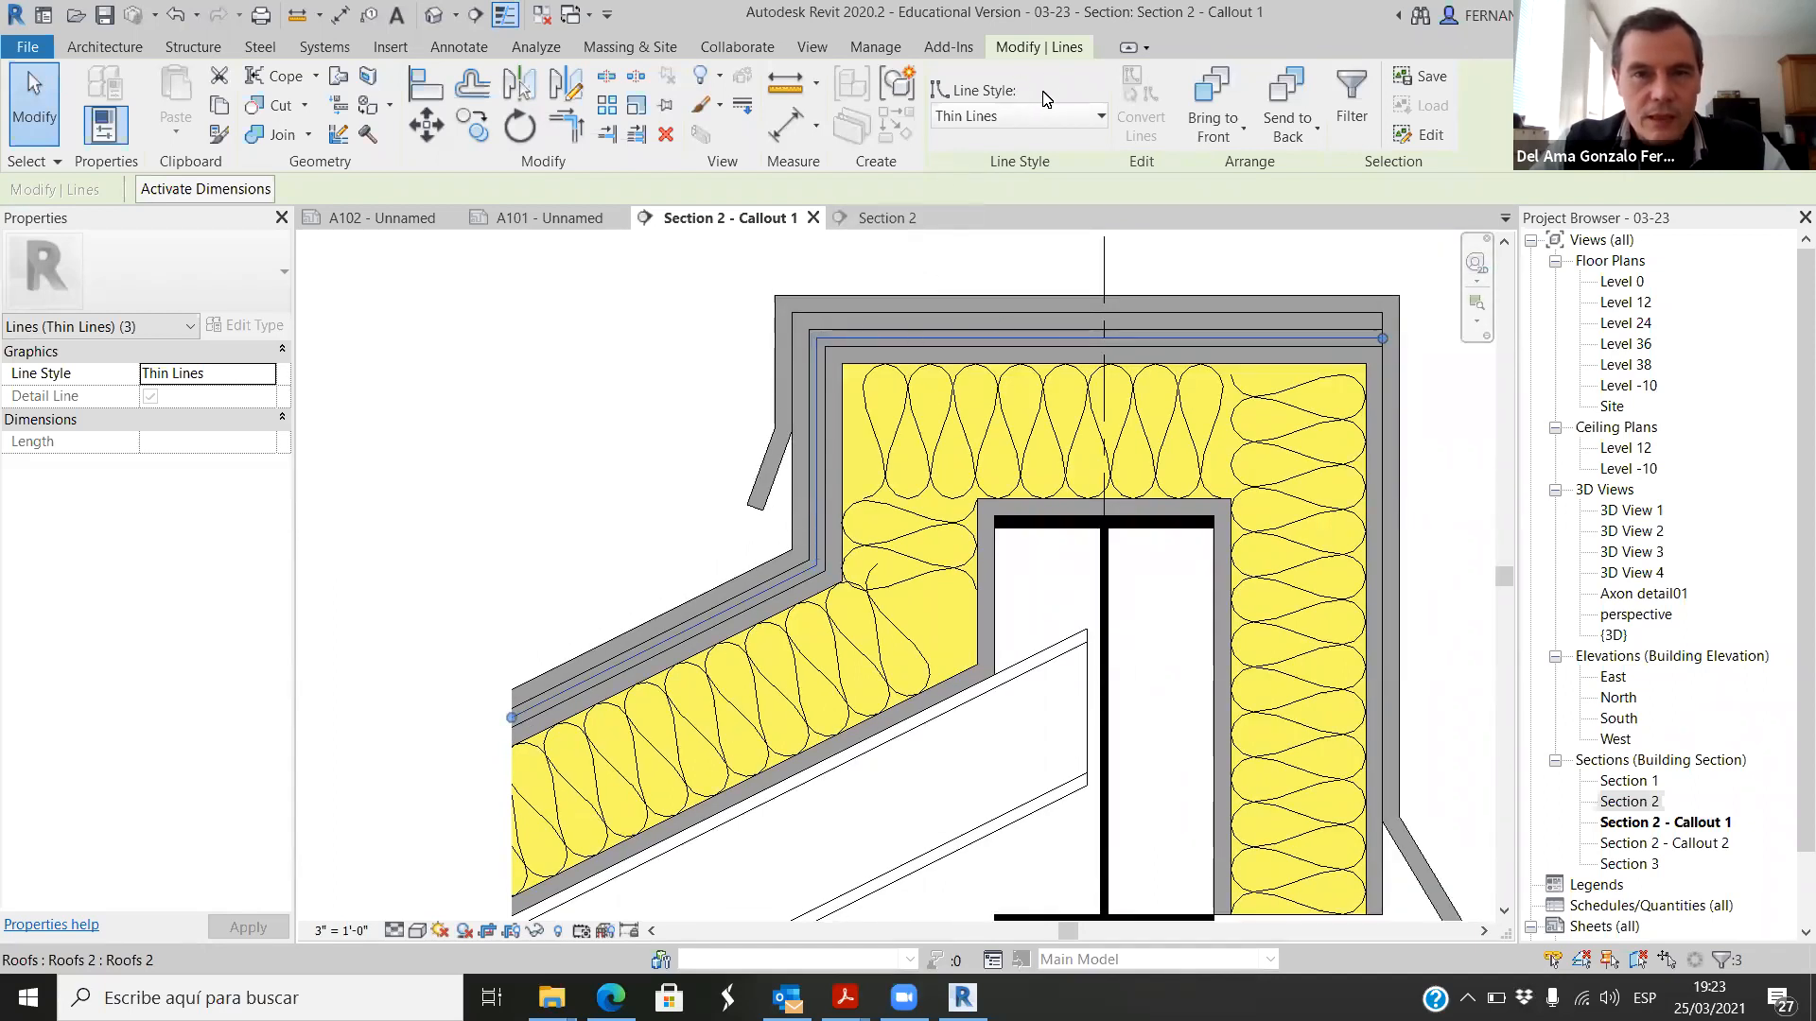
# Step: Set the line style of the three selected detail lines along the roof membrane to <Hidden>, trying Medium Lines as an alternative
pyautogui.click(1101, 118)
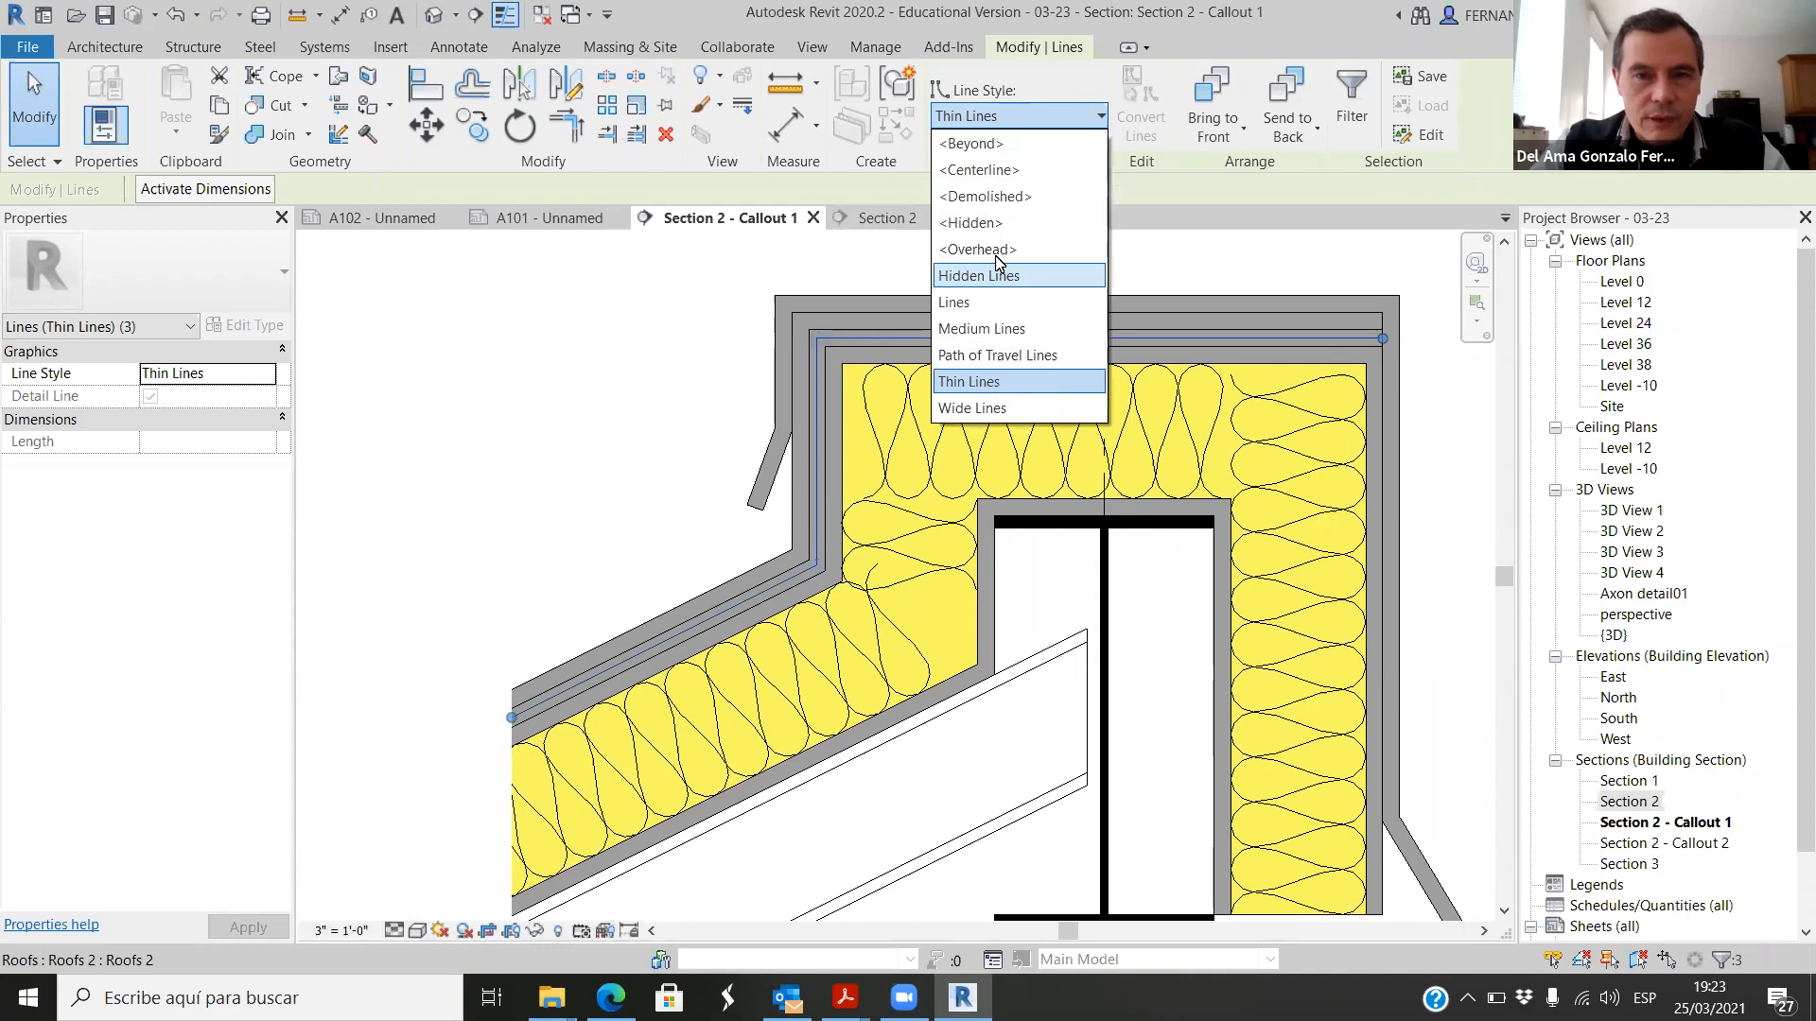
pyautogui.click(1001, 224)
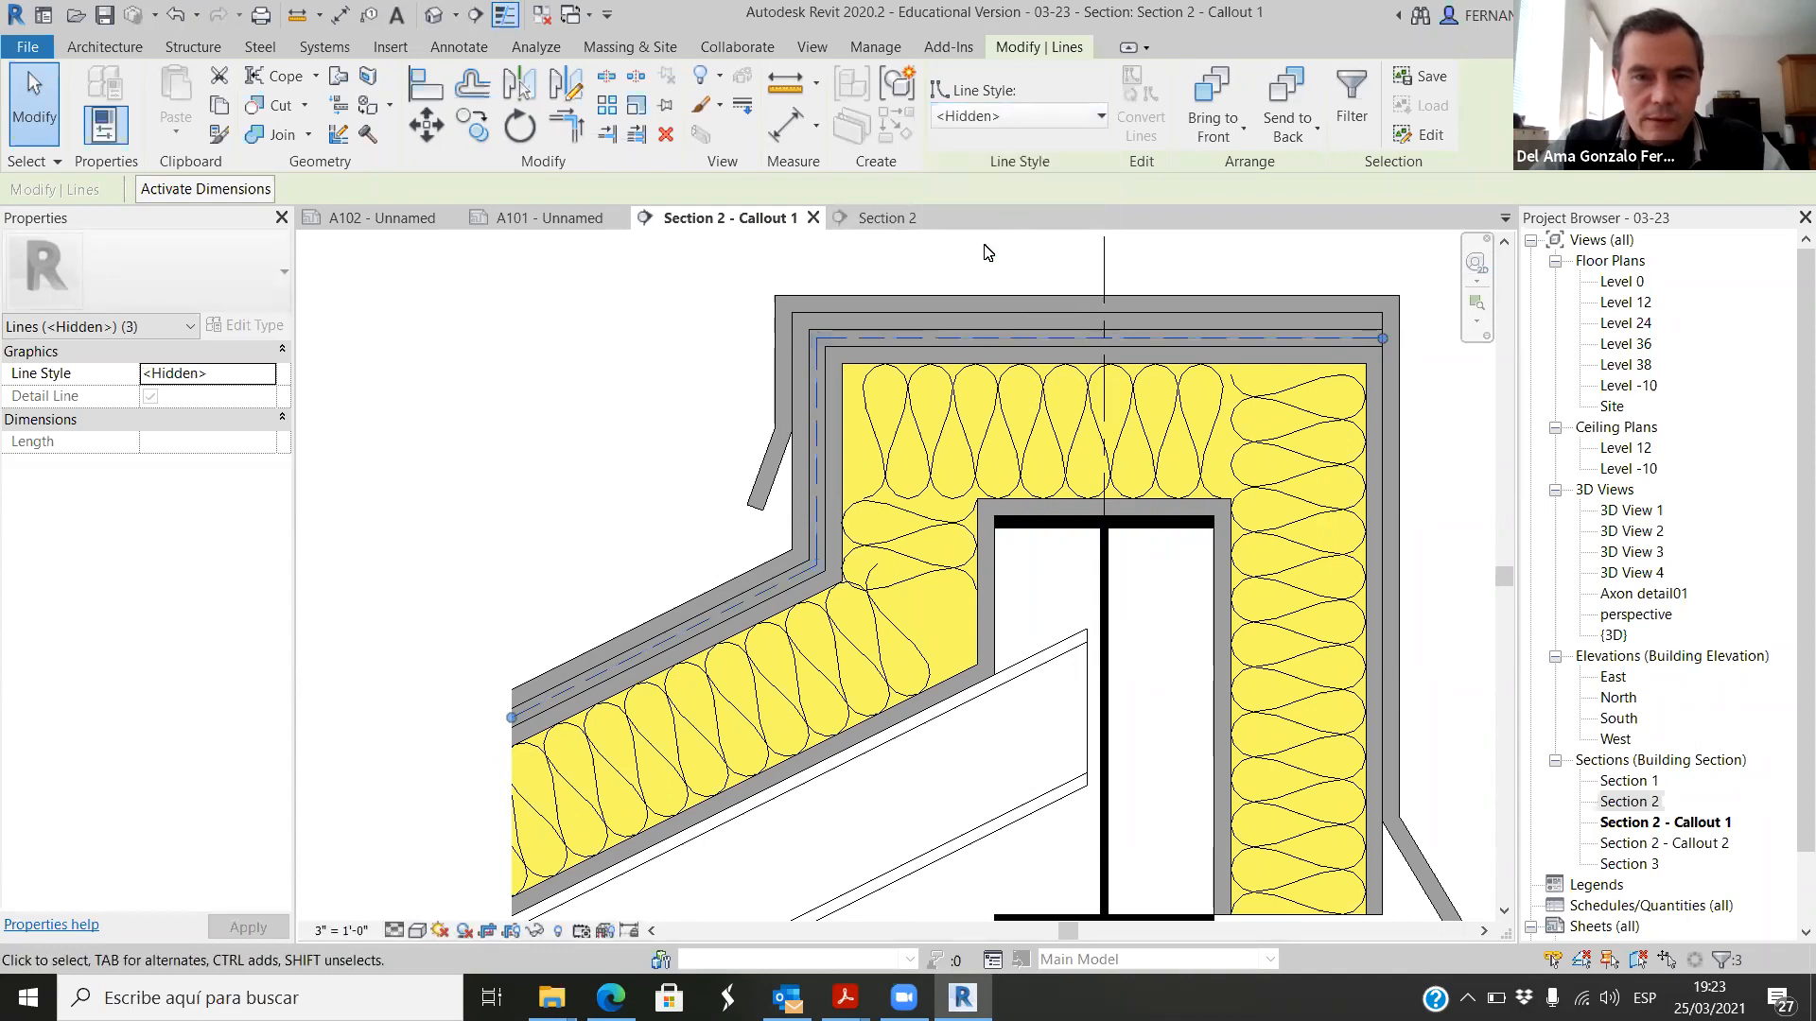
pyautogui.click(1100, 115)
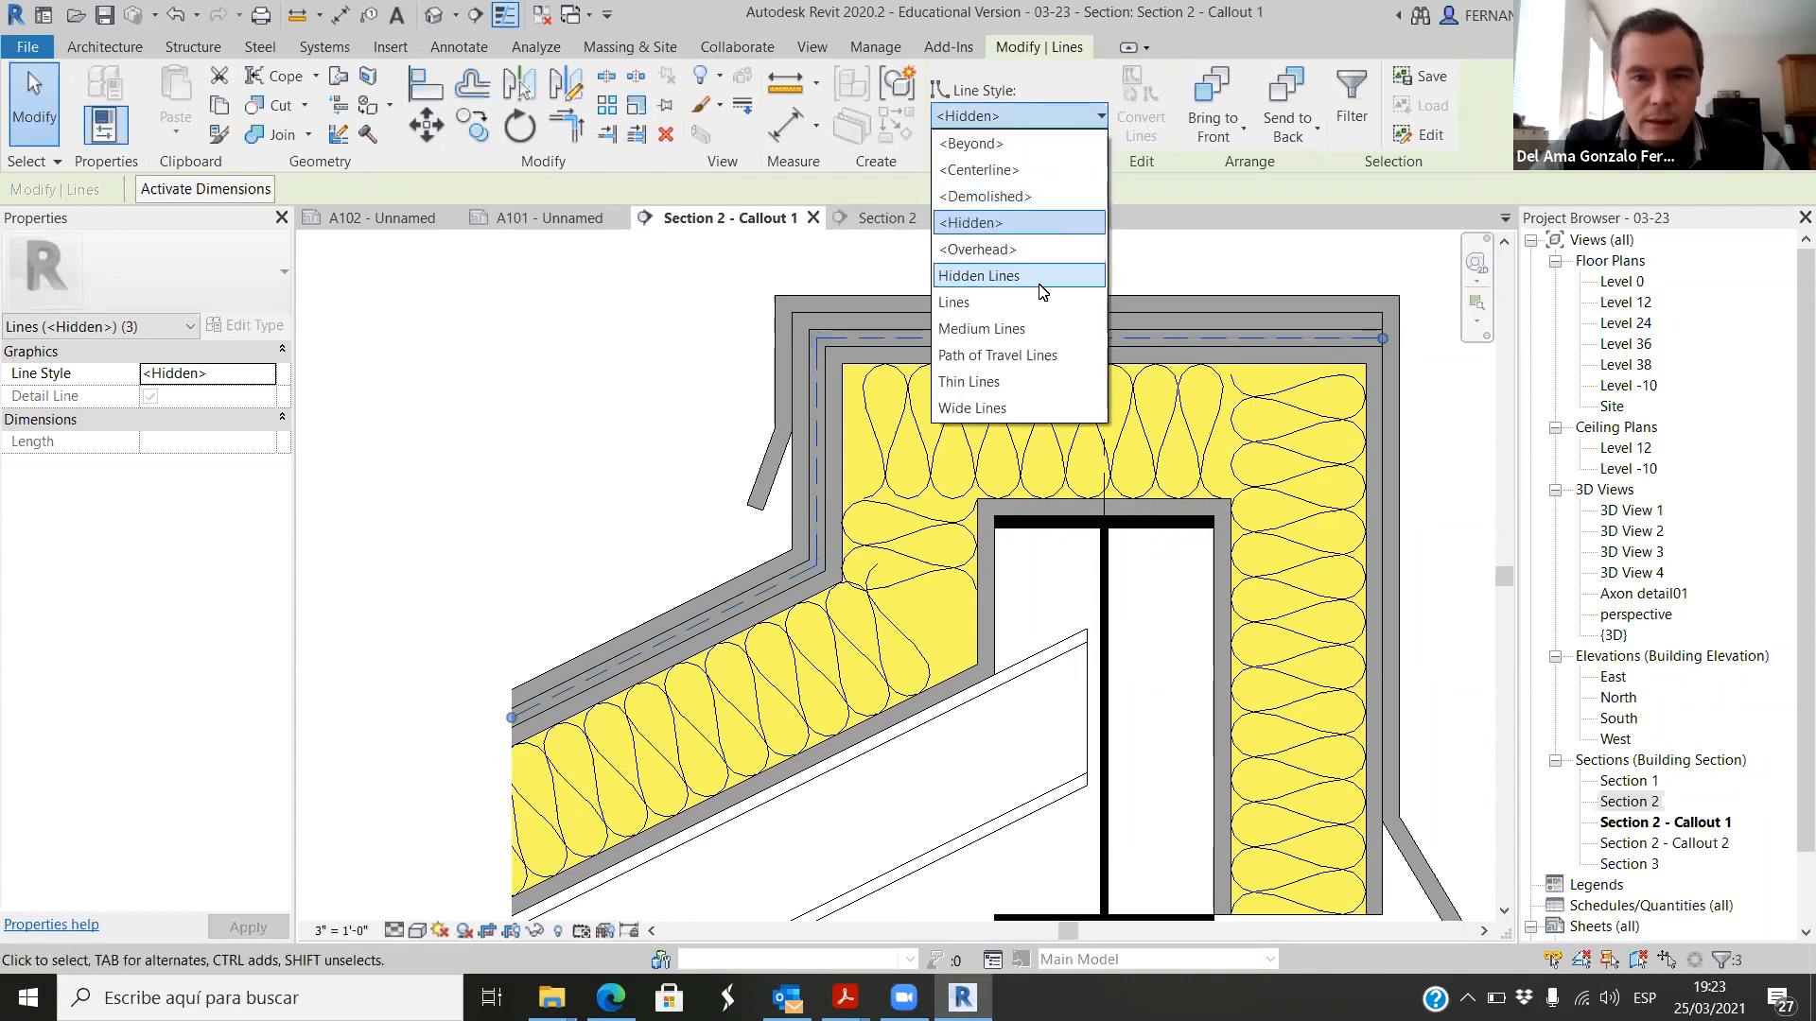
pyautogui.click(994, 331)
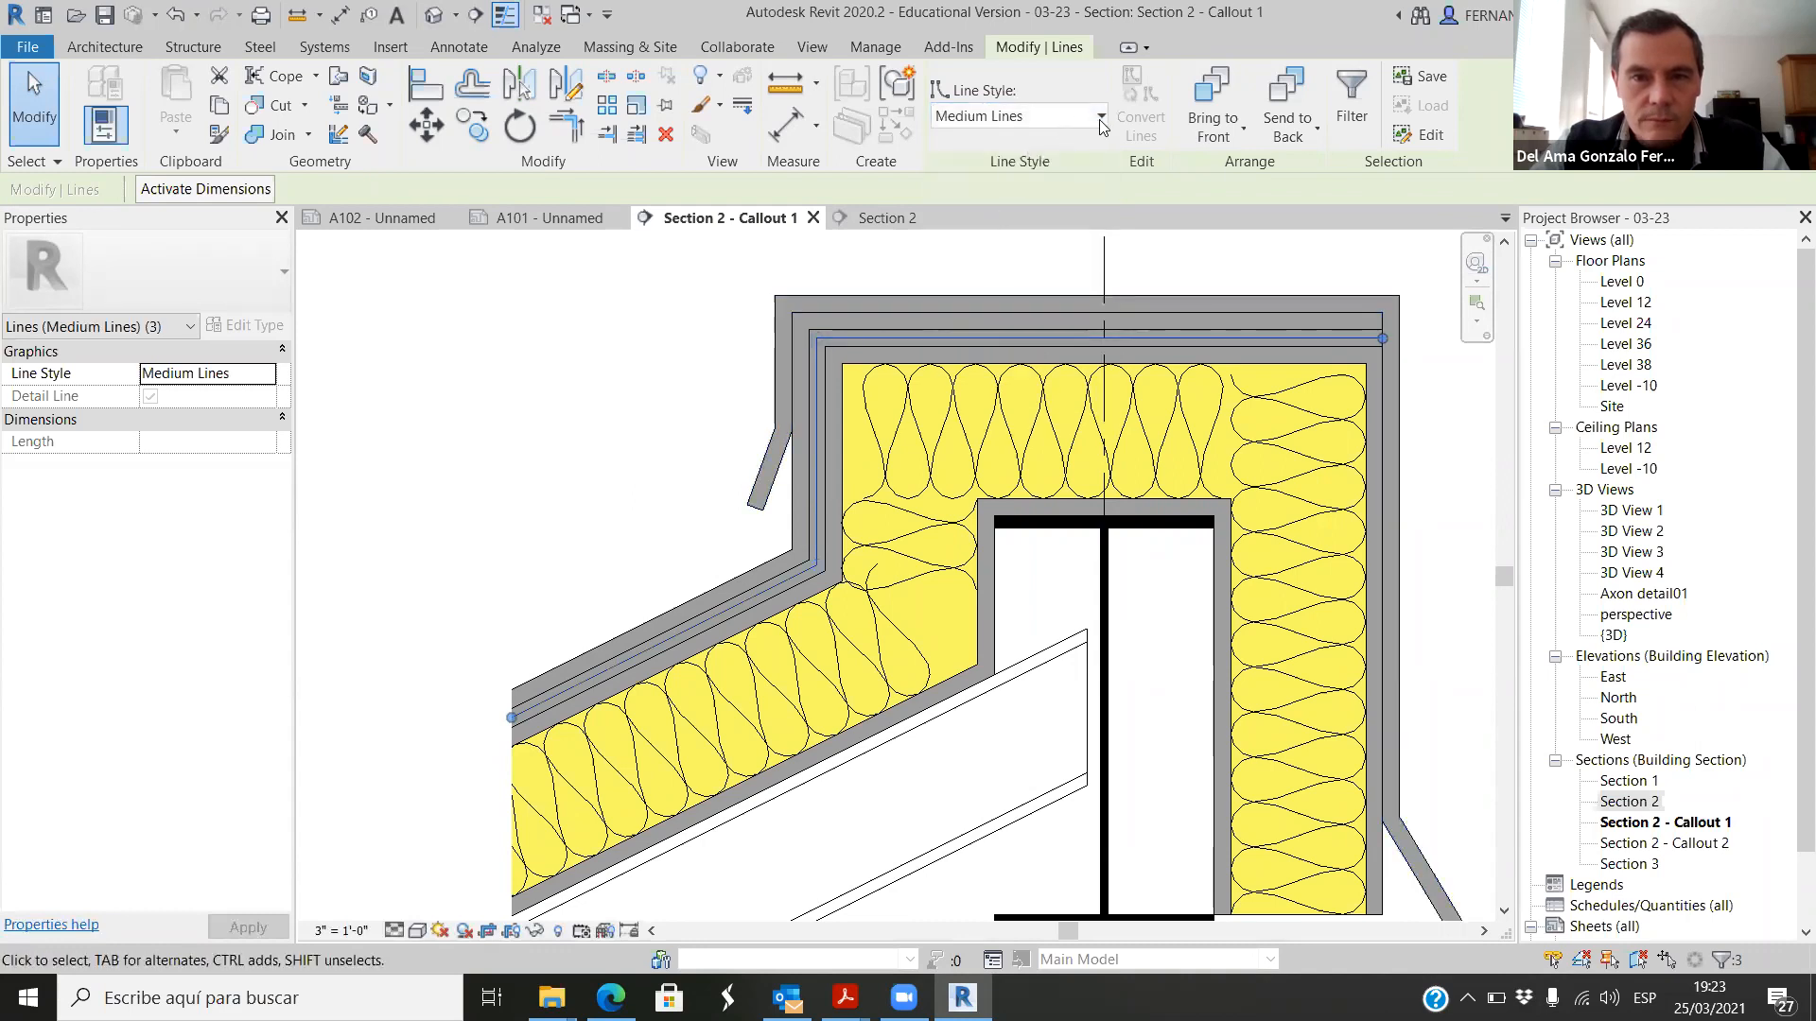
pyautogui.press('Escape')
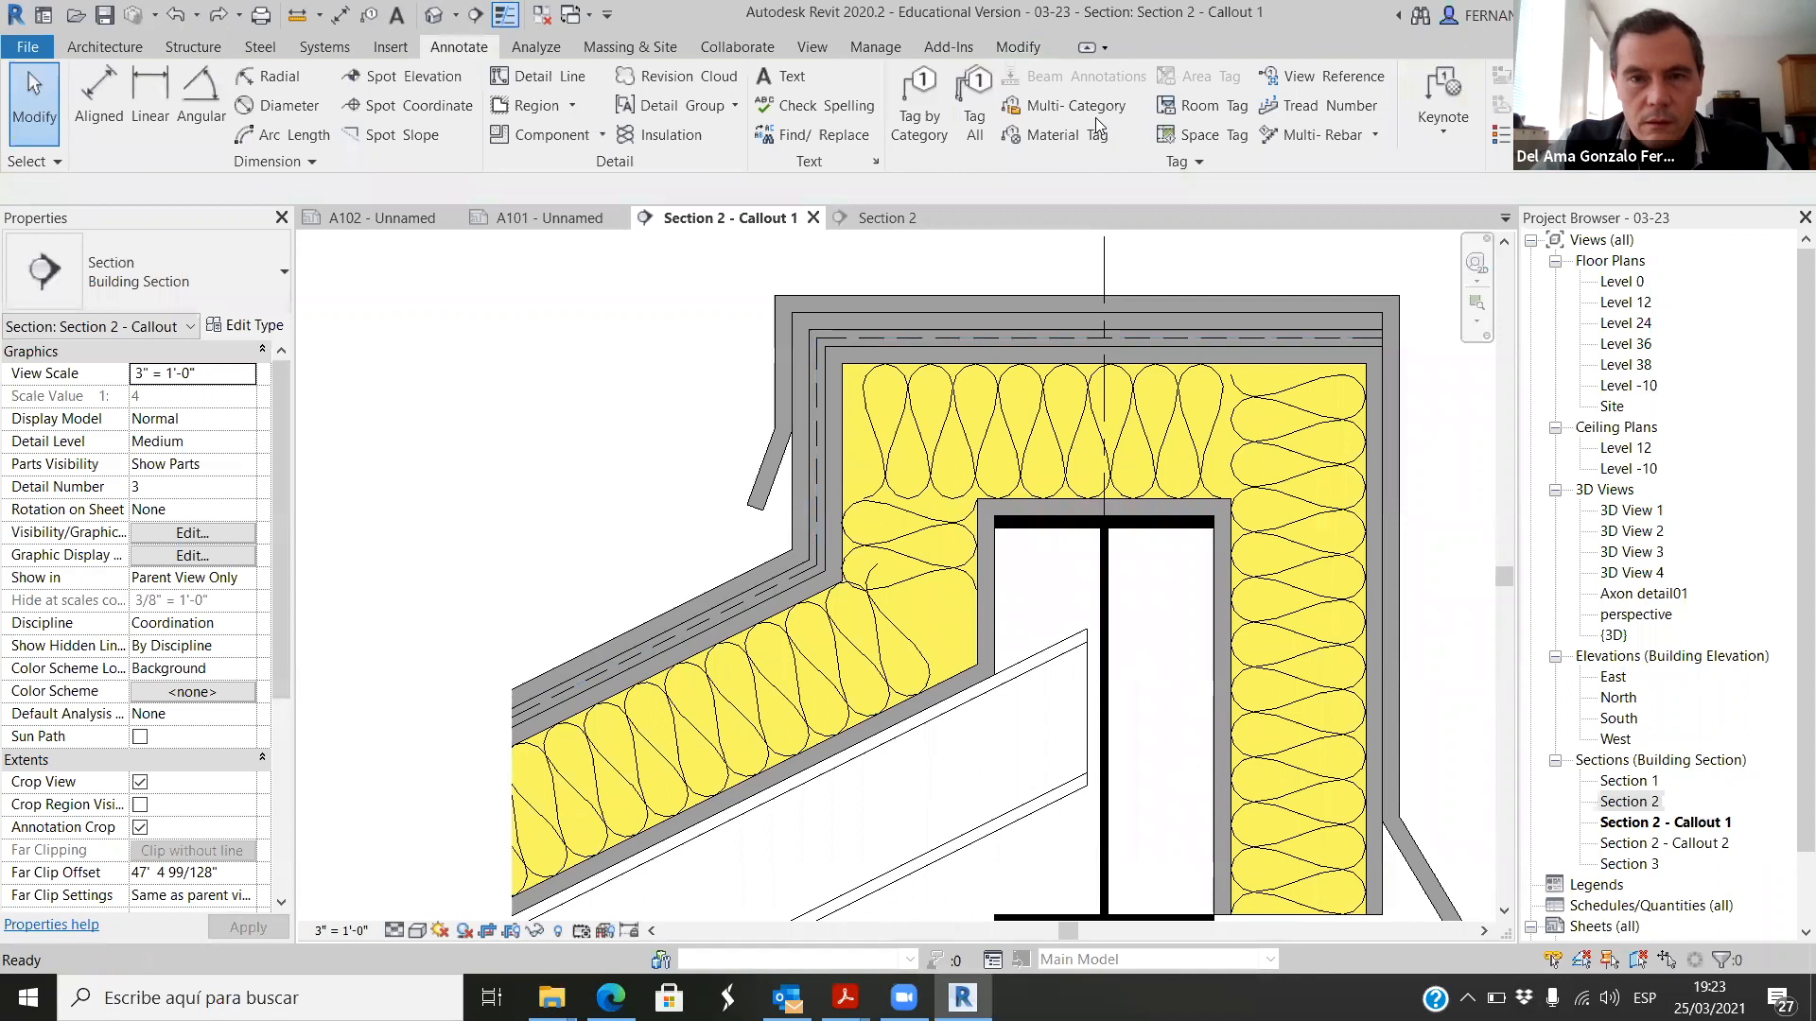
# Step: Override the view graphics of the three dashed roof membrane lines with a projection line weight of 4
pyautogui.scroll(1, 673, 626)
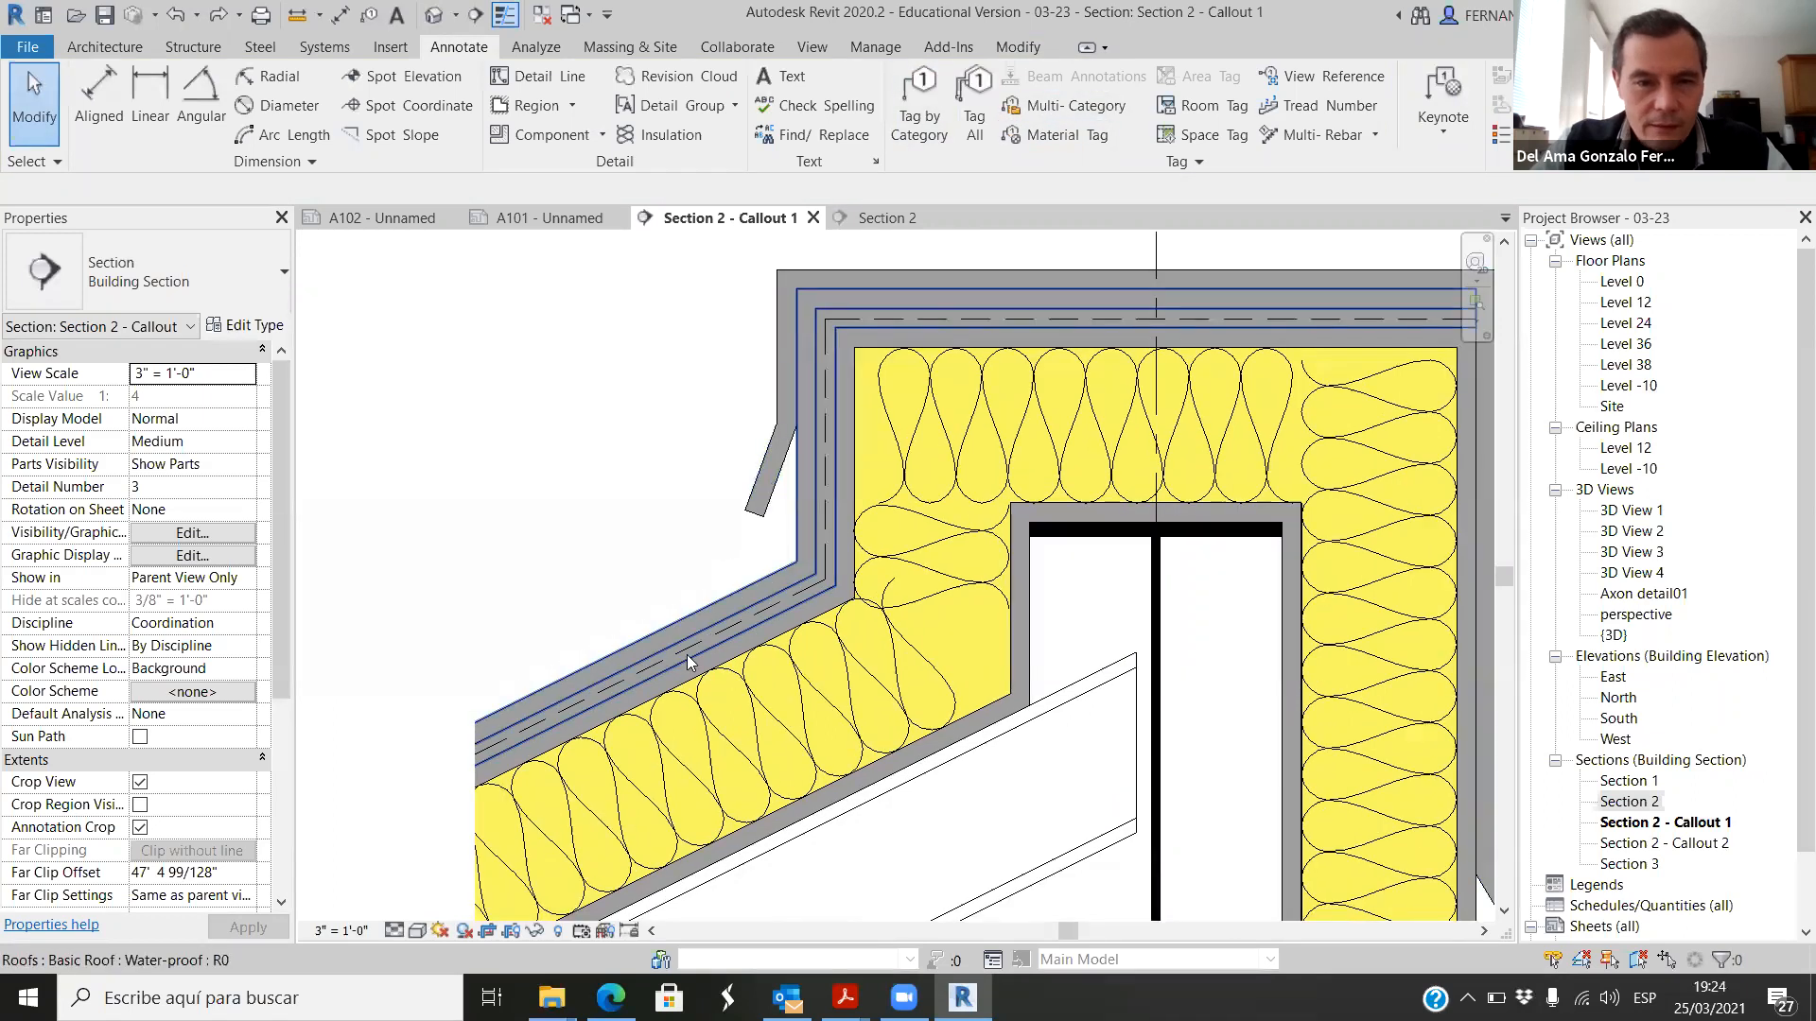
pyautogui.click(810, 567)
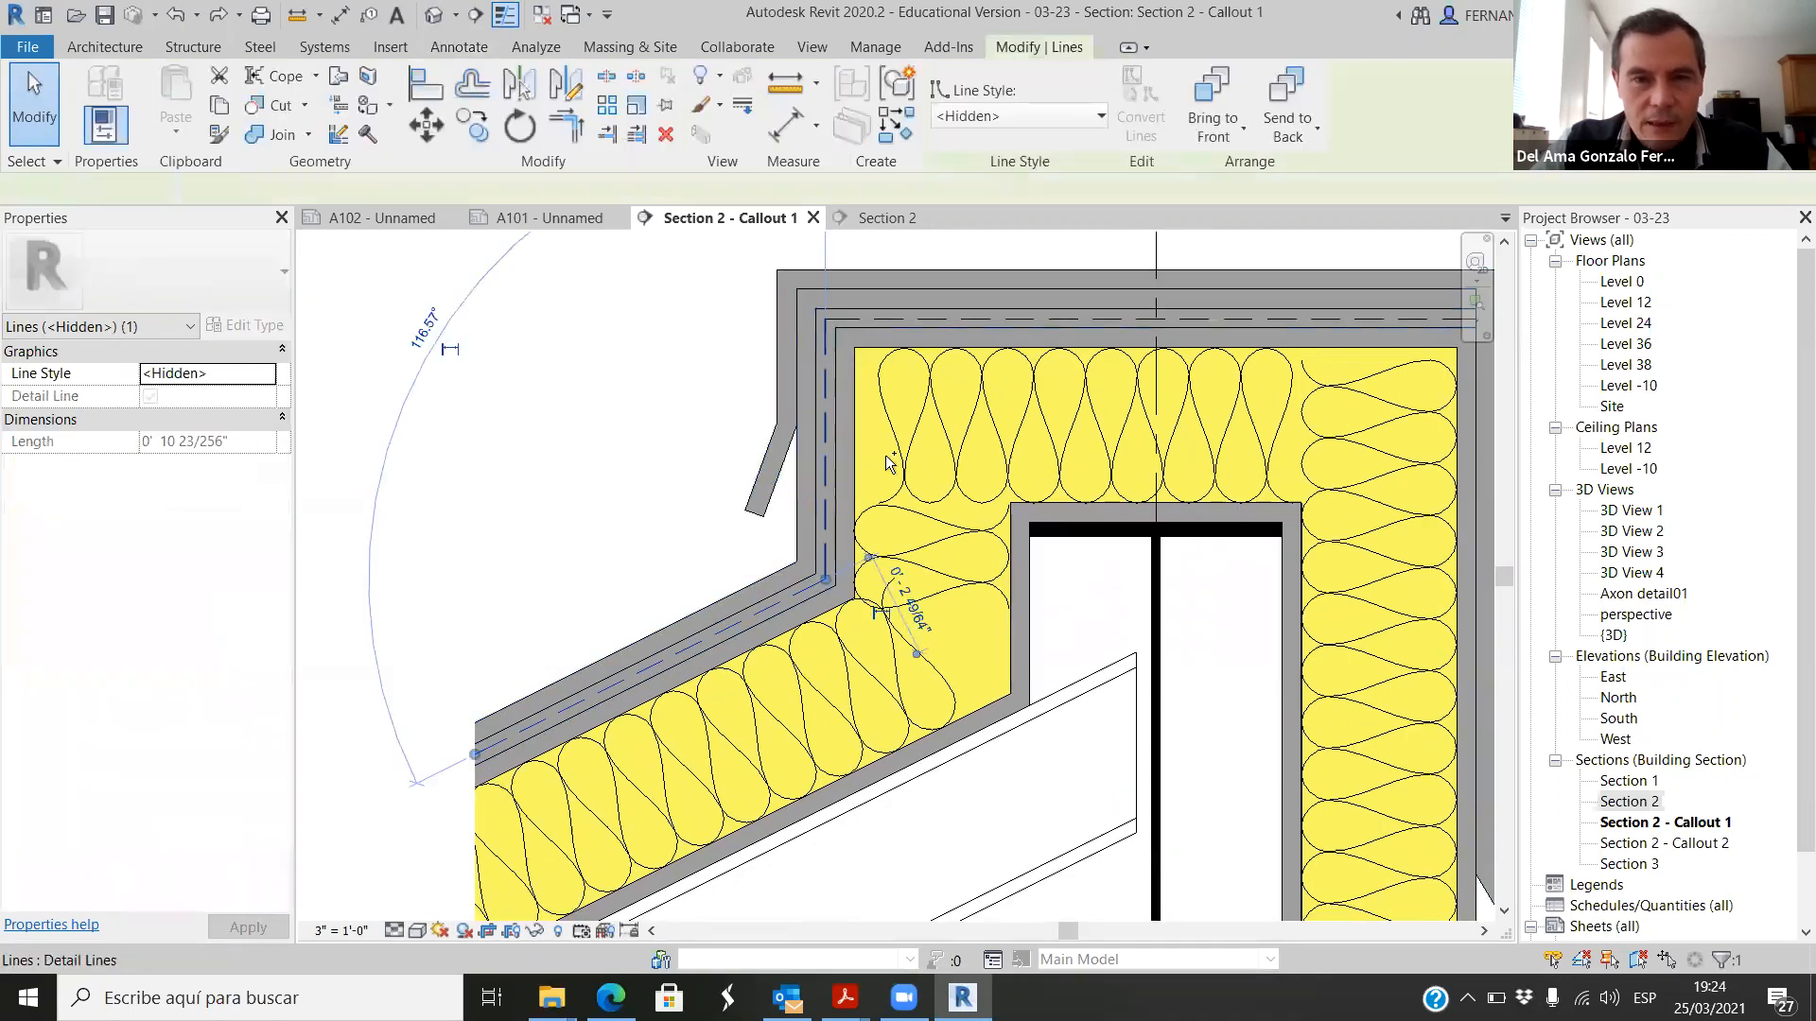
pyautogui.keyDown('ctrl'); pyautogui.click(826, 454); pyautogui.keyUp('ctrl')
pyautogui.keyDown('ctrl'); pyautogui.click(955, 316); pyautogui.keyUp('ctrl')
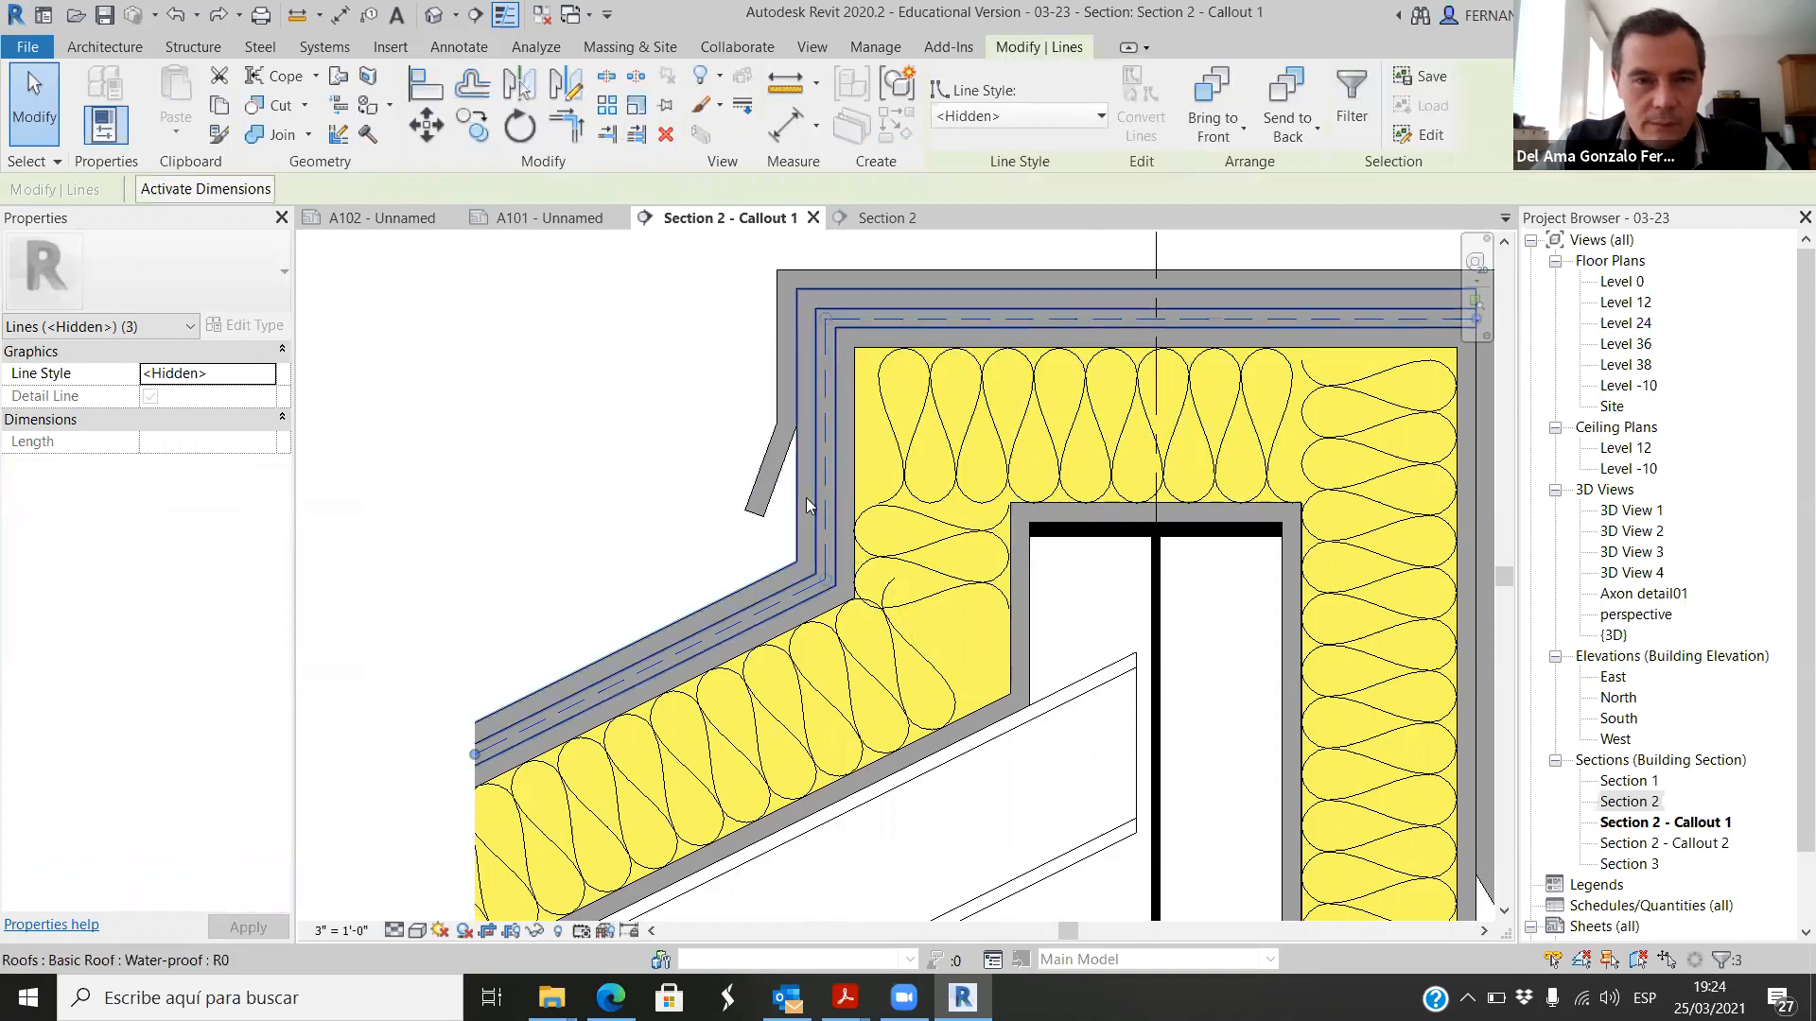
pyautogui.scroll(2, 798, 498)
pyautogui.rightClick(840, 466)
pyautogui.moveTo(946, 615)
pyautogui.click(1144, 617)
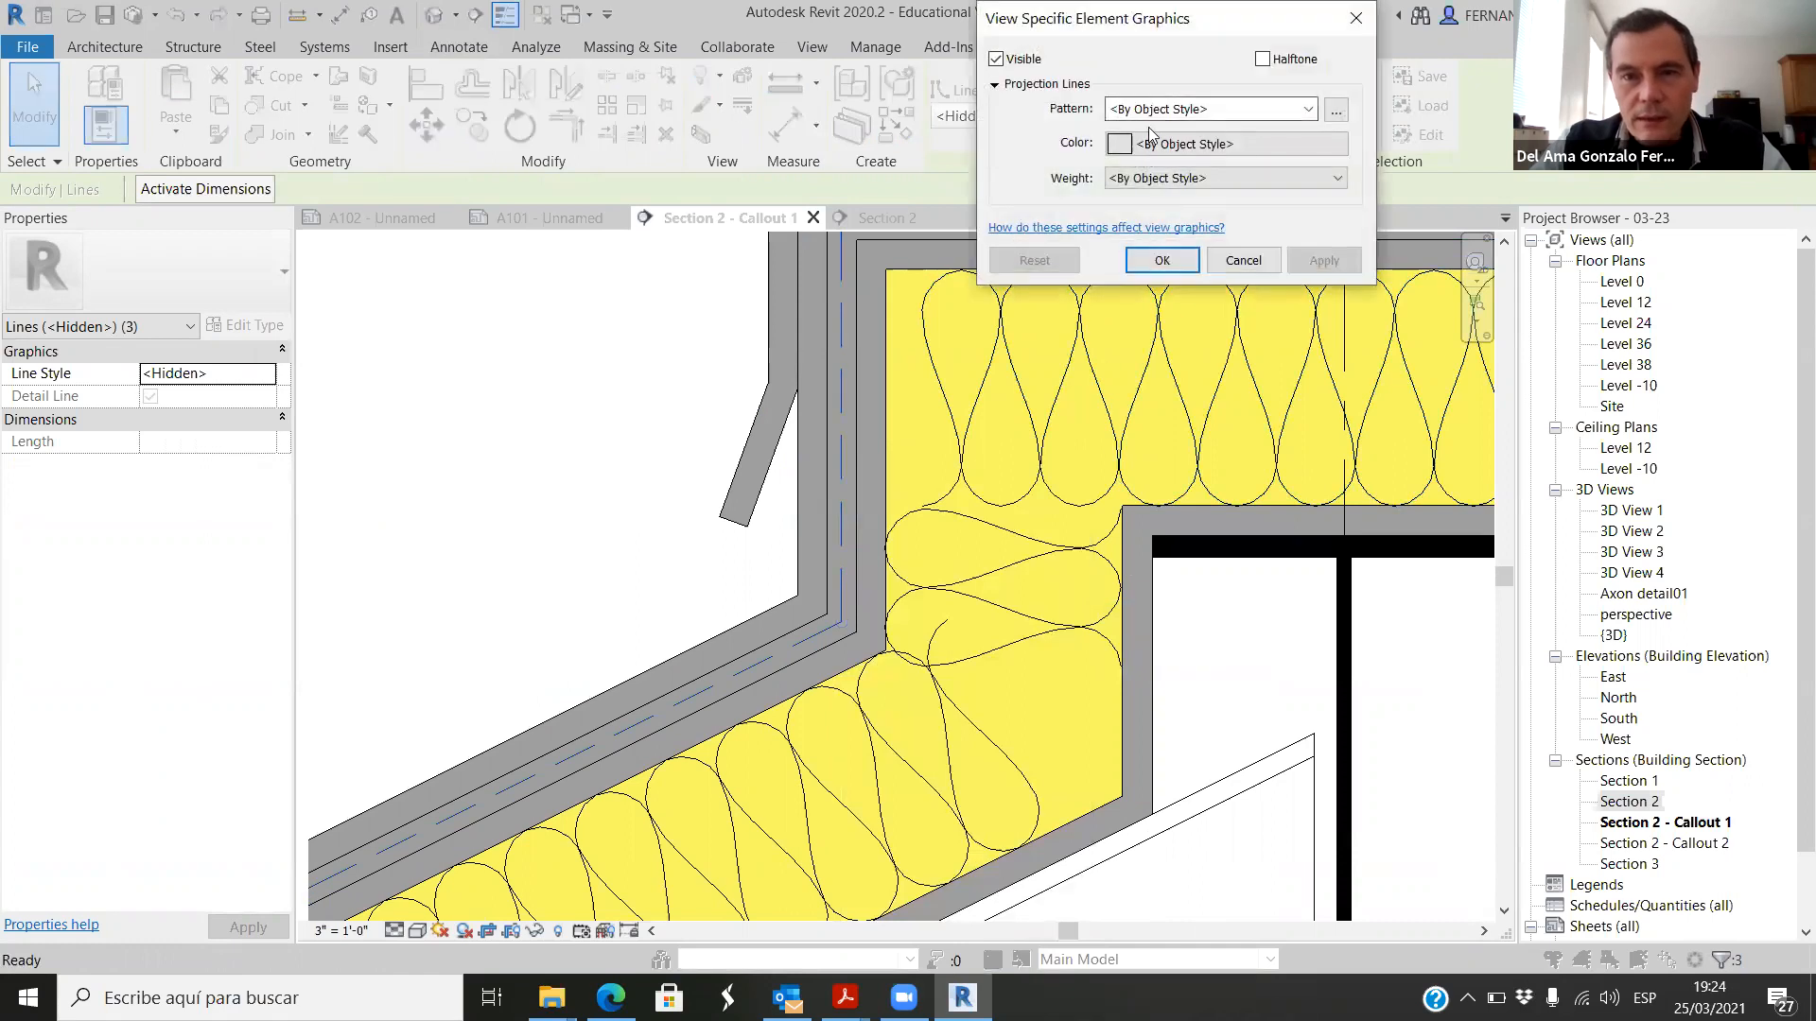
pyautogui.click(1156, 177)
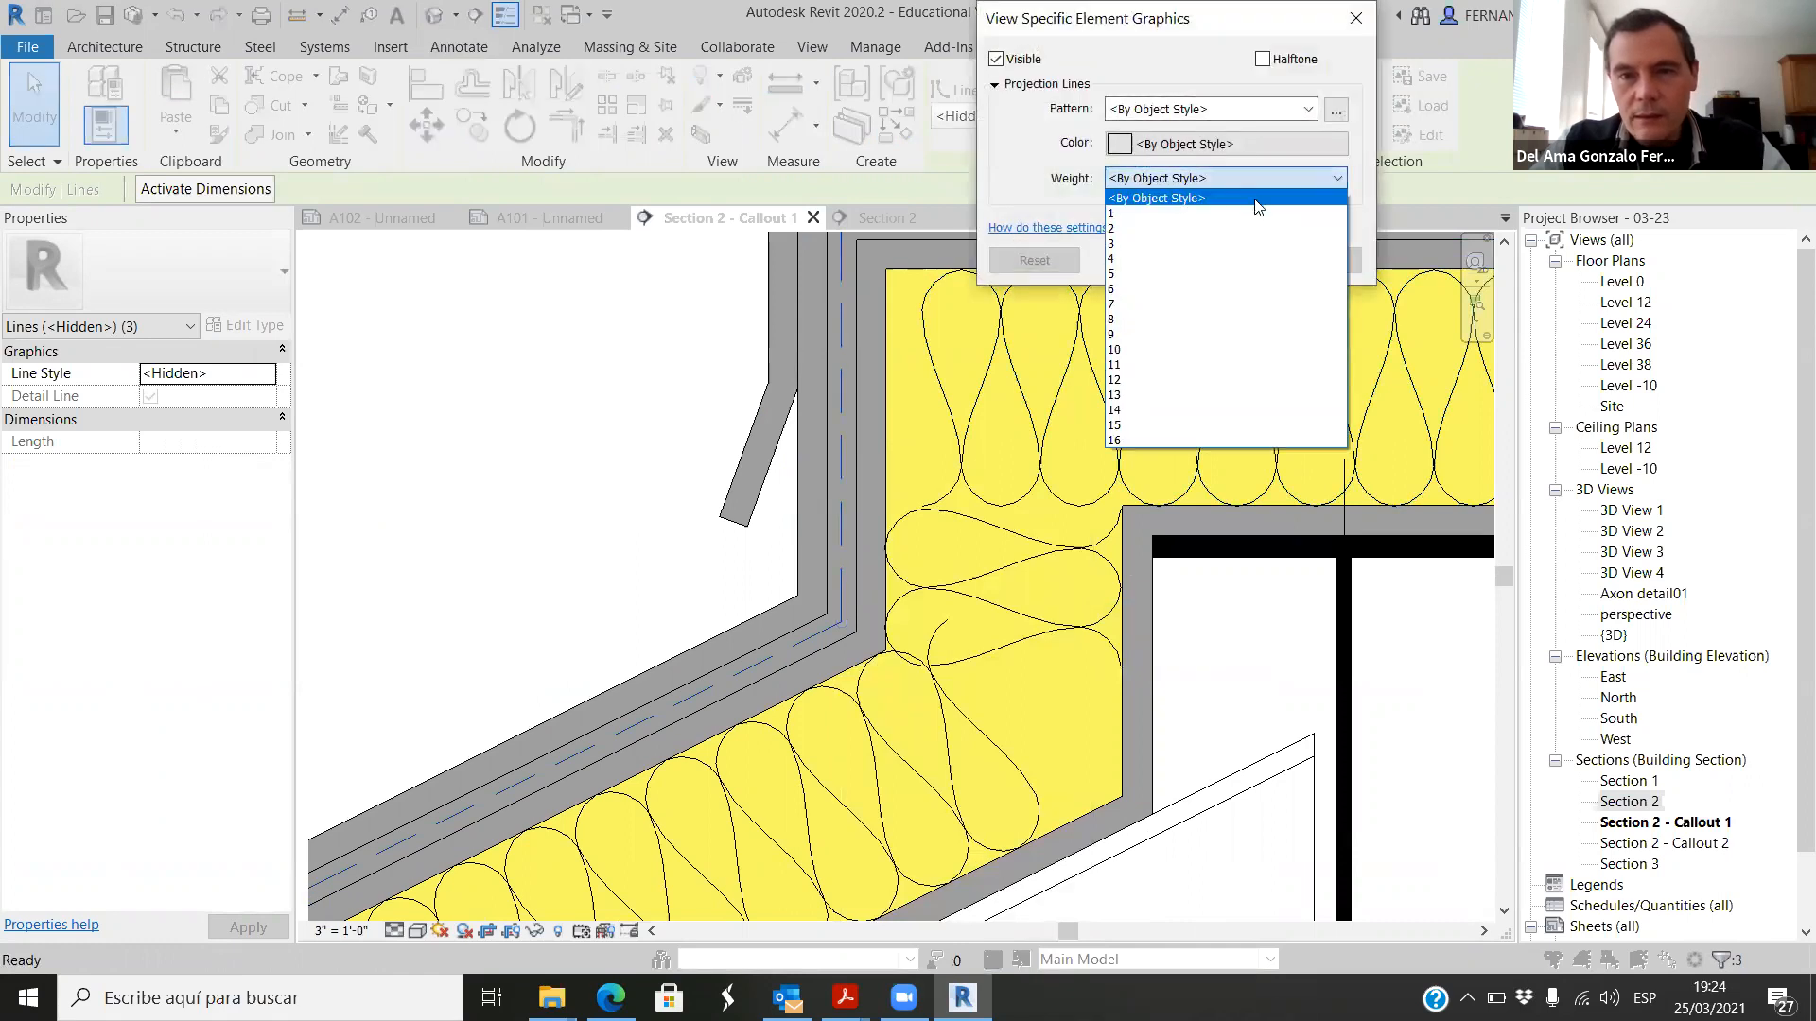
pyautogui.click(1123, 259)
pyautogui.click(1313, 261)
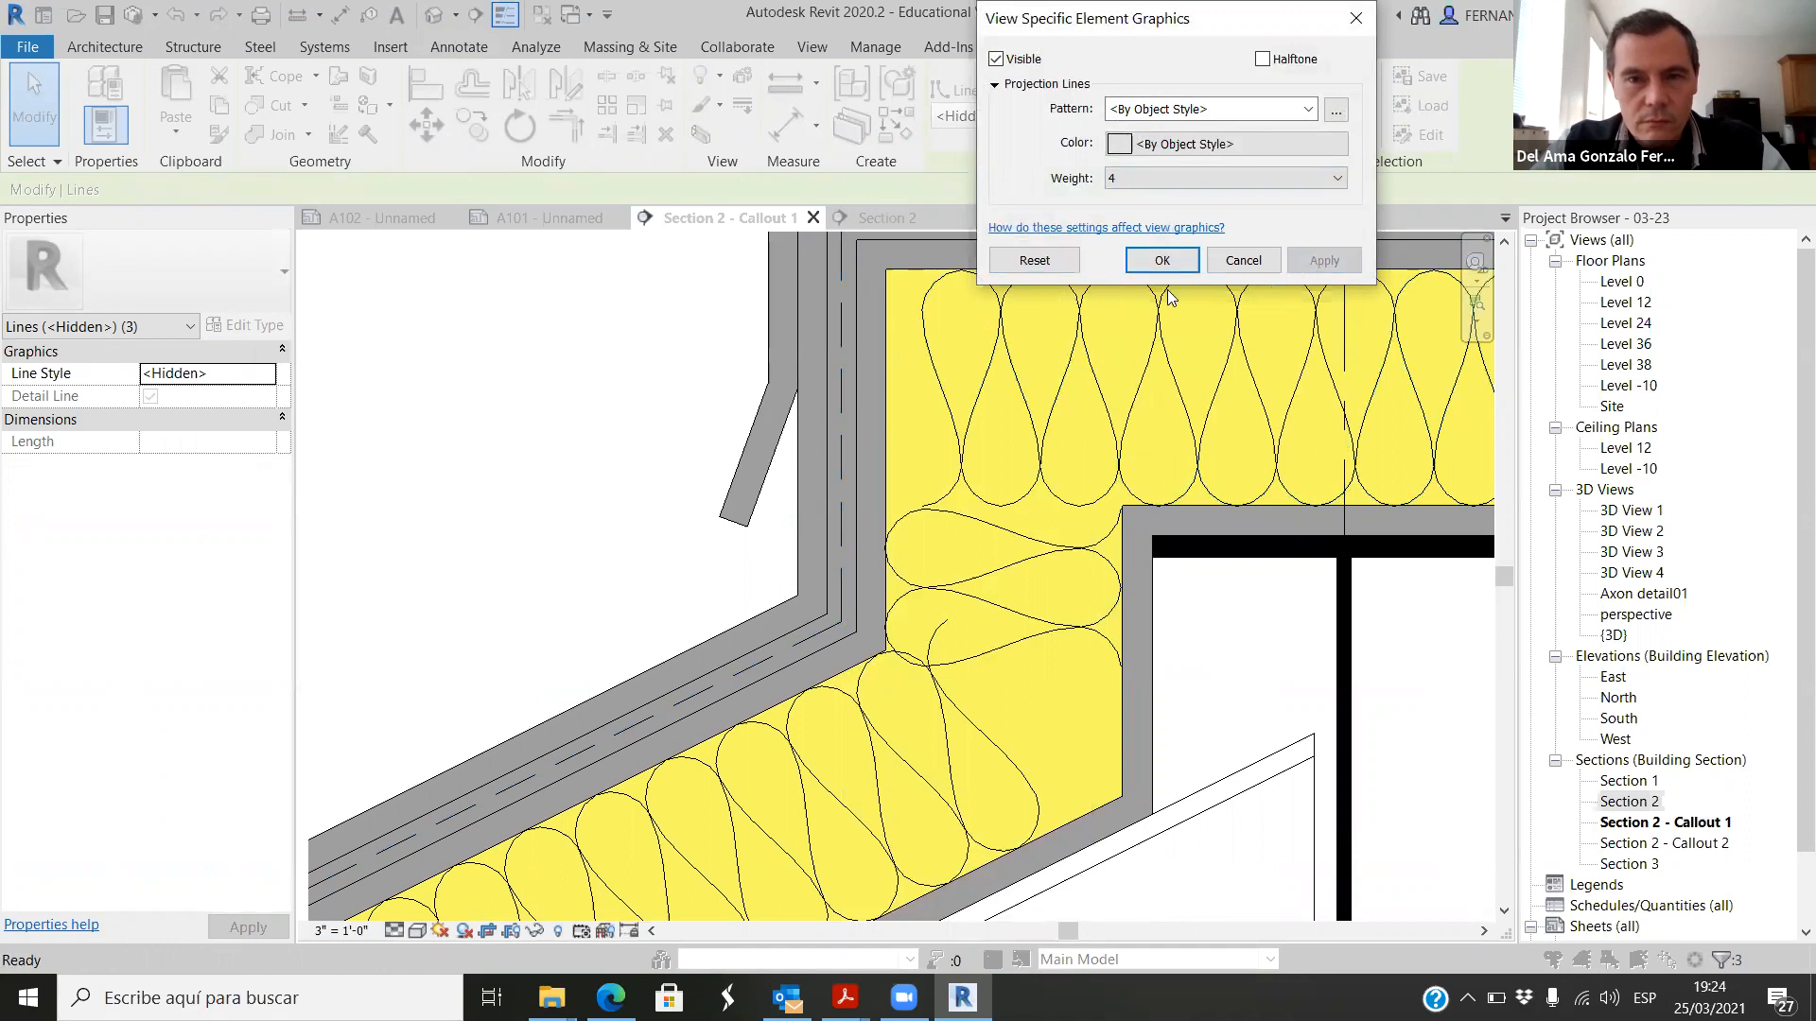
pyautogui.click(1162, 261)
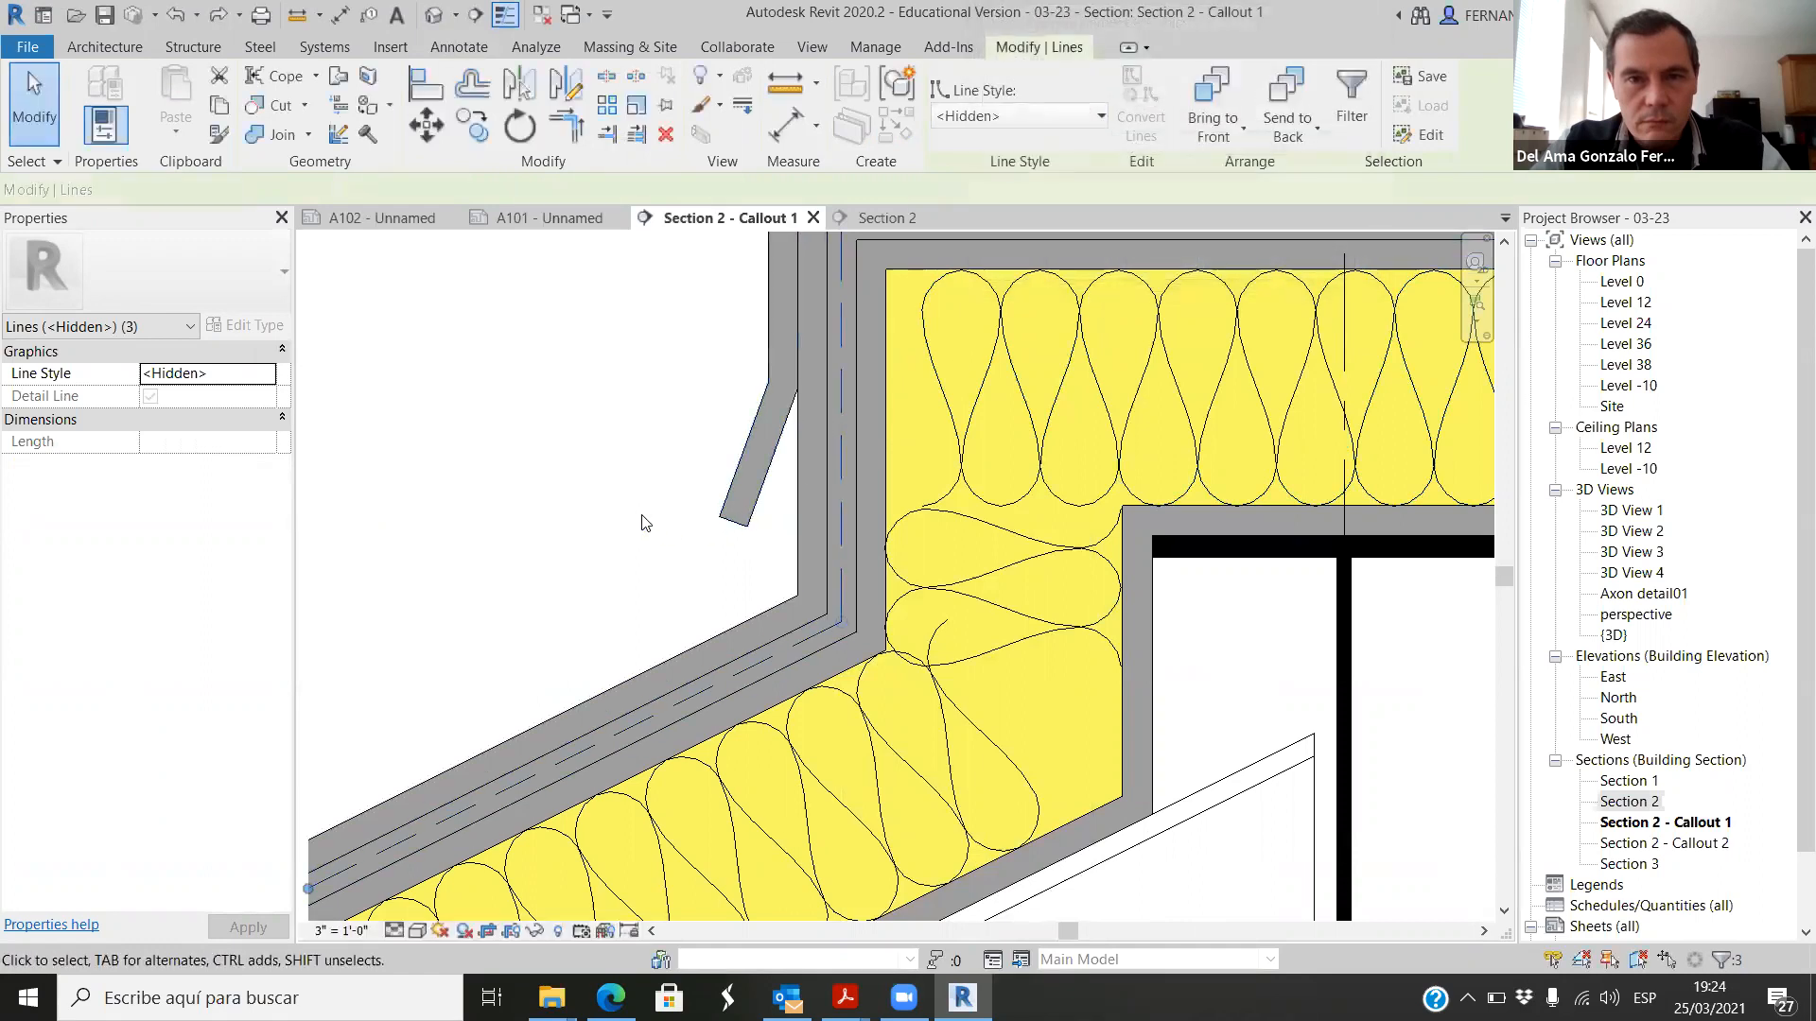
# Step: Deselect the lines, turn off thin-line display and check the thickness of the dashed membrane line at the roof bend
pyautogui.scroll(-2, 640, 519)
pyautogui.press('Escape')
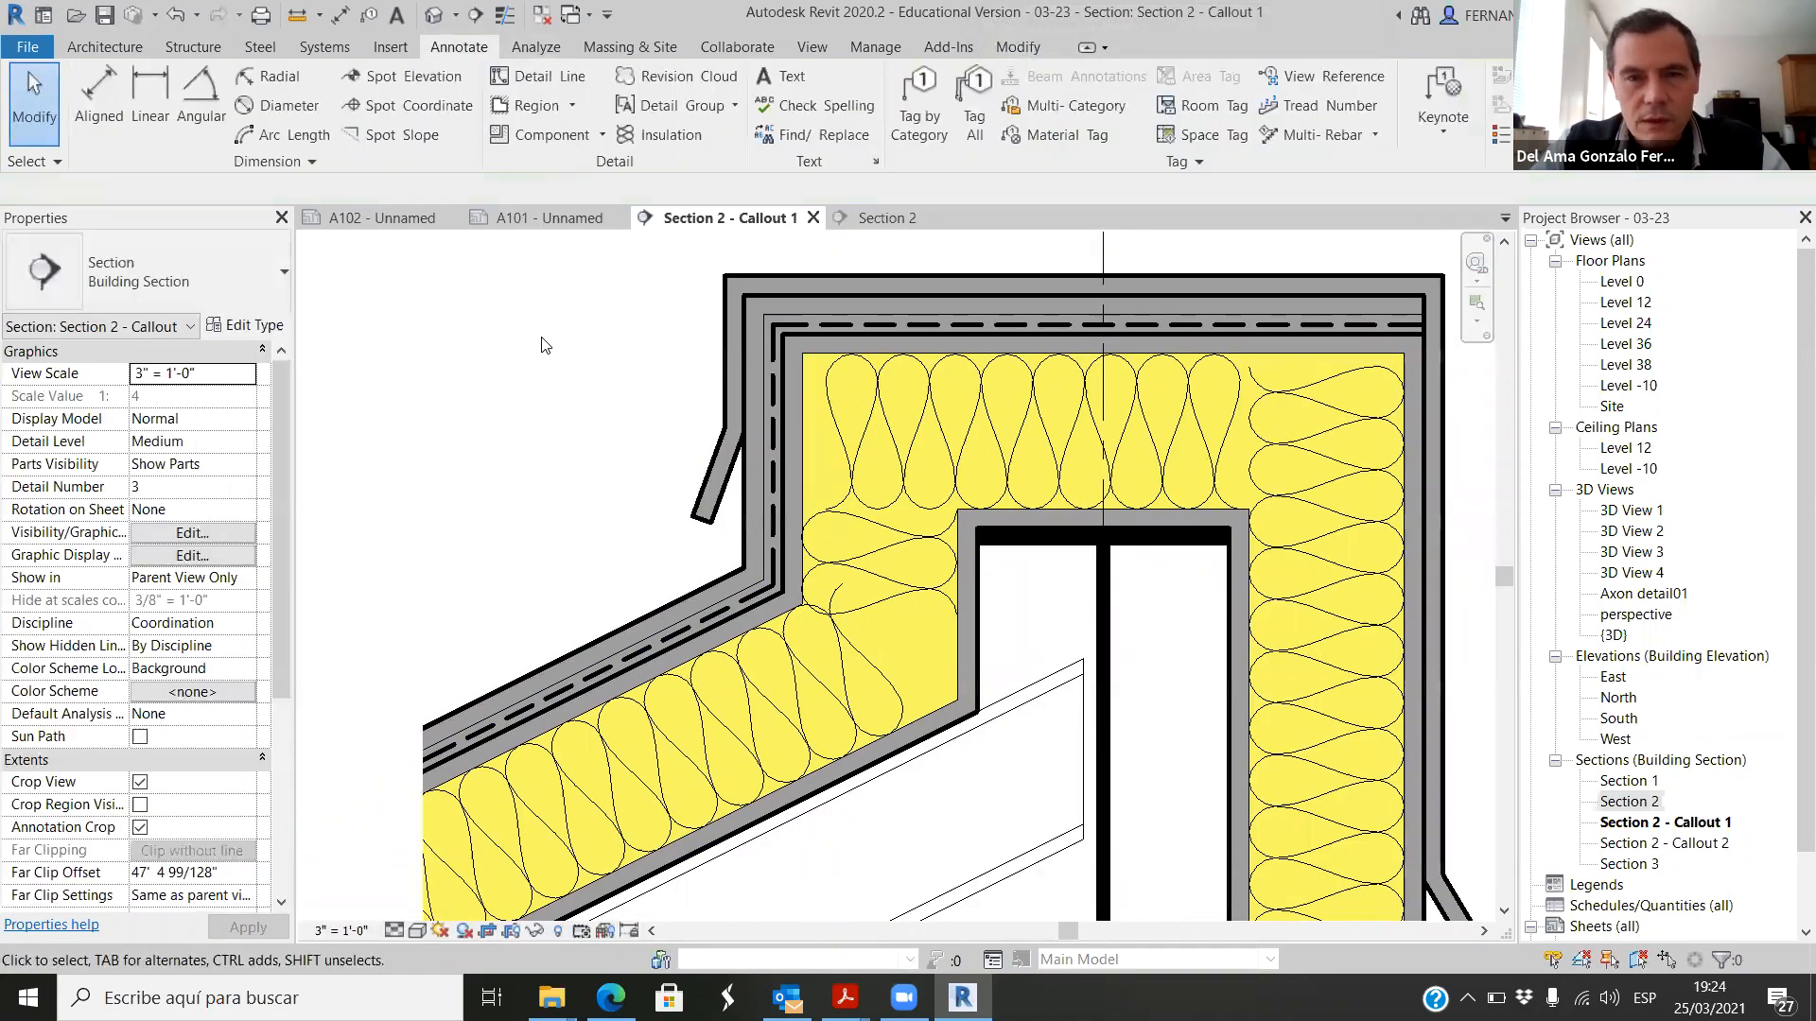
pyautogui.scroll(8, 798, 632)
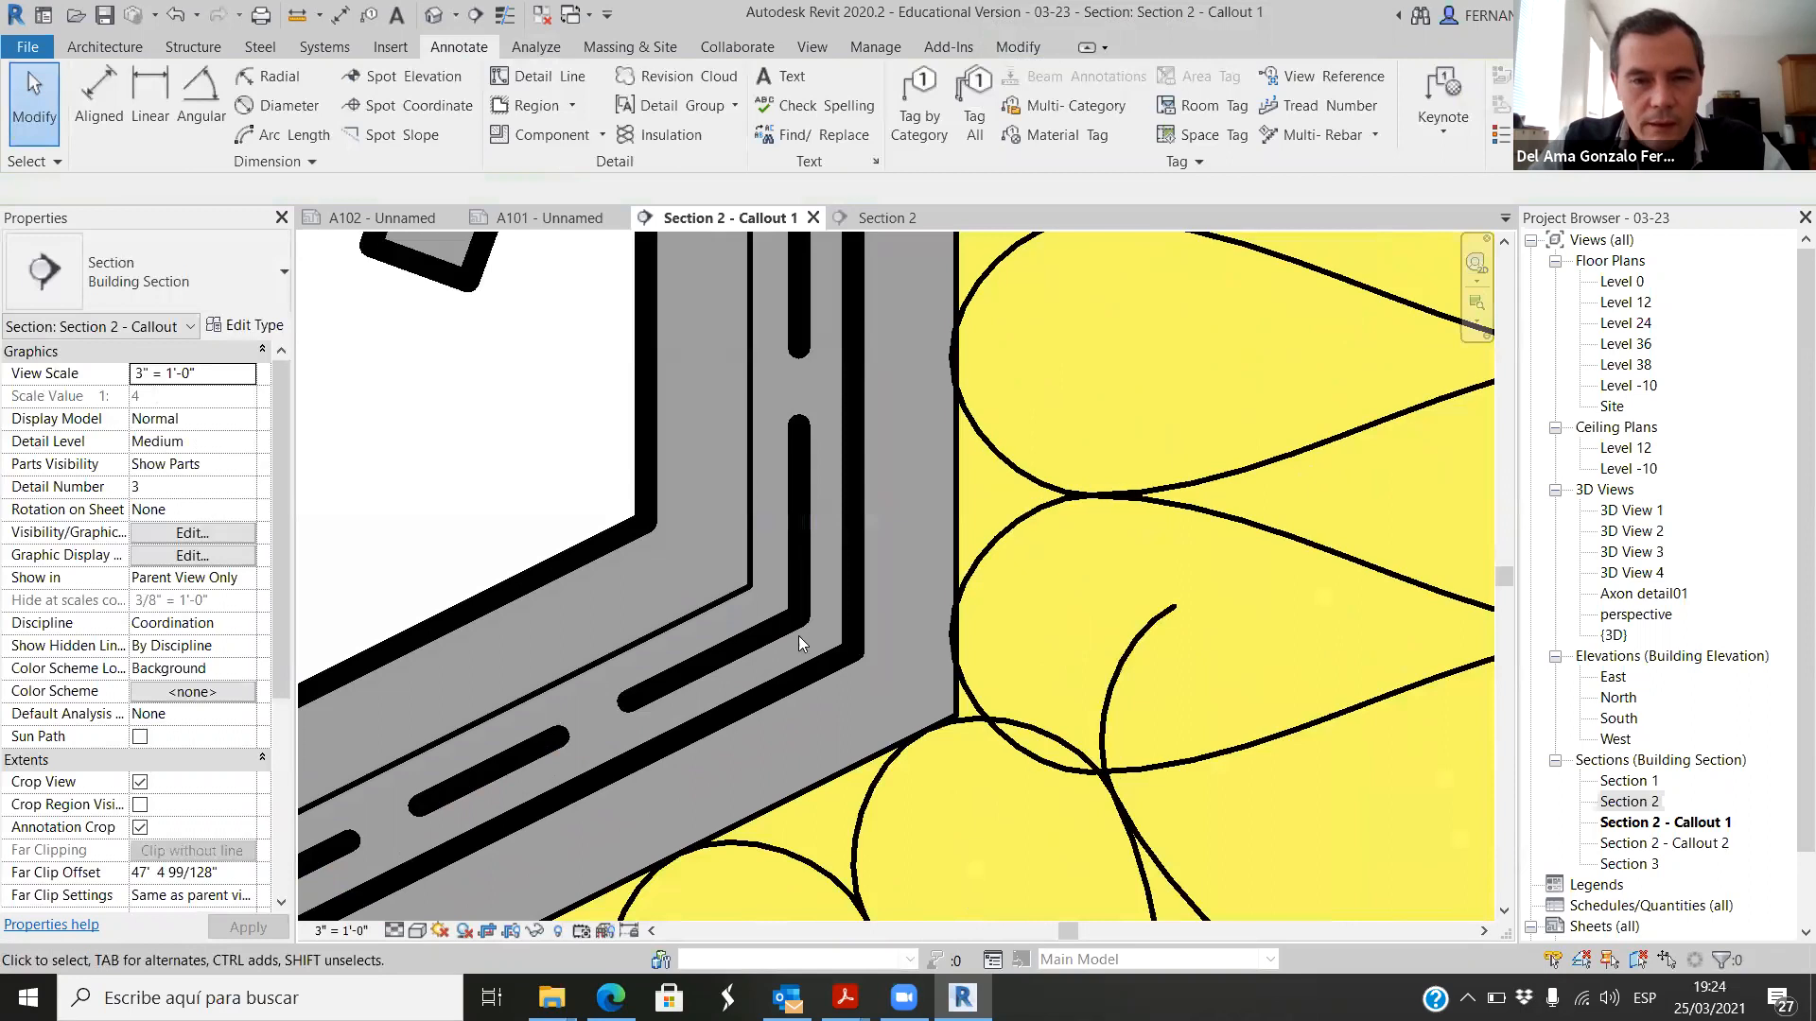
pyautogui.scroll(-6, 783, 608)
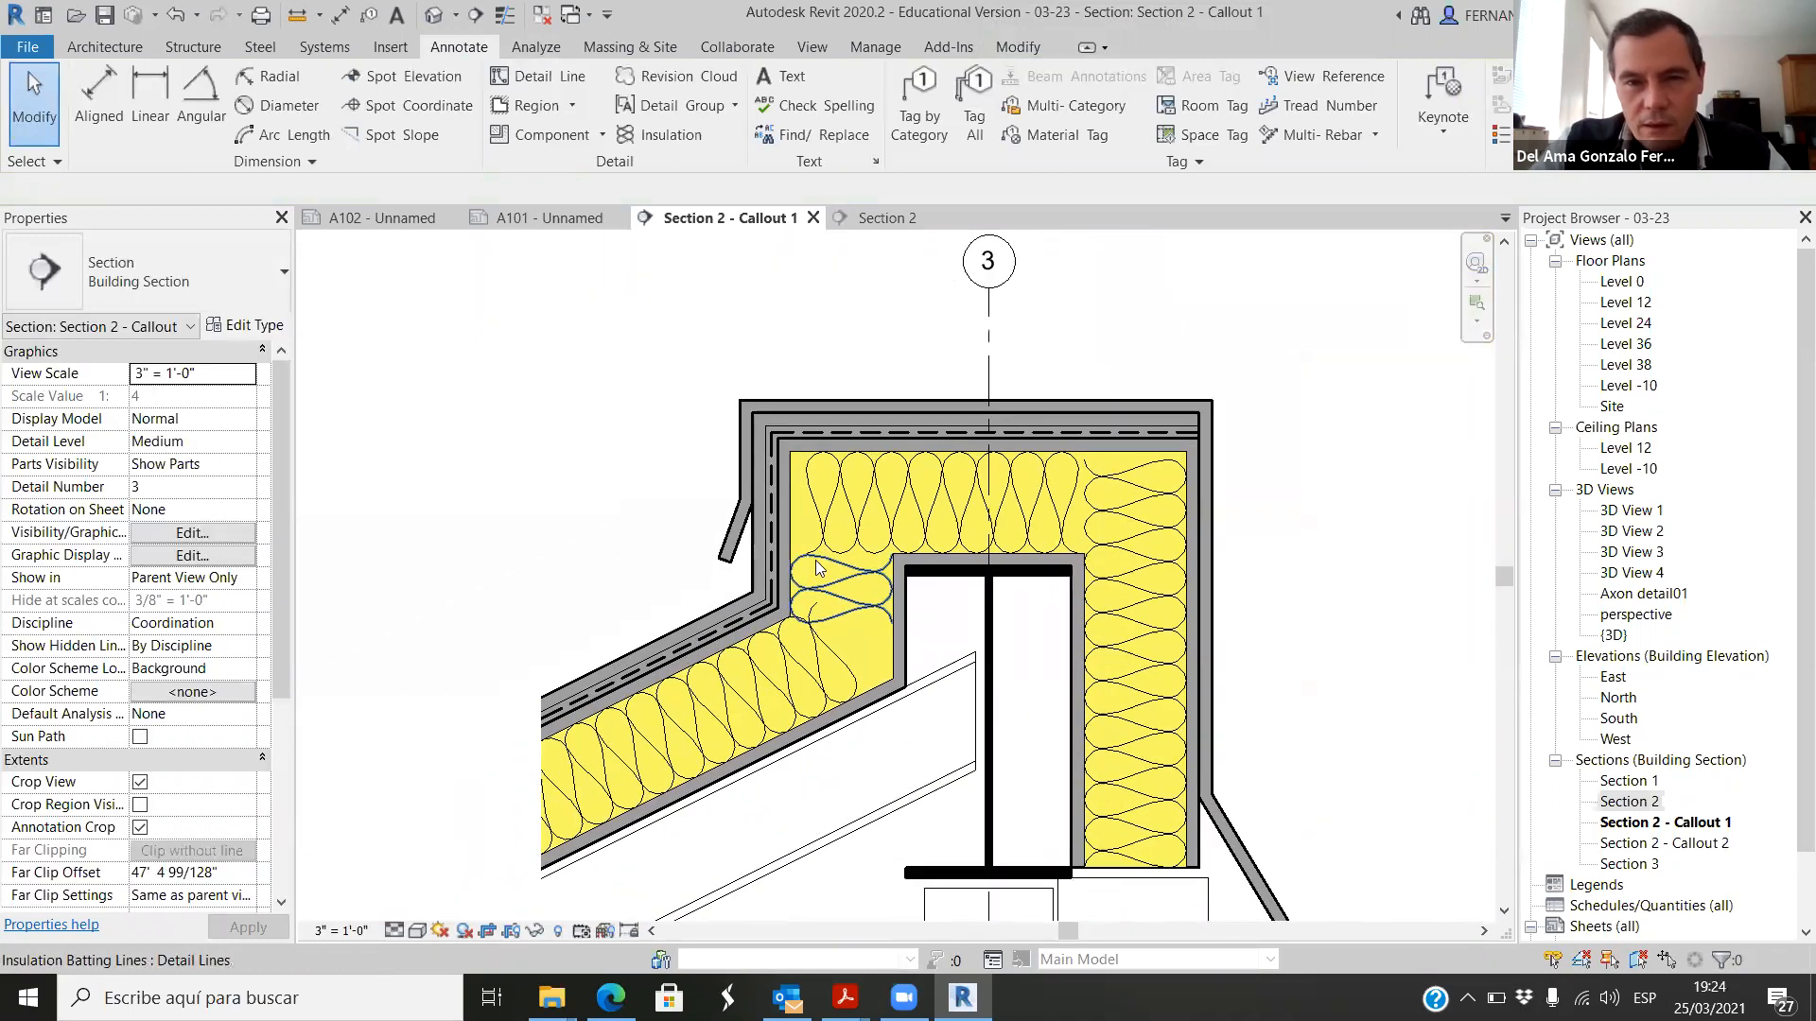
# Step: Override the view graphics of all three dashed roof membrane lines with a projection line weight of 6
pyautogui.scroll(3, 731, 639)
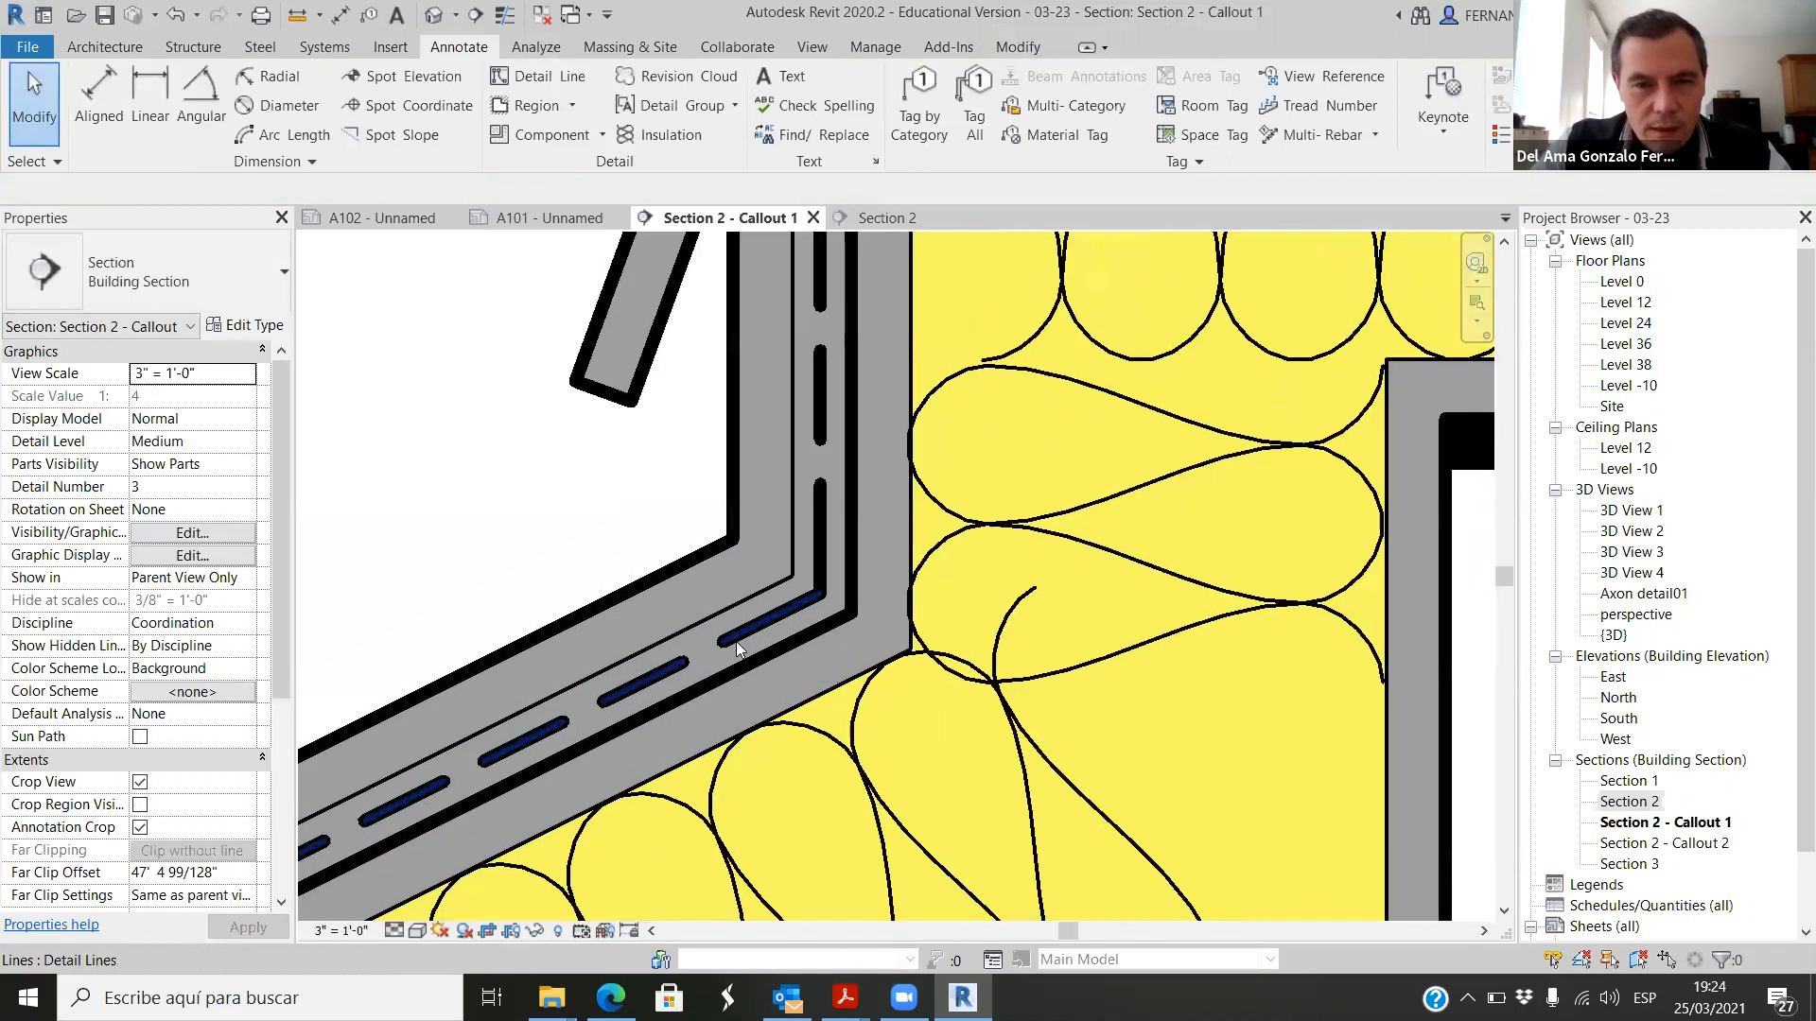
pyautogui.click(748, 629)
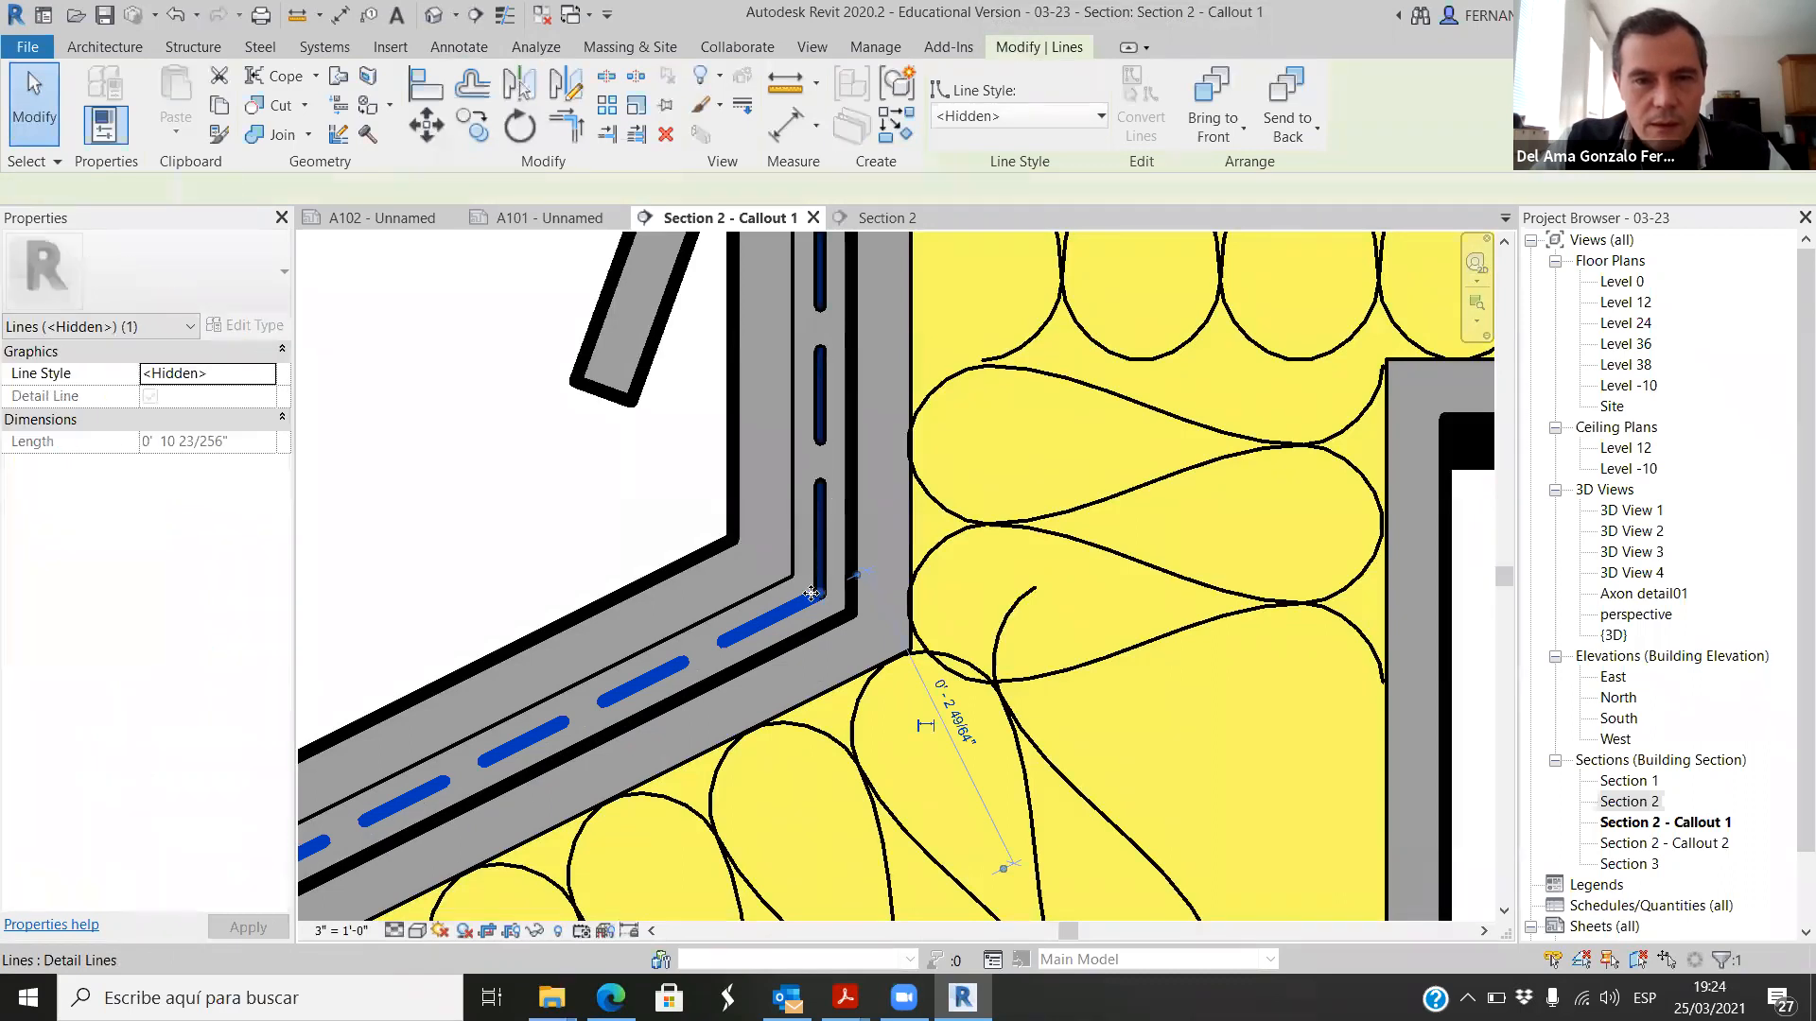
pyautogui.keyDown('ctrl'); pyautogui.click(821, 497); pyautogui.keyUp('ctrl')
pyautogui.scroll(-2, 785, 602)
pyautogui.scroll(-3, 785, 601)
pyautogui.scroll(2, 910, 339)
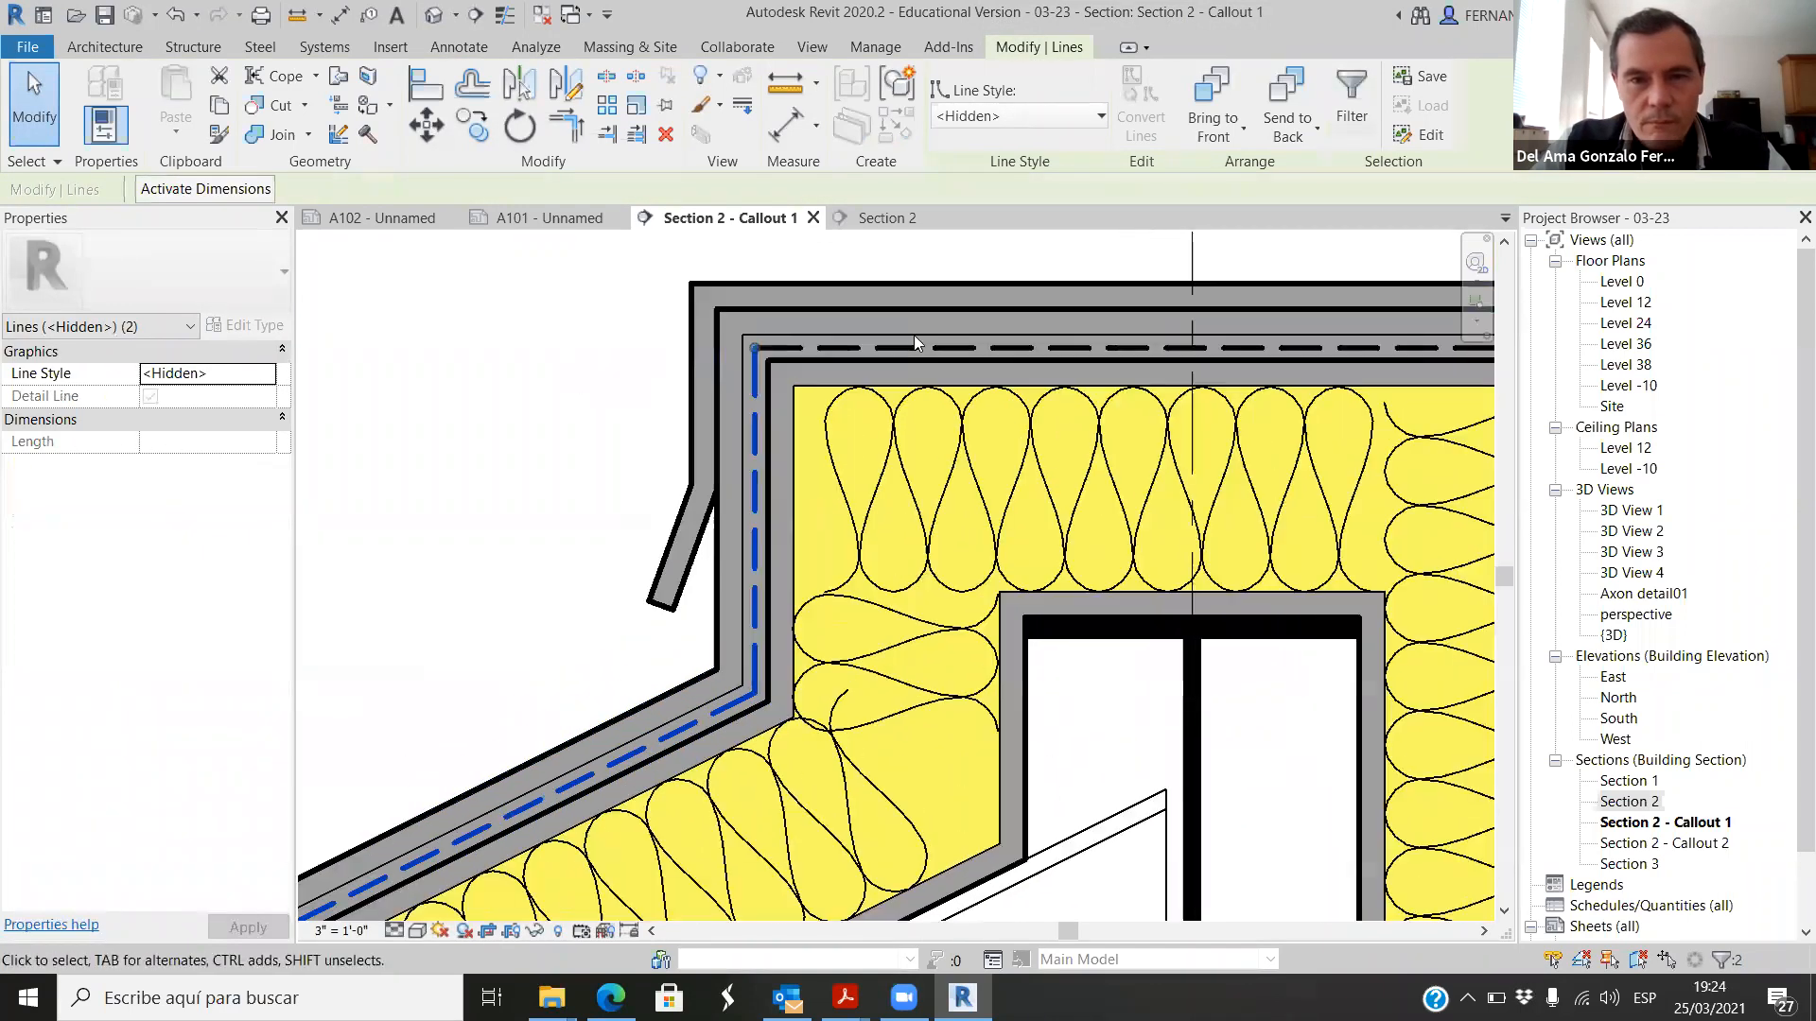
pyautogui.keyDown('ctrl'); pyautogui.click(904, 344); pyautogui.keyUp('ctrl')
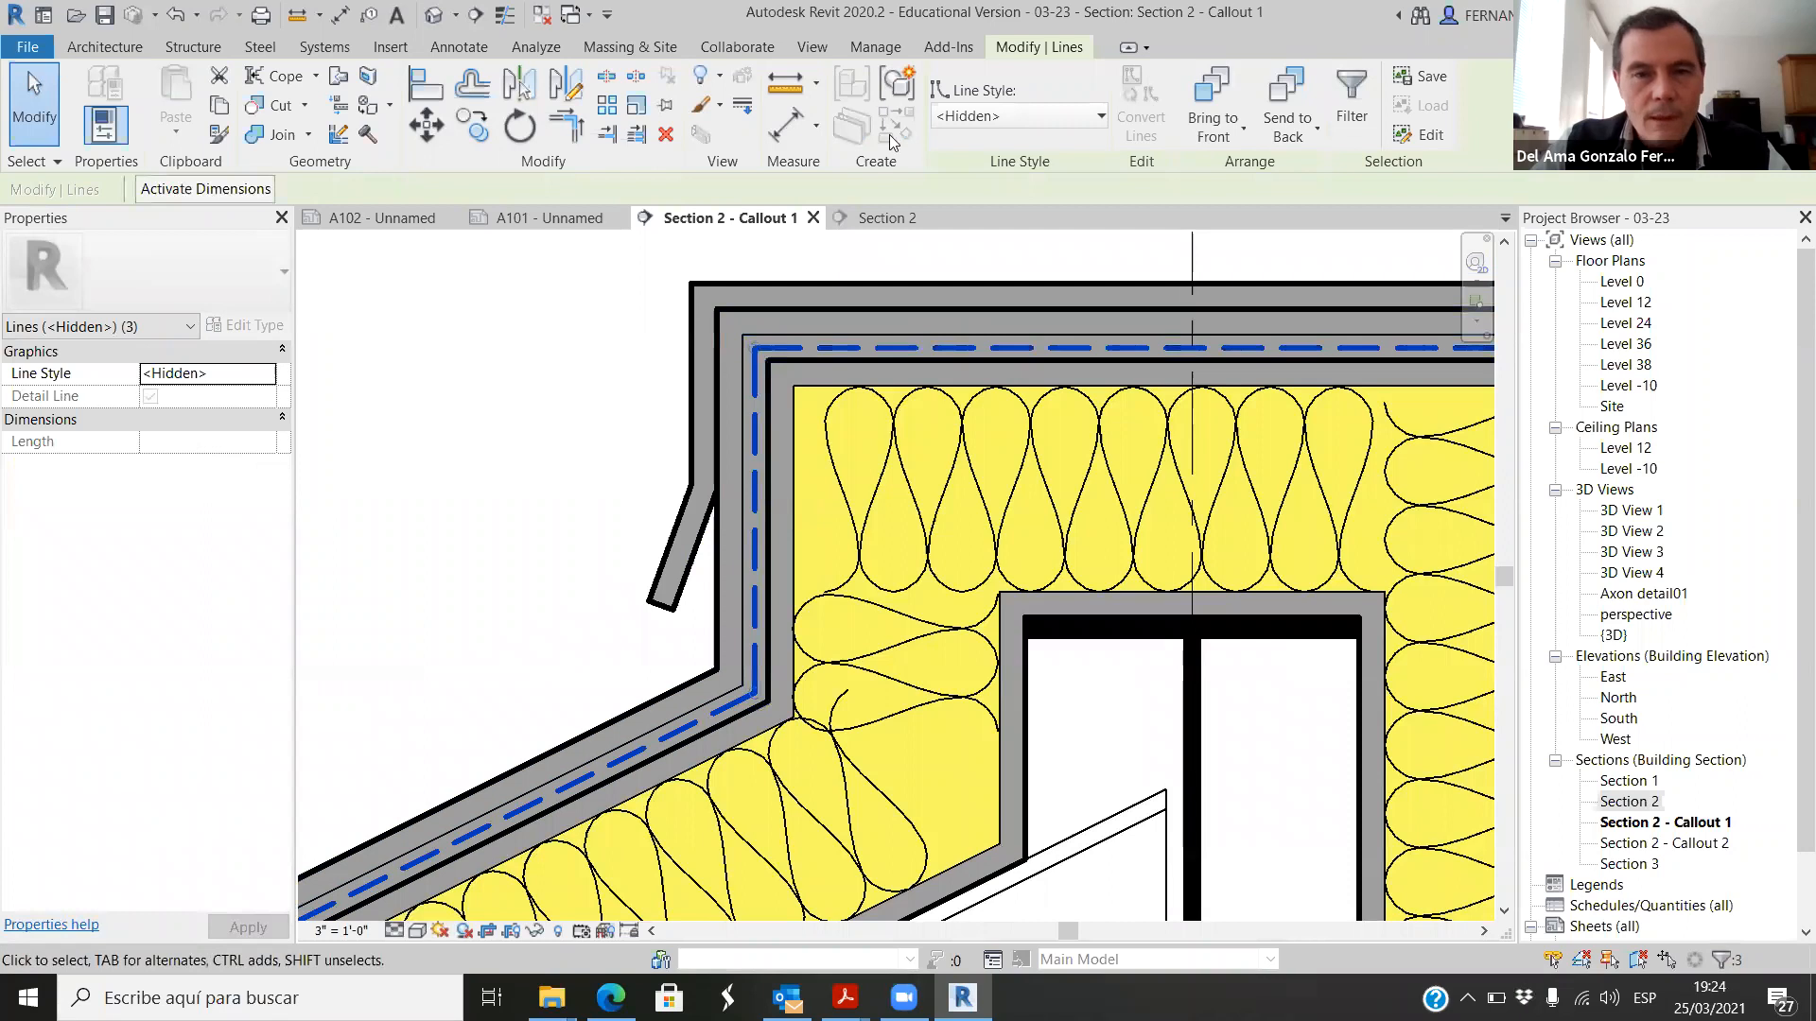
pyautogui.rightClick(906, 348)
pyautogui.moveTo(1105, 495)
pyautogui.click(1209, 495)
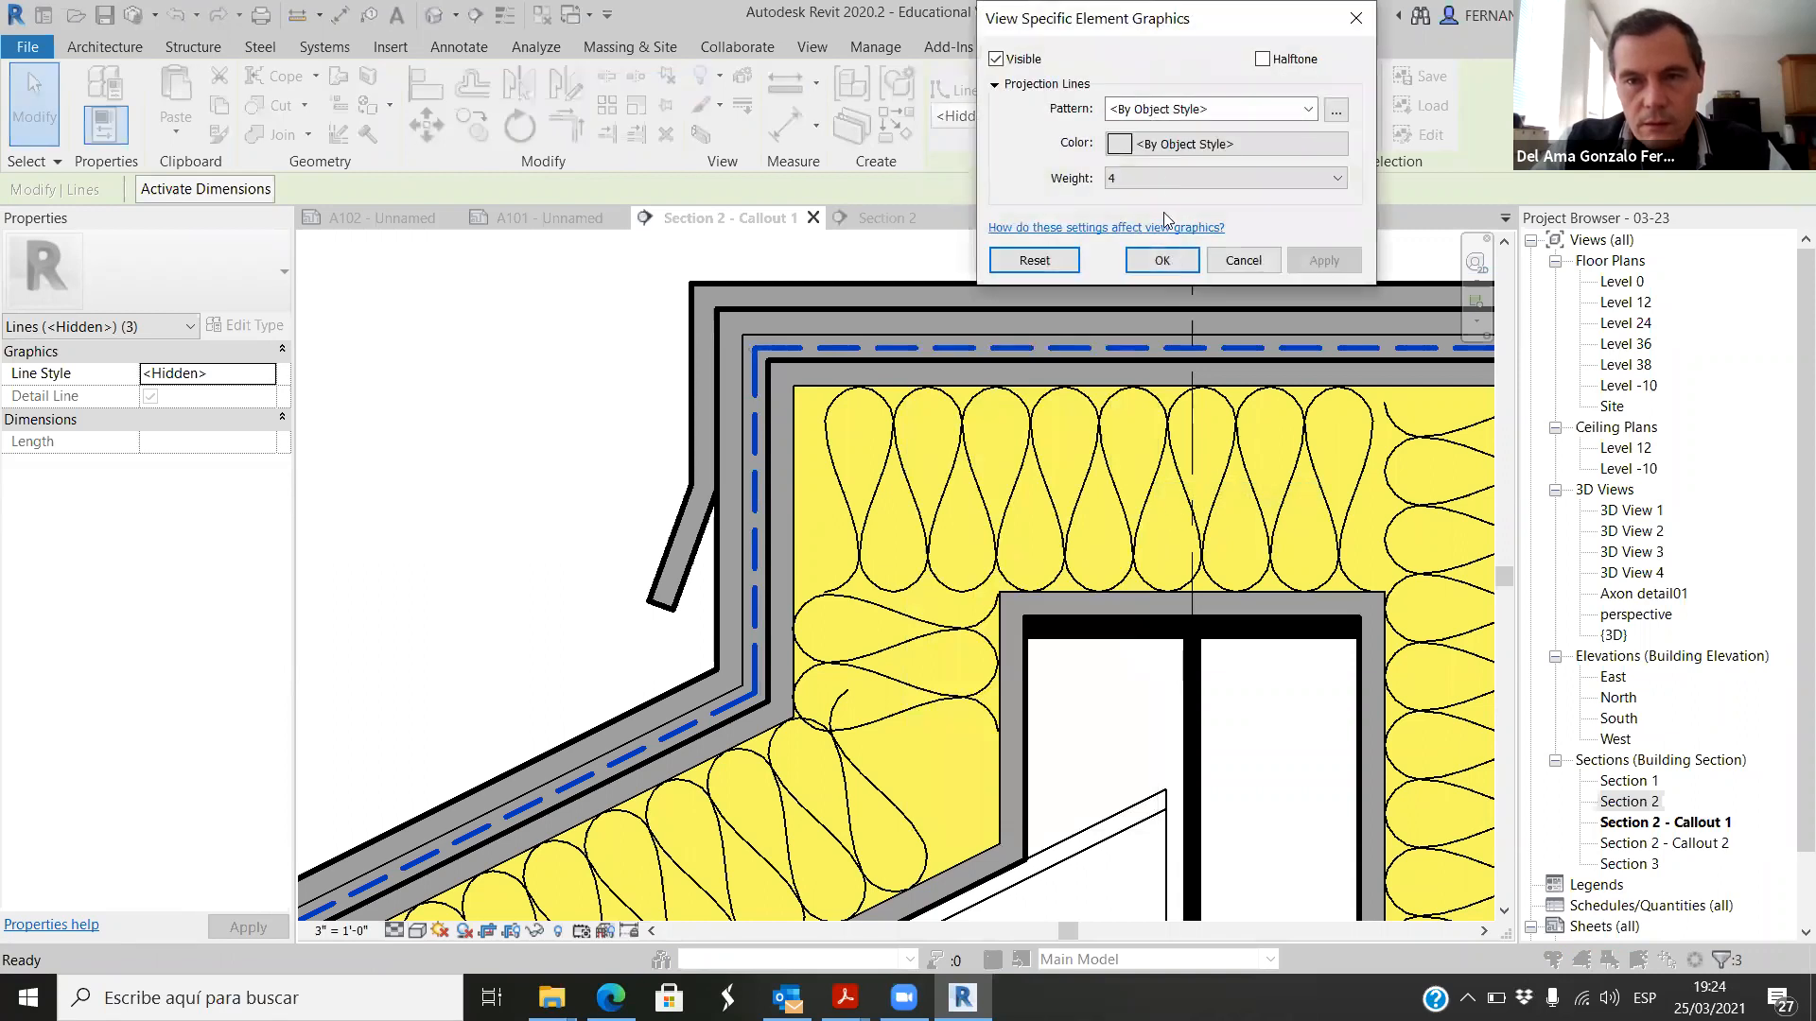
pyautogui.click(1339, 179)
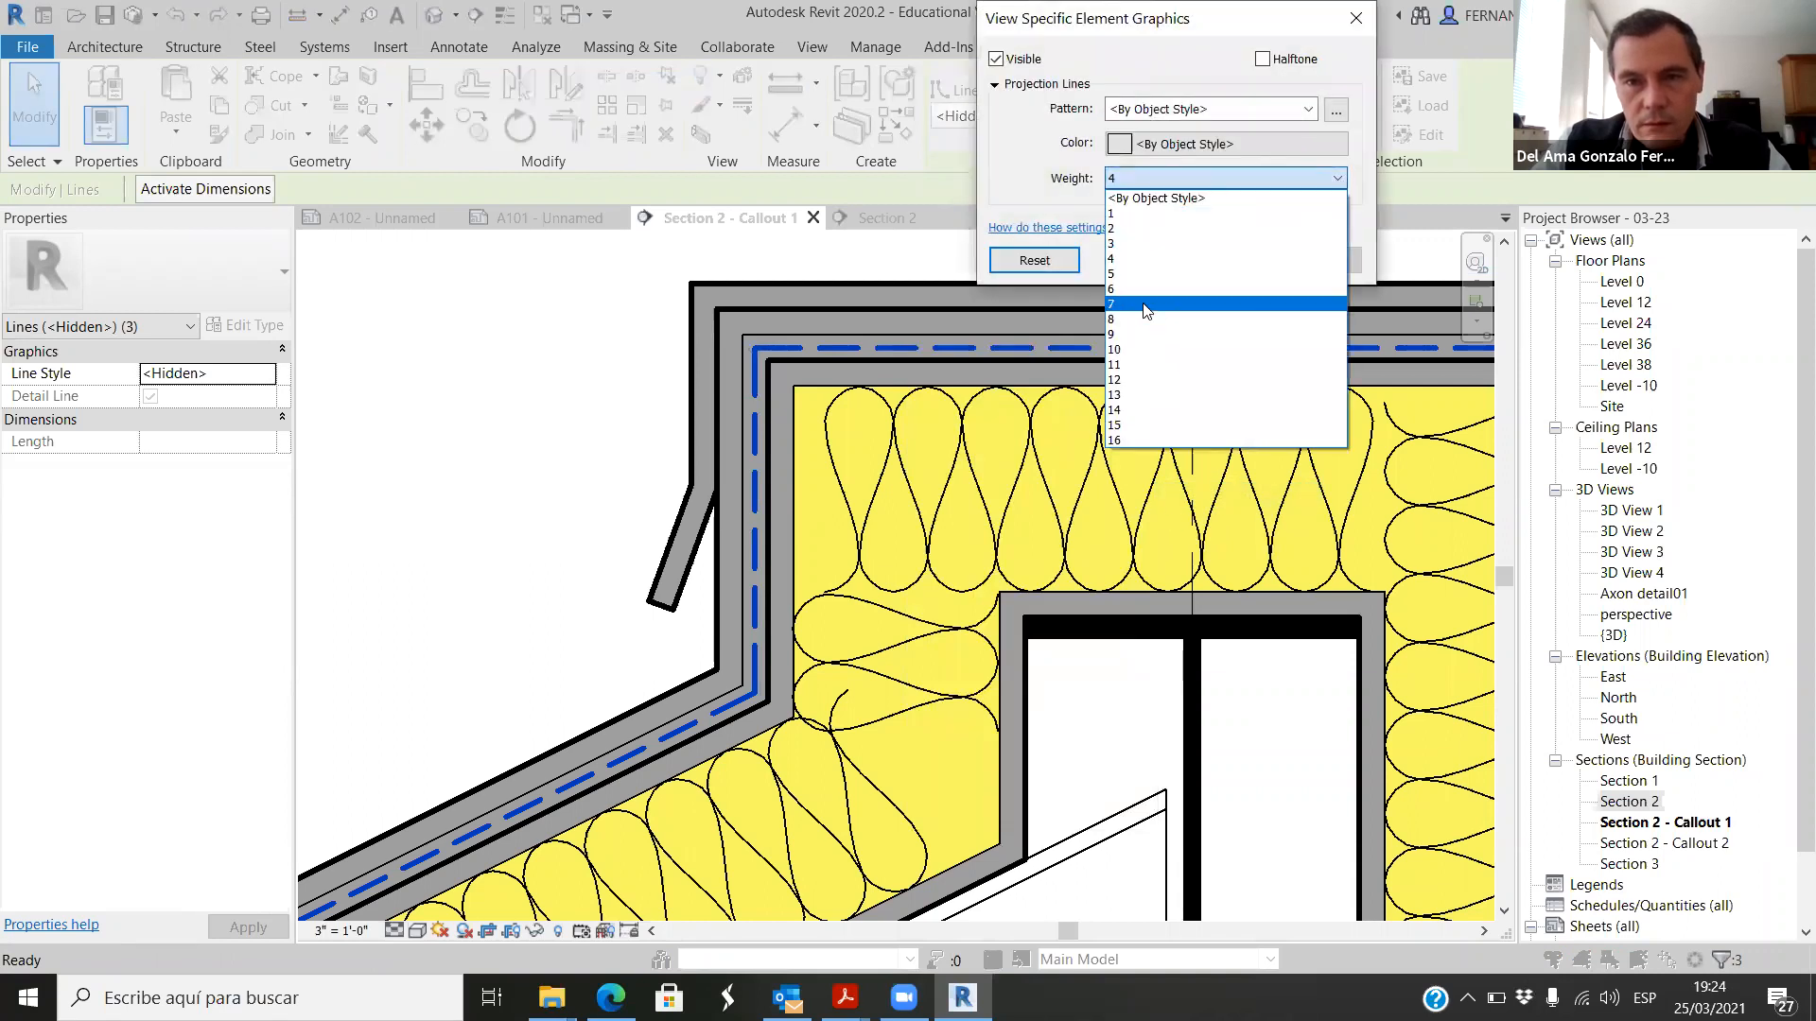
pyautogui.click(1144, 297)
pyautogui.click(1320, 270)
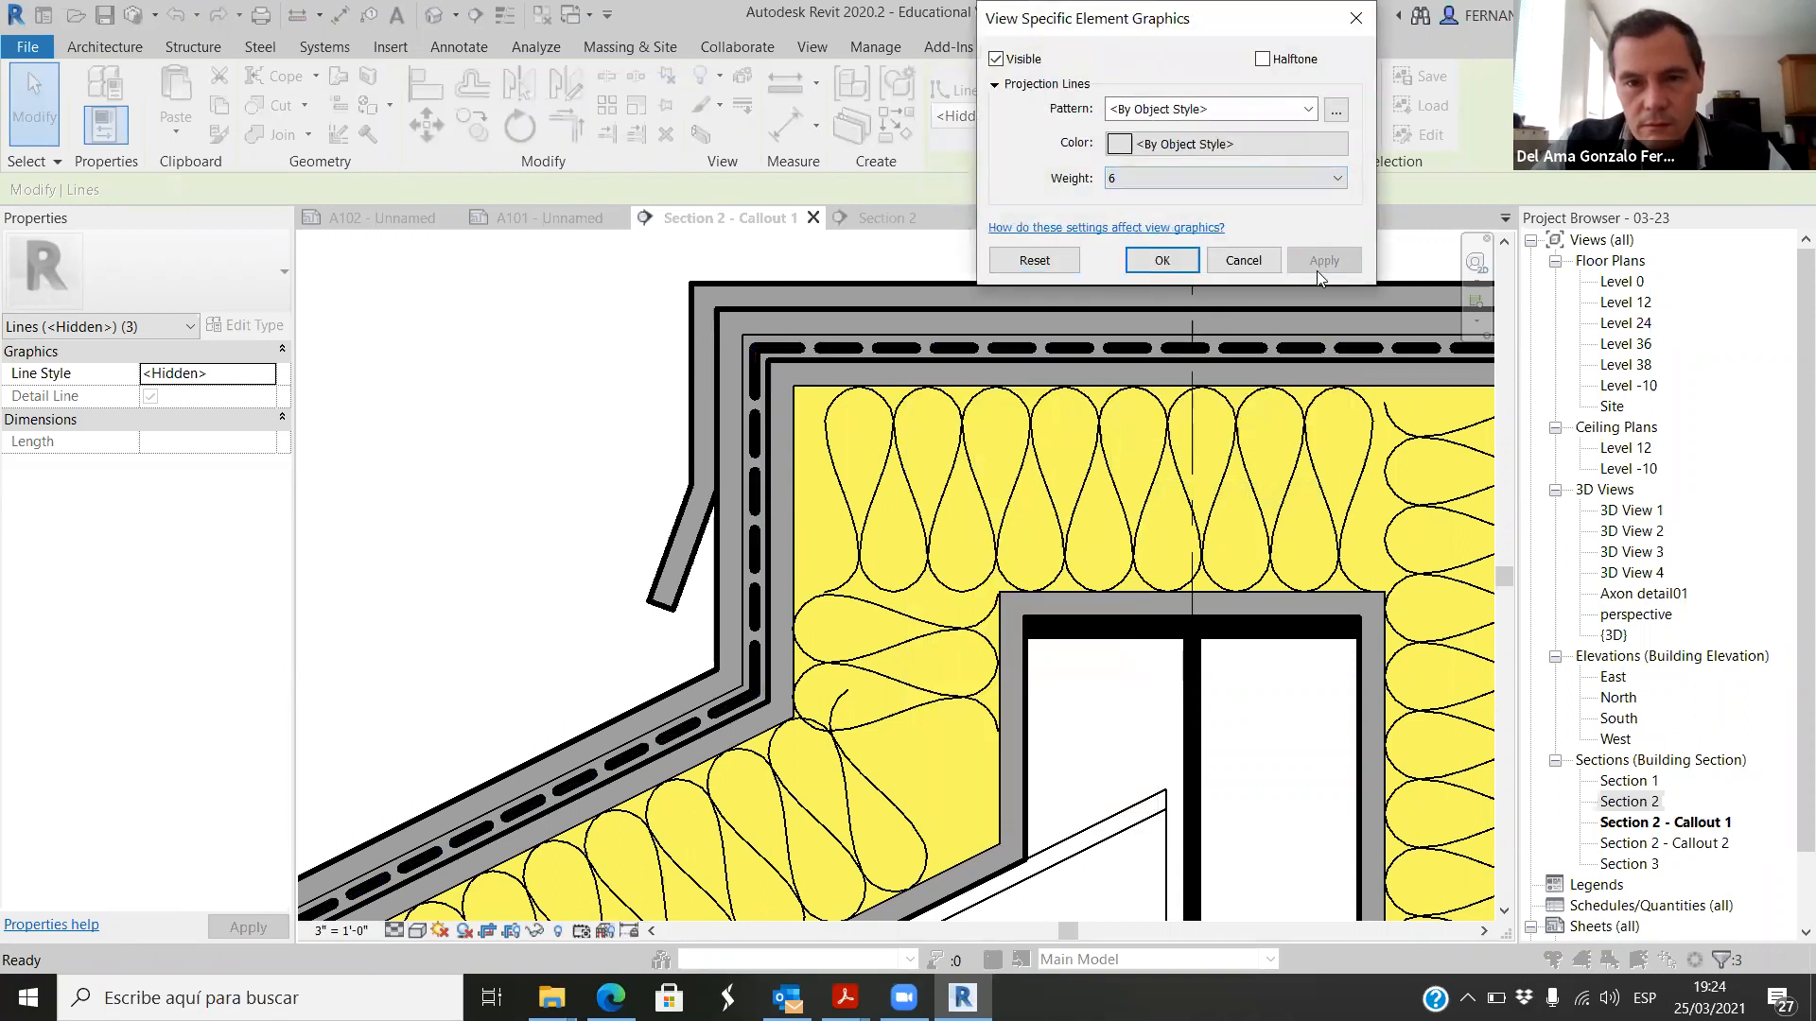
pyautogui.click(1188, 261)
pyautogui.scroll(-5, 620, 393)
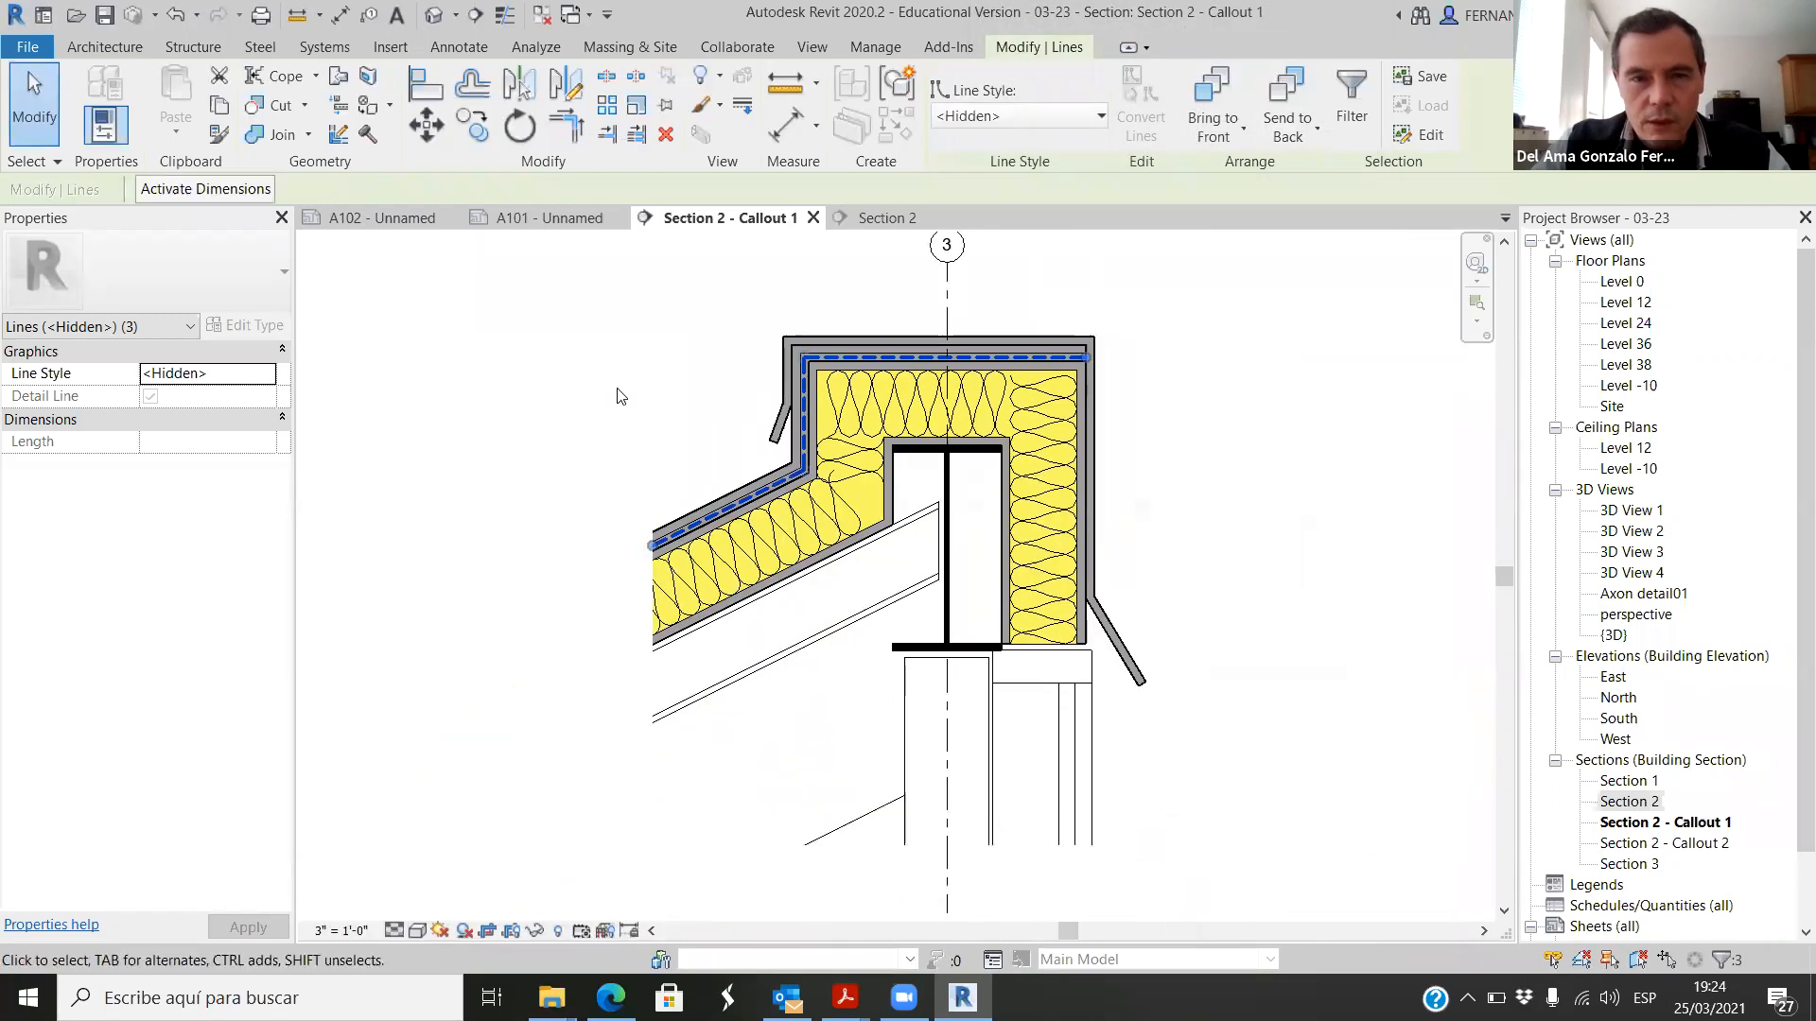
pyautogui.click(622, 405)
# Step: Override the view graphics of the outer roof cap element with a projection line weight of 1
pyautogui.scroll(4, 1106, 473)
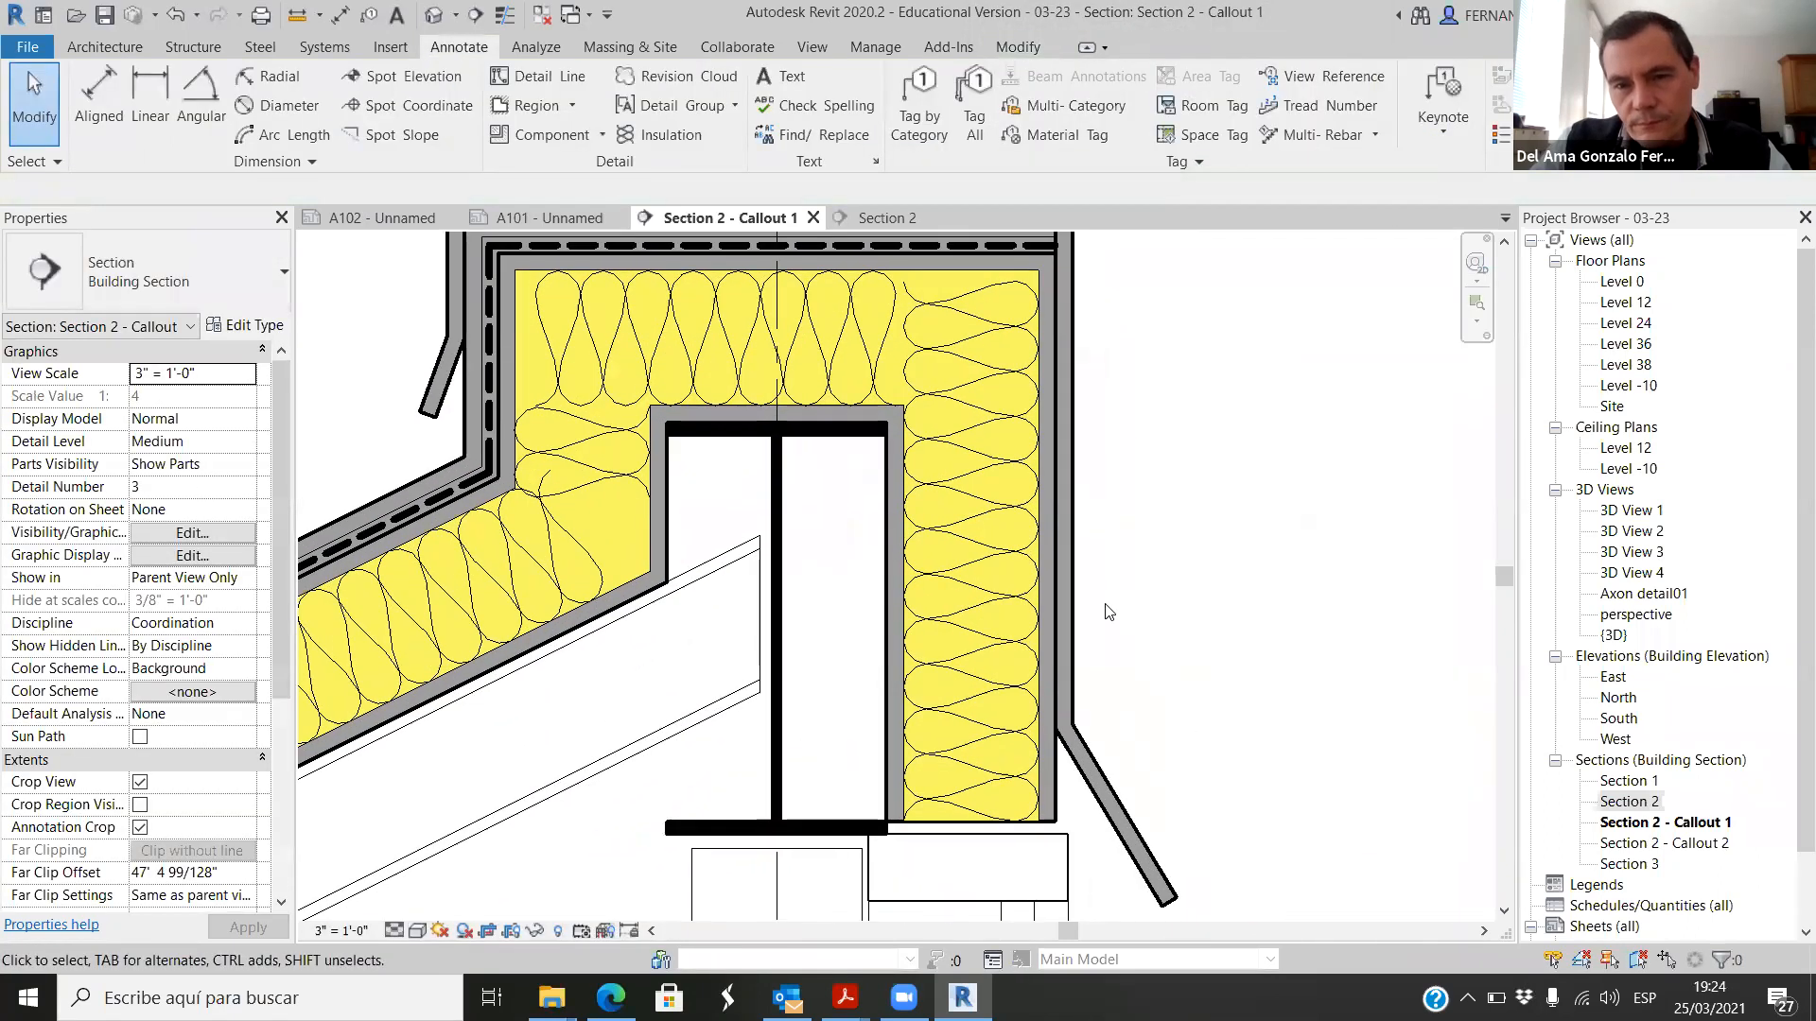
pyautogui.scroll(2, 1087, 660)
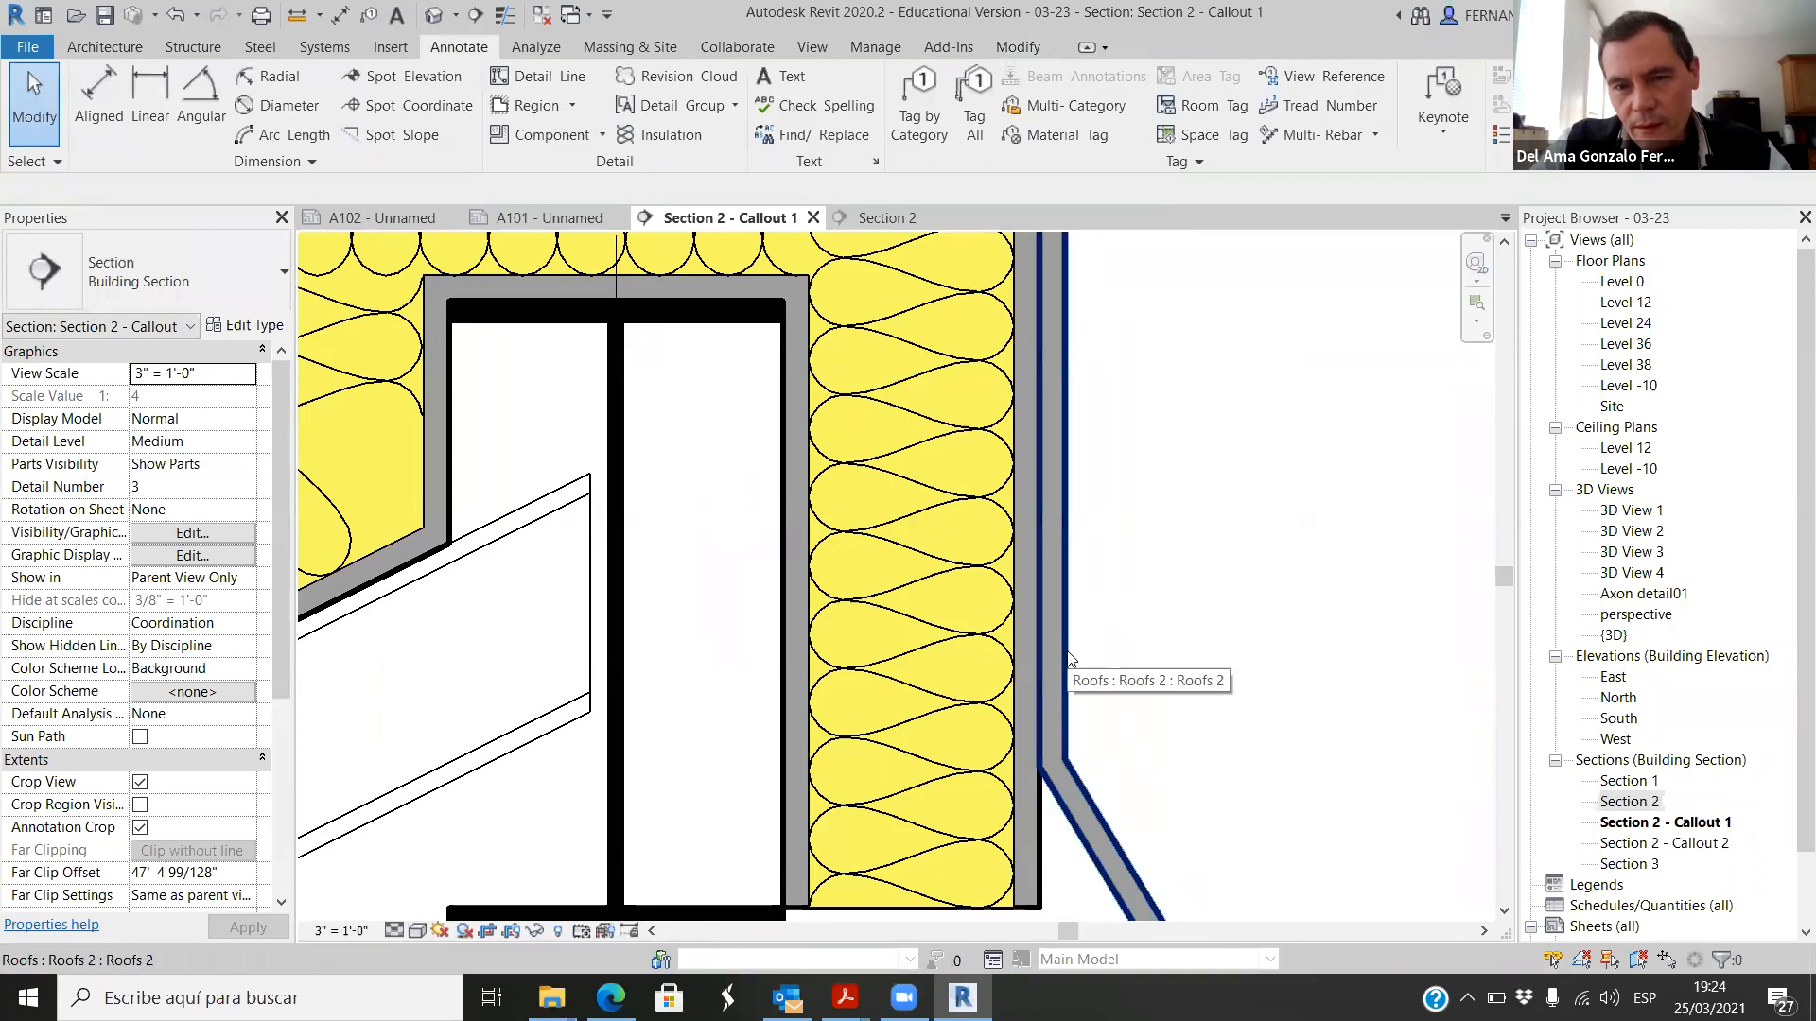
pyautogui.click(1145, 673)
pyautogui.scroll(-3, 1182, 605)
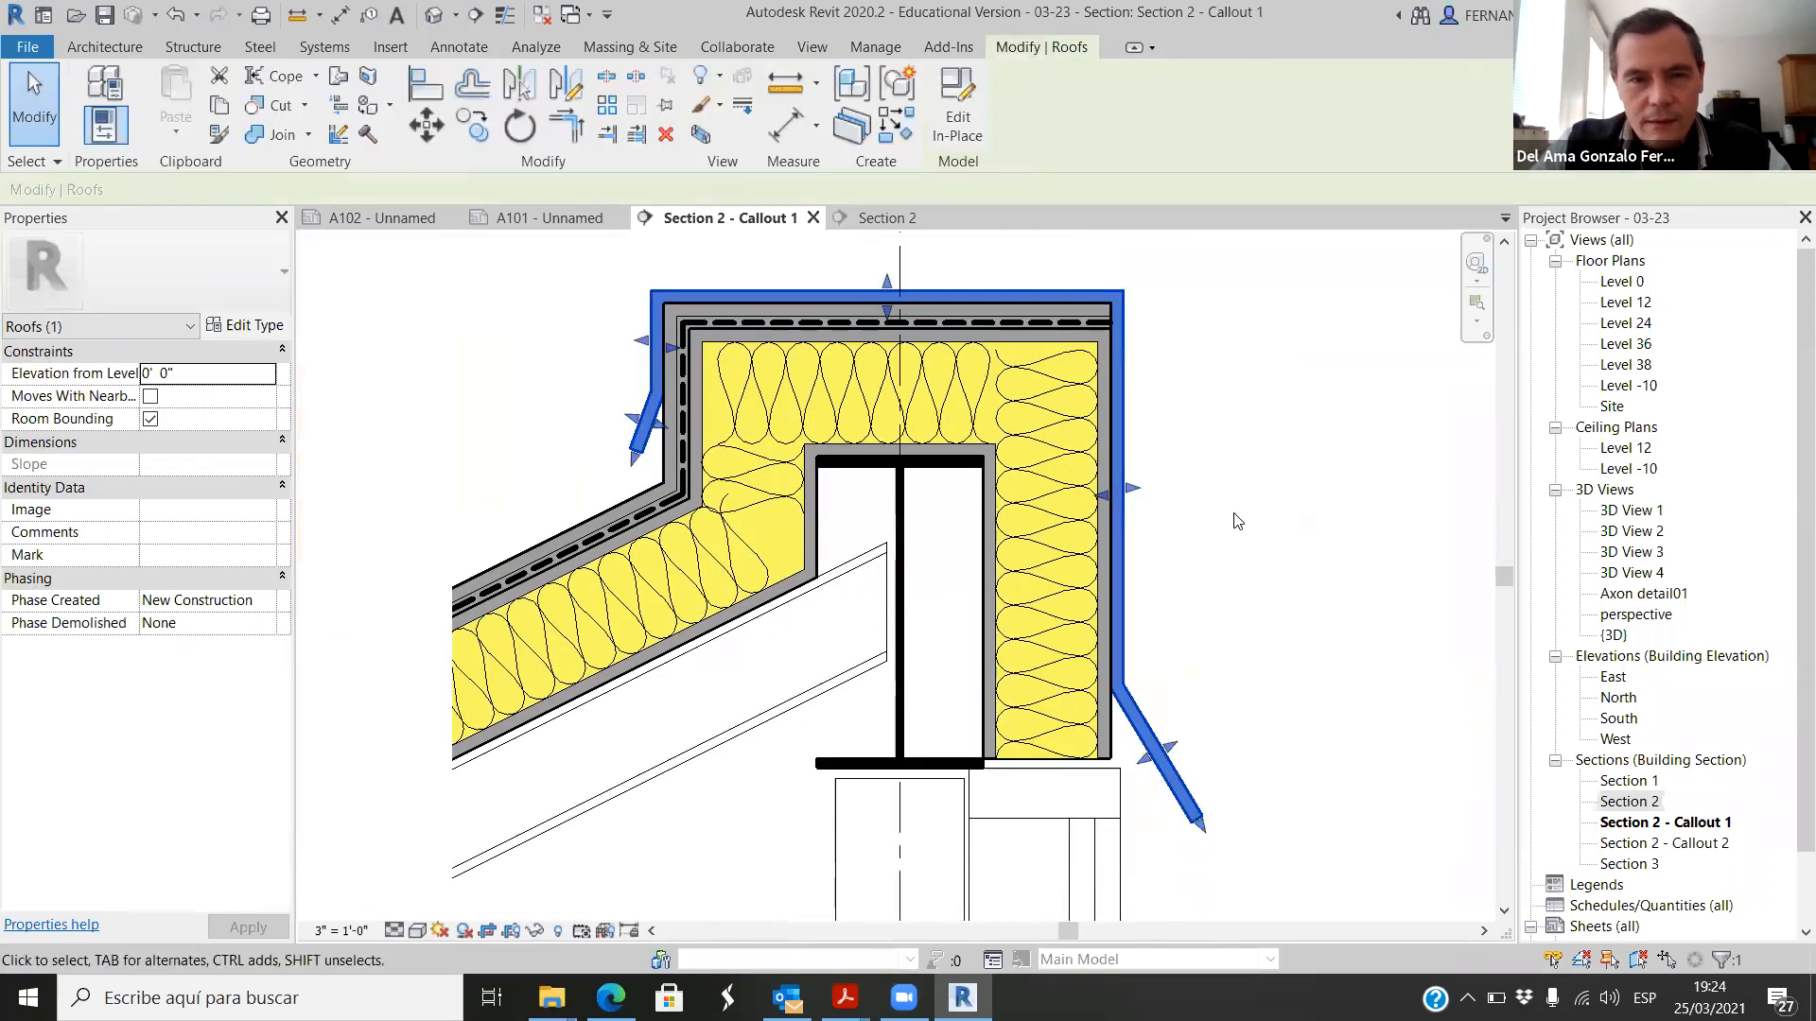
pyautogui.scroll(3, 1135, 598)
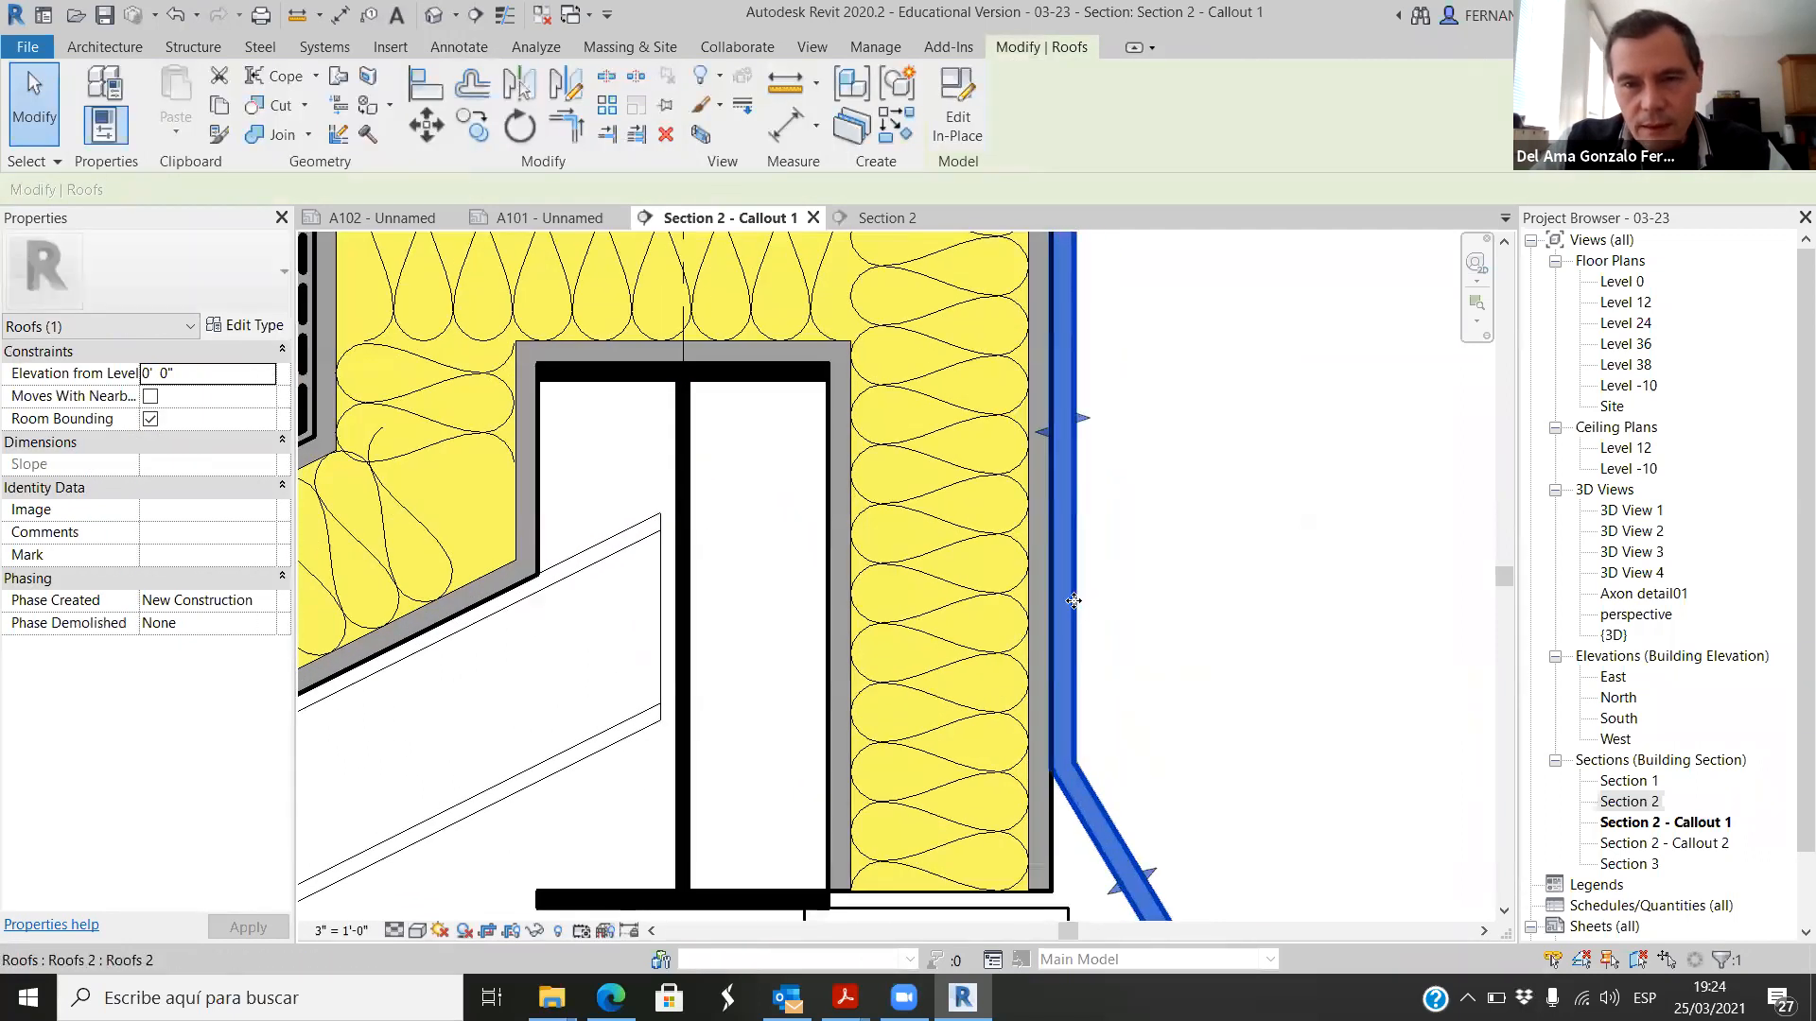
pyautogui.rightClick(1076, 602)
pyautogui.click(1400, 266)
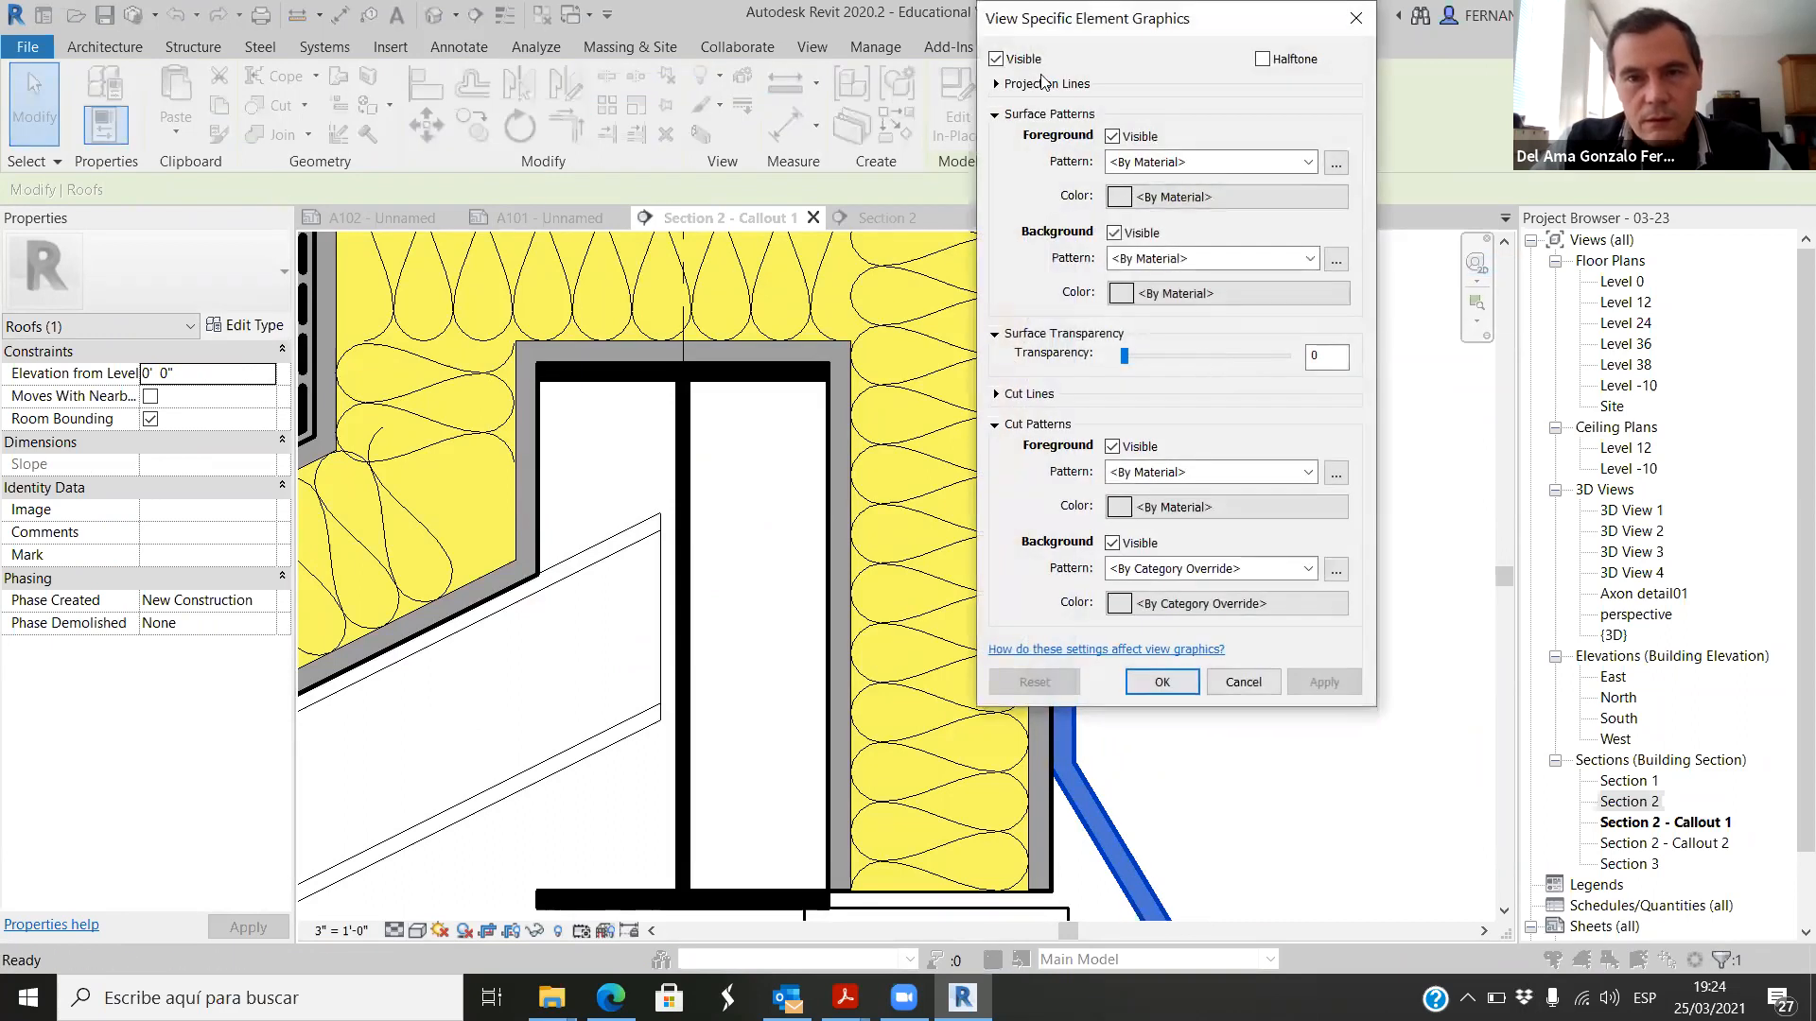
pyautogui.click(997, 85)
pyautogui.click(1341, 179)
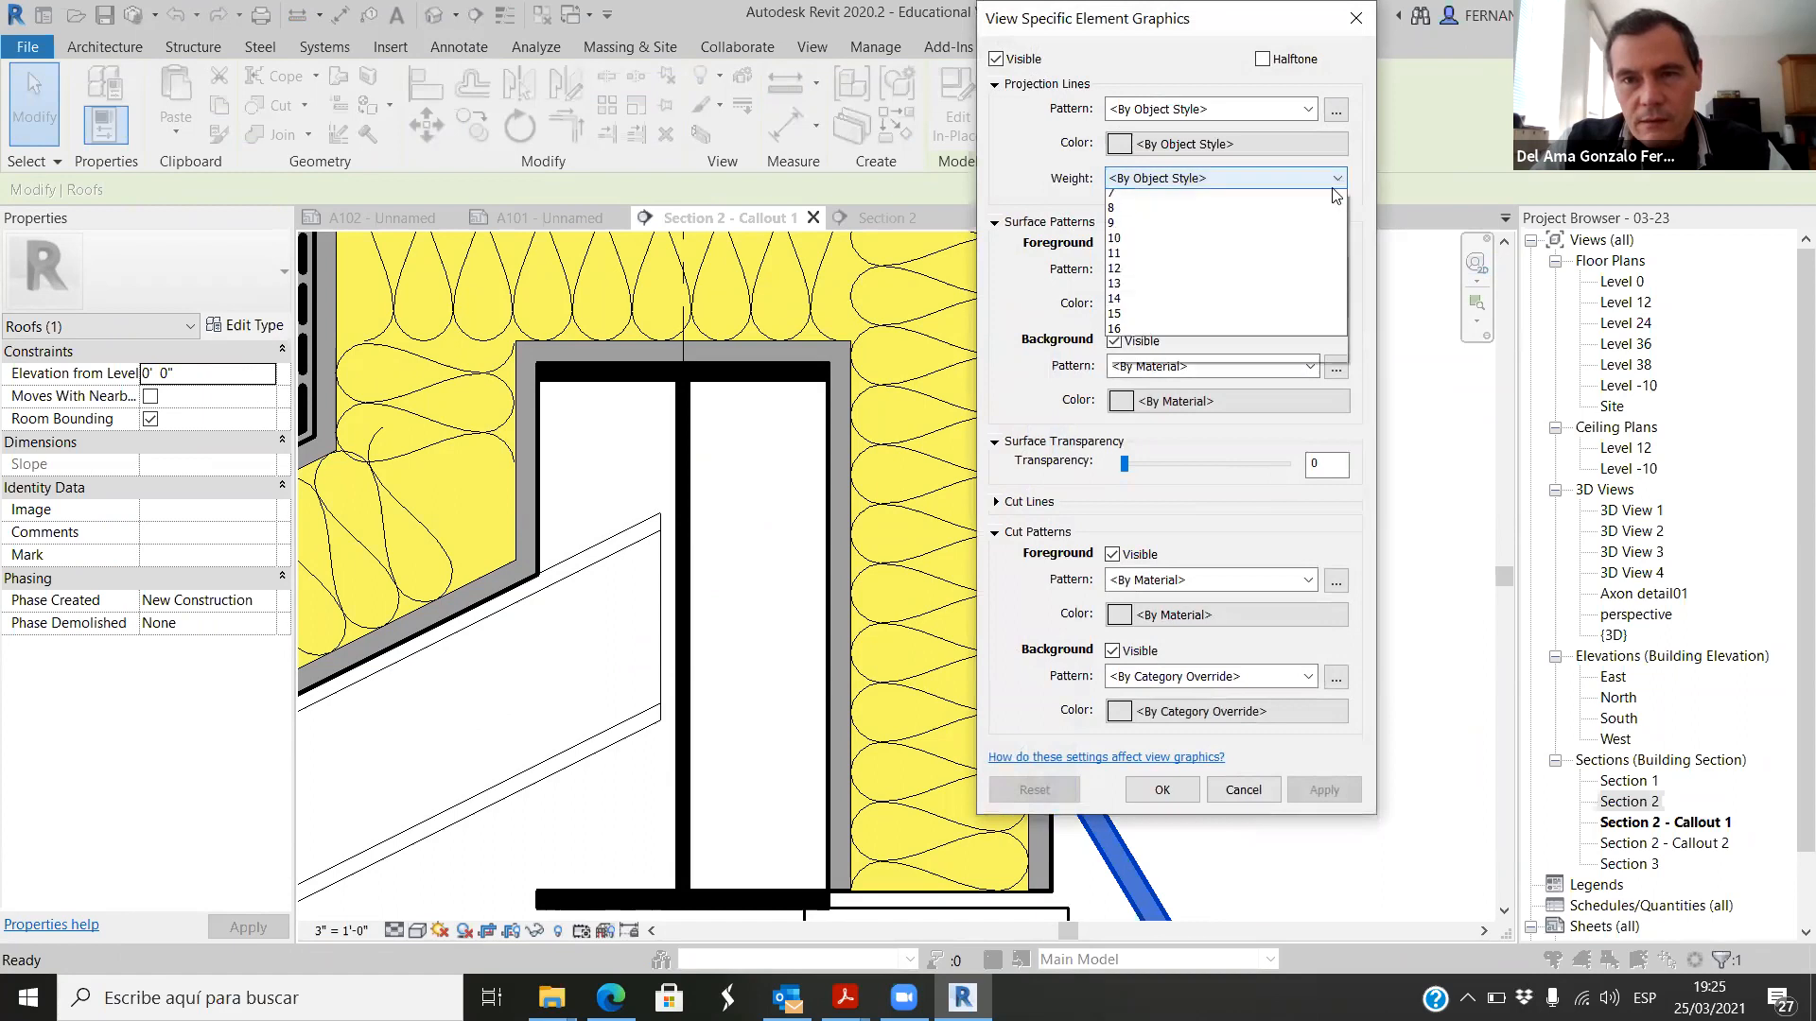
pyautogui.click(1158, 215)
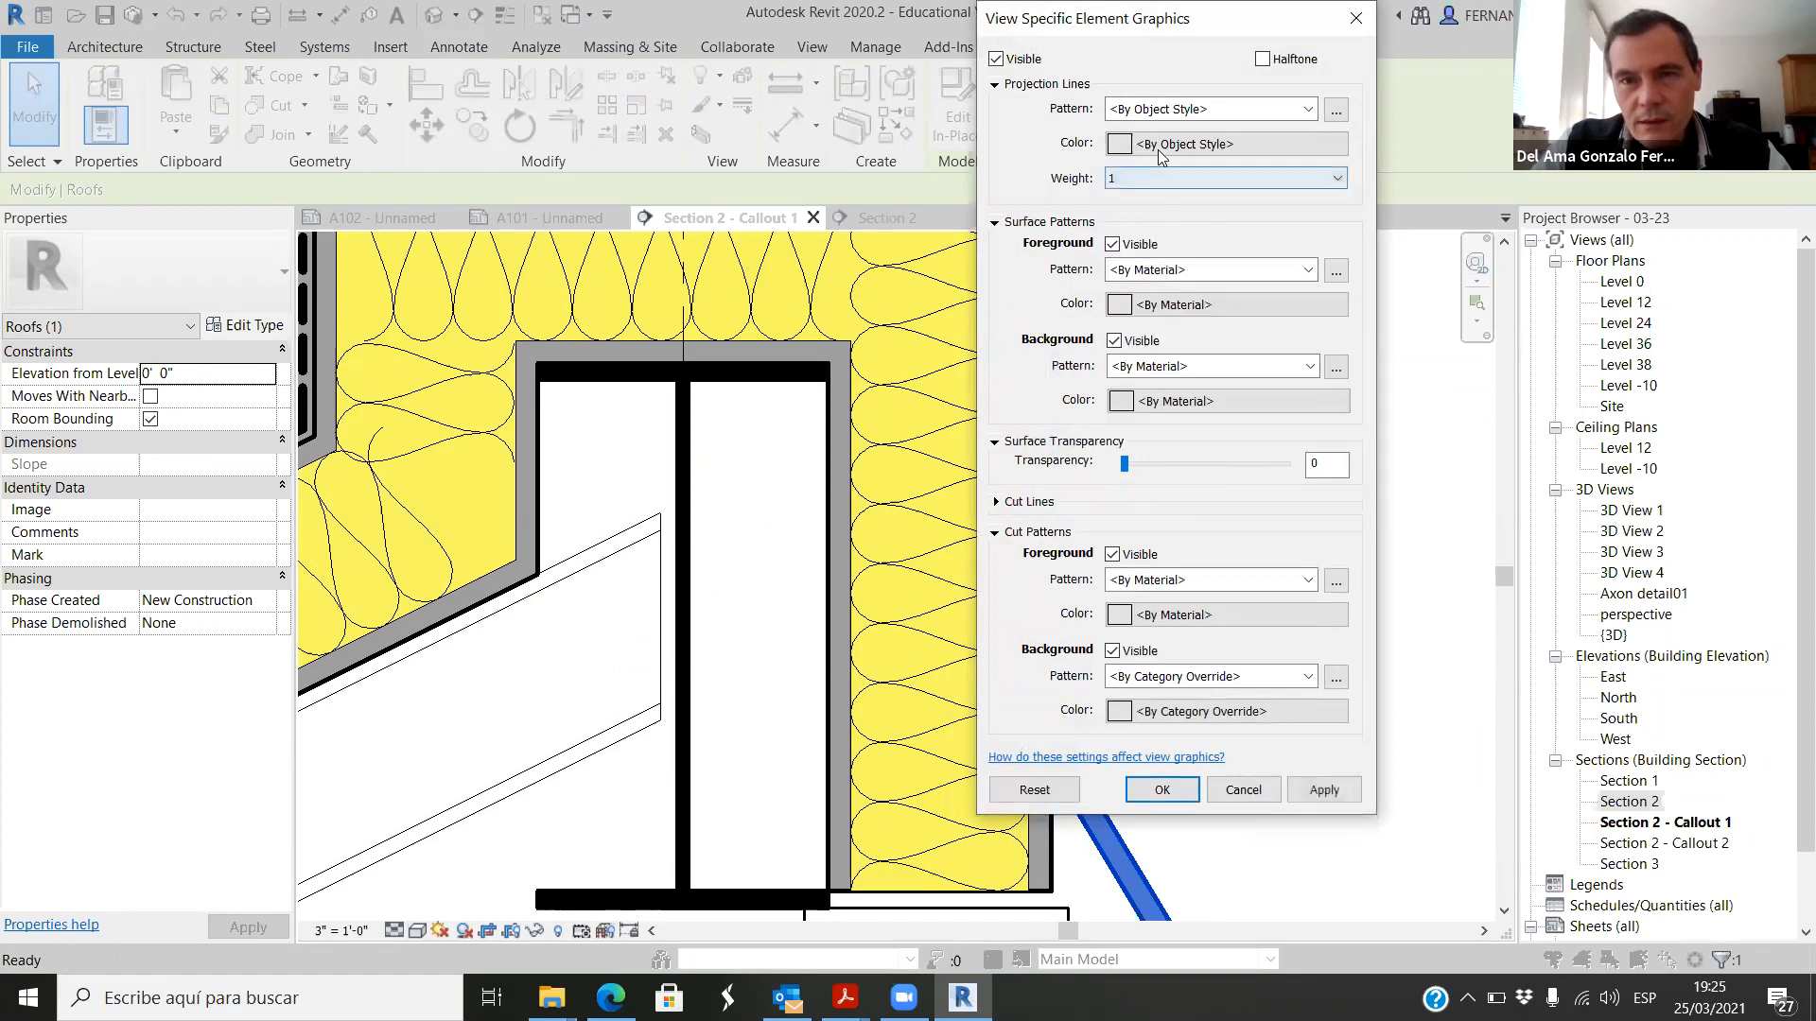
pyautogui.click(1325, 790)
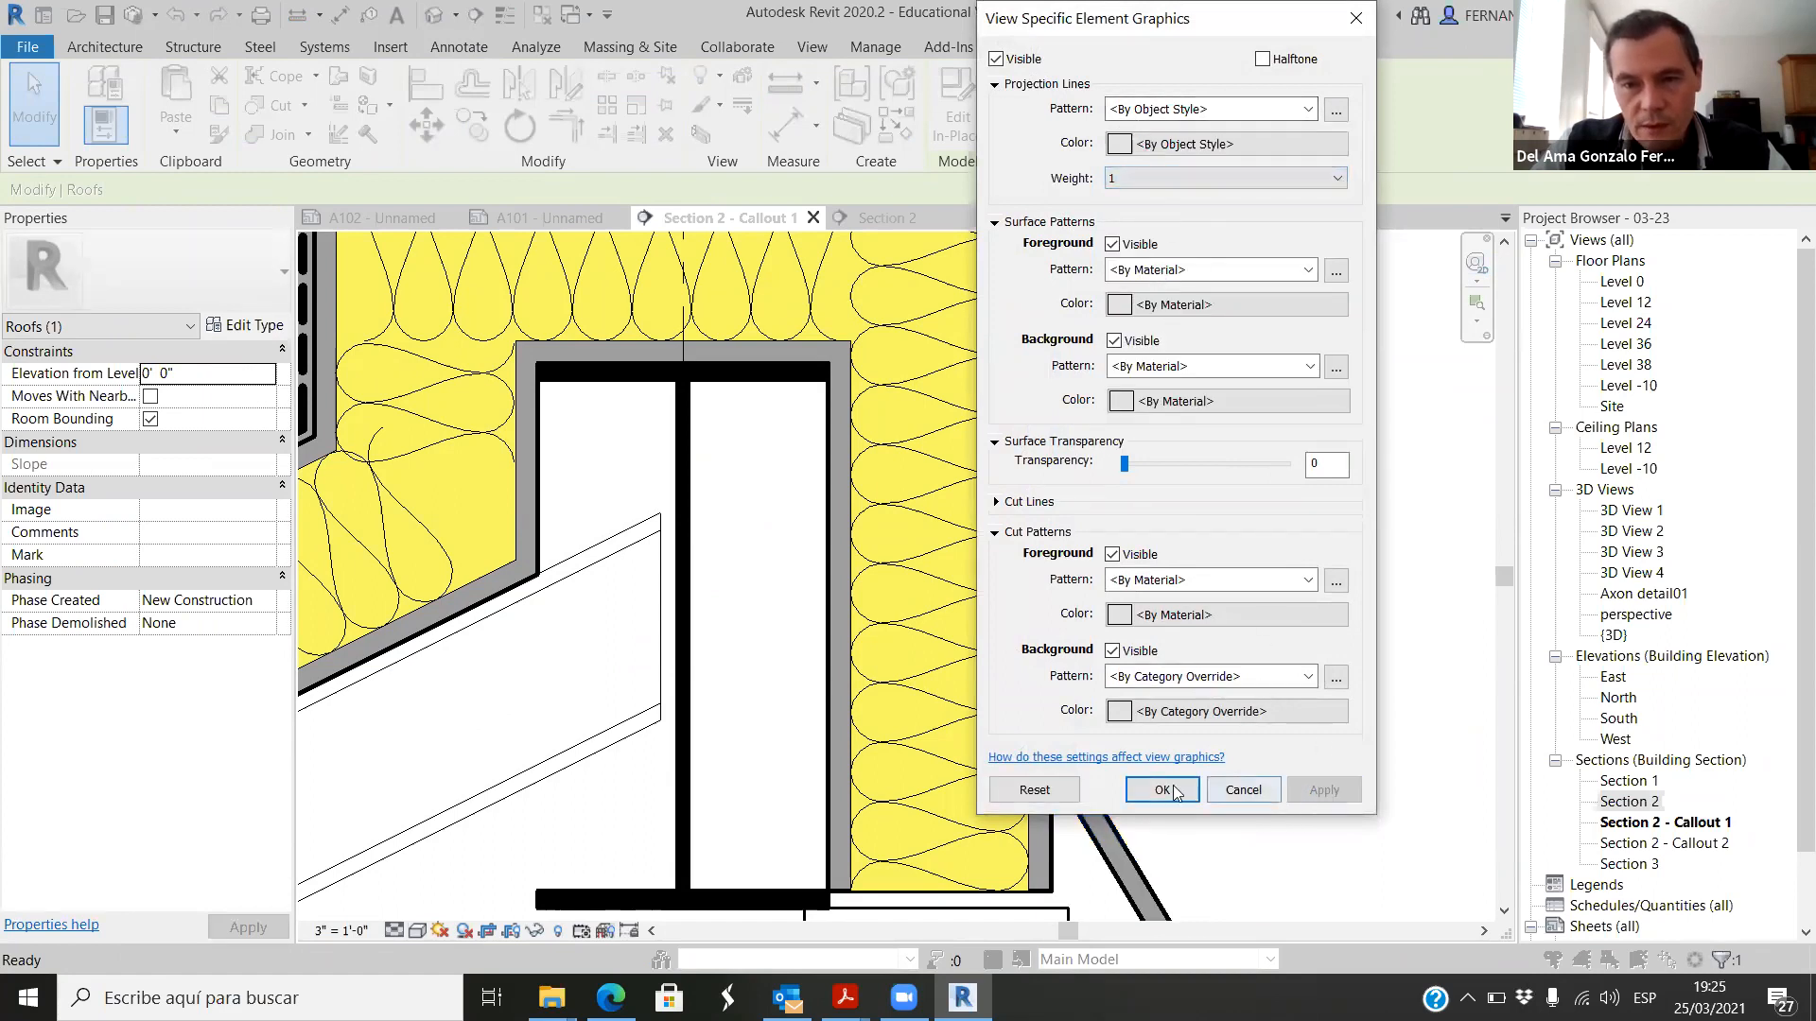
pyautogui.click(1162, 790)
pyautogui.click(1183, 702)
# Step: Examine the roof cap's outline and the end of the dashed membrane line at the detail's upper outer corner
pyautogui.scroll(-3, 1184, 624)
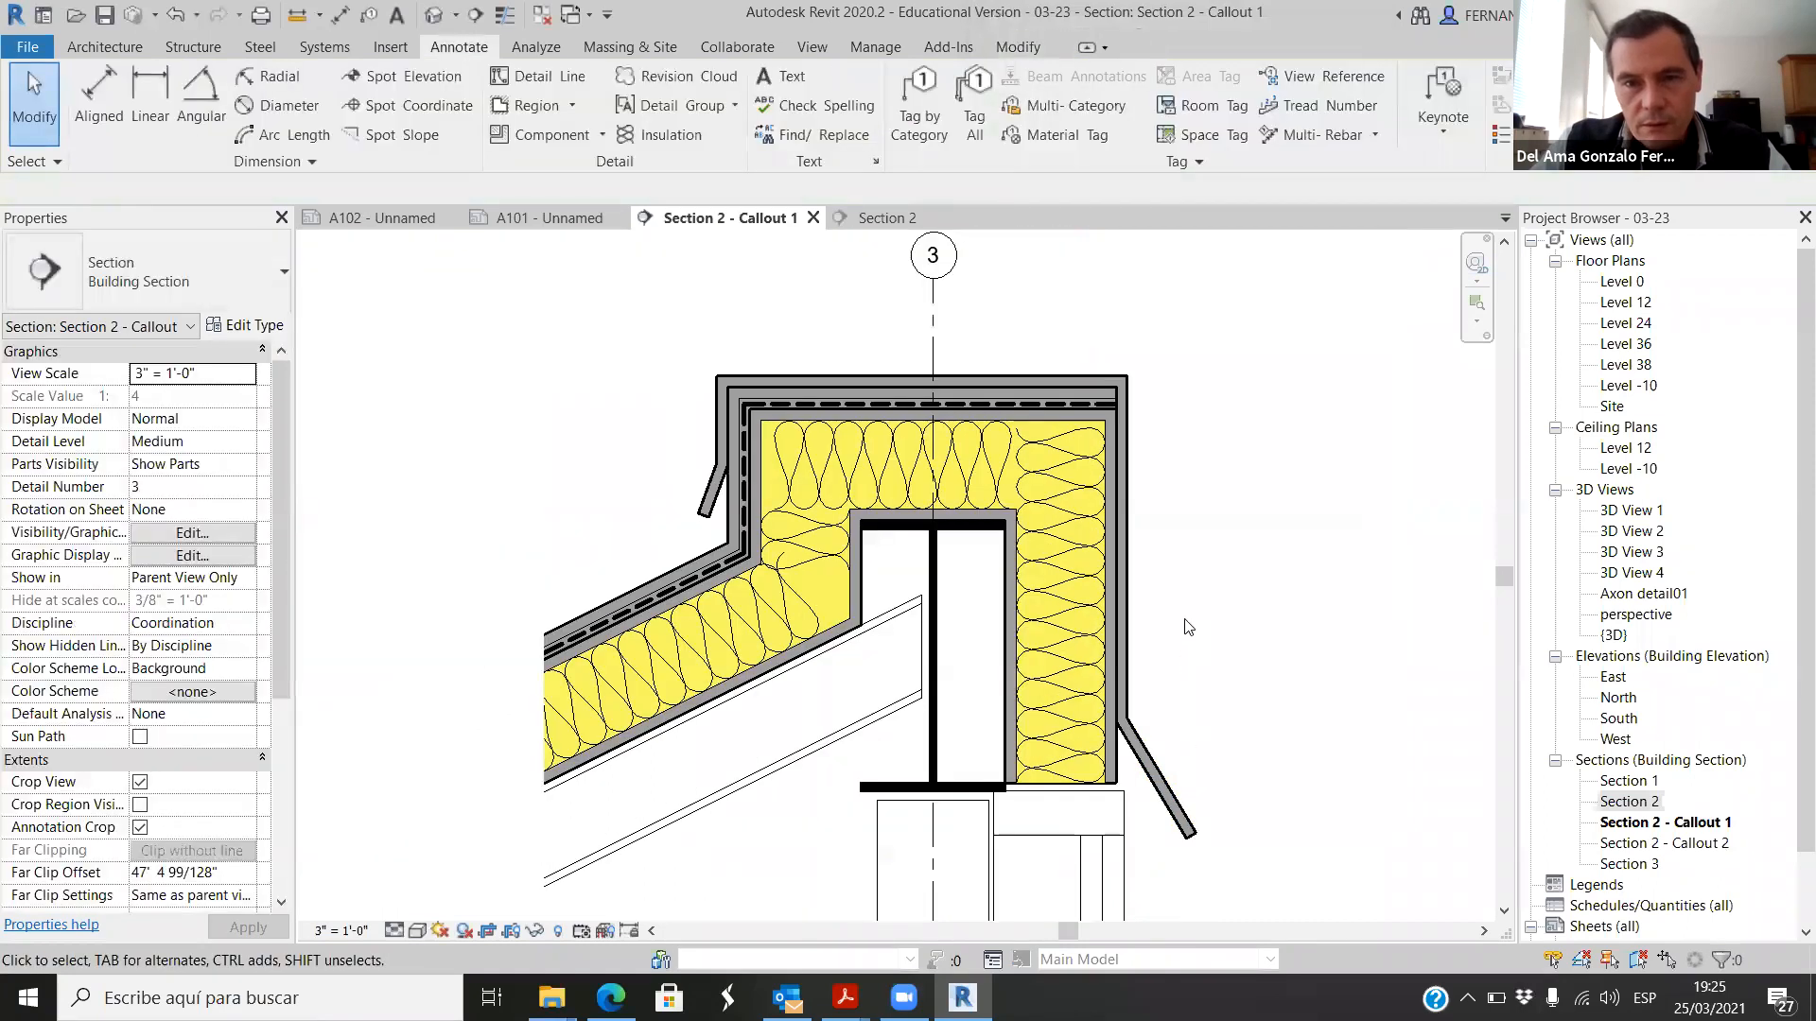
pyautogui.scroll(8, 1146, 388)
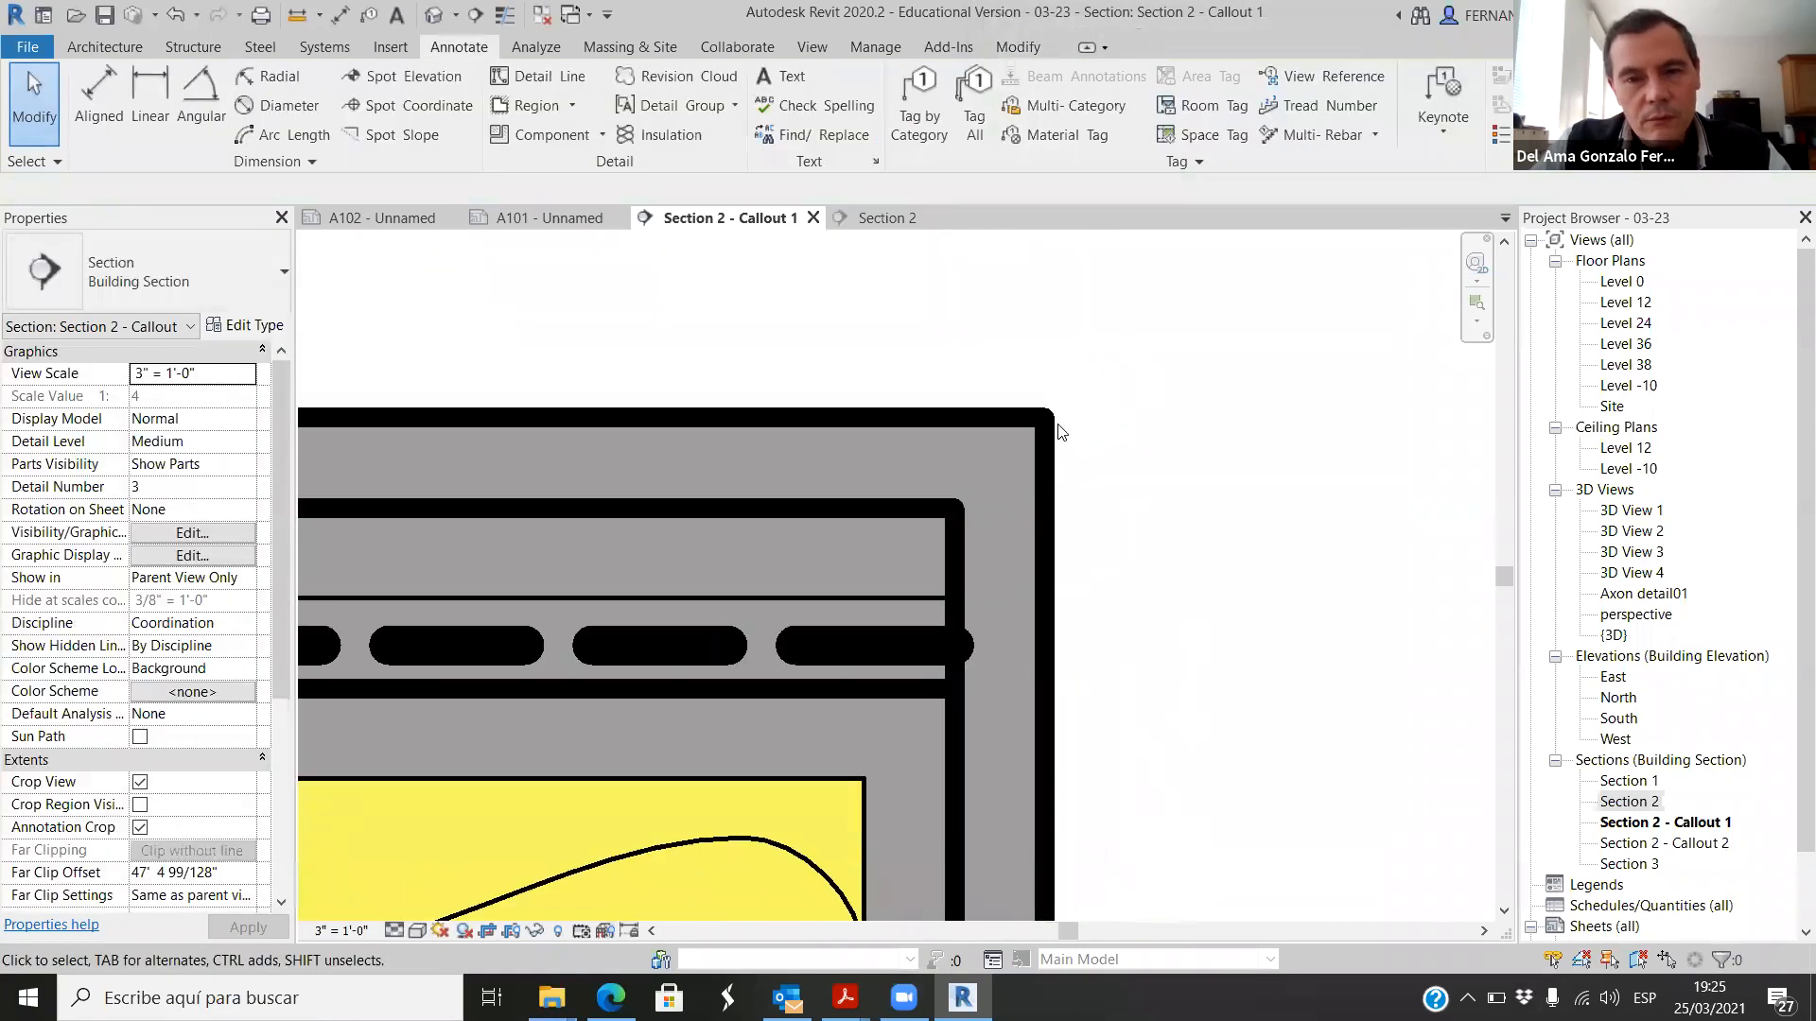
pyautogui.scroll(-3, 1155, 425)
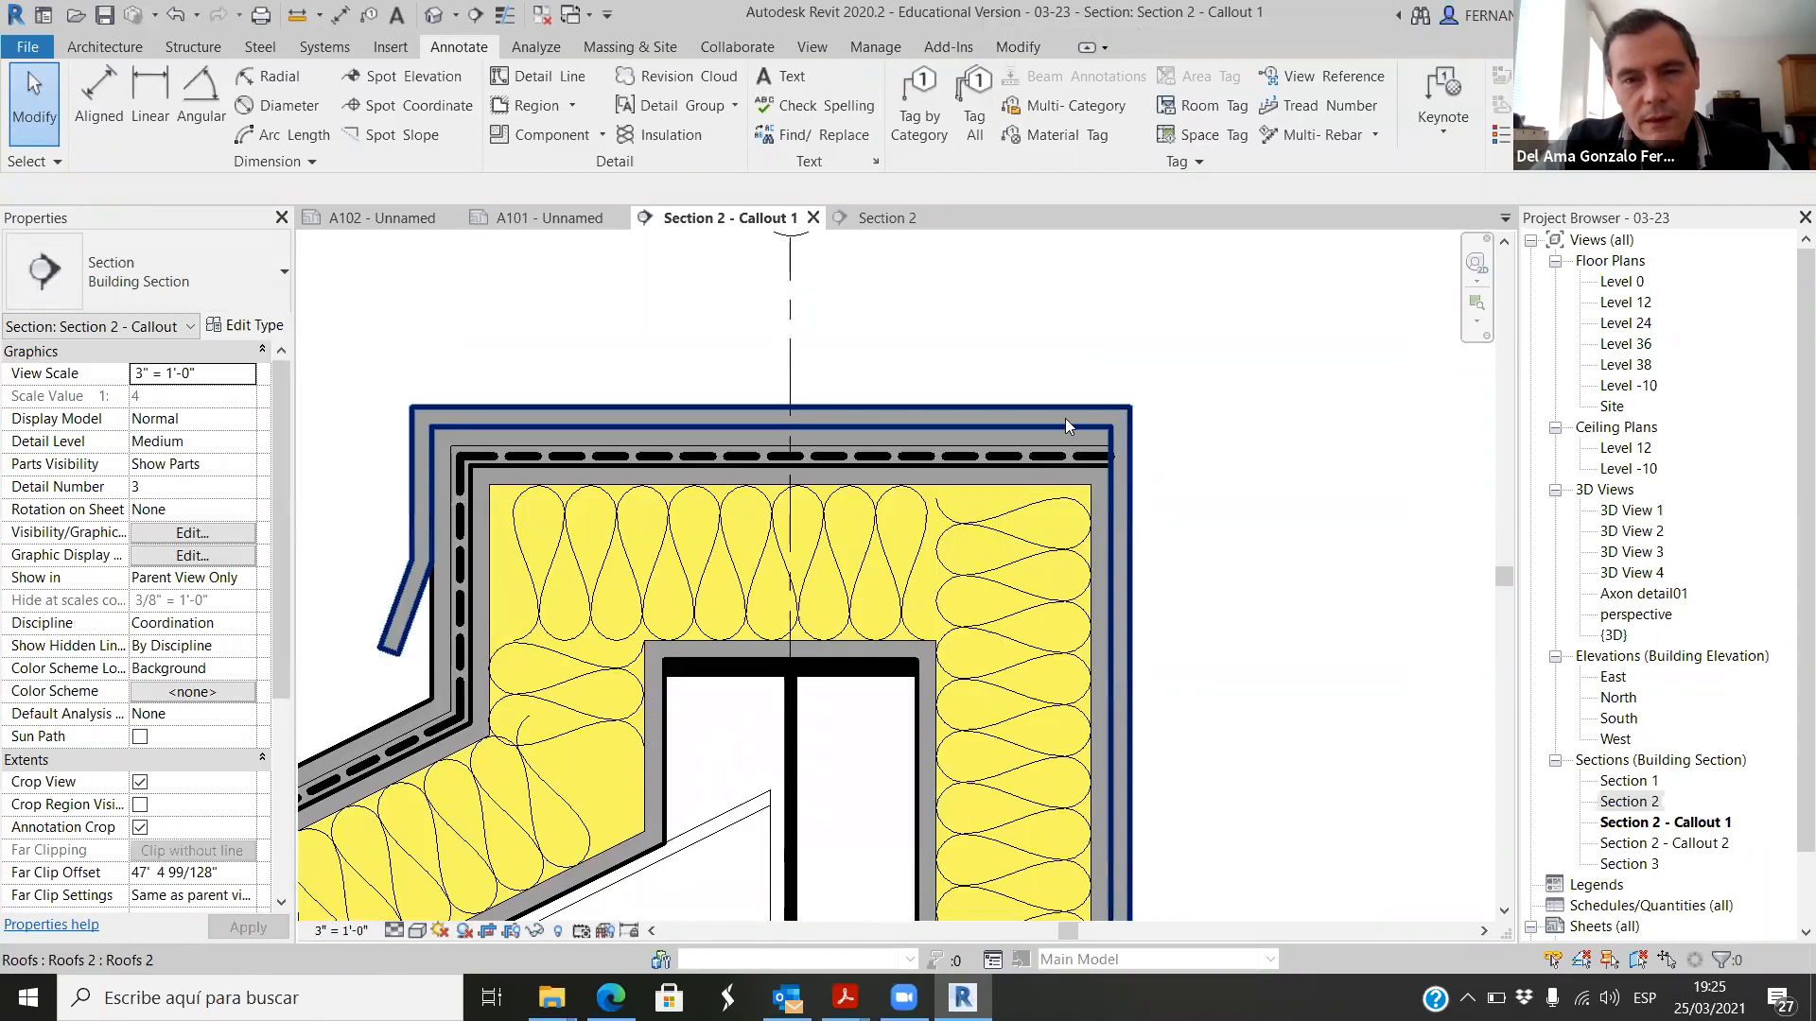
pyautogui.scroll(2, 1065, 418)
pyautogui.scroll(2, 1146, 480)
pyautogui.scroll(-2, 1160, 478)
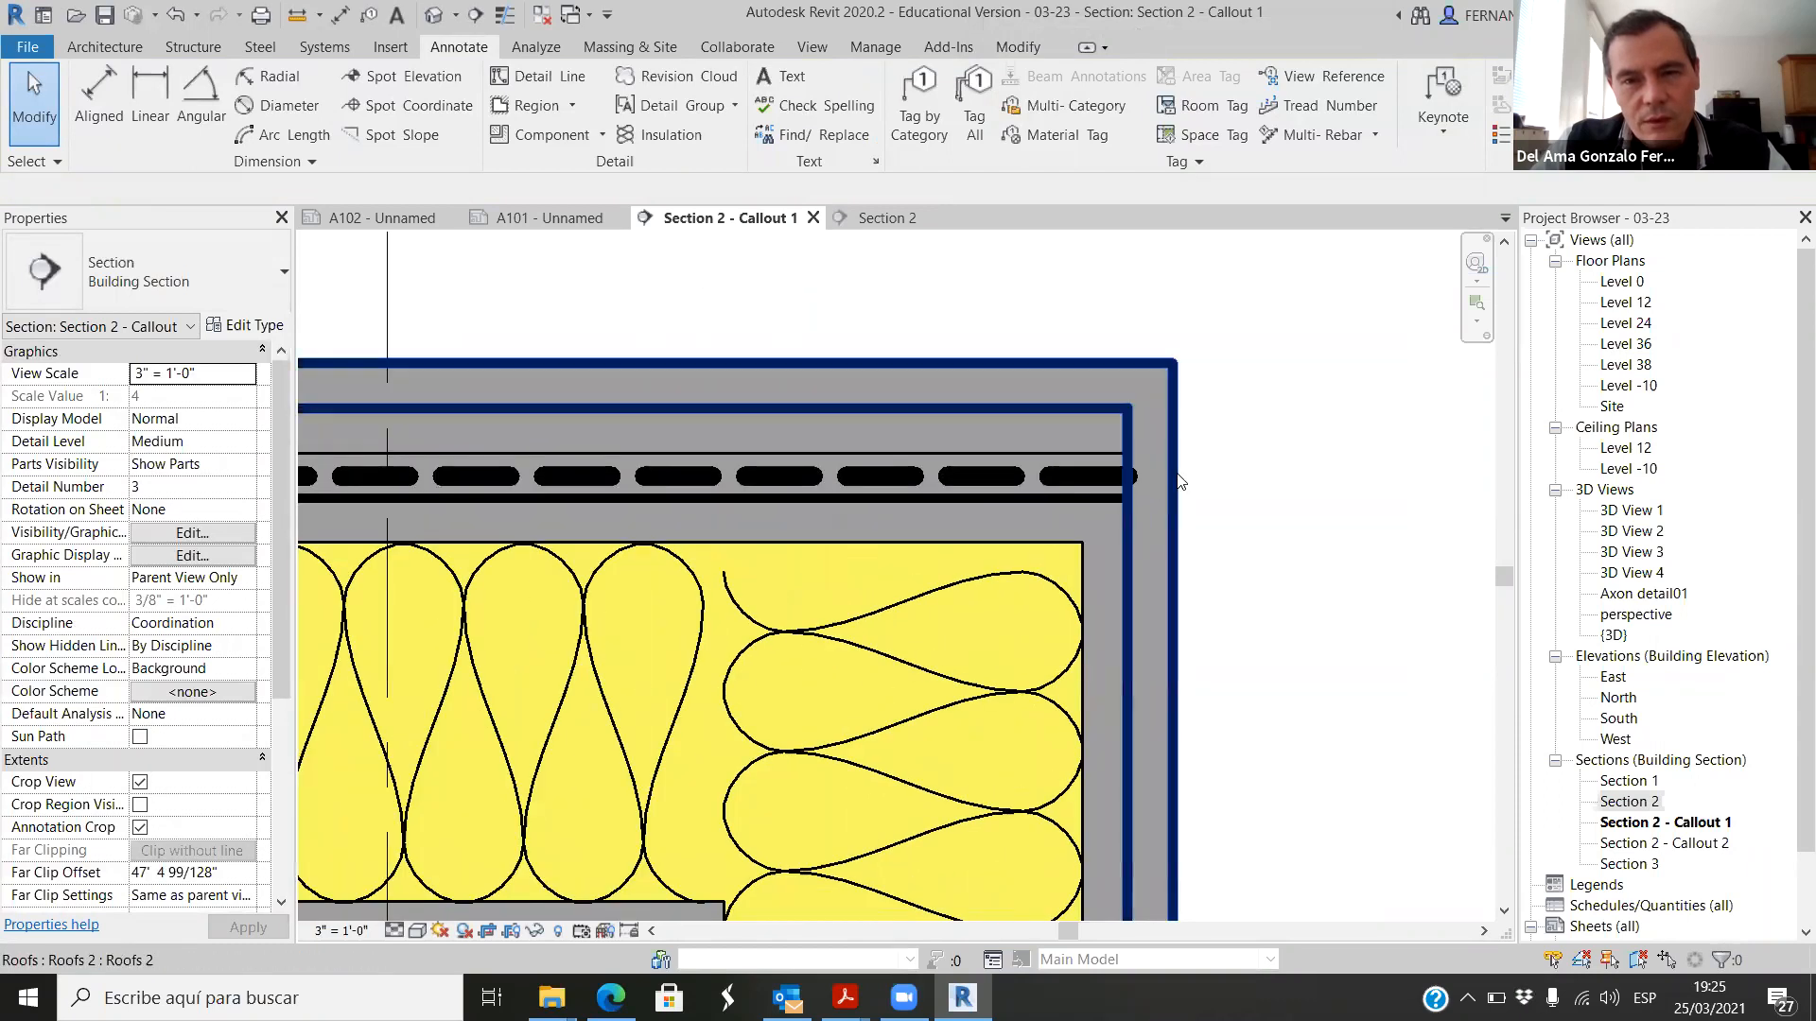
# Step: Examine the roof layers' outlines and the dashed membrane line at the roof bend and along the cap
pyautogui.scroll(-4, 1288, 405)
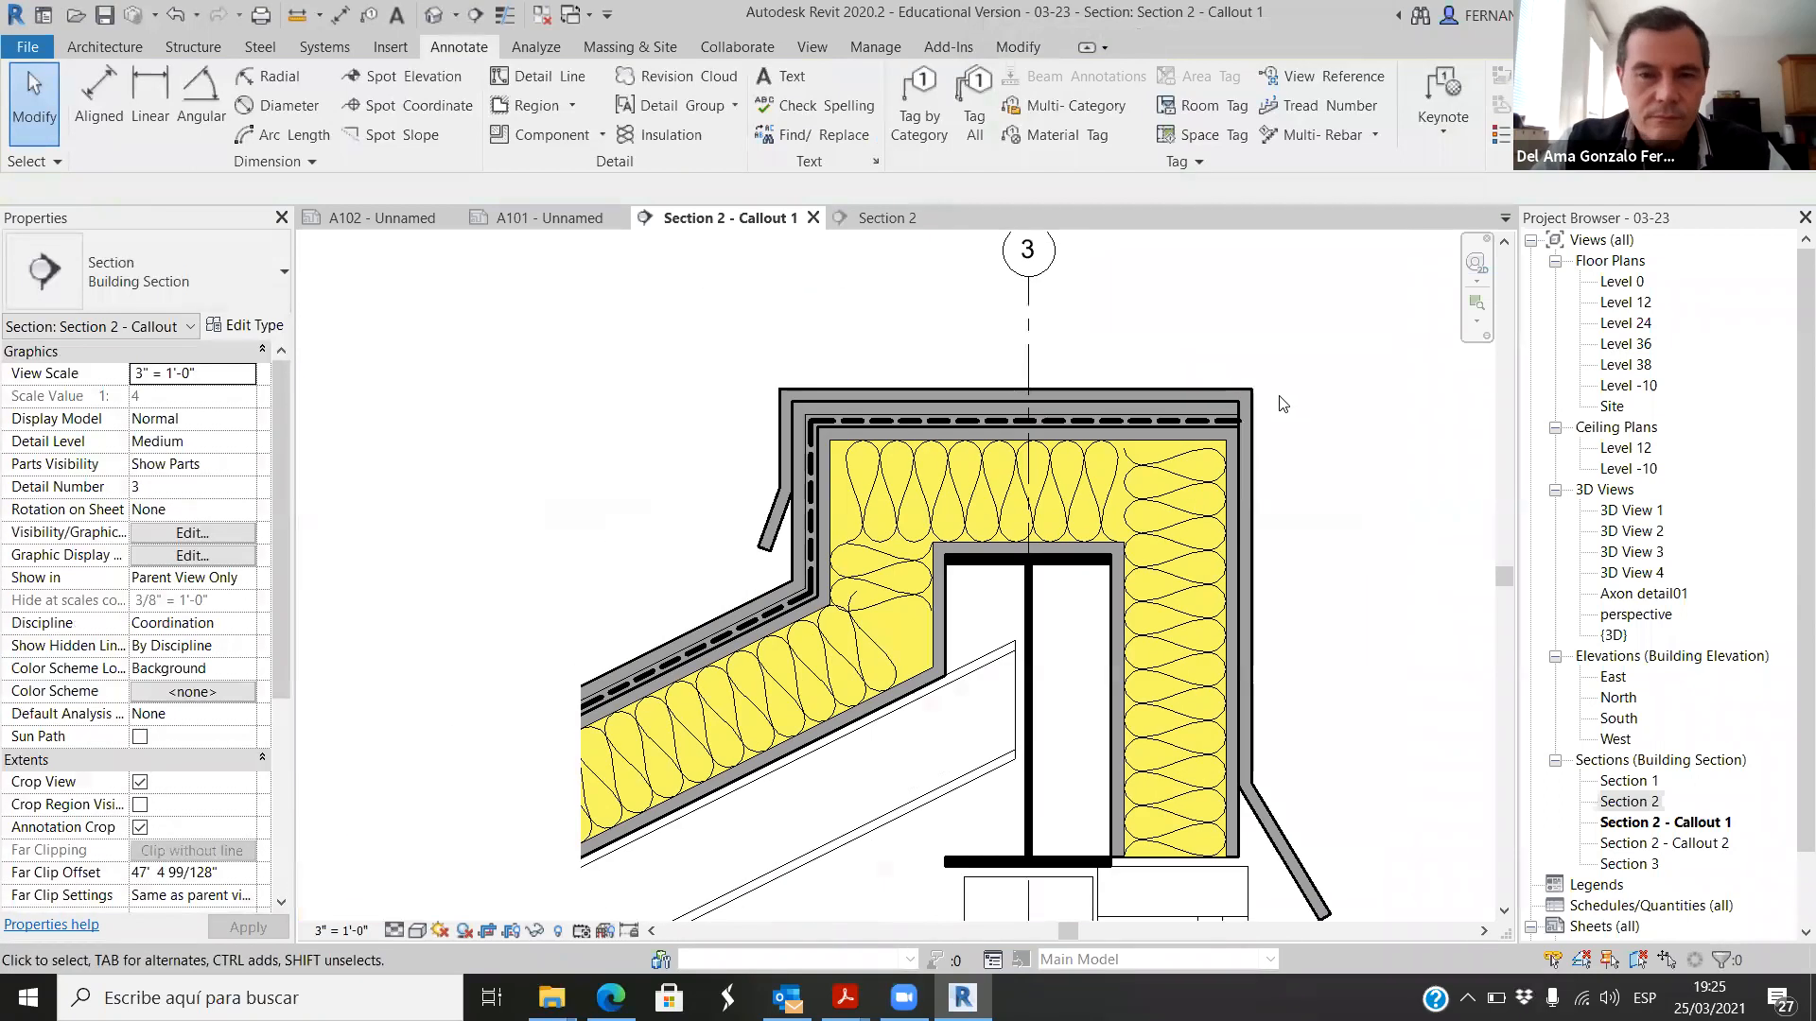
pyautogui.scroll(4, 1085, 529)
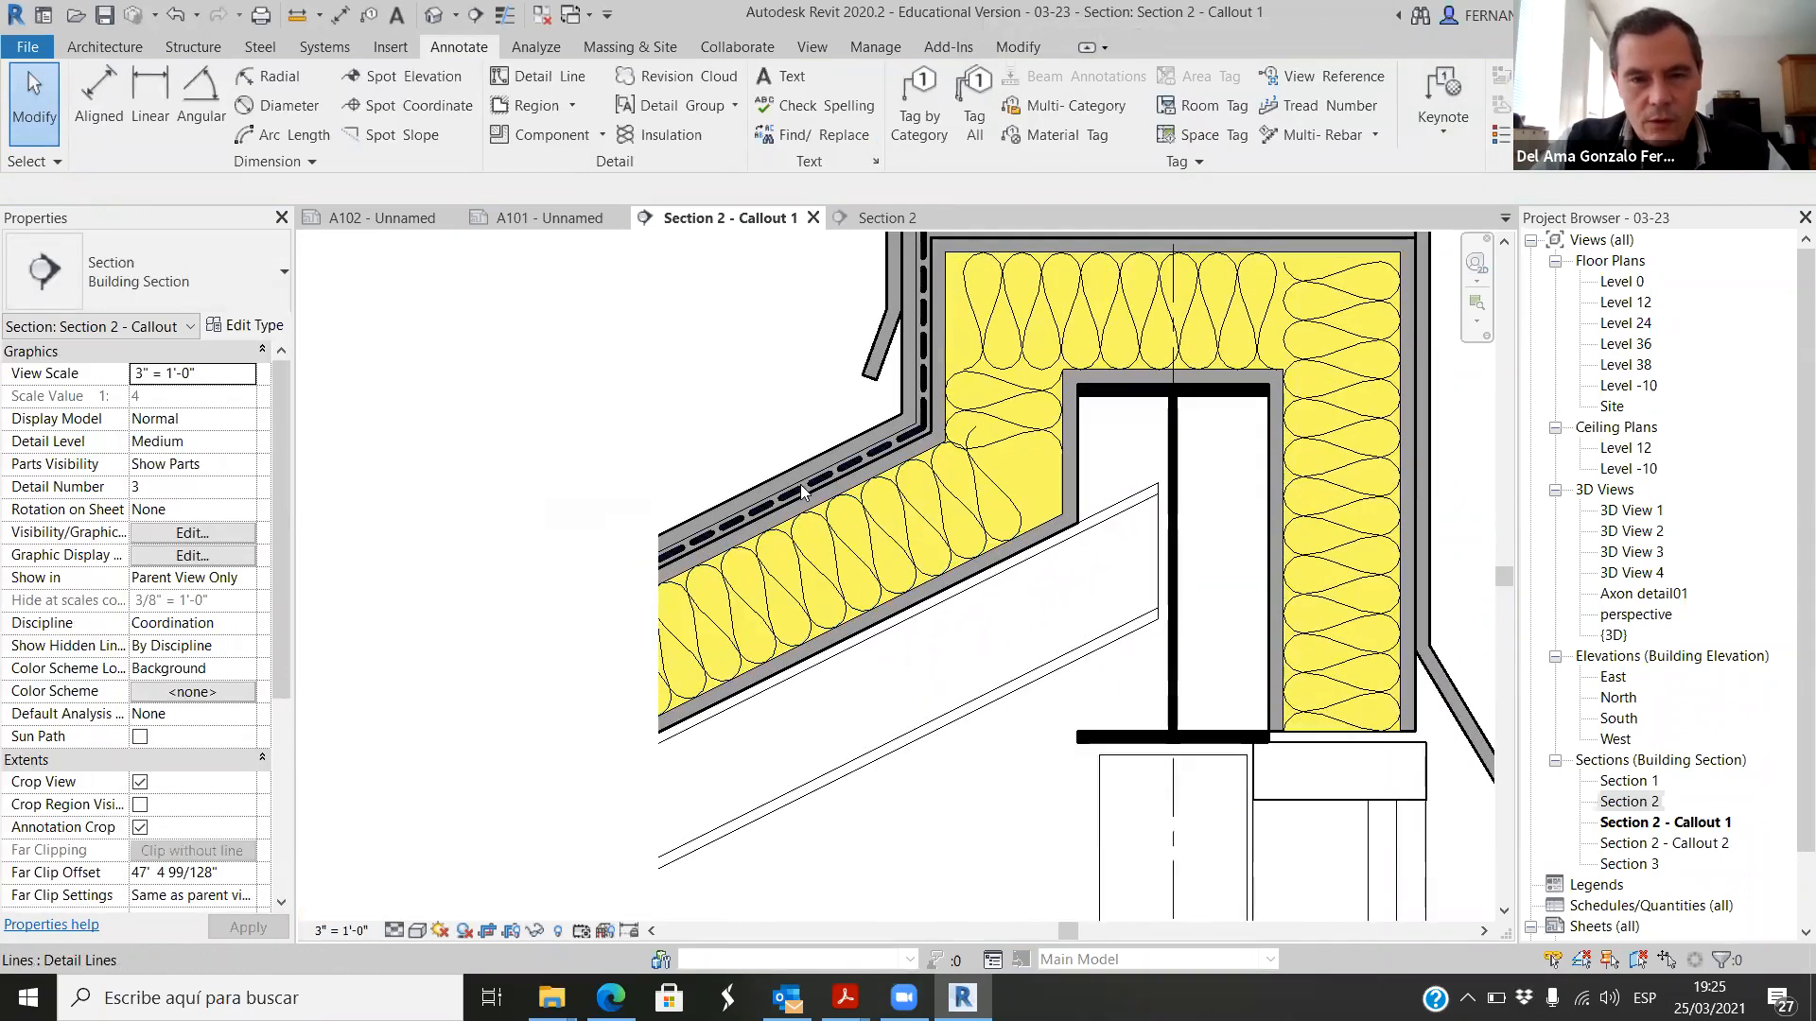
pyautogui.scroll(-1, 797, 516)
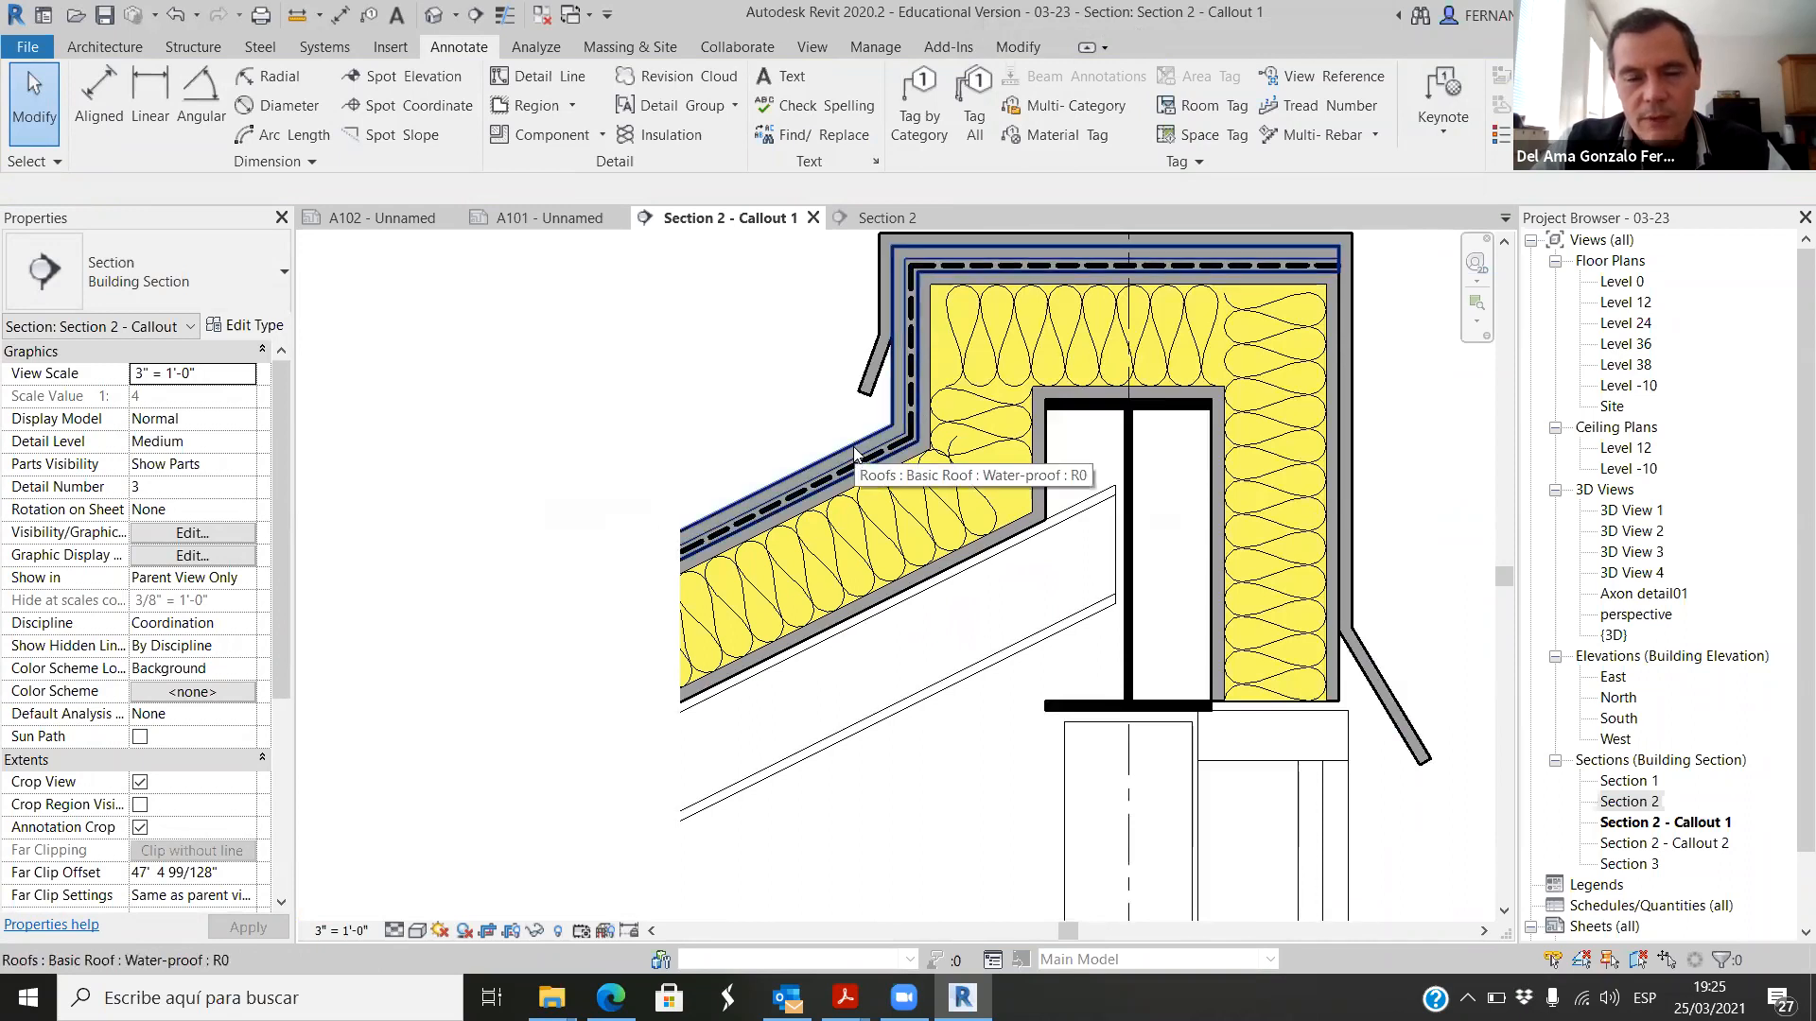
pyautogui.scroll(3, 854, 449)
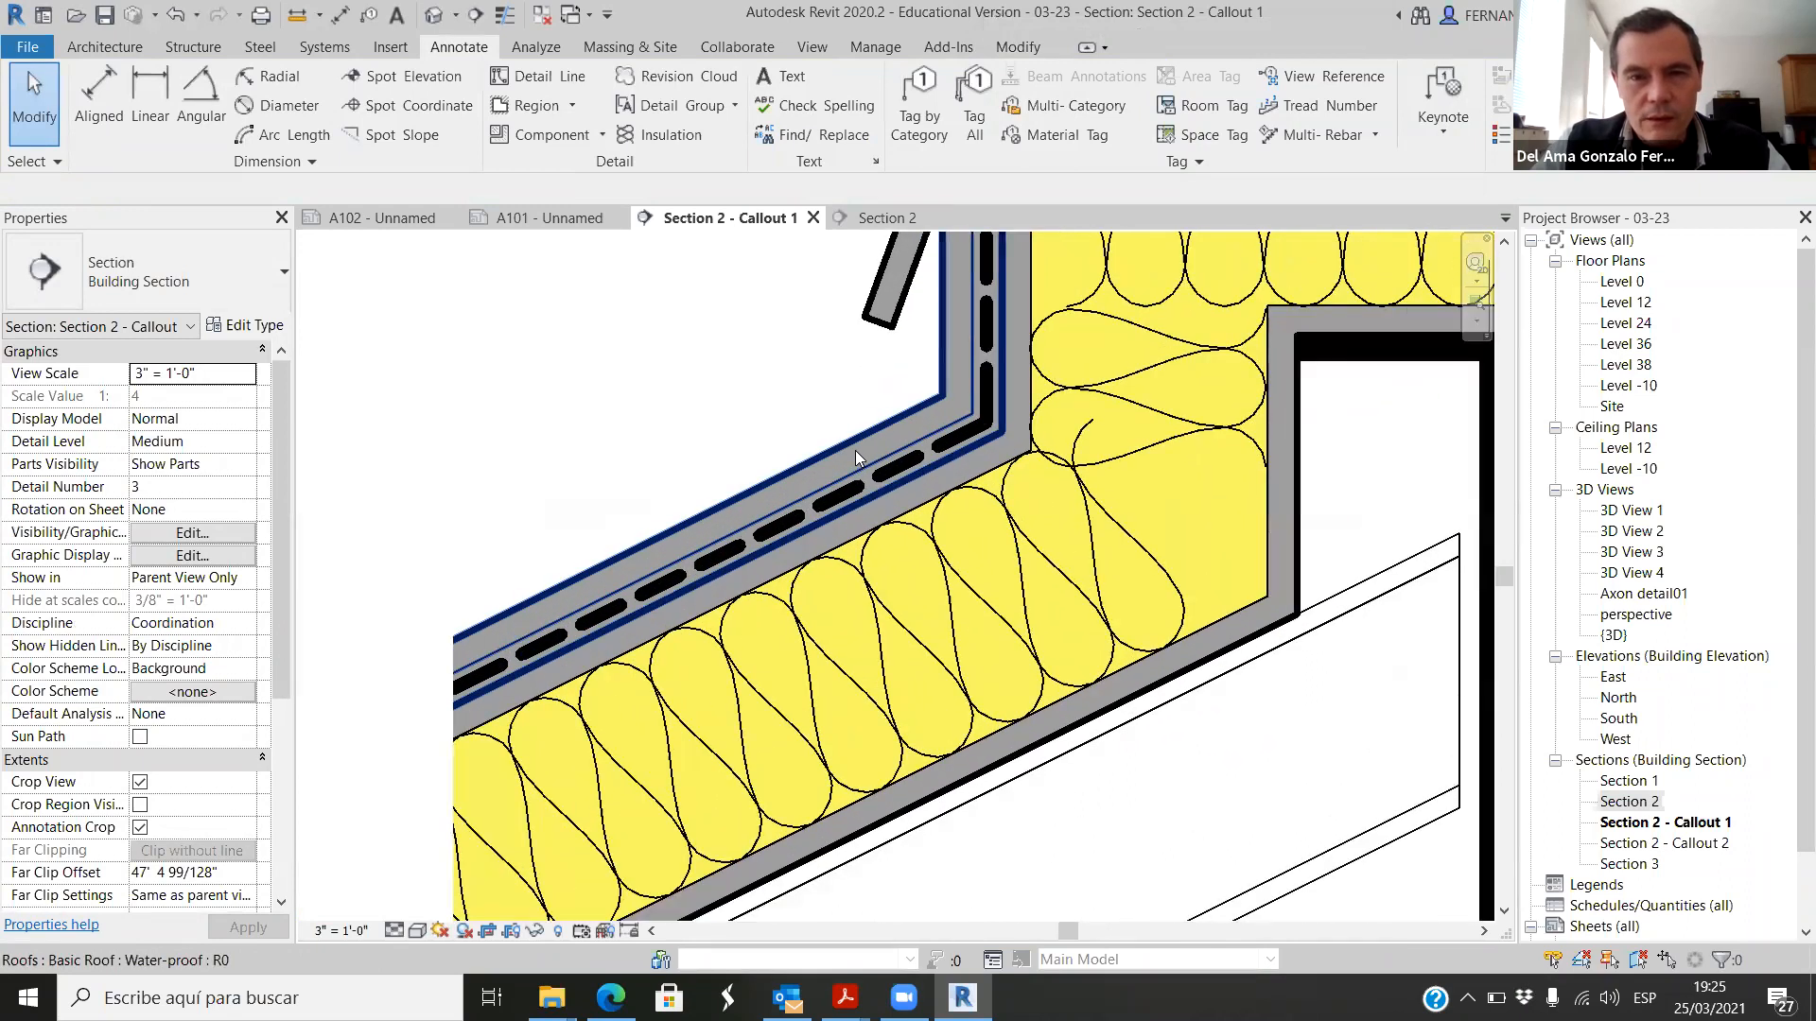
pyautogui.scroll(-4, 855, 450)
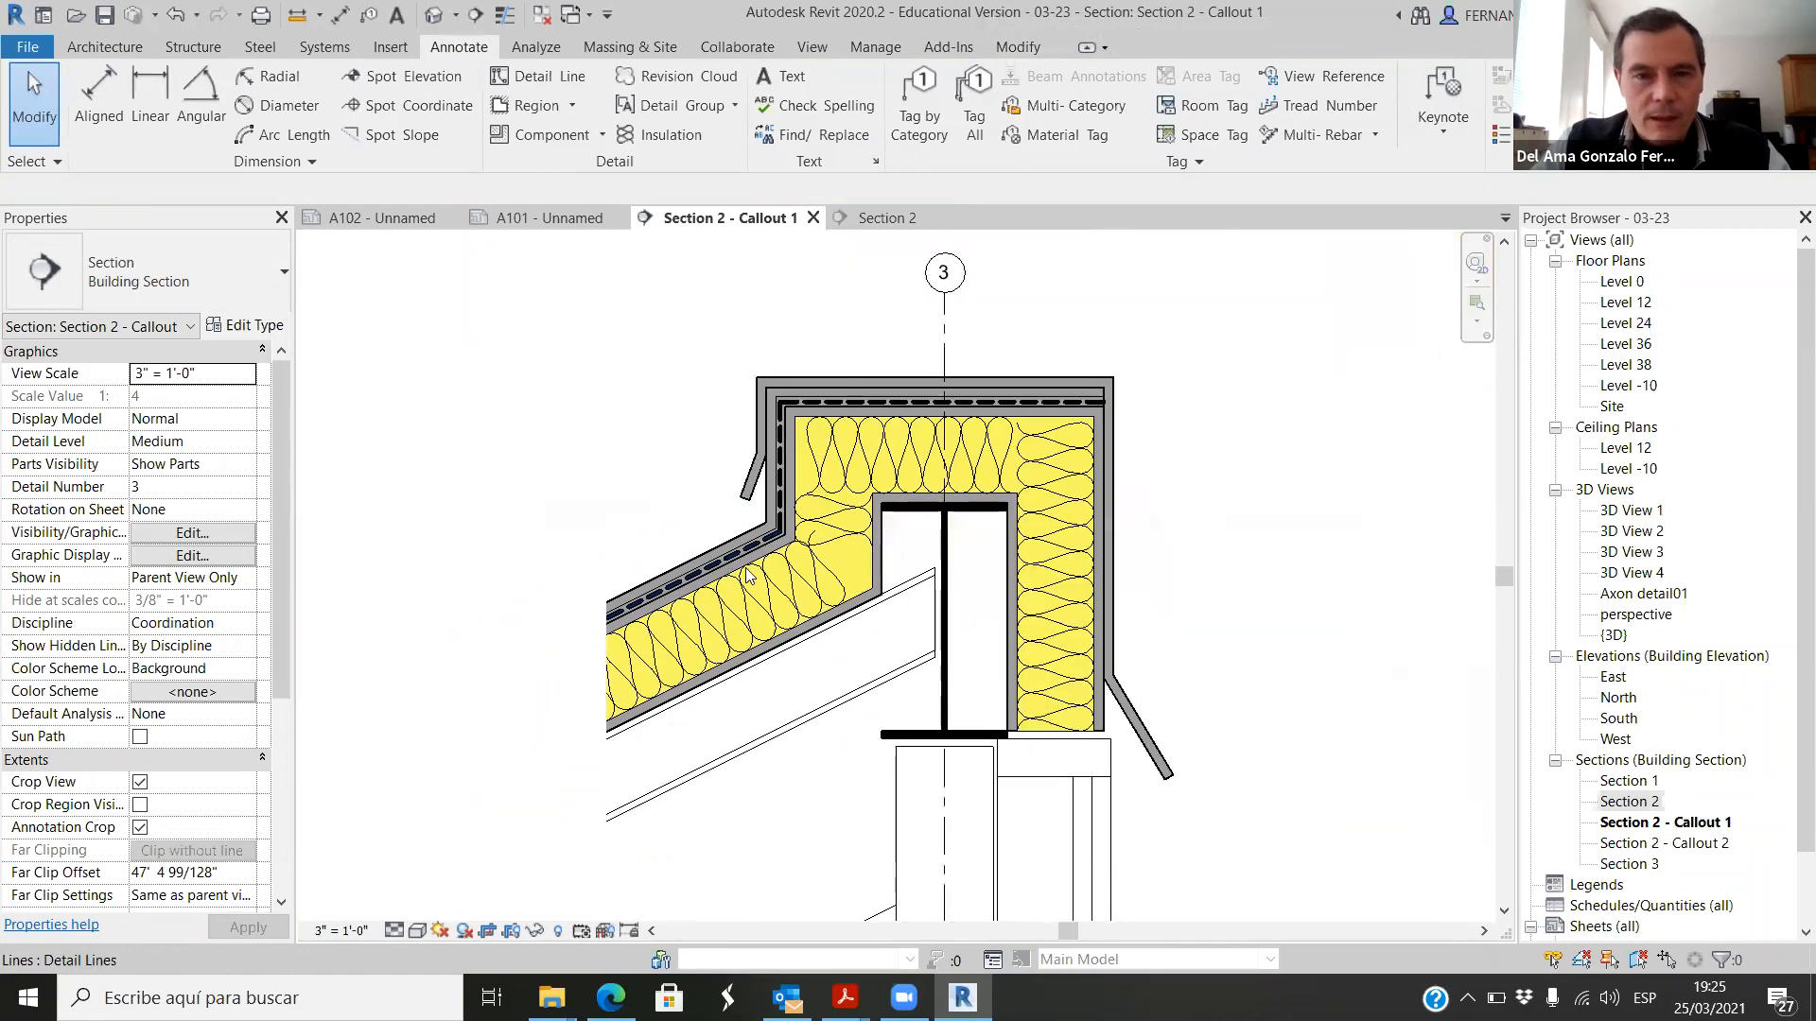
pyautogui.scroll(2, 1054, 454)
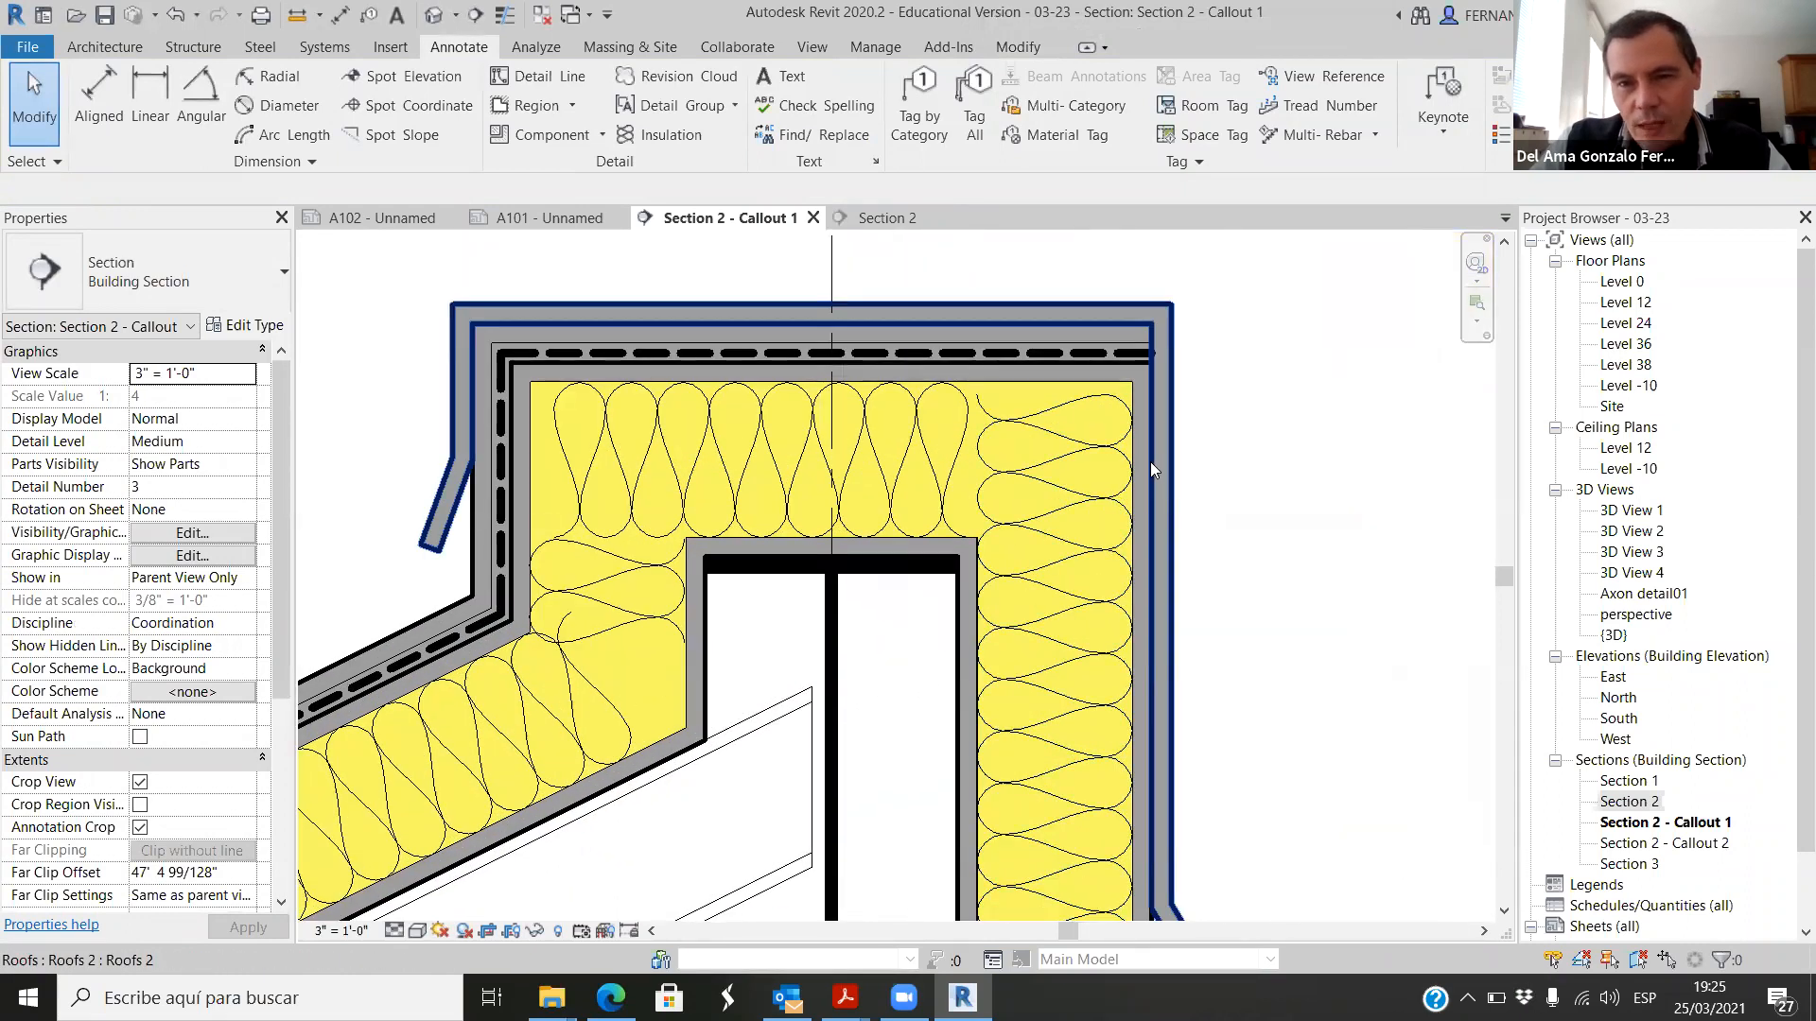
pyautogui.scroll(-2, 1180, 473)
pyautogui.scroll(4, 603, 673)
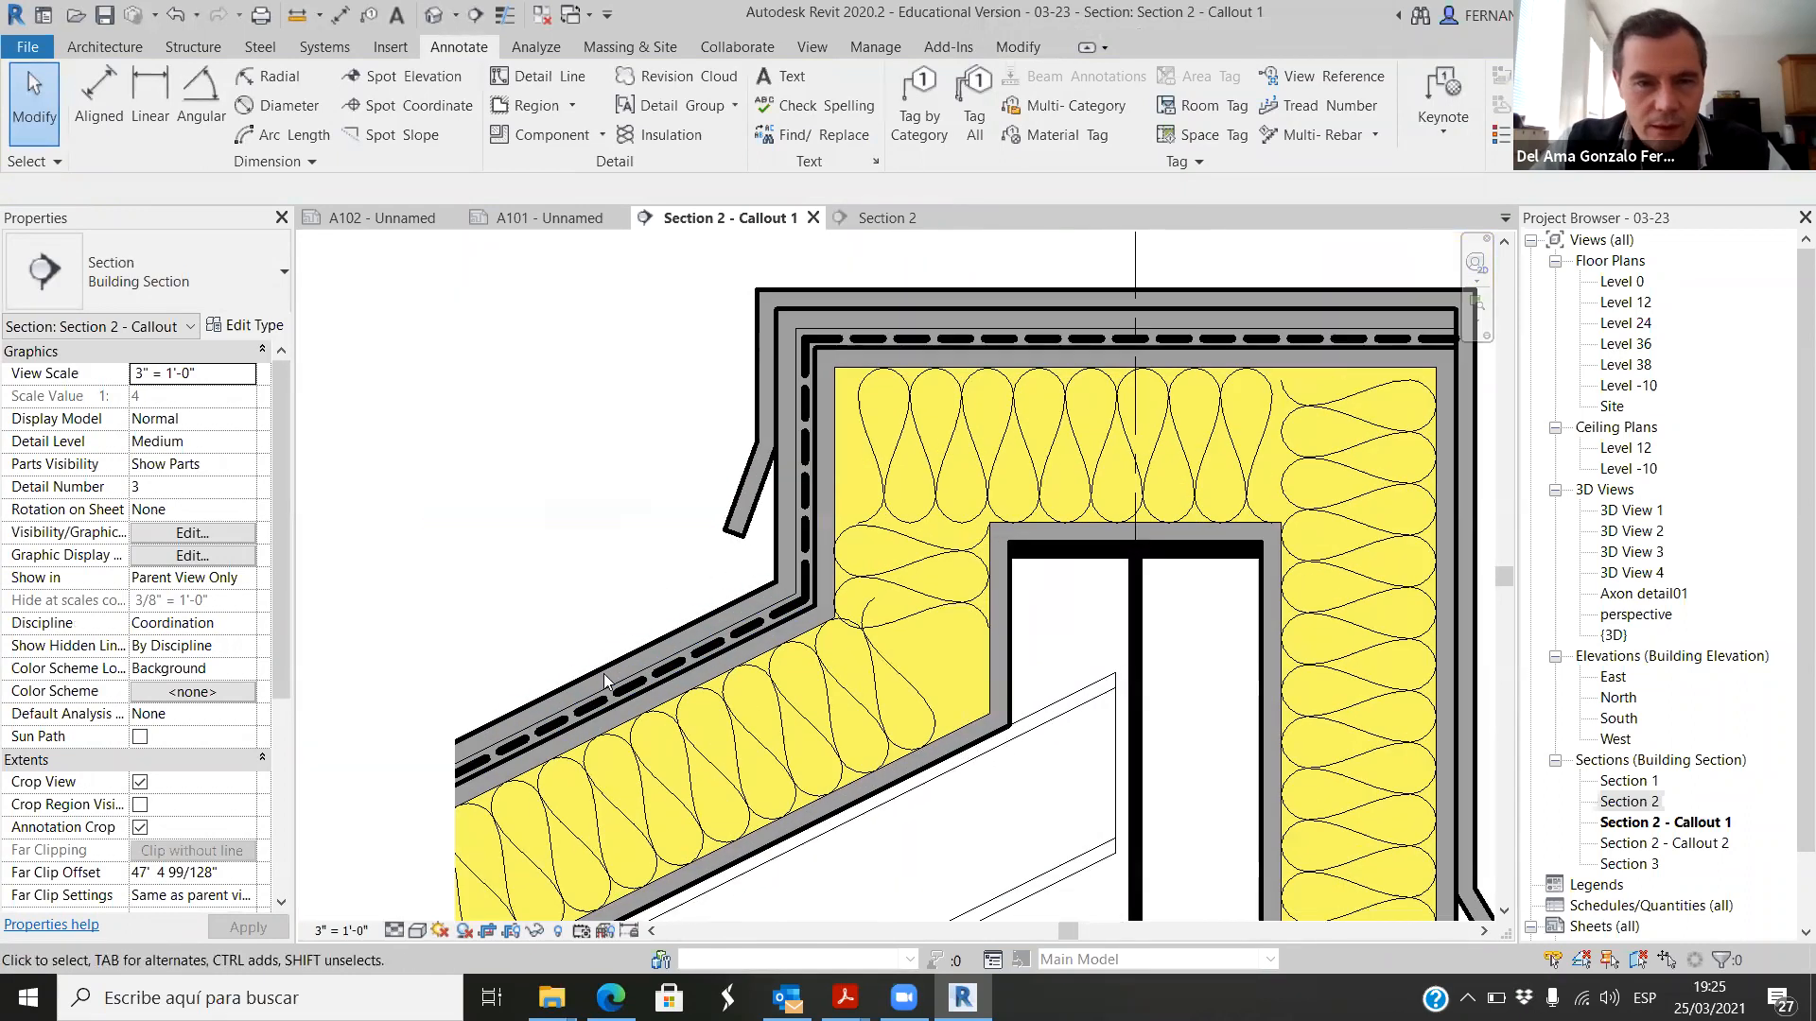
# Step: Override the view graphics of the water-proof roof layer with a cut line weight of 1
pyautogui.click(696, 620)
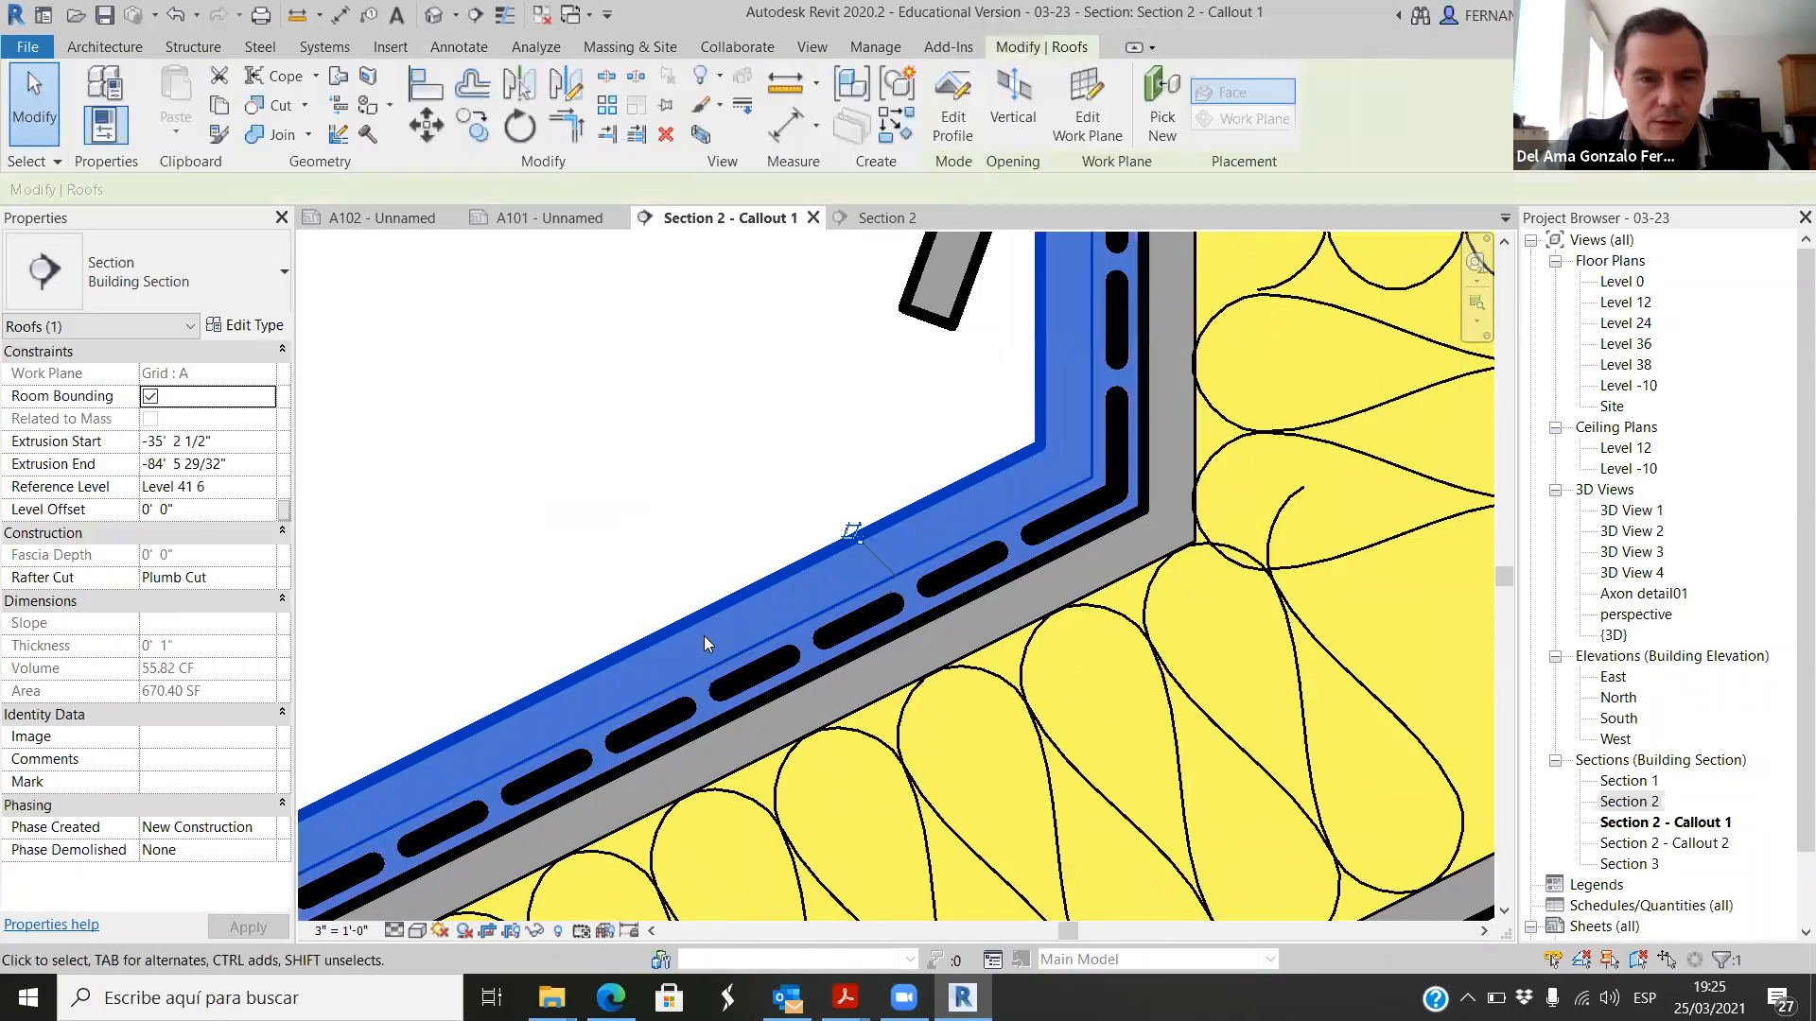
pyautogui.rightClick(704, 636)
pyautogui.moveTo(939, 301)
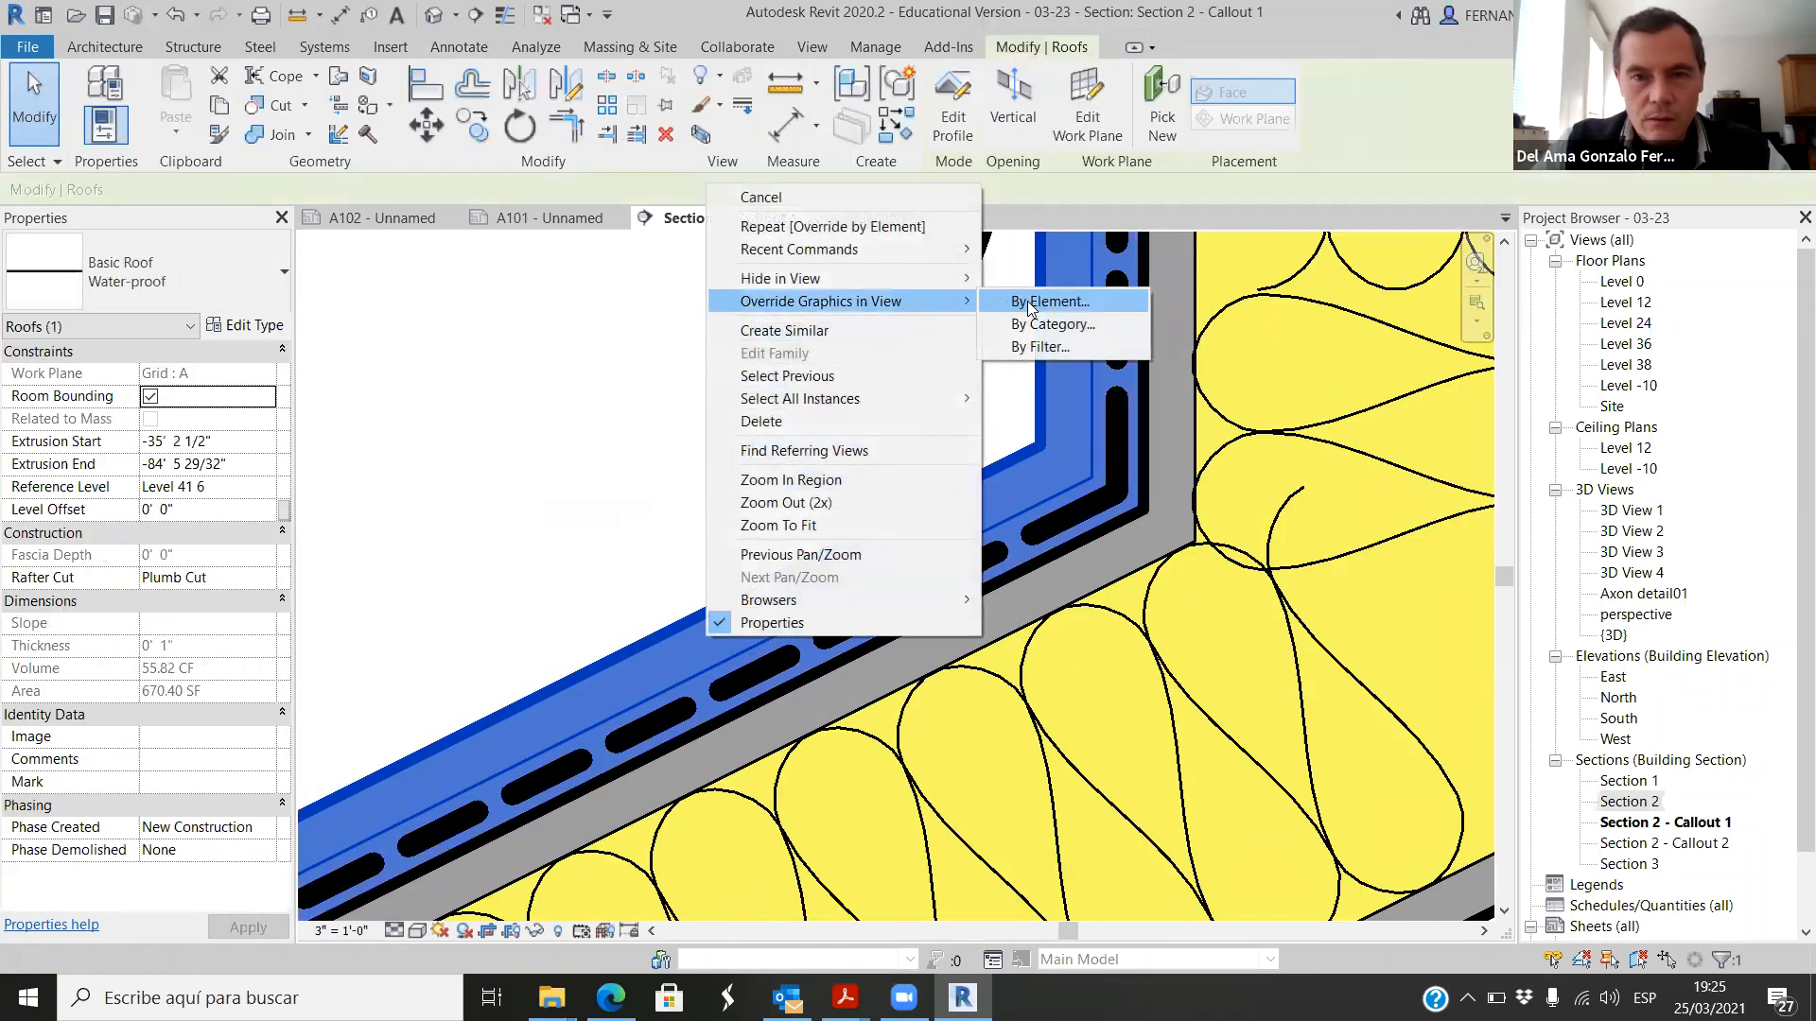
pyautogui.click(1029, 306)
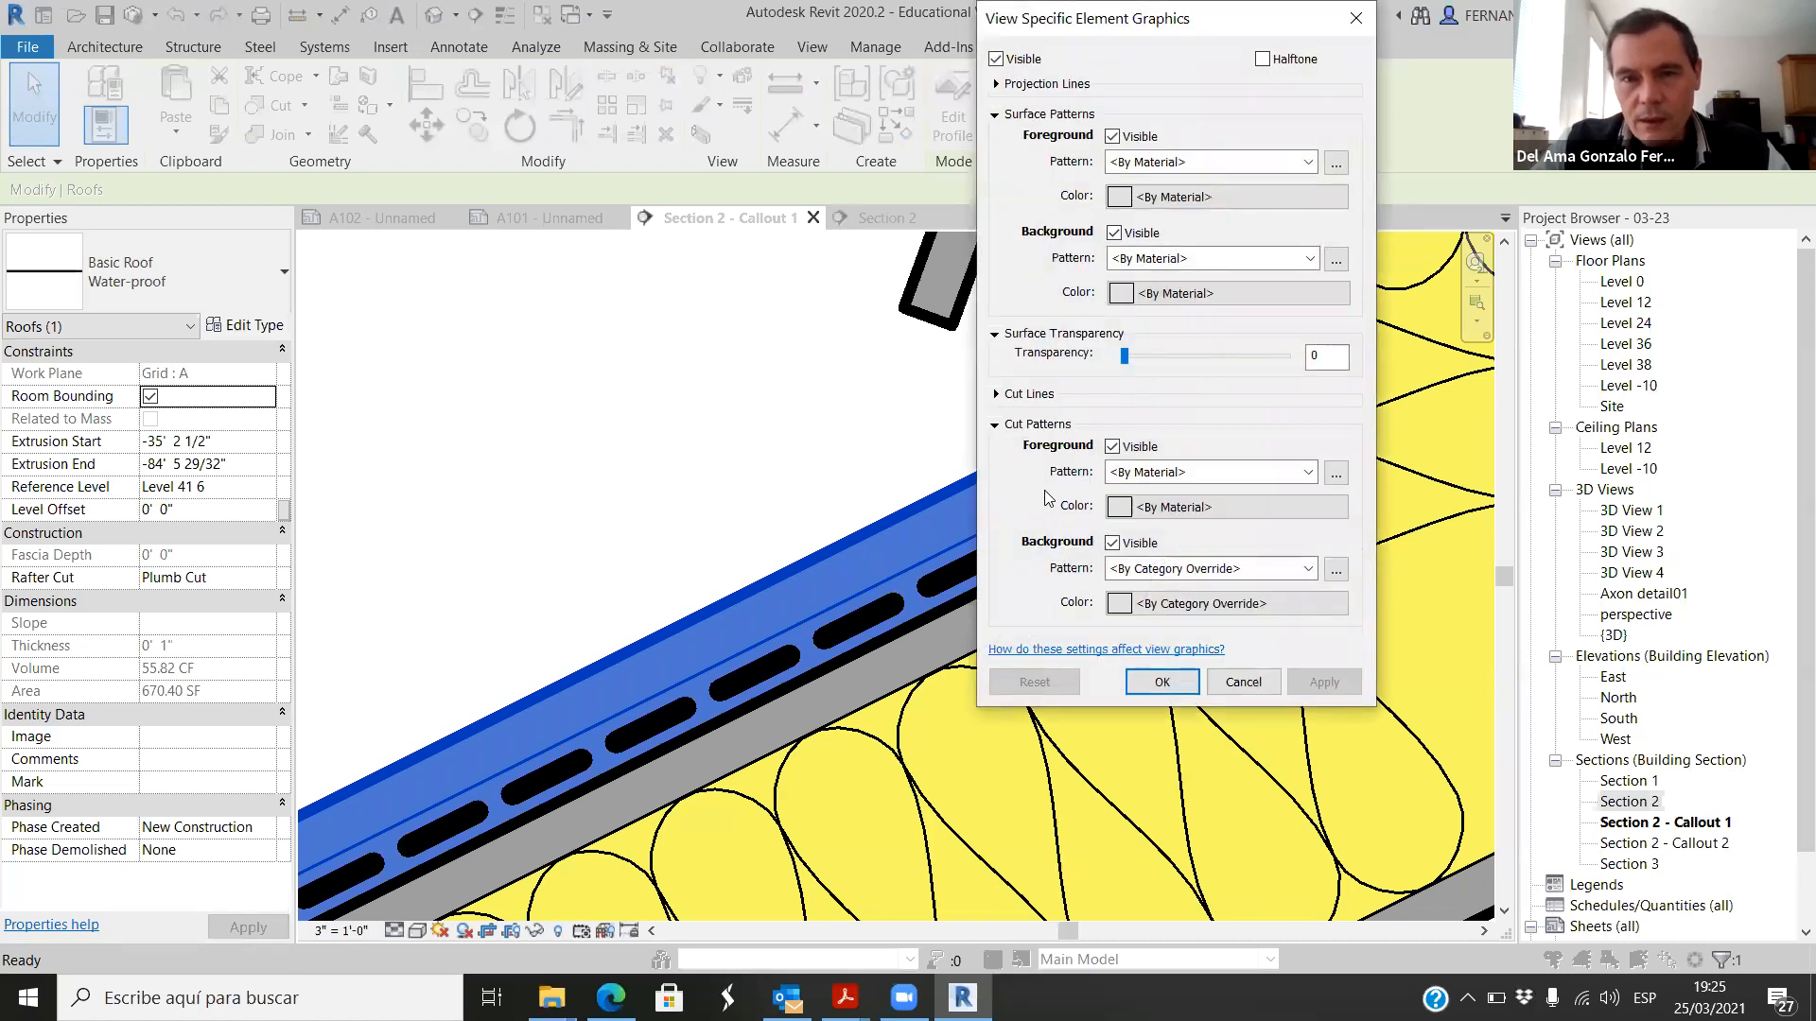
pyautogui.click(996, 393)
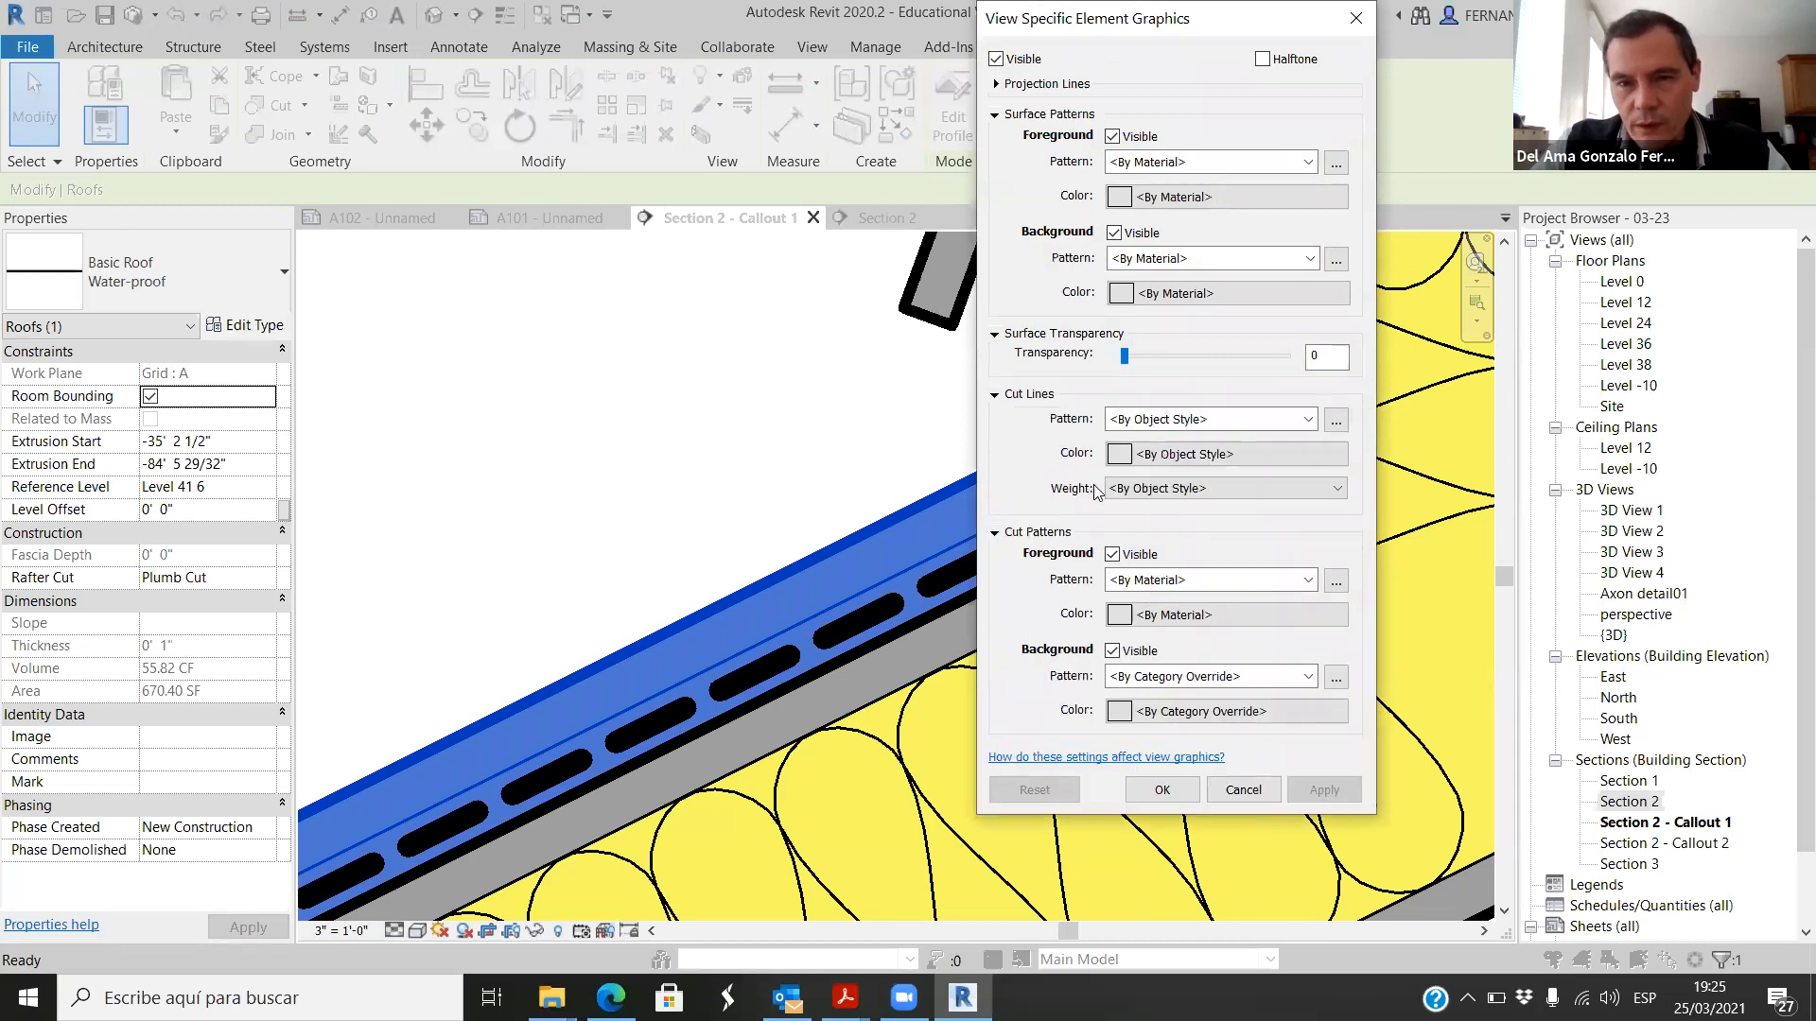
pyautogui.click(1321, 490)
pyautogui.click(1141, 522)
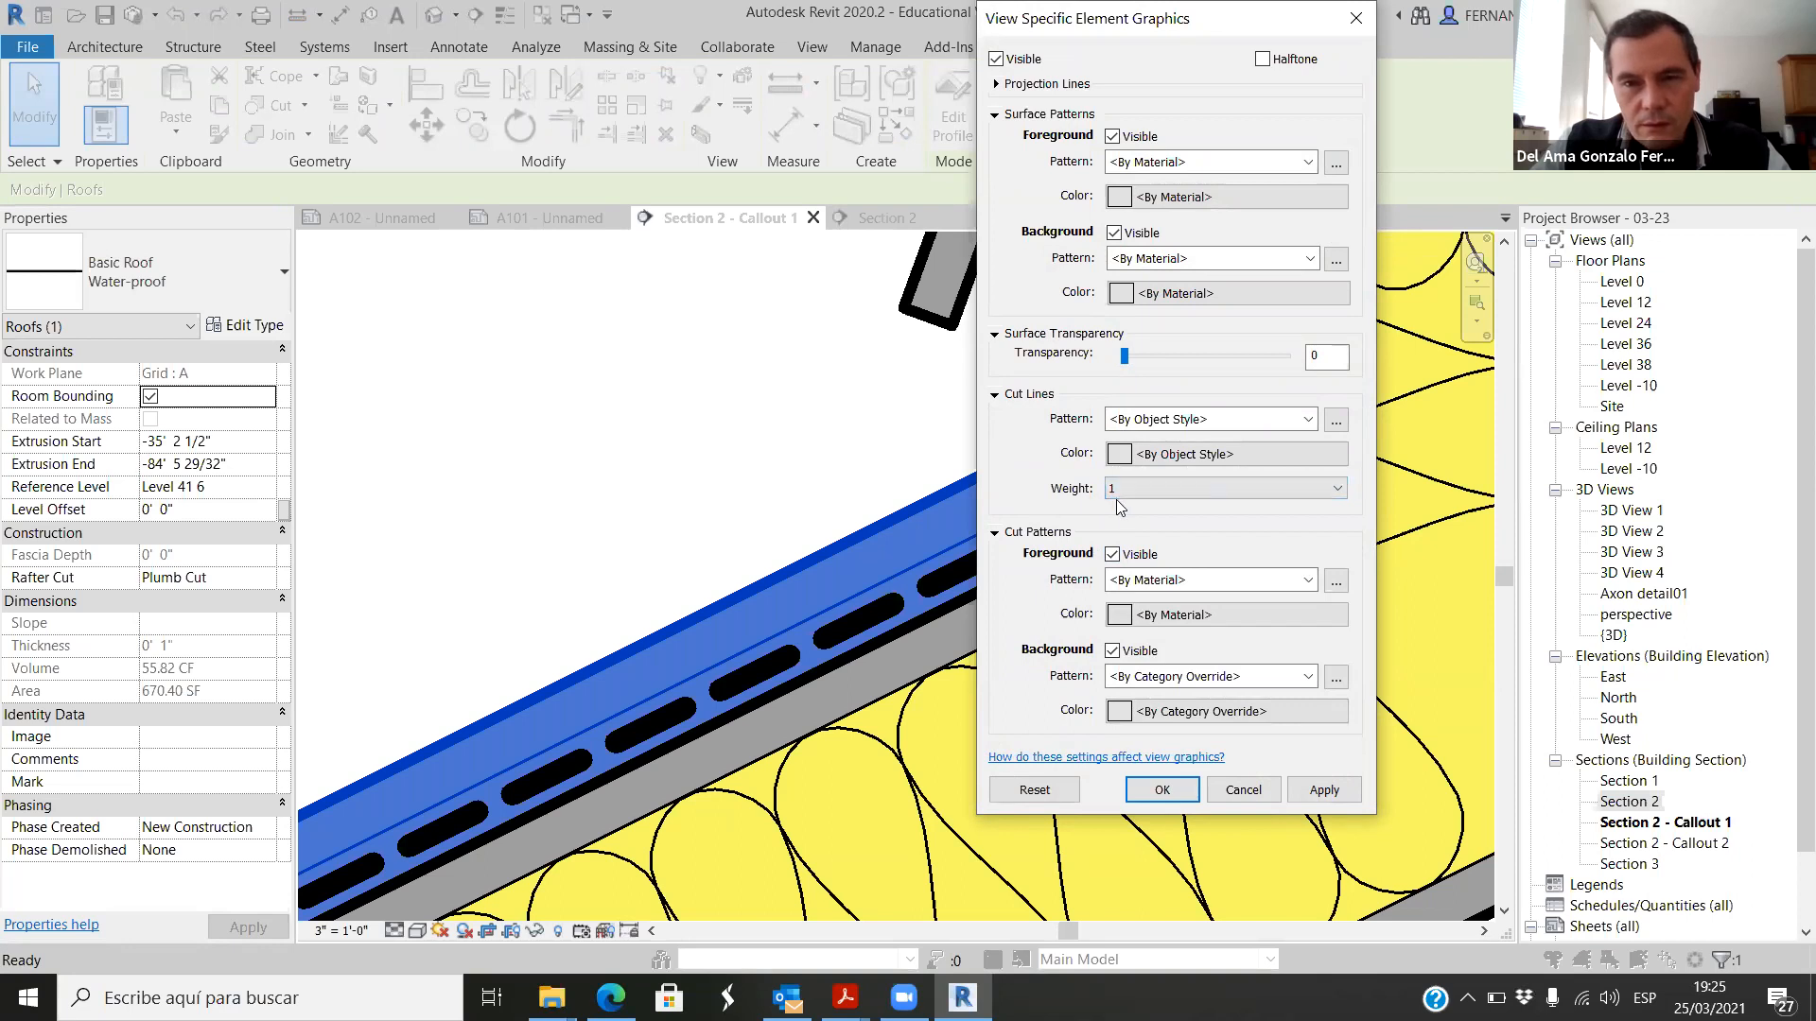
pyautogui.click(1173, 800)
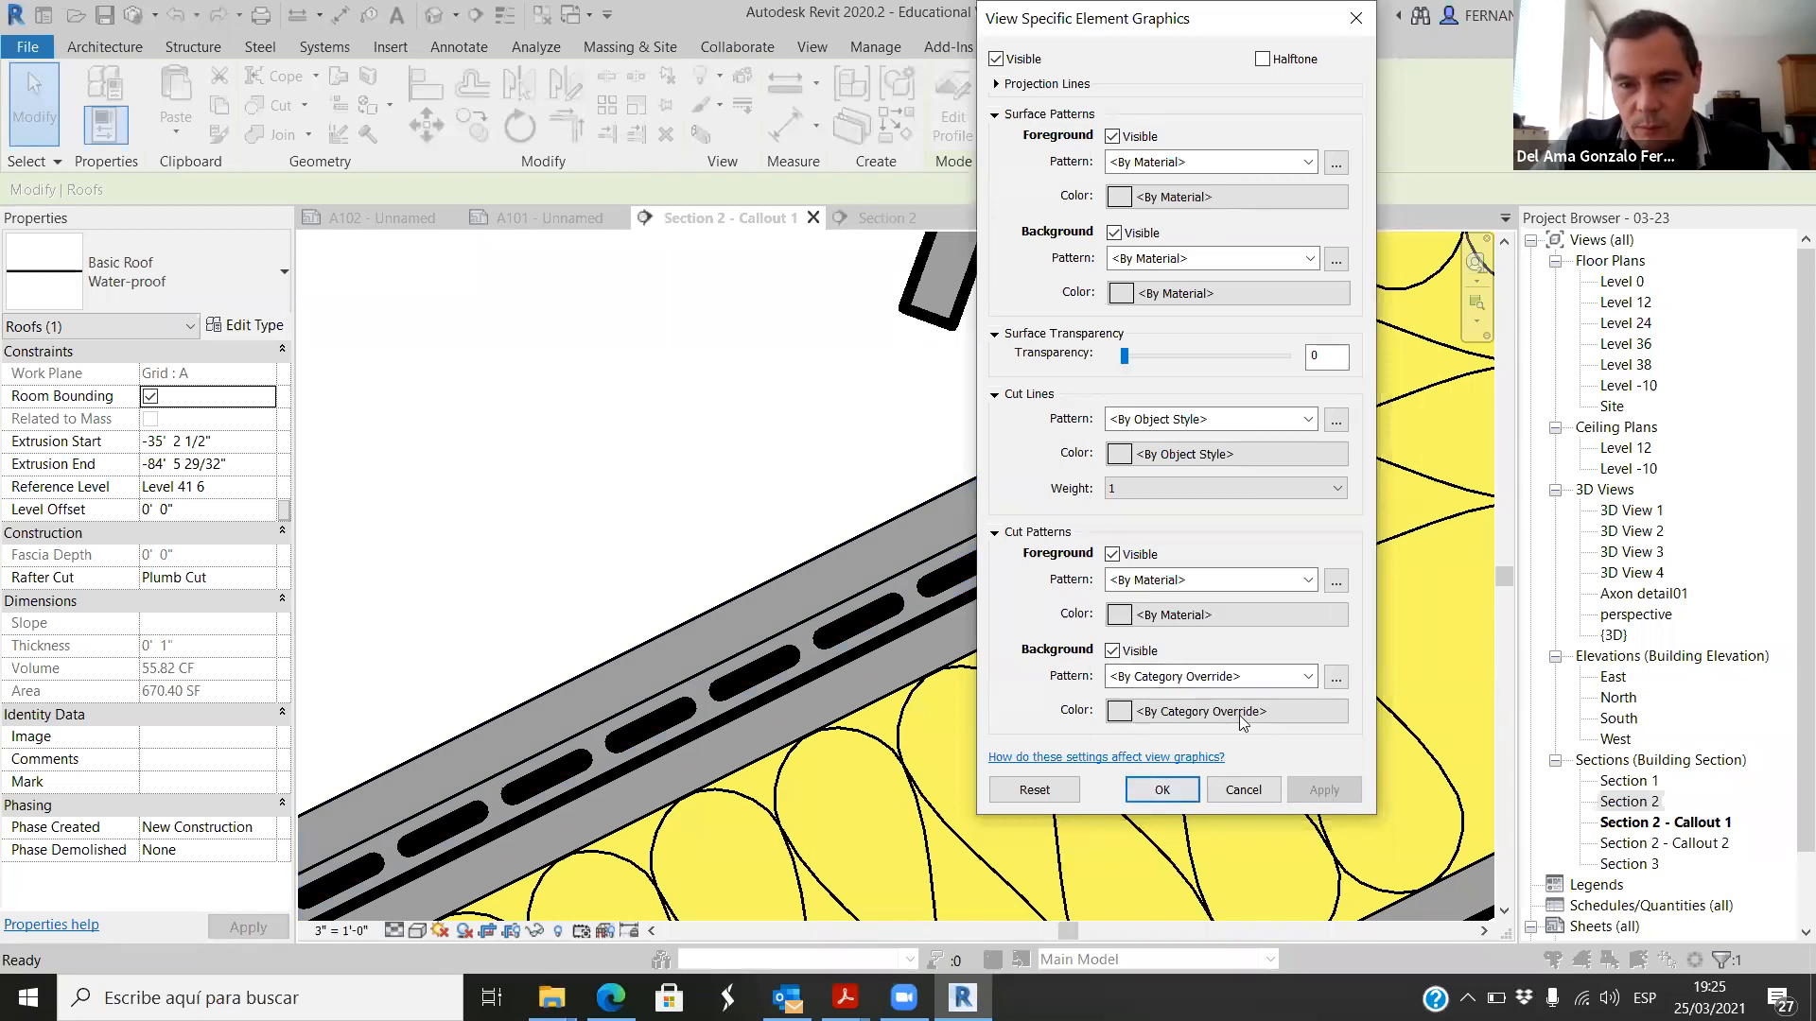
# Step: Override the water-proof layer's background cut pattern with a solid fill in gray RGB 176-176-176 and deselect the layer
pyautogui.click(1305, 683)
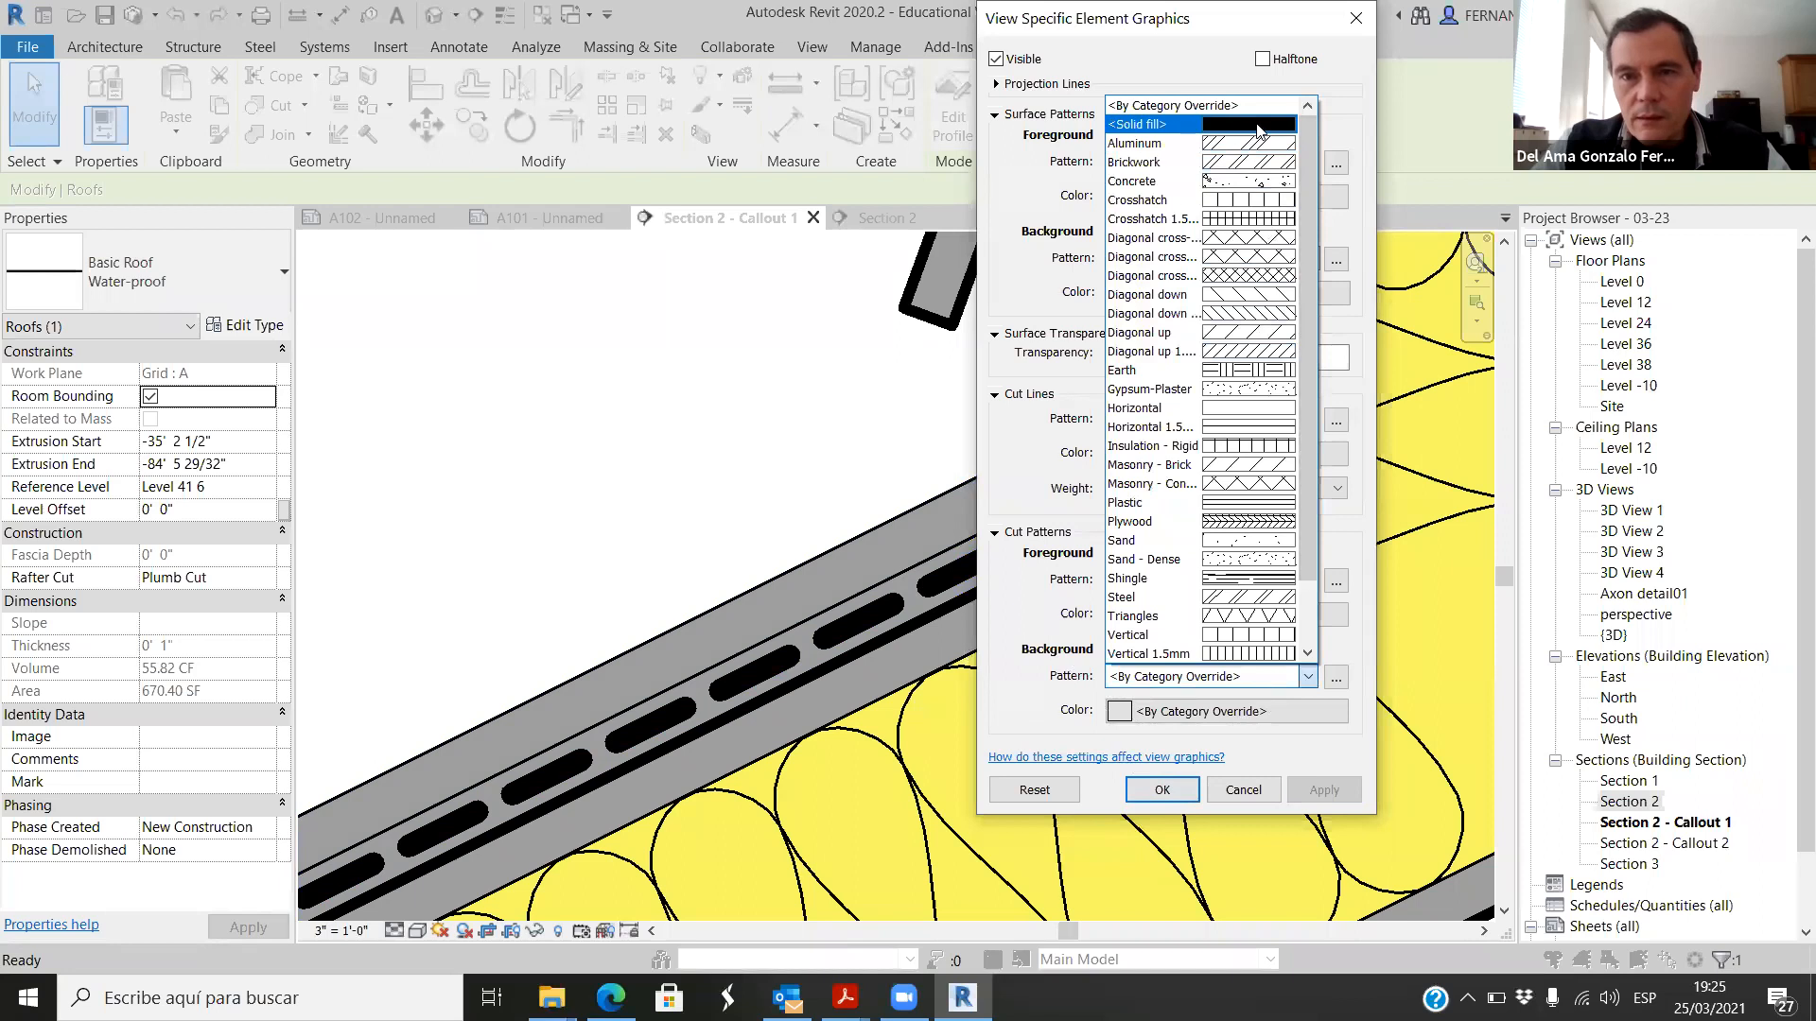
pyautogui.click(1258, 126)
pyautogui.click(1121, 710)
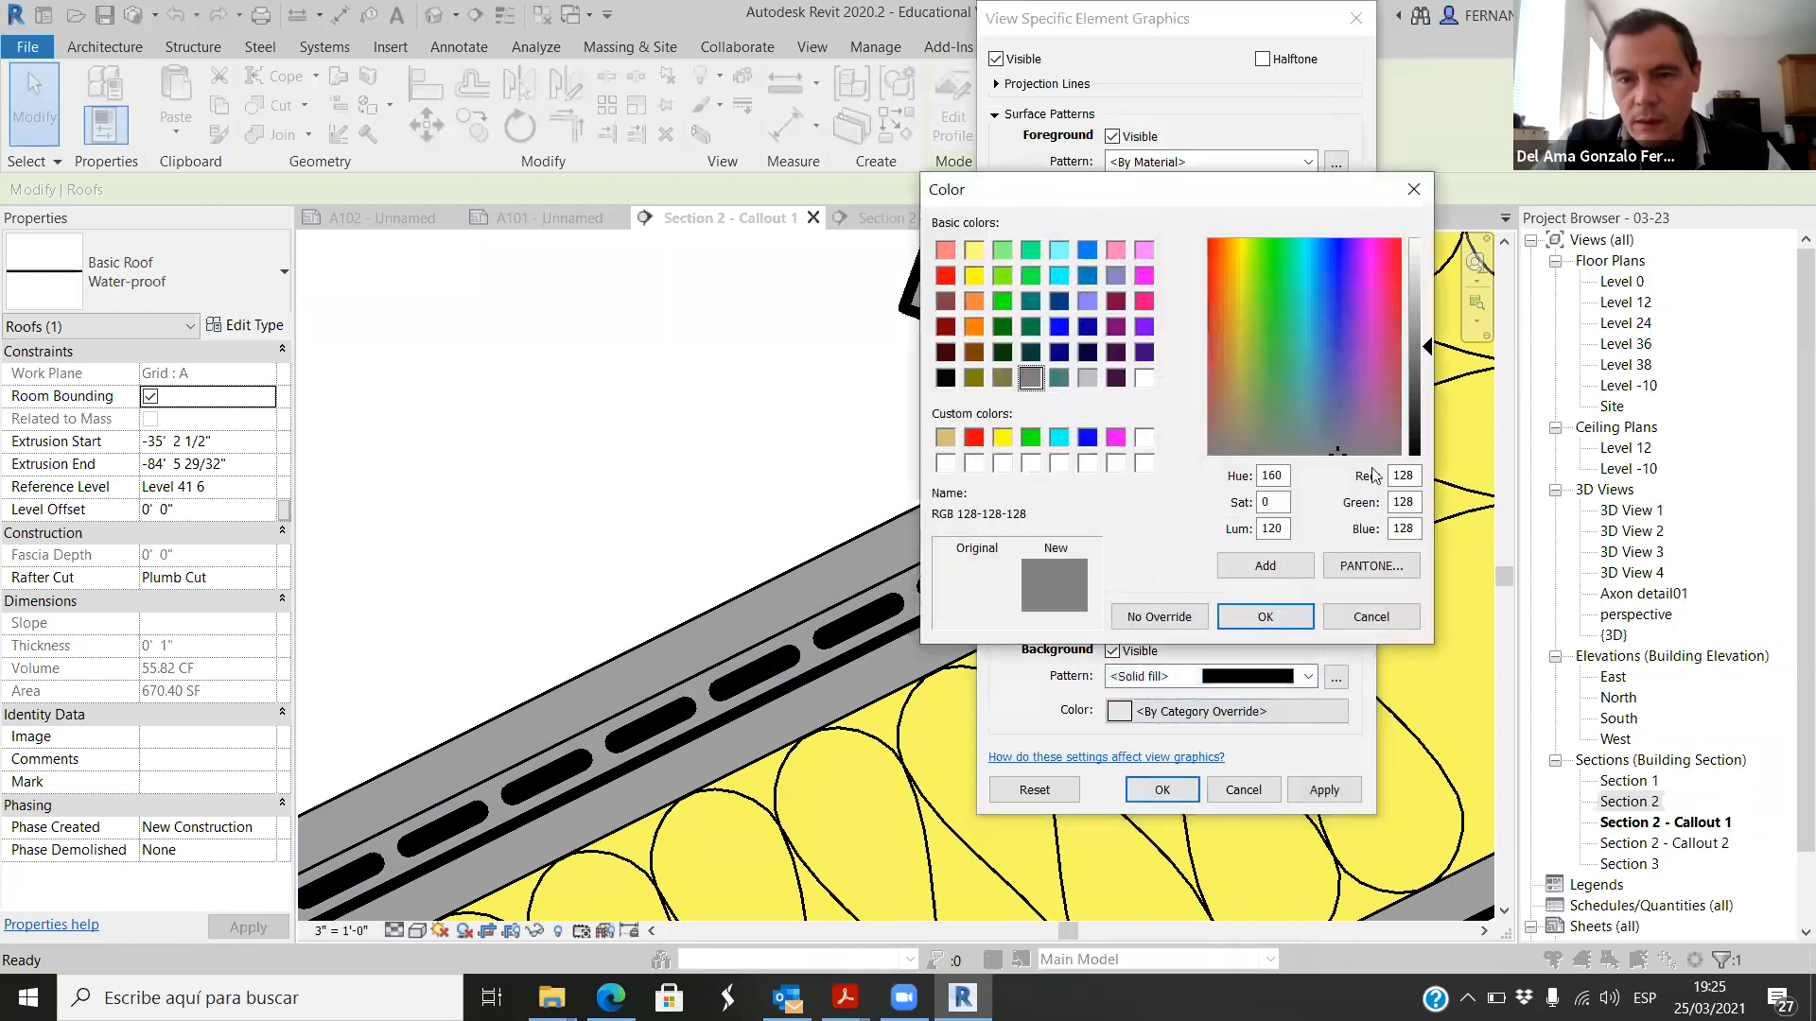
pyautogui.moveTo(1429, 351); pyautogui.dragTo(1428, 305)
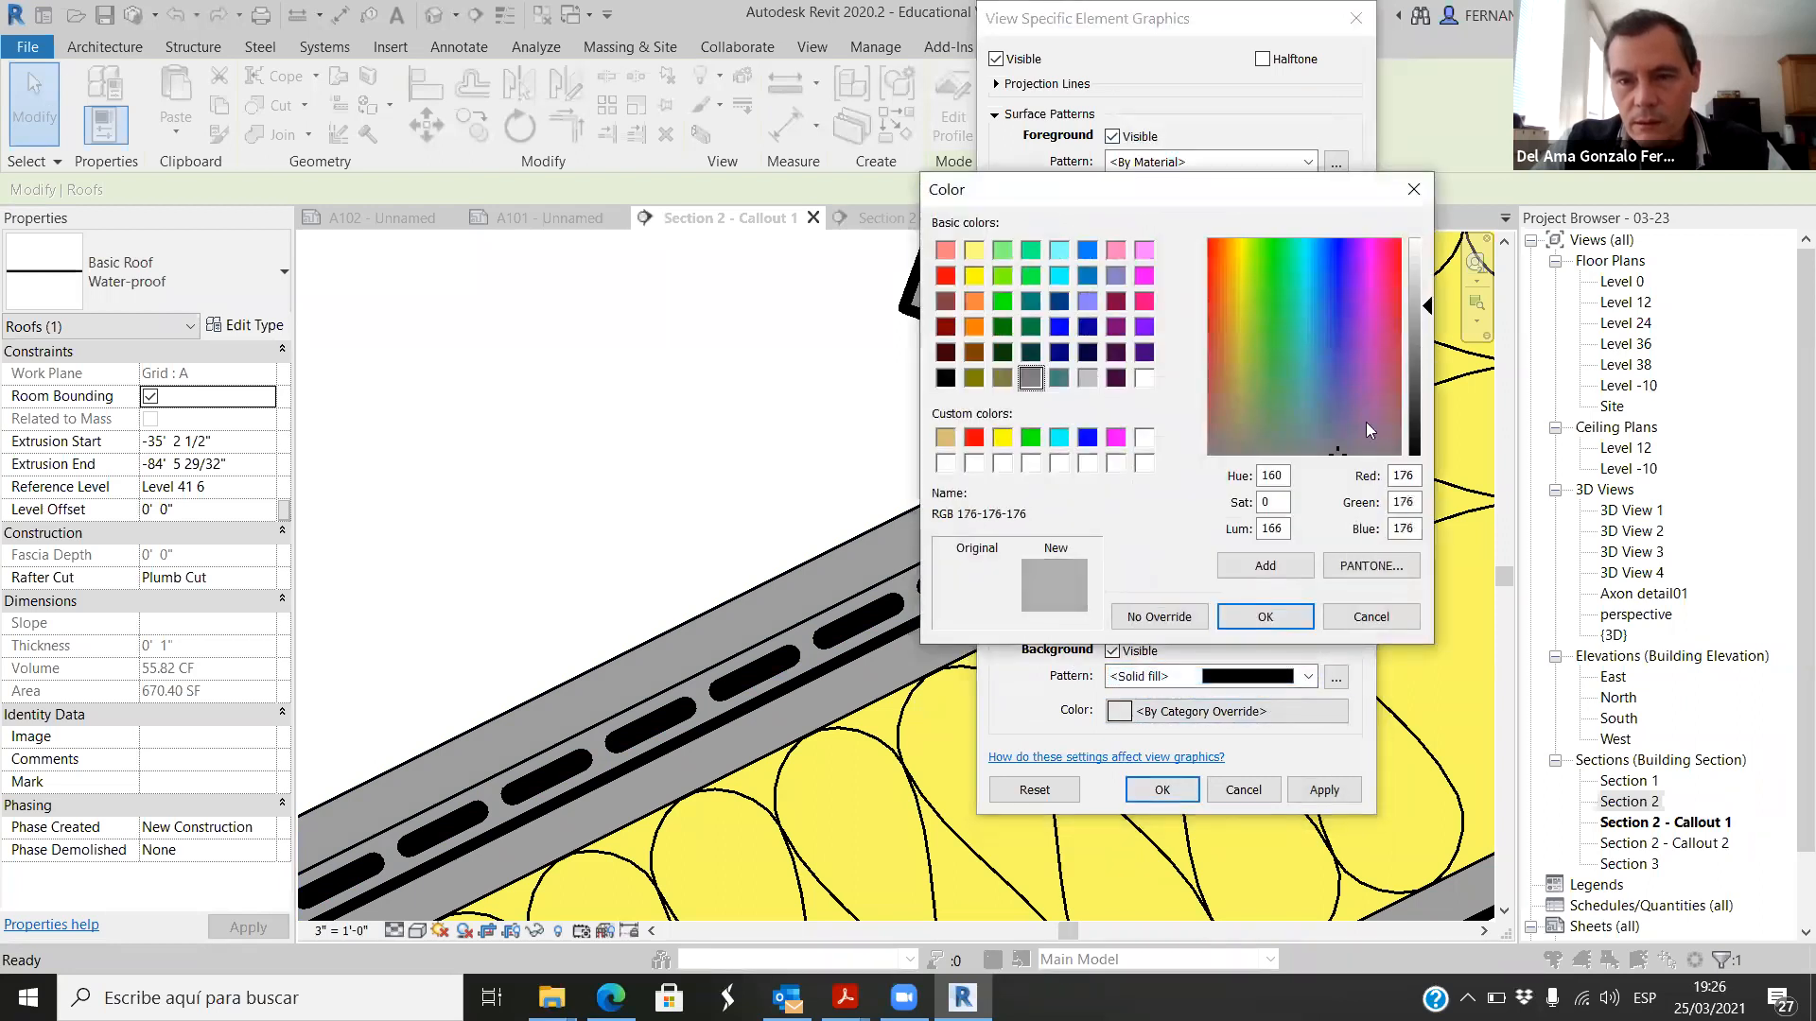
pyautogui.click(1287, 617)
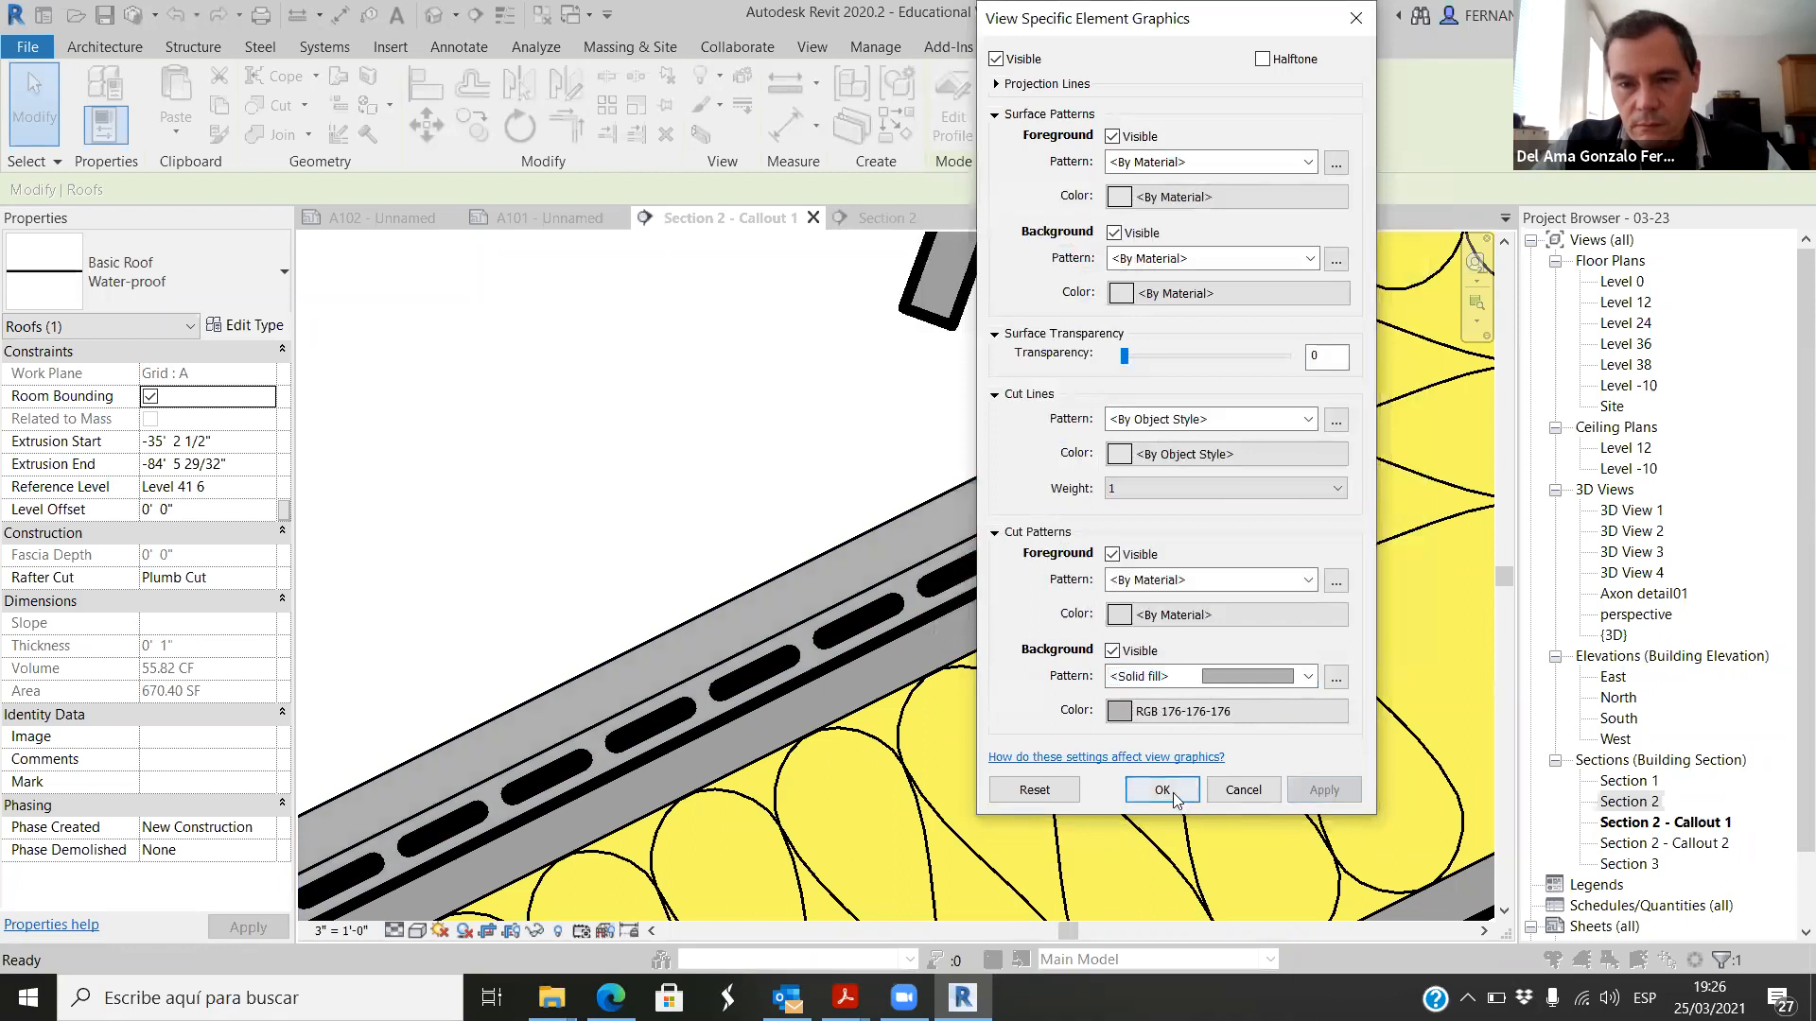
pyautogui.click(1174, 795)
pyautogui.scroll(-4, 789, 486)
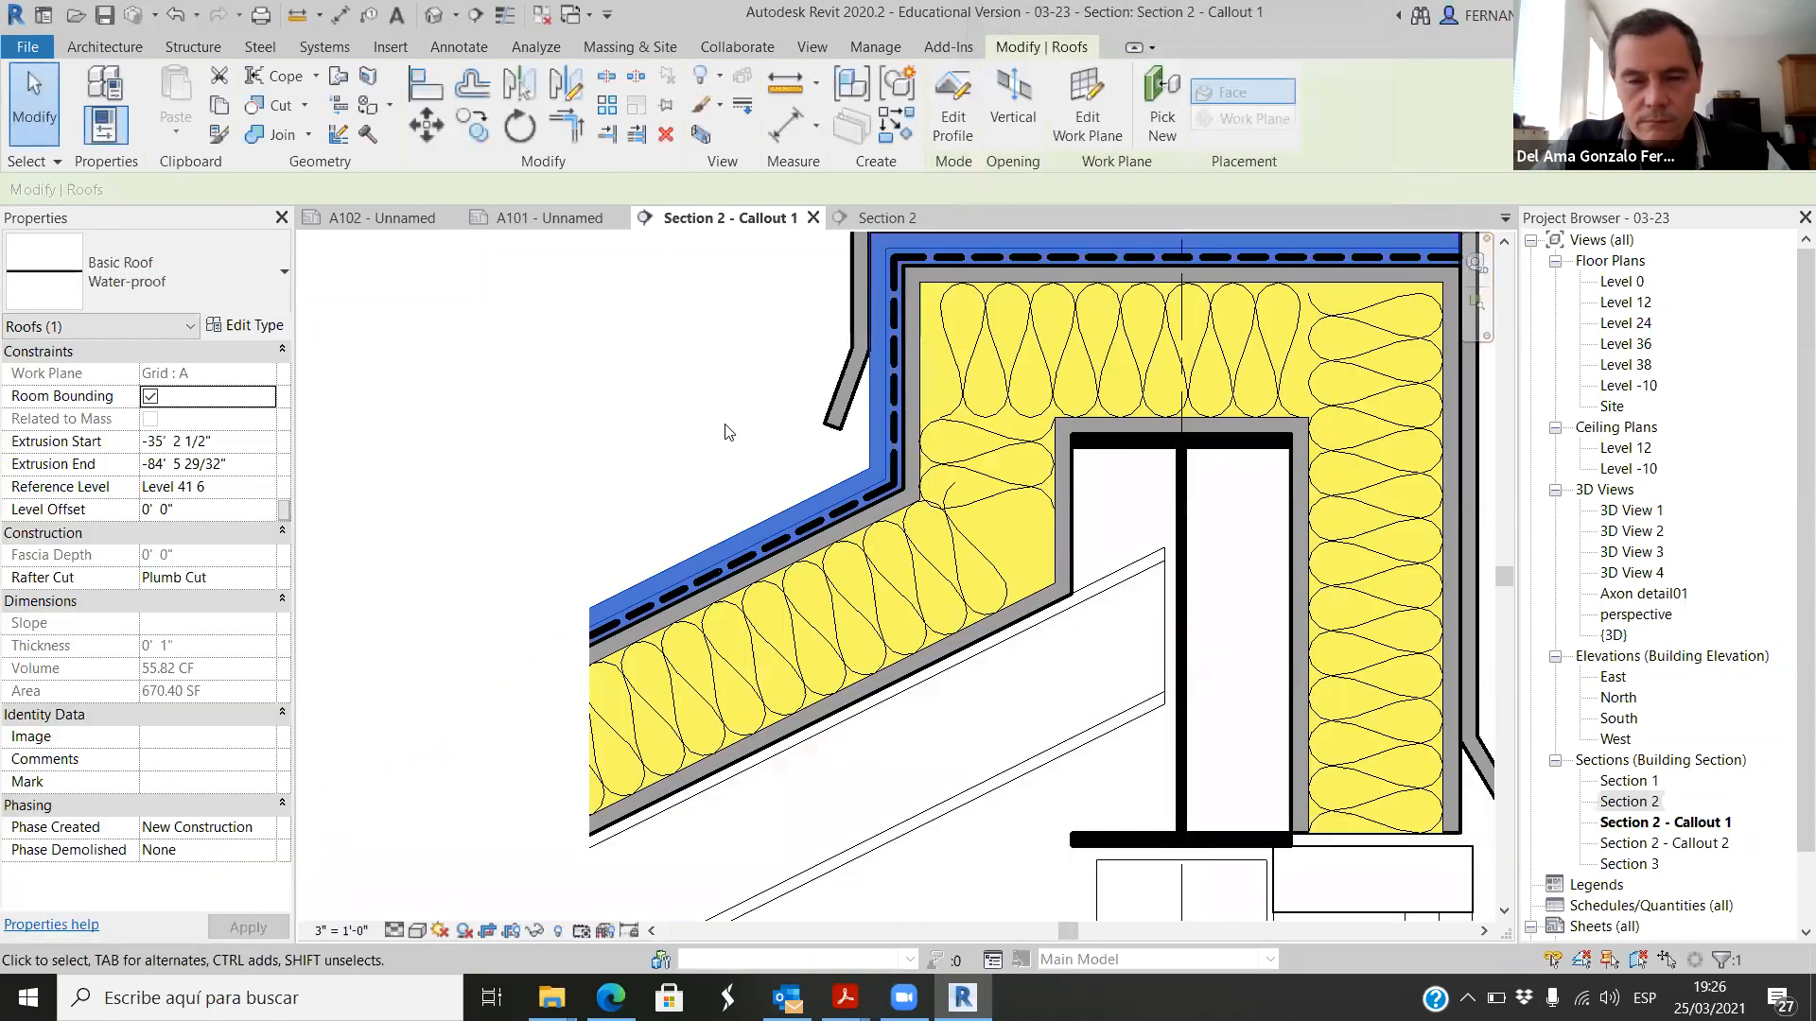
pyautogui.click(724, 425)
# Step: Override the view graphics of the outer roof cap element with a cut line weight of 1 and deselect it
pyautogui.scroll(-2, 658, 568)
pyautogui.scroll(5, 836, 316)
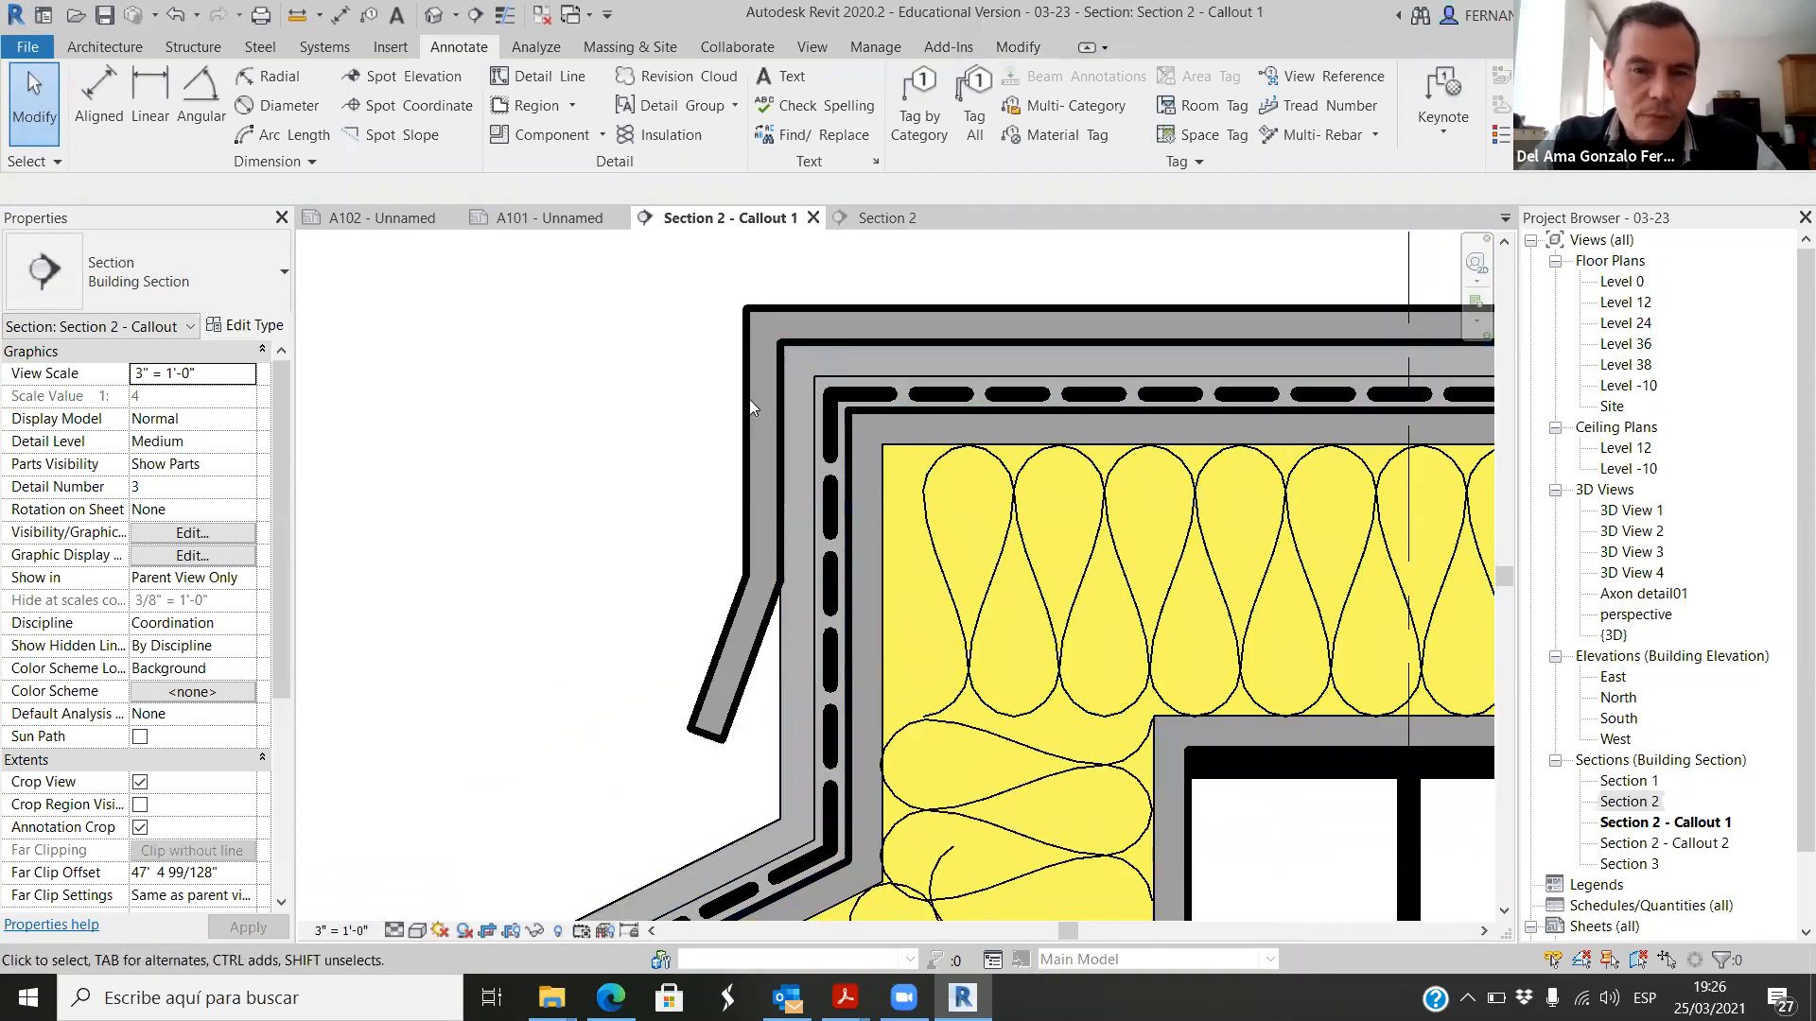
pyautogui.scroll(-4, 667, 350)
pyautogui.scroll(3, 651, 634)
pyautogui.scroll(-7, 653, 629)
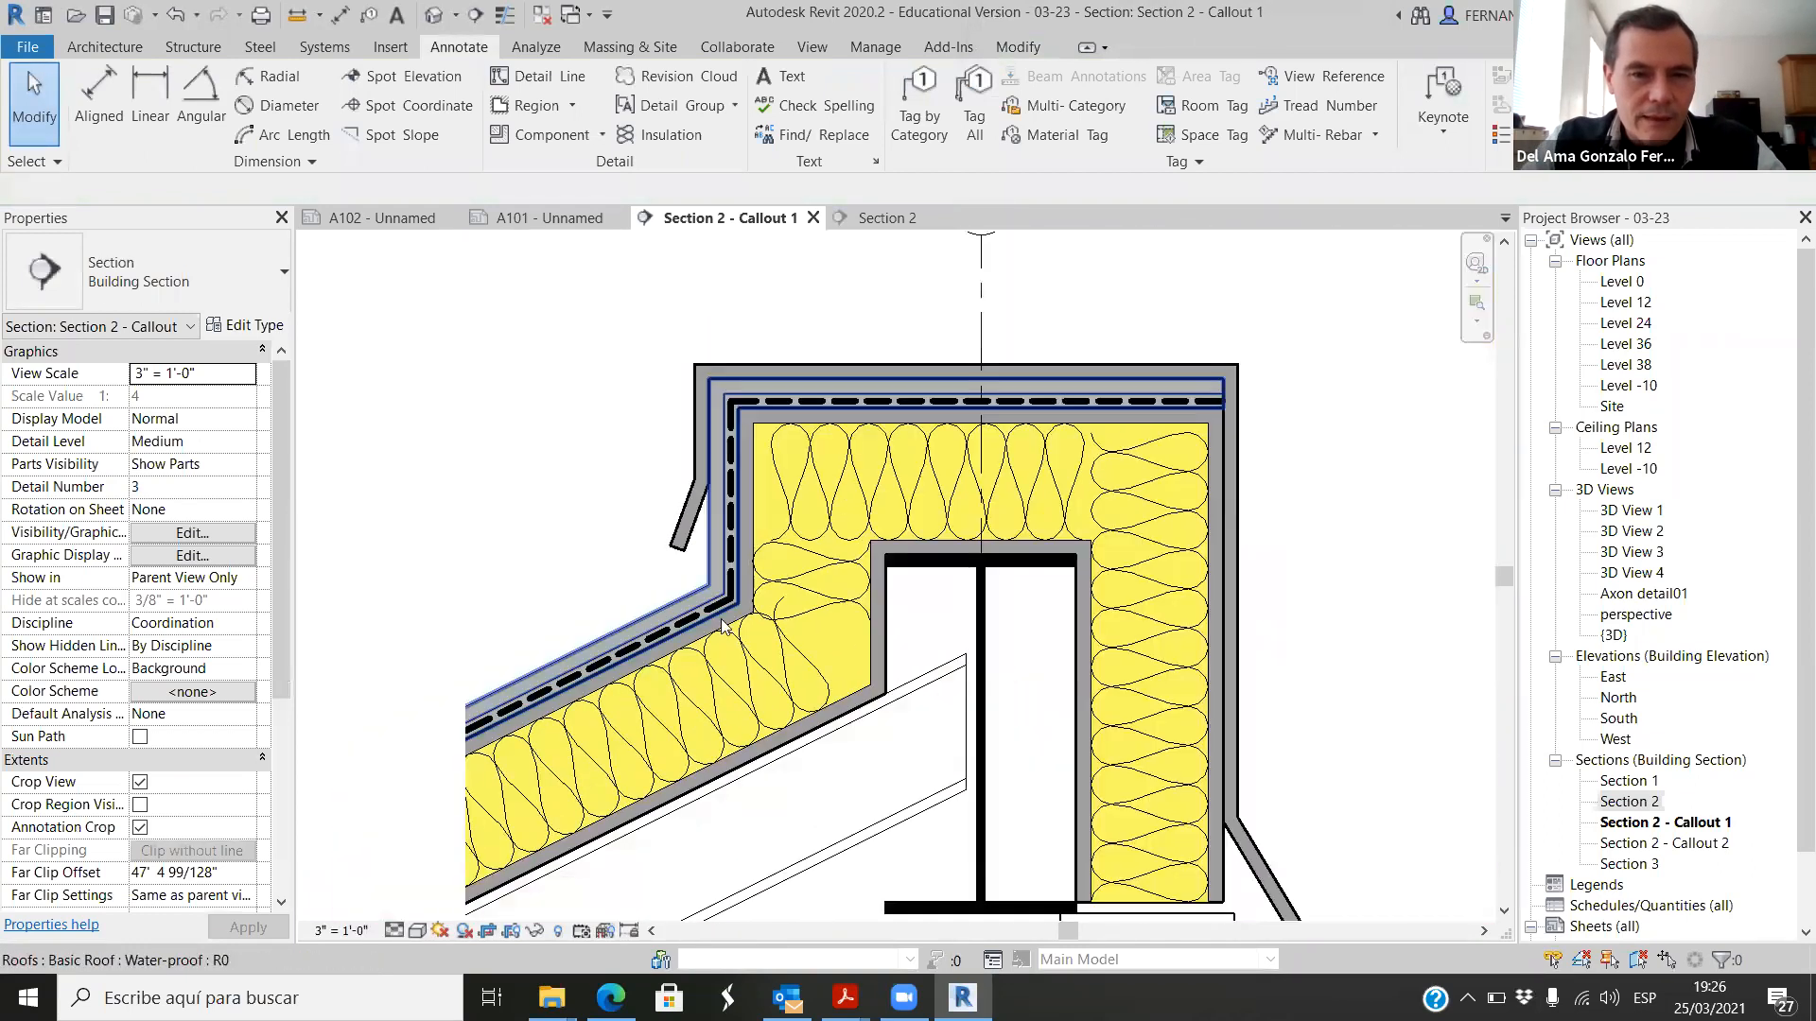
pyautogui.scroll(4, 1117, 378)
pyautogui.click(1107, 402)
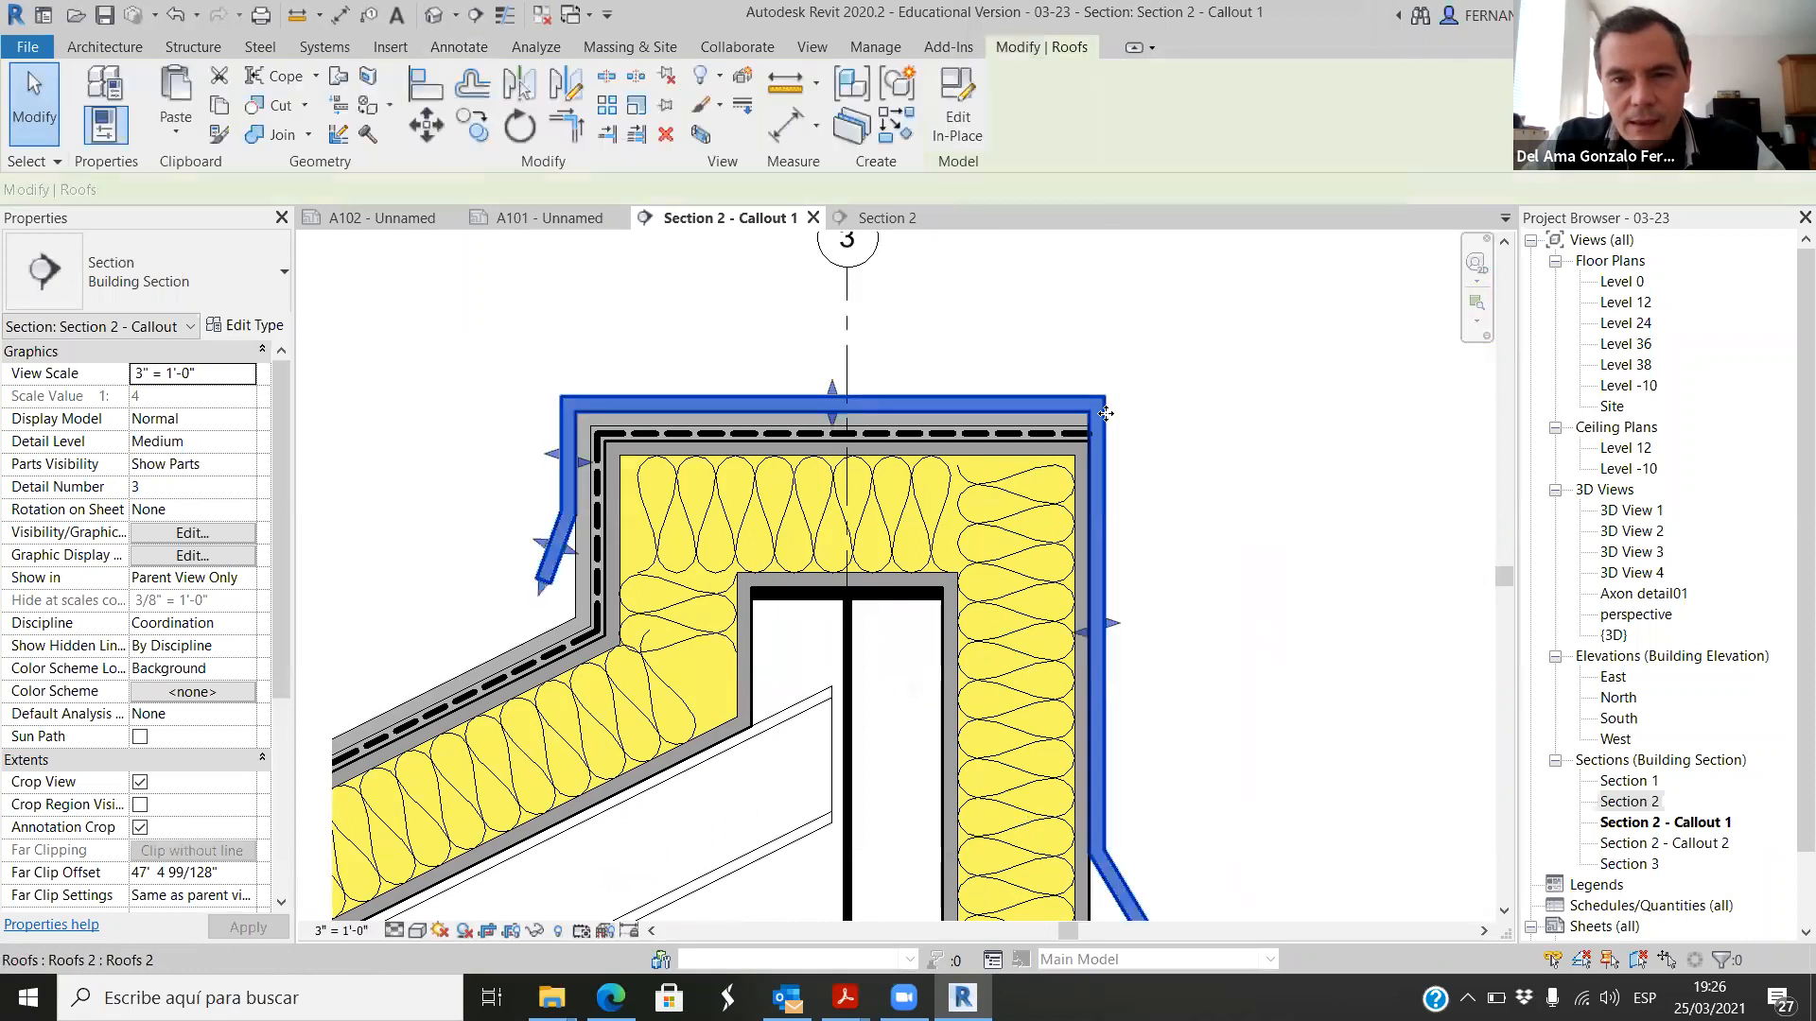
pyautogui.rightClick(1104, 424)
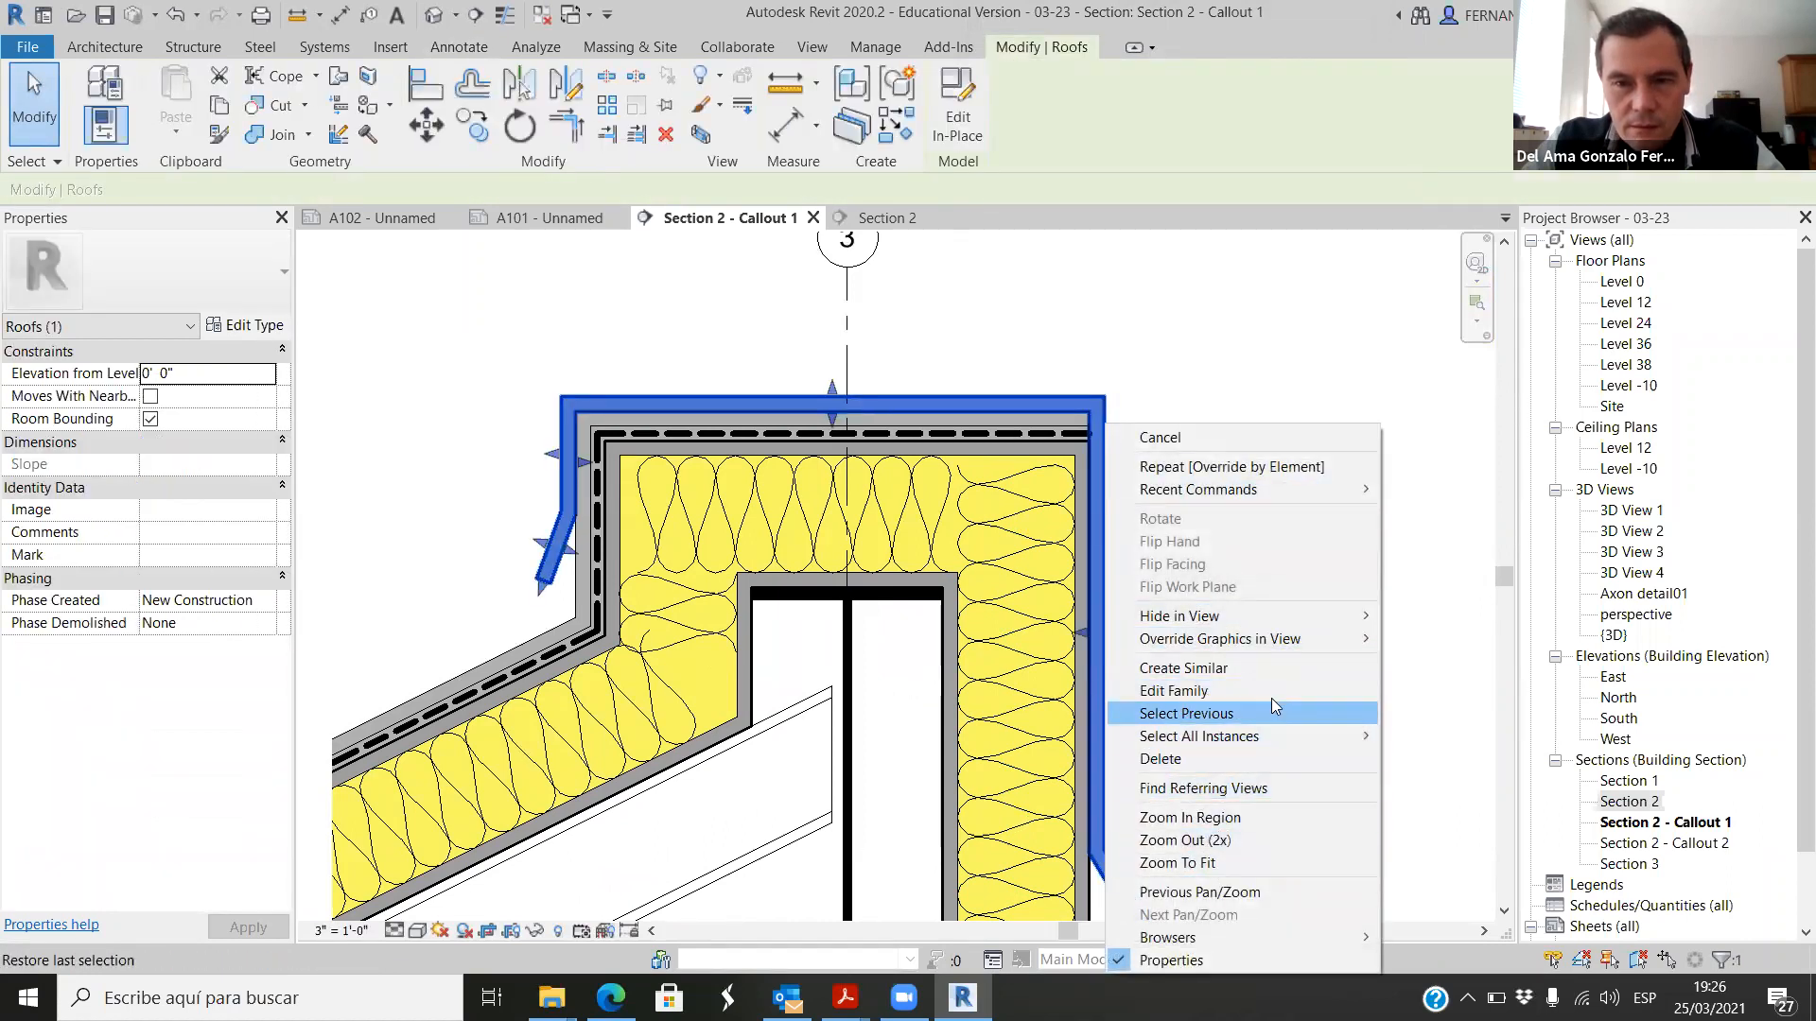
pyautogui.moveTo(1362, 642)
pyautogui.click(1438, 646)
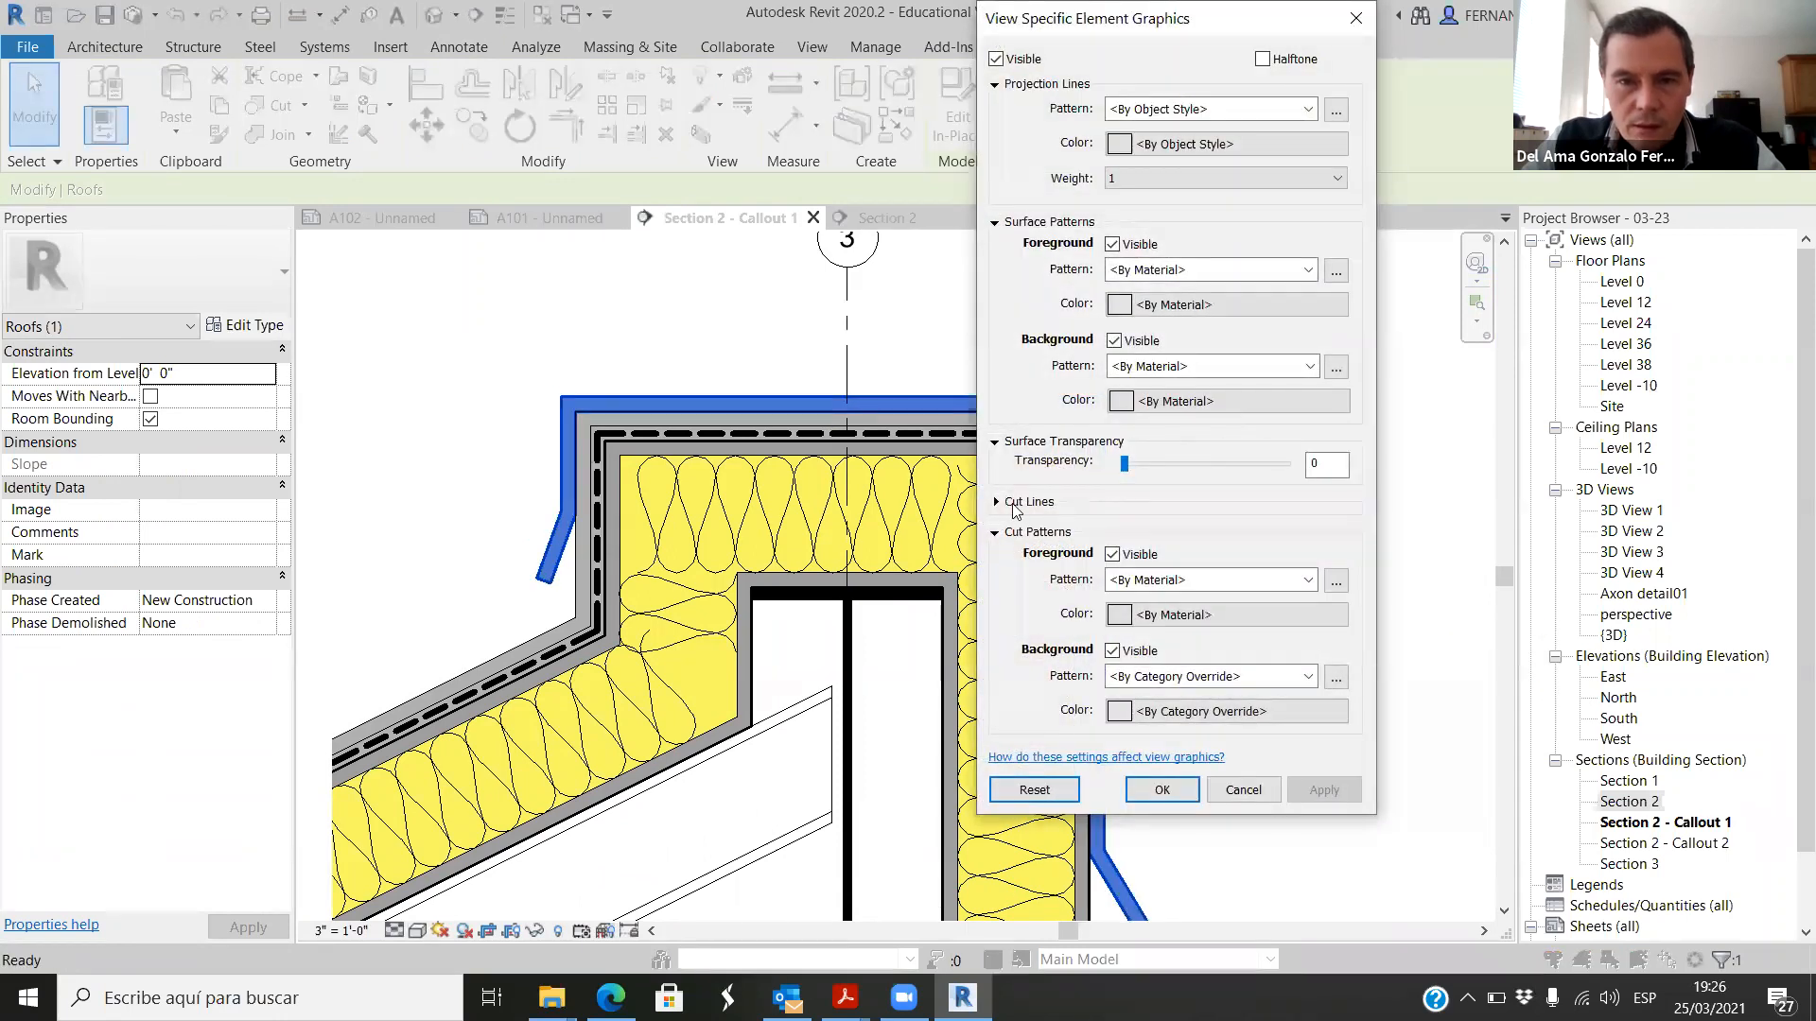
pyautogui.click(1026, 501)
pyautogui.click(1337, 596)
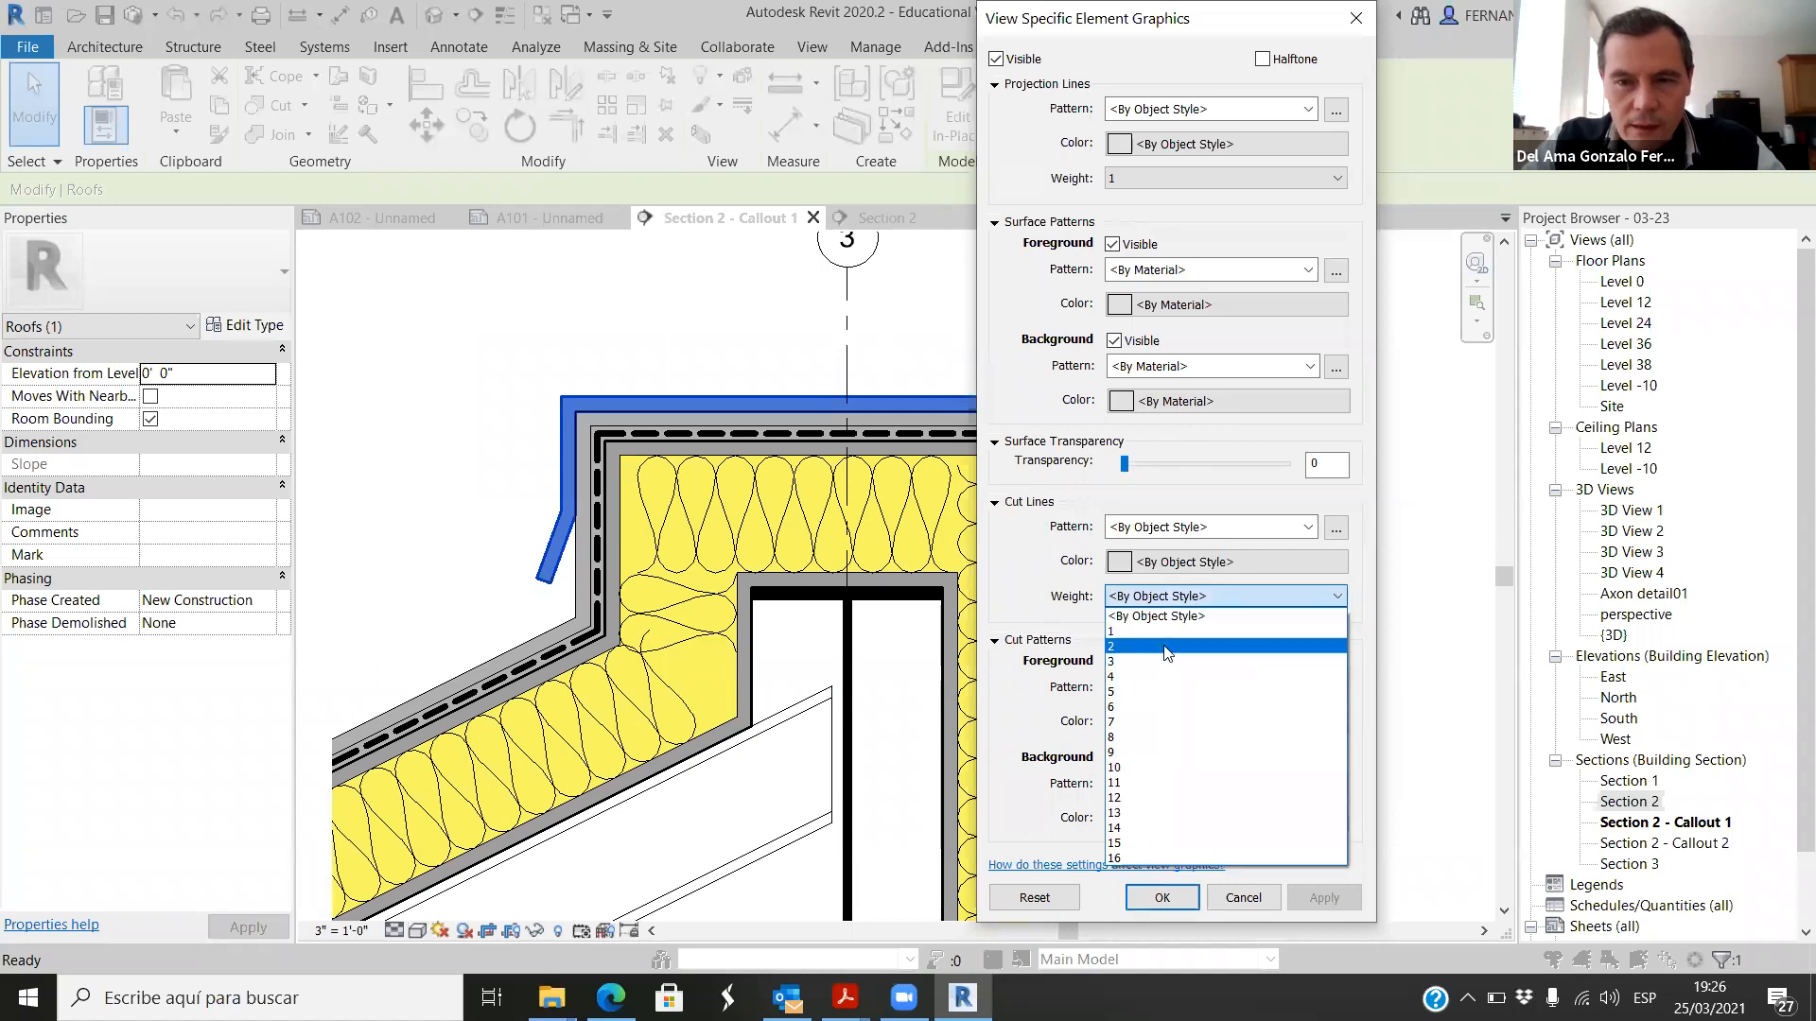
pyautogui.click(1135, 632)
pyautogui.click(1324, 897)
pyautogui.click(1163, 897)
pyautogui.click(1216, 527)
# Step: Check the outlines of the roof cap, water-proof layer and insulated roof around the roof bend
pyautogui.scroll(-2, 1230, 525)
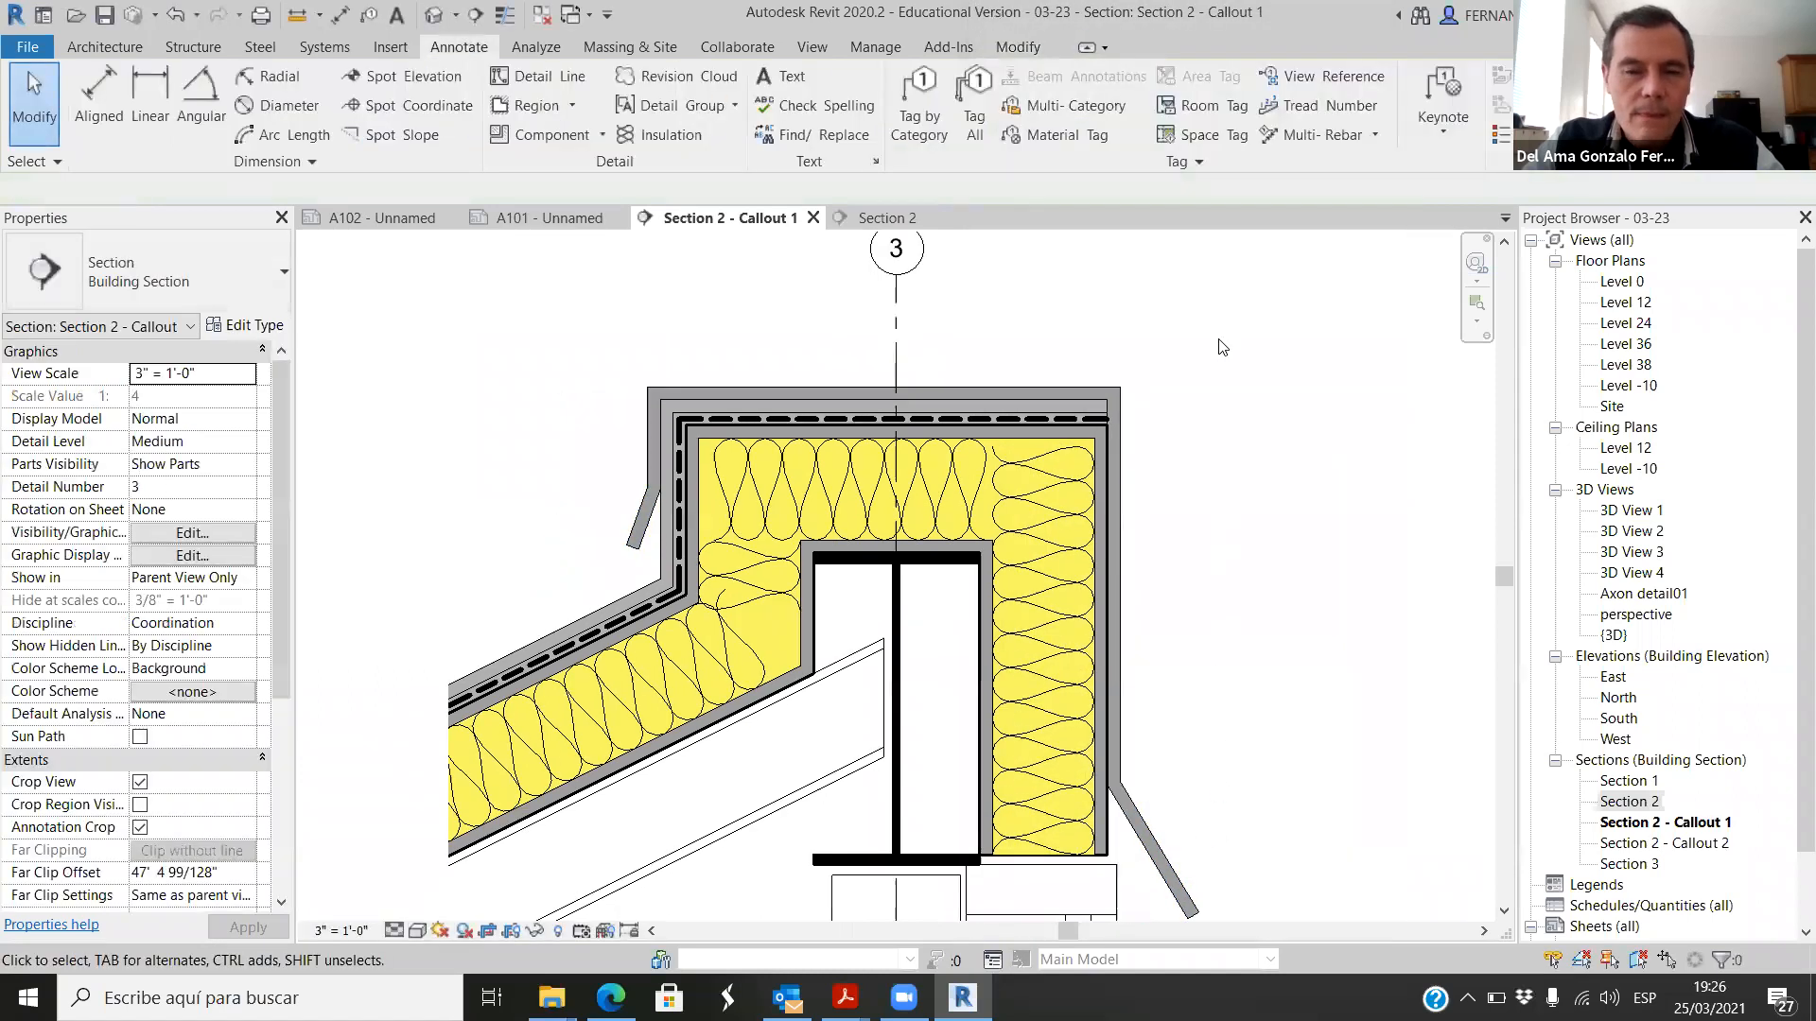
pyautogui.scroll(8, 906, 505)
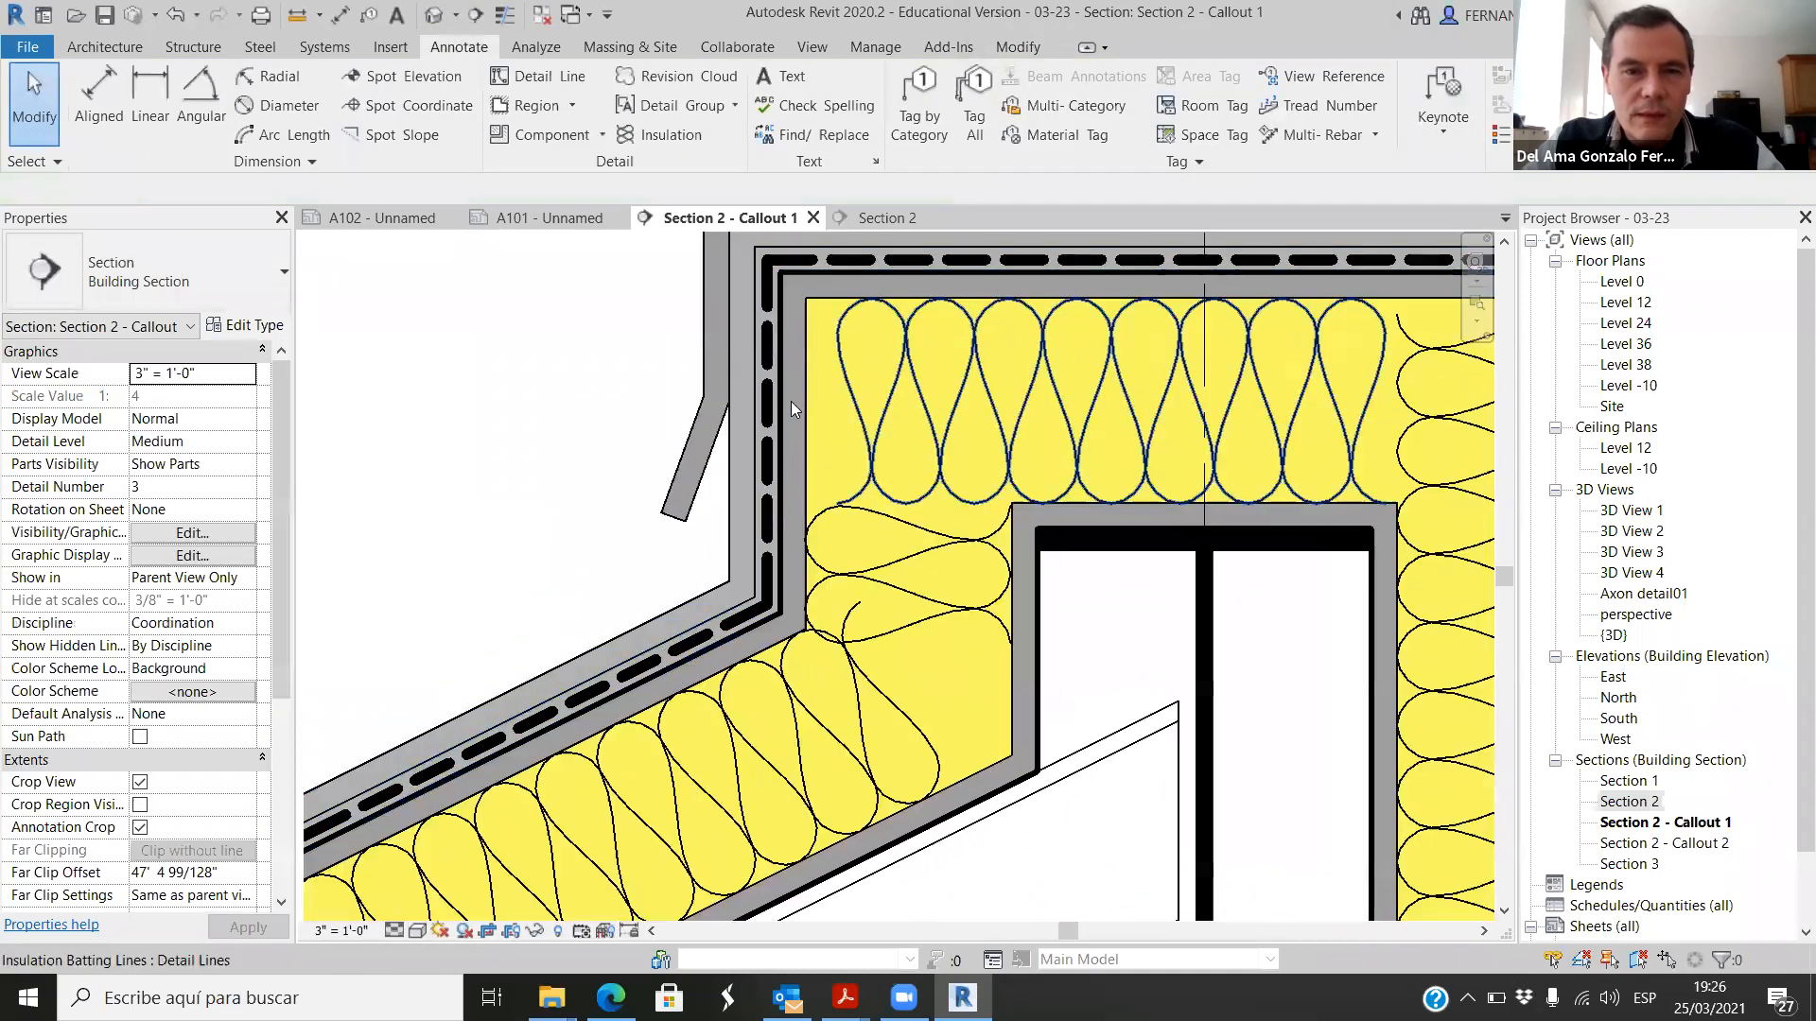
pyautogui.scroll(-3, 776, 526)
pyautogui.scroll(4, 768, 531)
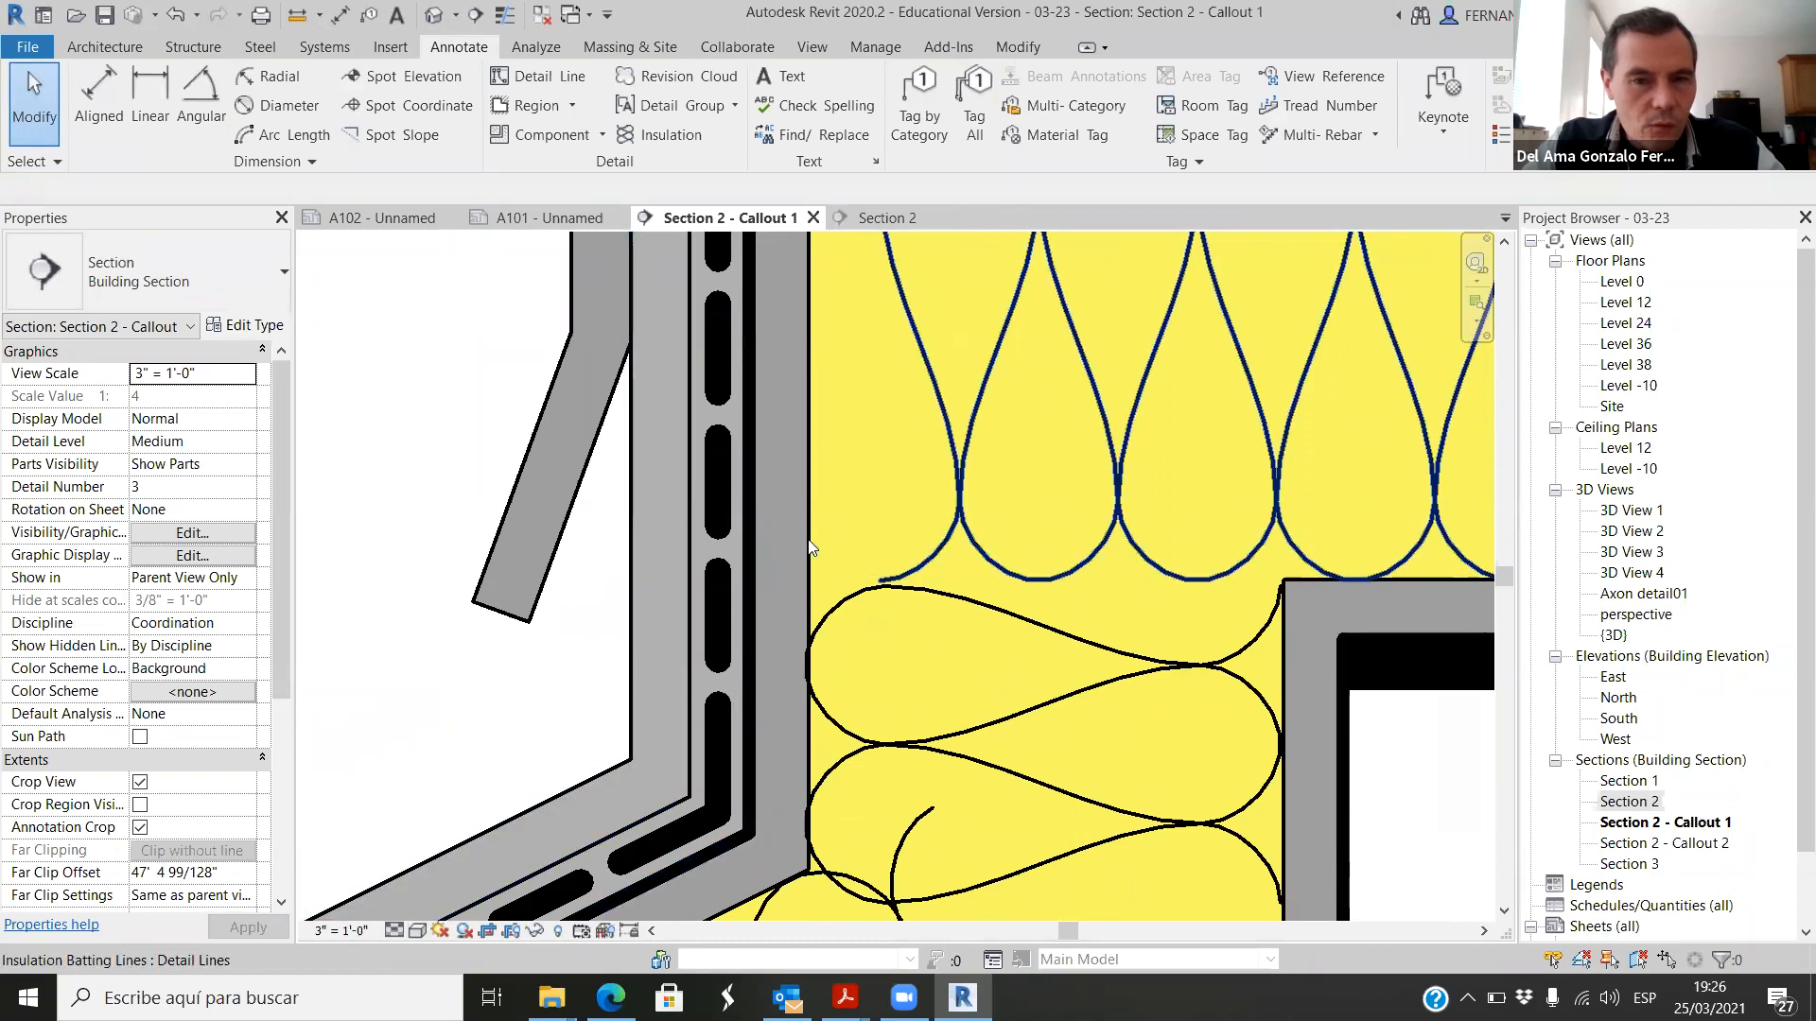
pyautogui.scroll(-2, 809, 547)
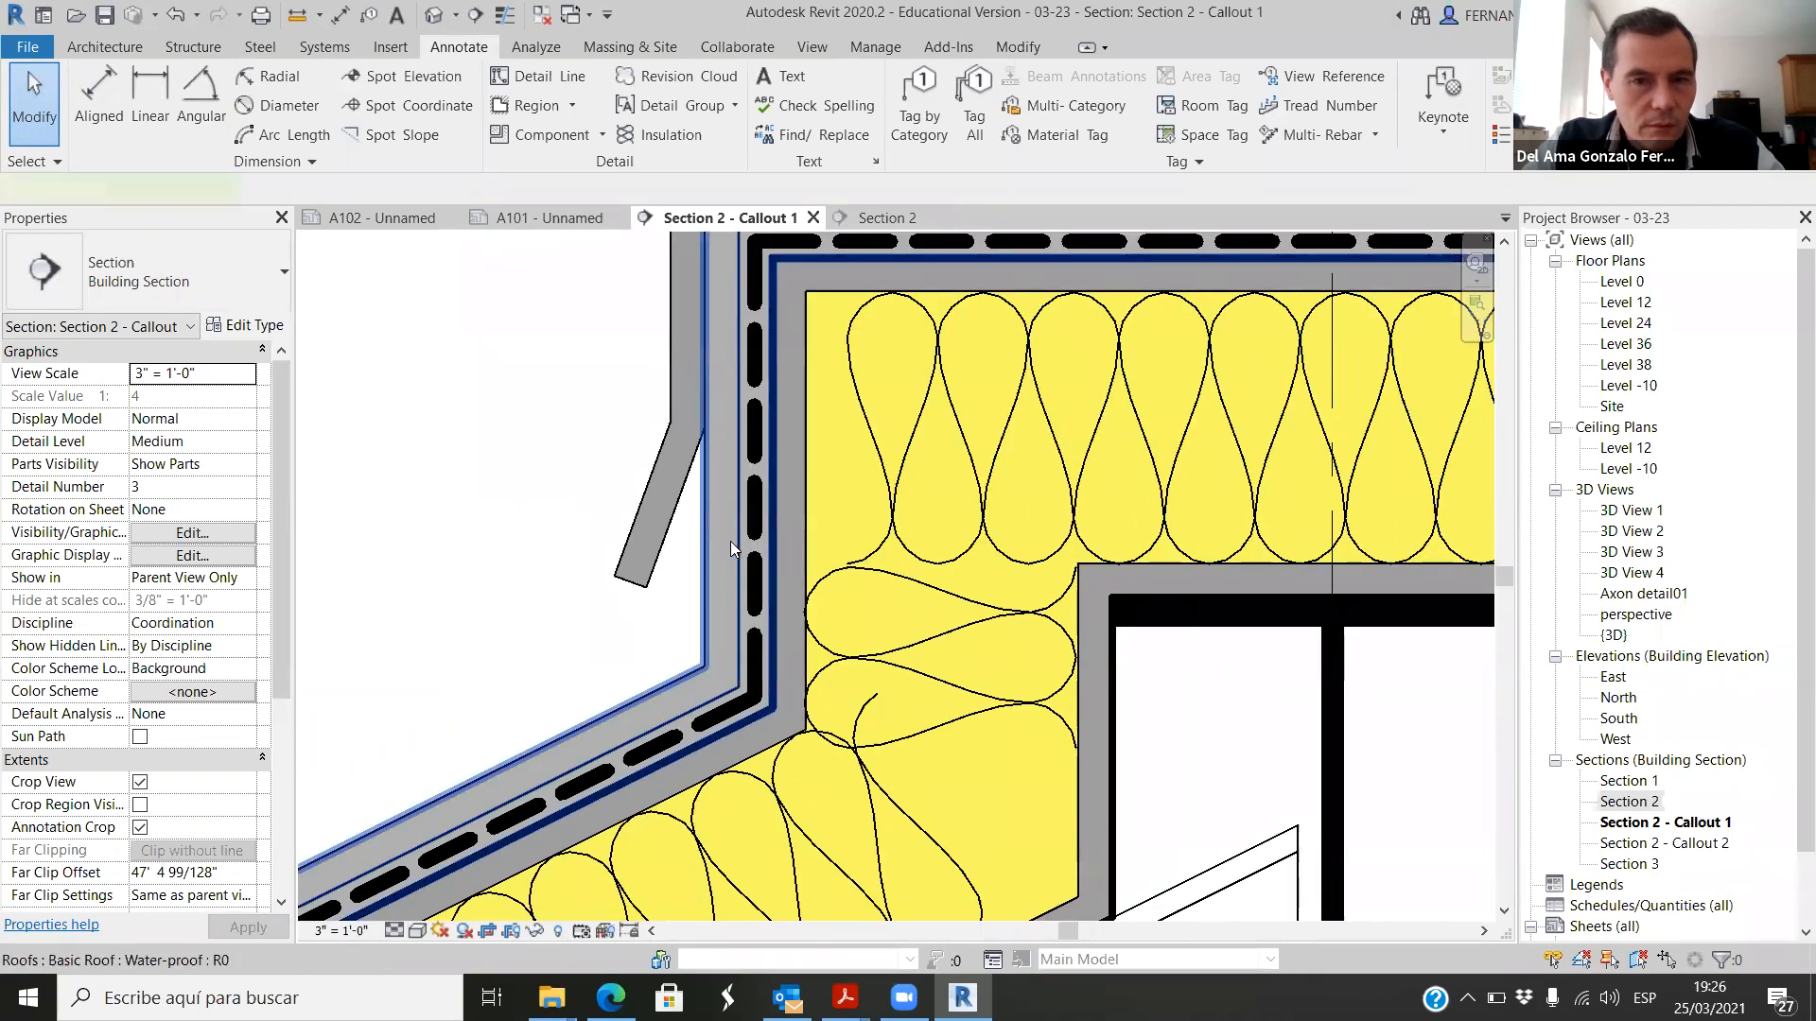
pyautogui.click(731, 541)
pyautogui.press('Escape')
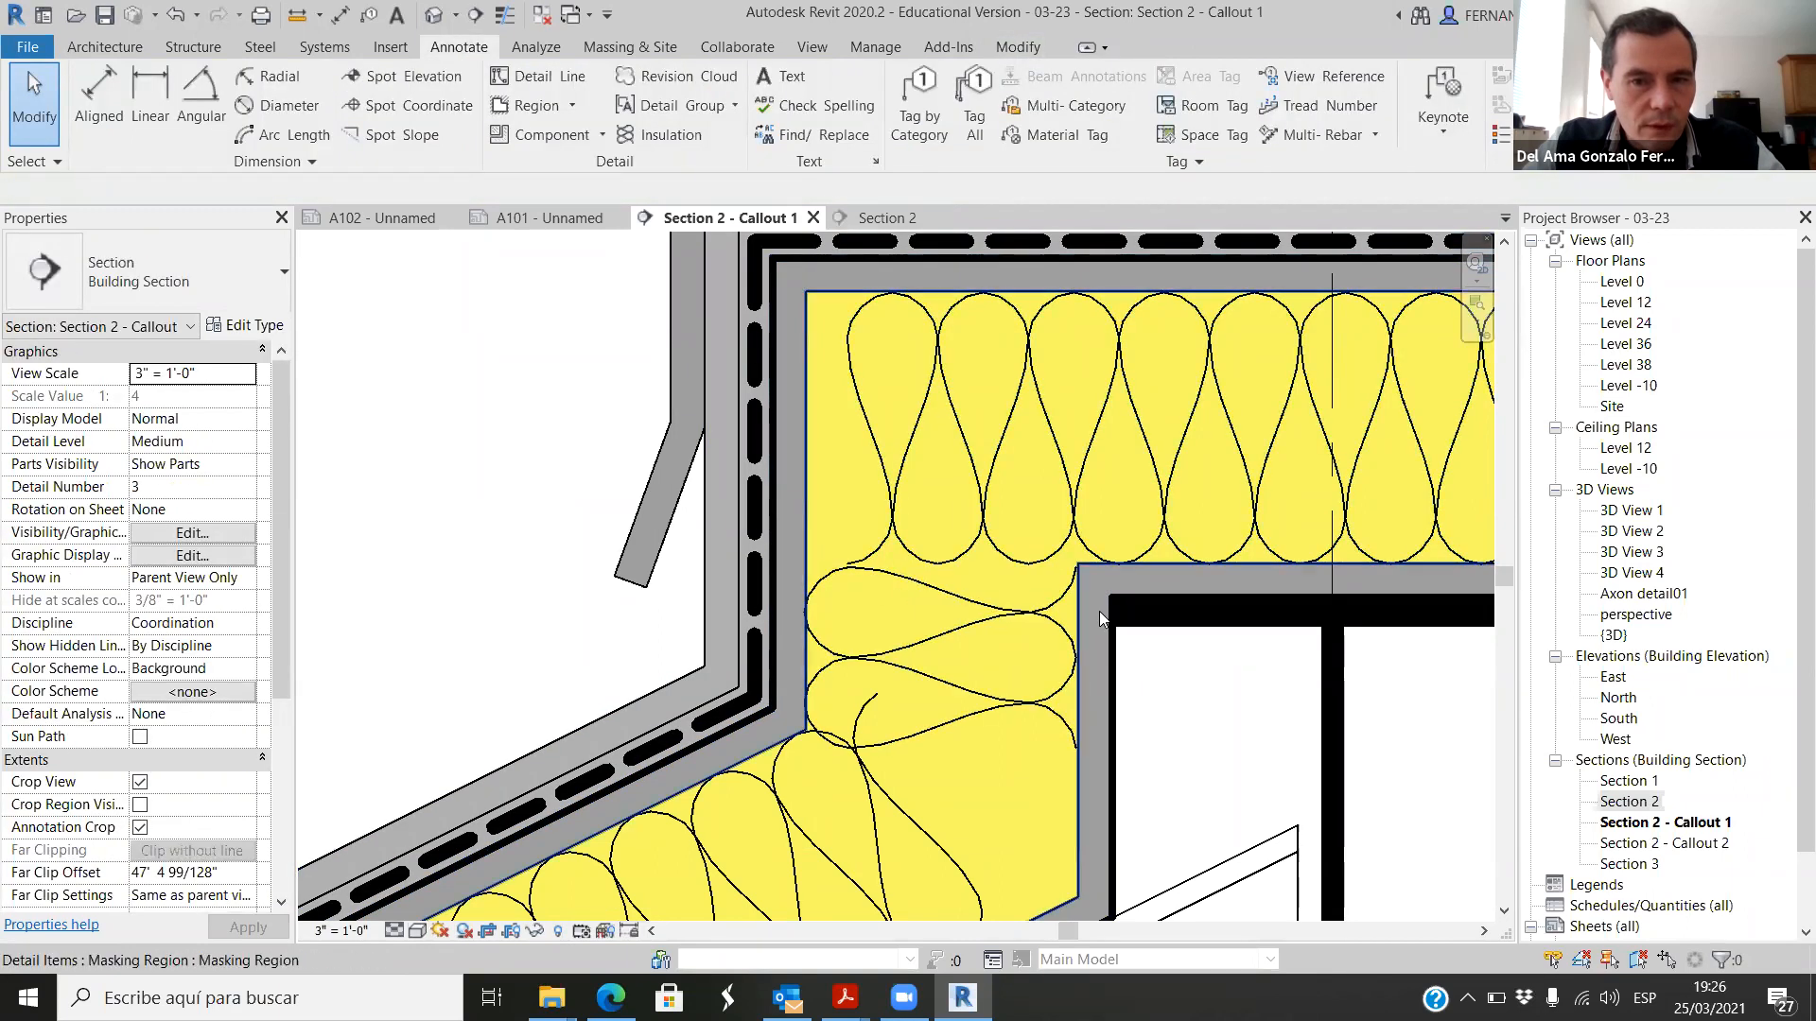
# Step: Override the view graphics of the saw-tooth roof element around the insulation with a cut line weight of 1 and deselect it
pyautogui.click(1135, 586)
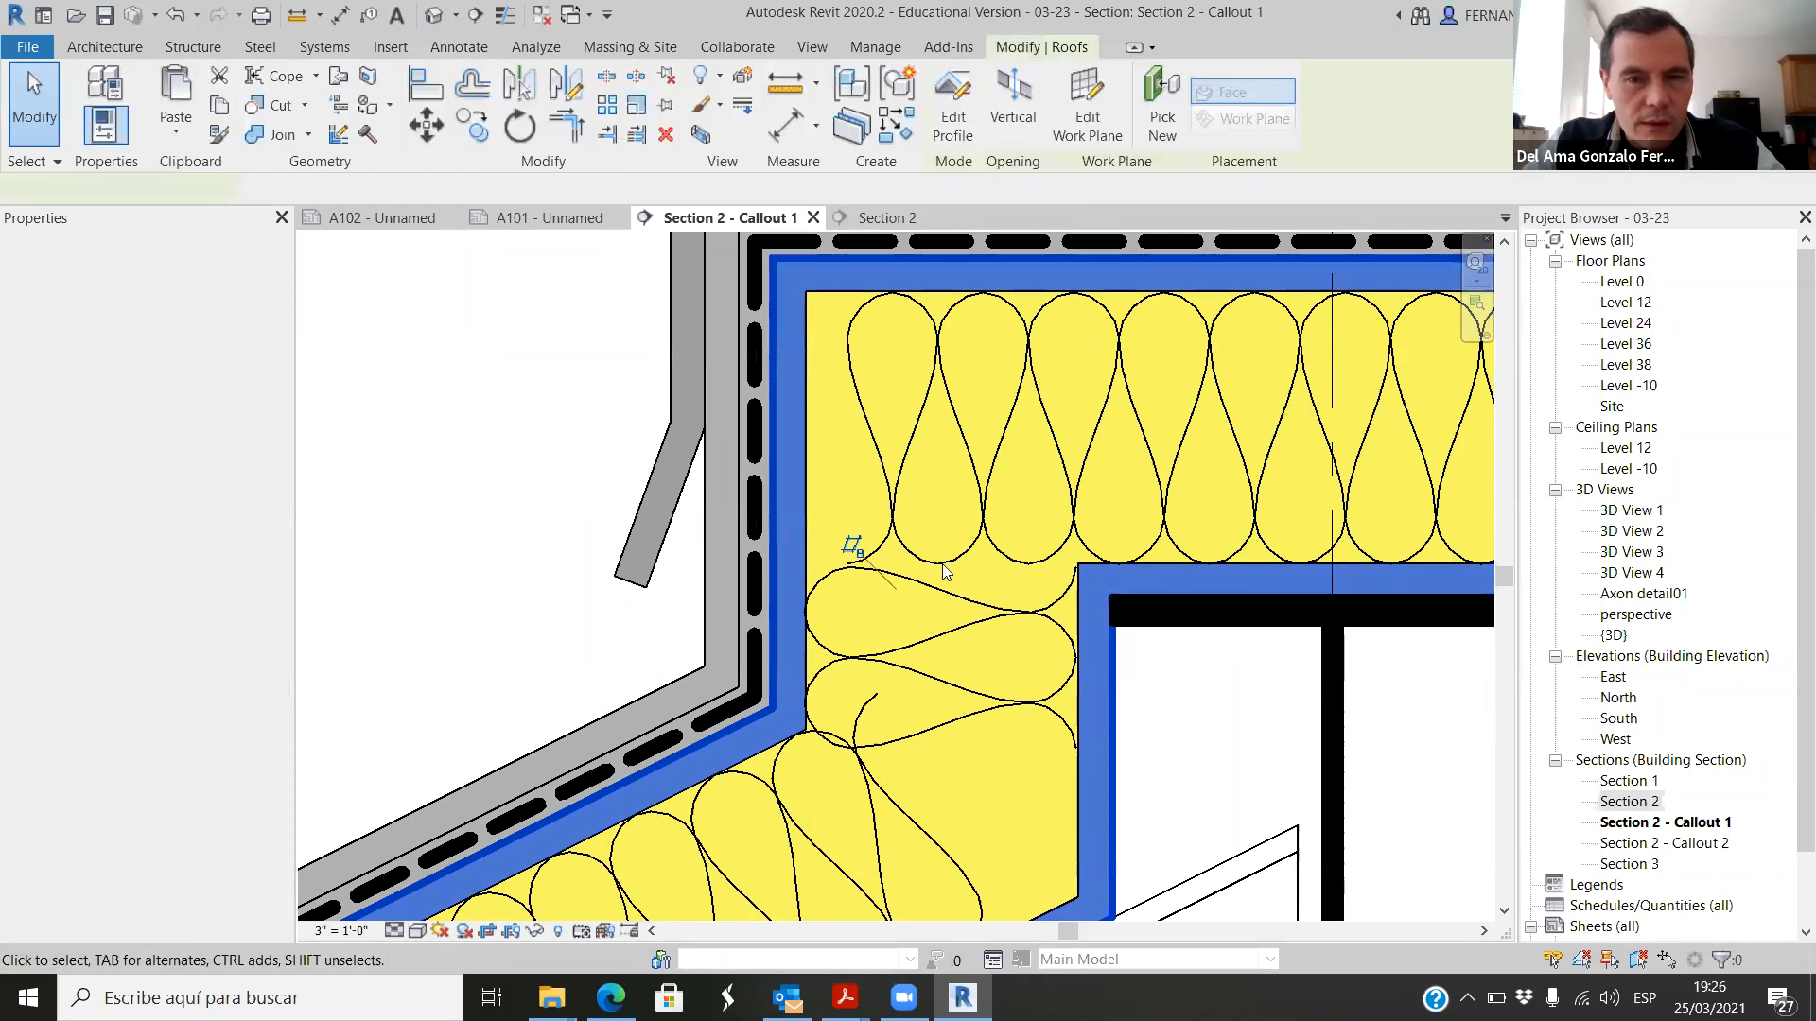
pyautogui.scroll(-3, 894, 543)
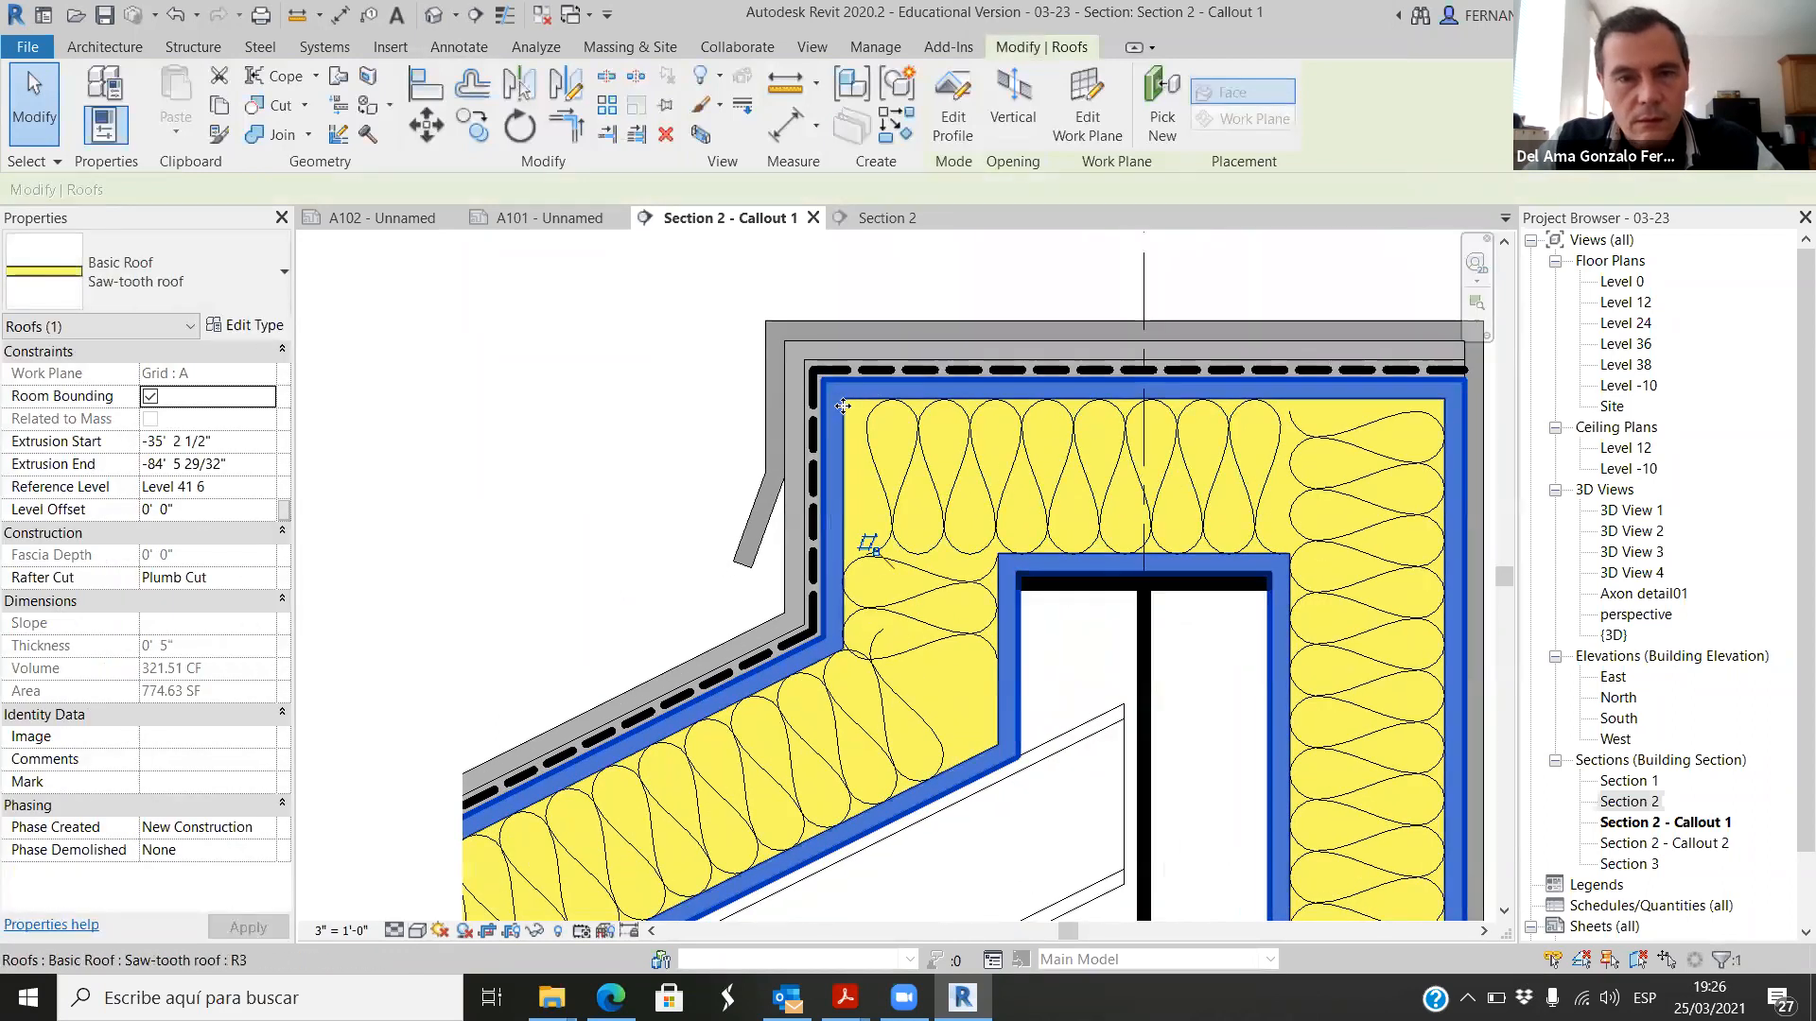
pyautogui.rightClick(841, 407)
pyautogui.moveTo(1094, 534)
pyautogui.click(1172, 525)
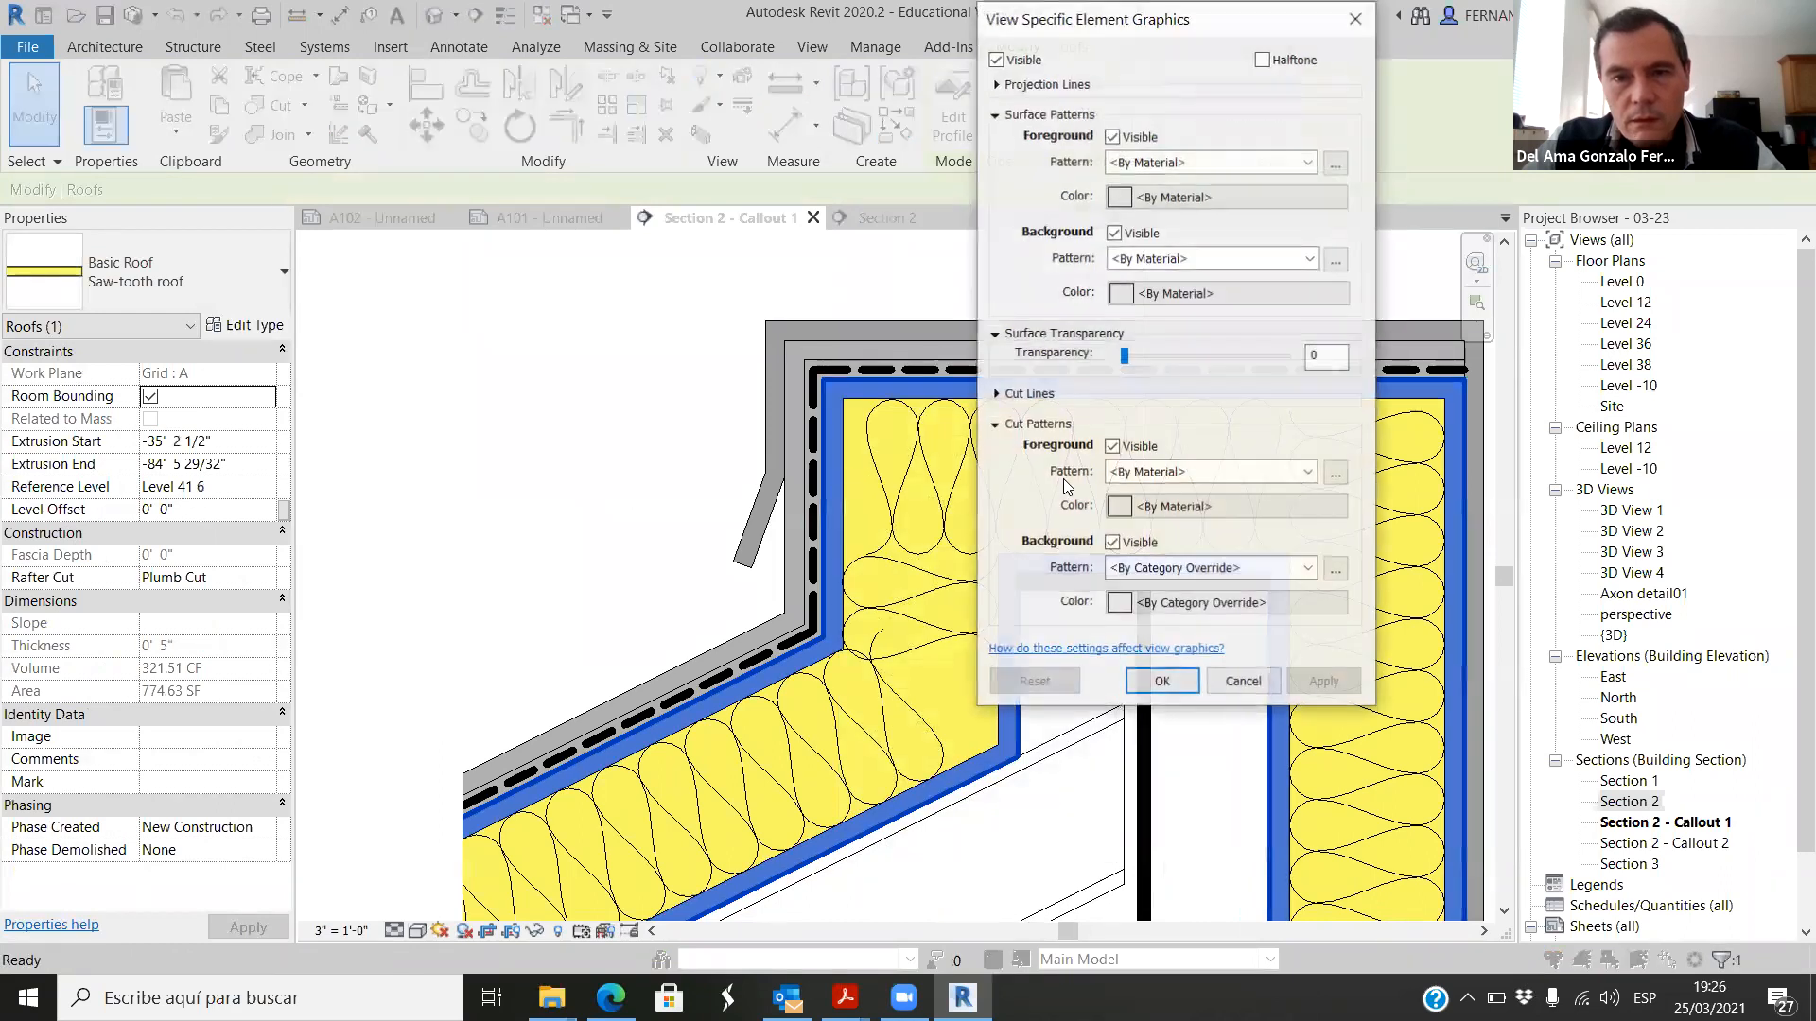
pyautogui.click(996, 394)
pyautogui.click(1298, 489)
pyautogui.click(1230, 523)
pyautogui.click(1324, 793)
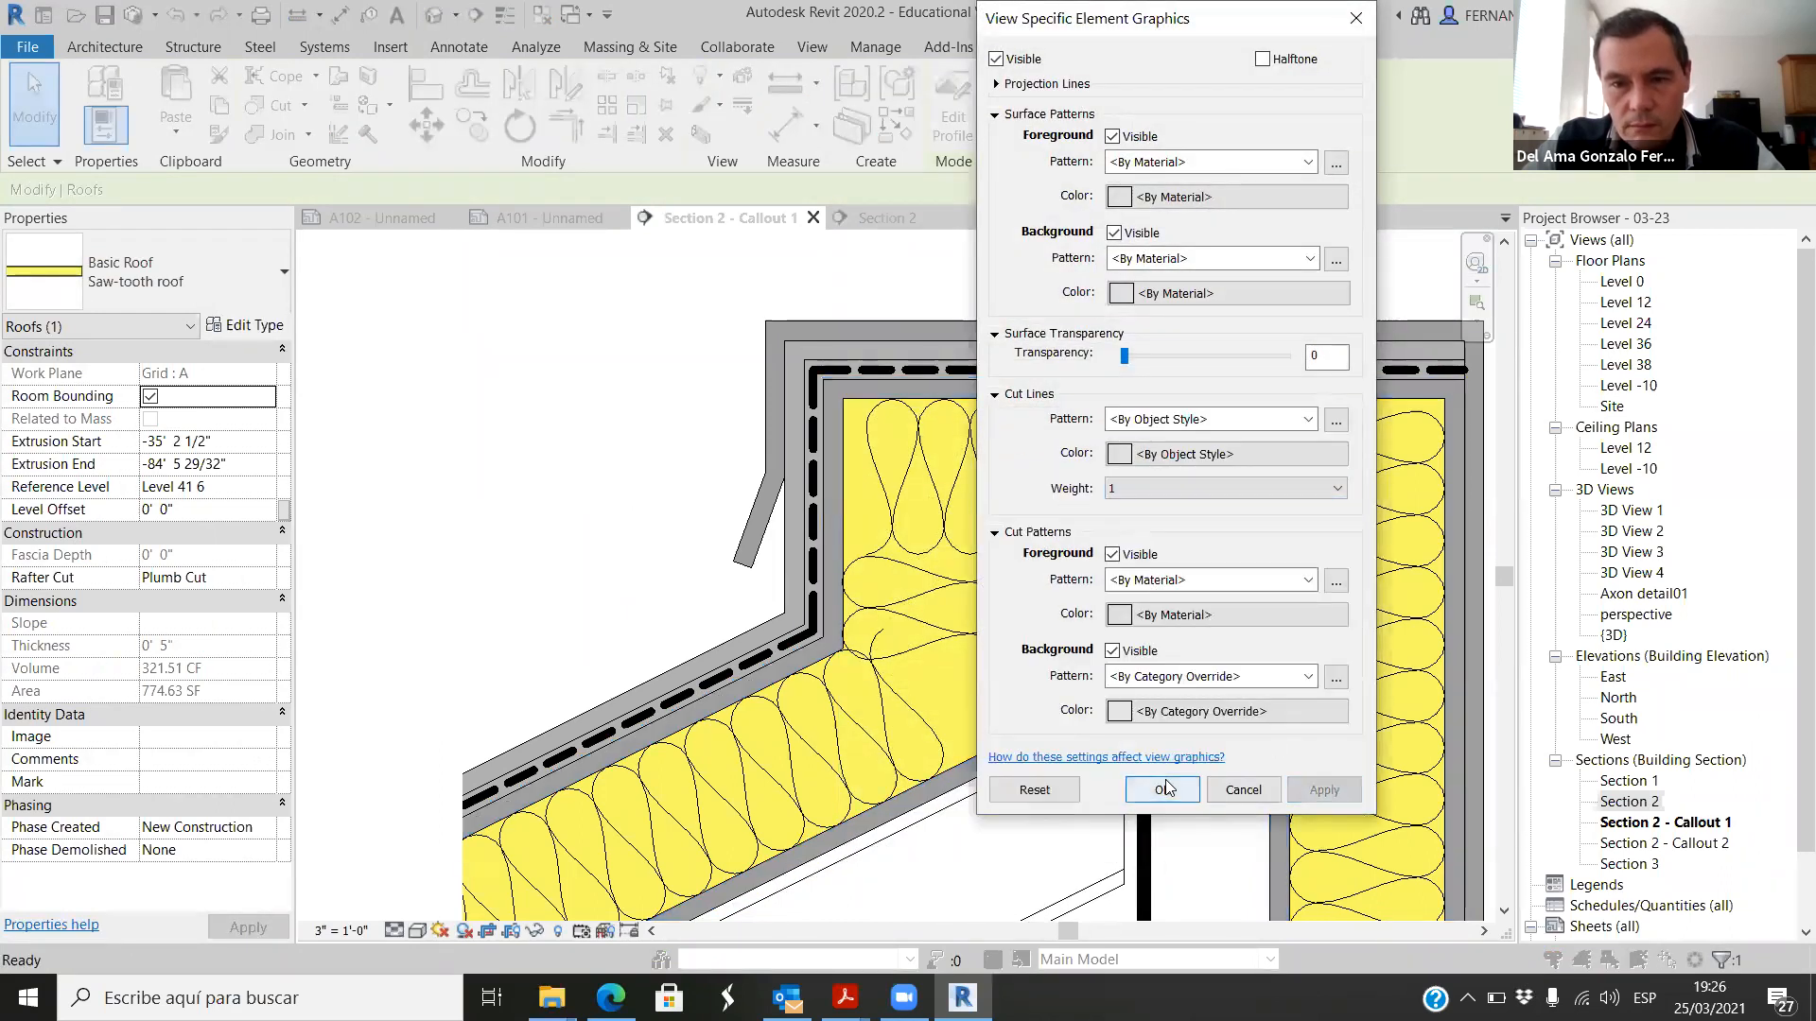
pyautogui.click(1163, 789)
pyautogui.click(573, 481)
pyautogui.scroll(-2, 535, 452)
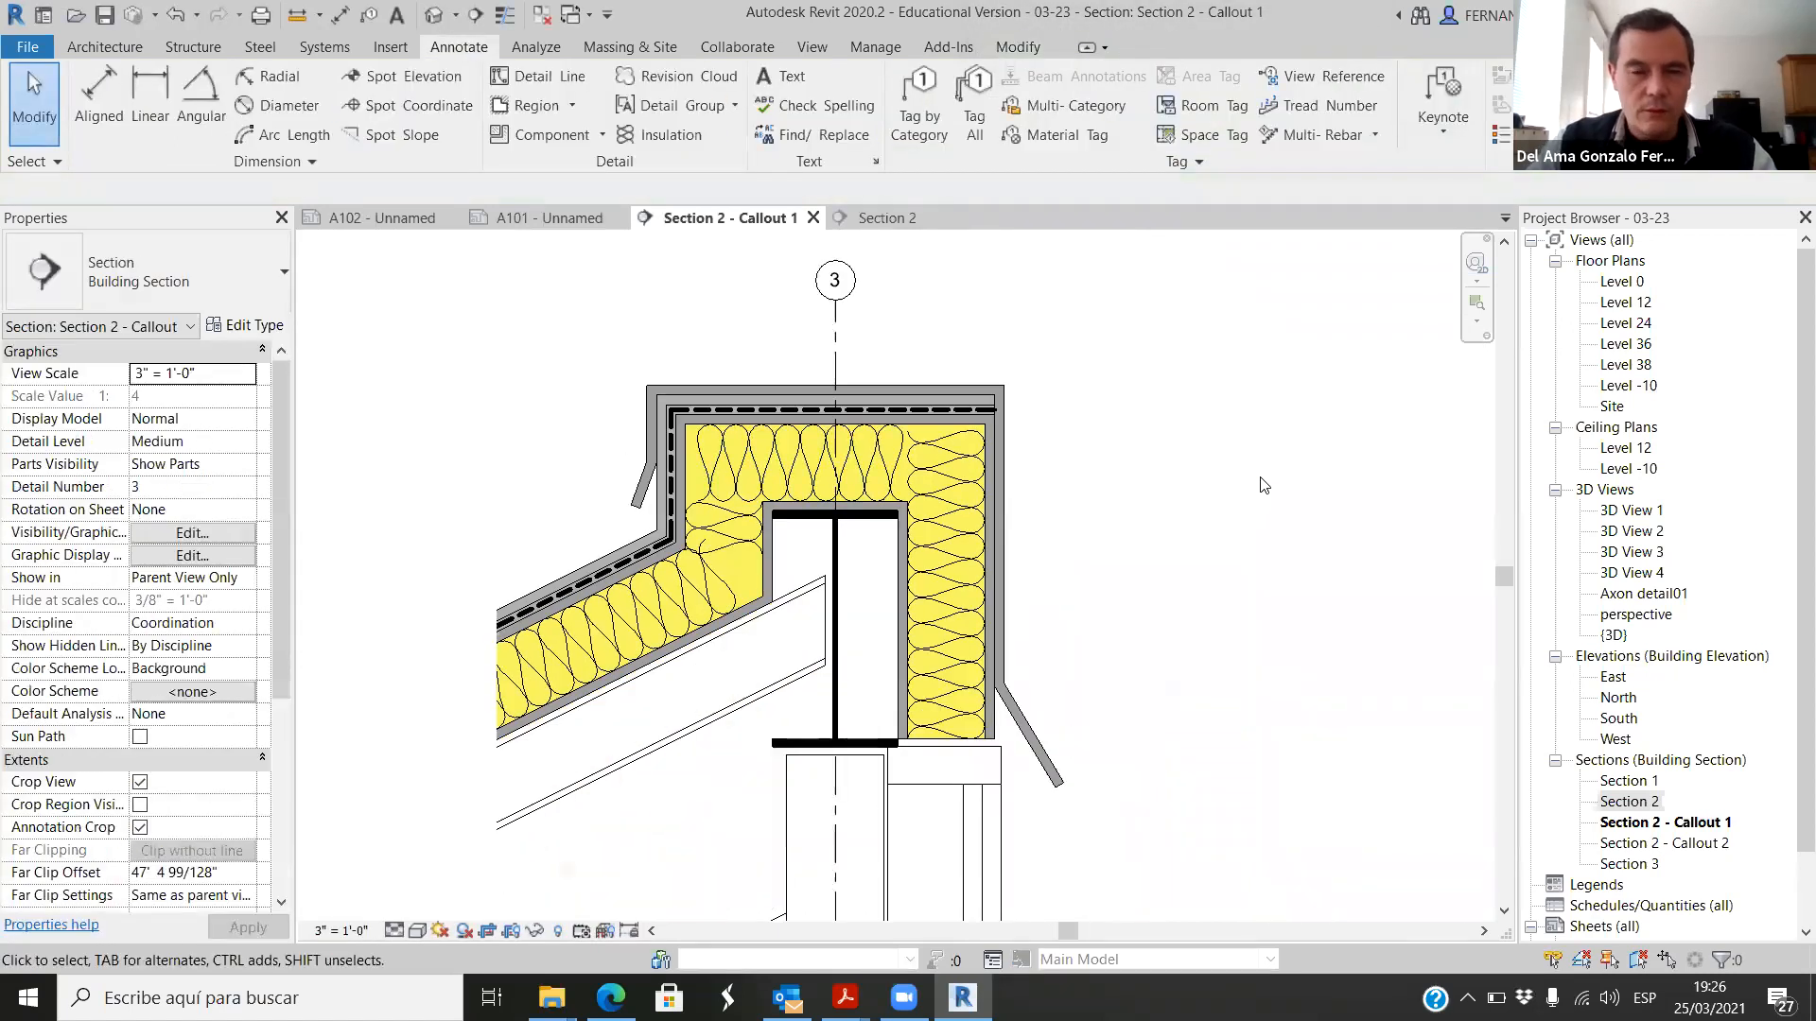
pyautogui.scroll(1, 643, 487)
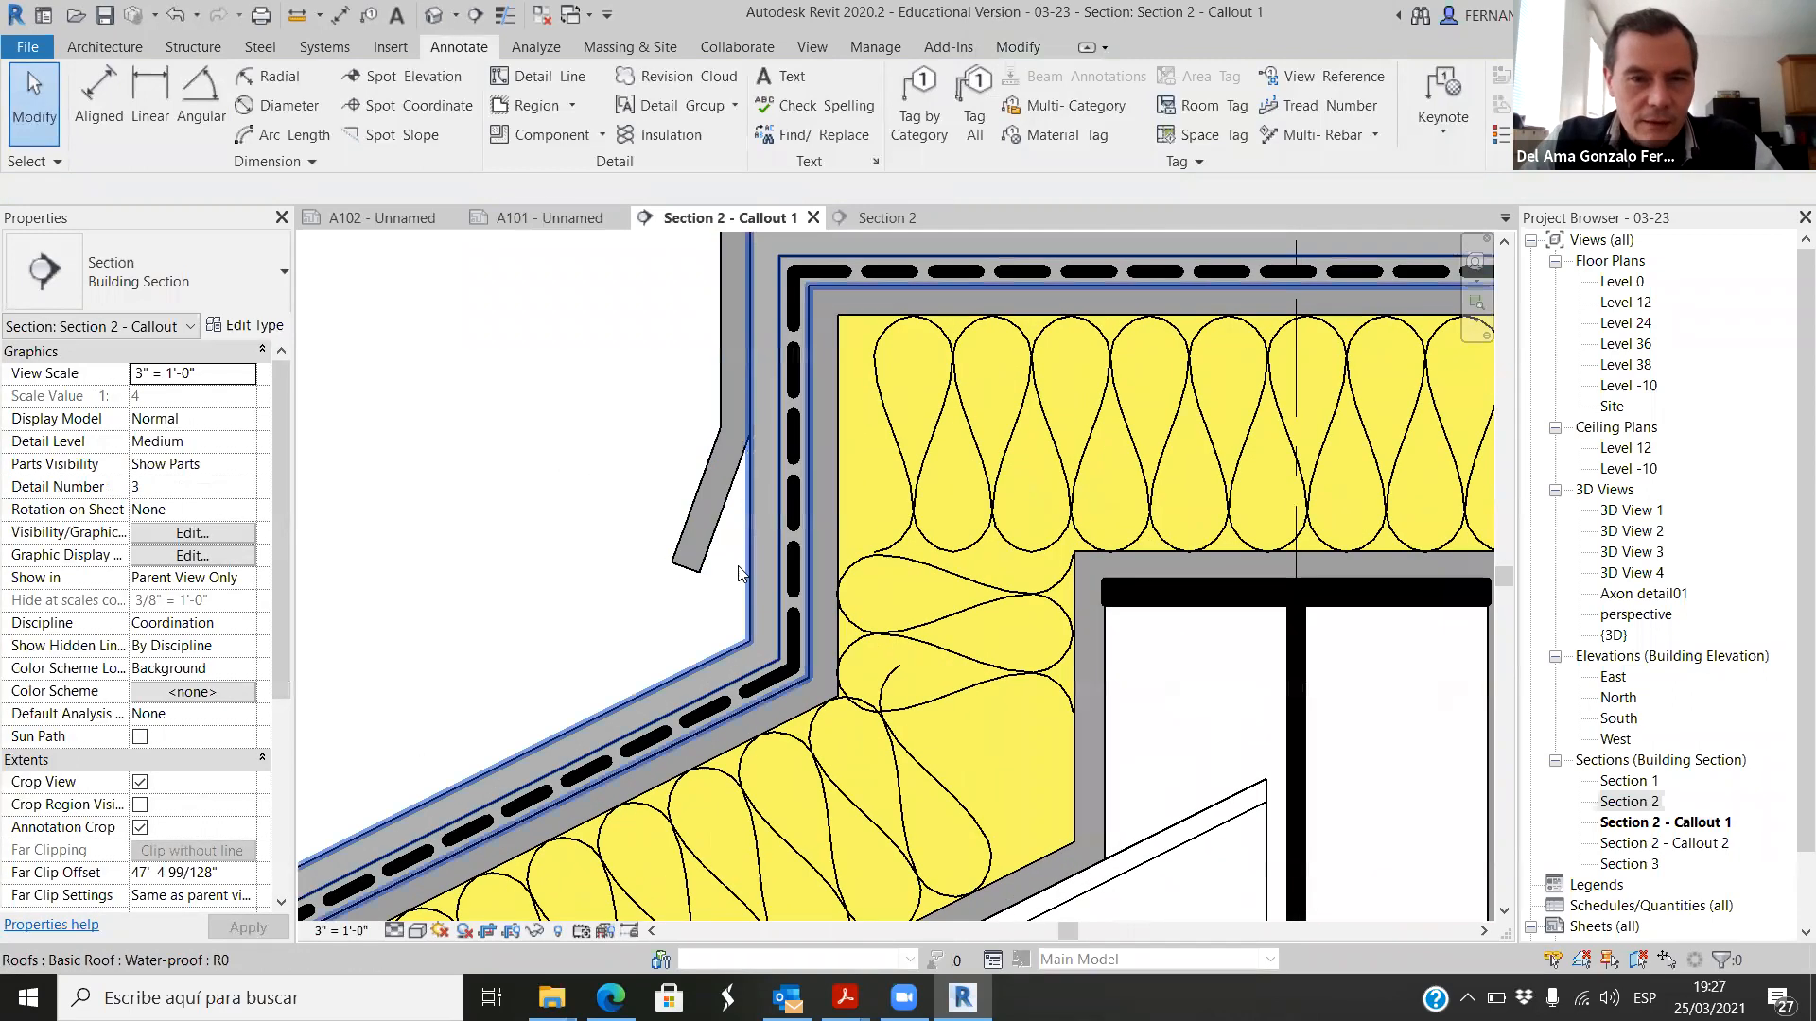
# Step: Override the outer roof cap's foreground cut pattern in this view with the denser diagonal-down hatch and deselect the cap
pyautogui.click(708, 522)
pyautogui.scroll(-2, 719, 501)
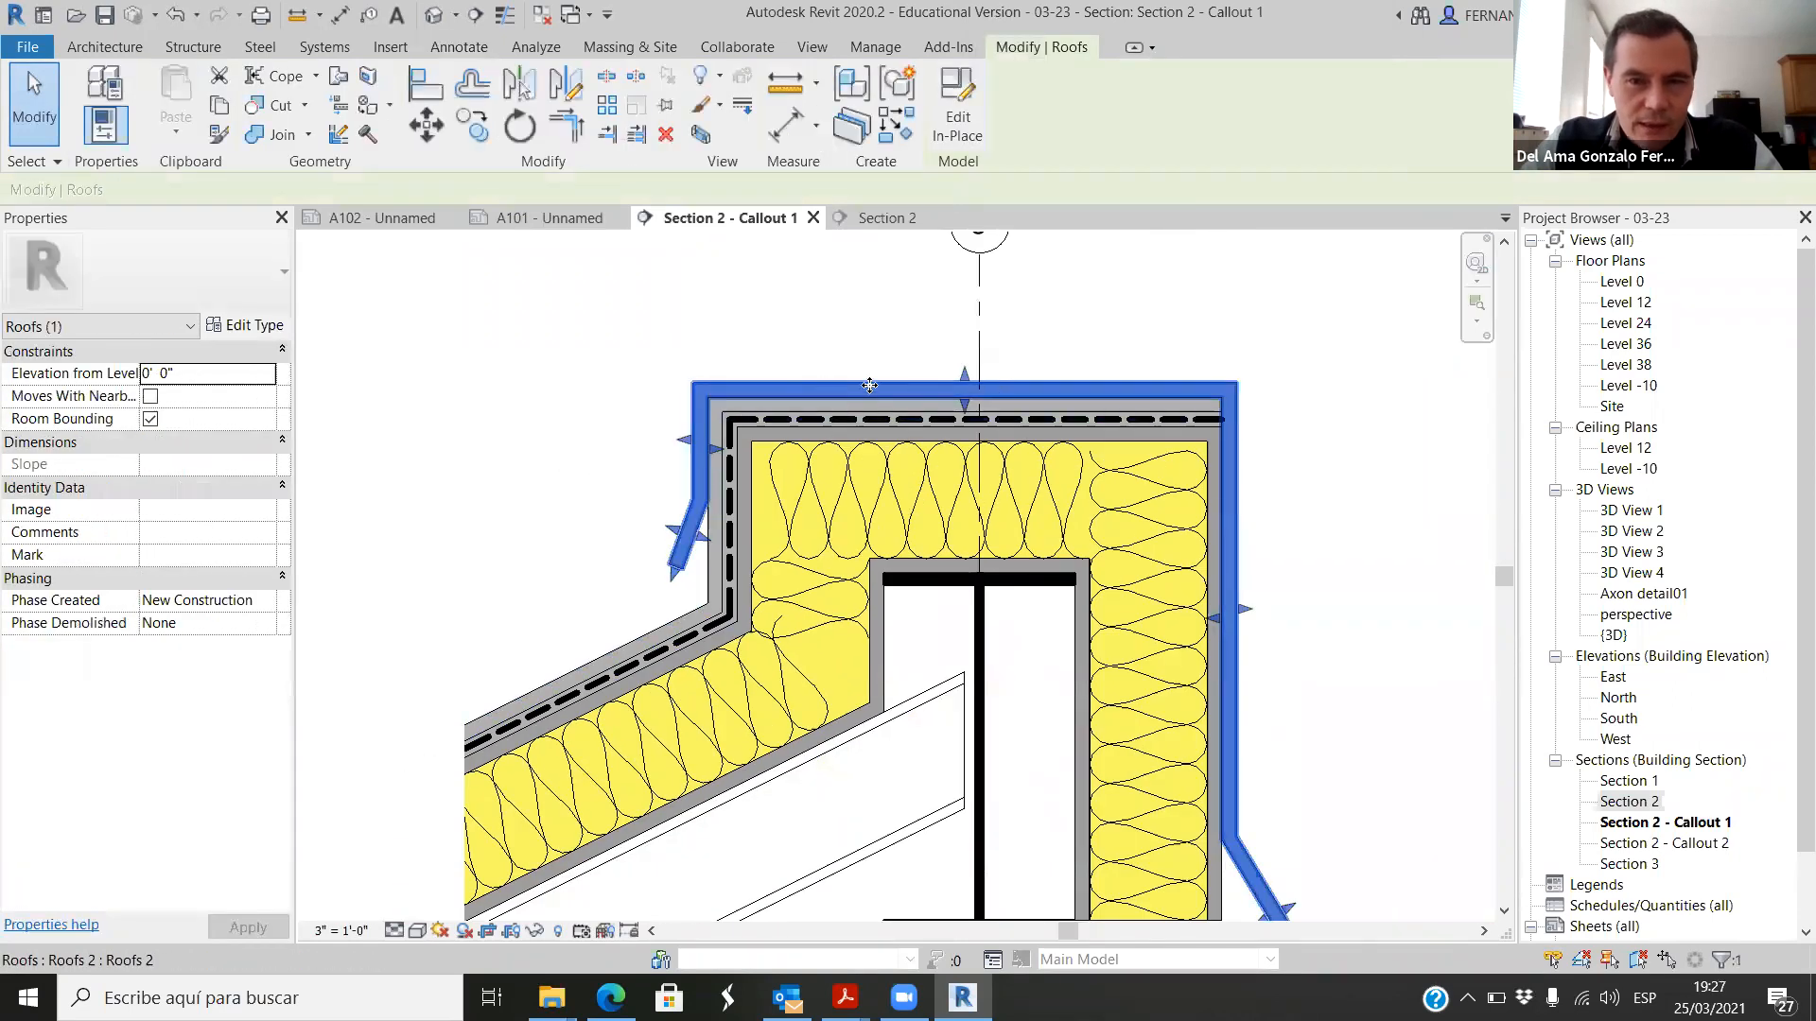
pyautogui.scroll(-1, 1190, 631)
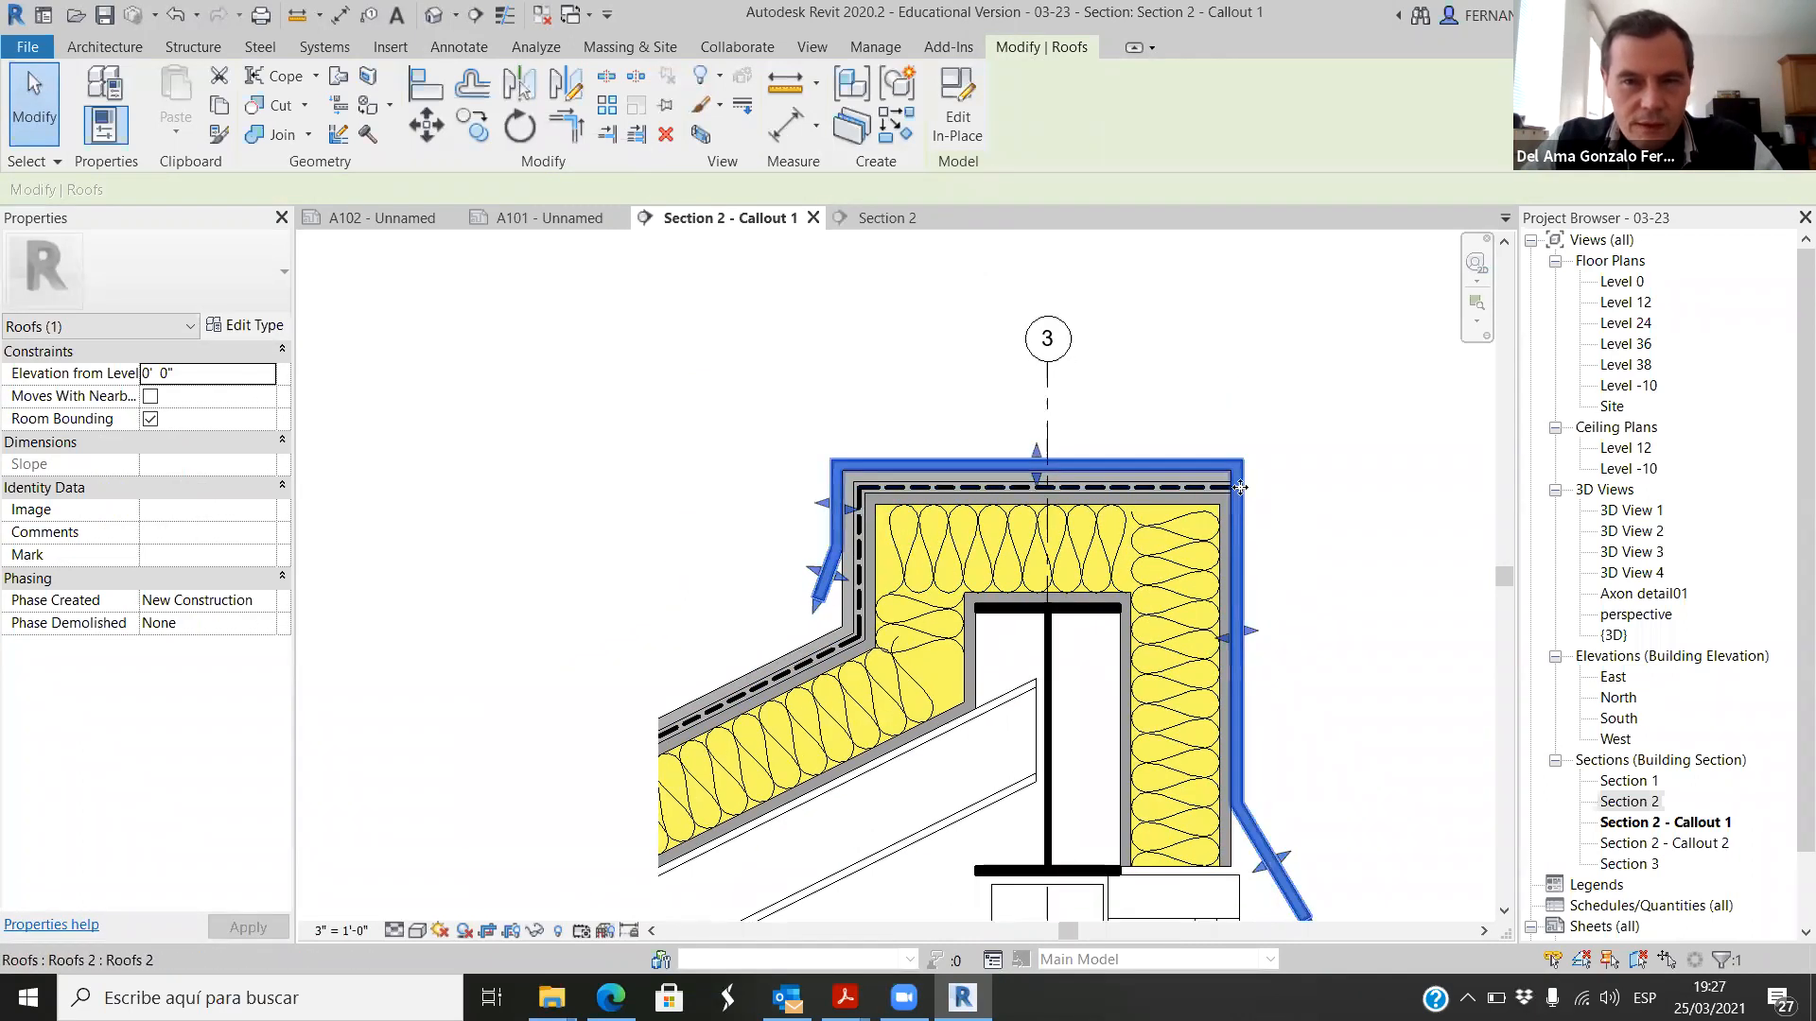
pyautogui.scroll(1, 1211, 451)
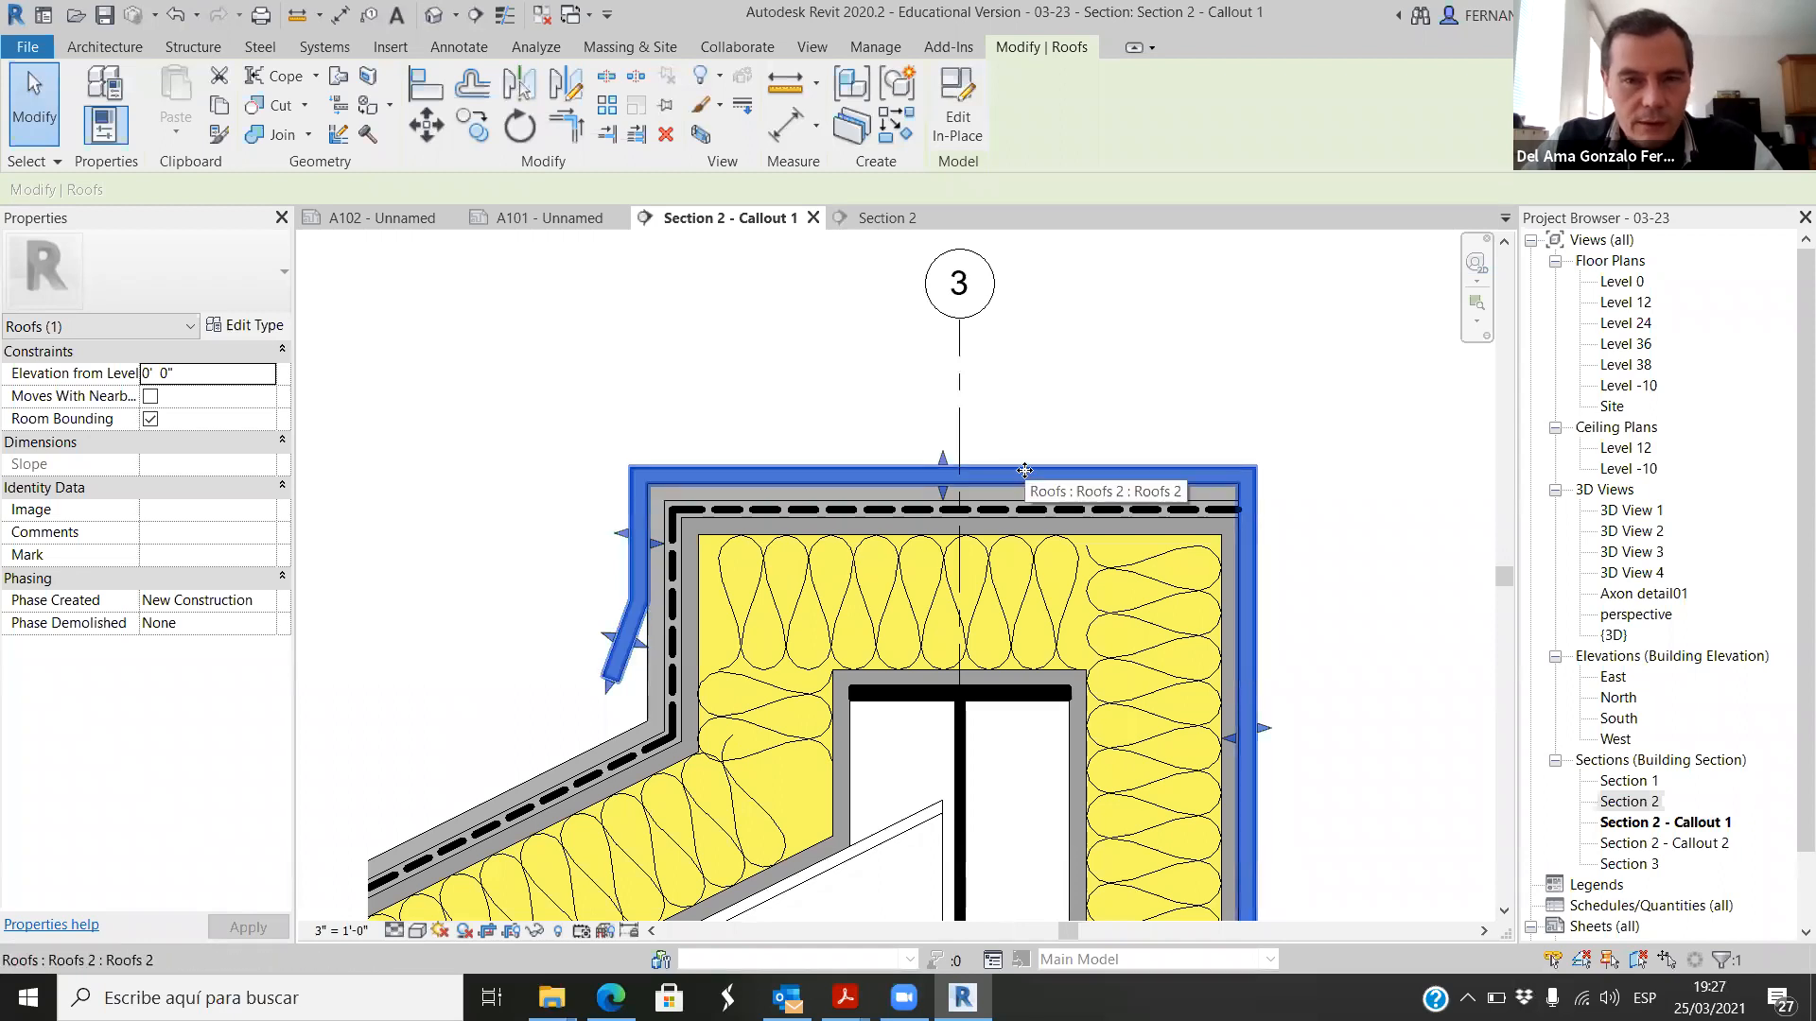
pyautogui.rightClick(1024, 470)
pyautogui.moveTo(1229, 640)
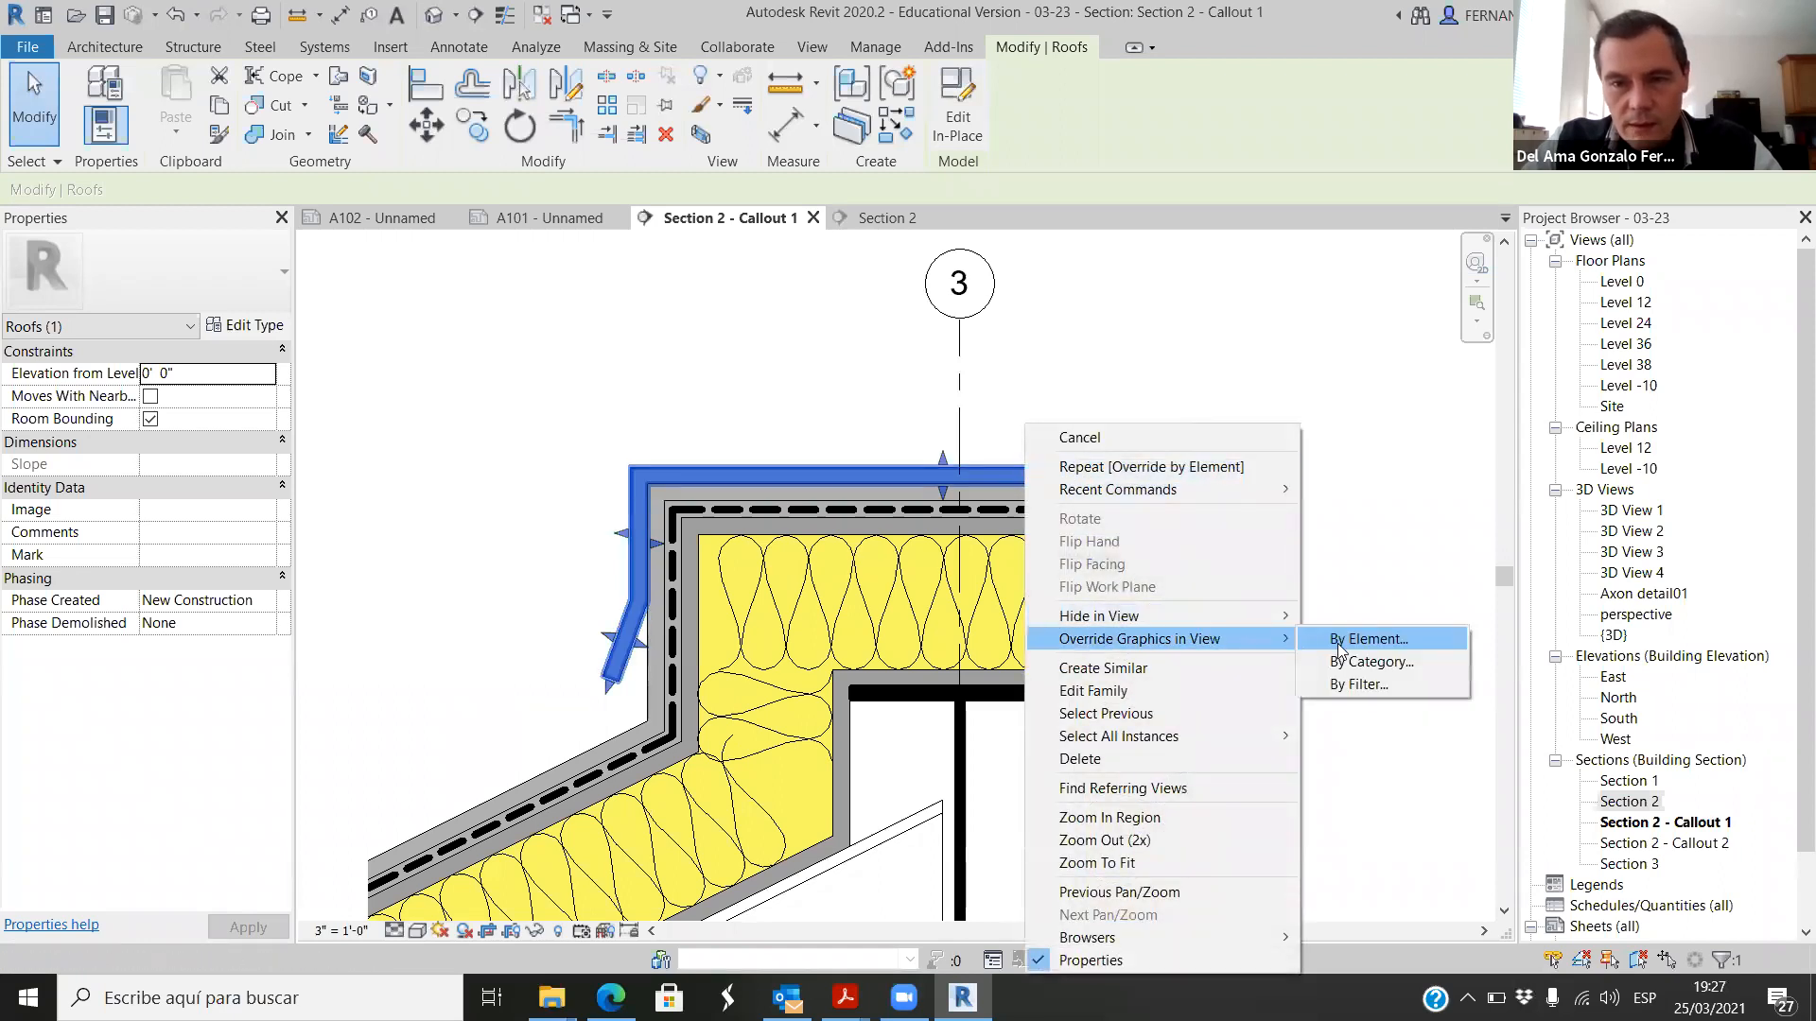
pyautogui.click(1367, 639)
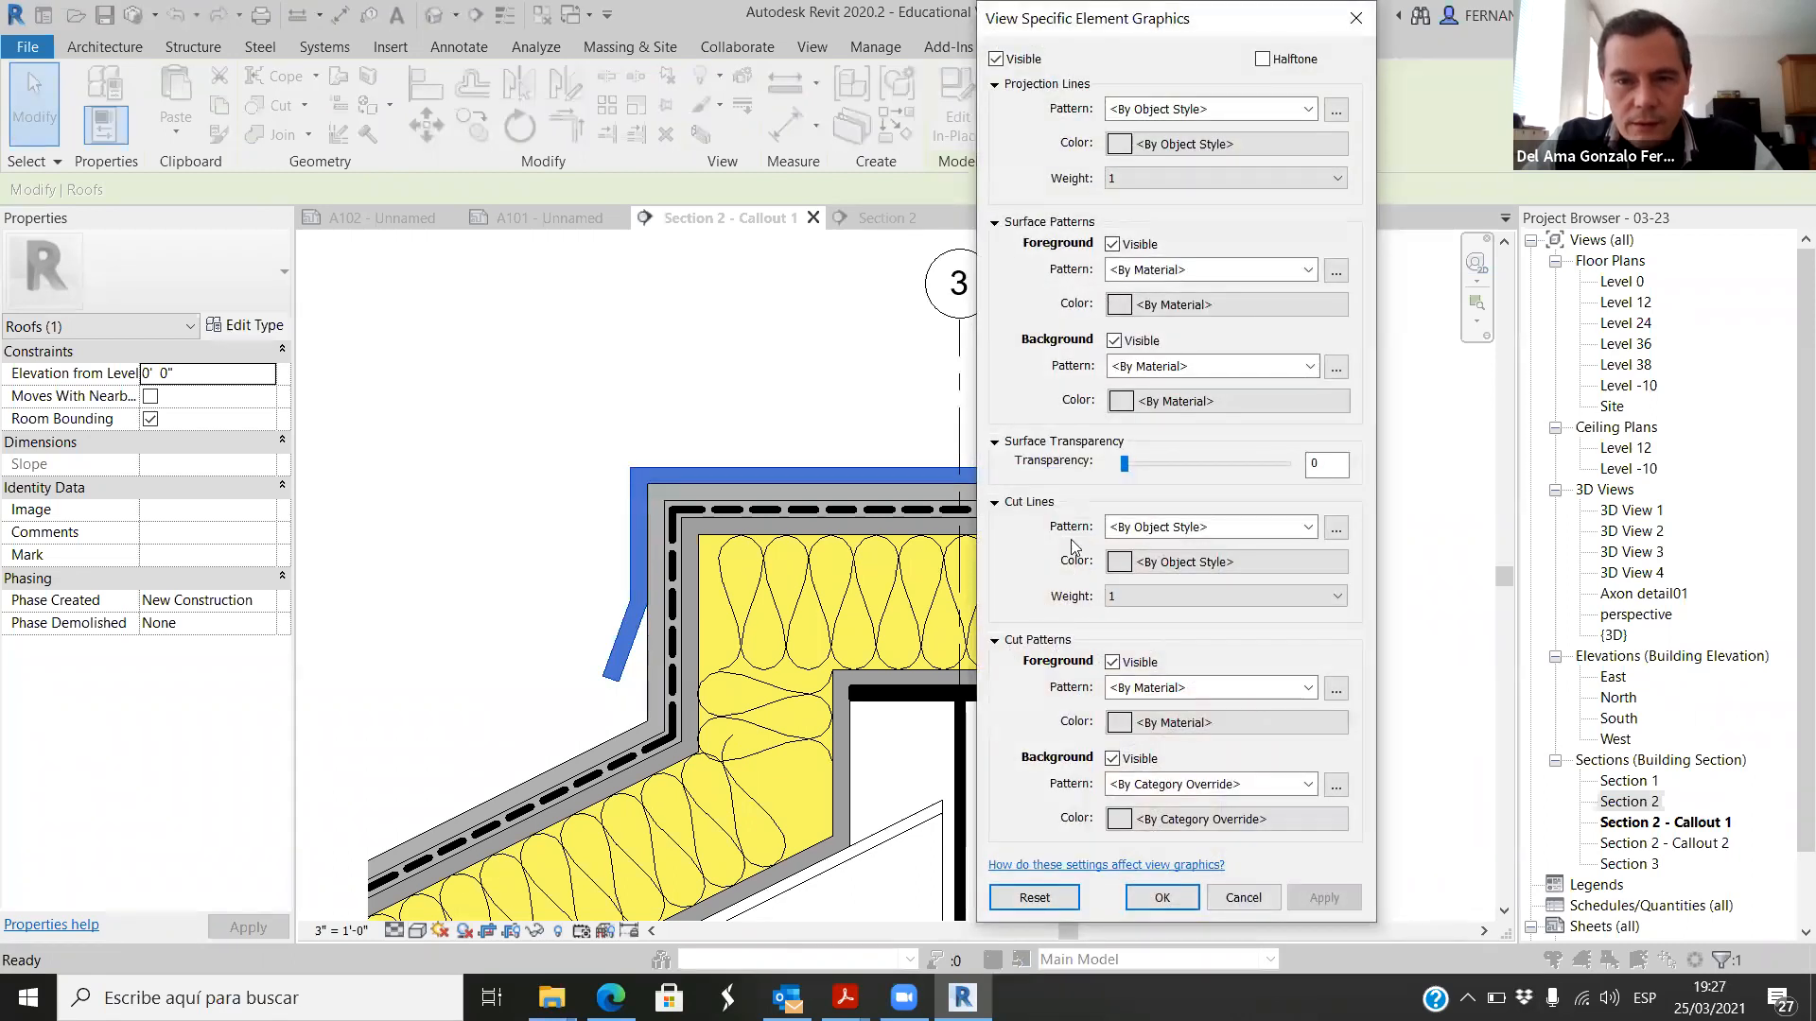
pyautogui.click(1310, 691)
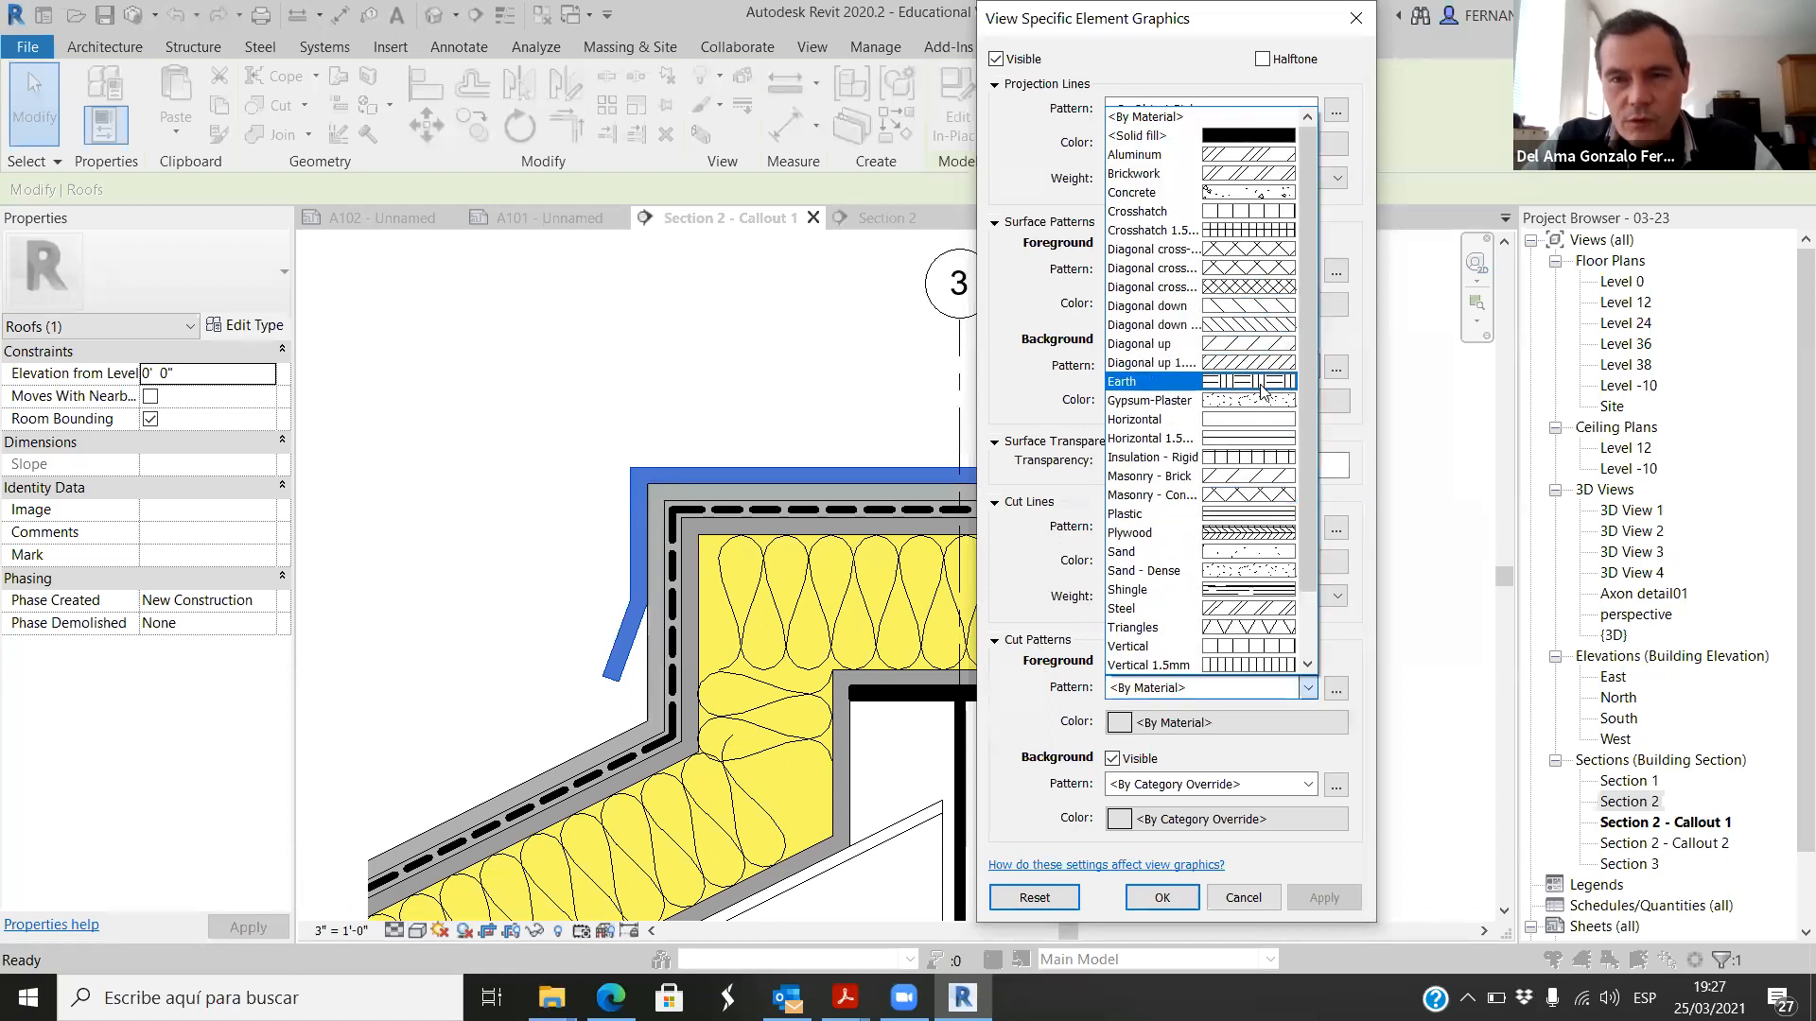
pyautogui.click(1246, 326)
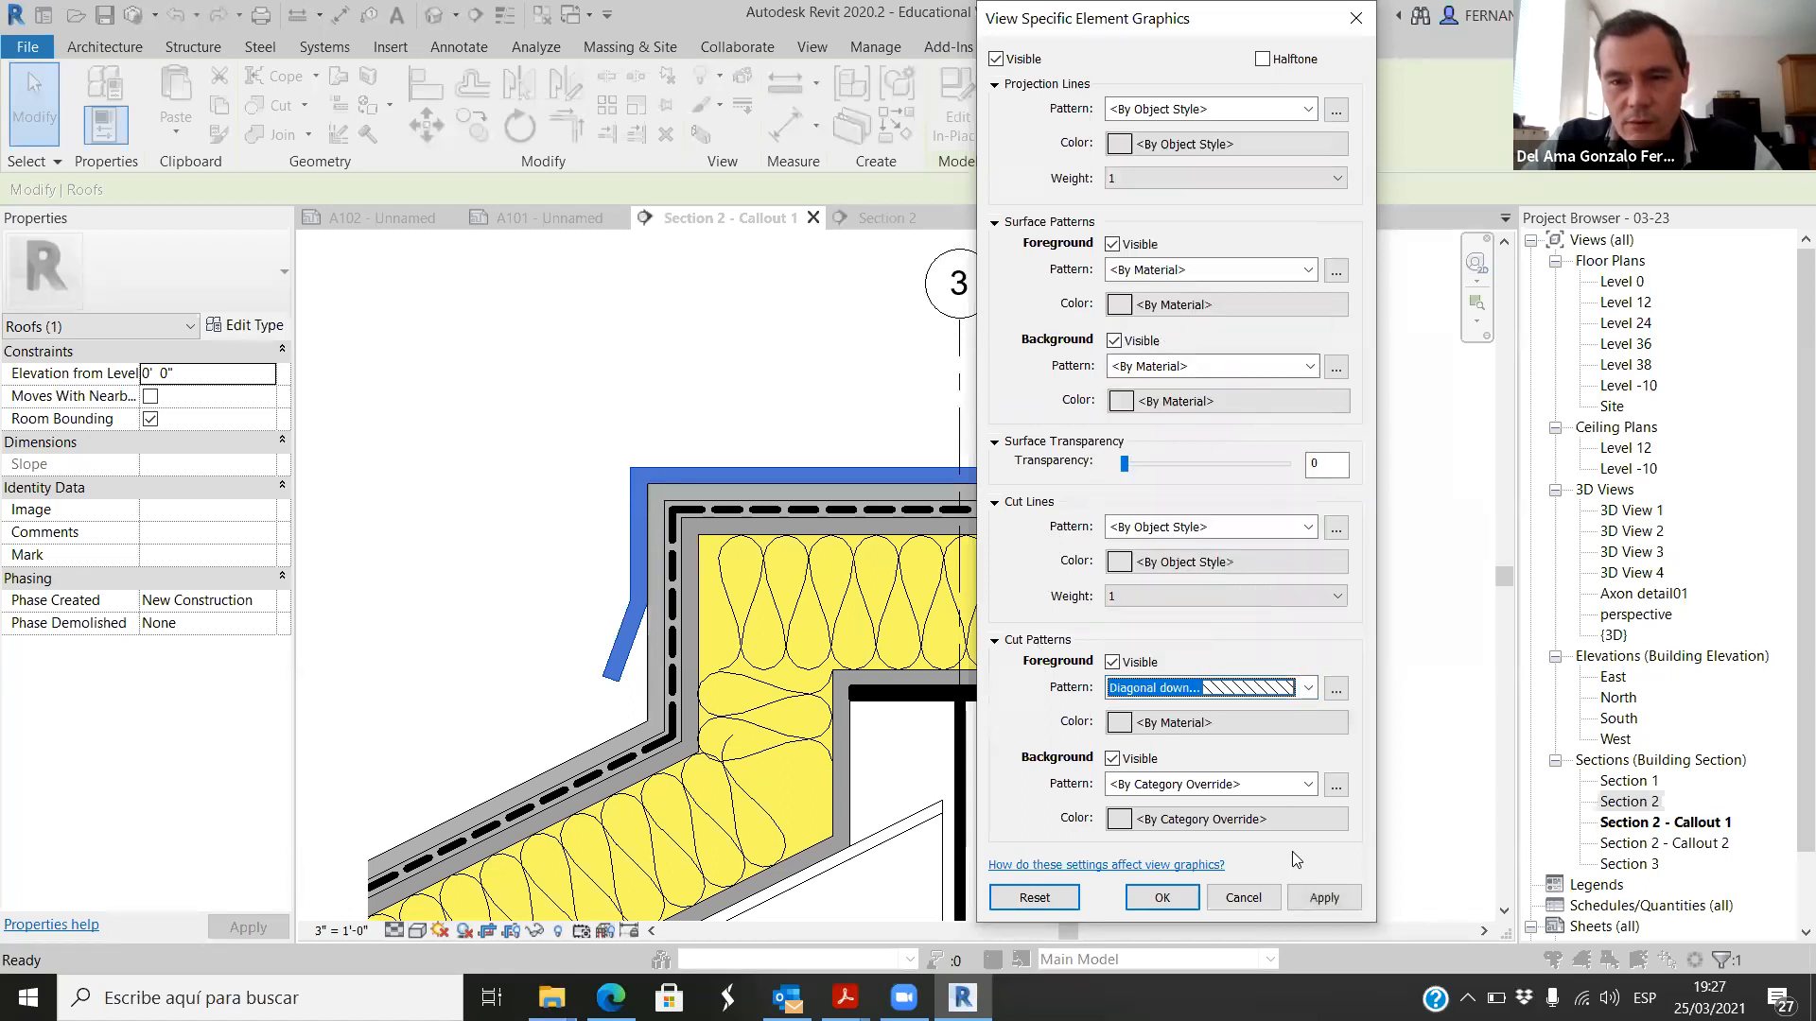
pyautogui.click(1327, 901)
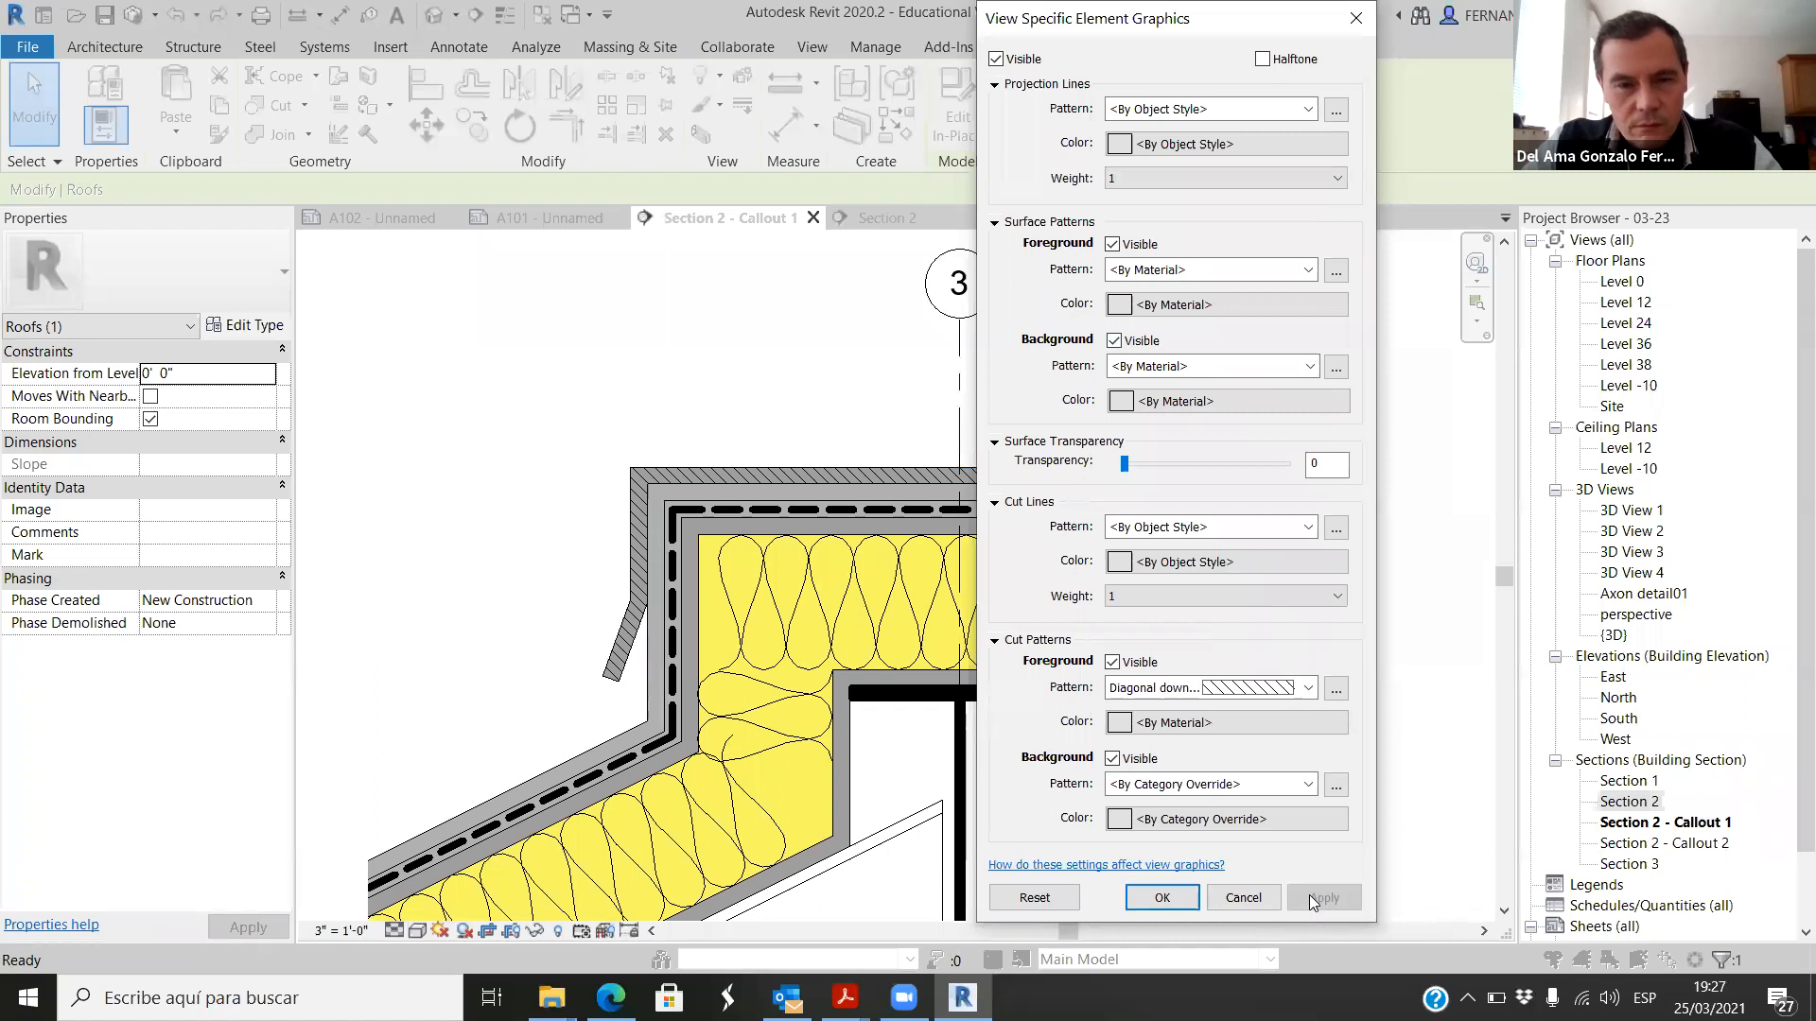
pyautogui.click(1161, 897)
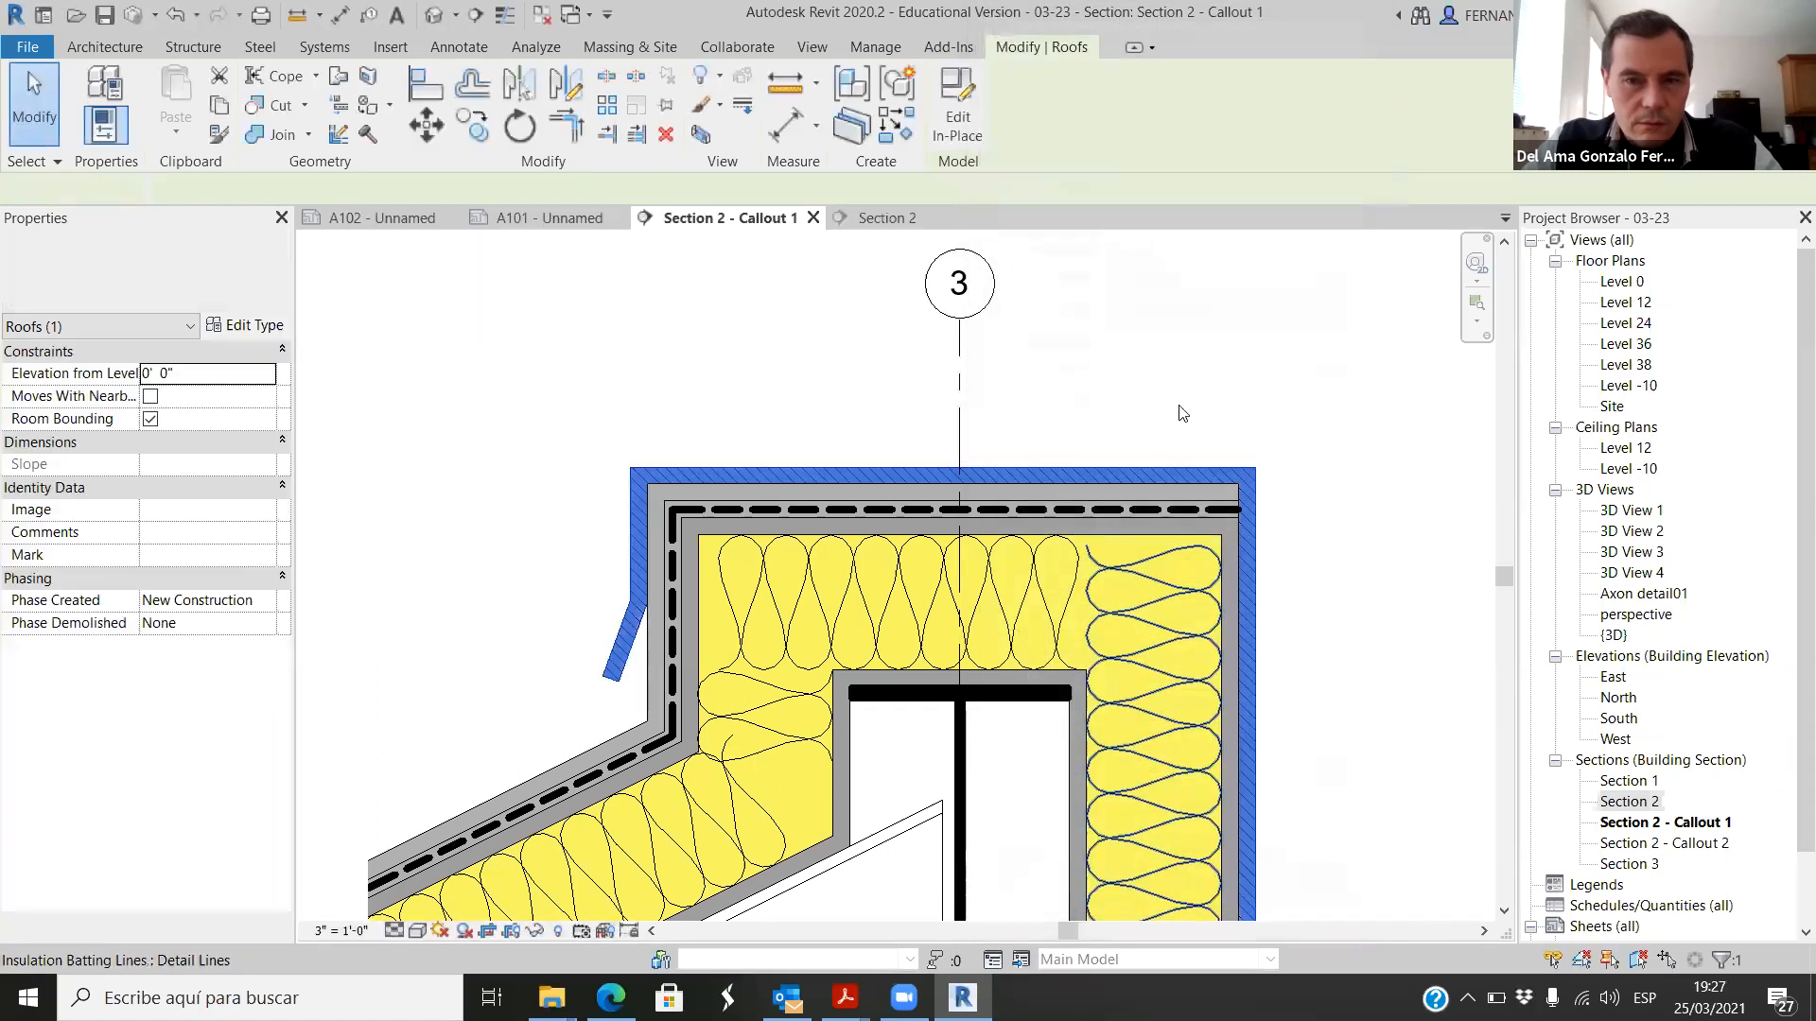
pyautogui.press('Escape')
# Step: Lighten the water-proof roof layer's solid background cut fill to gray RGB 210-210-210 and deselect the layer
pyautogui.scroll(-2, 1047, 394)
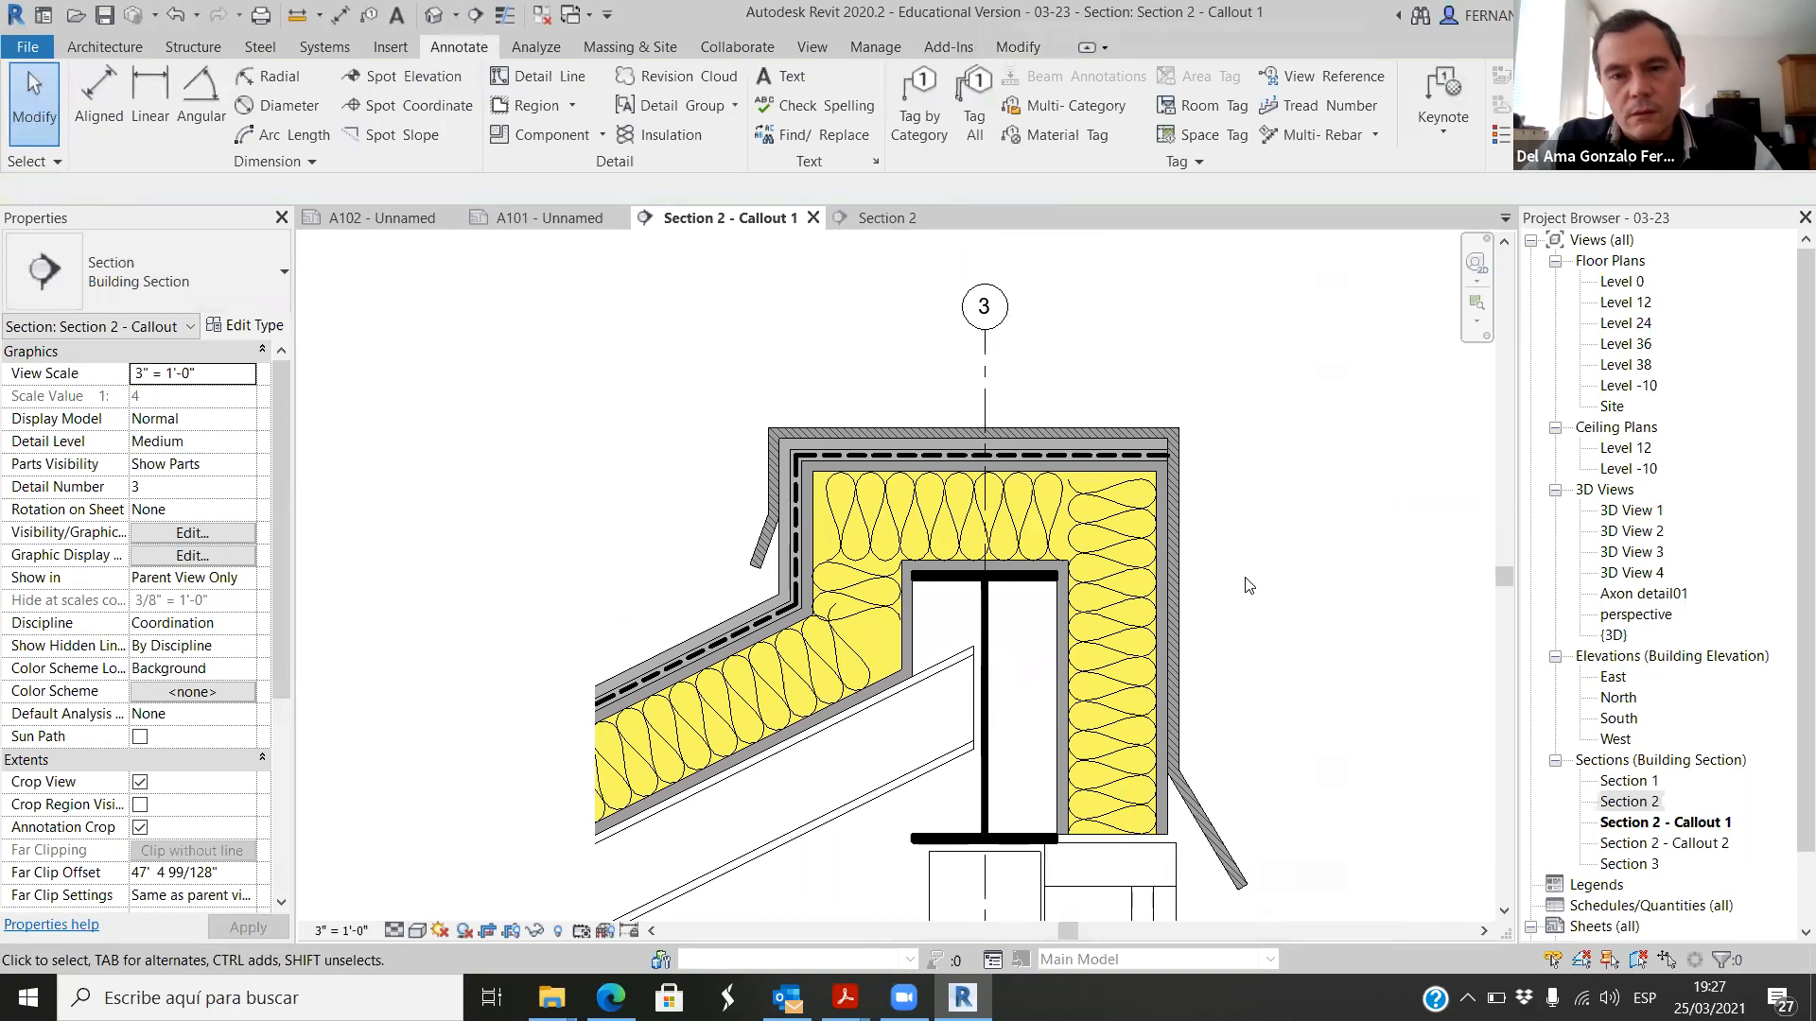
pyautogui.scroll(2, 1226, 434)
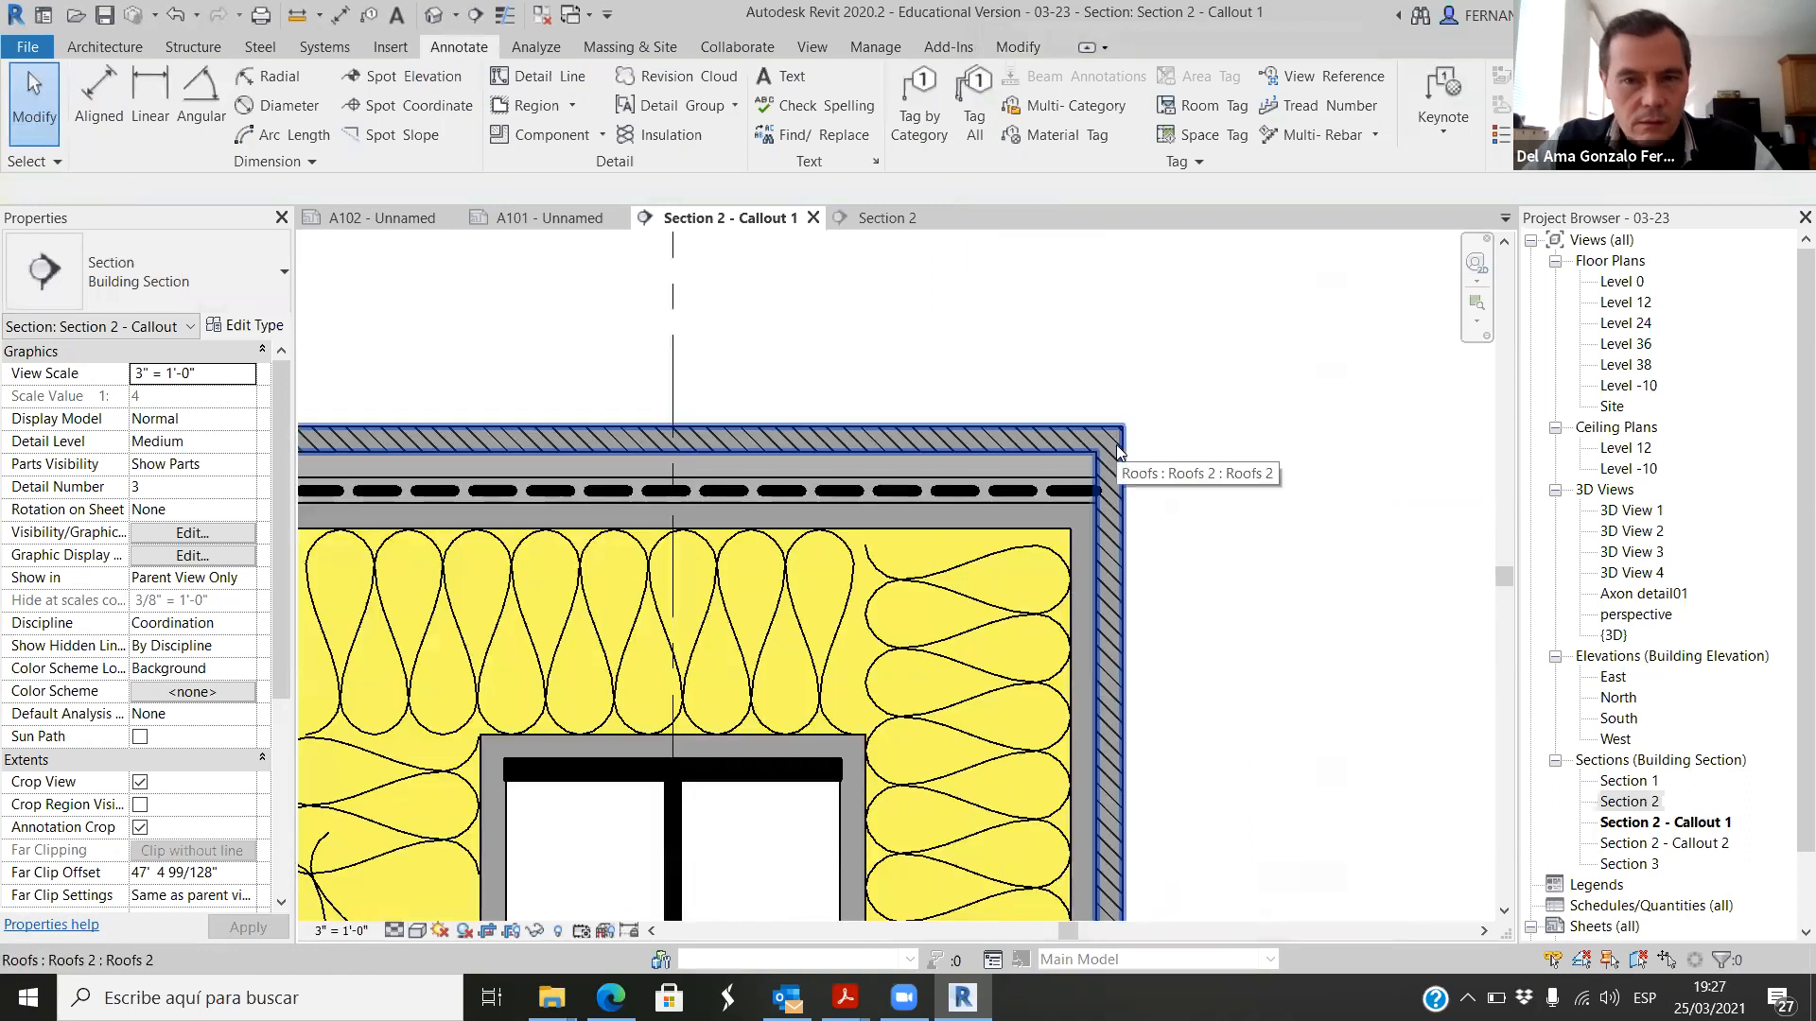
pyautogui.scroll(-1, 1298, 461)
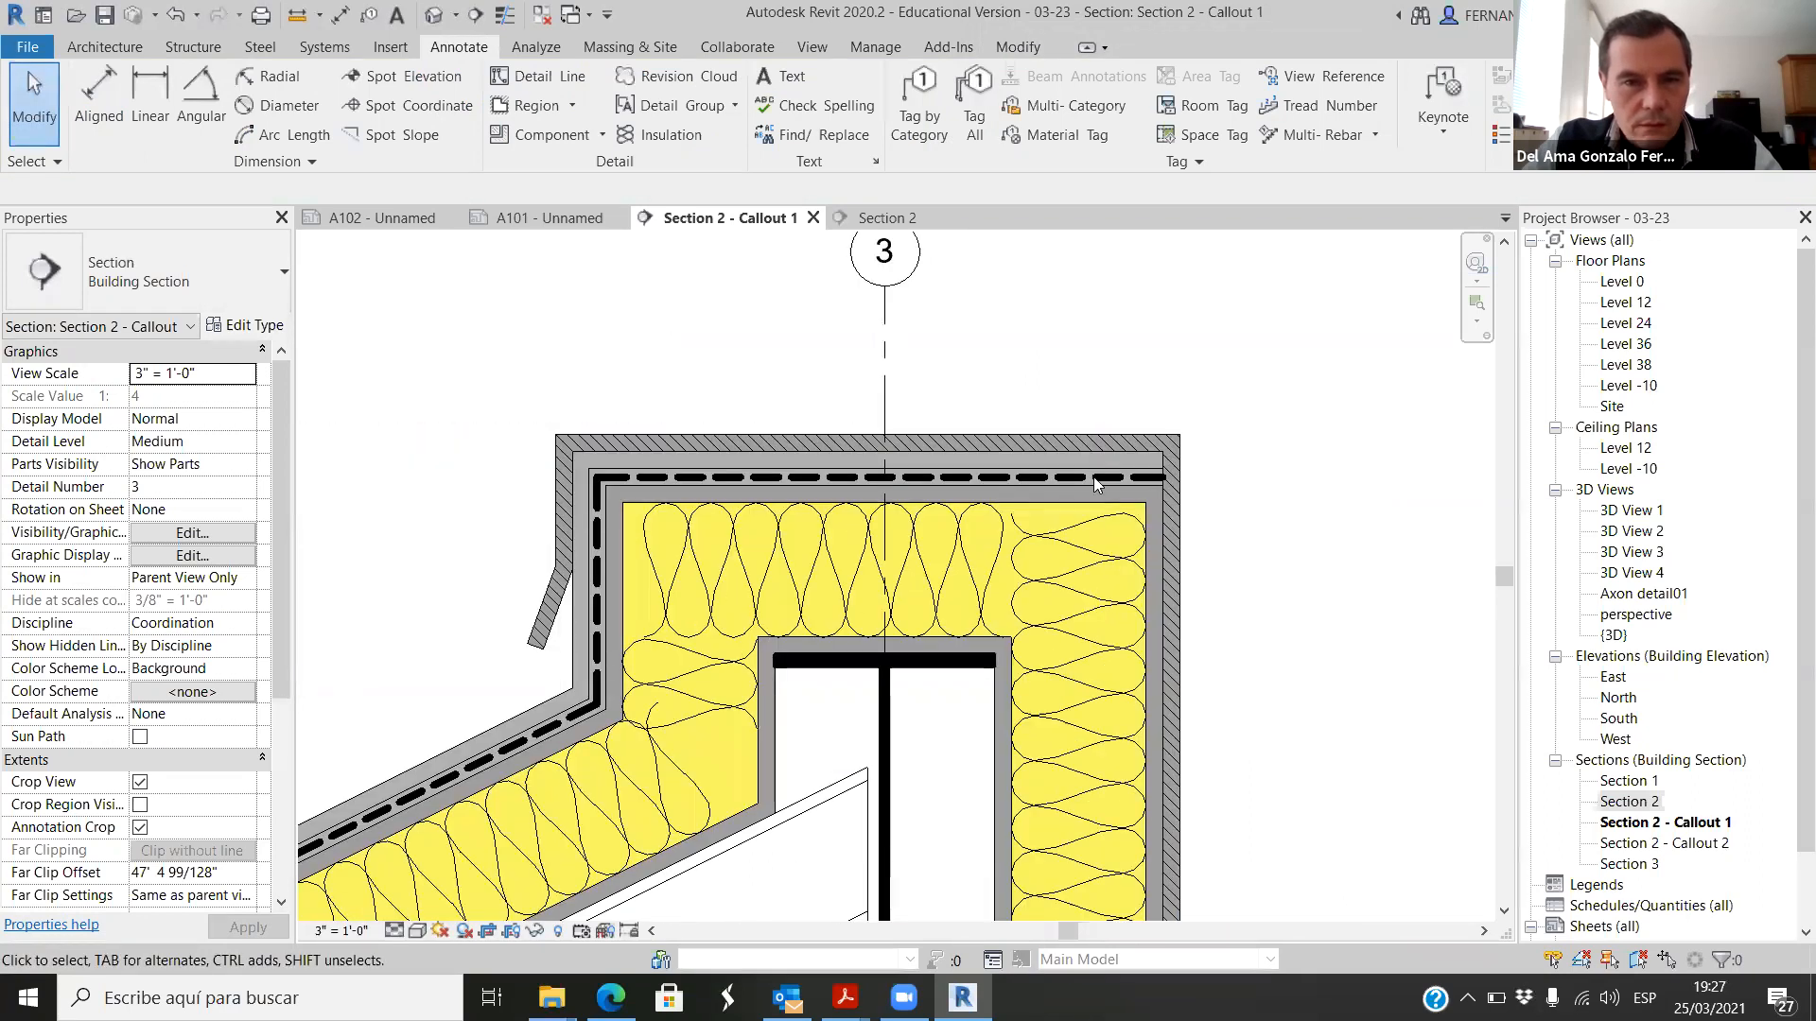
pyautogui.scroll(5, 545, 507)
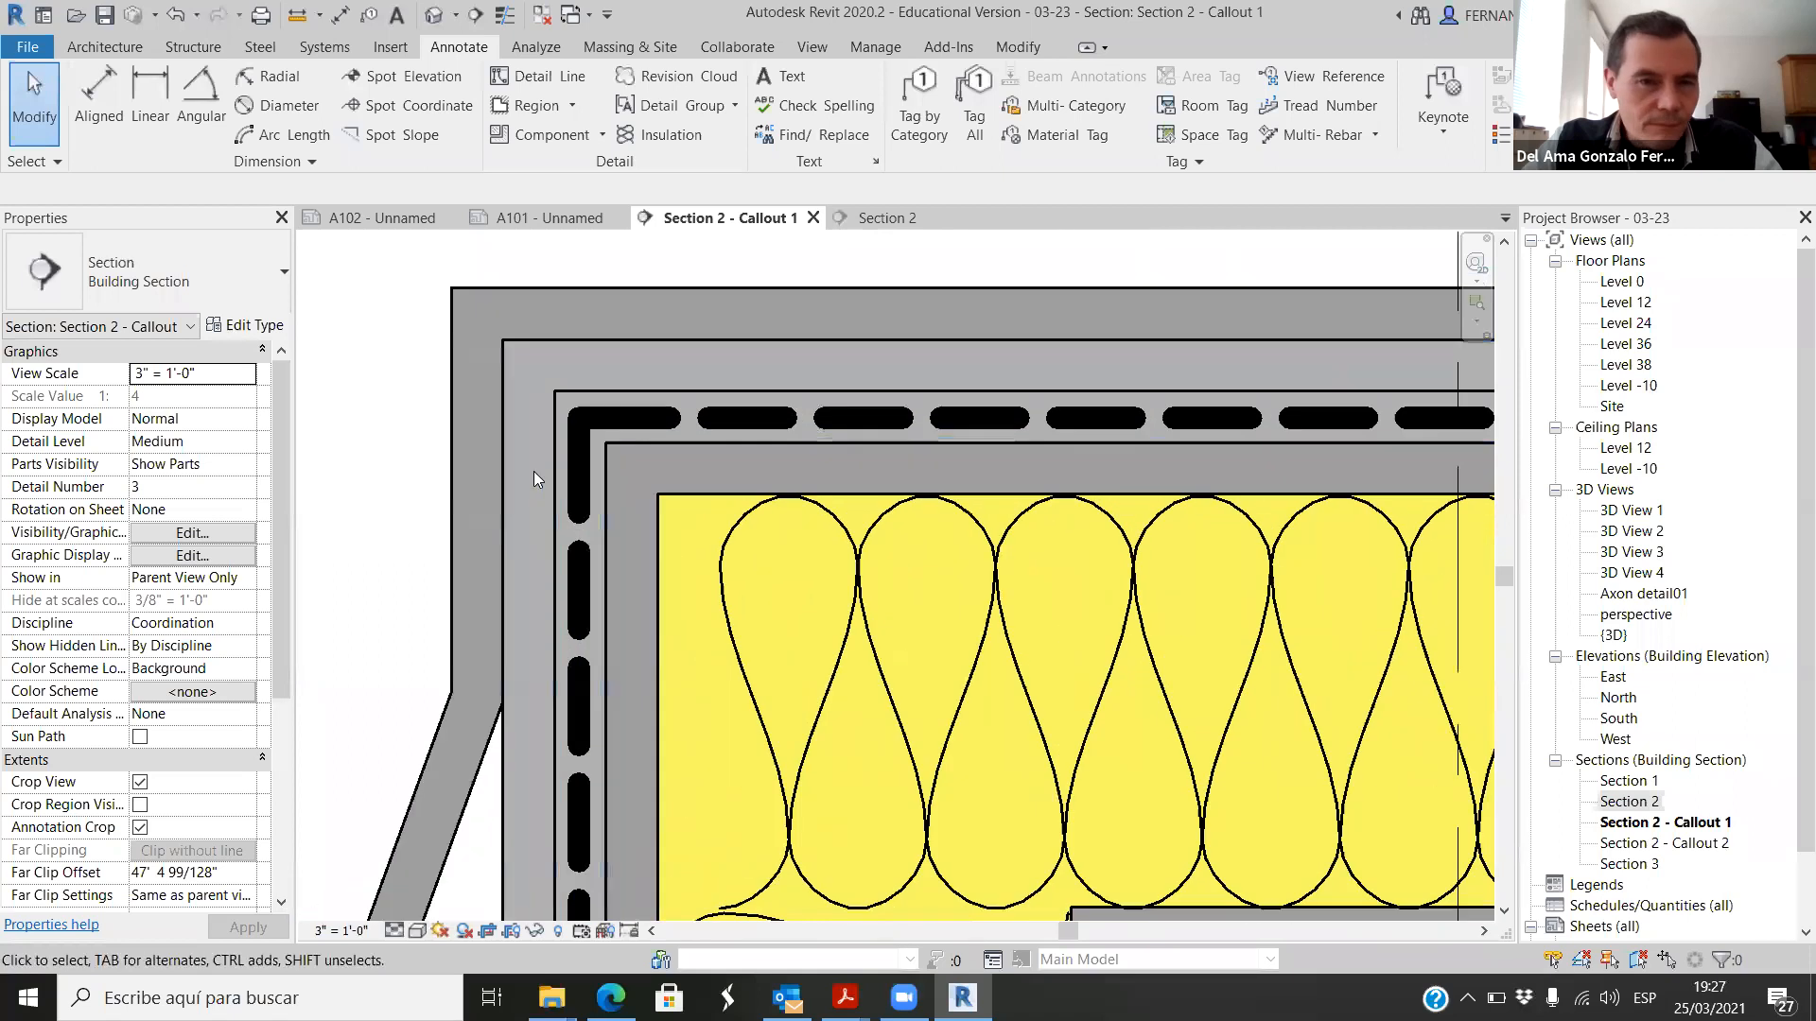
pyautogui.click(552, 462)
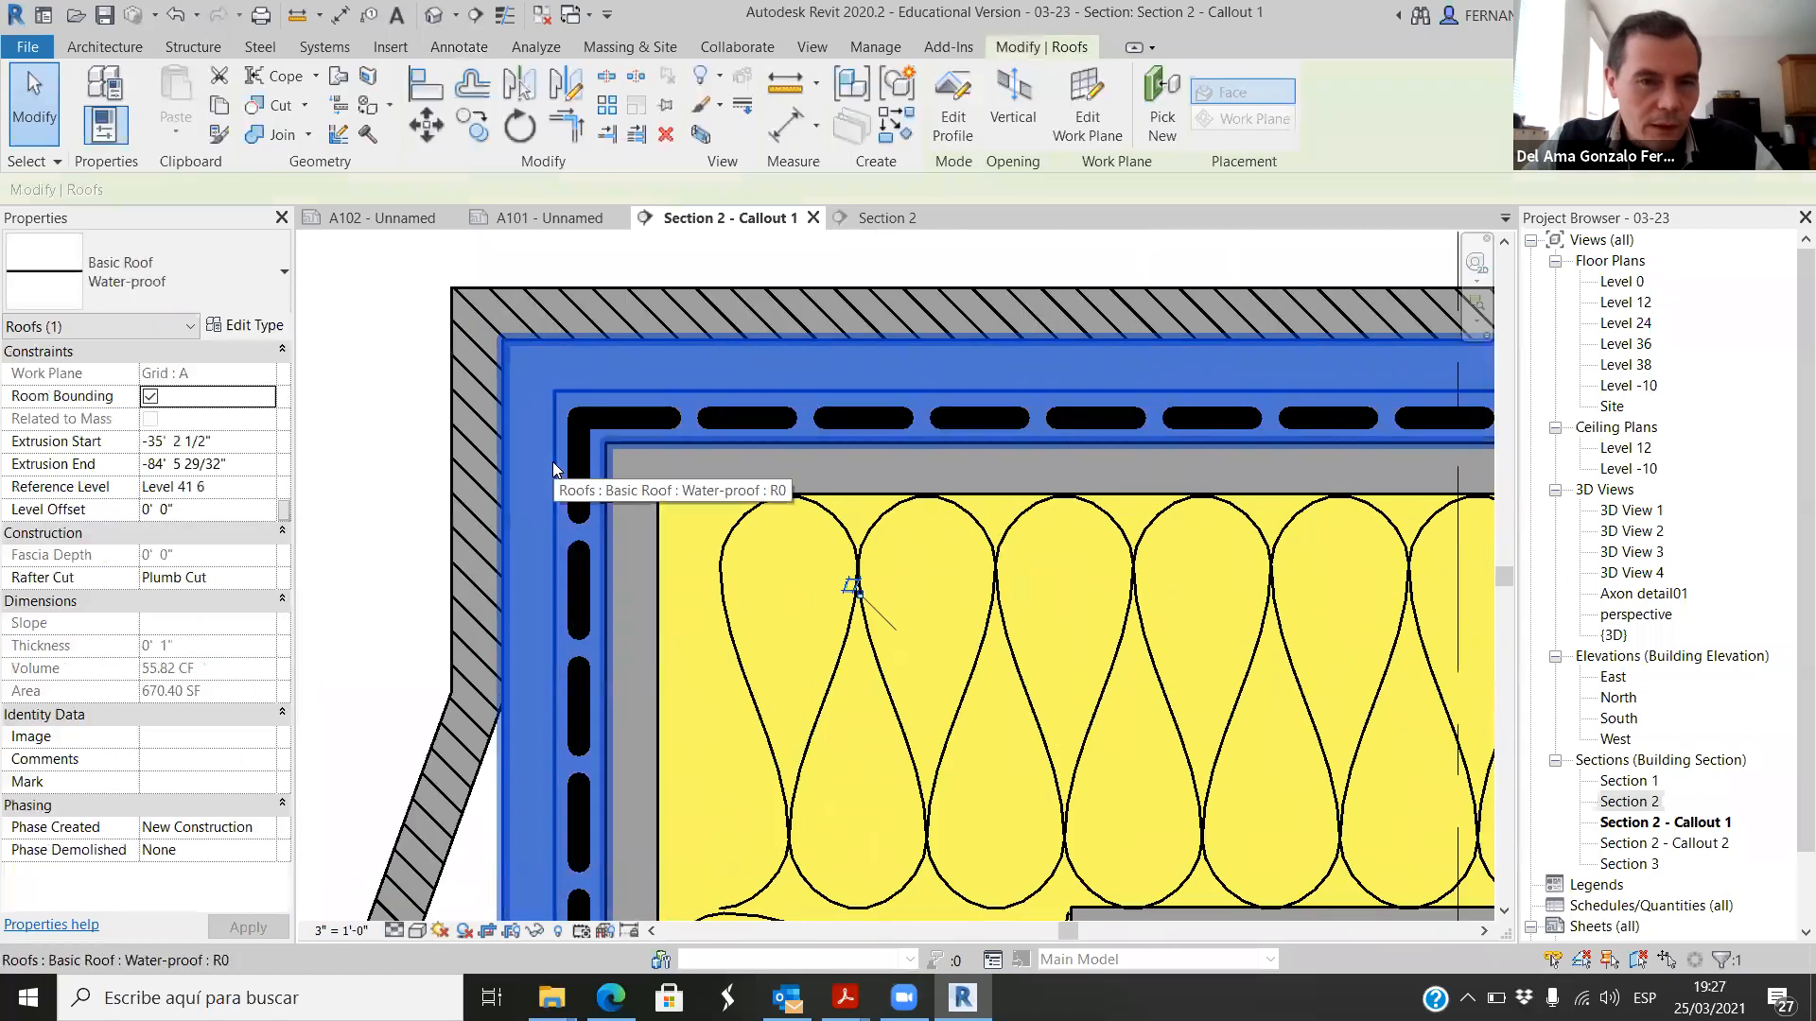
pyautogui.rightClick(553, 462)
pyautogui.moveTo(799, 584)
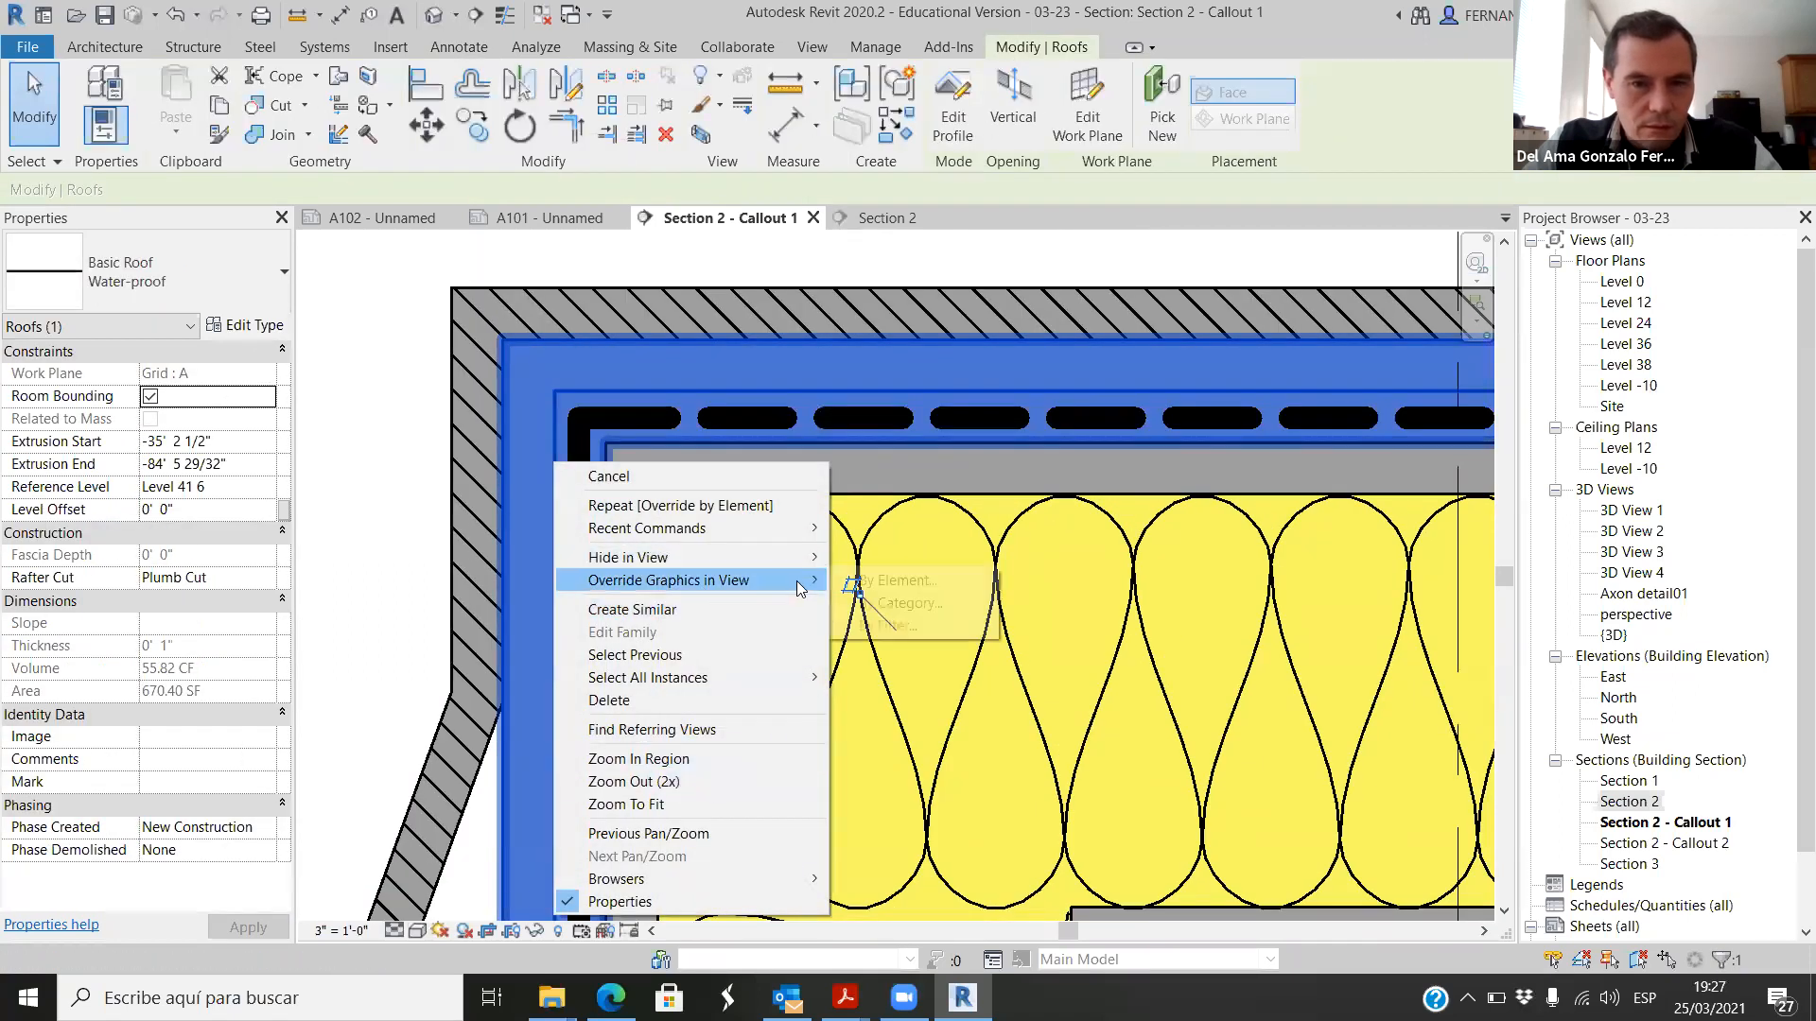
pyautogui.click(898, 581)
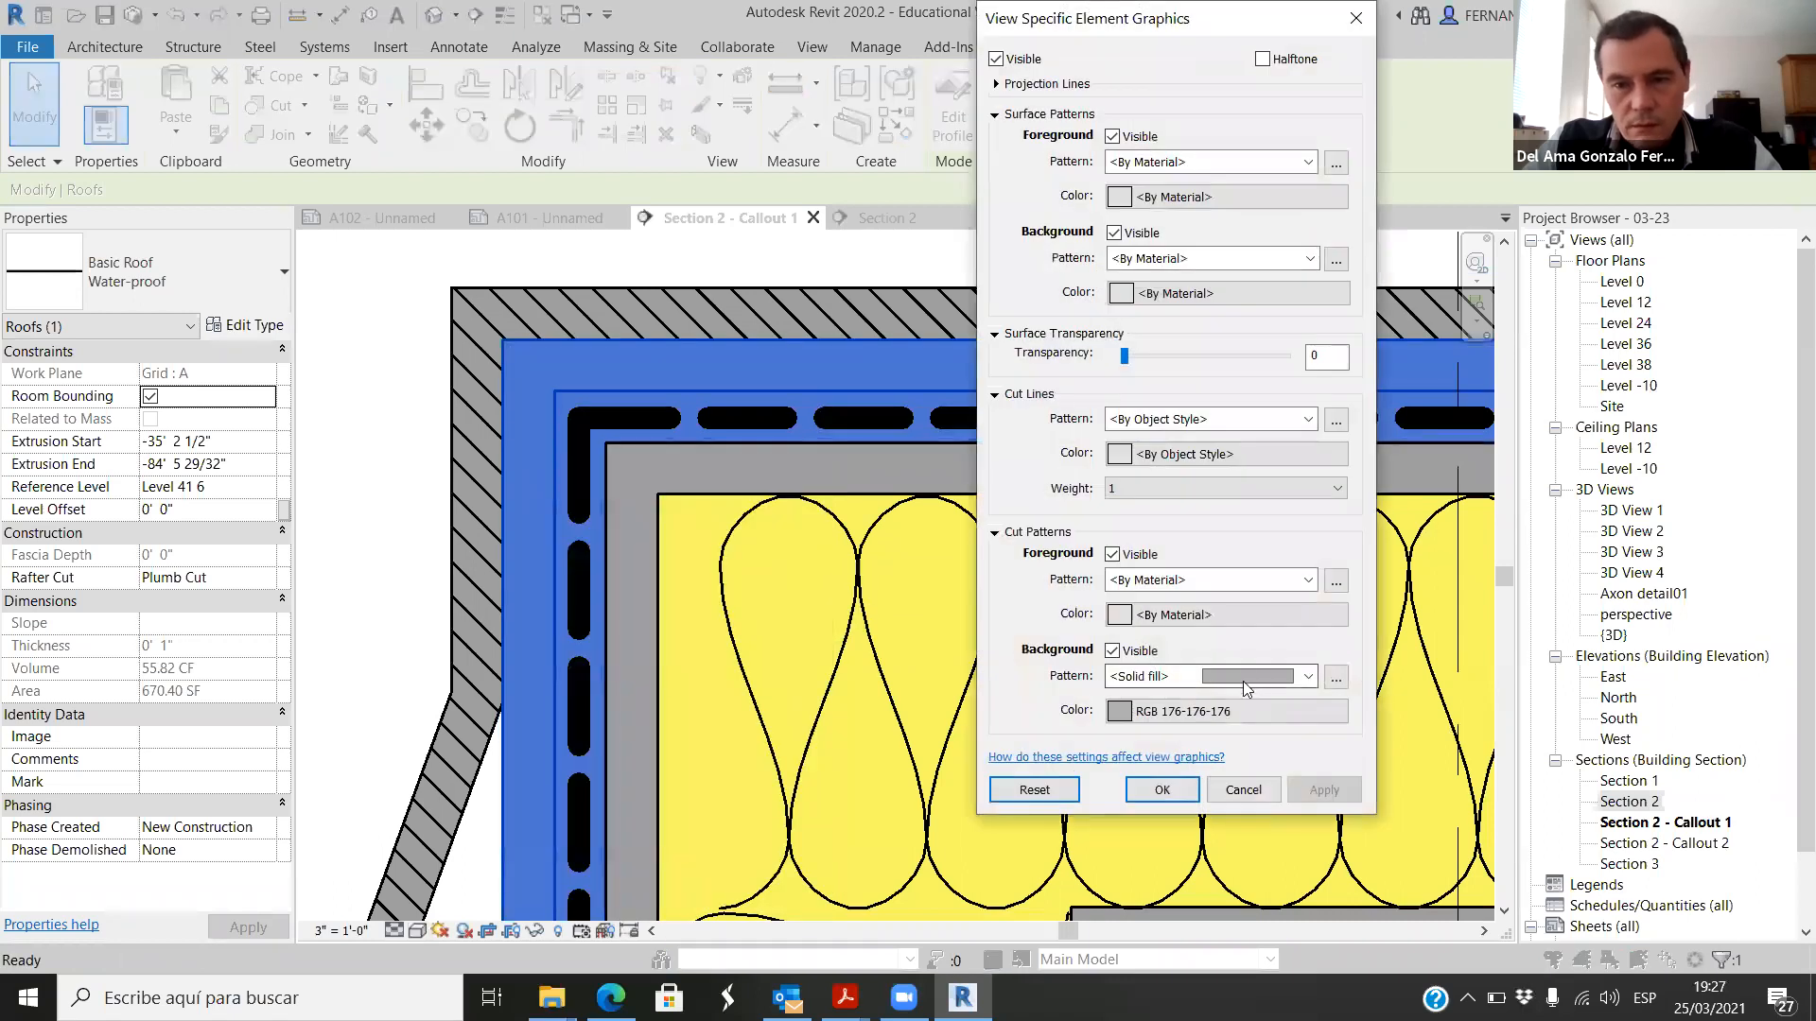
pyautogui.click(1122, 711)
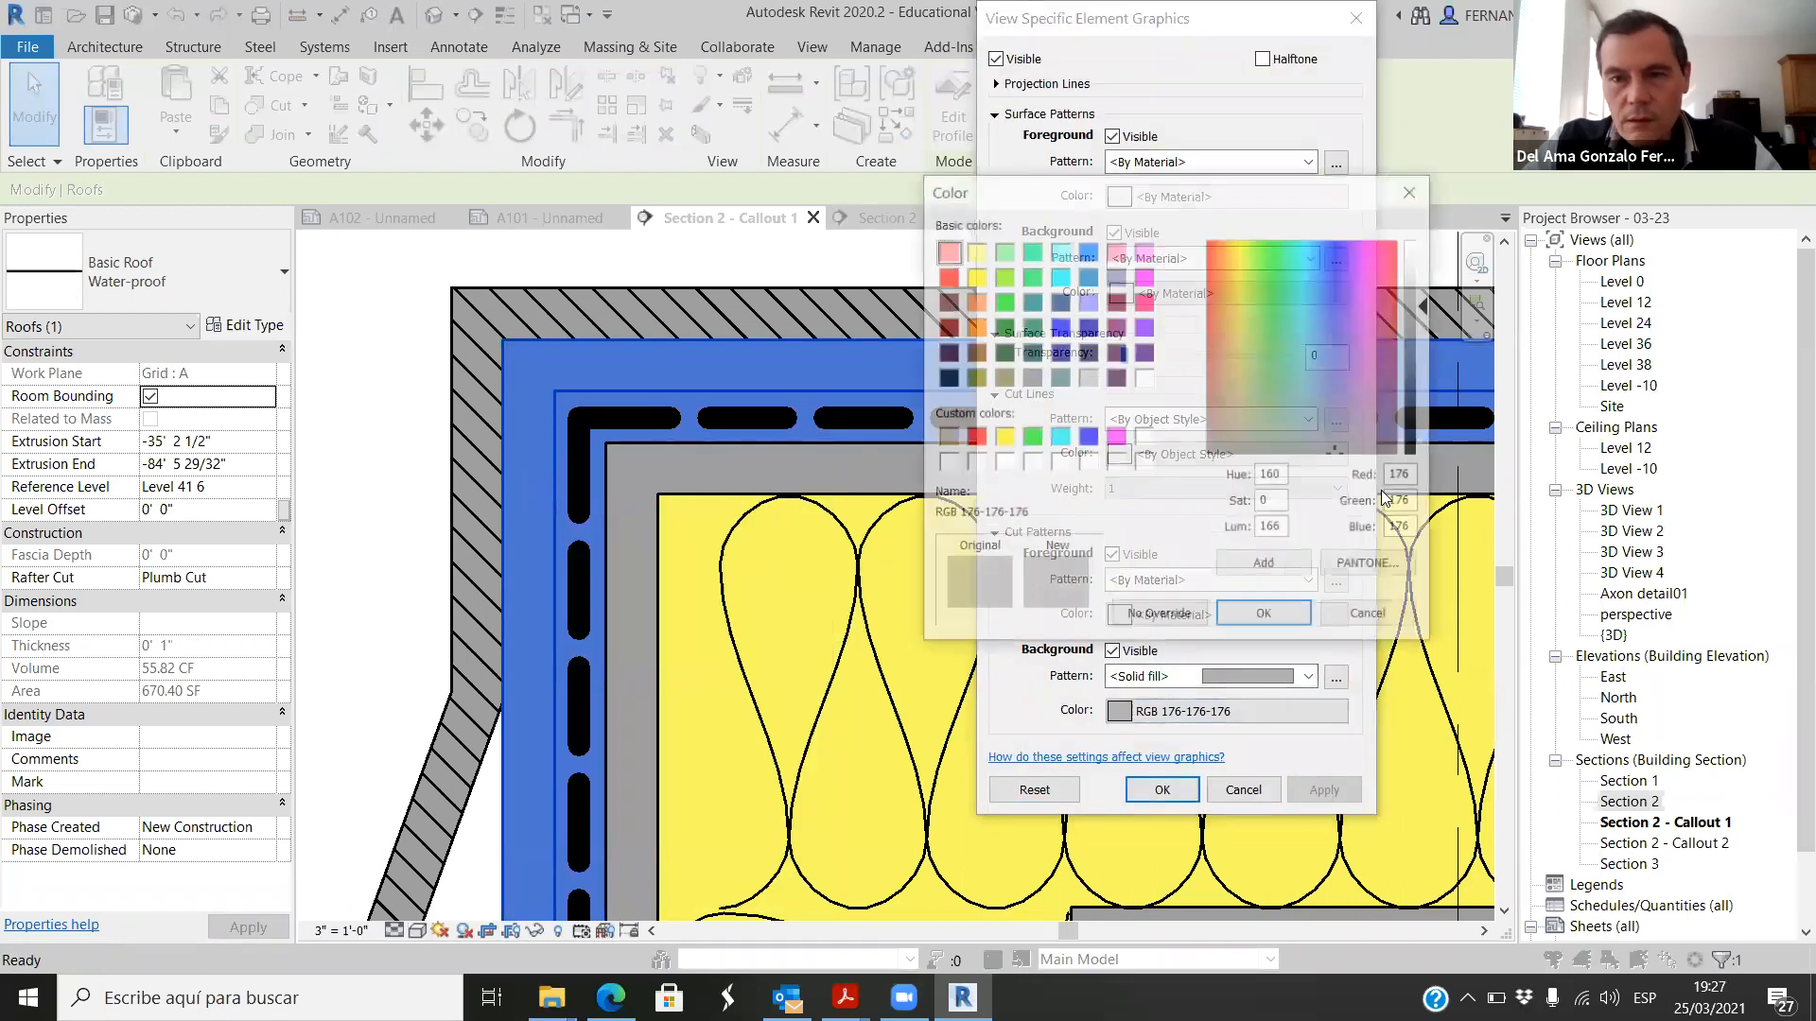
pyautogui.moveTo(1429, 310); pyautogui.dragTo(1429, 287)
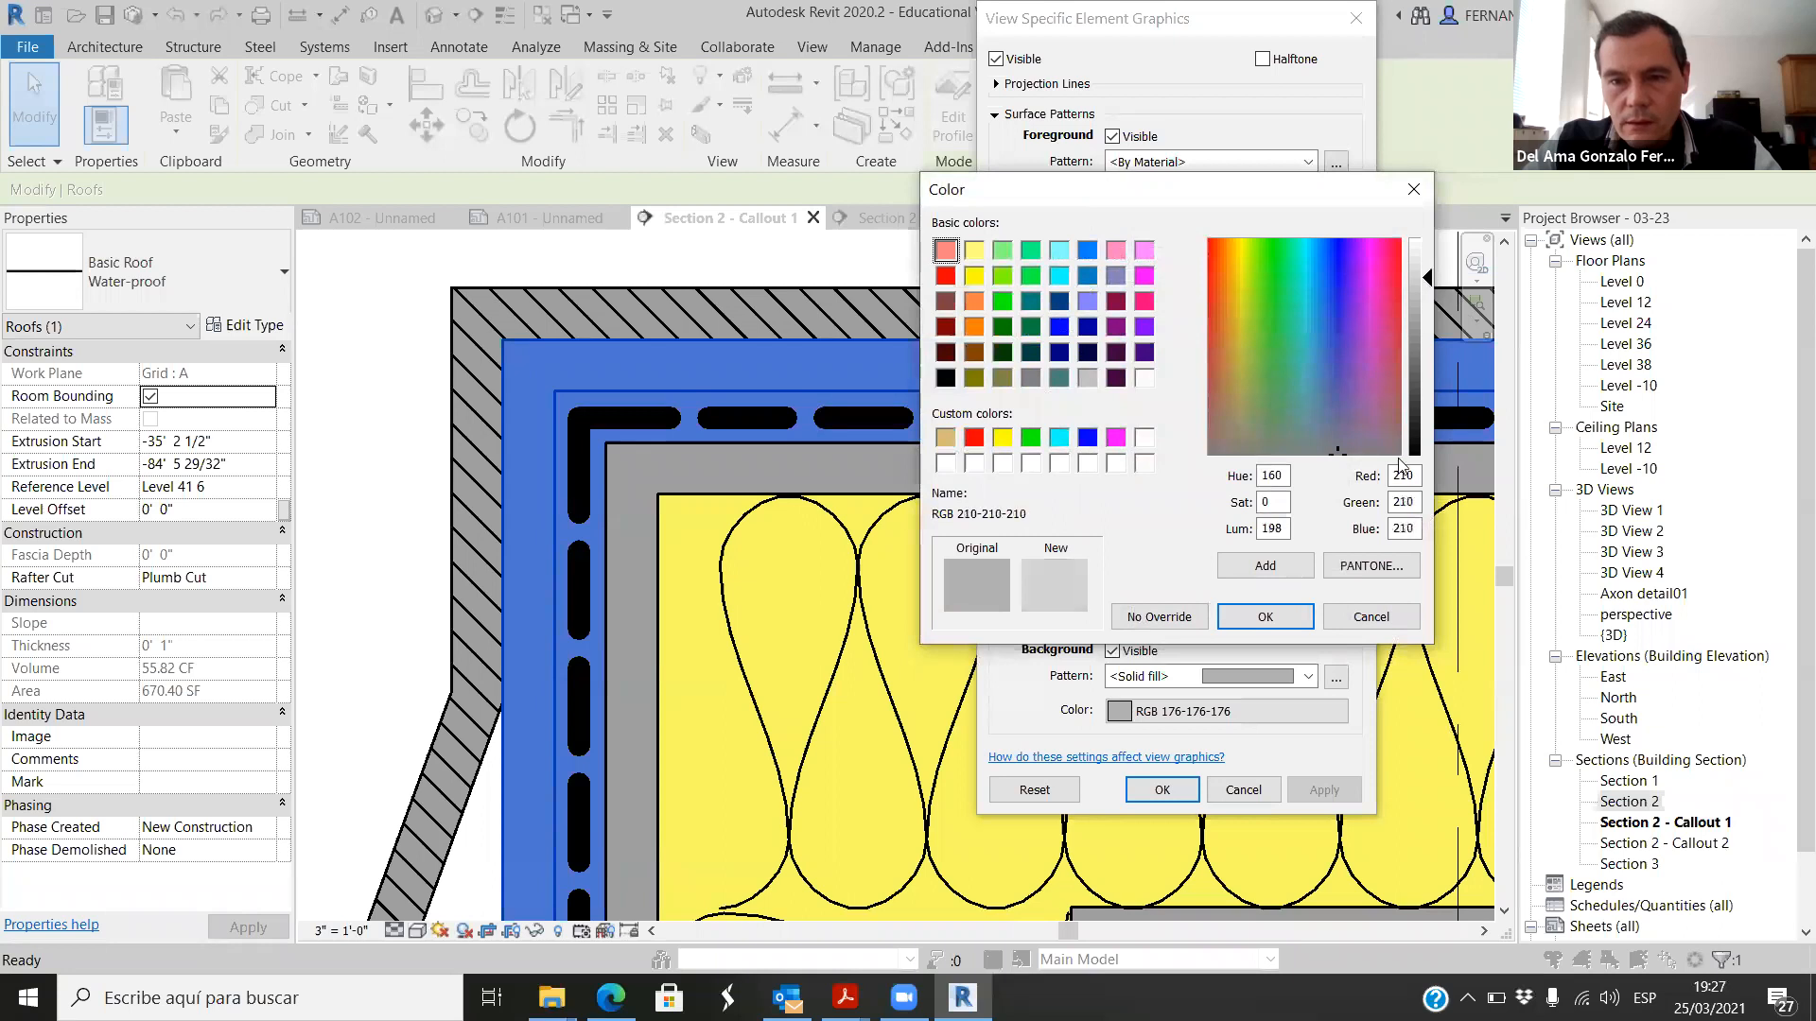
pyautogui.click(1286, 615)
pyautogui.click(1324, 790)
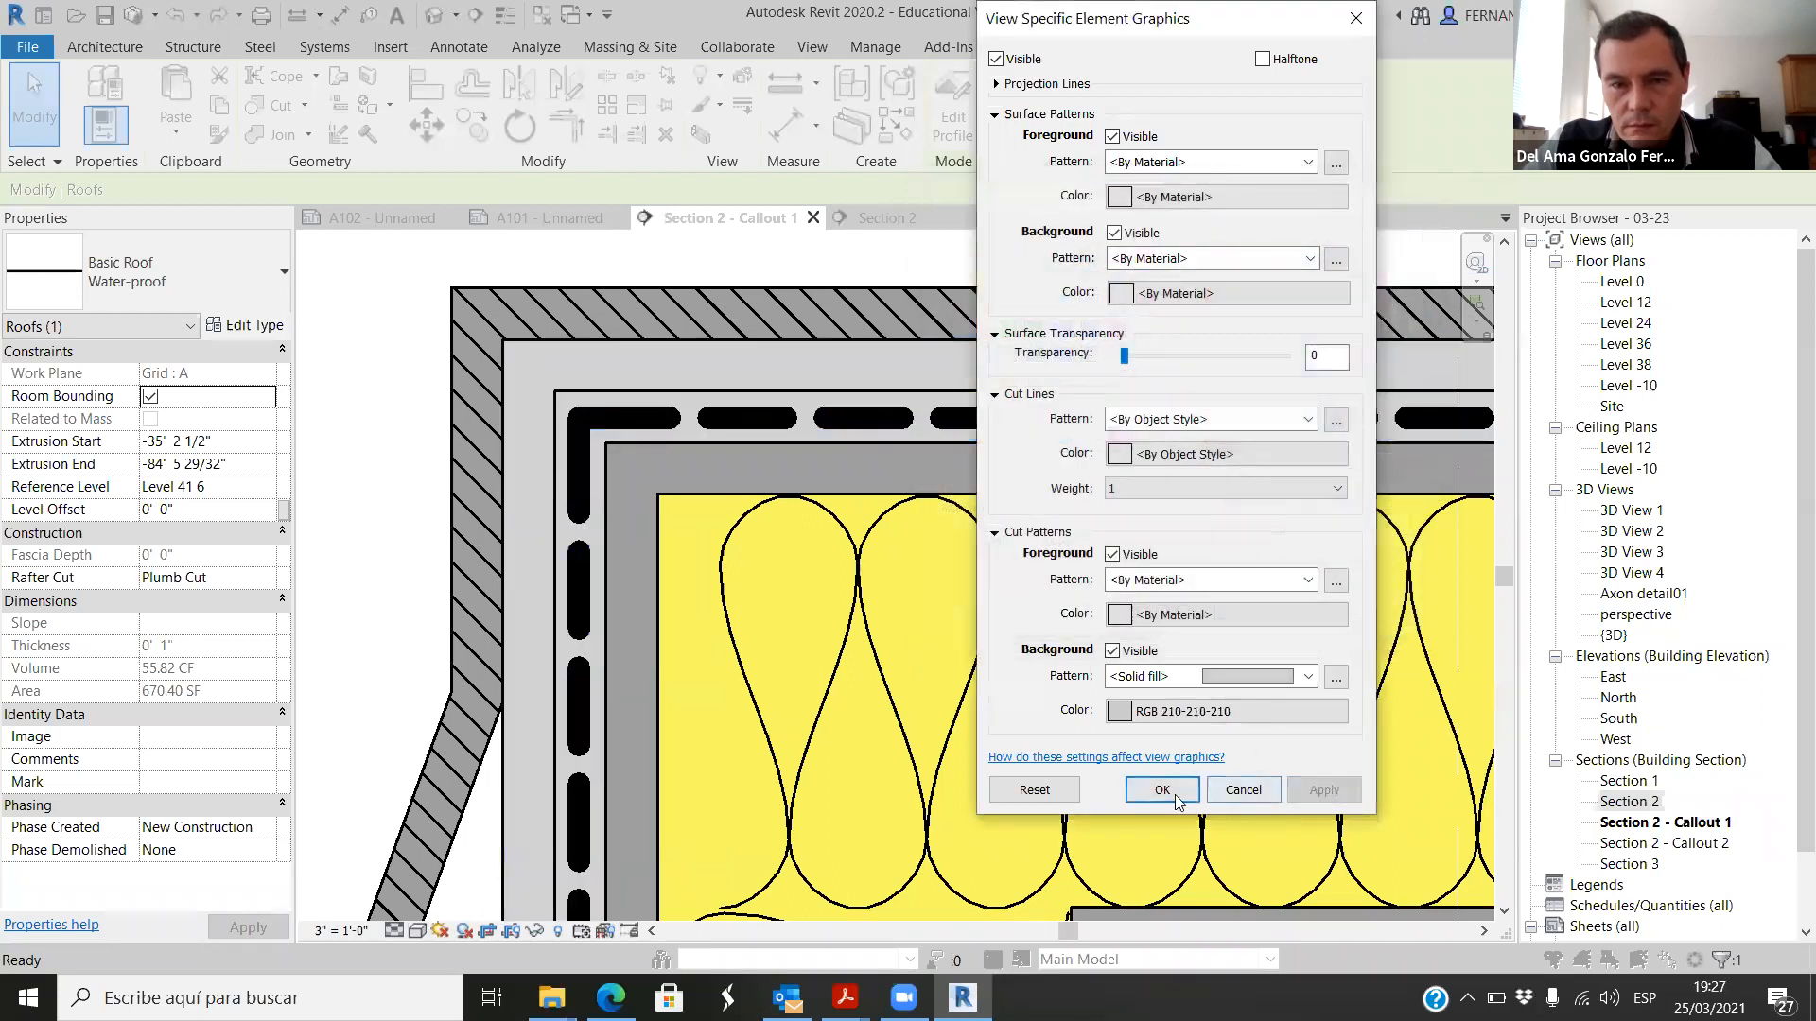
pyautogui.click(1173, 793)
pyautogui.scroll(-5, 914, 563)
pyautogui.click(791, 401)
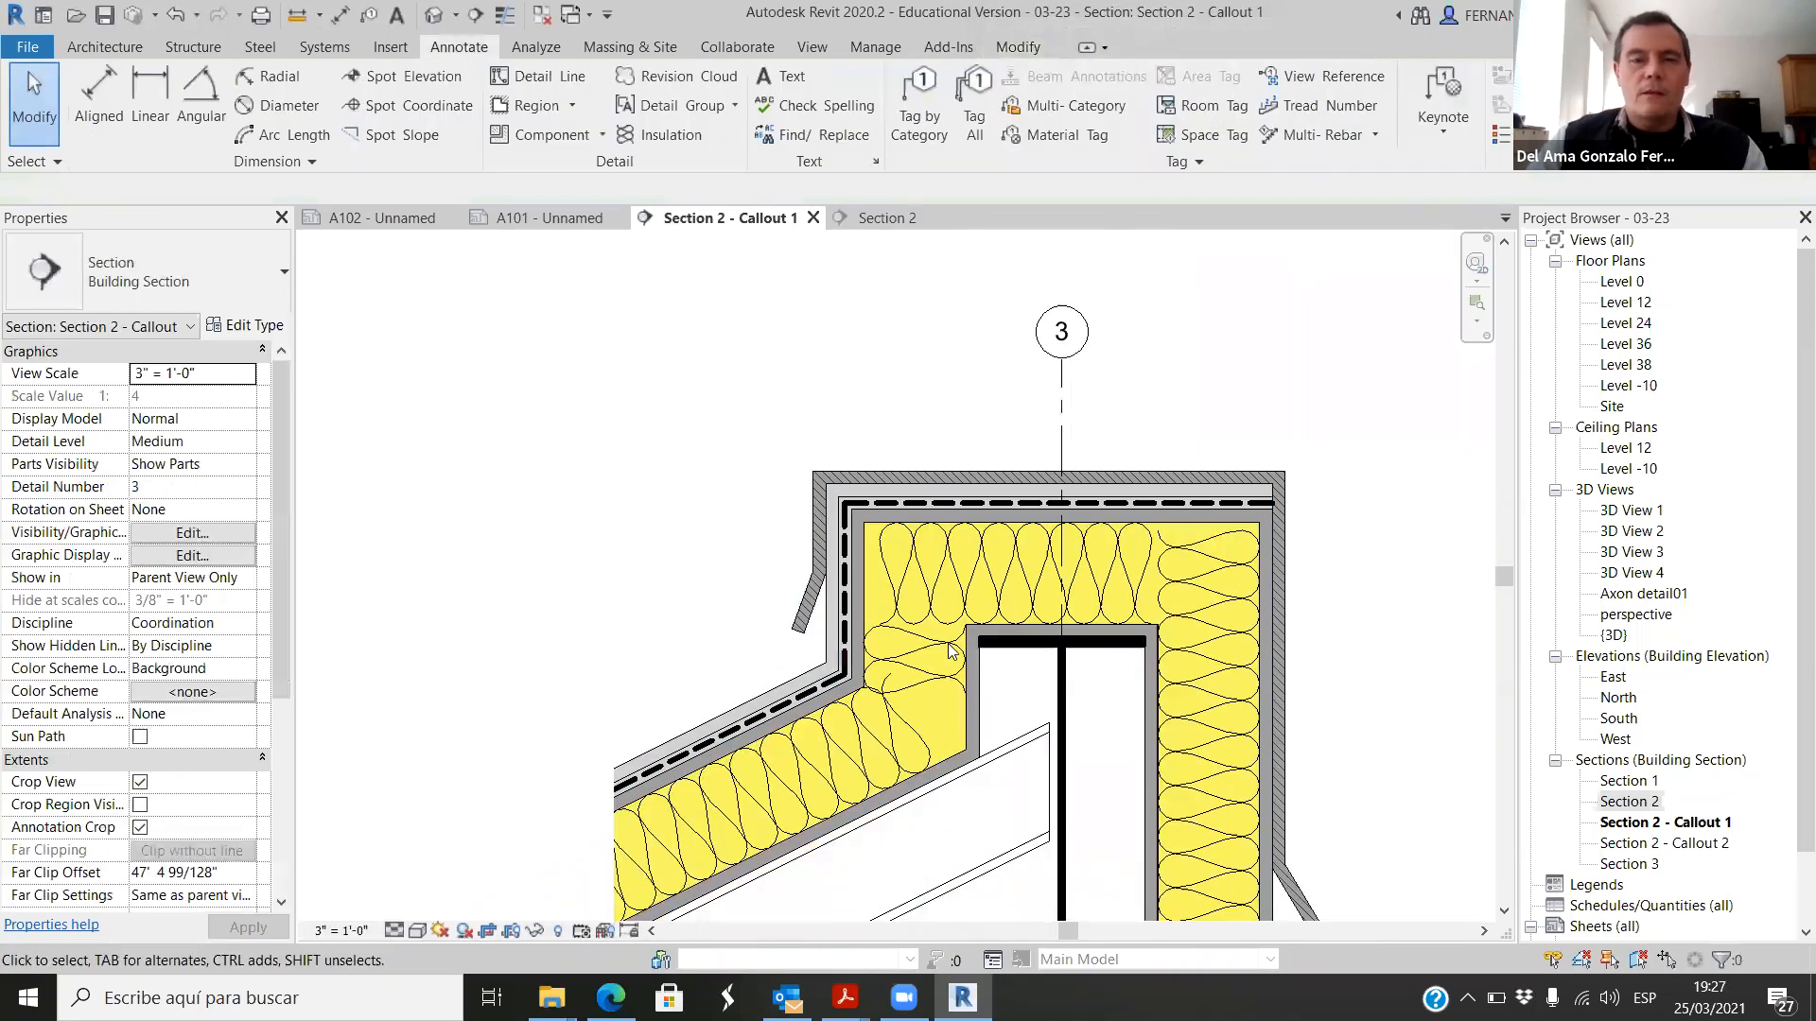
# Step: Examine the hatched roof cap, the light gray water-proof layer and the insulation around the roof bend
pyautogui.scroll(1, 951, 646)
pyautogui.scroll(2, 836, 738)
pyautogui.scroll(-2, 1003, 635)
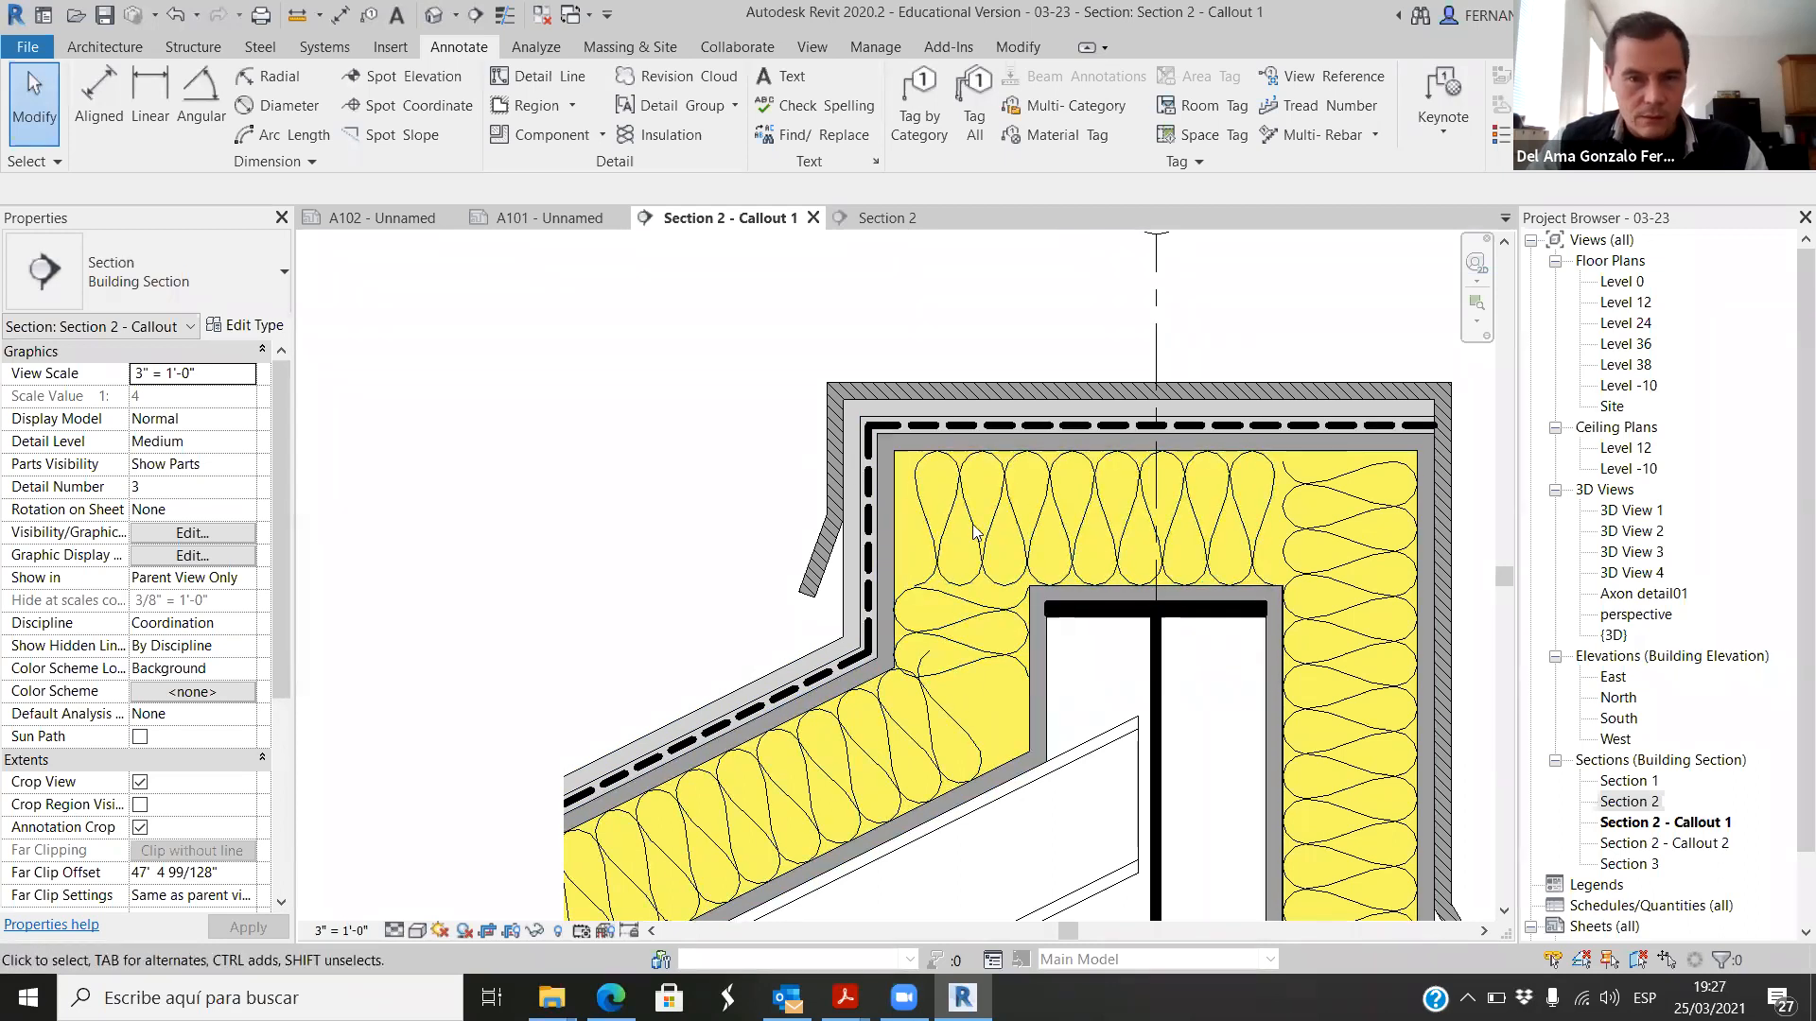
pyautogui.scroll(3, 862, 638)
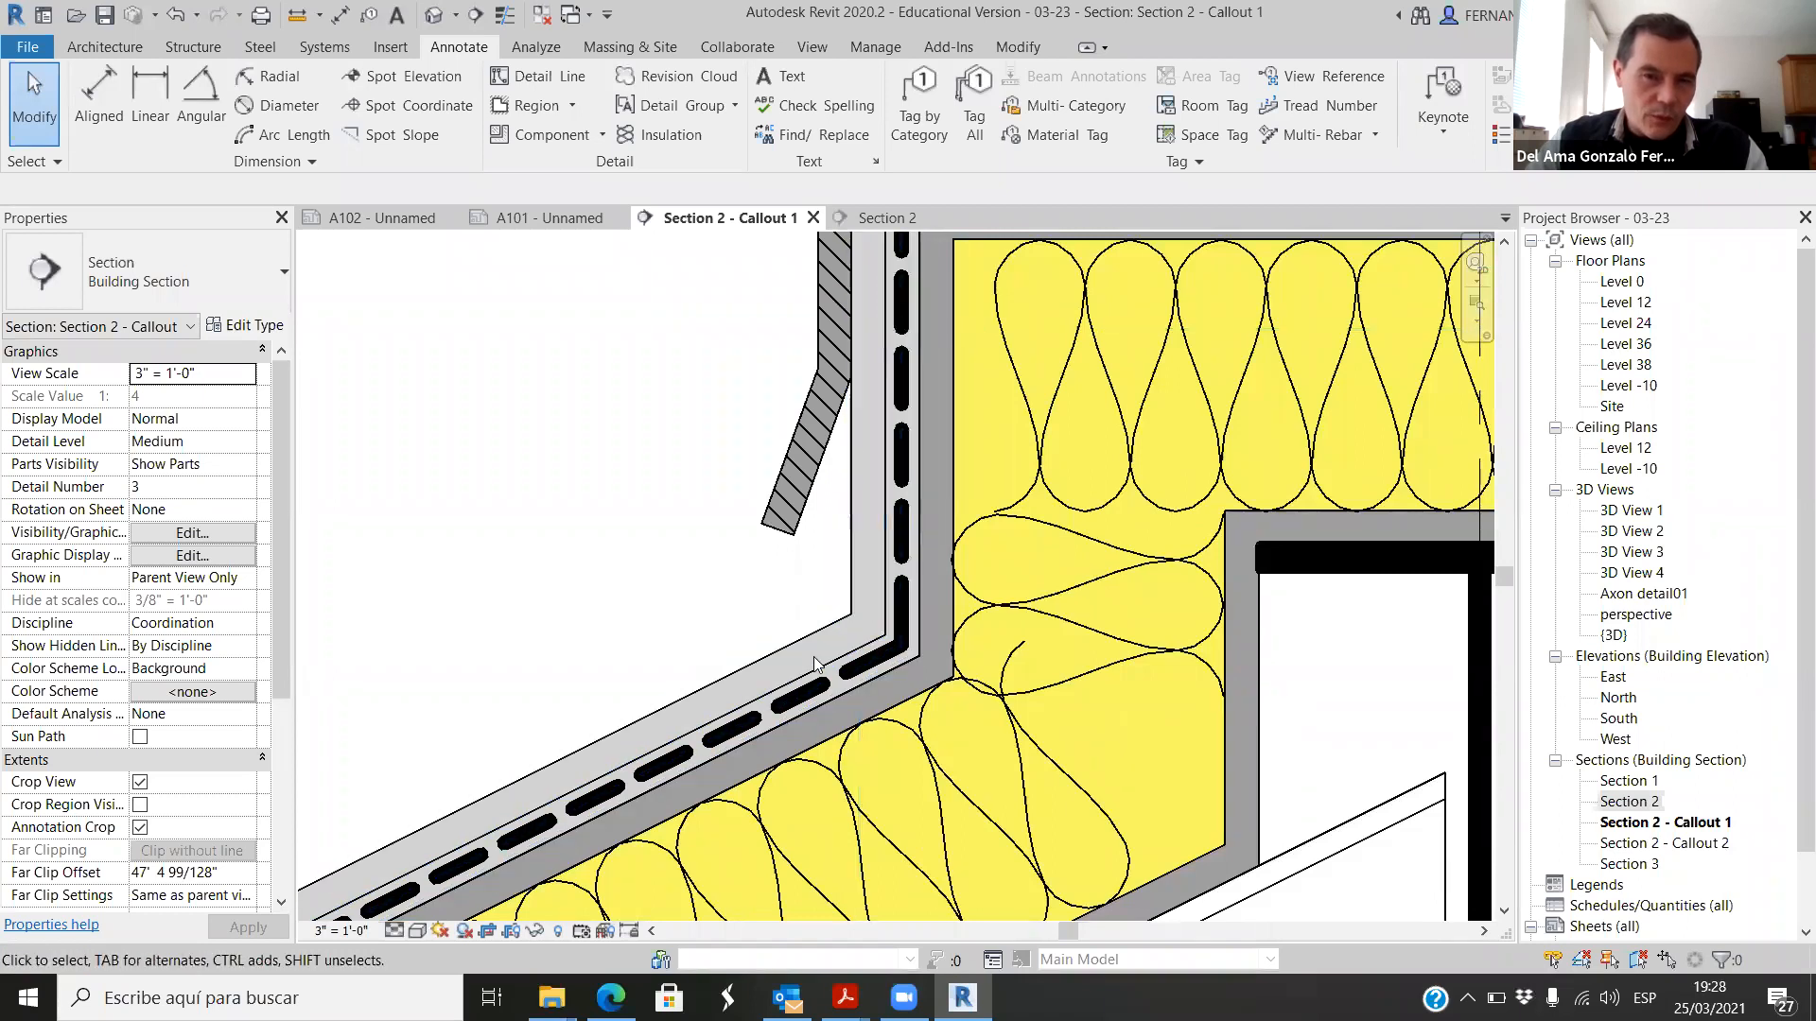
pyautogui.scroll(-2, 755, 652)
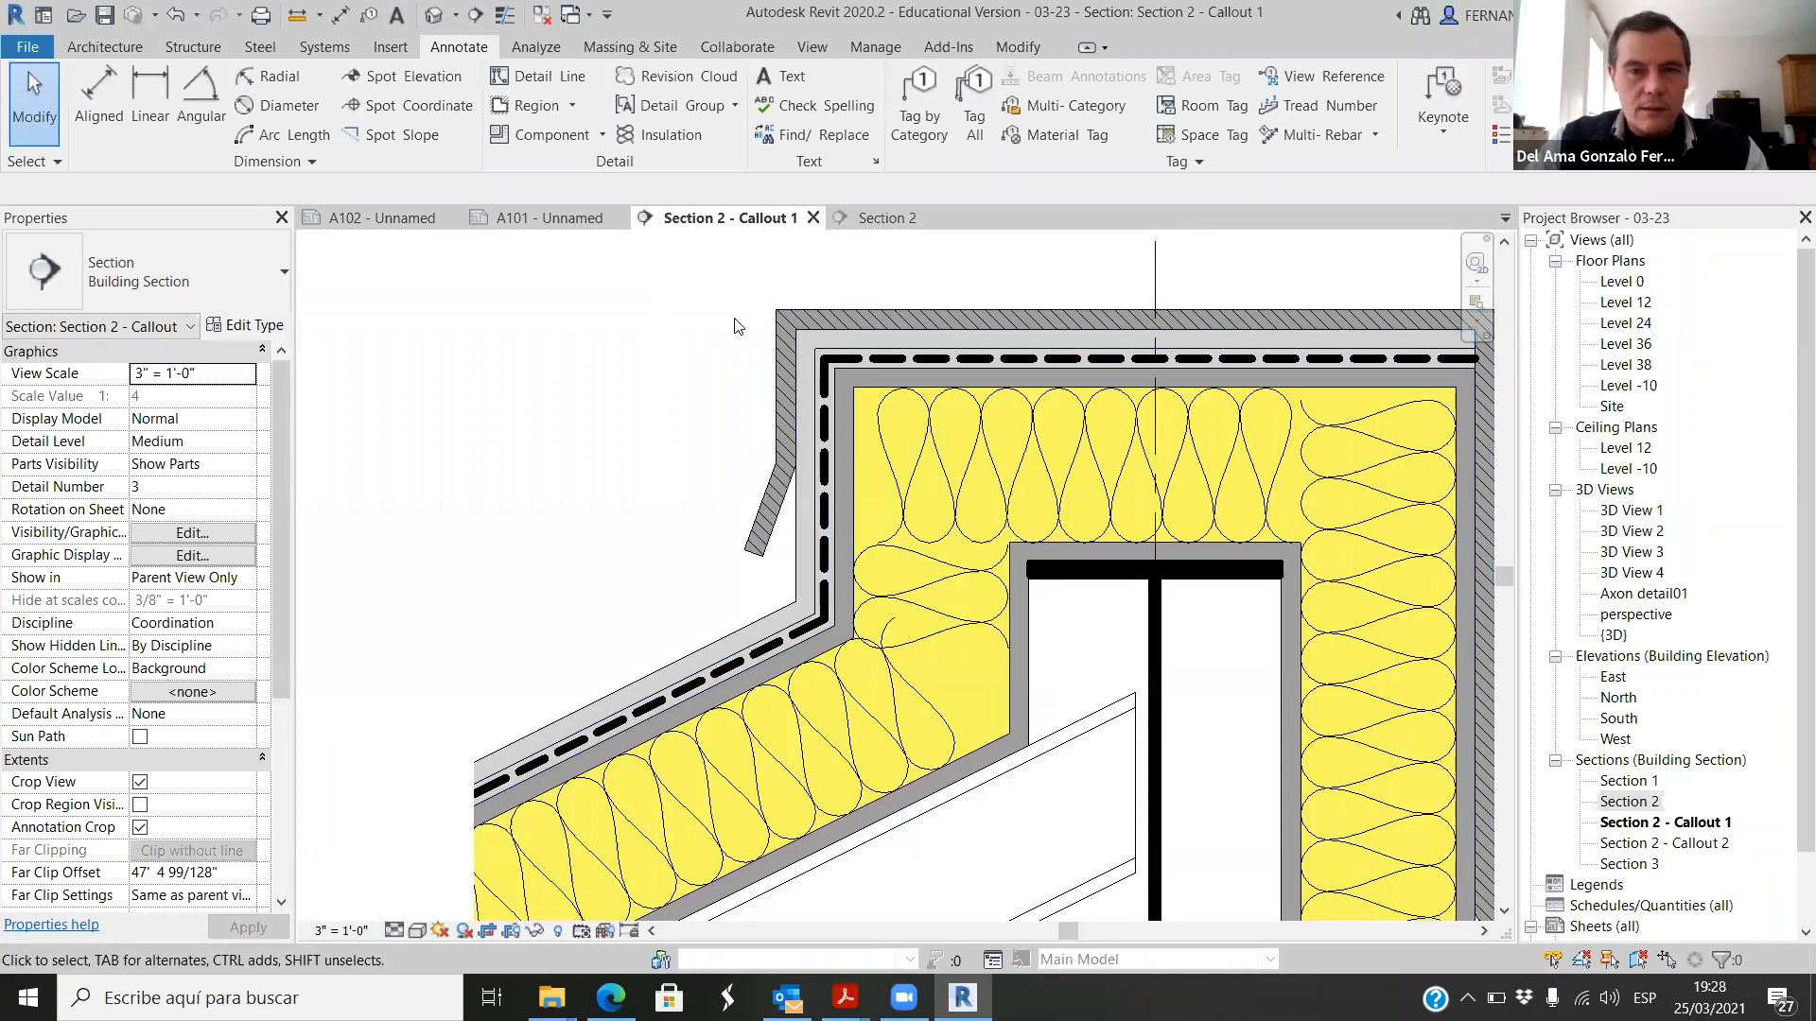
pyautogui.scroll(-2, 794, 329)
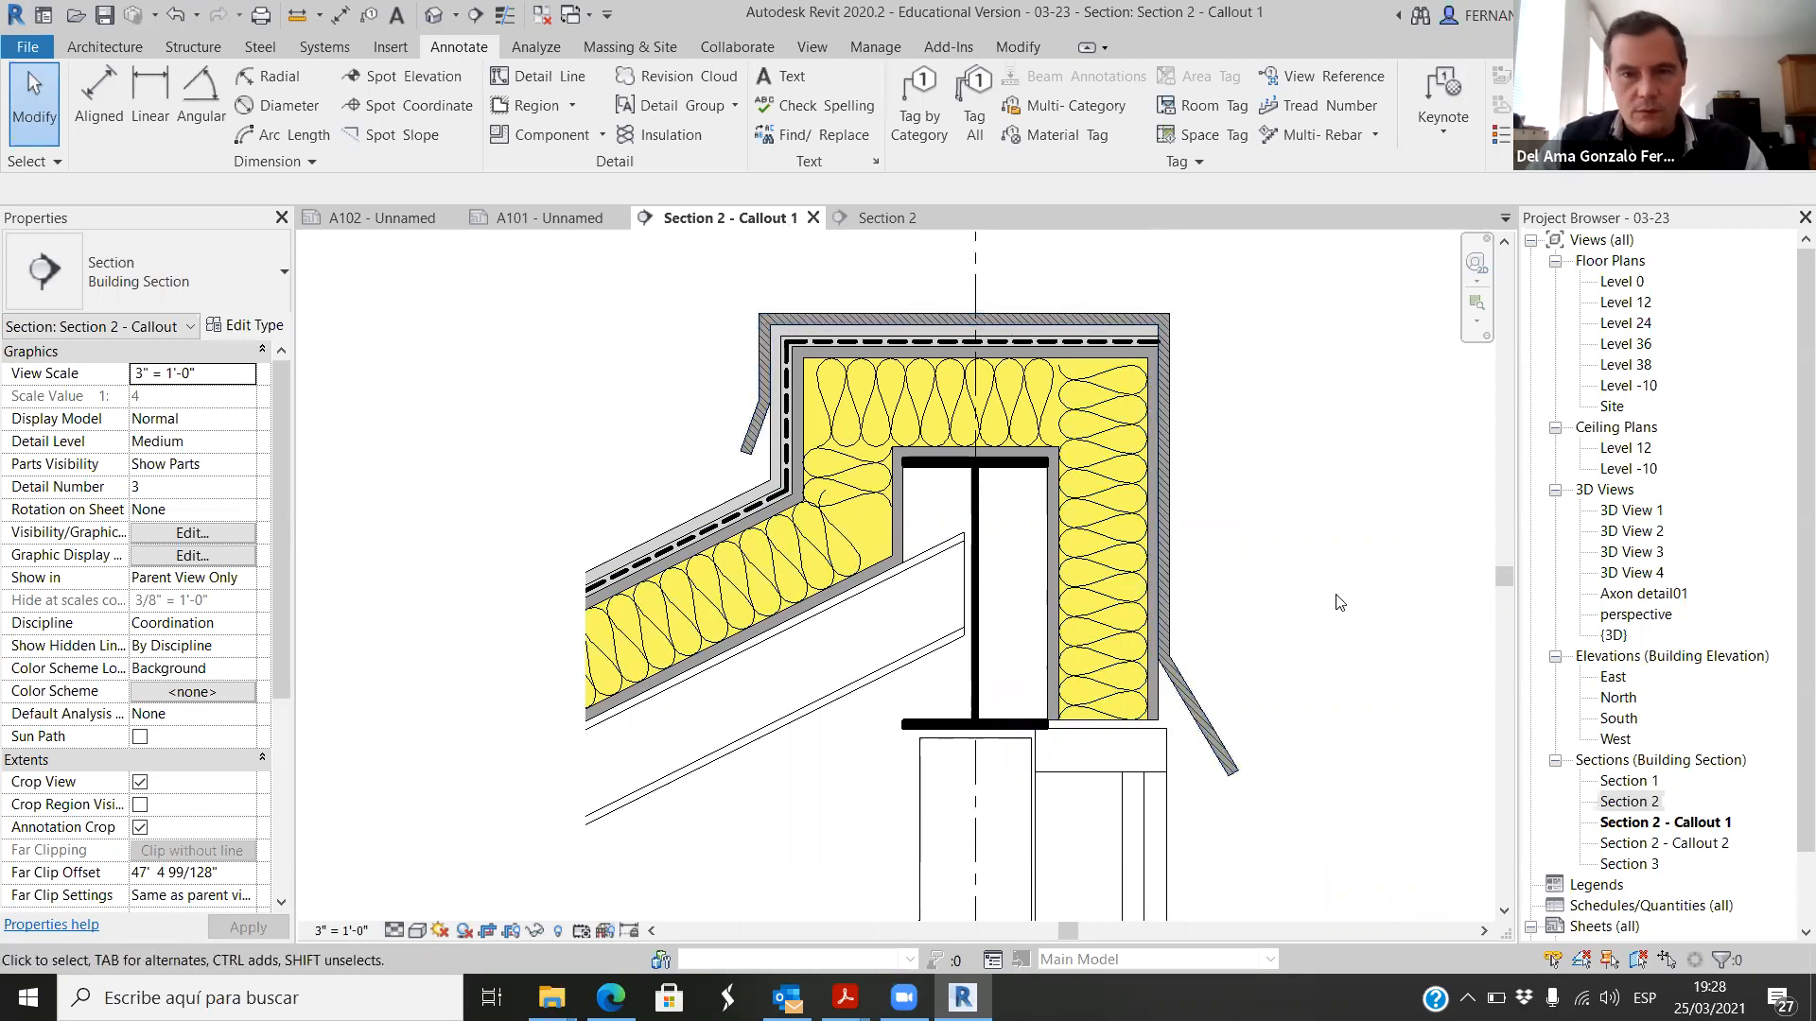
pyautogui.scroll(-2, 1191, 470)
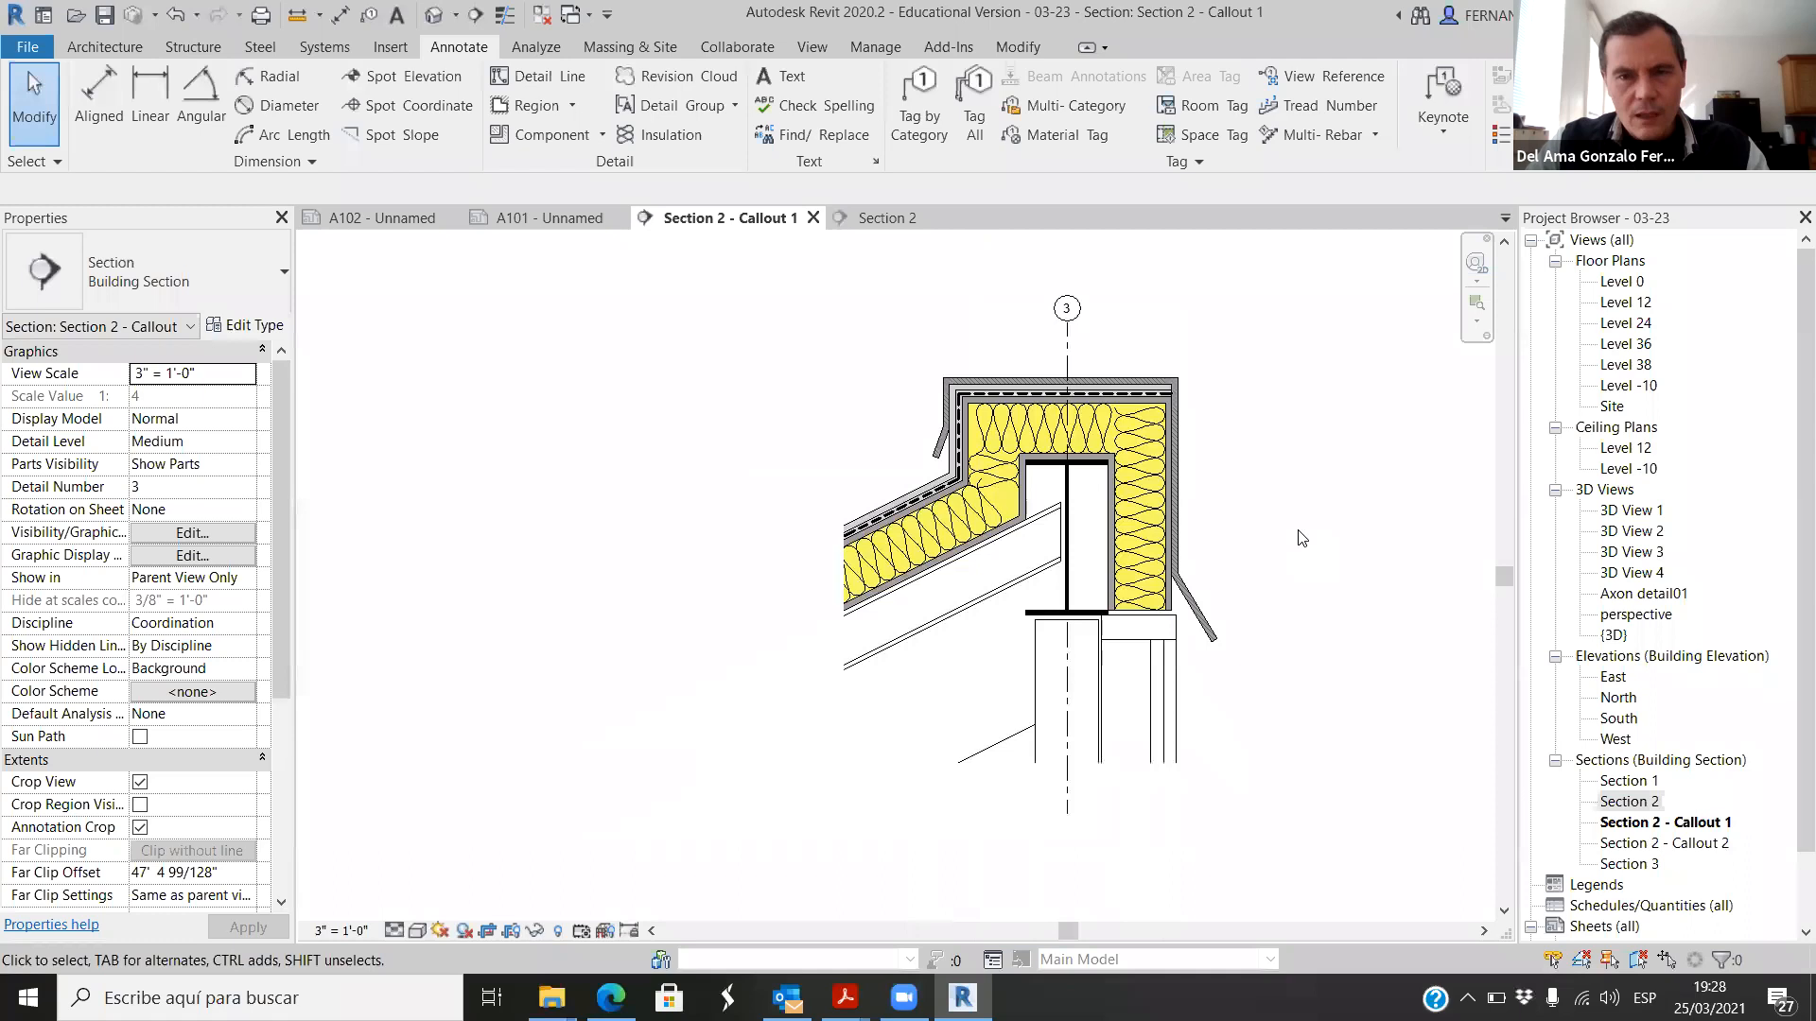
# Step: Examine the junction of the steel beam, insulated roof end and curtain wall mullion, selecting and deselecting the mullion
pyautogui.scroll(5, 1239, 577)
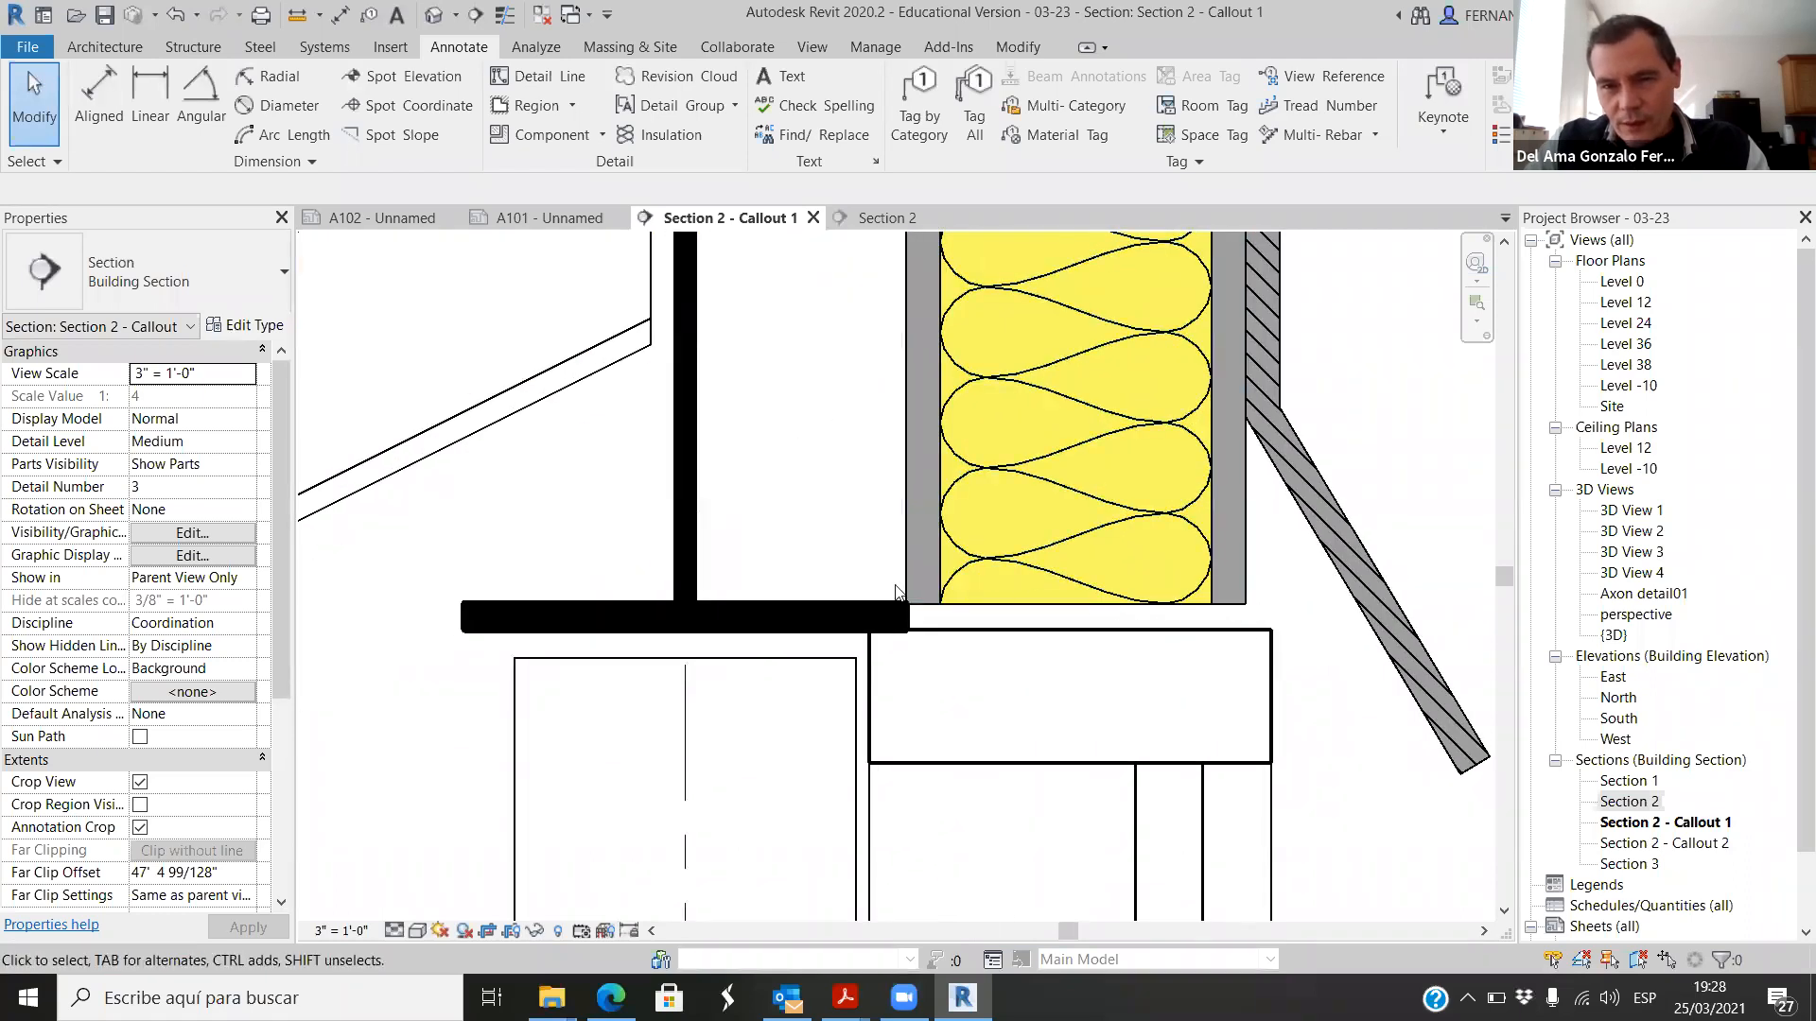
pyautogui.scroll(-2, 808, 570)
pyautogui.click(1074, 639)
pyautogui.click(1198, 806)
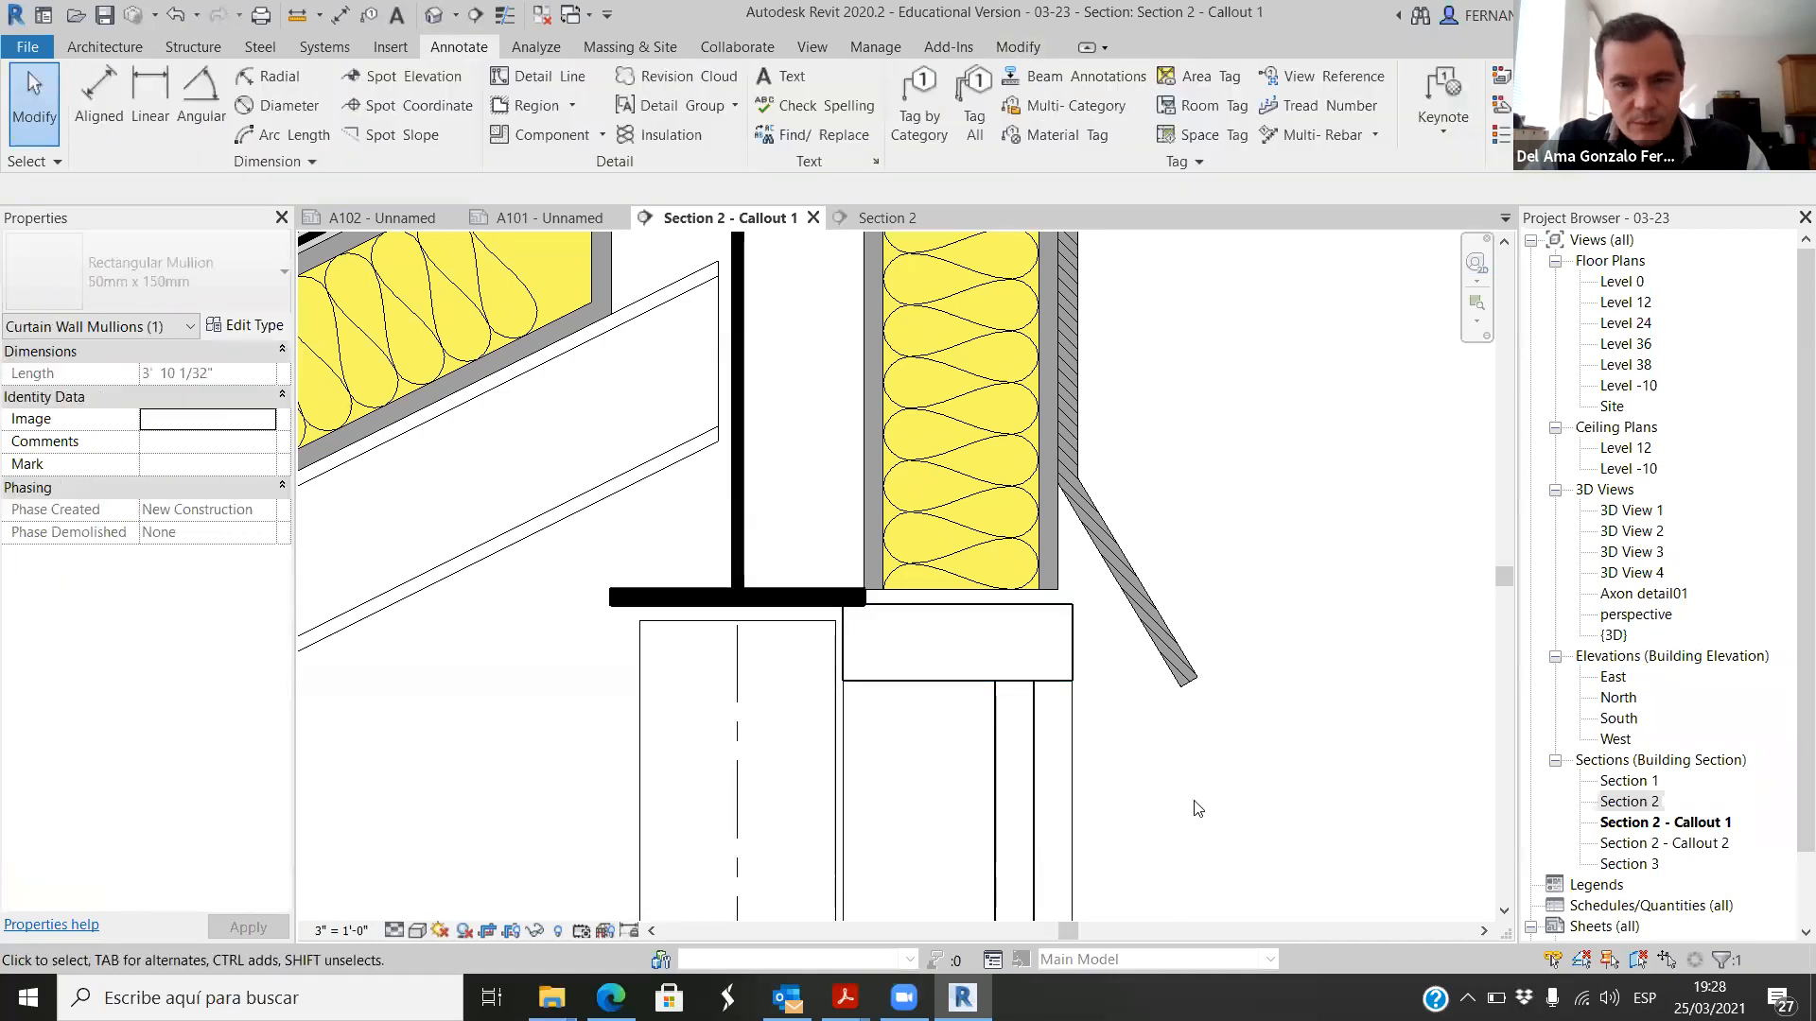
pyautogui.click(1075, 654)
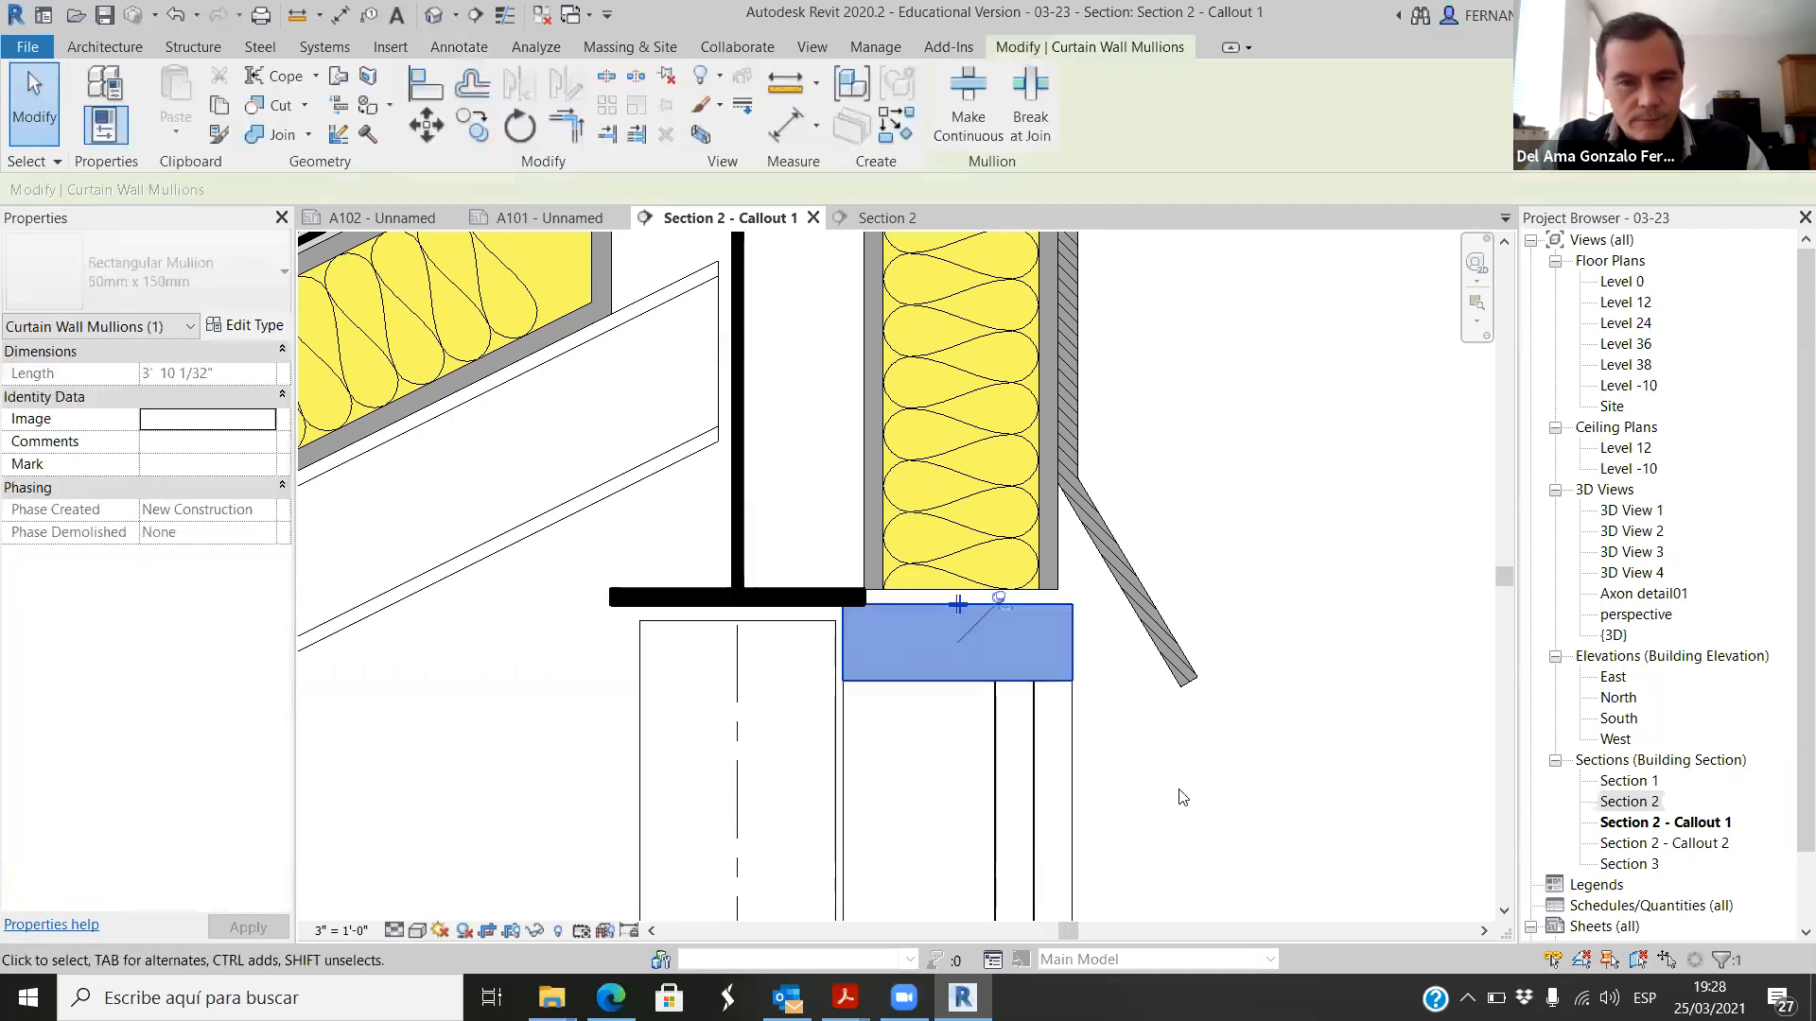
pyautogui.click(1181, 798)
pyautogui.scroll(1, 1088, 681)
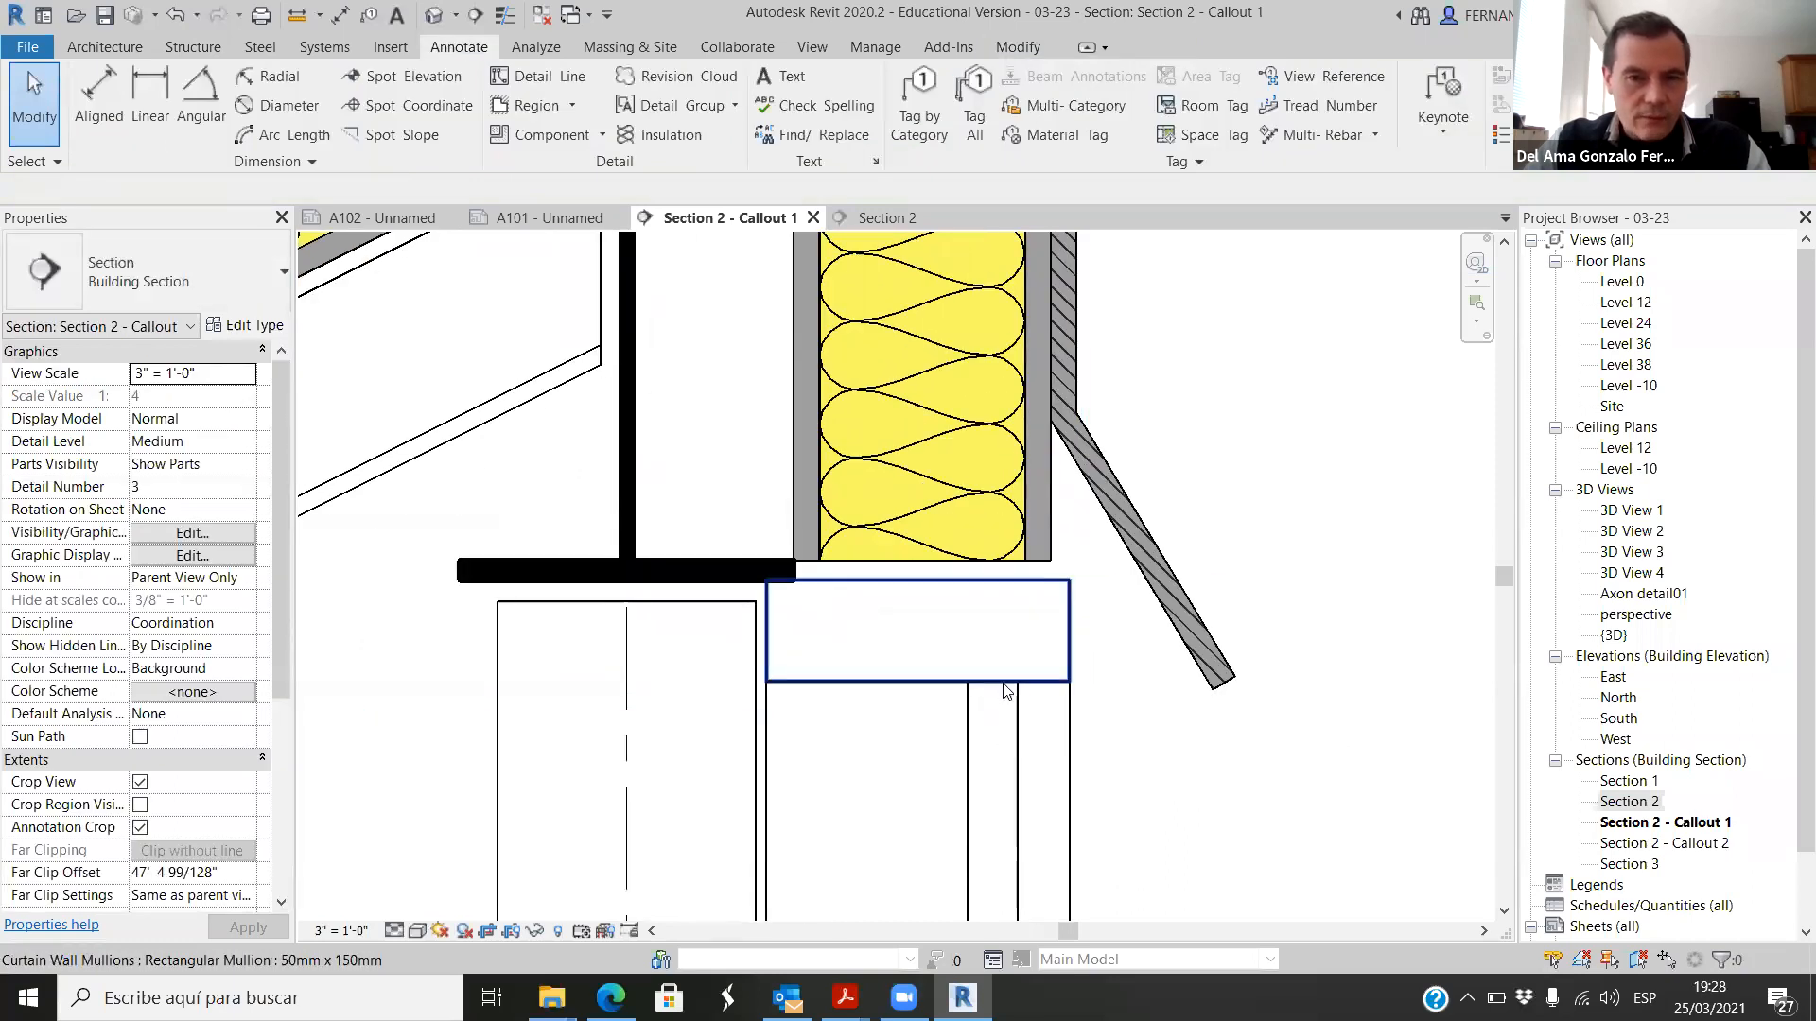
pyautogui.scroll(-4, 1006, 689)
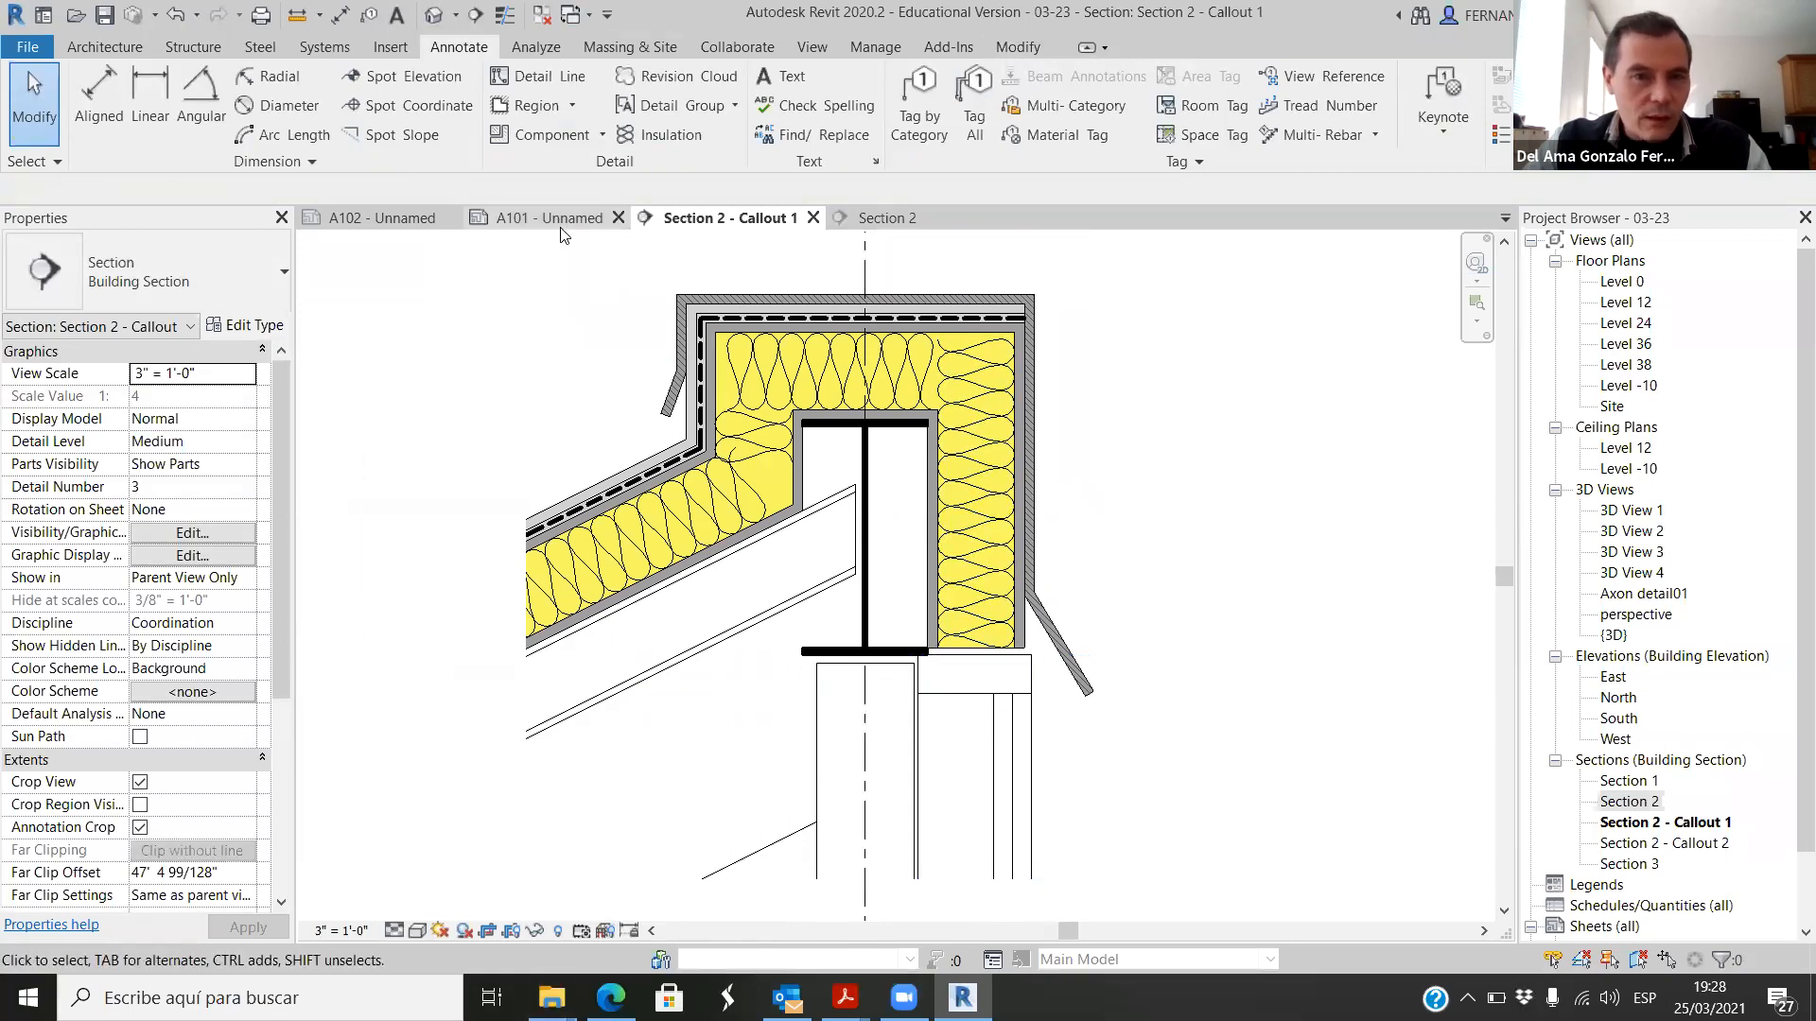
# Step: Switch to the Section 2 view at the roof cap and steel beam below grid bubble 3
pyautogui.click(885, 217)
pyautogui.scroll(5, 781, 460)
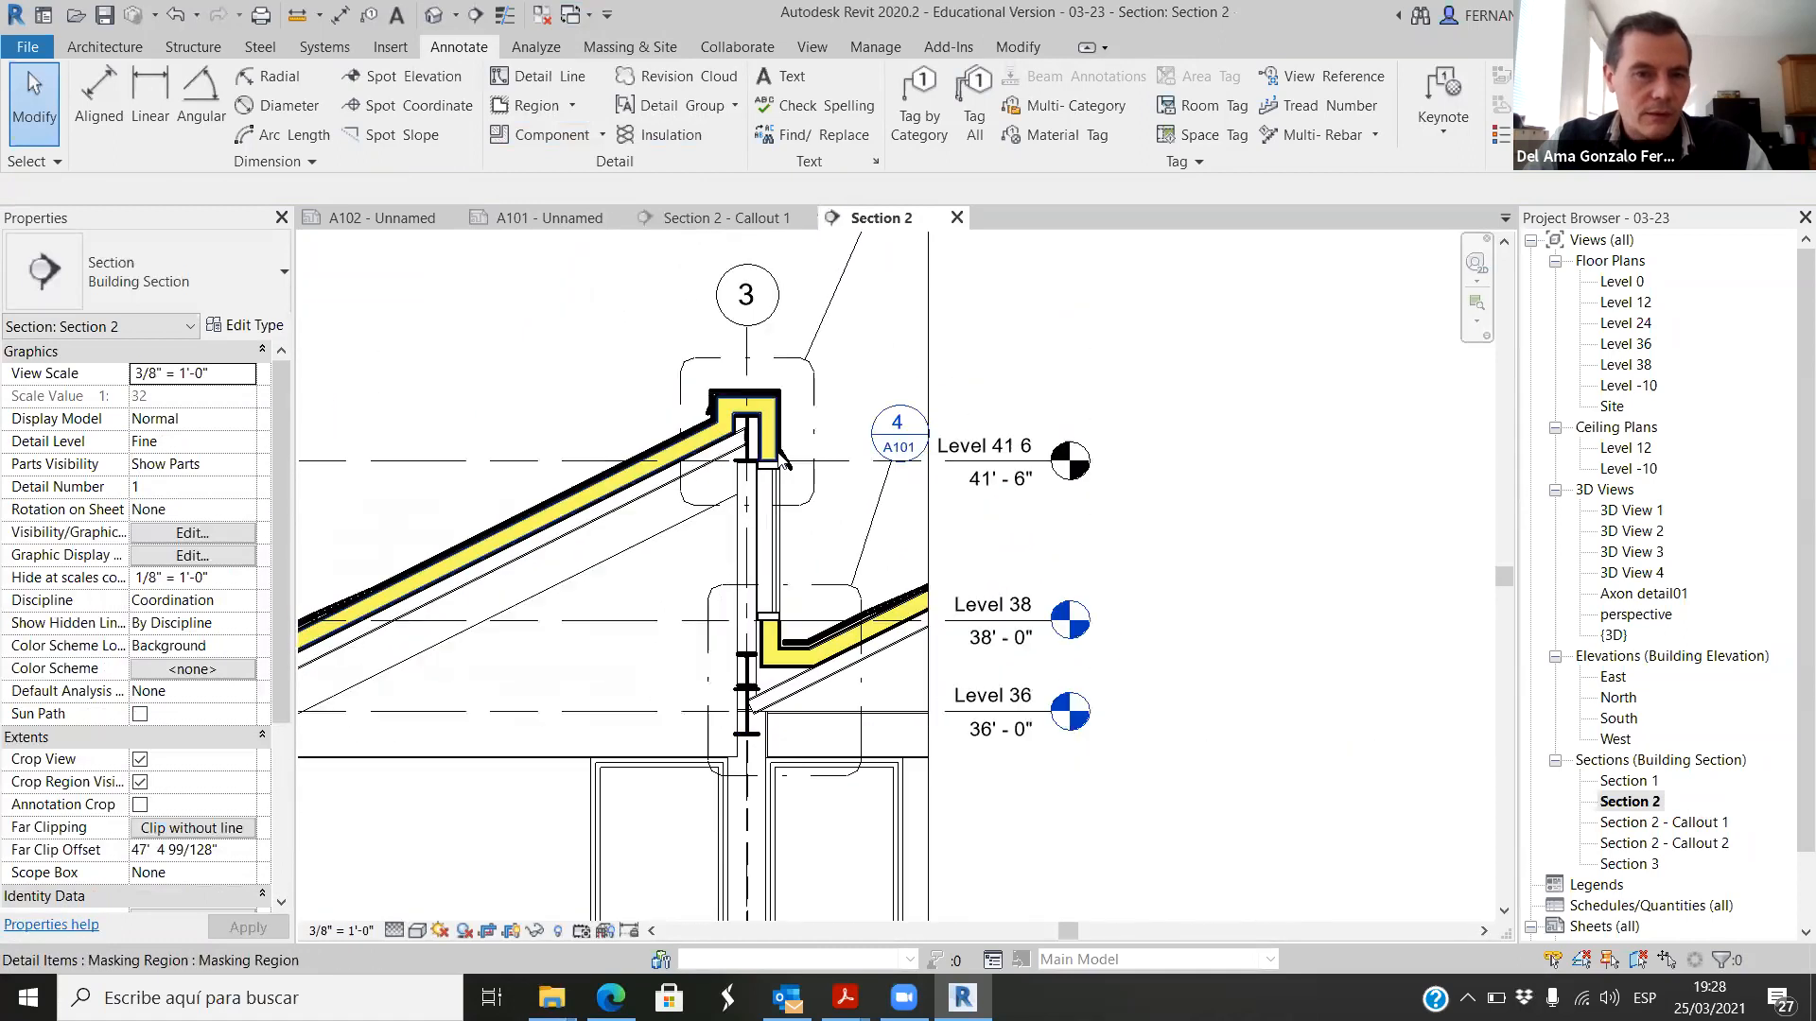
pyautogui.scroll(2, 837, 478)
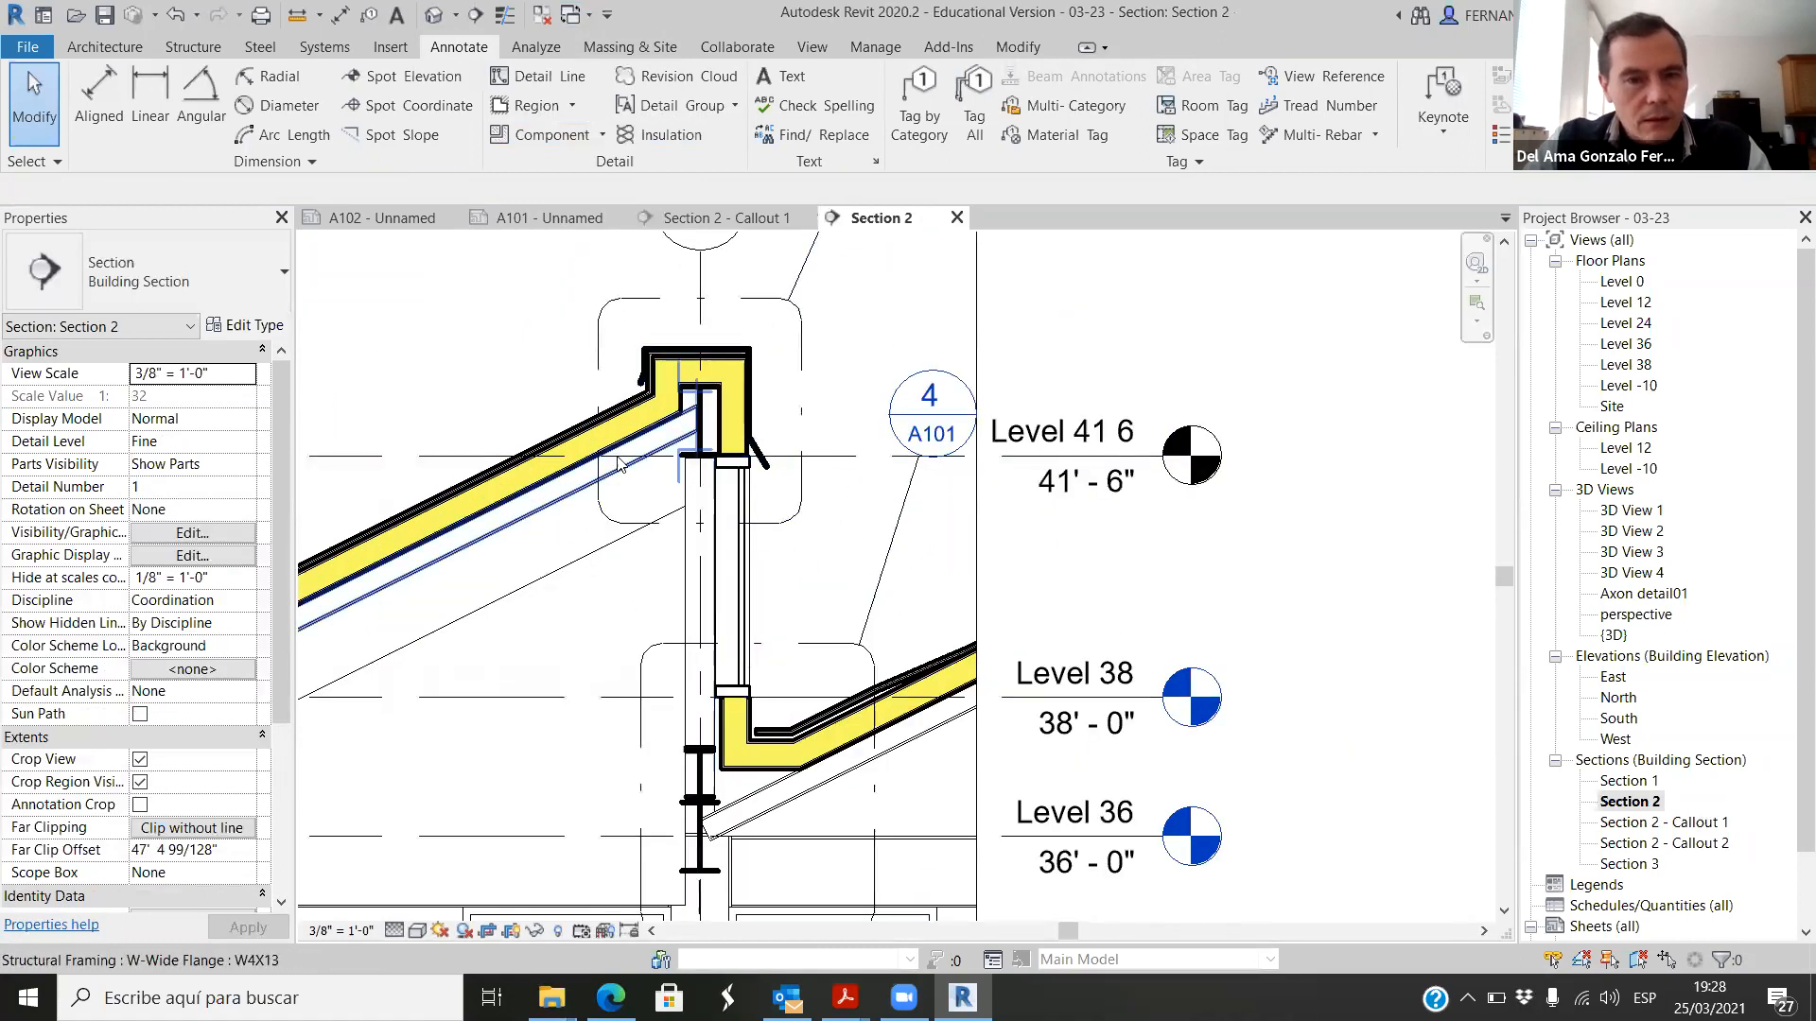
pyautogui.scroll(2, 700, 360)
pyautogui.scroll(3, 662, 321)
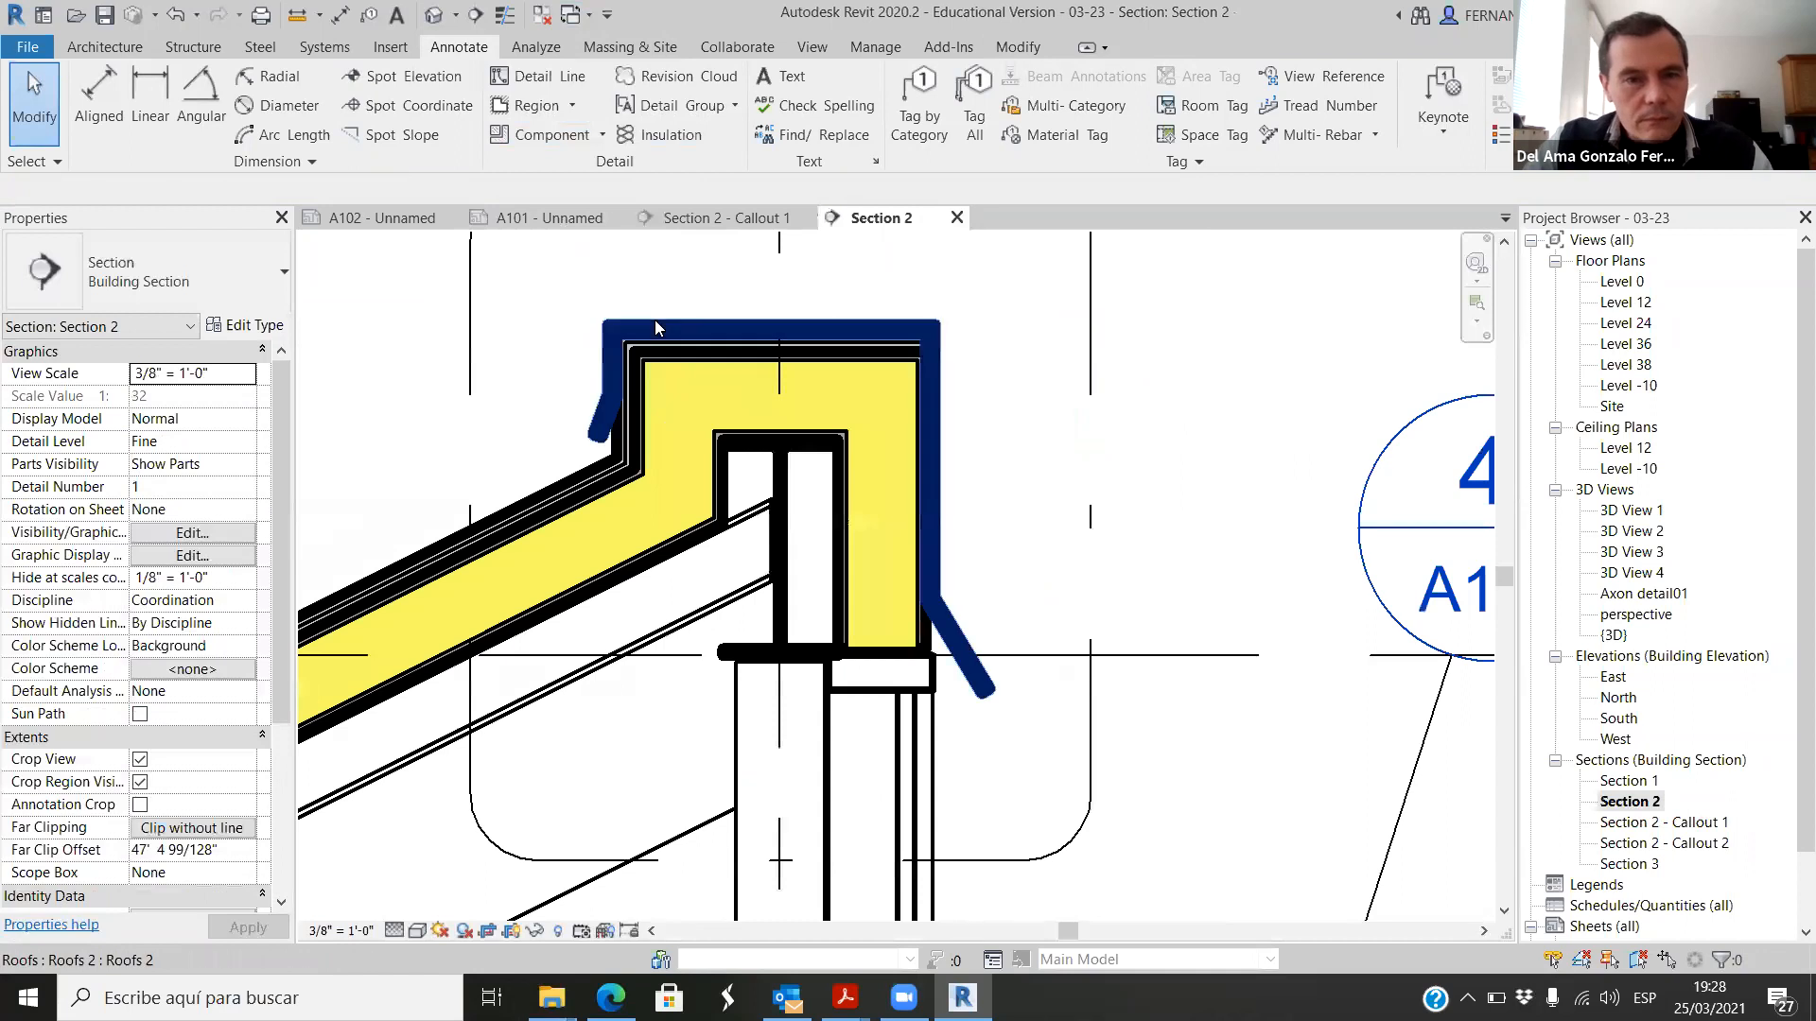
# Step: Override the cut line weight of the outer roof cap and the water-proof roof layer to 1 in this view and deselect them
pyautogui.click(655, 326)
pyautogui.keyDown('ctrl'); pyautogui.click(554, 486); pyautogui.keyUp('ctrl')
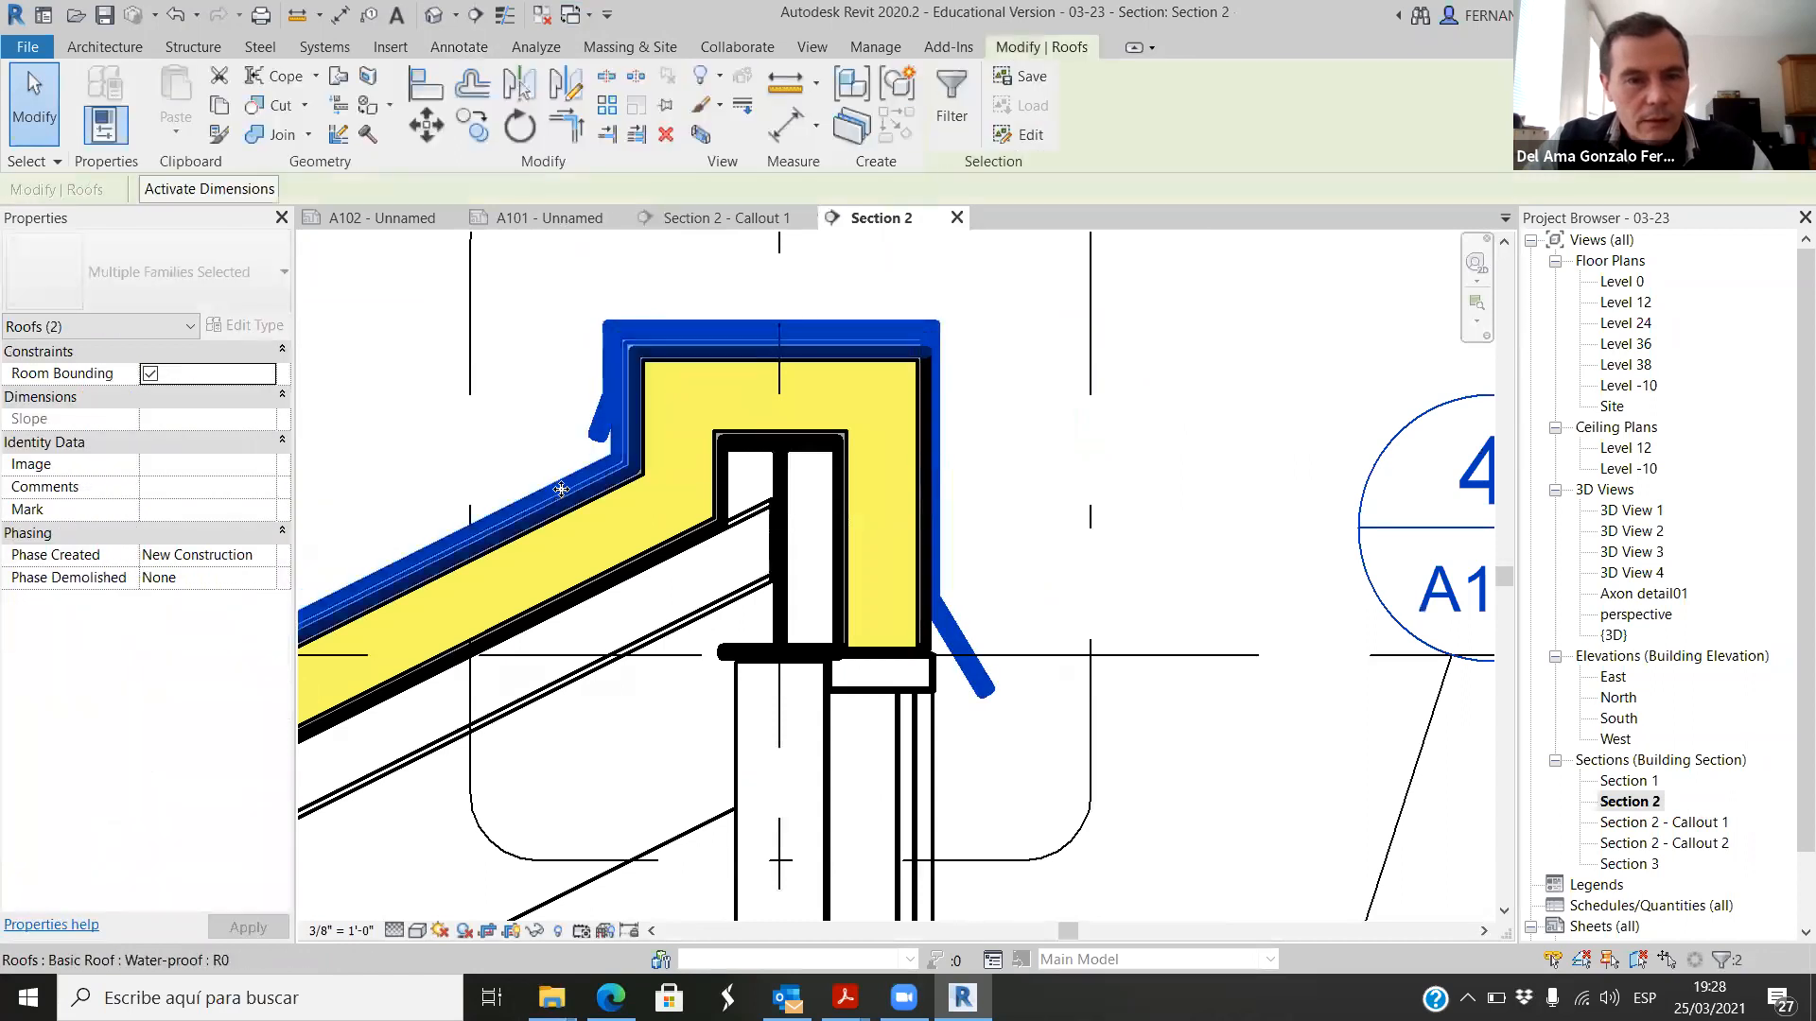
pyautogui.rightClick(561, 489)
pyautogui.moveTo(804, 607)
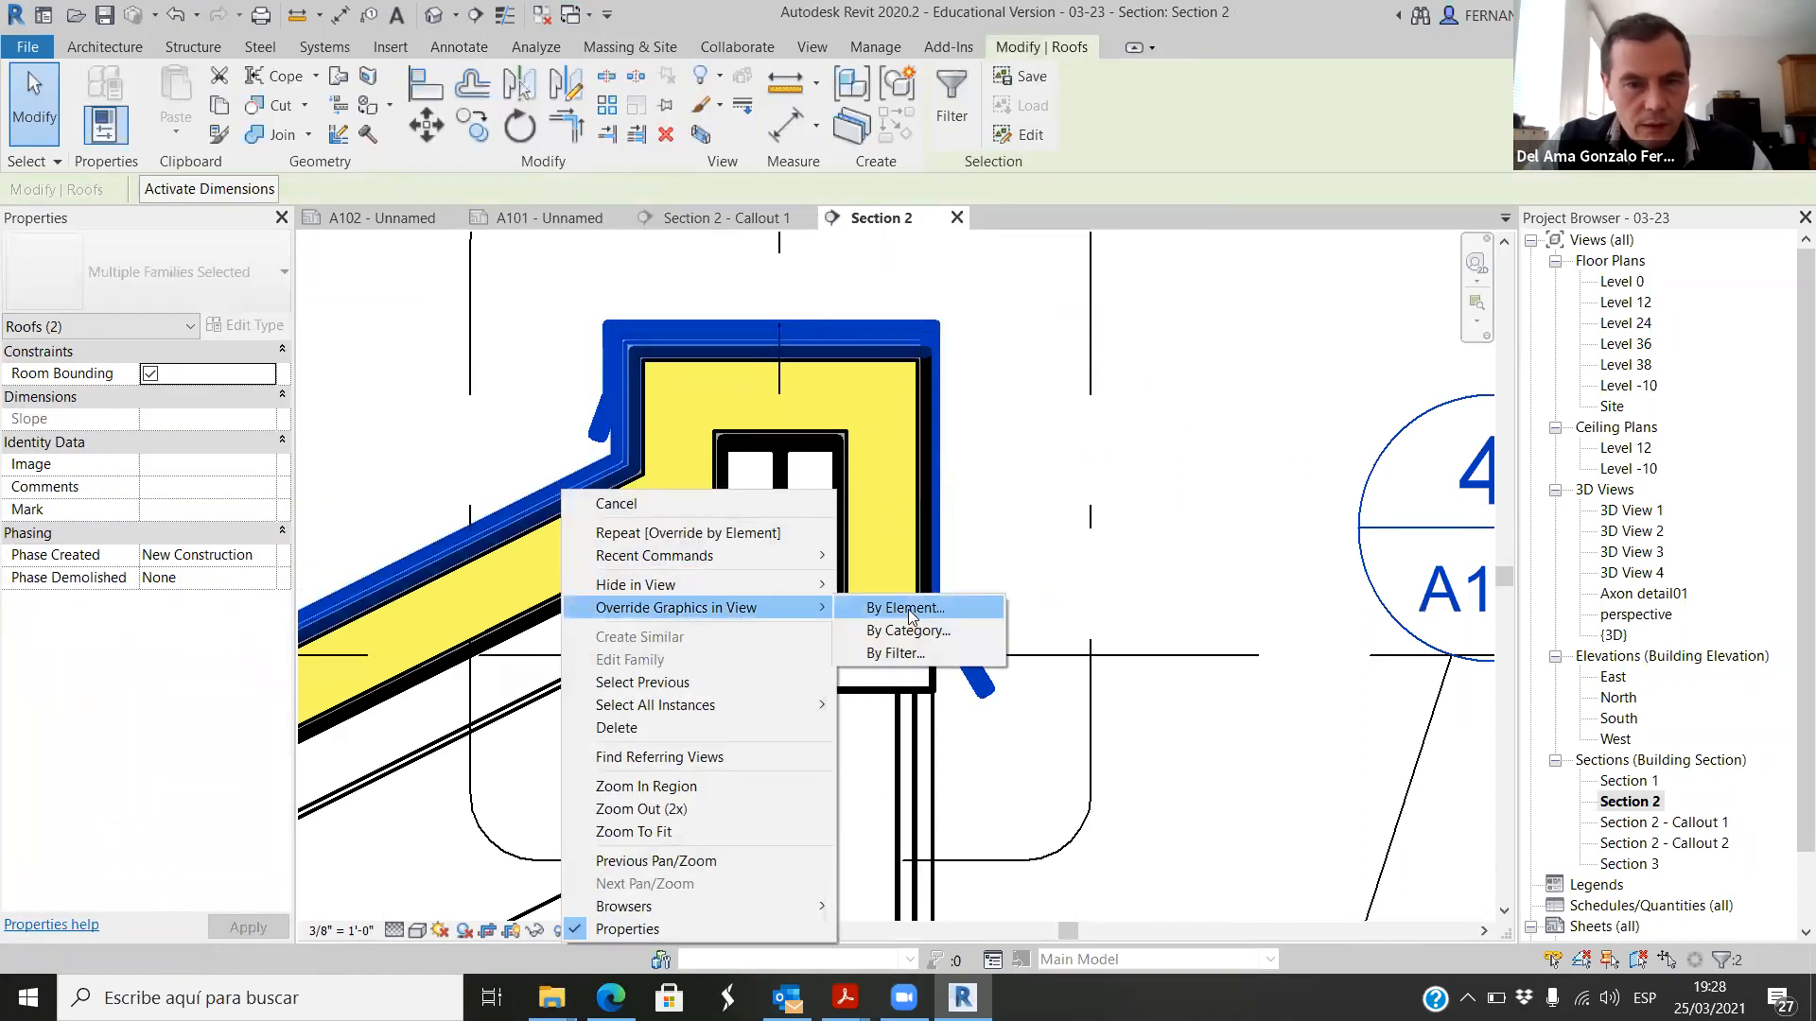
pyautogui.click(906, 608)
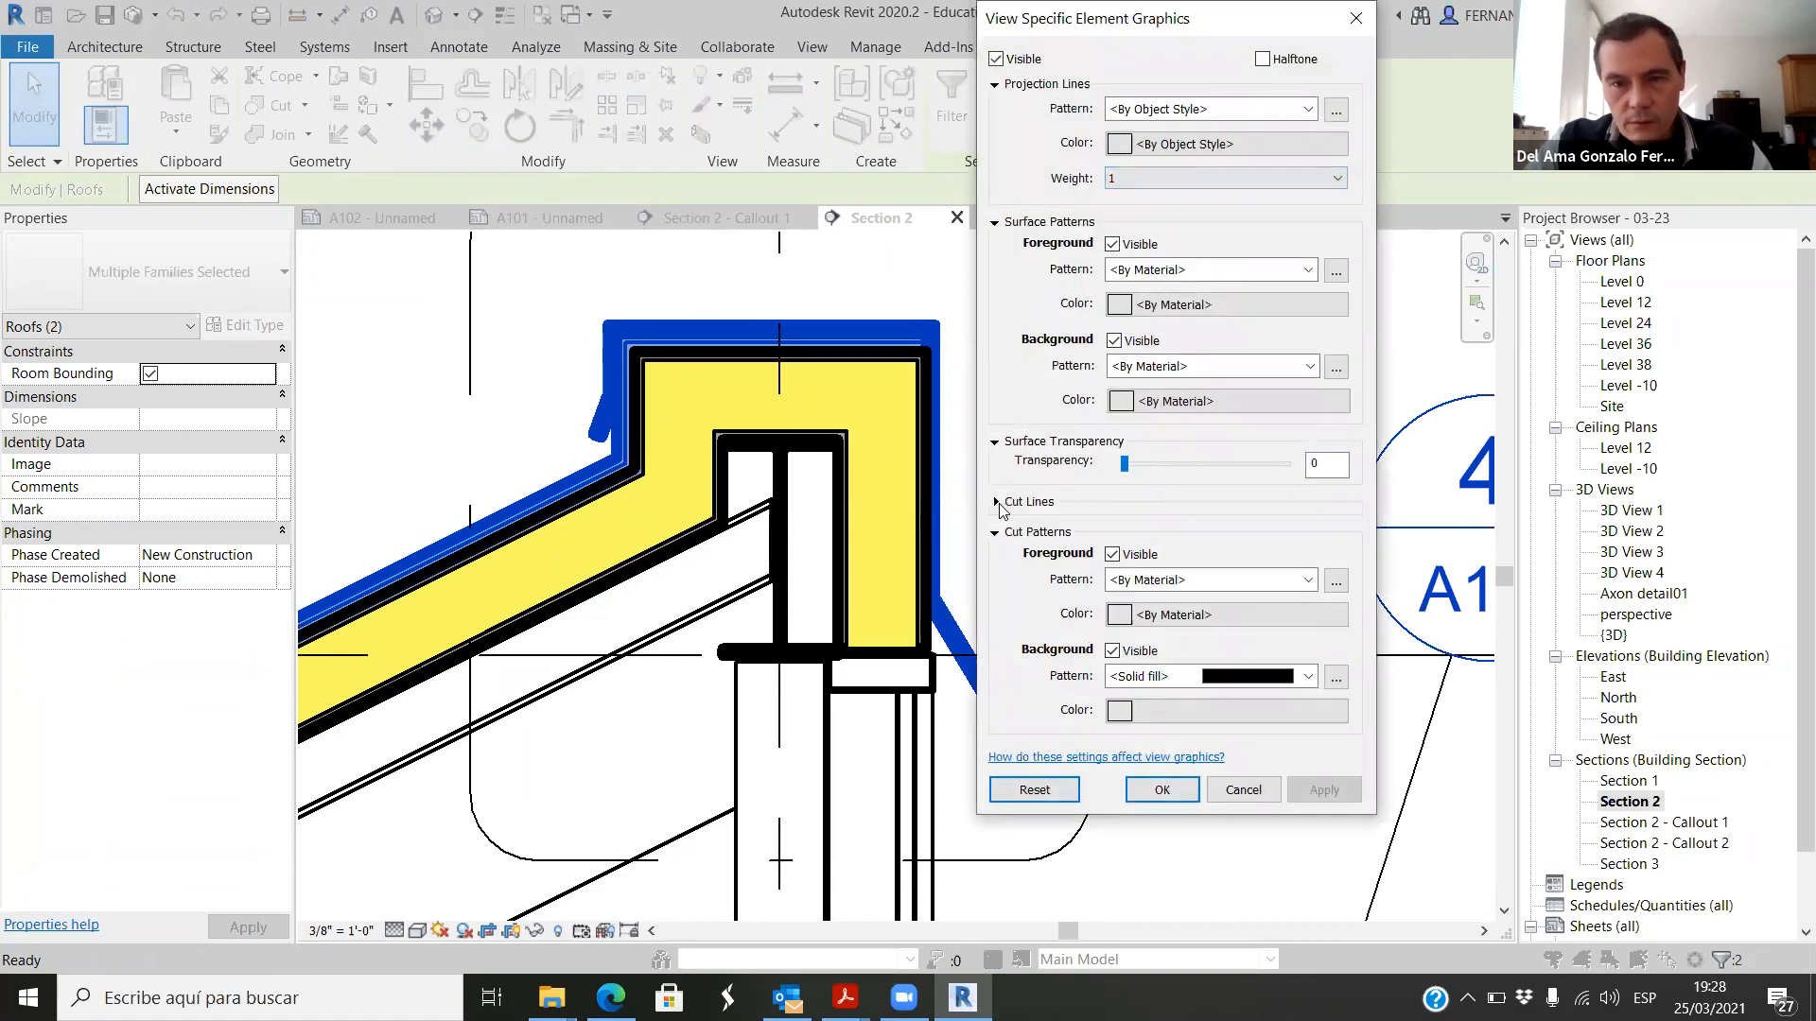
pyautogui.click(997, 502)
pyautogui.click(1334, 598)
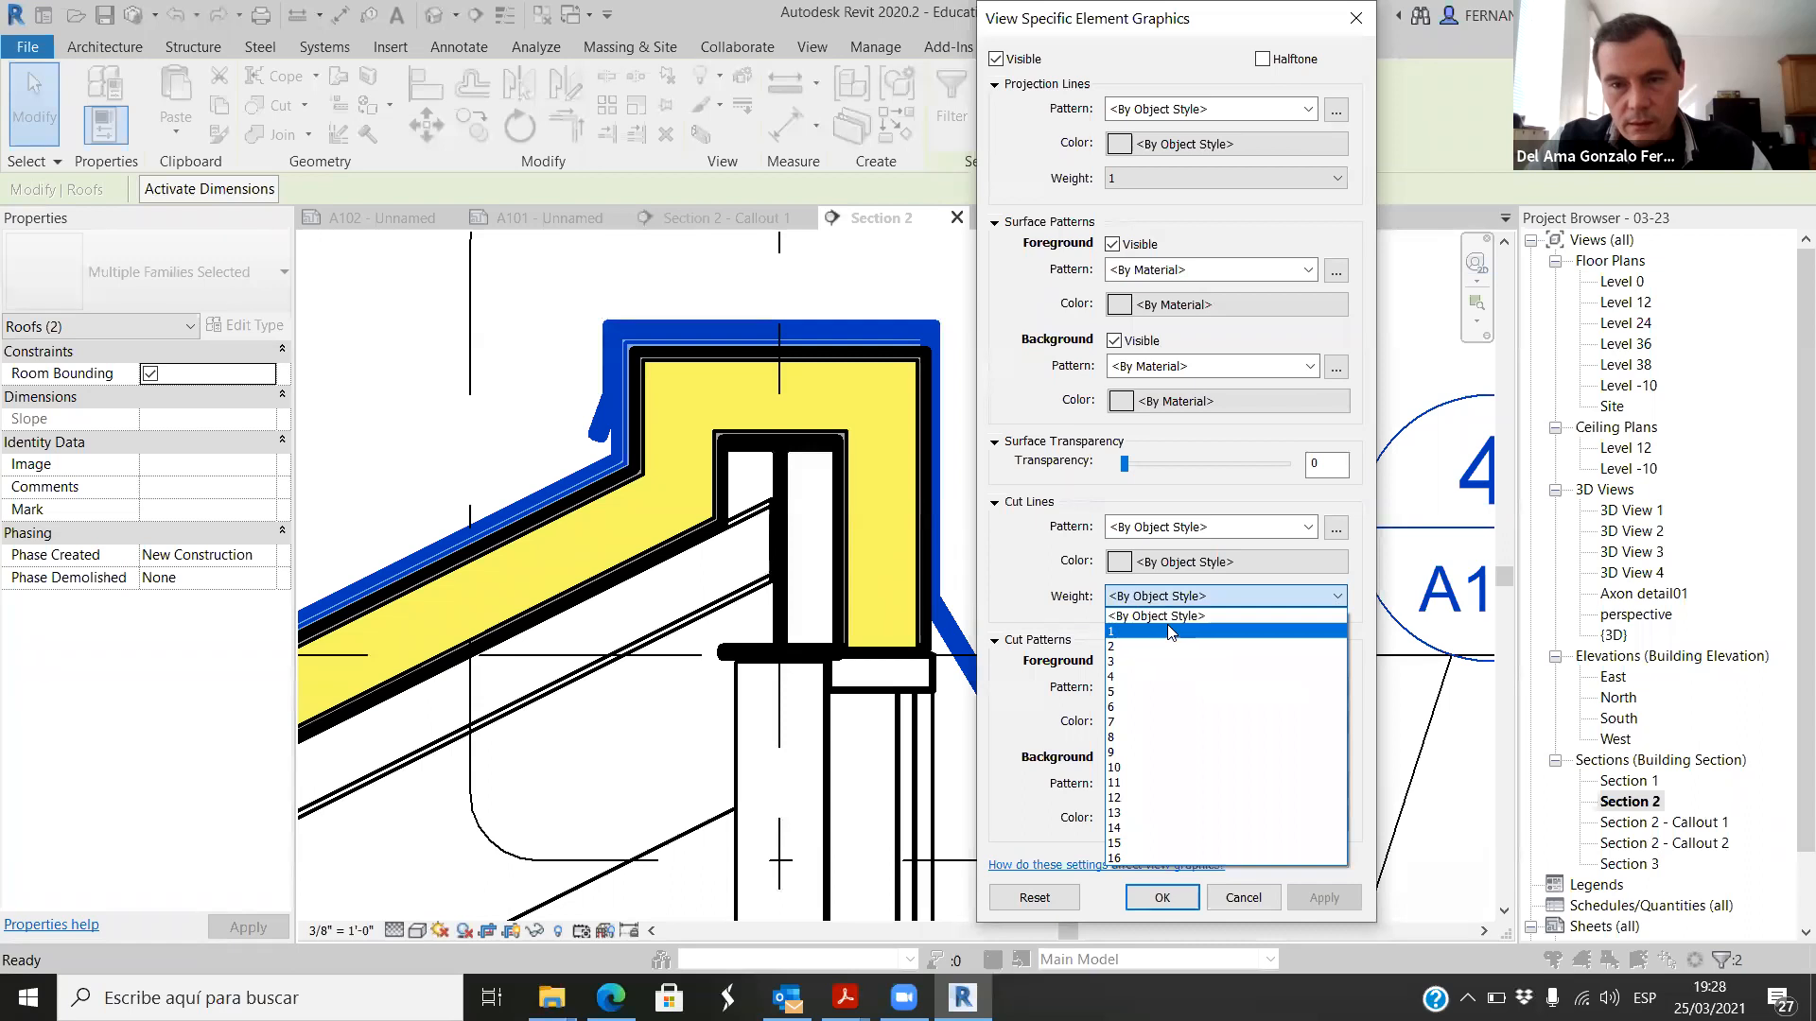
pyautogui.click(1220, 619)
pyautogui.click(1323, 895)
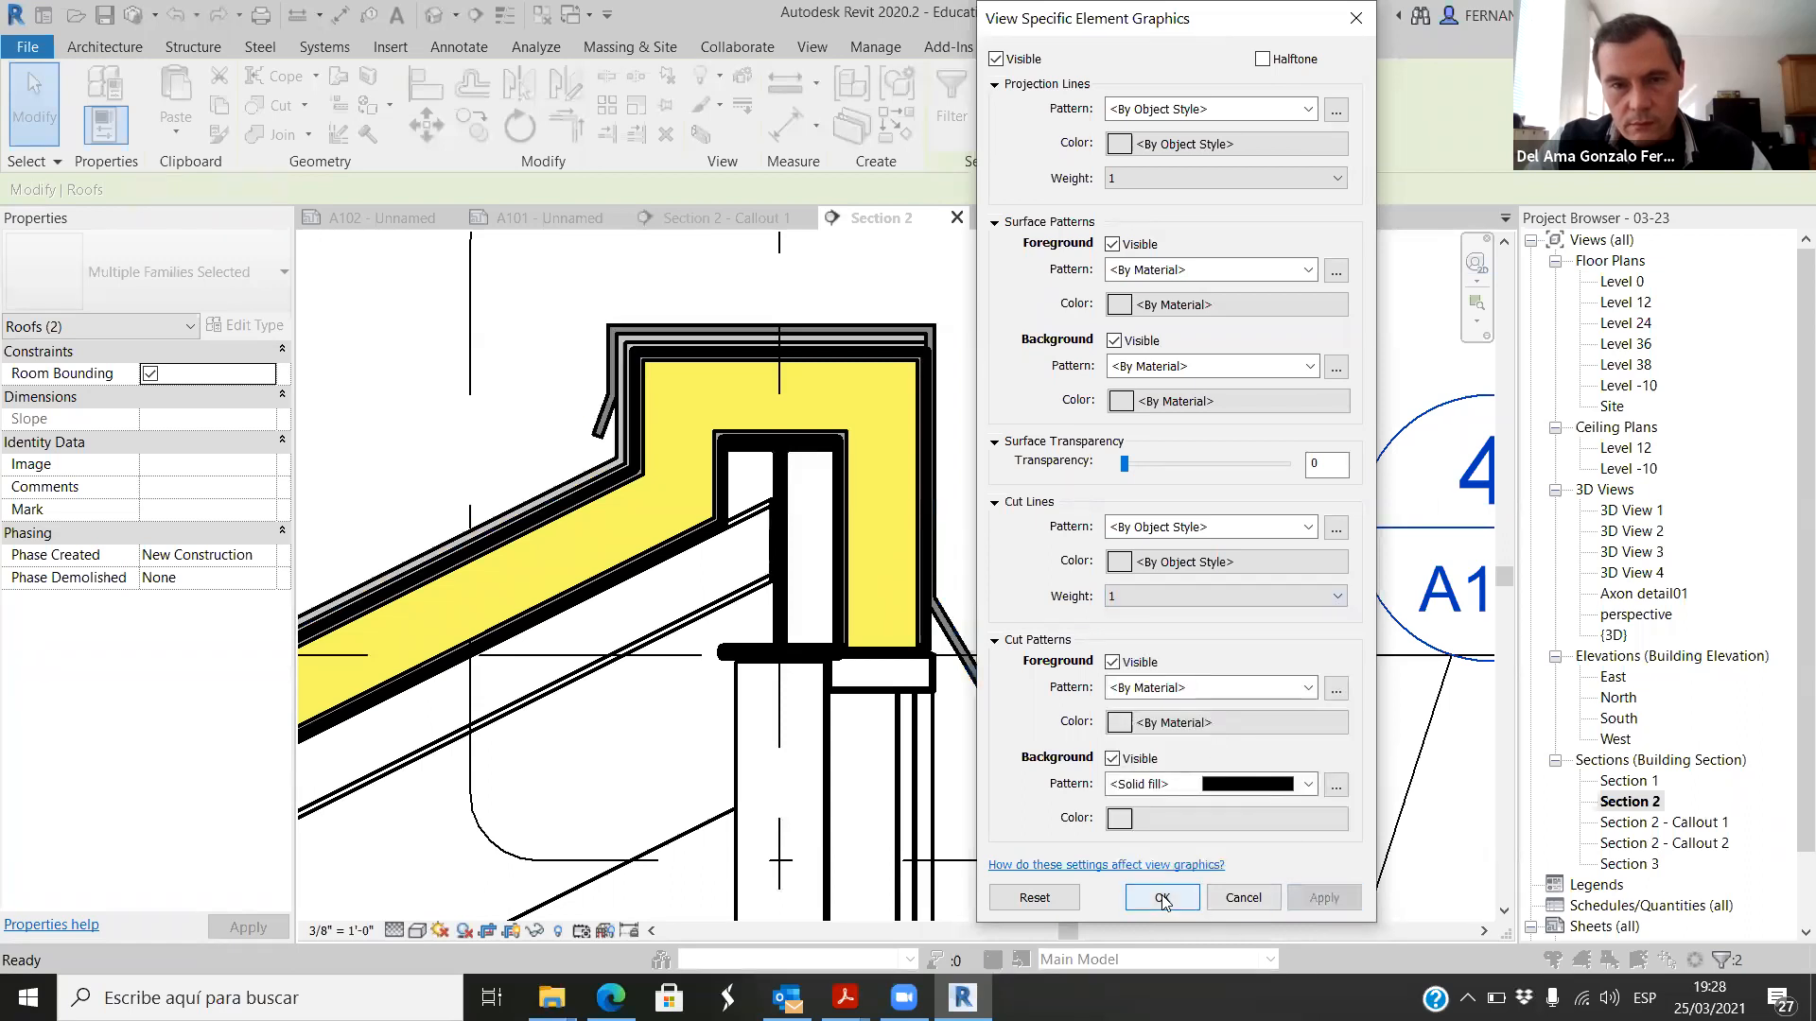
pyautogui.click(1162, 899)
pyautogui.click(1205, 382)
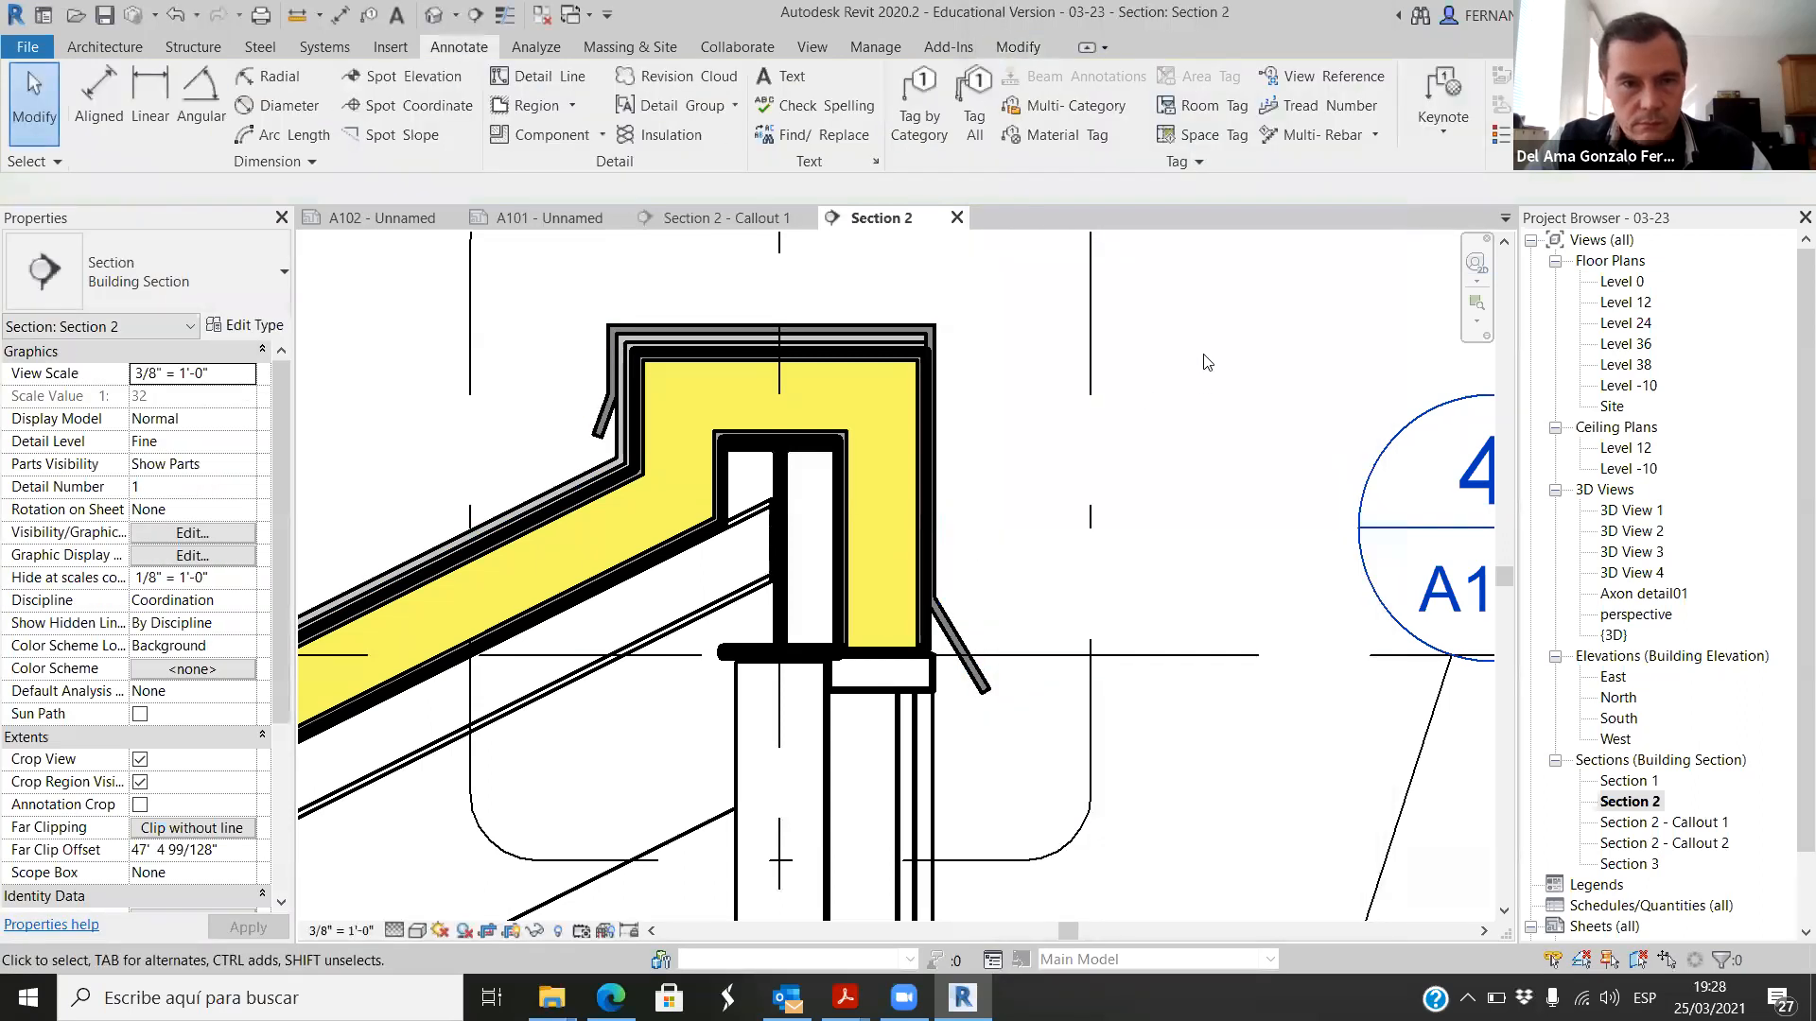
# Step: Override the cut line weight of the W310X38.7 steel beam under the roof cap to 1 in this view and deselect it
pyautogui.scroll(-2, 1205, 362)
pyautogui.scroll(5, 880, 676)
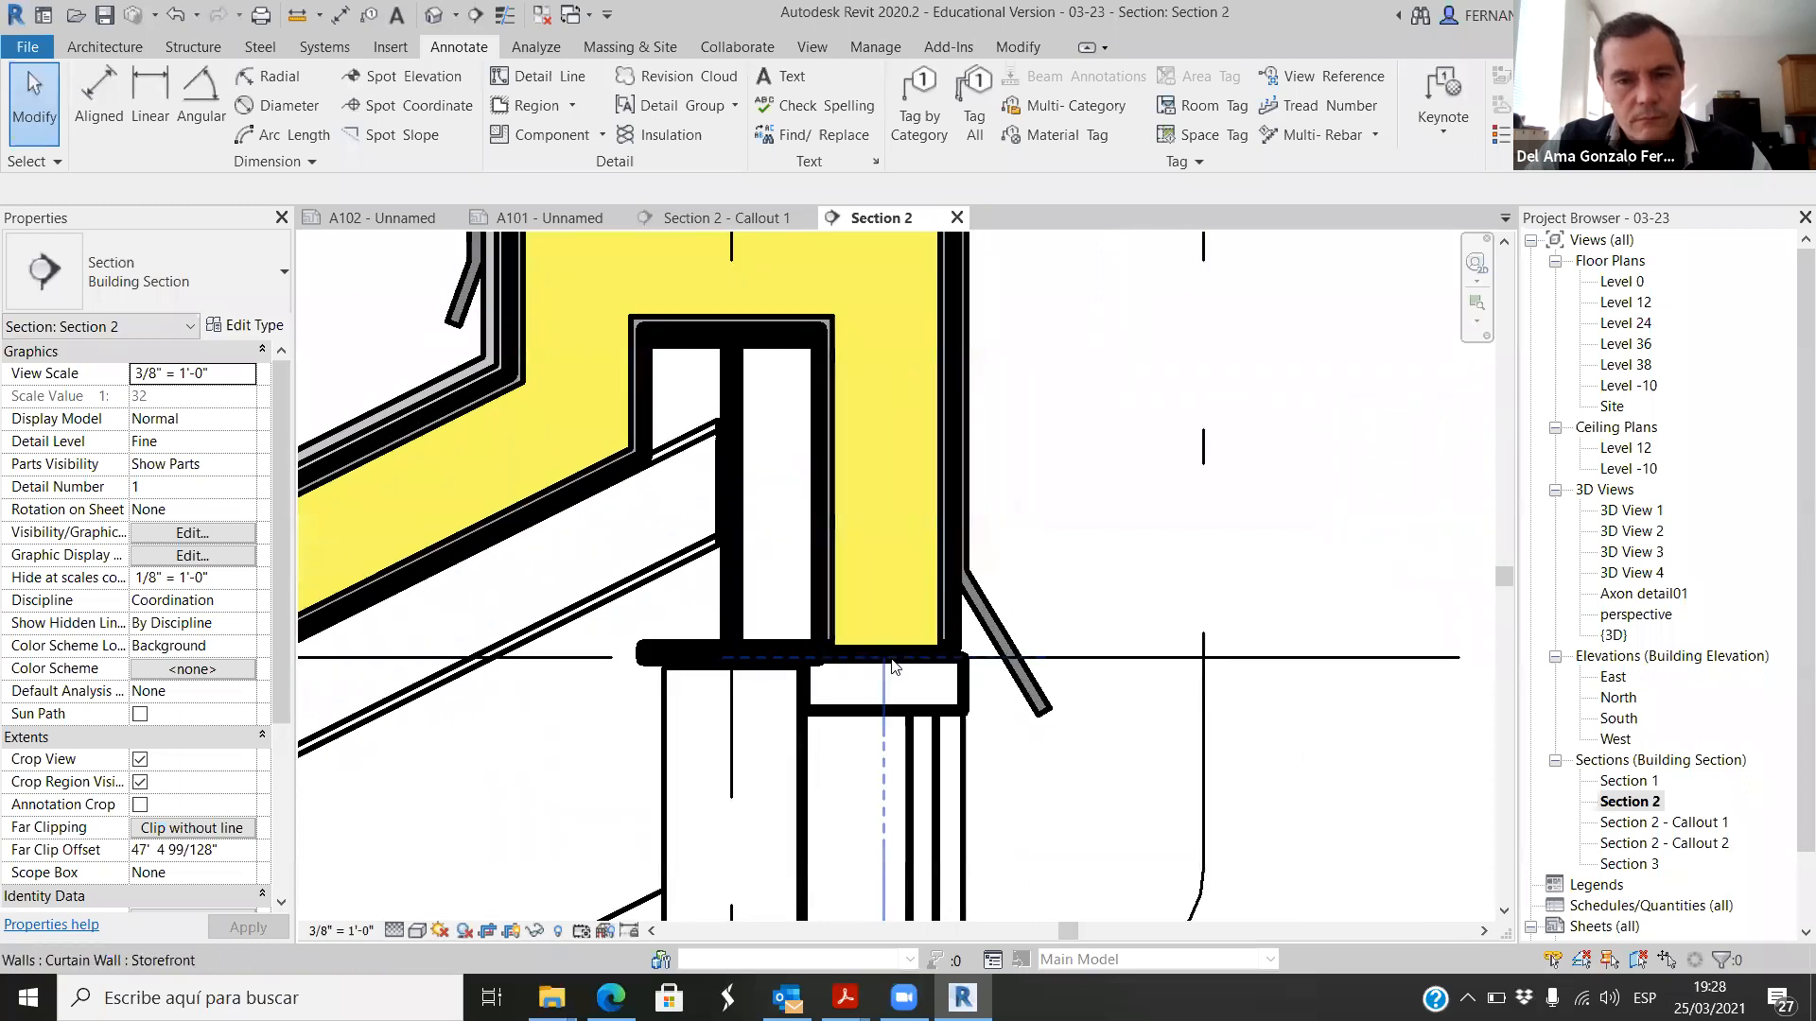
pyautogui.click(760, 649)
pyautogui.click(770, 590)
pyautogui.click(741, 593)
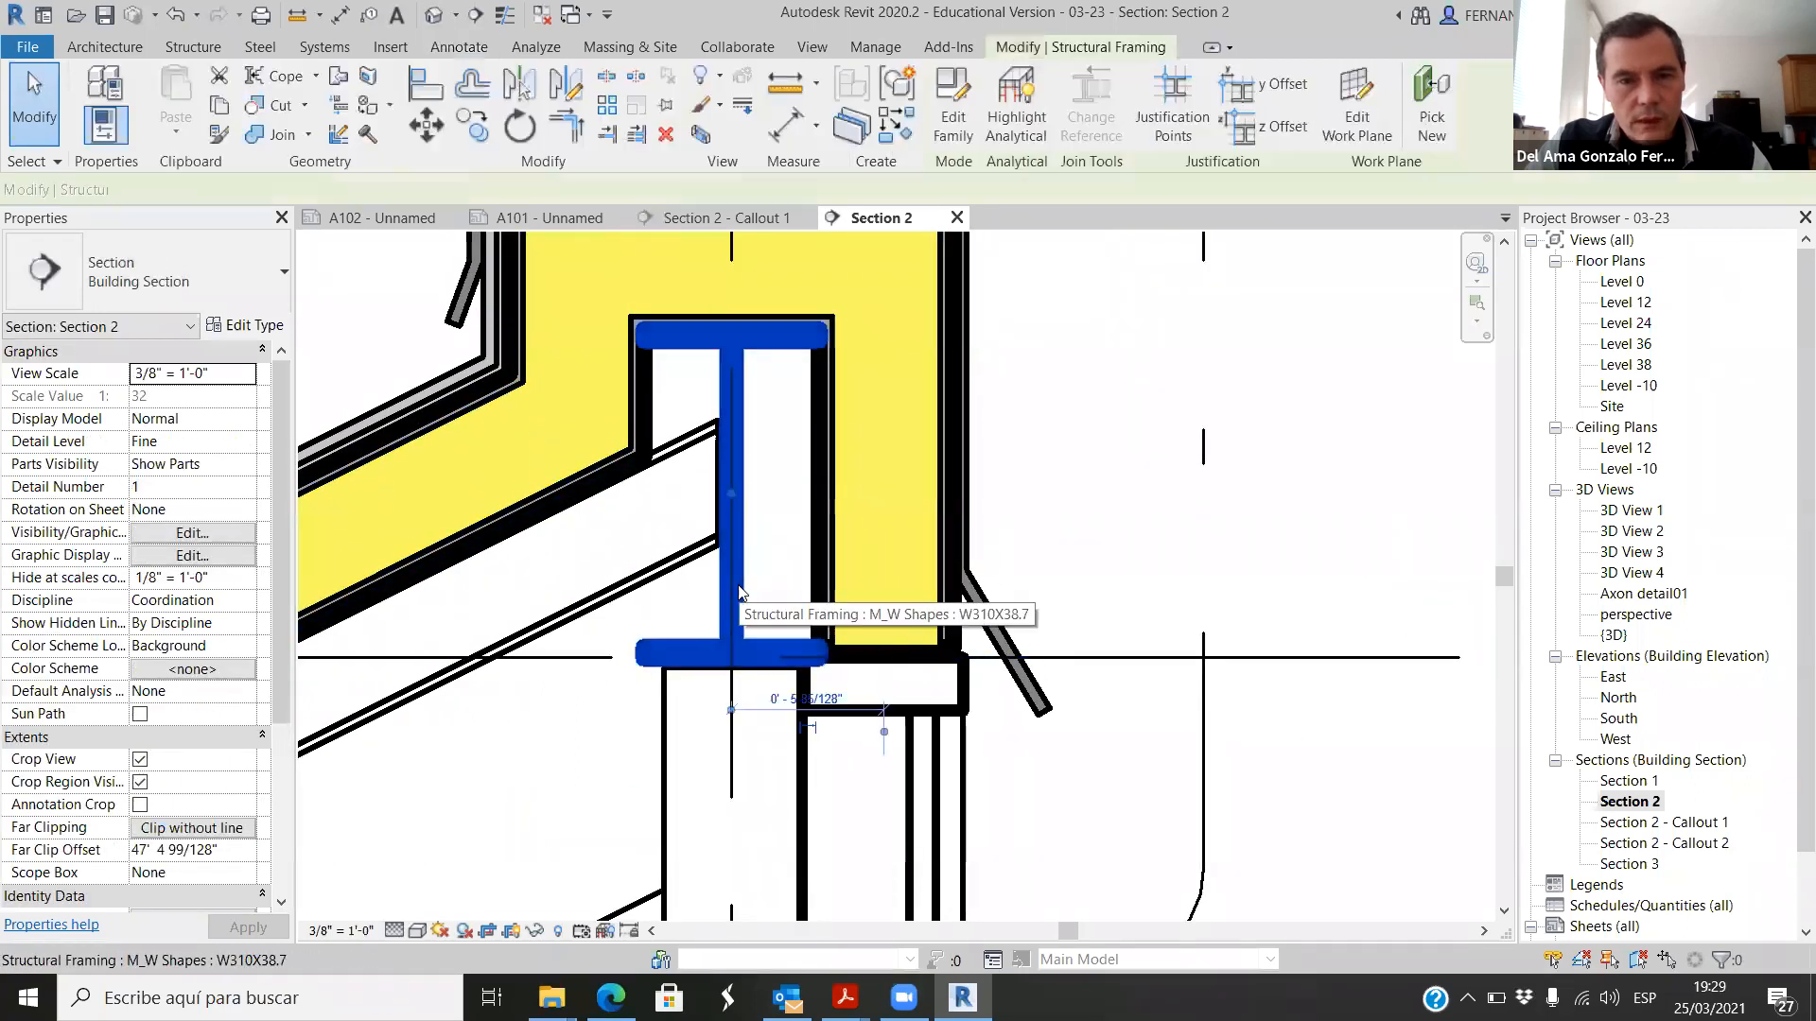
pyautogui.rightClick(741, 586)
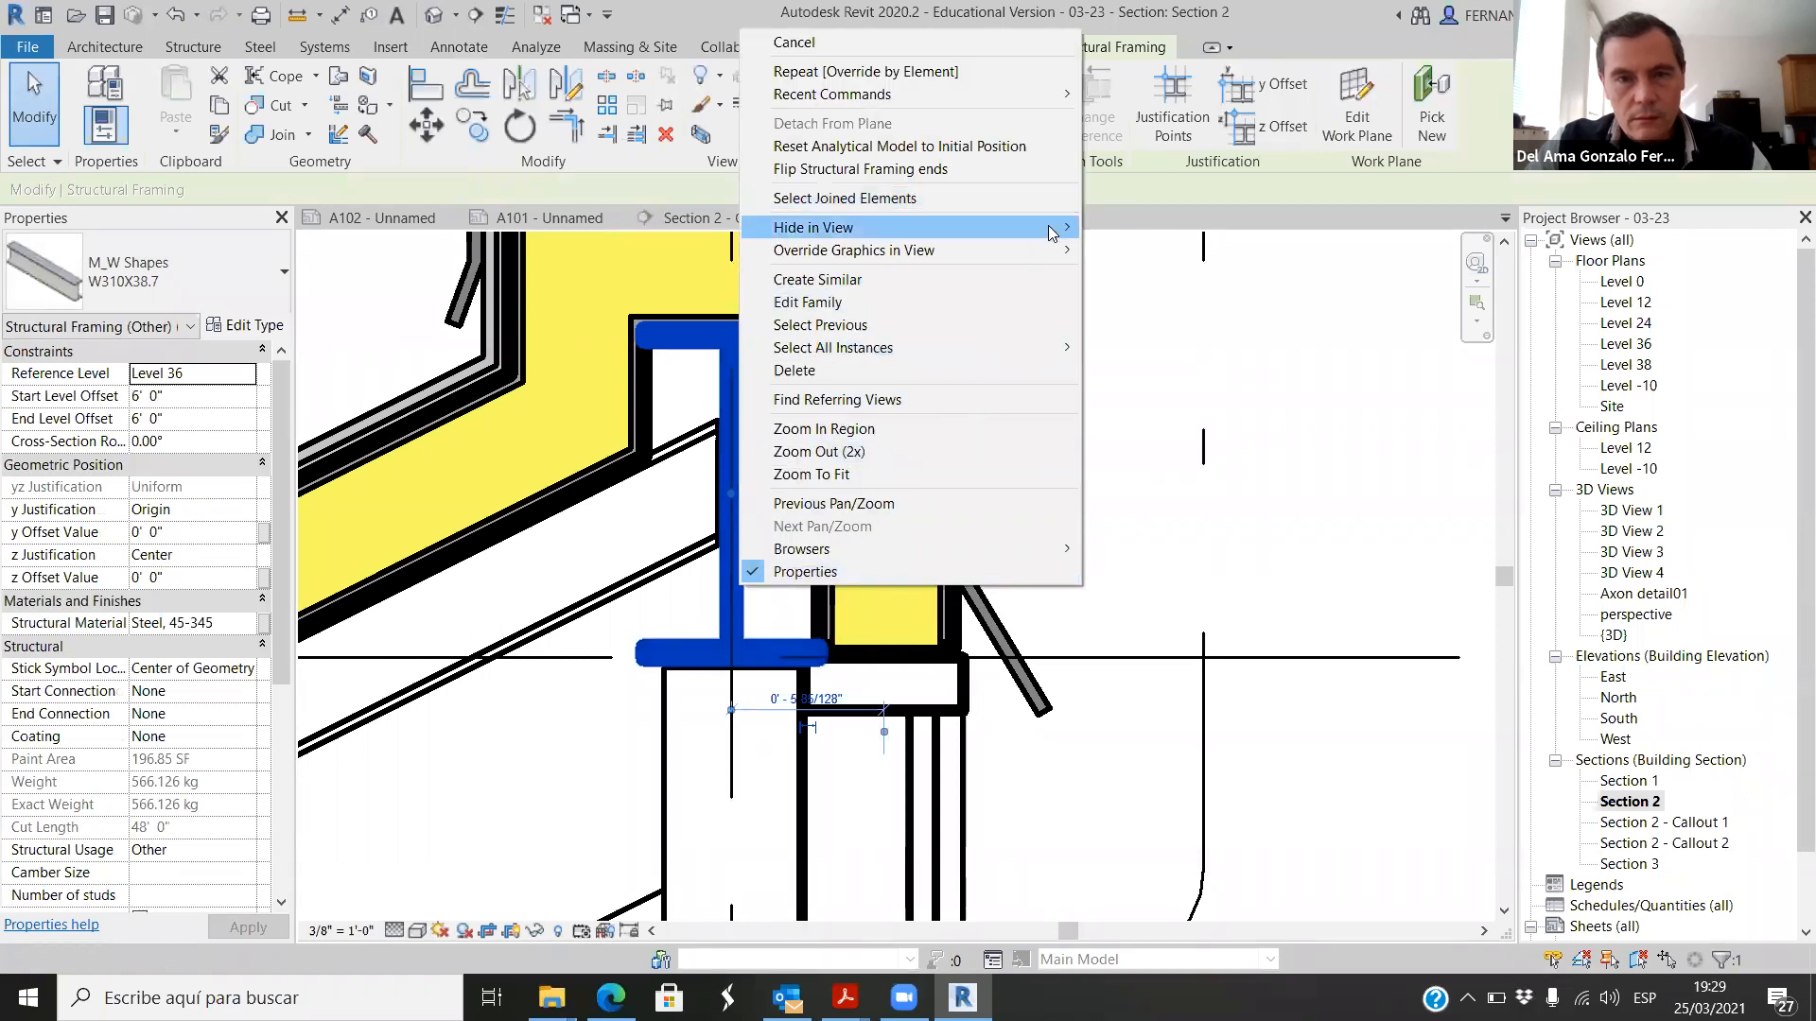
pyautogui.moveTo(1054, 253)
pyautogui.click(1166, 253)
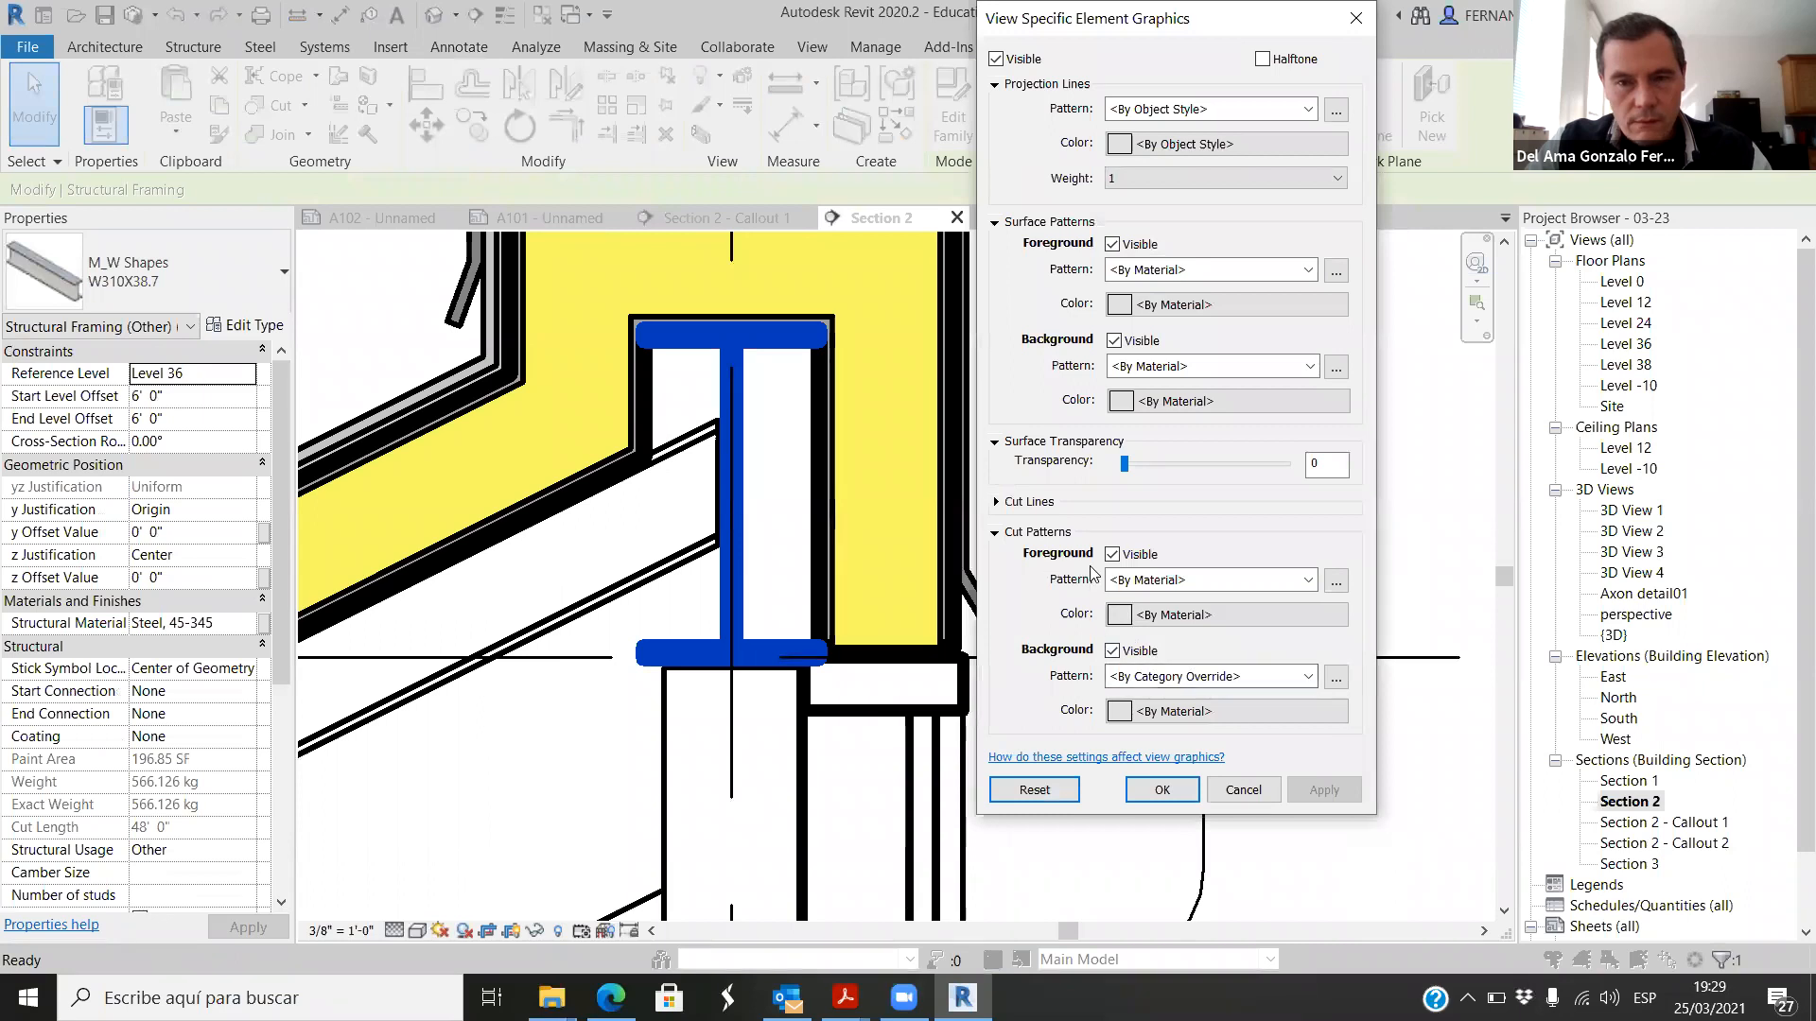
pyautogui.click(997, 502)
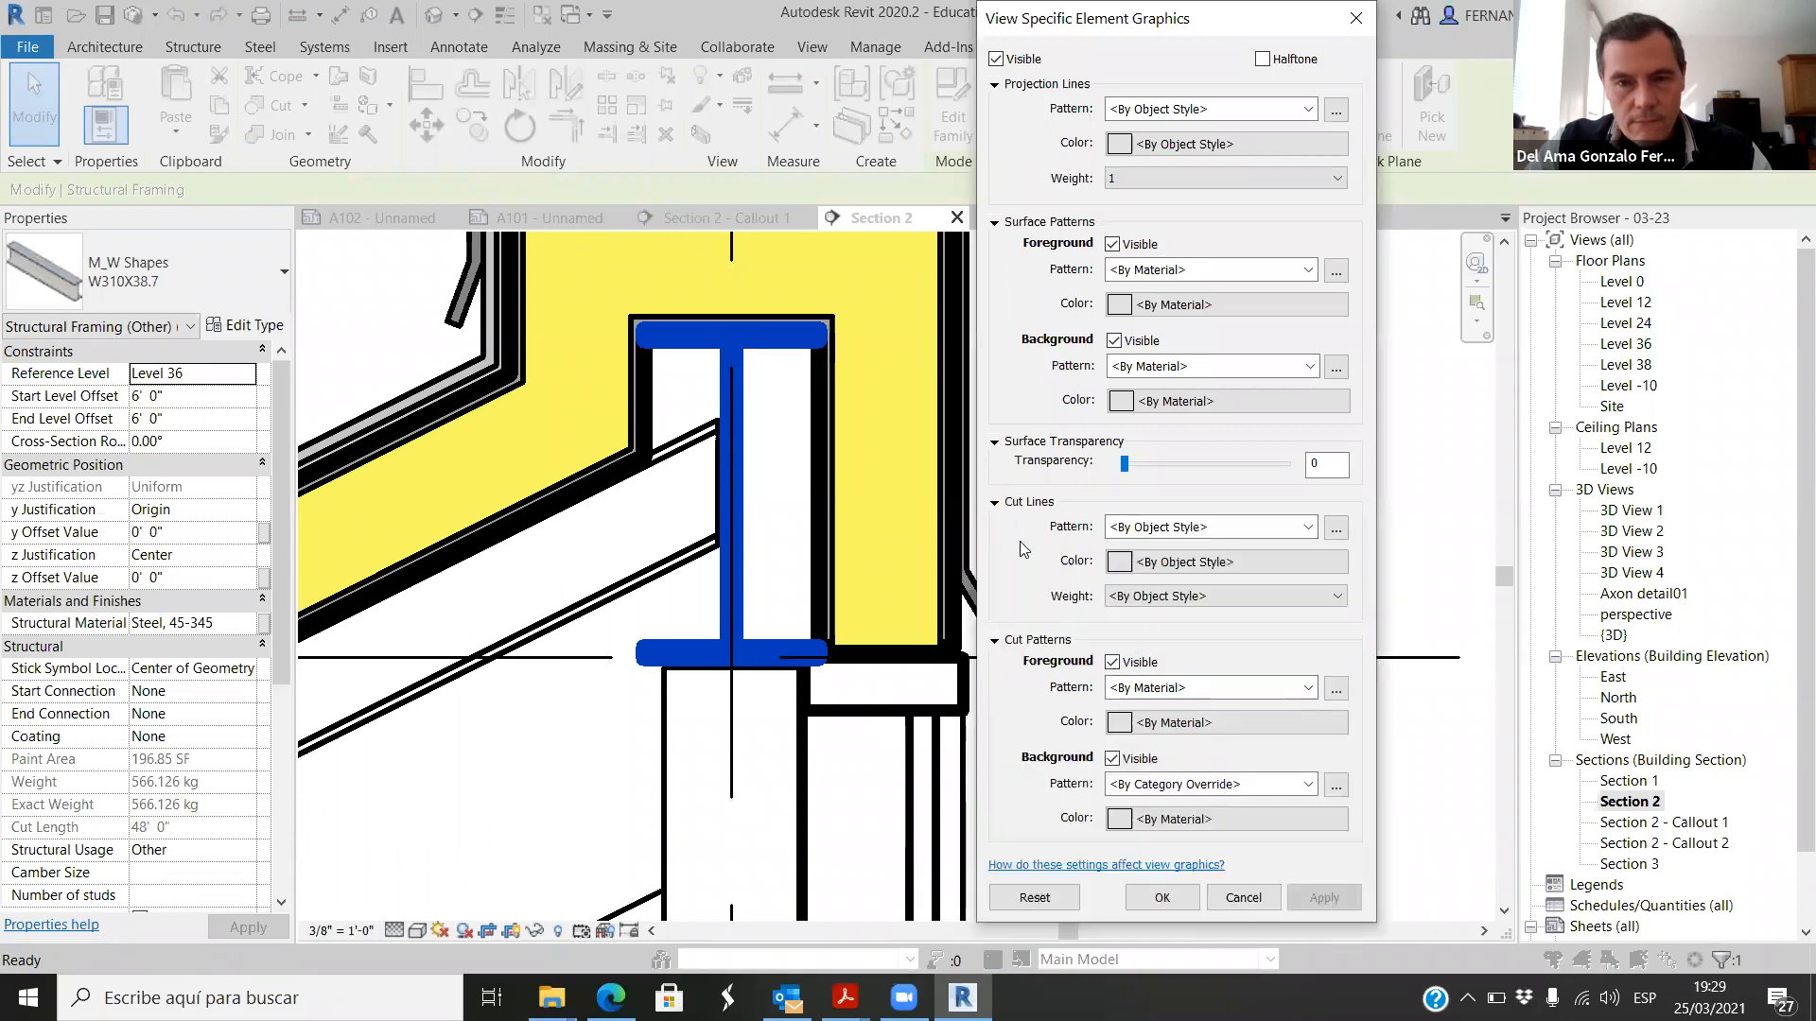
pyautogui.click(1245, 594)
pyautogui.click(1229, 630)
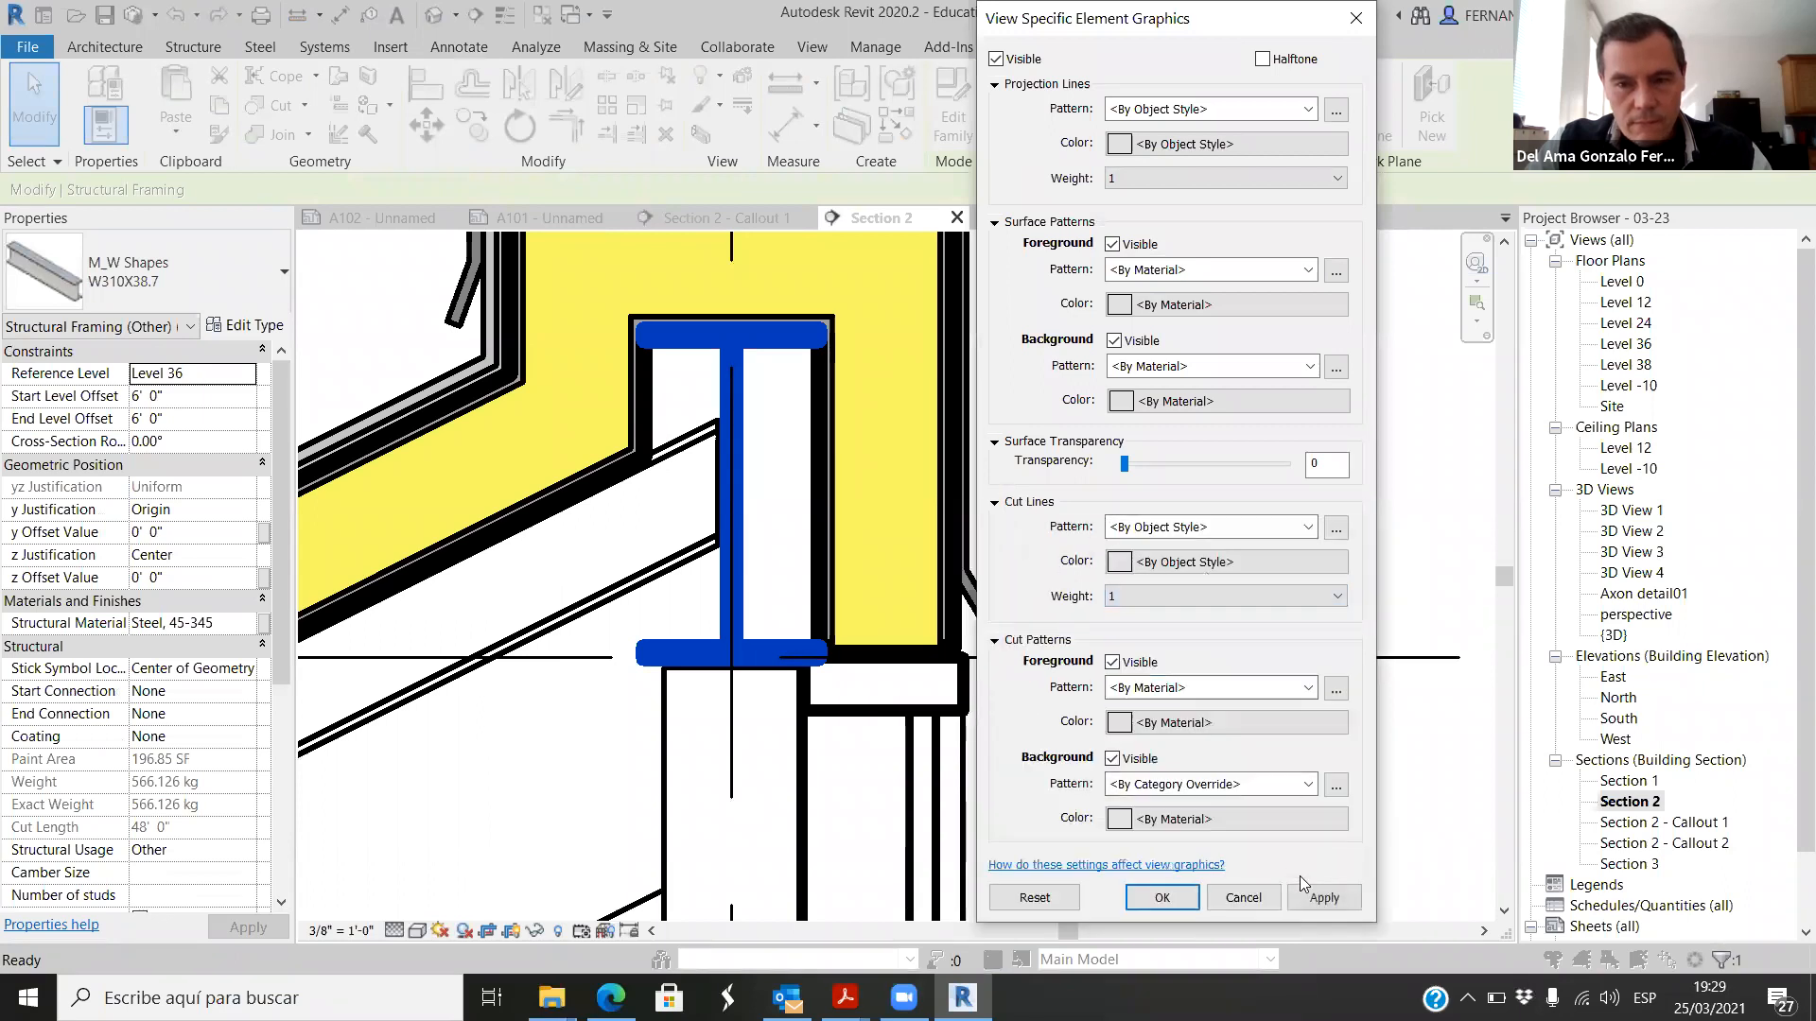
pyautogui.click(1161, 898)
pyautogui.scroll(-3, 1135, 473)
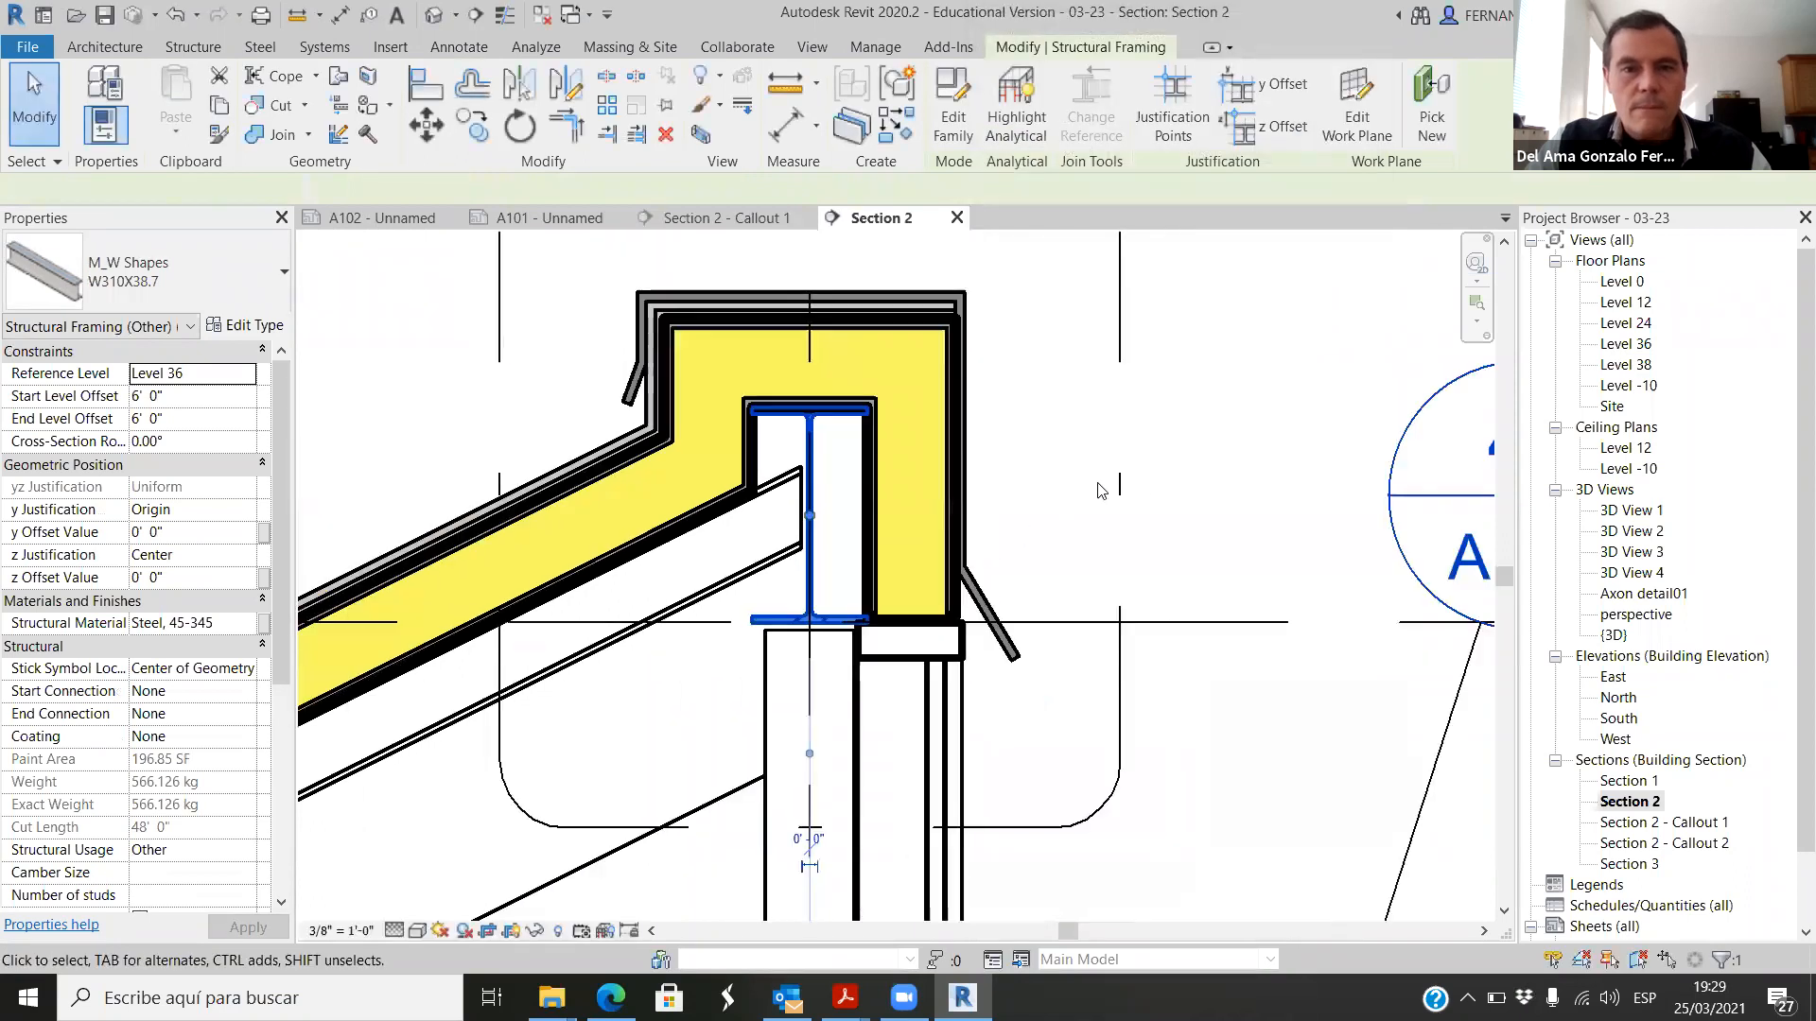
pyautogui.click(1097, 452)
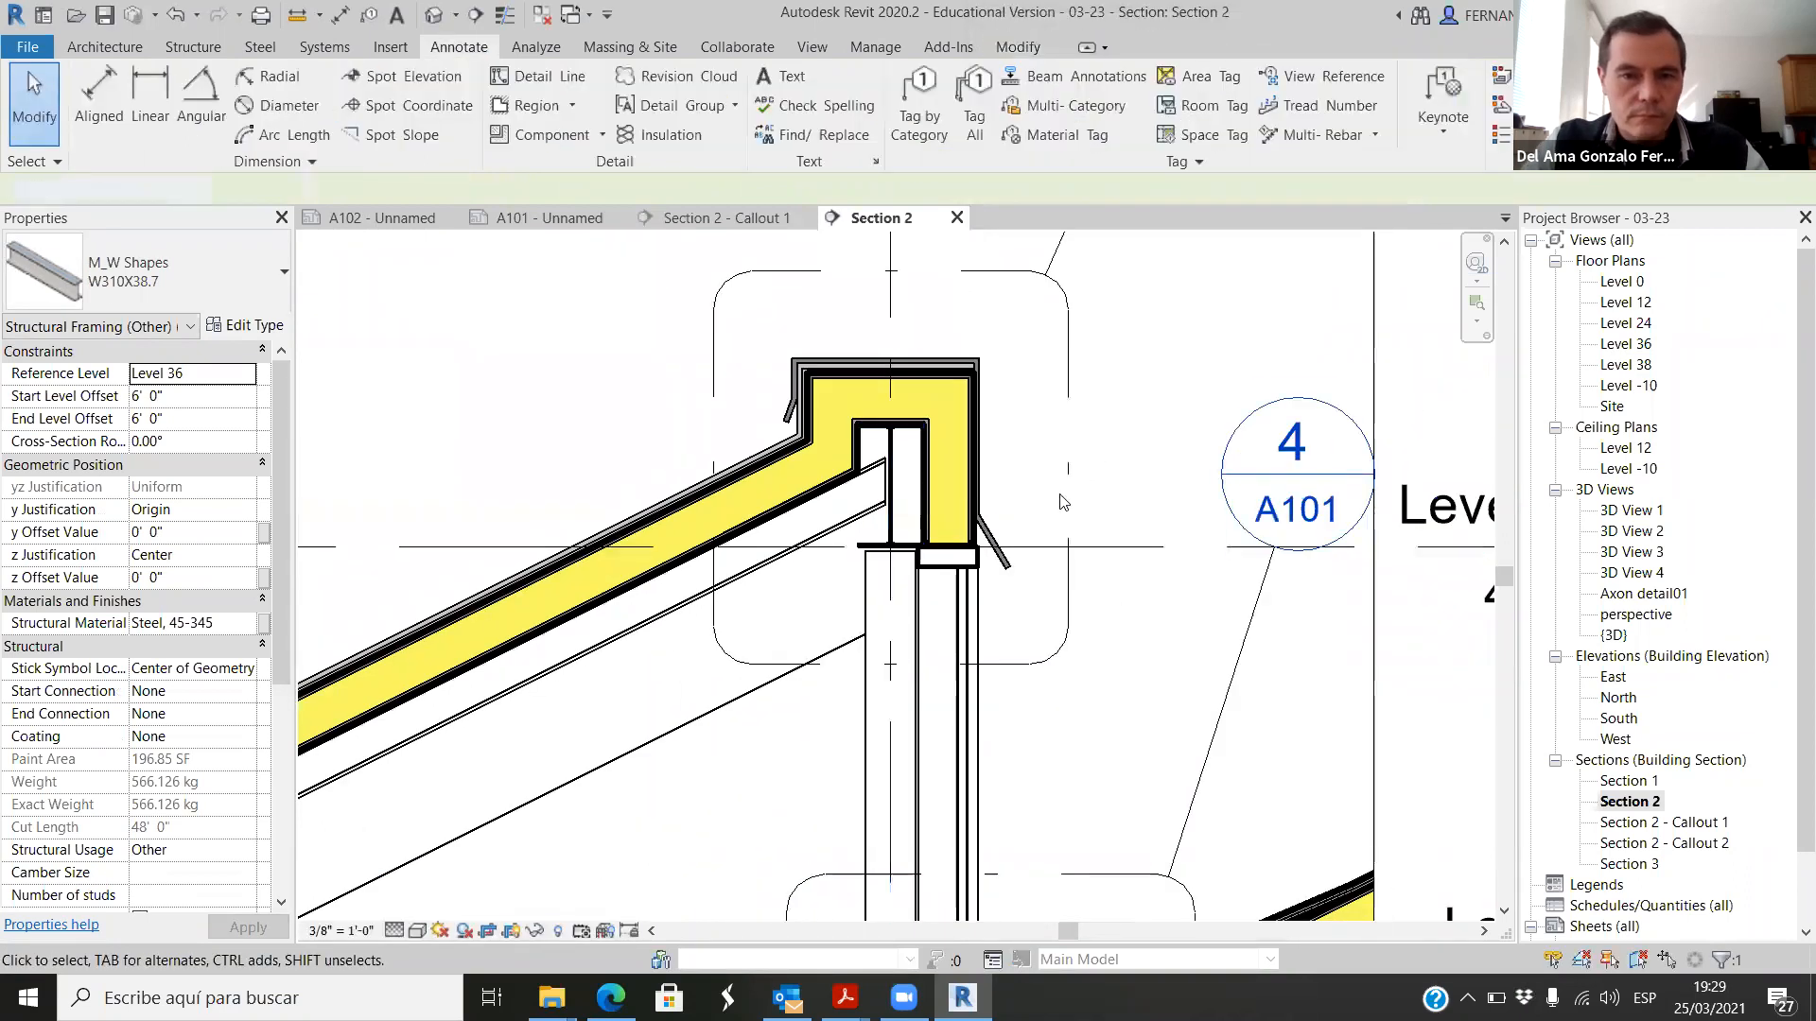
# Step: Return to the Section 2 - Callout 1 view and examine the curtain wall mullion below the beam and insulated roof end
pyautogui.scroll(5, 993, 703)
pyautogui.scroll(-5, 992, 703)
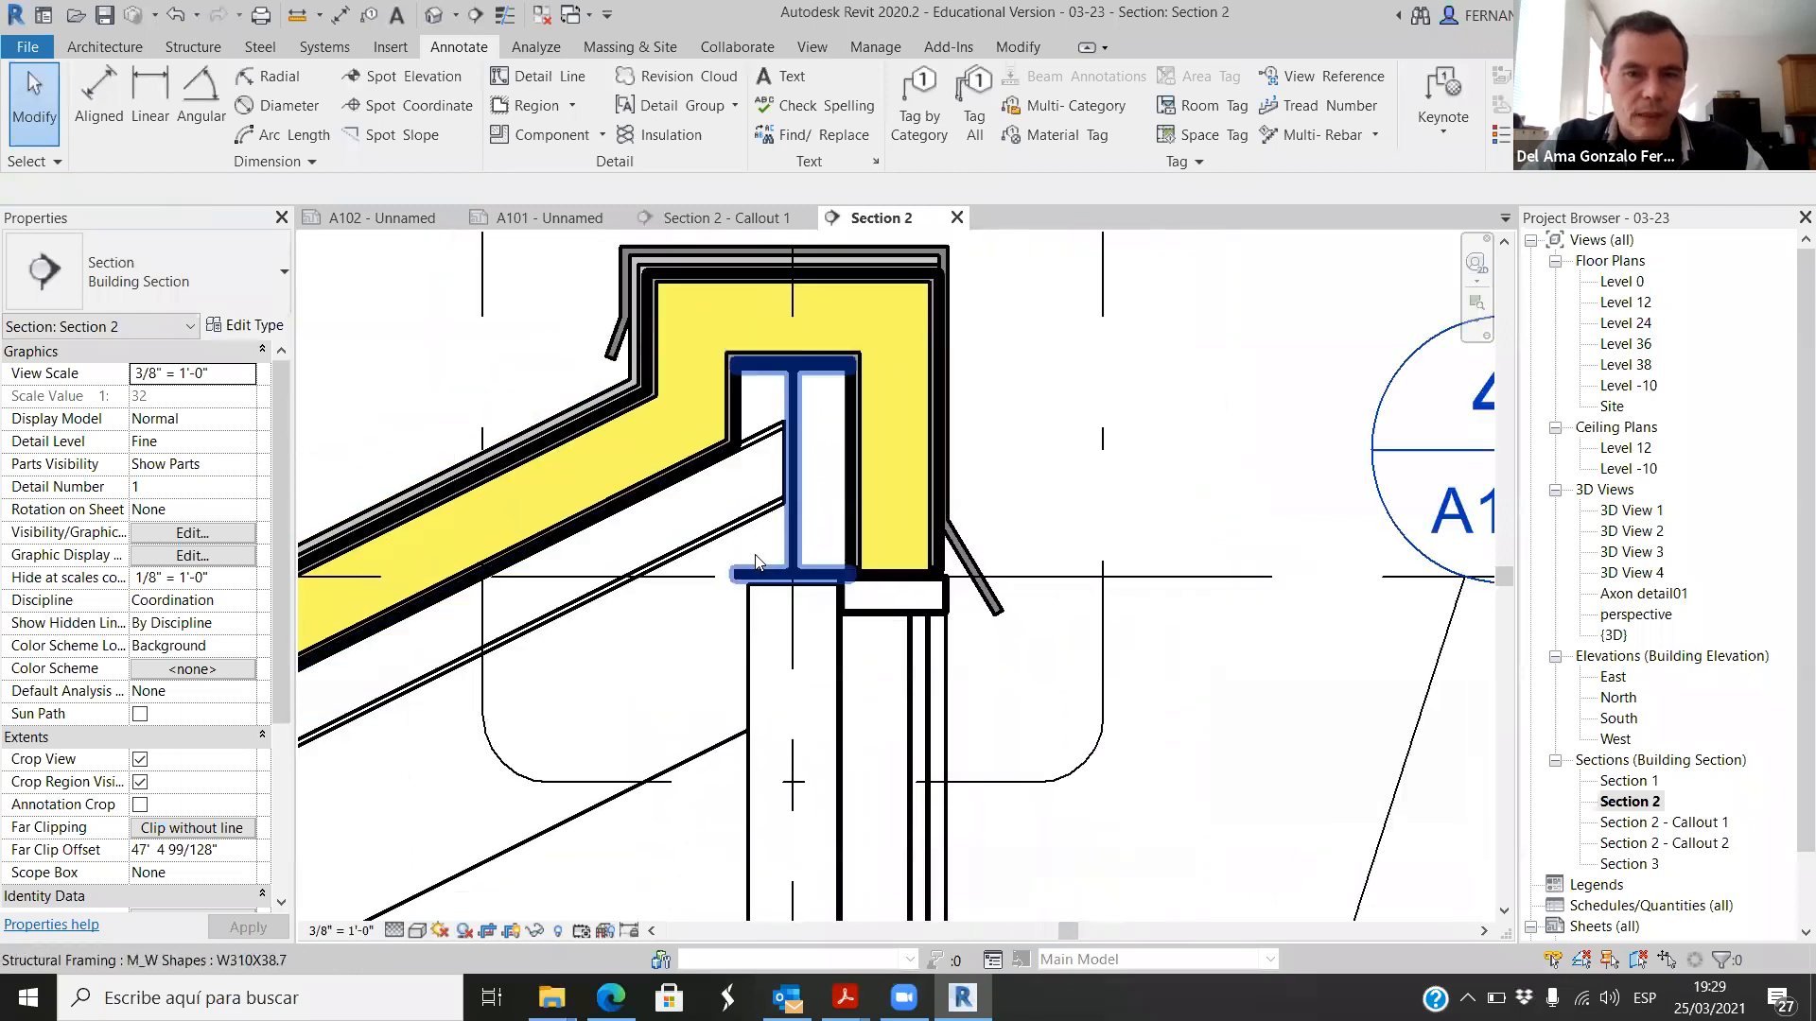
pyautogui.click(781, 225)
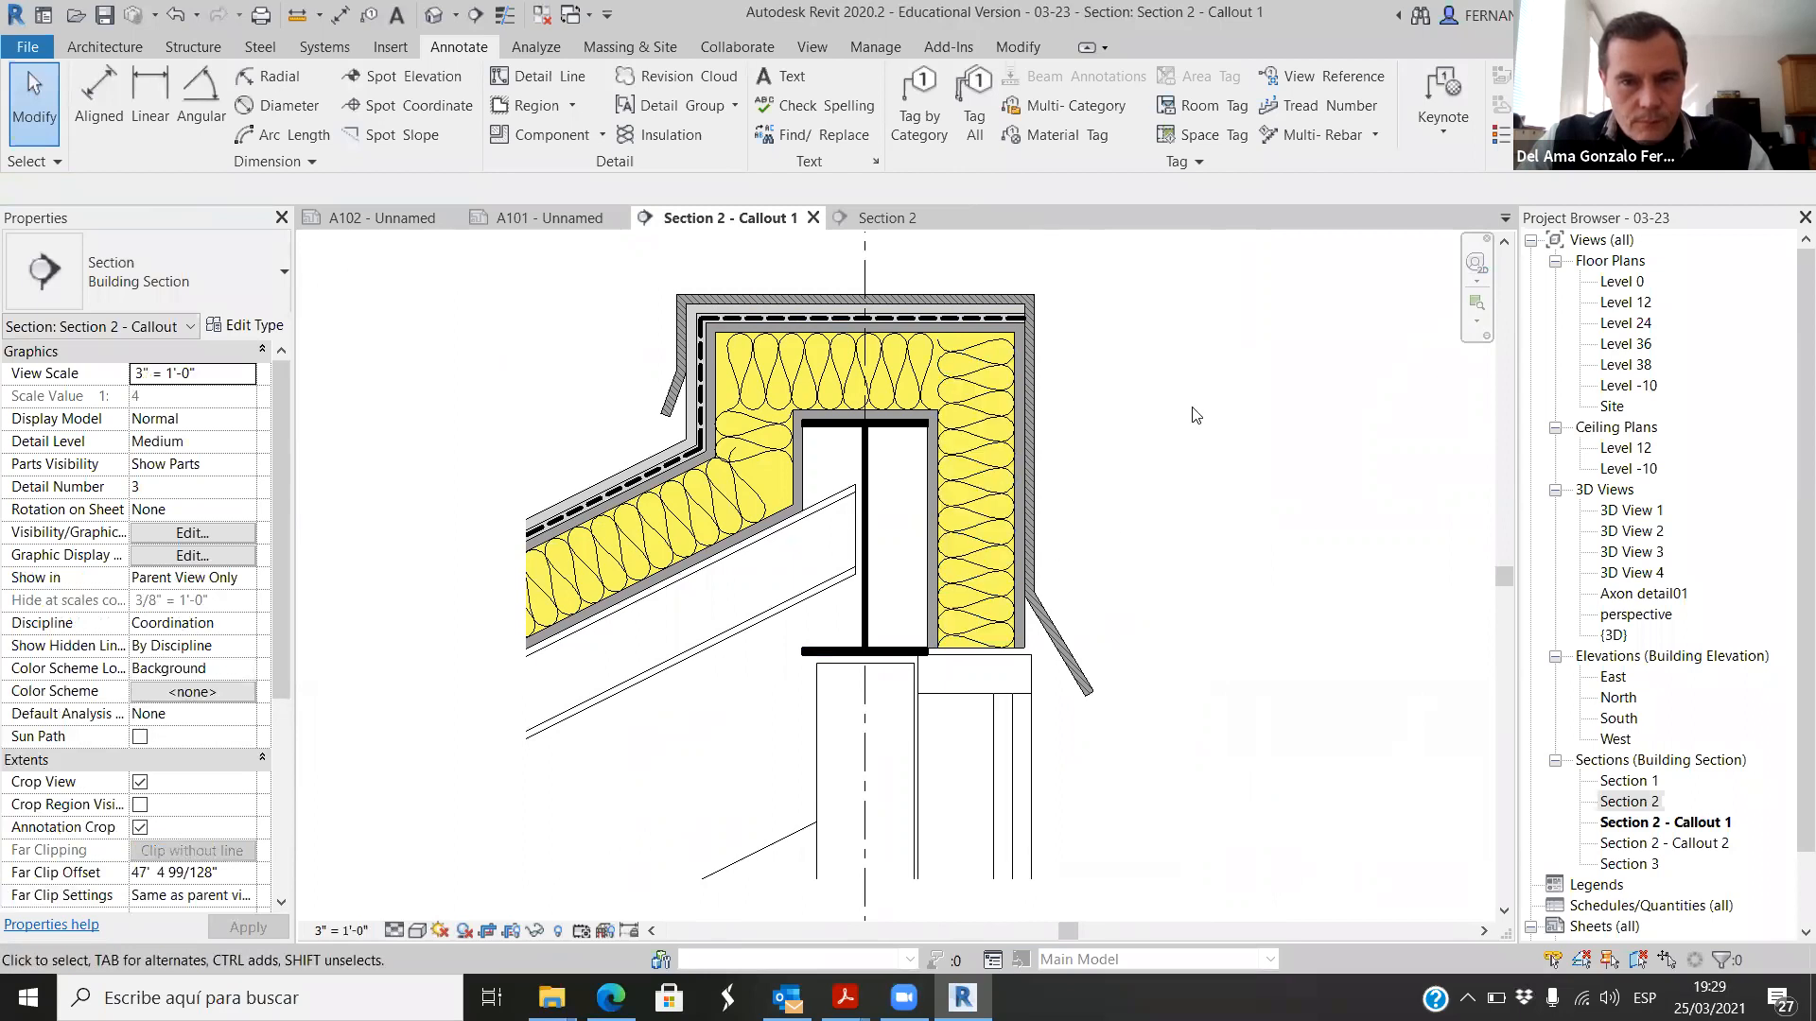
pyautogui.scroll(3, 1010, 667)
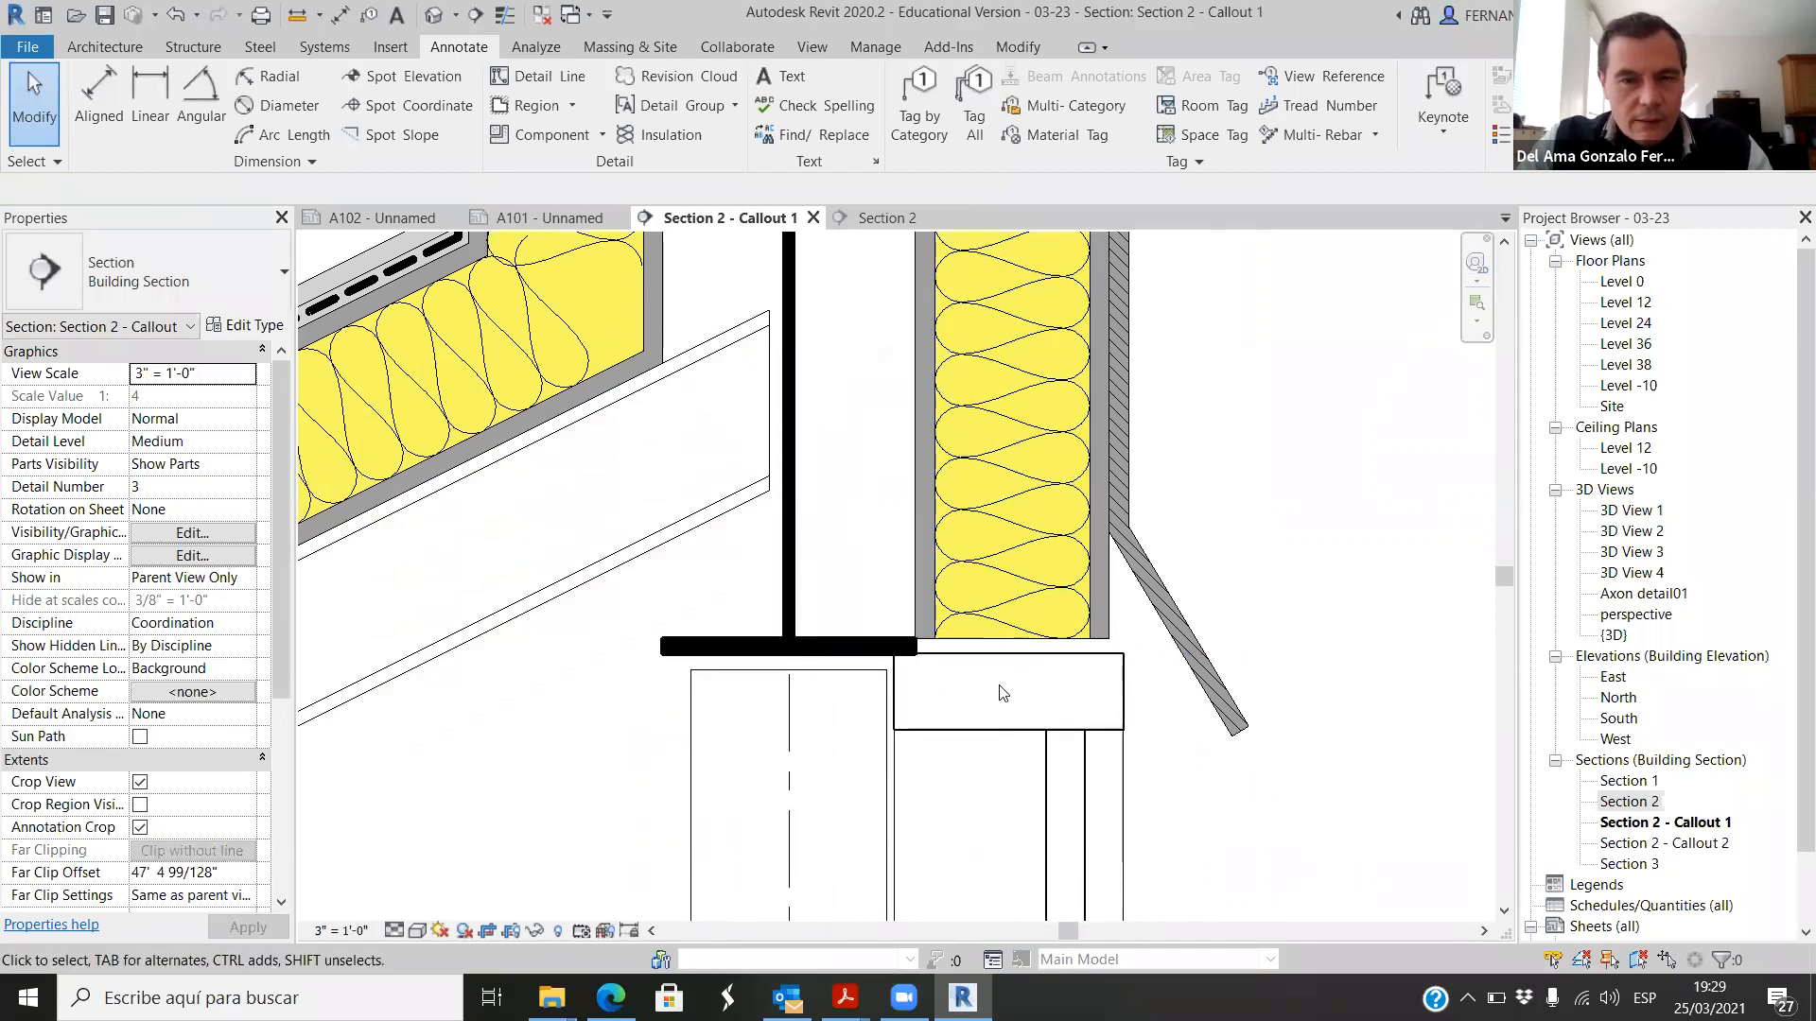
pyautogui.scroll(-2, 831, 601)
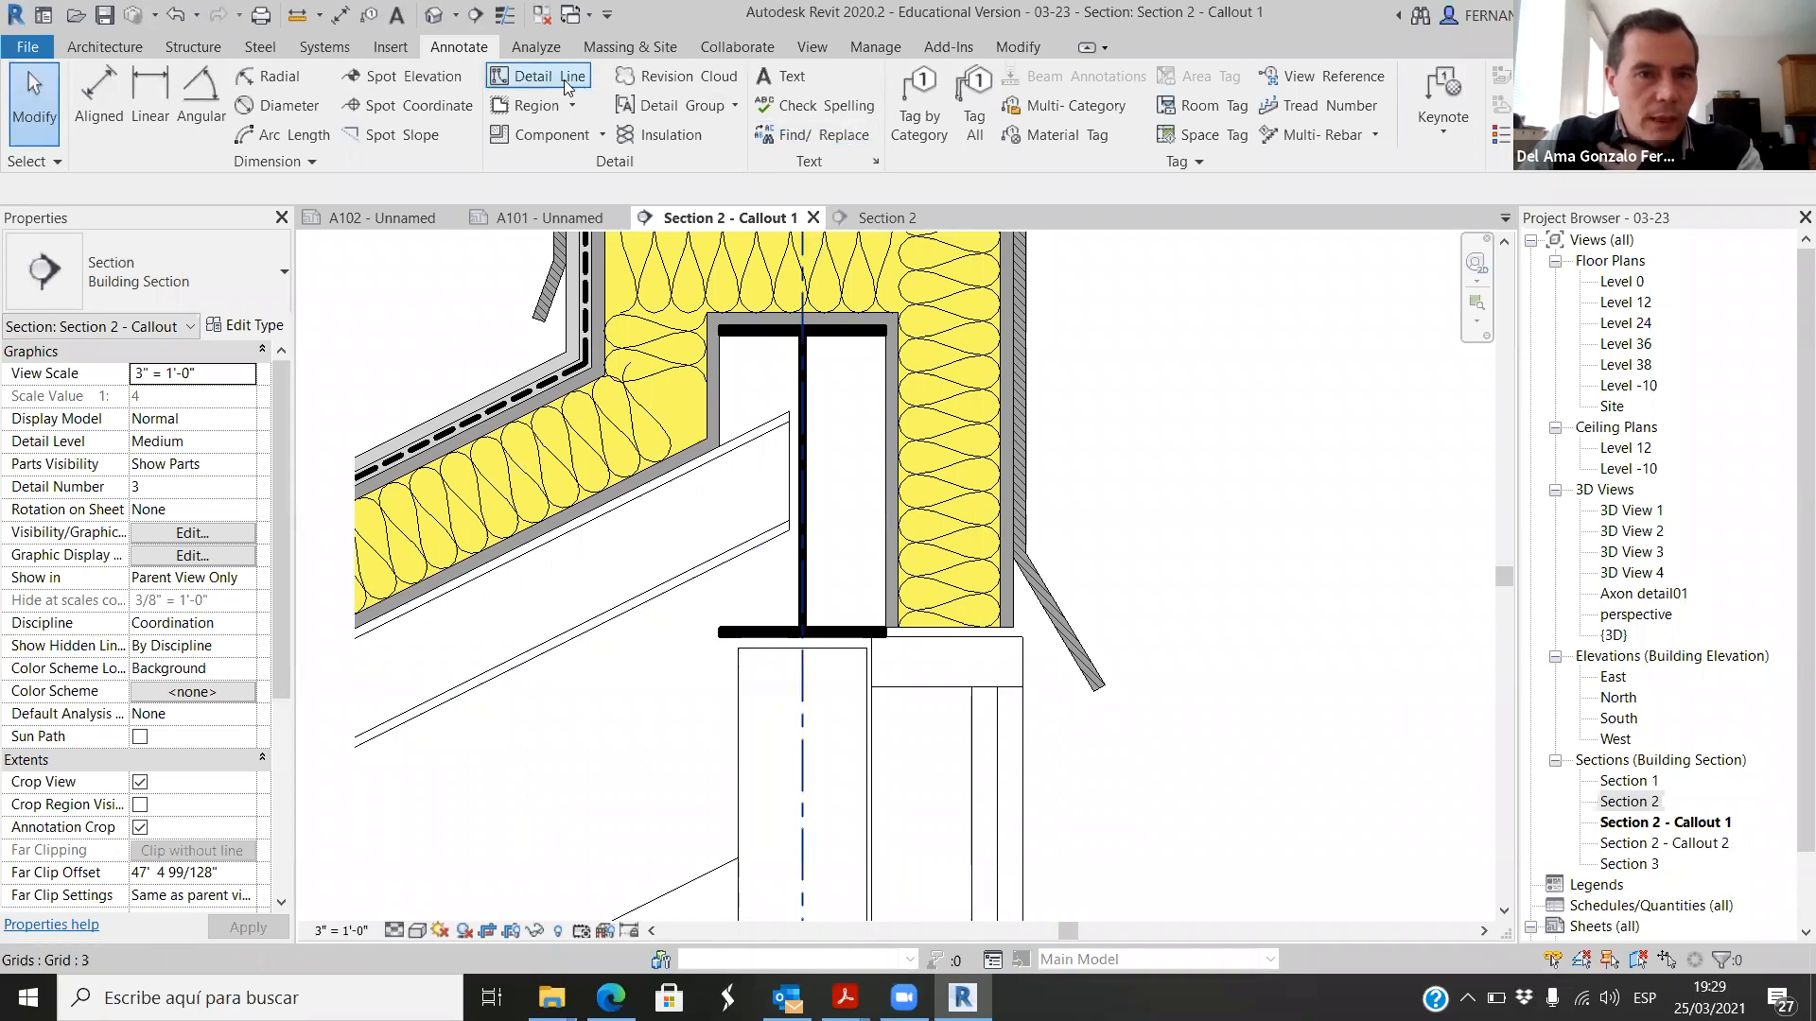
pyautogui.click(600, 140)
pyautogui.click(558, 172)
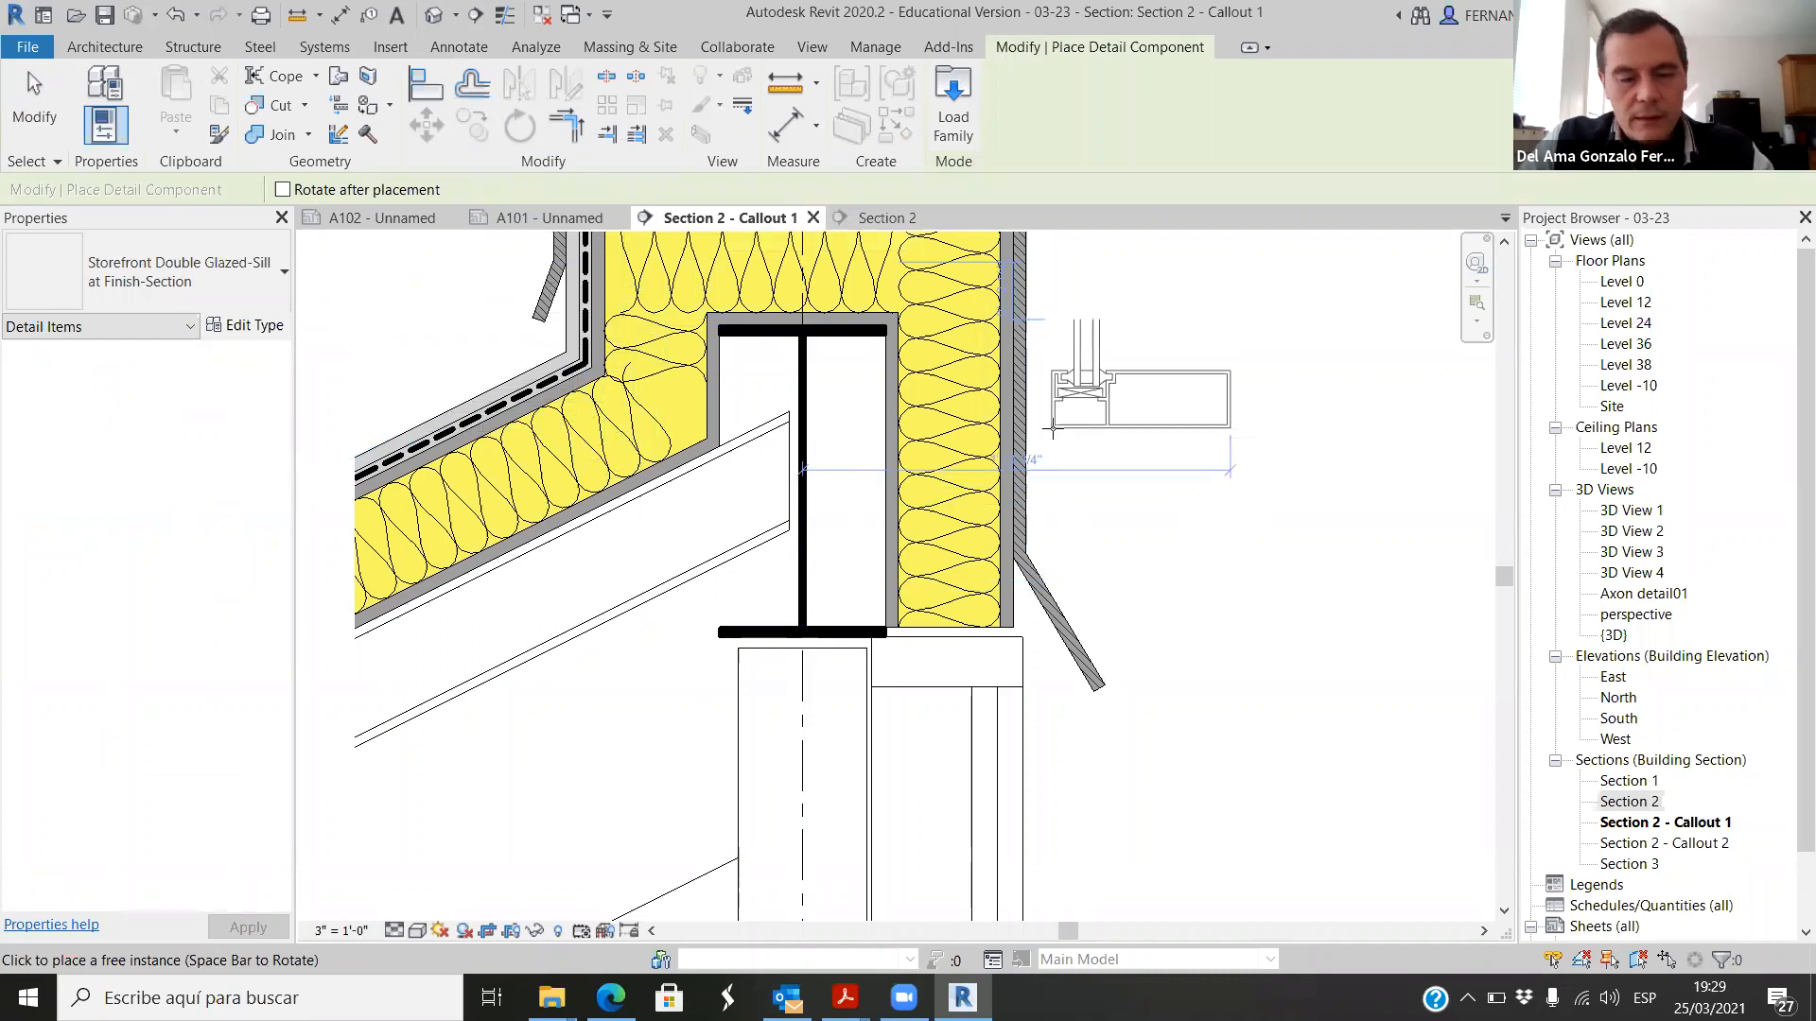
pyautogui.press('Escape')
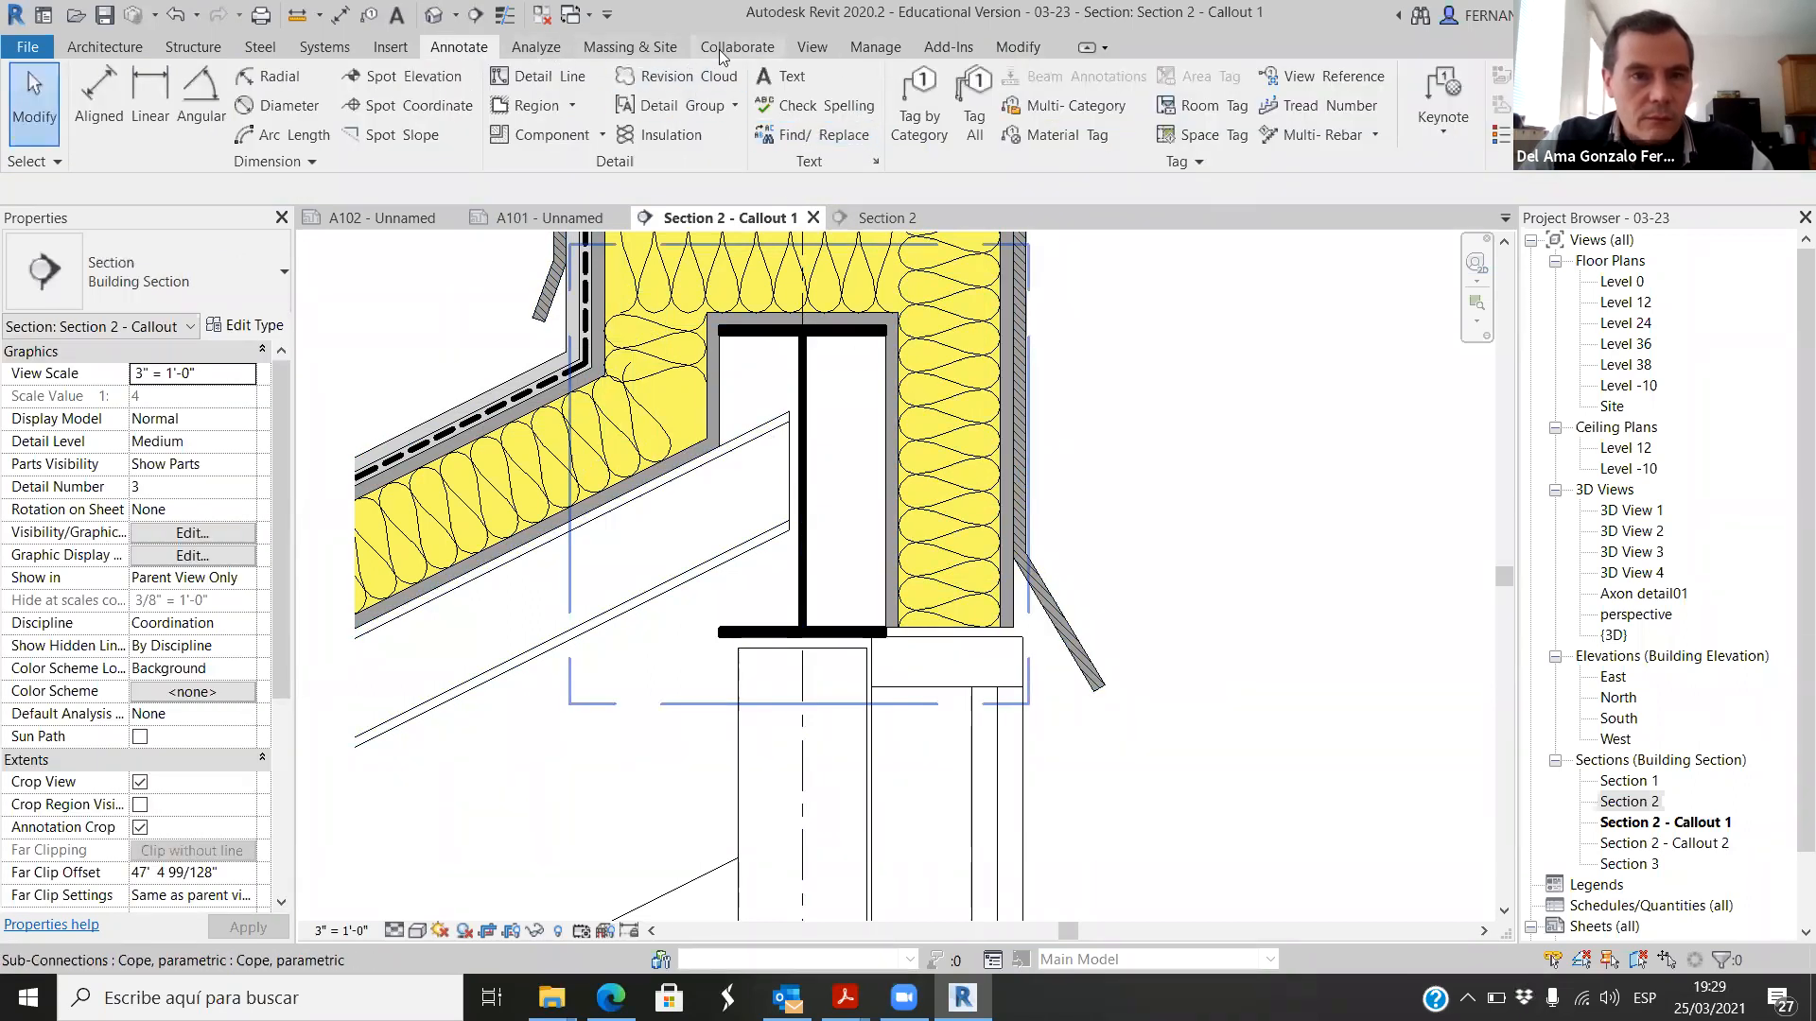
# Step: Start loading a family and preview the Glazed Panel and Empty Panel families in the US Imperial library's Curtain Wall Panels folder
pyautogui.click(389, 48)
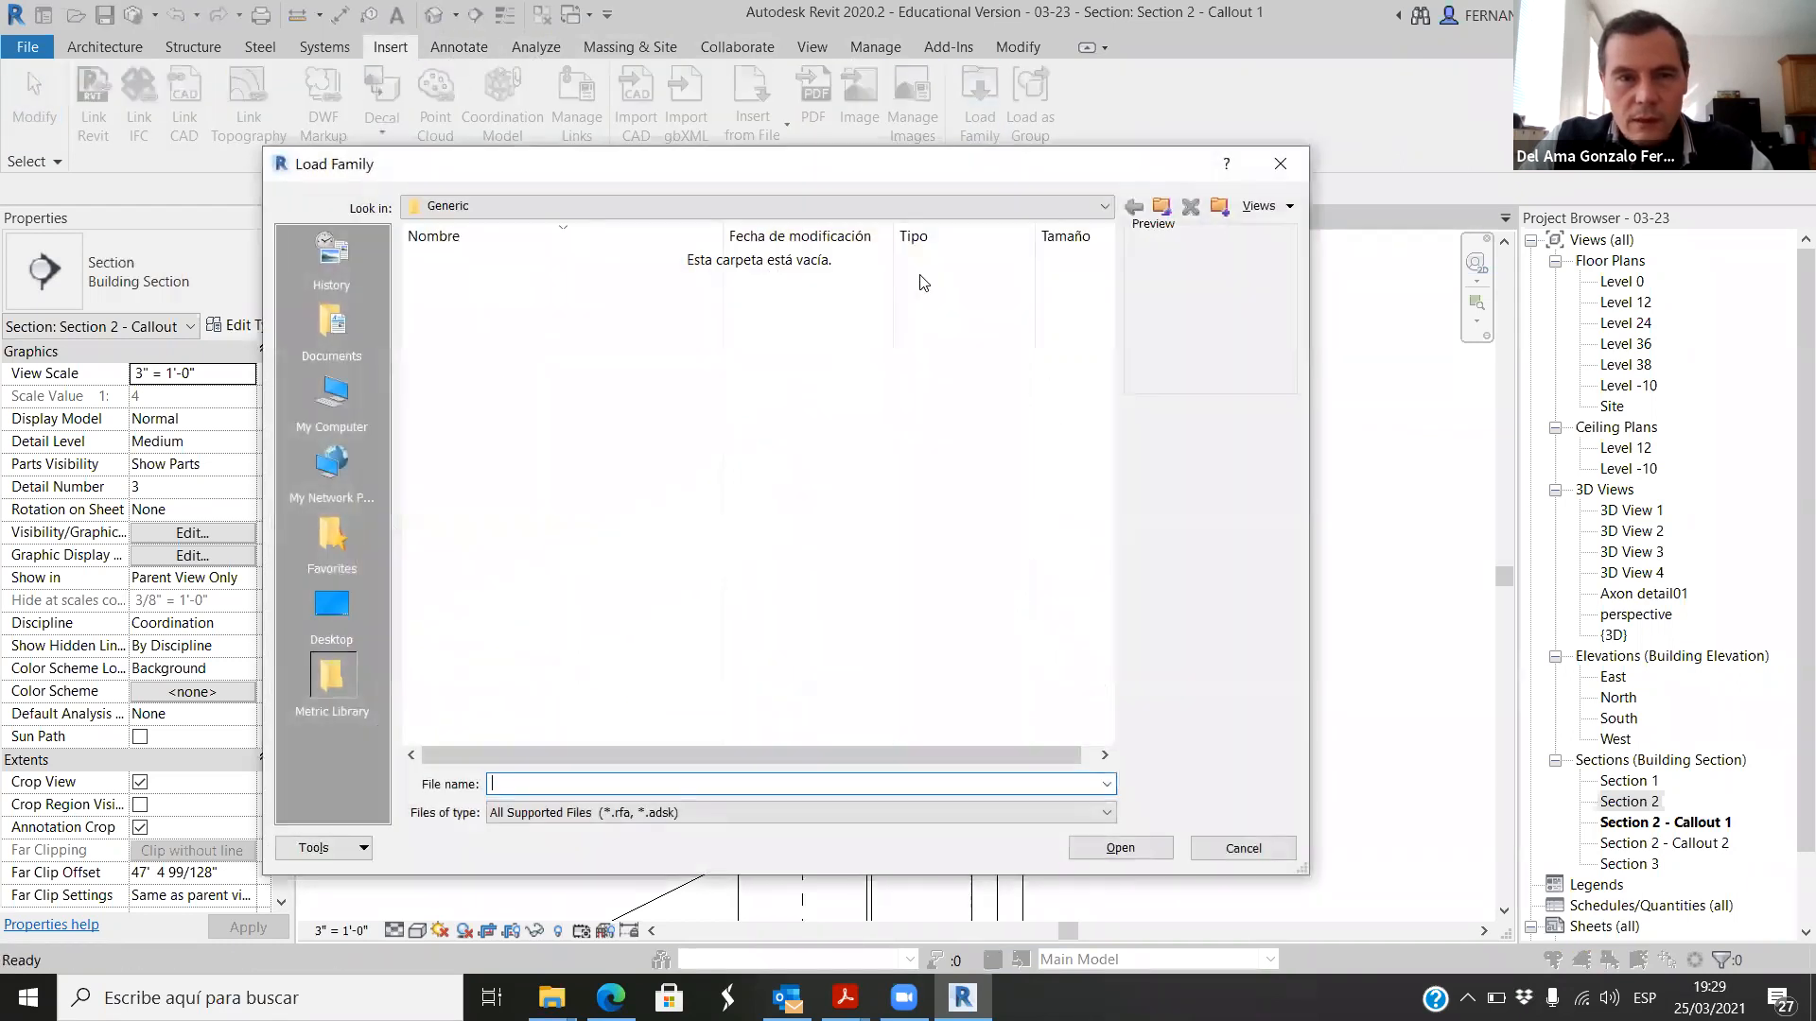
pyautogui.click(1161, 206)
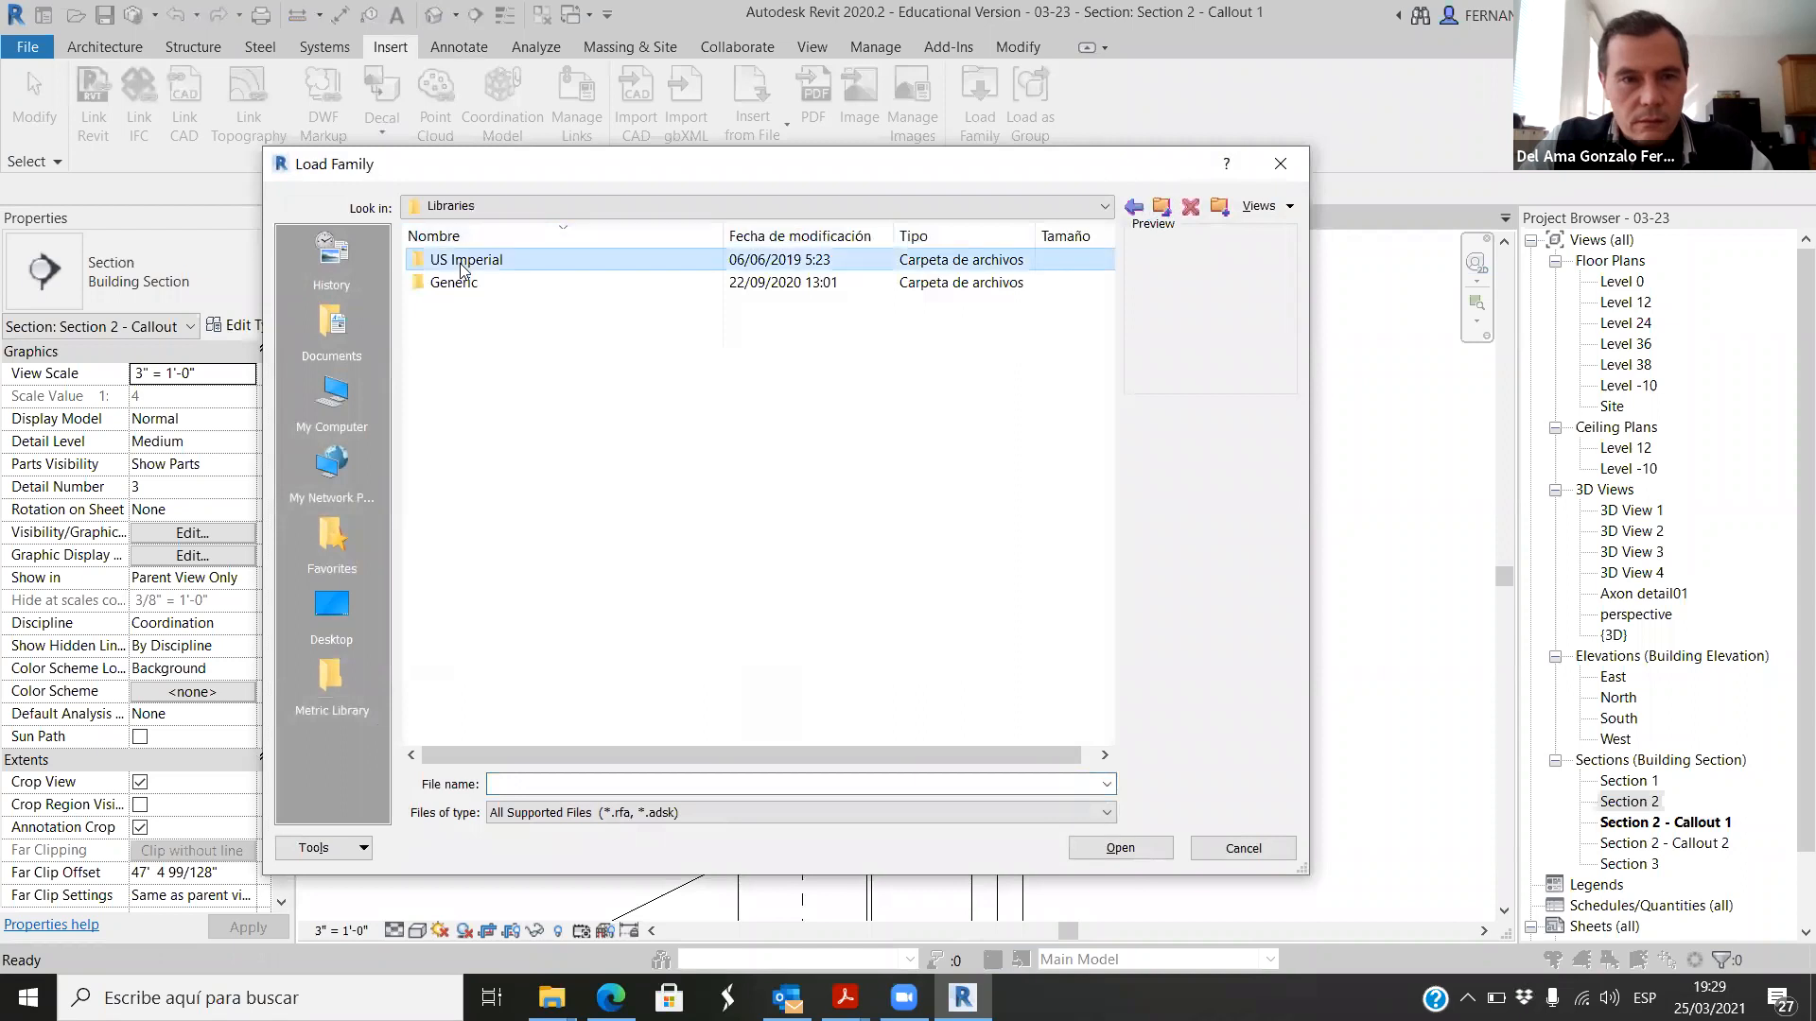
pyautogui.doubleClick(486, 265)
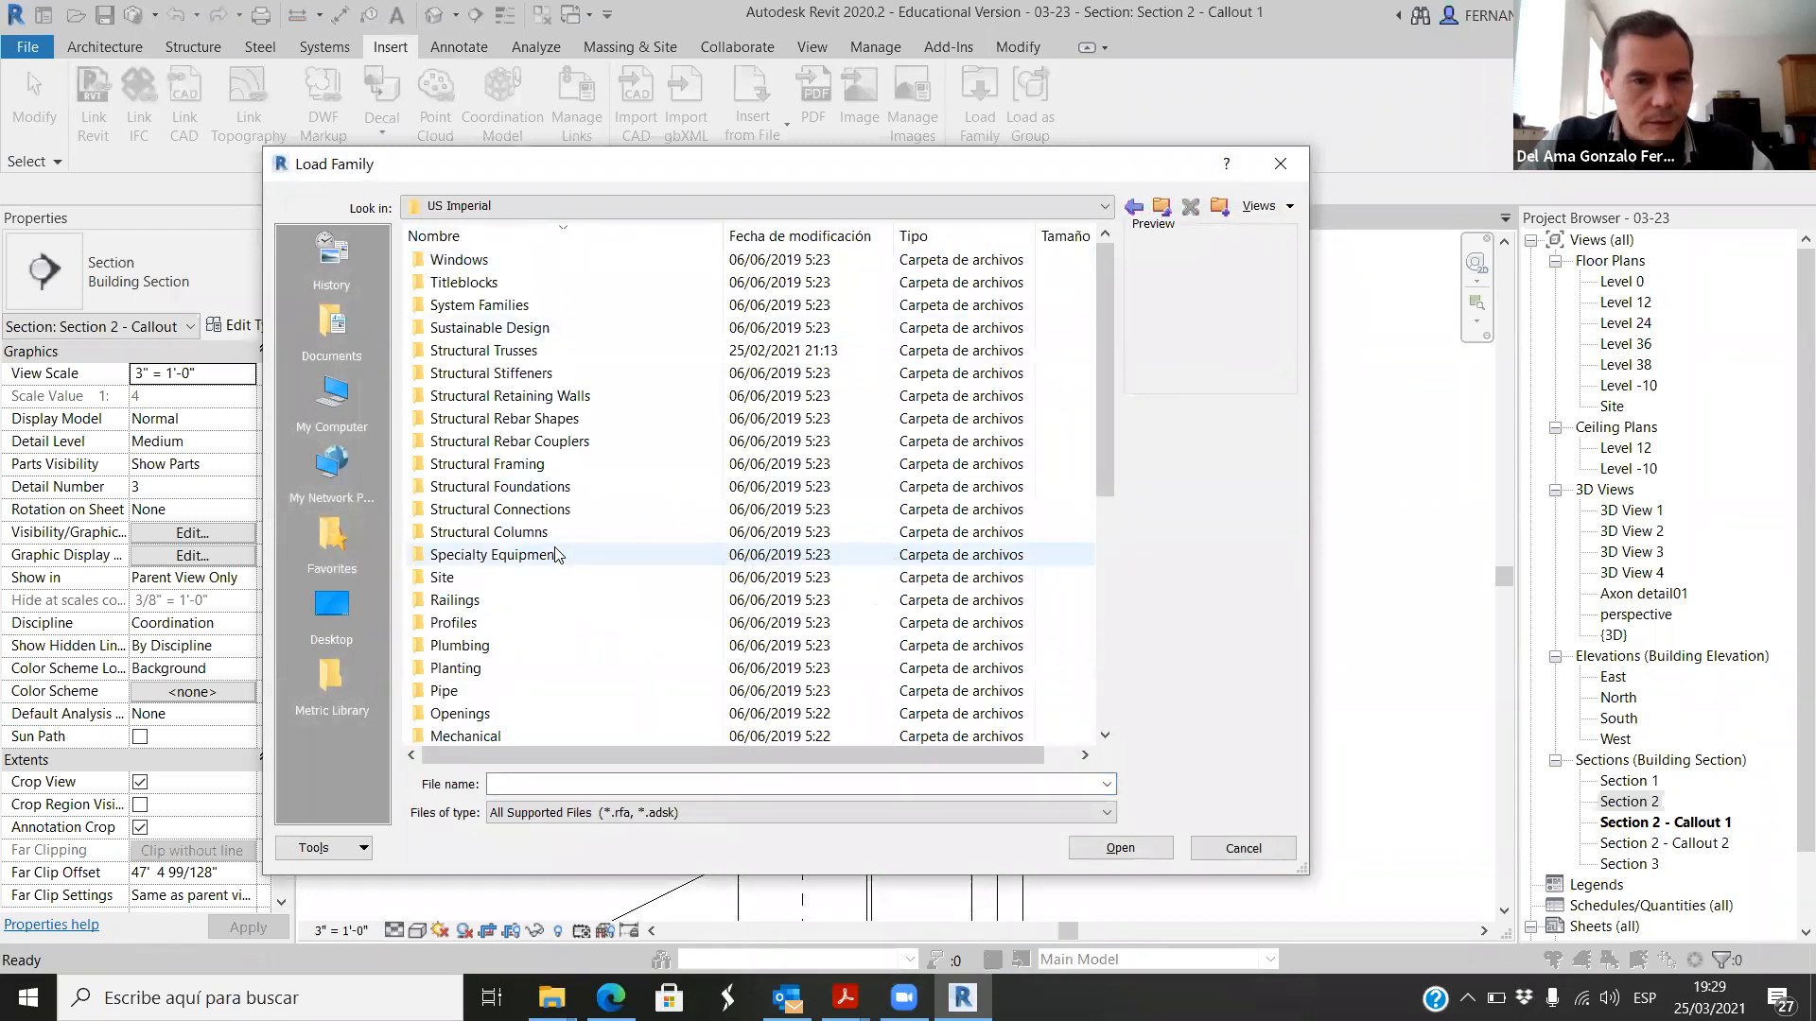
pyautogui.scroll(-5, 530, 482)
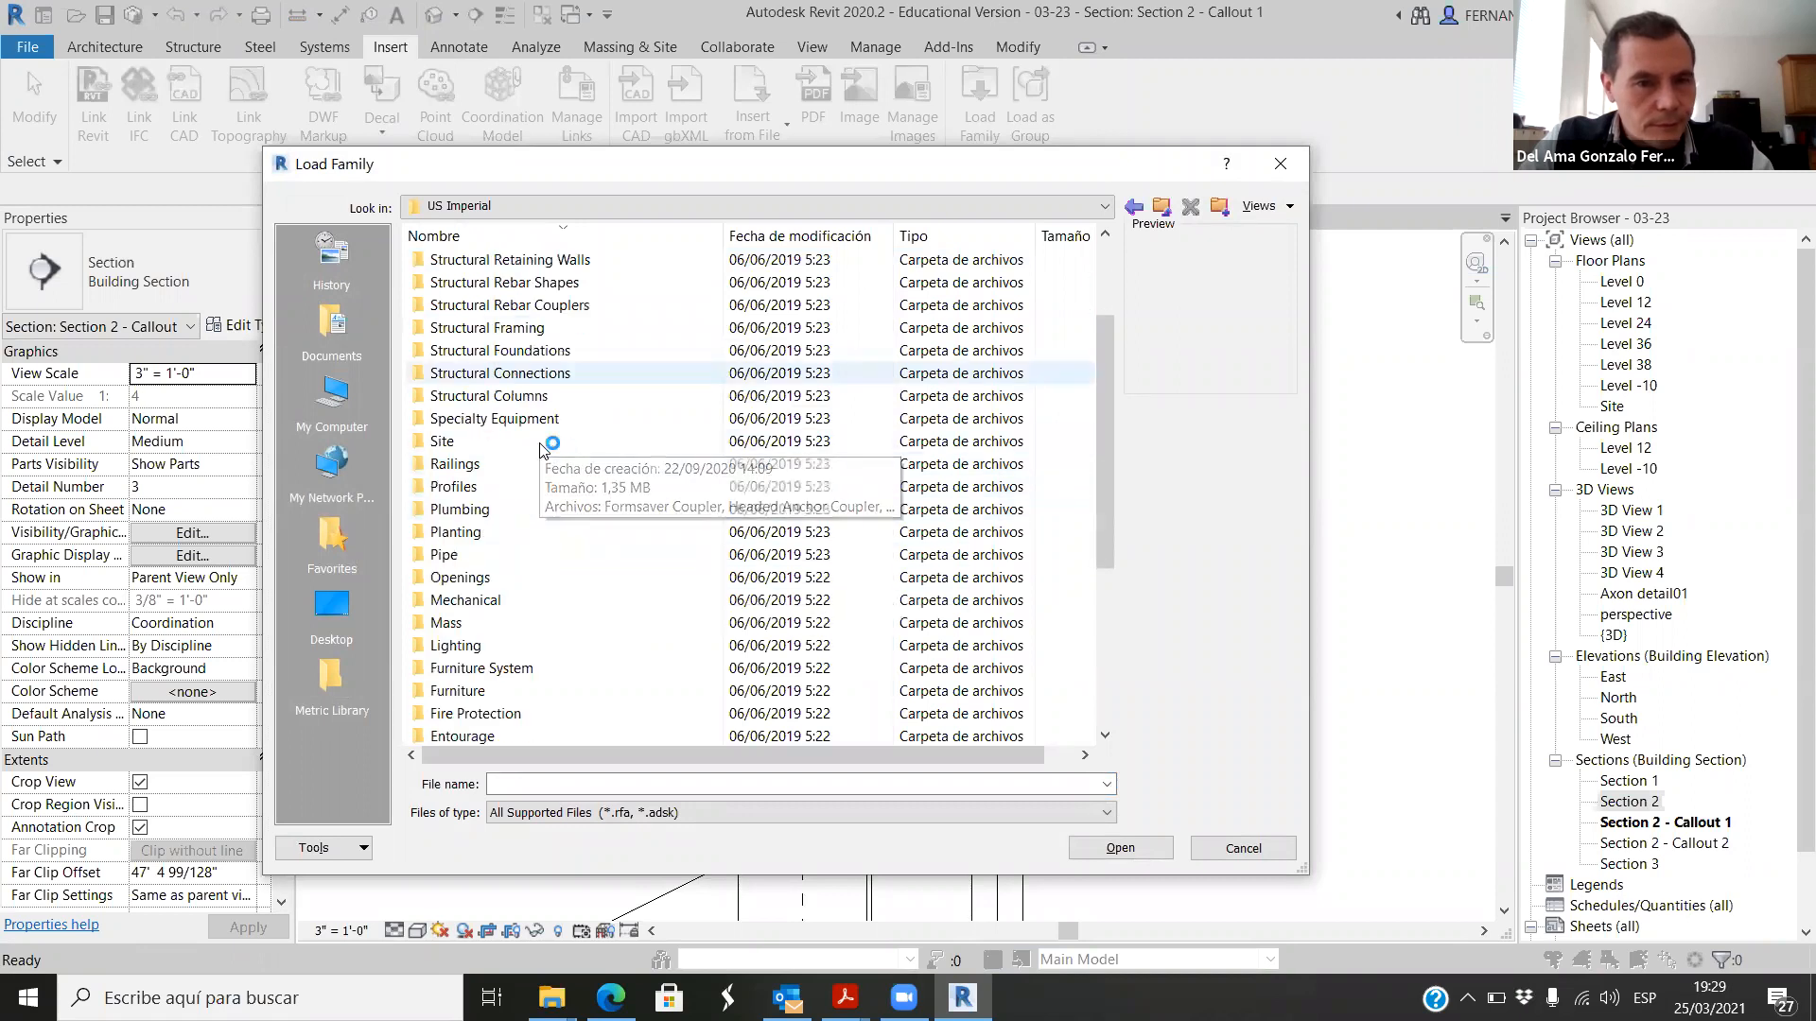
pyautogui.scroll(-2, 527, 483)
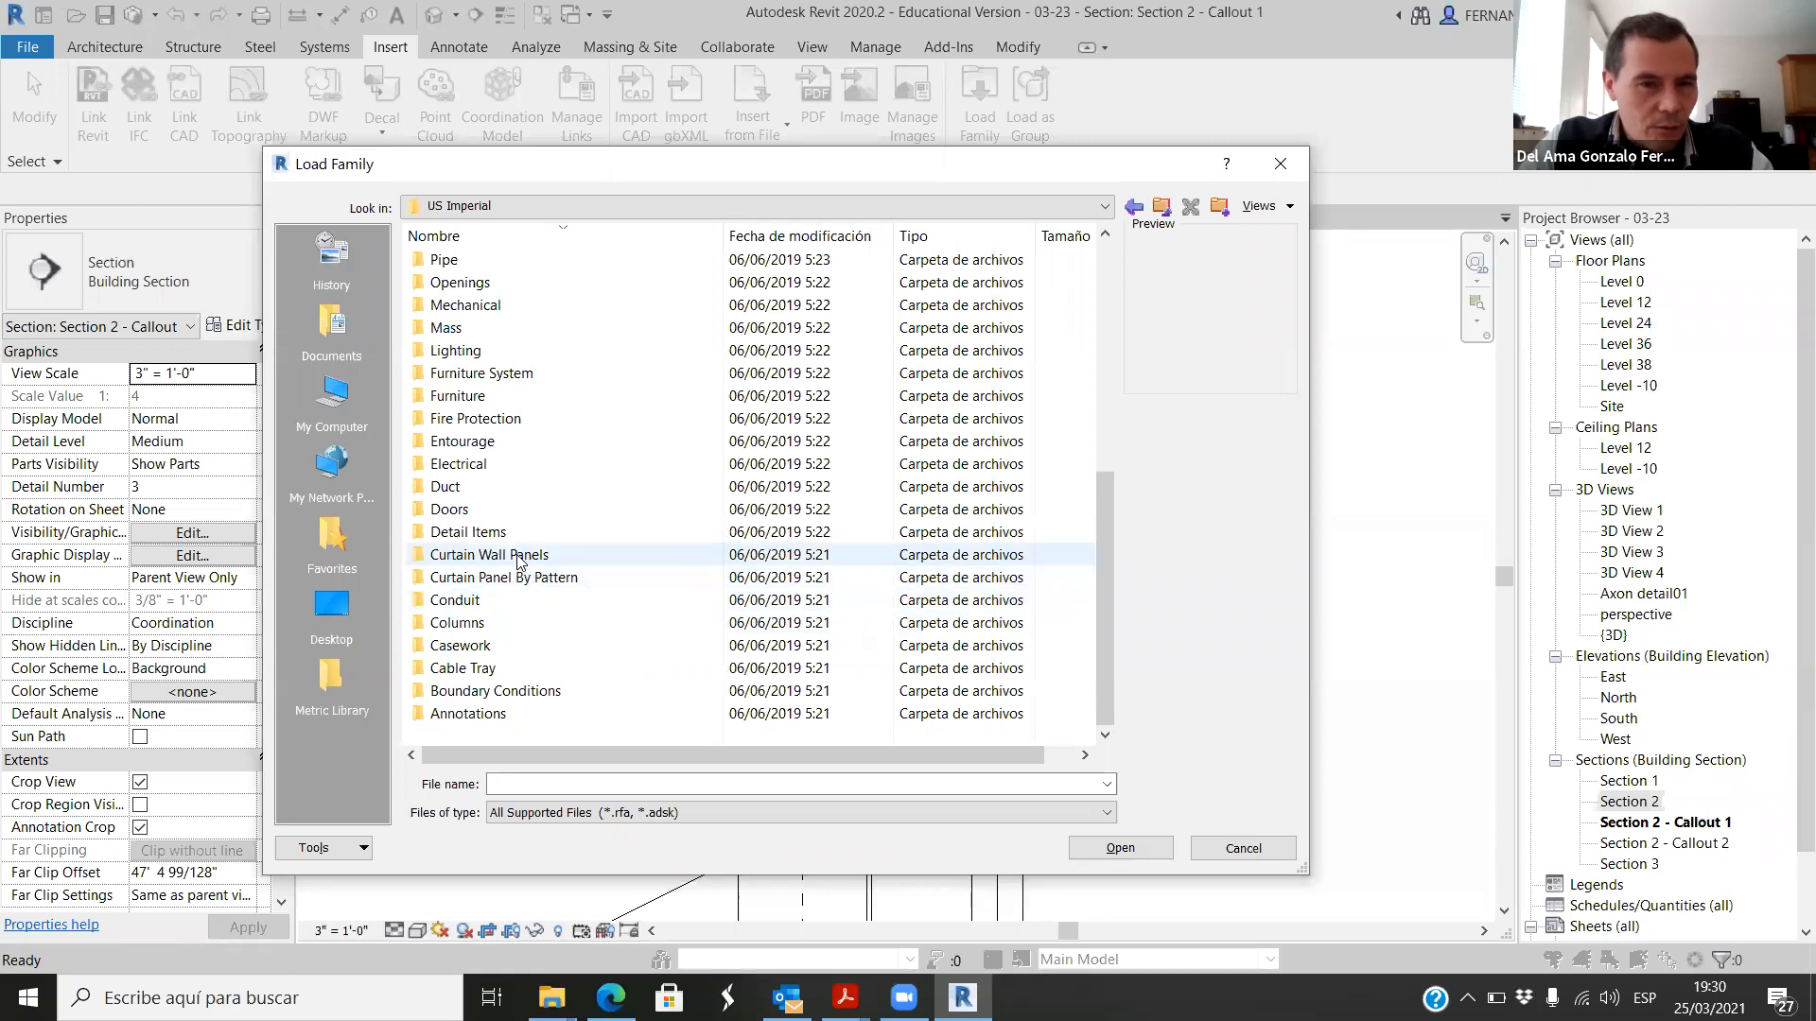
pyautogui.doubleClick(510, 558)
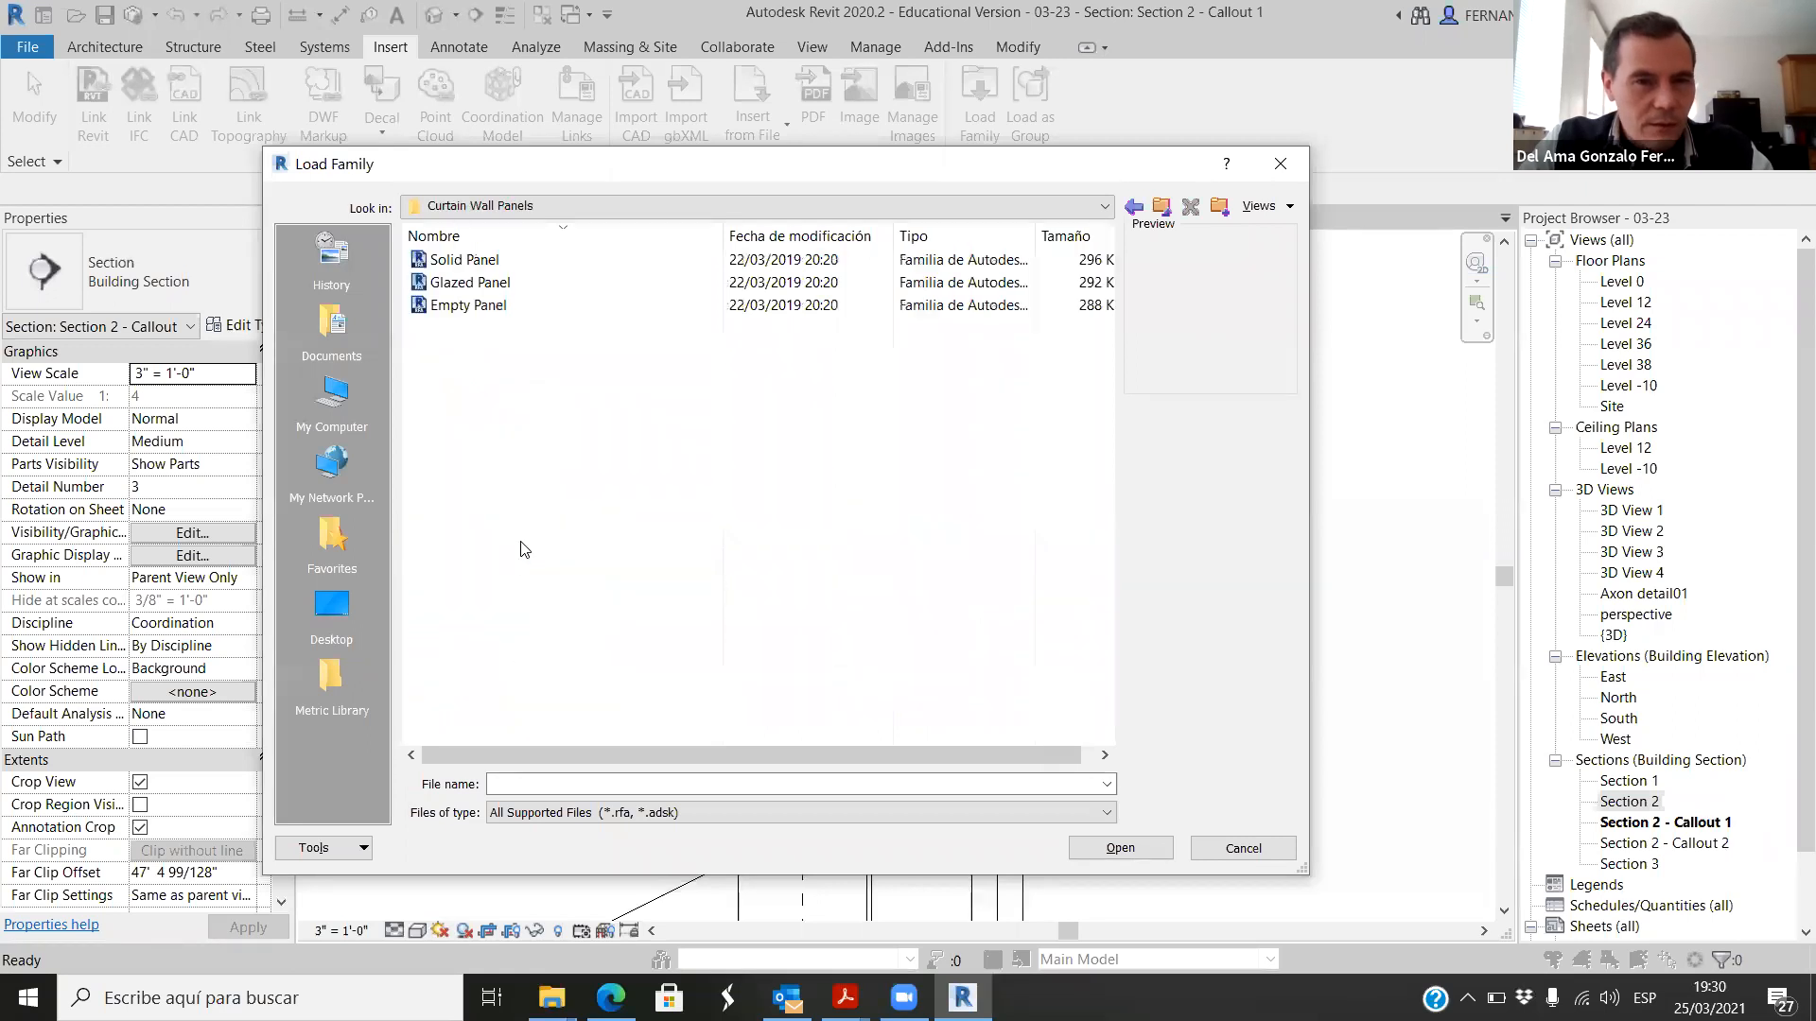
pyautogui.click(473, 282)
pyautogui.click(480, 303)
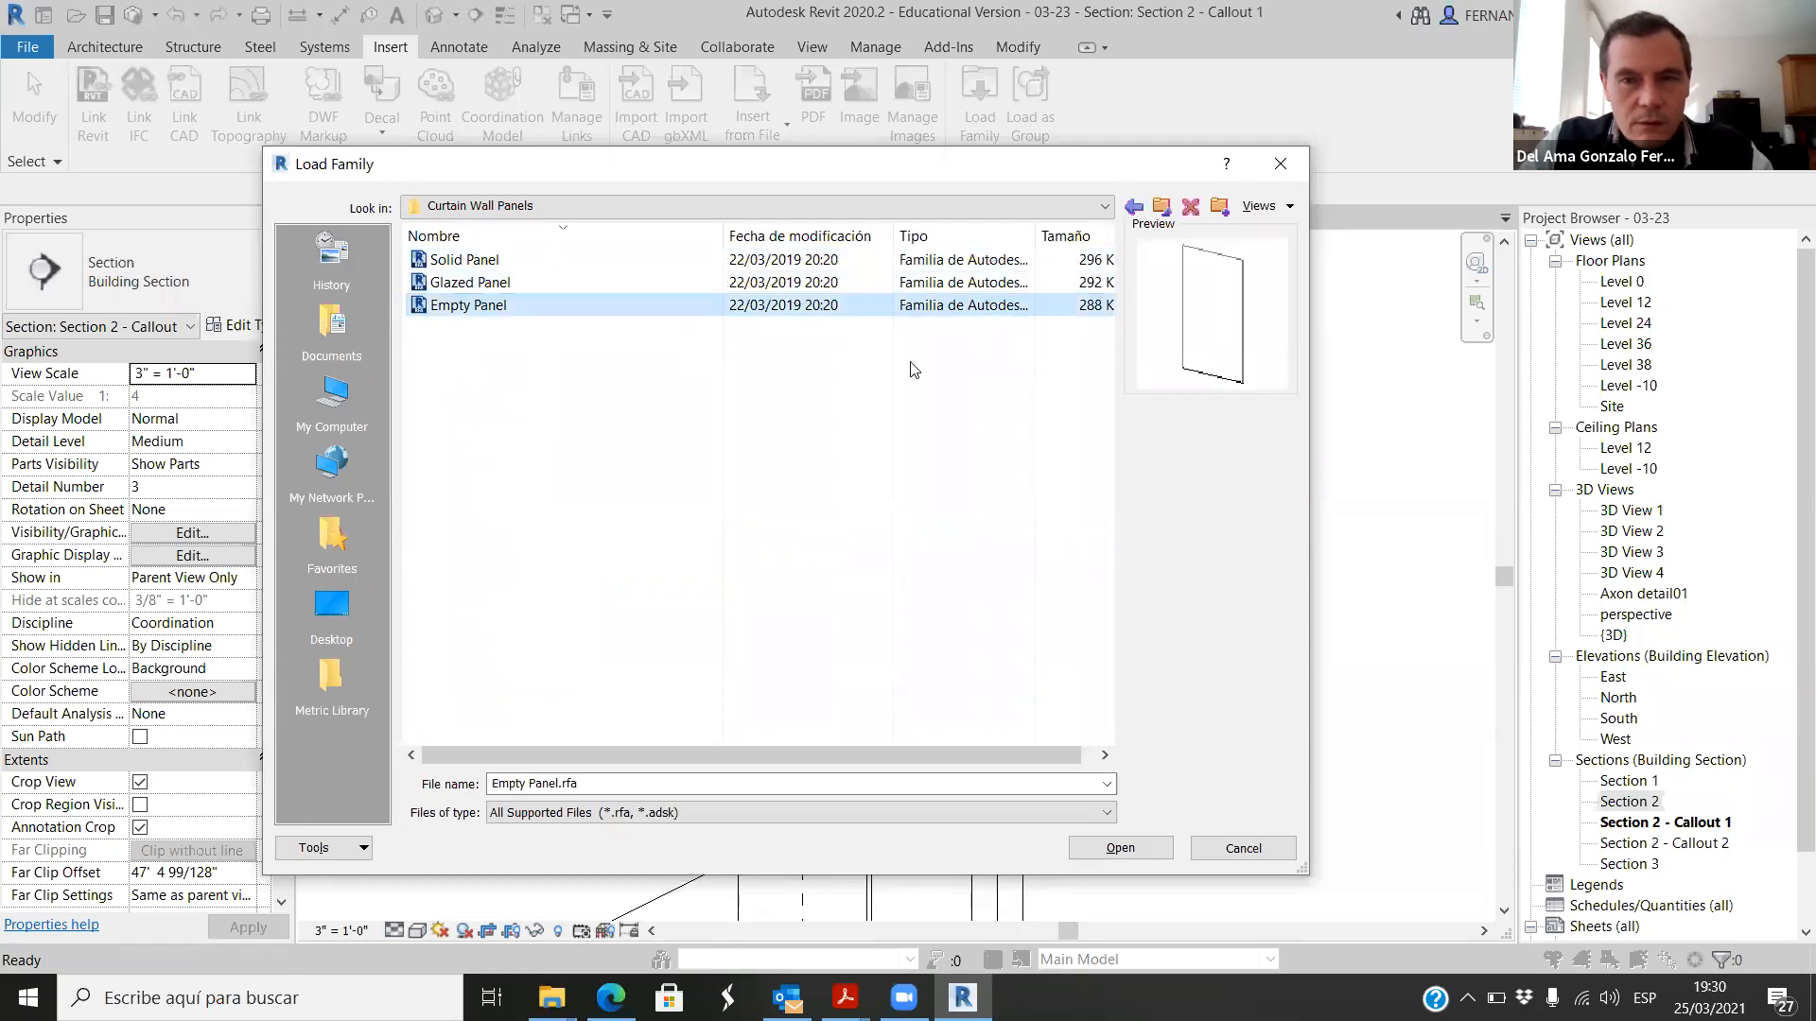
# Step: Preview the pattern families in the US Imperial library's Curtain Panel By Pattern folder and close the dialog without loading any
pyautogui.click(1161, 207)
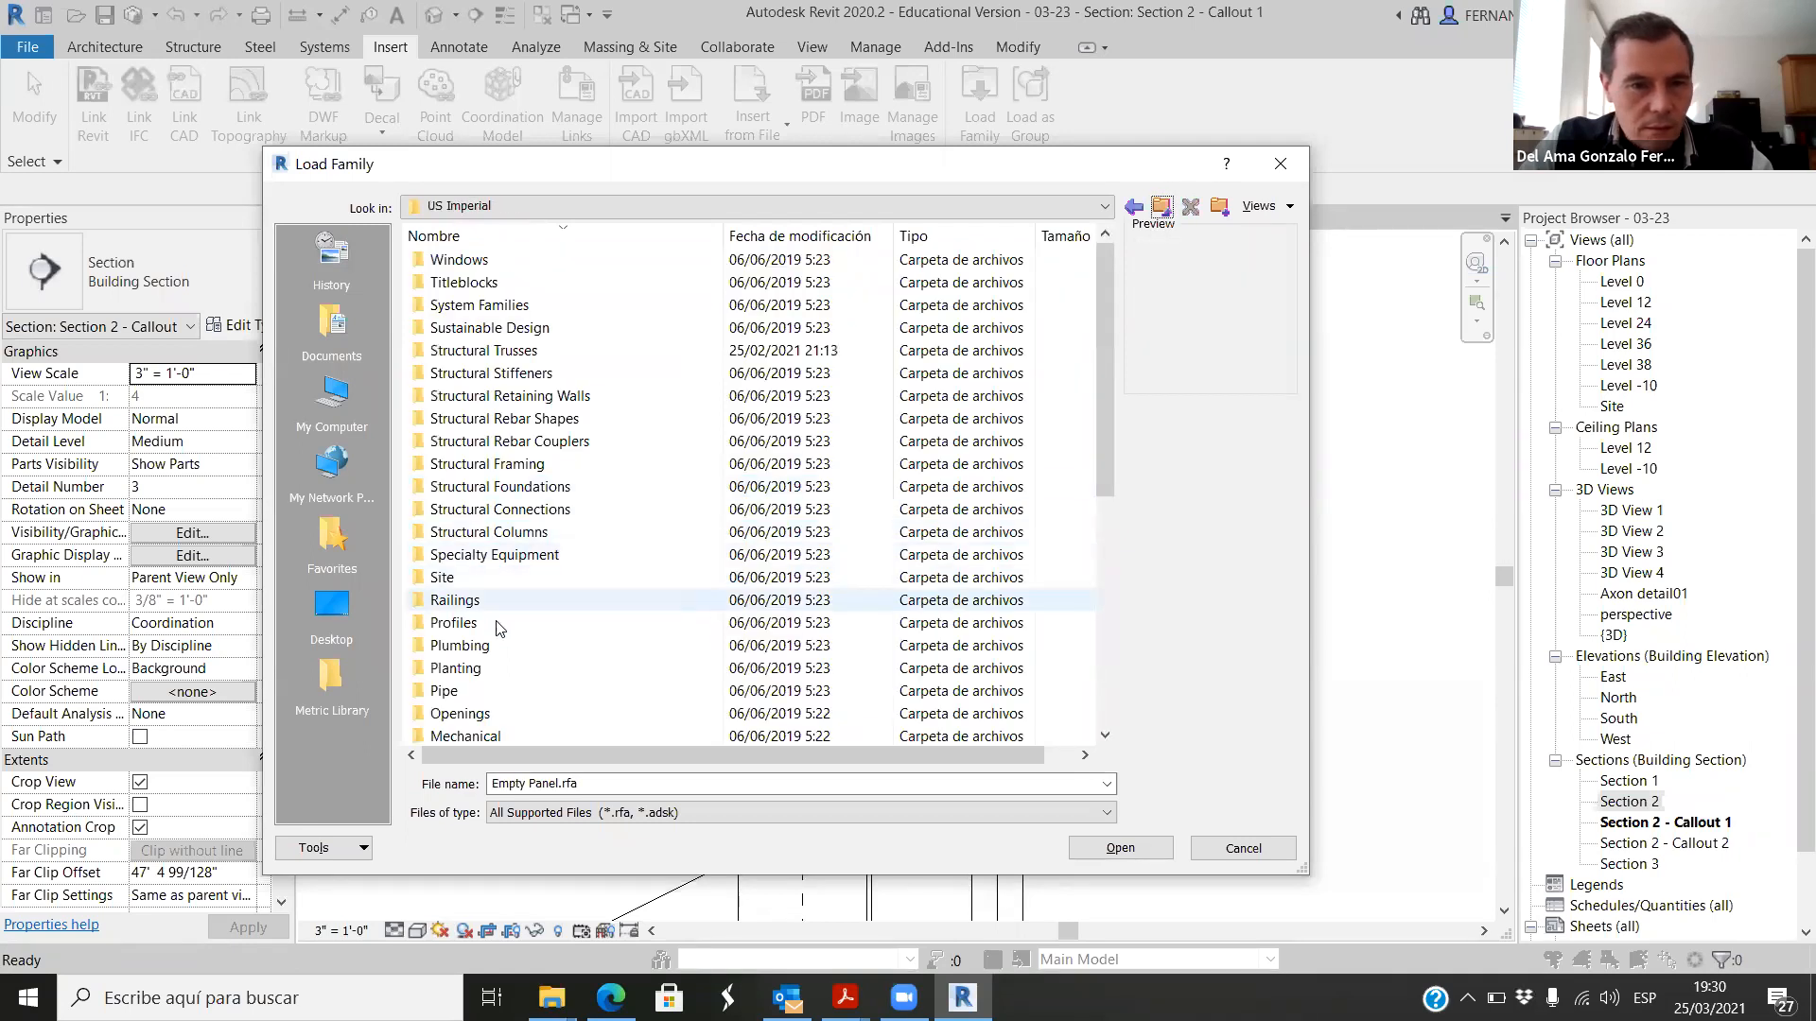
pyautogui.scroll(-4, 533, 643)
pyautogui.scroll(-3, 533, 644)
pyautogui.scroll(2, 532, 624)
pyautogui.scroll(-2, 533, 606)
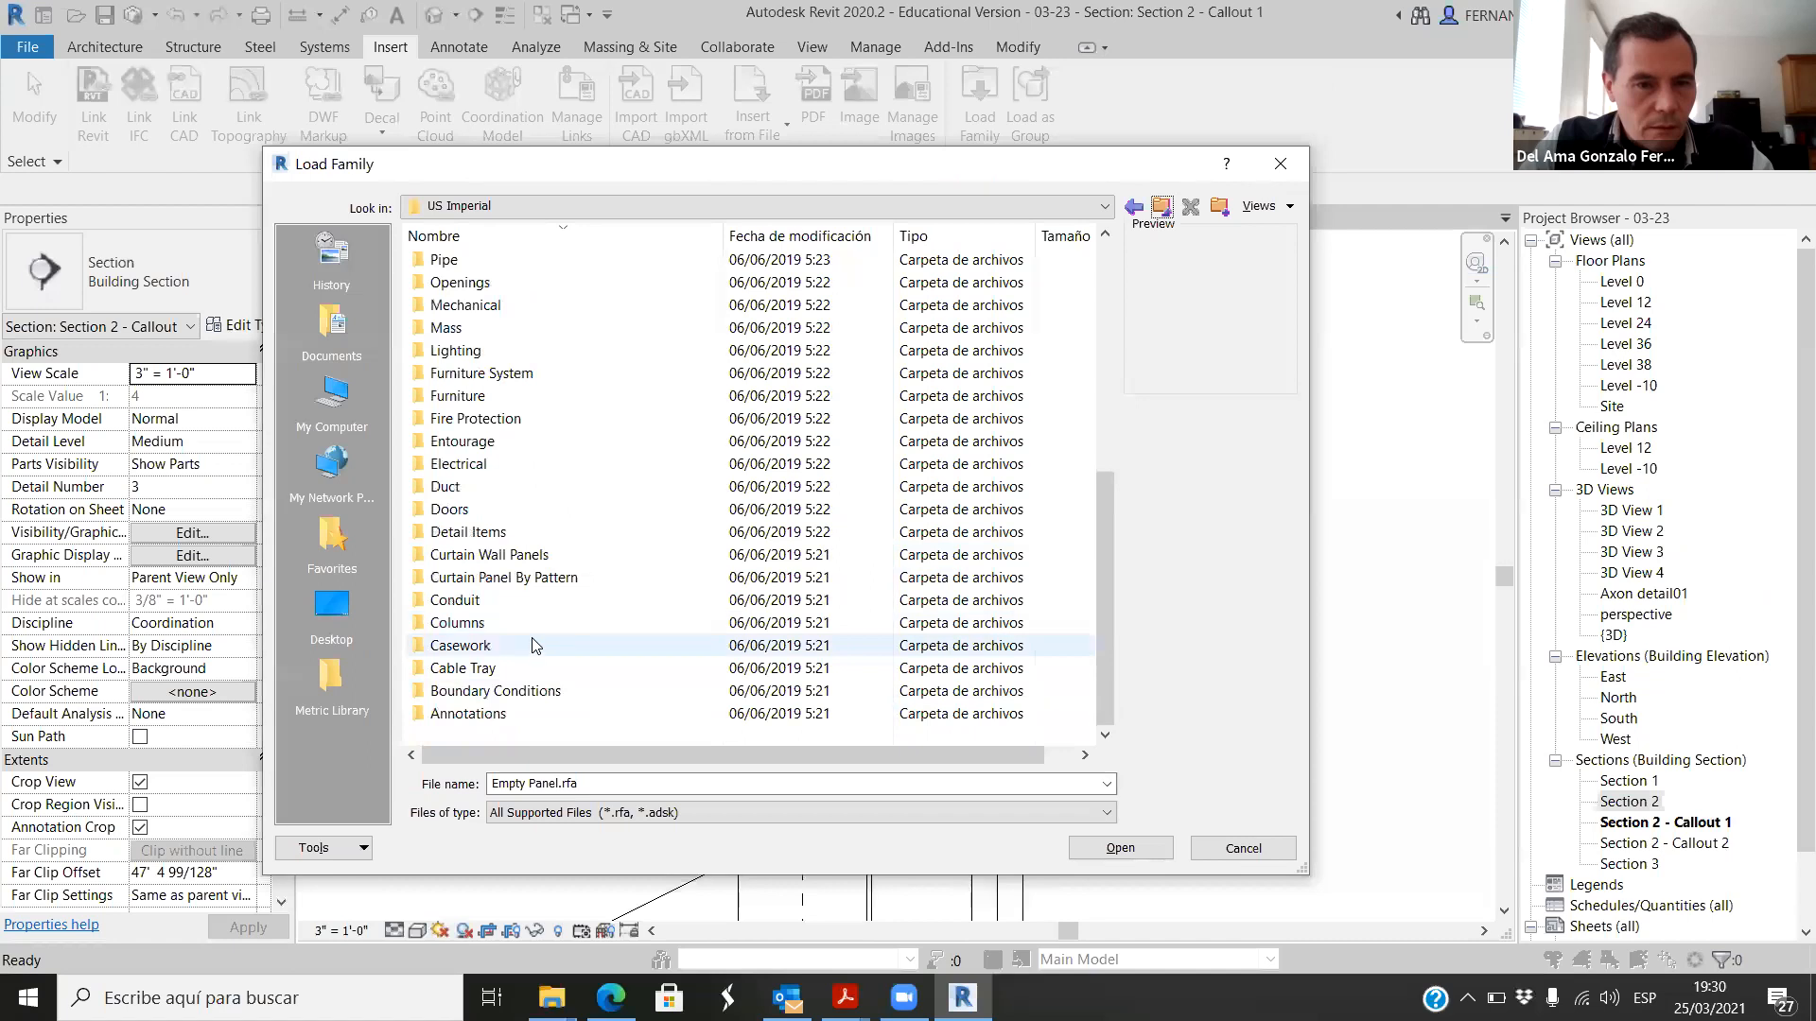
pyautogui.doubleClick(532, 586)
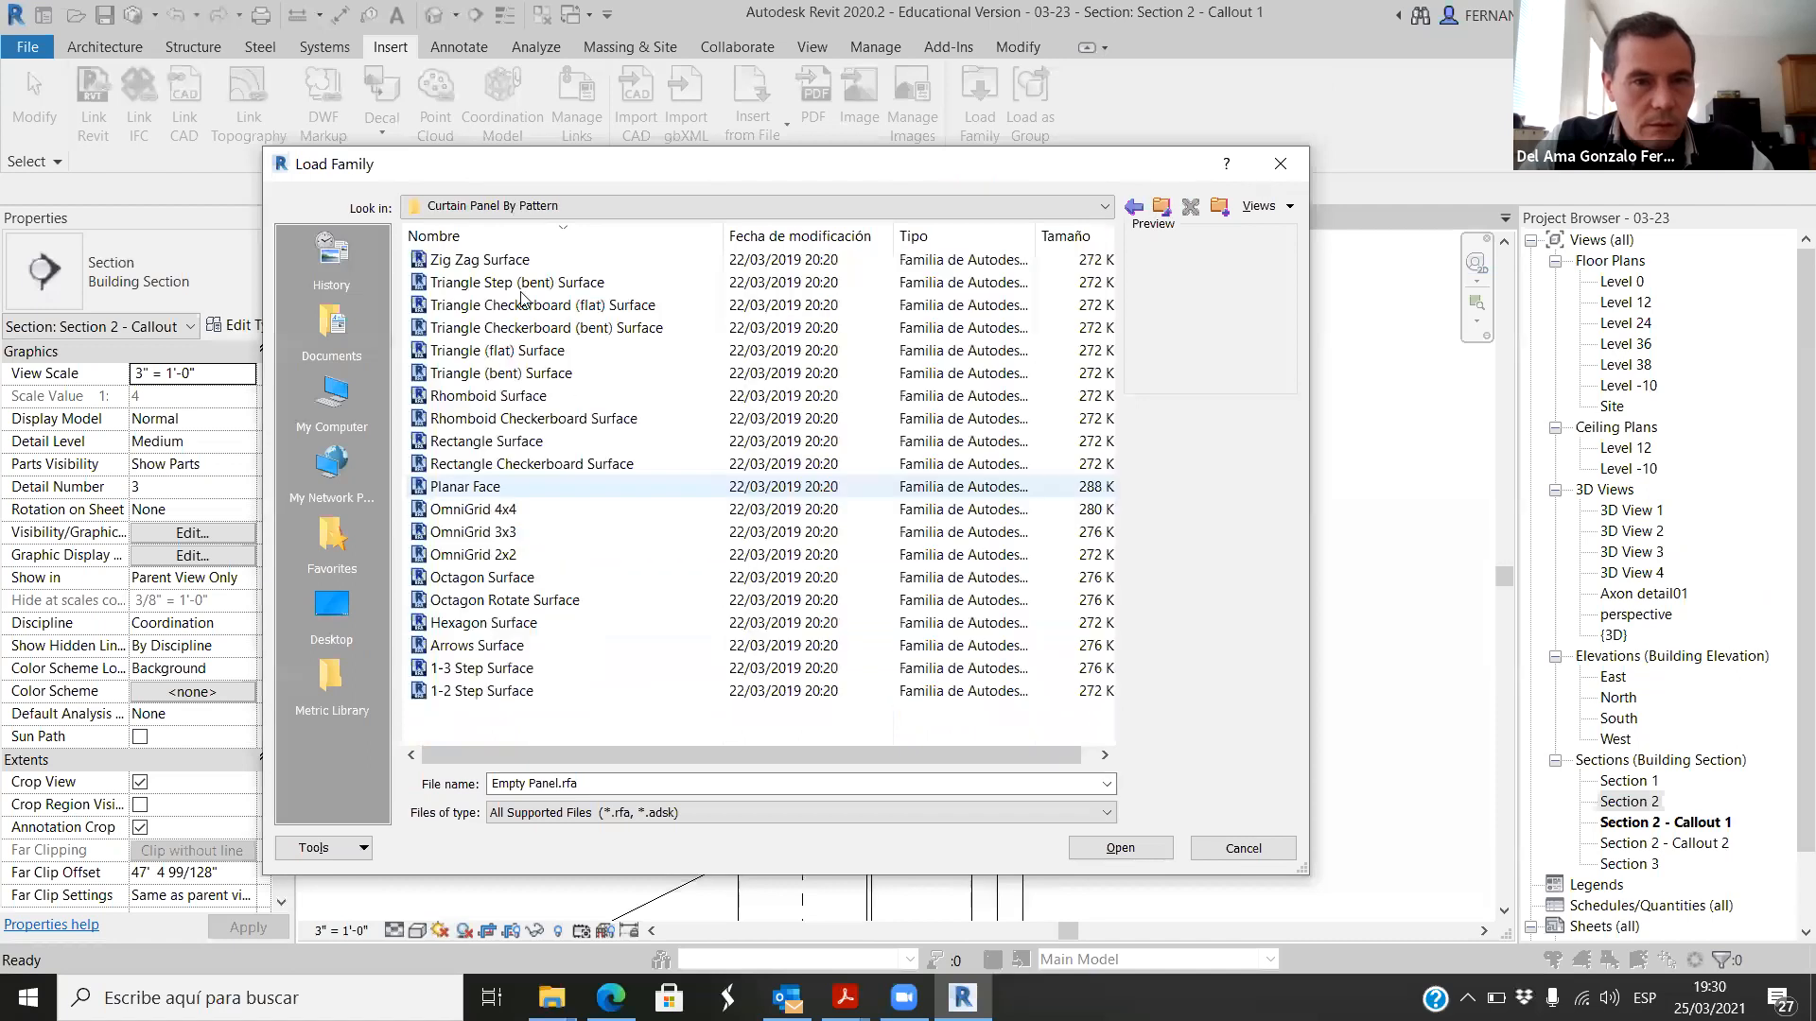
pyautogui.click(506, 259)
pyautogui.press('Down')
pyautogui.press('Down')
pyautogui.press('Down')
pyautogui.press('Down')
pyautogui.press('Down')
pyautogui.press('Down')
pyautogui.press('Down')
pyautogui.press('Down')
pyautogui.press('Down')
pyautogui.press('Down')
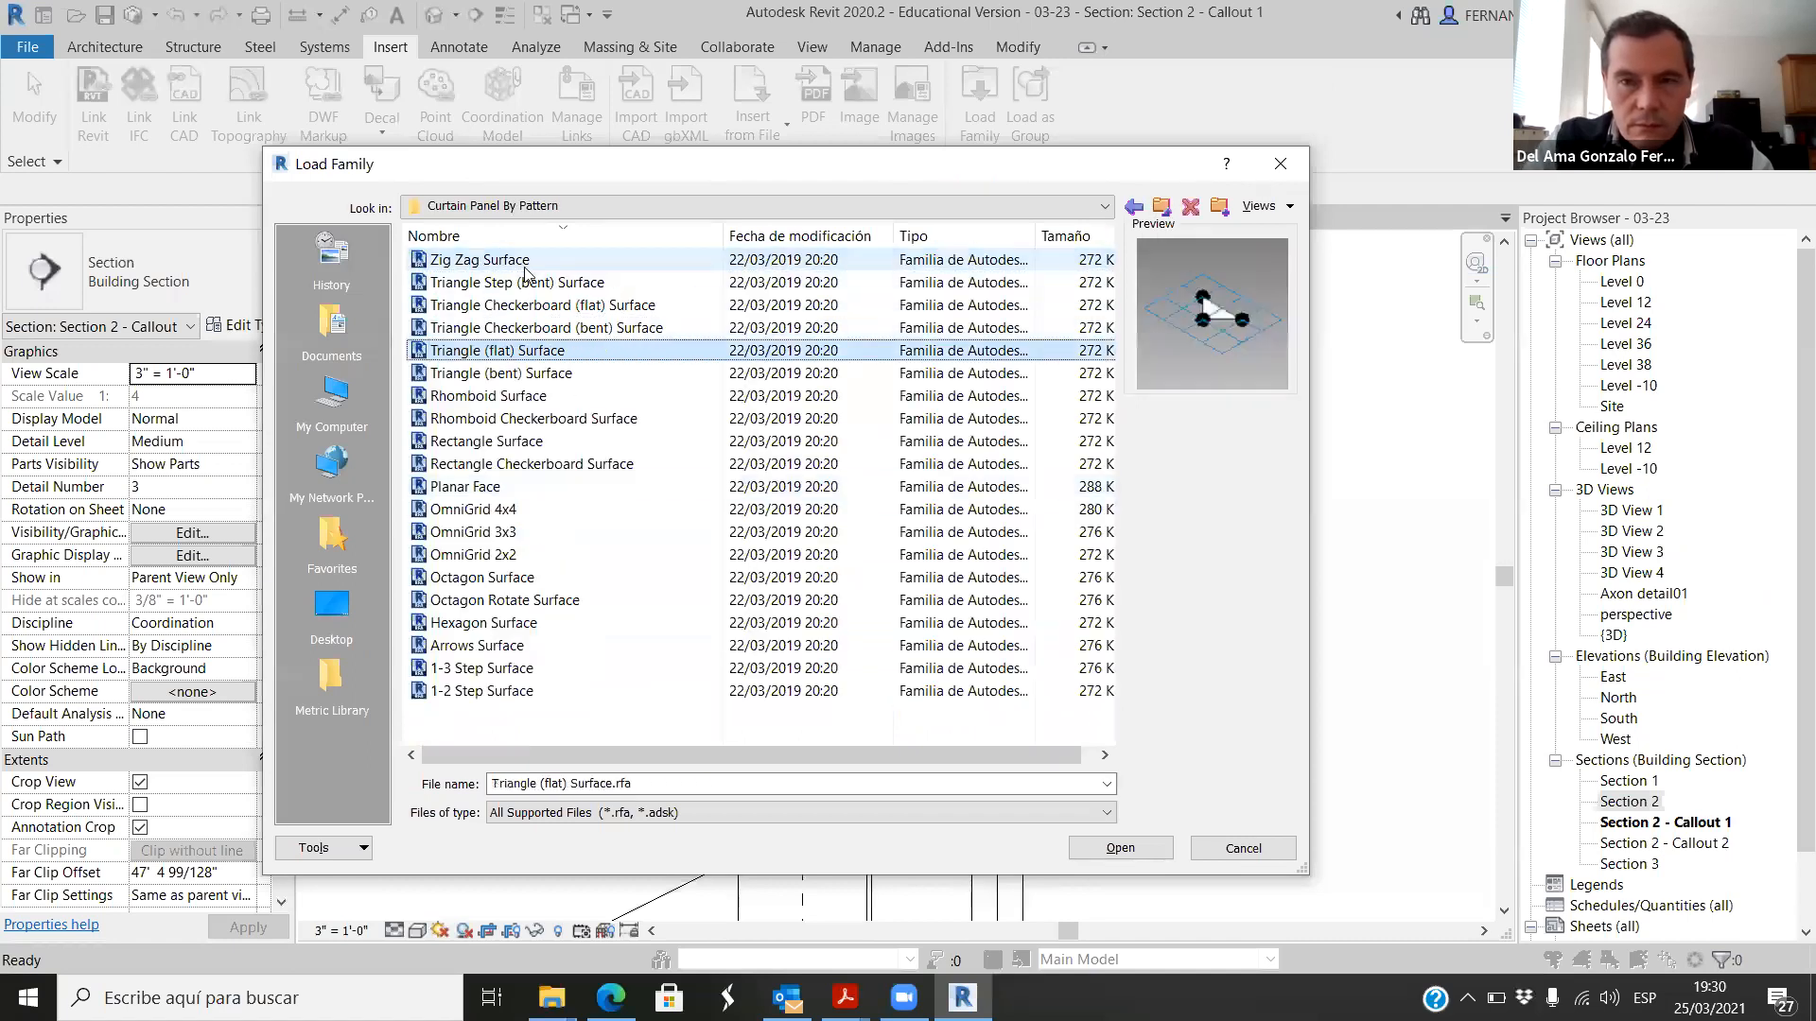
pyautogui.press('Down')
pyautogui.press('Down')
pyautogui.press('Down')
pyautogui.press('Down')
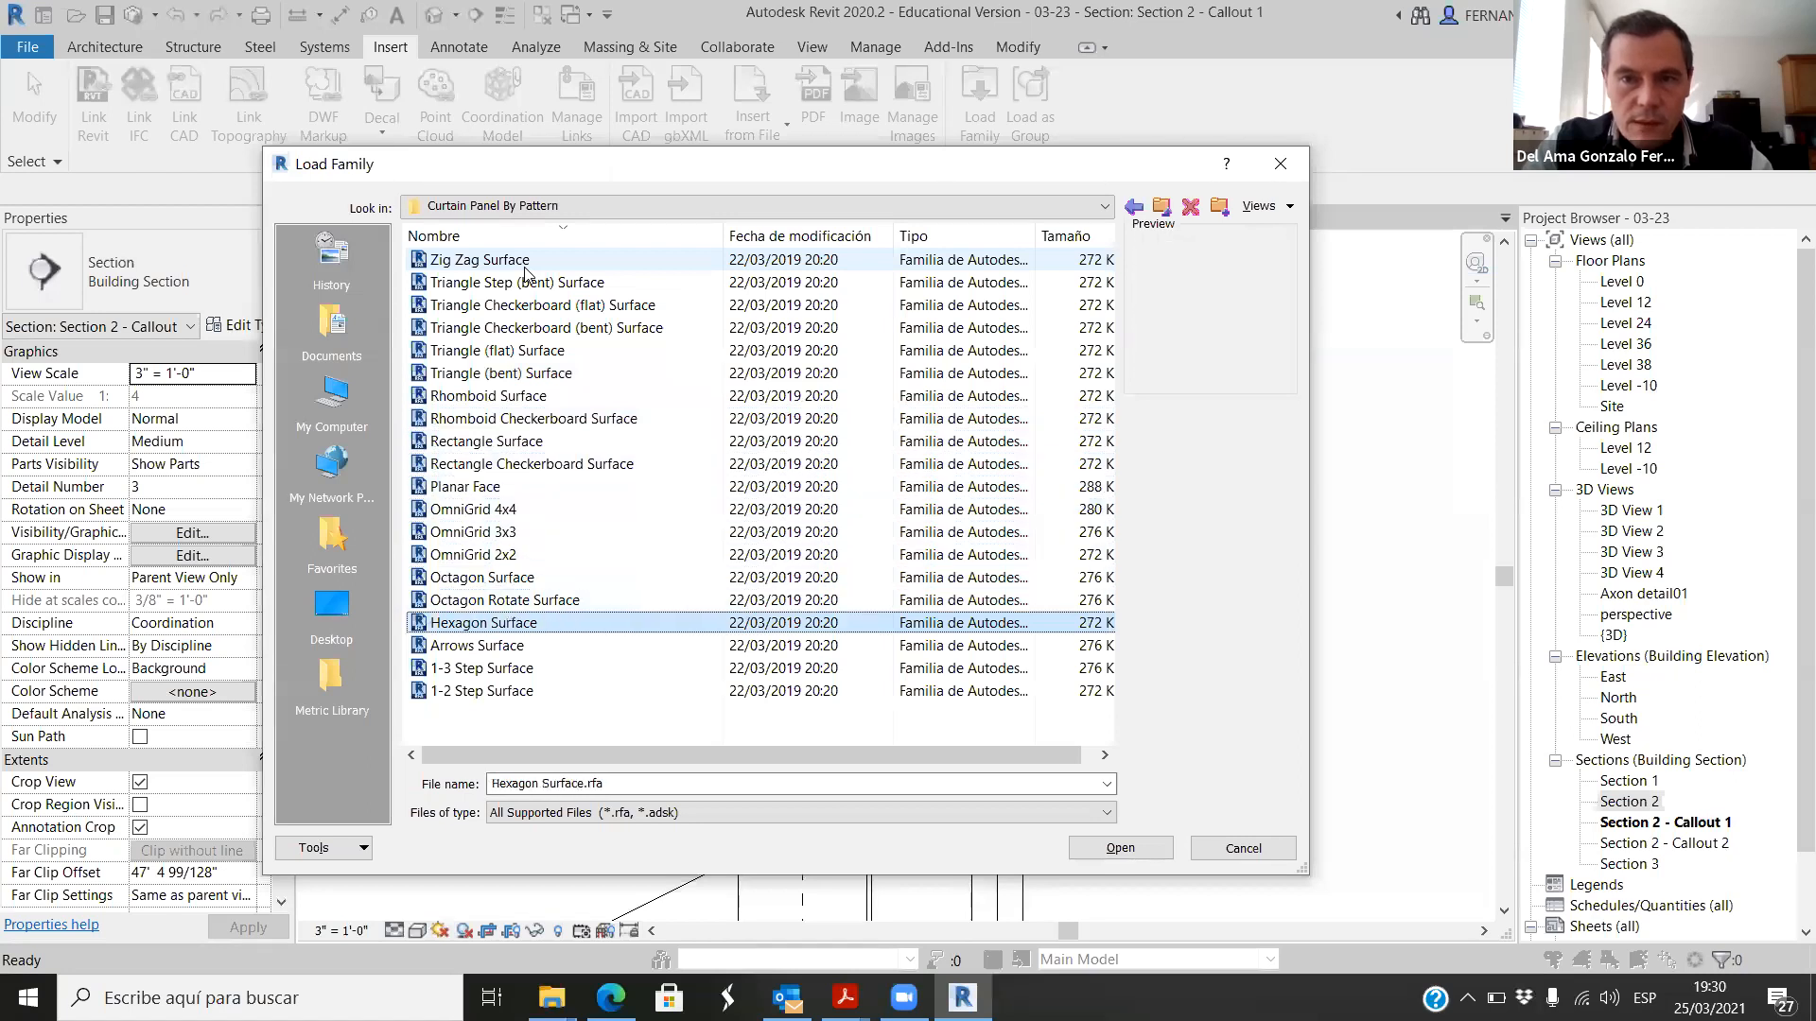
pyautogui.click(1232, 849)
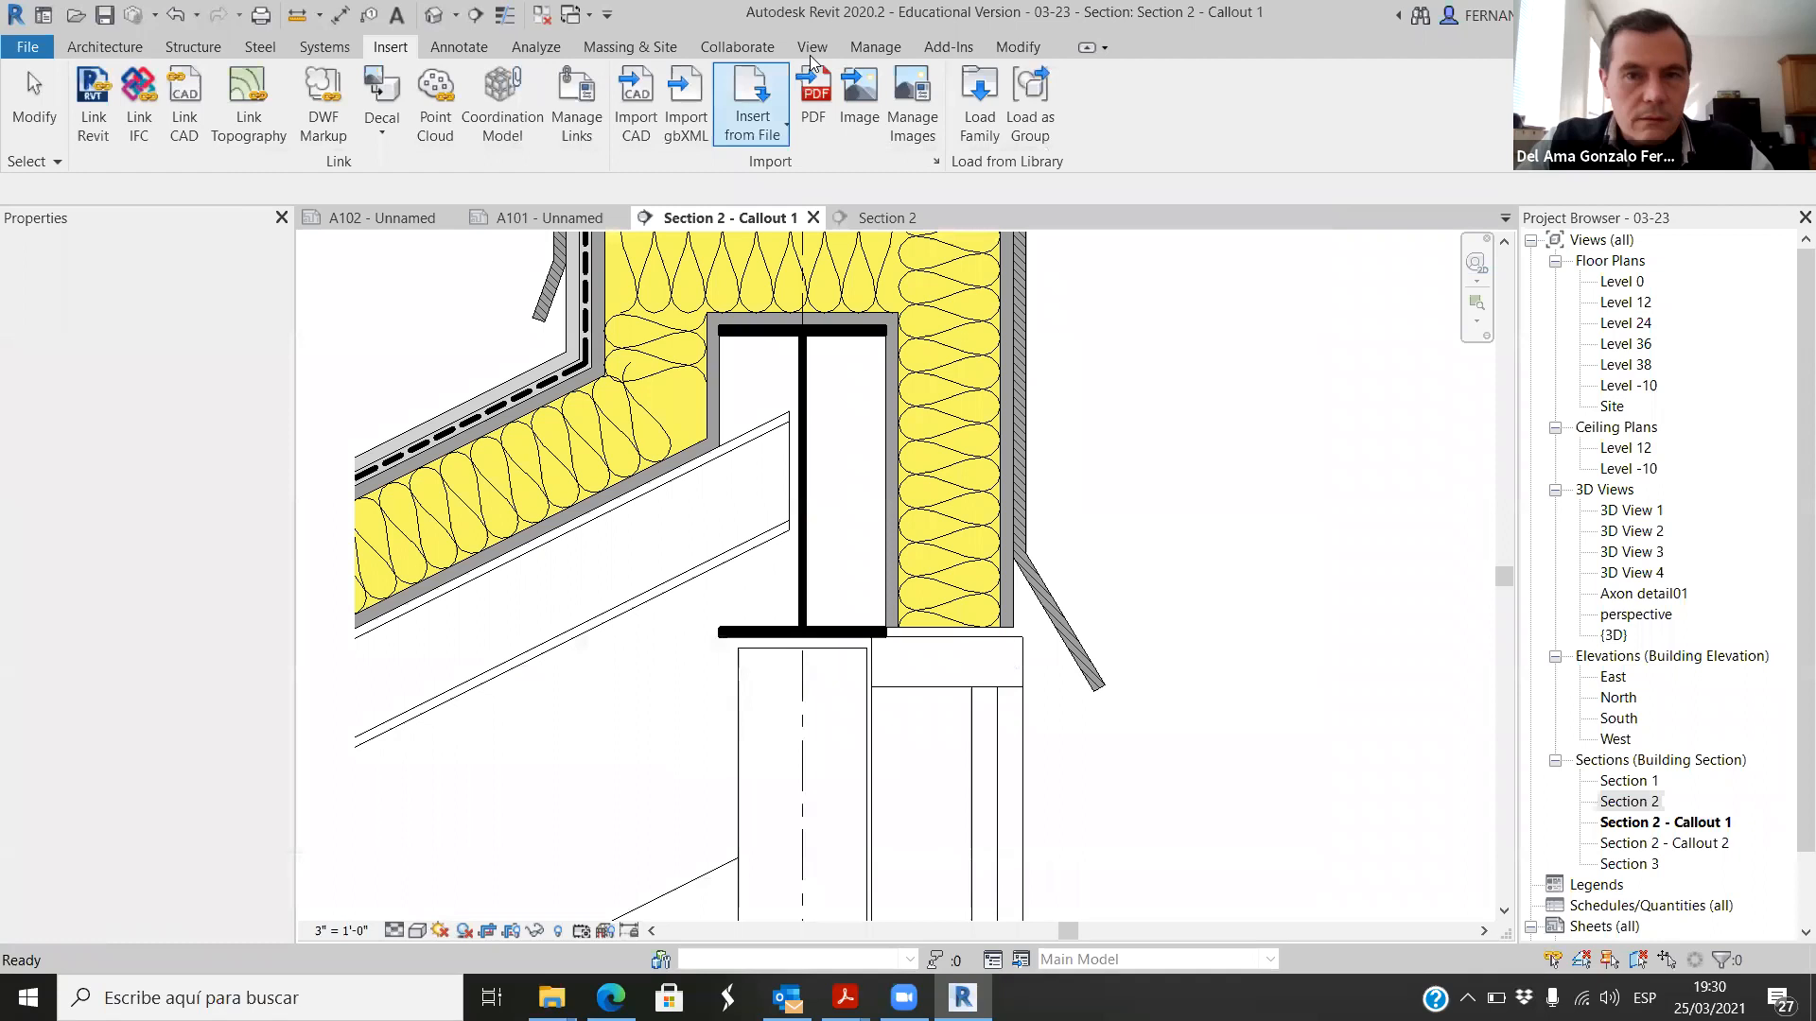
# Step: Reopen family loading, look through the division folders in the US Imperial library's Detail Items folder, and cancel
pyautogui.click(979, 104)
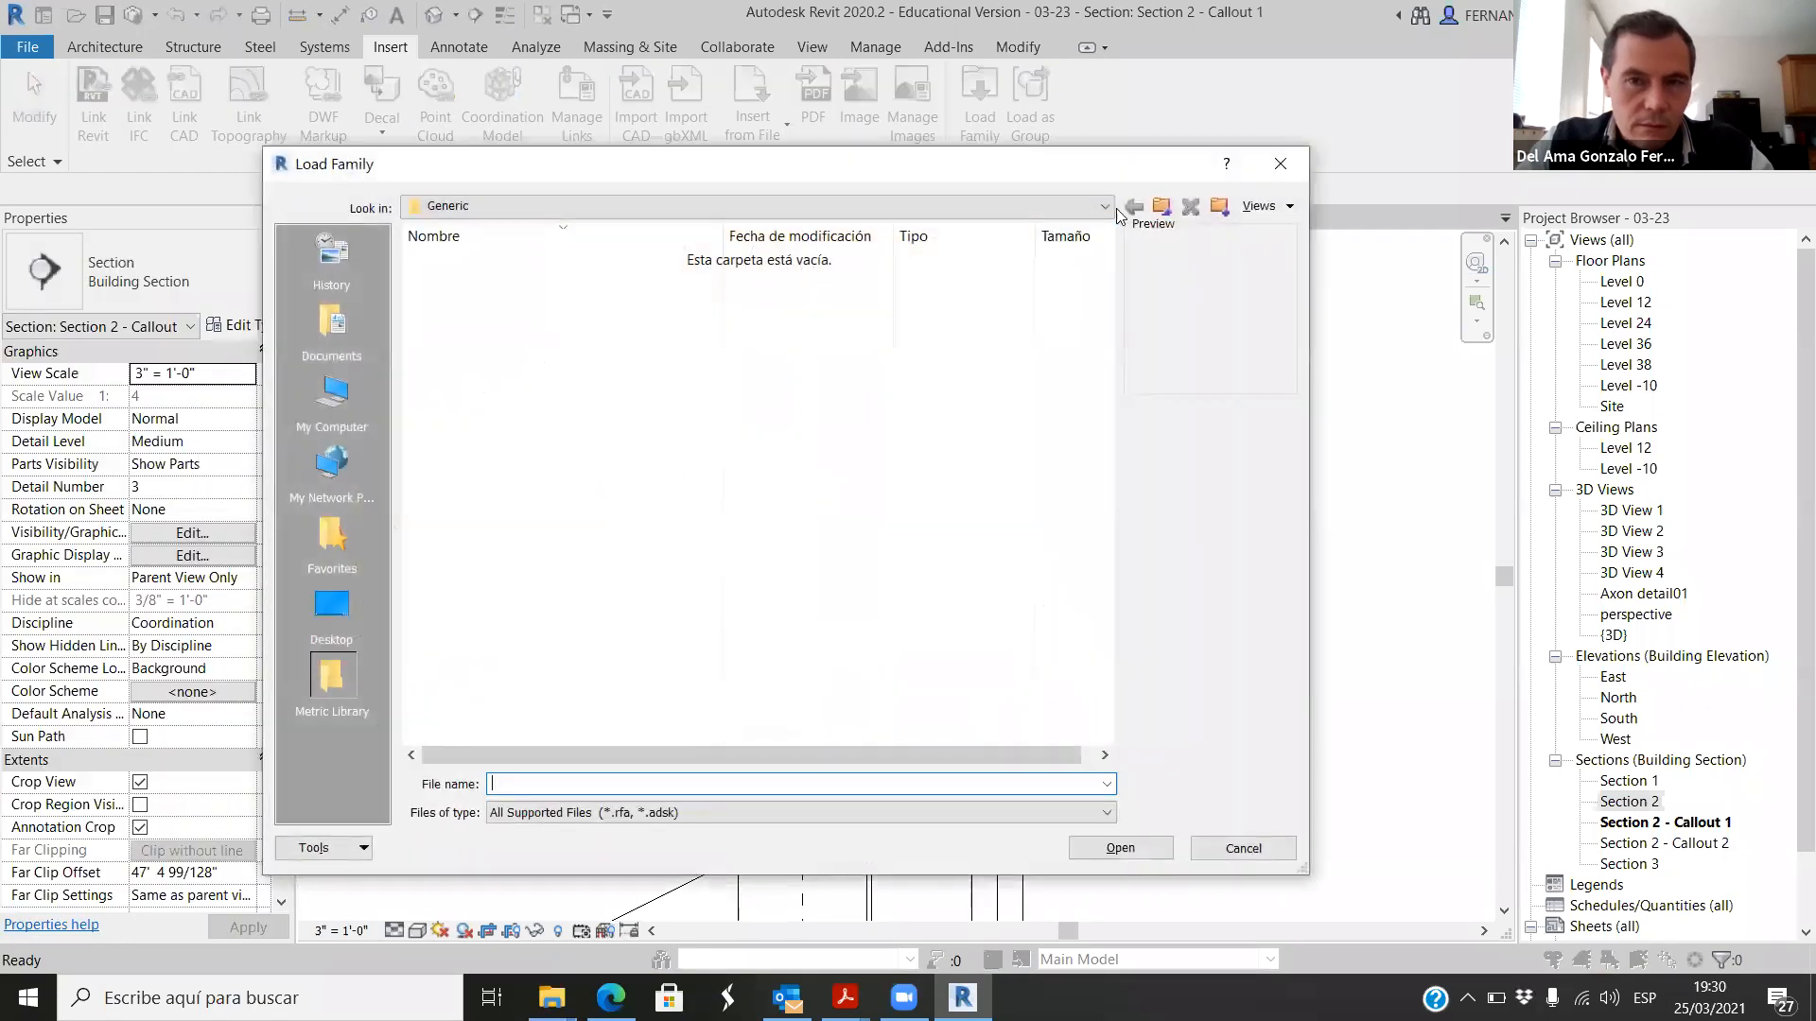
pyautogui.click(1161, 209)
pyautogui.doubleClick(466, 261)
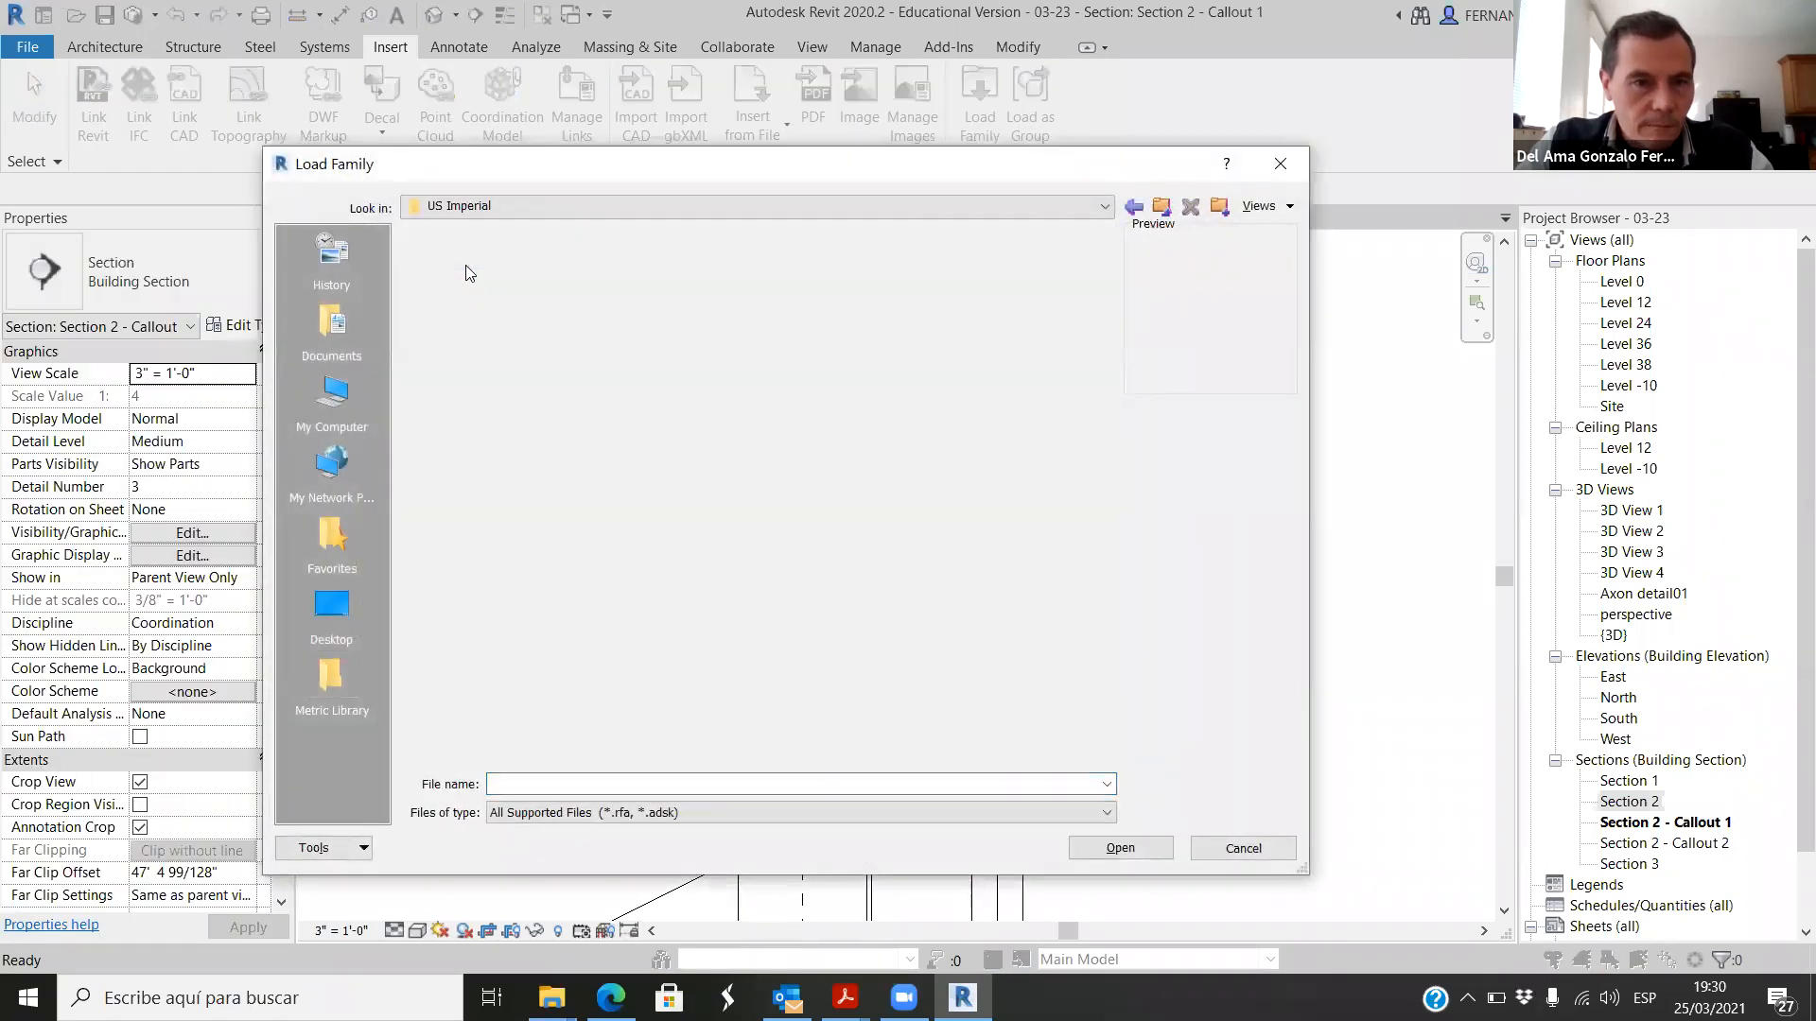
pyautogui.scroll(-6, 487, 596)
pyautogui.scroll(-1, 539, 700)
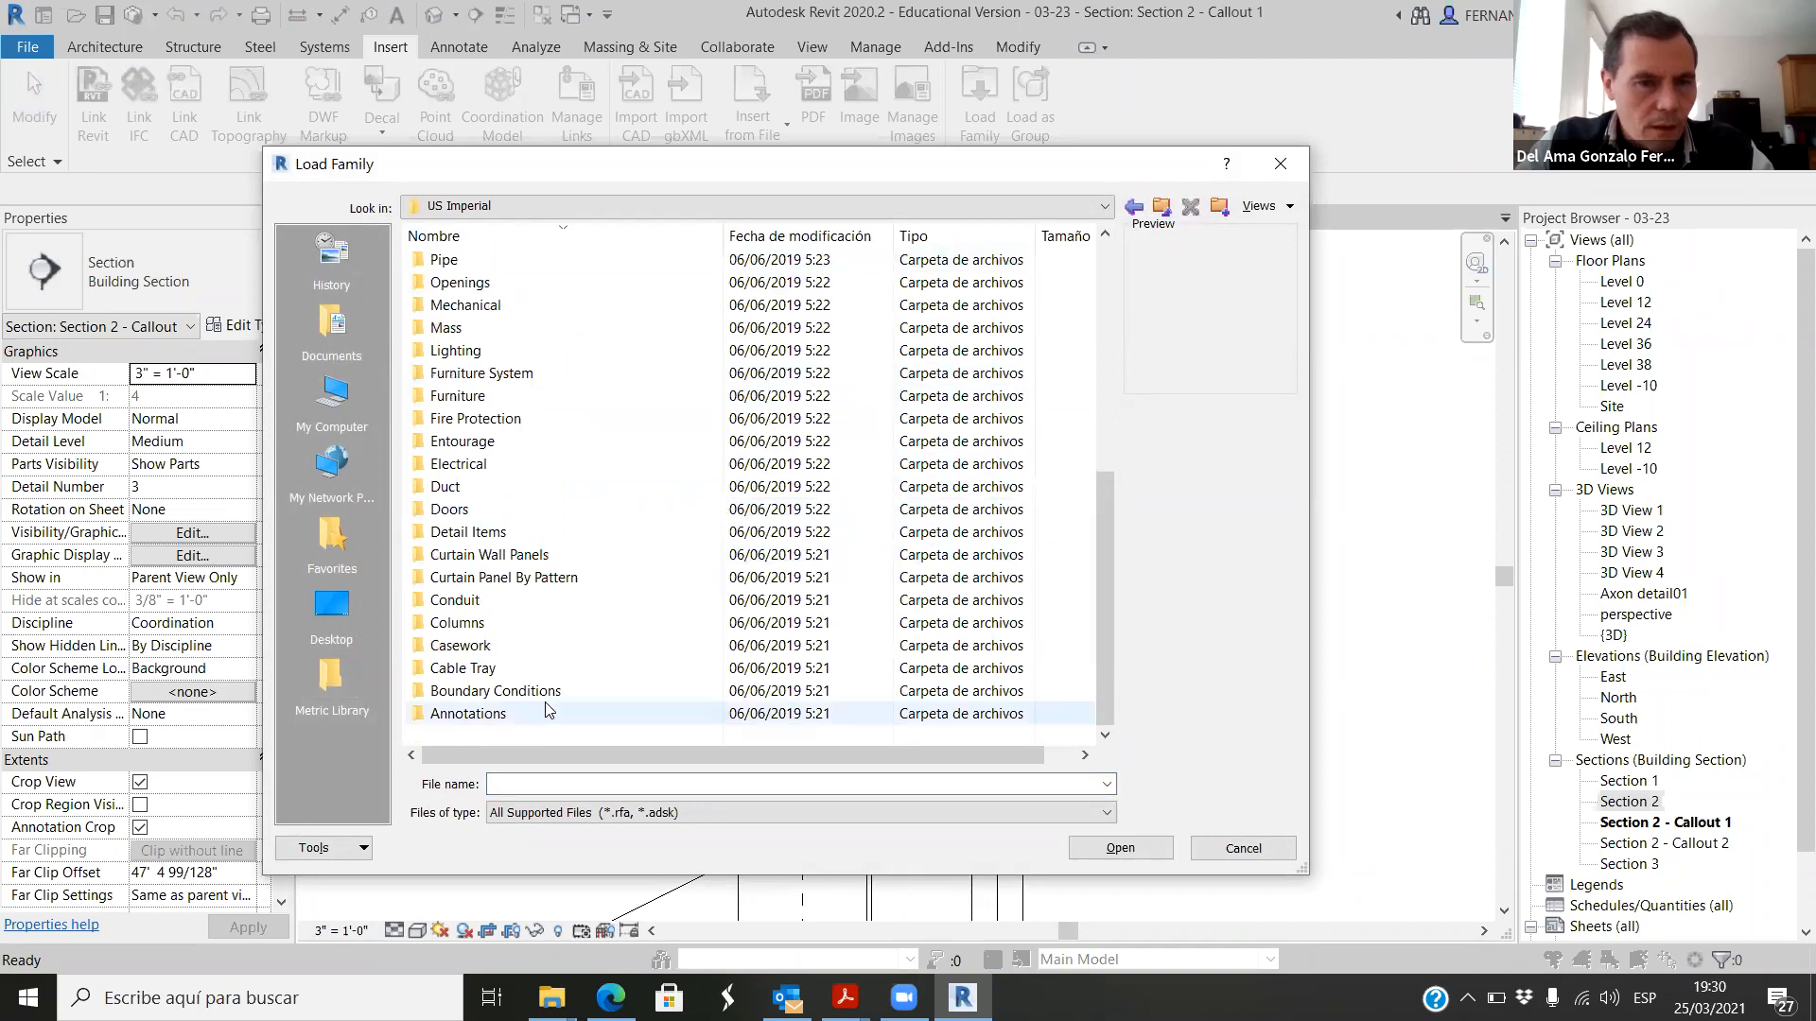
pyautogui.doubleClick(472, 532)
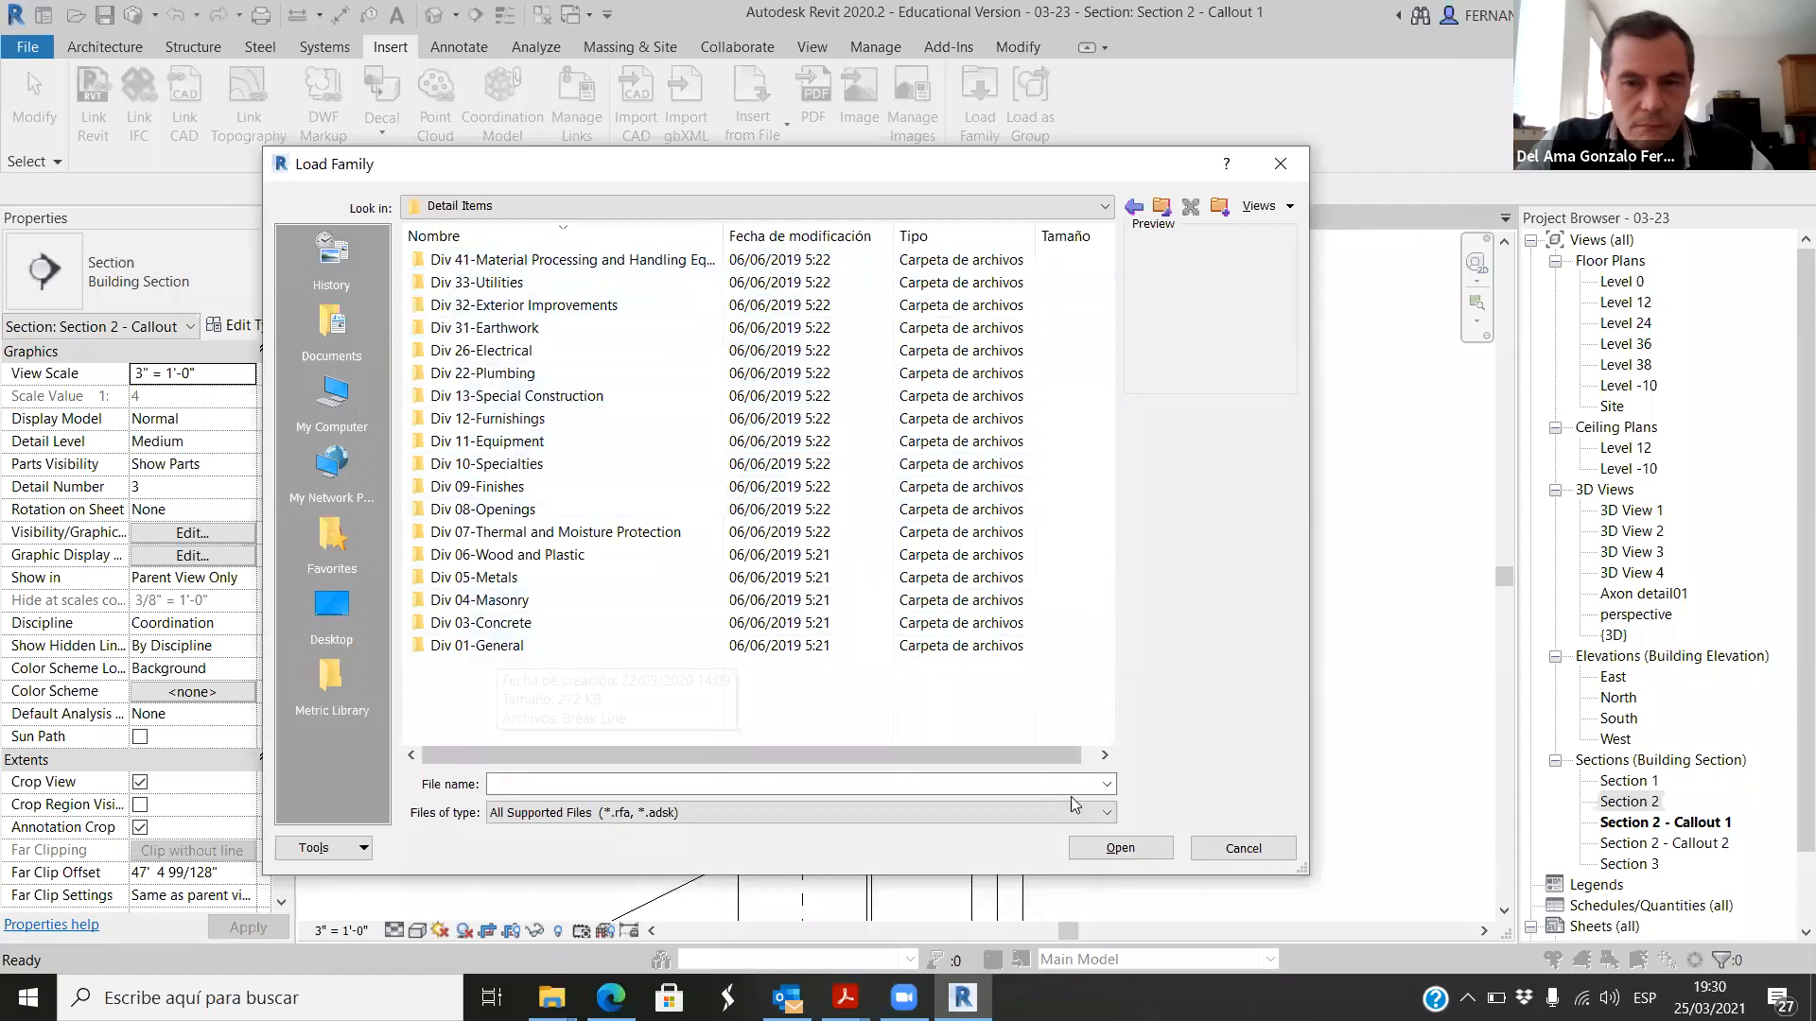
pyautogui.click(1239, 848)
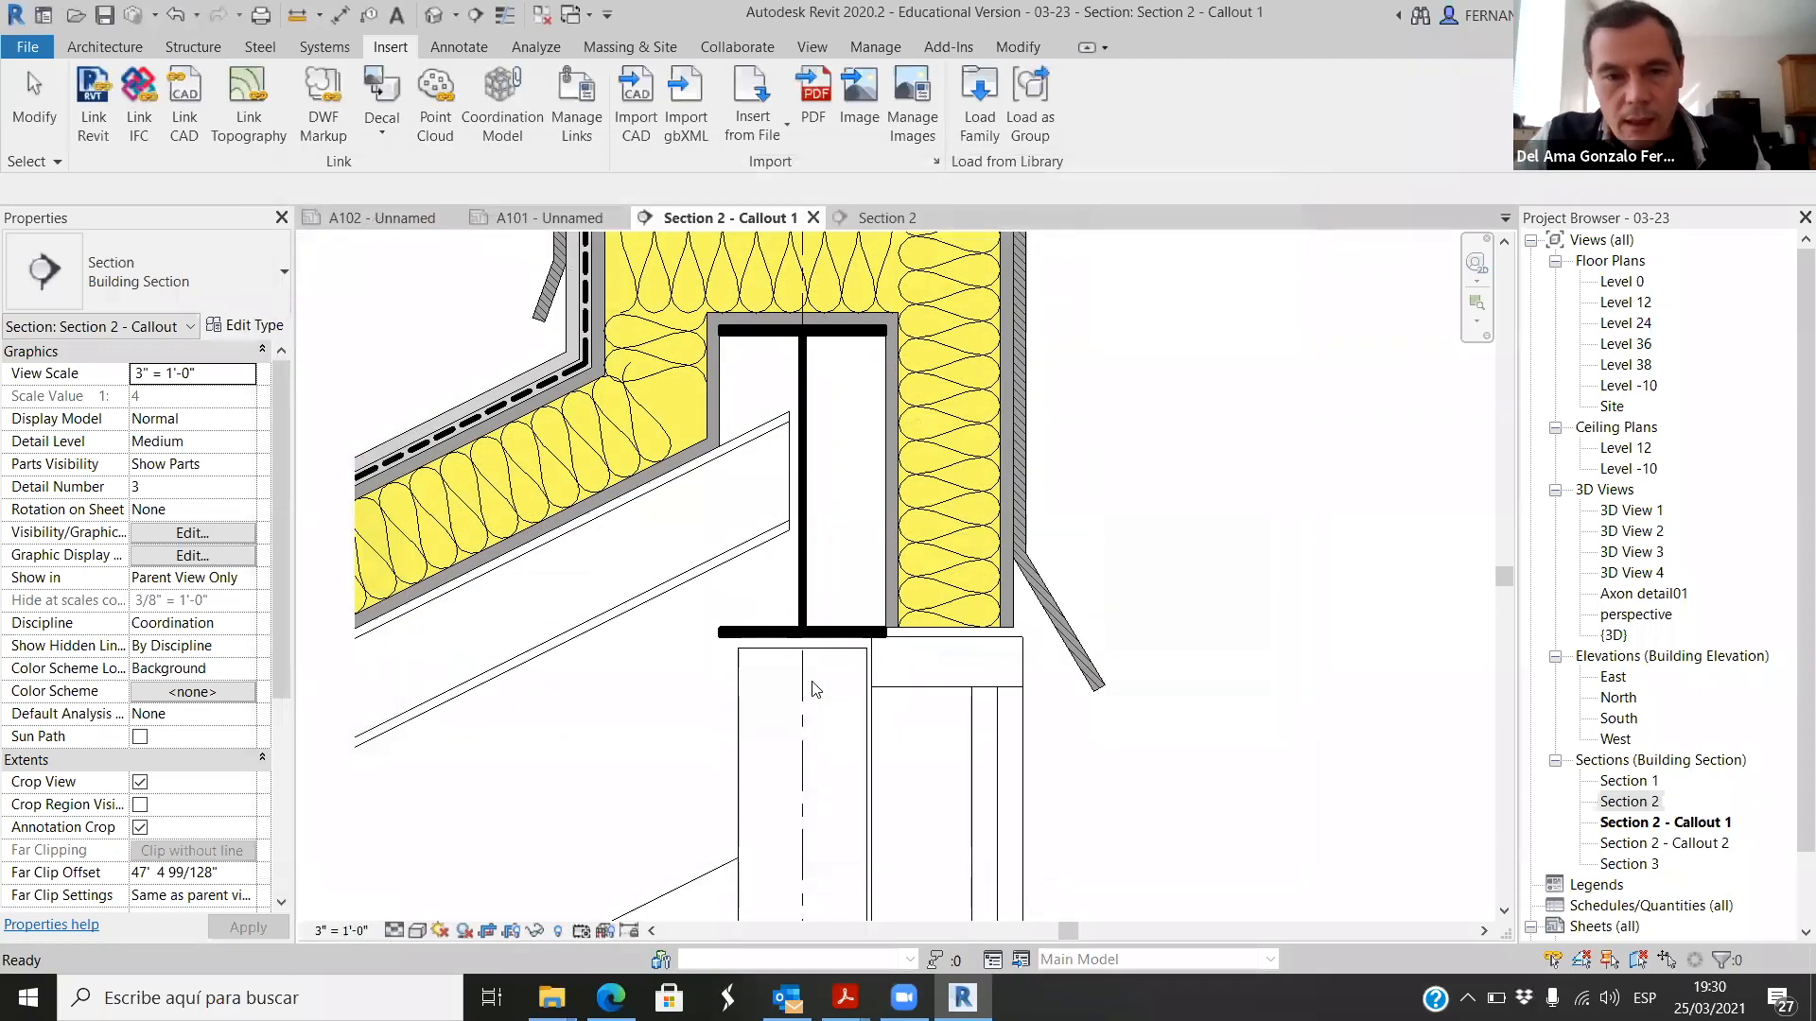
# Step: Place a Storefront Double Glazed-Sill at Finish-Section detail component in the empty area beside the insulated roof end
pyautogui.scroll(-2, 804, 681)
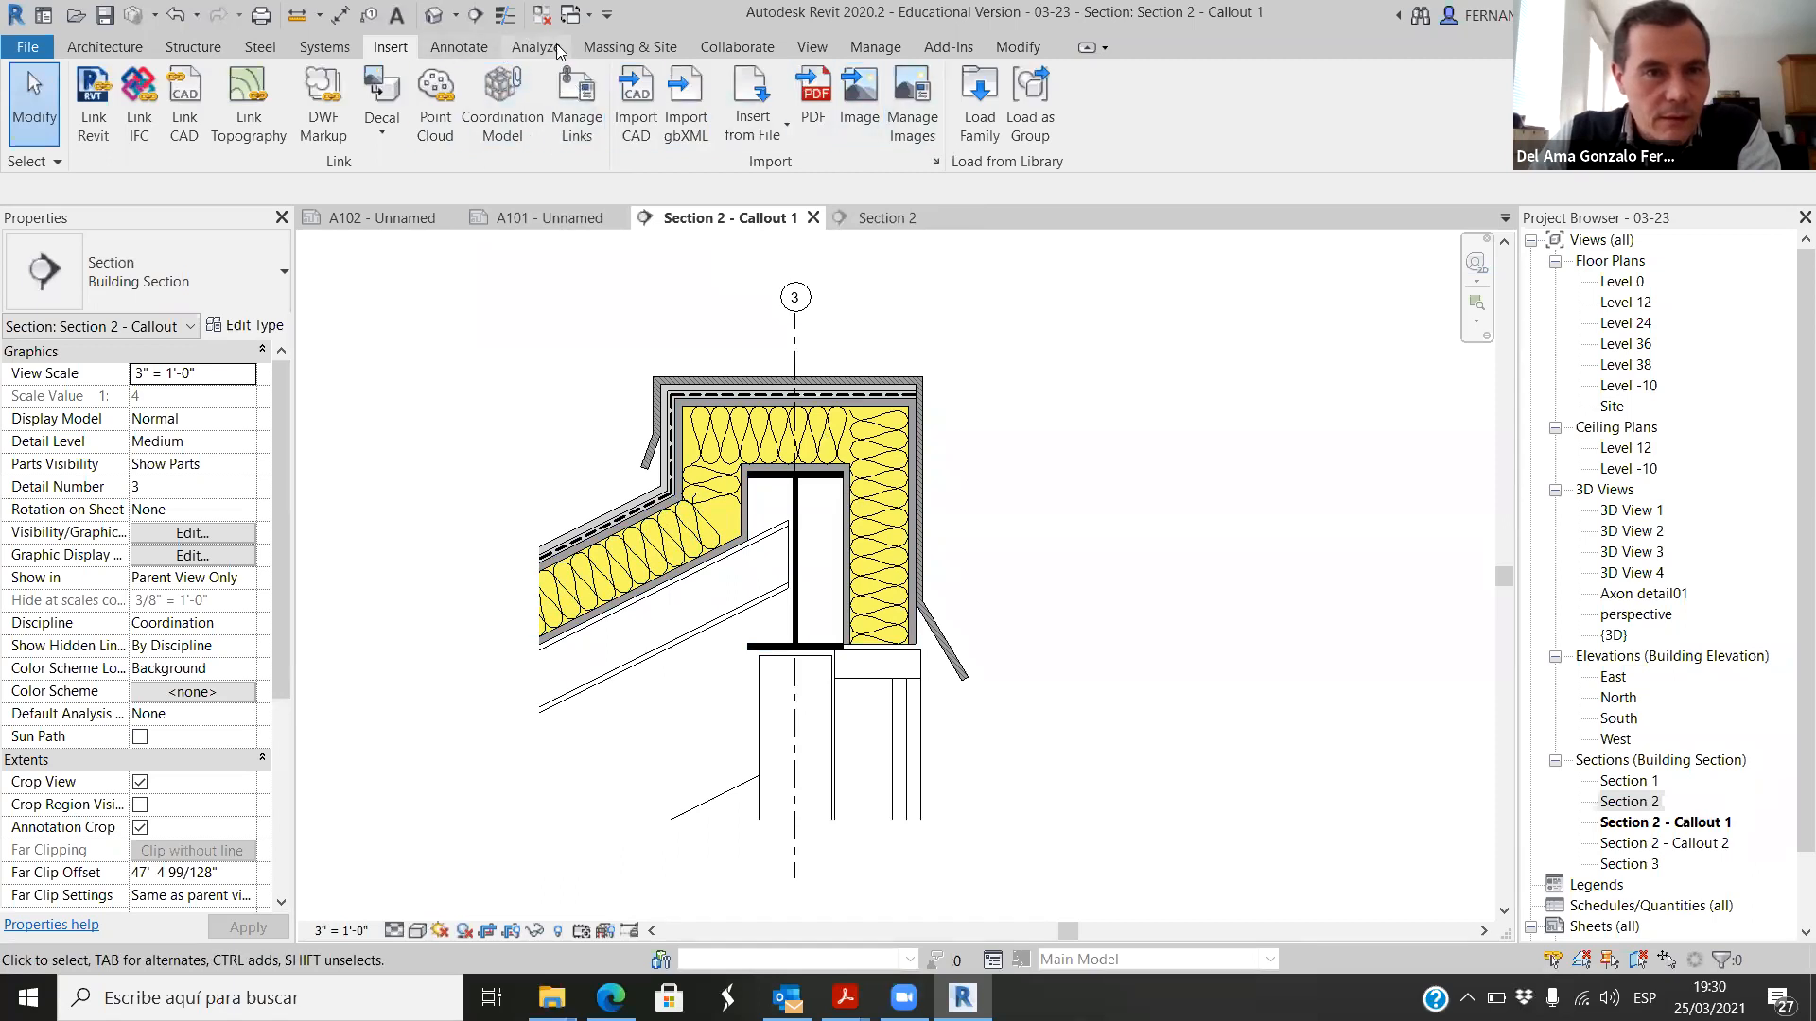
pyautogui.click(467, 47)
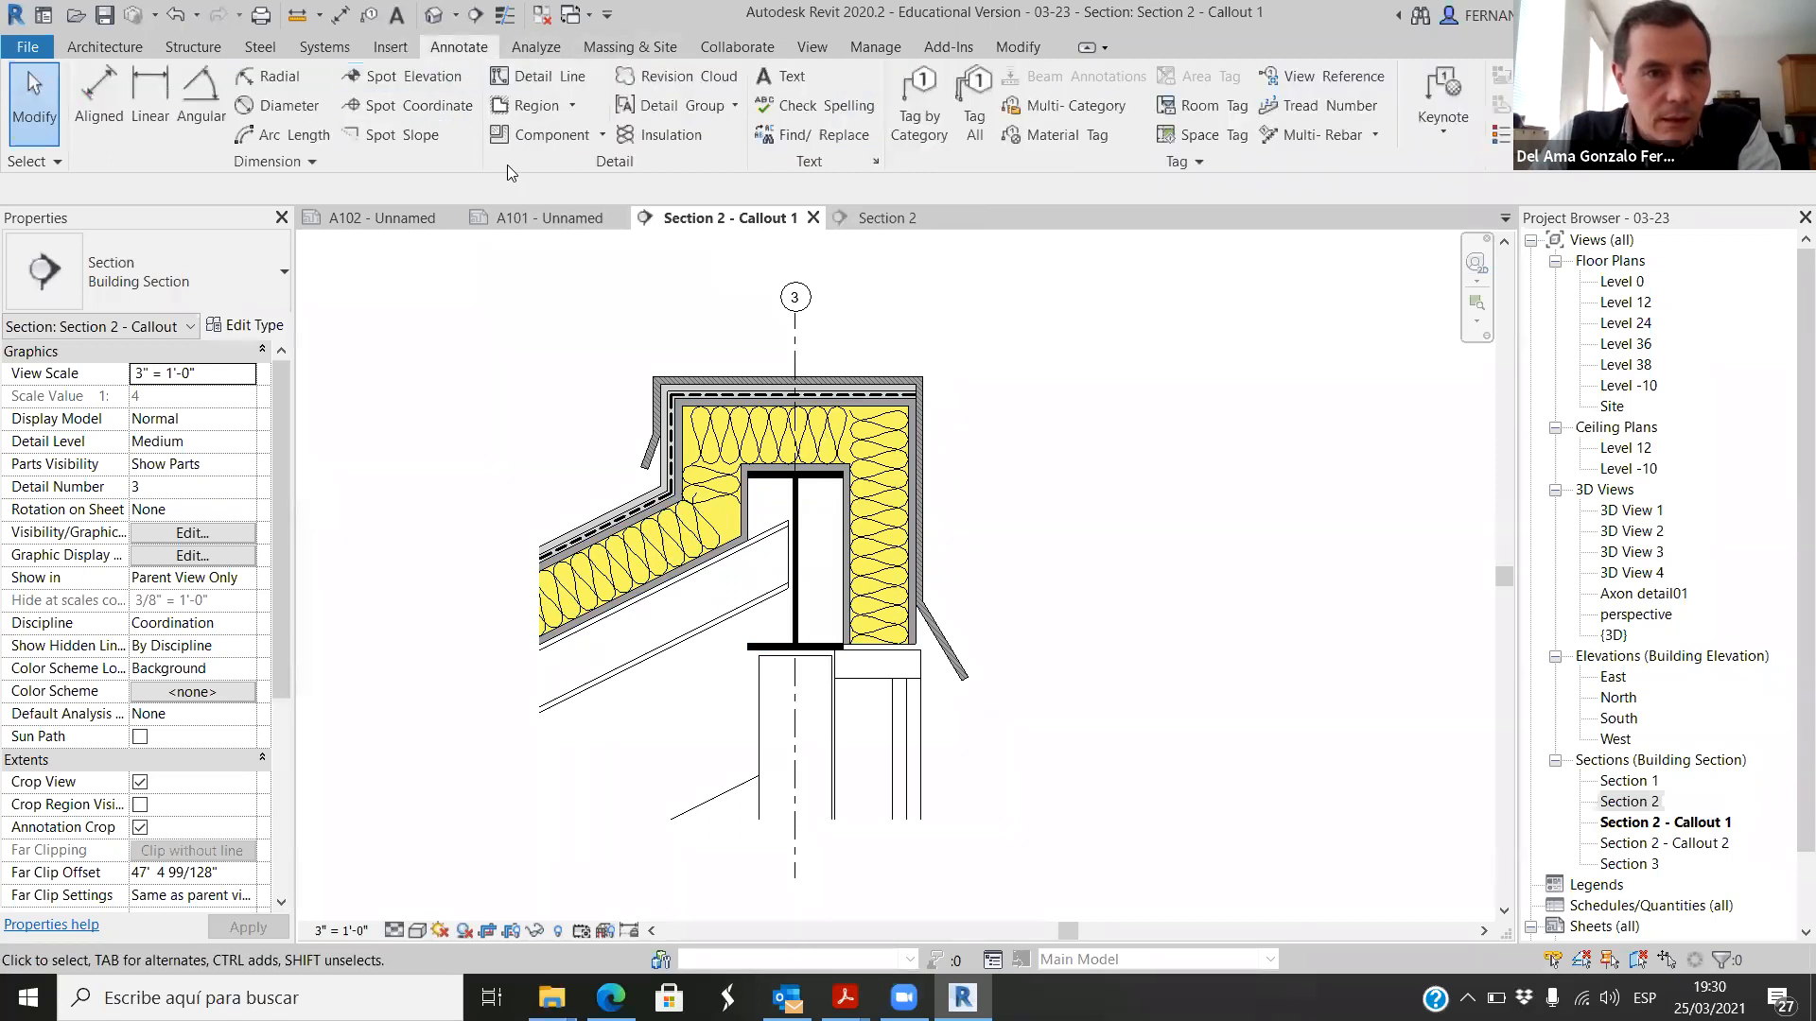
pyautogui.click(598, 135)
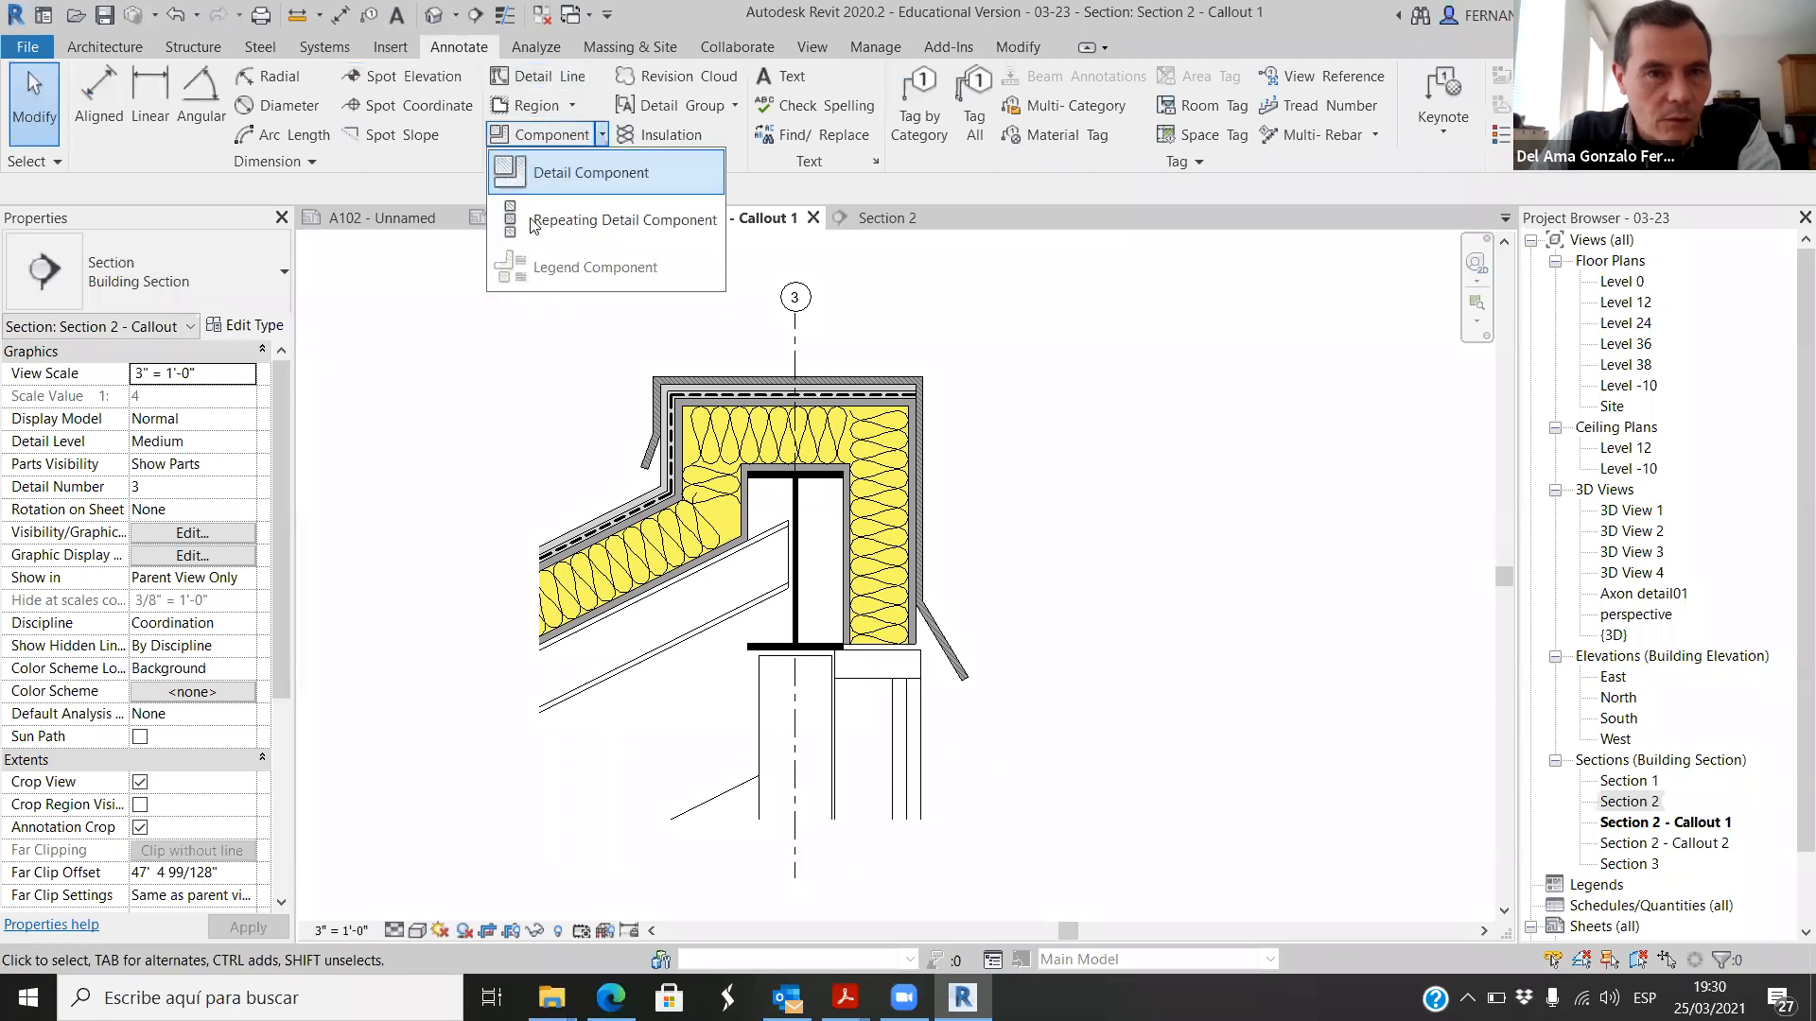
pyautogui.click(558, 172)
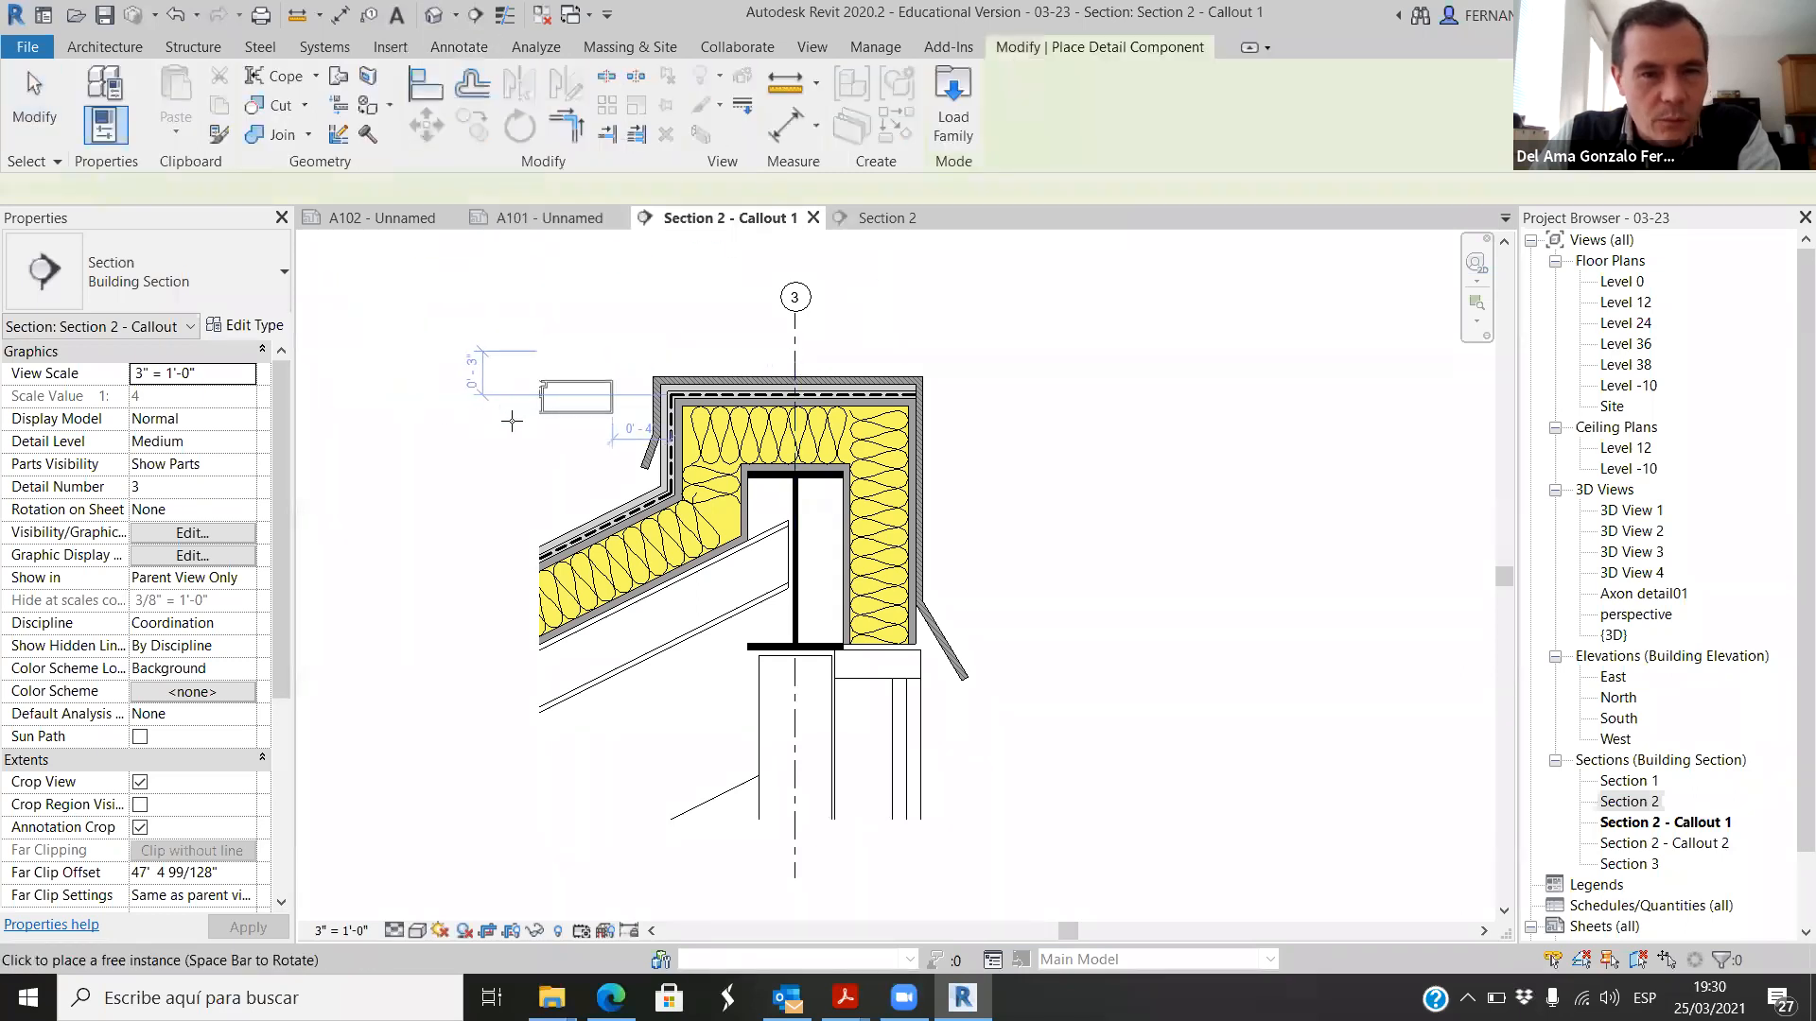
pyautogui.scroll(2, 954, 534)
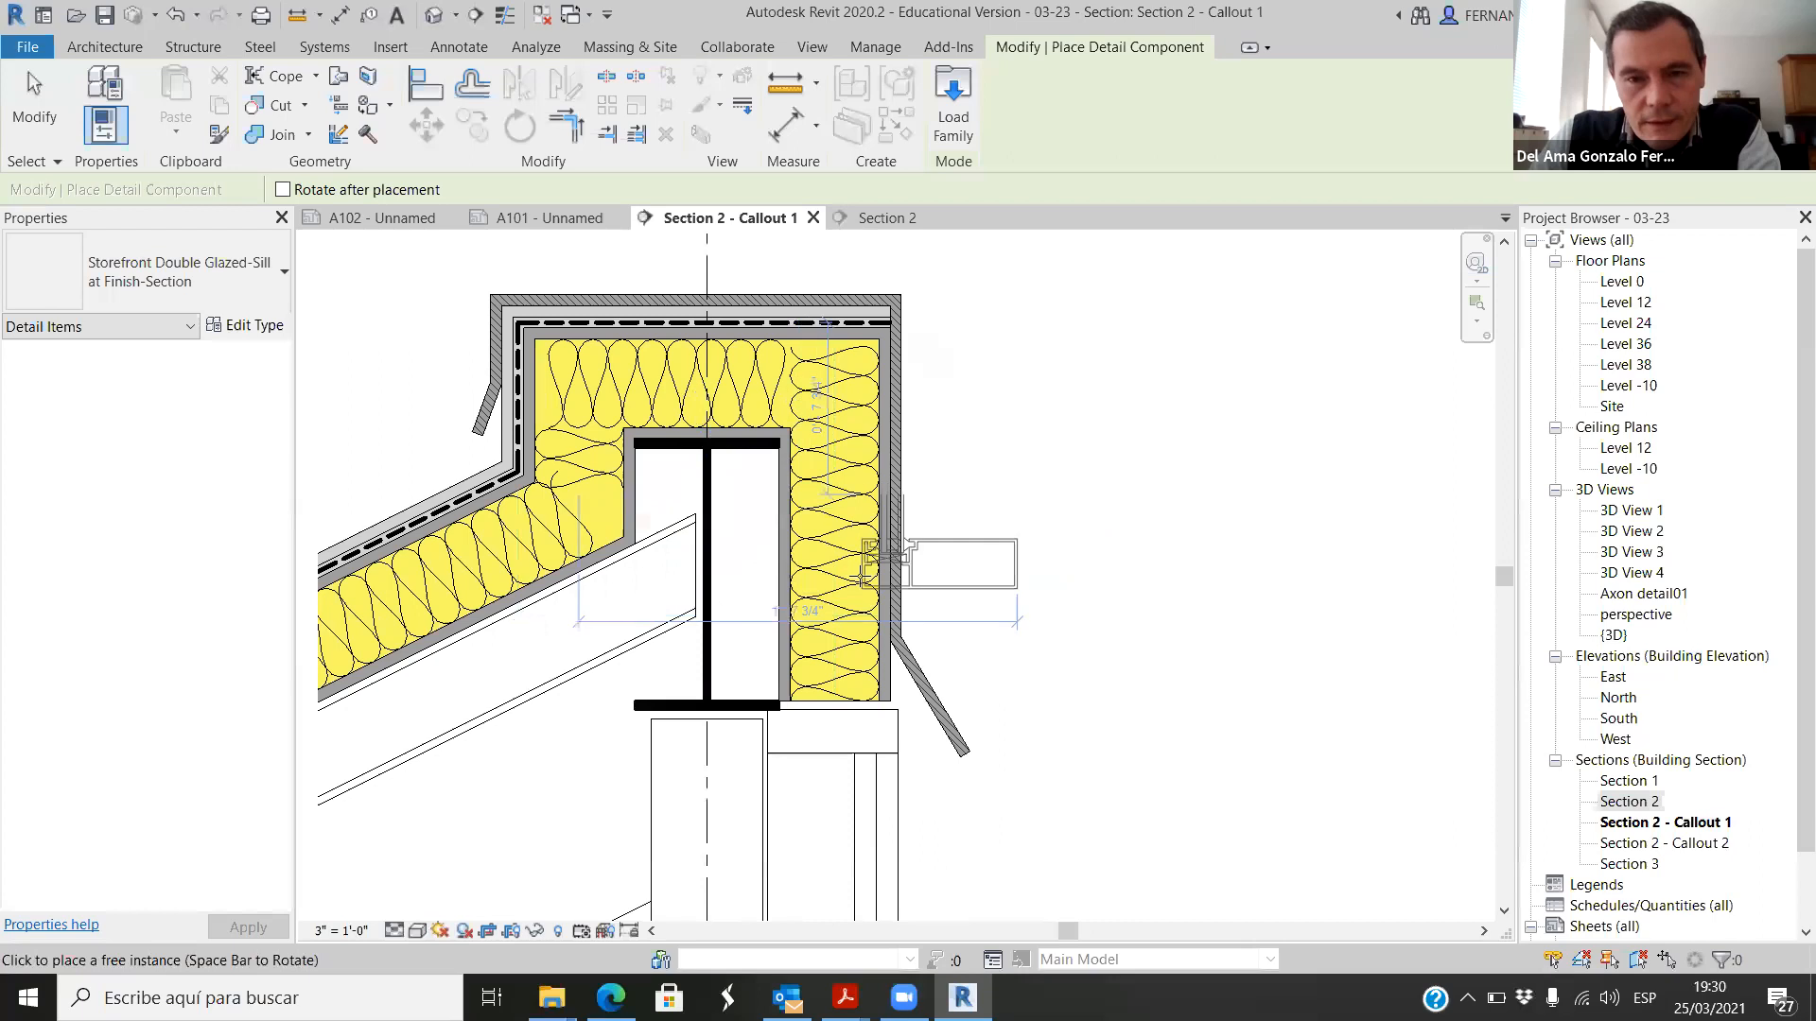
pyautogui.scroll(-1, 863, 578)
pyautogui.scroll(3, 917, 542)
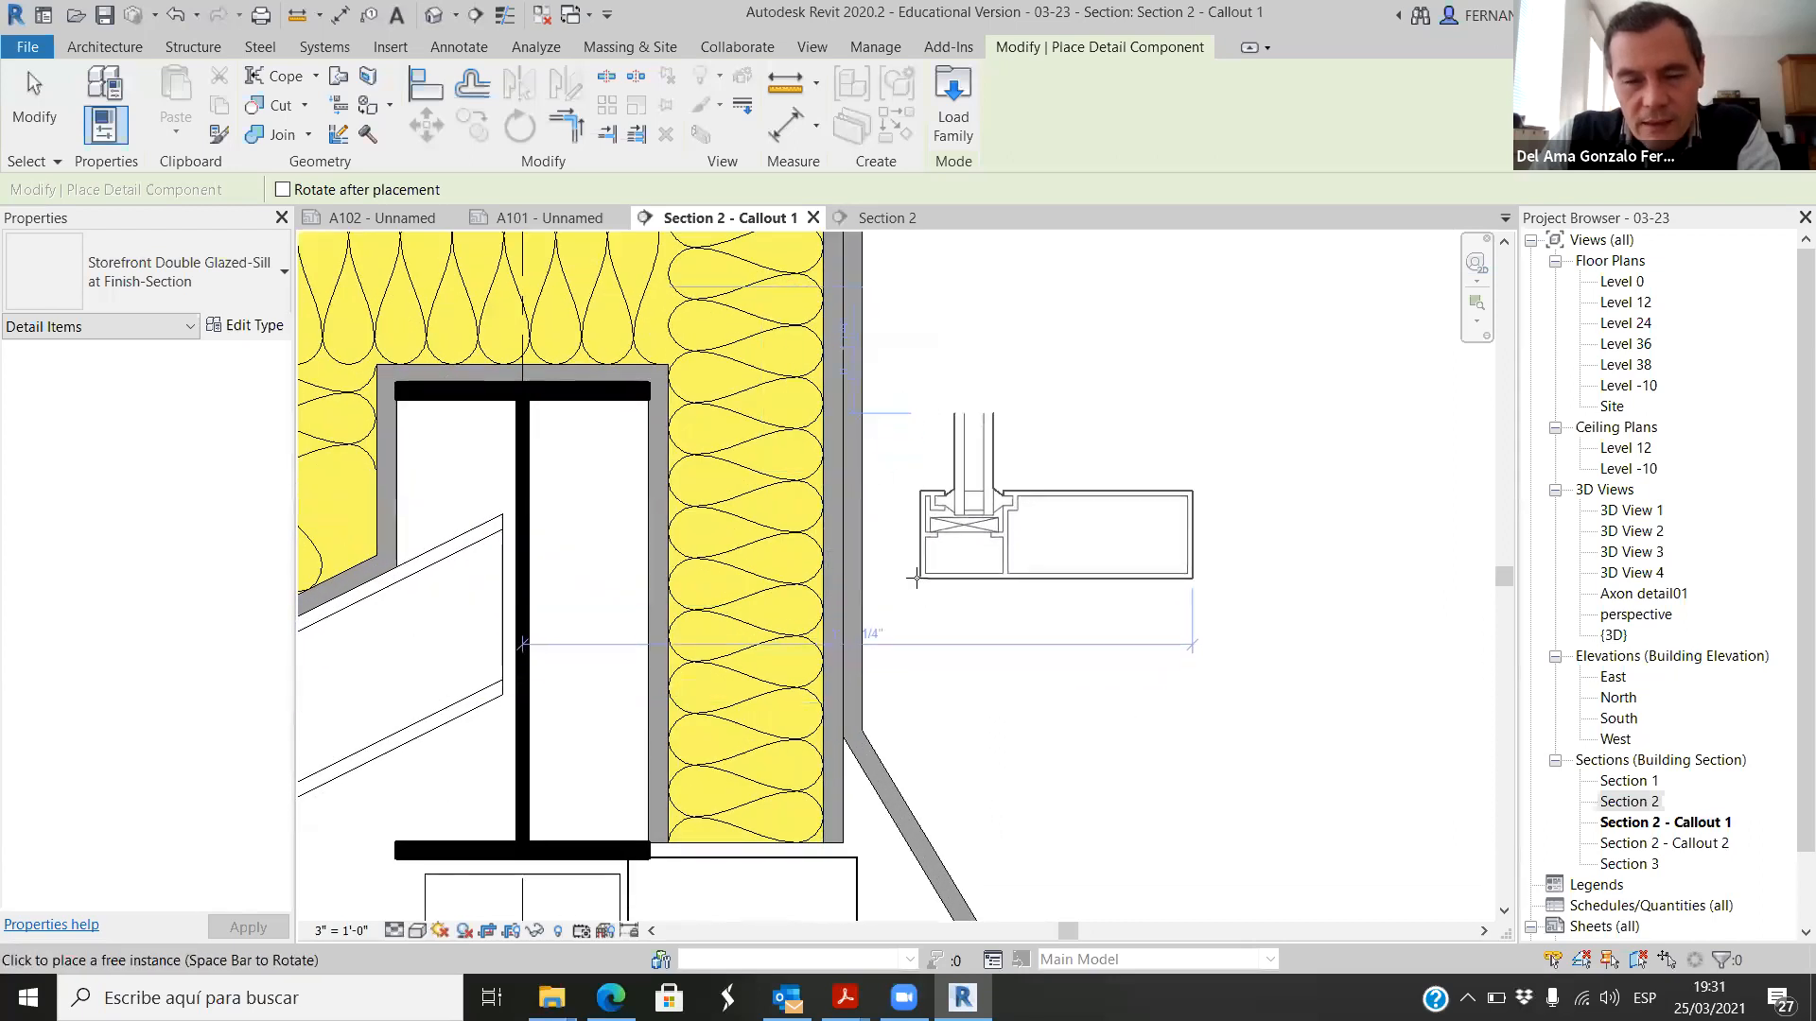
pyautogui.click(917, 576)
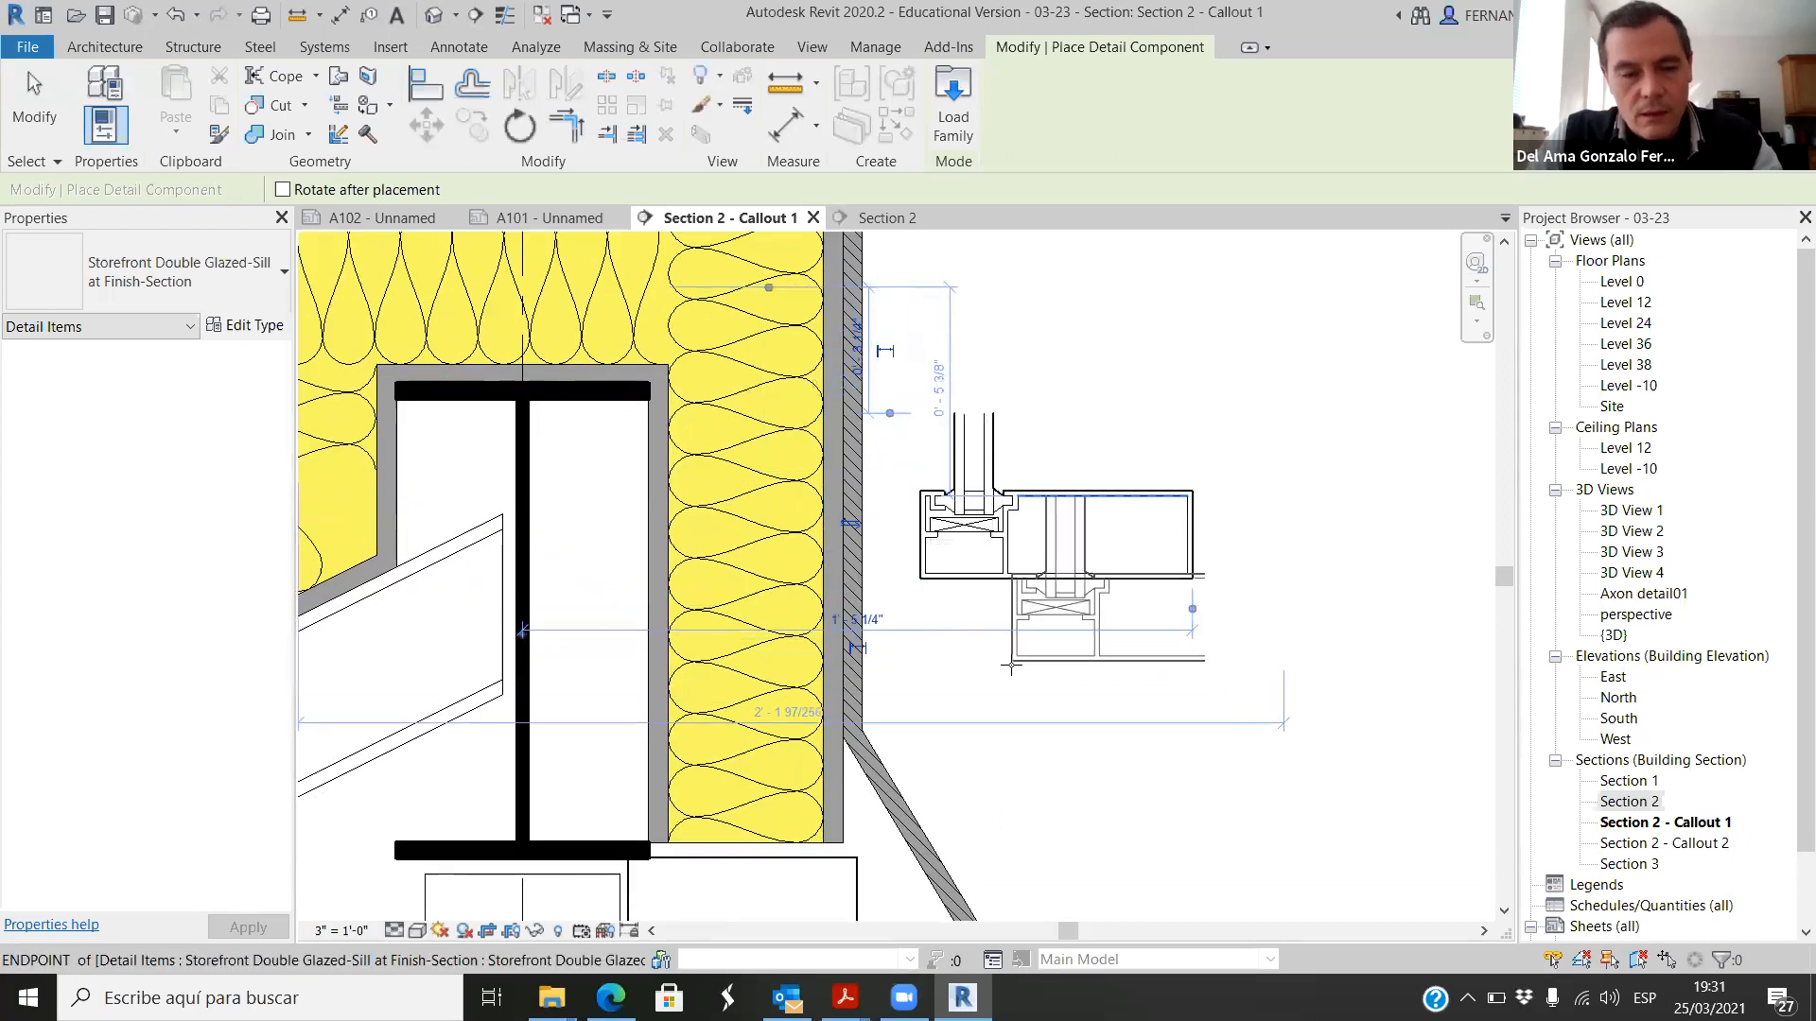
pyautogui.scroll(-2, 979, 508)
pyautogui.press('Escape')
# Step: Rotate the placed storefront sill component 180 degrees so its glazing points downward, and deselect it
pyautogui.scroll(-3, 984, 511)
pyautogui.scroll(2, 974, 539)
pyautogui.scroll(-3, 970, 476)
pyautogui.scroll(3, 978, 466)
pyautogui.scroll(3, 978, 466)
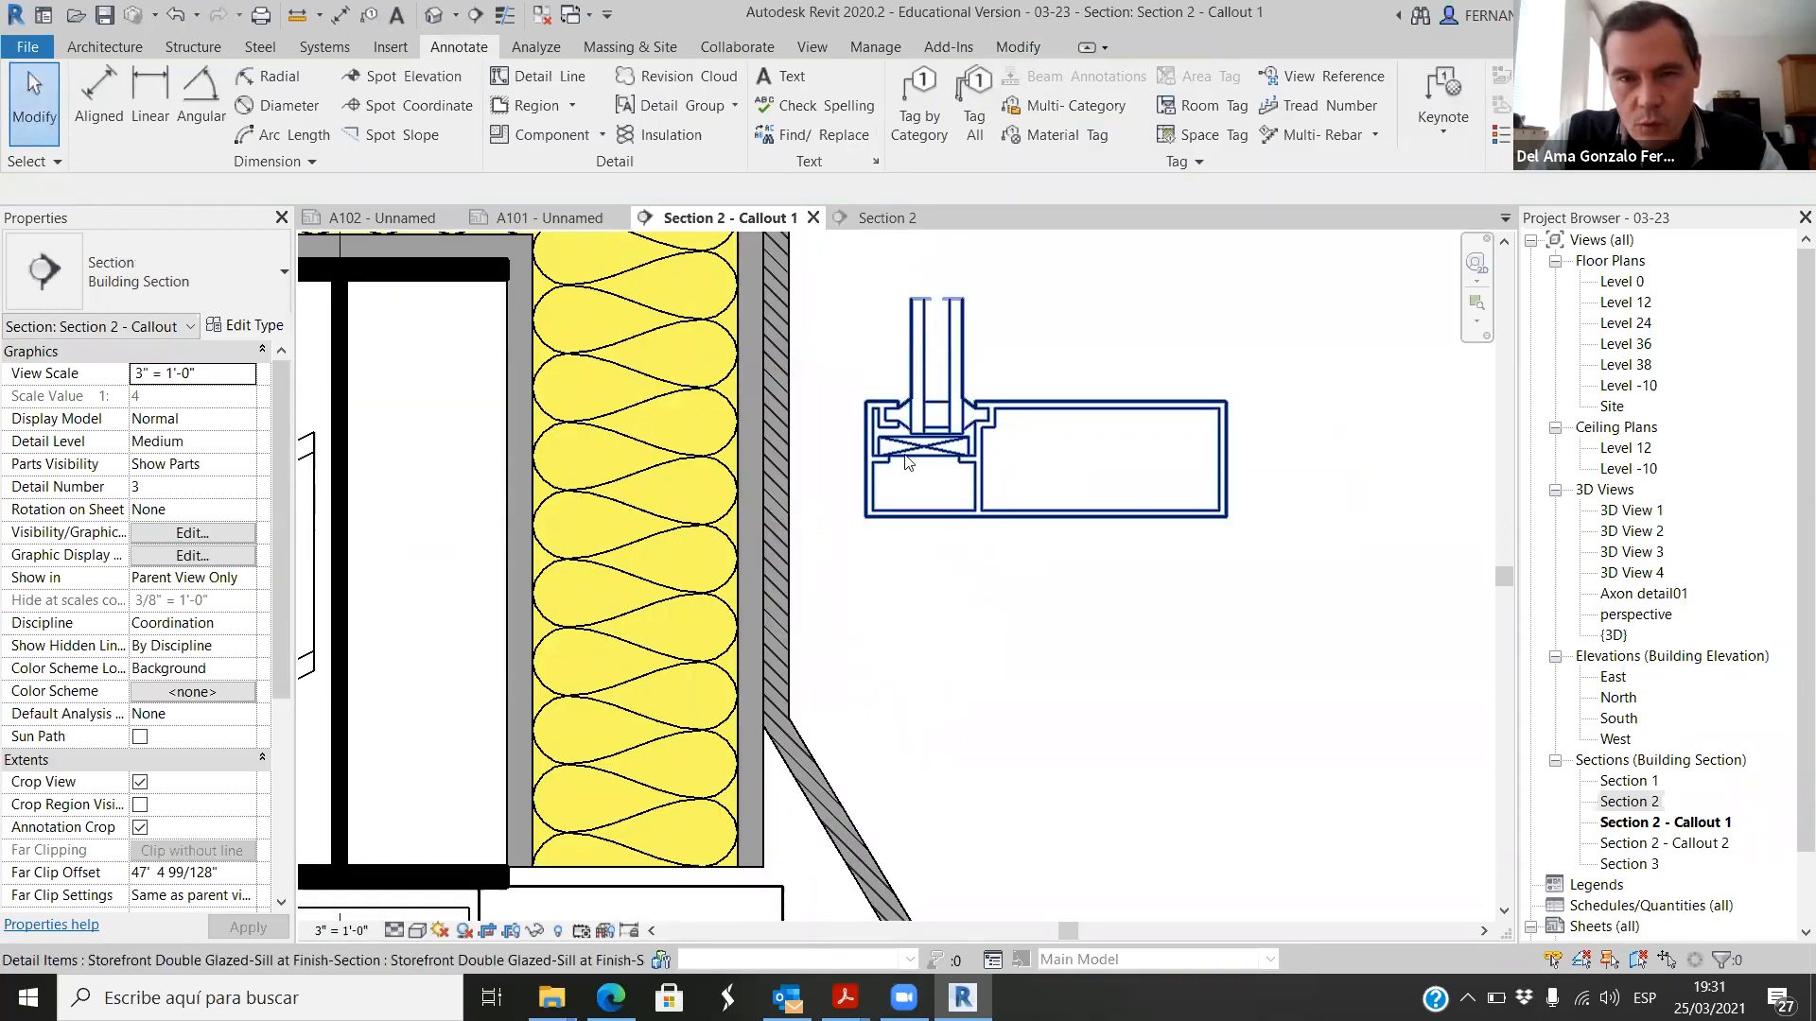
pyautogui.scroll(-2, 965, 454)
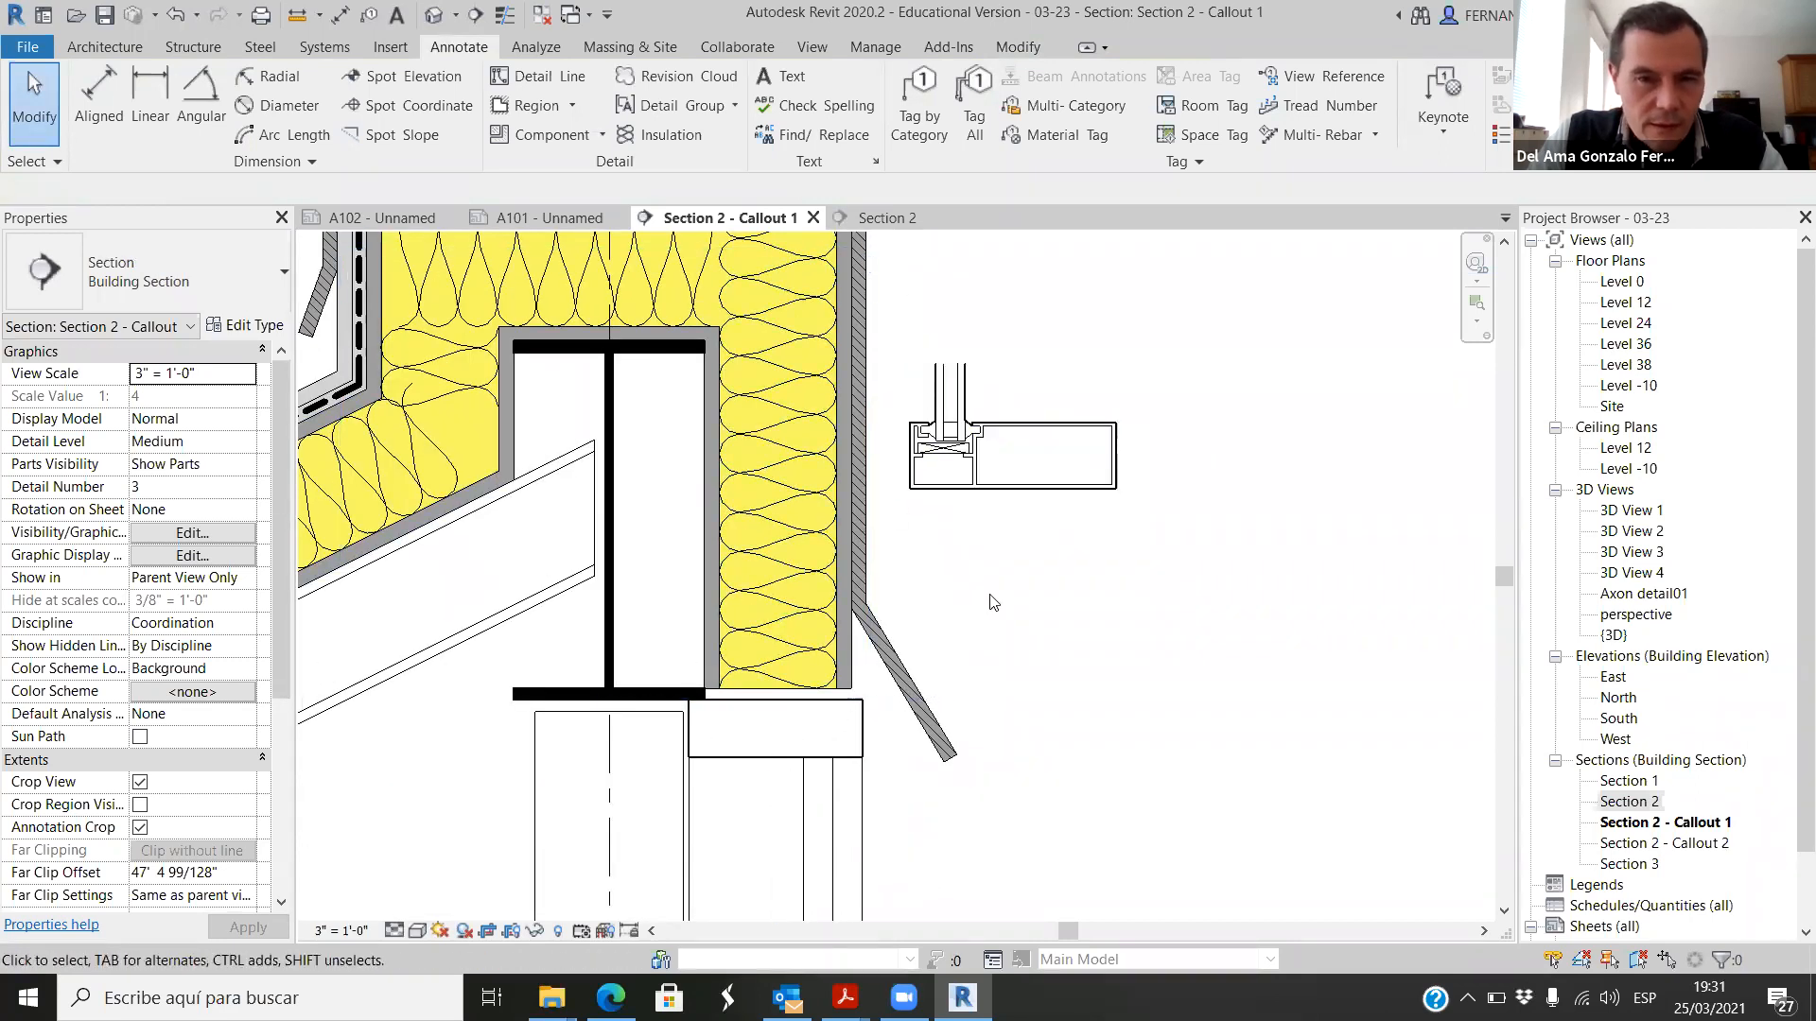
pyautogui.click(1021, 481)
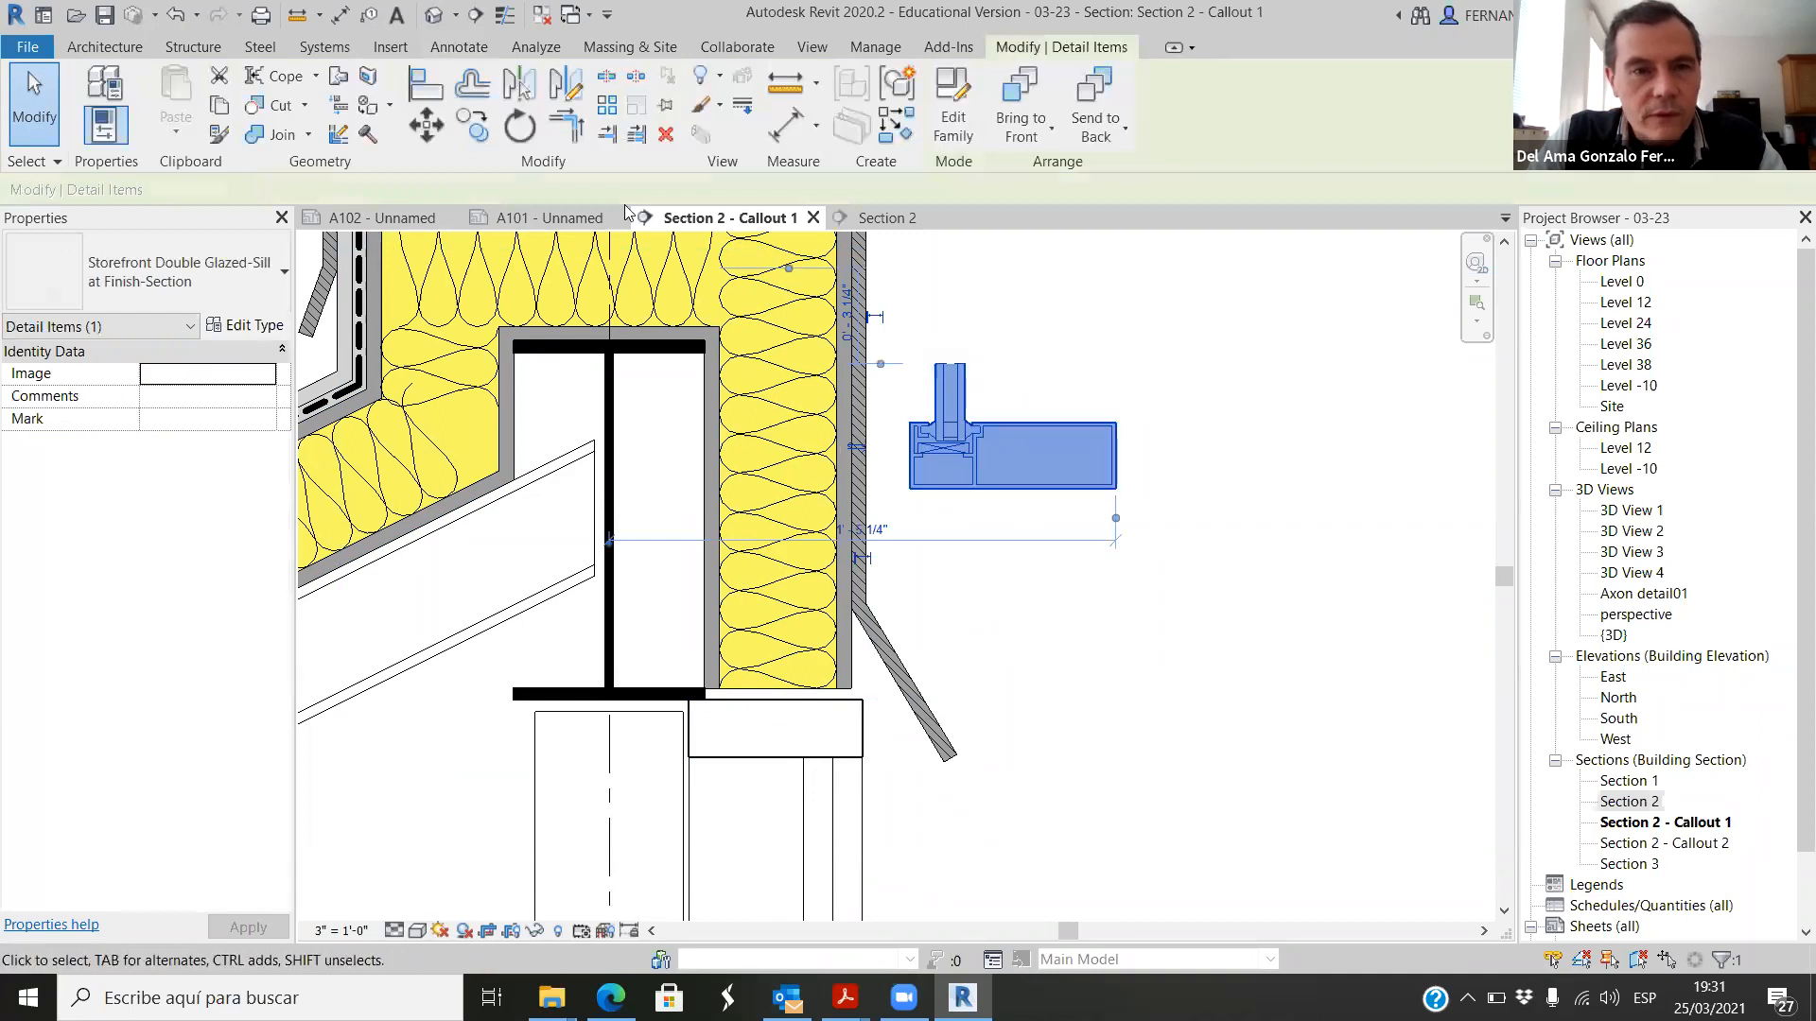
pyautogui.click(519, 126)
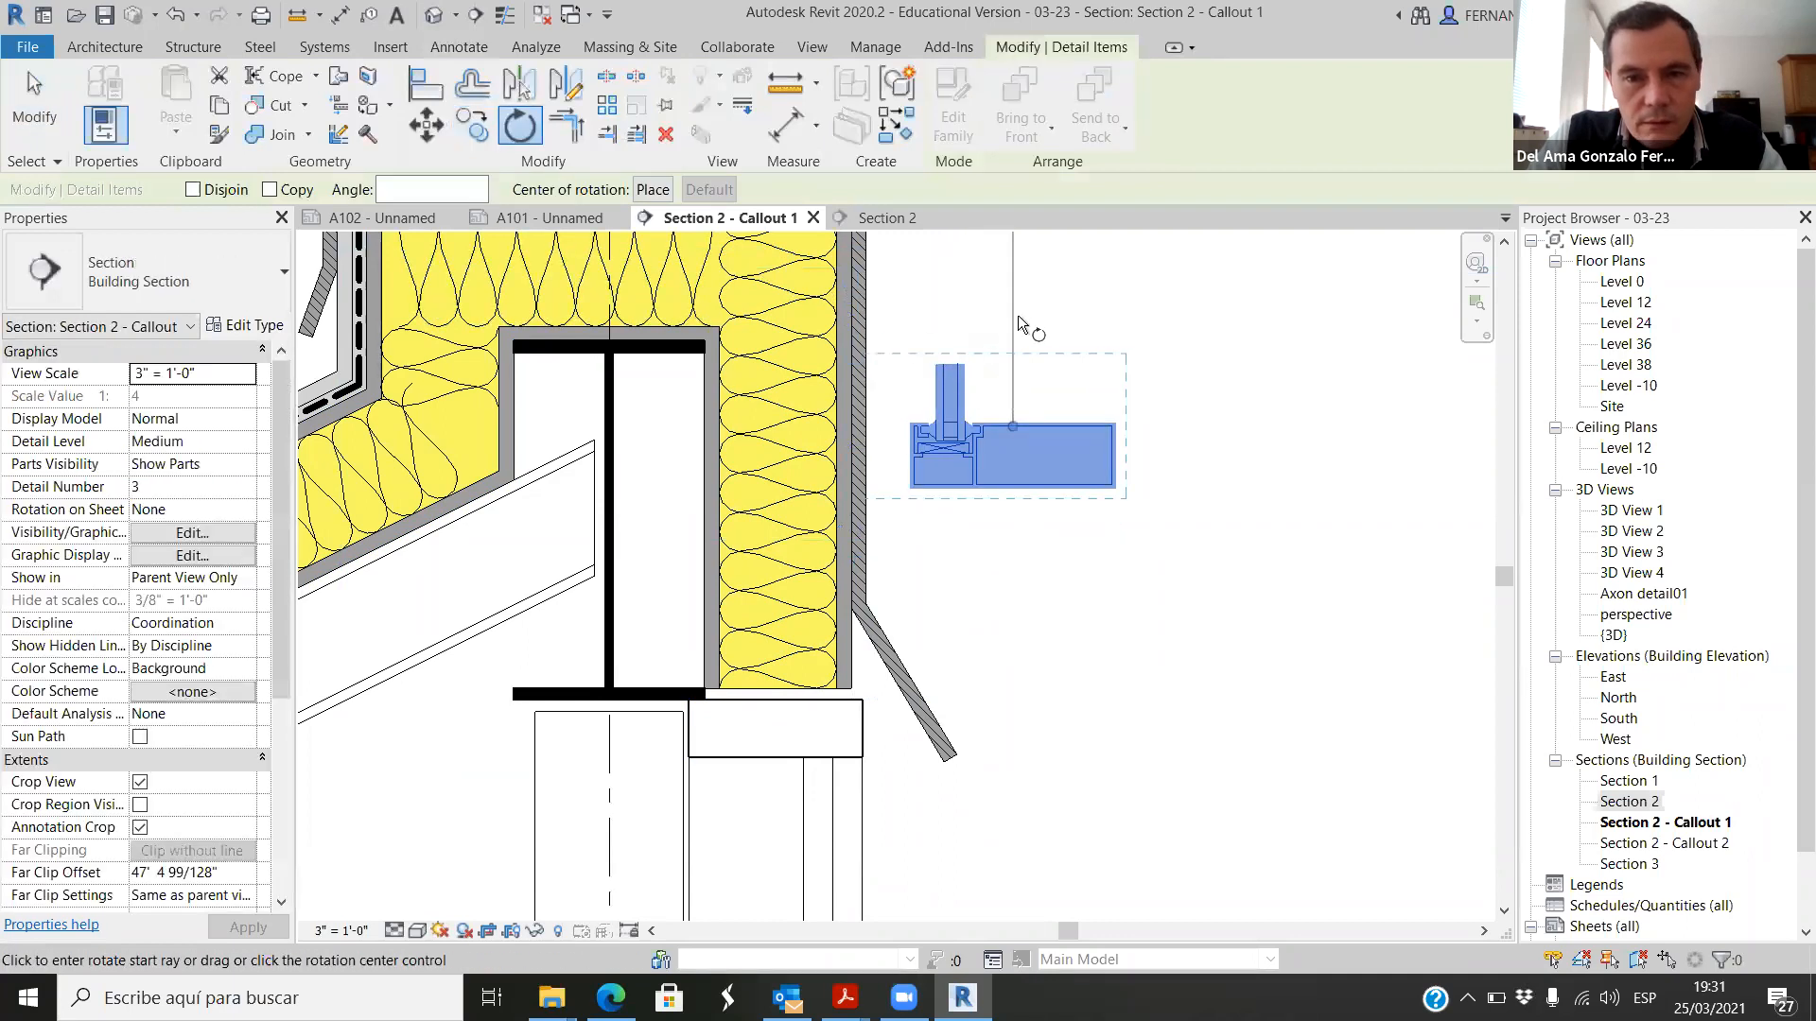
pyautogui.click(1015, 315)
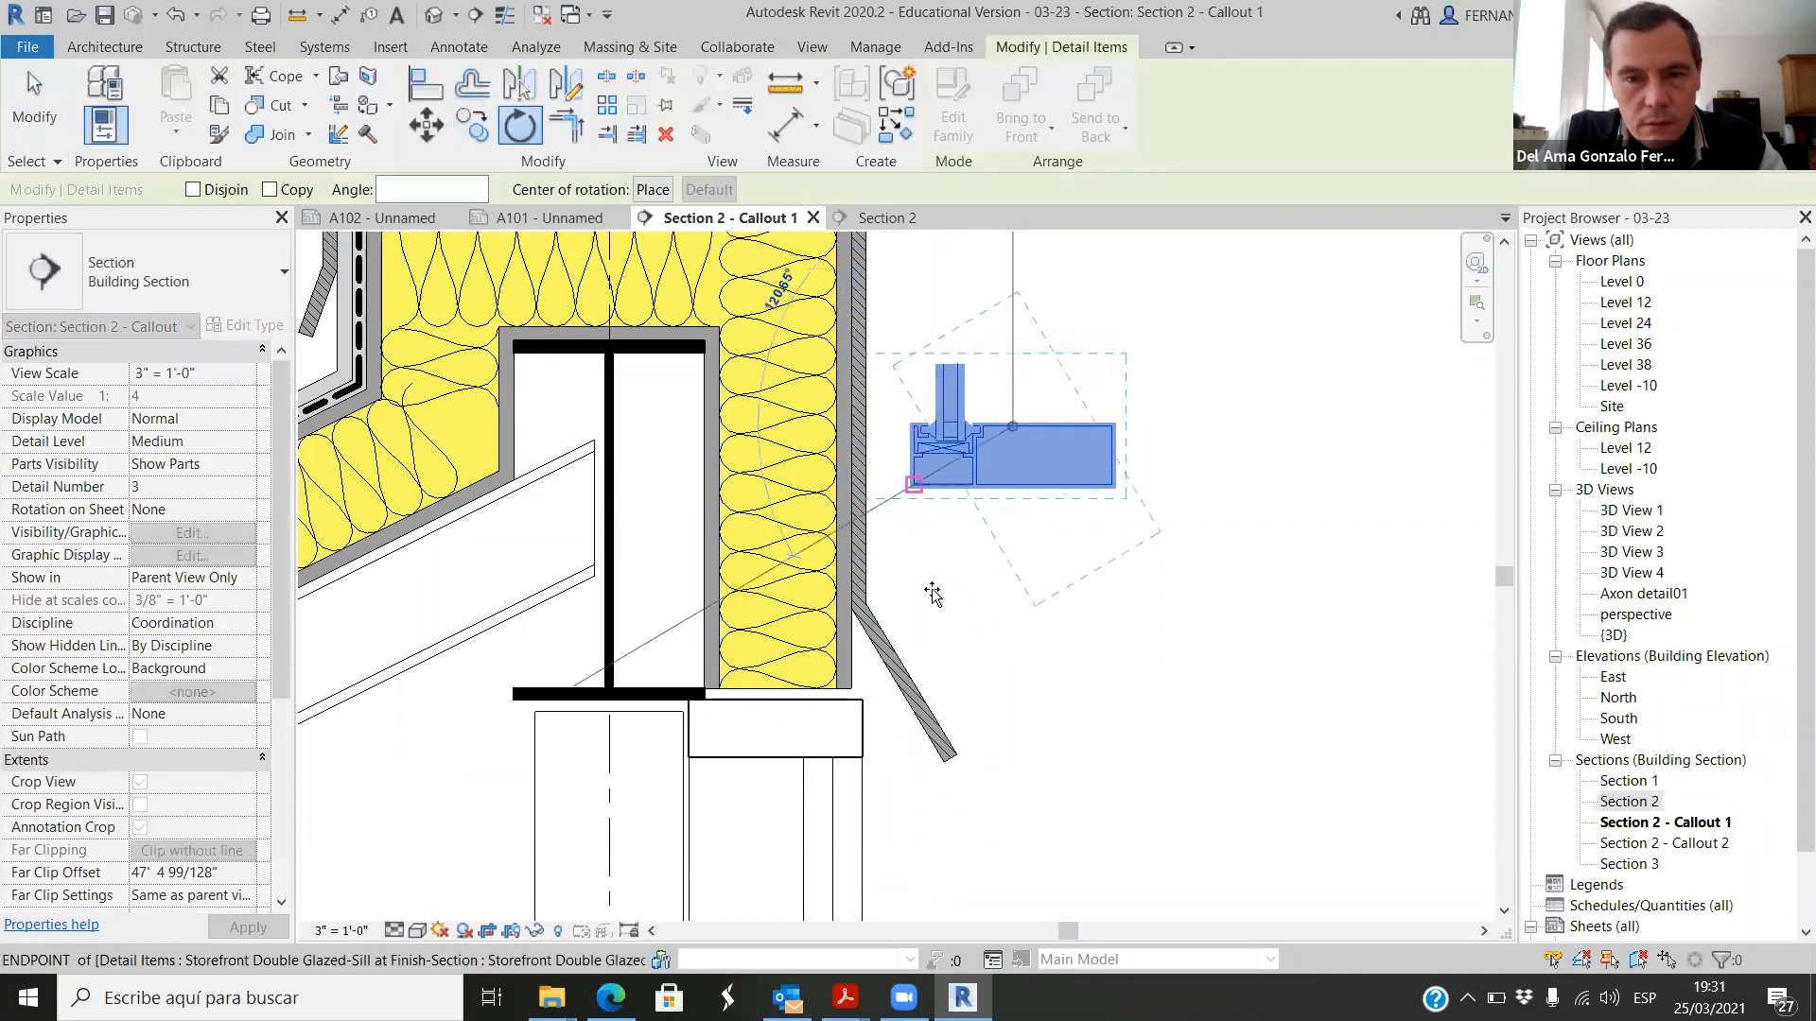
pyautogui.click(1010, 650)
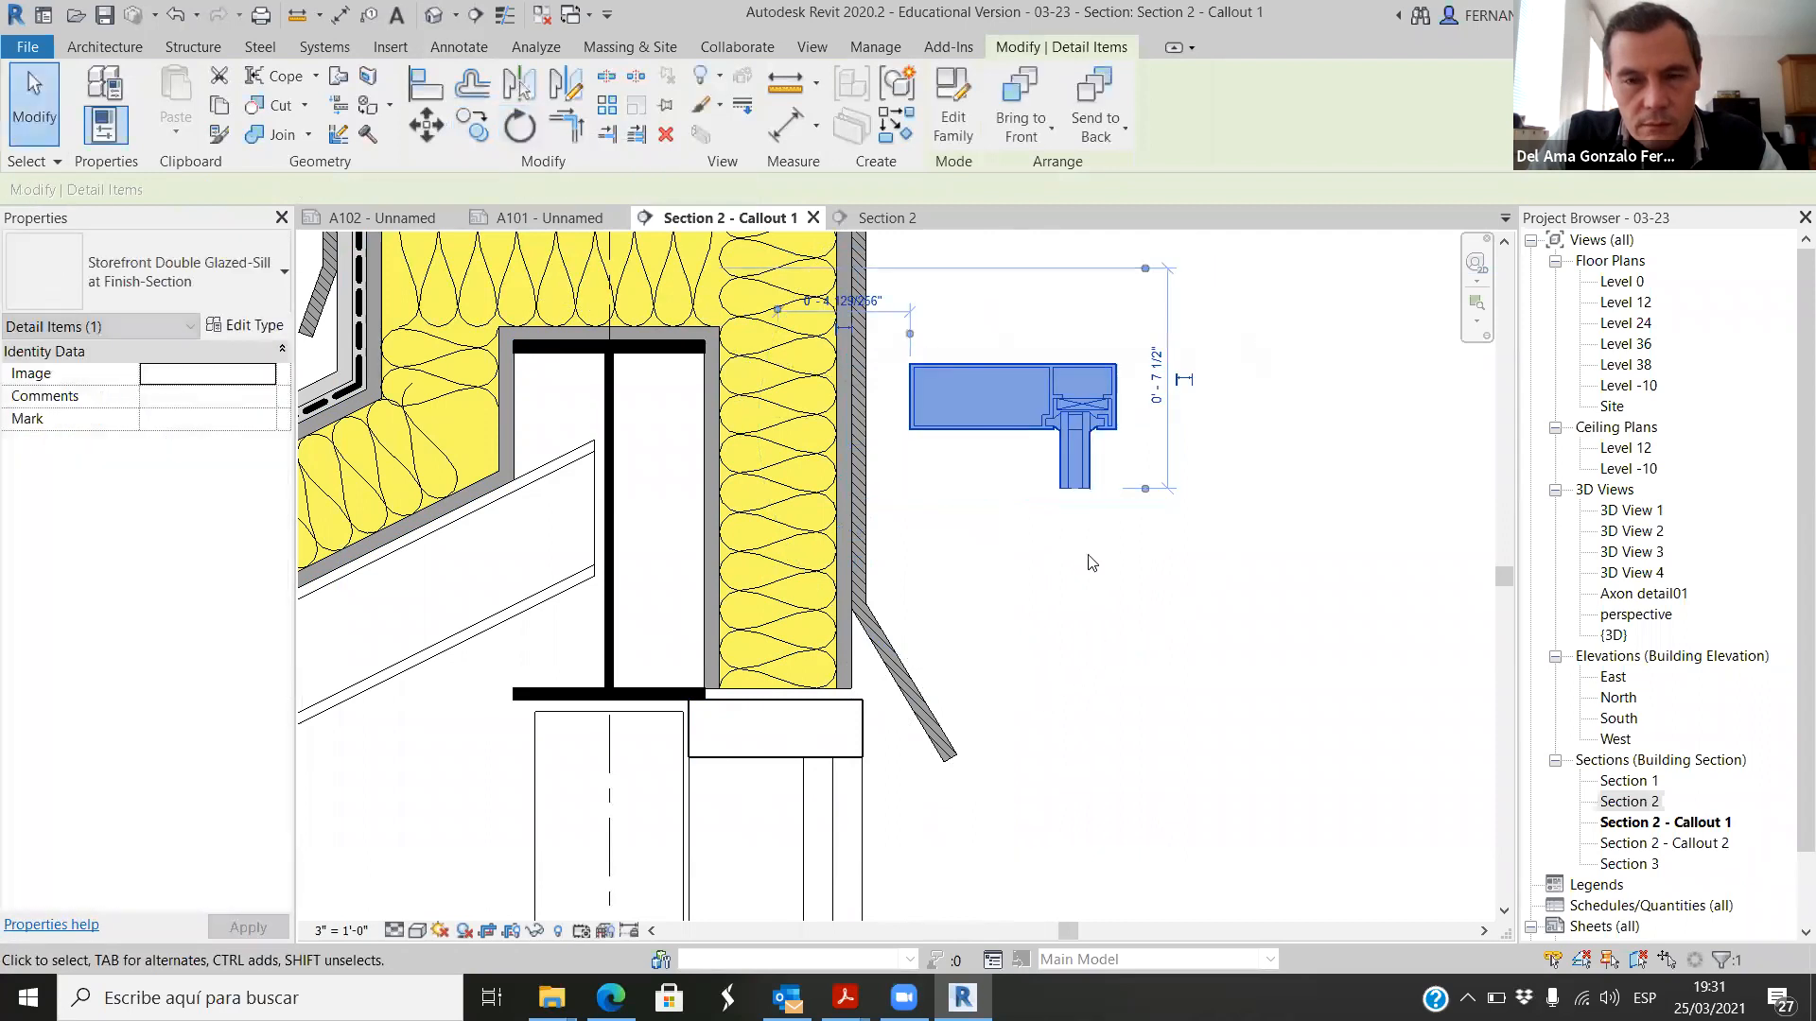
pyautogui.click(1245, 616)
# Step: Move the rotated storefront component onto the curtain wall mullion directly below the beam and insulated roof end, and deselect it
pyautogui.click(1012, 406)
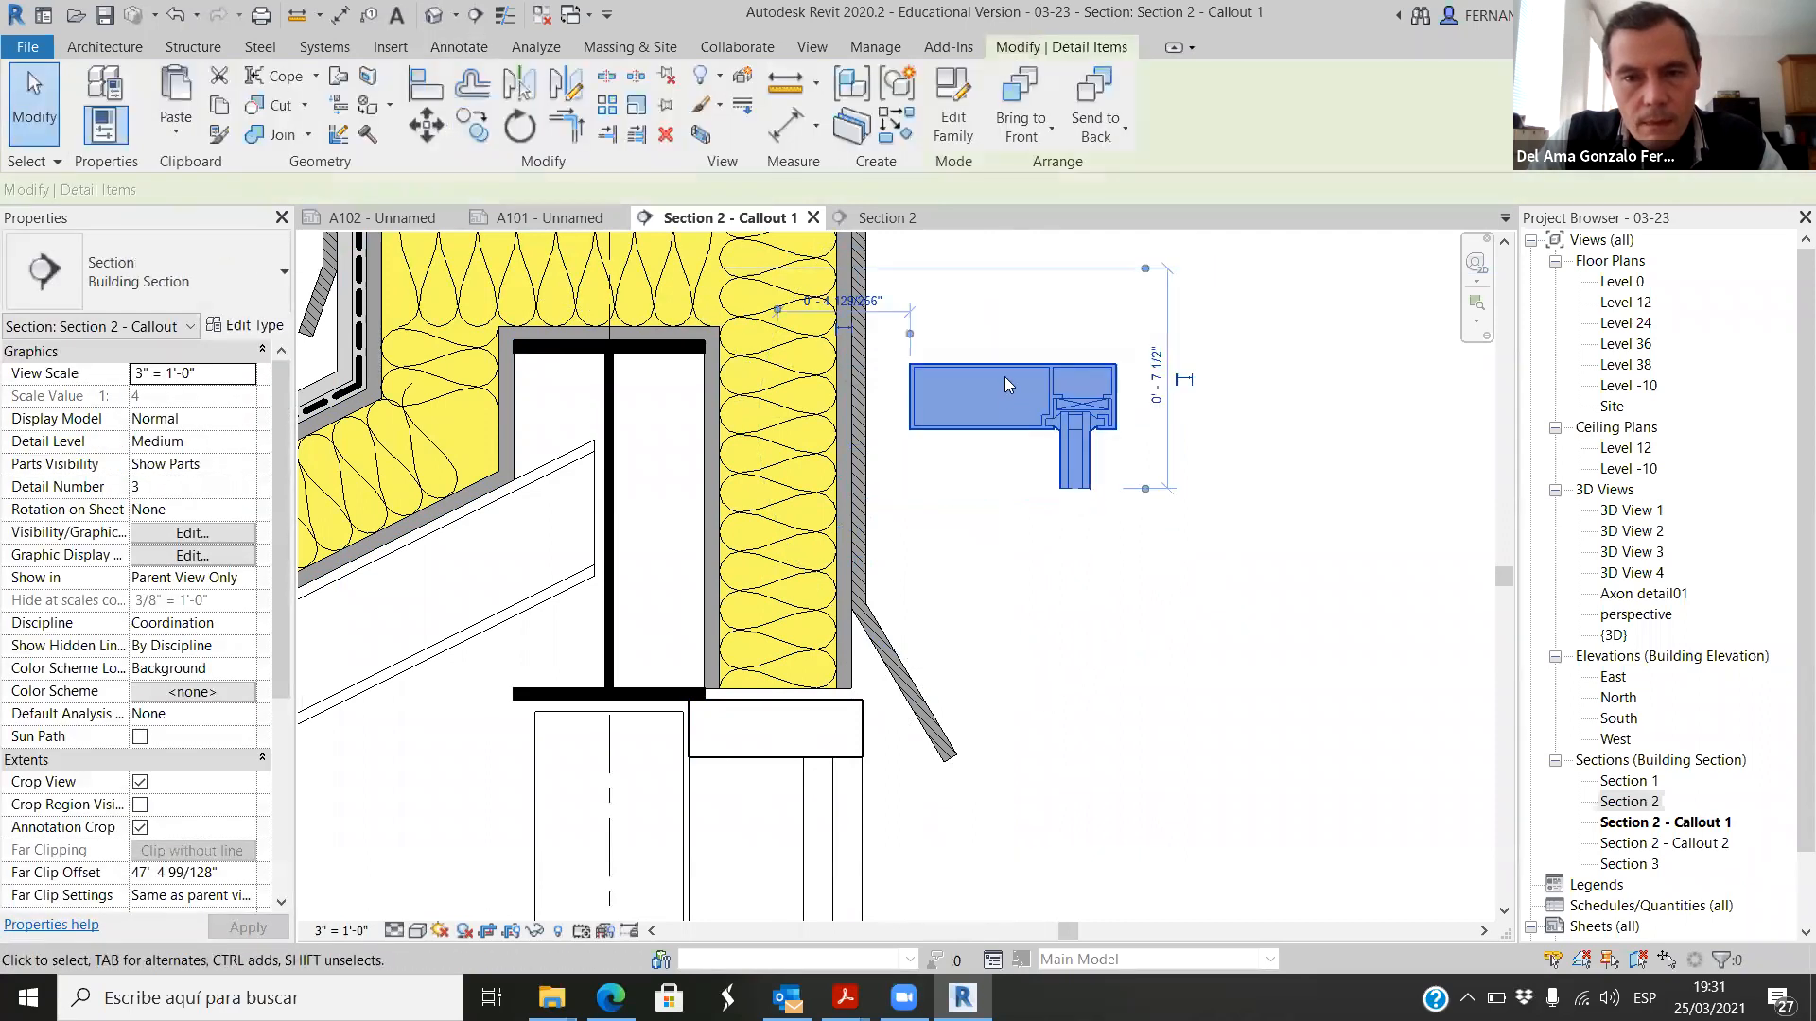
pyautogui.moveTo(1011, 405)
pyautogui.mouseDown()
pyautogui.moveTo(910, 619)
pyautogui.moveTo(811, 741)
pyautogui.moveTo(789, 729)
pyautogui.mouseUp()
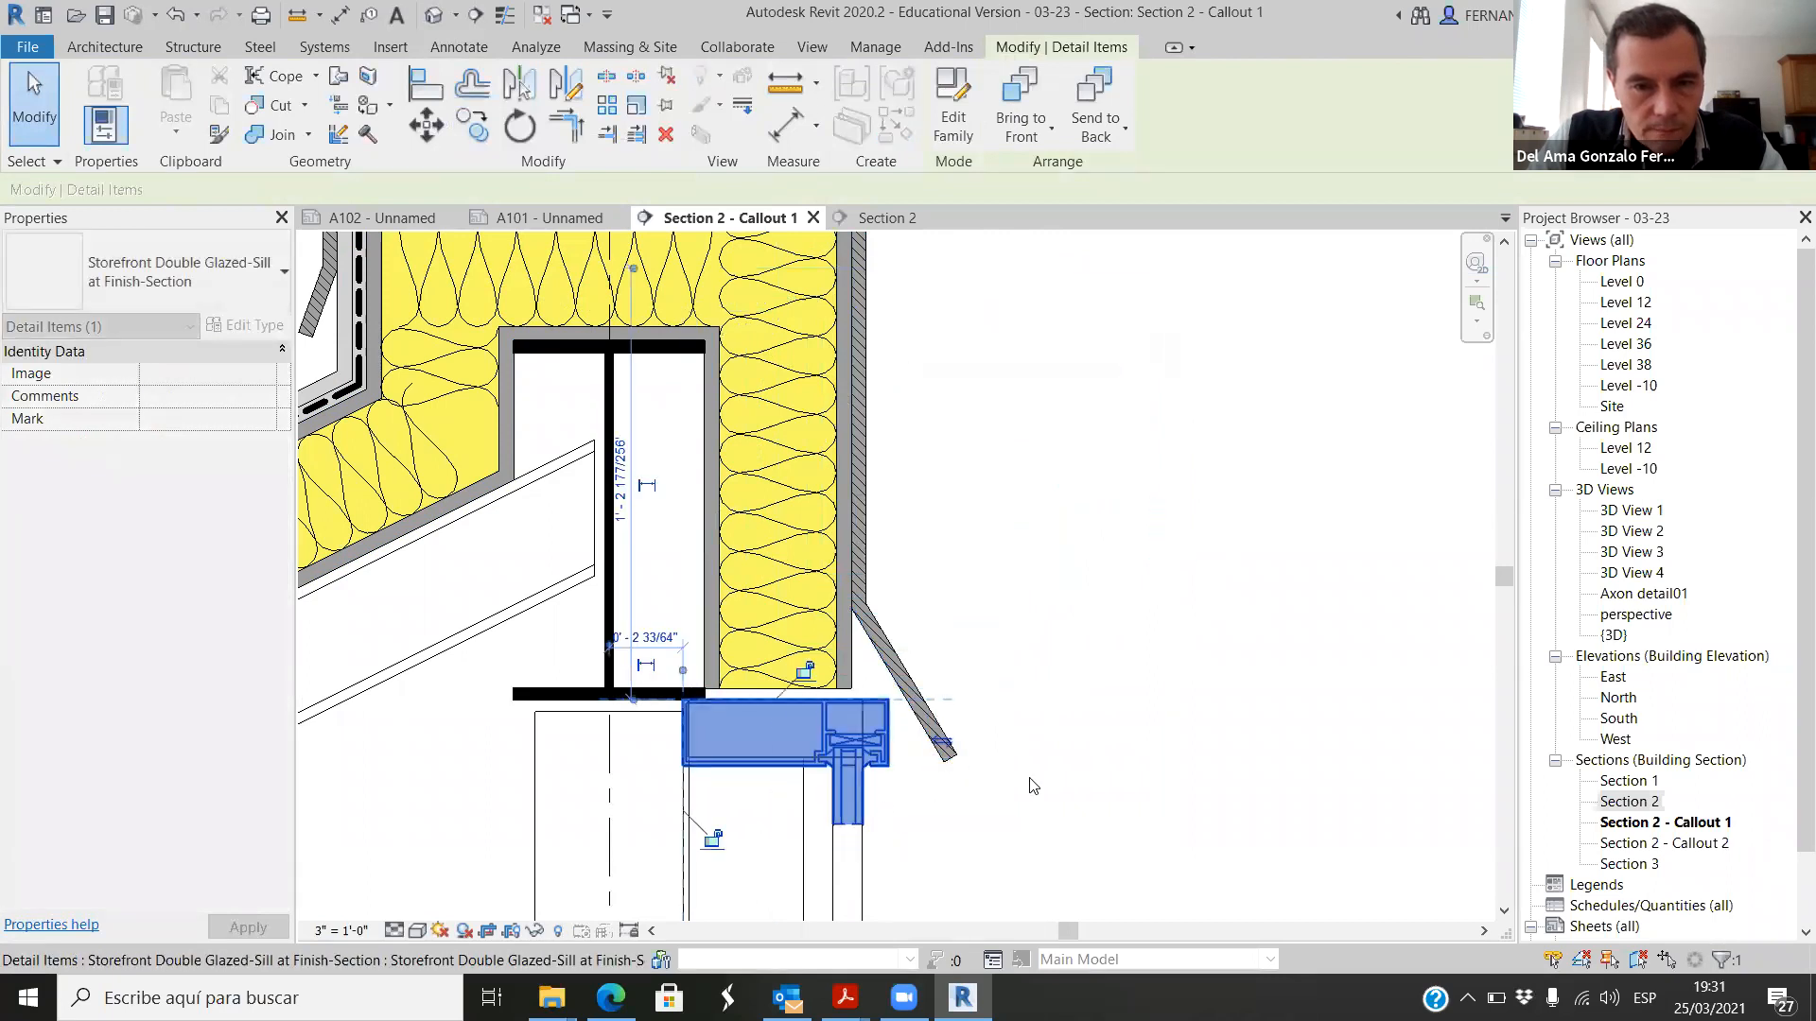
pyautogui.press('Escape')
# Step: Examine how the storefront component's frame and glazing line up with the curtain wall mullion and glass behind it
pyautogui.scroll(2, 699, 757)
pyautogui.scroll(3, 700, 757)
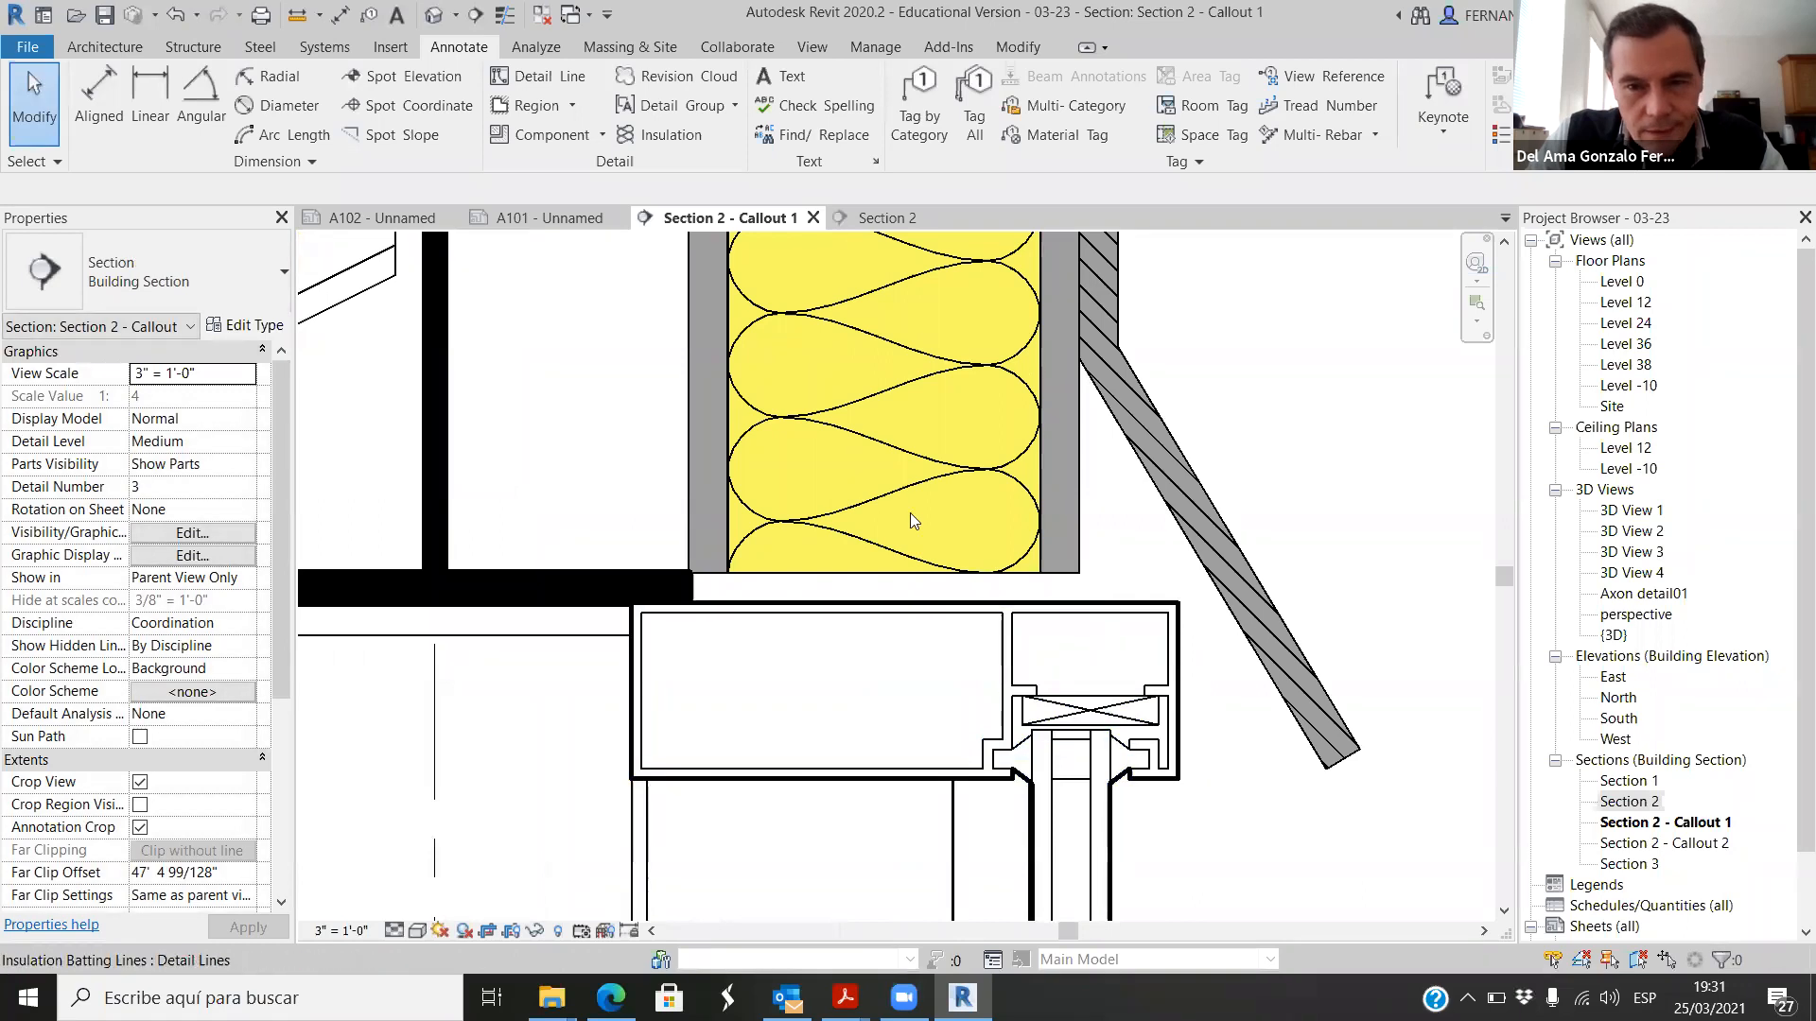
pyautogui.scroll(-5, 910, 512)
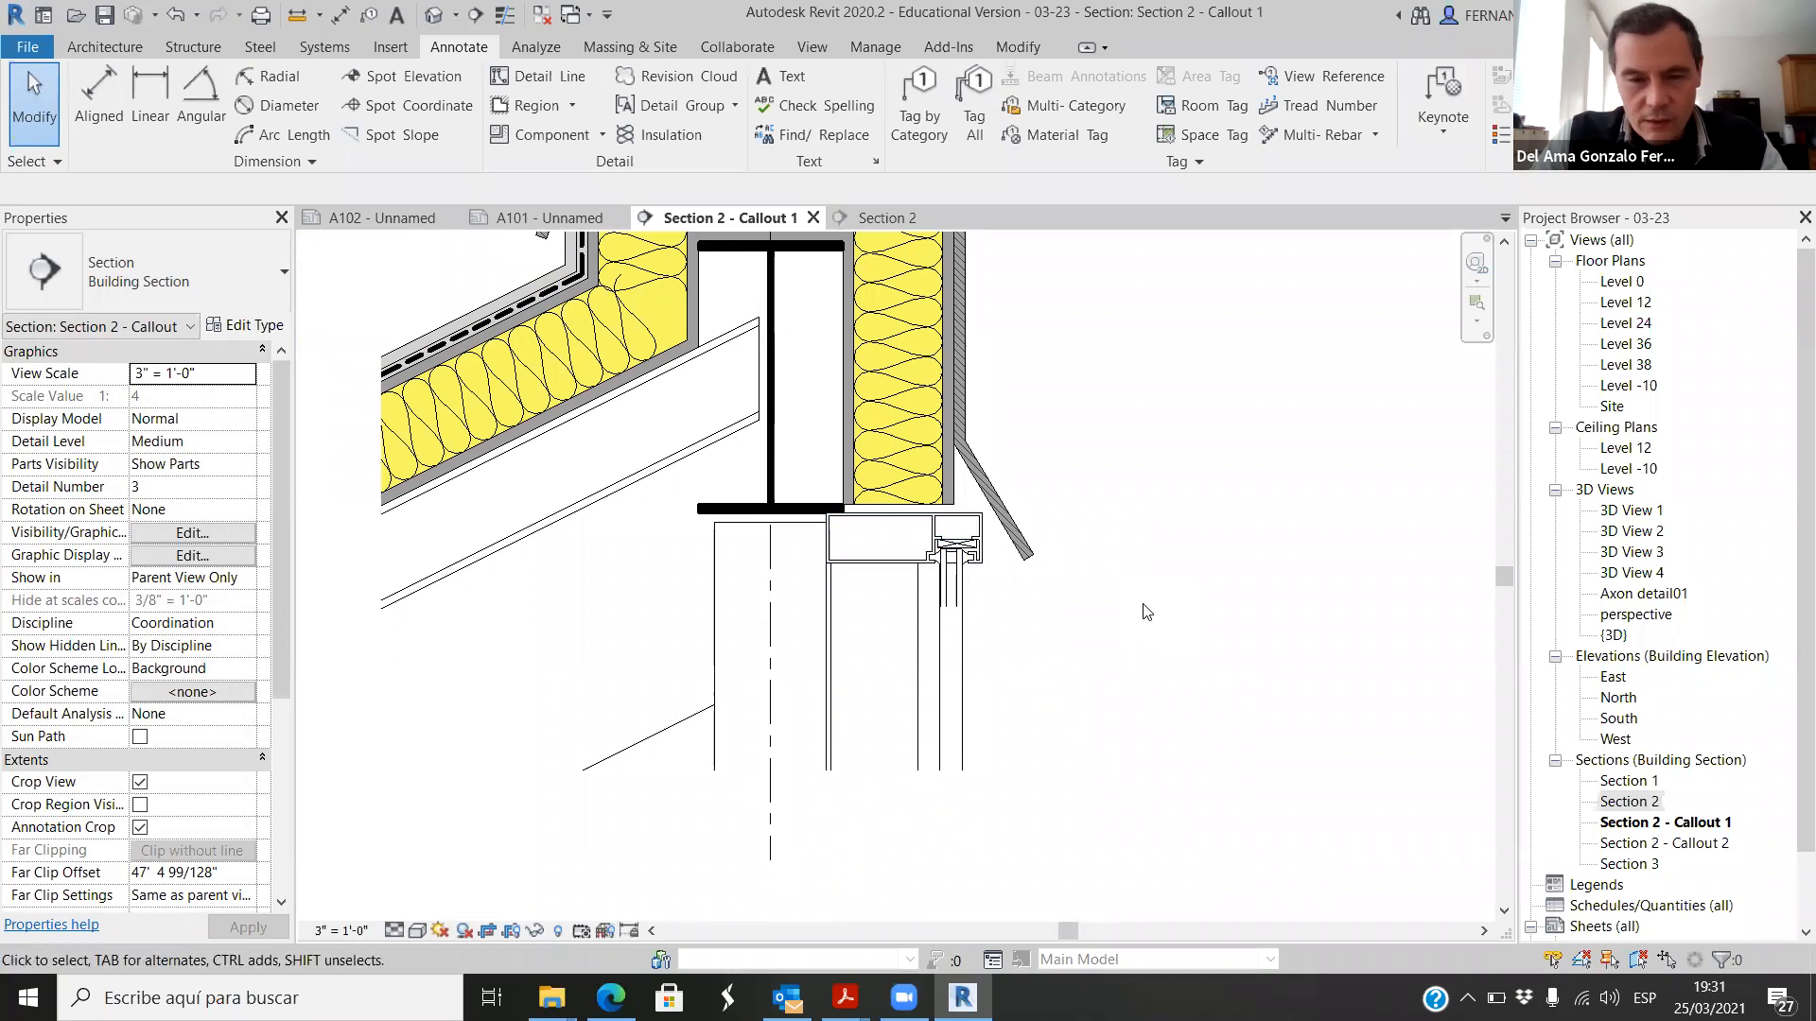
pyautogui.scroll(5, 845, 522)
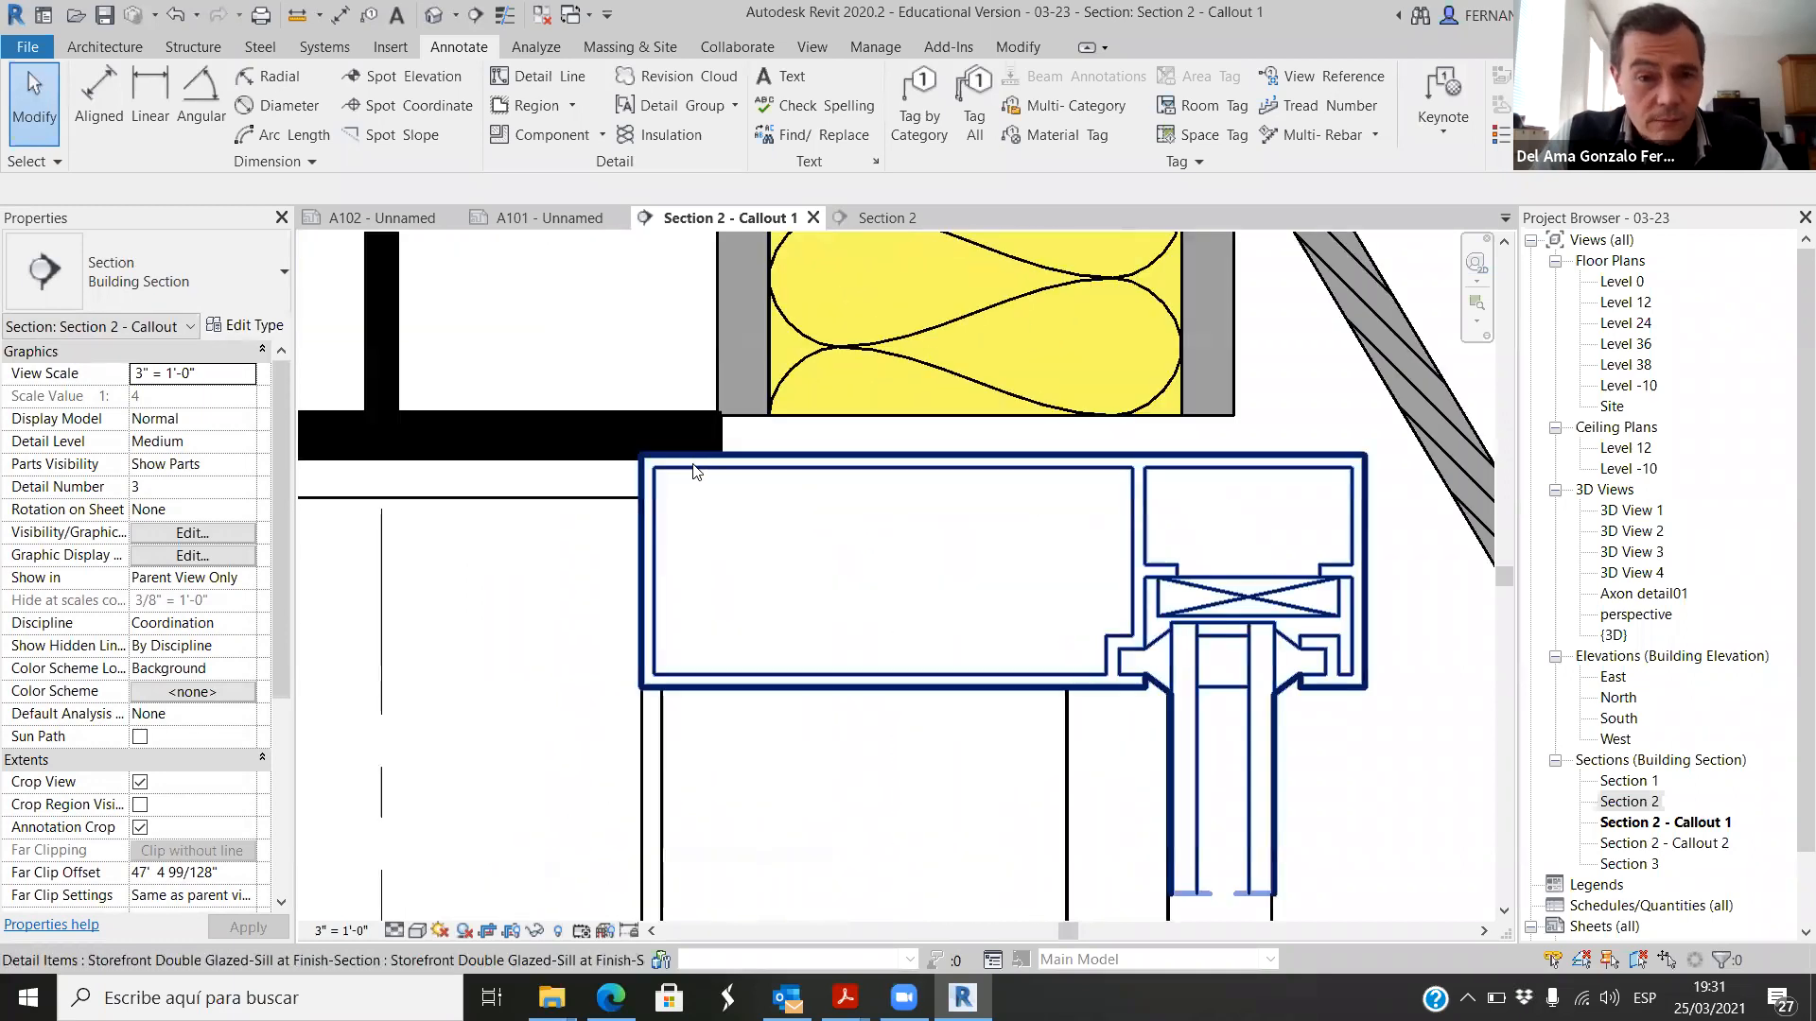
pyautogui.scroll(-4, 691, 520)
pyautogui.scroll(6, 1038, 624)
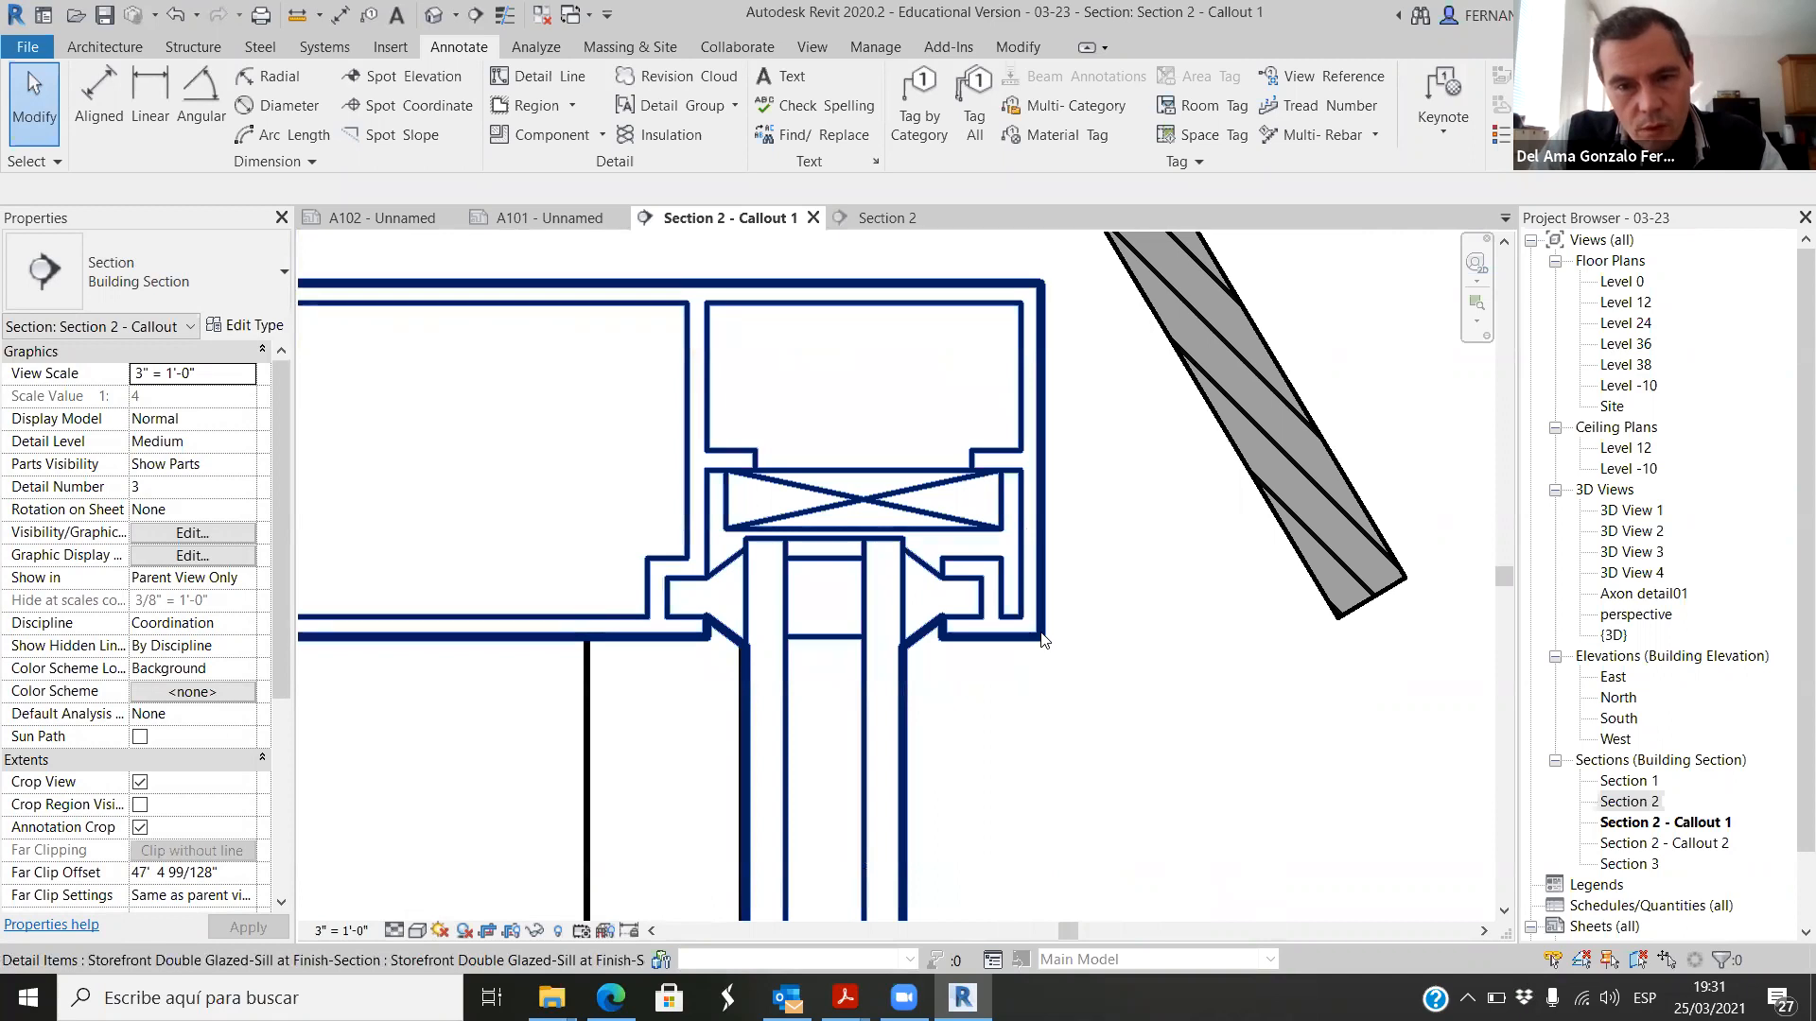
pyautogui.scroll(-2, 1039, 508)
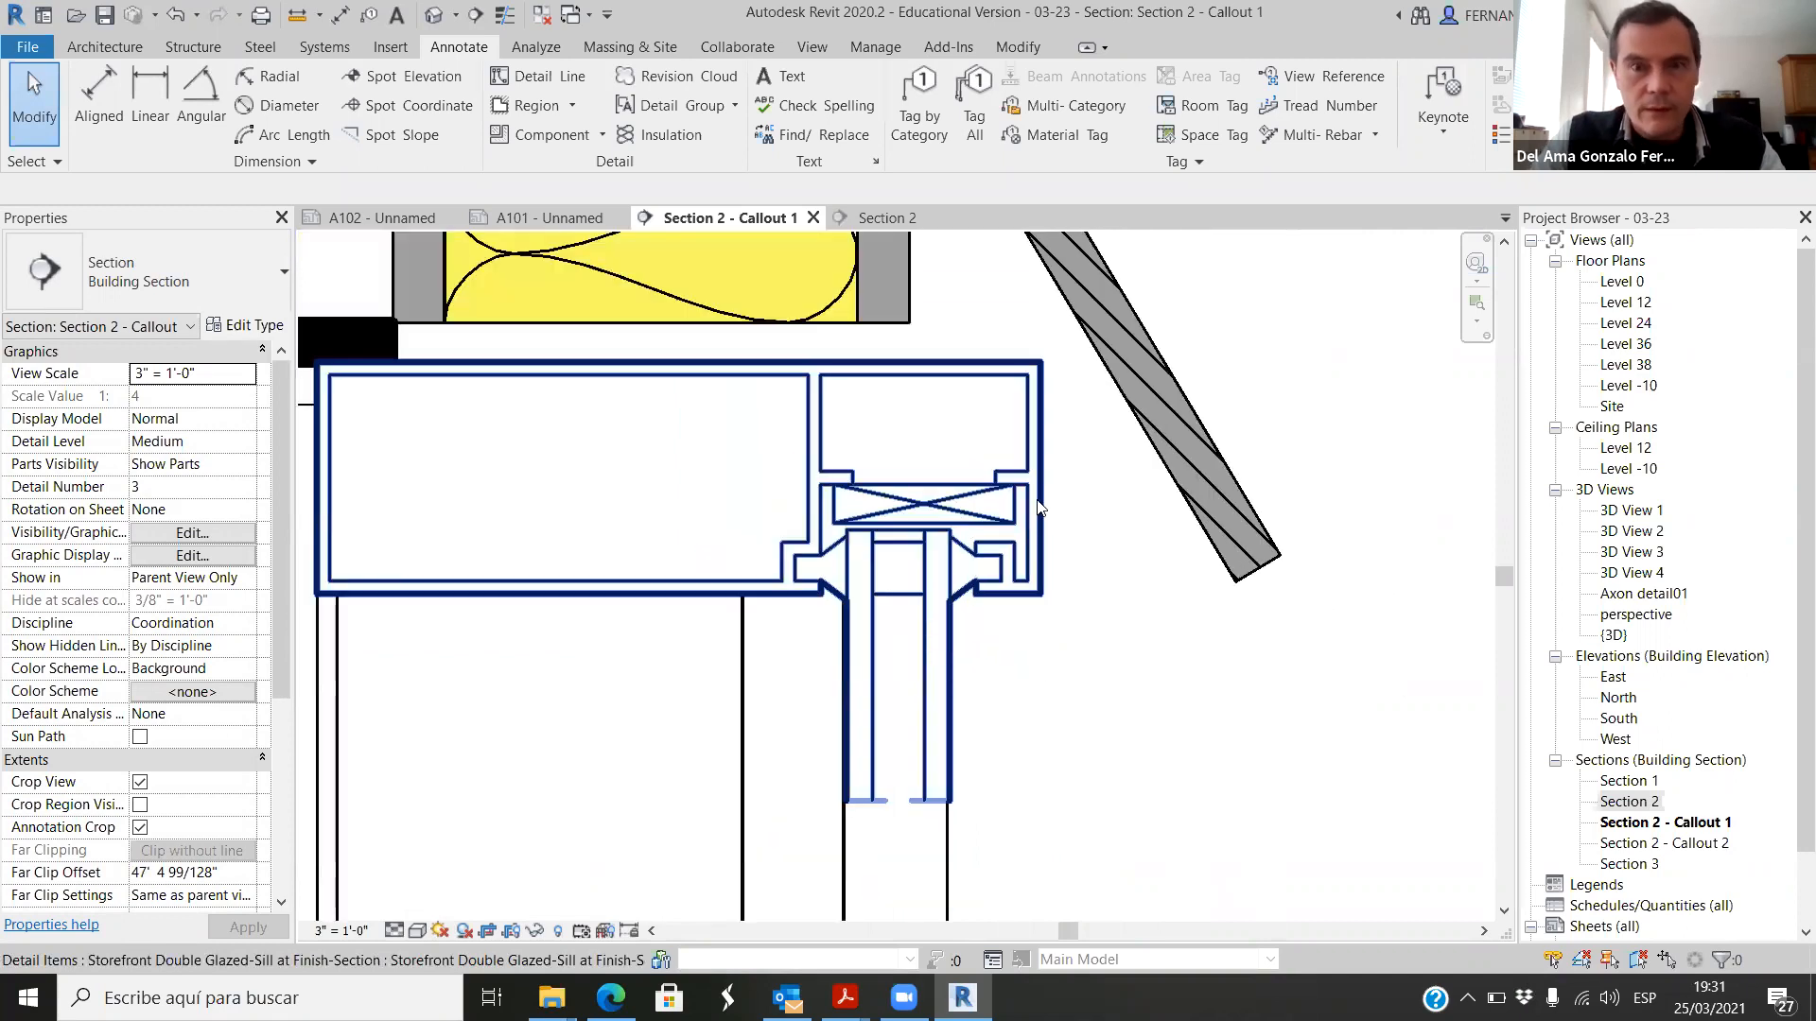
pyautogui.scroll(-2, 1050, 493)
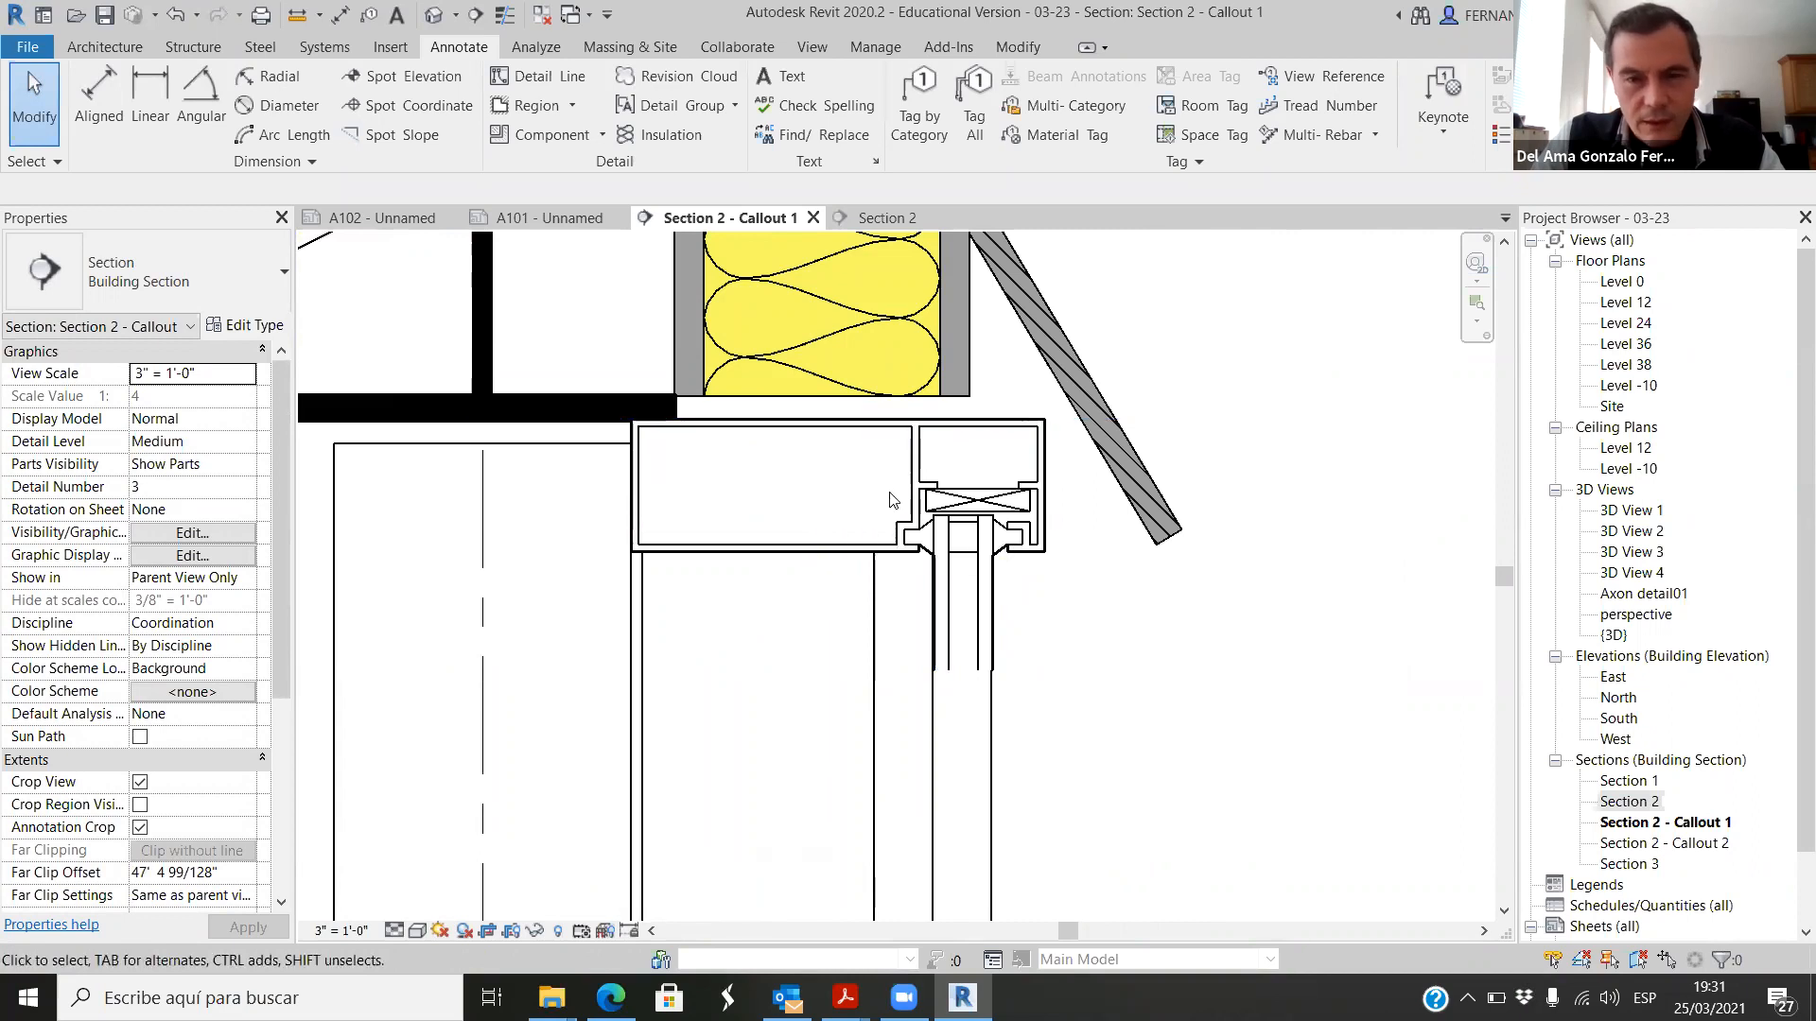
pyautogui.scroll(1, 983, 527)
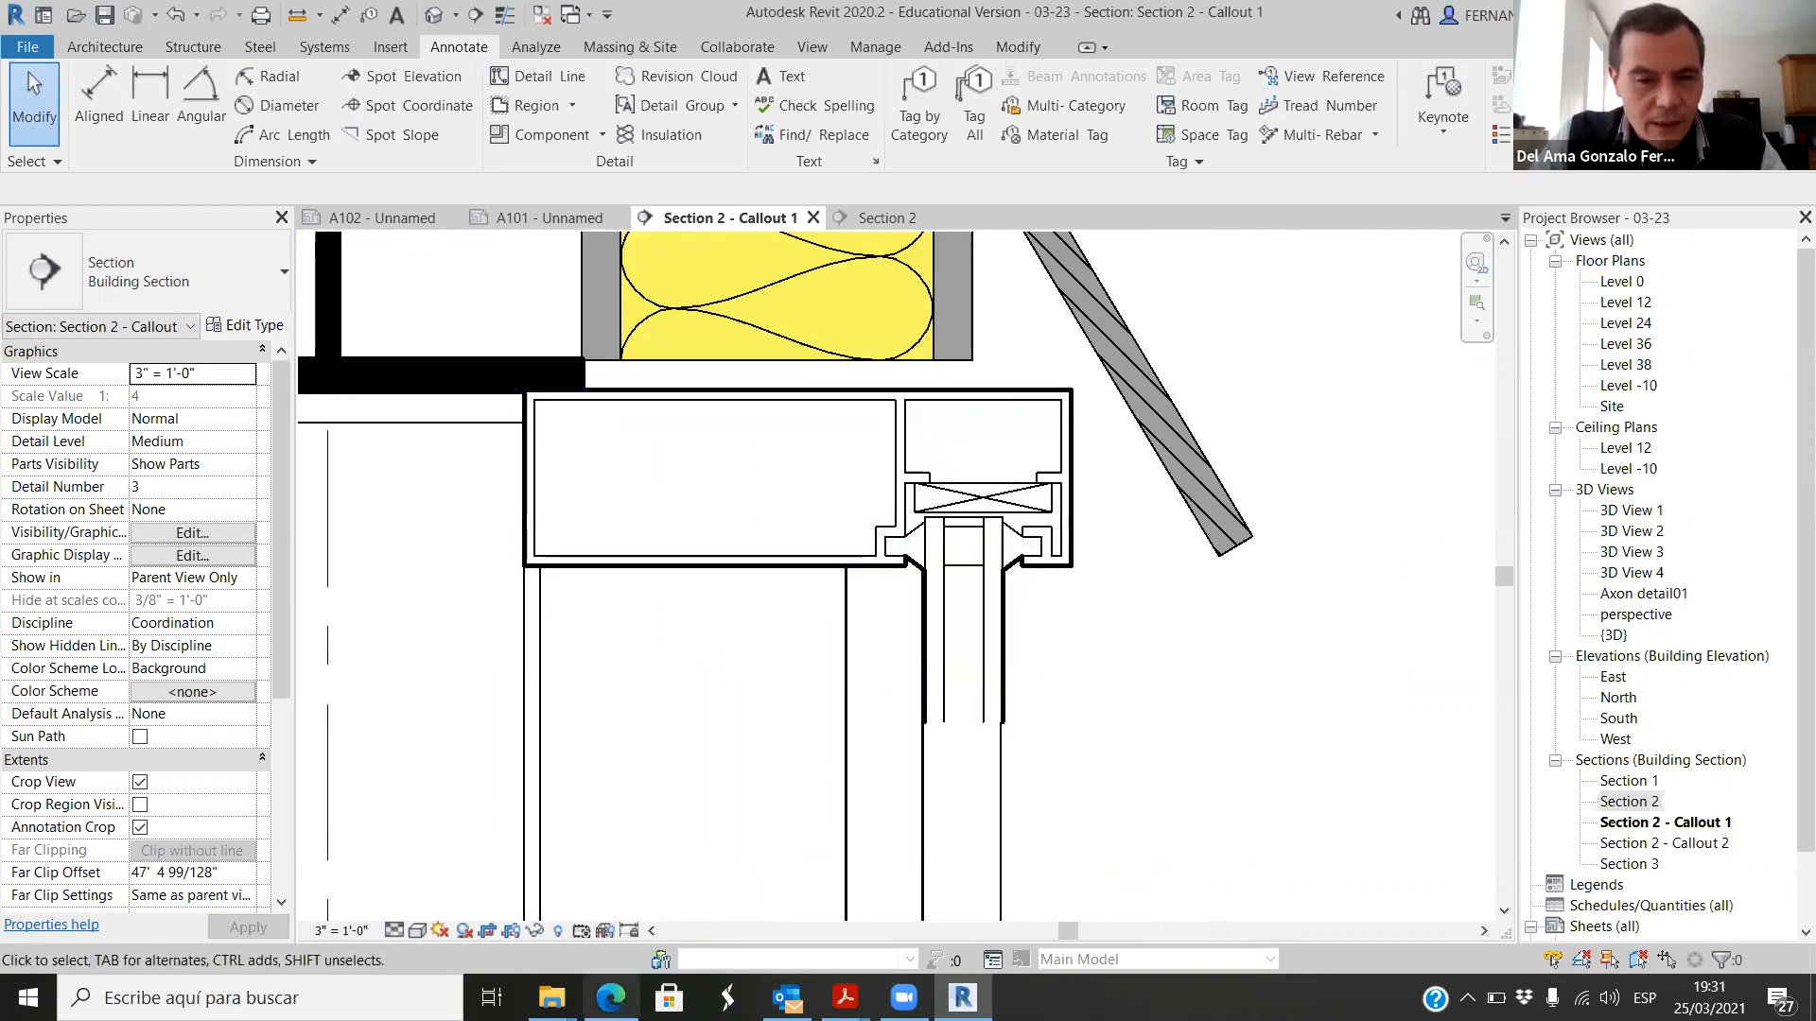
# Step: Switch to the Edge browser, reduce its window so the Revit view stays partly visible, and open a new tab
pyautogui.click(613, 998)
pyautogui.click(1167, 19)
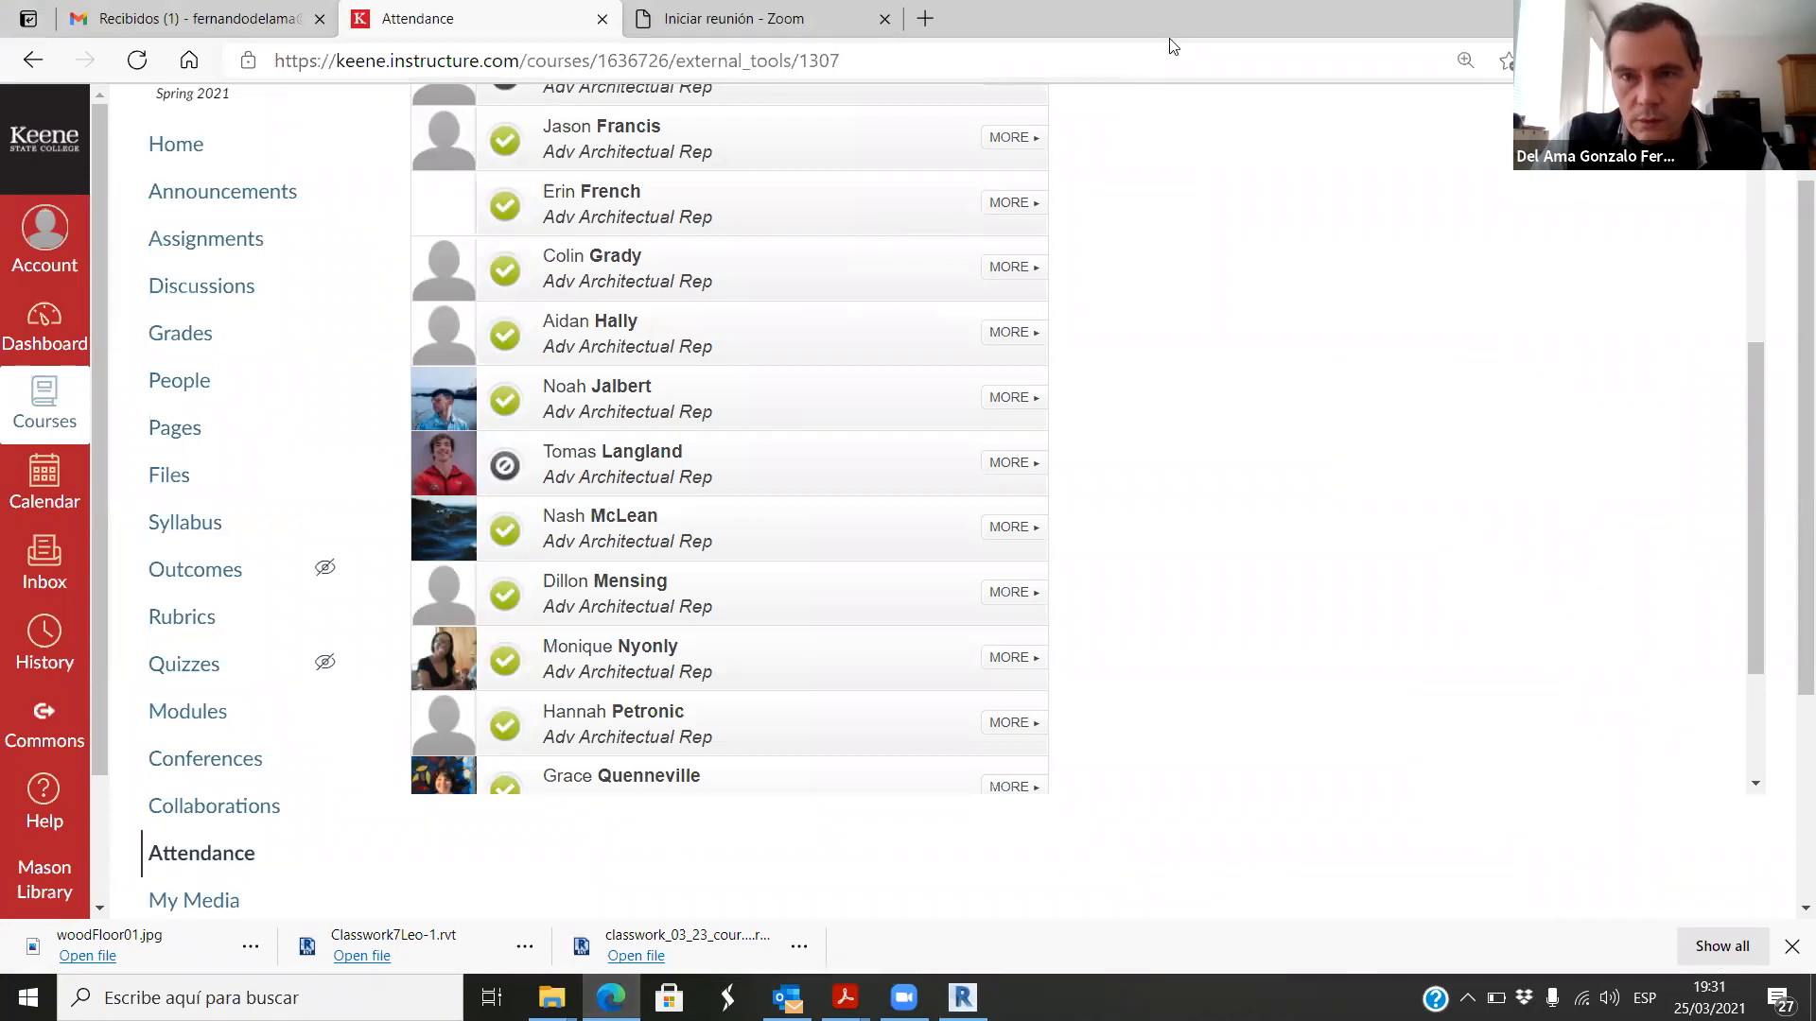
pyautogui.moveTo(1059, 19); pyautogui.dragTo(1134, 121)
pyautogui.click(1267, 115)
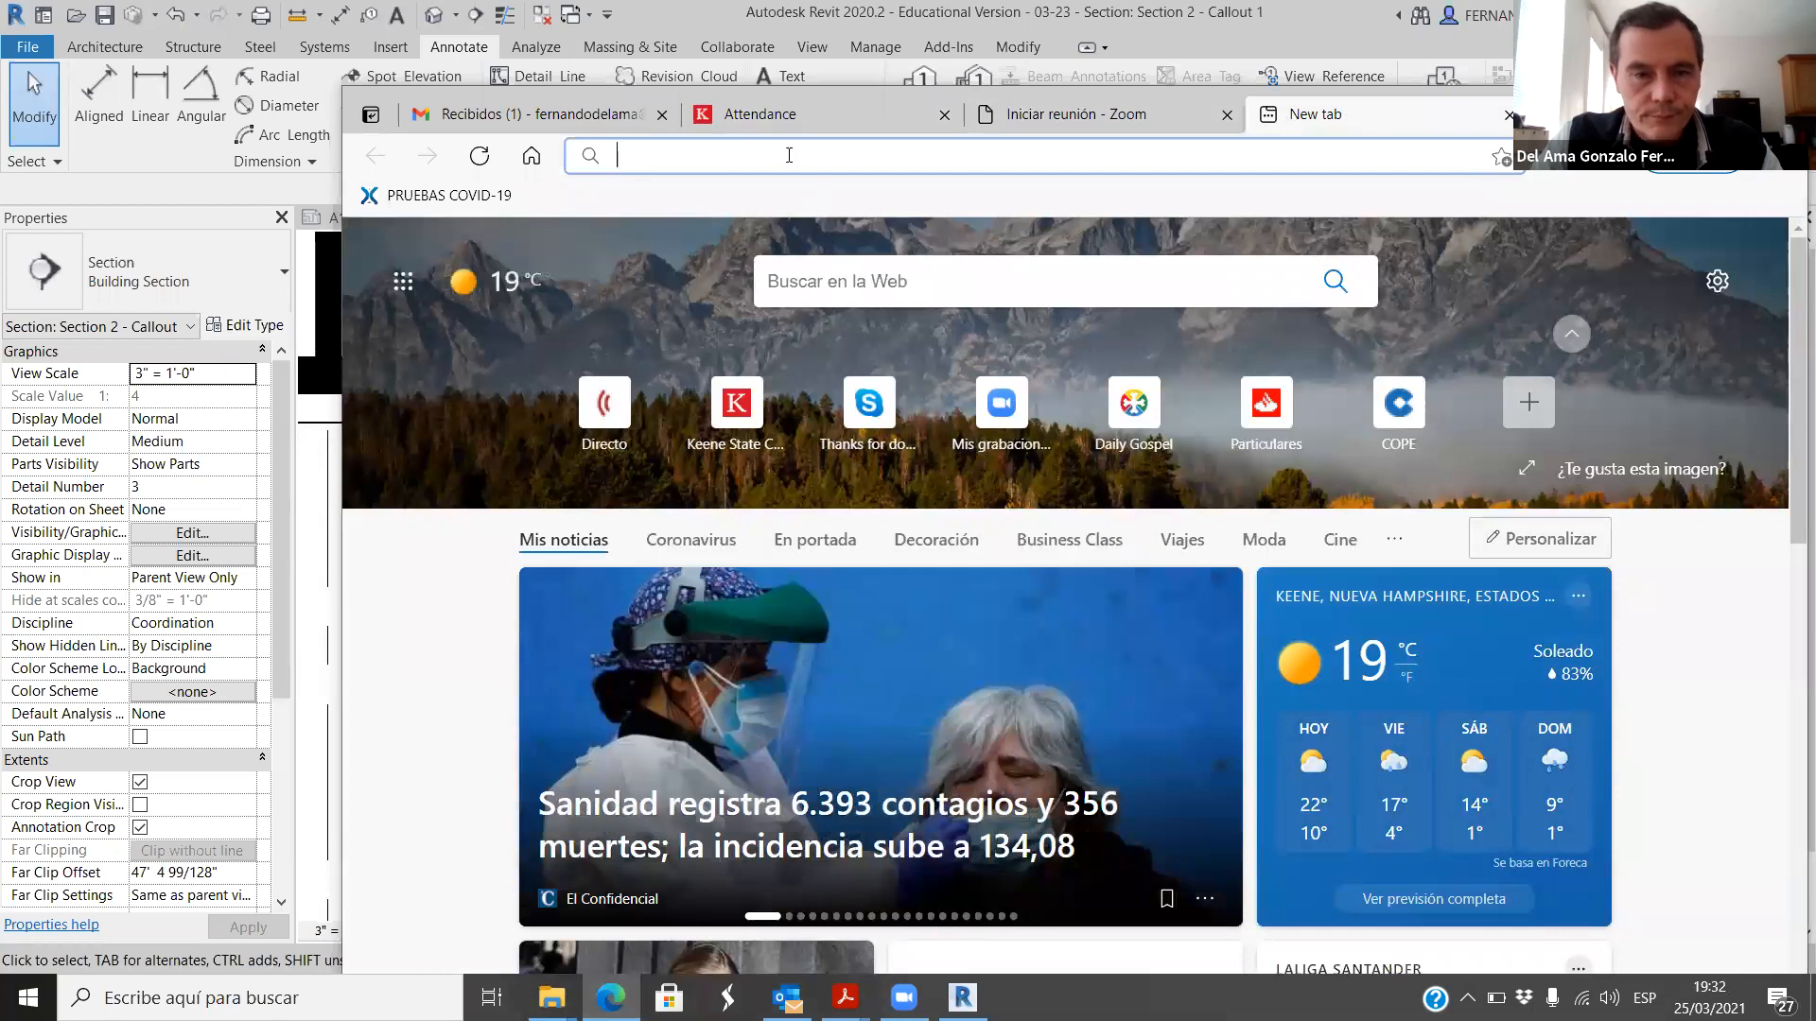
# Step: Search the web for "curtain walls details" and show the image results
pyautogui.write('curtain ')
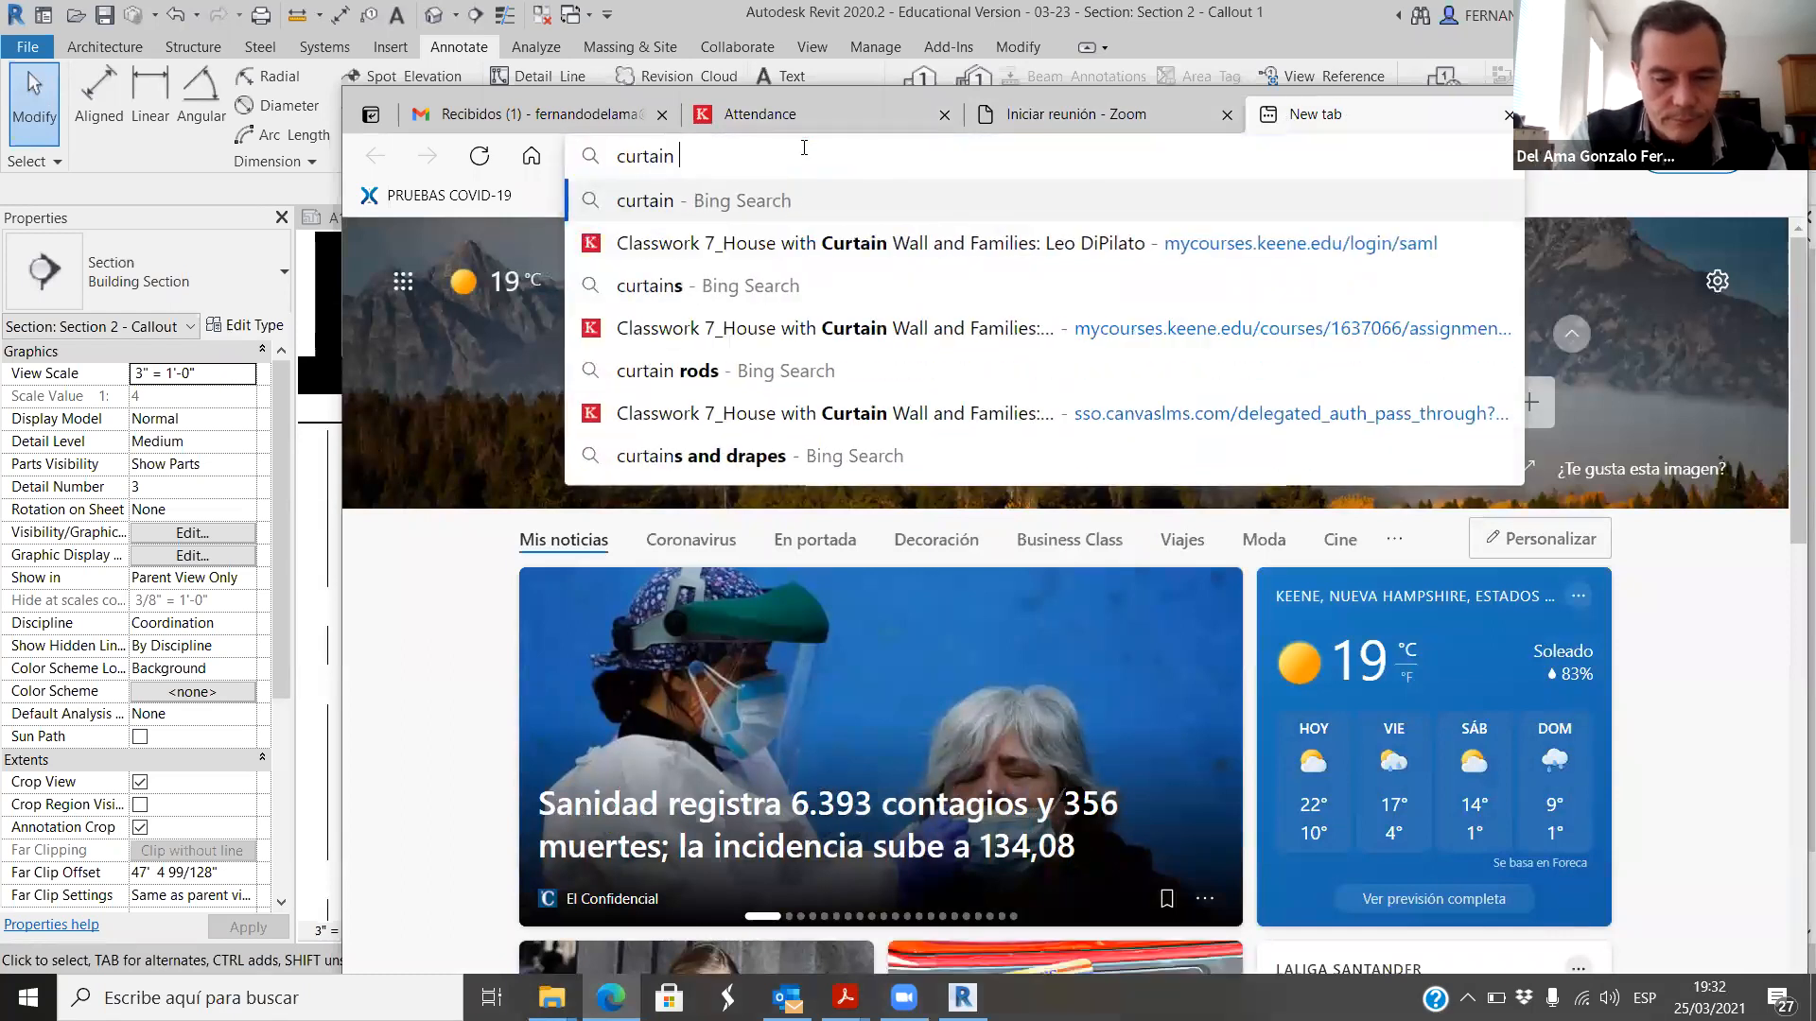
pyautogui.write('walls details')
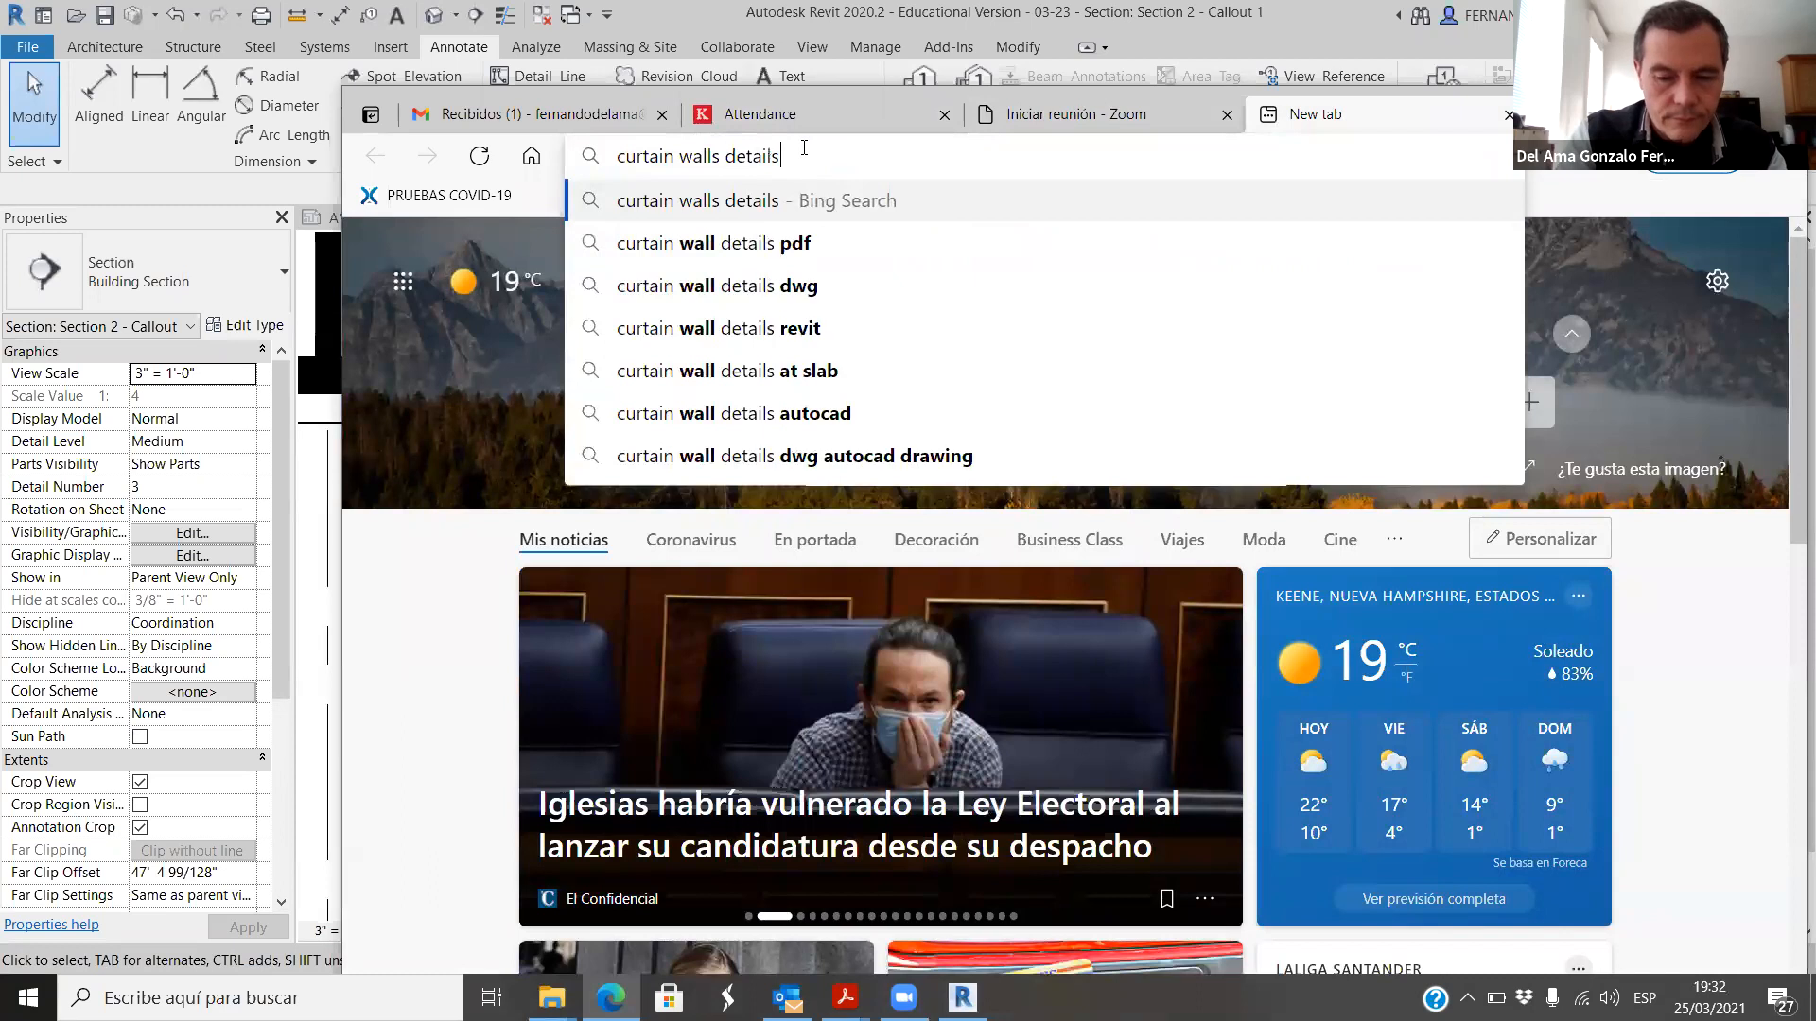
pyautogui.press('Return')
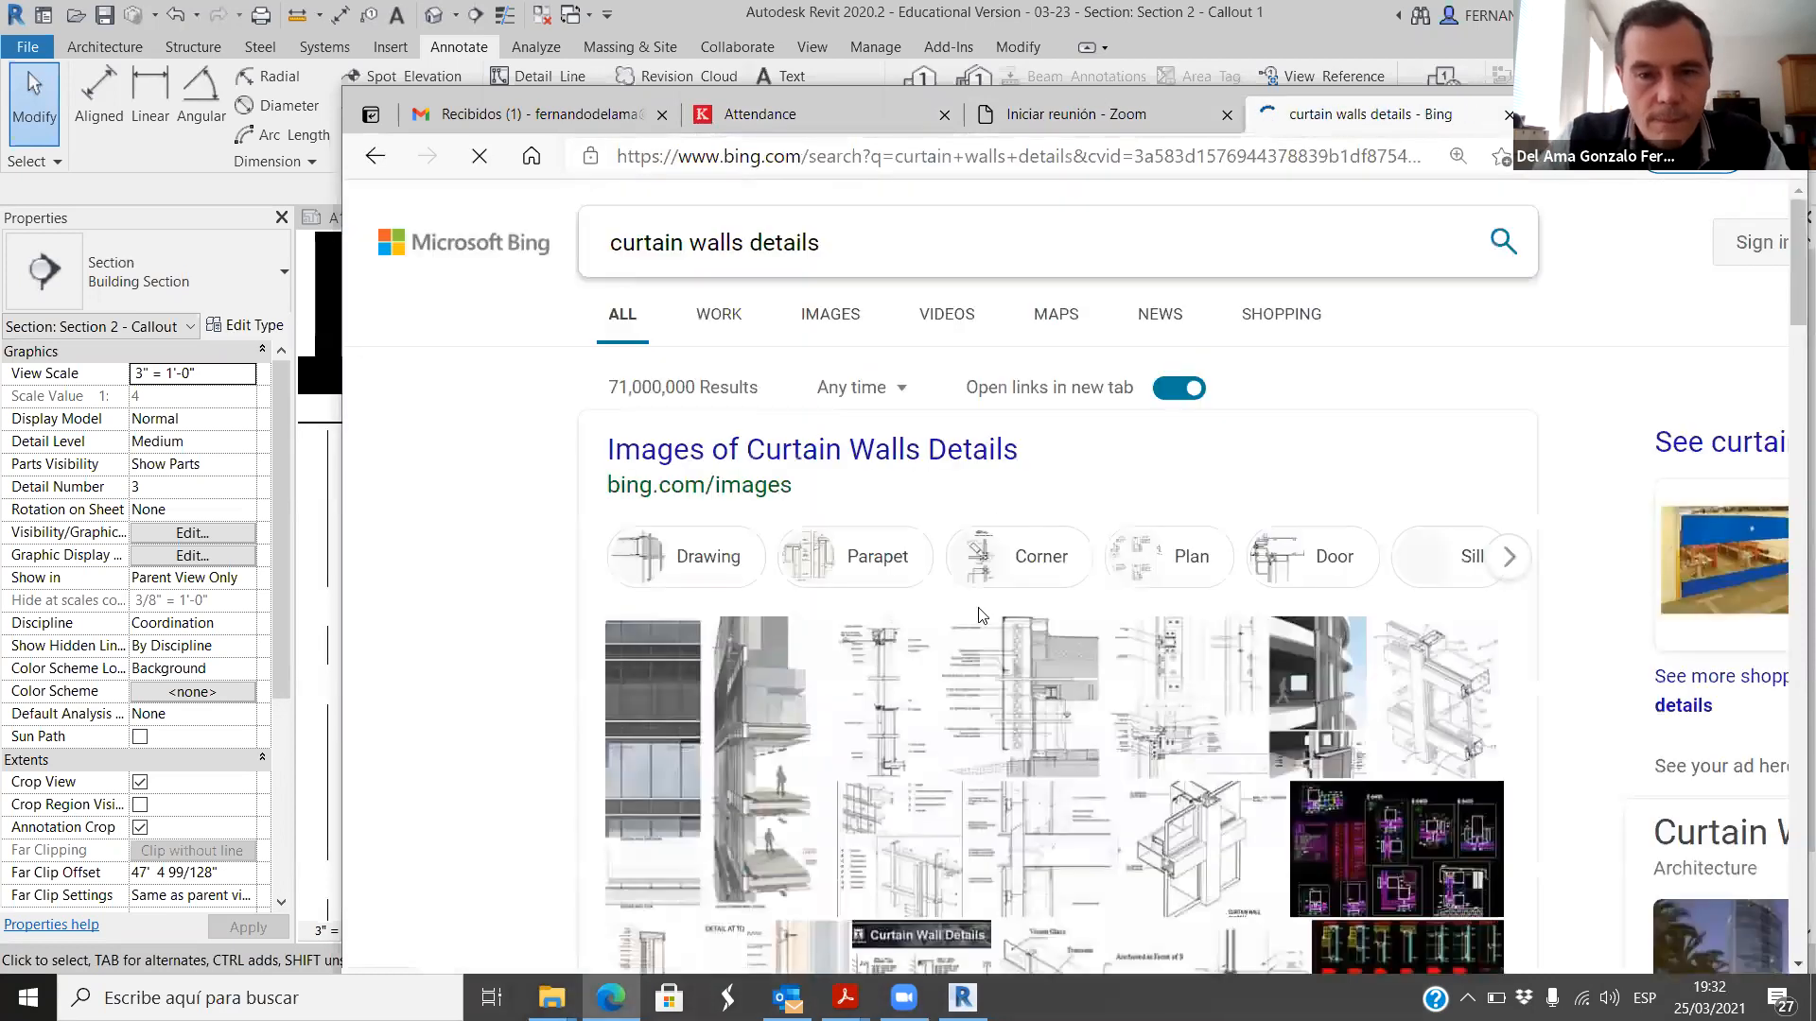
pyautogui.click(829, 320)
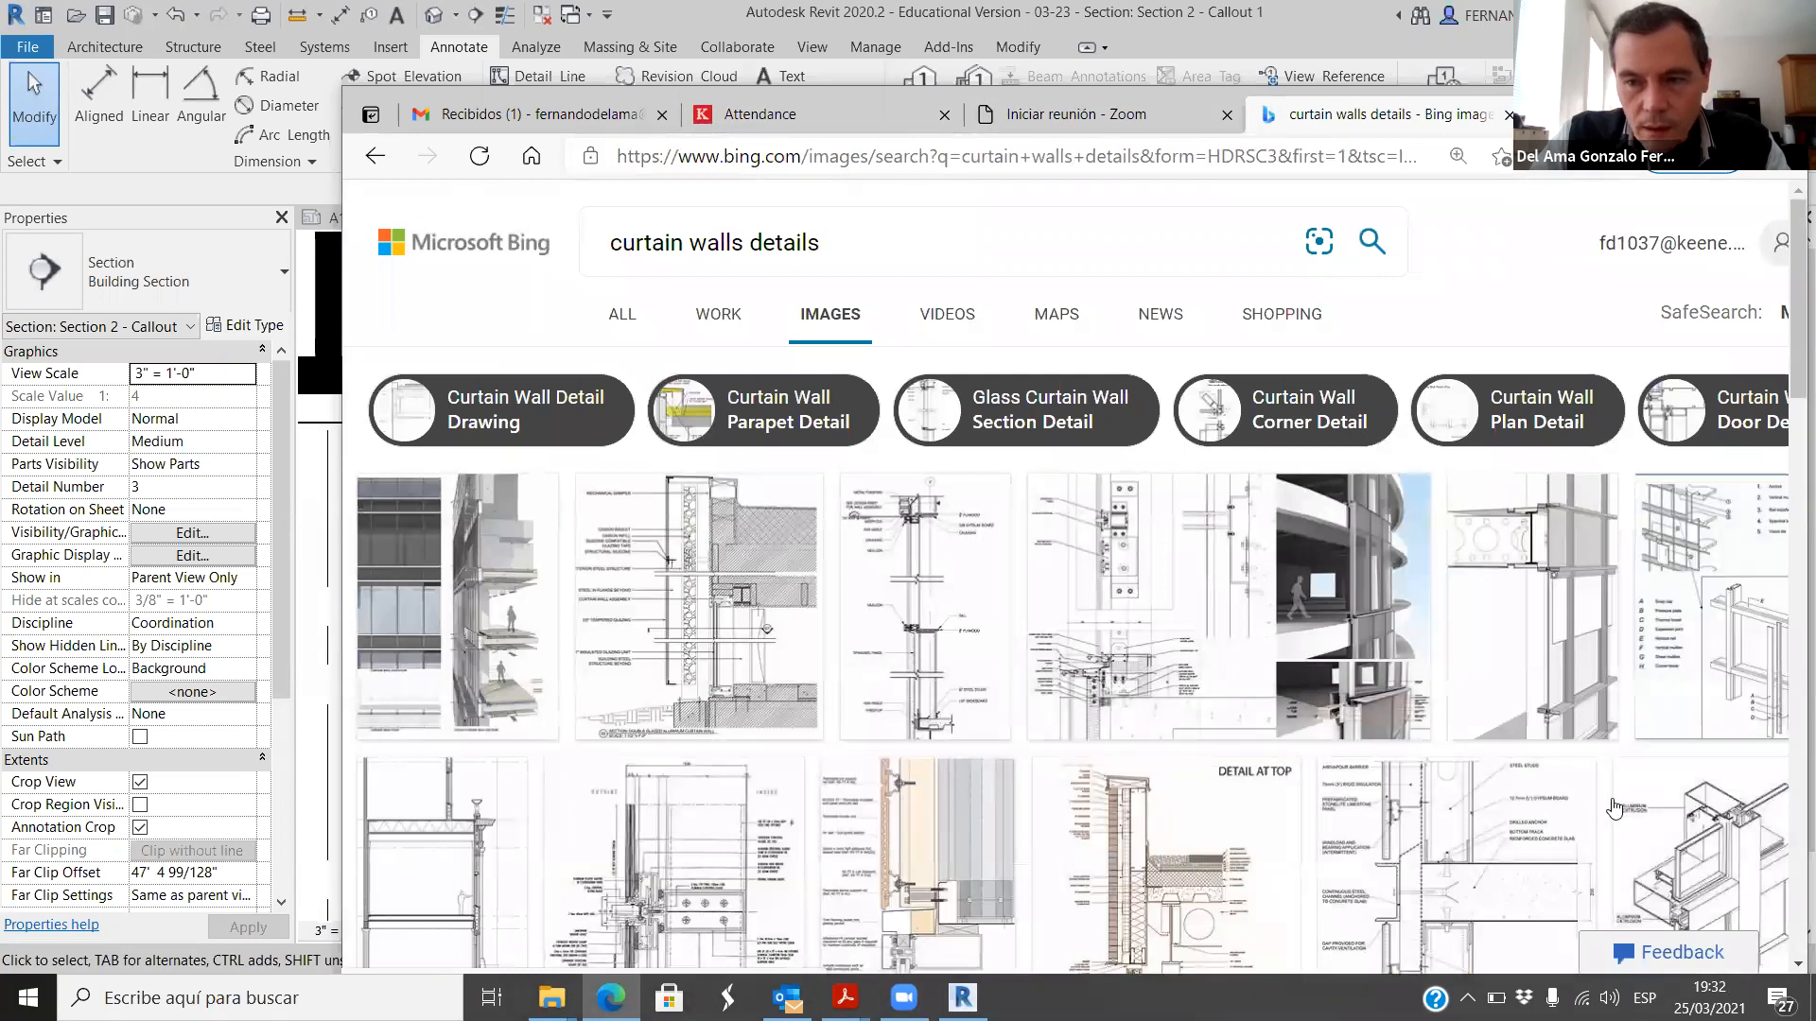
# Step: Open the City University of New York curtain wall detail image and examine its mullion and glazing connection up close
pyautogui.scroll(-2, 1334, 714)
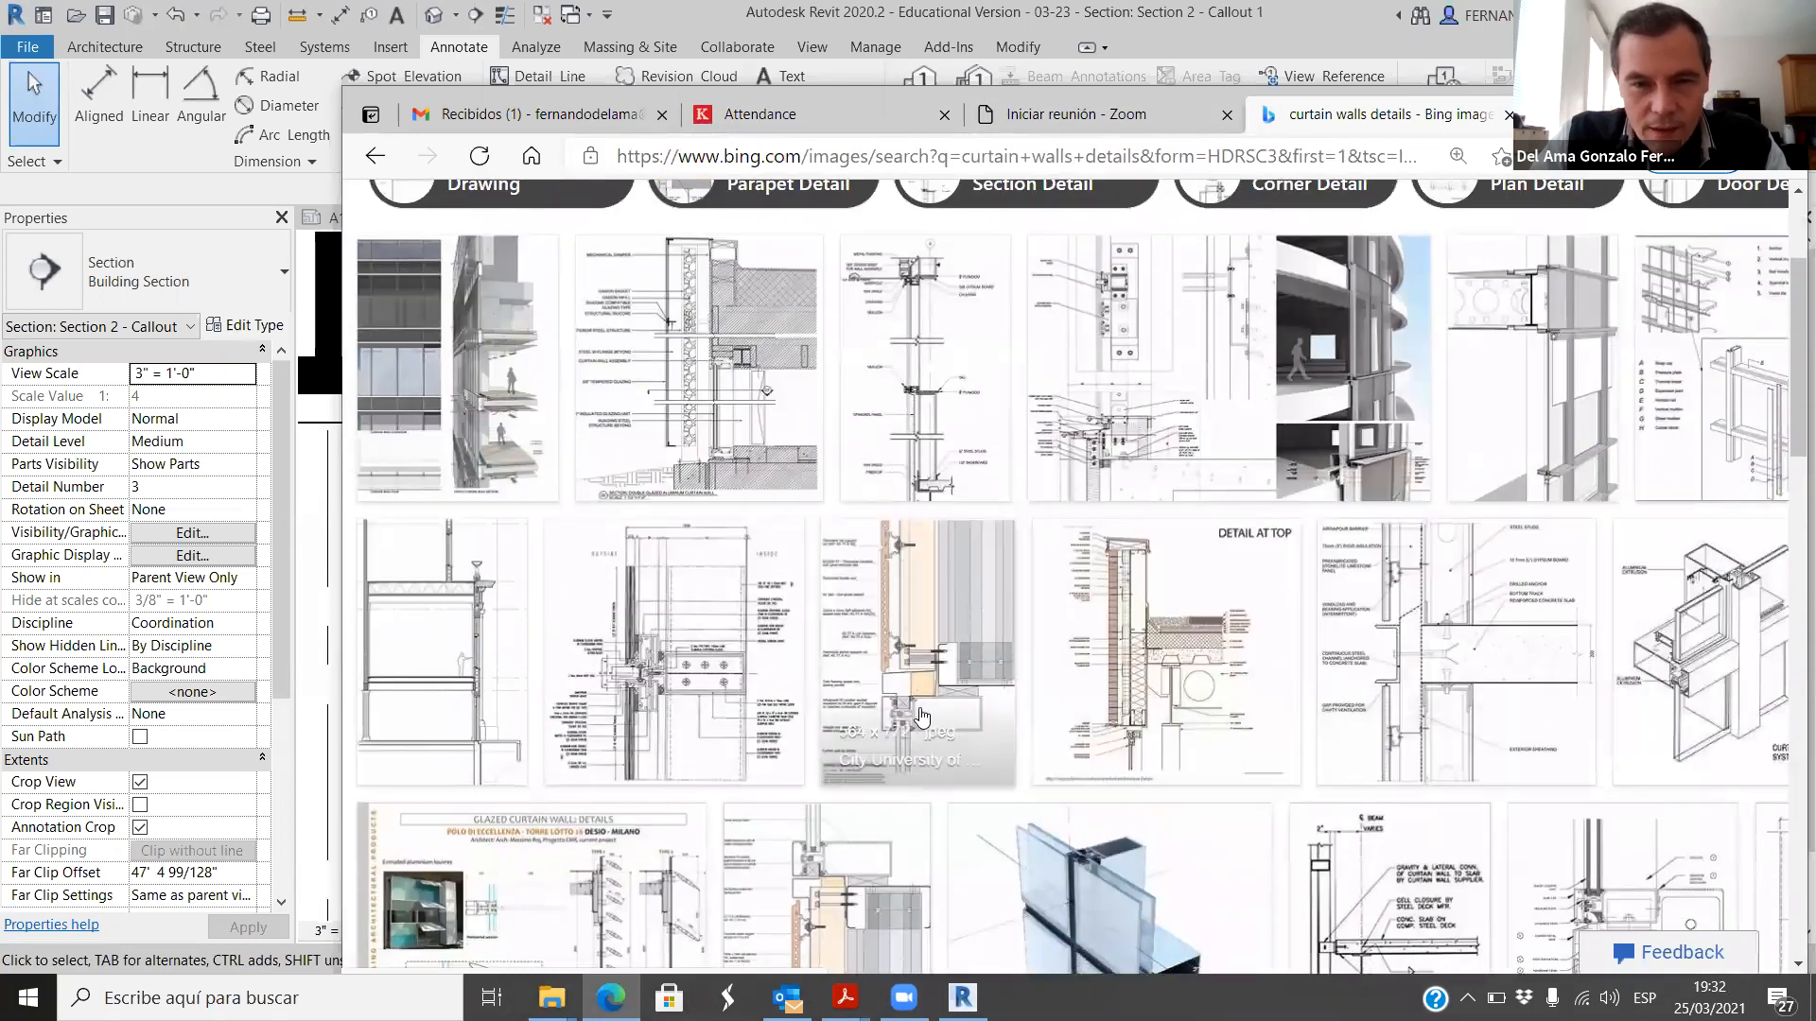
pyautogui.click(996, 762)
pyautogui.scroll(-2, 1077, 647)
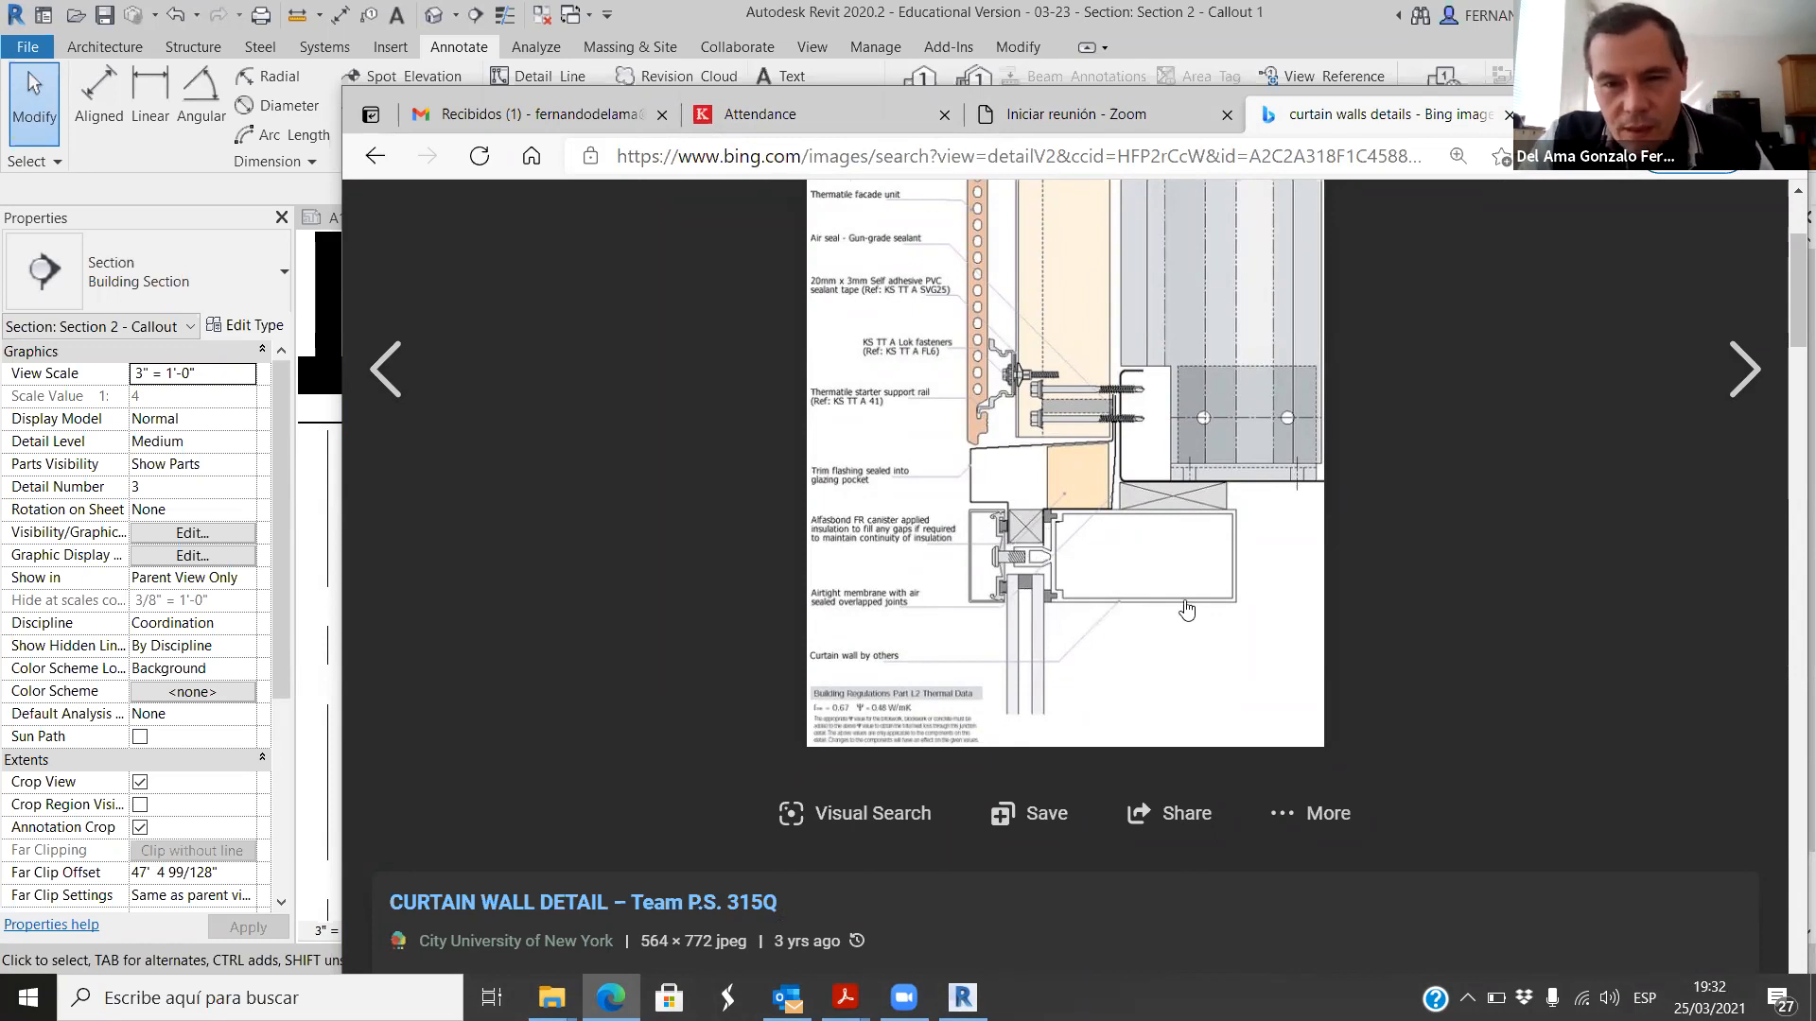
pyautogui.keyDown('ctrl'); pyautogui.scroll(6, 1187, 610); pyautogui.keyUp('ctrl')
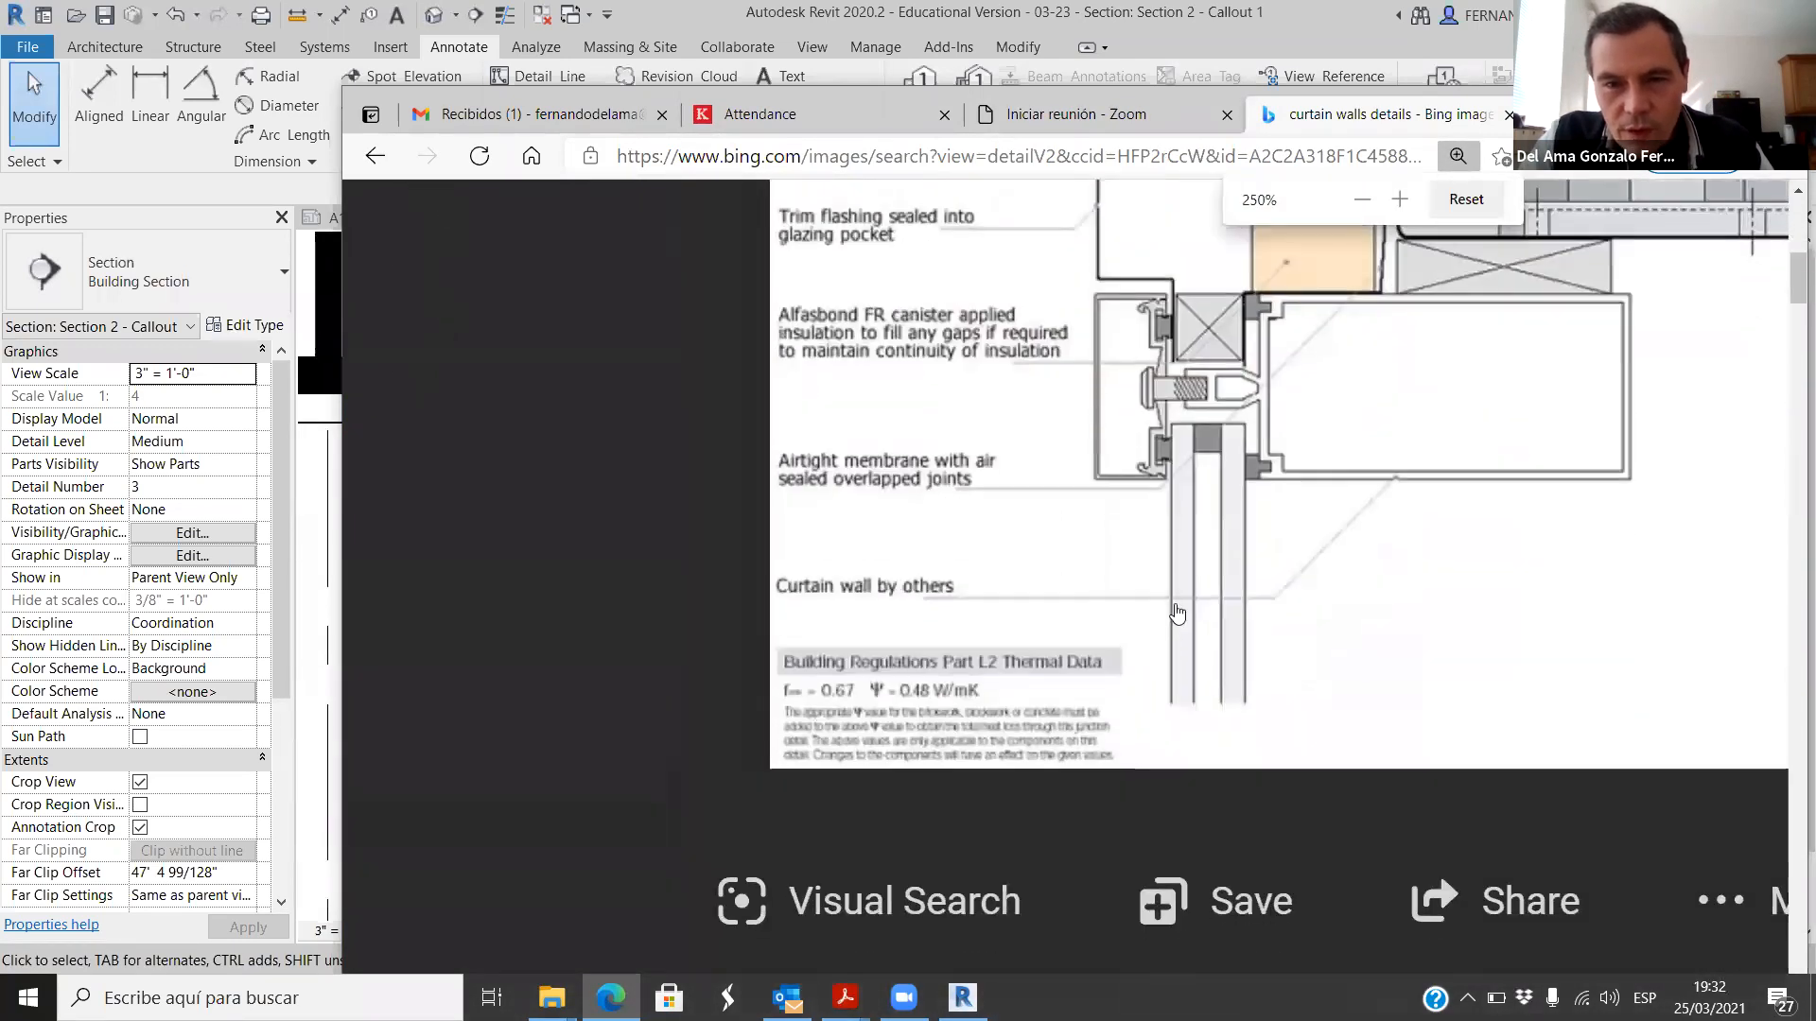
pyautogui.scroll(1, 1191, 567)
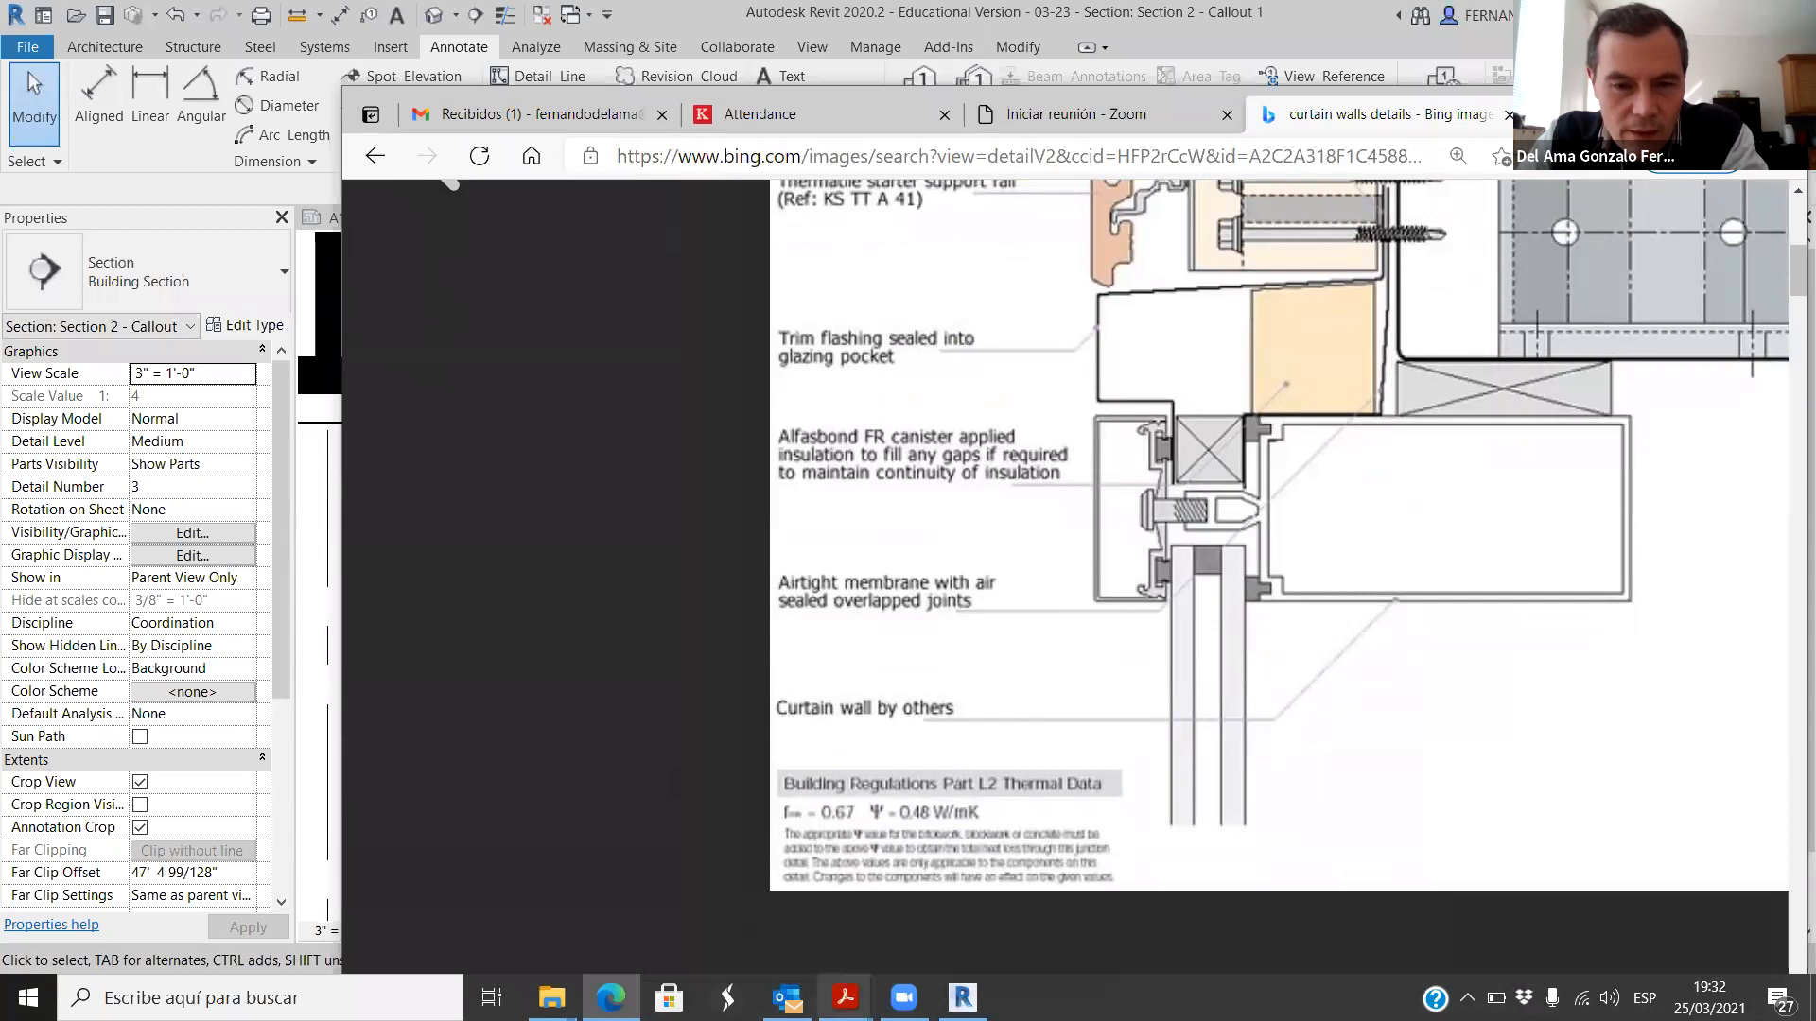
# Step: Compare the storefront component in the Revit callout with the curtain wall detail image in Edge, including the image's upper part
pyautogui.click(963, 998)
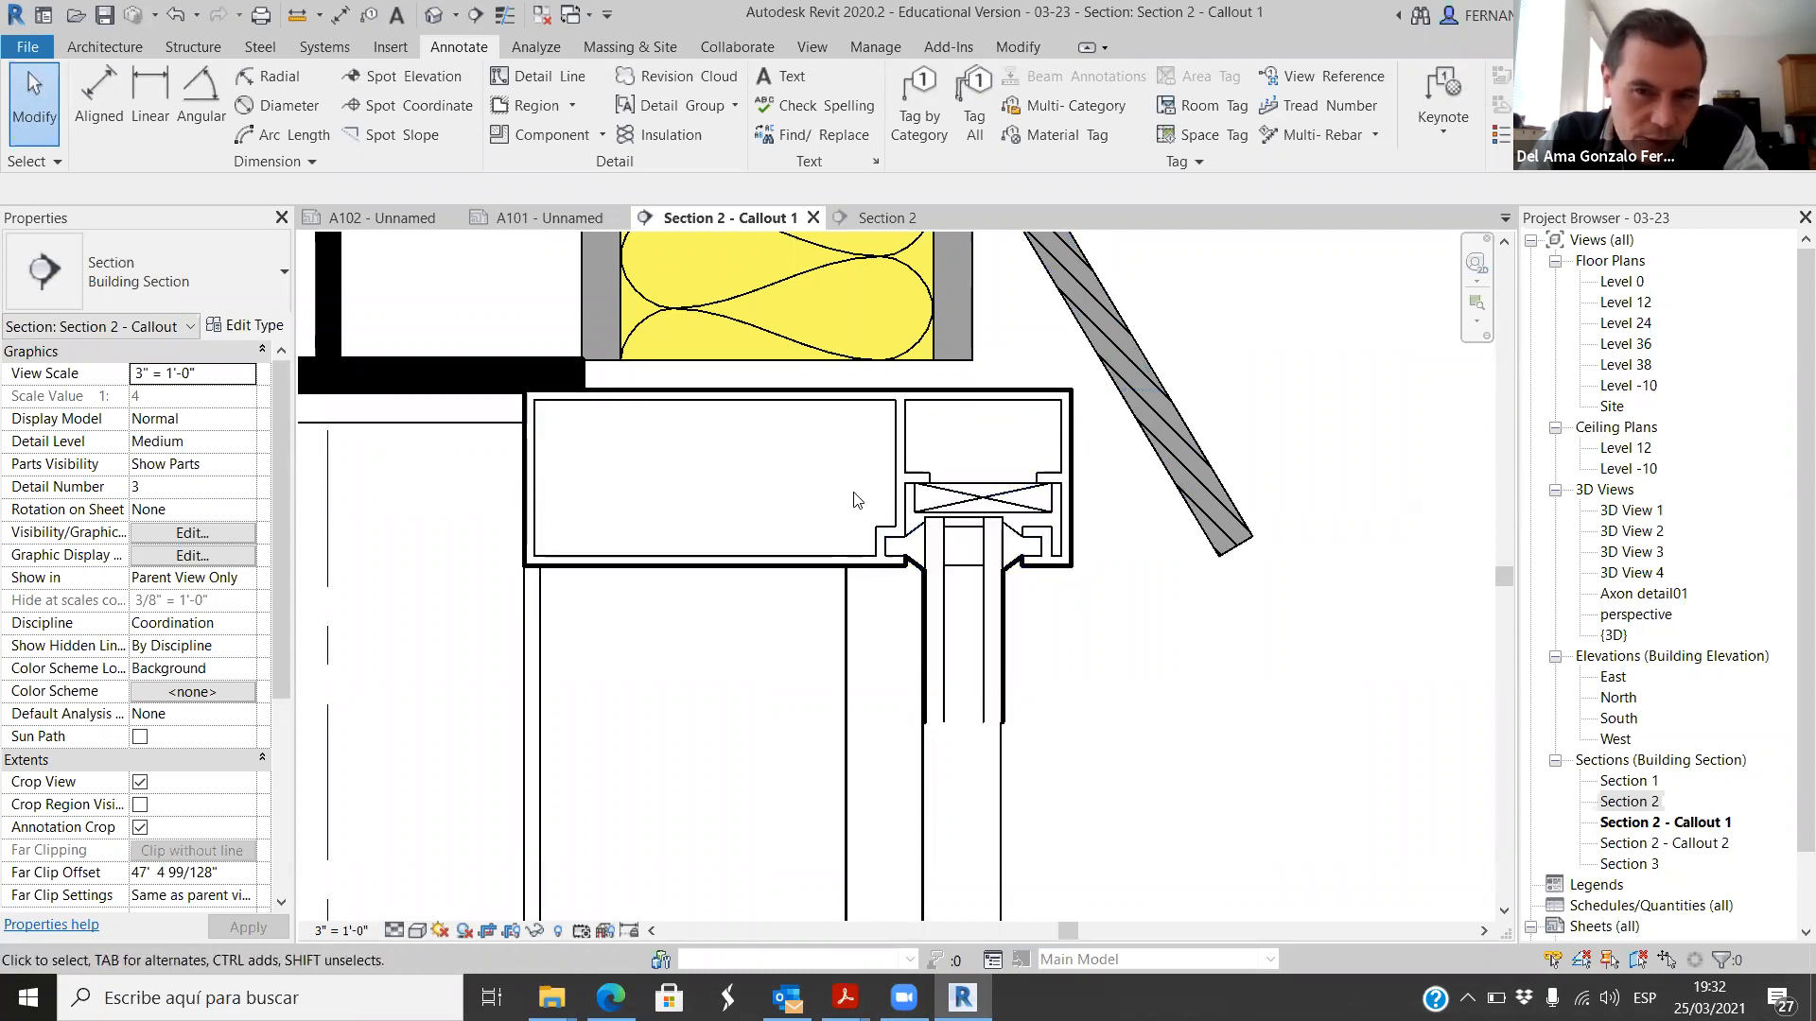
pyautogui.click(611, 998)
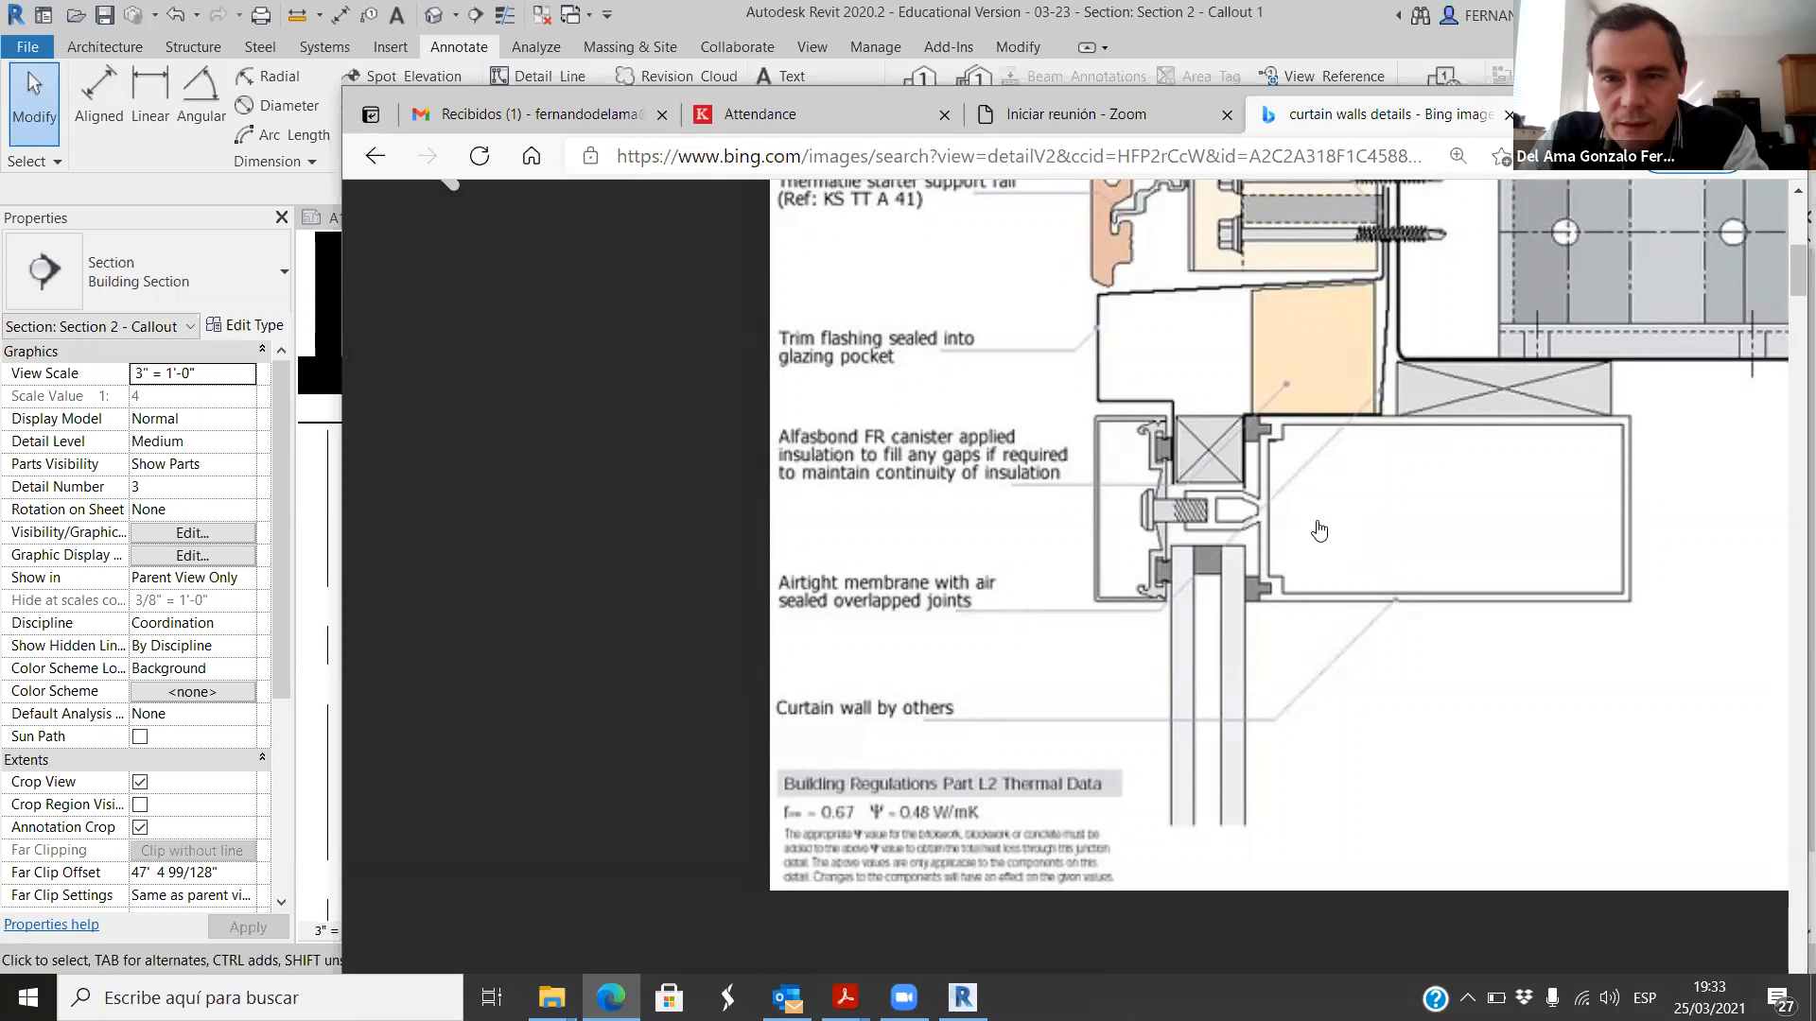
pyautogui.scroll(3, 1320, 529)
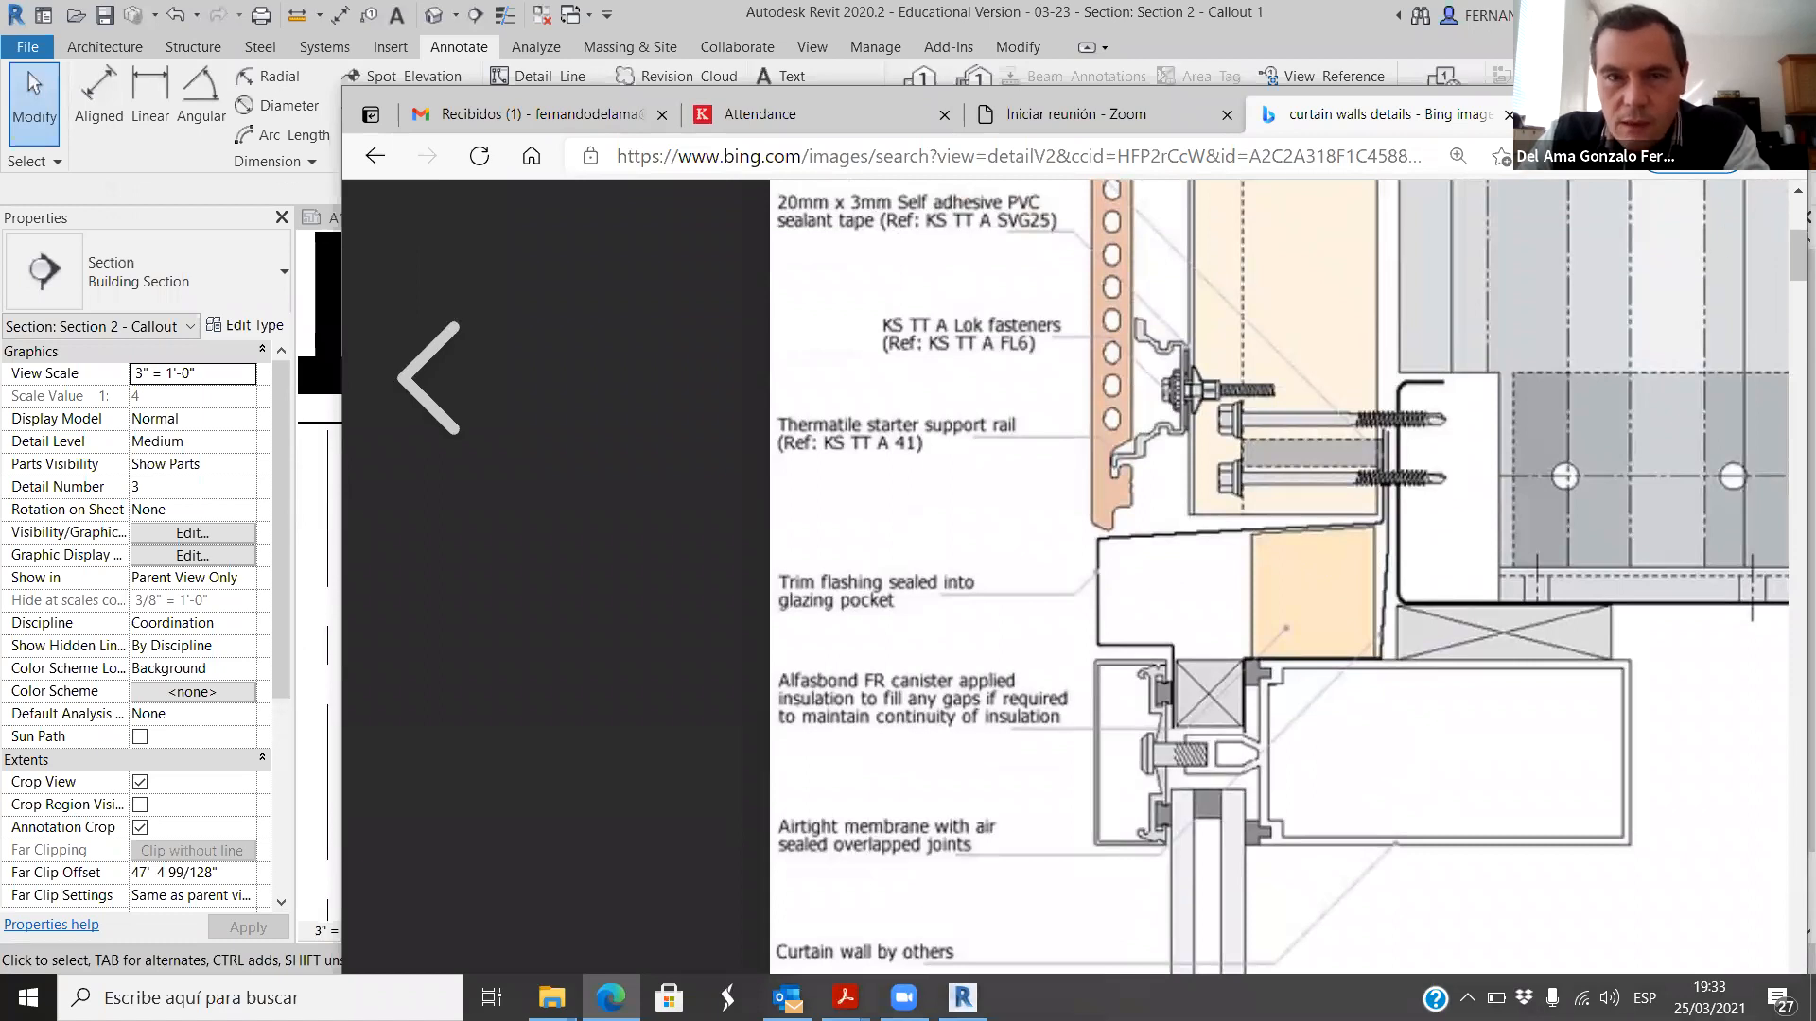
pyautogui.scroll(6, 615, 429)
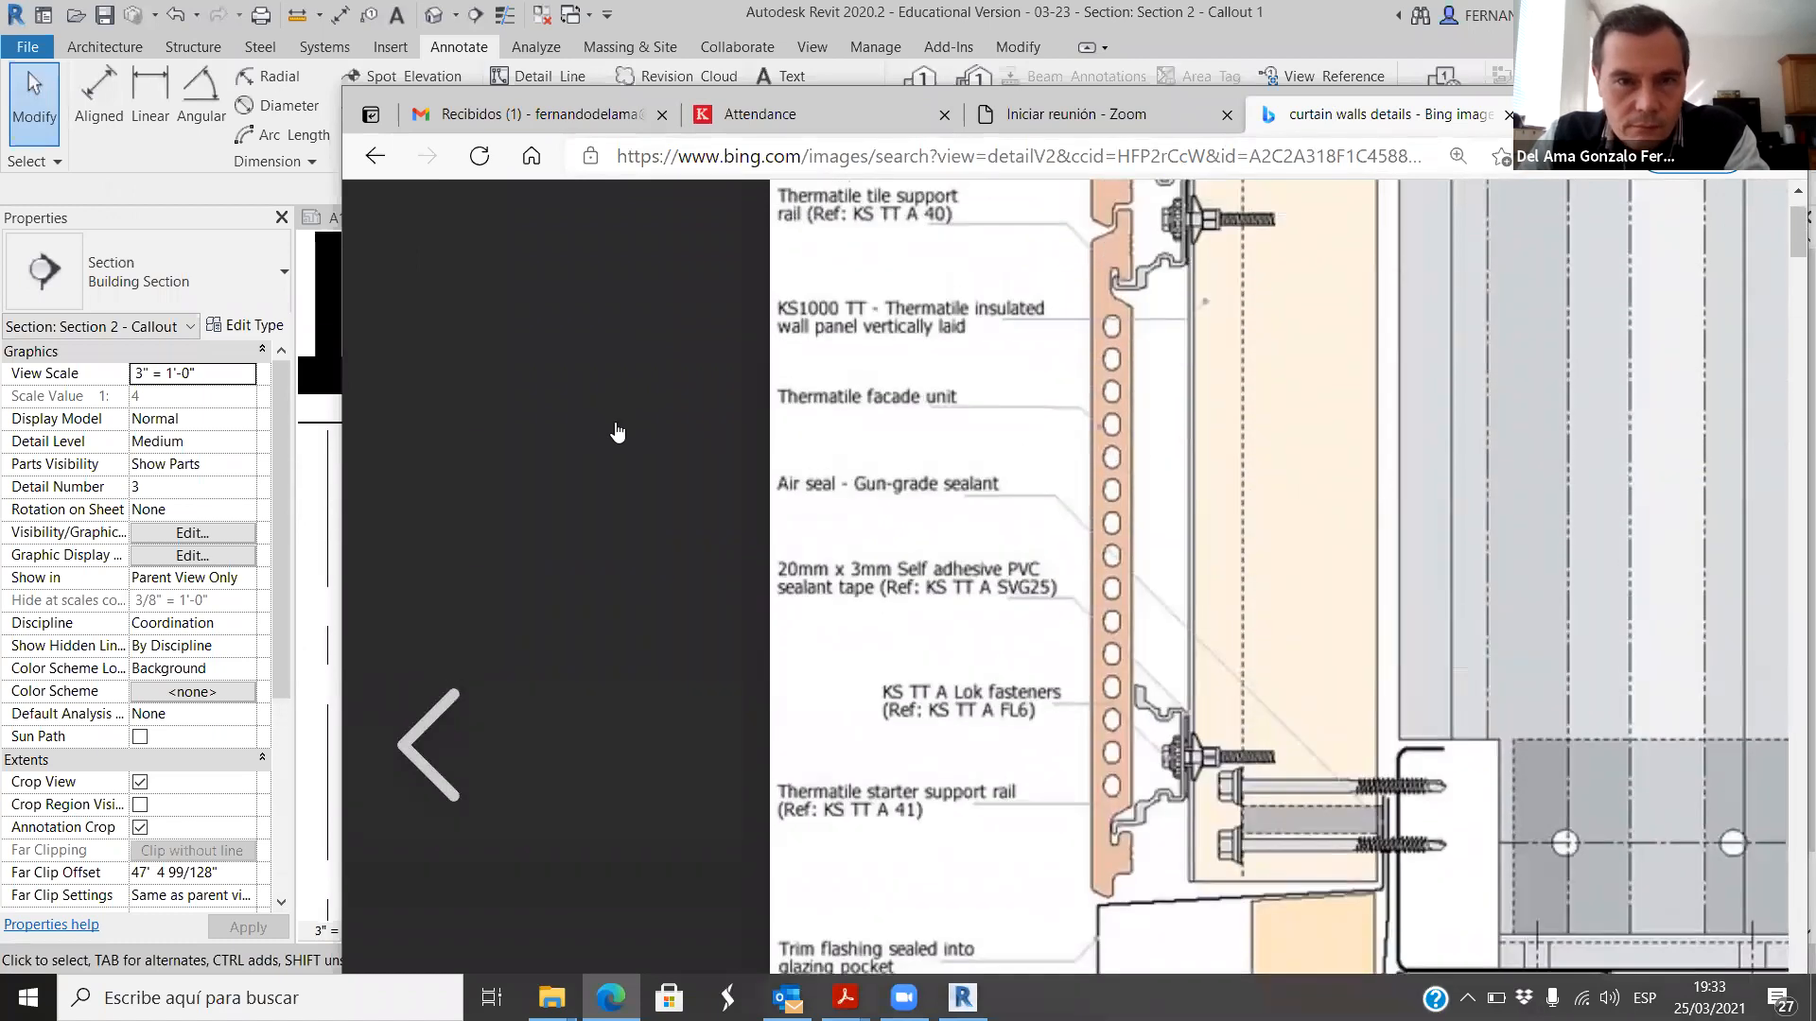
pyautogui.click(785, 400)
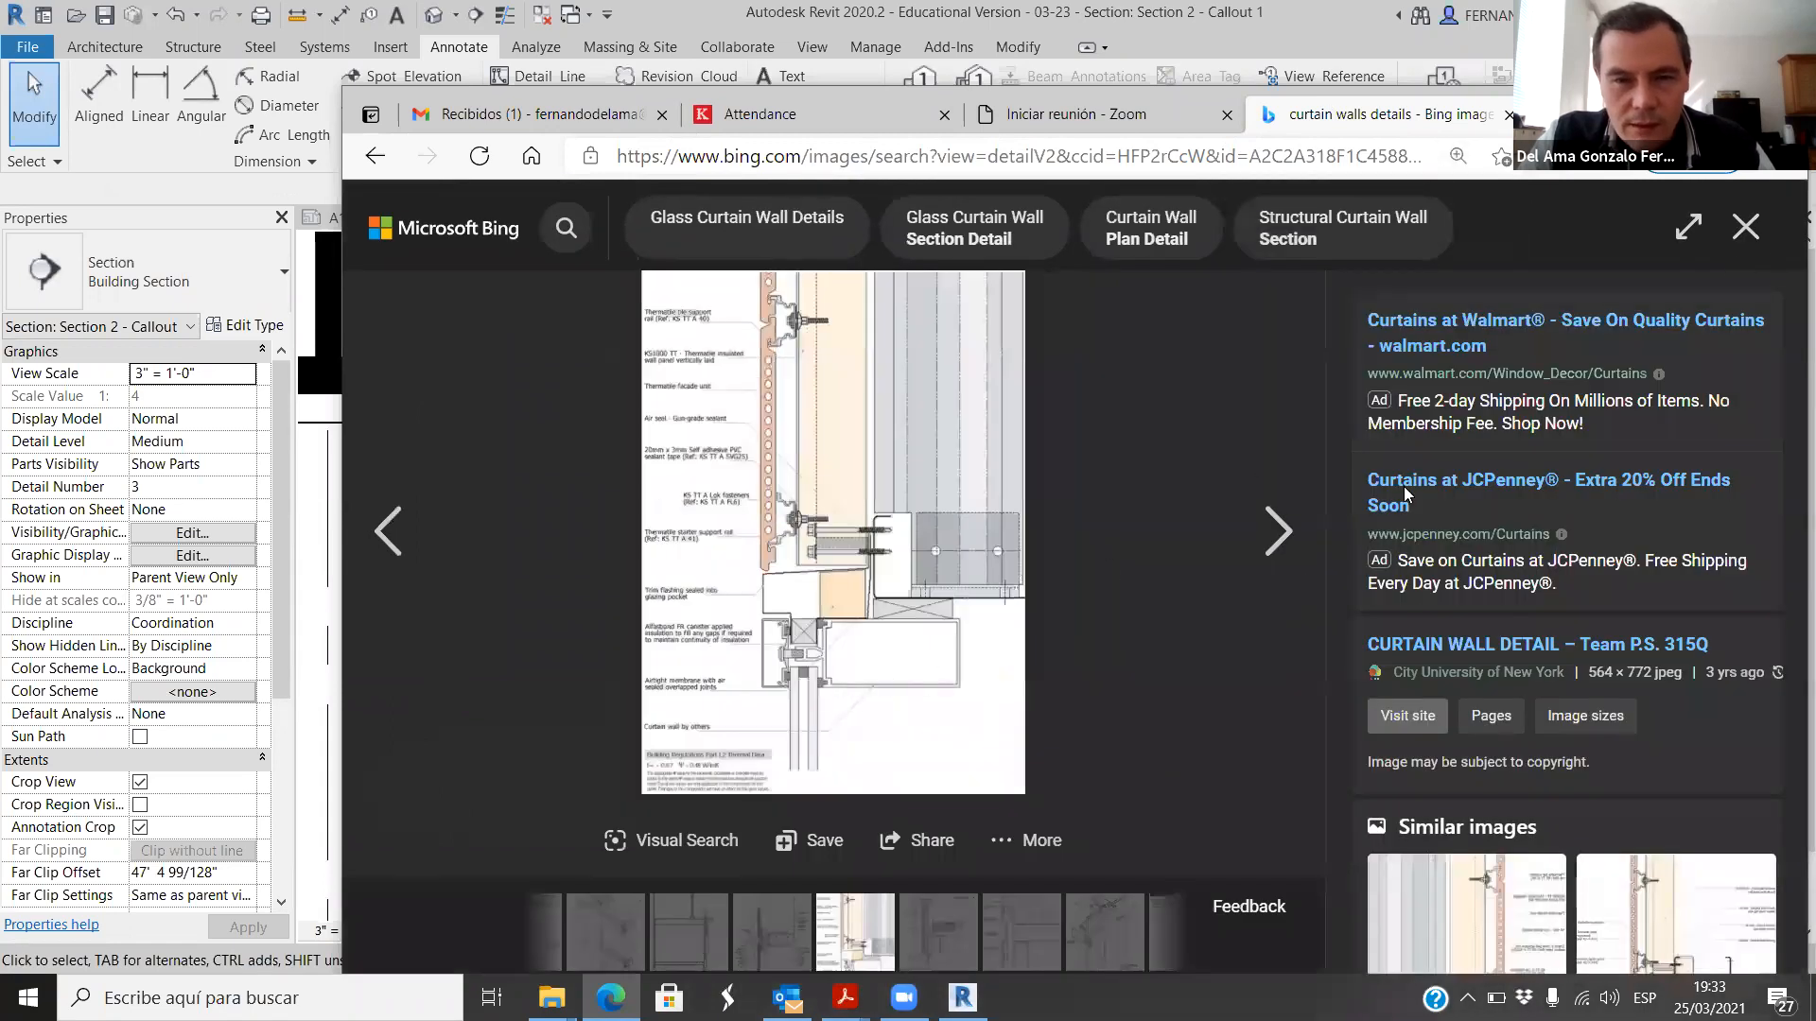
# Step: Close the detail image, browse the other curtain wall results and open the 3D mullion picture from Alexo Metals
pyautogui.click(1745, 227)
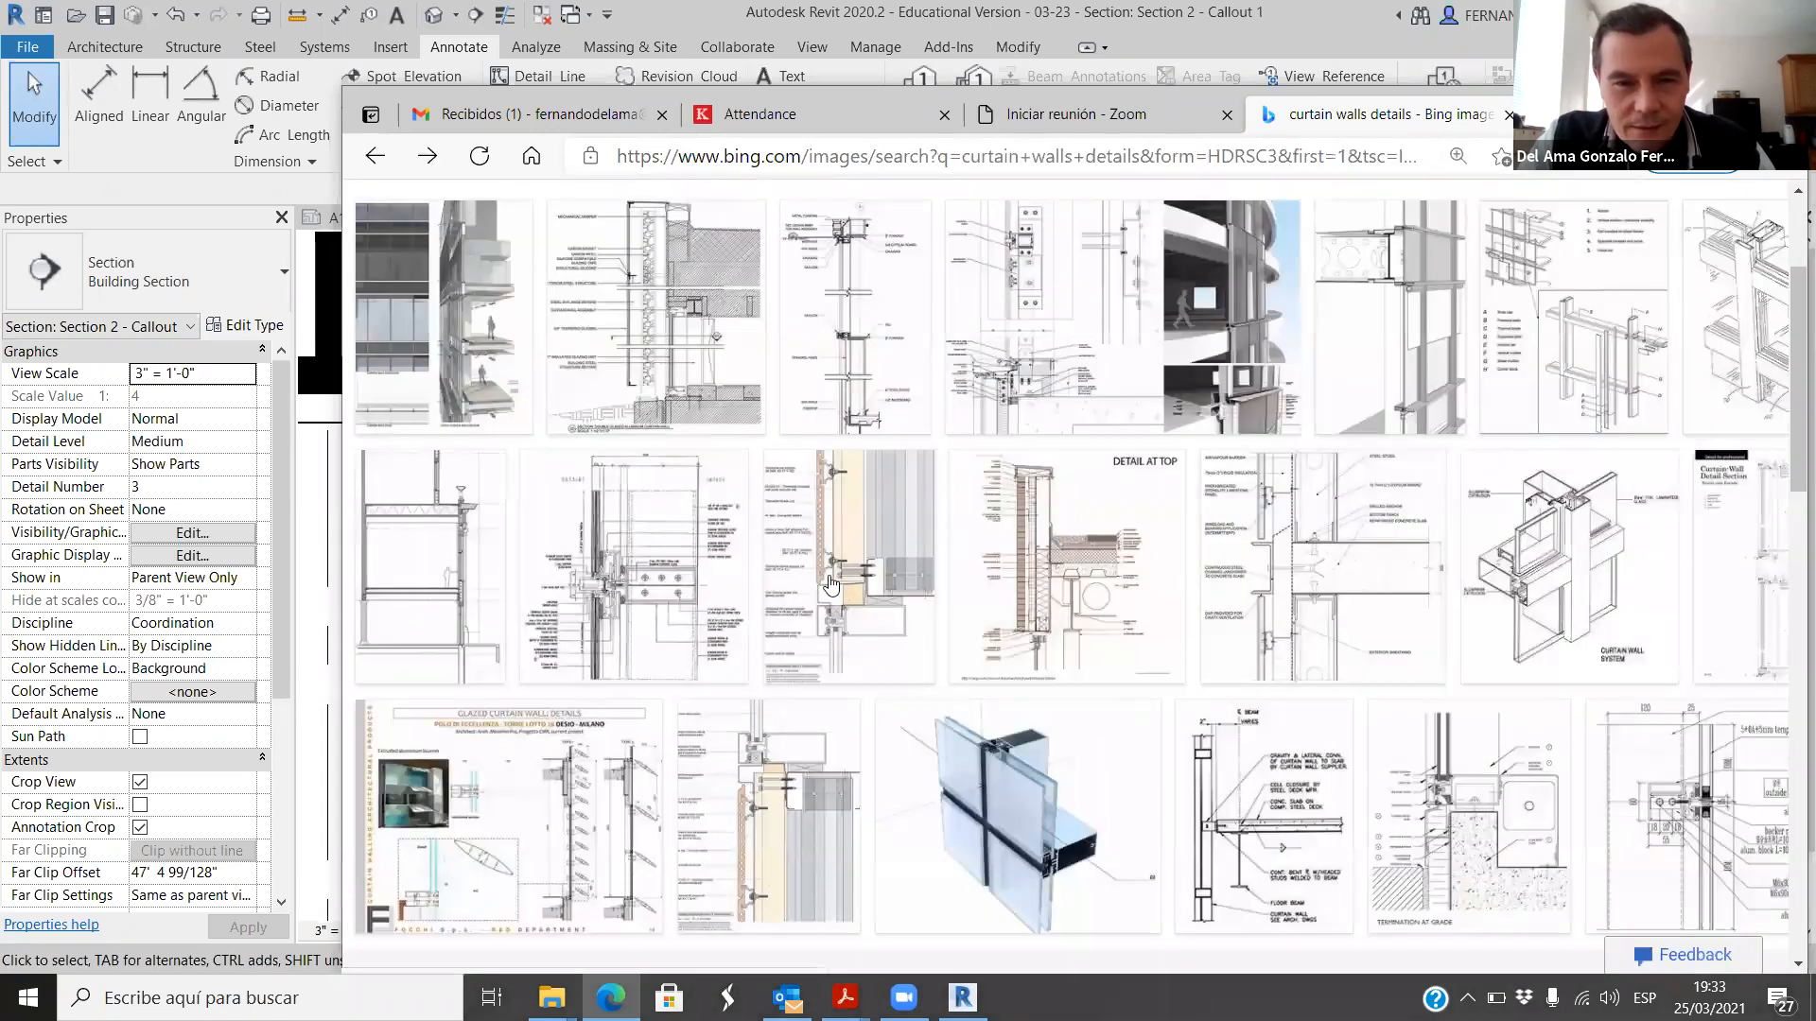
pyautogui.scroll(-2, 830, 584)
pyautogui.scroll(-3, 1215, 579)
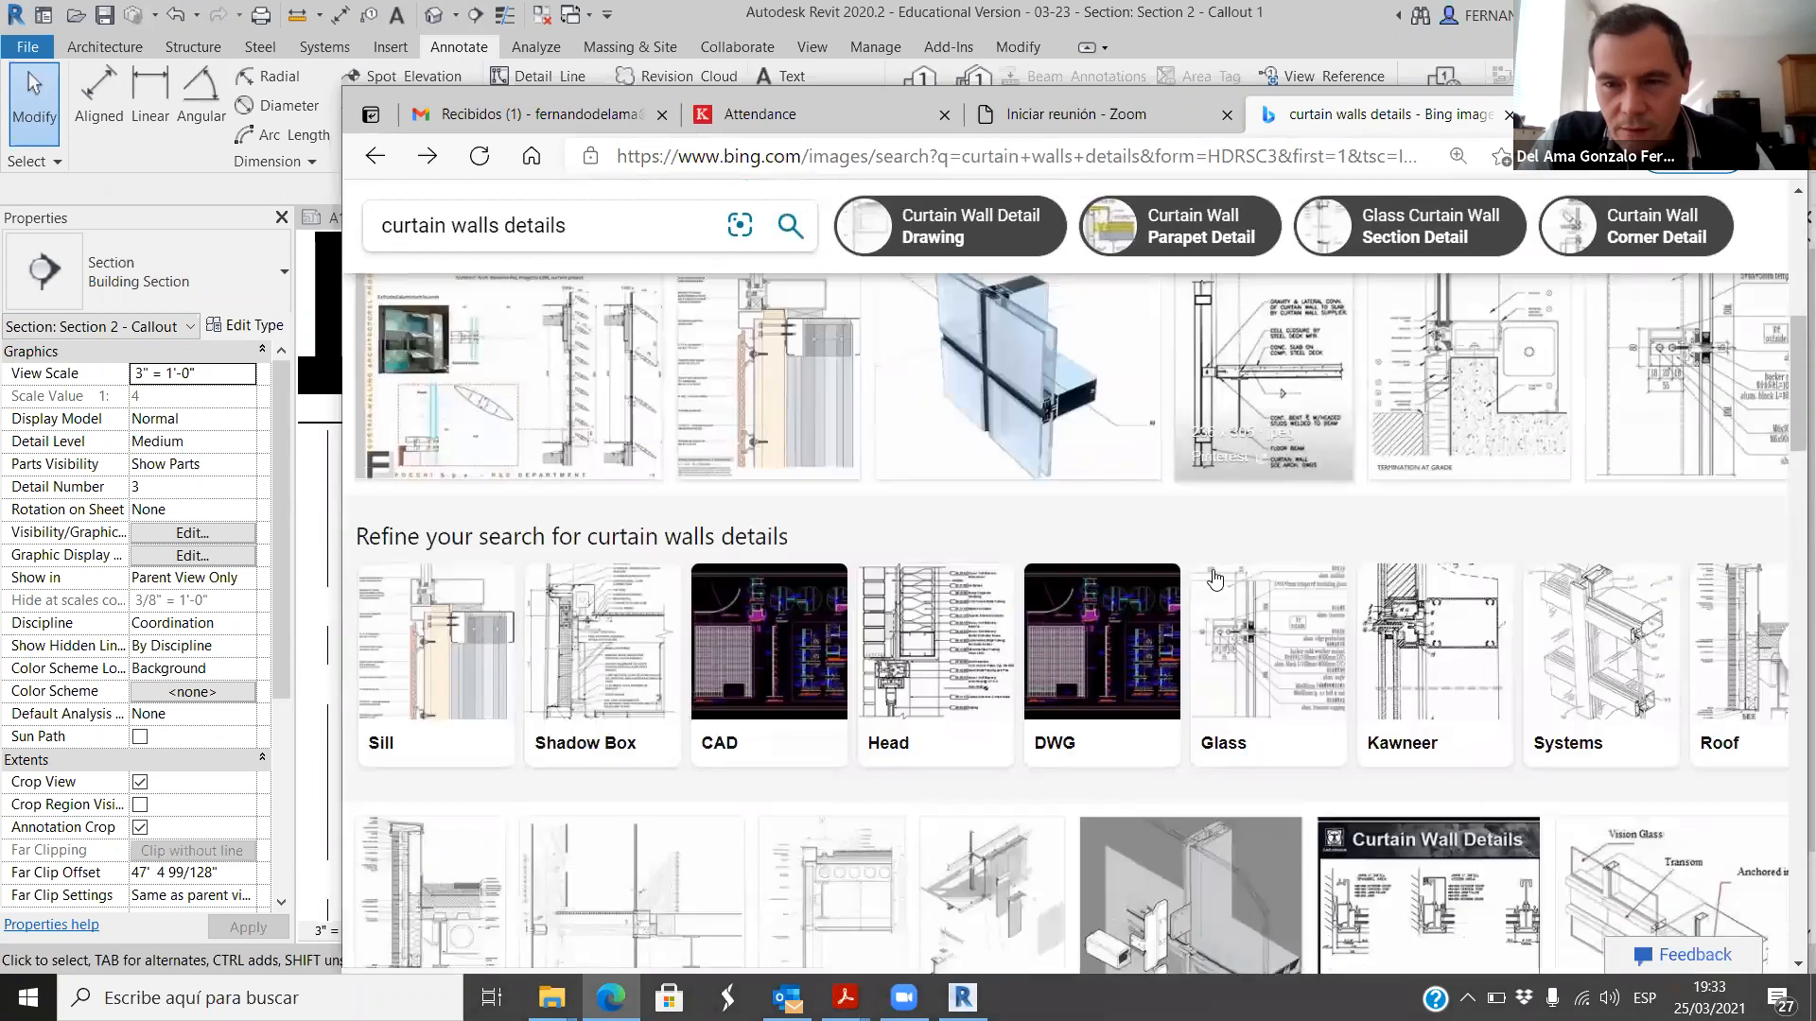
pyautogui.scroll(-2, 1239, 601)
pyautogui.scroll(-3, 1261, 648)
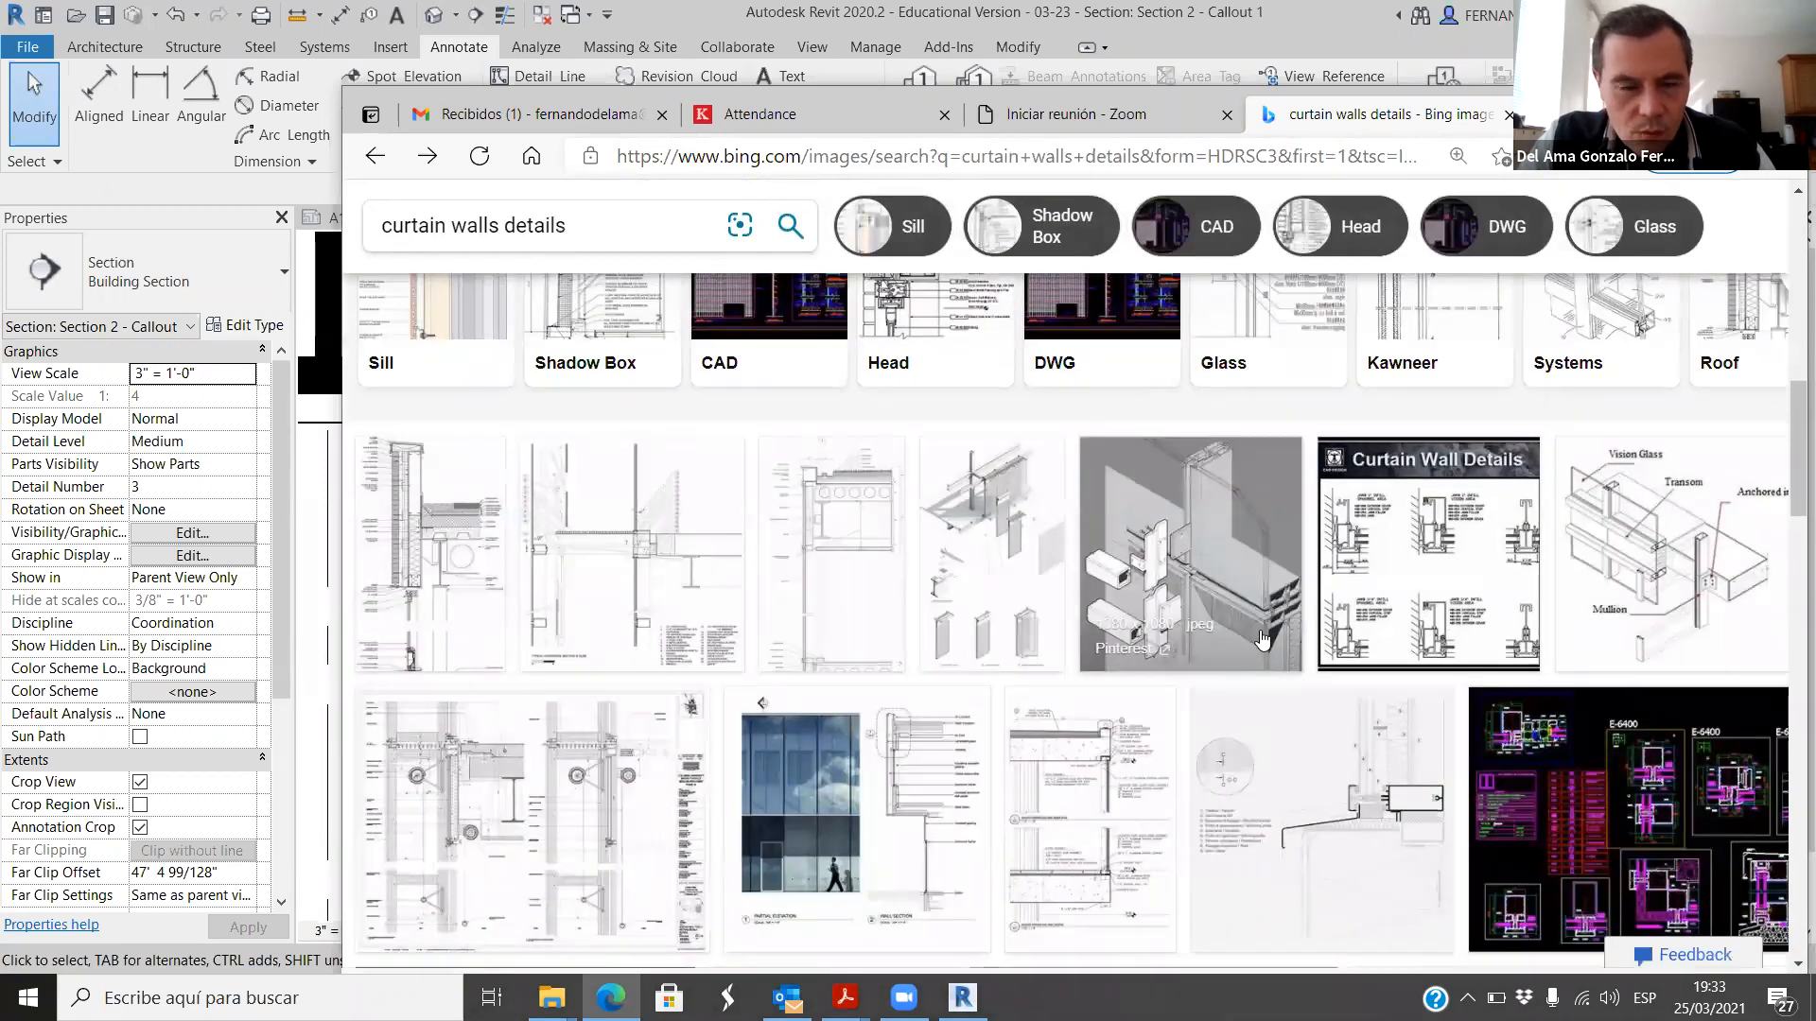
pyautogui.scroll(-3, 700, 588)
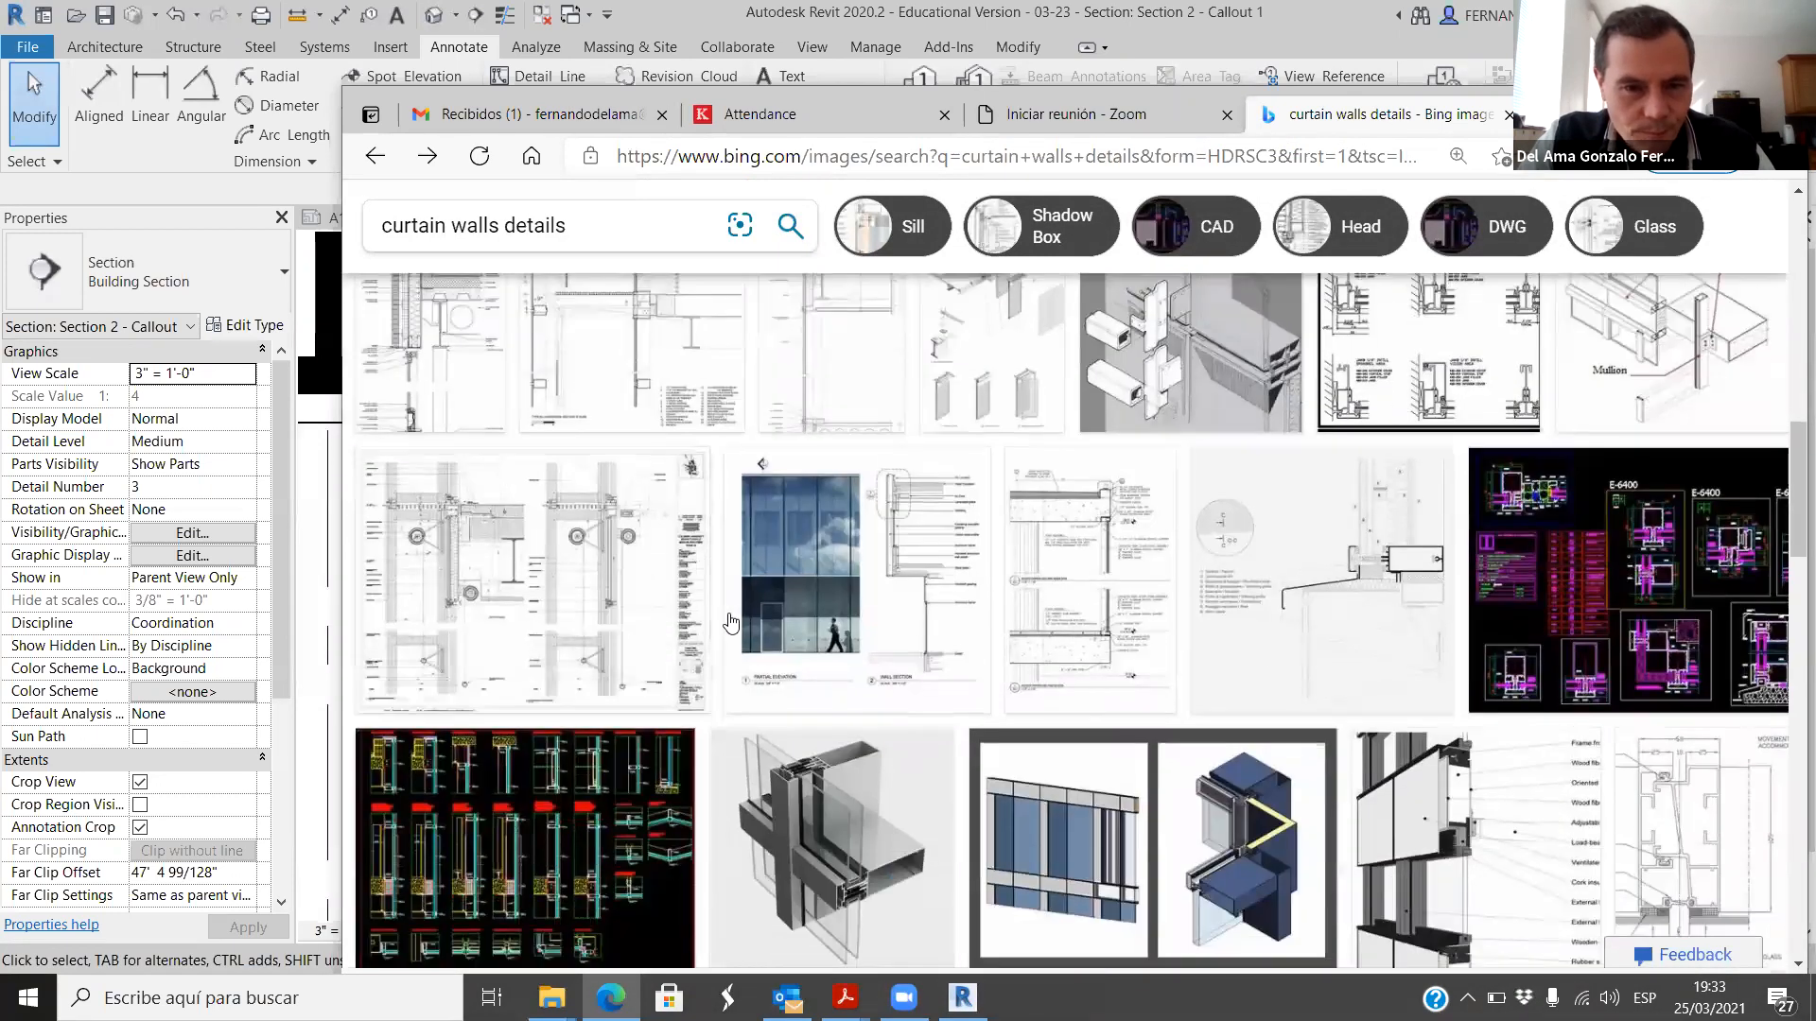
pyautogui.scroll(-3, 851, 719)
pyautogui.click(977, 841)
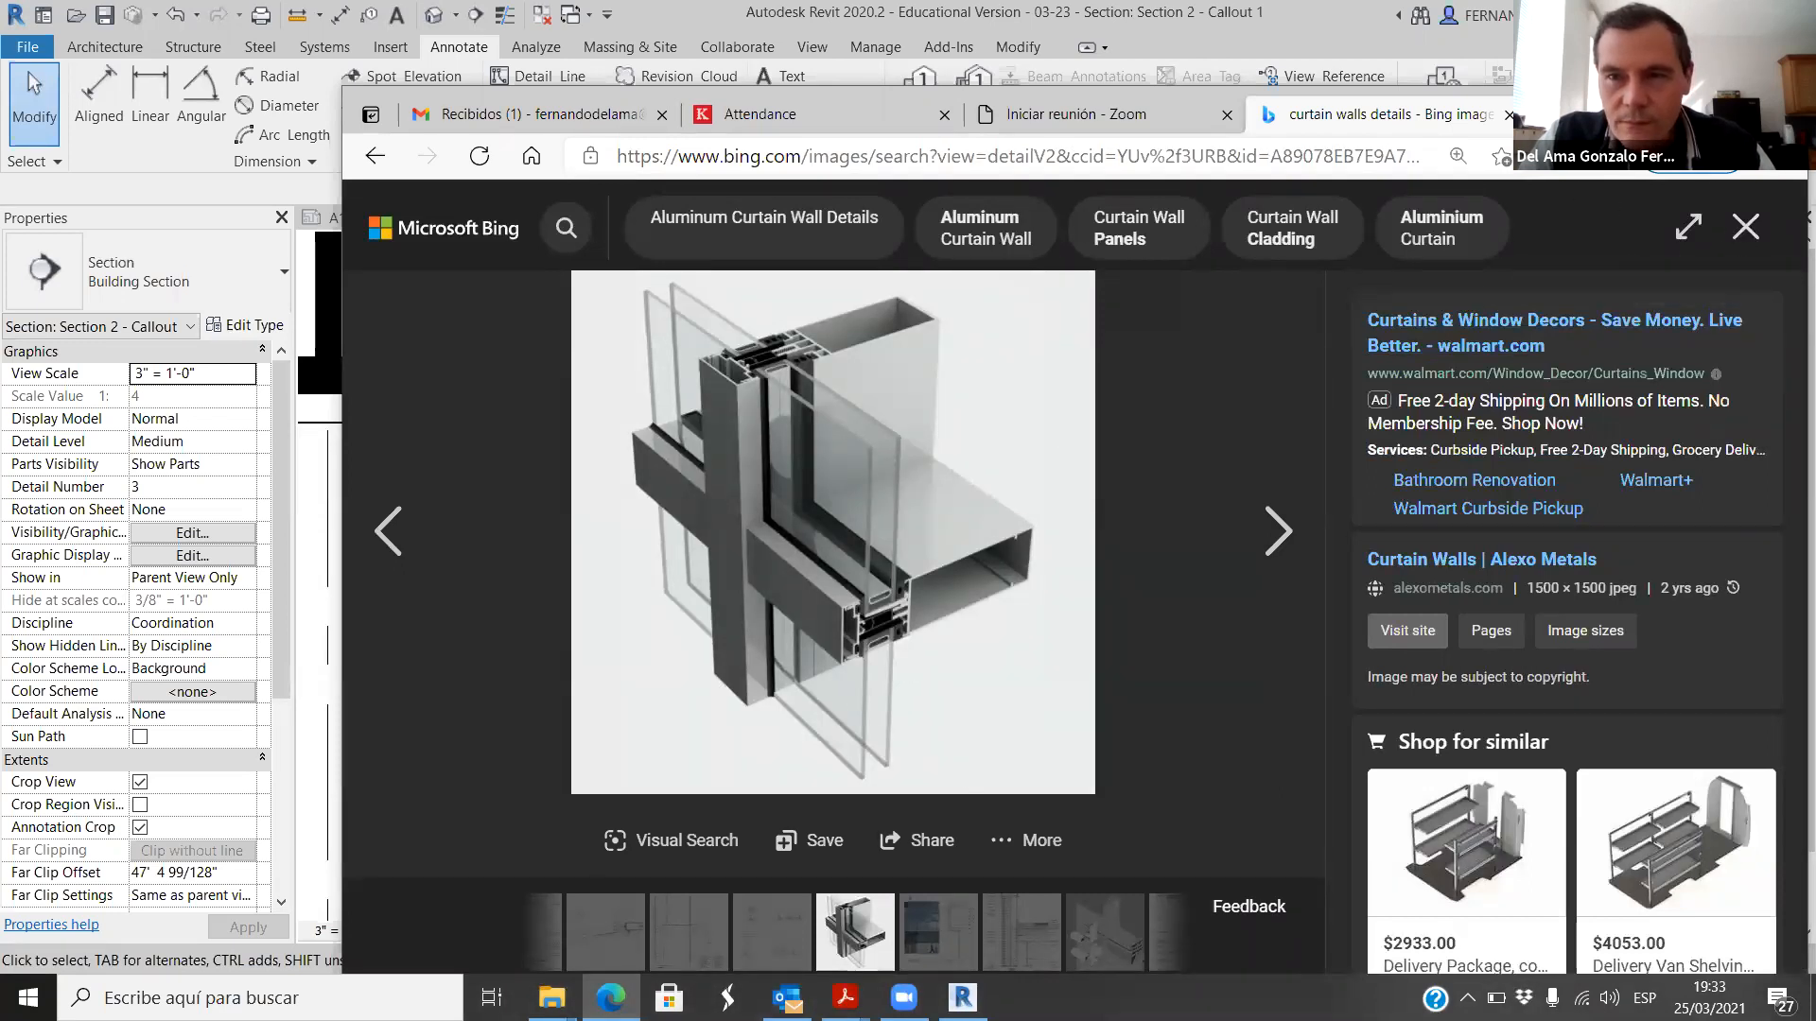
# Step: Maximize the Edge window and compare the 3D mullion picture with the storefront component in Revit, returning to Edge
pyautogui.moveTo(1568, 127); pyautogui.dragTo(1287, 139)
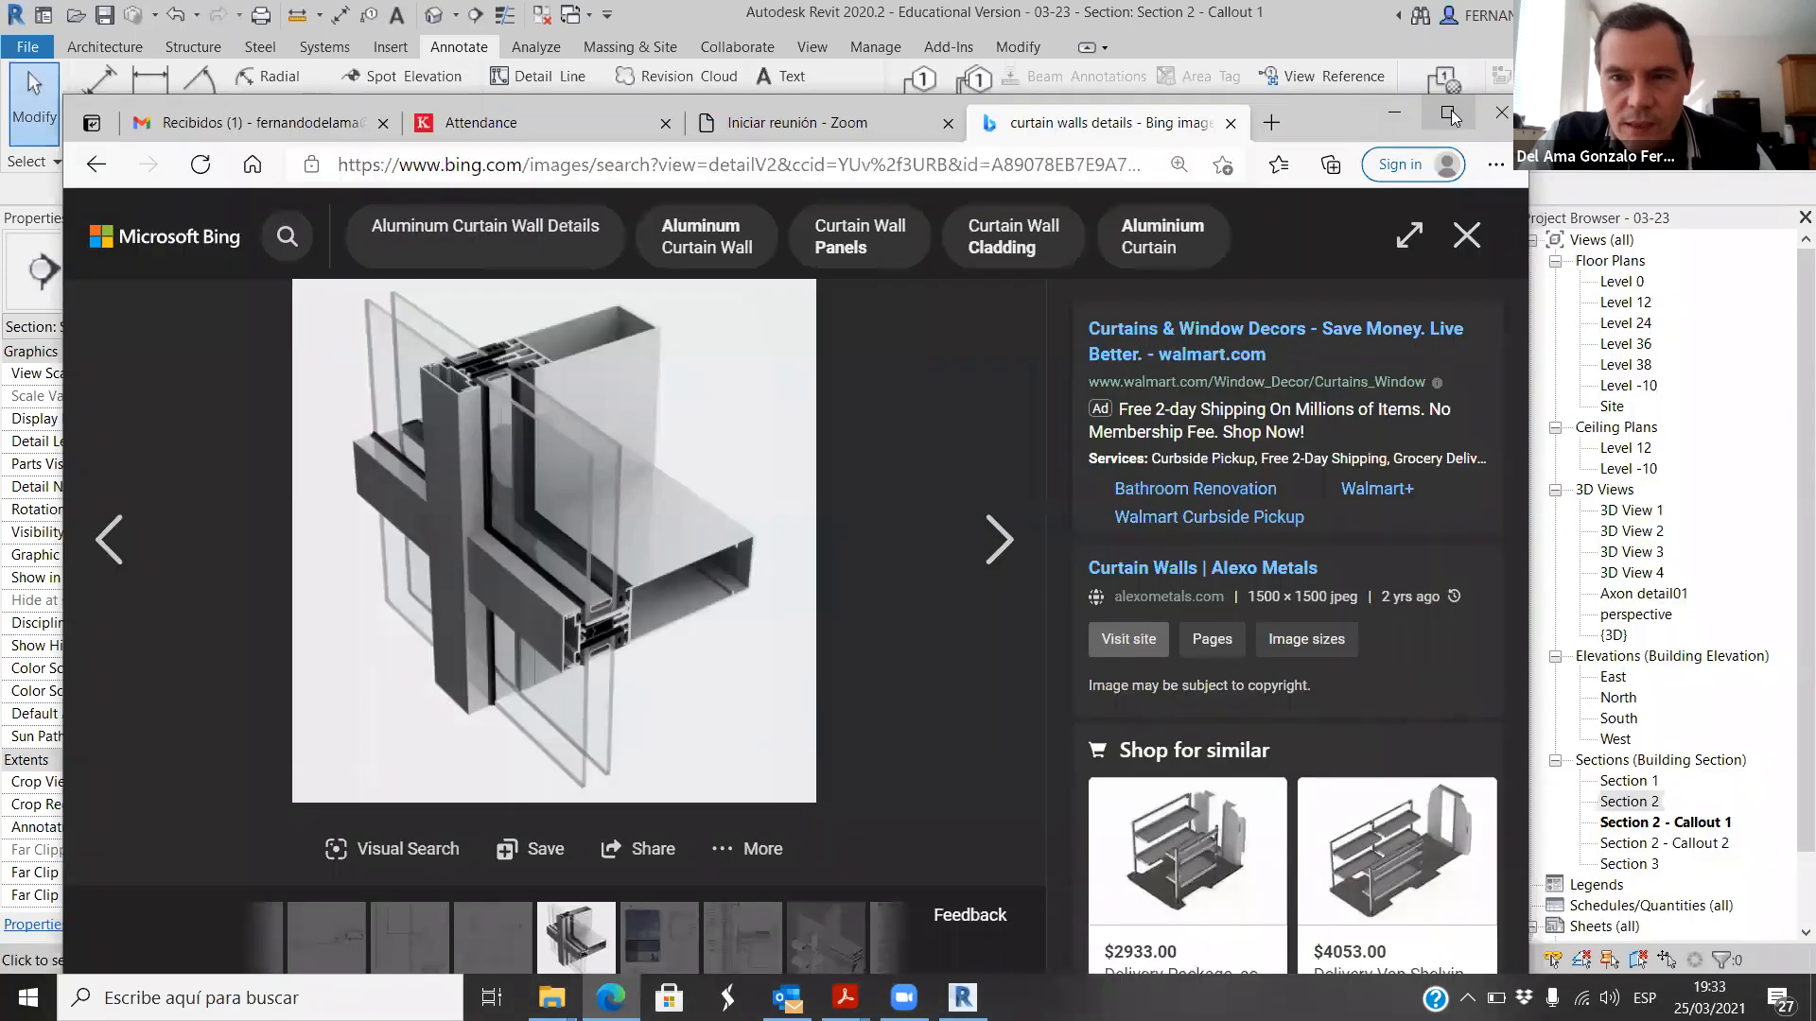
pyautogui.click(1451, 109)
pyautogui.click(962, 998)
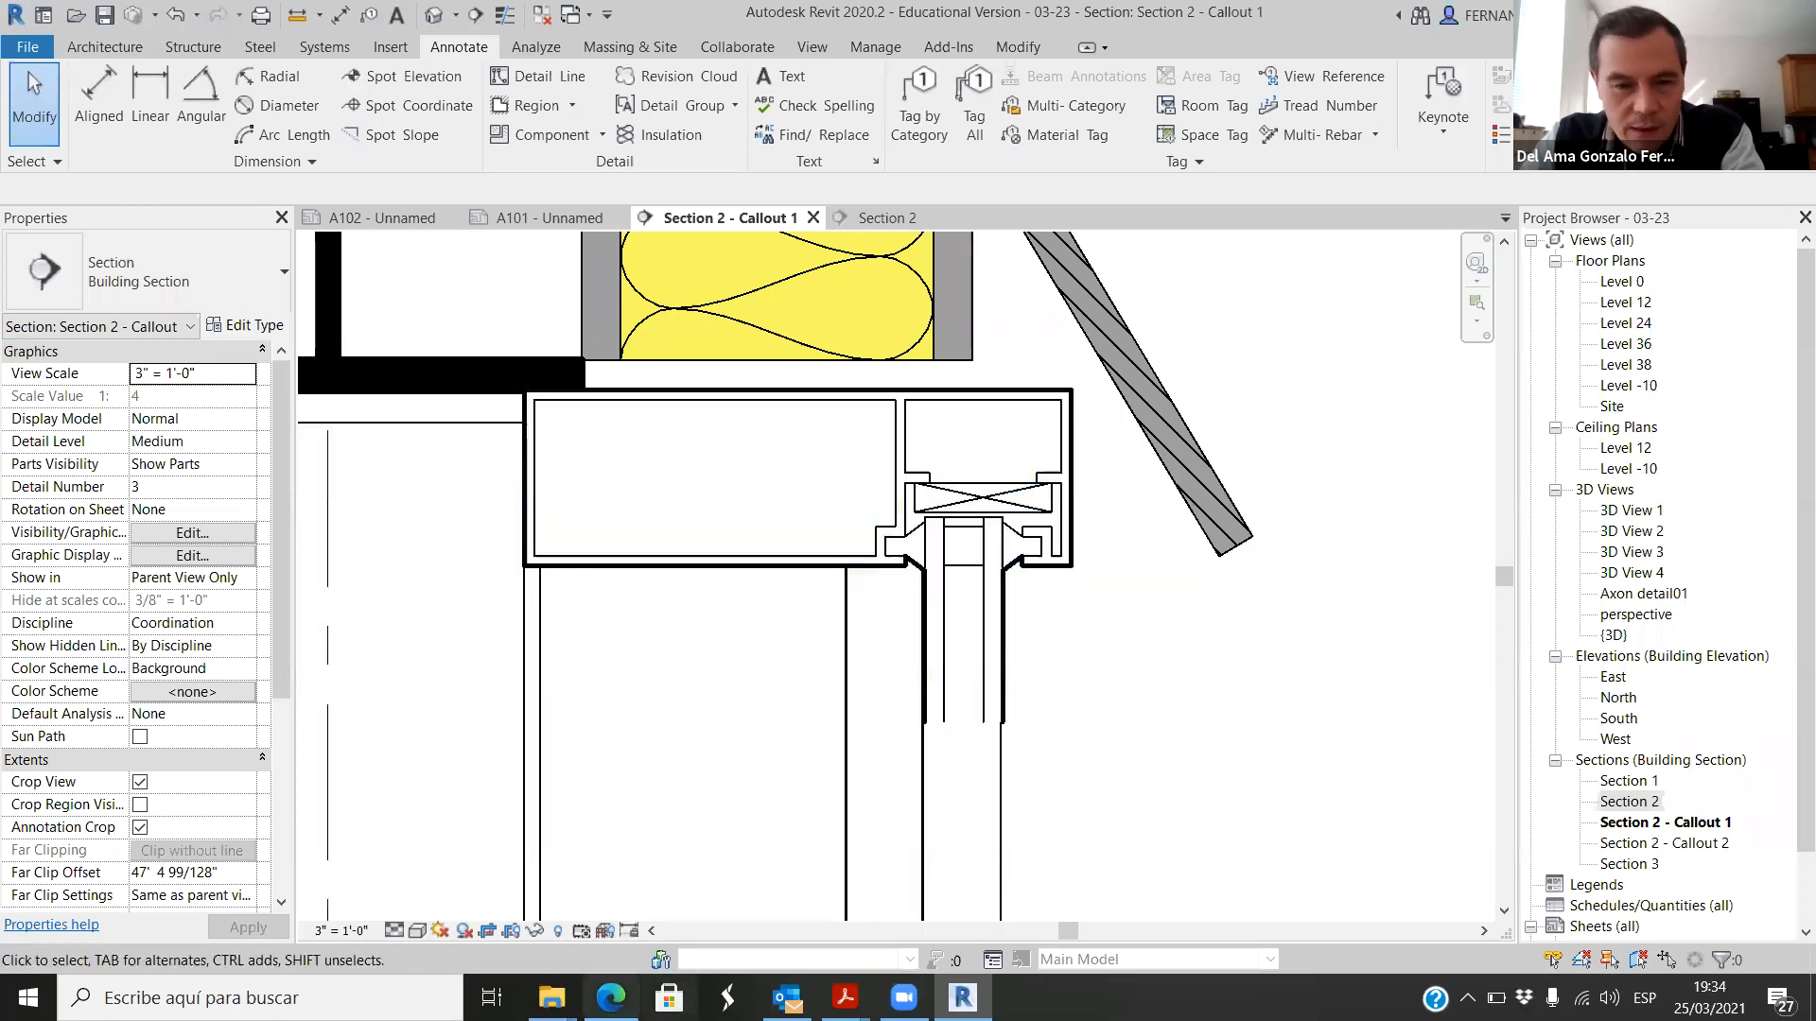
pyautogui.hotkey('alt', 'Tab')
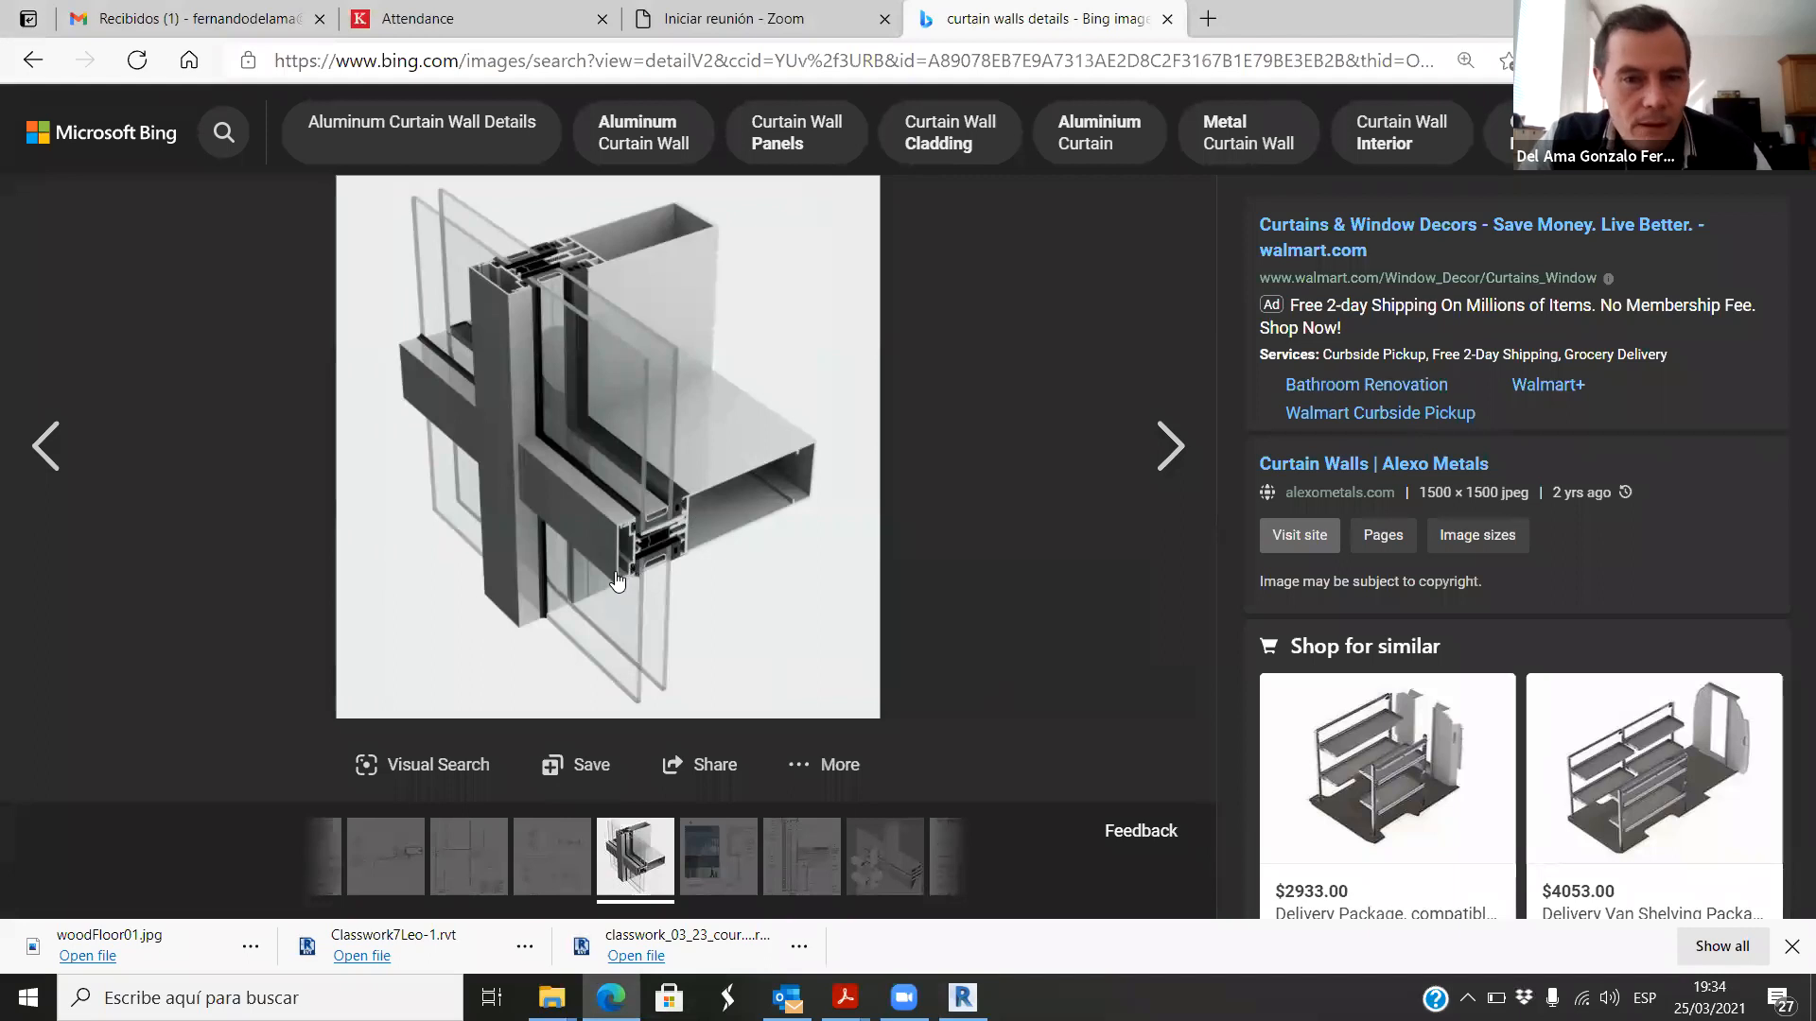
# Step: Open the aluminium curtain wall picture at full size and examine the mullion's profile, gaskets and double glazing
pyautogui.keyDown('ctrl'); pyautogui.scroll(1, 631, 565); pyautogui.keyUp('ctrl')
pyautogui.keyDown('ctrl'); pyautogui.scroll(2, 632, 565); pyautogui.keyUp('ctrl')
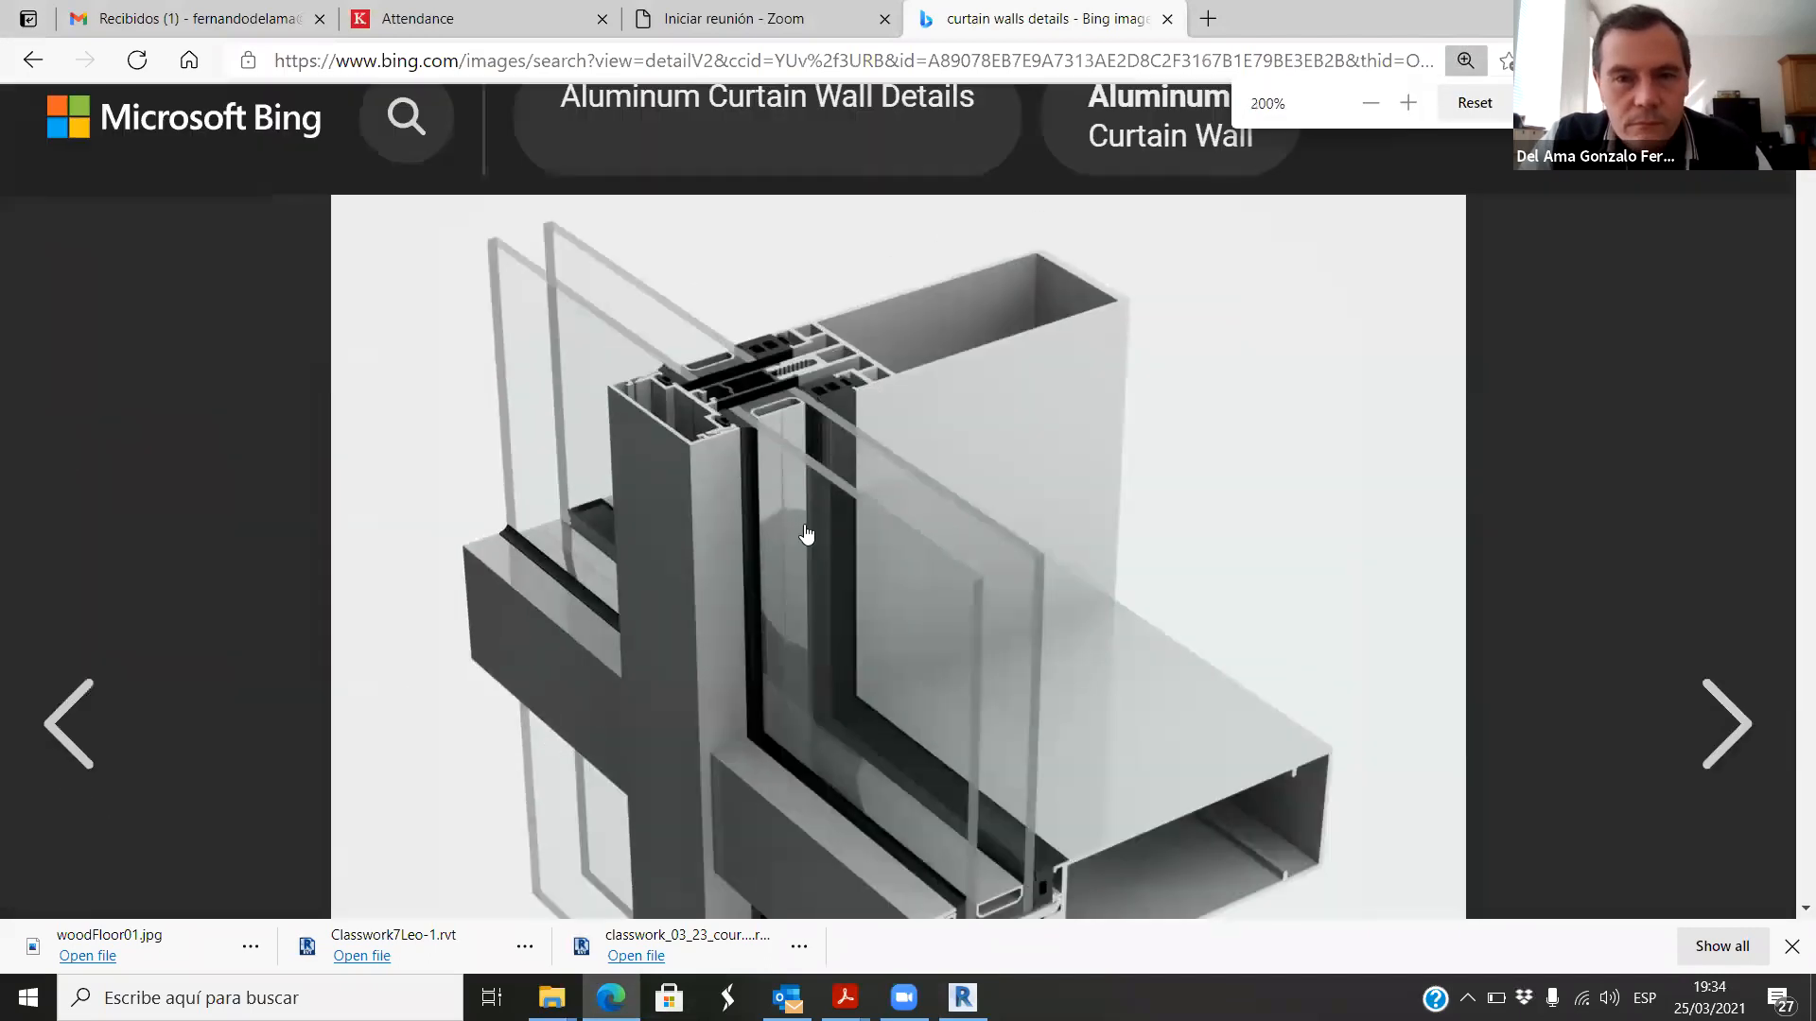
pyautogui.click(777, 485)
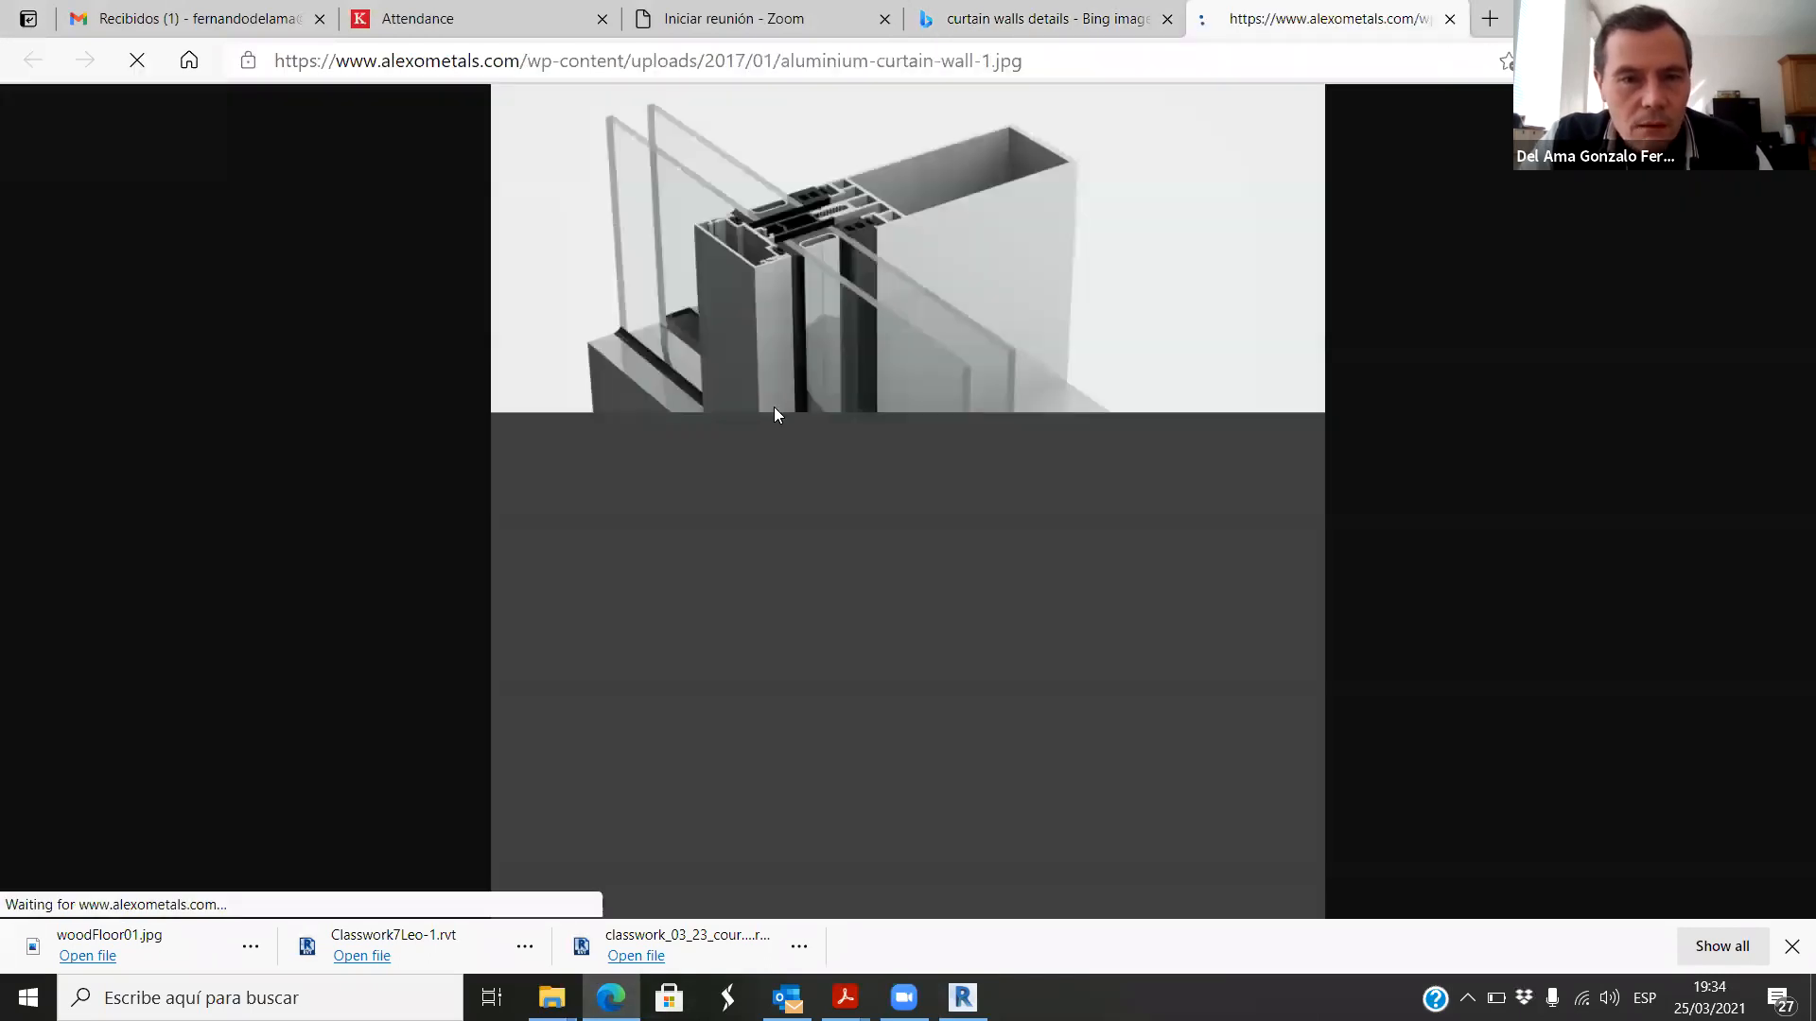
pyautogui.click(770, 231)
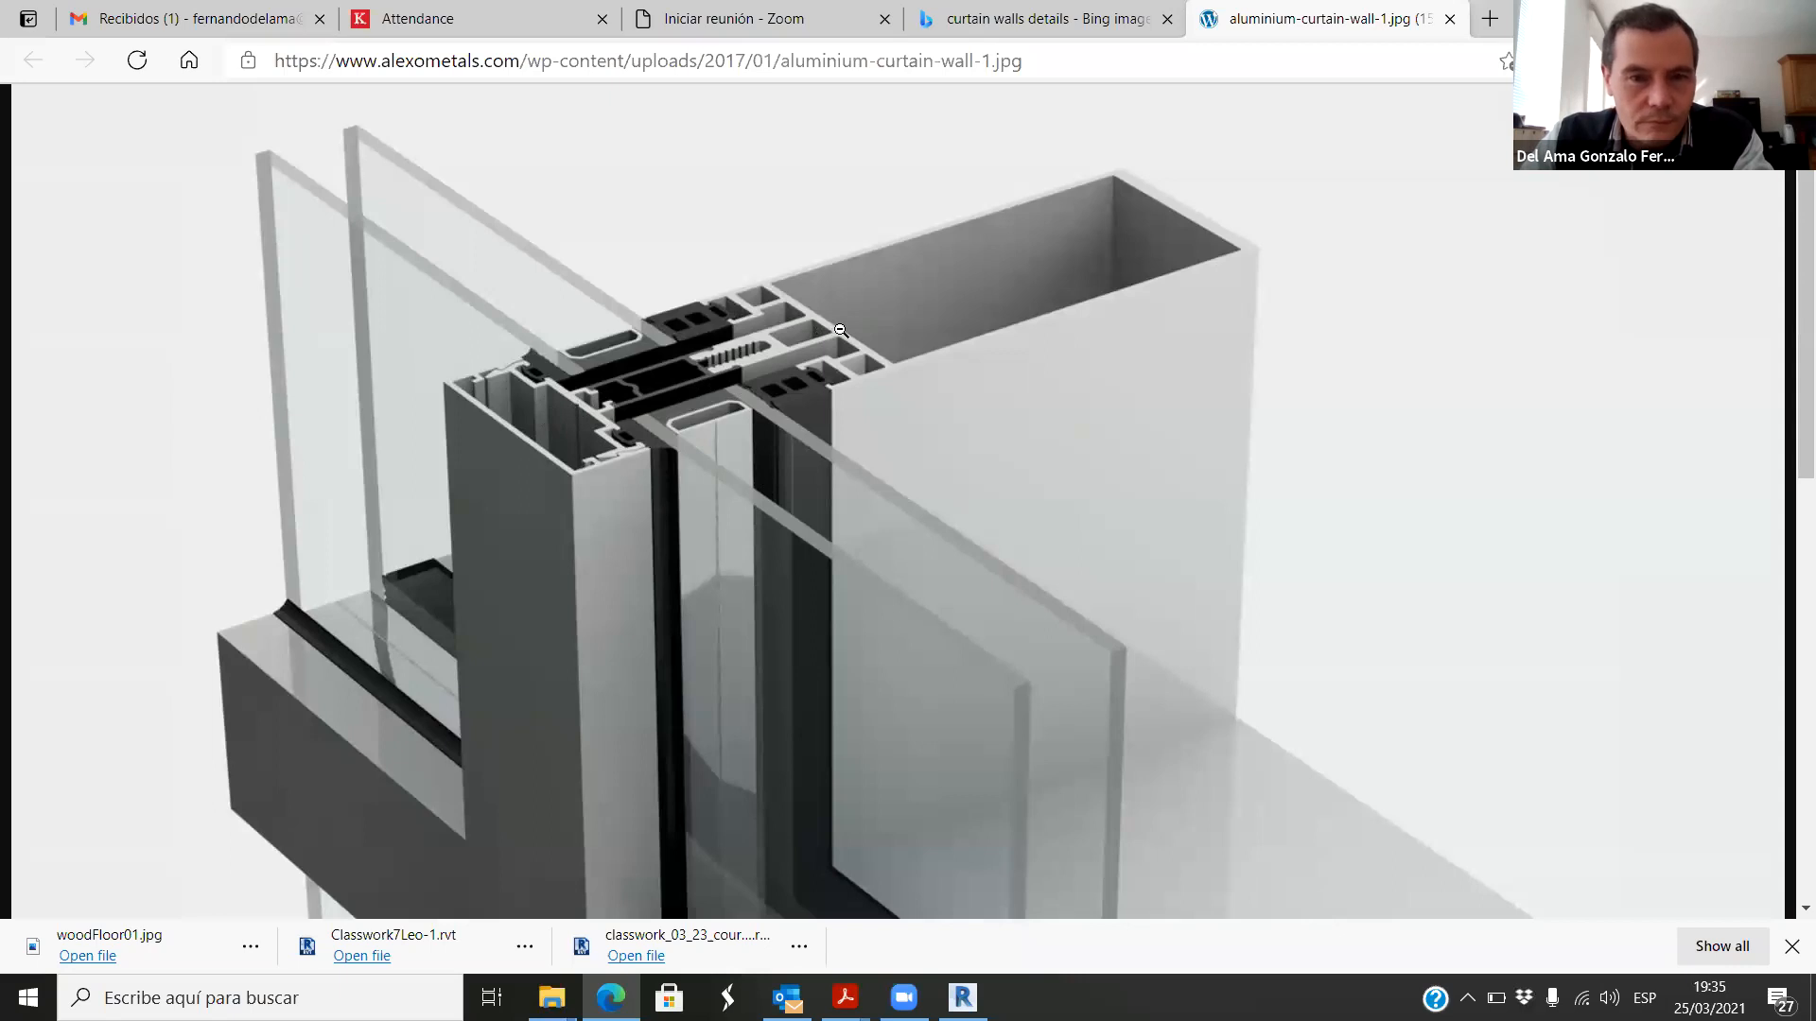
pyautogui.keyDown('ctrl'); pyautogui.scroll(-5, 810, 411); pyautogui.keyUp('ctrl')
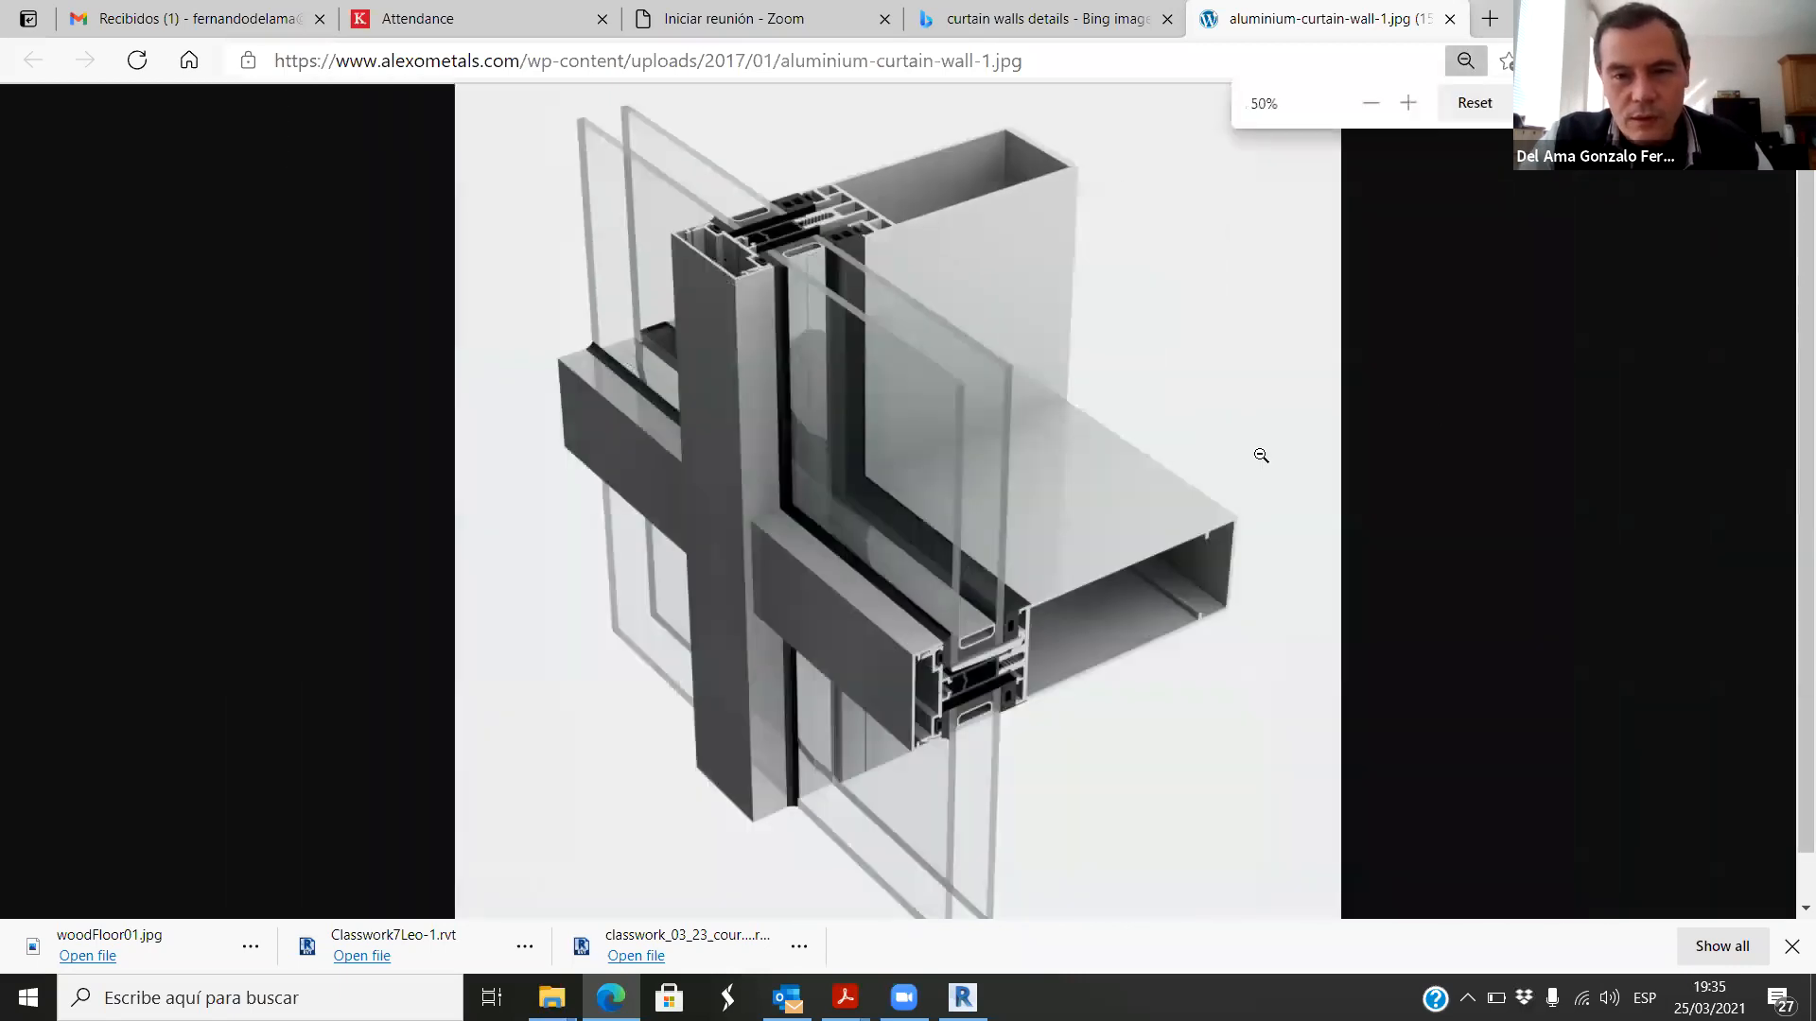
# Step: Switch to Revit and examine how the storefront component sits below the beam and insulated roof end in the callout
pyautogui.click(963, 998)
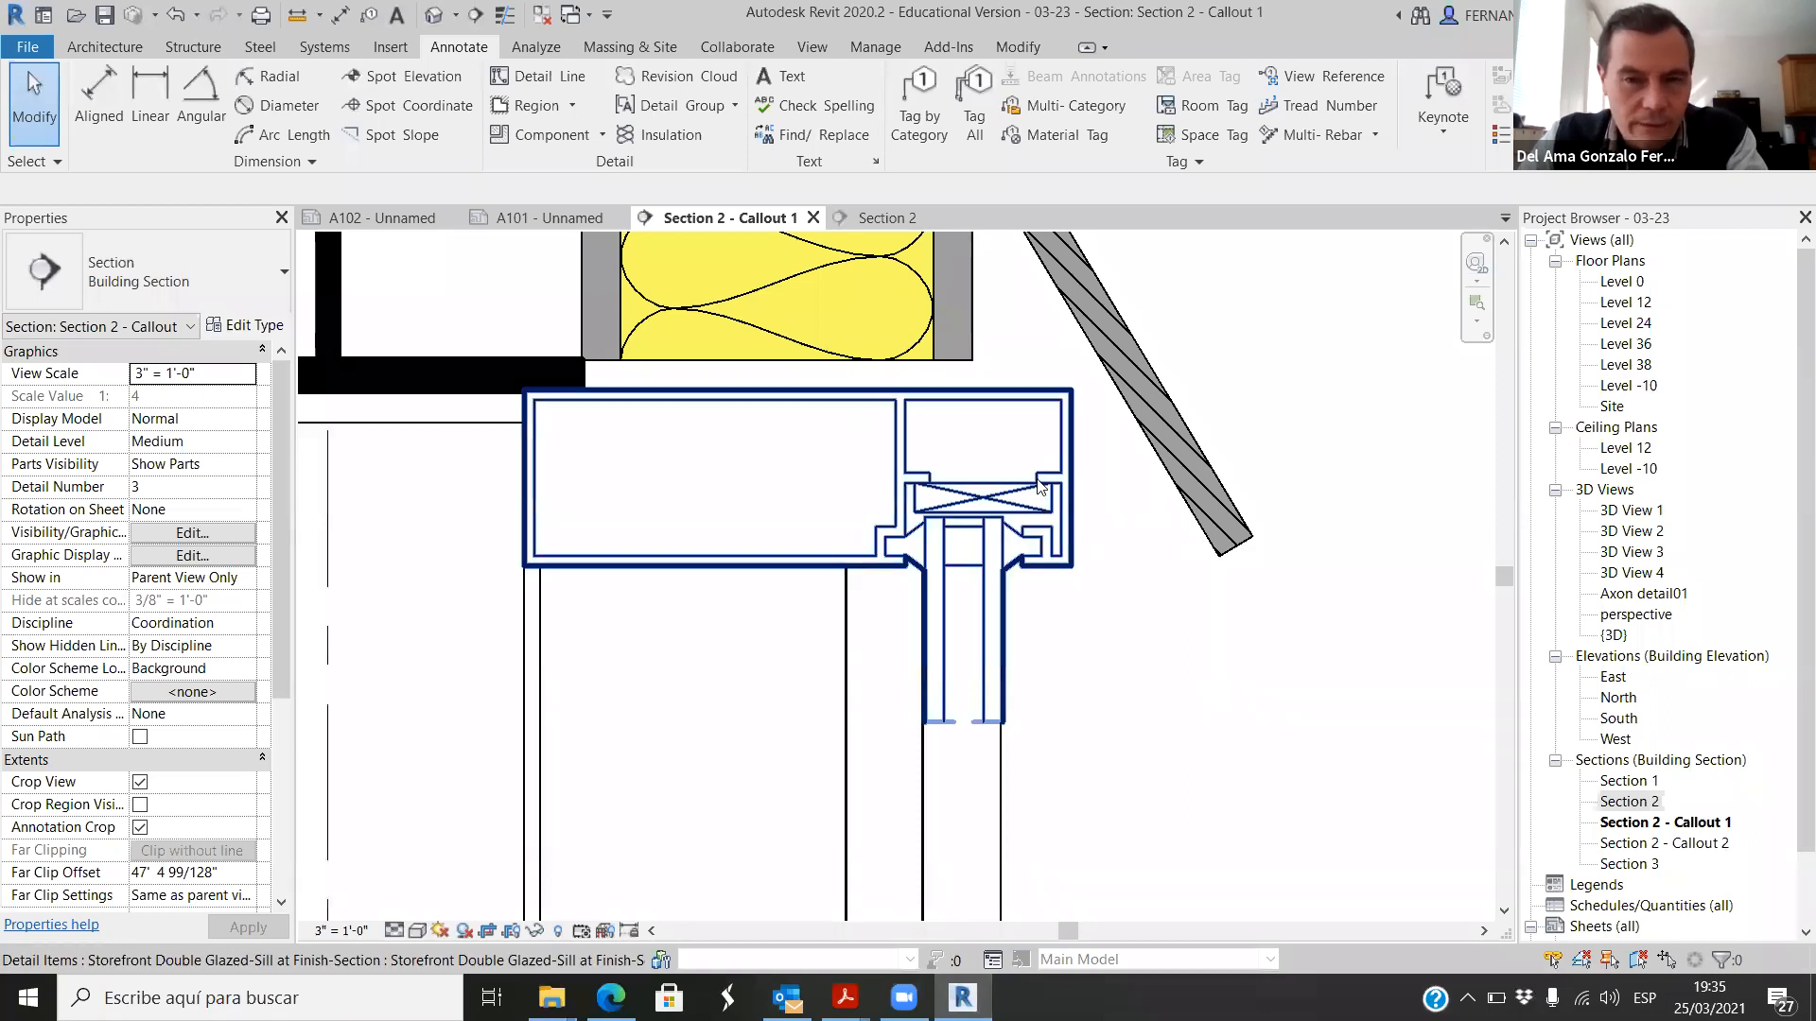
pyautogui.scroll(-1, 1040, 510)
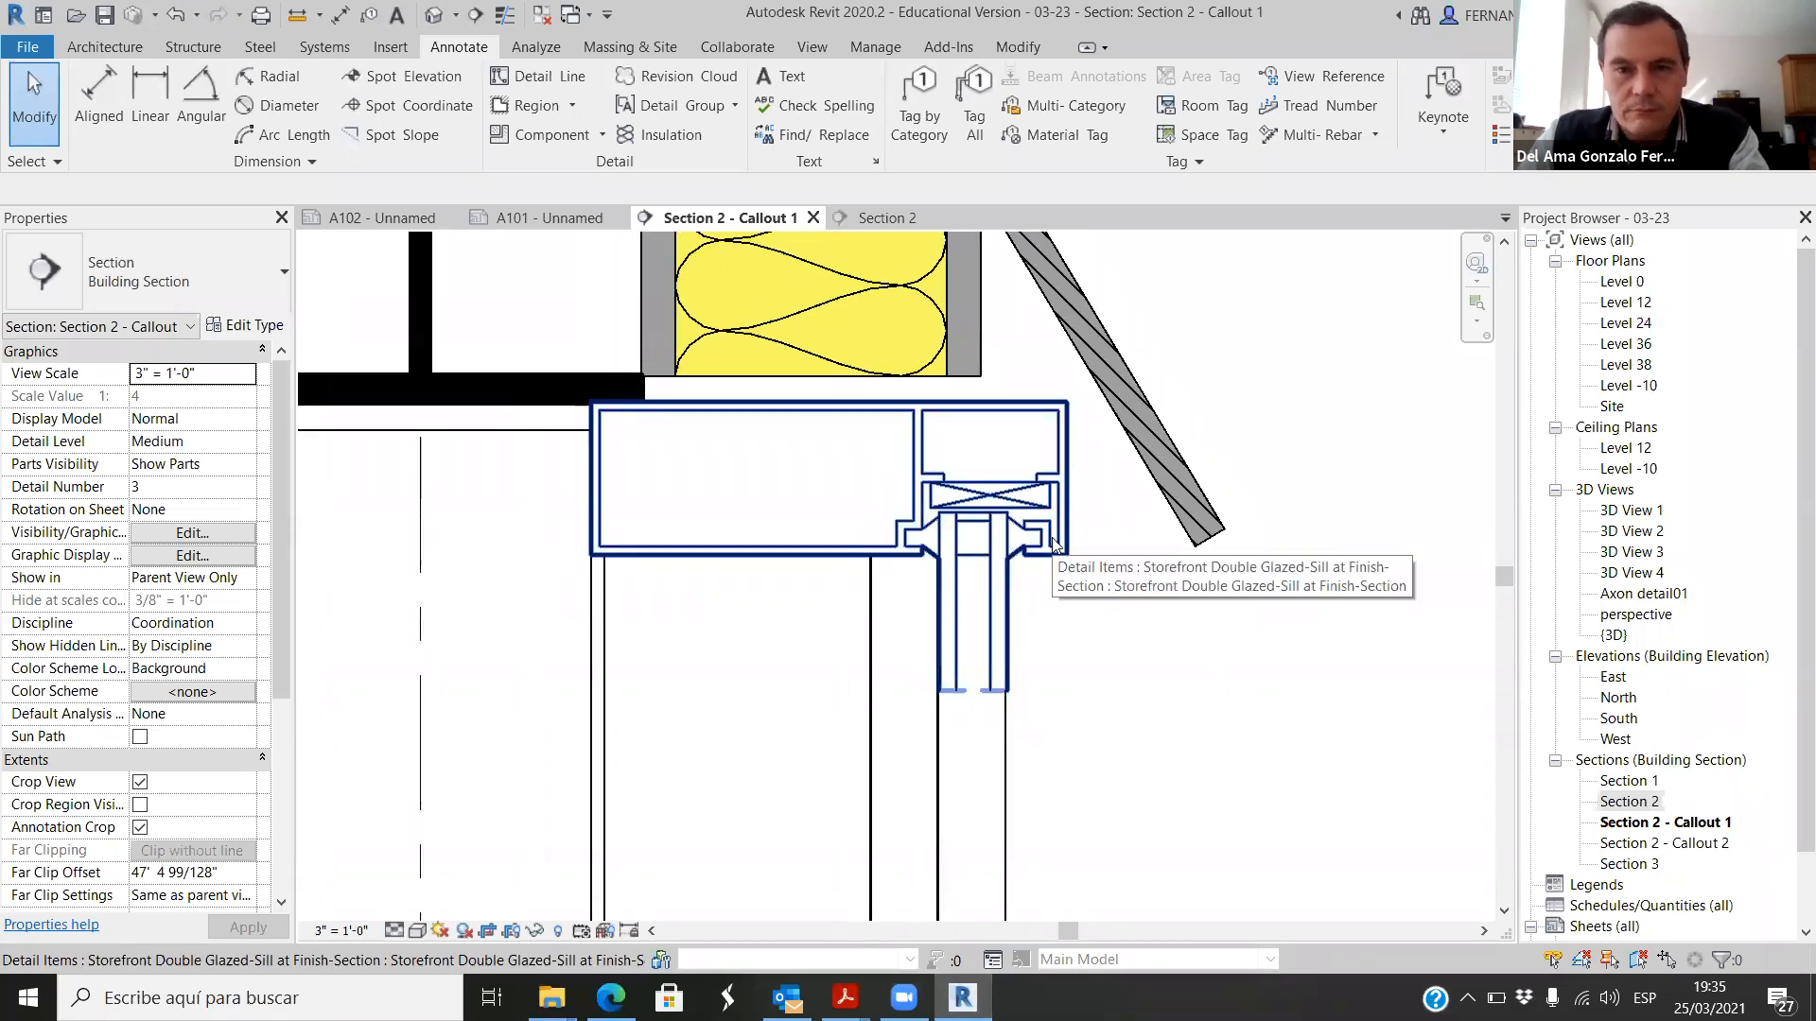
pyautogui.scroll(-5, 873, 476)
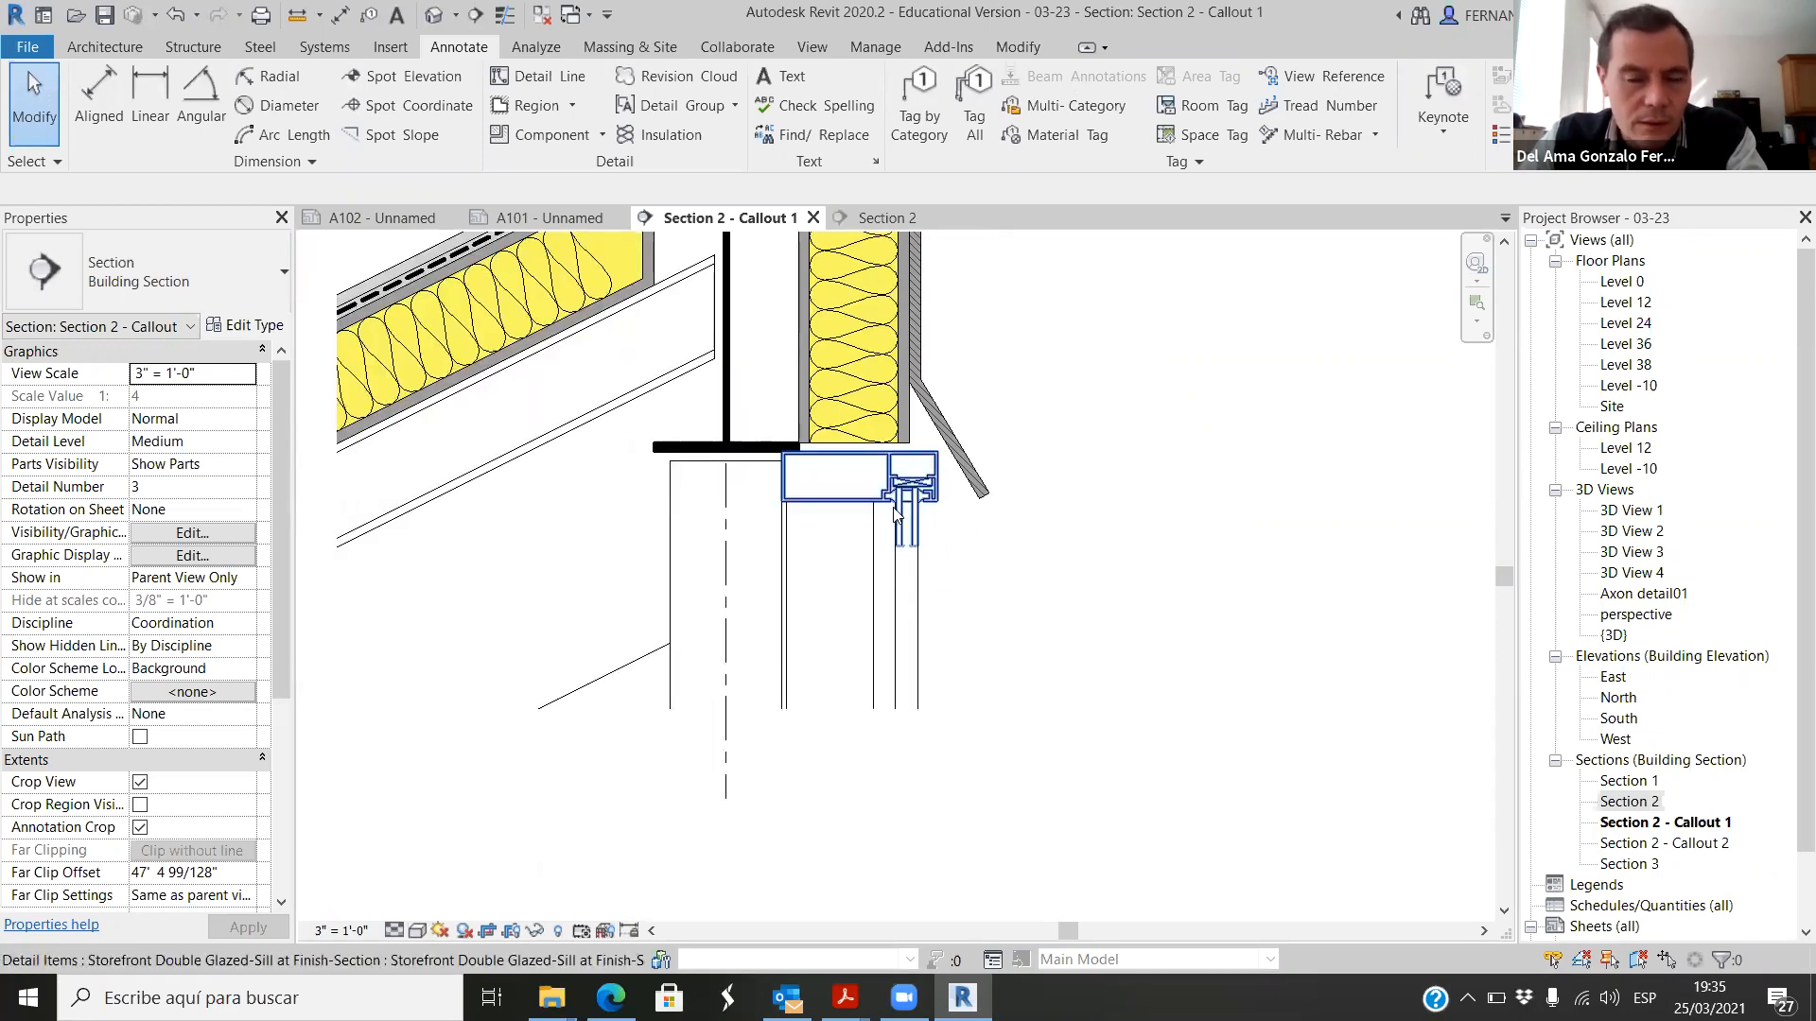
pyautogui.scroll(2, 893, 503)
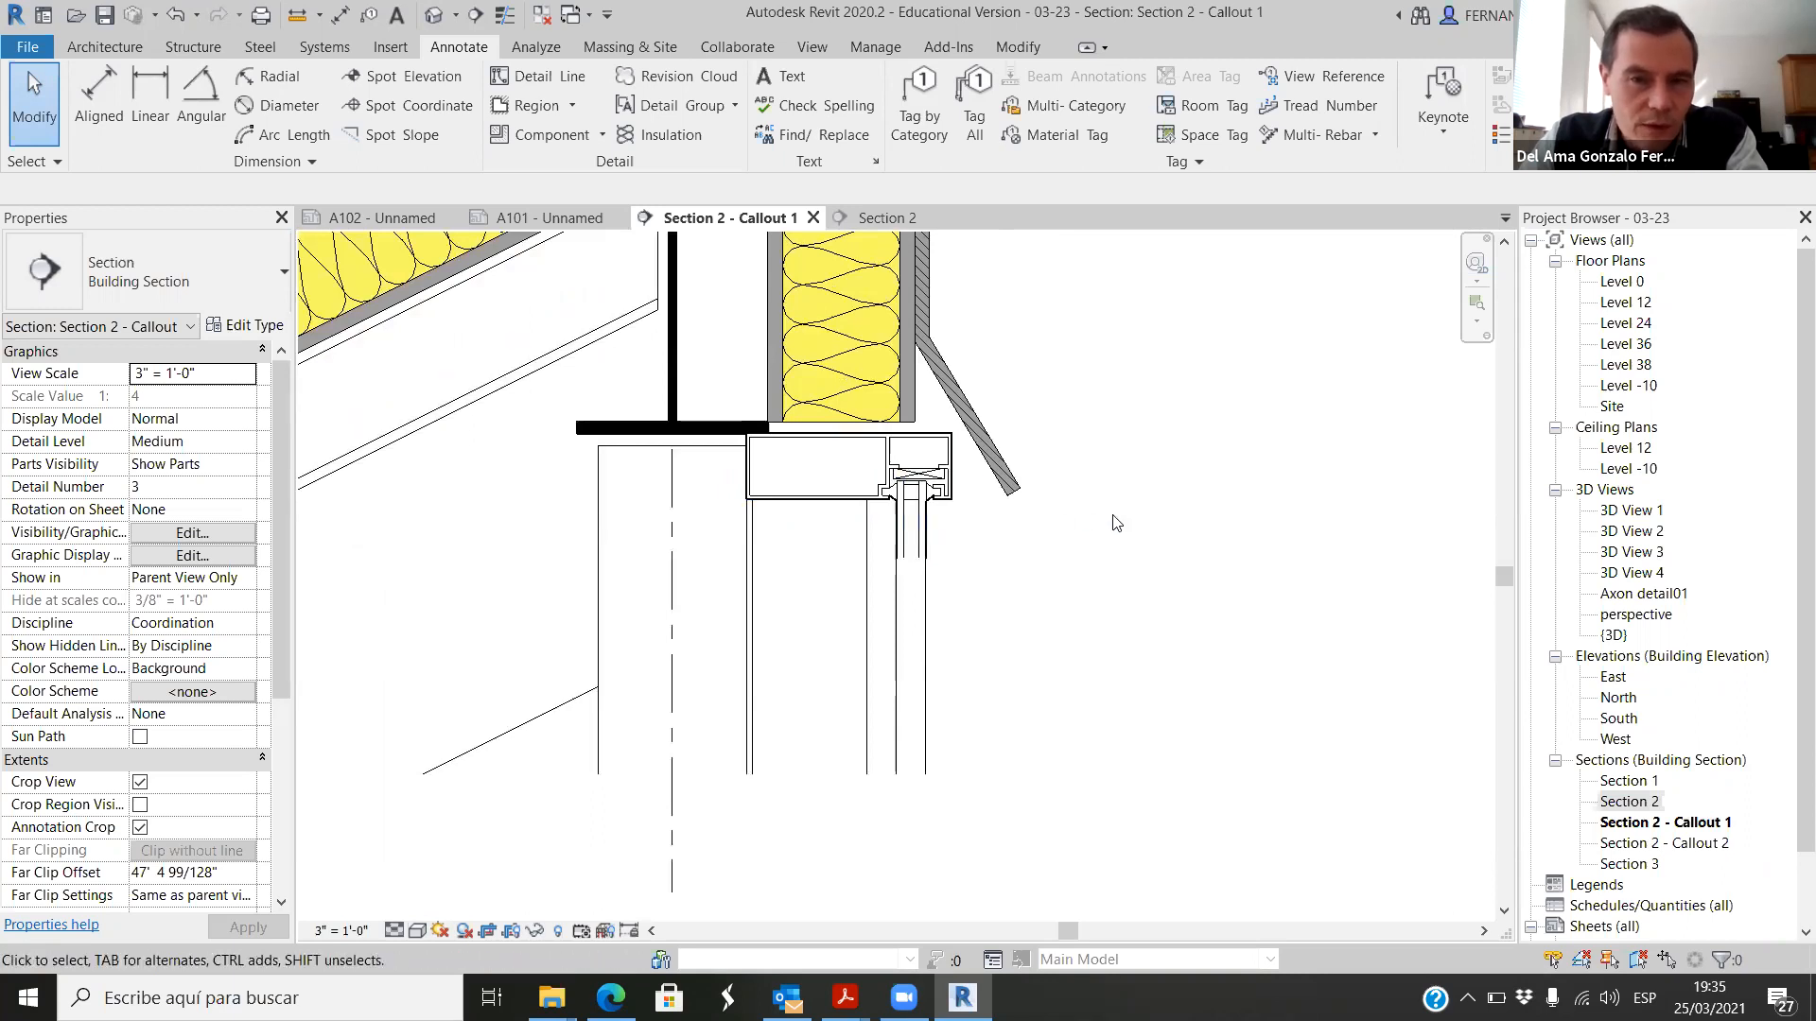
pyautogui.scroll(2, 946, 526)
pyautogui.scroll(-3, 937, 395)
pyautogui.scroll(-1, 932, 410)
pyautogui.scroll(3, 932, 410)
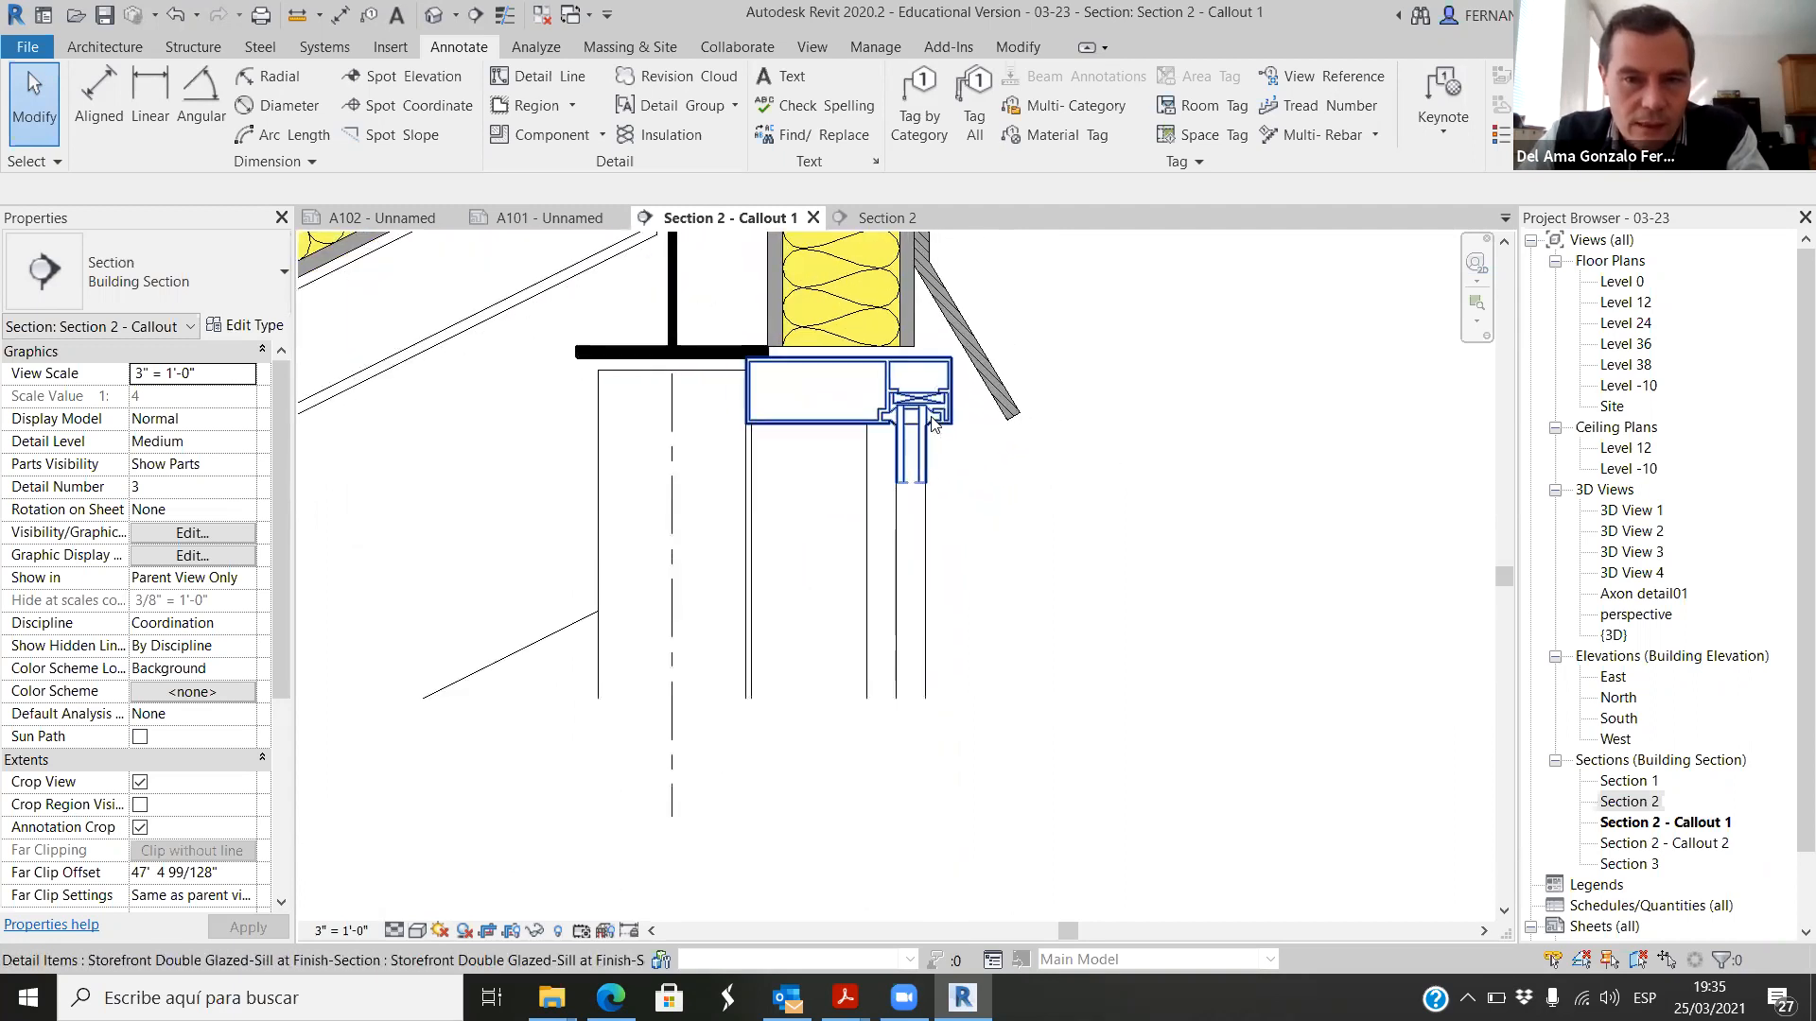
# Step: Delete the storefront component to reveal the plain curtain wall mullion, and undo the deletion
pyautogui.click(931, 423)
pyautogui.press('Delete')
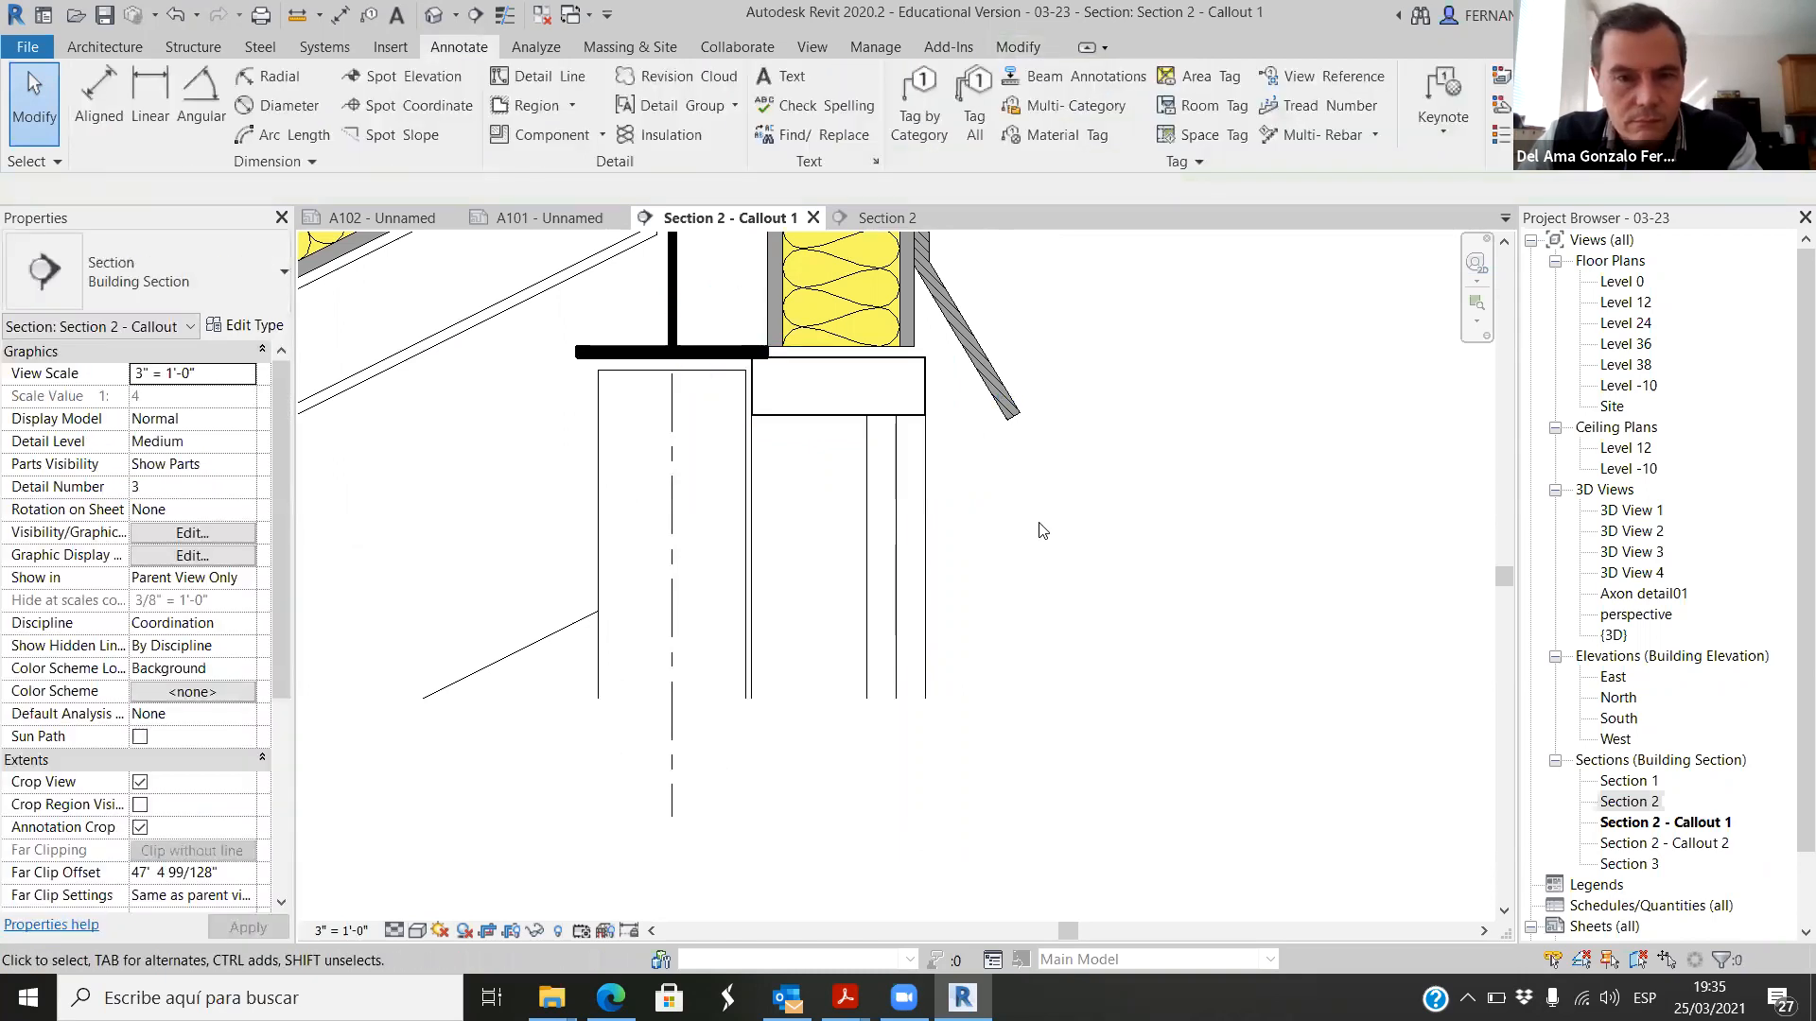
pyautogui.hotkey('ctrl', 'z')
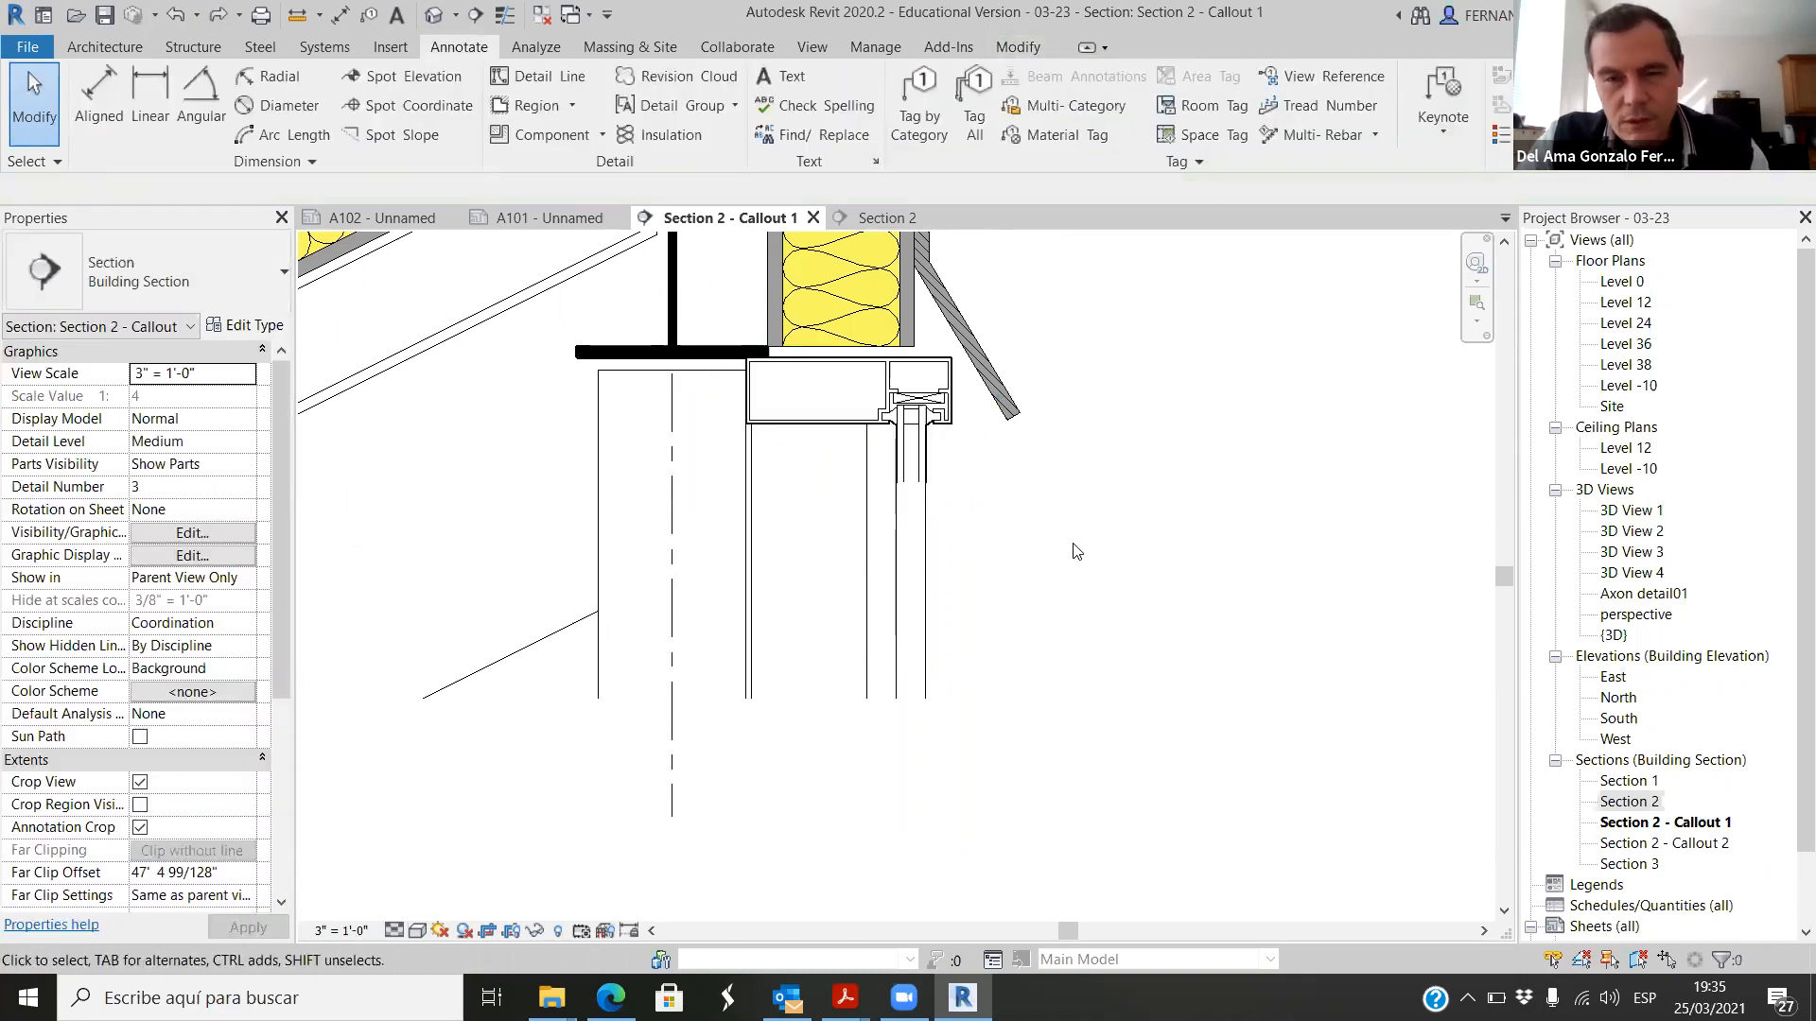
# Step: Examine the gap between the insulated roof end and the storefront component's frame
pyautogui.scroll(3, 774, 354)
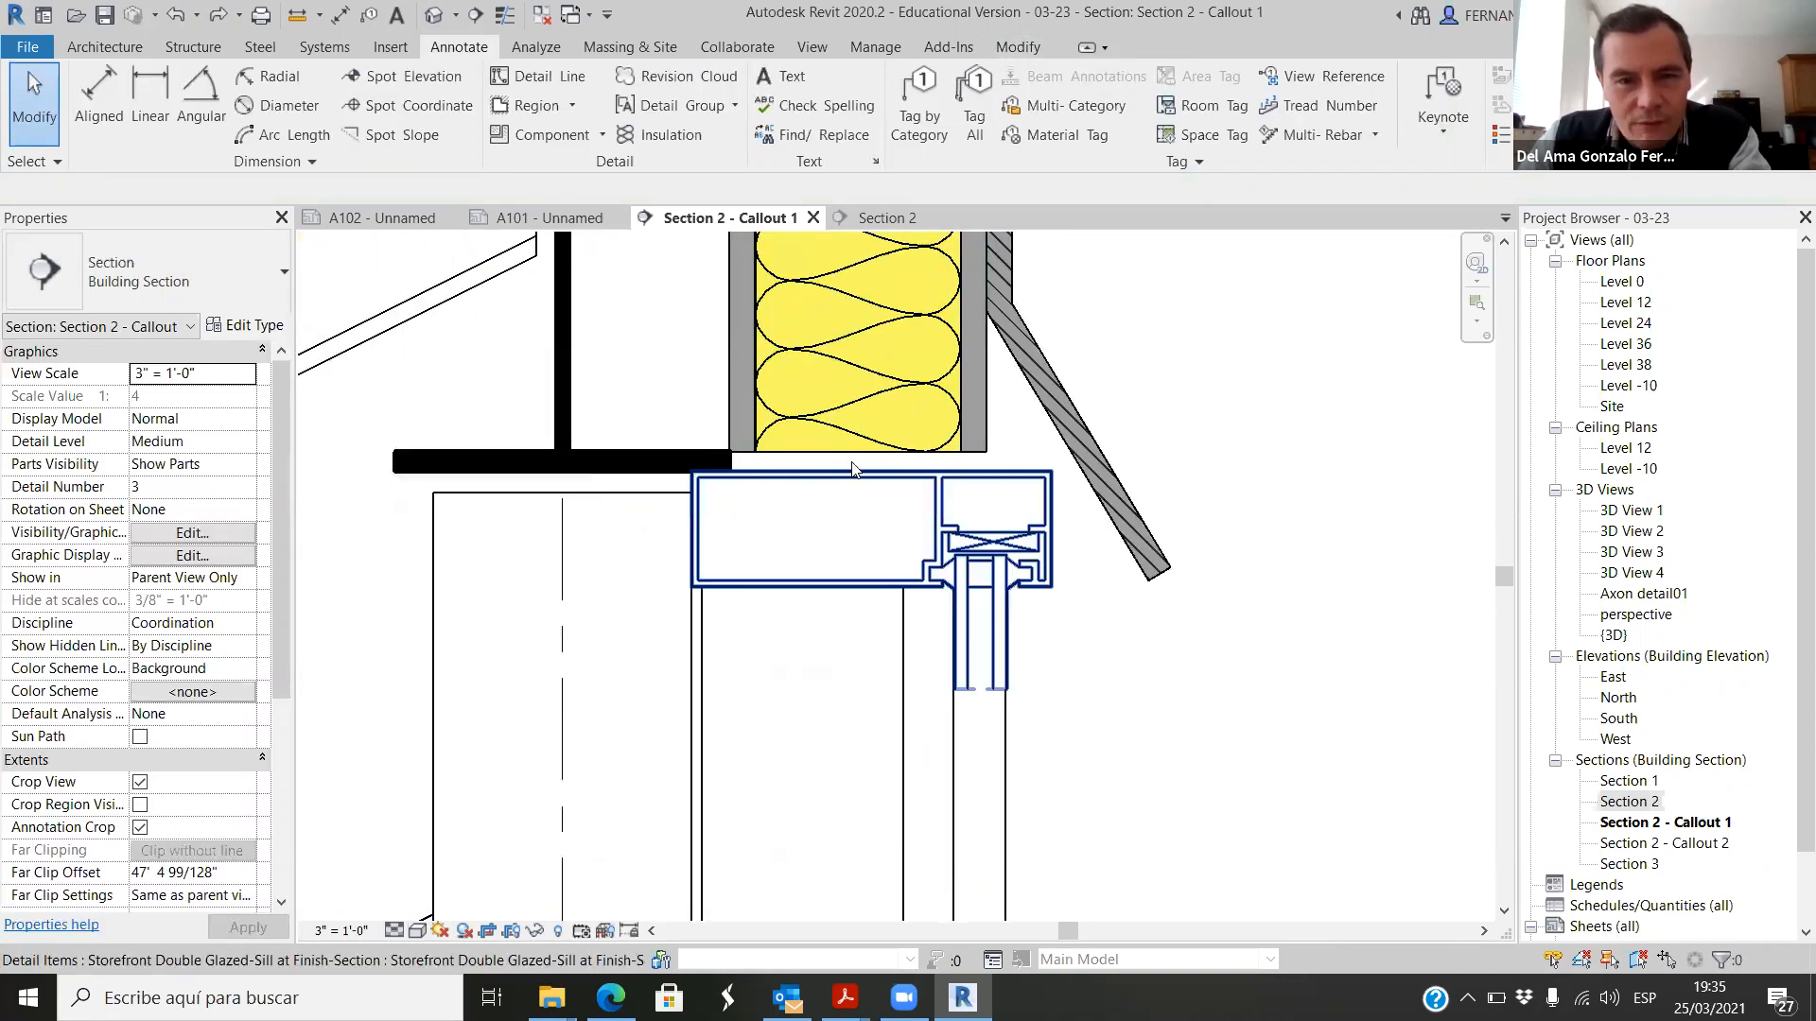
pyautogui.scroll(-1, 826, 498)
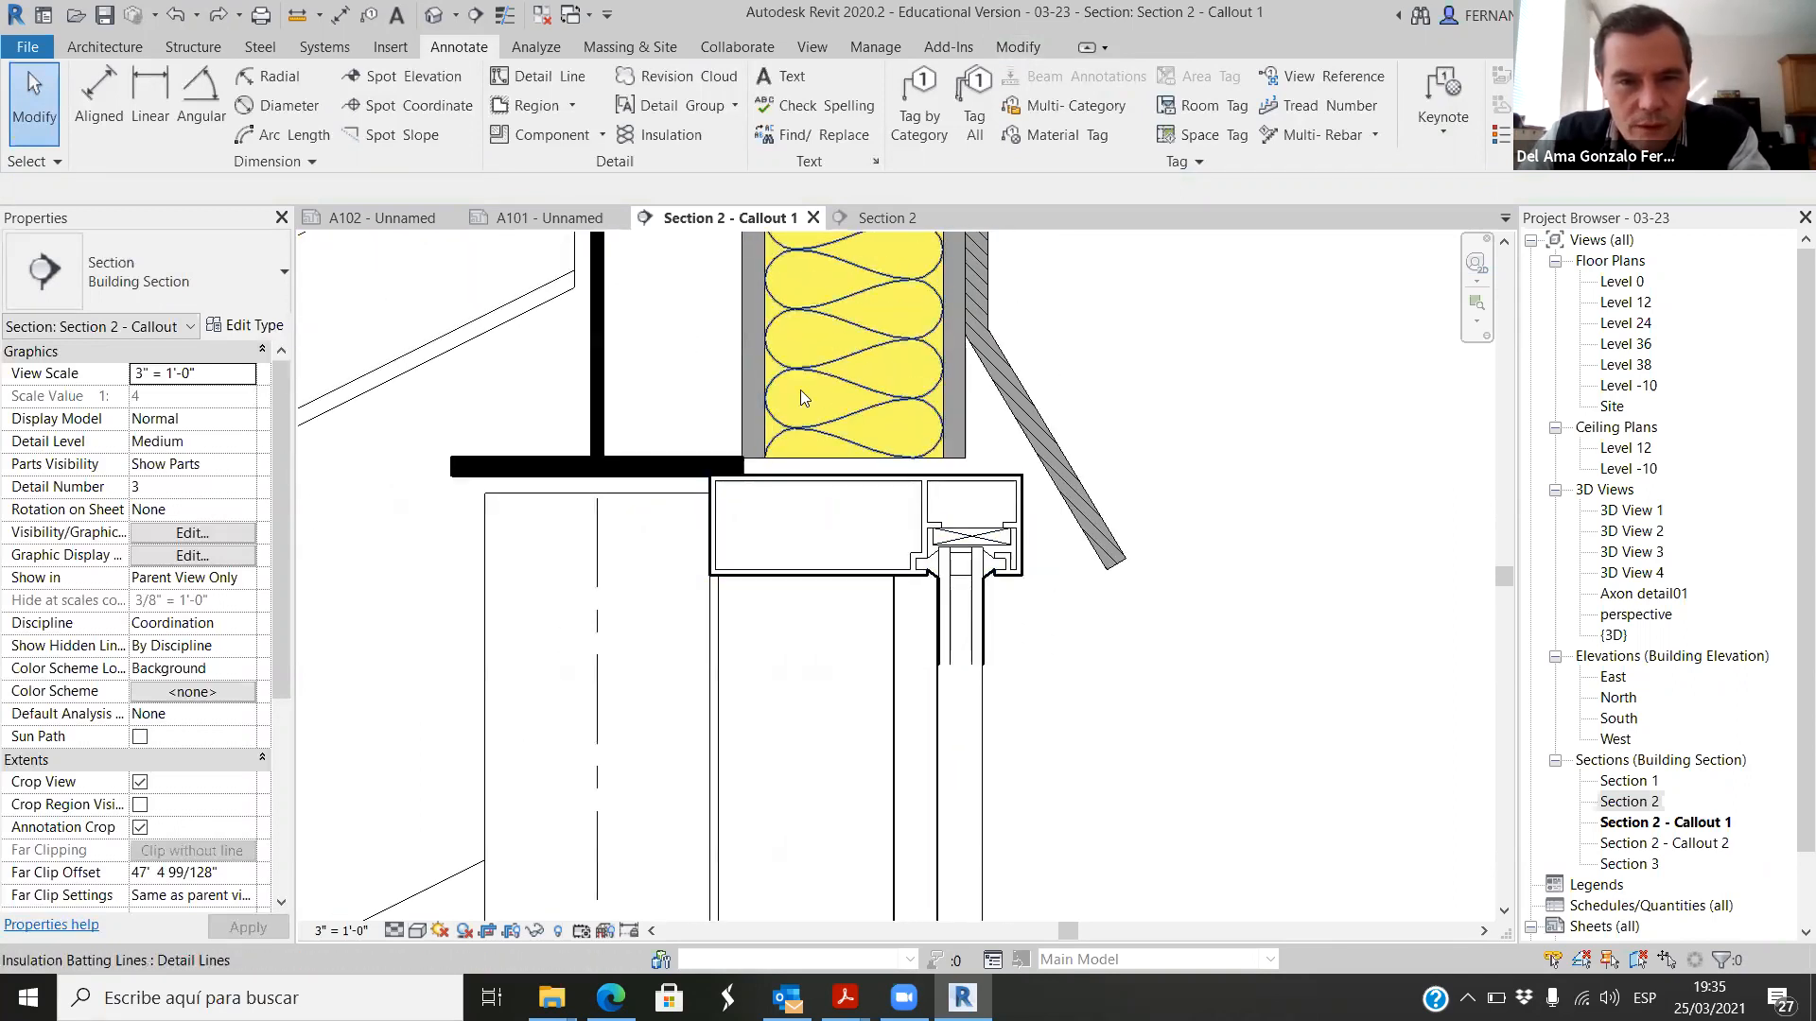
pyautogui.scroll(2, 750, 473)
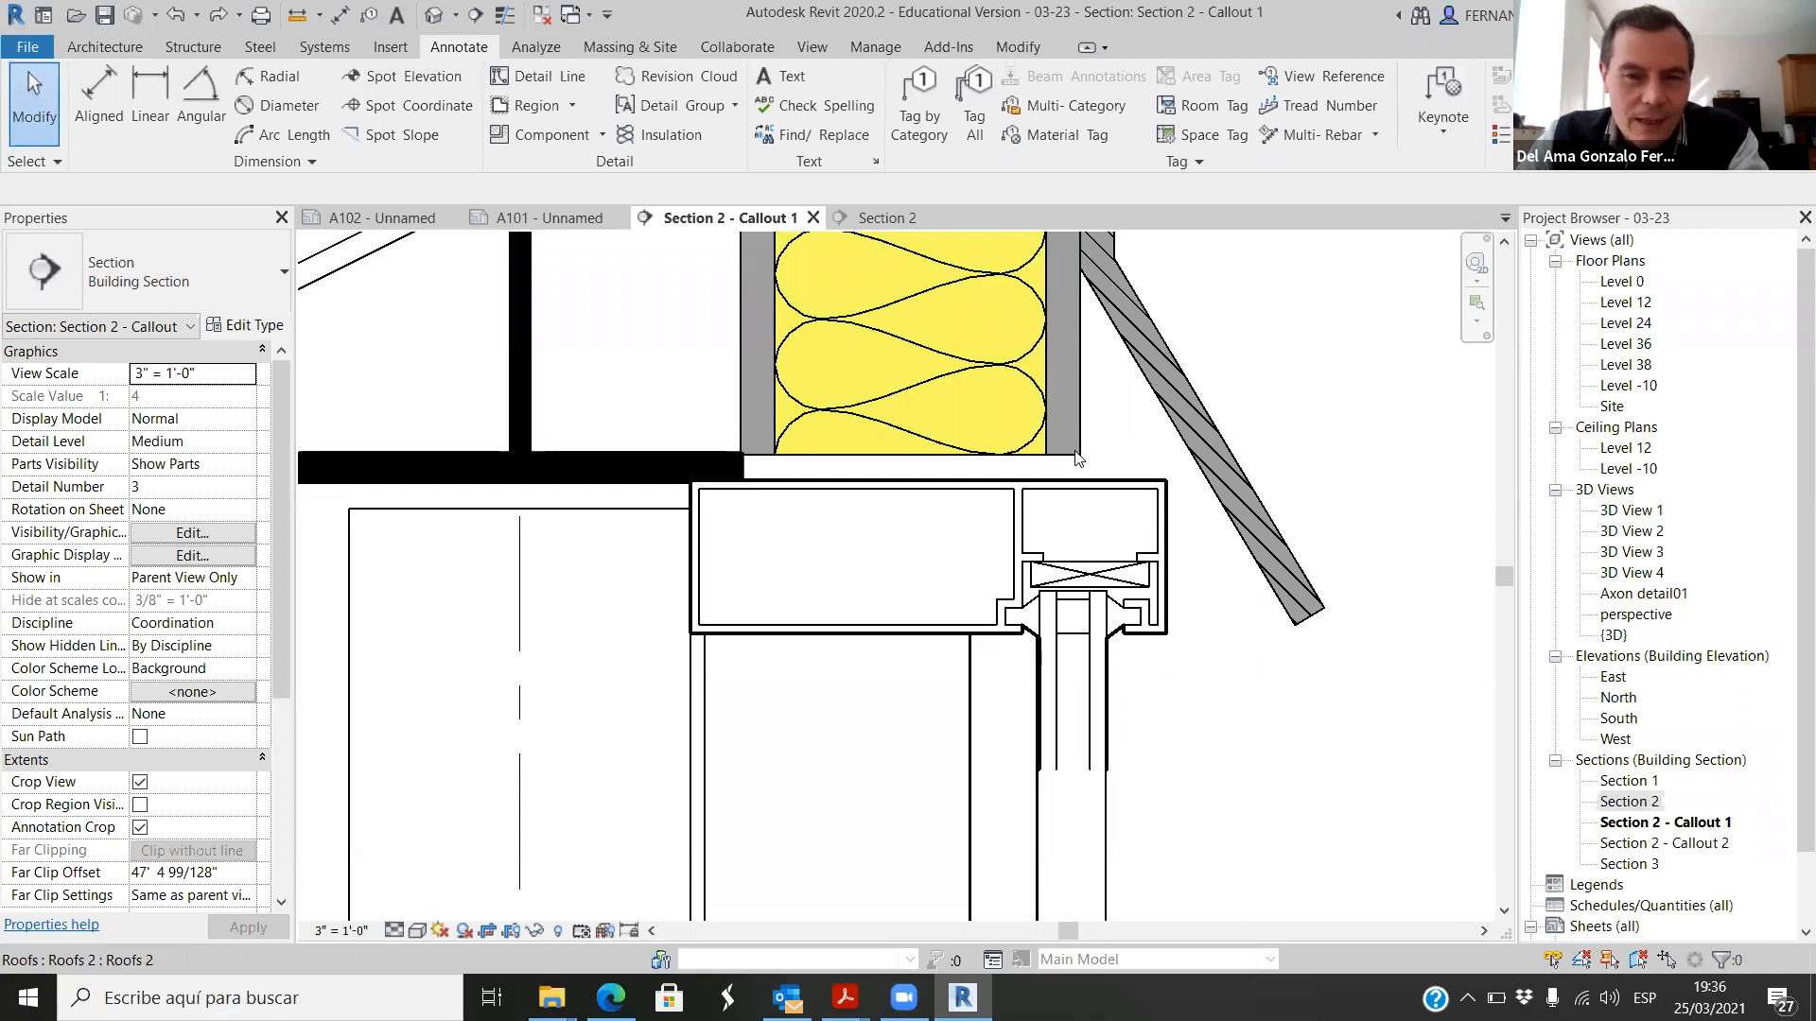
# Step: Switch to the web browser and run an image search for silicone sealant
pyautogui.click(610, 998)
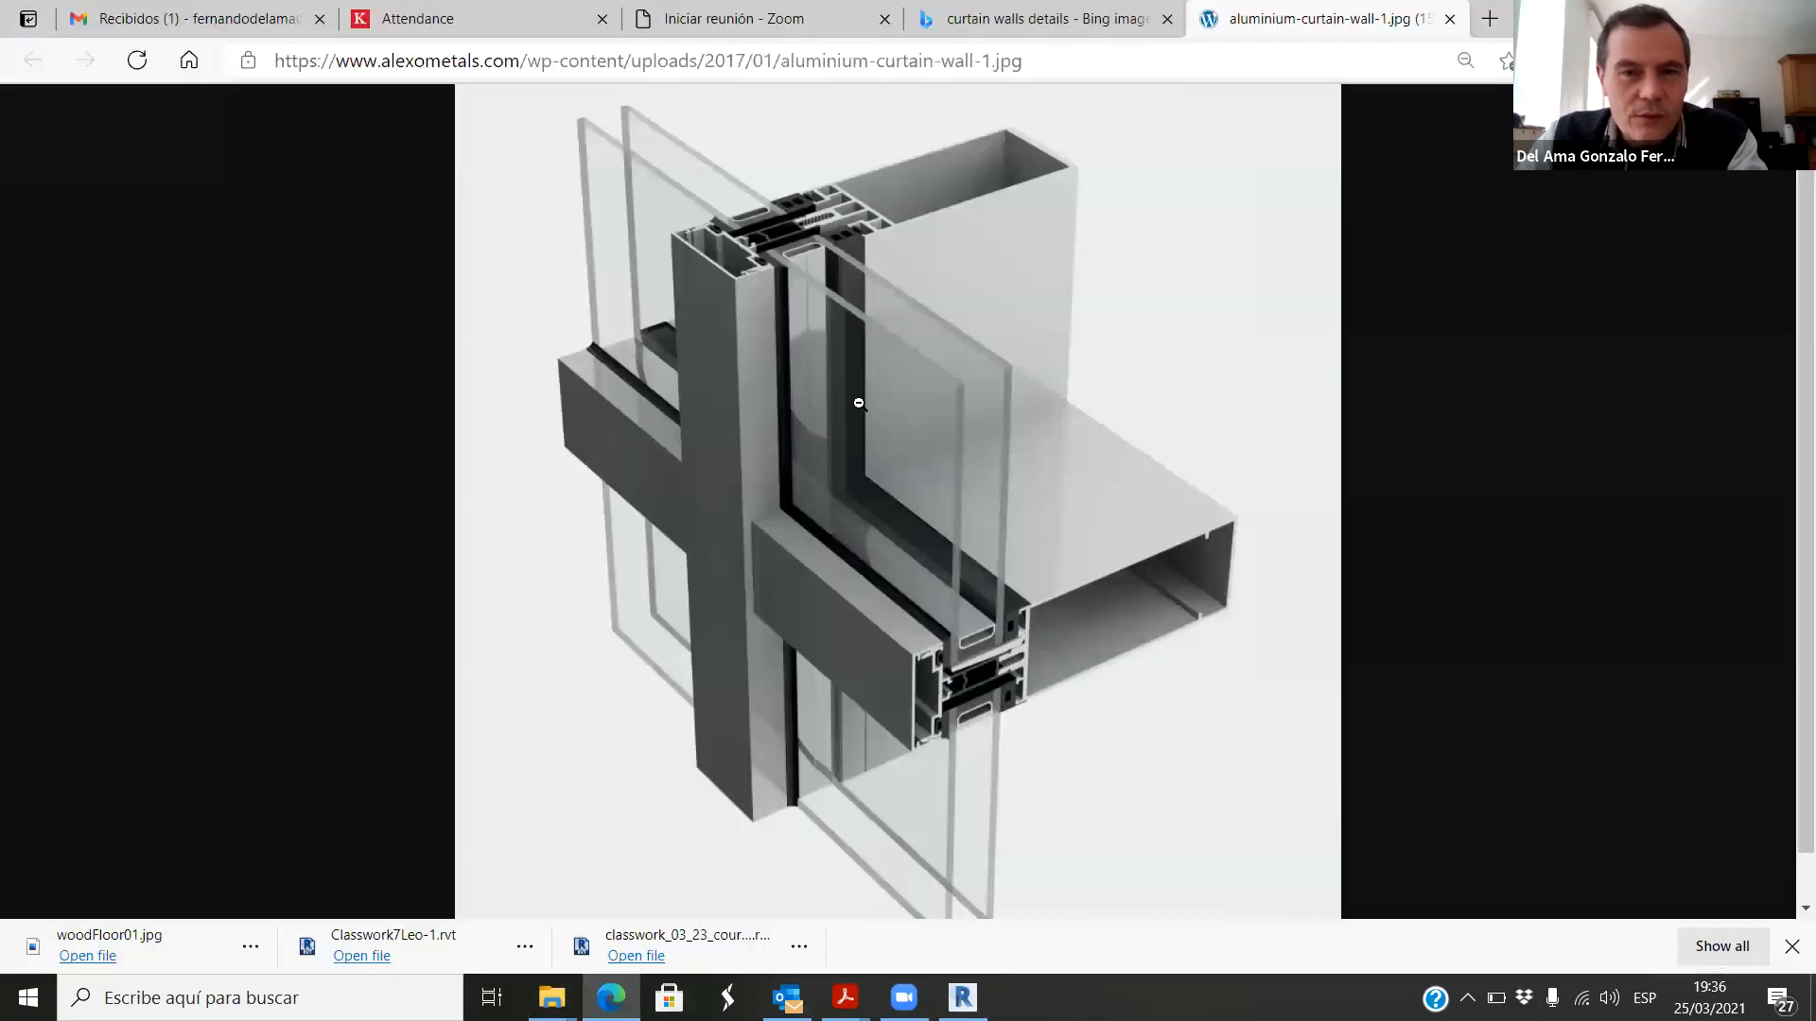
pyautogui.click(1069, 58)
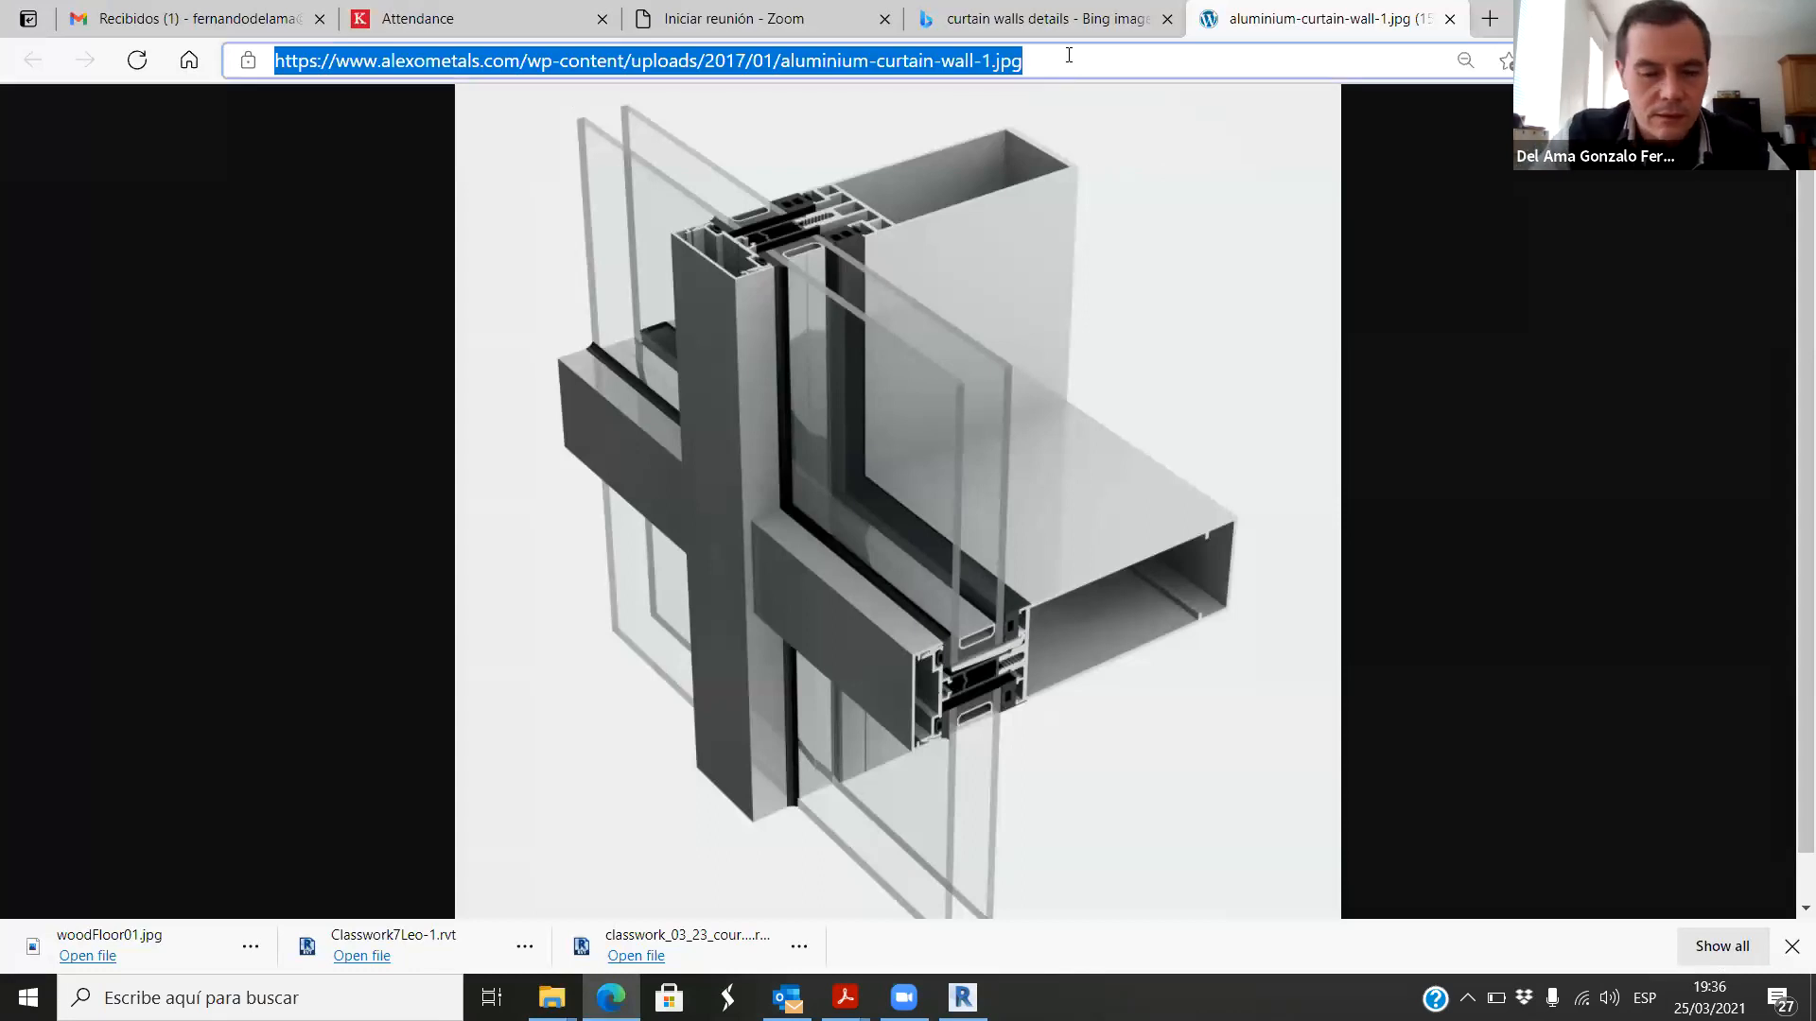
pyautogui.write('silicones')
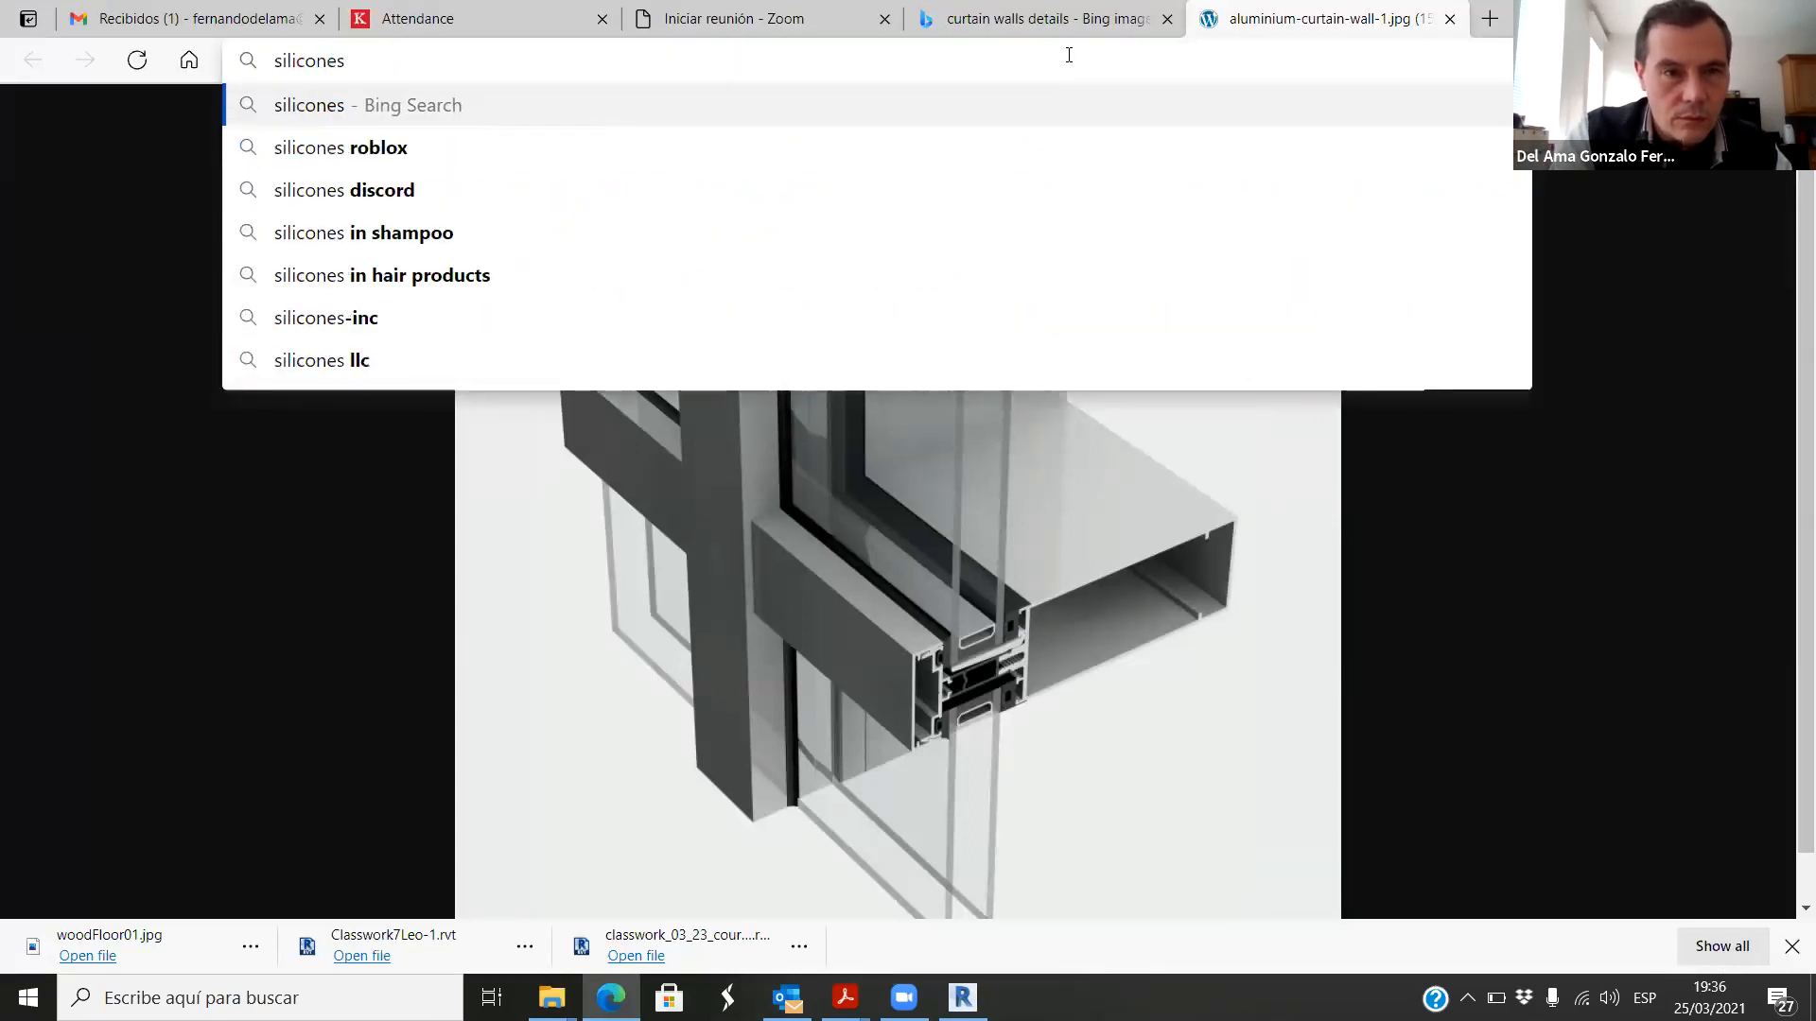
pyautogui.press('BackSpace')
pyautogui.write('sea')
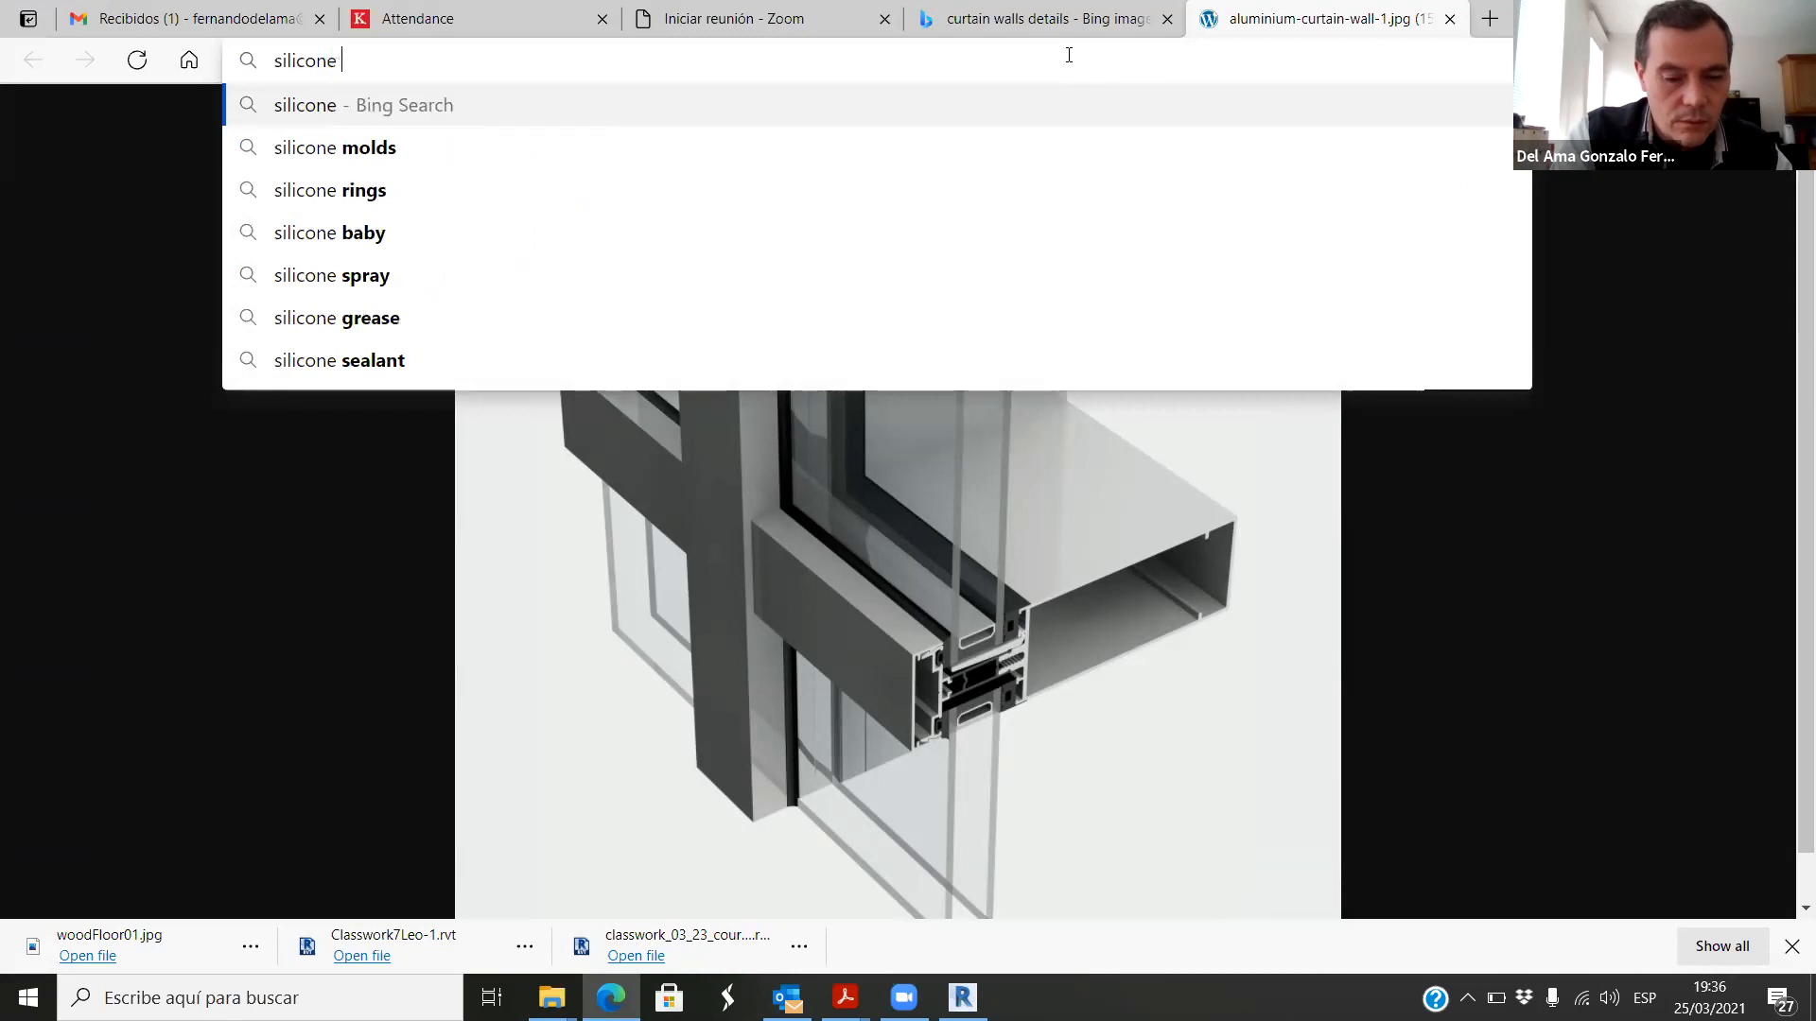
pyautogui.write('lan')
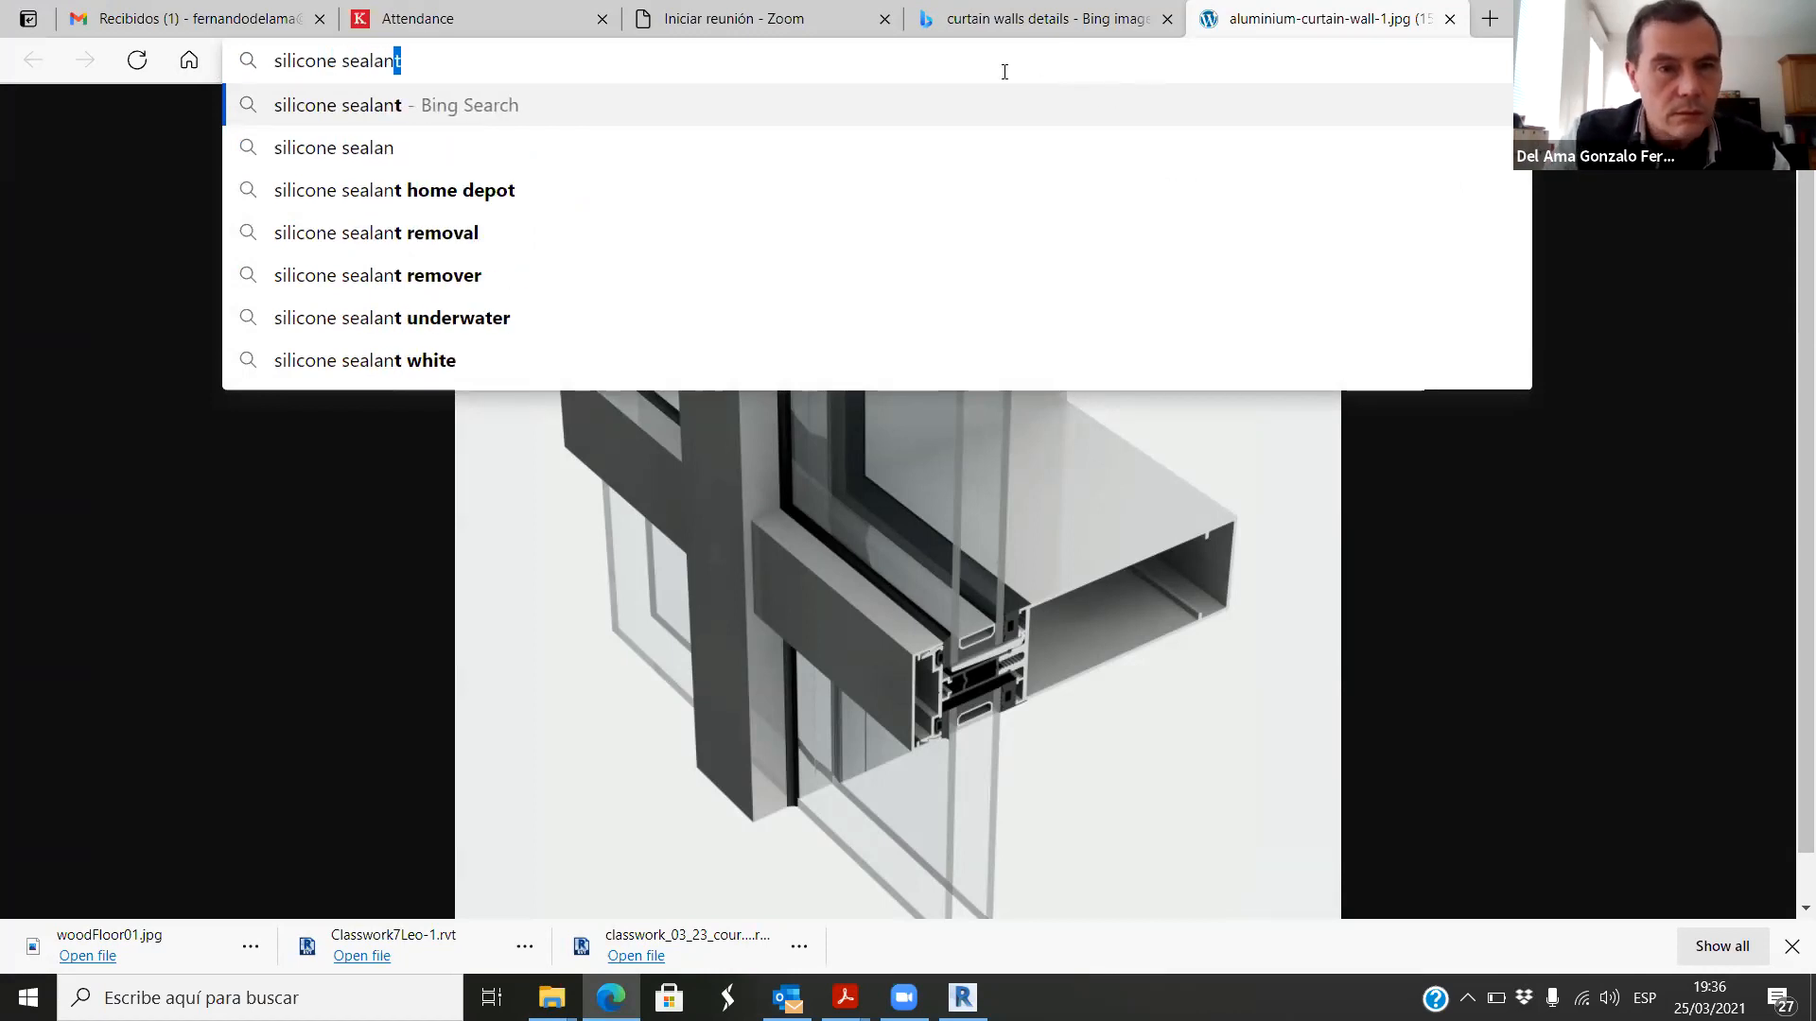
pyautogui.click(392, 108)
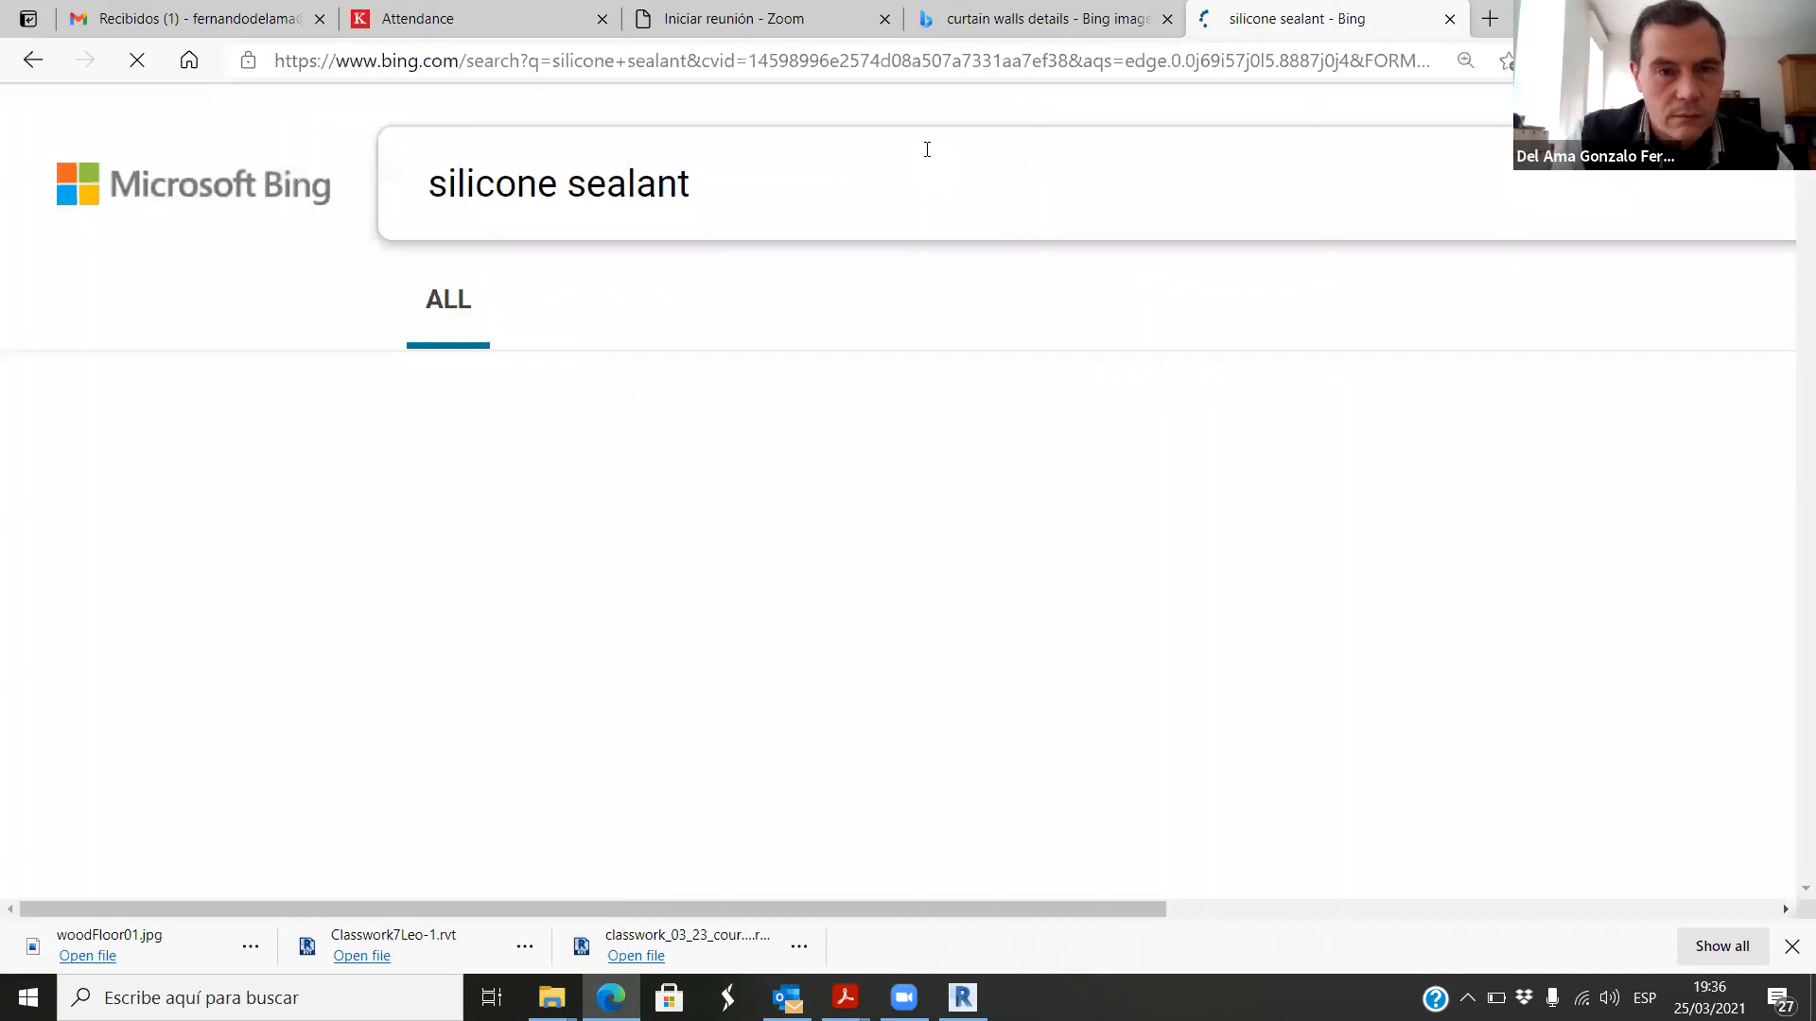
pyautogui.keyDown('ctrl'); pyautogui.scroll(-2, 848, 466); pyautogui.keyUp('ctrl')
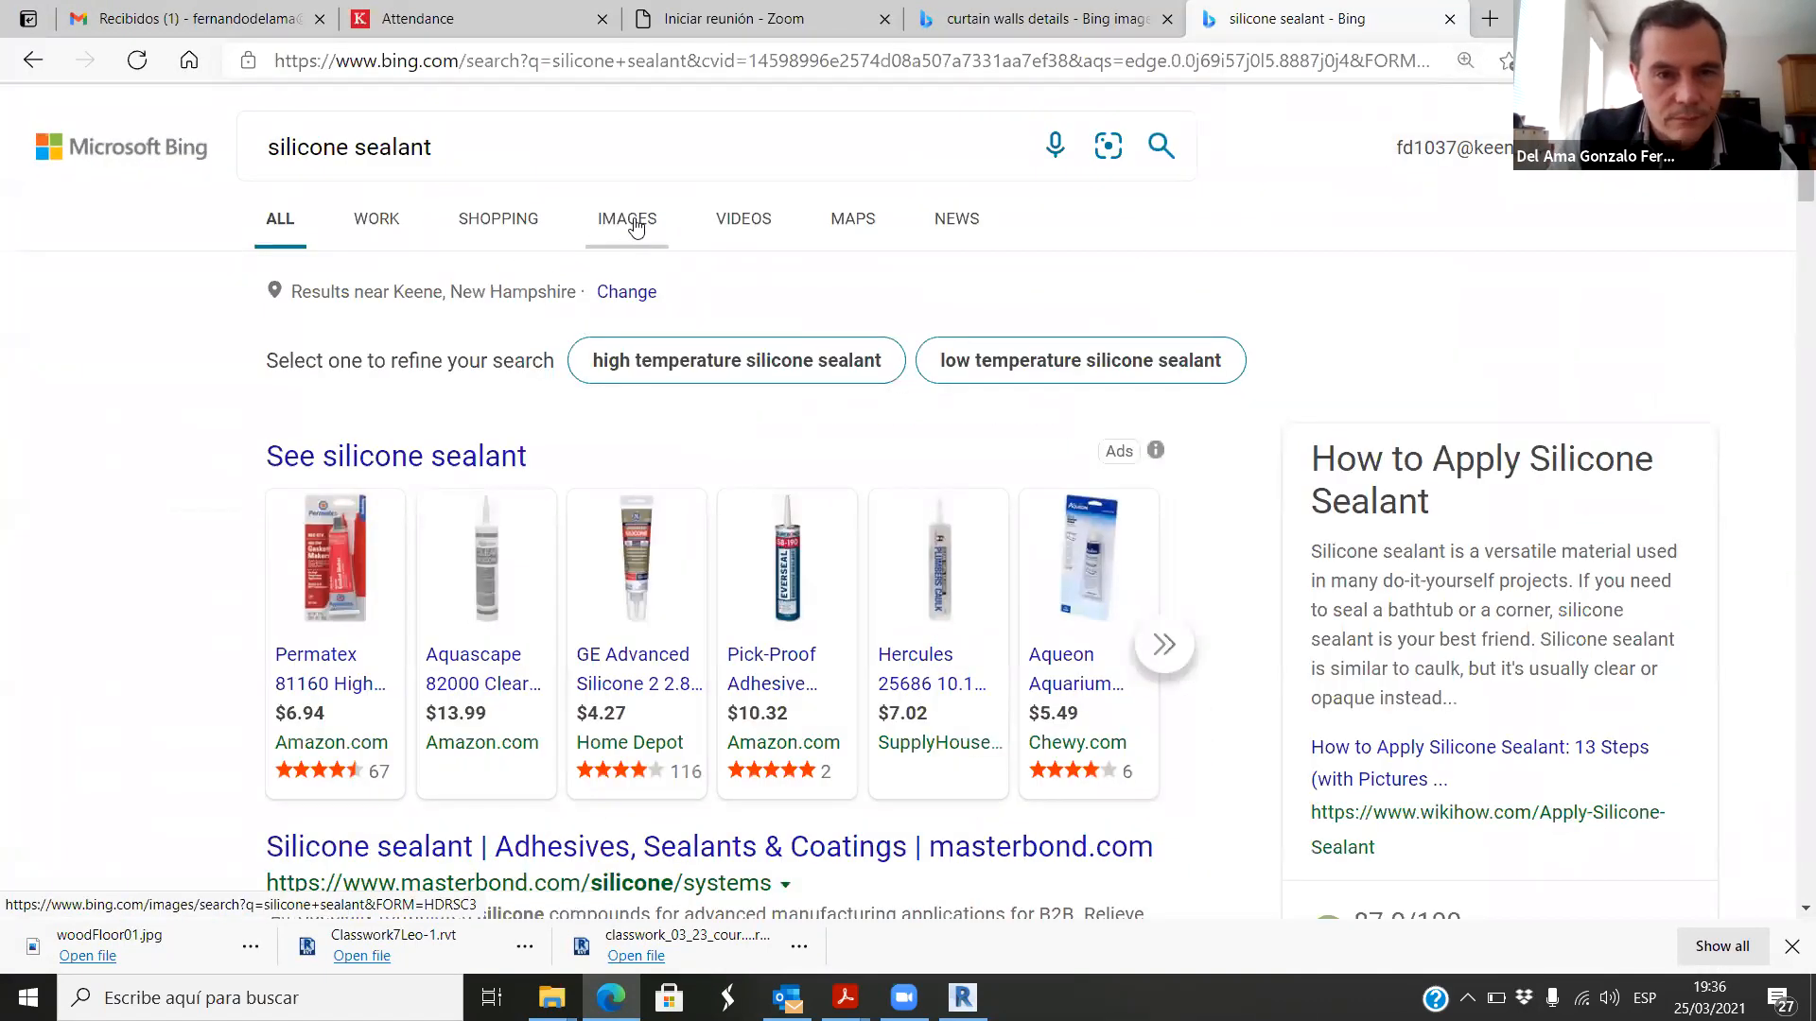
pyautogui.click(627, 220)
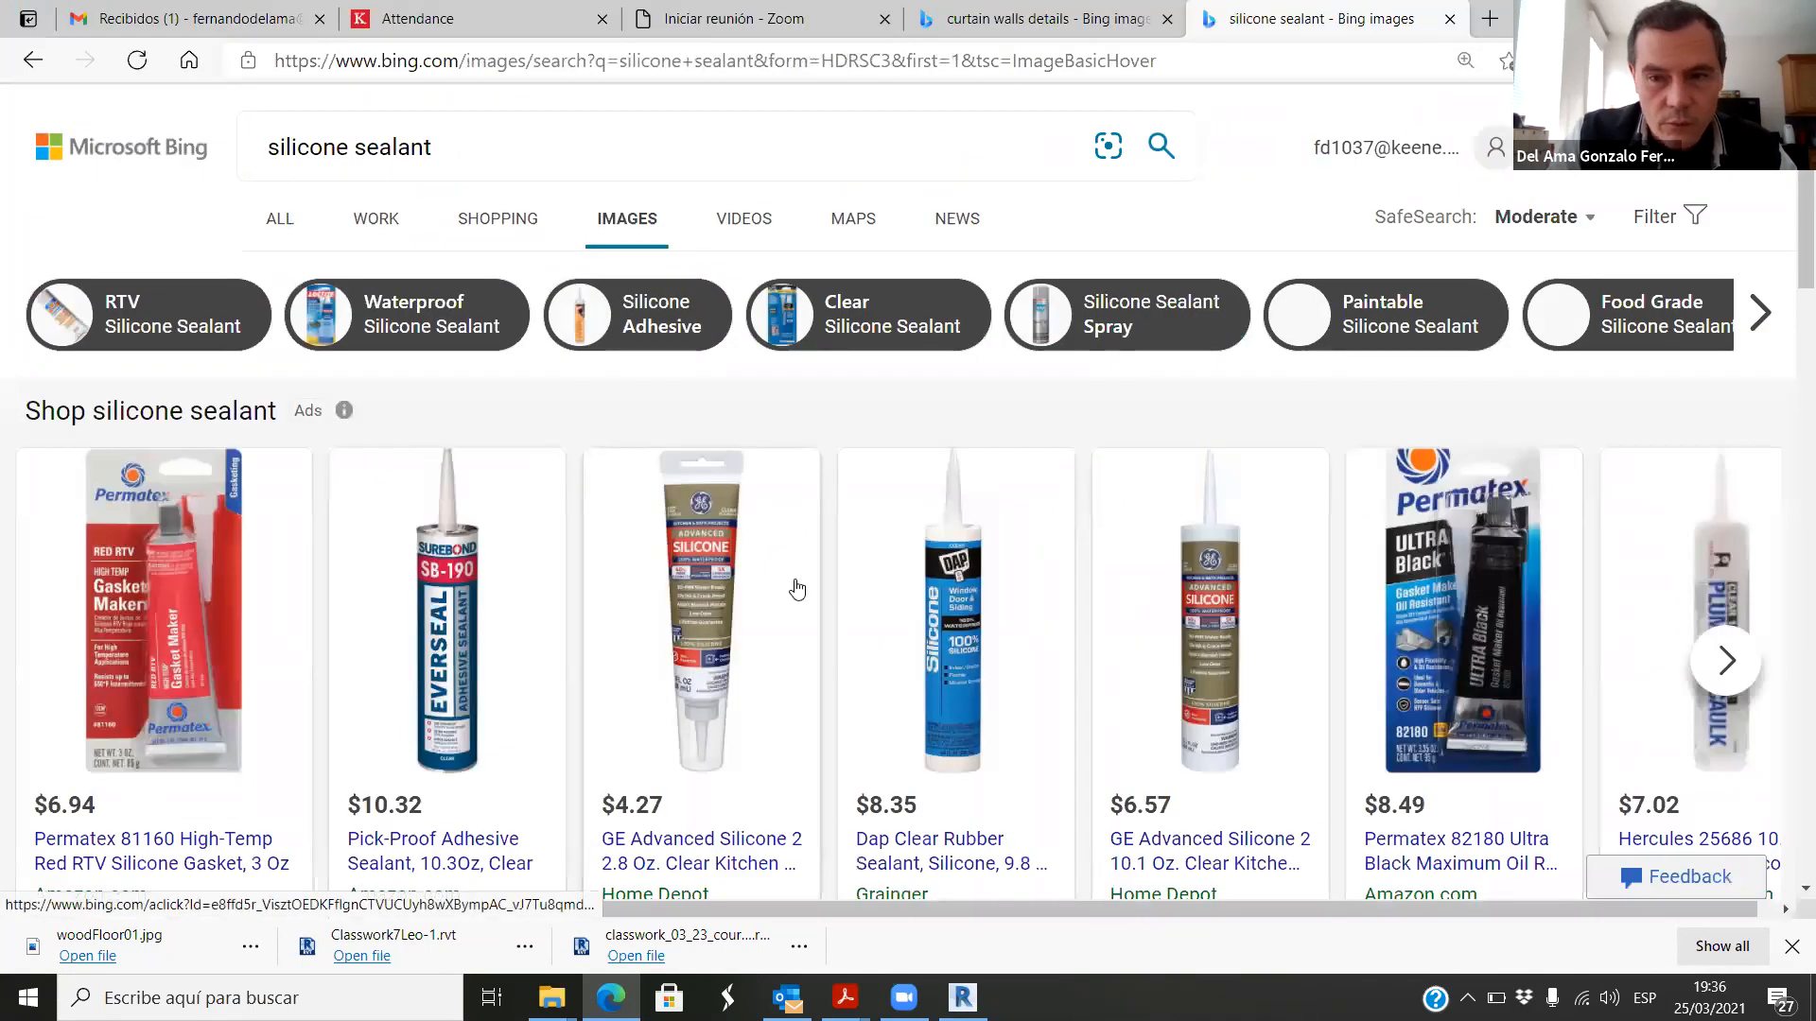
# Step: Examine the silicone sealant image results for the cartridge, tube and bucket products available
pyautogui.scroll(-10, 791, 582)
pyautogui.scroll(-13, 799, 565)
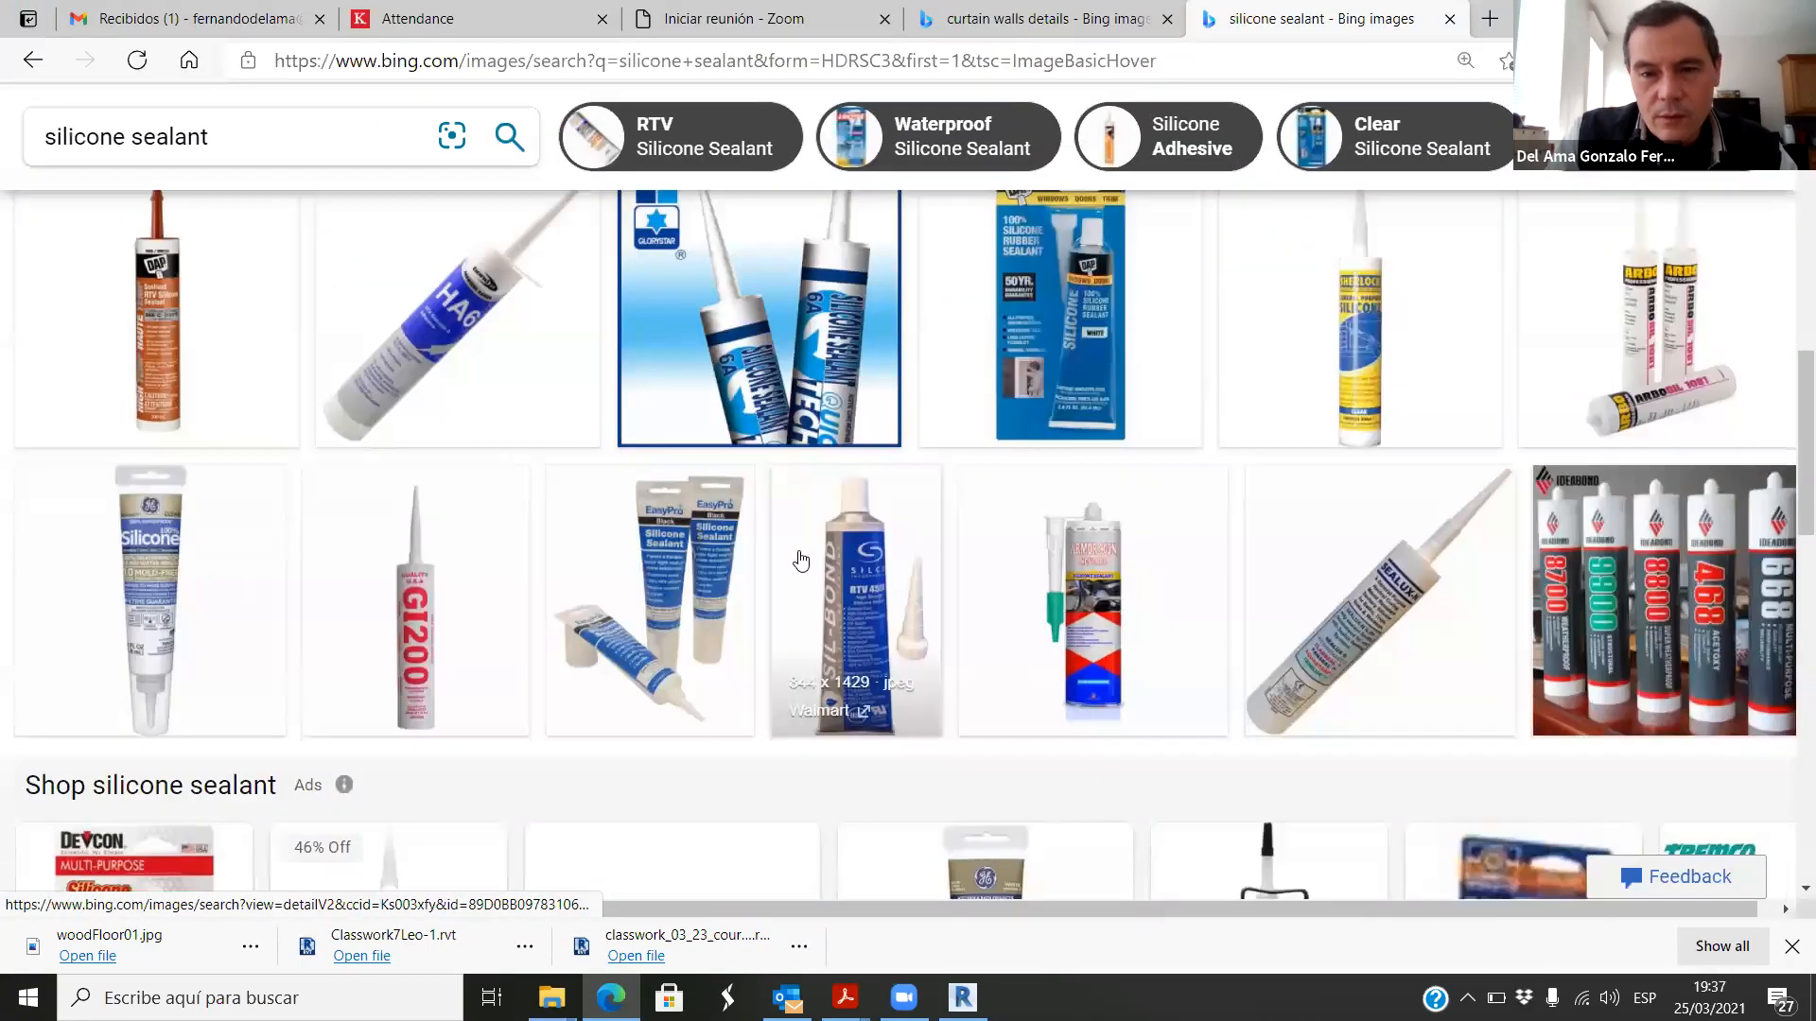
pyautogui.scroll(4, 800, 561)
pyautogui.scroll(10, 802, 560)
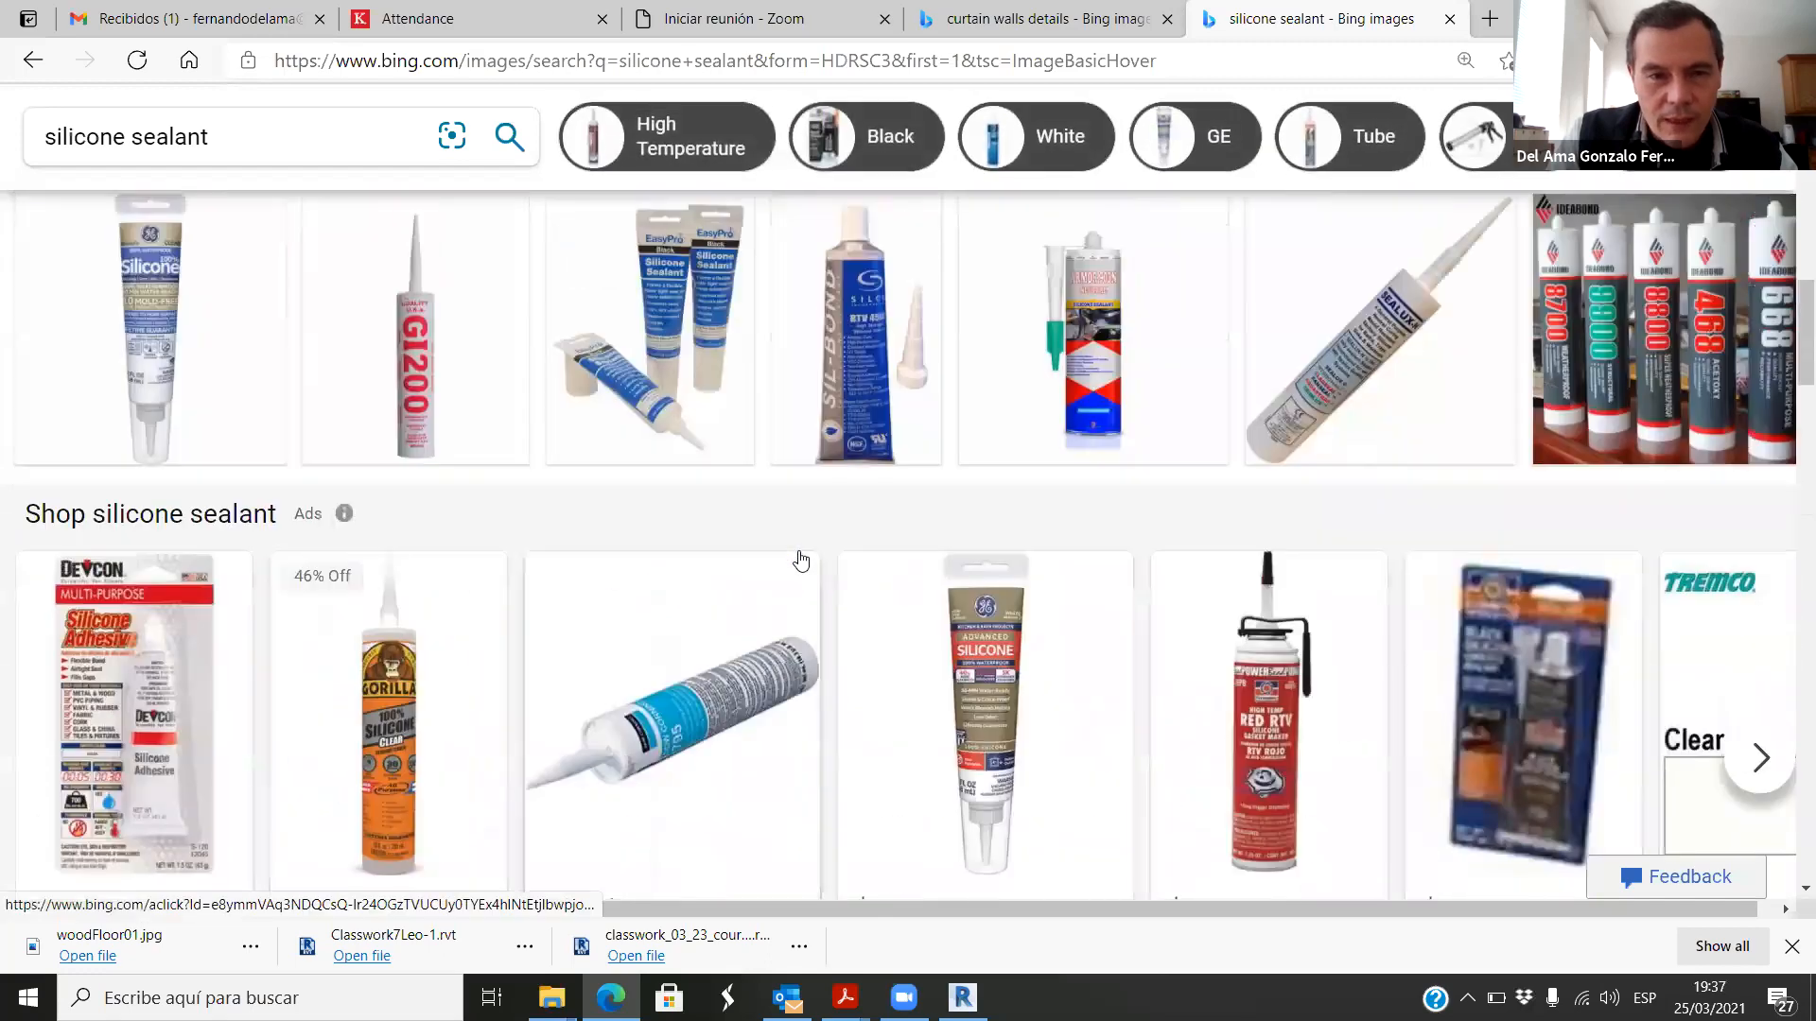
pyautogui.scroll(5, 804, 559)
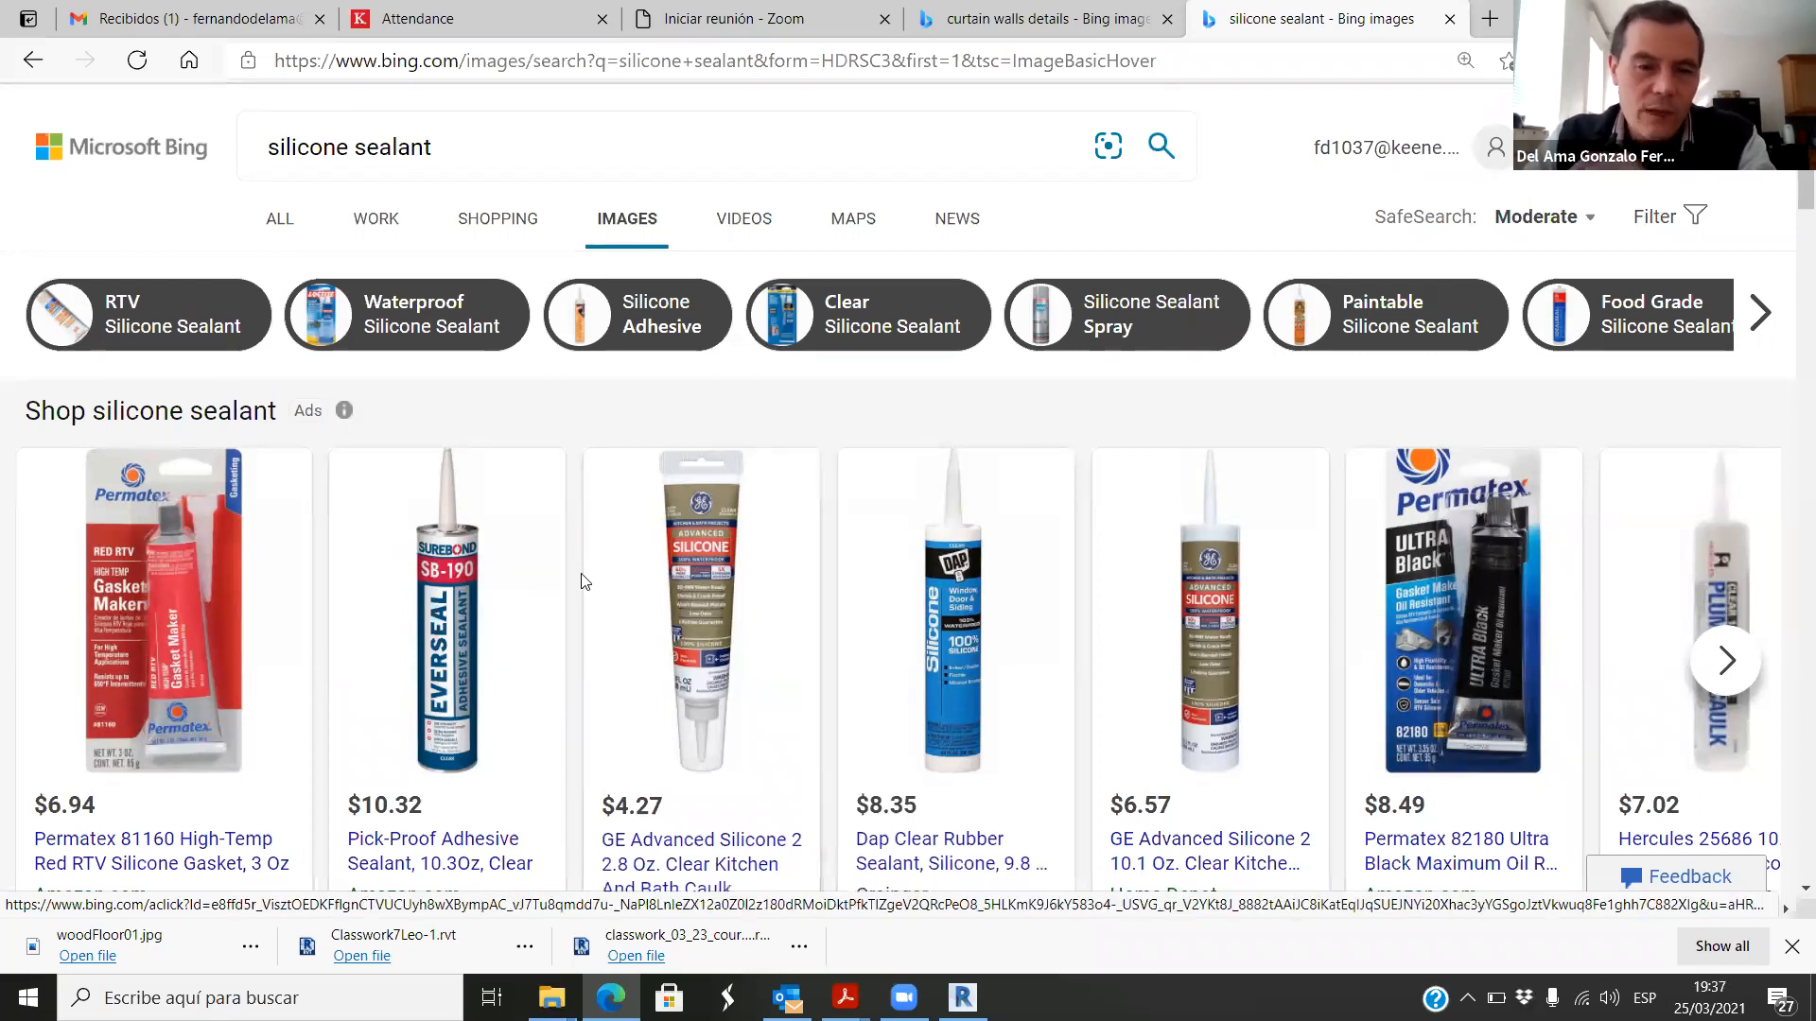
pyautogui.scroll(-15, 743, 649)
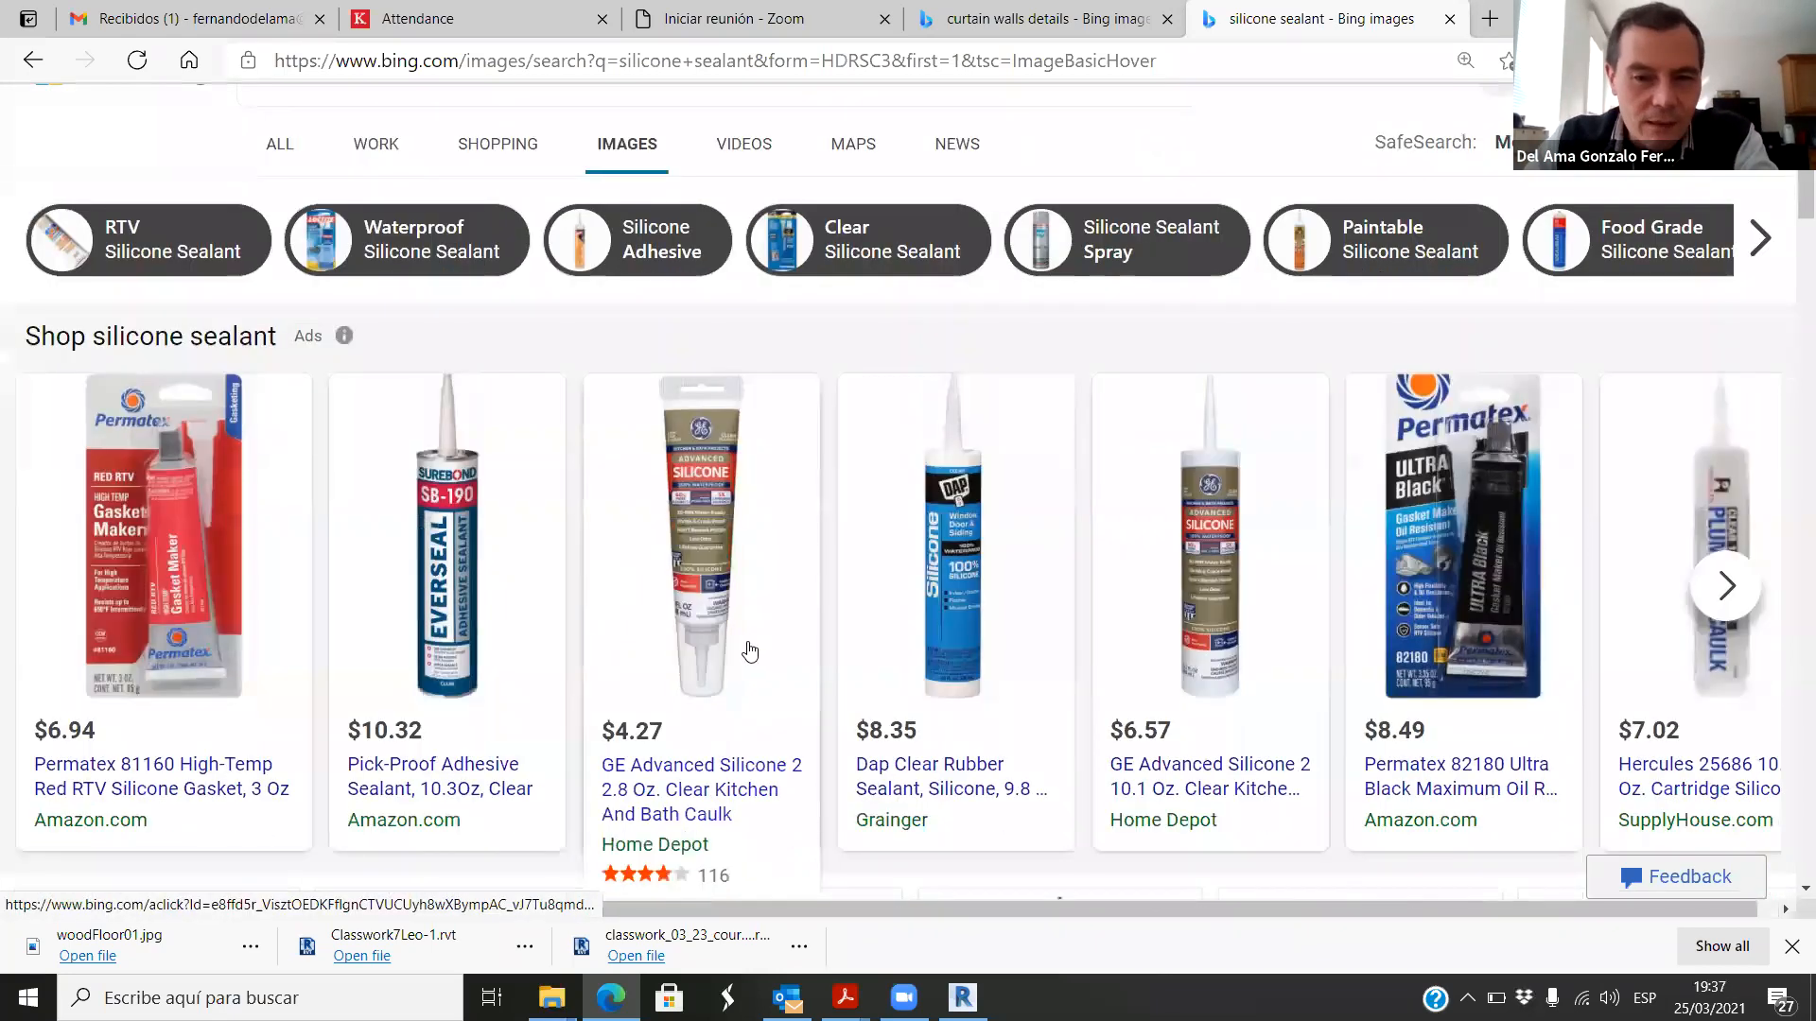
pyautogui.scroll(-8, 756, 662)
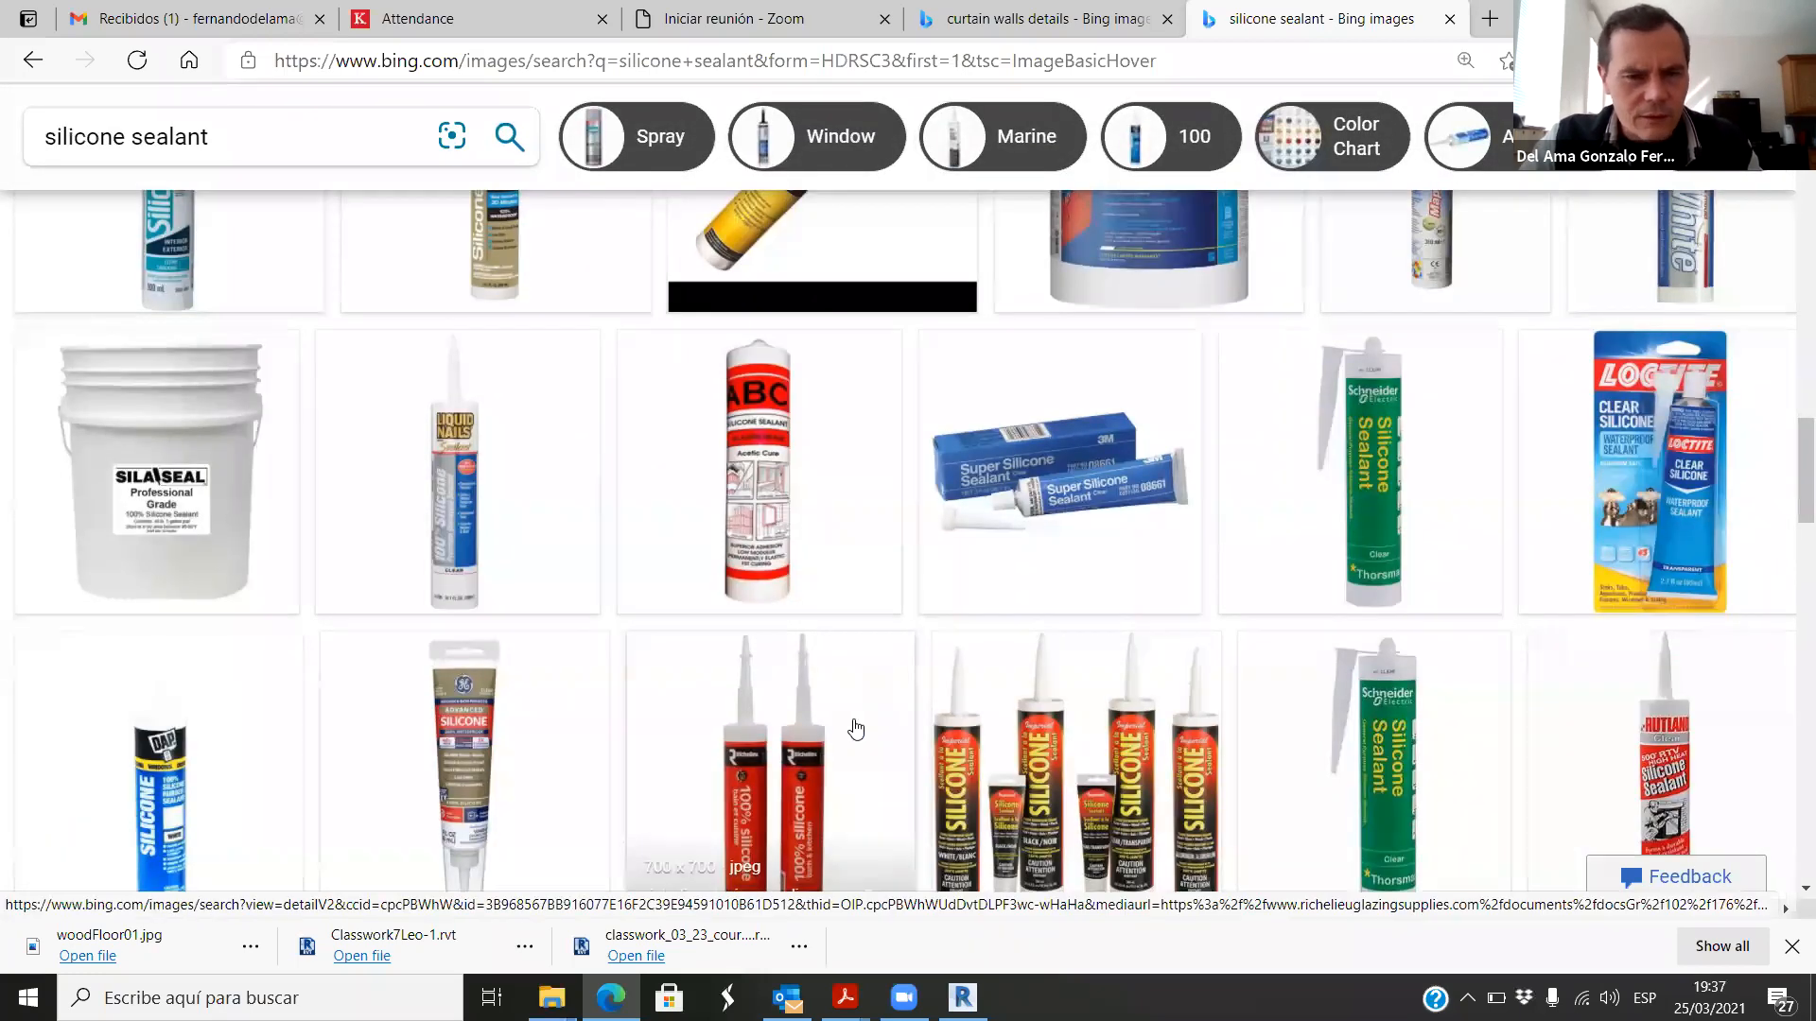
pyautogui.scroll(-4, 856, 729)
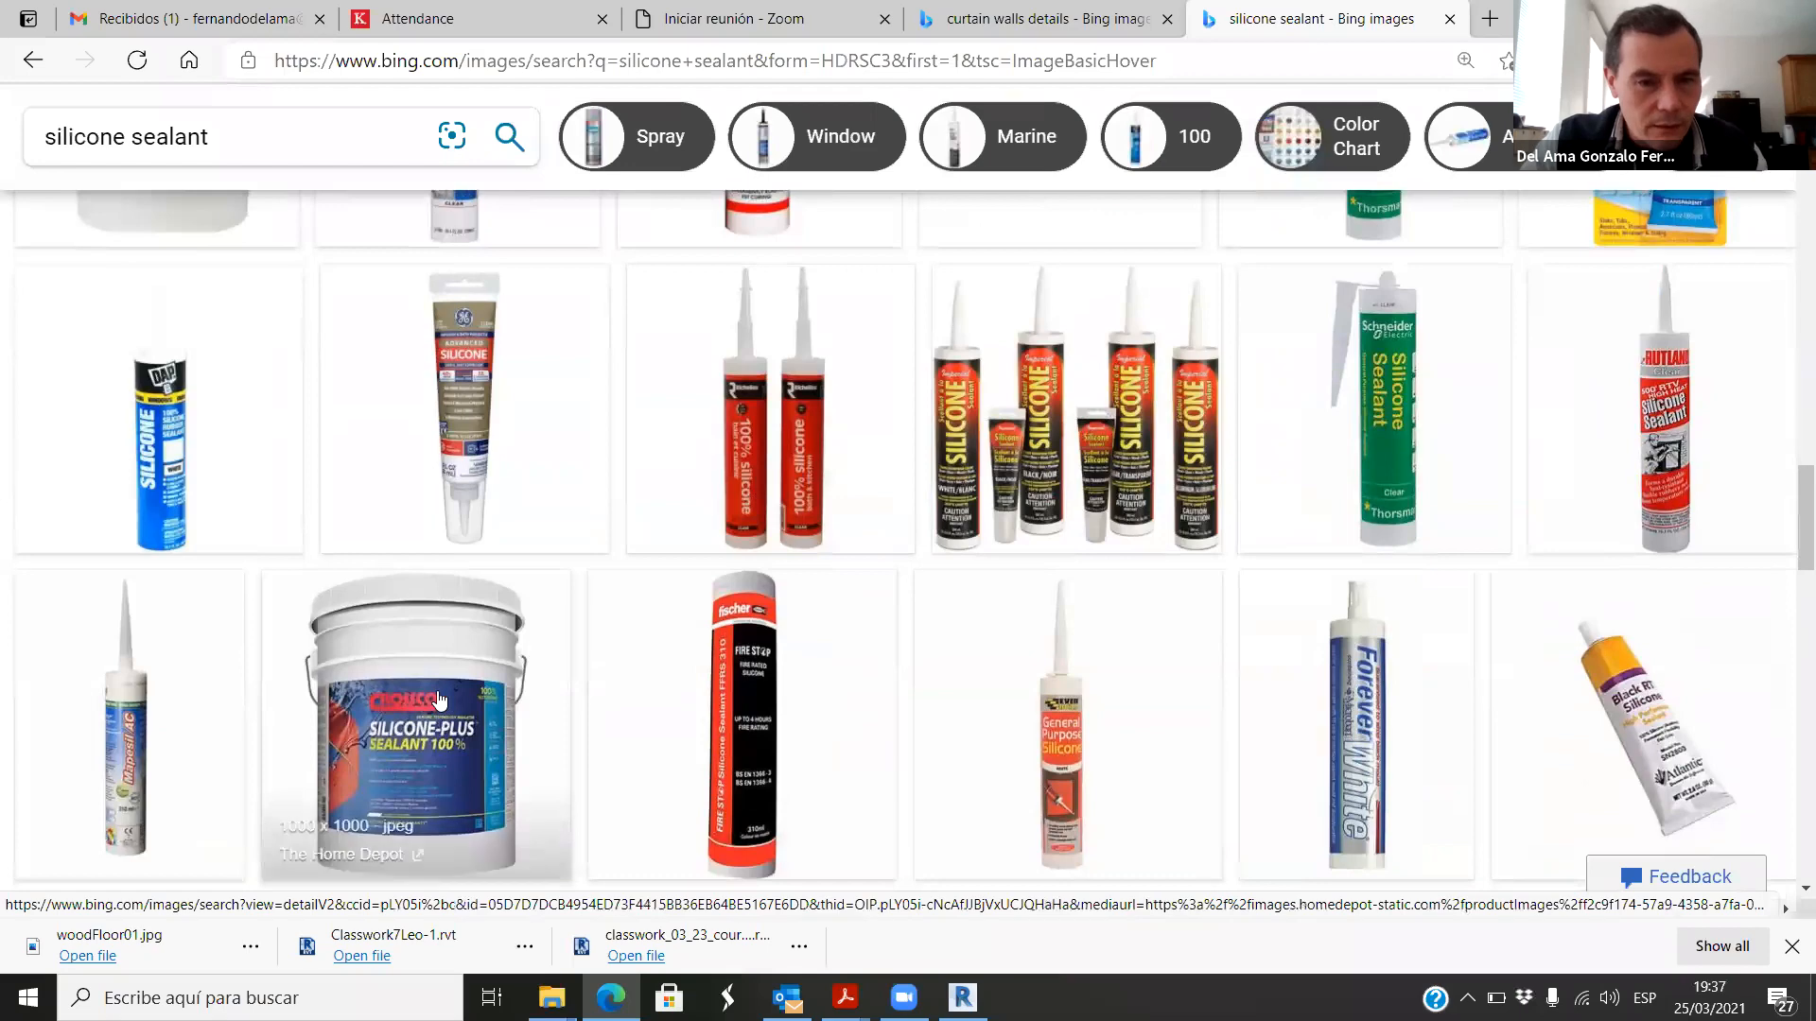
pyautogui.scroll(20, 941, 560)
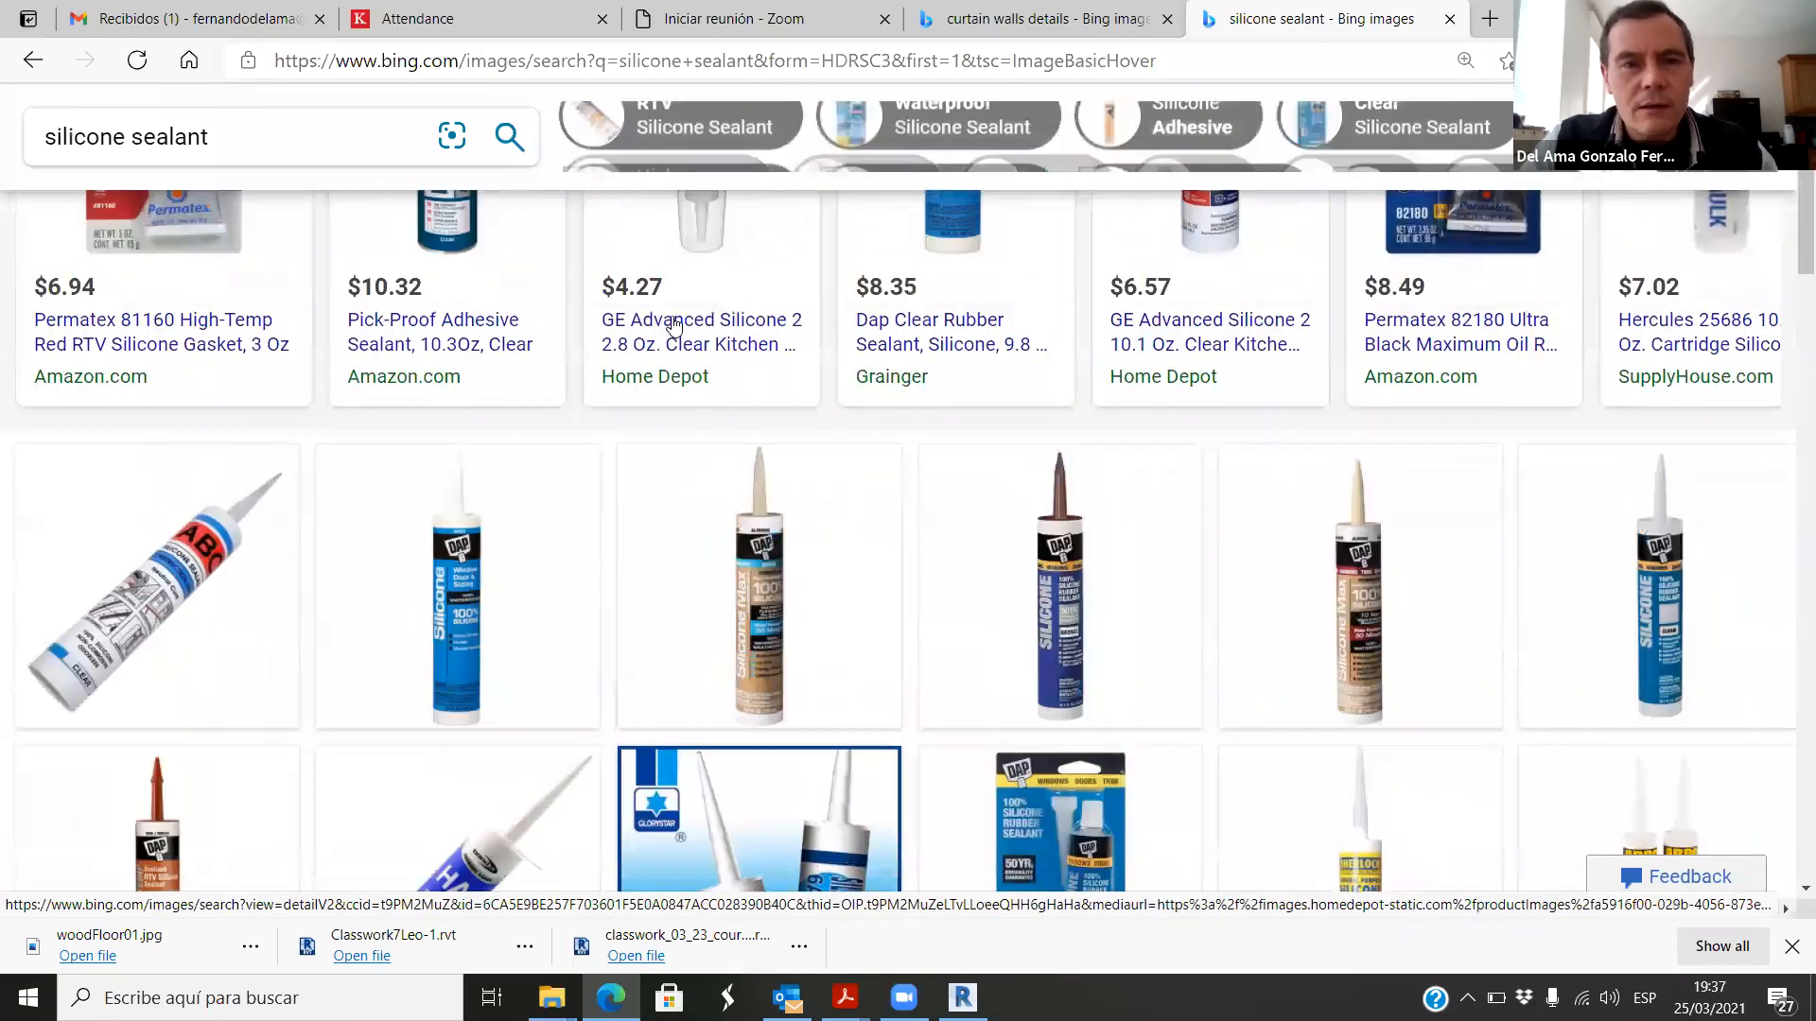
pyautogui.scroll(5, 674, 326)
# Step: Search the images for dow corning and examine the brand's silicone sealant products
pyautogui.moveTo(444, 143); pyautogui.dragTo(230, 134)
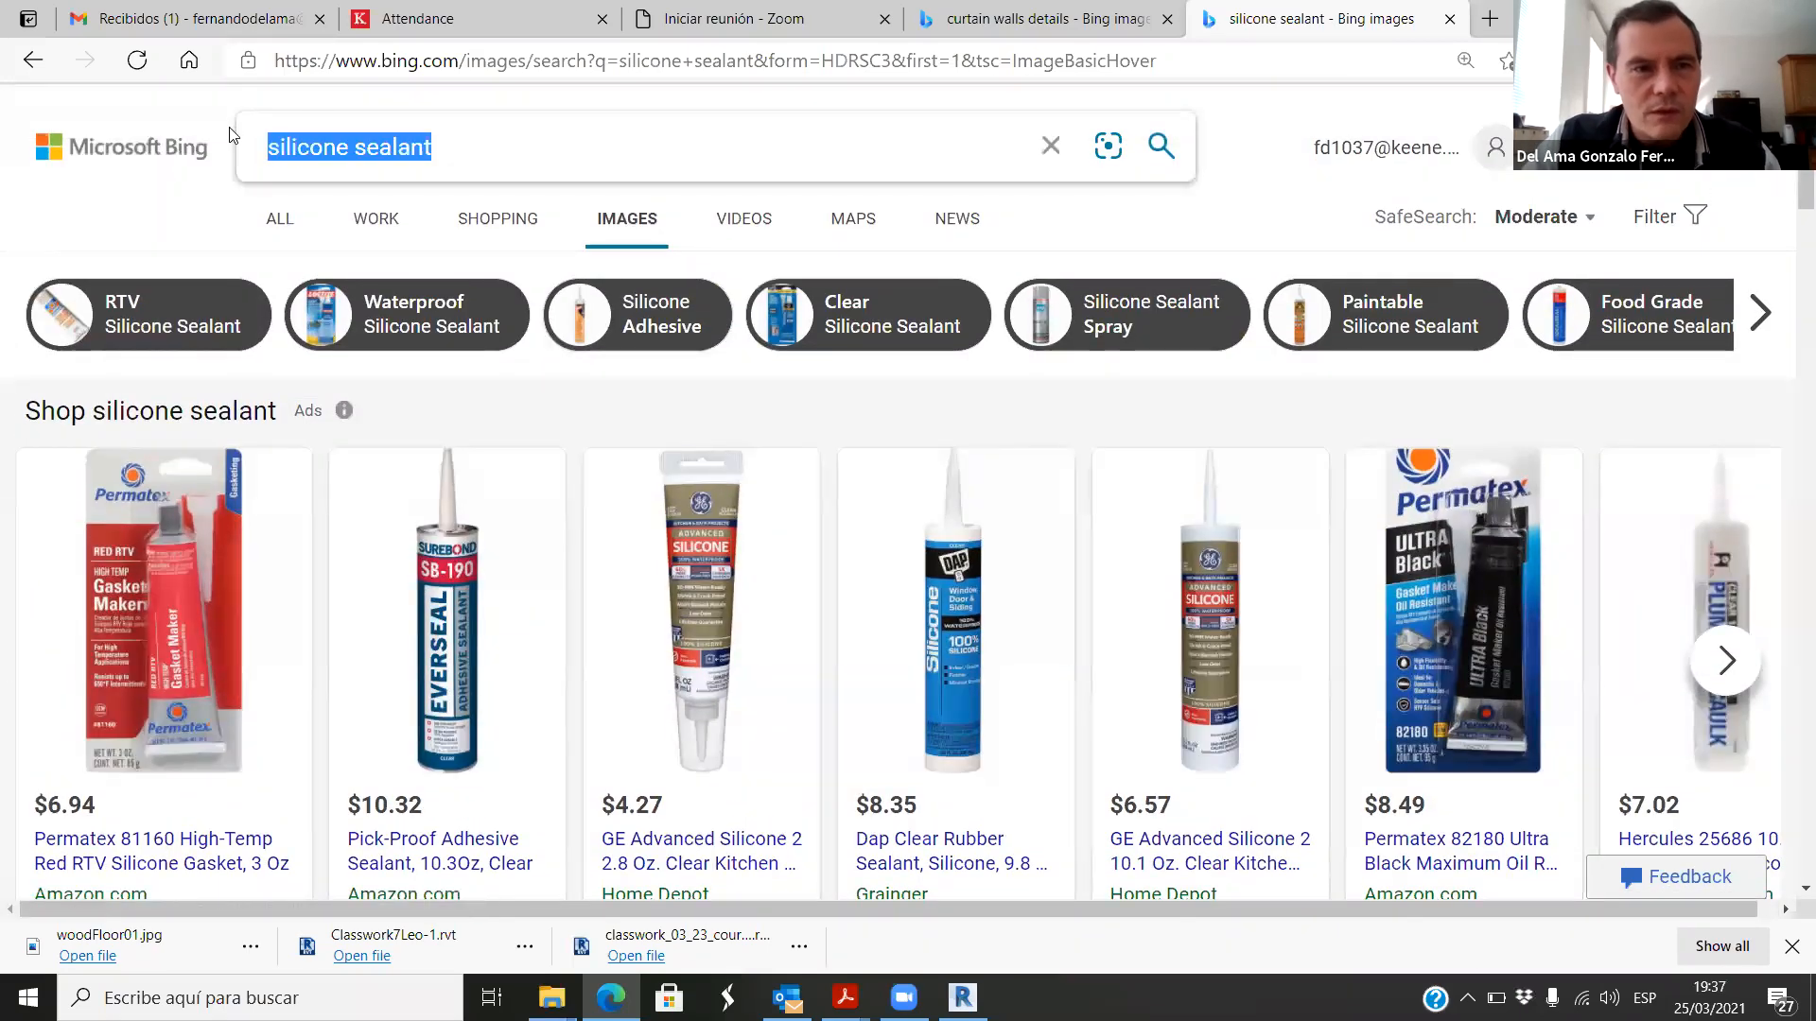
pyautogui.write('dow ')
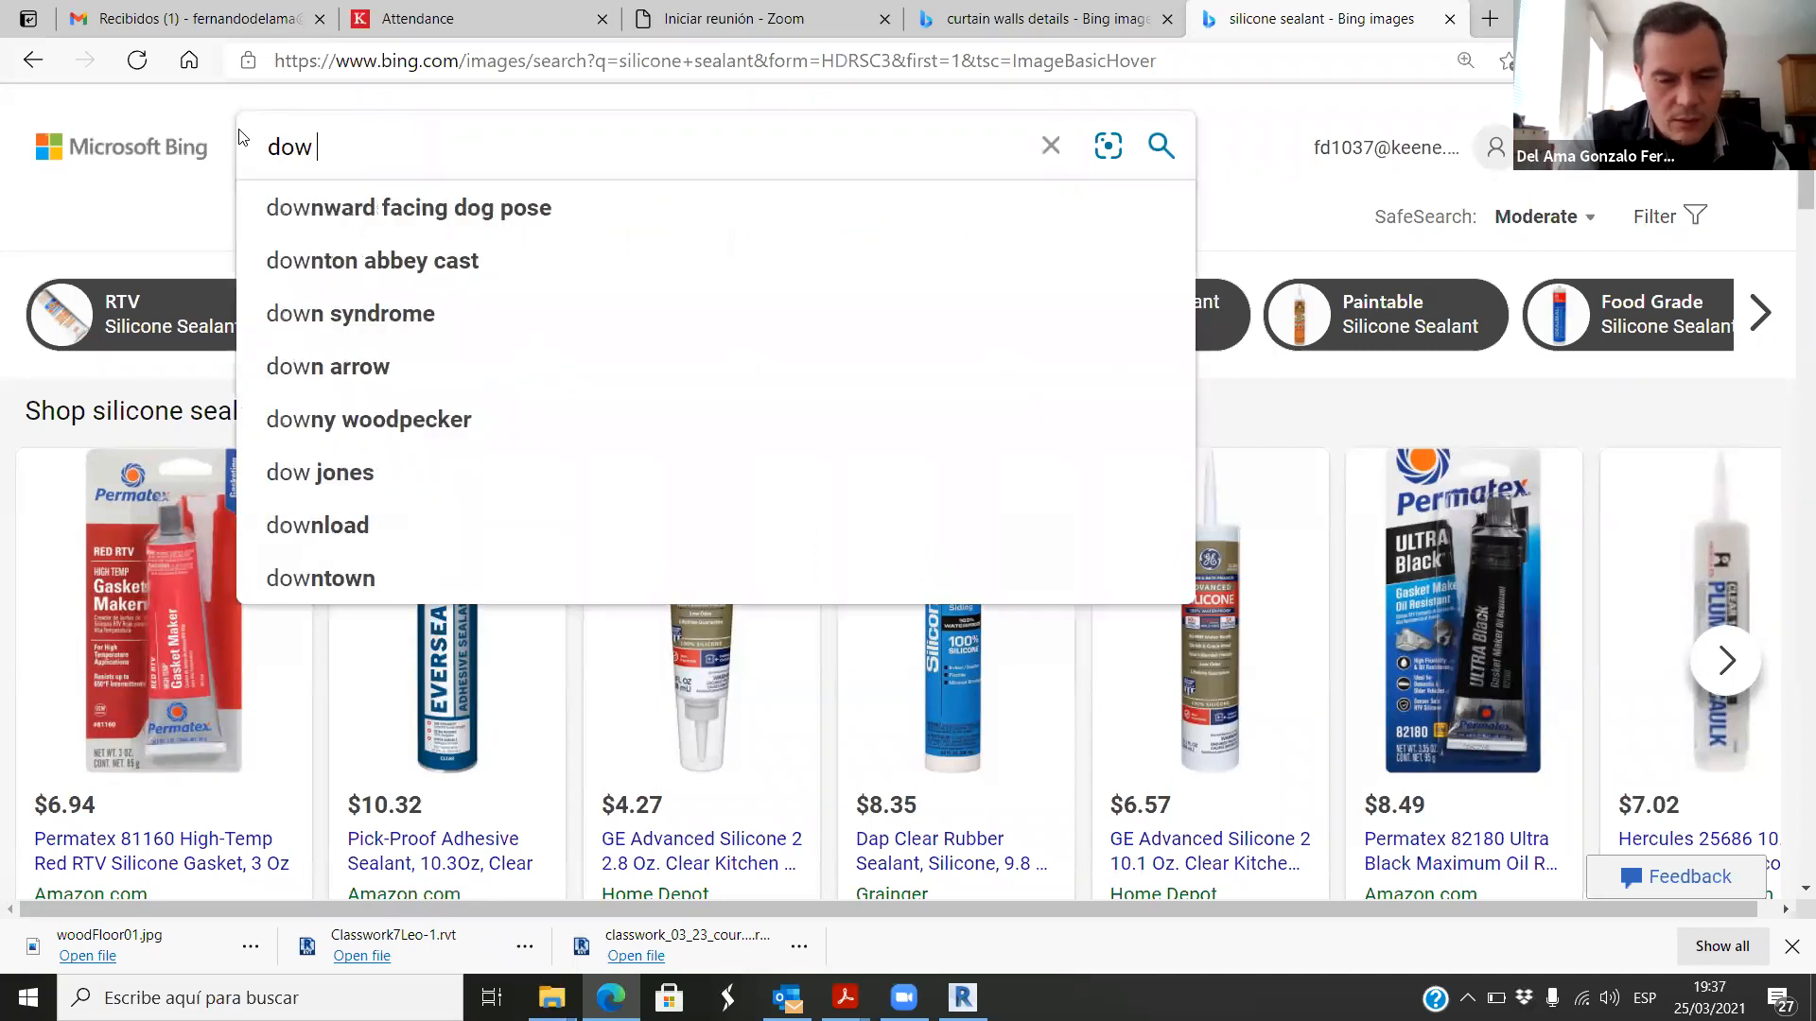
pyautogui.write('corning')
pyautogui.press('Return')
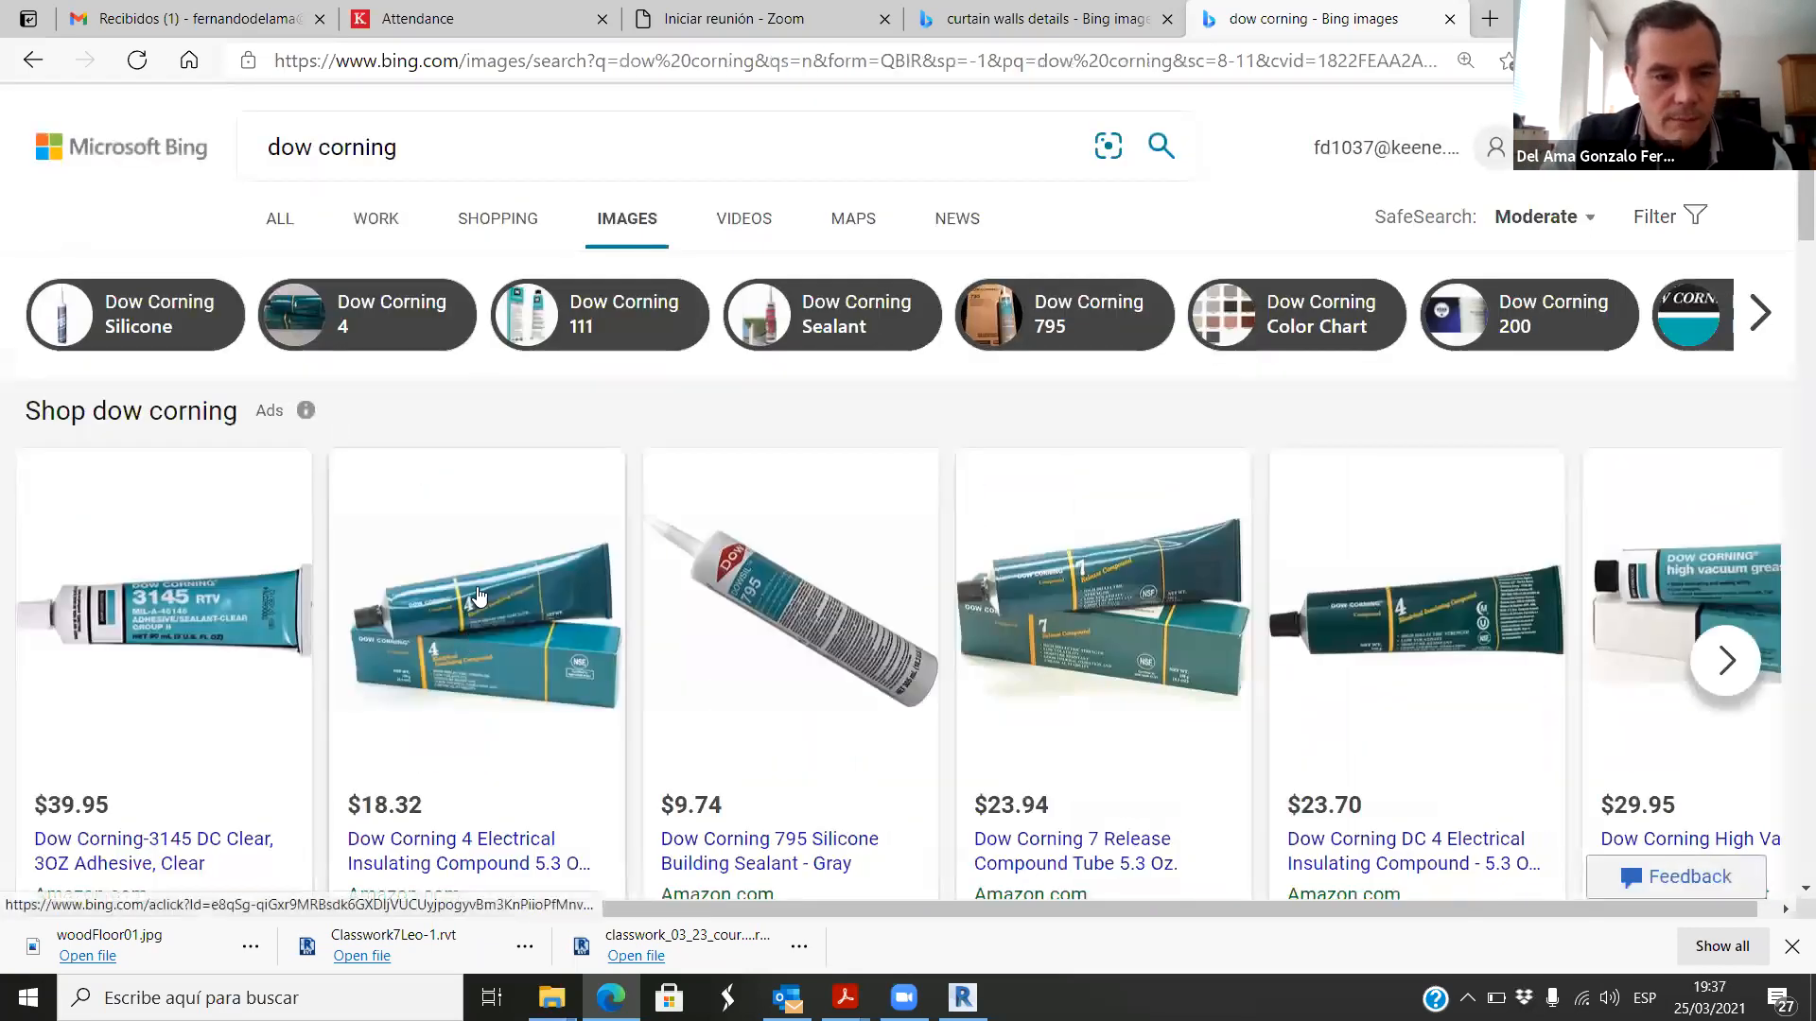
pyautogui.scroll(-3, 511, 616)
pyautogui.scroll(-1, 511, 616)
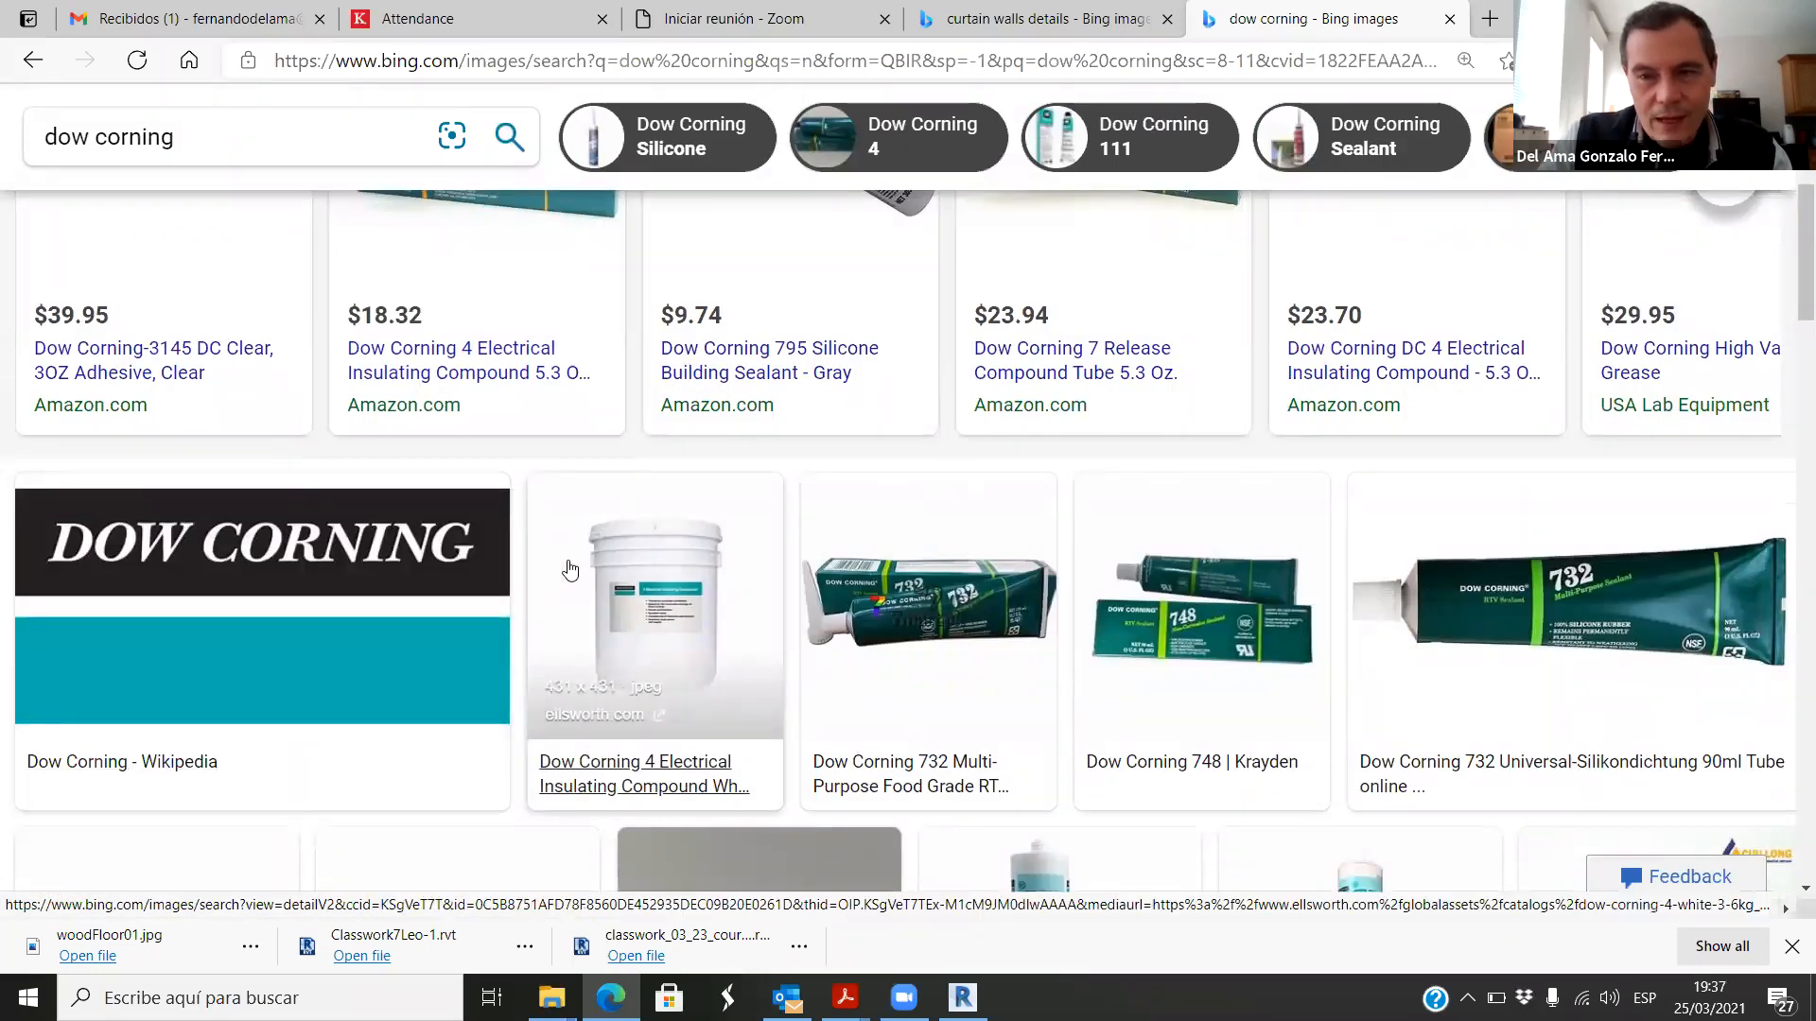
pyautogui.scroll(-5, 569, 568)
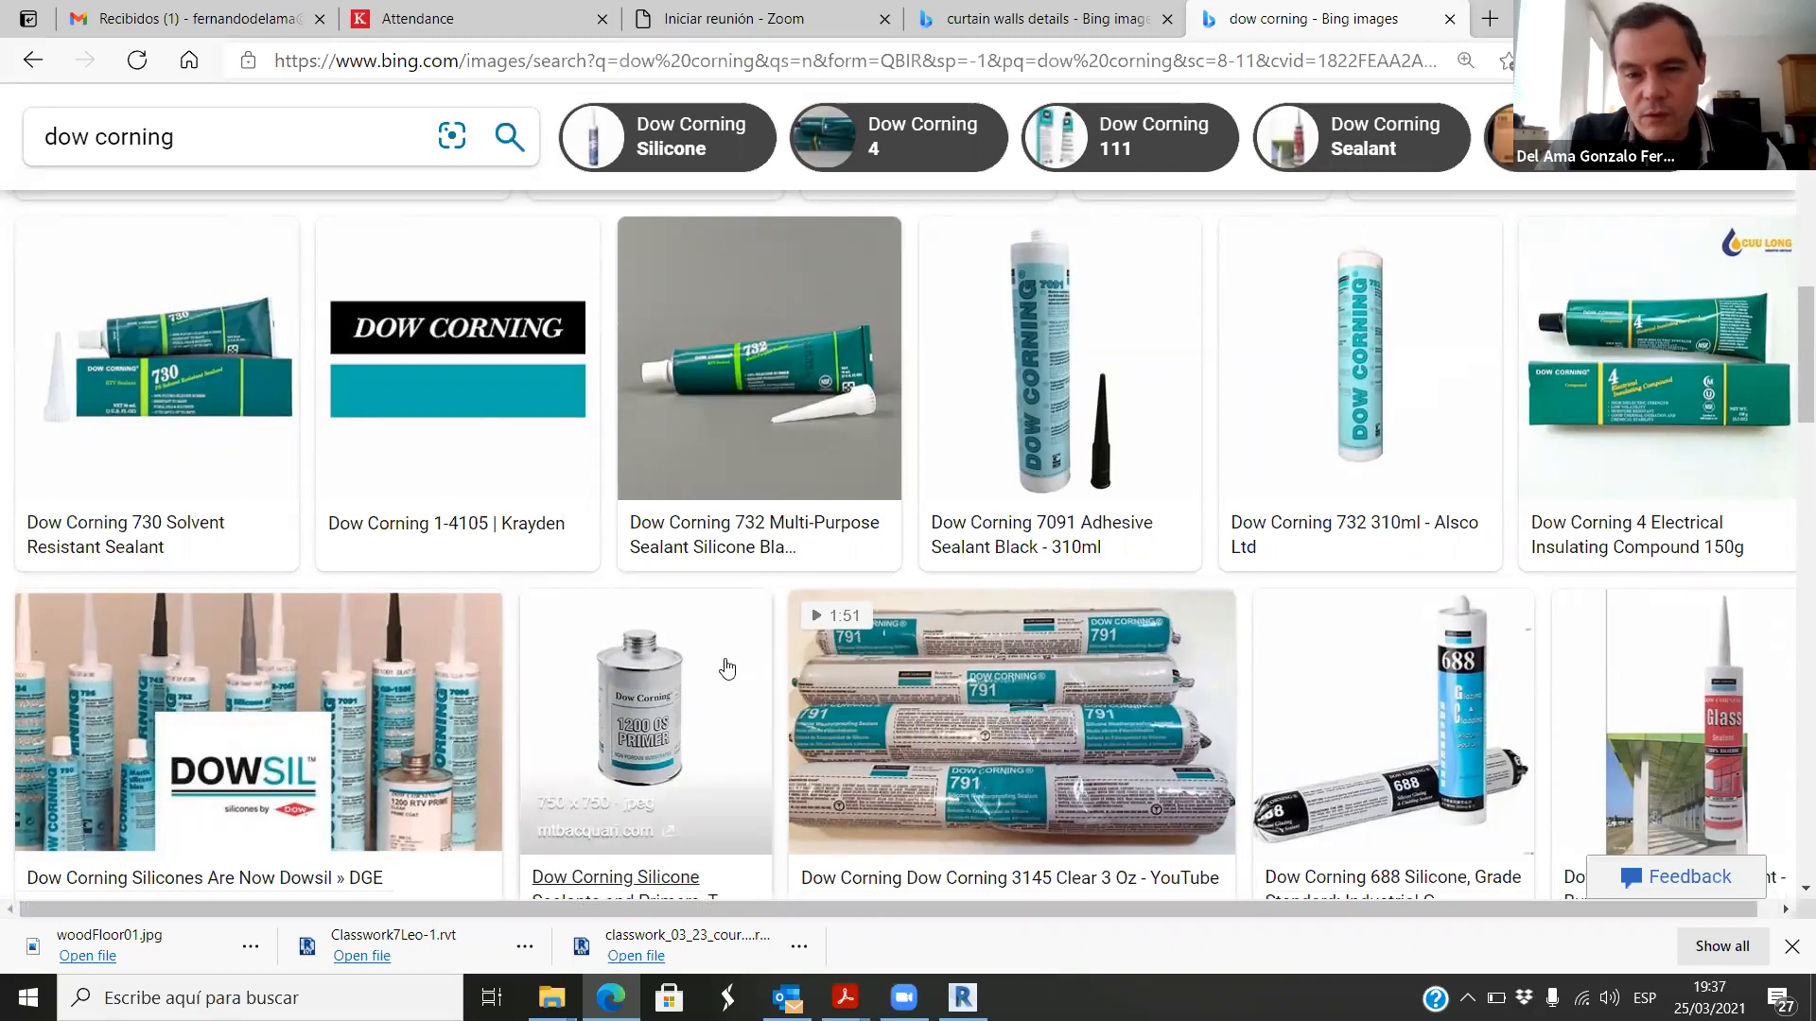
pyautogui.scroll(-6, 770, 615)
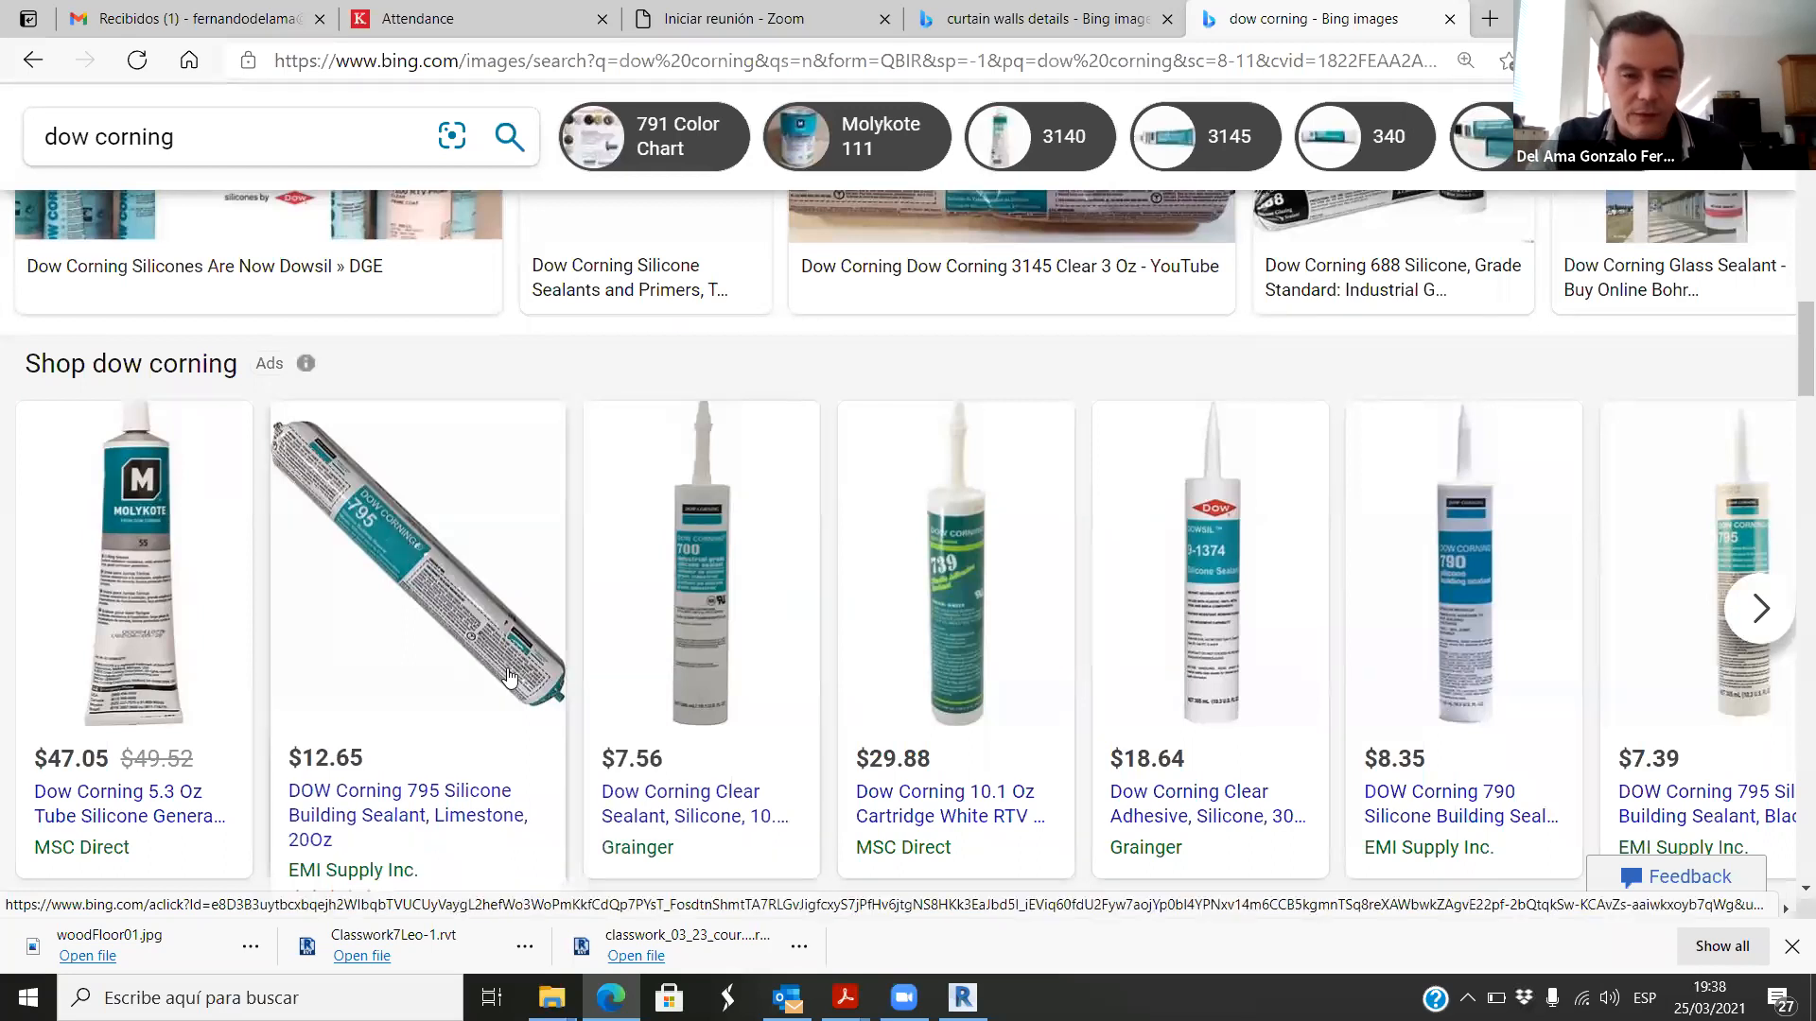
pyautogui.scroll(6, 1040, 652)
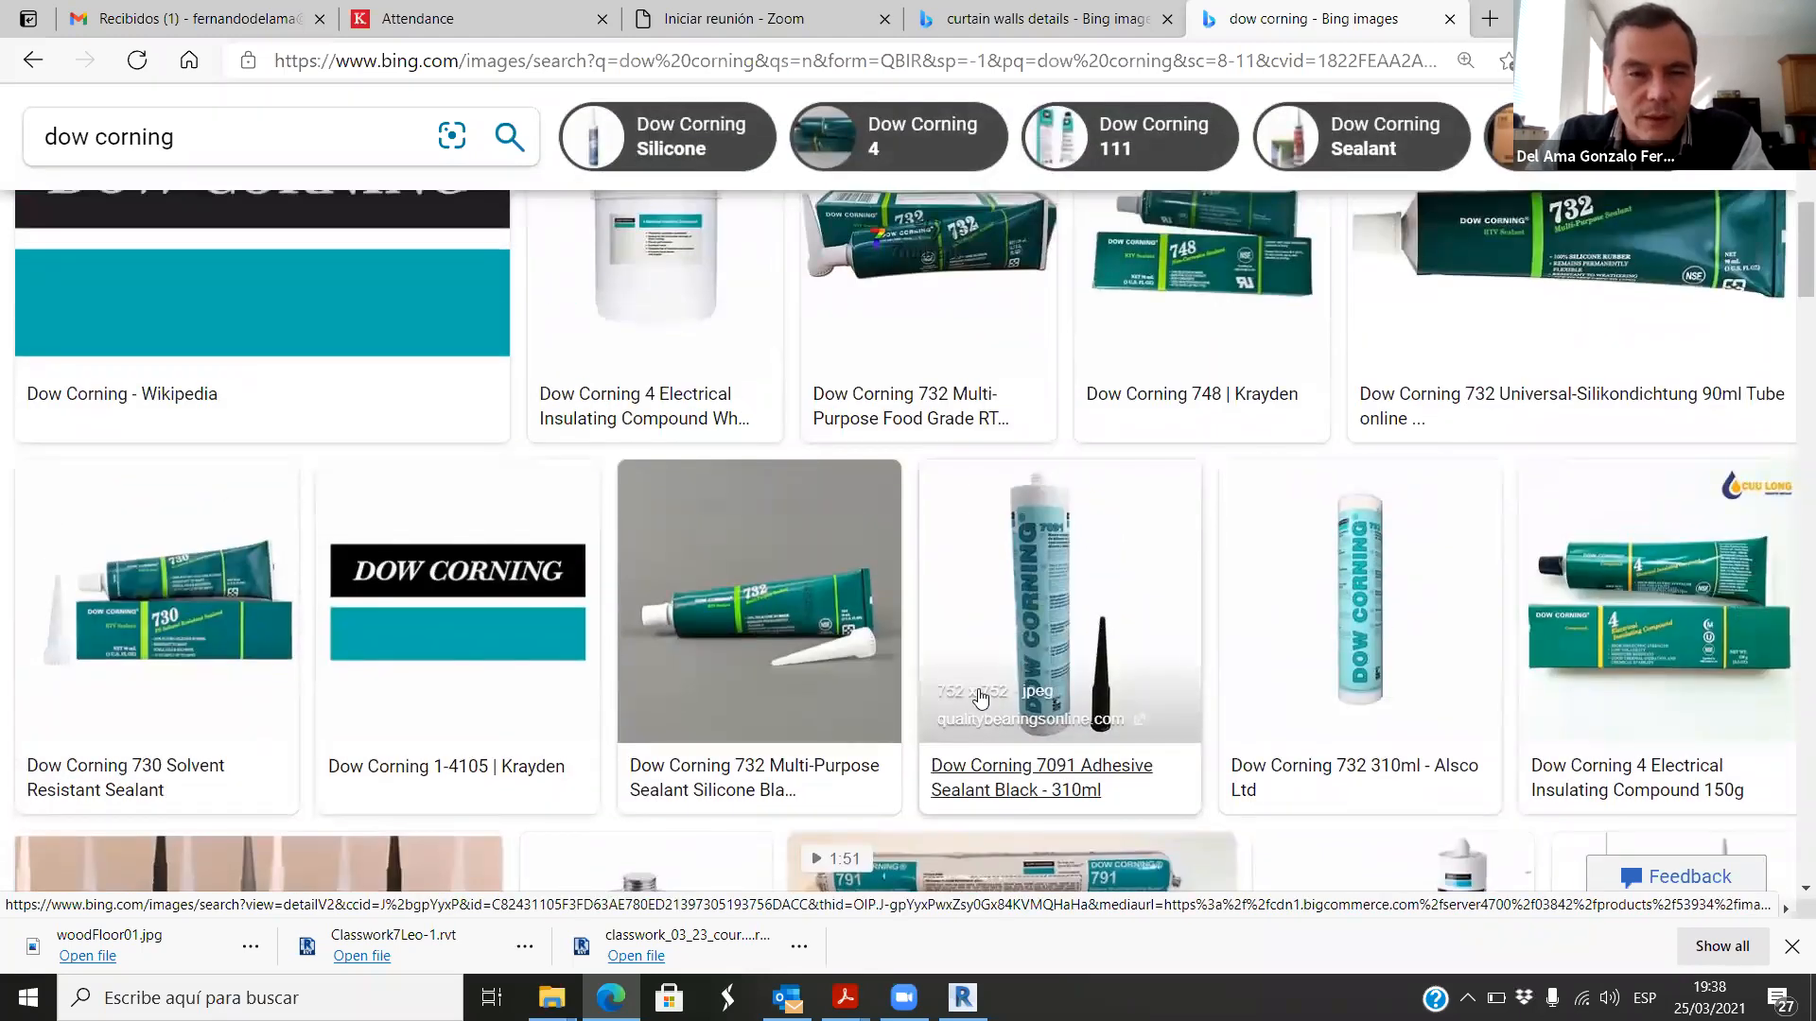
pyautogui.scroll(1, 843, 723)
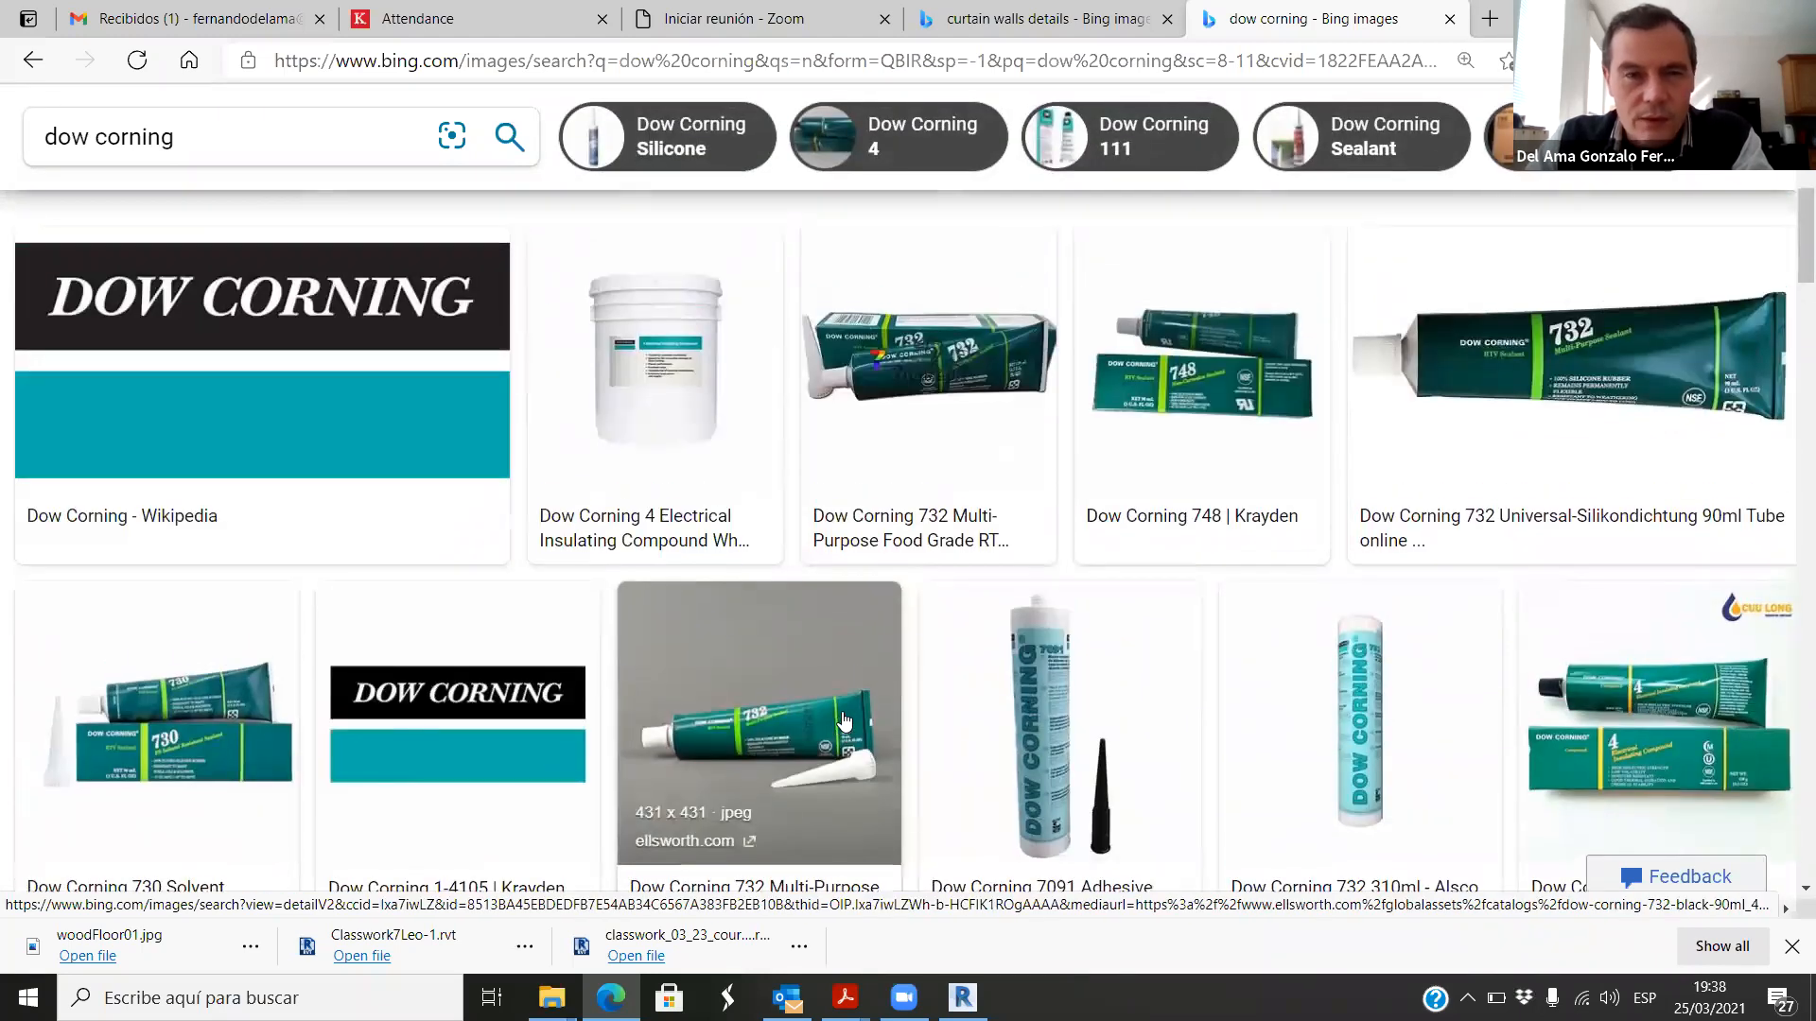
pyautogui.scroll(8, 844, 723)
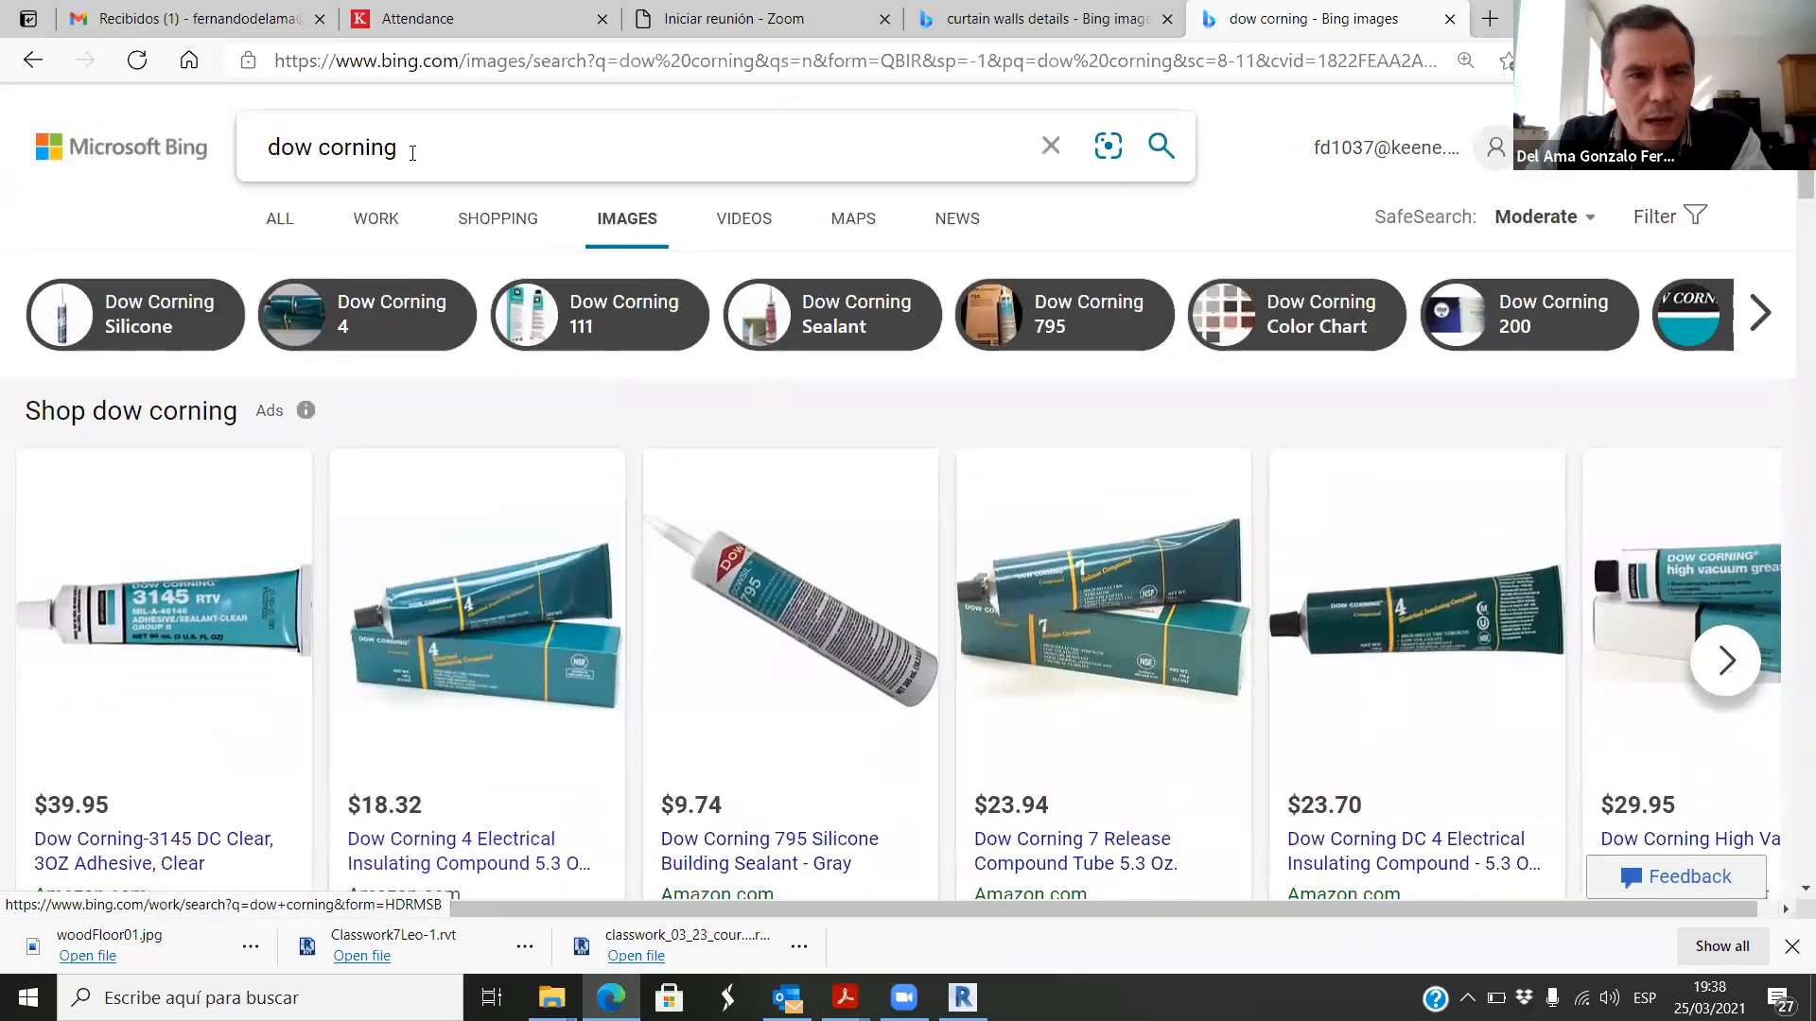
# Step: Search the images for sika and examine the brand's sealant and waterproofing products
pyautogui.moveTo(395, 152); pyautogui.dragTo(235, 130)
pyautogui.write('sika')
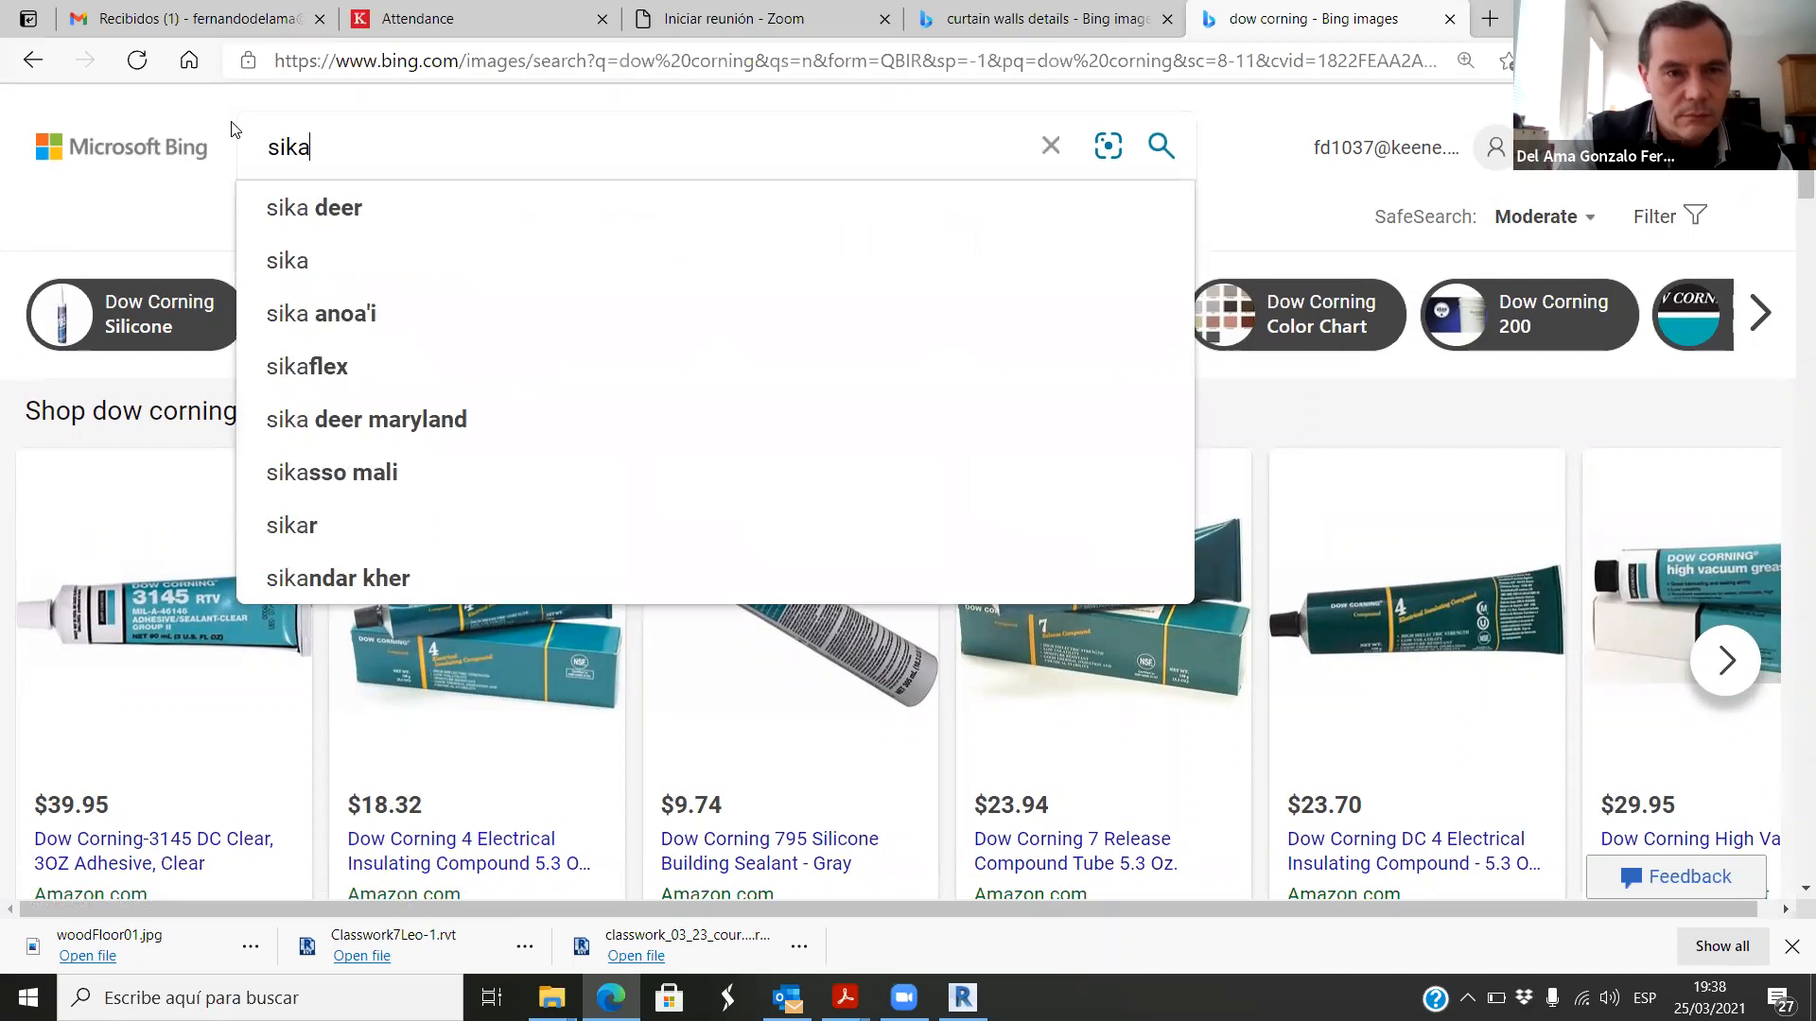
pyautogui.press('Return')
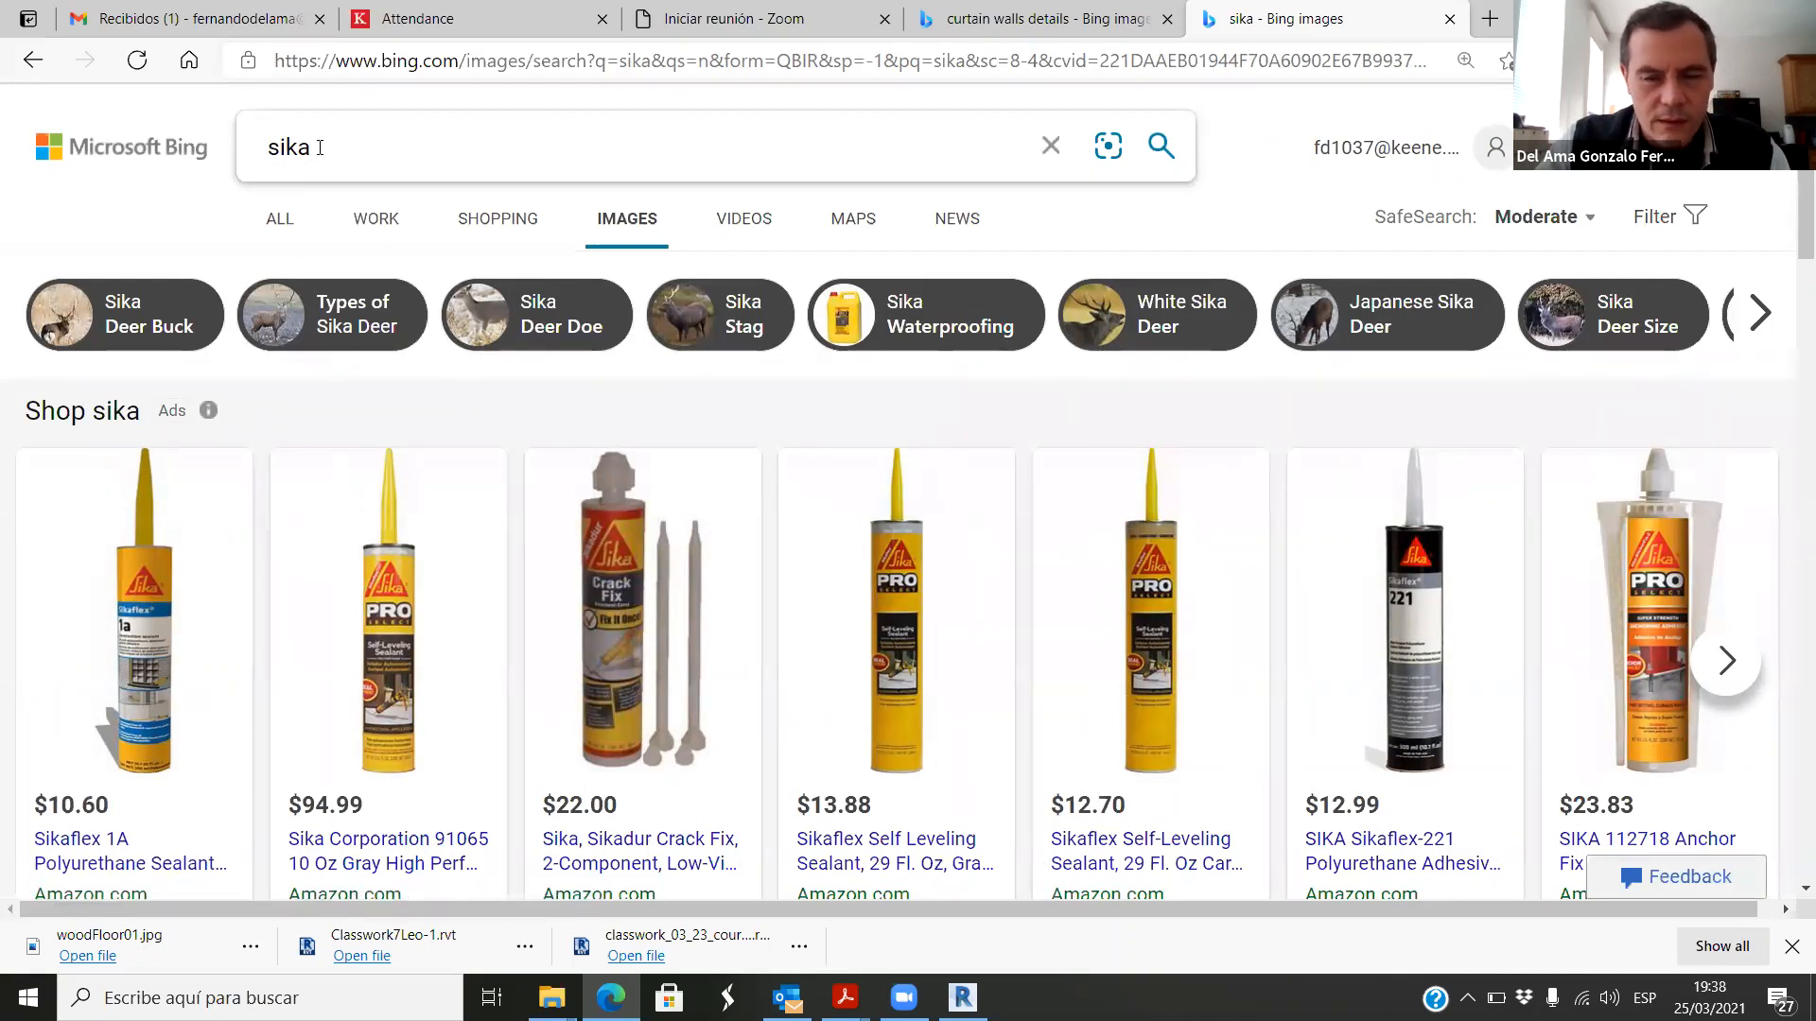
pyautogui.scroll(-8, 404, 269)
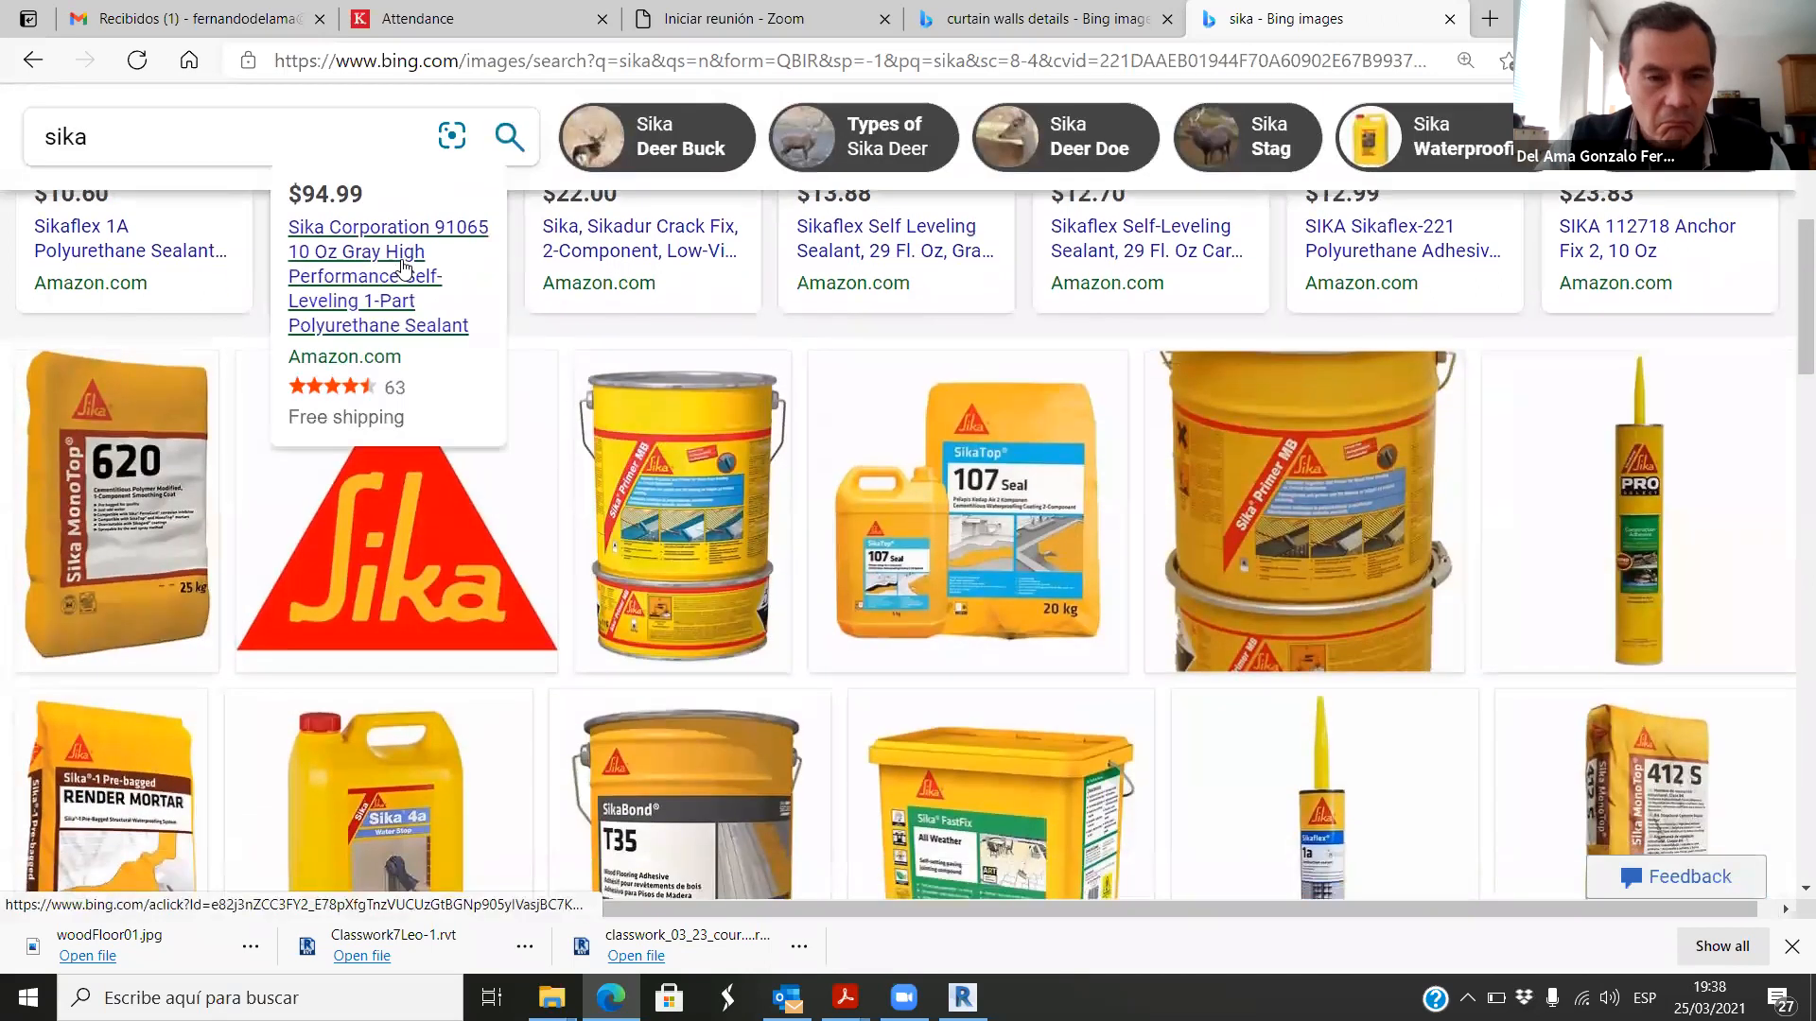
pyautogui.scroll(8, 402, 269)
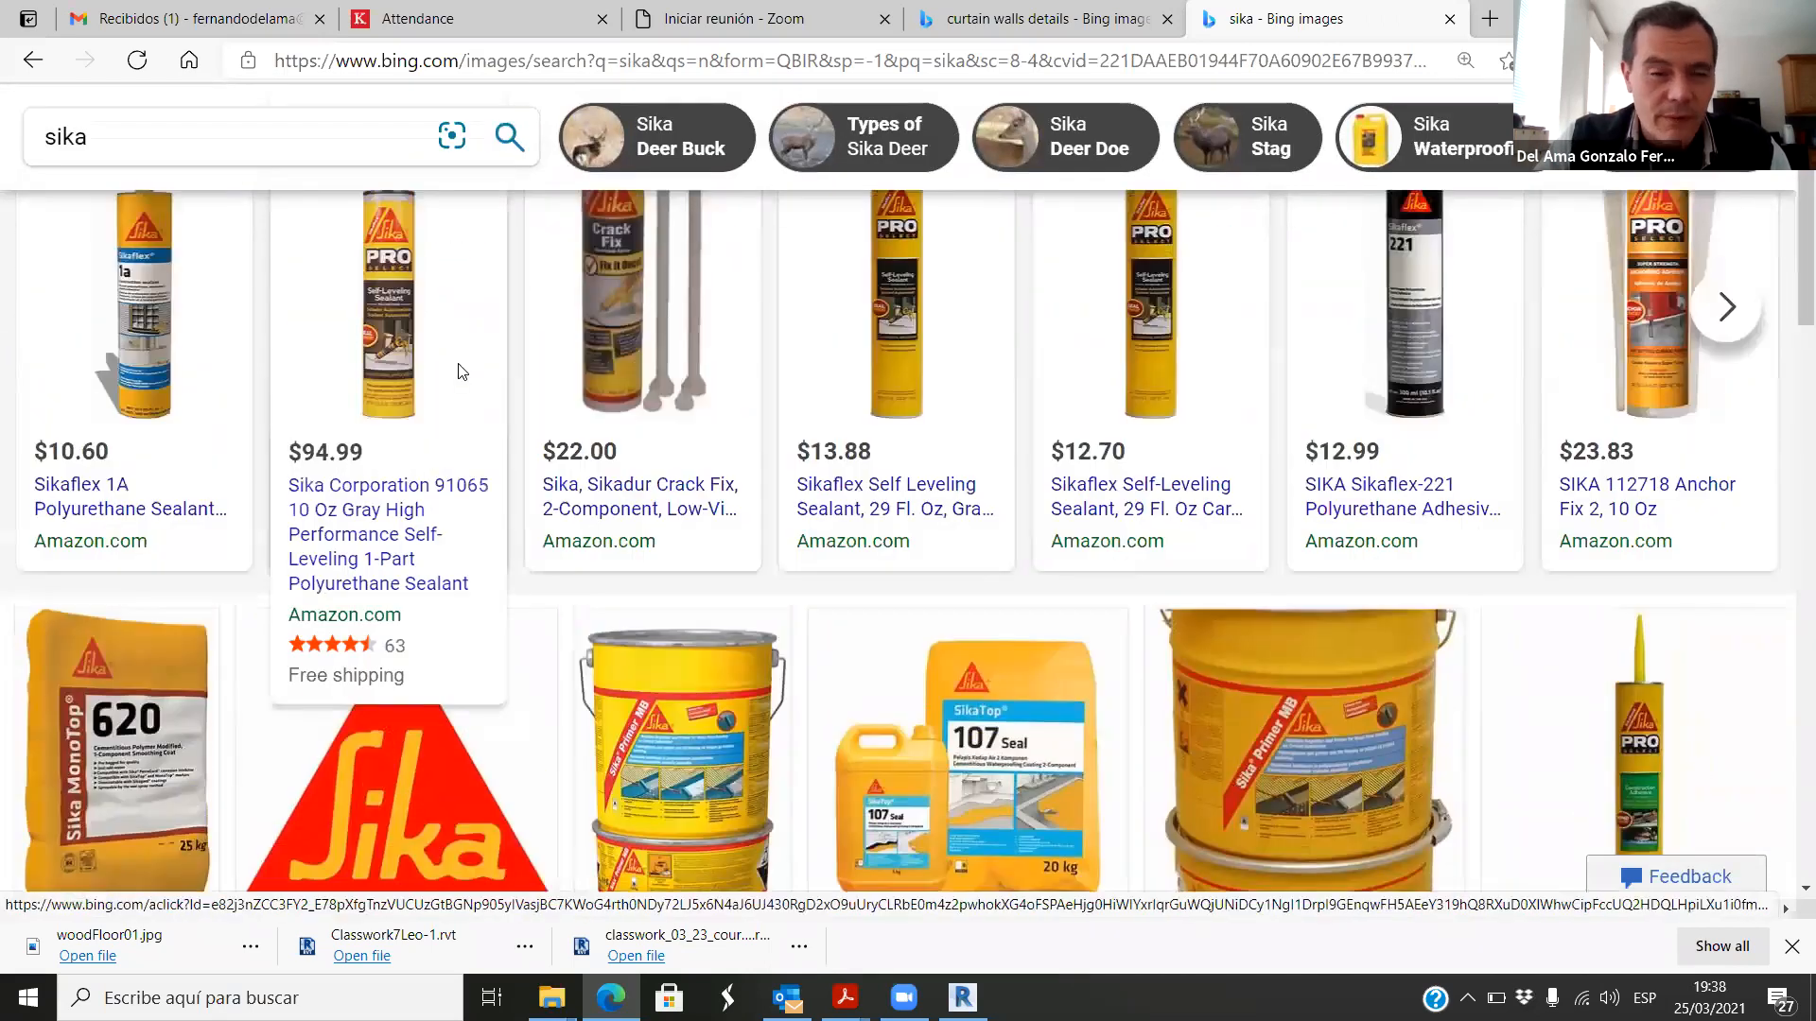
pyautogui.moveTo(326, 146); pyautogui.dragTo(271, 152)
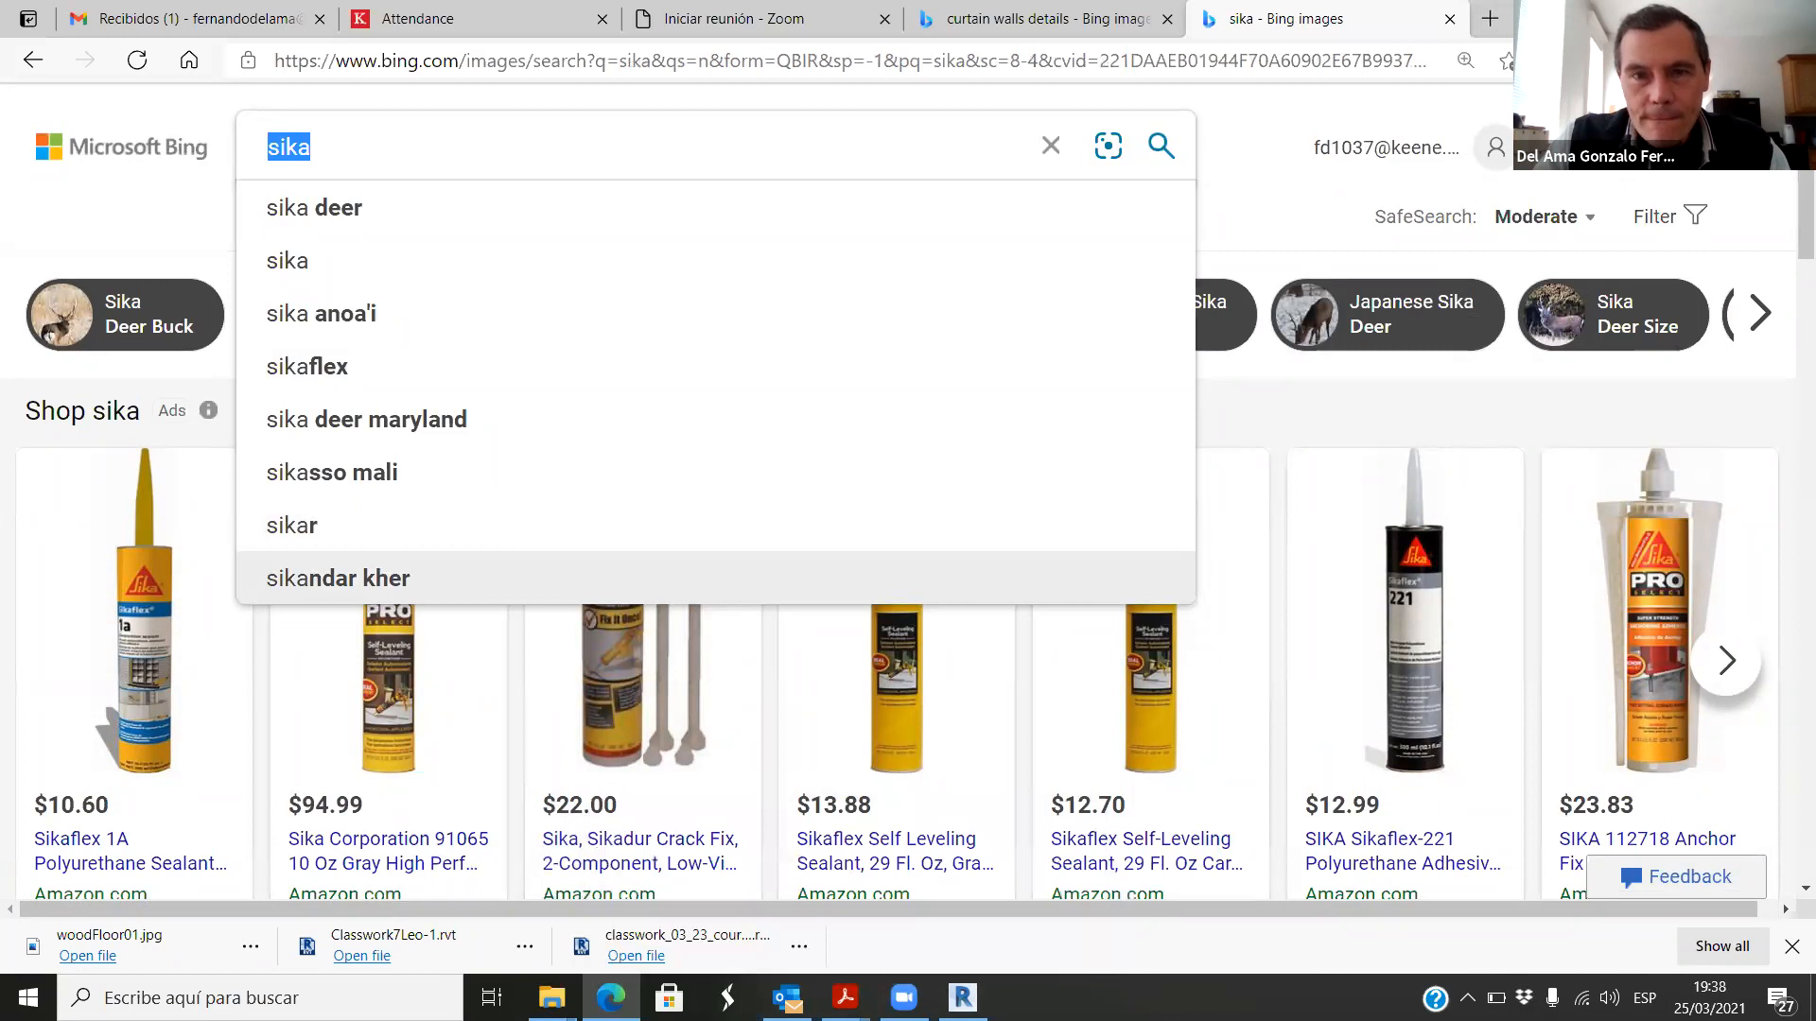
# Step: Shrink the browser window and return to the curtain walls details image results, closing the enlarged aluminium curtain wall picture
pyautogui.doubleClick(1360, 41)
pyautogui.click(1178, 60)
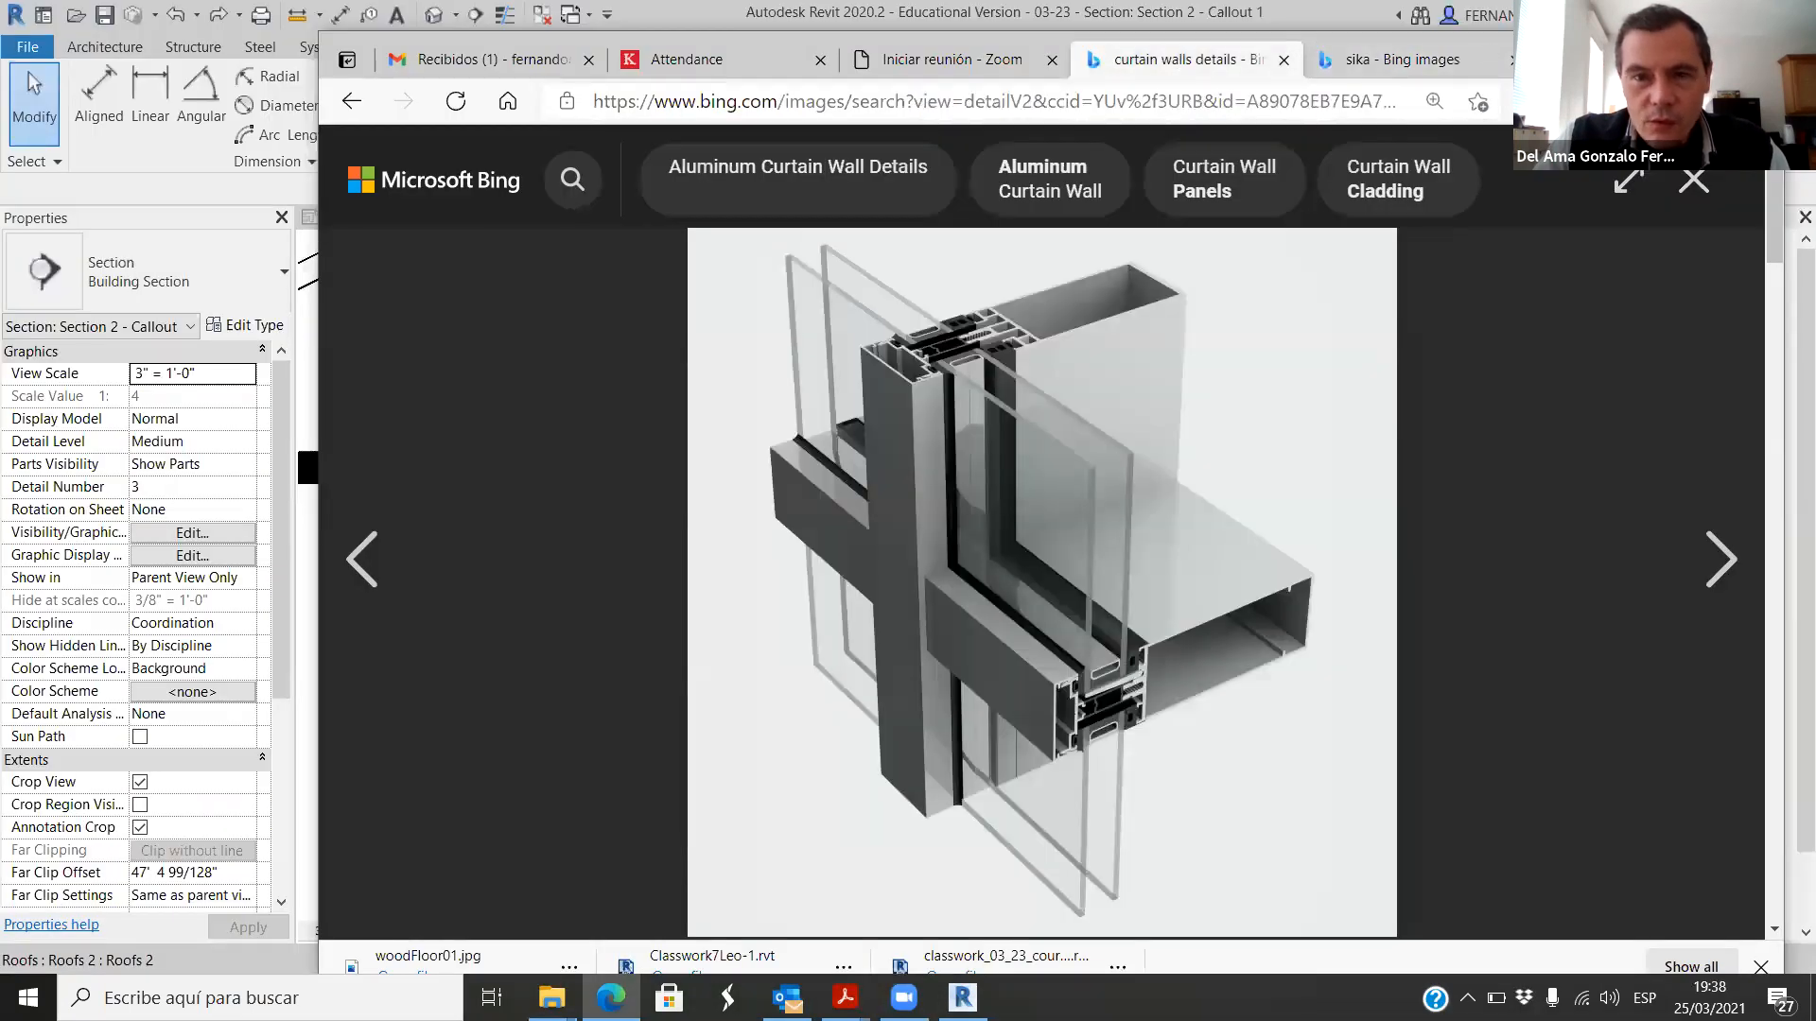
pyautogui.click(1693, 180)
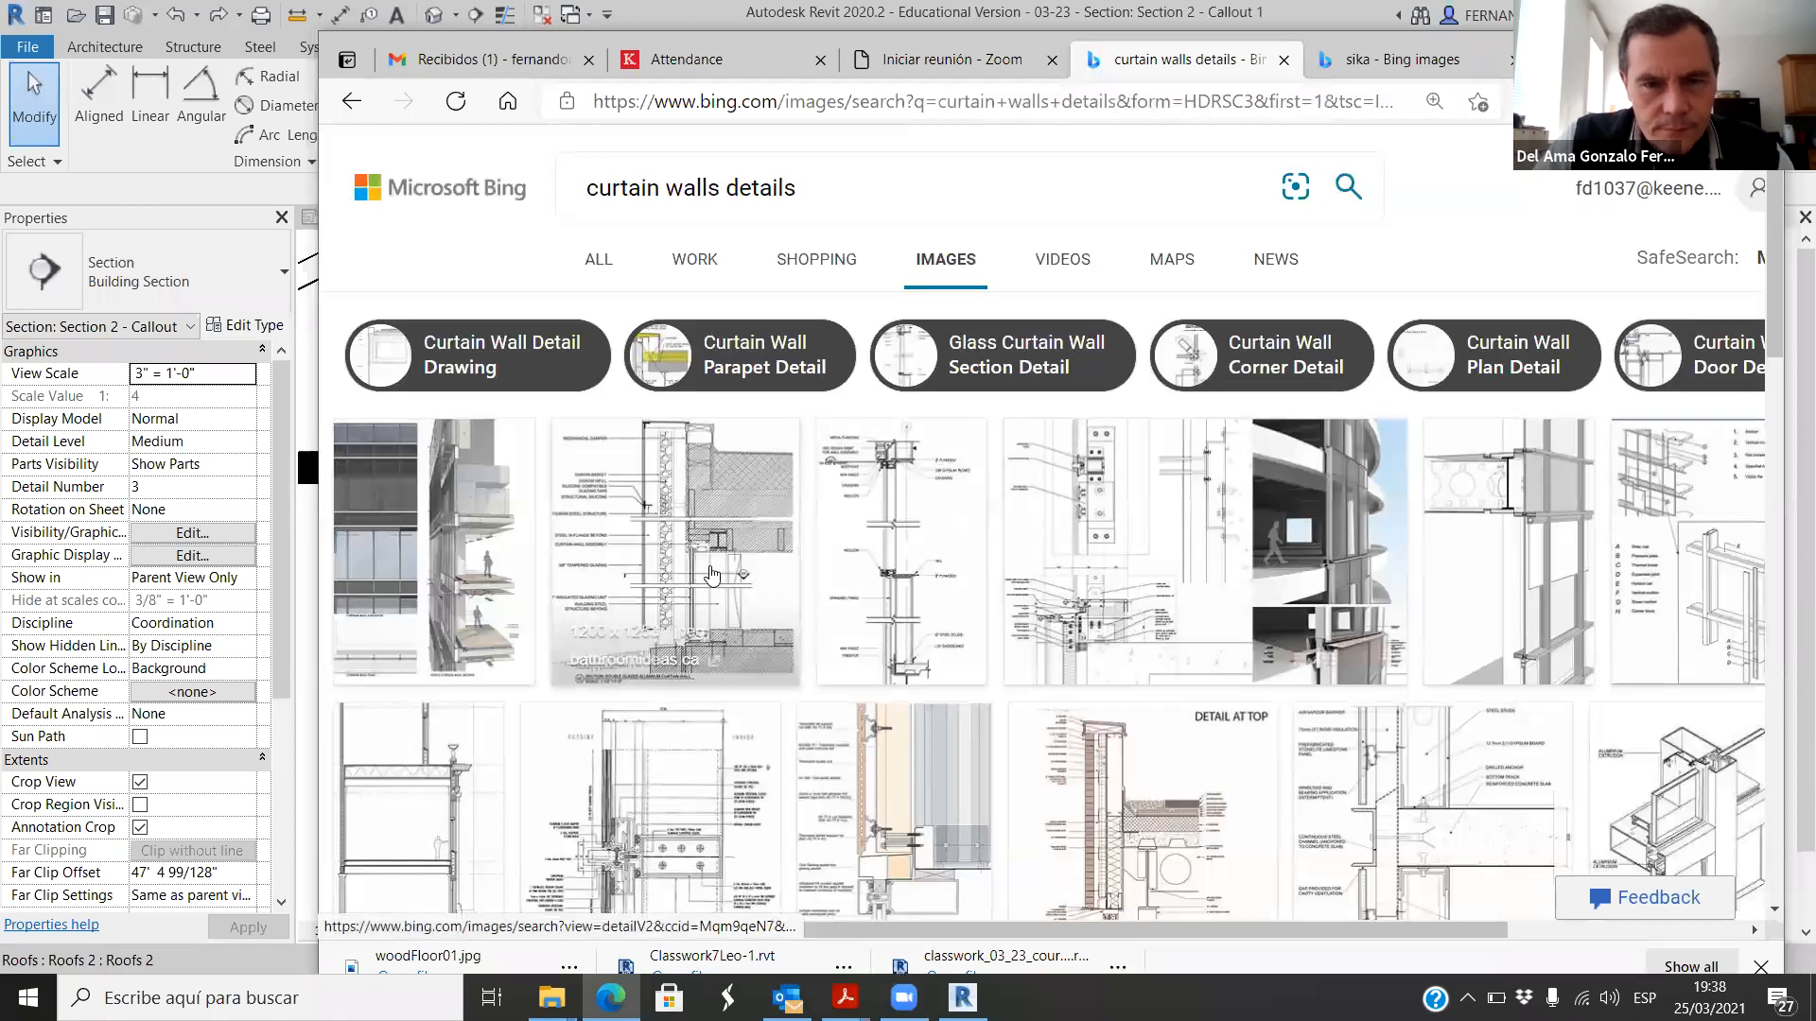
# Step: Enlarge the double glazed aluminum curtain wall section and the outside/inside transom detail in turn, examining how each is sealed and annotated
pyautogui.click(713, 575)
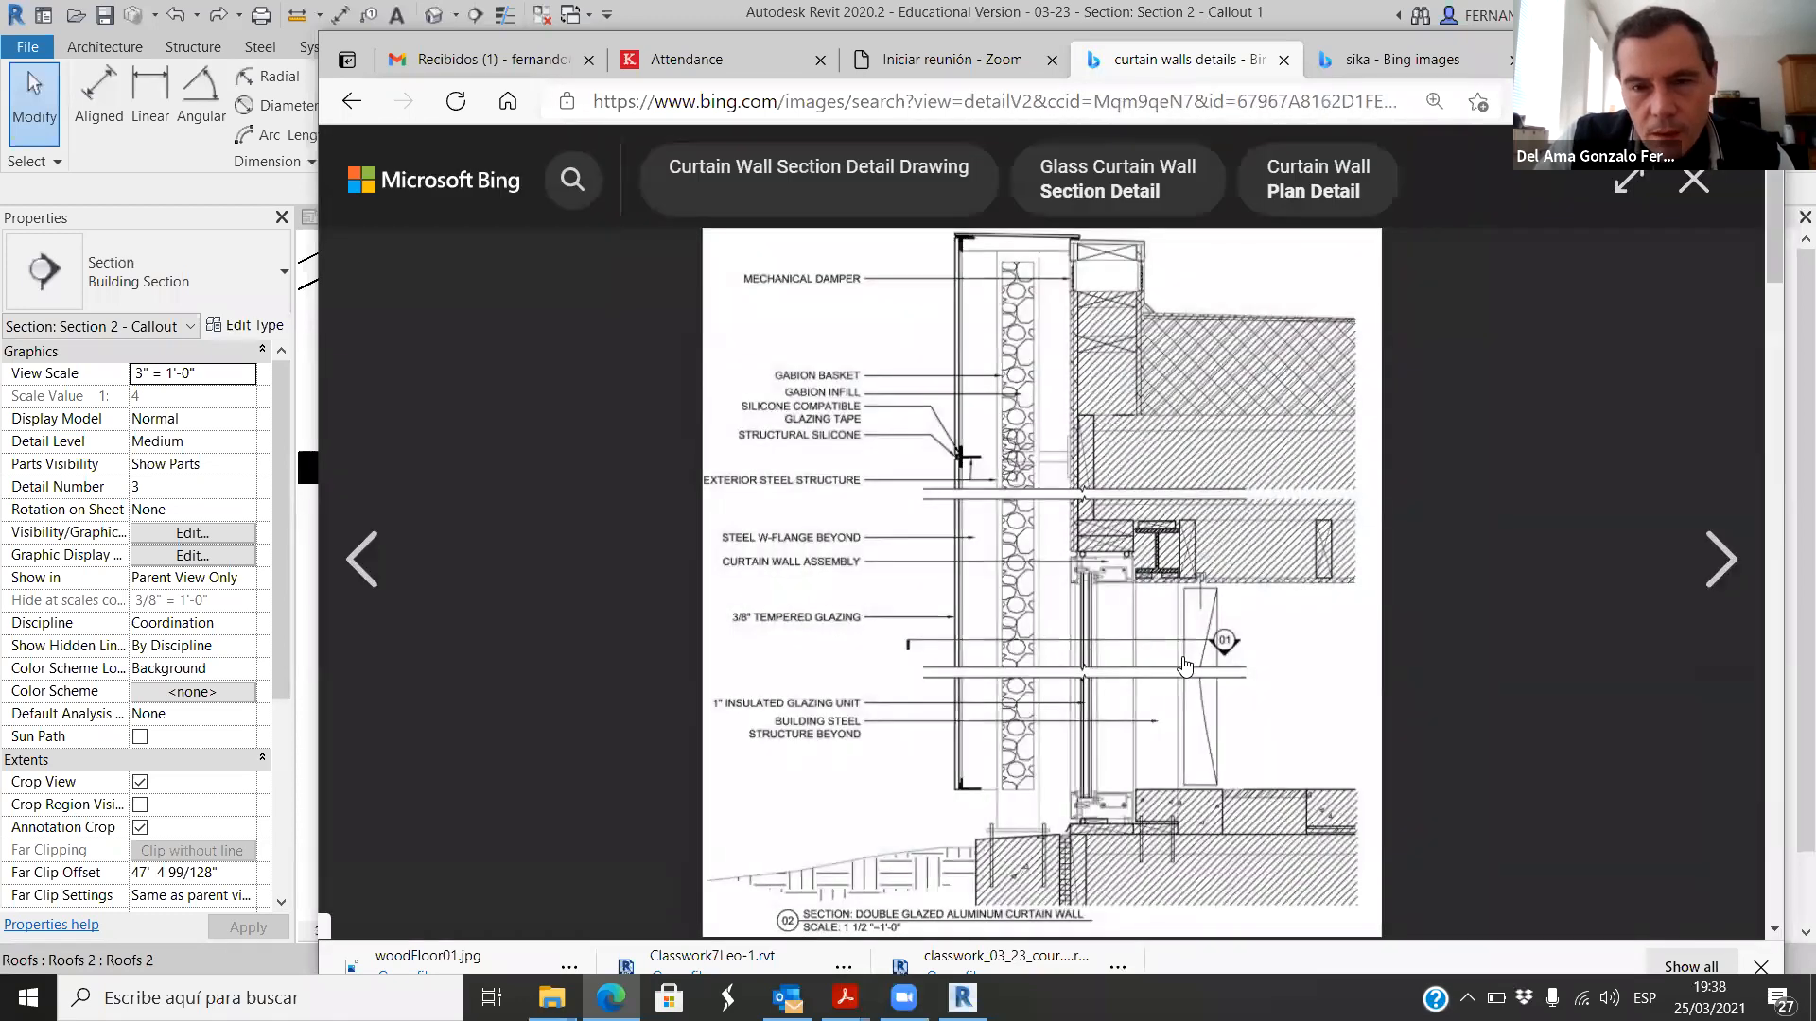
pyautogui.click(1436, 402)
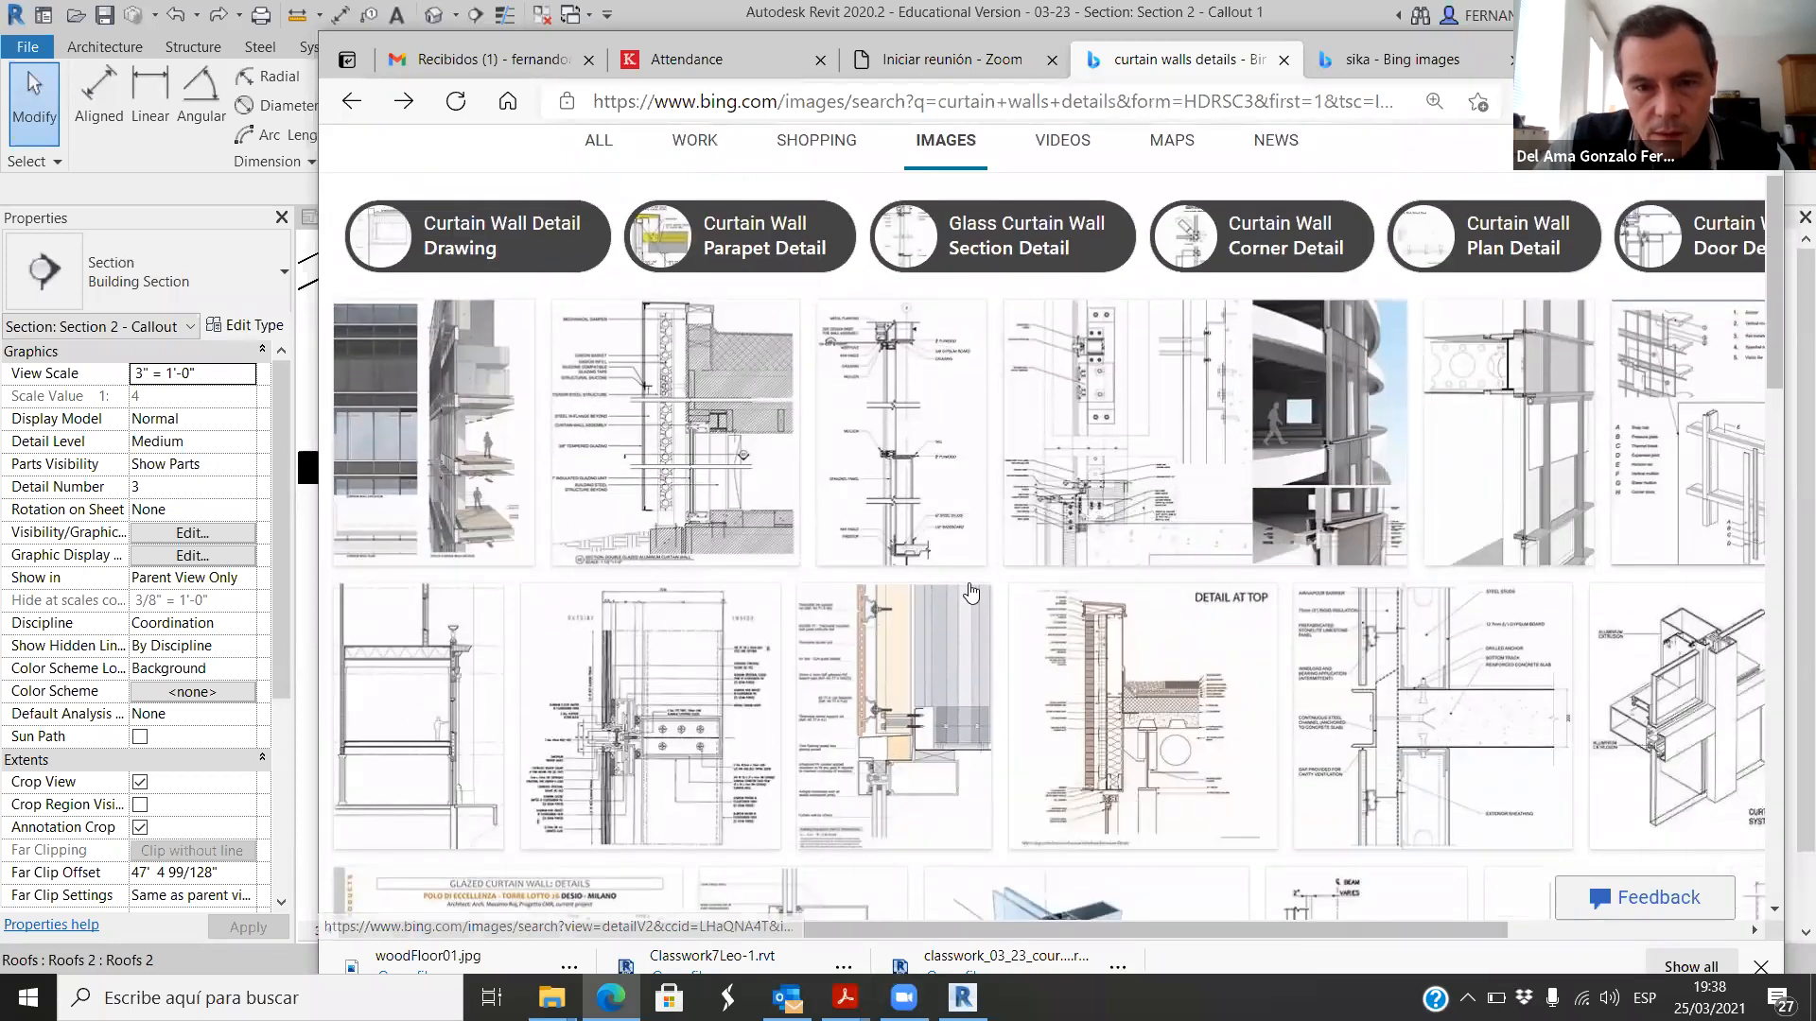
pyautogui.click(643, 749)
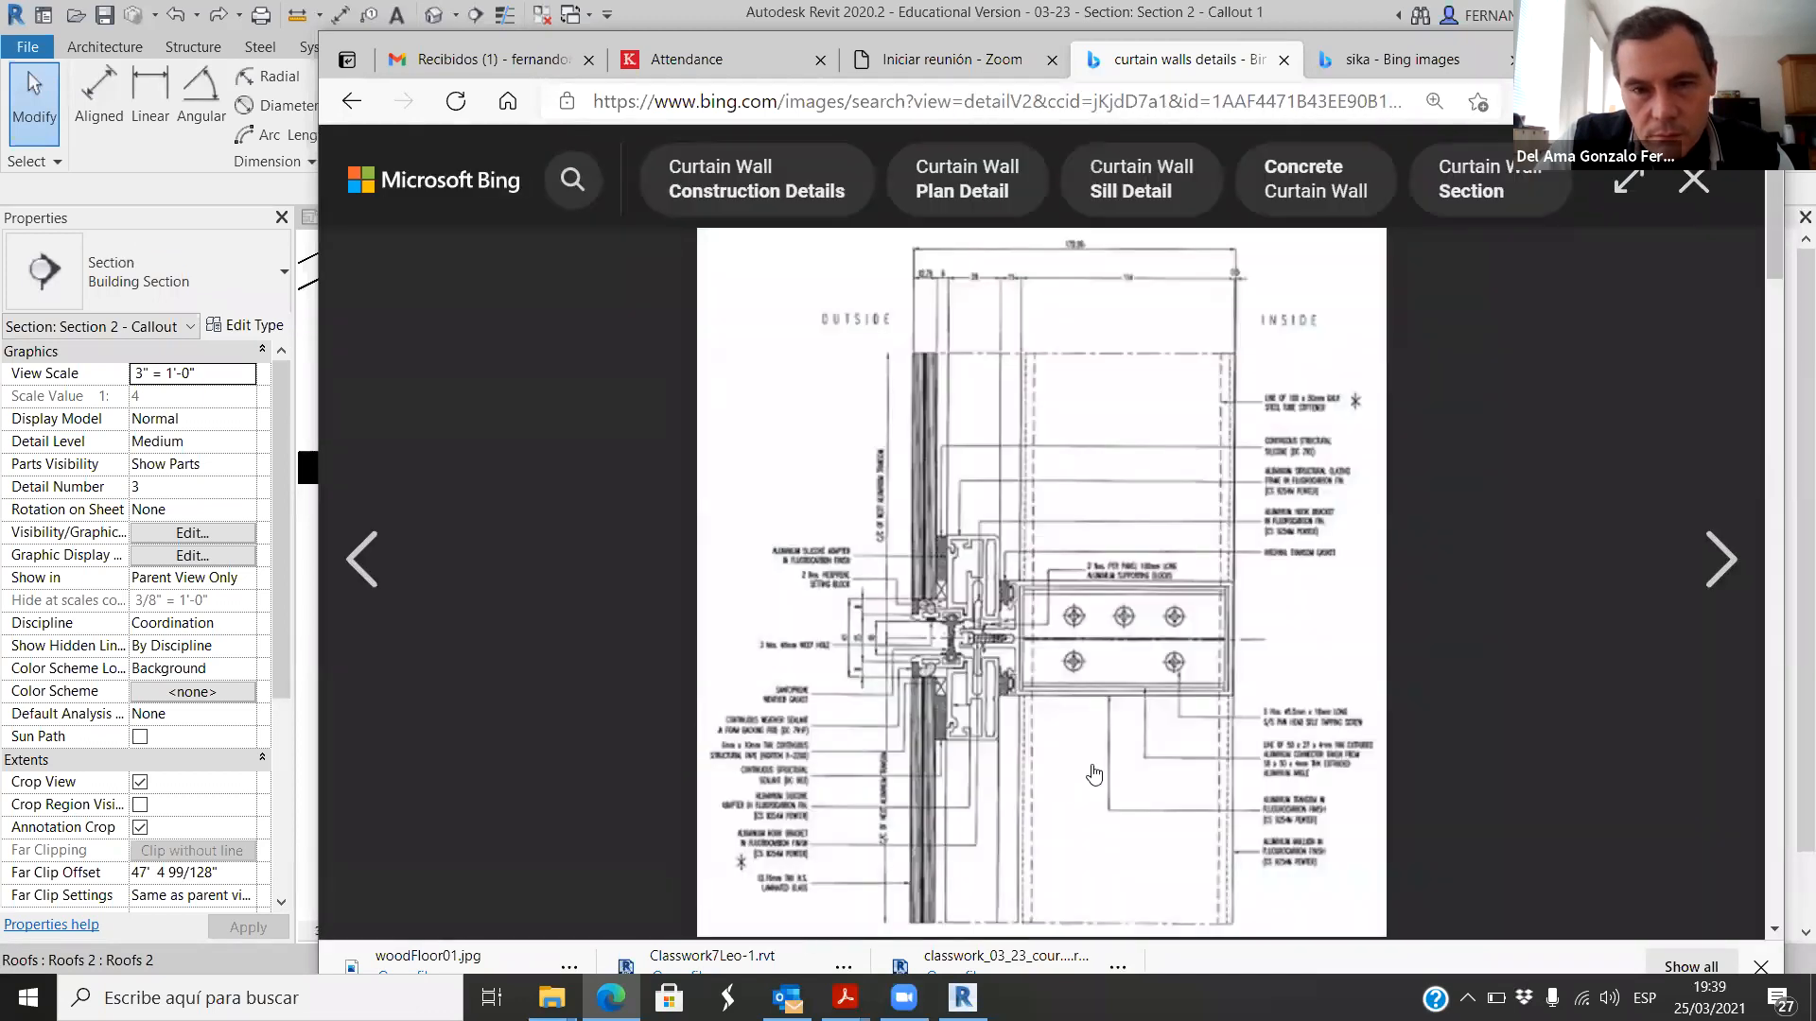
pyautogui.click(1680, 189)
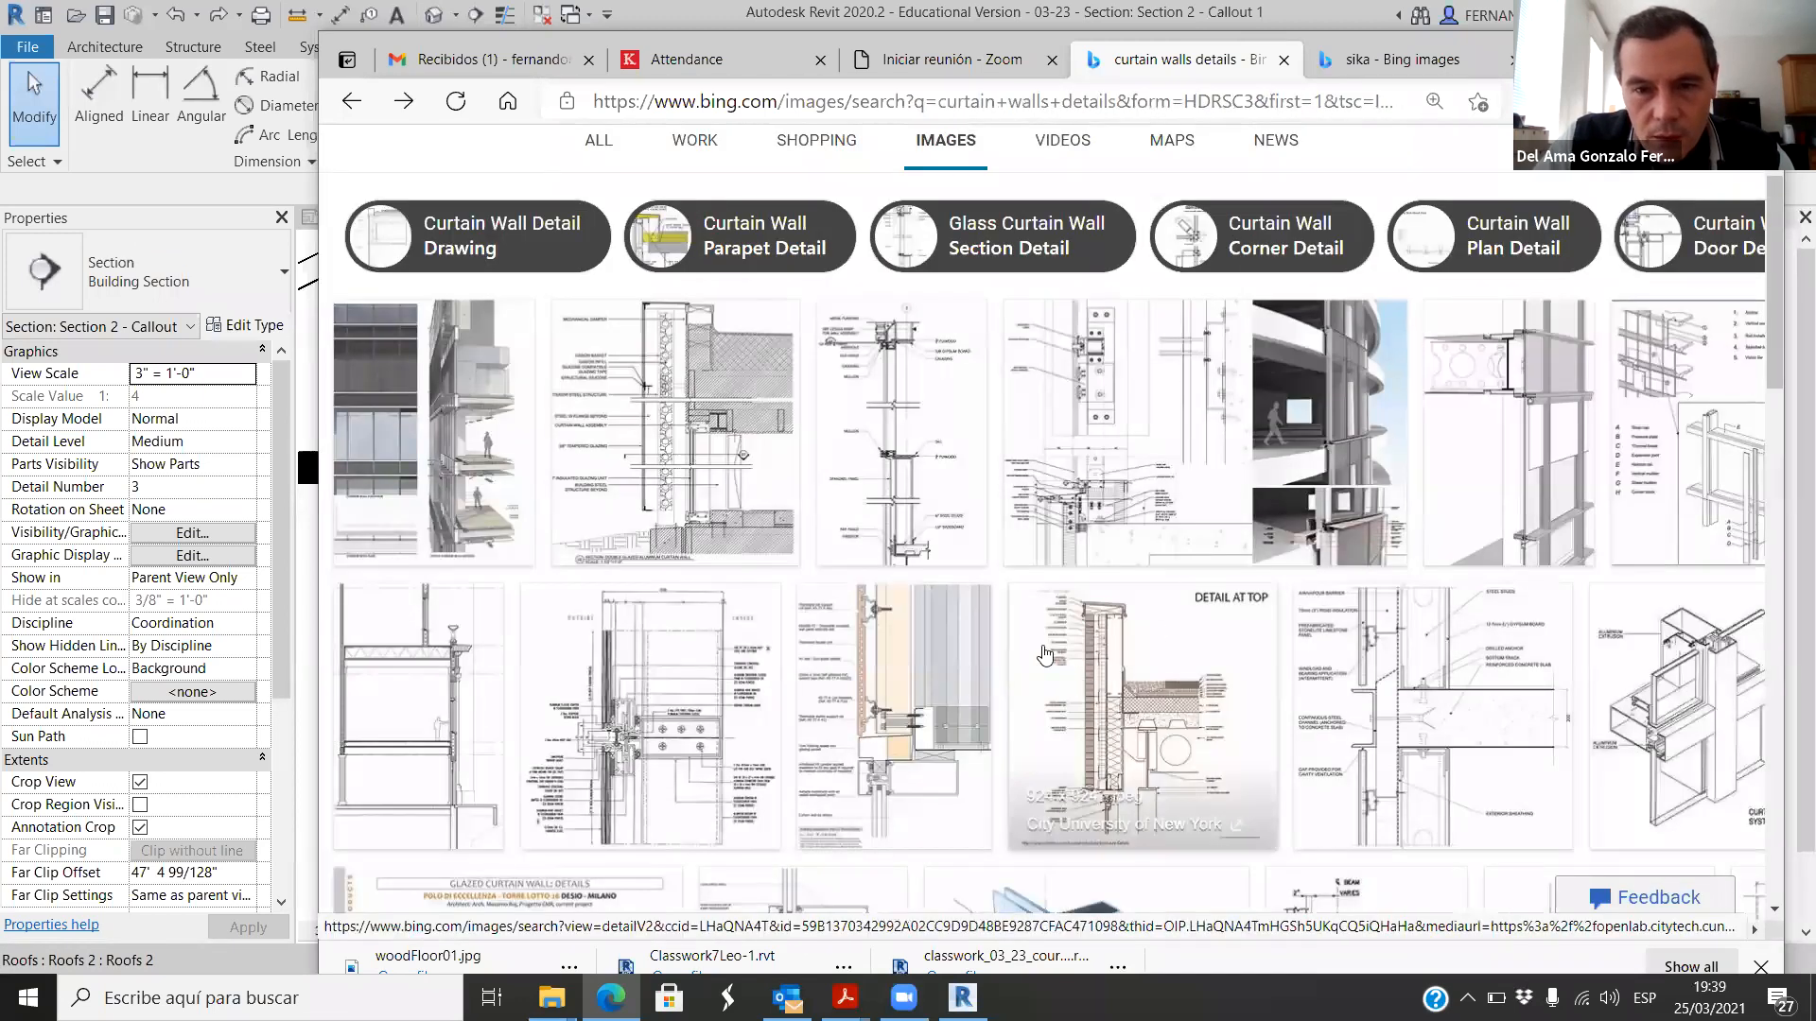
# Step: Enlarge the curtain wall detail with trim flashing sealed into the glazing pocket, examine its sealed joints, and return to the Revit callout view
pyautogui.scroll(-1, 950, 708)
pyautogui.click(950, 707)
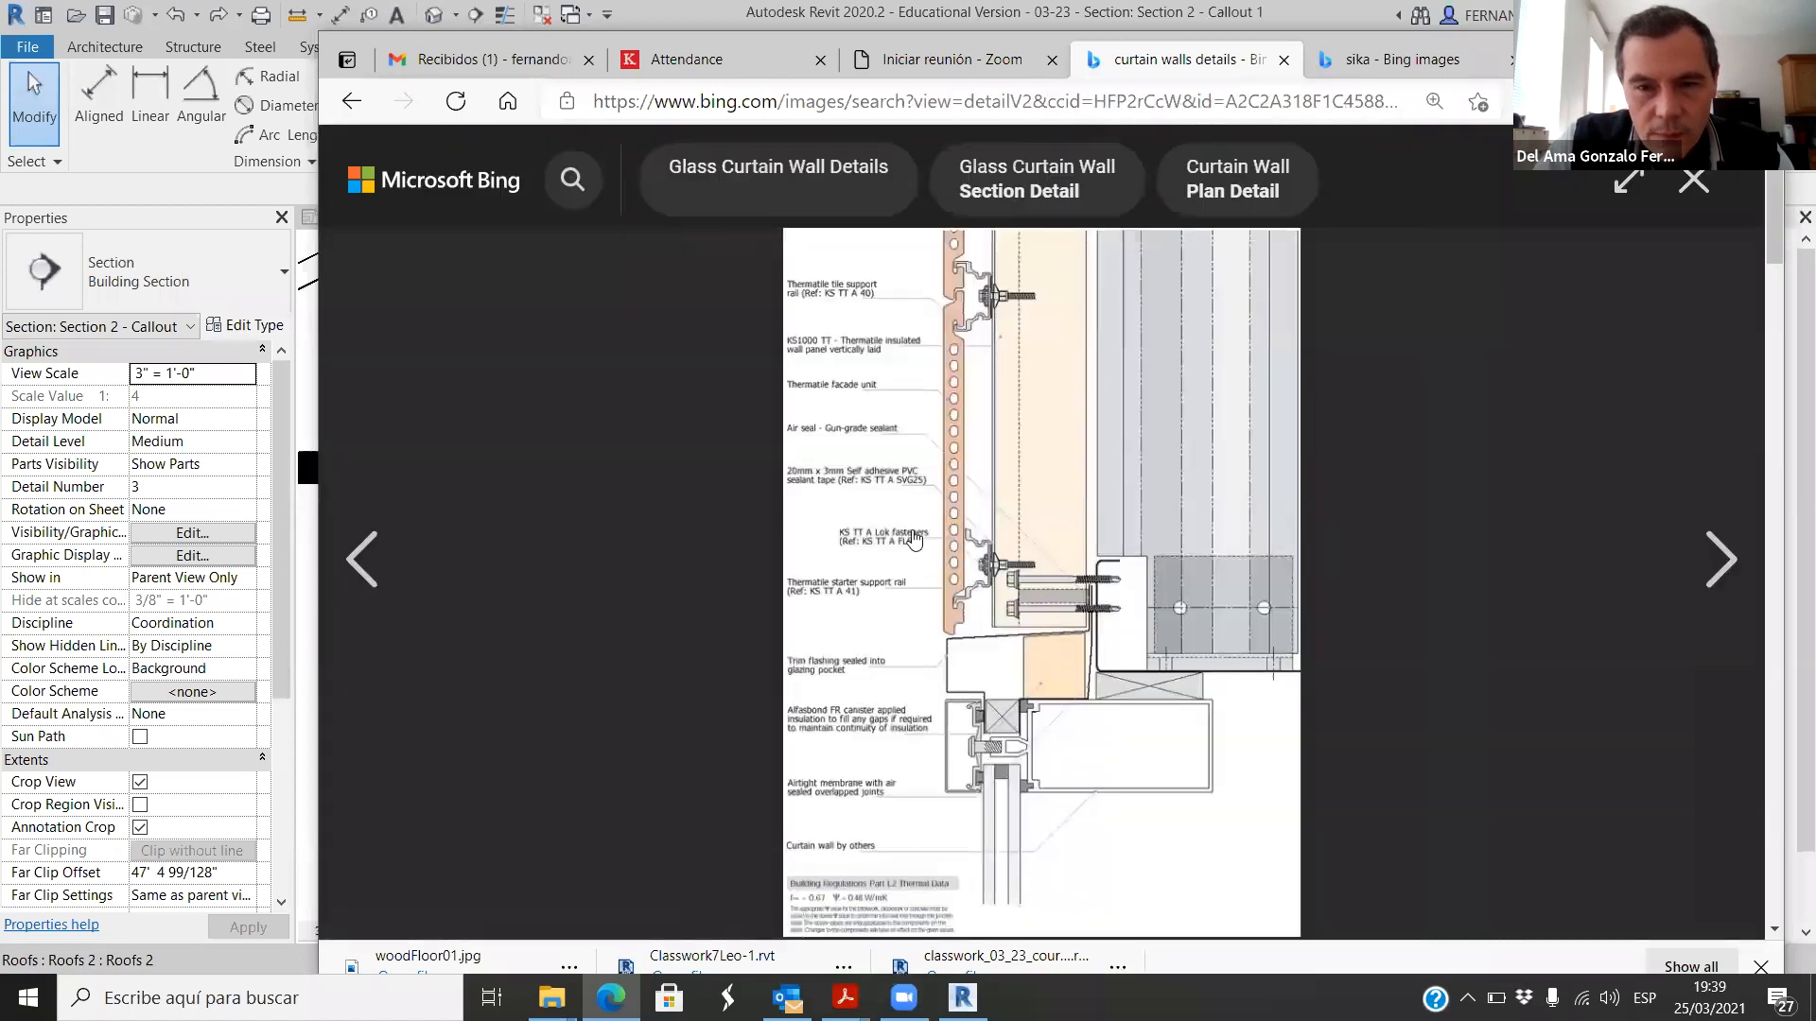
pyautogui.scroll(-3, 1100, 412)
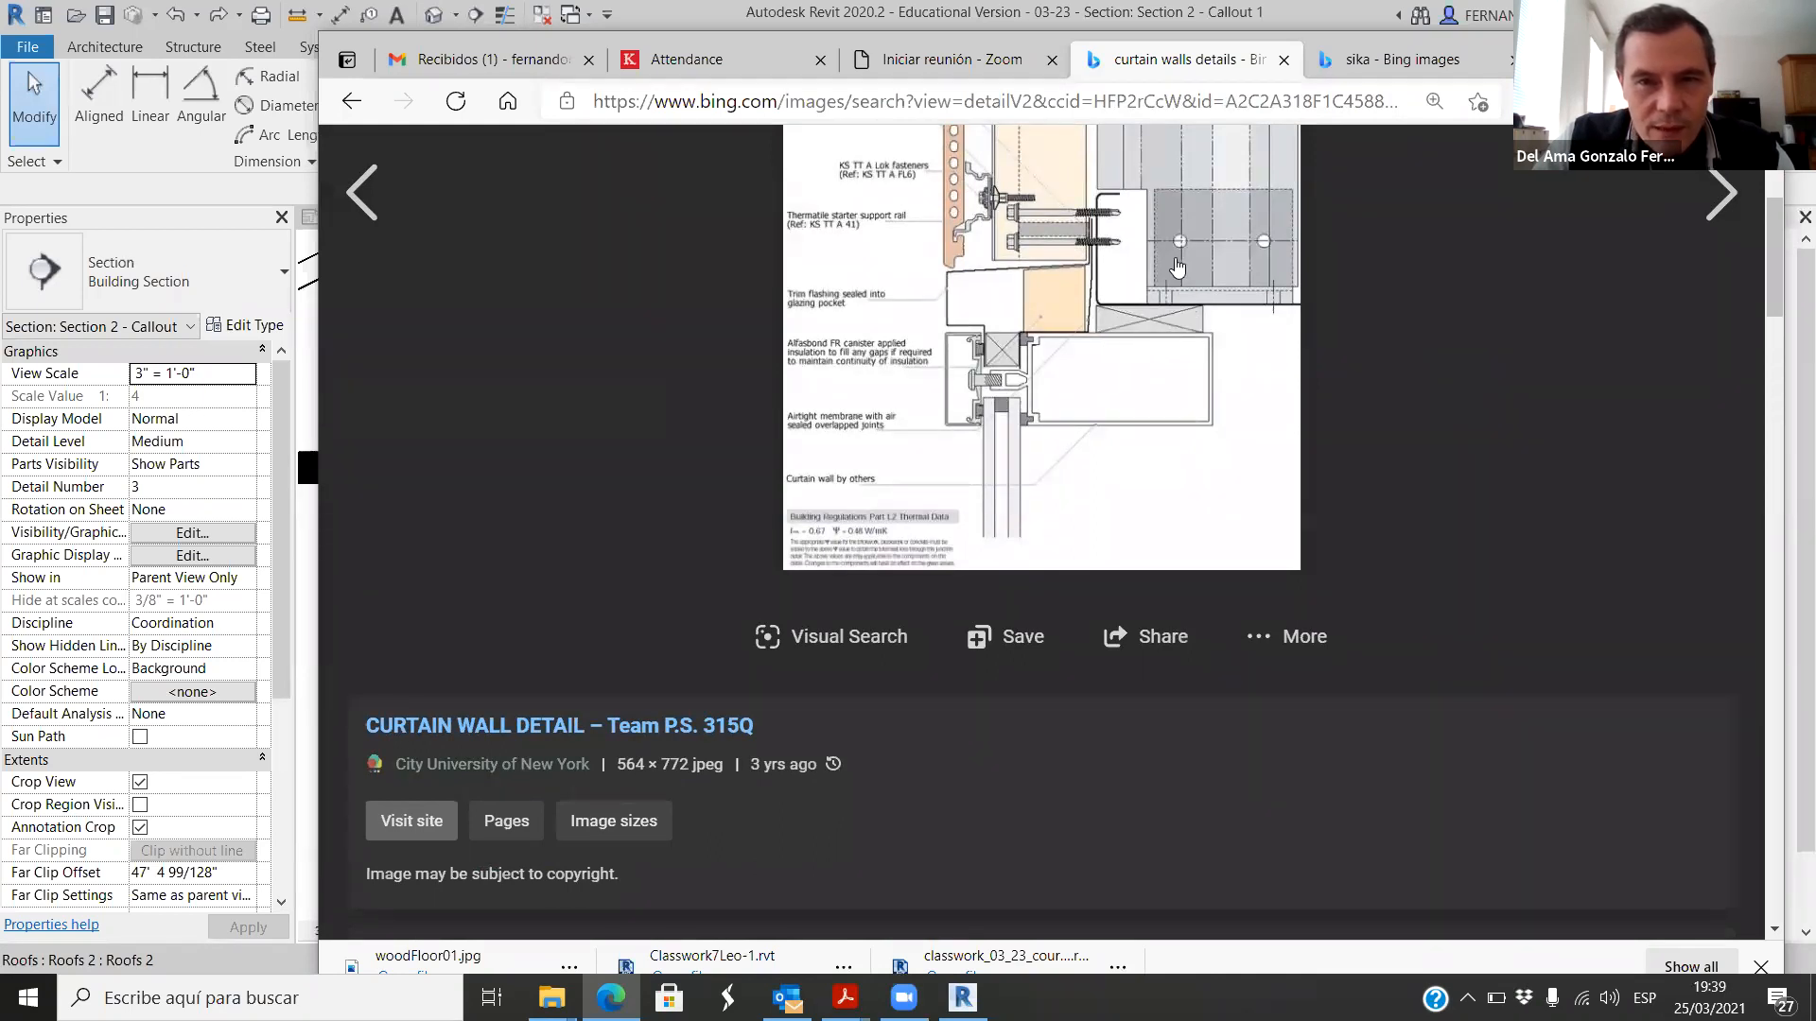
pyautogui.scroll(1, 1211, 303)
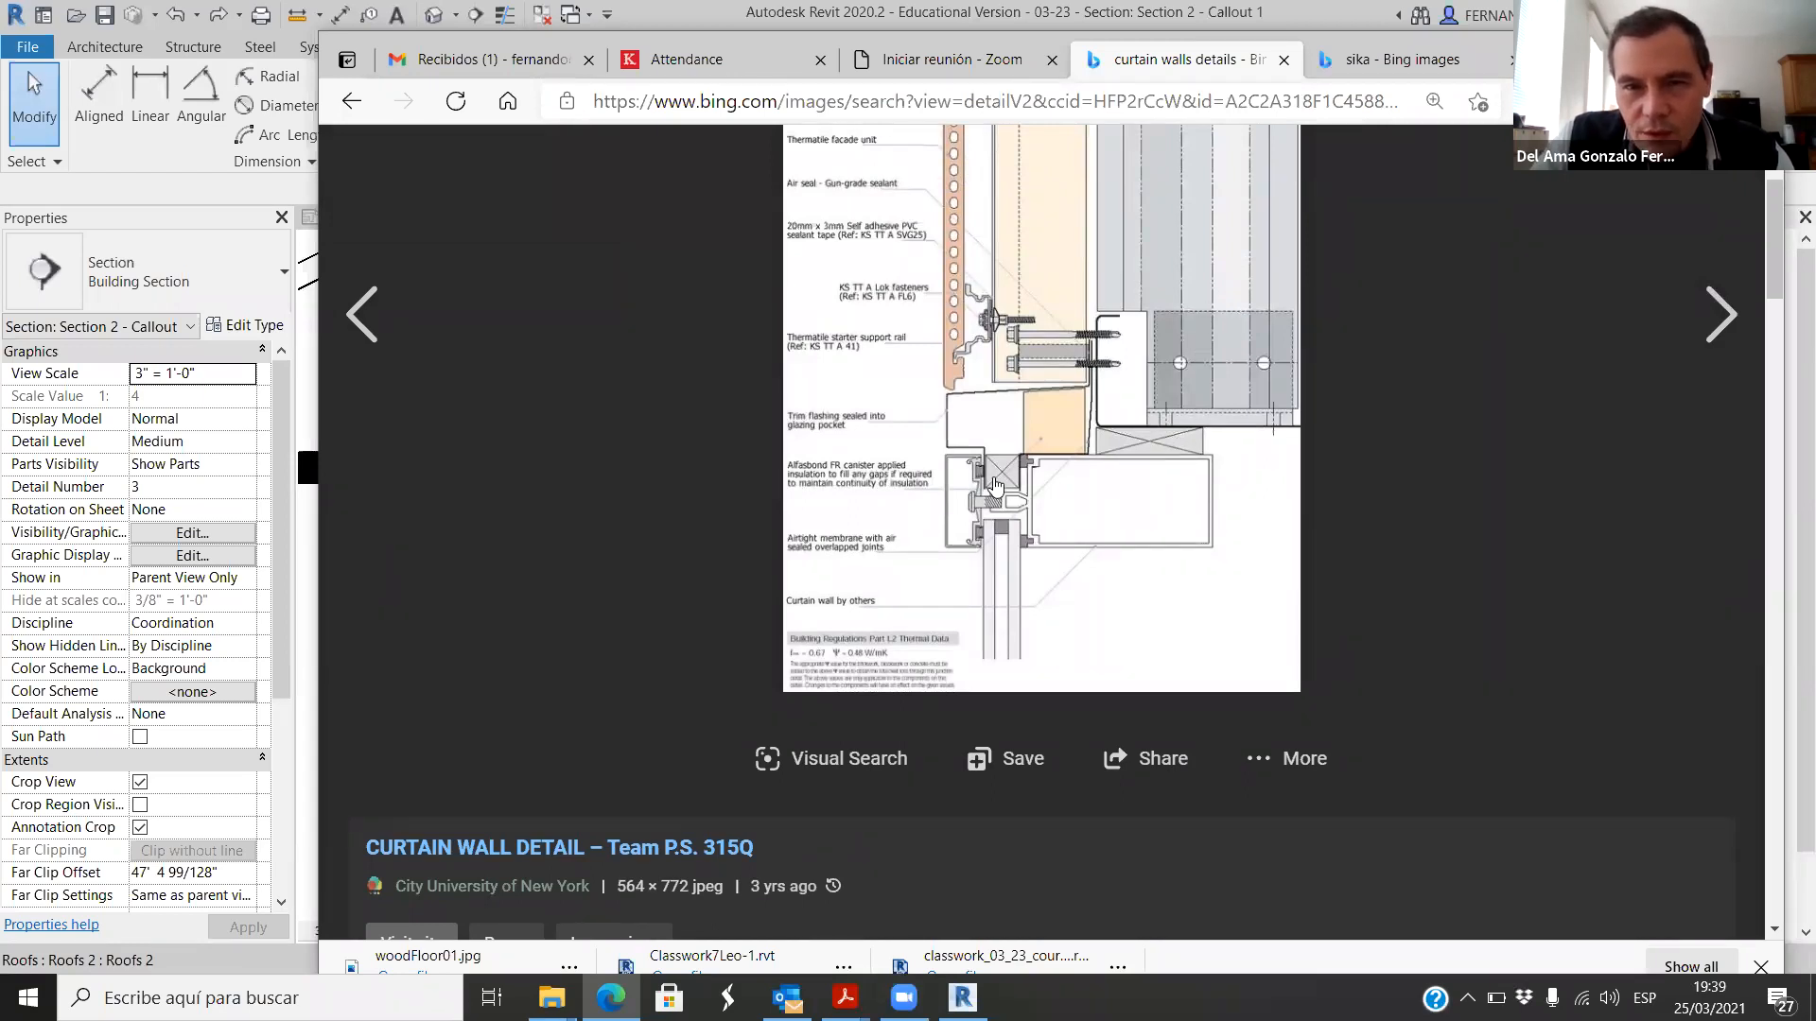
pyautogui.keyDown('ctrl'); pyautogui.scroll(6, 1000, 489); pyautogui.keyUp('ctrl')
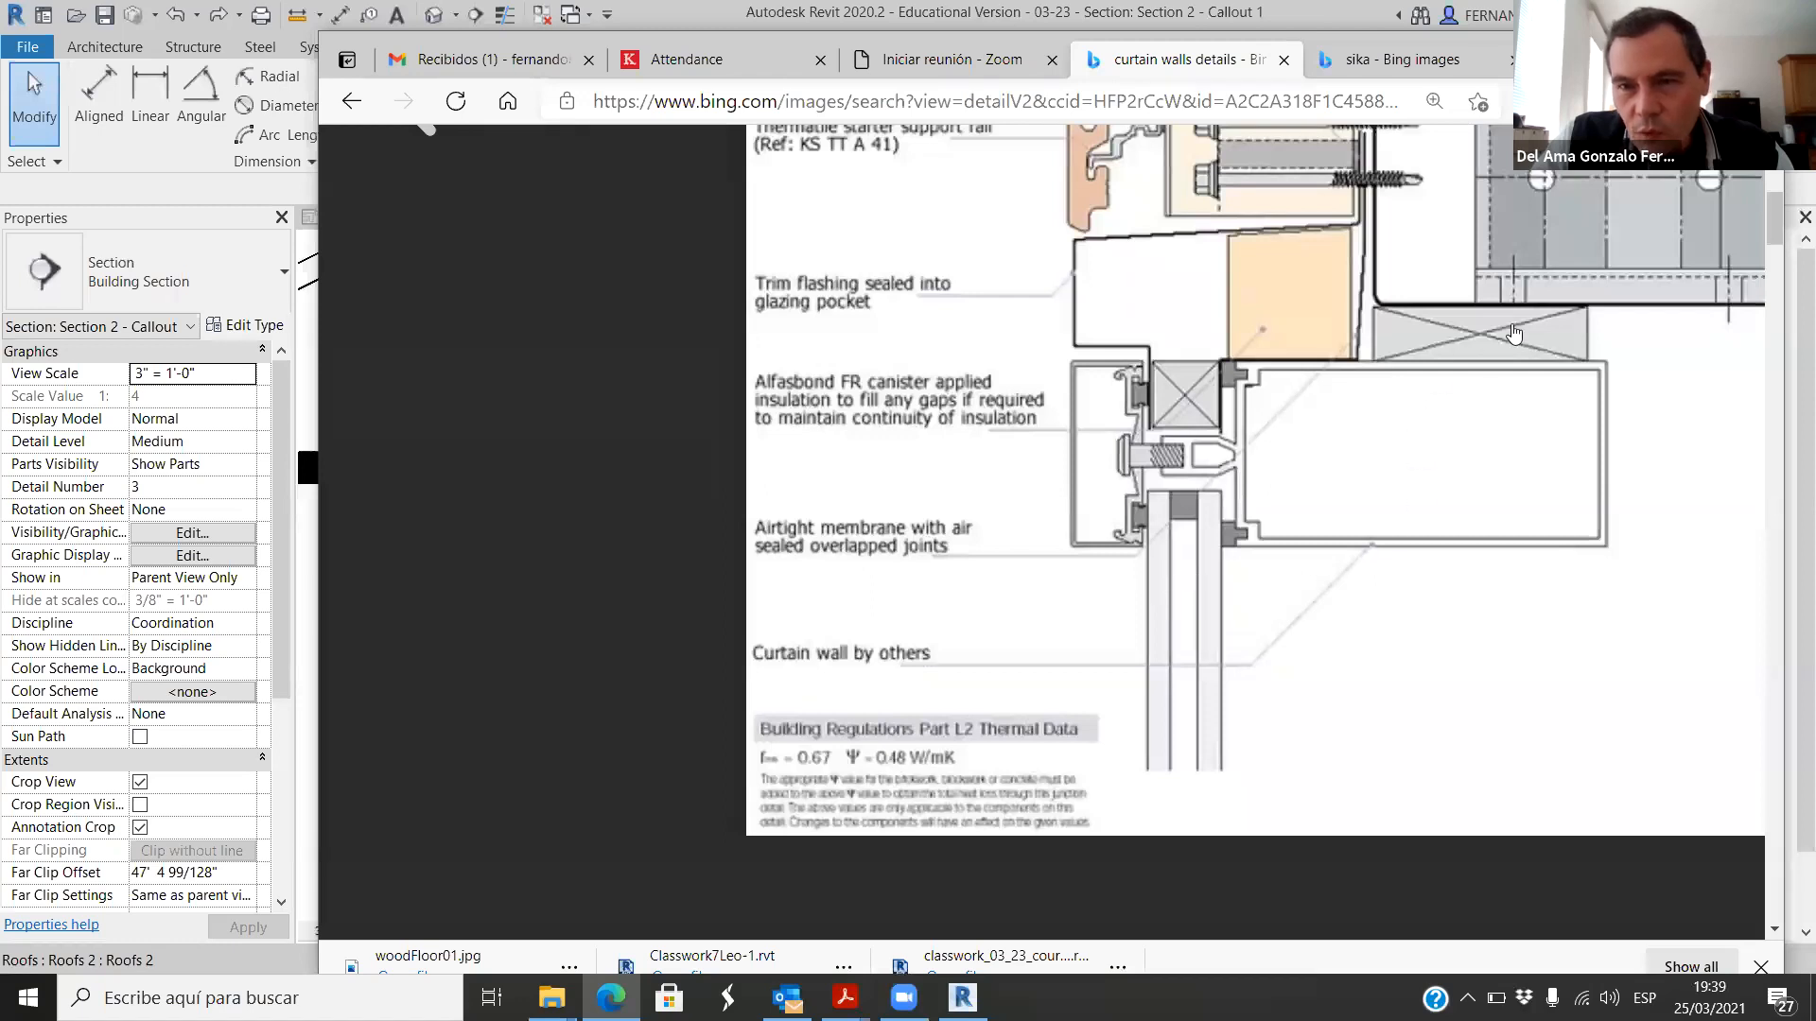
pyautogui.scroll(4, 1390, 400)
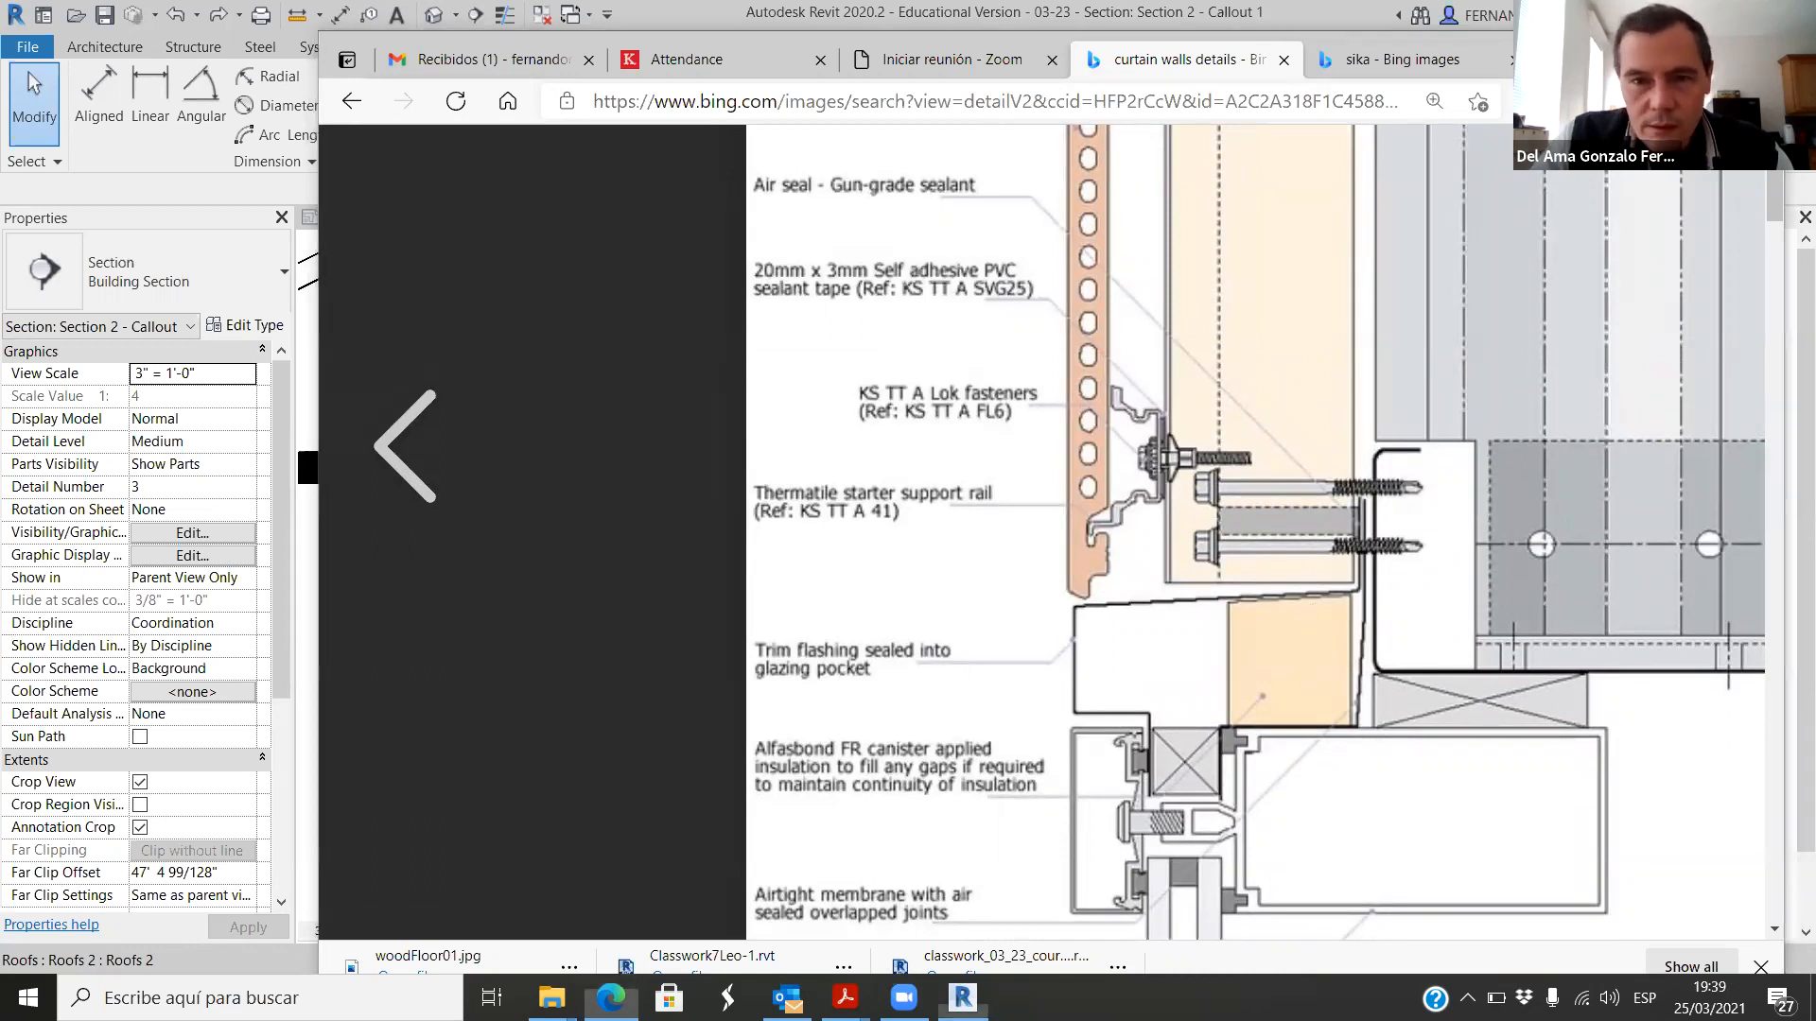
pyautogui.click(1648, 49)
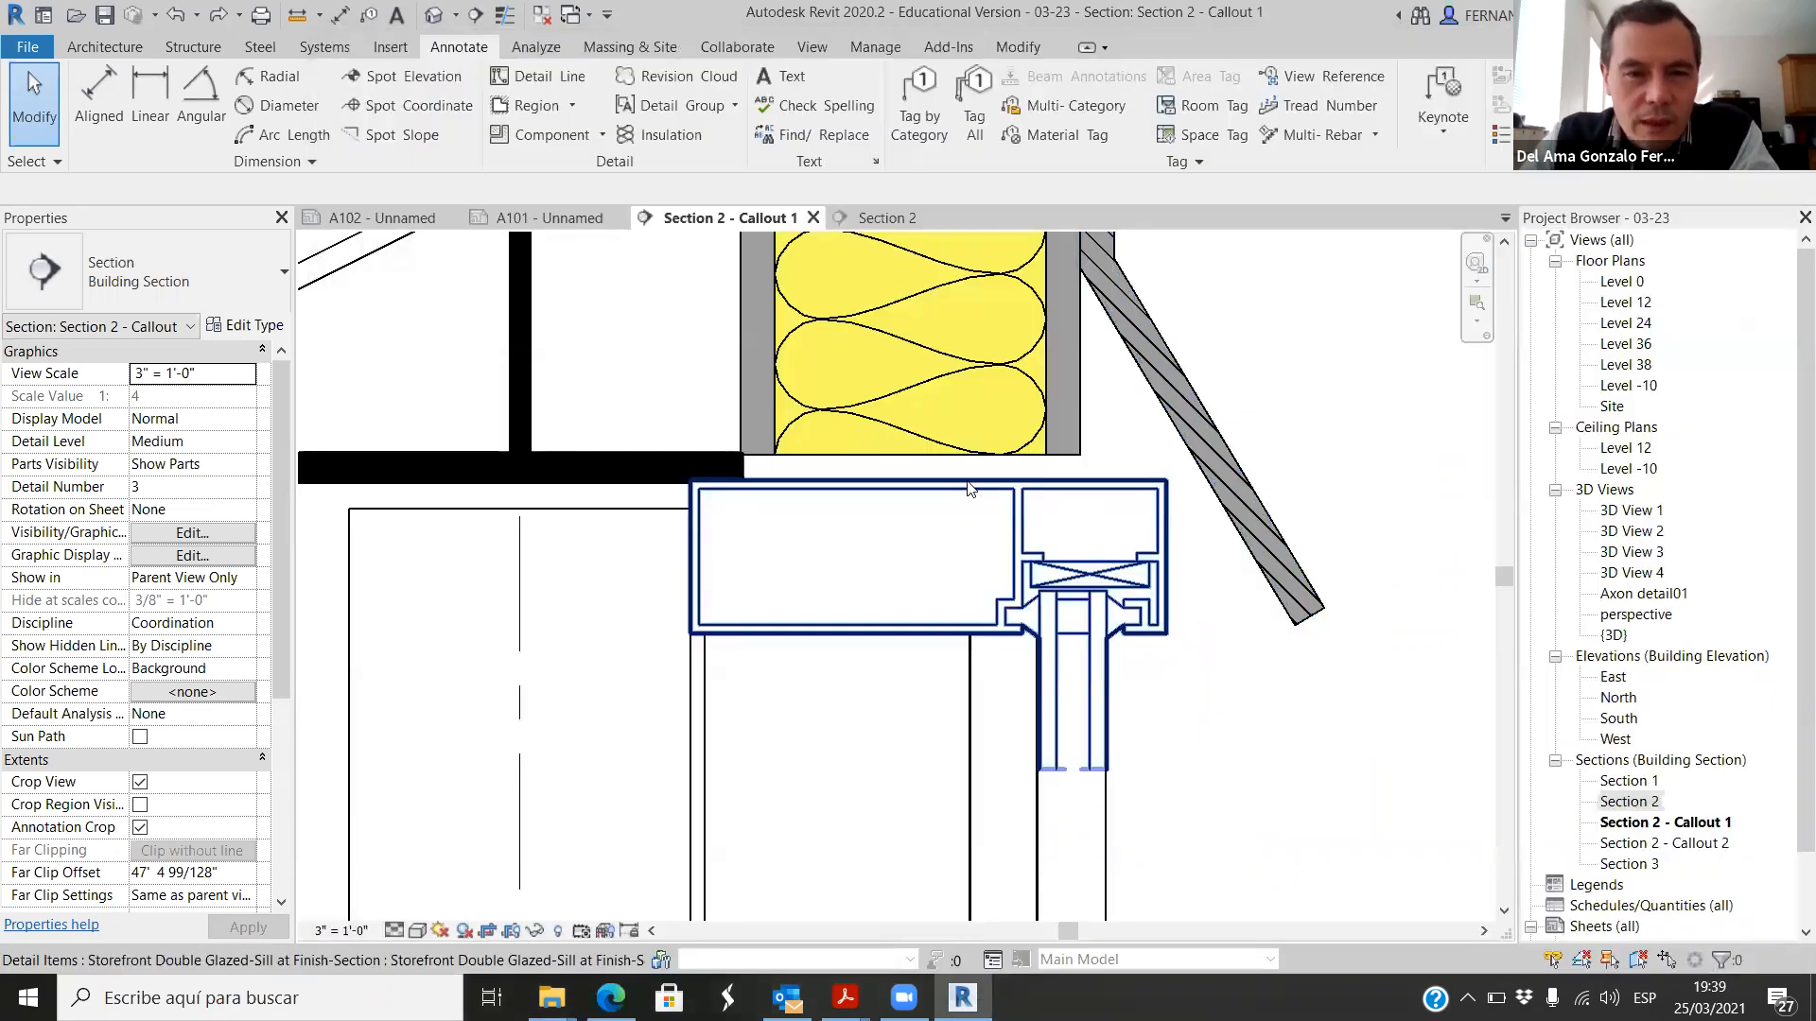
# Step: Start a filled region with a 1/2" line along the lower end of the roof's outer grey layer
pyautogui.scroll(2, 955, 473)
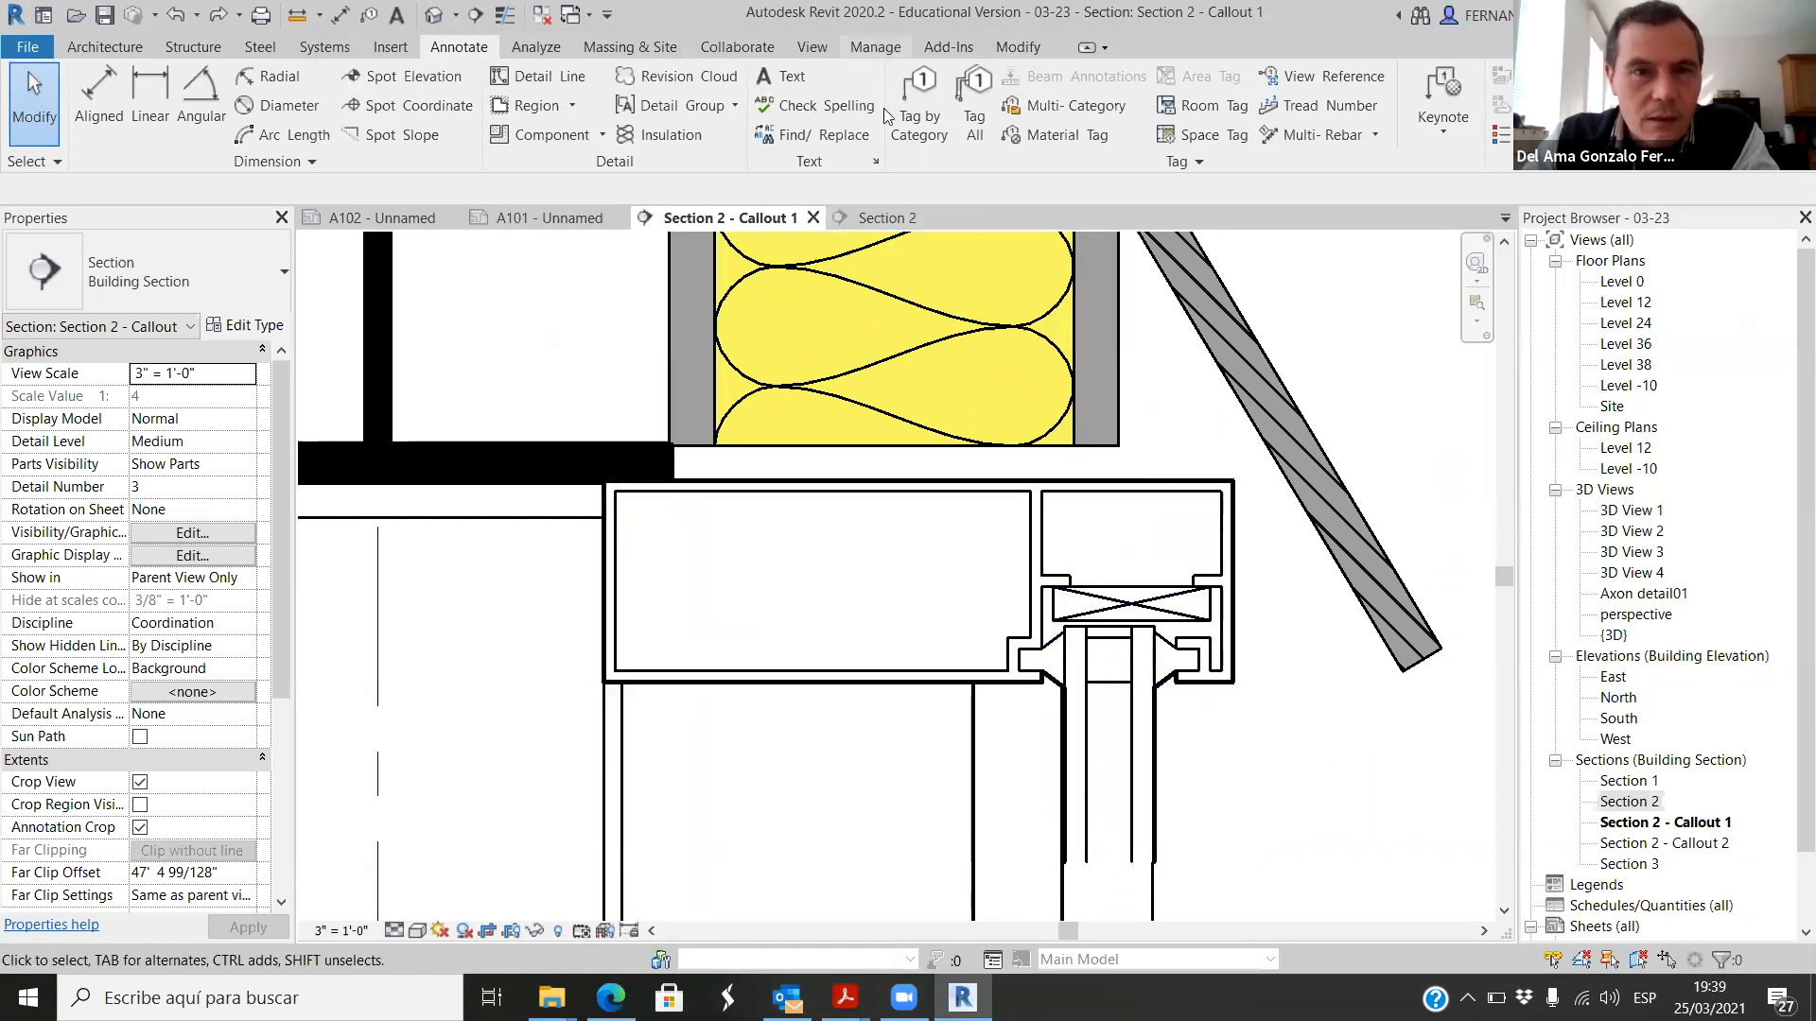
pyautogui.click(571, 108)
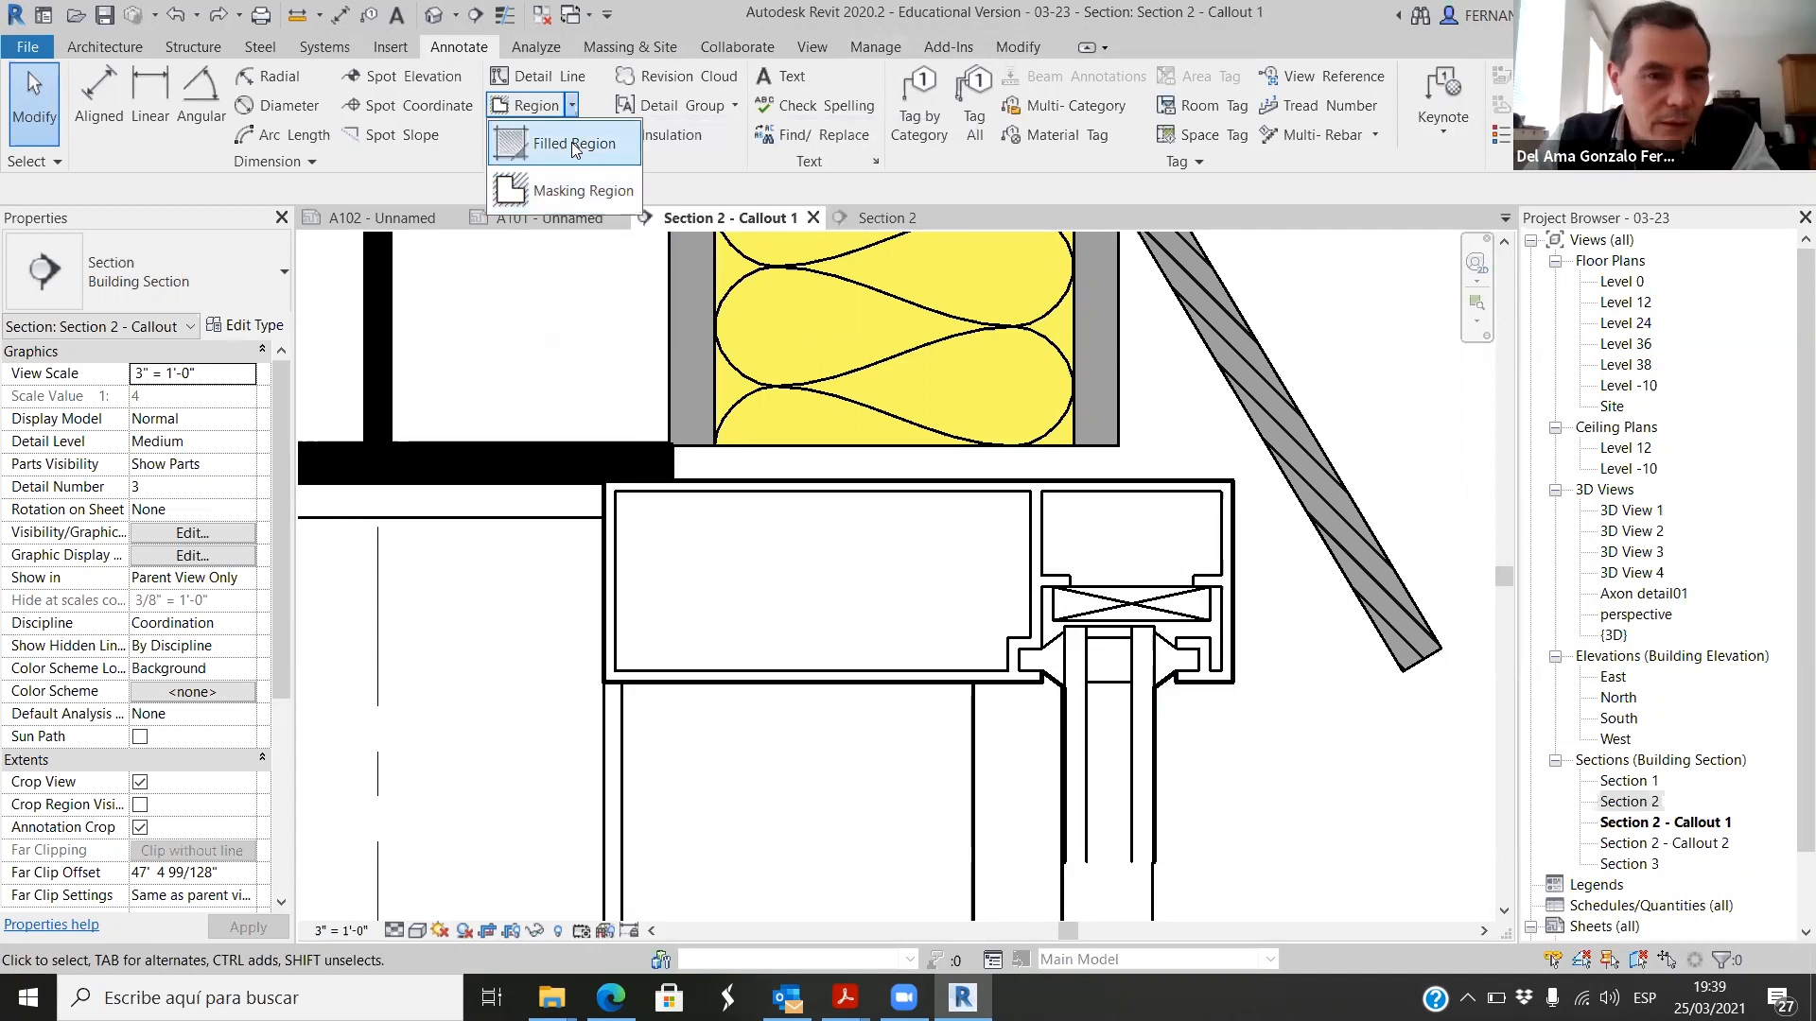
pyautogui.click(549, 146)
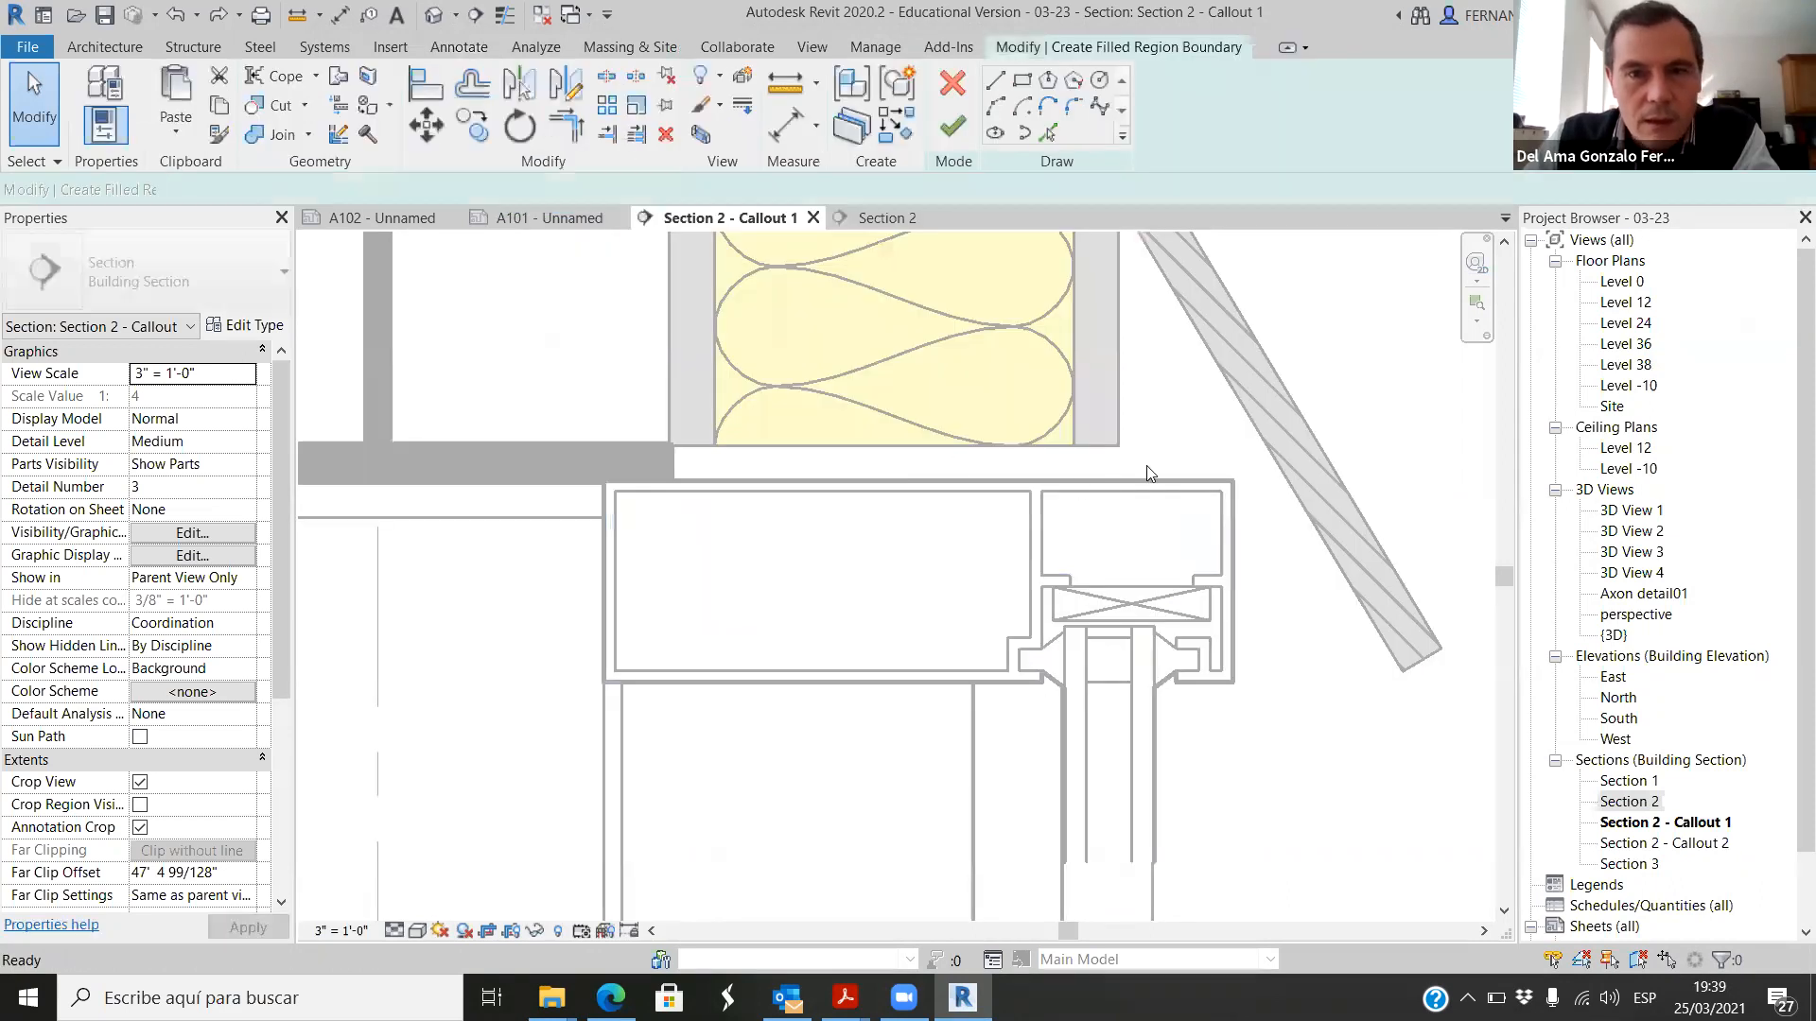
pyautogui.scroll(3, 1127, 444)
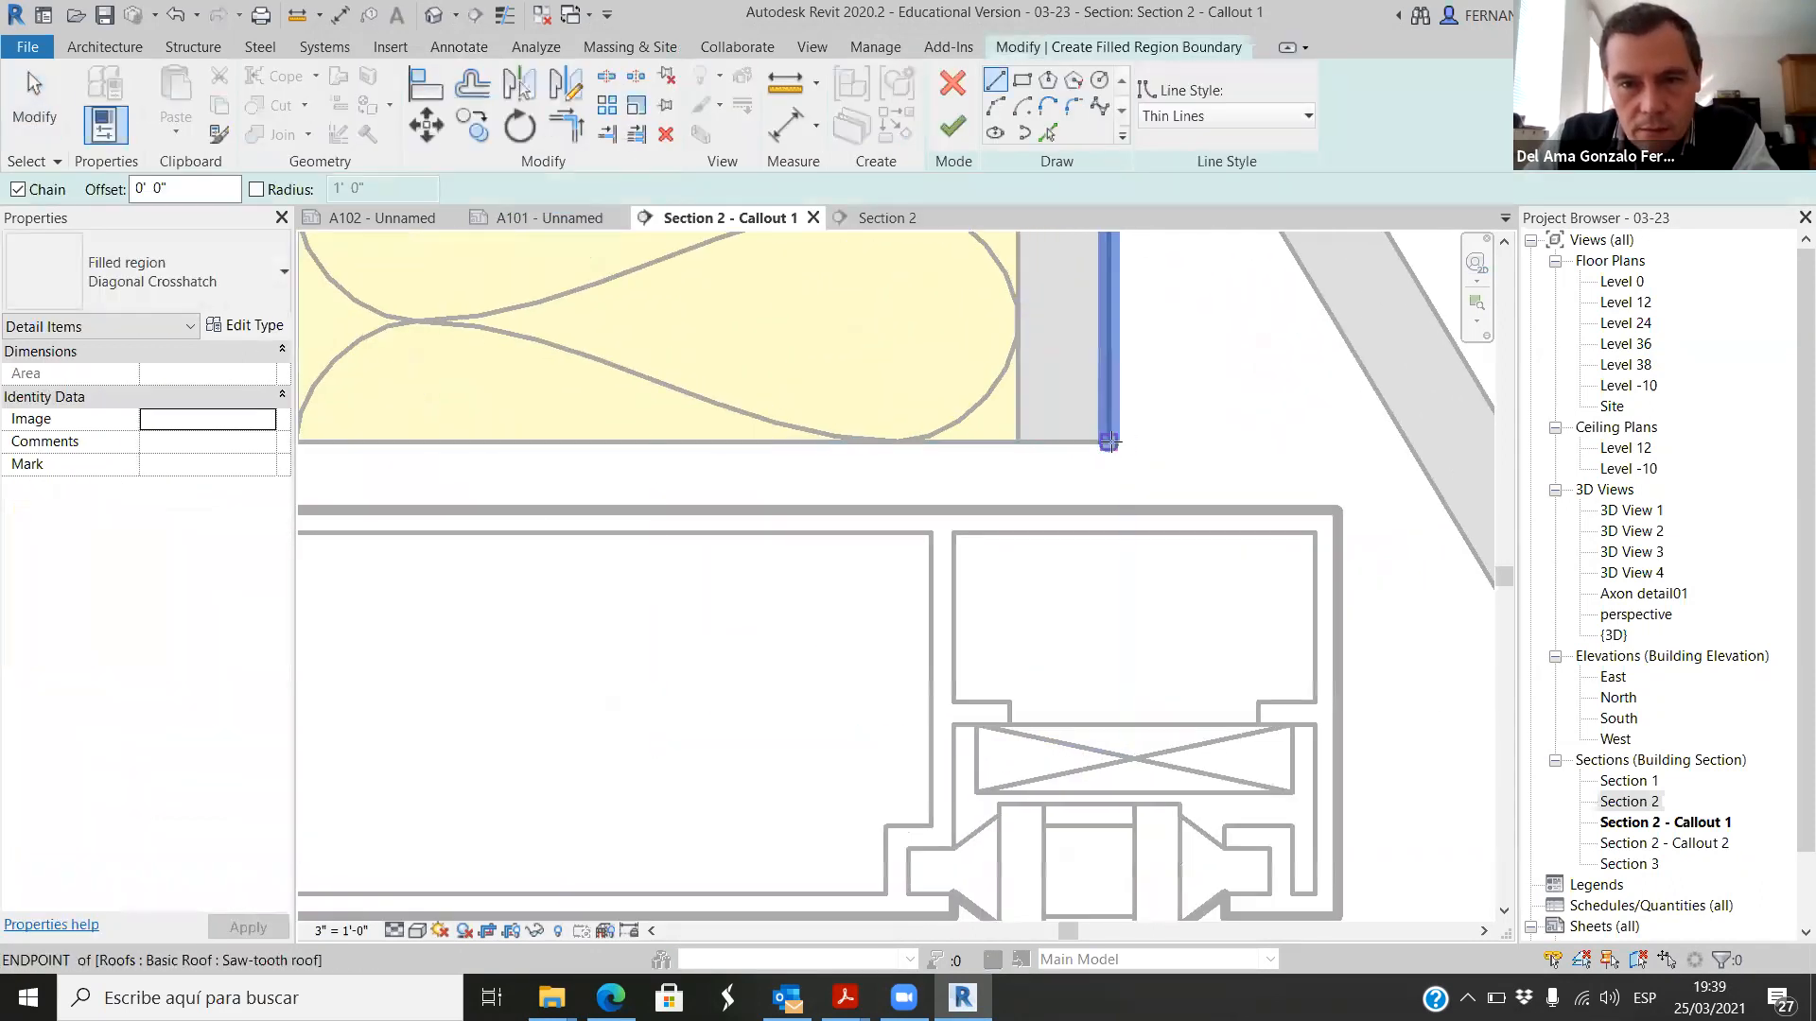
pyautogui.click(1108, 441)
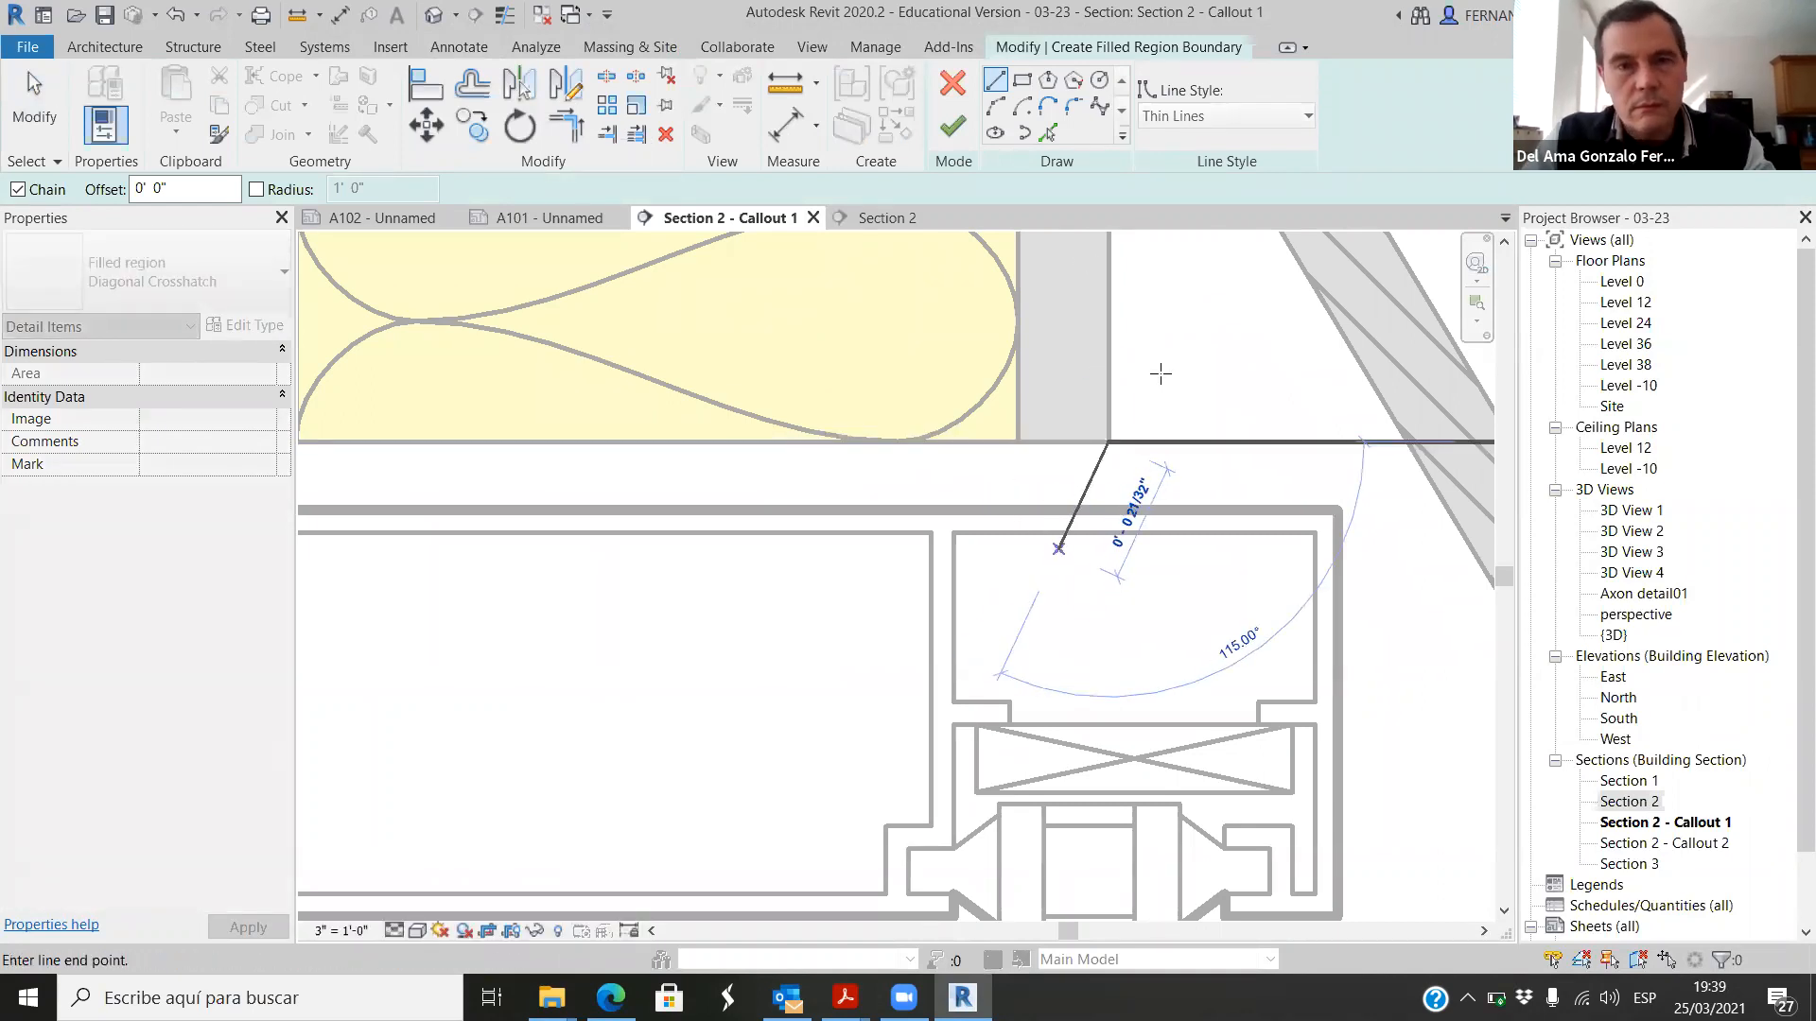
pyautogui.click(1018, 442)
# Step: Draw an inward-curving arc from the grey layer's inner corner down to the top face of the storefront mullion
pyautogui.scroll(2, 1018, 466)
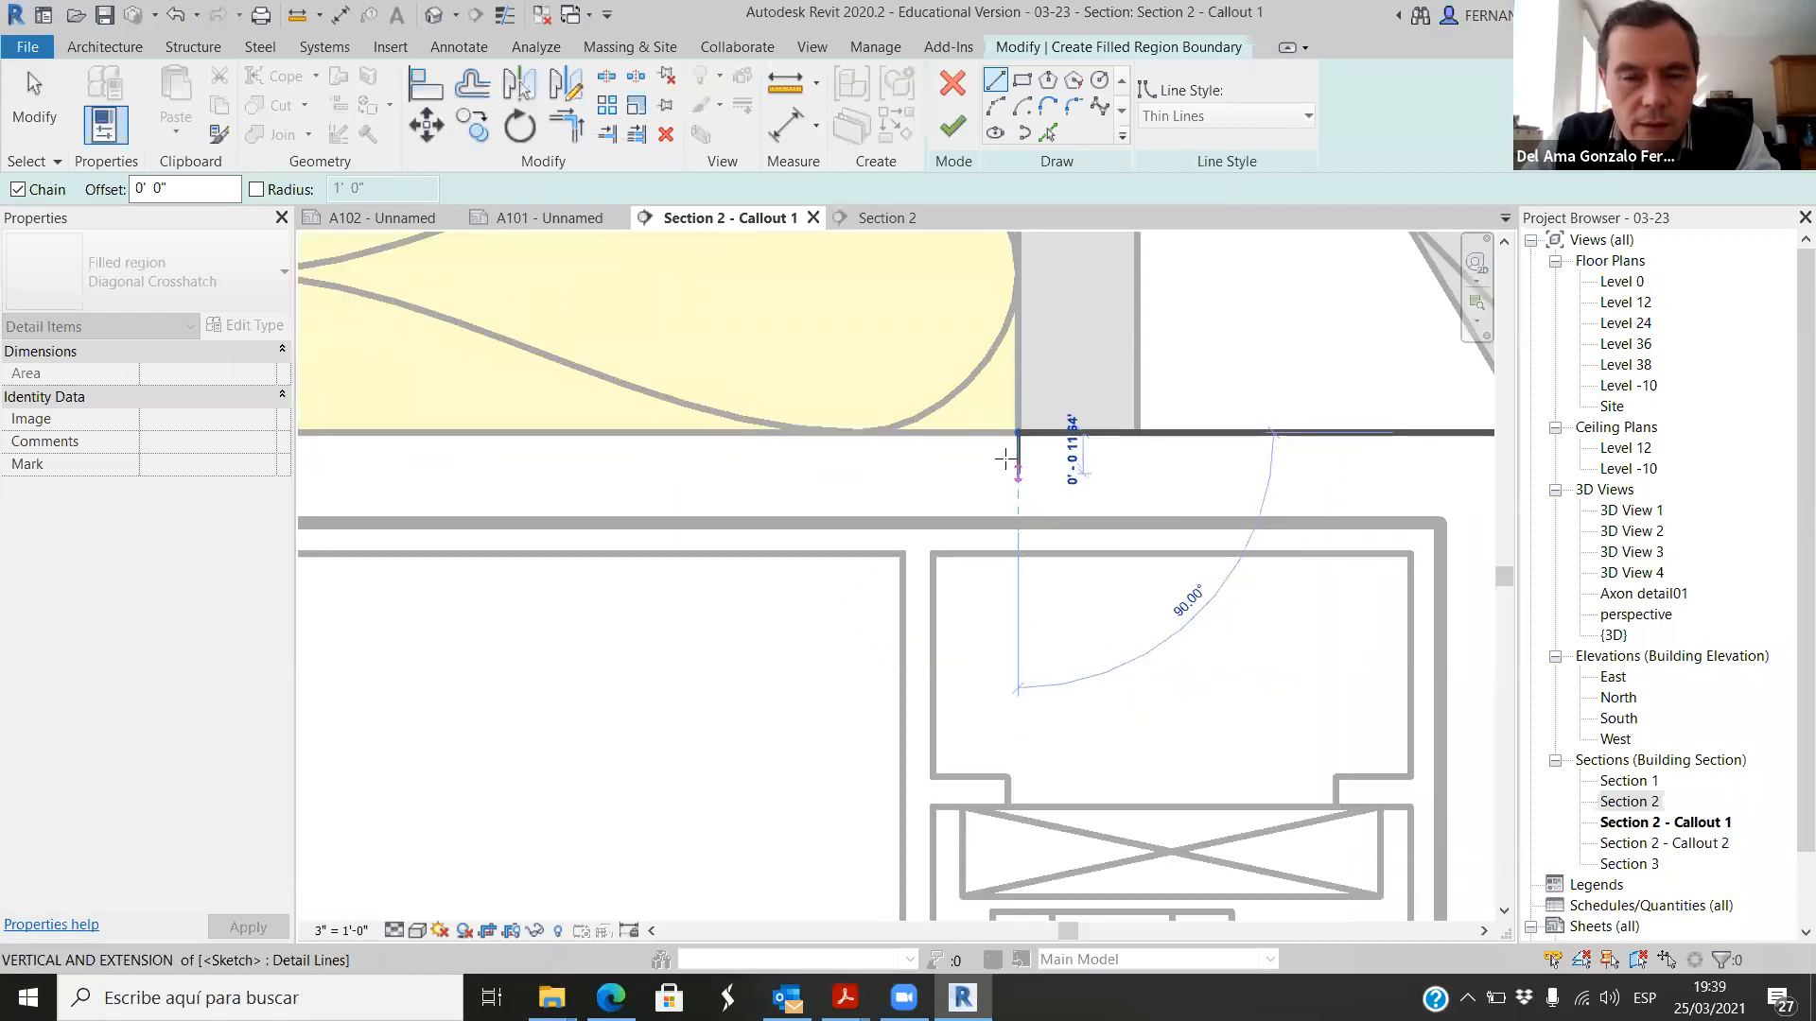
pyautogui.click(924, 308)
pyautogui.click(995, 106)
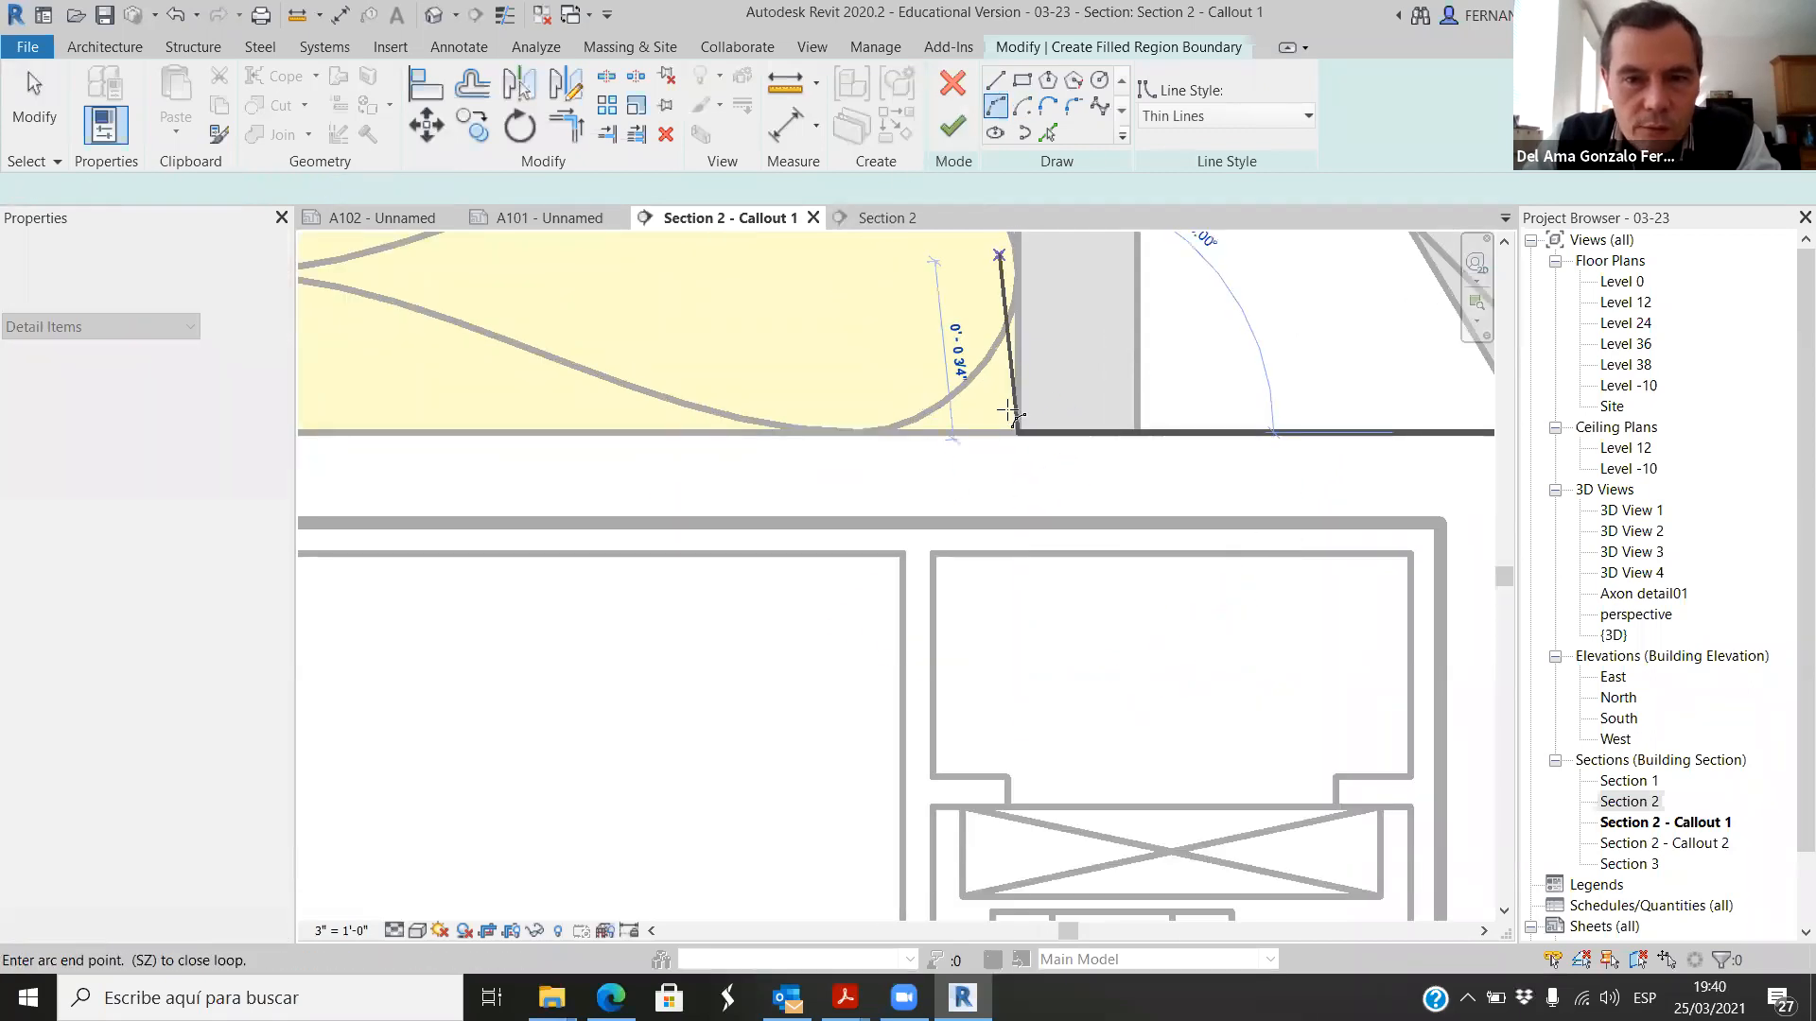
pyautogui.click(1018, 522)
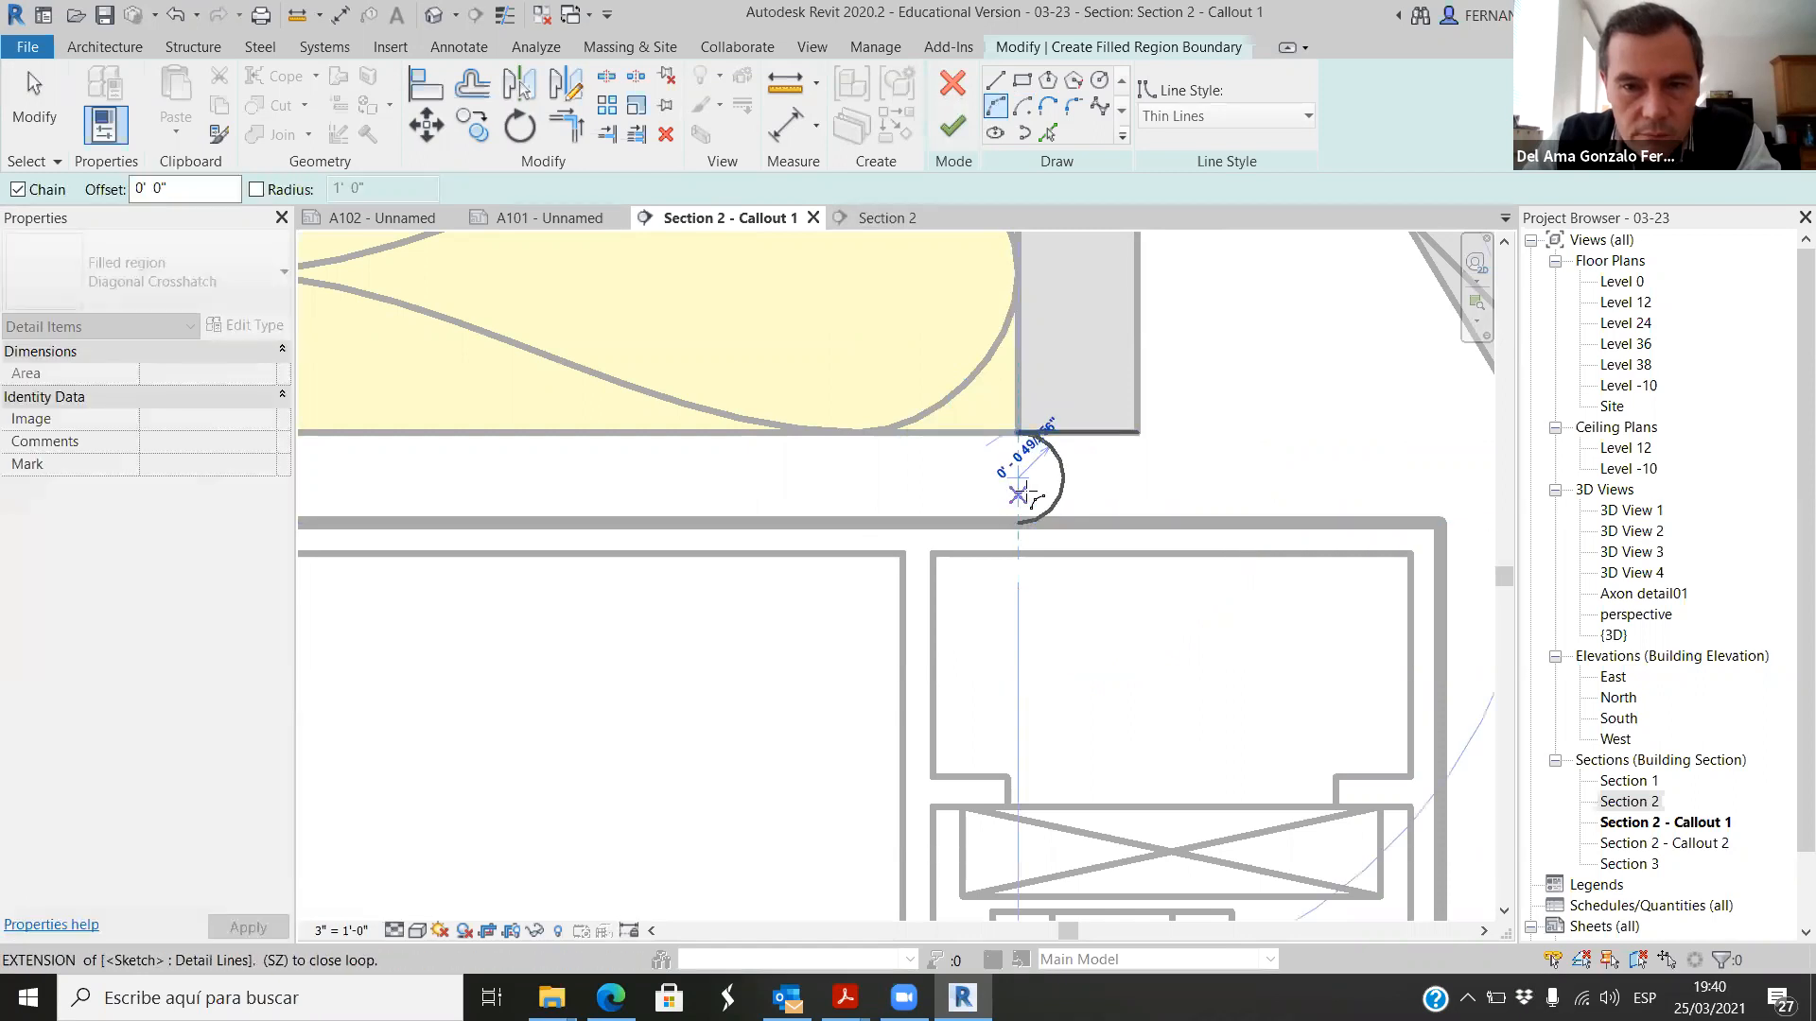
pyautogui.scroll(1, 1032, 470)
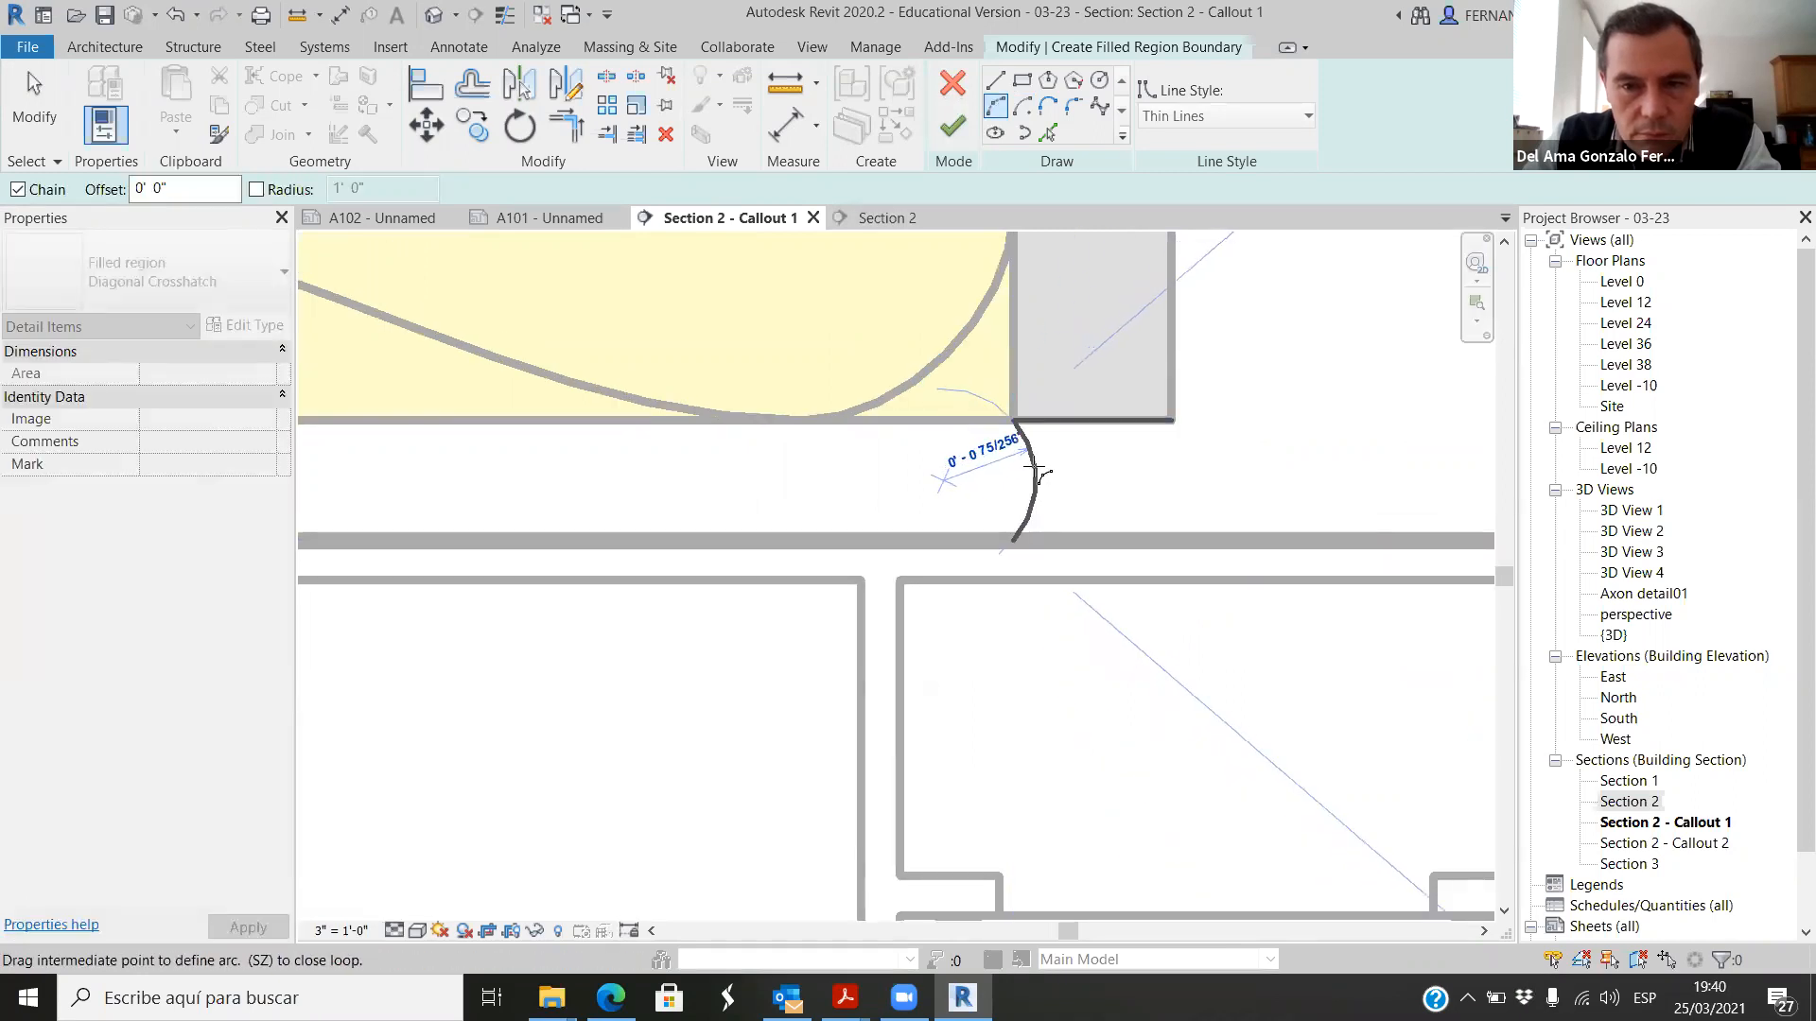
pyautogui.click(1041, 470)
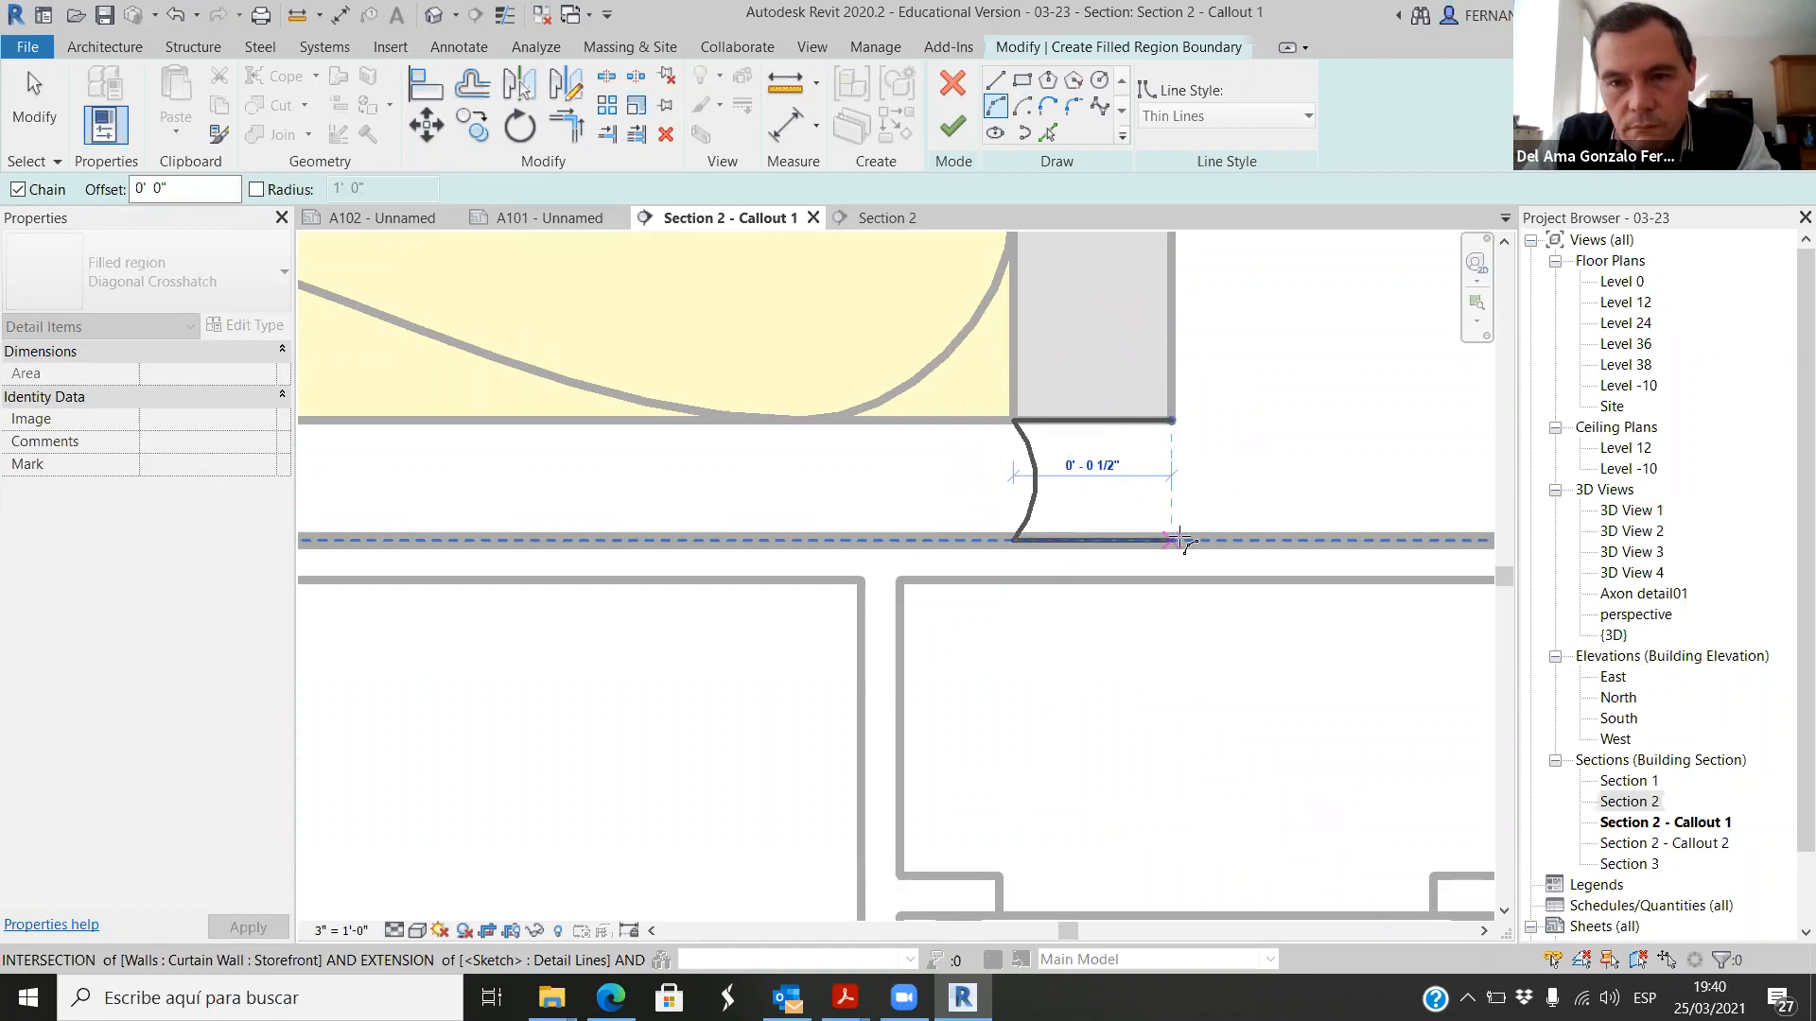
# Step: Complete the filled region with a 1/2" line along the mullion's top face and an inward-curving arc on the outer side
pyautogui.click(995, 79)
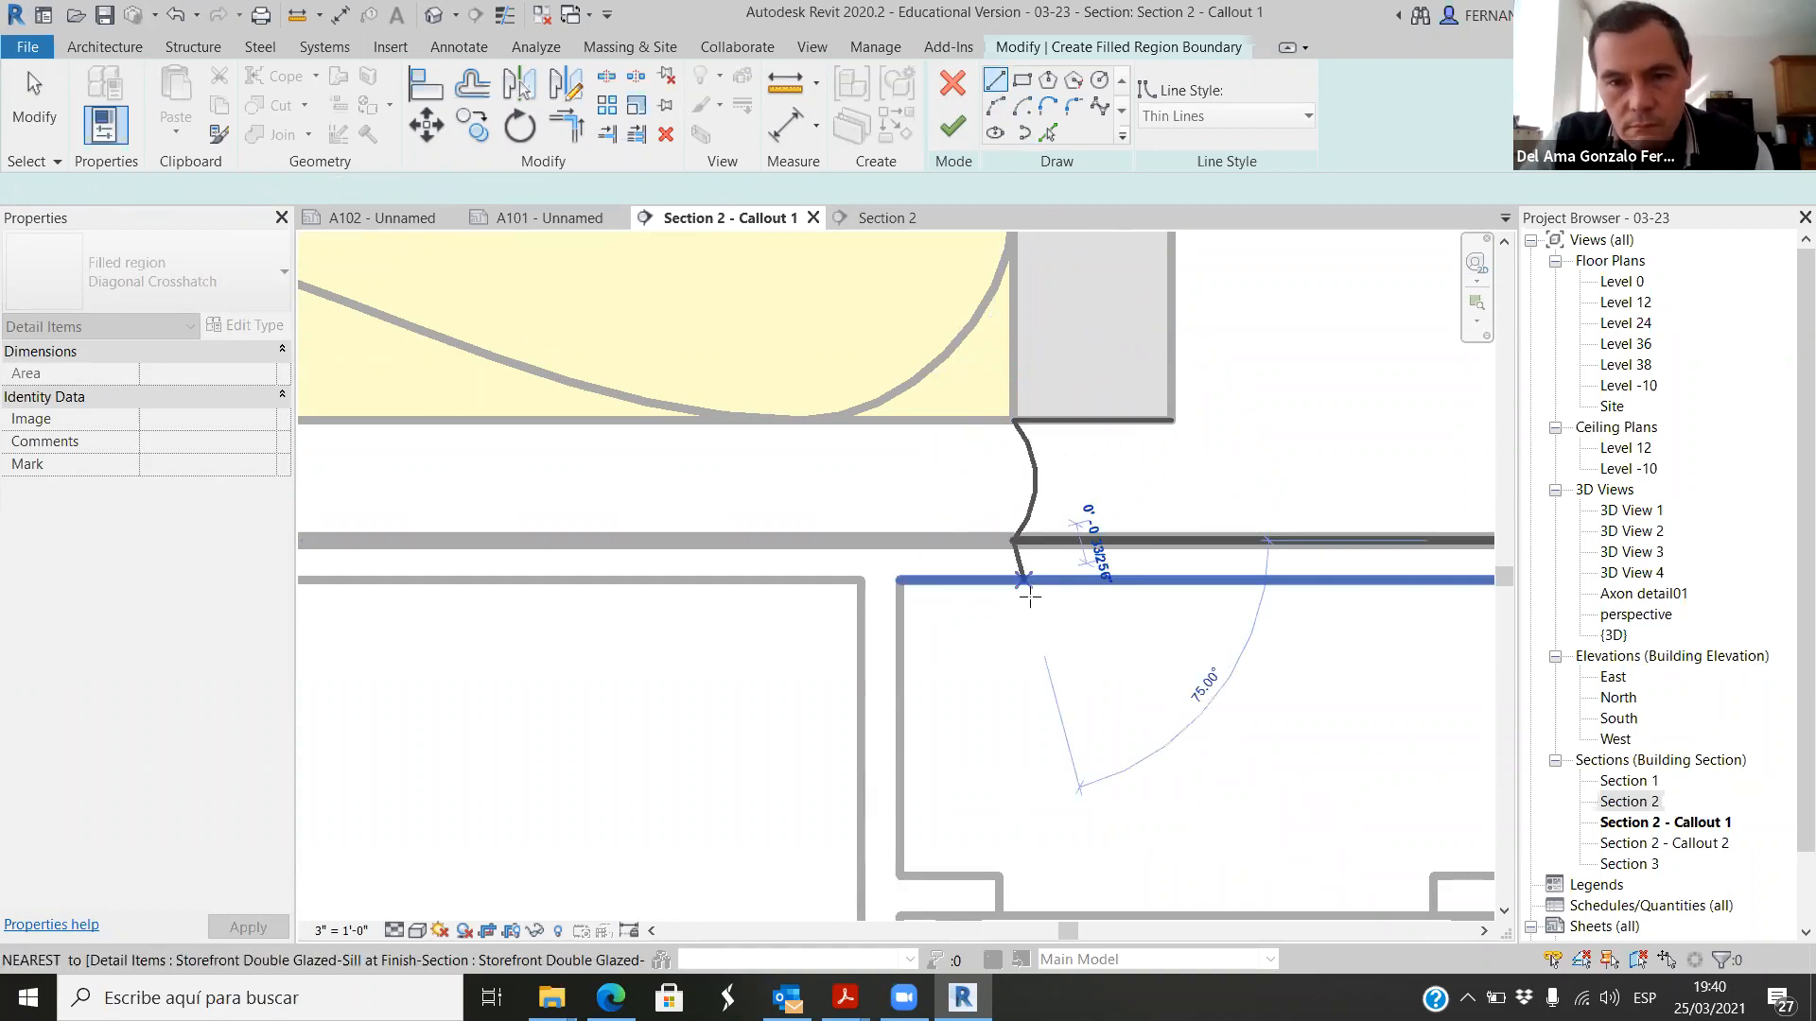
pyautogui.click(1169, 539)
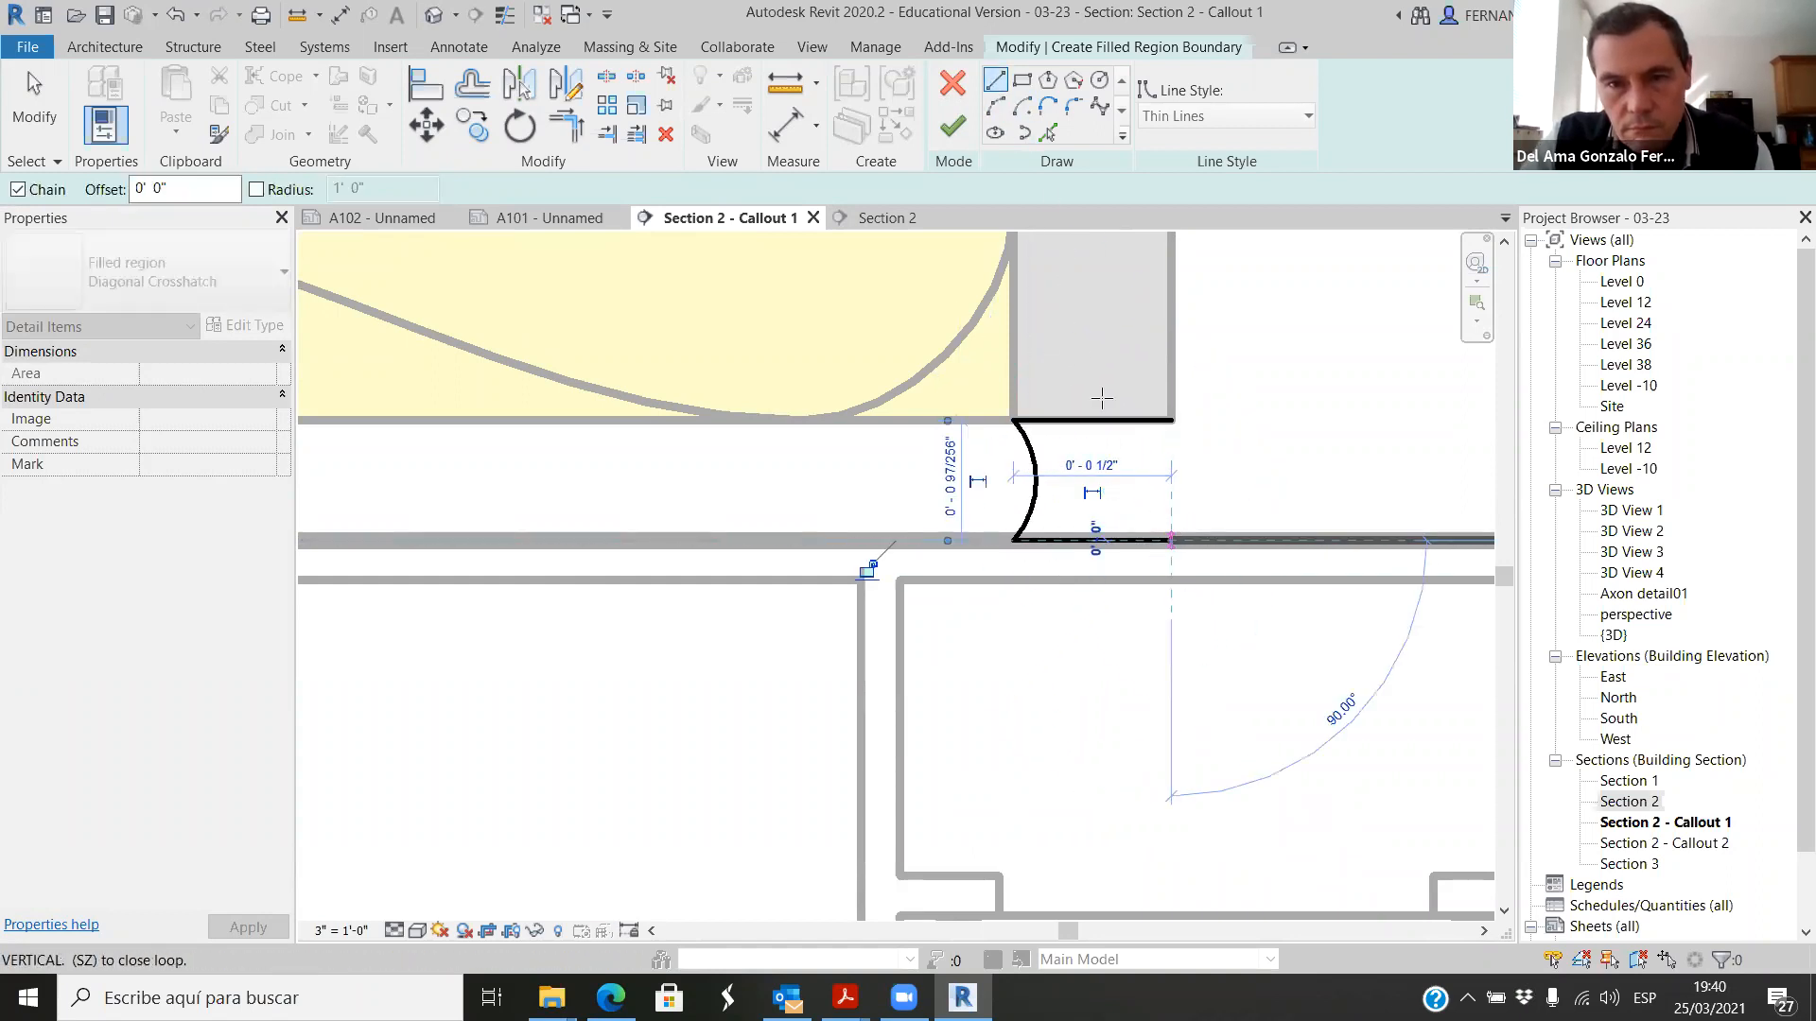
pyautogui.click(995, 106)
pyautogui.click(1173, 420)
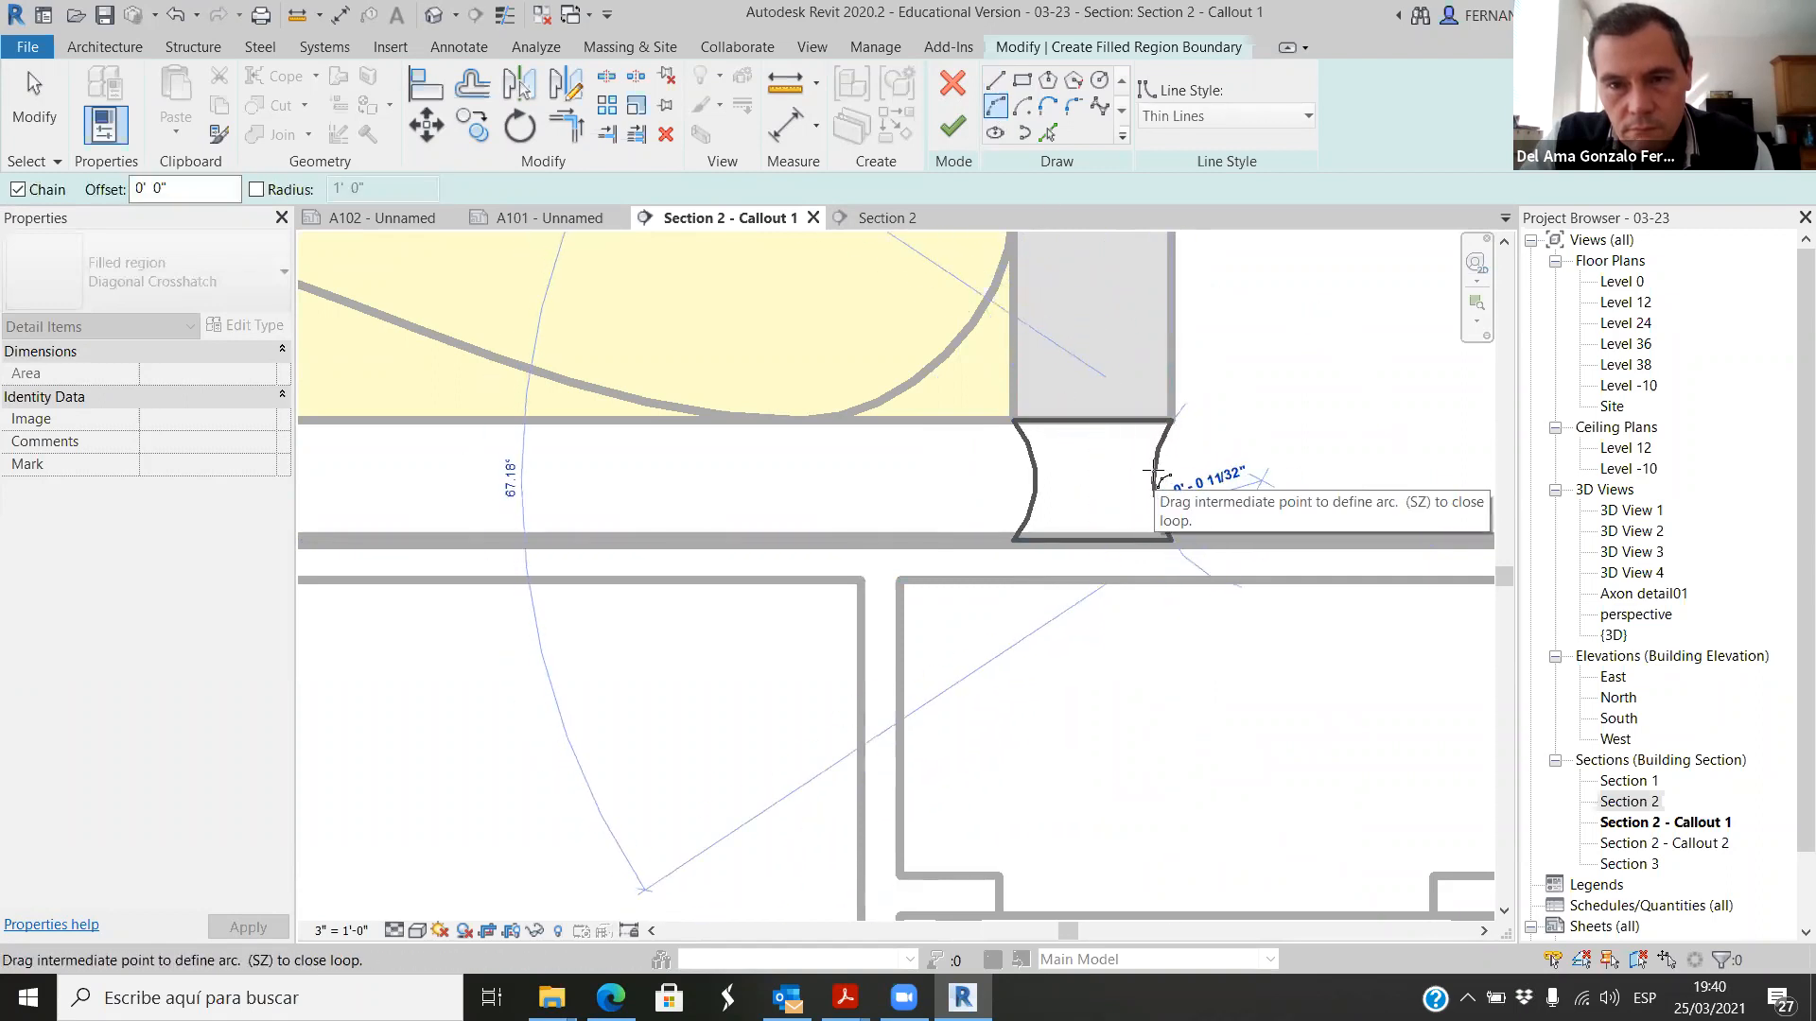
pyautogui.click(1155, 477)
pyautogui.press('Escape')
pyautogui.press('Escape')
pyautogui.scroll(-2, 979, 503)
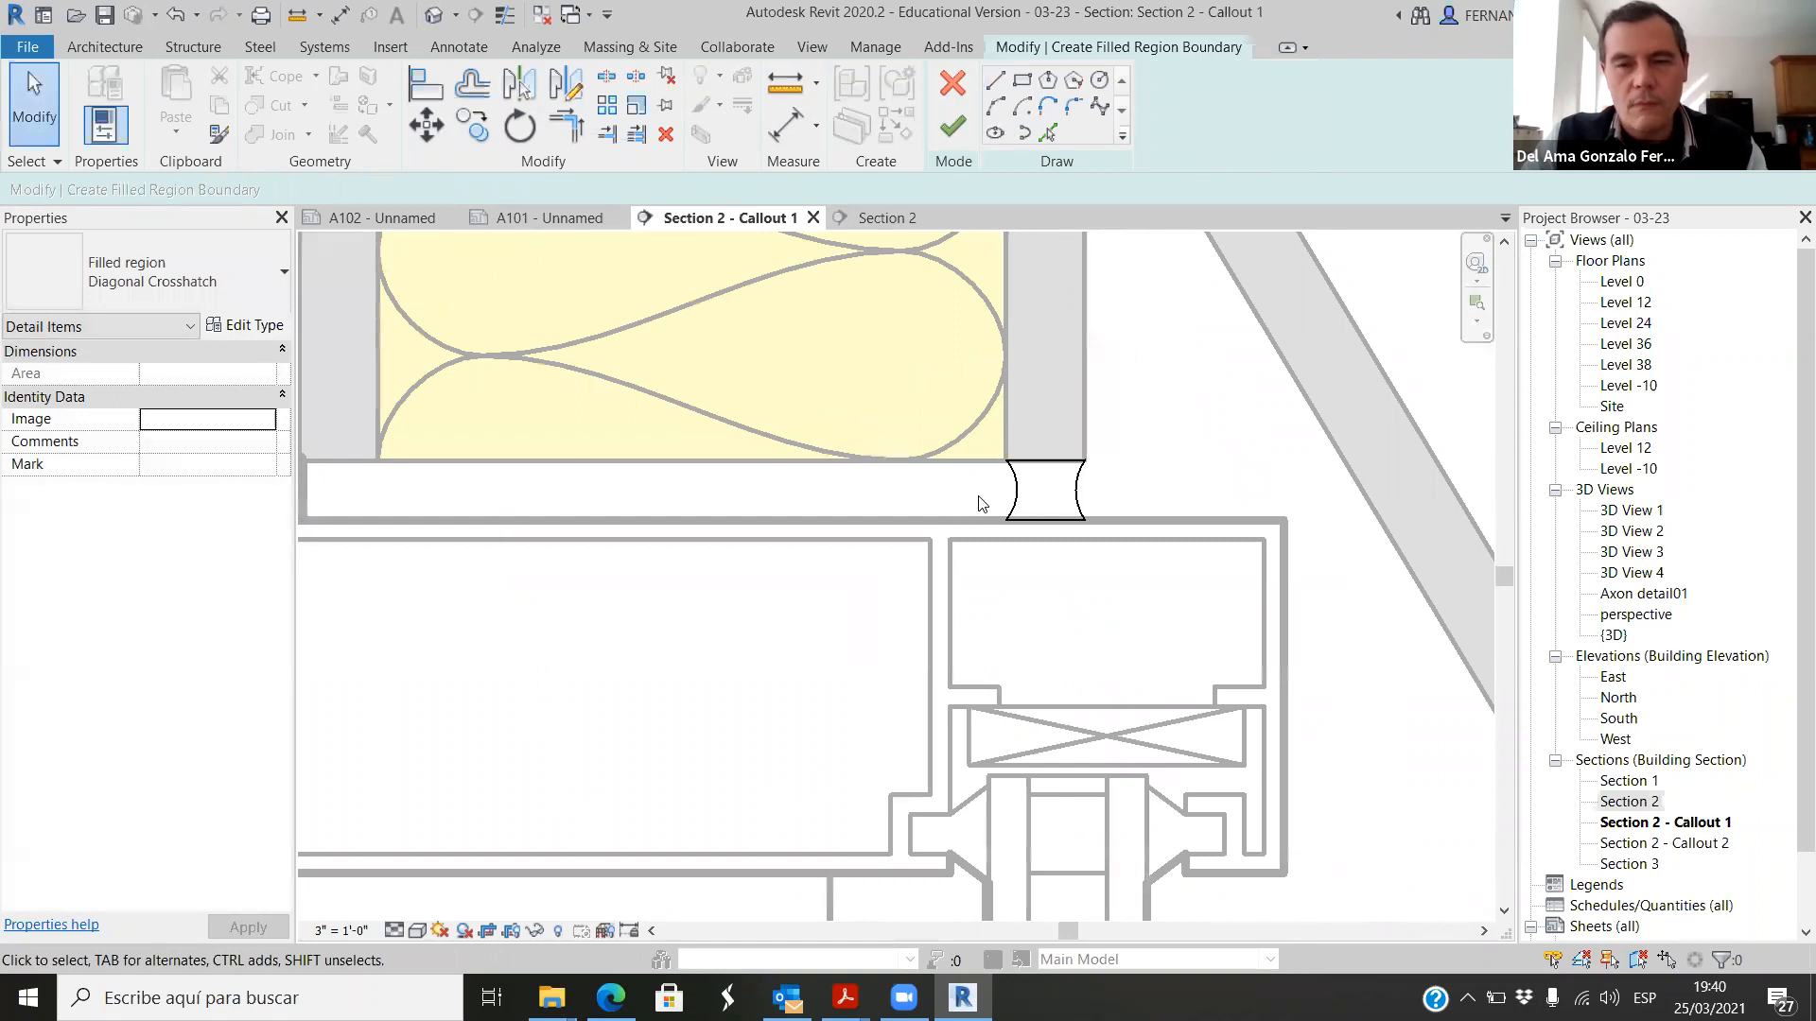
pyautogui.scroll(-2, 978, 503)
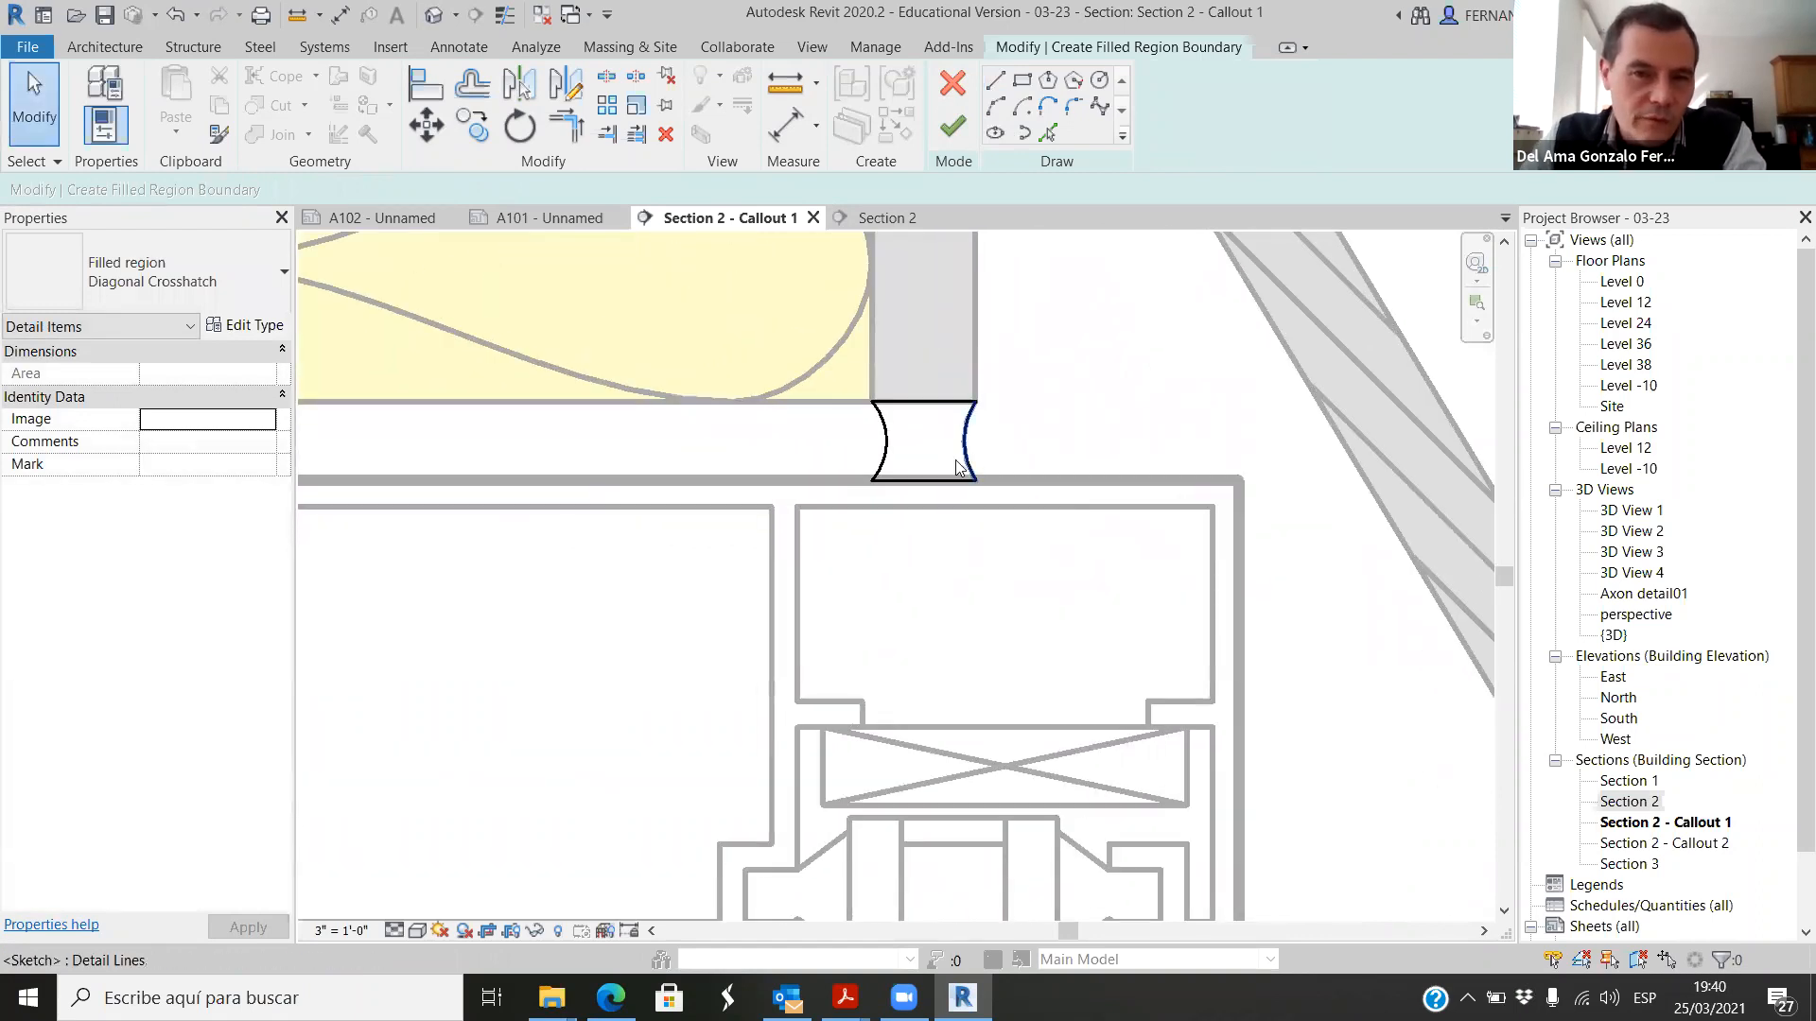
pyautogui.scroll(-5, 983, 449)
pyautogui.scroll(-2, 1144, 469)
pyautogui.scroll(6, 974, 461)
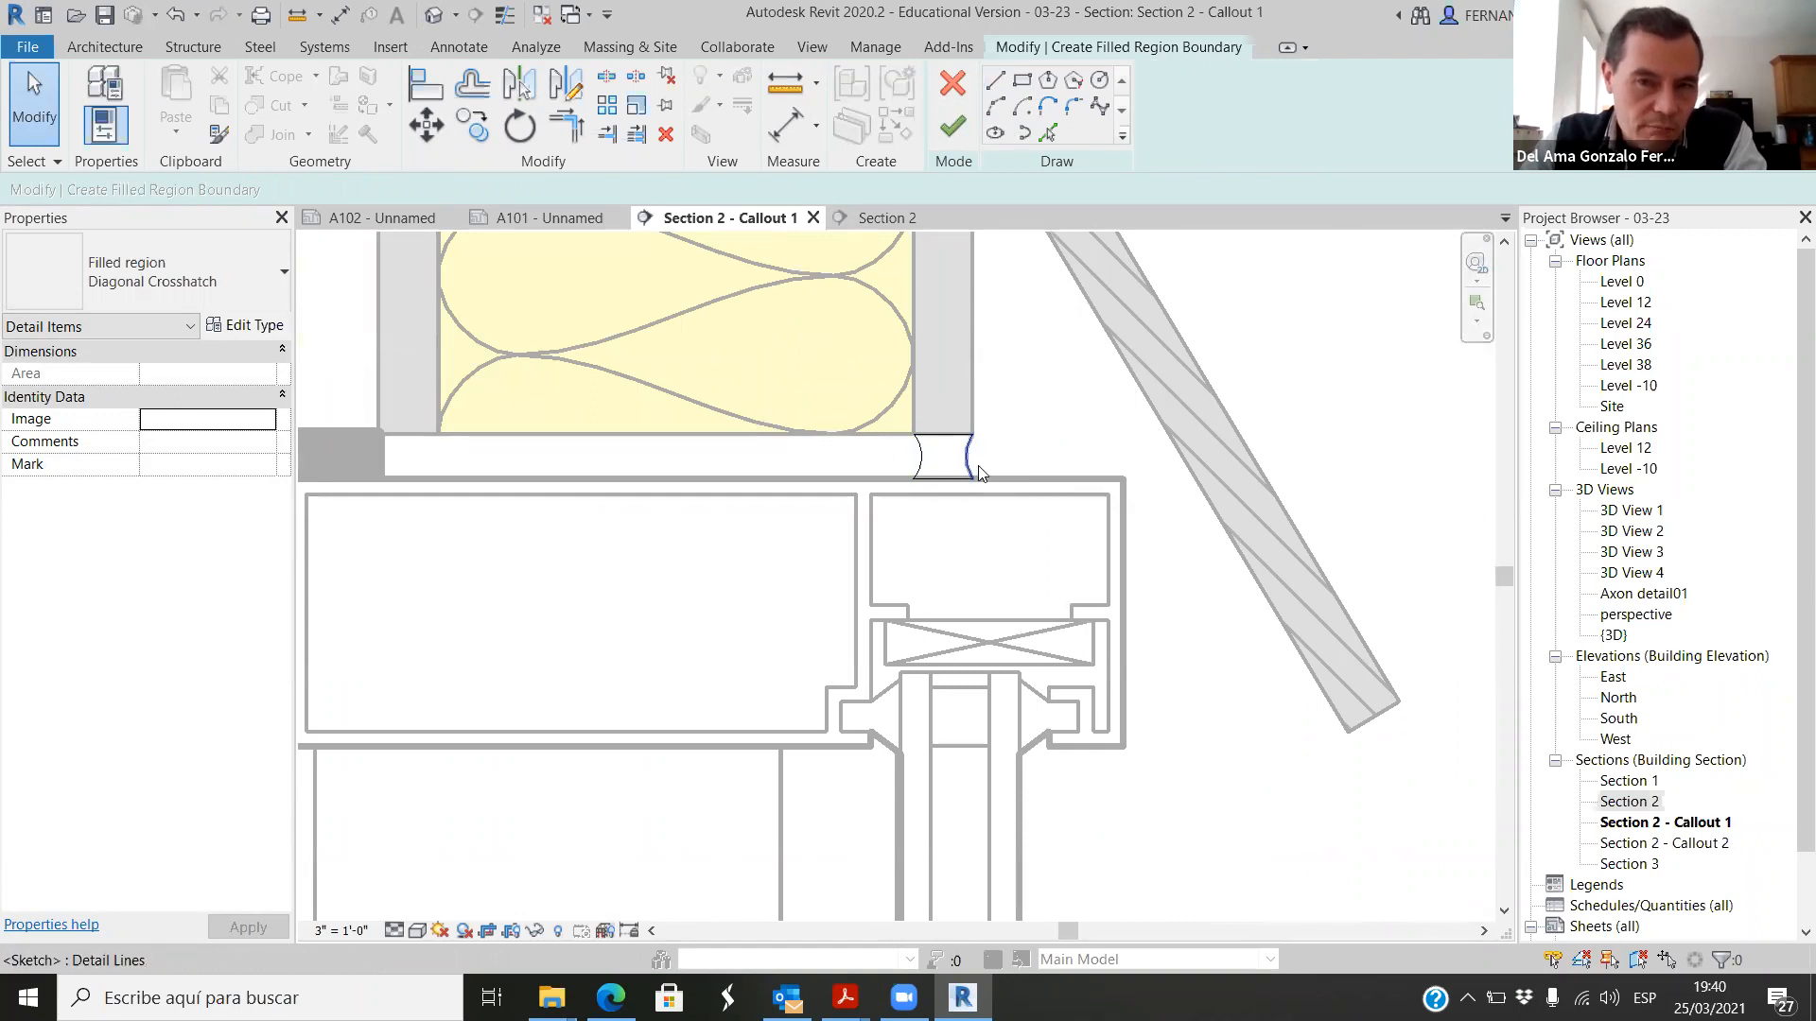
pyautogui.click(957, 133)
# Step: Override the joint filled region's graphics by element, setting its background pattern color to dark grey RGB 077-077-077
pyautogui.scroll(-2, 1069, 511)
pyautogui.scroll(4, 1064, 501)
pyautogui.click(929, 448)
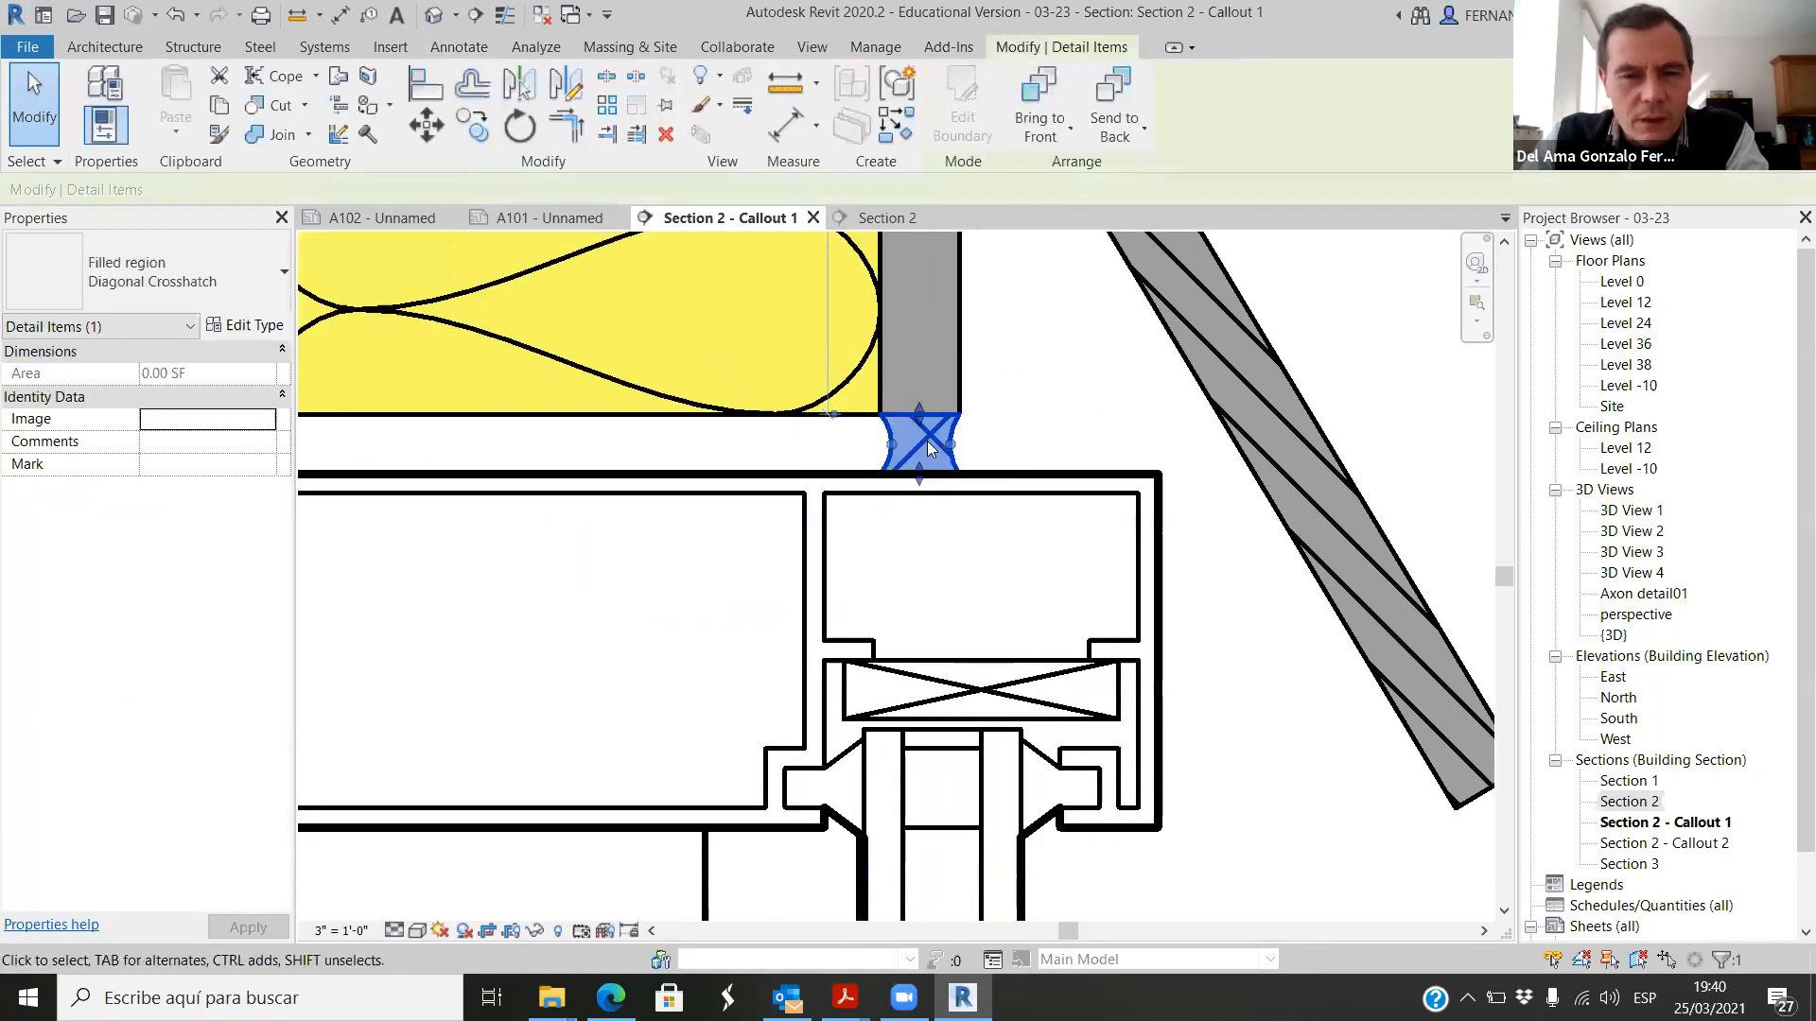
pyautogui.rightClick(927, 437)
pyautogui.moveTo(1116, 556)
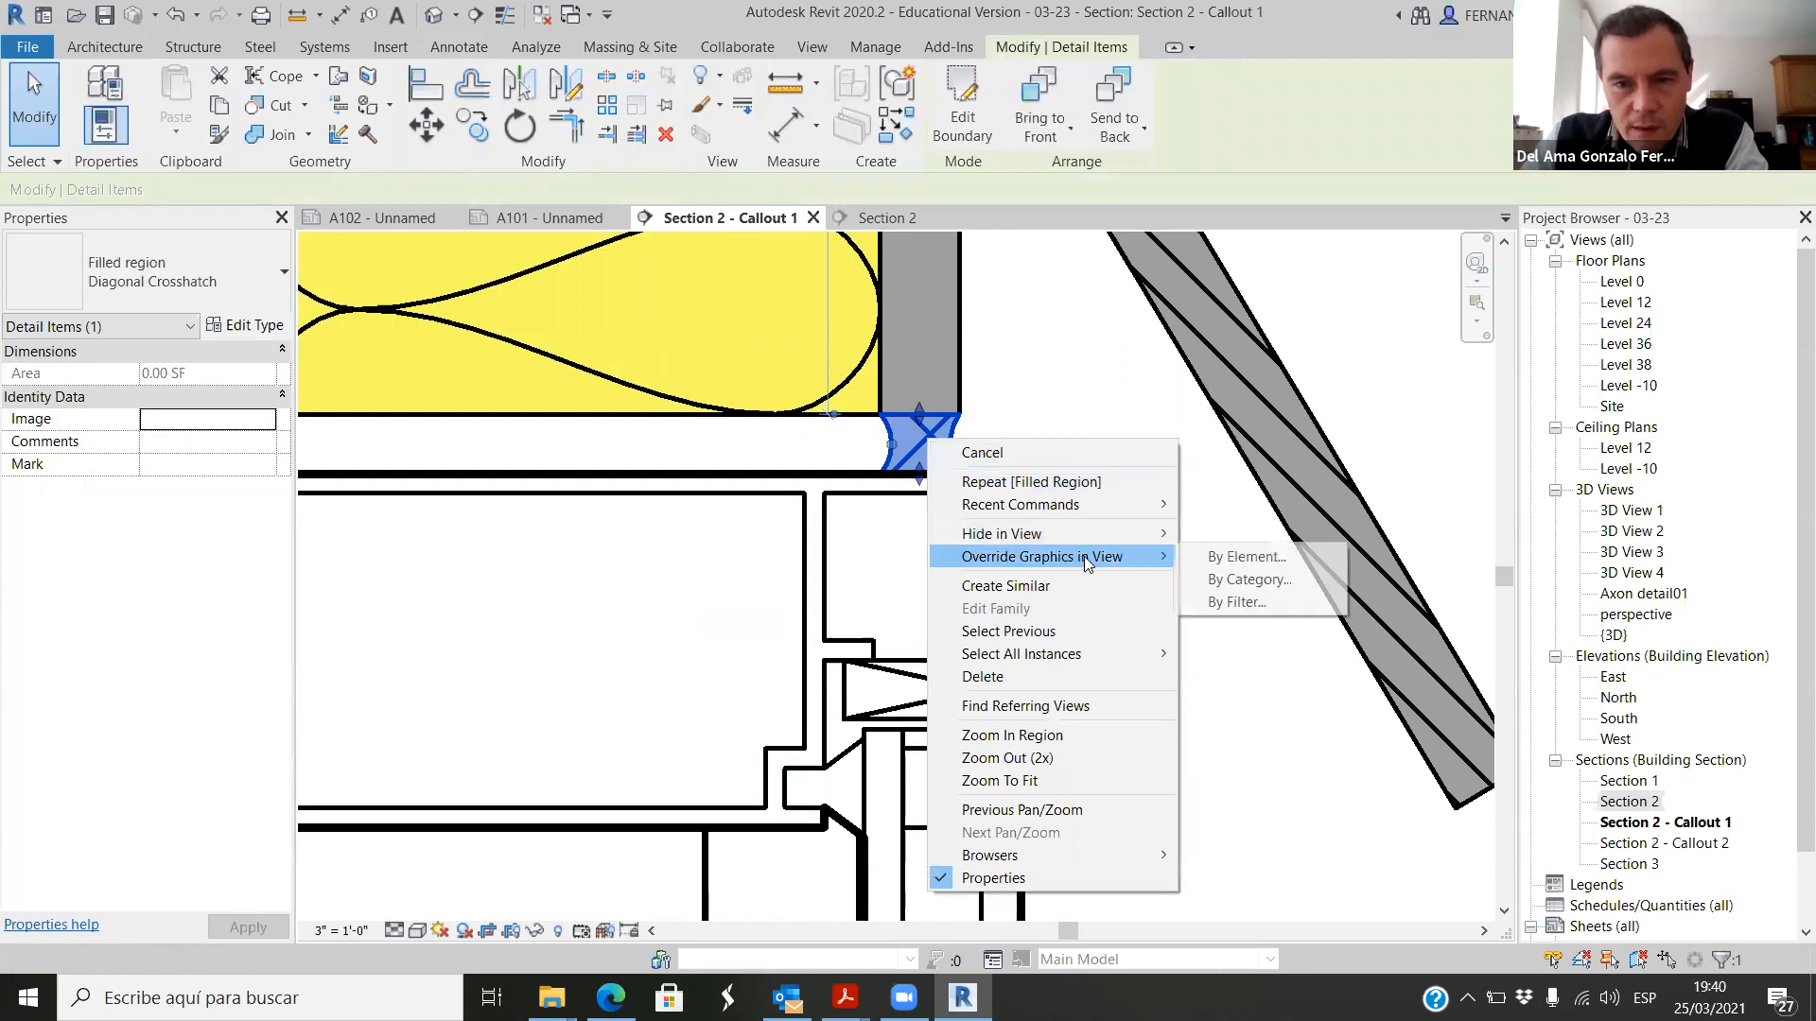
pyautogui.click(1268, 562)
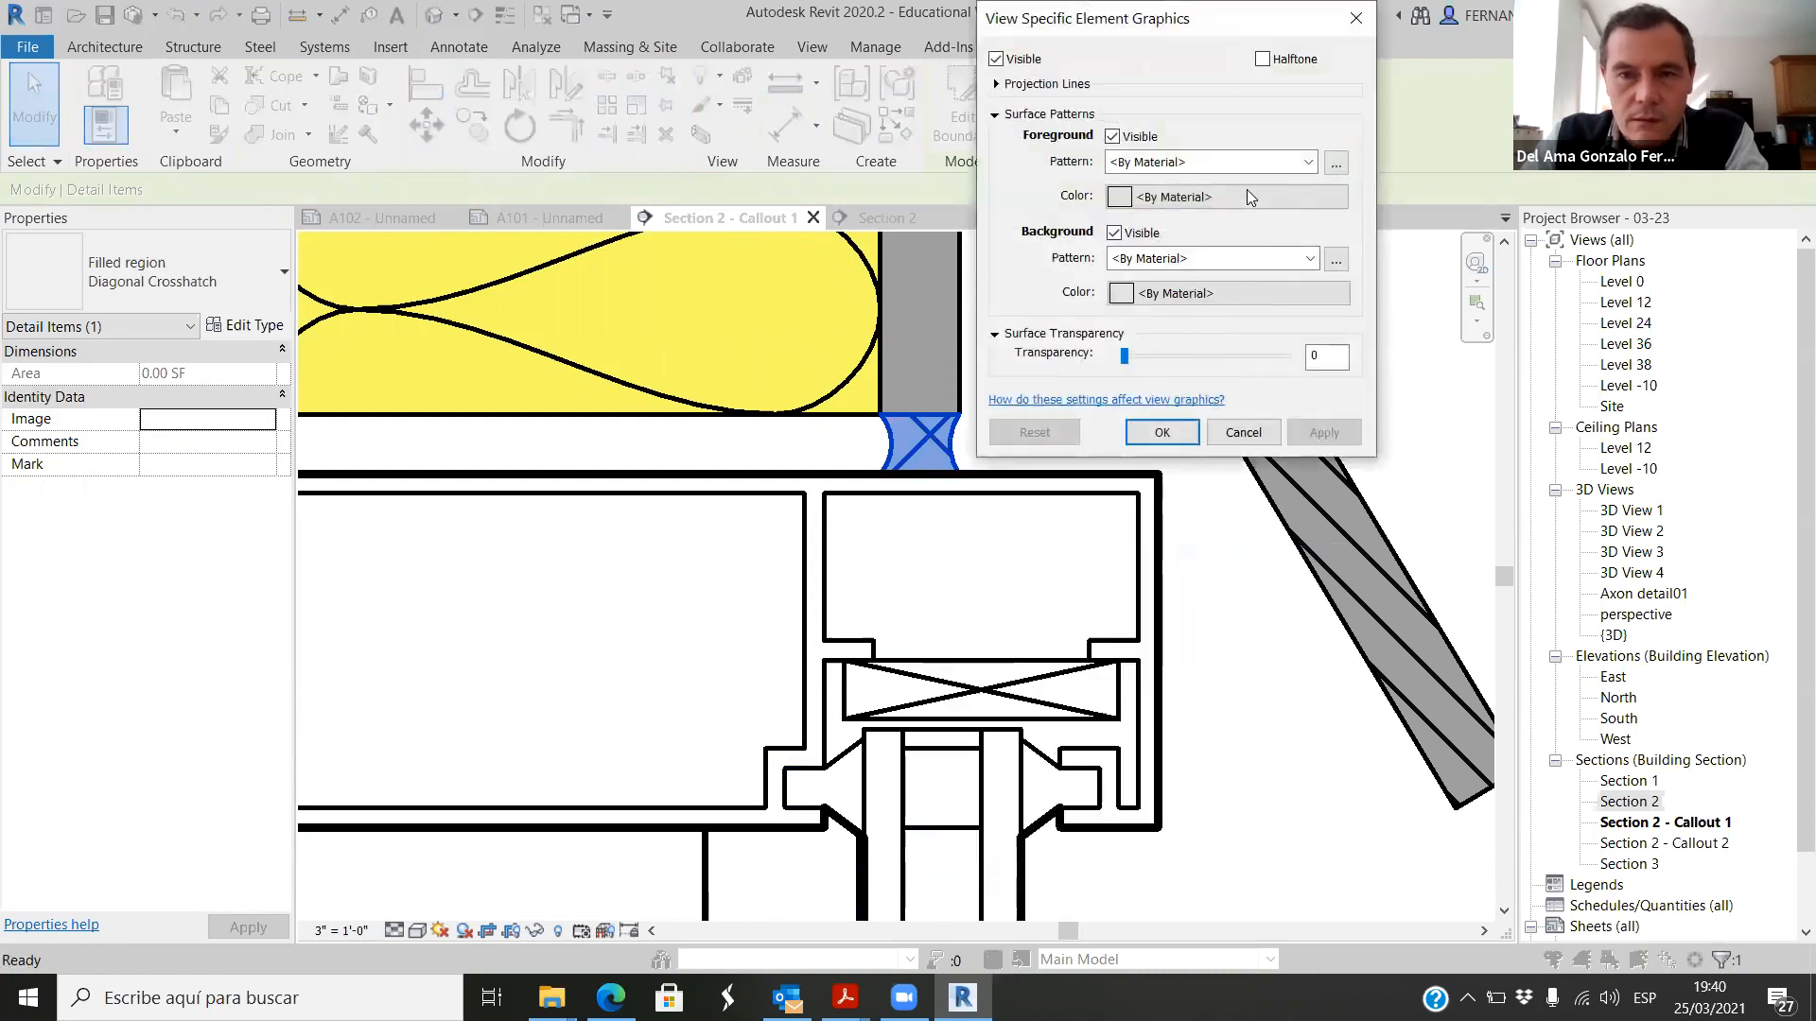
pyautogui.click(1121, 295)
pyautogui.moveTo(1426, 176); pyautogui.dragTo(1426, 222)
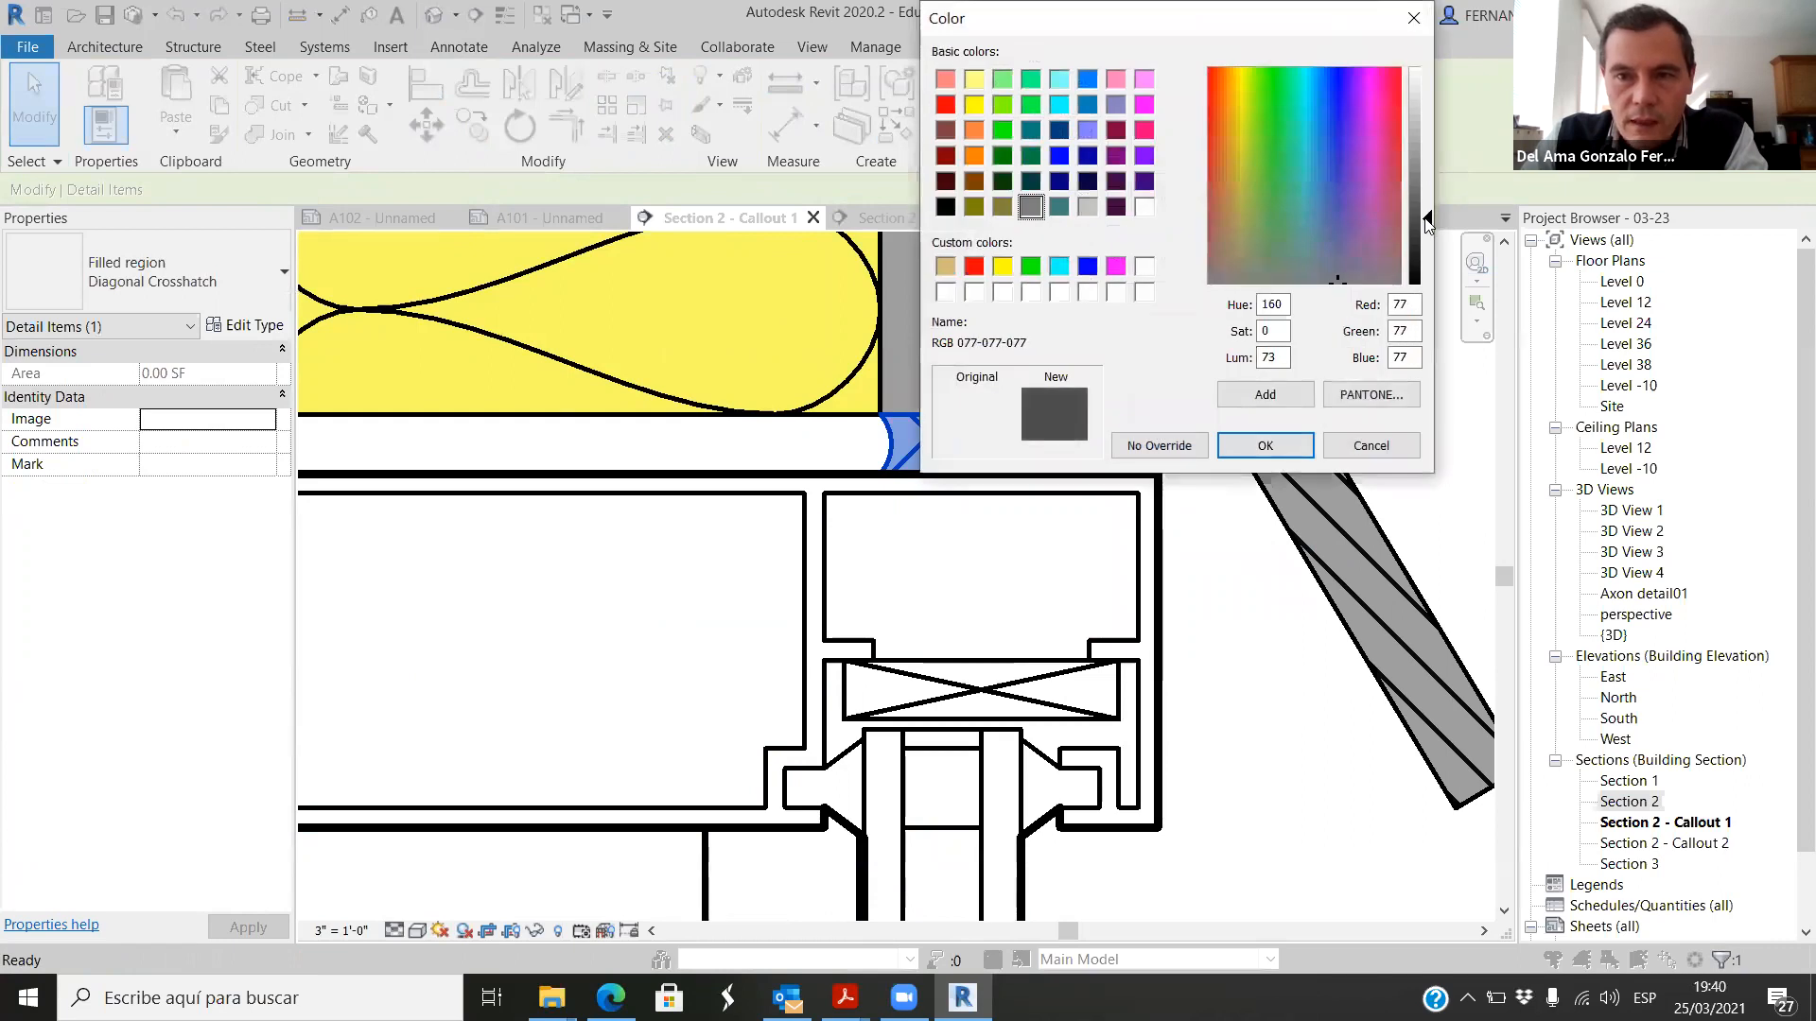
pyautogui.click(1292, 450)
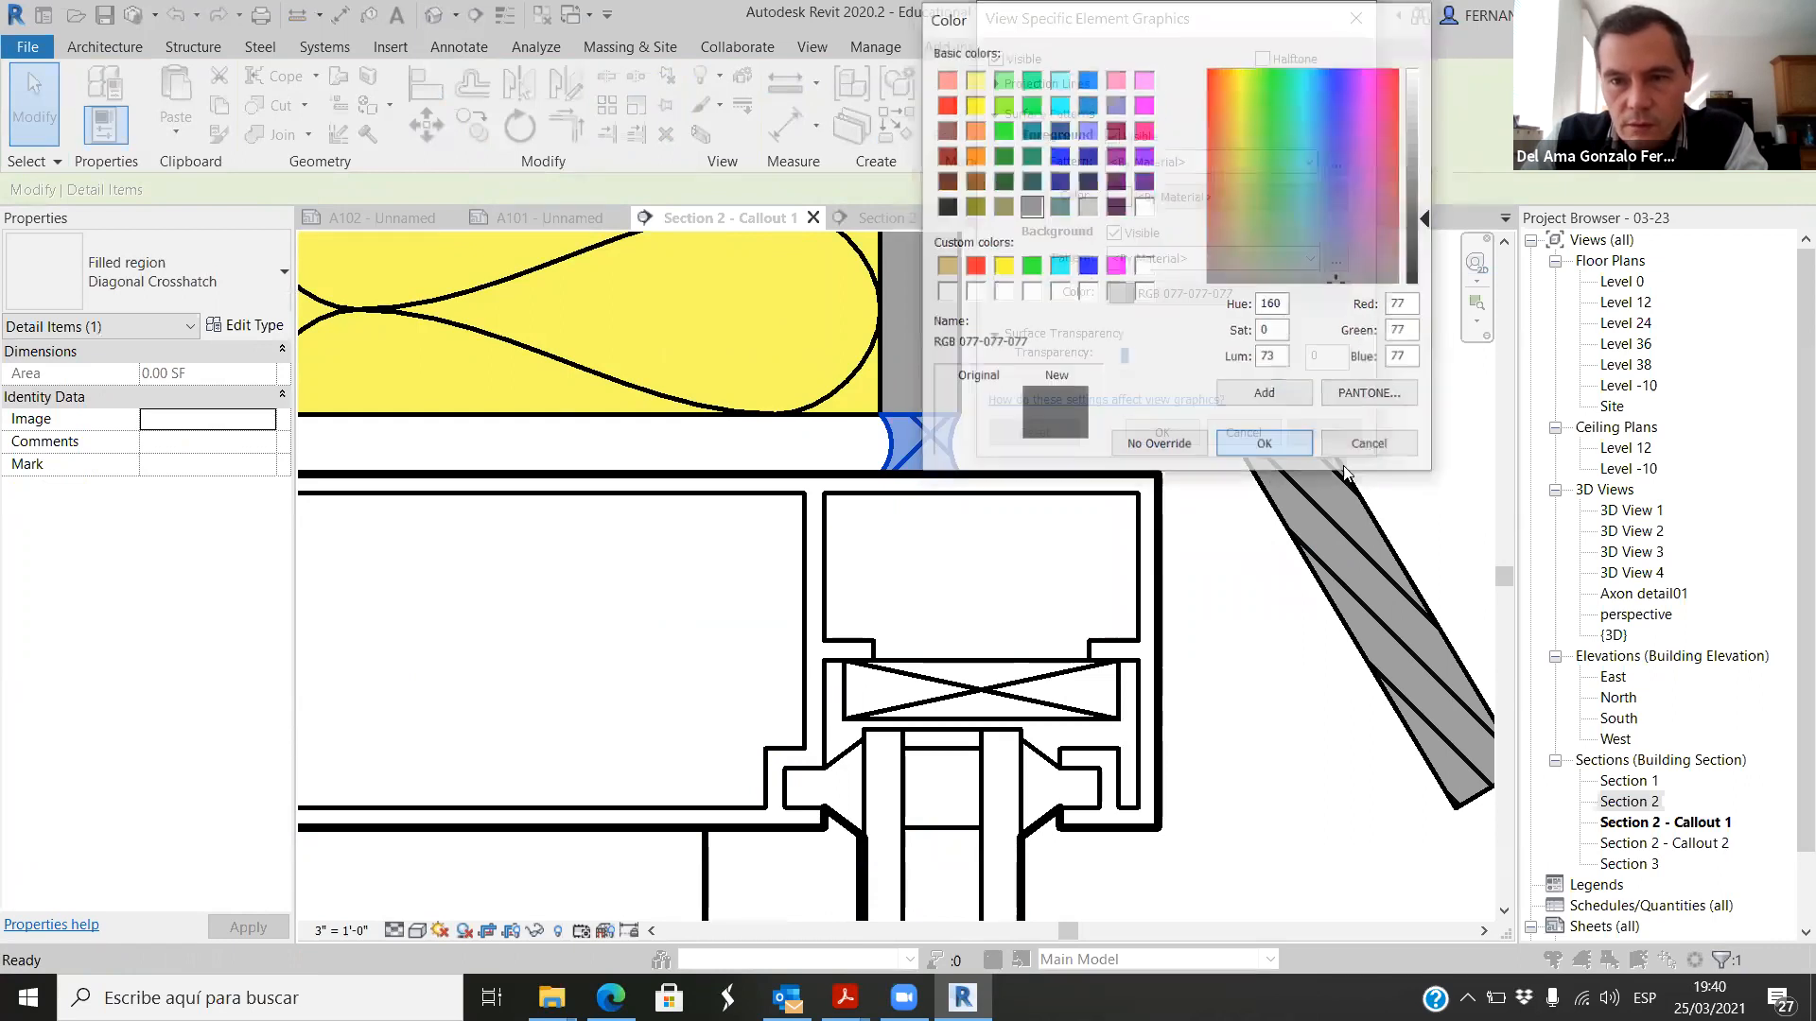
pyautogui.click(1185, 435)
pyautogui.click(1240, 590)
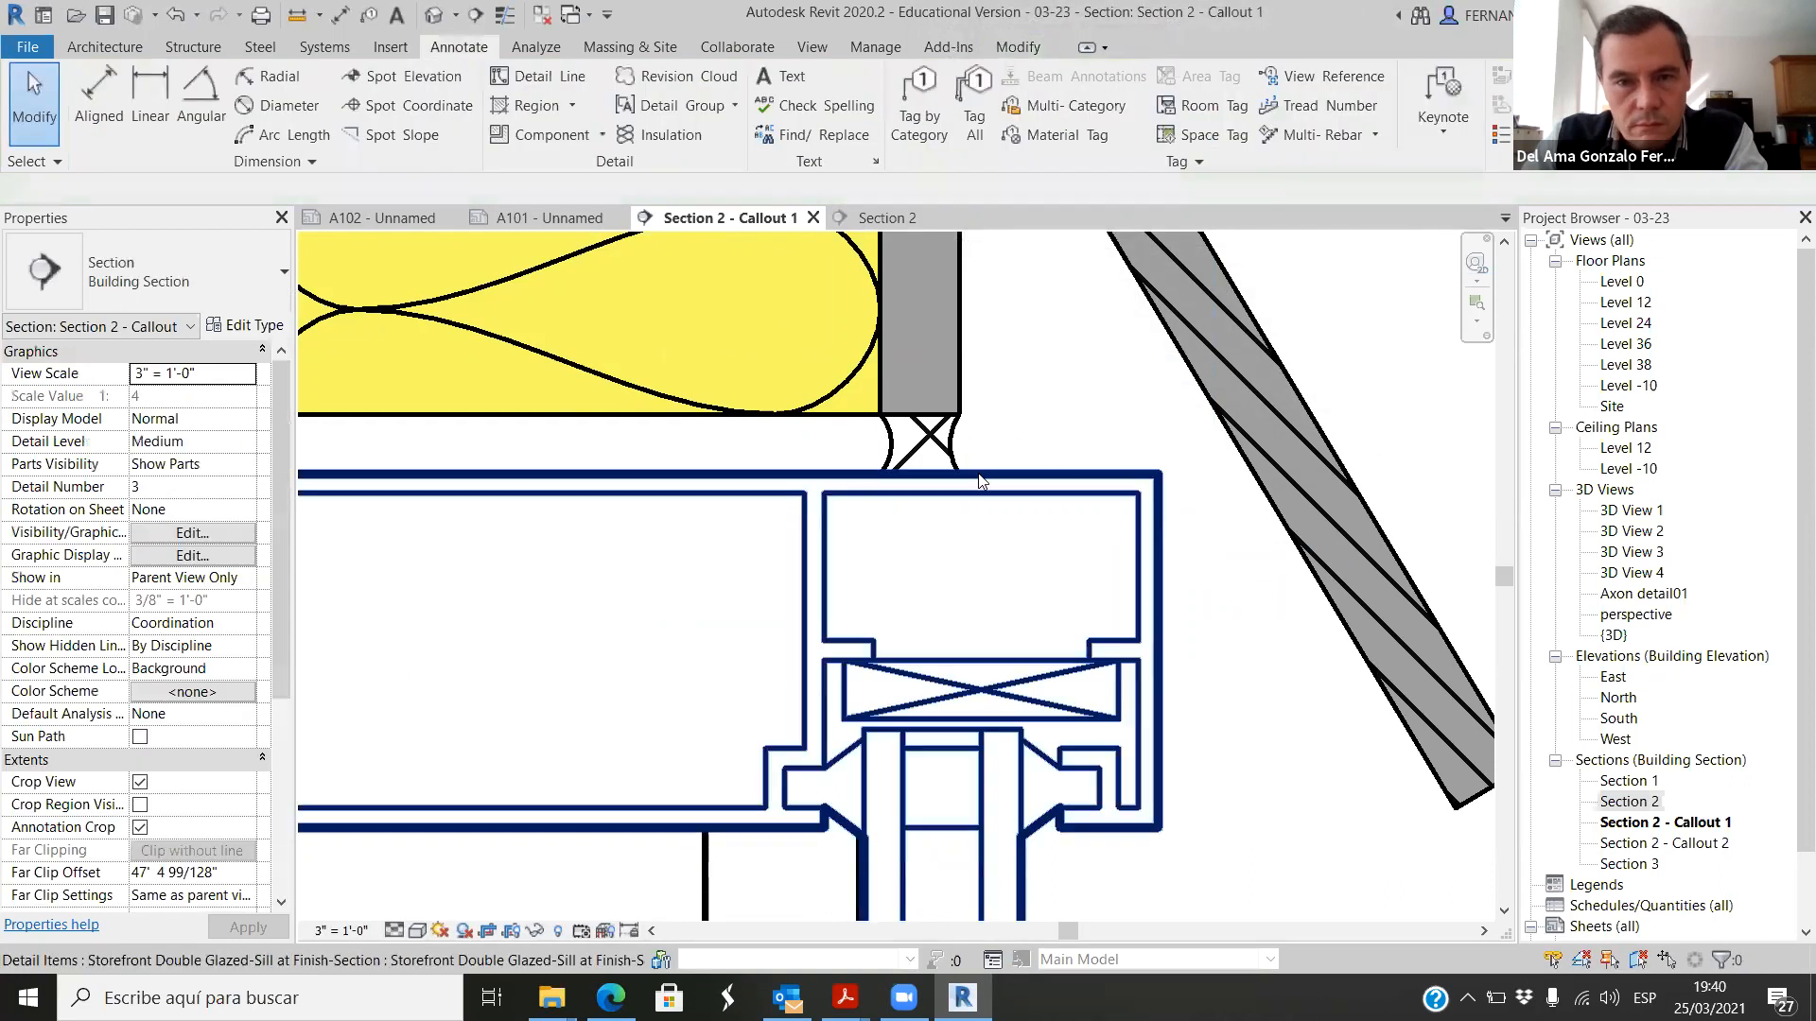
# Step: Override the joint region's graphics again, hiding the foreground pattern and setting the background pattern to Solid fill
pyautogui.click(931, 446)
pyautogui.rightClick(960, 459)
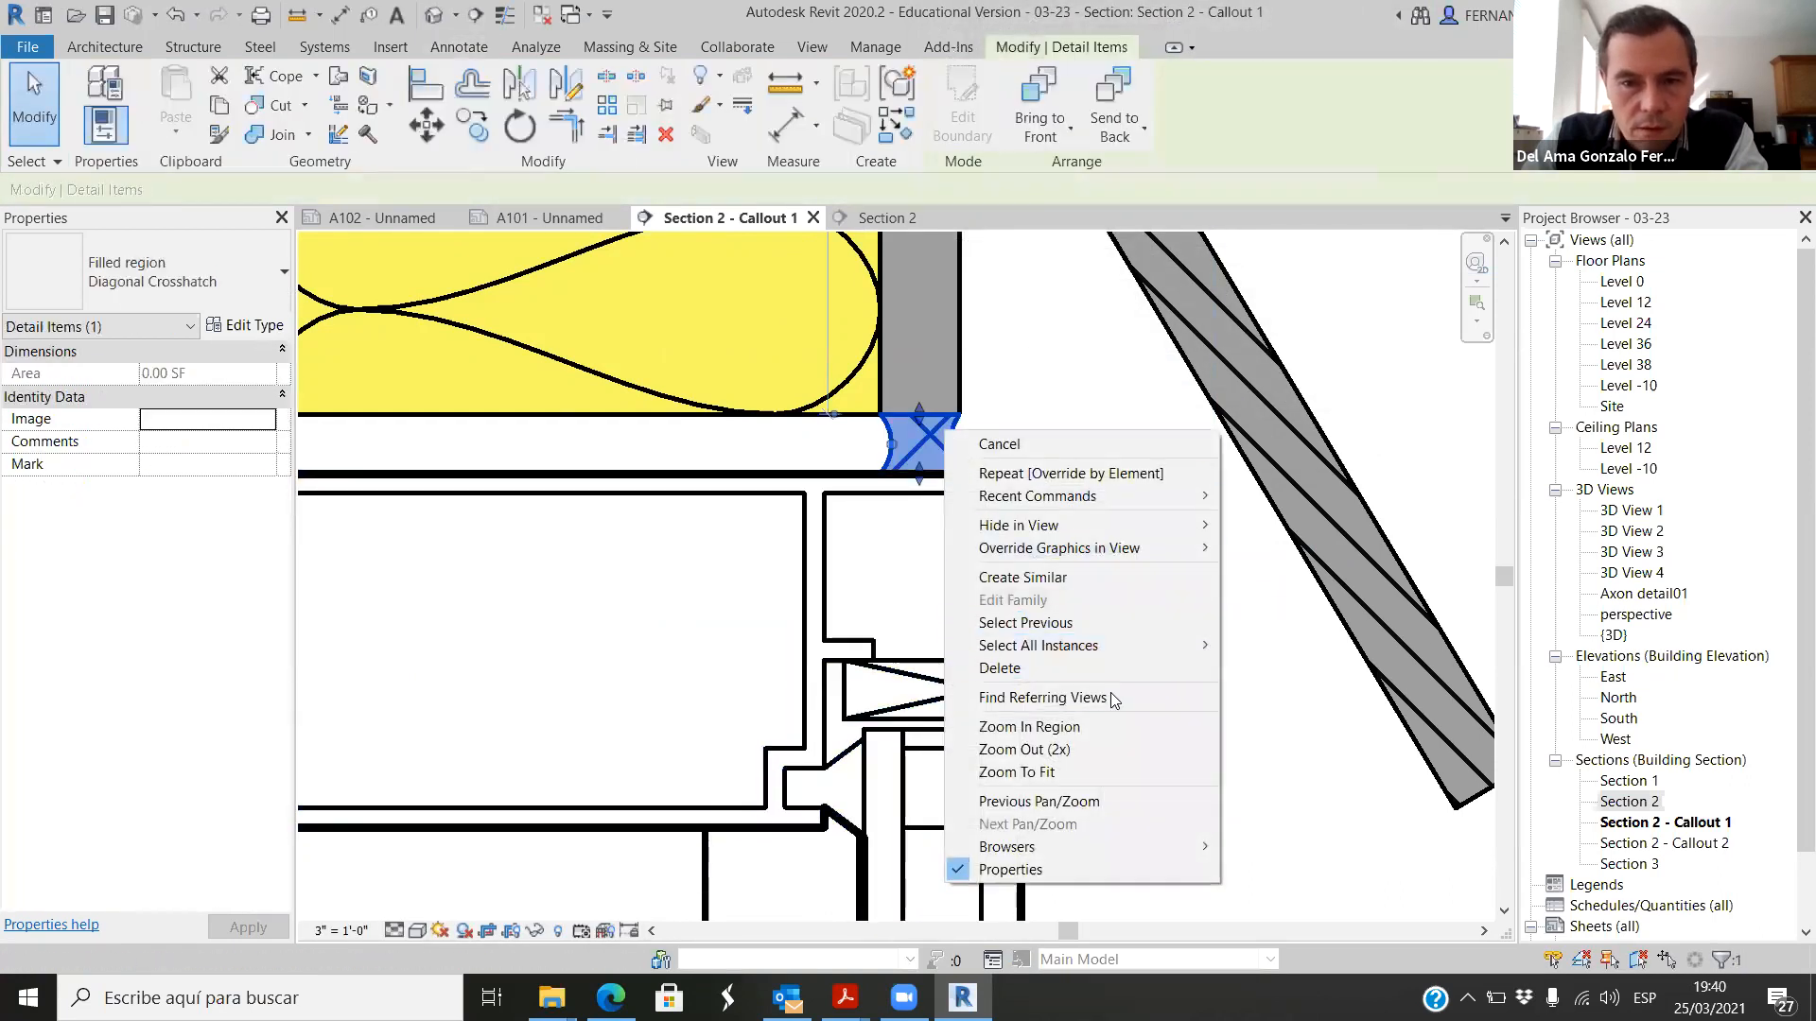
pyautogui.moveTo(1220, 549)
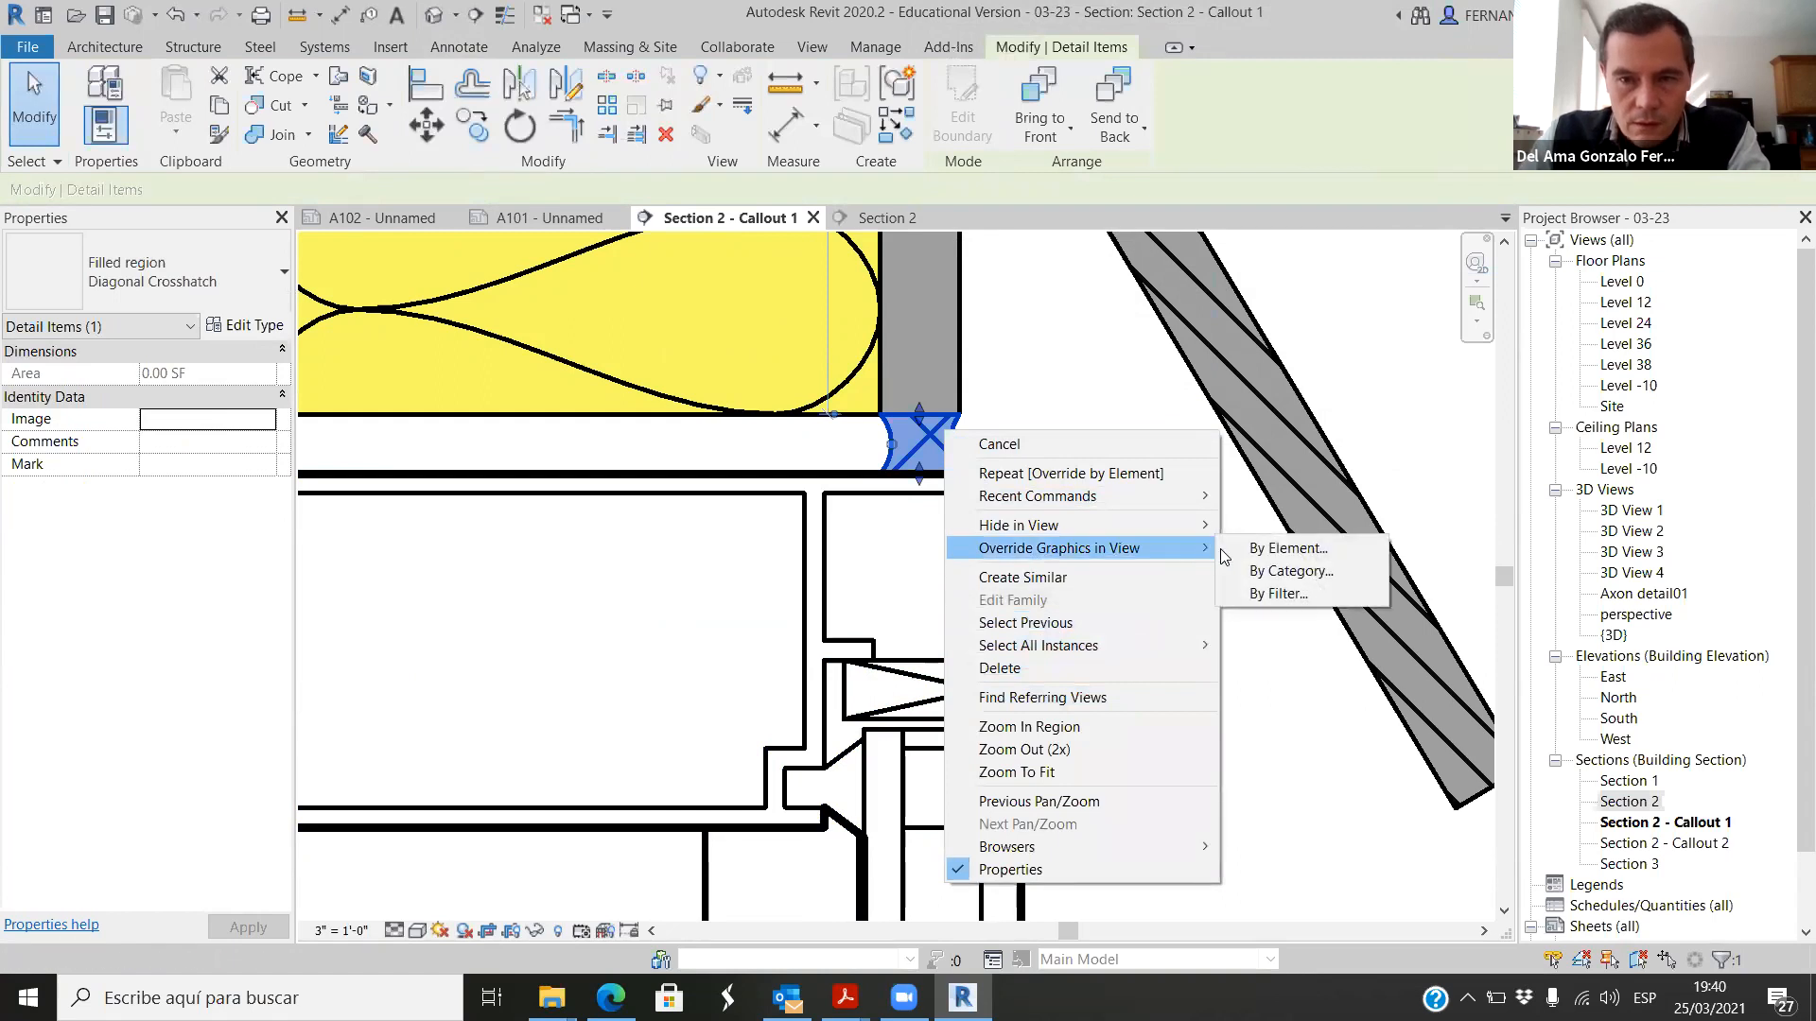
pyautogui.click(1306, 550)
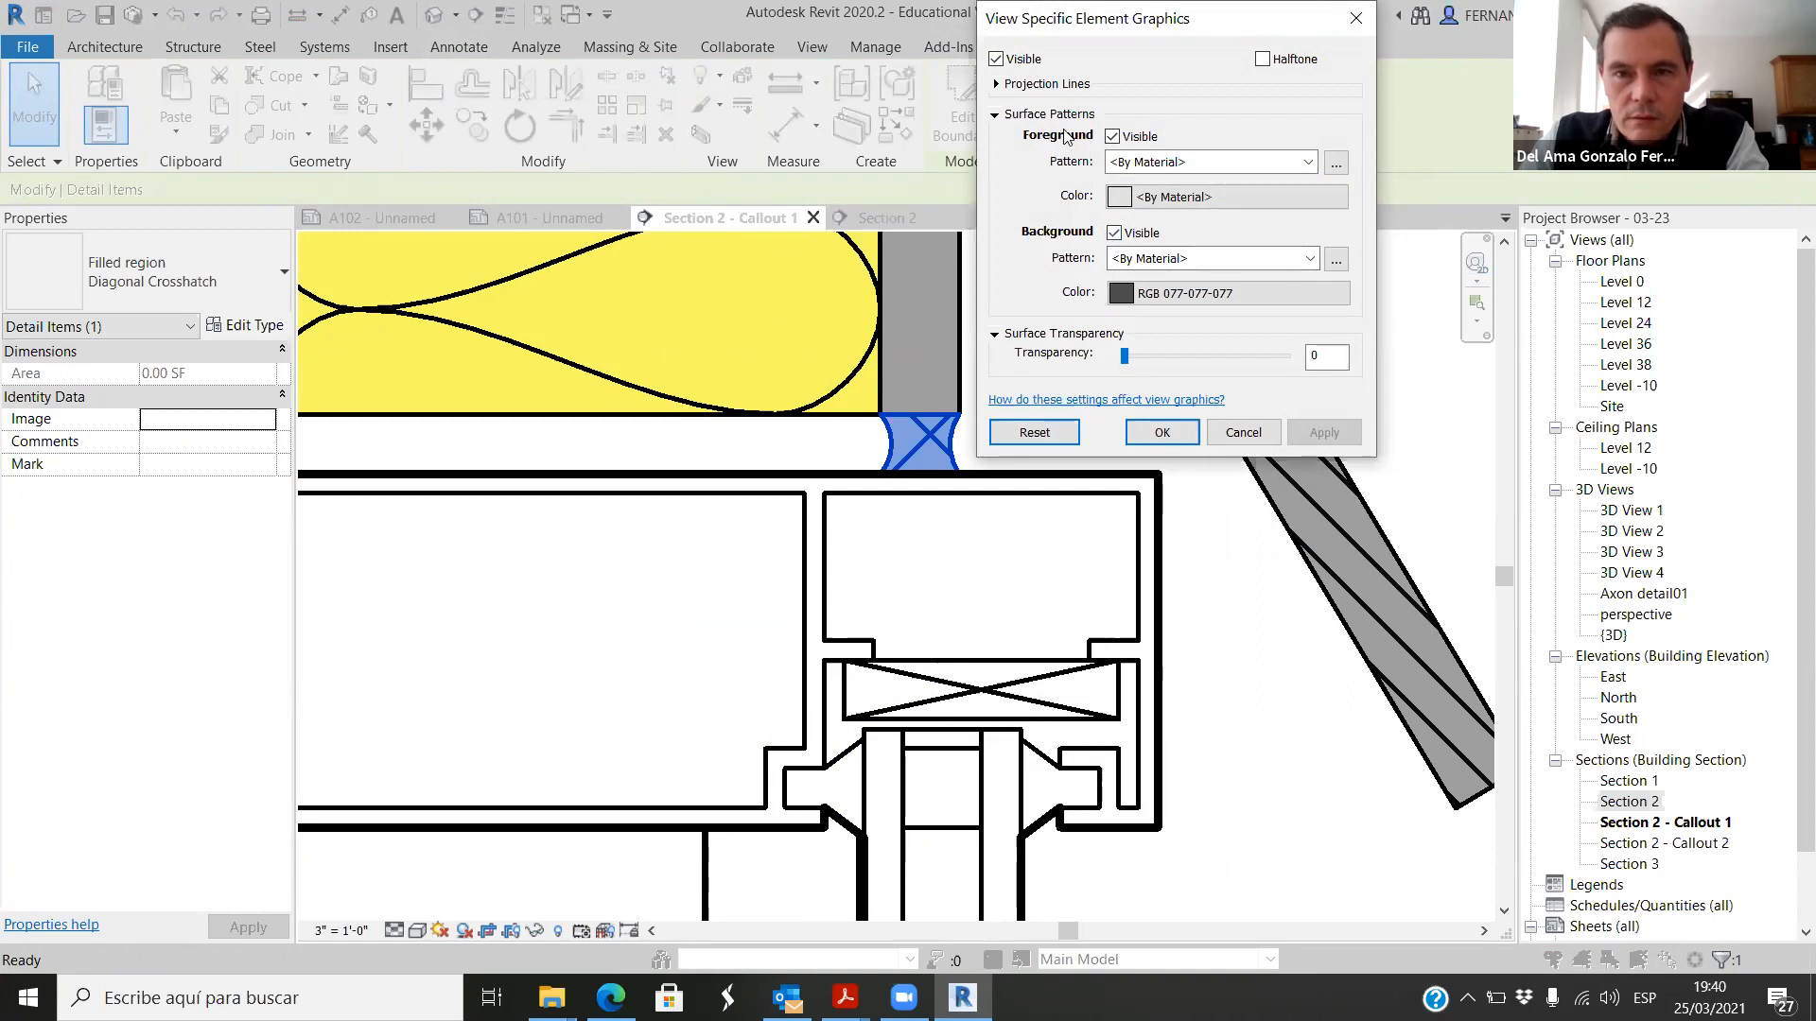
pyautogui.click(1303, 257)
pyautogui.click(1250, 316)
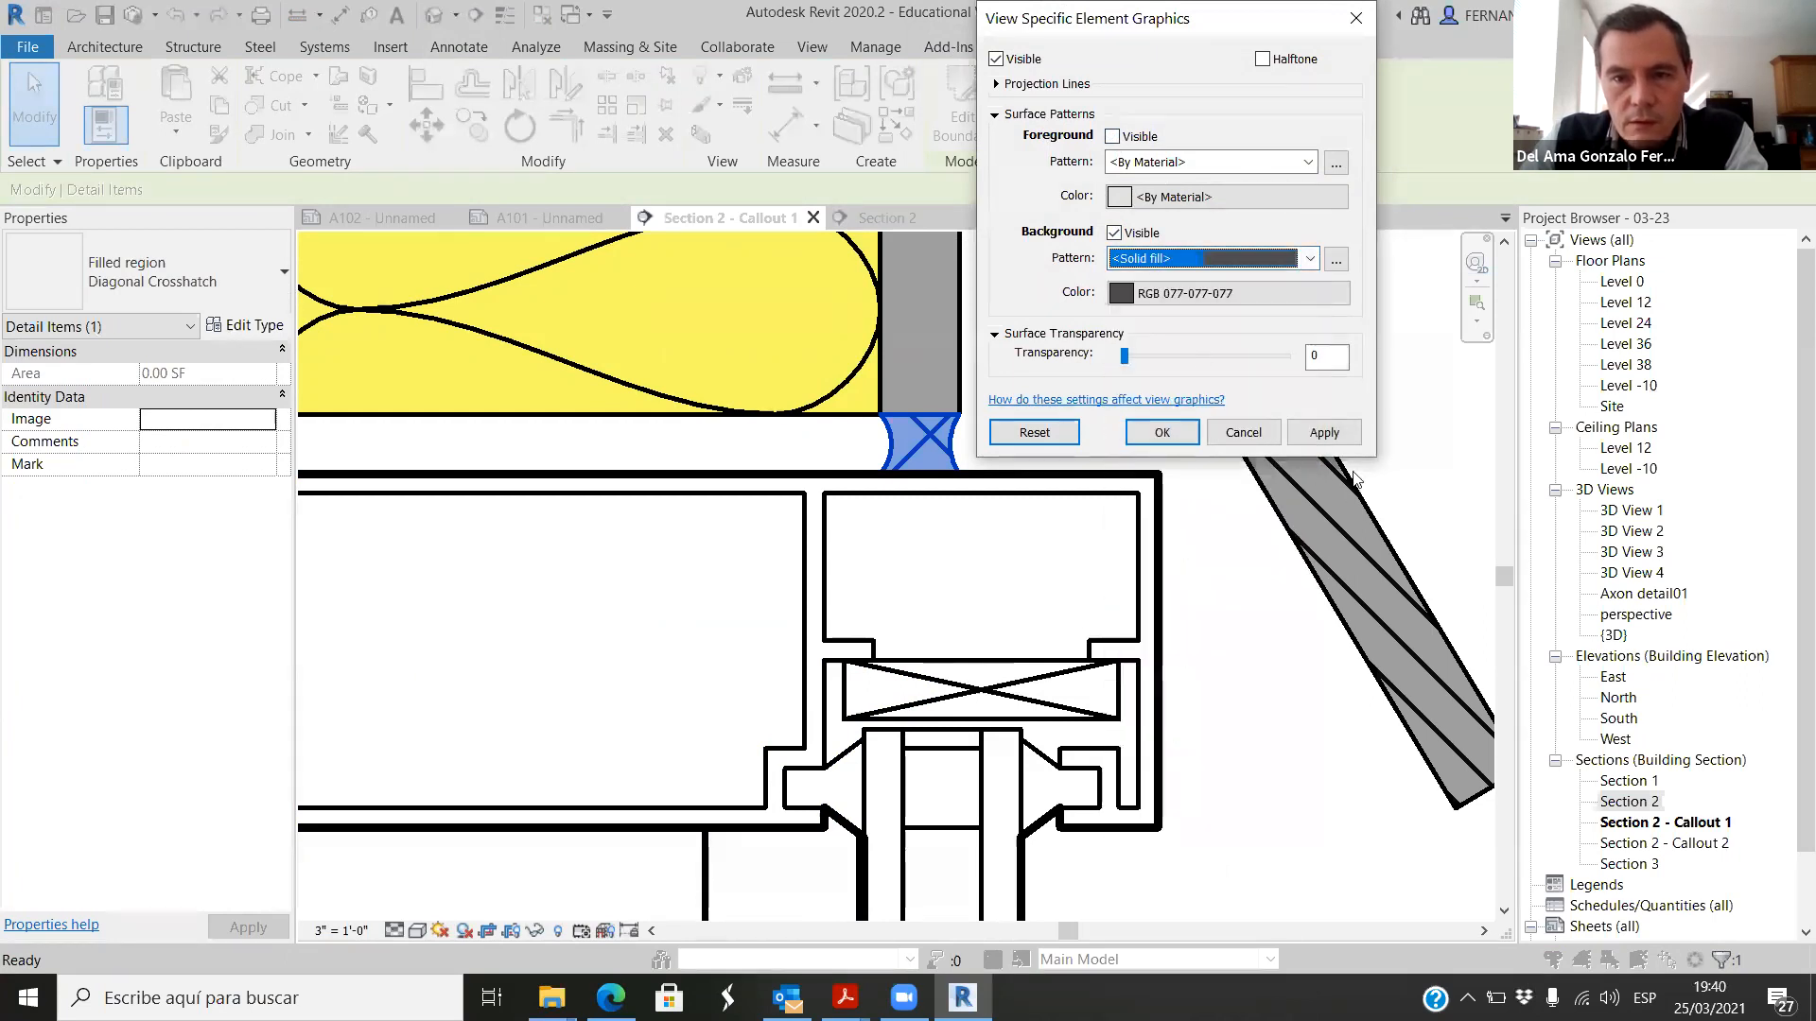
pyautogui.click(1325, 432)
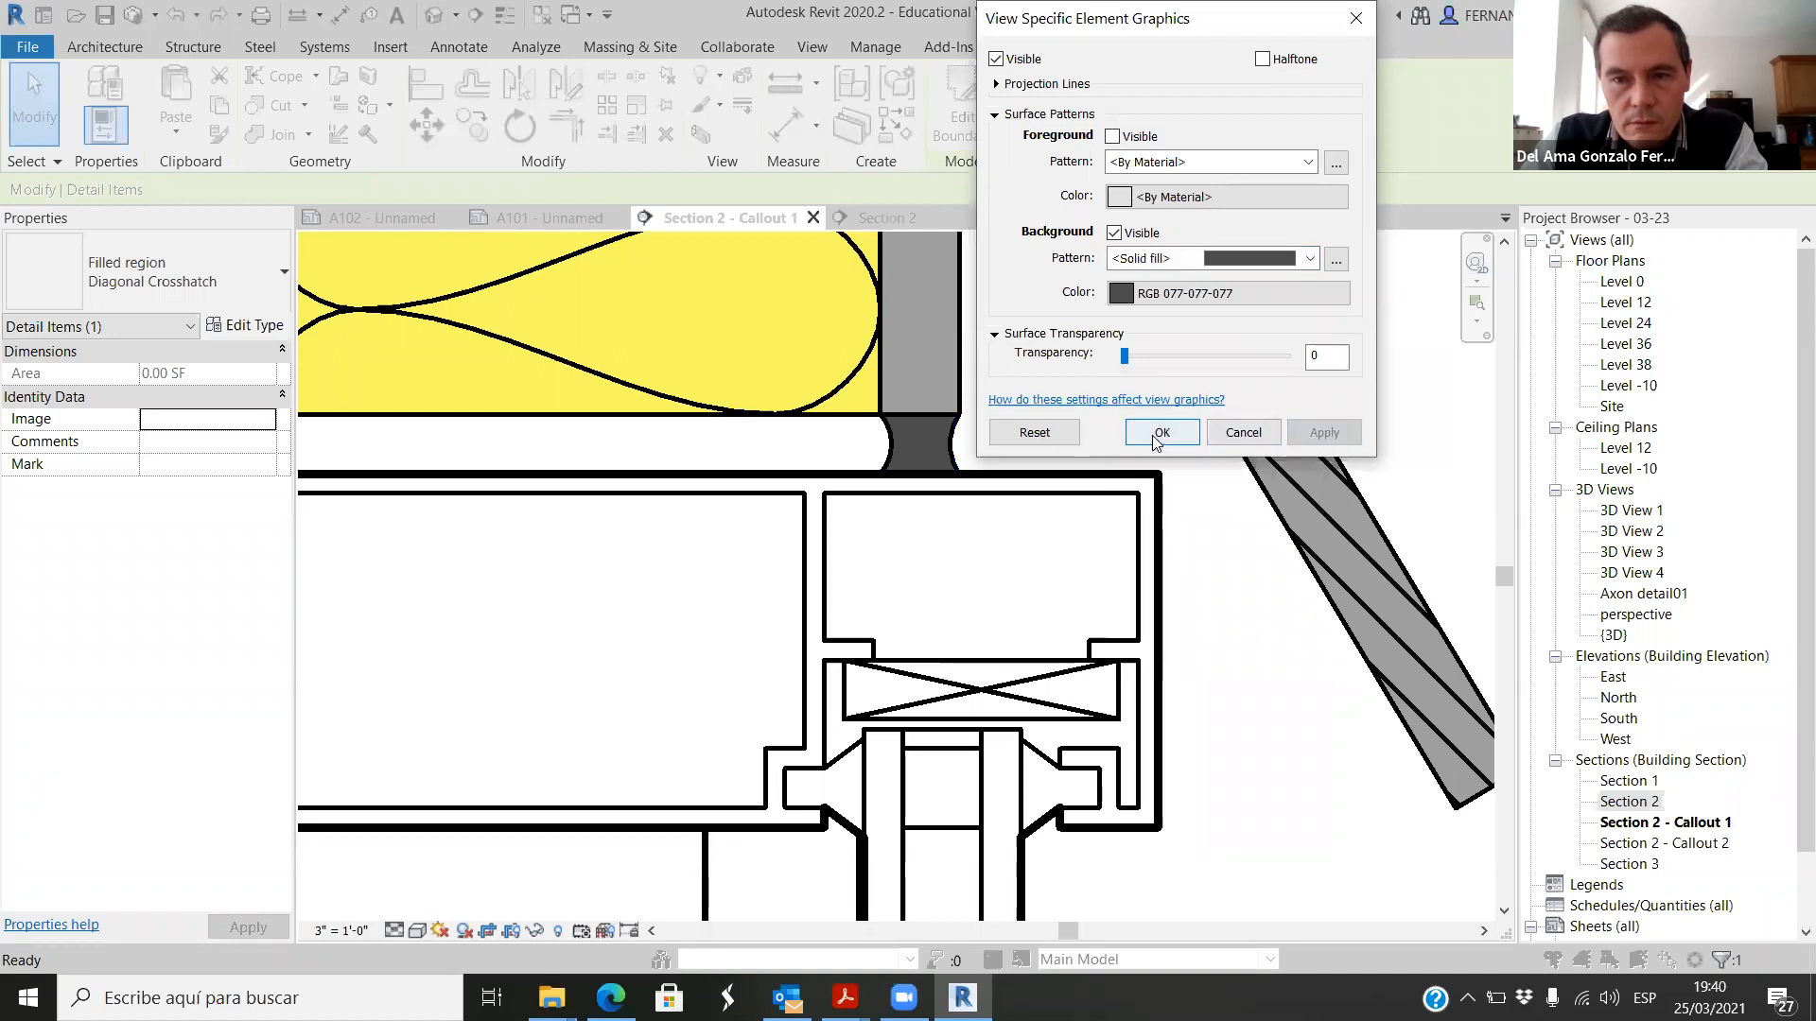
pyautogui.click(1164, 432)
pyautogui.click(1047, 555)
# Step: Copy the dark grey joint filled region from under the outer grey layer to the underside of the inner grey layer
pyautogui.scroll(-3, 1047, 555)
pyautogui.scroll(2, 892, 486)
pyautogui.scroll(2, 892, 486)
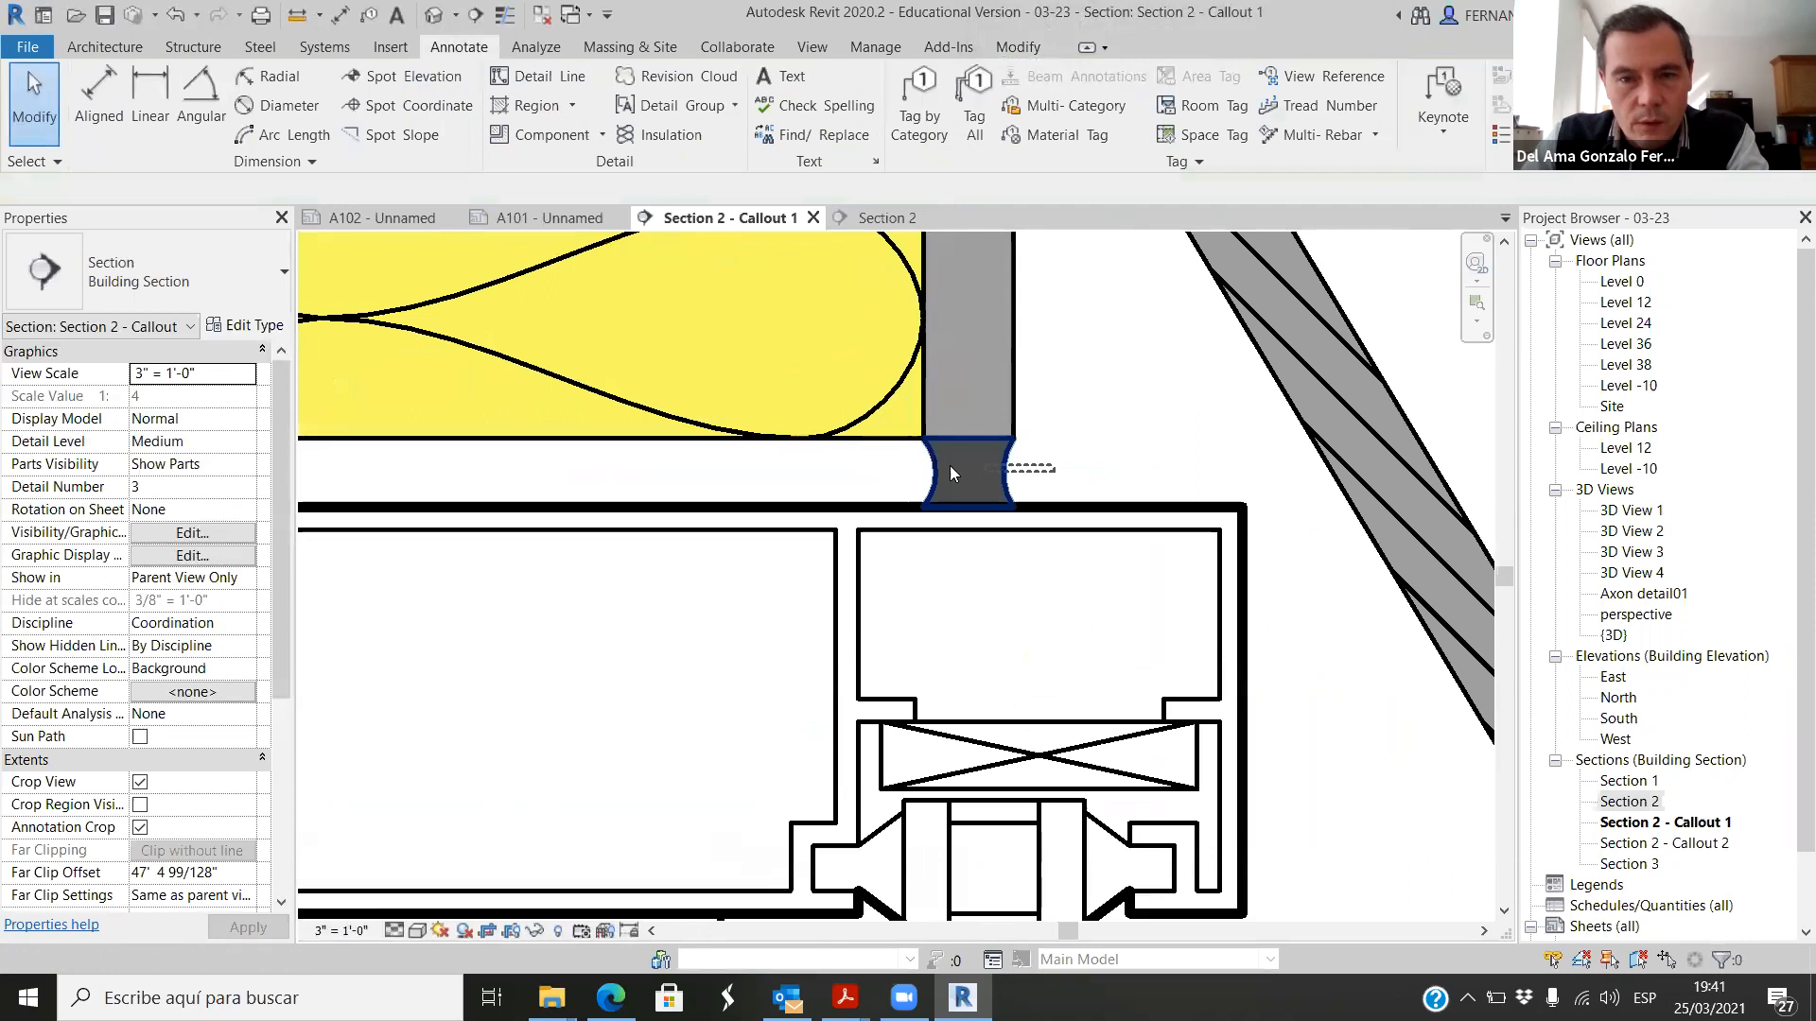
pyautogui.click(914, 500)
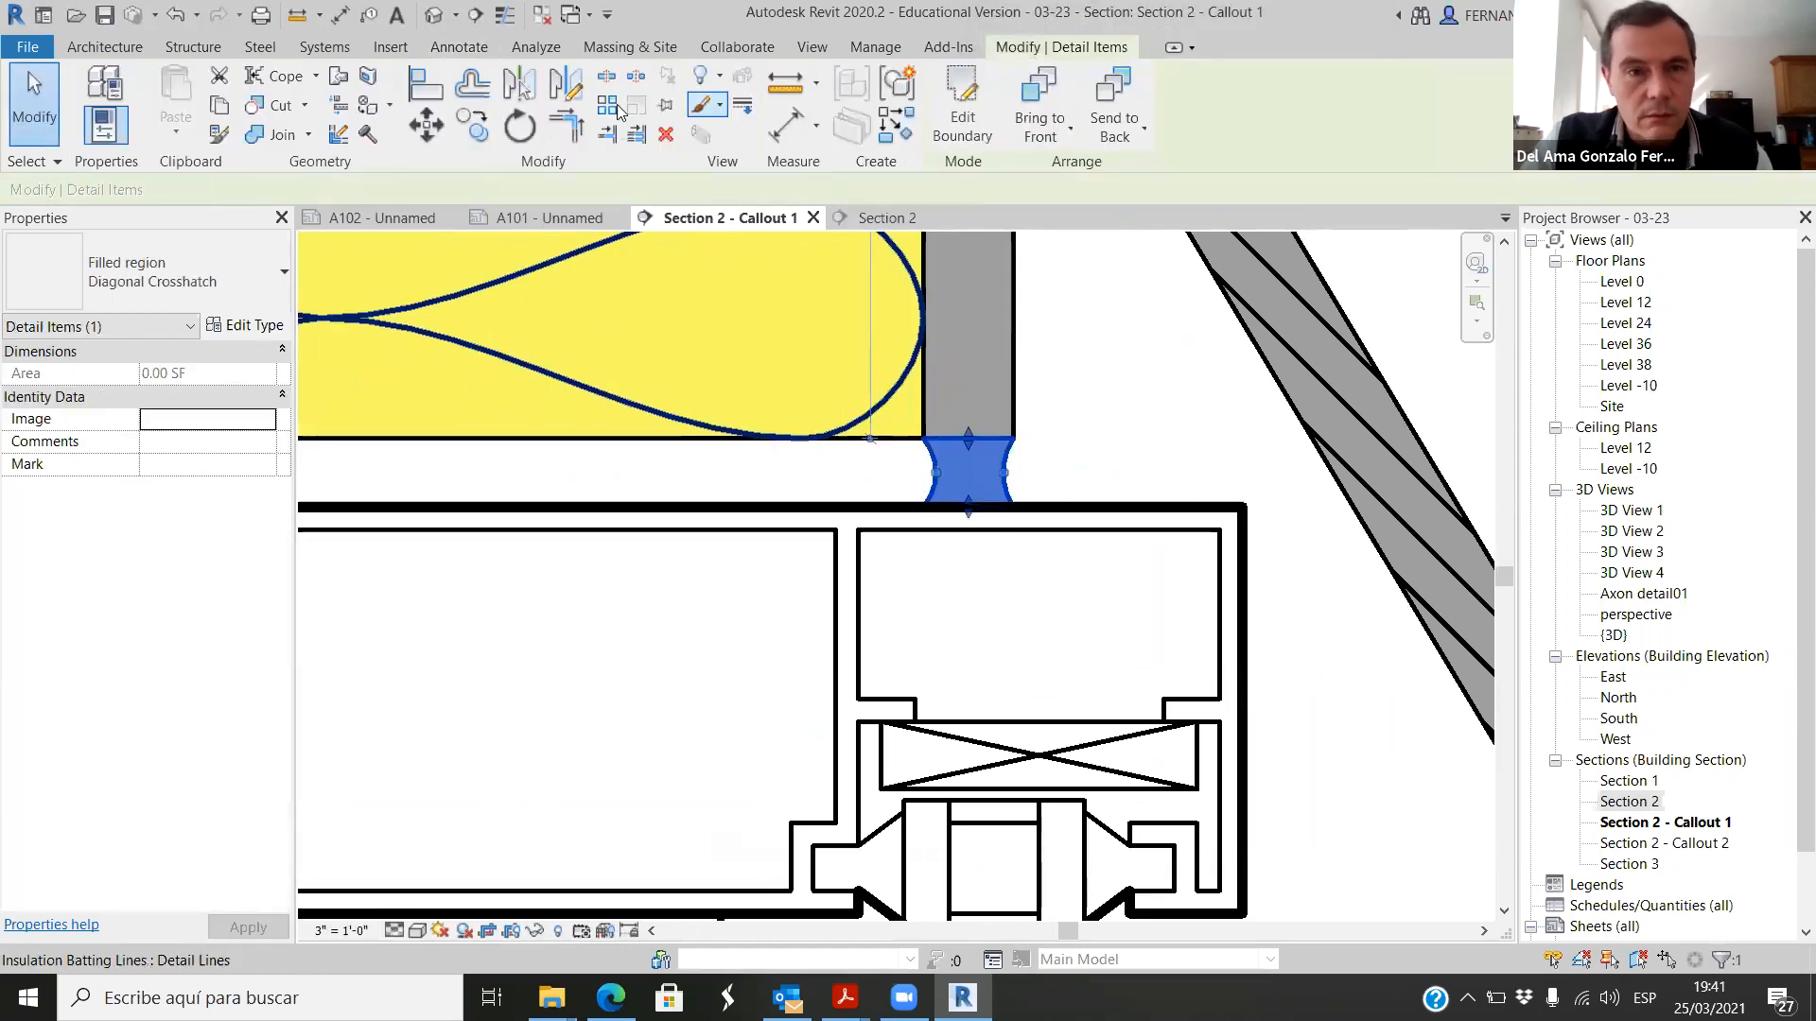
pyautogui.press('m')
pyautogui.press('v')
pyautogui.click(856, 423)
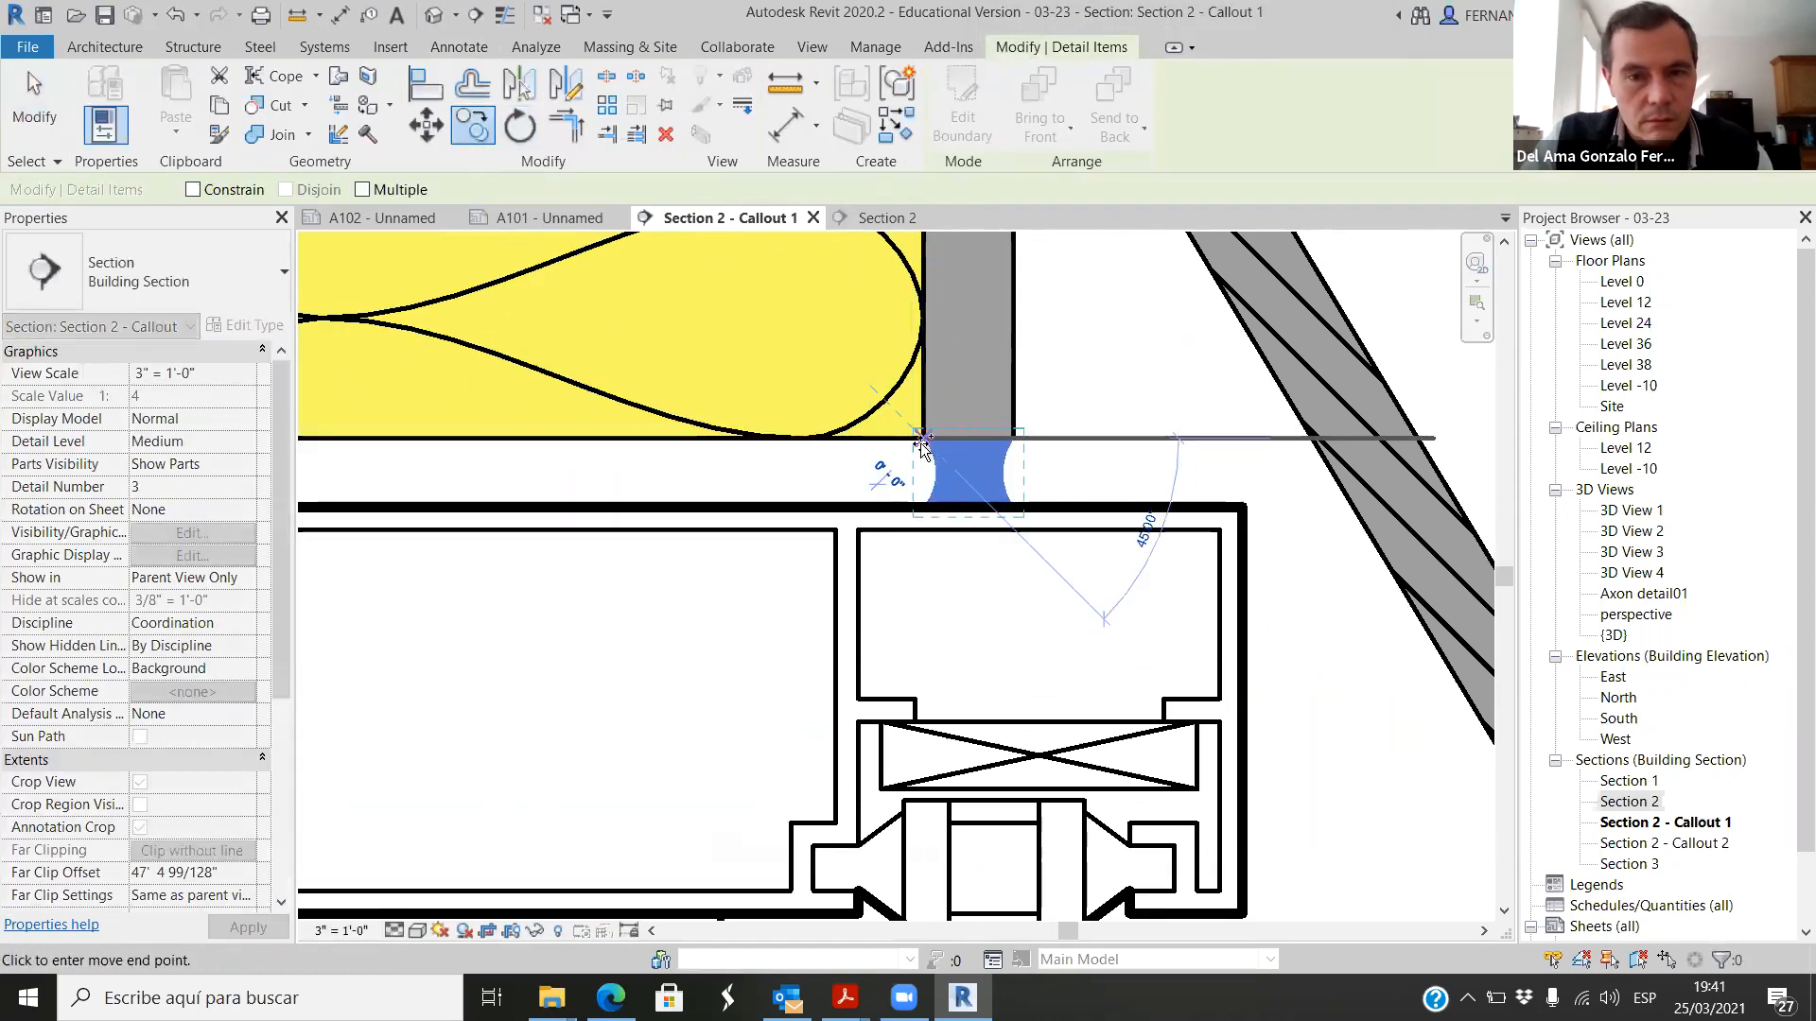
pyautogui.scroll(-3, 880, 440)
pyautogui.scroll(3, 801, 445)
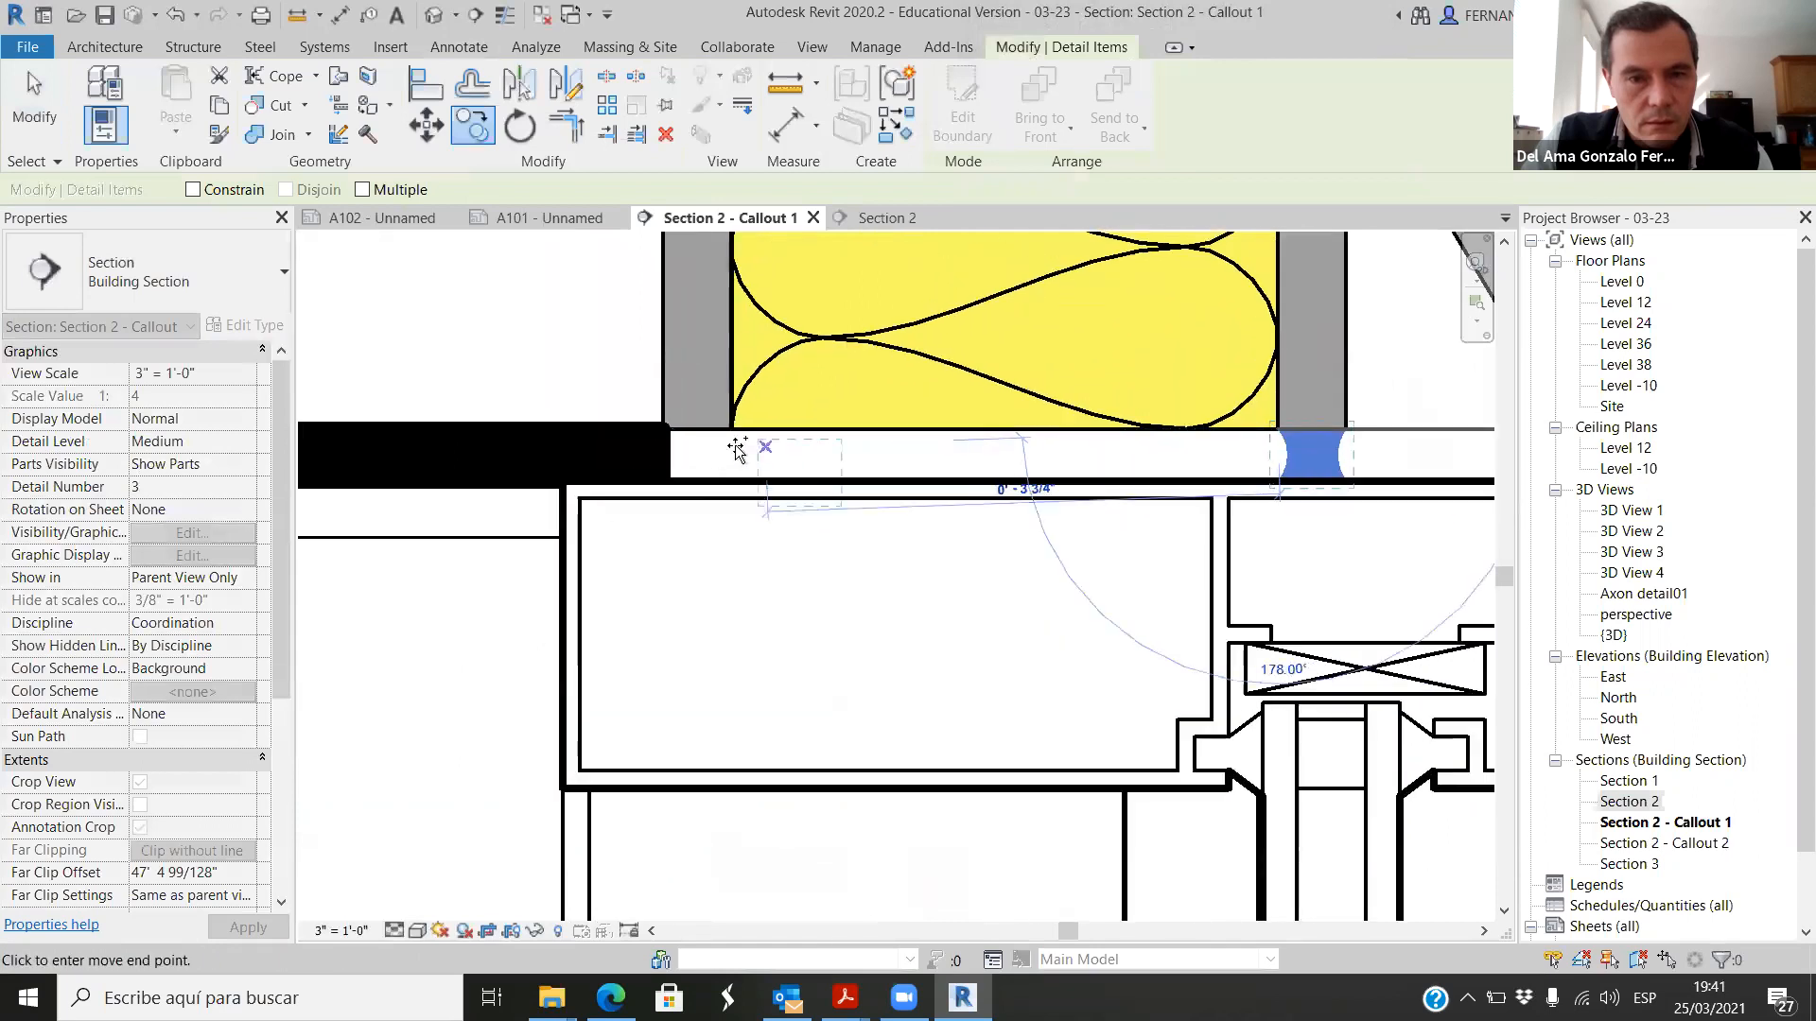
pyautogui.click(677, 436)
pyautogui.scroll(-4, 702, 480)
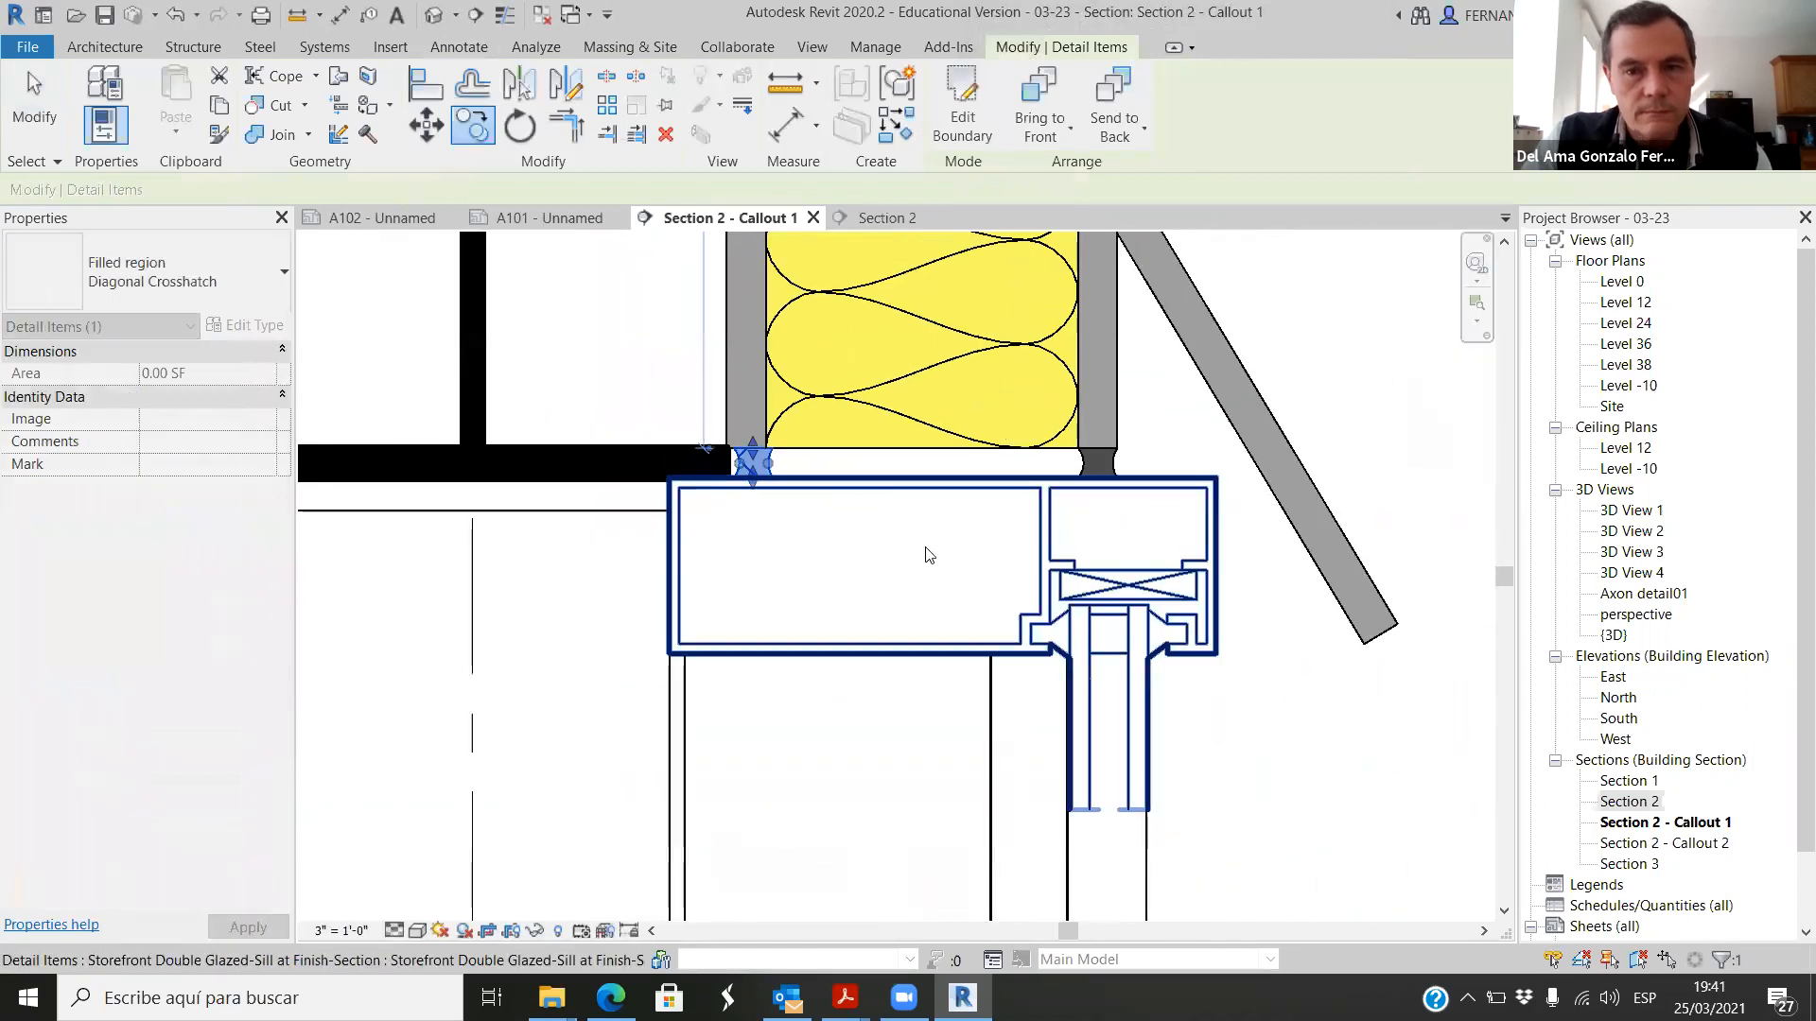
pyautogui.press('Escape')
# Step: Override the copied joint region's graphics by element, setting its background pattern to Solid fill with color RGB 058-058-058
pyautogui.scroll(4, 813, 460)
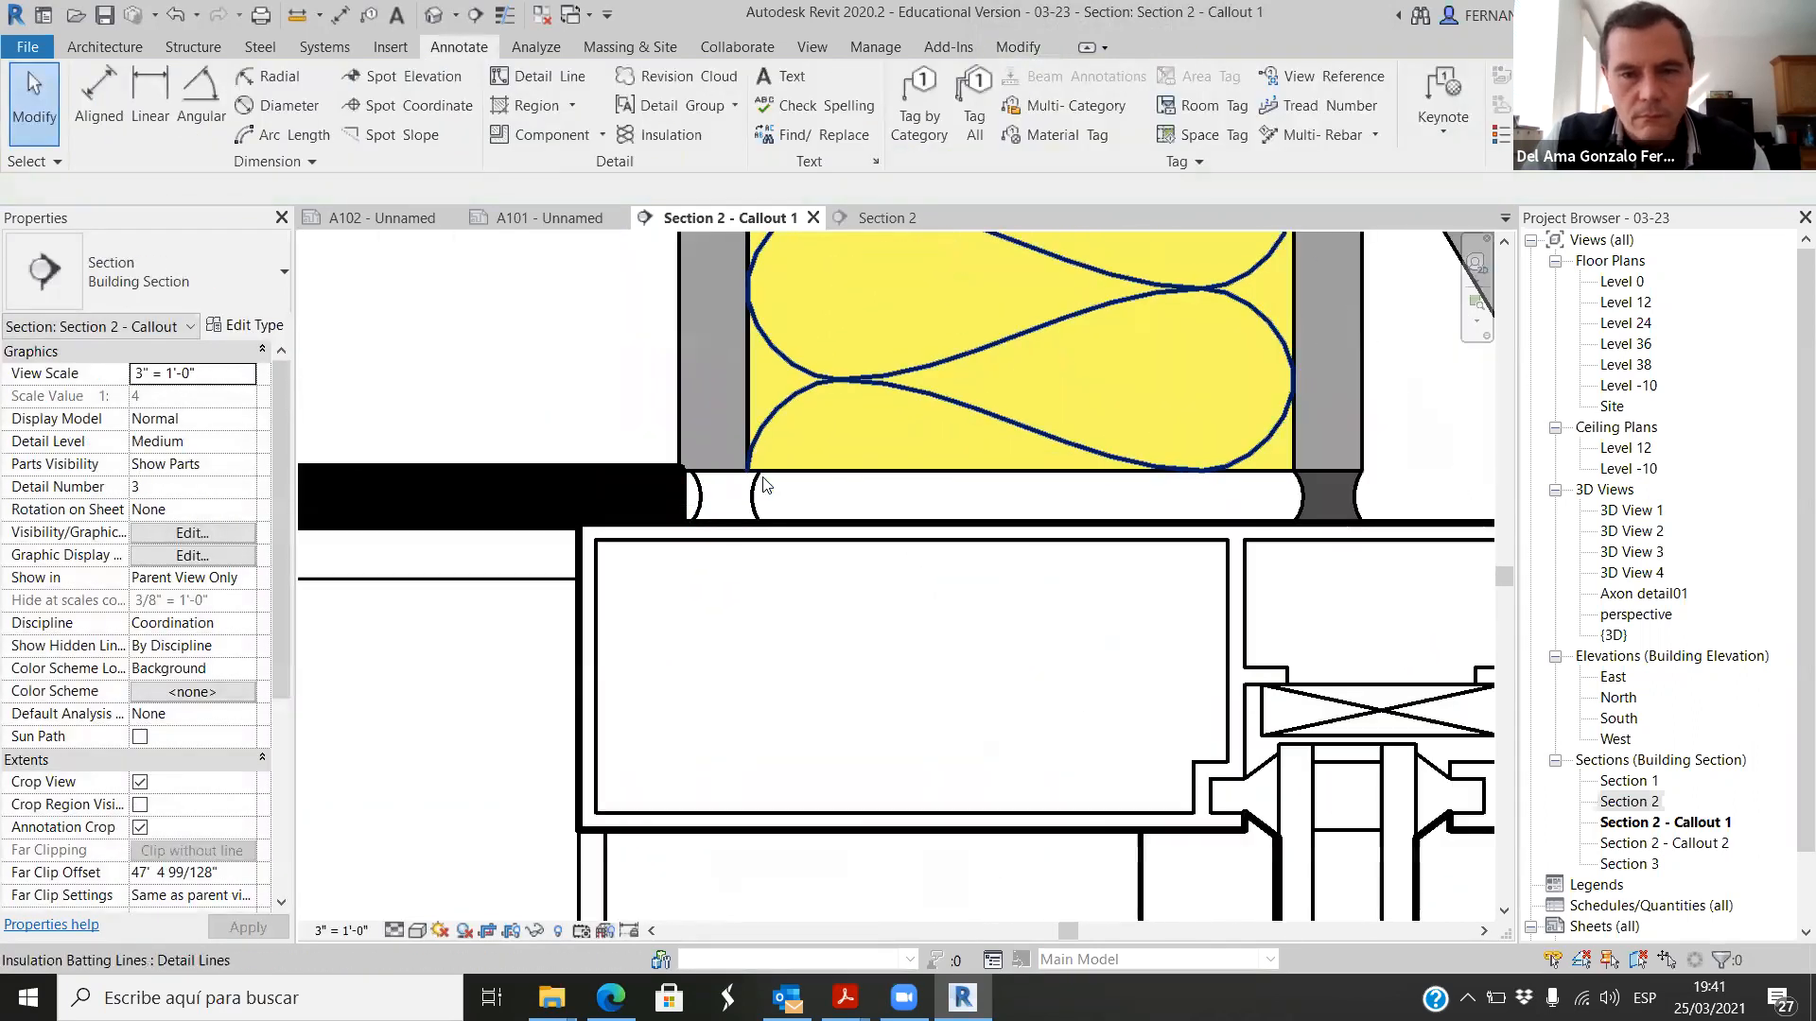
pyautogui.rightClick(747, 502)
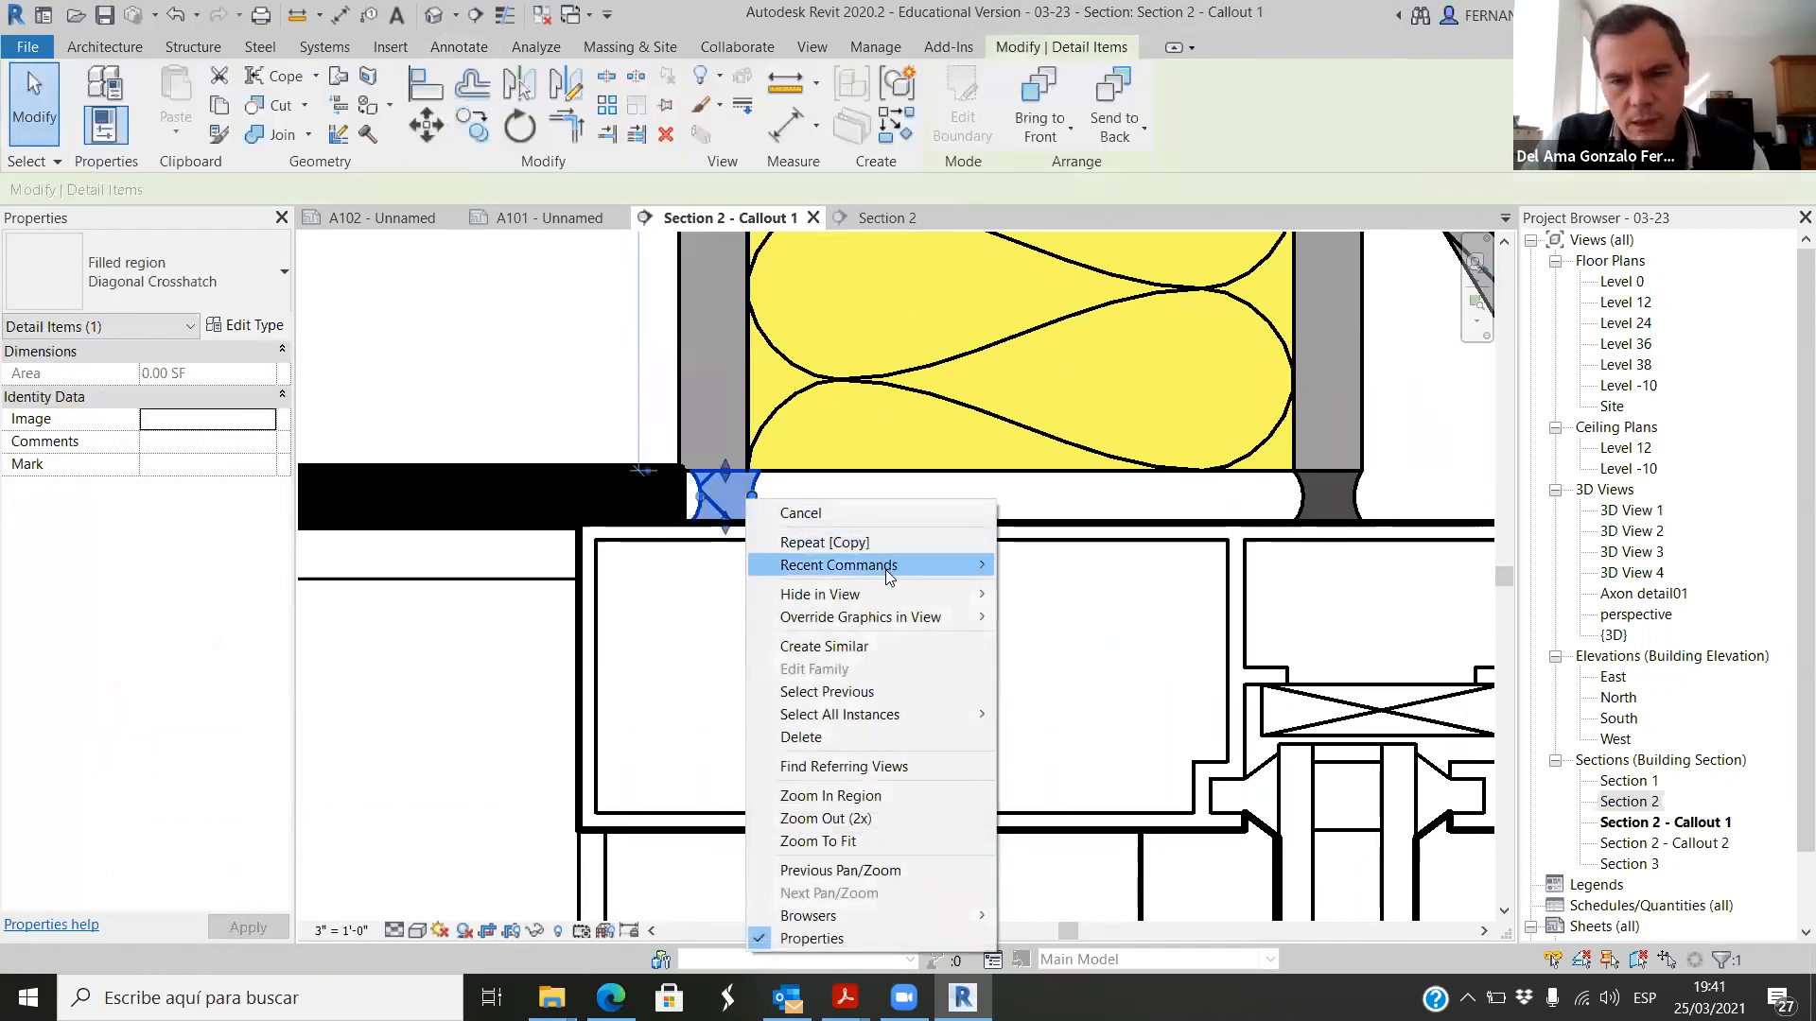
pyautogui.moveTo(986, 617)
pyautogui.click(1067, 617)
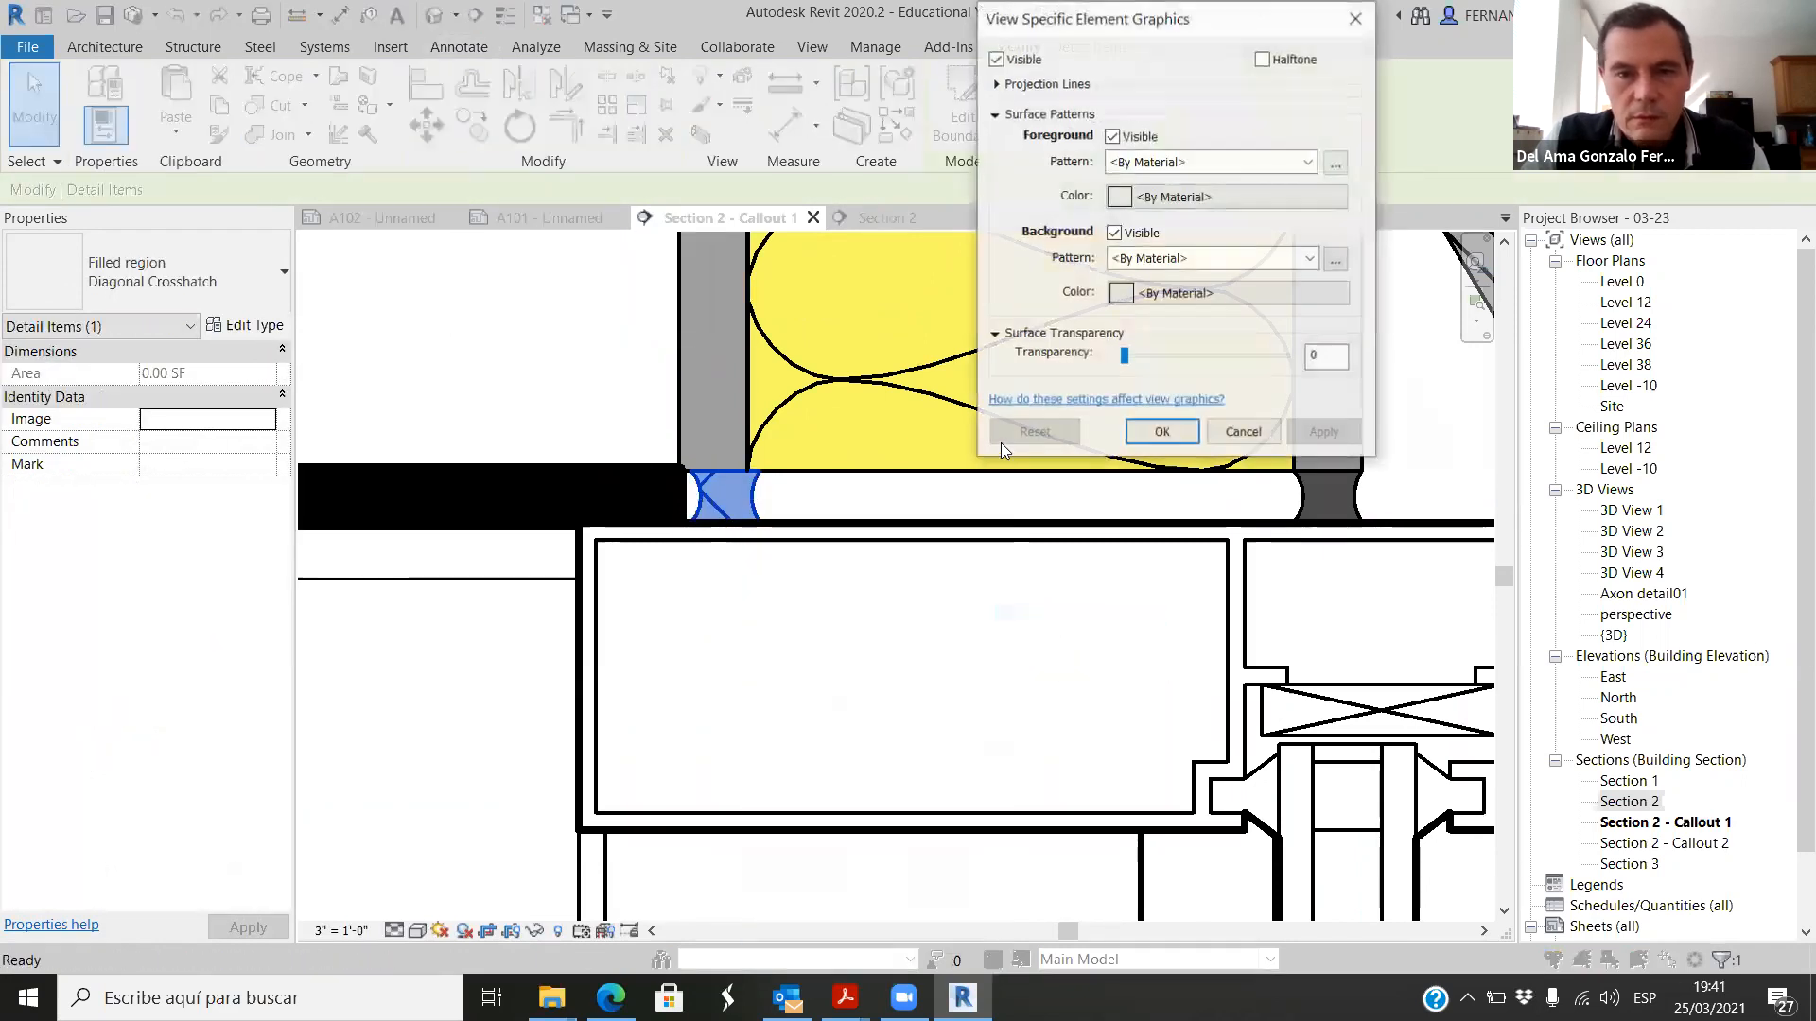
pyautogui.click(1121, 294)
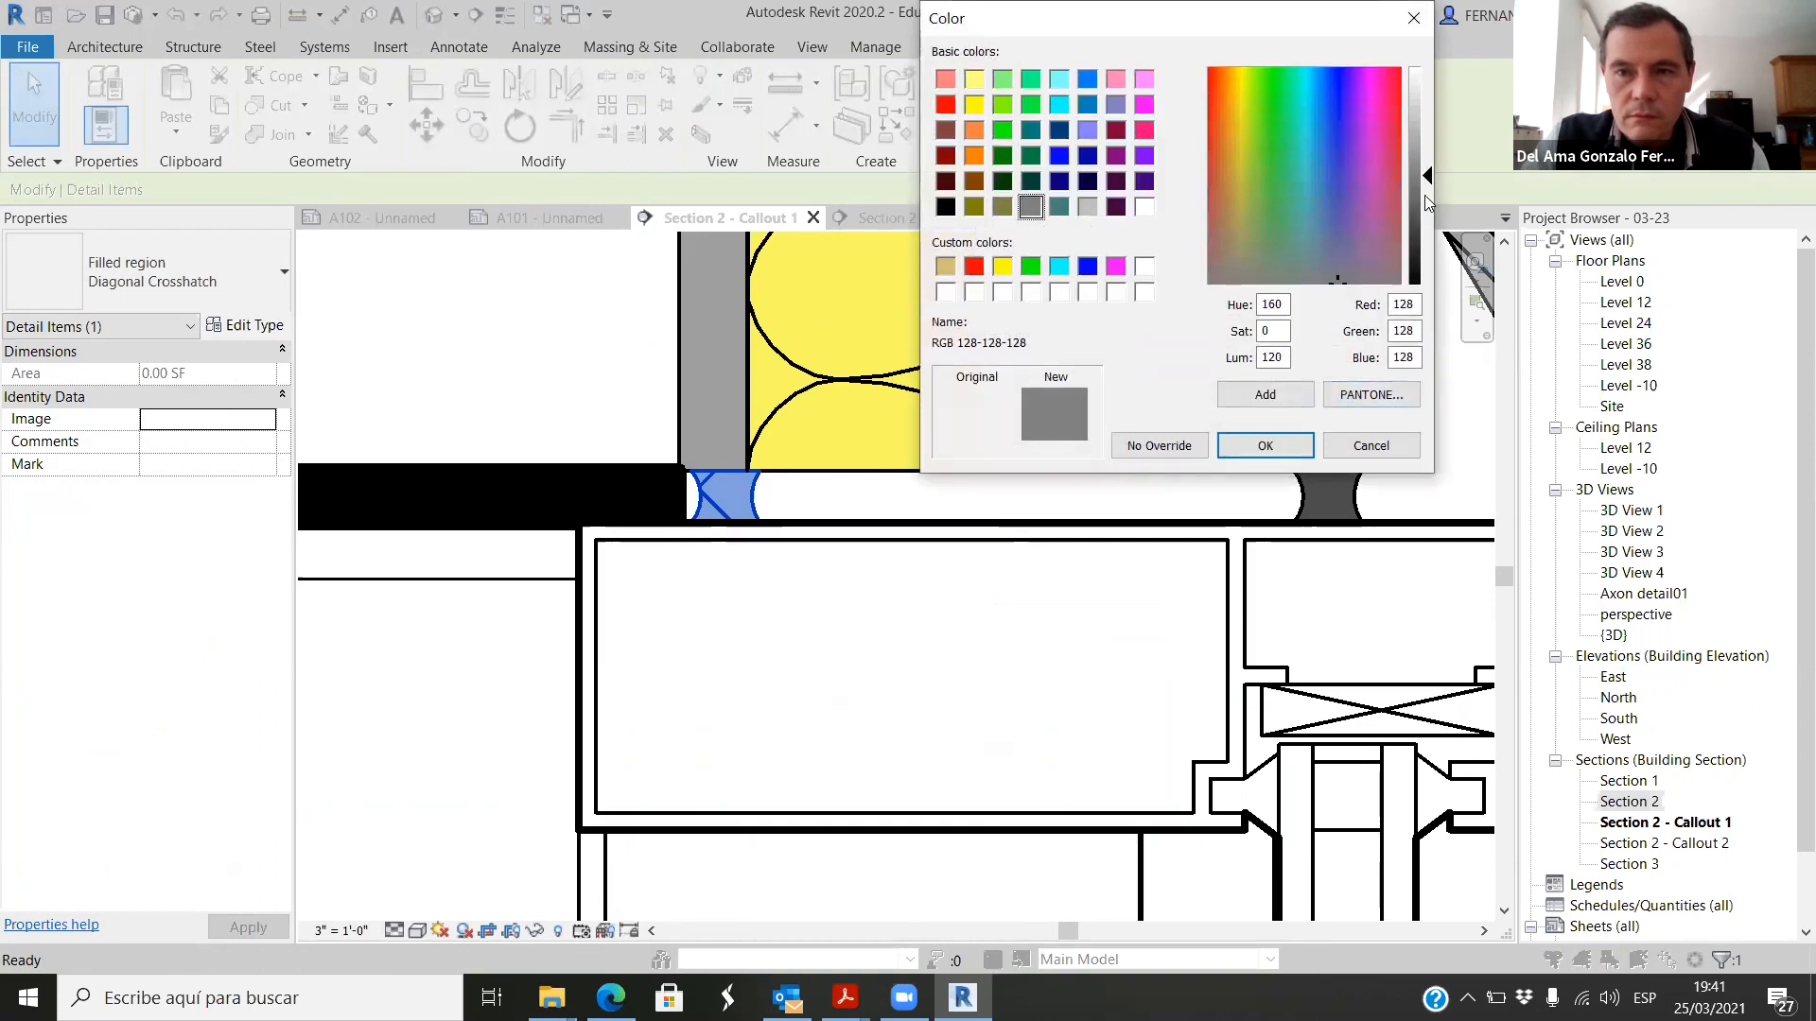
pyautogui.moveTo(1428, 203); pyautogui.dragTo(1431, 234)
pyautogui.click(1269, 446)
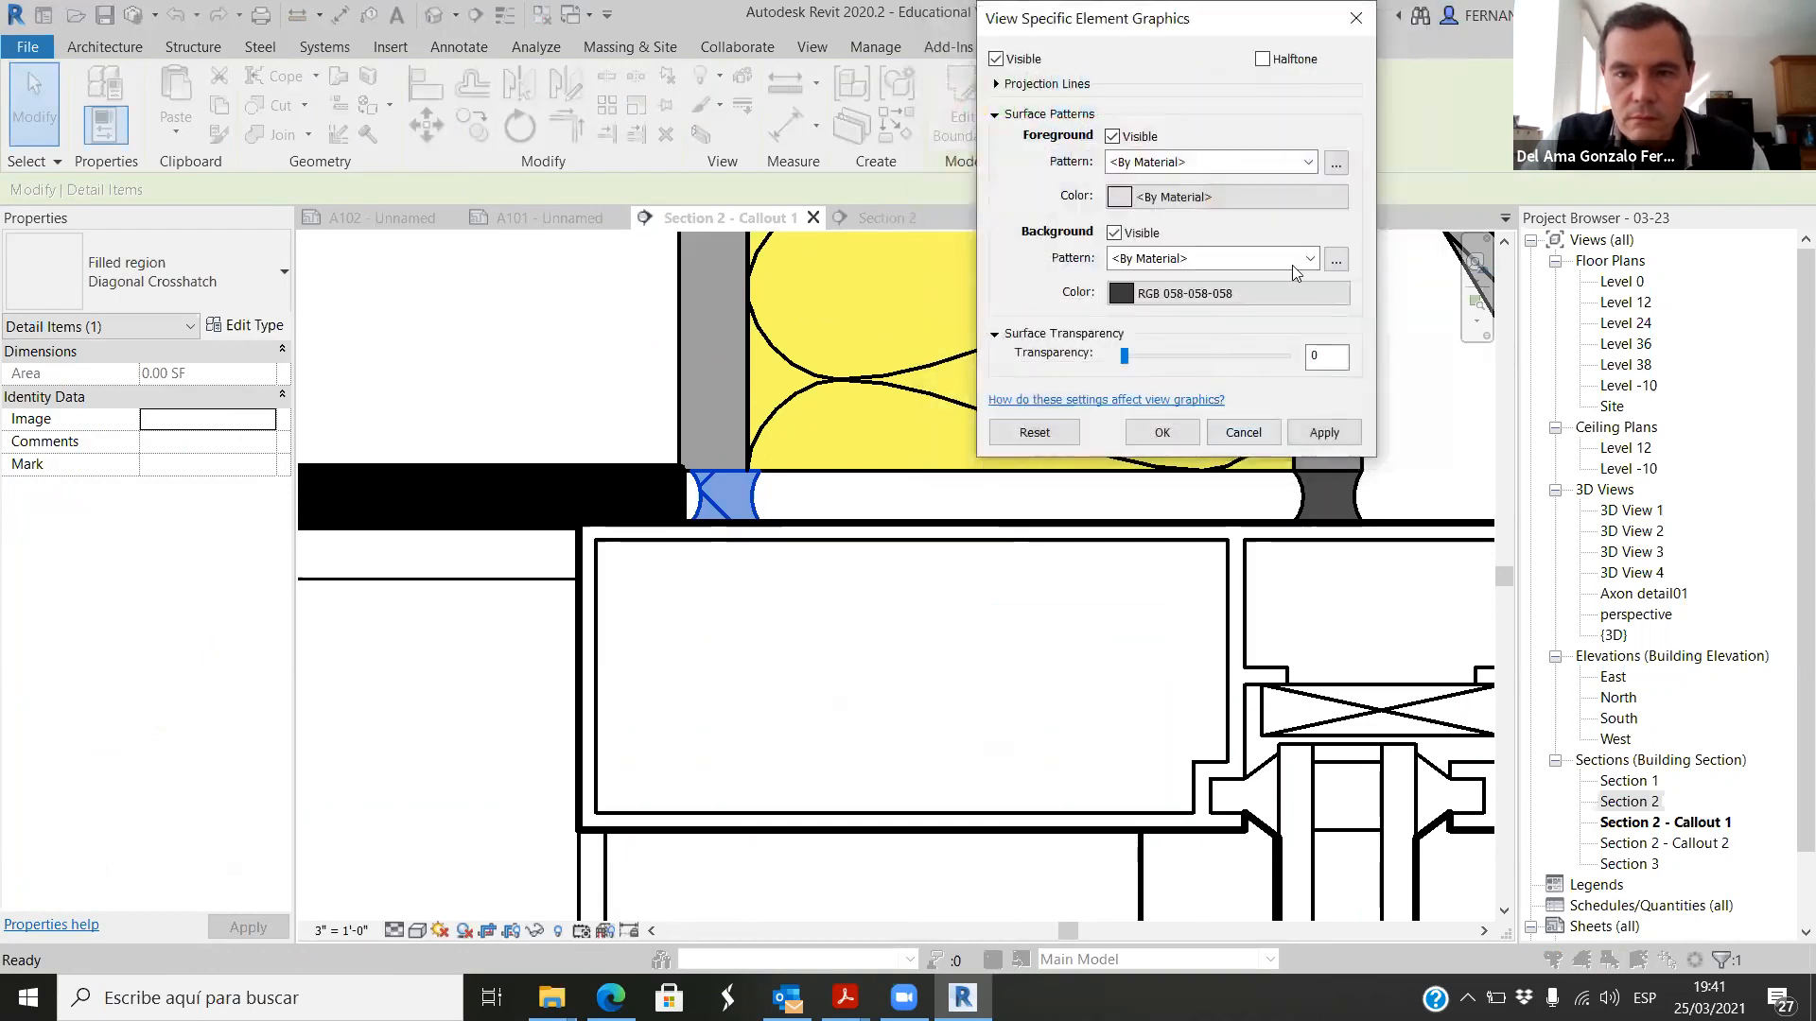
pyautogui.click(1310, 260)
pyautogui.click(1235, 282)
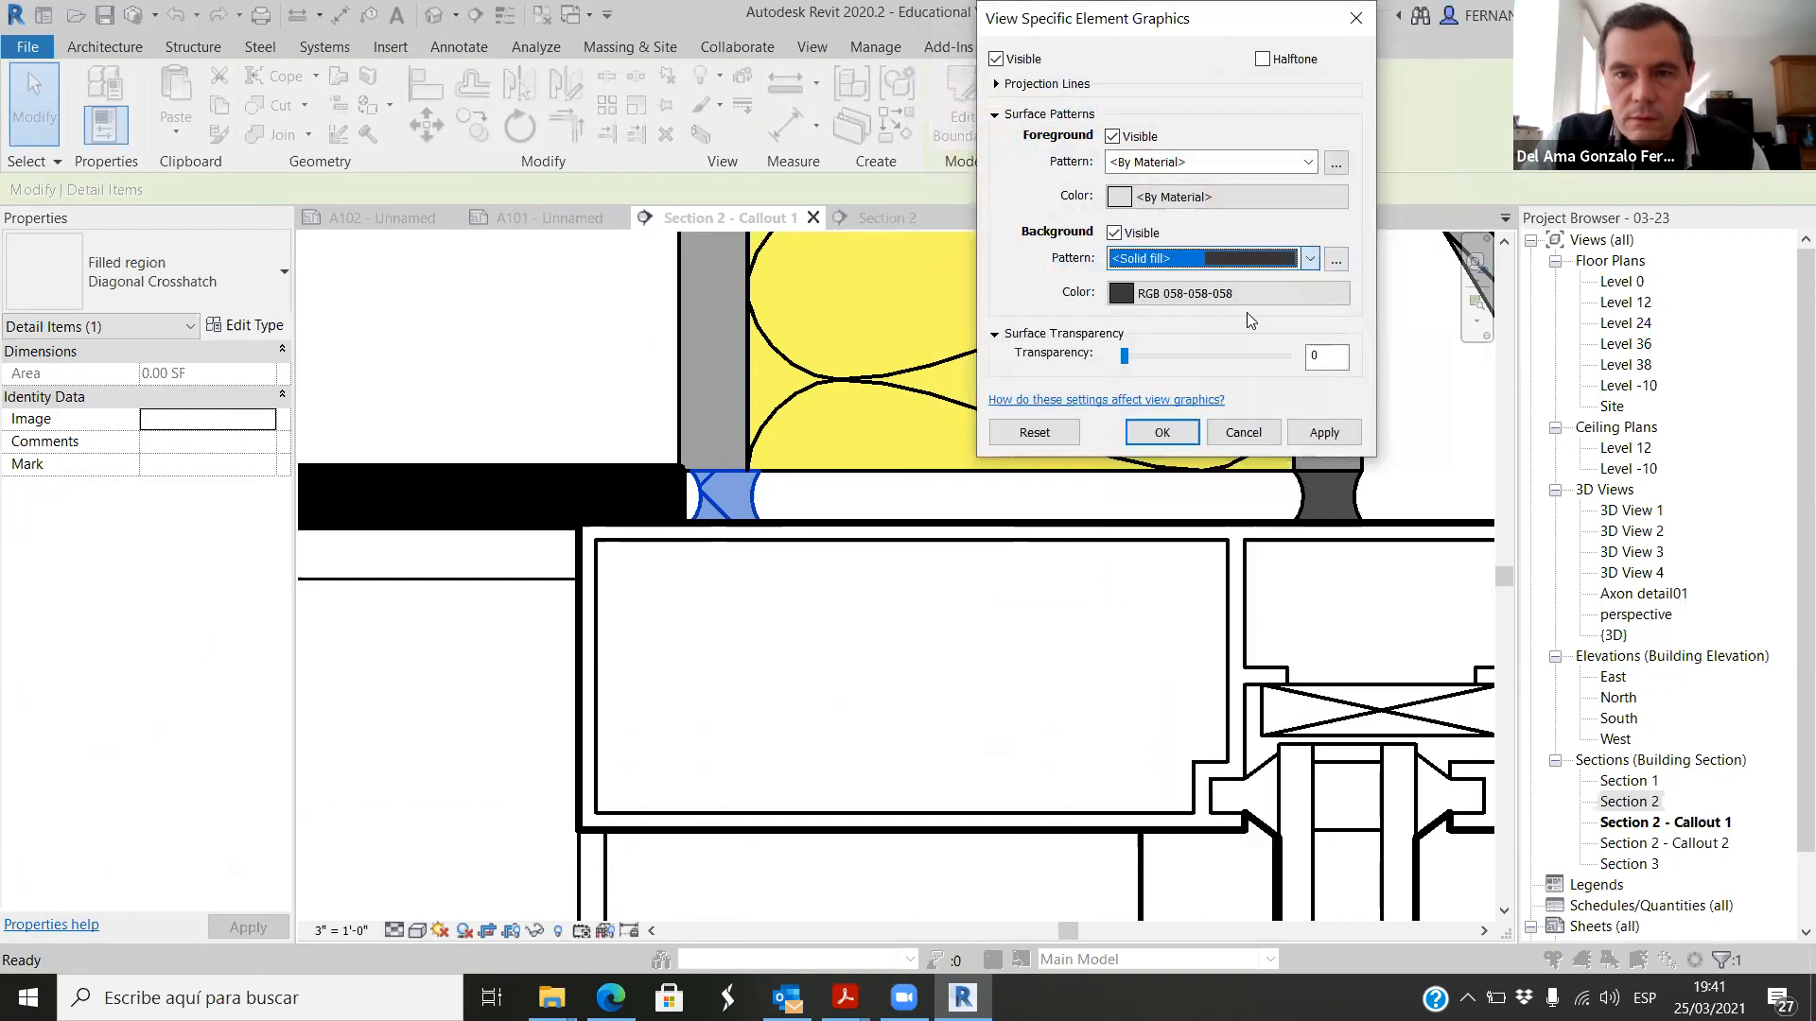
pyautogui.click(1324, 432)
pyautogui.click(1161, 433)
pyautogui.scroll(-5, 756, 407)
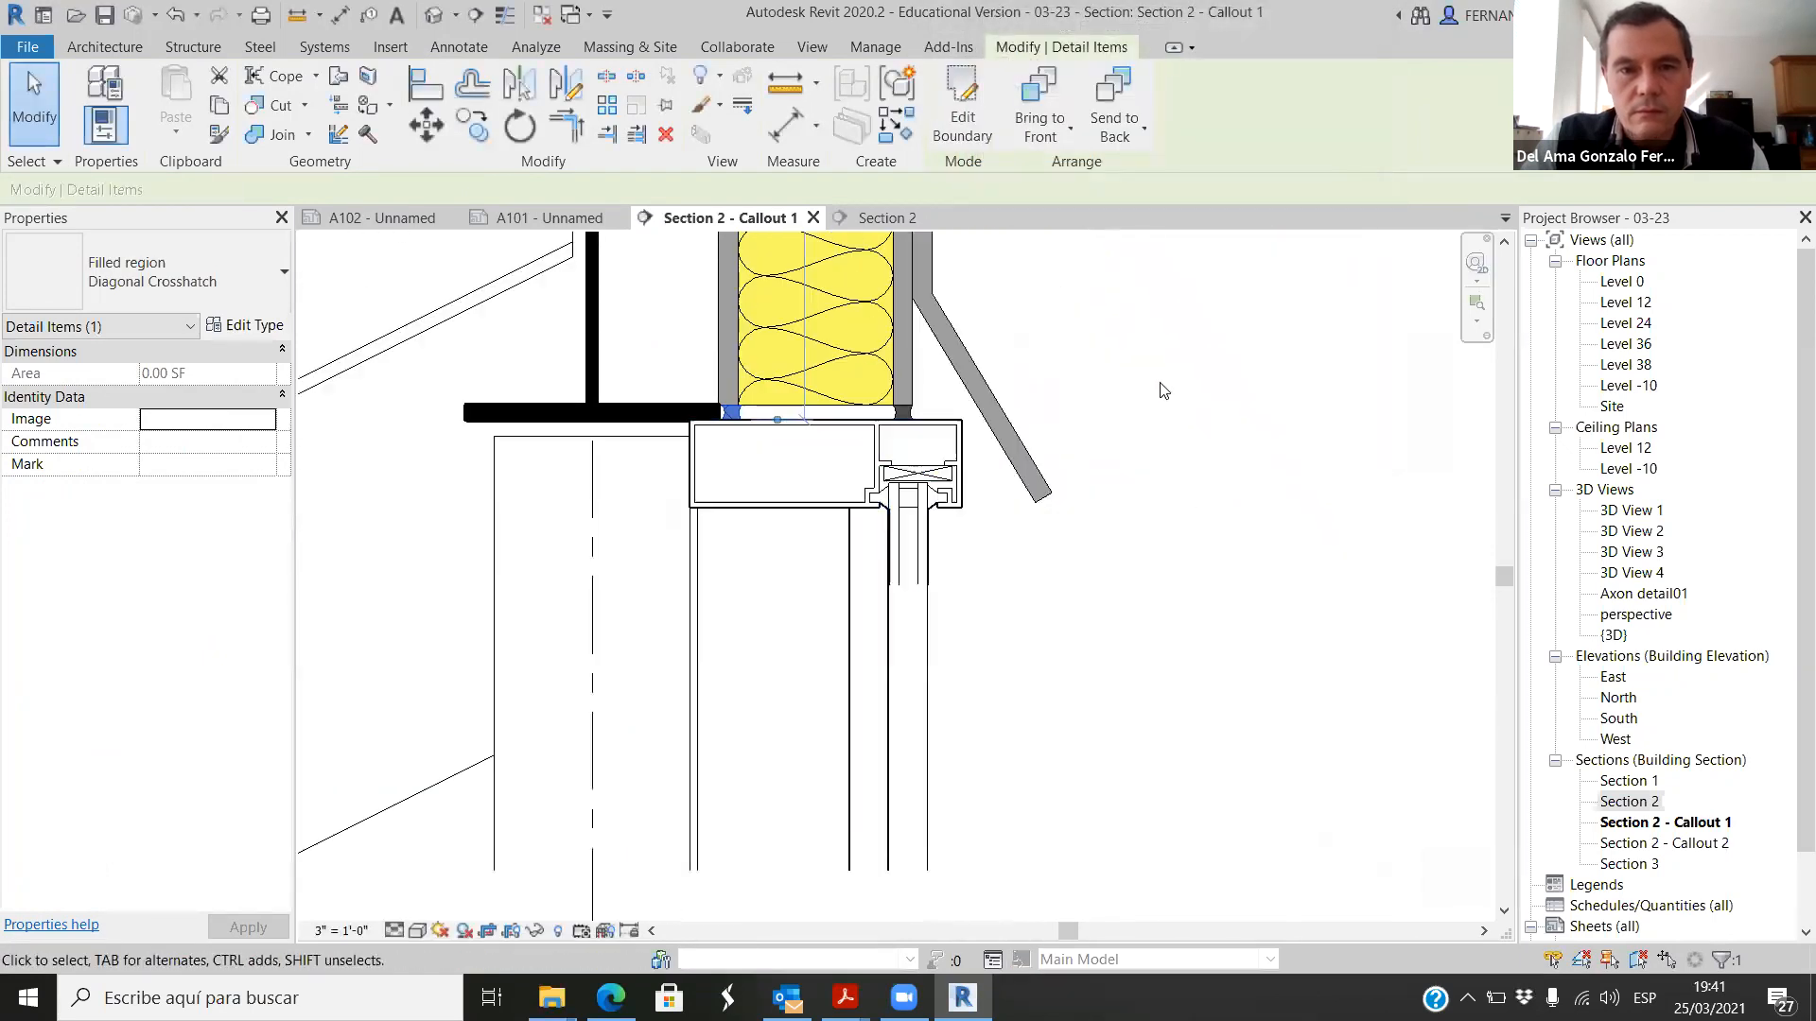
pyautogui.click(1164, 390)
# Step: Examine both sealant joints between the roof and storefront mullion, along with the sloping roof edge beside them
pyautogui.scroll(5, 1103, 479)
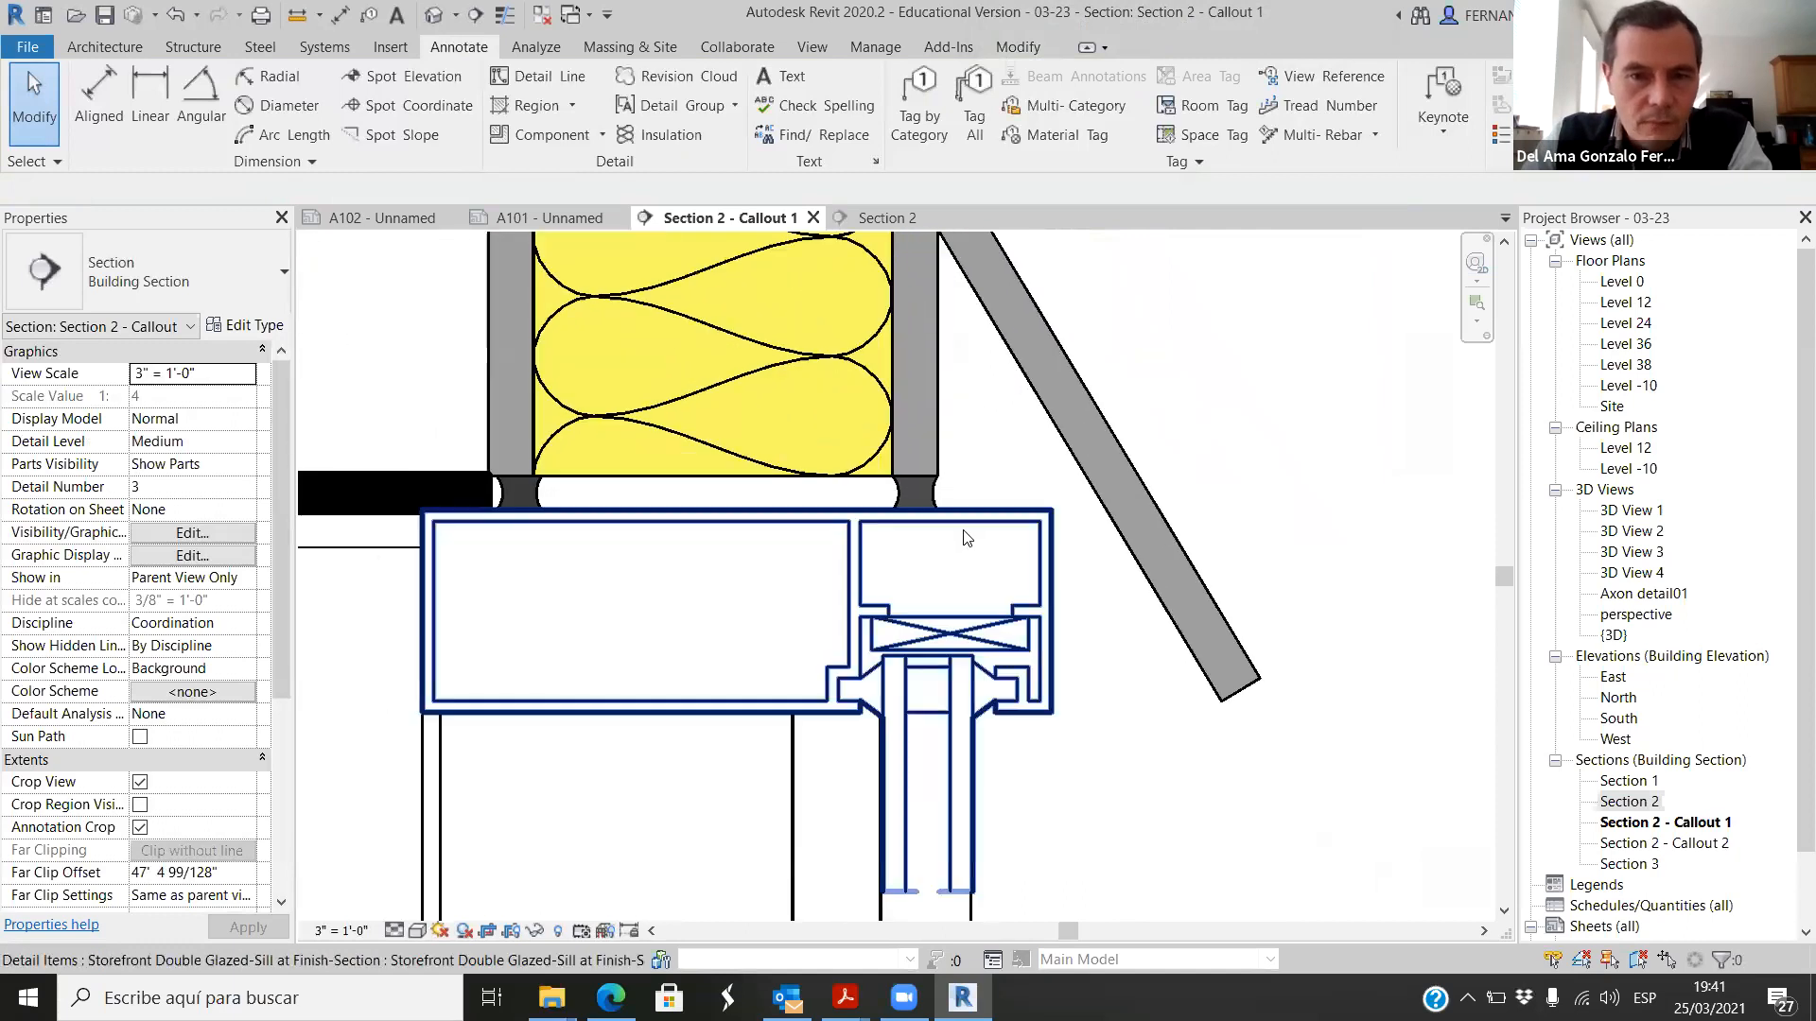
pyautogui.scroll(3, 965, 537)
pyautogui.scroll(-3, 892, 461)
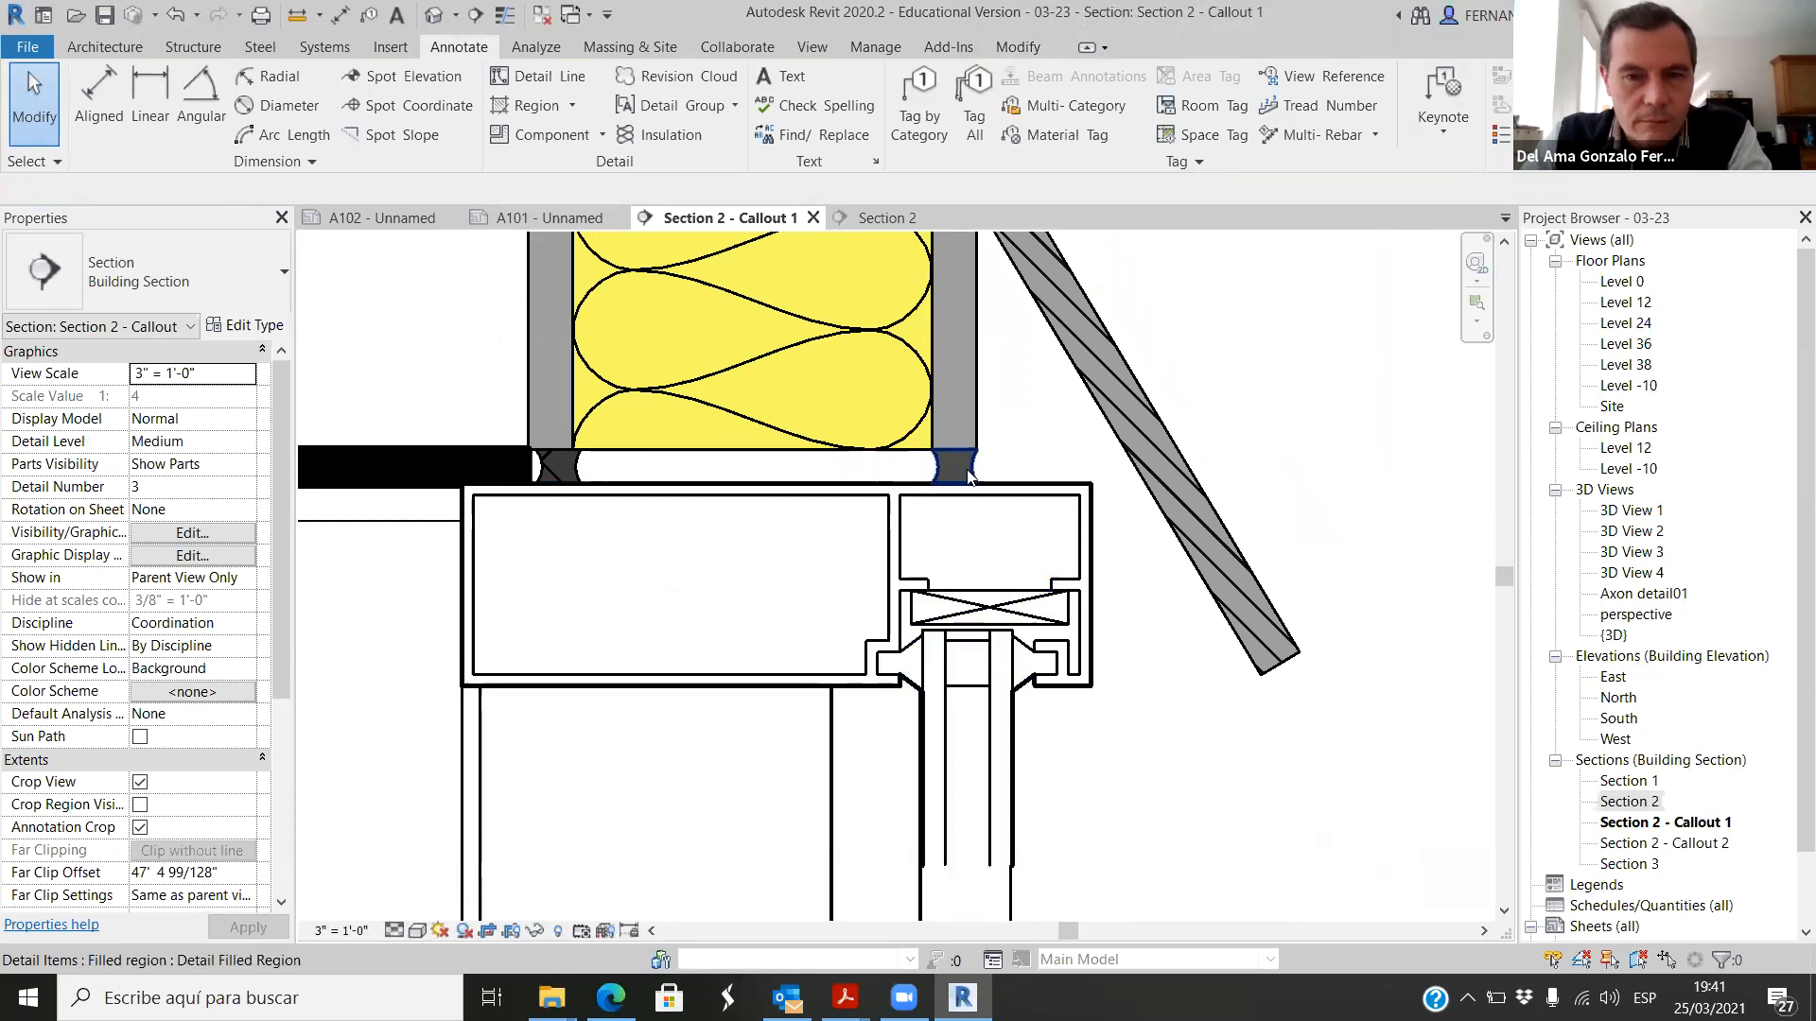
pyautogui.scroll(-2, 949, 470)
pyautogui.scroll(3, 949, 470)
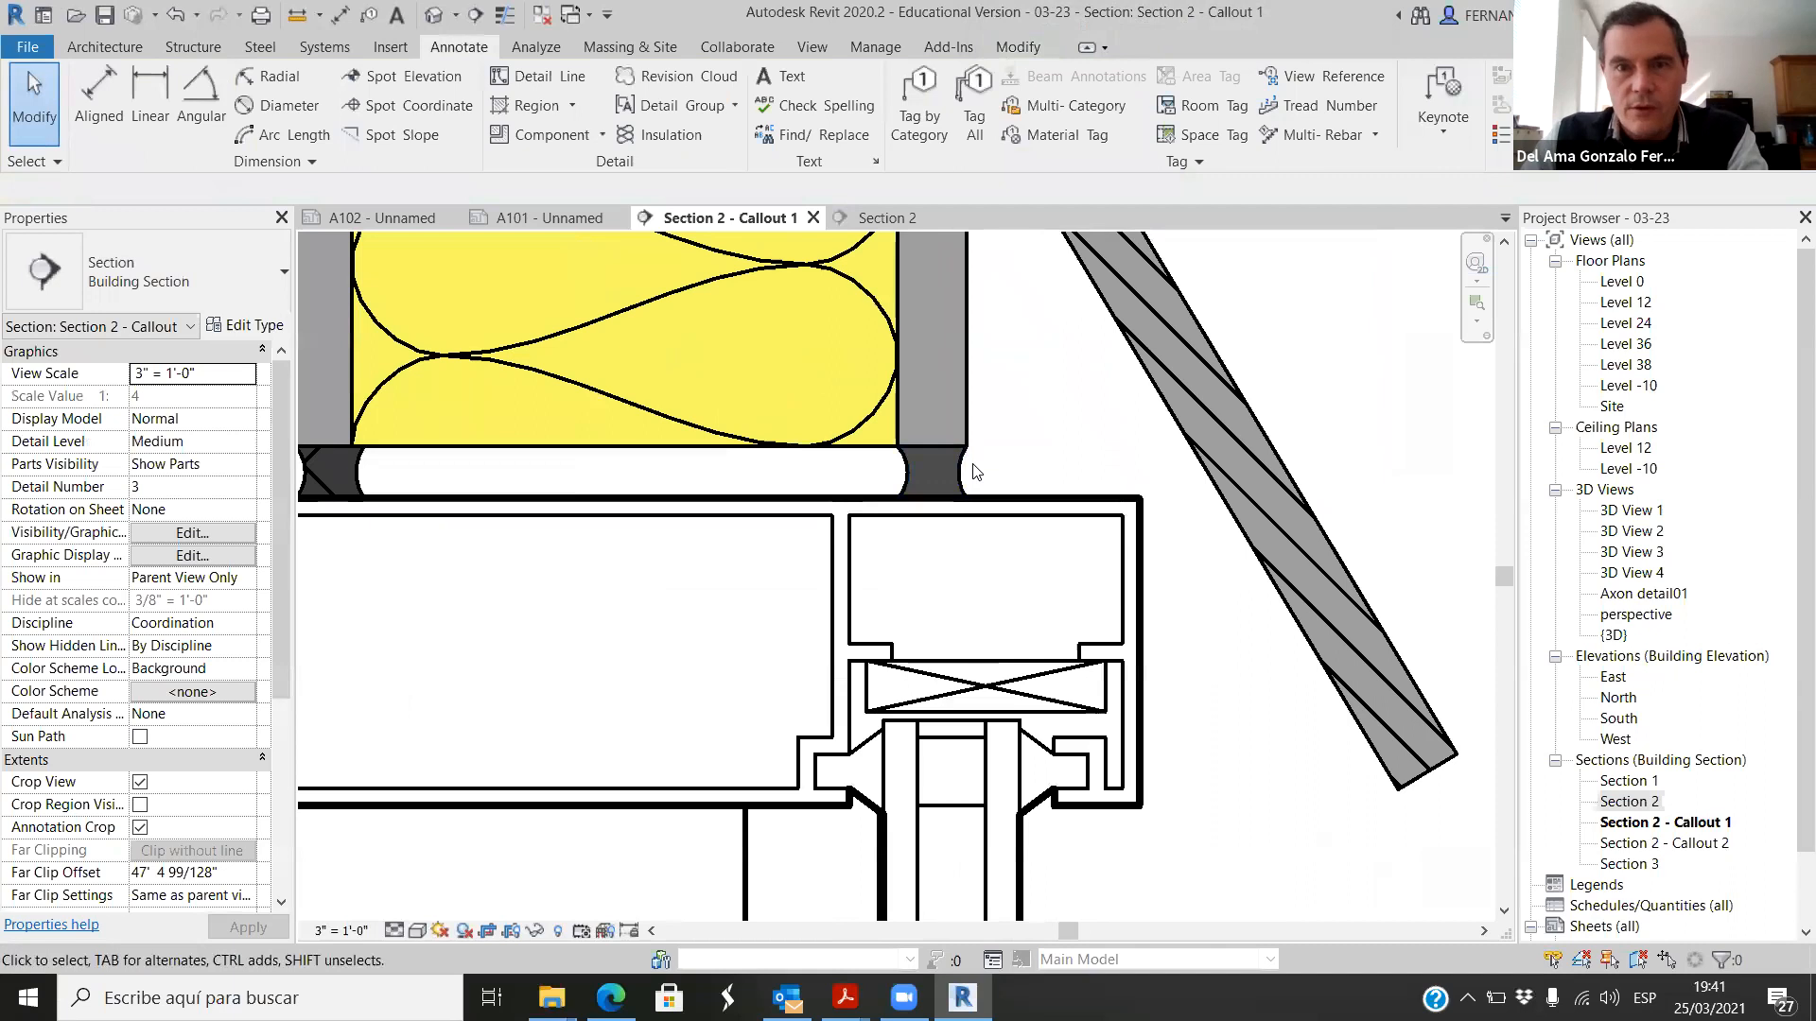
pyautogui.scroll(-1, 966, 477)
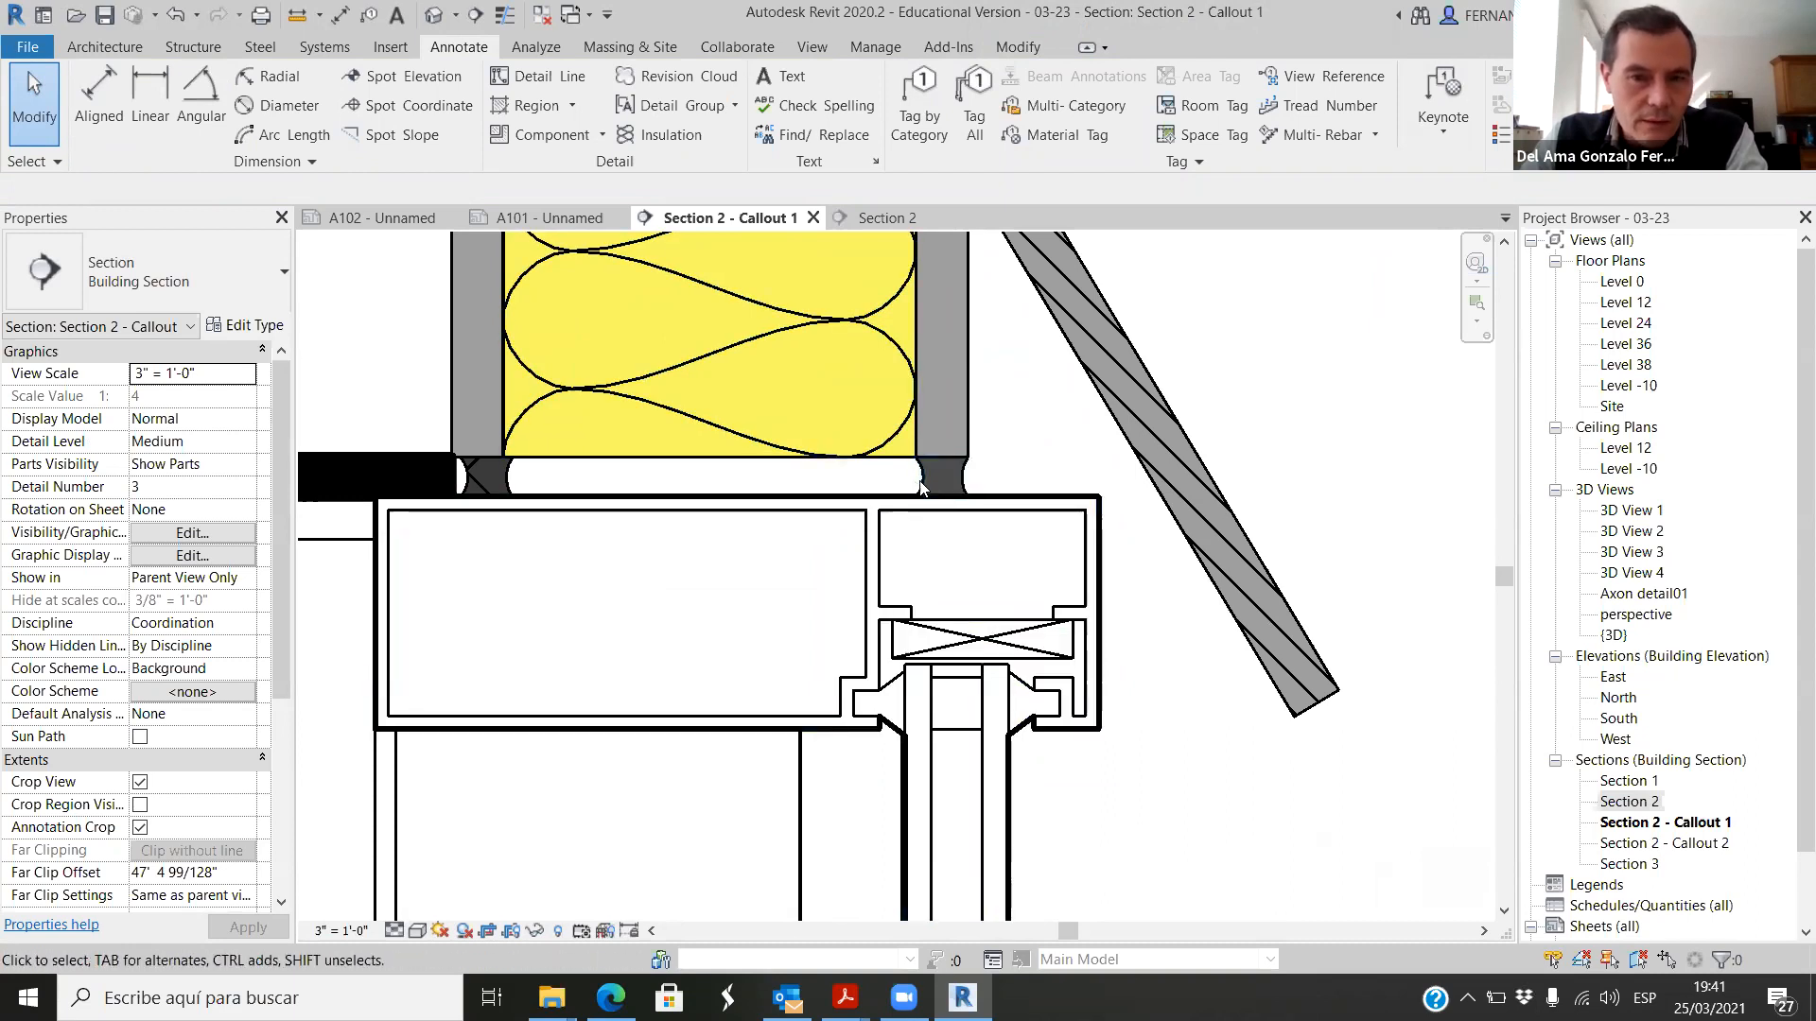
pyautogui.scroll(-4, 922, 487)
pyautogui.scroll(-3, 964, 506)
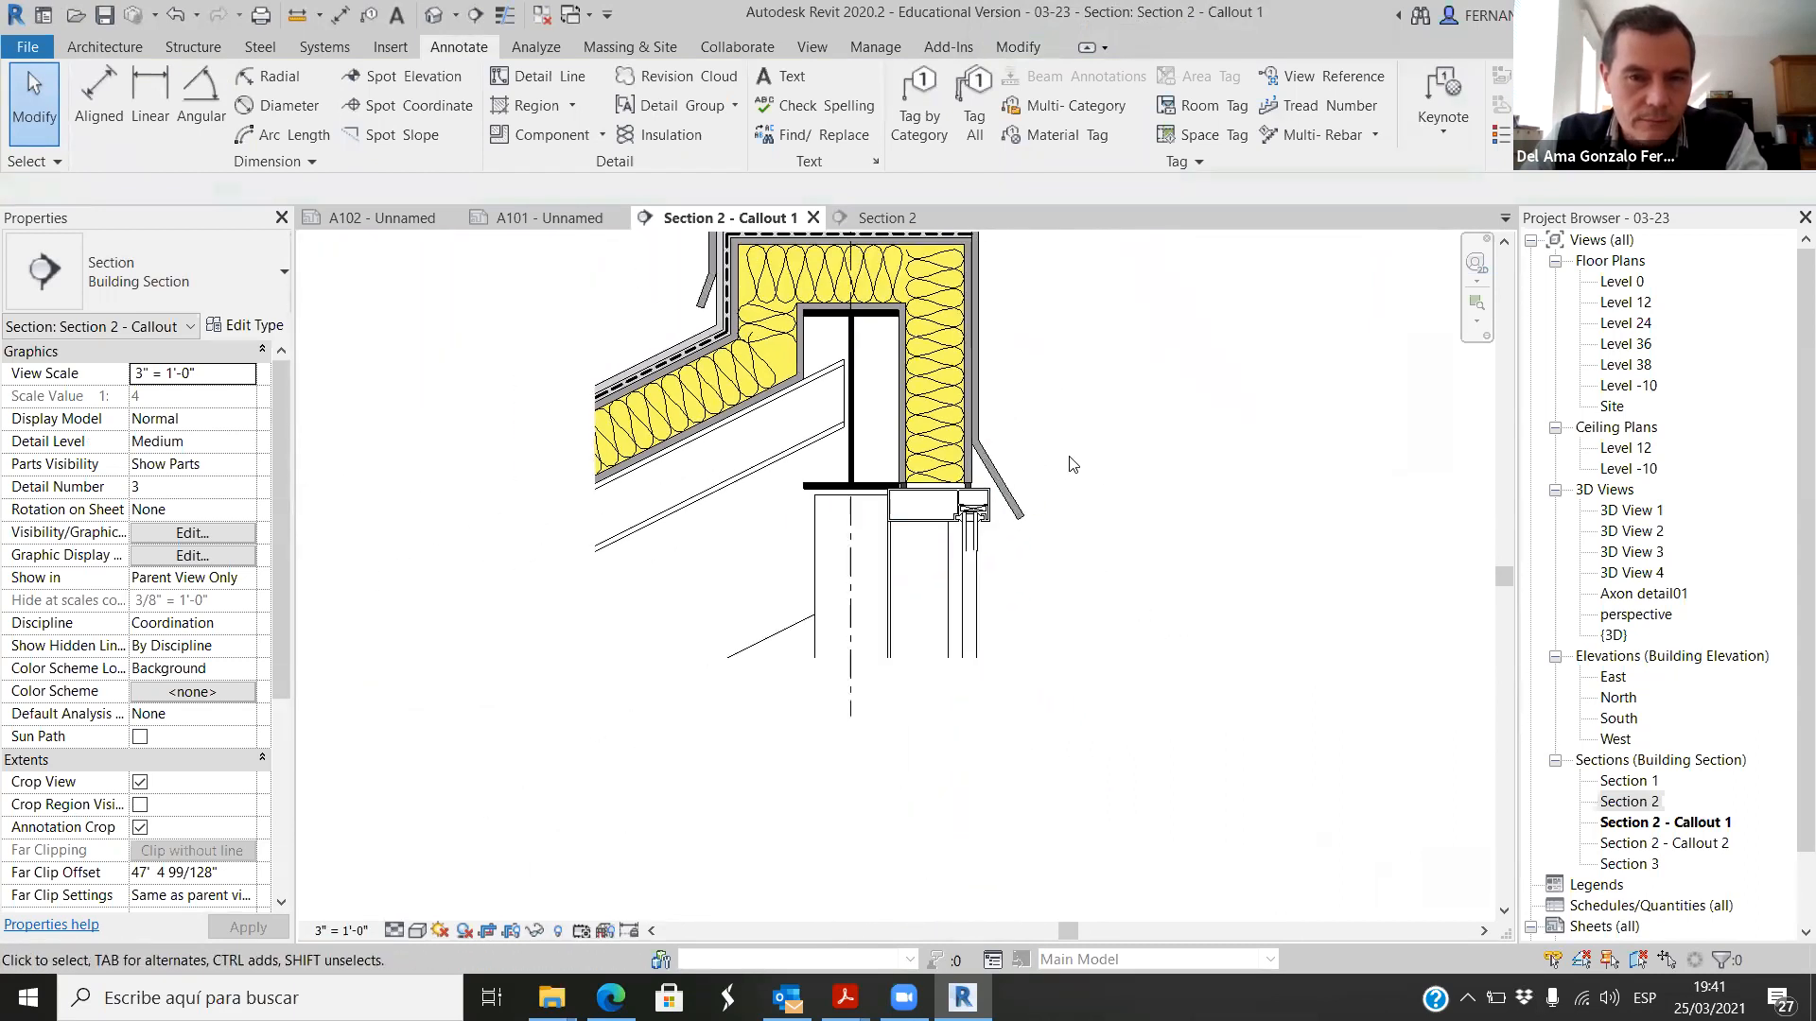
pyautogui.scroll(8, 962, 496)
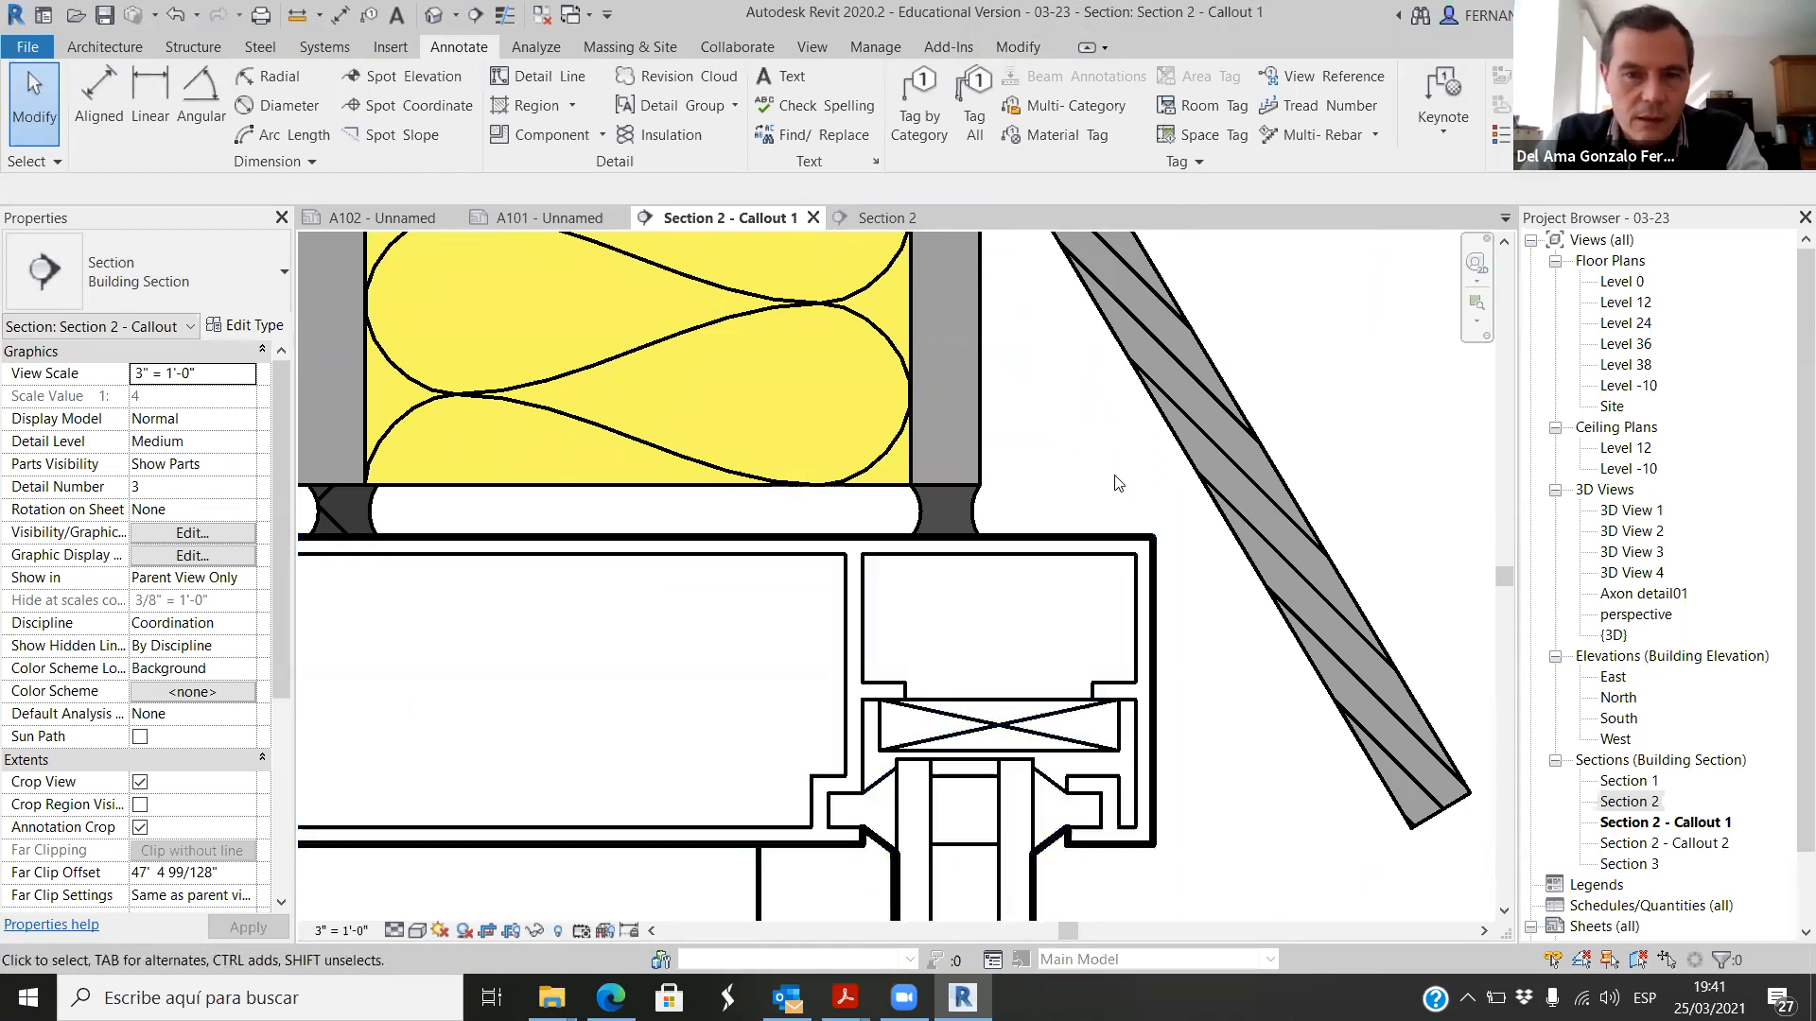
pyautogui.scroll(-6, 1118, 480)
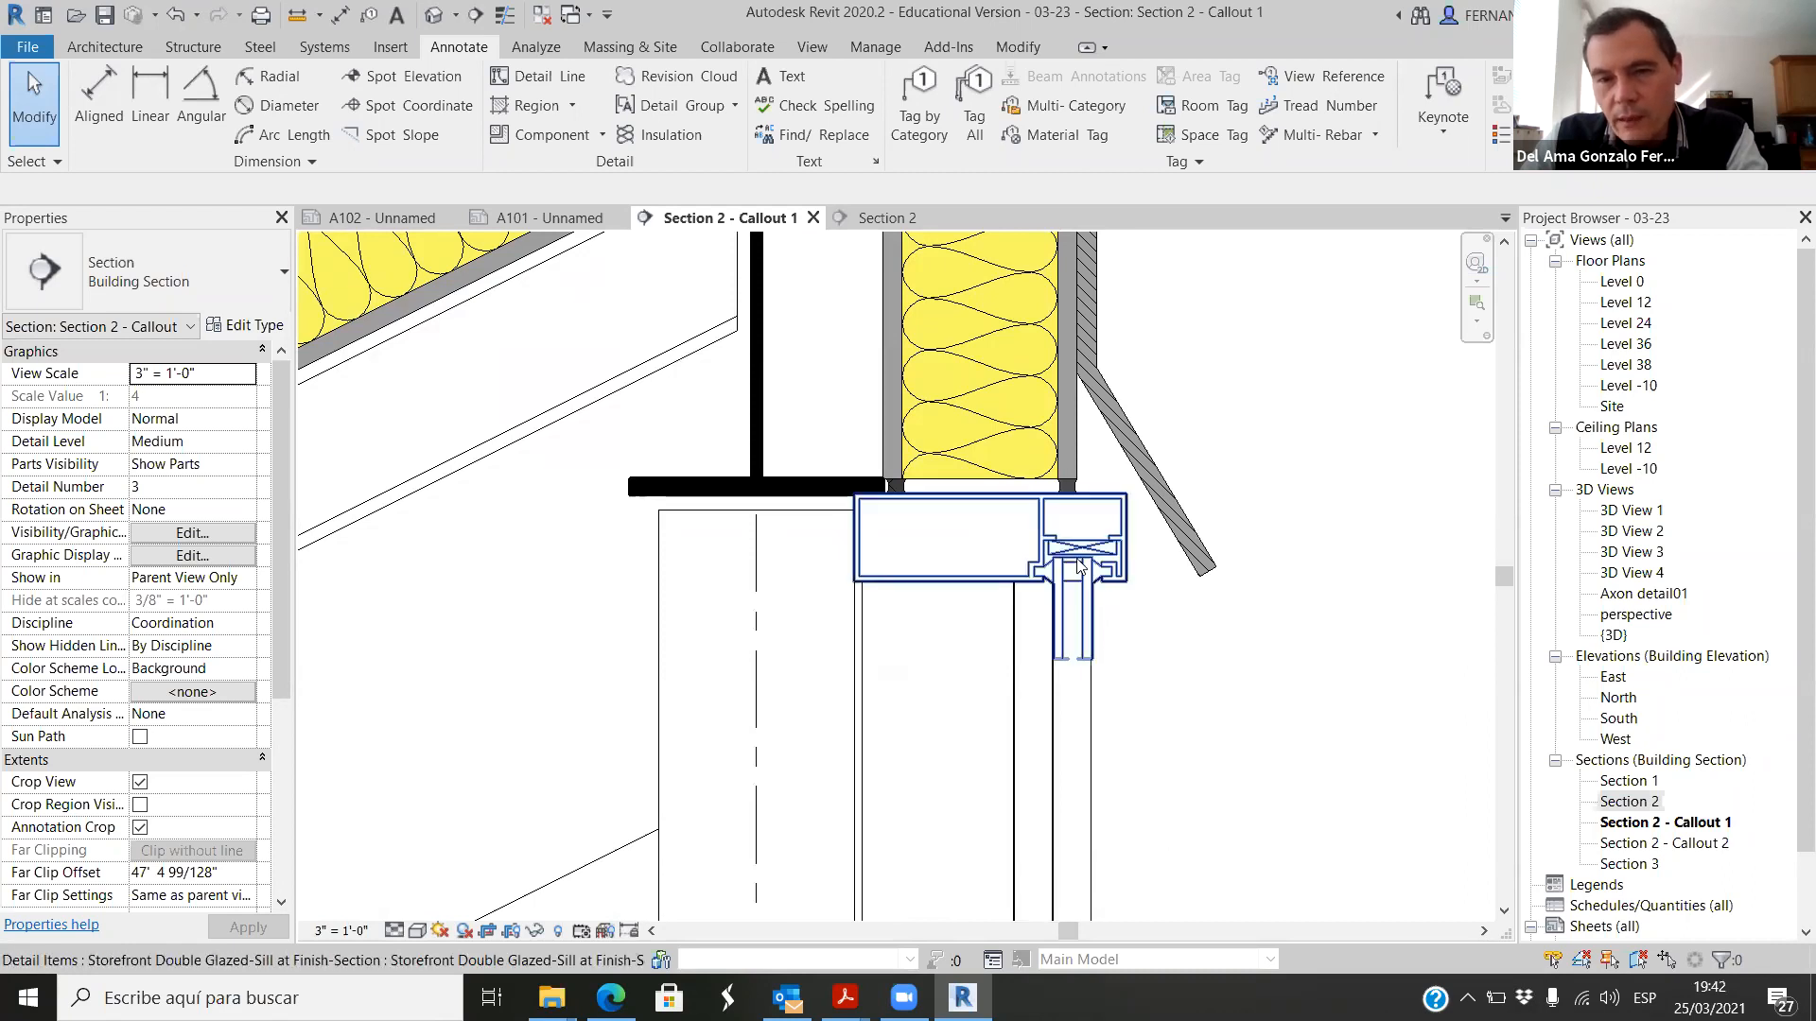
pyautogui.scroll(4, 1074, 501)
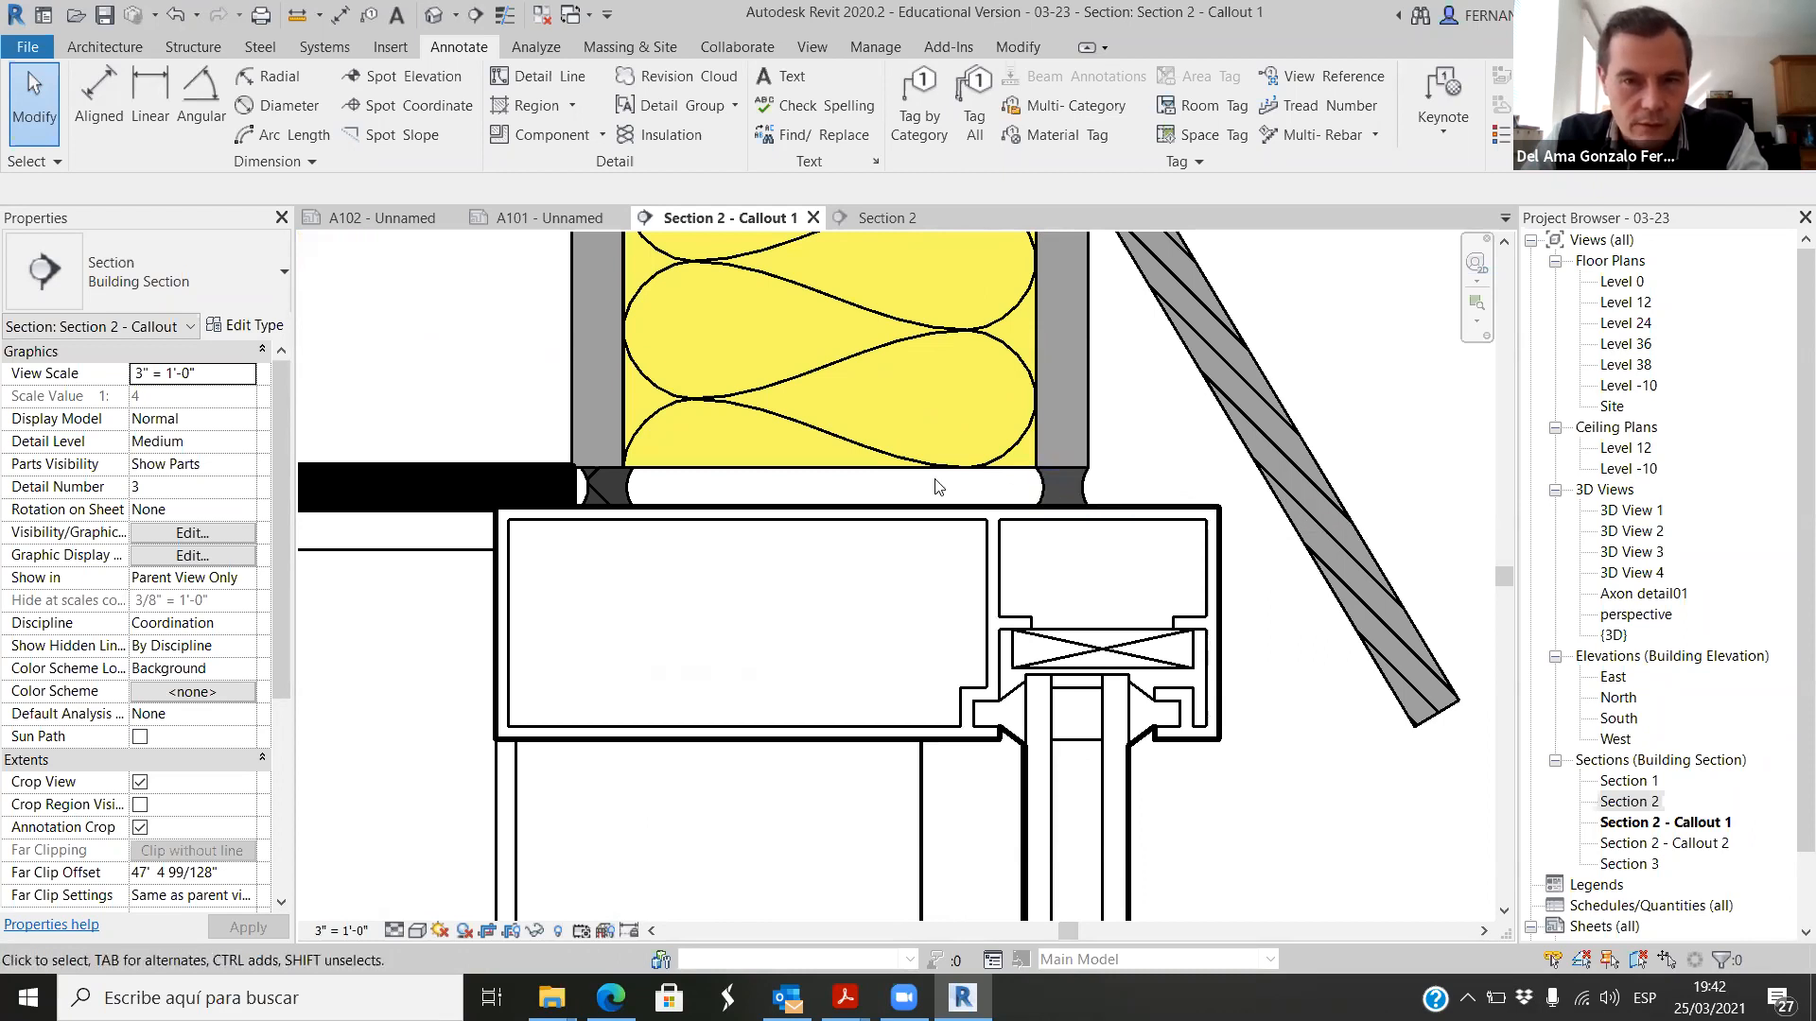
pyautogui.scroll(-2, 936, 486)
pyautogui.scroll(5, 990, 496)
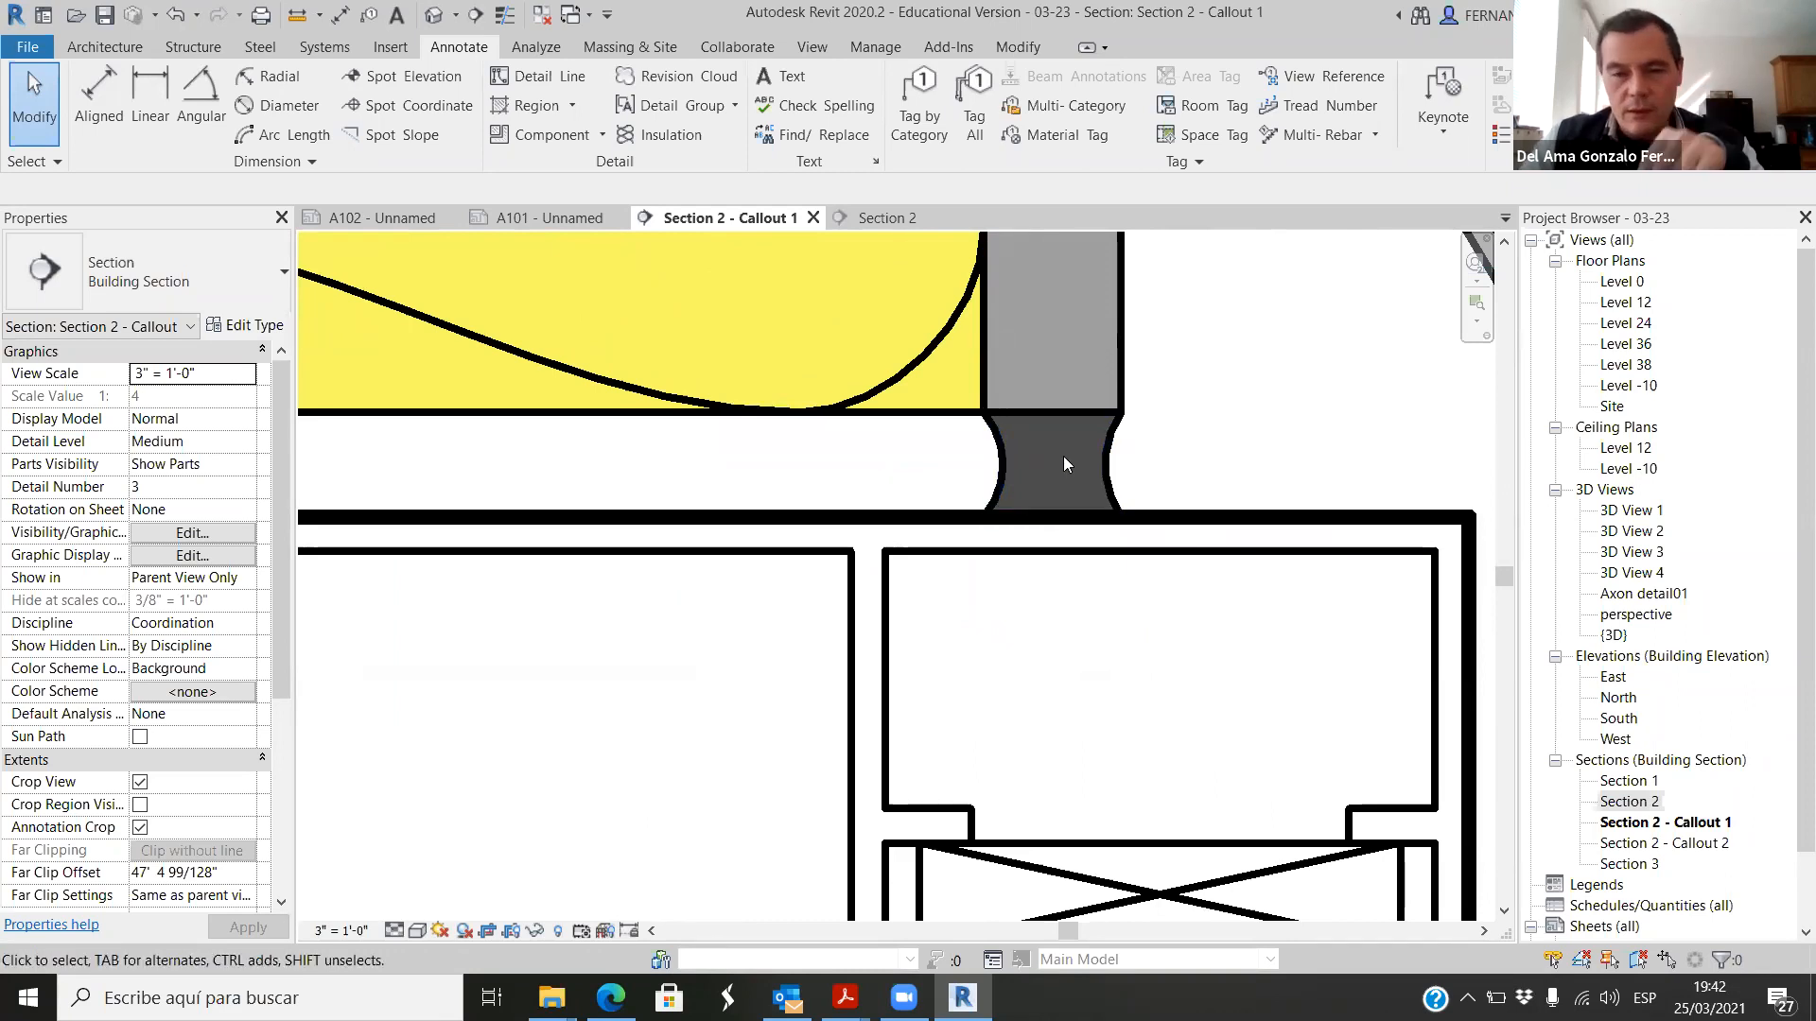
pyautogui.scroll(-4, 1061, 454)
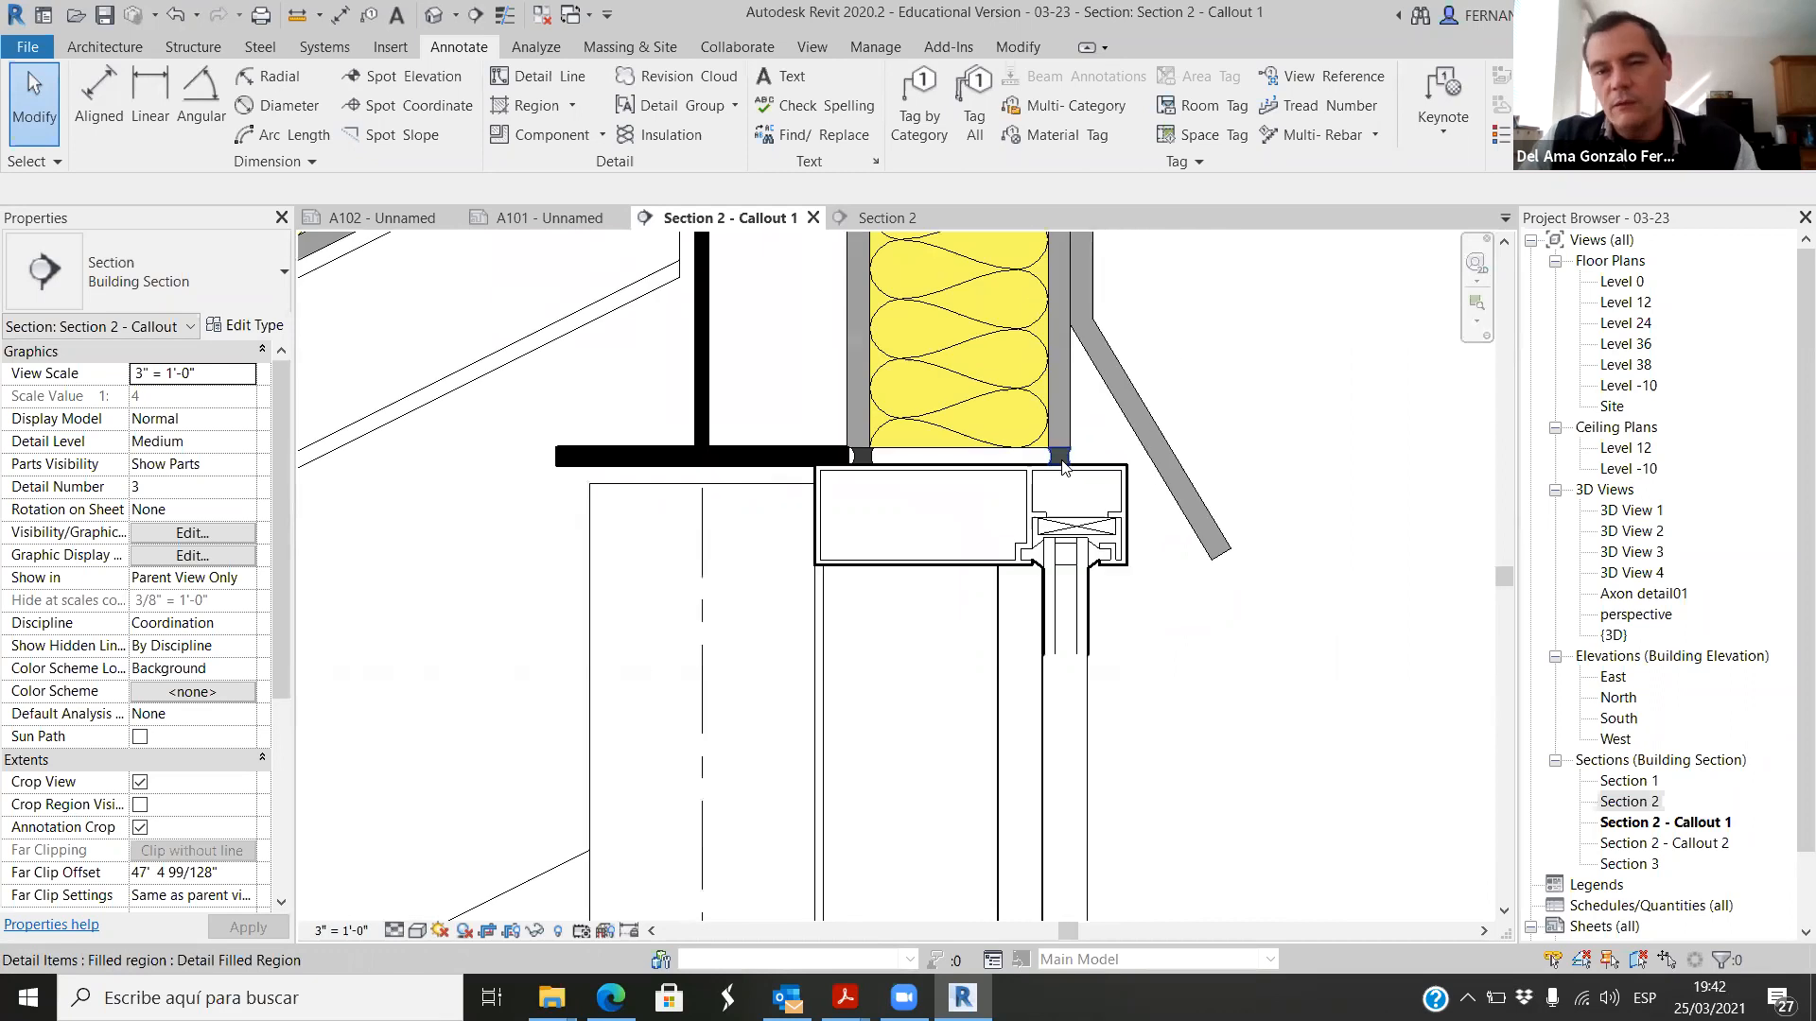
pyautogui.scroll(-4, 1076, 529)
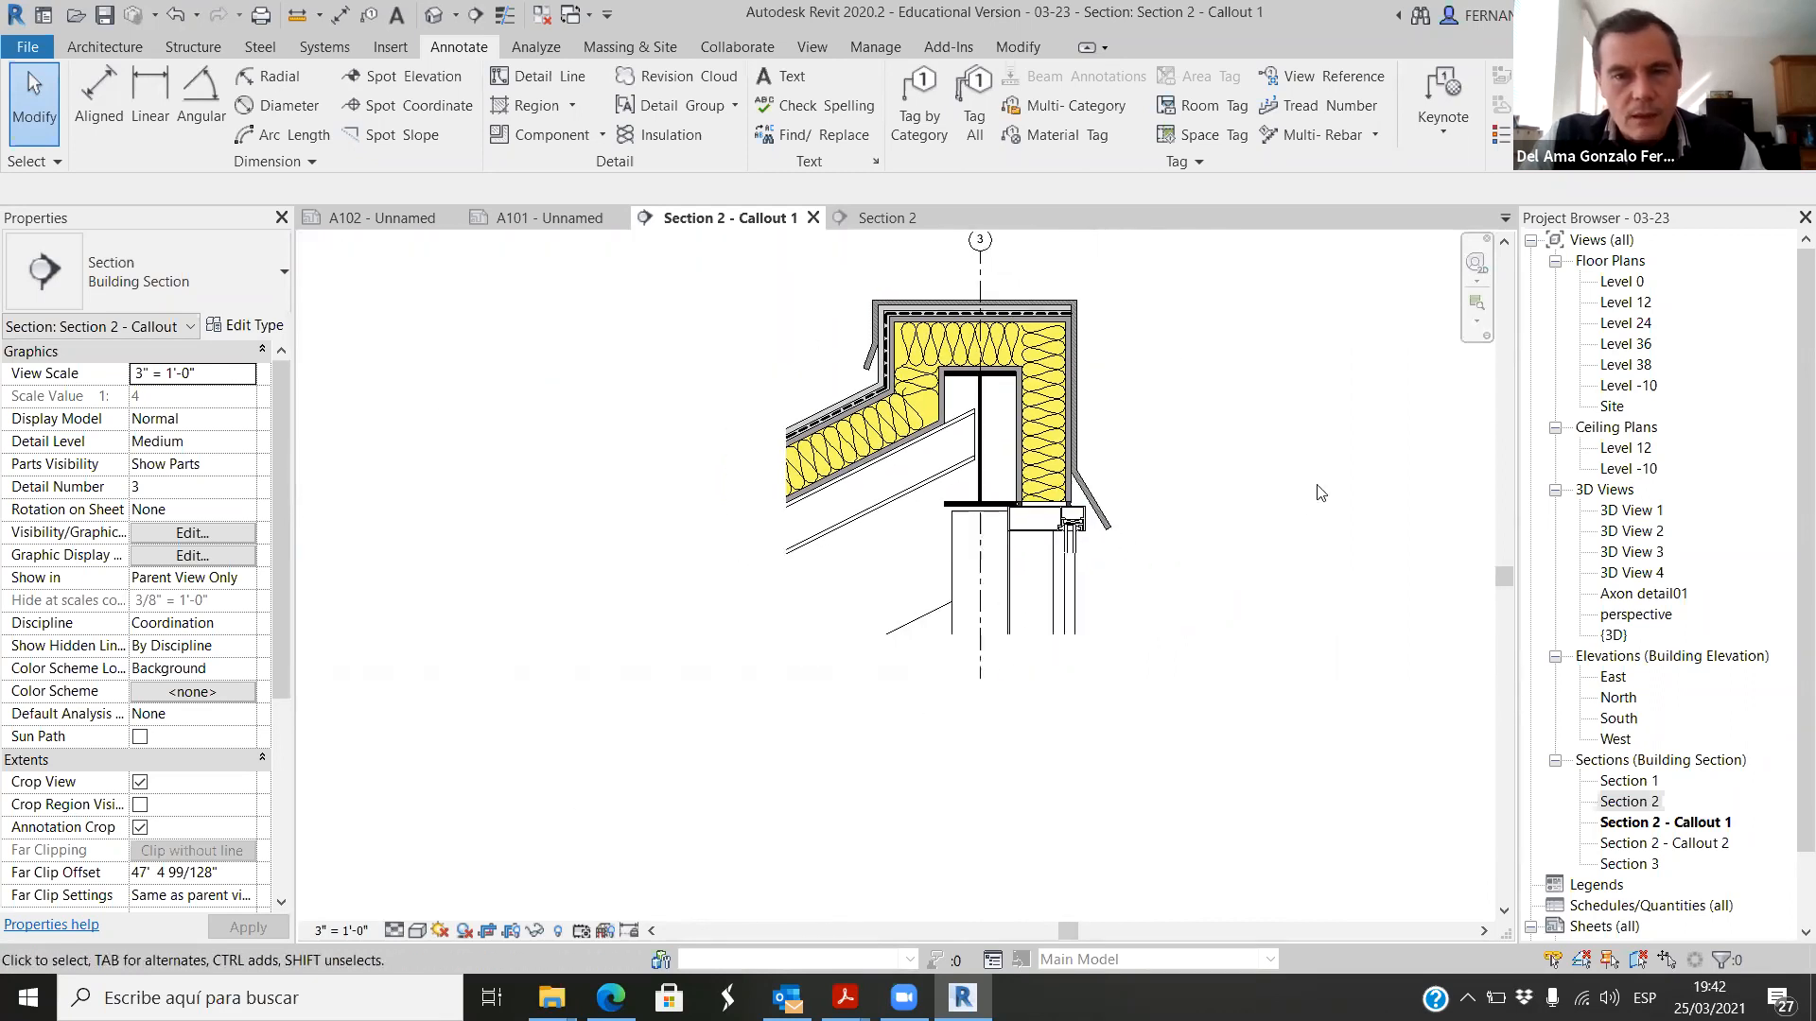
pyautogui.scroll(5, 1144, 522)
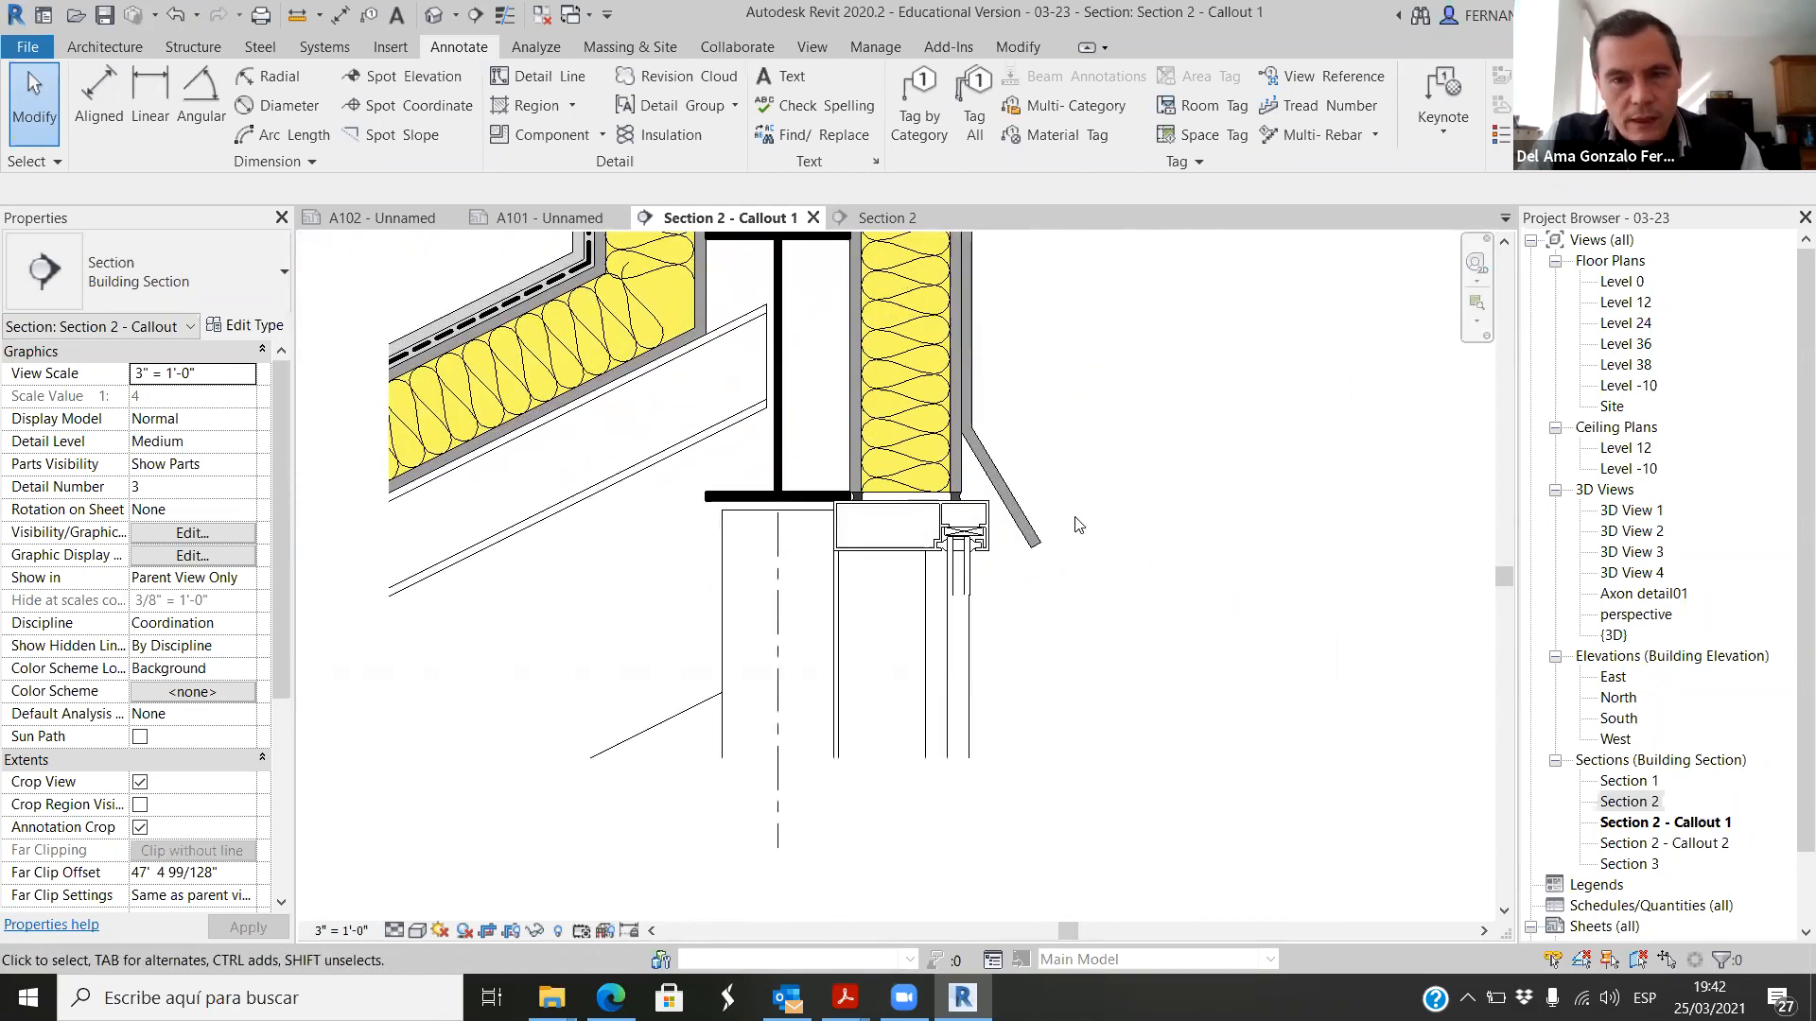
pyautogui.scroll(3, 1087, 515)
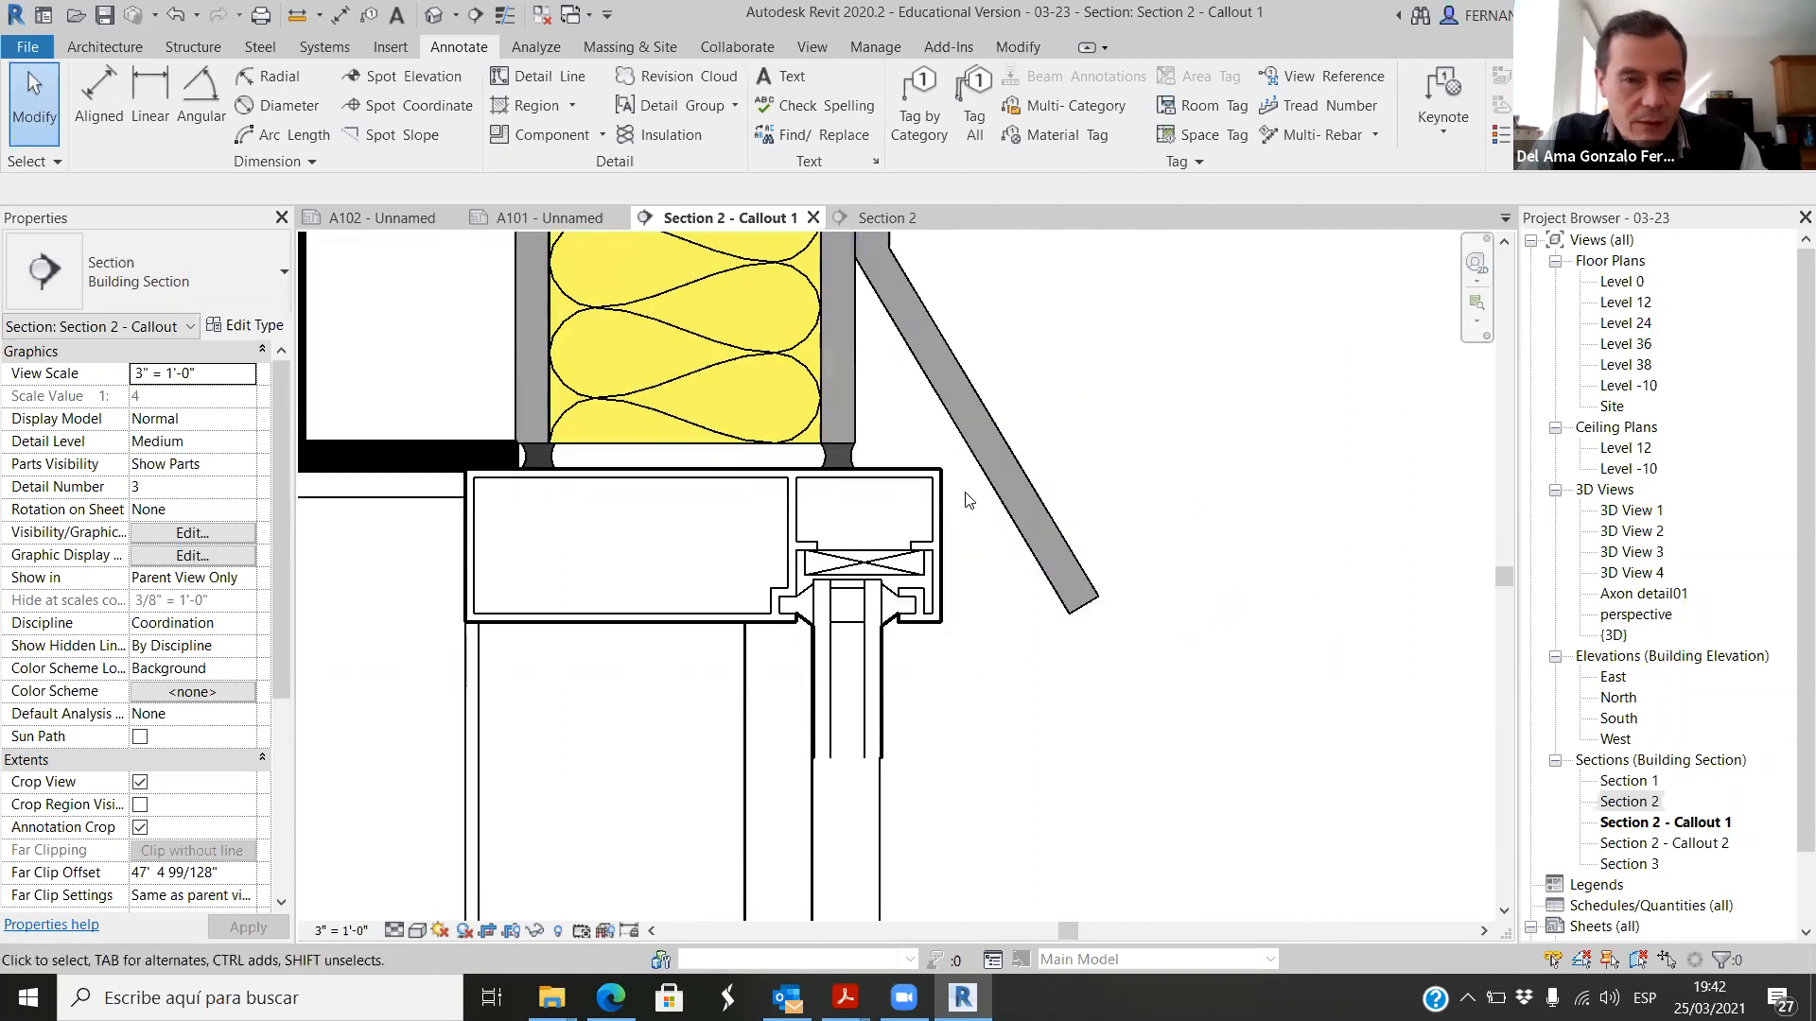
pyautogui.click(984, 450)
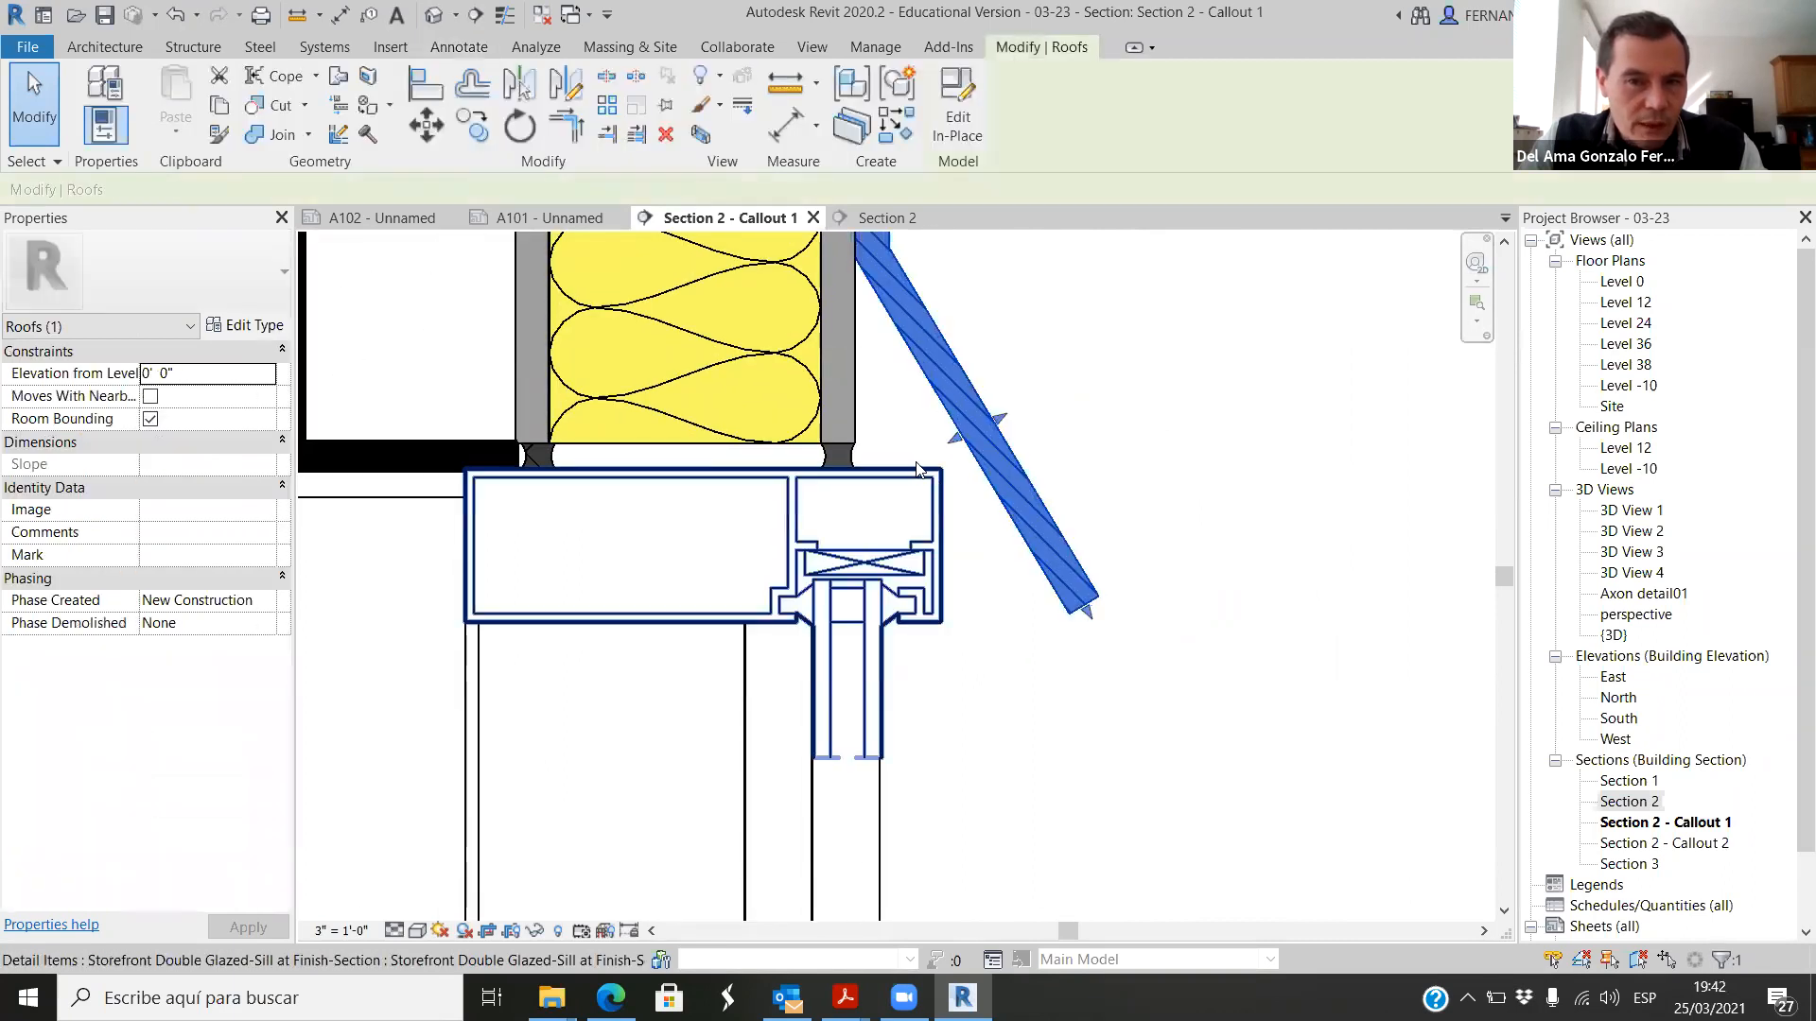
pyautogui.click(1126, 405)
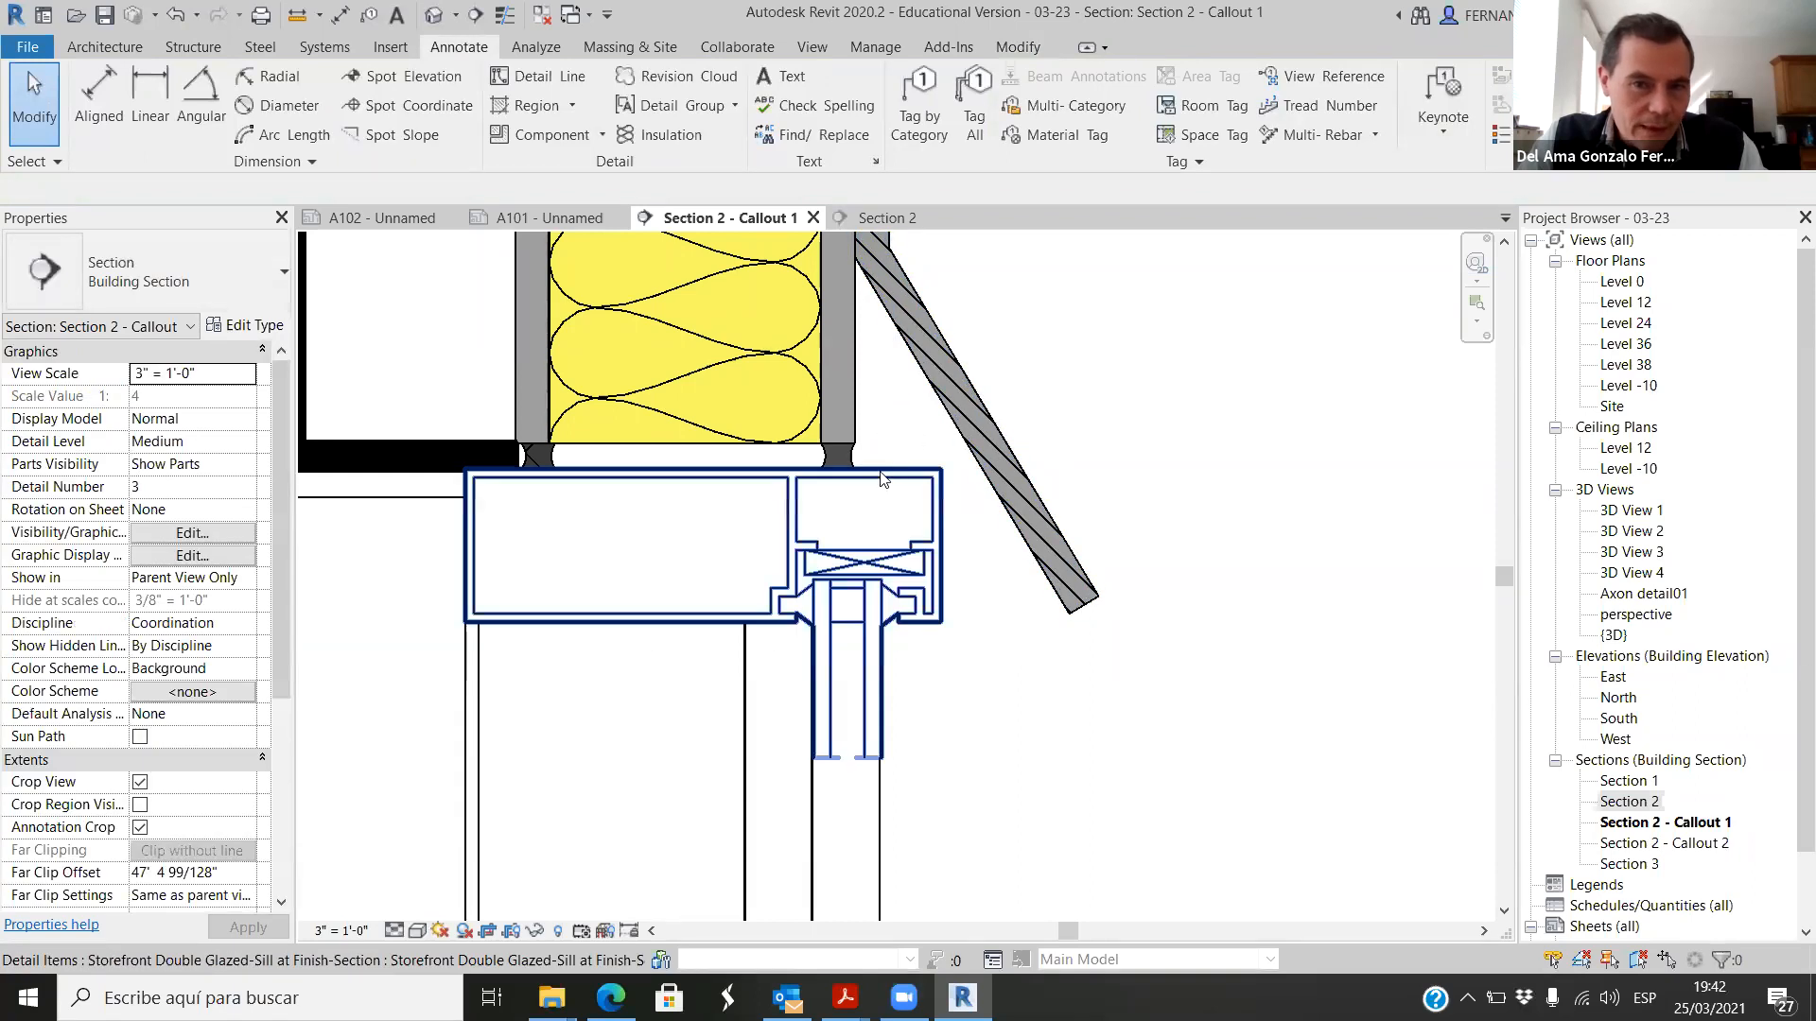
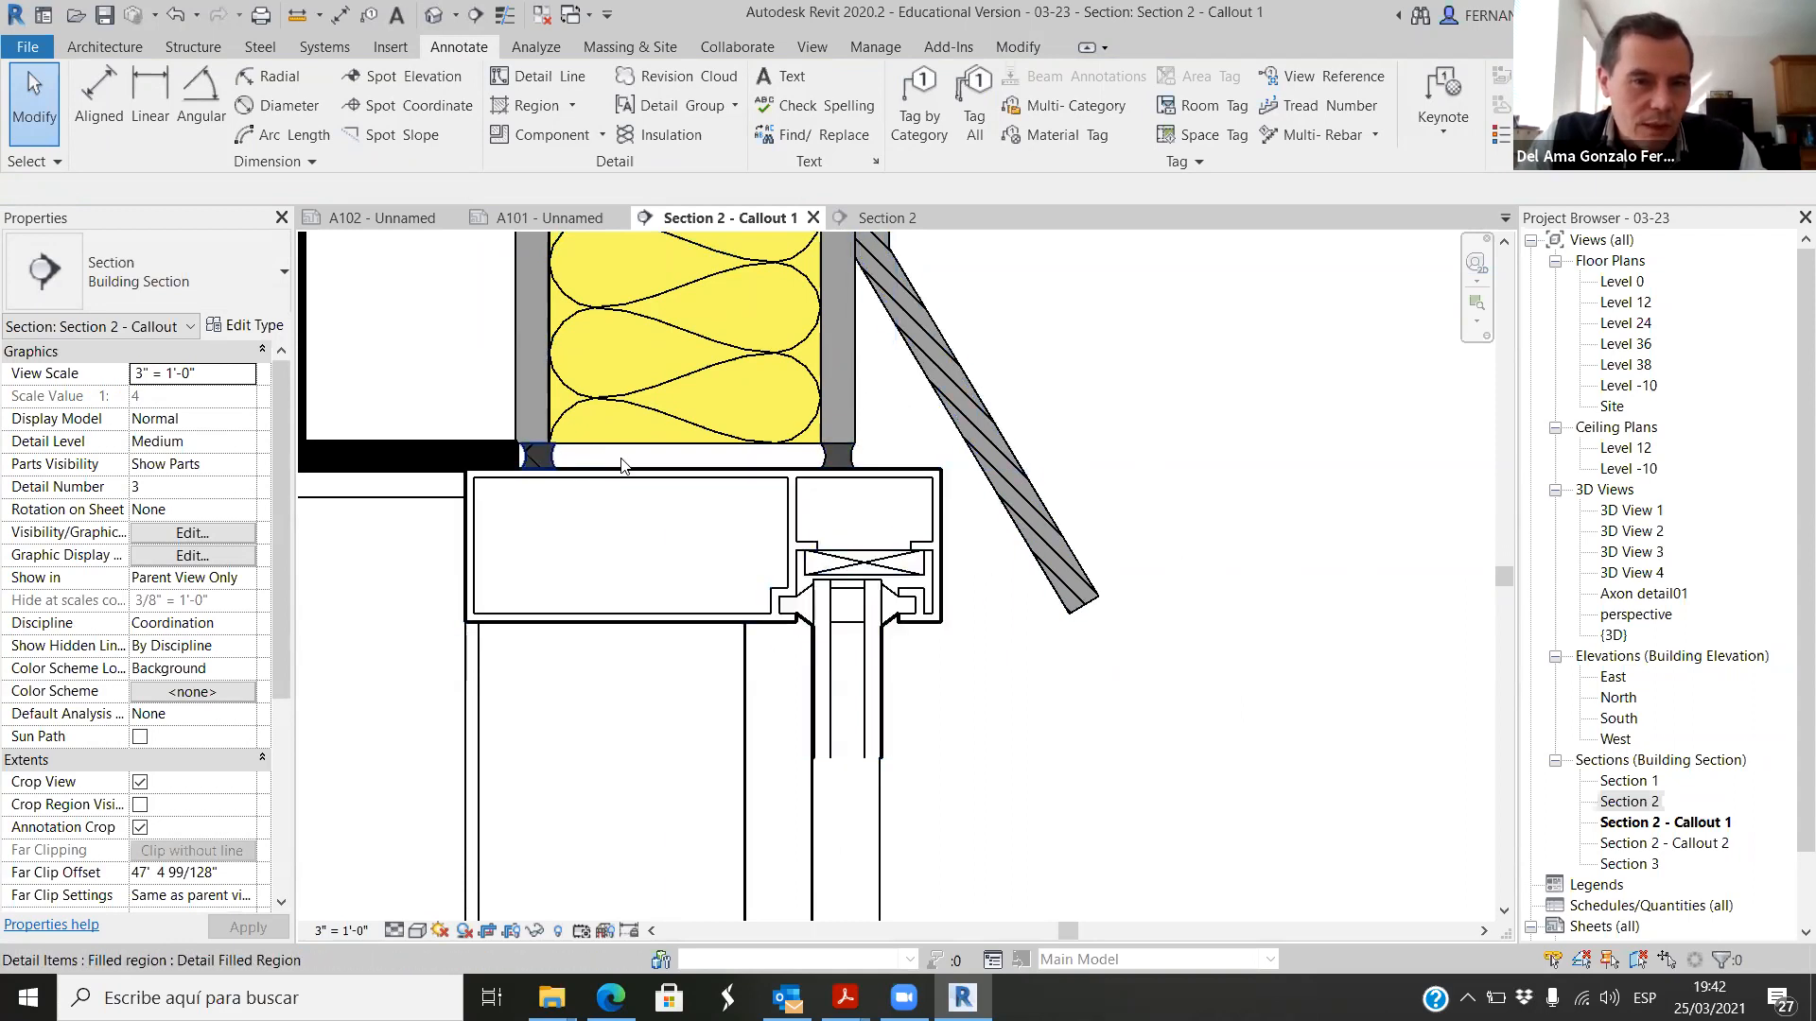
# Step: Examine the whole roof detail and the sealant joints between the roof layers and the storefront mullion
pyautogui.scroll(-6, 965, 511)
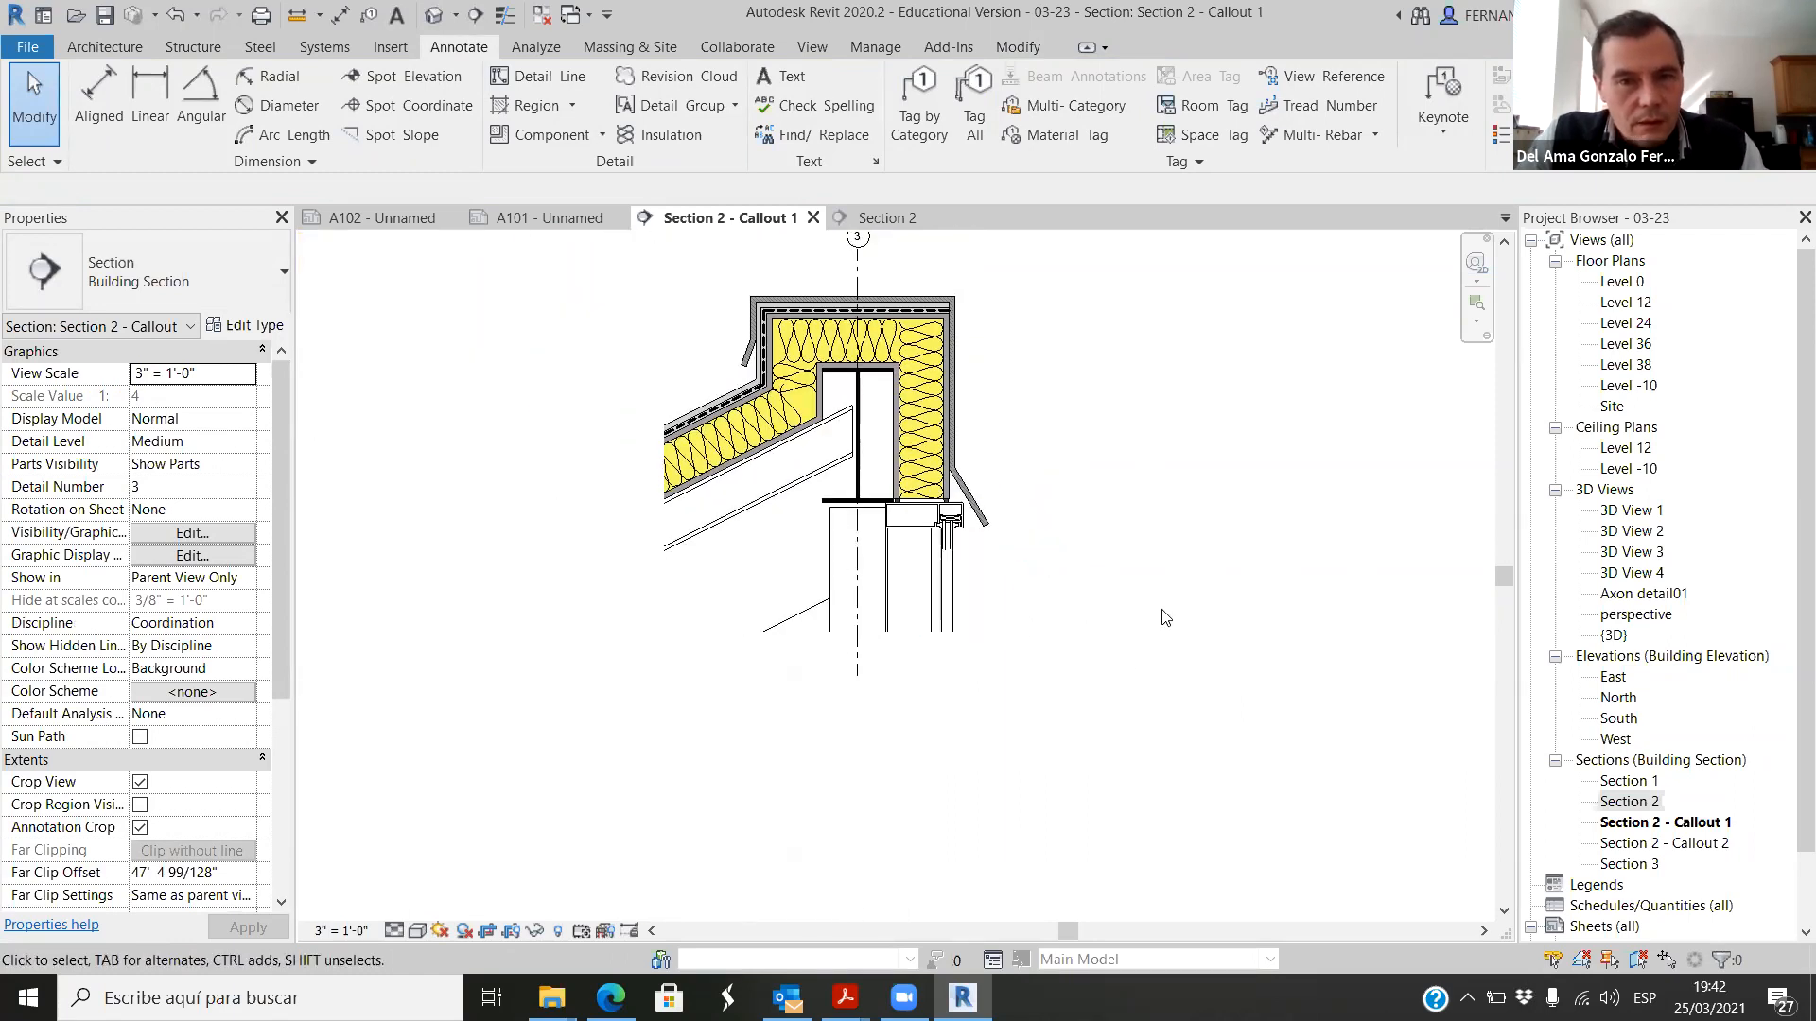
pyautogui.scroll(2, 1087, 349)
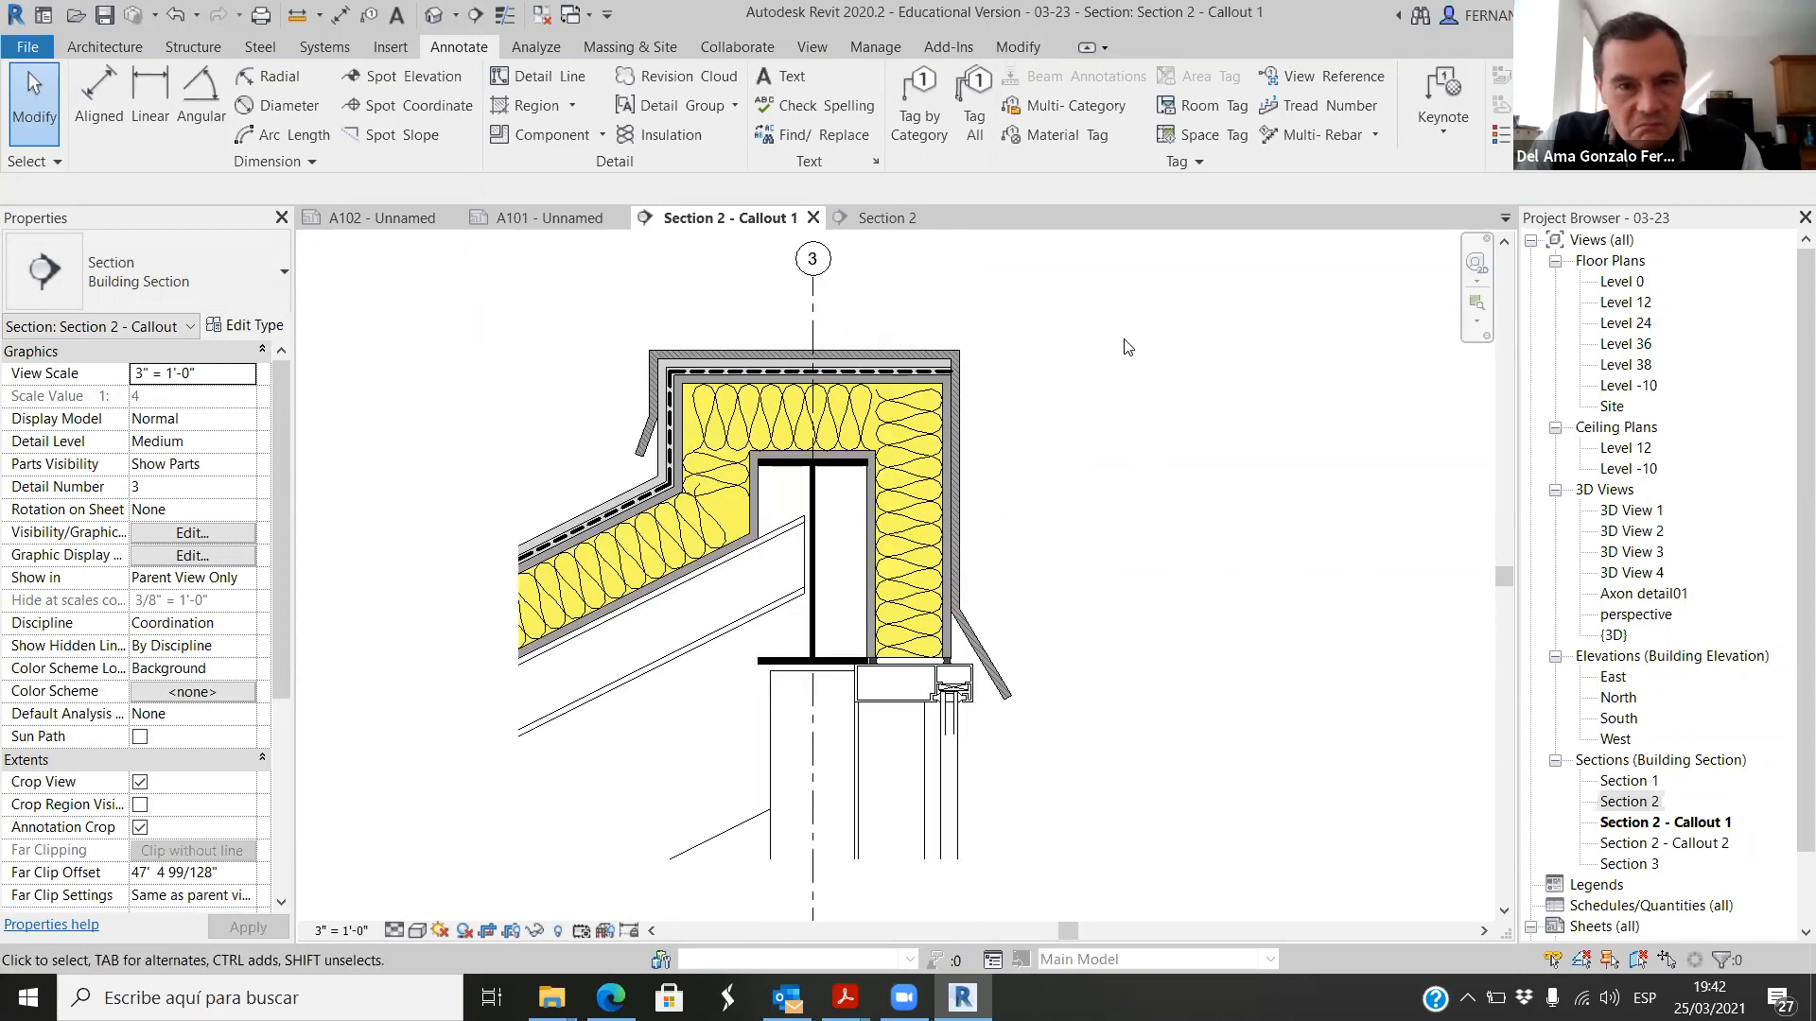
pyautogui.scroll(7, 608, 426)
pyautogui.scroll(-5, 842, 431)
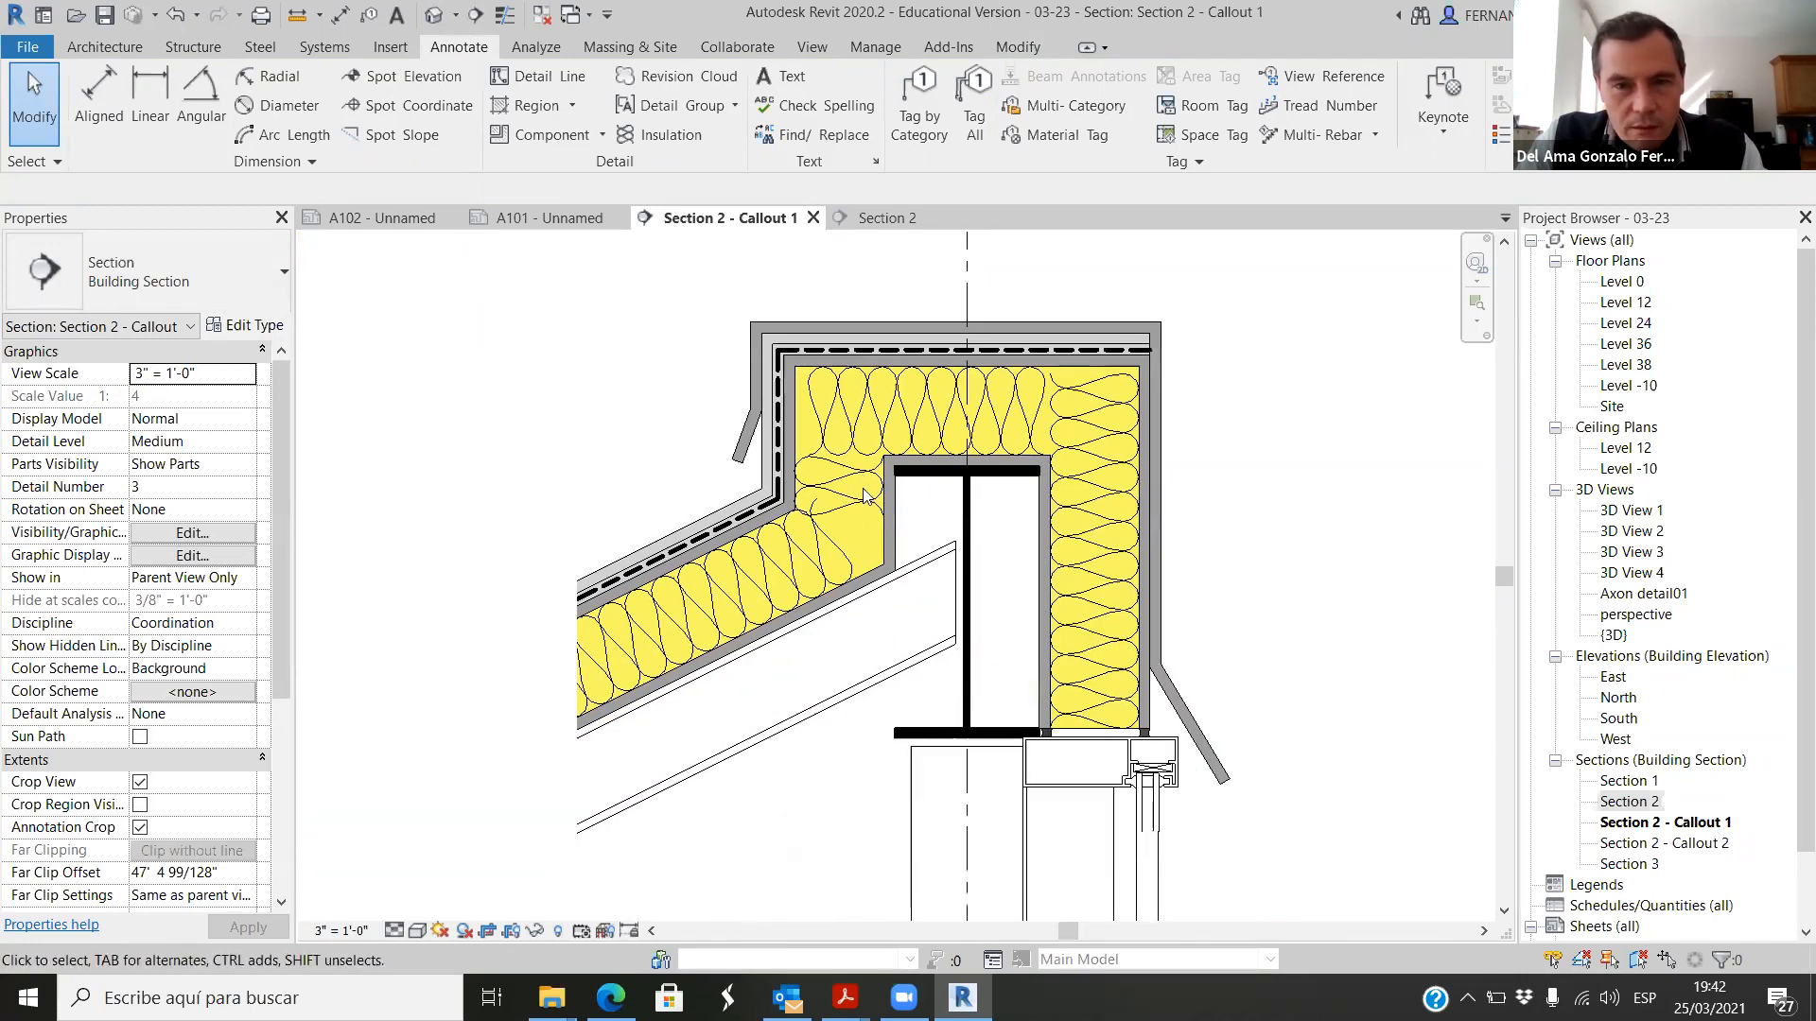
pyautogui.scroll(2, 889, 543)
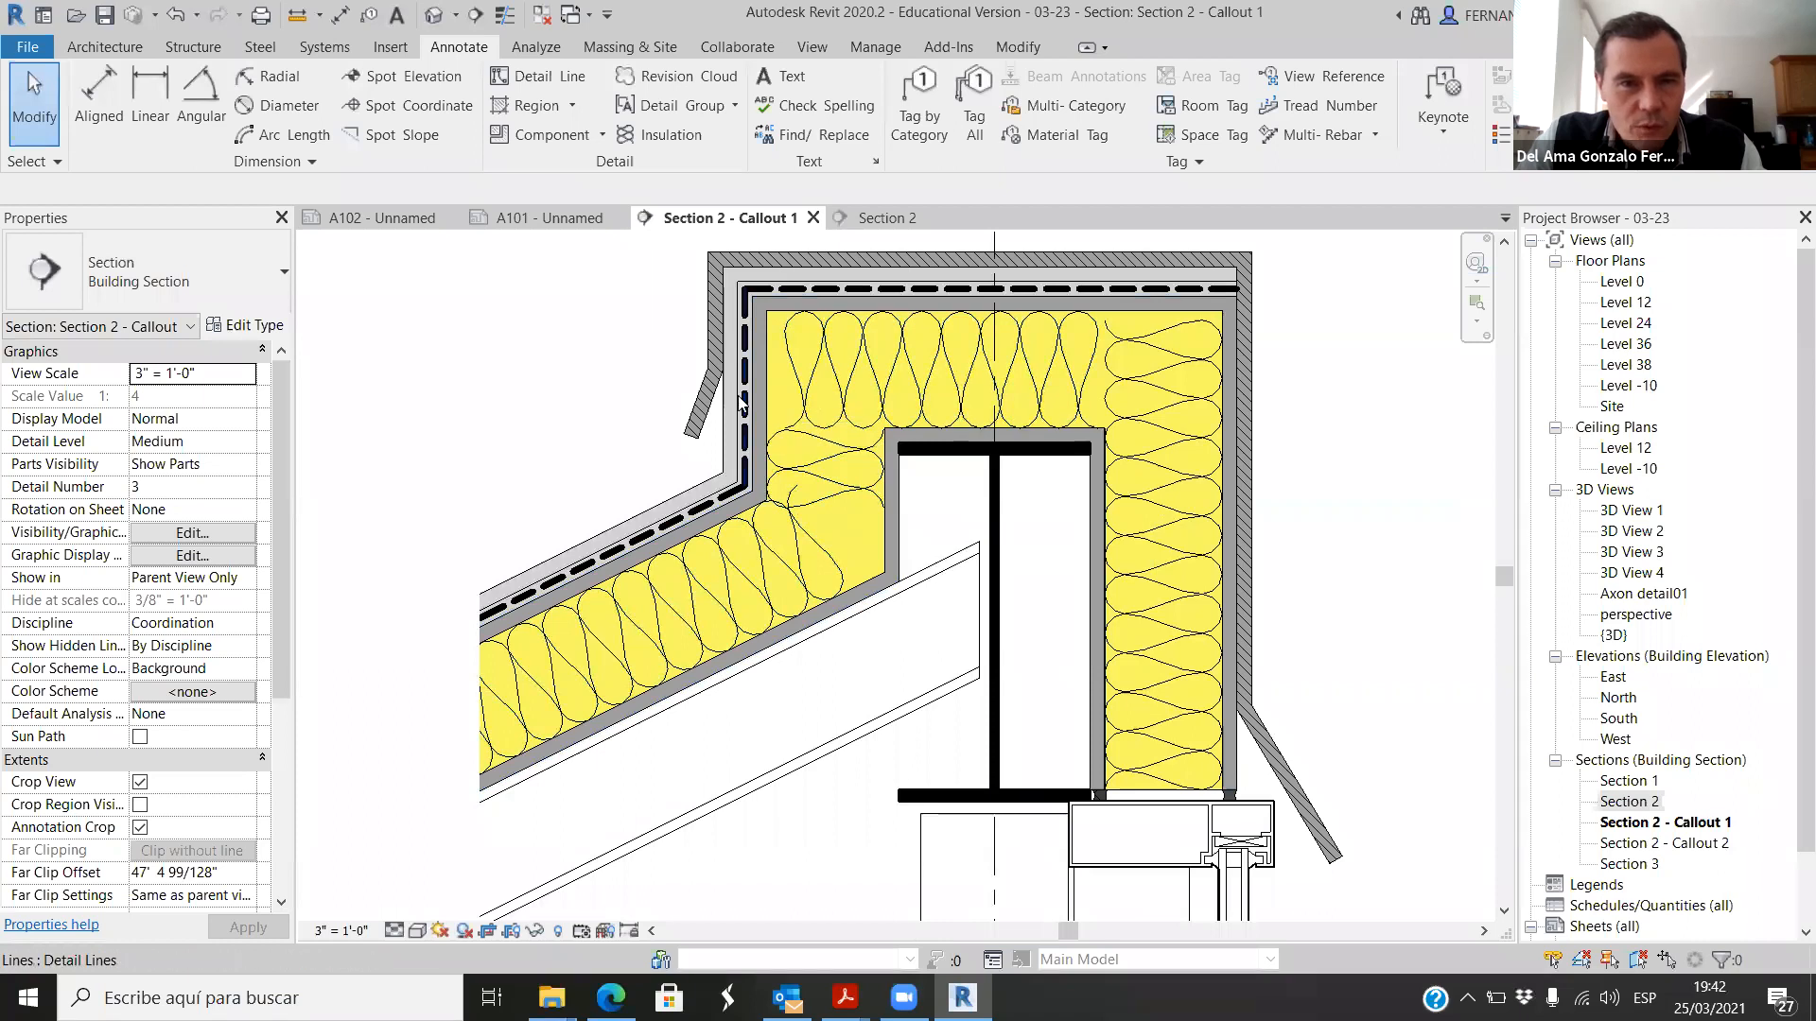
pyautogui.click(713, 467)
pyautogui.click(1363, 478)
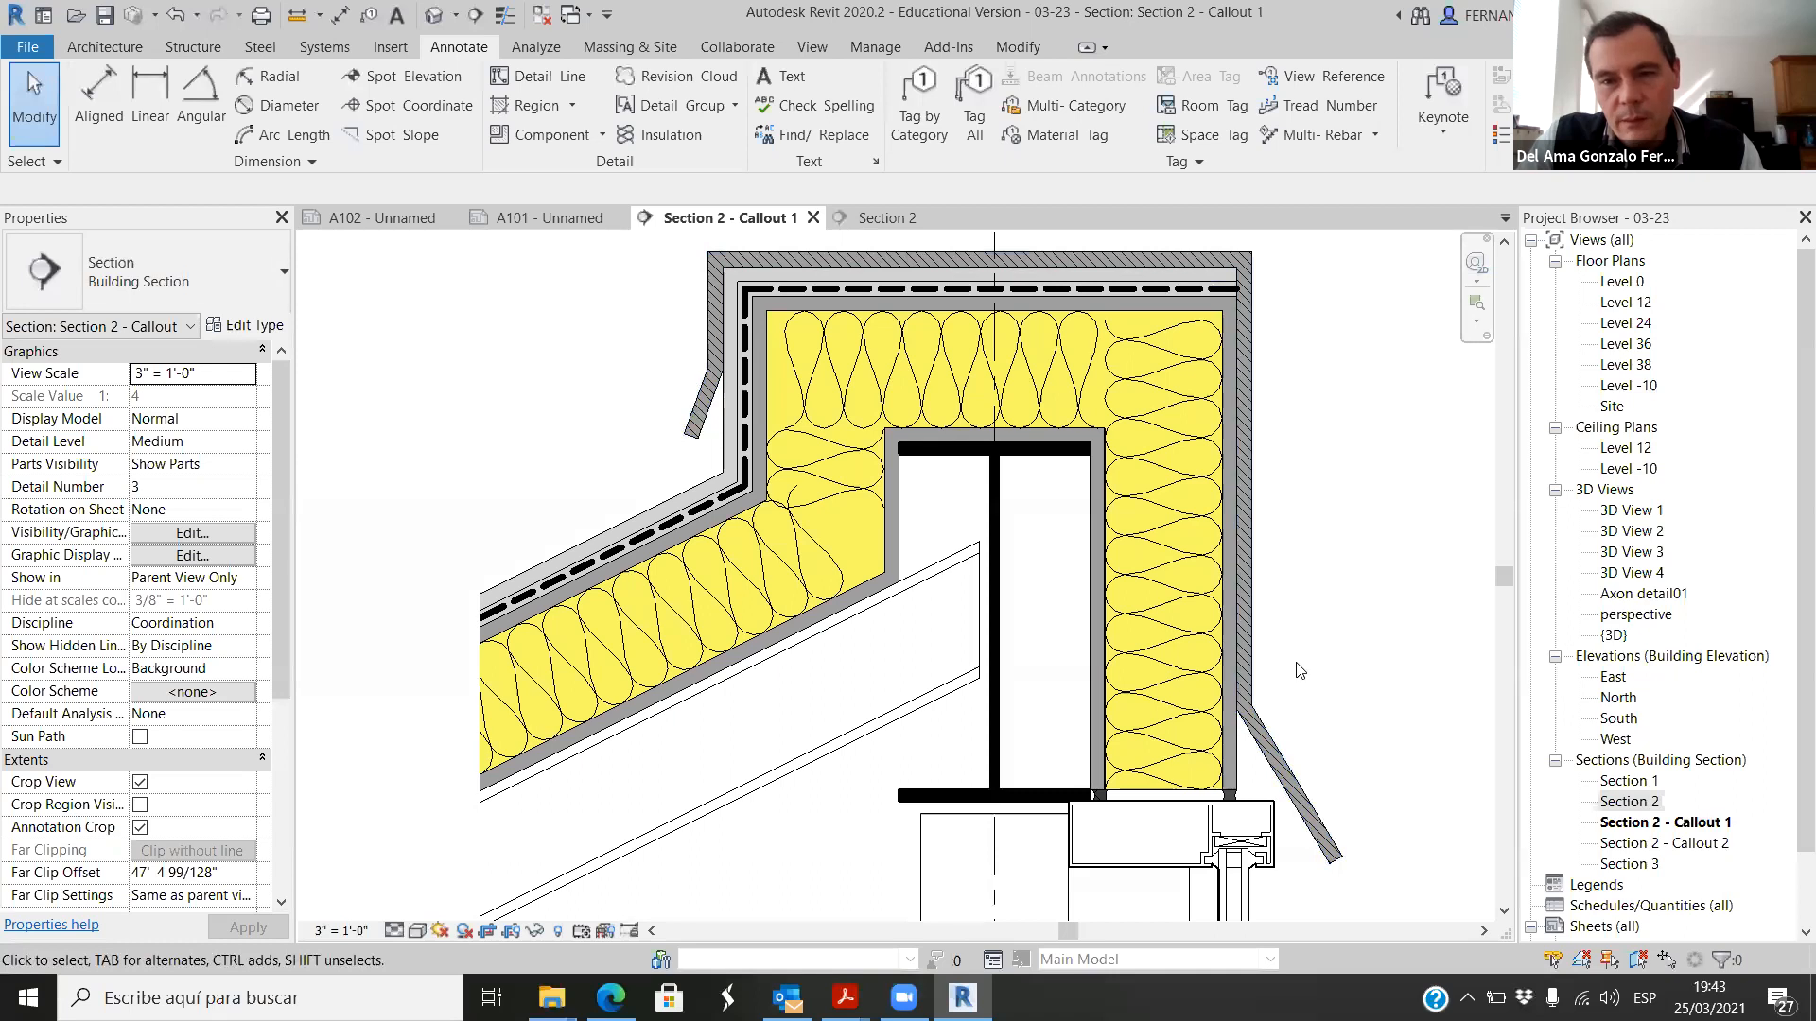
pyautogui.scroll(-2, 640, 432)
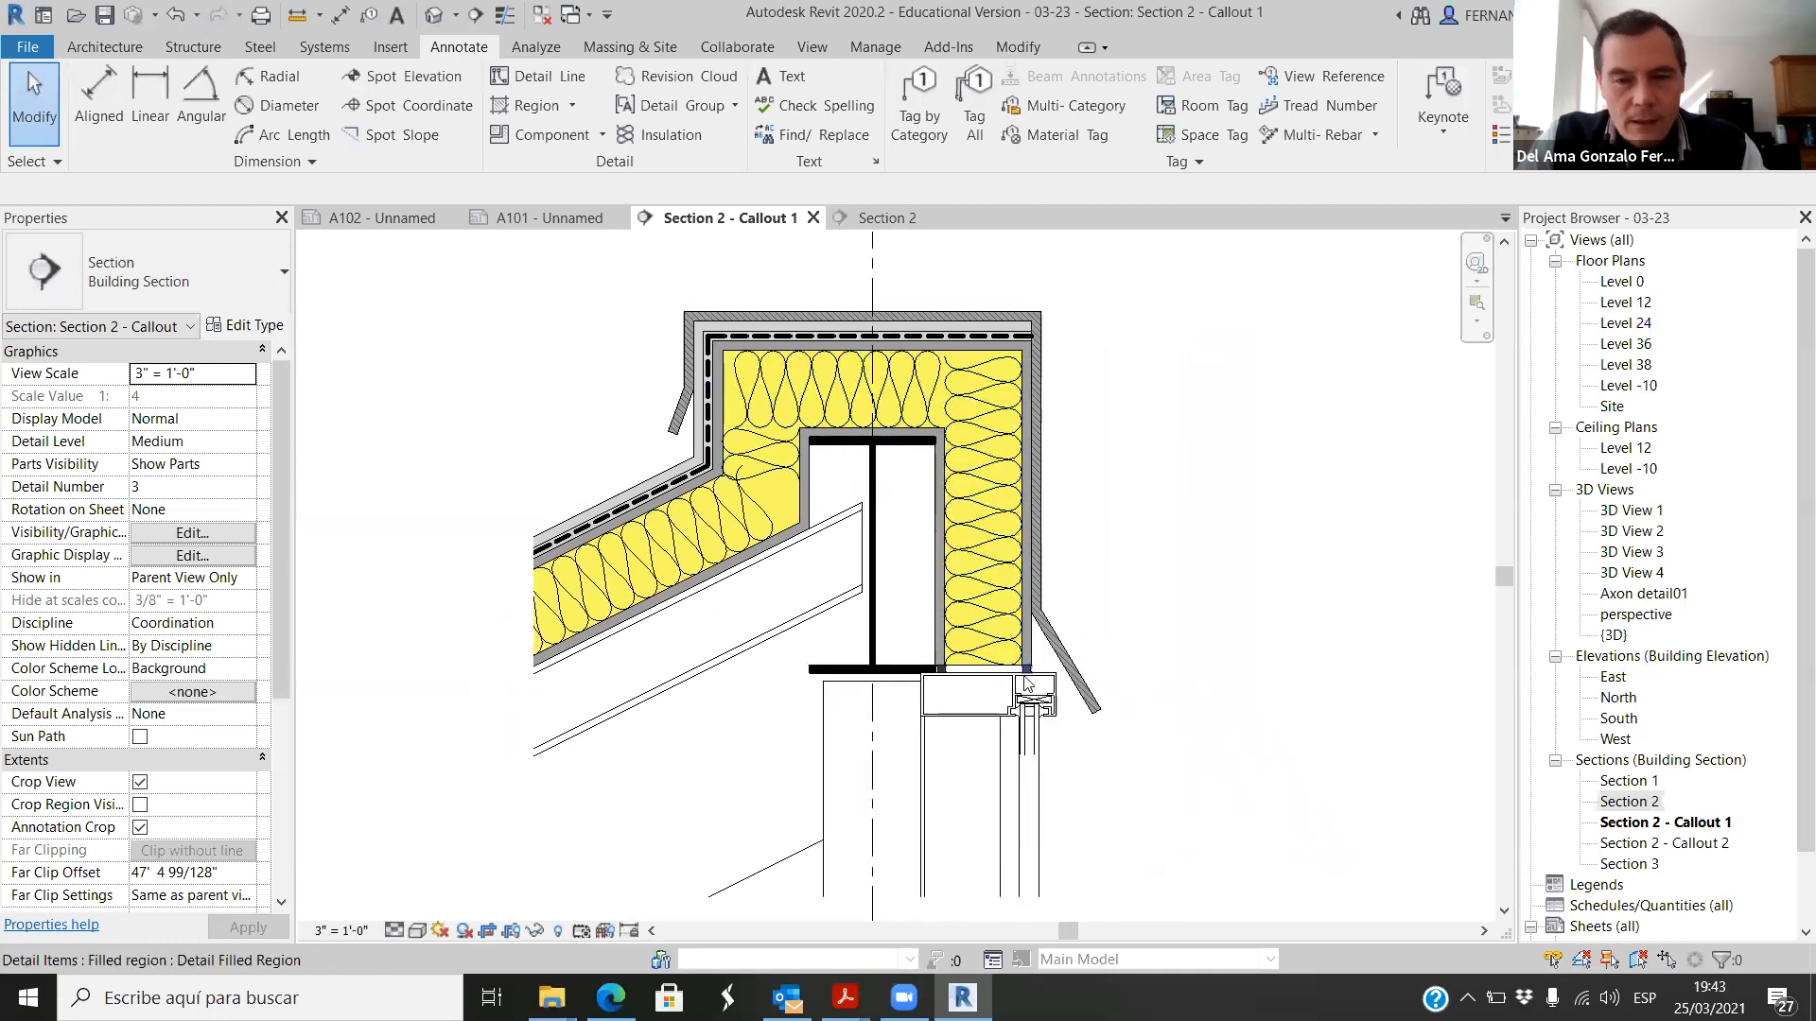
pyautogui.scroll(2, 1014, 692)
pyautogui.scroll(2, 1018, 704)
pyautogui.scroll(2, 1019, 711)
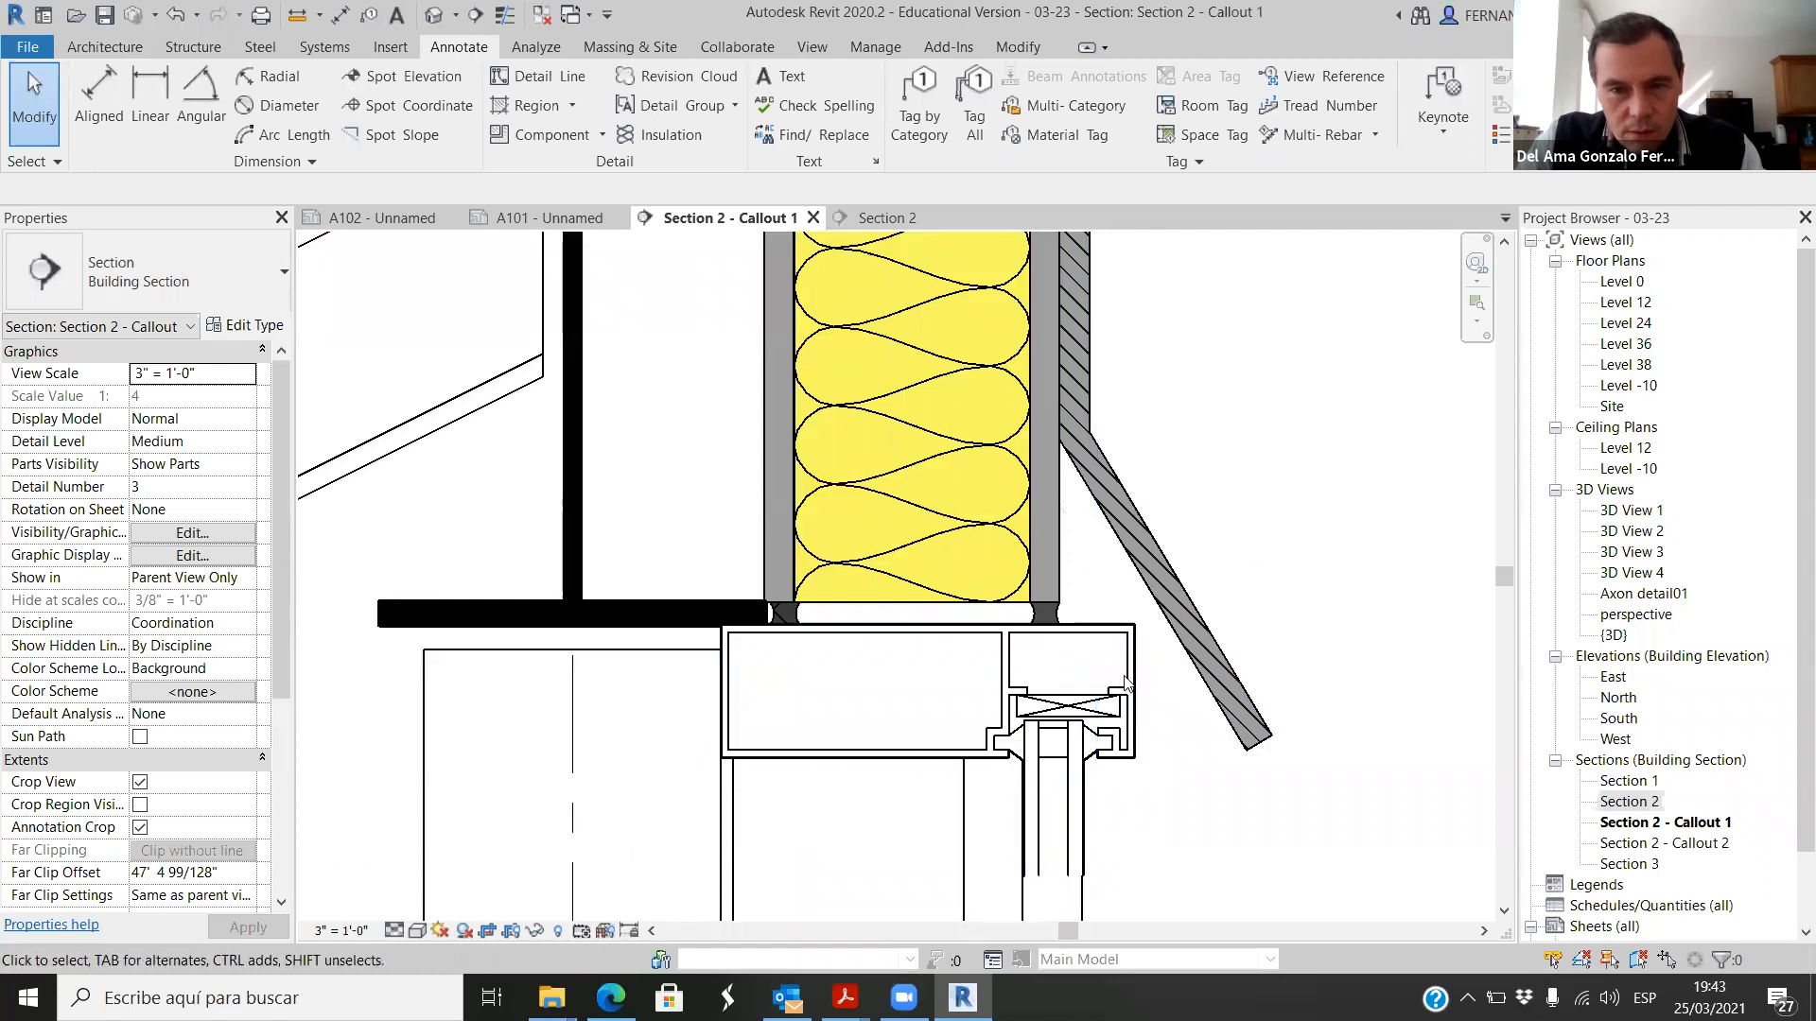
pyautogui.scroll(2, 1044, 659)
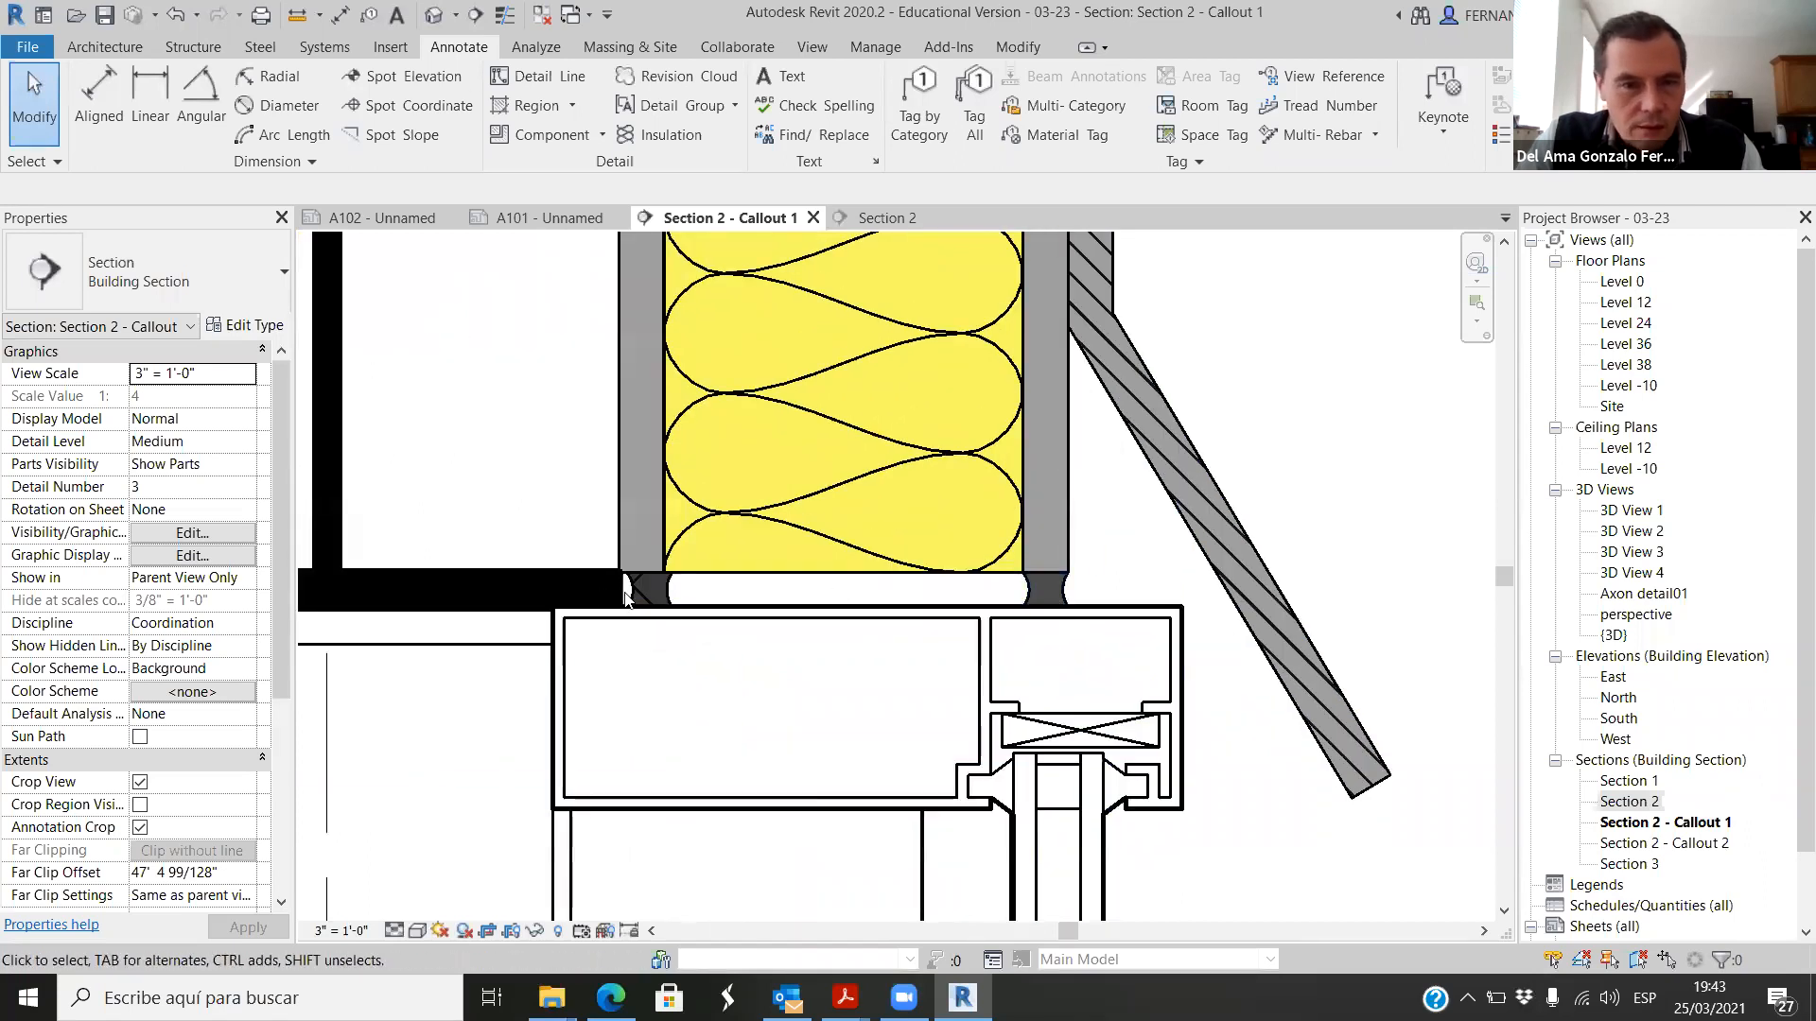
pyautogui.scroll(-5, 791, 502)
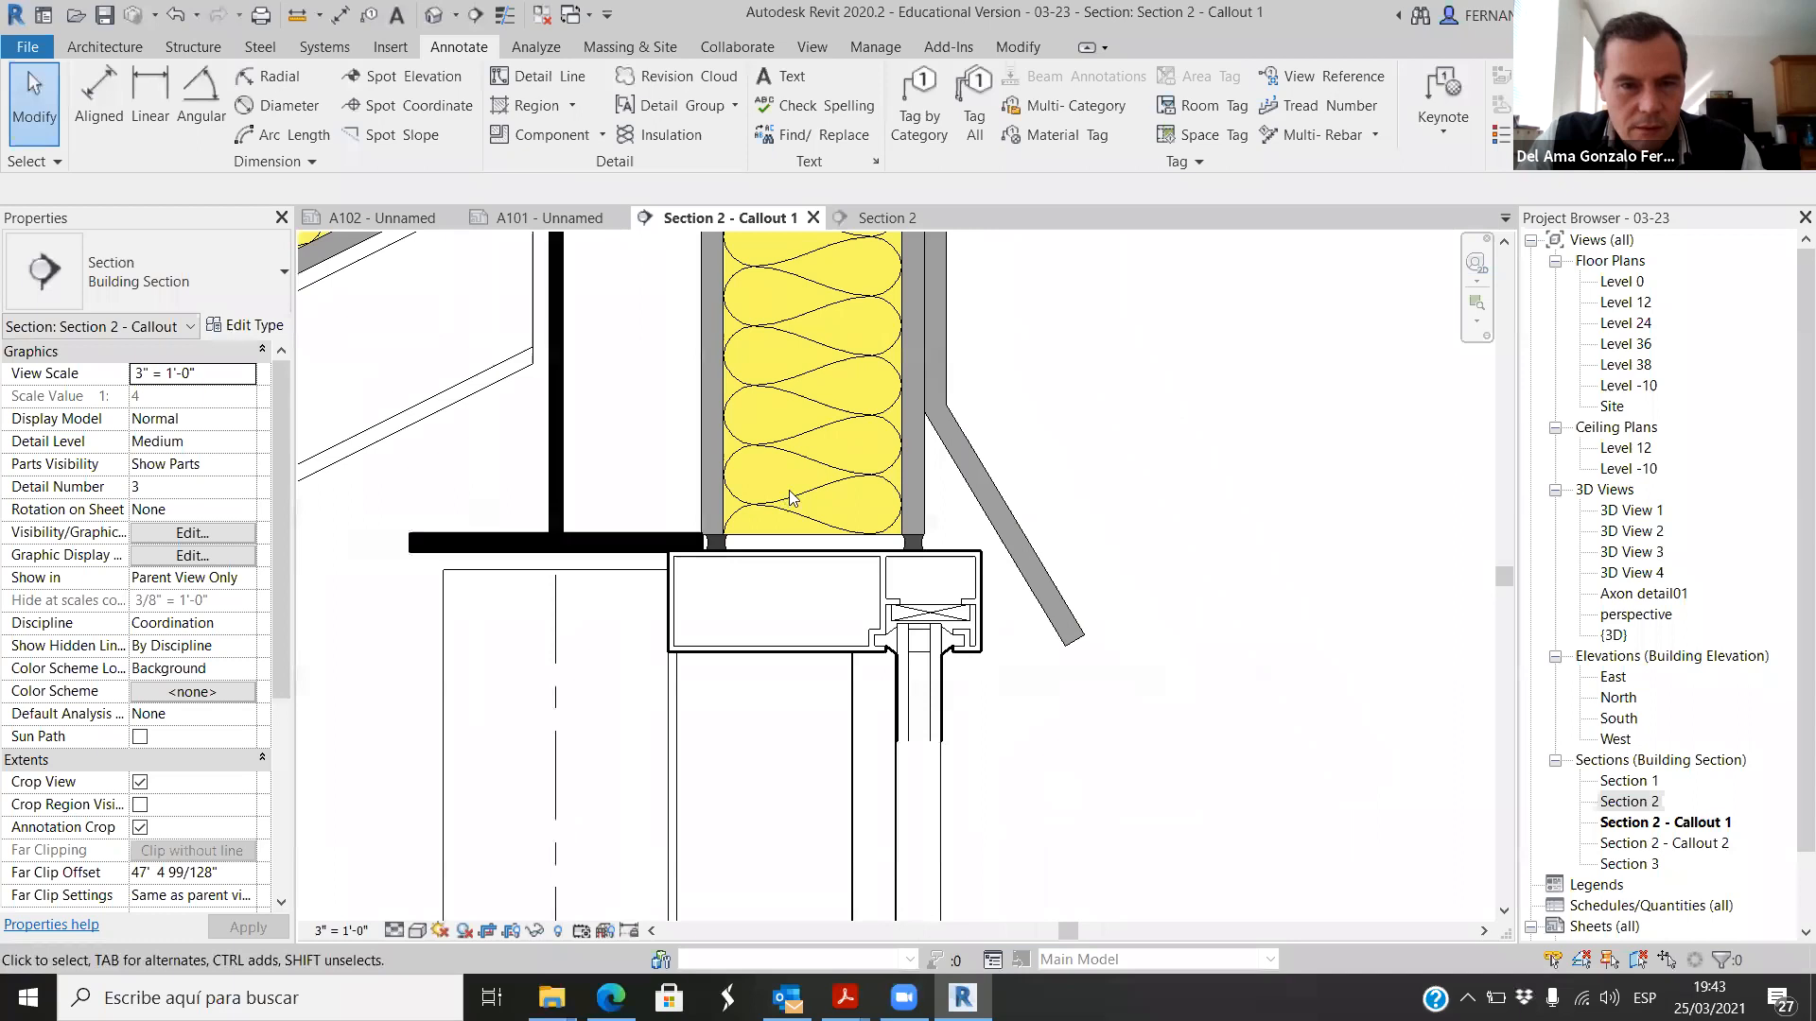
pyautogui.scroll(-1, 1232, 564)
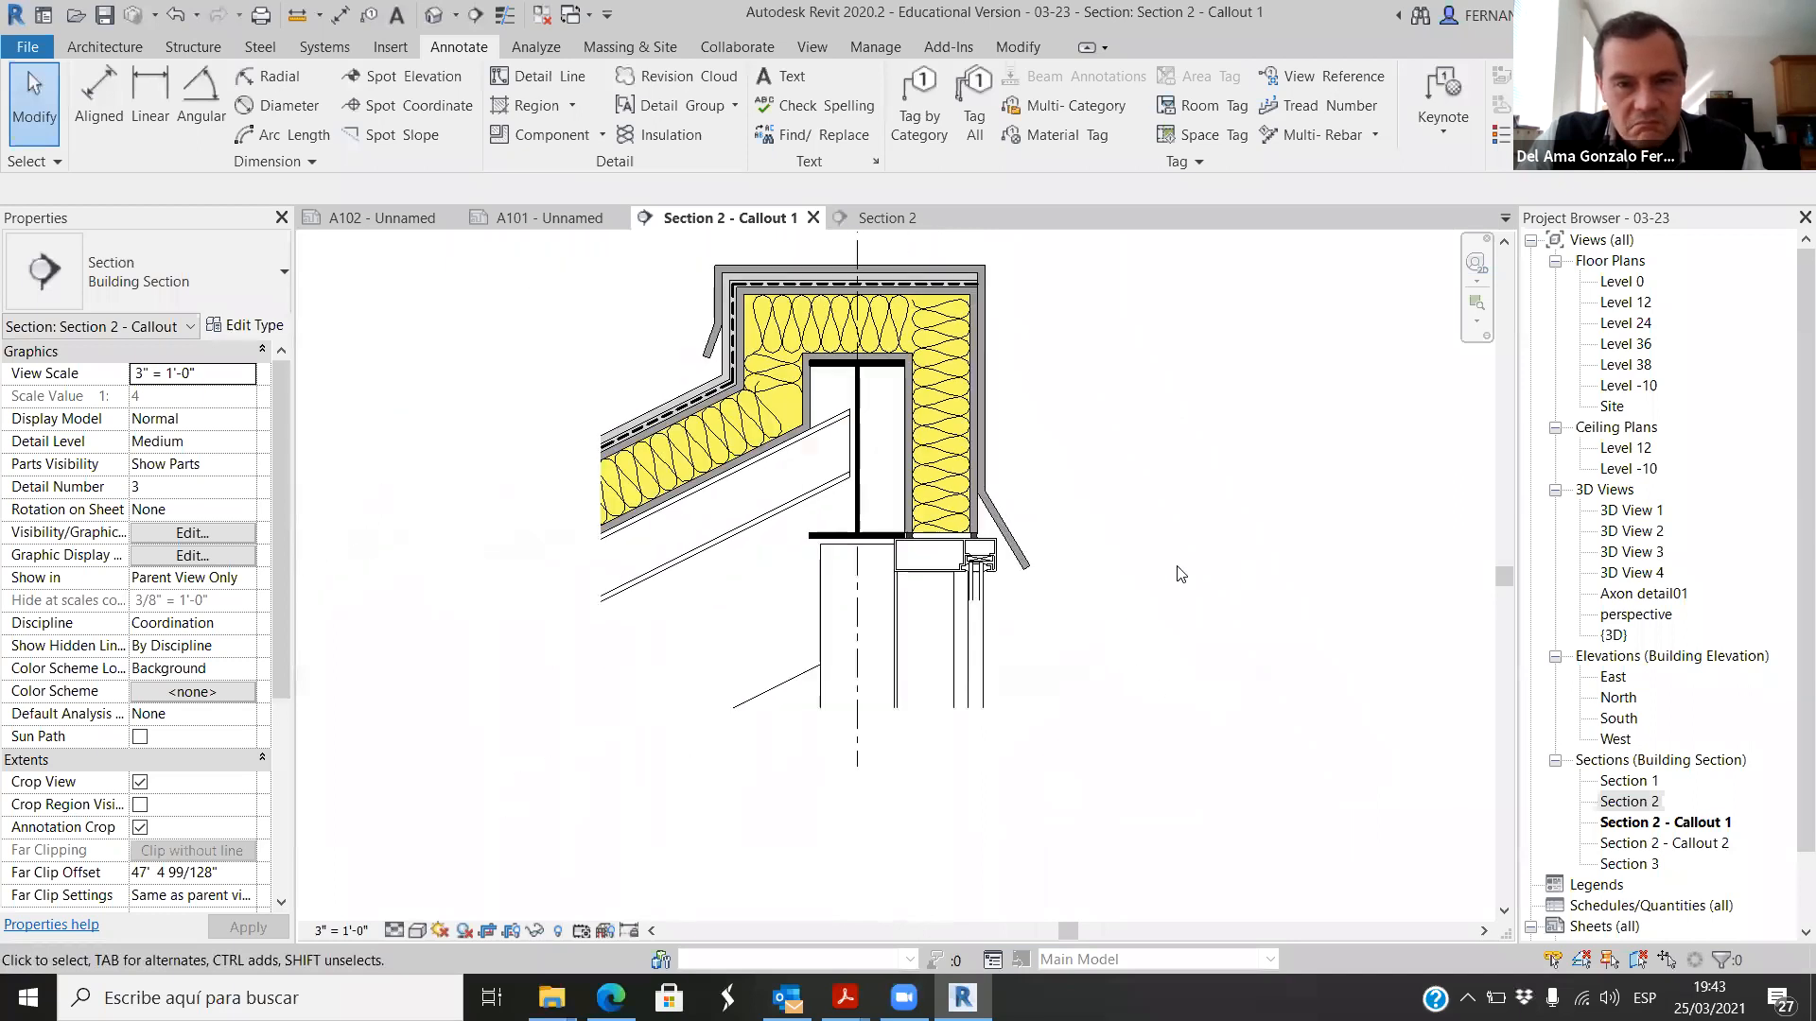
# Step: Override the graphics by element for the sloping W-Wide Flange beam and the framing below the black beam, setting the surface background pattern to Solid fill
pyautogui.scroll(1, 835, 645)
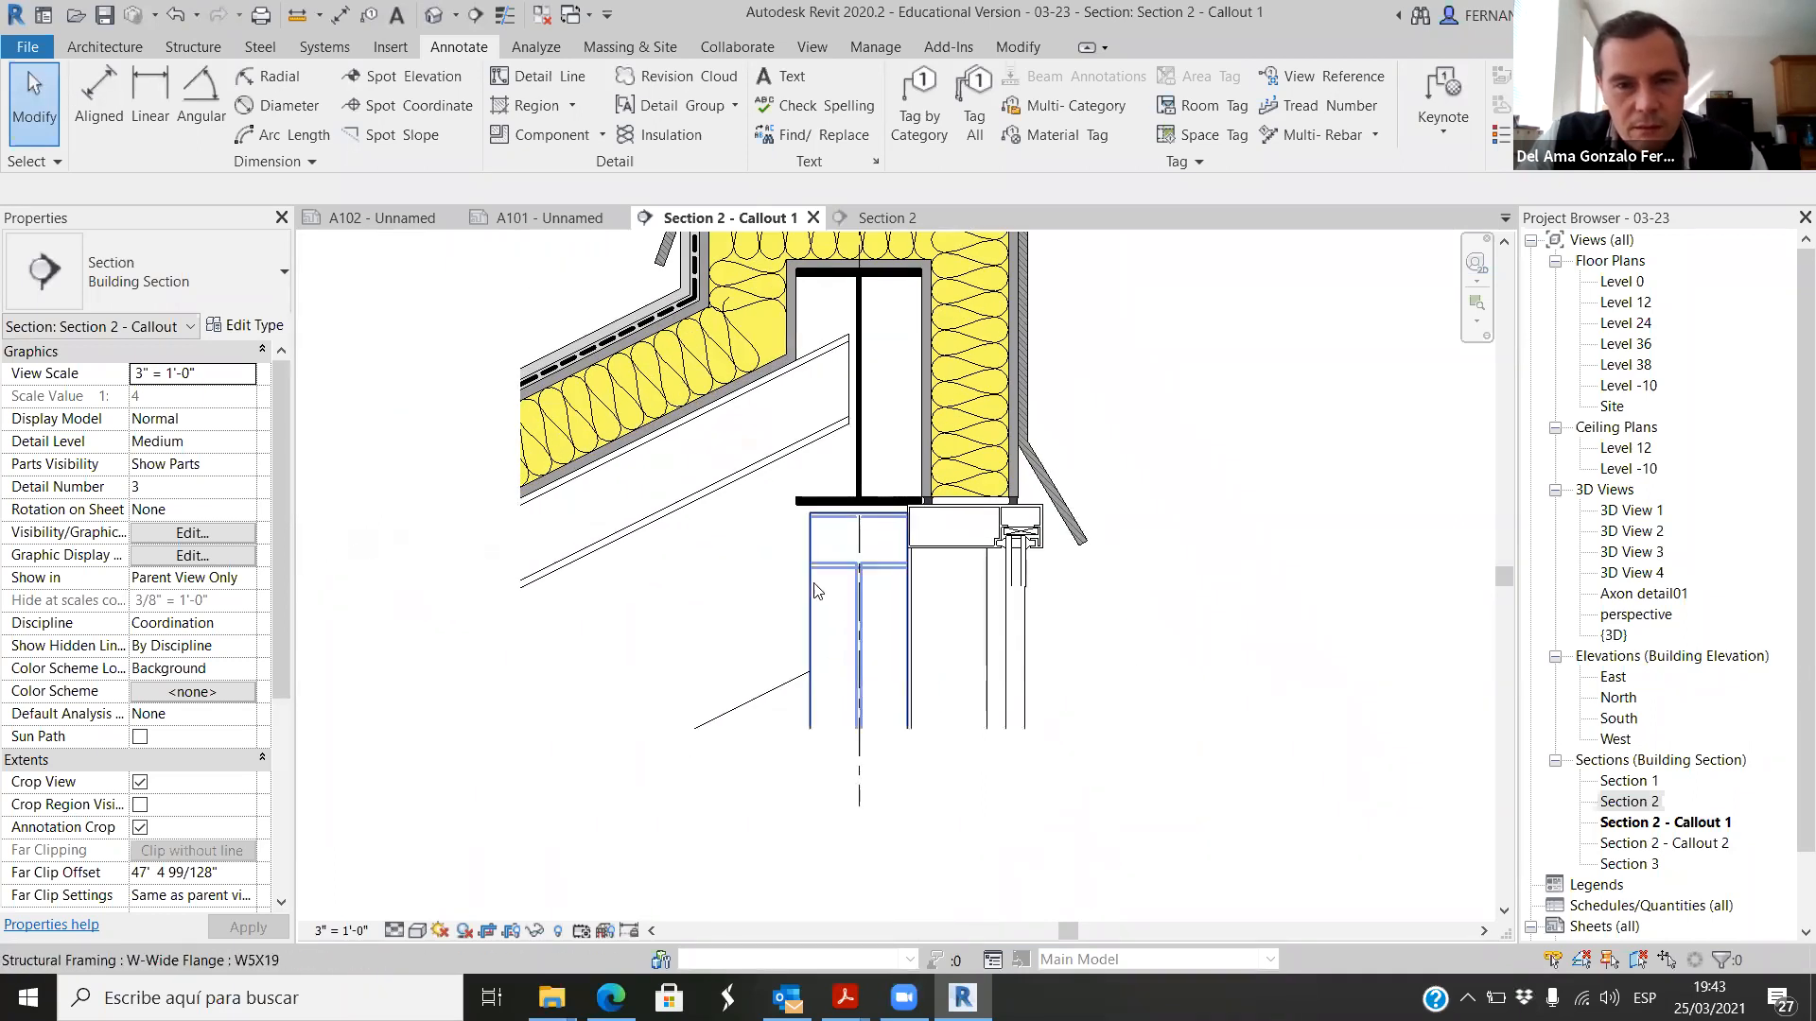
pyautogui.click(831, 603)
pyautogui.keyDown('ctrl'); pyautogui.click(736, 485); pyautogui.keyUp('ctrl')
pyautogui.rightClick(763, 444)
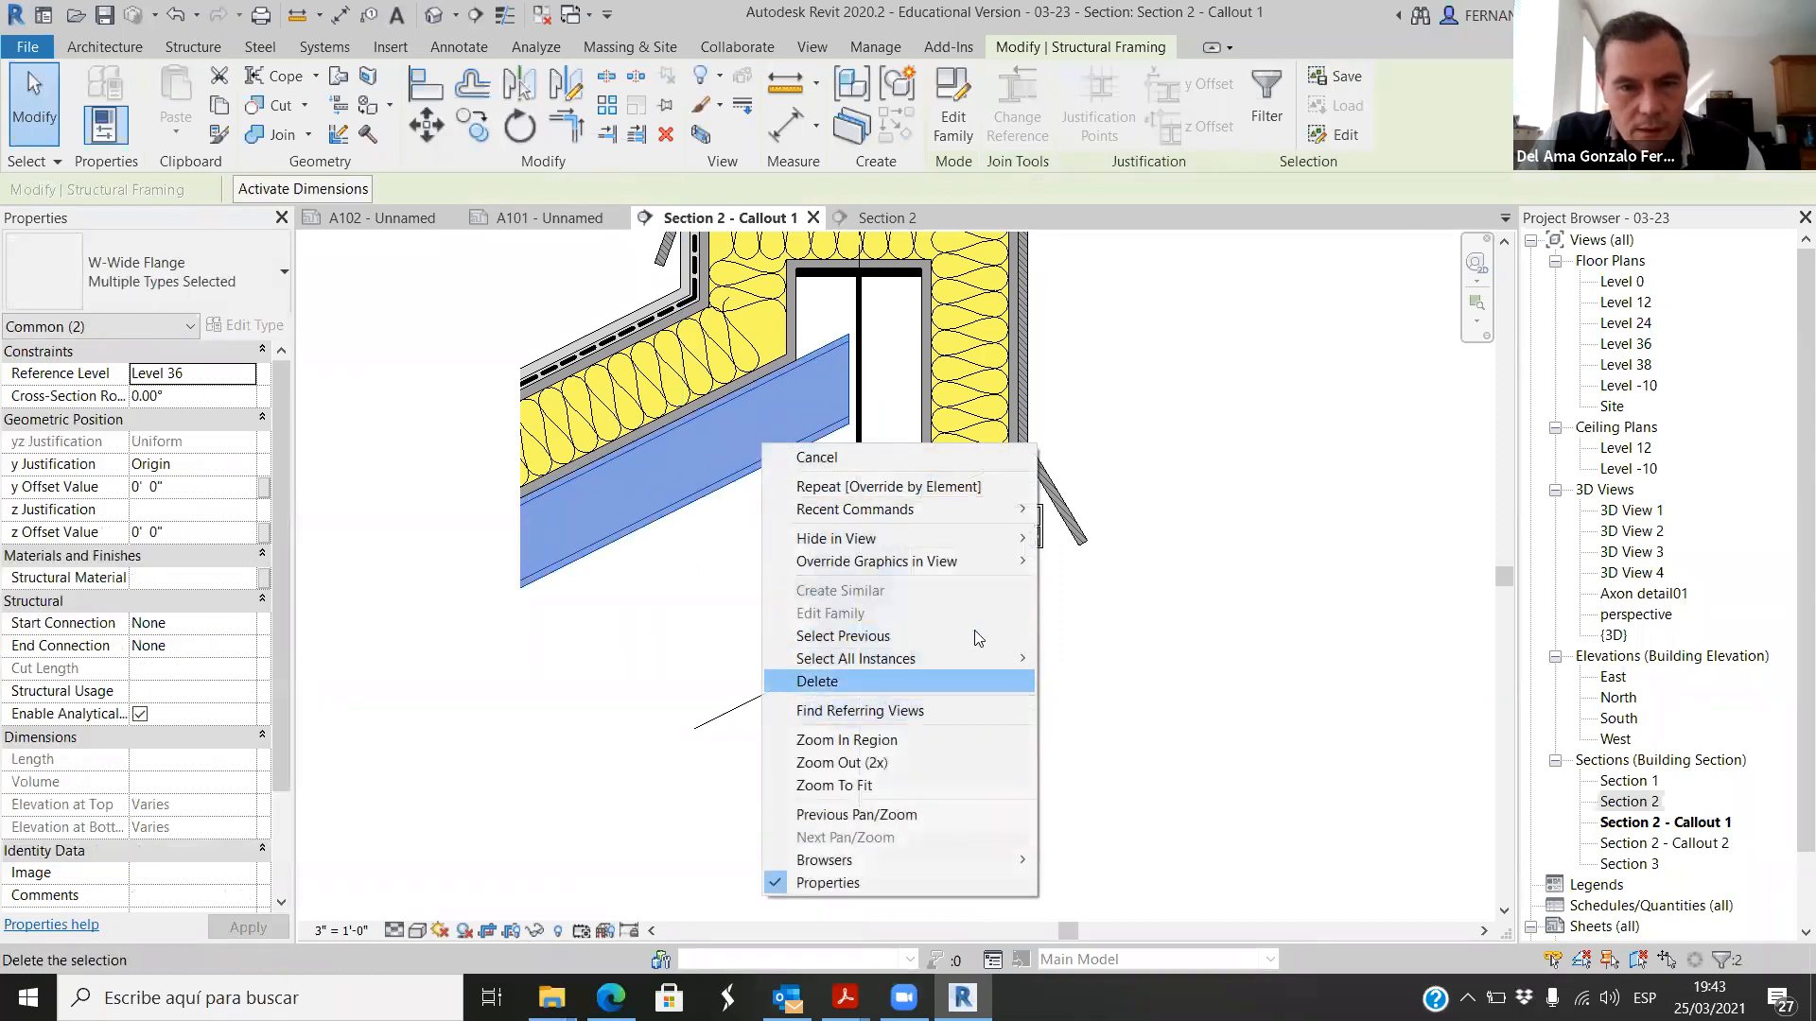
pyautogui.moveTo(1002, 562)
pyautogui.click(1118, 562)
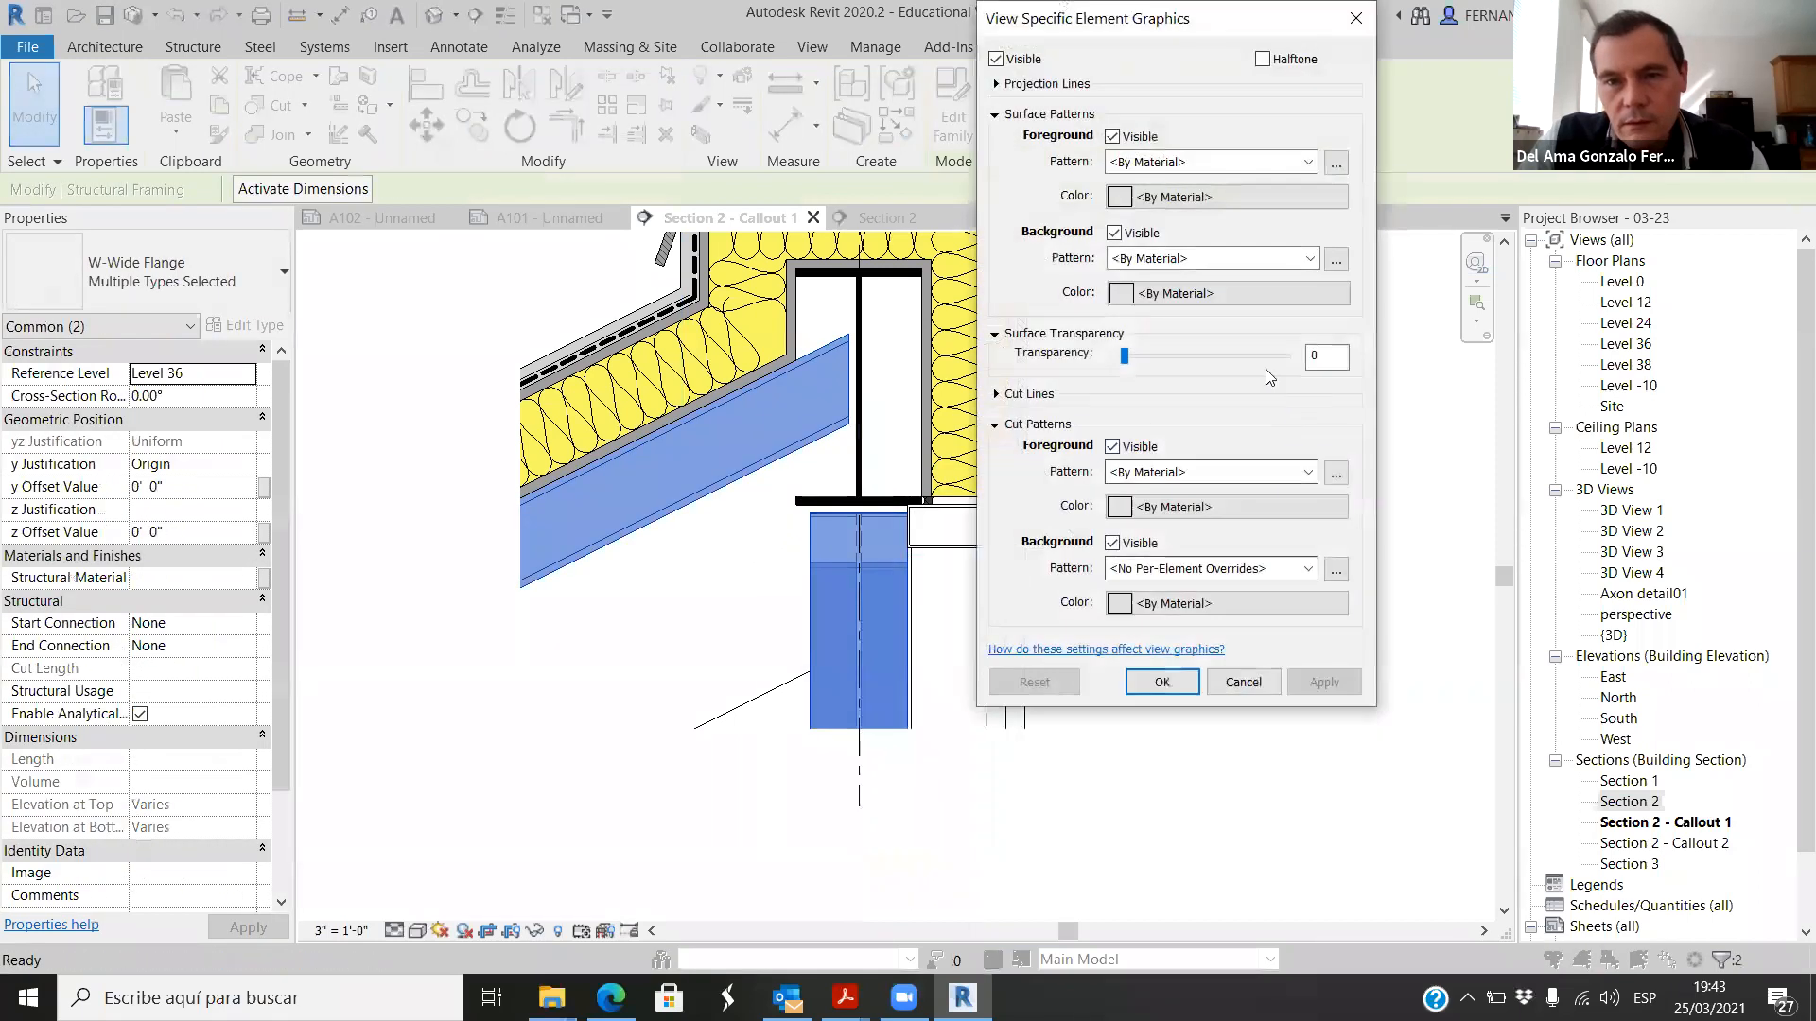
pyautogui.click(1113, 137)
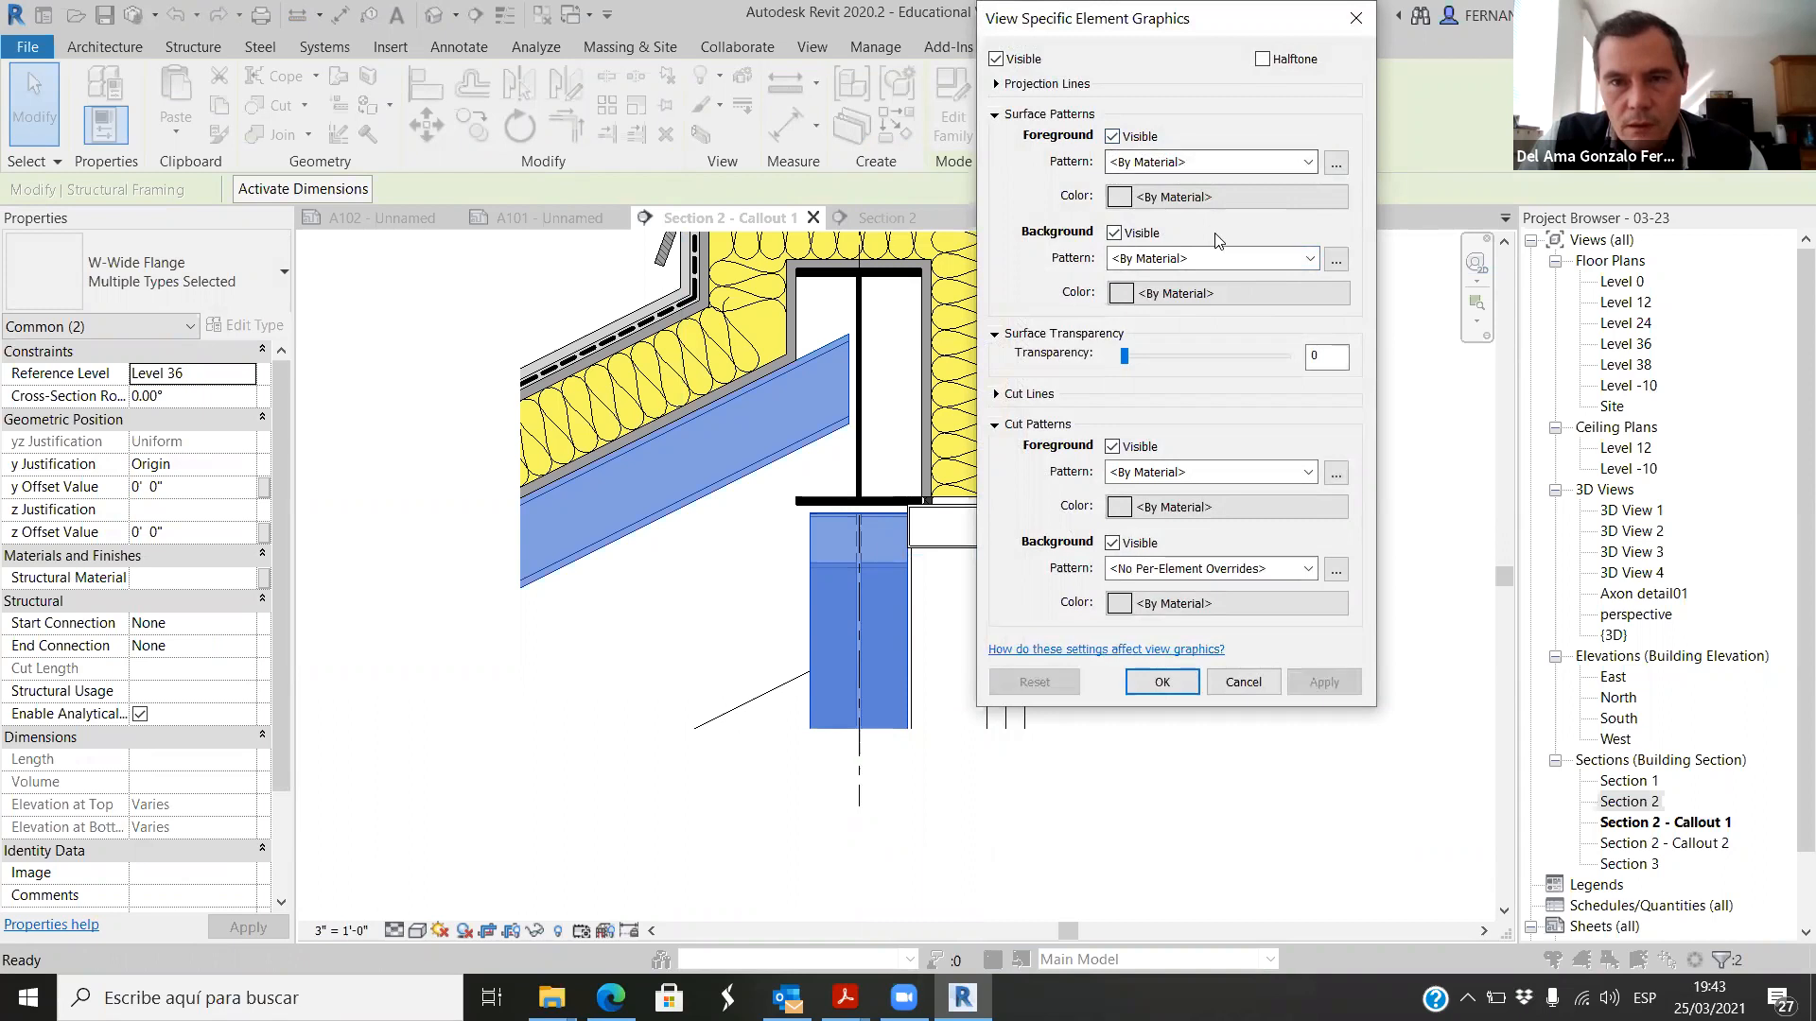
pyautogui.click(1310, 259)
pyautogui.scroll(3, 1182, 331)
pyautogui.click(1161, 297)
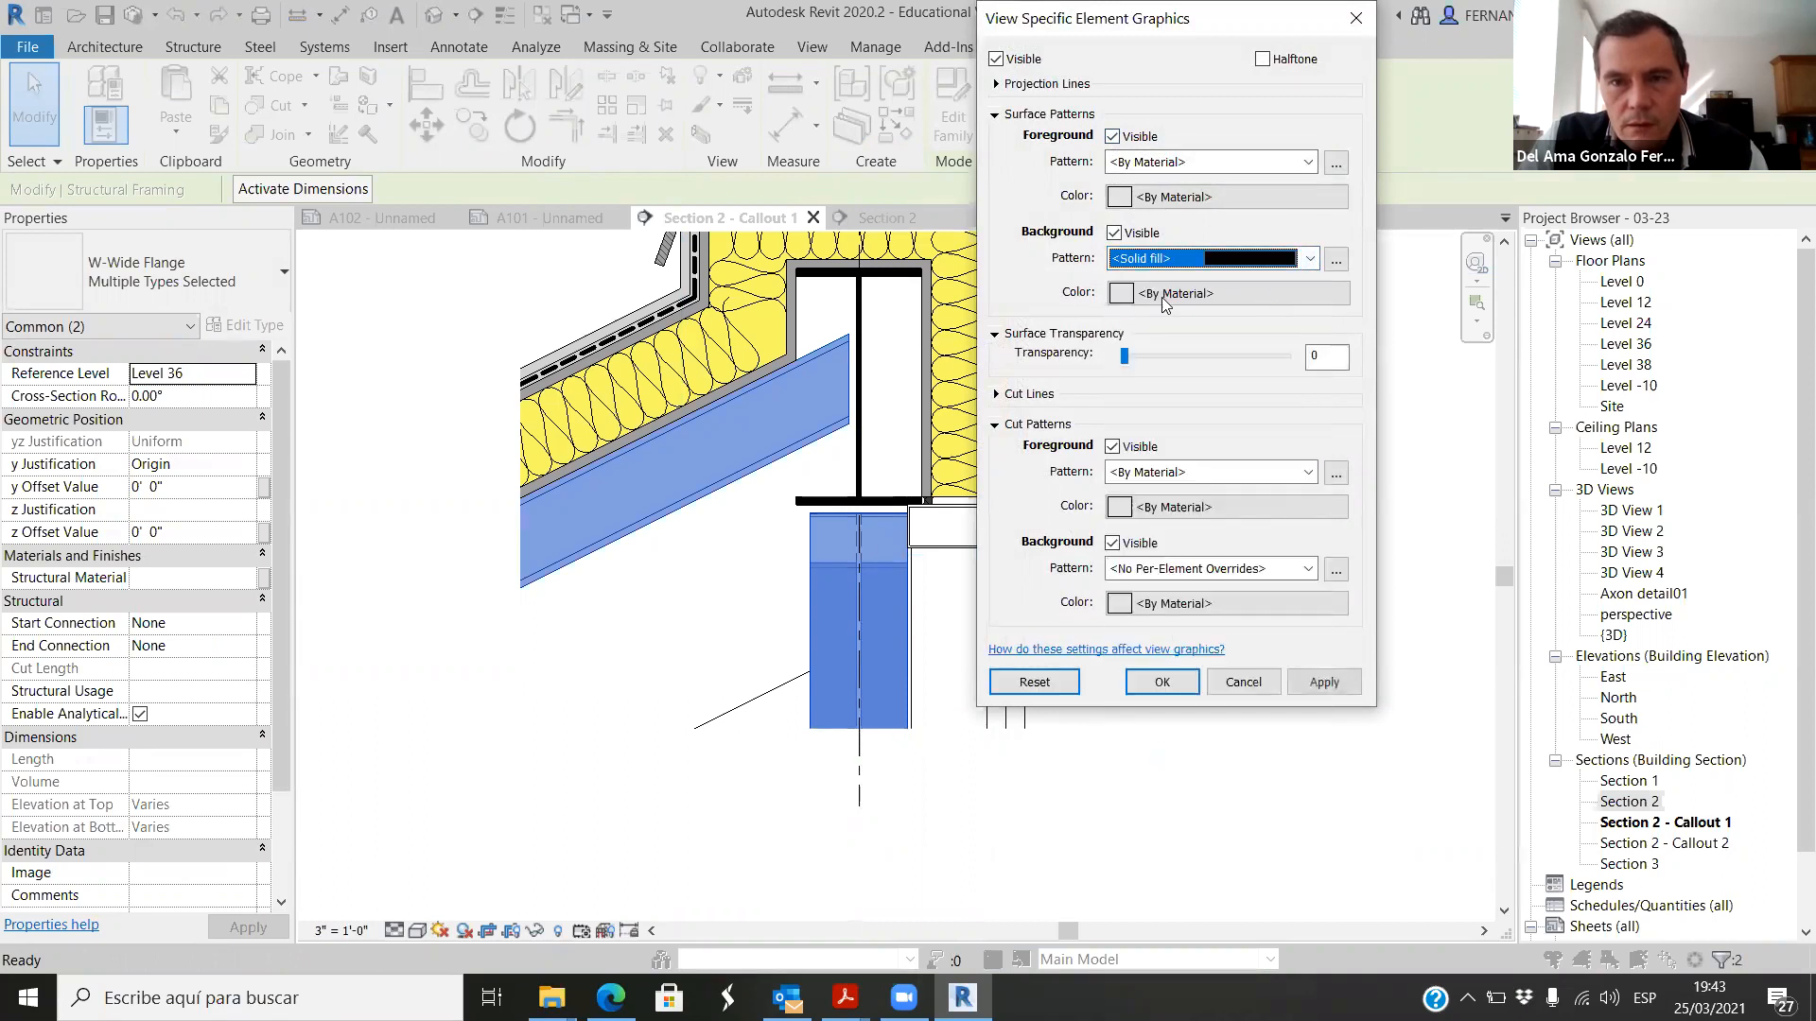
# Step: Set the two framing members' surface background color to RGB 207-207-207 and apply the override
pyautogui.click(1175, 295)
pyautogui.moveTo(1414, 284); pyautogui.dragTo(1414, 226)
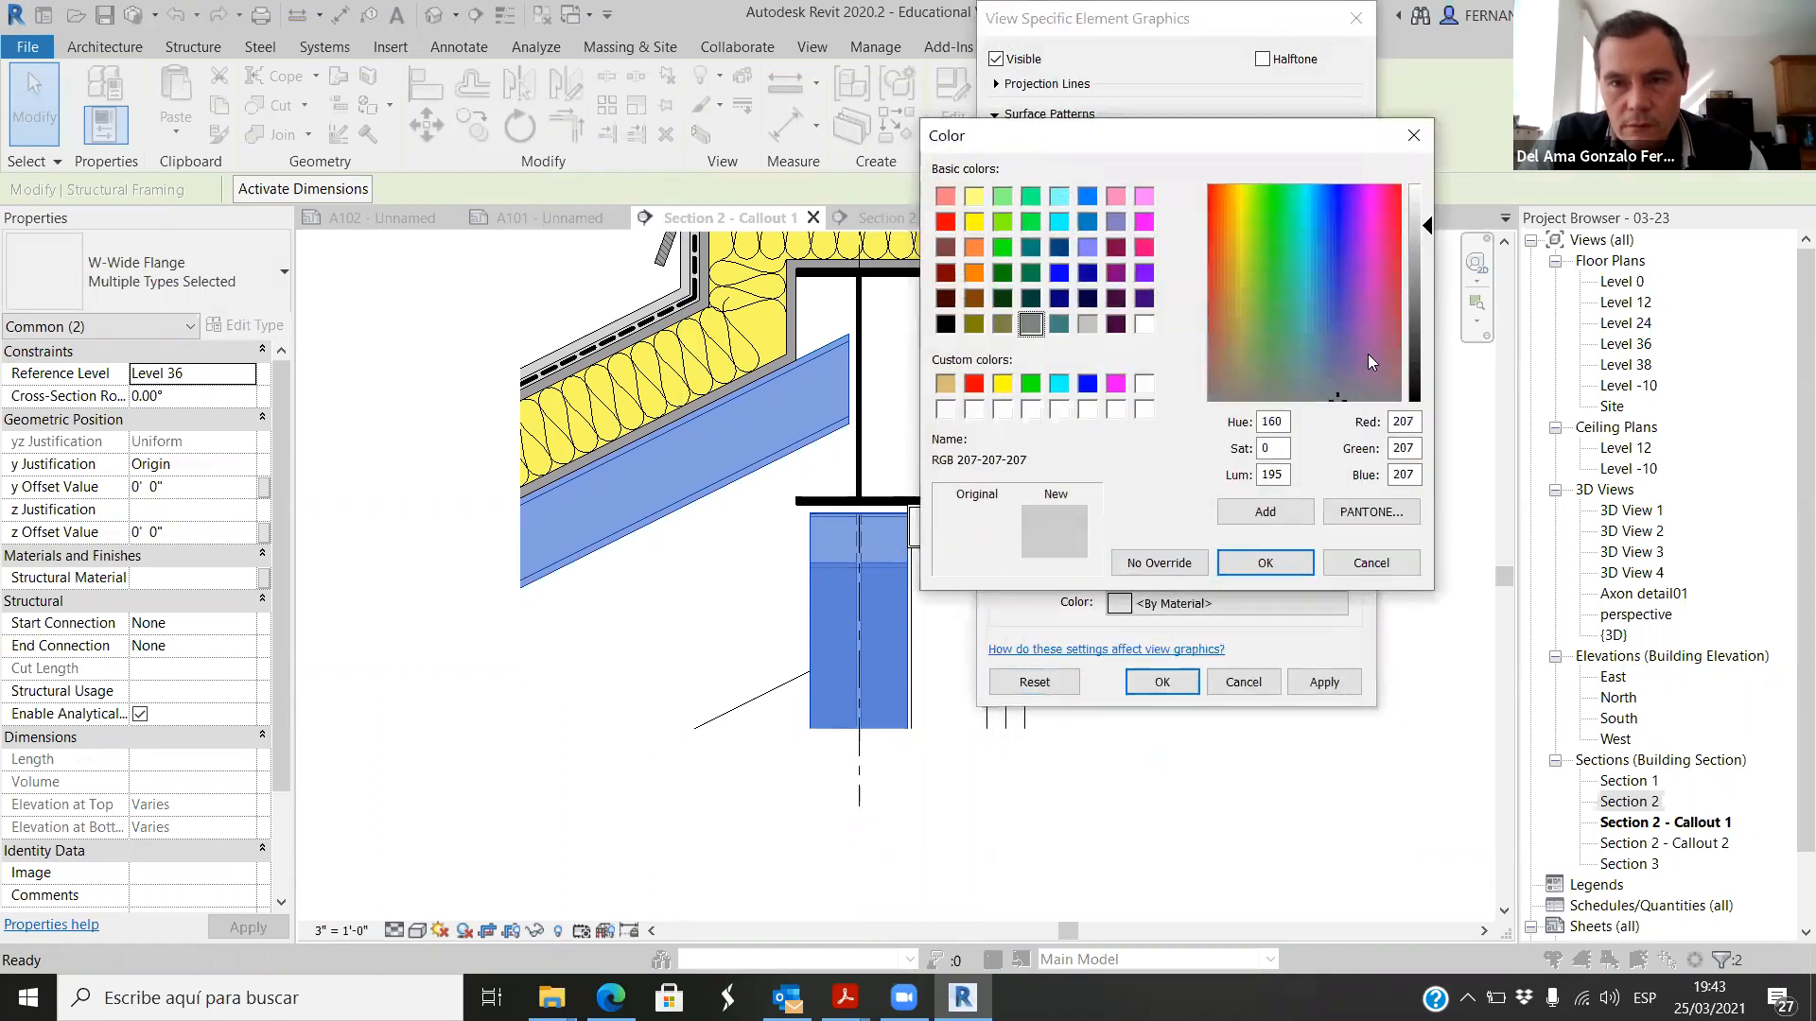
pyautogui.click(1267, 563)
pyautogui.click(1170, 681)
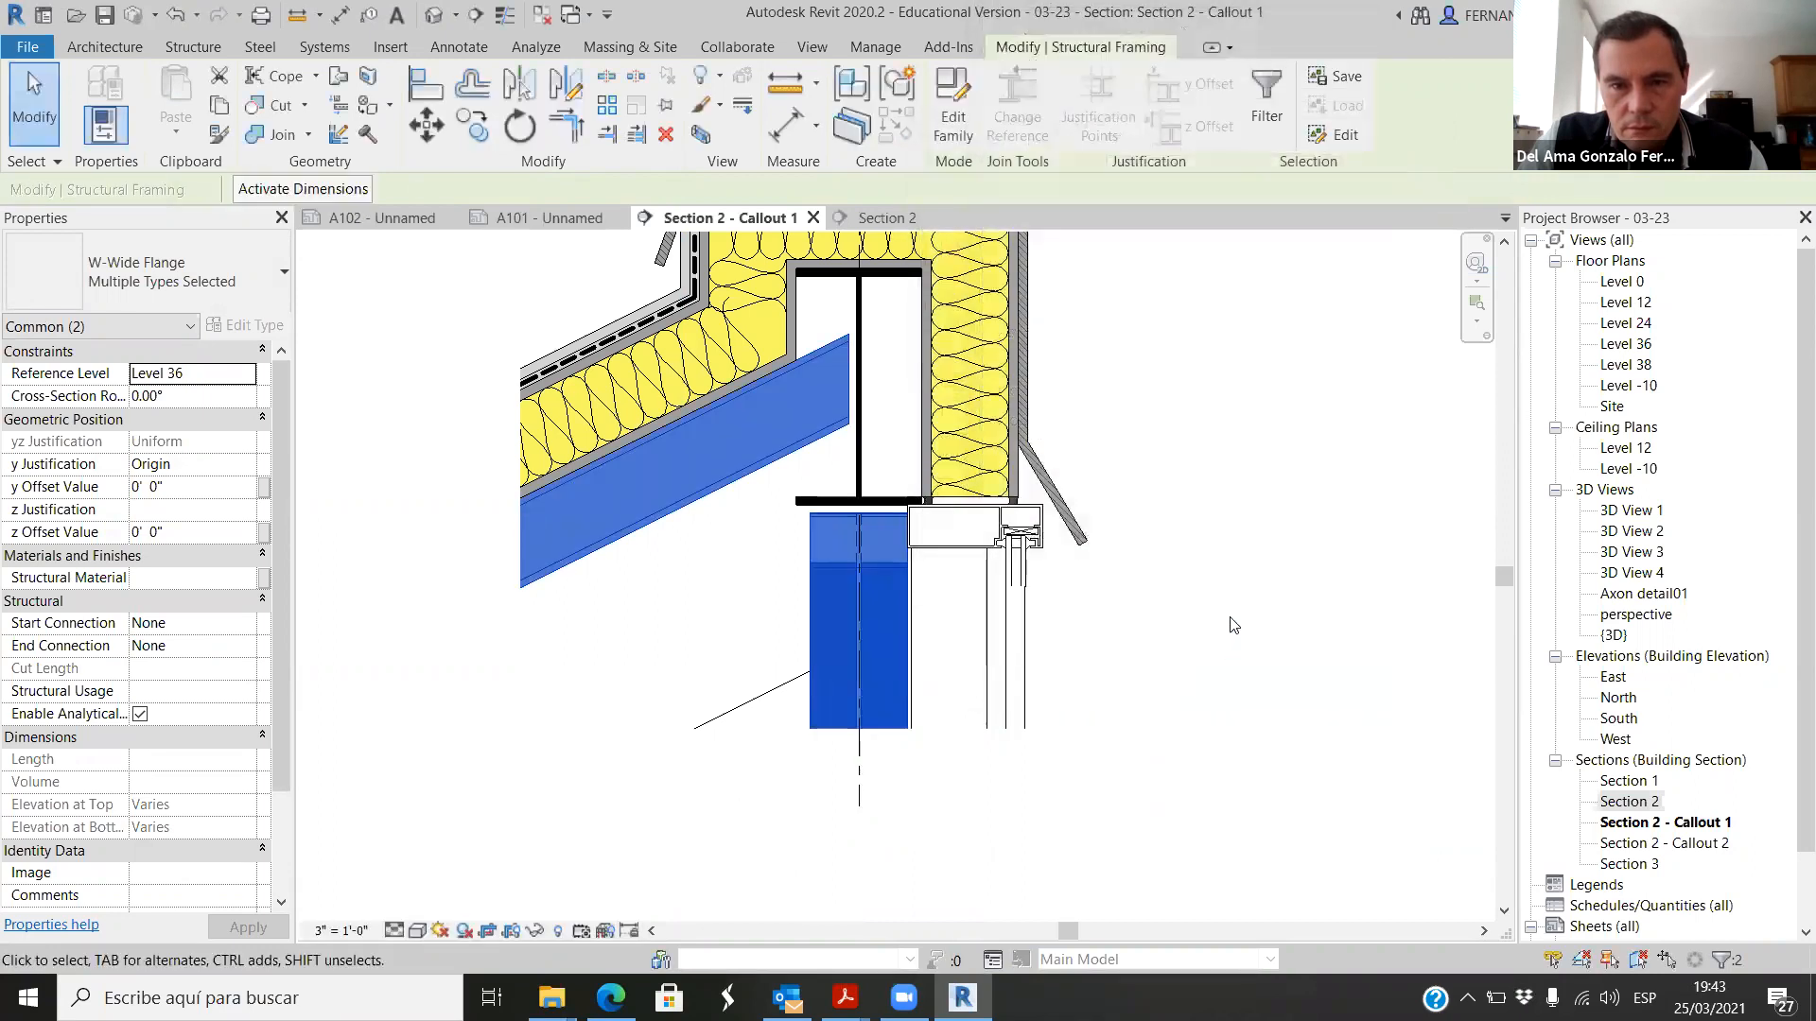
pyautogui.click(1087, 511)
# Step: Save the project
pyautogui.scroll(-2, 1142, 515)
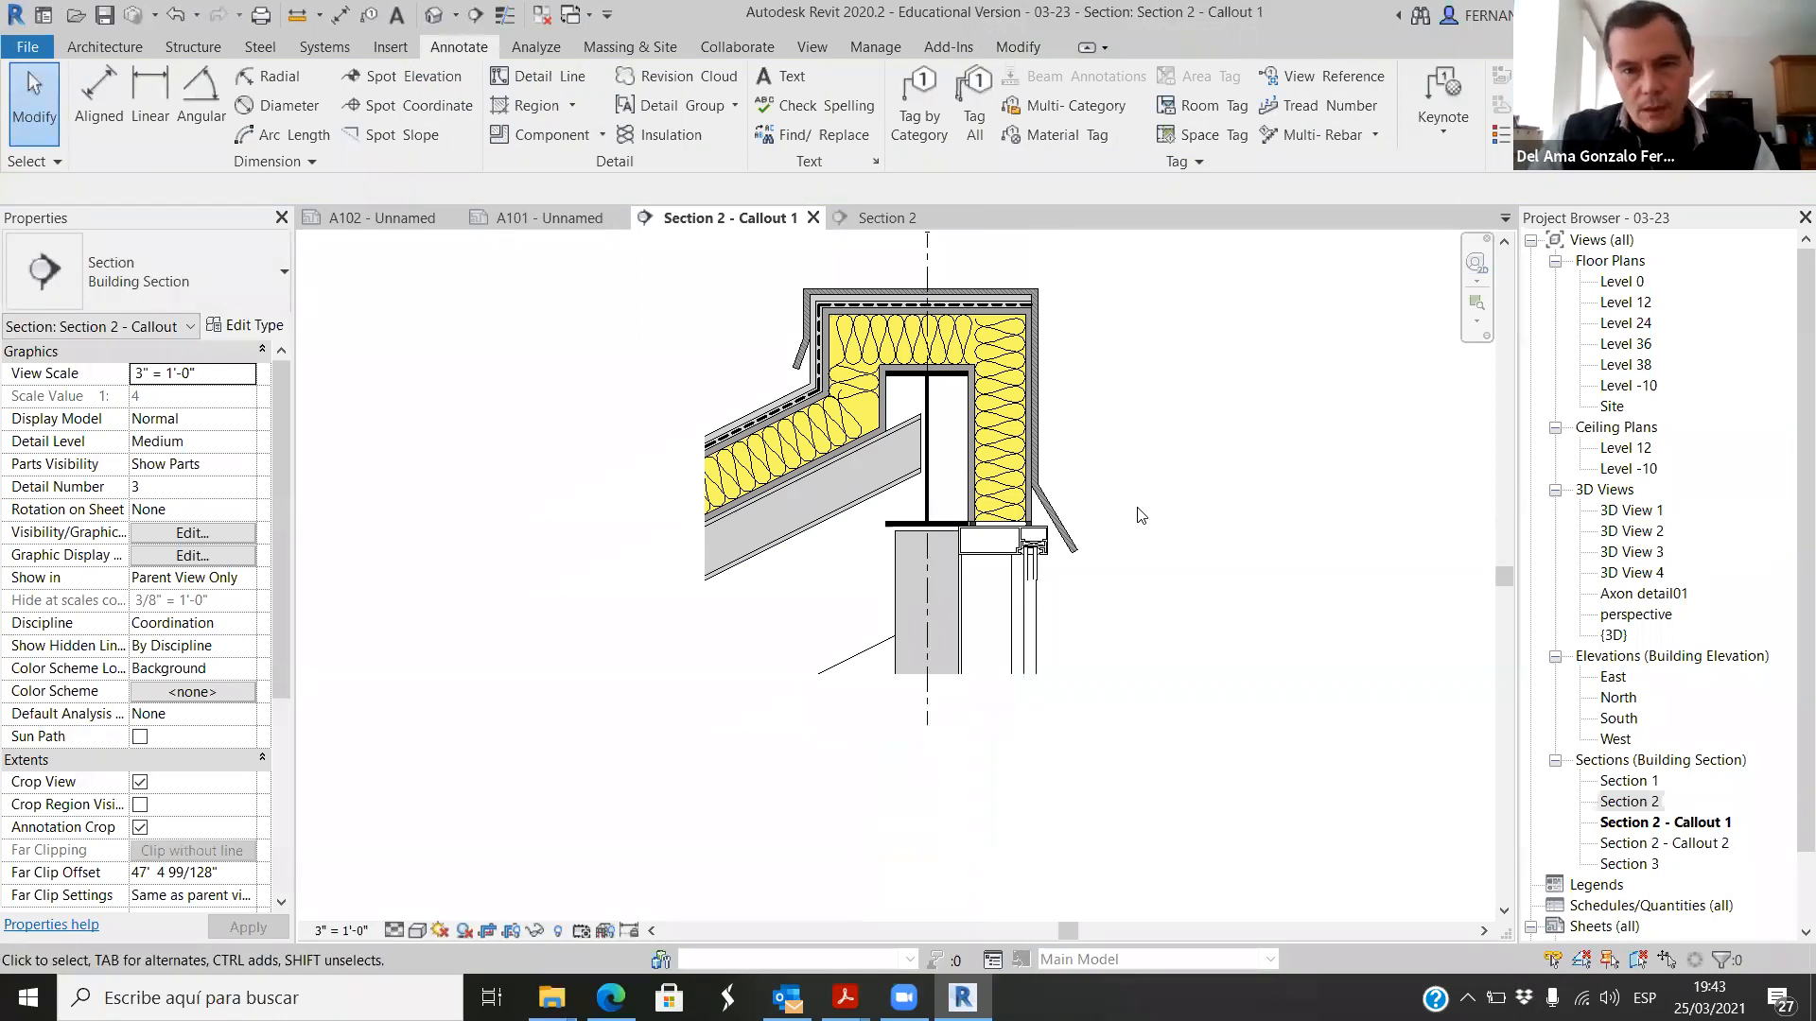
pyautogui.scroll(-3, 1142, 515)
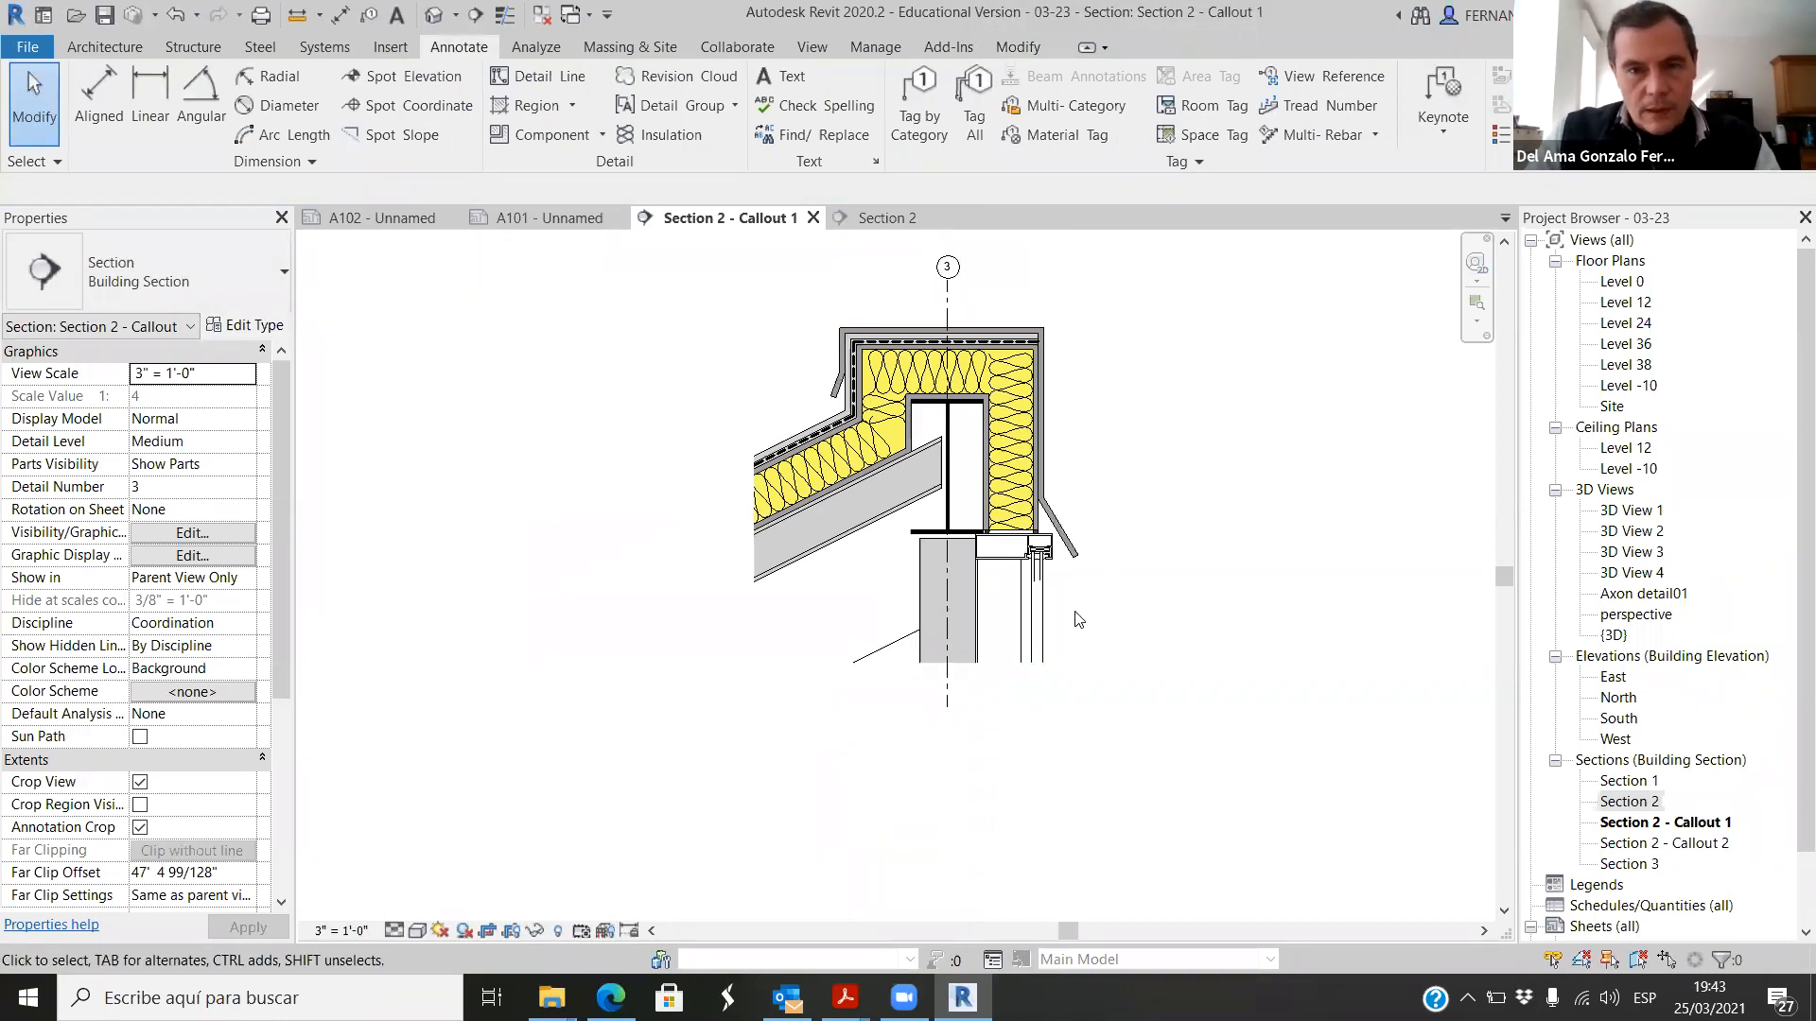
pyautogui.scroll(2, 1135, 531)
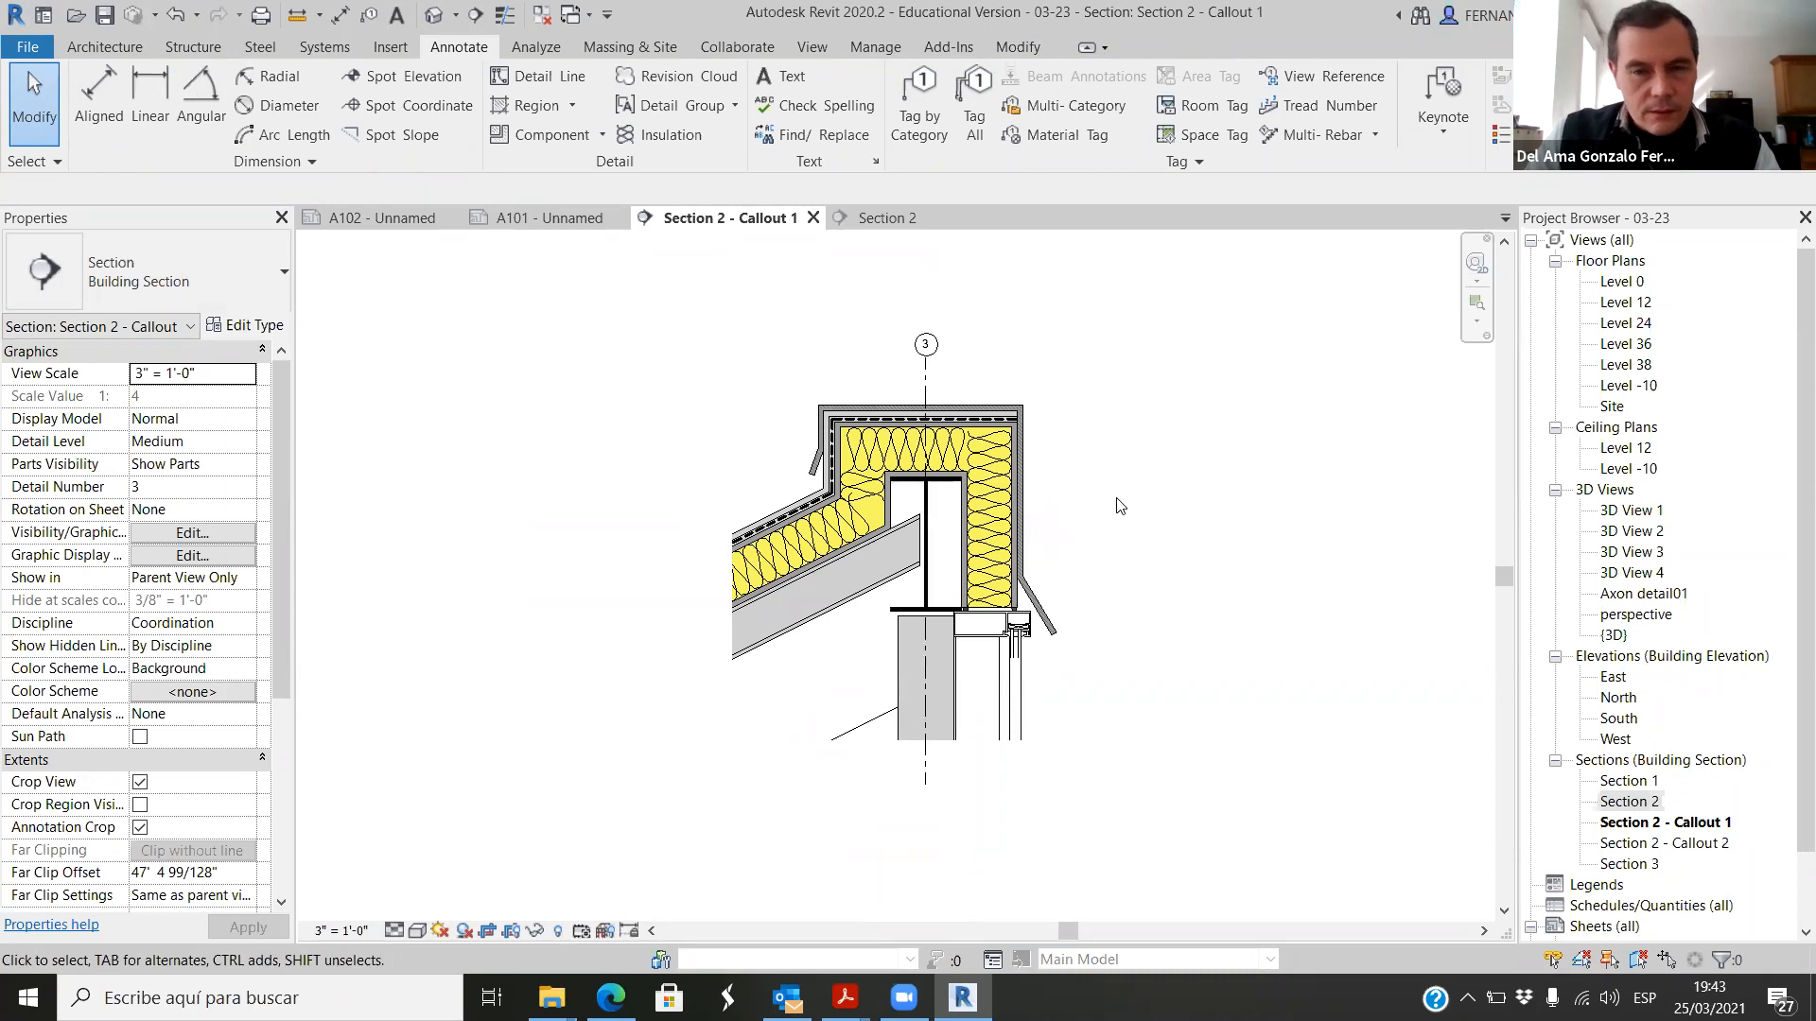
pyautogui.scroll(2, 1140, 444)
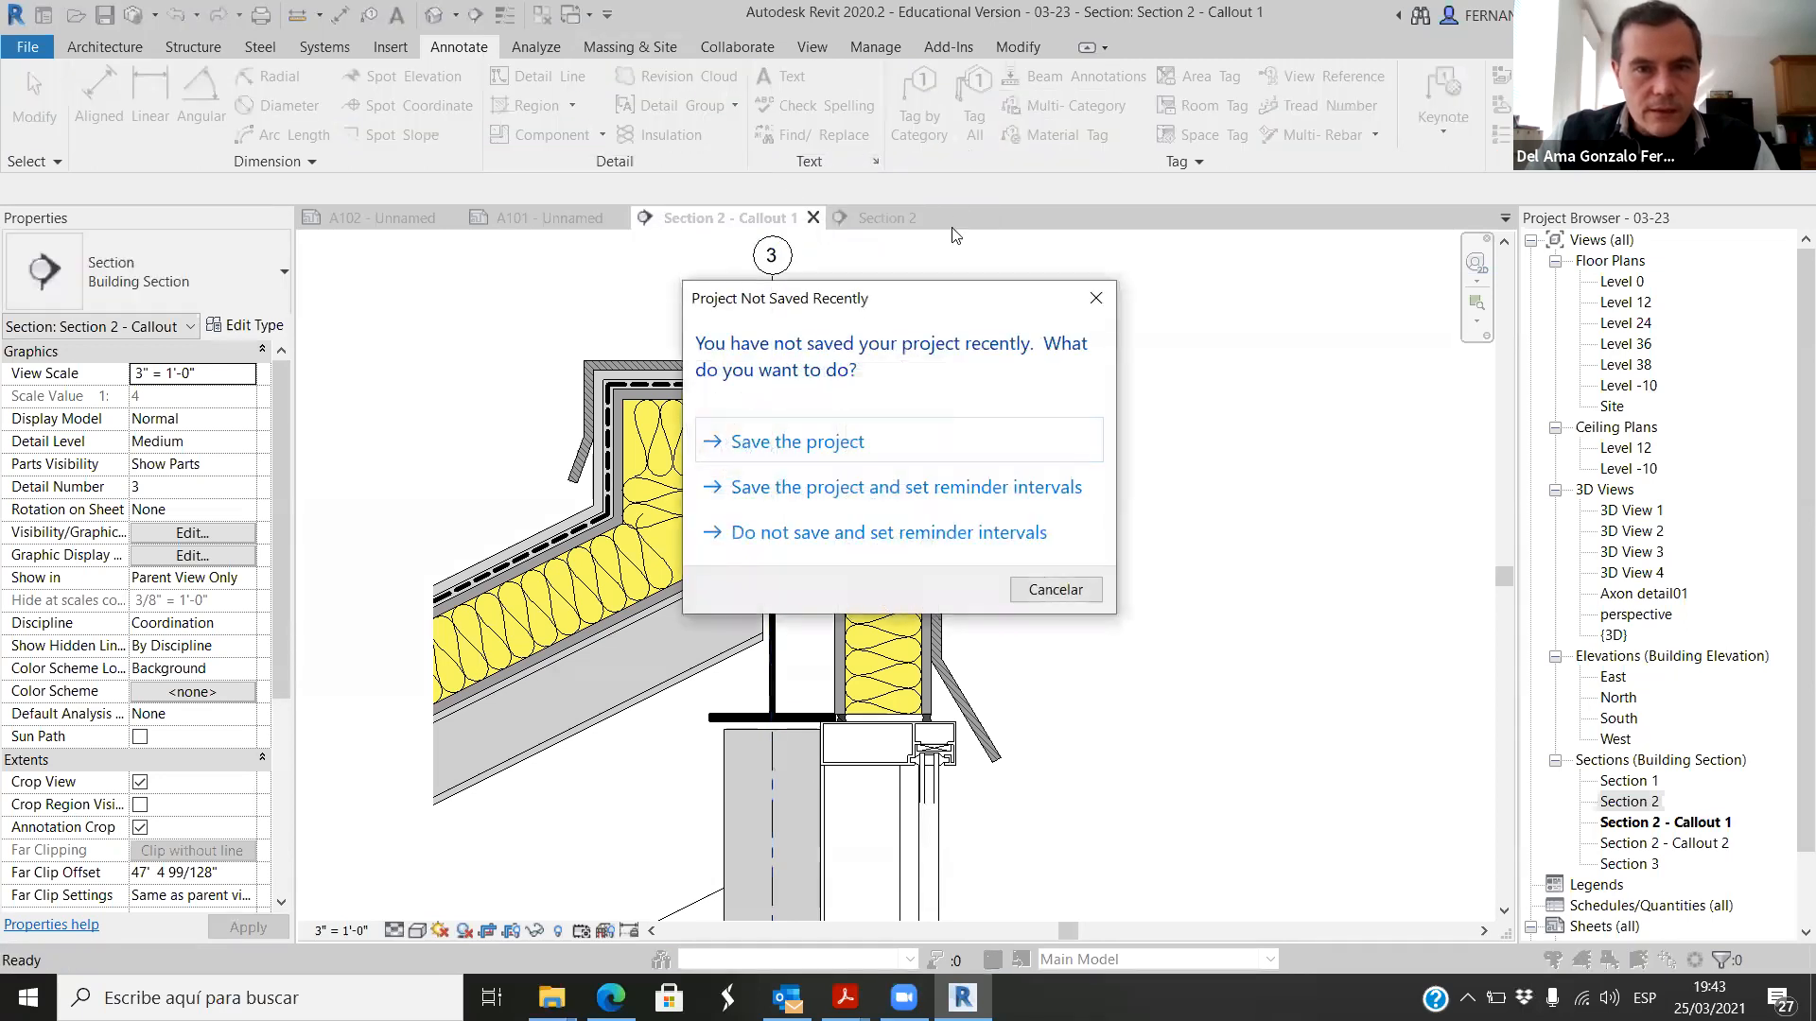
pyautogui.click(844, 443)
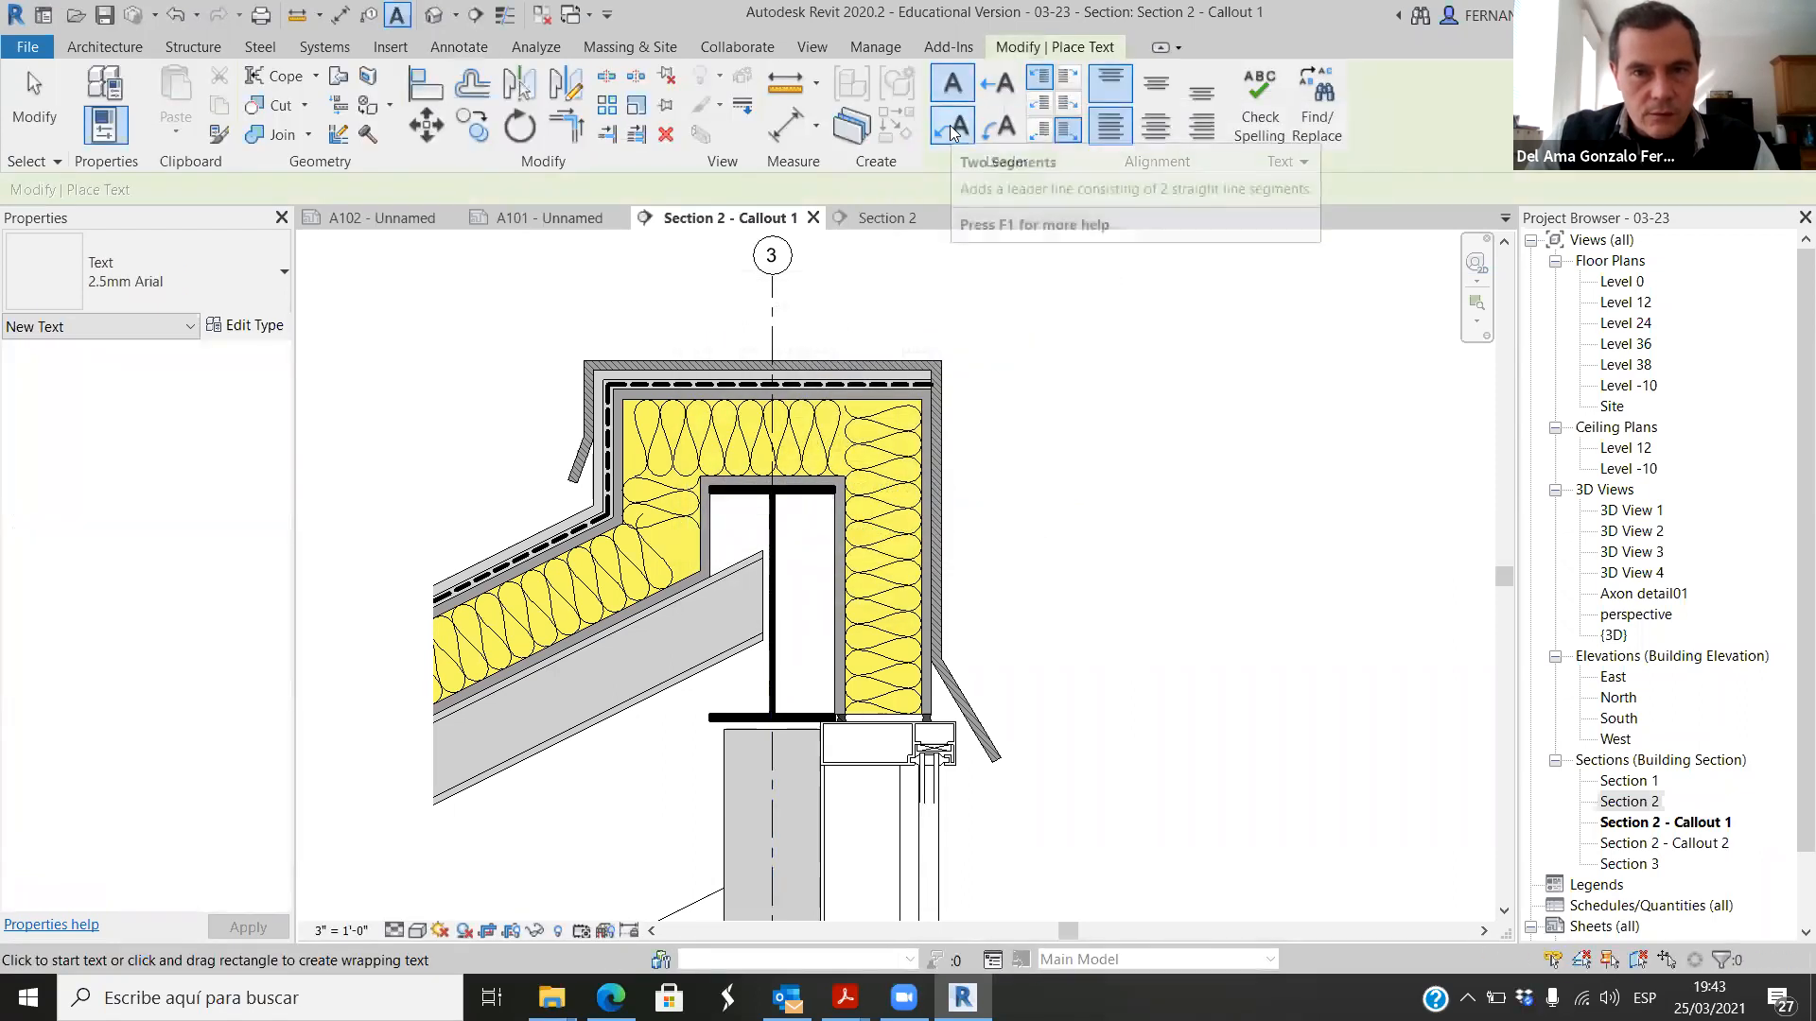
# Step: Add an "Aluminum coping" text note with a two-segment leader pointing at the sloping outer roof edge
pyautogui.click(954, 129)
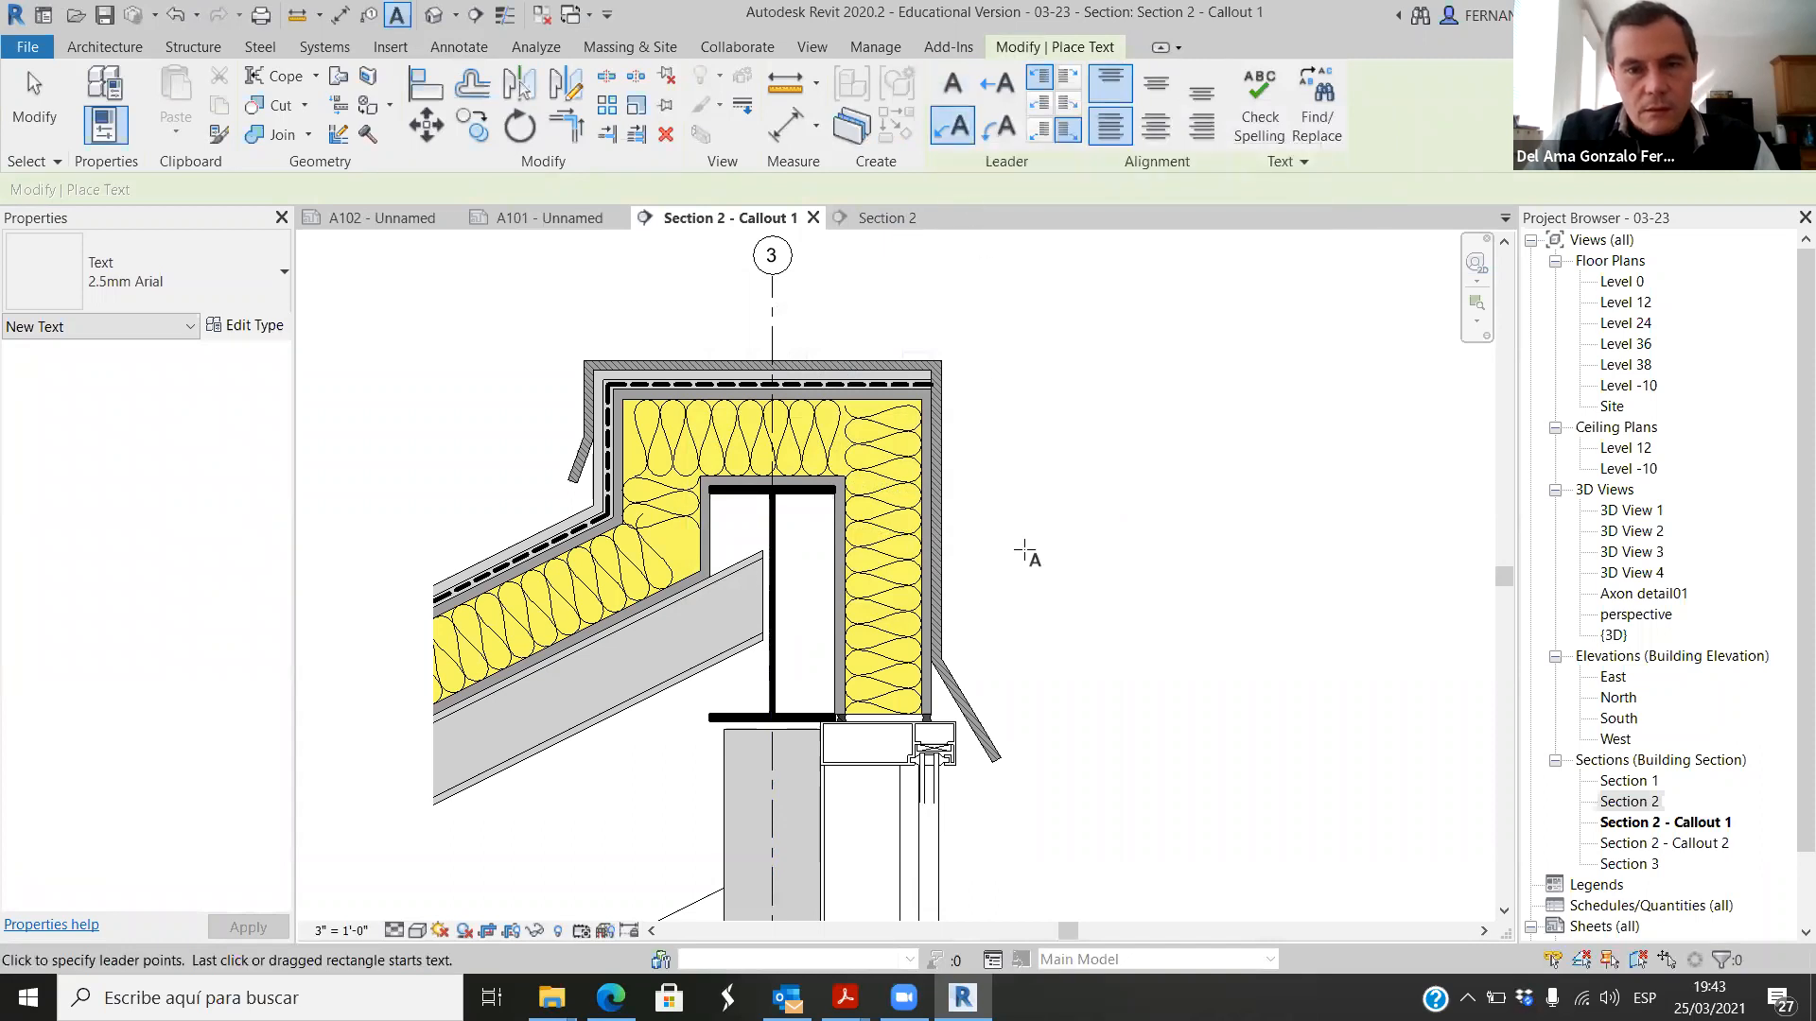
pyautogui.scroll(2, 968, 662)
pyautogui.click(950, 683)
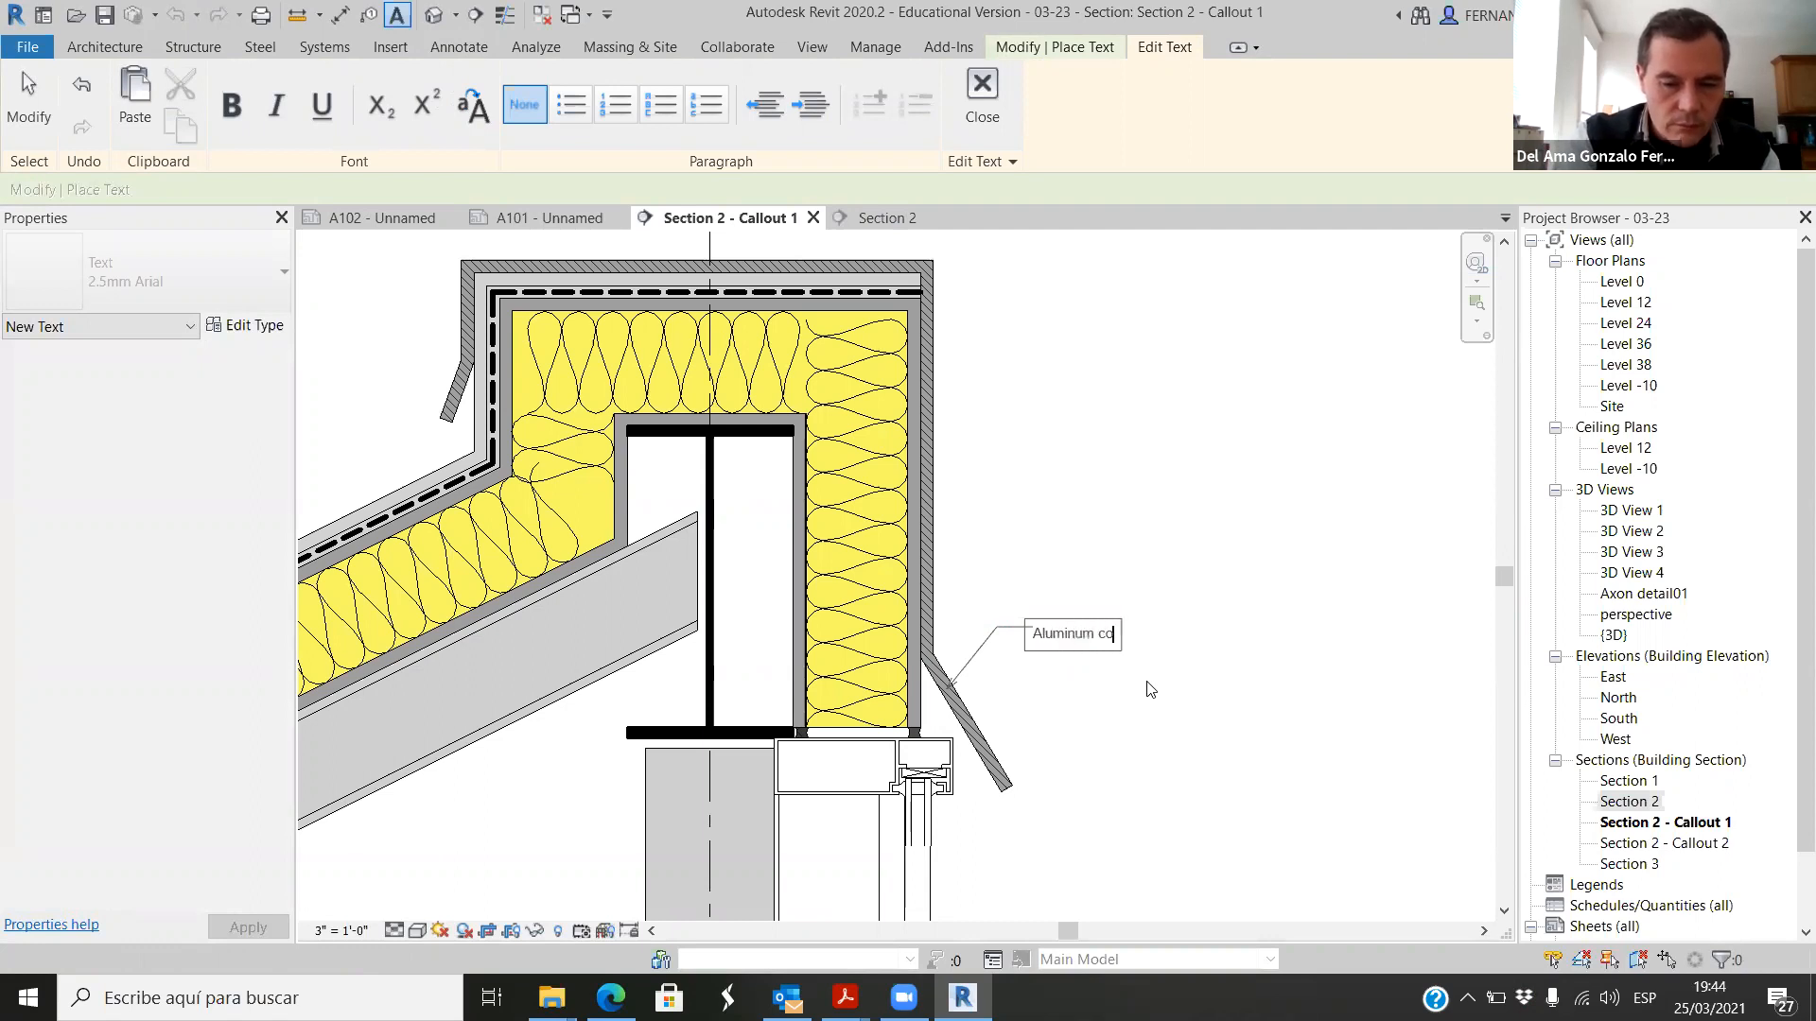
pyautogui.write('g')
pyautogui.click(1256, 724)
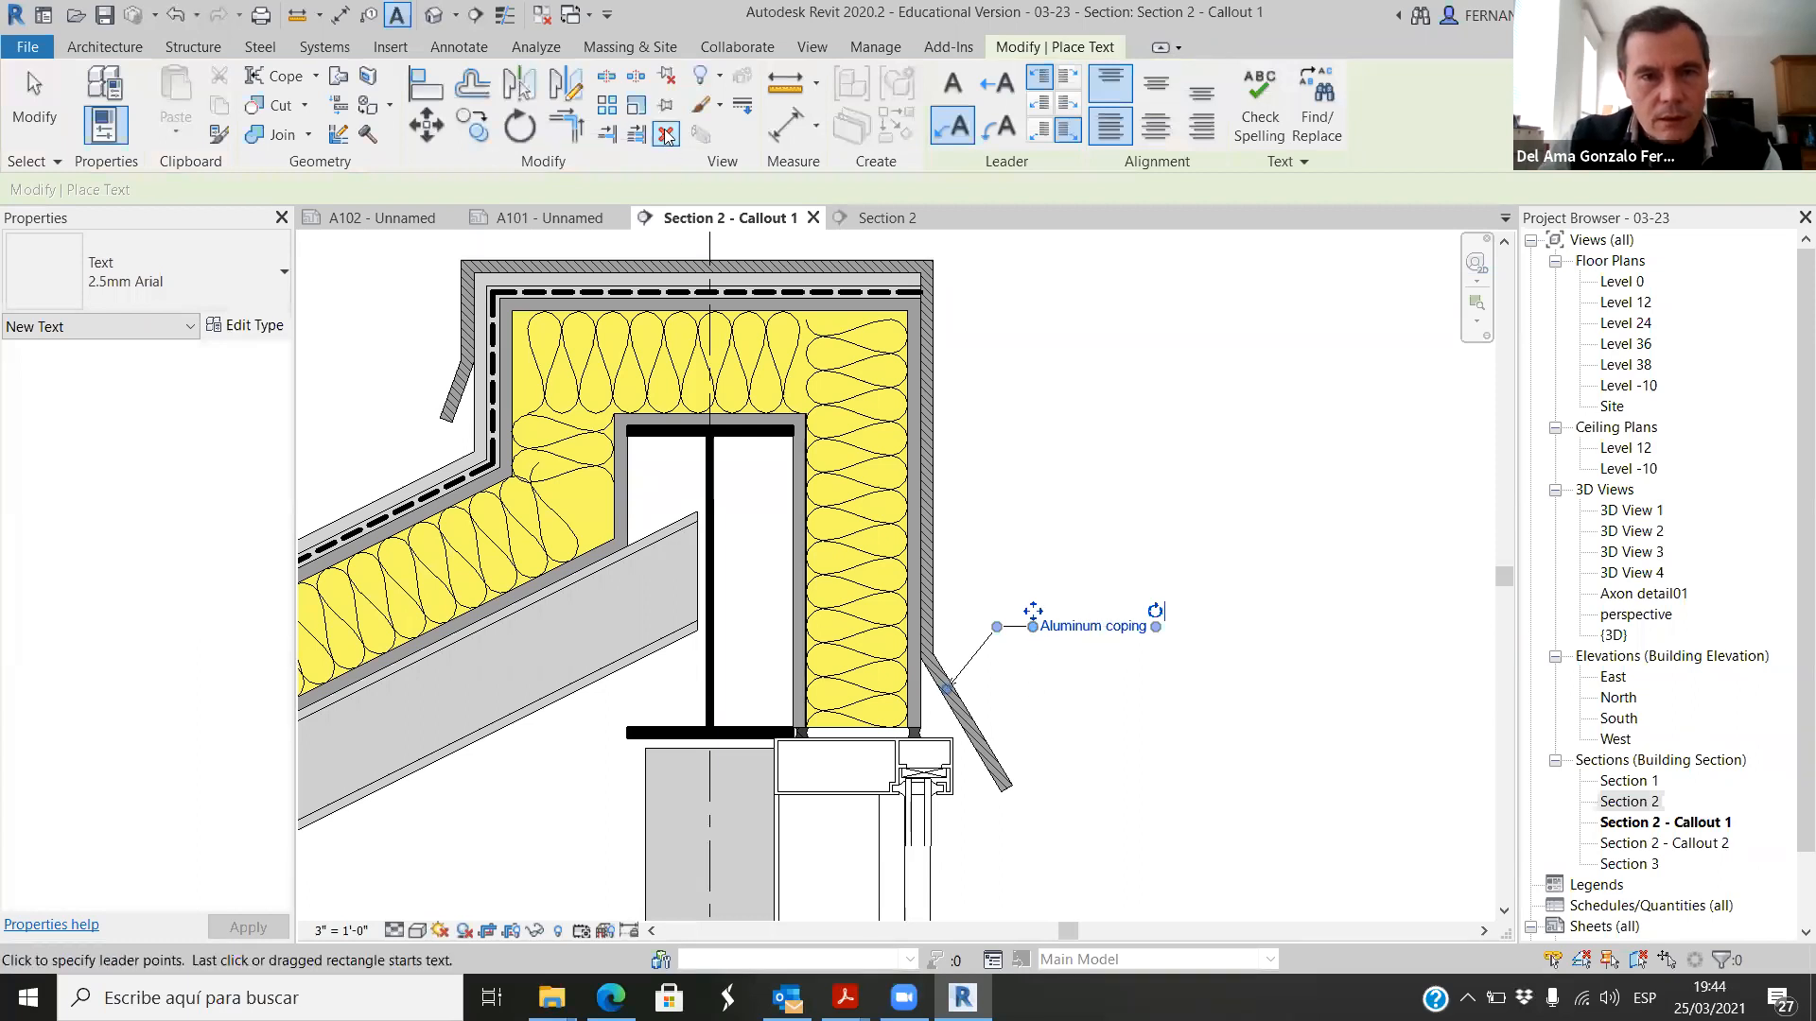
# Step: Copy the "Aluminum coping" note straight up by about 3 inches
pyautogui.click(463, 124)
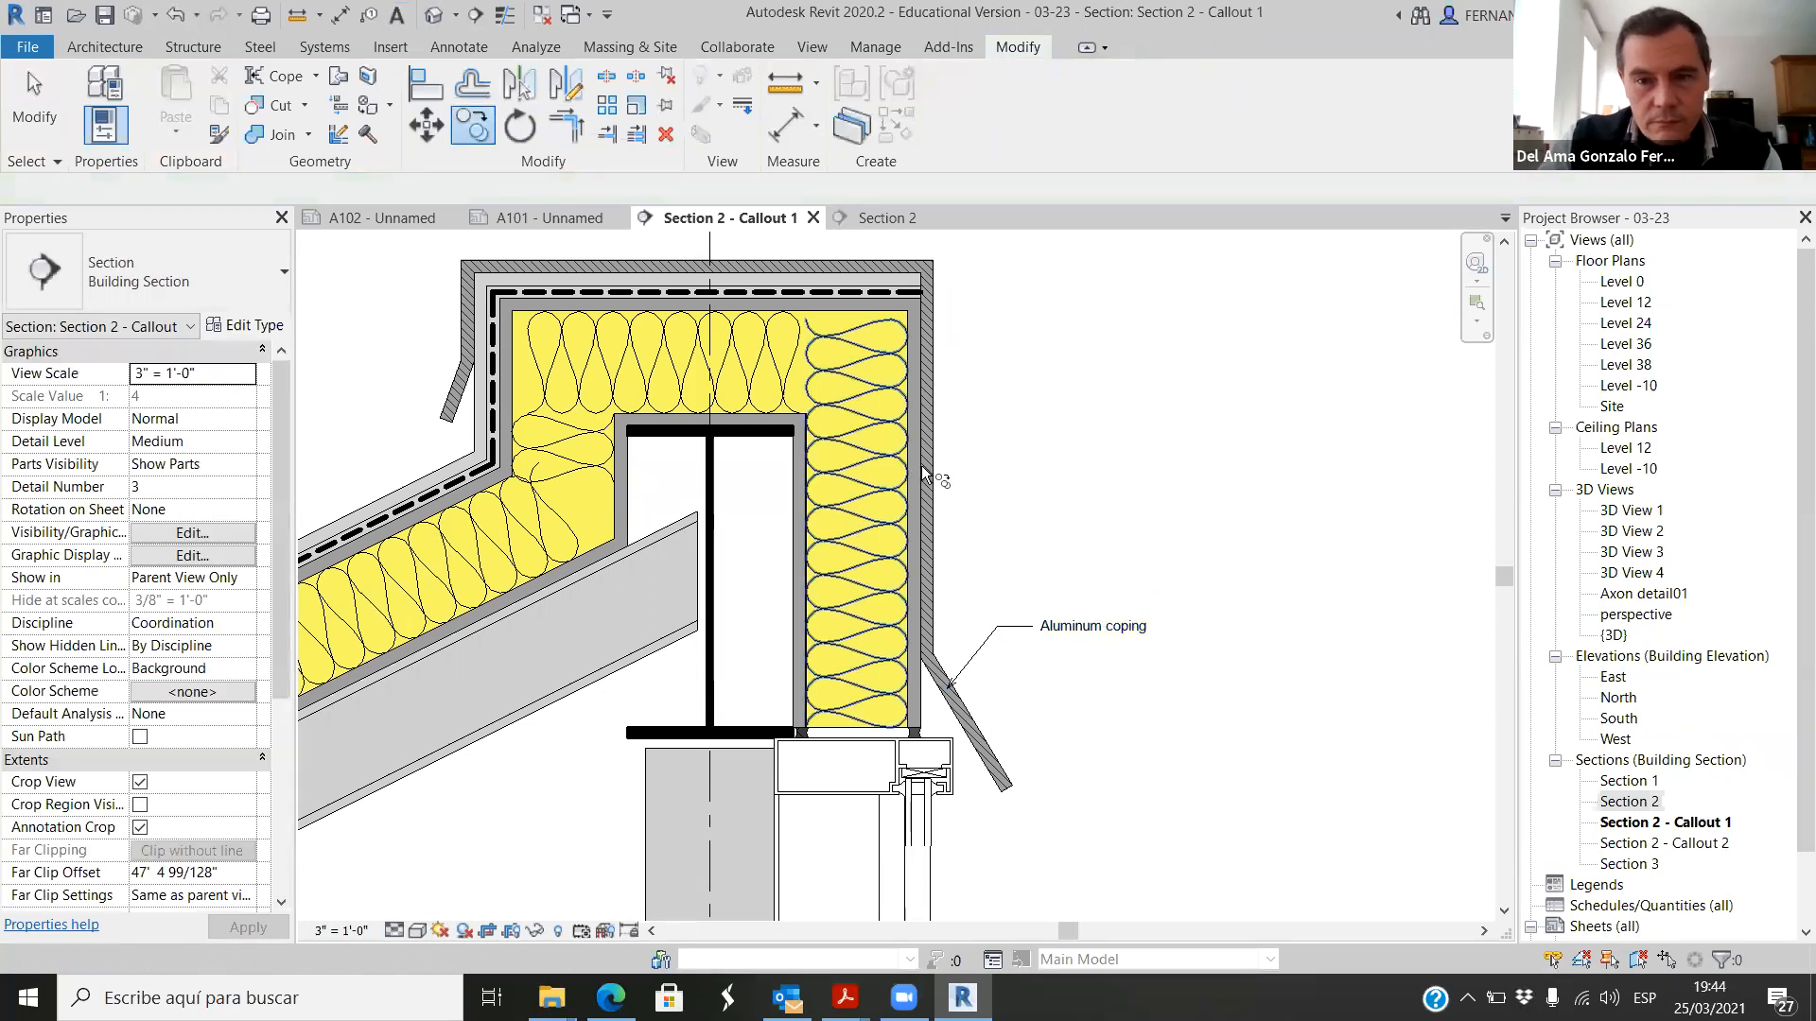
pyautogui.press('Return')
pyautogui.click(1020, 626)
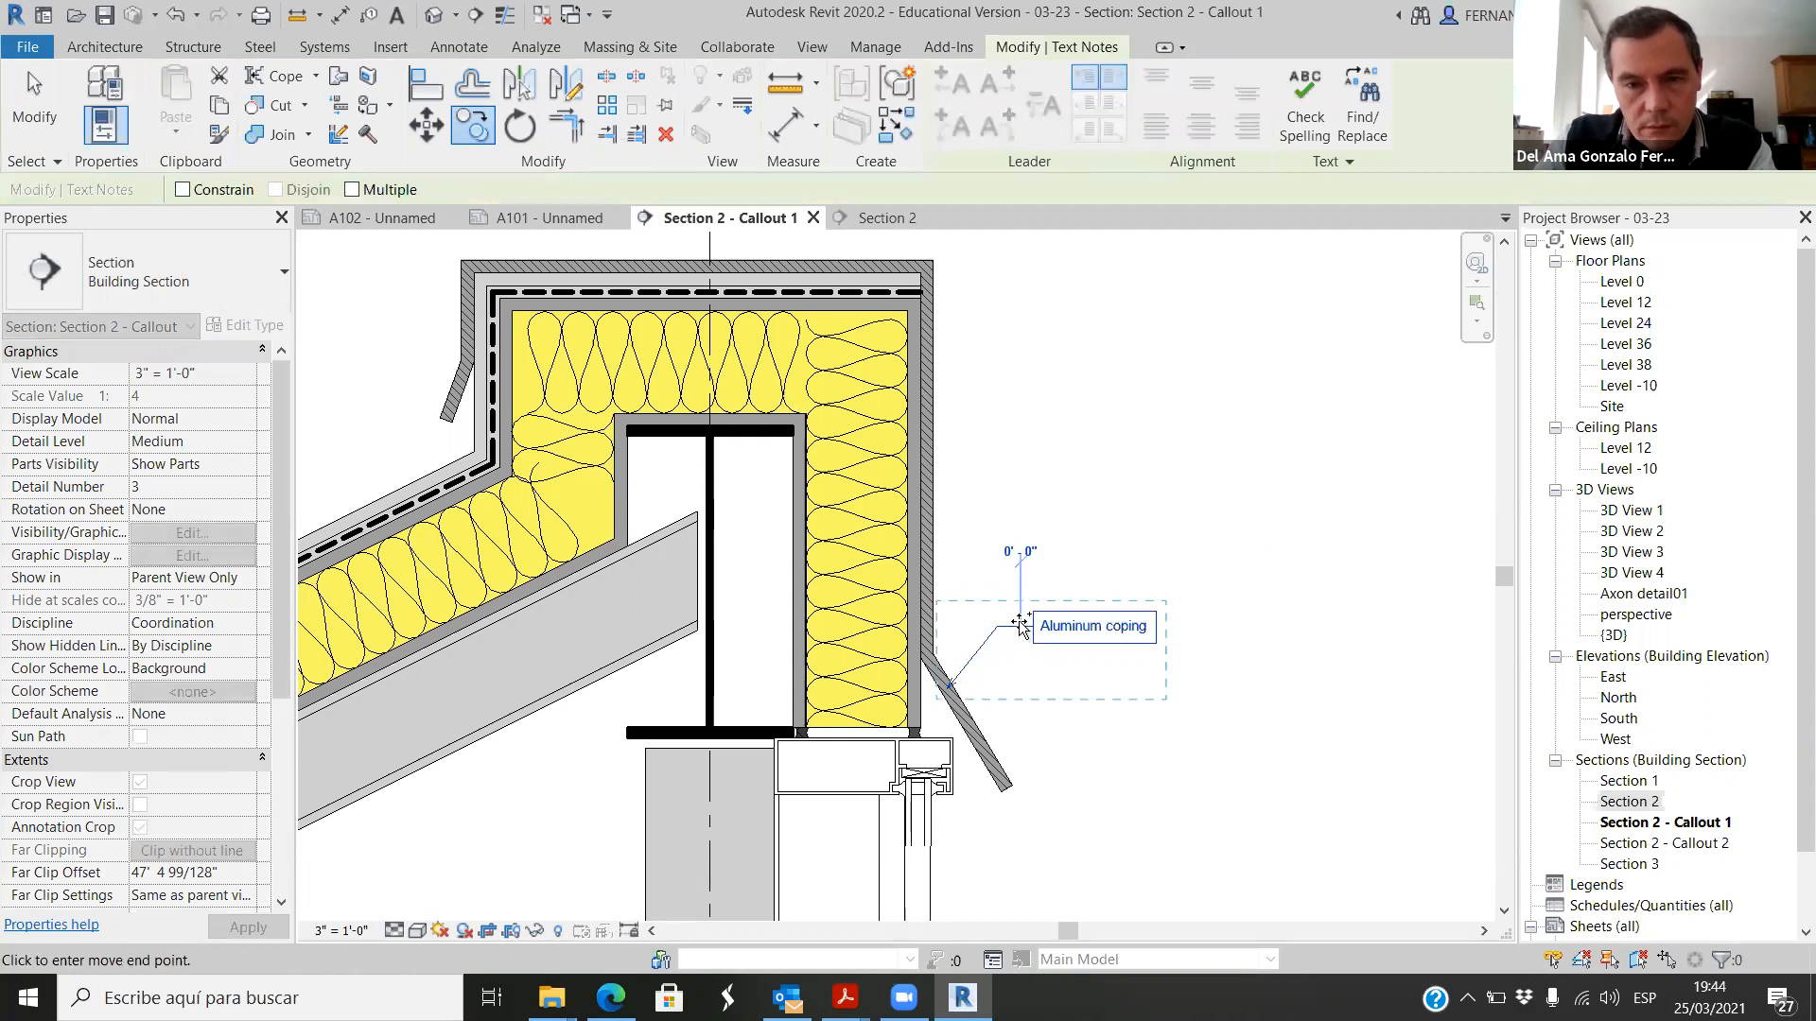
pyautogui.click(1019, 544)
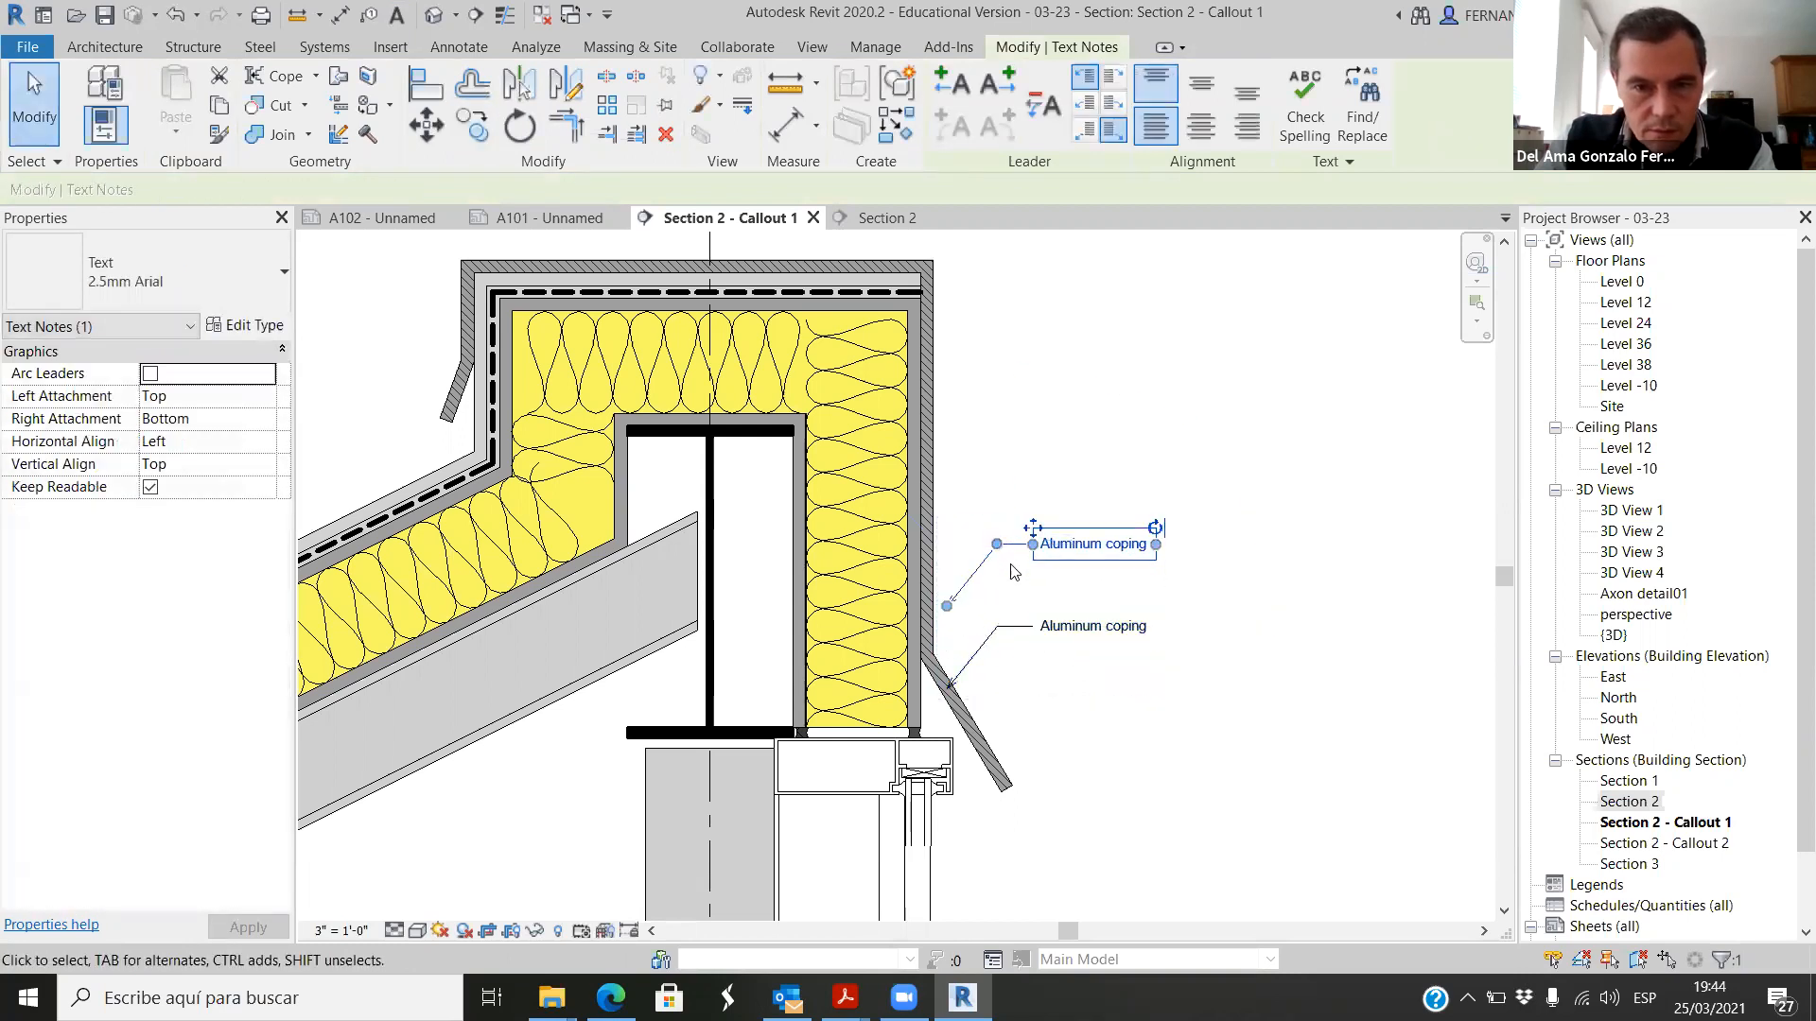
# Step: Point the copied note's leader at the yellow insulation and change its text to 4" rigid insulation
pyautogui.scroll(2, 1008, 601)
pyautogui.moveTo(927, 616); pyautogui.dragTo(830, 715)
pyautogui.click(1048, 608)
pyautogui.click(1165, 522)
pyautogui.click(1165, 525)
pyautogui.moveTo(1224, 525); pyautogui.dragTo(1061, 530)
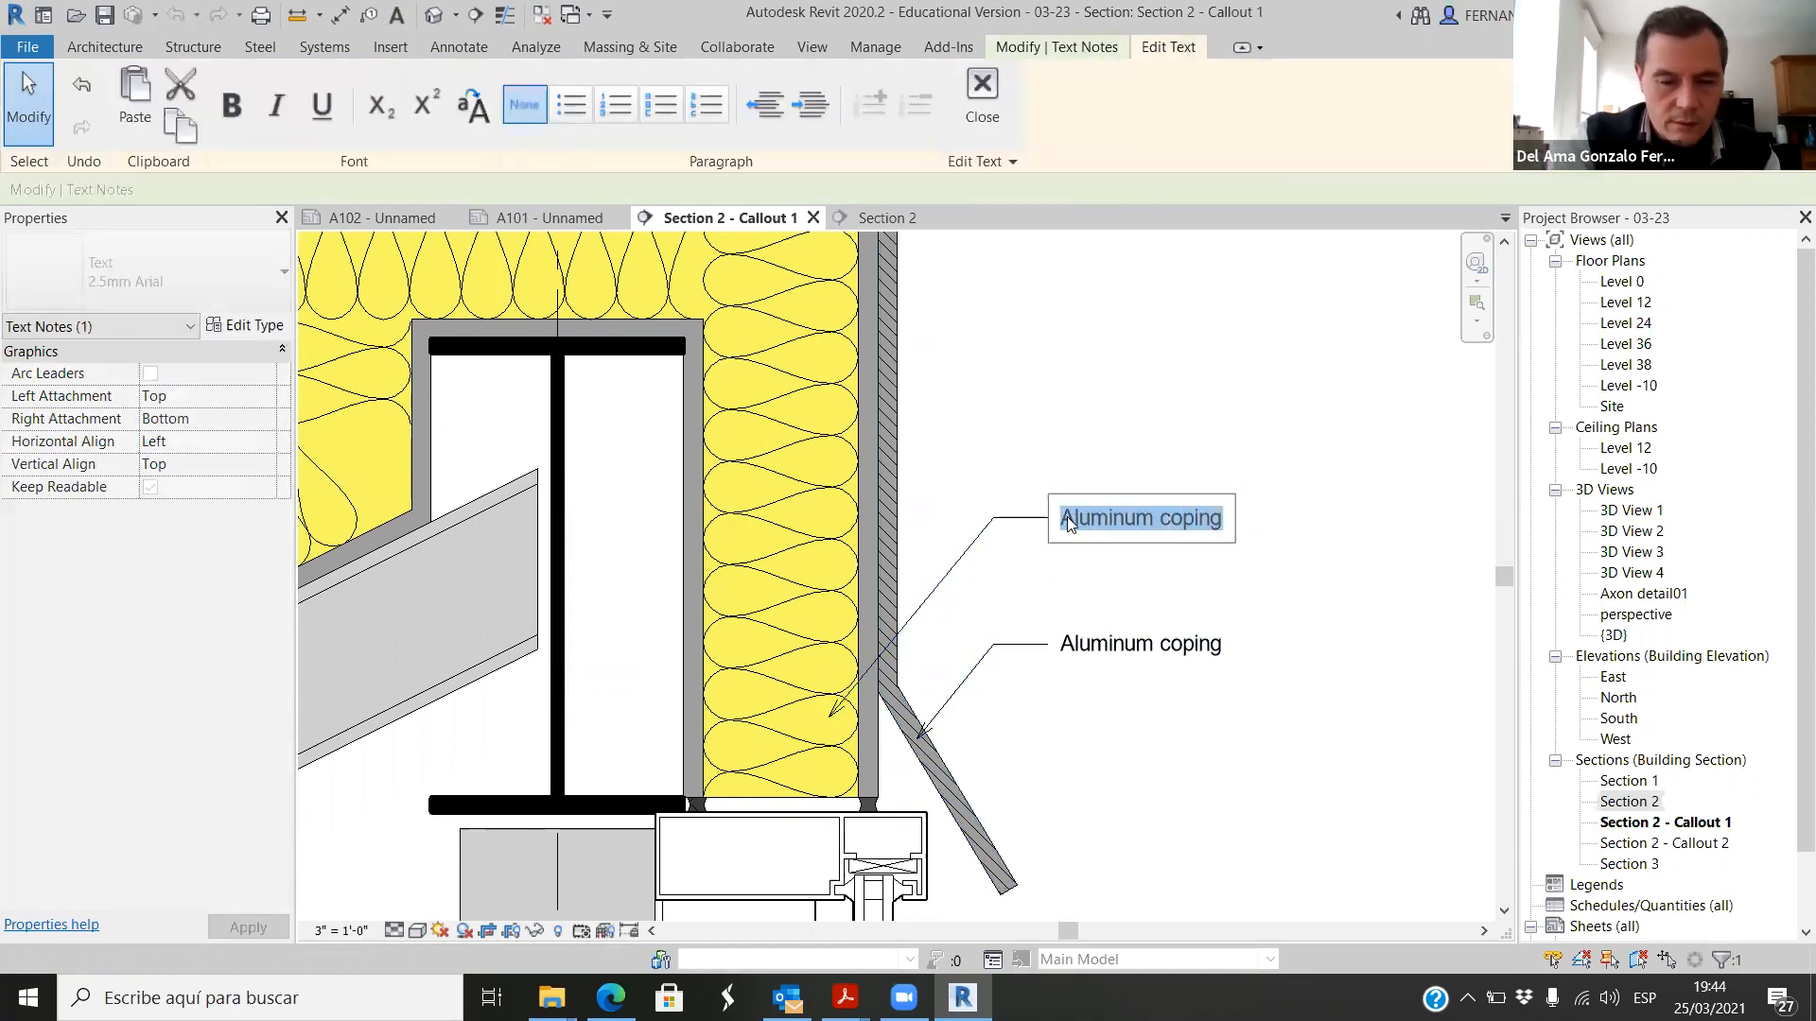
pyautogui.write('R')
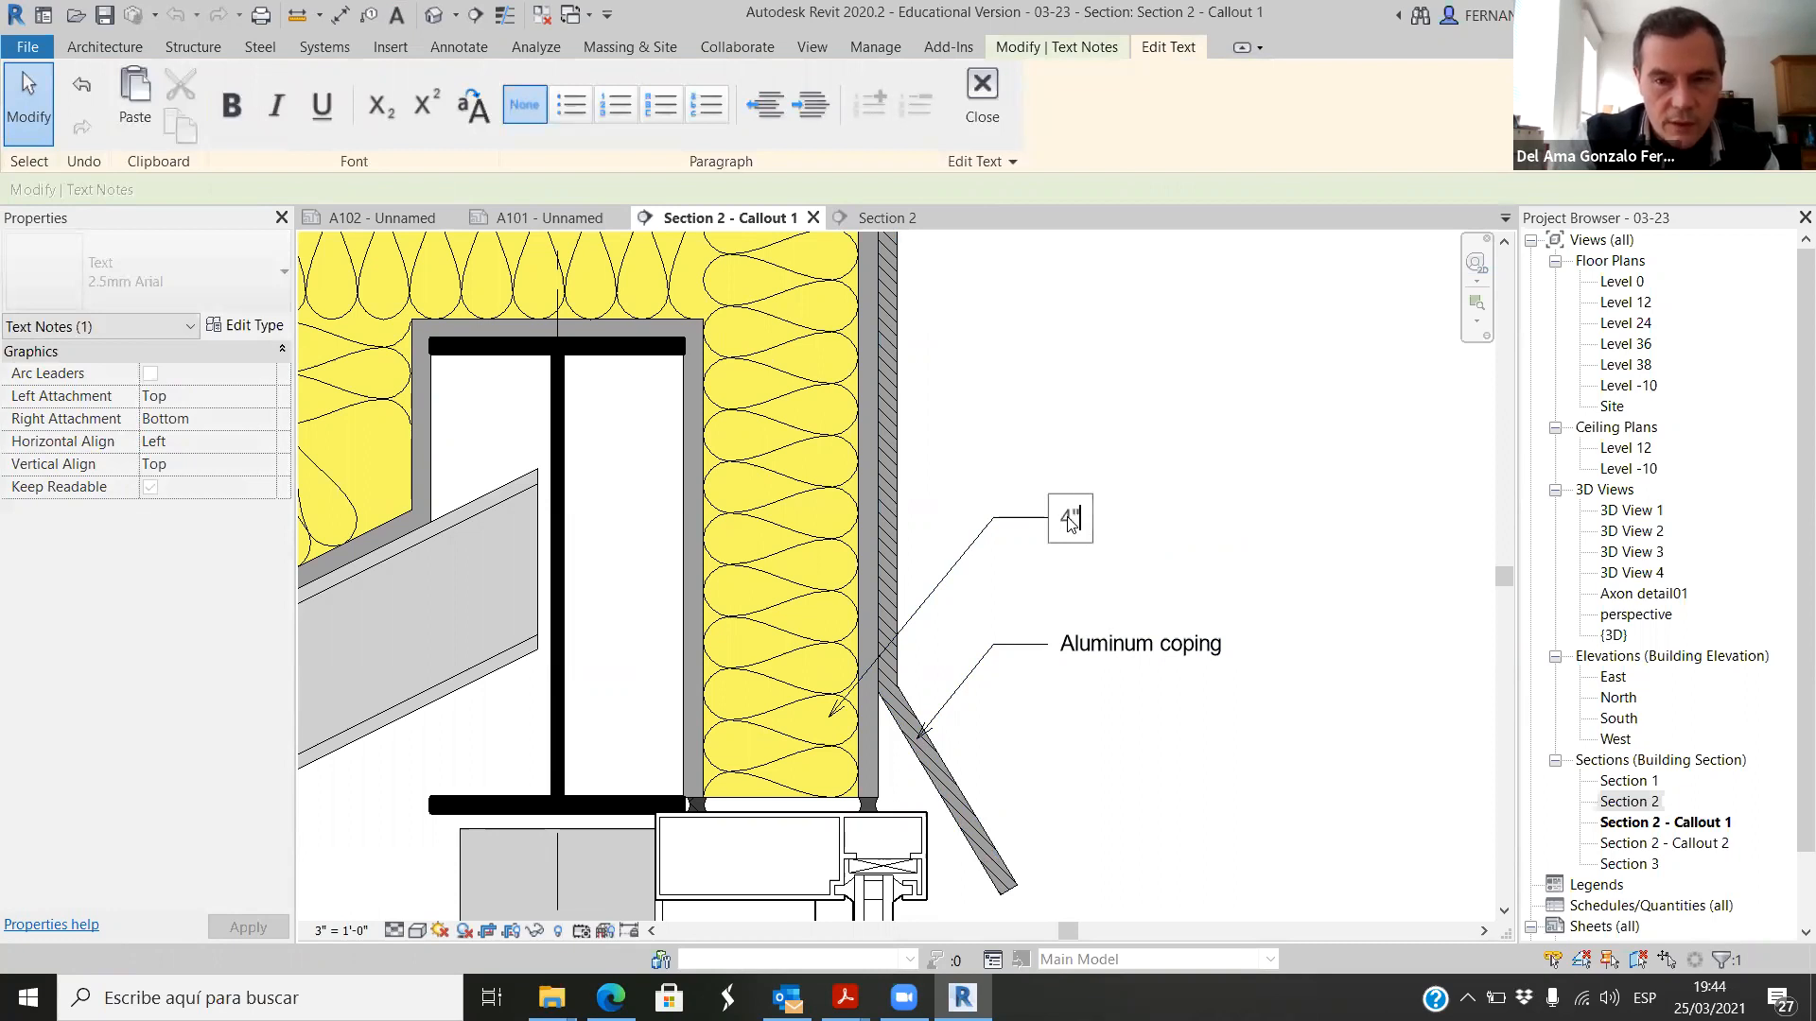
pyautogui.write('" rigid insulation')
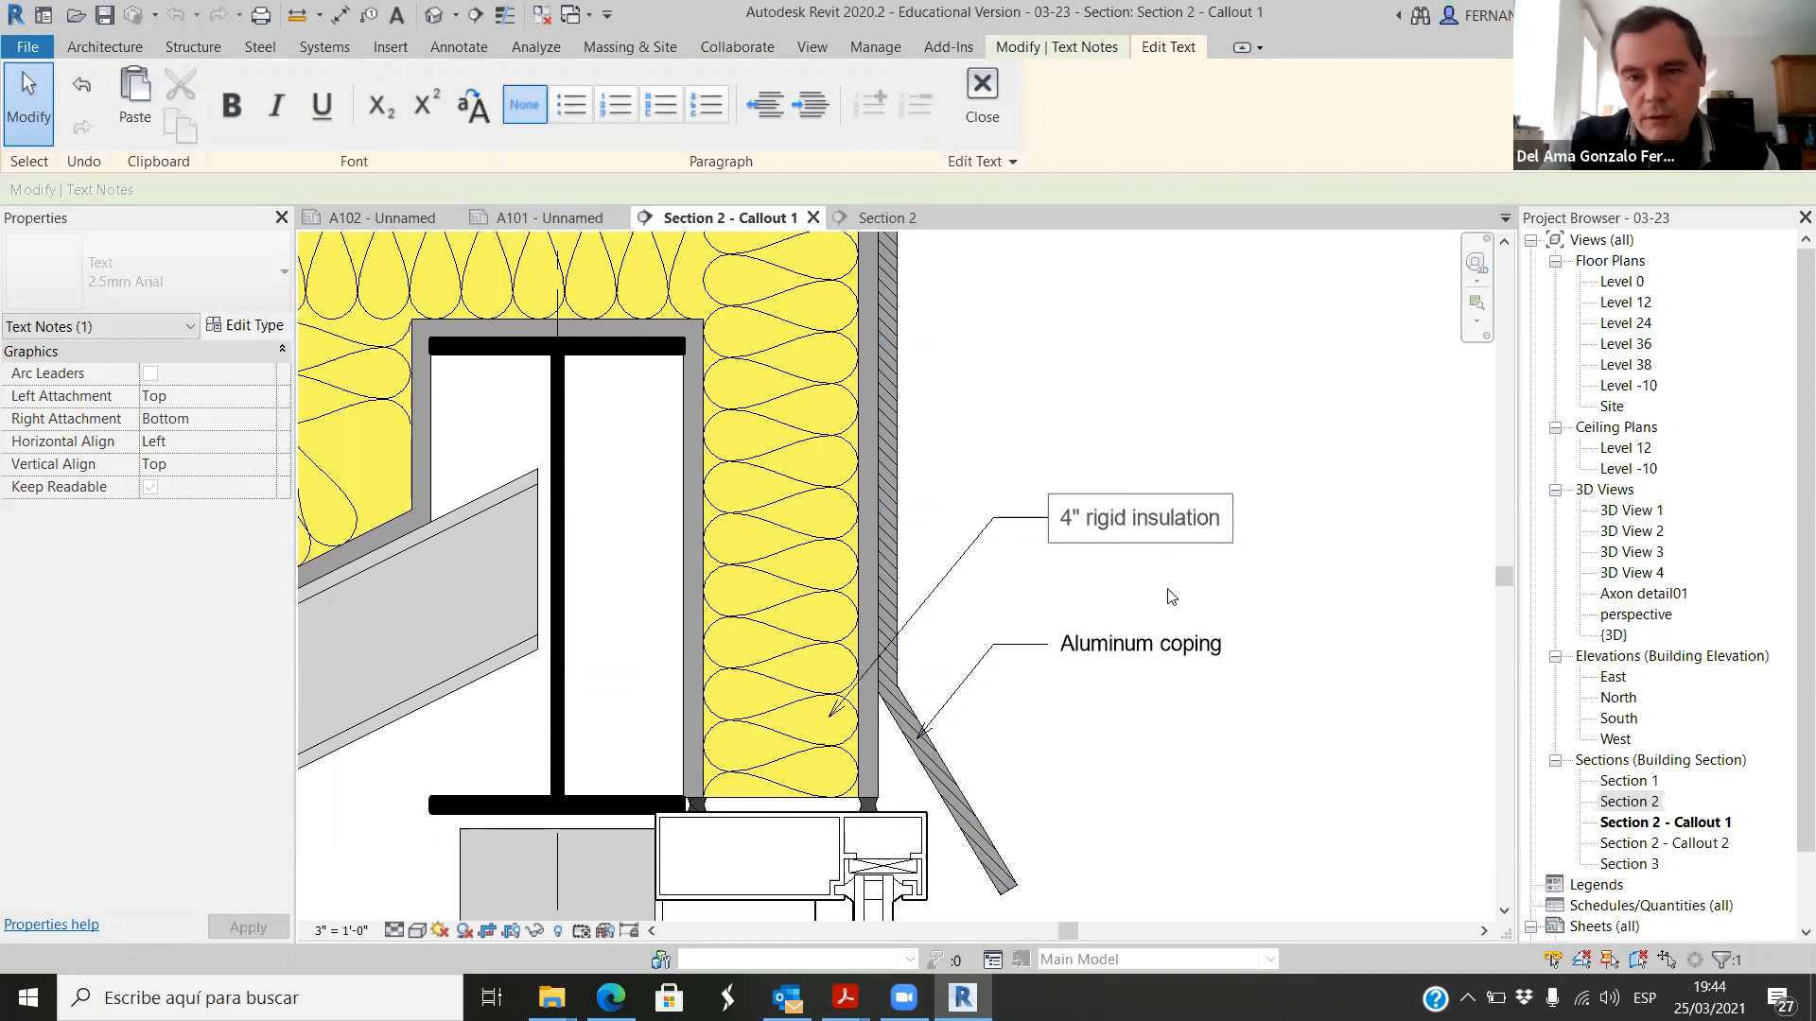
pyautogui.click(1417, 634)
# Step: Copy the 4" rigid insulation note straight up by about 3 inches
pyautogui.scroll(-3, 719, 516)
pyautogui.scroll(4, 927, 546)
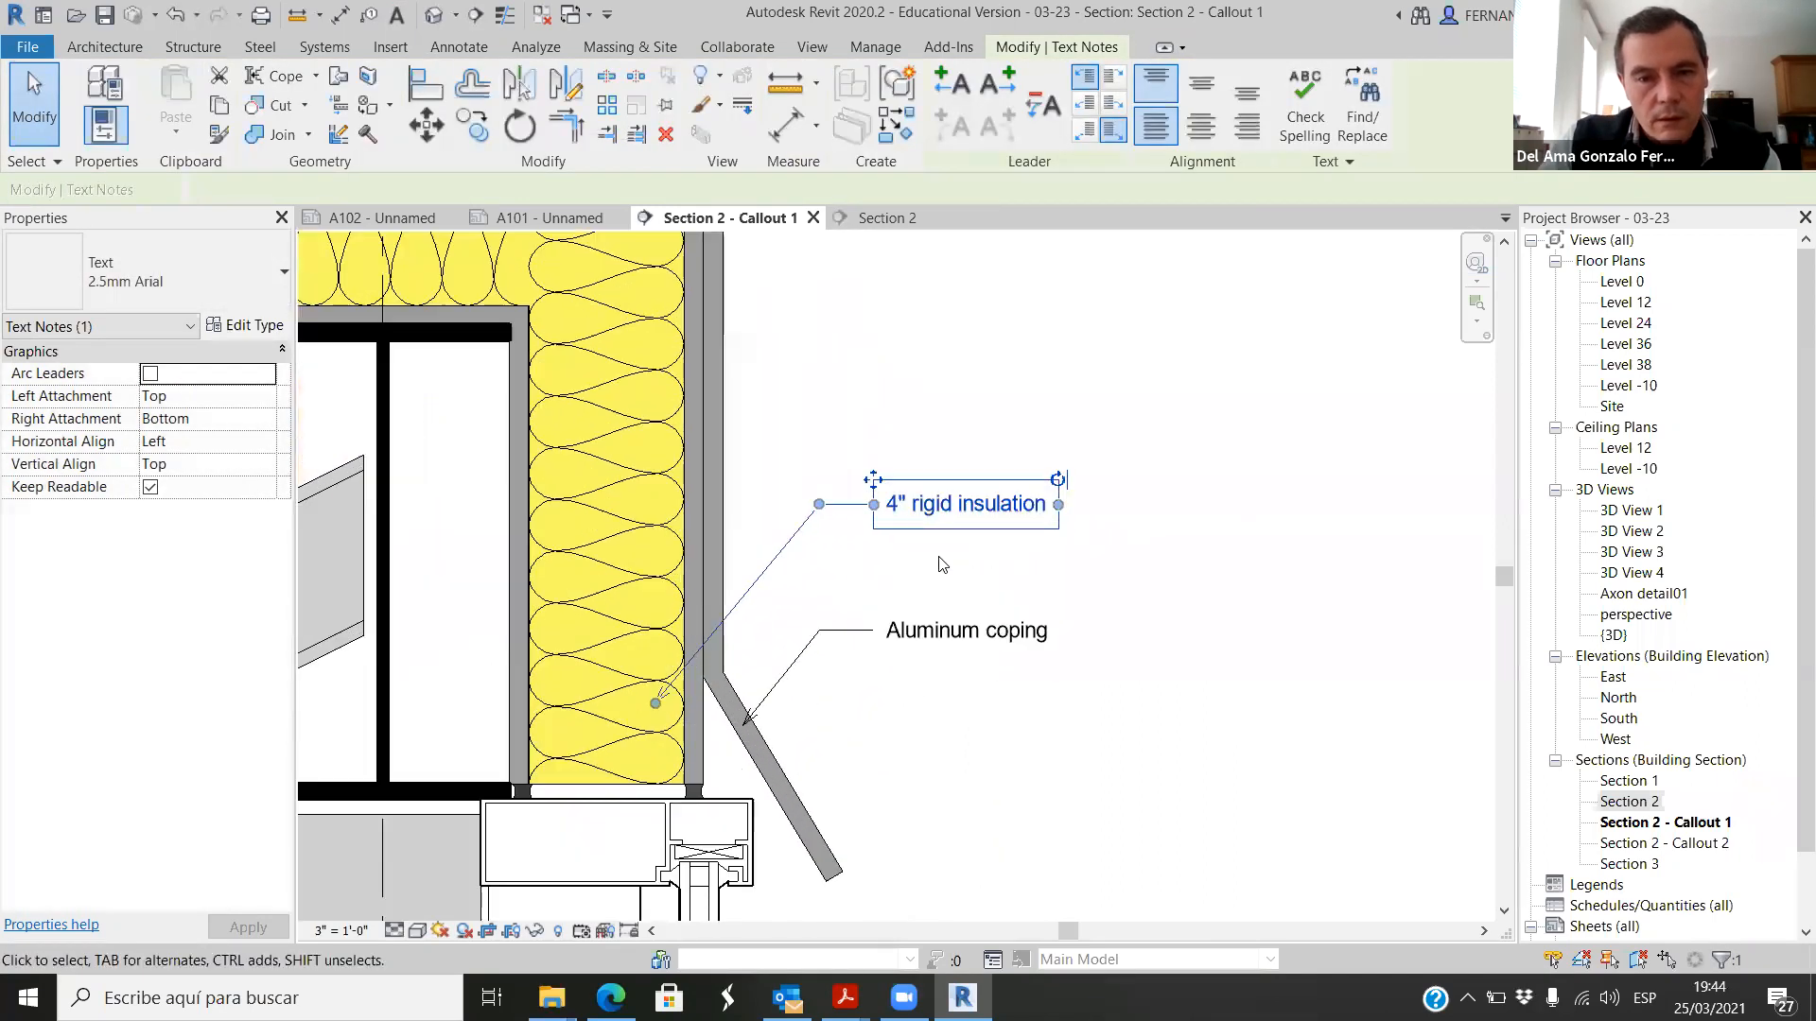
pyautogui.click(475, 140)
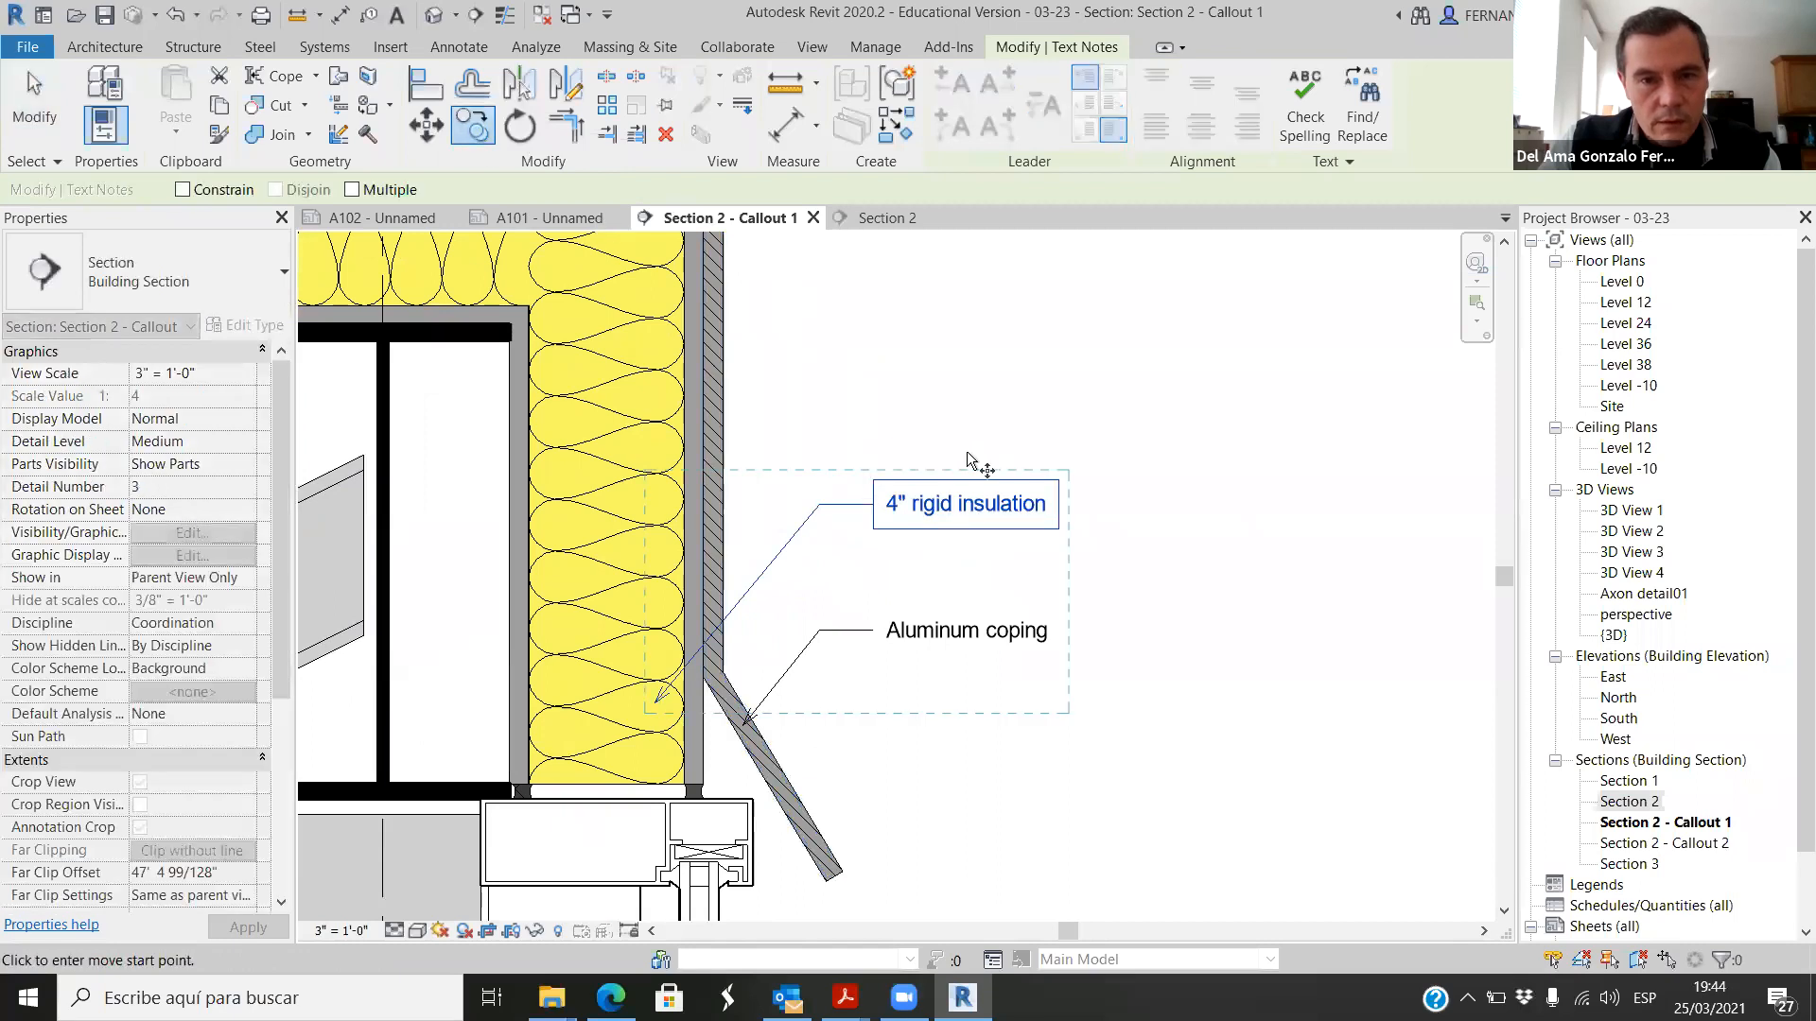
pyautogui.click(933, 452)
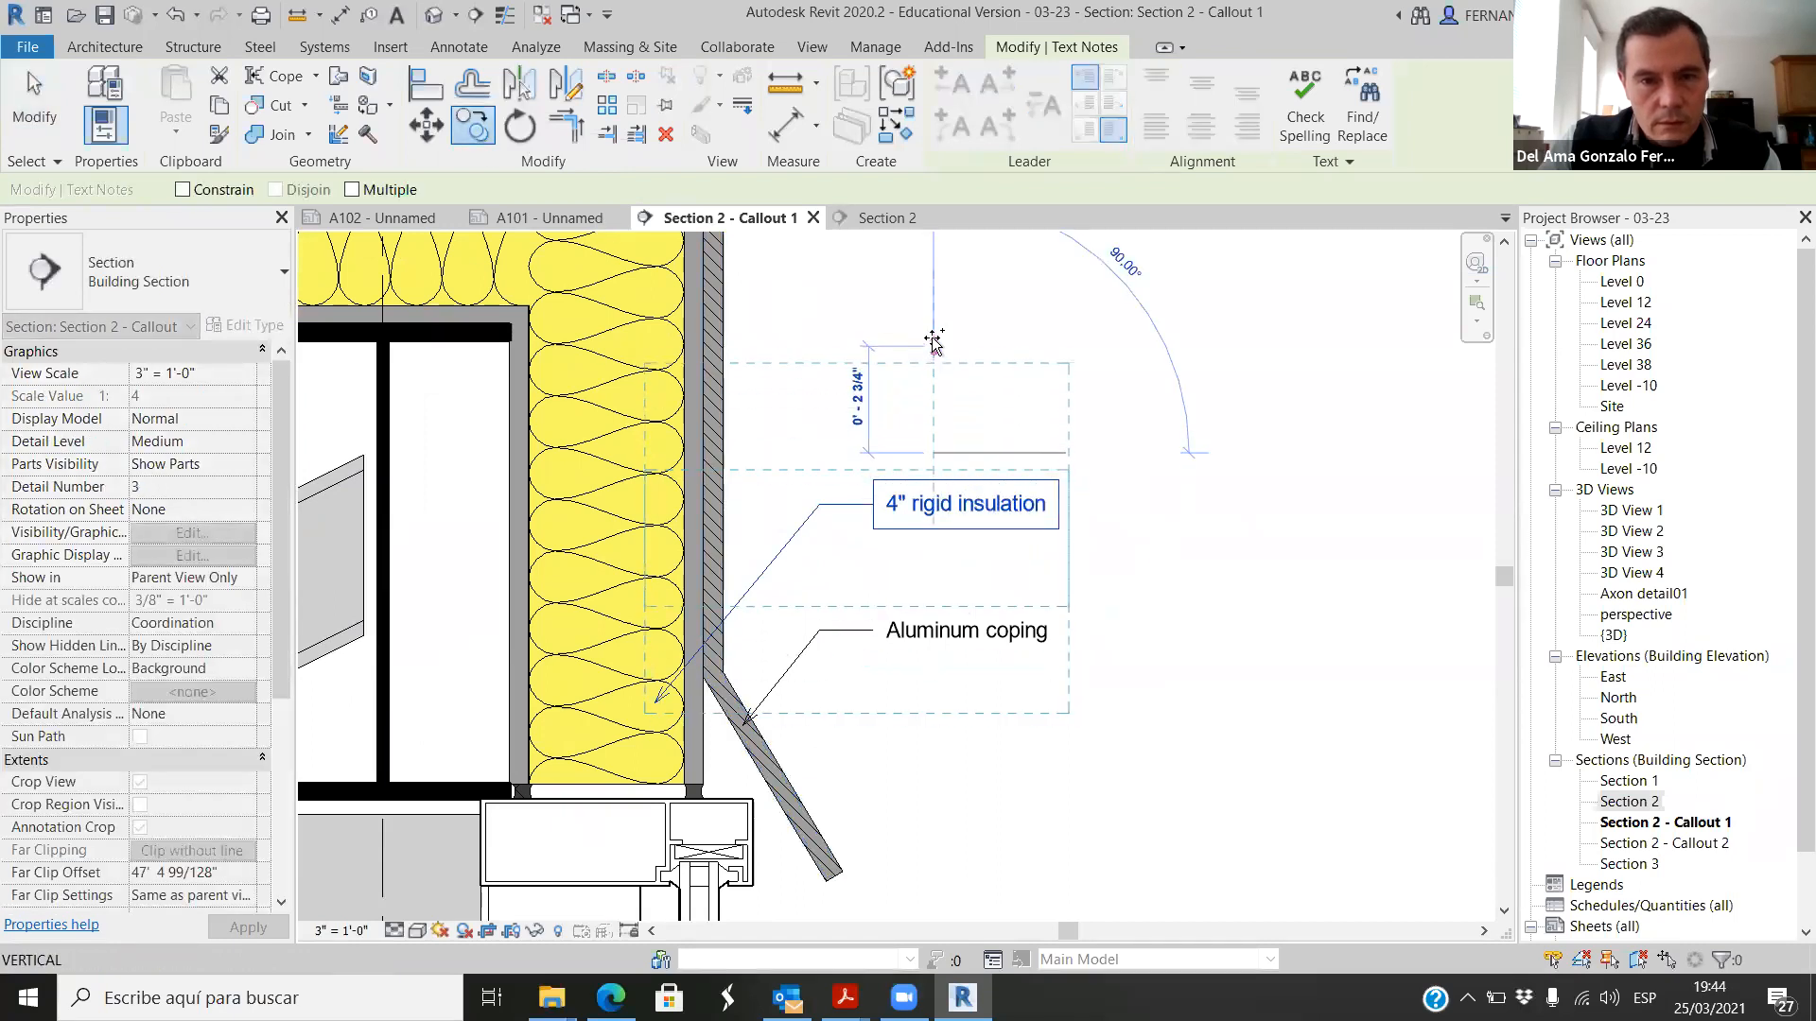
pyautogui.click(933, 336)
# Step: Point the upper 4" rigid insulation note's leader at the thin grey layer just outside the vertical yellow insulation
pyautogui.click(786, 456)
pyautogui.click(730, 495)
pyautogui.scroll(4, 685, 569)
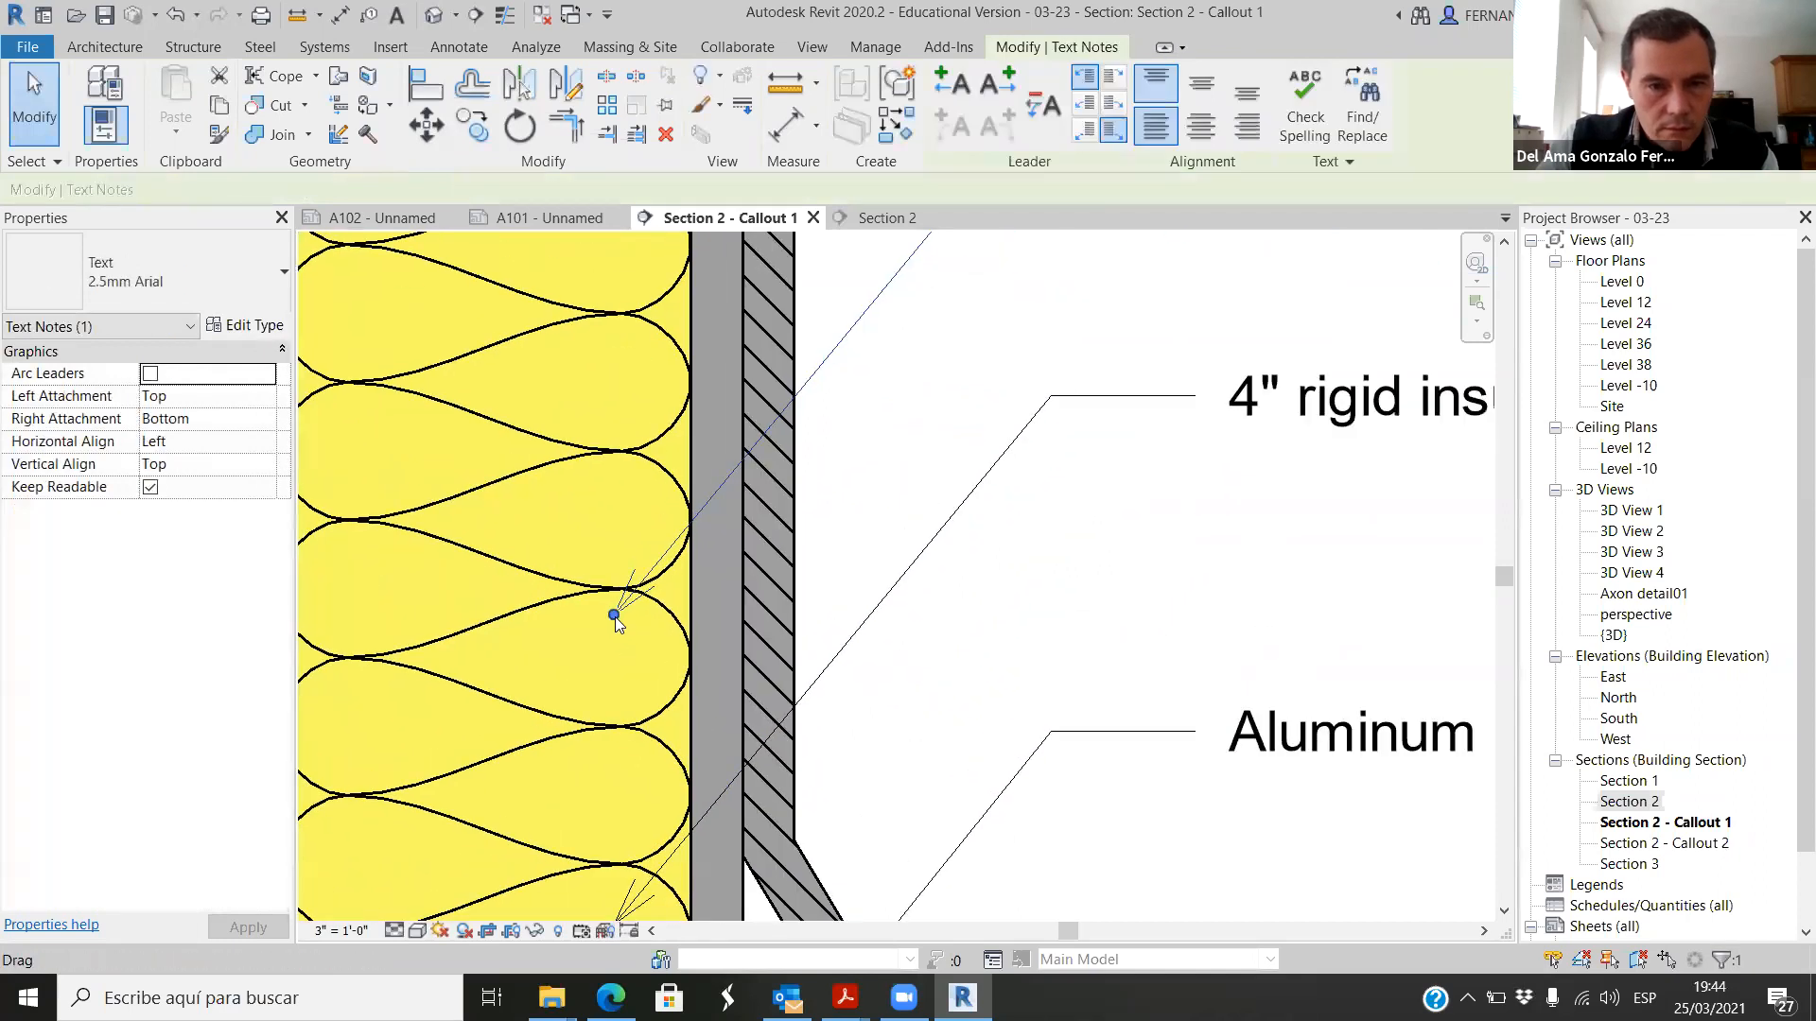
pyautogui.moveTo(615, 617); pyautogui.dragTo(711, 494)
pyautogui.scroll(-5, 701, 584)
pyautogui.press('Escape')
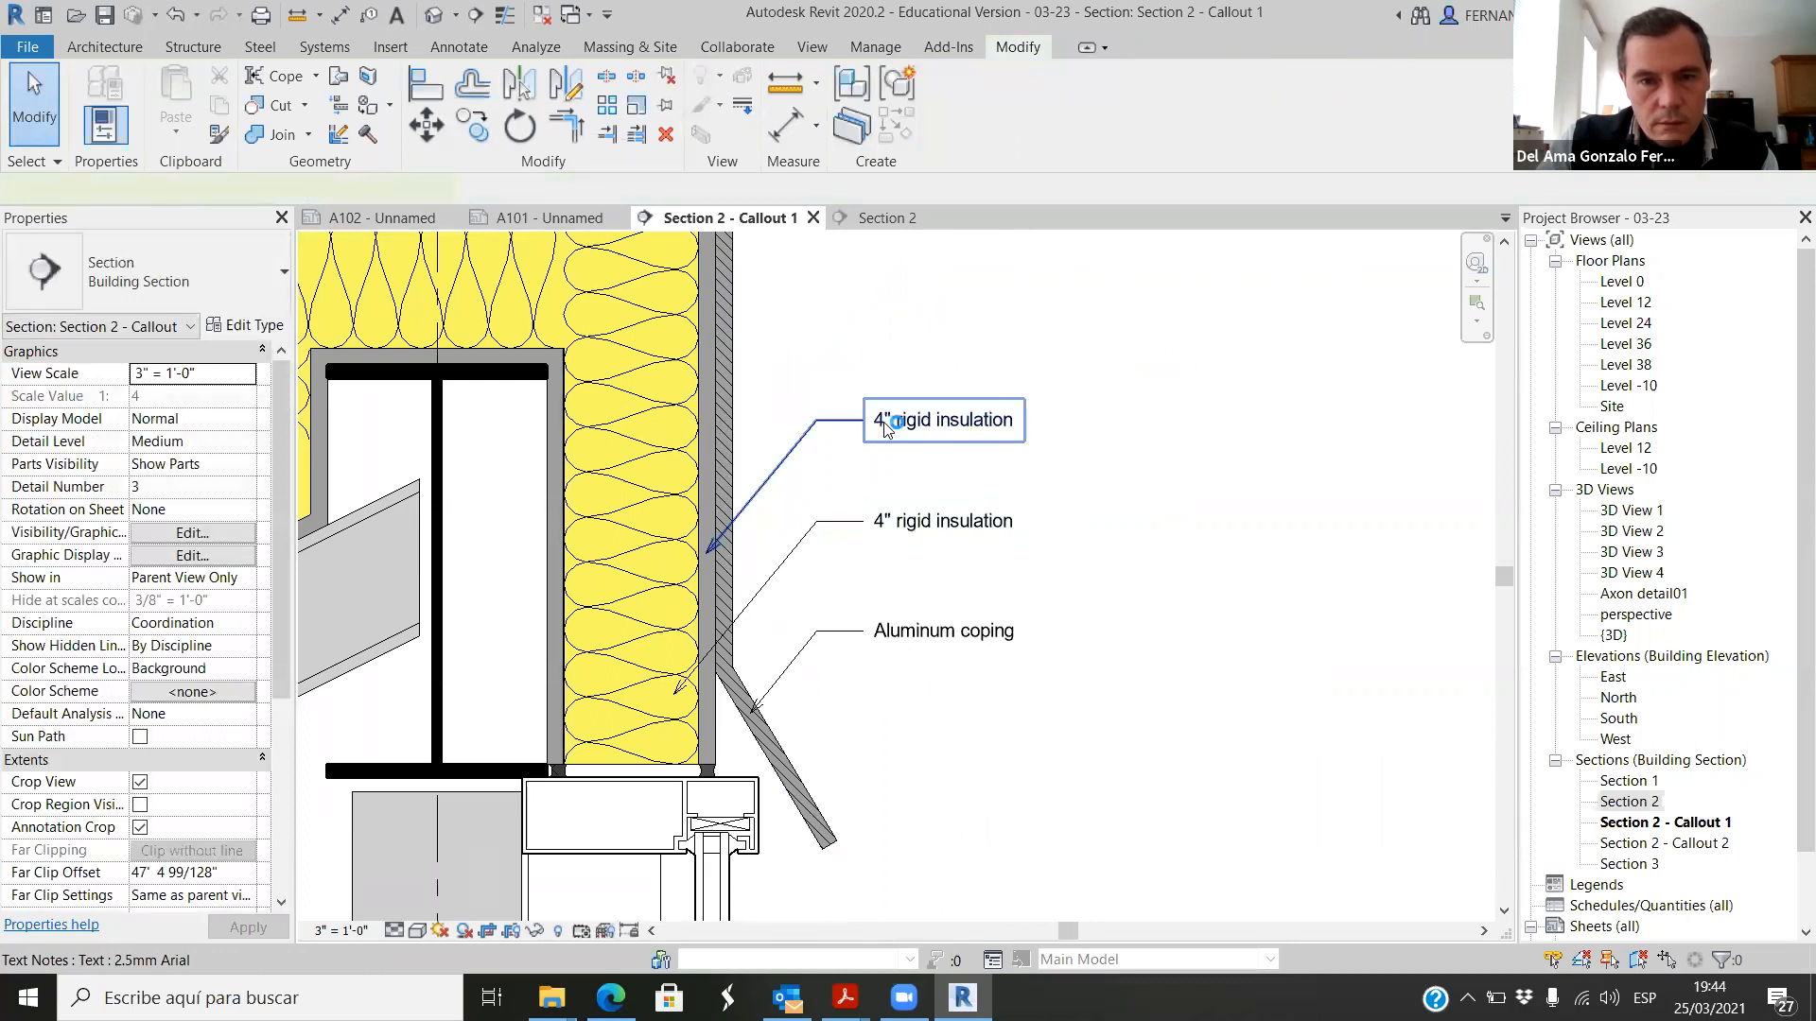
# Step: Change the upper 4" rigid insulation note's text to 1/2" aluminum
pyautogui.doubleClick(886, 427)
pyautogui.press('BackSpace')
pyautogui.write('1/2')
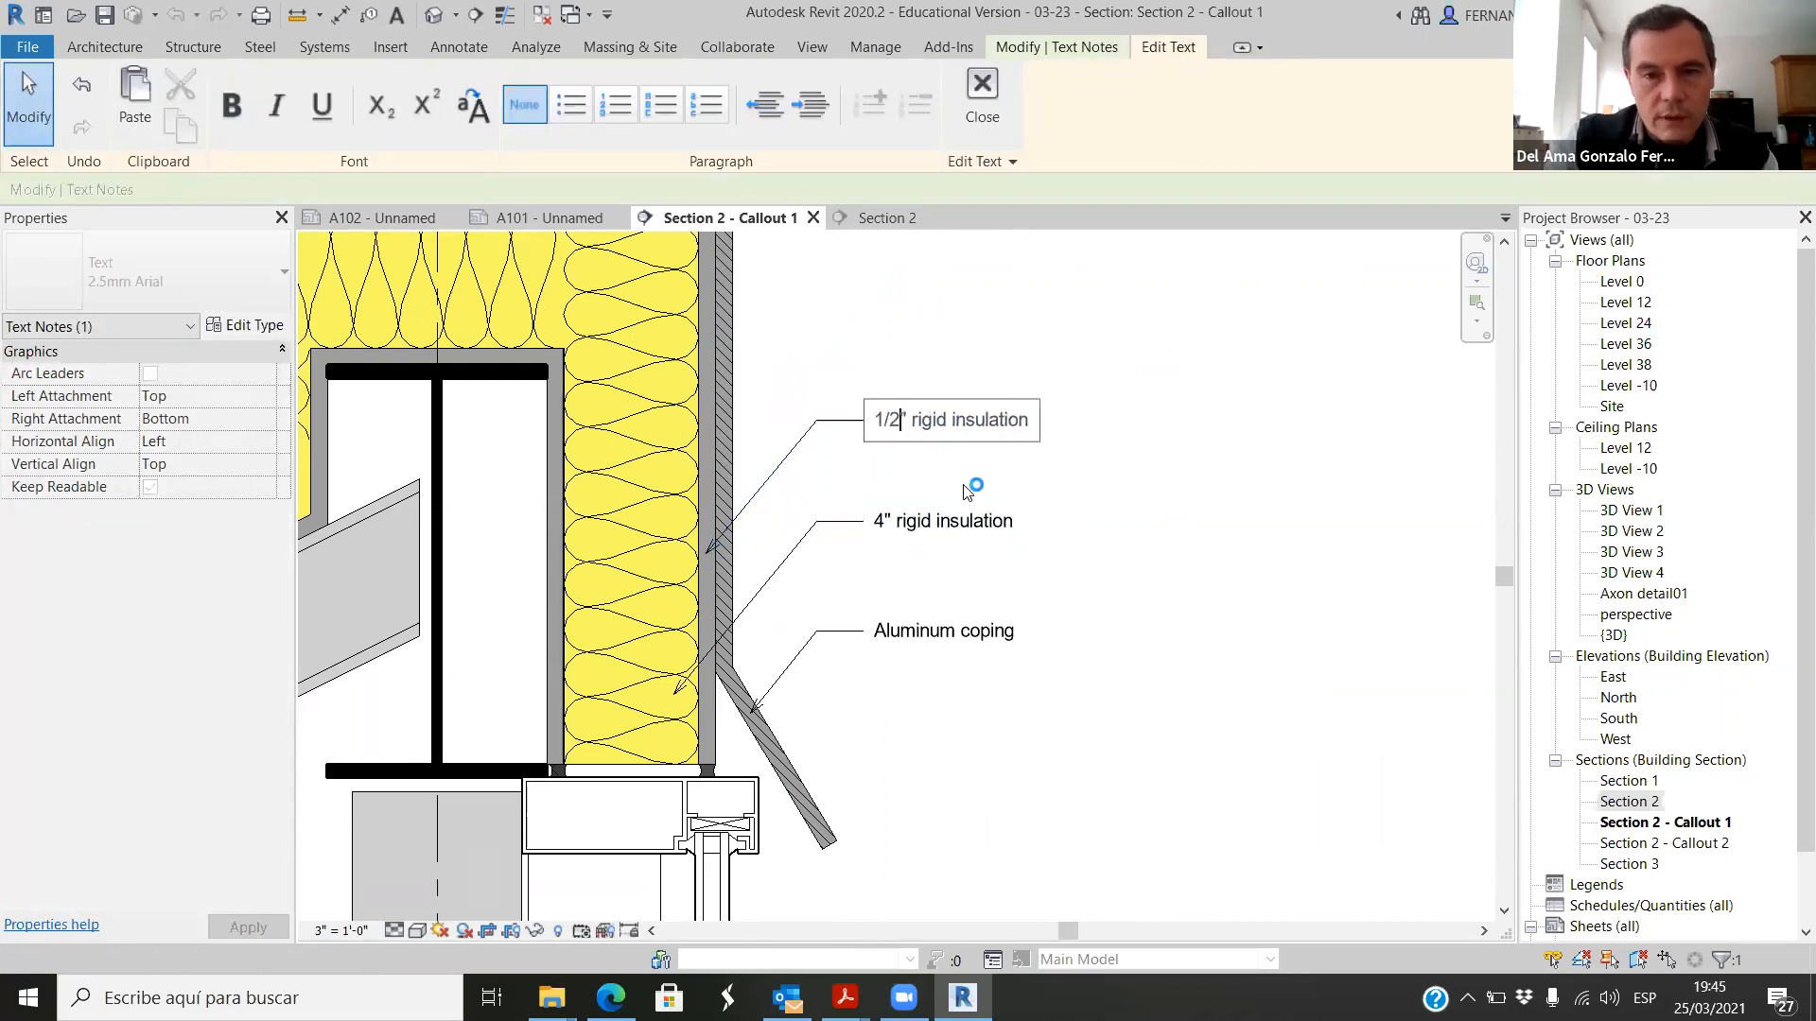
pyautogui.moveTo(1029, 427); pyautogui.dragTo(941, 430)
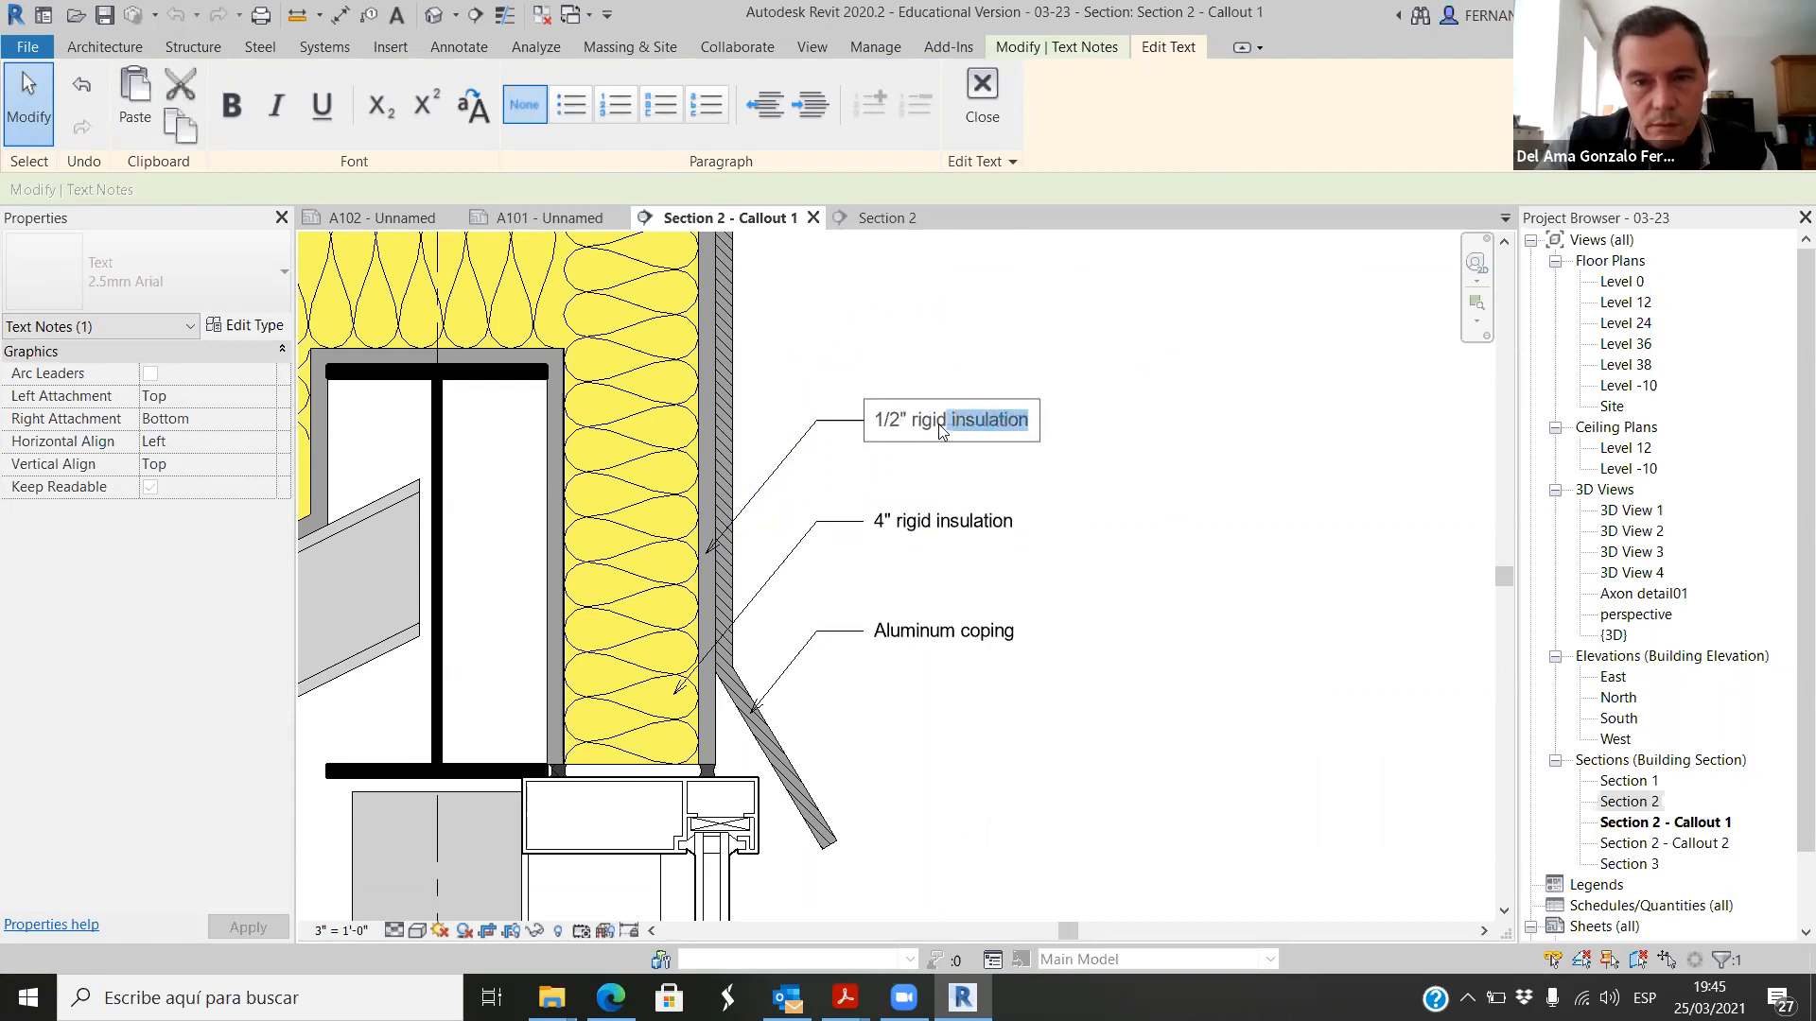
pyautogui.write('aluminum')
pyautogui.click(1098, 538)
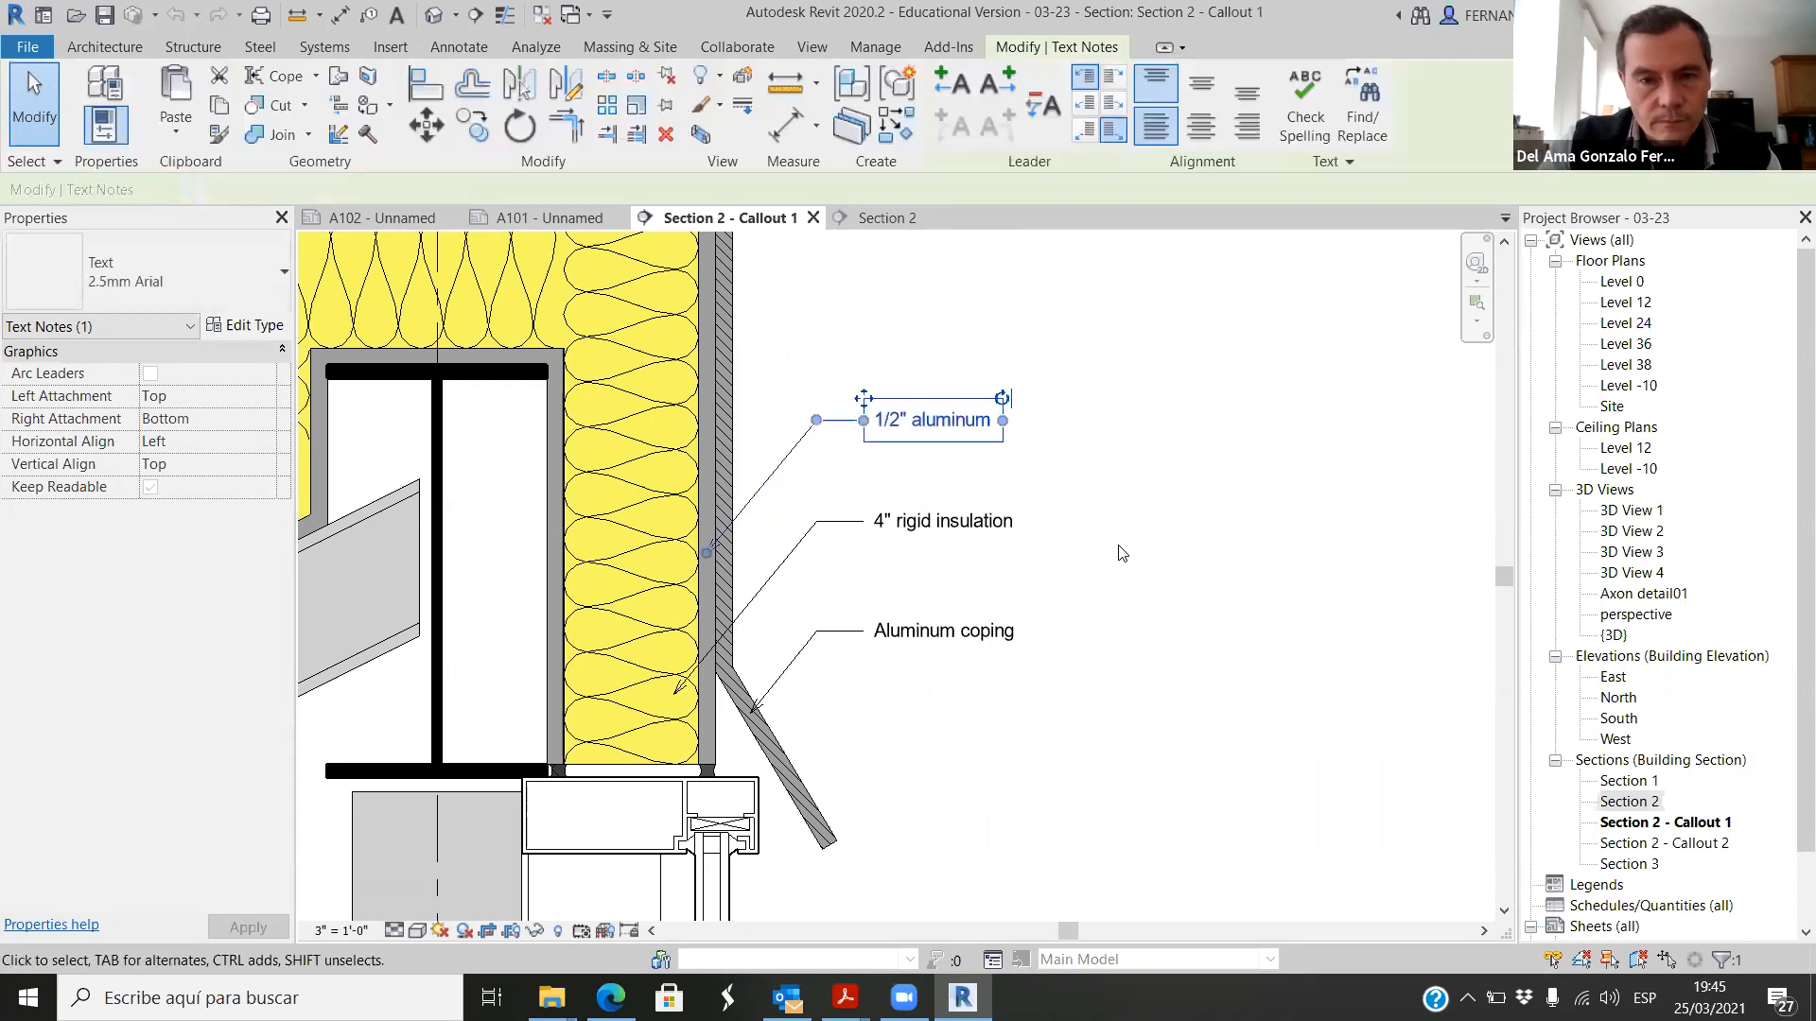
pyautogui.scroll(-2, 1126, 685)
pyautogui.press('Escape')
# Step: Copy the 1/2" aluminum note straight up to just above the roof's outer top corner
pyautogui.scroll(1, 972, 632)
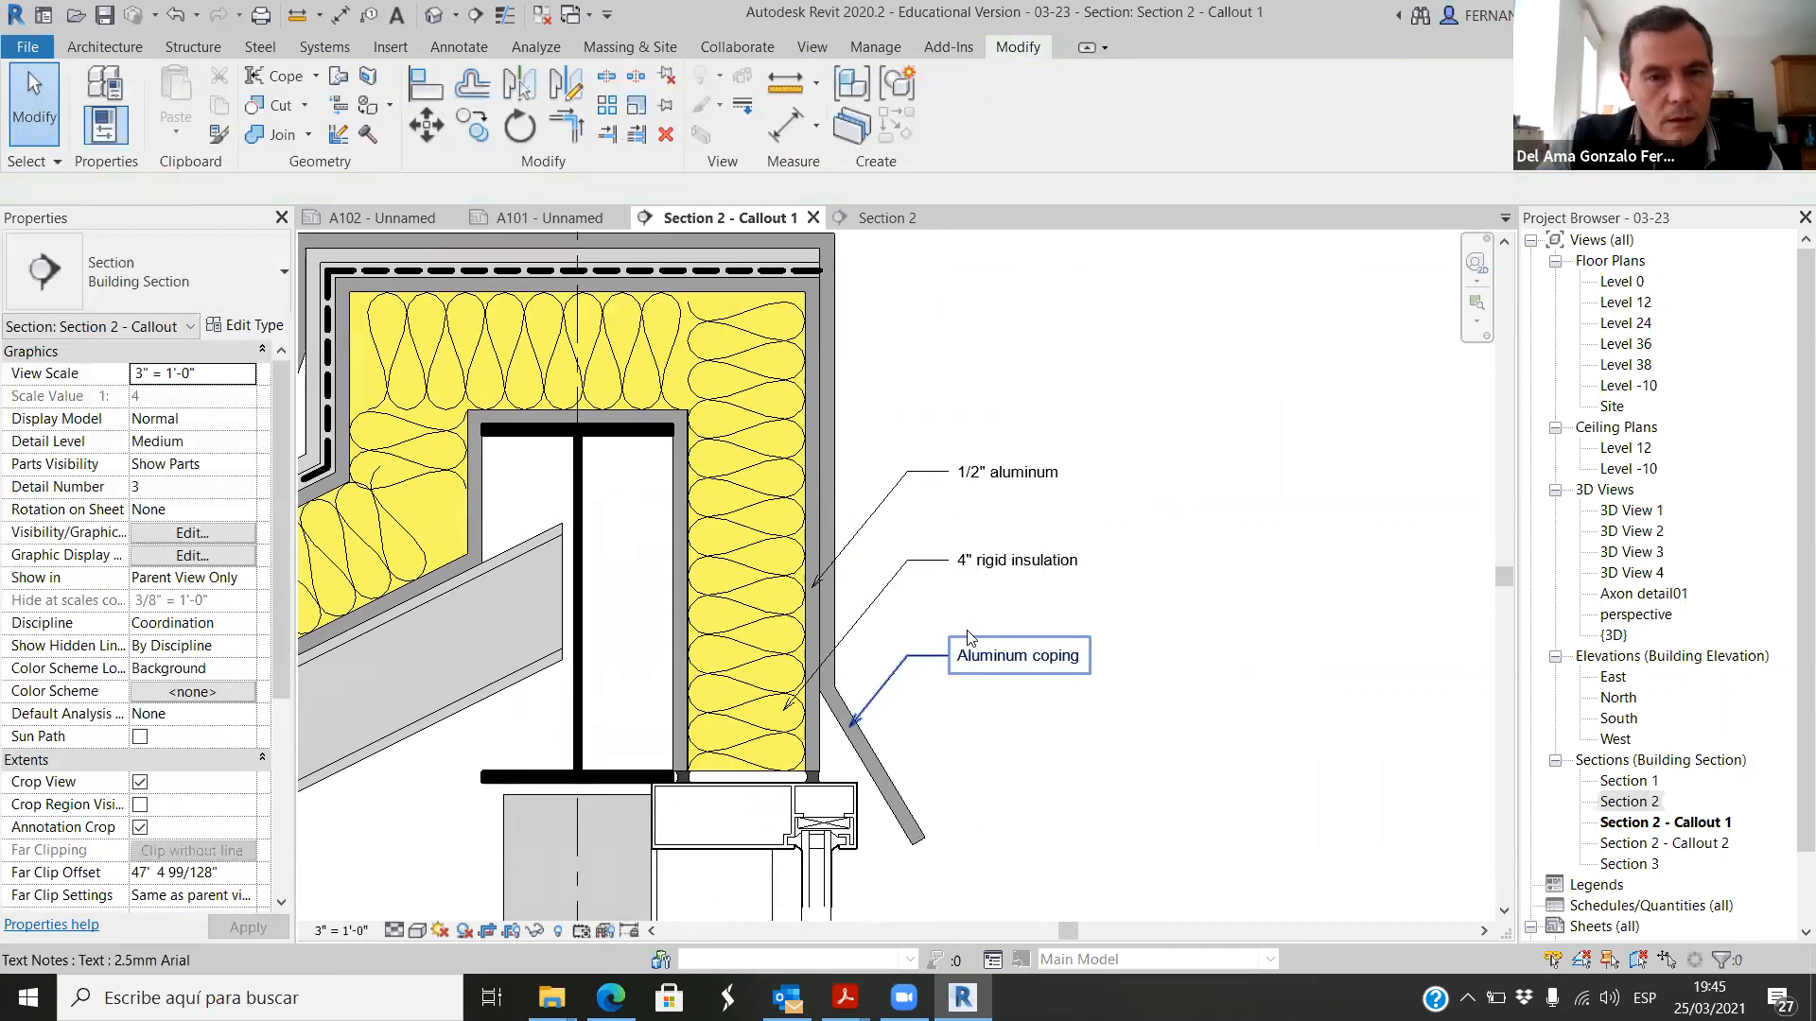
pyautogui.scroll(-2, 935, 526)
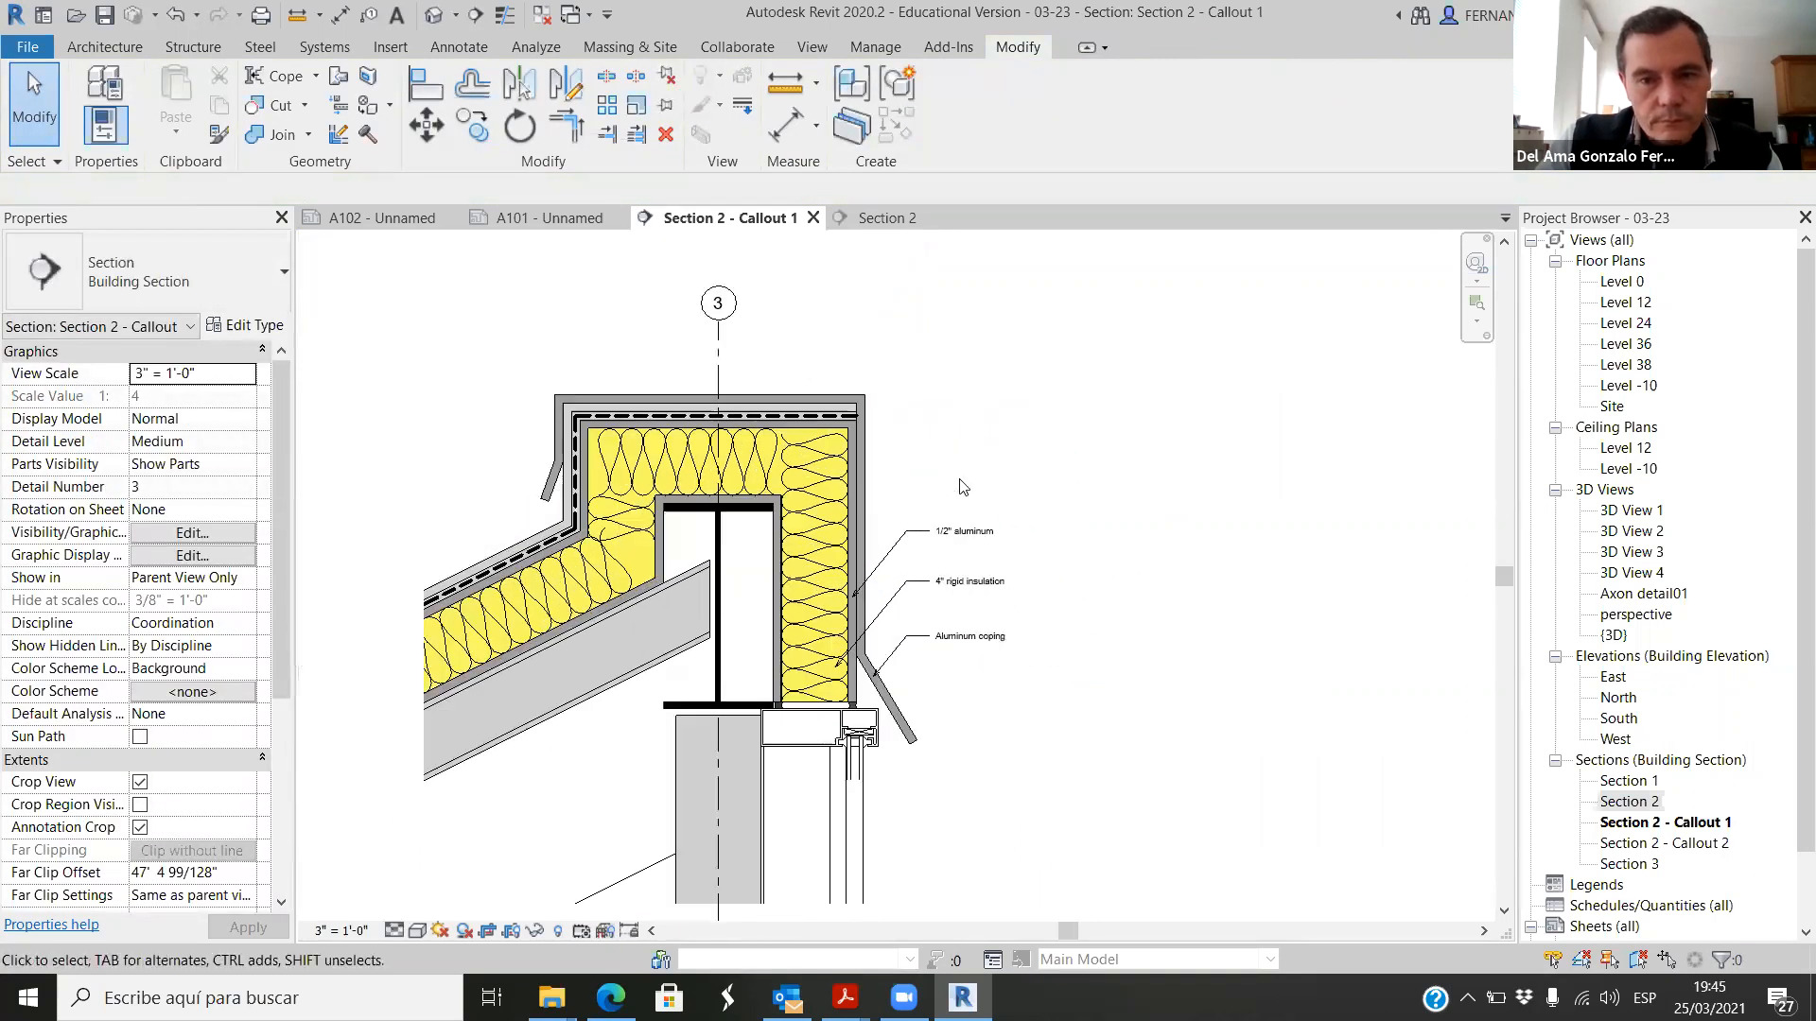
pyautogui.scroll(2, 929, 565)
pyautogui.click(946, 549)
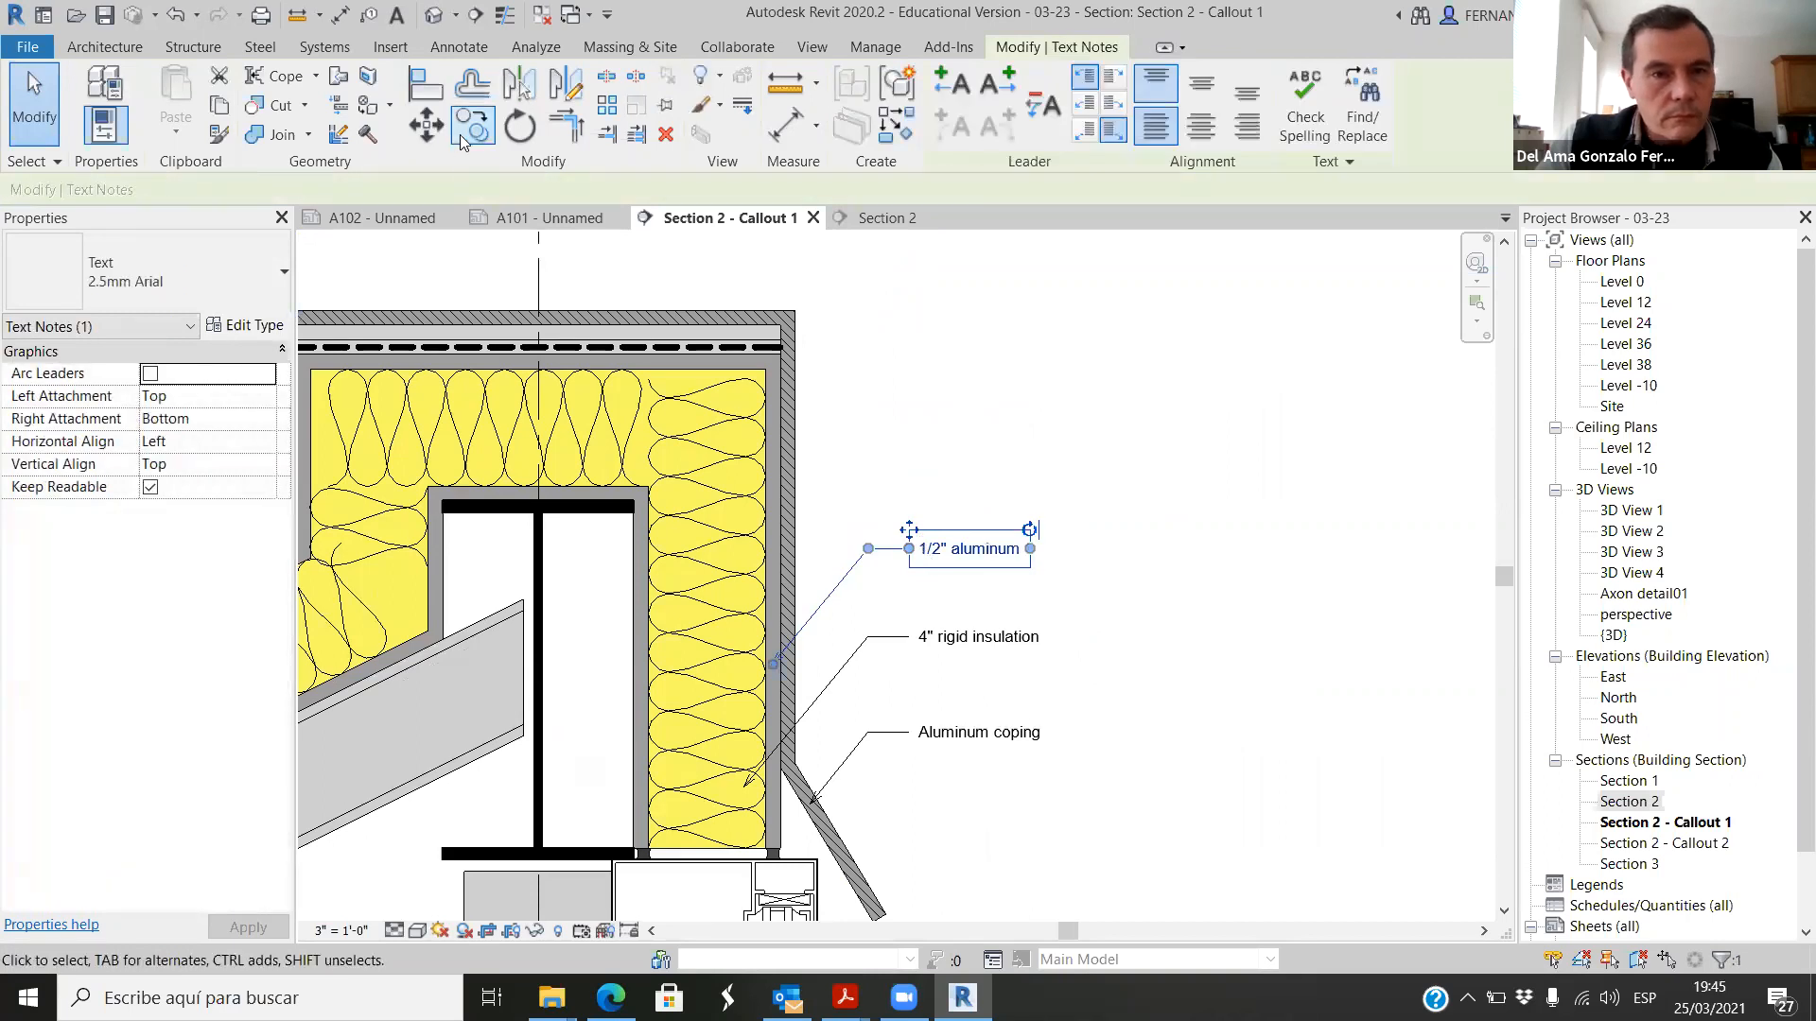
pyautogui.click(427, 126)
pyautogui.click(472, 126)
pyautogui.moveTo(893, 473); pyautogui.dragTo(899, 284)
pyautogui.click(899, 284)
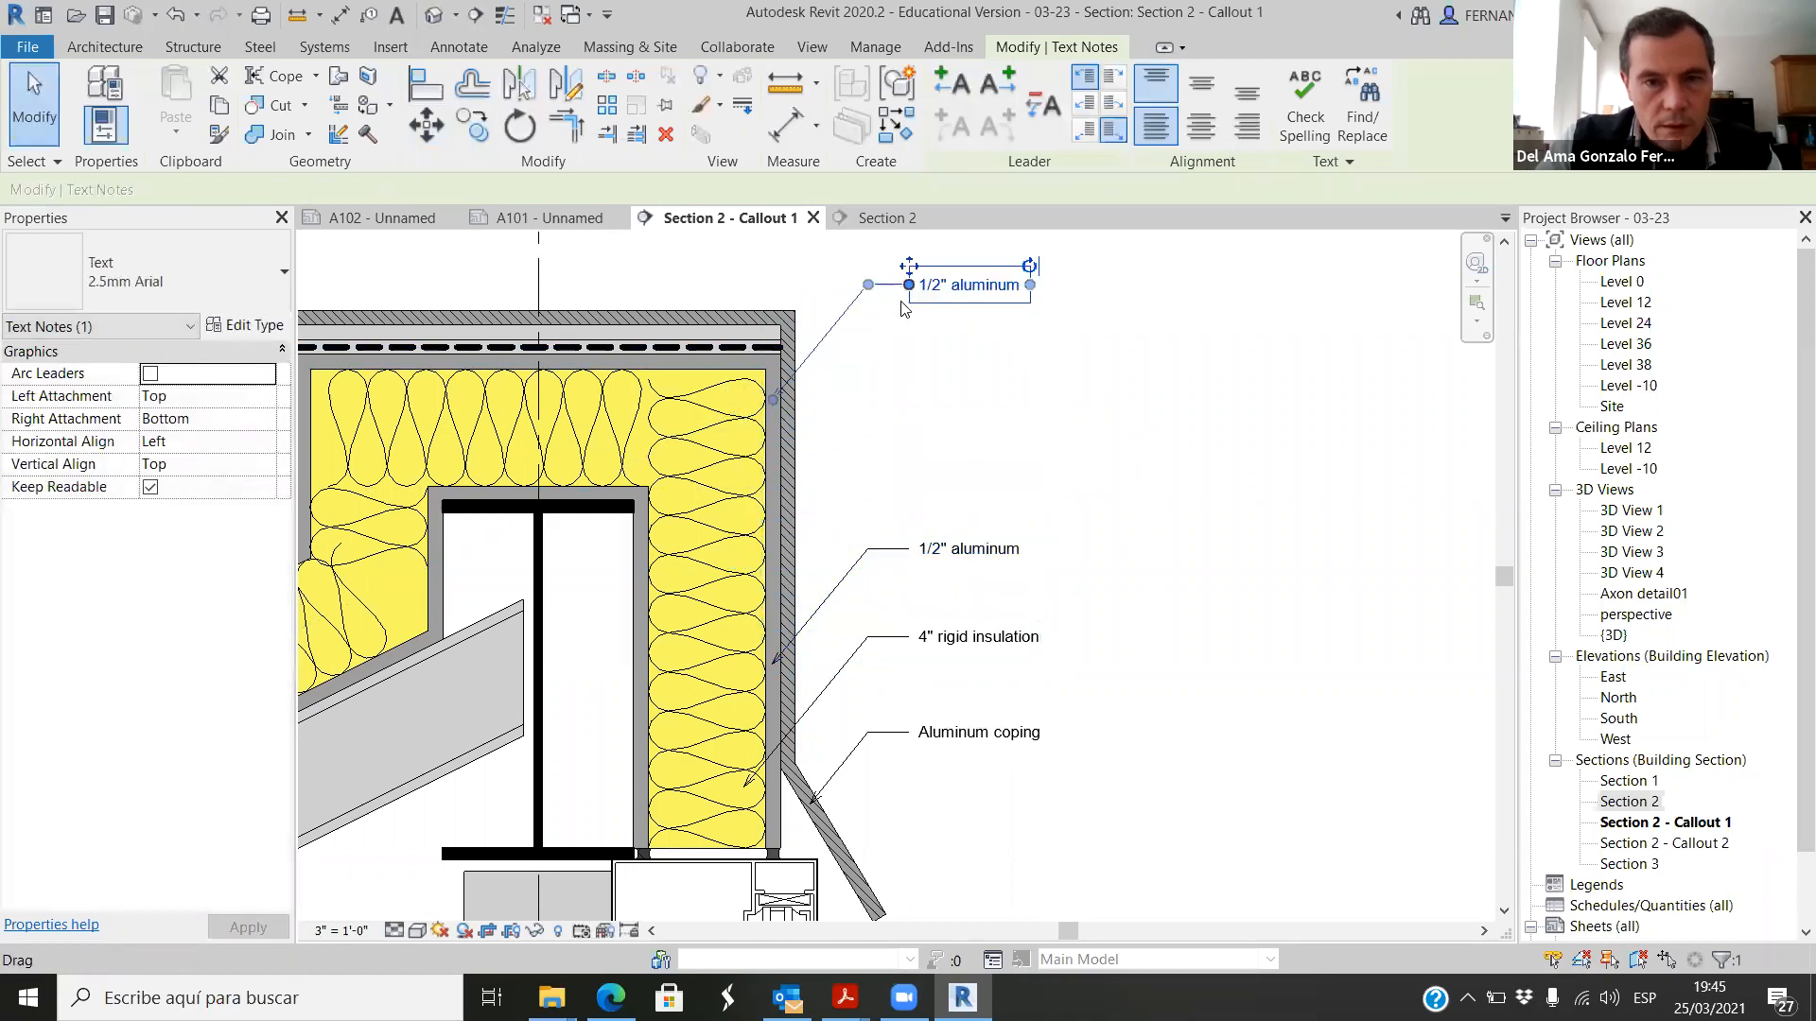
# Step: Move the copied 1/2" aluminum note straight up by about 2 1/4 inches
pyautogui.scroll(-1, 876, 573)
pyautogui.scroll(2, 895, 397)
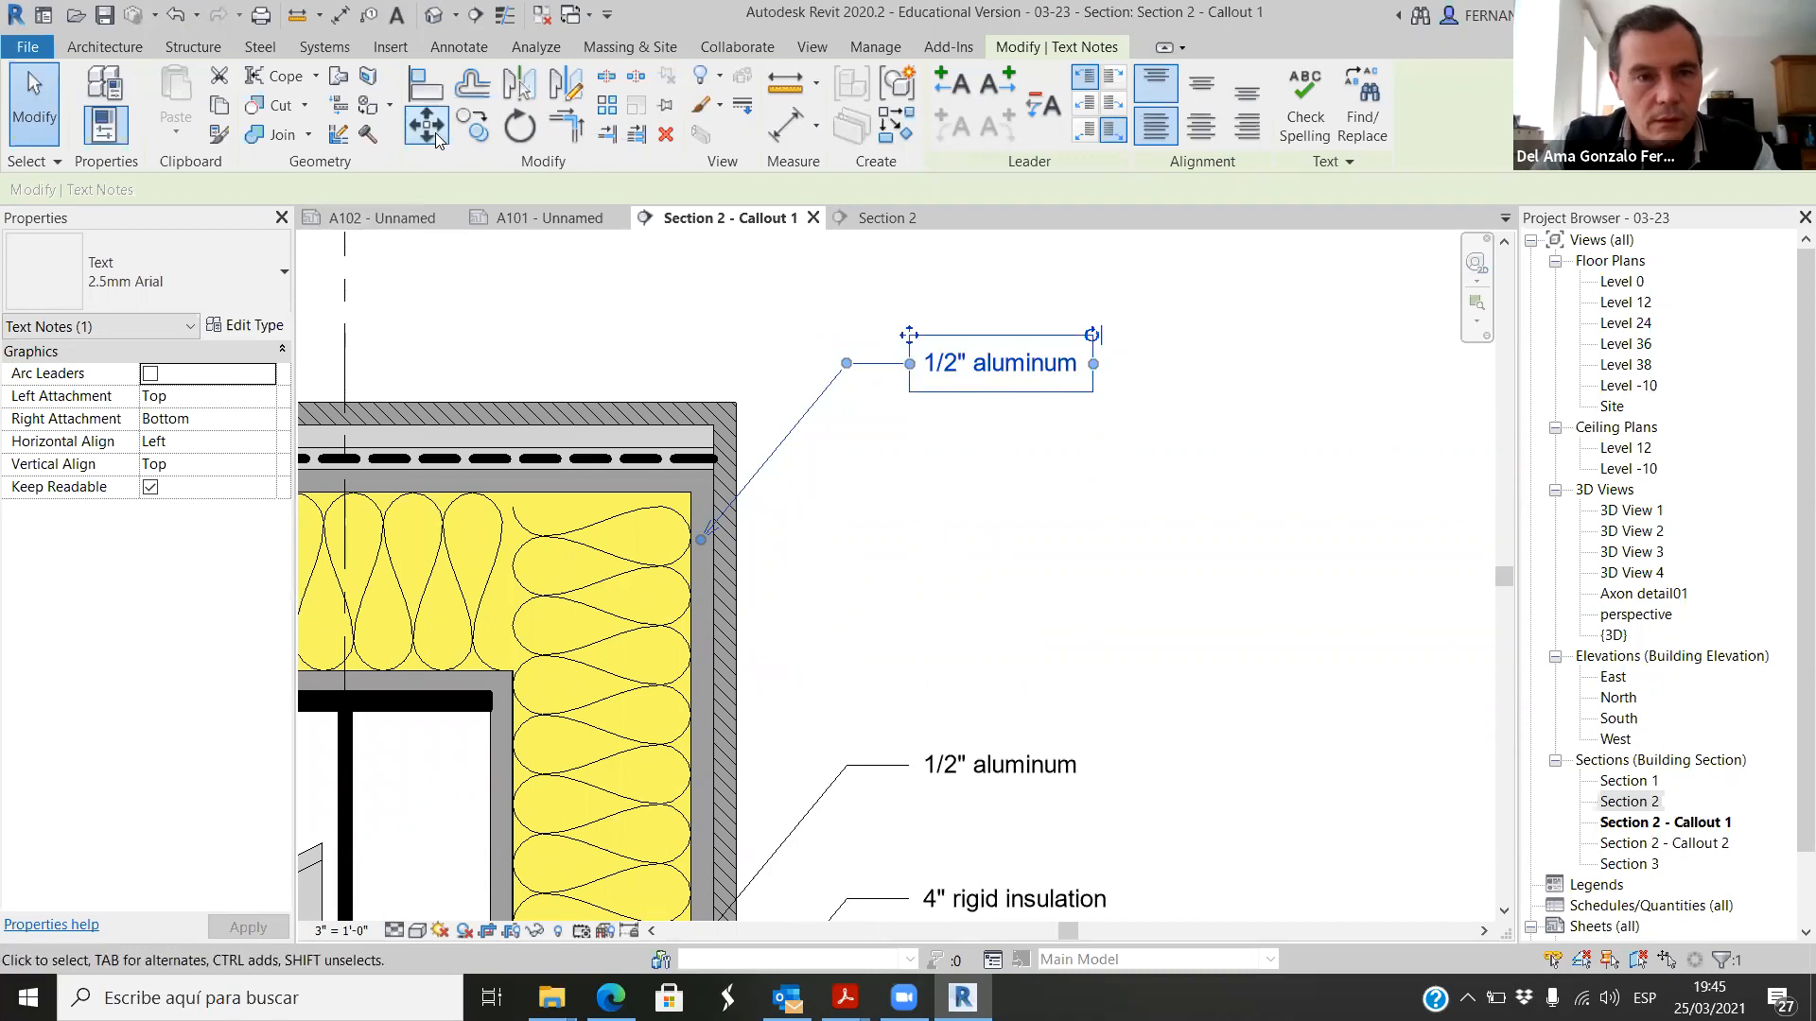
pyautogui.click(437, 139)
pyautogui.click(940, 374)
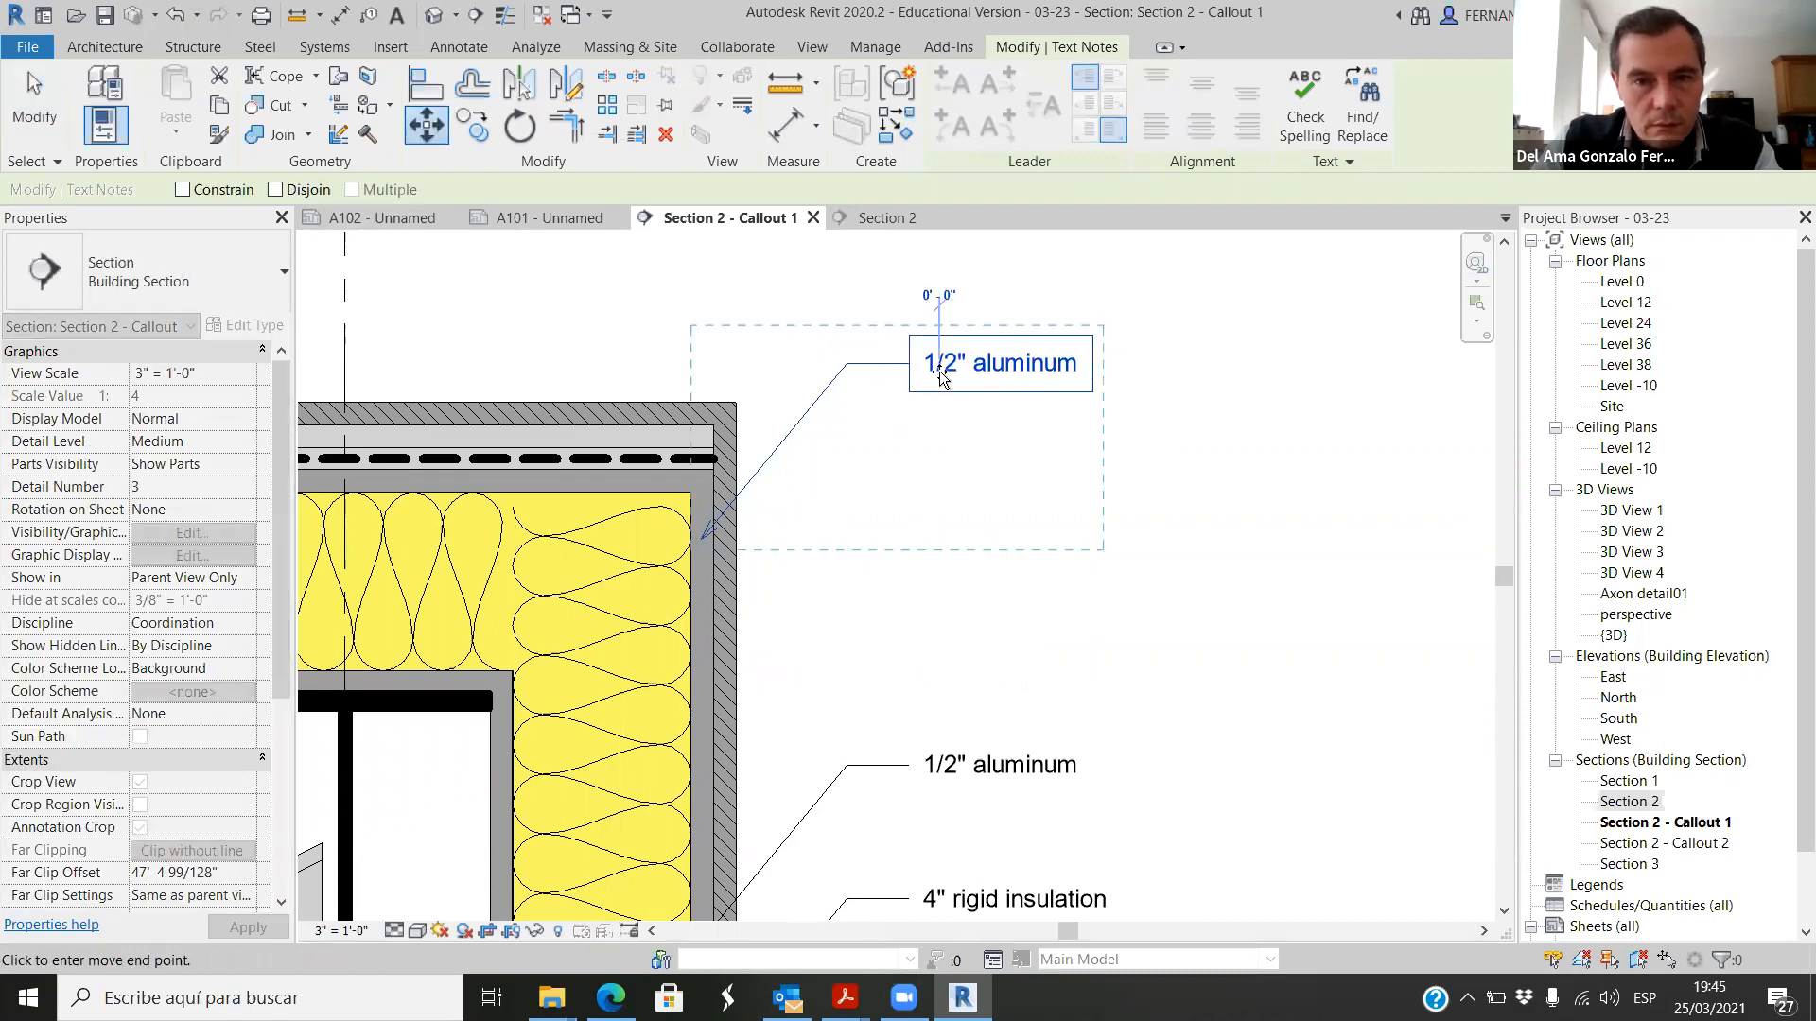
pyautogui.click(943, 273)
# Step: Point the top note's leader at the end of the dashed membrane line near the roof's outer corner
pyautogui.scroll(4, 683, 424)
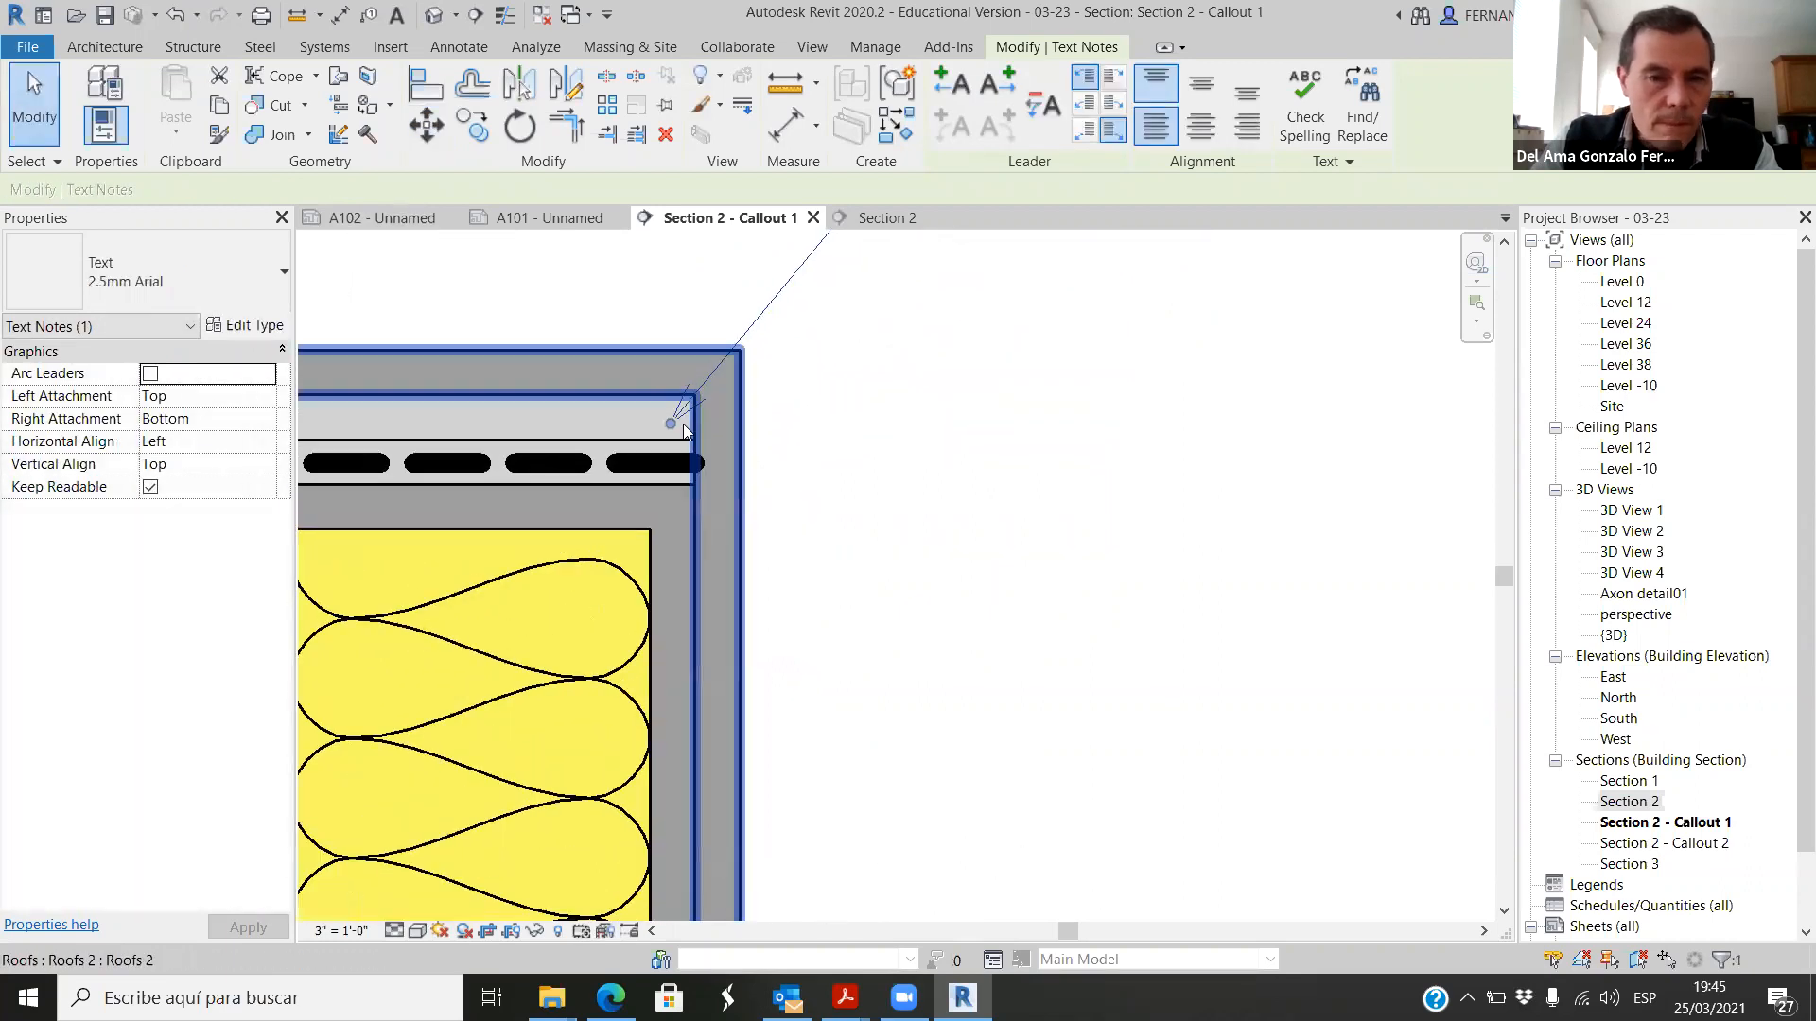
pyautogui.click(862, 405)
pyautogui.click(730, 343)
pyautogui.moveTo(666, 424); pyautogui.dragTo(620, 476)
pyautogui.scroll(-3, 595, 697)
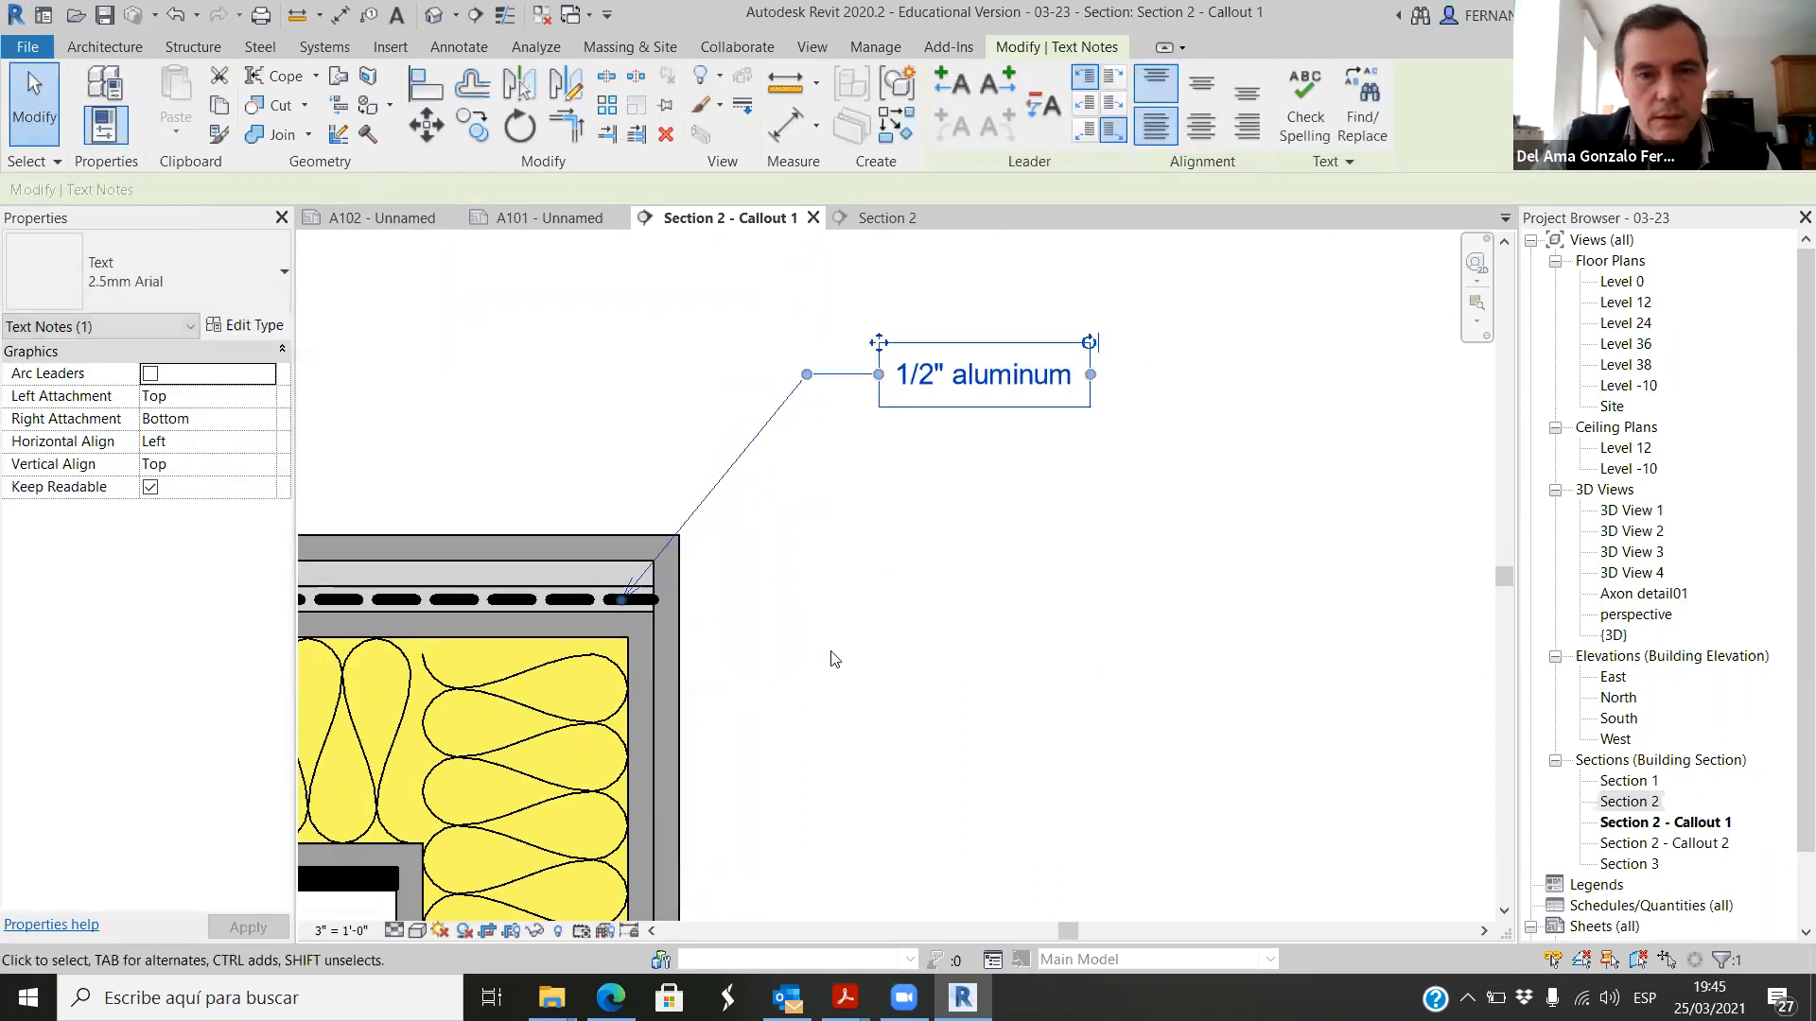
pyautogui.click(833, 656)
# Step: Change the top note's text to "EPDM membrane"
pyautogui.doubleClick(923, 480)
pyautogui.tripleClick(923, 481)
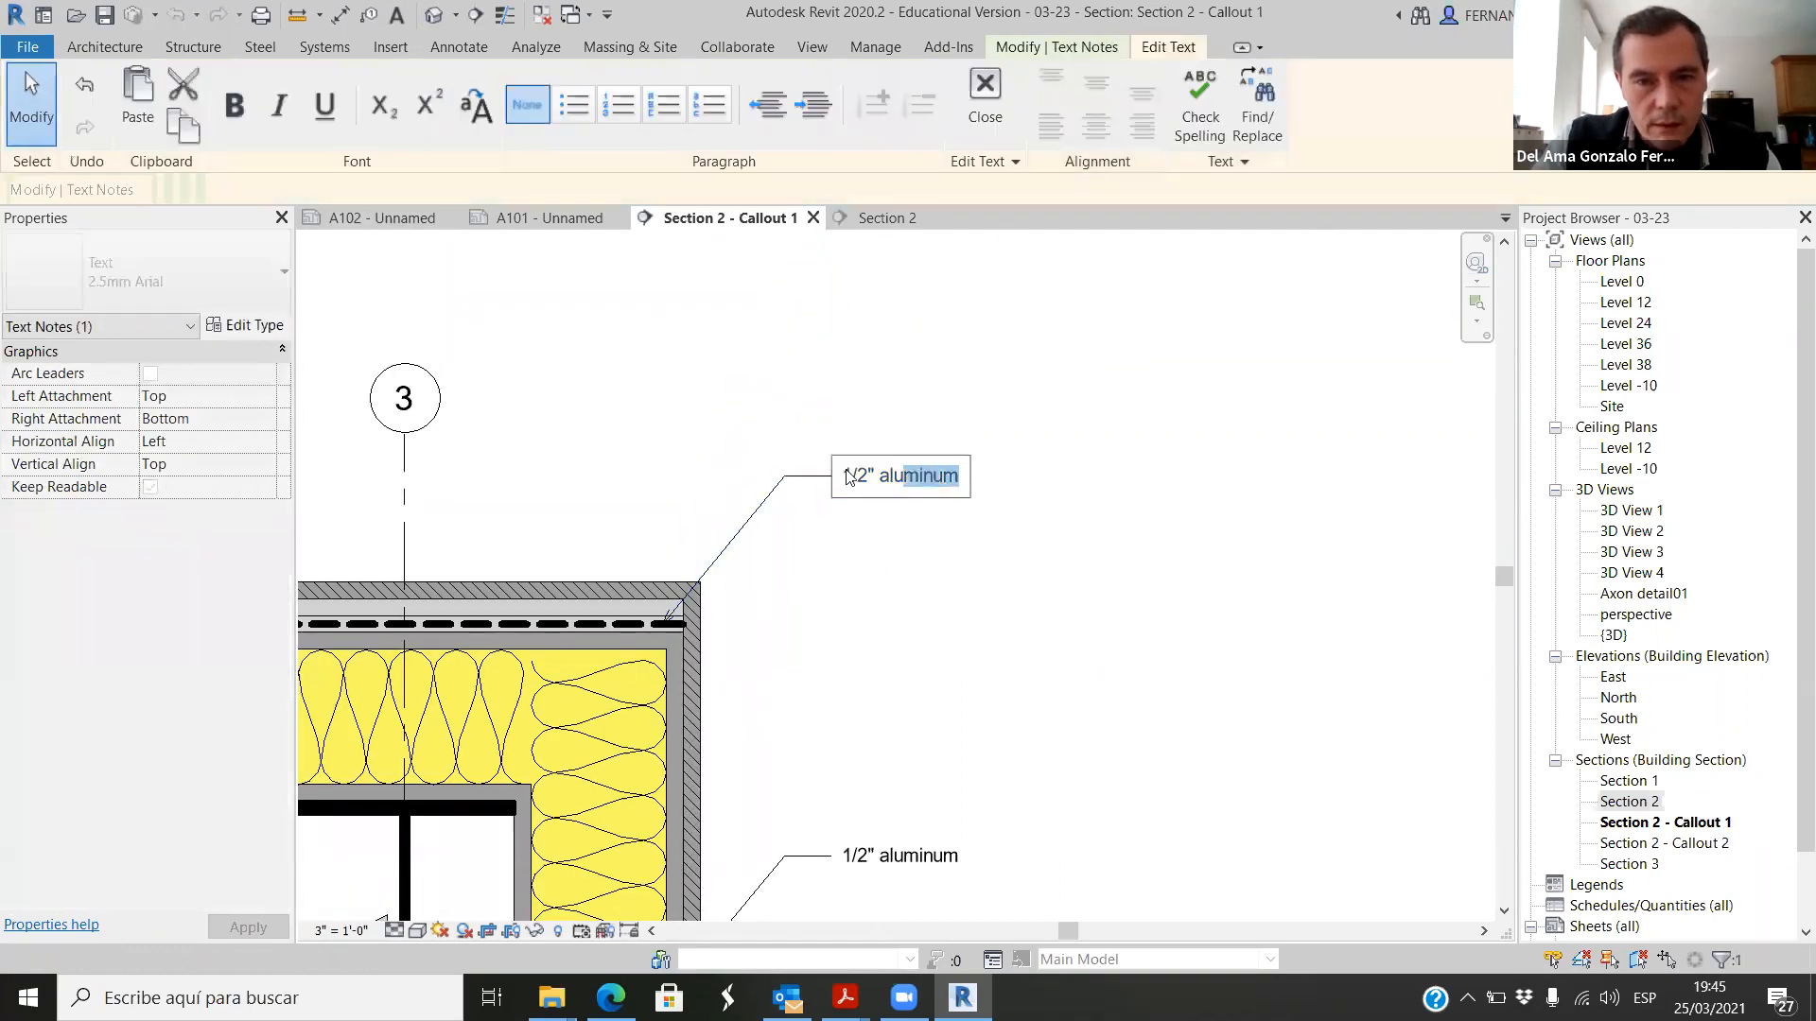
pyautogui.write('EPD')
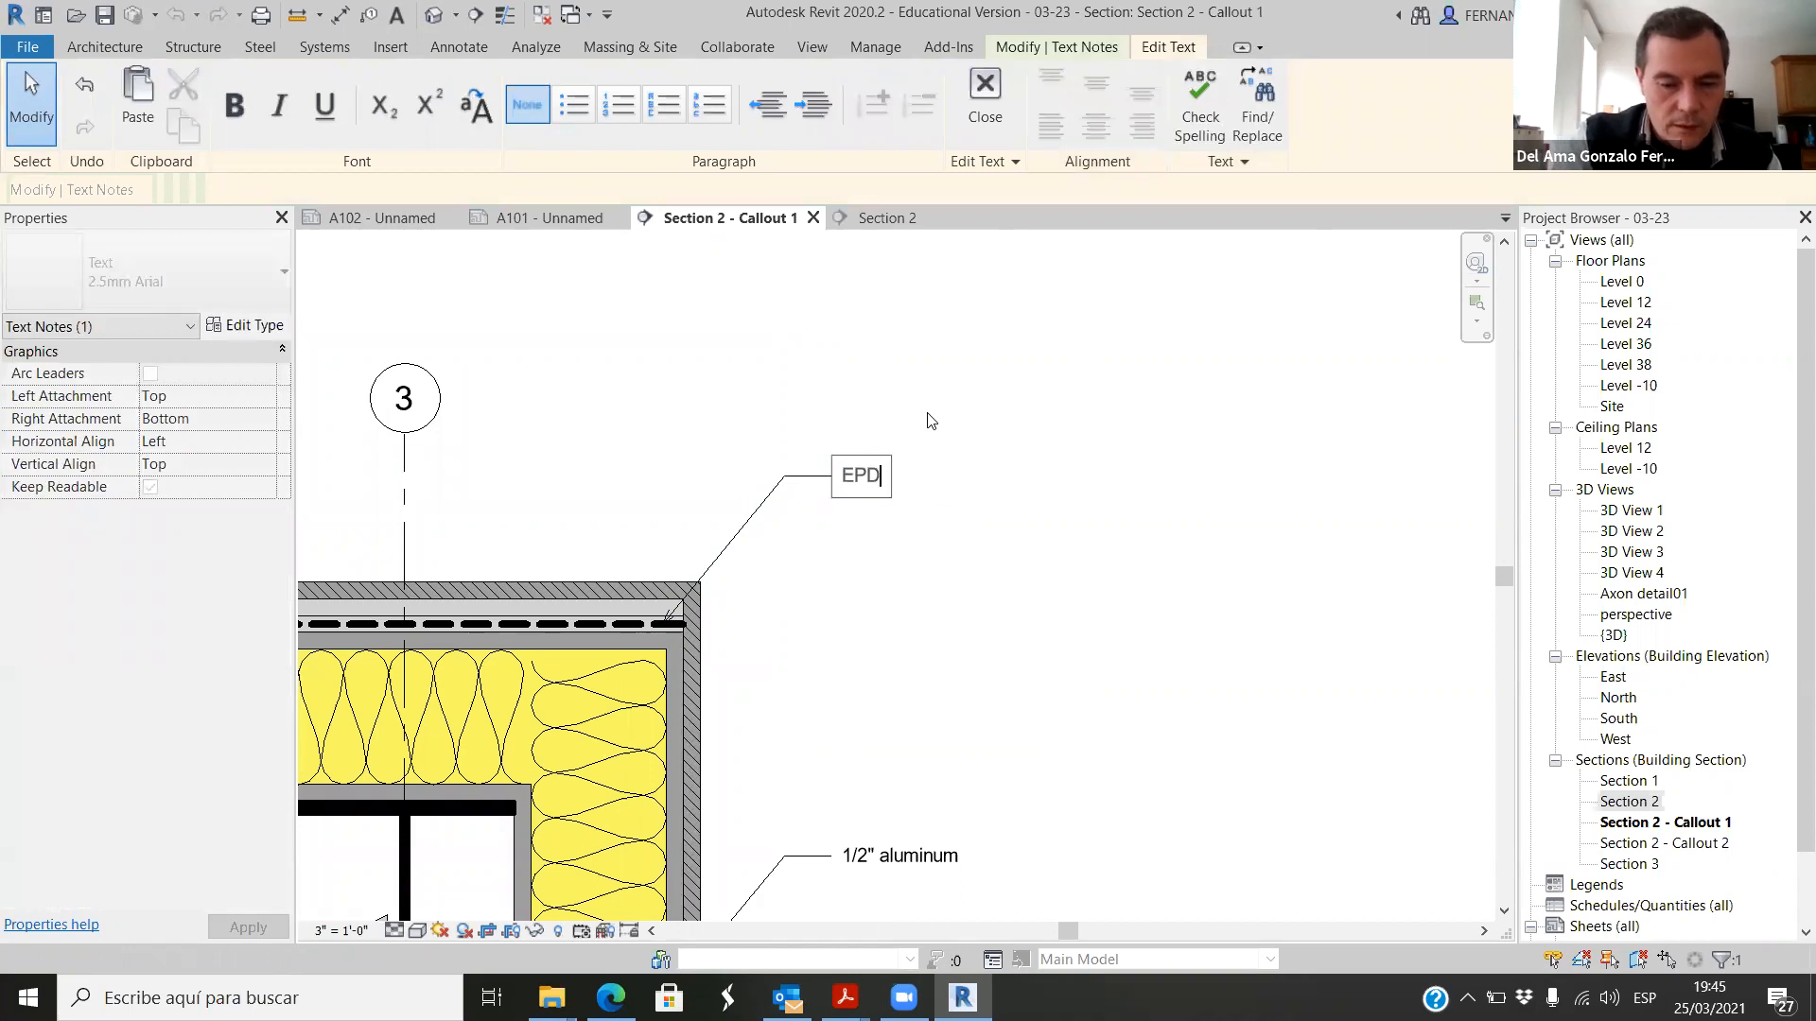
pyautogui.write('M membrane')
pyautogui.click(1101, 571)
pyautogui.scroll(-4, 1101, 570)
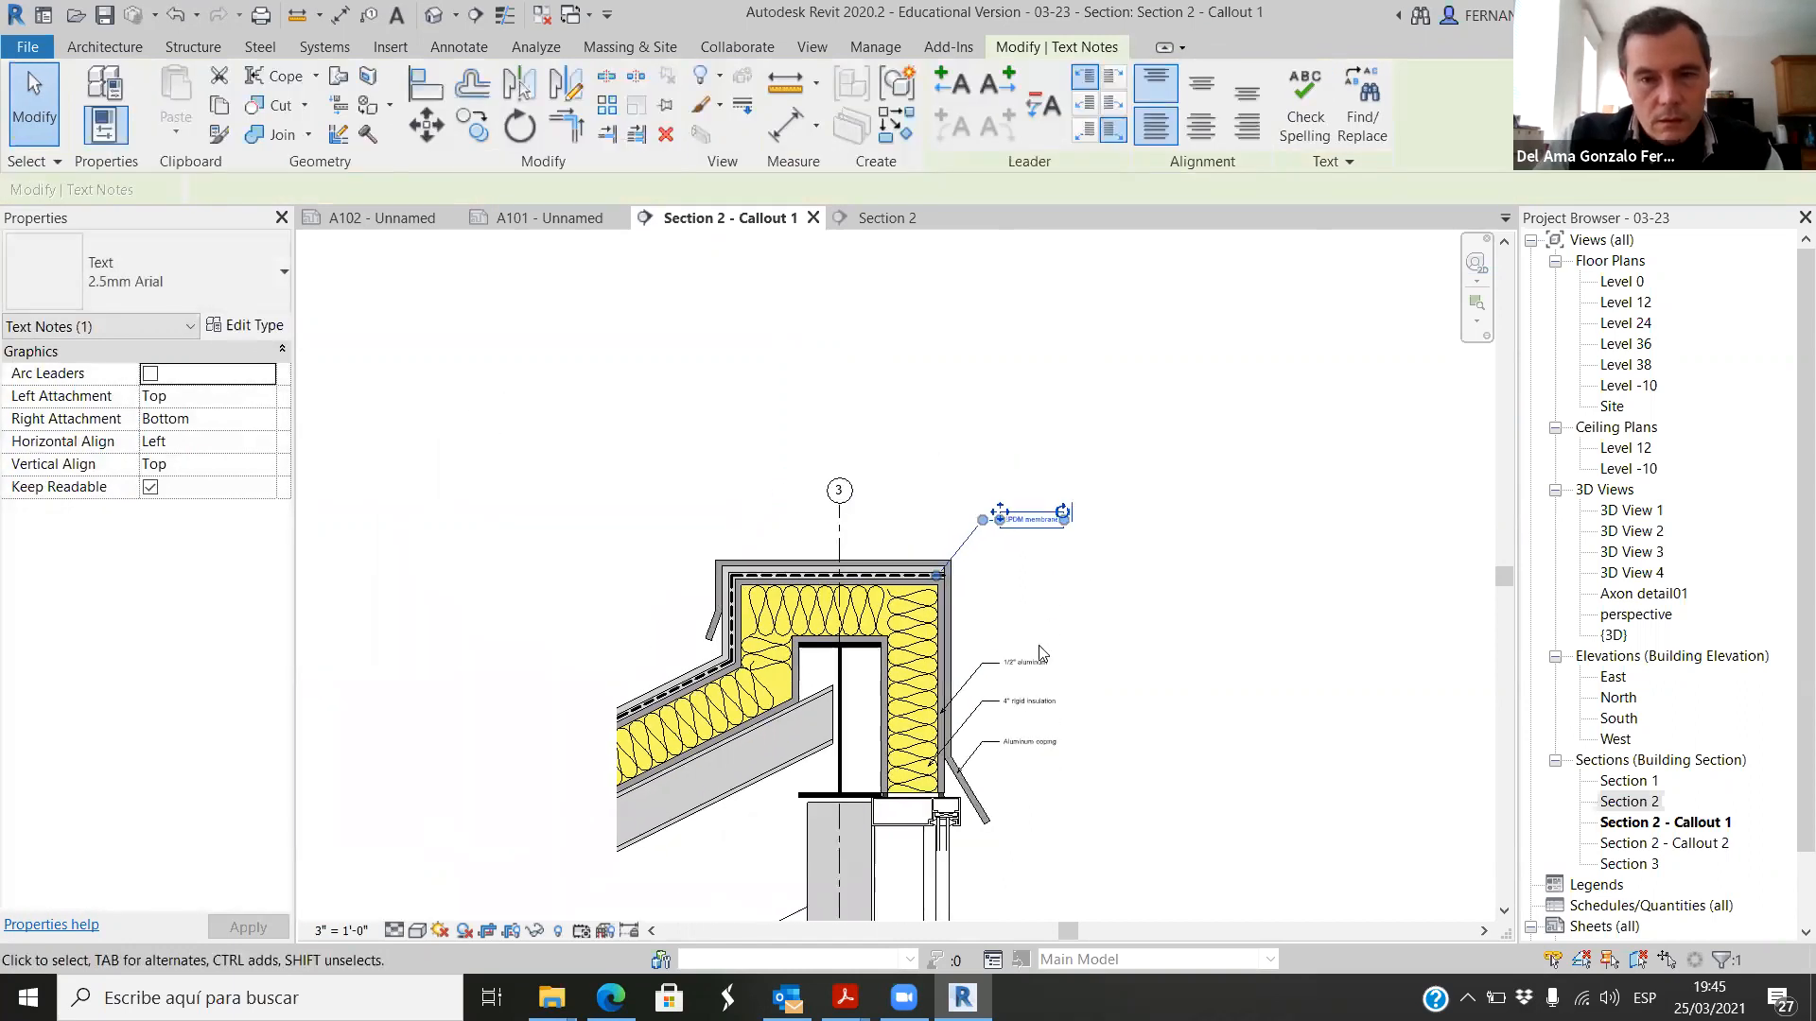
# Step: Copy the 1/2" aluminum note straight up into the gap below the EPDM membrane note
pyautogui.scroll(2, 984, 728)
pyautogui.scroll(2, 977, 710)
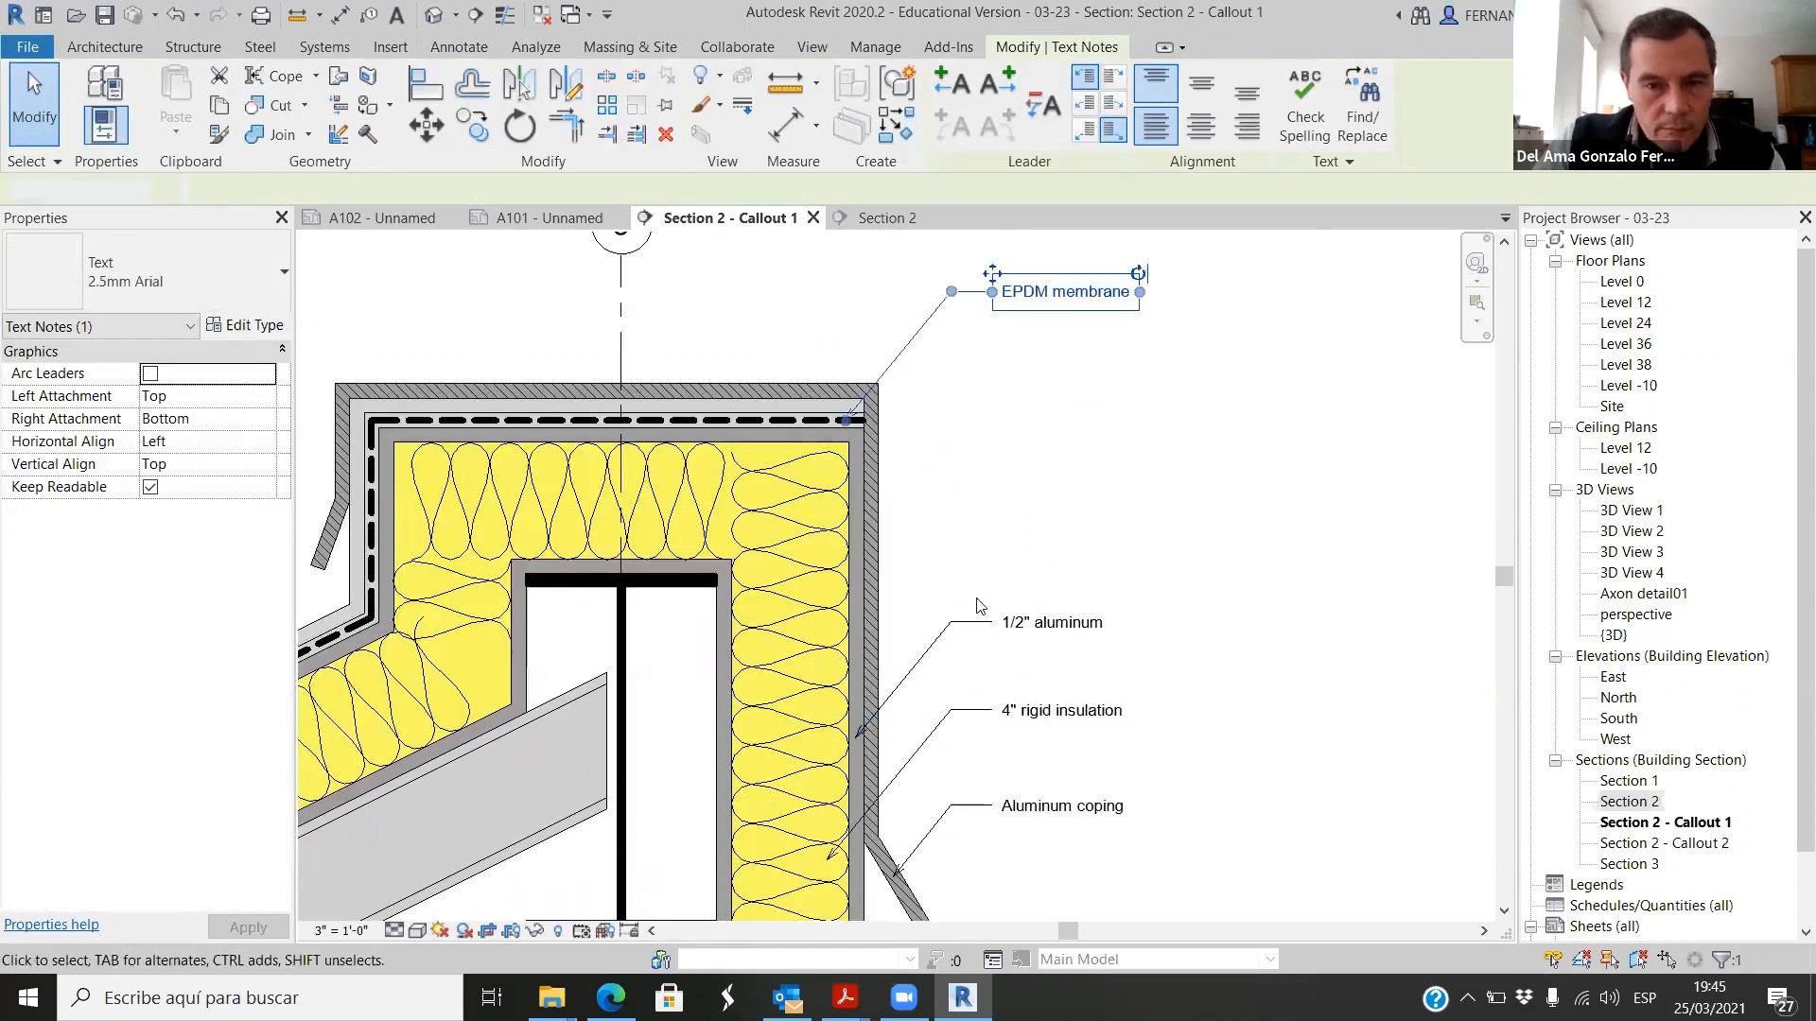
pyautogui.click(1040, 643)
pyautogui.click(475, 126)
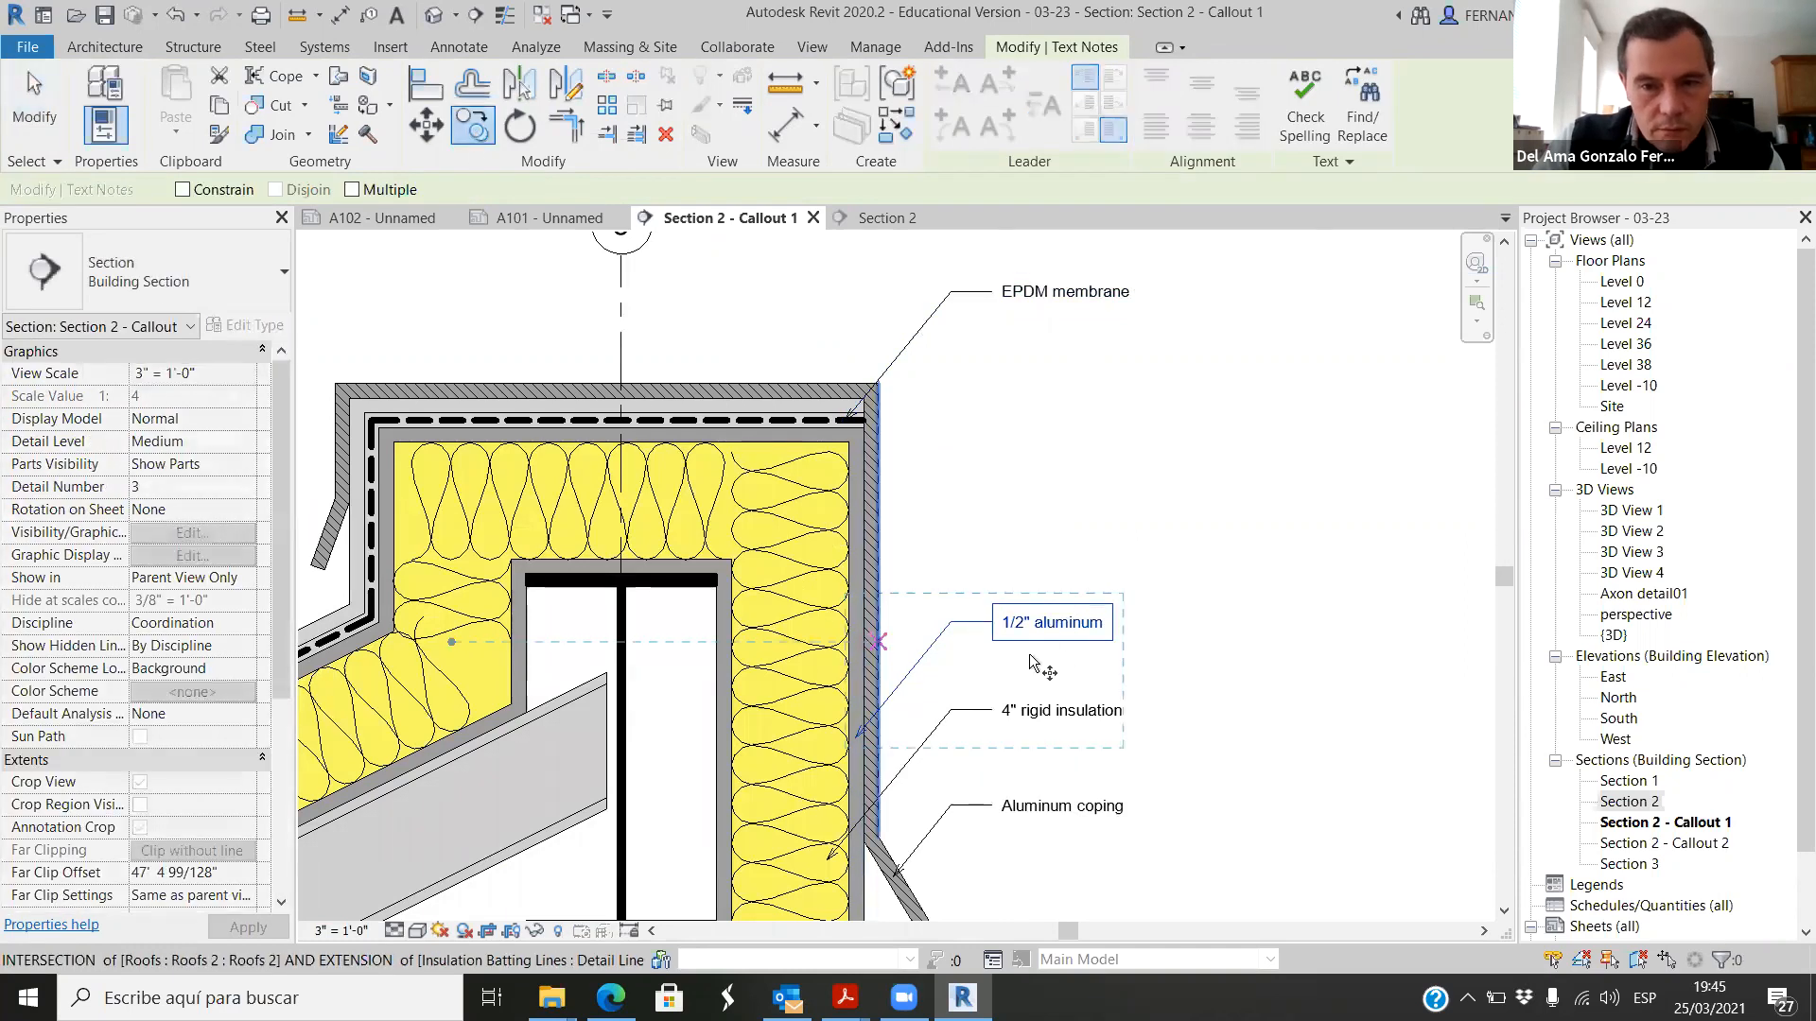
pyautogui.click(995, 629)
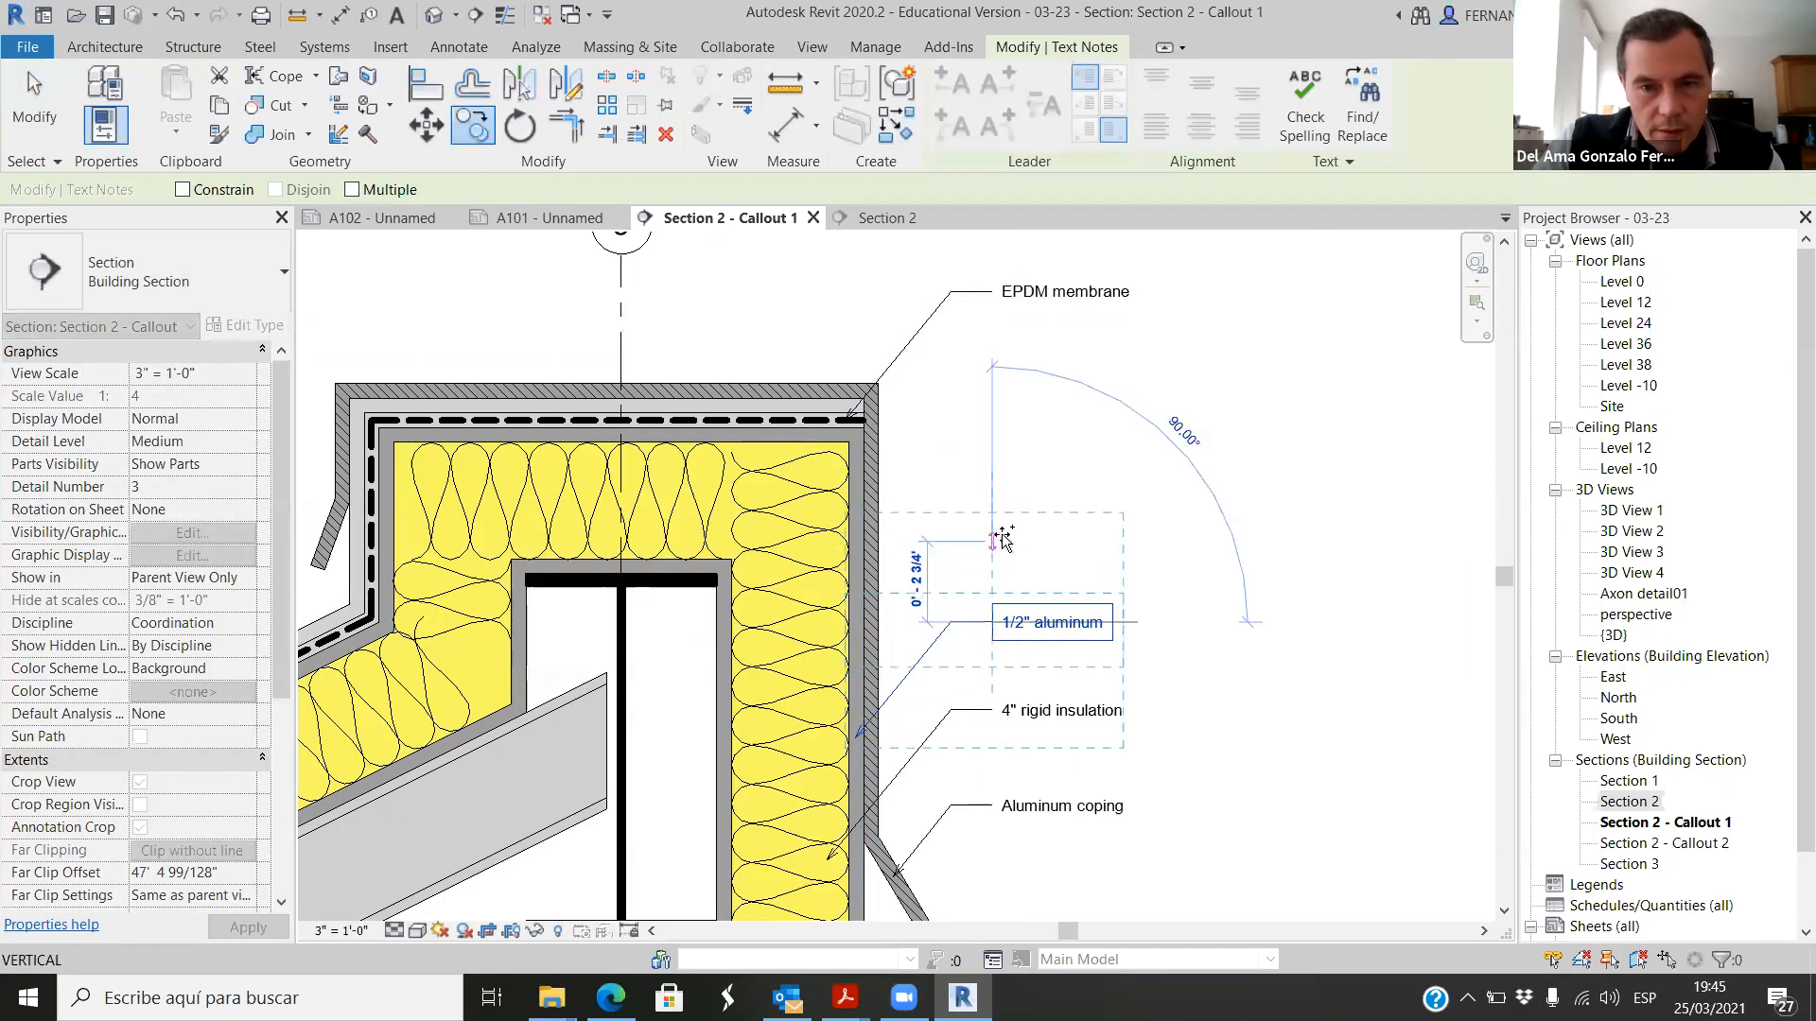
pyautogui.click(995, 509)
pyautogui.click(908, 608)
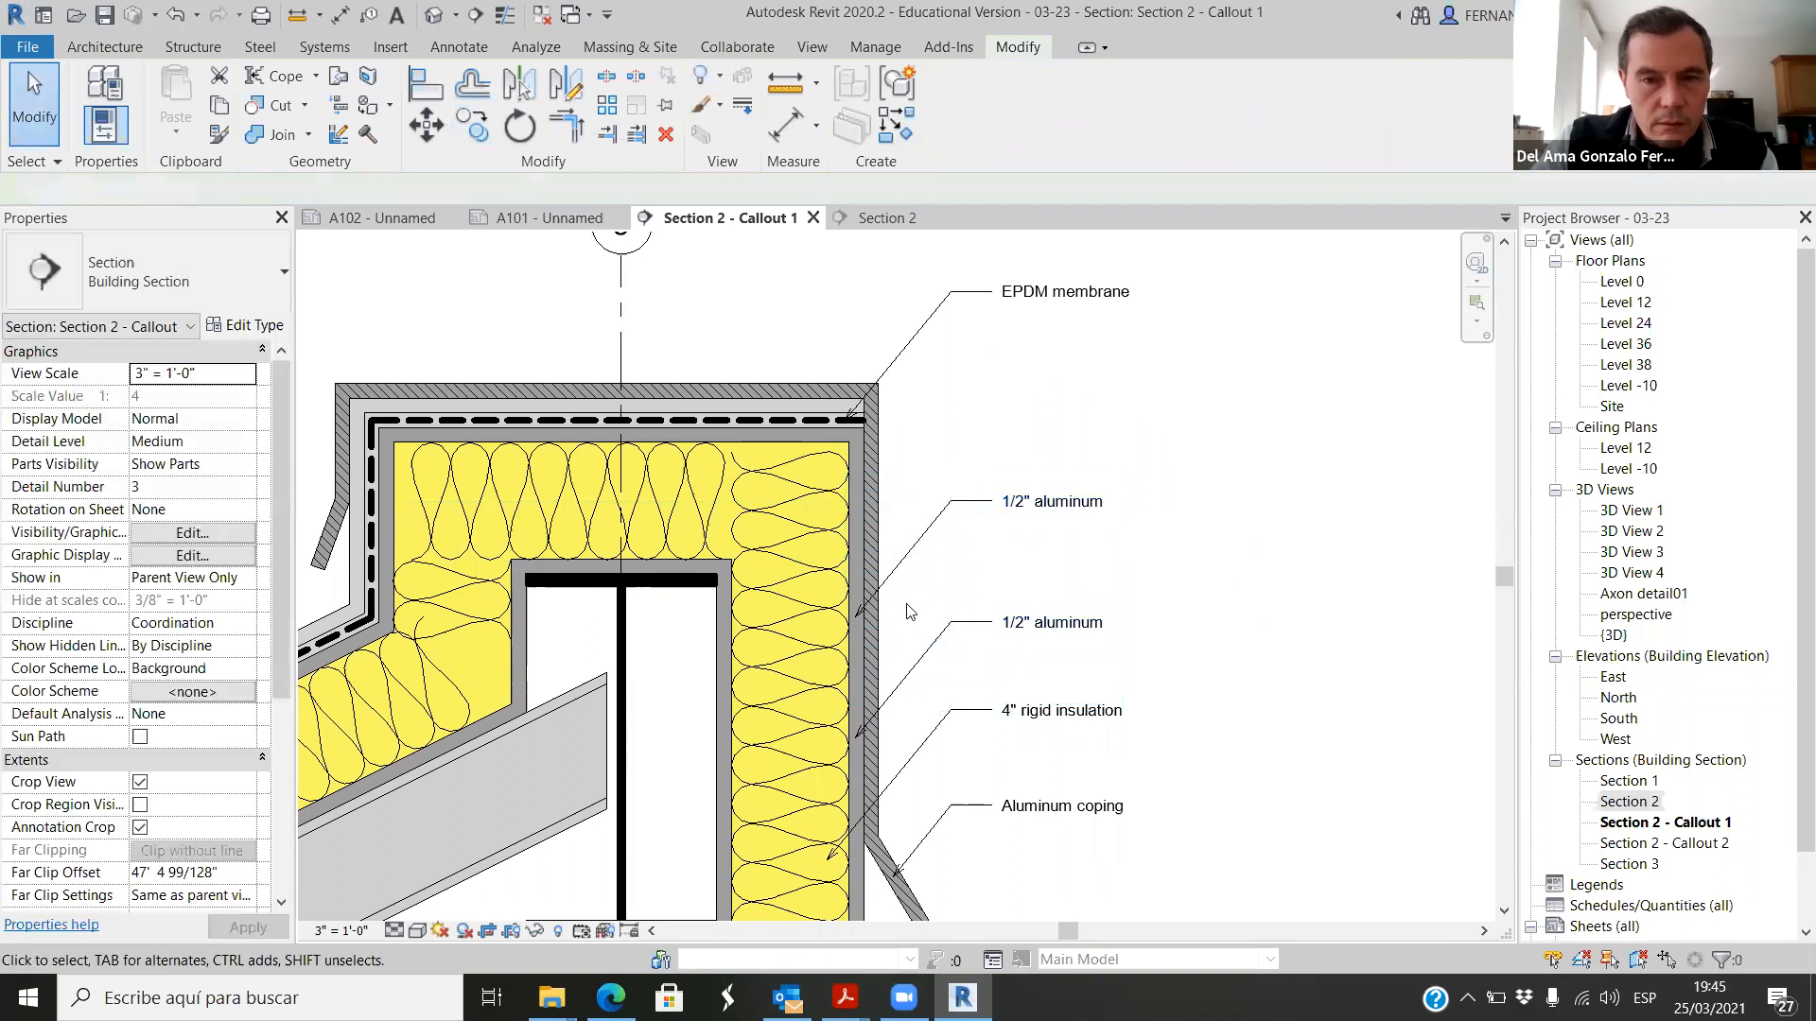
# Step: Point the new copy's leader at the web of the steel I-beam and change its text to "Truss top chord"
pyautogui.click(884, 581)
pyautogui.moveTo(859, 621); pyautogui.dragTo(628, 887)
pyautogui.click(1071, 510)
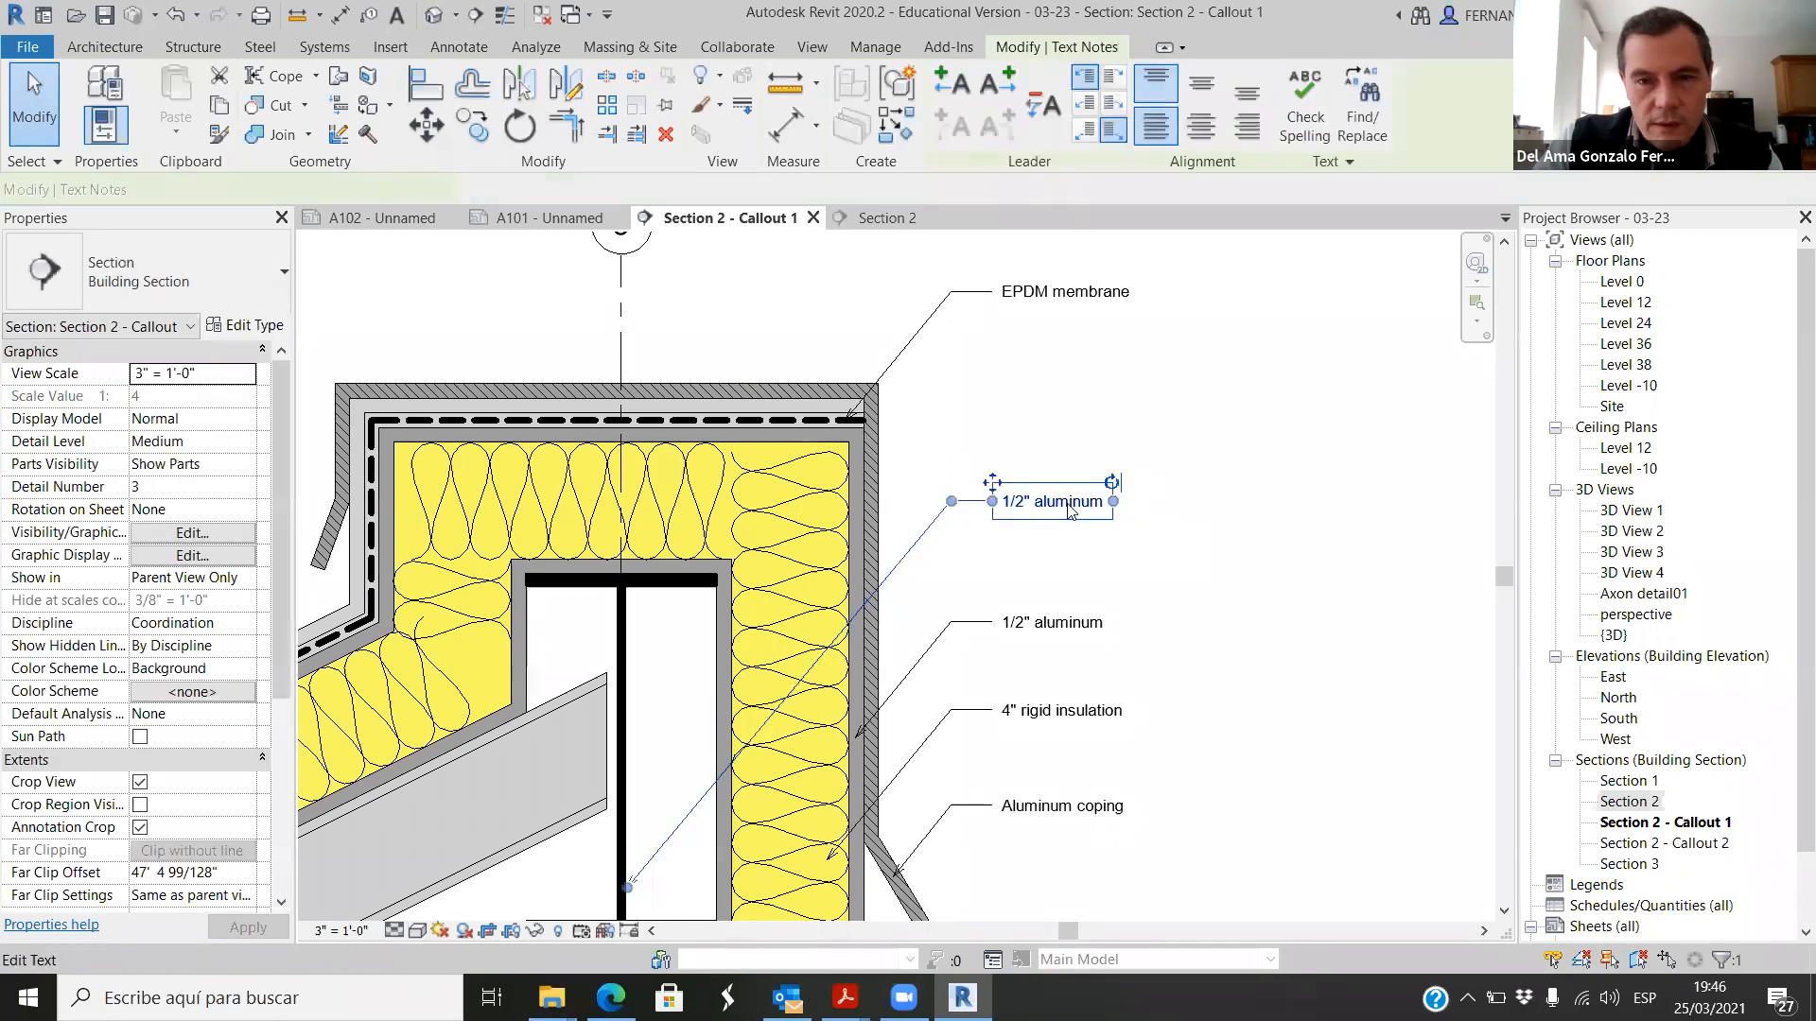
pyautogui.moveTo(1106, 503); pyautogui.dragTo(1002, 511)
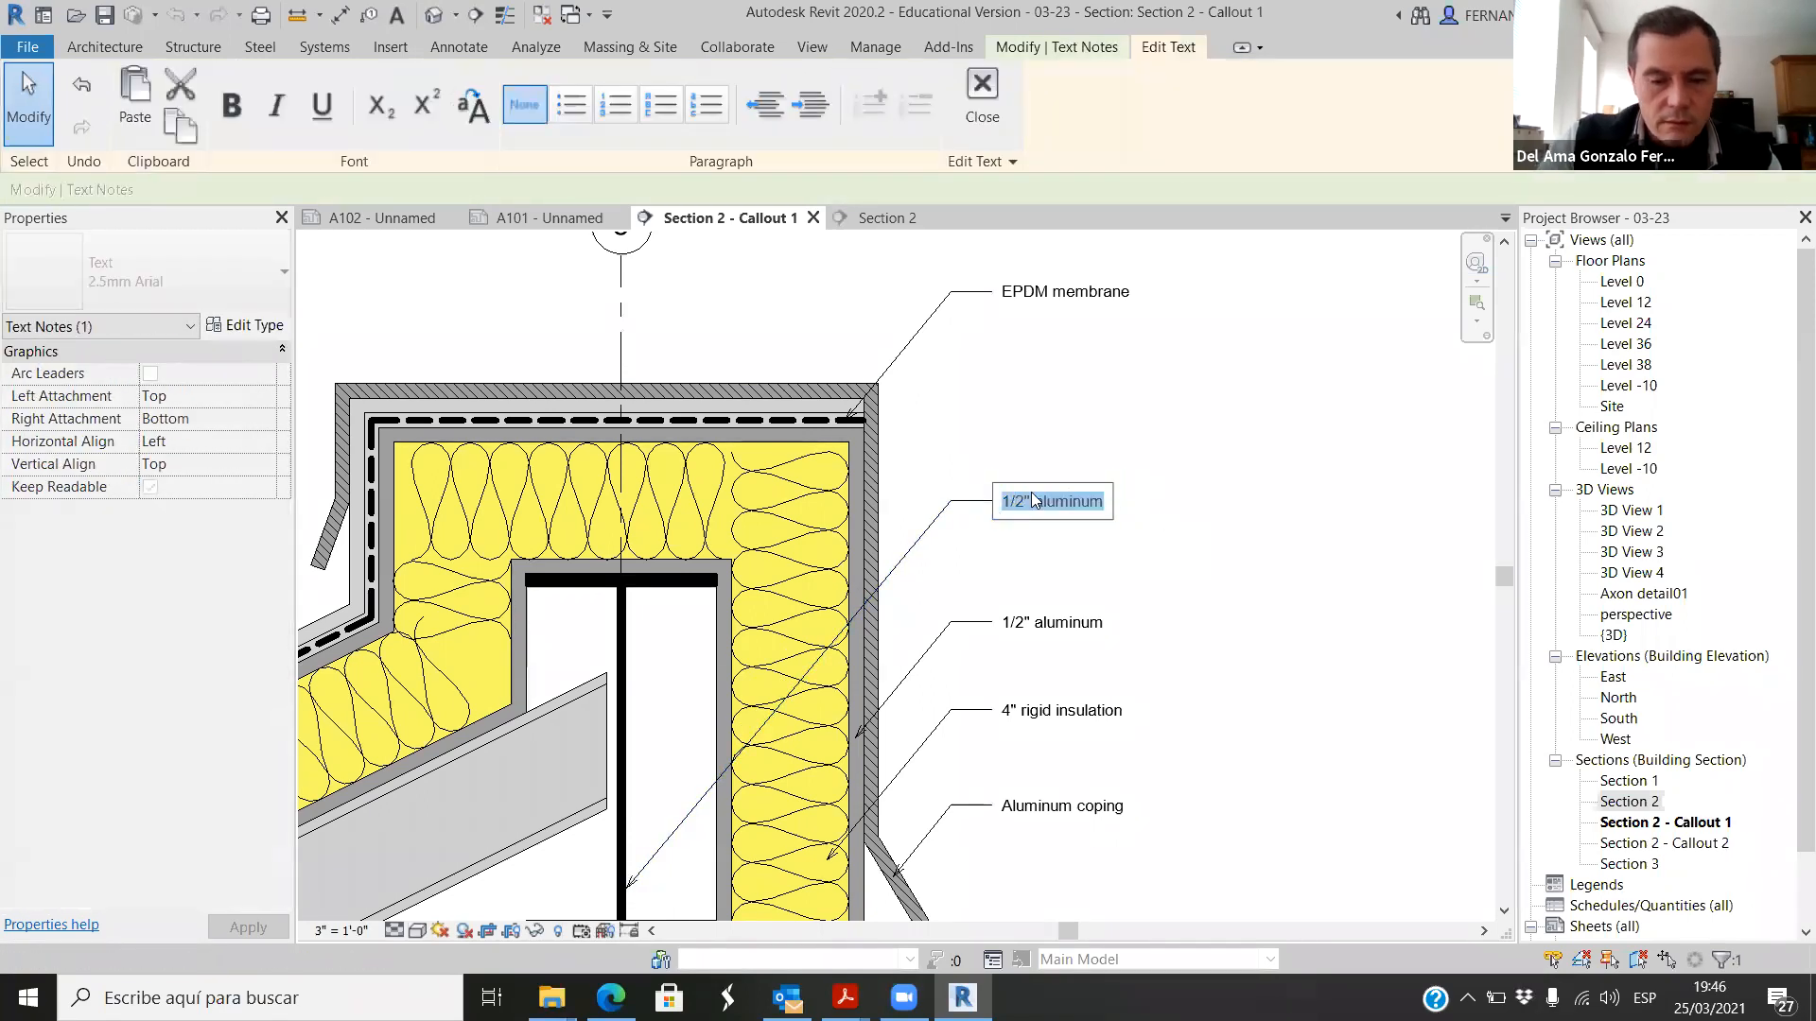
pyautogui.write('Truss top chord')
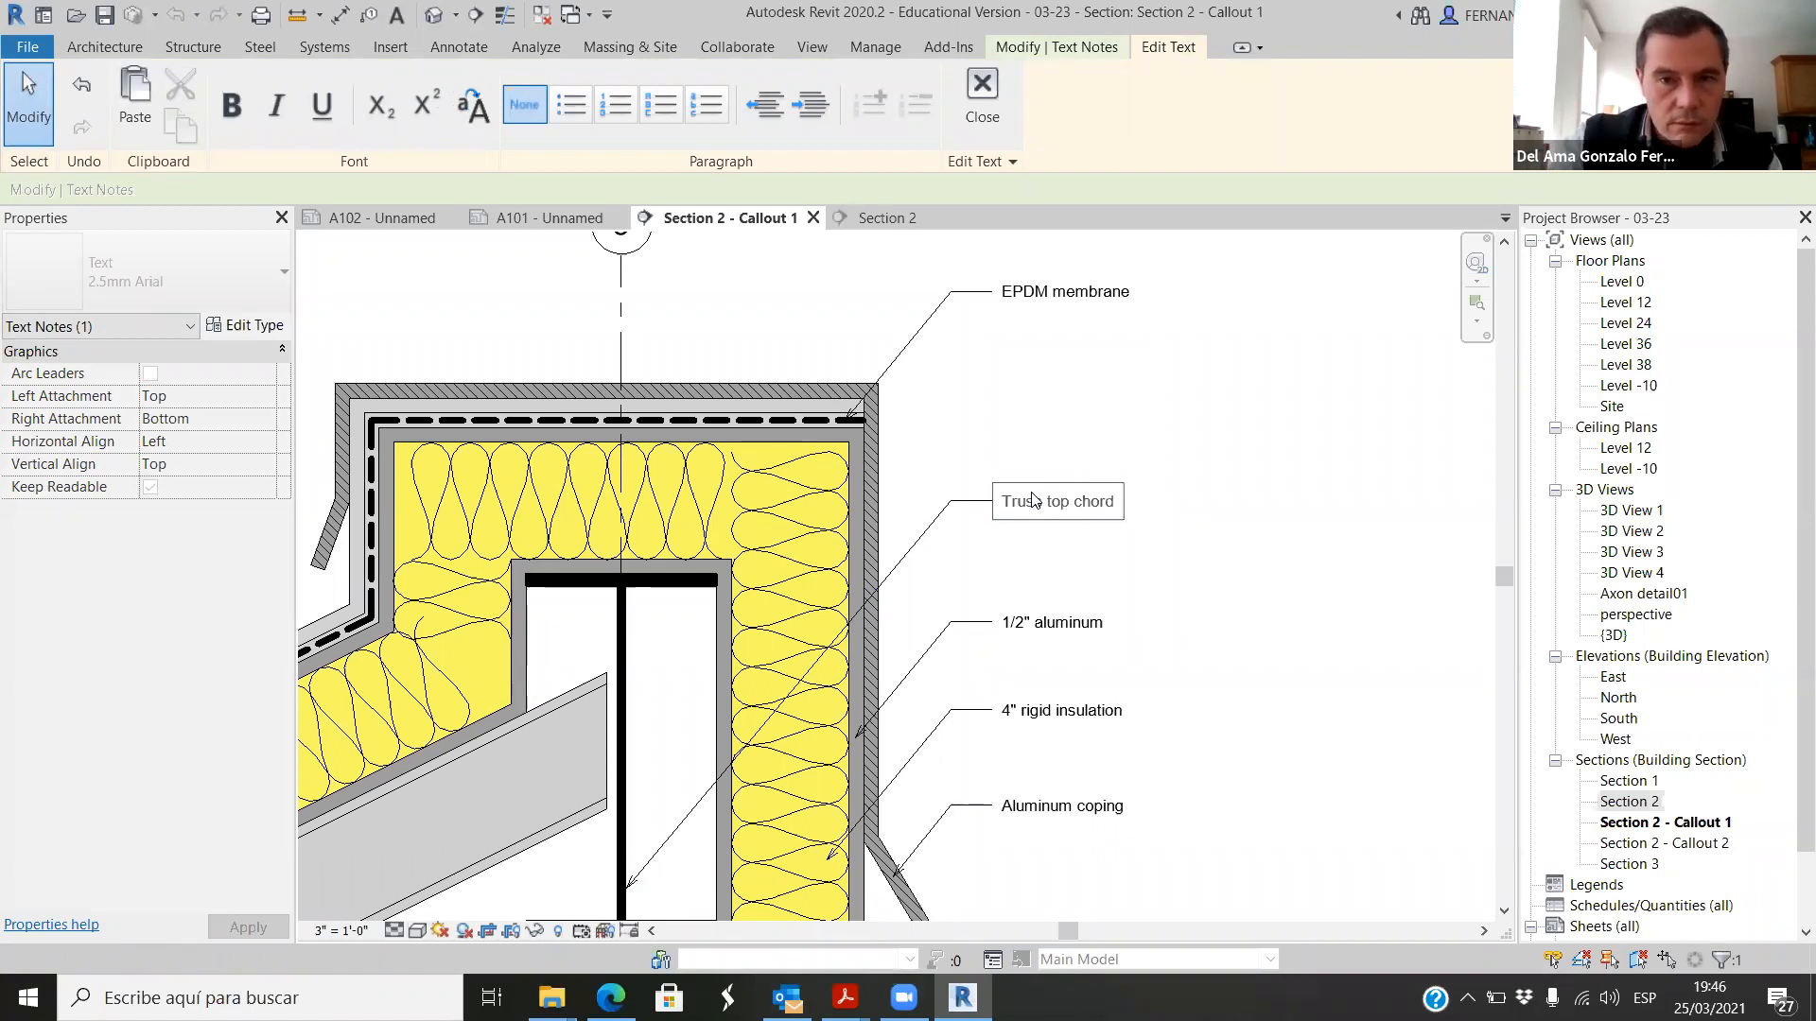
pyautogui.click(1204, 547)
pyautogui.scroll(-3, 1244, 531)
pyautogui.press('Escape')
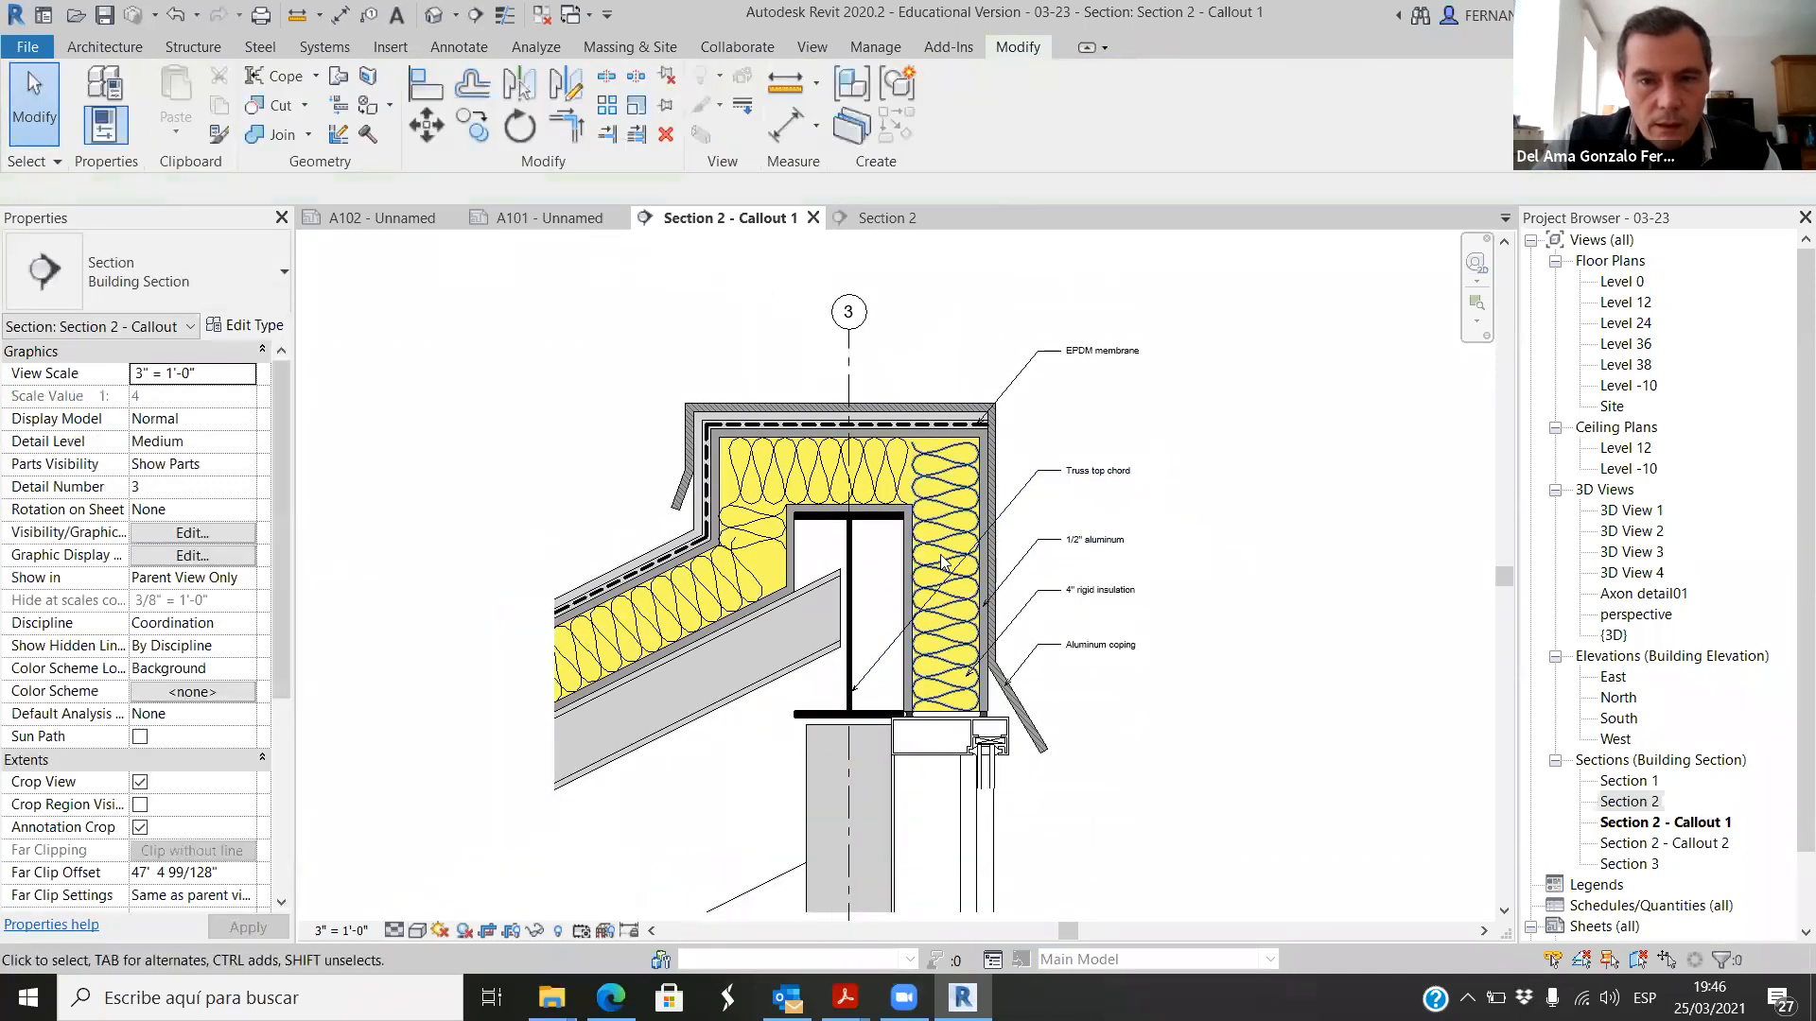
# Step: Check the I-beam's type and add "W310 x 38.7" as a second line to the Truss top chord note
pyautogui.scroll(3, 818, 566)
pyautogui.click(829, 516)
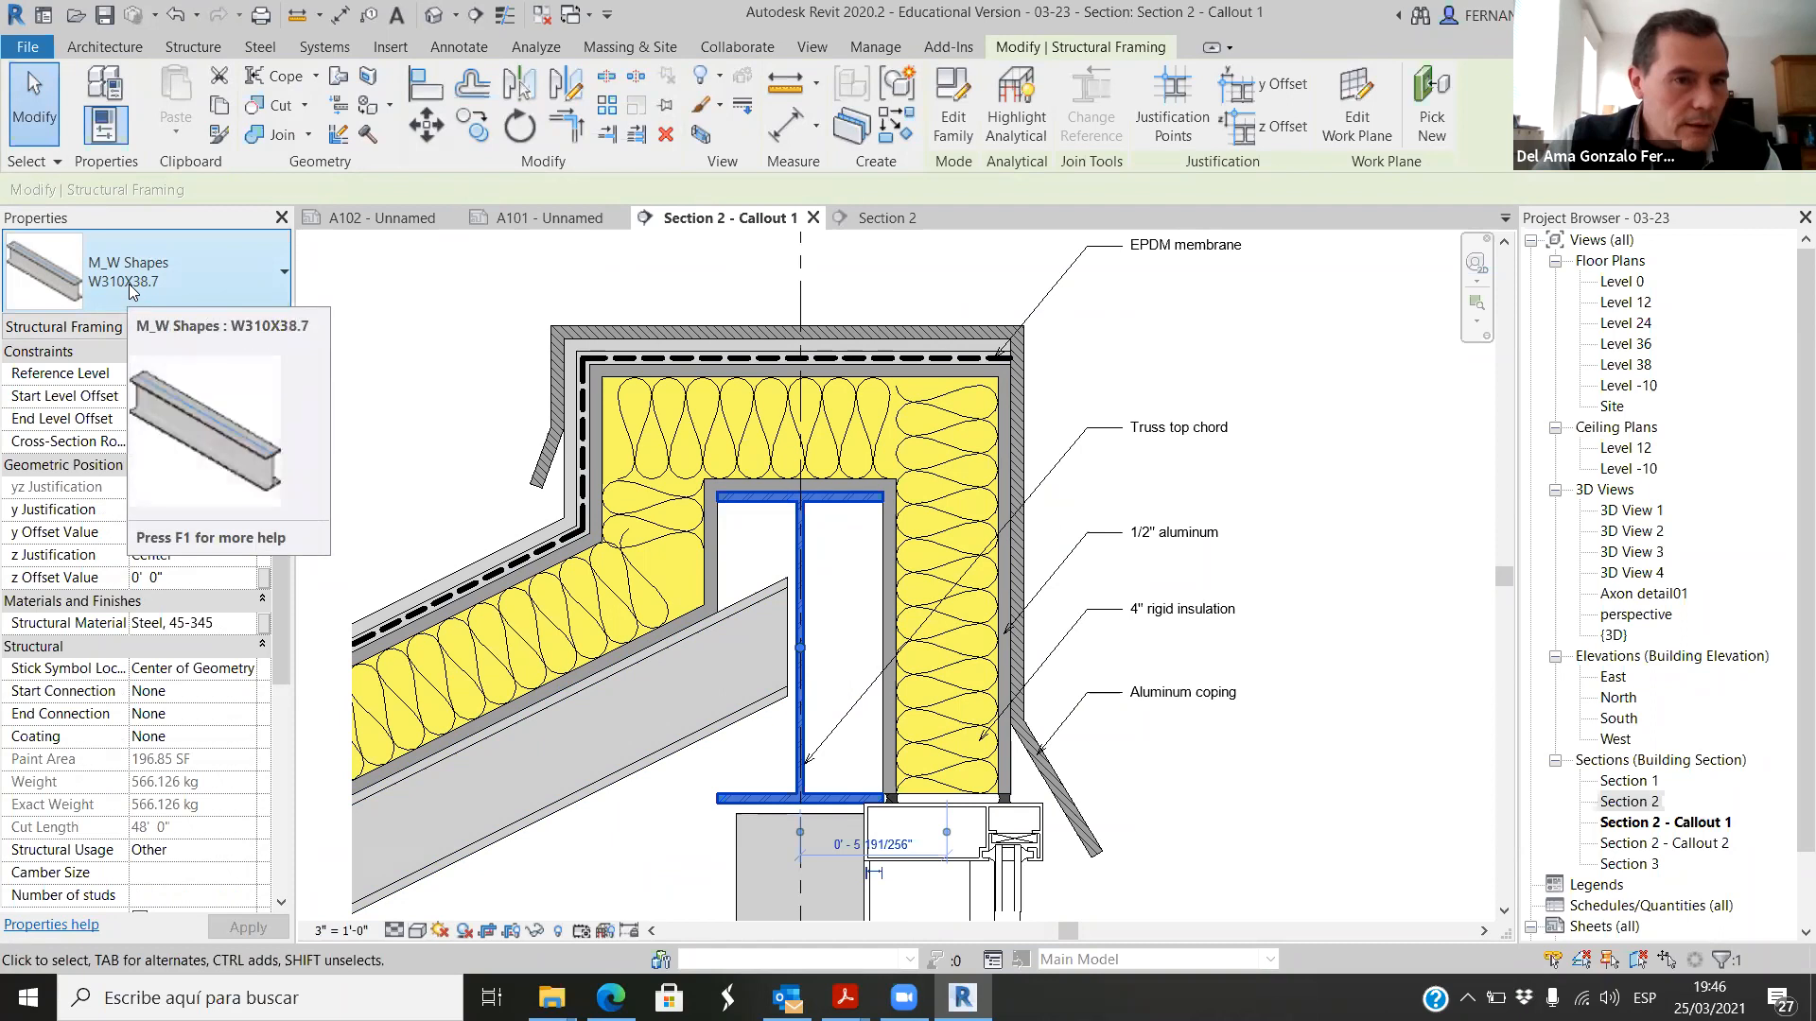
pyautogui.click(1206, 426)
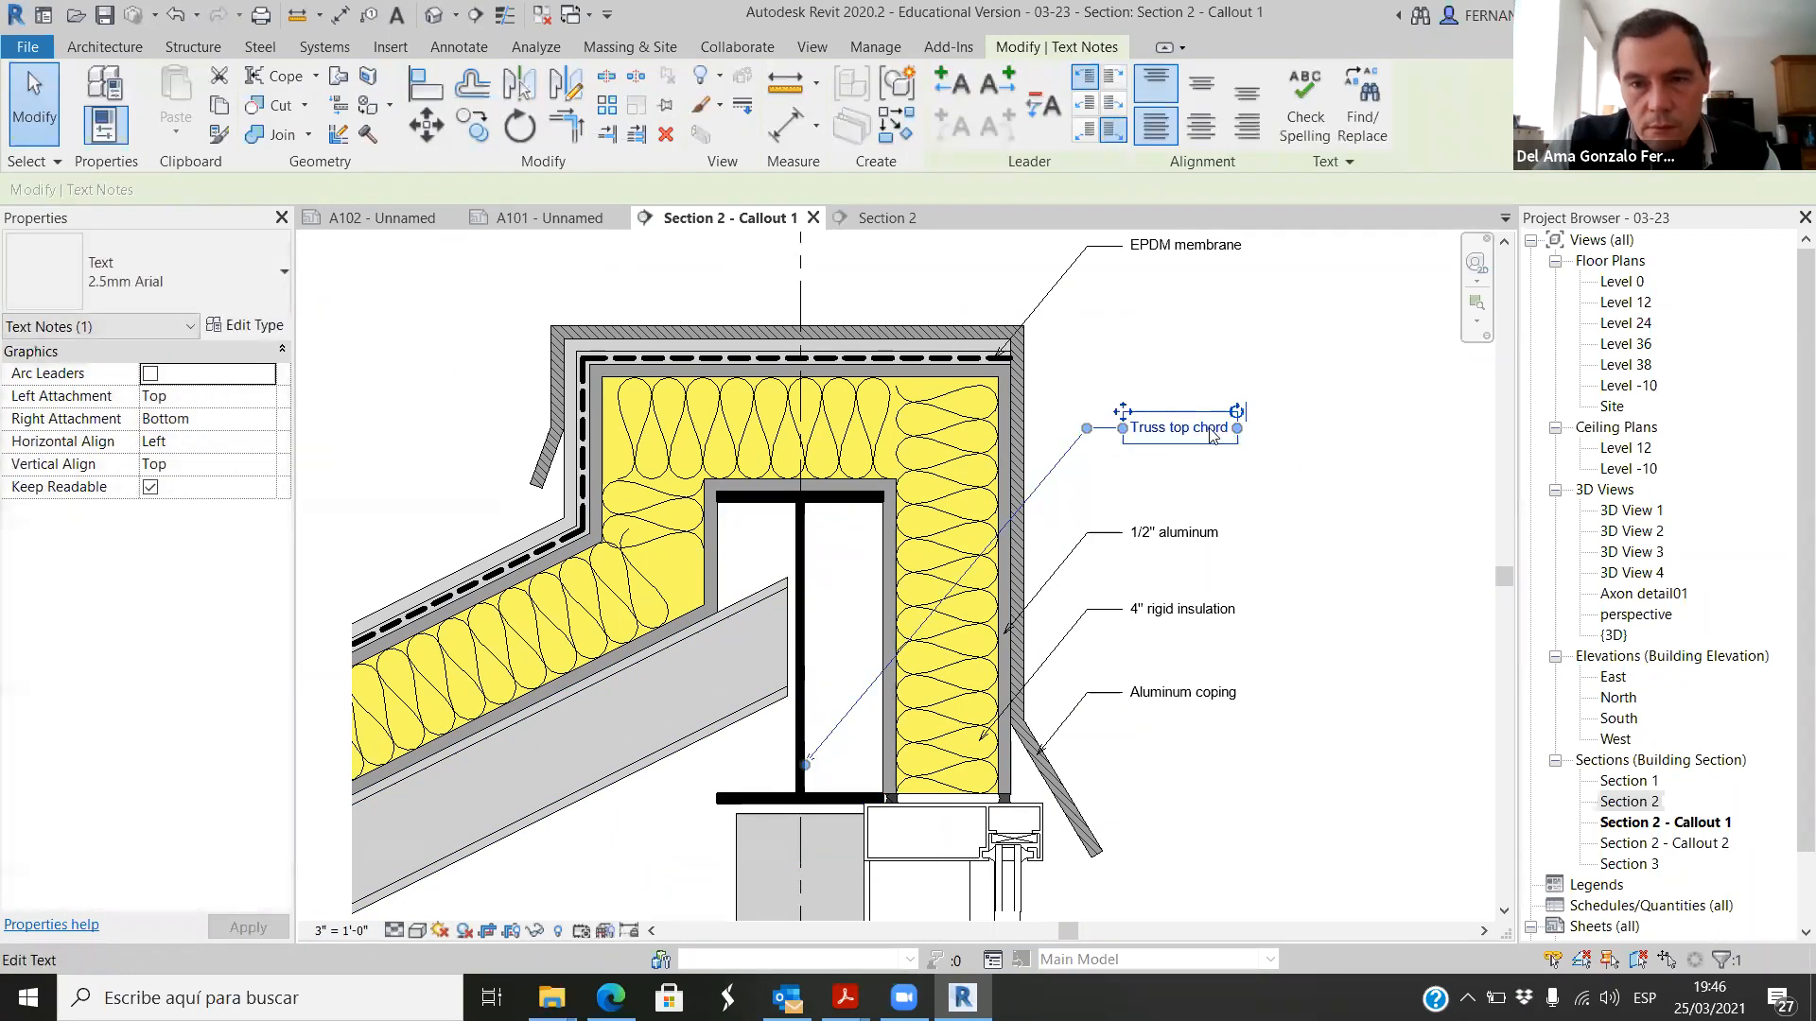
pyautogui.doubleClick(1210, 431)
pyautogui.press('Return')
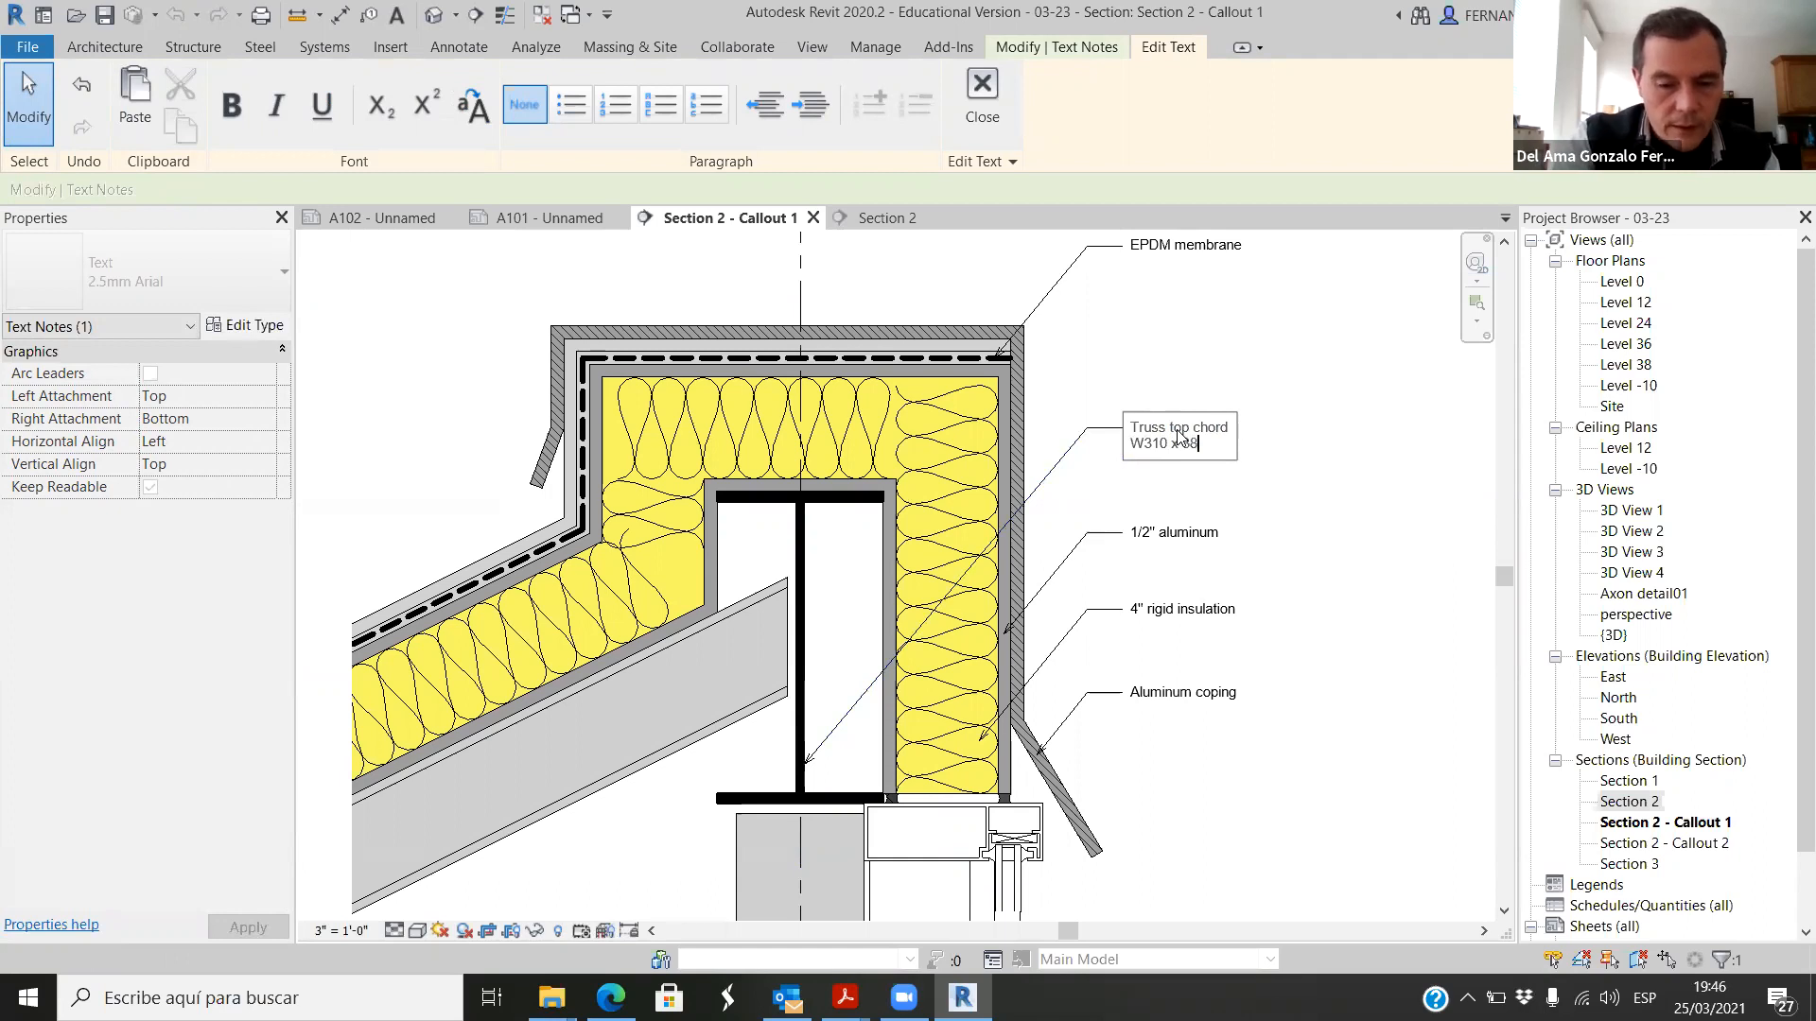
pyautogui.click(1311, 578)
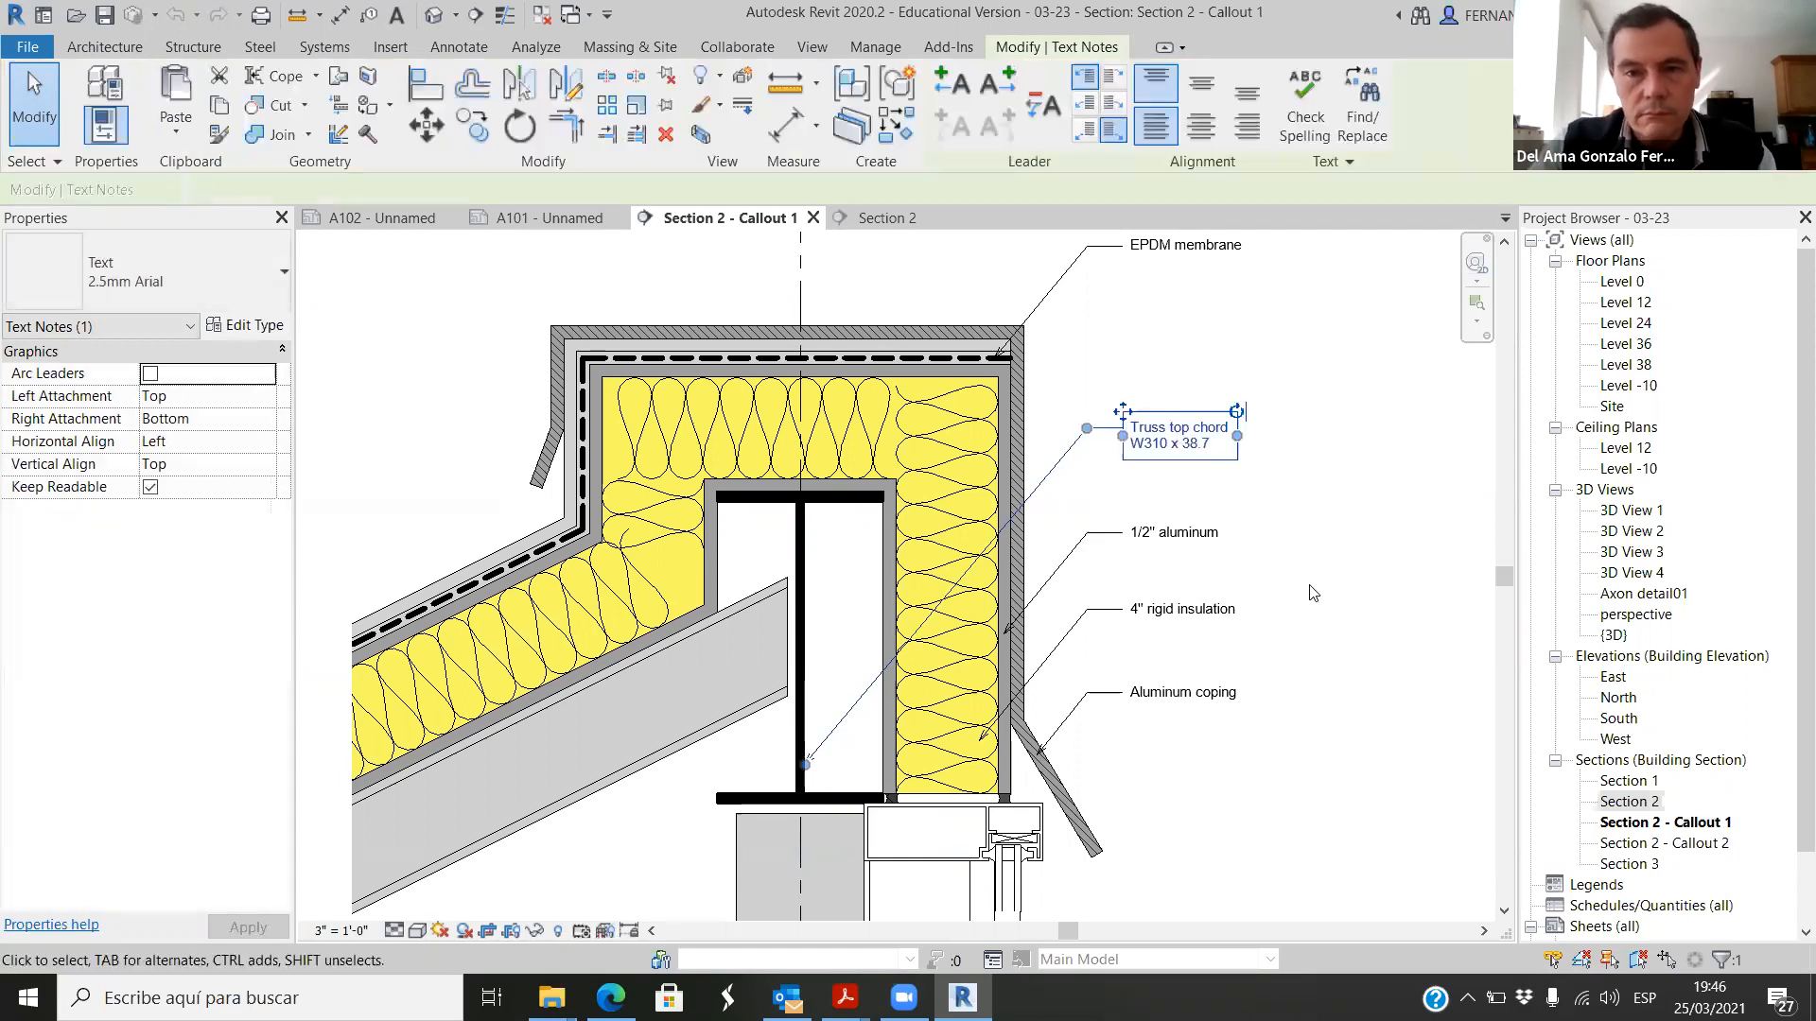
pyautogui.click(1324, 559)
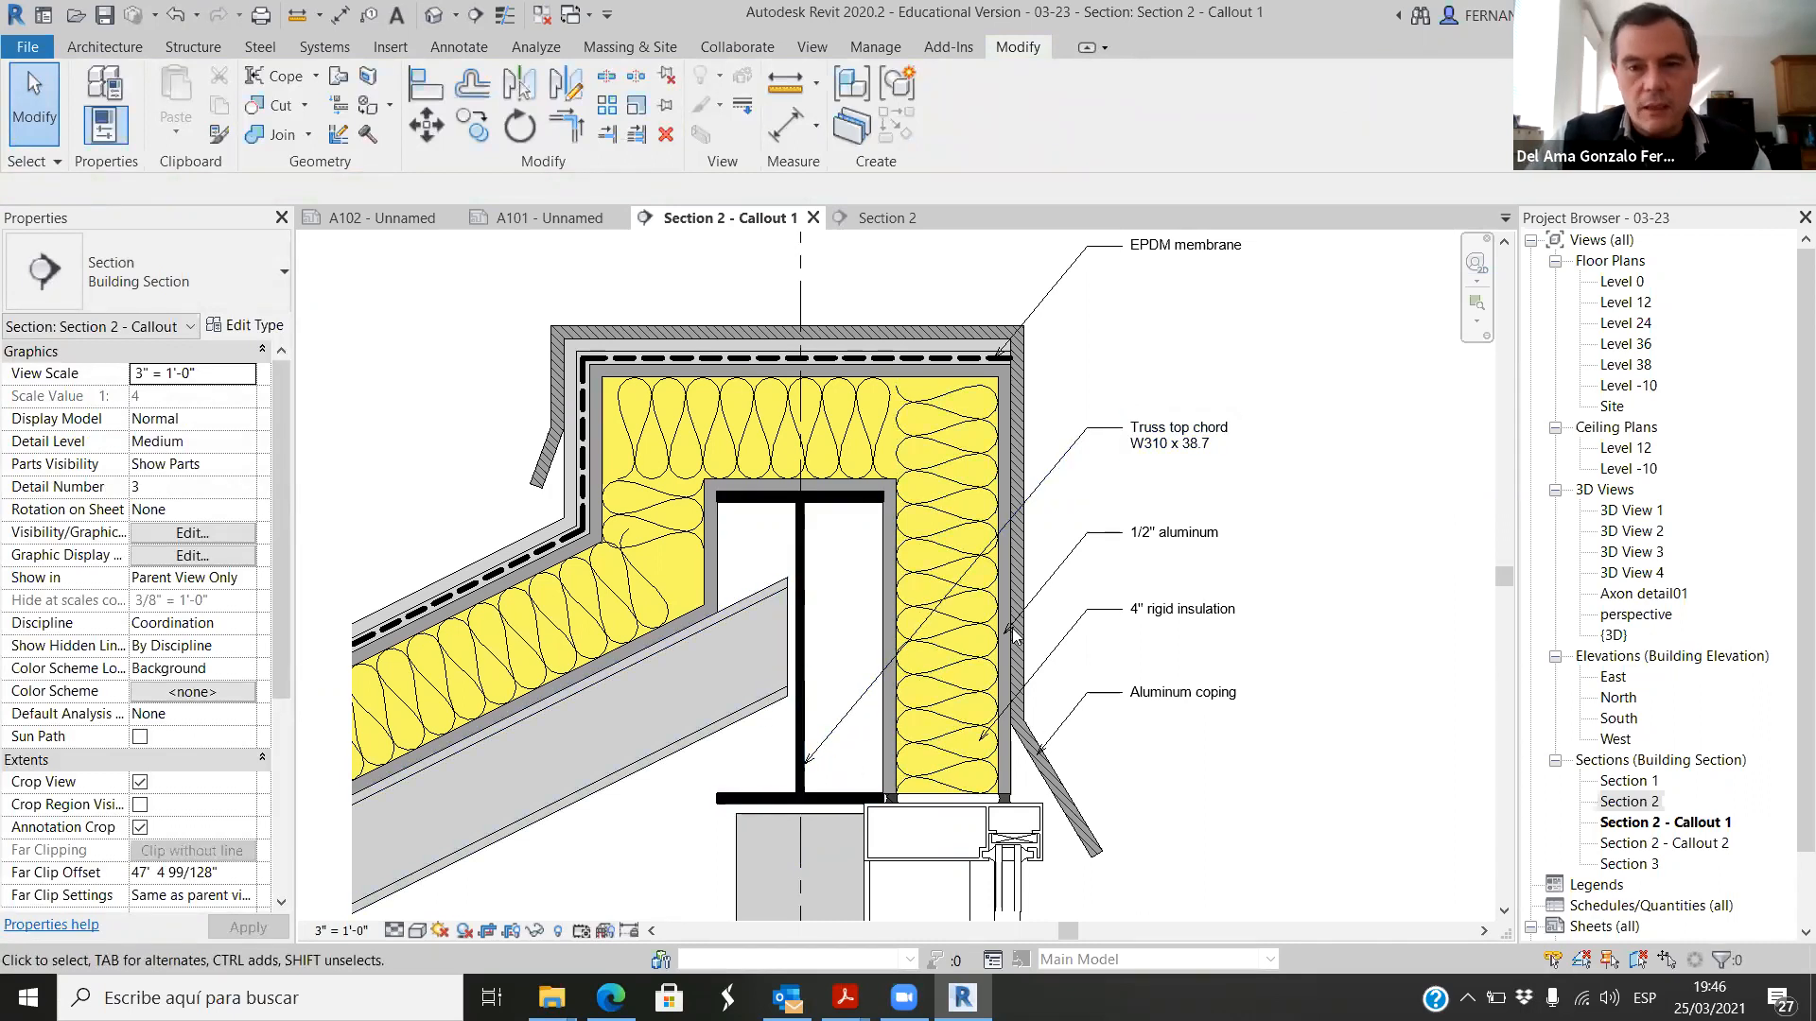
# Step: Copy the Truss top chord note straight up by about 3.7 inches
pyautogui.scroll(-2, 1014, 636)
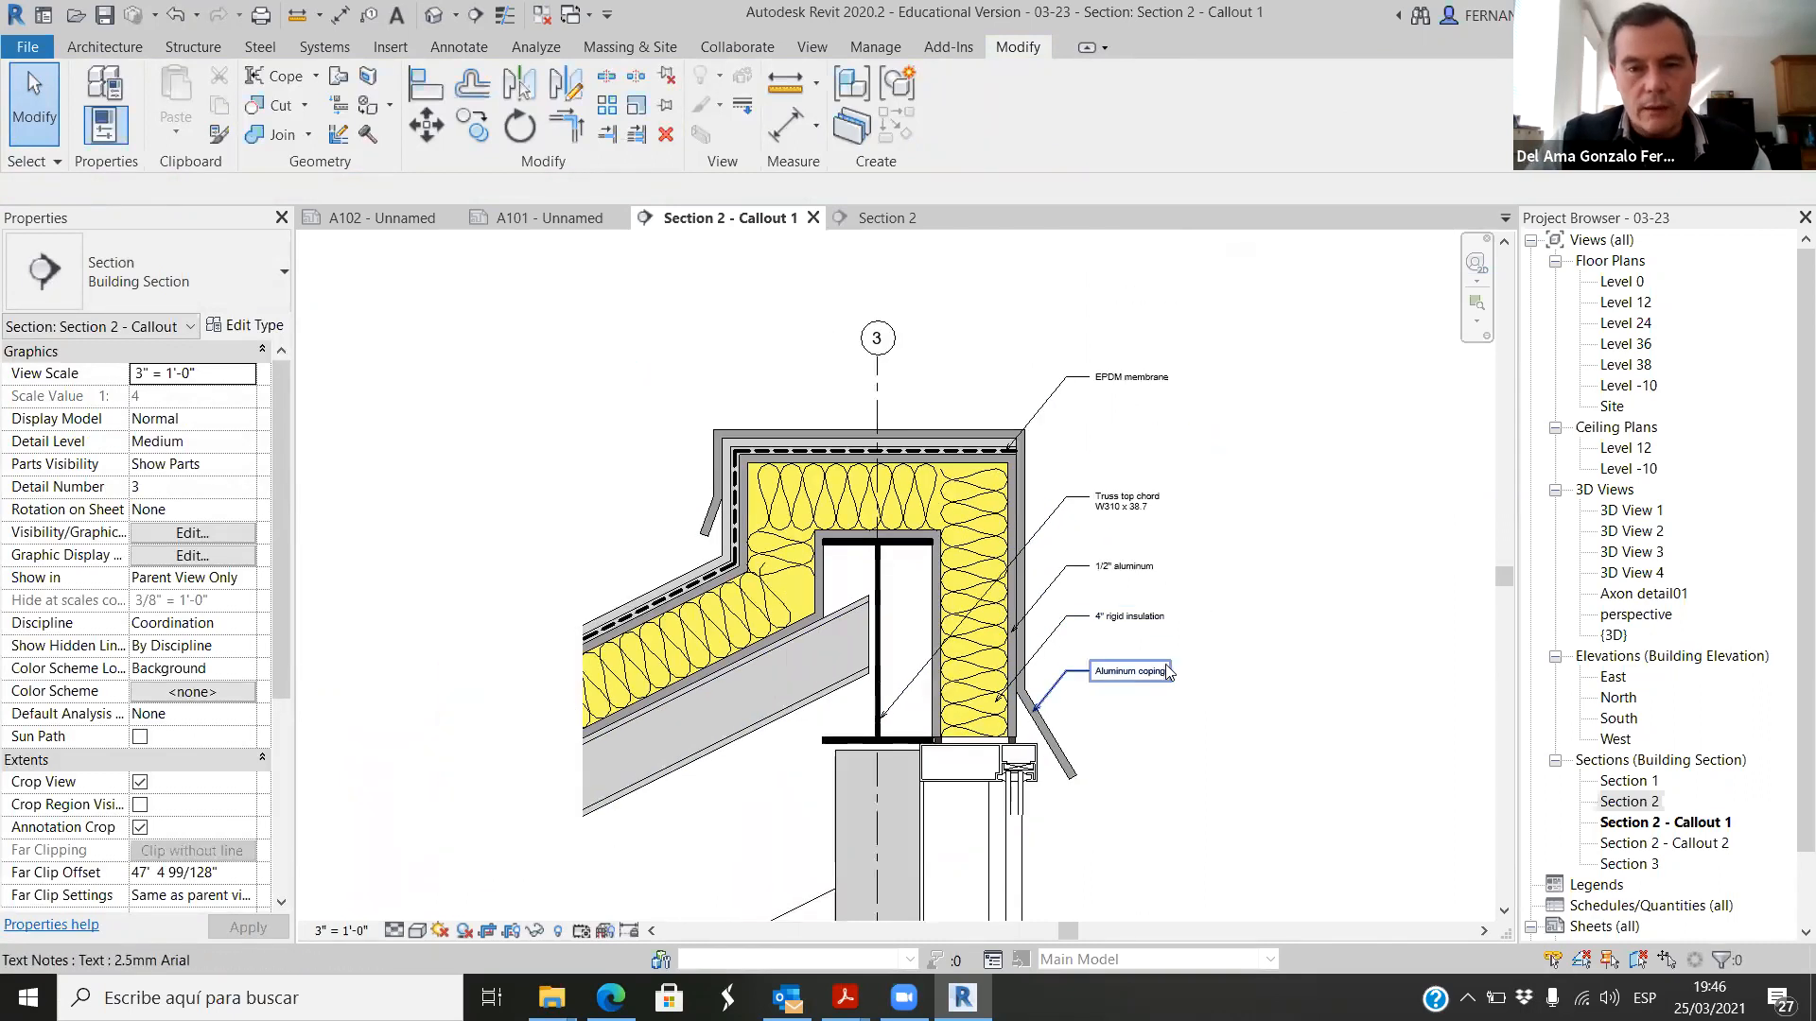
pyautogui.click(1134, 518)
pyautogui.press('m')
pyautogui.press('v')
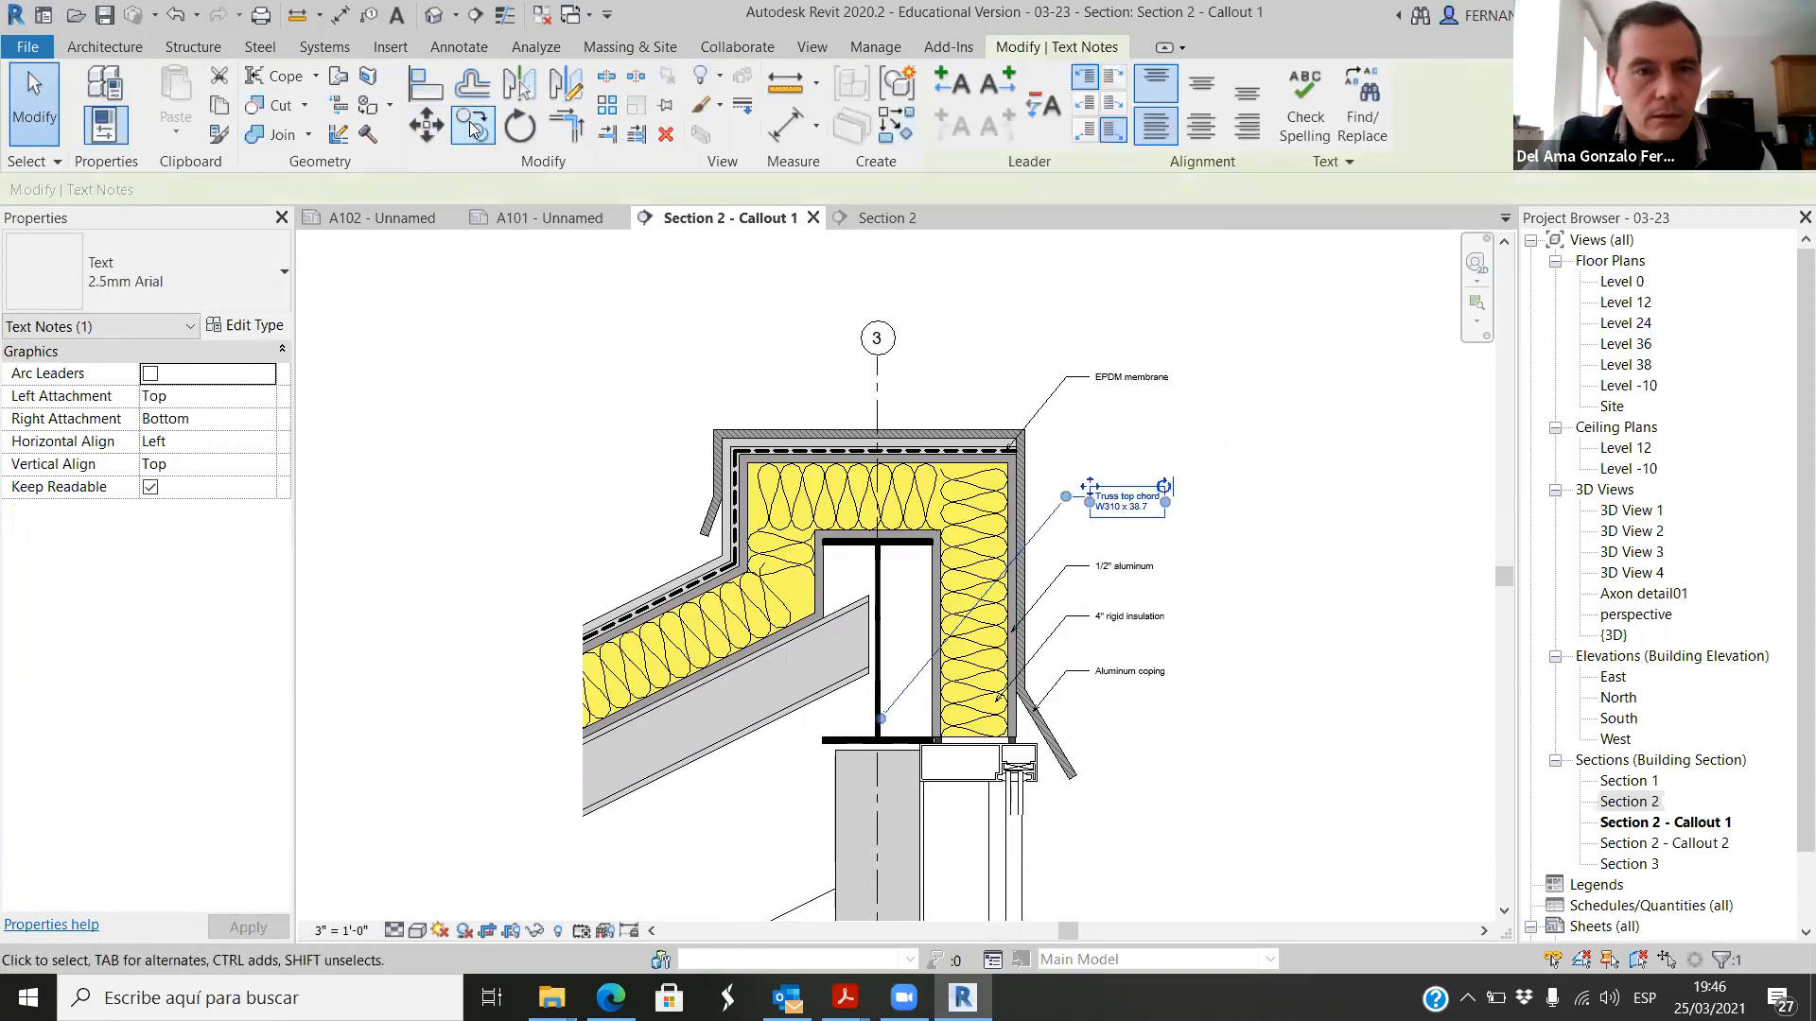
pyautogui.click(1221, 558)
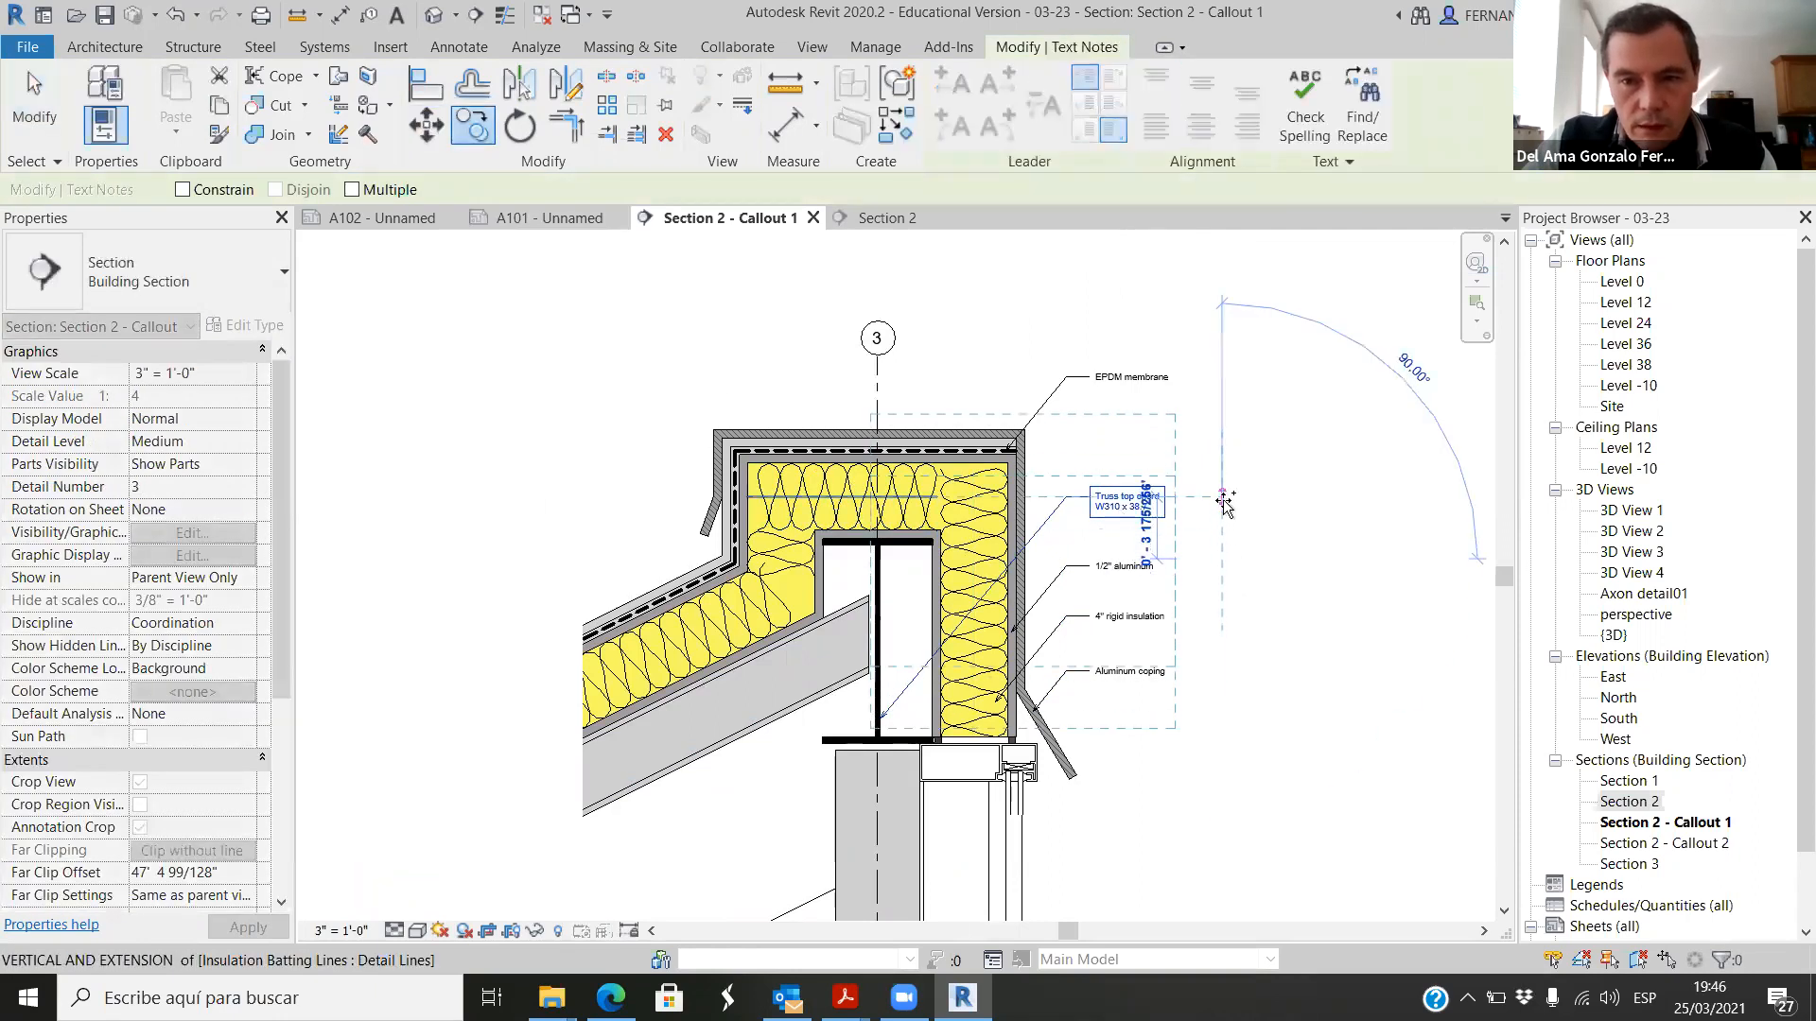
pyautogui.click(1223, 497)
# Step: Point the copied note's leader at the lower end of the sloping grey beam beside the I-beam's web
pyautogui.scroll(2, 1092, 572)
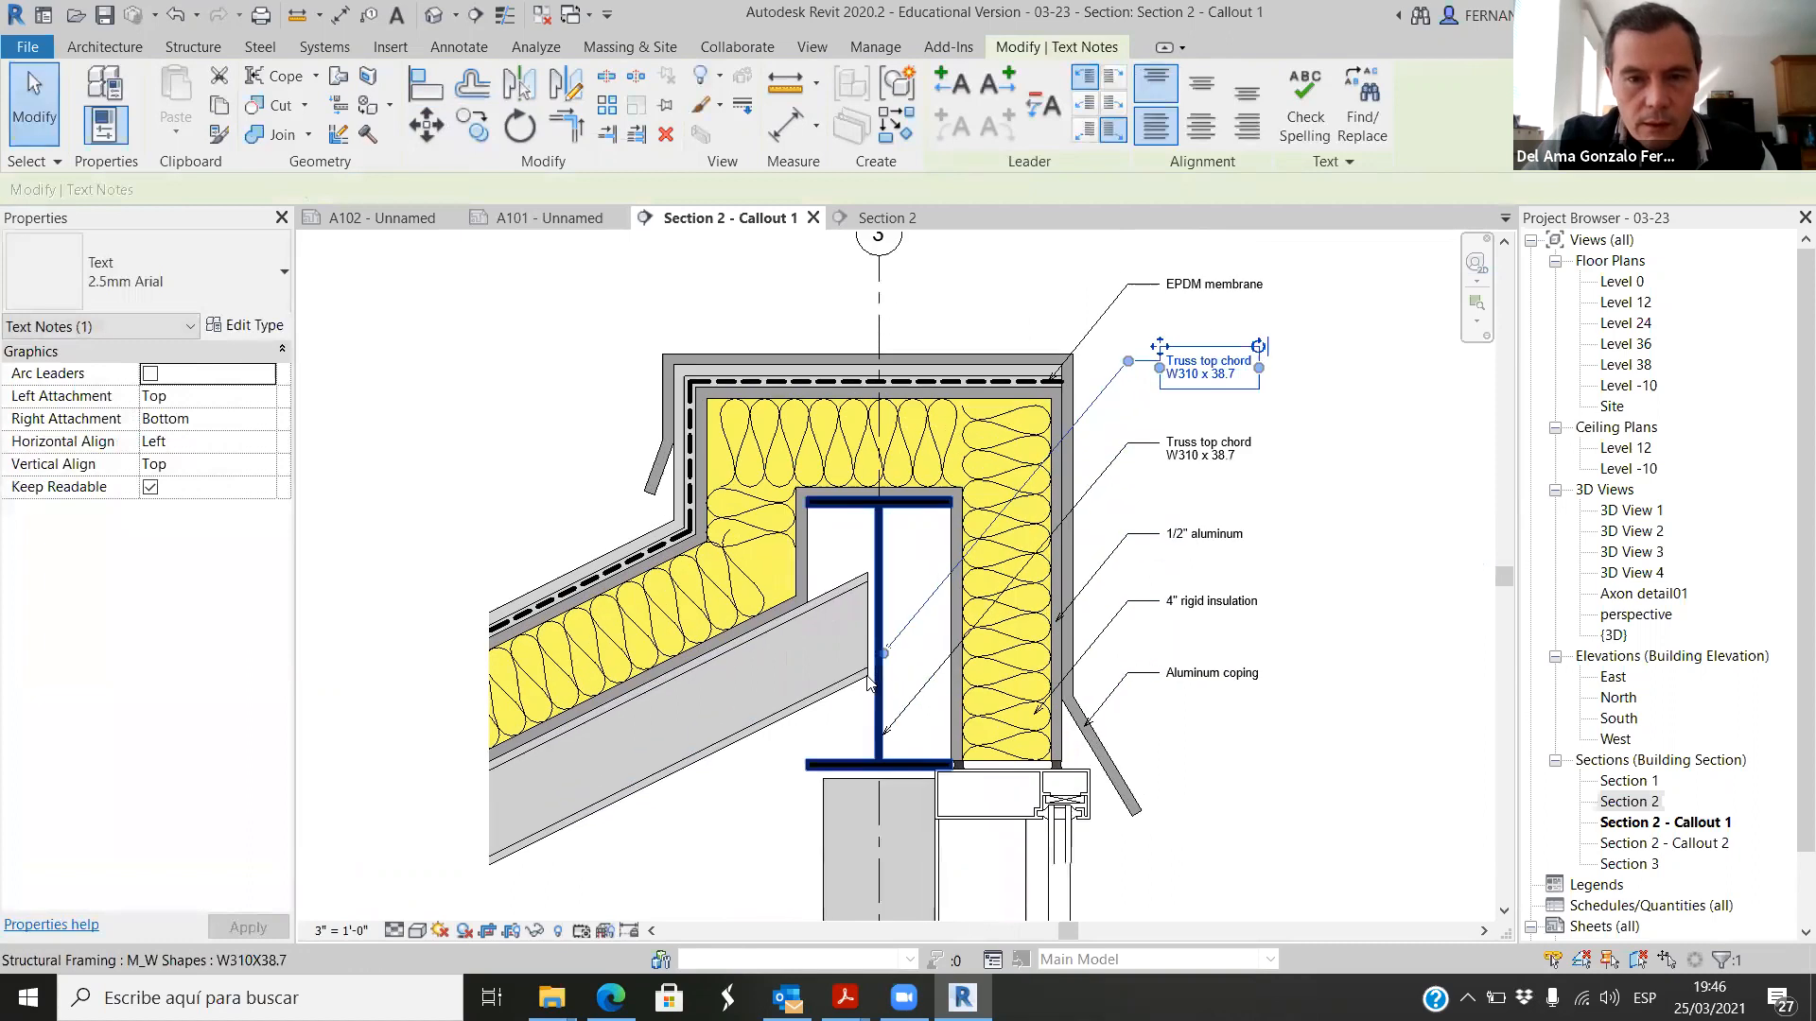
pyautogui.scroll(-2, 1092, 572)
pyautogui.scroll(2, 951, 660)
pyautogui.moveTo(967, 590); pyautogui.dragTo(922, 641)
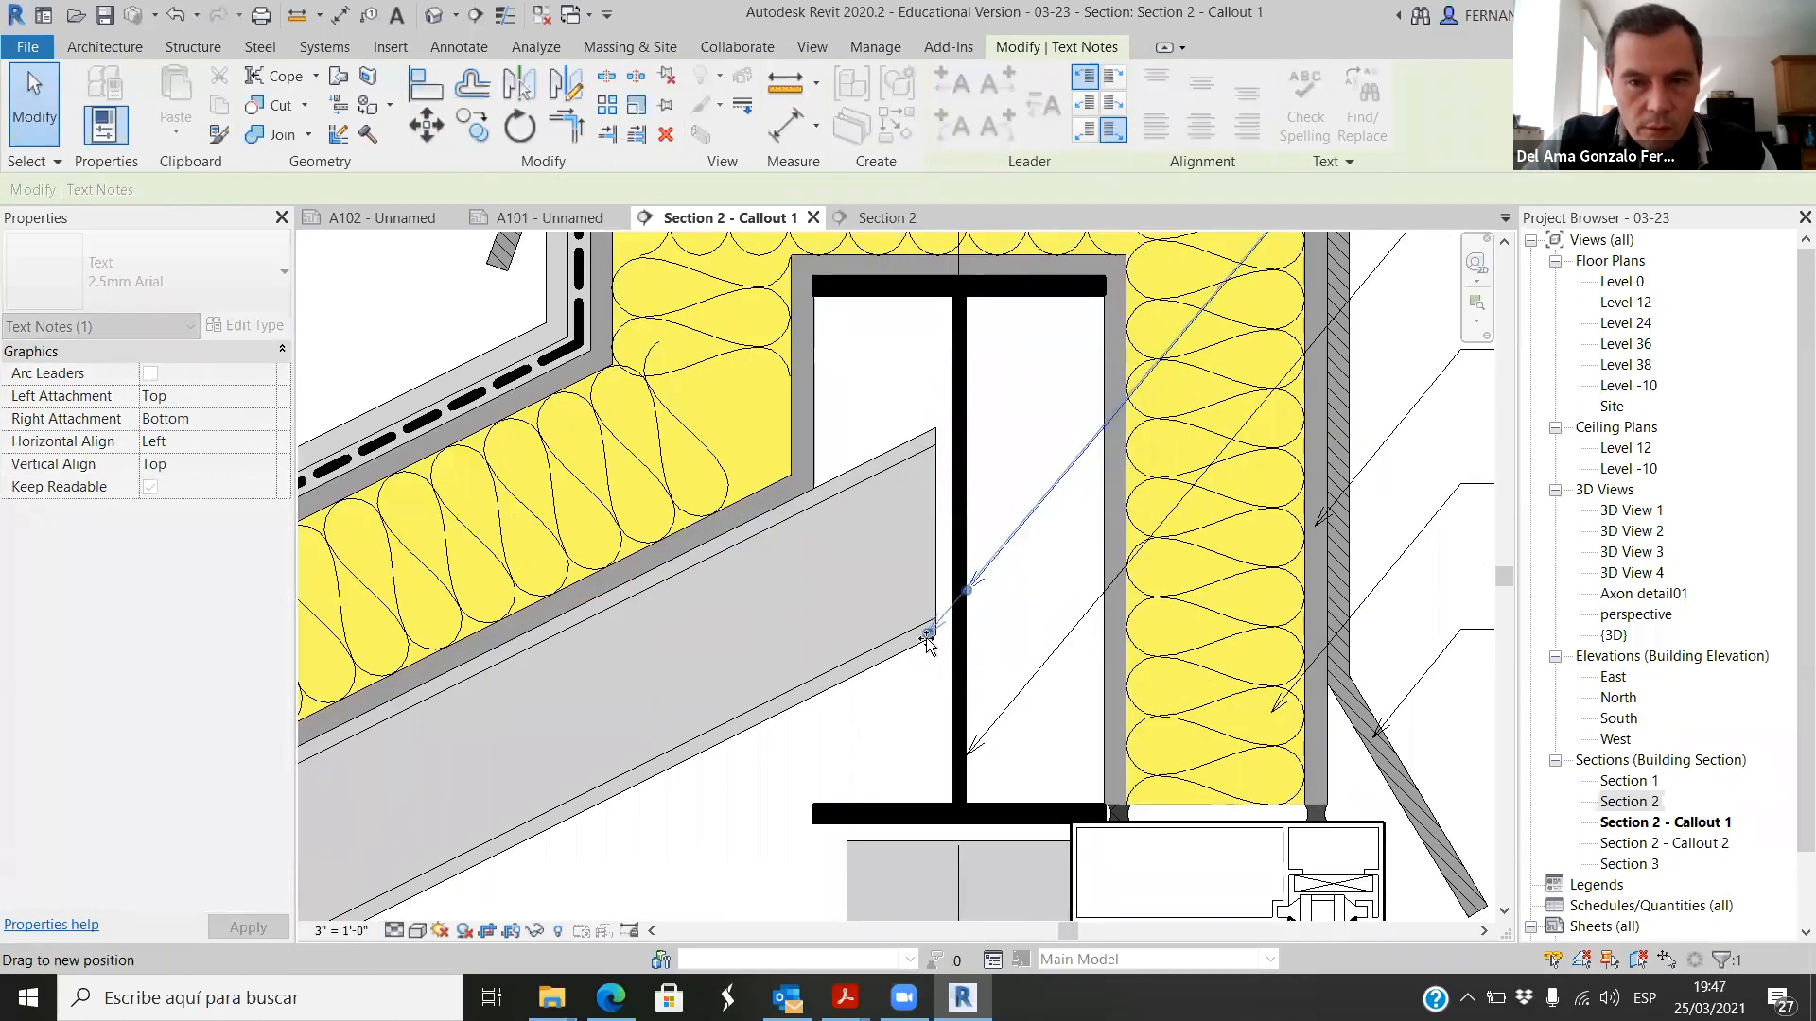
pyautogui.scroll(-2, 783, 660)
pyautogui.scroll(-1, 783, 659)
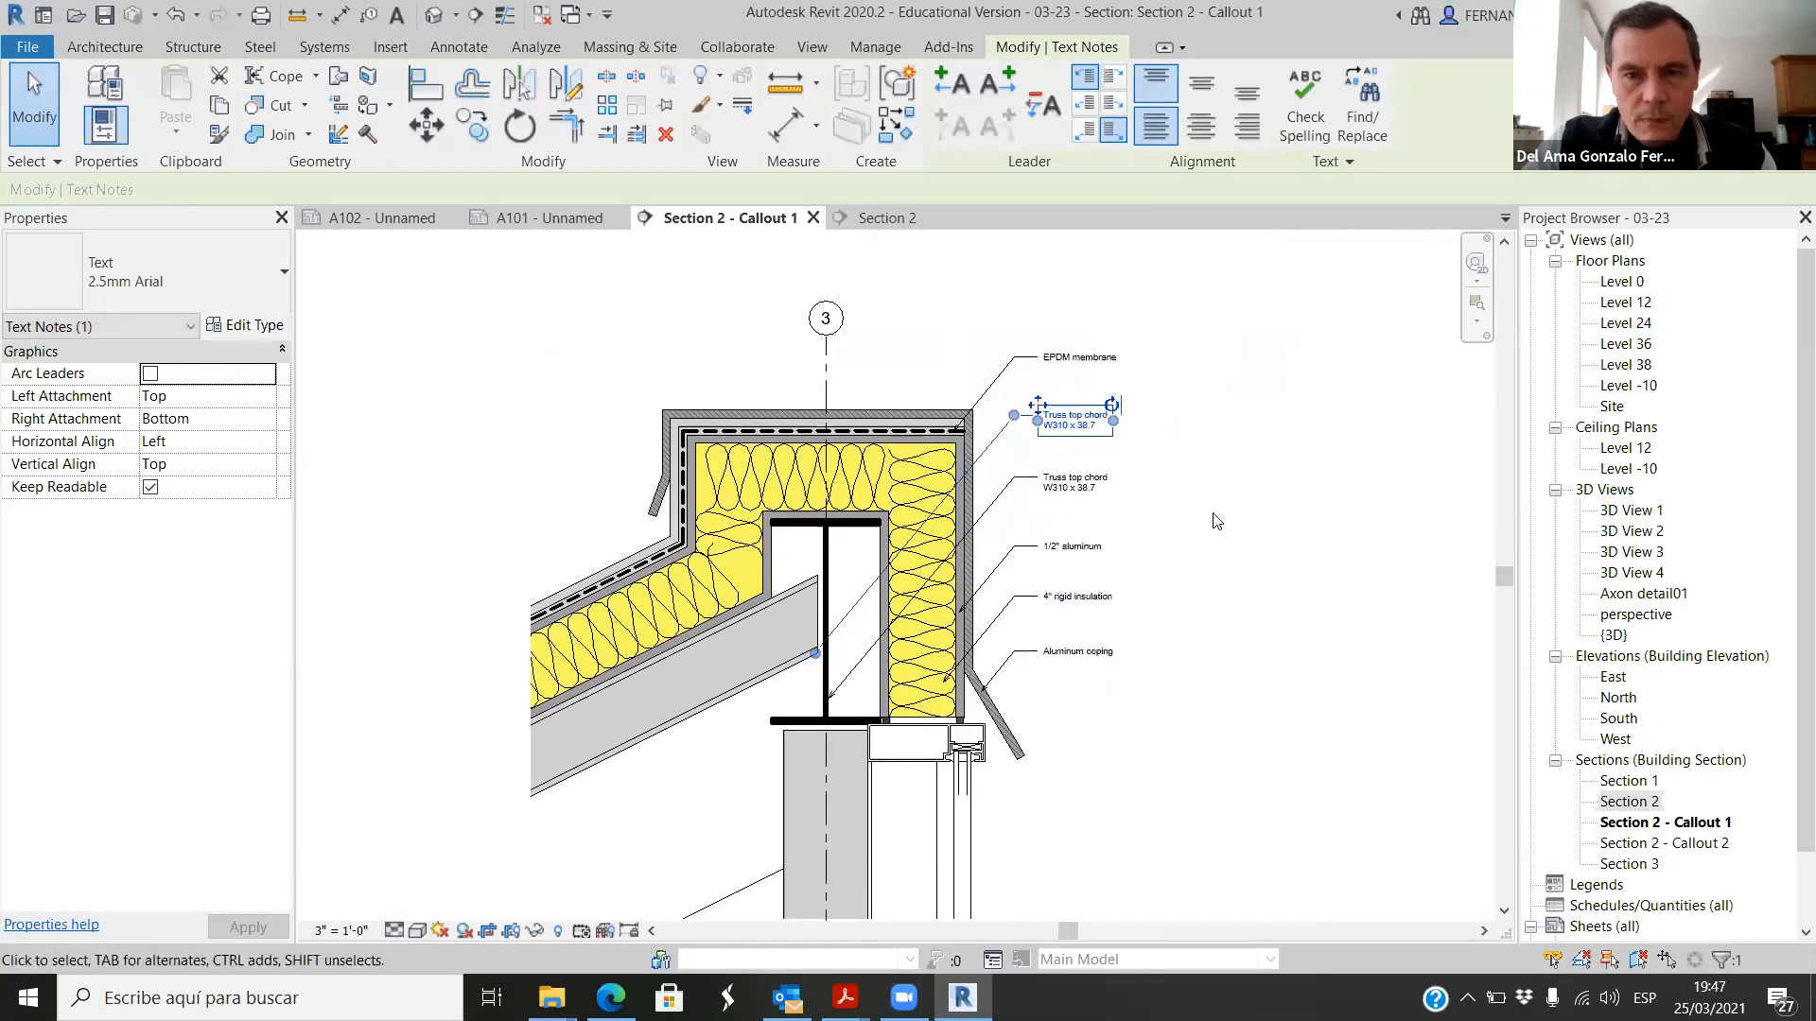
# Step: Select the sloping grey beam under the roof insulation to check its type
pyautogui.doubleClick(1035, 401)
pyautogui.scroll(2, 1062, 435)
pyautogui.moveTo(1131, 447); pyautogui.dragTo(1011, 433)
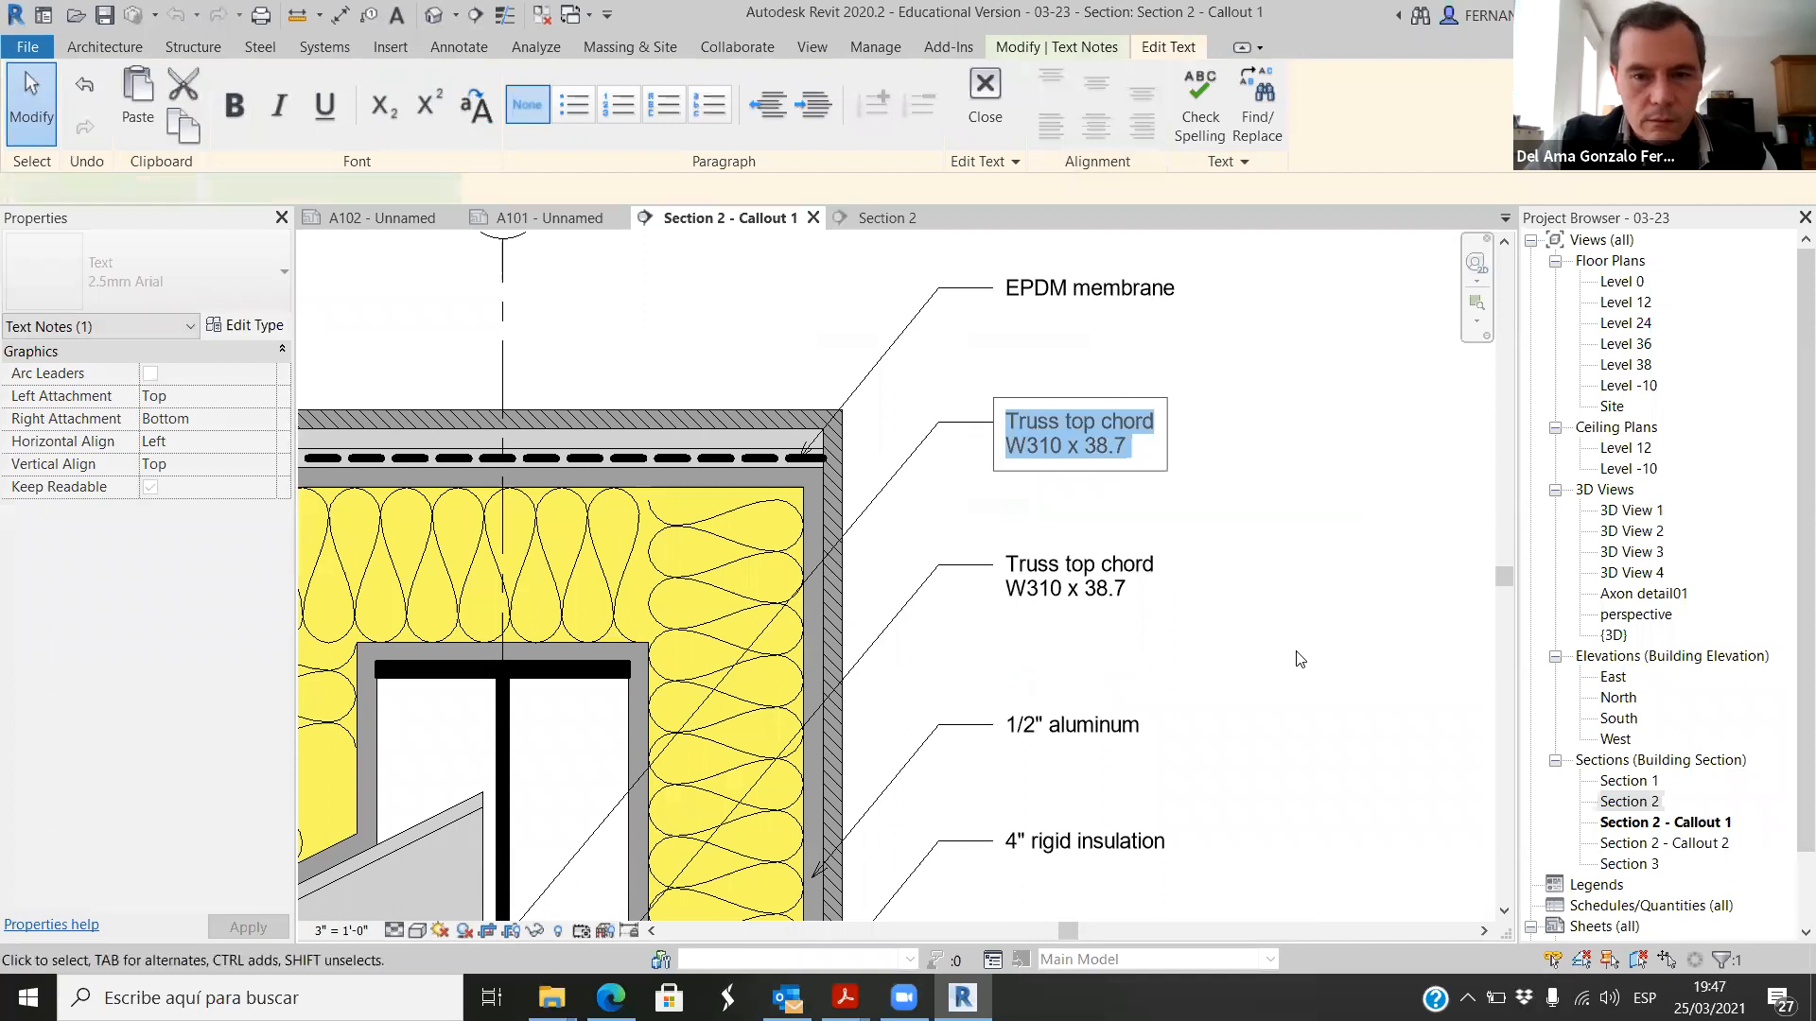
pyautogui.click(879, 534)
pyautogui.scroll(-3, 1182, 535)
pyautogui.click(892, 717)
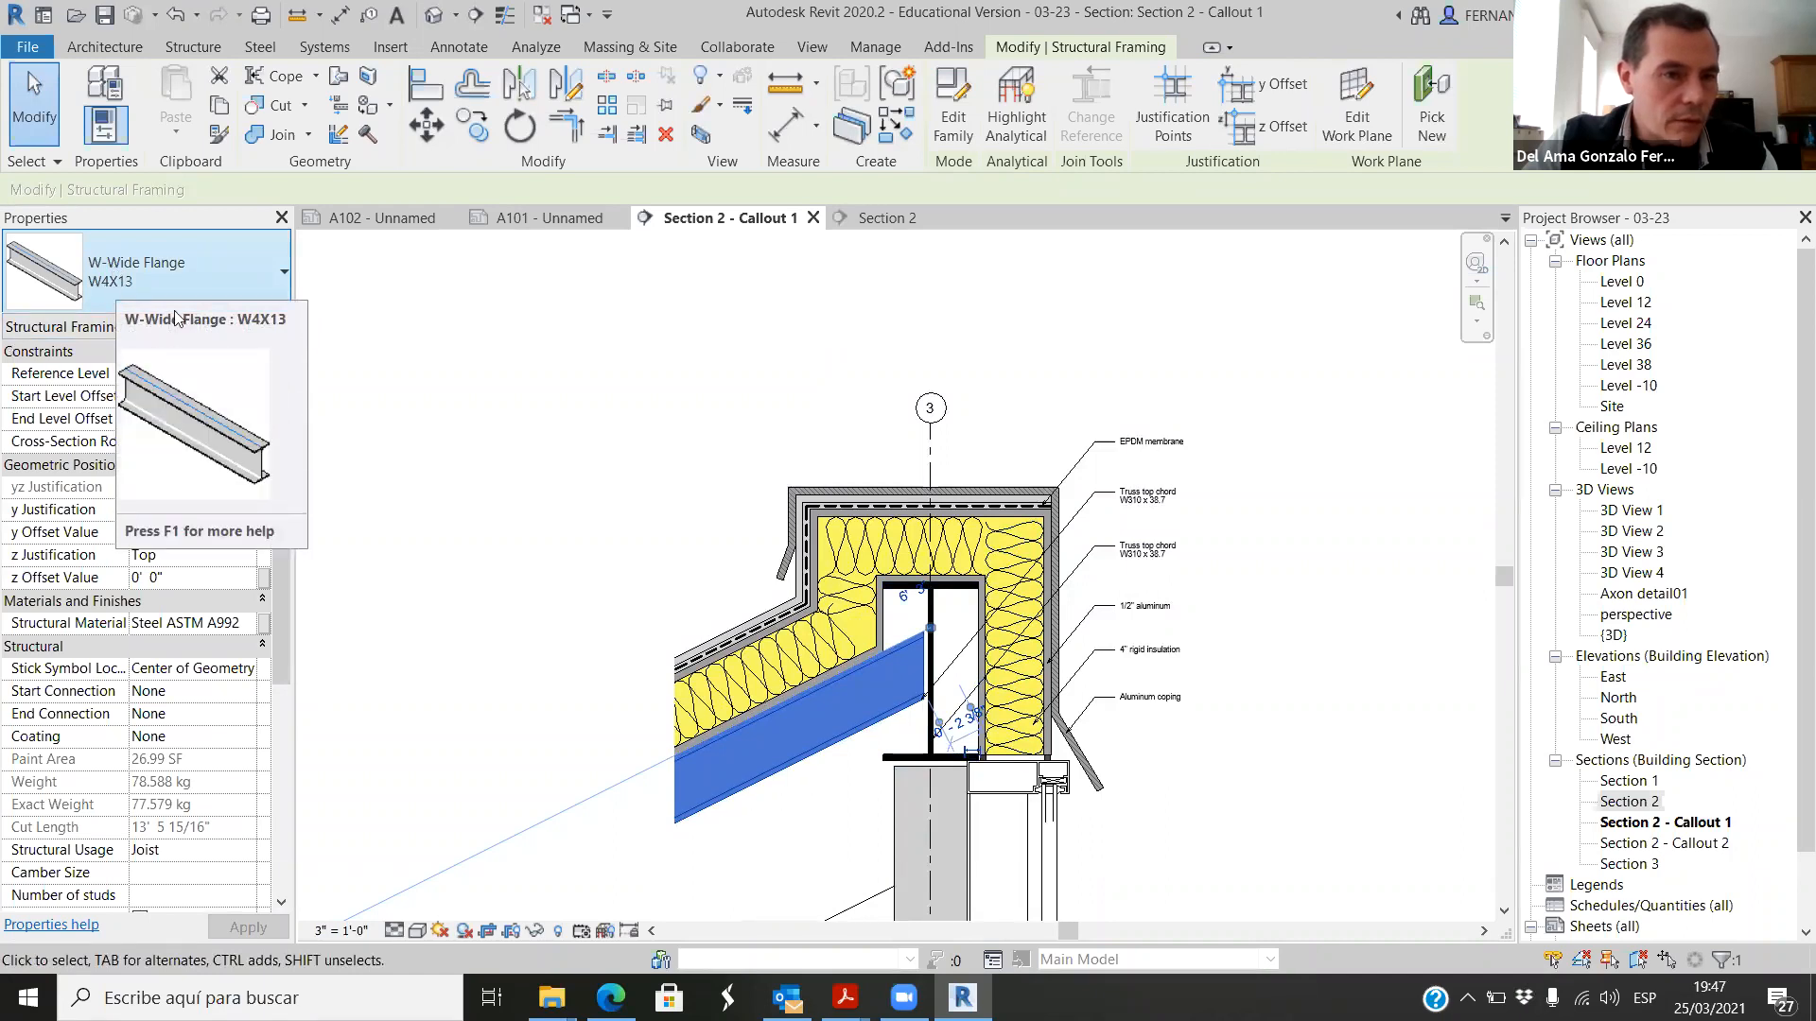
# Step: Change the upper Truss top chord note's text to "Beam system" with "W 4 x 13" on the second line
pyautogui.doubleClick(1144, 494)
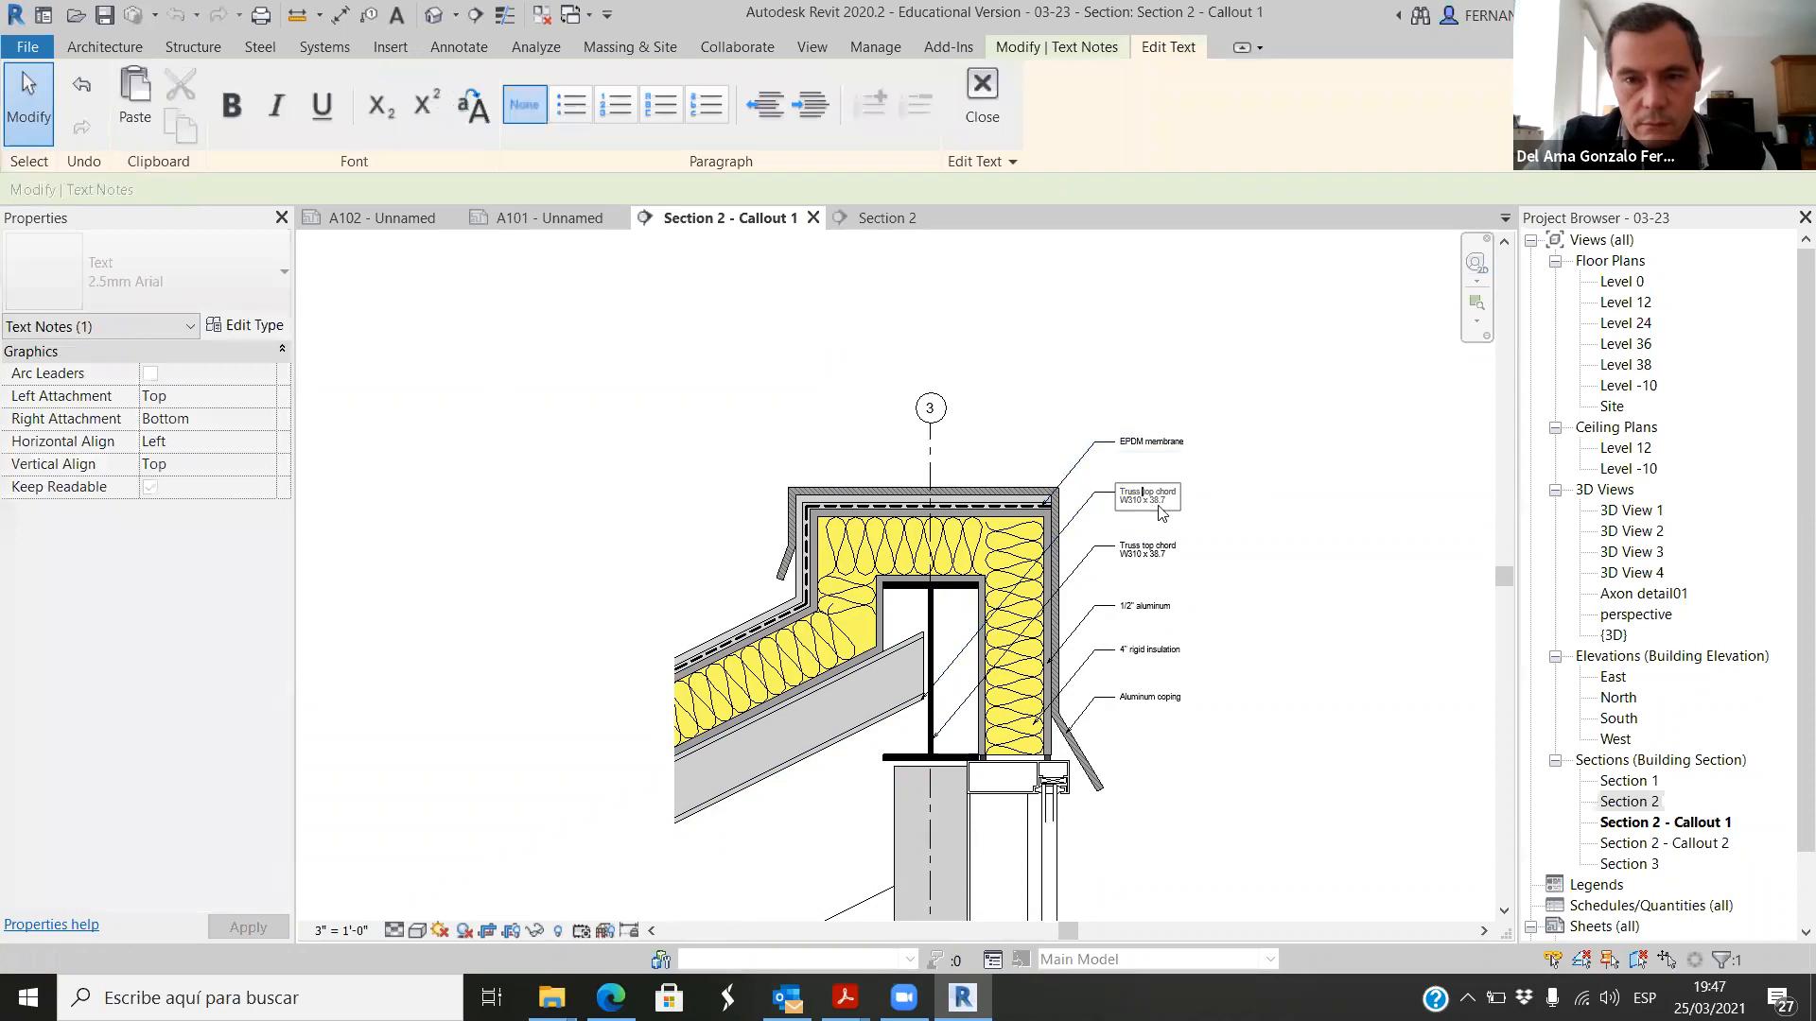
pyautogui.moveTo(1172, 503); pyautogui.dragTo(1115, 493)
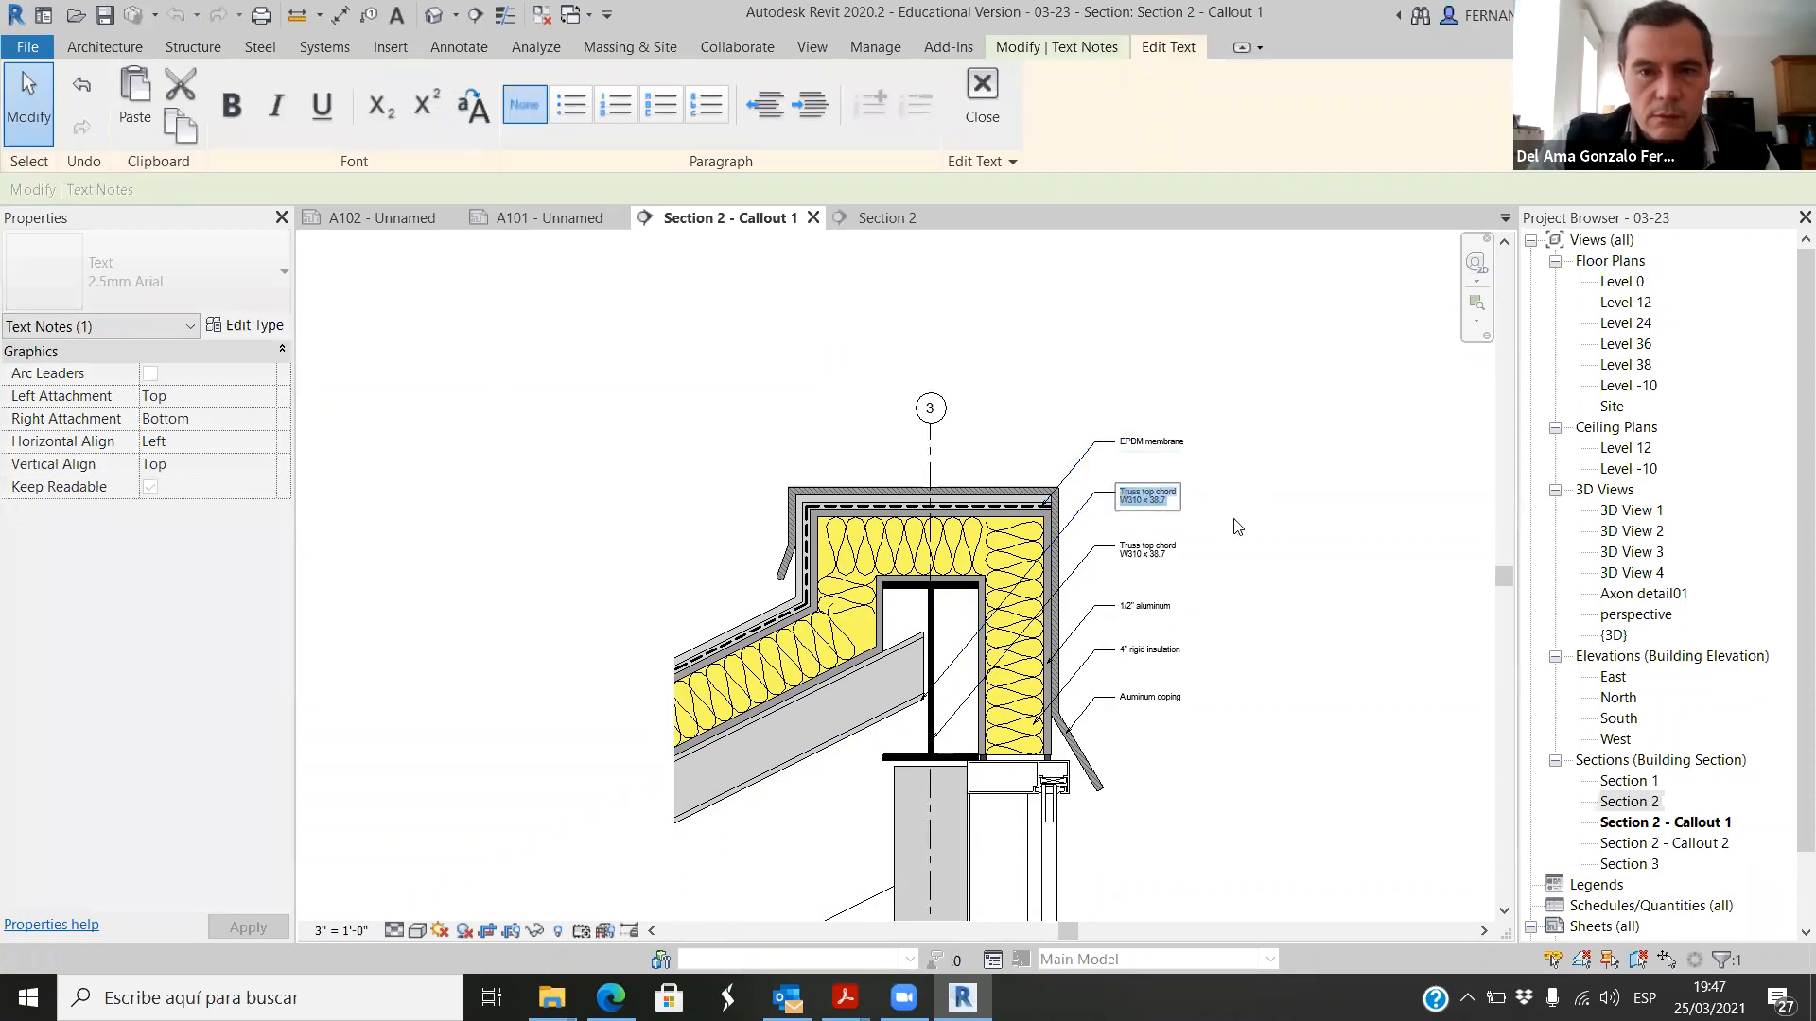
pyautogui.scroll(3, 1237, 527)
pyautogui.write('Beam system')
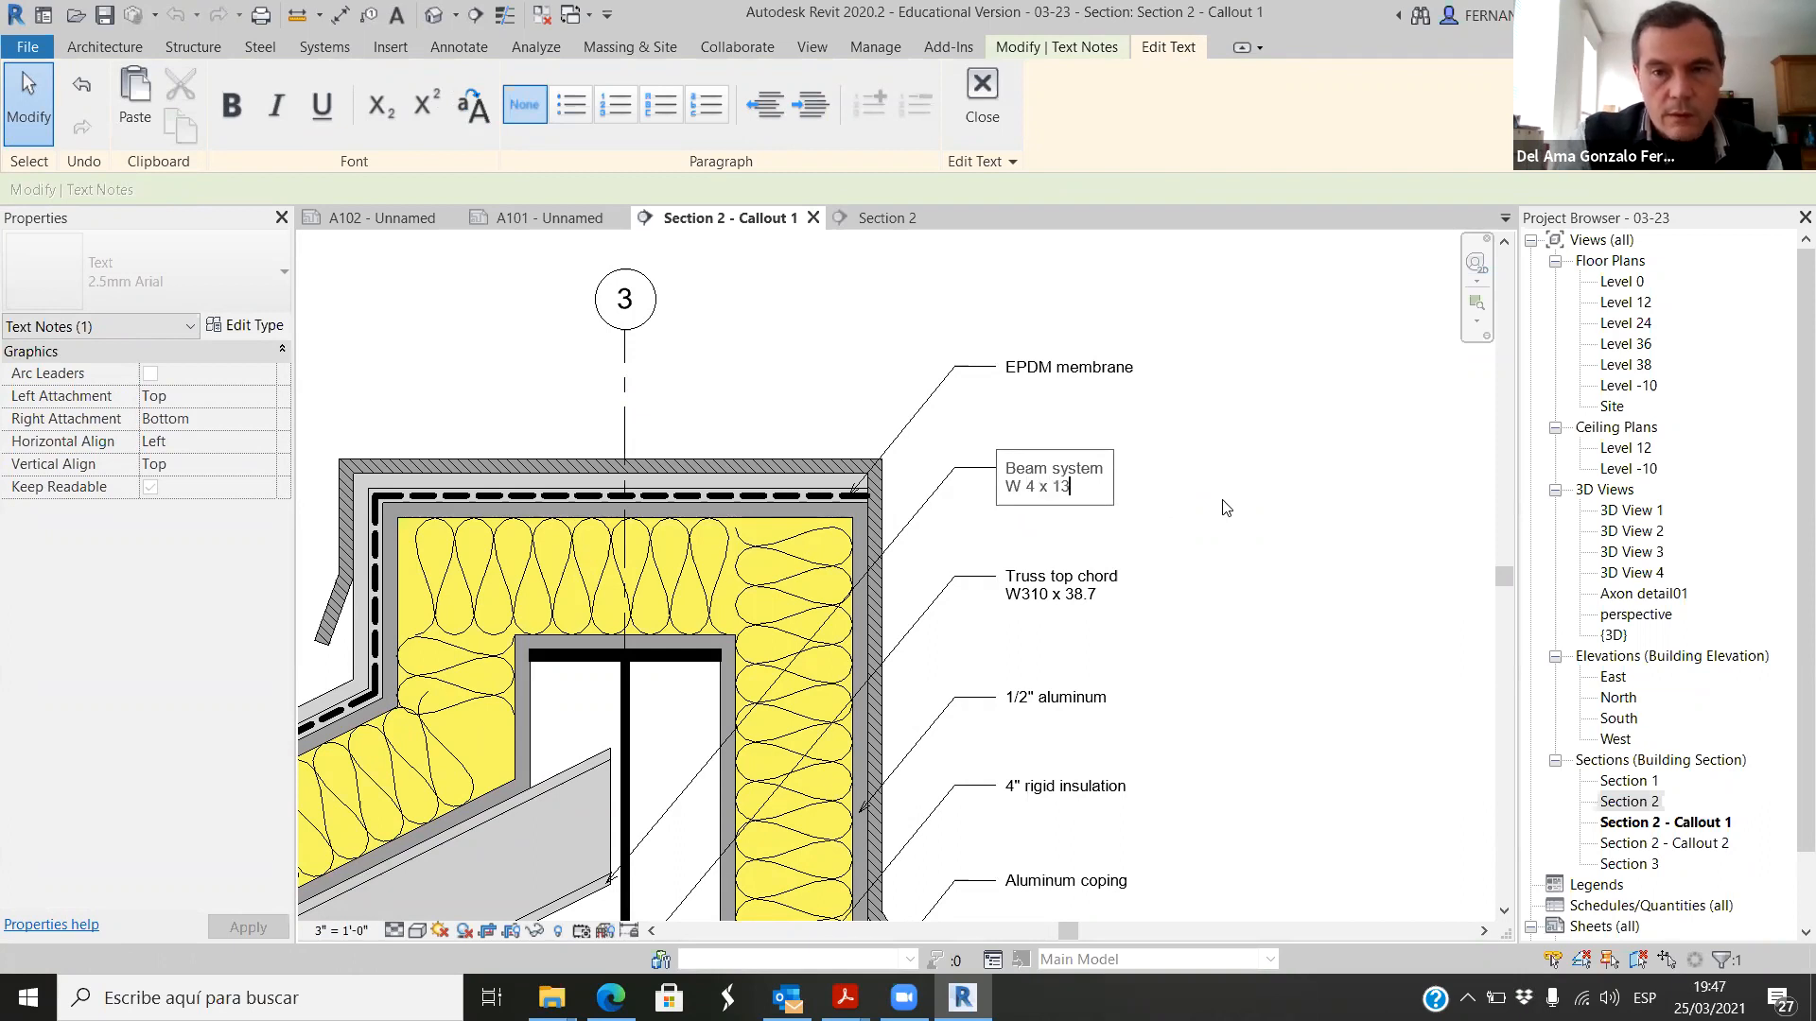
pyautogui.click(1216, 608)
pyautogui.scroll(-4, 1230, 611)
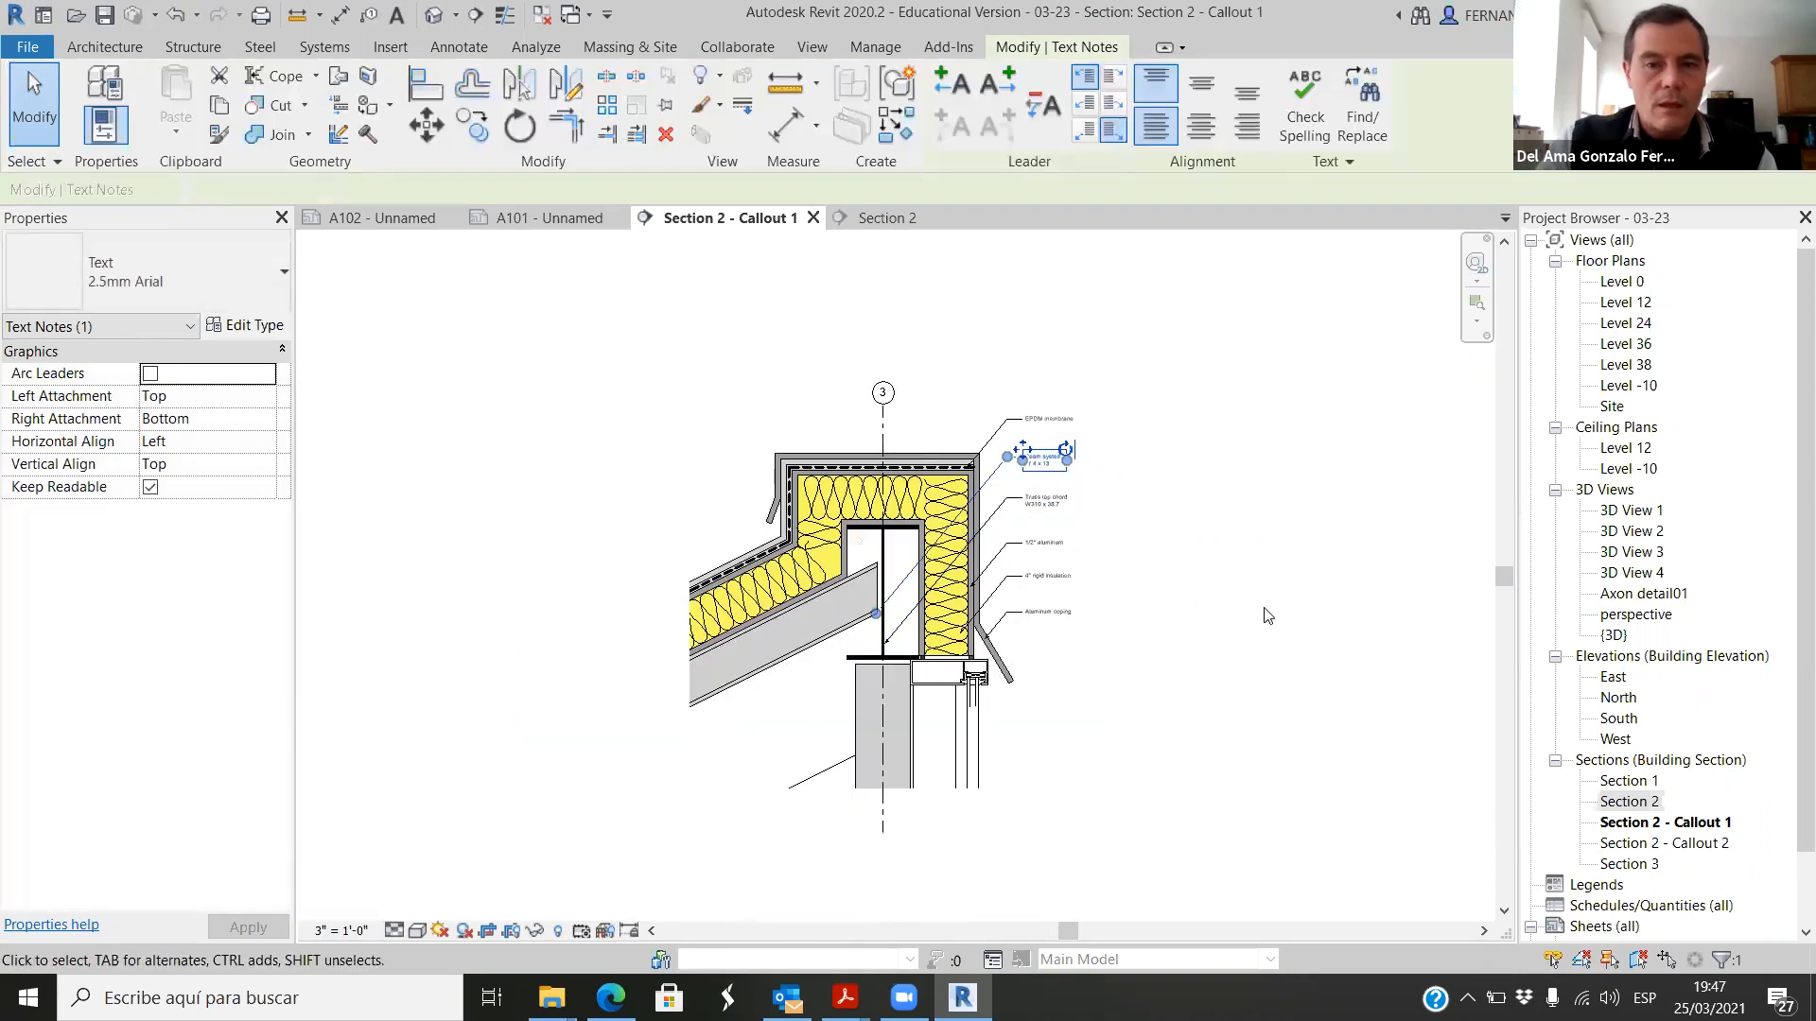
pyautogui.press('Escape')
# Step: Copy the Aluminum coping note straight down by about 1 1/2 inches
pyautogui.scroll(4, 810, 594)
pyautogui.scroll(-2, 782, 538)
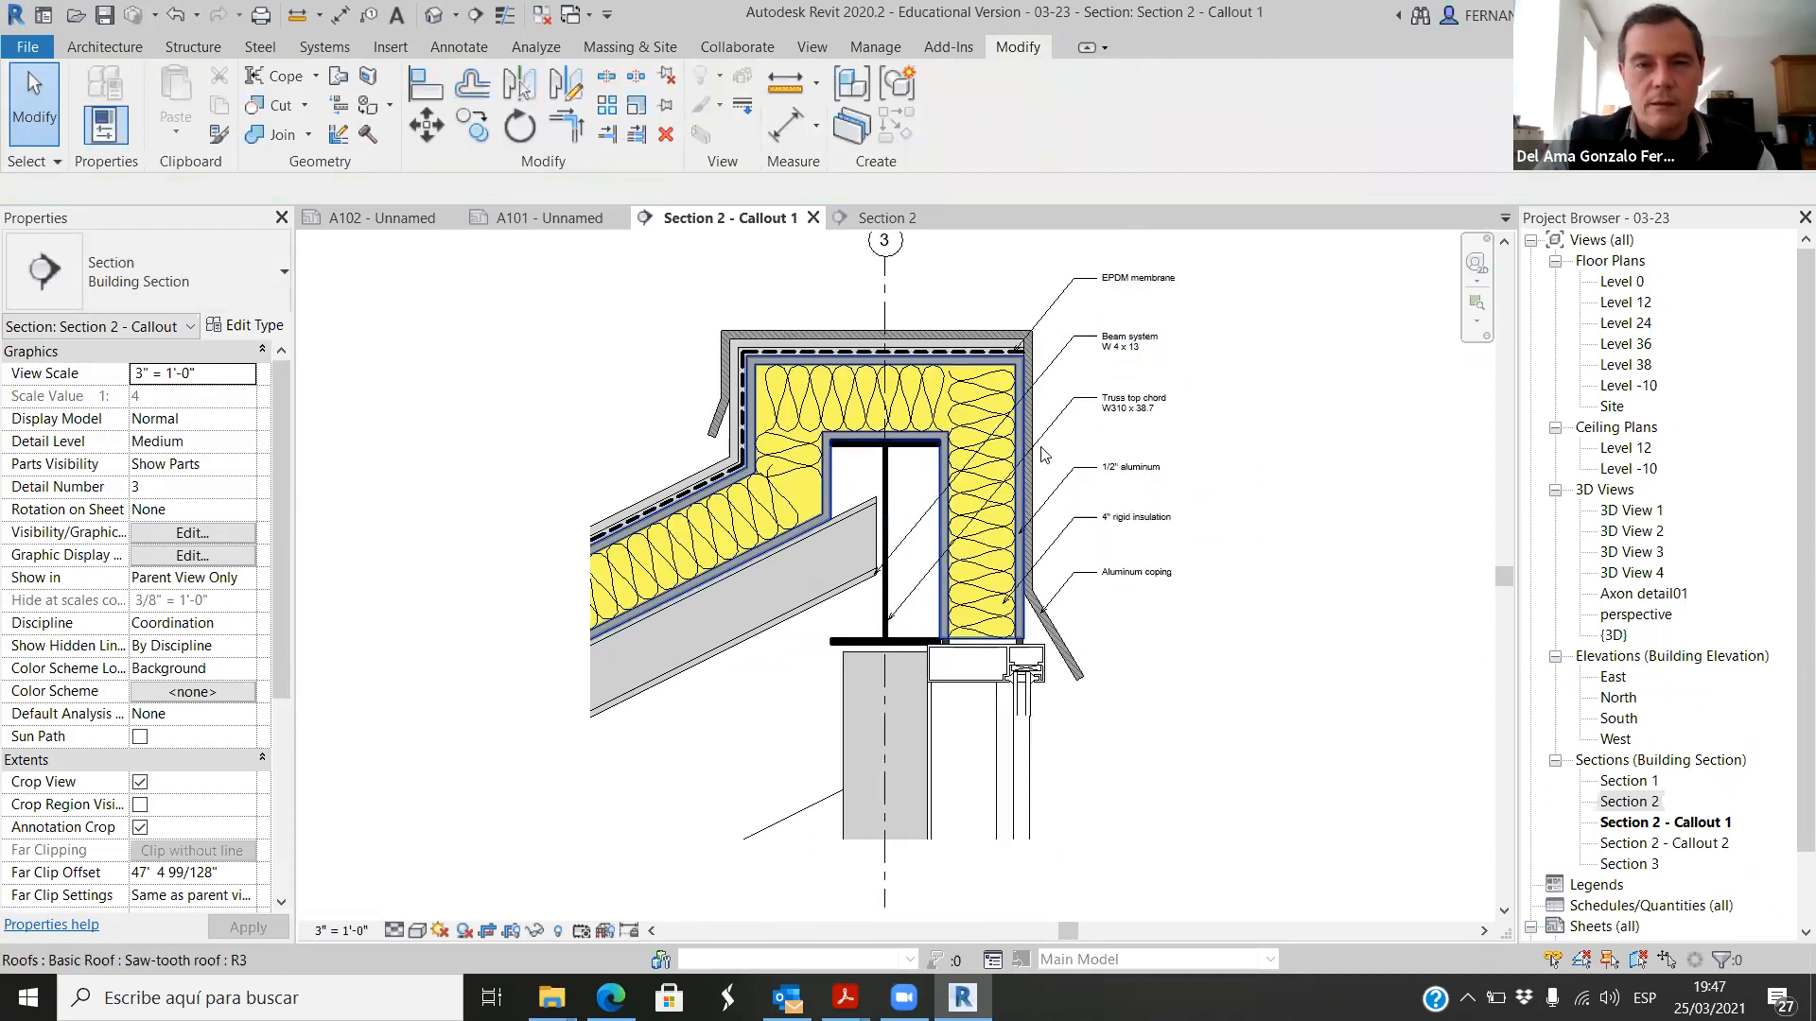
pyautogui.scroll(-2, 781, 537)
pyautogui.scroll(2, 1040, 598)
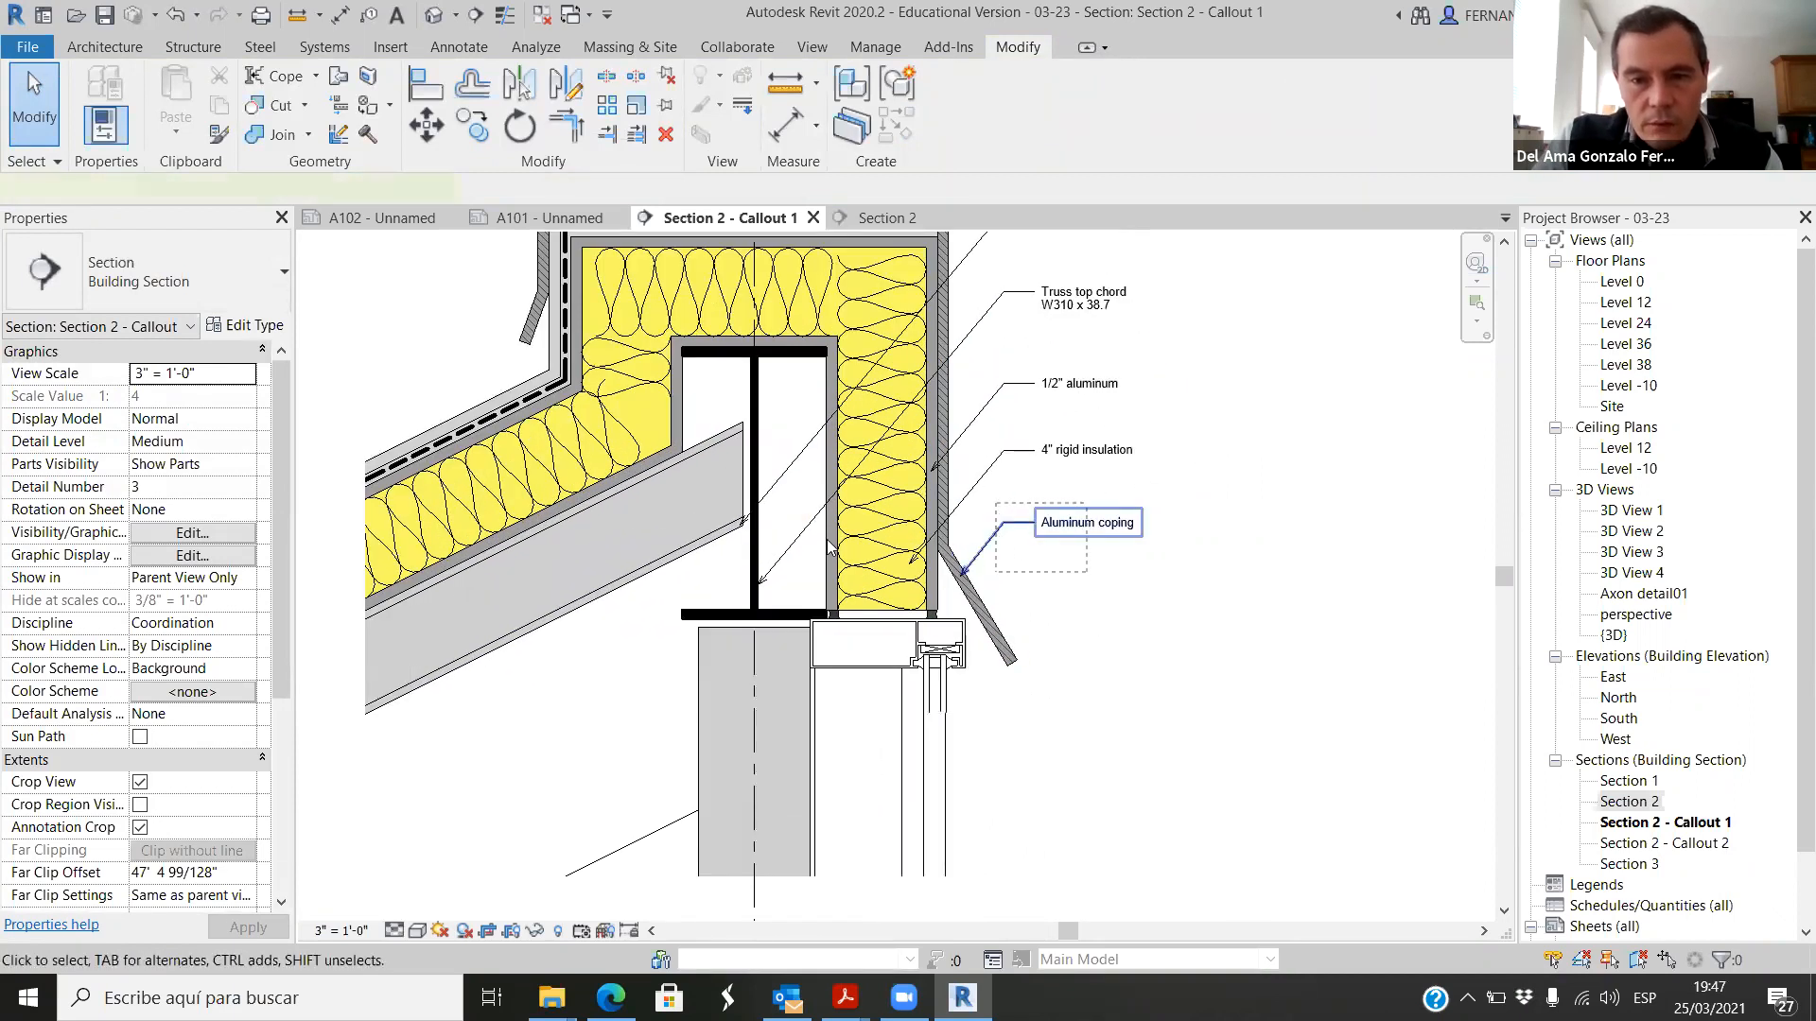
pyautogui.click(1087, 523)
pyautogui.click(471, 125)
pyautogui.scroll(1, 1150, 584)
pyautogui.click(1228, 496)
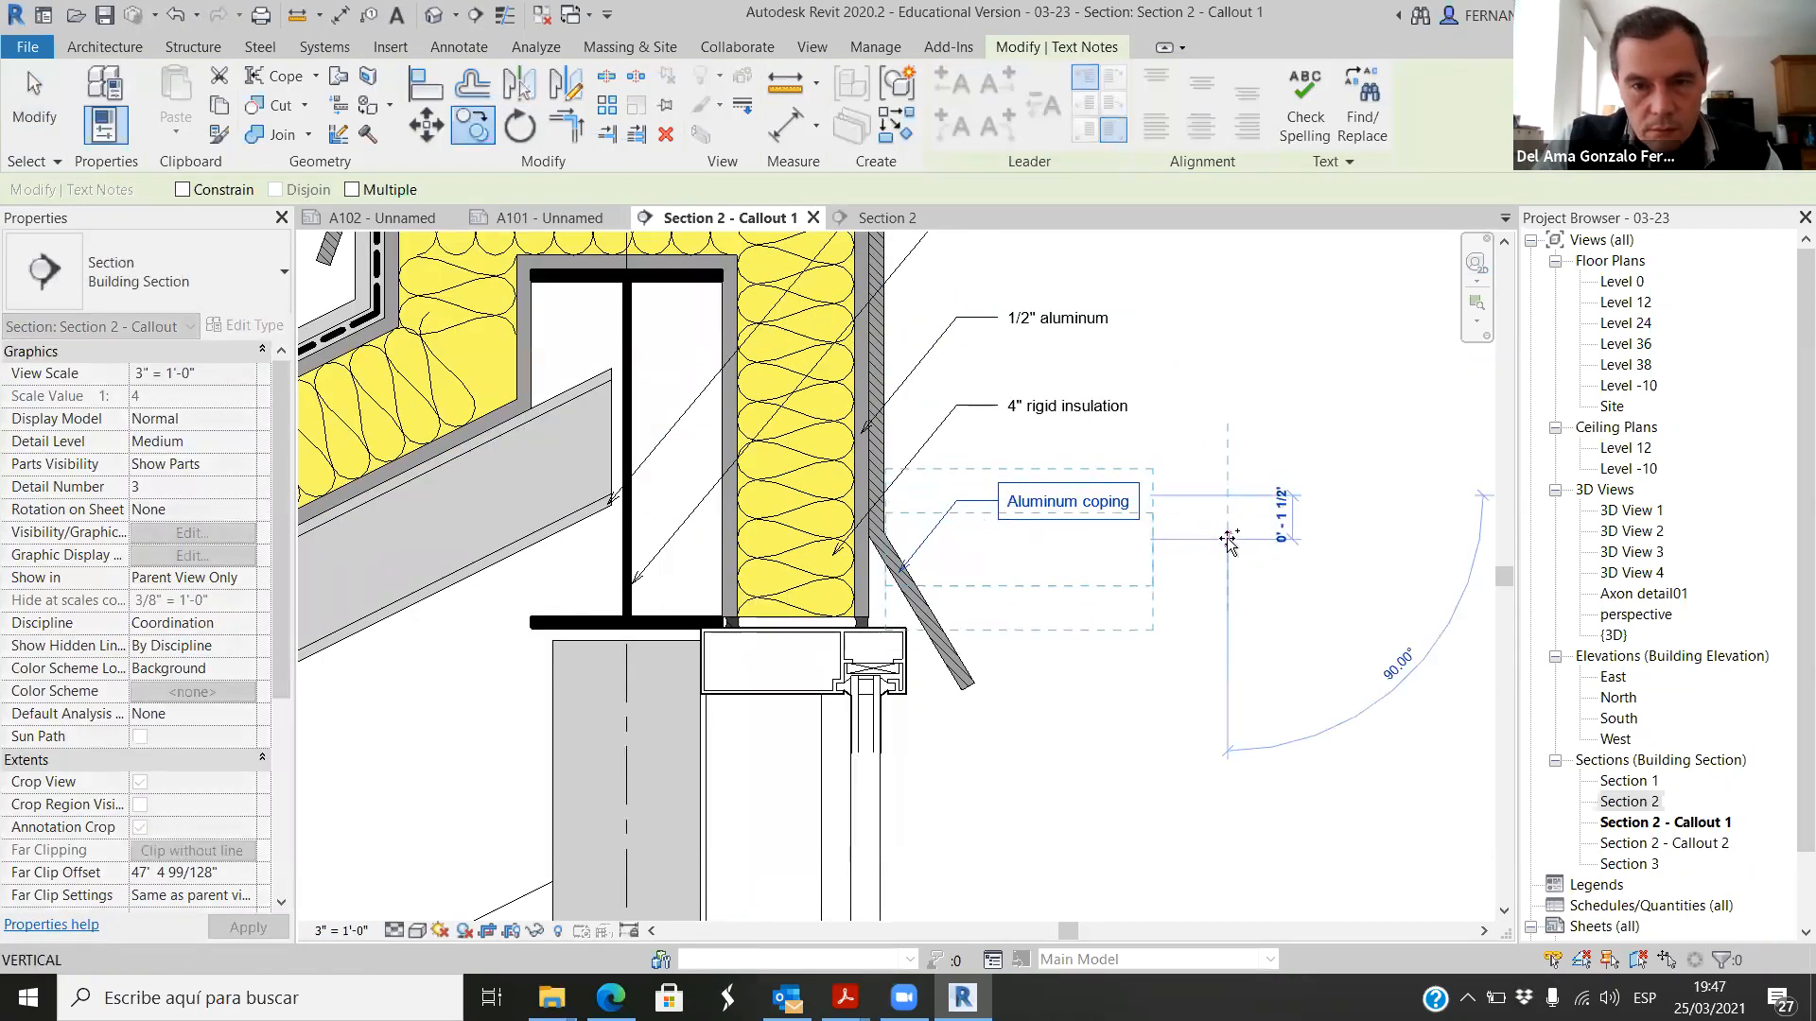
pyautogui.click(1228, 541)
# Step: Move both Aluminum coping notes together slightly upward, closer to the 4" rigid insulation note
pyautogui.scroll(2, 1005, 641)
pyautogui.click(1004, 635)
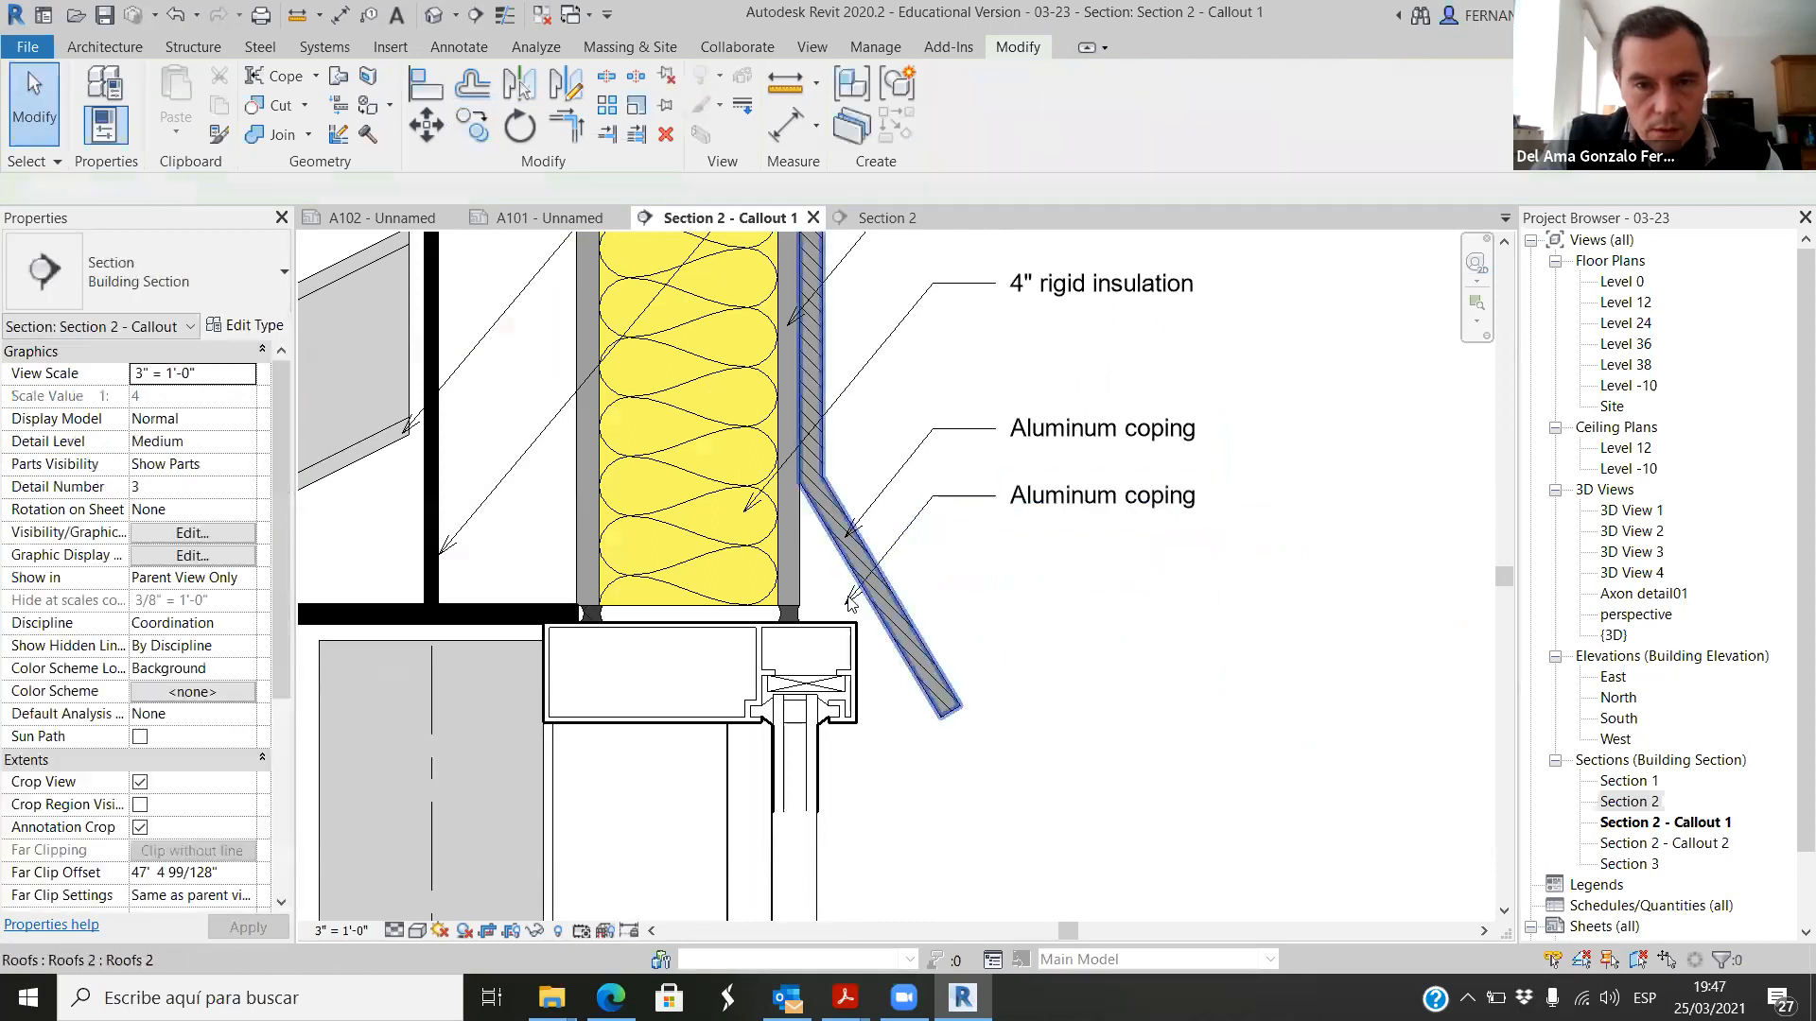
pyautogui.scroll(3, 847, 602)
pyautogui.click(852, 627)
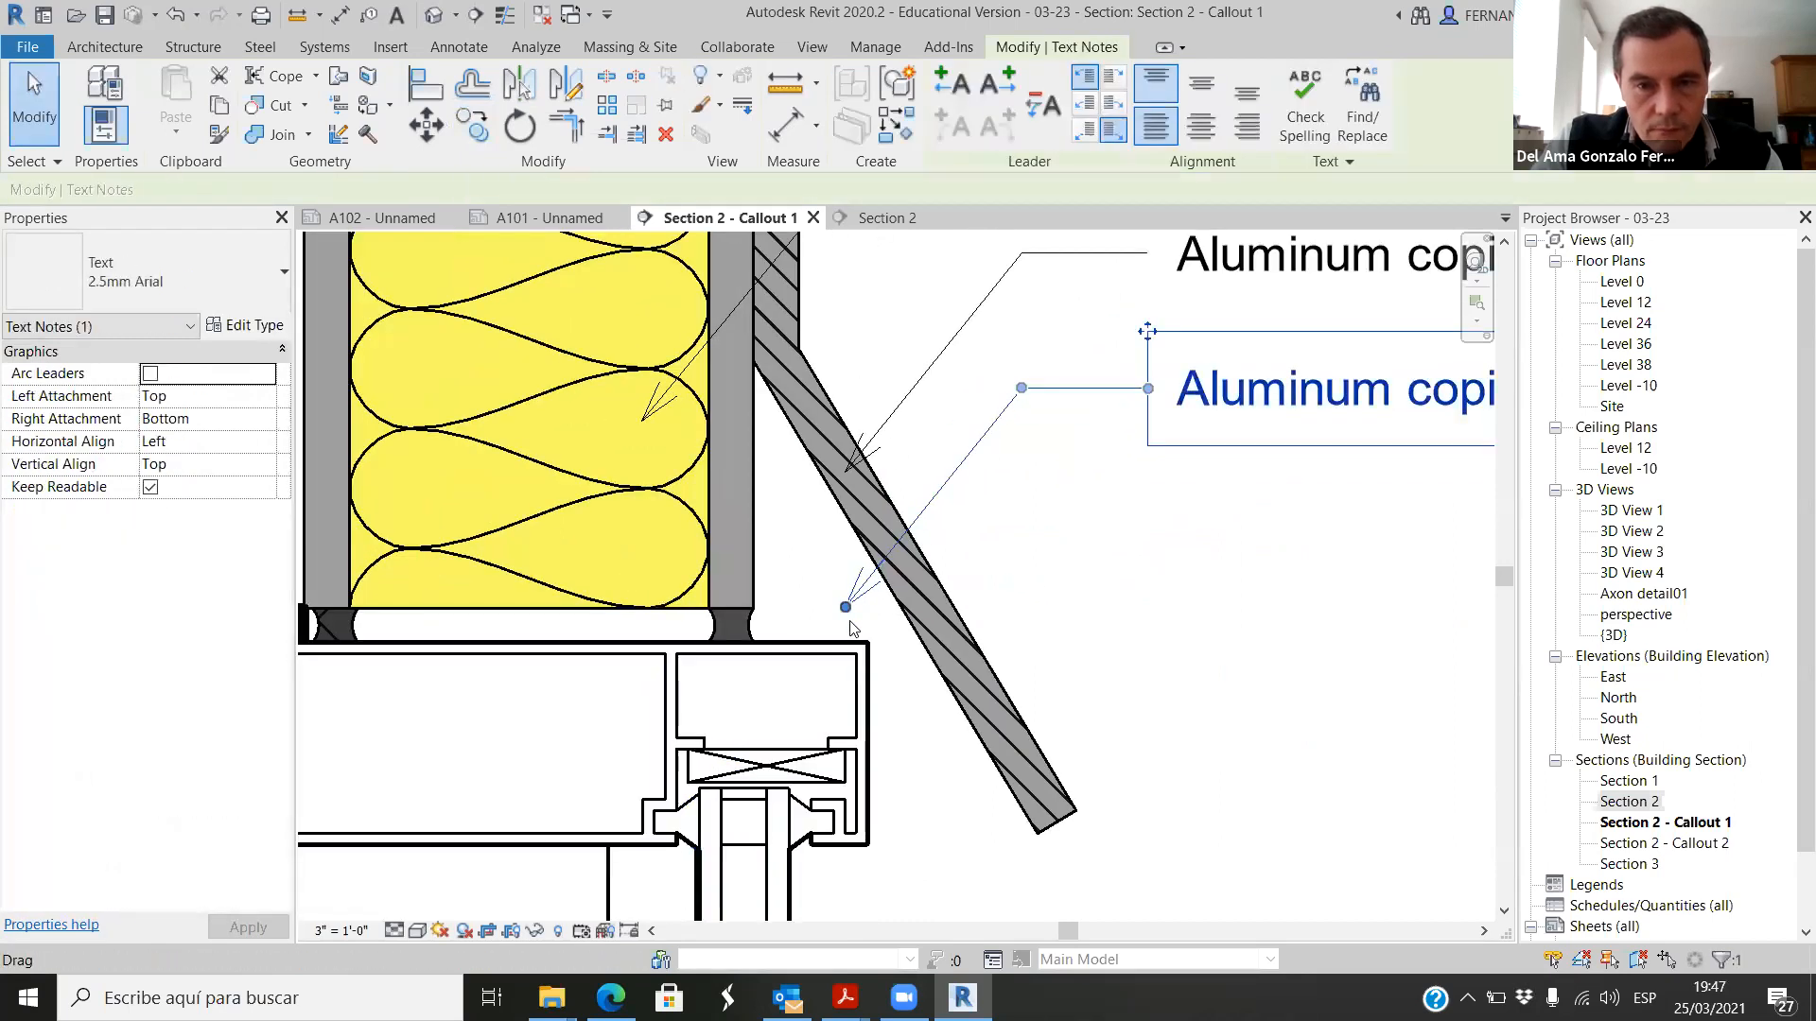
pyautogui.scroll(-4, 889, 632)
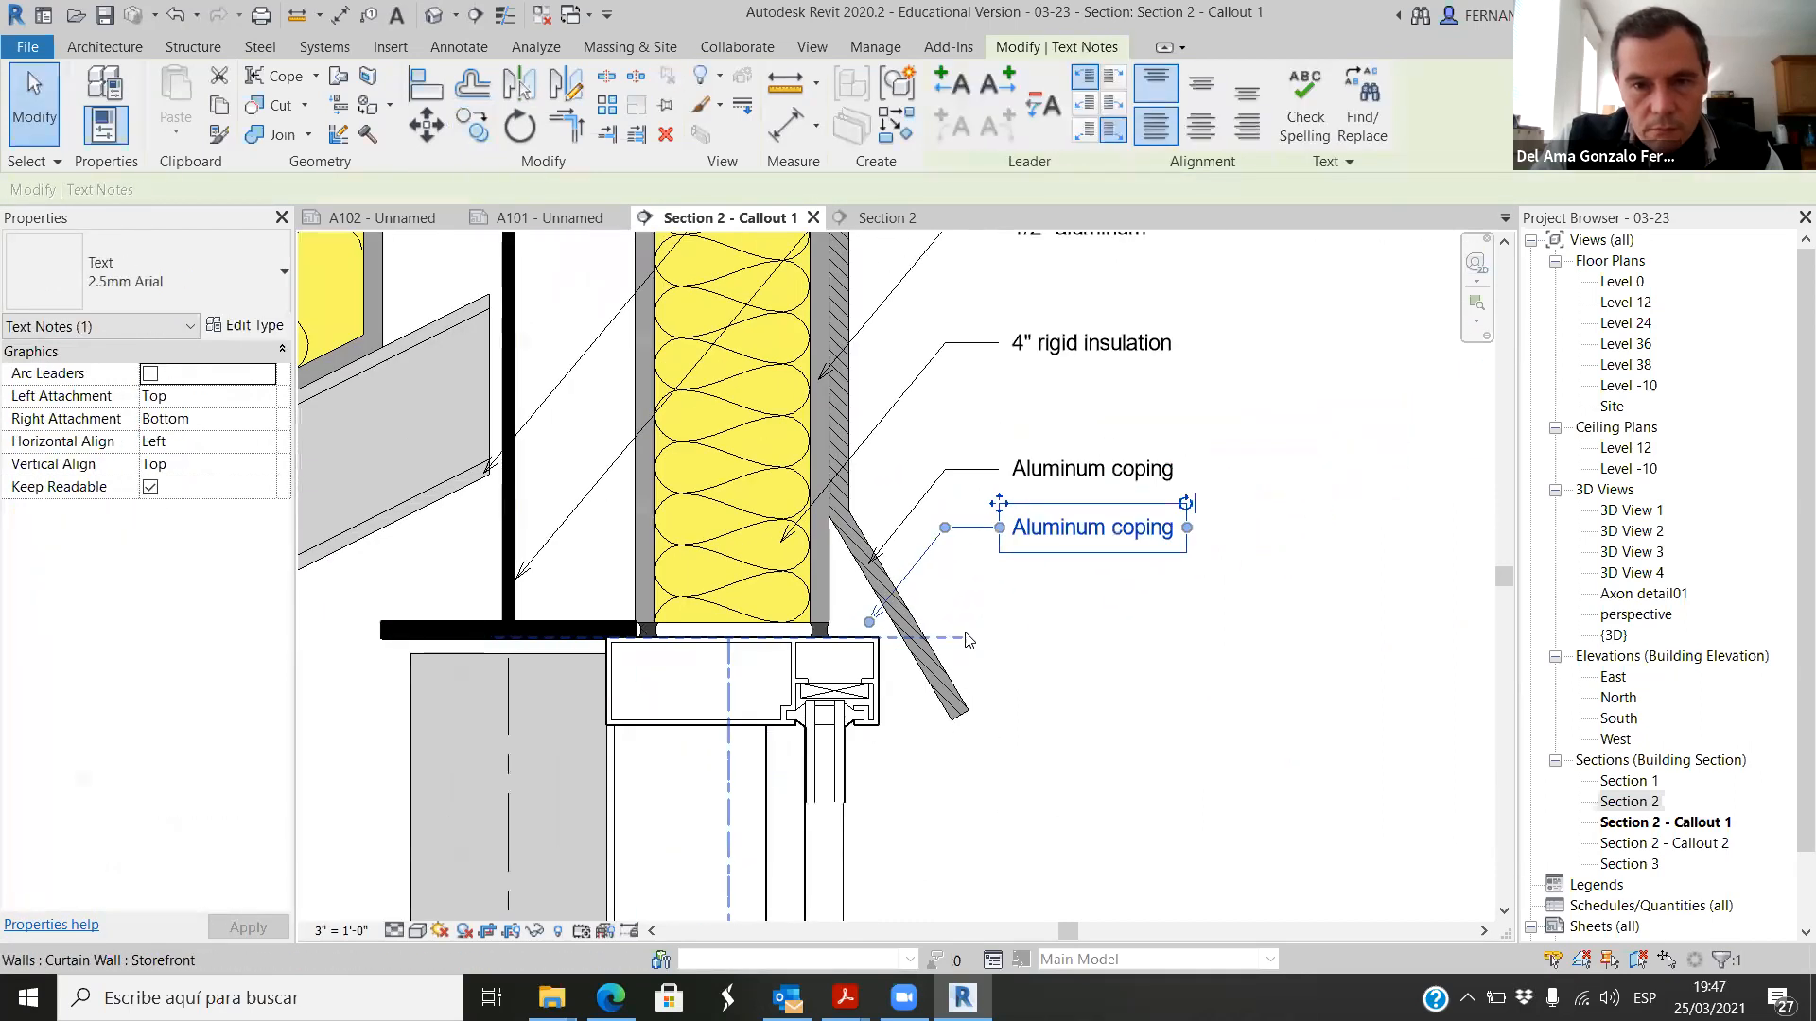
pyautogui.click(1040, 586)
pyautogui.moveTo(1086, 577); pyautogui.dragTo(974, 454)
pyautogui.click(435, 136)
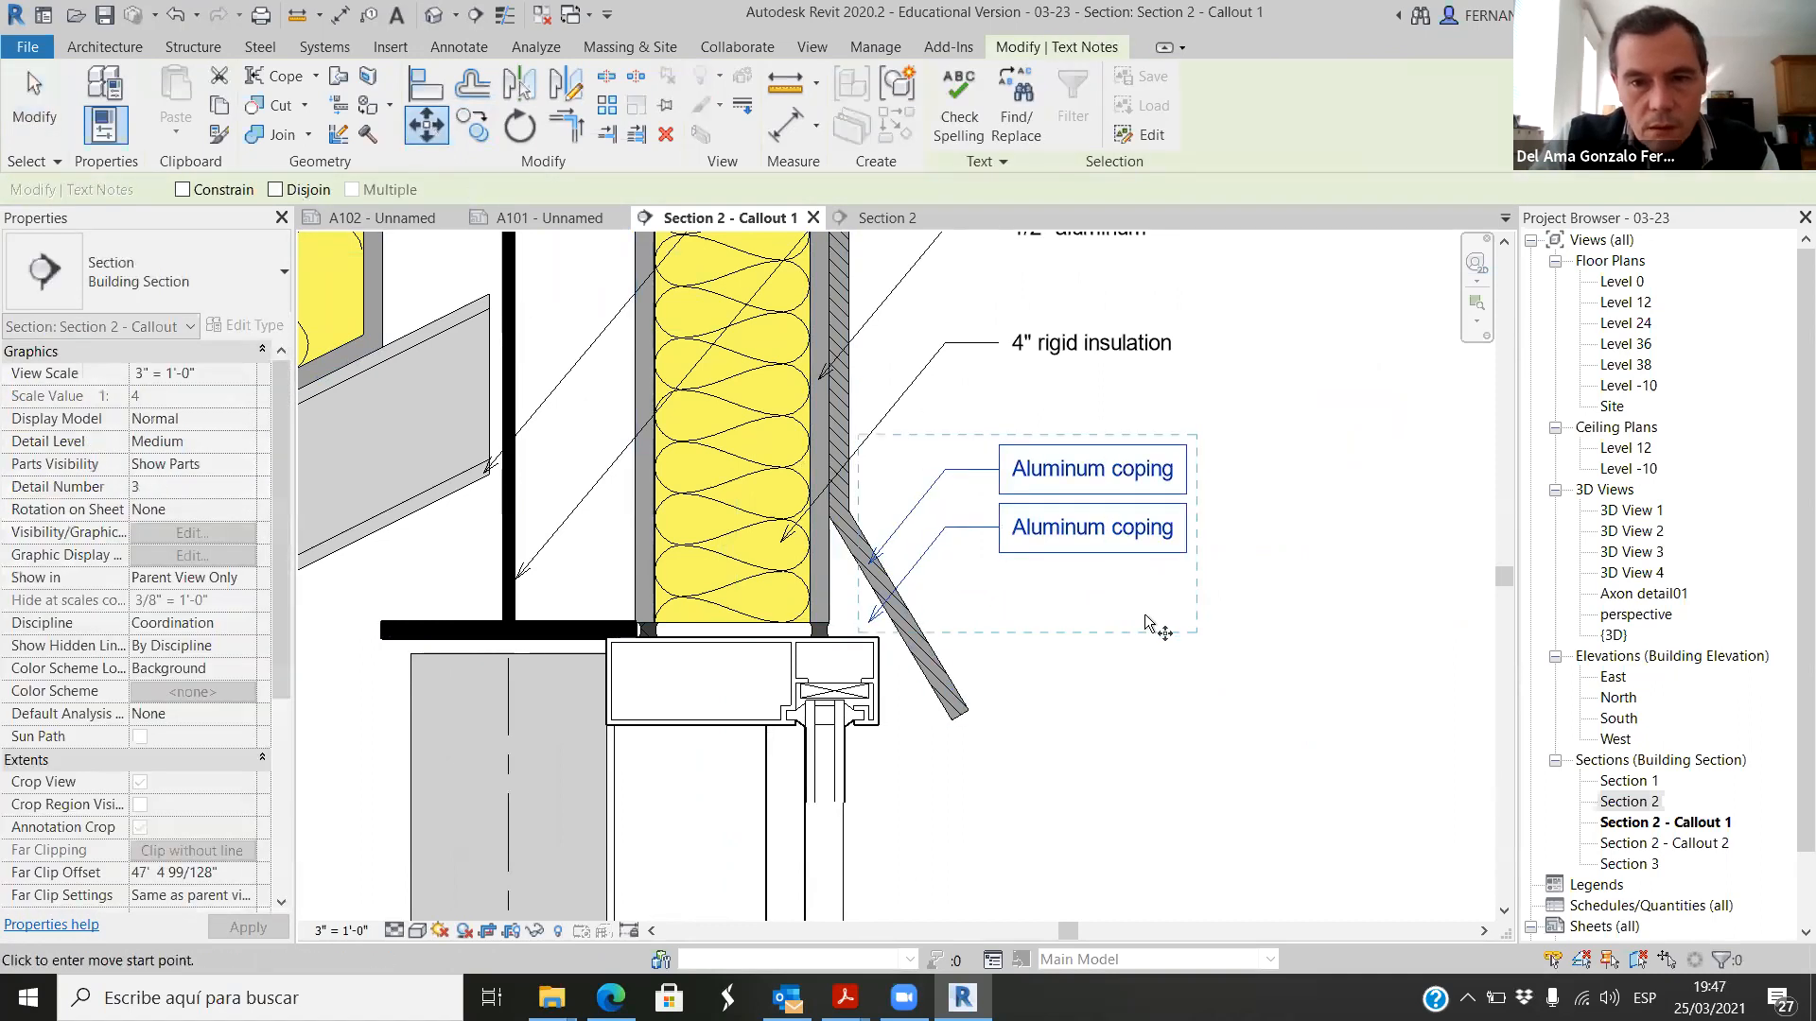
pyautogui.click(1281, 597)
pyautogui.click(1279, 559)
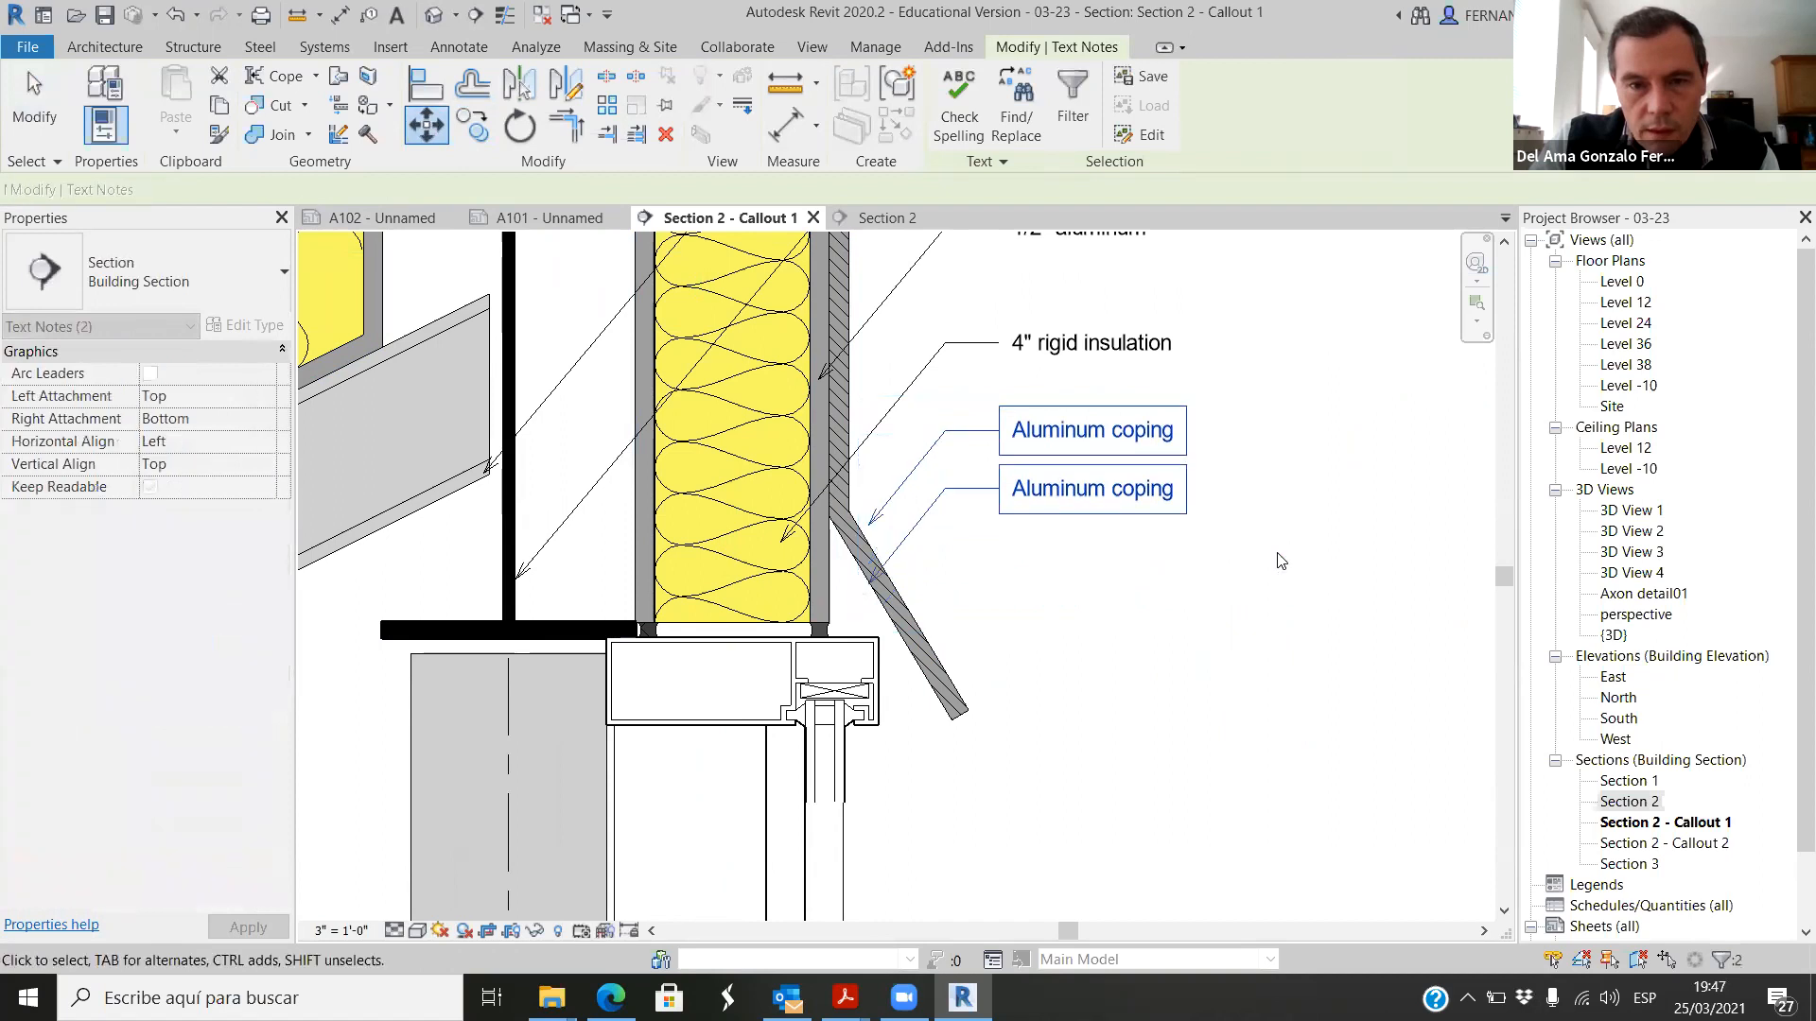
# Step: Point the lower Aluminum coping note's leader at the outer sealant joint above the storefront frame
pyautogui.click(871, 577)
pyautogui.scroll(3, 862, 584)
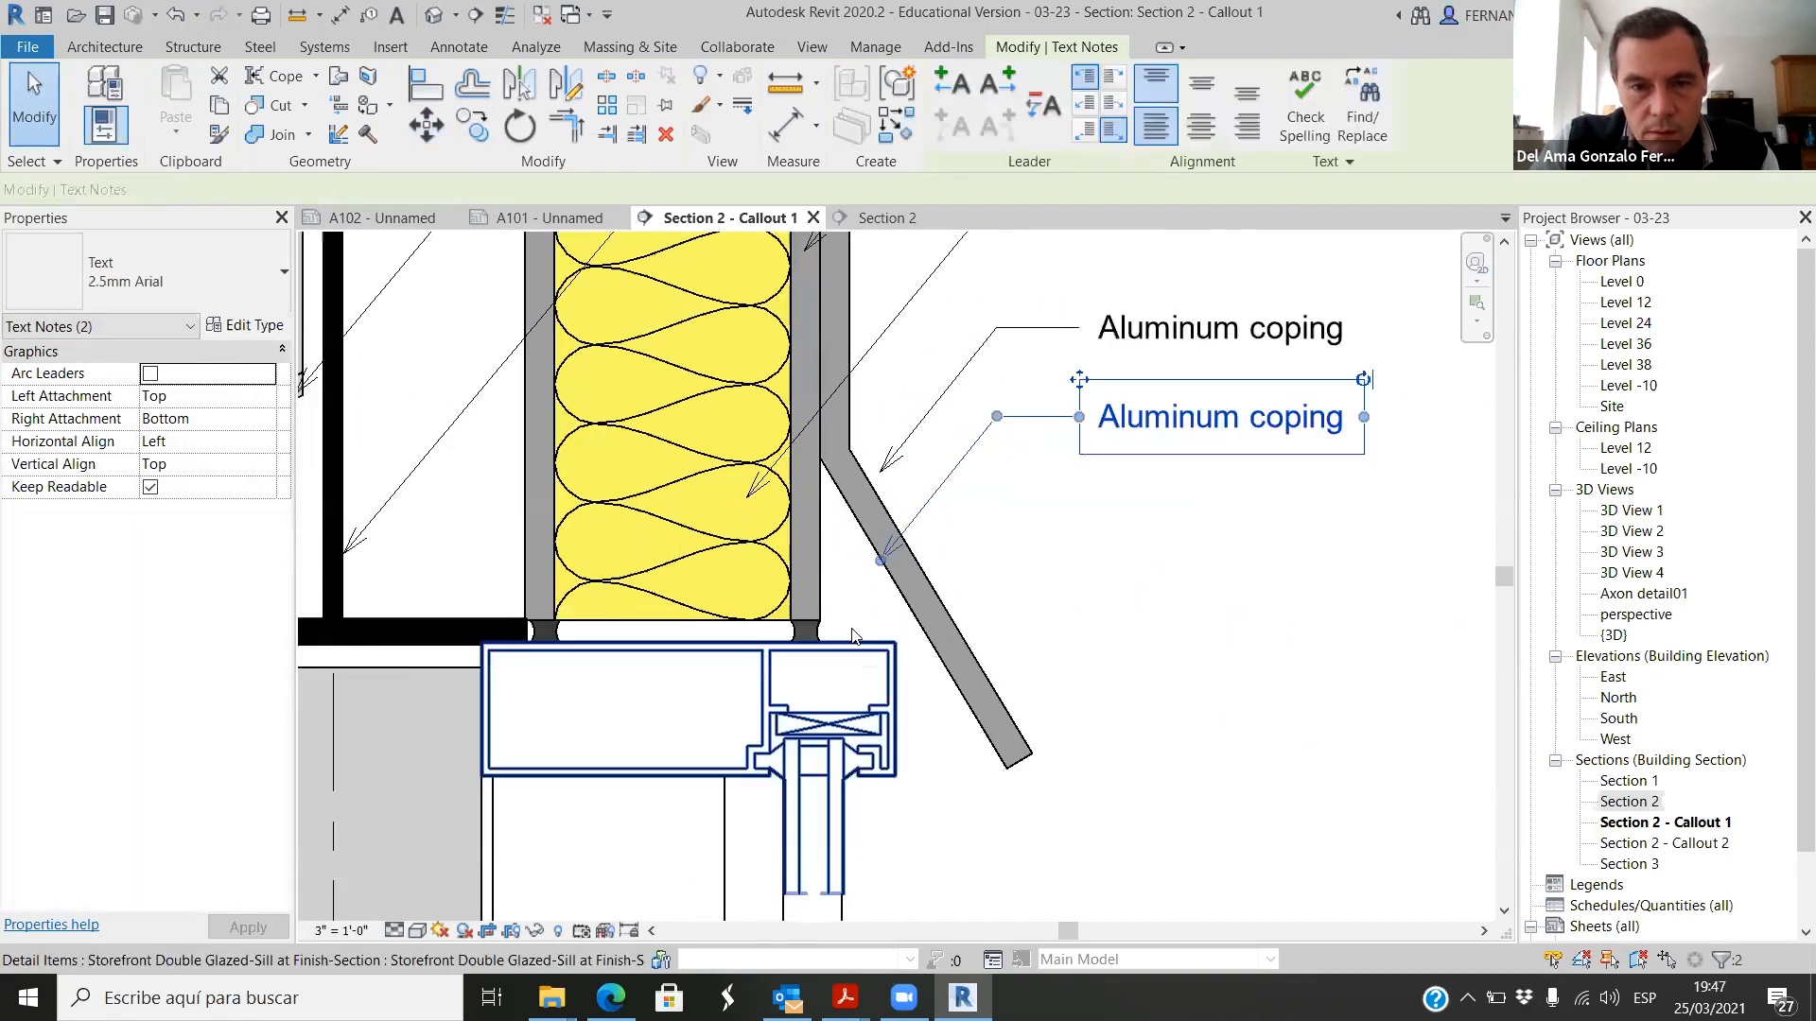
pyautogui.moveTo(872, 561); pyautogui.dragTo(796, 643)
pyautogui.press('Escape')
pyautogui.scroll(-3, 1047, 613)
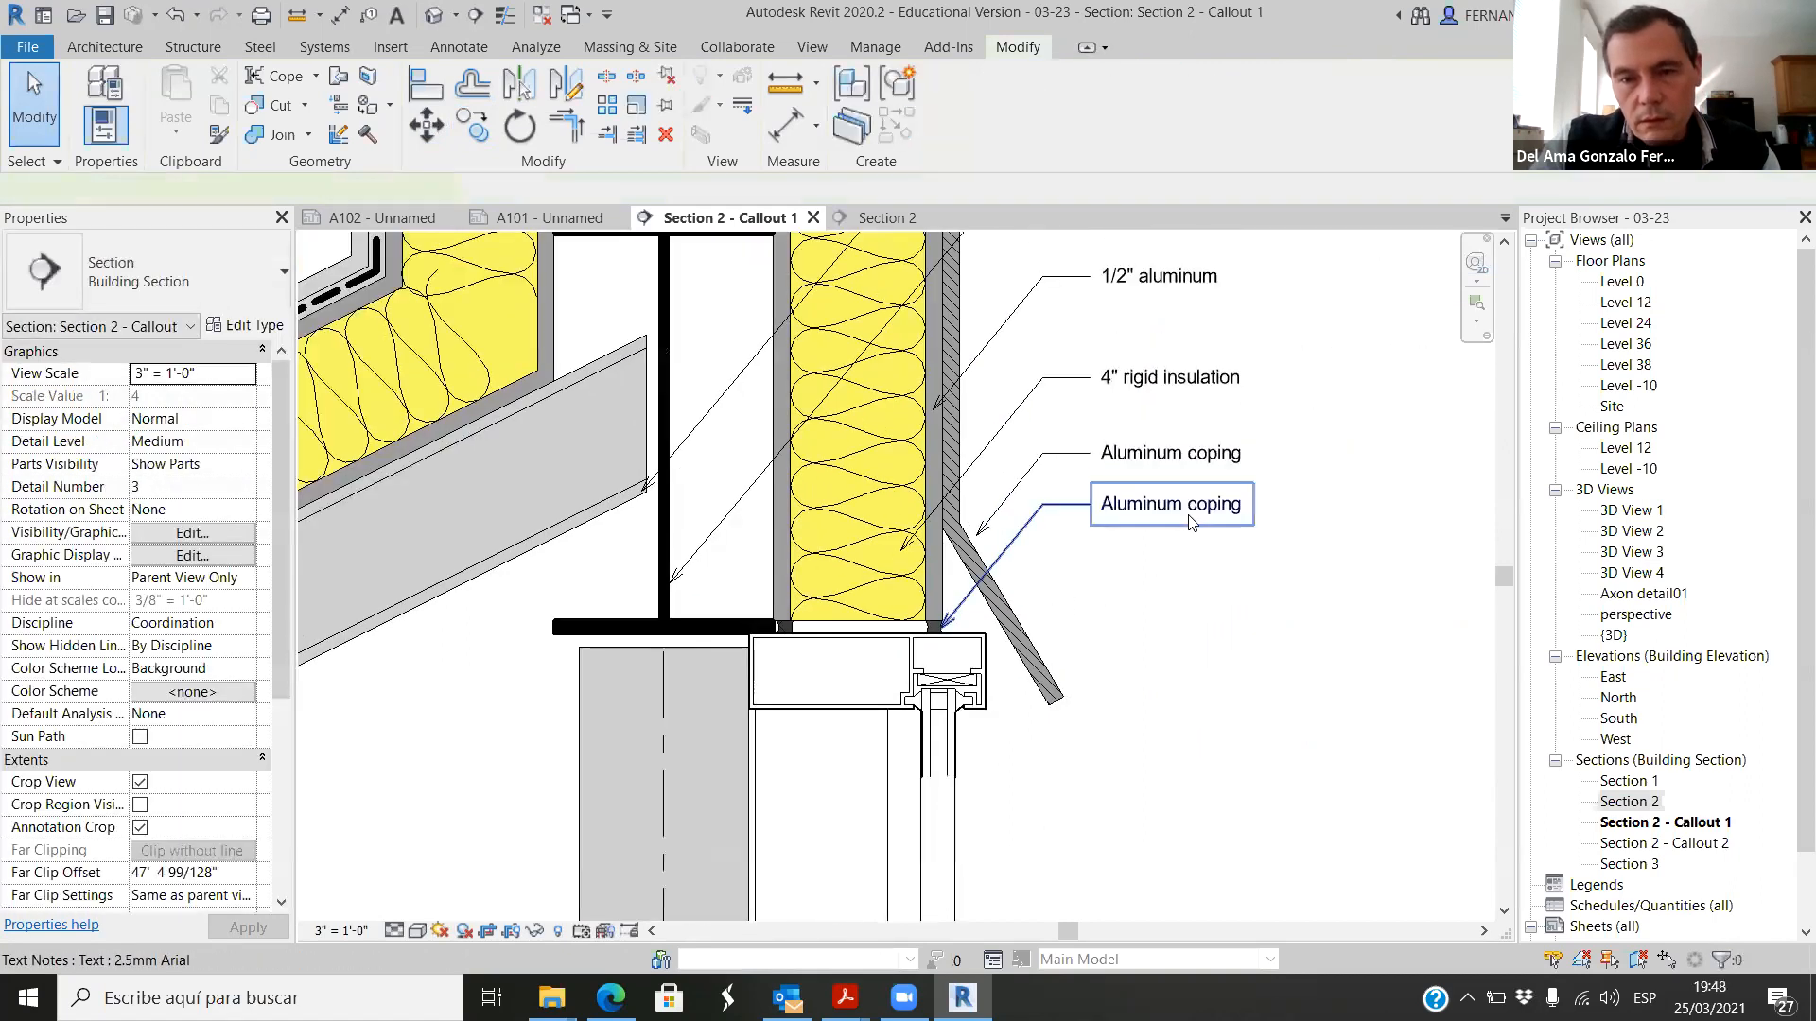
# Step: Switch to the browser, review the silicone sealant image search for suitable wording, and return to Revit
pyautogui.click(1173, 504)
pyautogui.hotkey('alt', 'Tab')
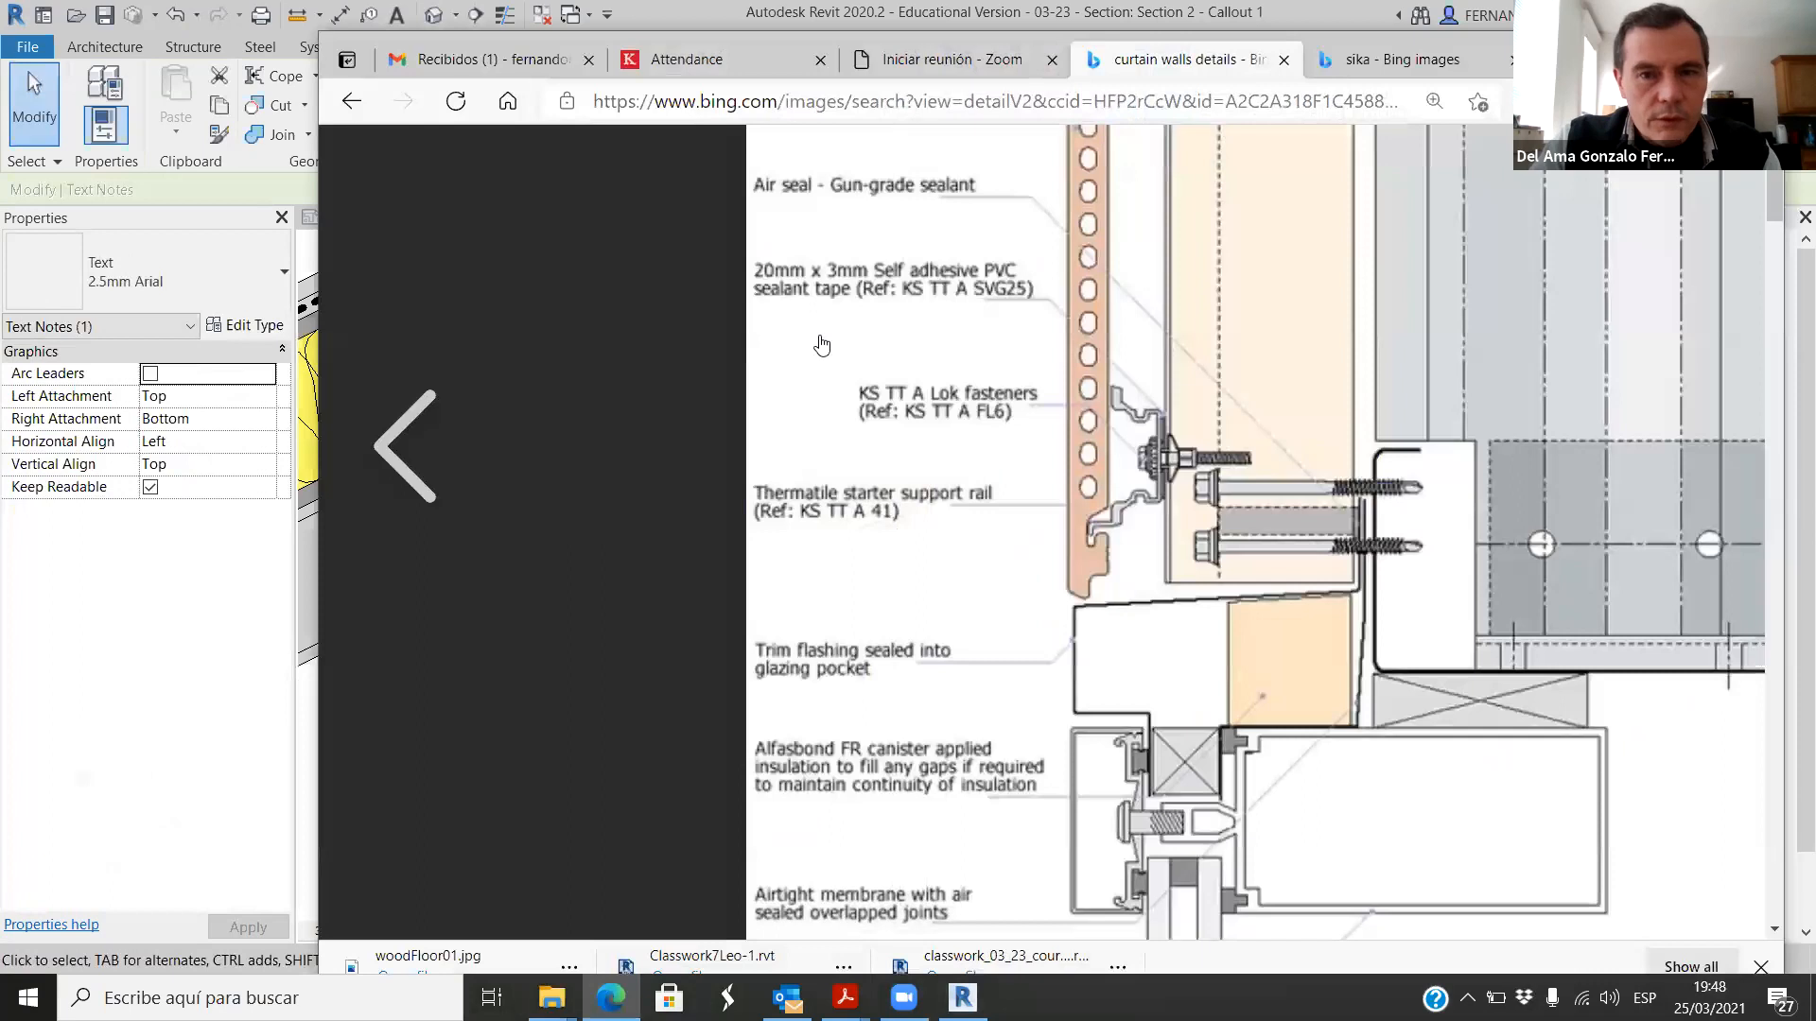
pyautogui.click(1395, 60)
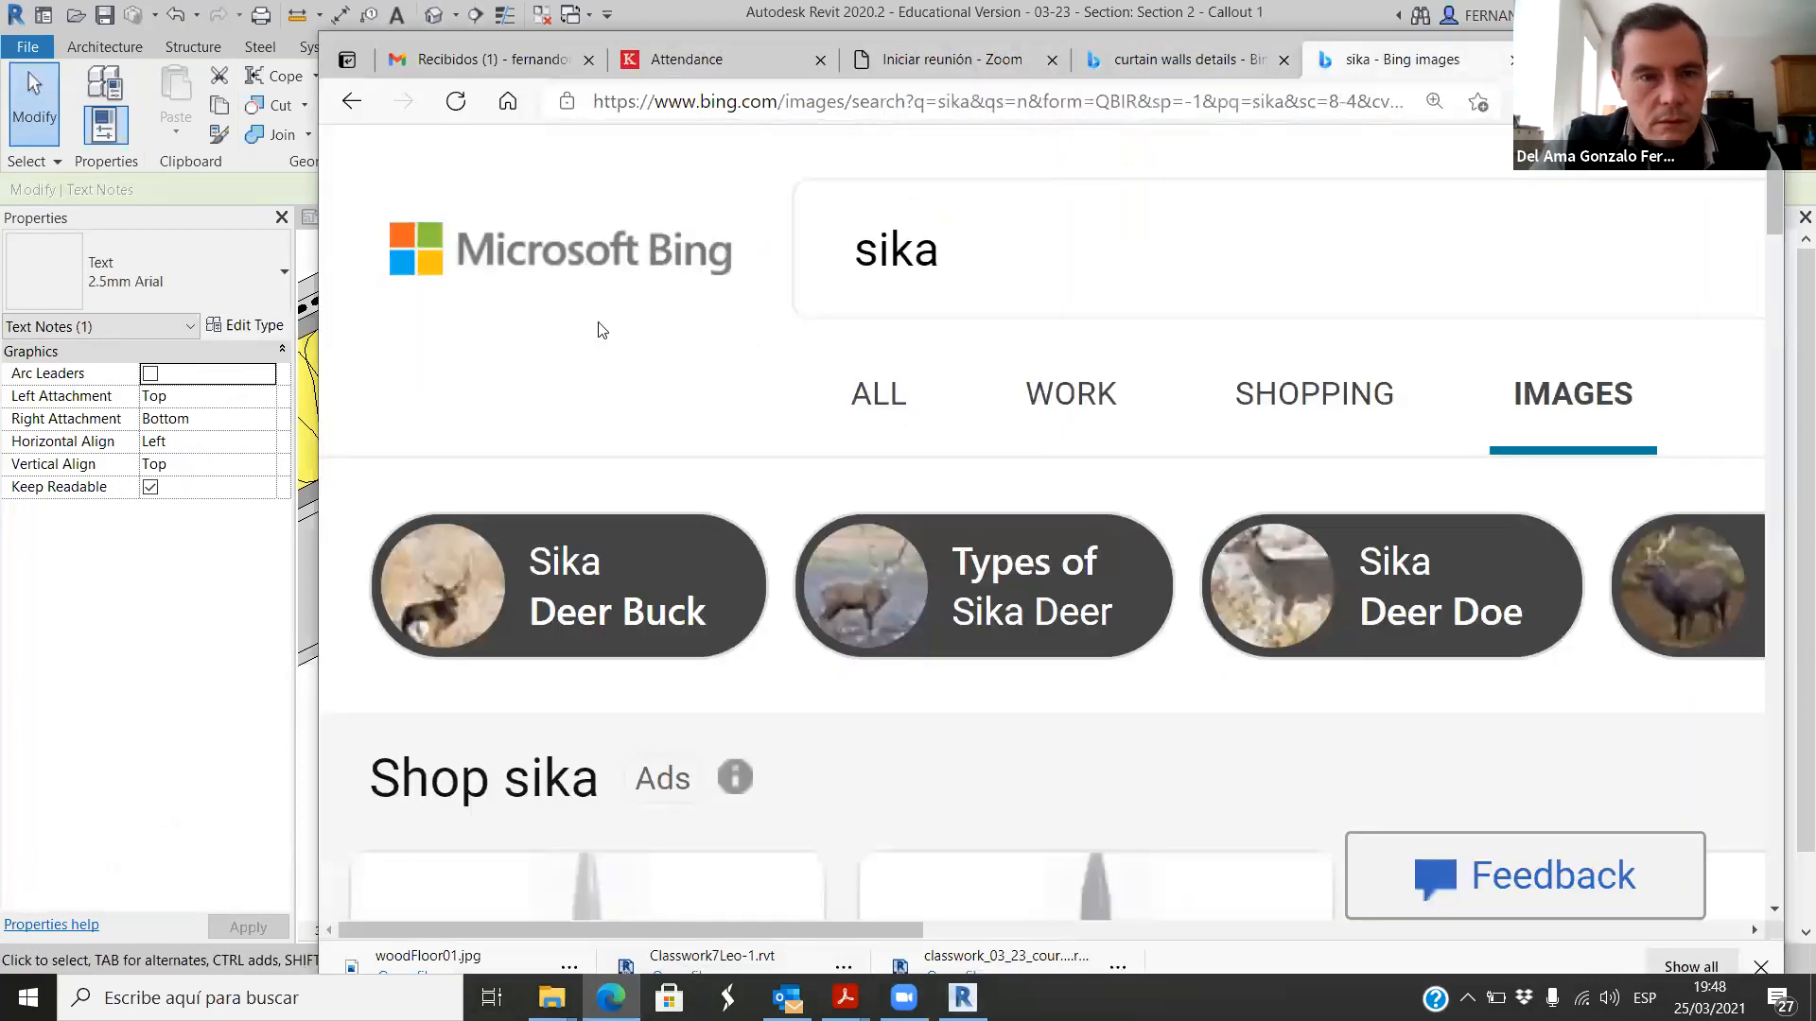
pyautogui.keyDown('ctrl'); pyautogui.scroll(-2, 593, 249); pyautogui.keyUp('ctrl')
pyautogui.click(355, 102)
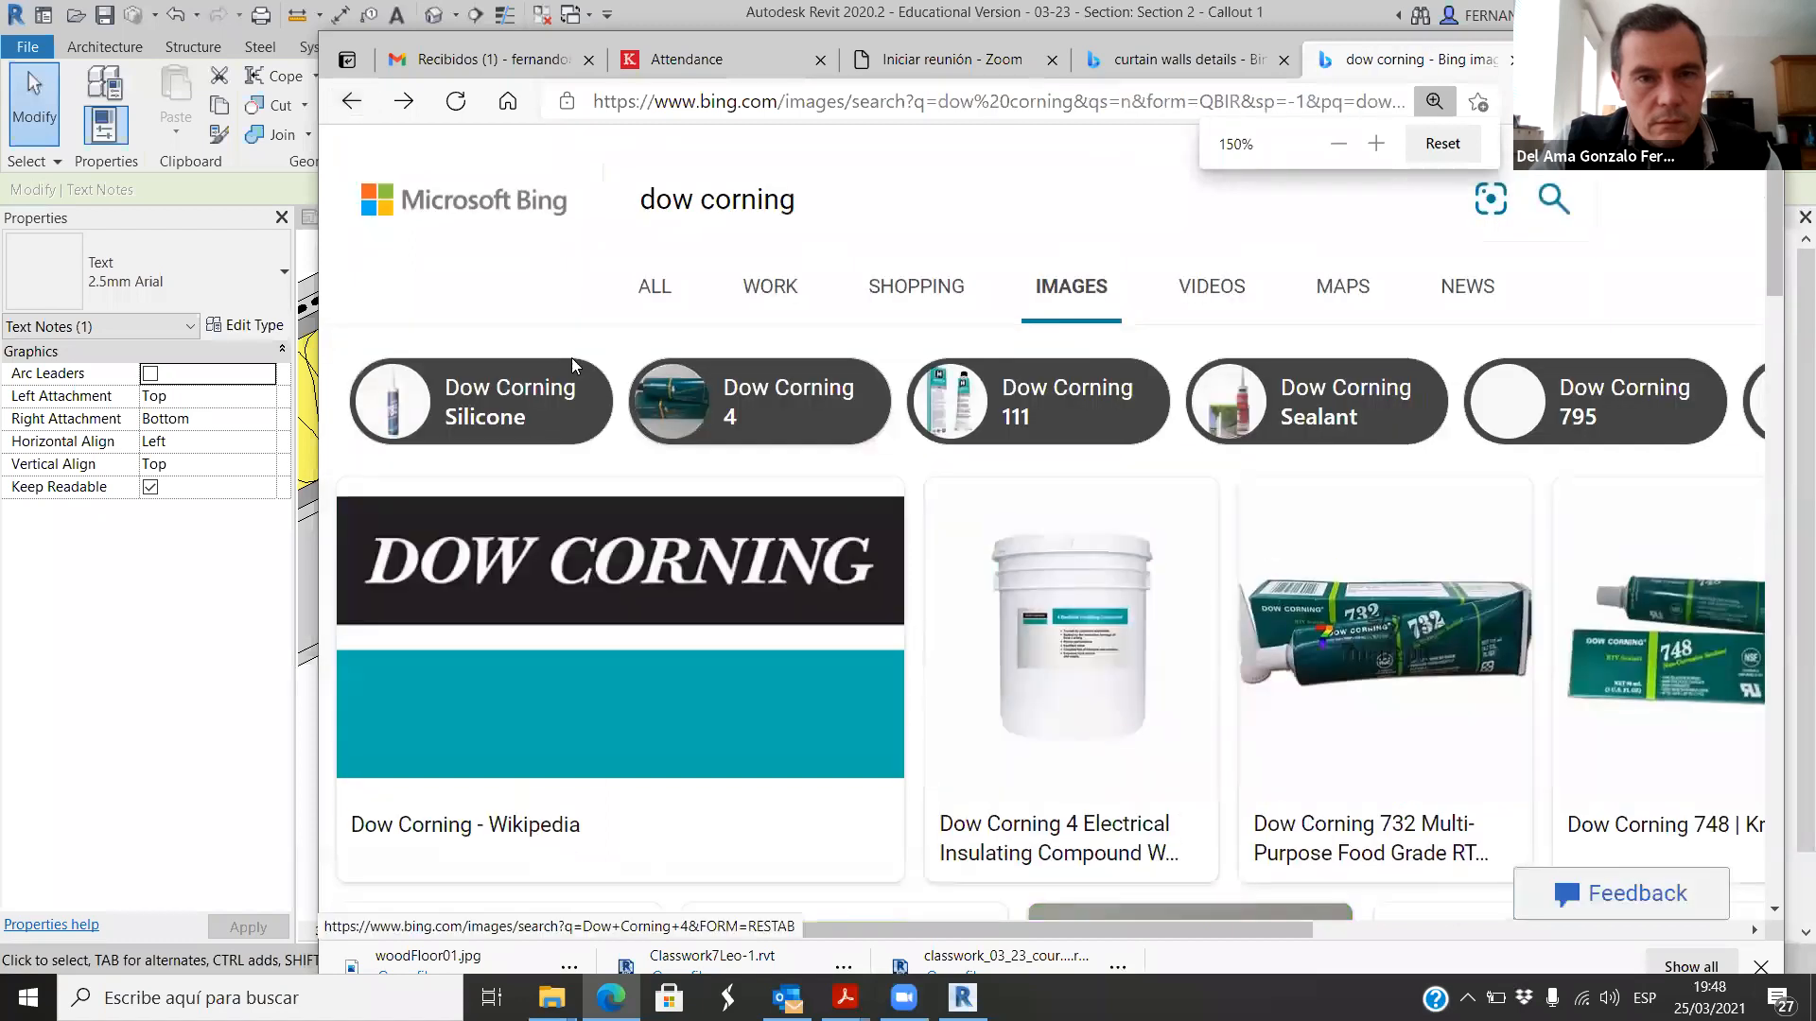
pyautogui.click(352, 102)
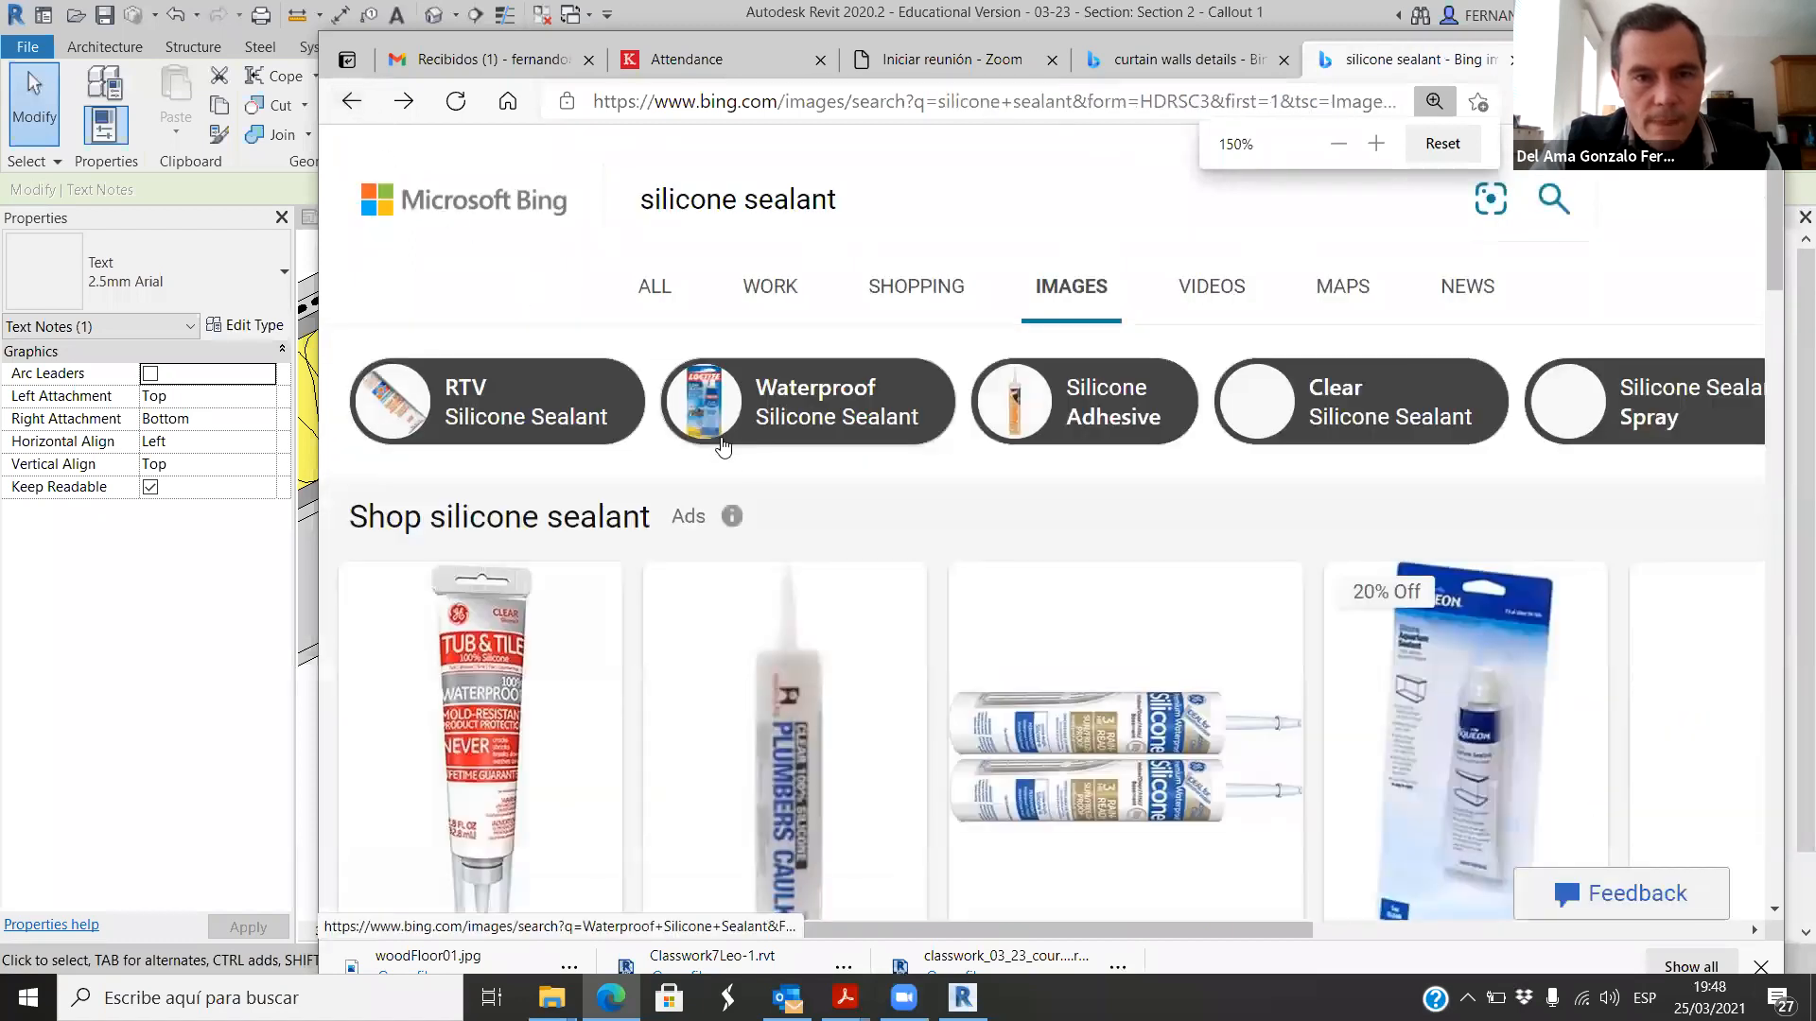
pyautogui.keyDown('ctrl'); pyautogui.scroll(-1, 739, 464); pyautogui.keyUp('ctrl')
pyautogui.keyDown('ctrl'); pyautogui.scroll(-1, 739, 463); pyautogui.keyUp('ctrl')
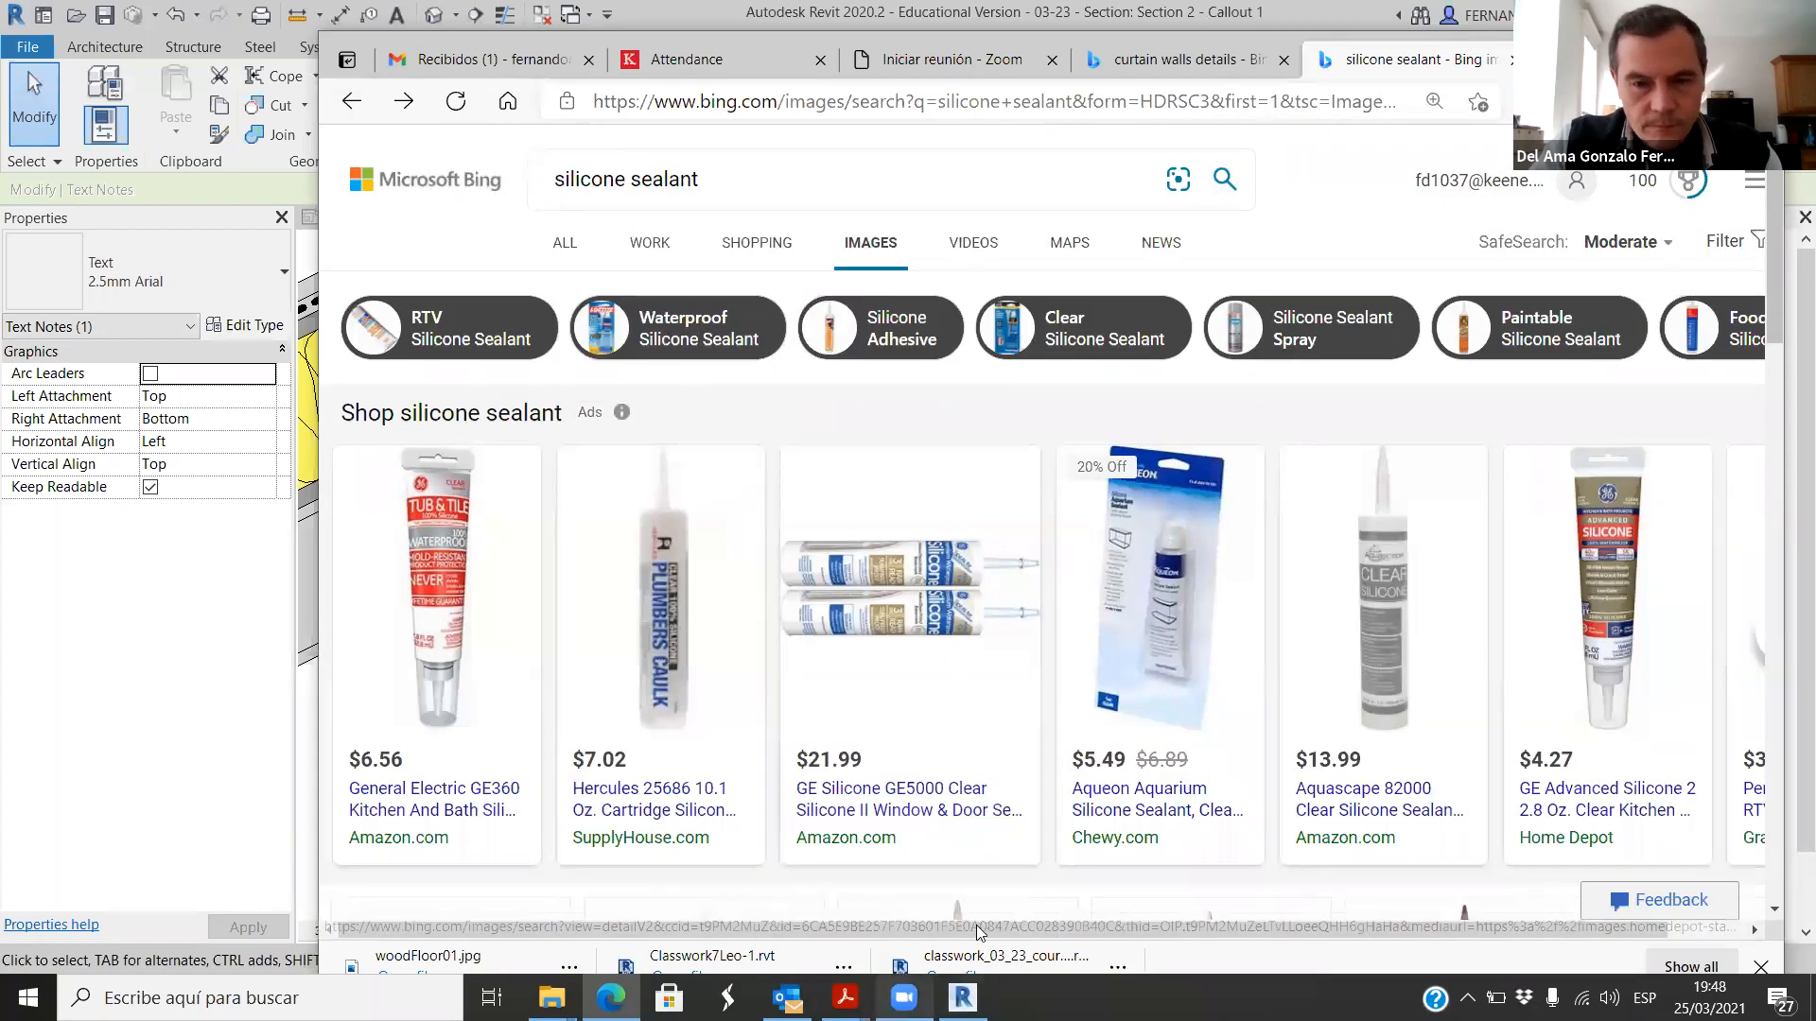
pyautogui.click(963, 997)
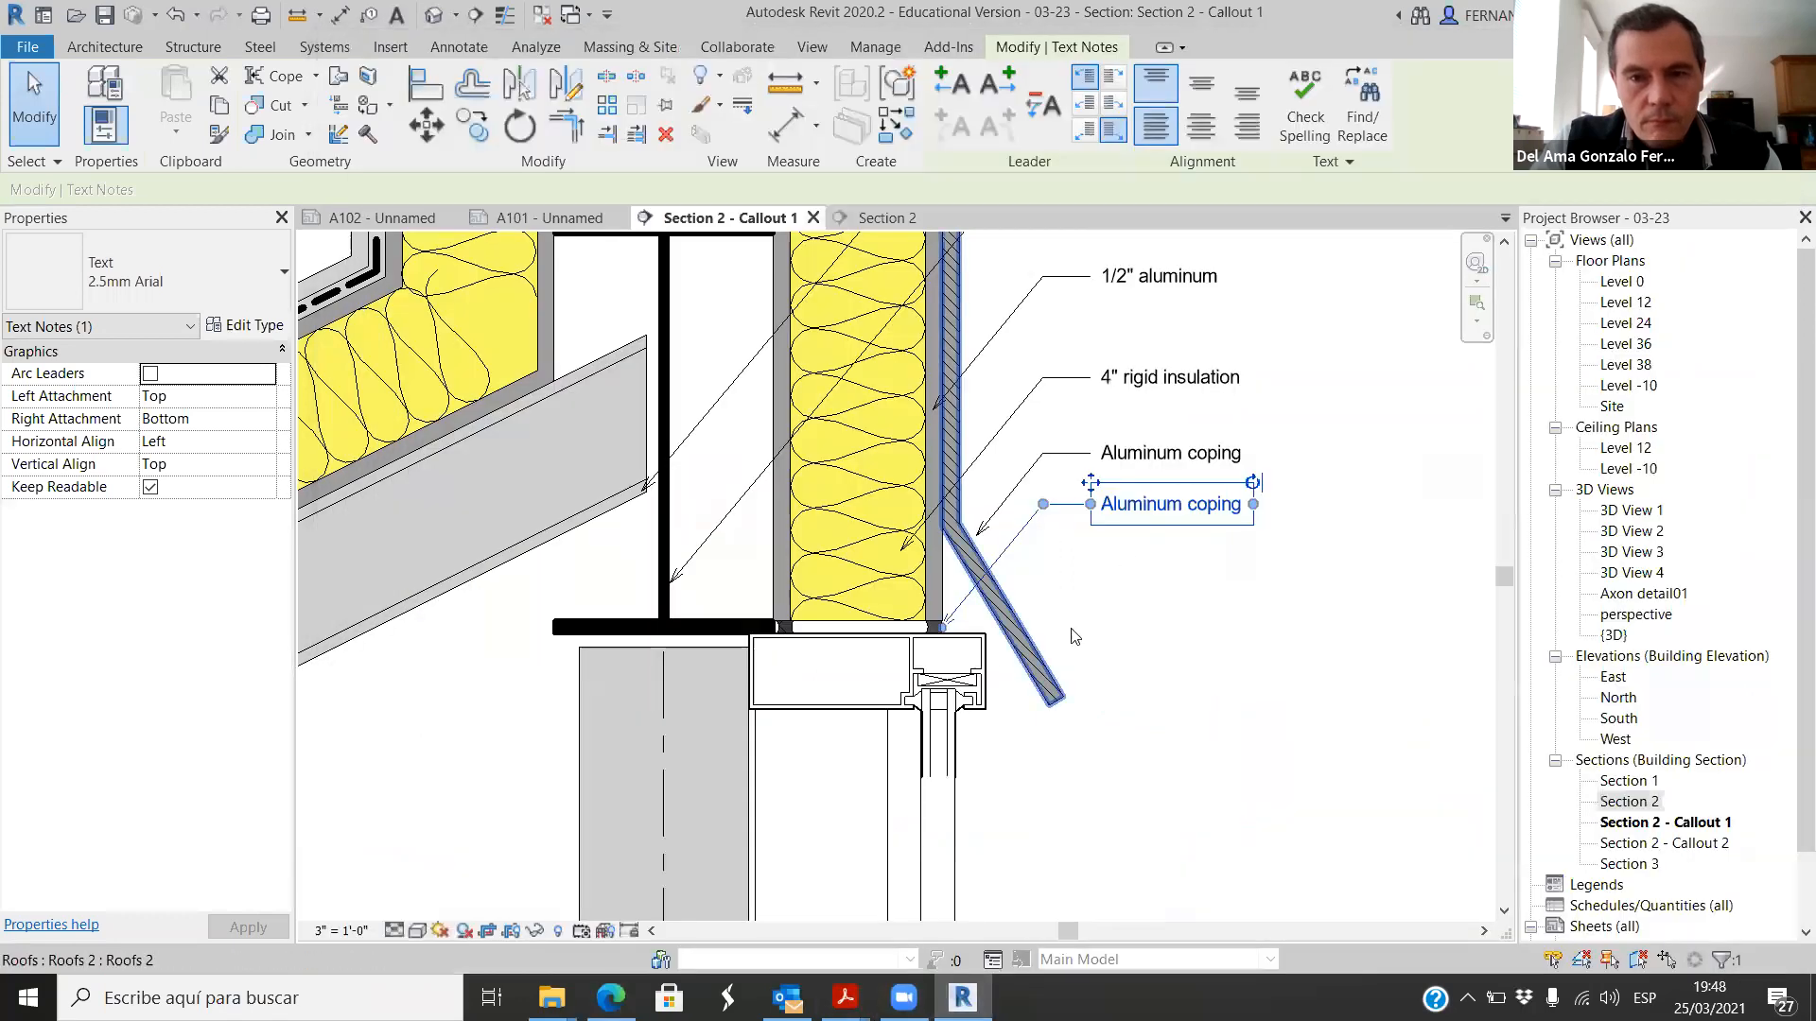
# Step: Try to replace the lower Aluminum coping note's text with waterproof silicone sealant on a single line
pyautogui.click(1144, 506)
pyautogui.moveTo(1225, 519); pyautogui.dragTo(1107, 516)
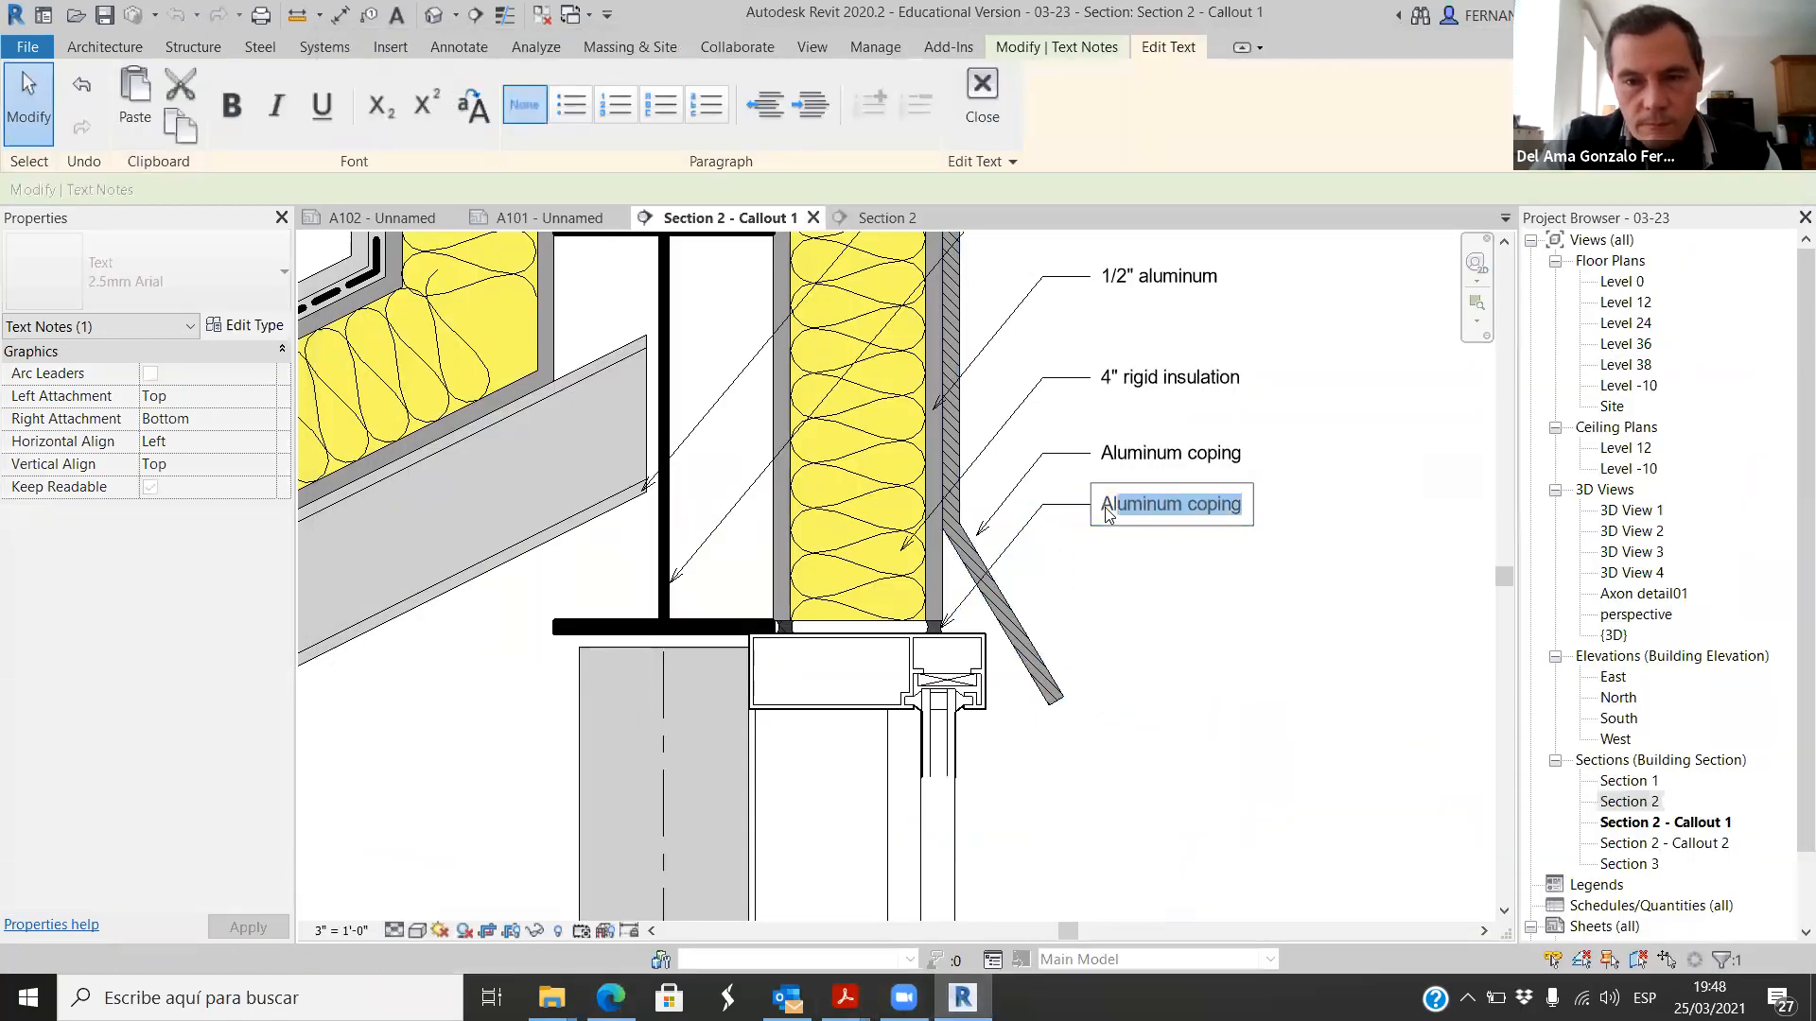
pyautogui.write('water')
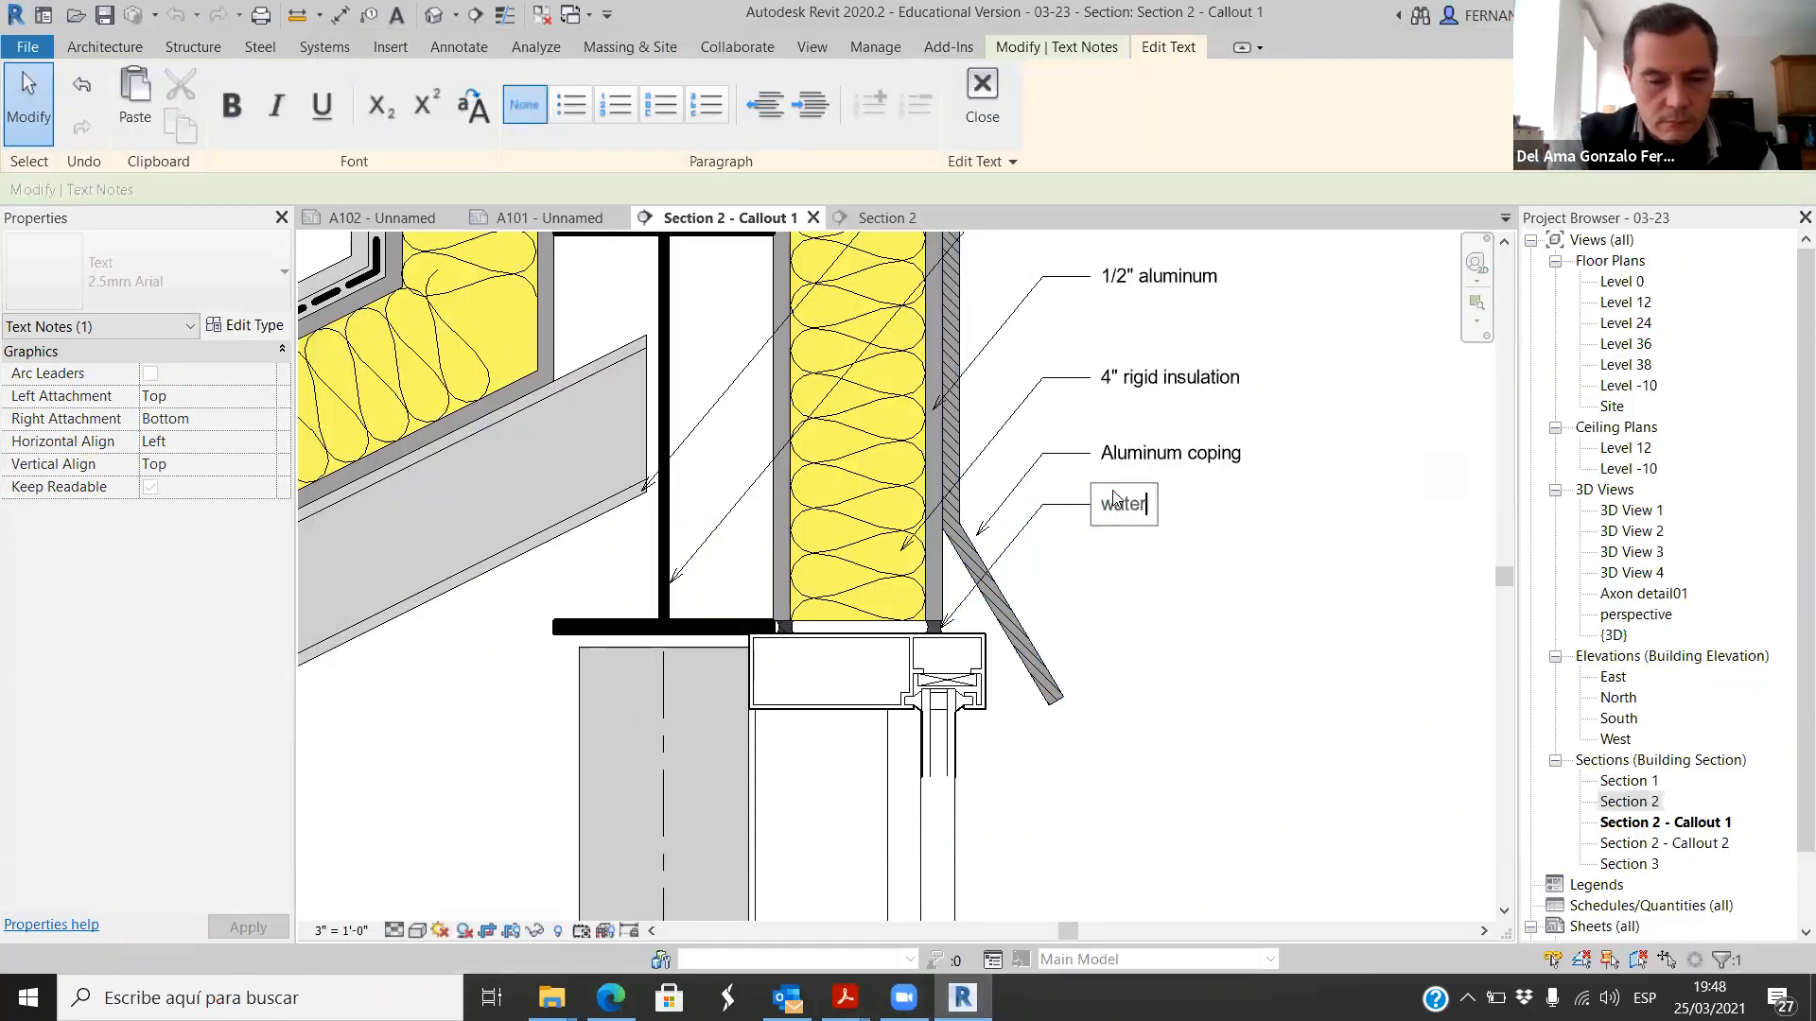
pyautogui.write('proof silicone sealant')
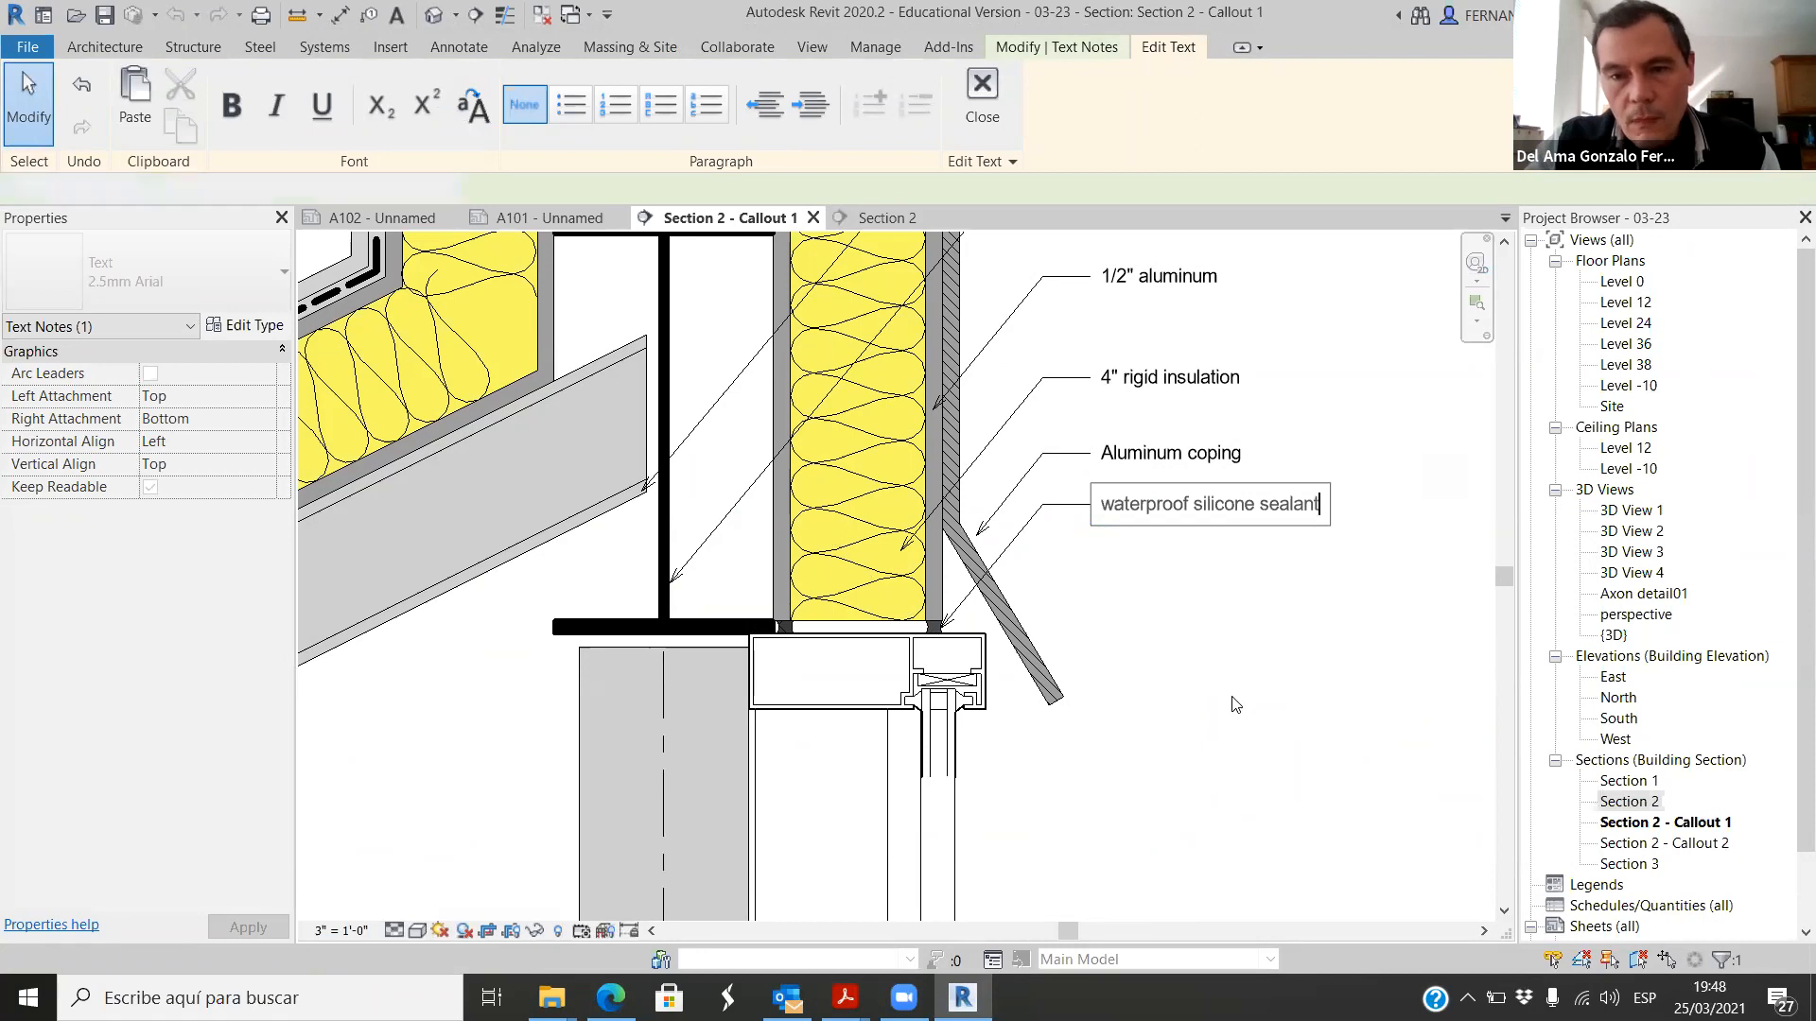
pyautogui.click(1234, 705)
pyautogui.scroll(-3, 1093, 674)
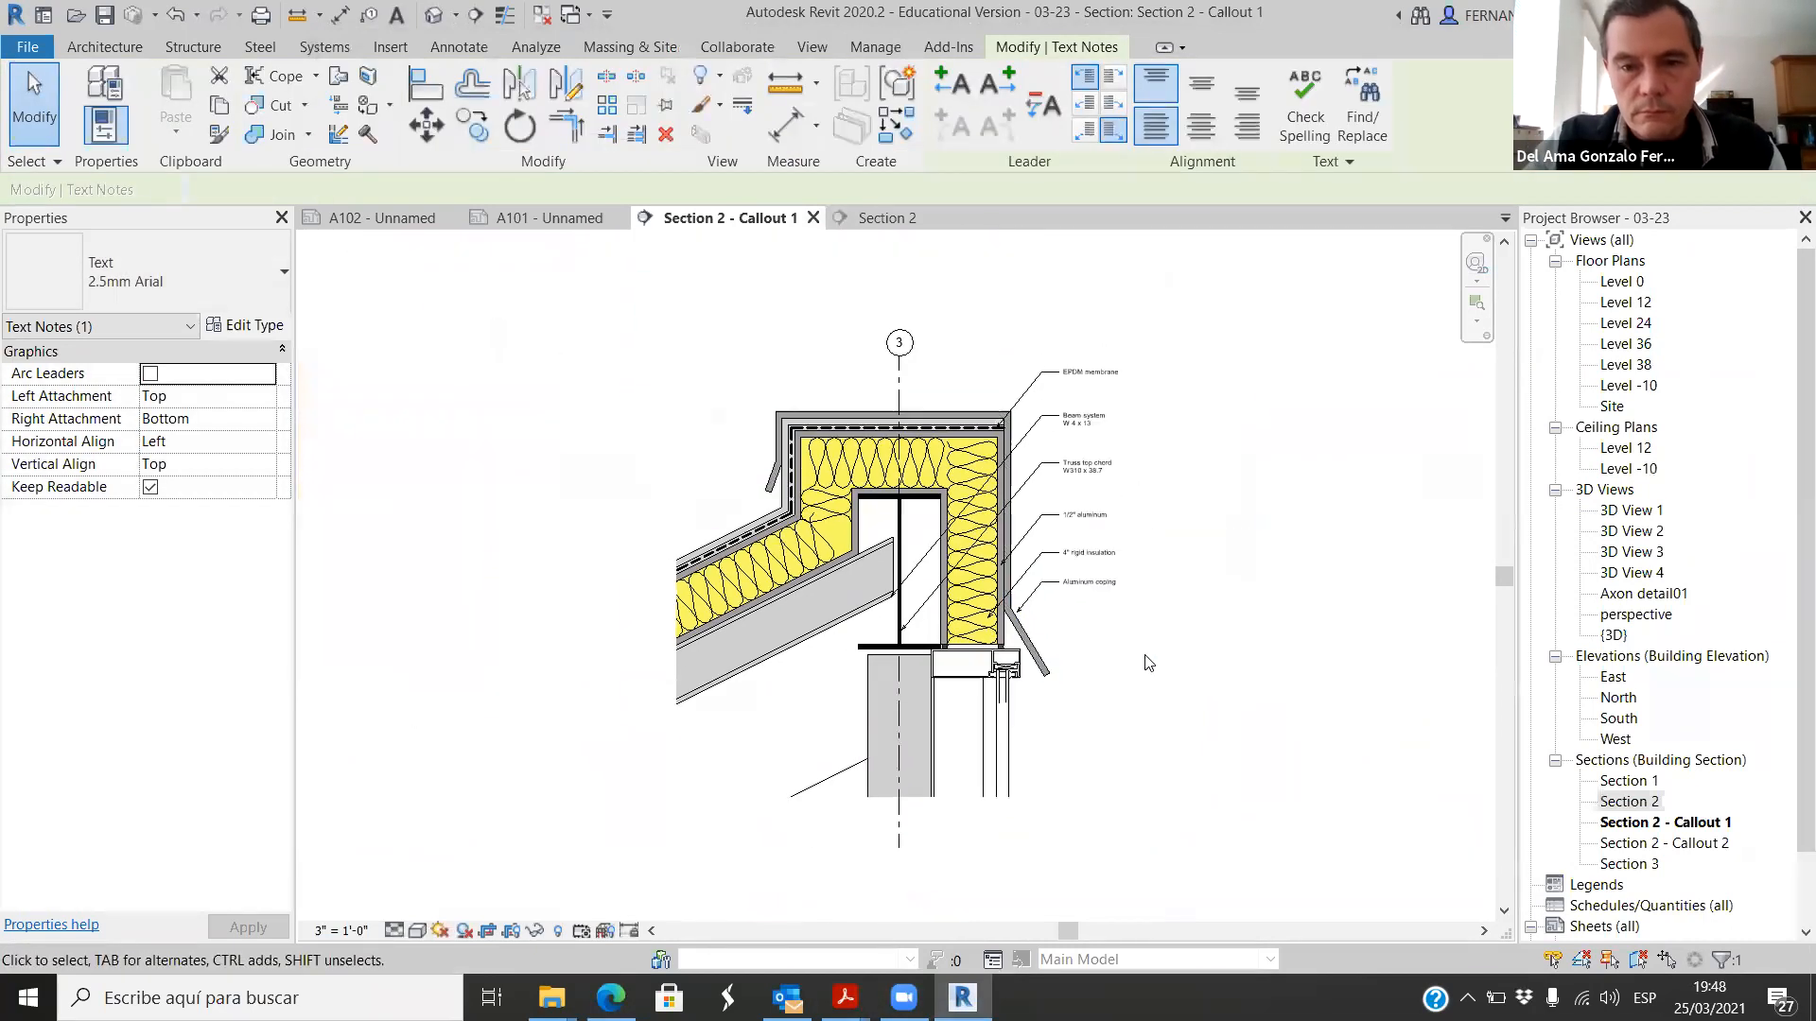
pyautogui.scroll(1, 1062, 637)
pyautogui.click(1103, 596)
pyautogui.scroll(2, 1107, 605)
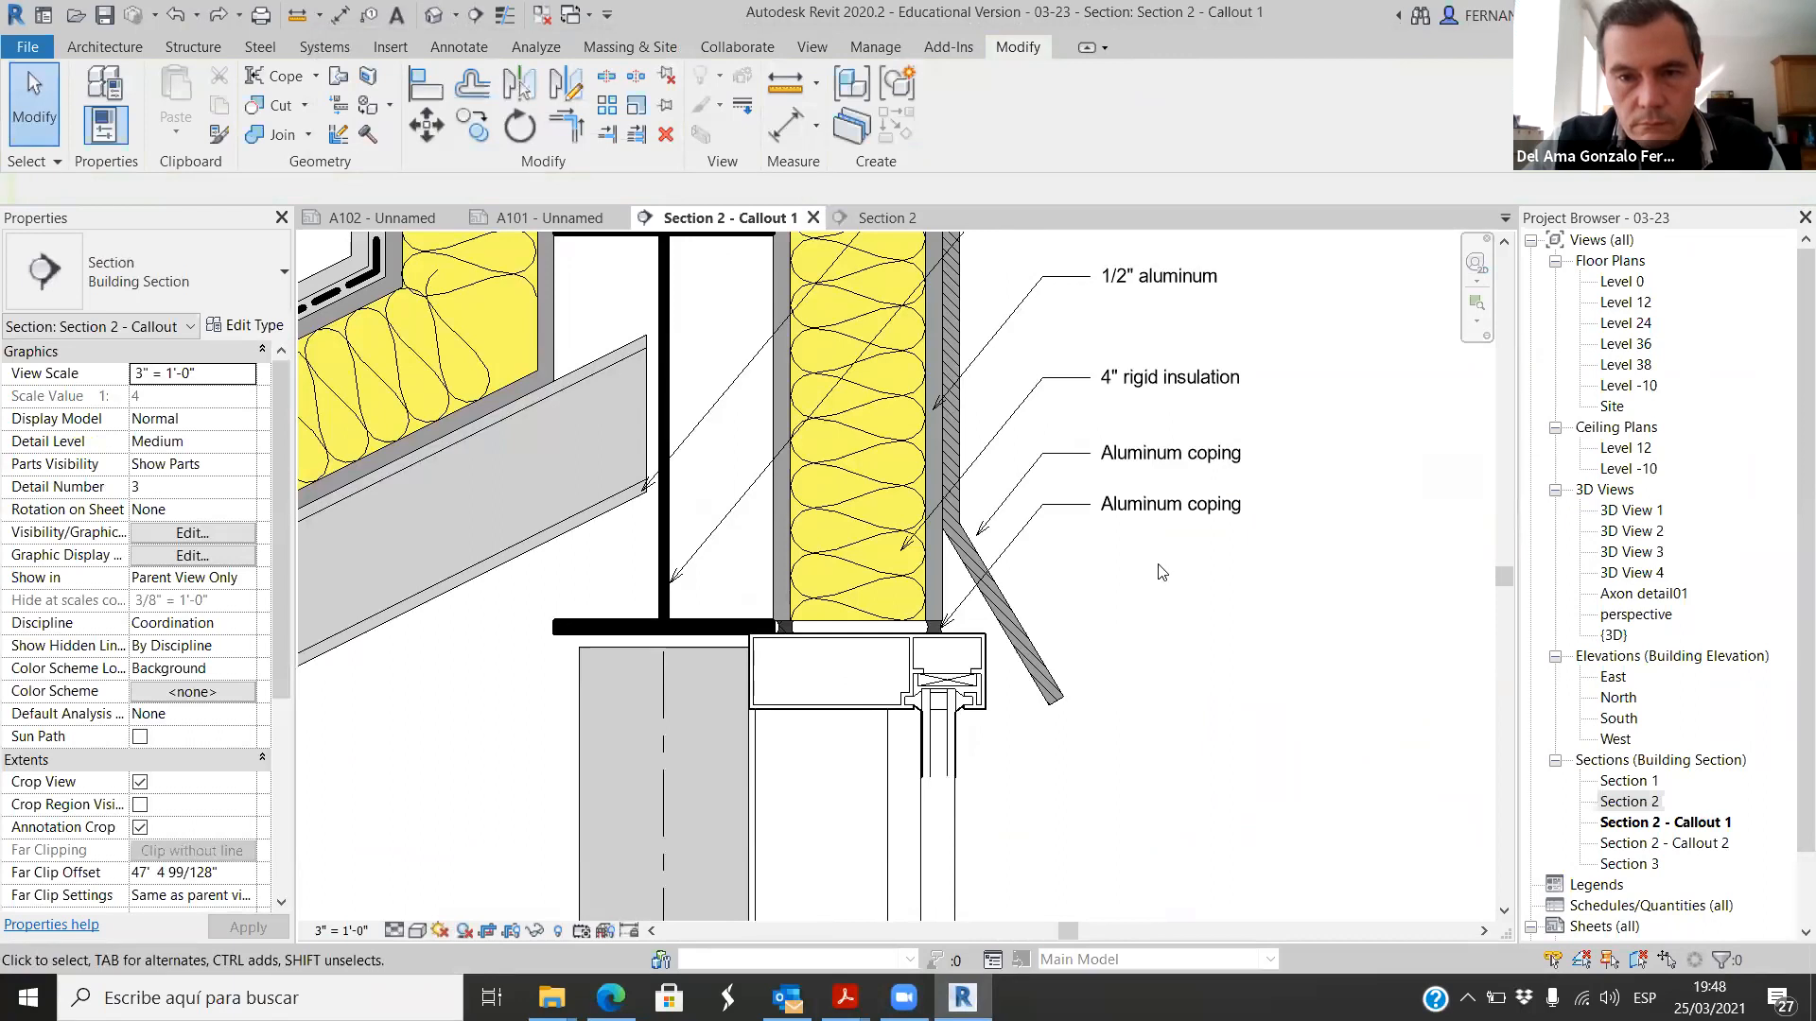
# Step: Change the lower Aluminum coping note's text to "waterproof" with "silicone sealant" on the second line
pyautogui.click(1158, 512)
pyautogui.click(1156, 507)
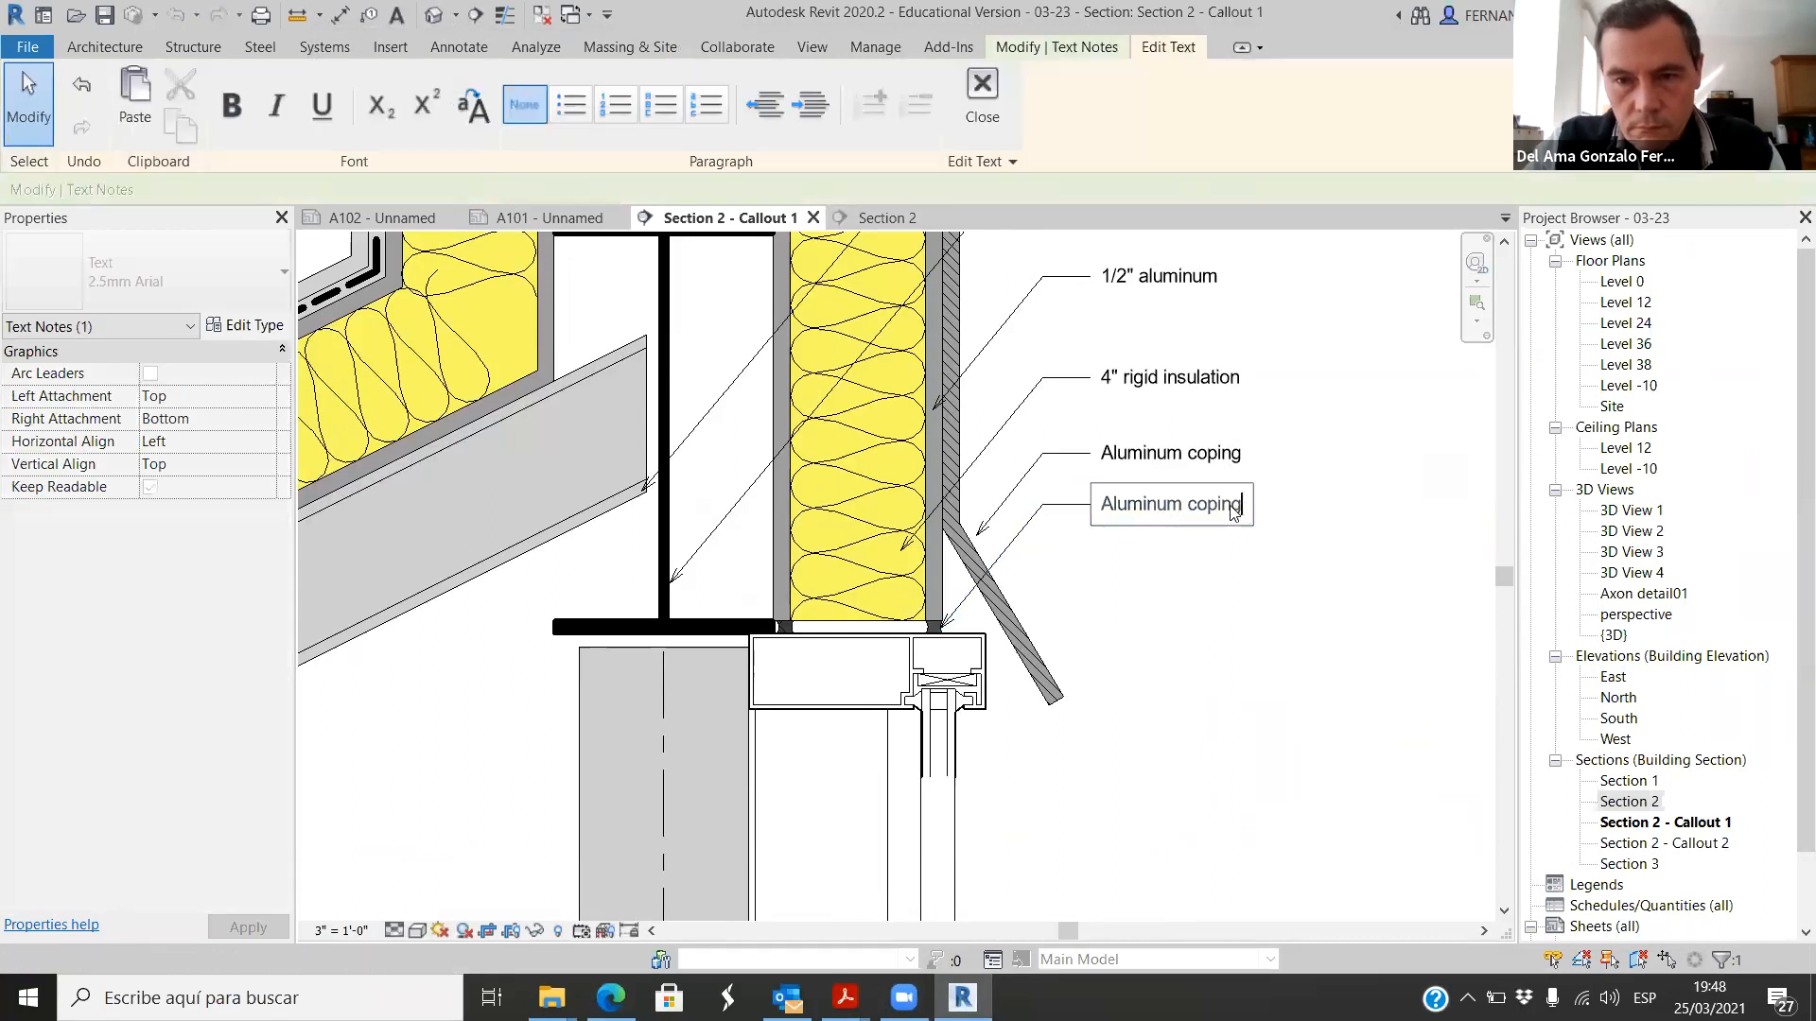
pyautogui.moveTo(1234, 511); pyautogui.dragTo(1105, 520)
pyautogui.write('waterproof')
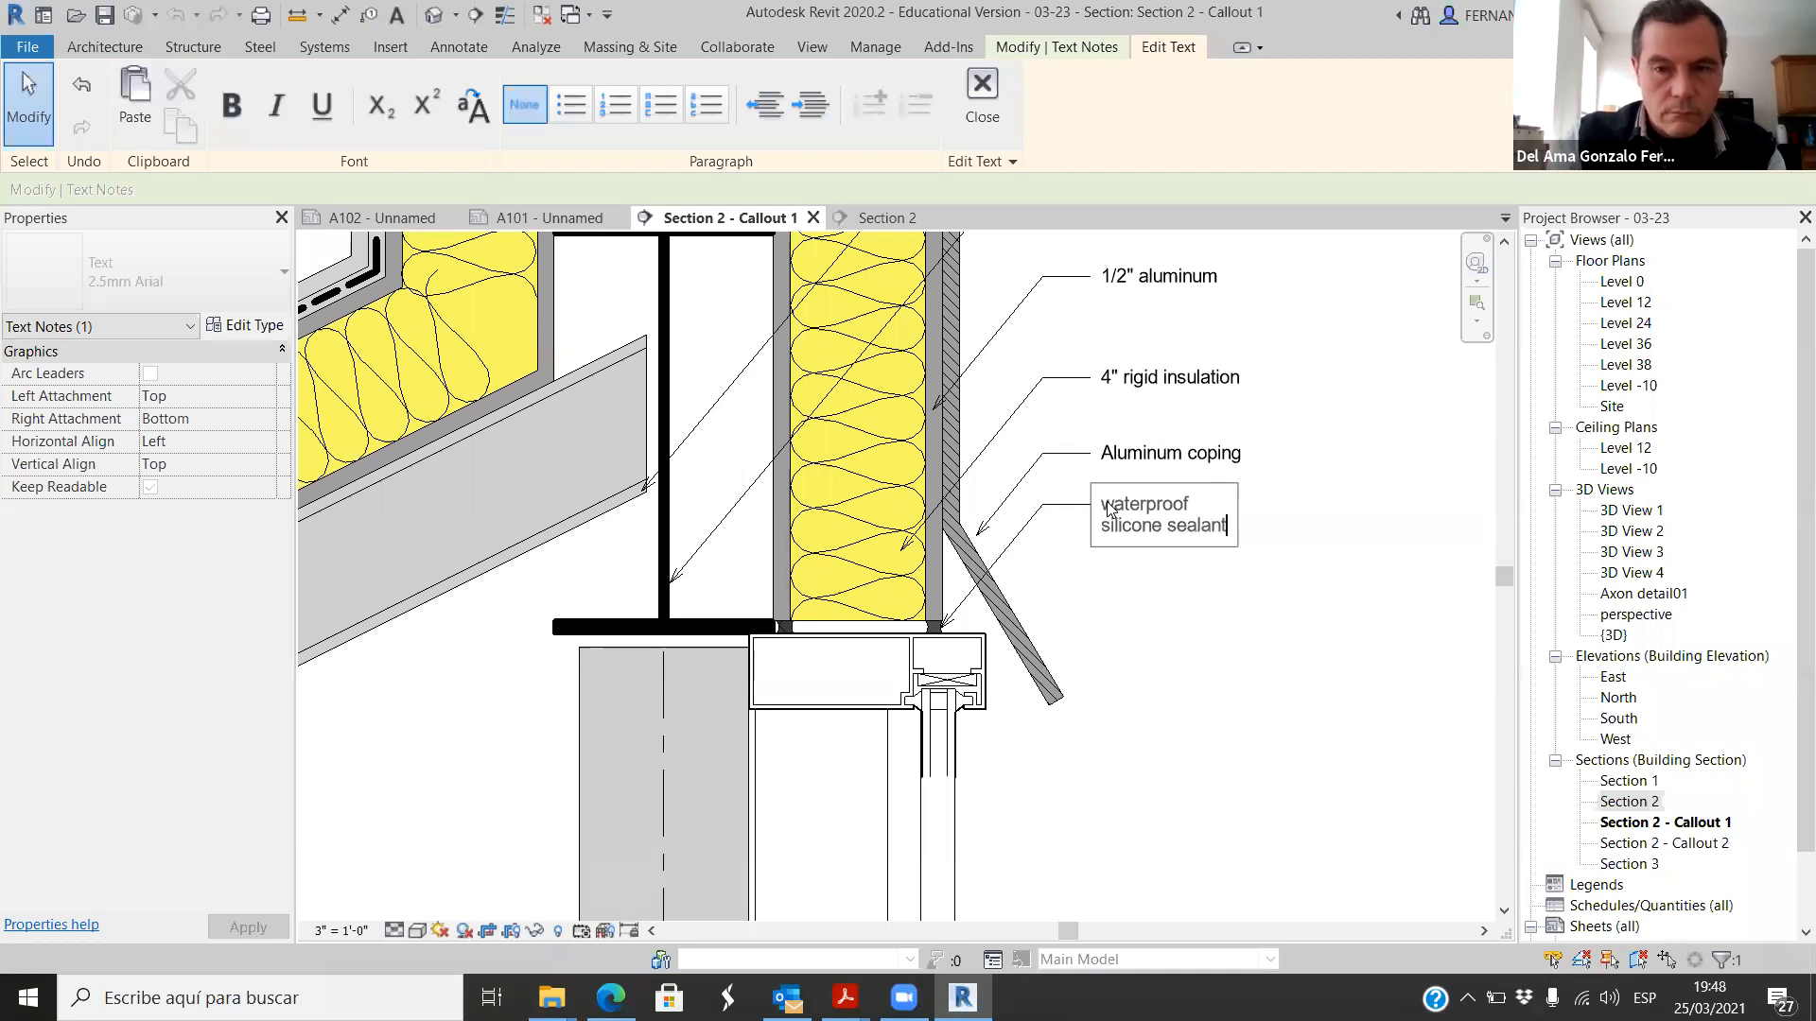
pyautogui.click(1135, 631)
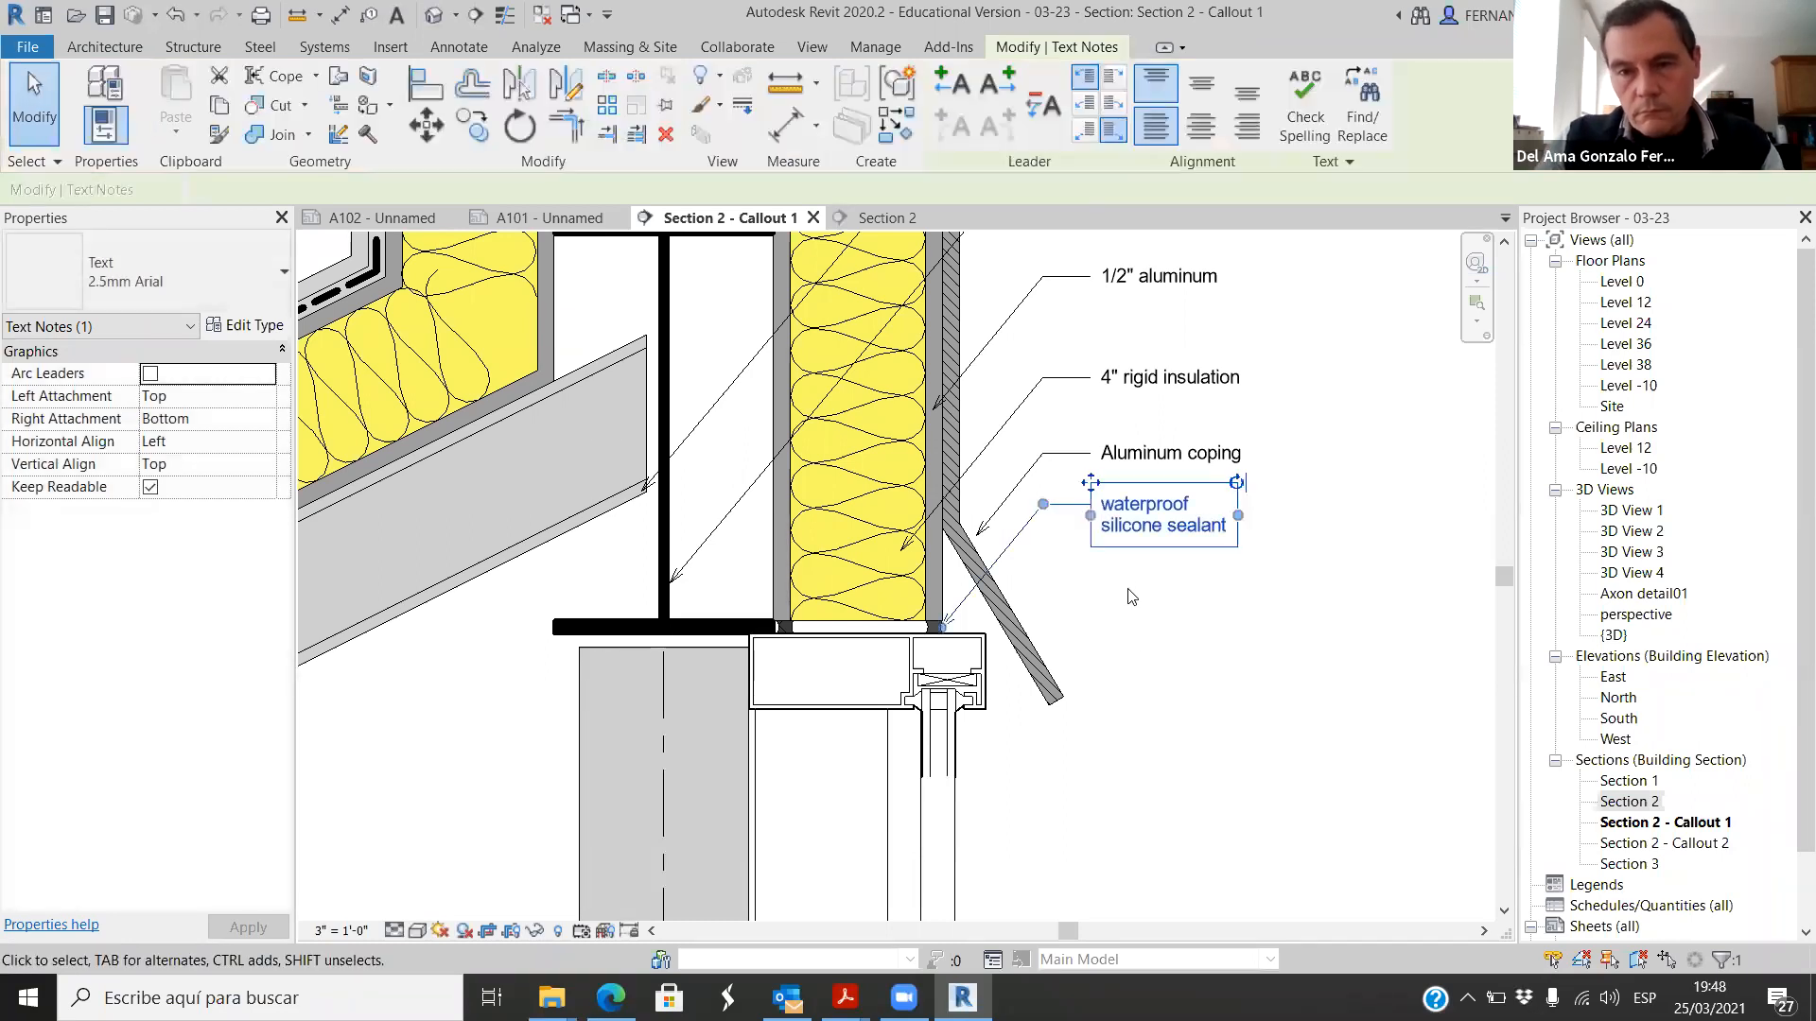
pyautogui.click(1131, 597)
# Step: Copy the waterproof silicone sealant note straight down by about 1 3/4 inches
pyautogui.scroll(-2, 995, 756)
pyautogui.scroll(-2, 1118, 724)
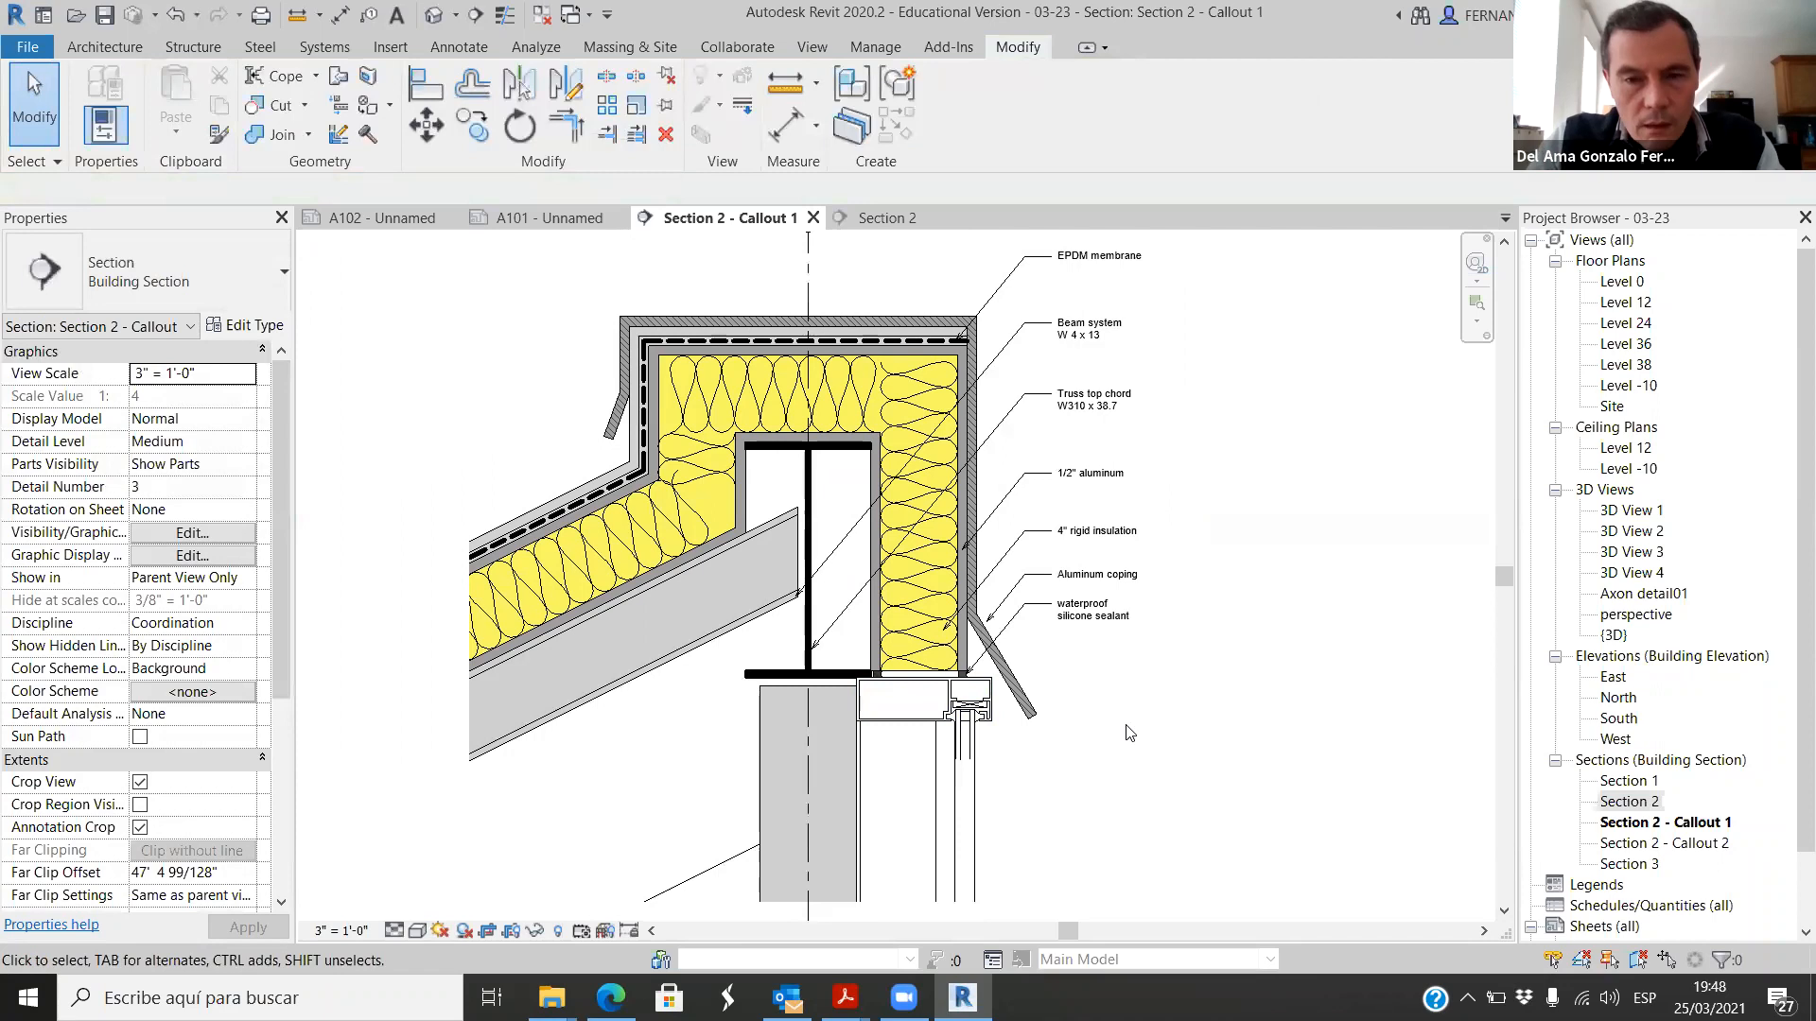
pyautogui.scroll(2, 1125, 733)
pyautogui.scroll(1, 1063, 695)
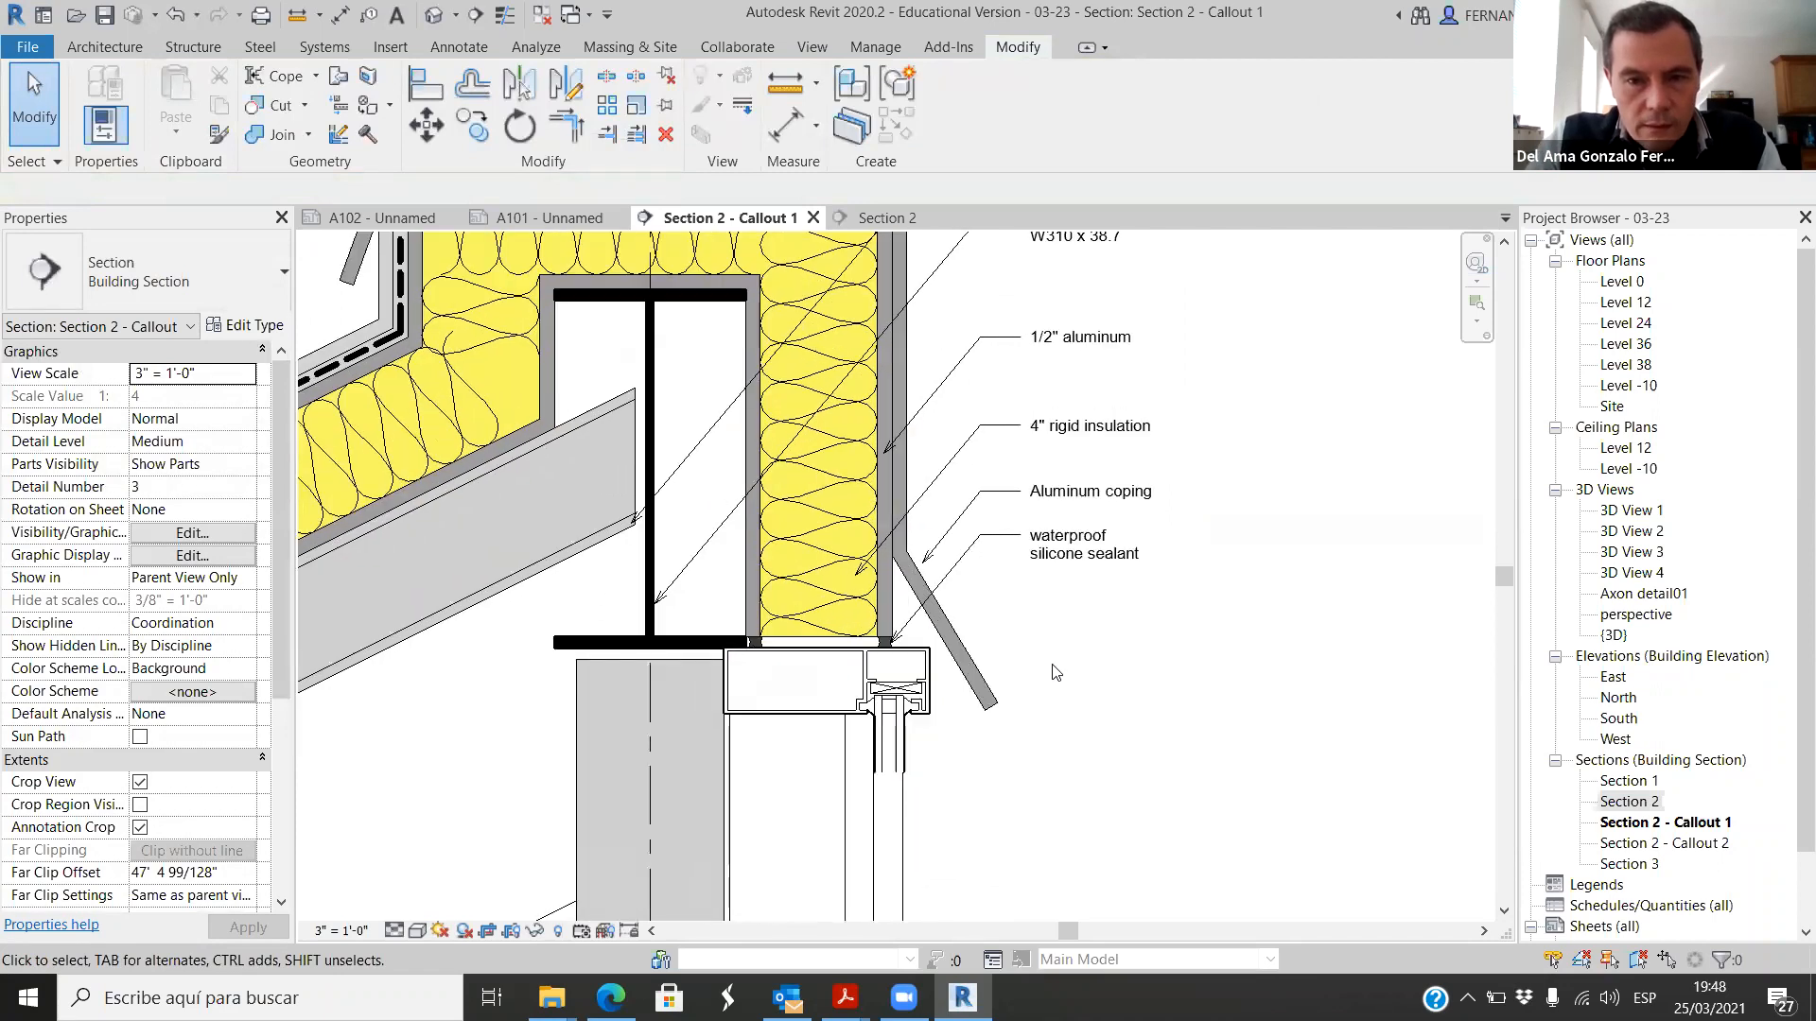
pyautogui.click(1050, 558)
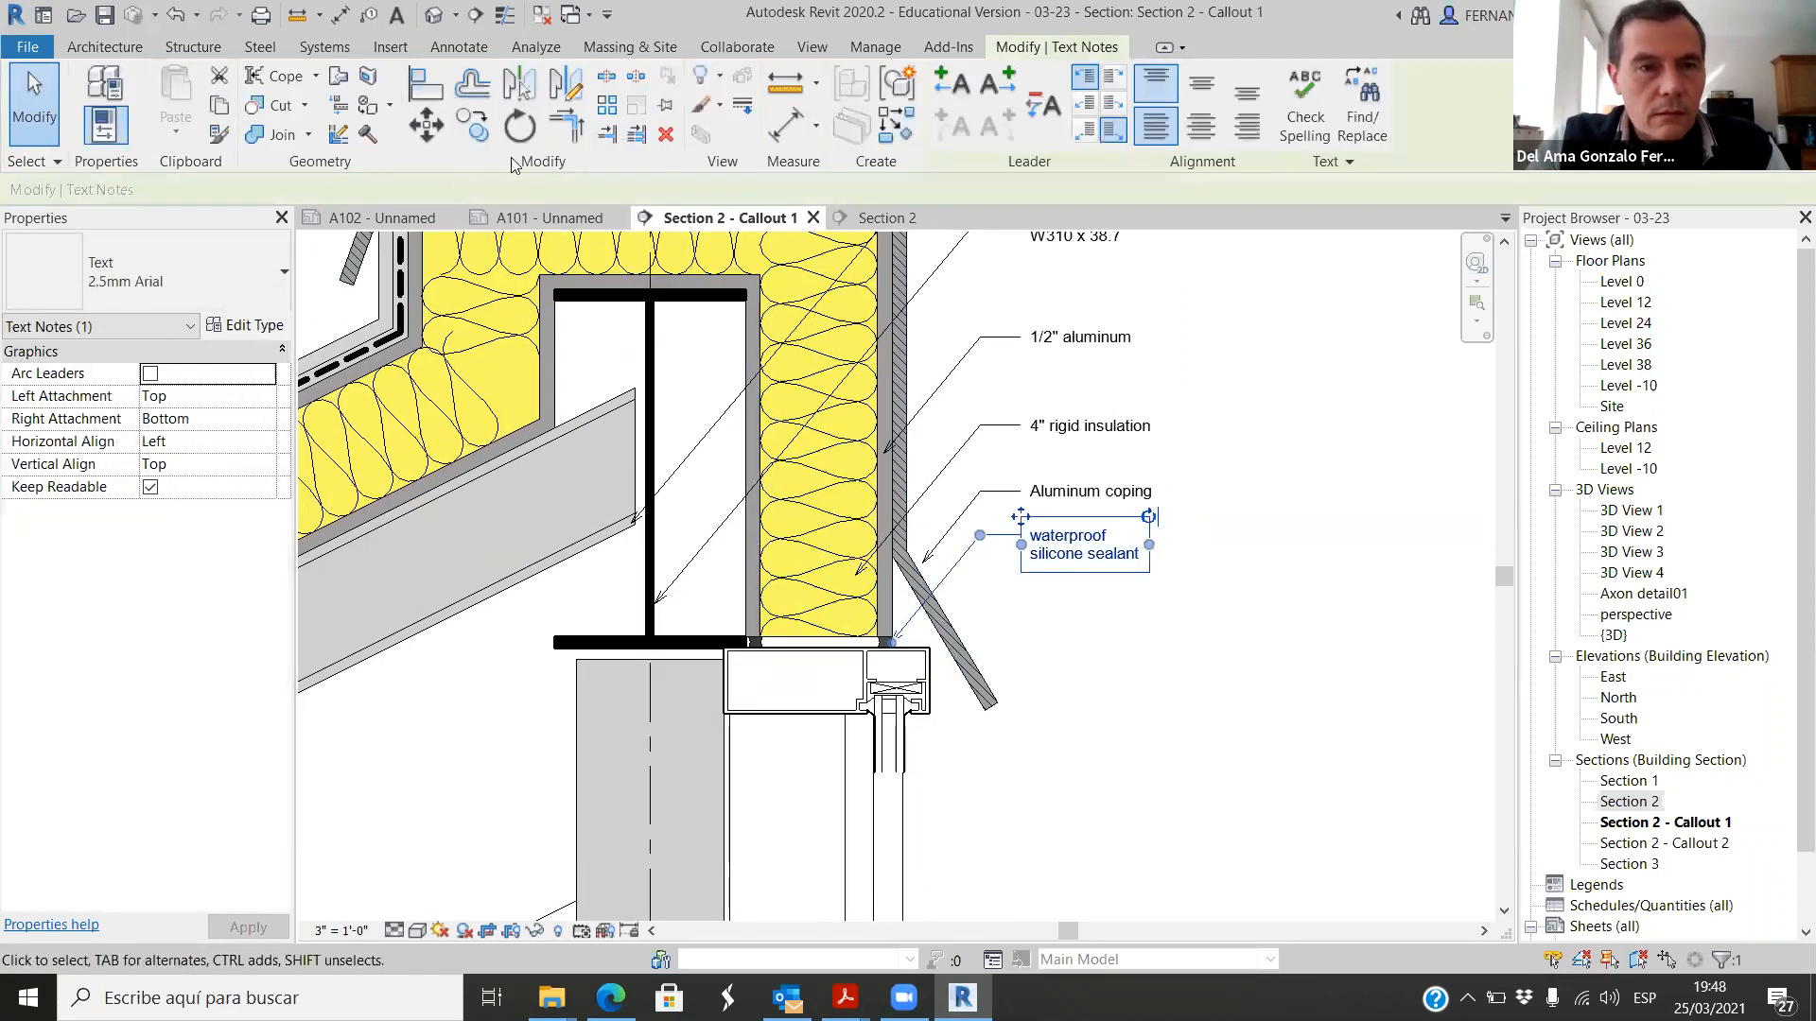
pyautogui.click(467, 126)
pyautogui.click(1265, 520)
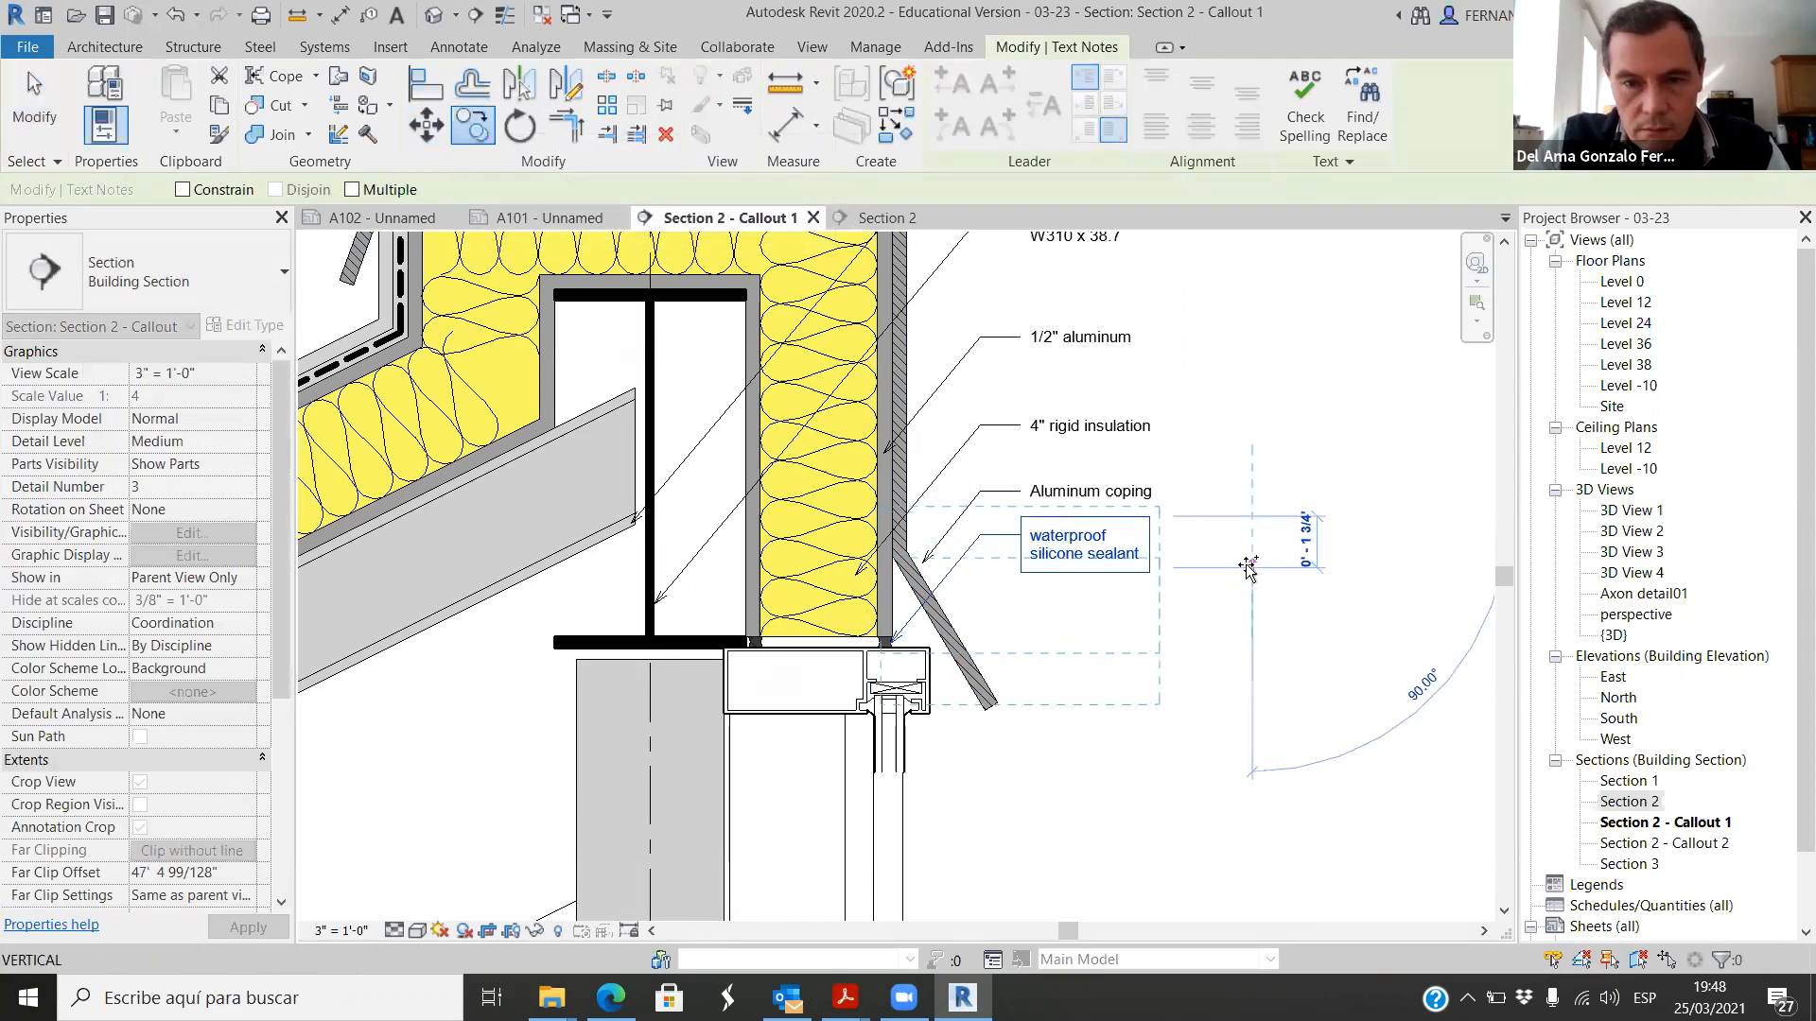
pyautogui.click(1249, 568)
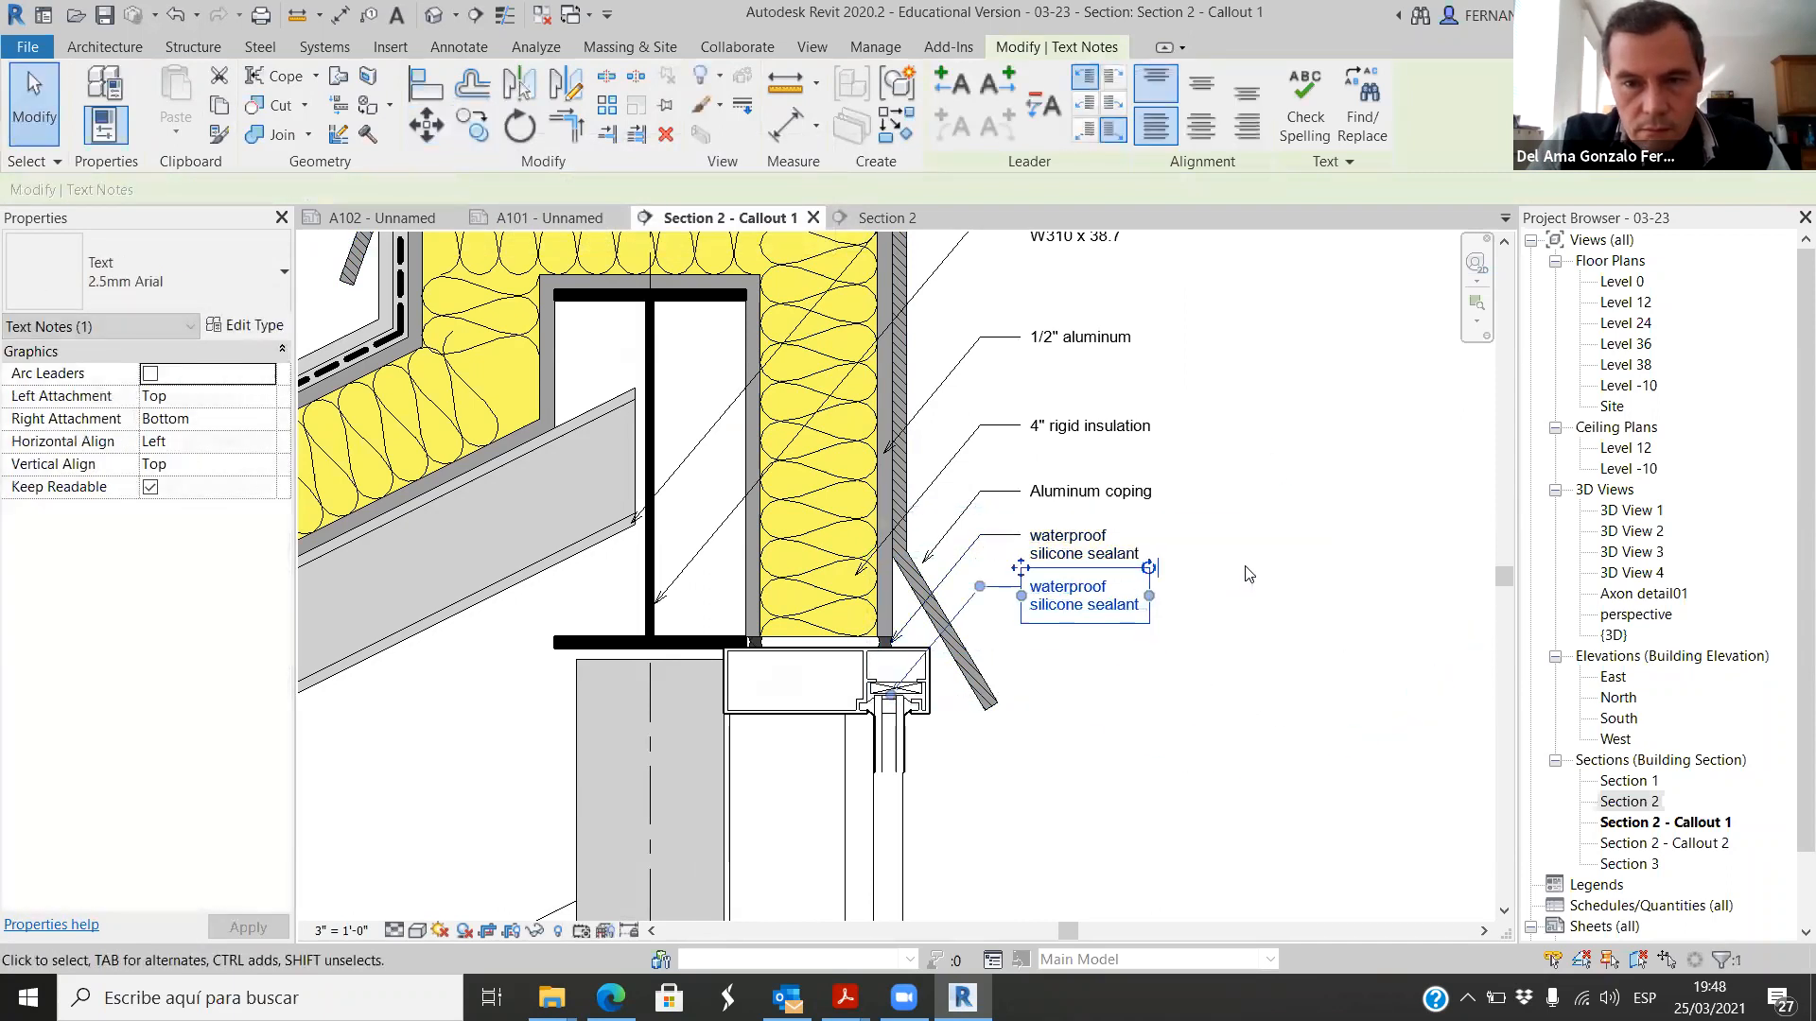
# Step: Replace the text of the lower waterproof silicone sealant note with "double glass"
pyautogui.click(1241, 646)
pyautogui.scroll(5, 945, 686)
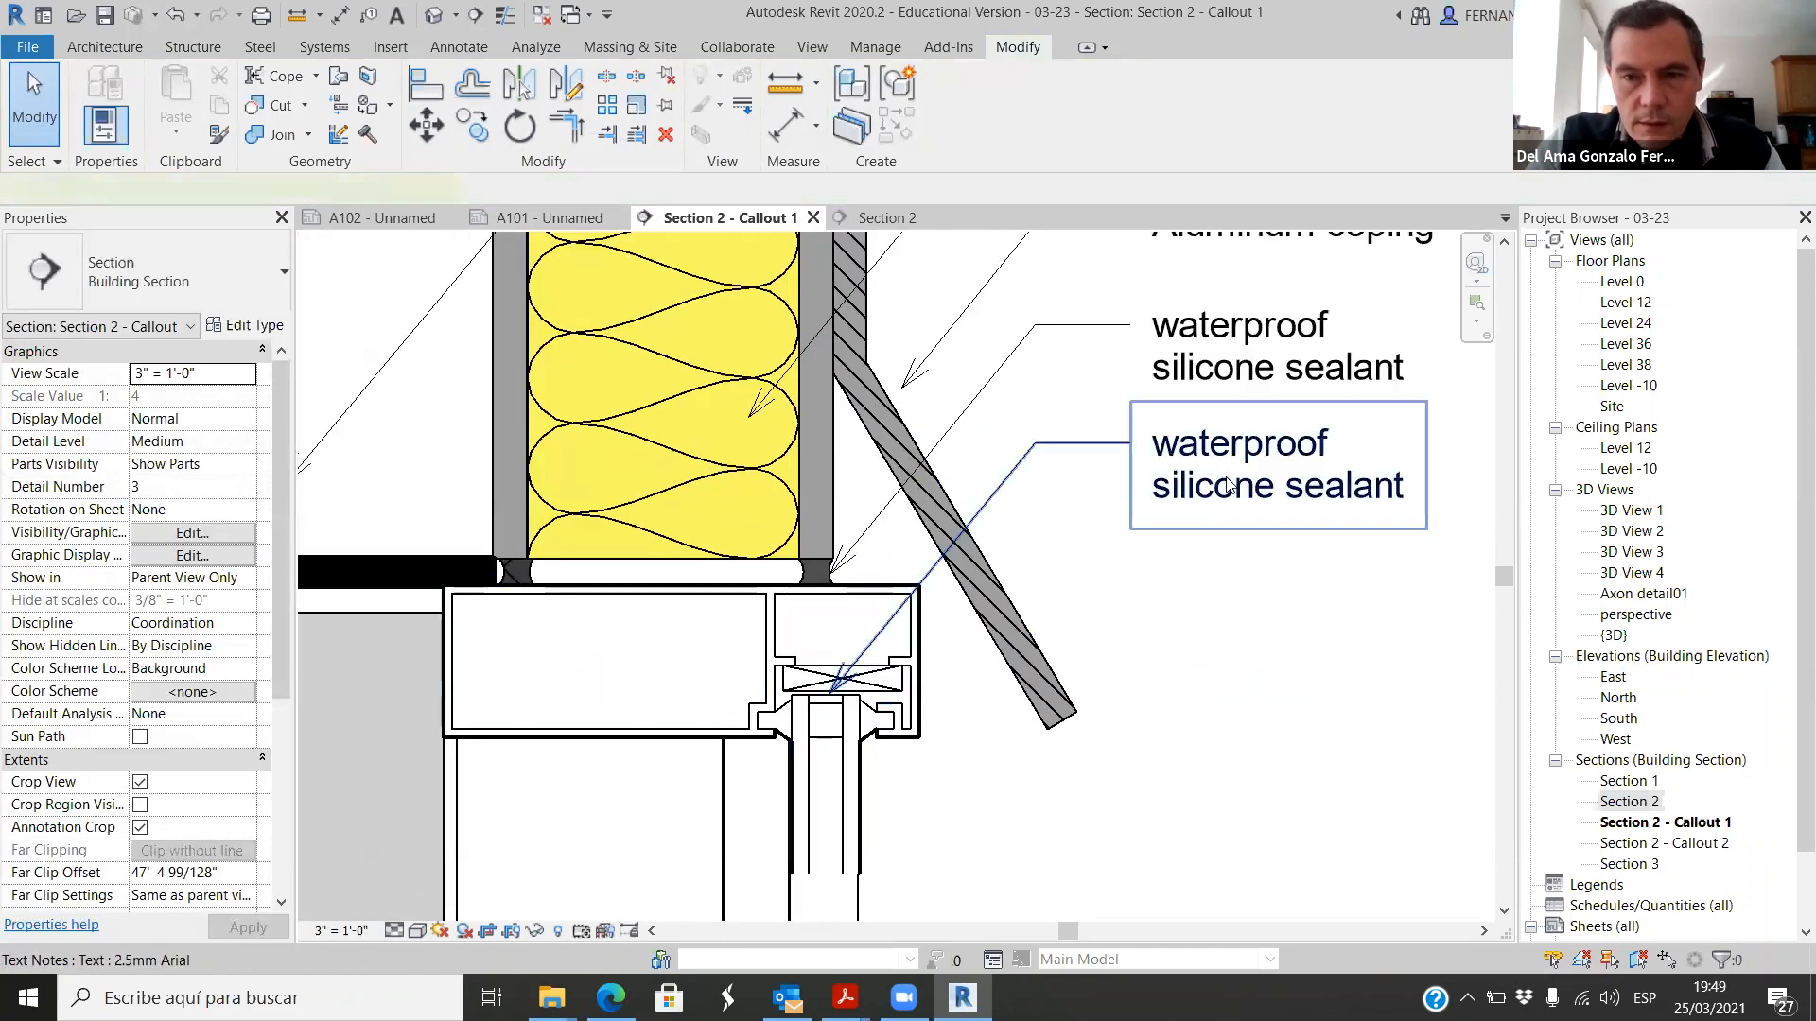
pyautogui.click(1229, 485)
pyautogui.click(1409, 501)
pyautogui.moveTo(1409, 501); pyautogui.dragTo(1152, 437)
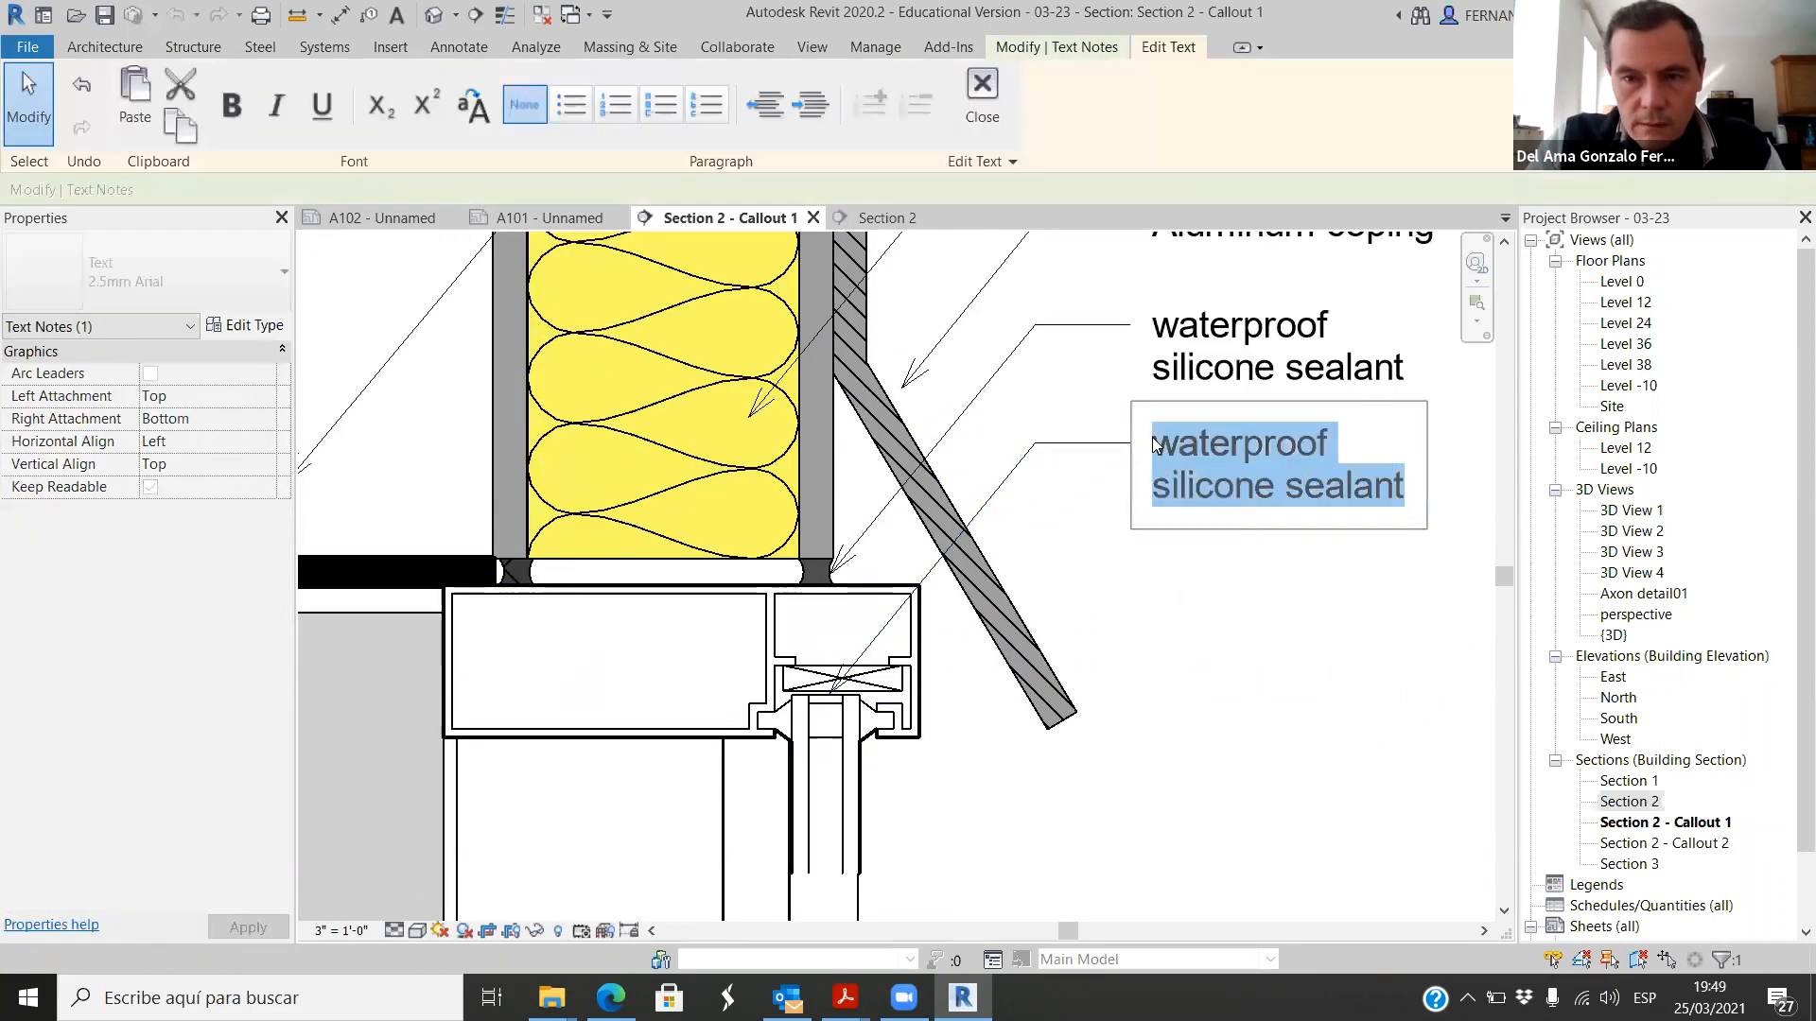
pyautogui.write('double glass')
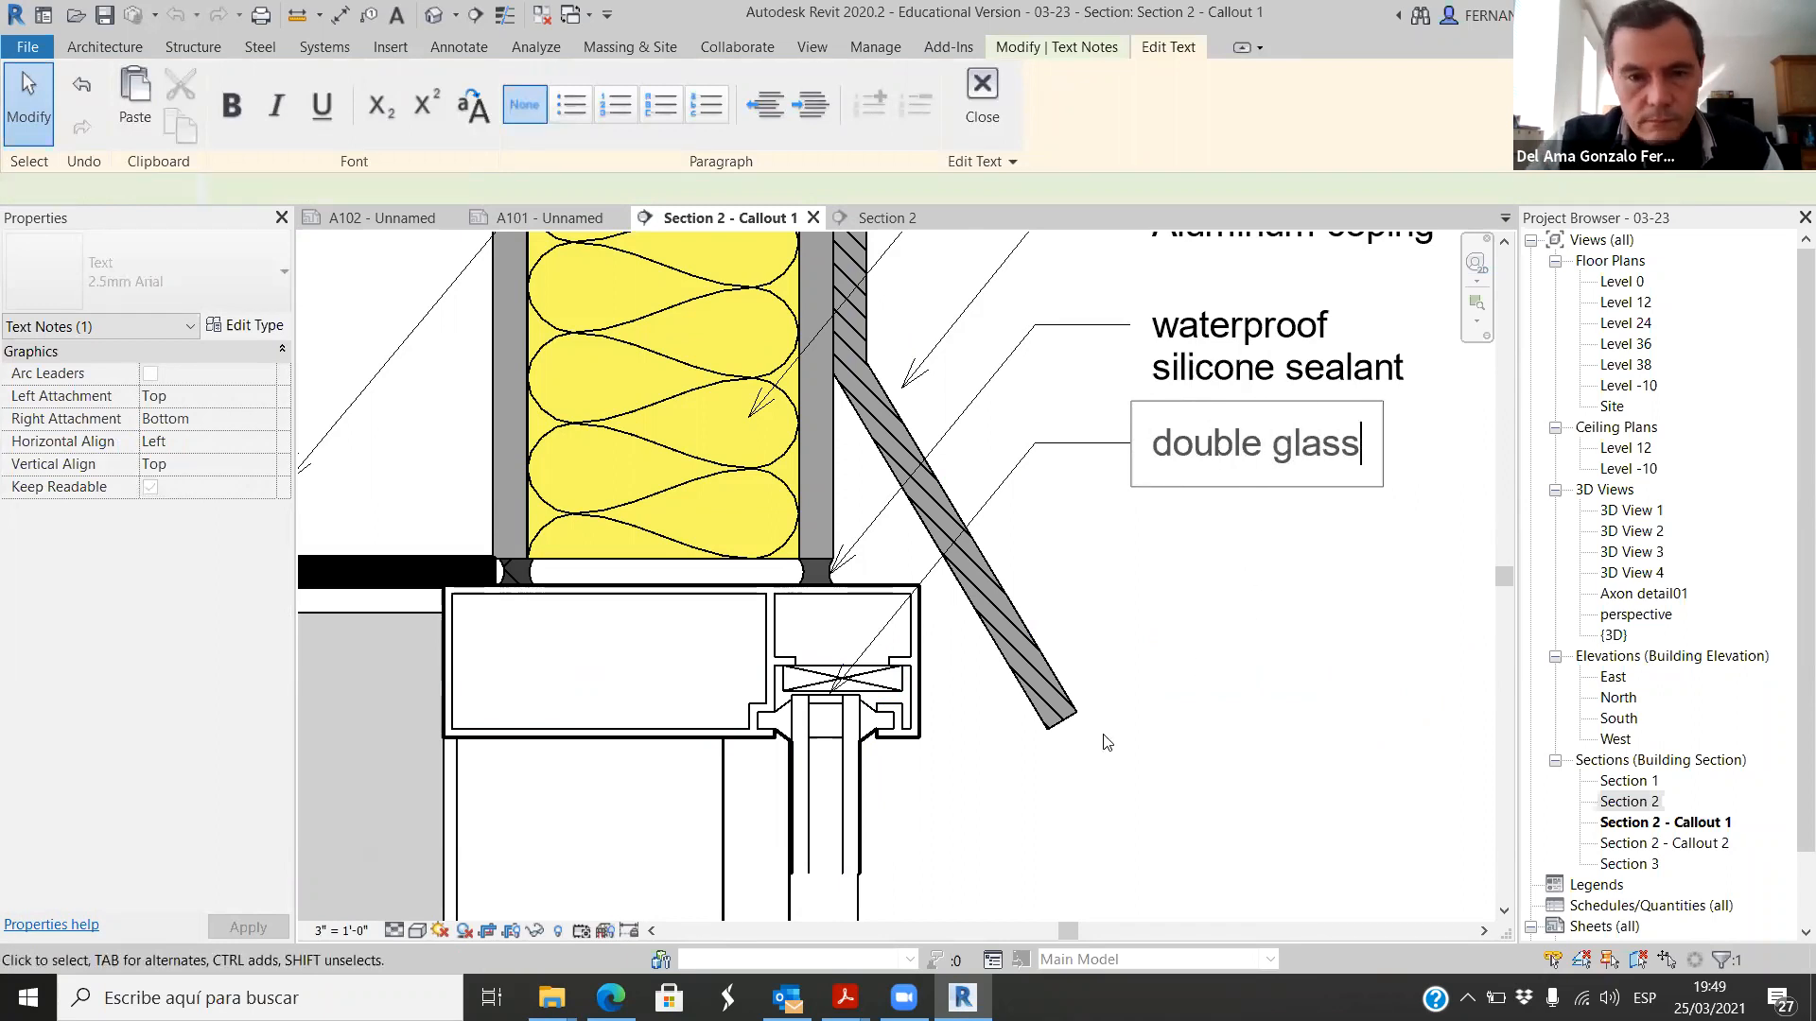
pyautogui.click(1259, 578)
pyautogui.scroll(-2, 919, 656)
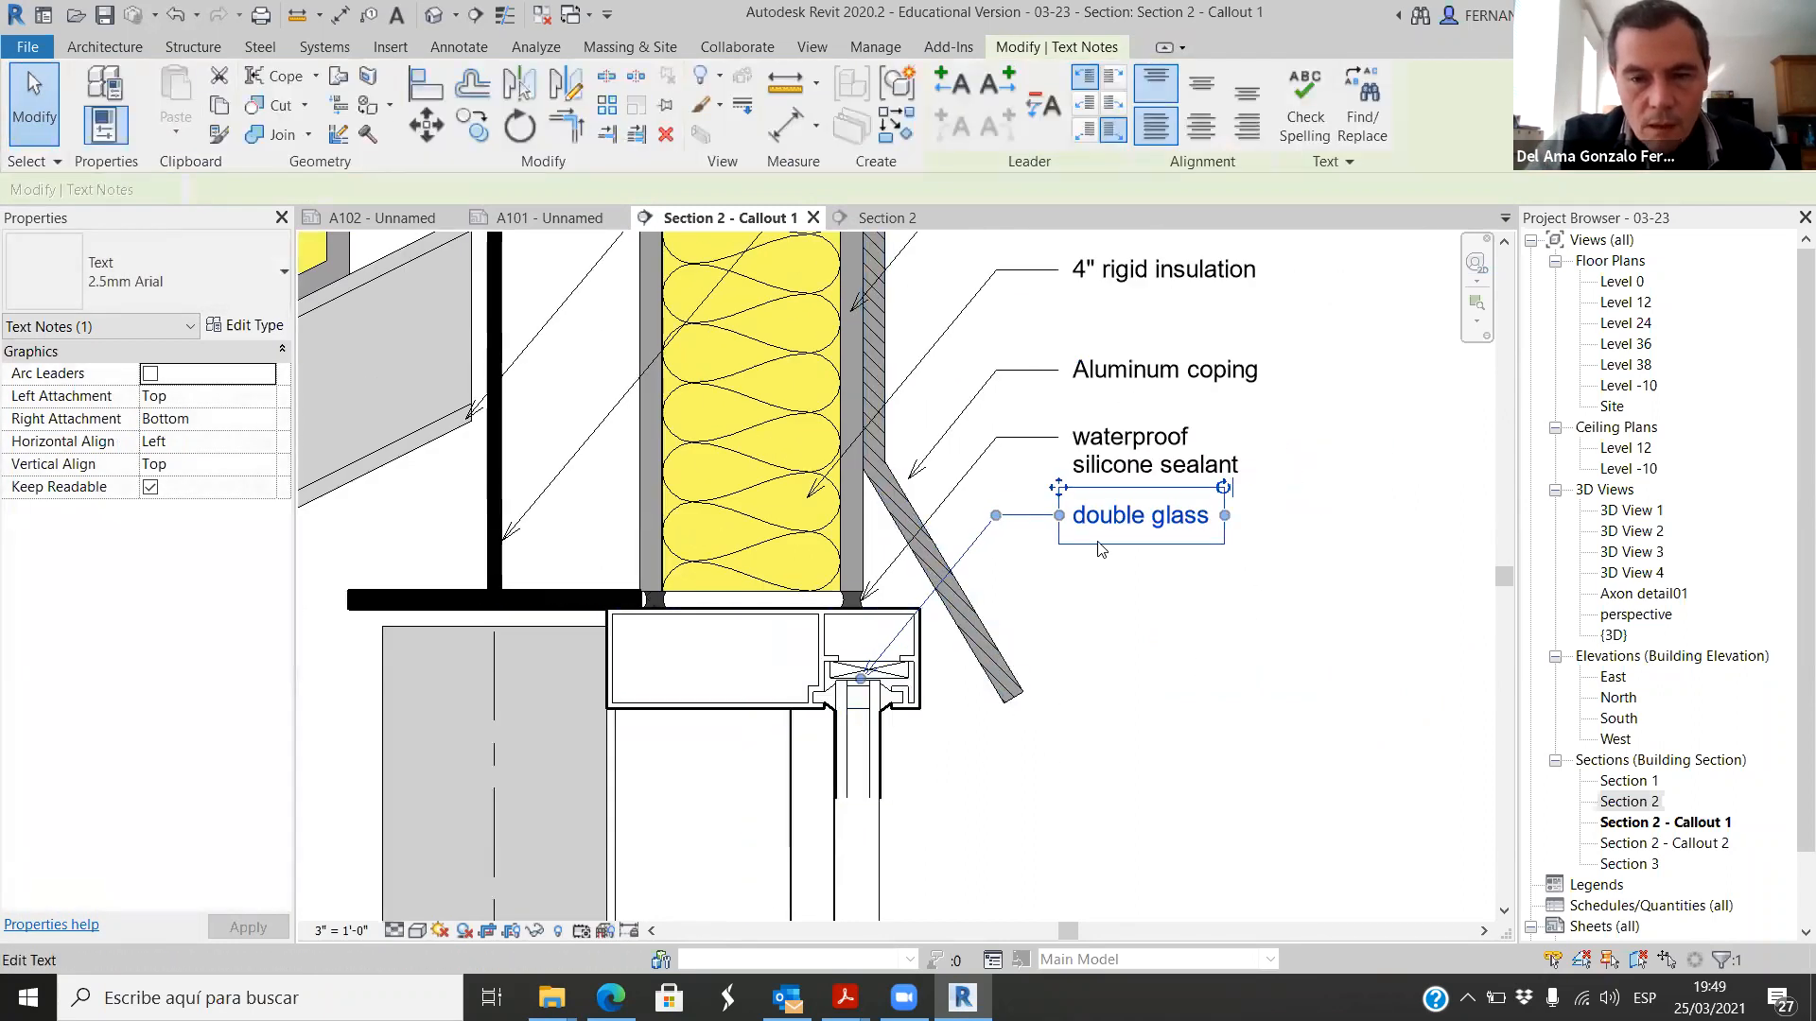
pyautogui.click(1100, 546)
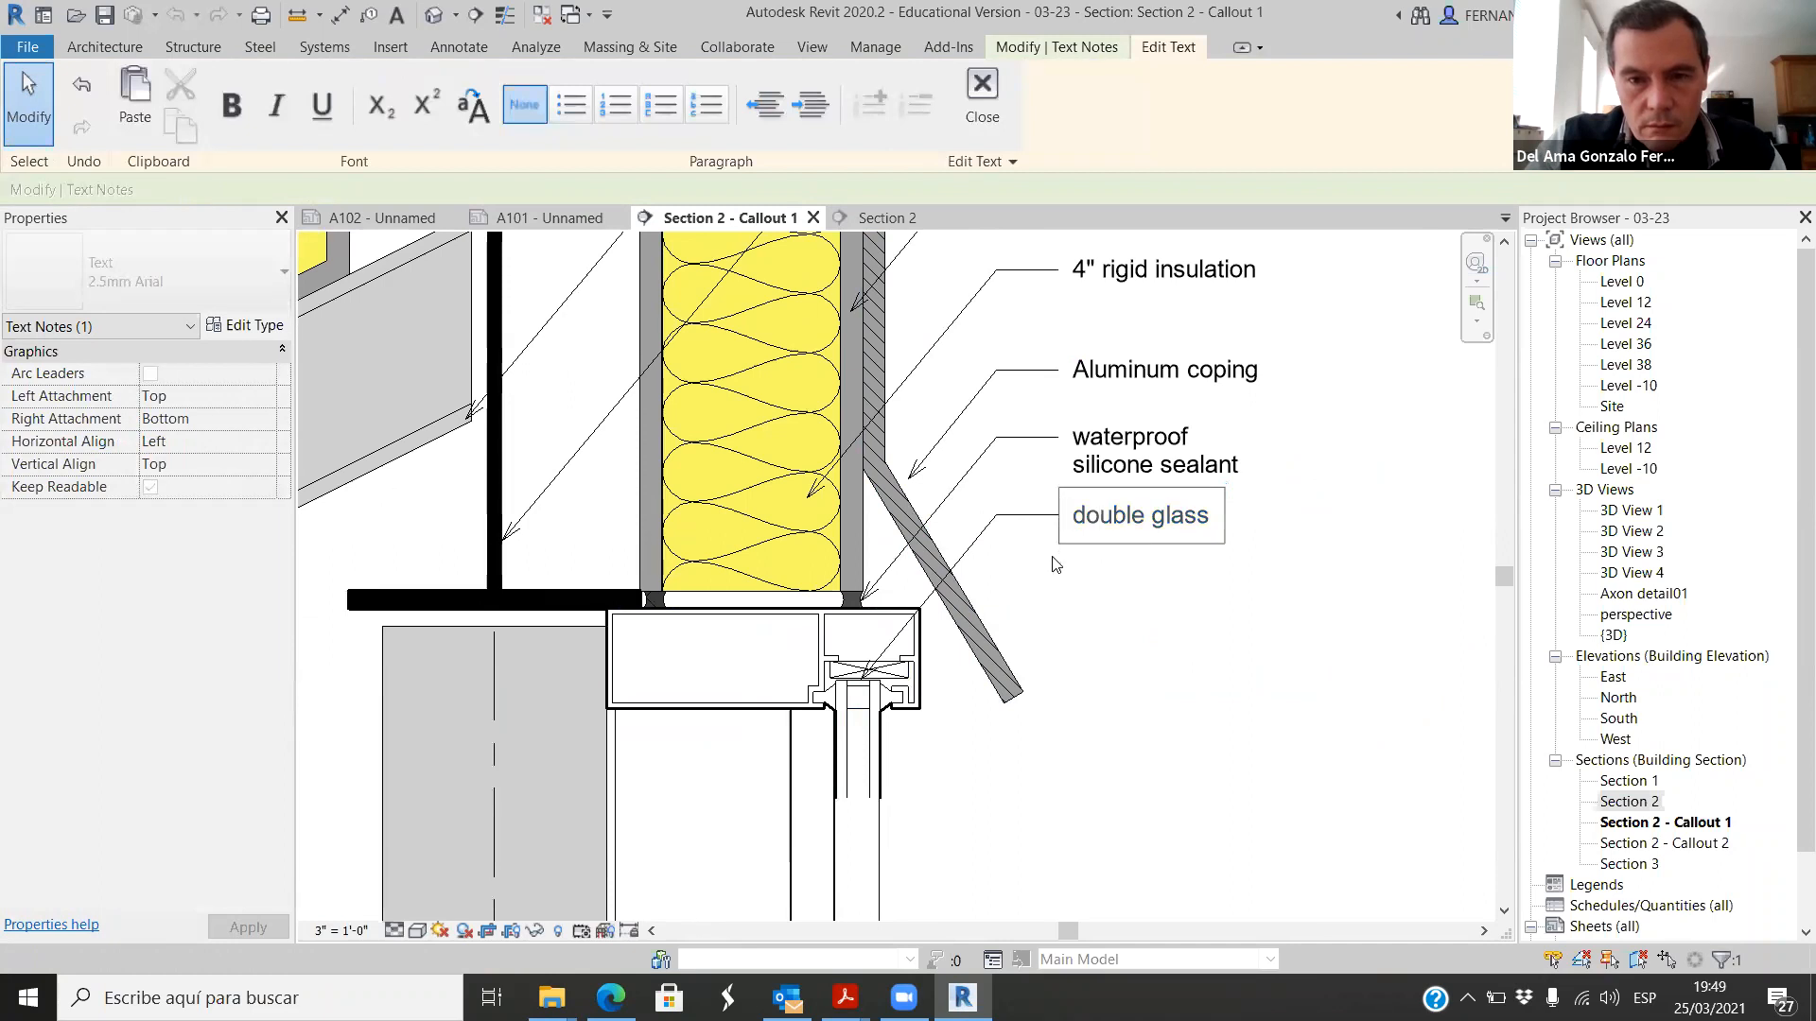
pyautogui.click(1092, 616)
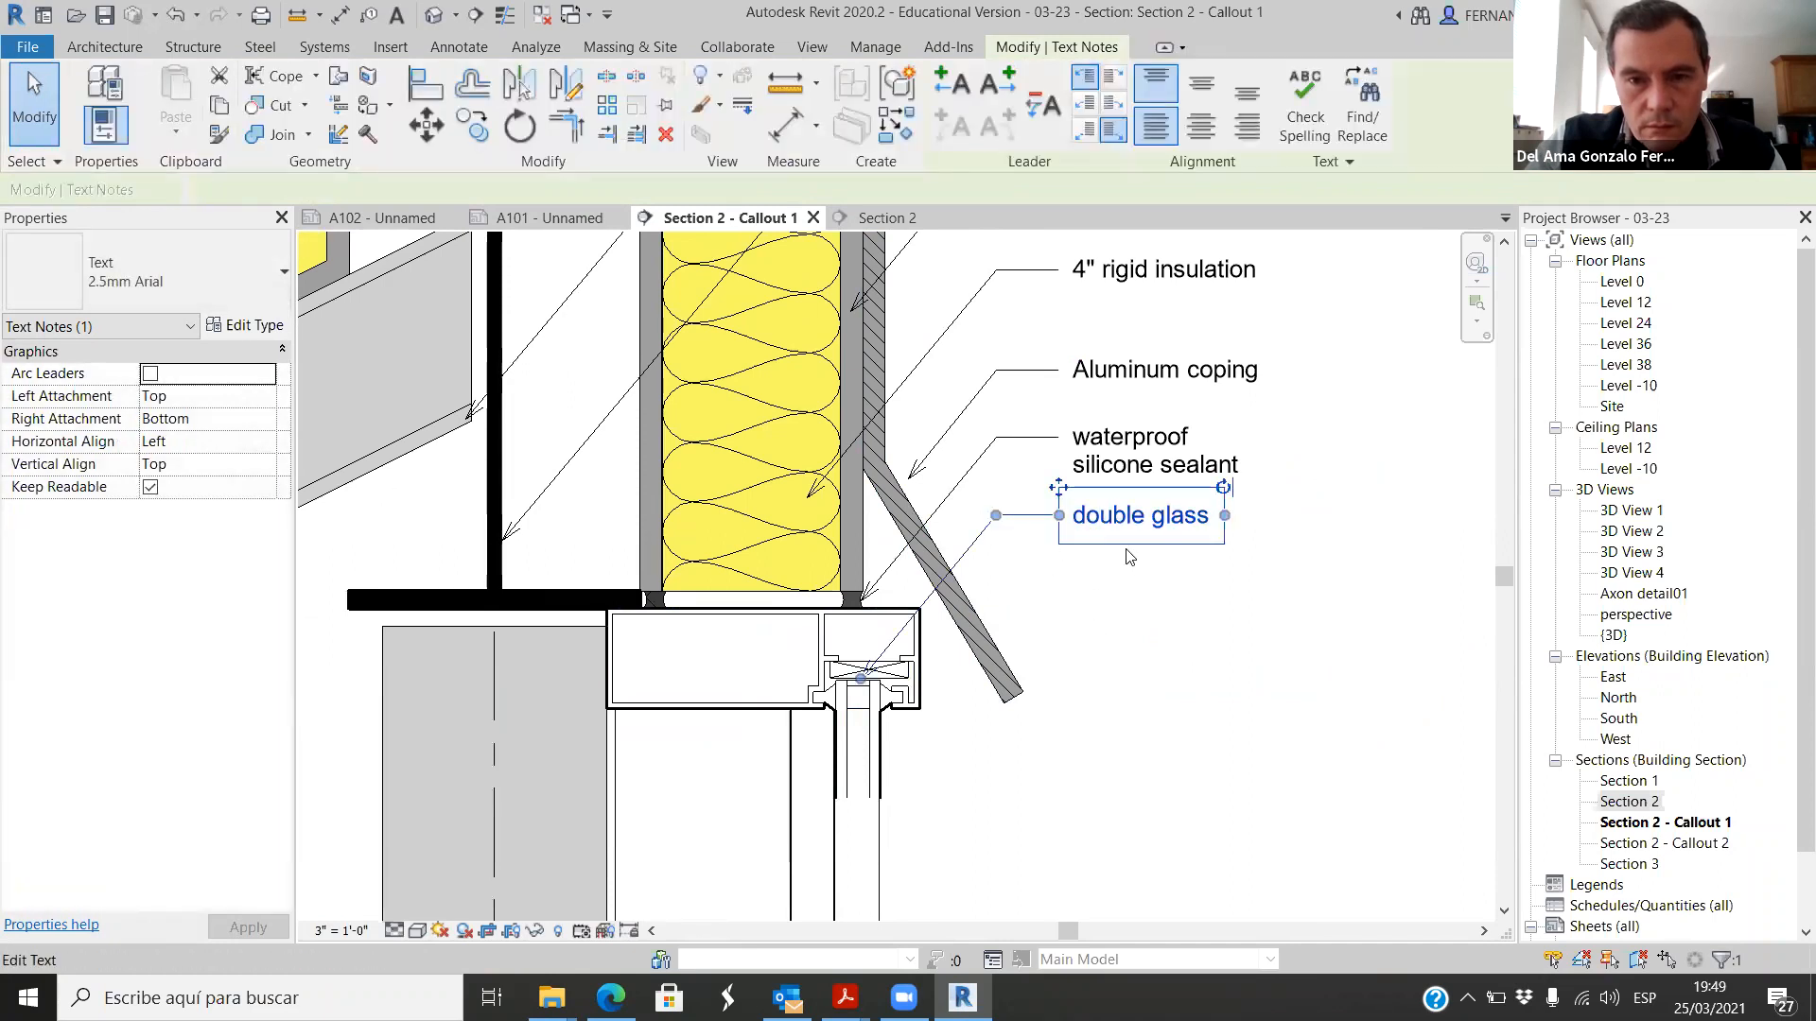
# Step: Move the double glass note straight down so its leader arrow points to the glazing below the storefront frame
pyautogui.click(426, 126)
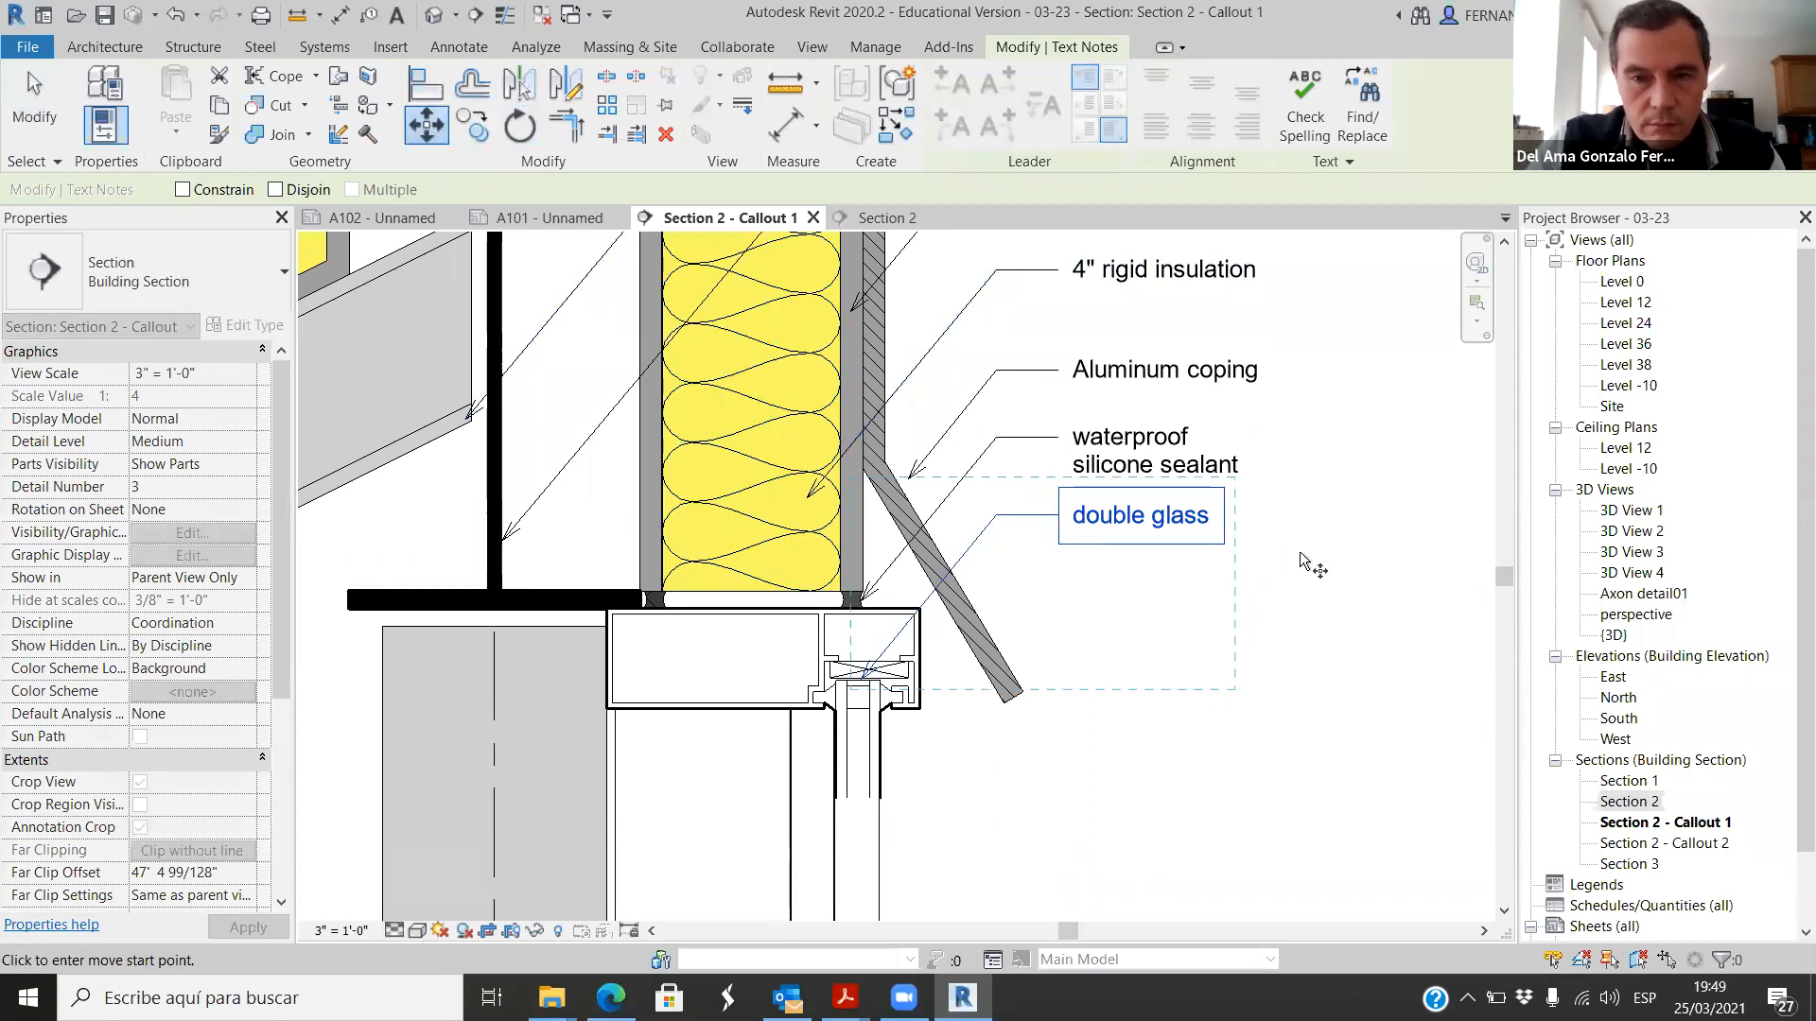
pyautogui.click(1166, 541)
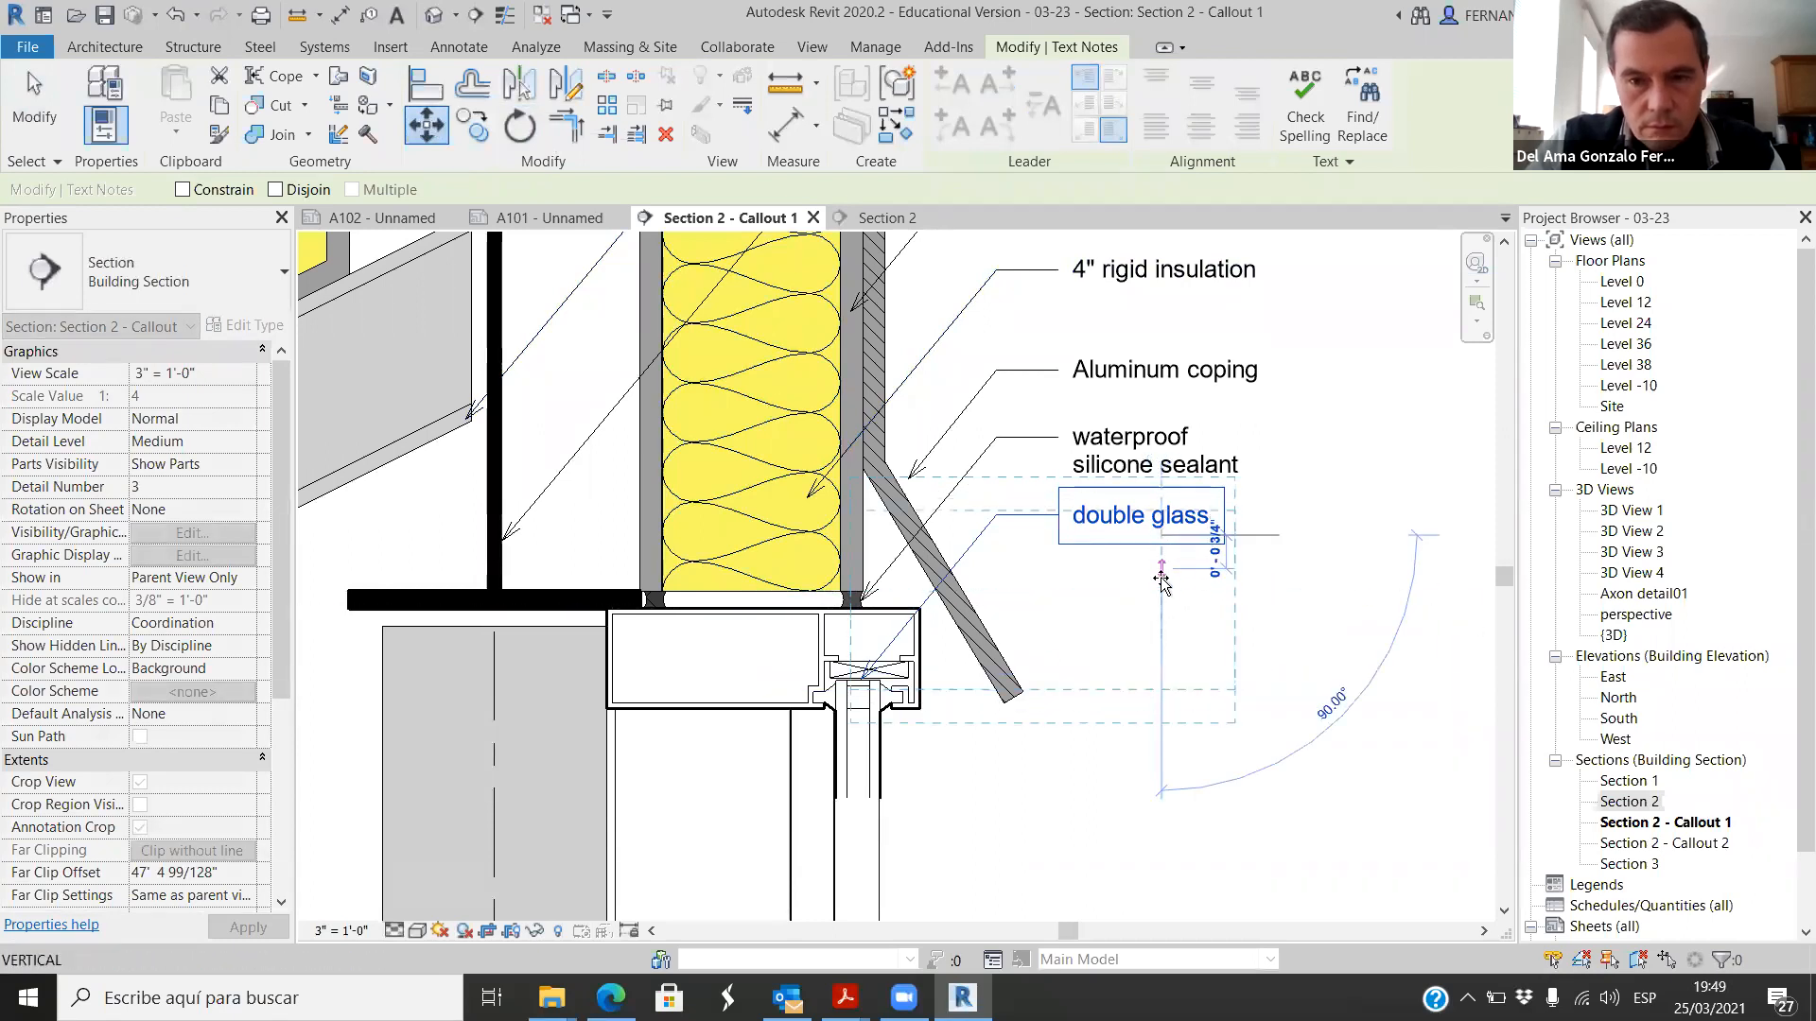
pyautogui.click(1156, 665)
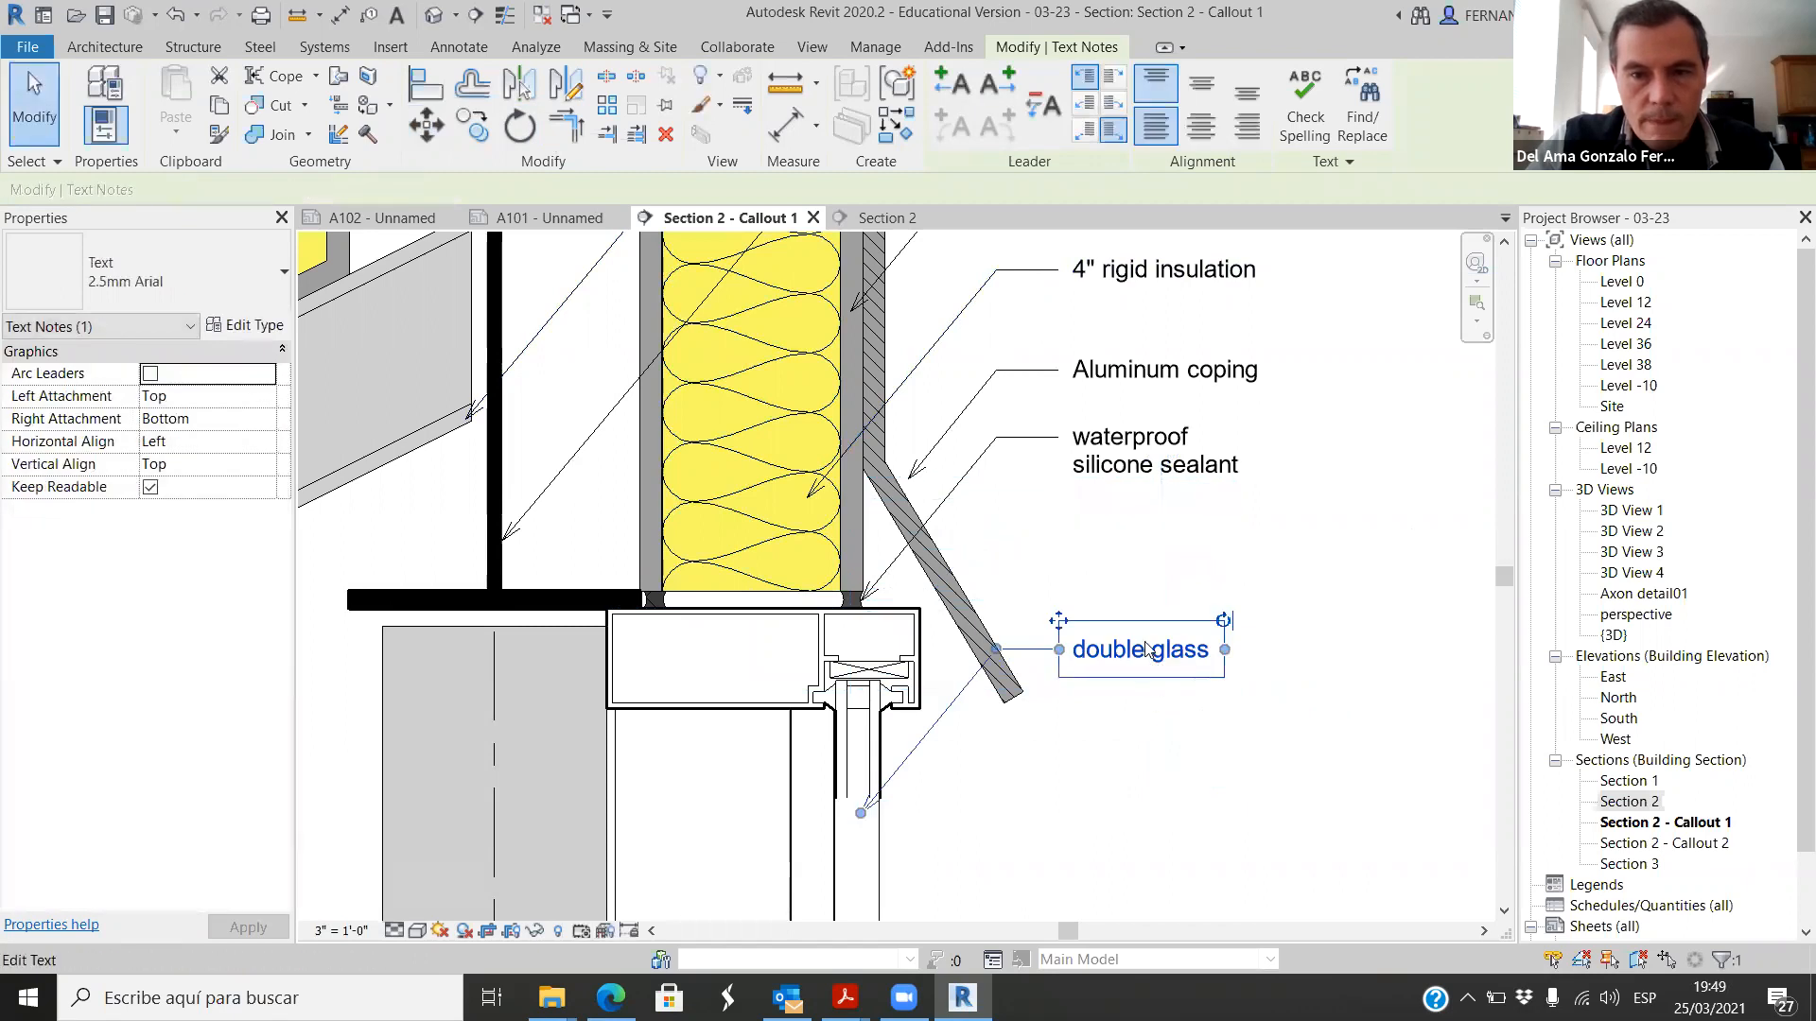
# Step: Copy the double glass note straight up, and move the copy down about 1 1/4 inches to sit beneath the silicone sealant note
pyautogui.click(491, 138)
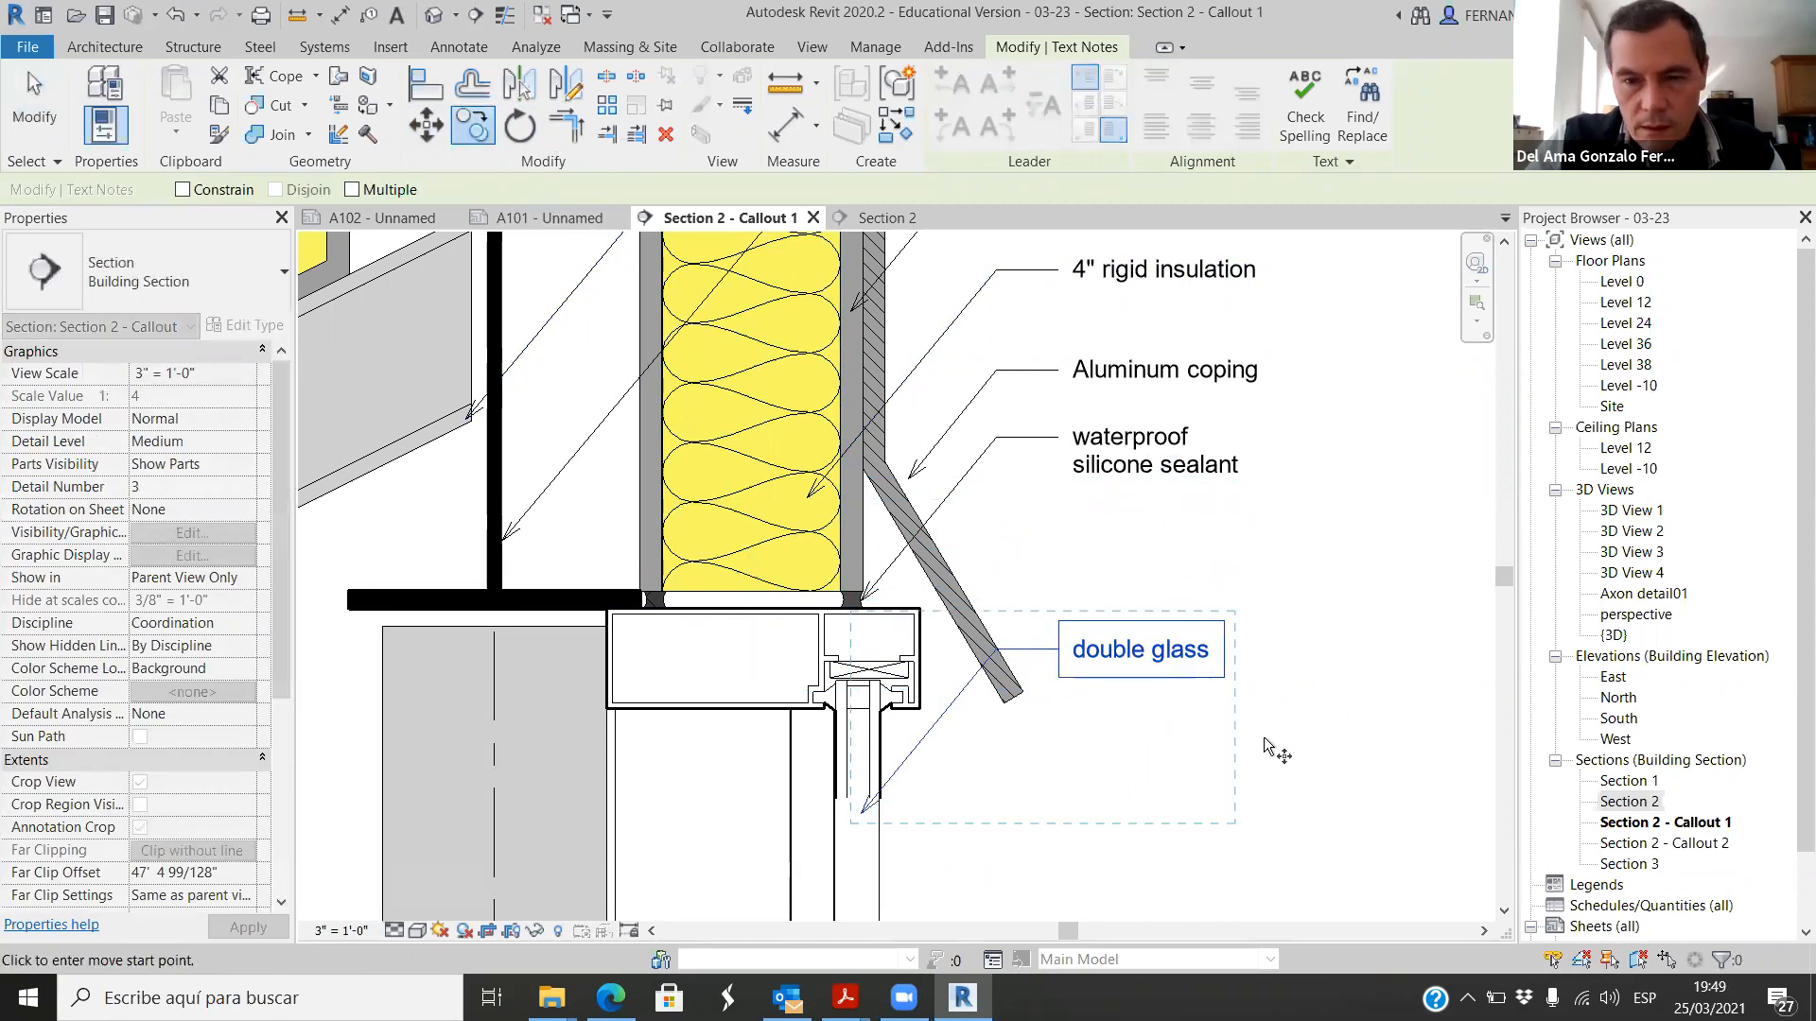
pyautogui.click(1294, 756)
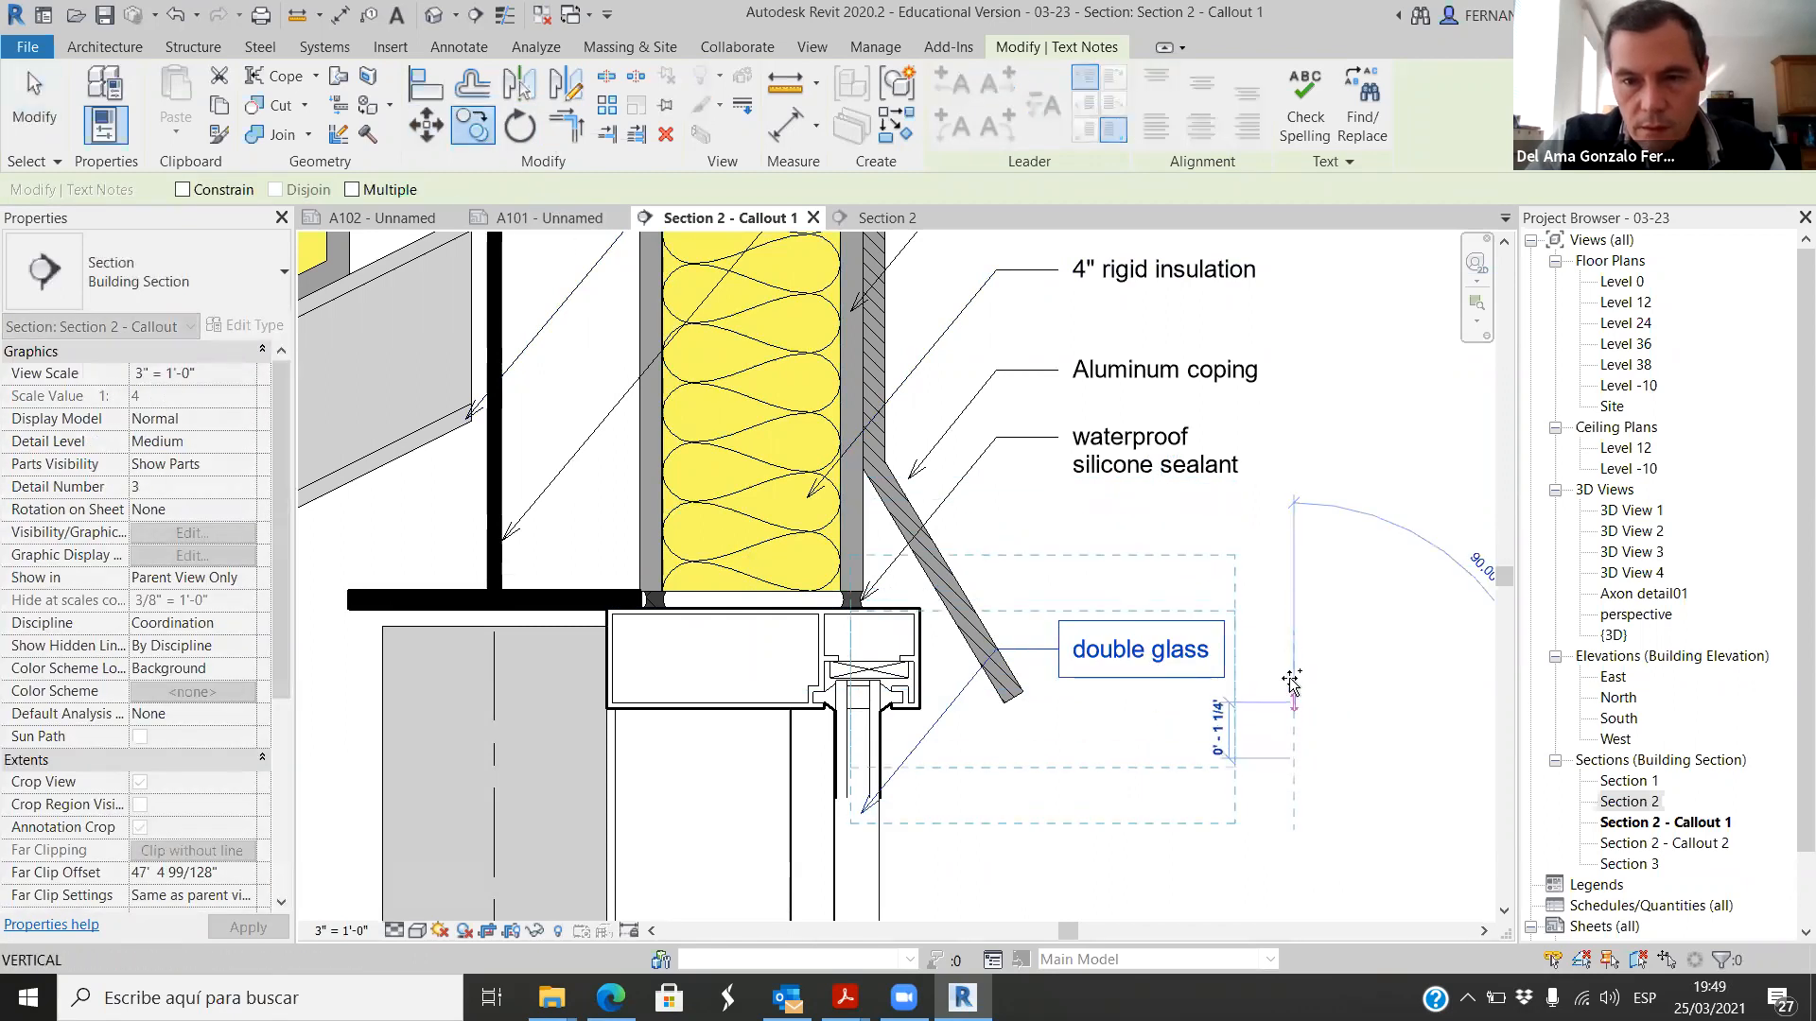
pyautogui.click(1294, 547)
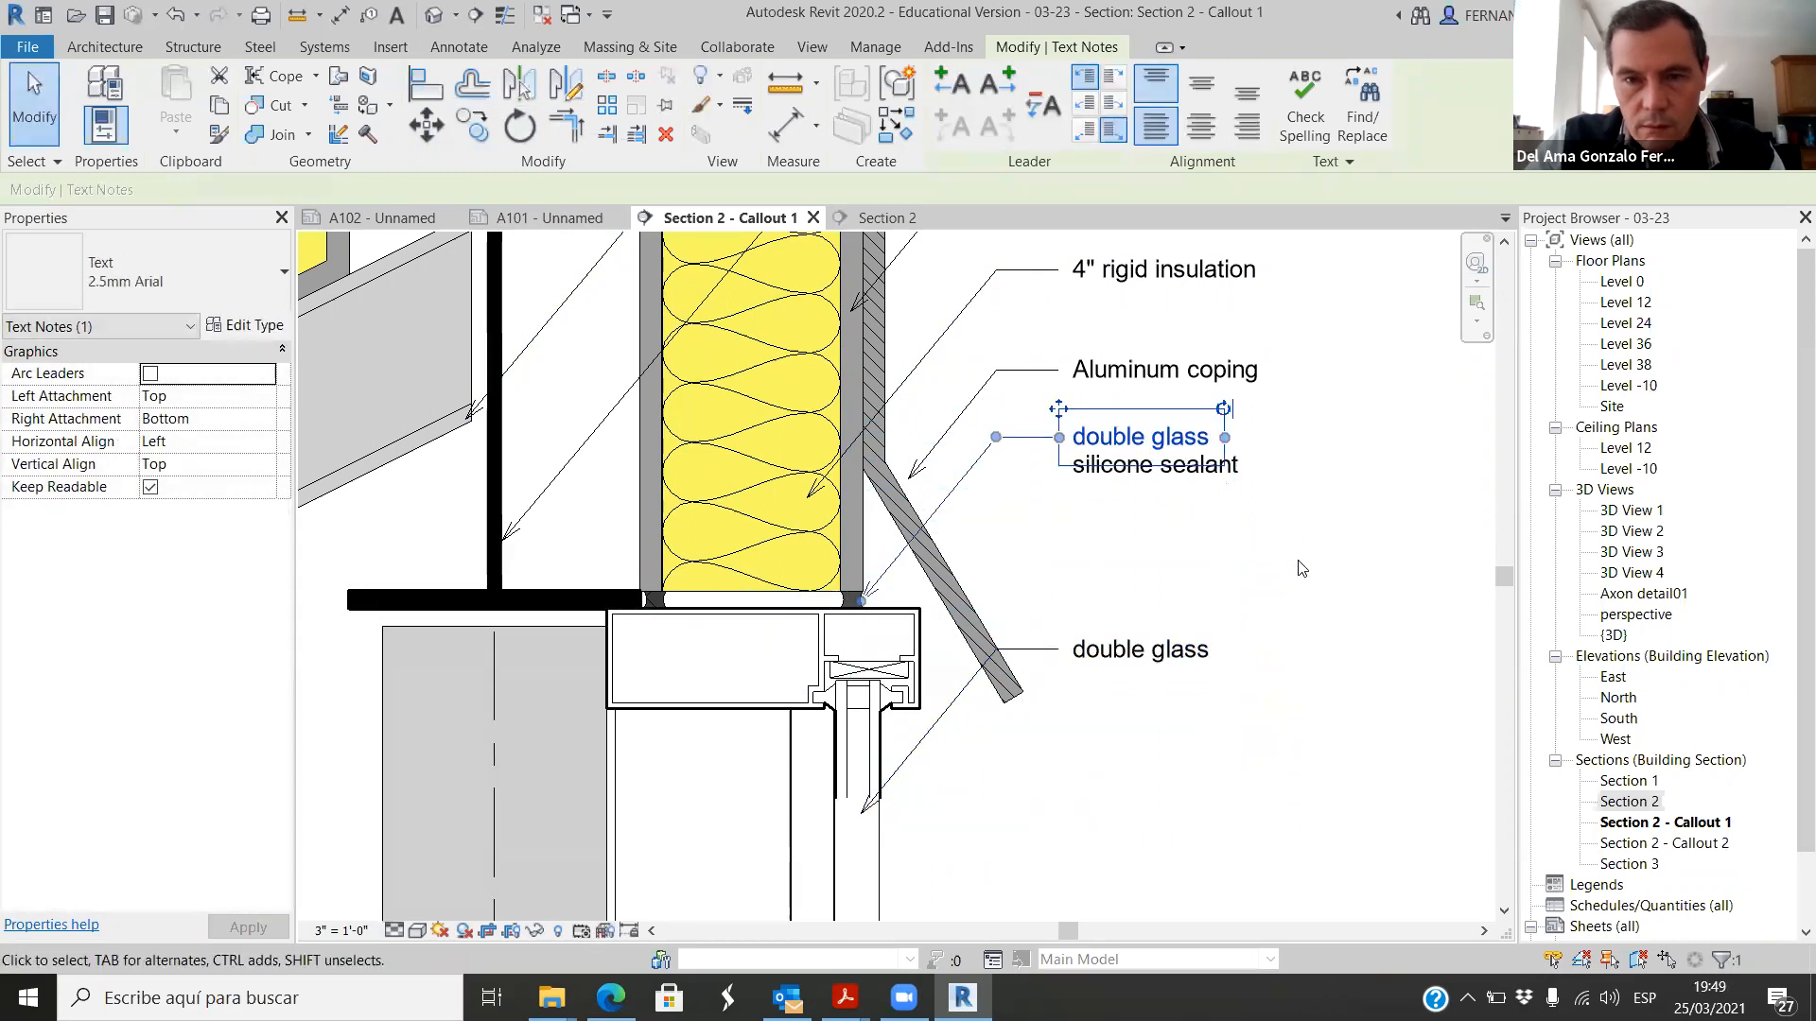
pyautogui.click(427, 125)
pyautogui.click(1286, 414)
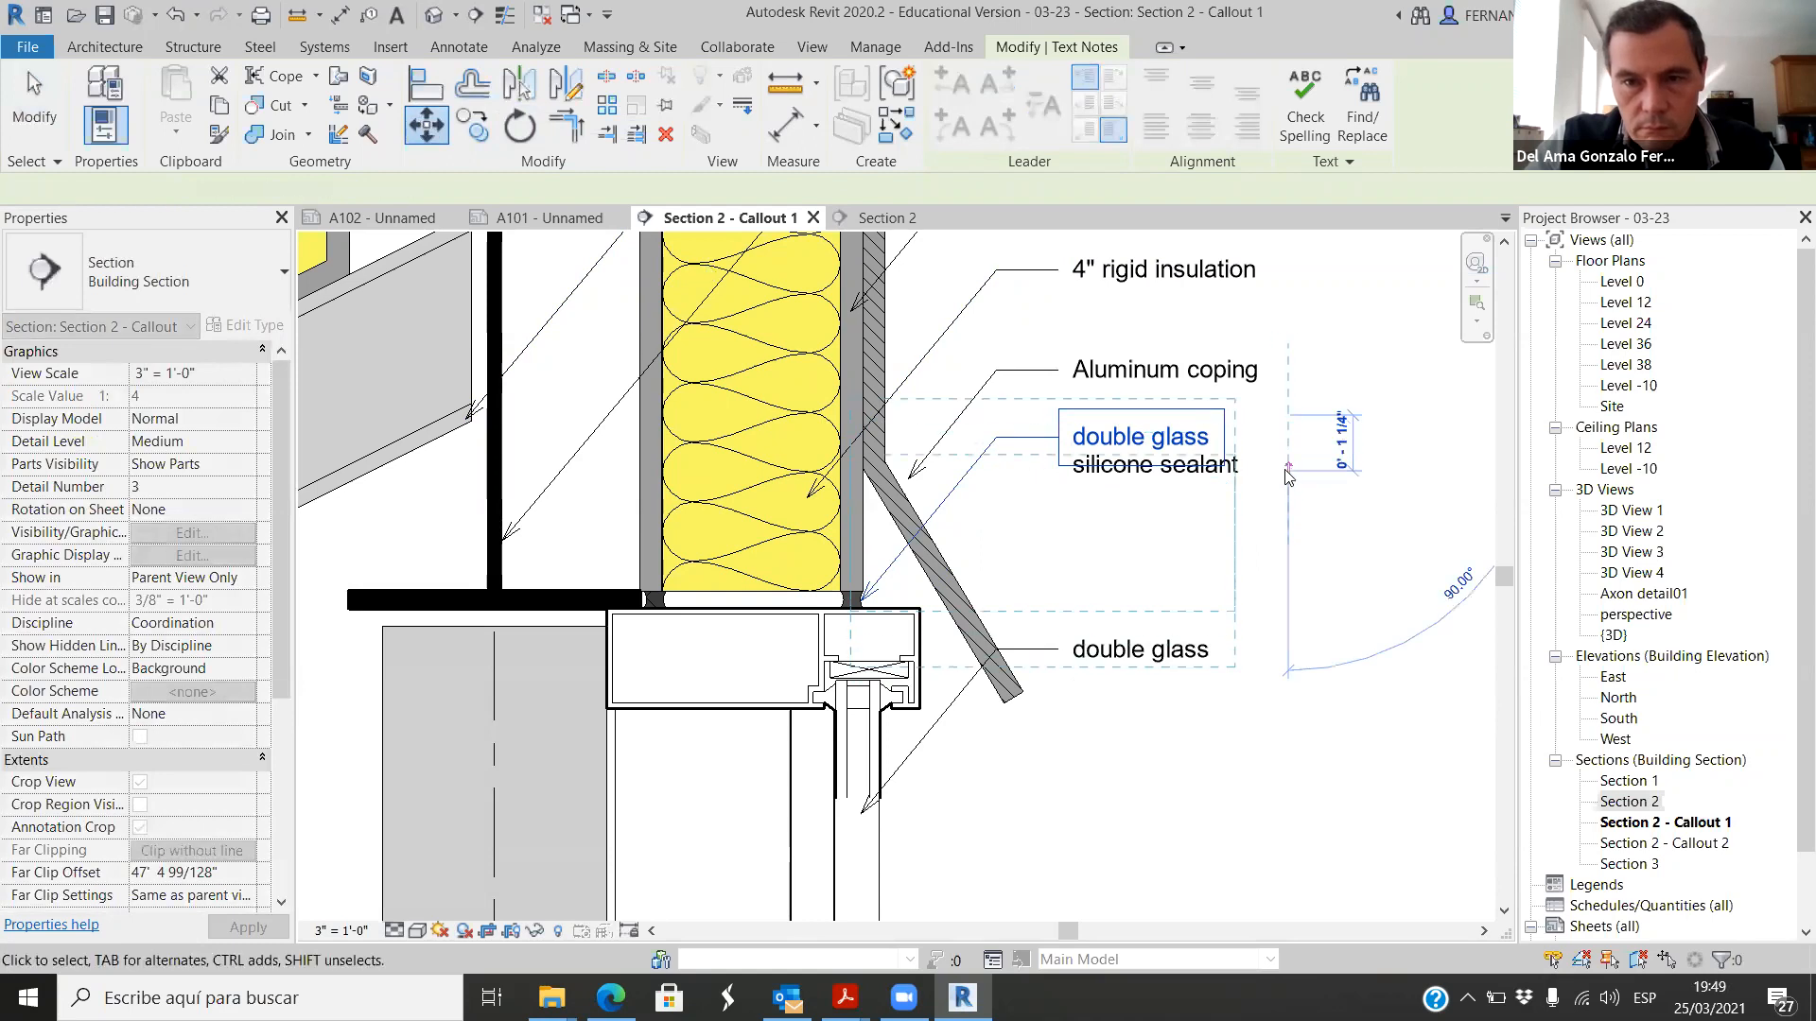
pyautogui.click(1286, 470)
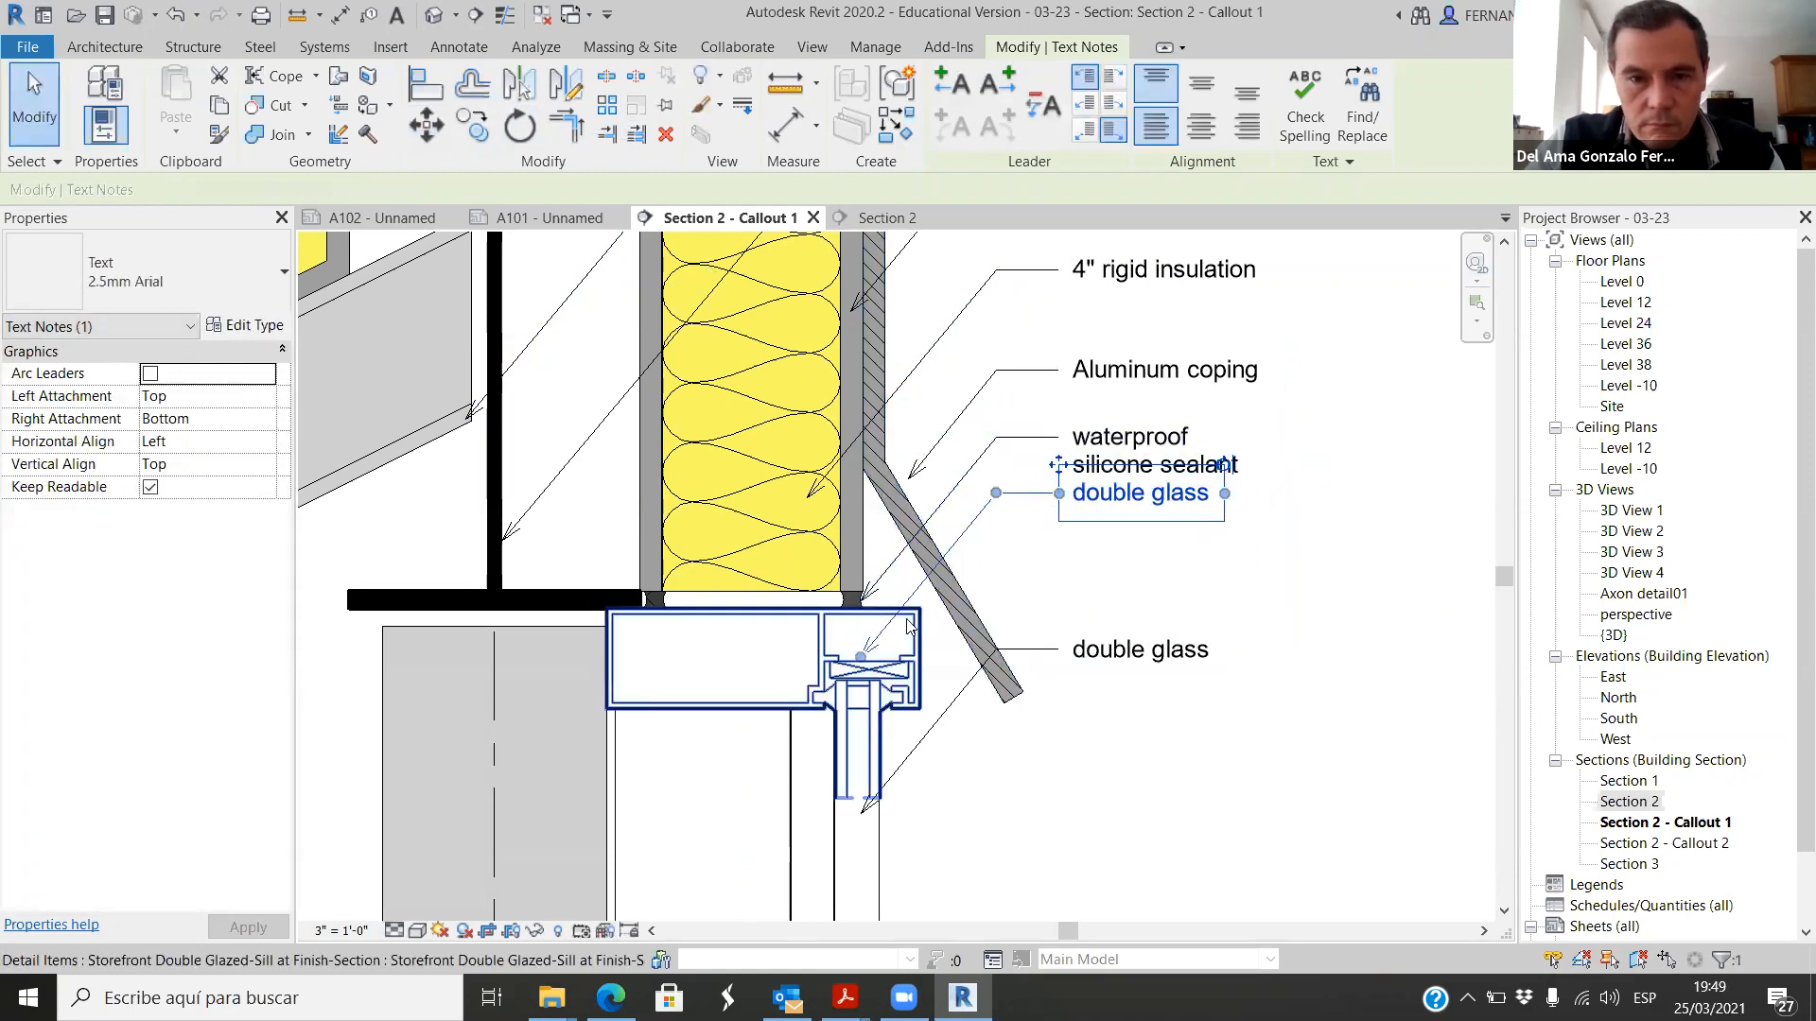
pyautogui.click(1056, 598)
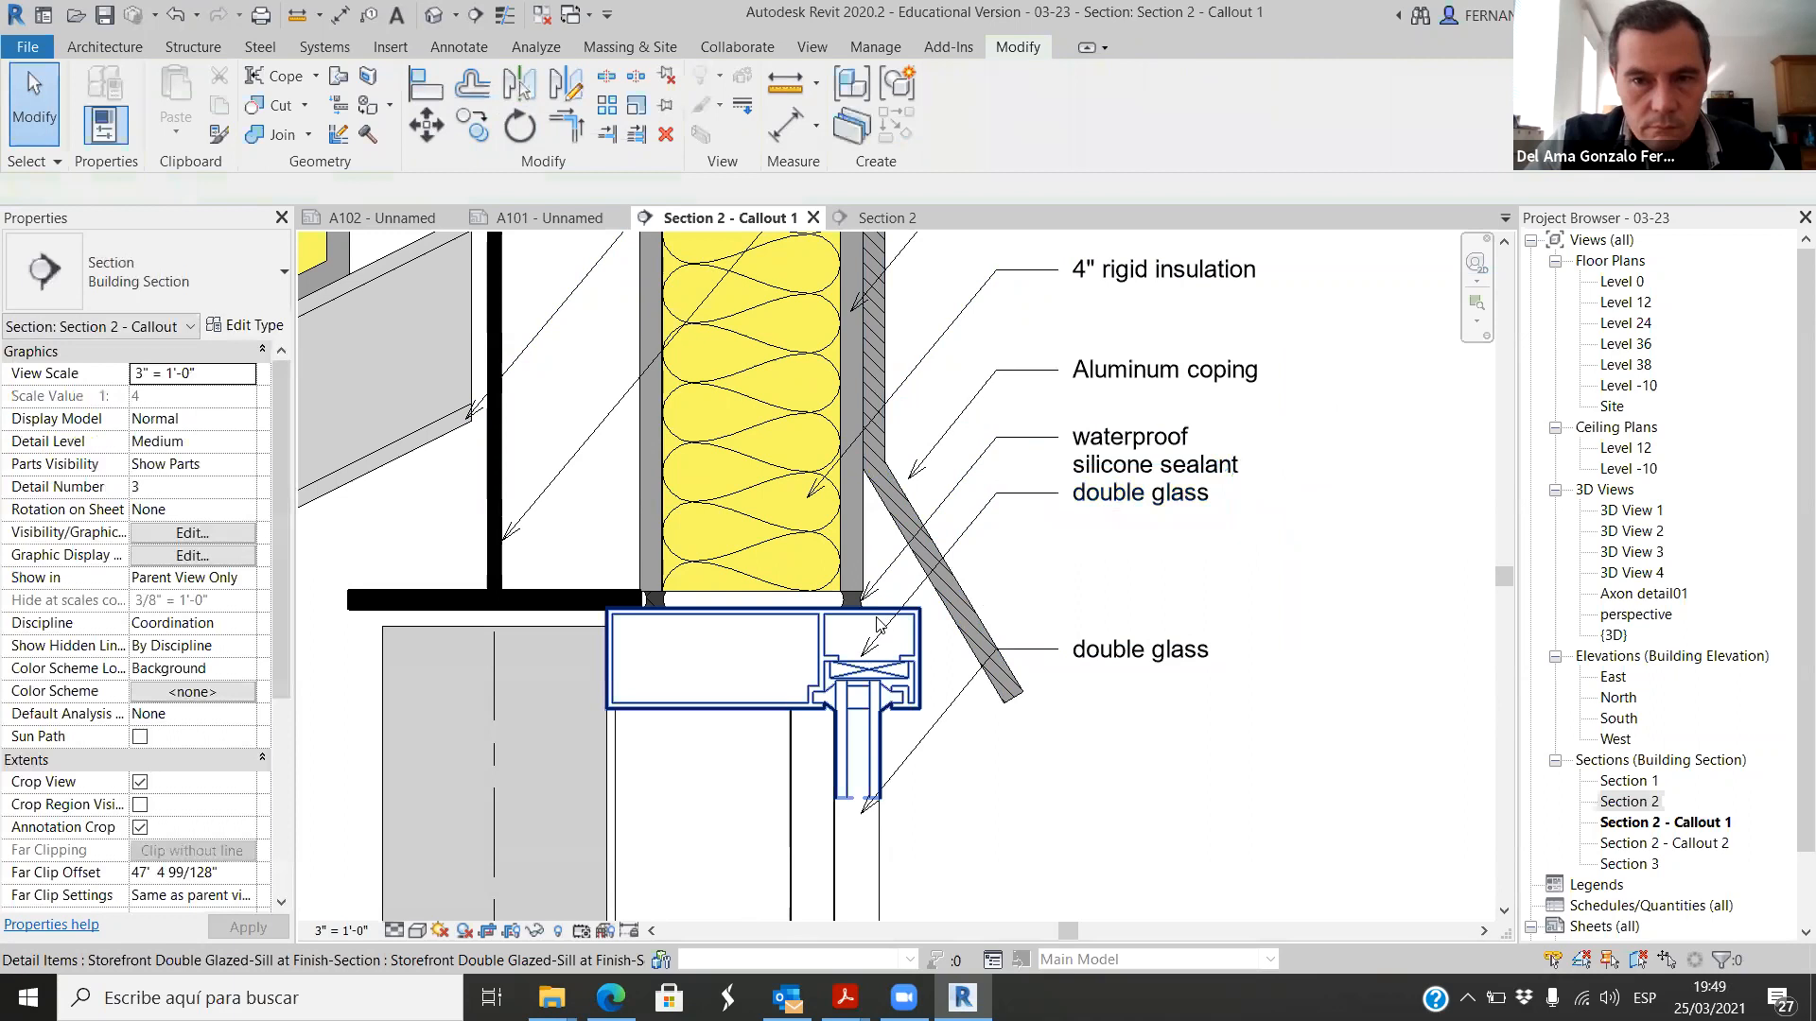
# Step: Move the upper double glass note down about another 1/2 inch to clear the silicone sealant note
pyautogui.click(1104, 521)
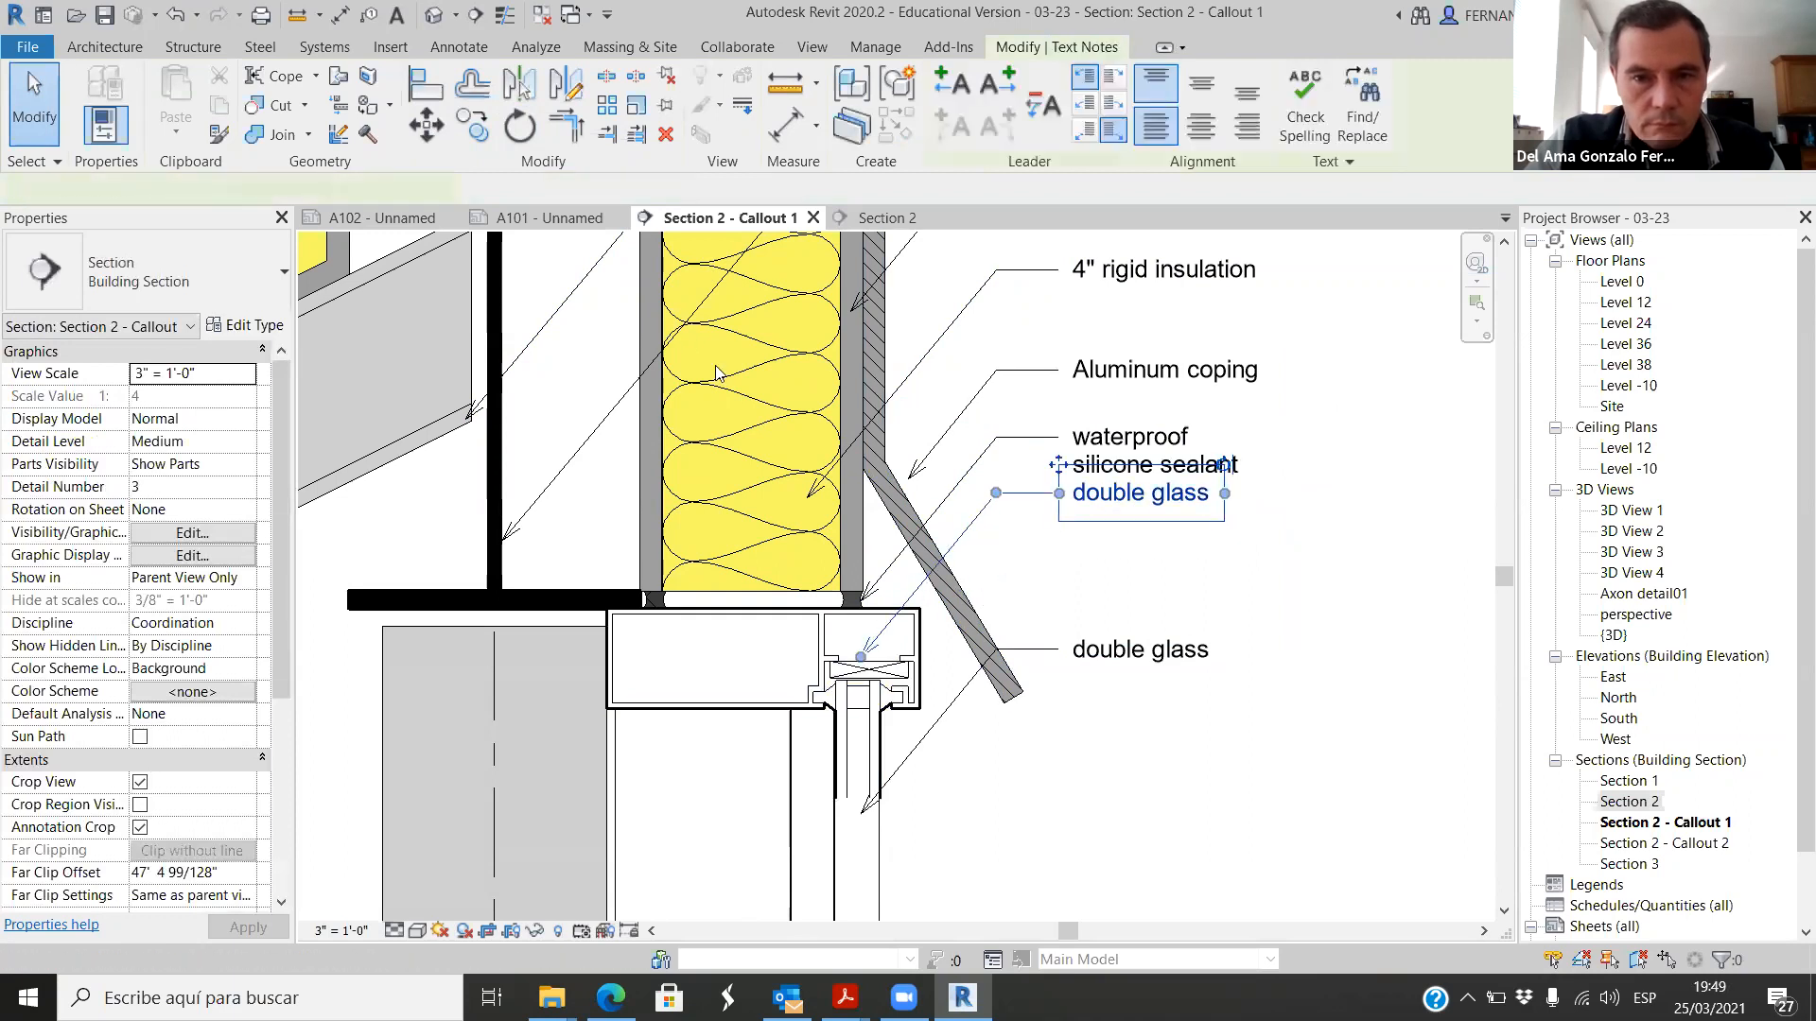
pyautogui.press('m')
pyautogui.press('v')
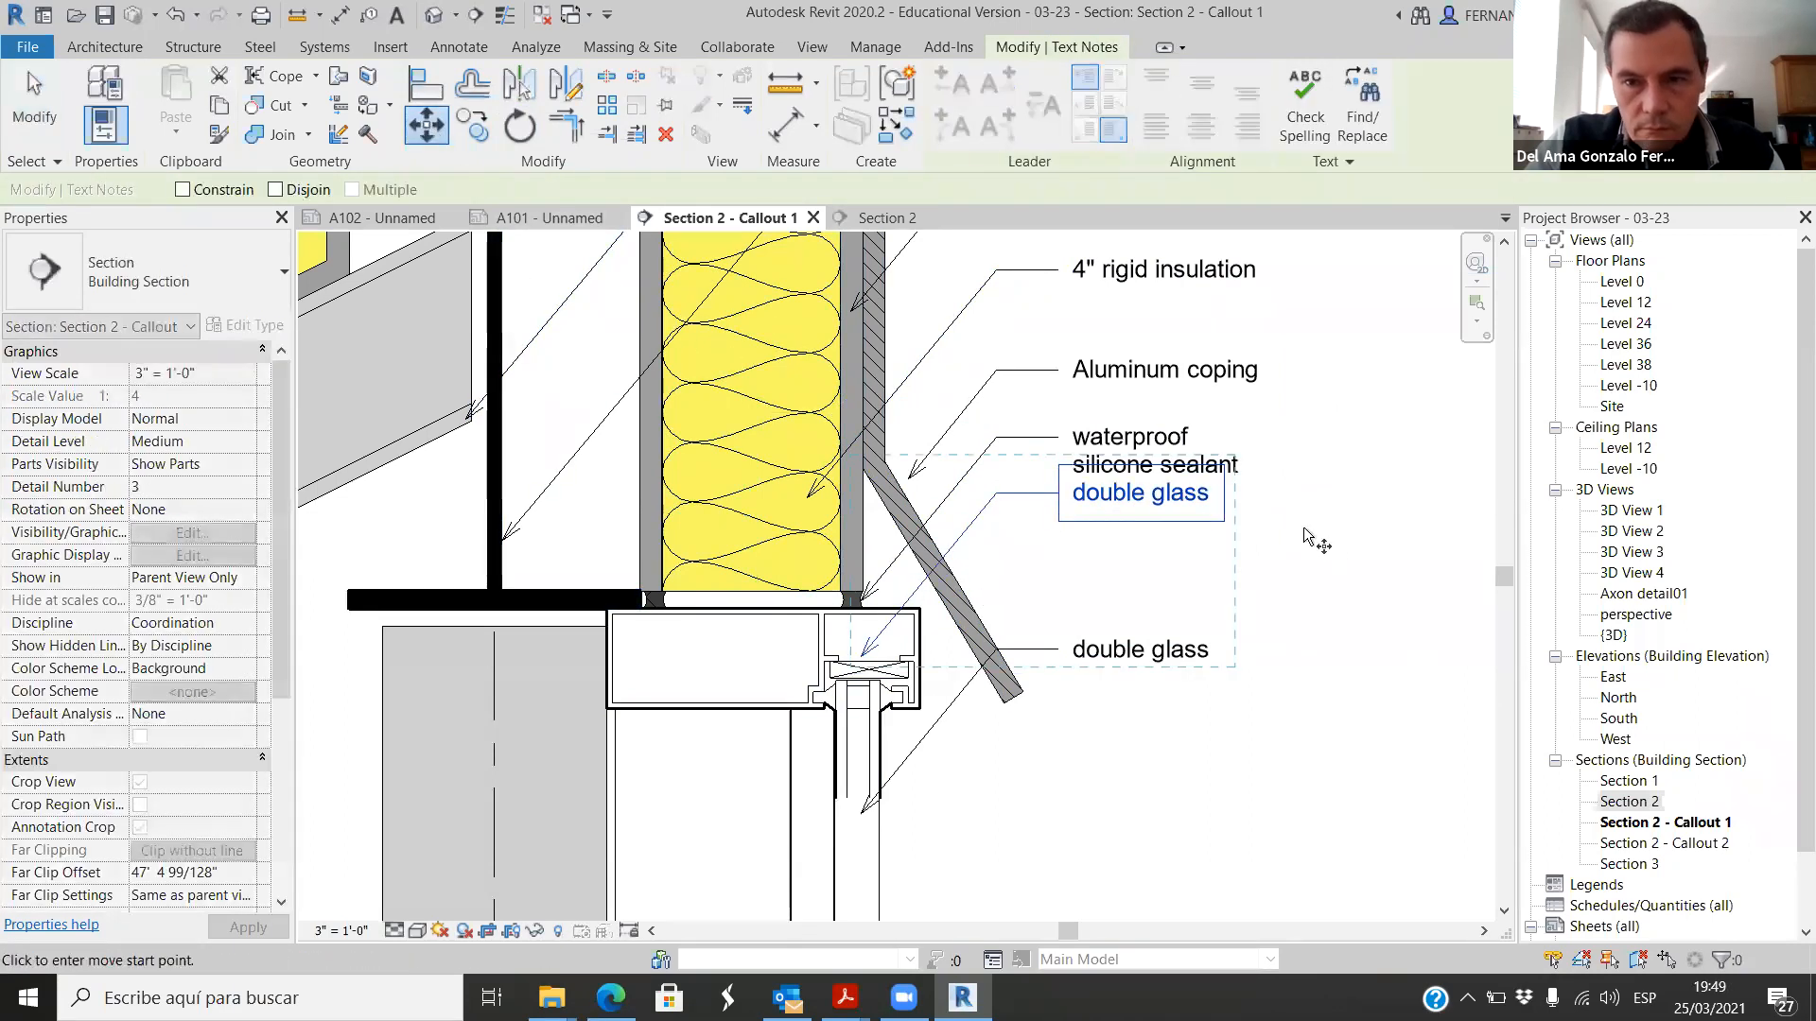
pyautogui.click(1303, 536)
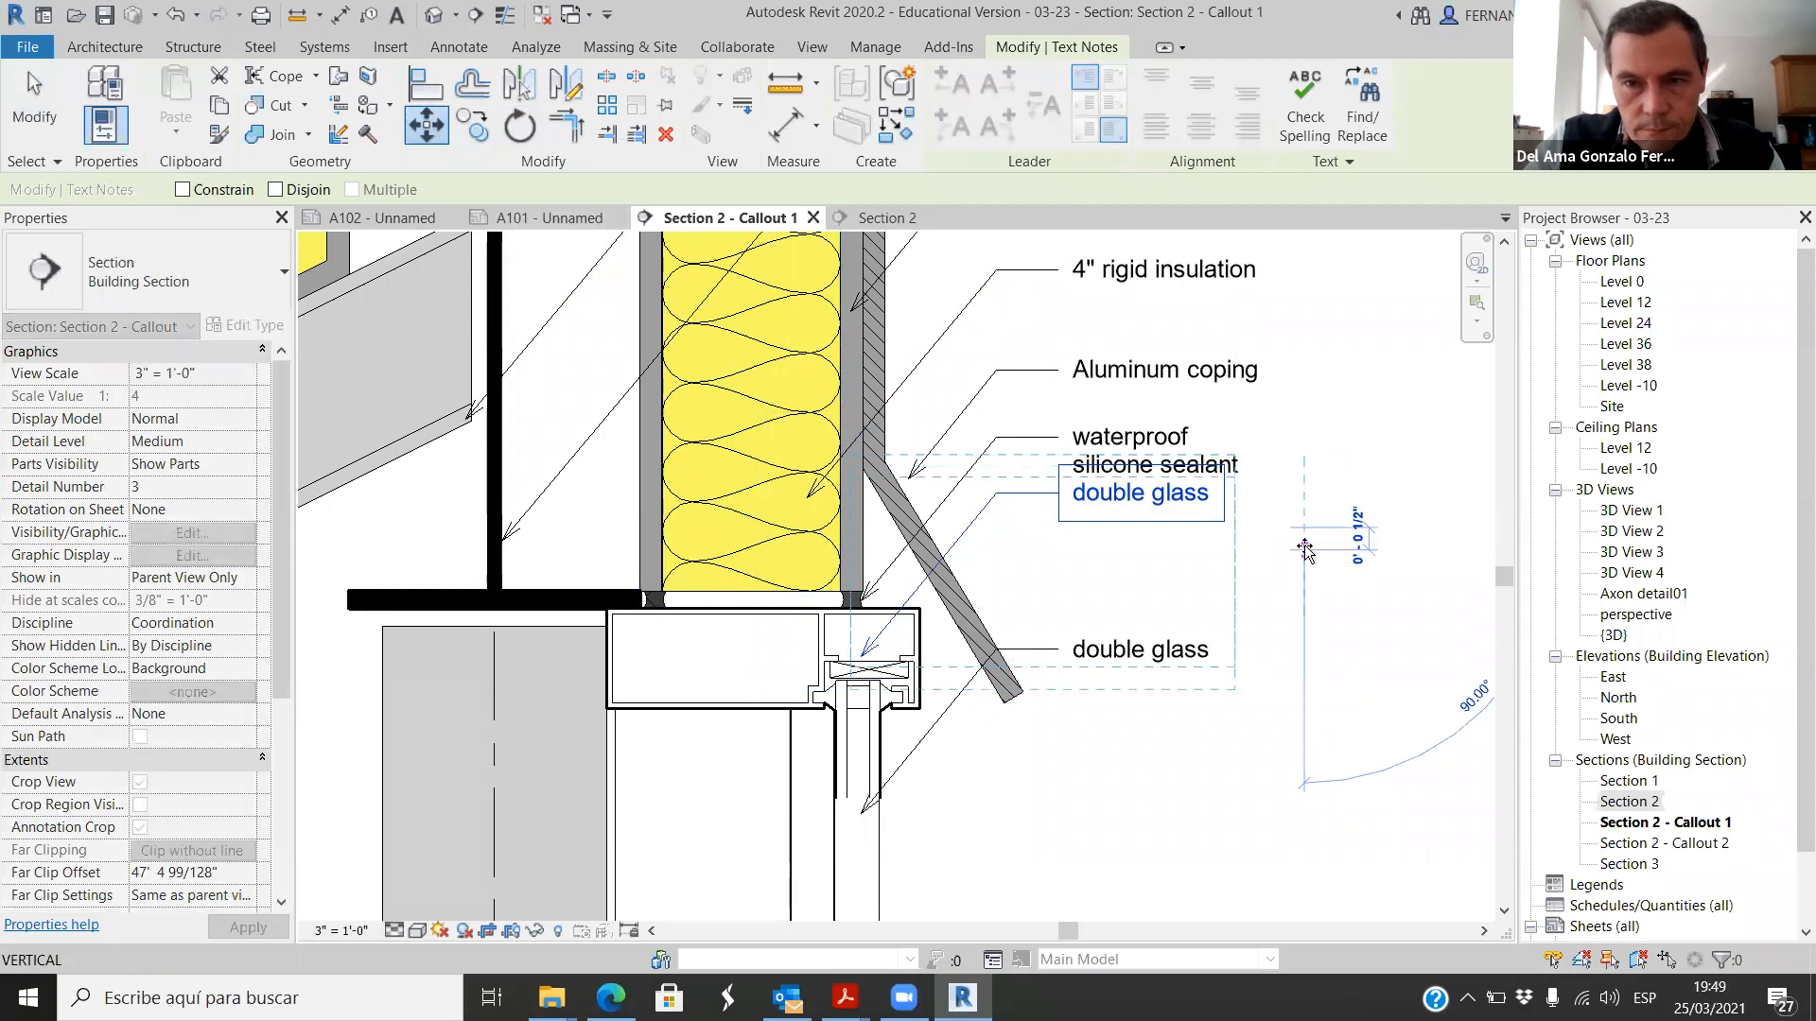
pyautogui.click(1303, 558)
# Step: Reposition the upper double glass note's leader arrowhead onto the storefront frame's upper outer corner
pyautogui.scroll(2, 851, 643)
pyautogui.click(868, 698)
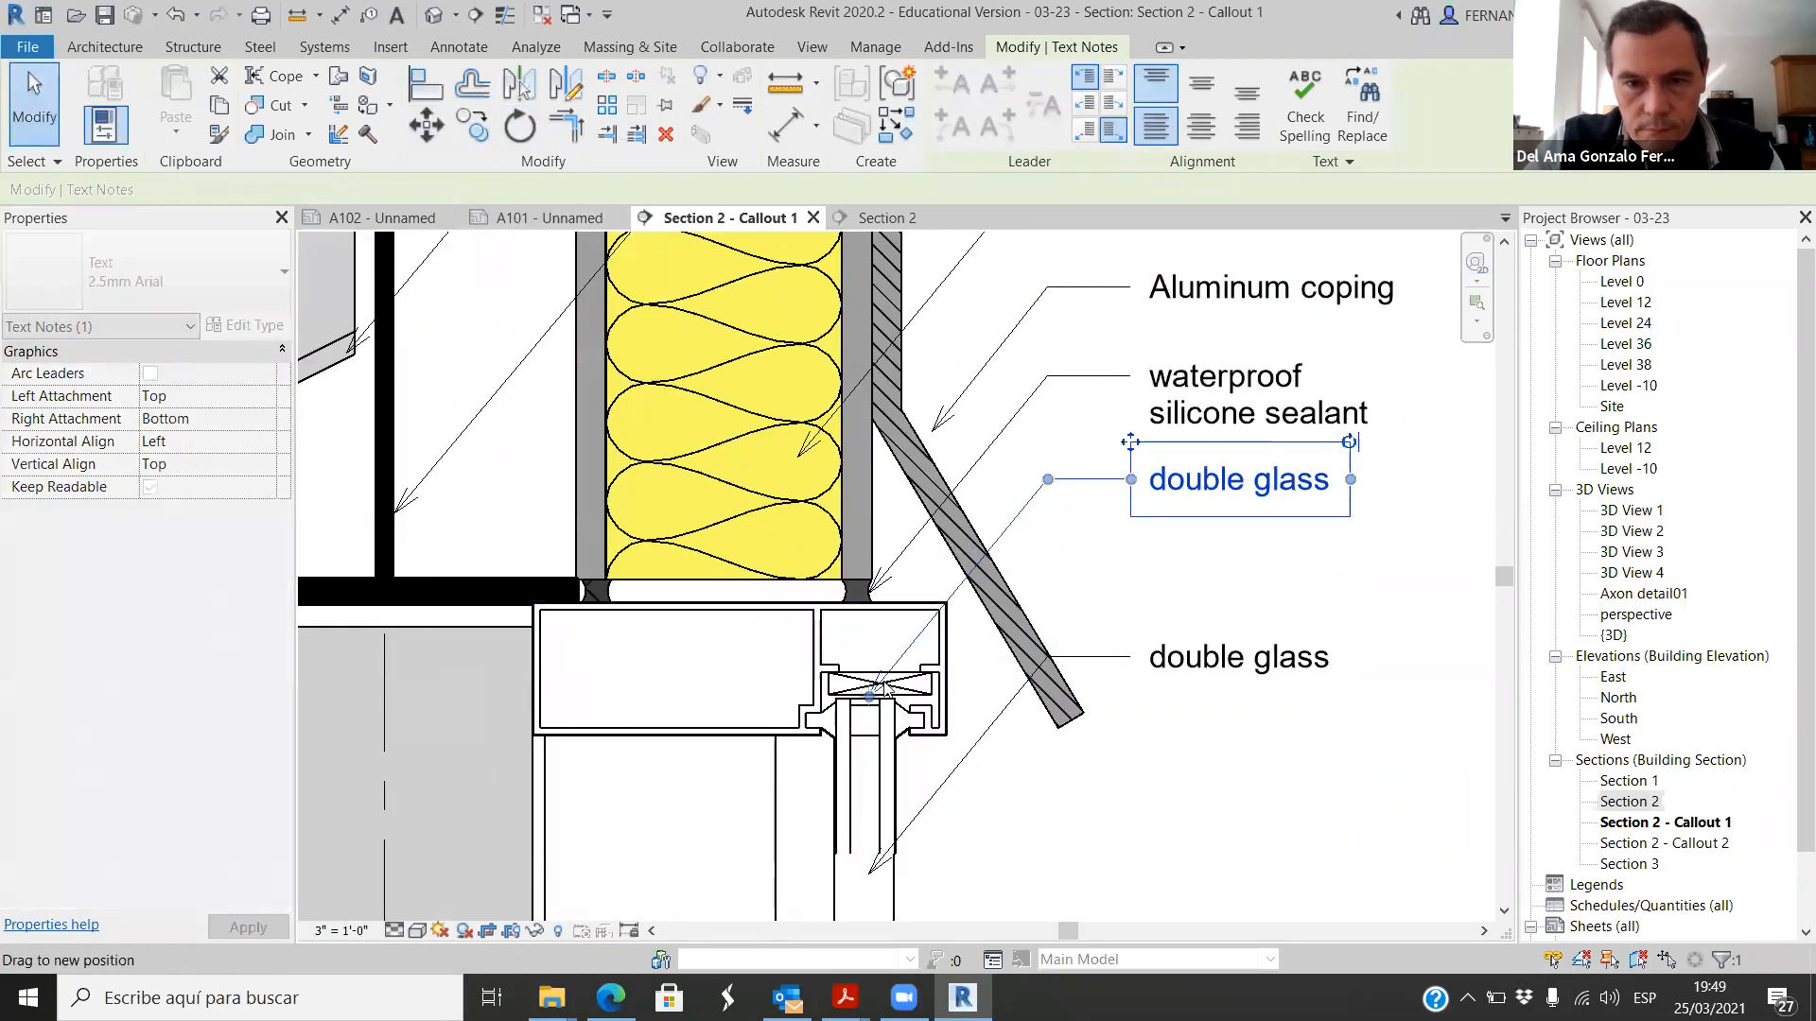
pyautogui.moveTo(870, 700); pyautogui.dragTo(946, 601)
pyautogui.press('Escape')
# Step: Change the upper double glass note's text to "curtain wall" with "mullion" on the second line
pyautogui.doubleClick(1236, 502)
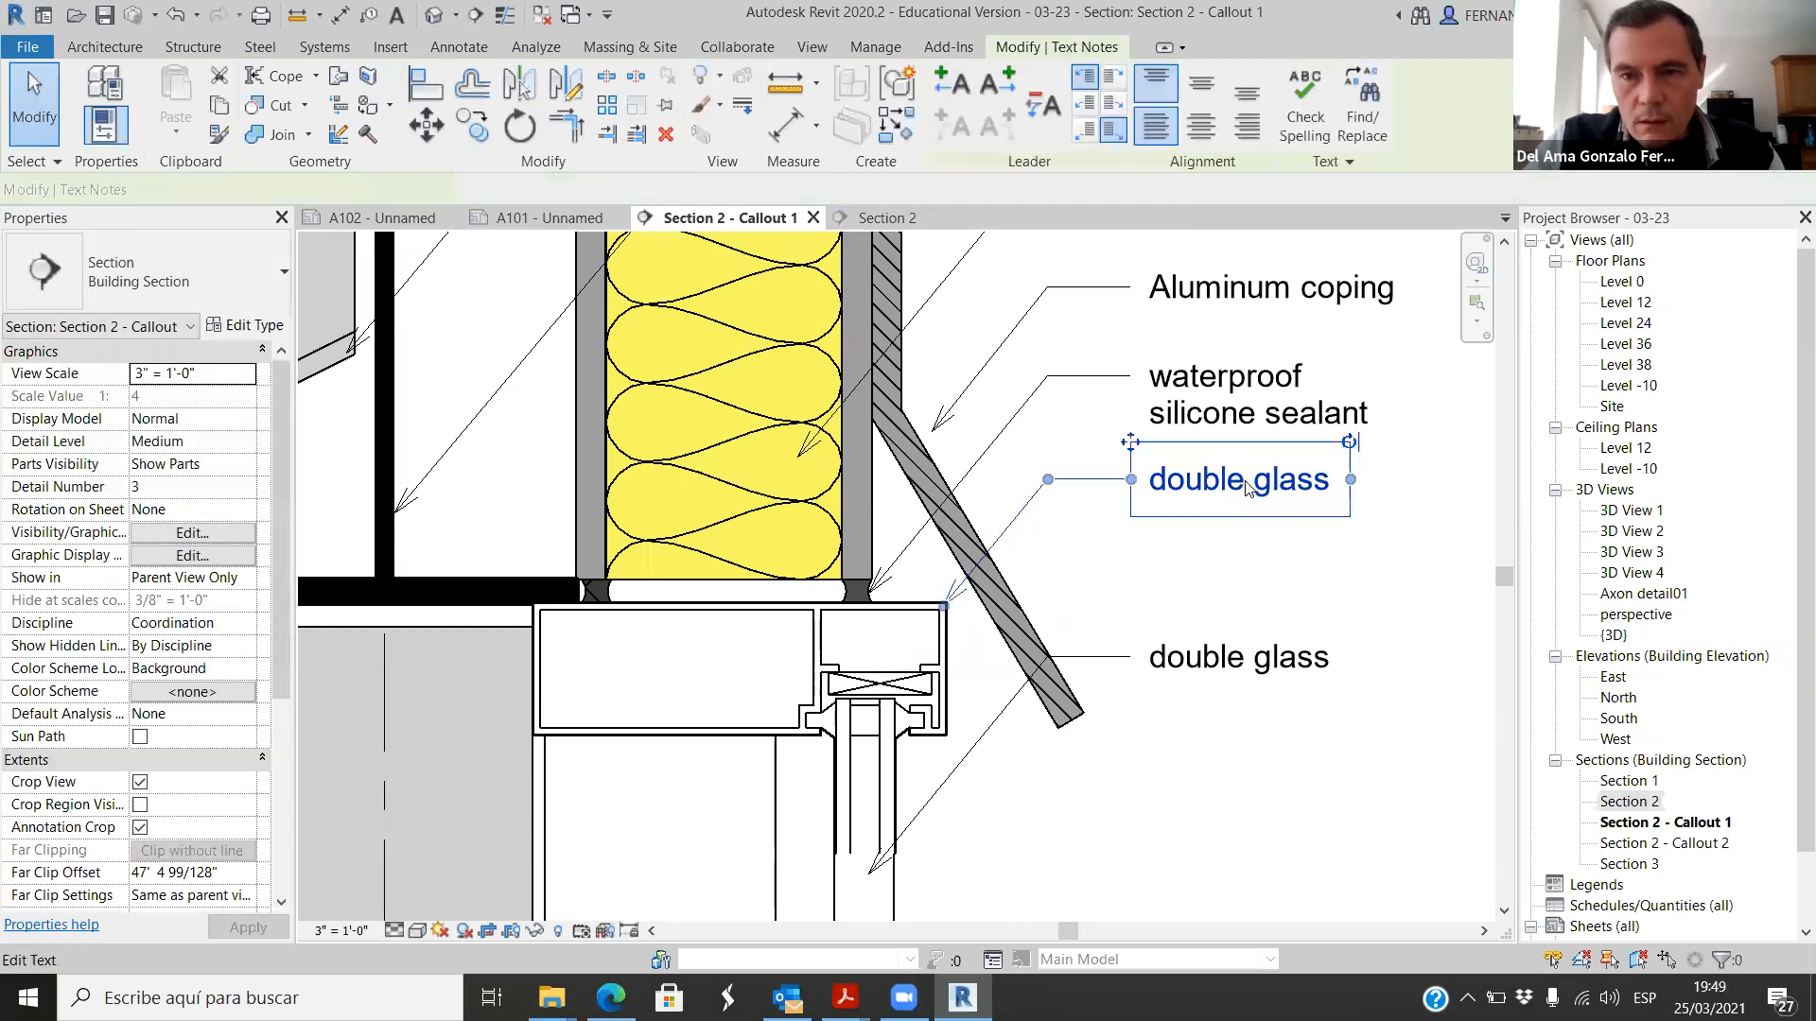
pyautogui.hotkey('ctrl', 'a')
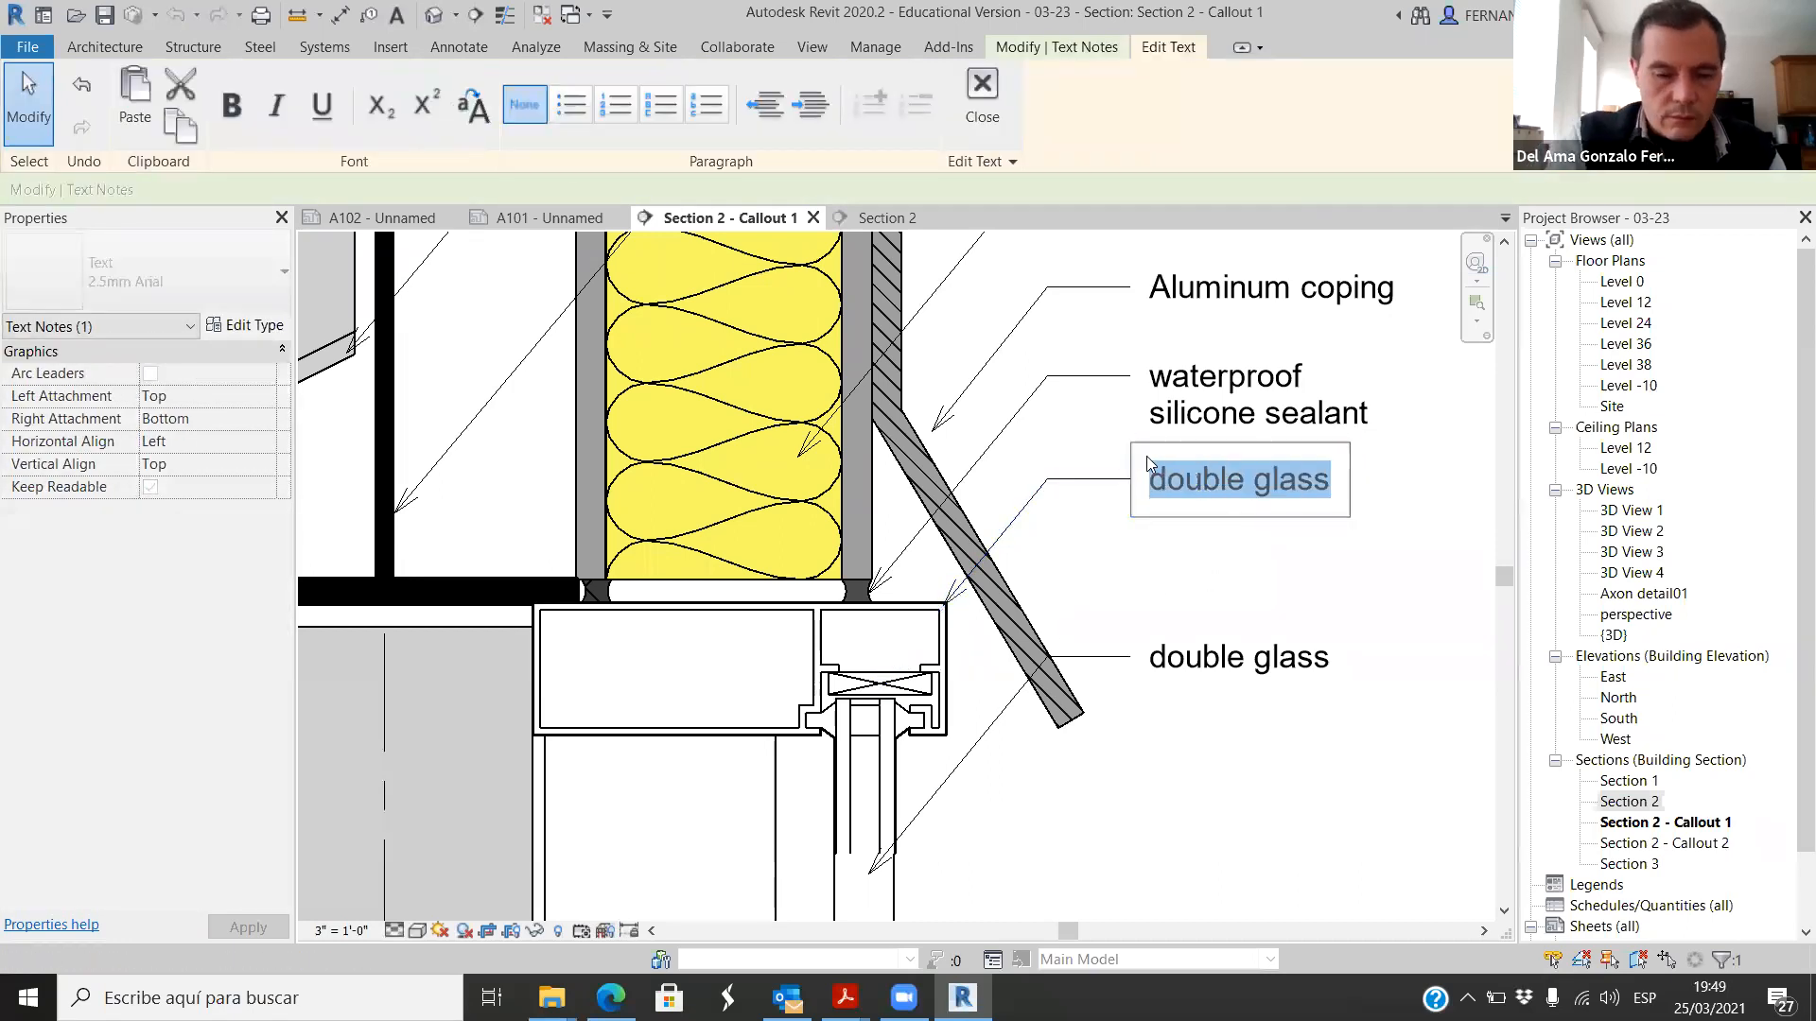
pyautogui.write('curtain wal')
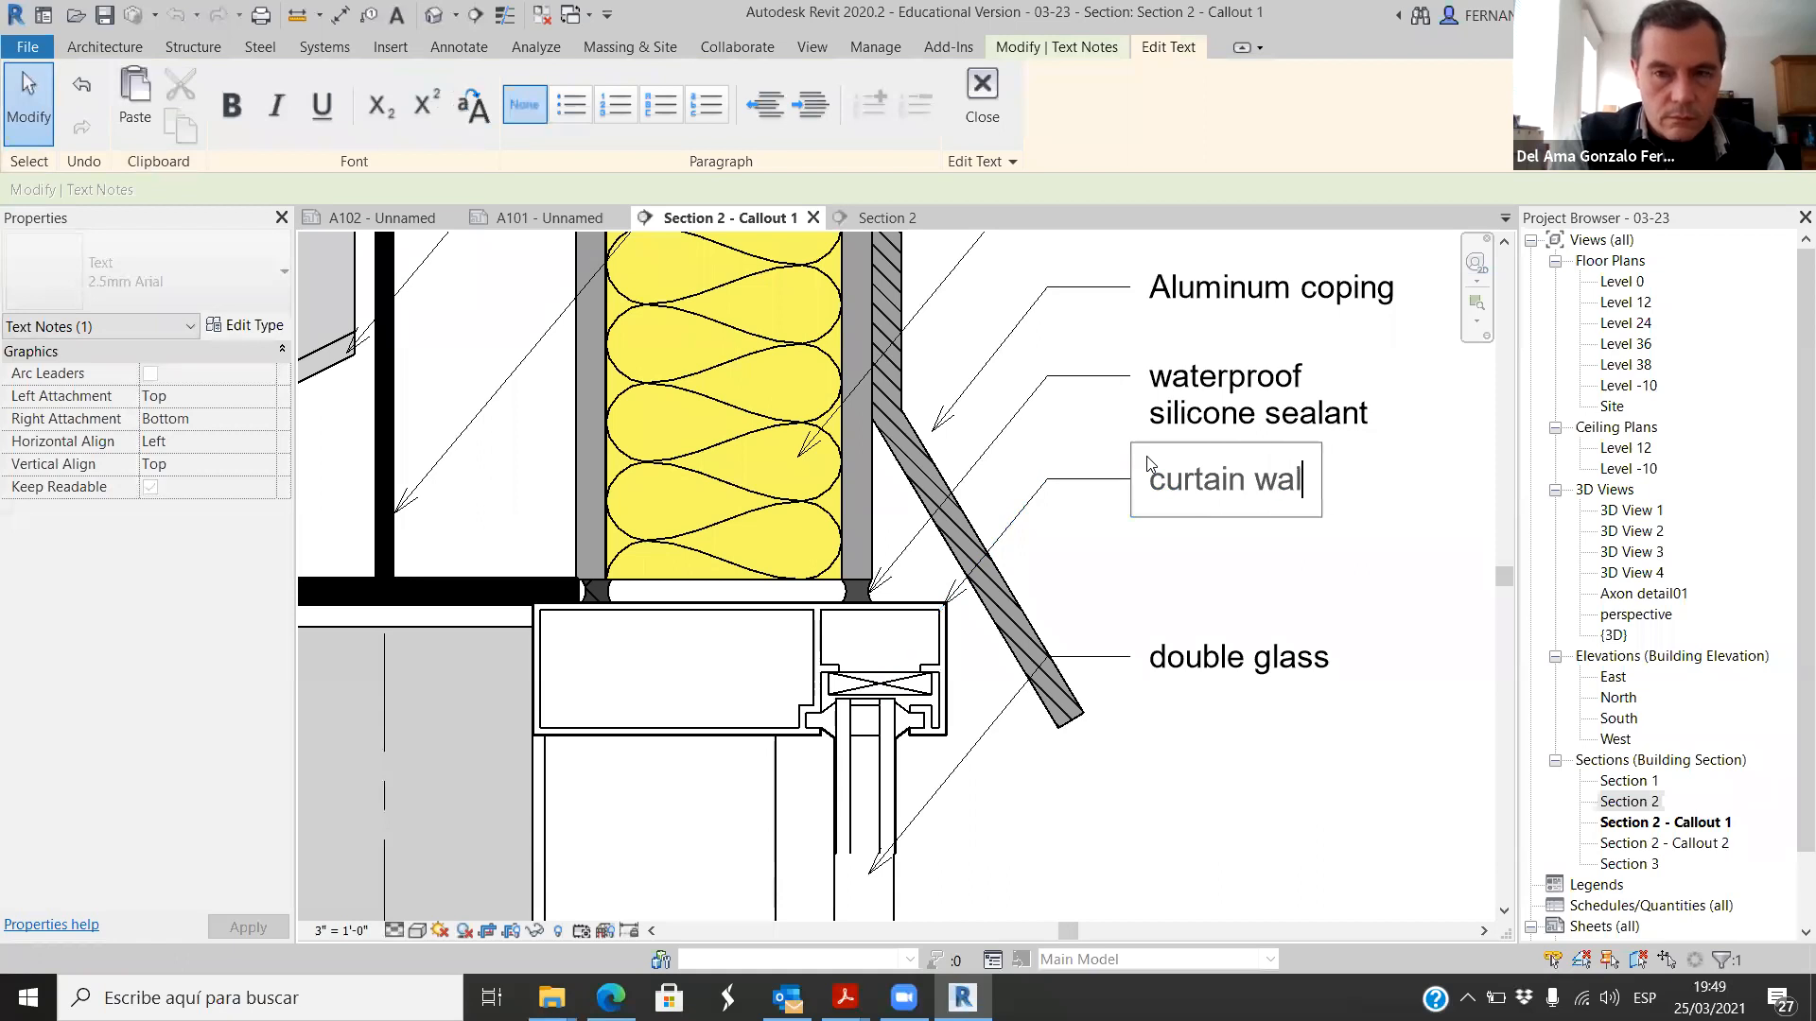
pyautogui.write('l')
pyautogui.press('Return')
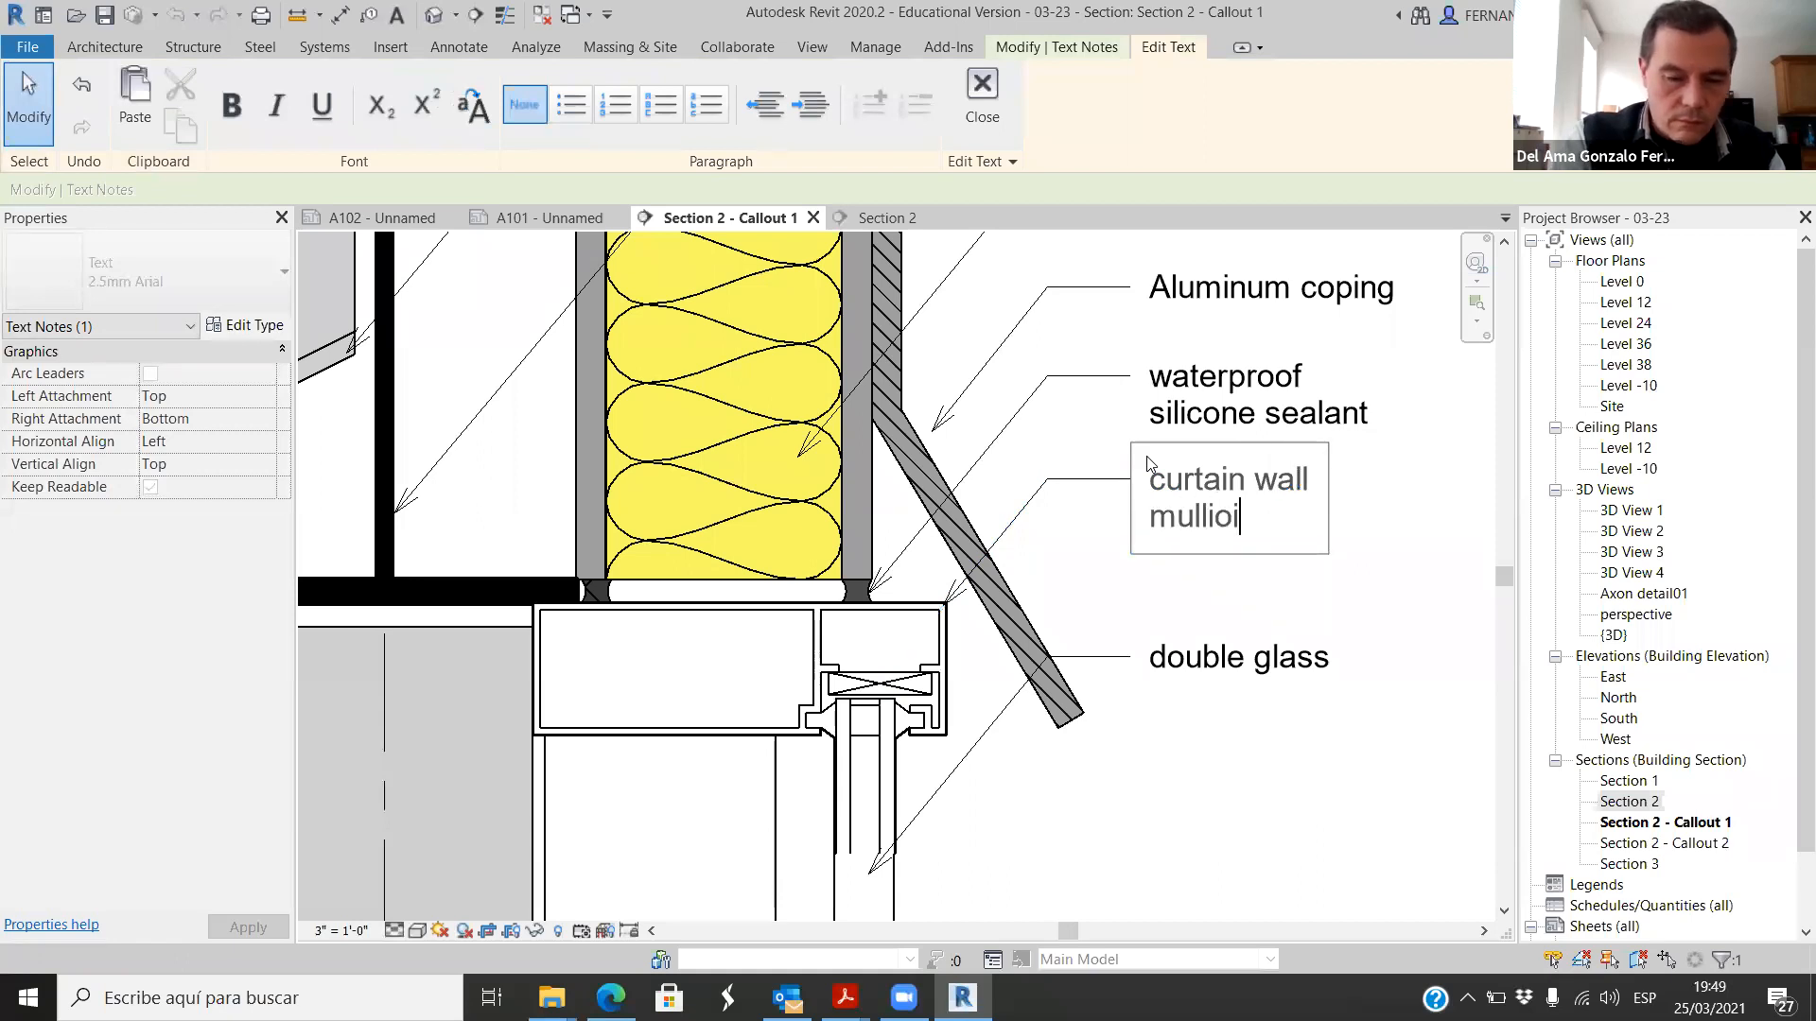
pyautogui.moveTo(1218, 519); pyautogui.dragTo(1244, 521)
pyautogui.write('o')
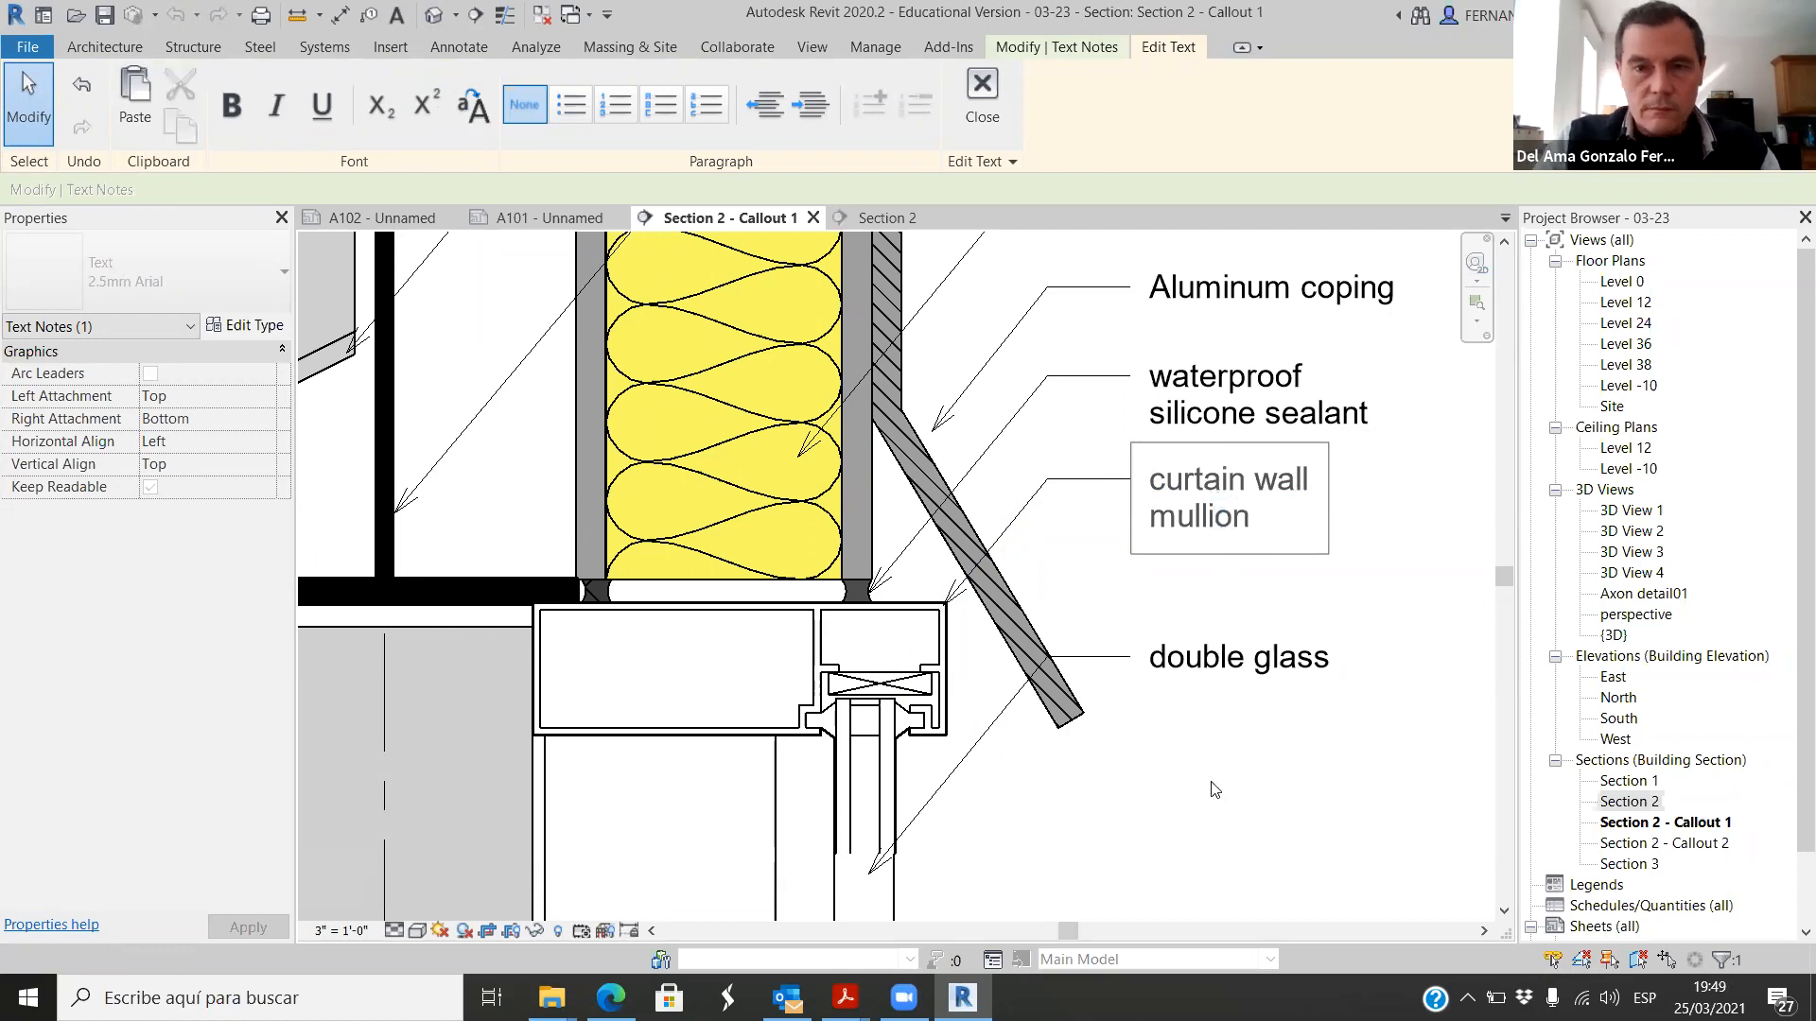
pyautogui.click(1216, 790)
pyautogui.scroll(-4, 1214, 780)
pyautogui.click(1177, 771)
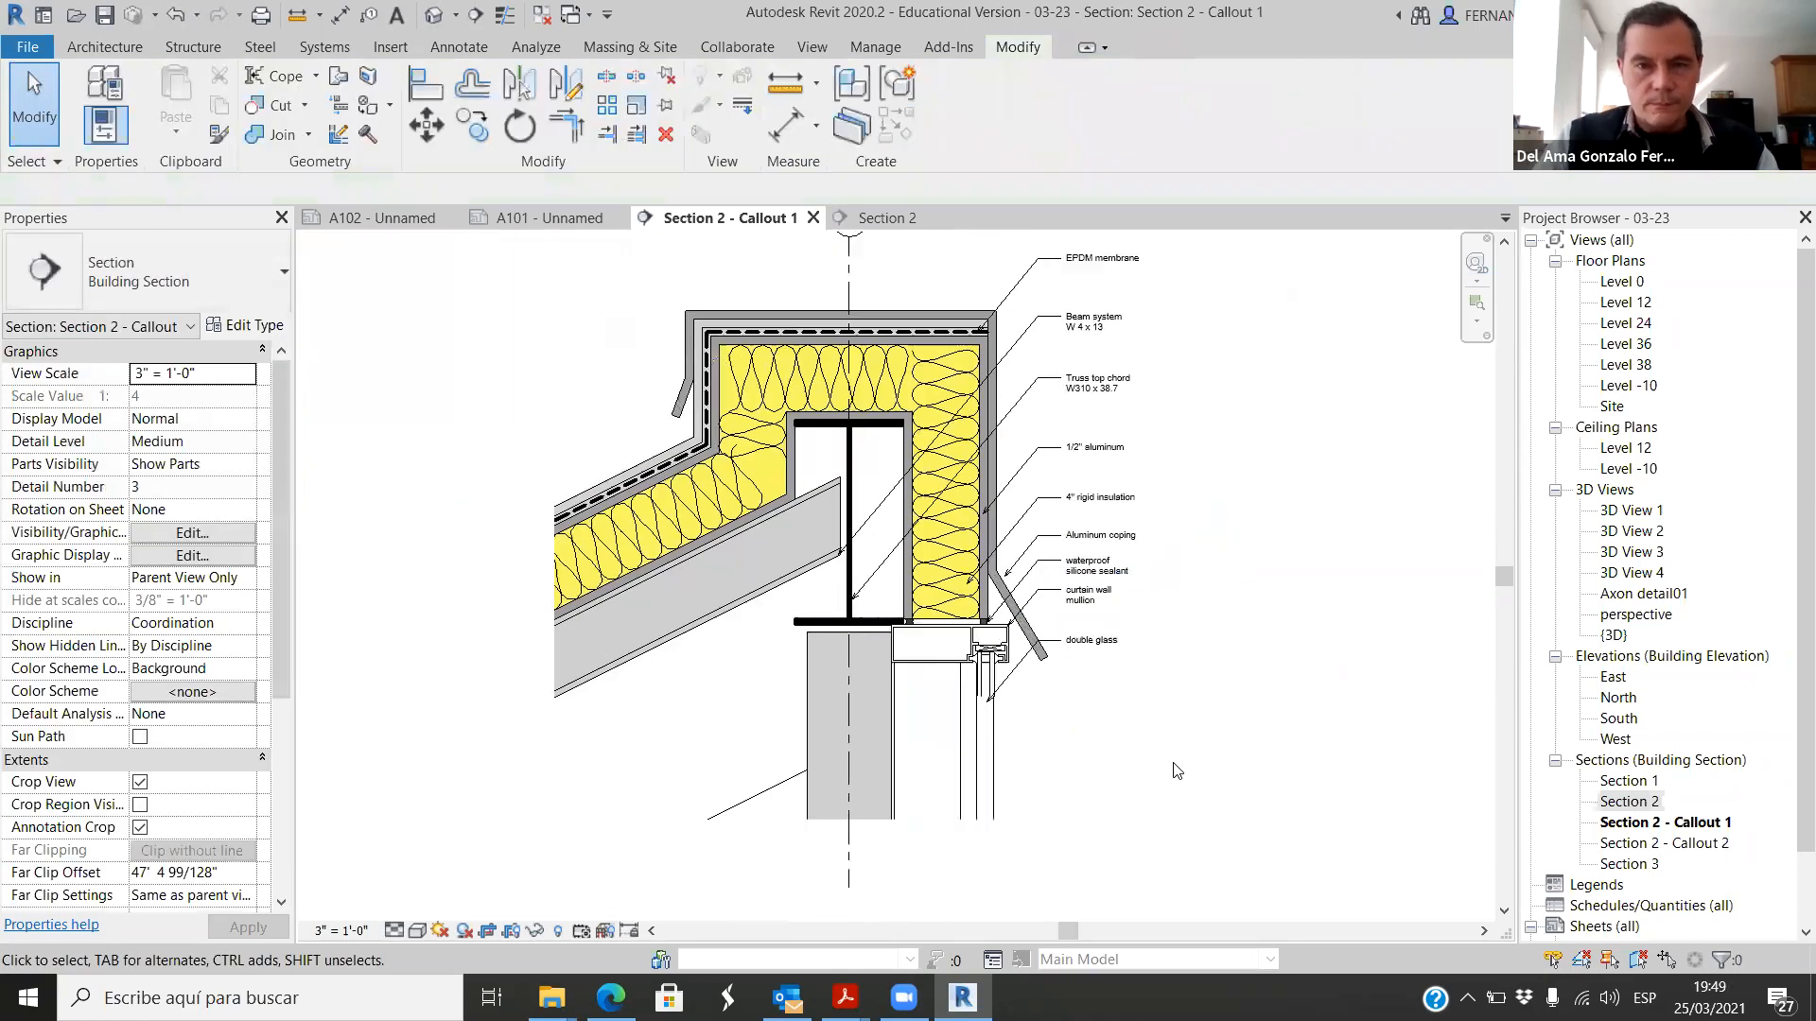
# Step: Examine the annotated callout detail, including the storefront mullion and the junction between the sloped steel member and the W310 beam
pyautogui.scroll(-1, 1176, 771)
pyautogui.scroll(1, 1237, 547)
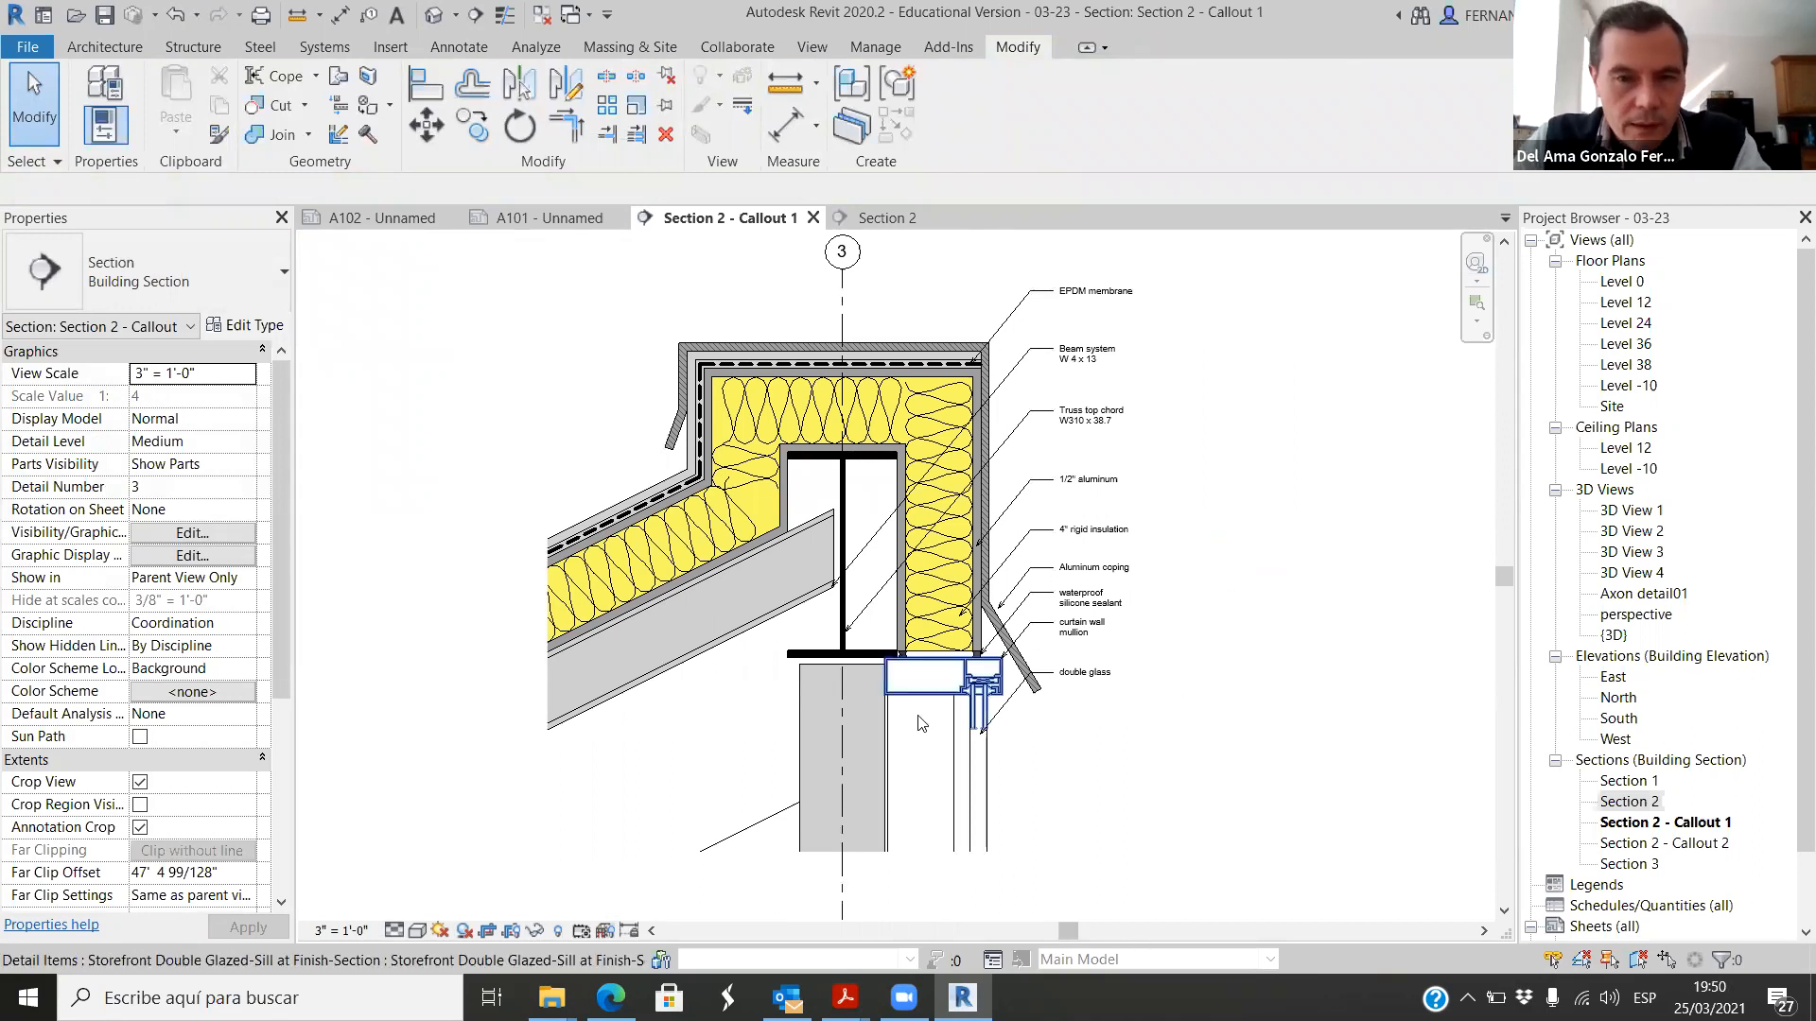
pyautogui.scroll(2, 899, 652)
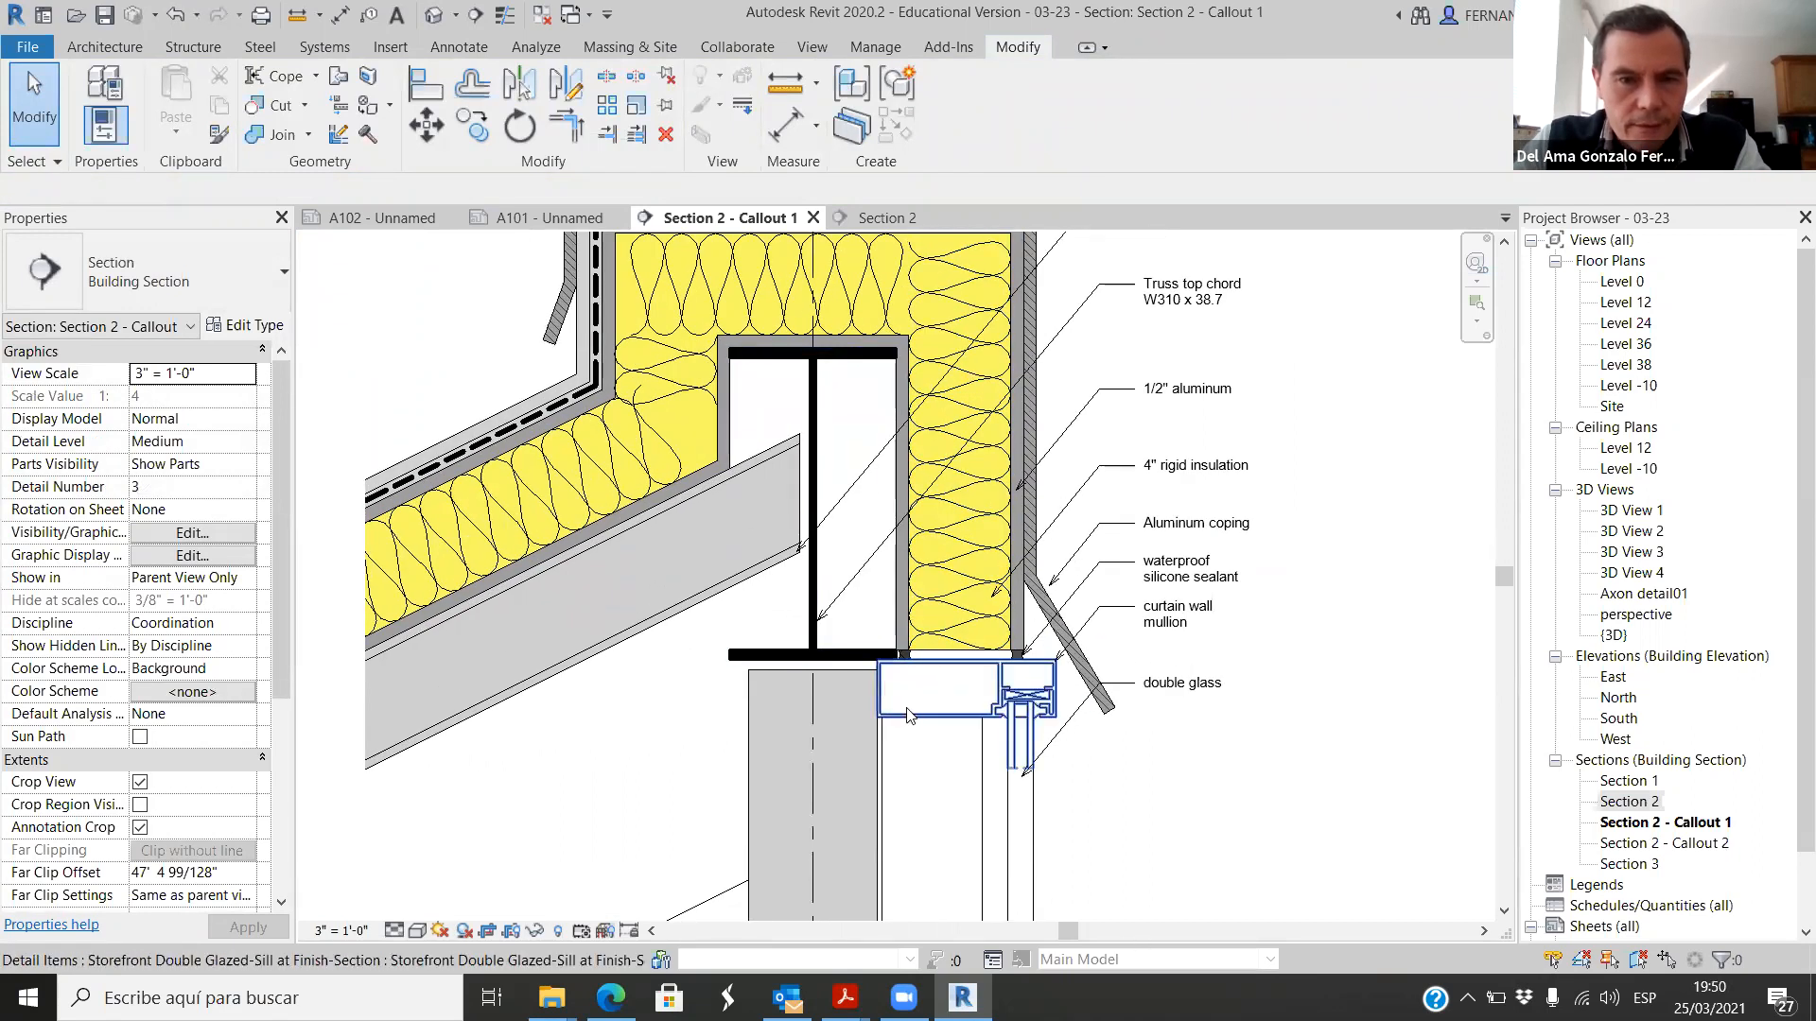
pyautogui.scroll(-2, 916, 714)
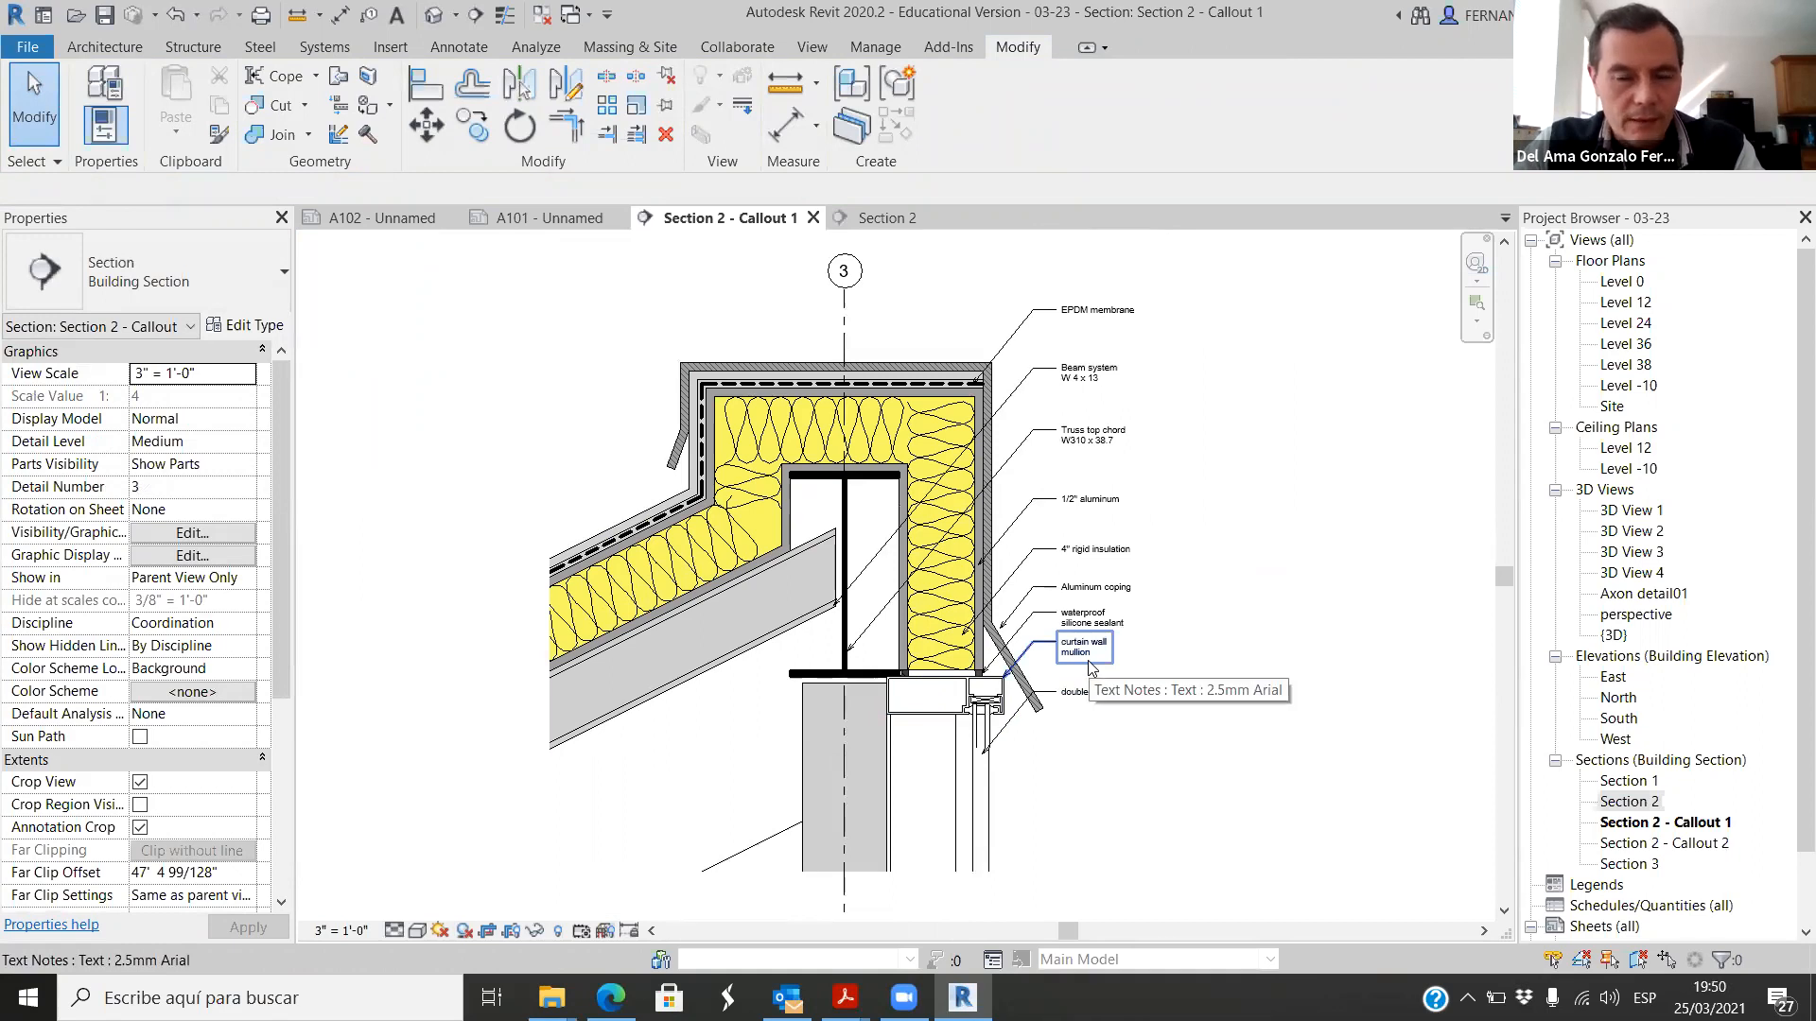
pyautogui.scroll(3, 855, 690)
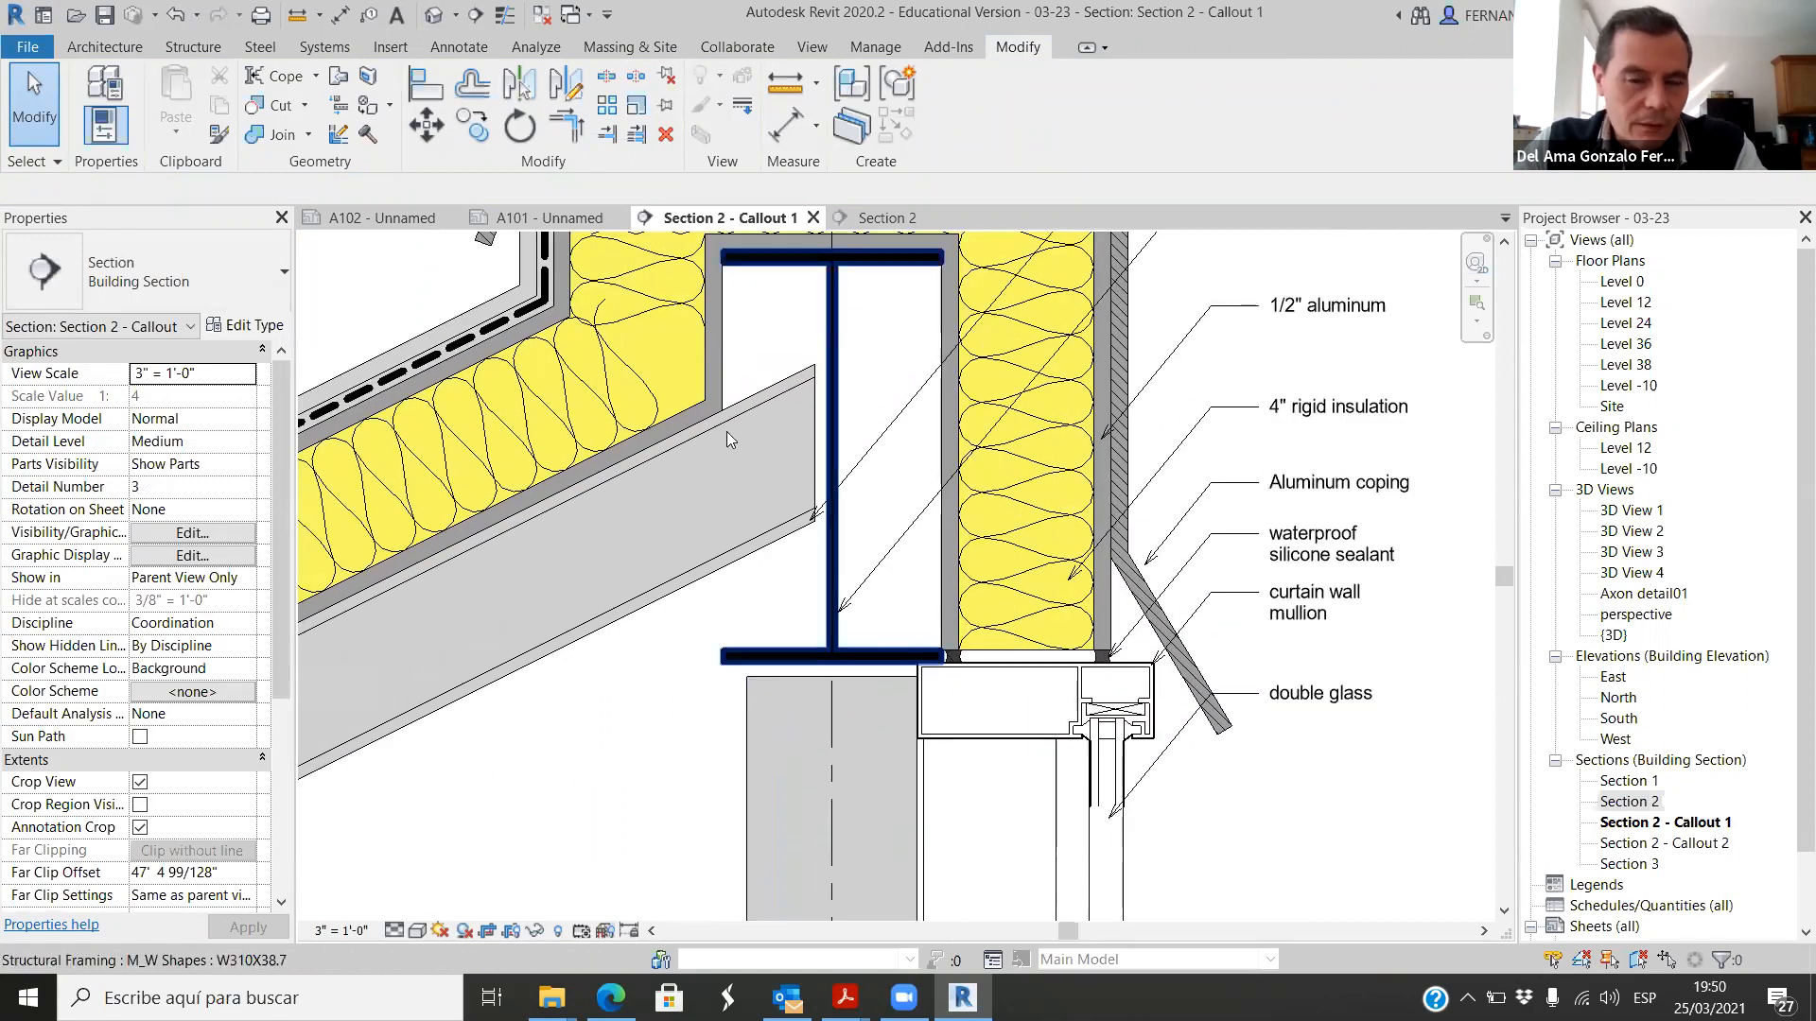
pyautogui.scroll(2, 766, 412)
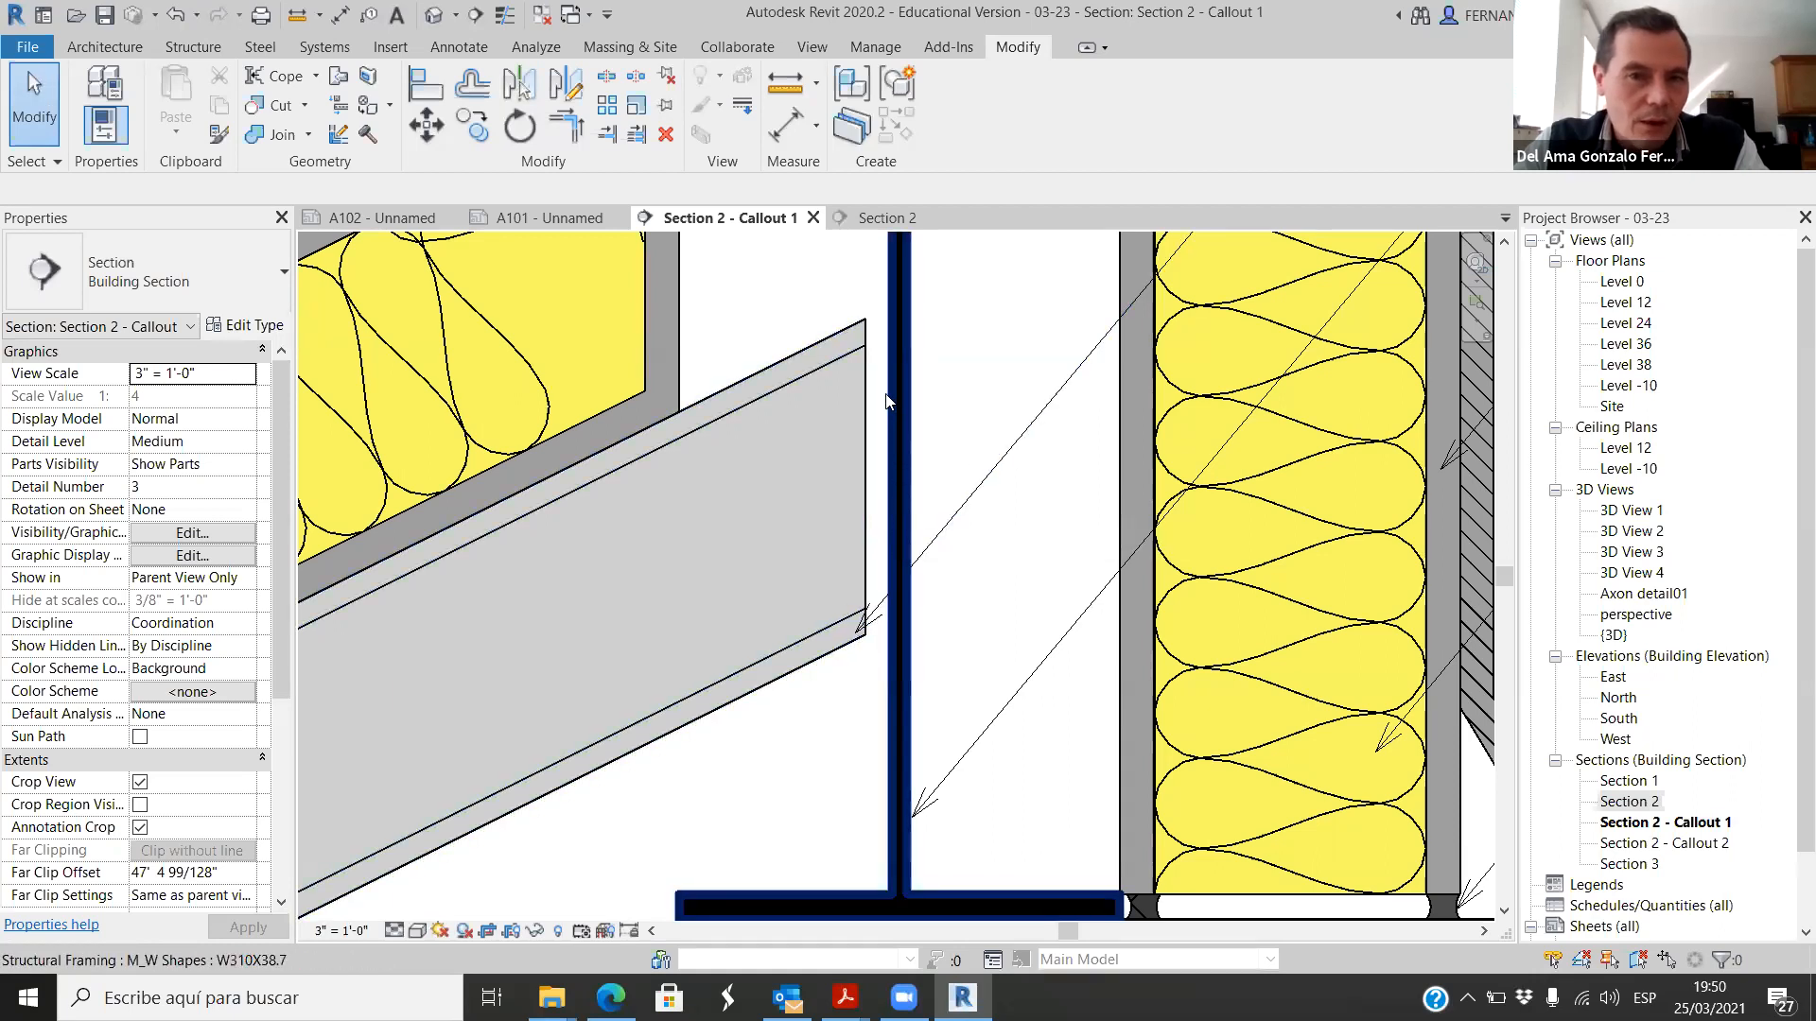
pyautogui.scroll(-4, 887, 402)
# Step: Switch to the browser, search Bing Images for "welded steel connections", and look through the pictures
pyautogui.hotkey('alt', 'Tab')
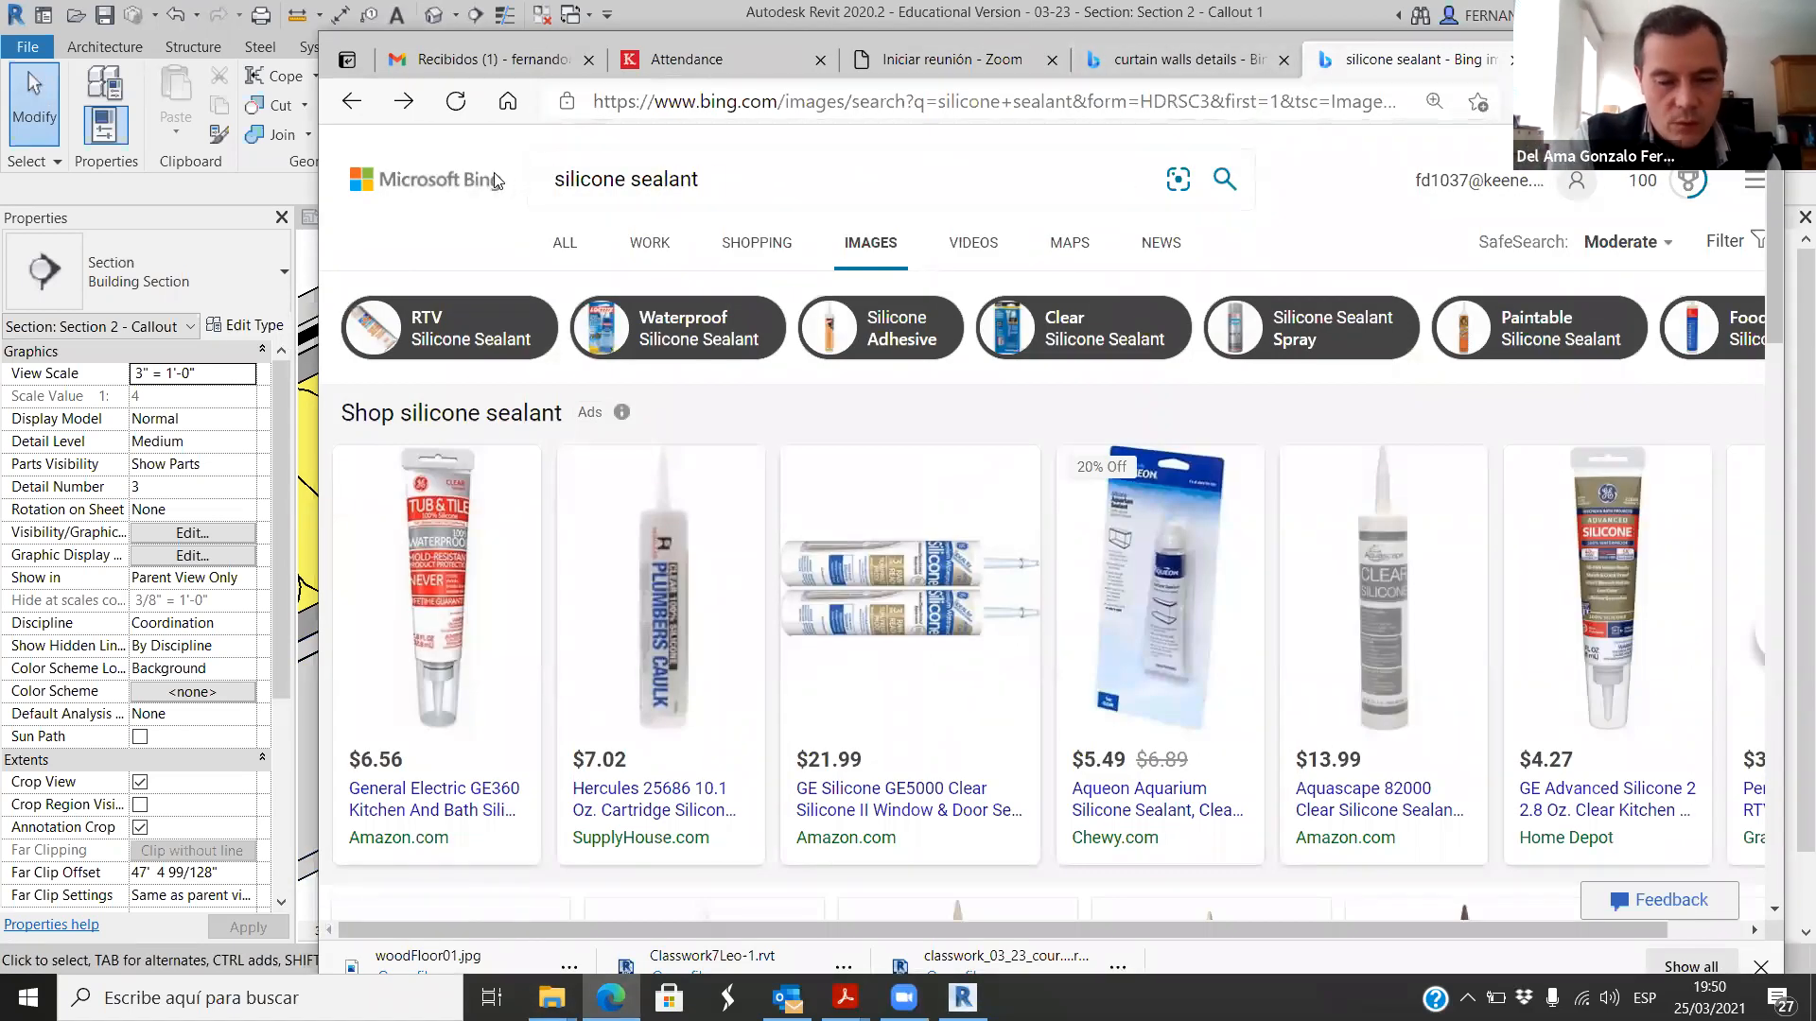
pyautogui.write('welded connections steel')
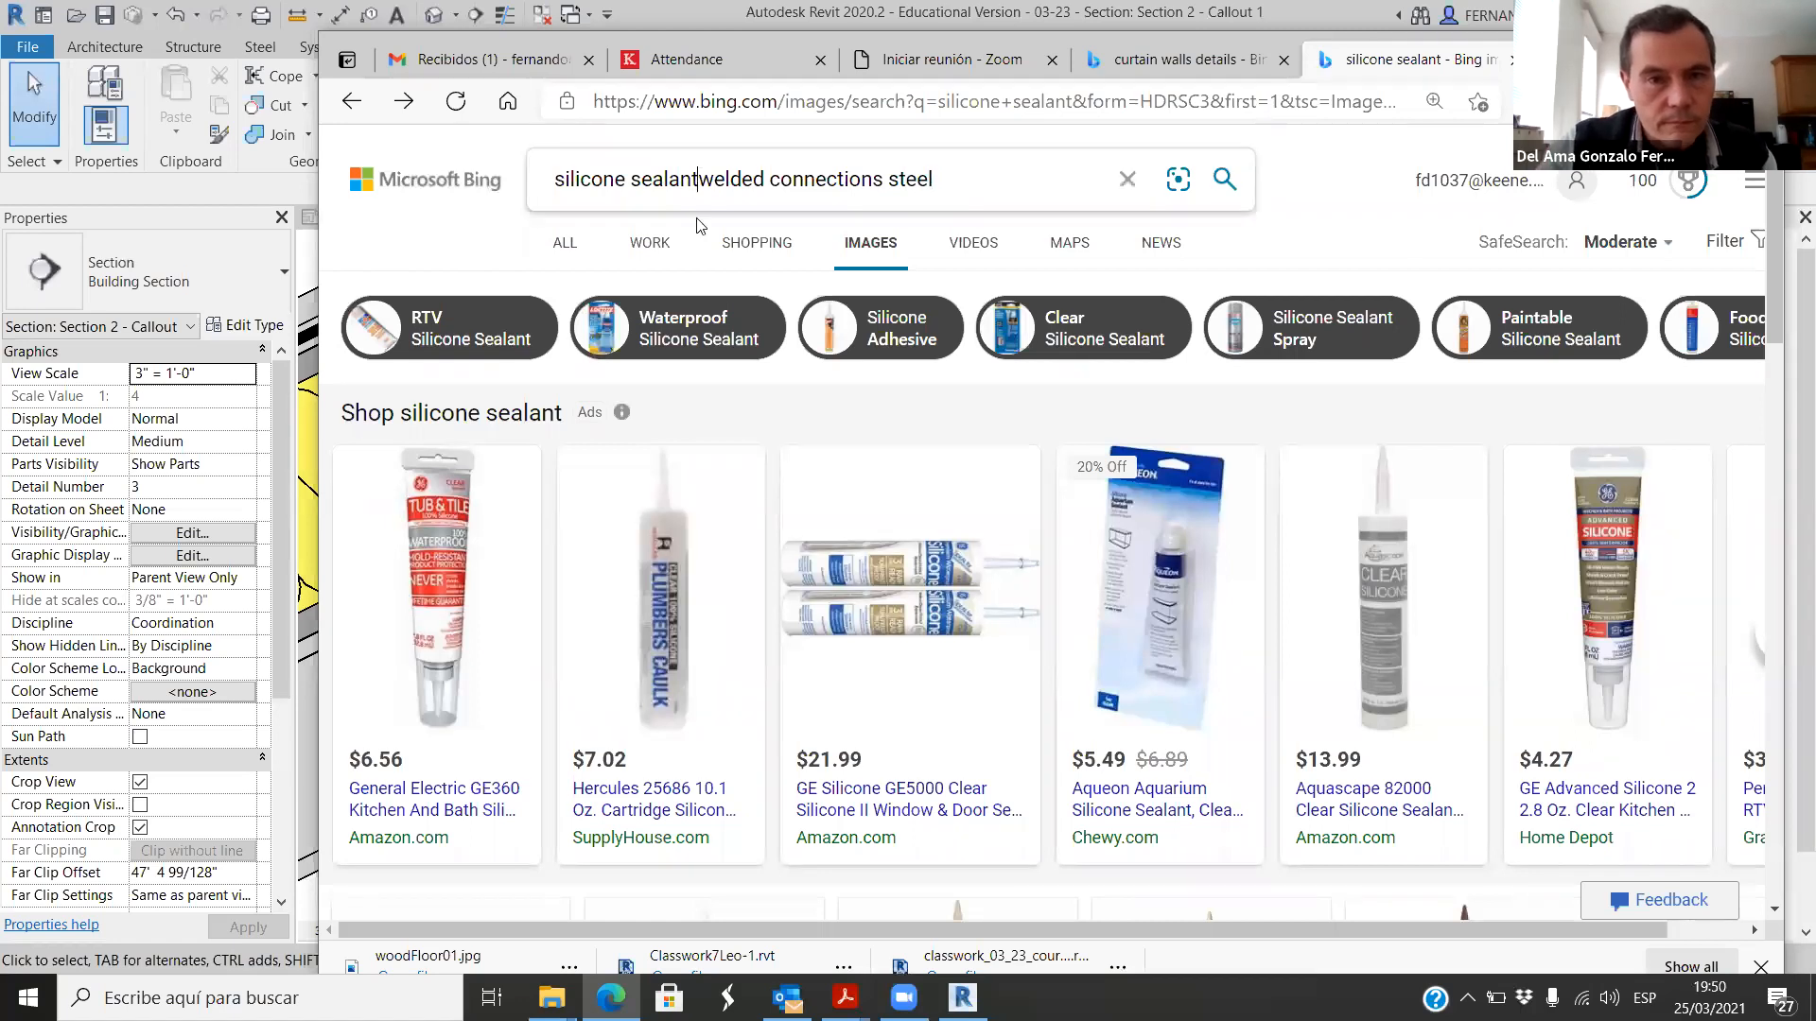
pyautogui.press('BackSpace')
pyautogui.press('BackSpace')
pyautogui.press('BackSpace')
pyautogui.press('BackSpace')
pyautogui.press('BackSpace')
pyautogui.press('BackSpace')
pyautogui.press('BackSpace')
pyautogui.press('BackSpace')
pyautogui.press('BackSpace')
pyautogui.press('BackSpace')
pyautogui.press('BackSpace')
pyautogui.press('BackSpace')
pyautogui.press('BackSpace')
pyautogui.press('BackSpace')
pyautogui.press('BackSpace')
pyautogui.press('BackSpace')
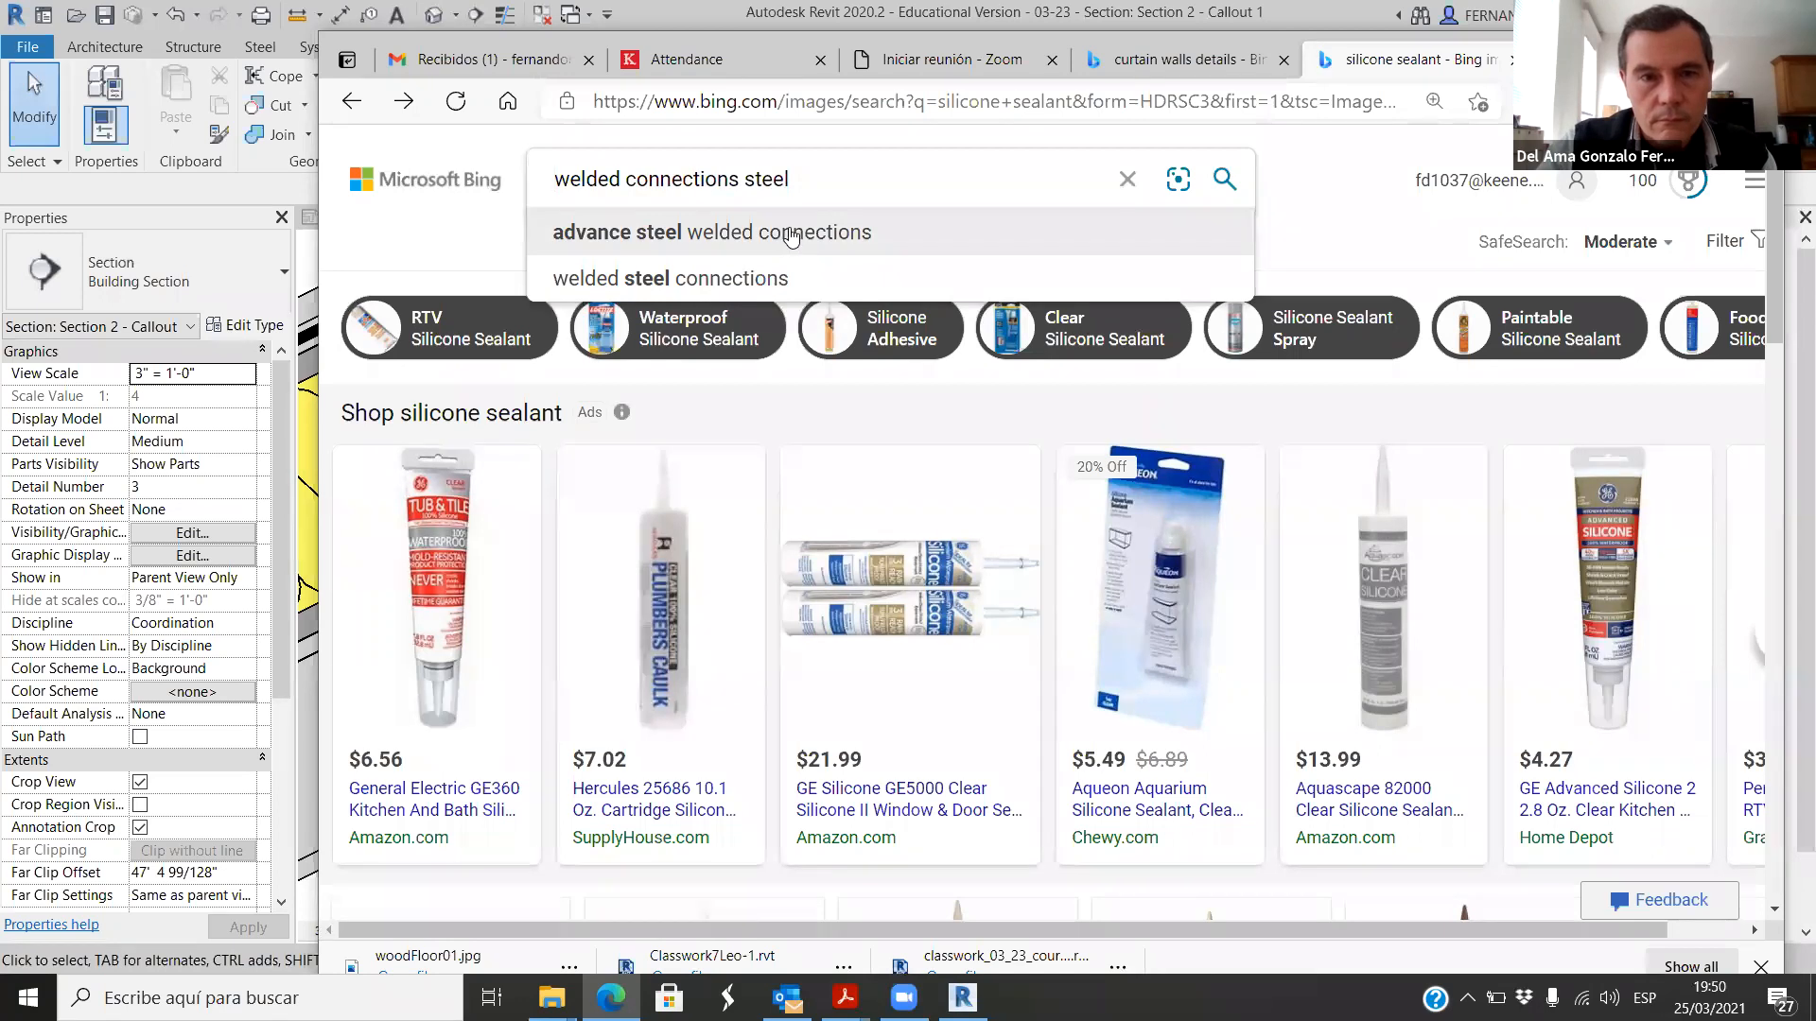
pyautogui.click(723, 276)
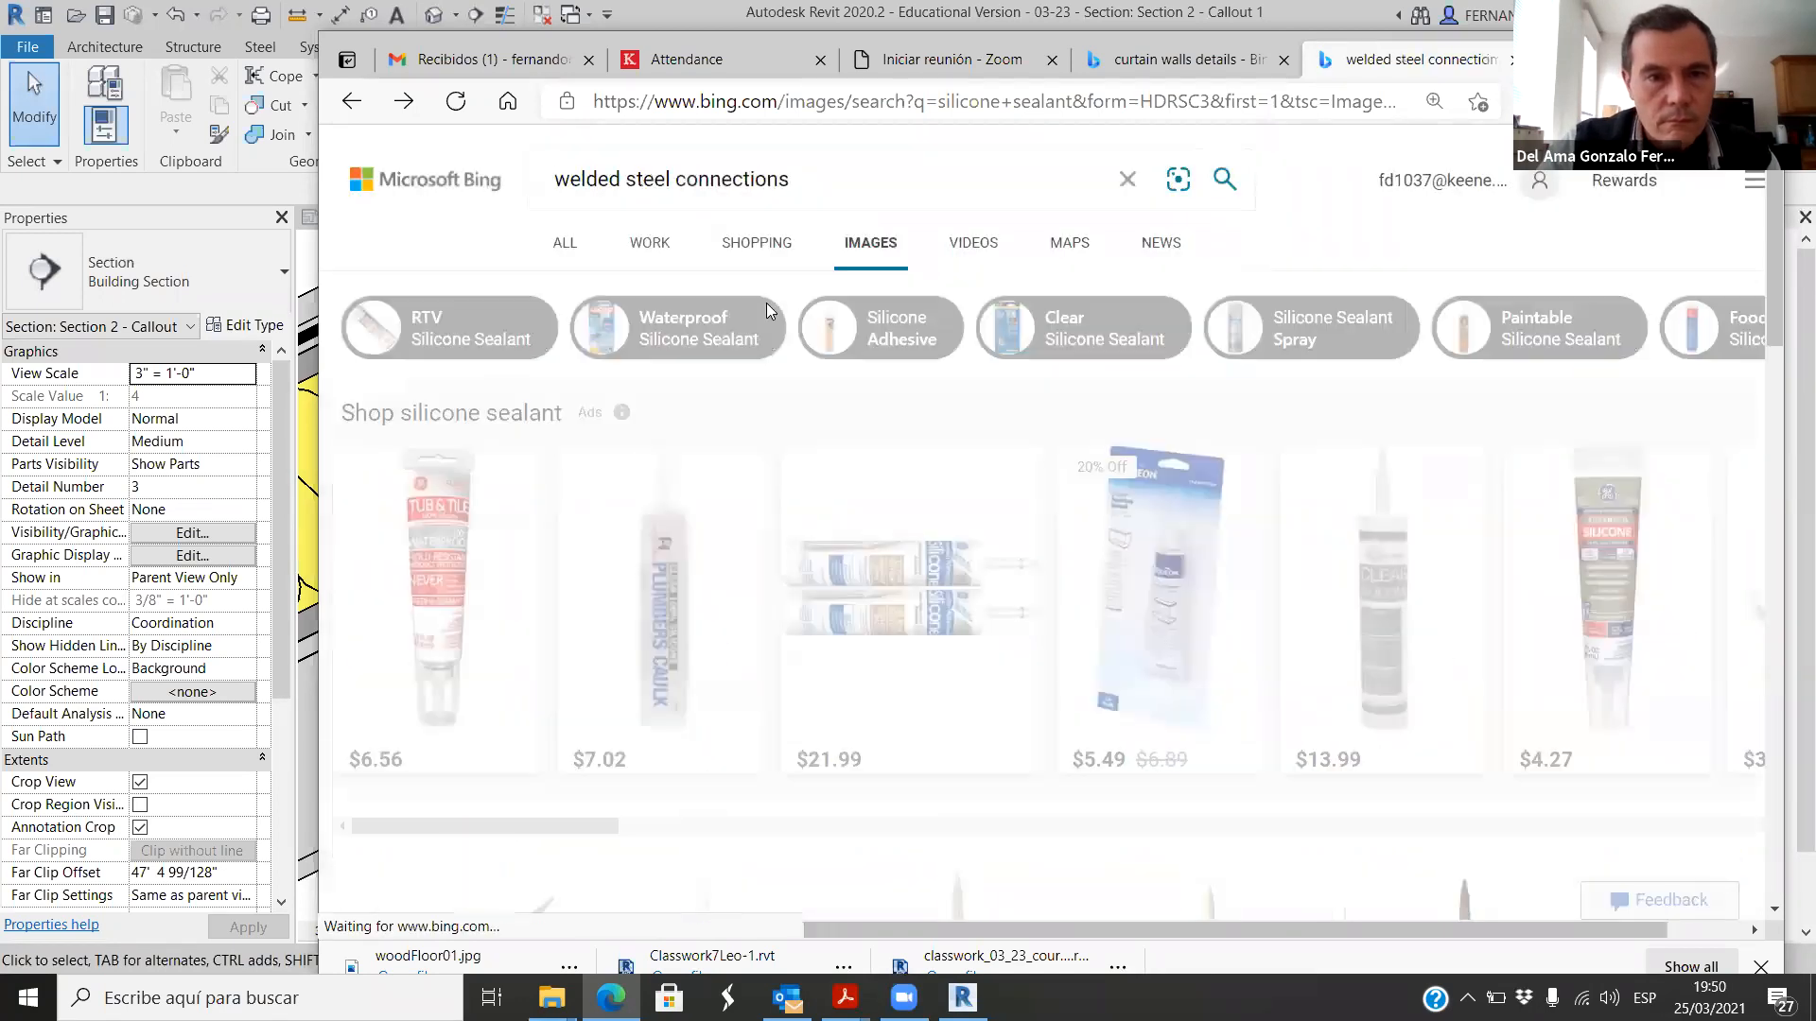
pyautogui.scroll(-5, 779, 501)
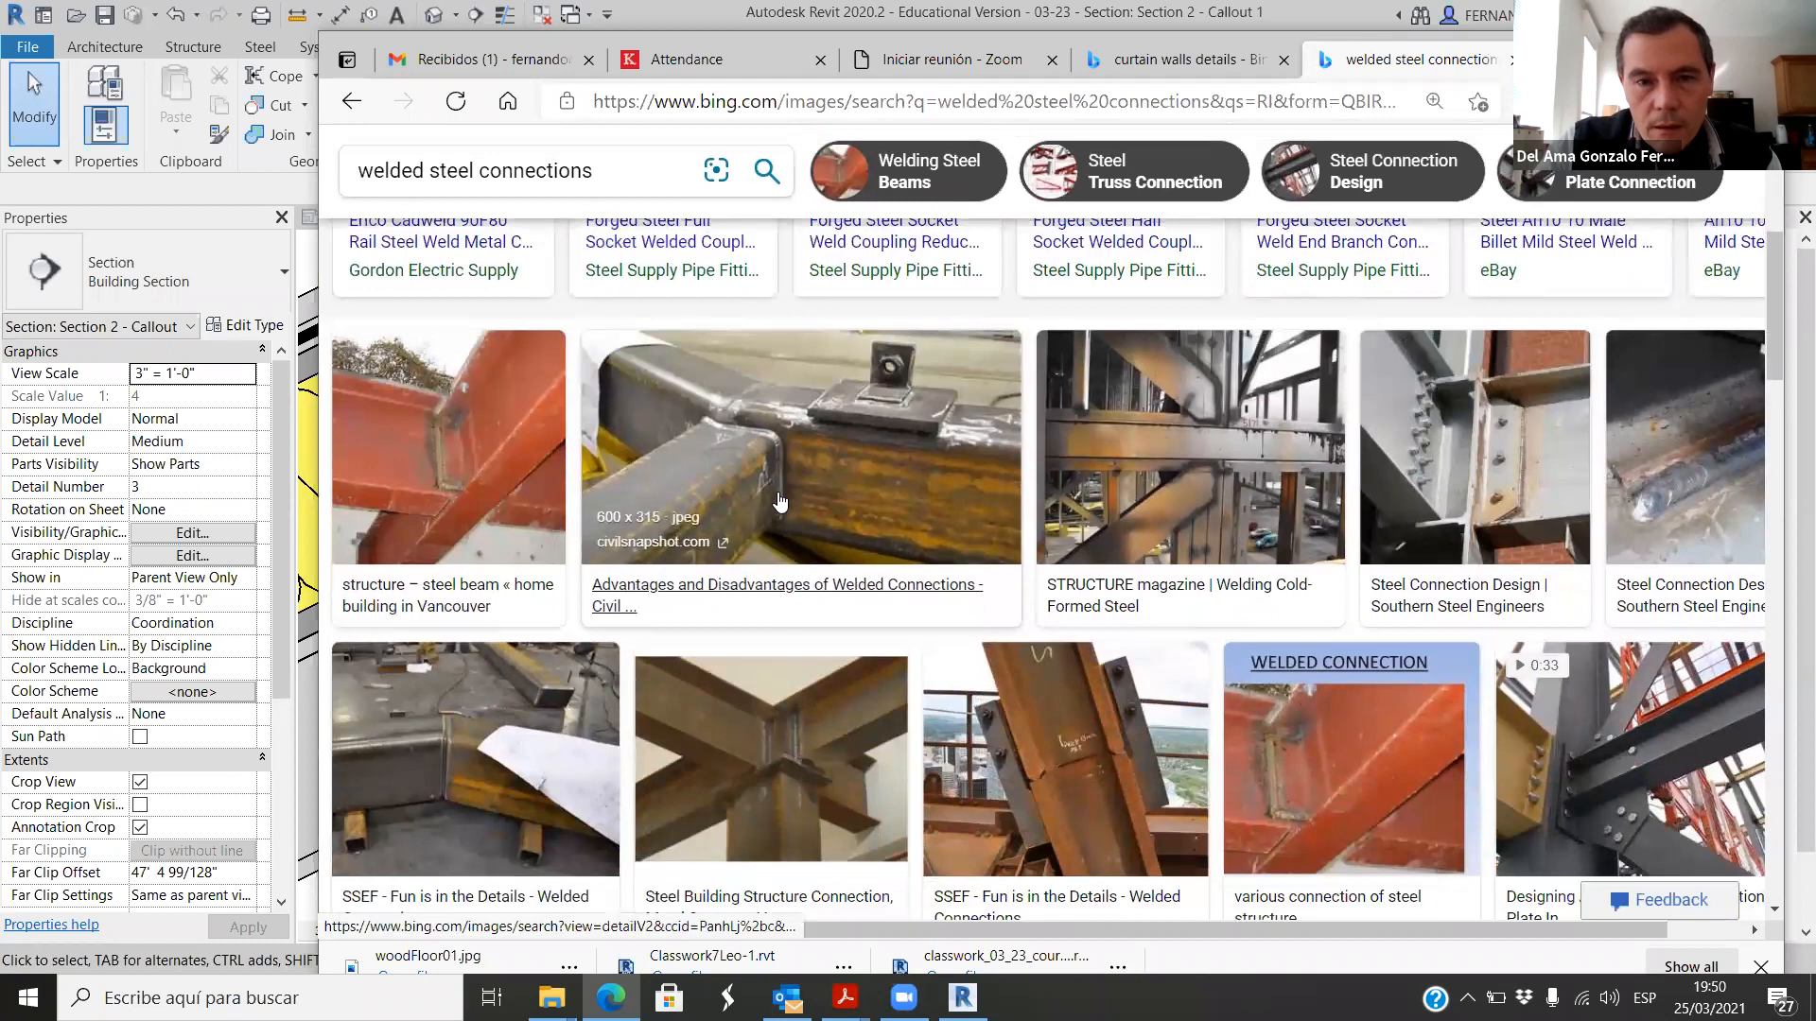
# Step: Examine the enlarged picture of the welded steel beam joint and search Bing for "bolted steel connections"
pyautogui.click(780, 471)
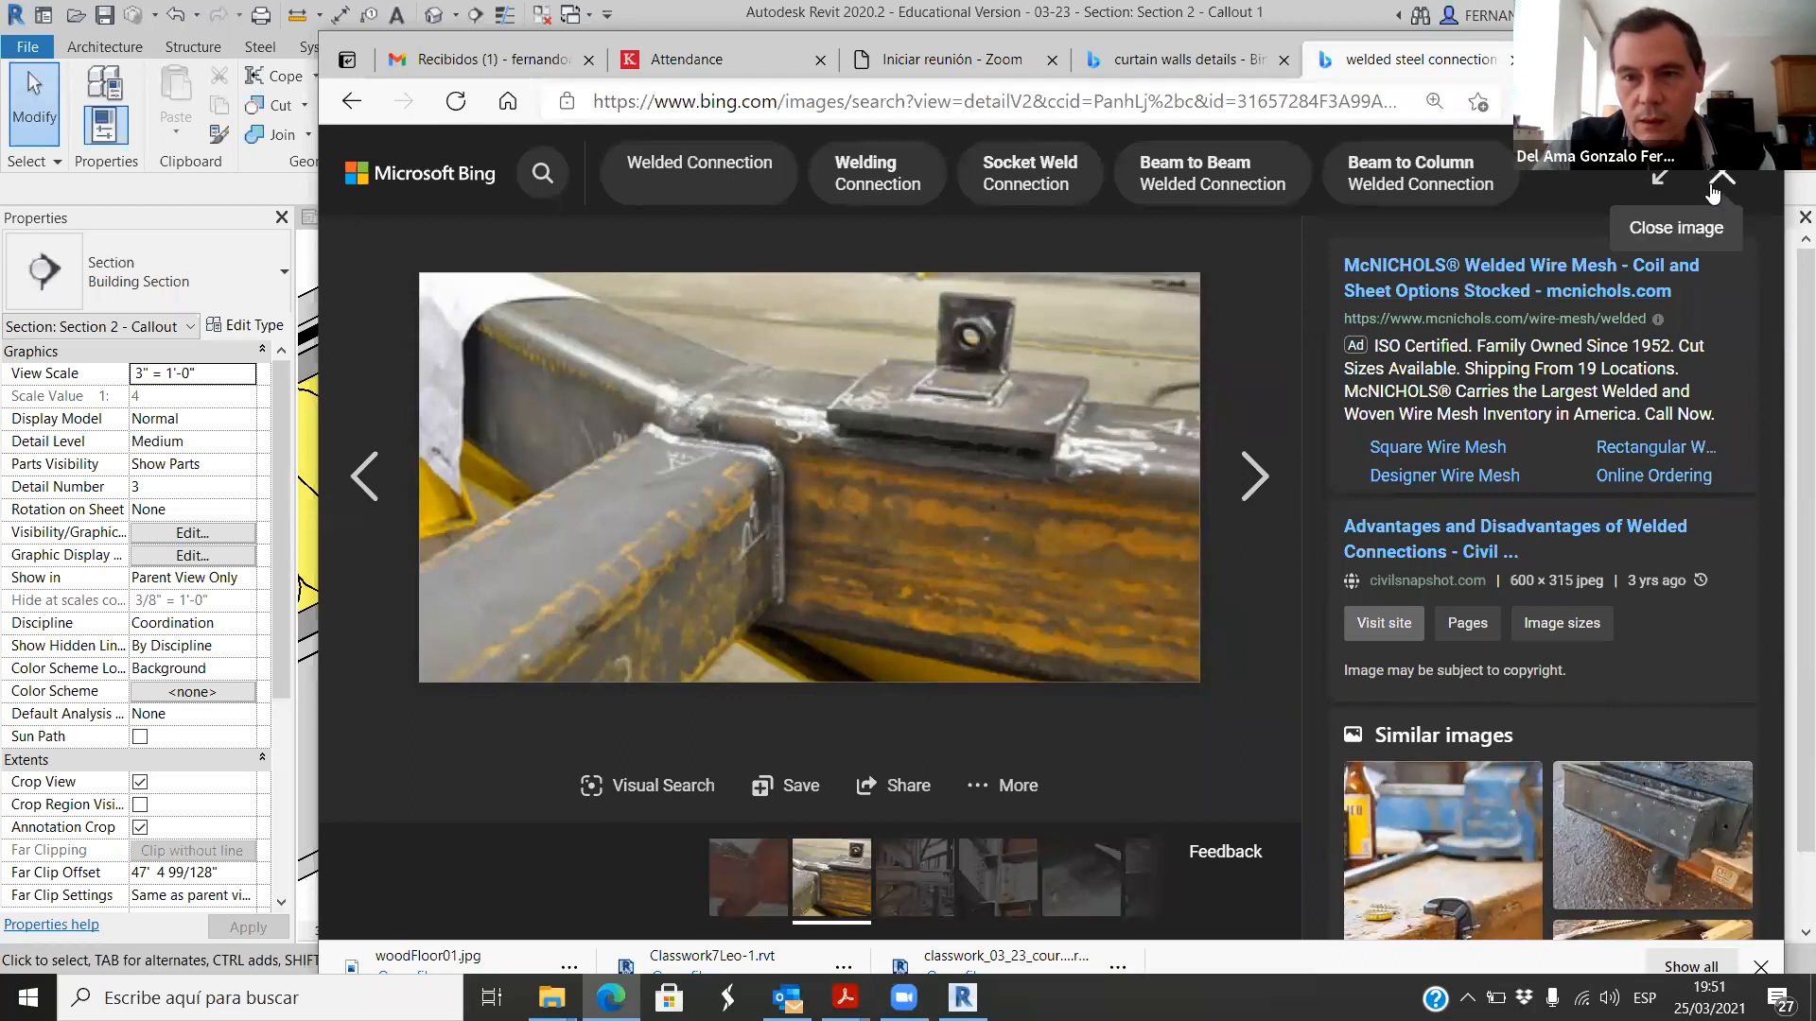
pyautogui.click(955, 112)
pyautogui.write('bol')
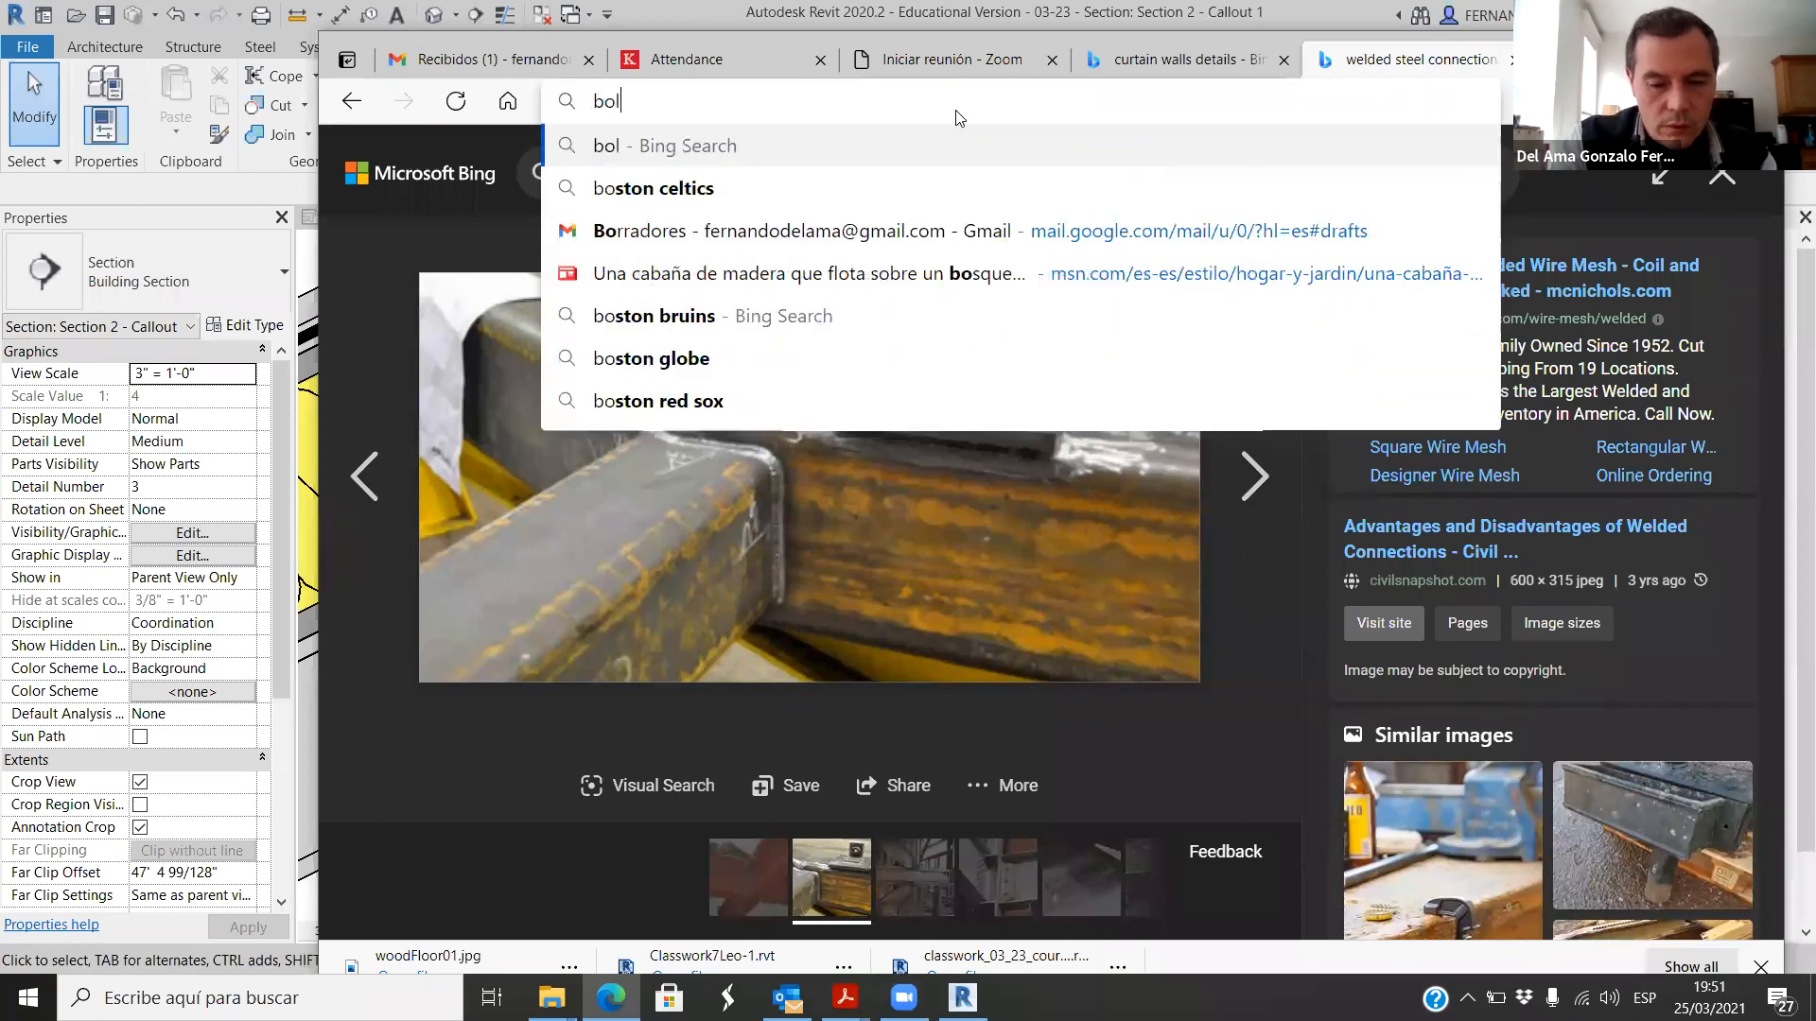
pyautogui.write('ted steel connection')
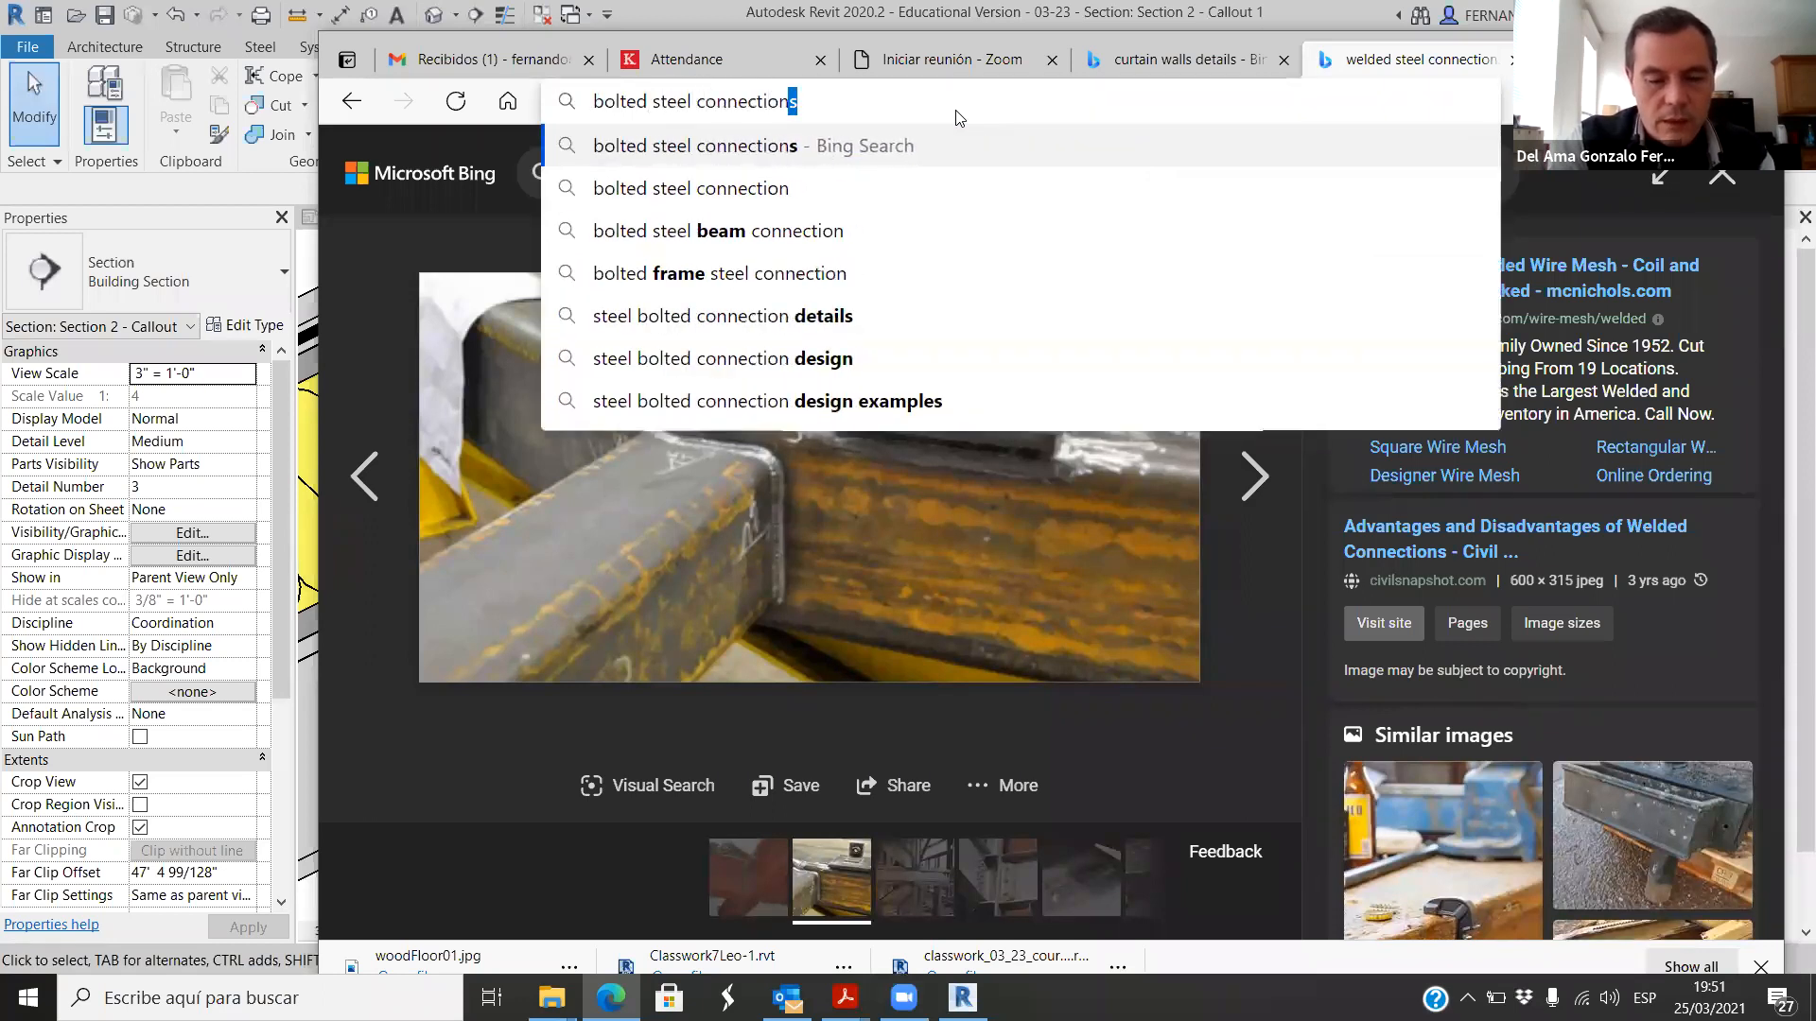
pyautogui.press('Return')
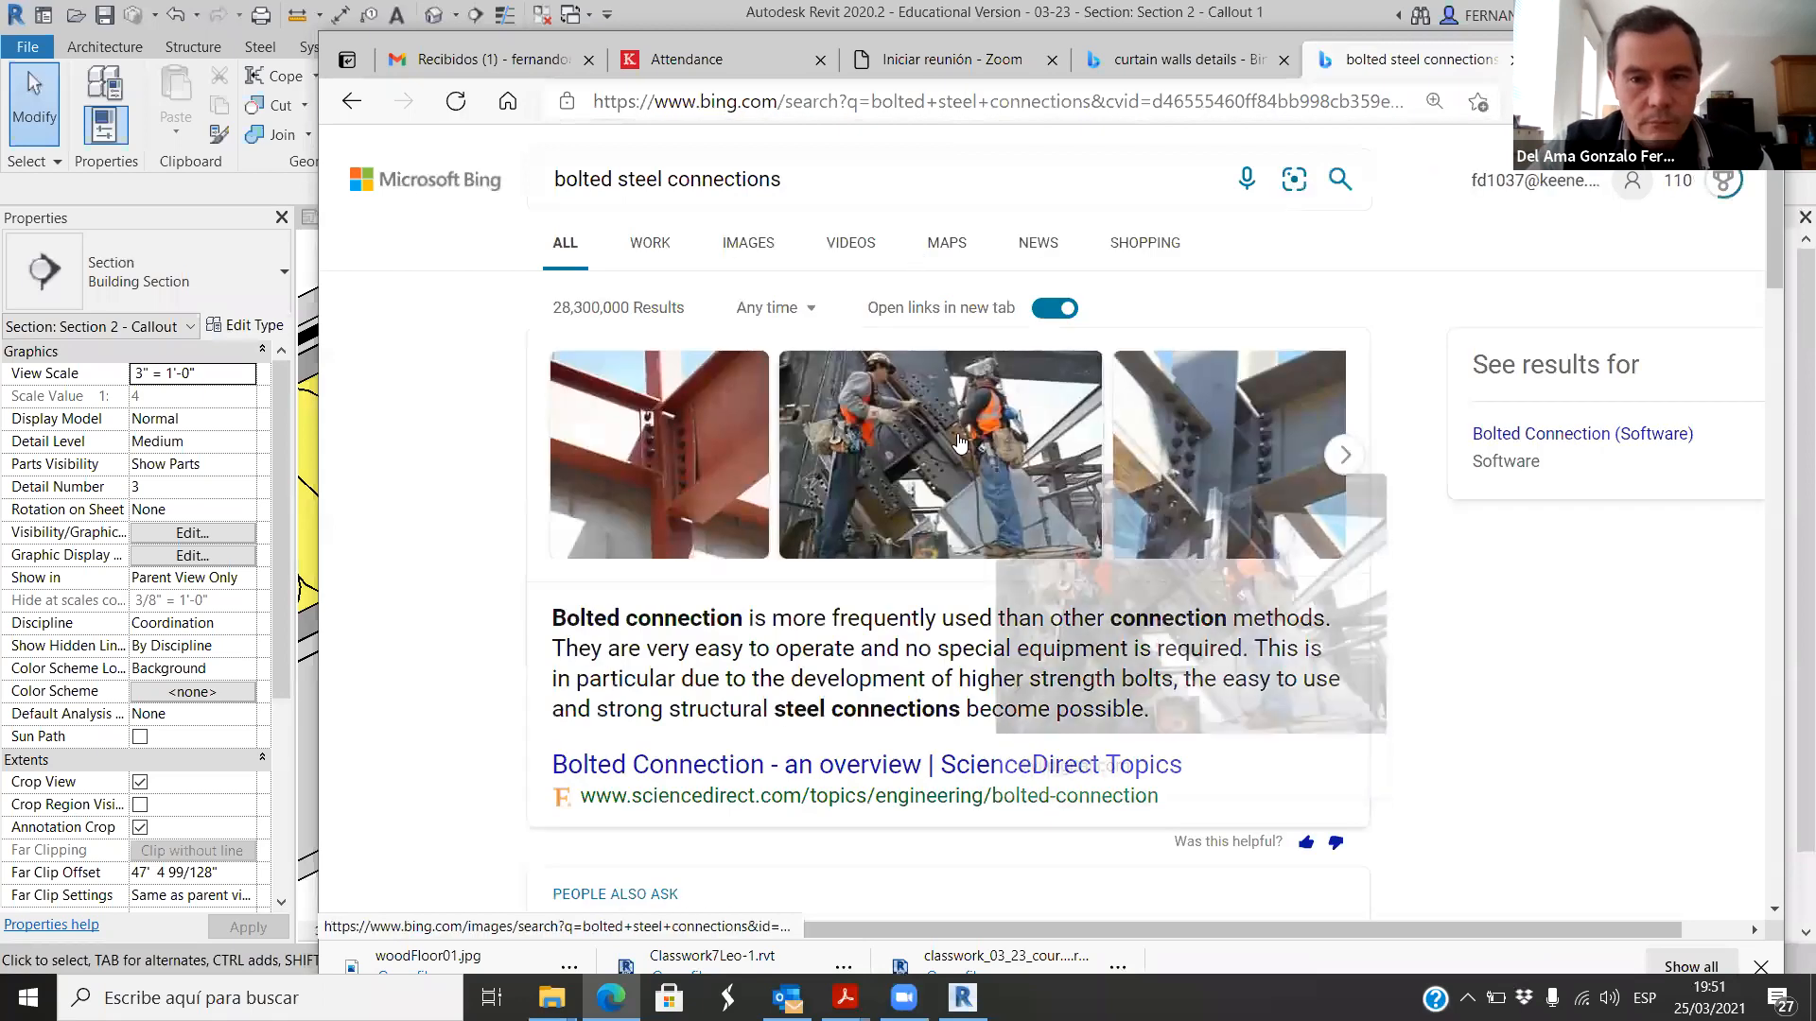
# Step: Examine the bolted column joint photo and the "Types of Steel Beam Connections and their Details" picture in the image results
pyautogui.click(1158, 530)
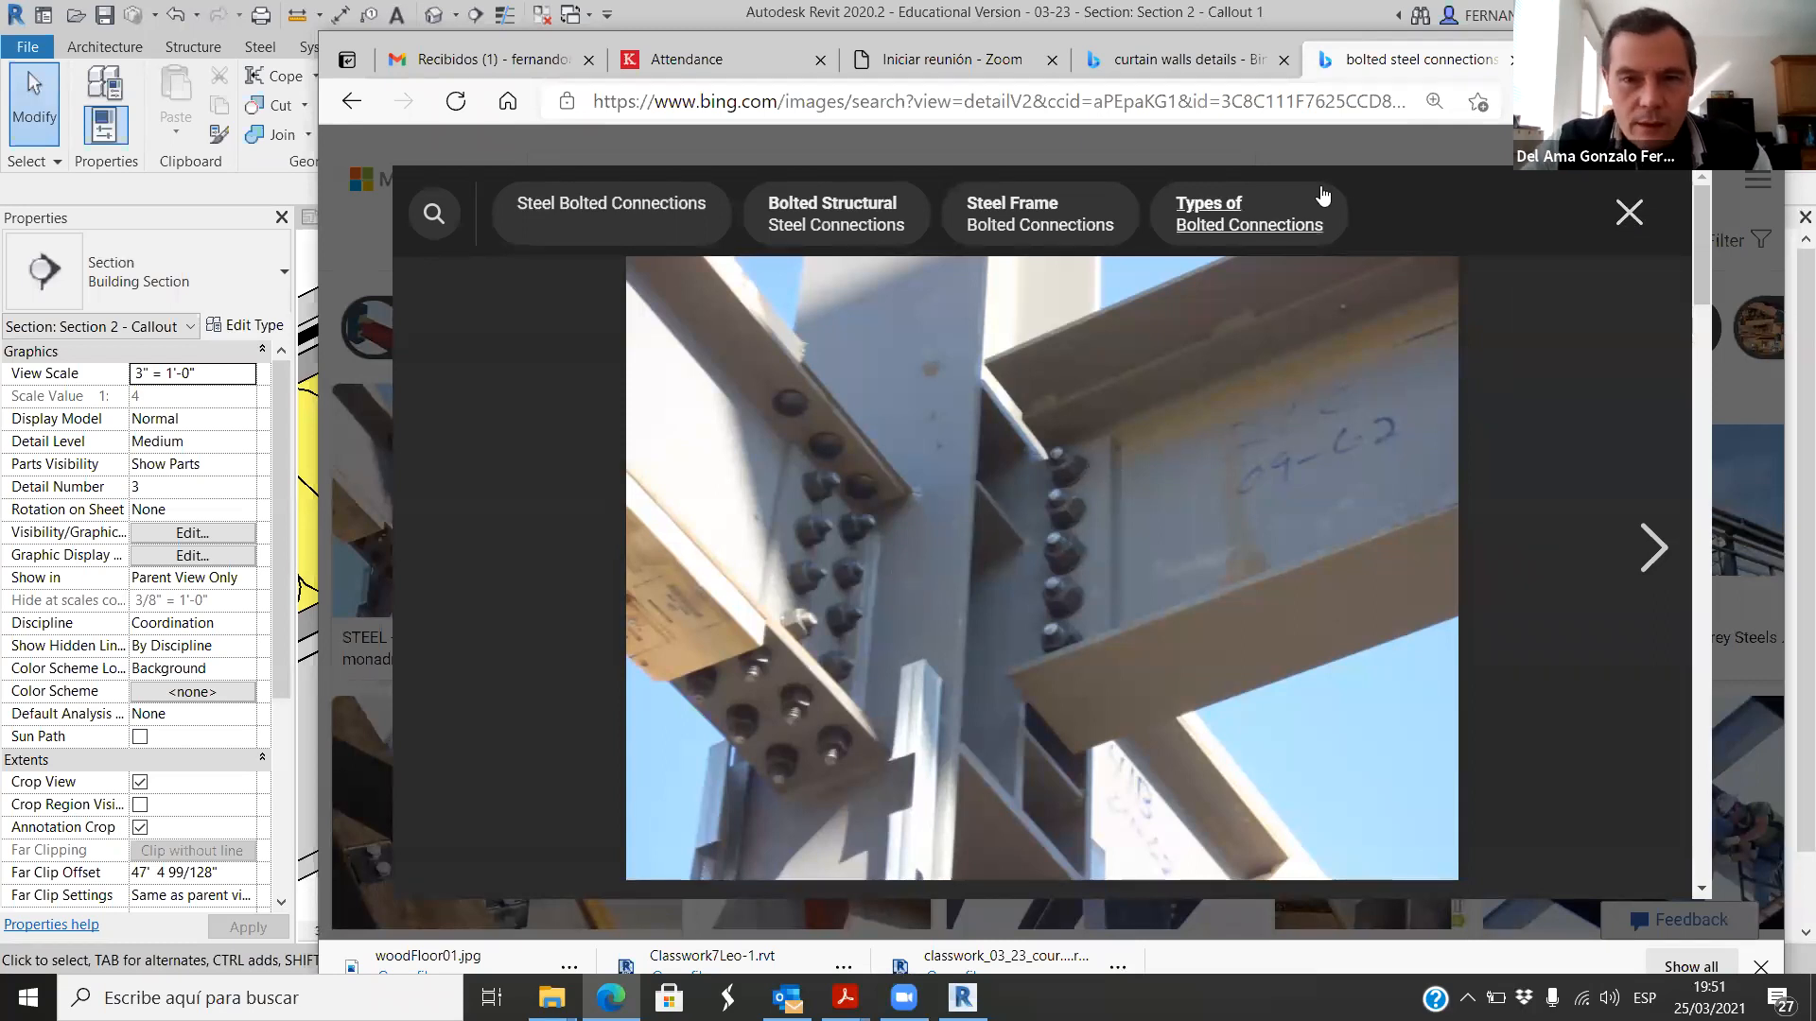
pyautogui.click(1629, 212)
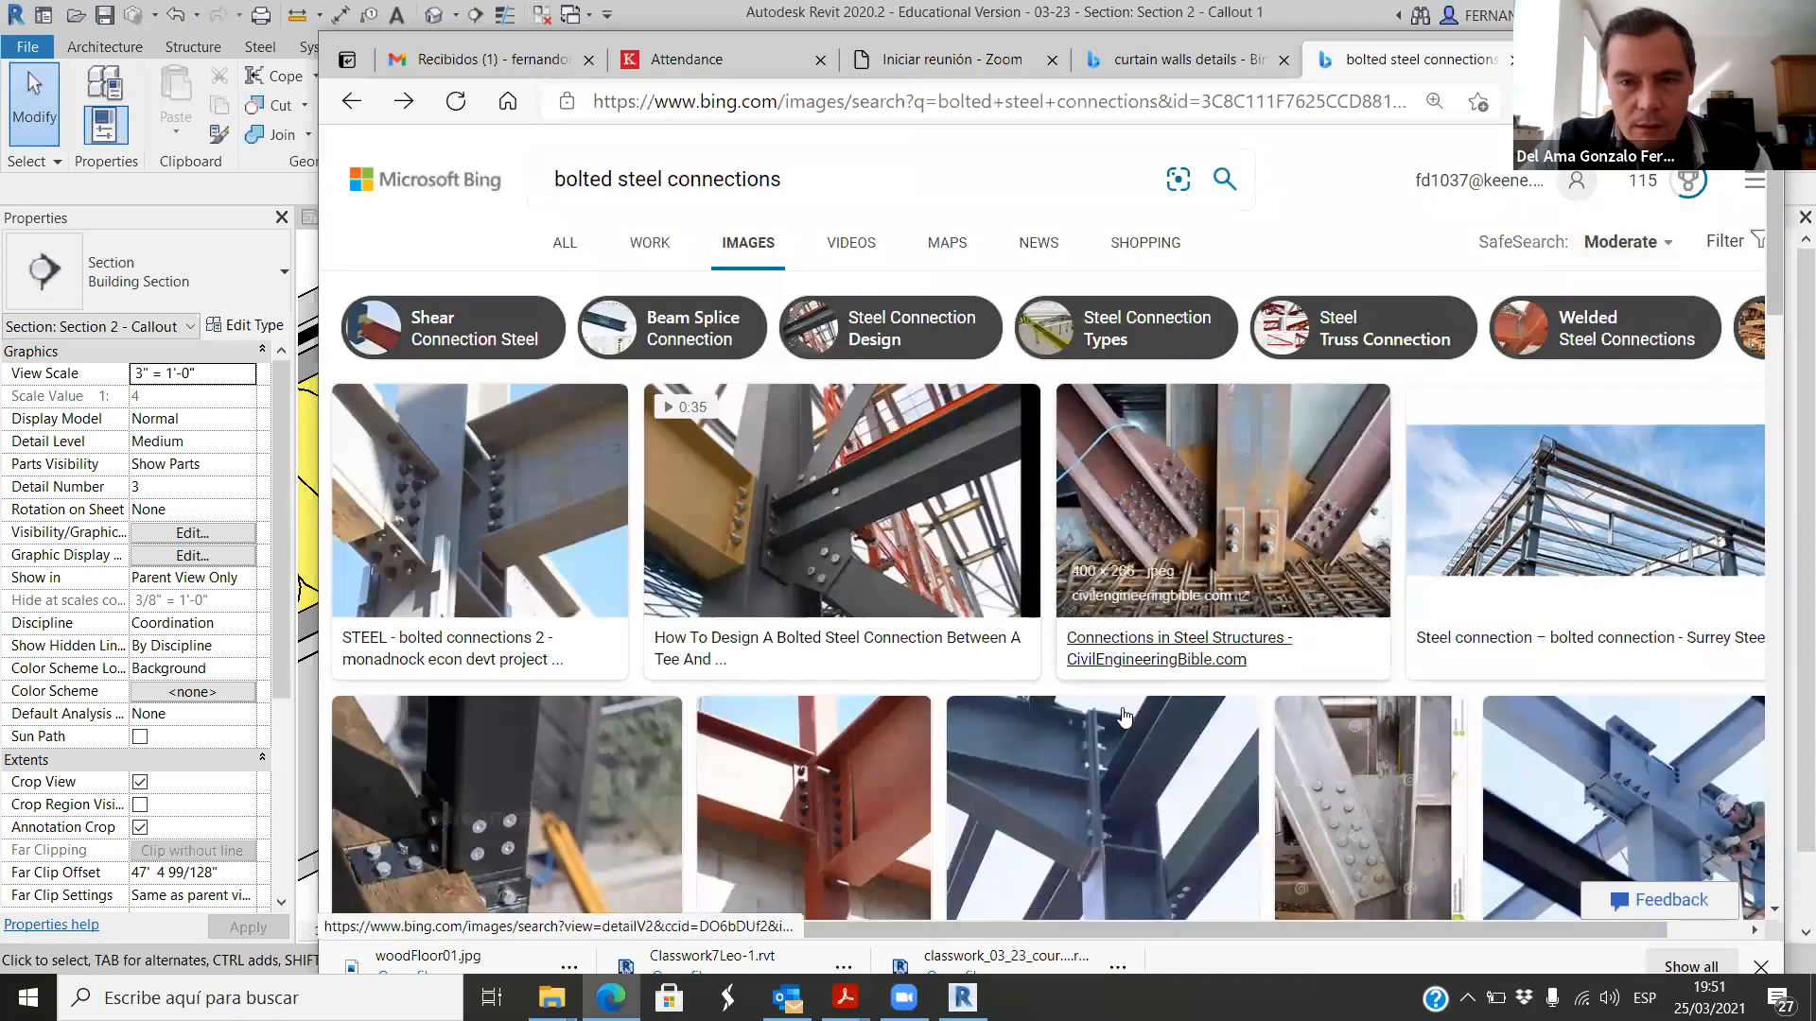
pyautogui.scroll(-5, 925, 711)
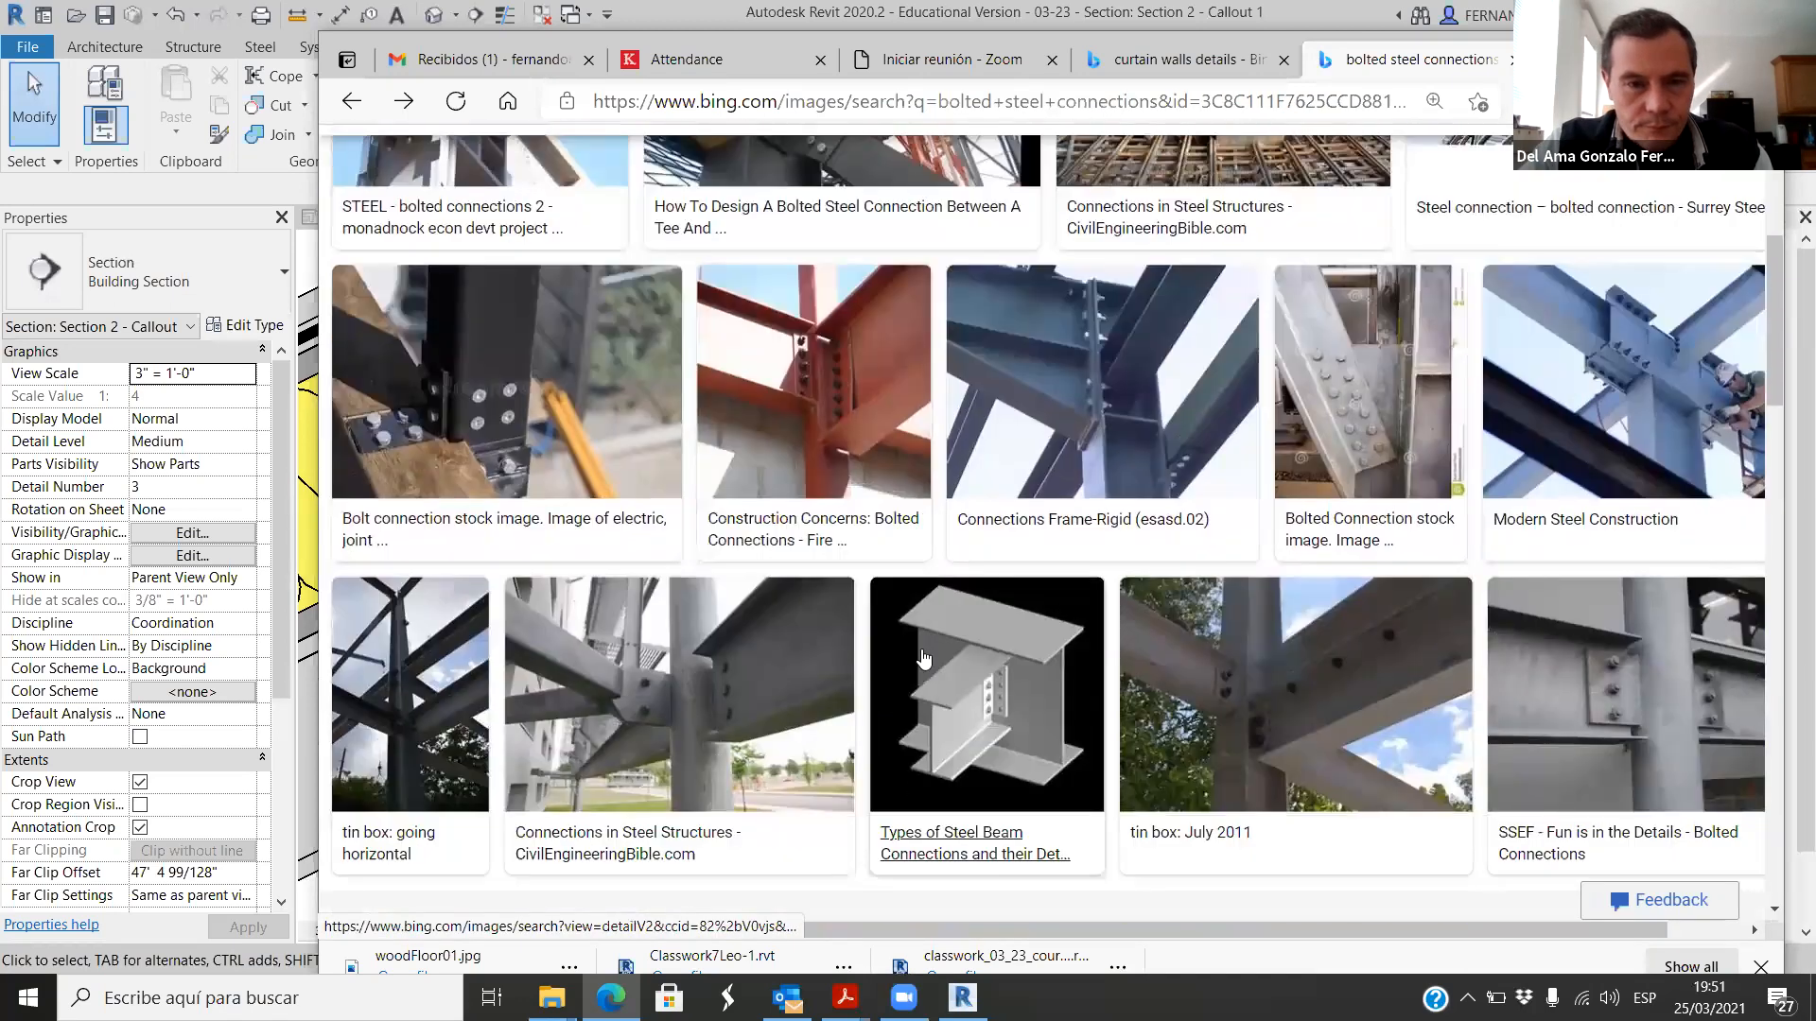
pyautogui.click(966, 707)
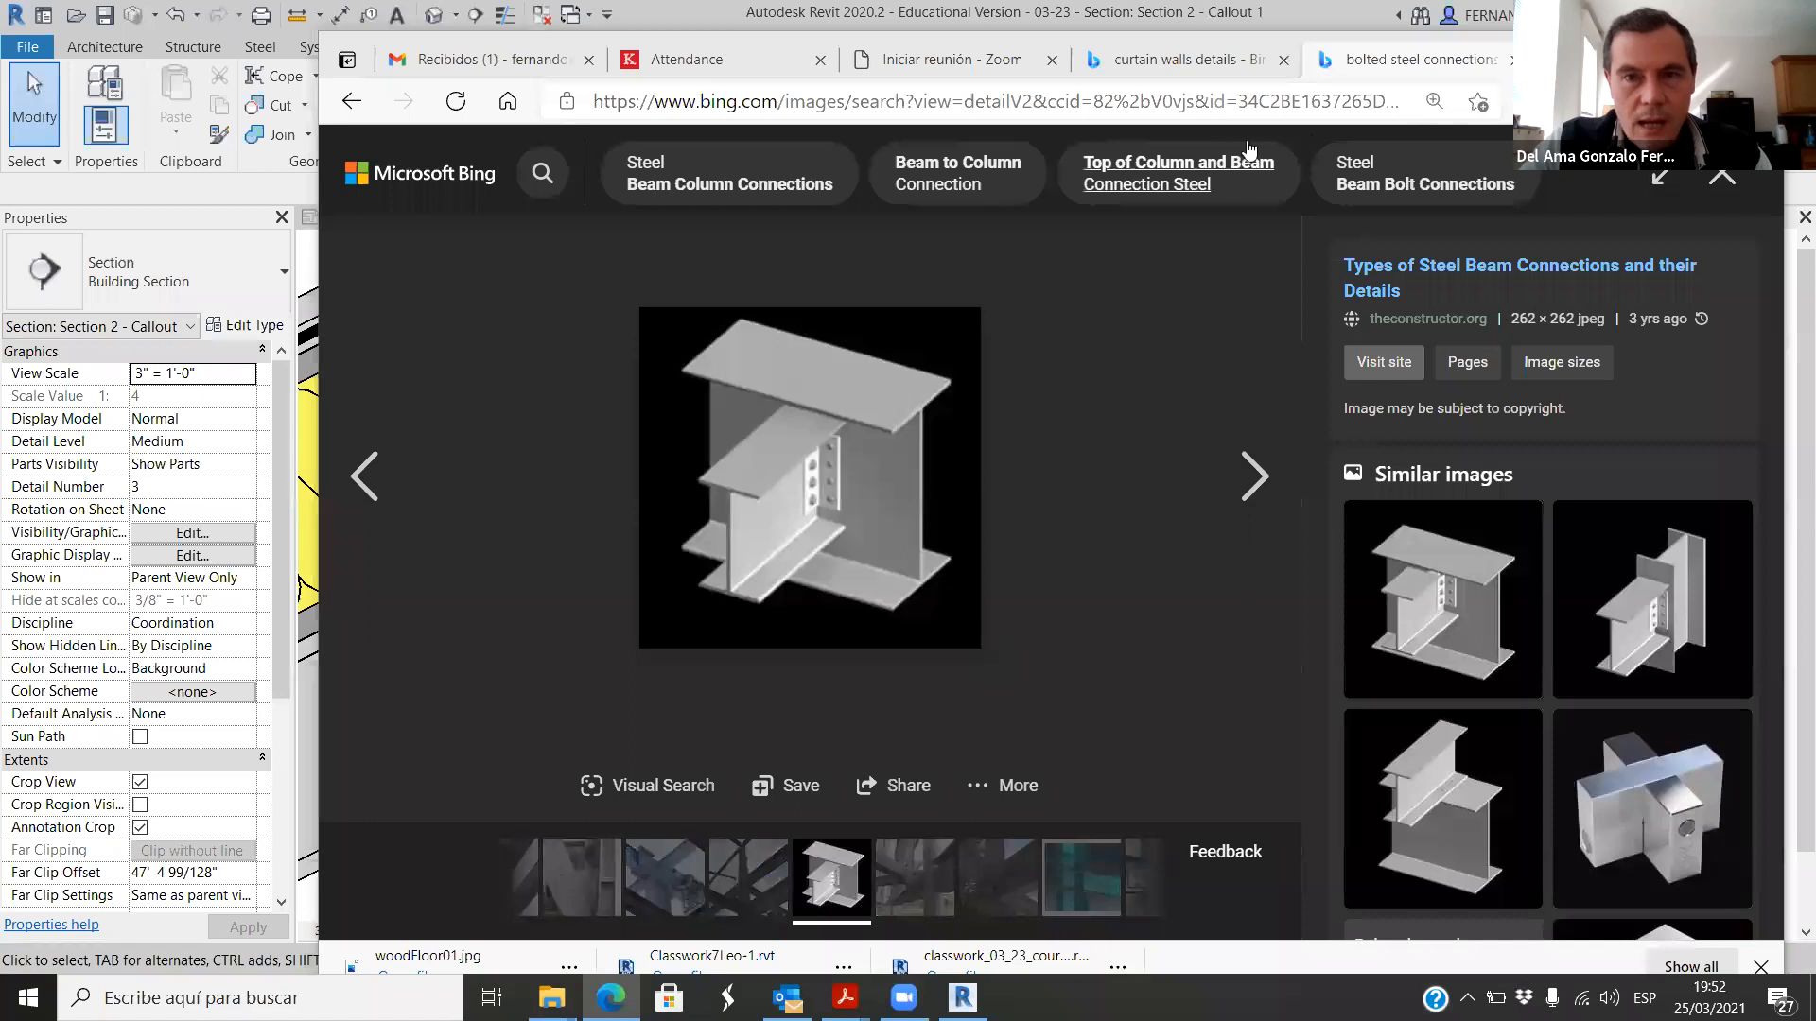
# Step: Switch to Revit and examine the annotated Callout 1 detail, including the sloped beam's junction with the truss top chord
pyautogui.click(963, 998)
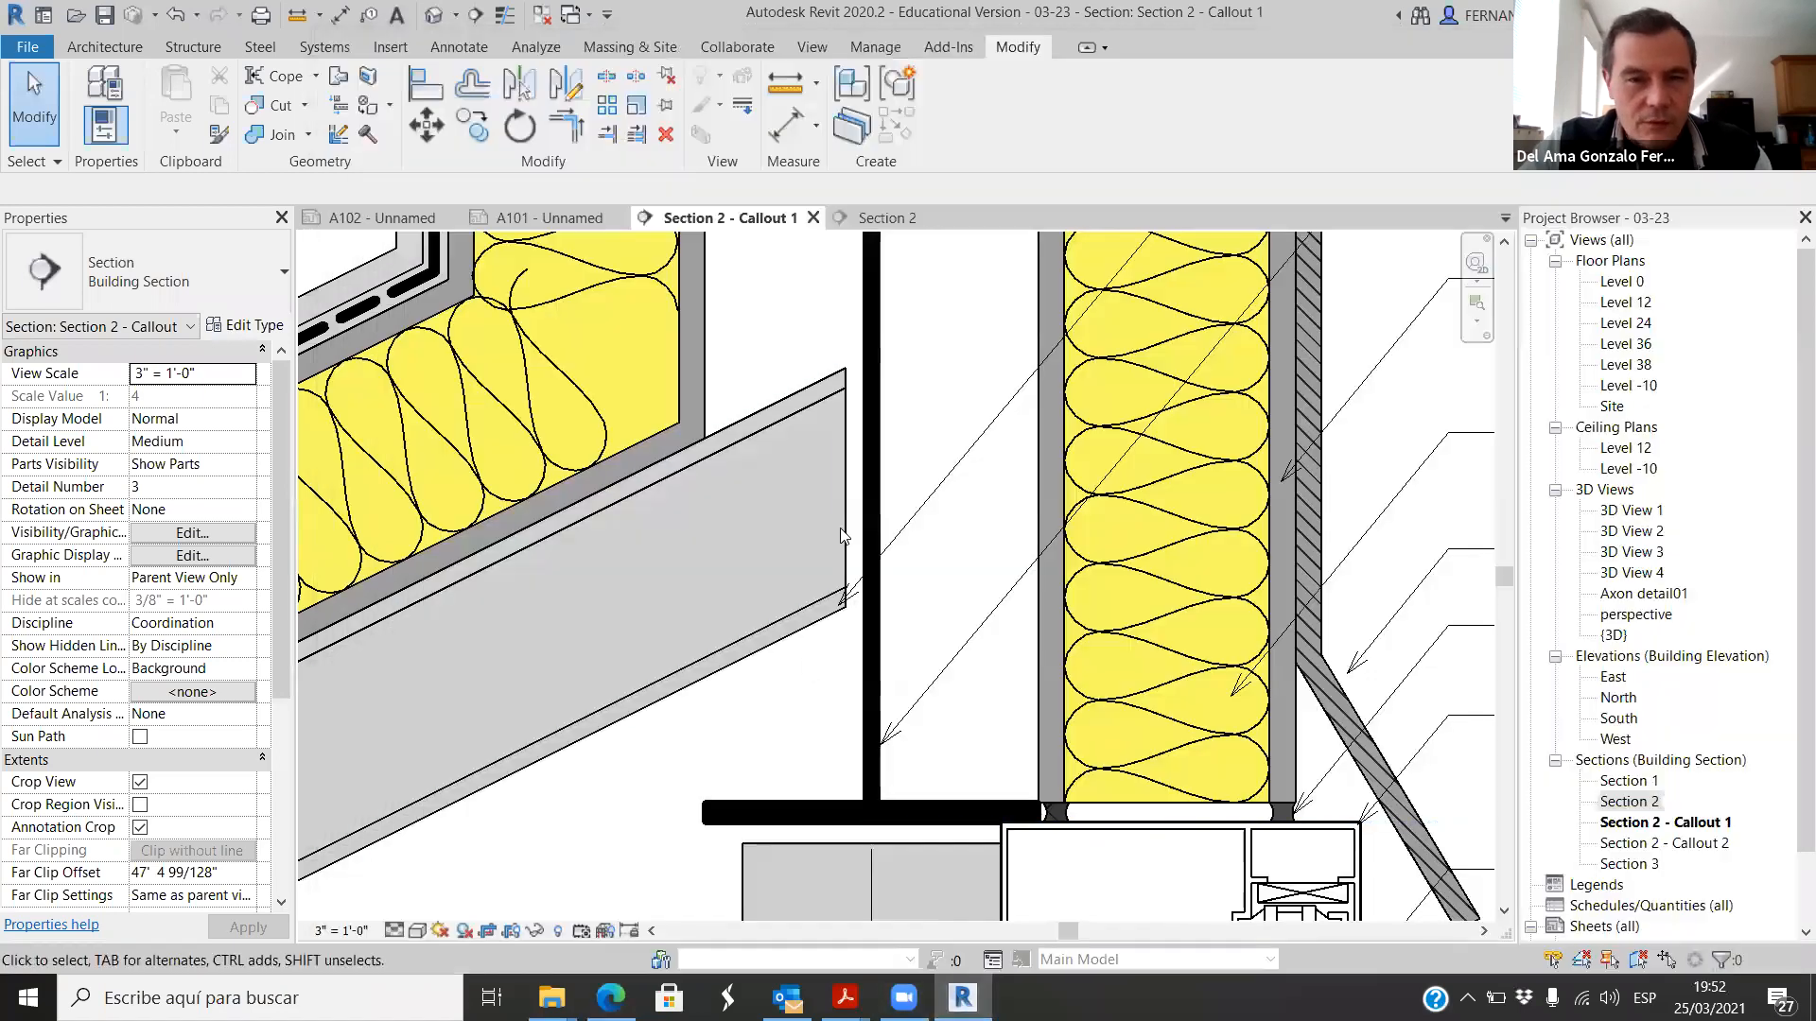
pyautogui.scroll(-3, 820, 652)
pyautogui.scroll(2, 808, 518)
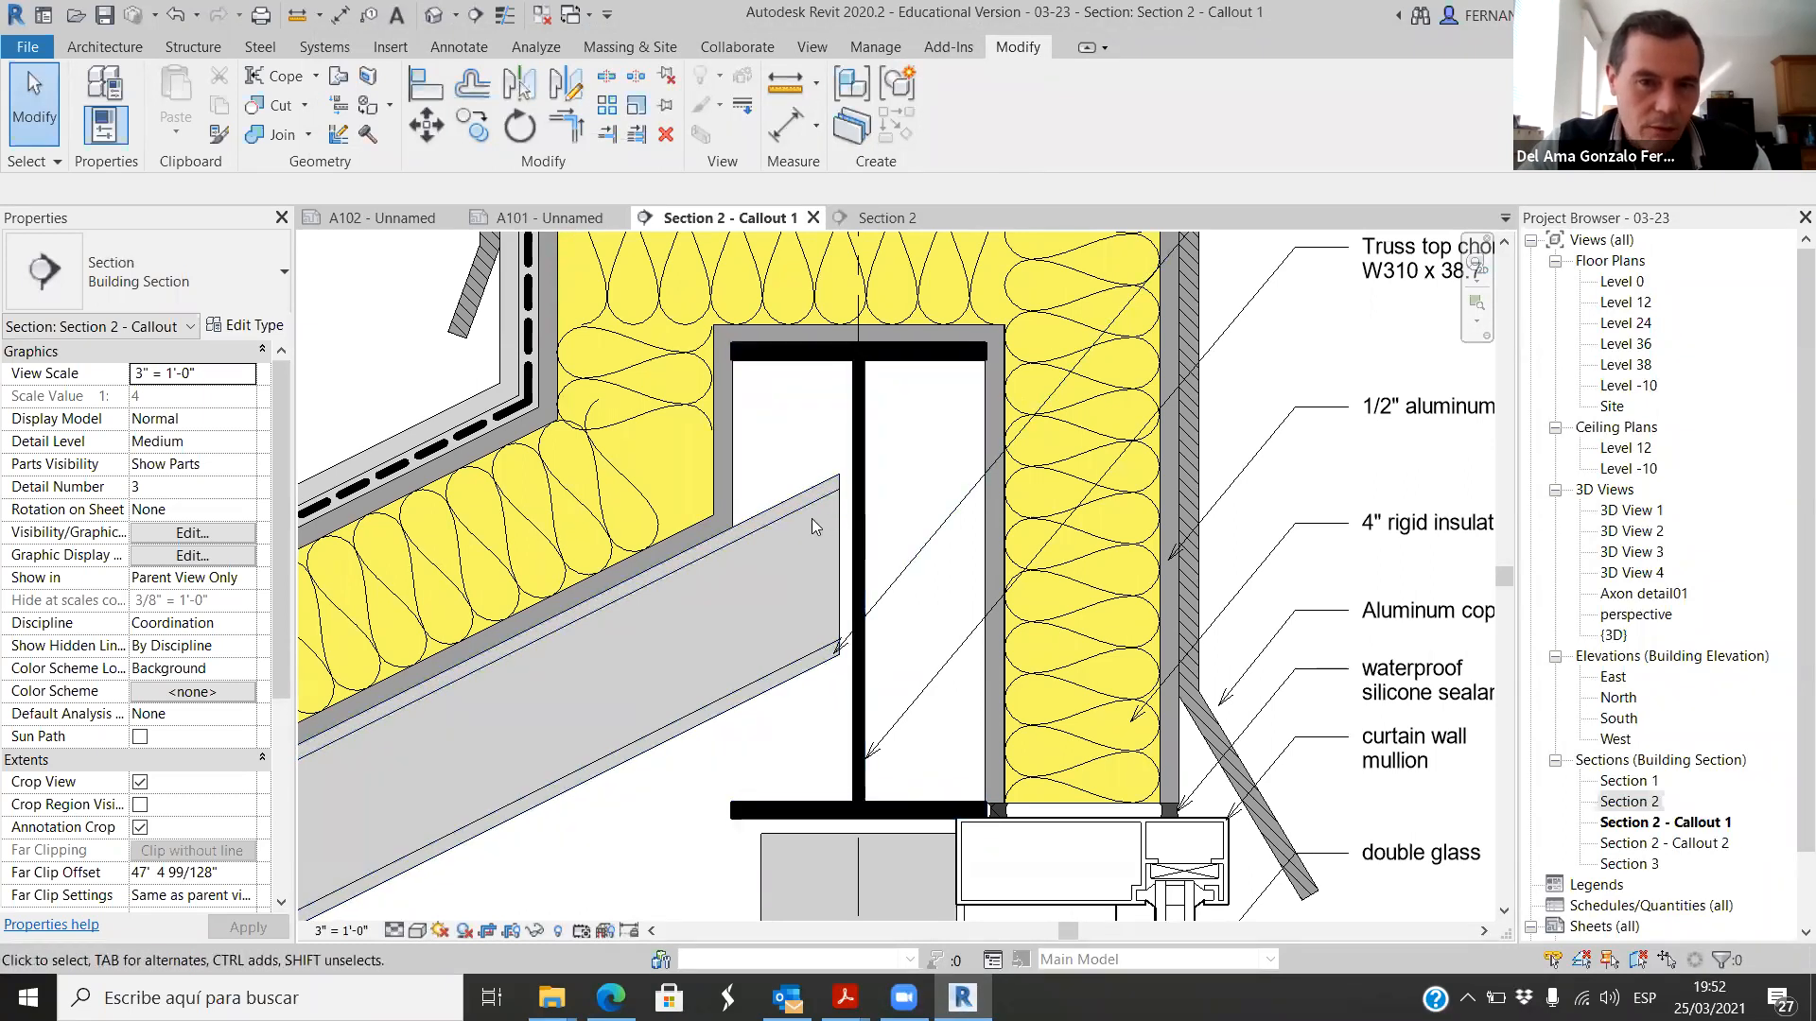
pyautogui.scroll(-4, 795, 633)
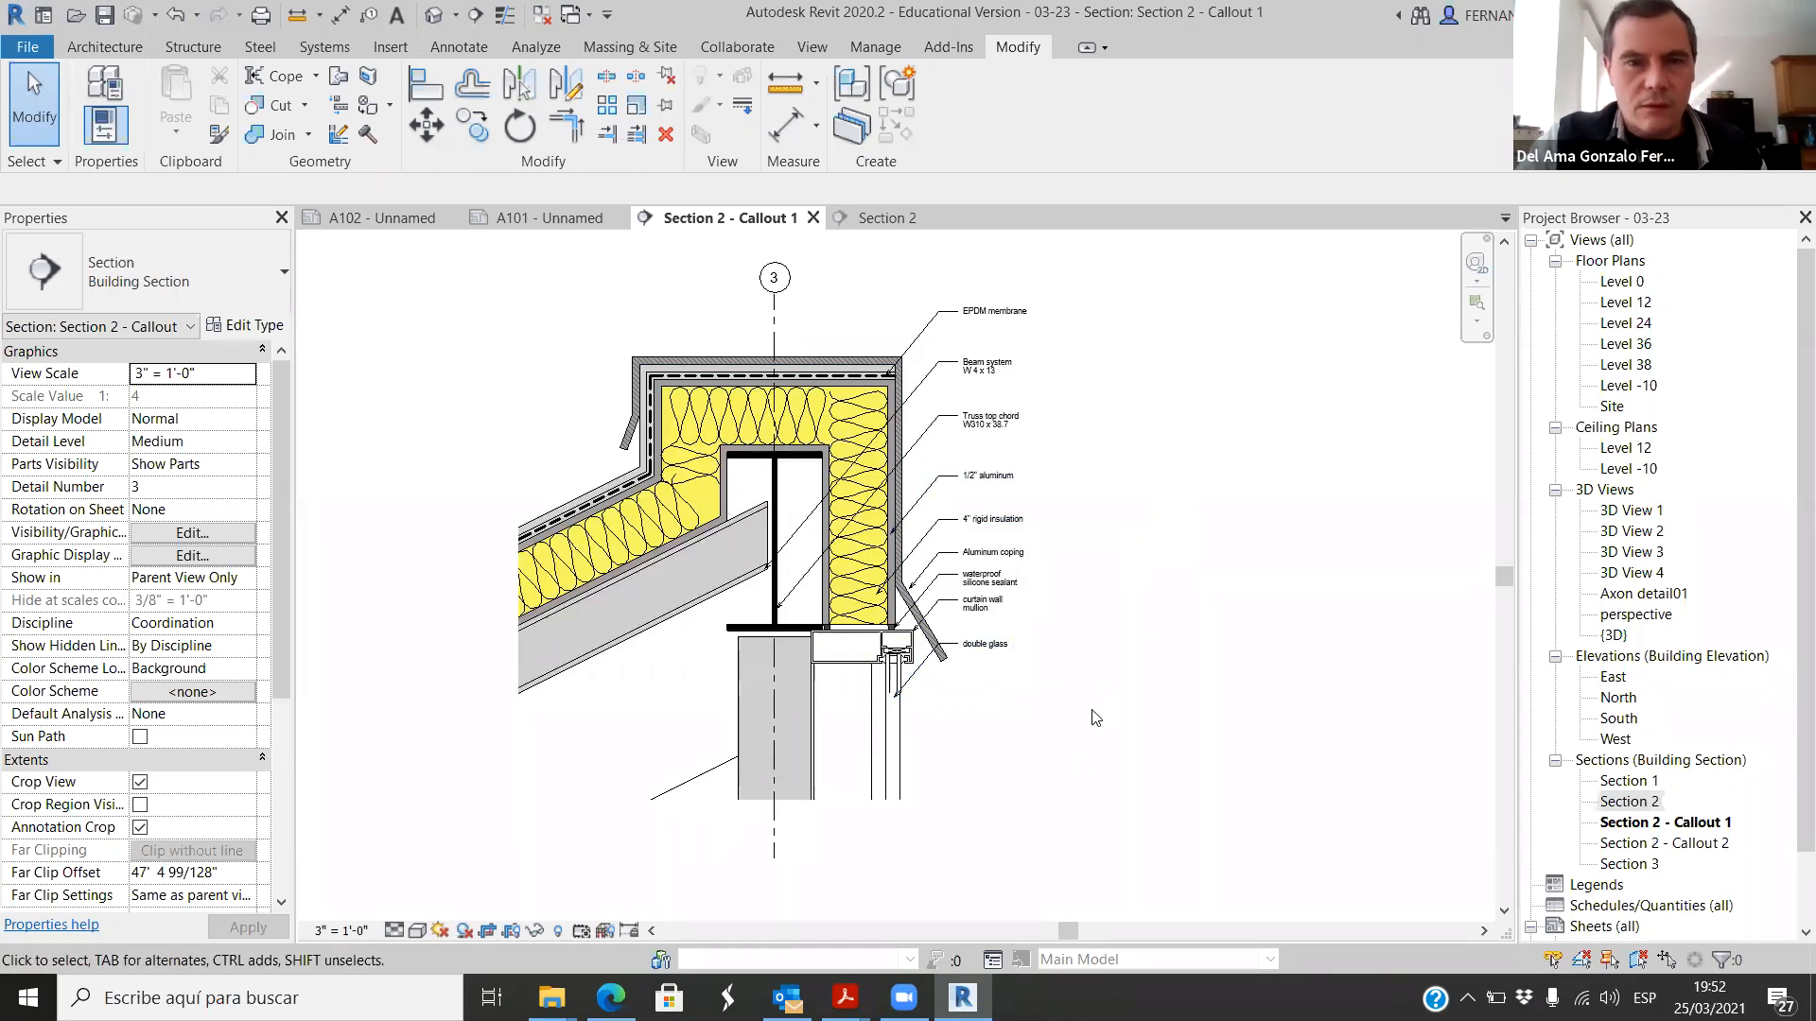
pyautogui.scroll(1, 919, 501)
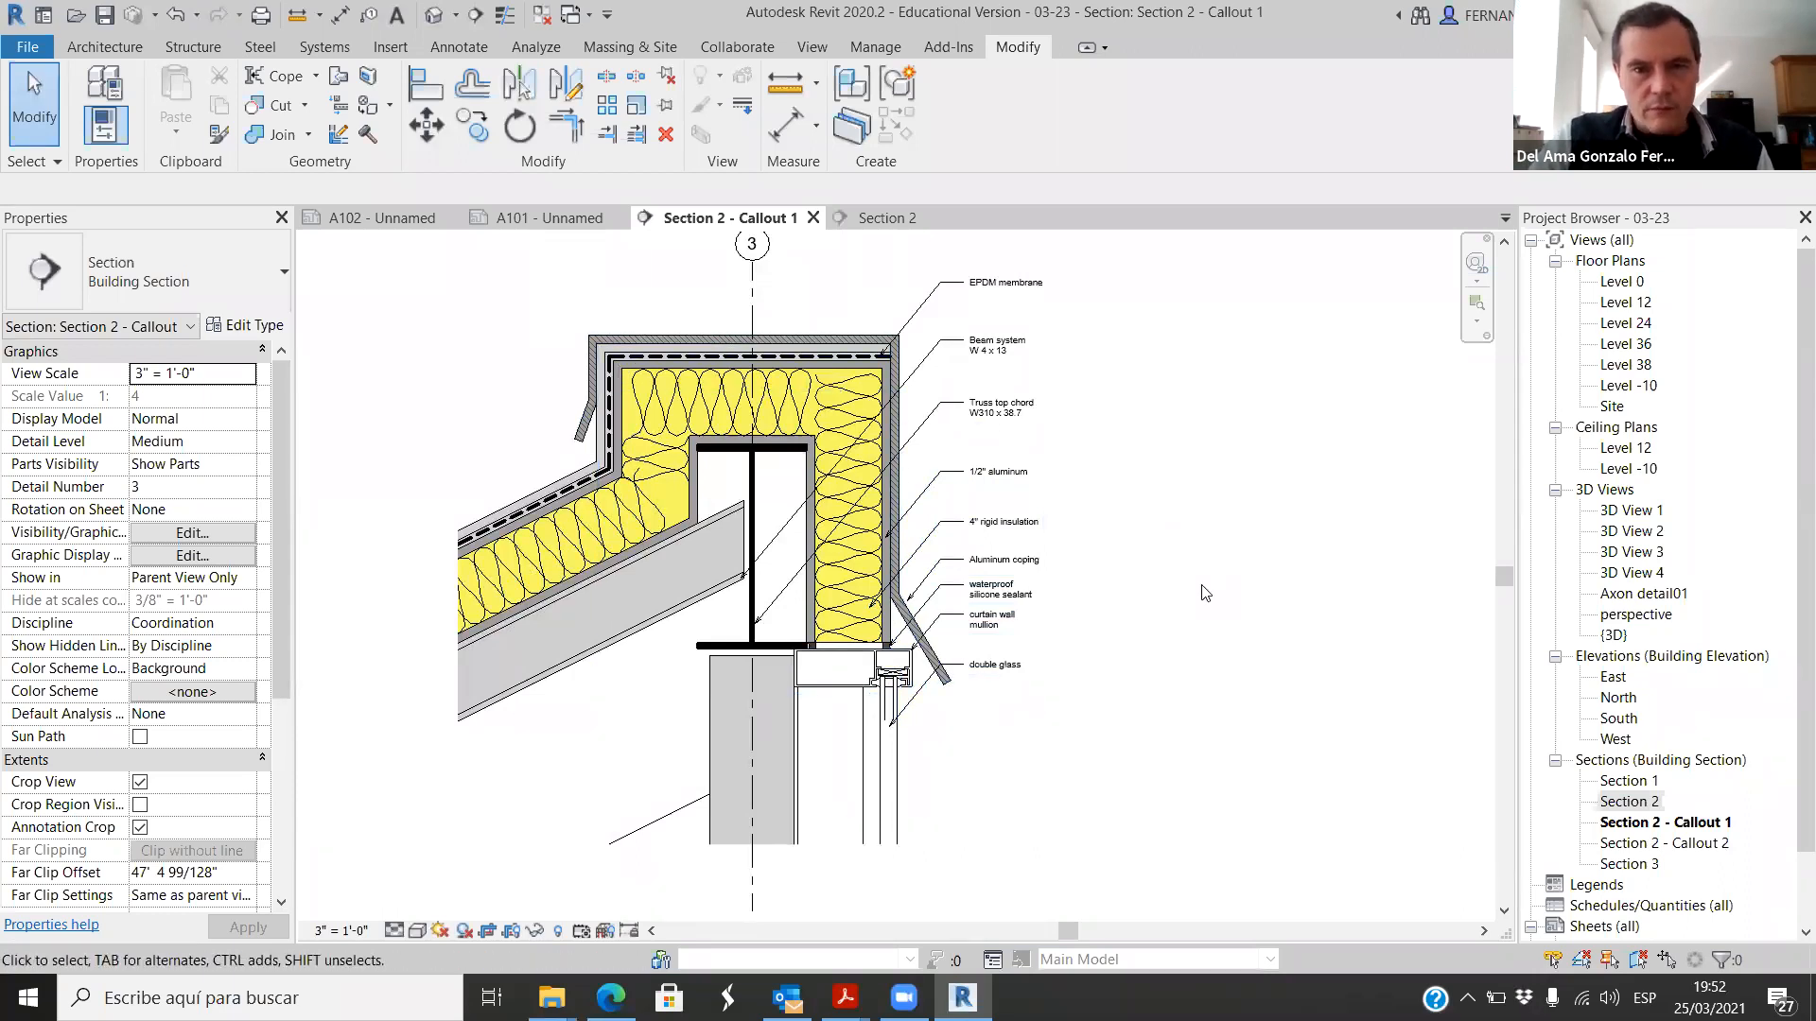
pyautogui.scroll(-2, 1187, 610)
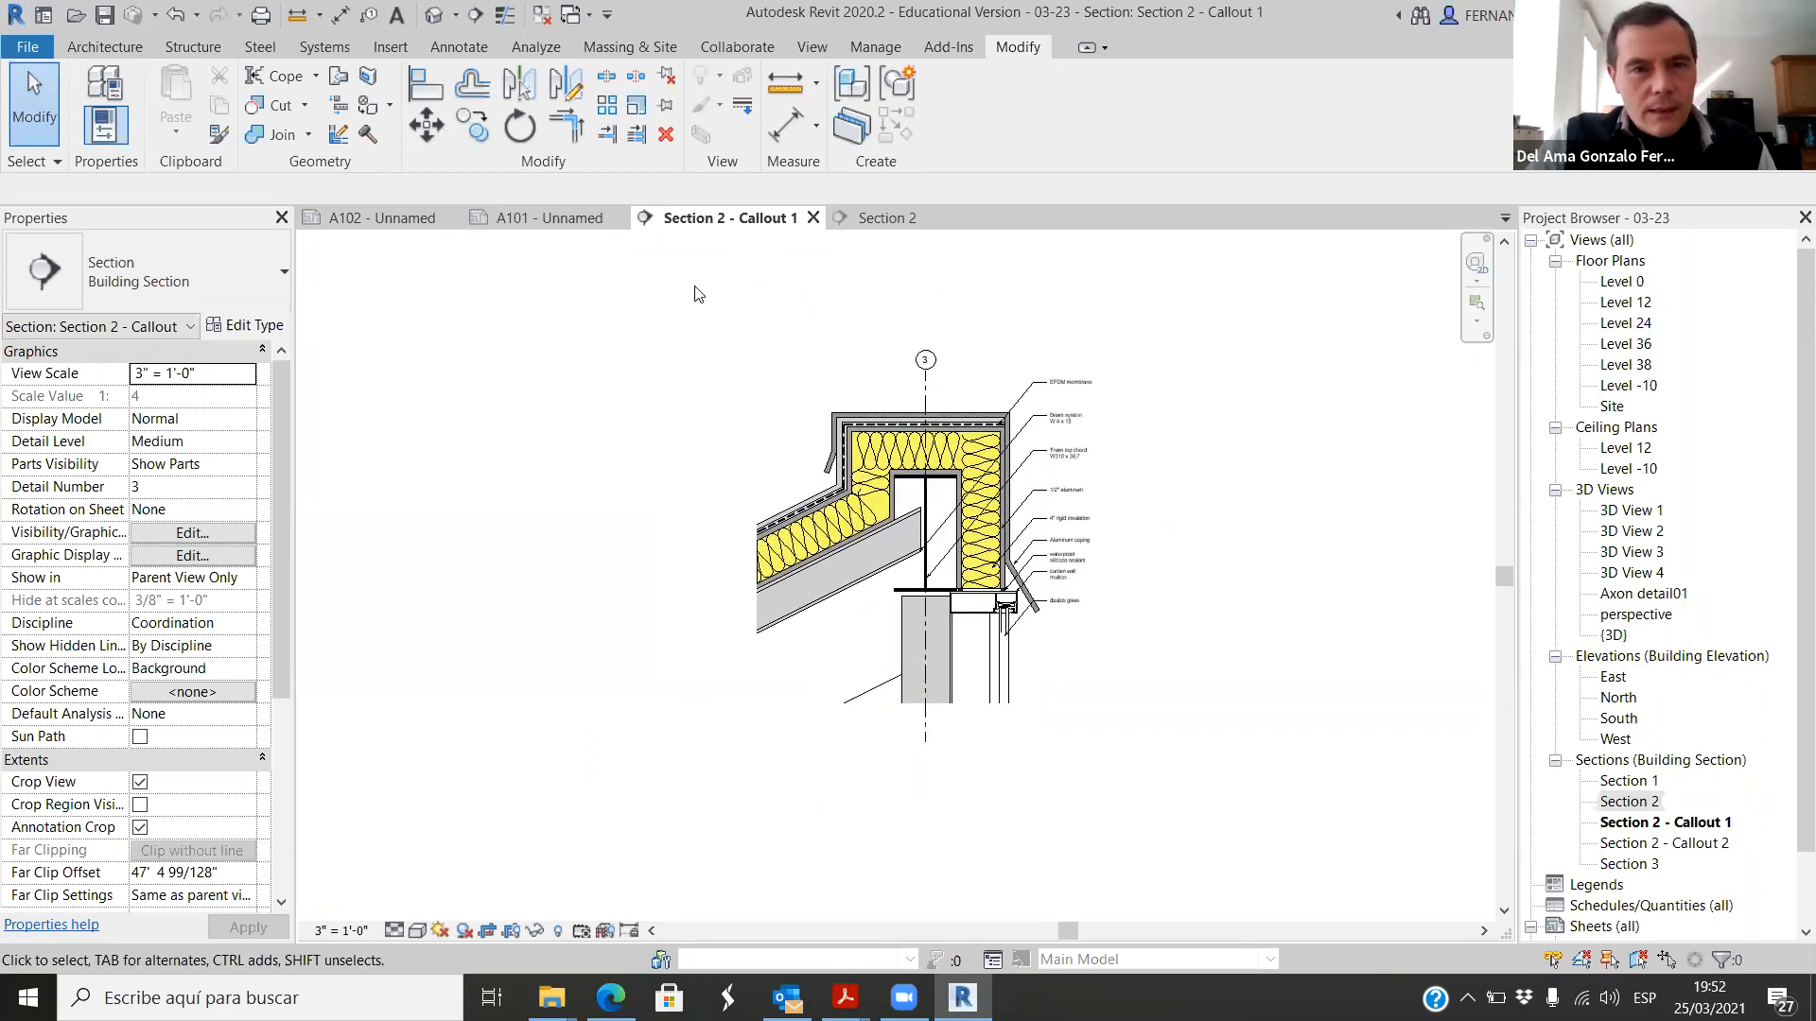
# Step: Open sheet A101 and examine the placed Section 2 - Callout 1 detail, the unannotated lower gutter callout and the overall layout
pyautogui.click(535, 218)
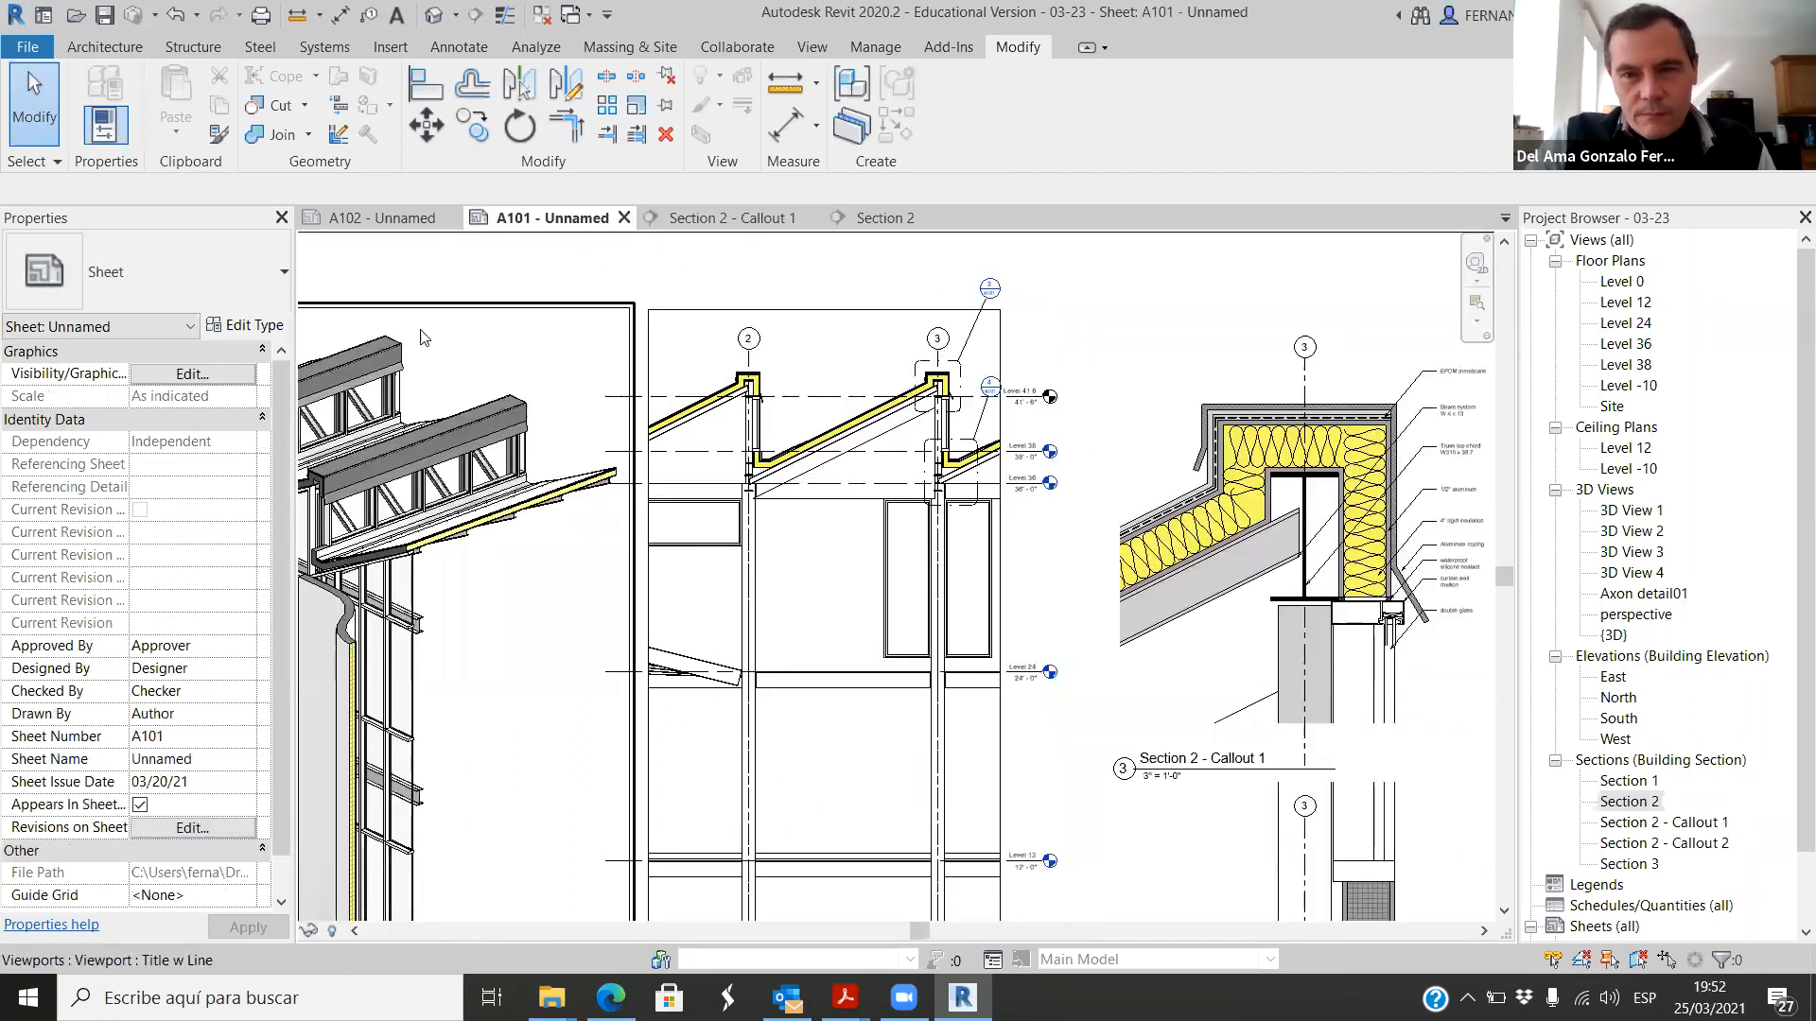
pyautogui.scroll(3, 1102, 481)
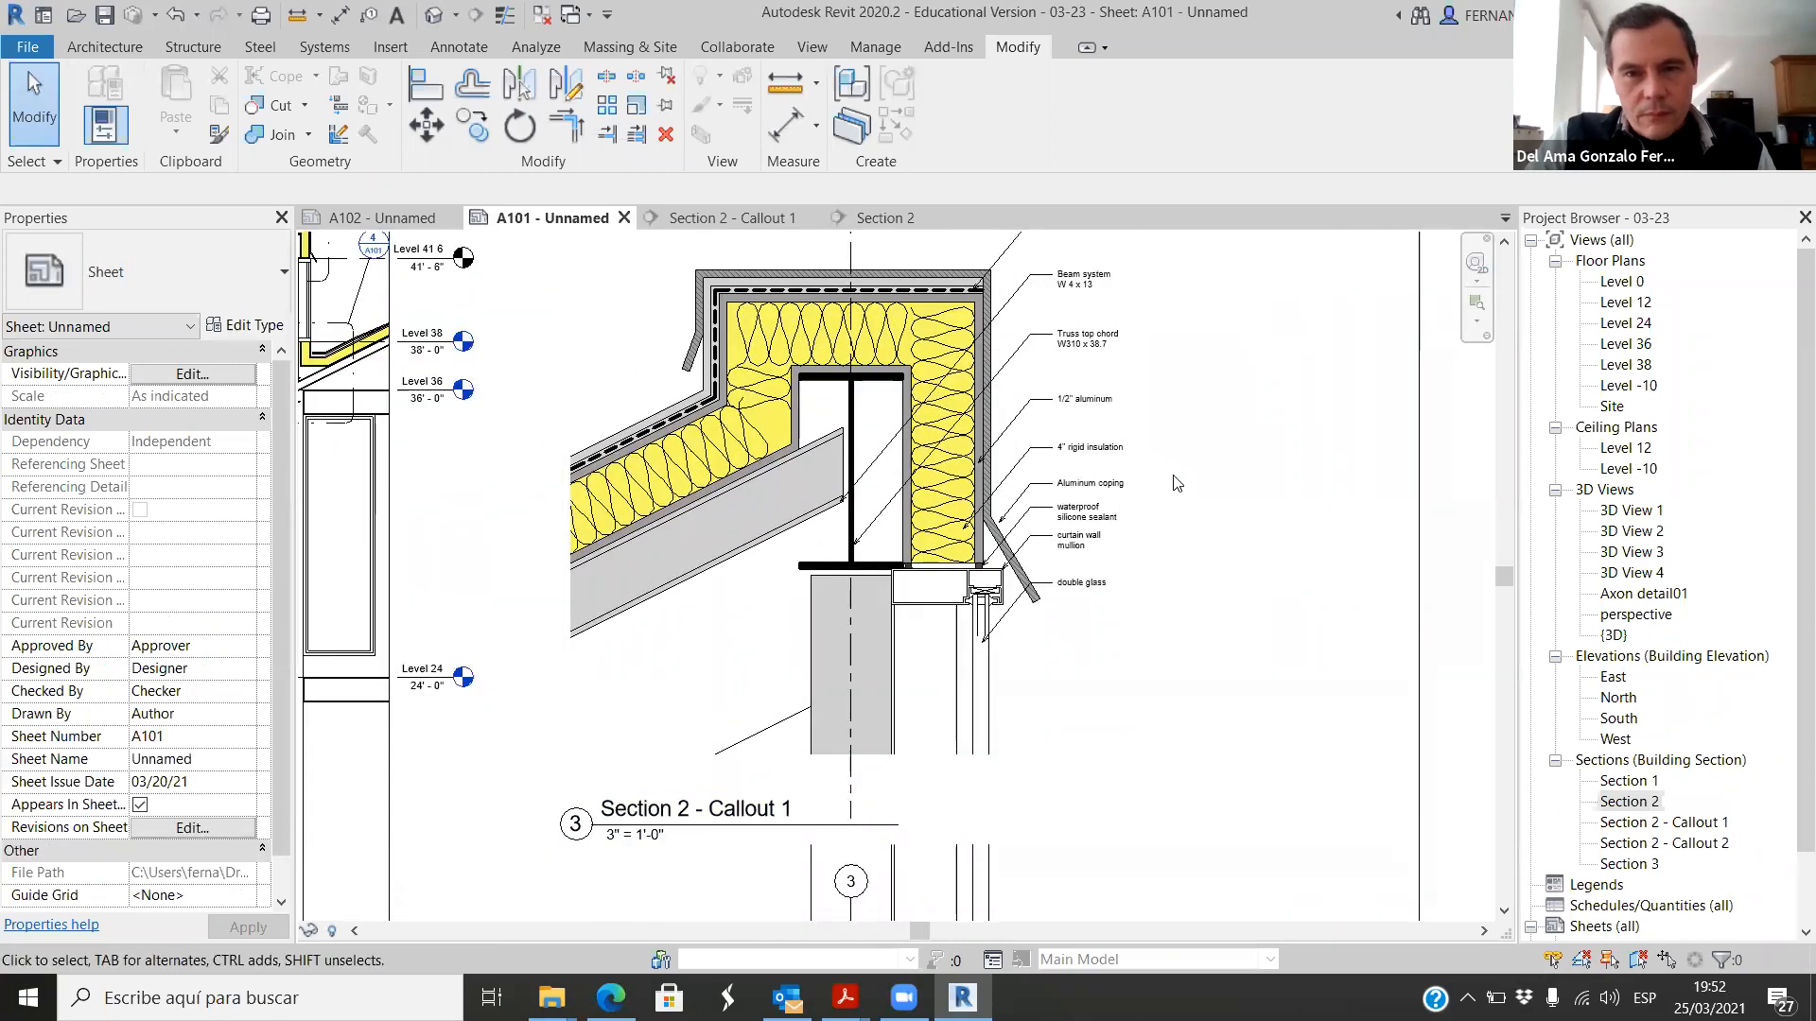
pyautogui.scroll(-2, 1112, 476)
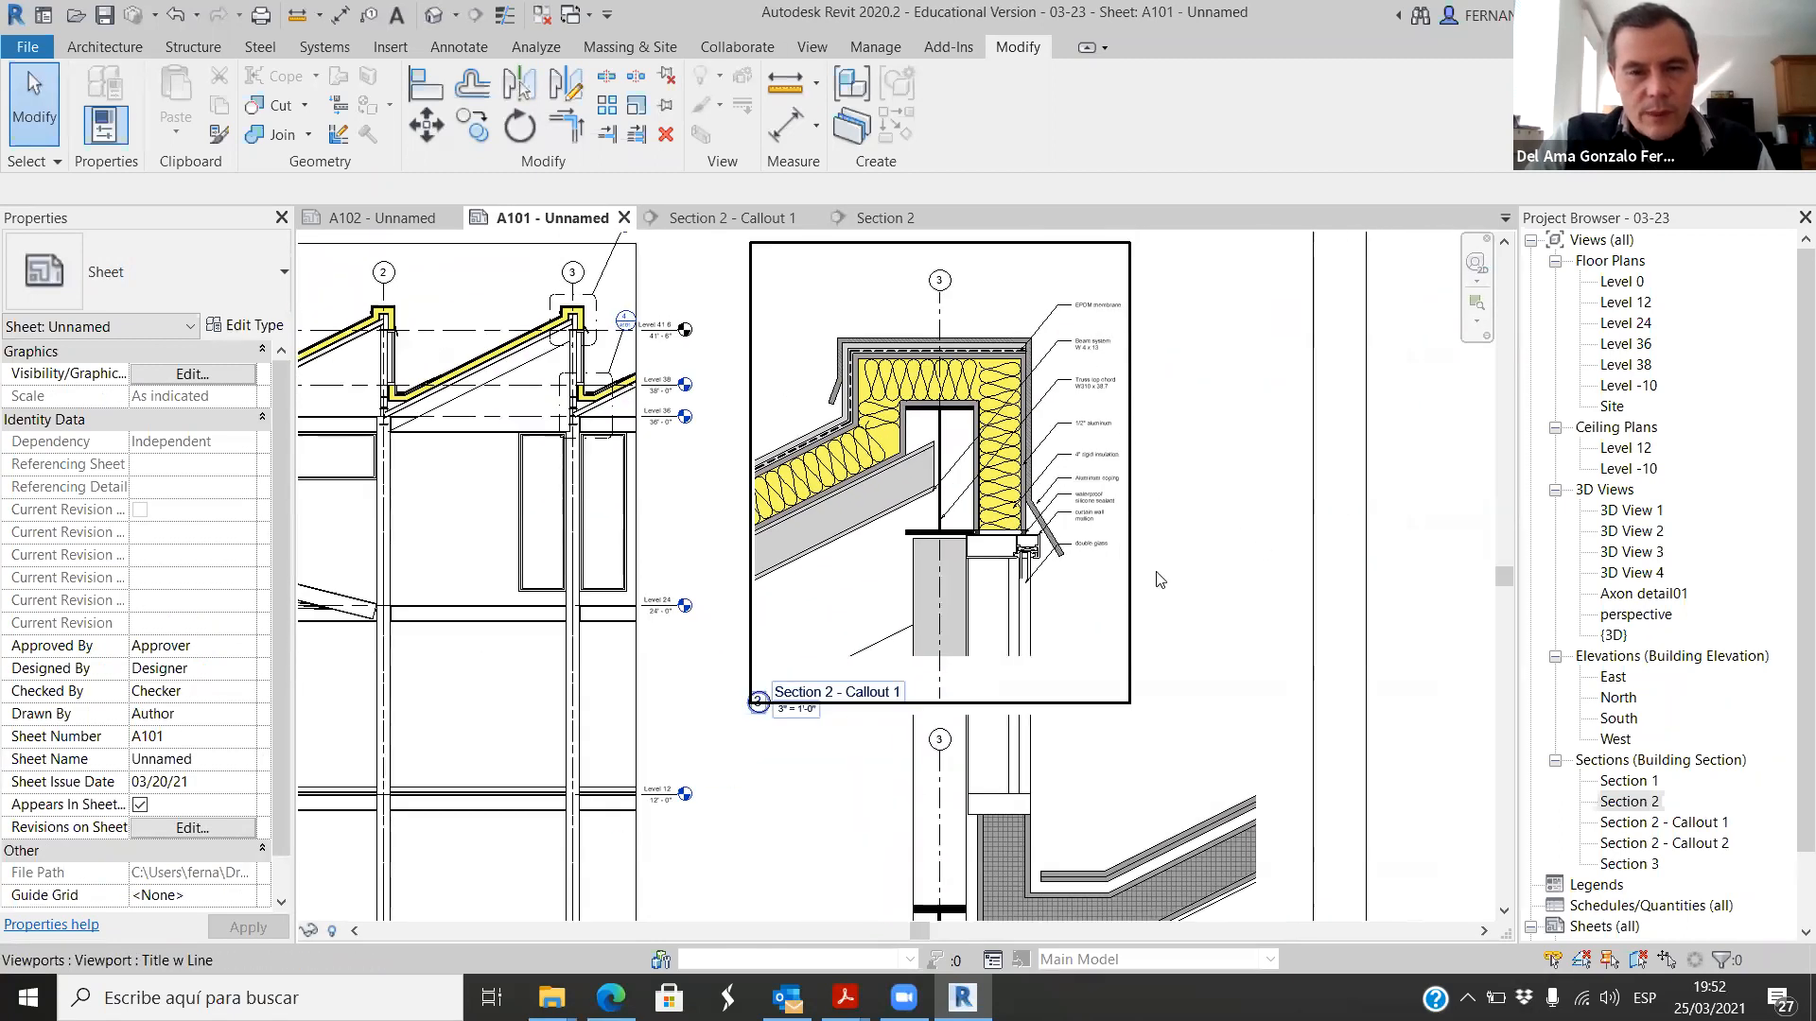
pyautogui.scroll(-3, 1182, 492)
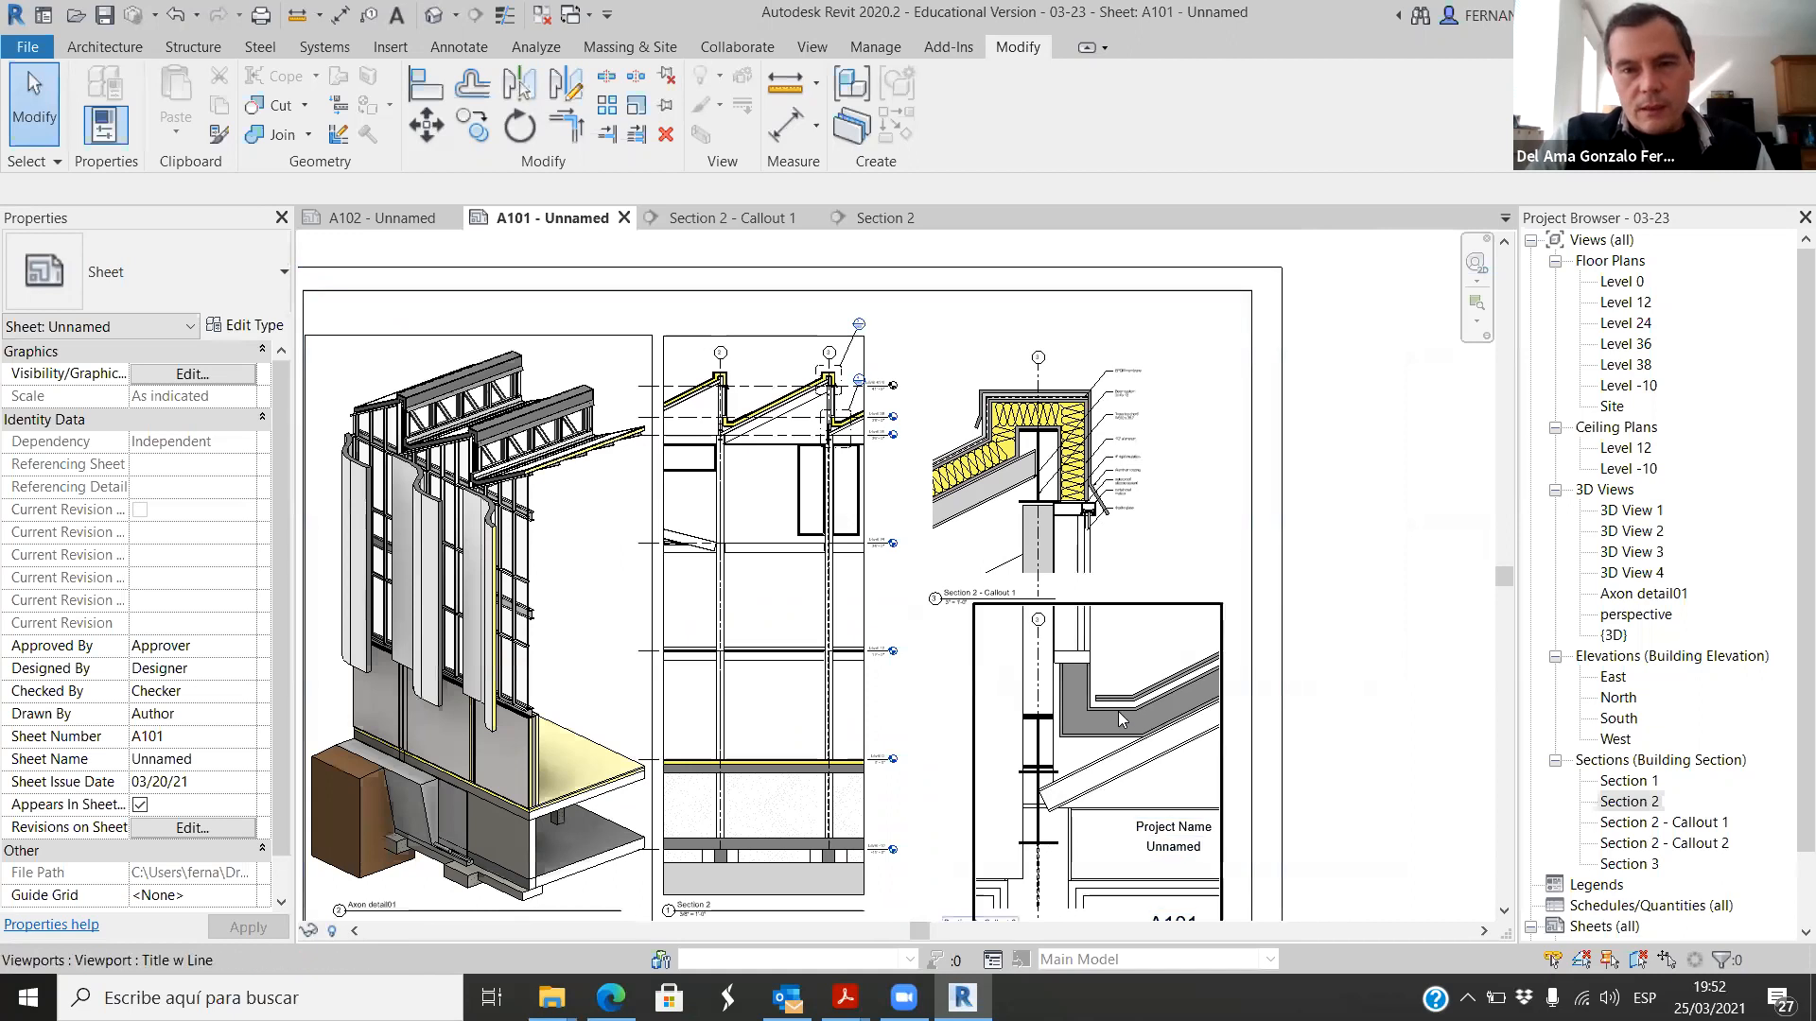
pyautogui.scroll(1, 1112, 690)
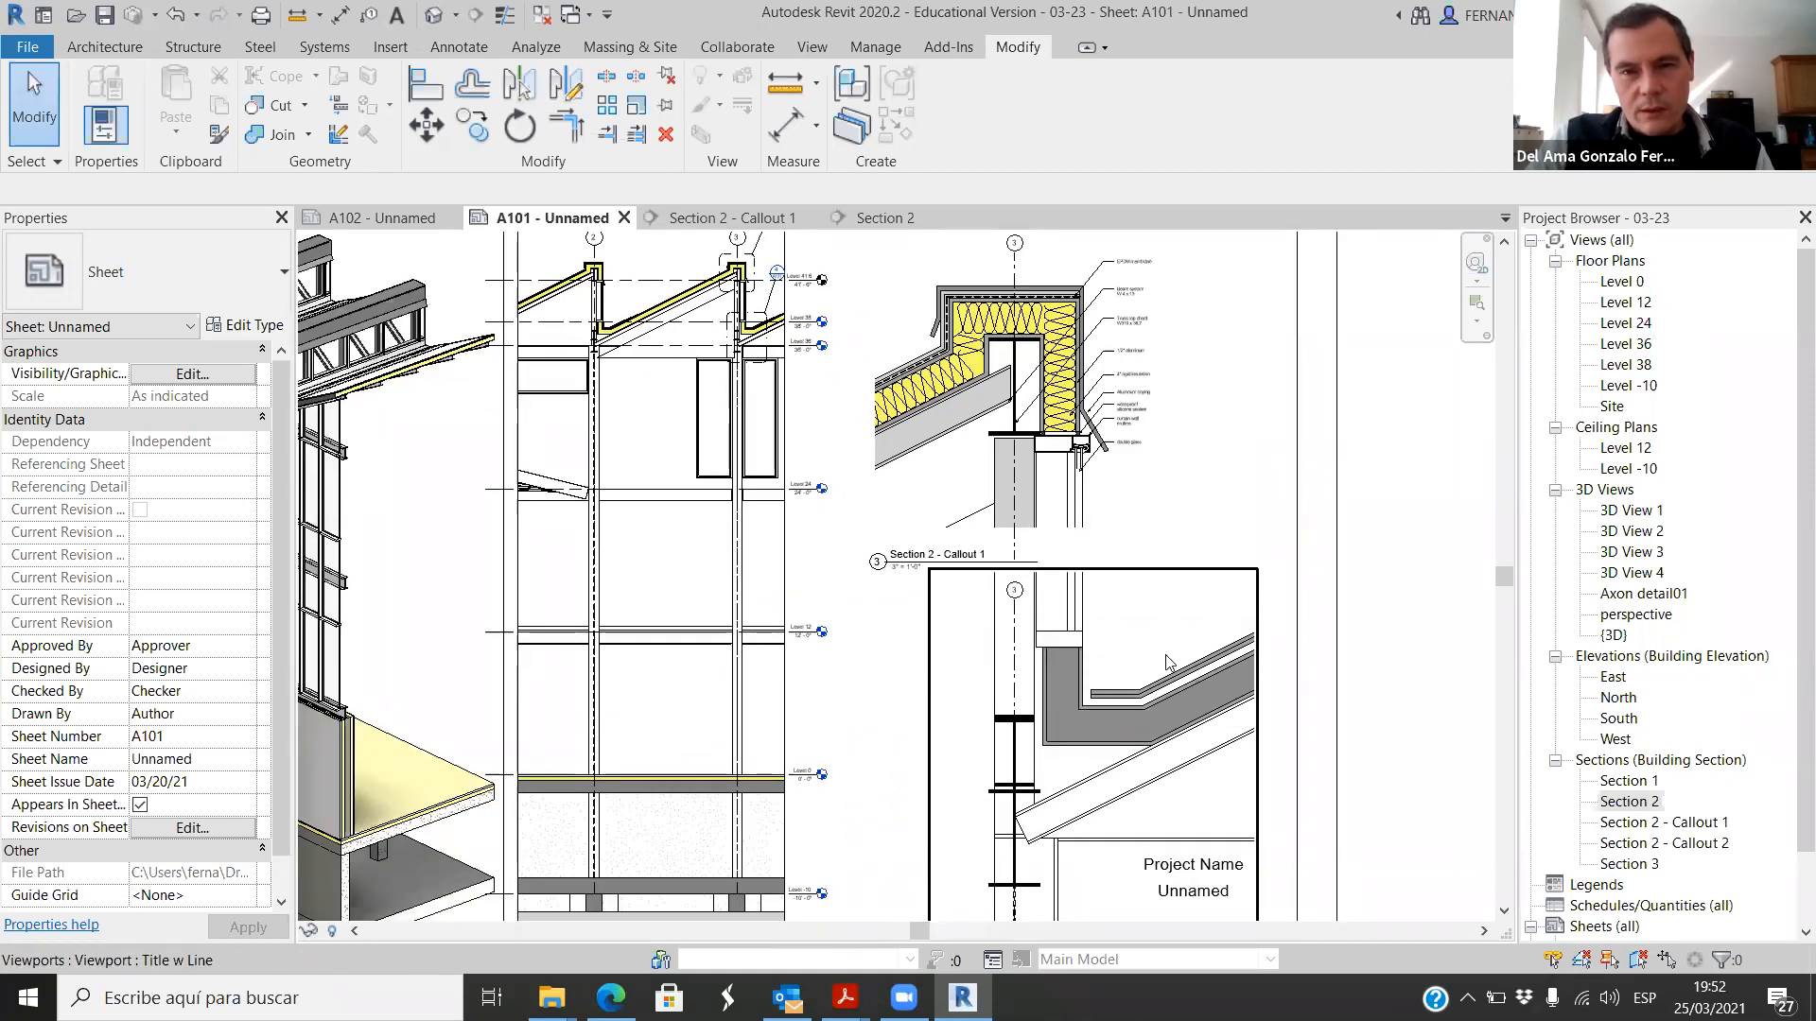
pyautogui.scroll(2, 1178, 762)
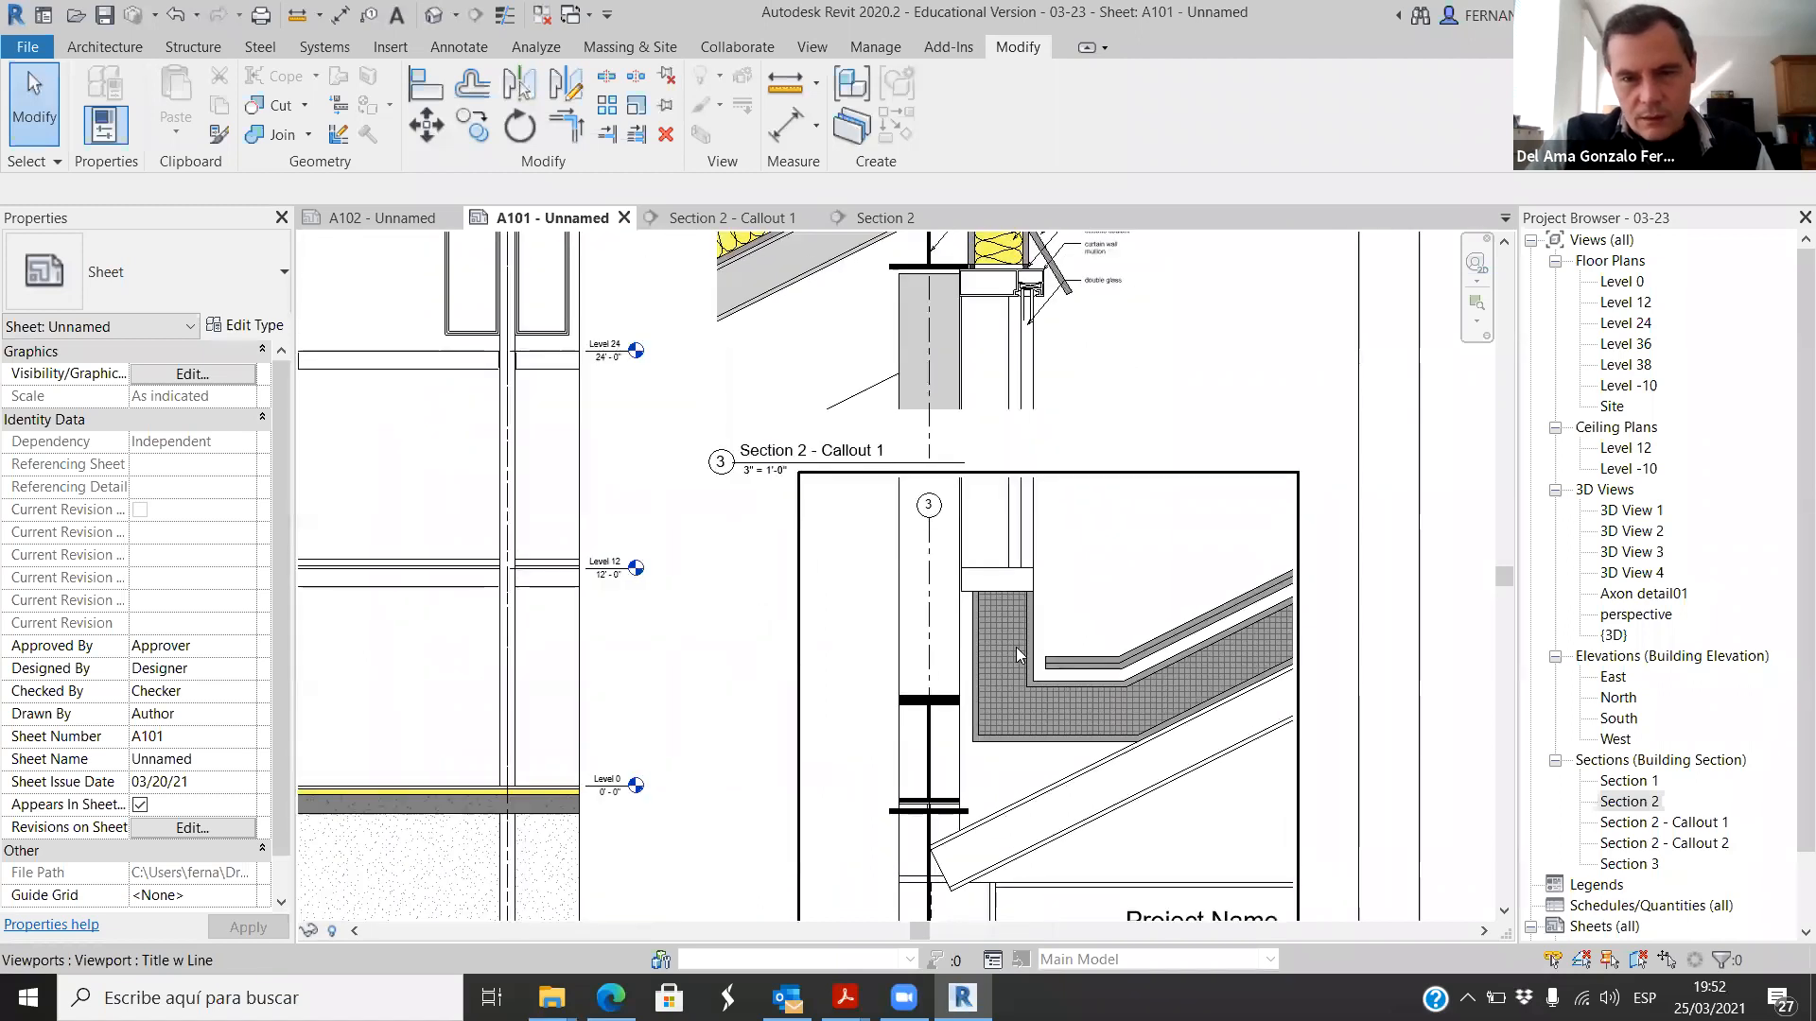
pyautogui.scroll(-3, 967, 611)
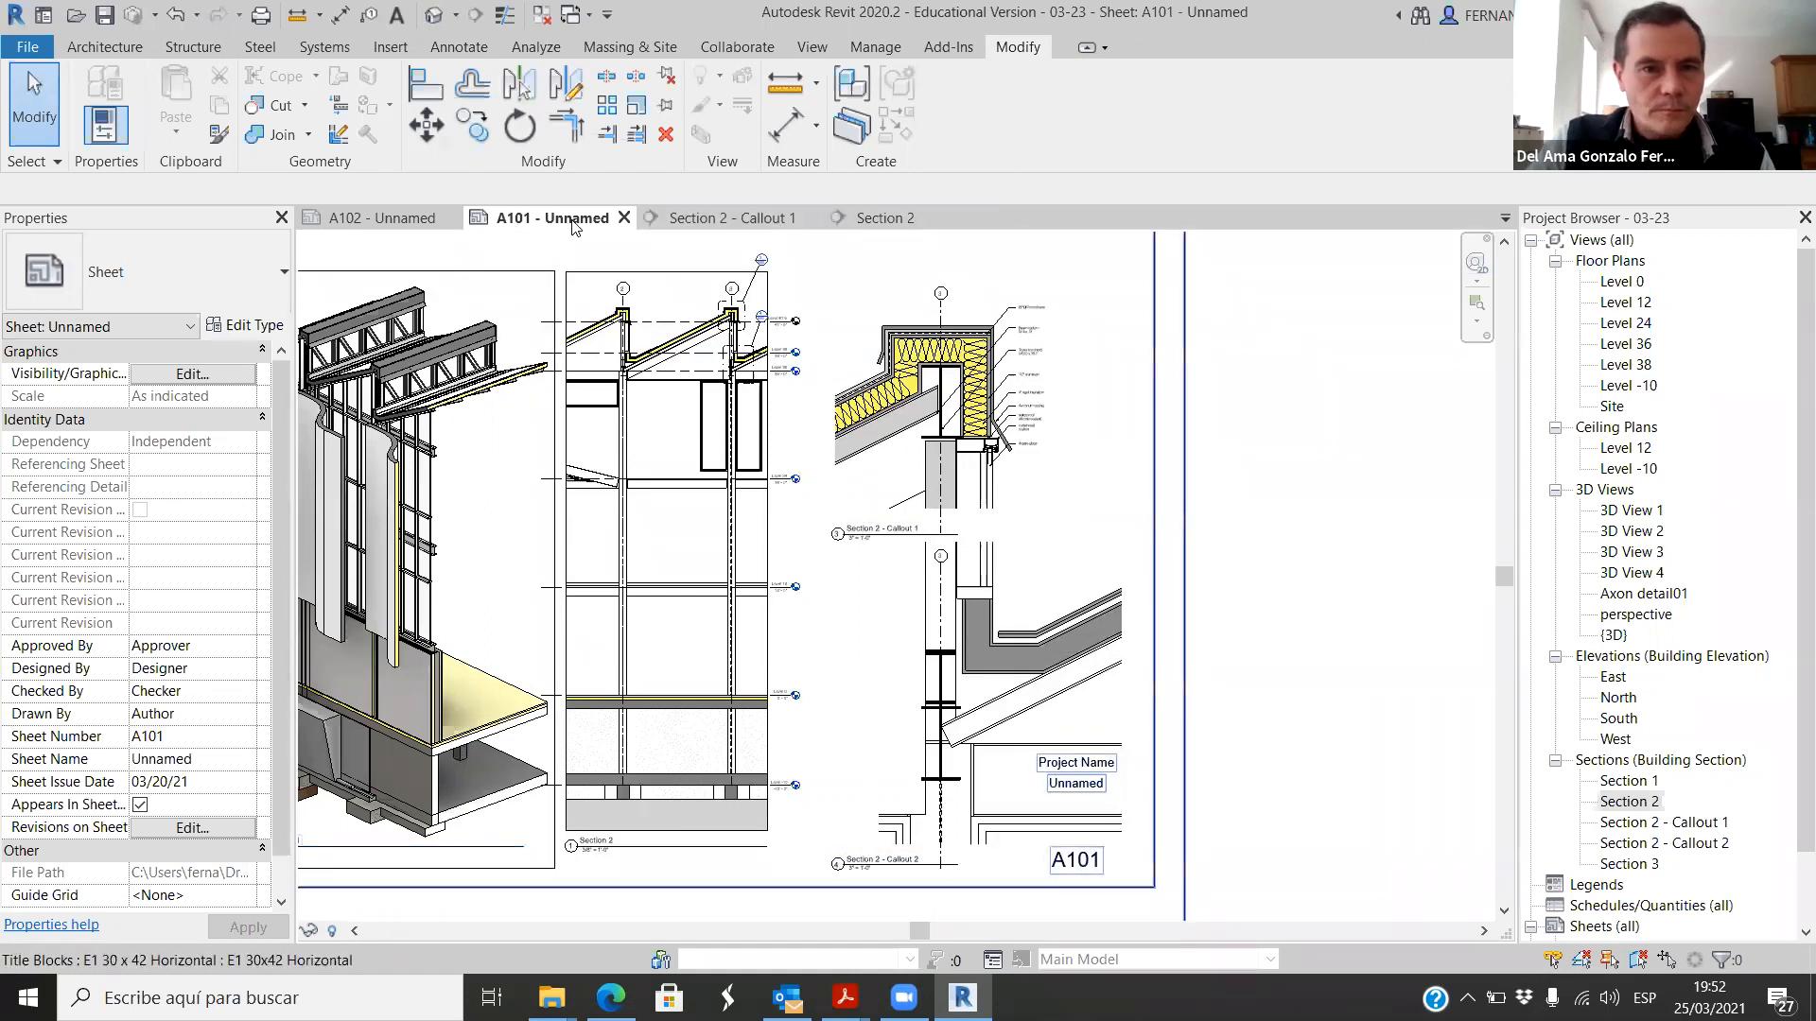
# Step: In the Section 2 view, override the cut line weight to 1 for the insulated gutter roof and the thin roof layer above it
pyautogui.click(728, 219)
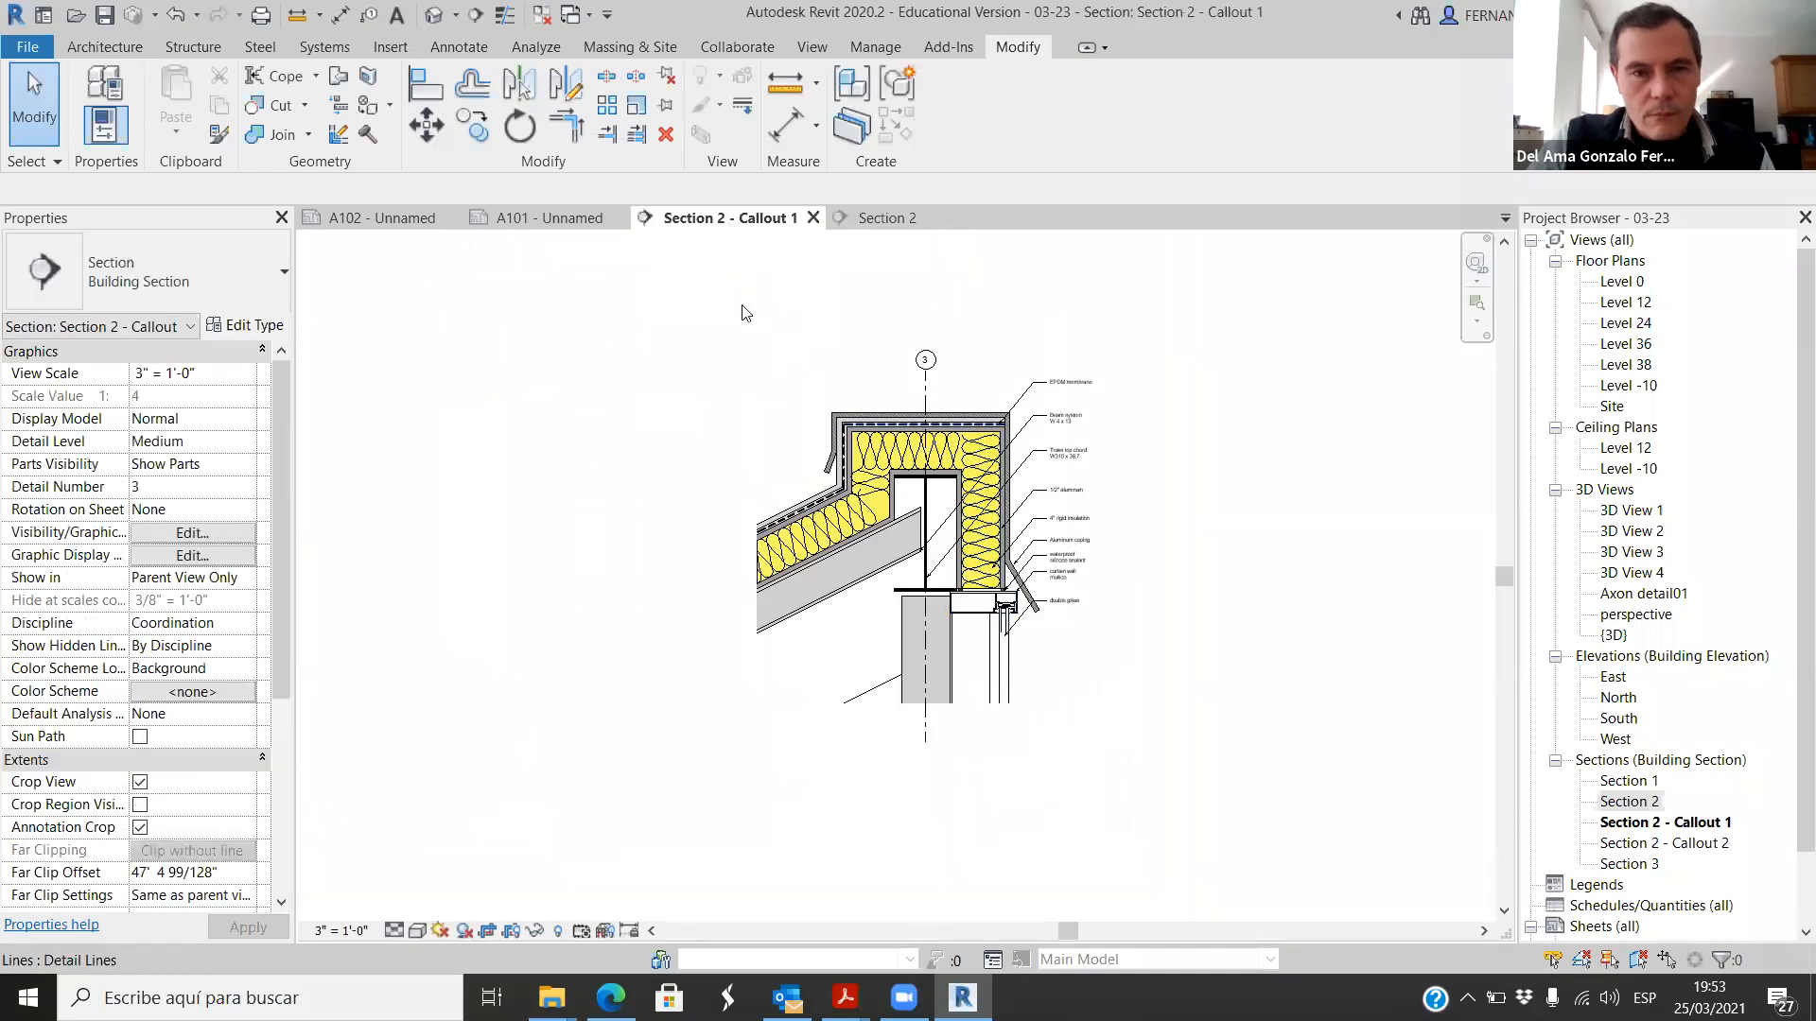
pyautogui.click(879, 218)
pyautogui.scroll(5, 849, 653)
pyautogui.scroll(3, 893, 707)
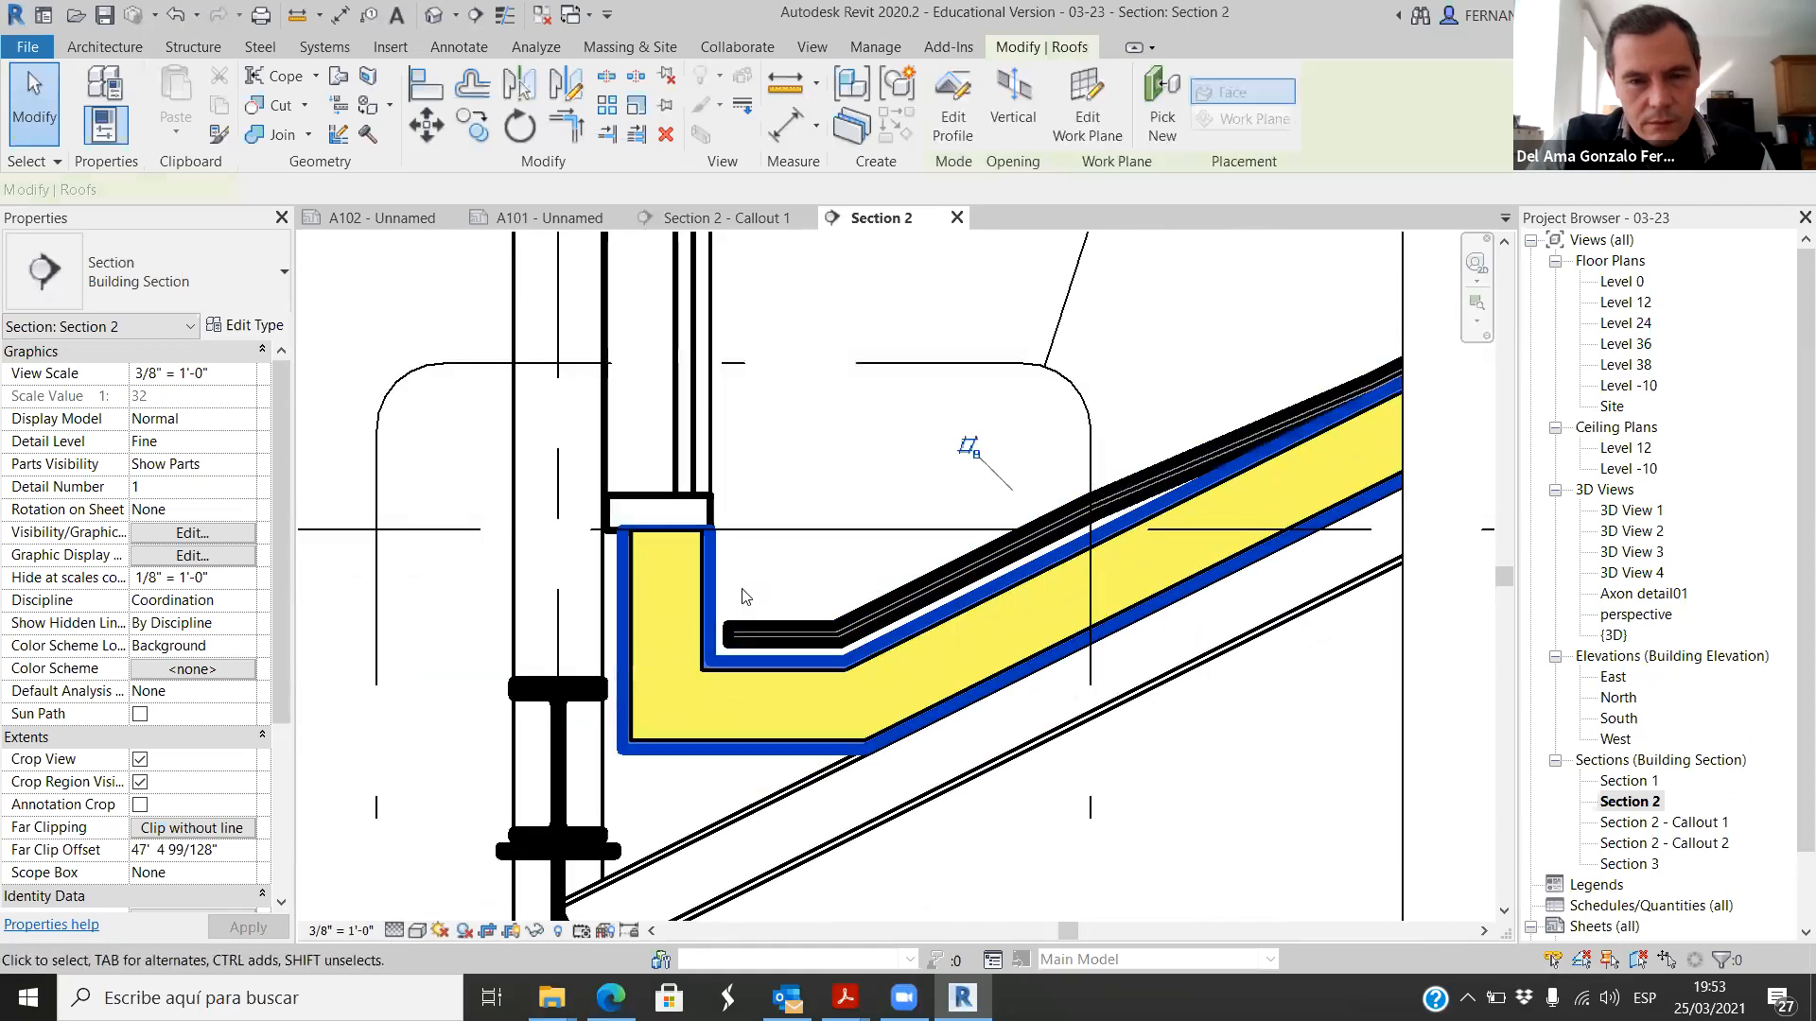
pyautogui.click(783, 617)
pyautogui.keyDown('ctrl'); pyautogui.click(784, 619); pyautogui.keyUp('ctrl')
pyautogui.rightClick(785, 618)
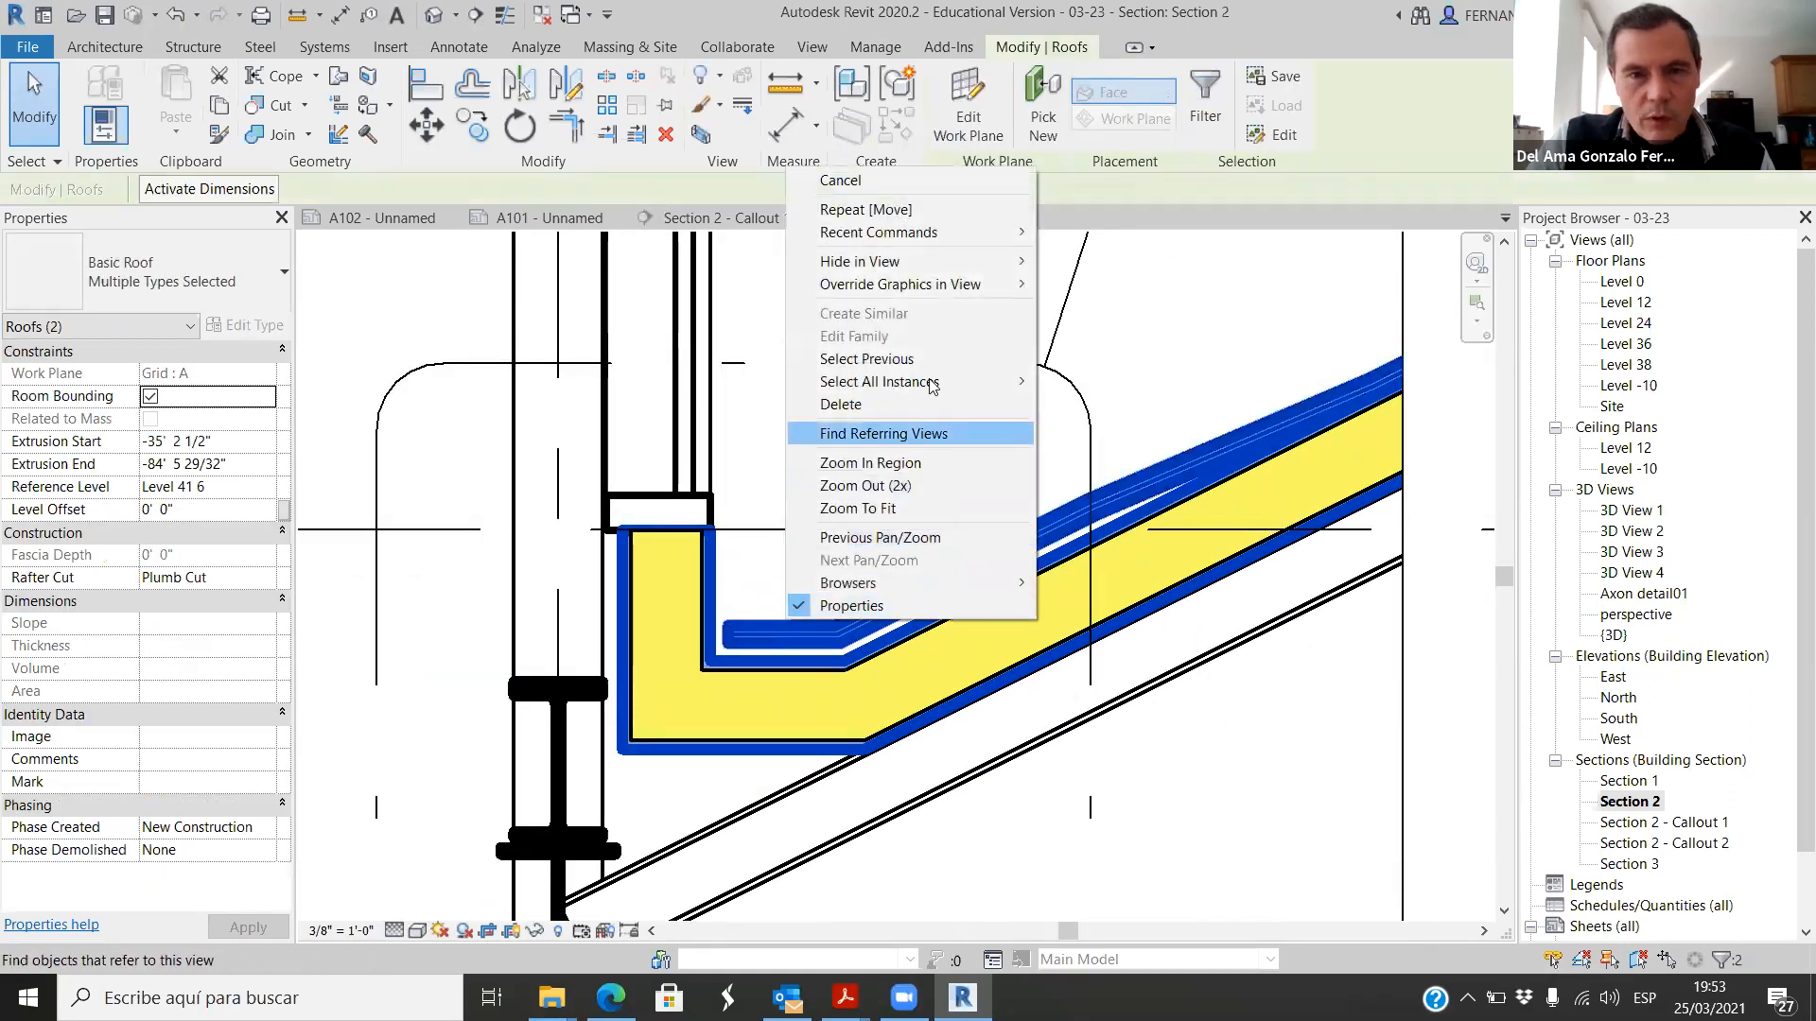
pyautogui.moveTo(967, 284)
pyautogui.click(1097, 283)
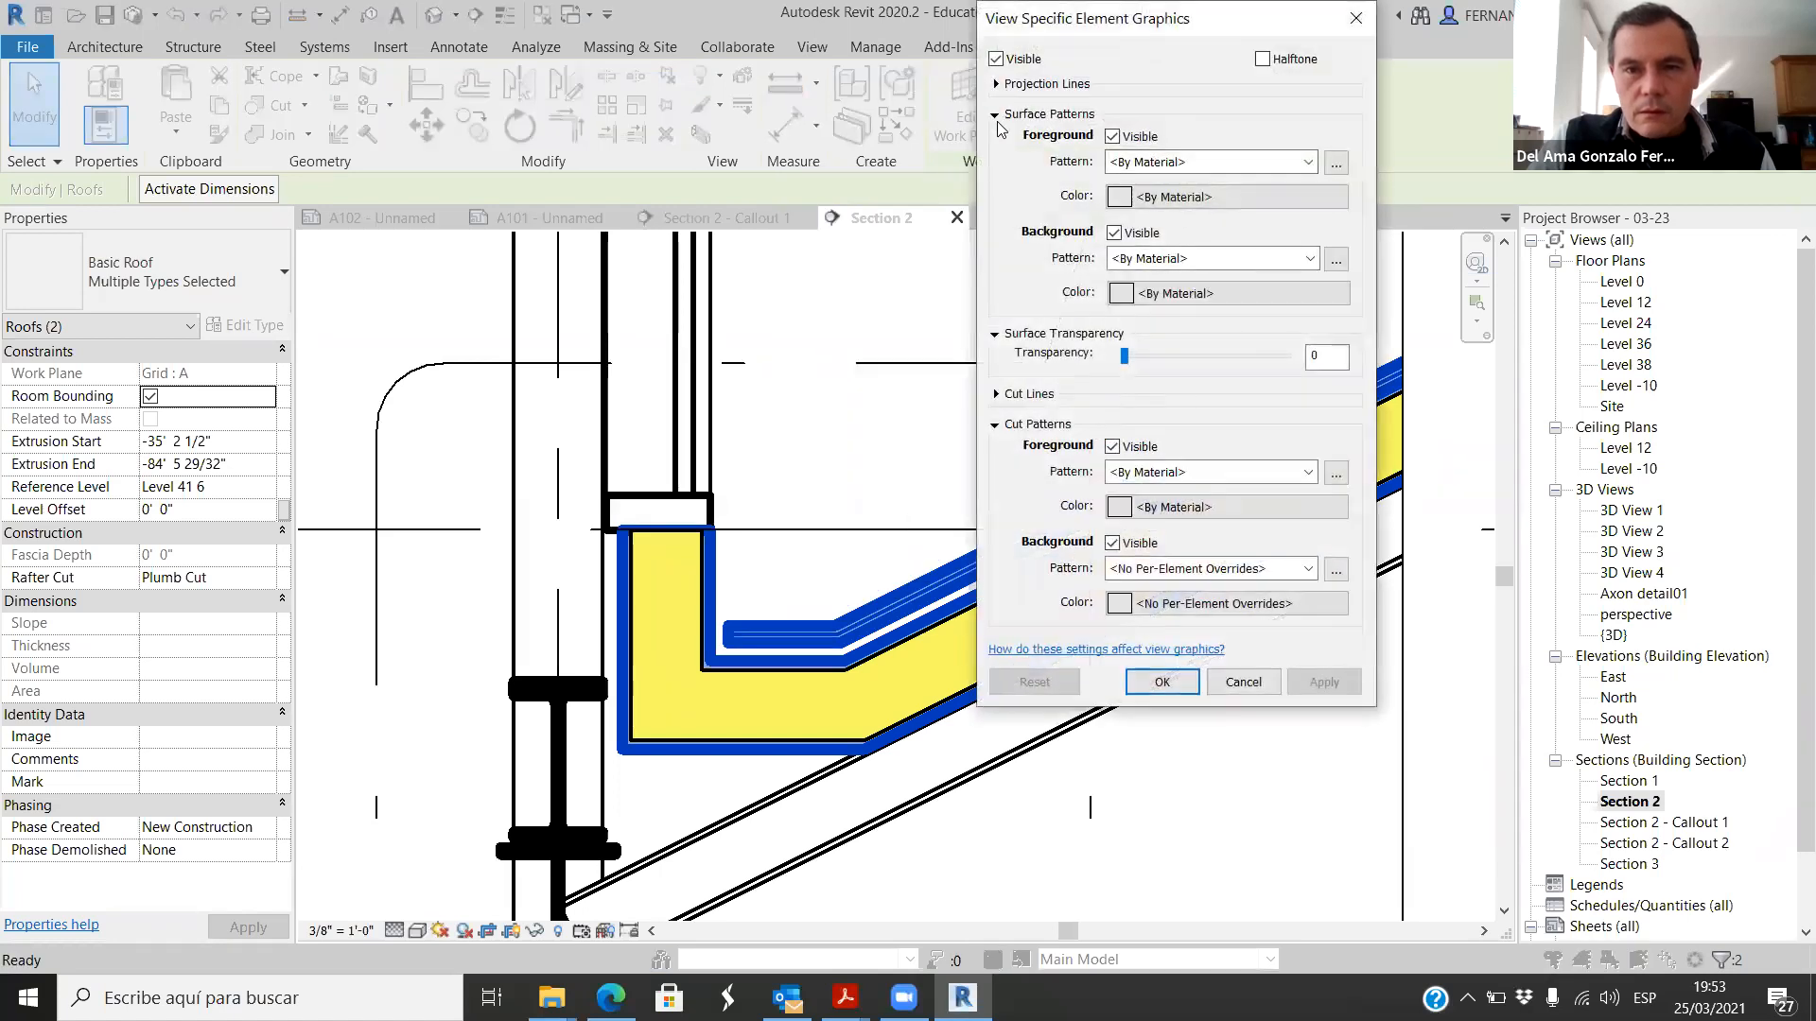
pyautogui.click(996, 394)
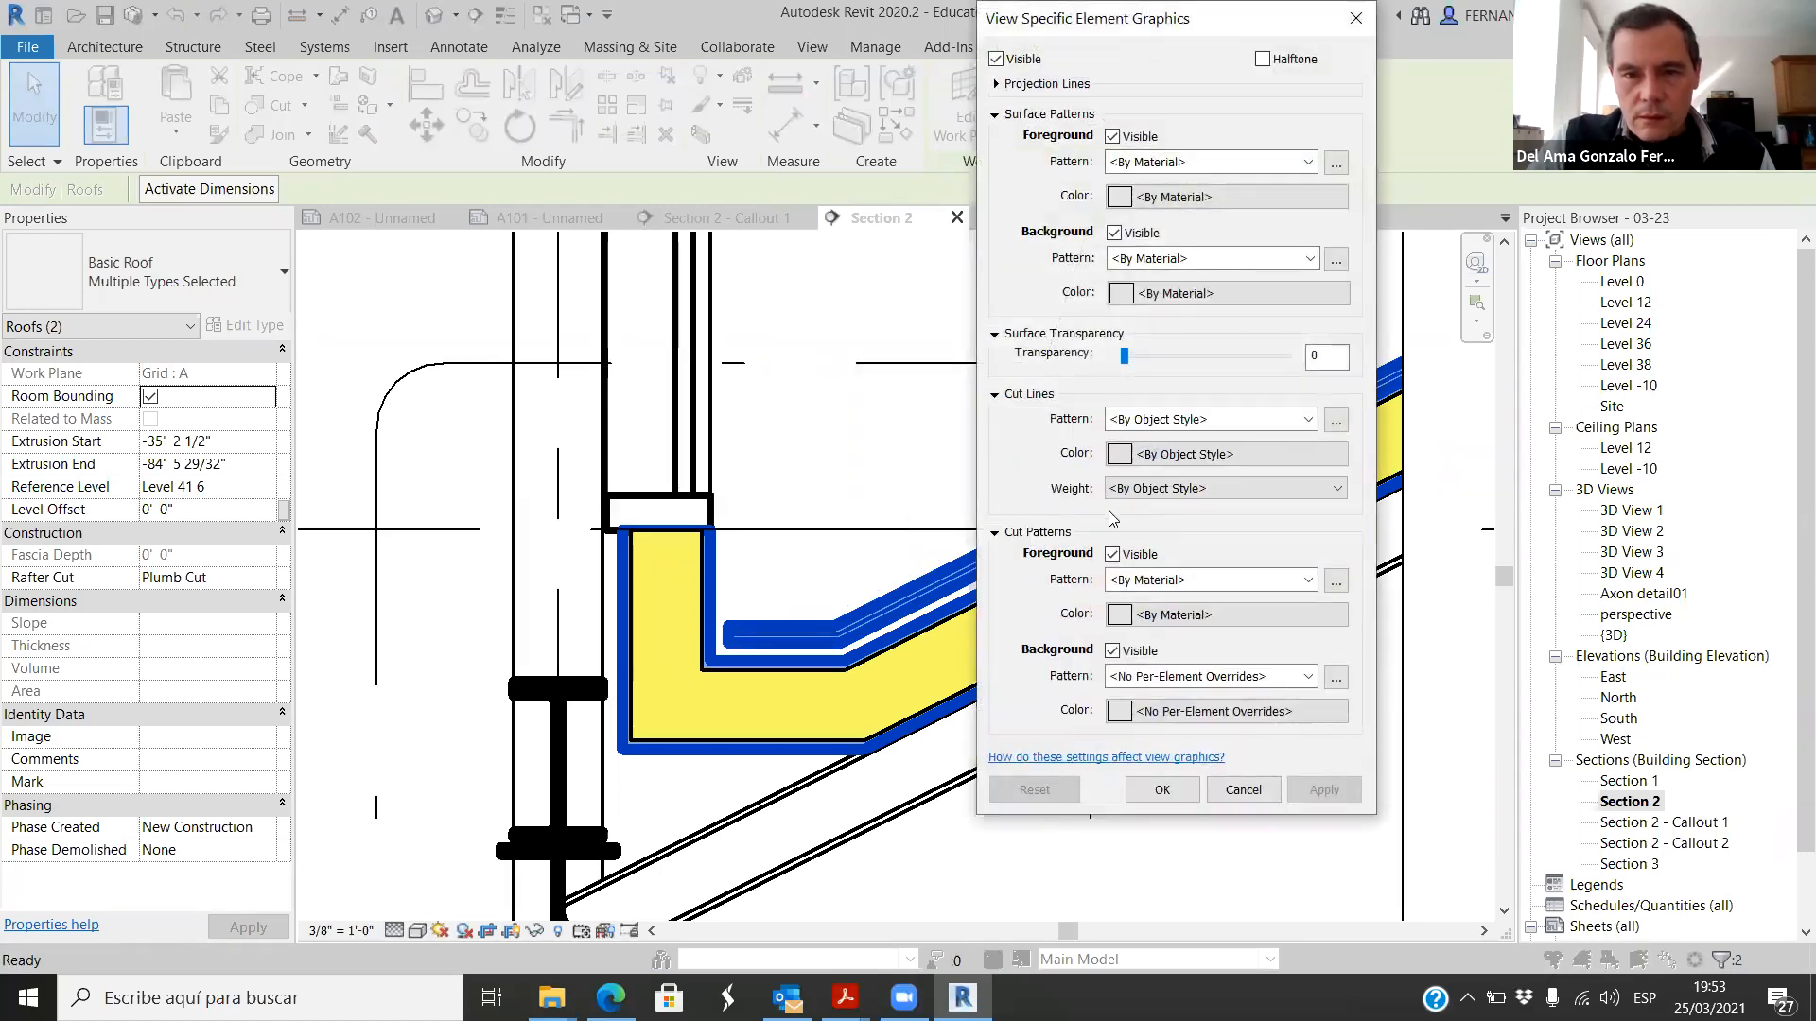
pyautogui.click(1343, 496)
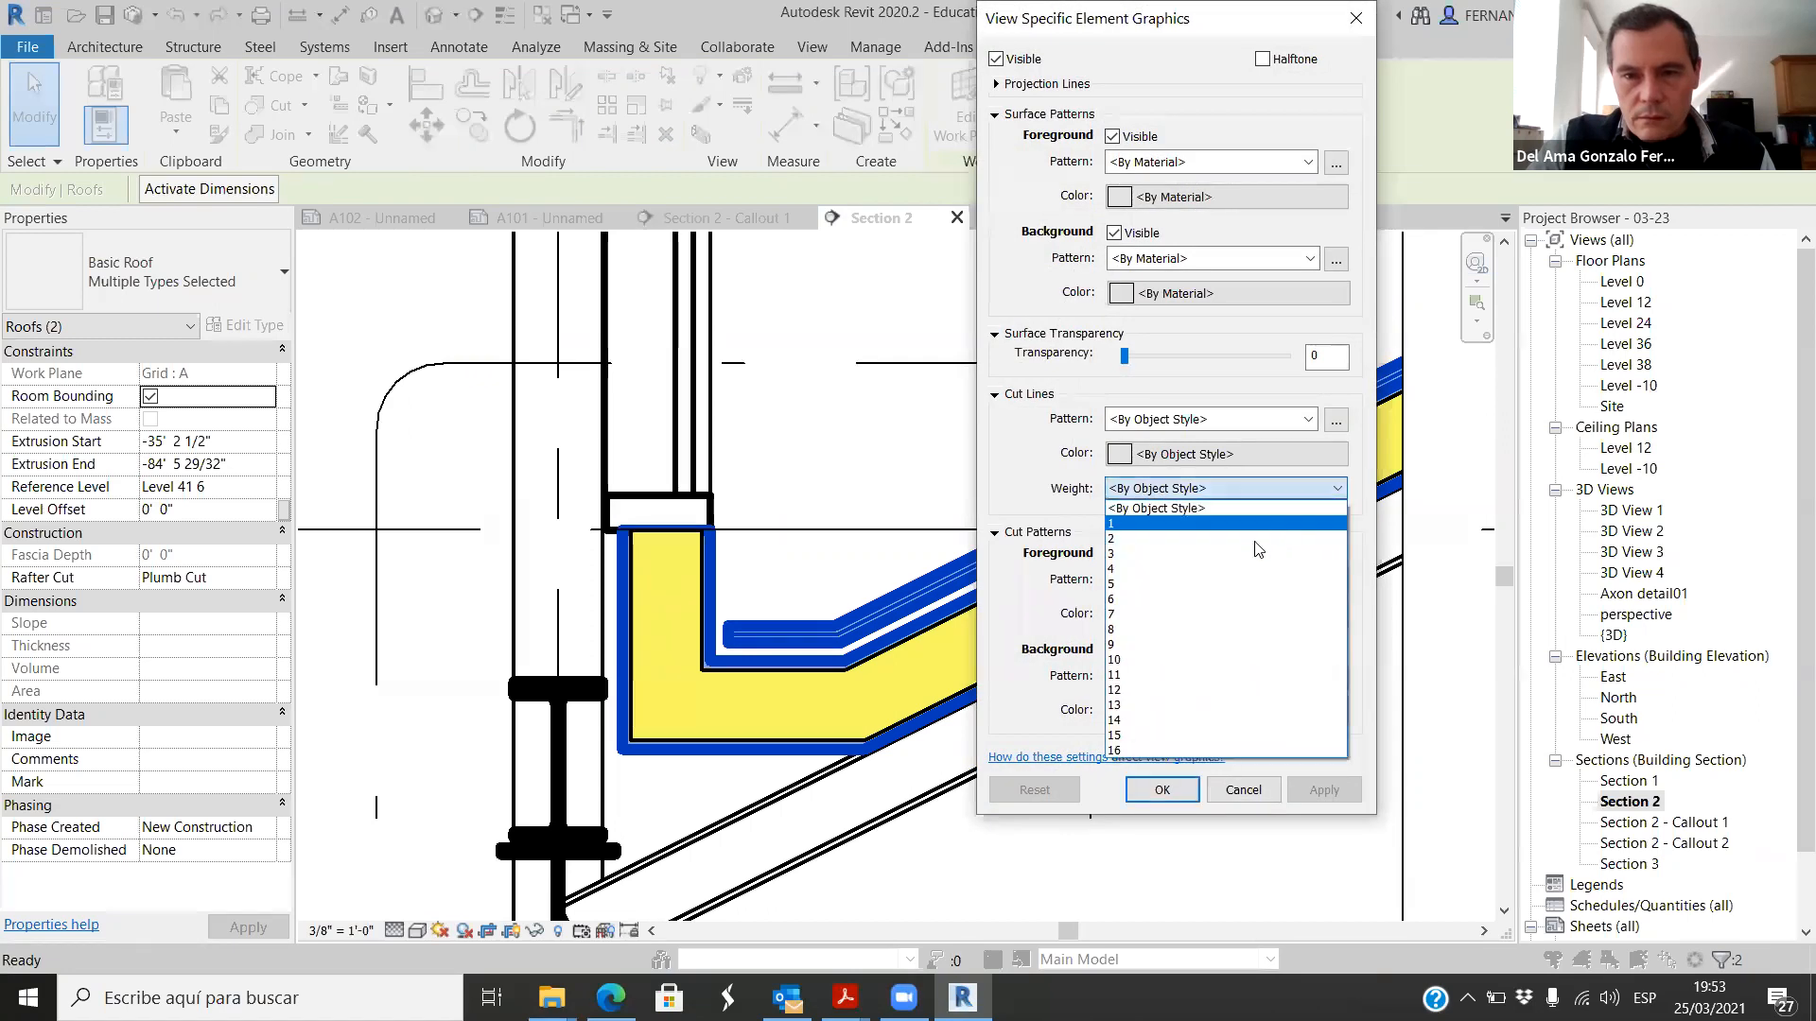
pyautogui.click(1183, 542)
pyautogui.click(1325, 789)
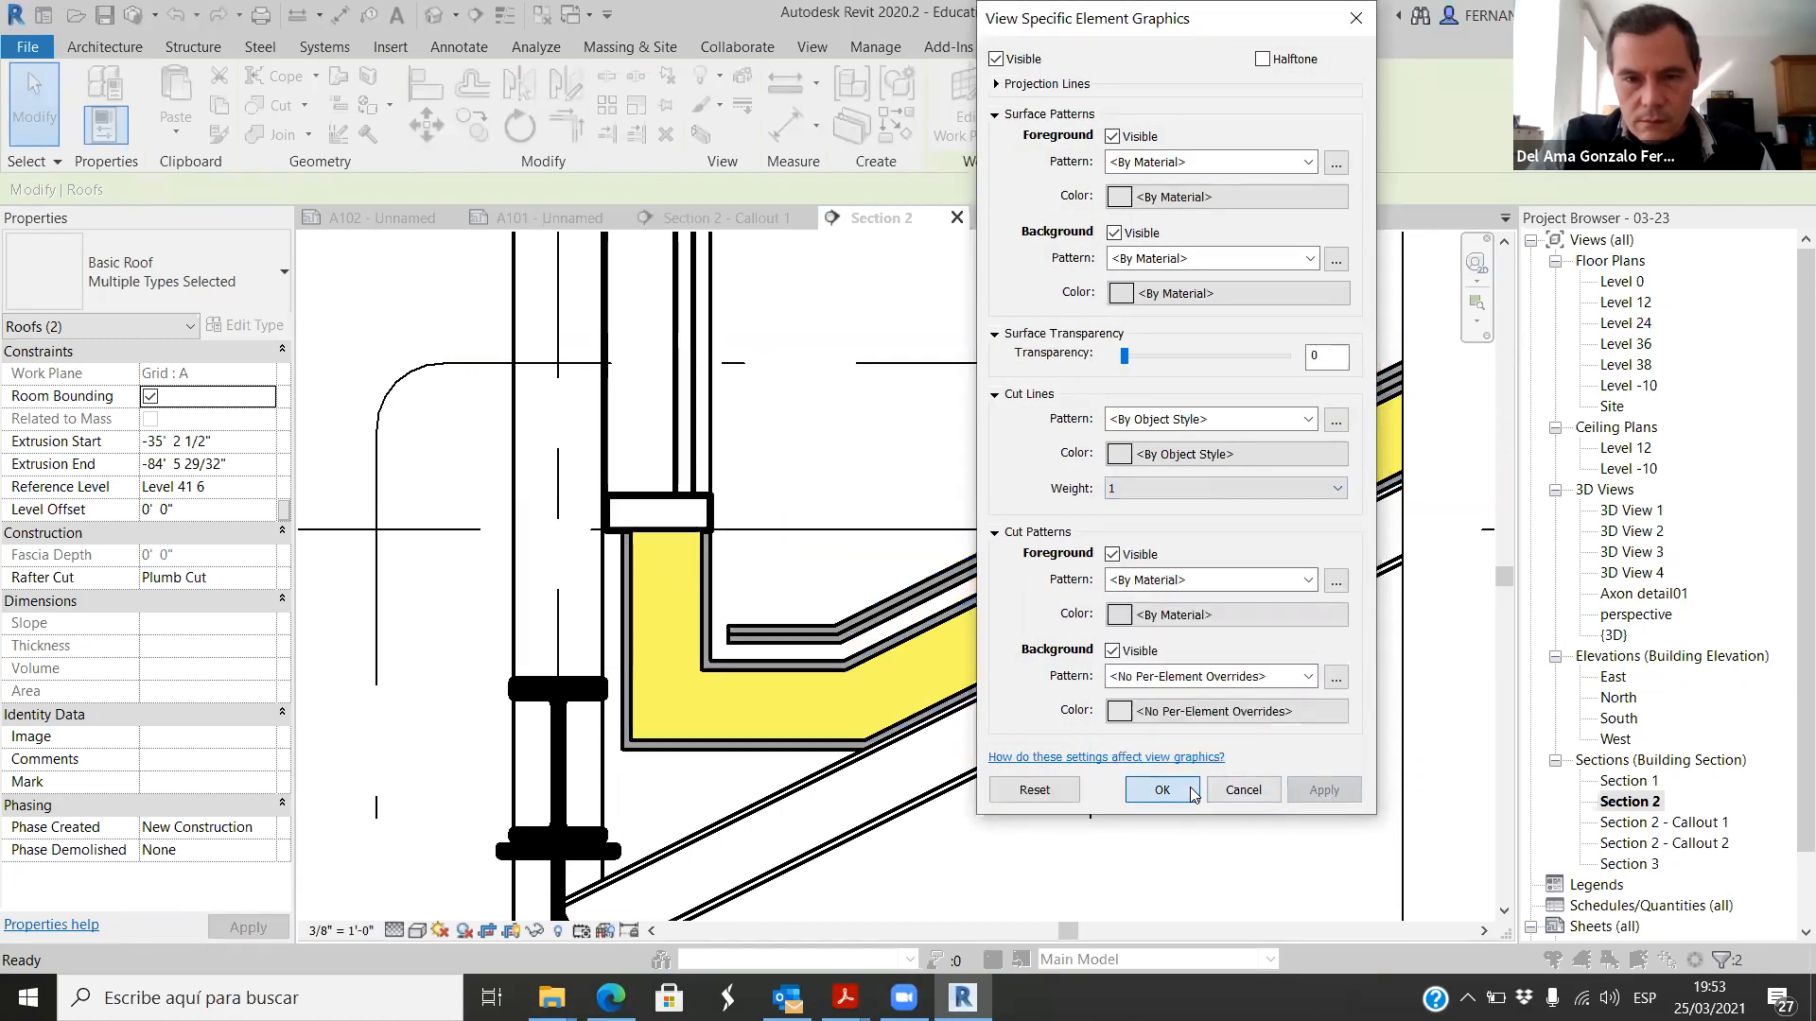
pyautogui.click(1161, 789)
pyautogui.click(906, 796)
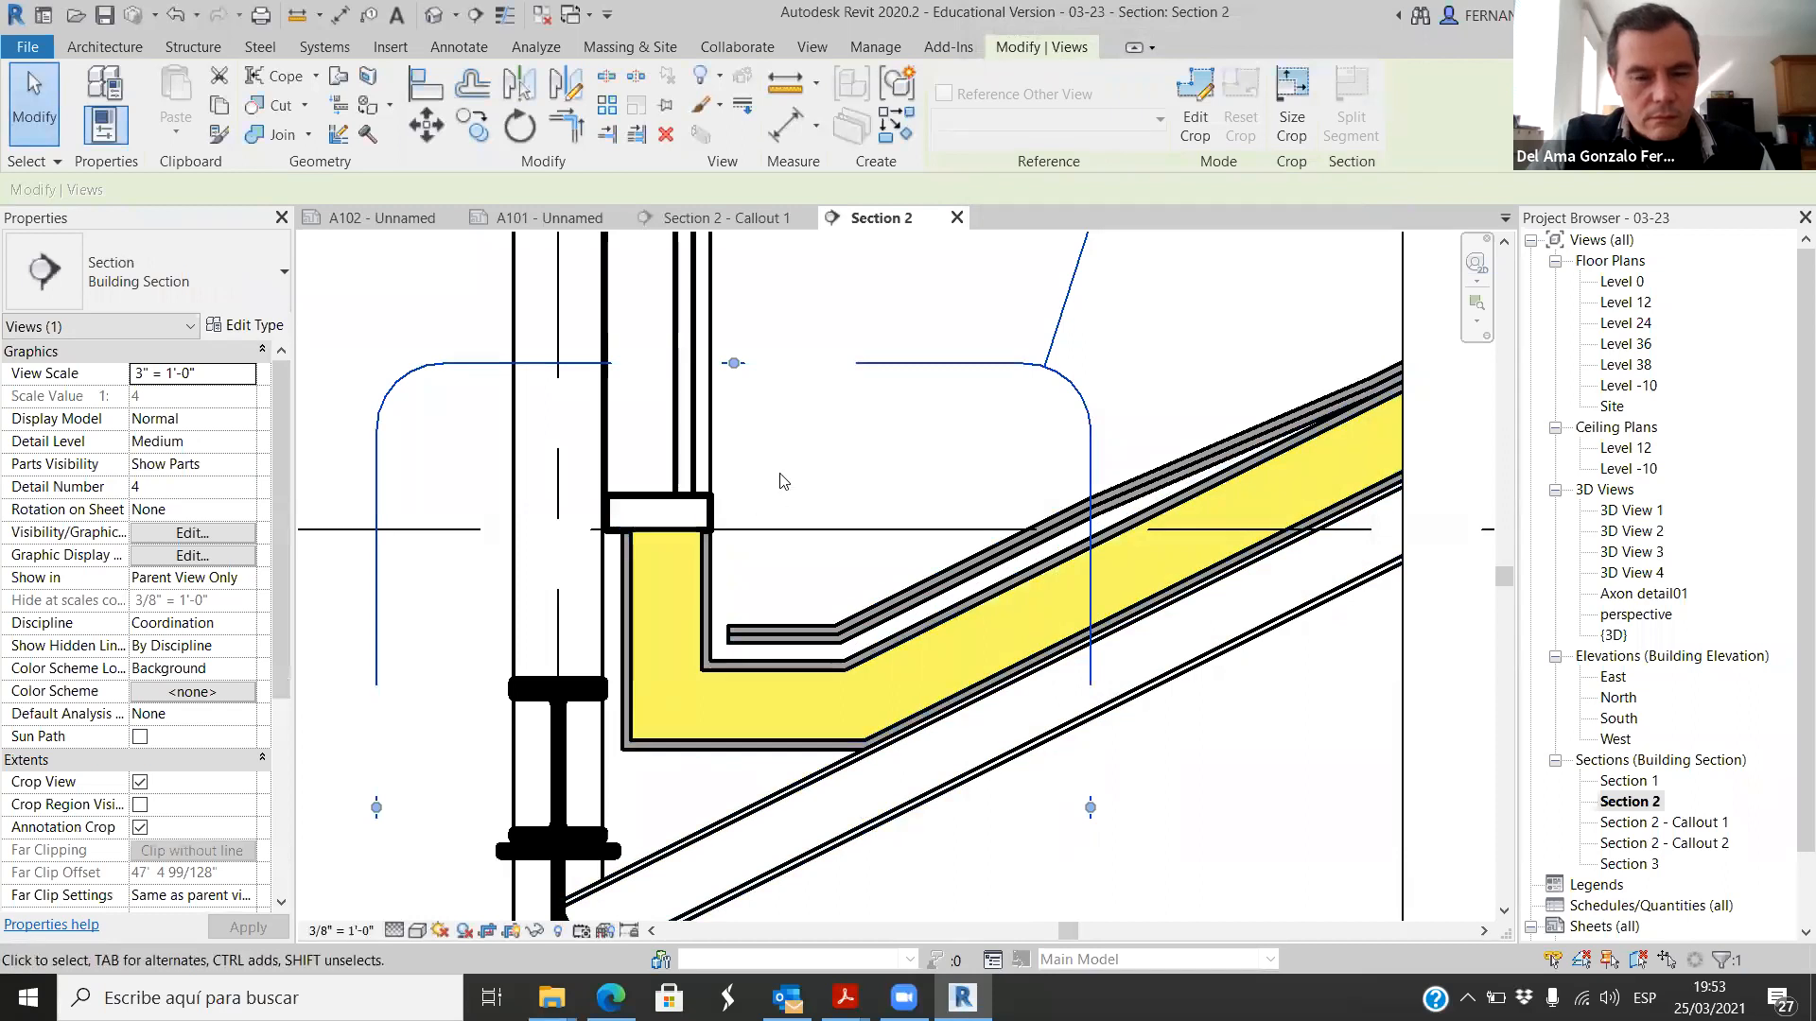
# Step: Override the cut line weight to 1 for the steel framing members beside the lower gutter in Section 2
pyautogui.scroll(-3, 778, 473)
pyautogui.moveTo(514, 542); pyautogui.dragTo(790, 809)
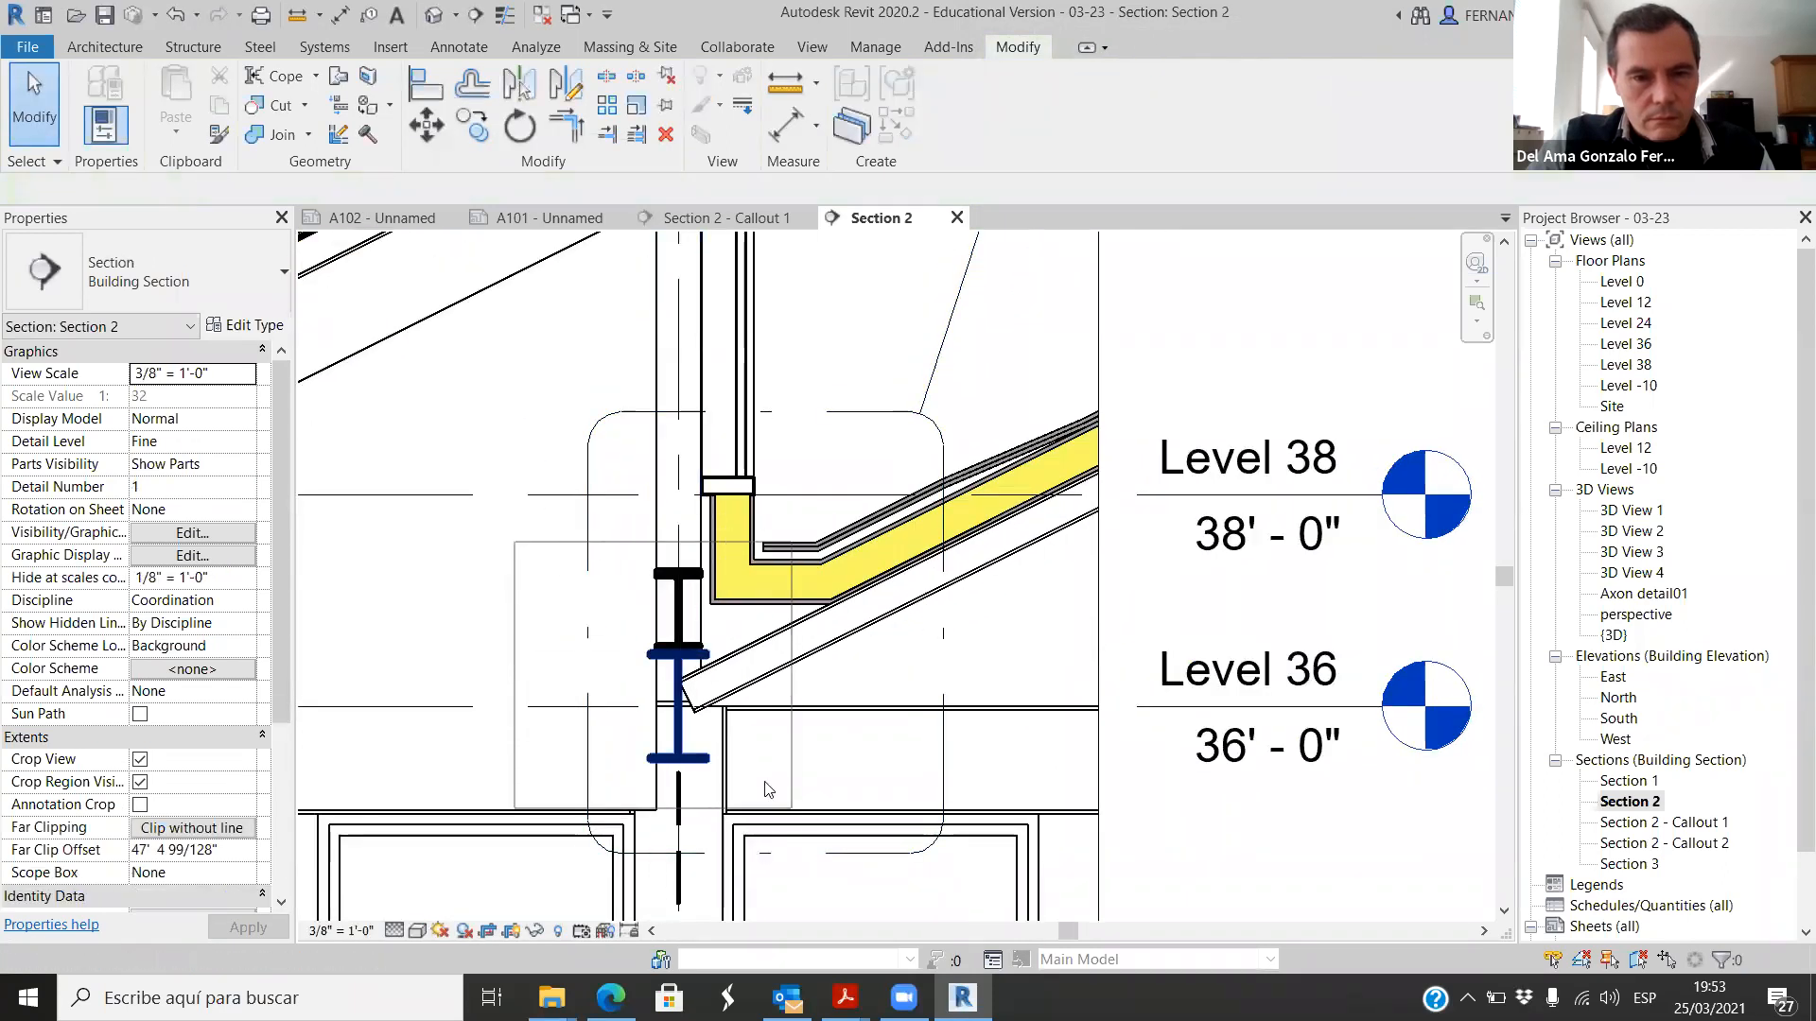
pyautogui.keyDown('ctrl'); pyautogui.click(684, 579); pyautogui.keyUp('ctrl')
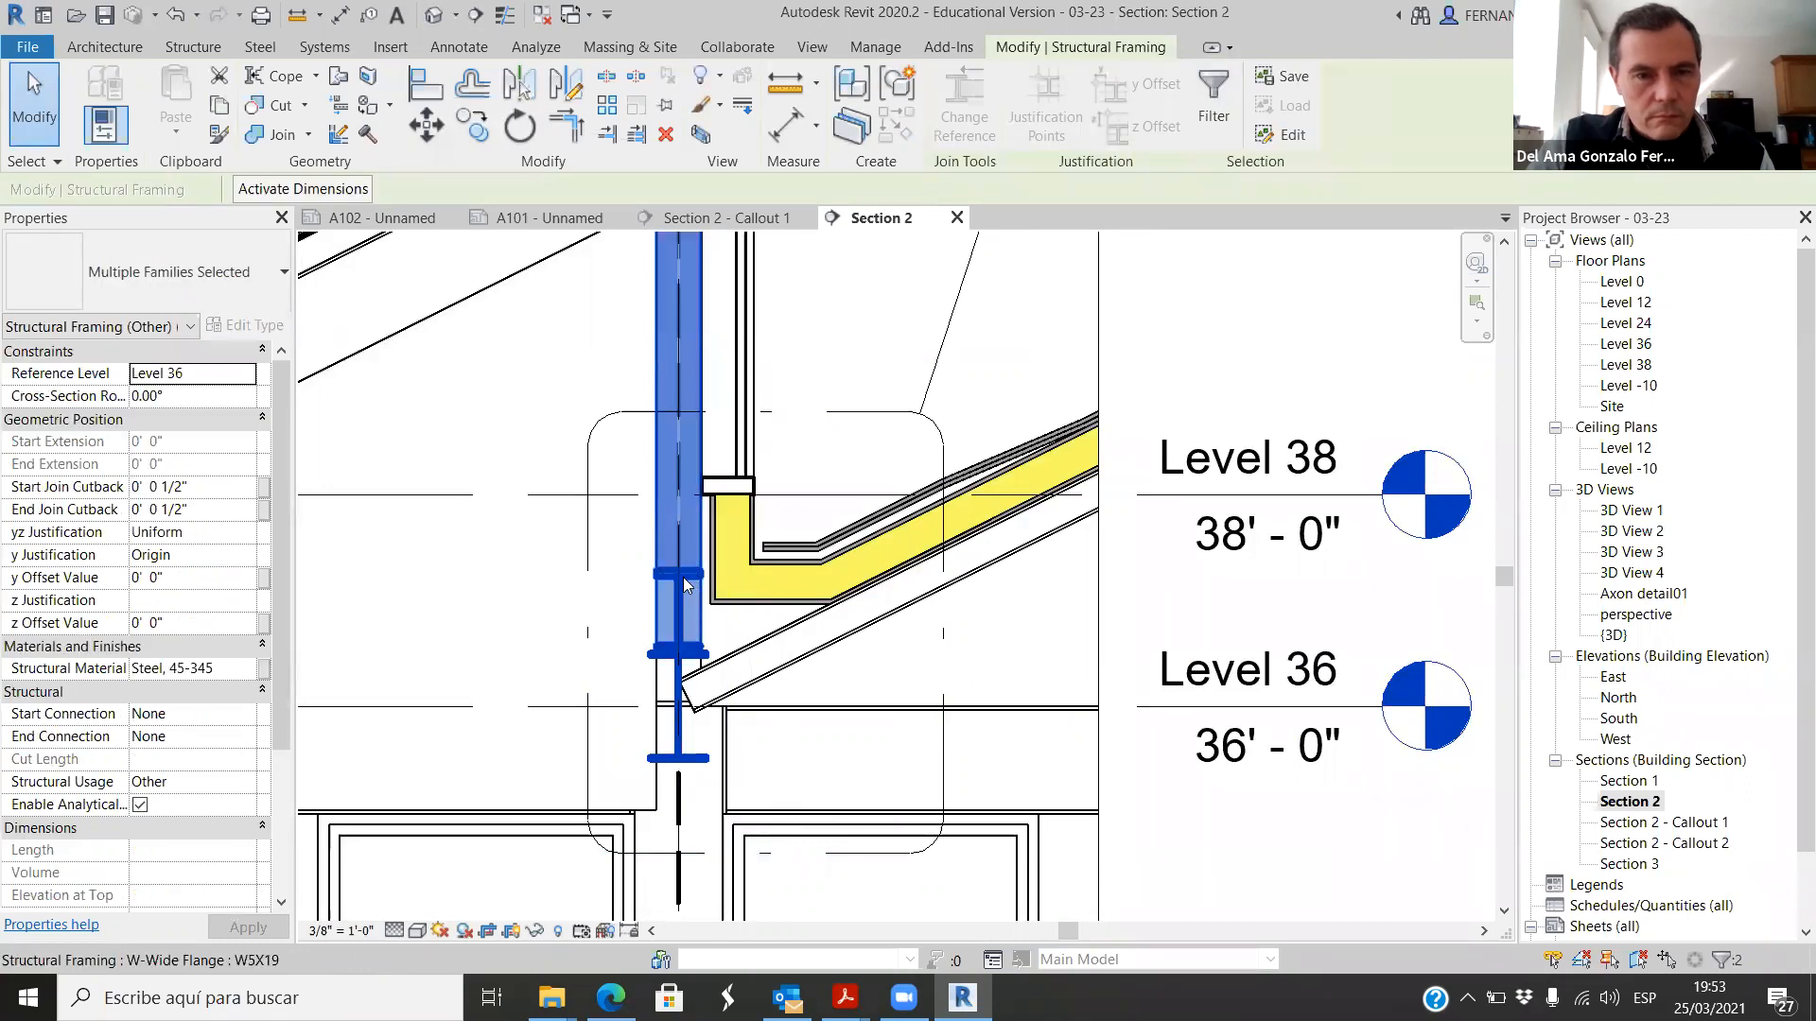
pyautogui.rightClick(684, 579)
pyautogui.moveTo(1014, 249)
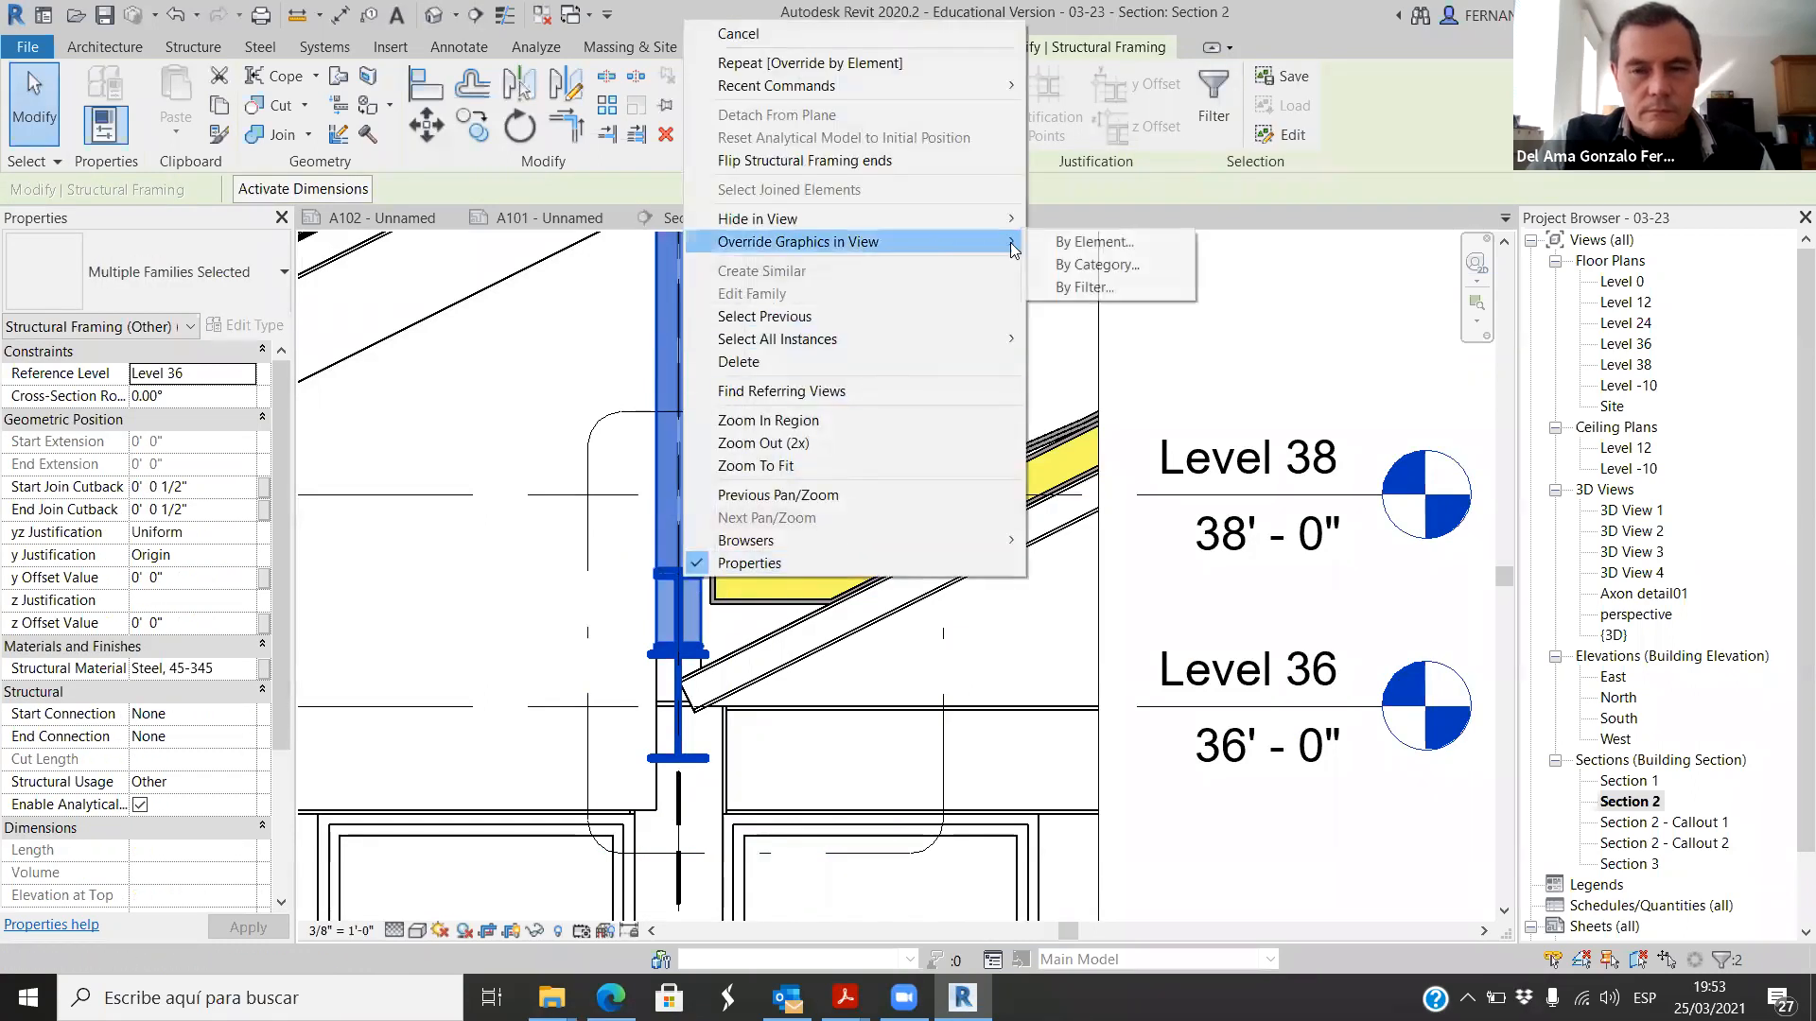
pyautogui.click(1111, 244)
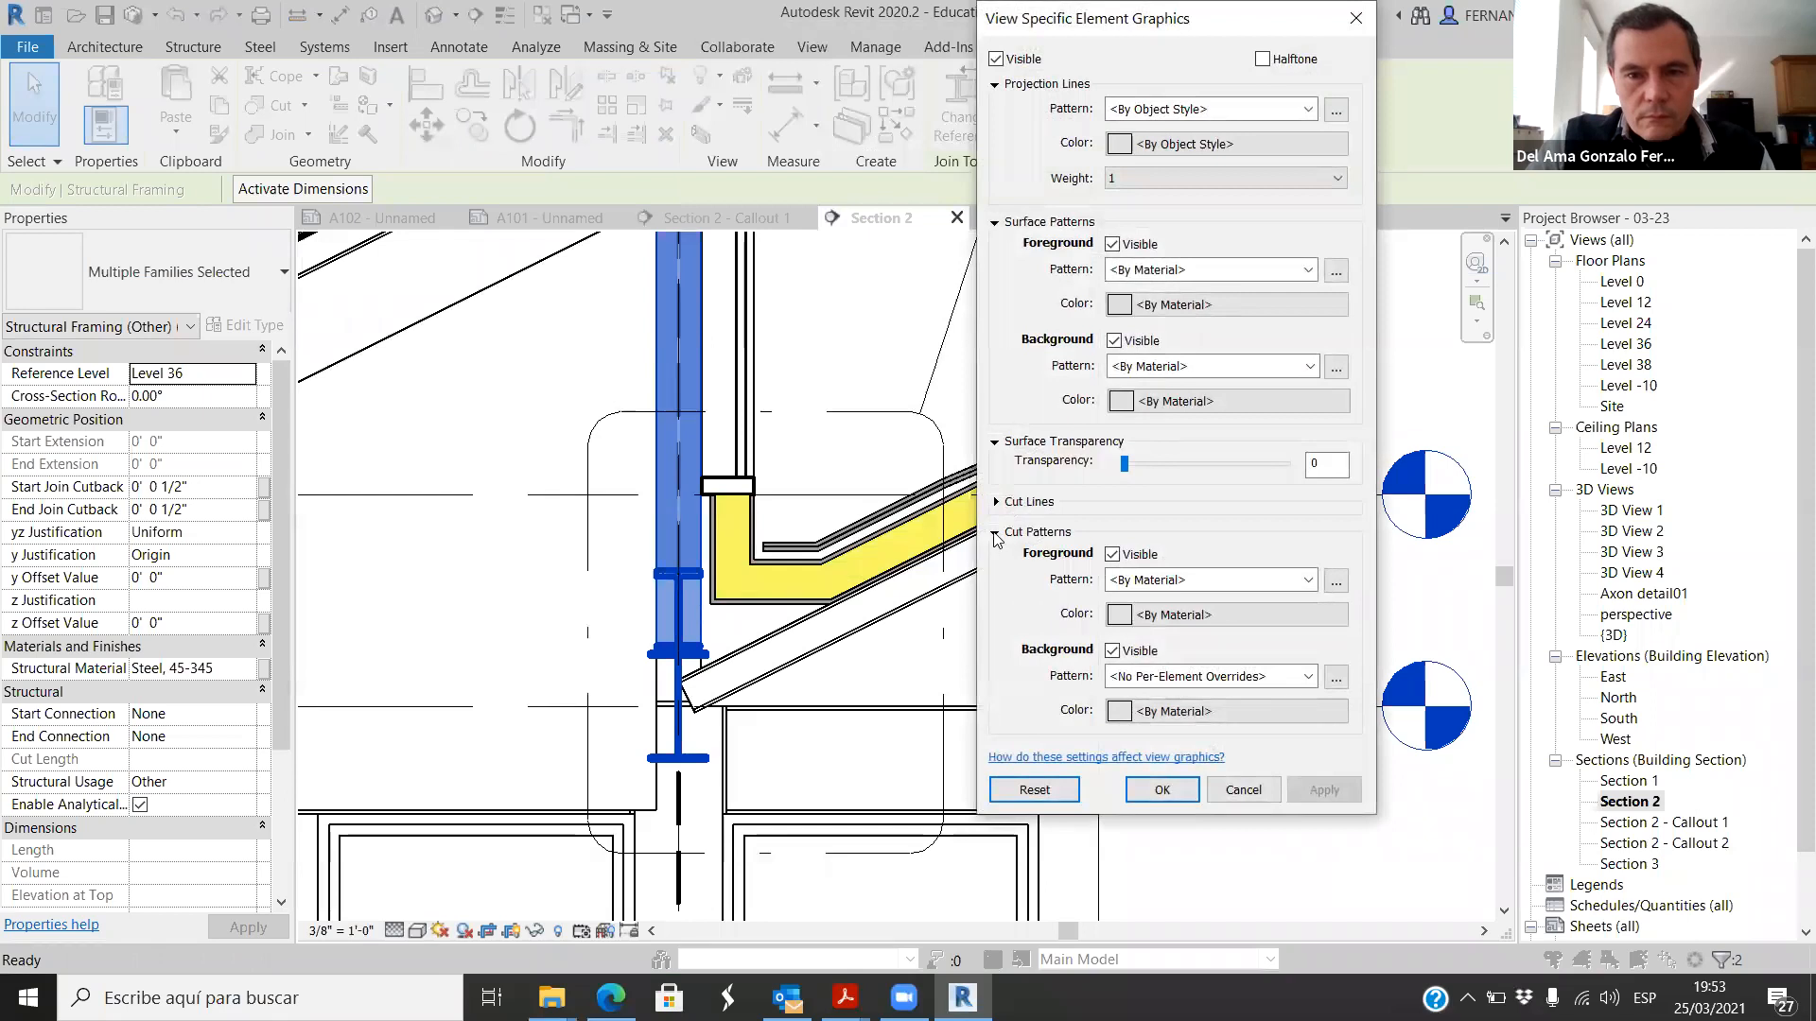
pyautogui.click(996, 502)
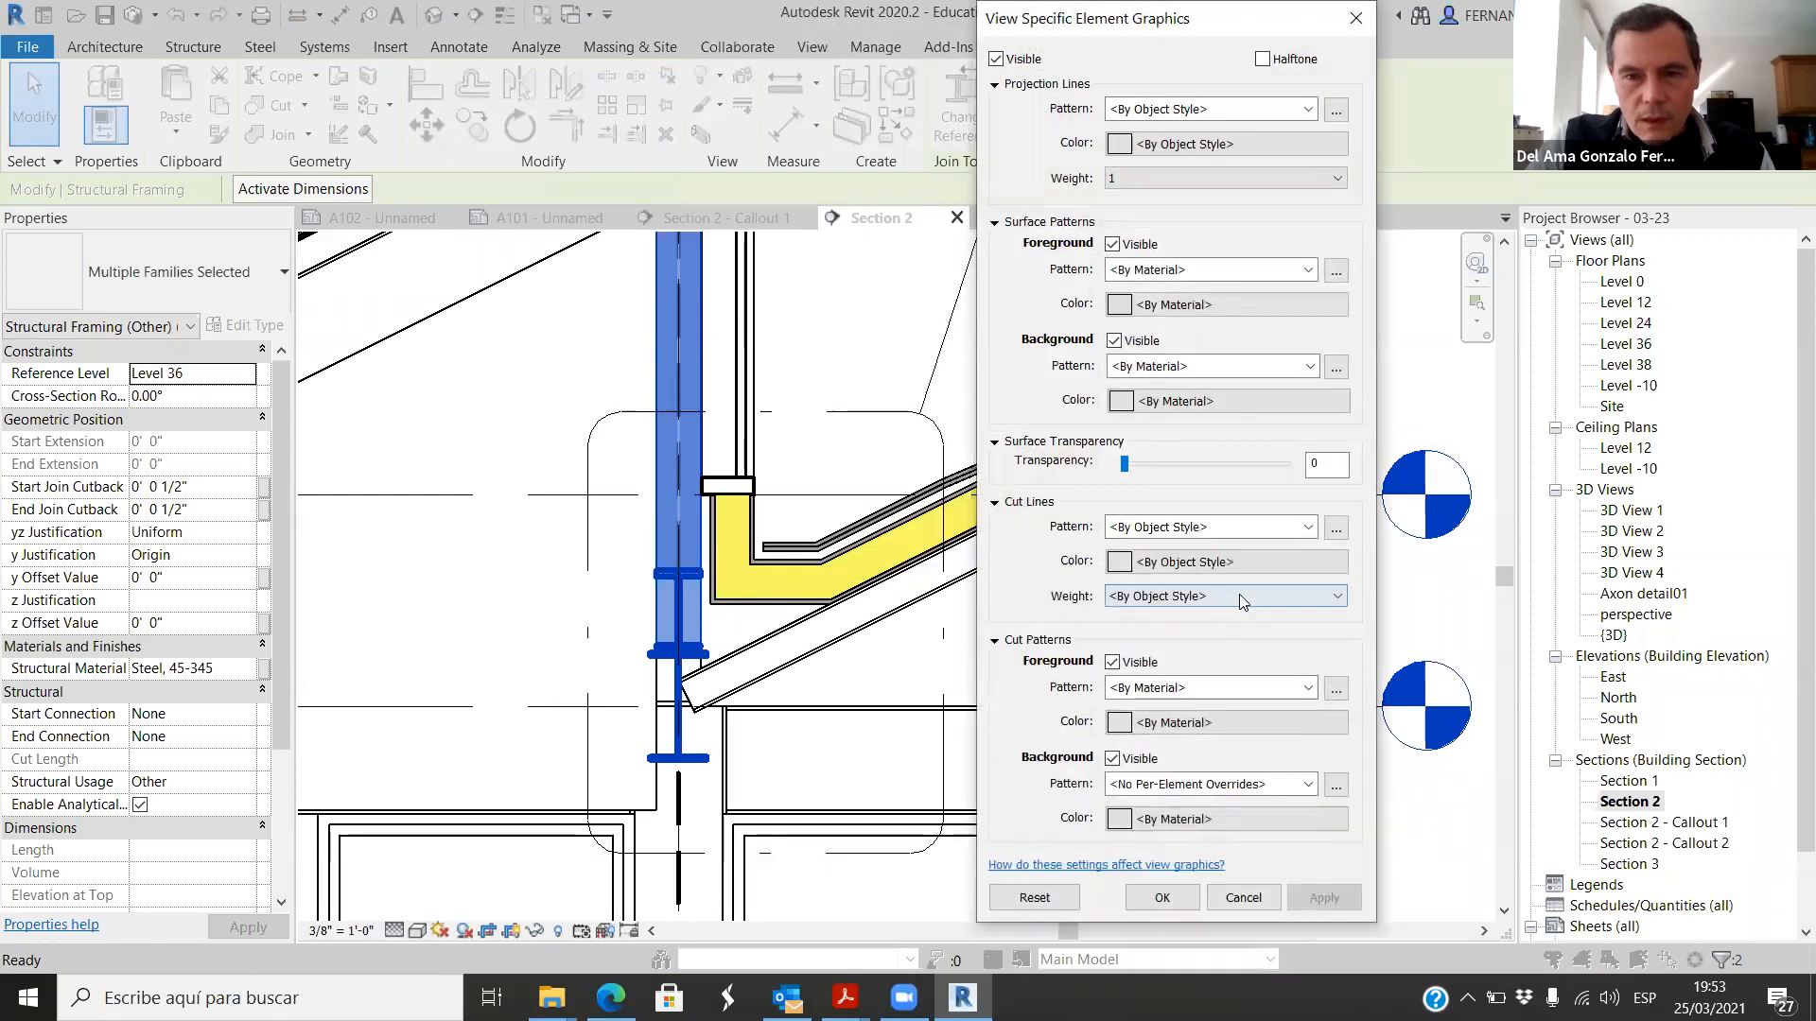
pyautogui.click(1332, 598)
pyautogui.click(1197, 631)
pyautogui.click(1324, 897)
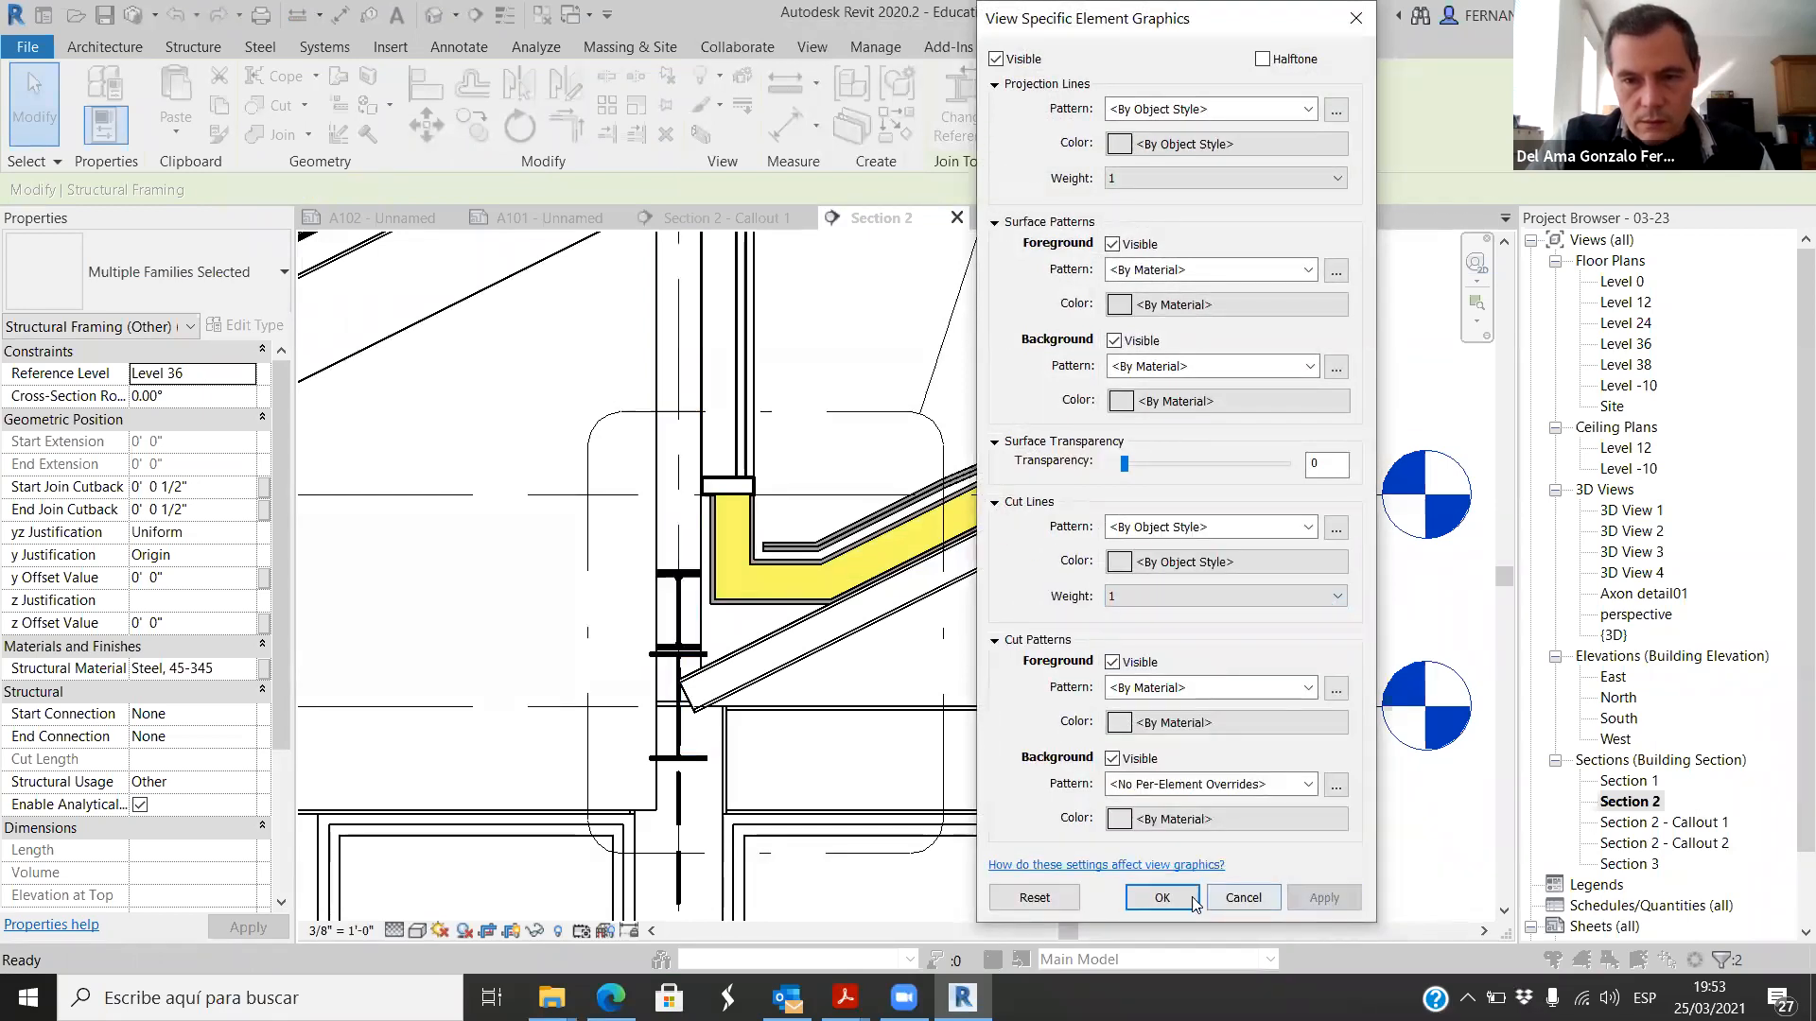
pyautogui.click(1161, 898)
pyautogui.scroll(-2, 657, 456)
pyautogui.click(1072, 802)
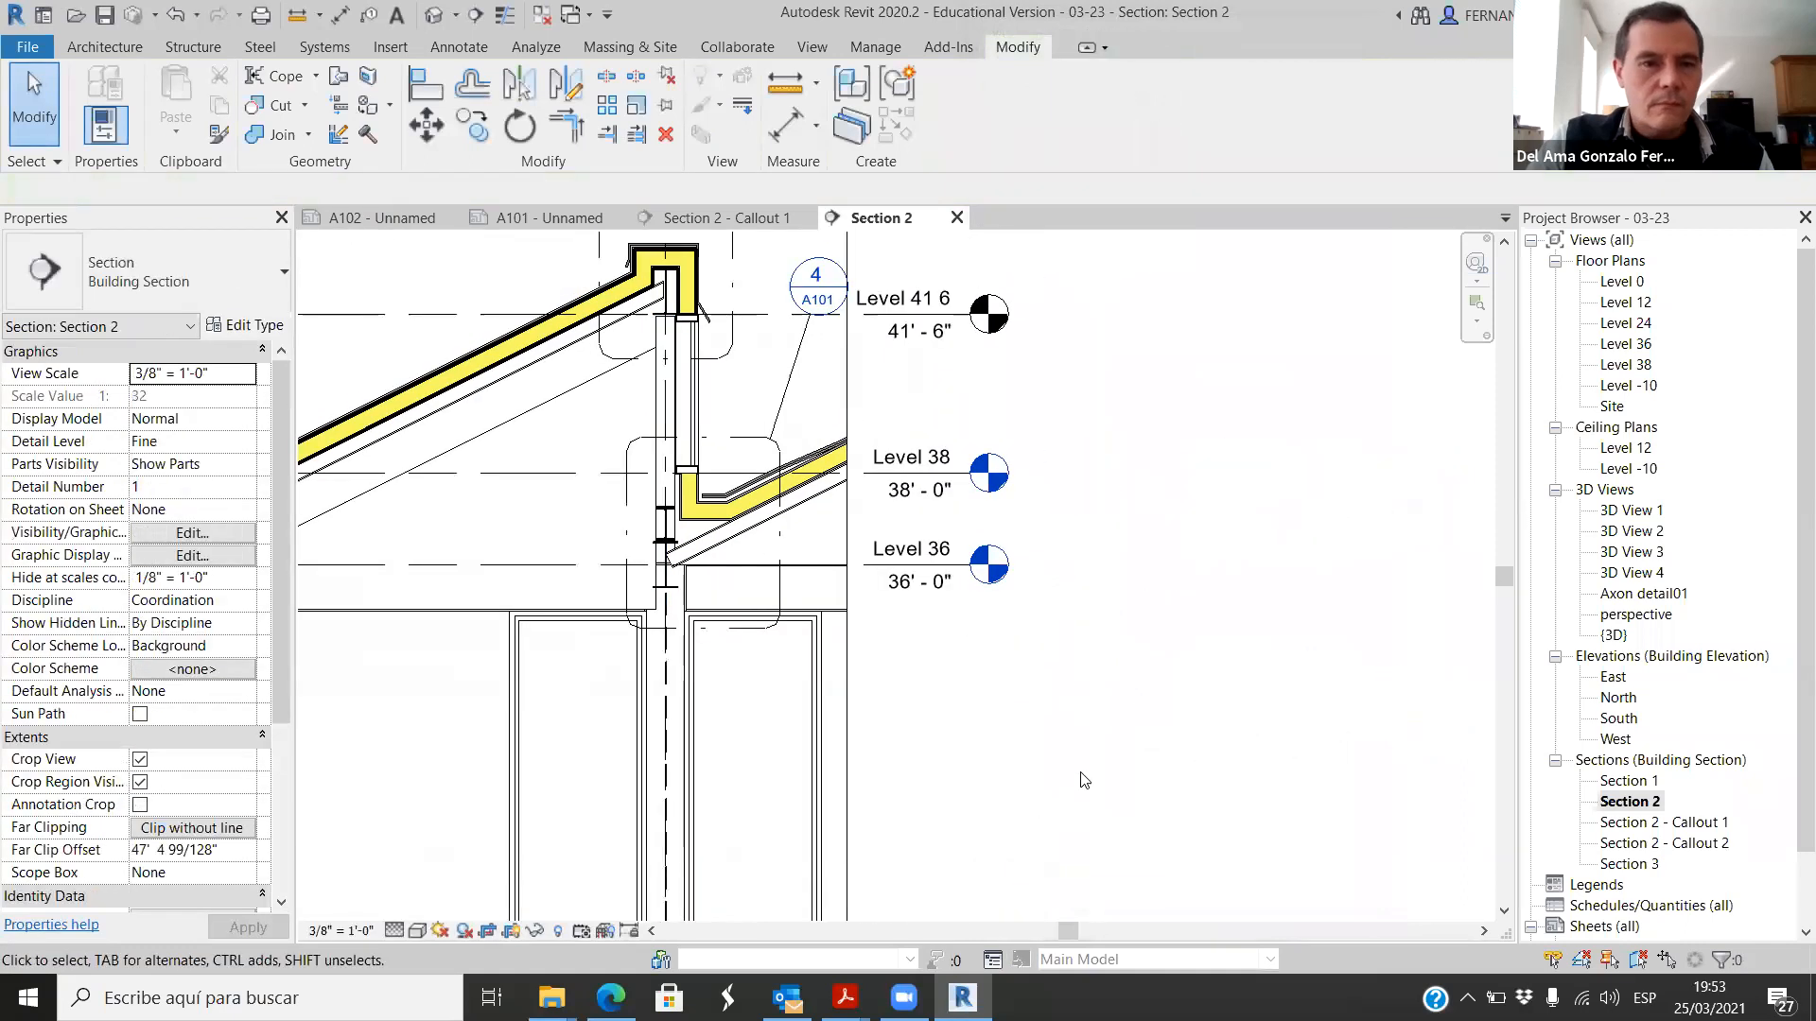
pyautogui.scroll(2, 711, 498)
pyautogui.scroll(2, 734, 523)
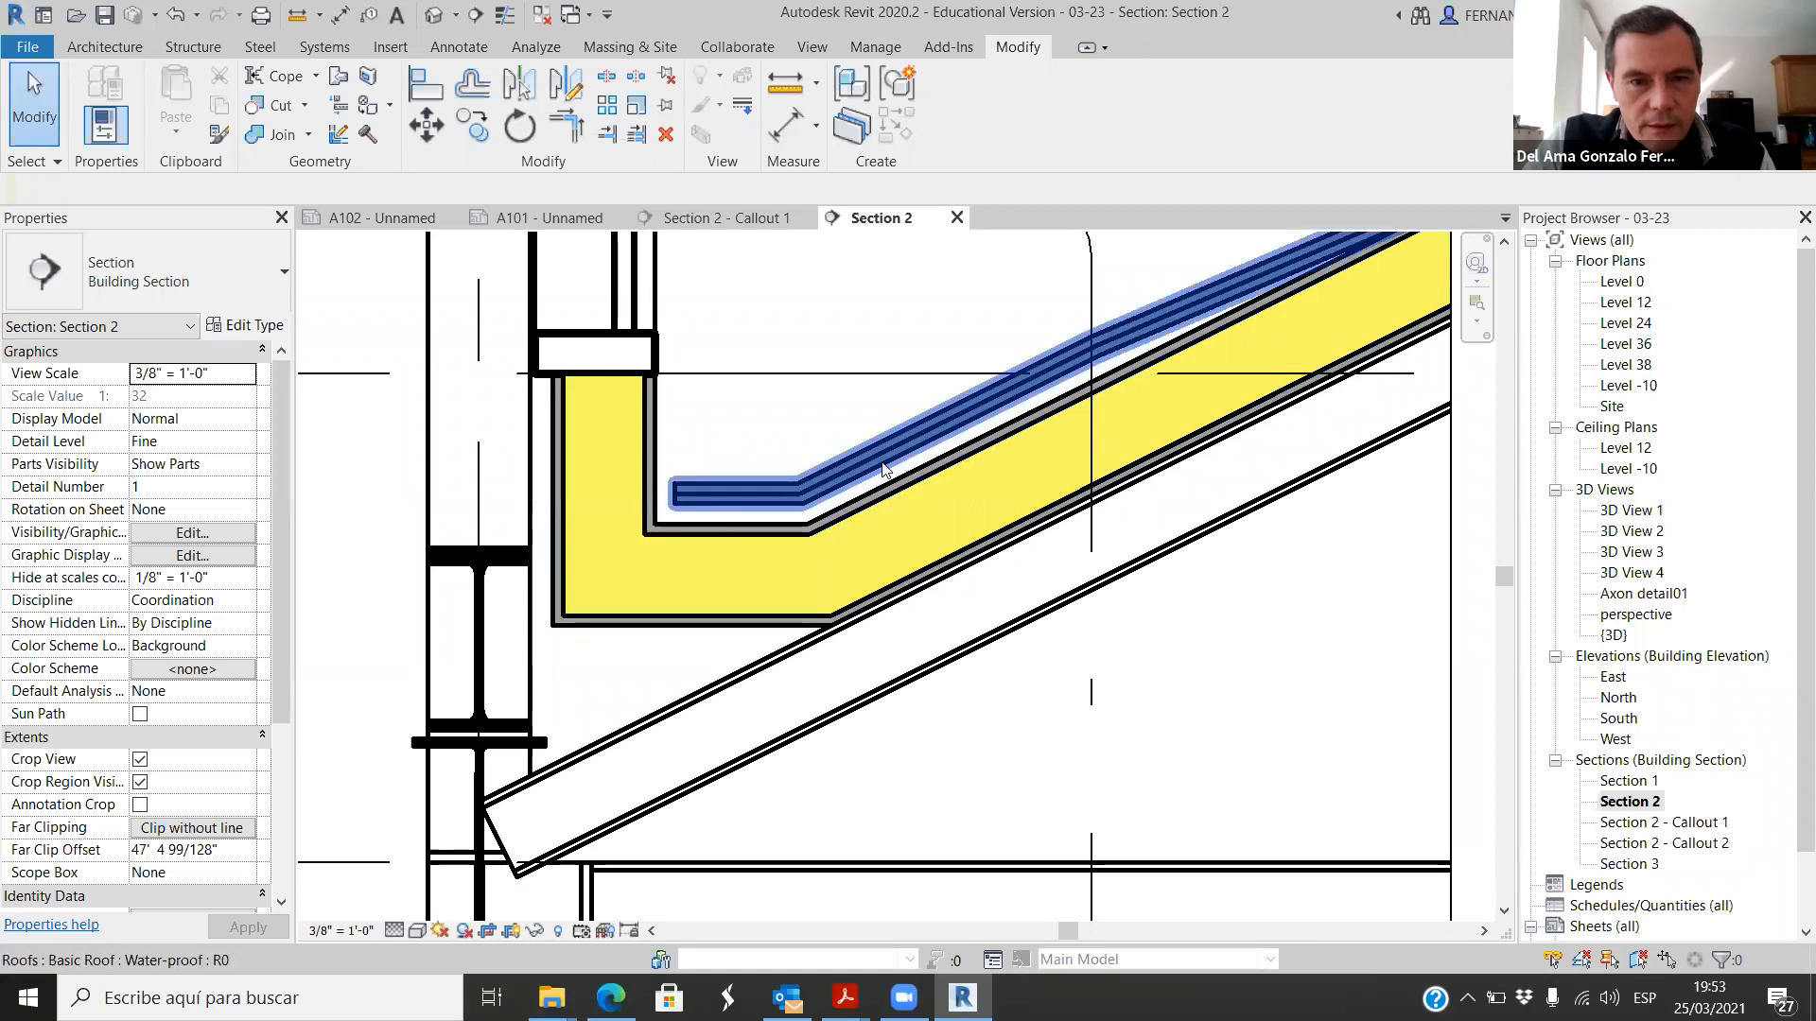
pyautogui.scroll(-4, 696, 504)
pyautogui.scroll(4, 535, 475)
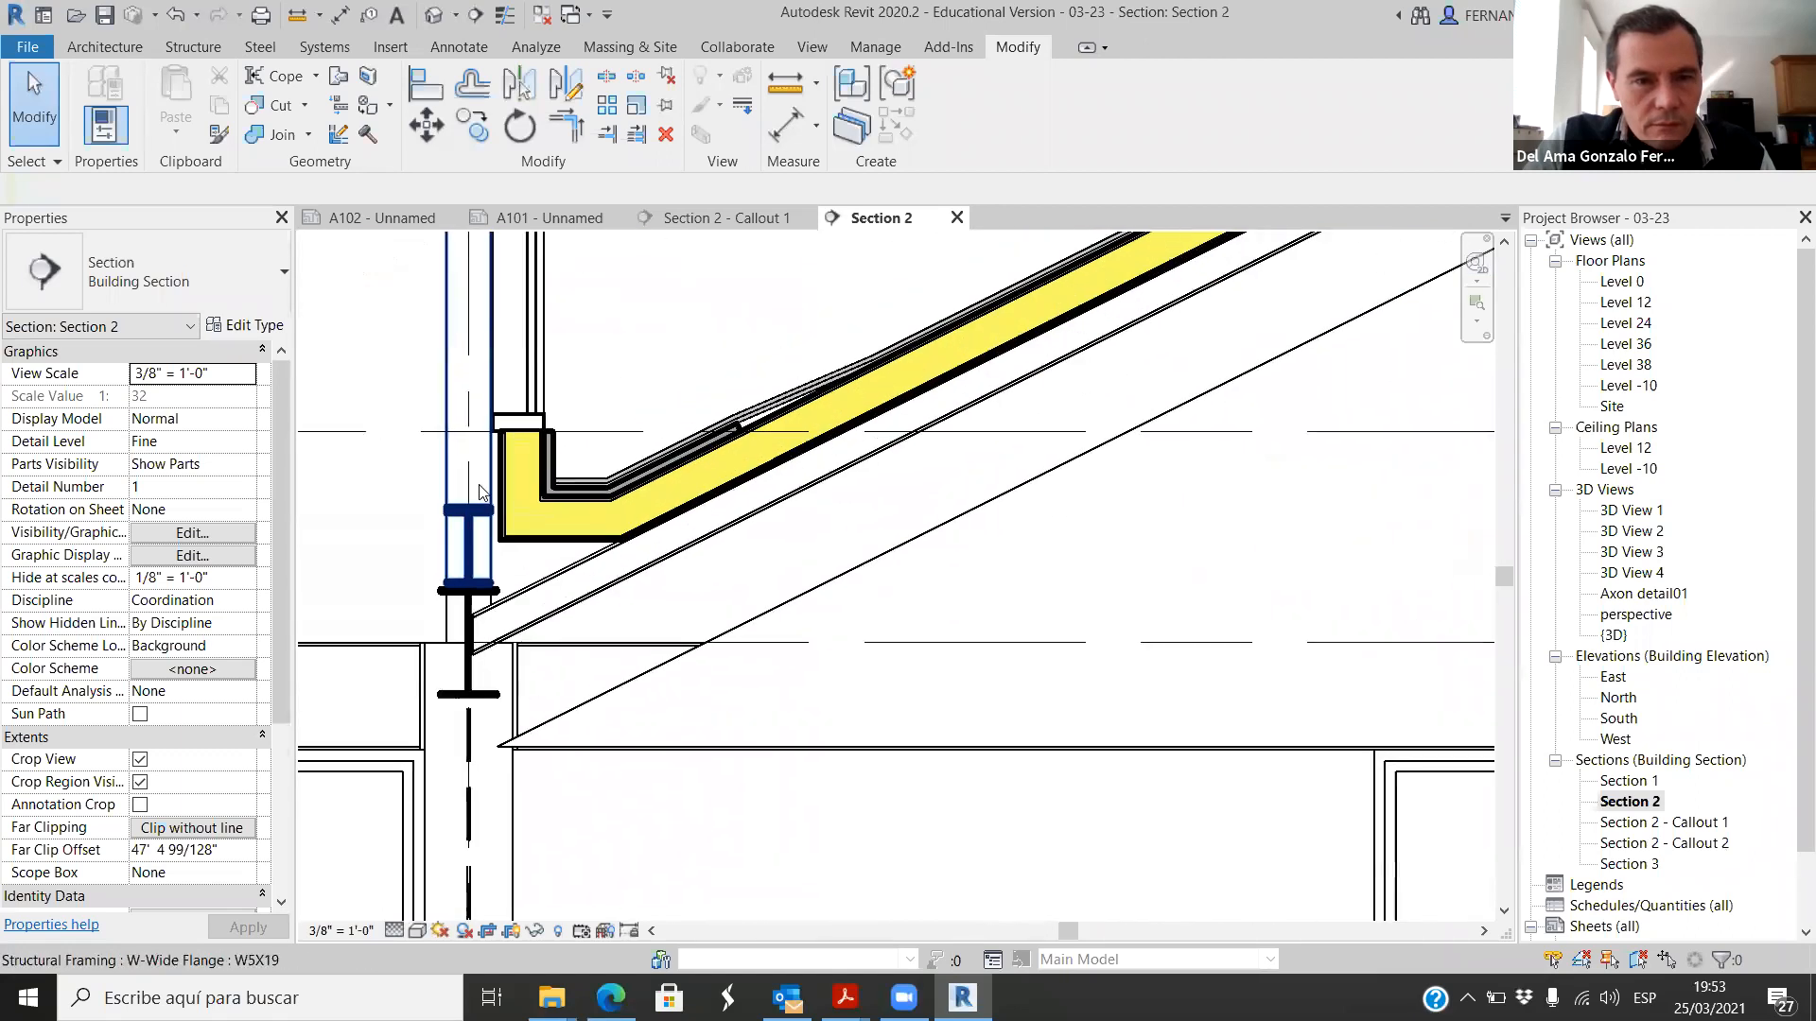
pyautogui.click(649, 401)
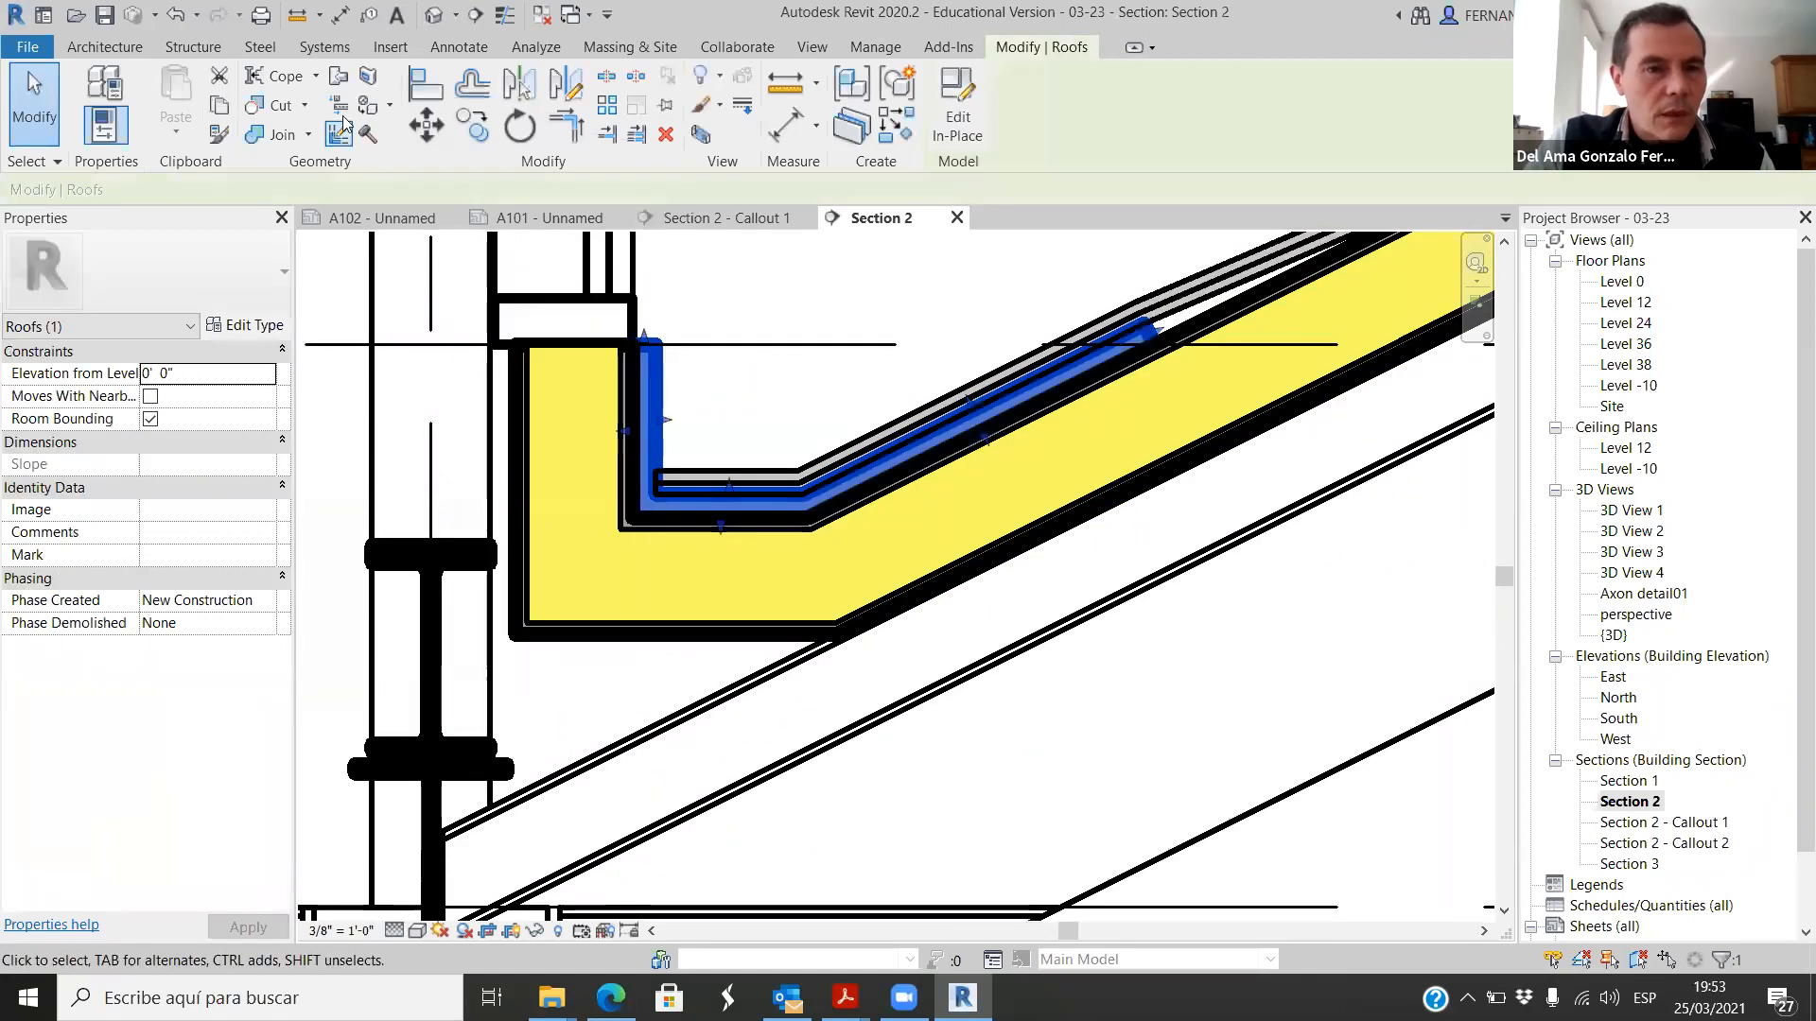
pyautogui.click(480, 134)
pyautogui.scroll(2, 477, 553)
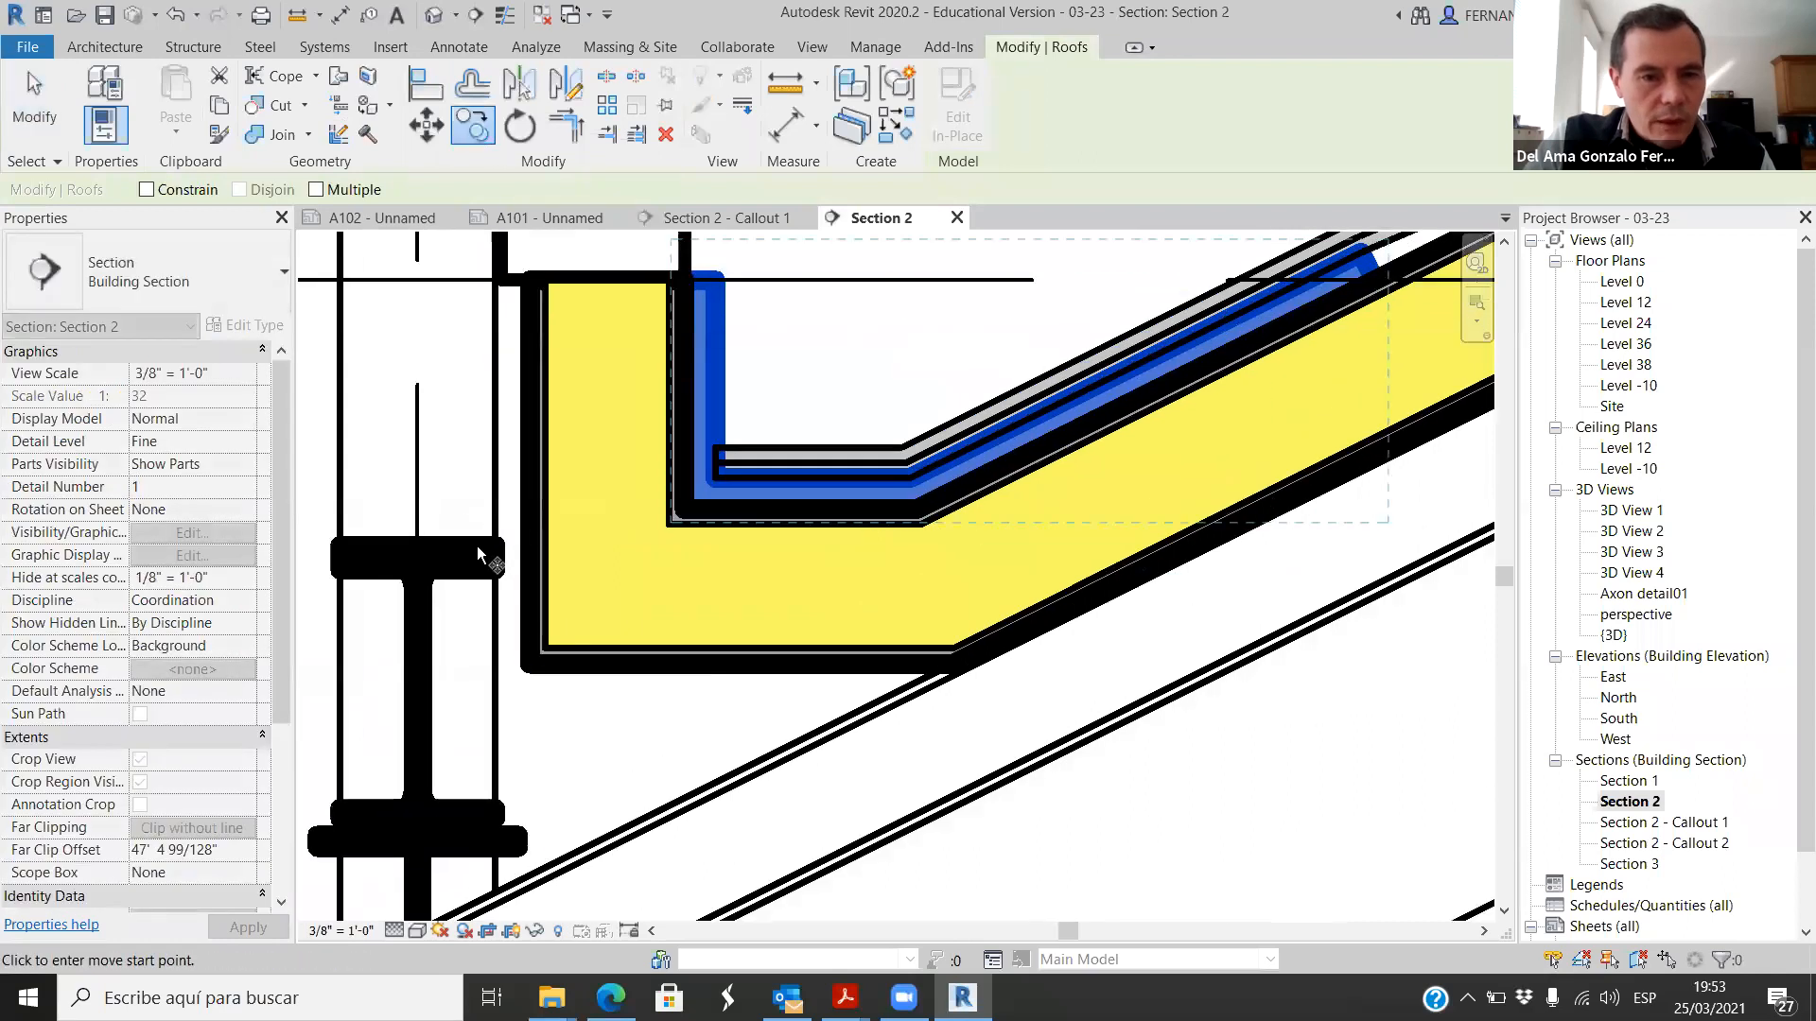
pyautogui.scroll(-3, 463, 506)
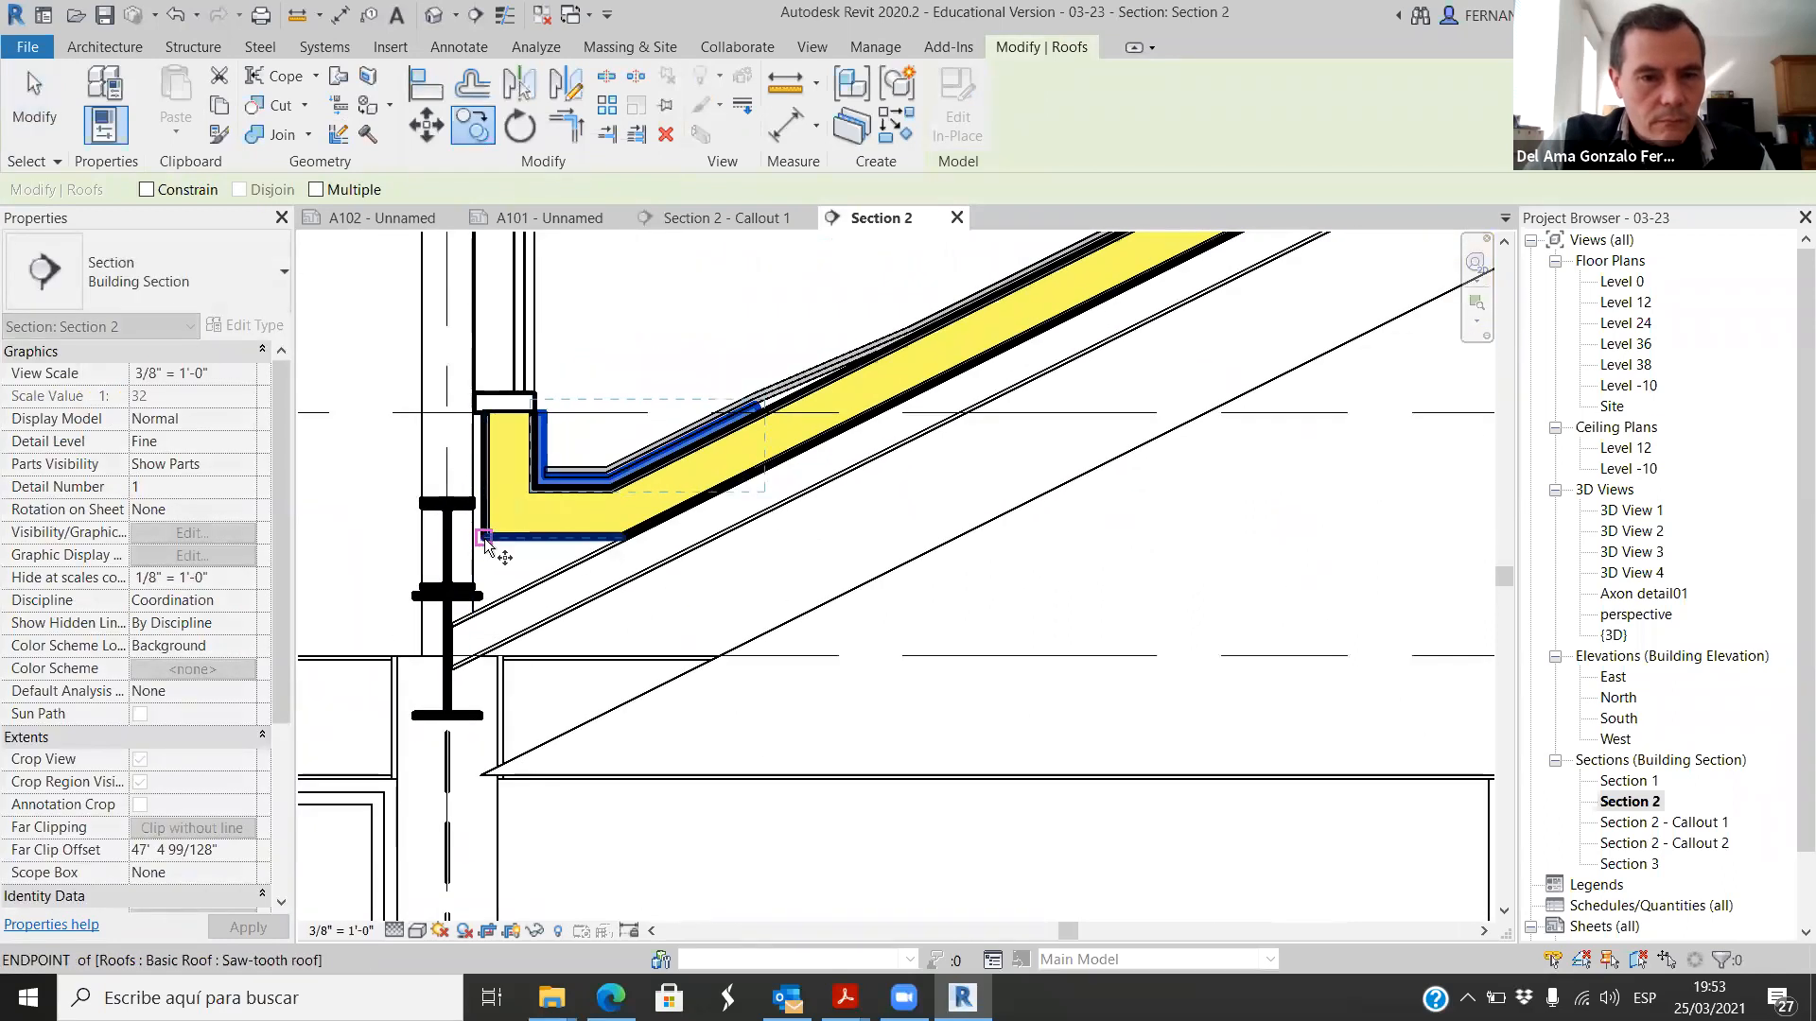
pyautogui.scroll(2, 485, 541)
pyautogui.scroll(1, 494, 527)
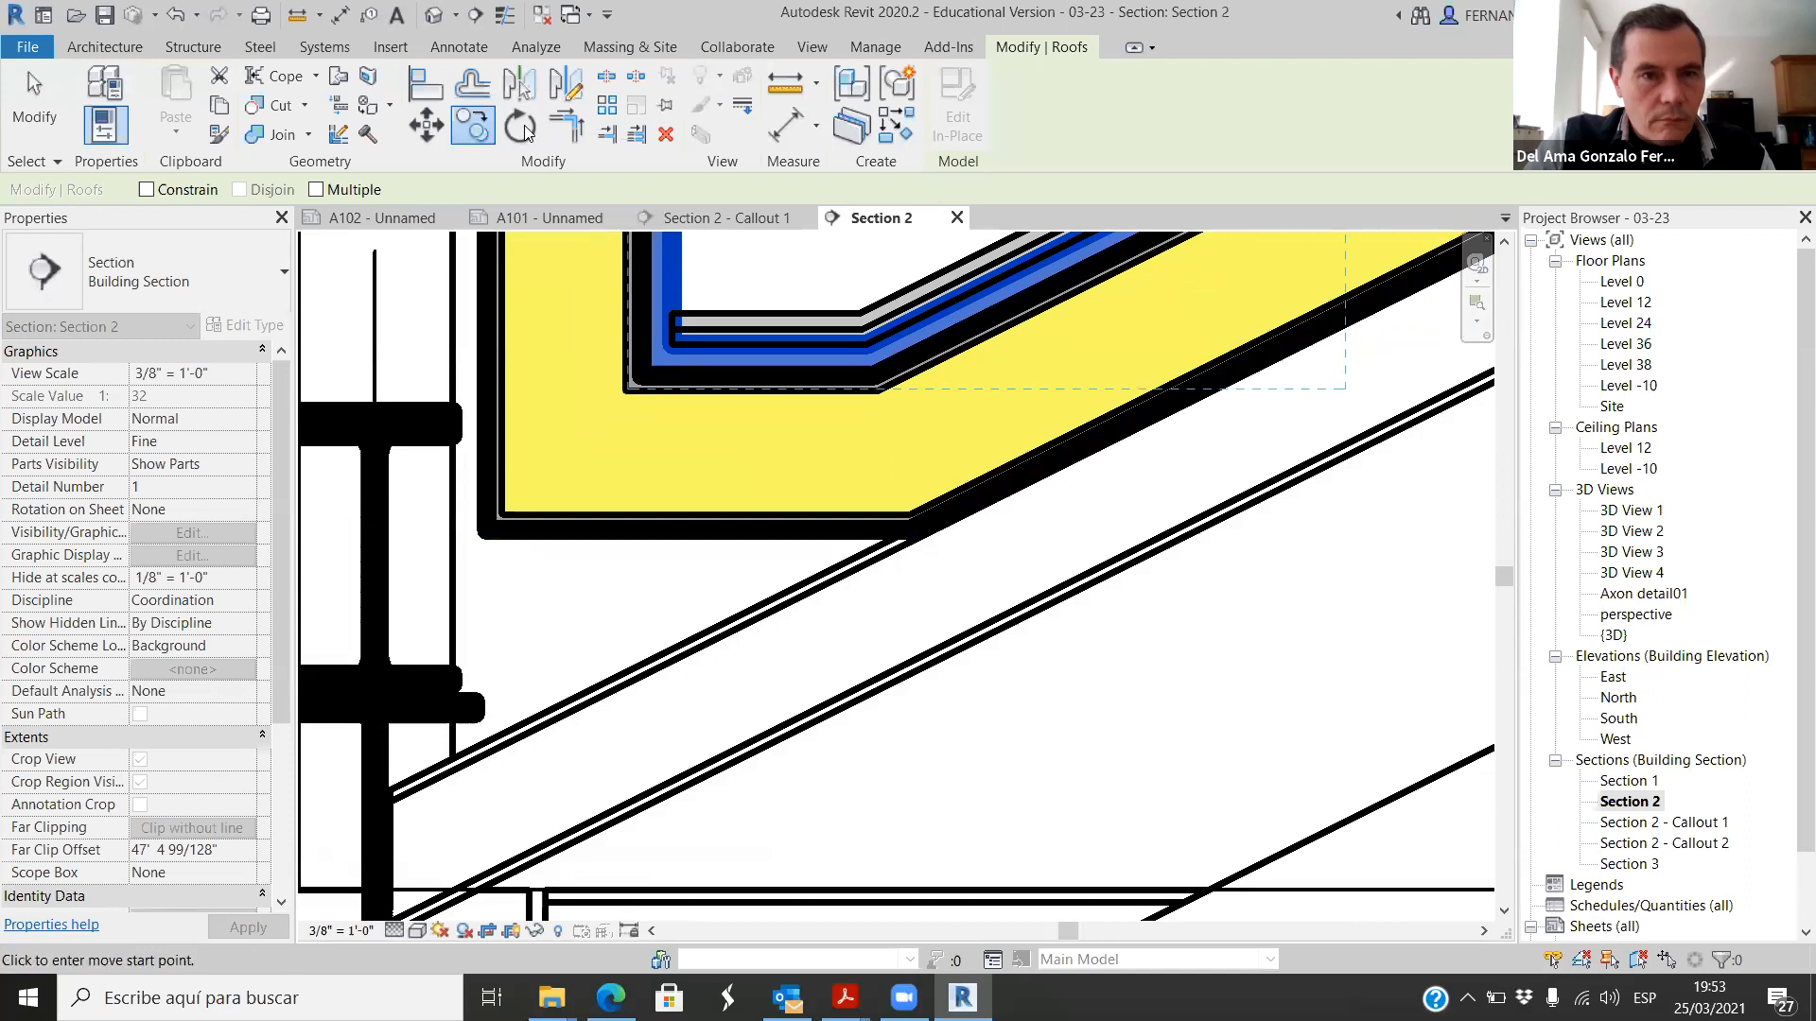
pyautogui.press('Escape')
pyautogui.press('Escape')
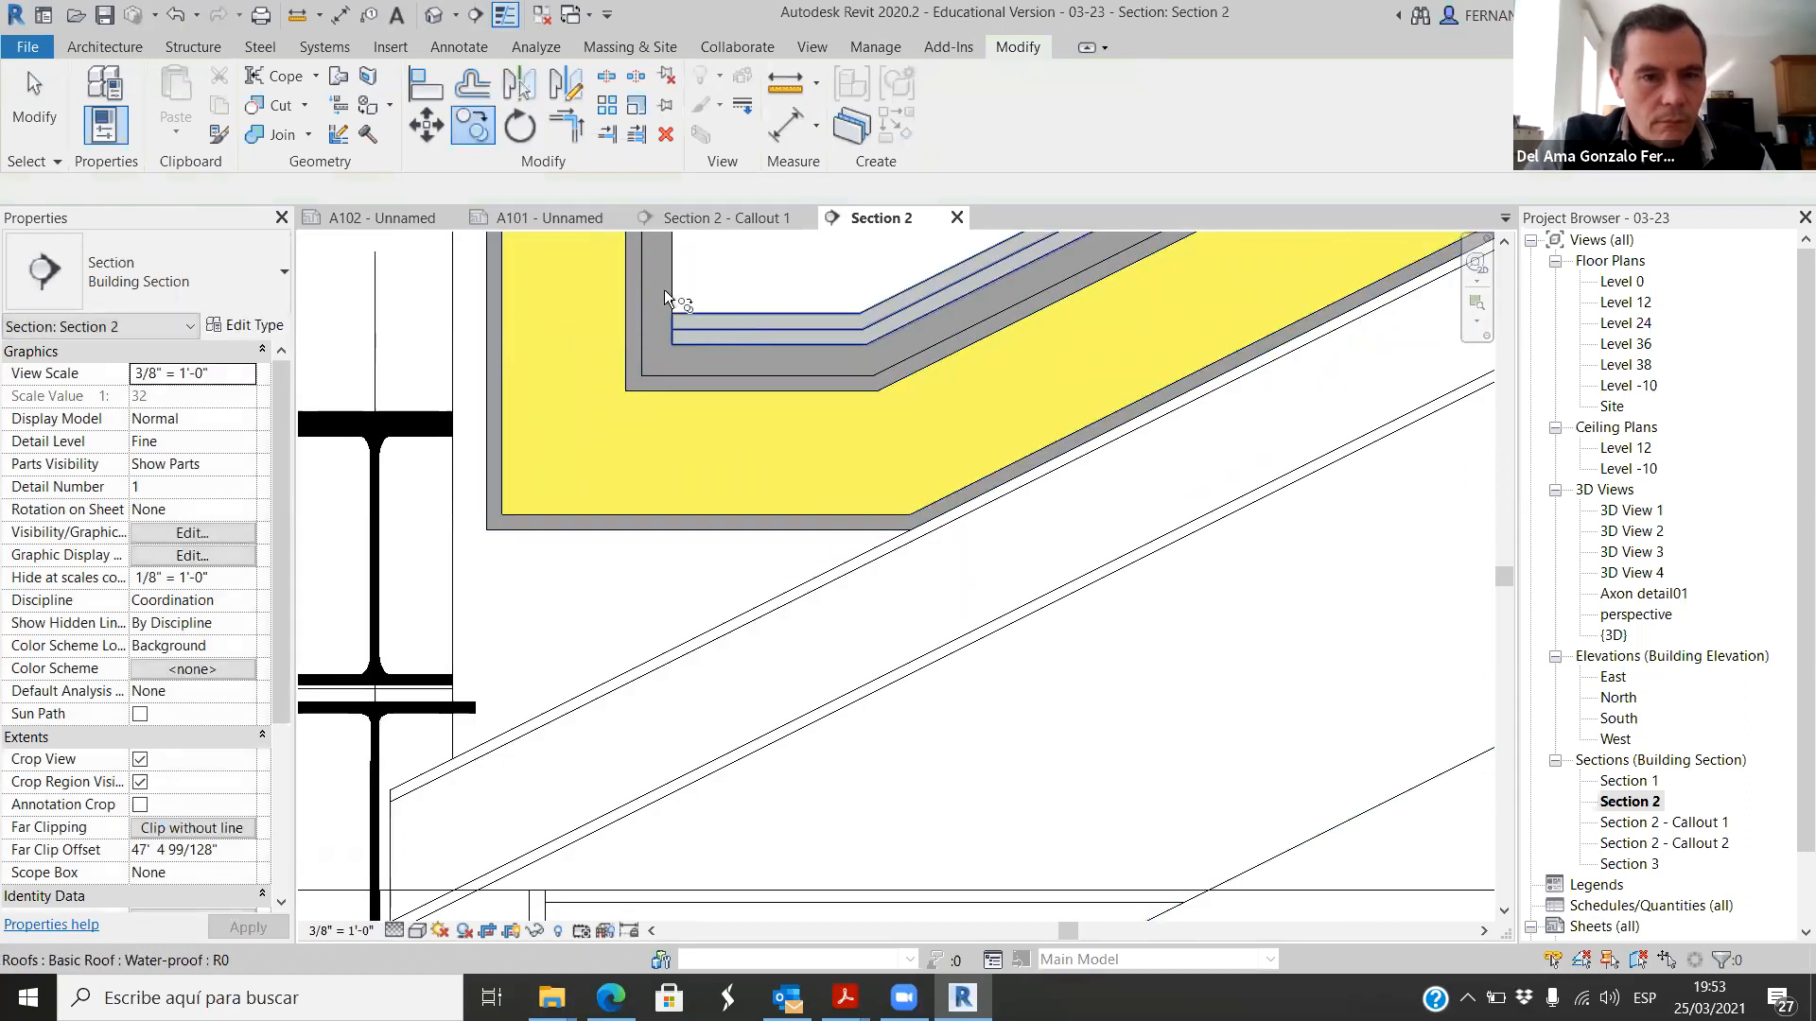
# Step: Copy the L-shaped roof layer from the neighbouring gutter to the Level 38 gutter, aligned on the saw-tooth roof's lower outer corner
pyautogui.click(662, 280)
pyautogui.click(520, 526)
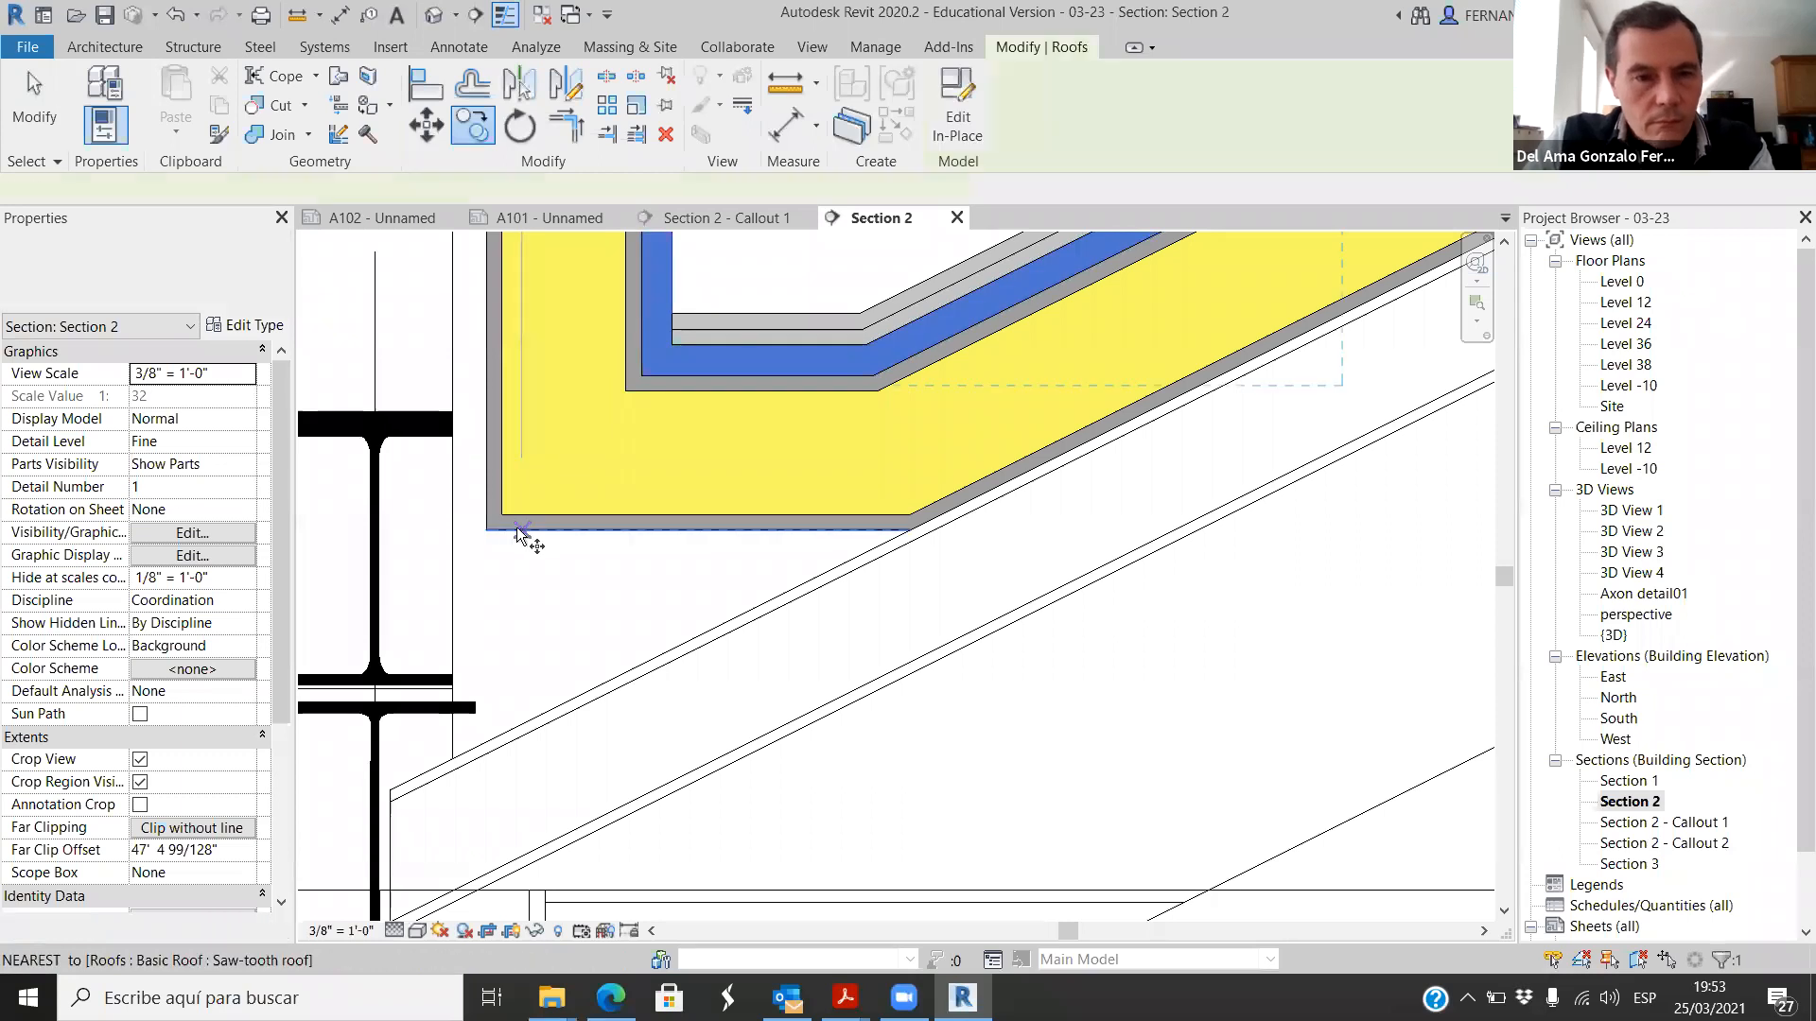
pyautogui.press('m')
pyautogui.press('v')
pyautogui.click(491, 530)
pyautogui.scroll(-6, 493, 537)
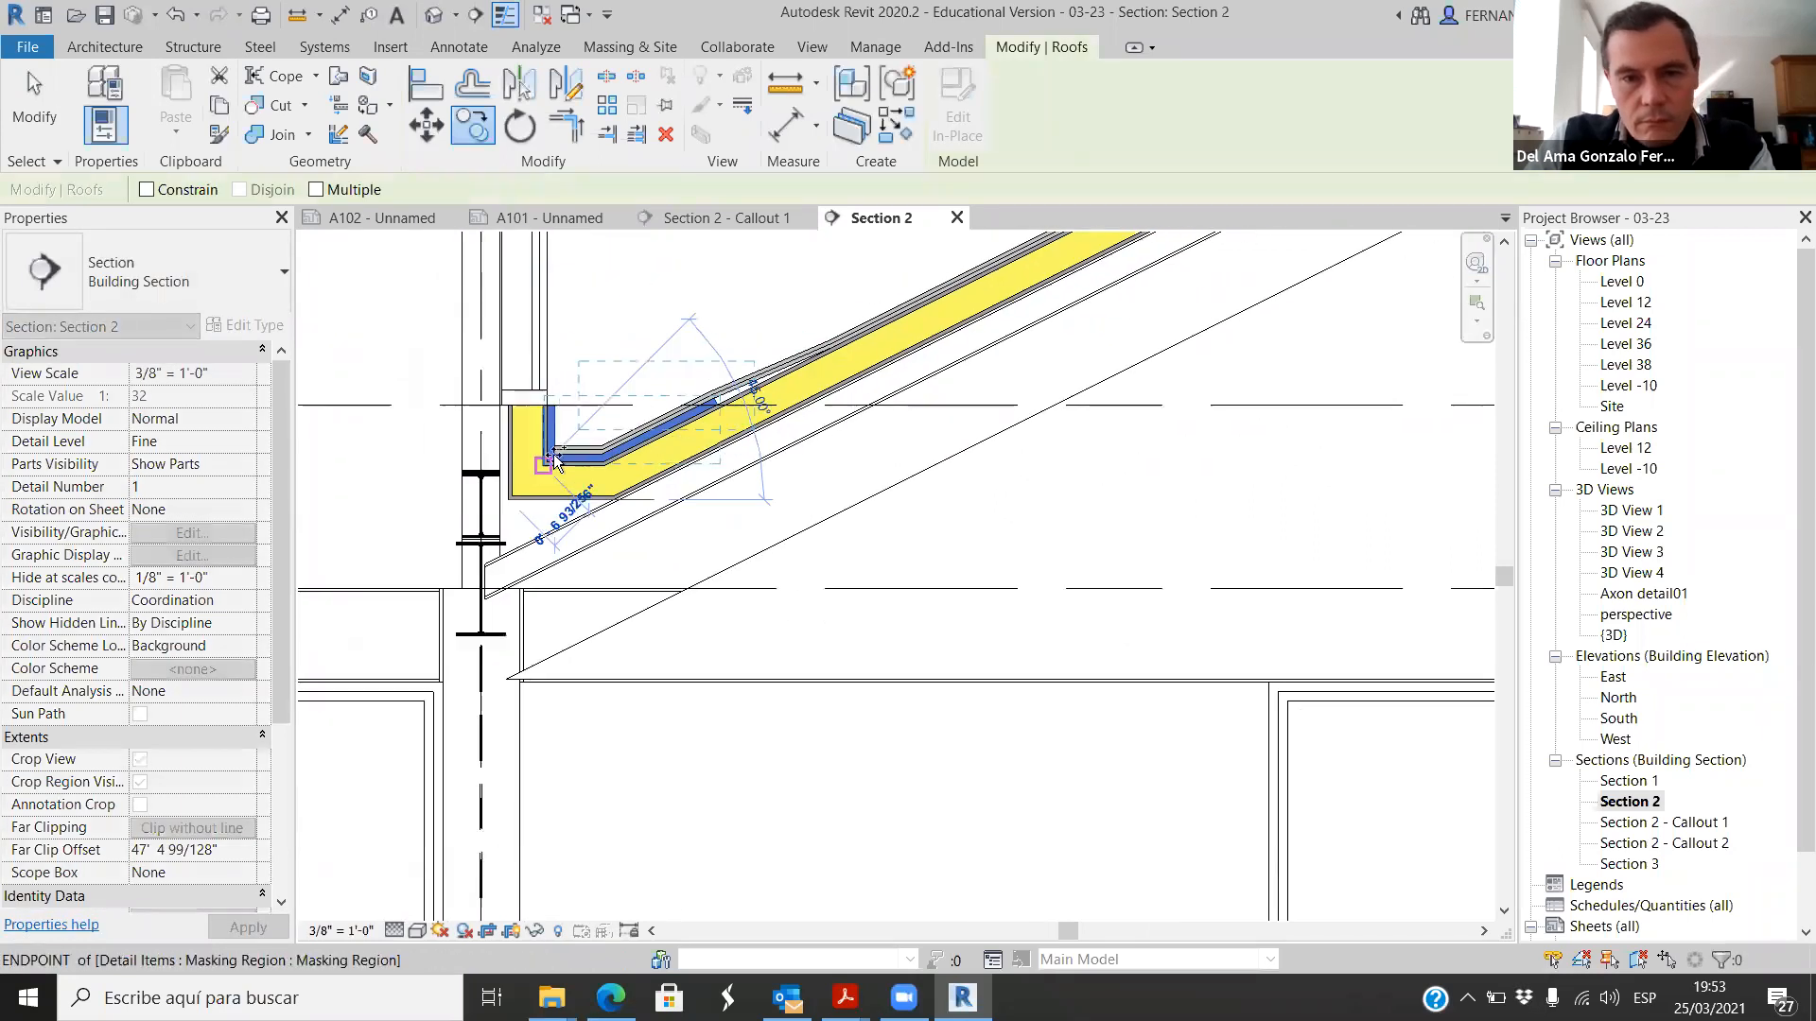
pyautogui.scroll(8, 1127, 486)
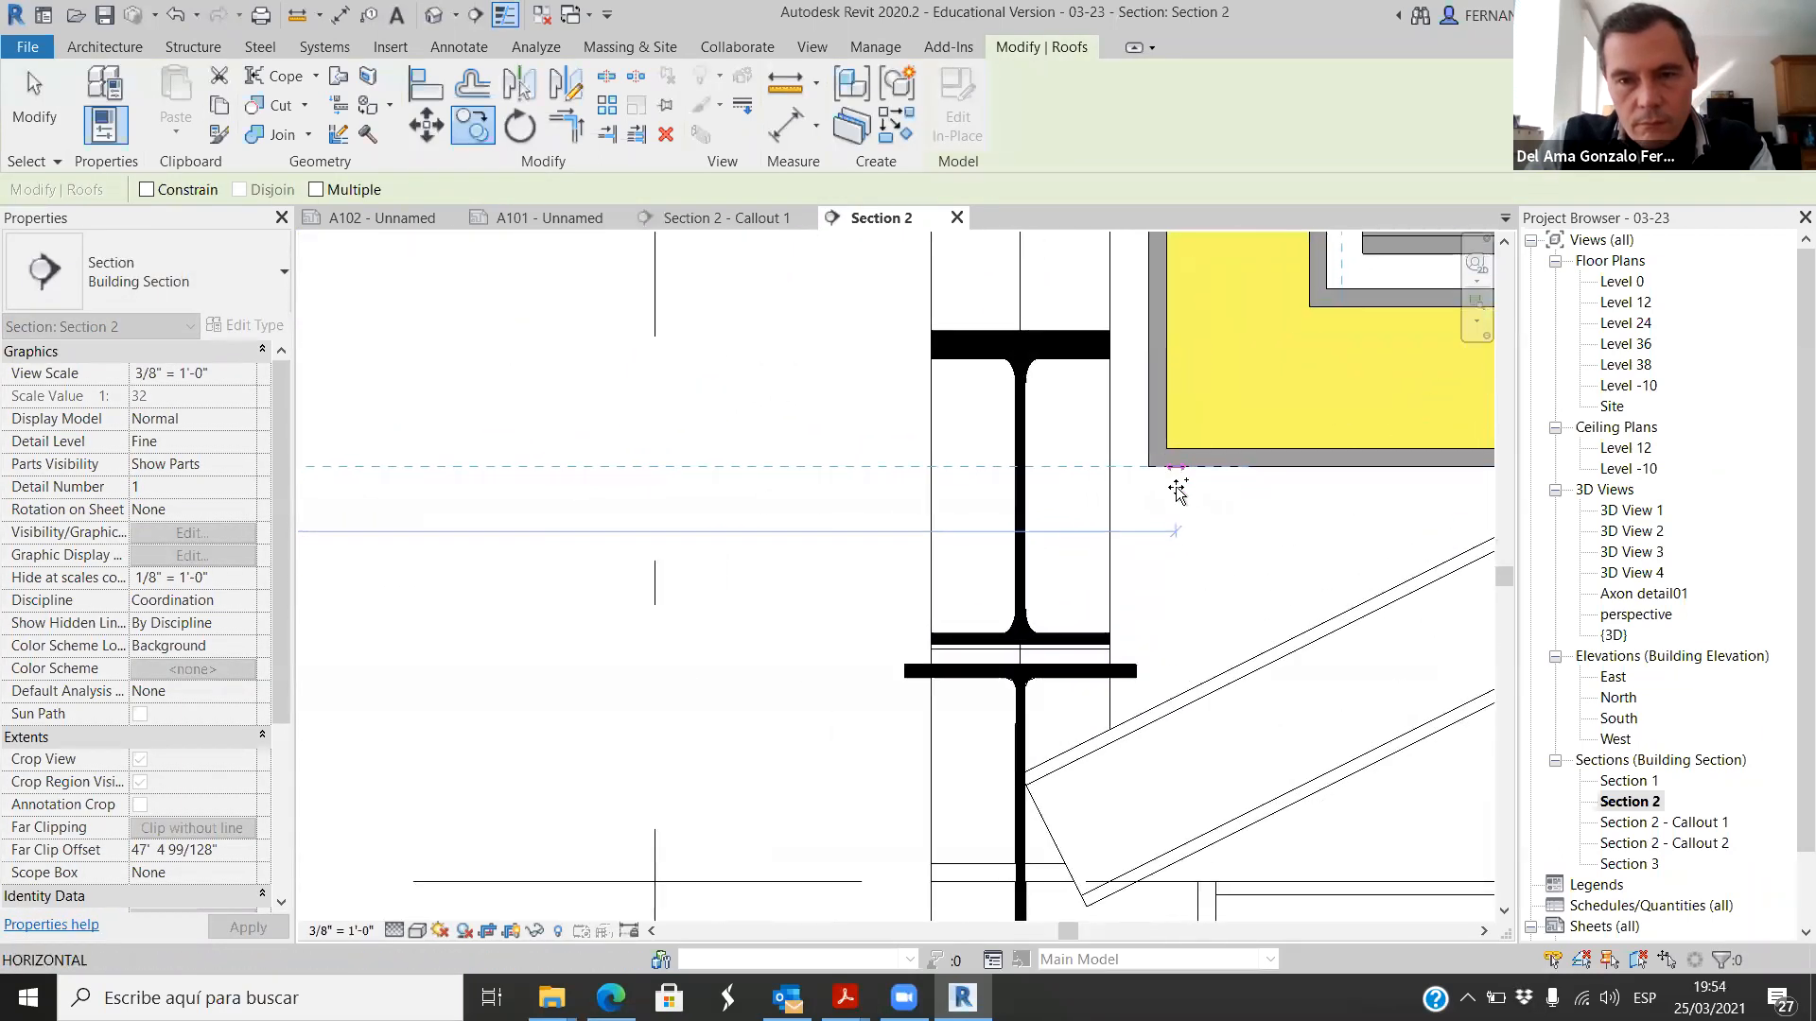
pyautogui.click(1151, 470)
pyautogui.scroll(-5, 804, 475)
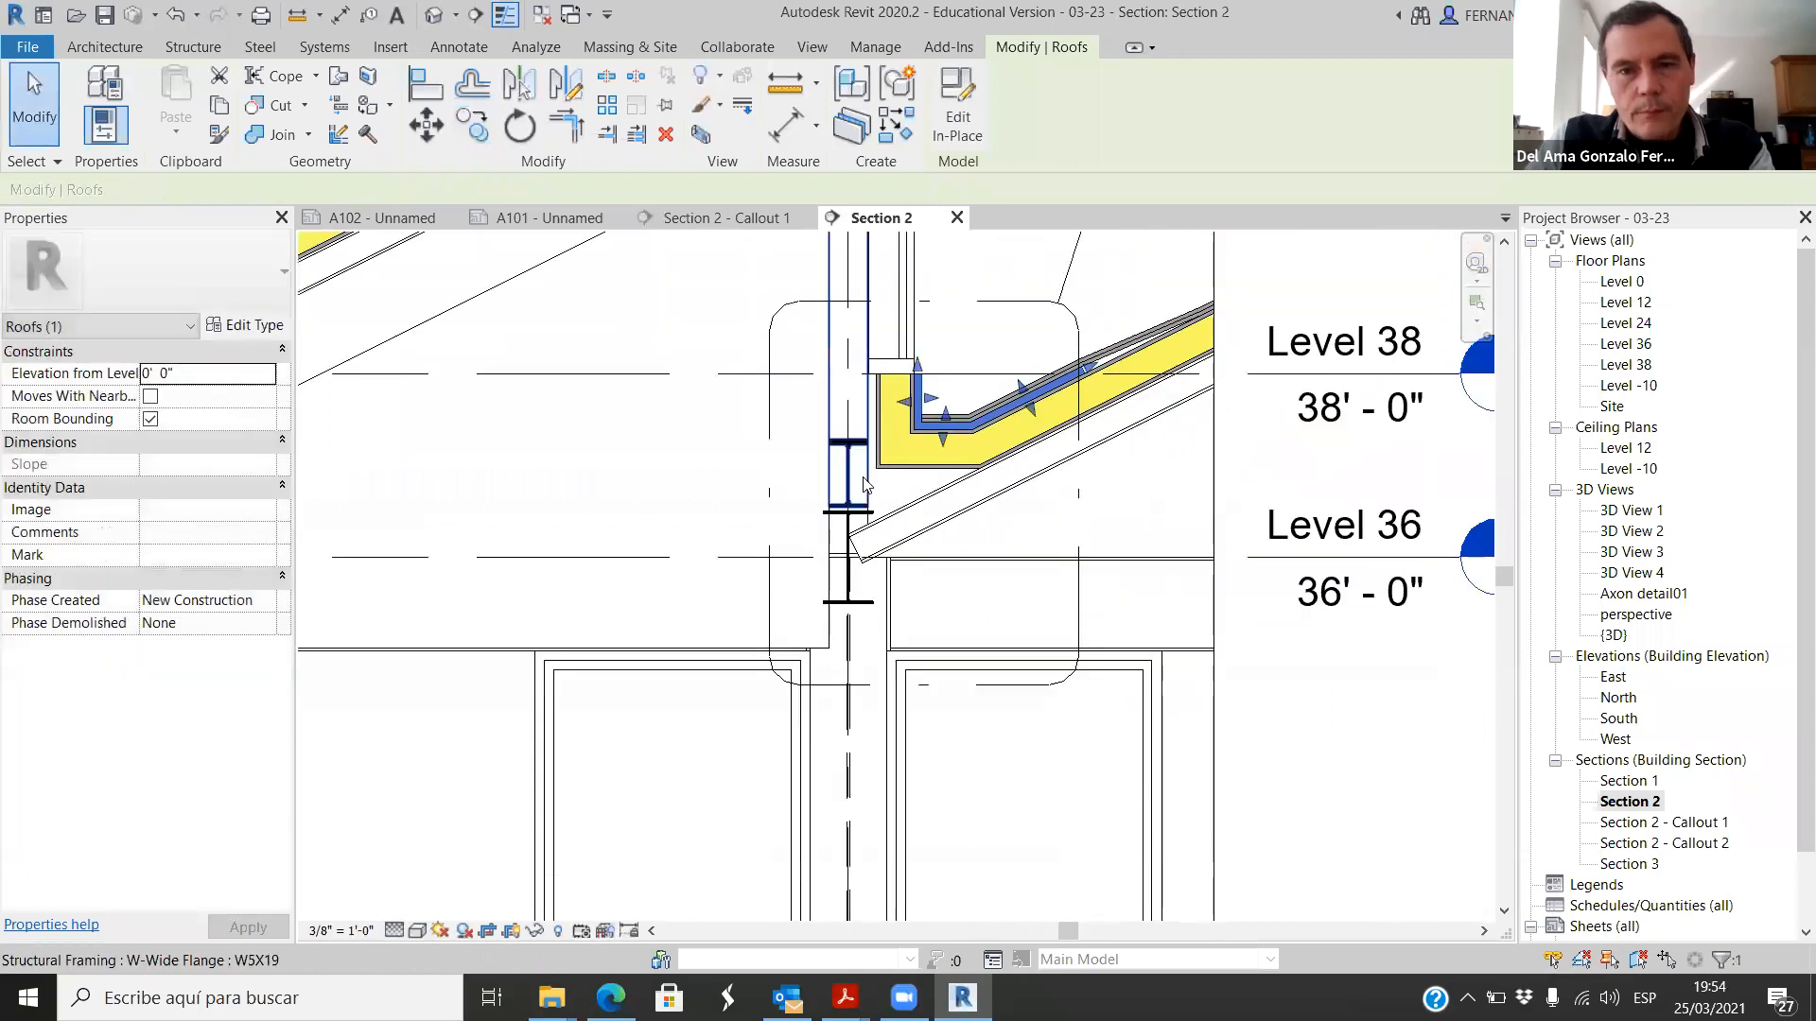
pyautogui.click(1078, 544)
pyautogui.scroll(-1, 1079, 547)
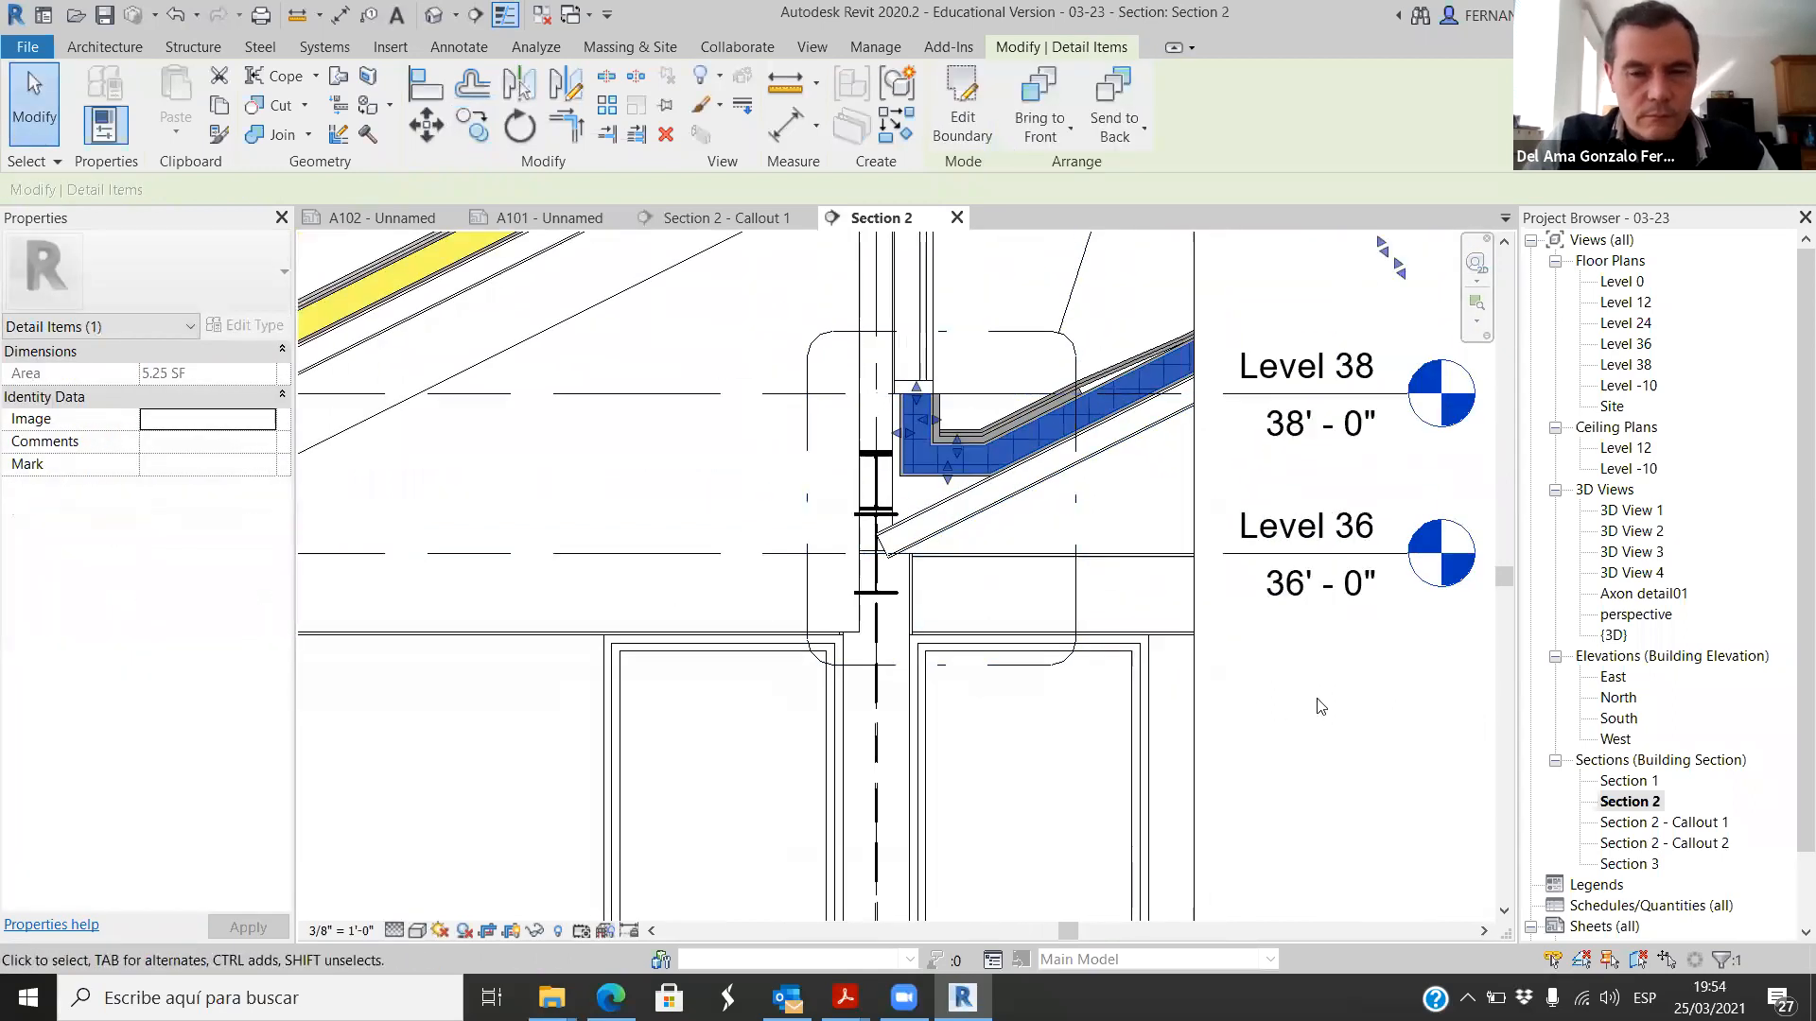
pyautogui.click(1305, 747)
# Step: Check the copied layer in the gutter and open the Section 2 - Callout 2 view
pyautogui.scroll(3, 937, 378)
pyautogui.scroll(-4, 811, 581)
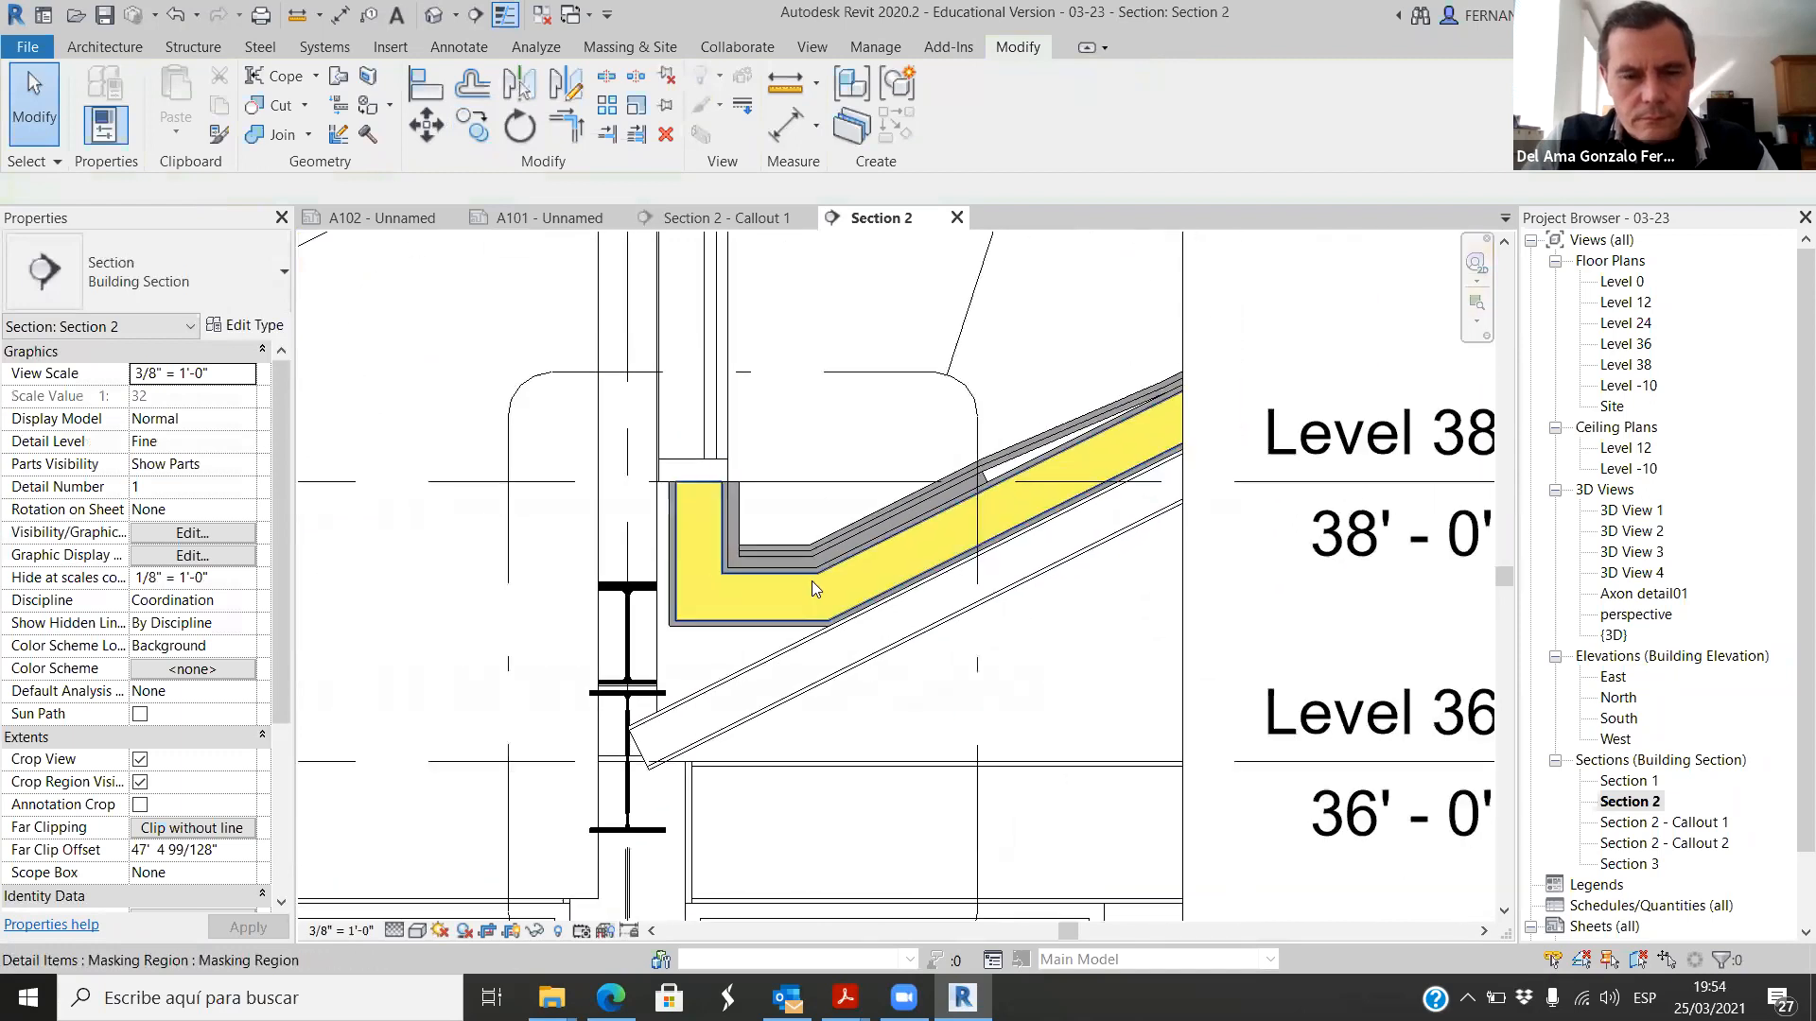
pyautogui.scroll(-1, 872, 542)
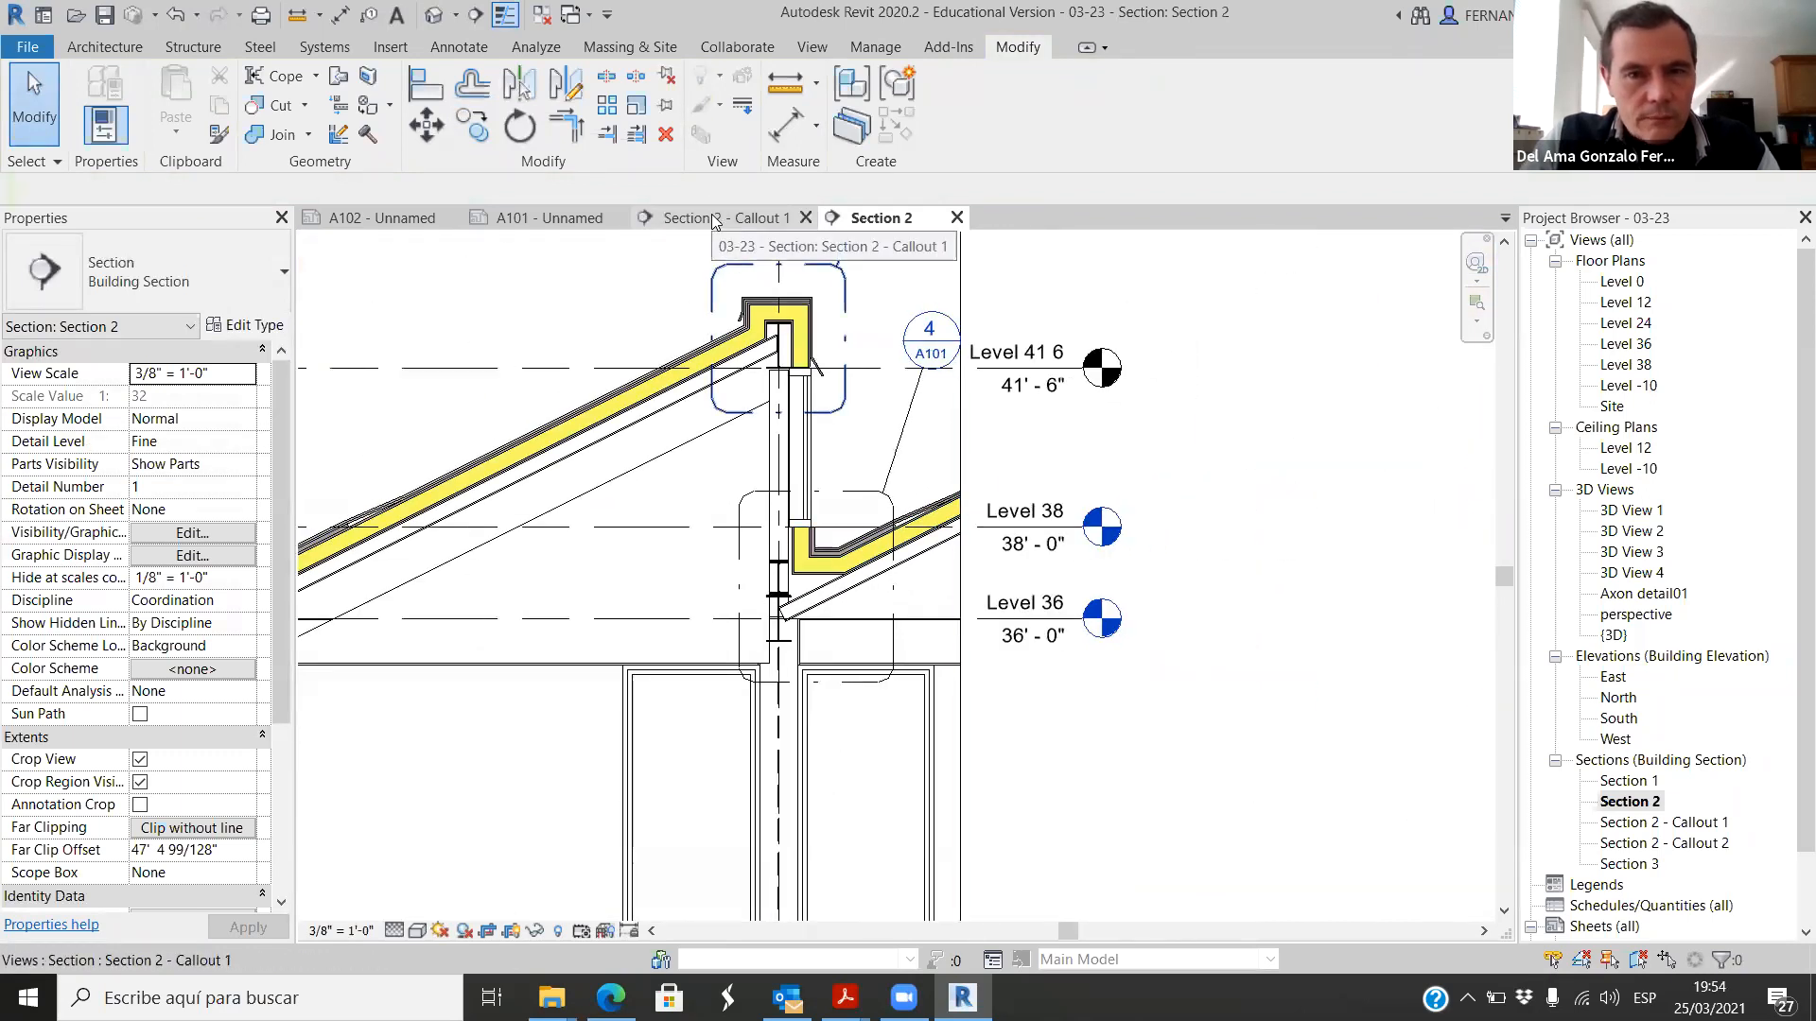
pyautogui.doubleClick(1670, 842)
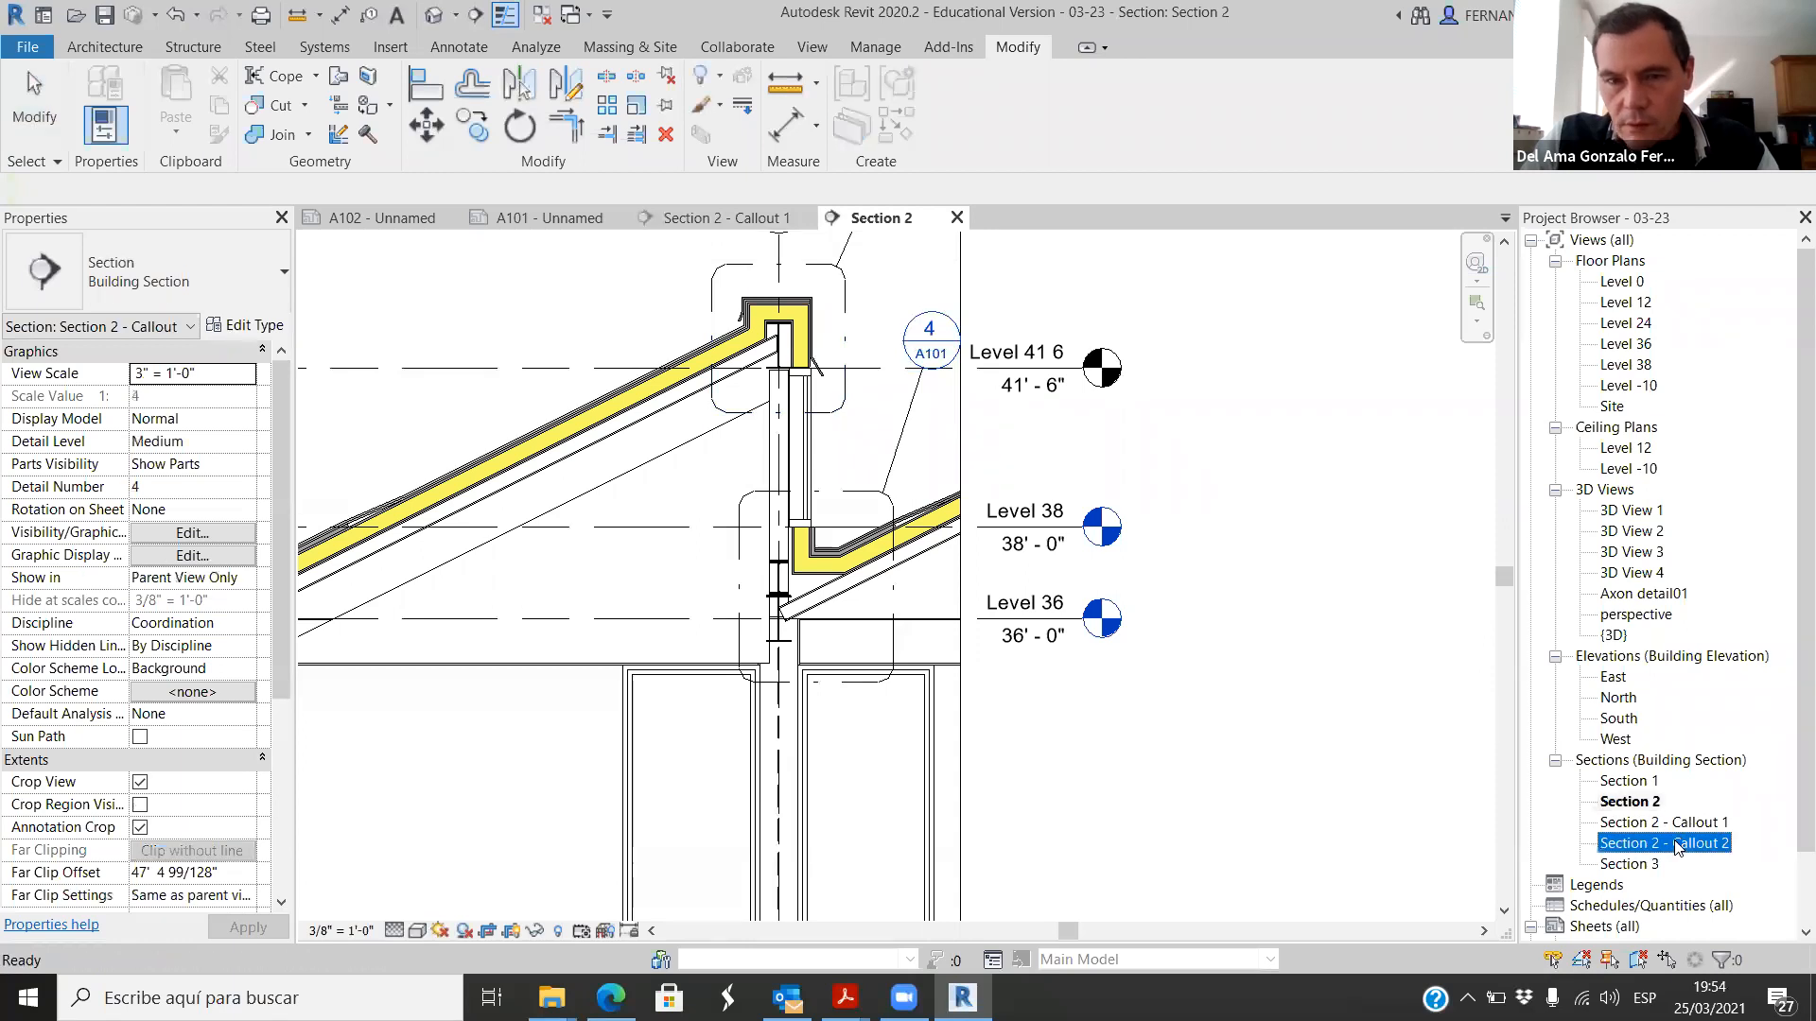
pyautogui.scroll(3, 859, 582)
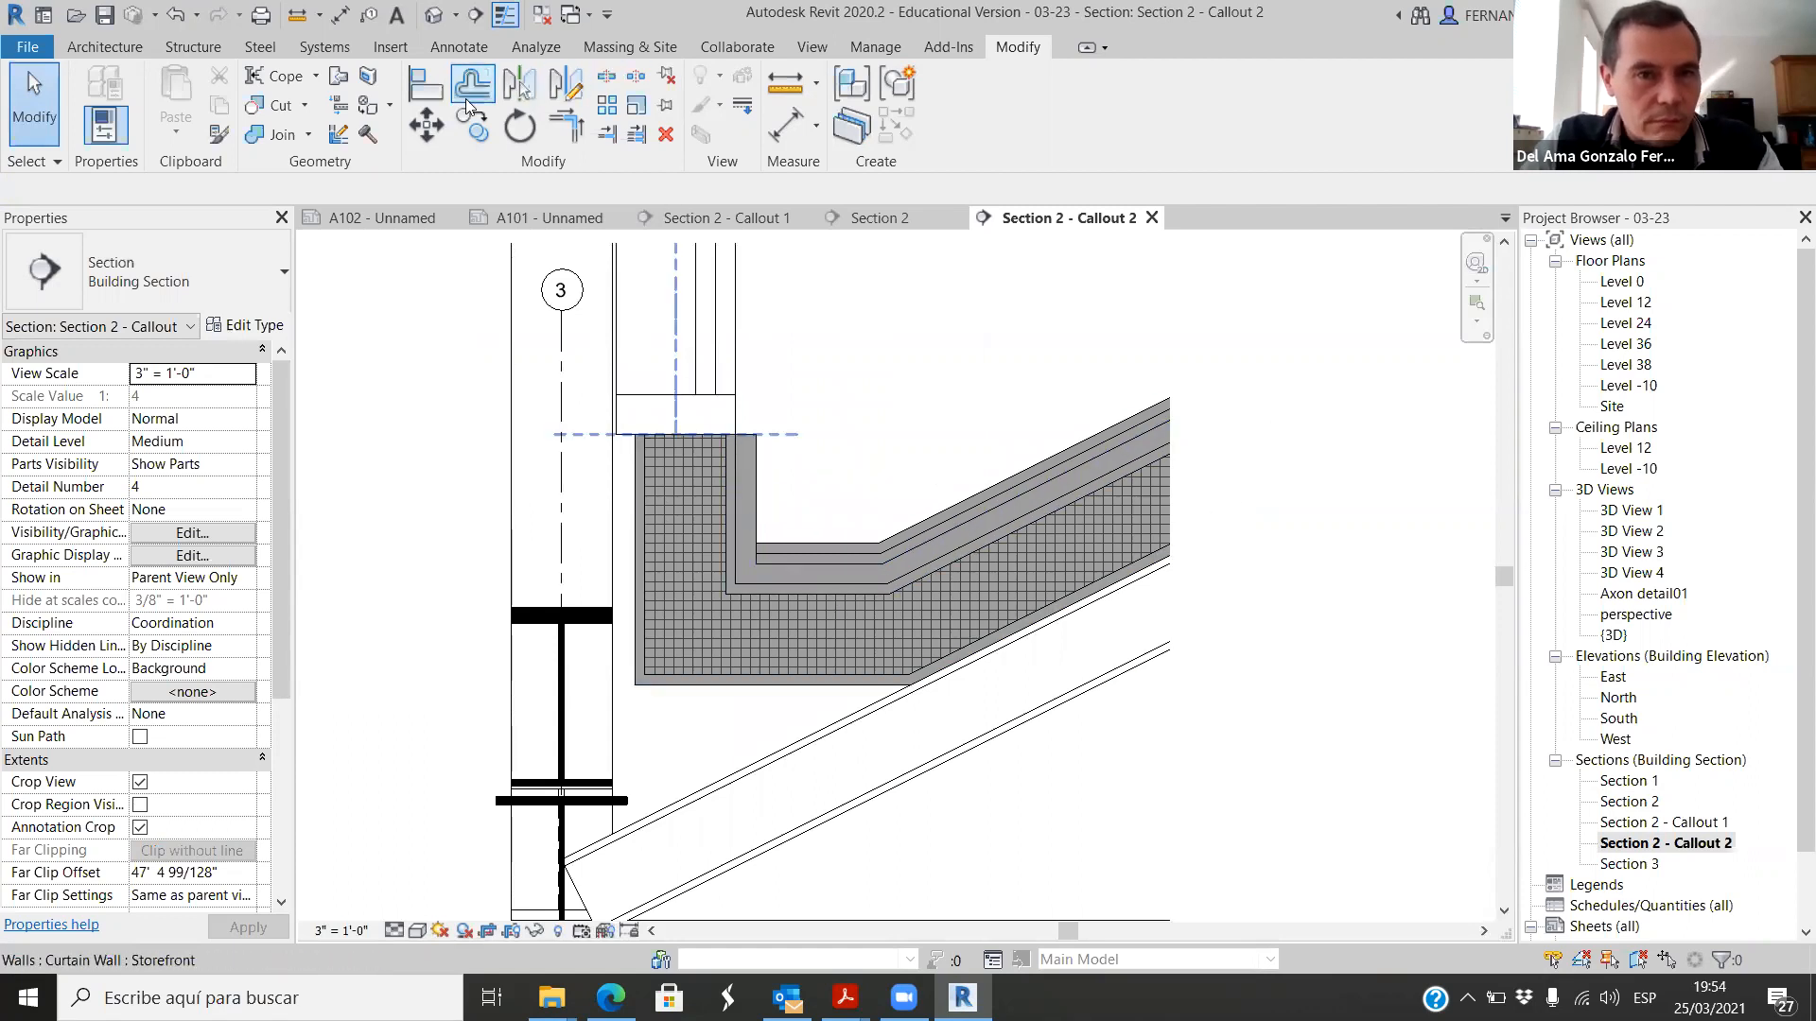
# Step: Start a masking region in Callout 2 and trace the gutter insulation's upper end, outer vertical edge and lower horizontal edge
pyautogui.click(443, 47)
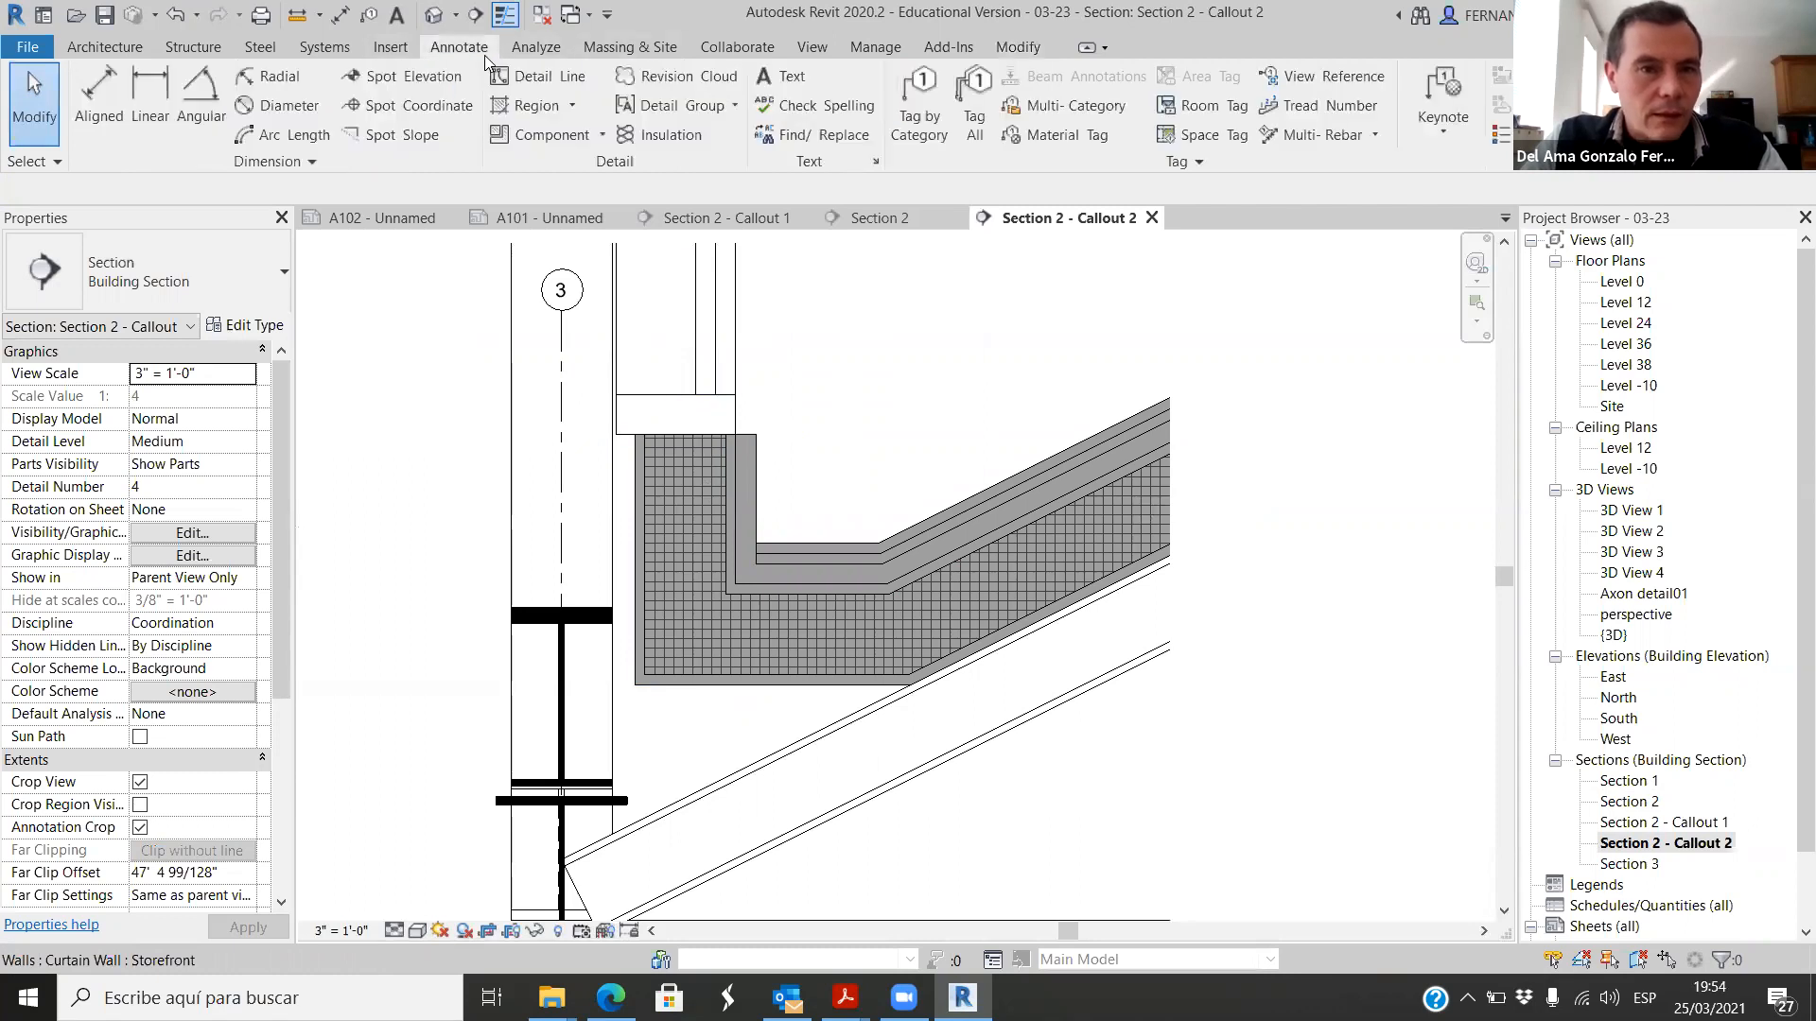
pyautogui.click(572, 106)
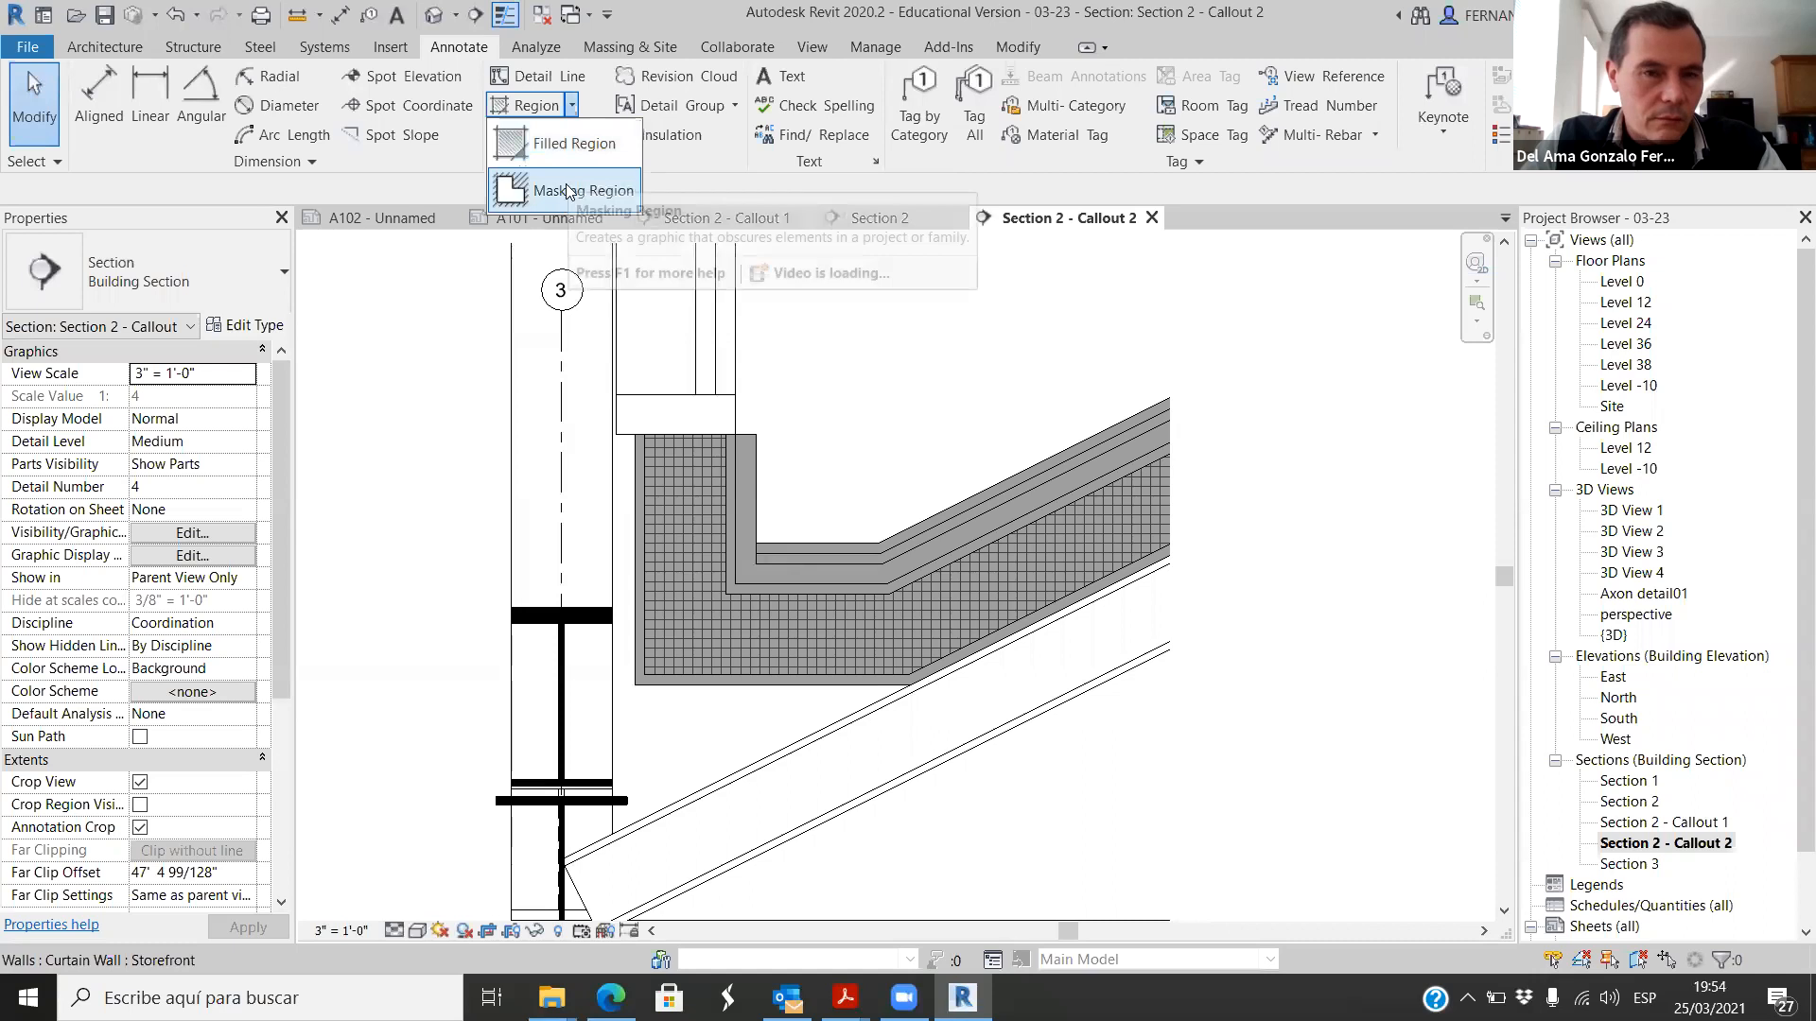
pyautogui.click(548, 180)
pyautogui.scroll(5, 725, 457)
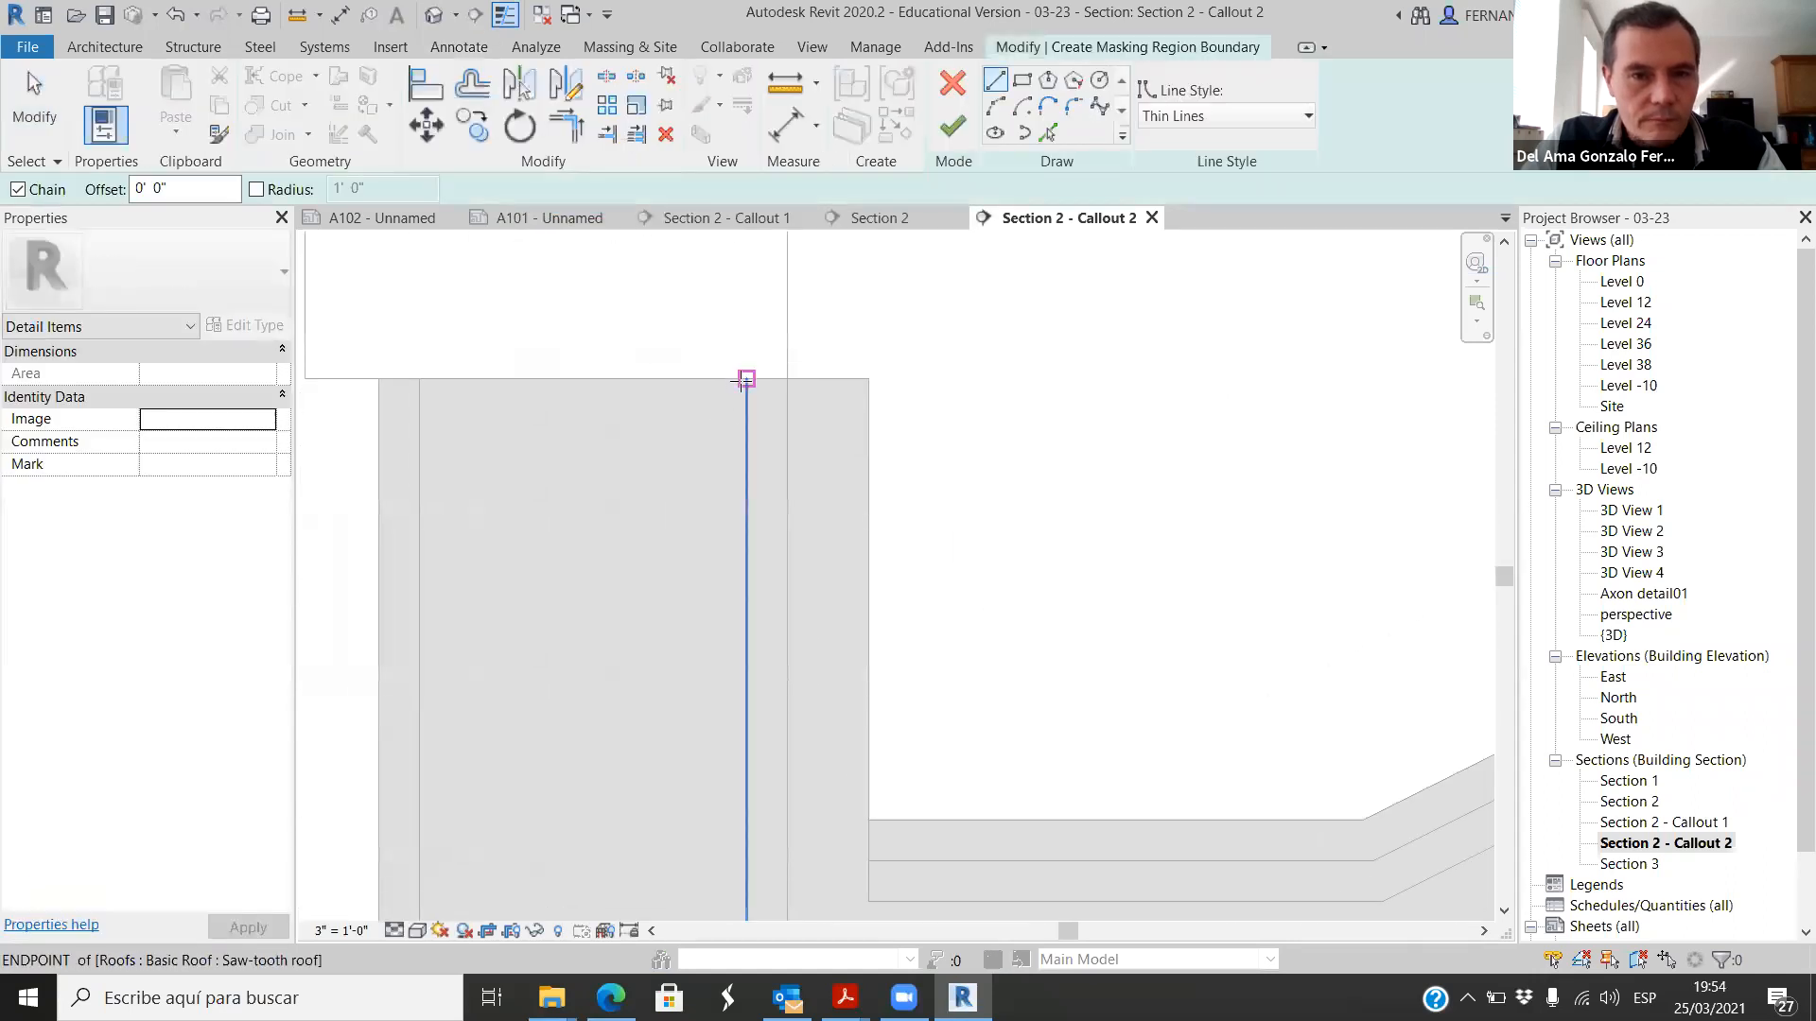
pyautogui.click(419, 377)
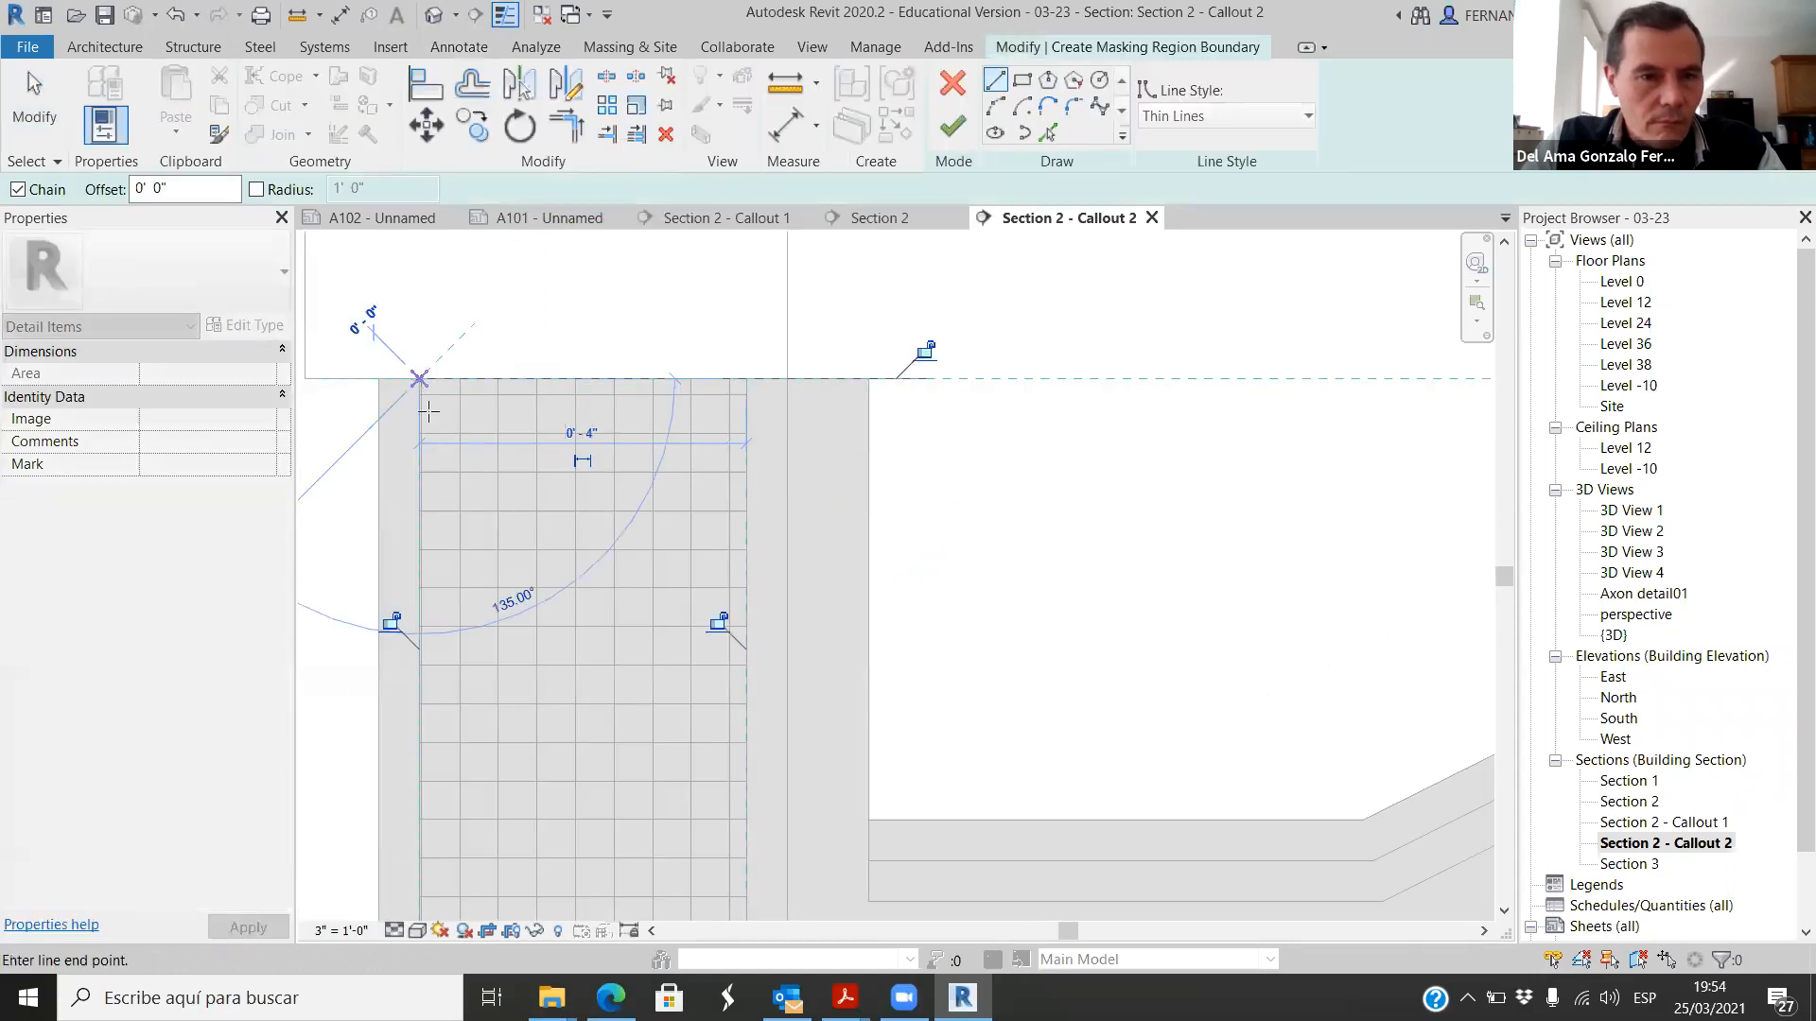
pyautogui.scroll(-5, 568, 358)
pyautogui.scroll(2, 518, 617)
pyautogui.click(523, 699)
pyautogui.click(985, 699)
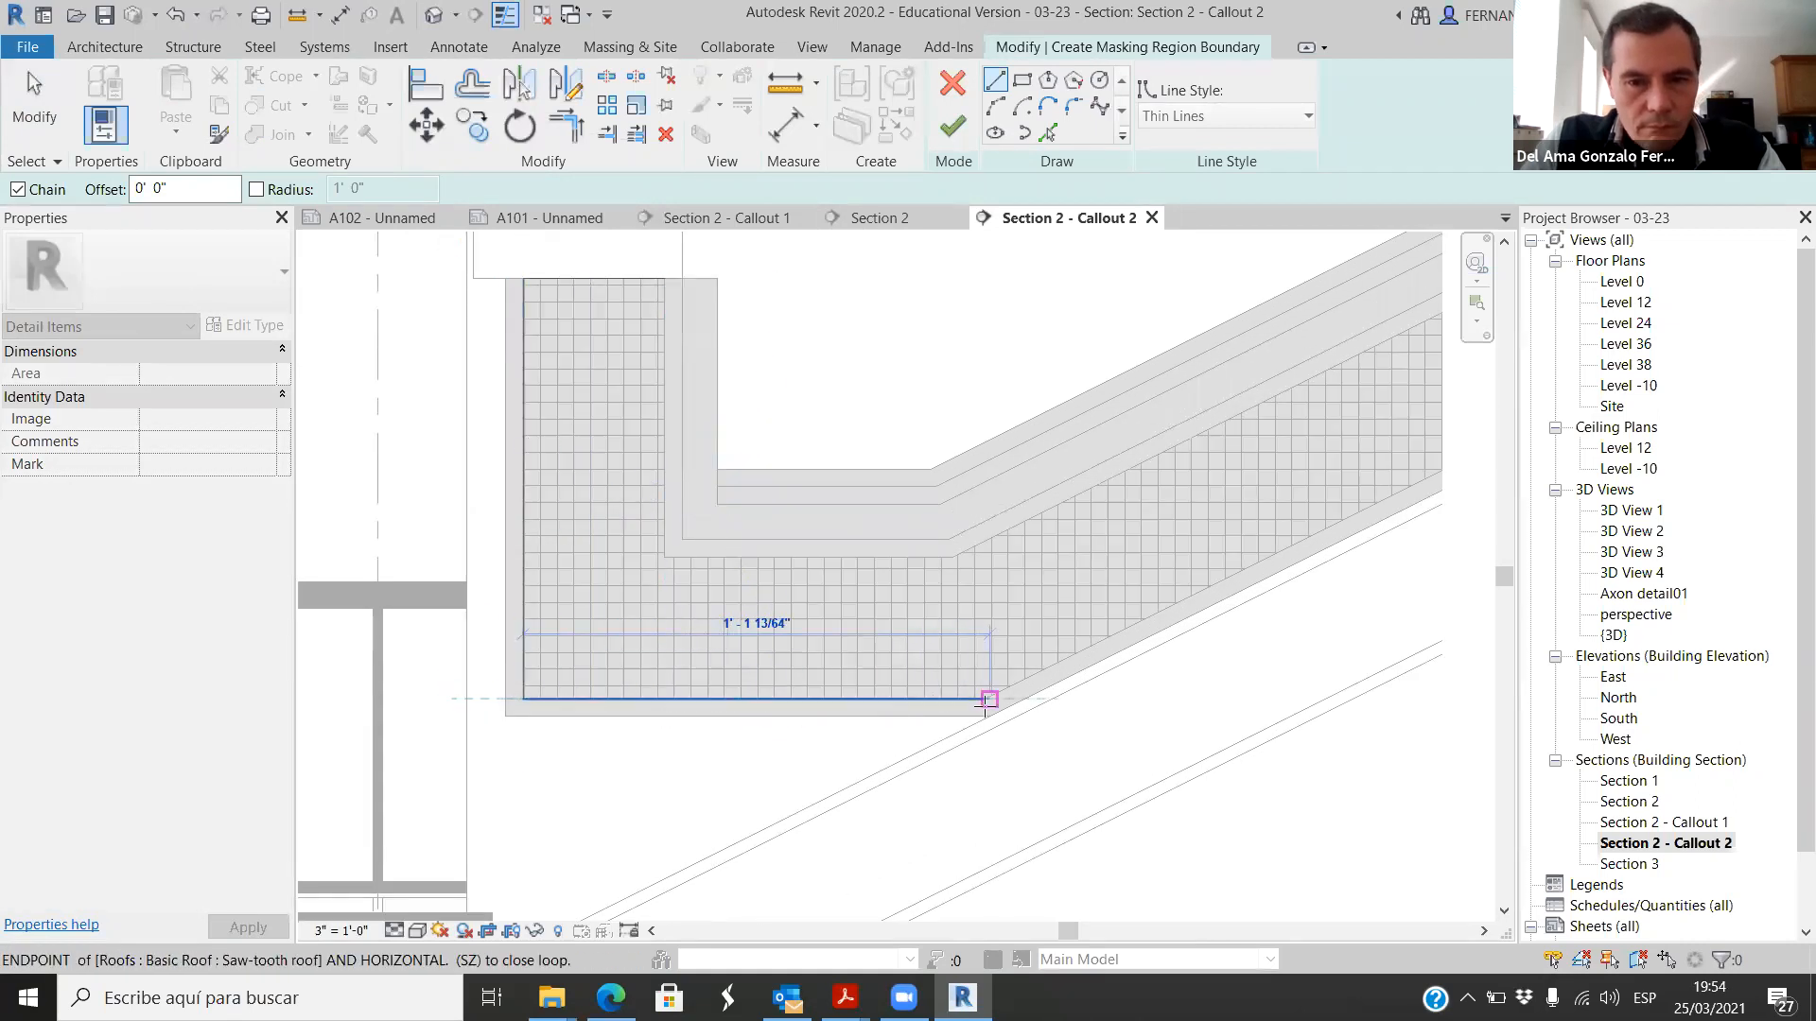
# Step: Continue the masking region boundary along the insulation's sloped underside and up its vertical end at the crop edge
pyautogui.scroll(2, 984, 699)
pyautogui.scroll(-5, 636, 668)
pyautogui.scroll(4, 839, 592)
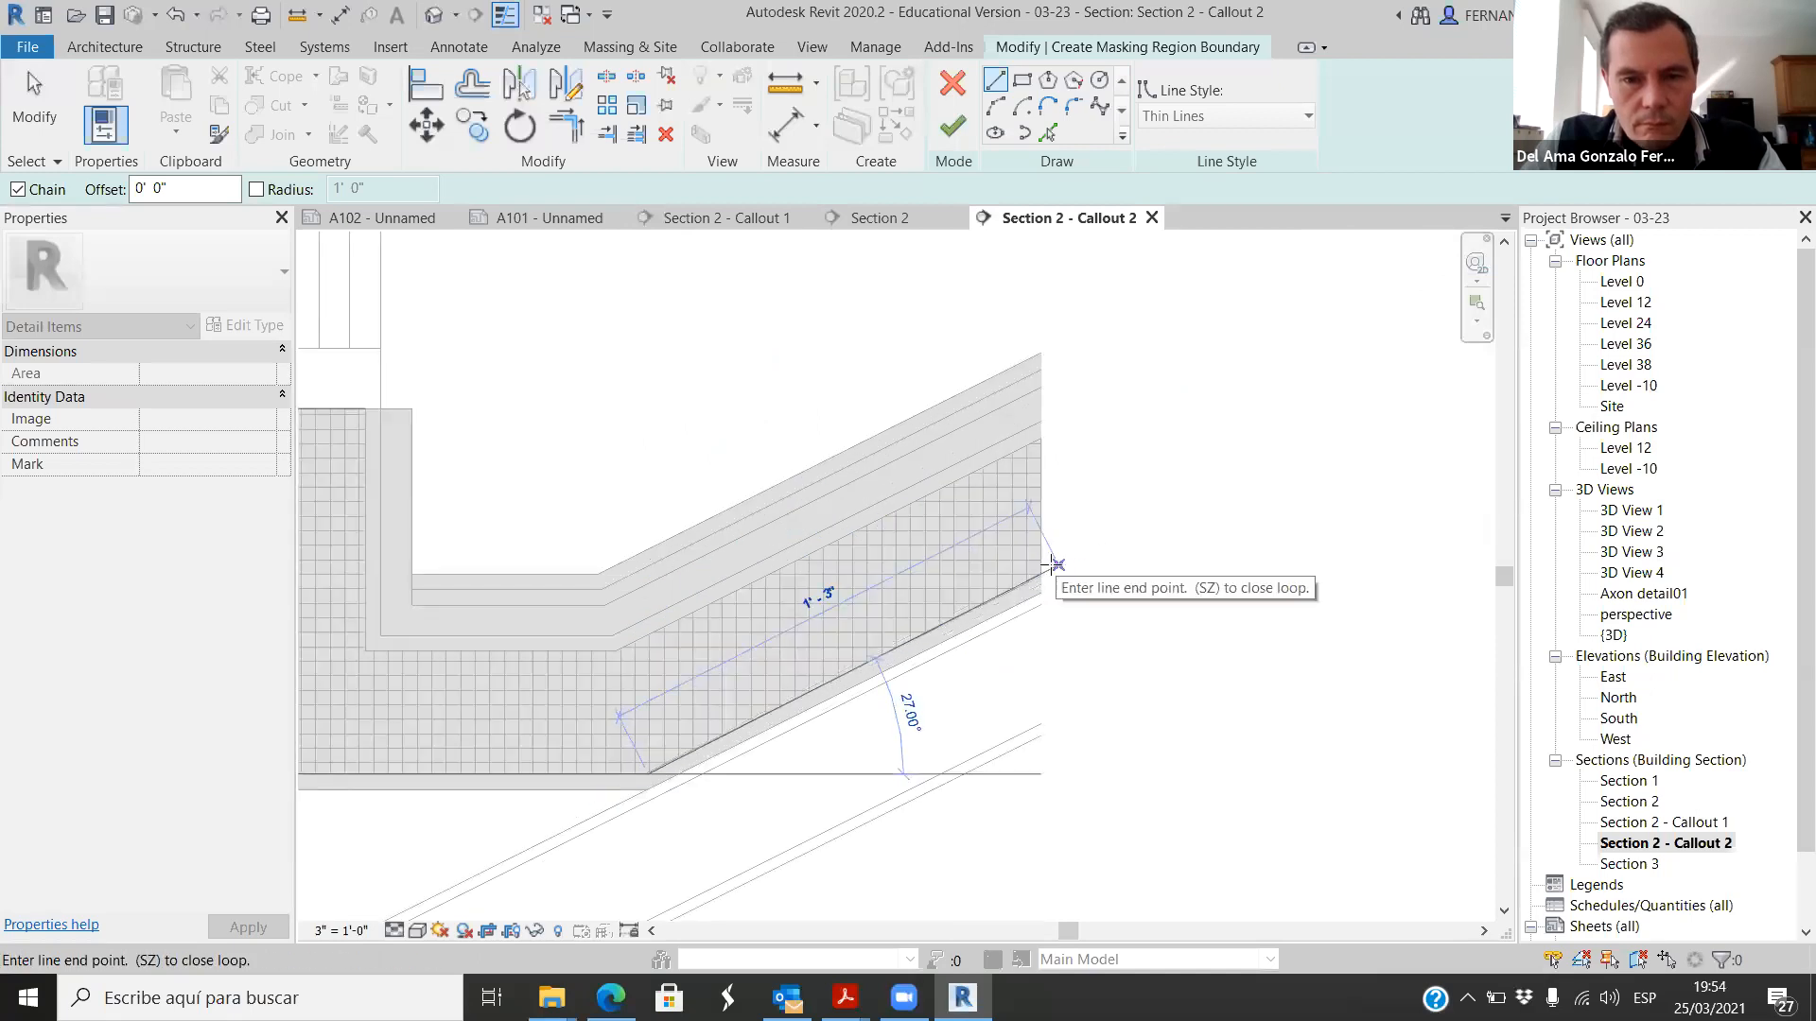
pyautogui.scroll(3, 1056, 564)
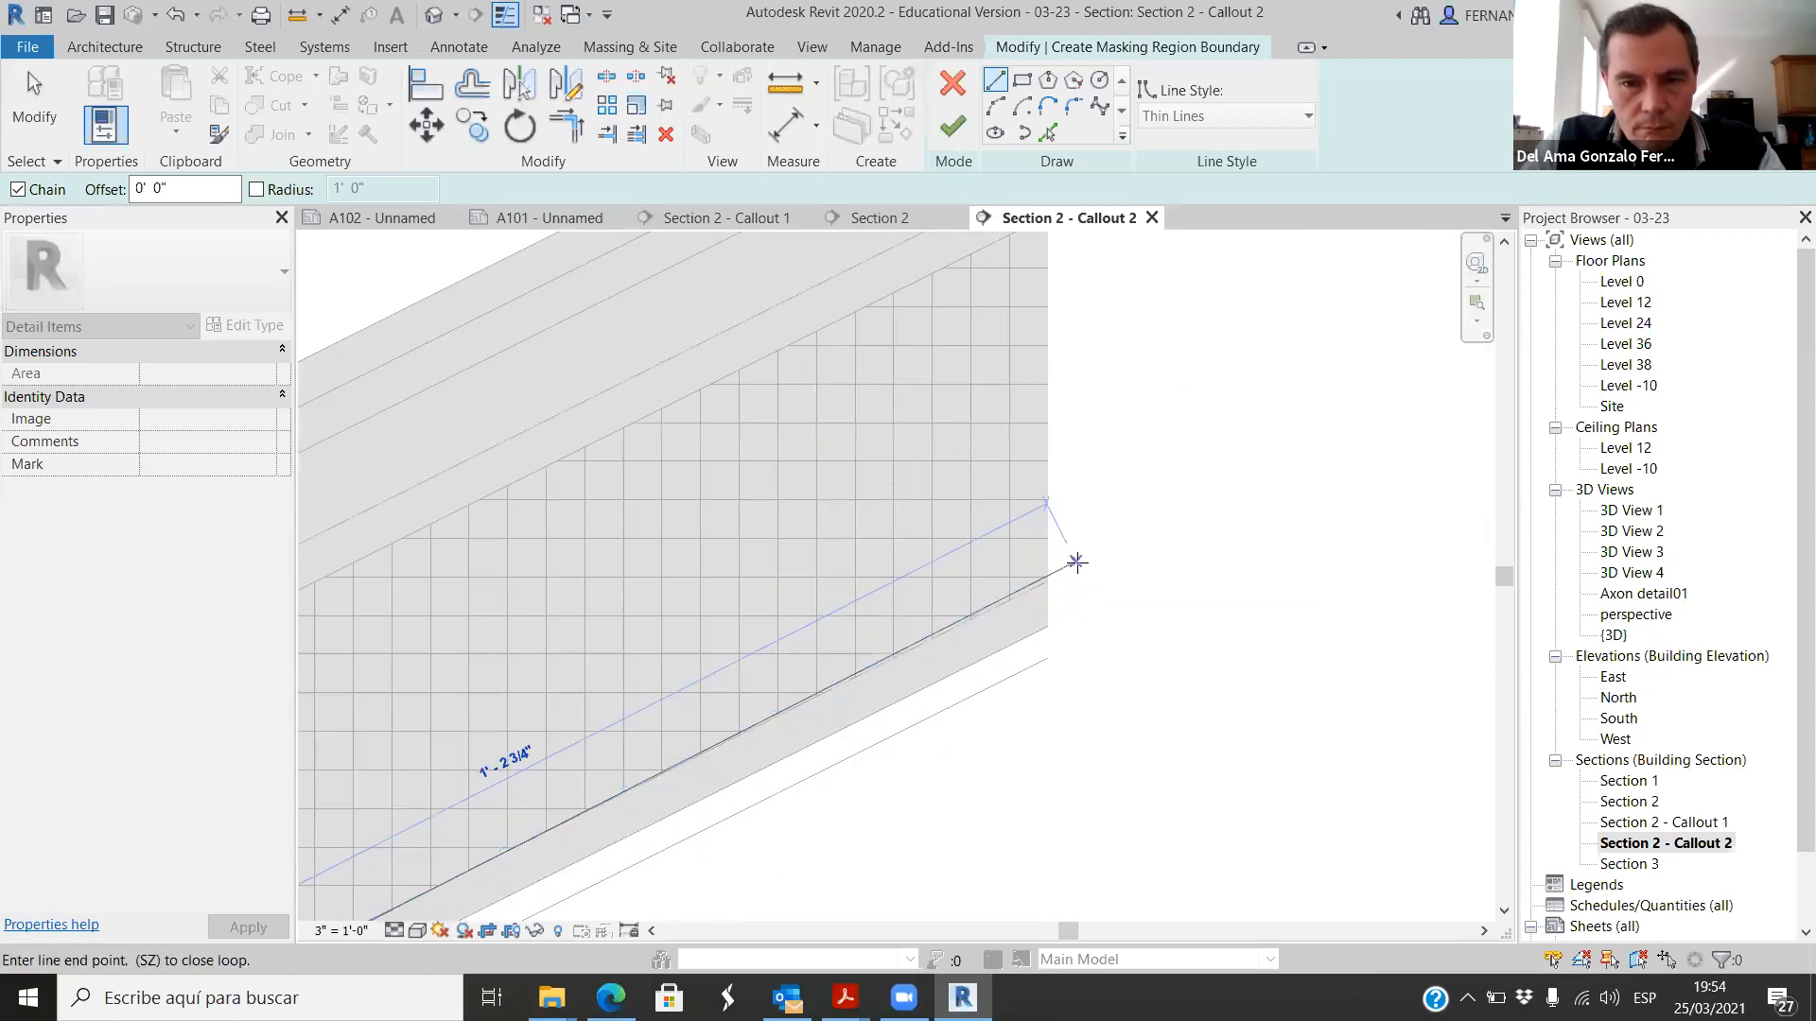
pyautogui.scroll(4, 1069, 568)
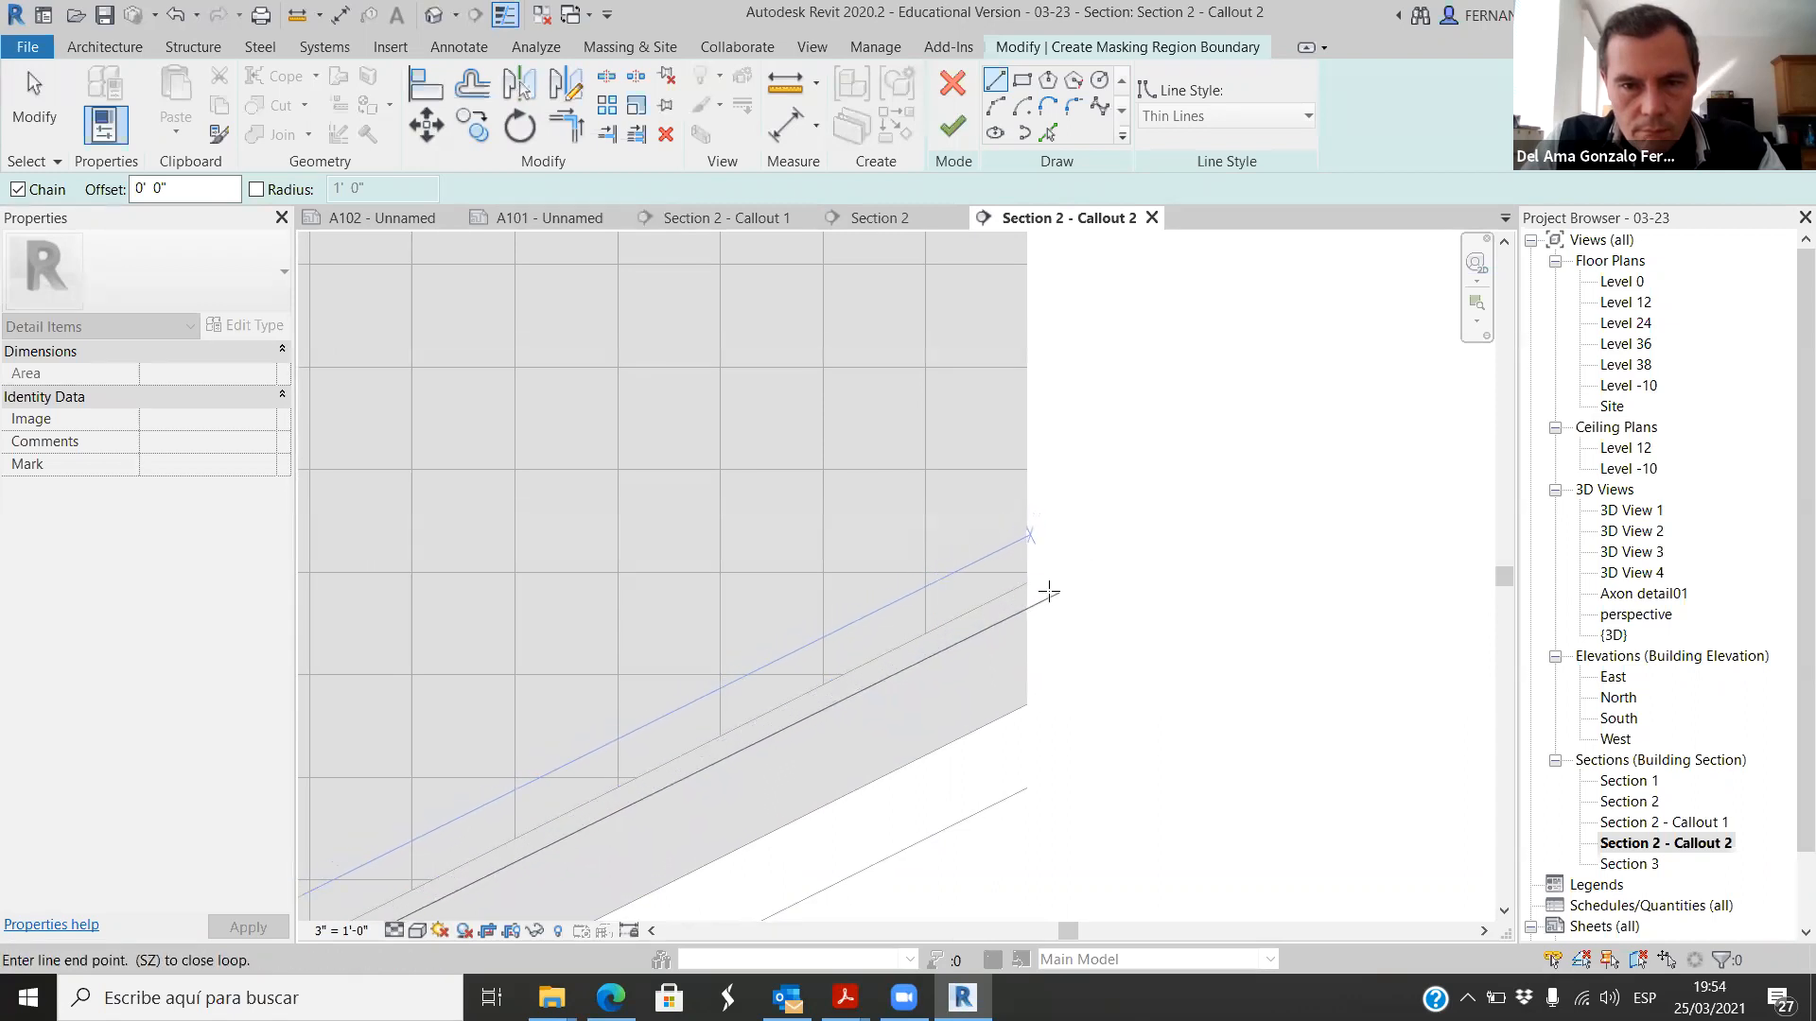
pyautogui.click(1034, 591)
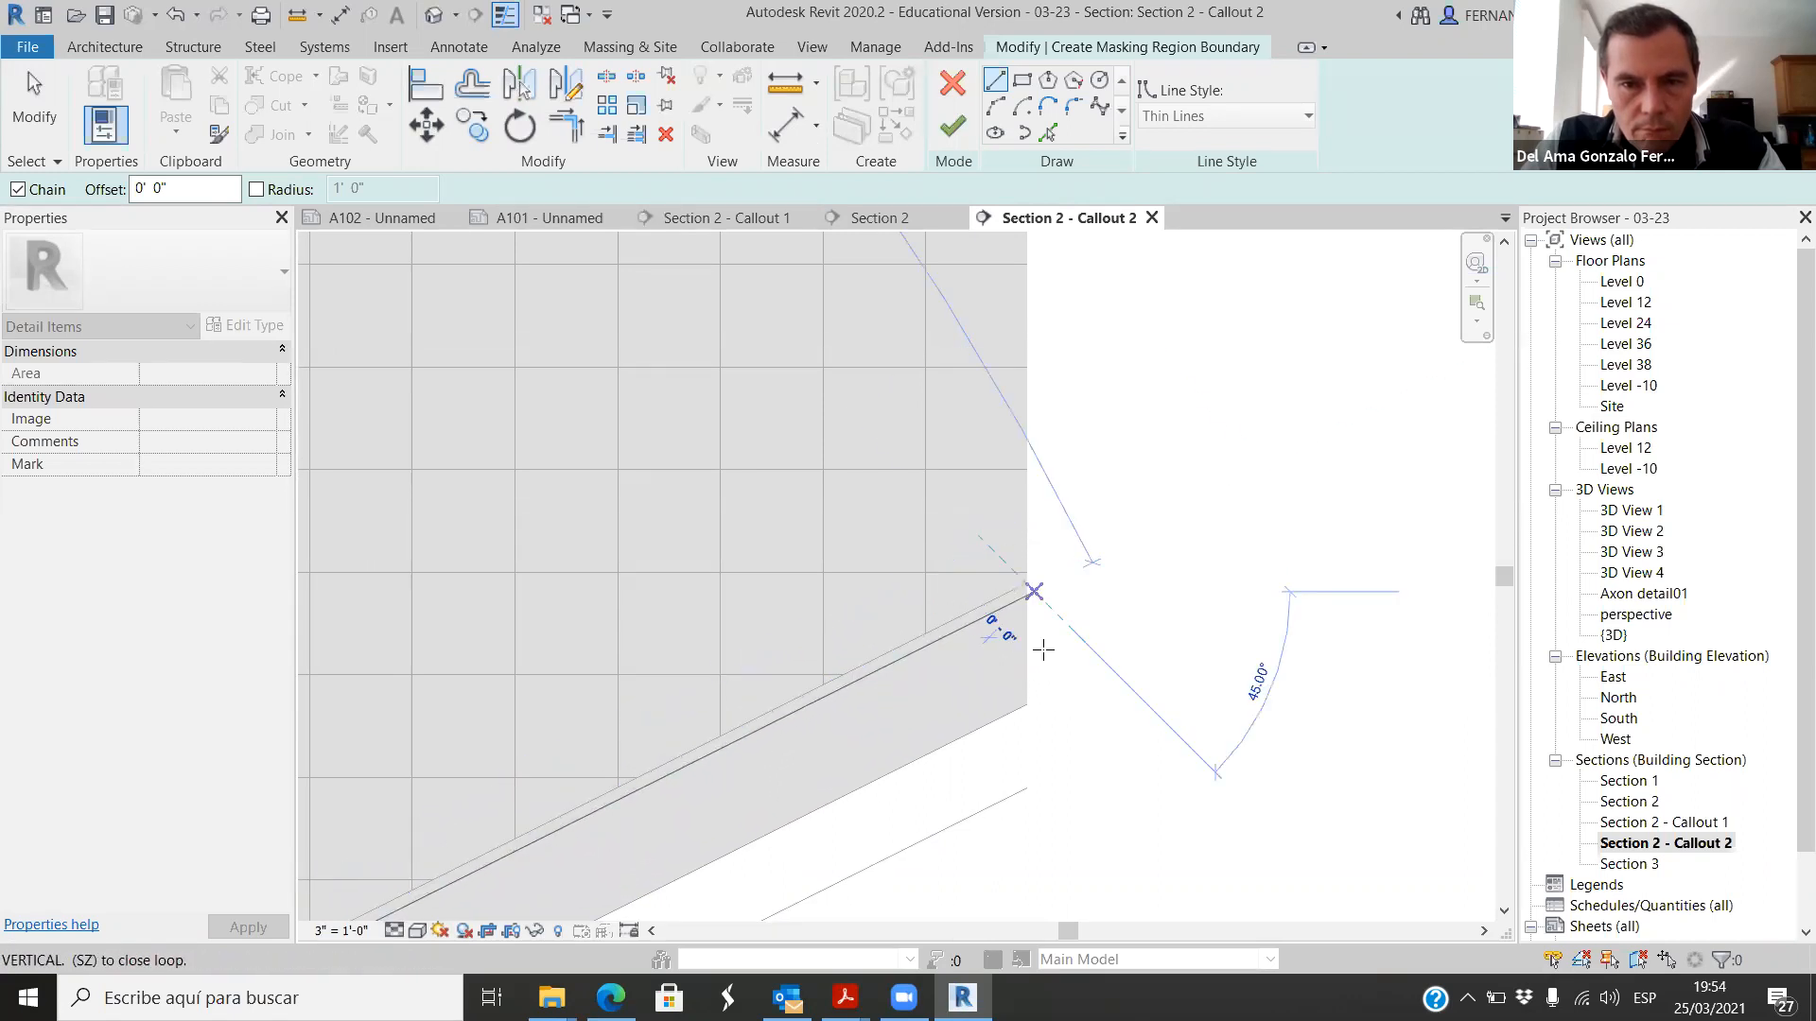
pyautogui.scroll(-6, 1043, 650)
pyautogui.scroll(2, 1107, 498)
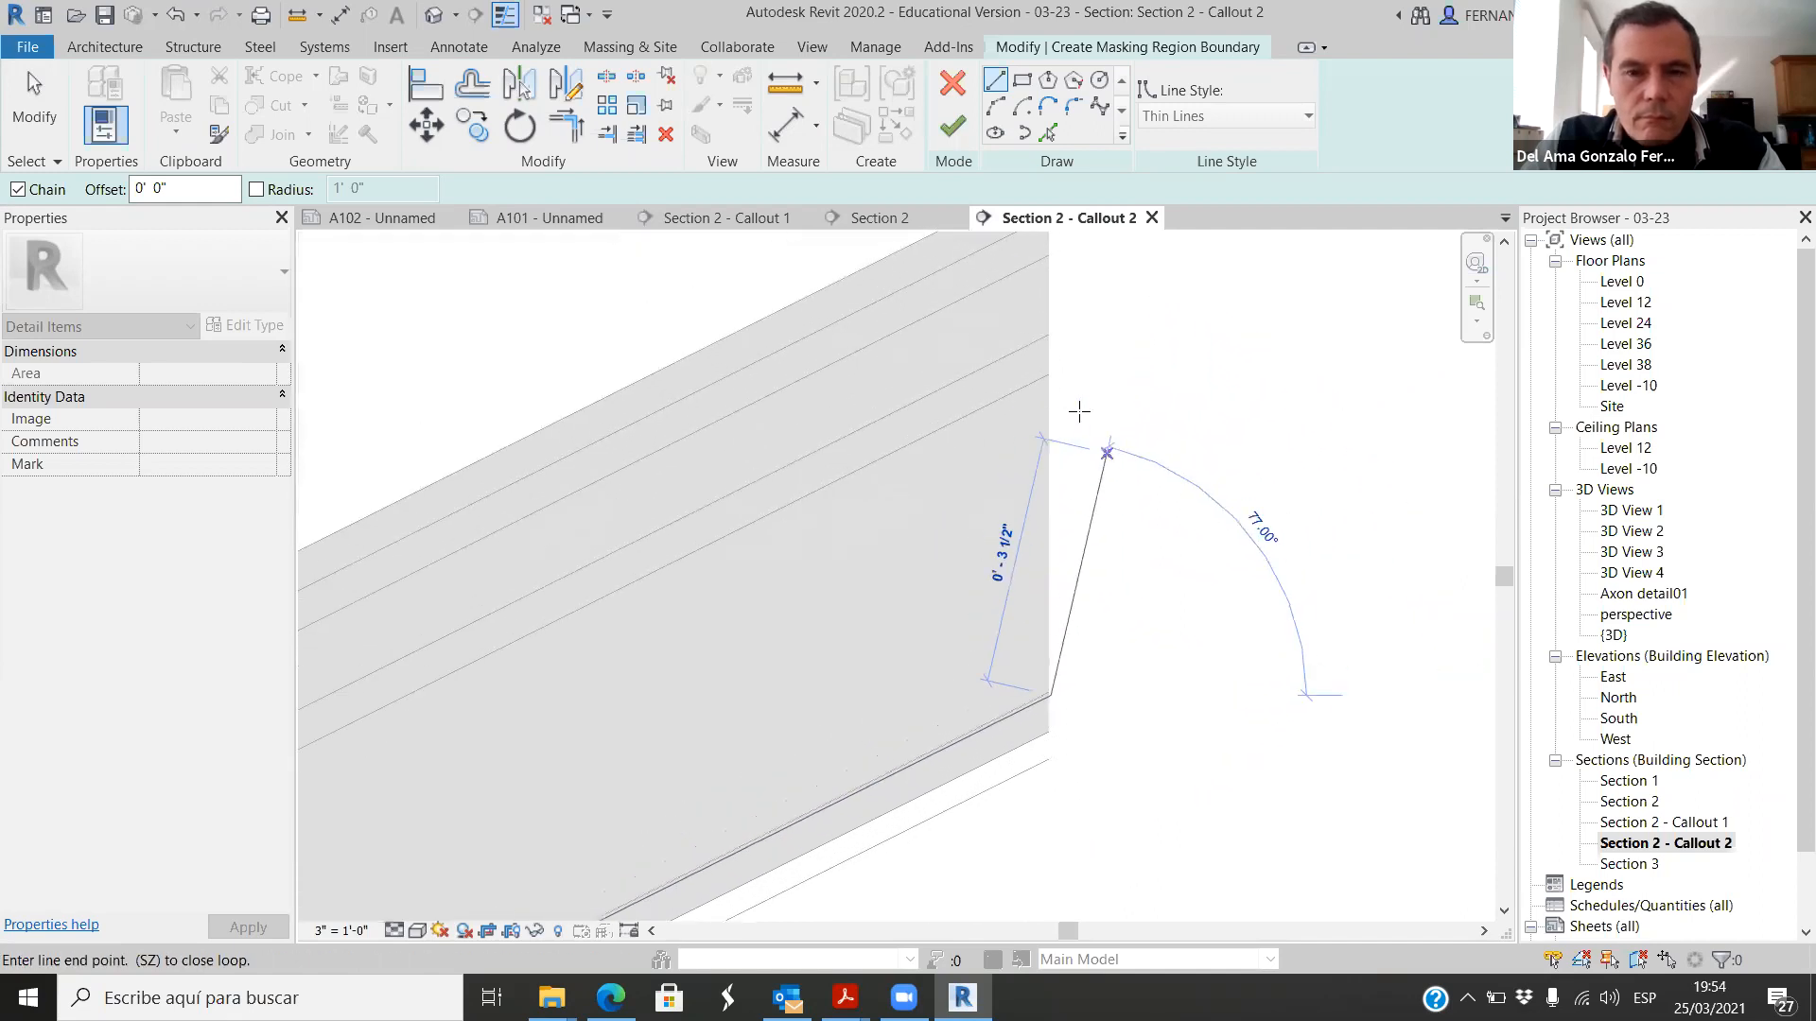
pyautogui.scroll(-3, 849, 557)
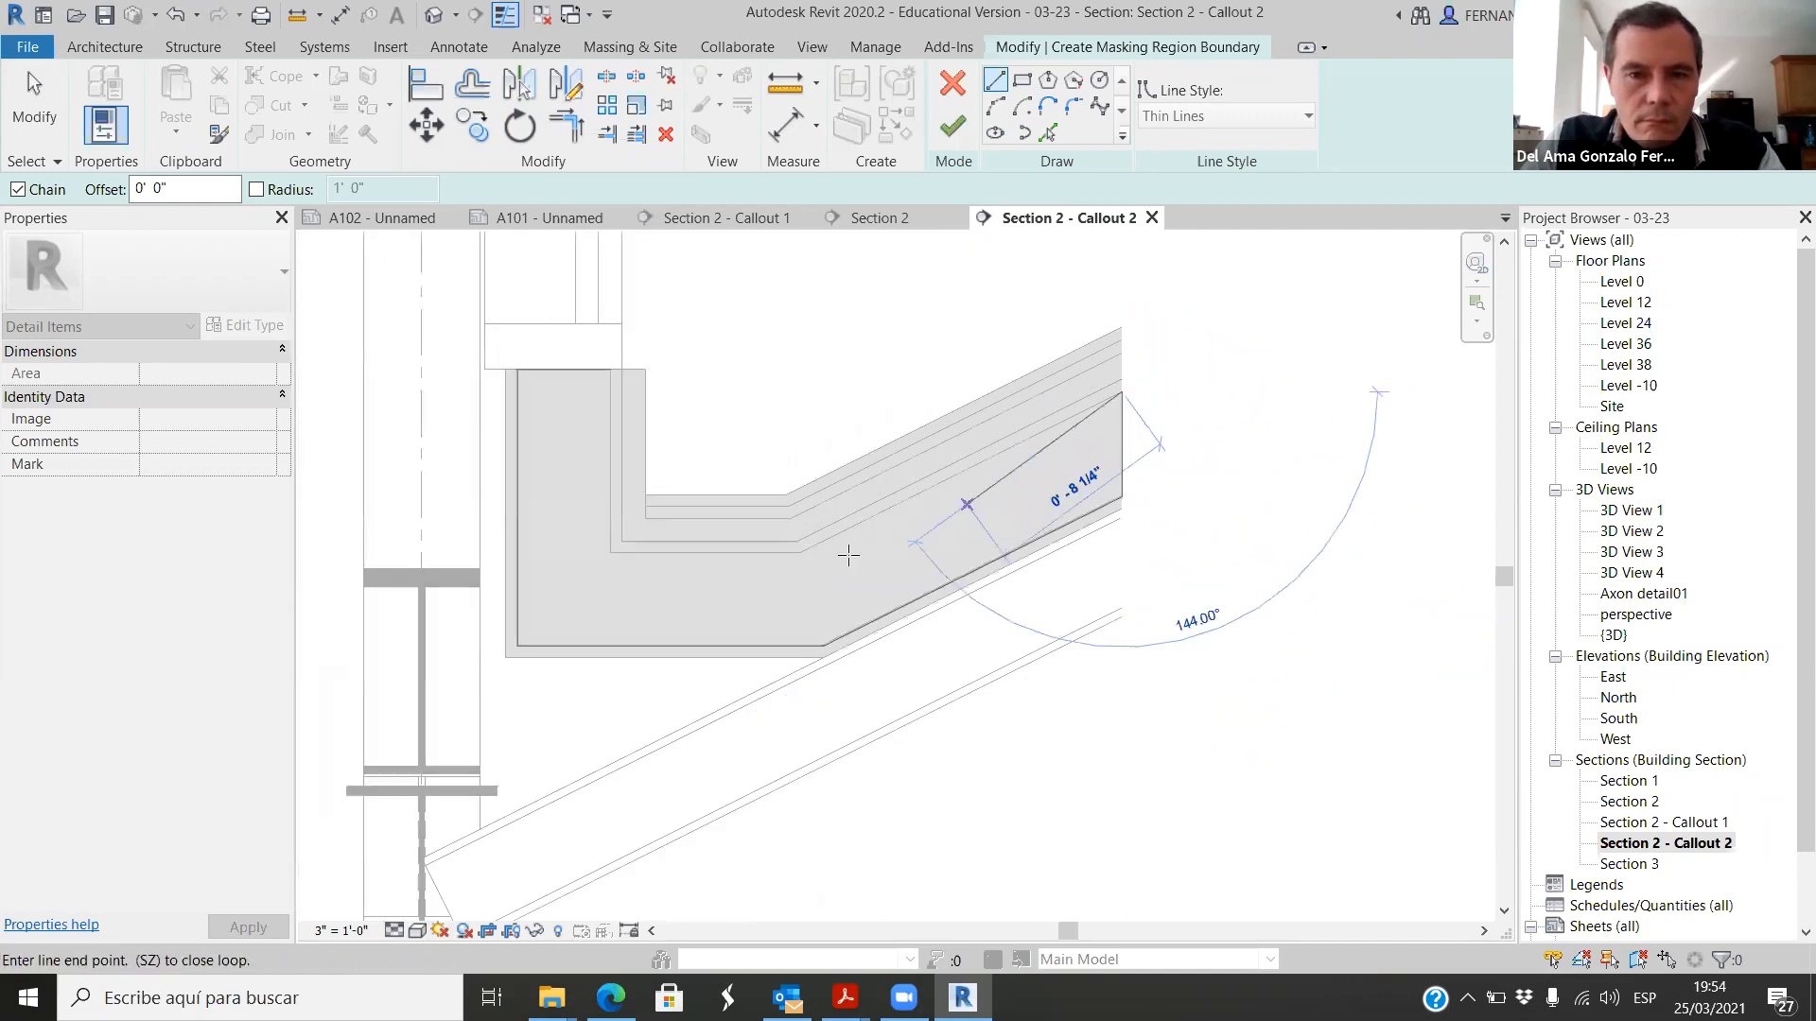
# Step: Close the masking region boundary along the insulation's sloped, horizontal and vertical inner edges and finish the region
pyautogui.scroll(2, 779, 594)
pyautogui.click(811, 531)
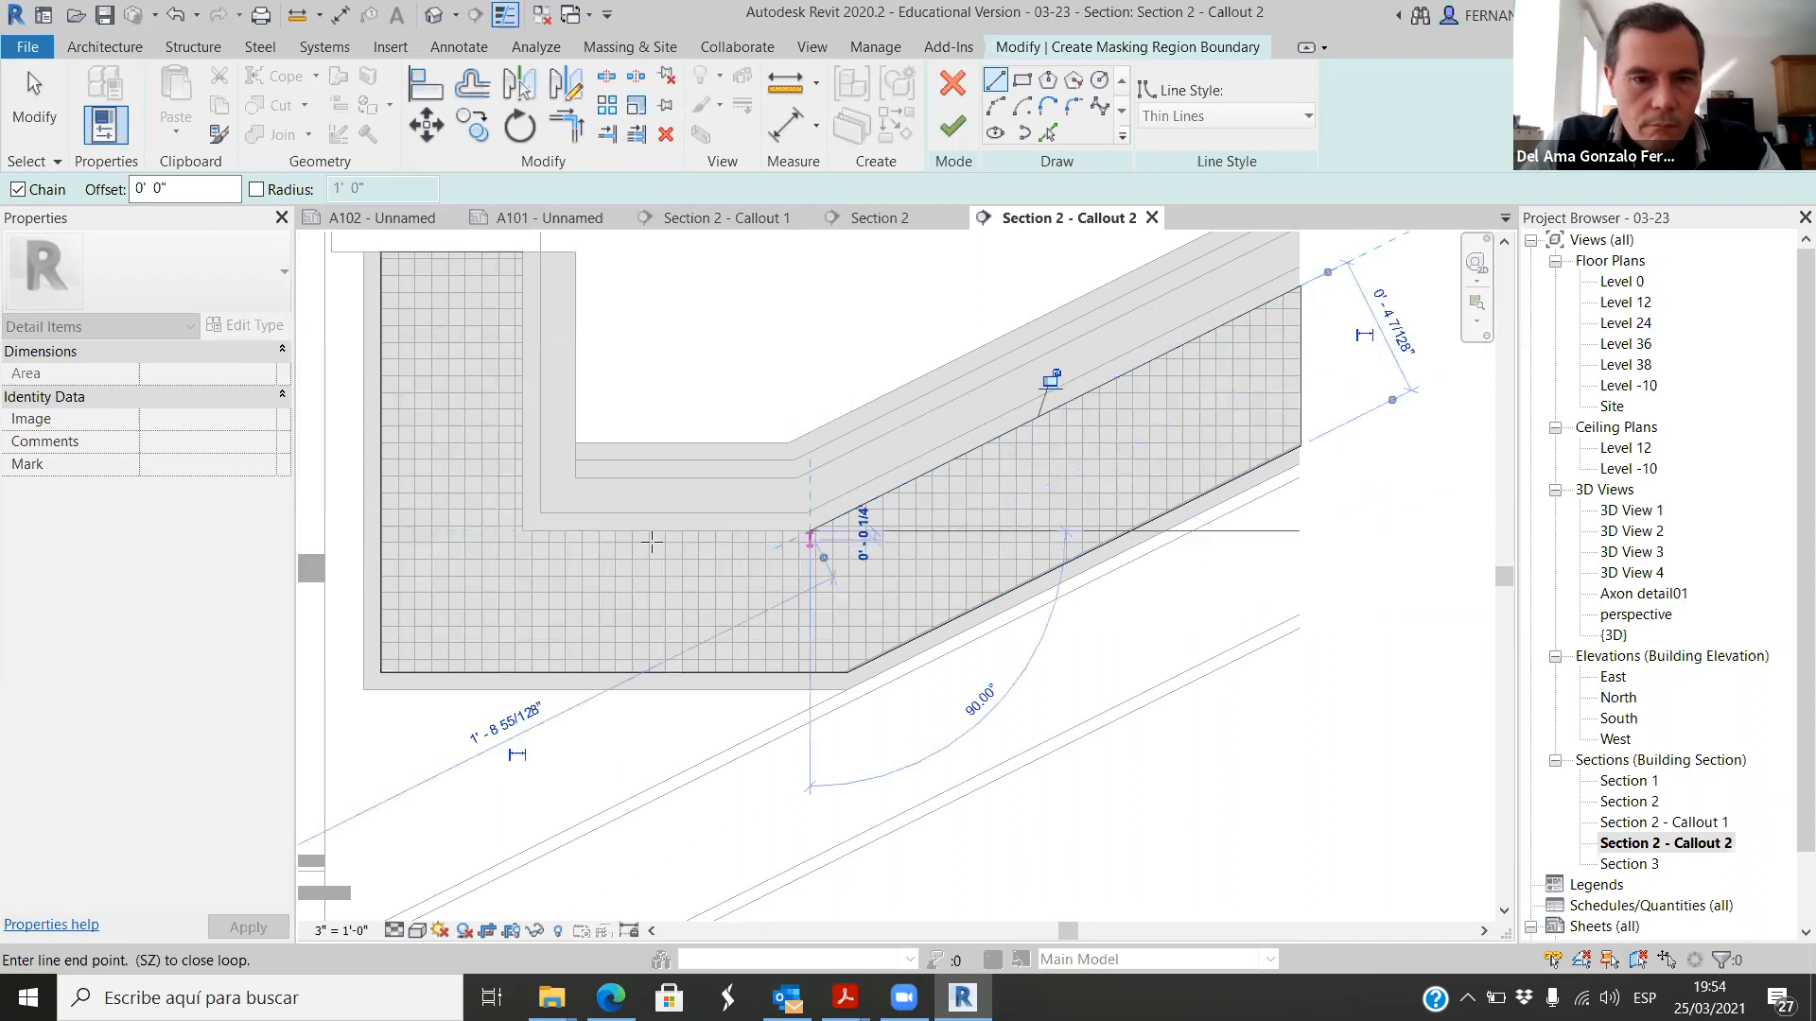
pyautogui.click(522, 531)
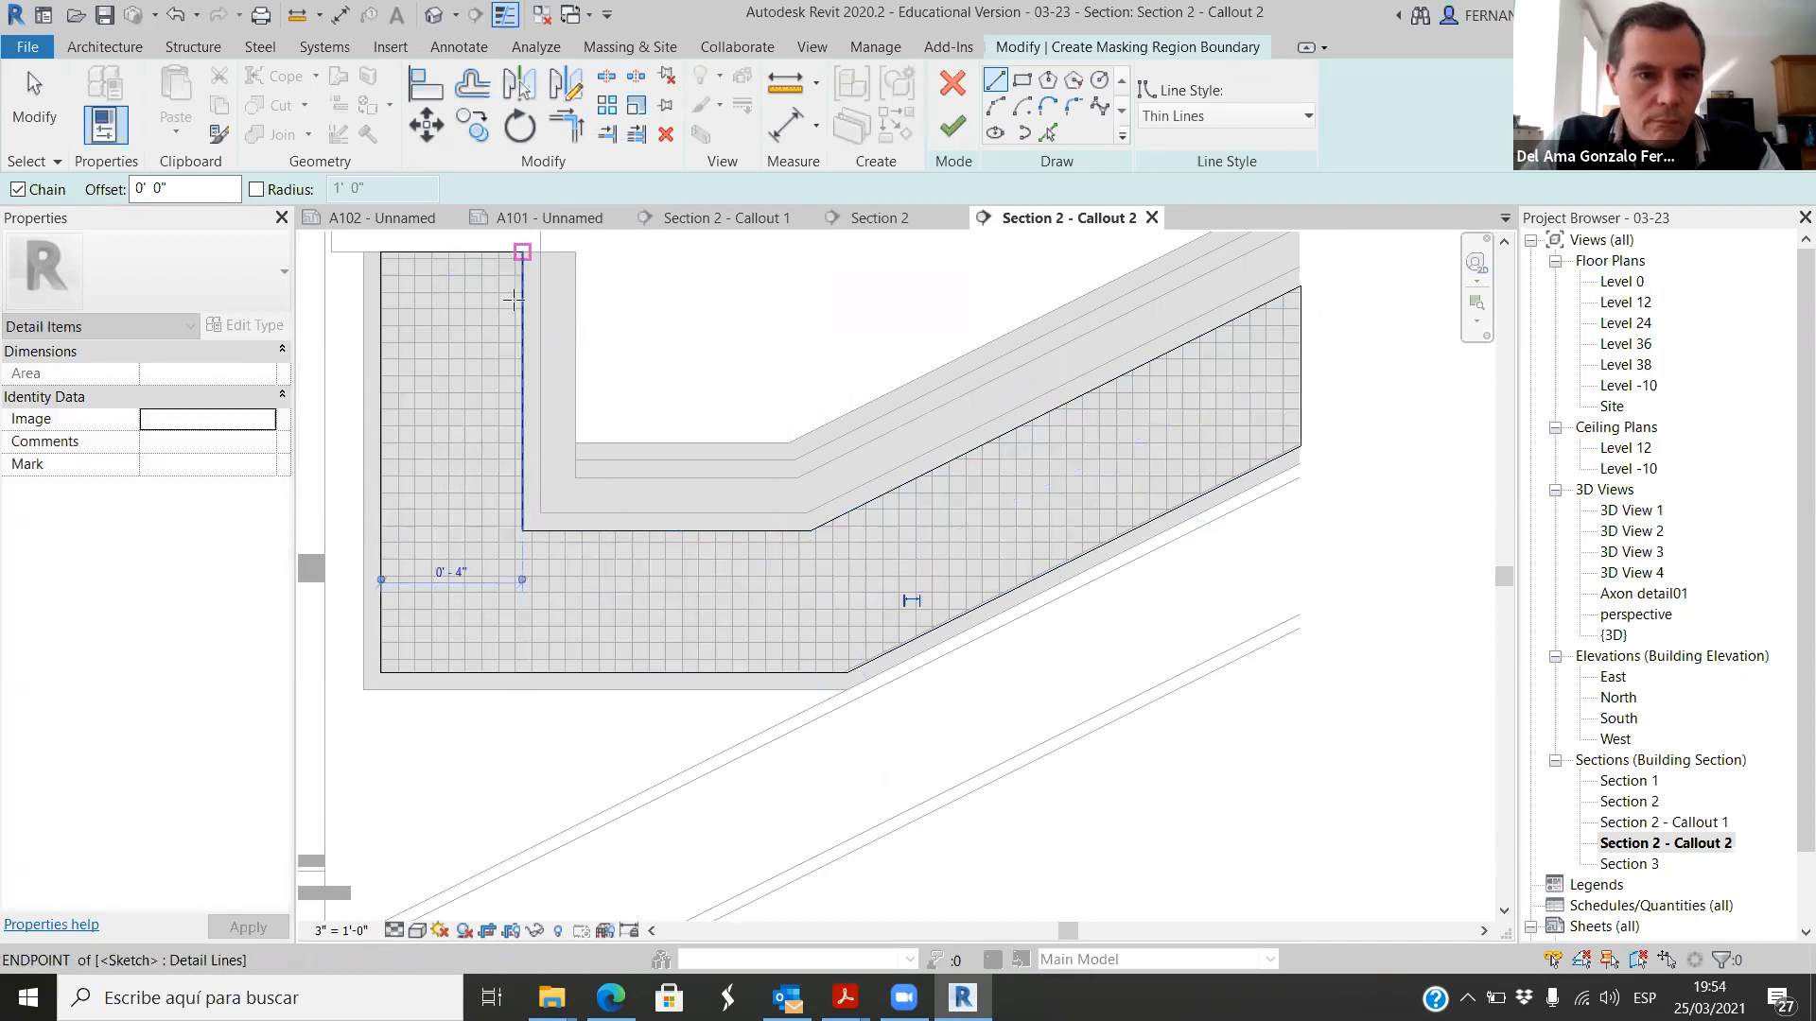
pyautogui.click(513, 300)
pyautogui.scroll(-3, 681, 555)
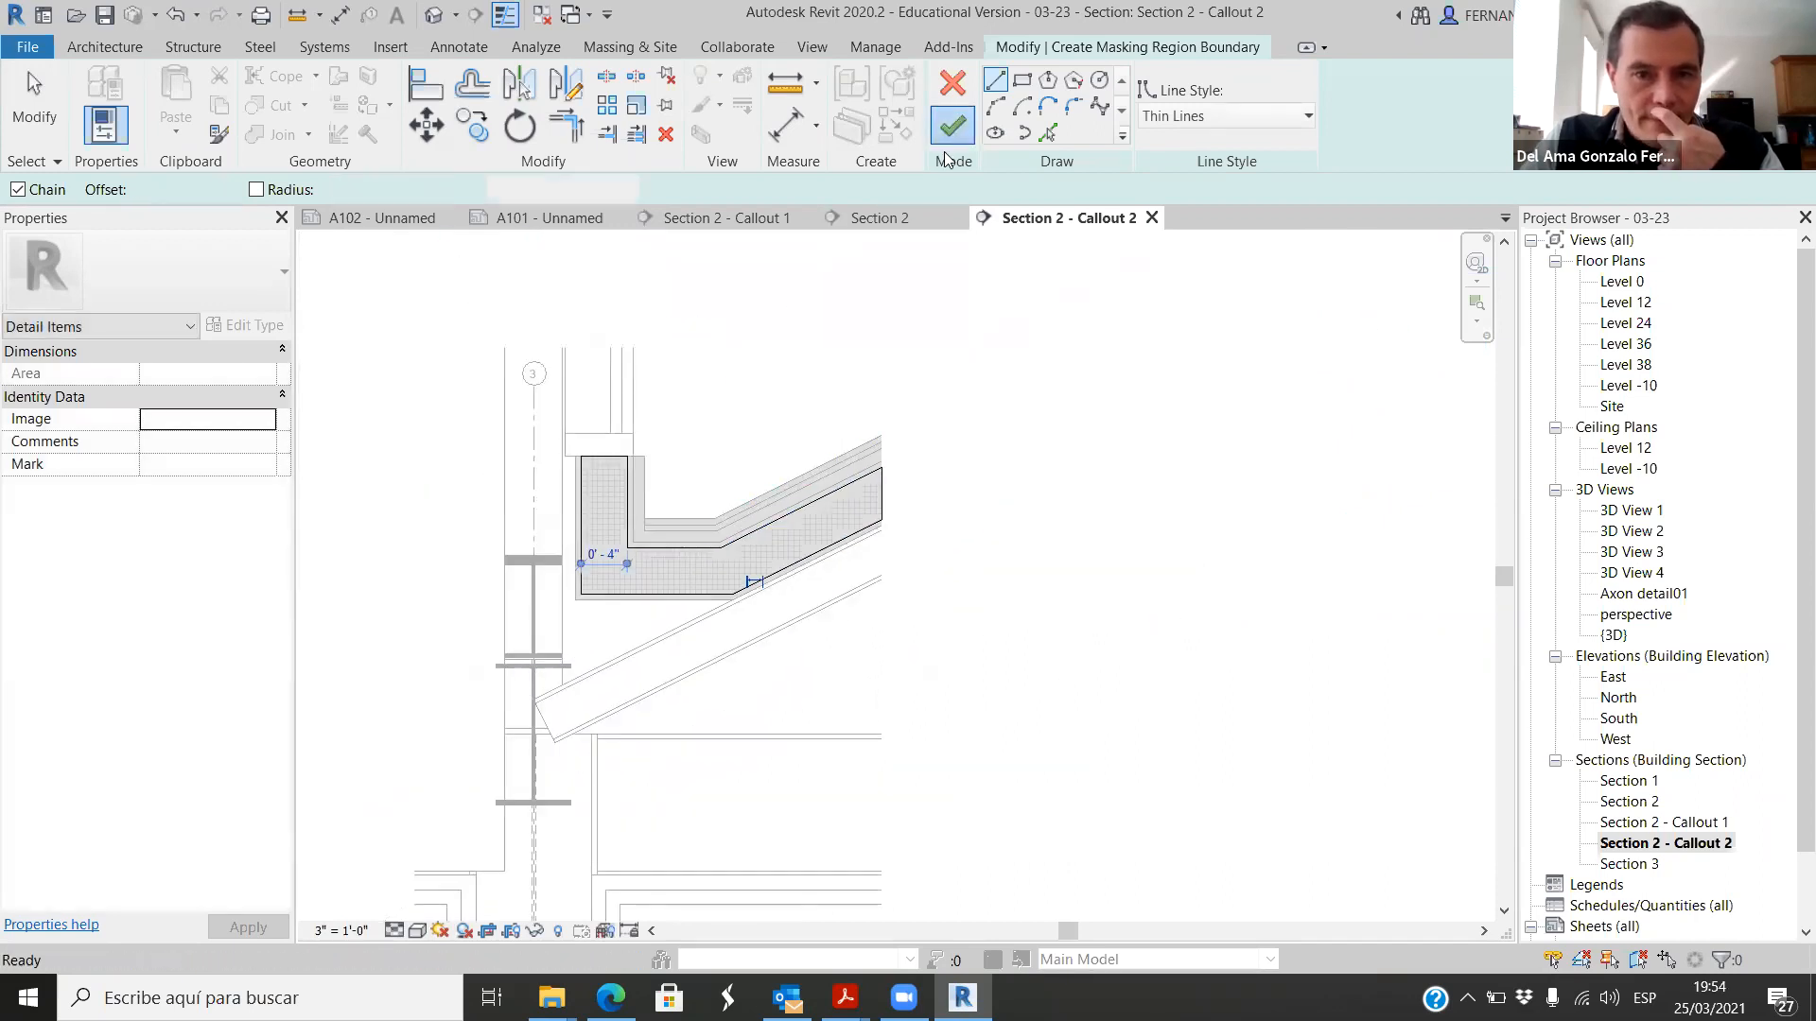
pyautogui.click(950, 130)
# Step: Override the insulation masking region's graphics in this view, hiding the foreground pattern and setting the background pattern to Solid fill
pyautogui.rightClick(812, 522)
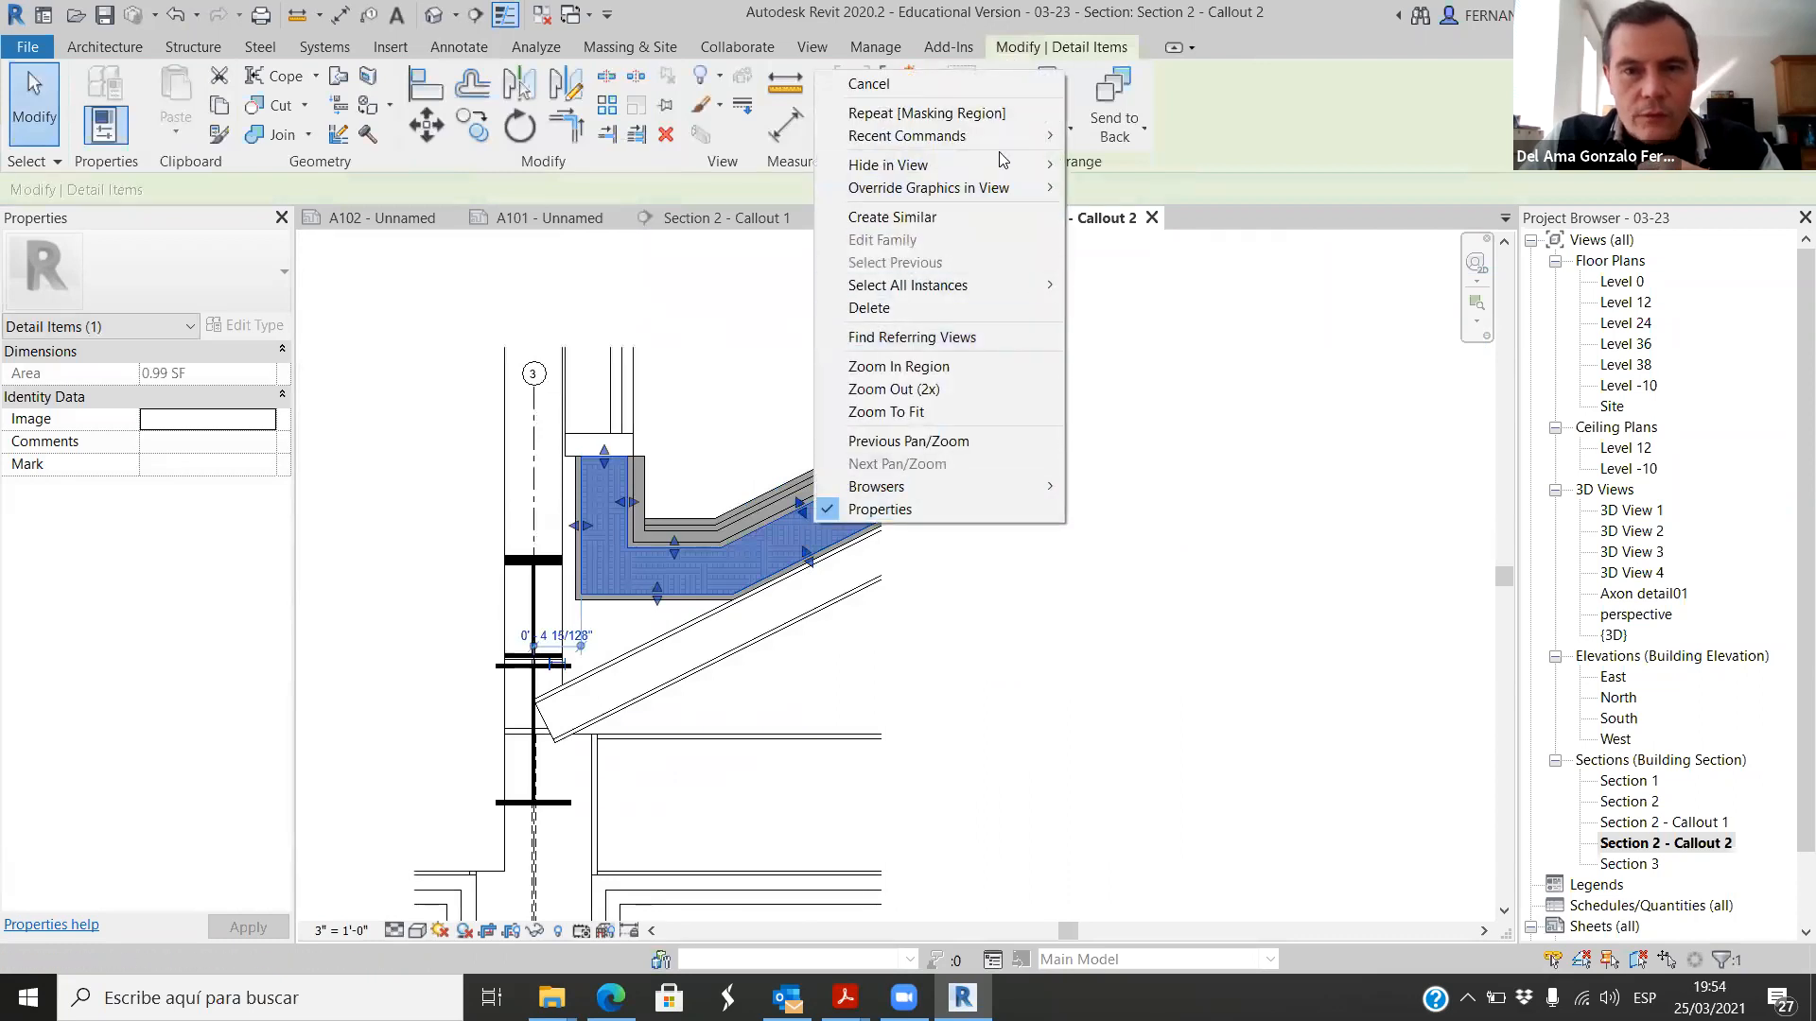
pyautogui.moveTo(1026, 188)
pyautogui.click(1162, 190)
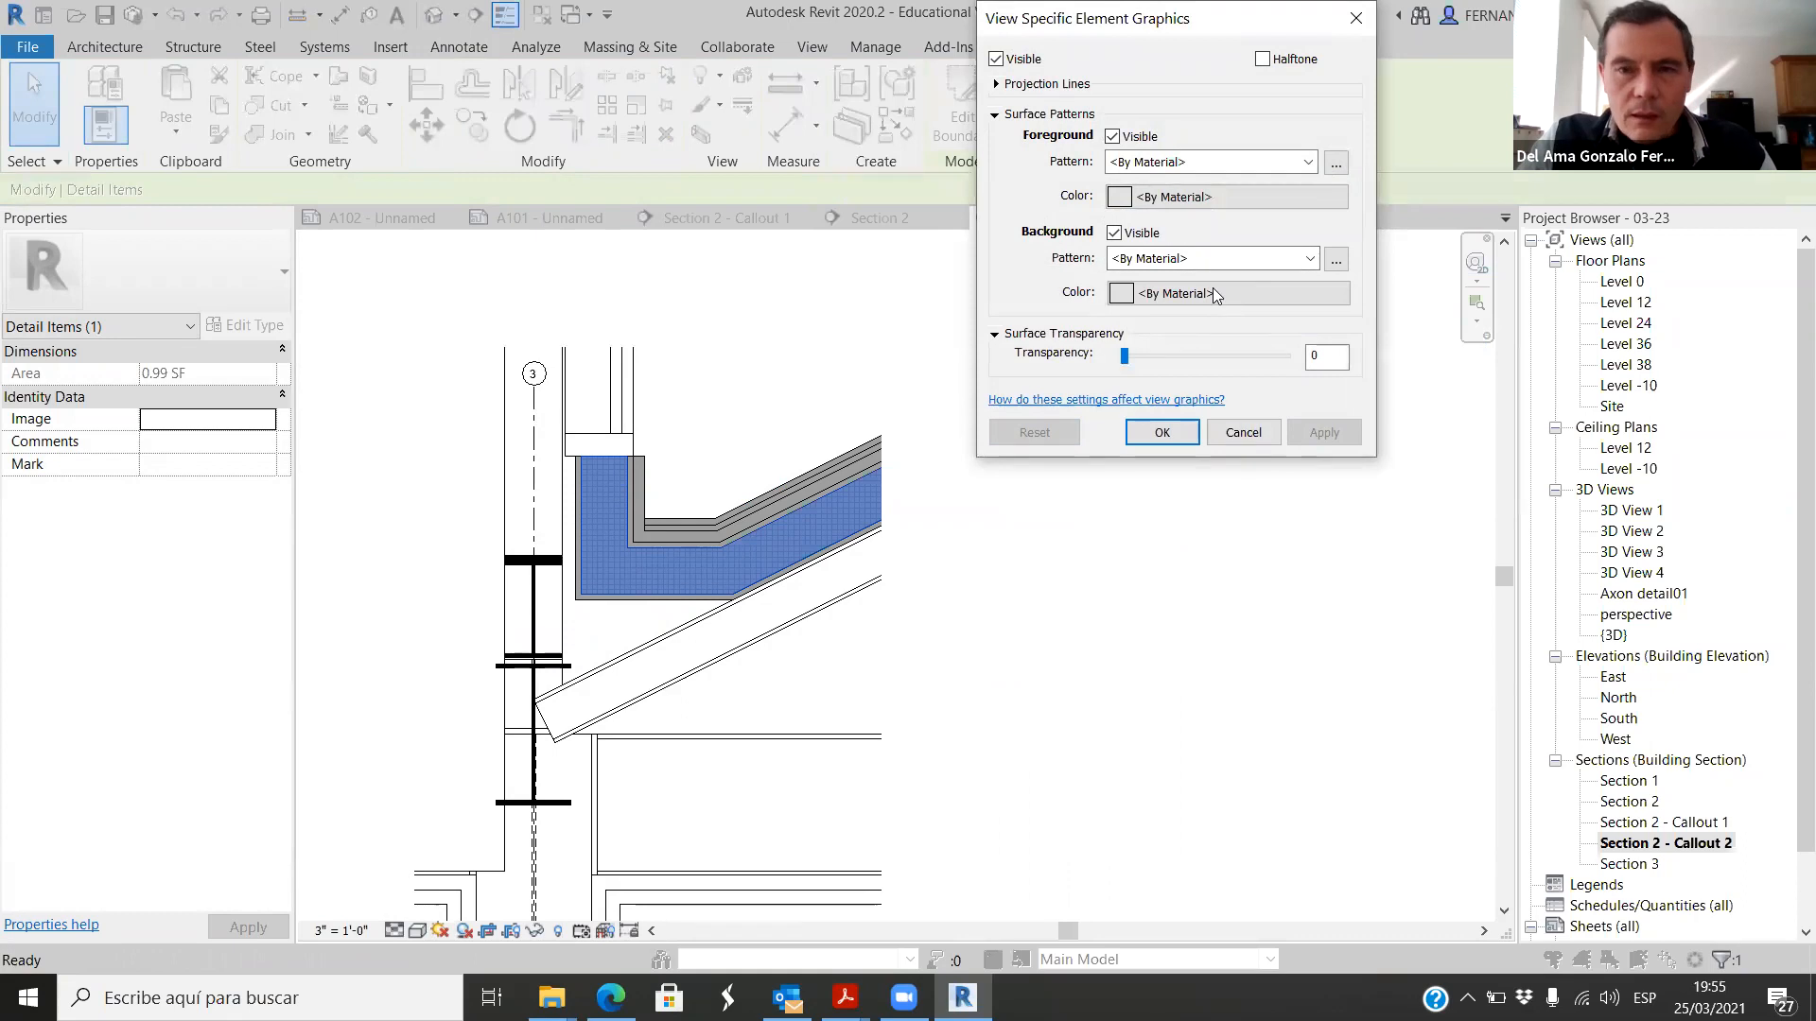
pyautogui.click(1306, 265)
pyautogui.click(1153, 292)
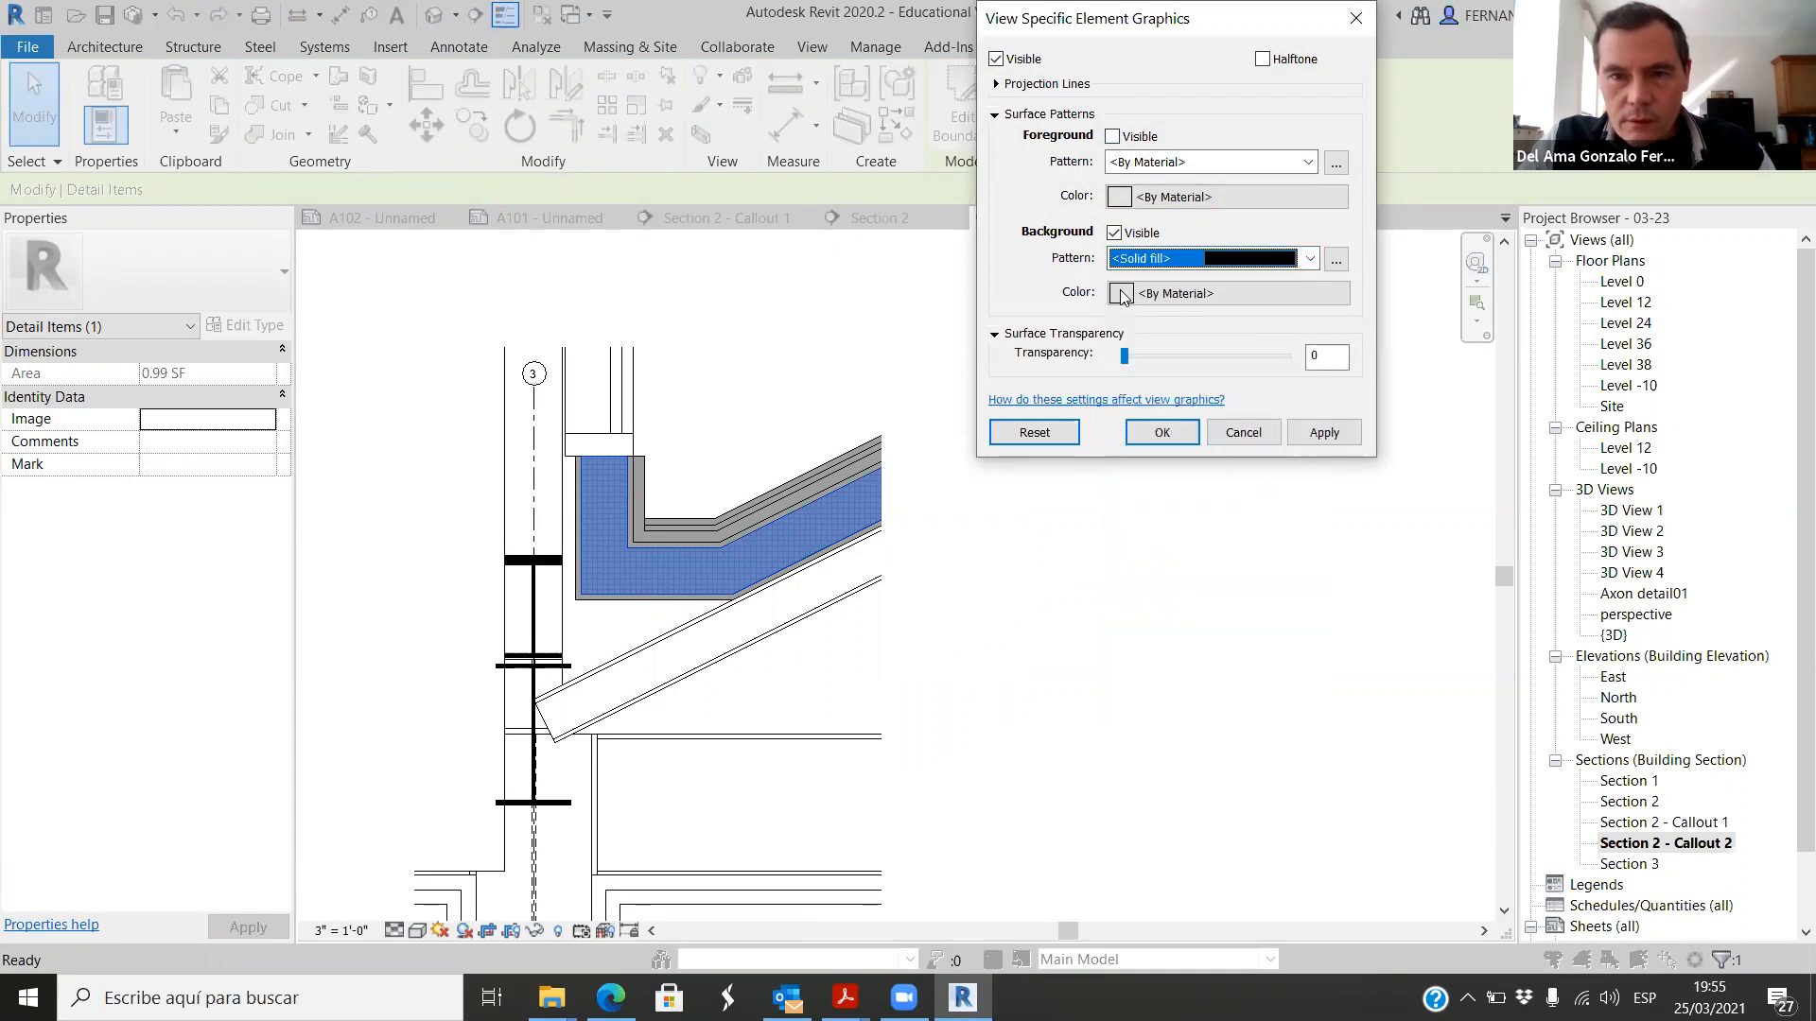
# Step: Set the masking region's background pattern color to RGB 250-250-100 and apply the override
pyautogui.click(1120, 293)
pyautogui.doubleClick(1405, 305)
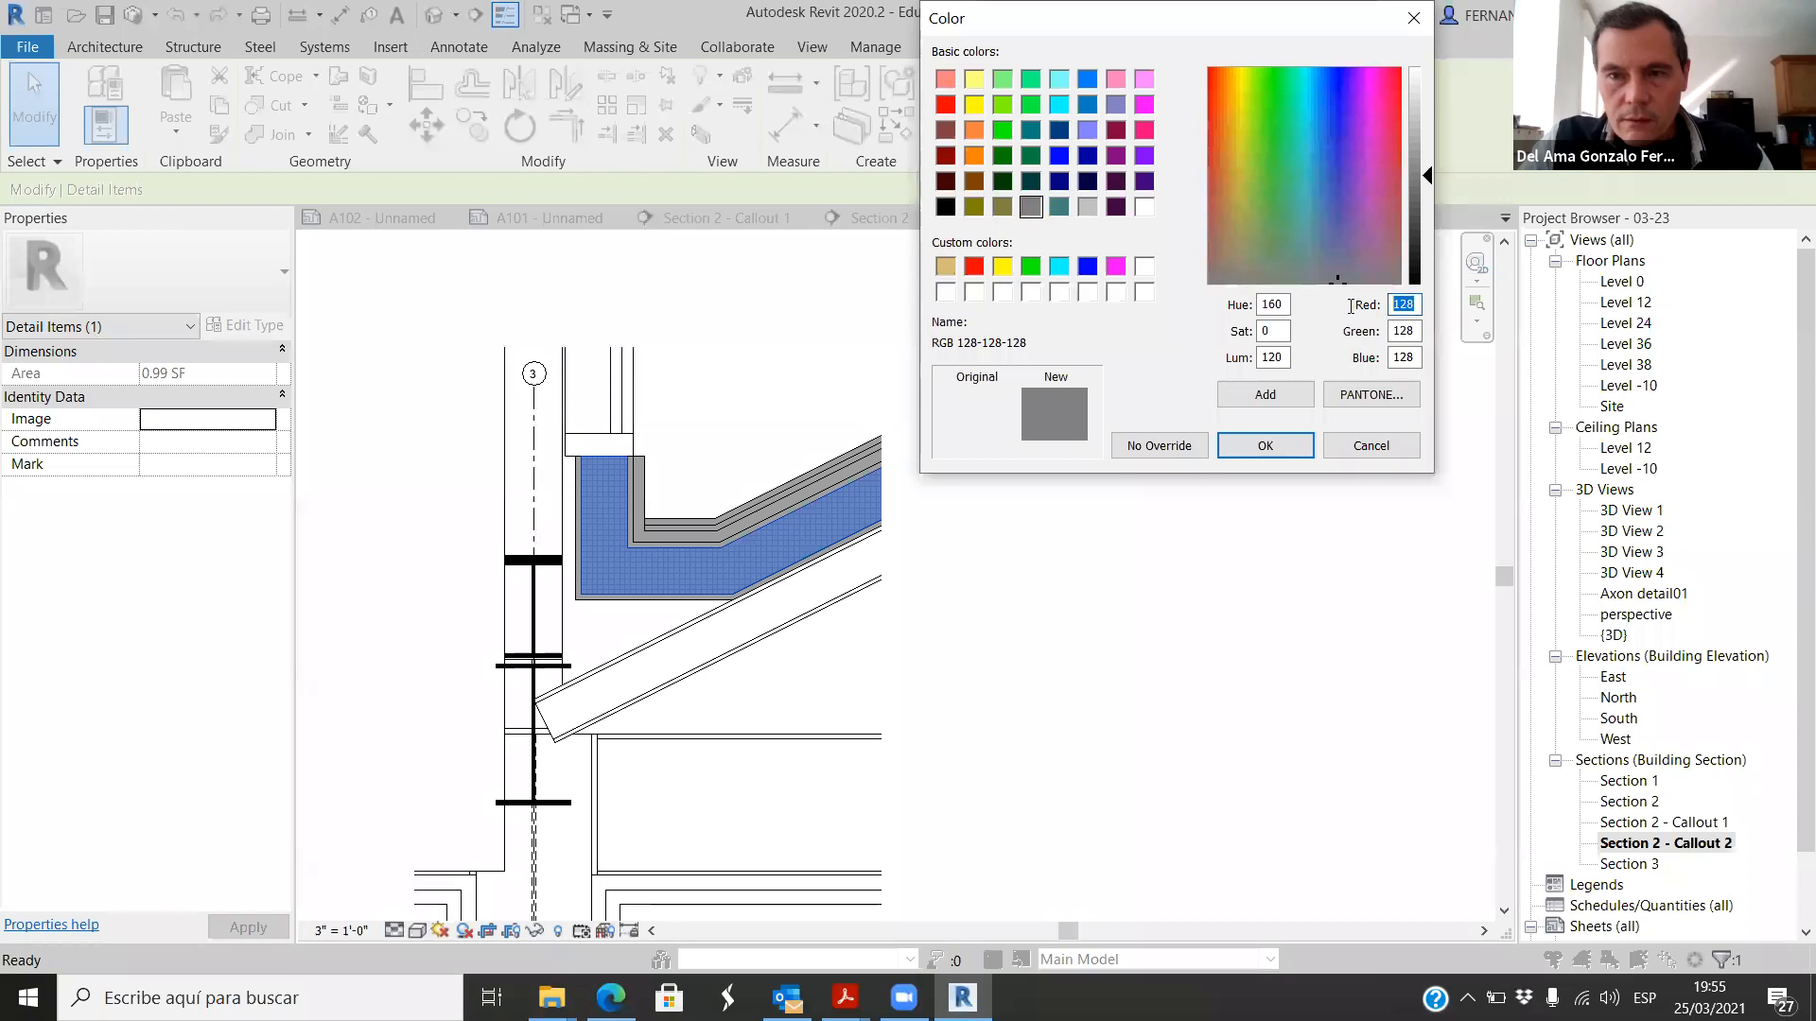
pyautogui.write('250')
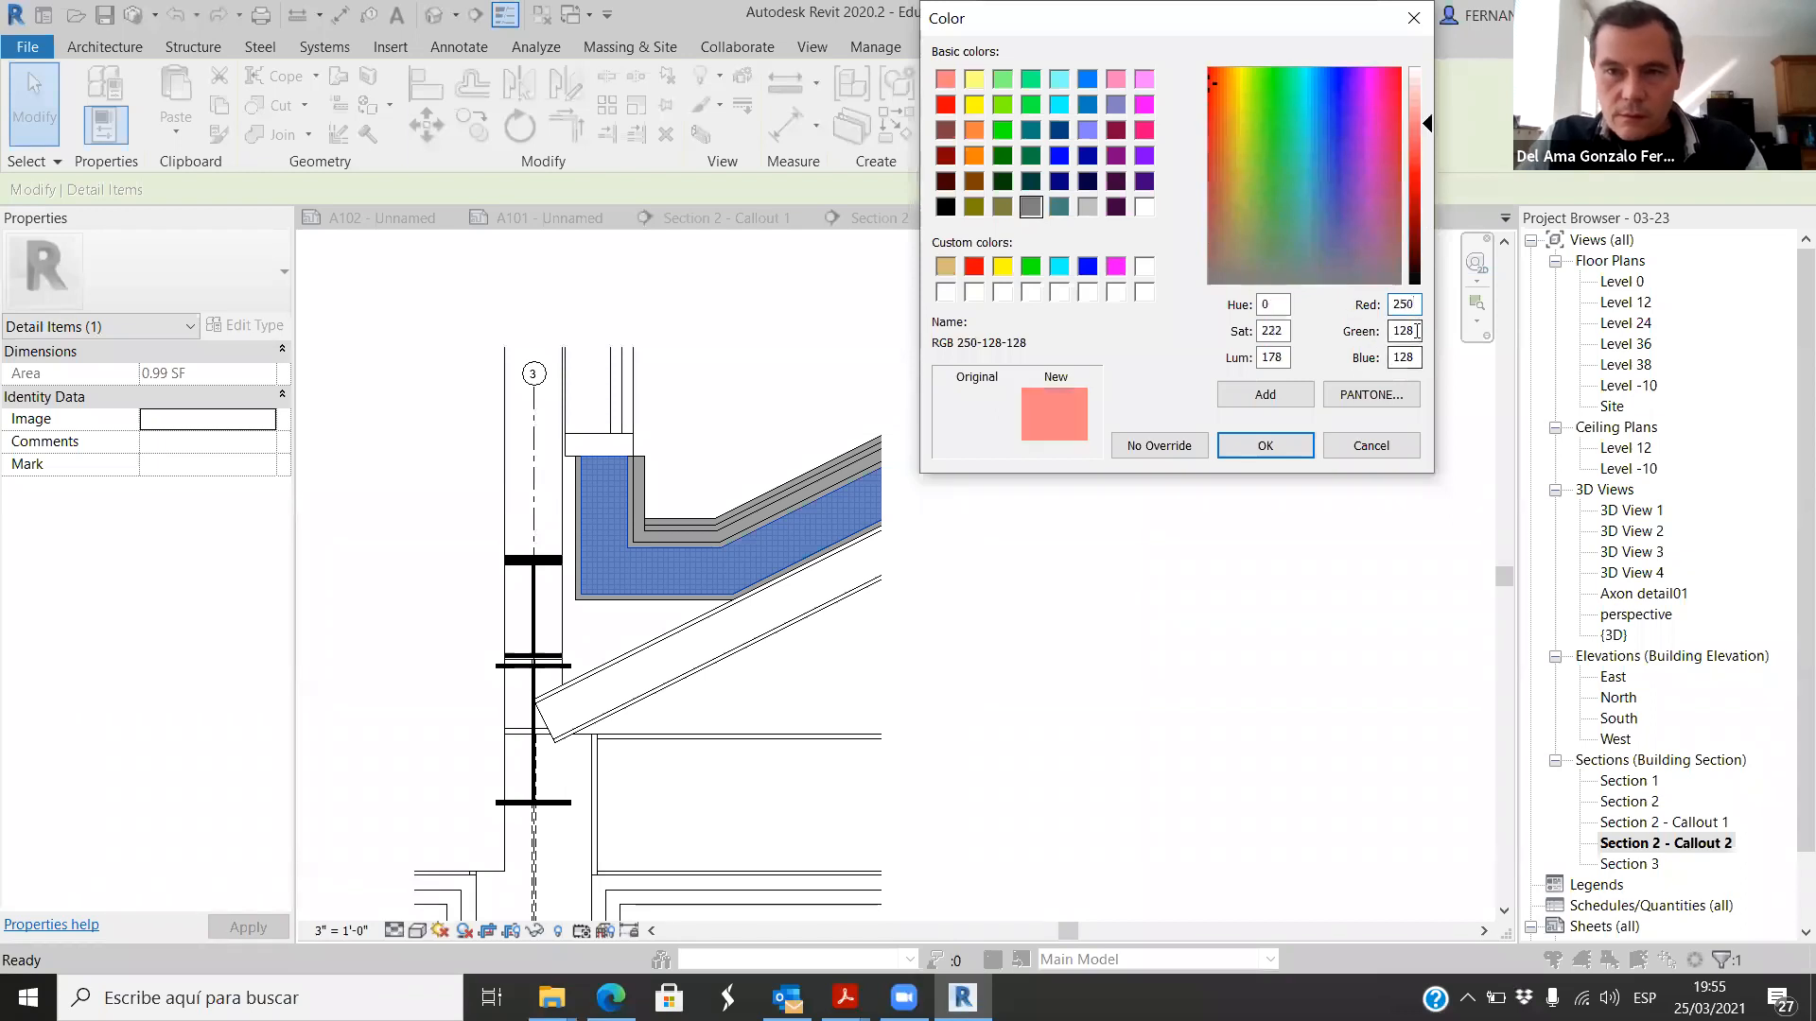
pyautogui.write('250')
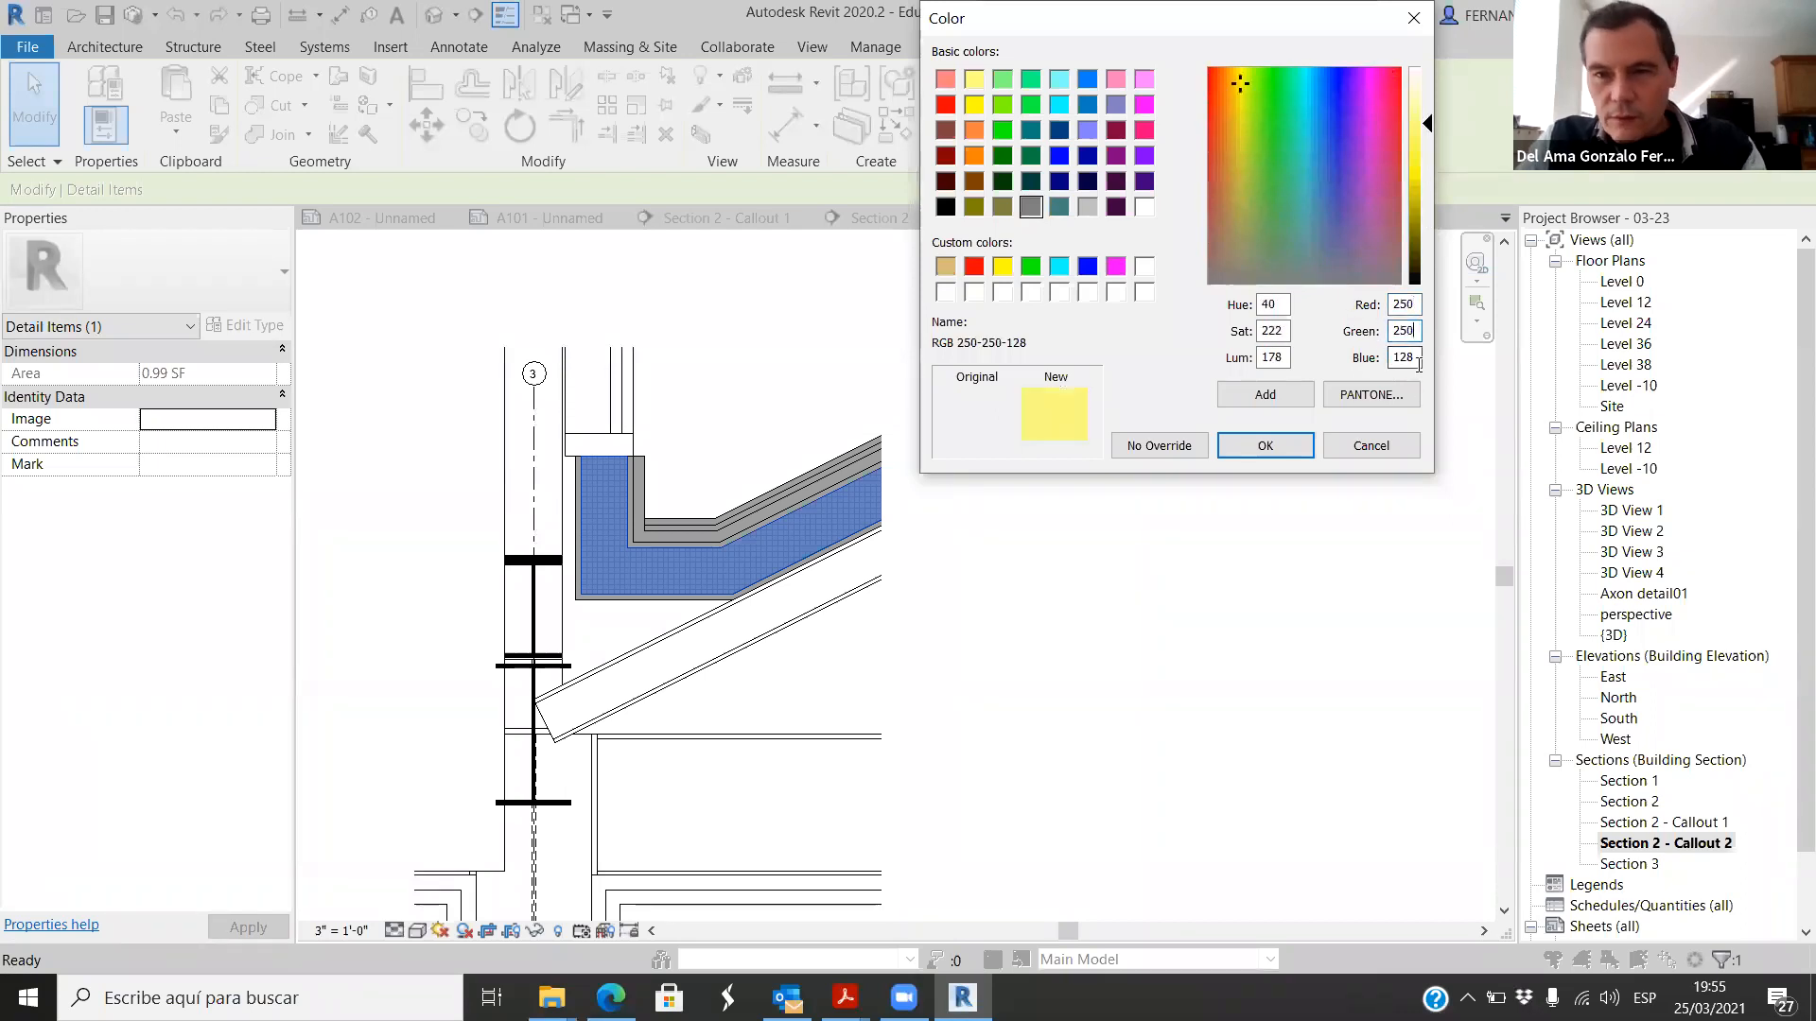
pyautogui.write('100')
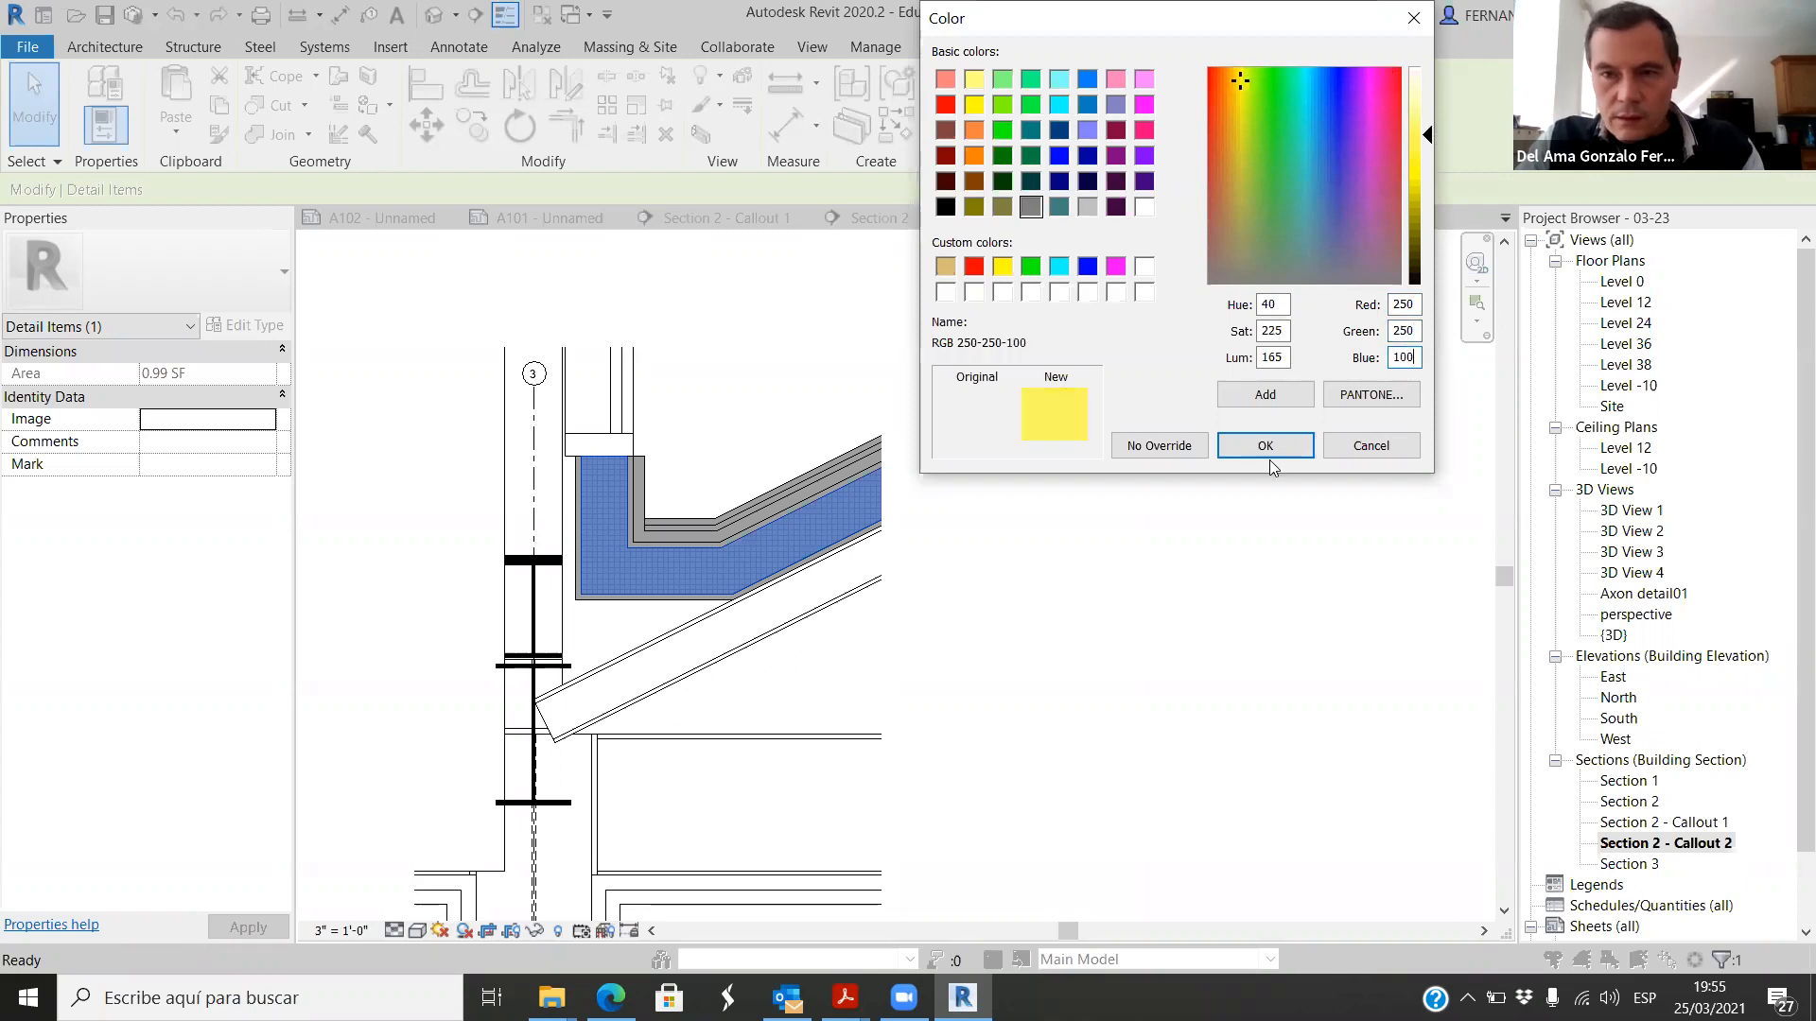
pyautogui.press('Return')
pyautogui.click(1326, 435)
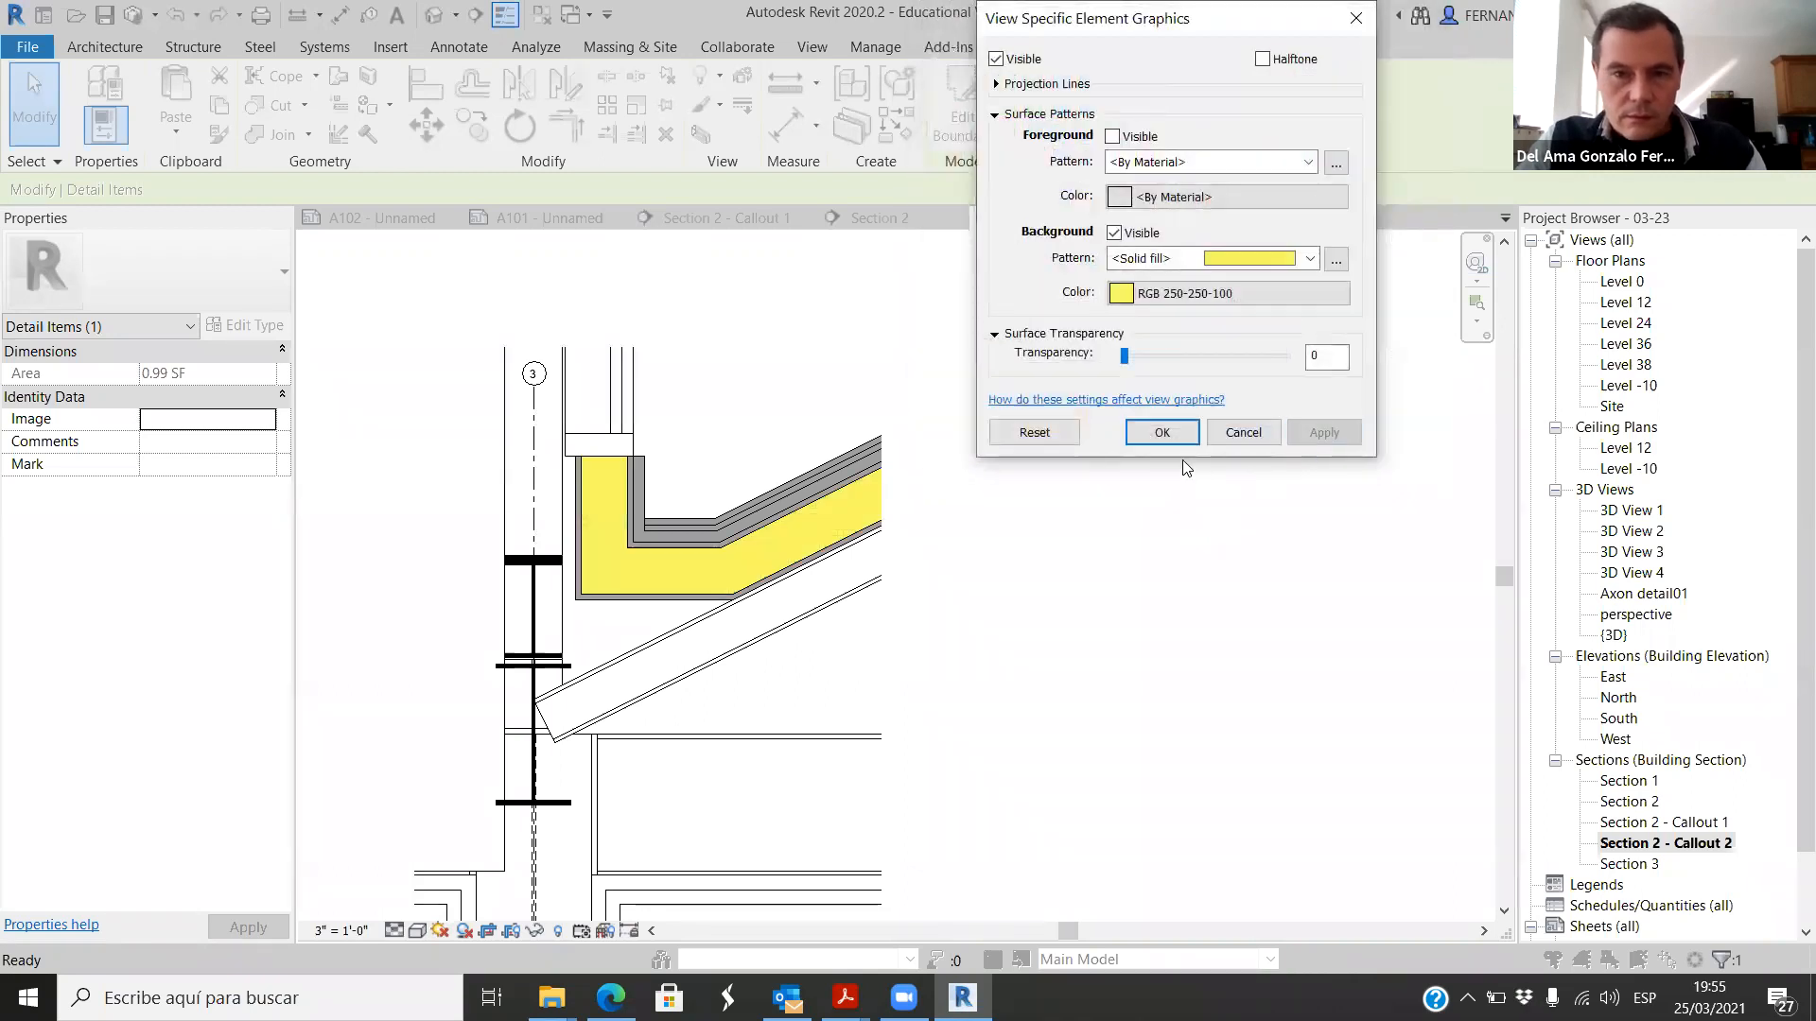
pyautogui.click(1162, 432)
pyautogui.click(1008, 558)
# Step: Place 4-inch-wide batting insulation down the center of the gutter's vertical yellow leg, from its upper end to its lower edge
pyautogui.scroll(-2, 1066, 491)
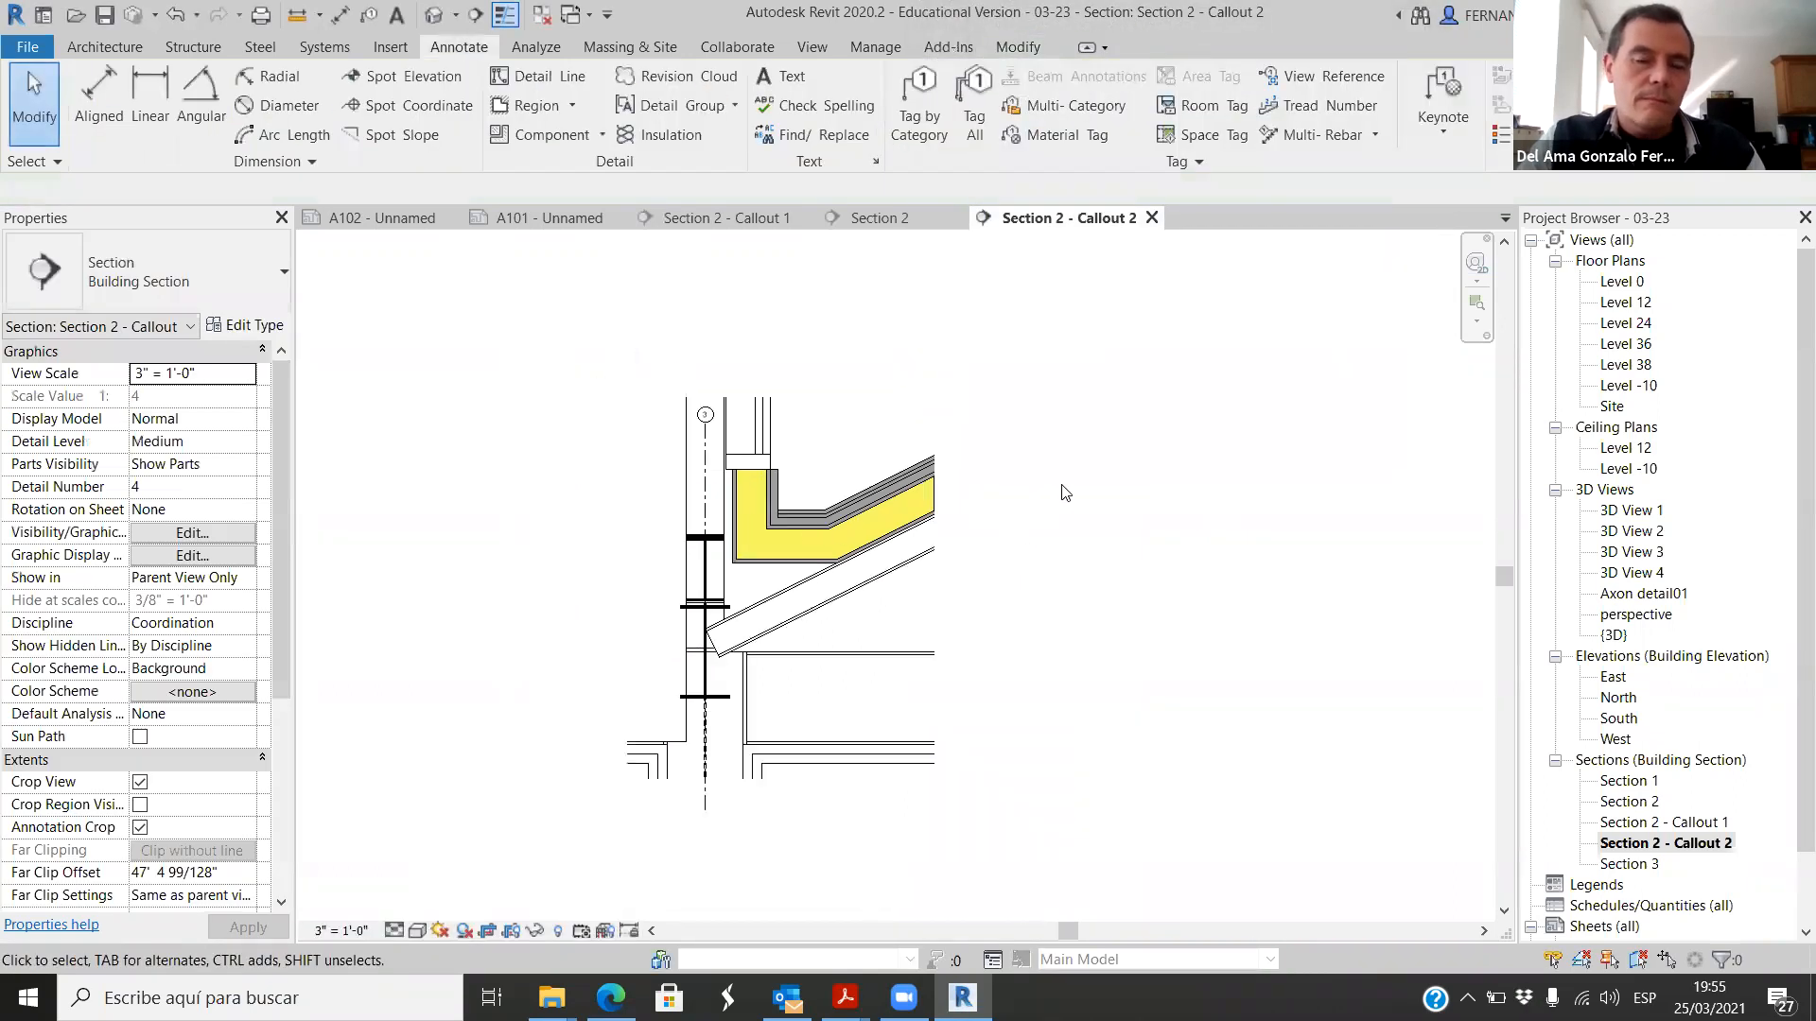
pyautogui.click(670, 135)
pyautogui.scroll(5, 759, 501)
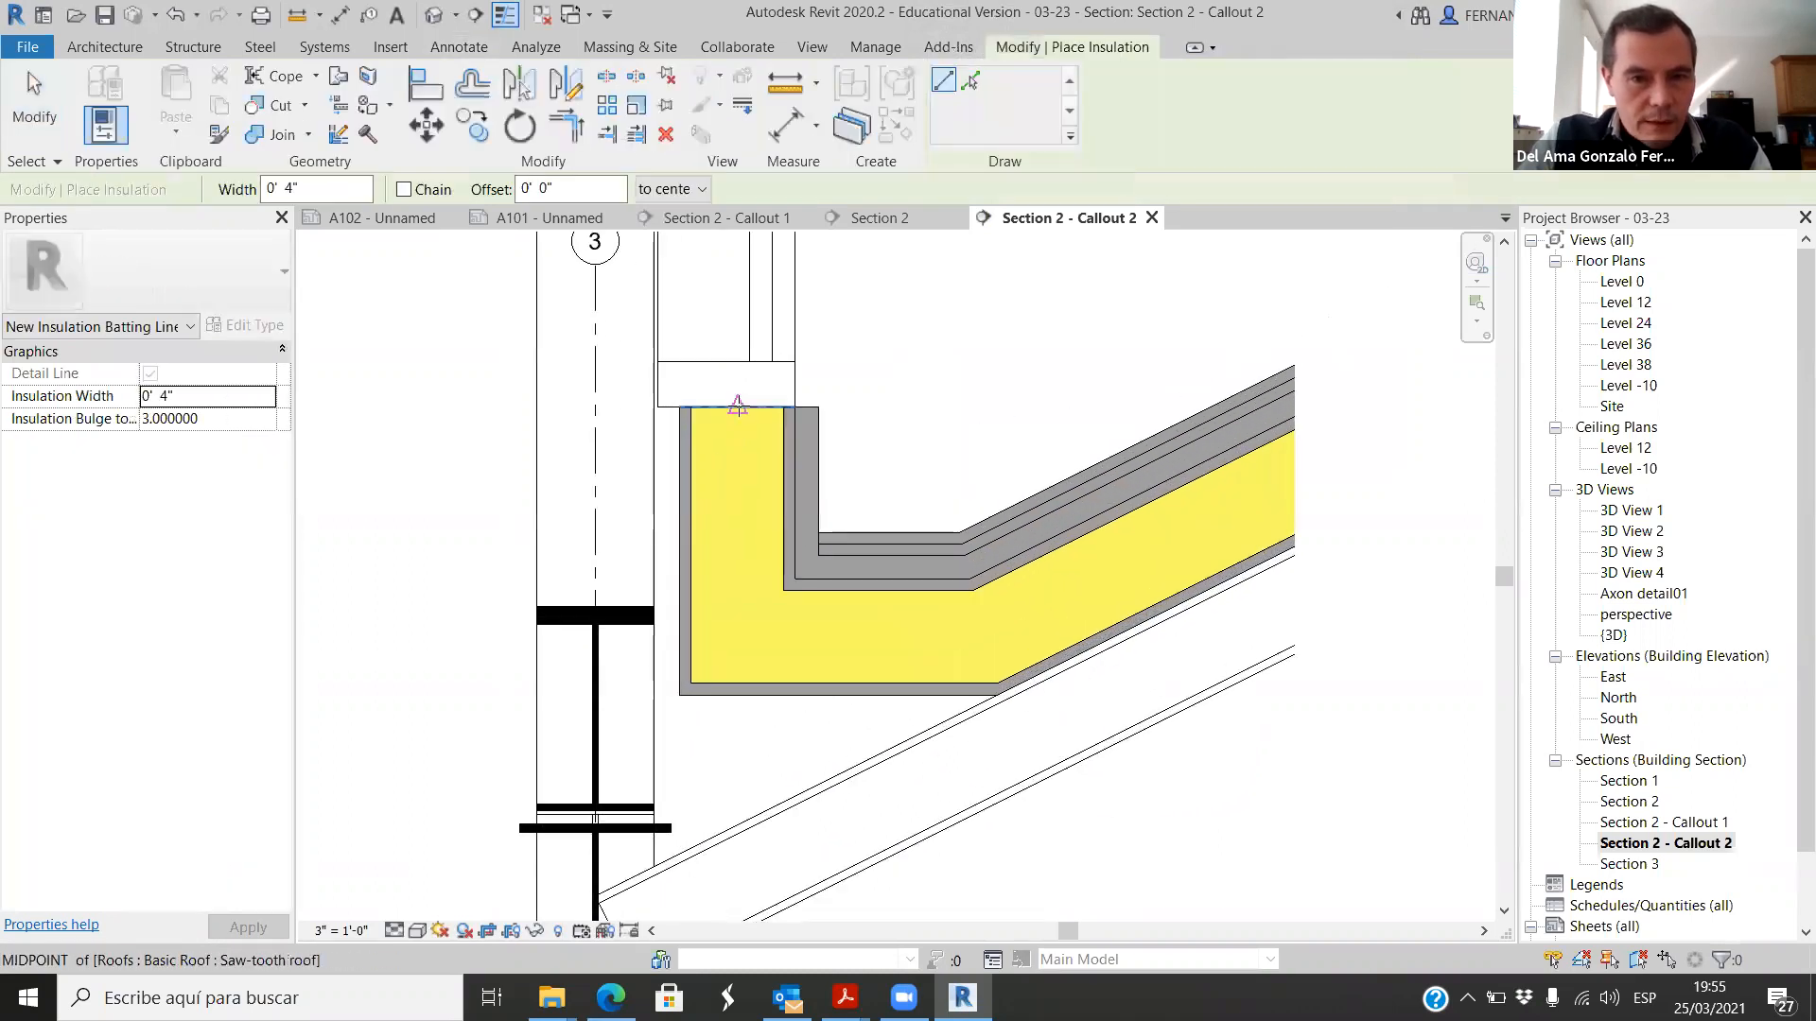
pyautogui.click(738, 407)
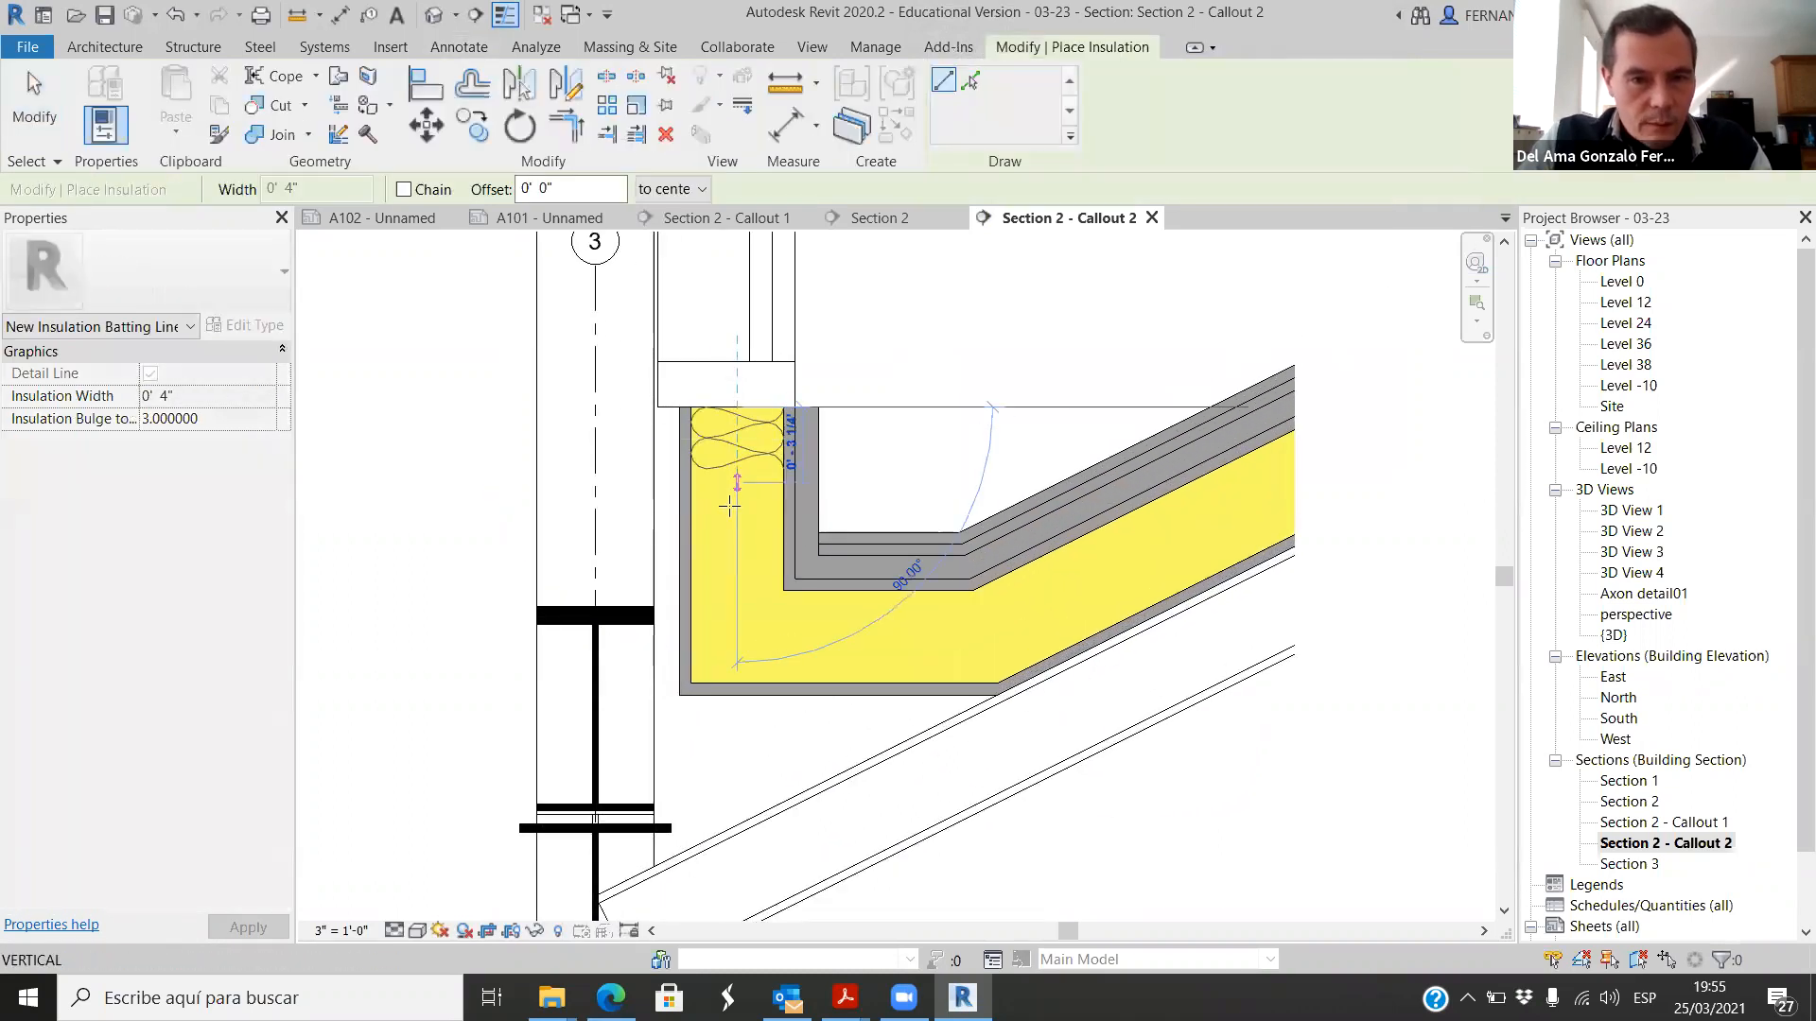
pyautogui.click(738, 682)
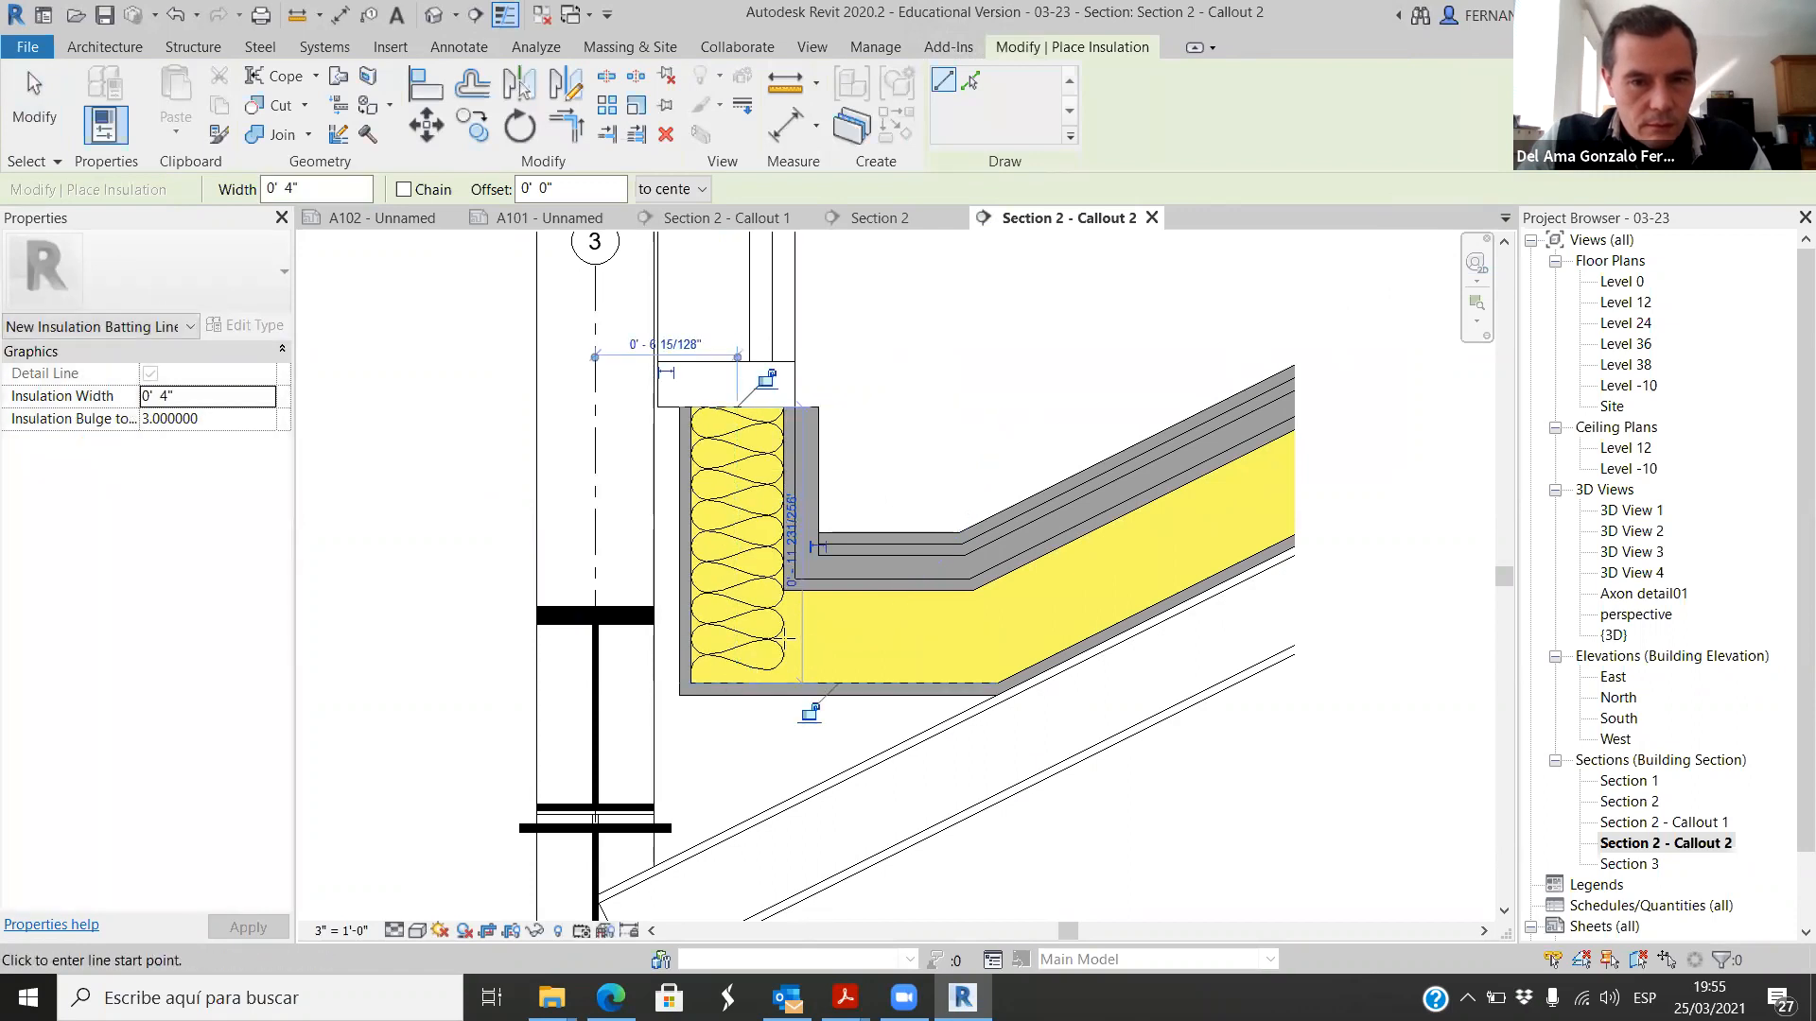
# Step: Add batting insulation about 8 1/2 inches long through the horizontal gutter part and continue it along the slope to the crop edge
pyautogui.click(786, 640)
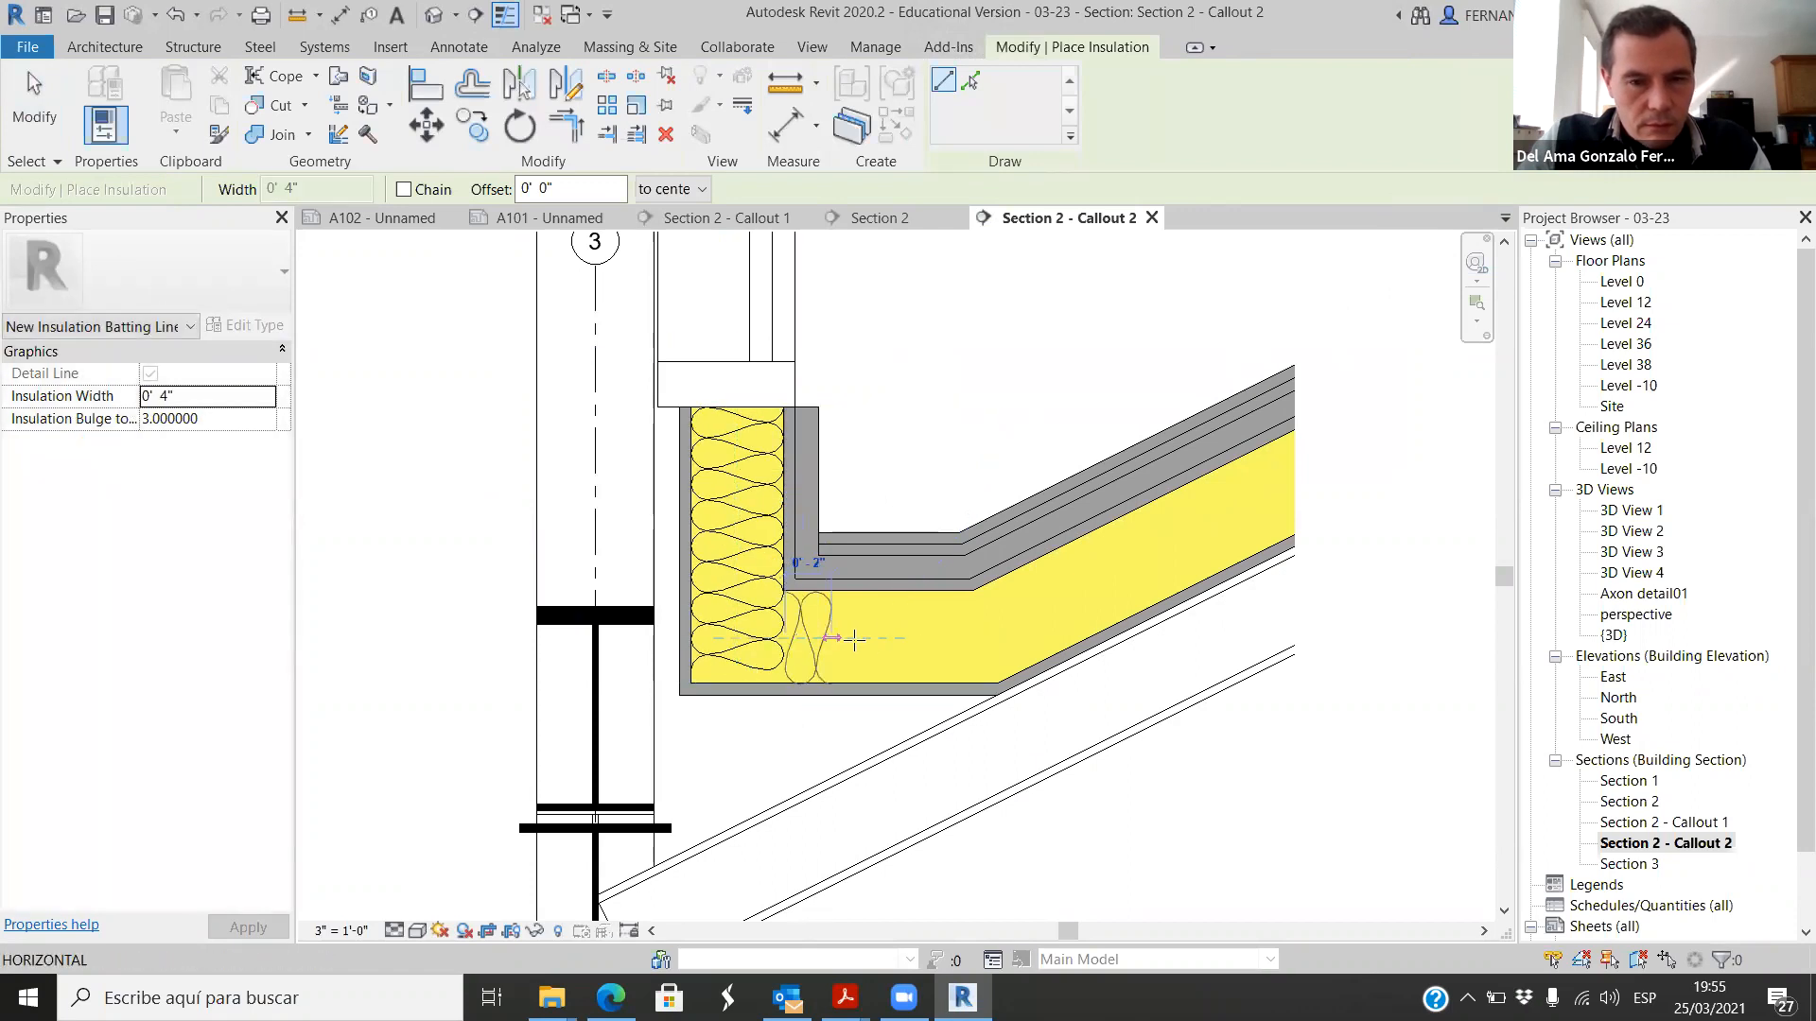
pyautogui.click(982, 639)
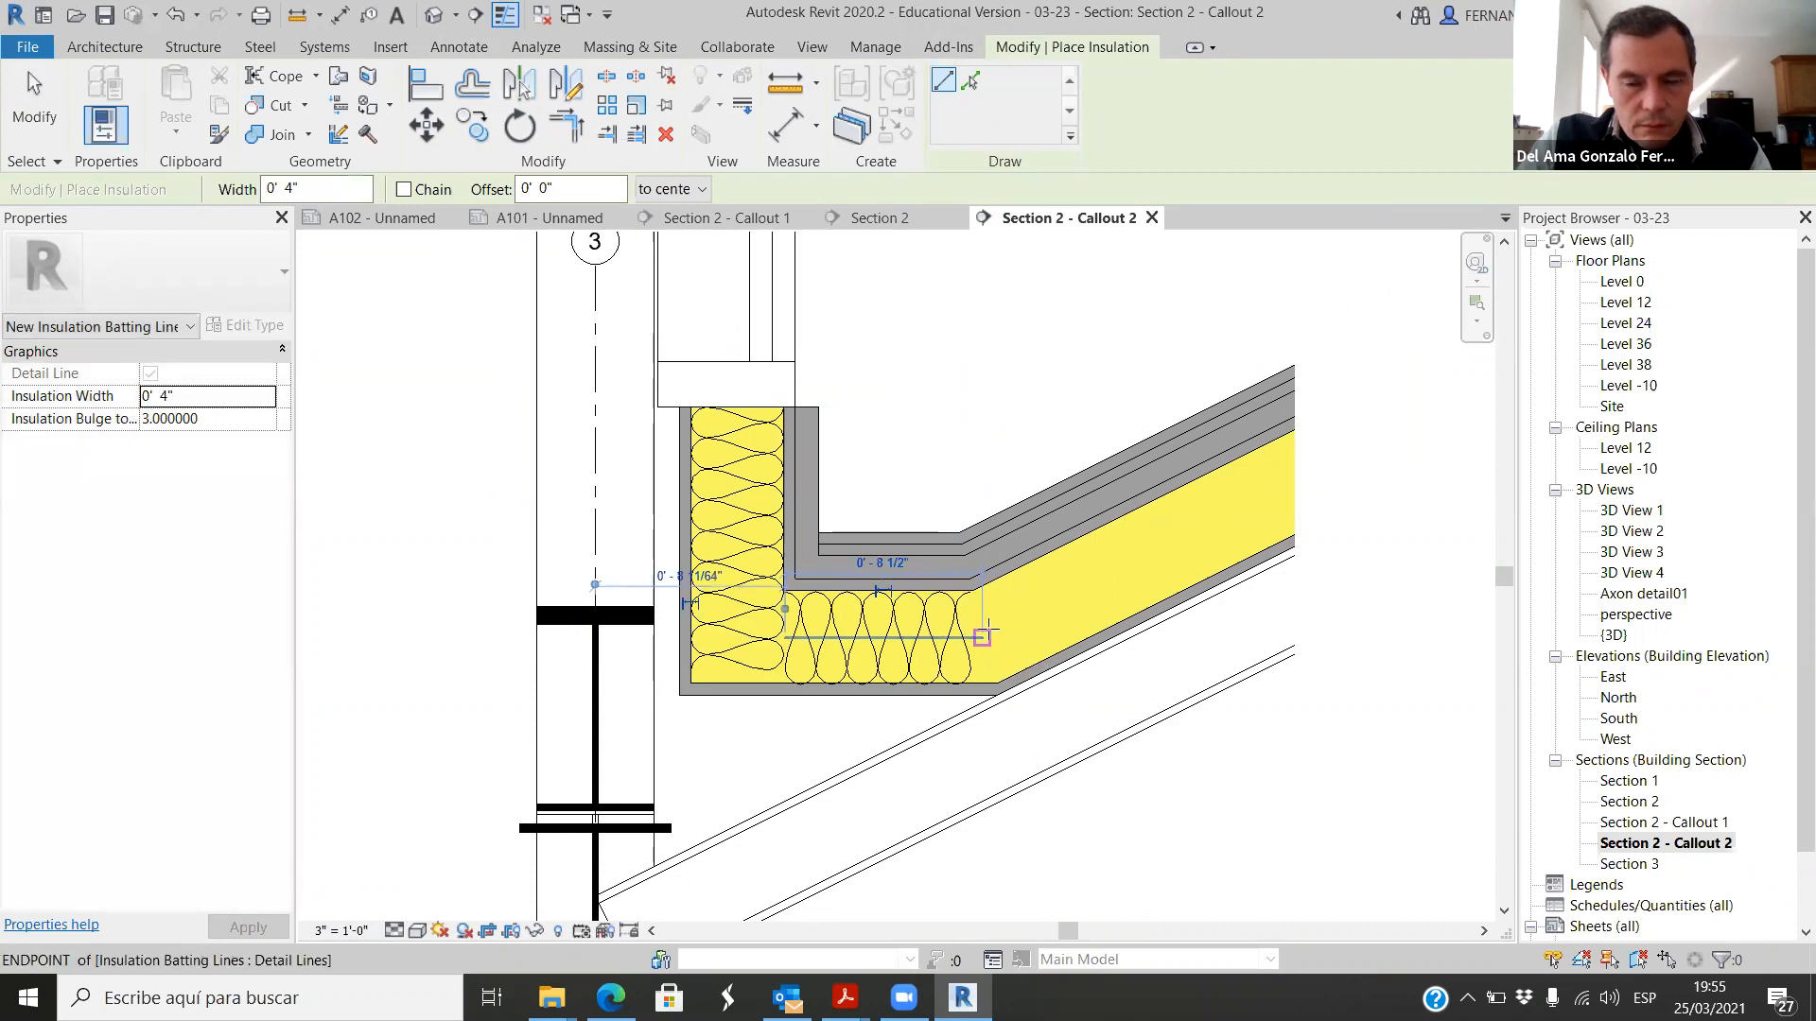
pyautogui.click(983, 637)
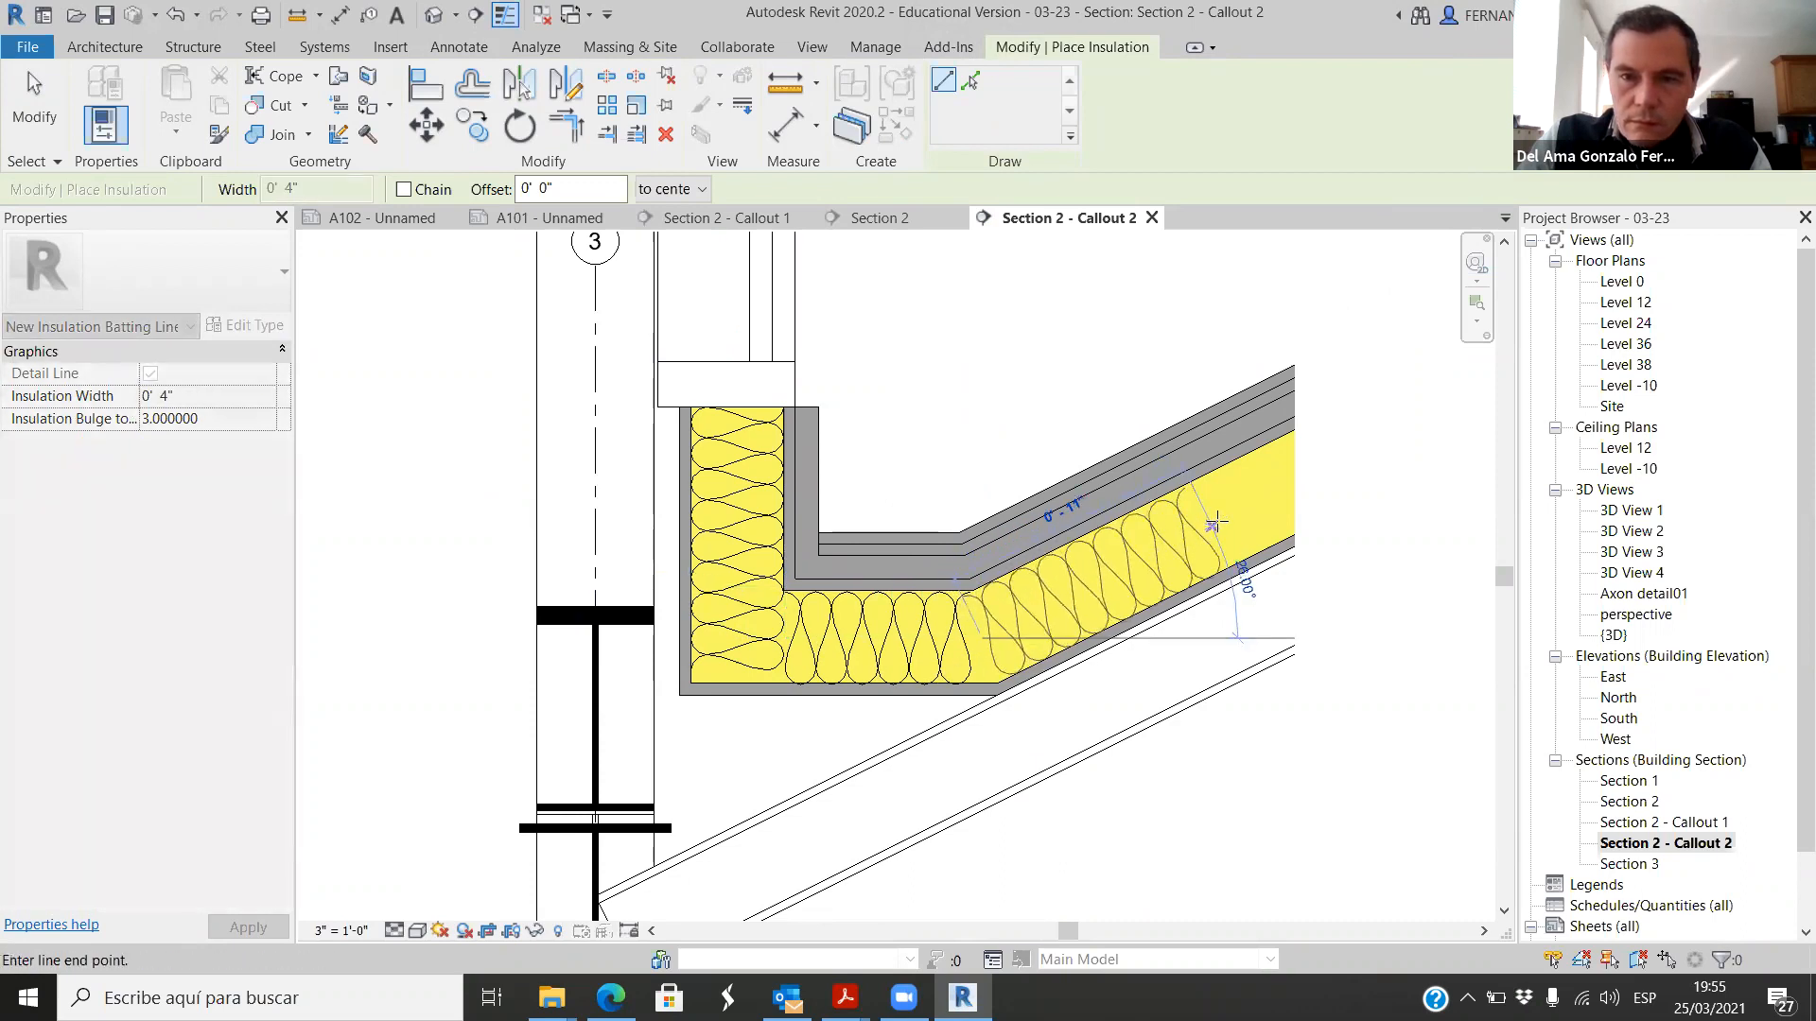
pyautogui.click(1295, 481)
pyautogui.press('Escape')
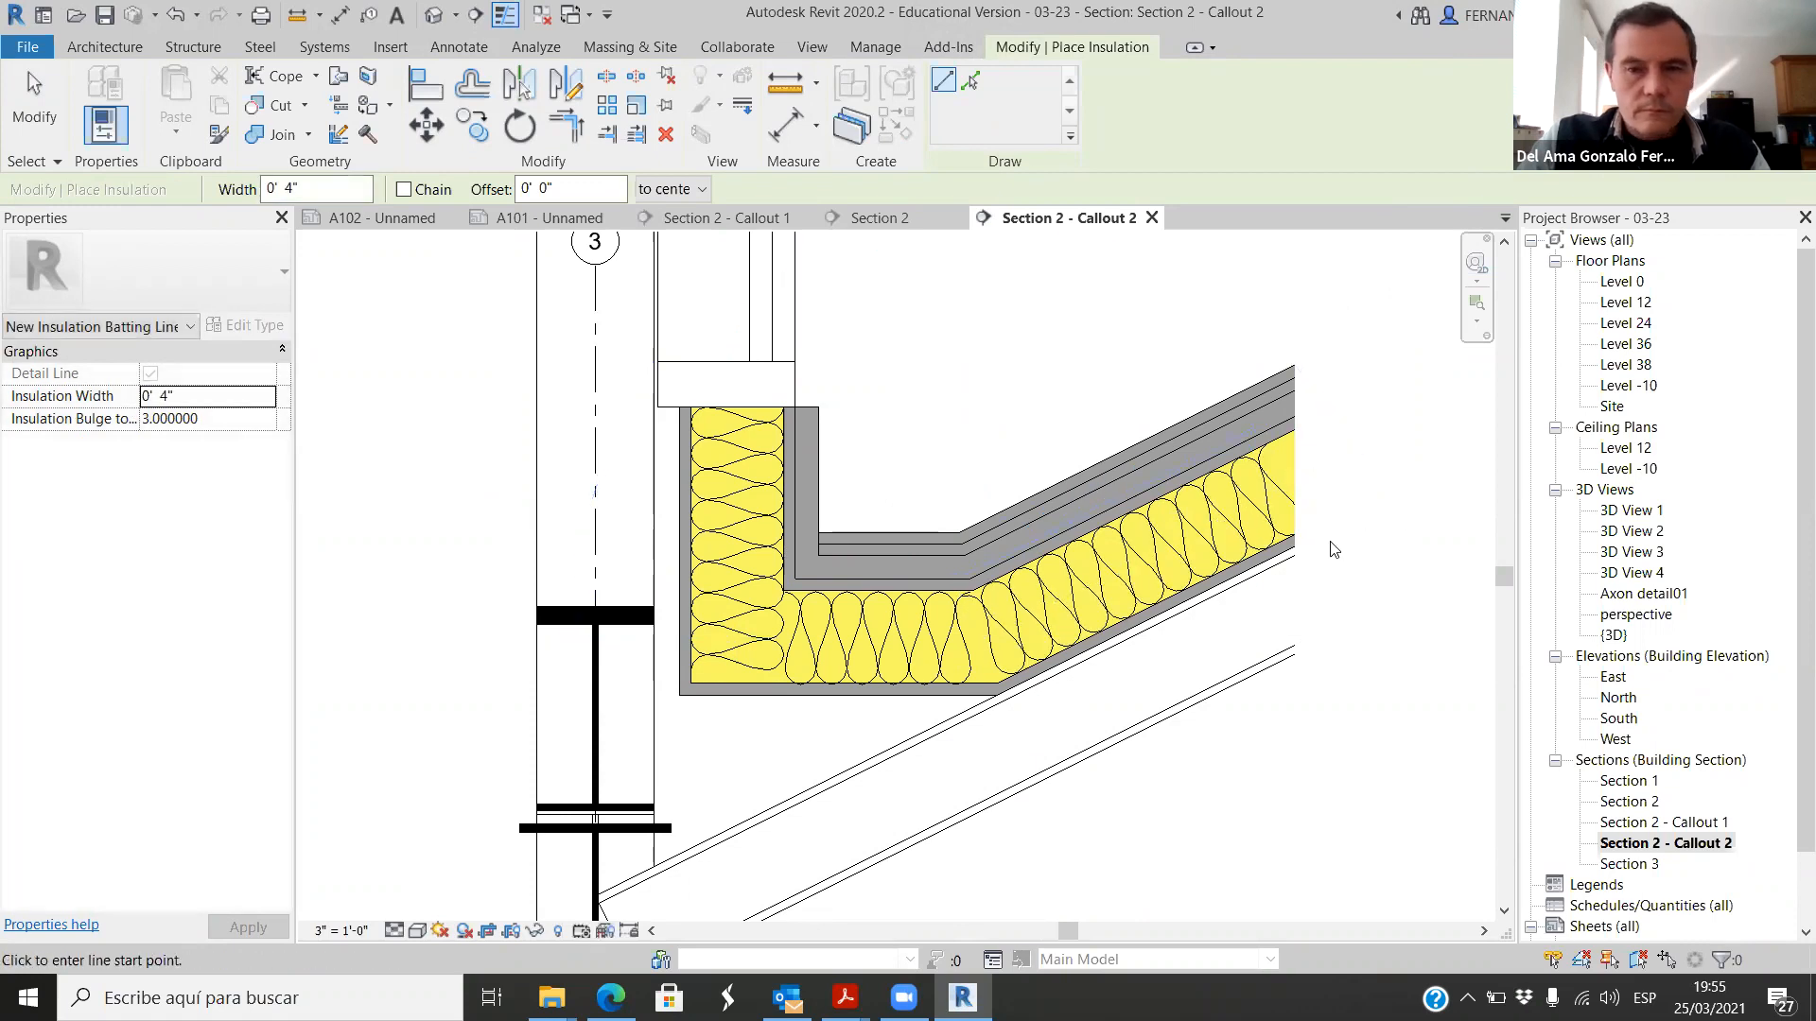
pyautogui.press('Escape')
pyautogui.scroll(-4, 1089, 610)
pyautogui.scroll(3, 1353, 525)
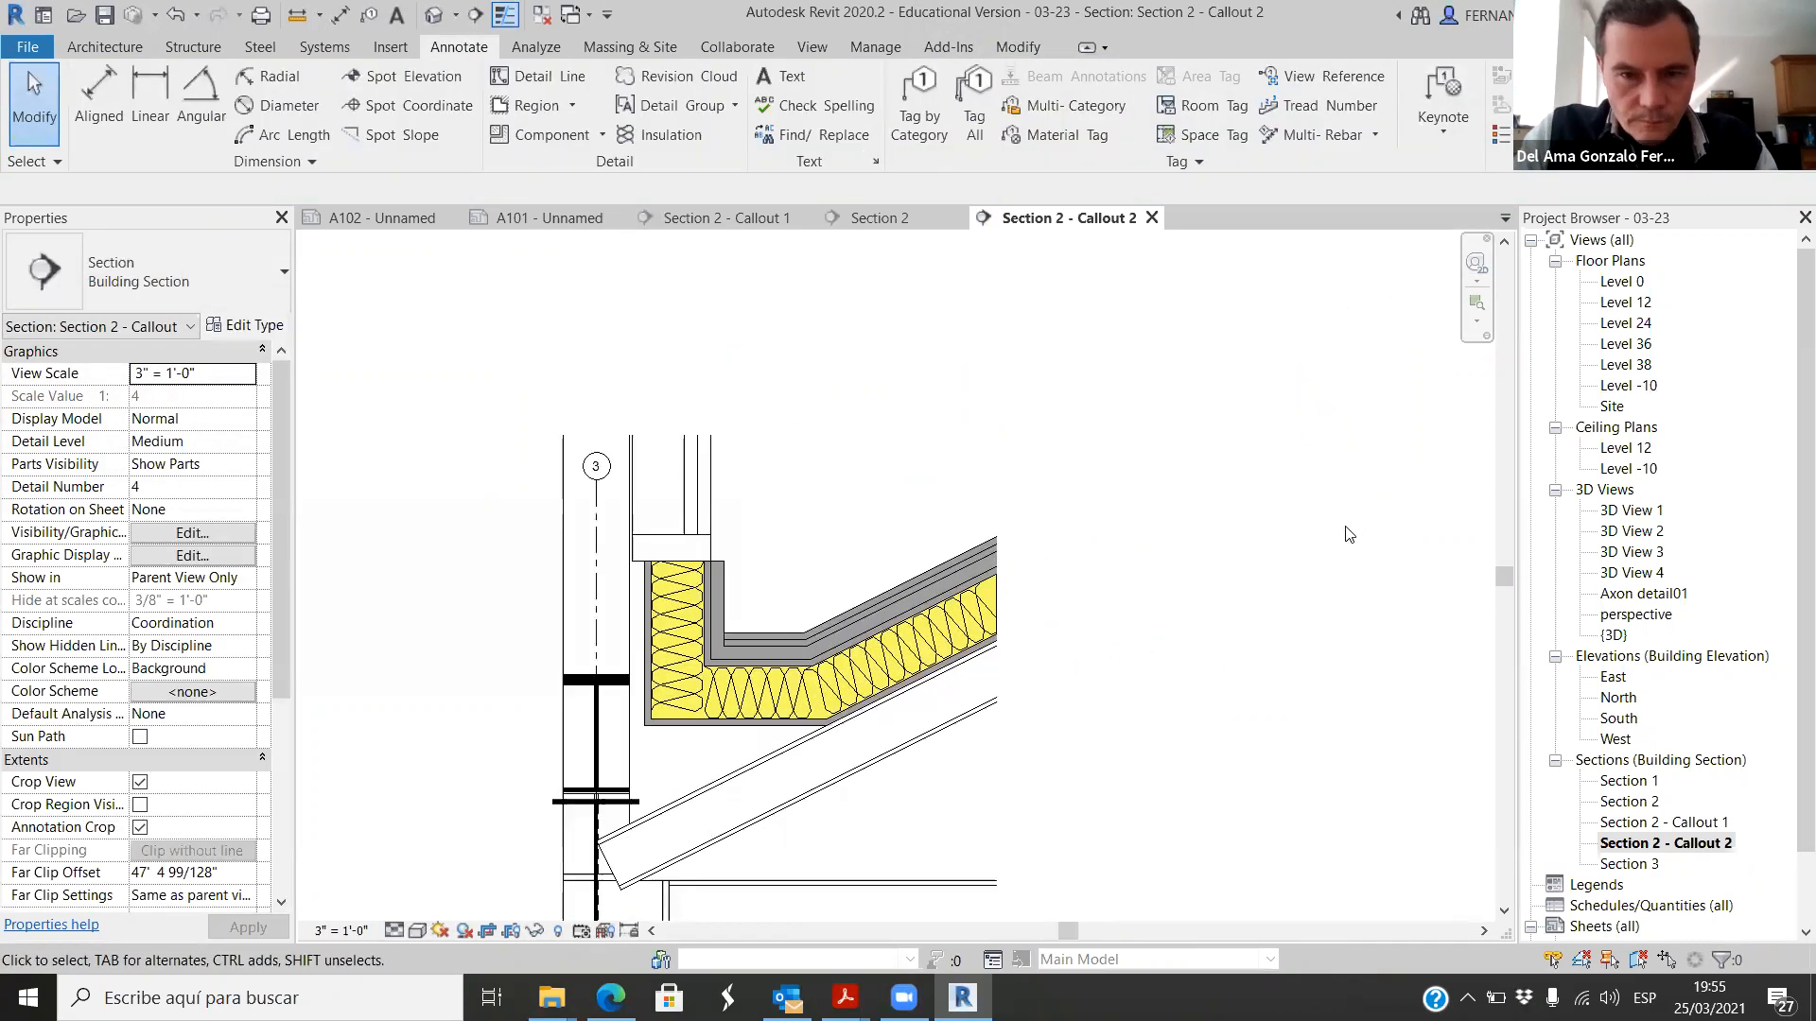
pyautogui.scroll(2, 587, 647)
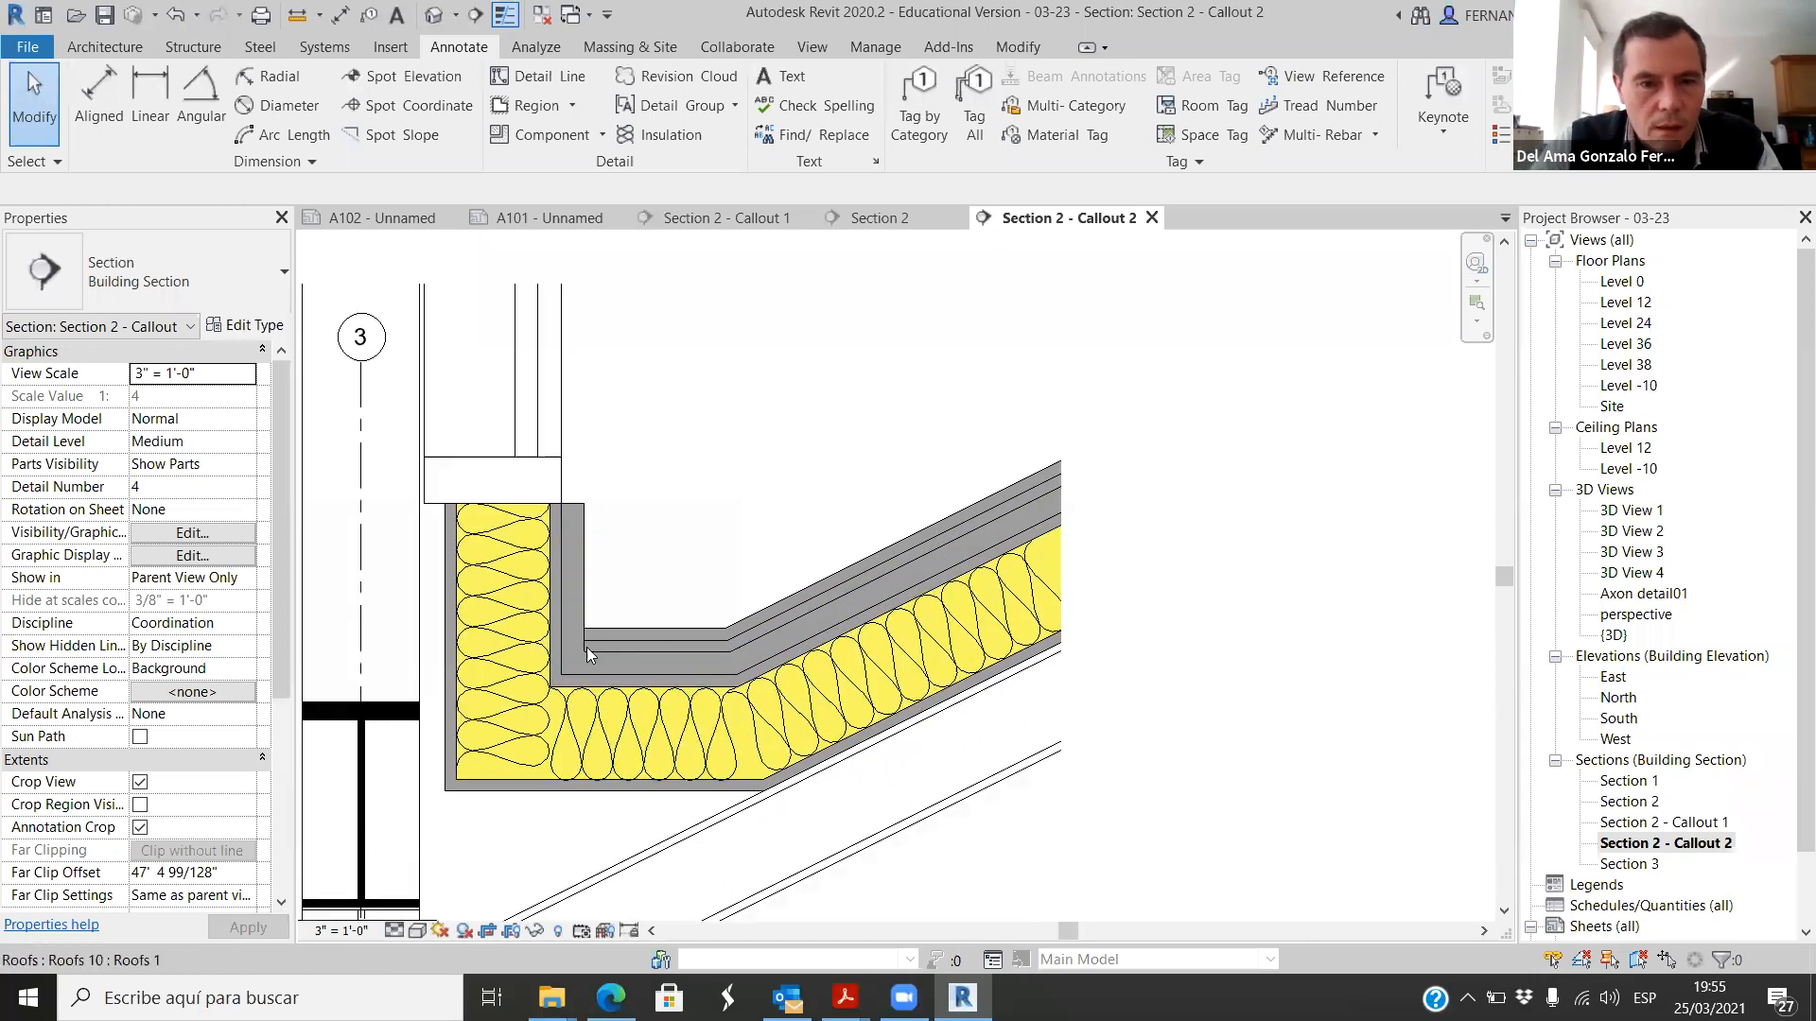
pyautogui.click(581, 562)
pyautogui.scroll(2, 581, 558)
pyautogui.scroll(-4, 714, 545)
pyautogui.press('Escape')
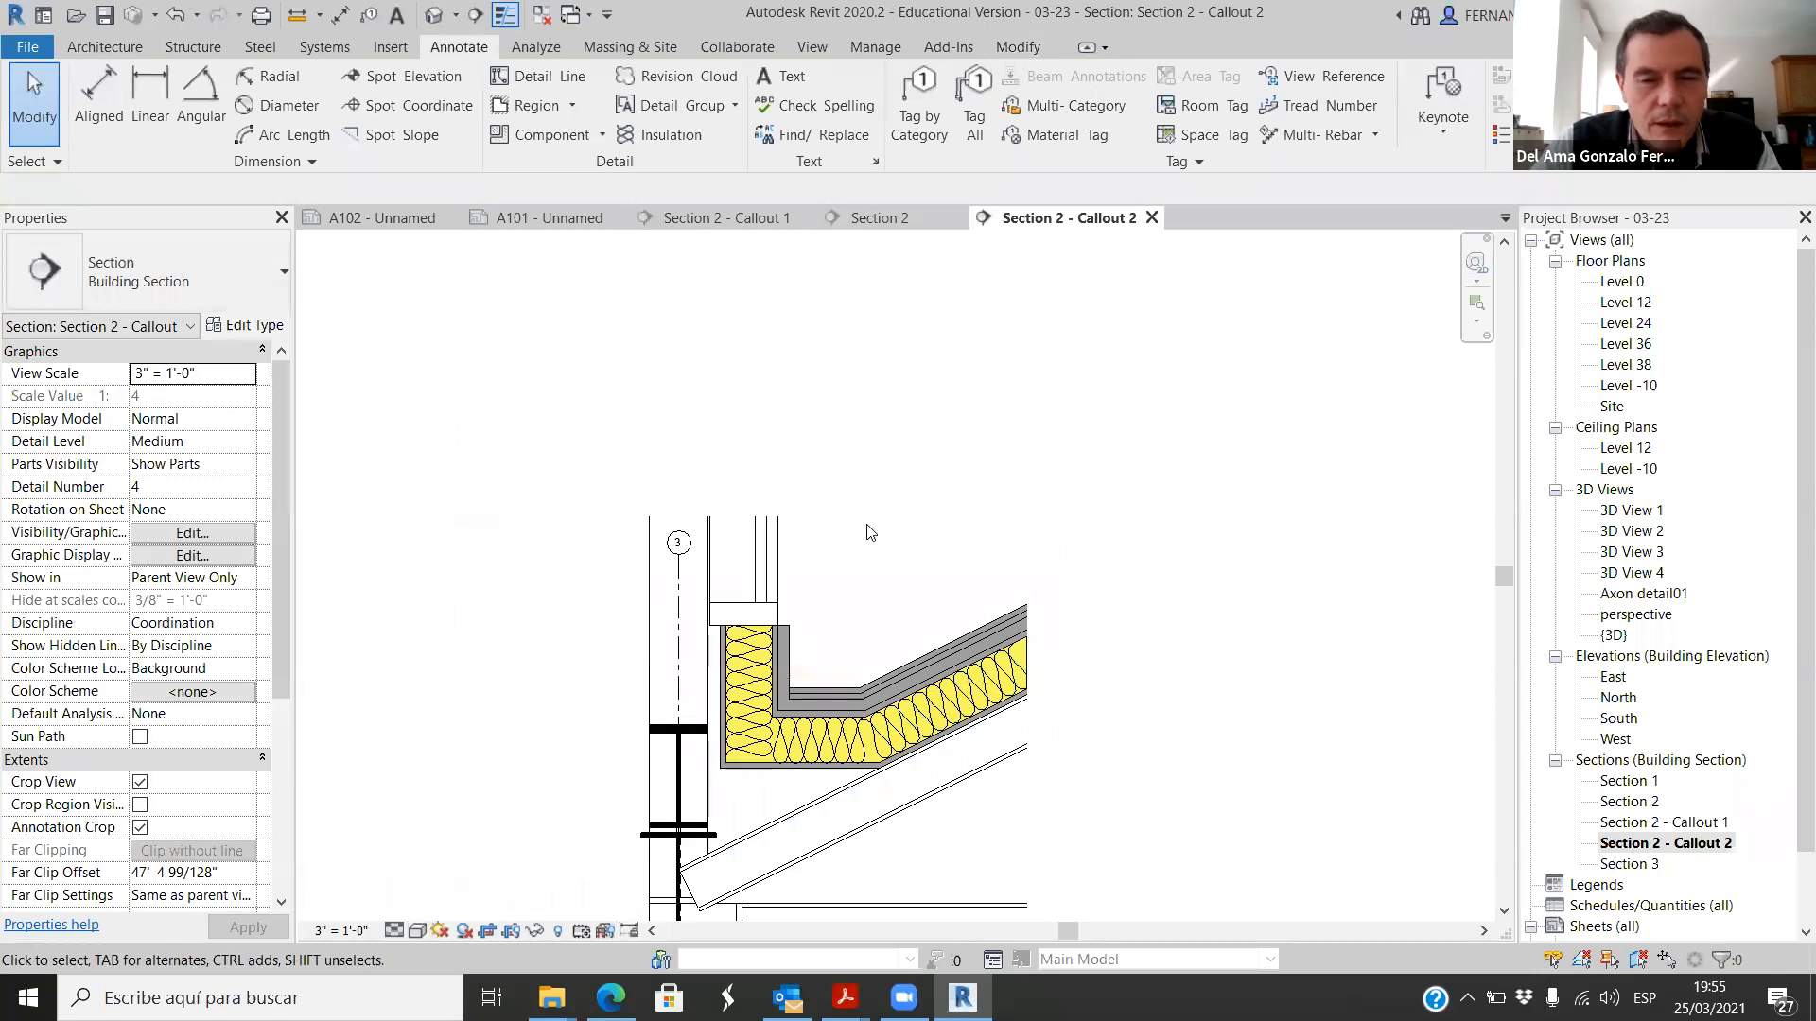
# Step: Place a Storefront Double Glazed-Sill at Finish-Section detail component in the empty area above the gutter
pyautogui.scroll(-1, 1094, 819)
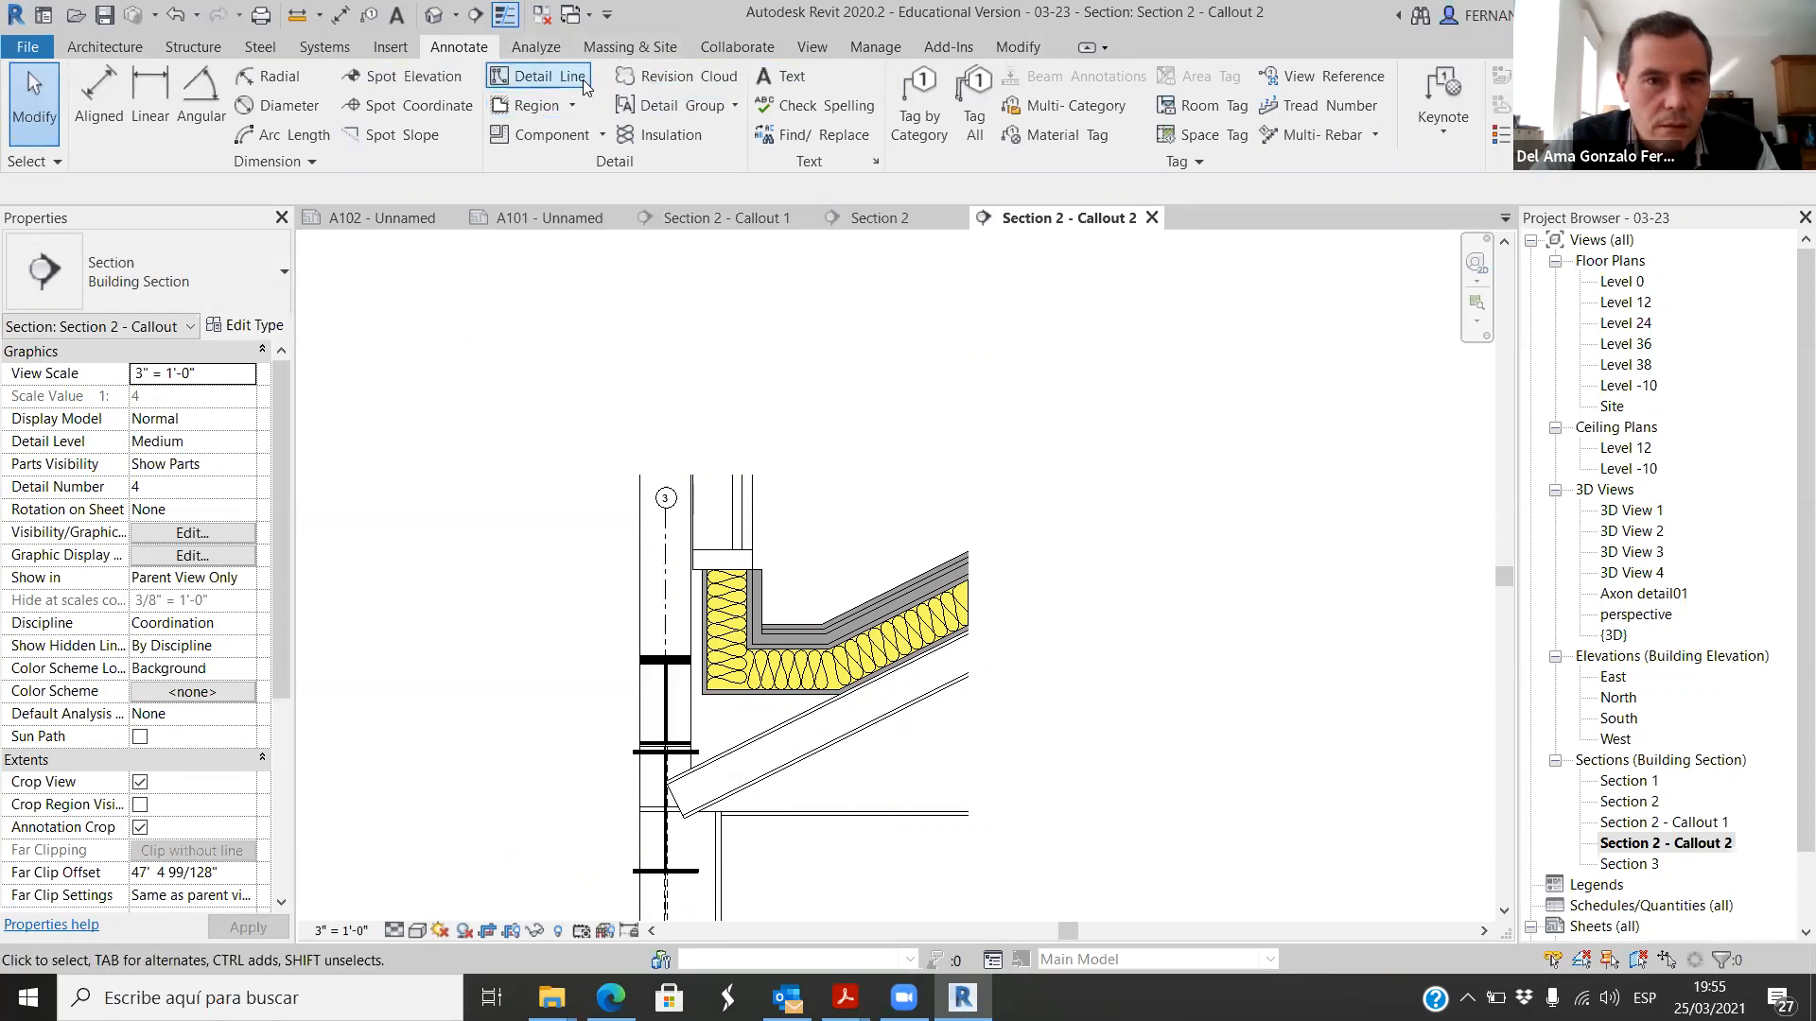
pyautogui.click(599, 137)
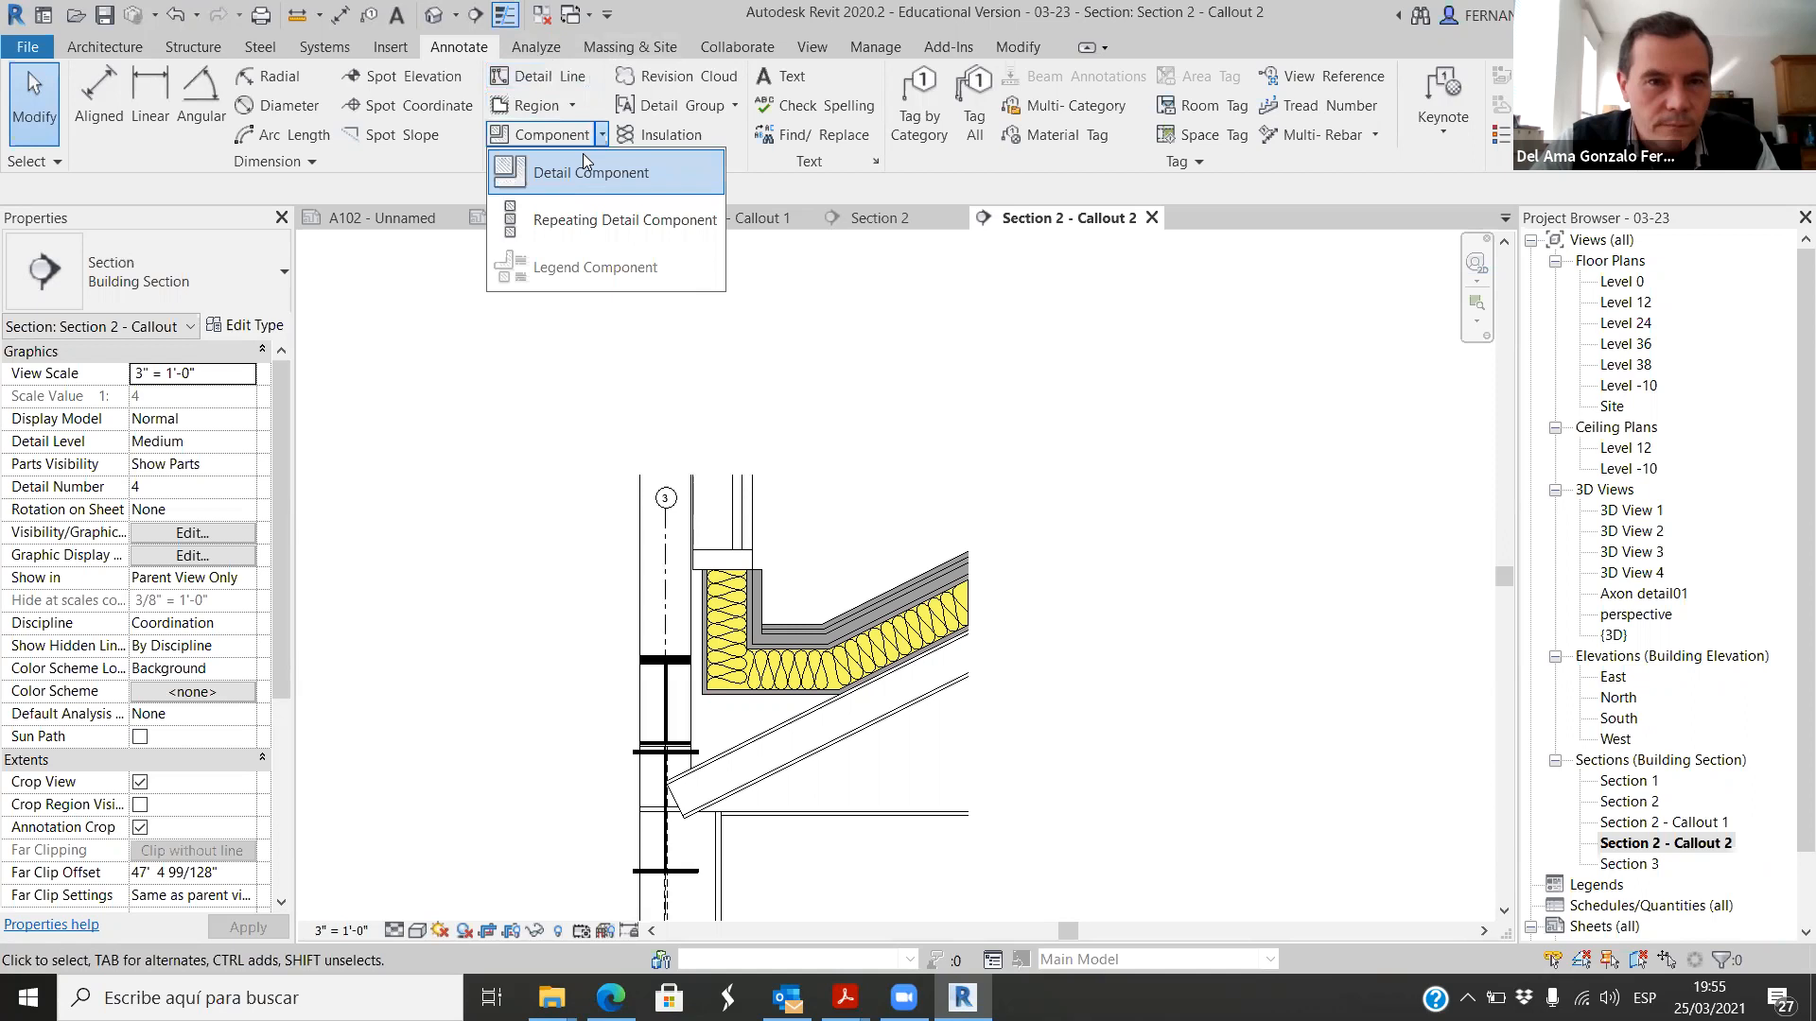
pyautogui.click(564, 172)
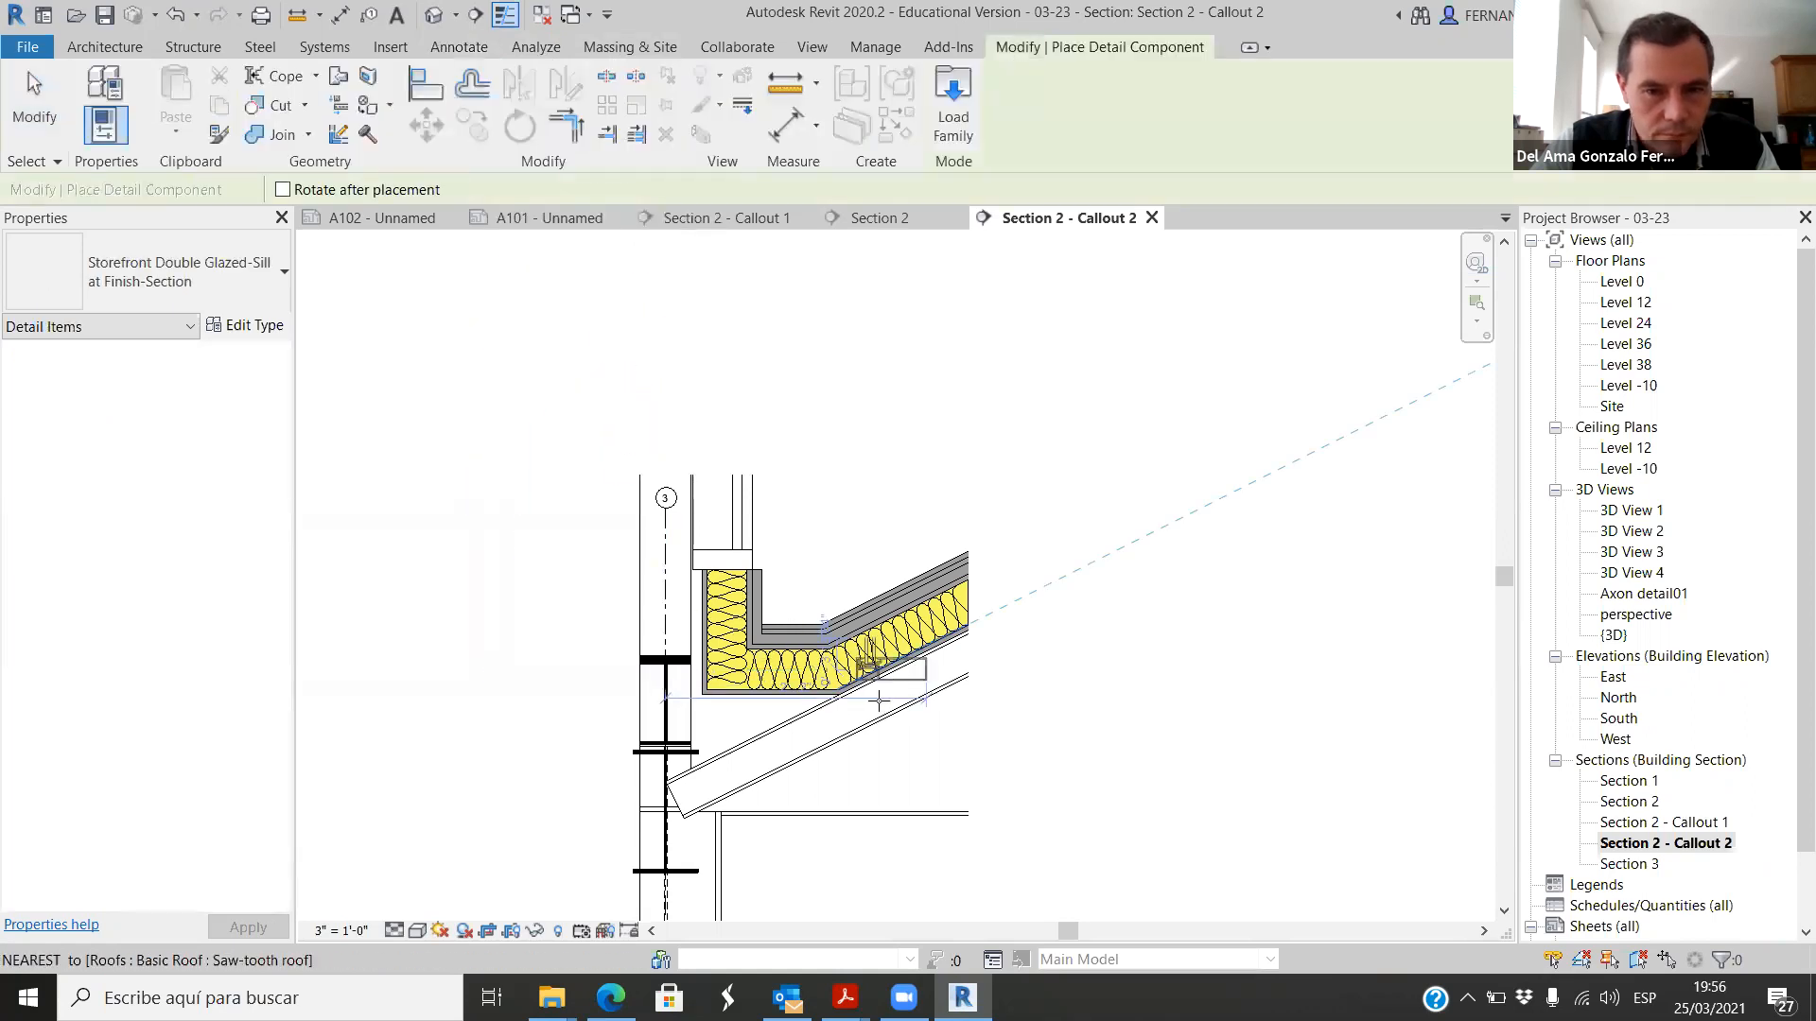
pyautogui.scroll(2, 893, 766)
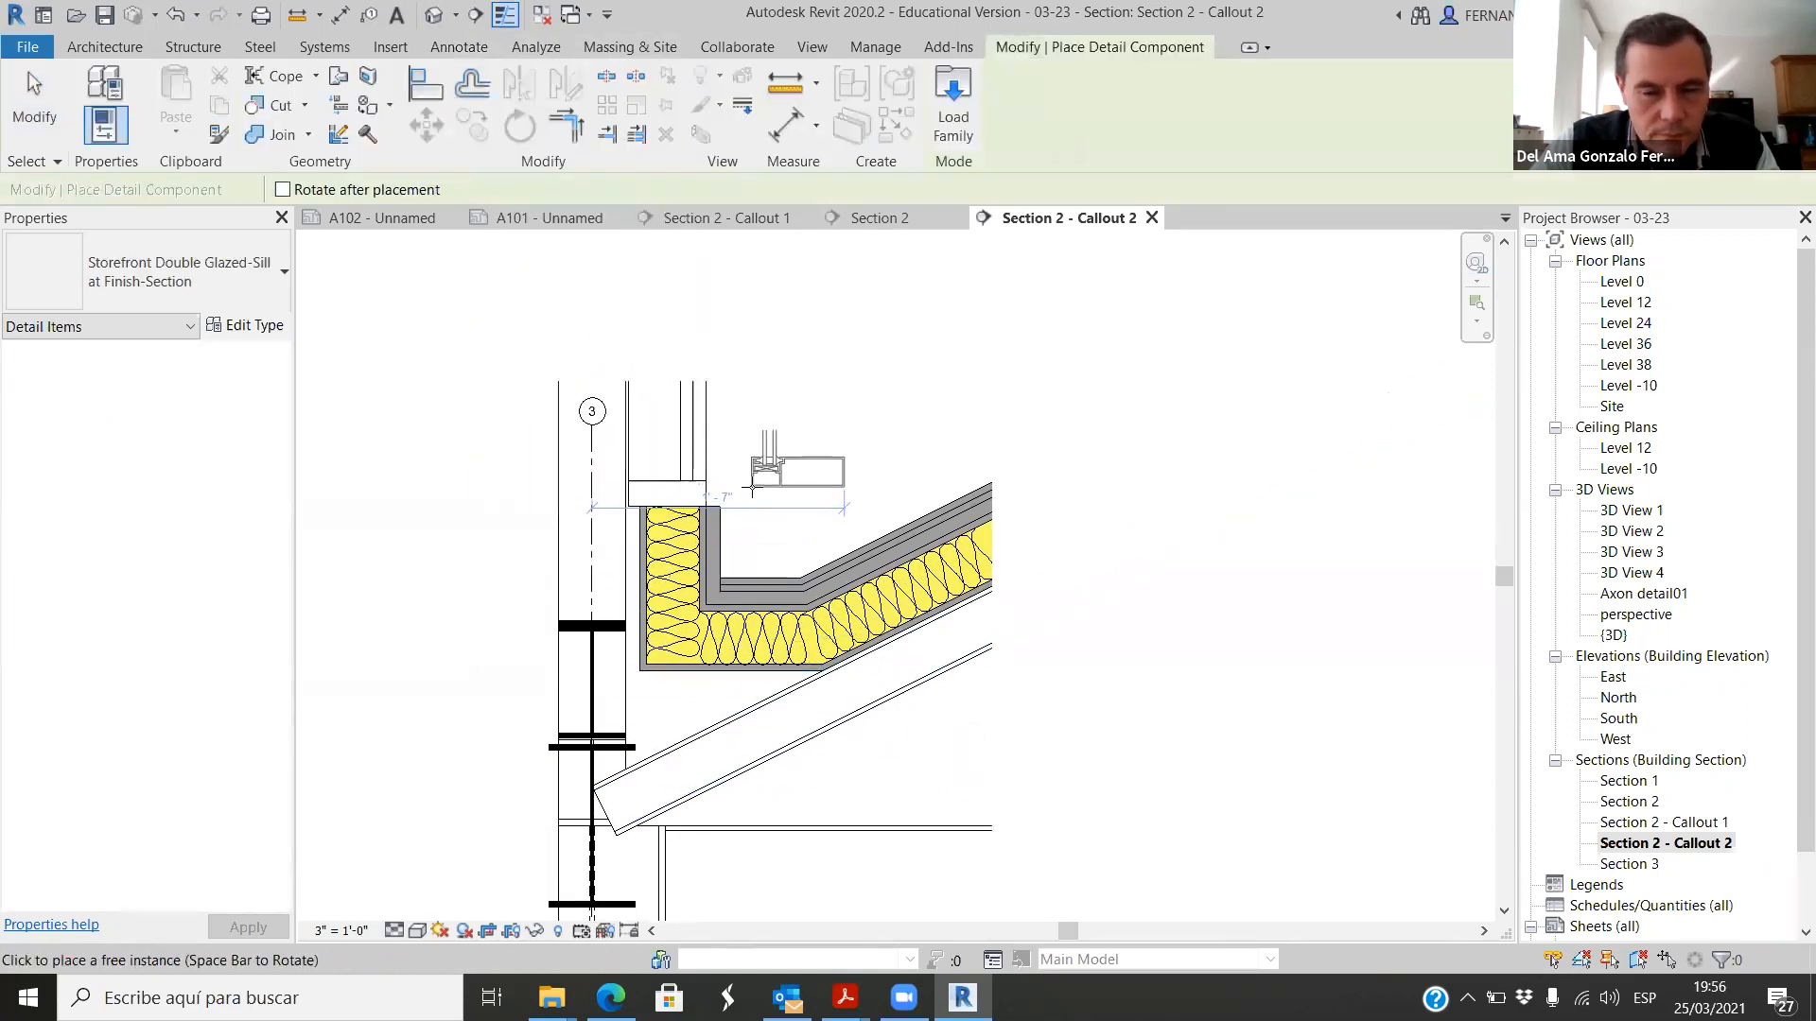
pyautogui.click(824, 487)
pyautogui.press('Escape')
pyautogui.press('Escape')
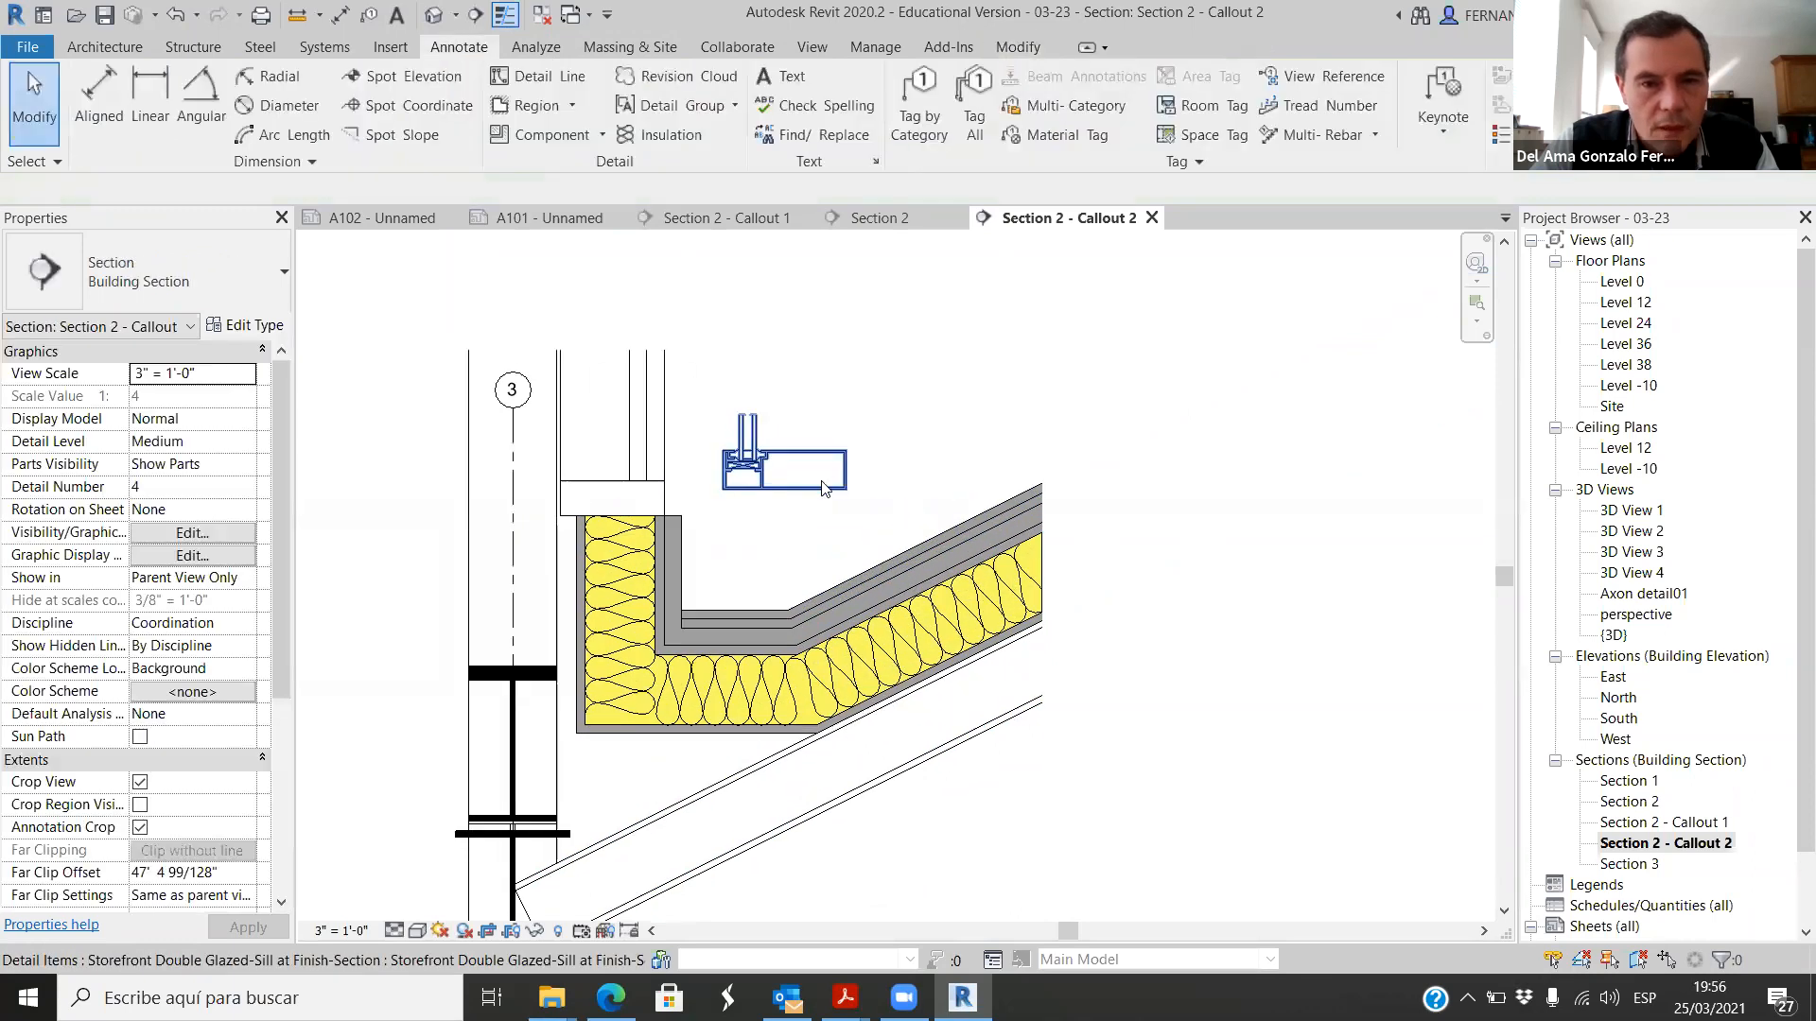
# Step: Mirror a copy of the storefront sill component about a vertical axis drawn through its middle
pyautogui.scroll(2, 825, 488)
pyautogui.click(792, 492)
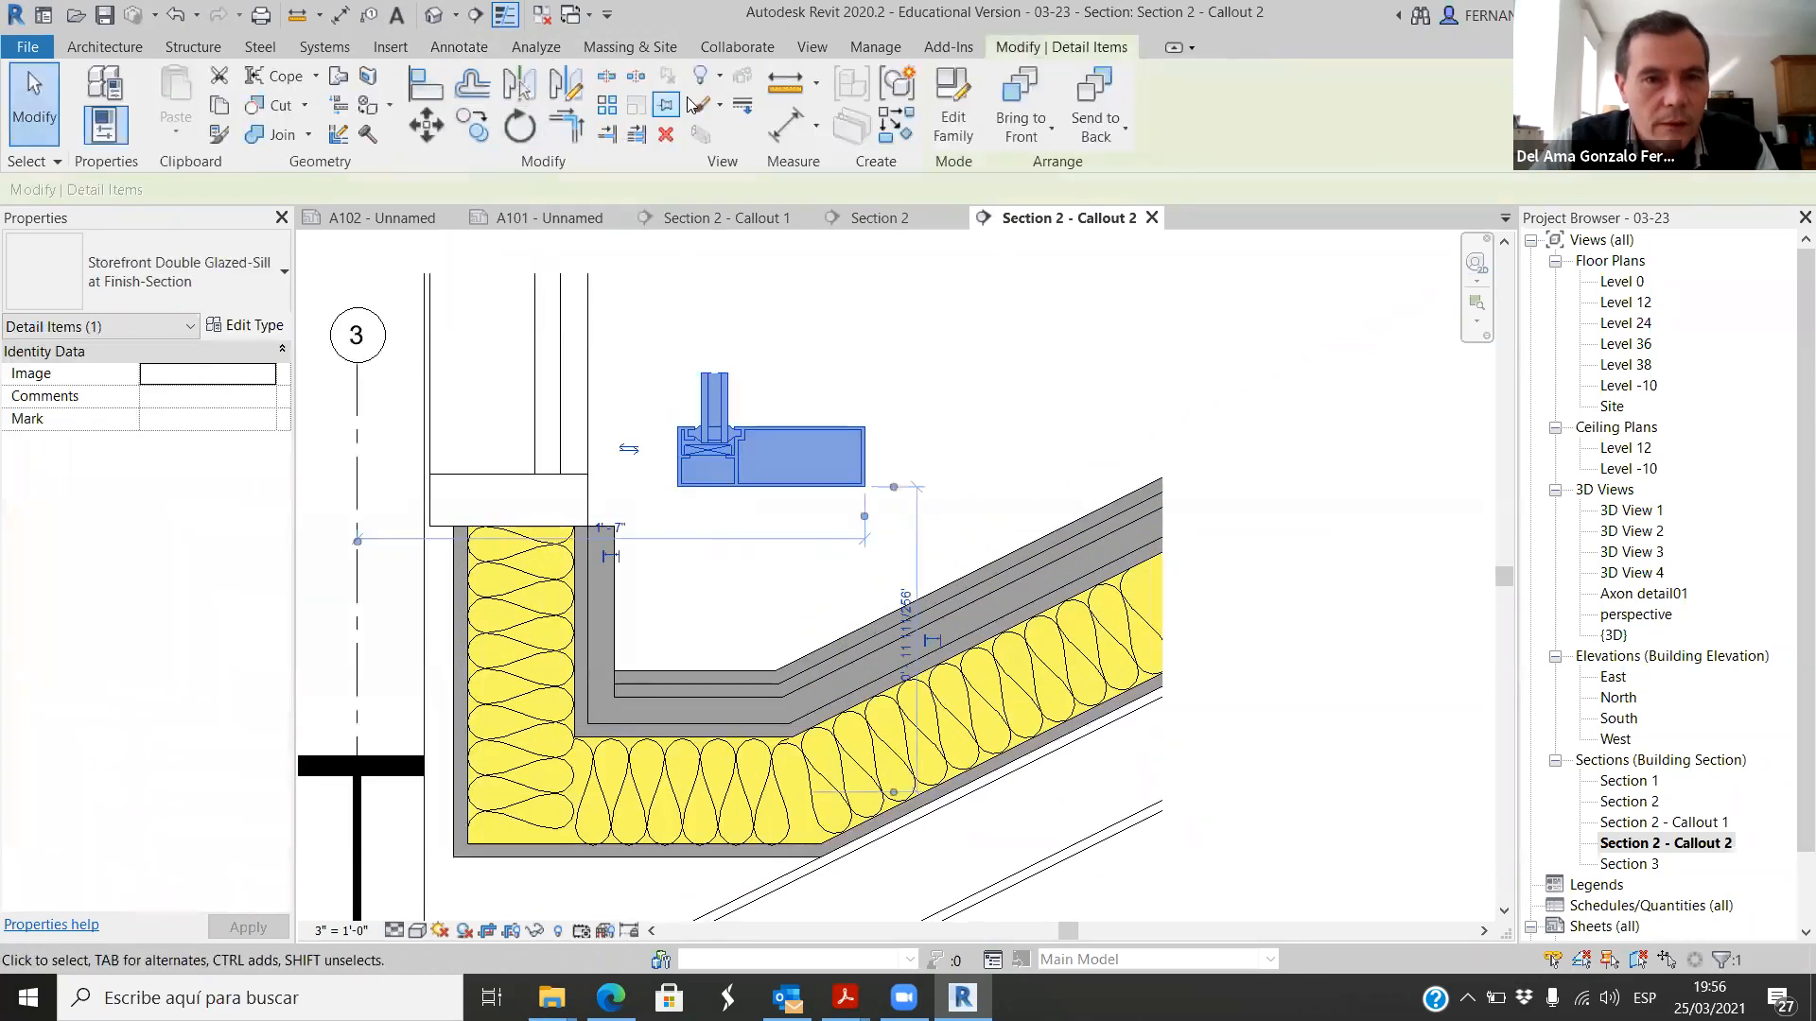
pyautogui.click(519, 85)
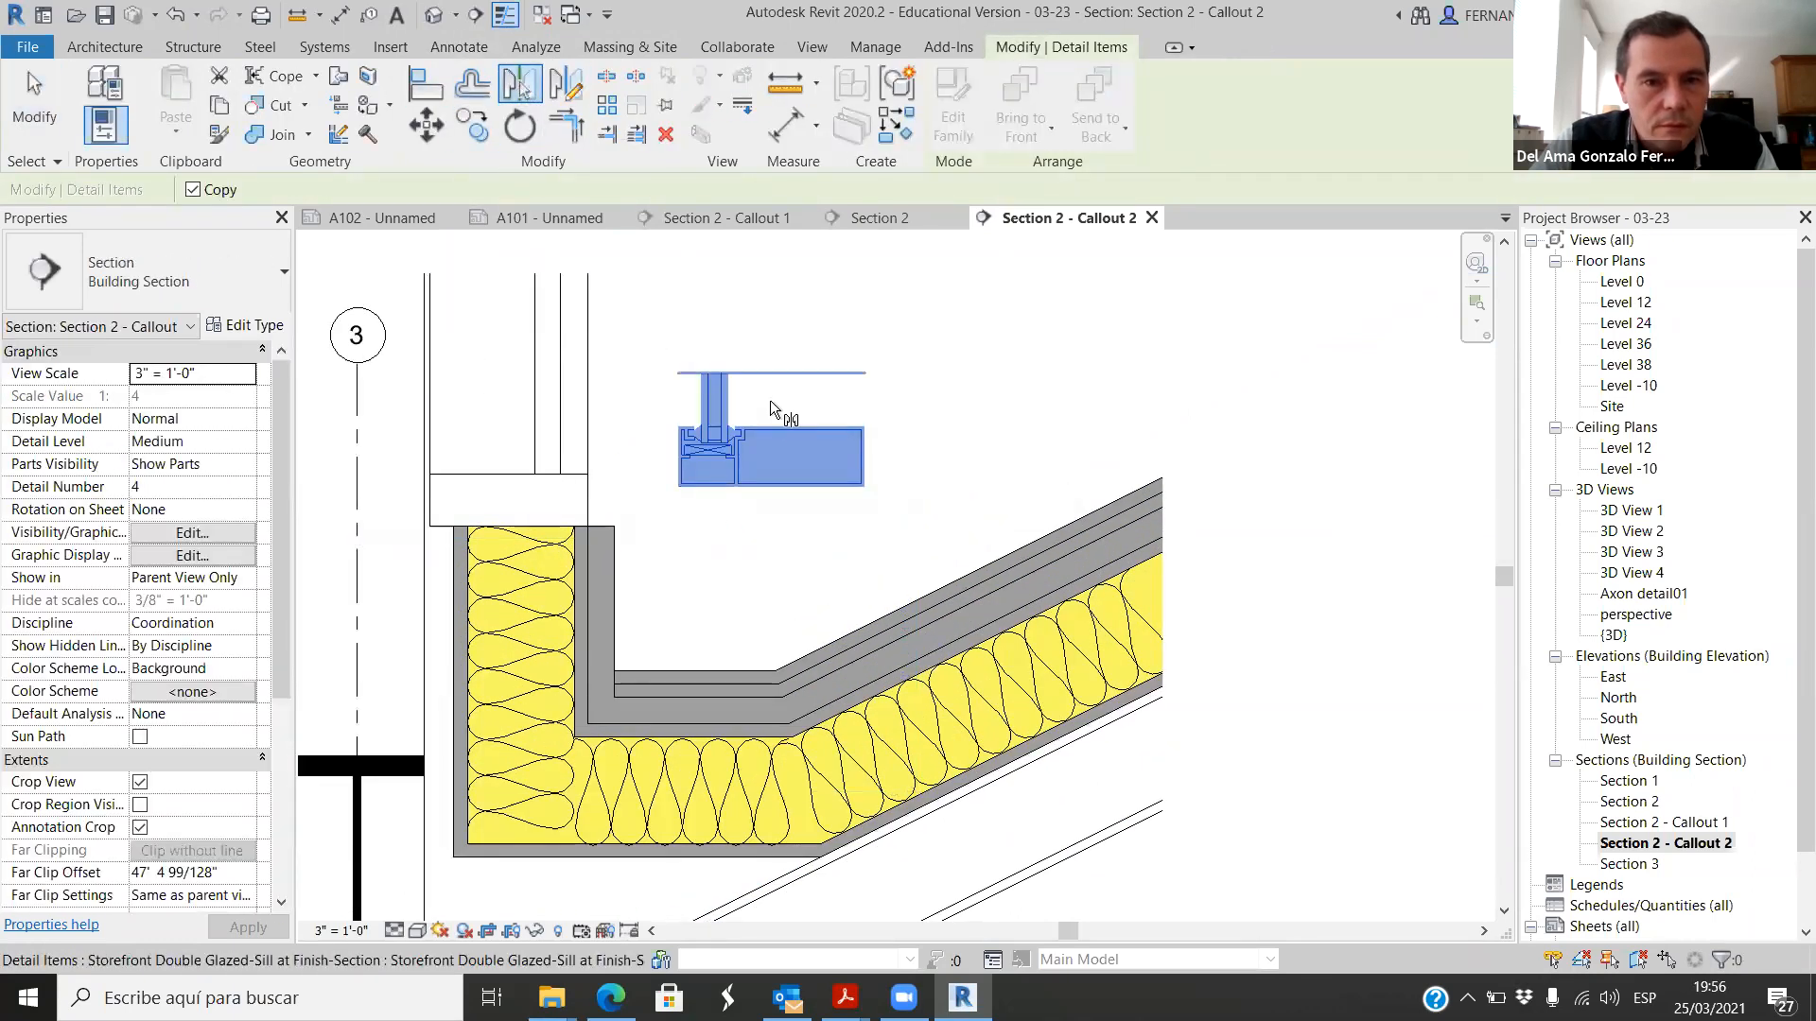
pyautogui.click(577, 93)
pyautogui.click(772, 407)
pyautogui.click(771, 331)
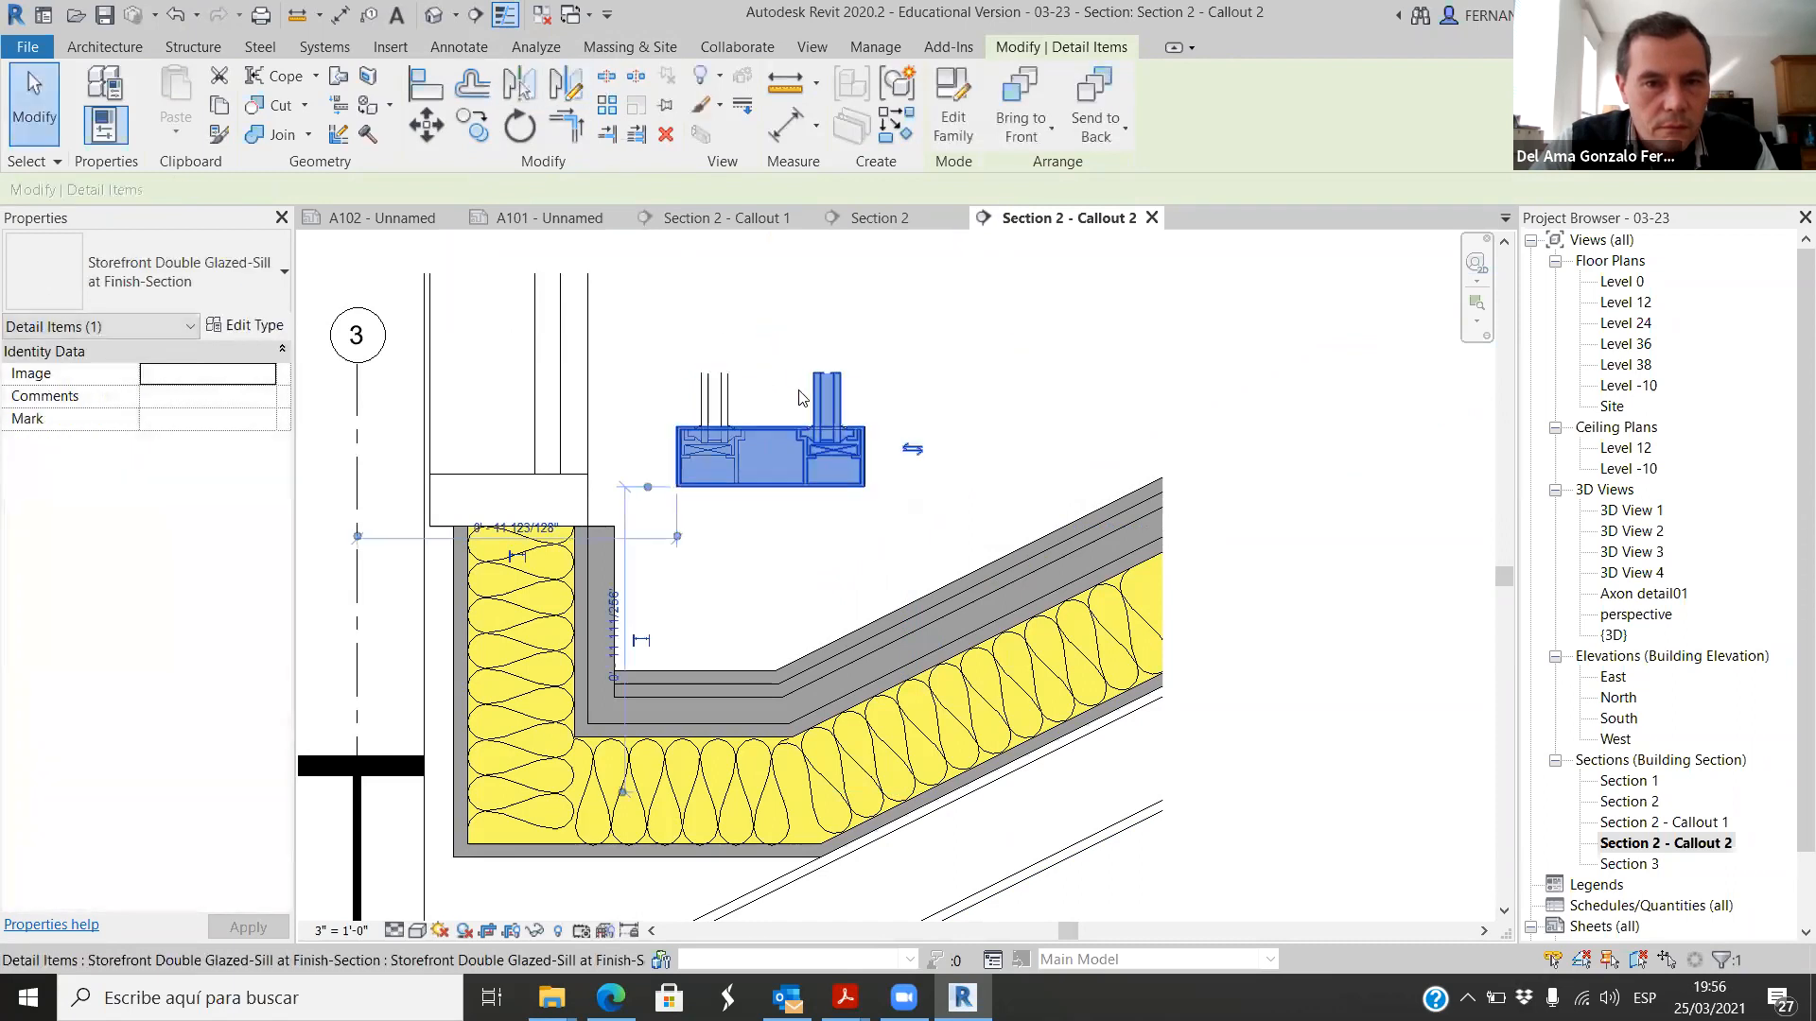
# Step: Delete the original storefront sill component, keeping the mirrored copy
pyautogui.click(821, 527)
pyautogui.scroll(2, 763, 462)
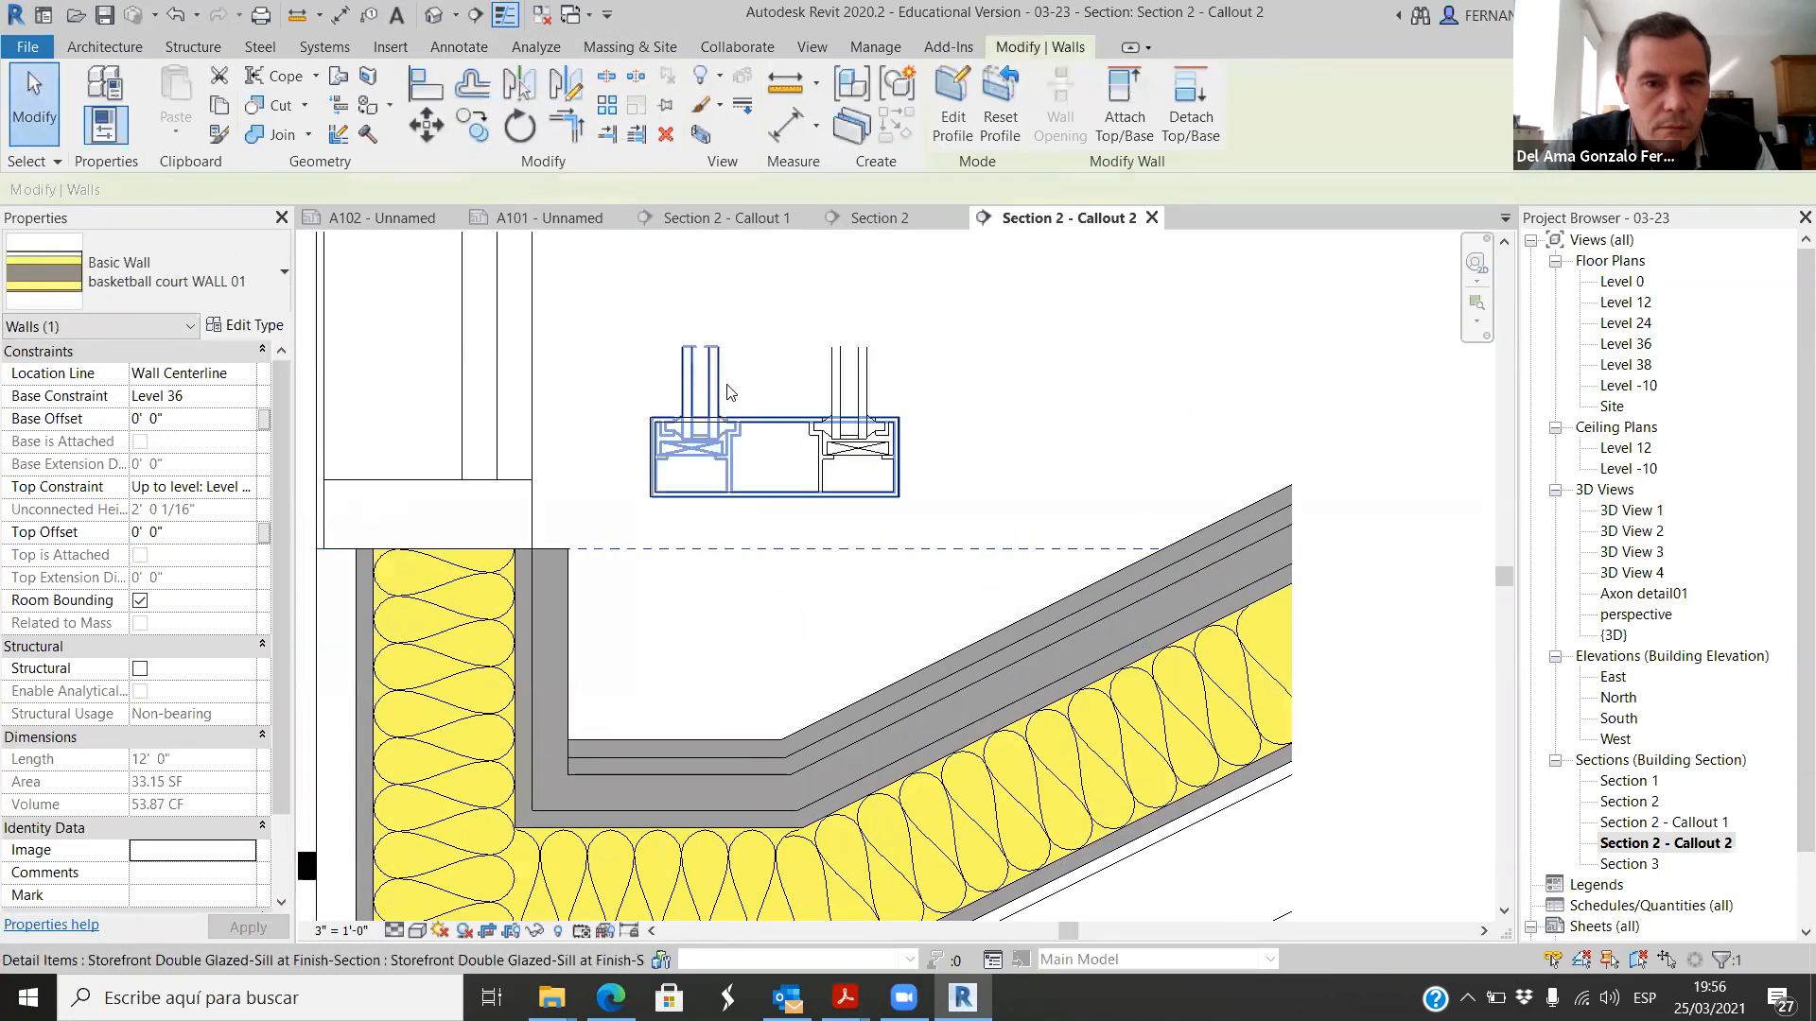
pyautogui.click(720, 383)
pyautogui.press('Delete')
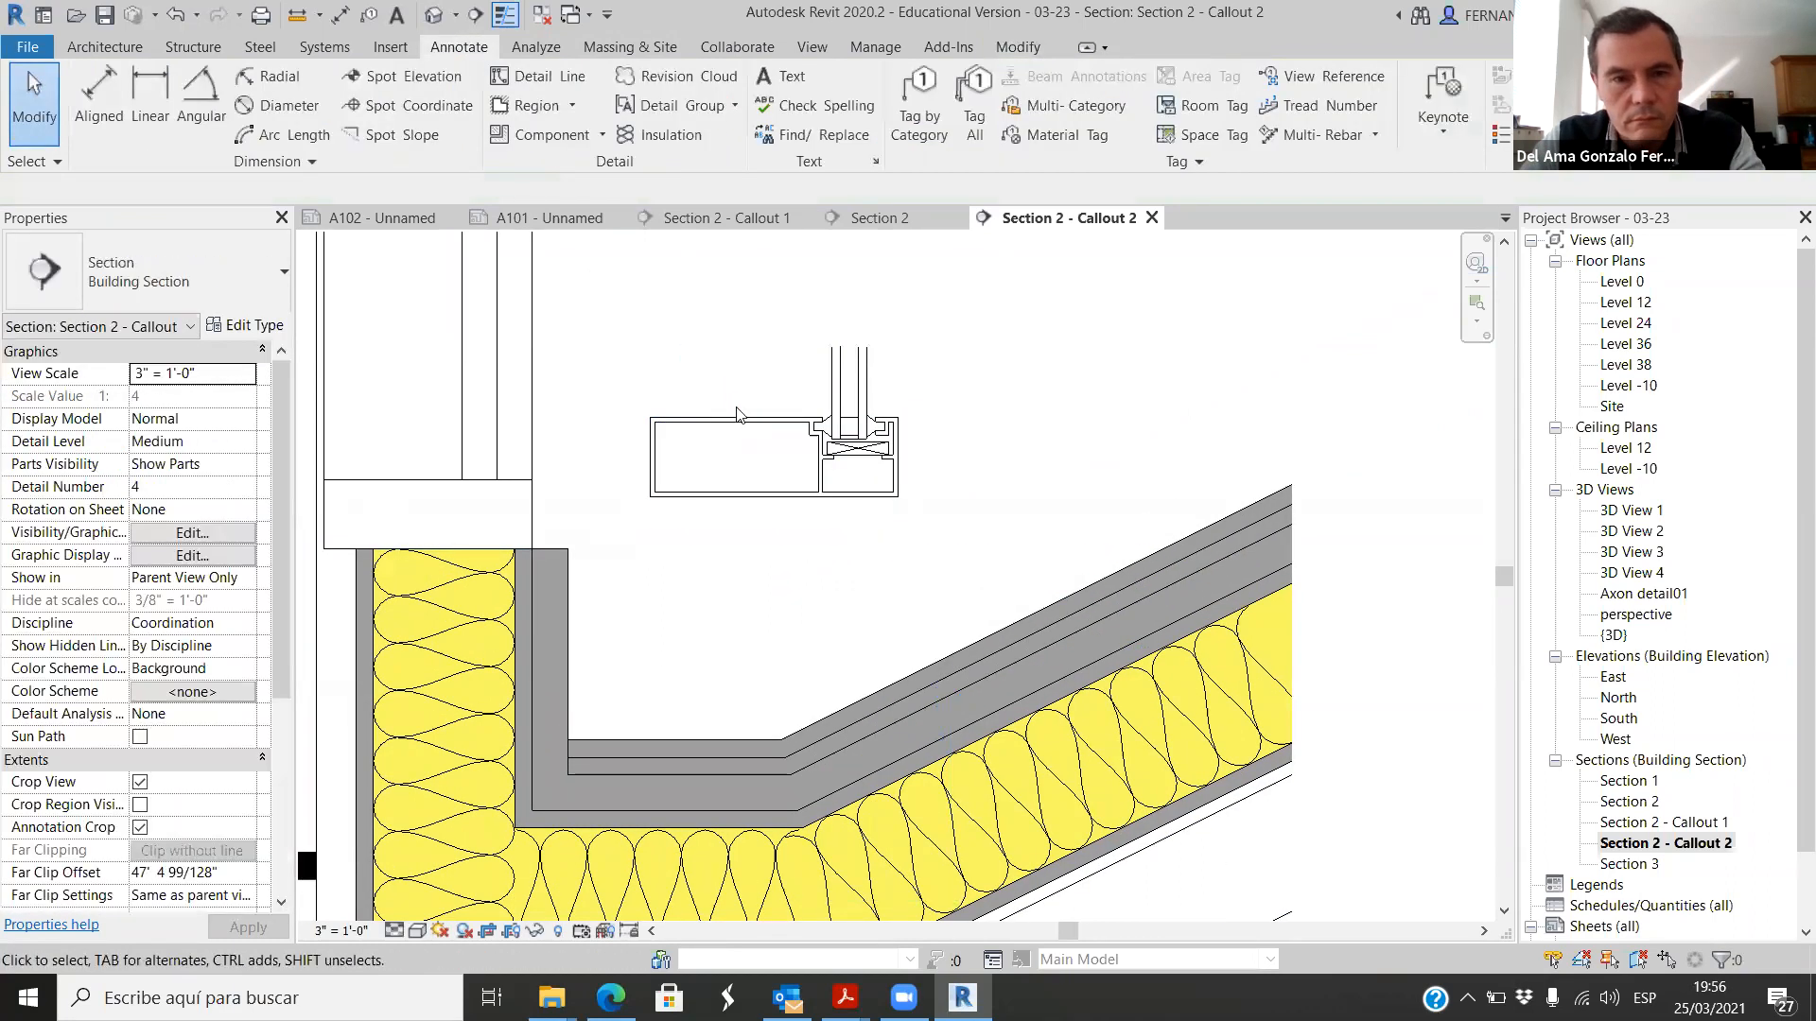
# Step: Move the mirrored storefront sill onto the top of the gutter's vertical leg, aligned with its inner face
pyautogui.click(811, 498)
pyautogui.scroll(-2, 813, 495)
pyautogui.scroll(1, 826, 489)
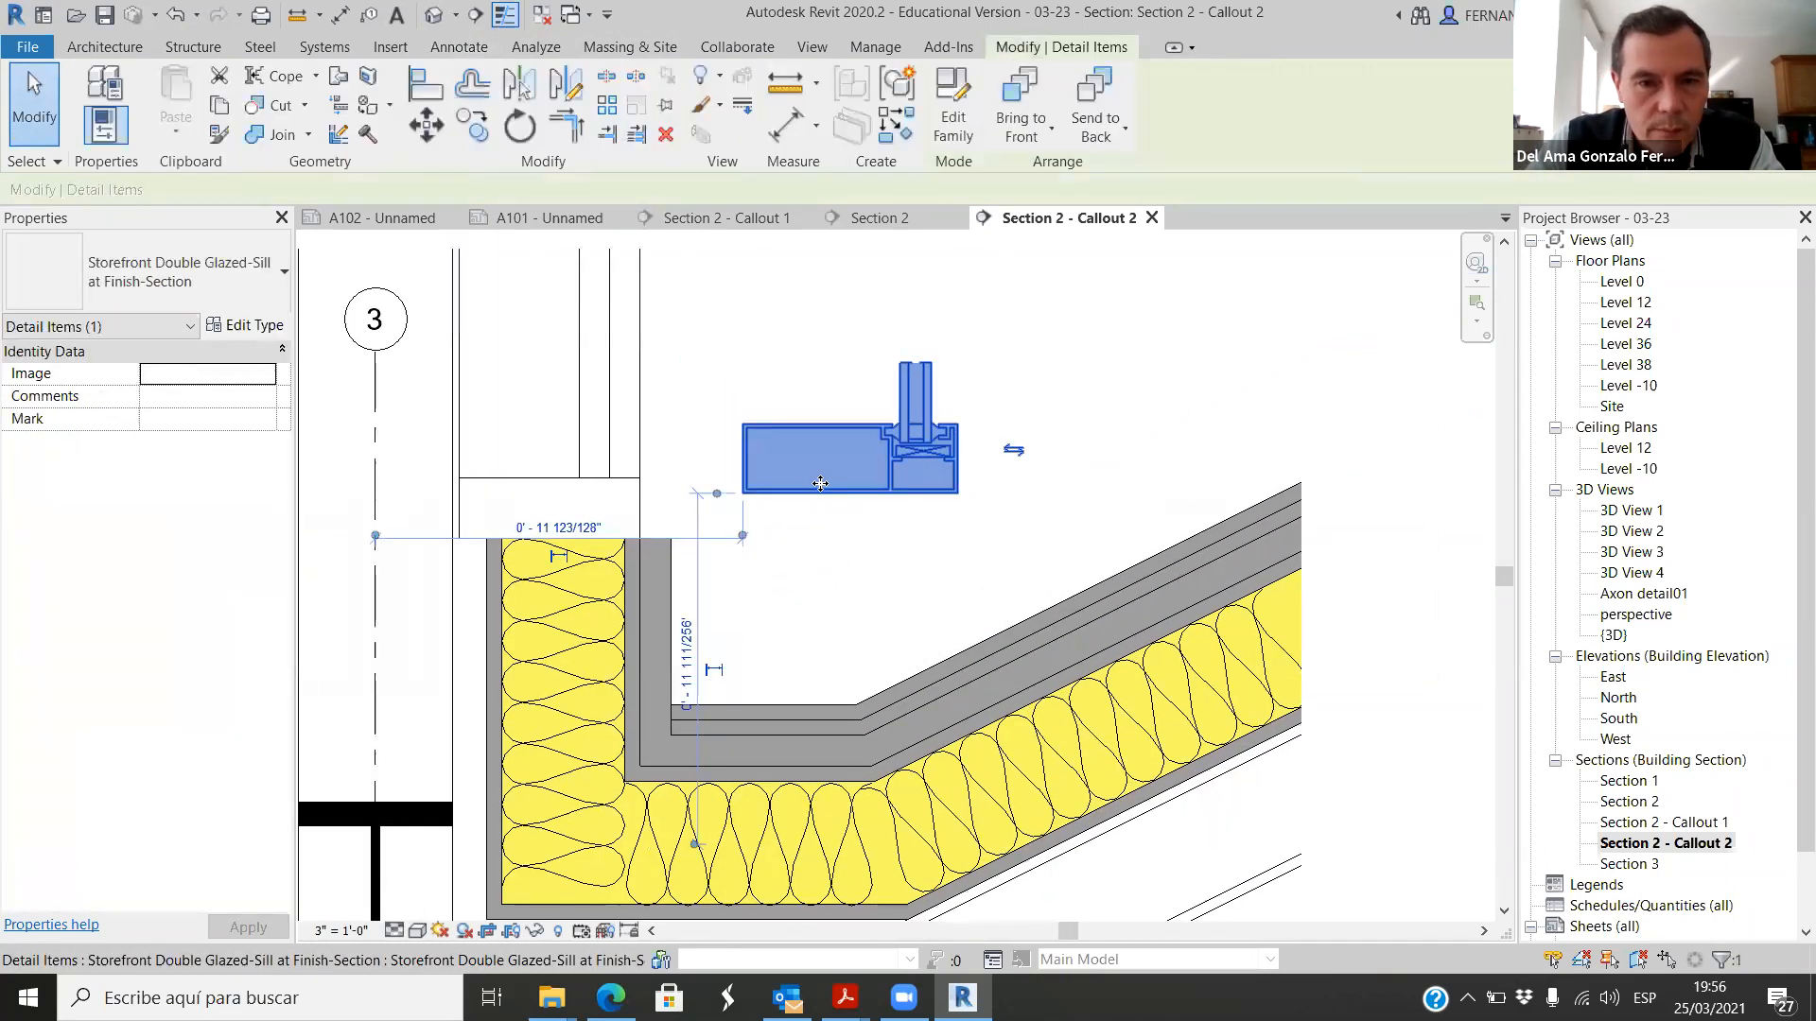
pyautogui.moveTo(826, 489); pyautogui.dragTo(544, 541)
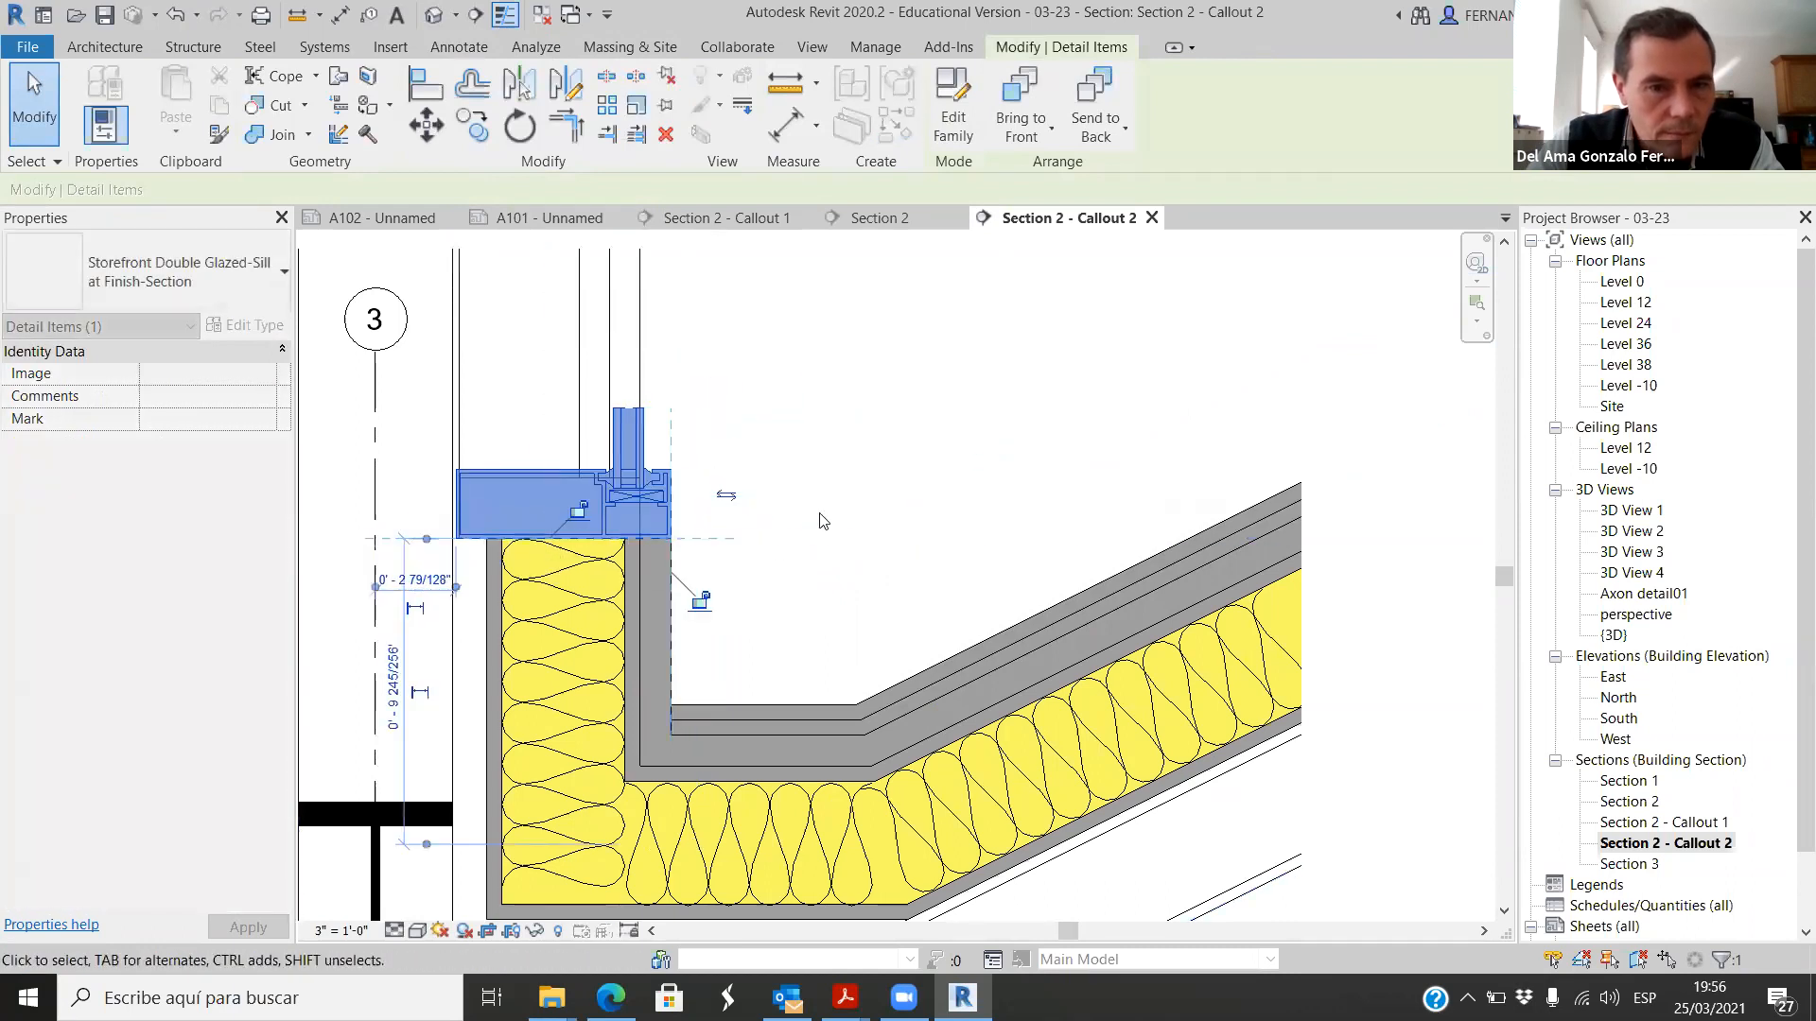
pyautogui.click(823, 518)
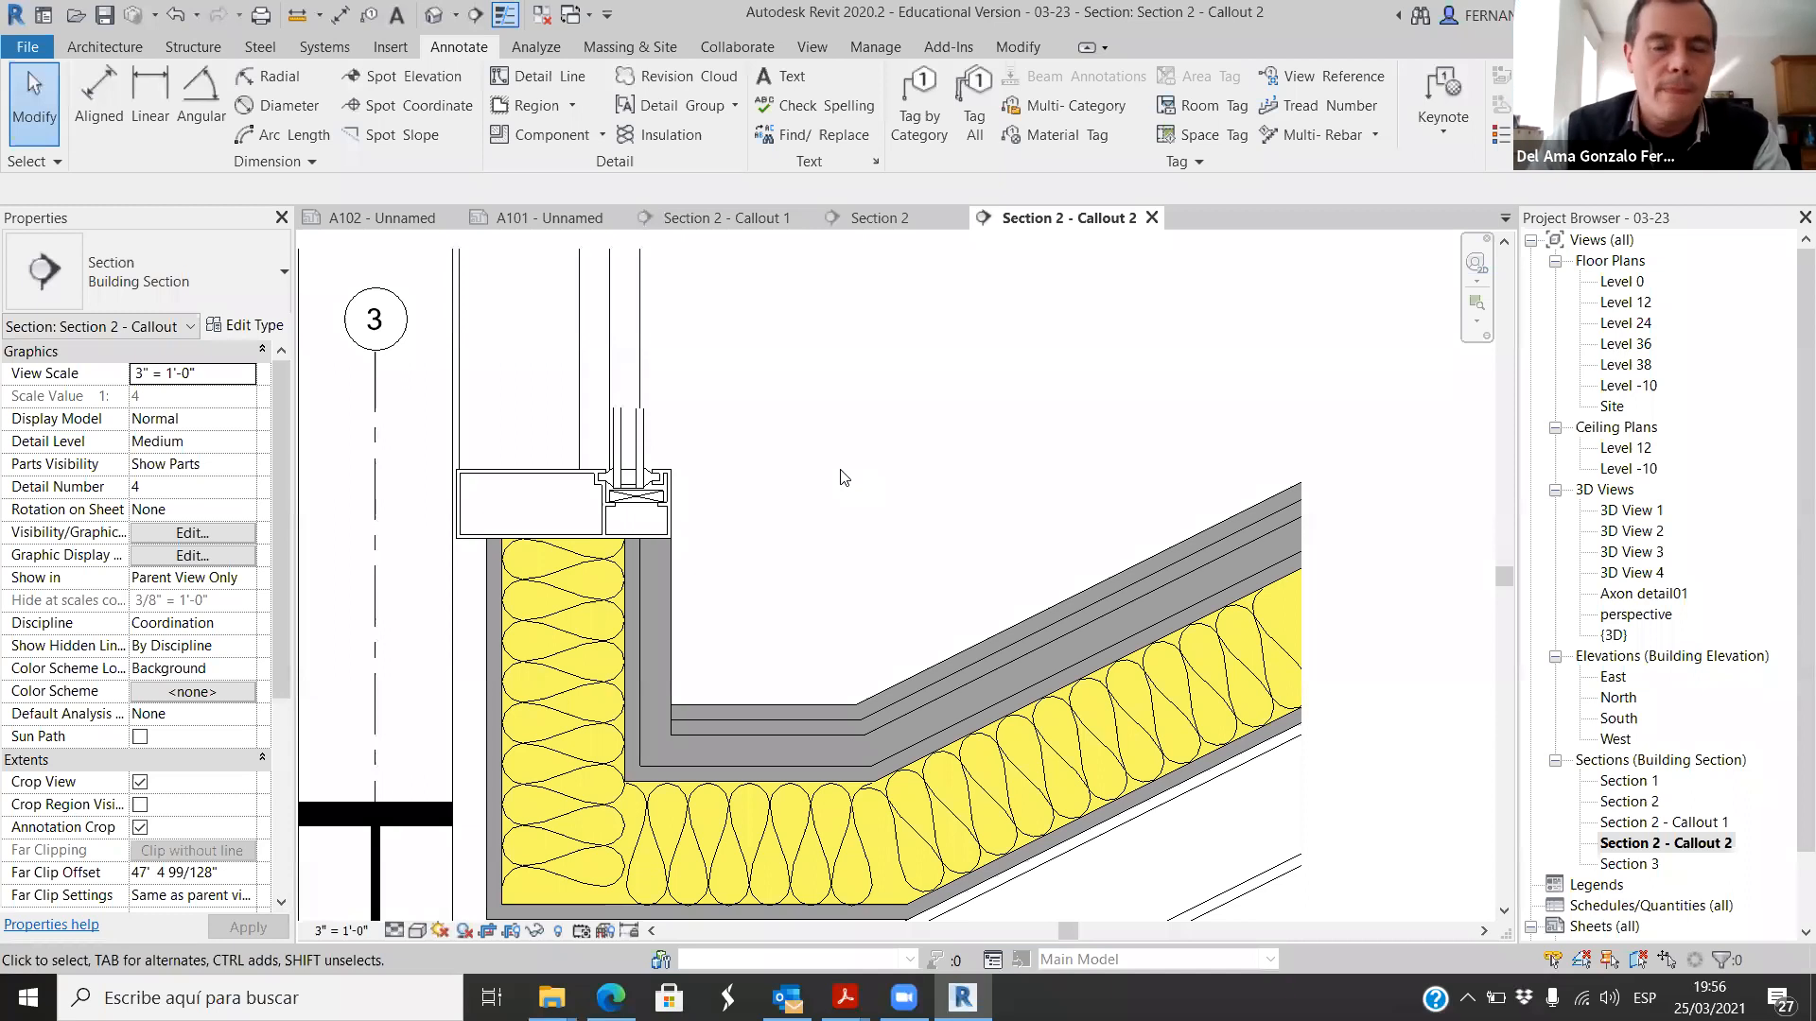
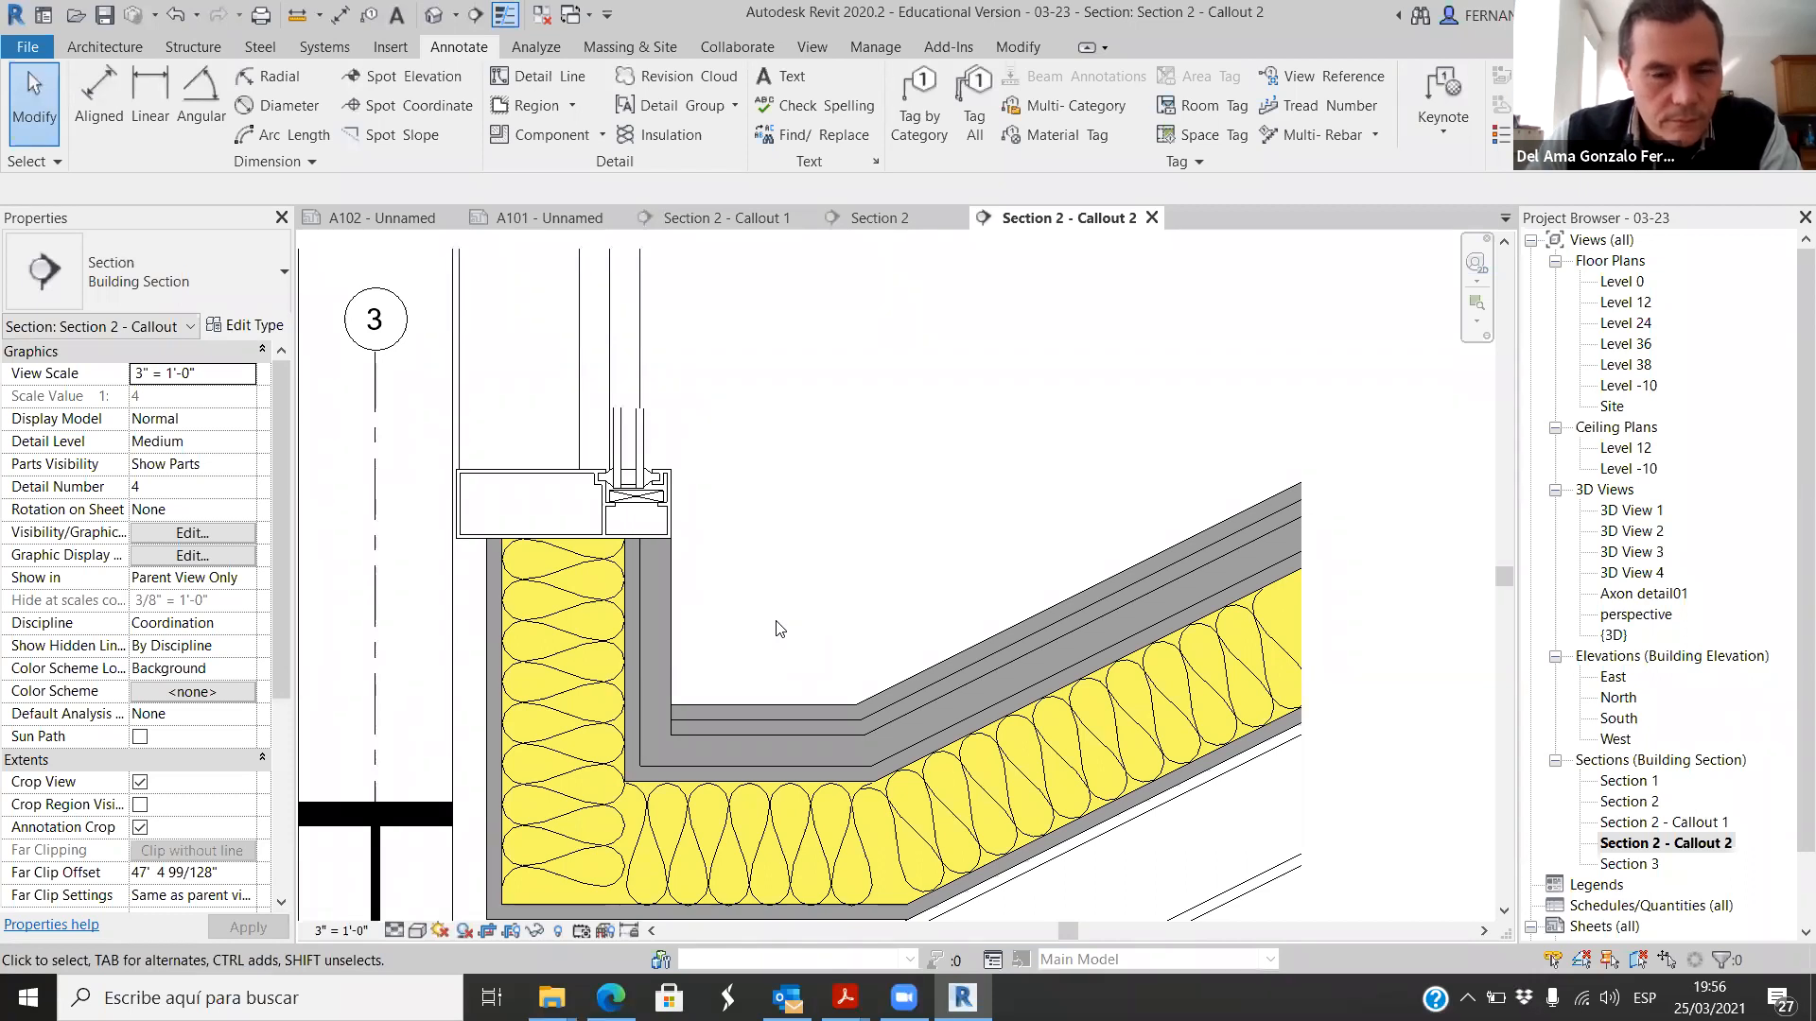
# Step: Nudge the storefront sill component up one increment to leave a narrow joint above the gutter's vertical leg
pyautogui.click(563, 467)
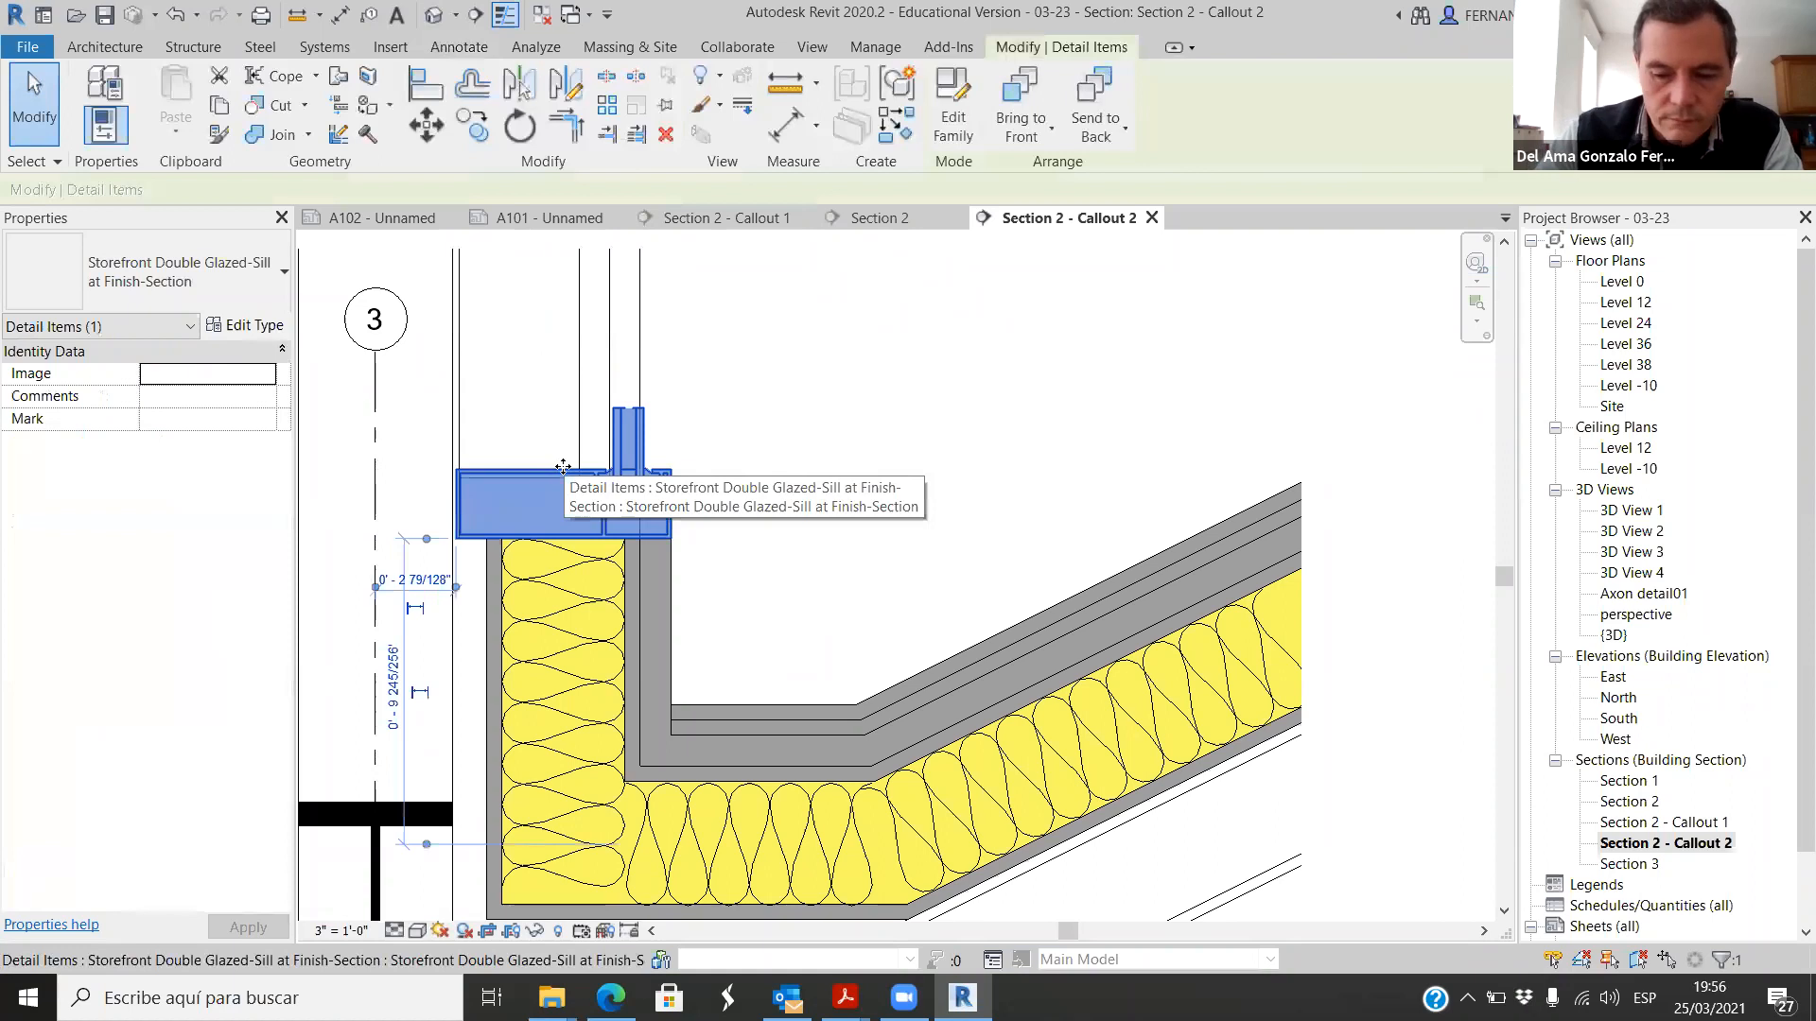
pyautogui.press('Up')
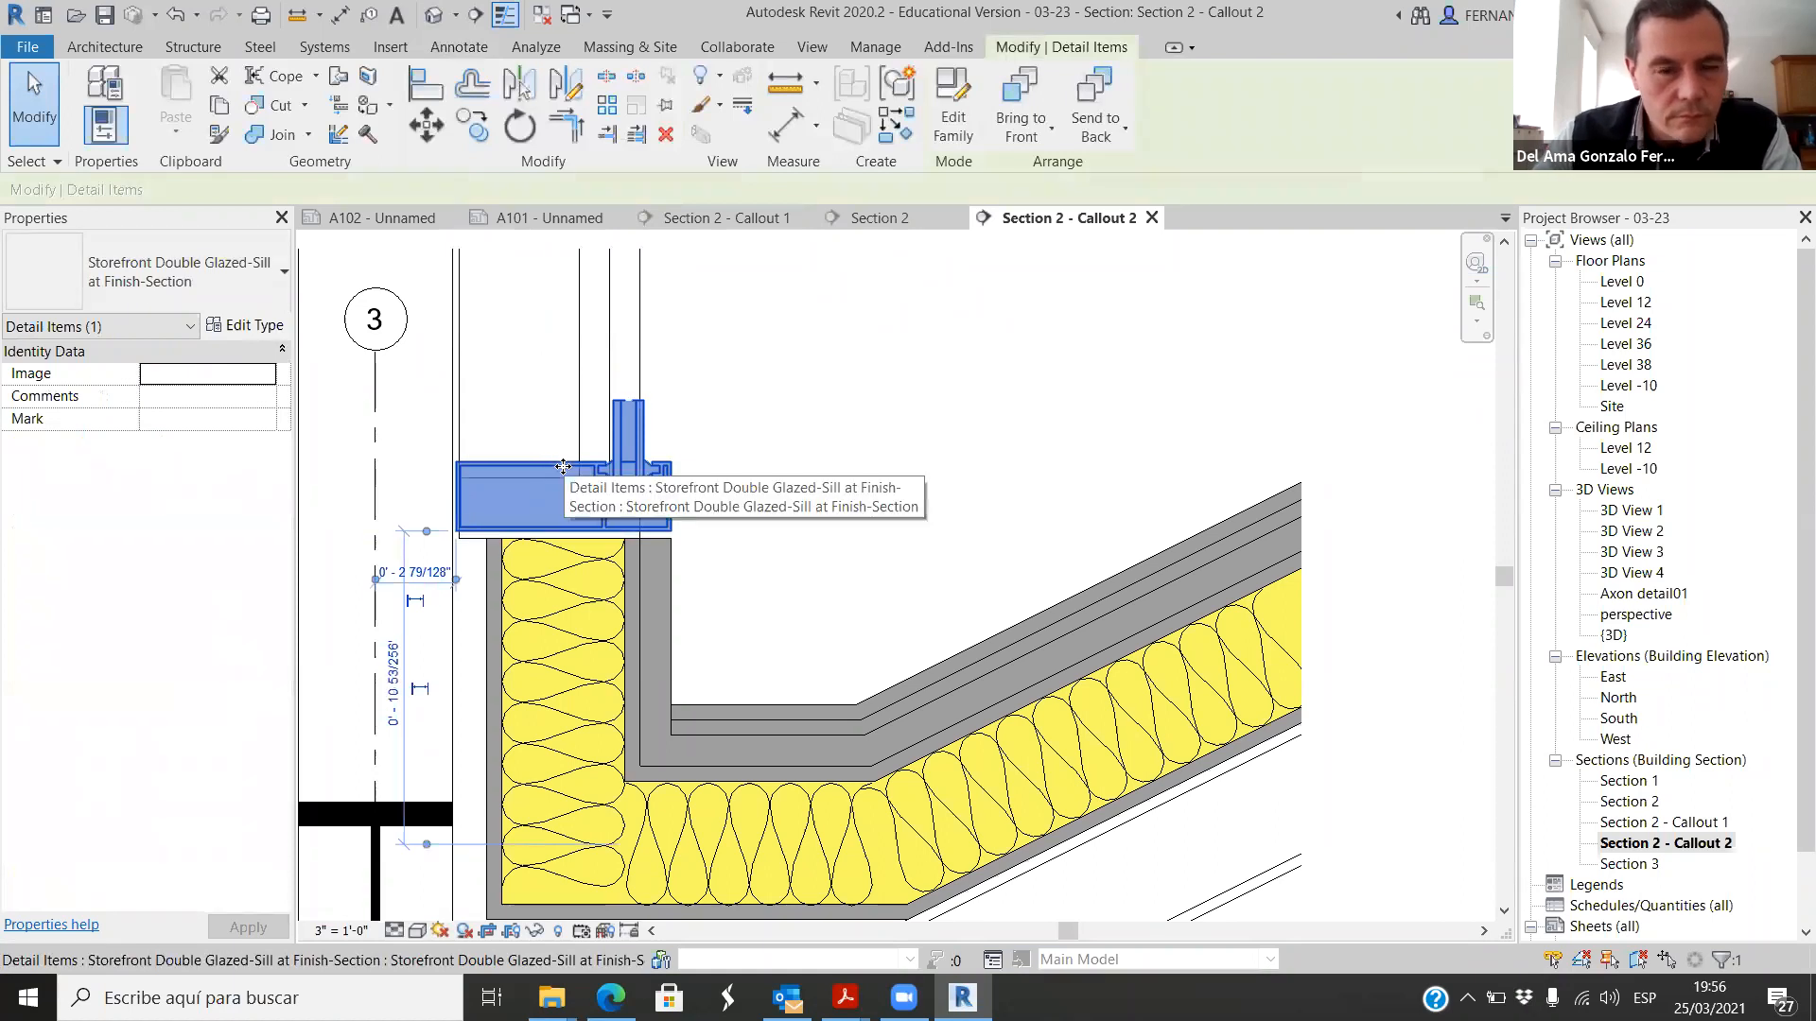
pyautogui.press('Escape')
pyautogui.scroll(4, 626, 558)
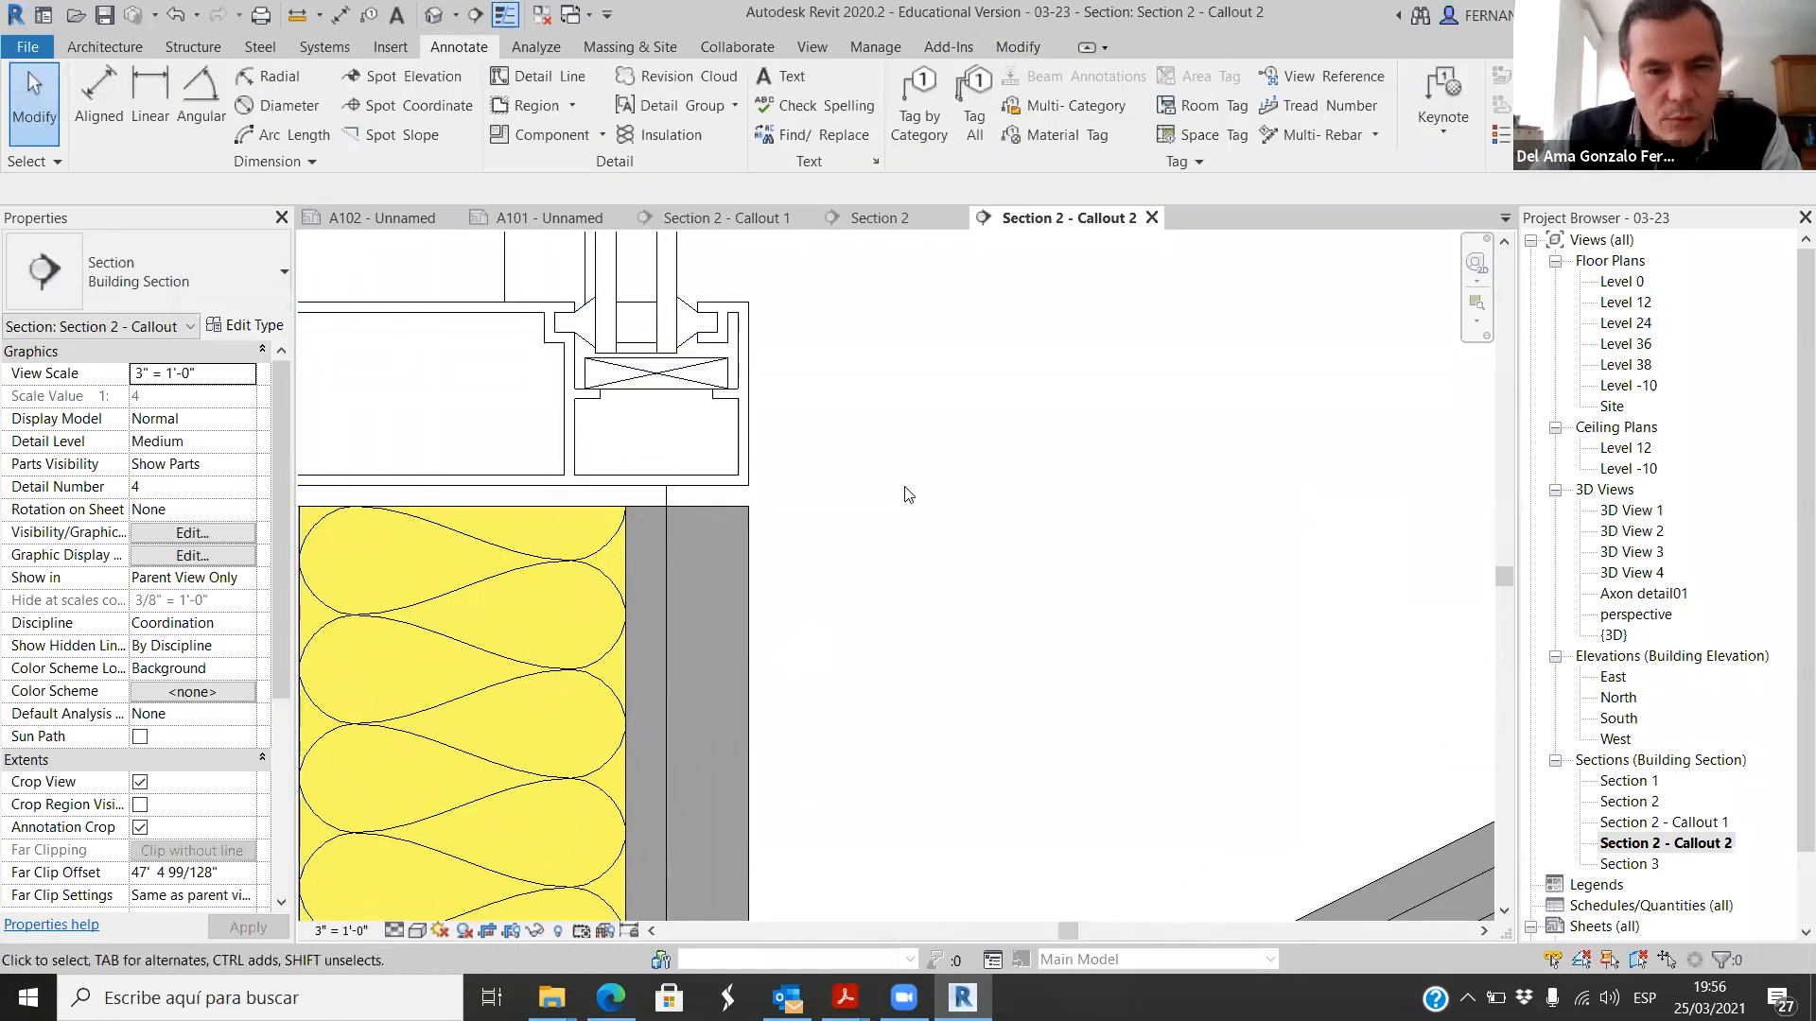
pyautogui.scroll(-2, 859, 496)
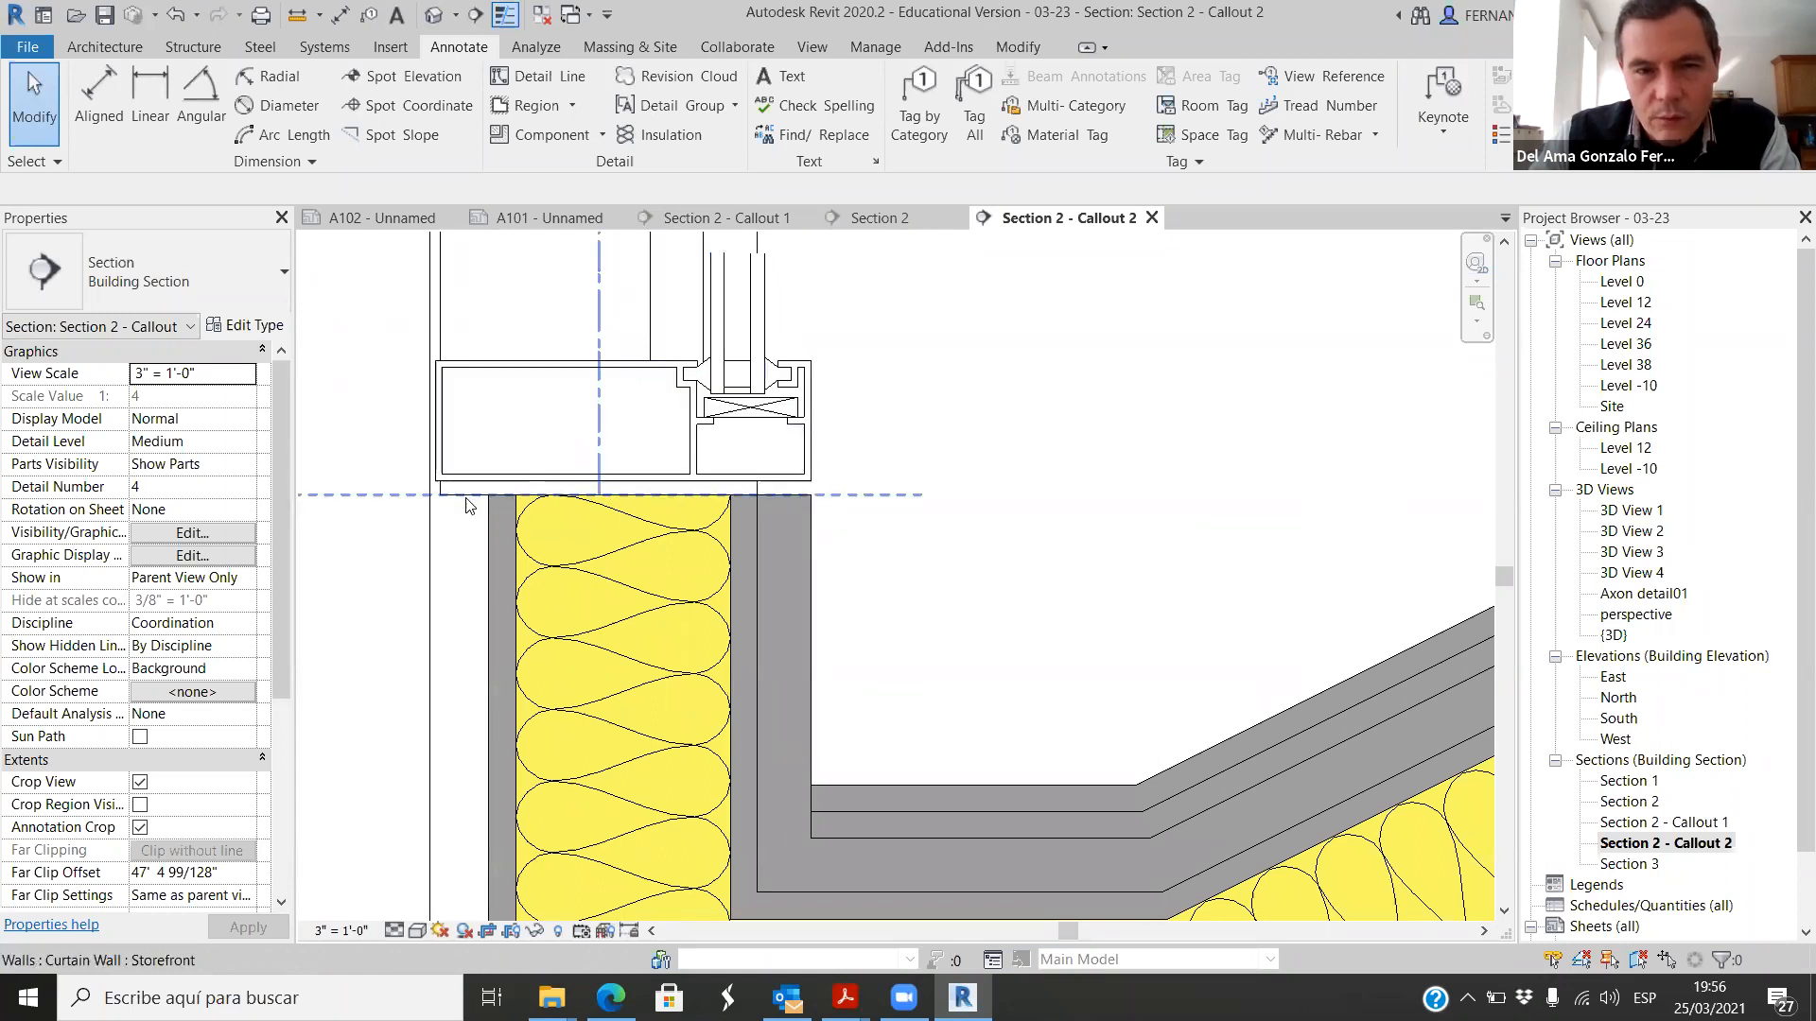
pyautogui.scroll(2, 776, 494)
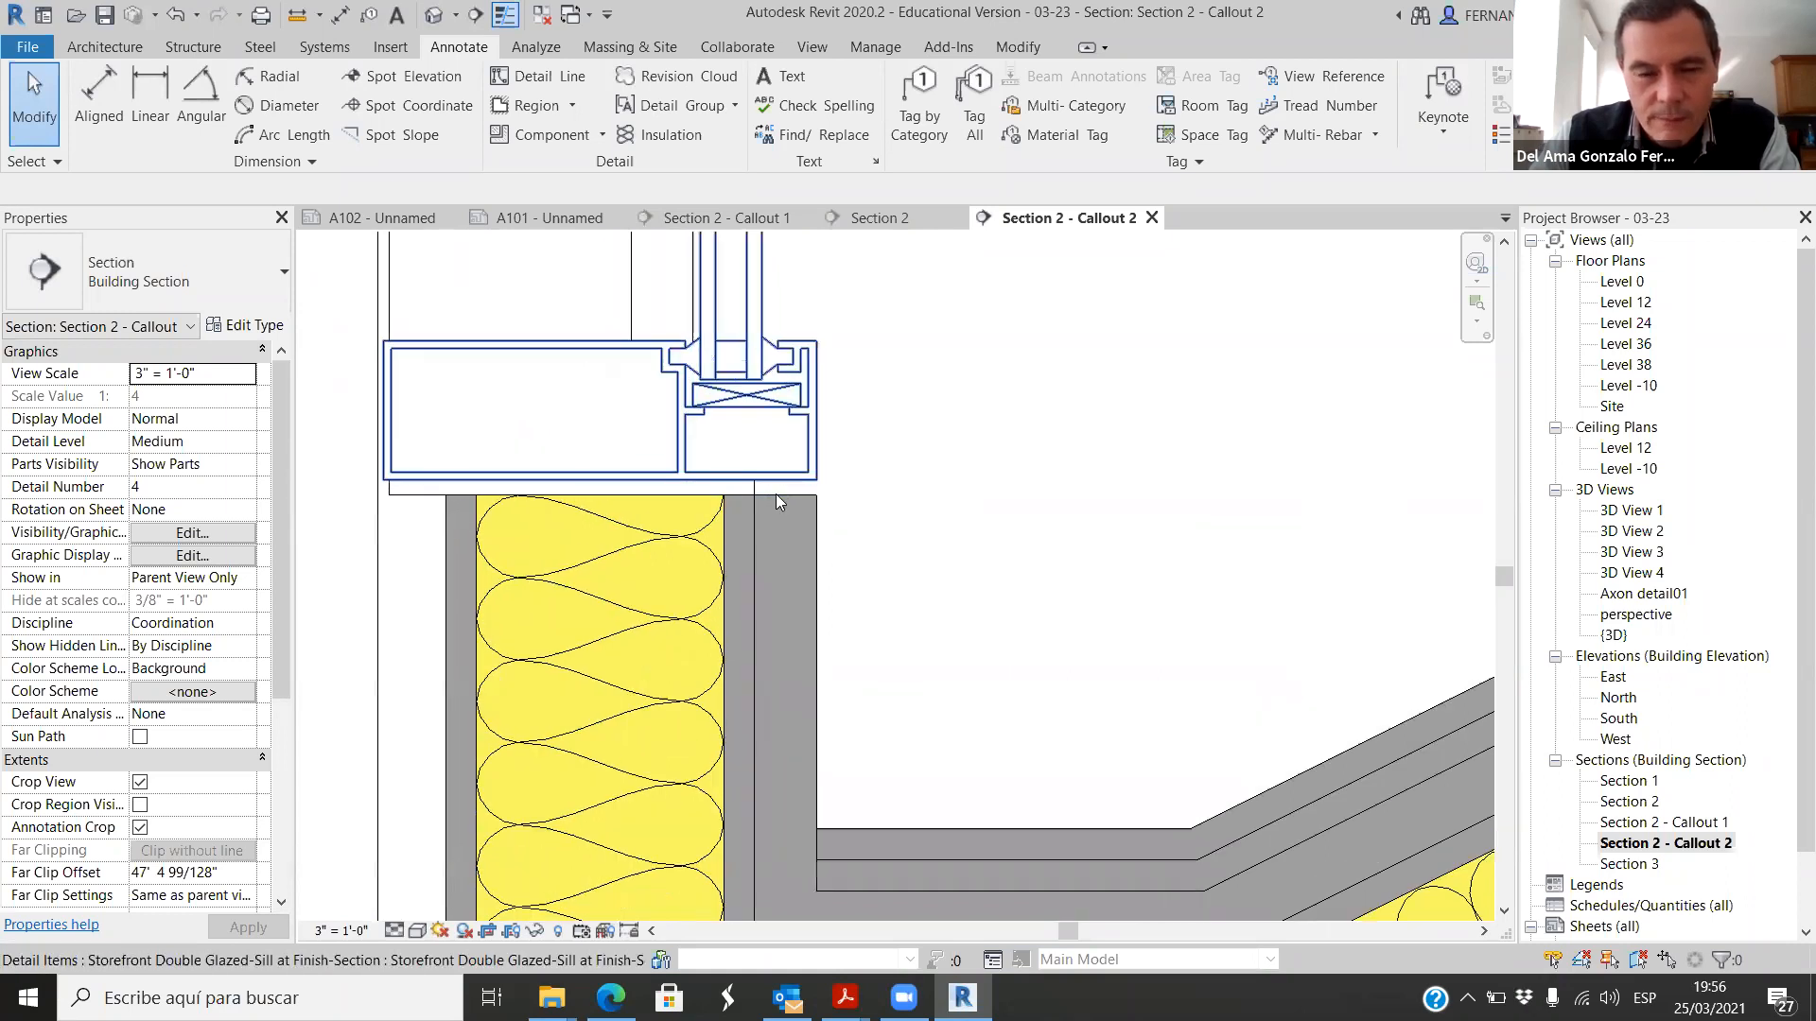
pyautogui.scroll(-3, 770, 486)
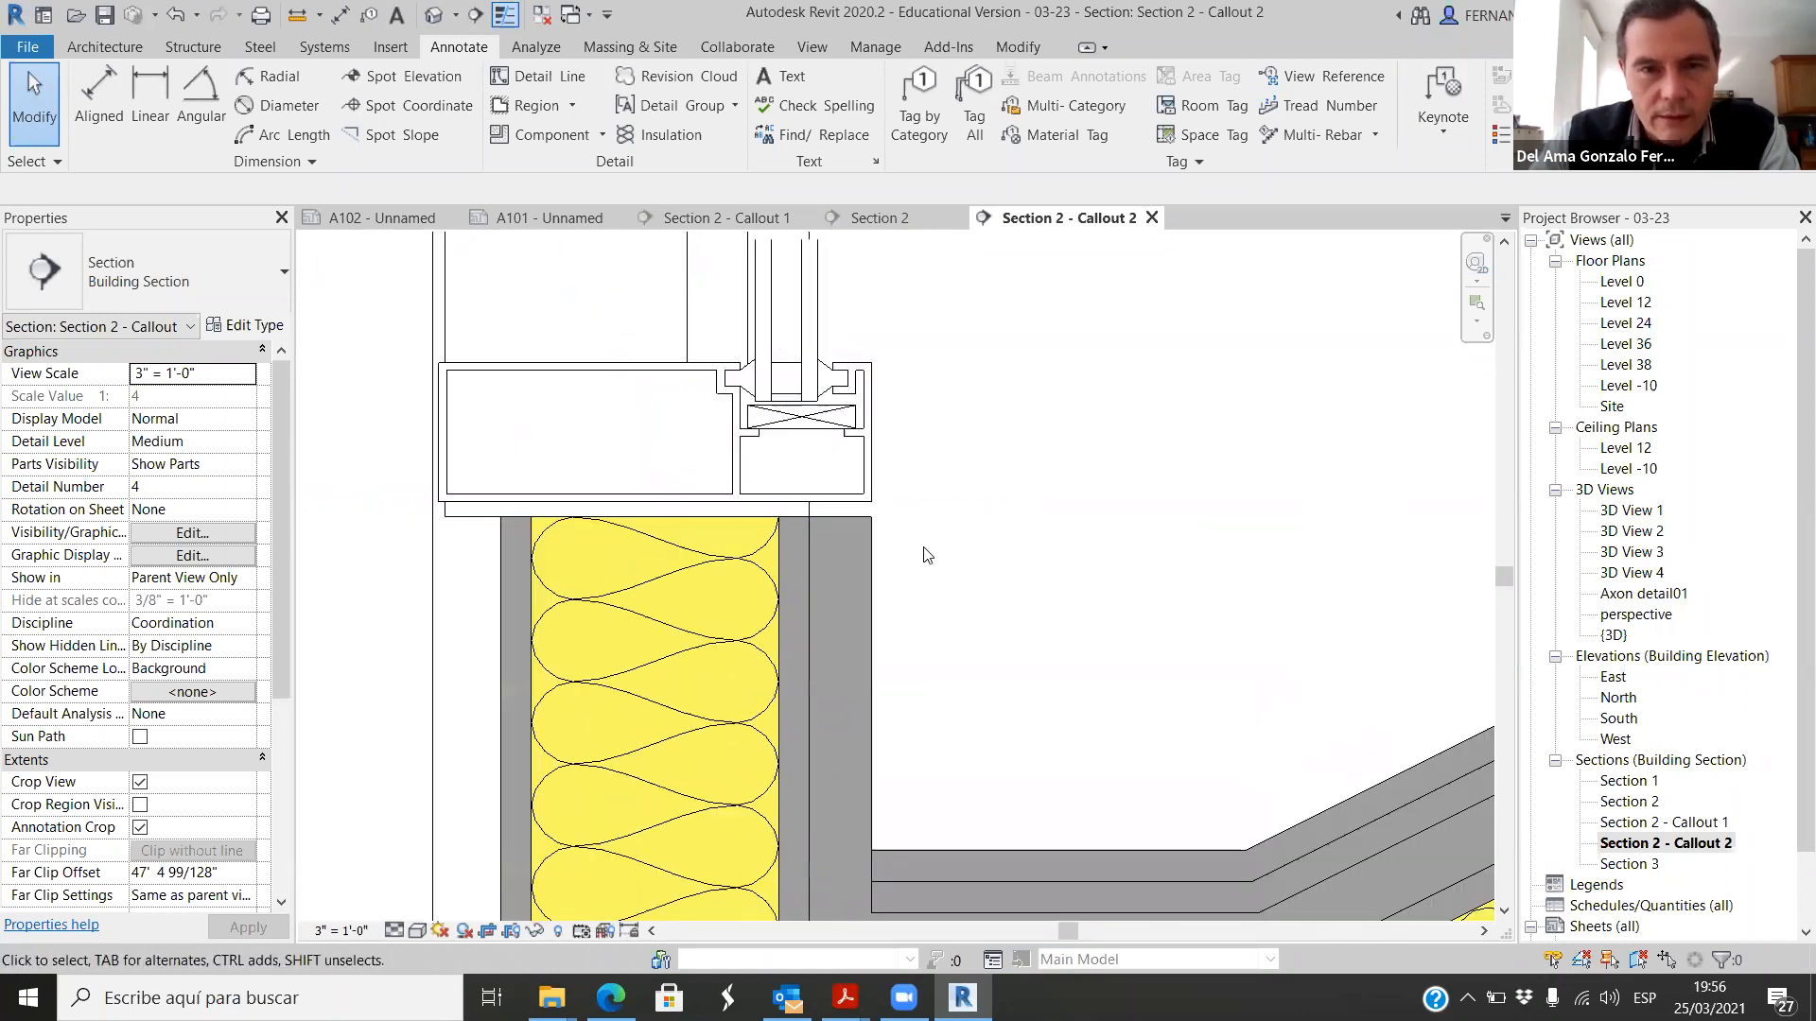
# Step: Start a Diagonal Crosshatch filled region in the joint, drawing its upper edge along the sill's underside and an inward-curving arc at one end
pyautogui.click(571, 105)
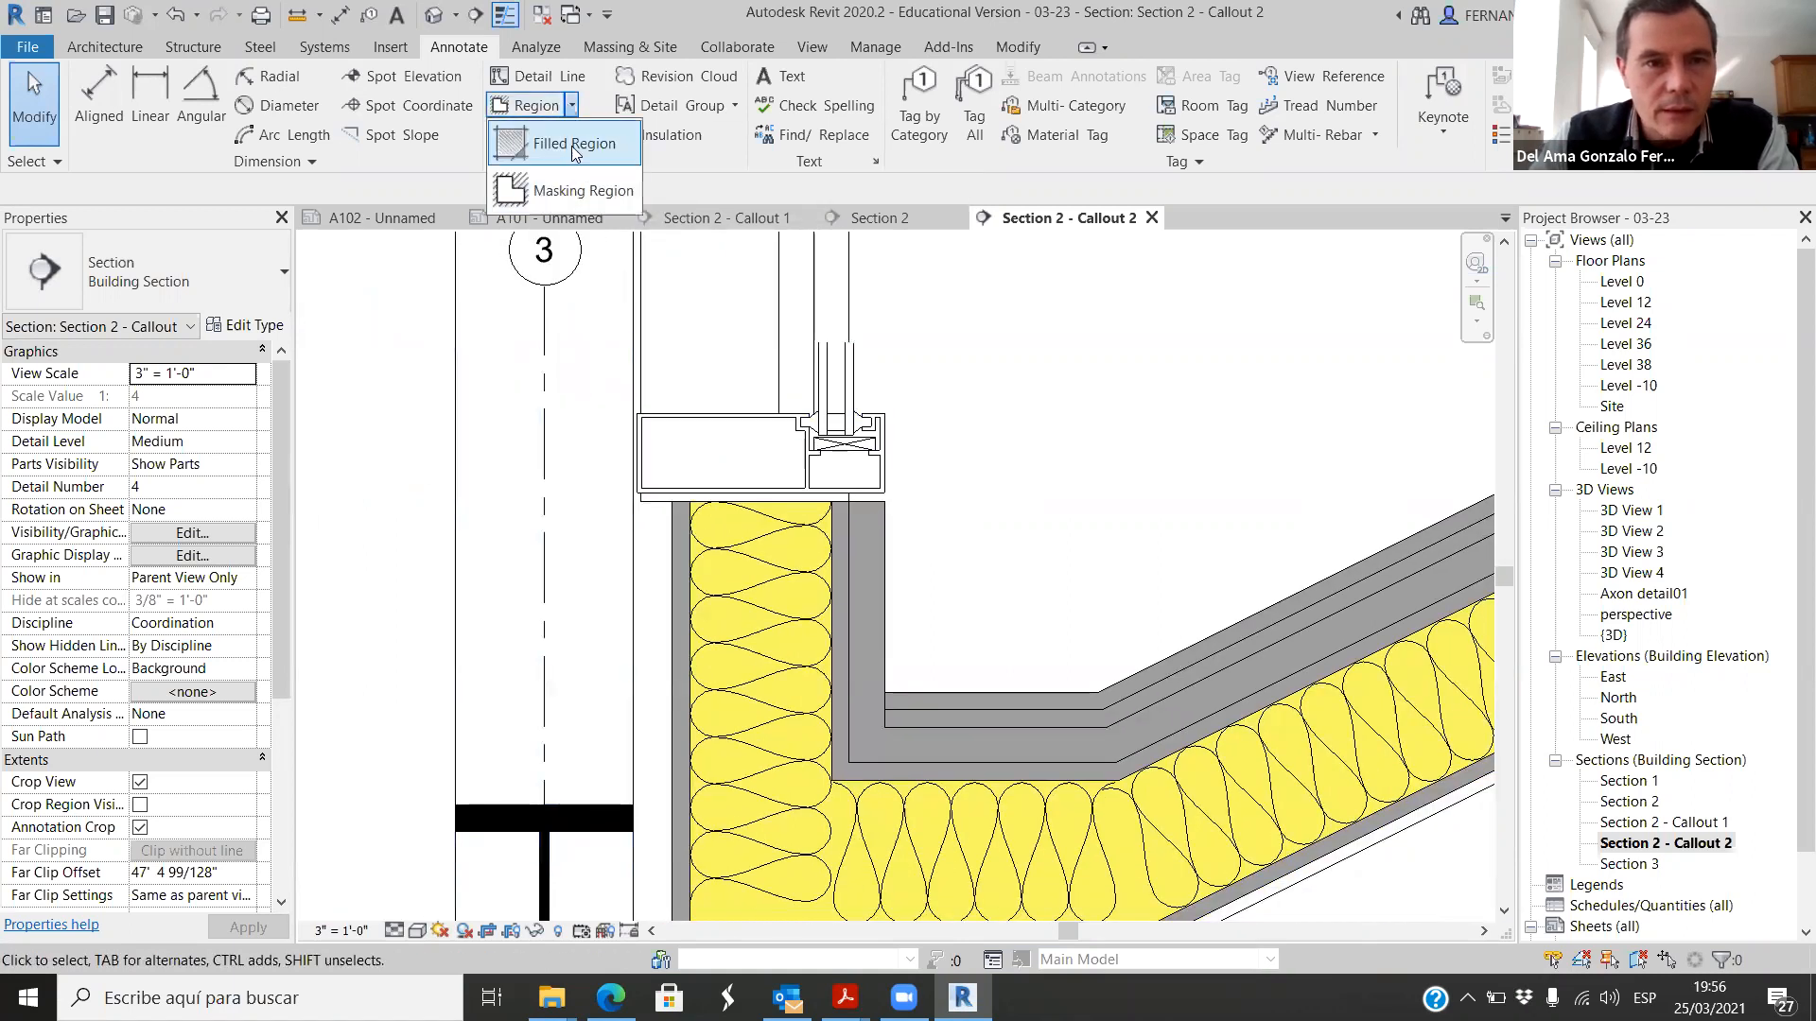
pyautogui.click(553, 136)
pyautogui.scroll(3, 889, 494)
pyautogui.scroll(2, 891, 494)
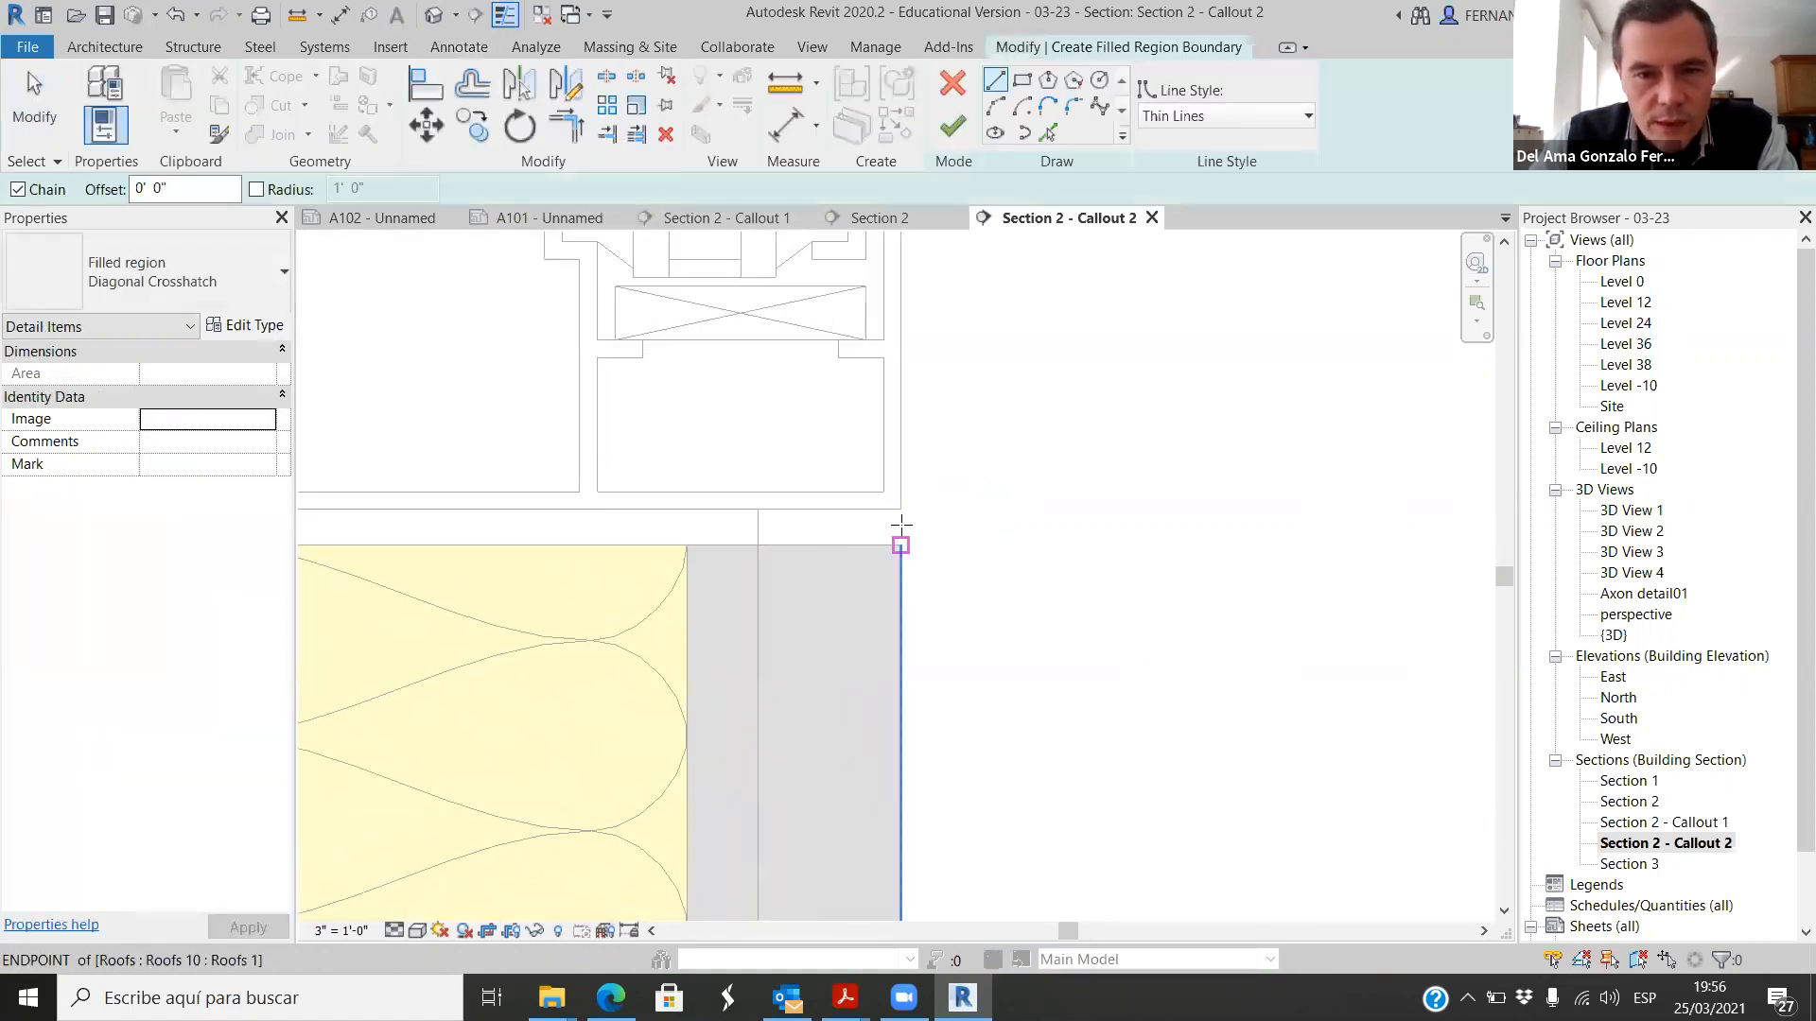
pyautogui.click(899, 507)
pyautogui.click(756, 509)
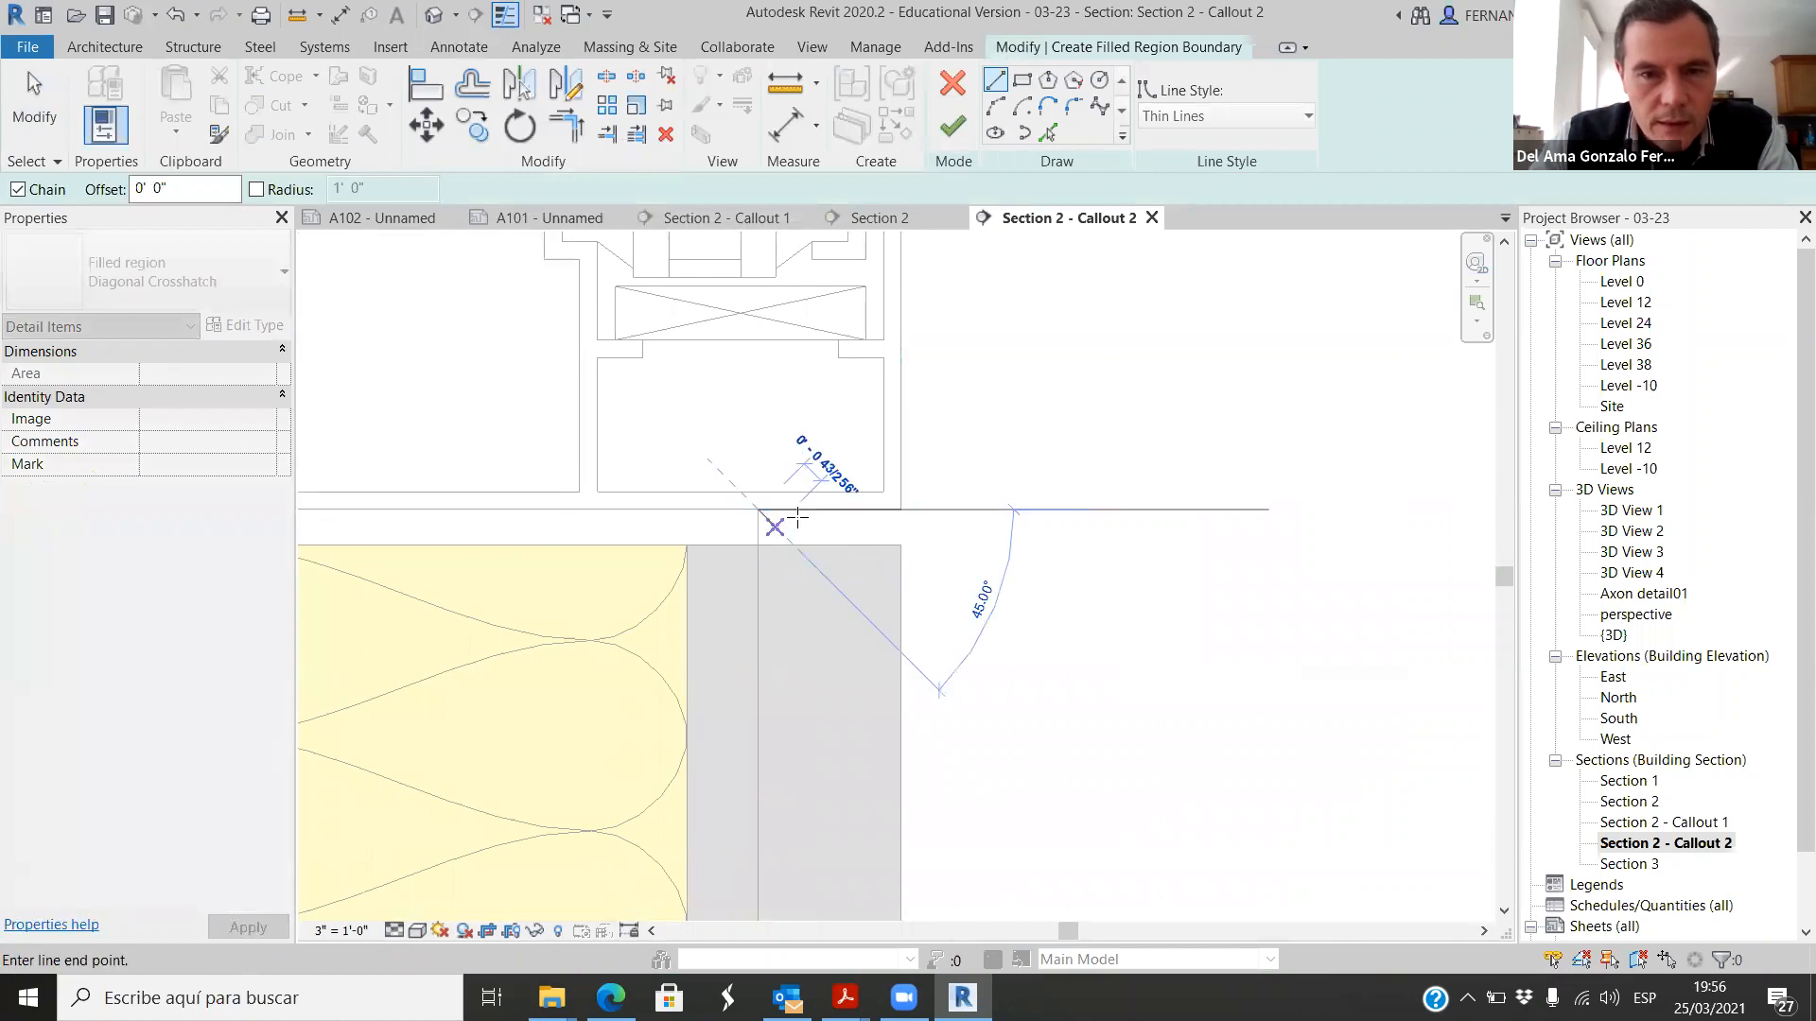
pyautogui.click(996, 106)
pyautogui.scroll(3, 770, 506)
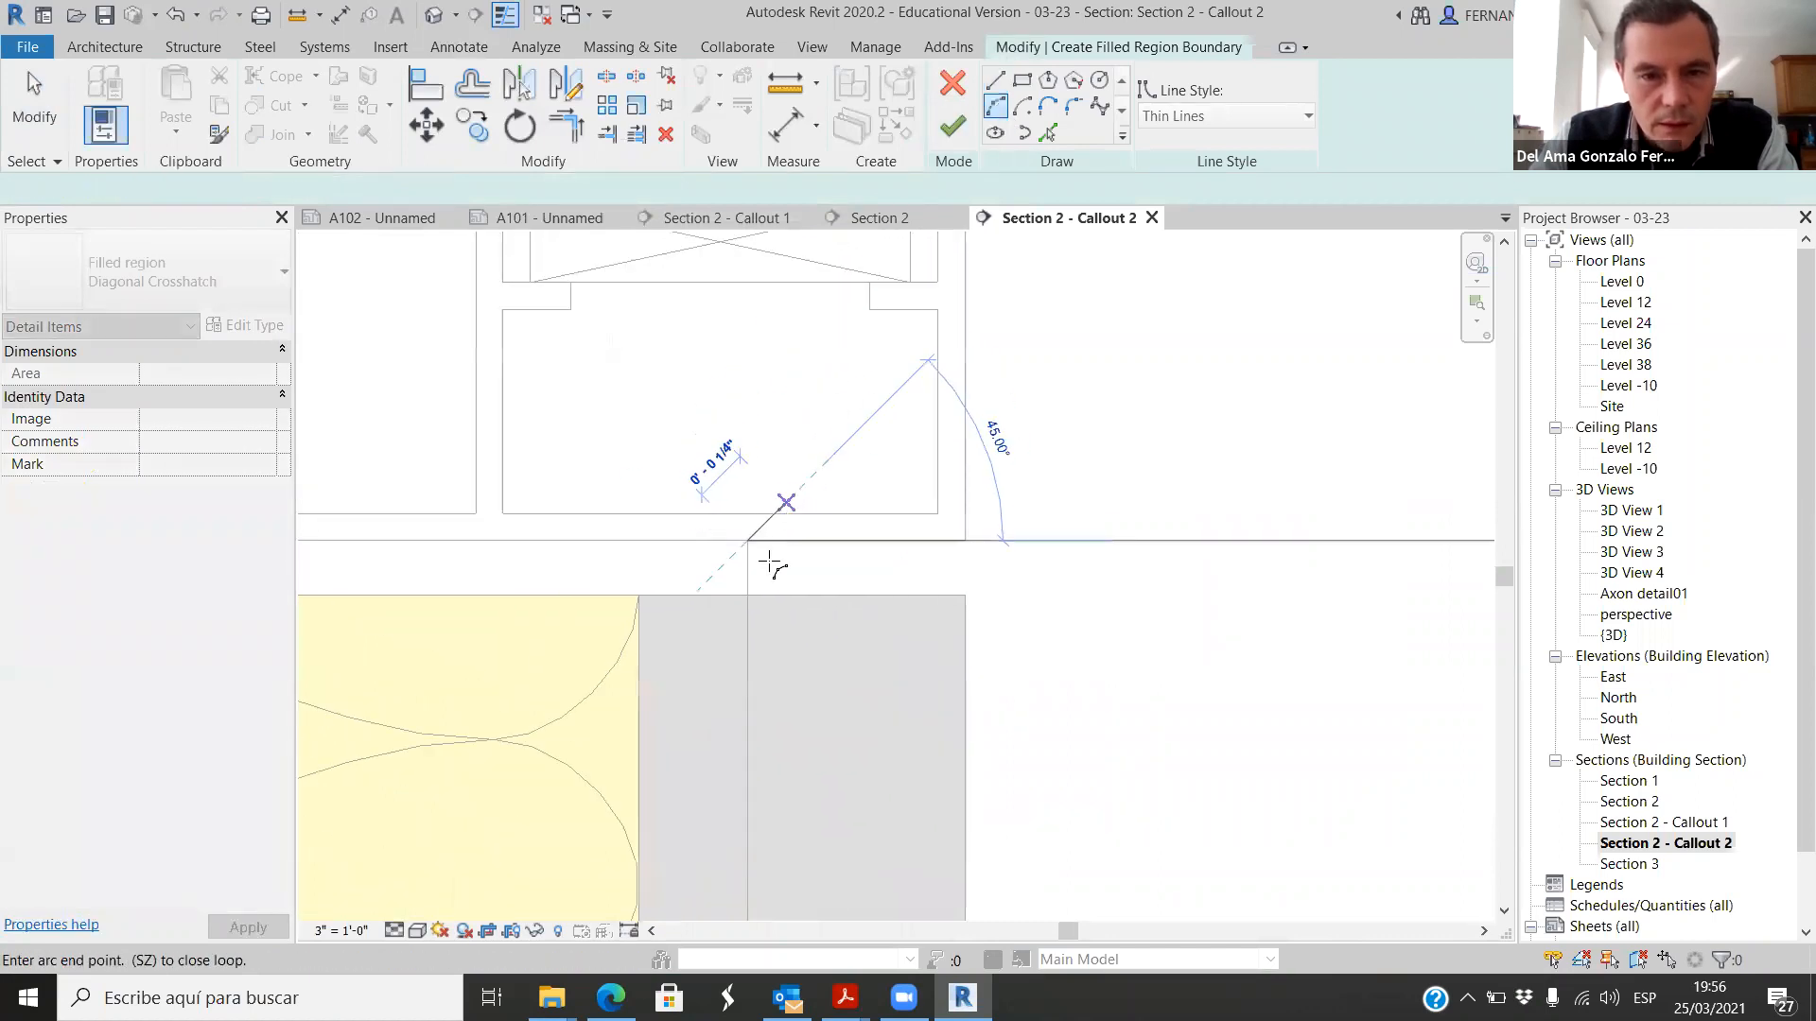
pyautogui.scroll(3, 757, 593)
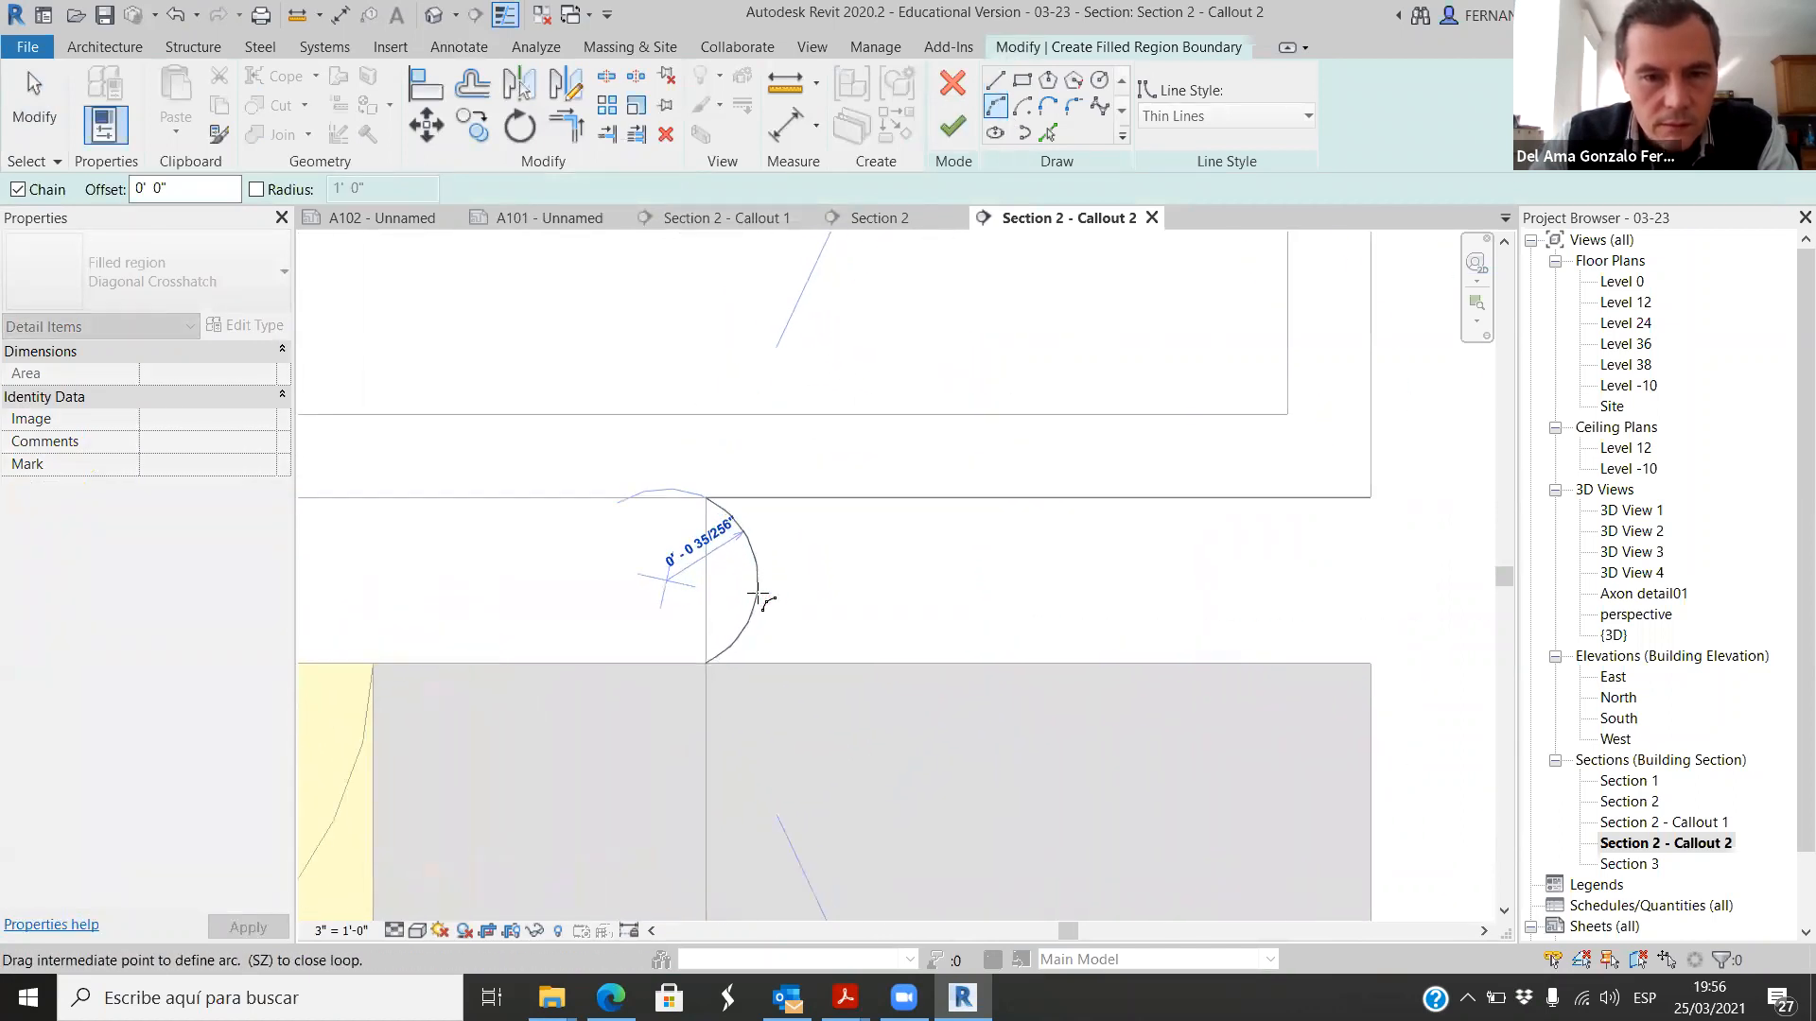
pyautogui.click(753, 594)
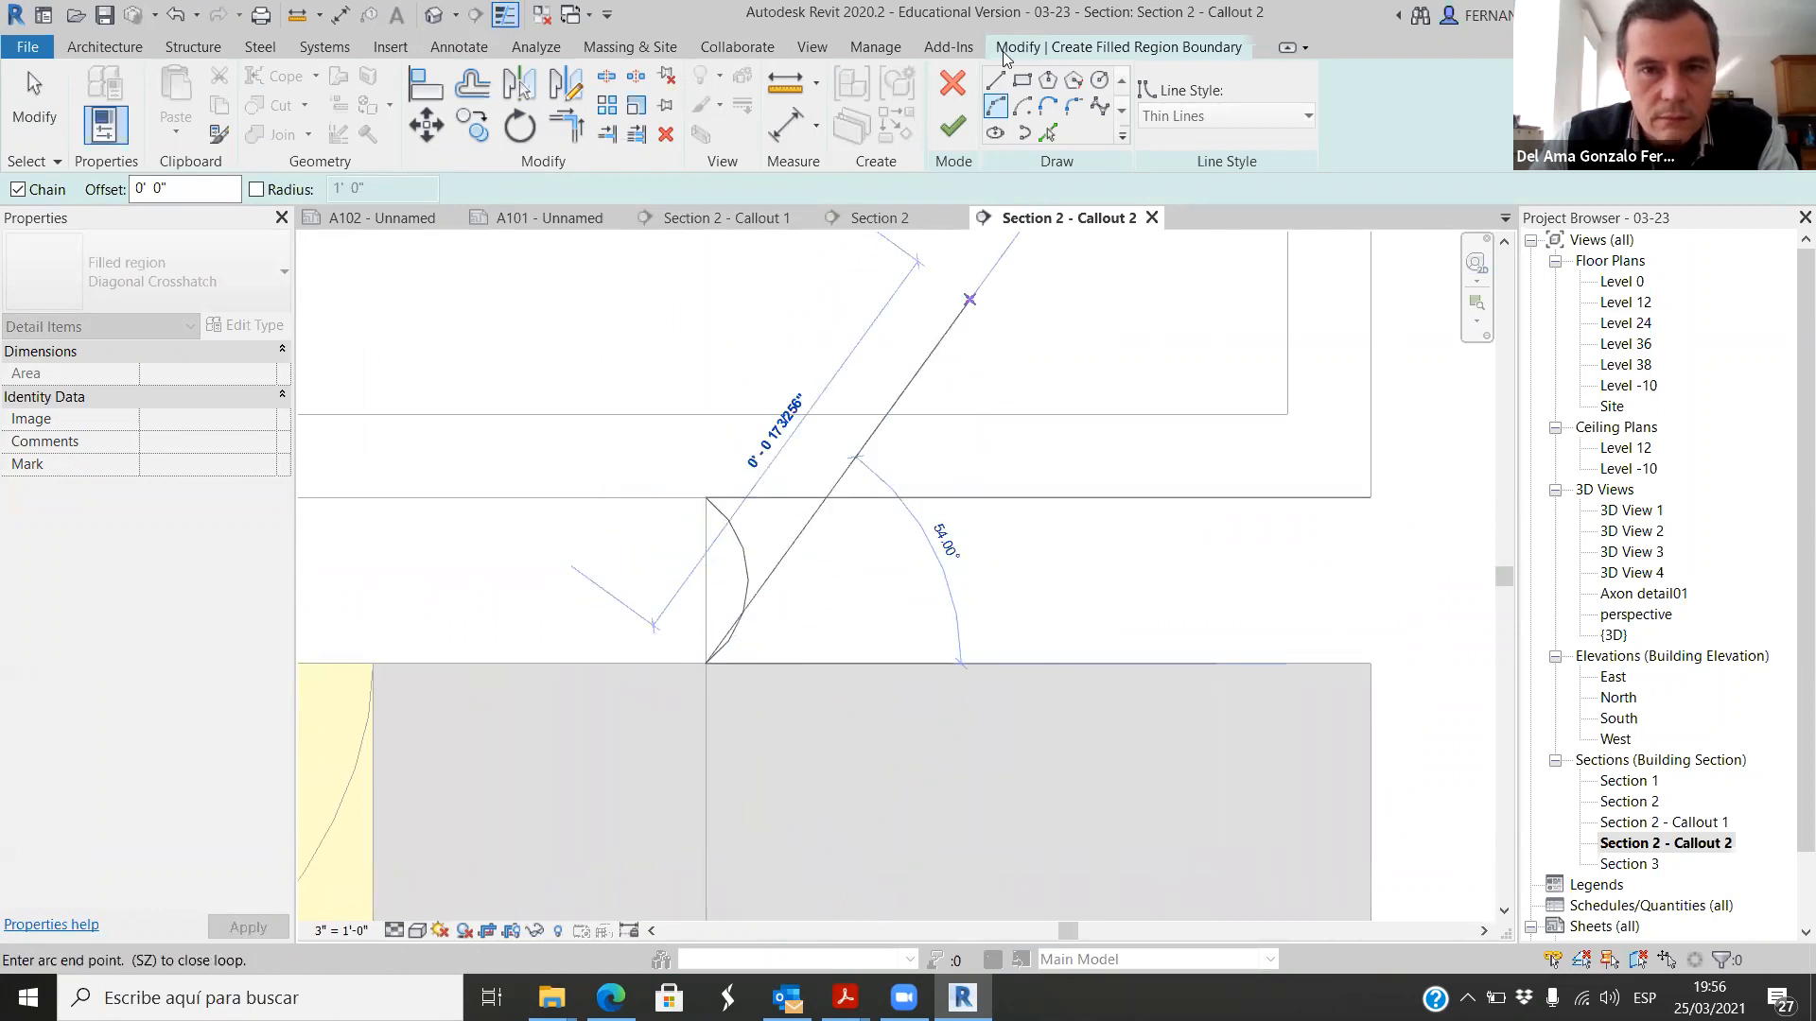
# Step: Draw the region's 1" lower edge along the leg's top, close the open end with an inward-curving arc, and finish the filled region
pyautogui.click(995, 79)
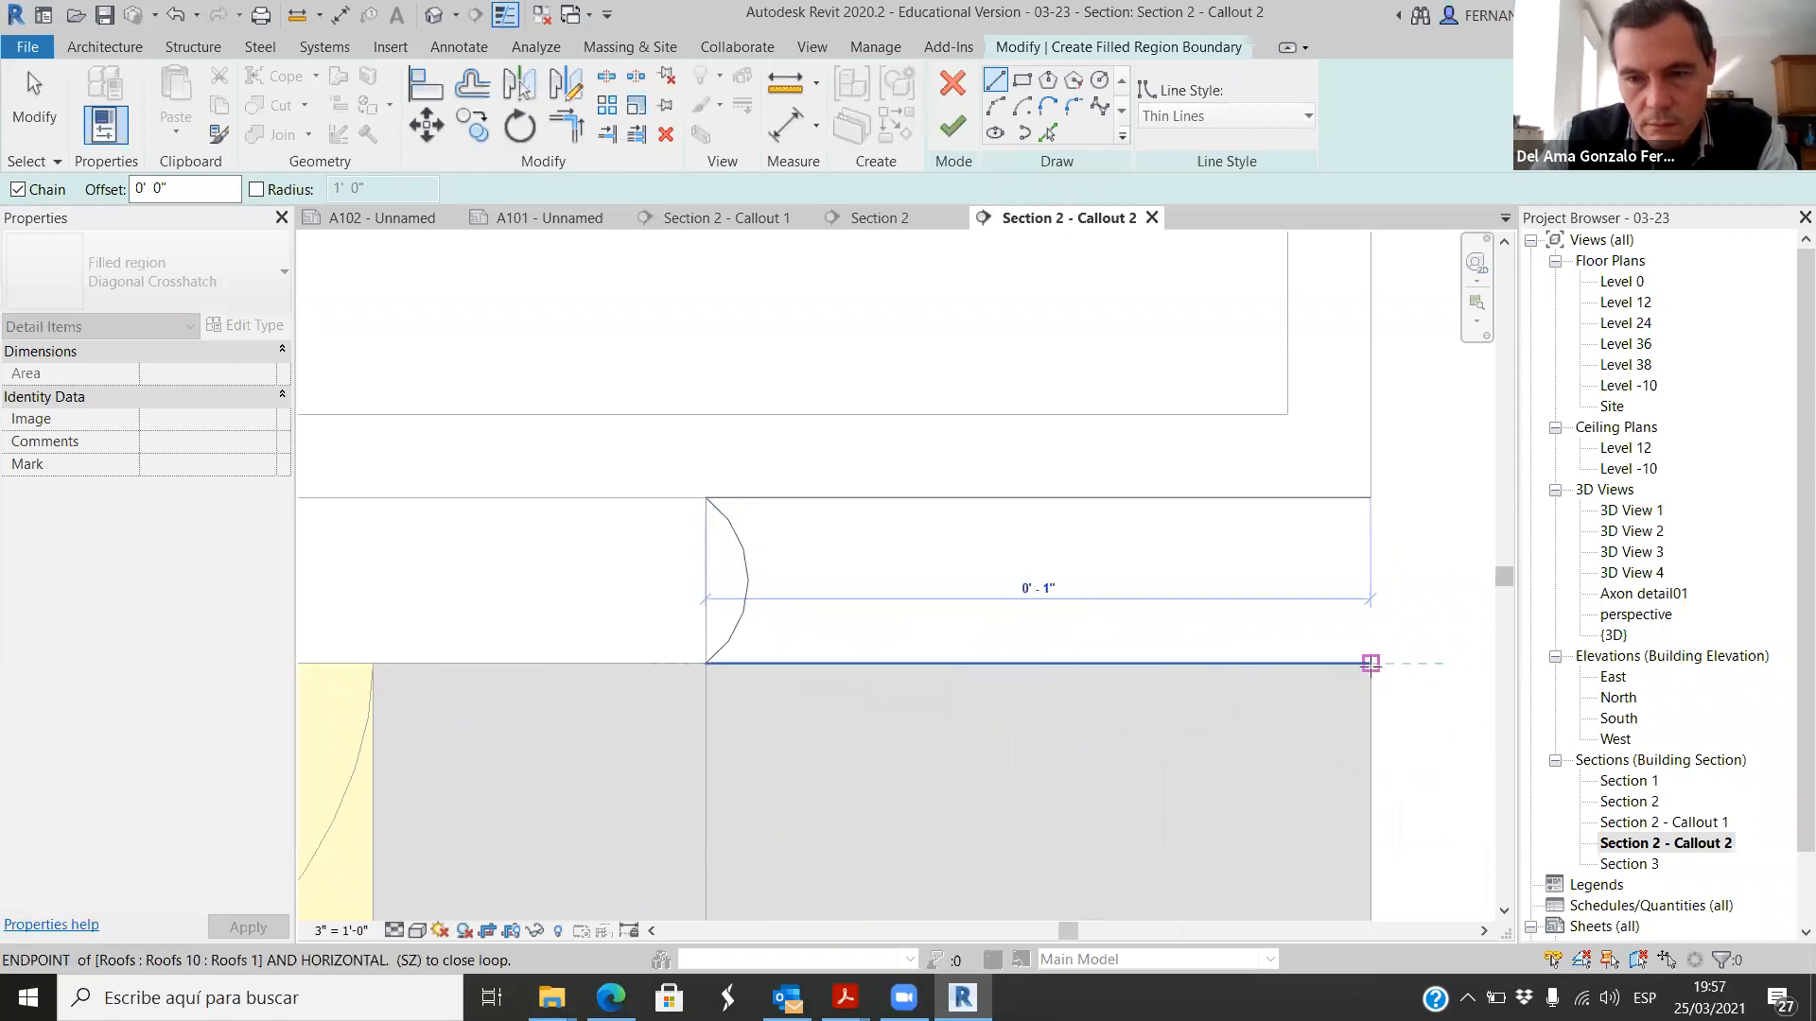
pyautogui.click(1371, 663)
pyautogui.click(995, 106)
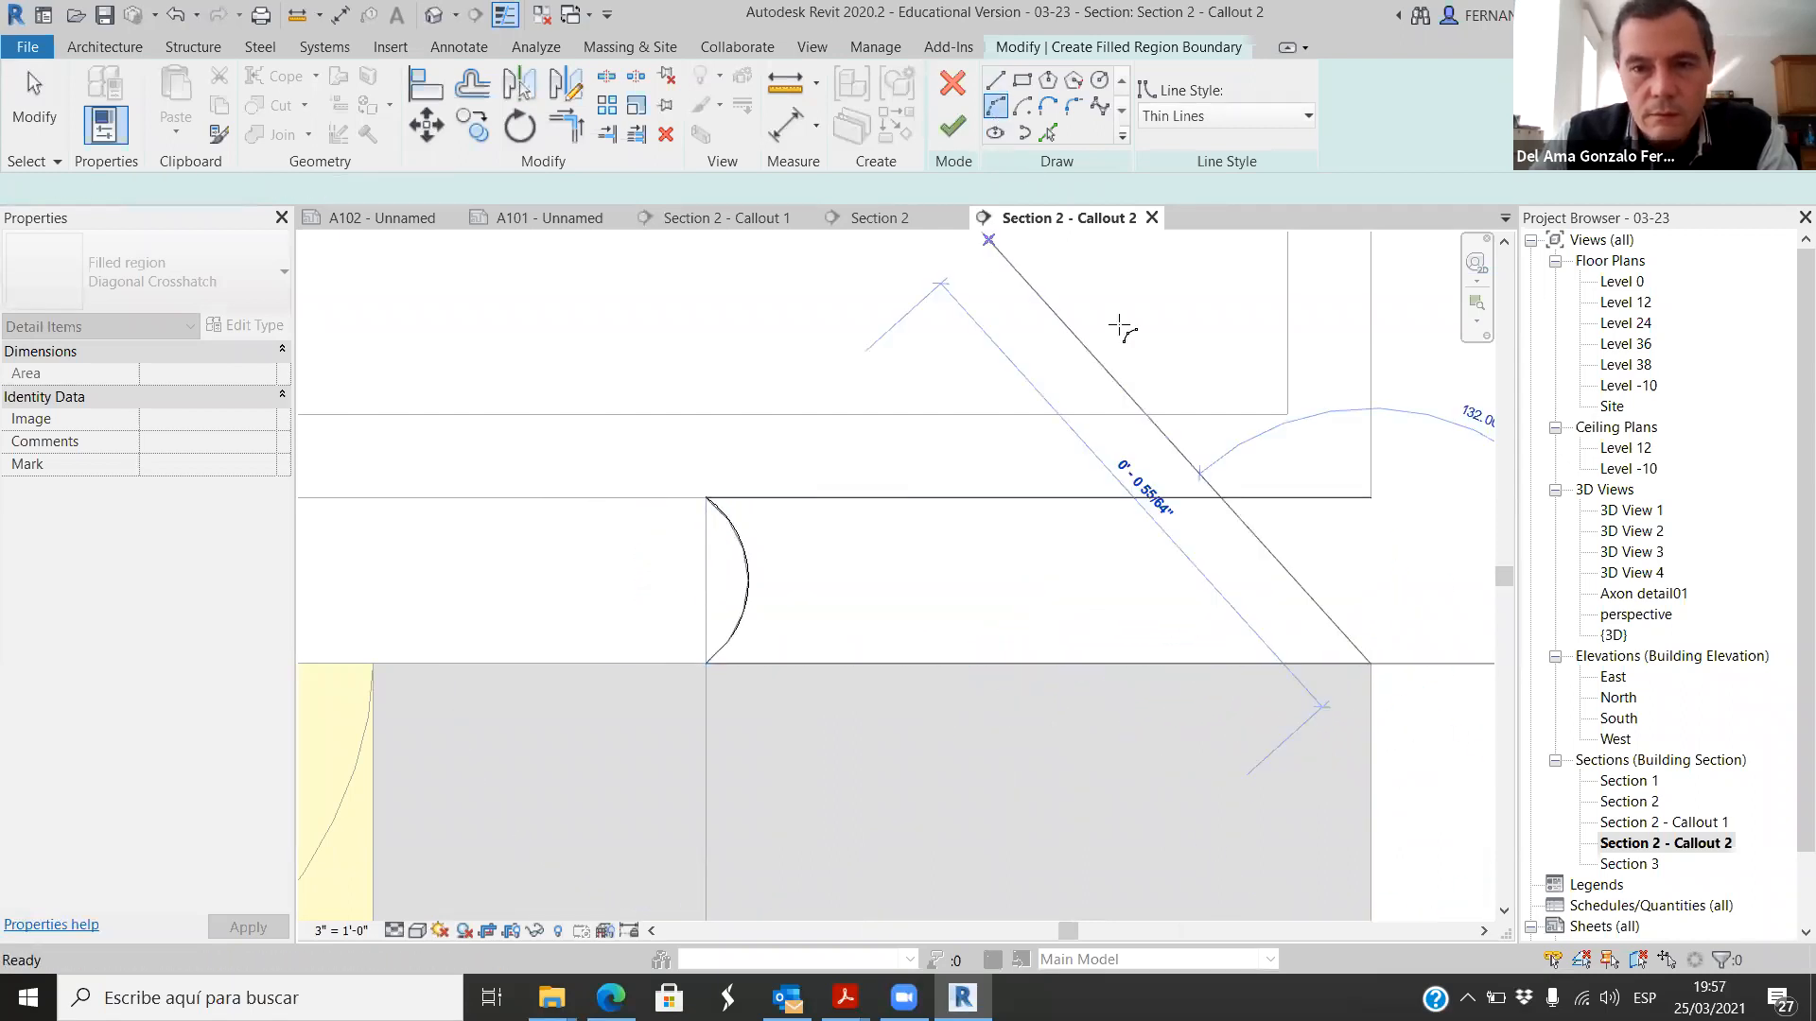
pyautogui.click(1371, 498)
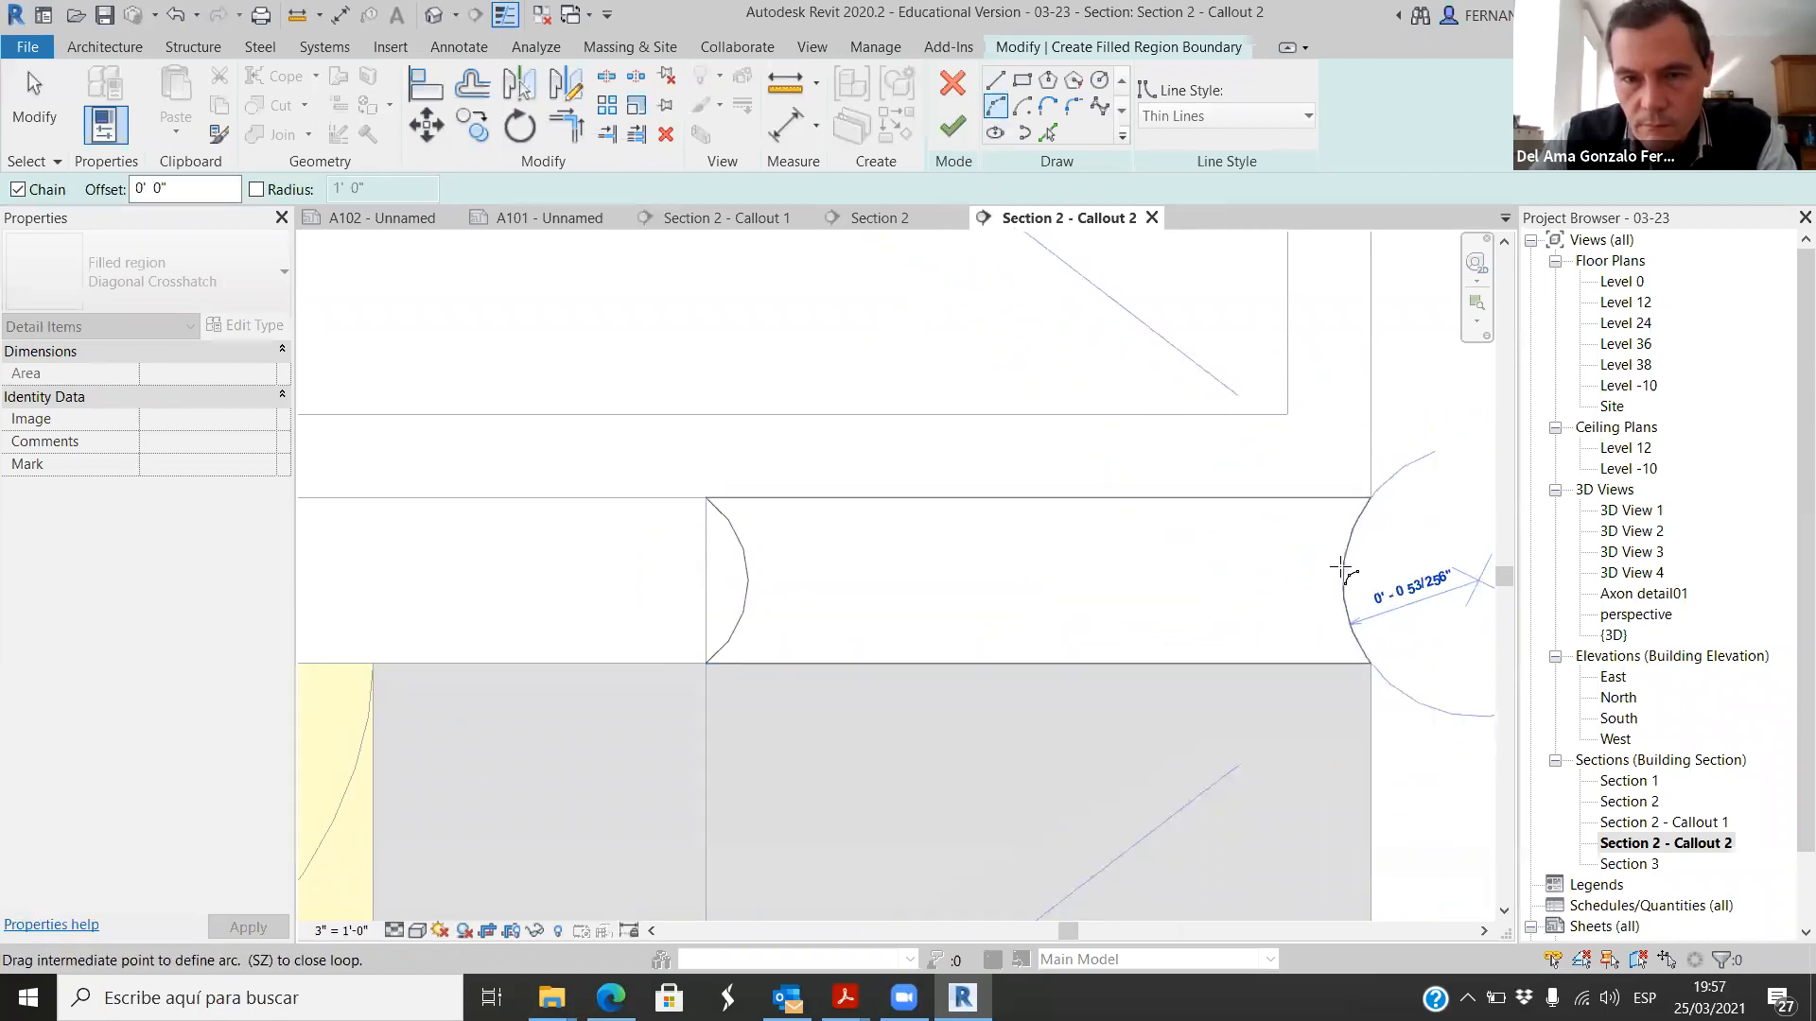
pyautogui.click(1343, 579)
pyautogui.scroll(-2, 878, 604)
pyautogui.scroll(-2, 878, 603)
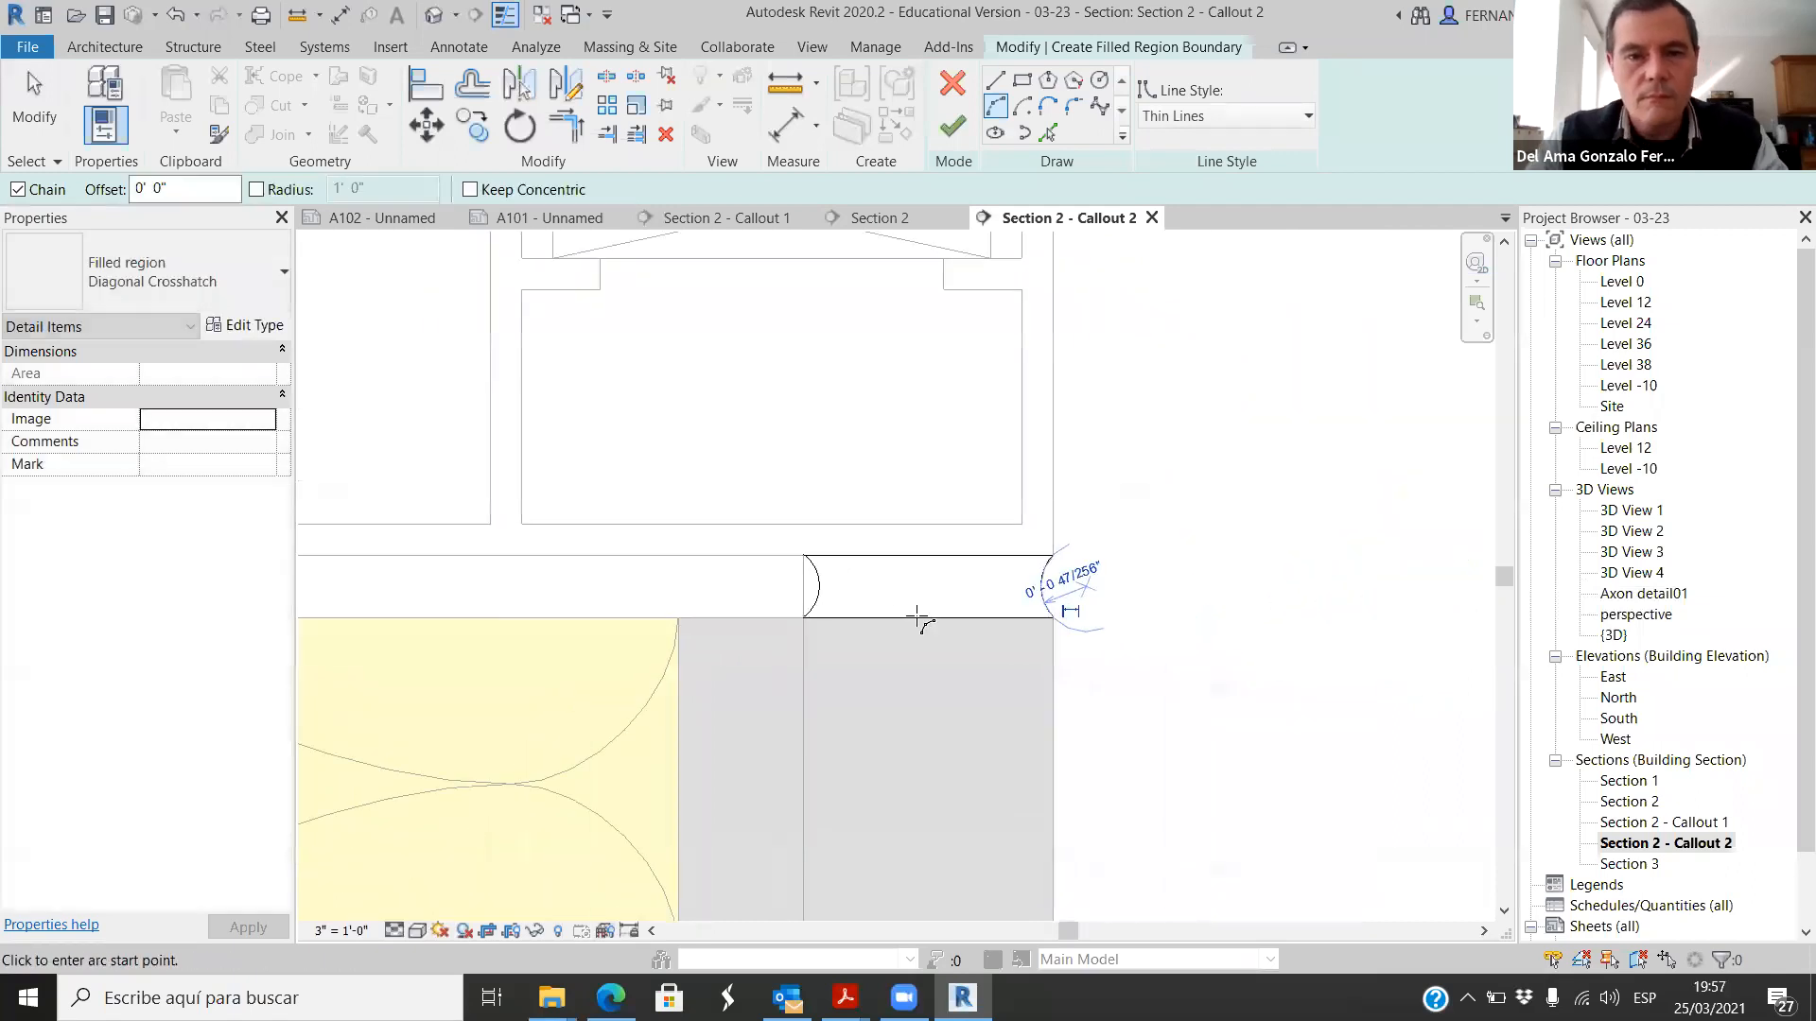
pyautogui.click(953, 126)
pyautogui.scroll(-2, 1135, 605)
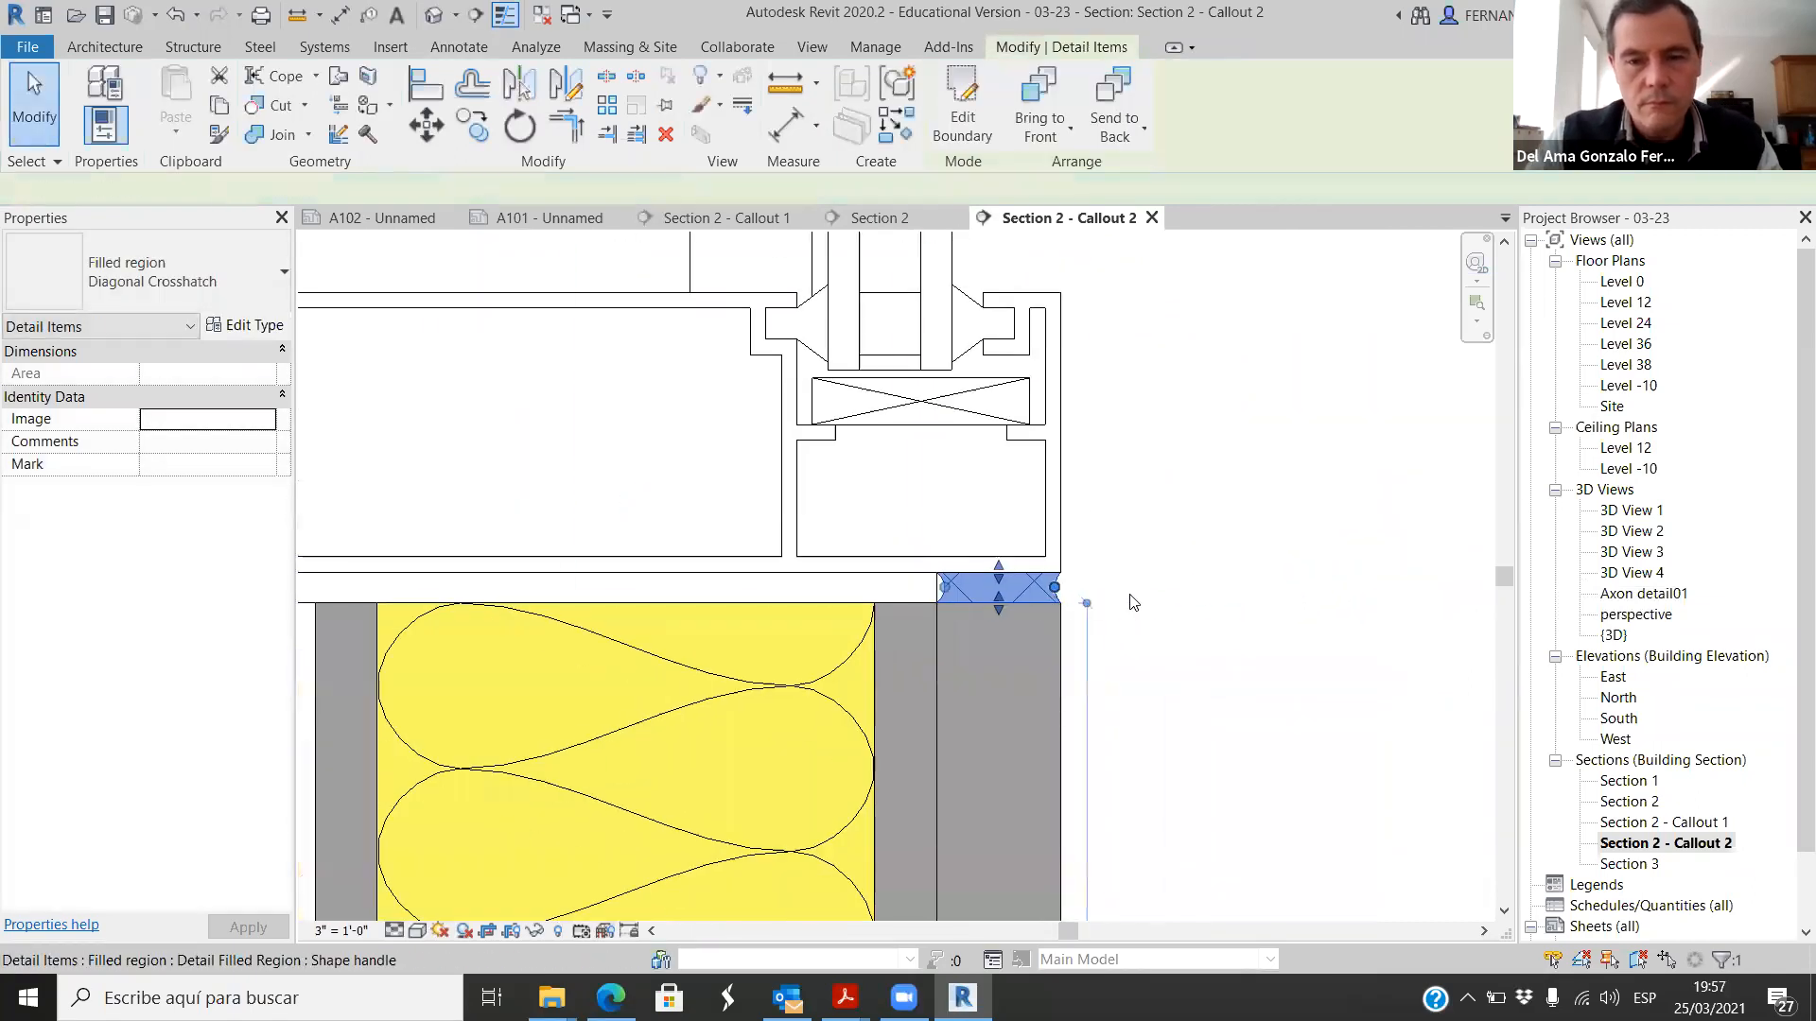
pyautogui.click(1209, 567)
pyautogui.scroll(-1, 1212, 518)
pyautogui.scroll(3, 1268, 577)
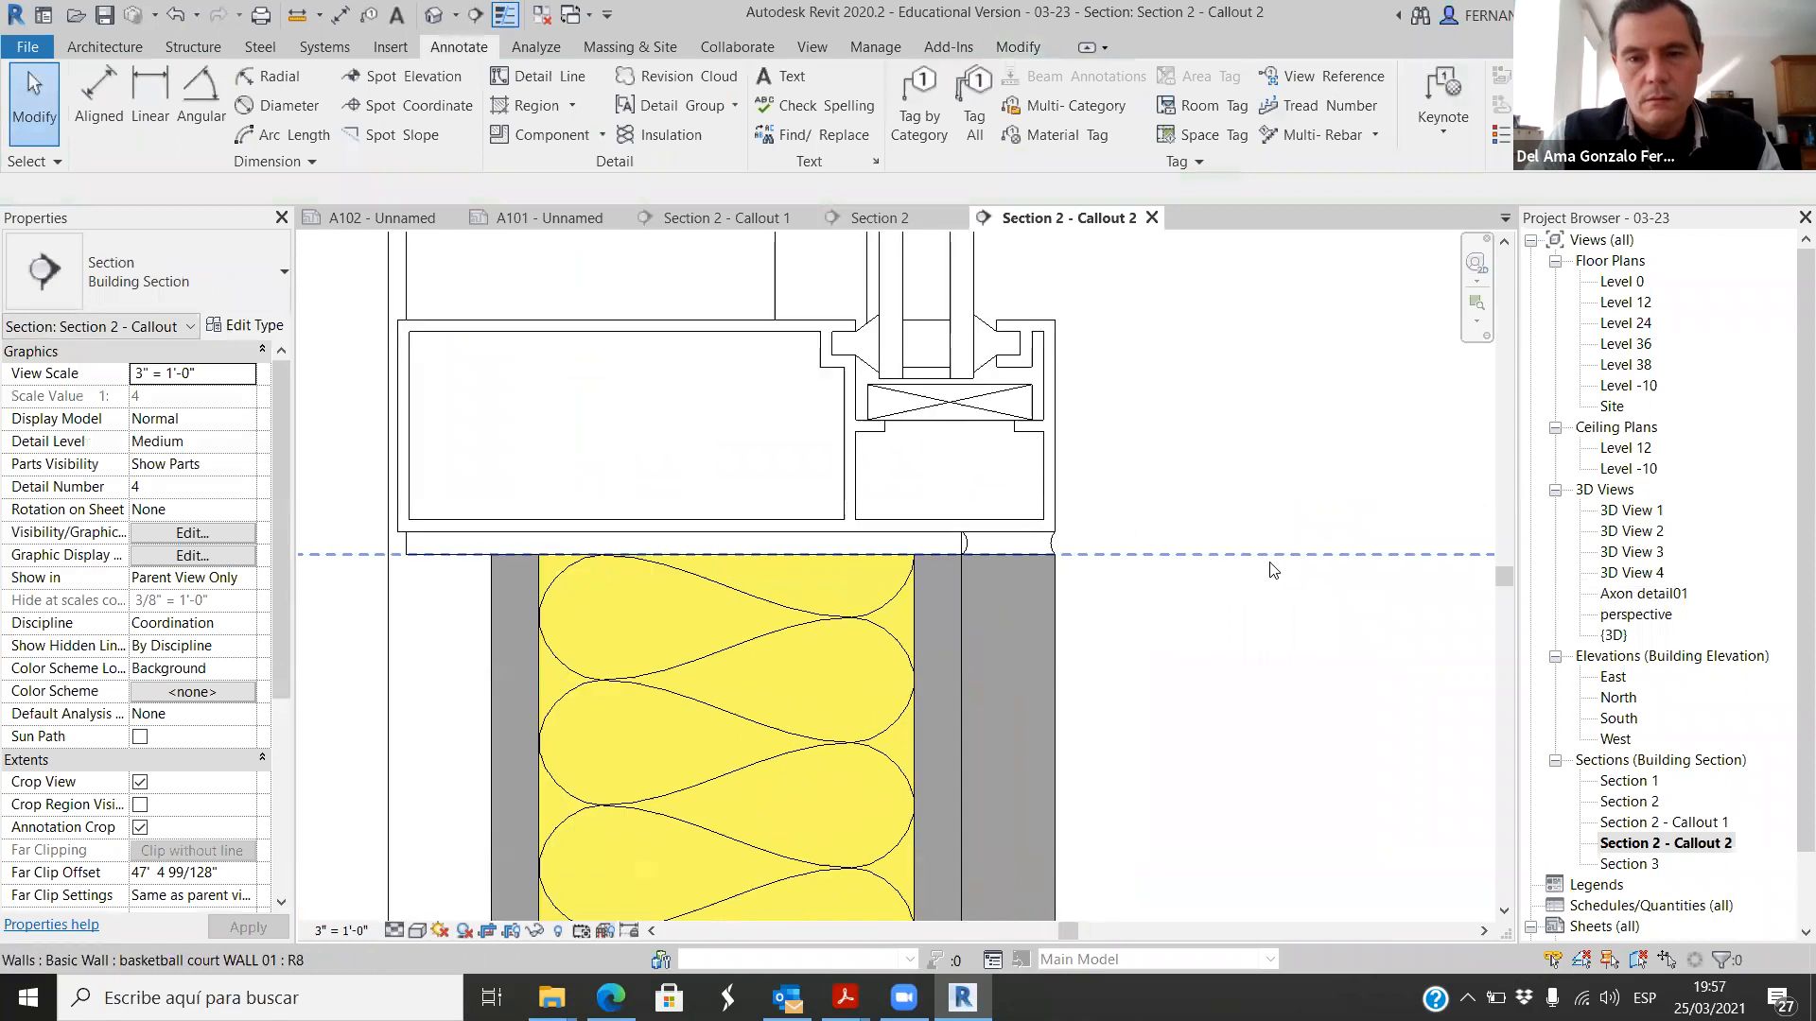
# Step: Override the joint region's graphics by element with a solid fill background pattern in dark grey RGB 064-064-064
pyautogui.click(932, 532)
pyautogui.rightClick(932, 530)
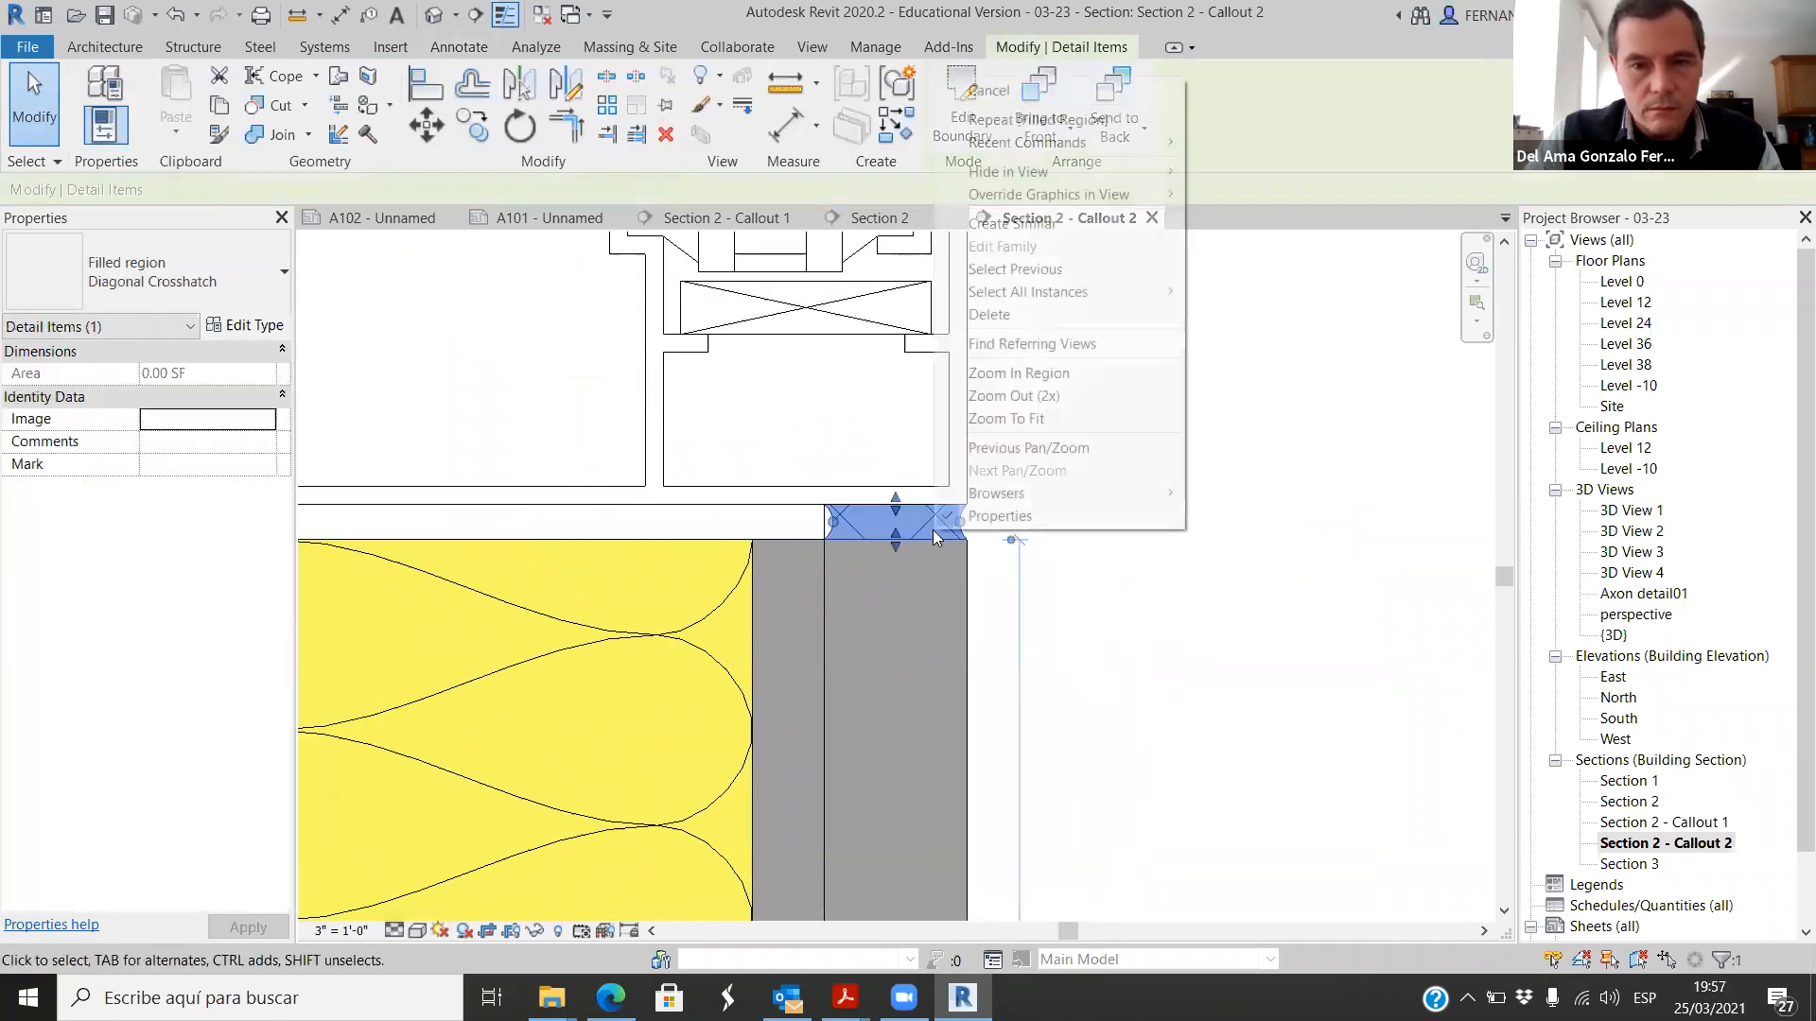
pyautogui.moveTo(1135, 194)
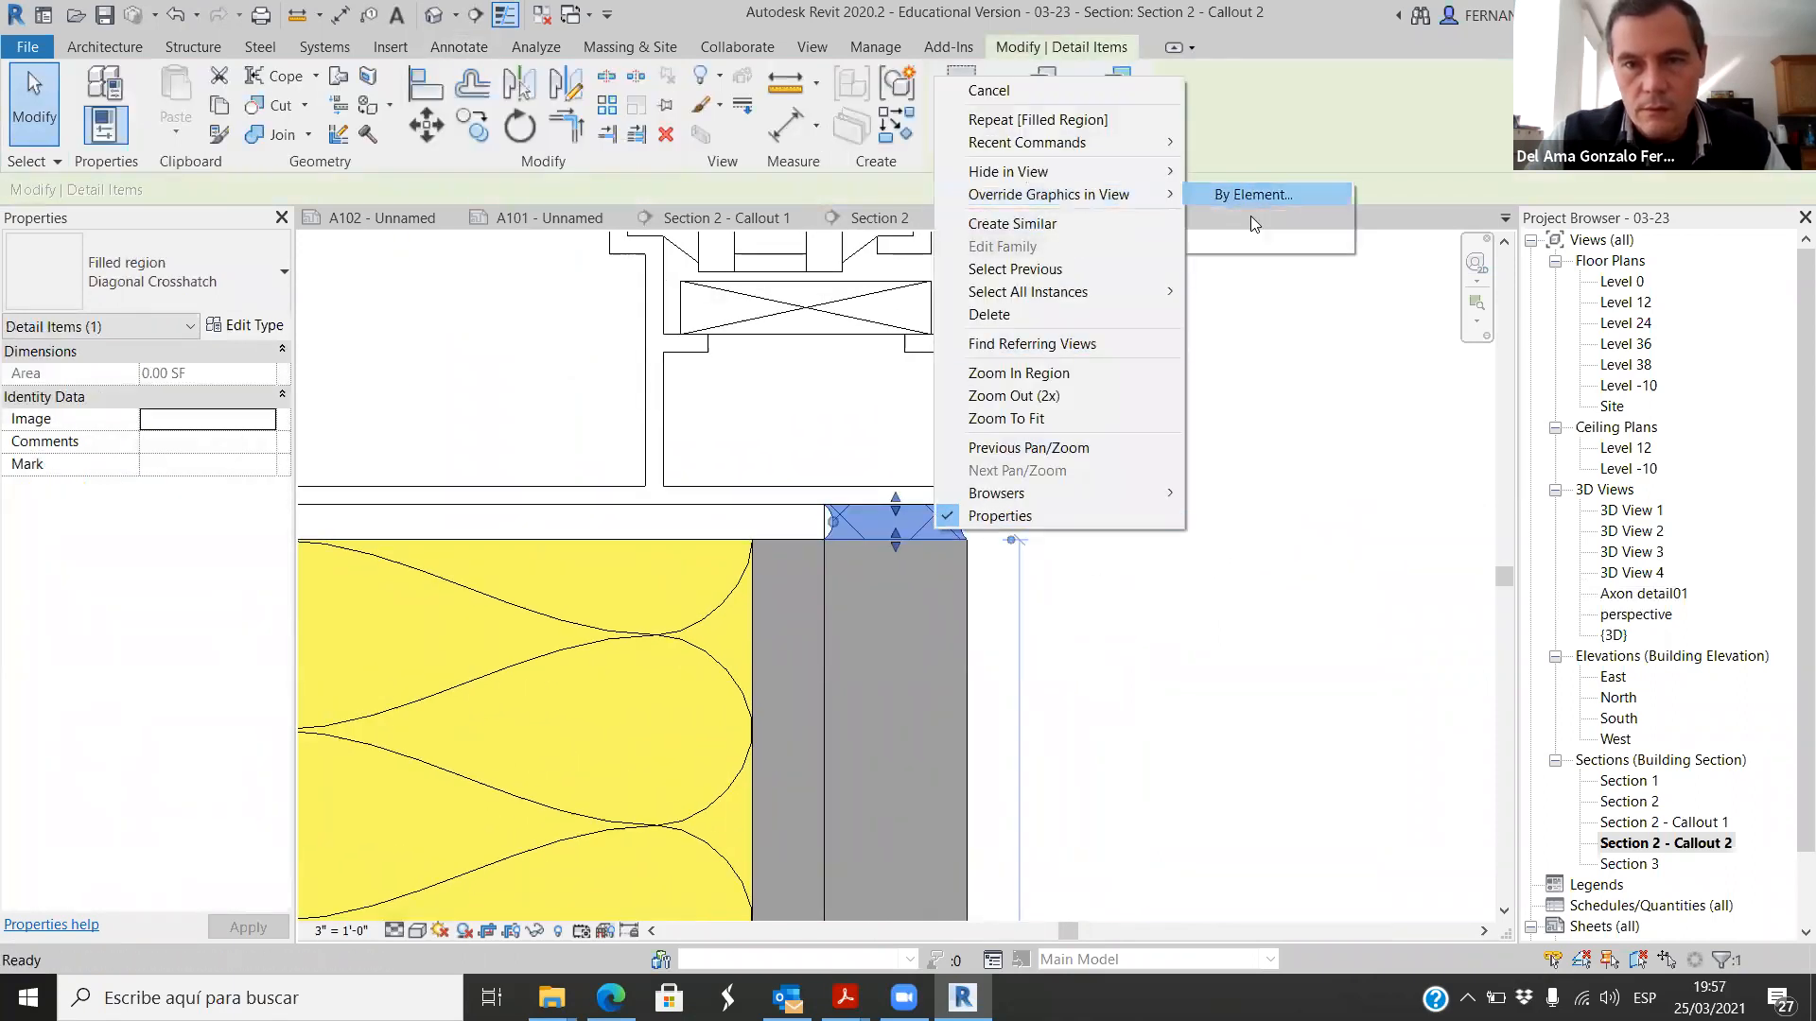
pyautogui.click(1249, 196)
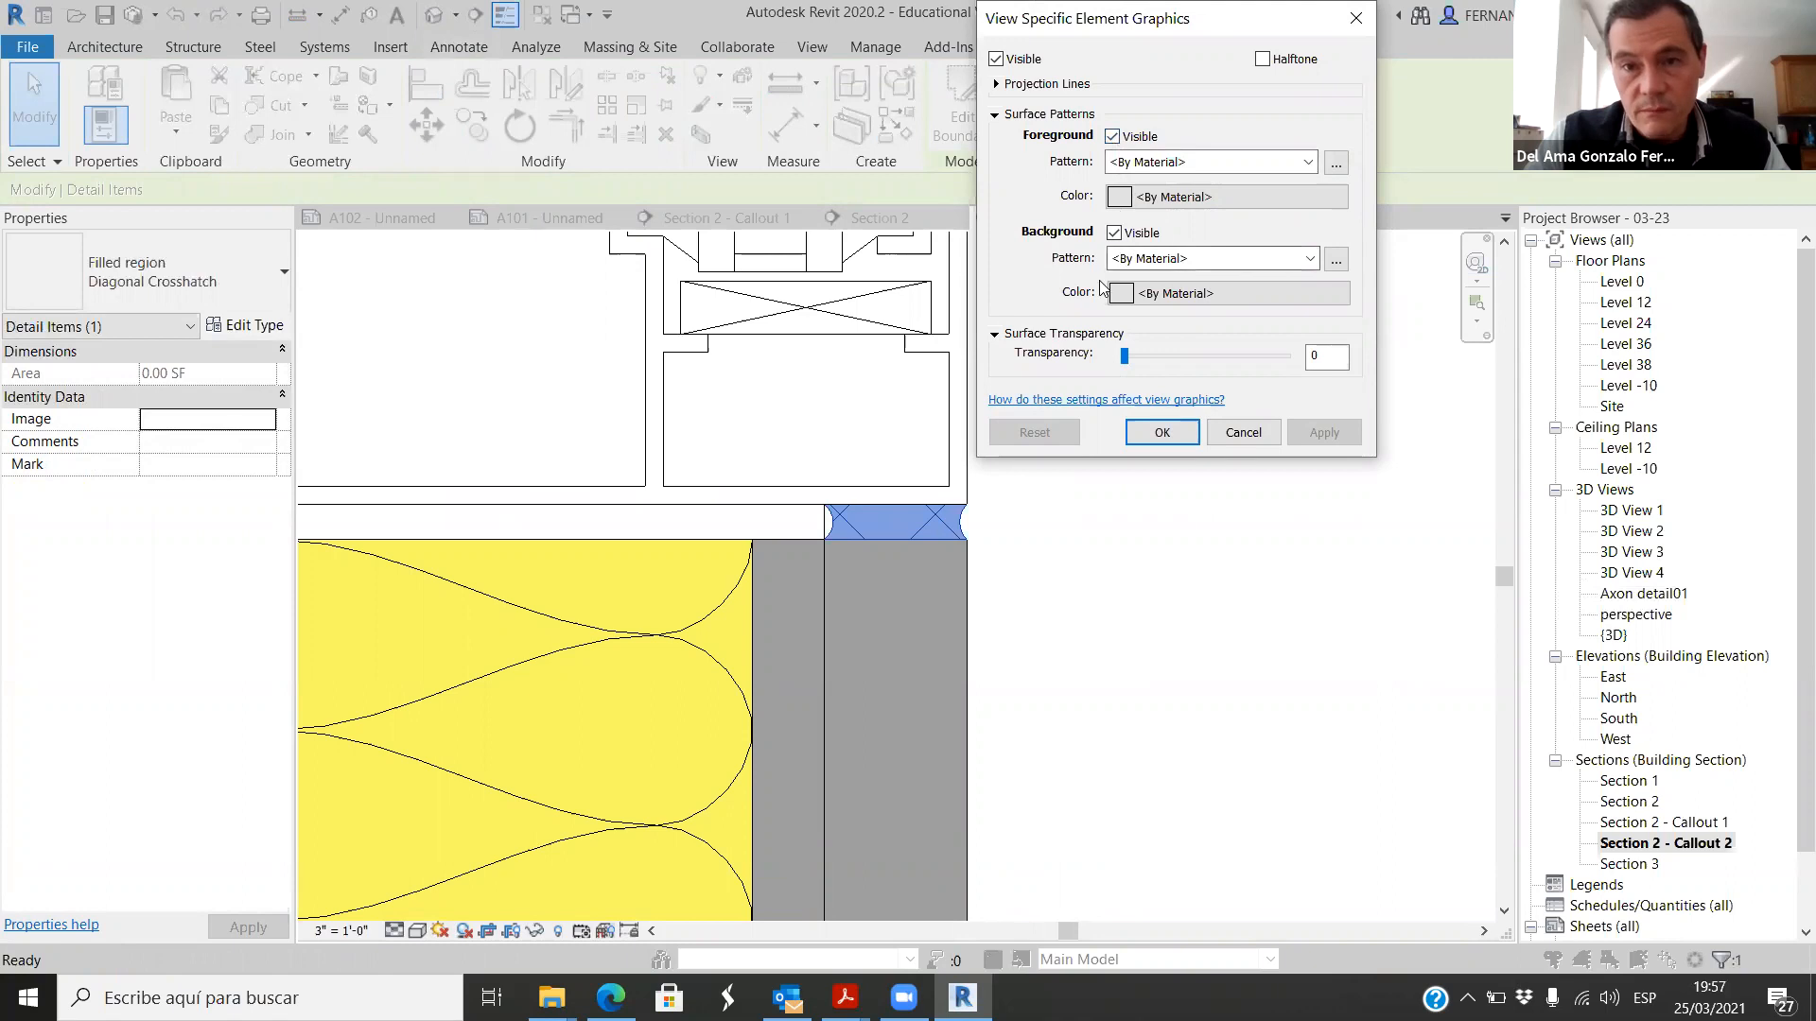
pyautogui.click(1305, 270)
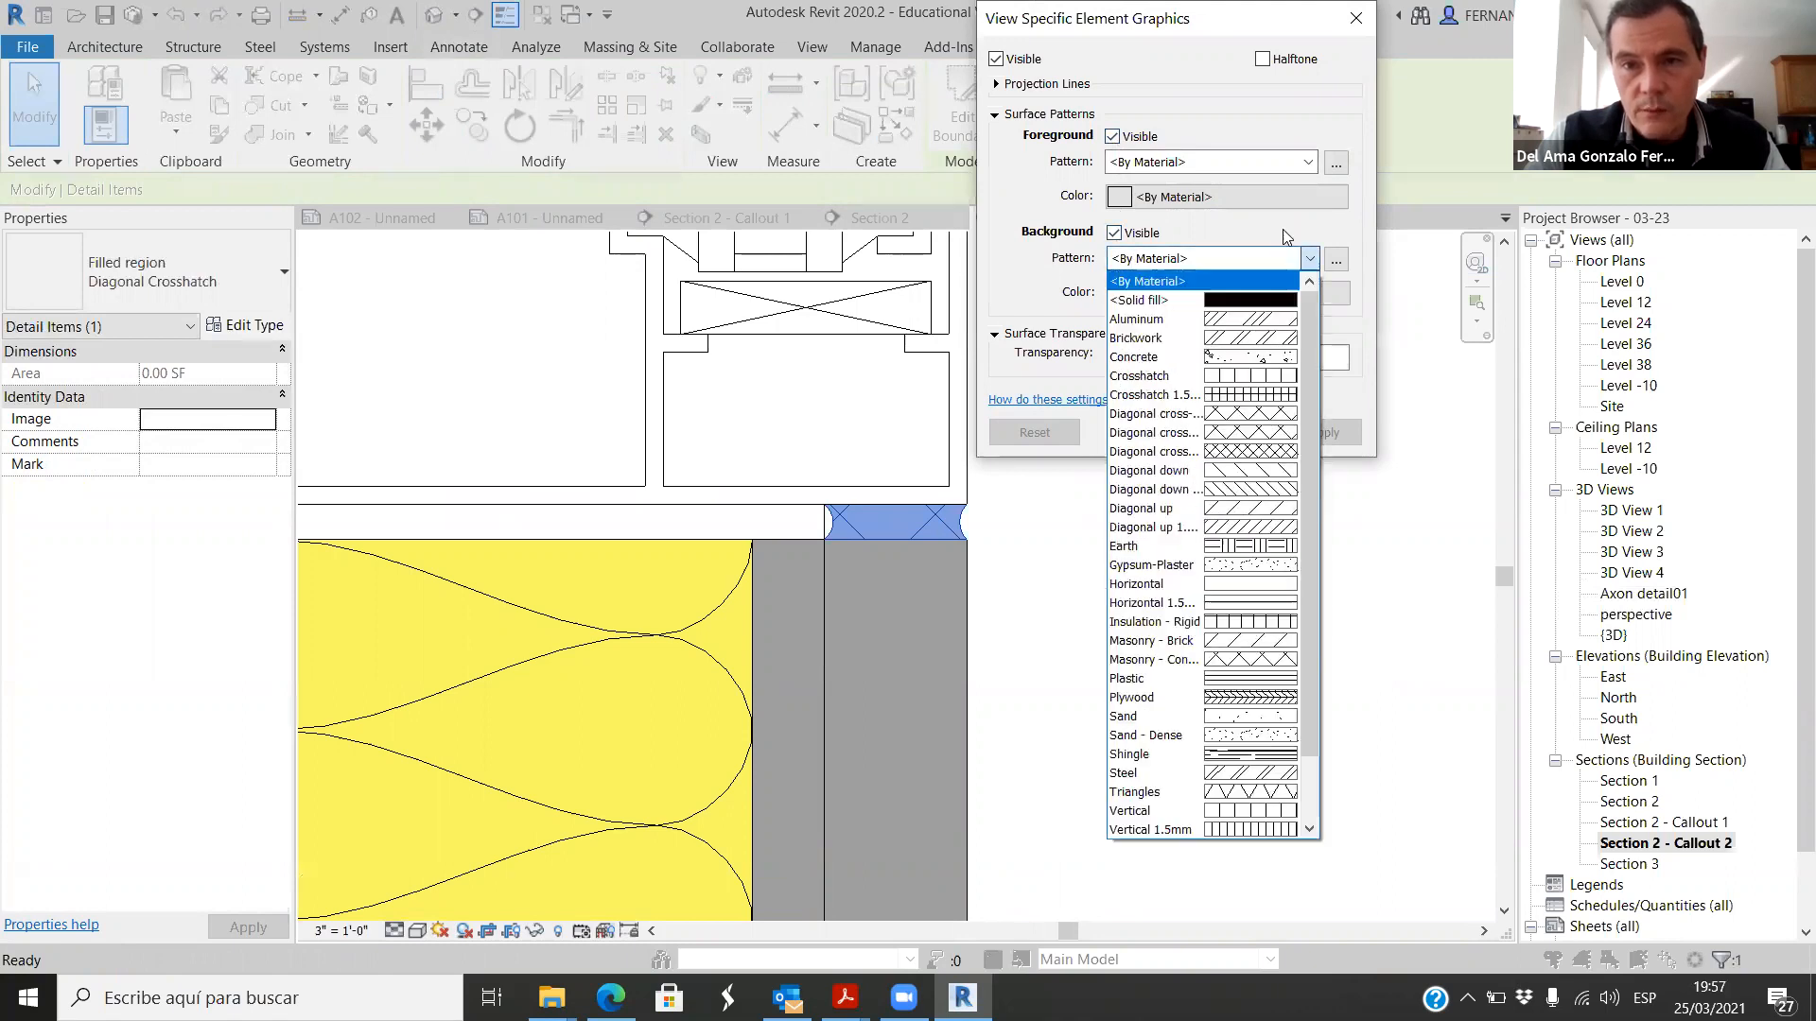
pyautogui.click(1201, 289)
pyautogui.click(1227, 293)
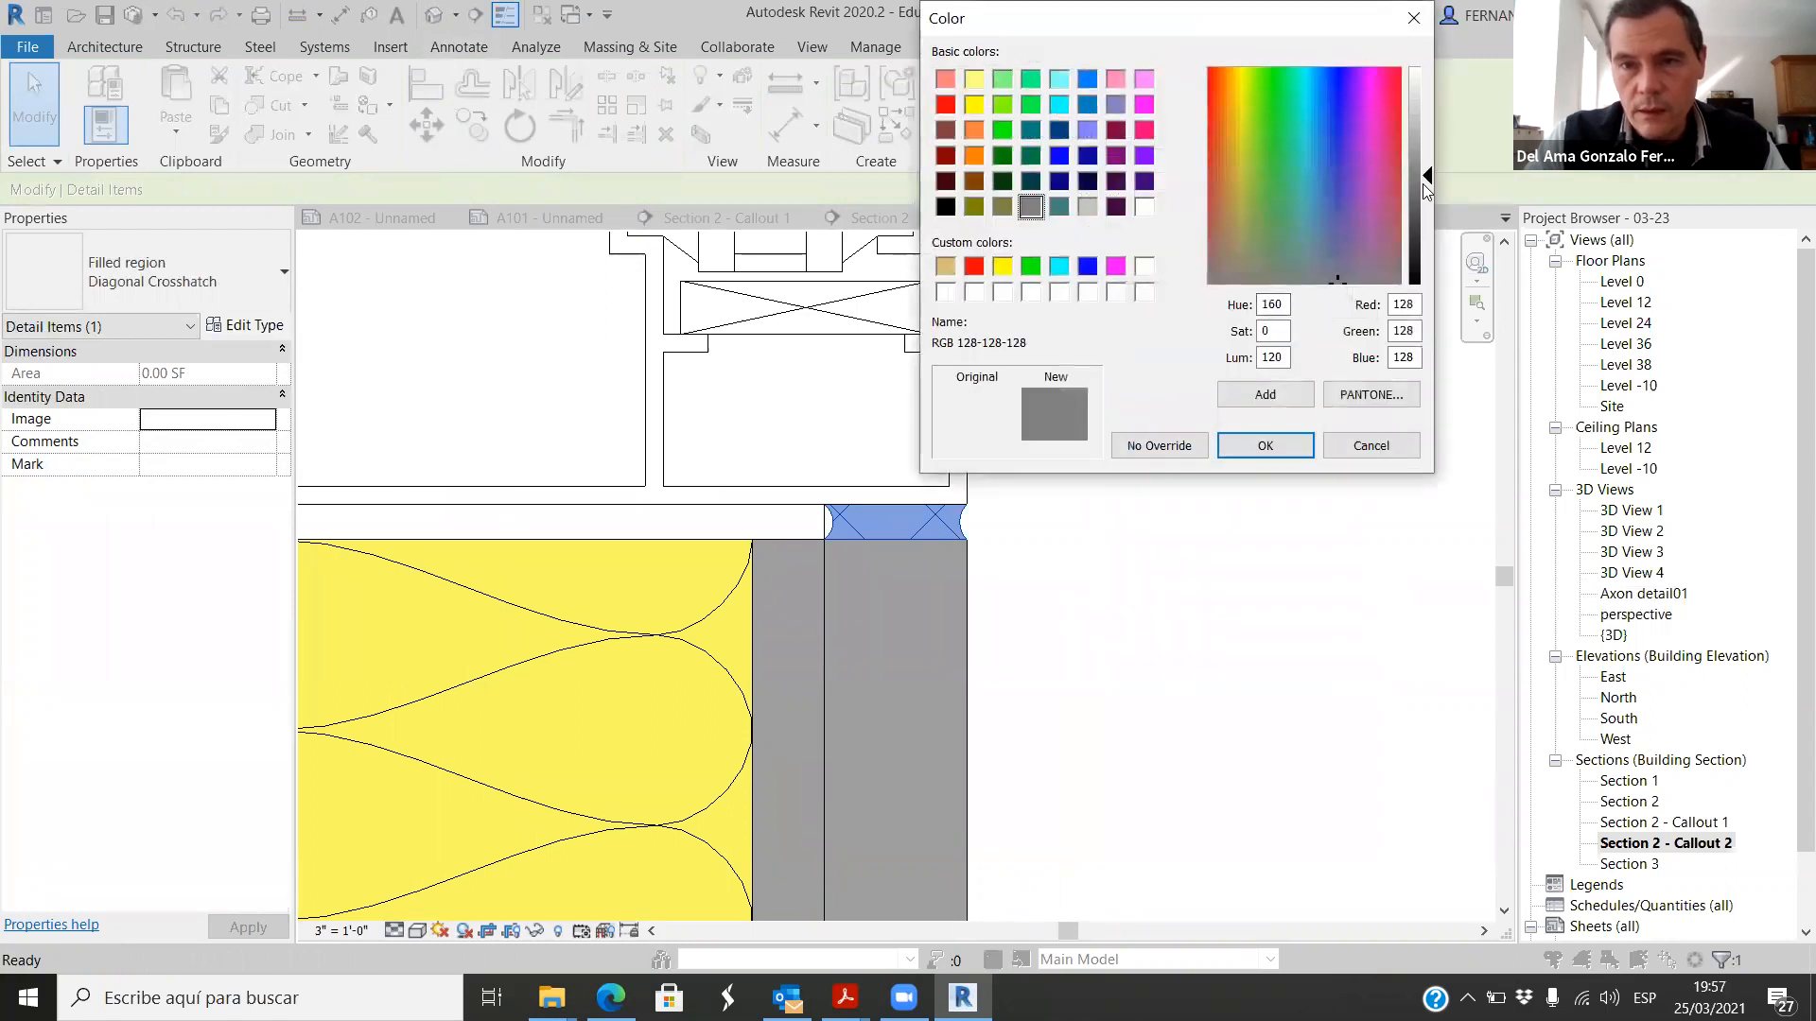
pyautogui.moveTo(1427, 188); pyautogui.dragTo(1429, 234)
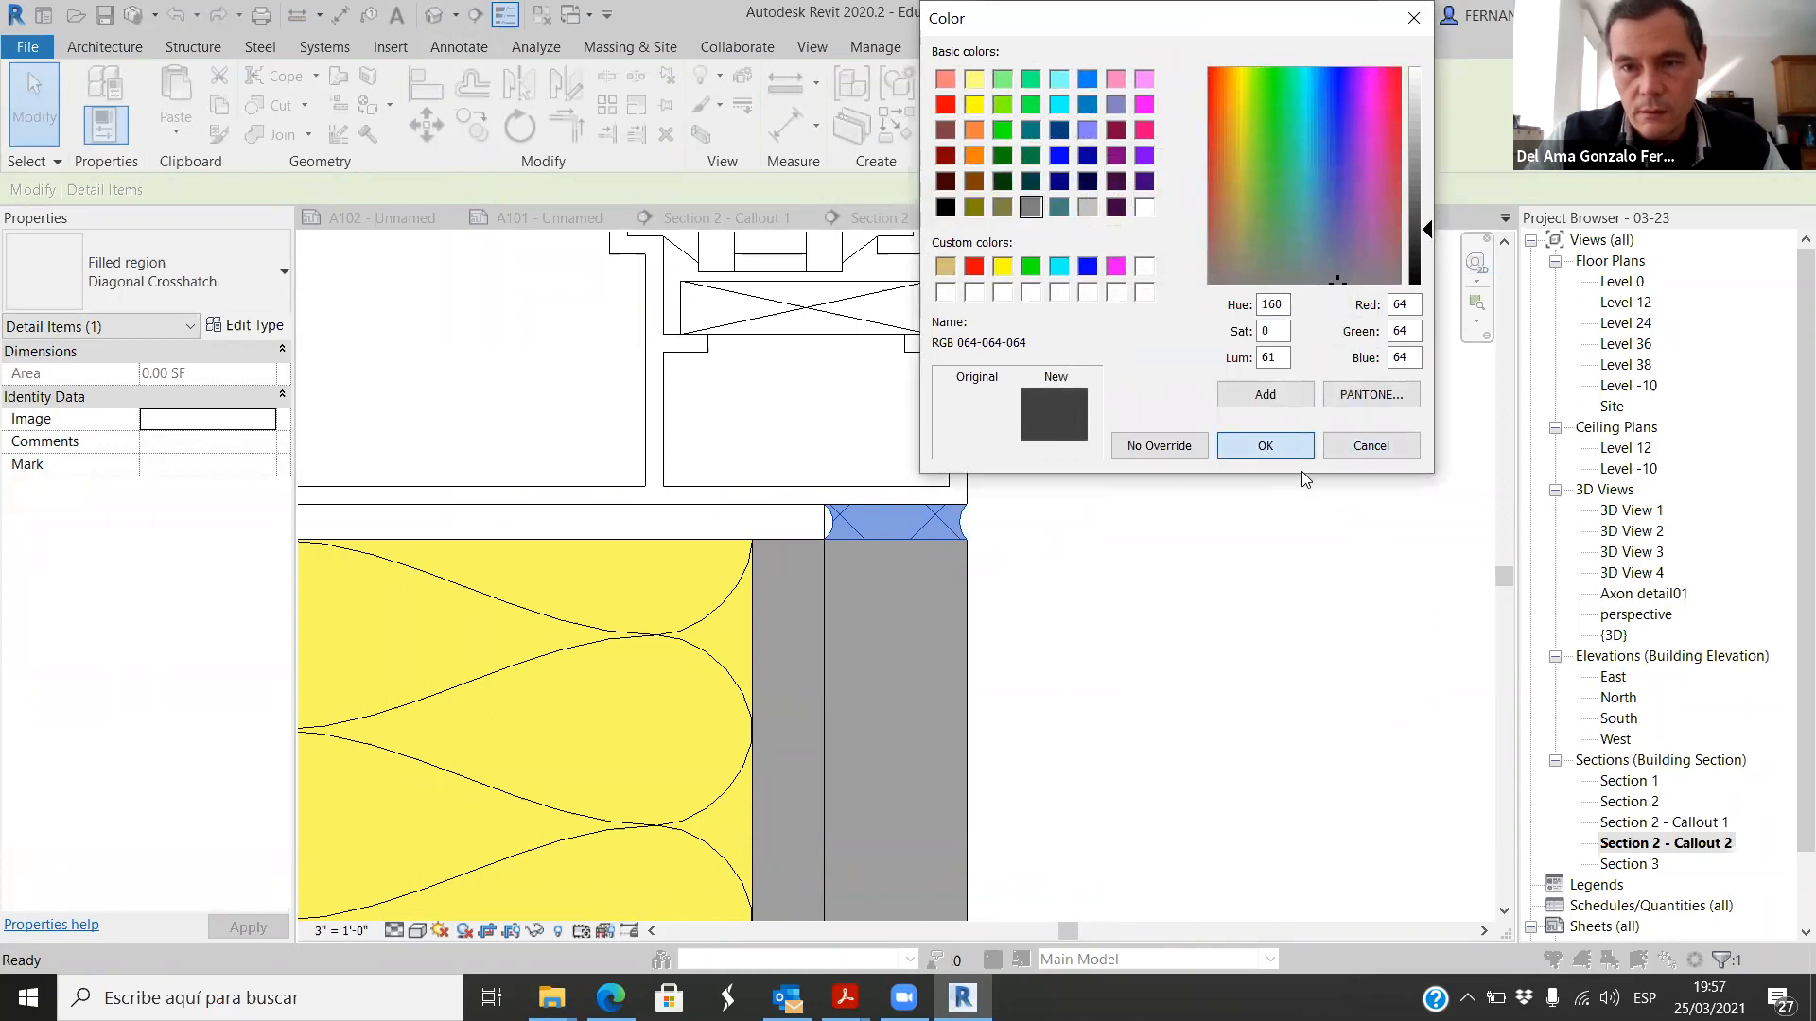
pyautogui.click(1298, 447)
pyautogui.click(1324, 430)
pyautogui.click(1163, 431)
pyautogui.click(1190, 550)
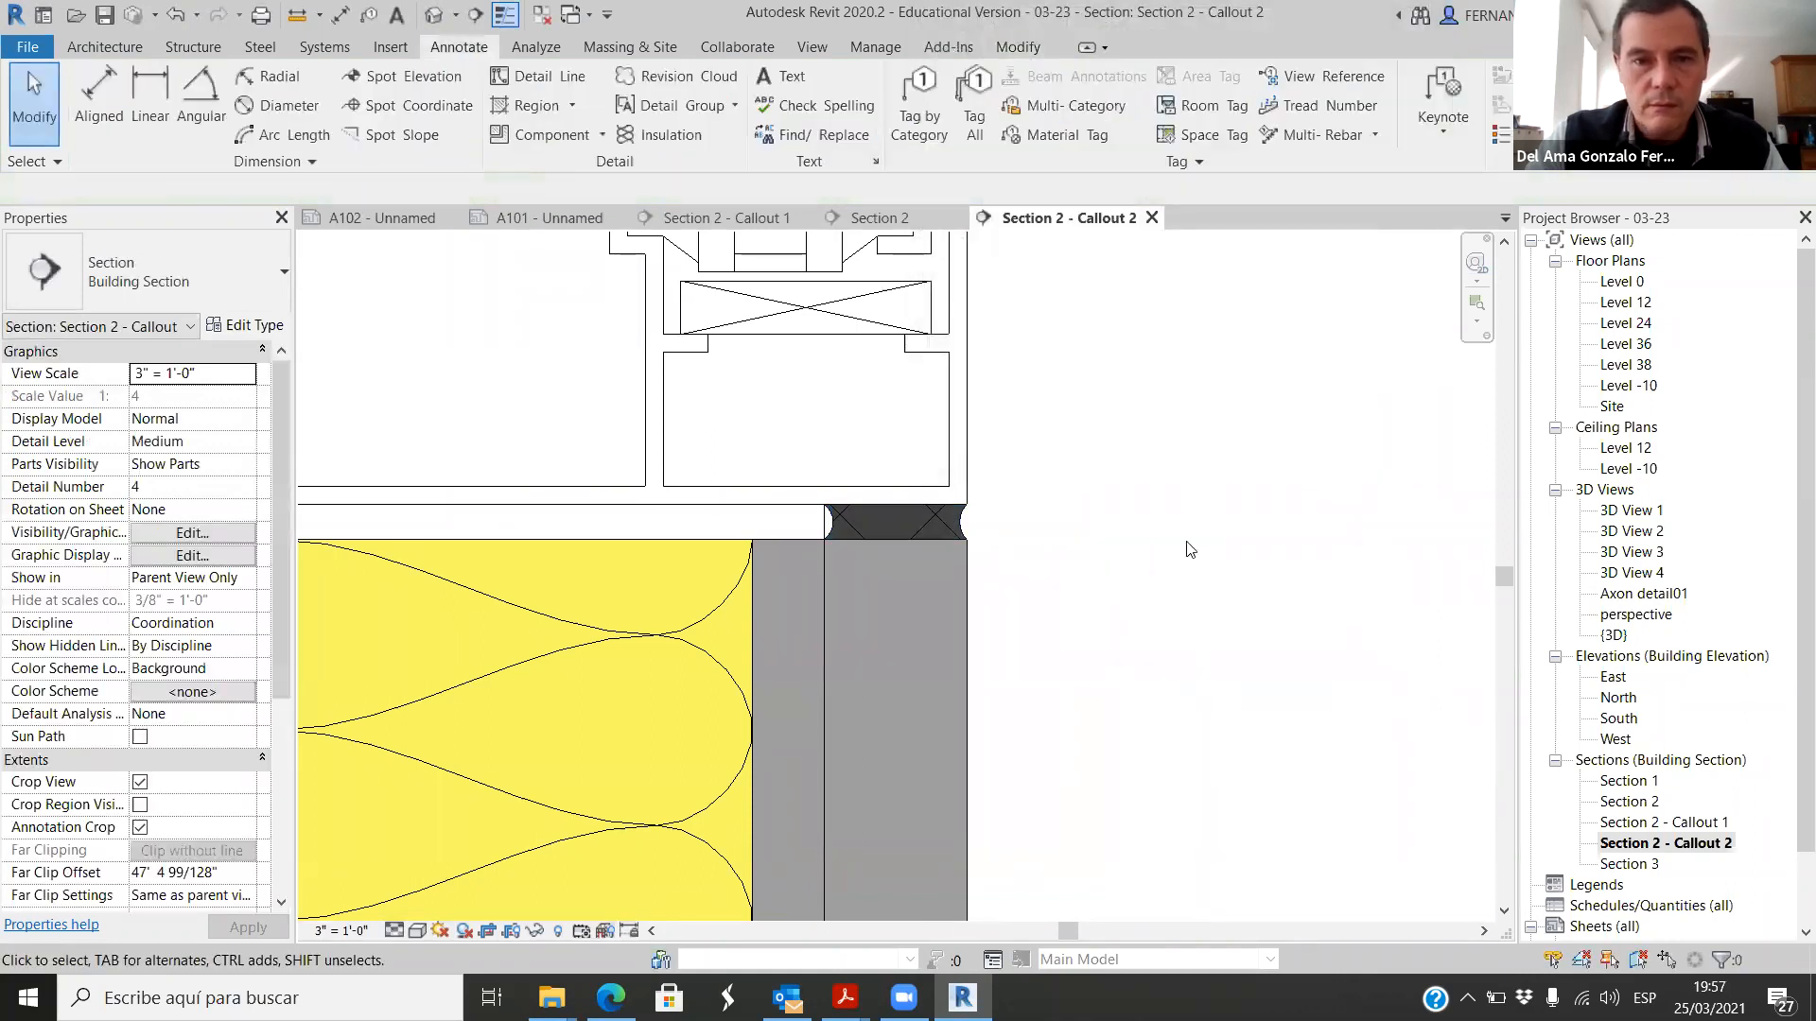
# Step: Copy the joint's filled region 5" across to the outer edge of the gutter's vertical leg, beneath the sill
pyautogui.scroll(-2, 1190, 550)
pyautogui.scroll(3, 1189, 551)
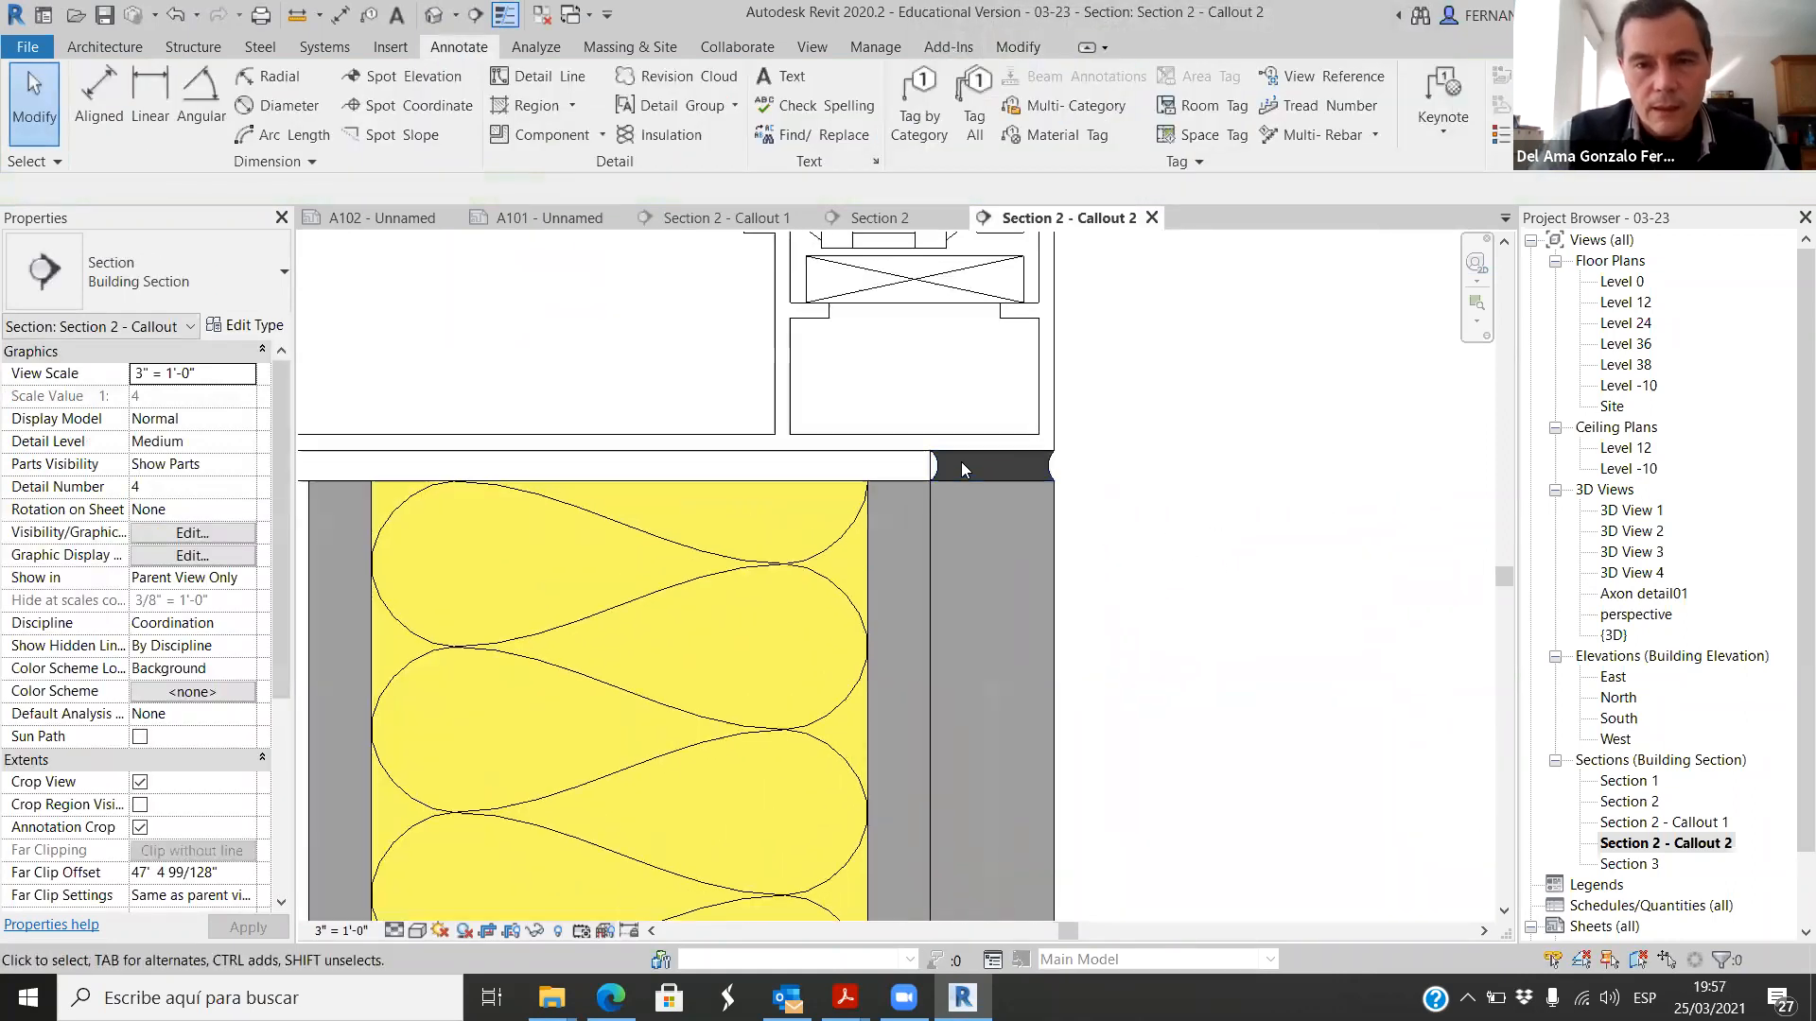
pyautogui.moveTo(1096, 470); pyautogui.dragTo(1017, 469)
pyautogui.click(473, 123)
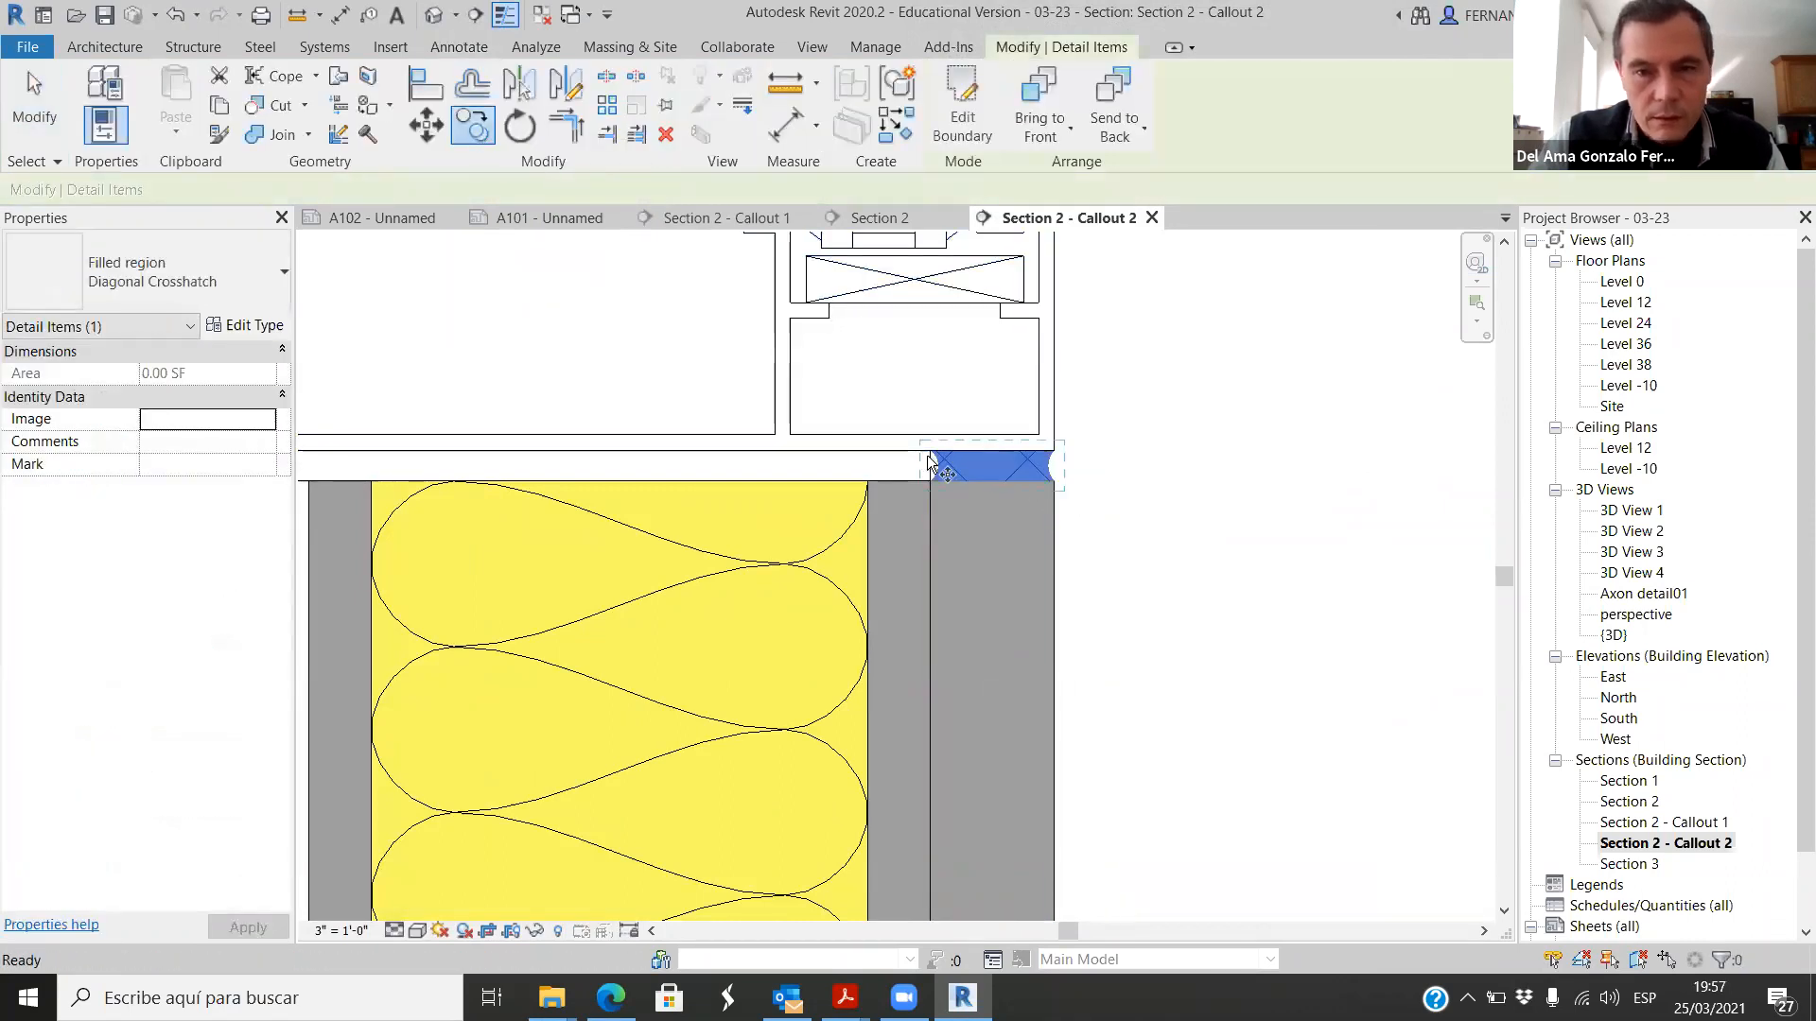
pyautogui.click(947, 483)
pyautogui.scroll(-4, 950, 484)
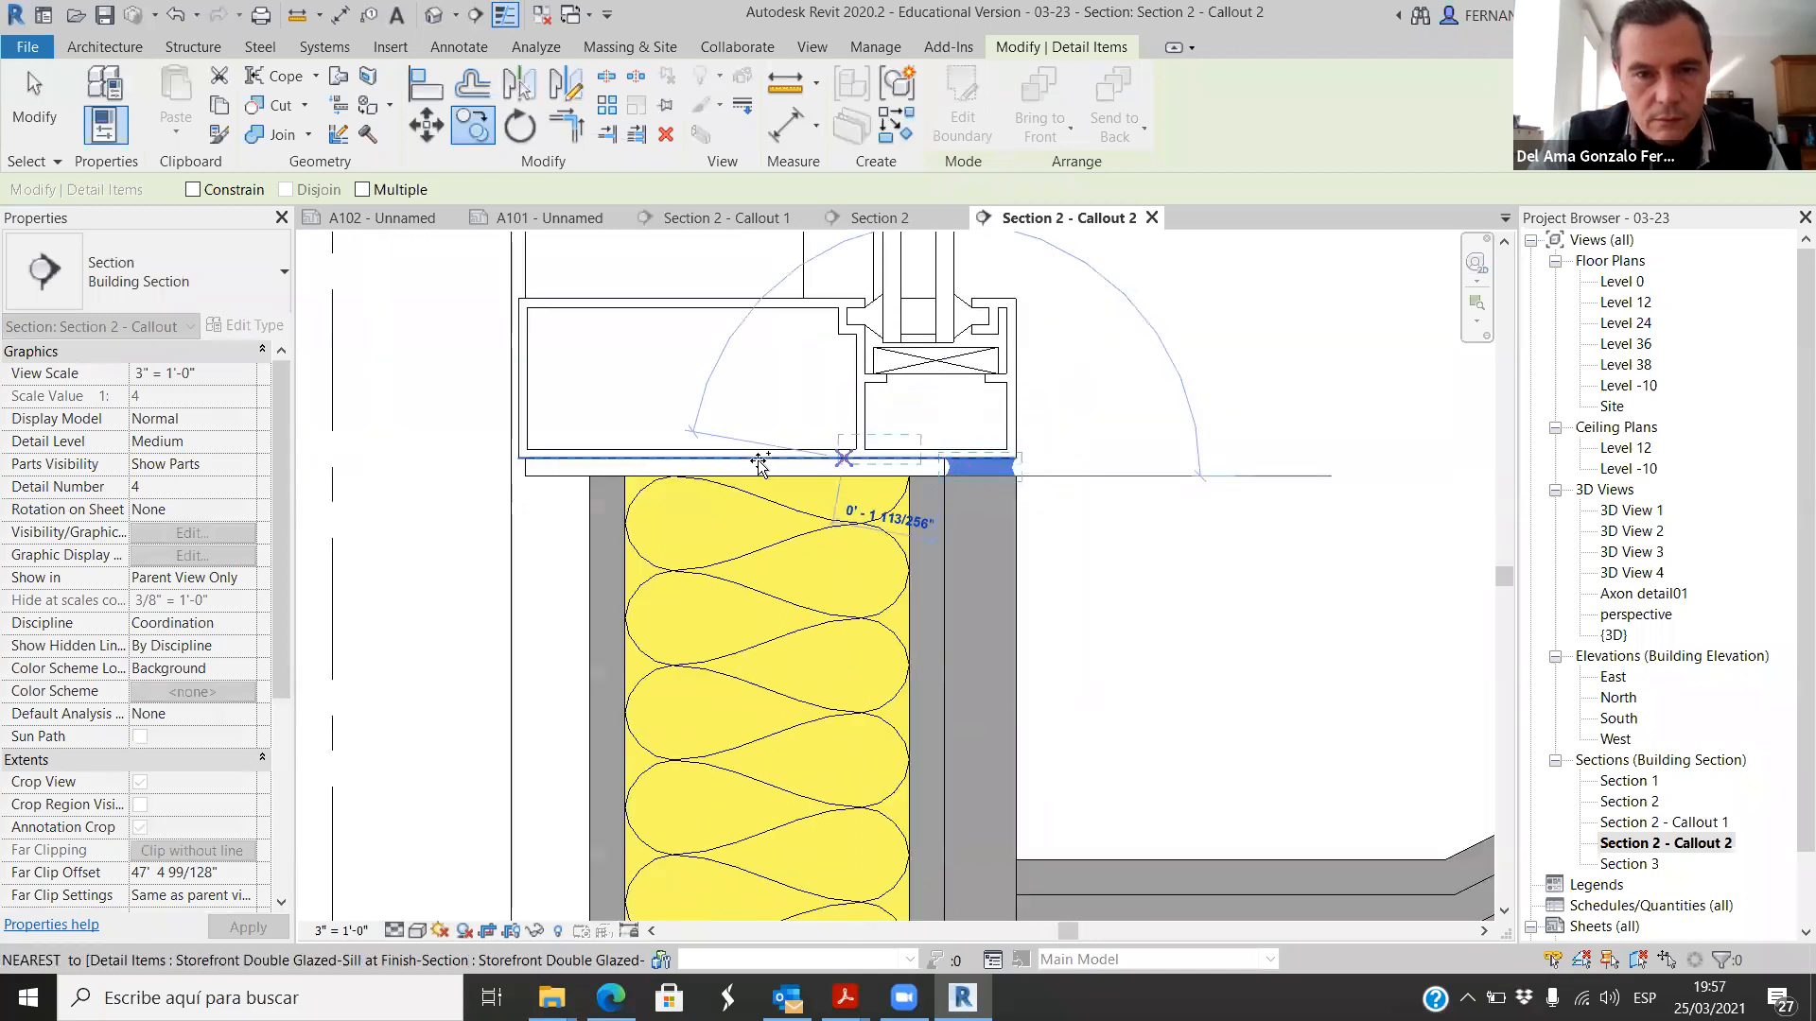
pyautogui.scroll(4, 614, 478)
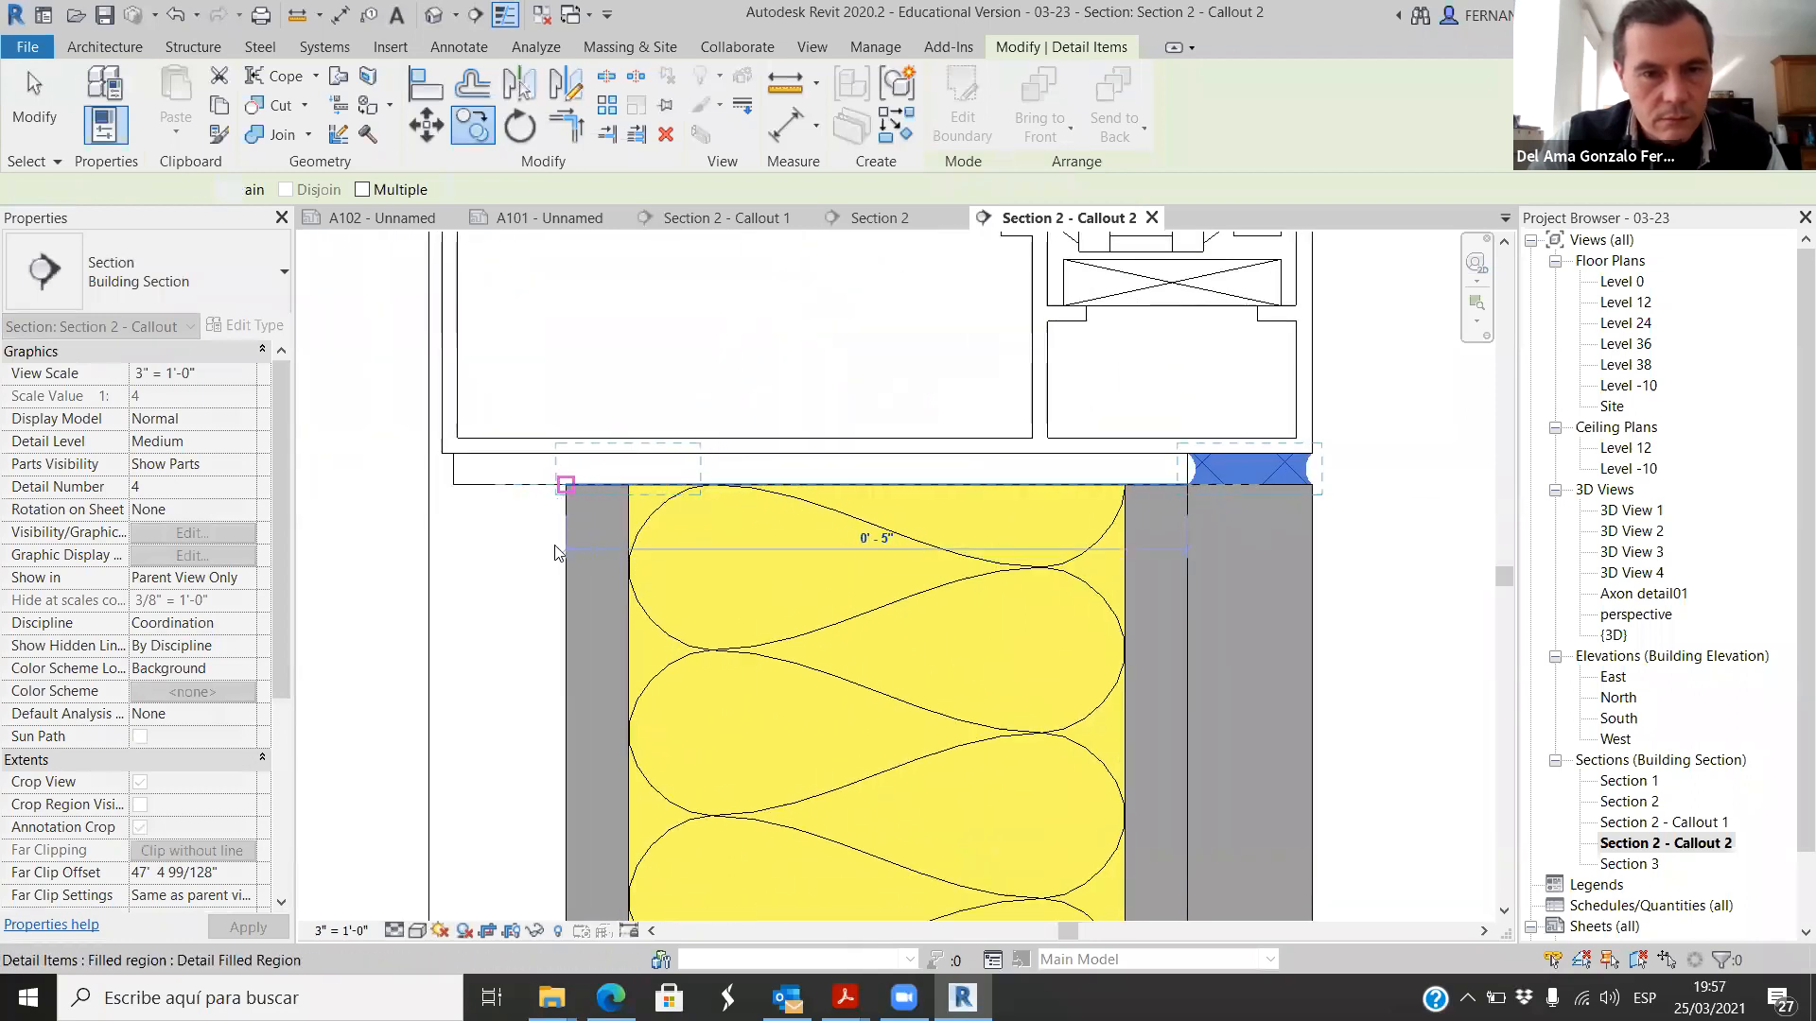
pyautogui.click(568, 480)
pyautogui.click(1377, 596)
pyautogui.scroll(-2, 636, 492)
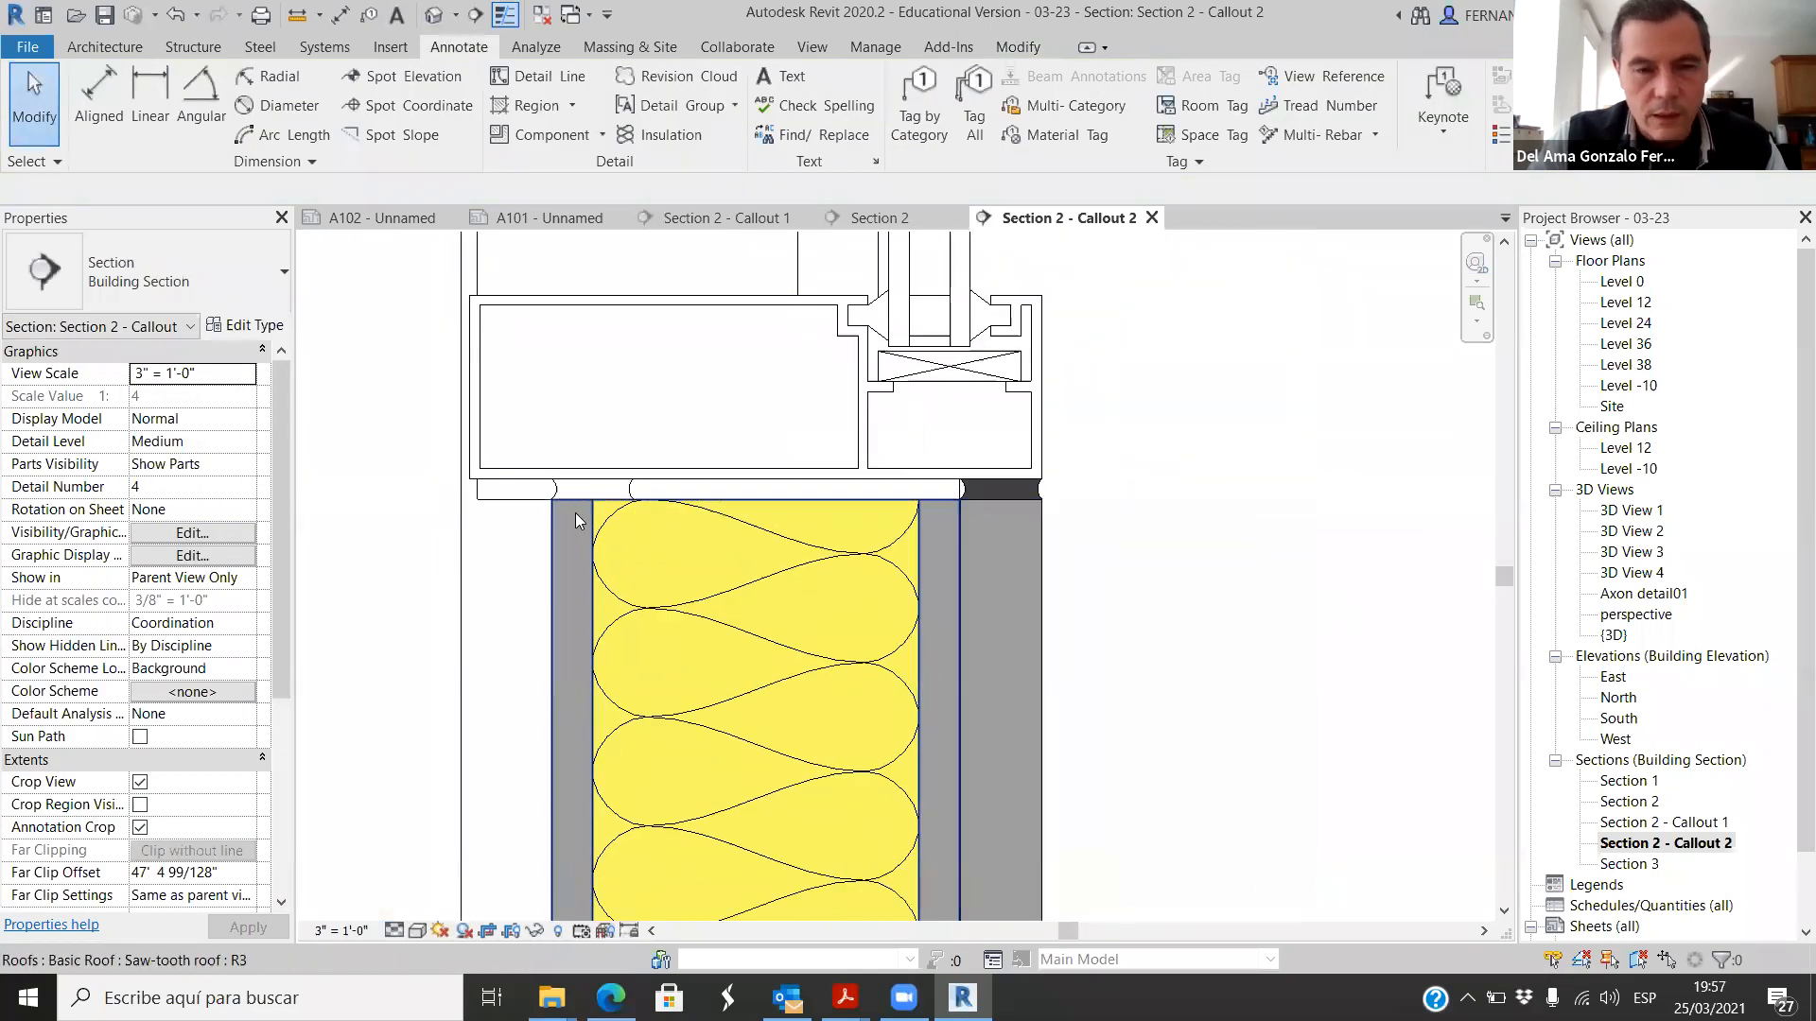
pyautogui.click(636, 498)
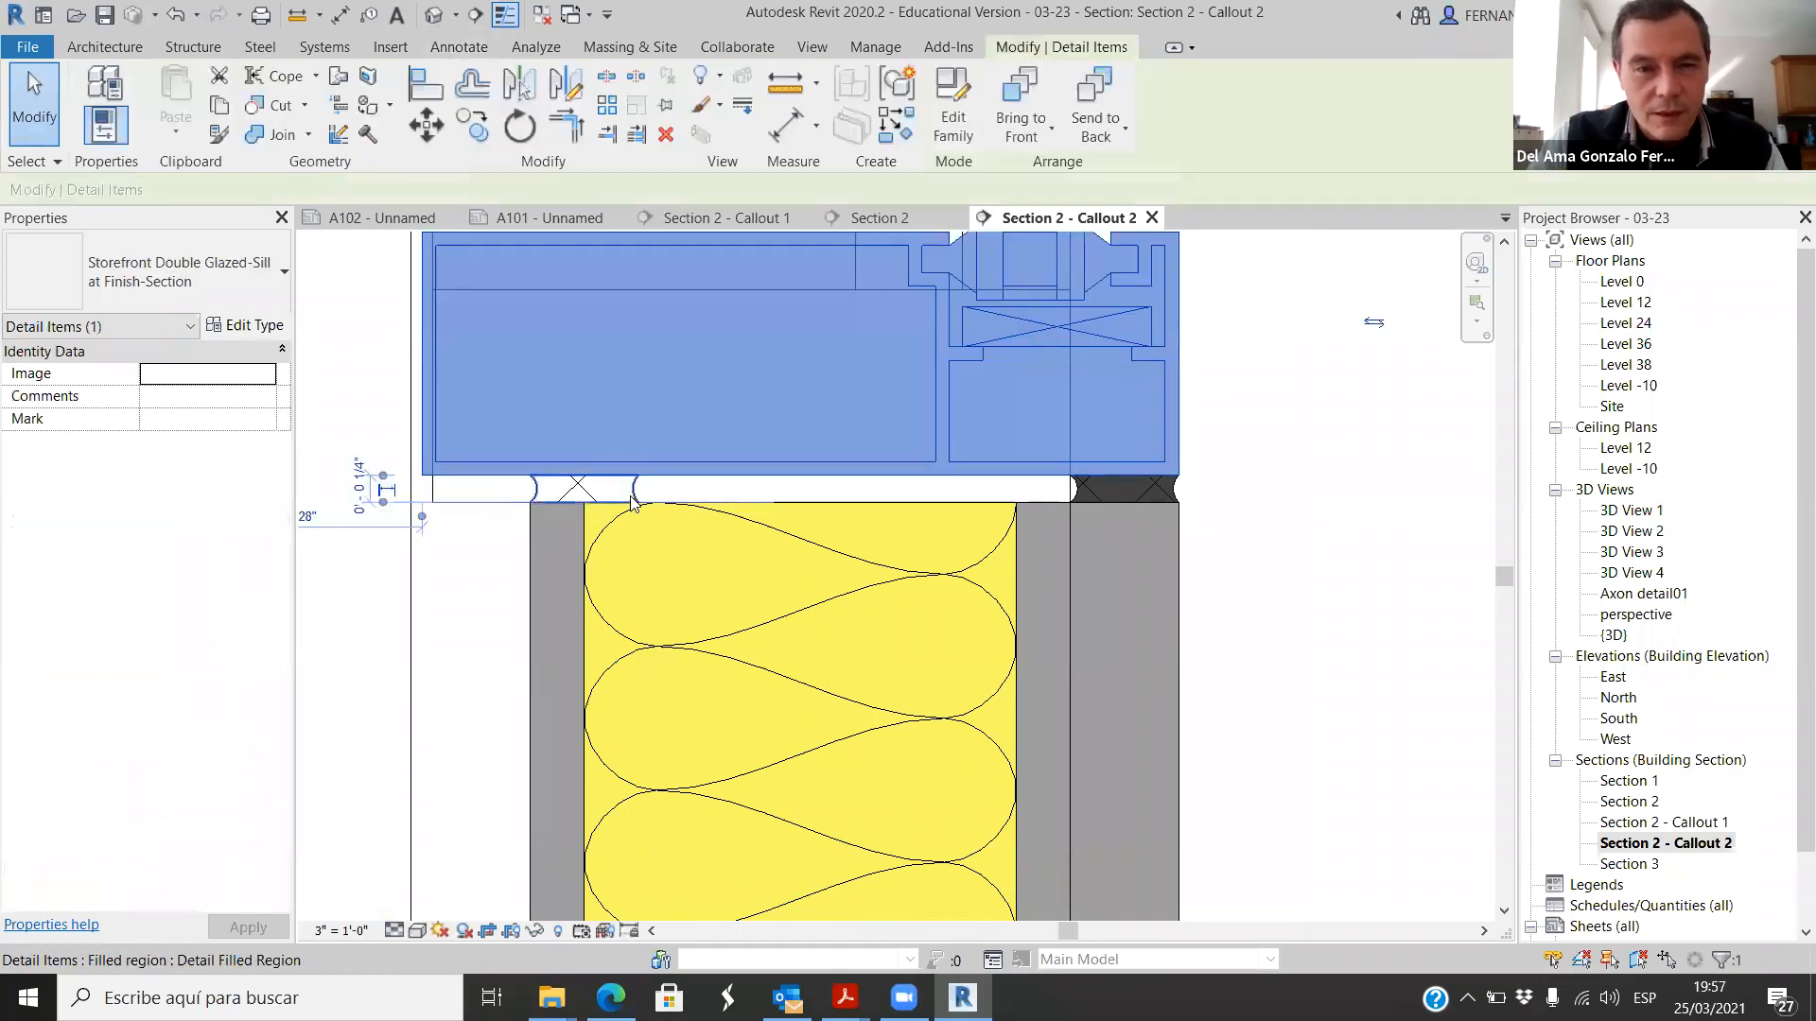
pyautogui.click(634, 499)
pyautogui.scroll(-2, 1003, 539)
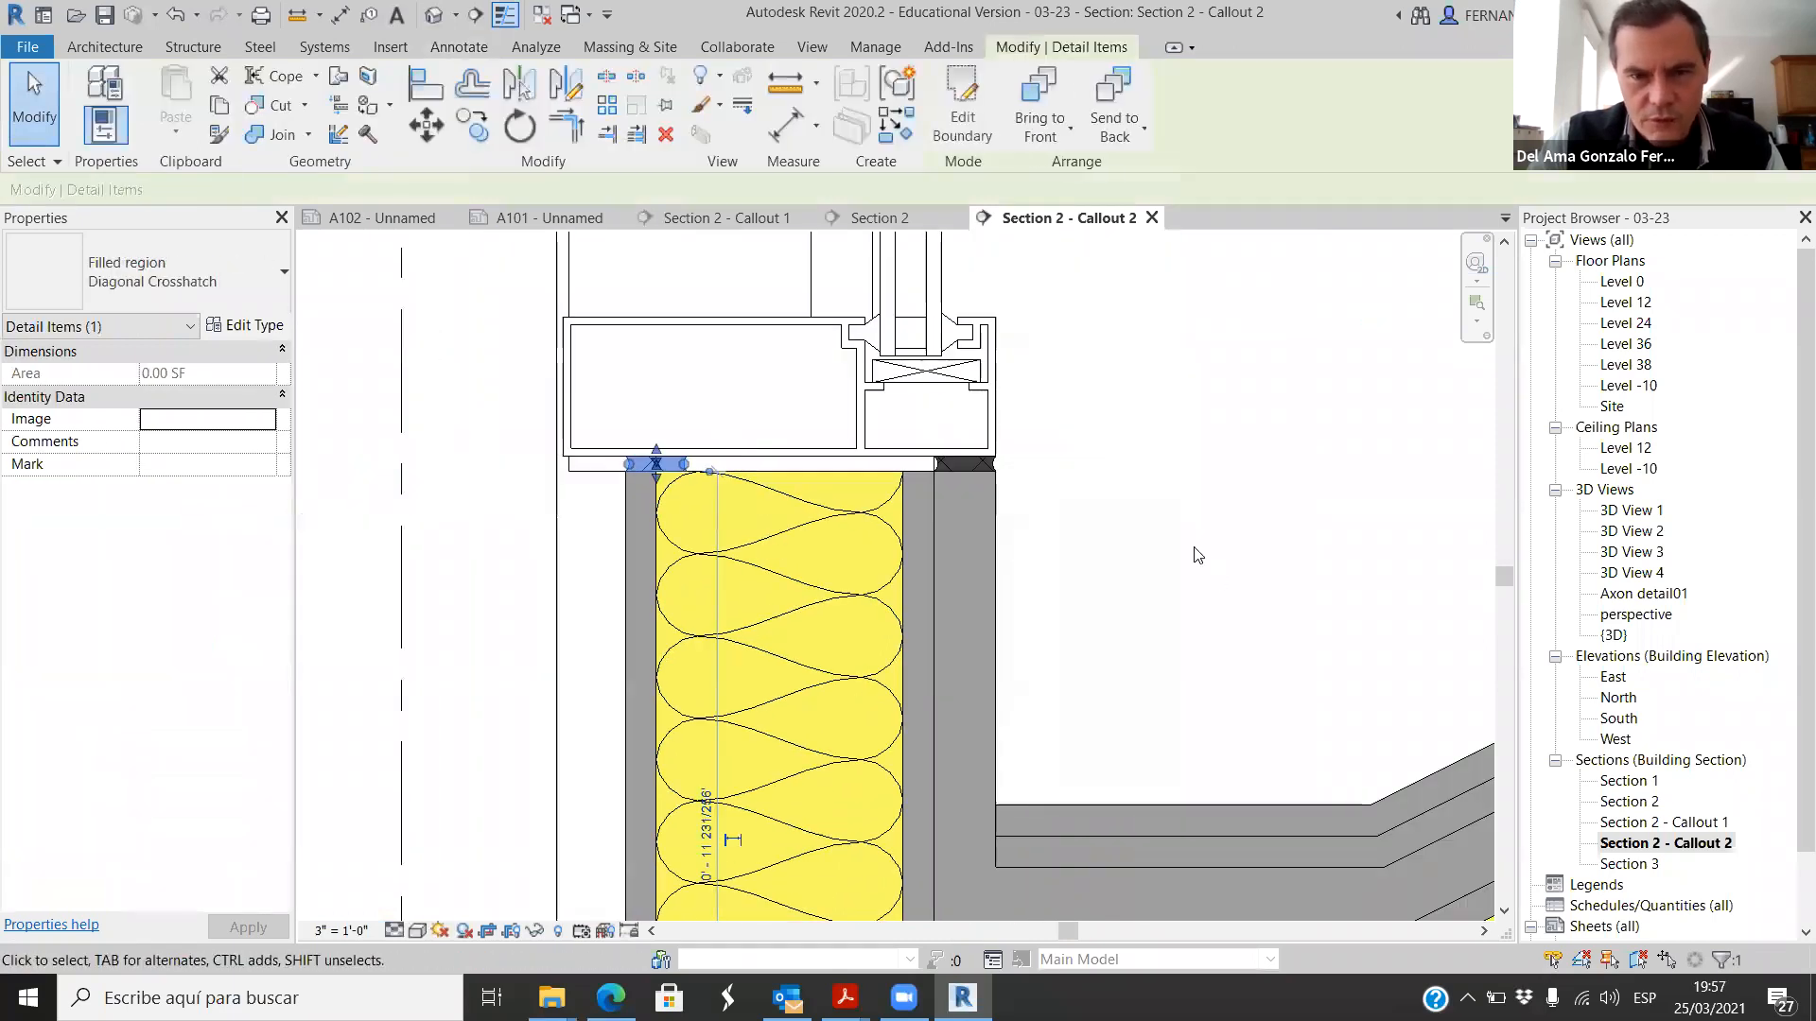
pyautogui.click(1197, 555)
pyautogui.scroll(-3, 781, 611)
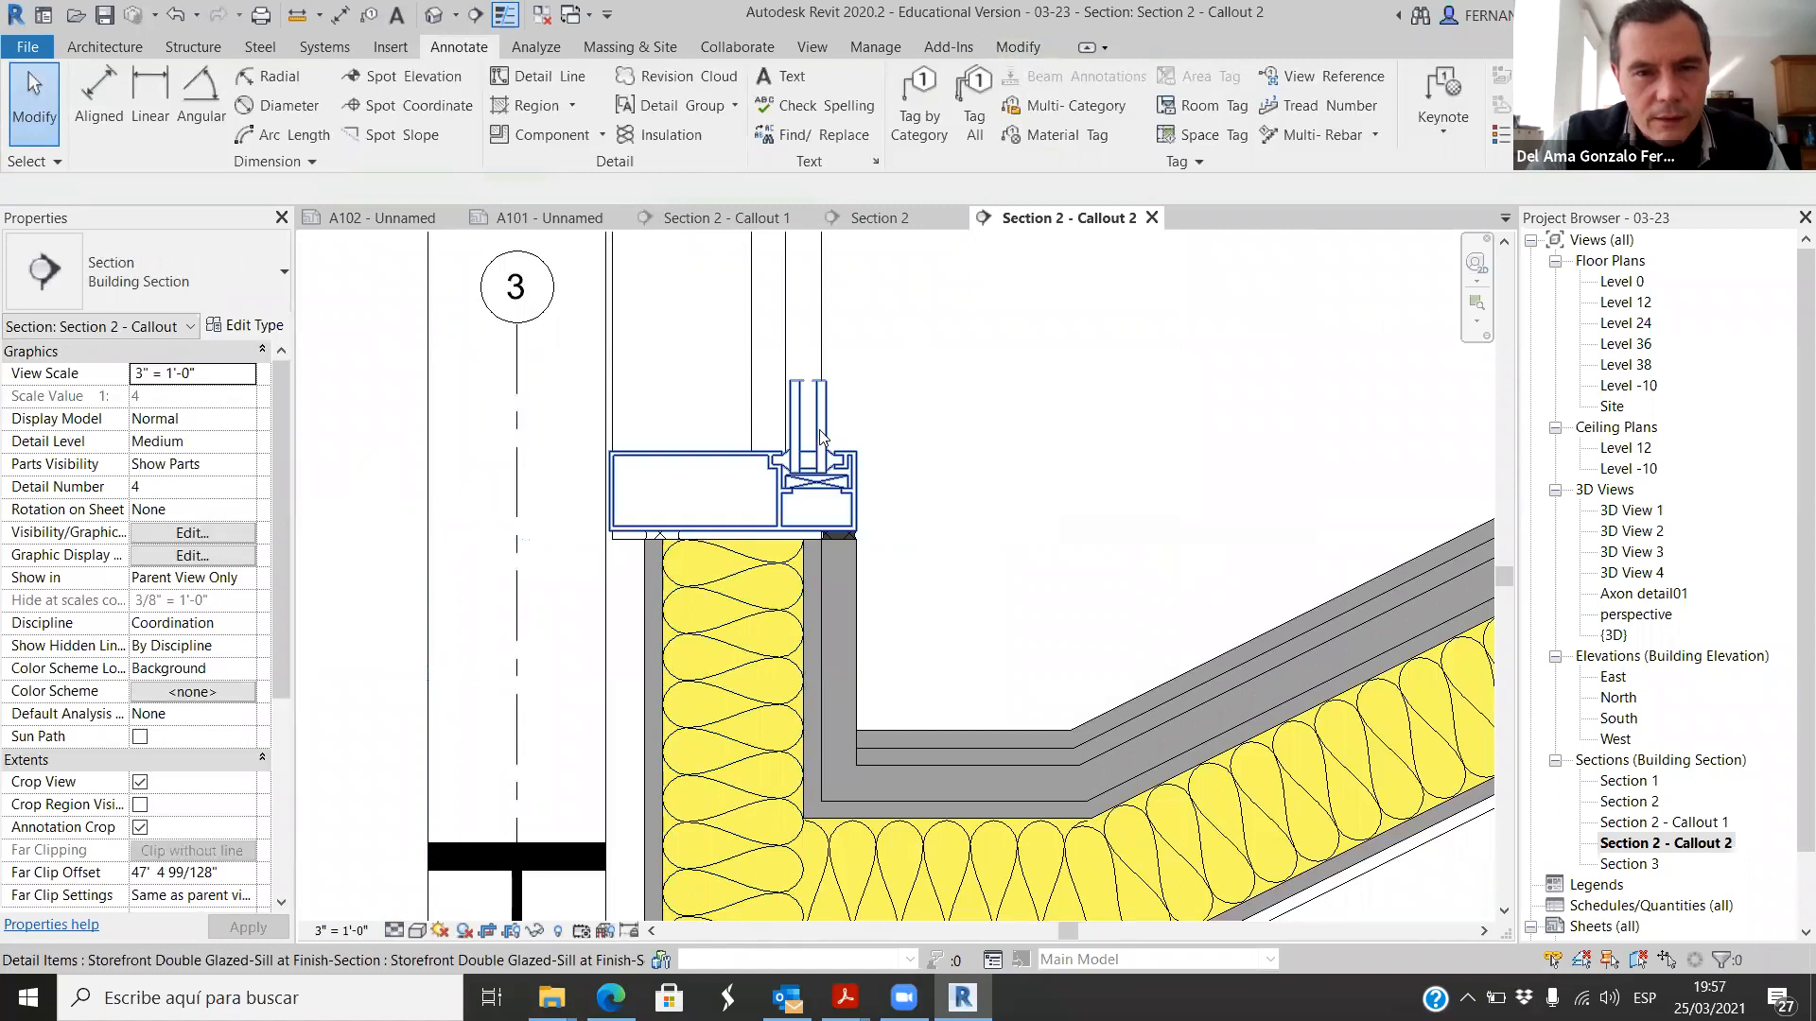
# Step: Align the storefront sill component's outer glass edge with the outer face line of the glazing above
pyautogui.scroll(1, 767, 441)
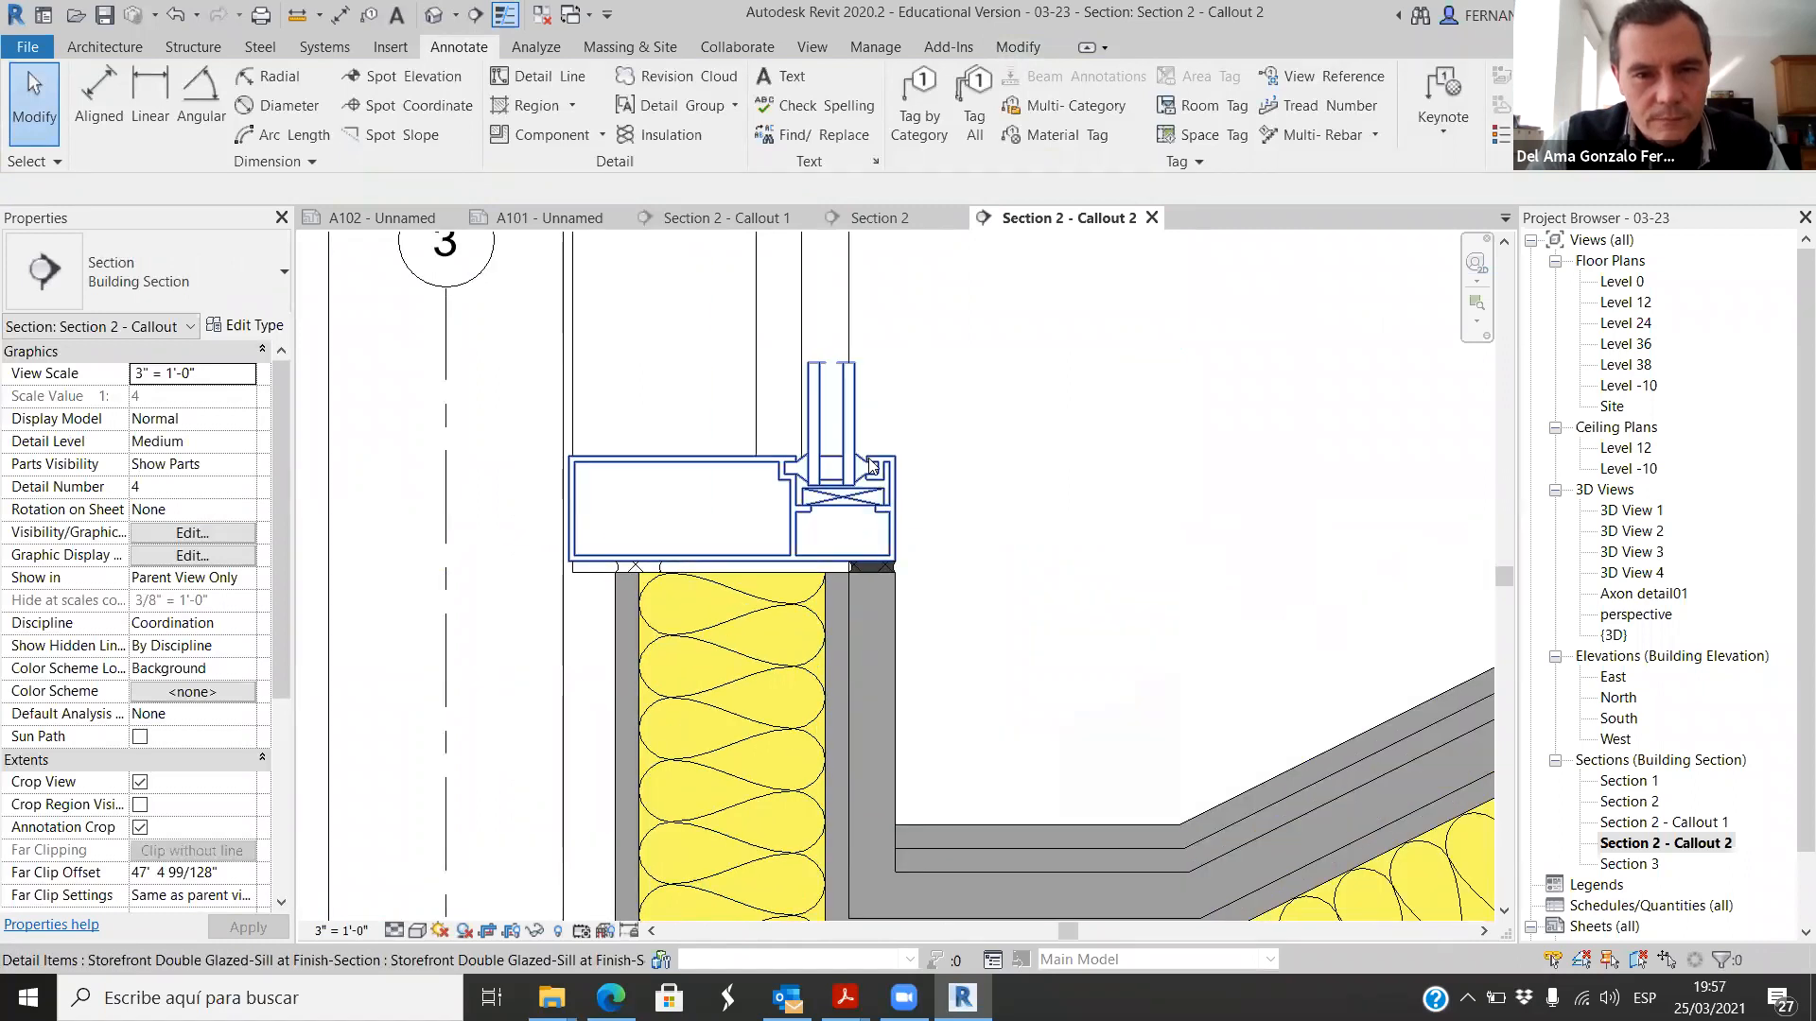
pyautogui.click(833, 414)
pyautogui.scroll(2, 832, 407)
pyautogui.press('a')
pyautogui.press('l')
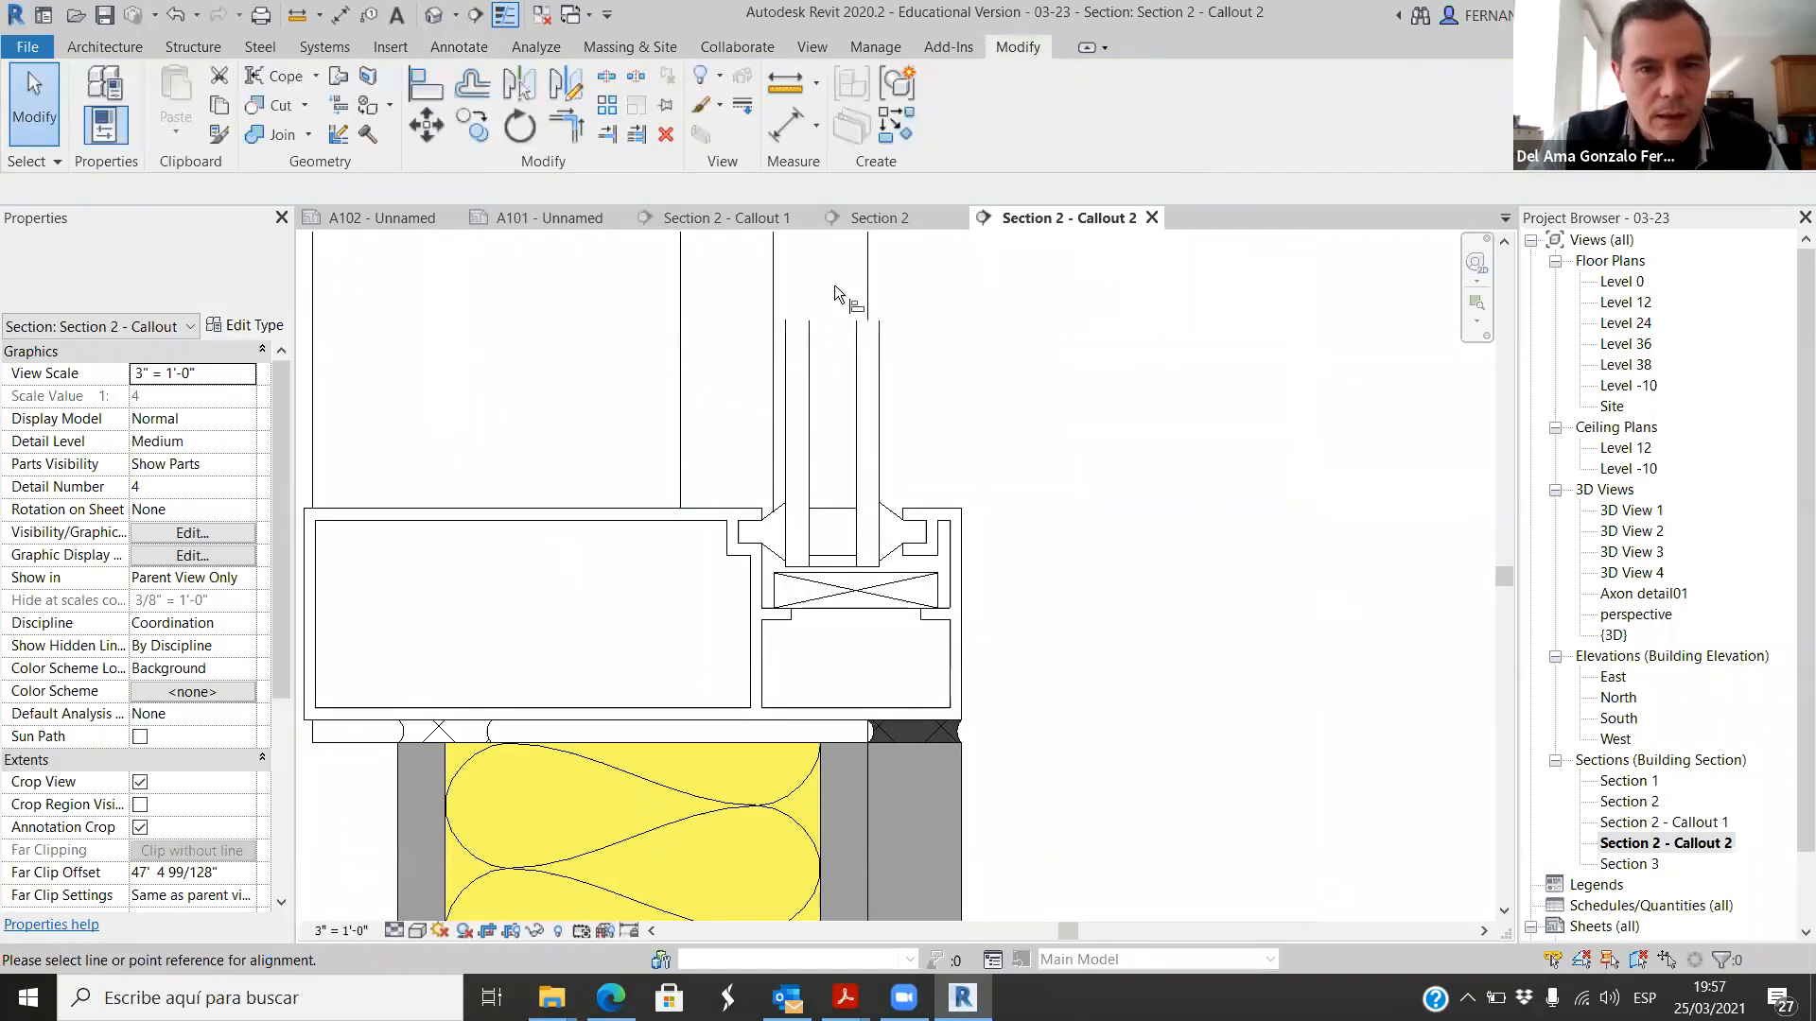
pyautogui.click(865, 286)
pyautogui.scroll(-4, 1003, 454)
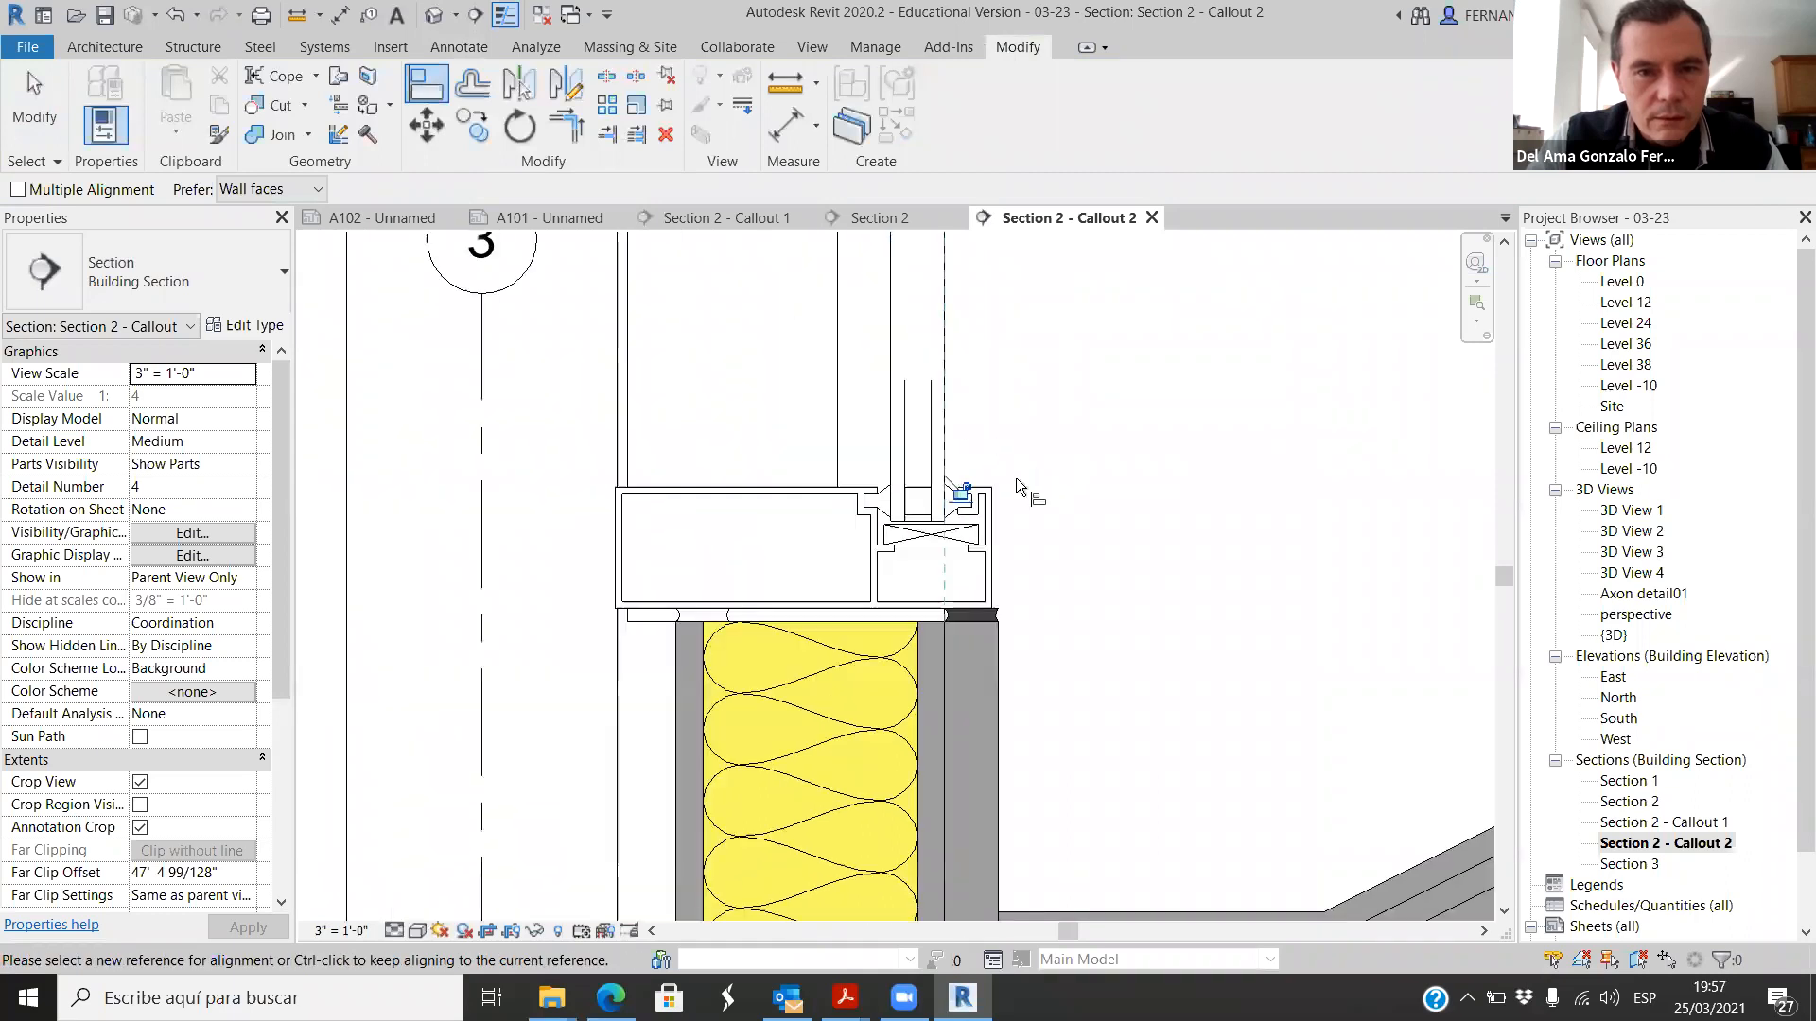
pyautogui.scroll(-3, 747, 568)
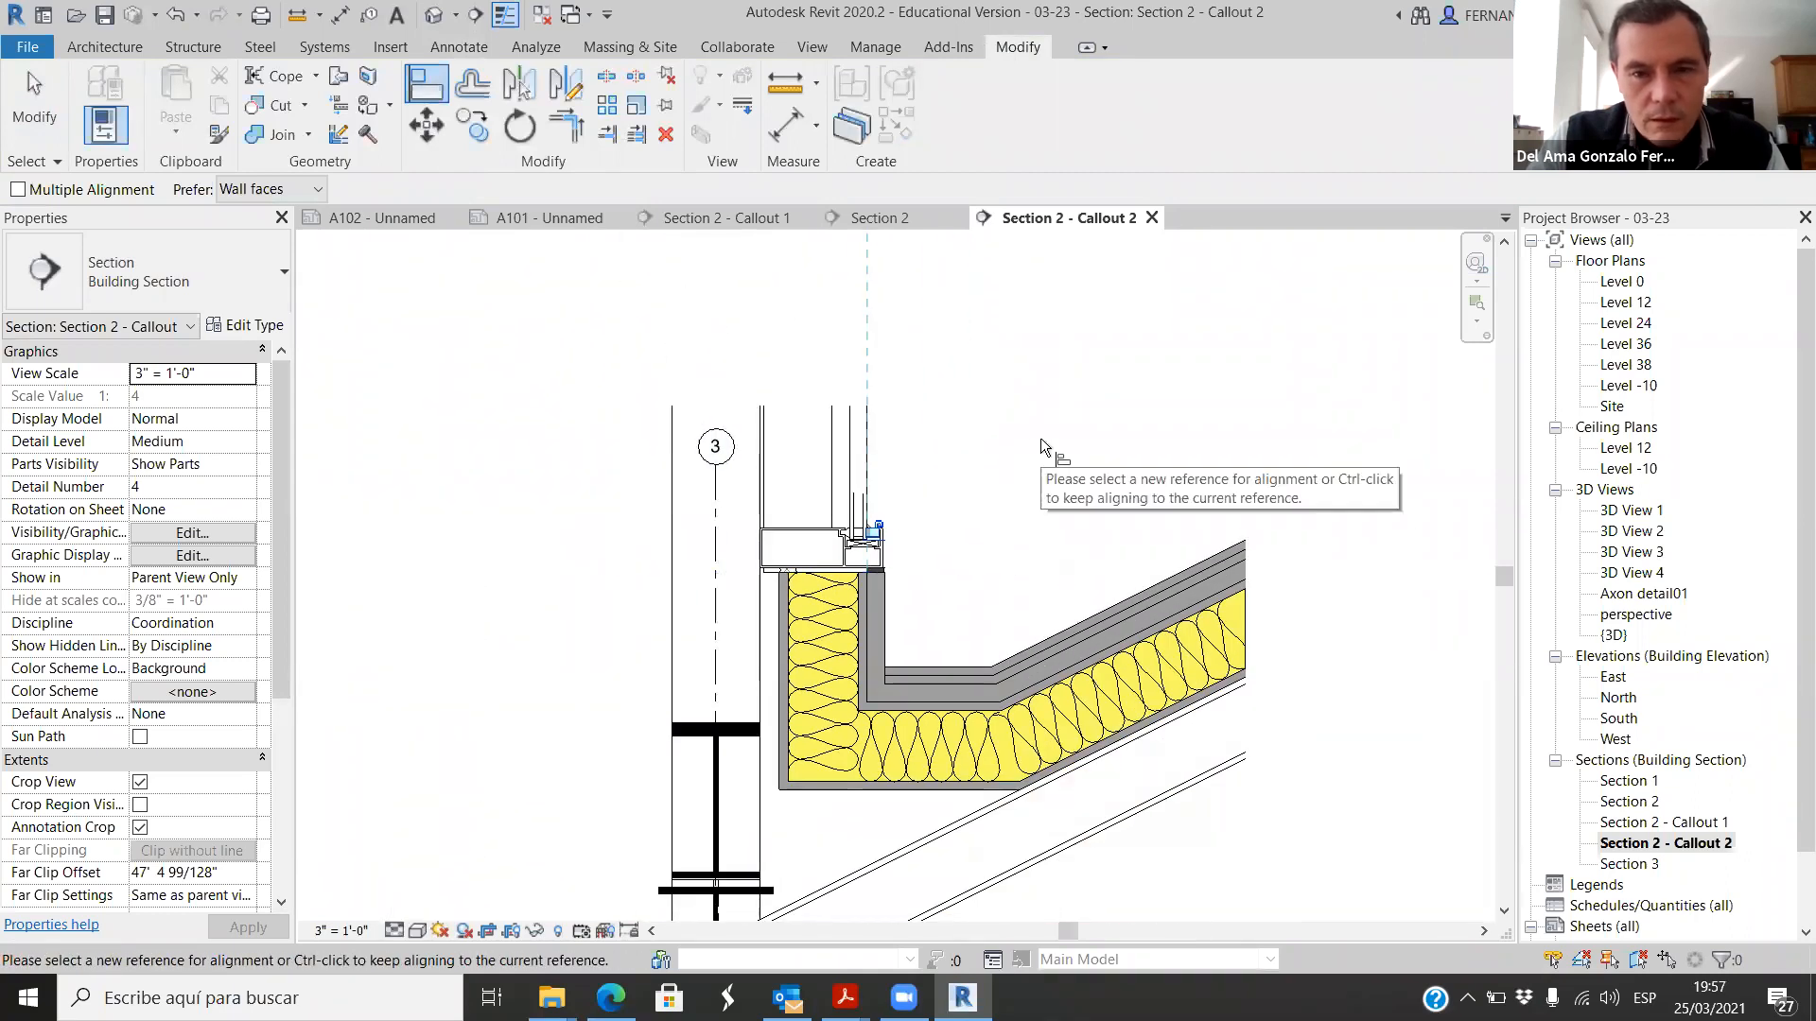
pyautogui.click(34, 104)
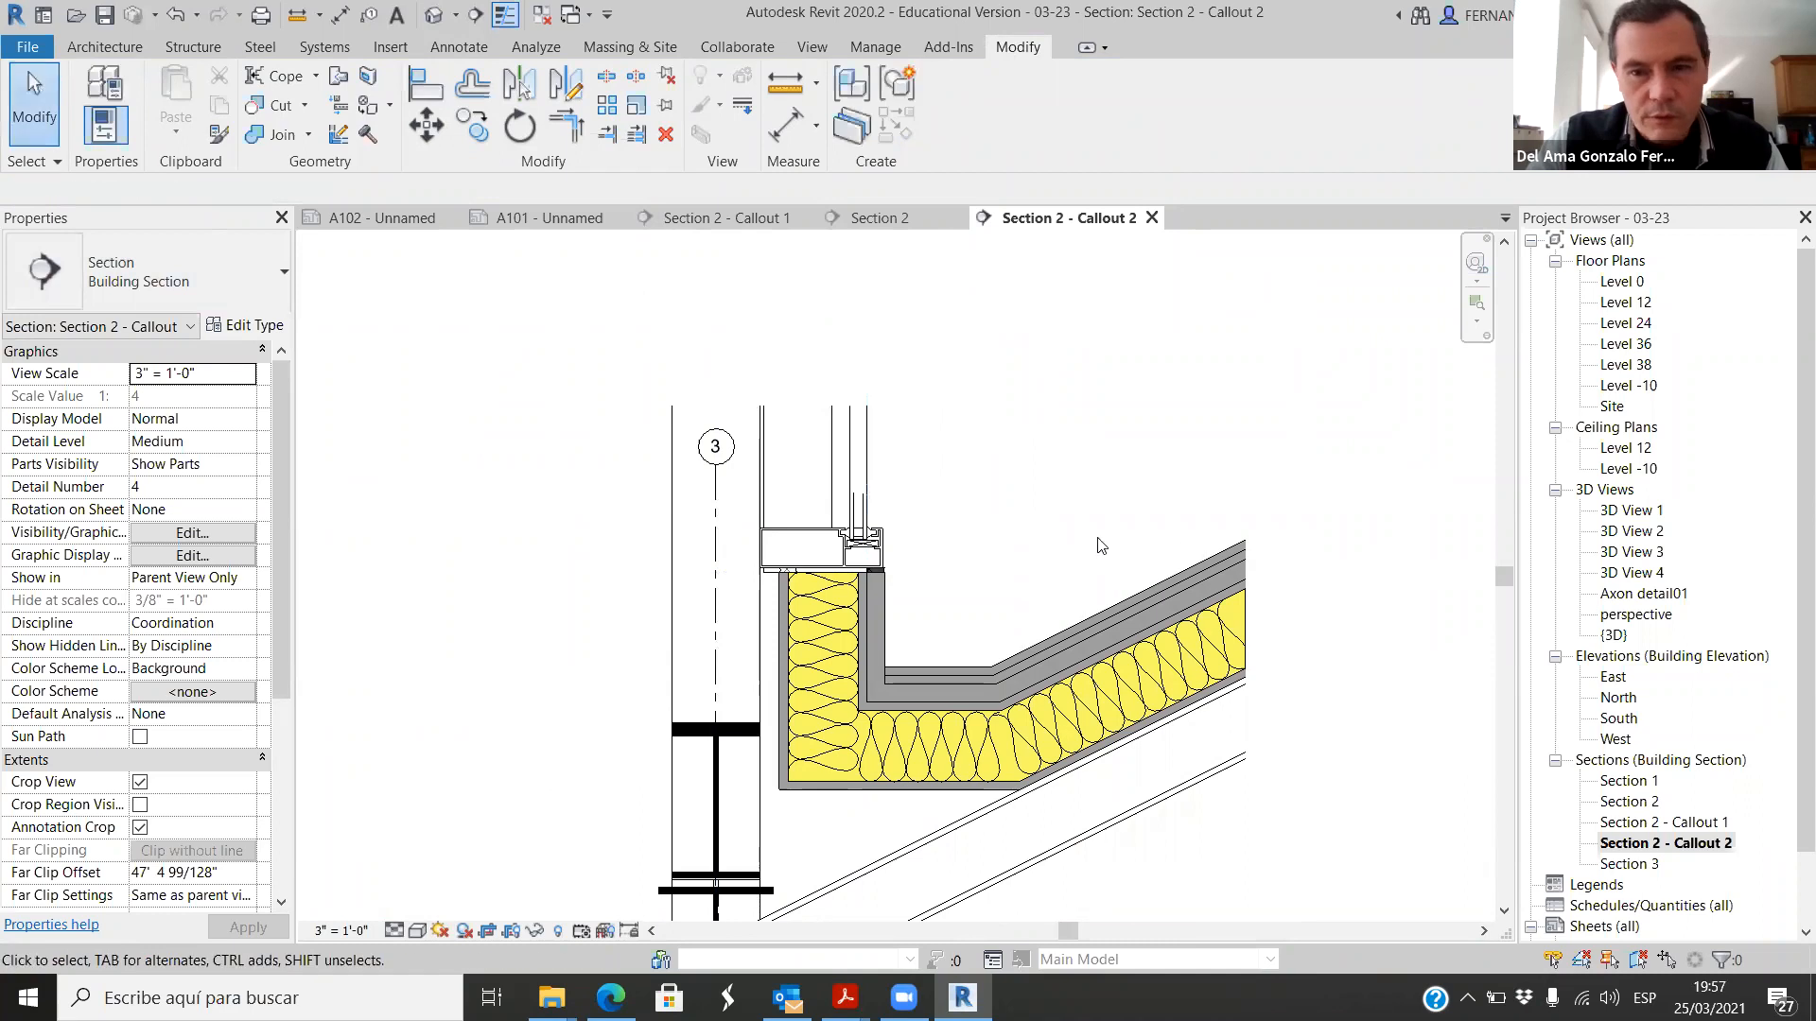
# Step: Override the thick middle roof layer's graphics by element, giving it a Diagonal down foreground cut pattern
pyautogui.scroll(3, 1291, 667)
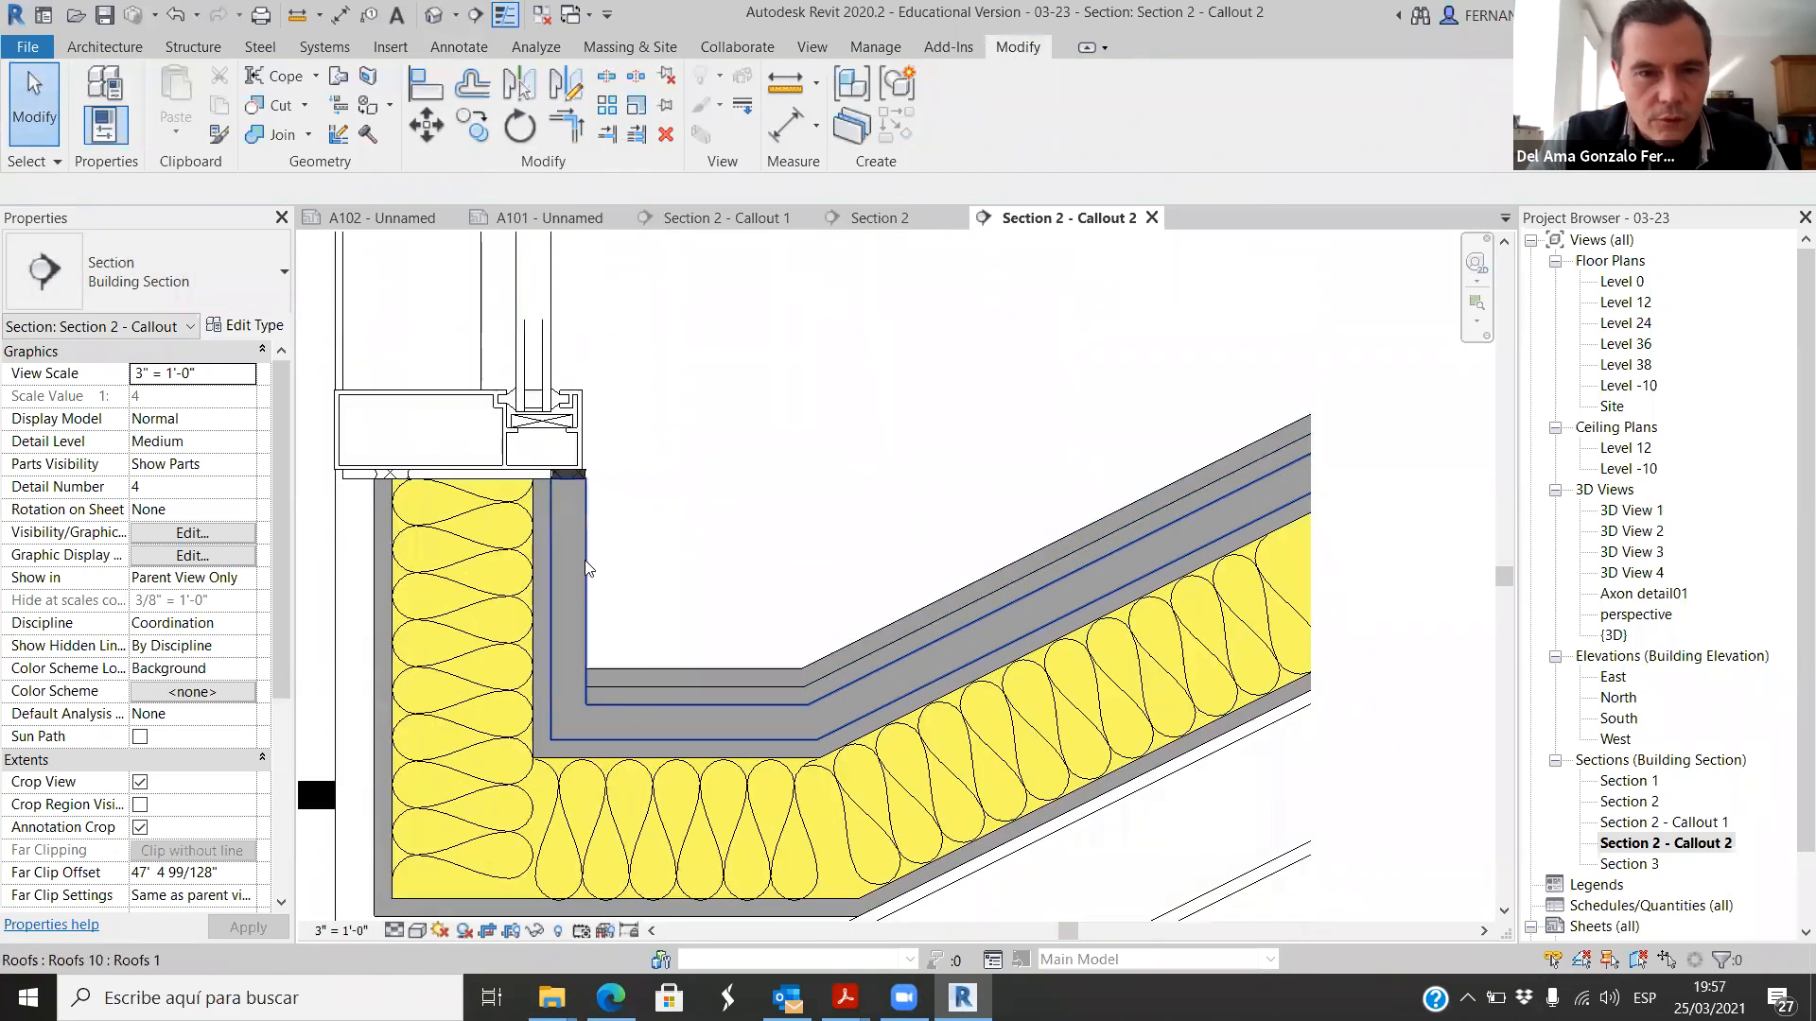
pyautogui.click(586, 558)
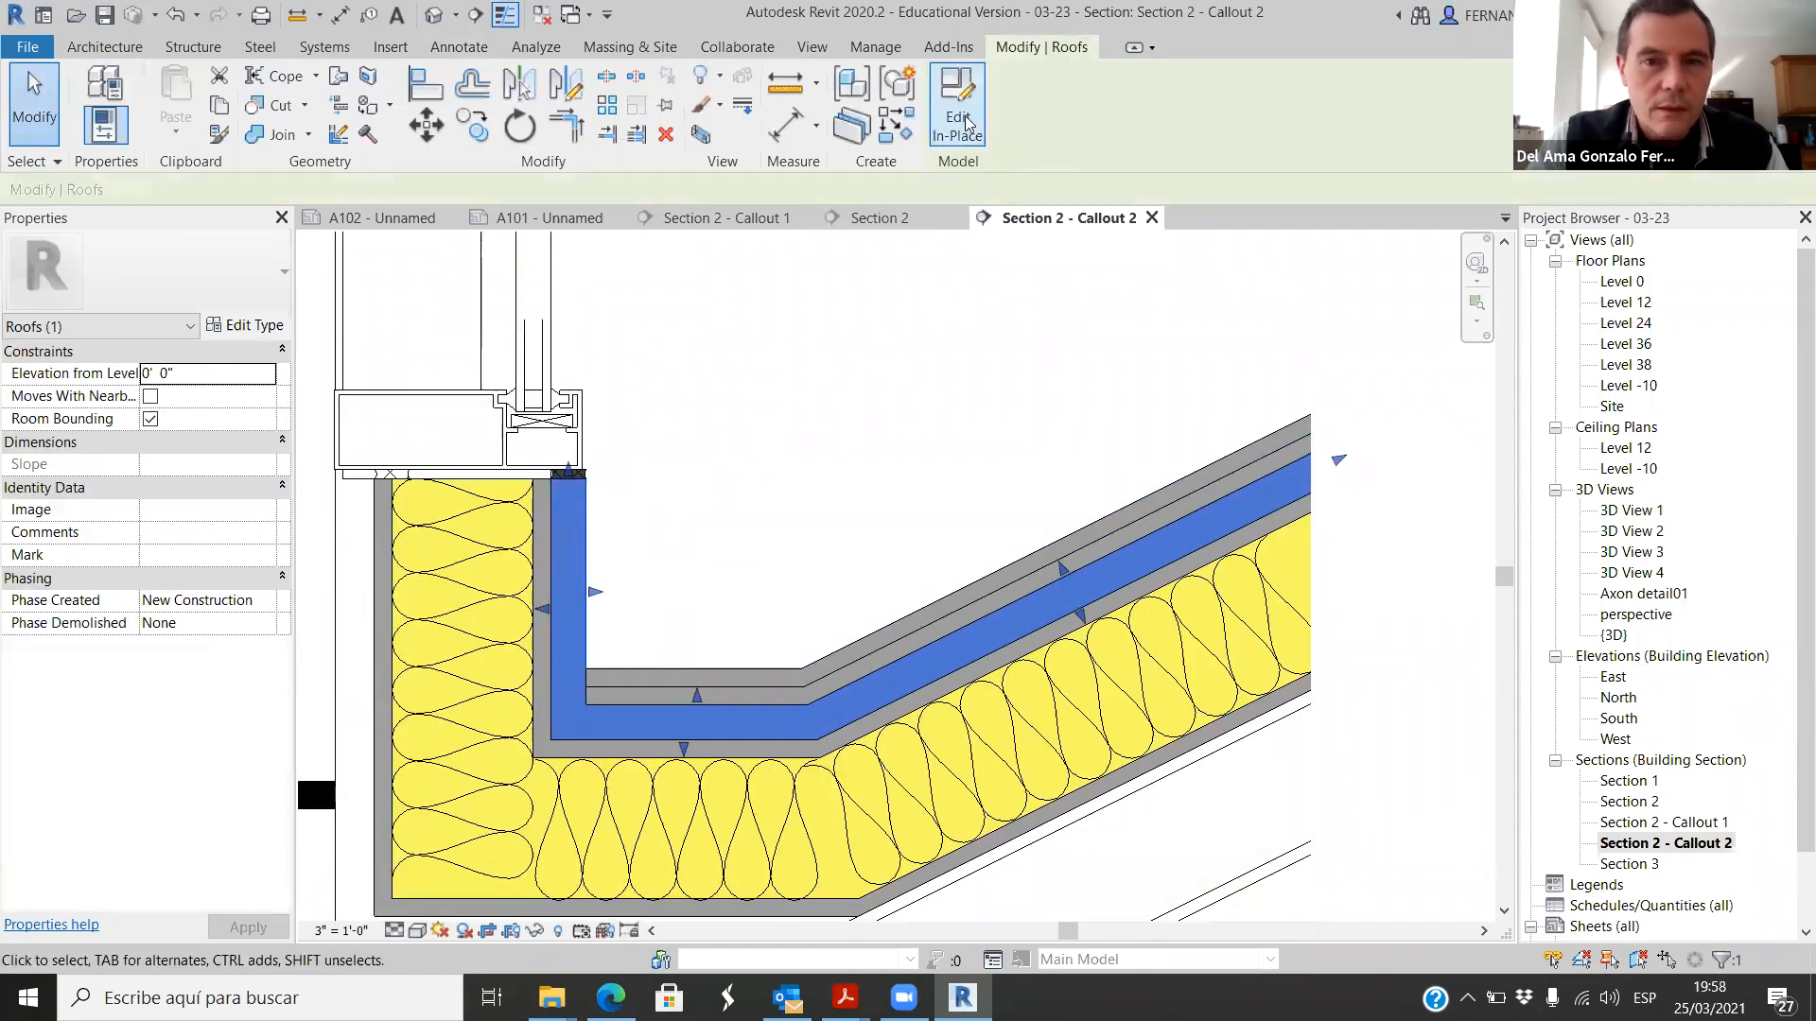
pyautogui.rightClick(559, 529)
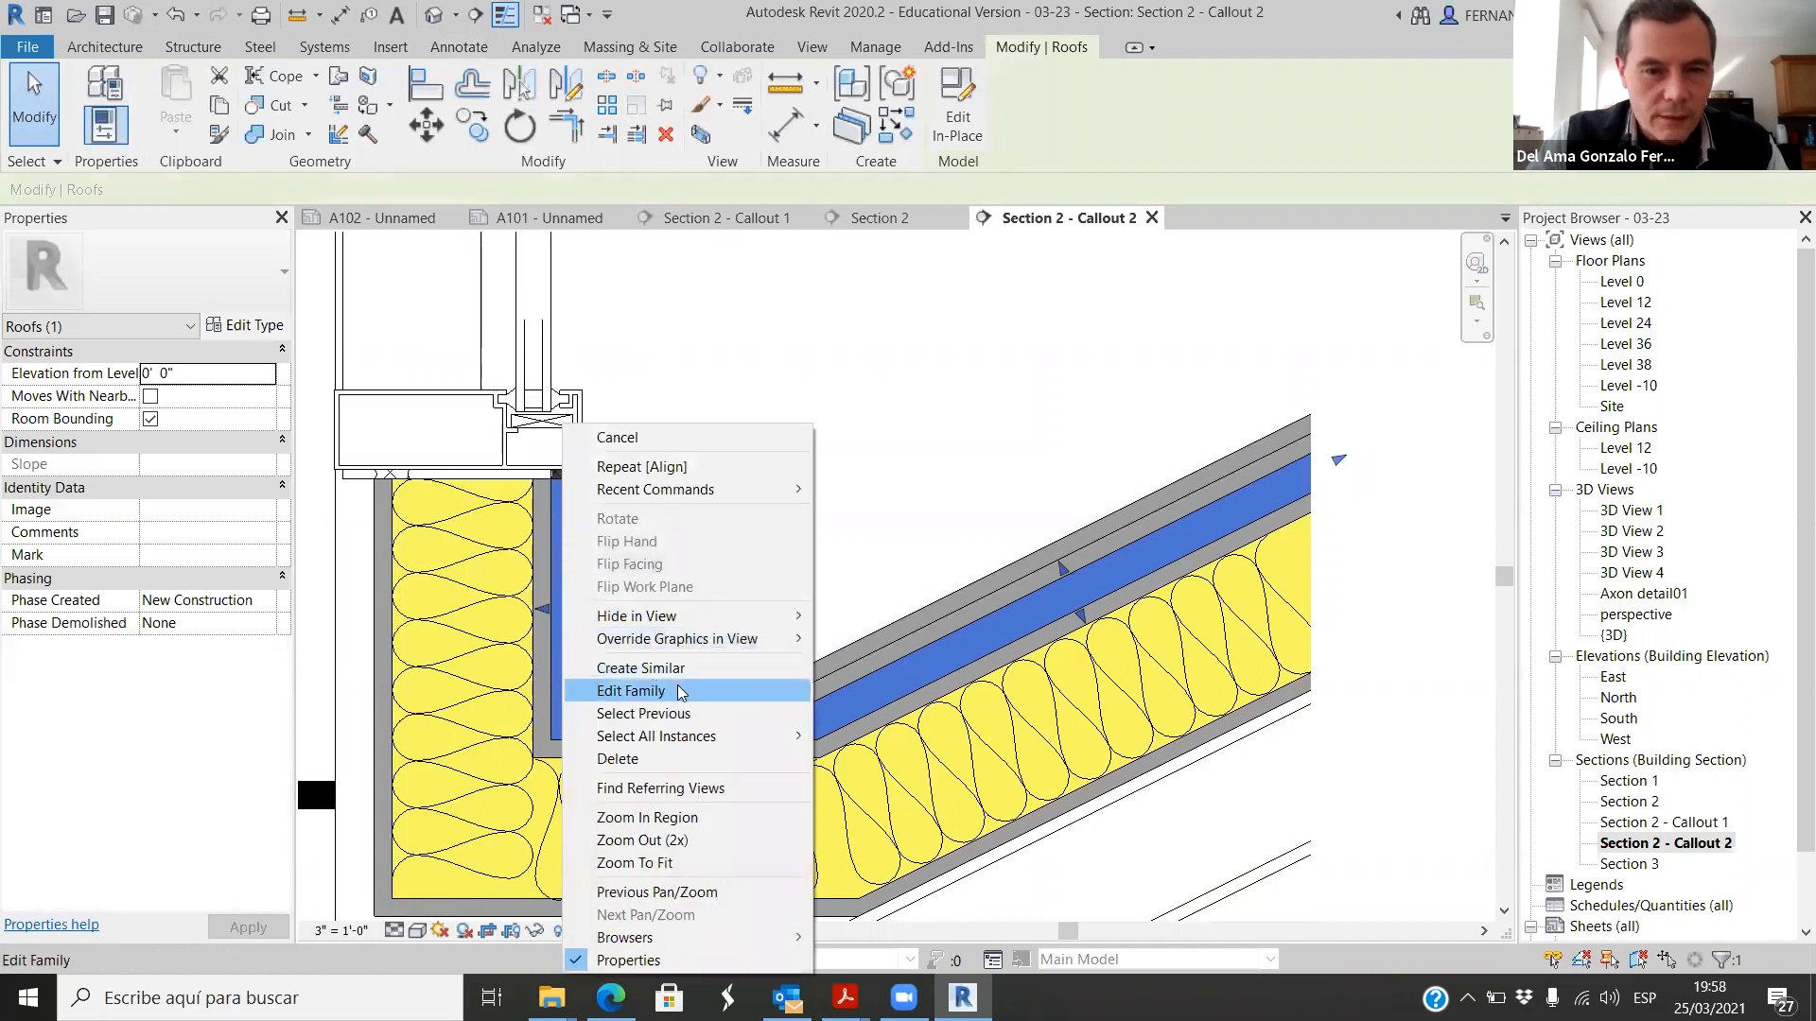
pyautogui.moveTo(738, 641)
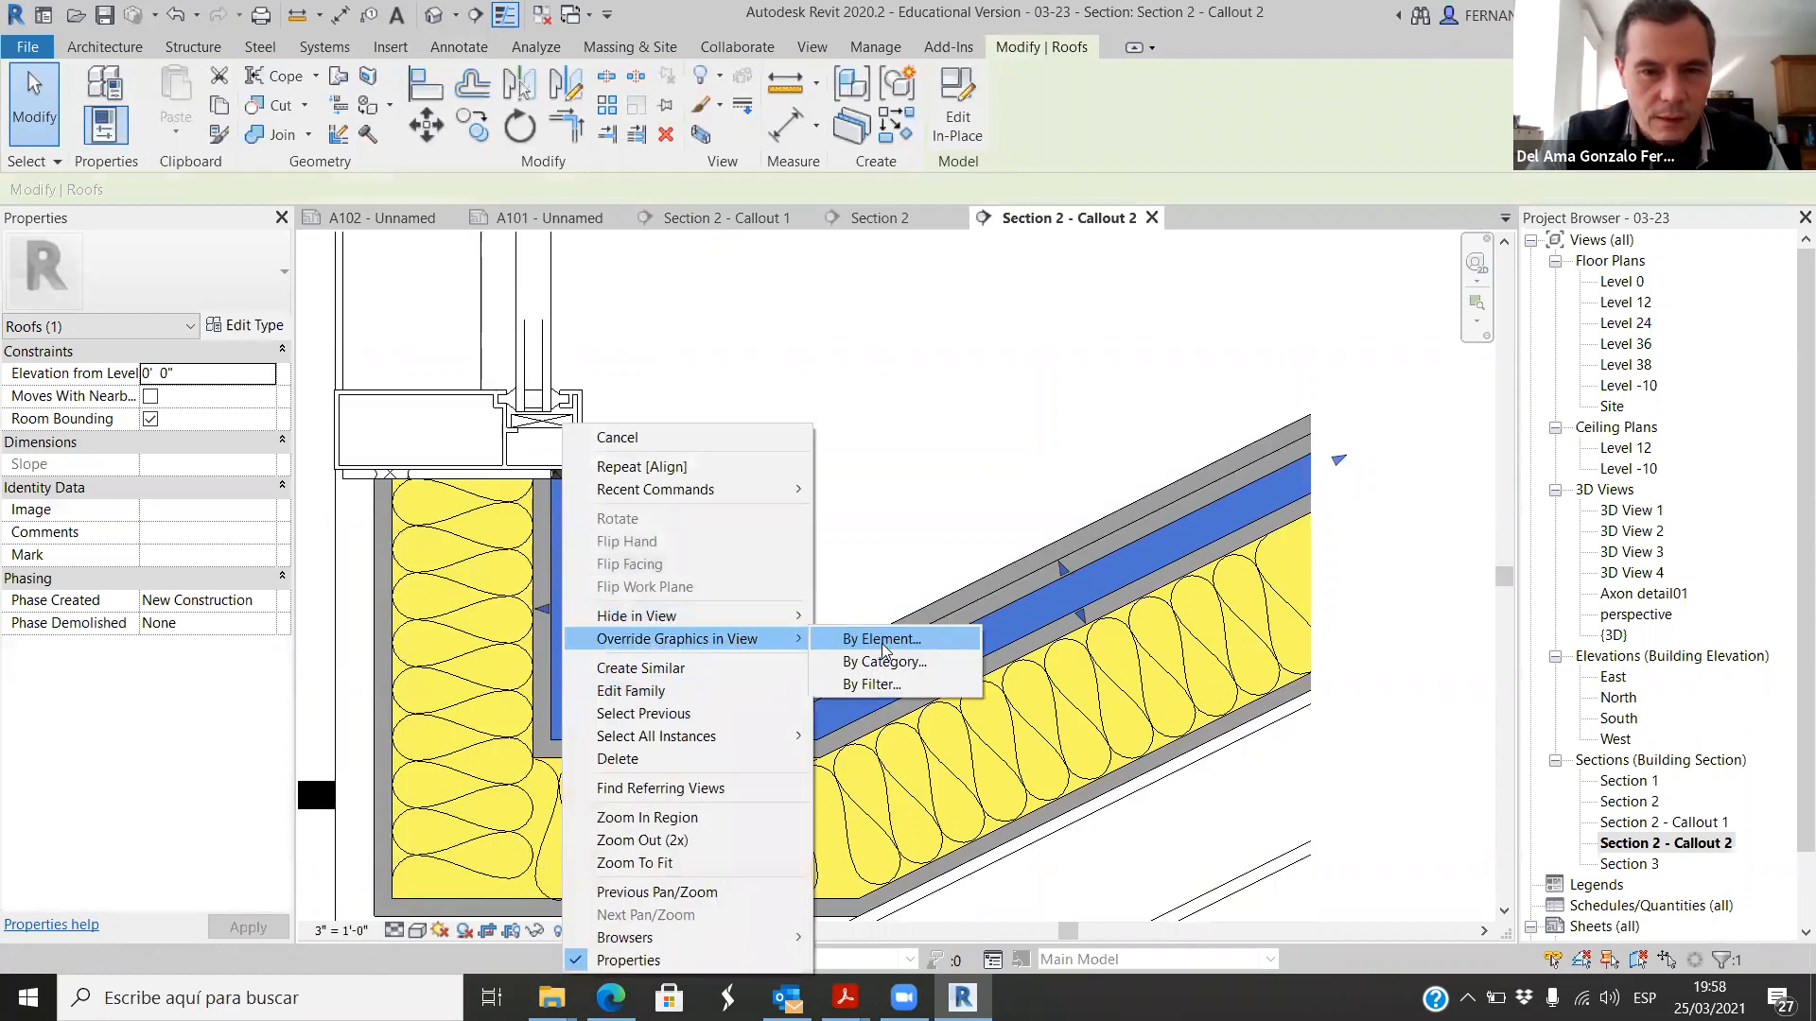
pyautogui.click(932, 643)
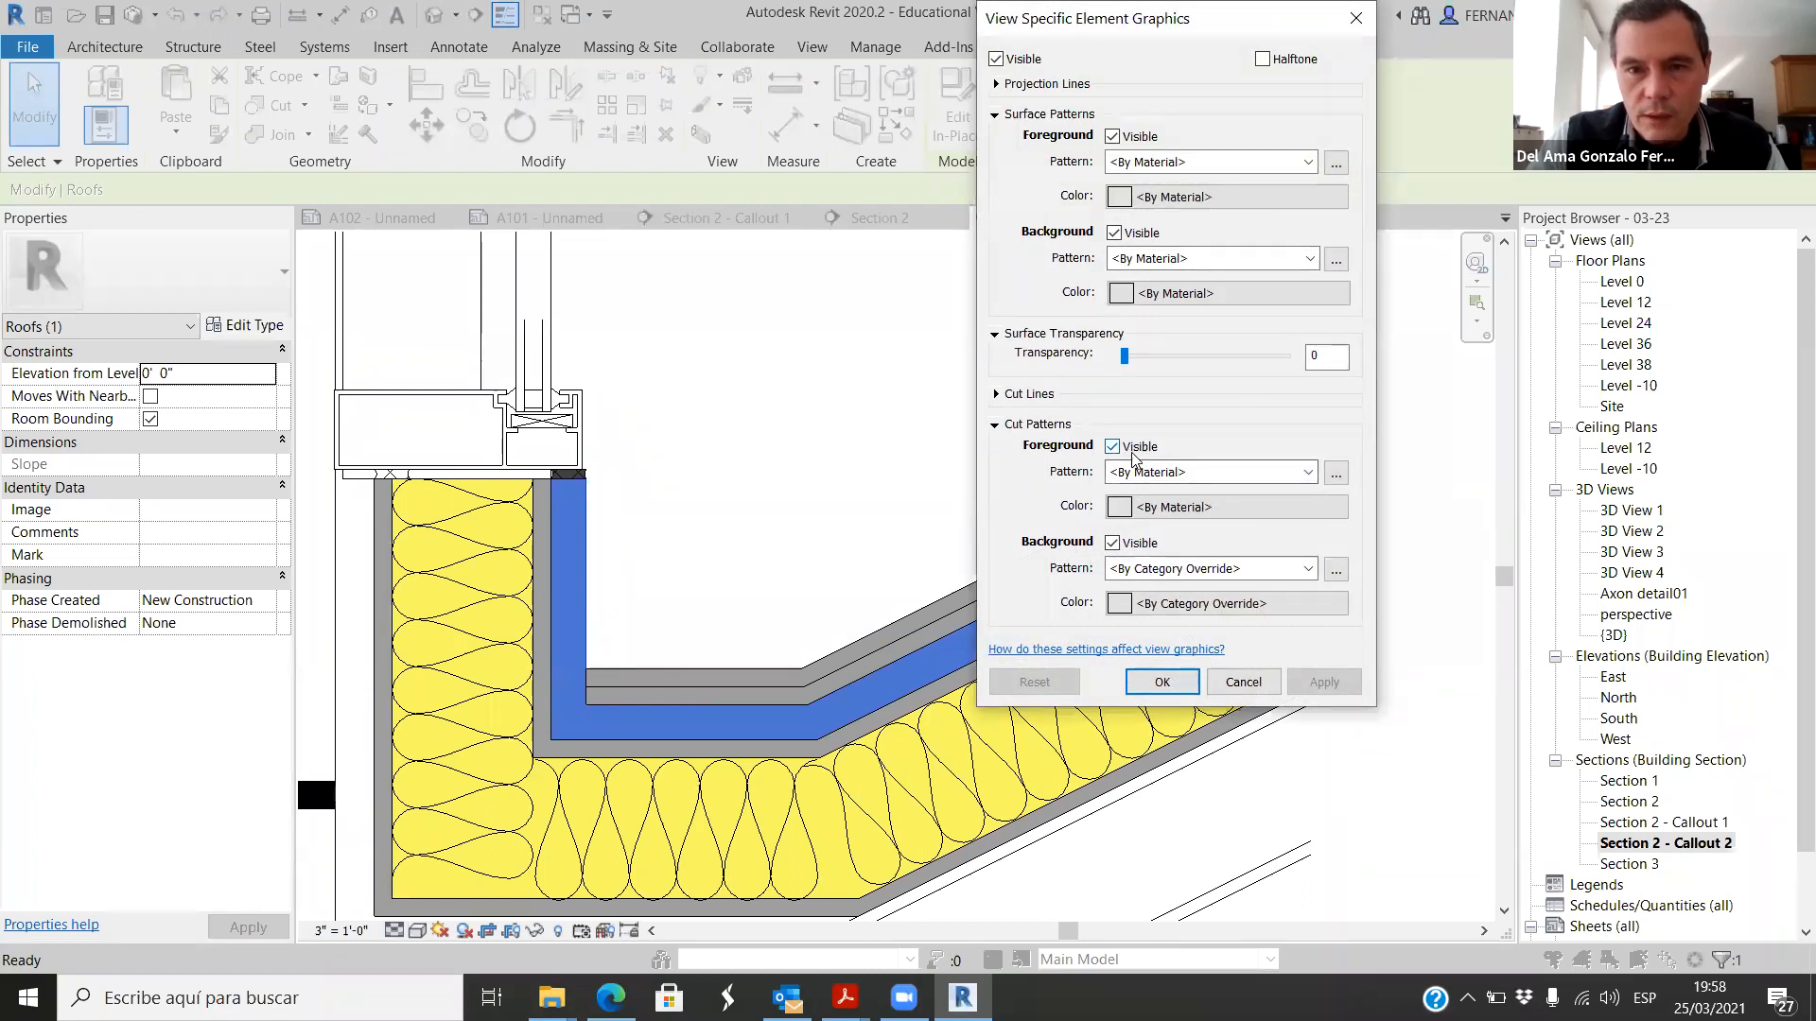
pyautogui.click(1309, 473)
pyautogui.click(1248, 233)
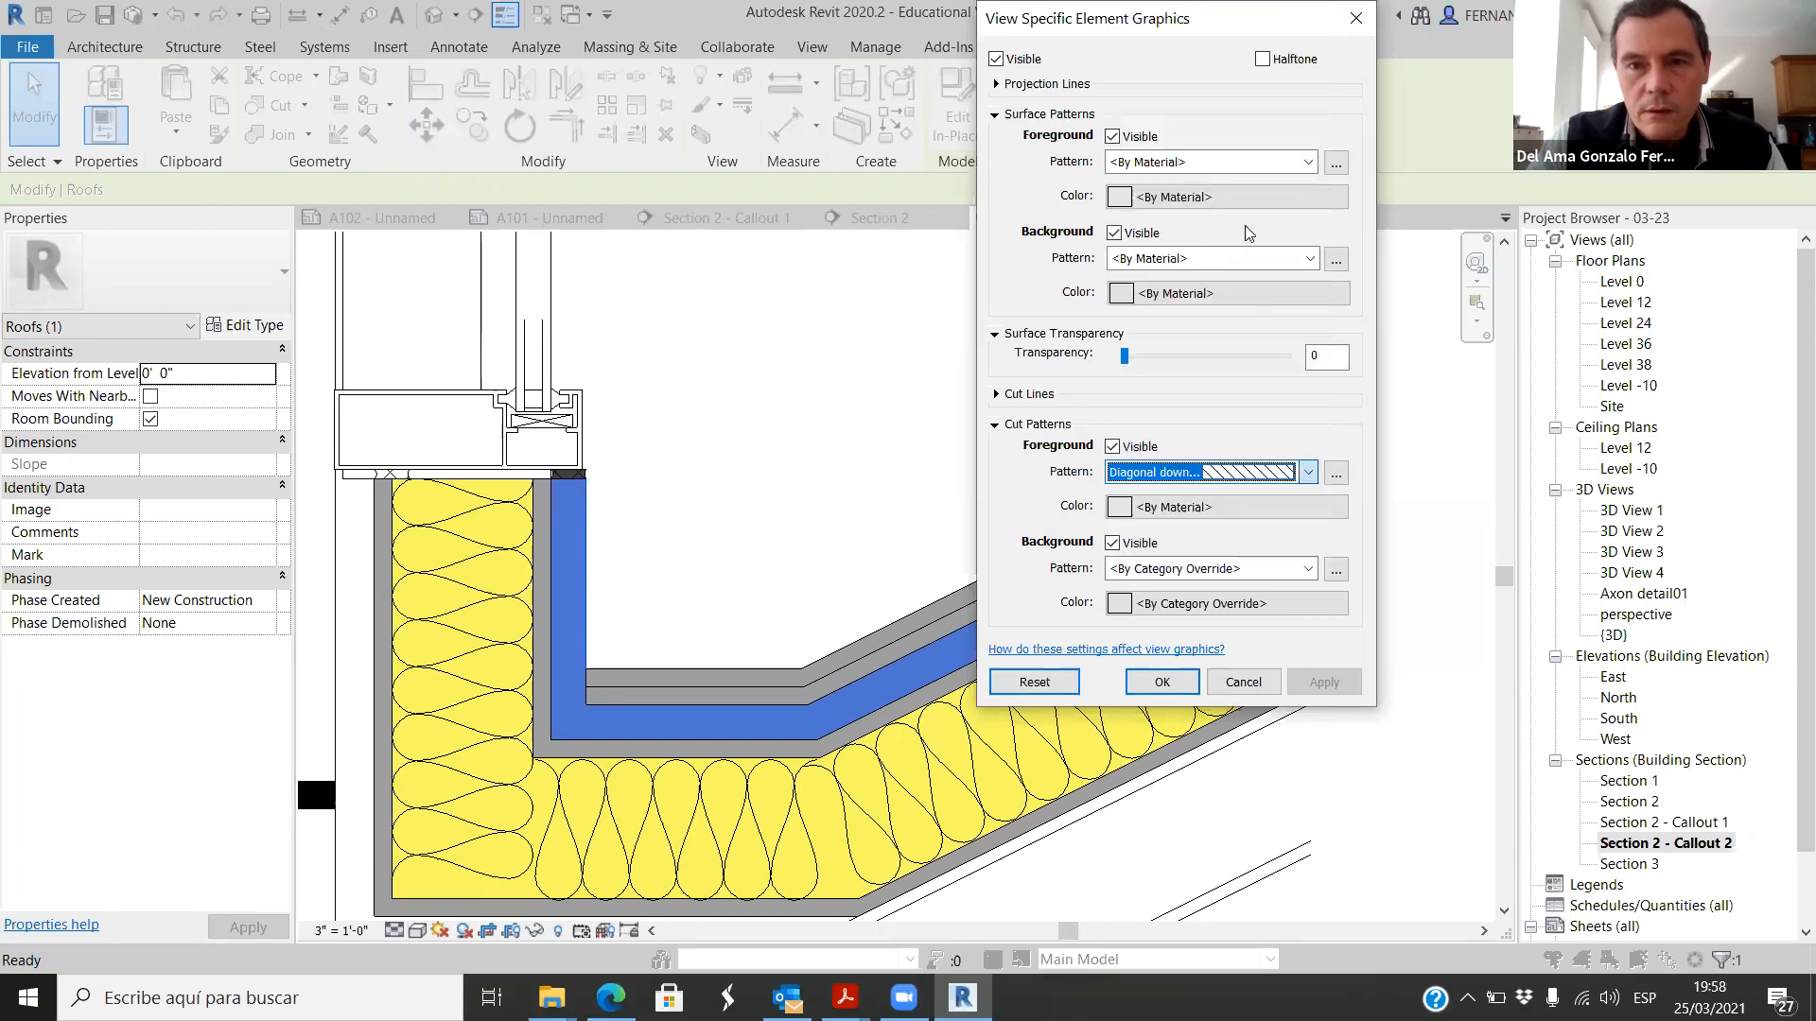
pyautogui.click(1322, 682)
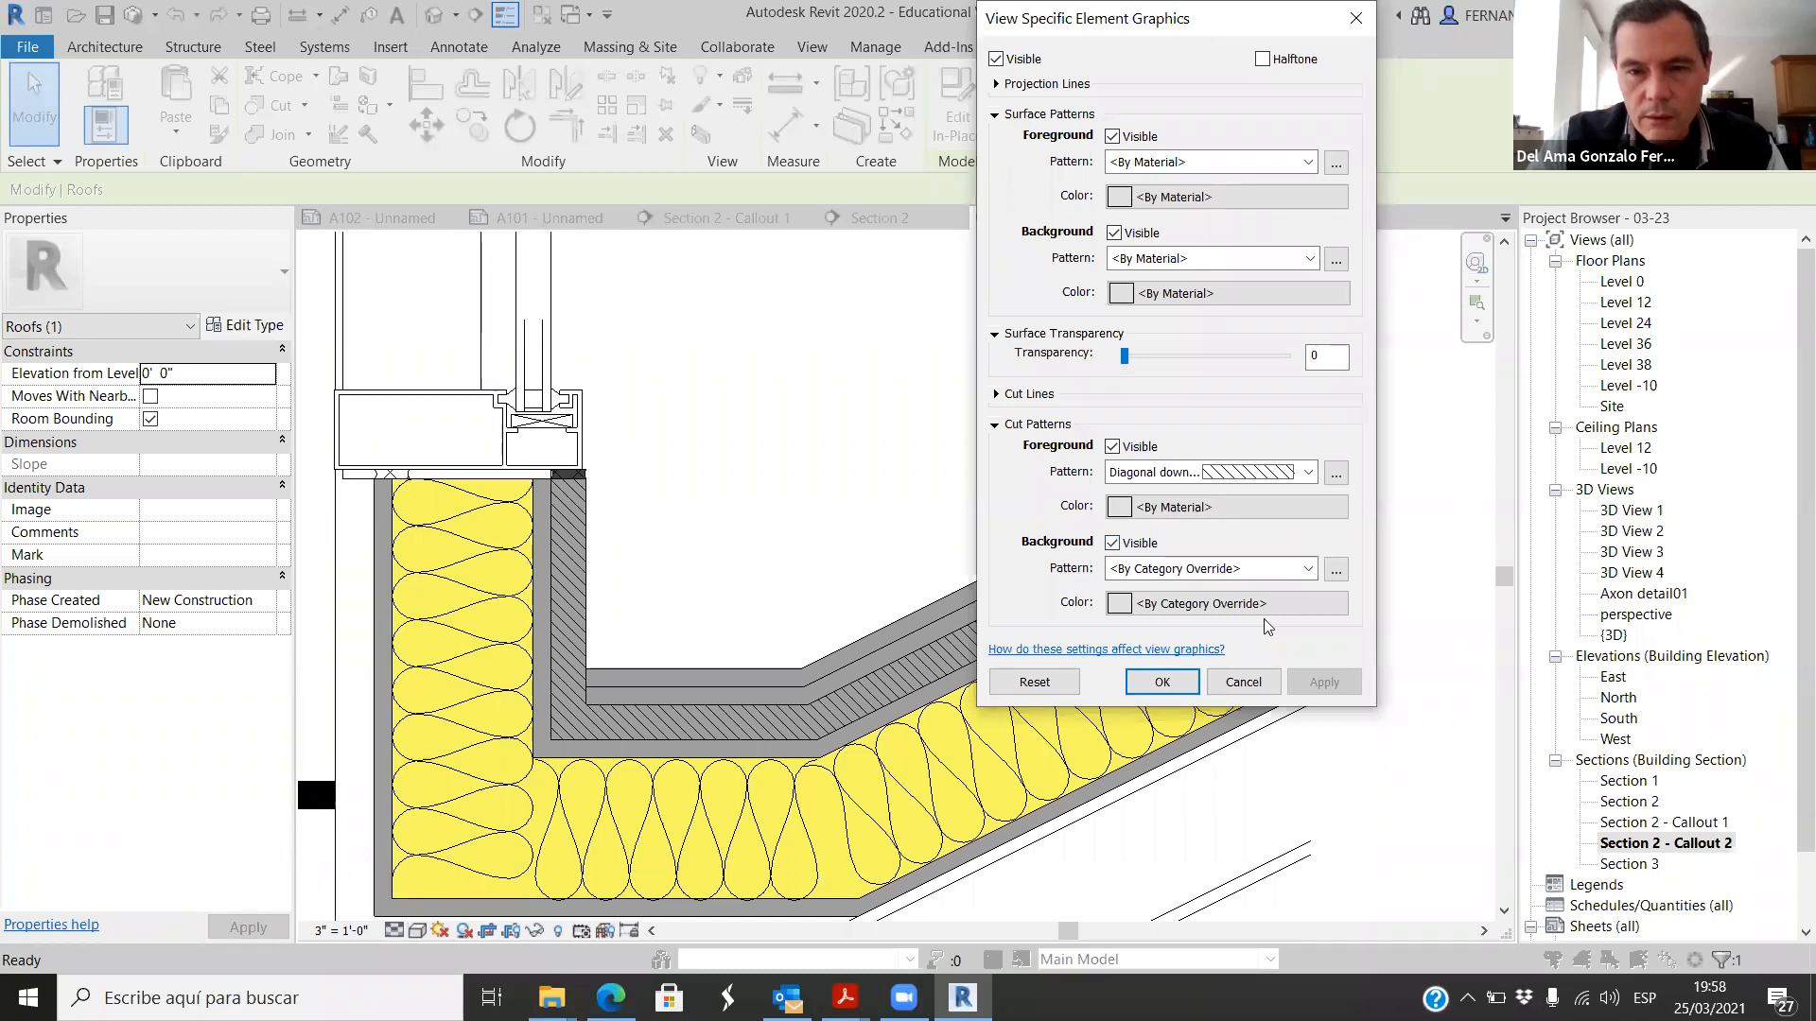
pyautogui.click(1162, 682)
pyautogui.scroll(-3, 848, 559)
pyautogui.click(1291, 752)
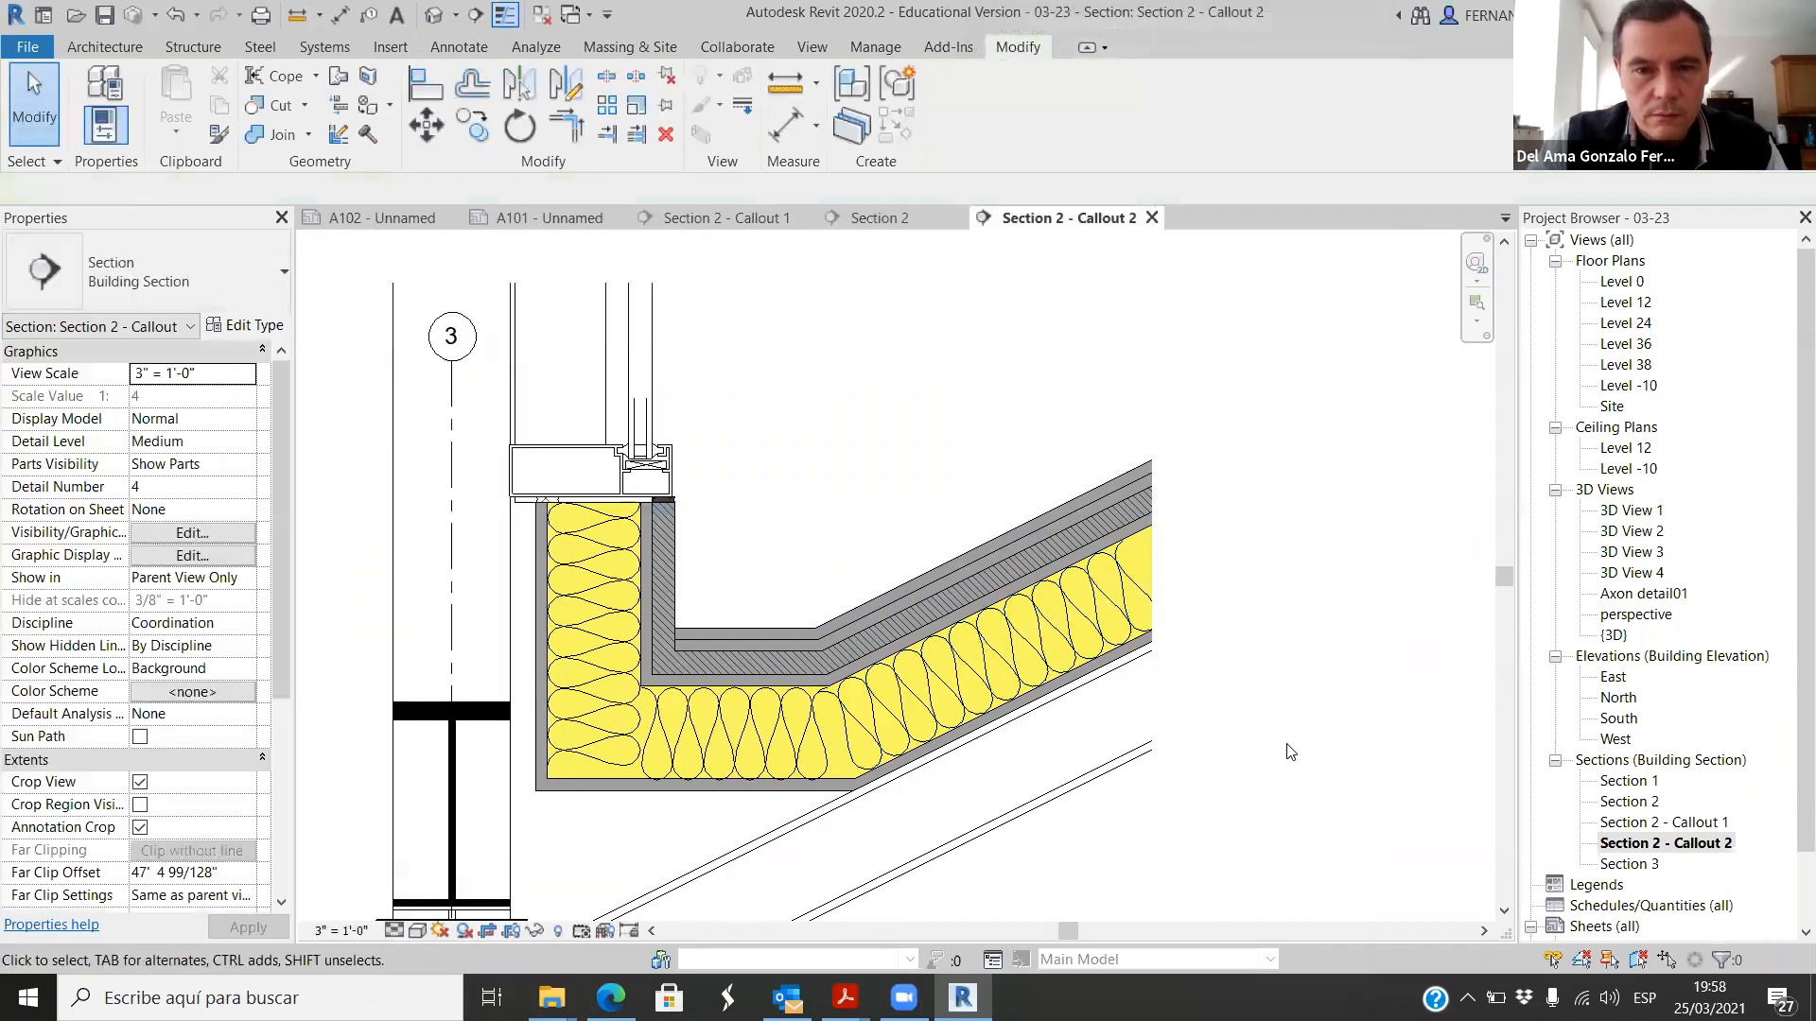
# Step: Override the Water-proof roof layer's graphics by element with a solid fill background cut pattern in light grey RGB 196-196-196
pyautogui.scroll(2, 1031, 648)
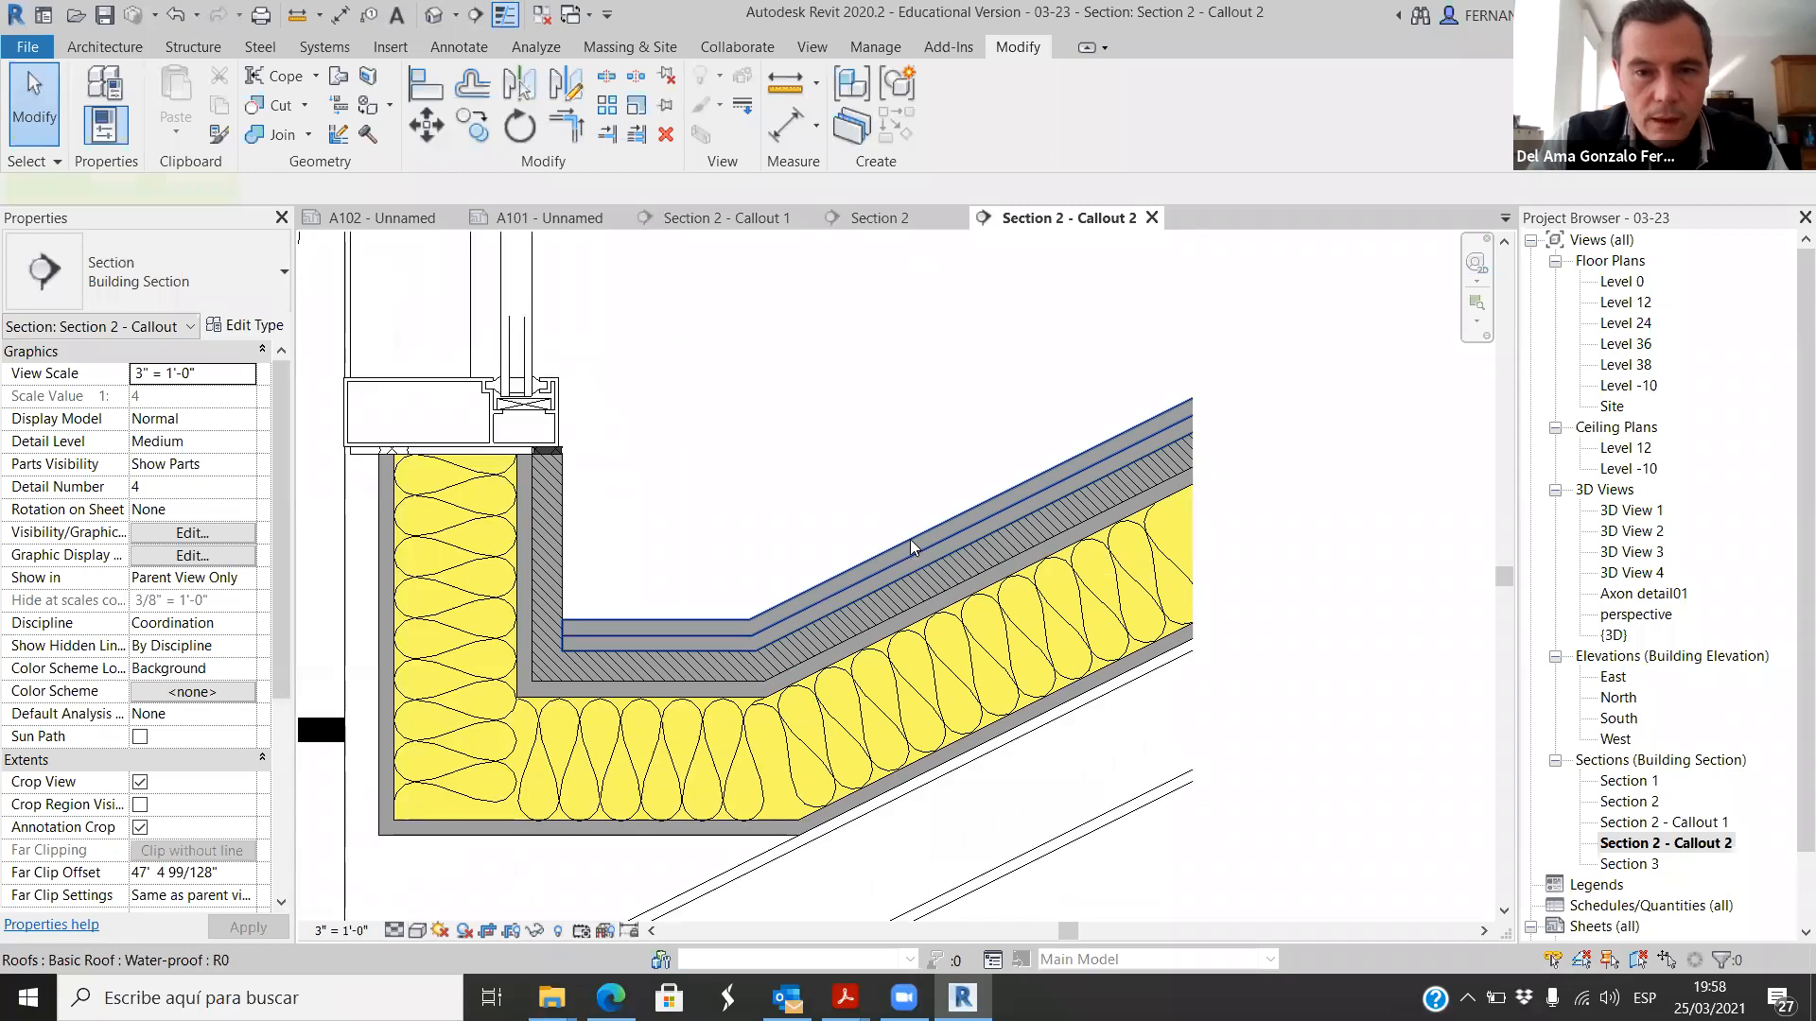
pyautogui.click(910, 539)
pyautogui.rightClick(915, 541)
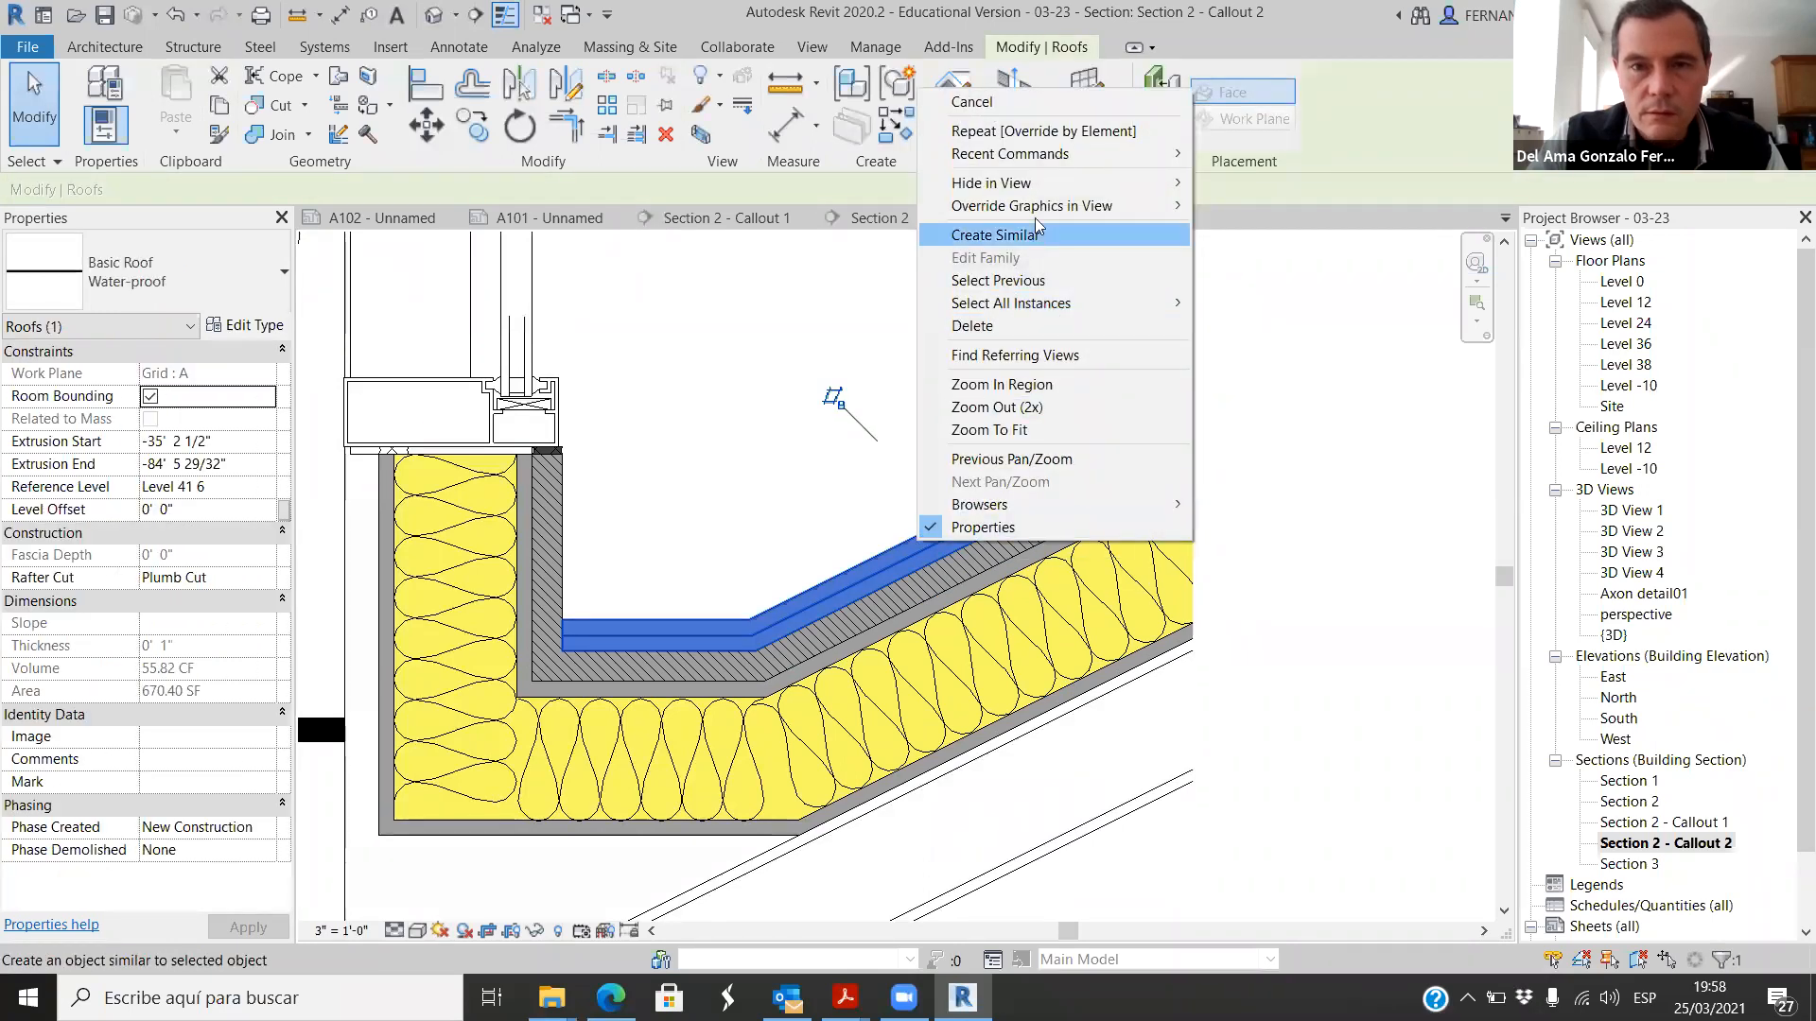
pyautogui.moveTo(1144, 206)
pyautogui.click(1258, 206)
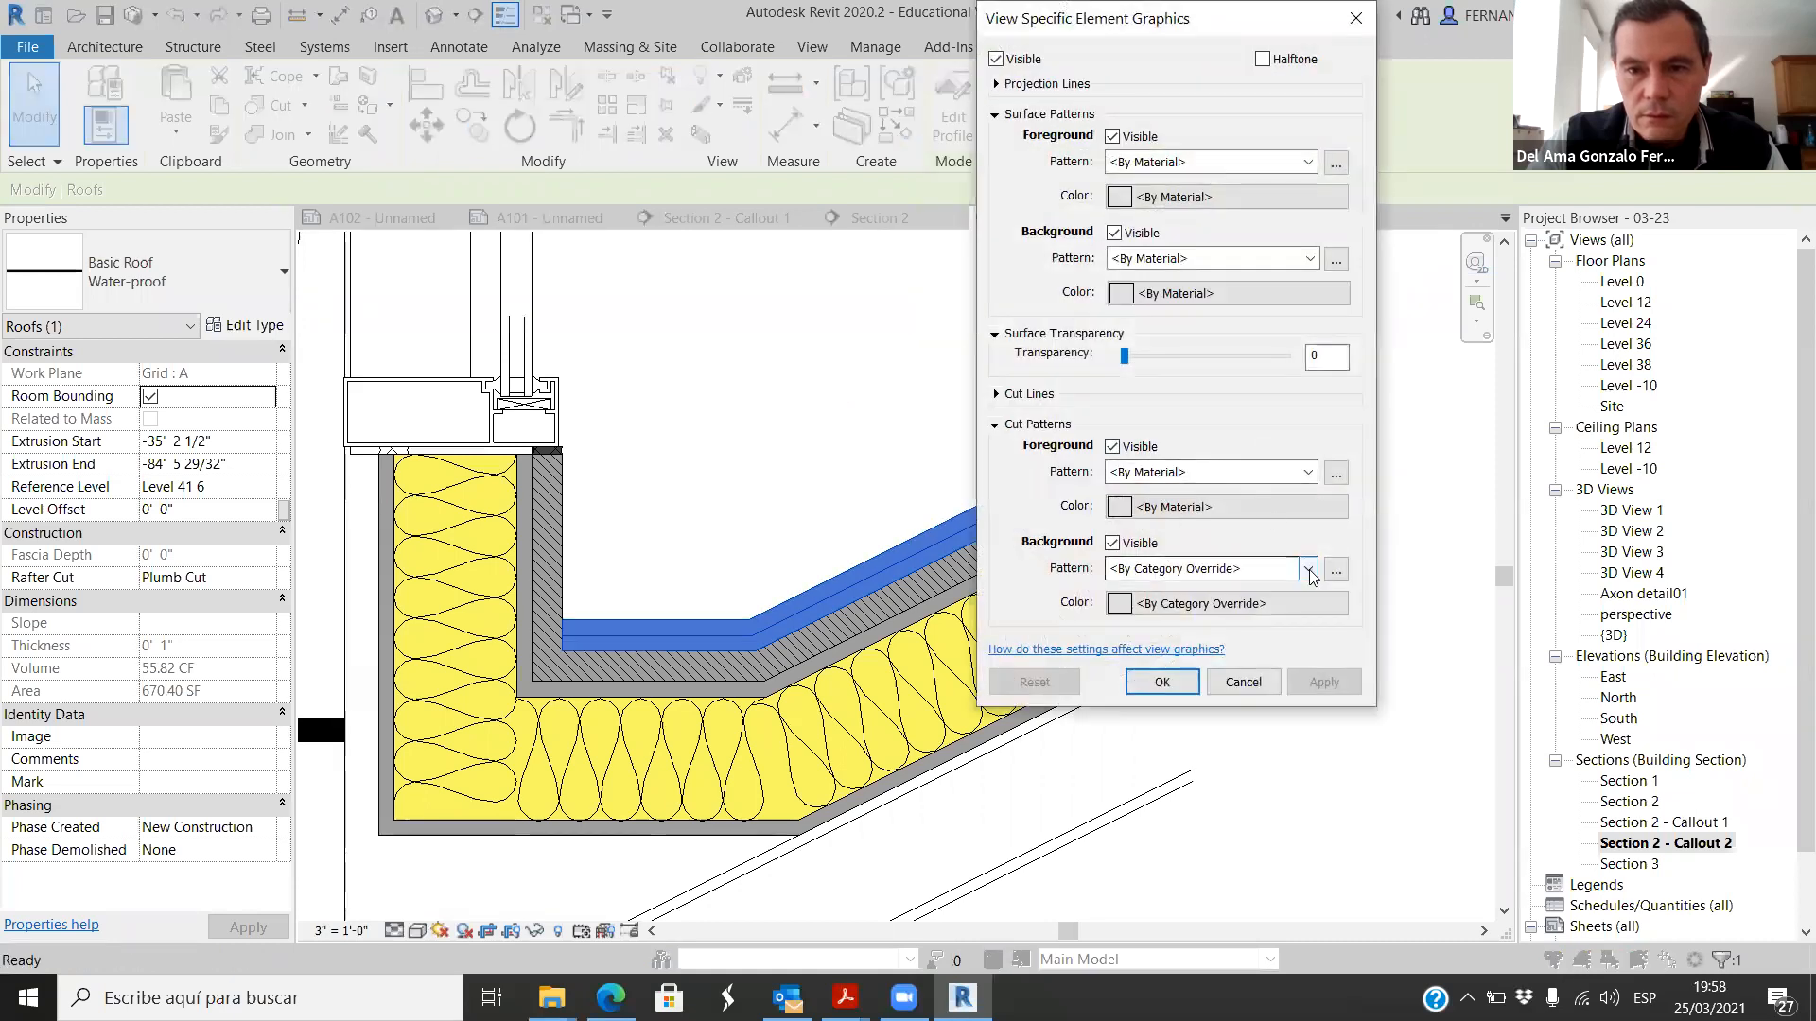
pyautogui.click(1309, 571)
pyautogui.click(1192, 30)
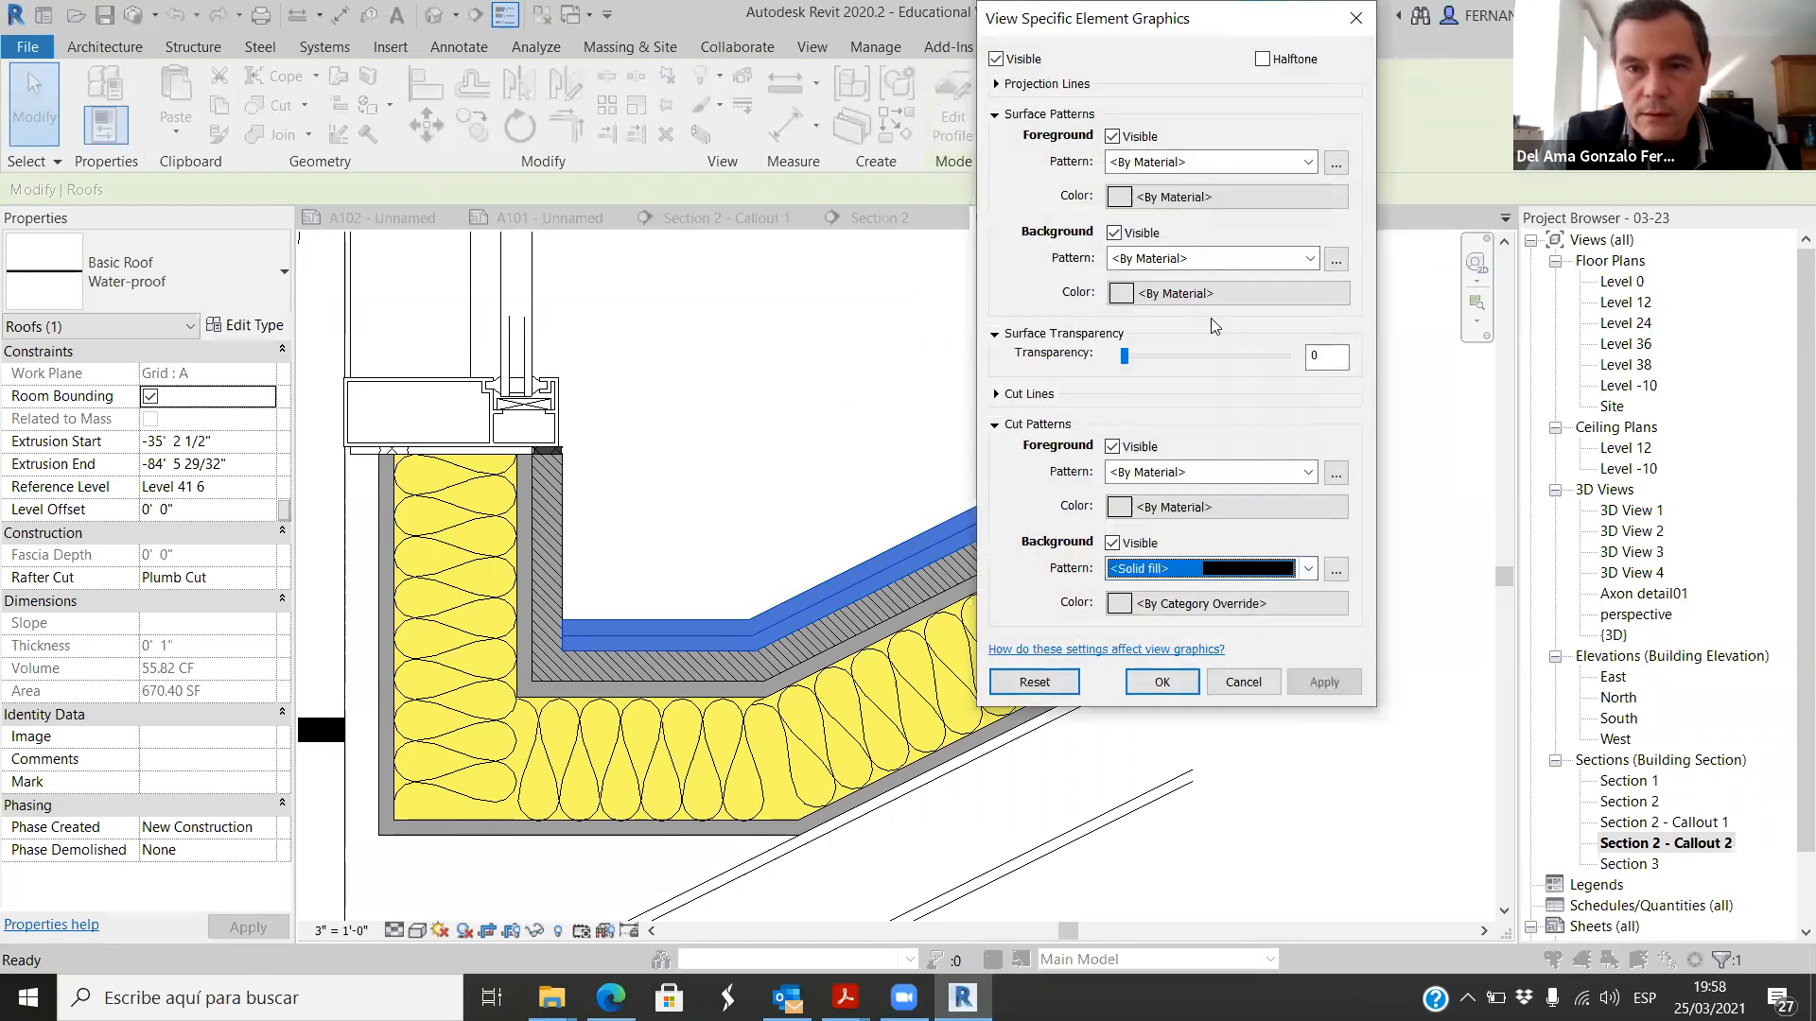
pyautogui.click(1124, 603)
pyautogui.moveTo(1427, 273); pyautogui.dragTo(1423, 238)
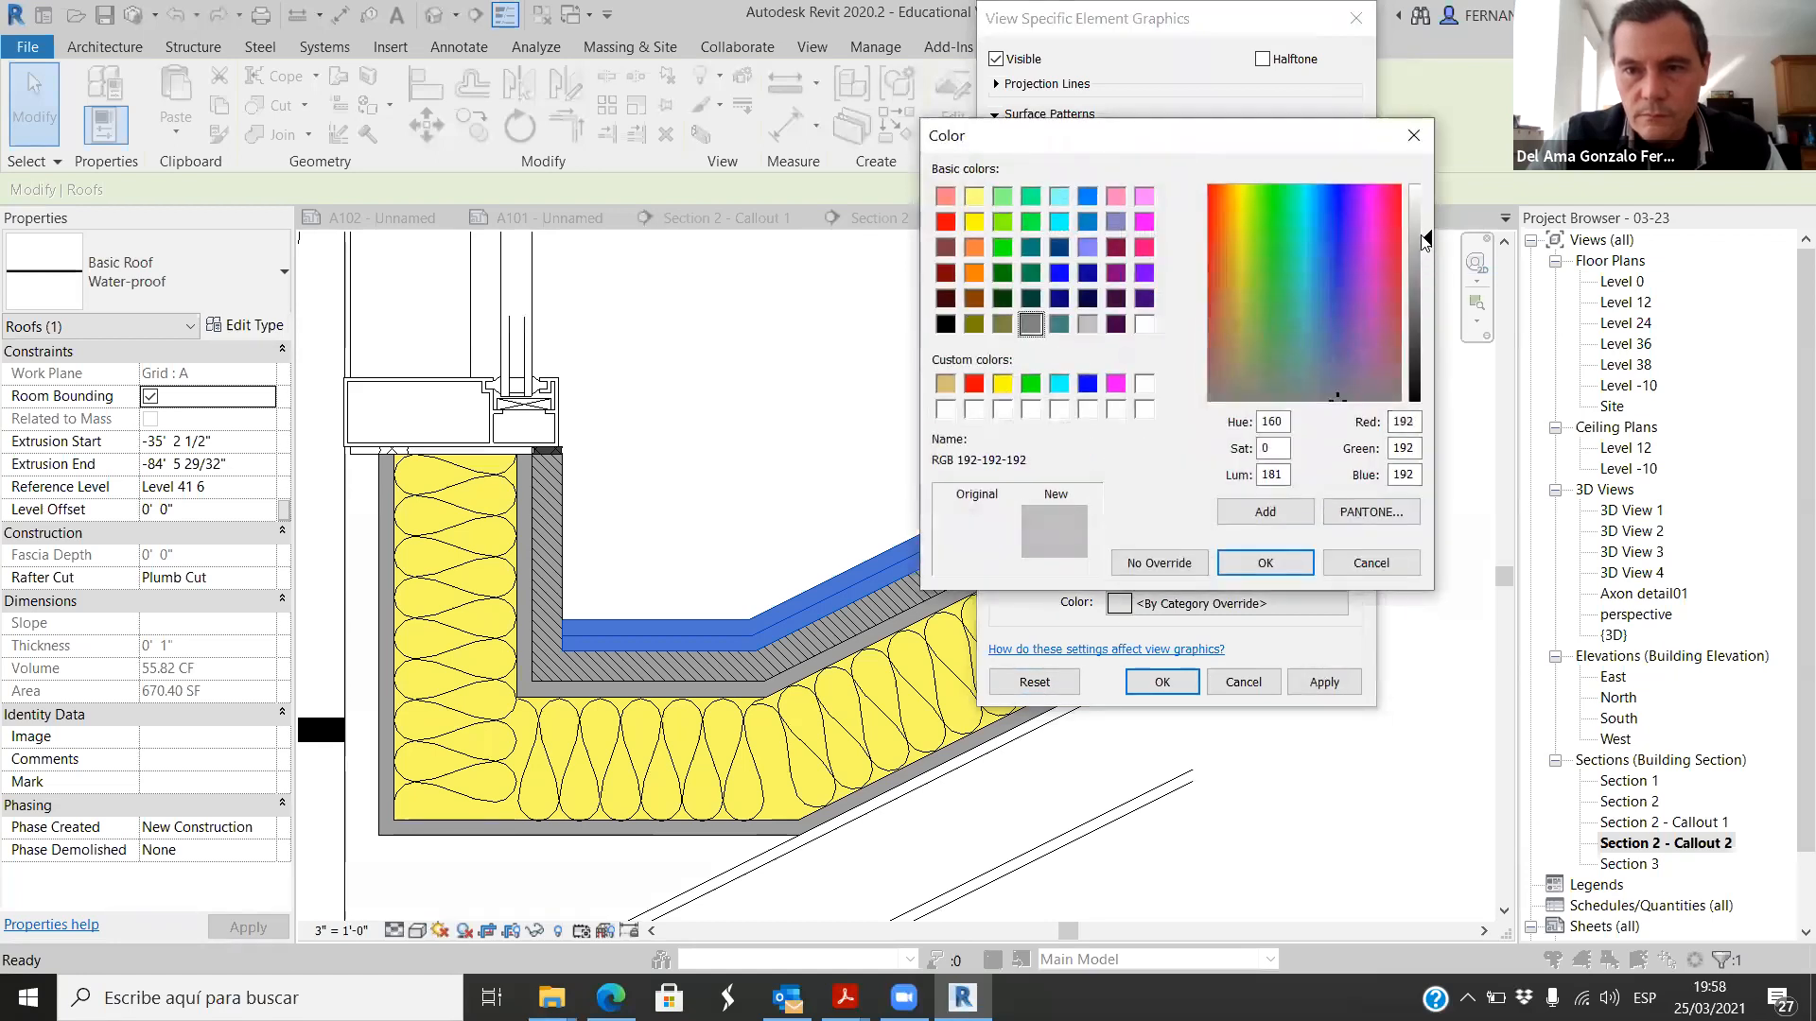
pyautogui.click(1265, 563)
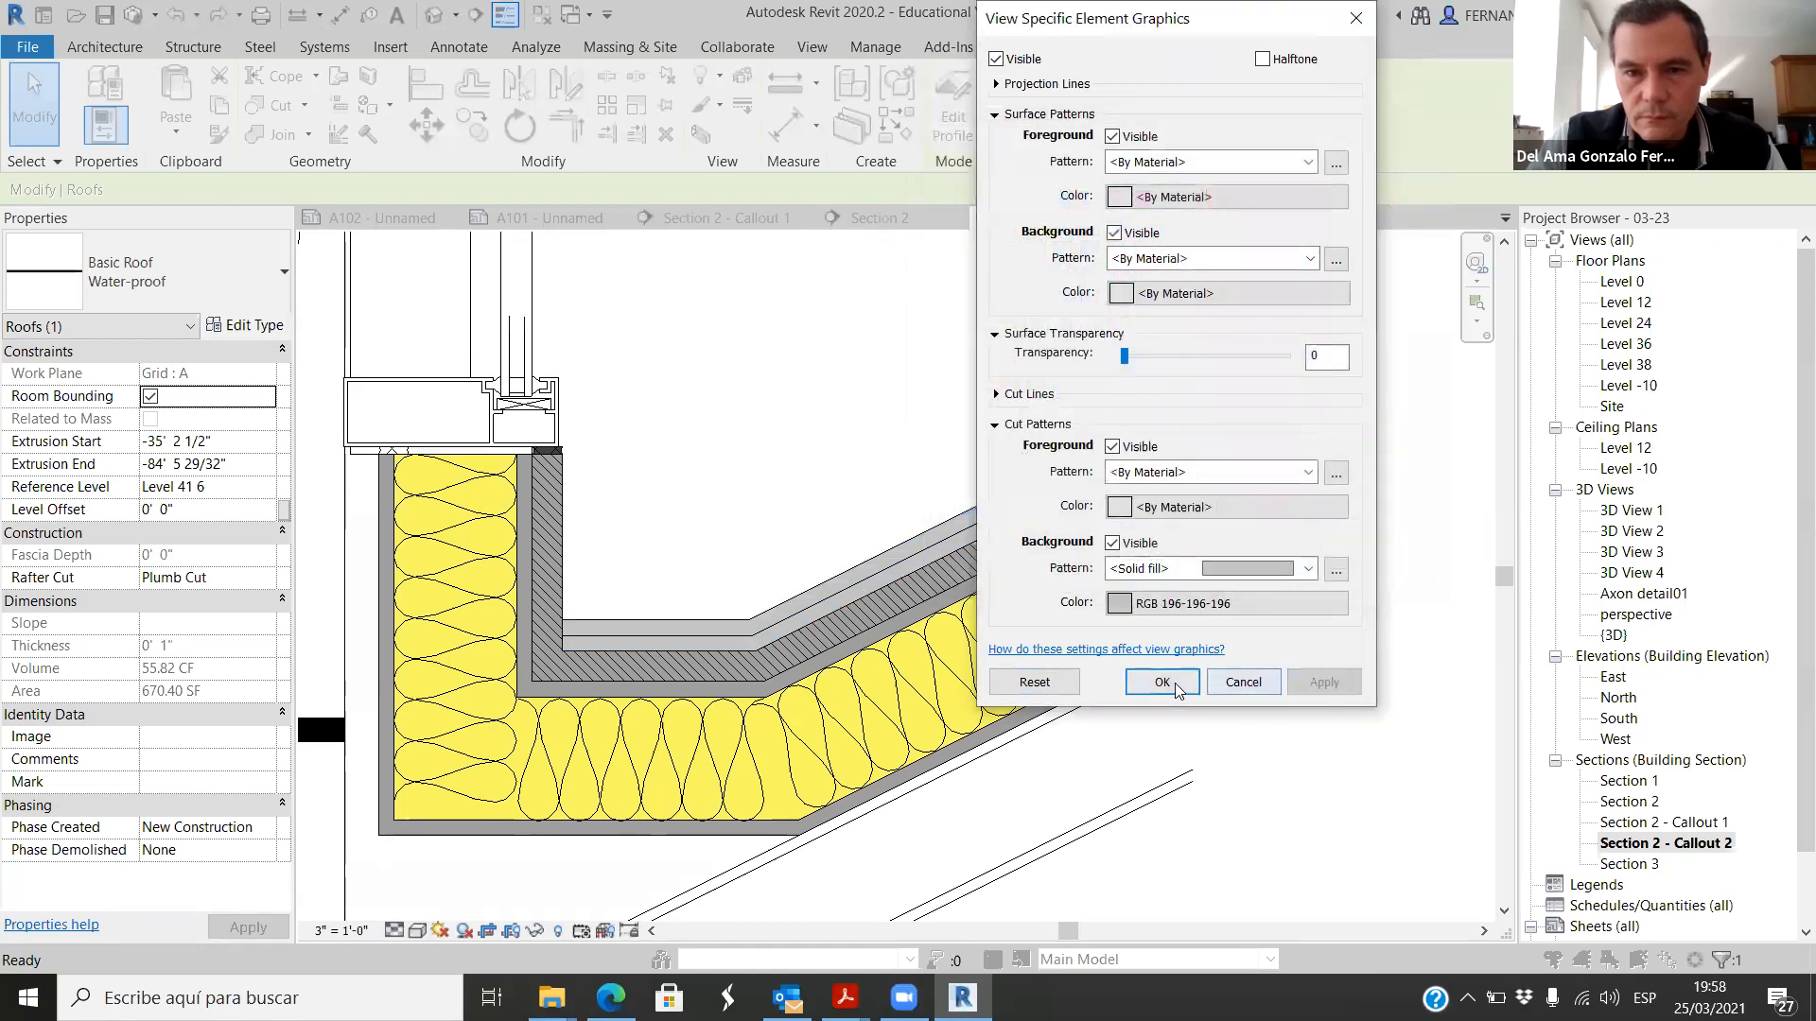
pyautogui.click(1163, 682)
pyautogui.click(912, 426)
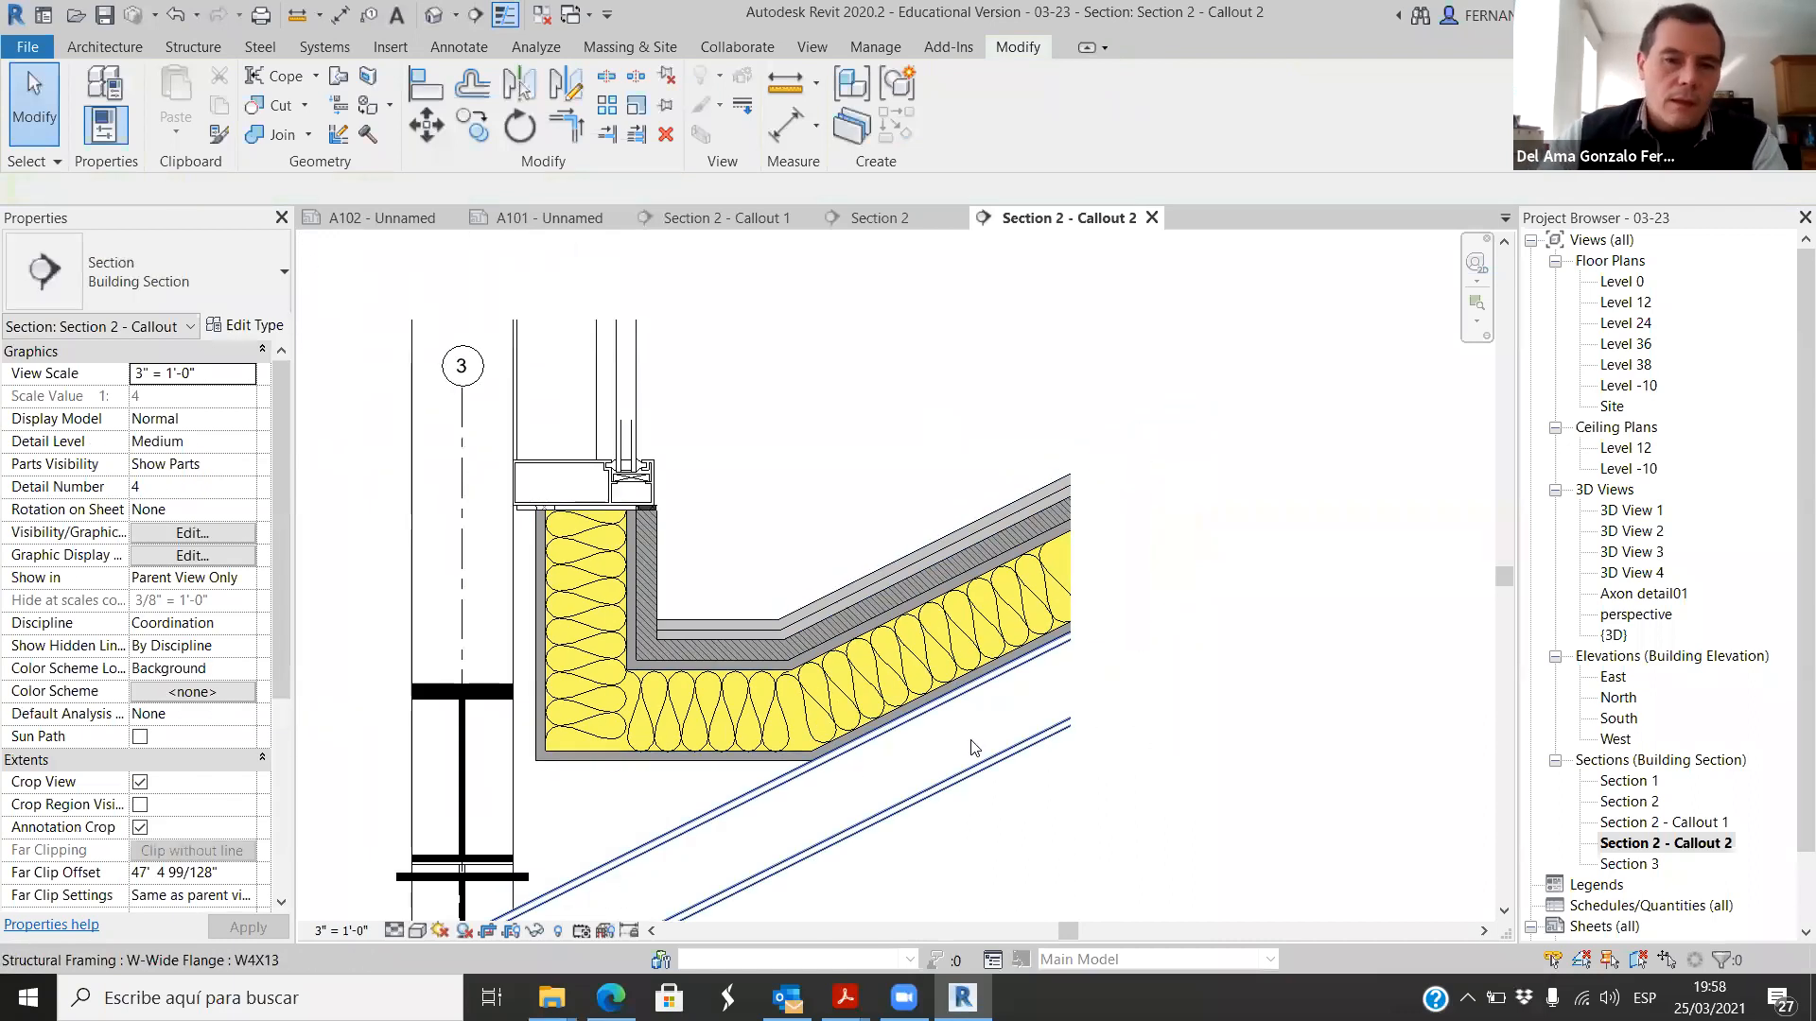
# Step: Draw chained Thin Lines detail lines inside the lower waterproofing layer, about 6 1/4" along the gutter bottom and about 1'-4" up the slope
pyautogui.scroll(4, 622, 622)
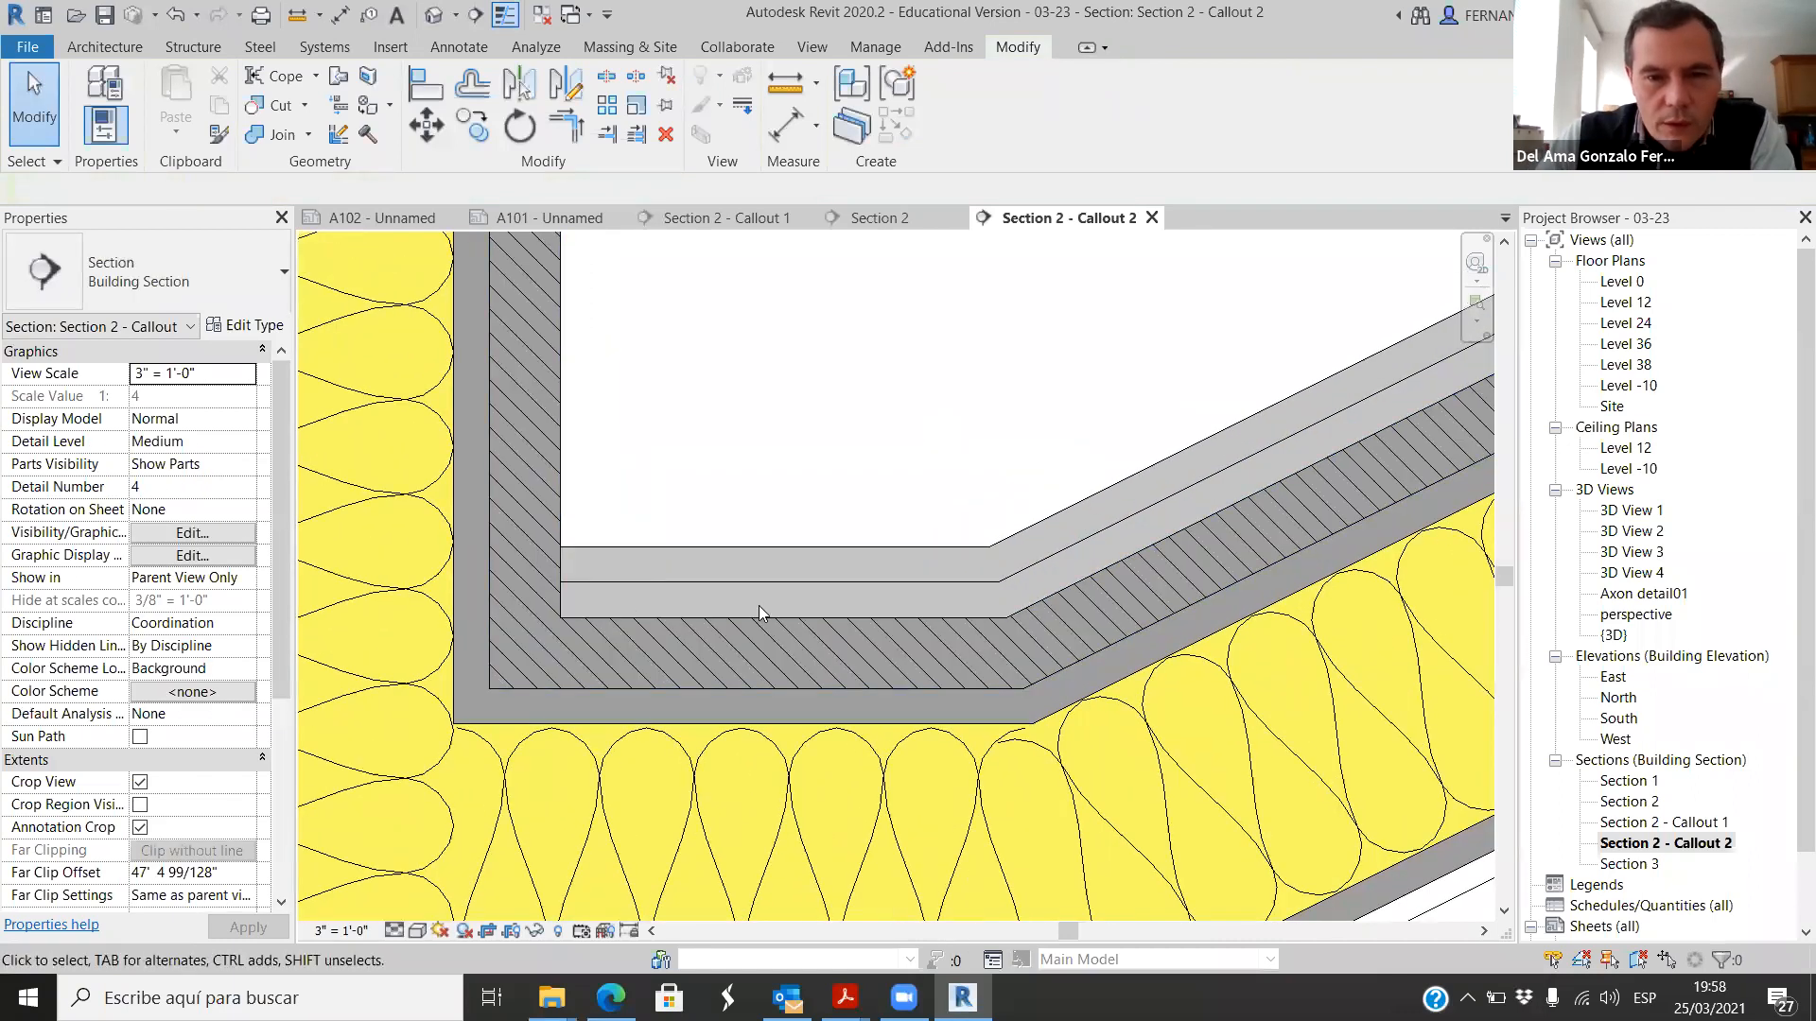
pyautogui.scroll(-3, 759, 605)
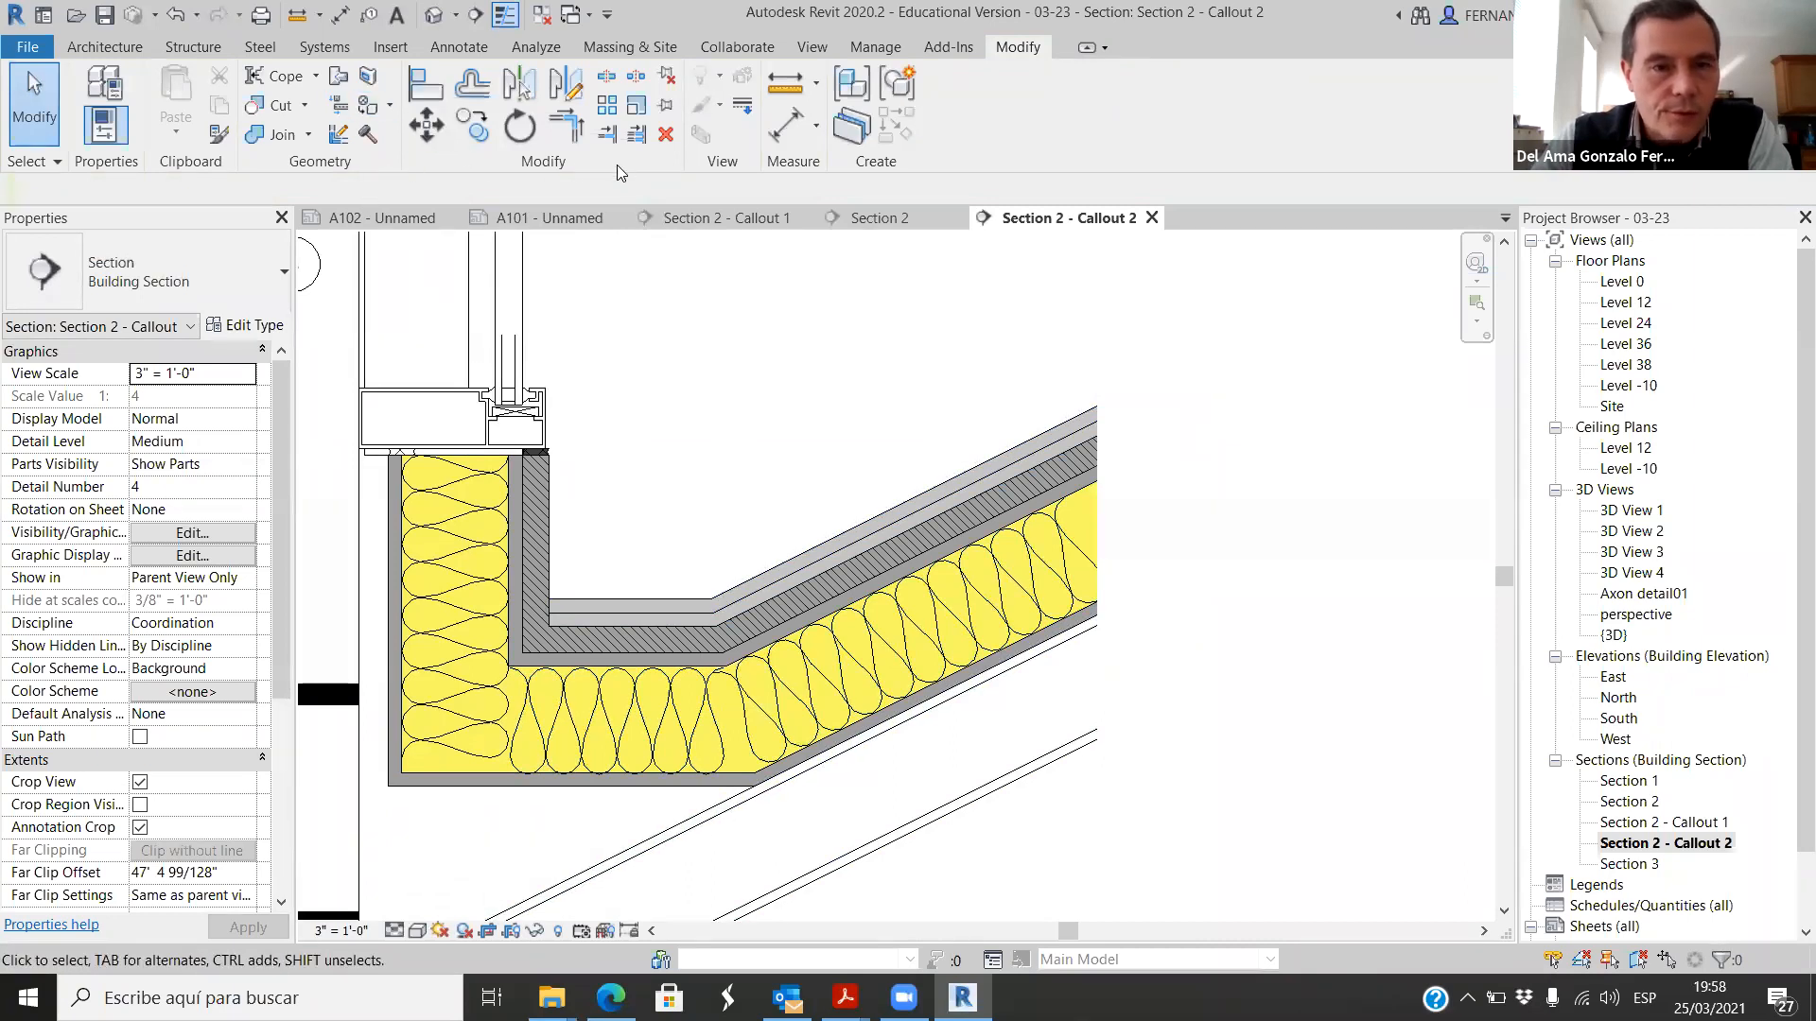
pyautogui.click(459, 47)
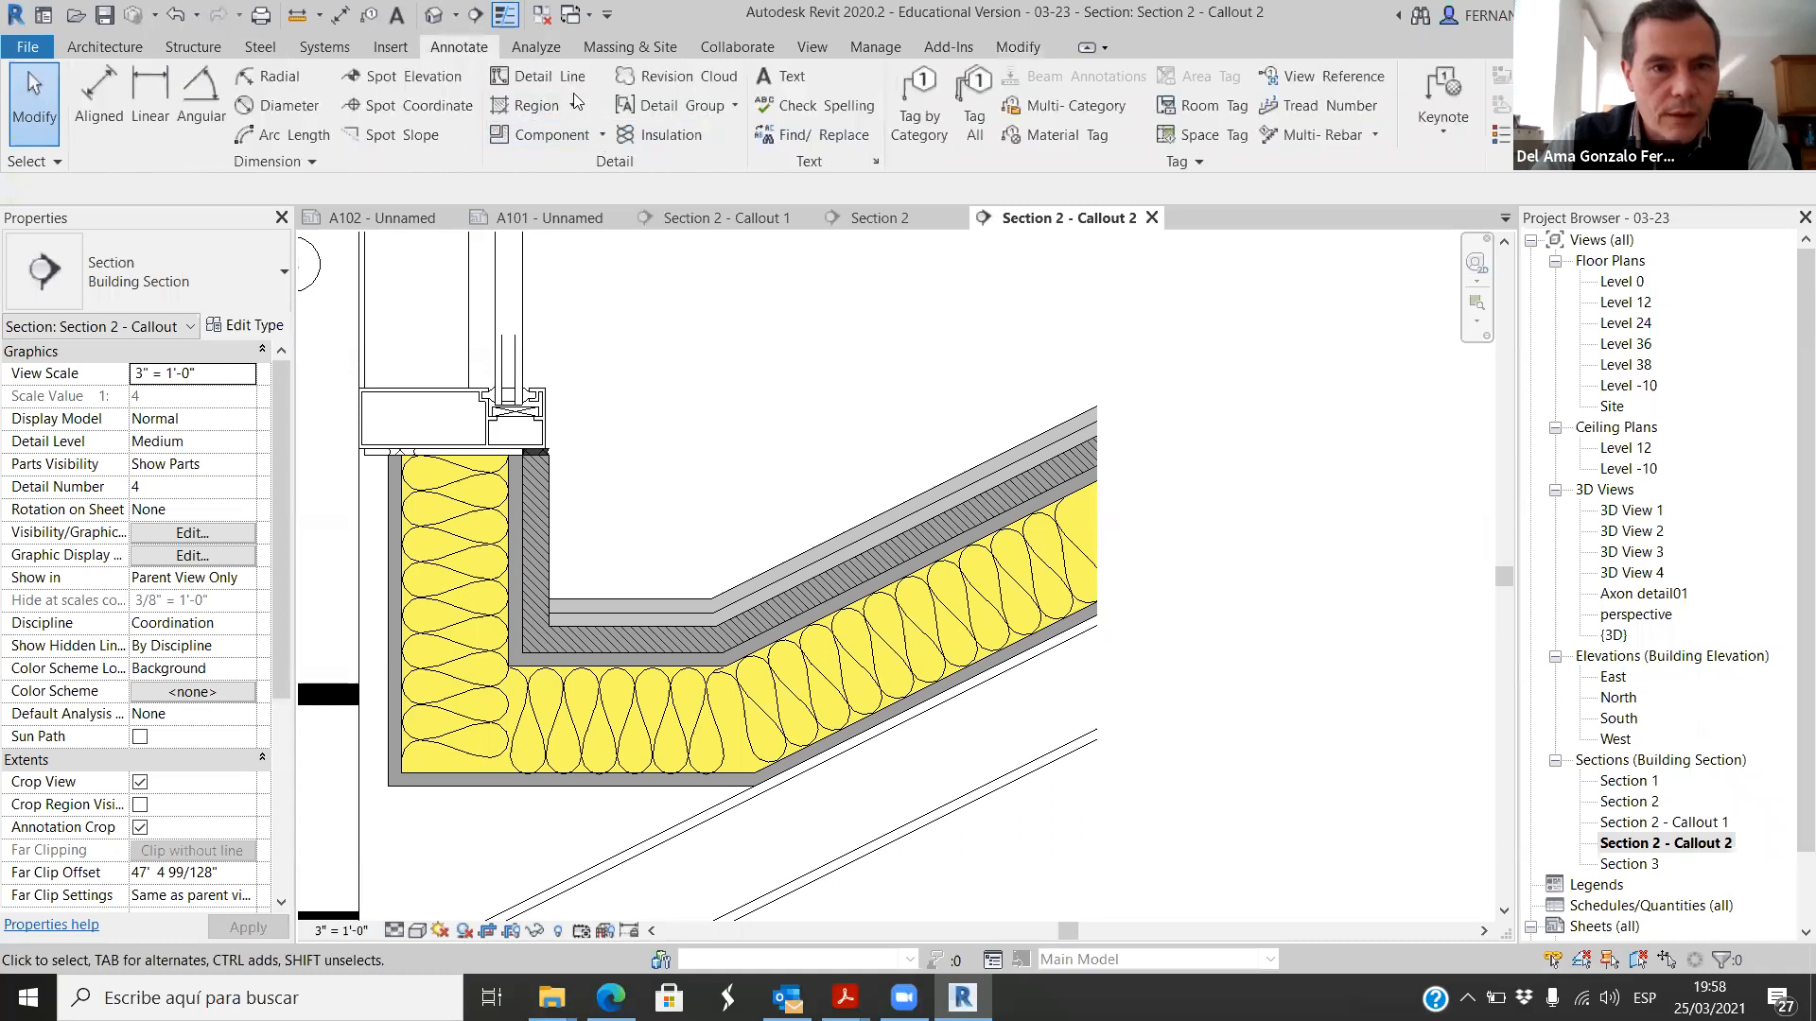
pyautogui.click(550, 75)
pyautogui.scroll(5, 515, 620)
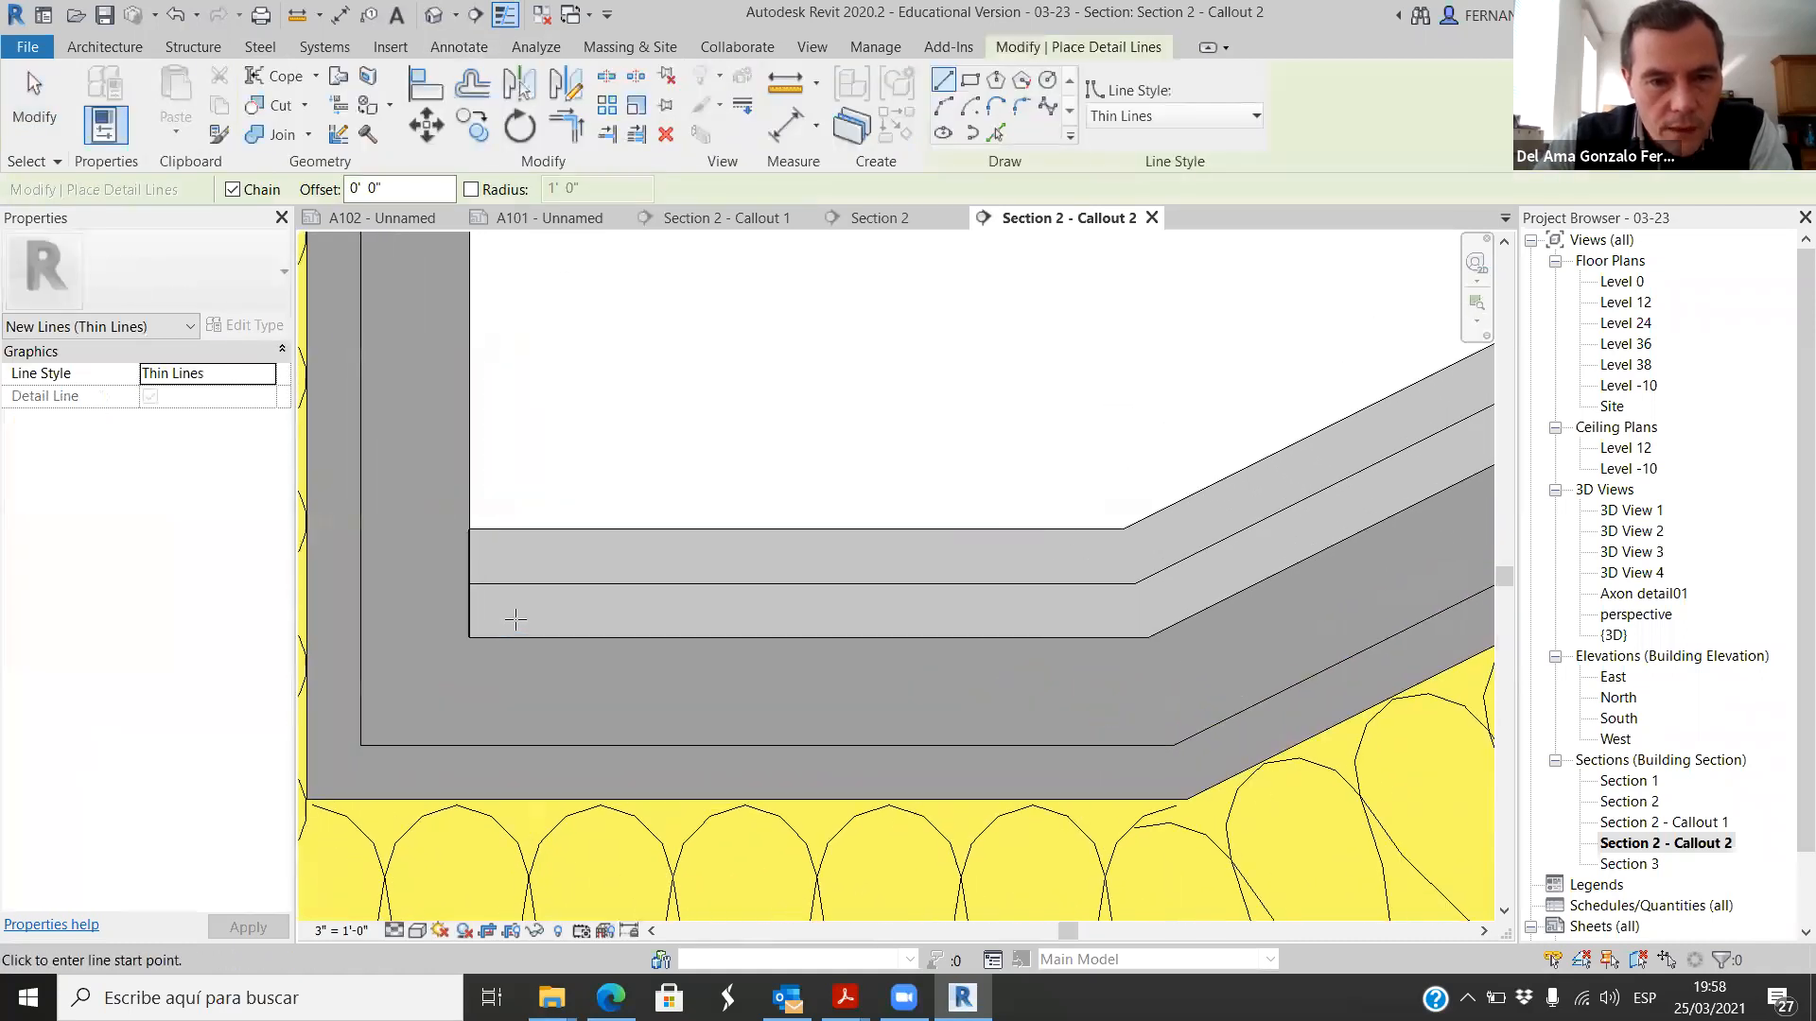
pyautogui.click(470, 613)
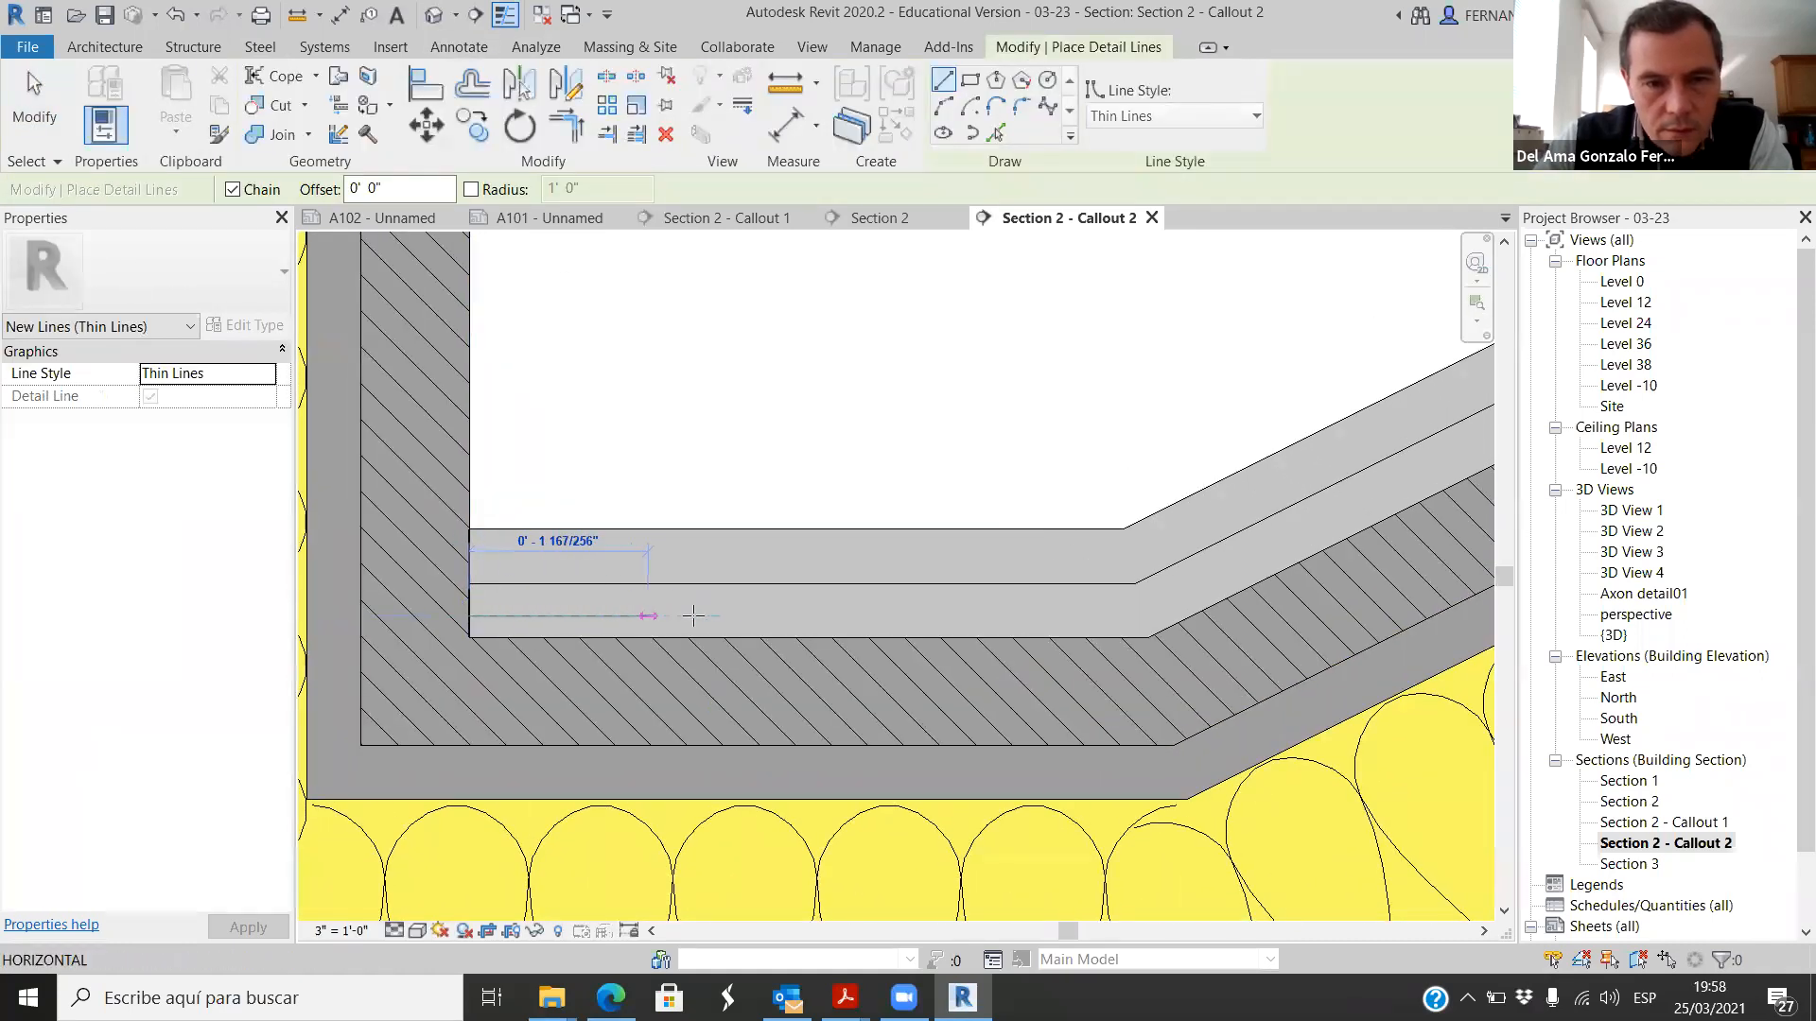
pyautogui.click(1135, 615)
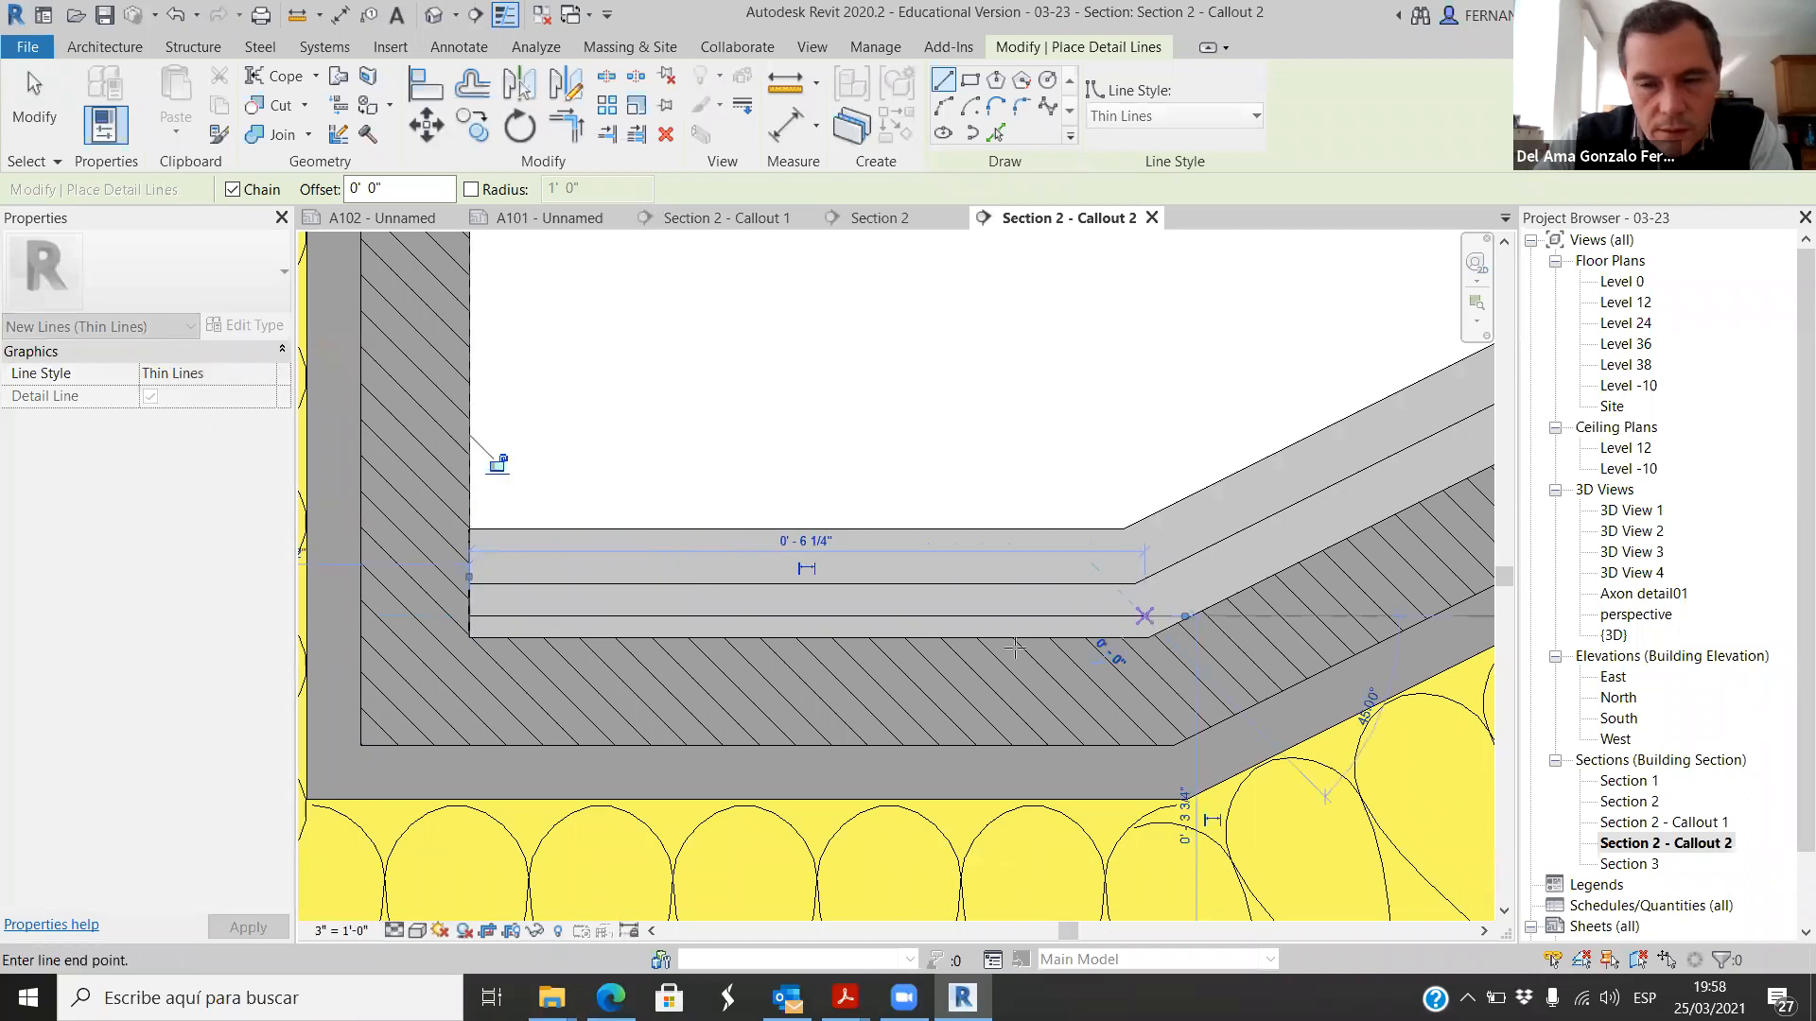
pyautogui.scroll(-4, 498, 466)
pyautogui.scroll(3, 851, 437)
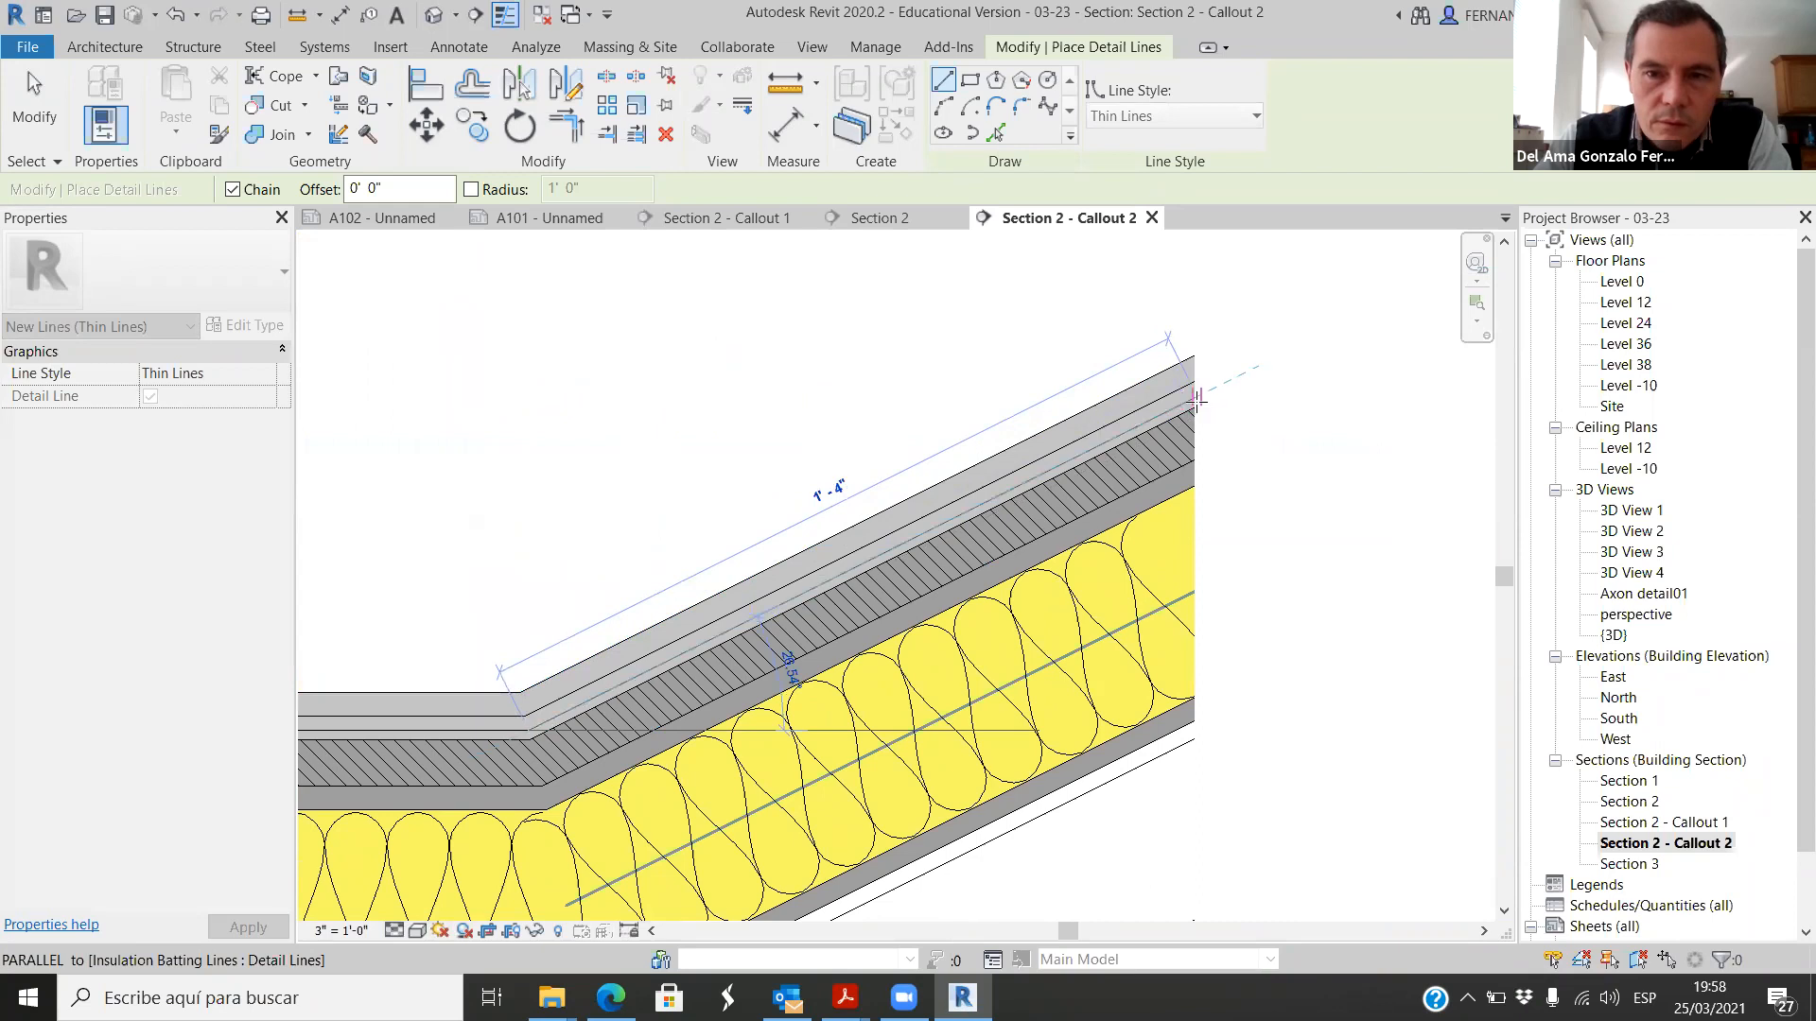
pyautogui.click(1197, 401)
pyautogui.scroll(-1, 1207, 477)
pyautogui.press('Escape')
pyautogui.press('Escape')
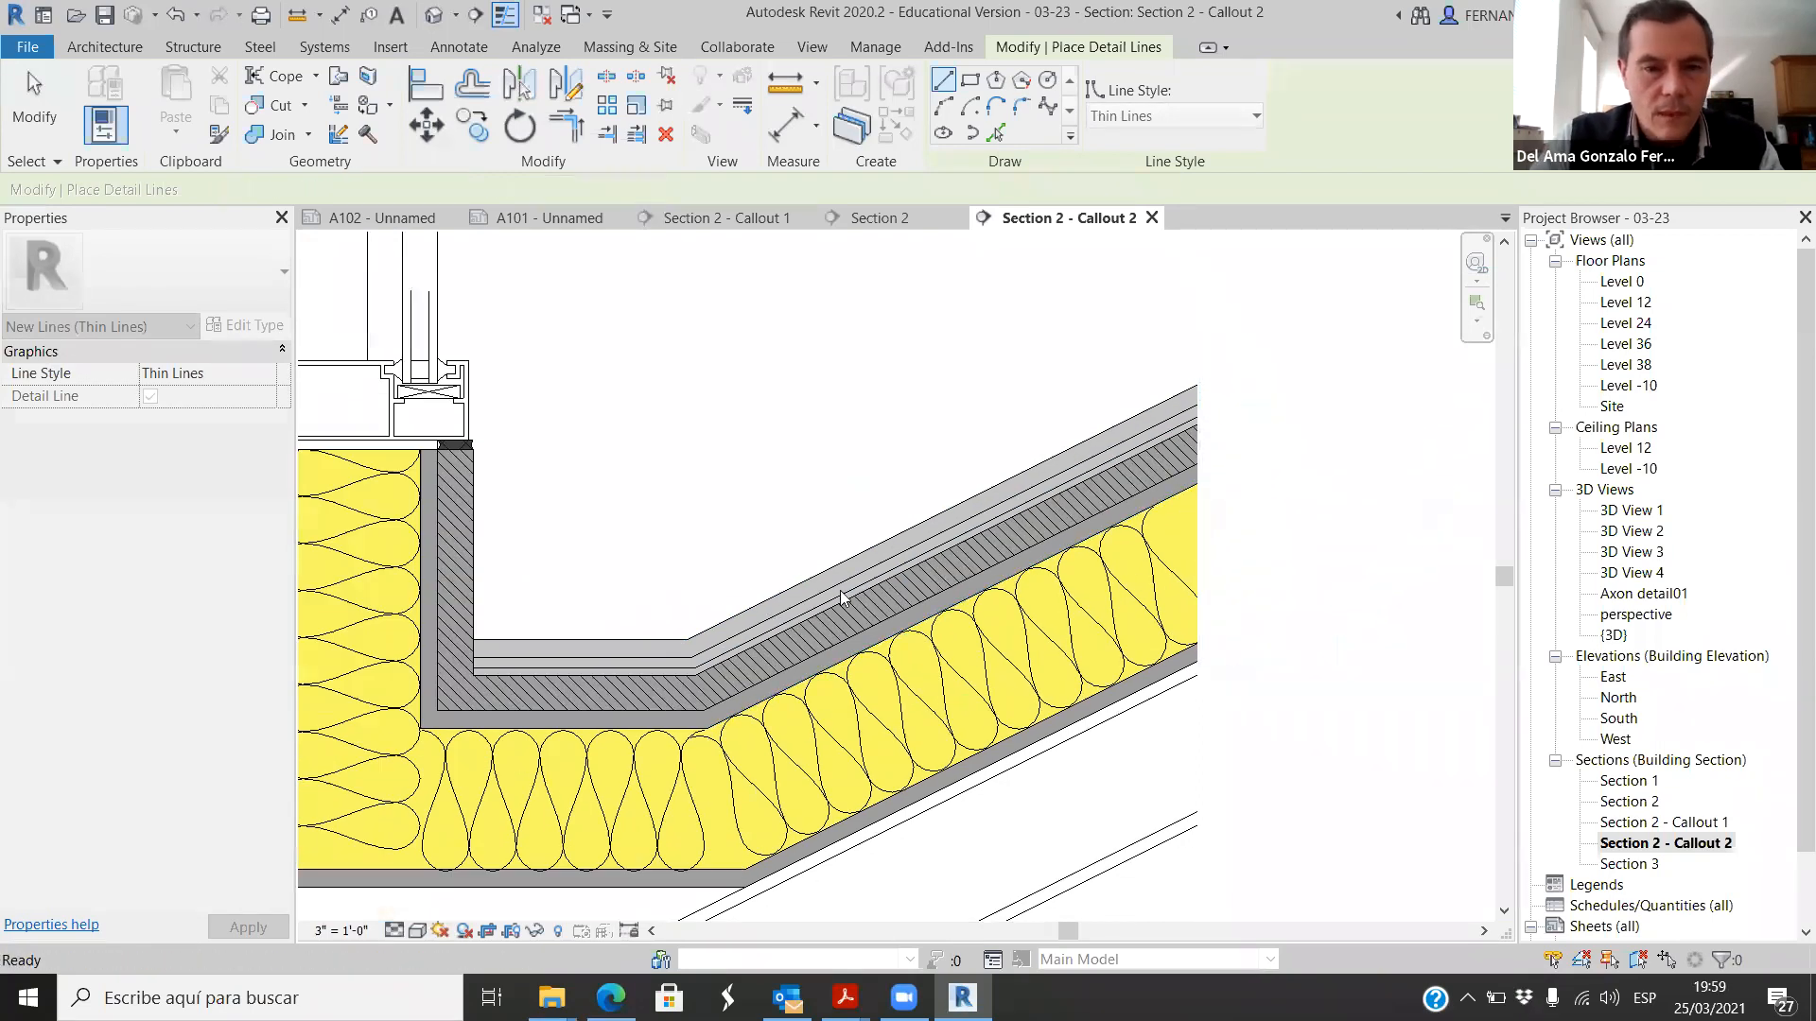
# Step: Change the line style of both the horizontal and sloped detail lines to Hidden Lines
pyautogui.scroll(1, 628, 671)
pyautogui.click(628, 671)
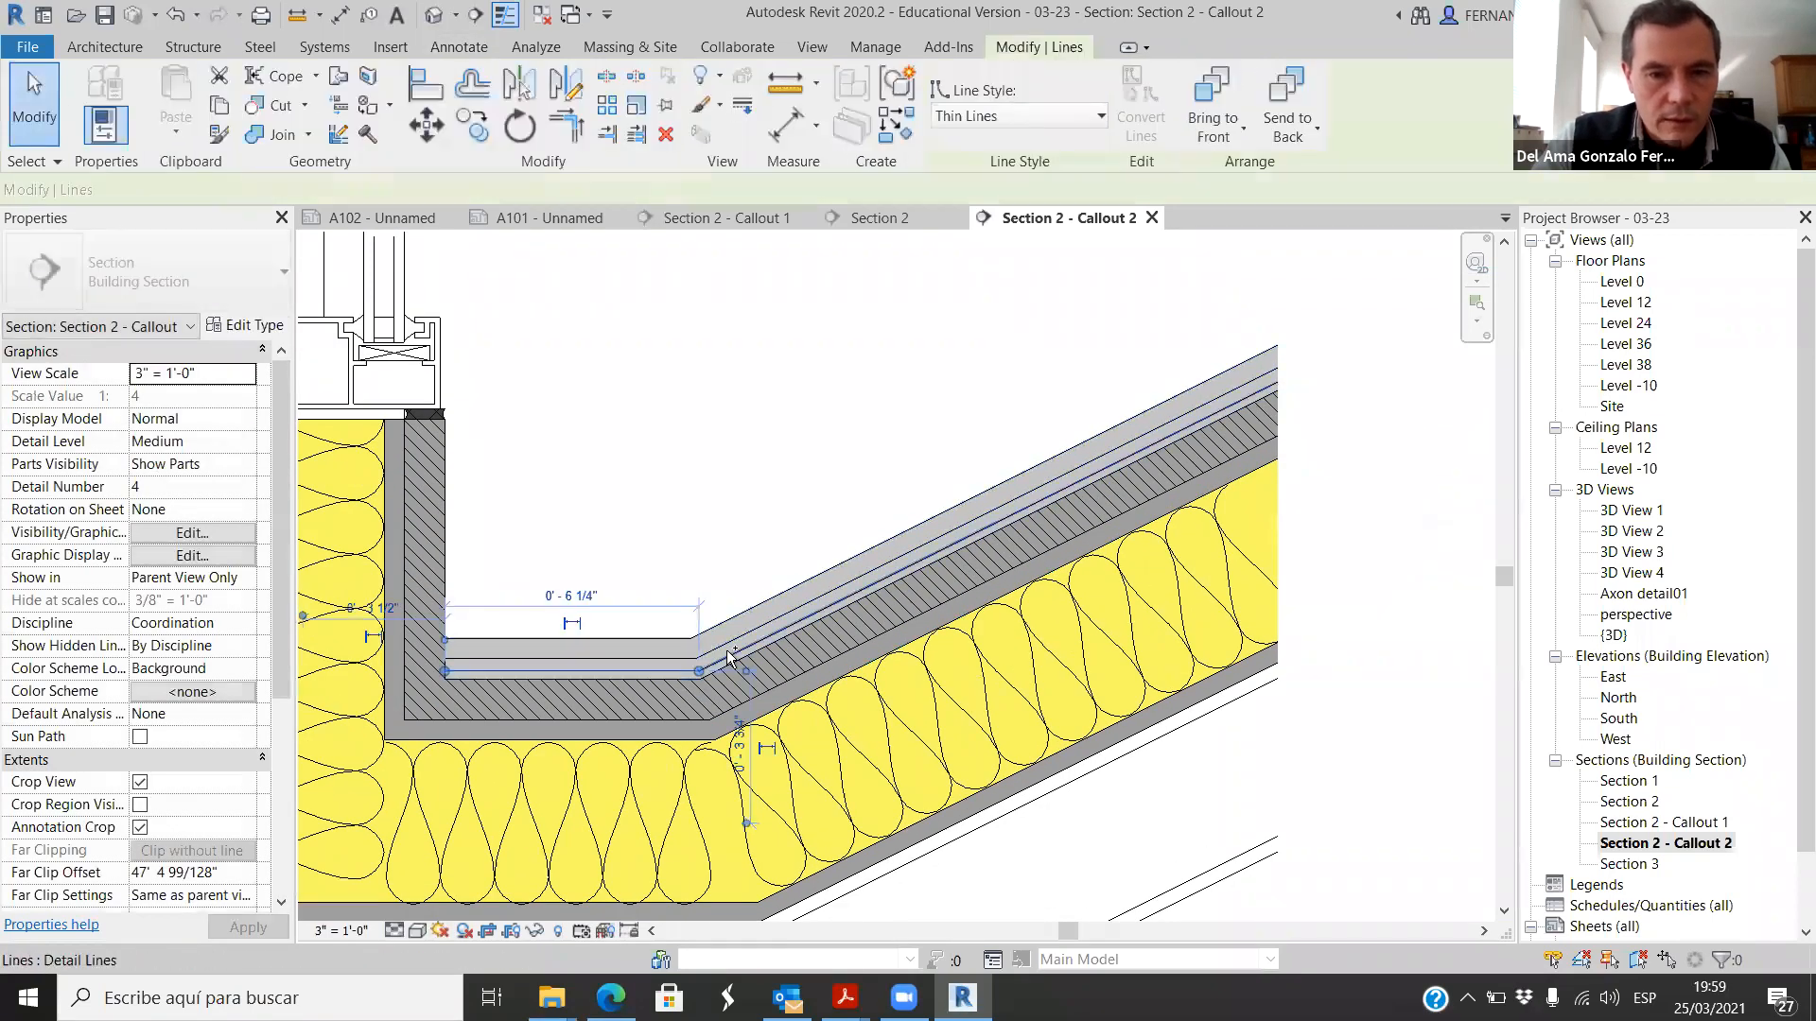
pyautogui.keyDown('ctrl'); pyautogui.click(734, 656); pyautogui.keyUp('ctrl')
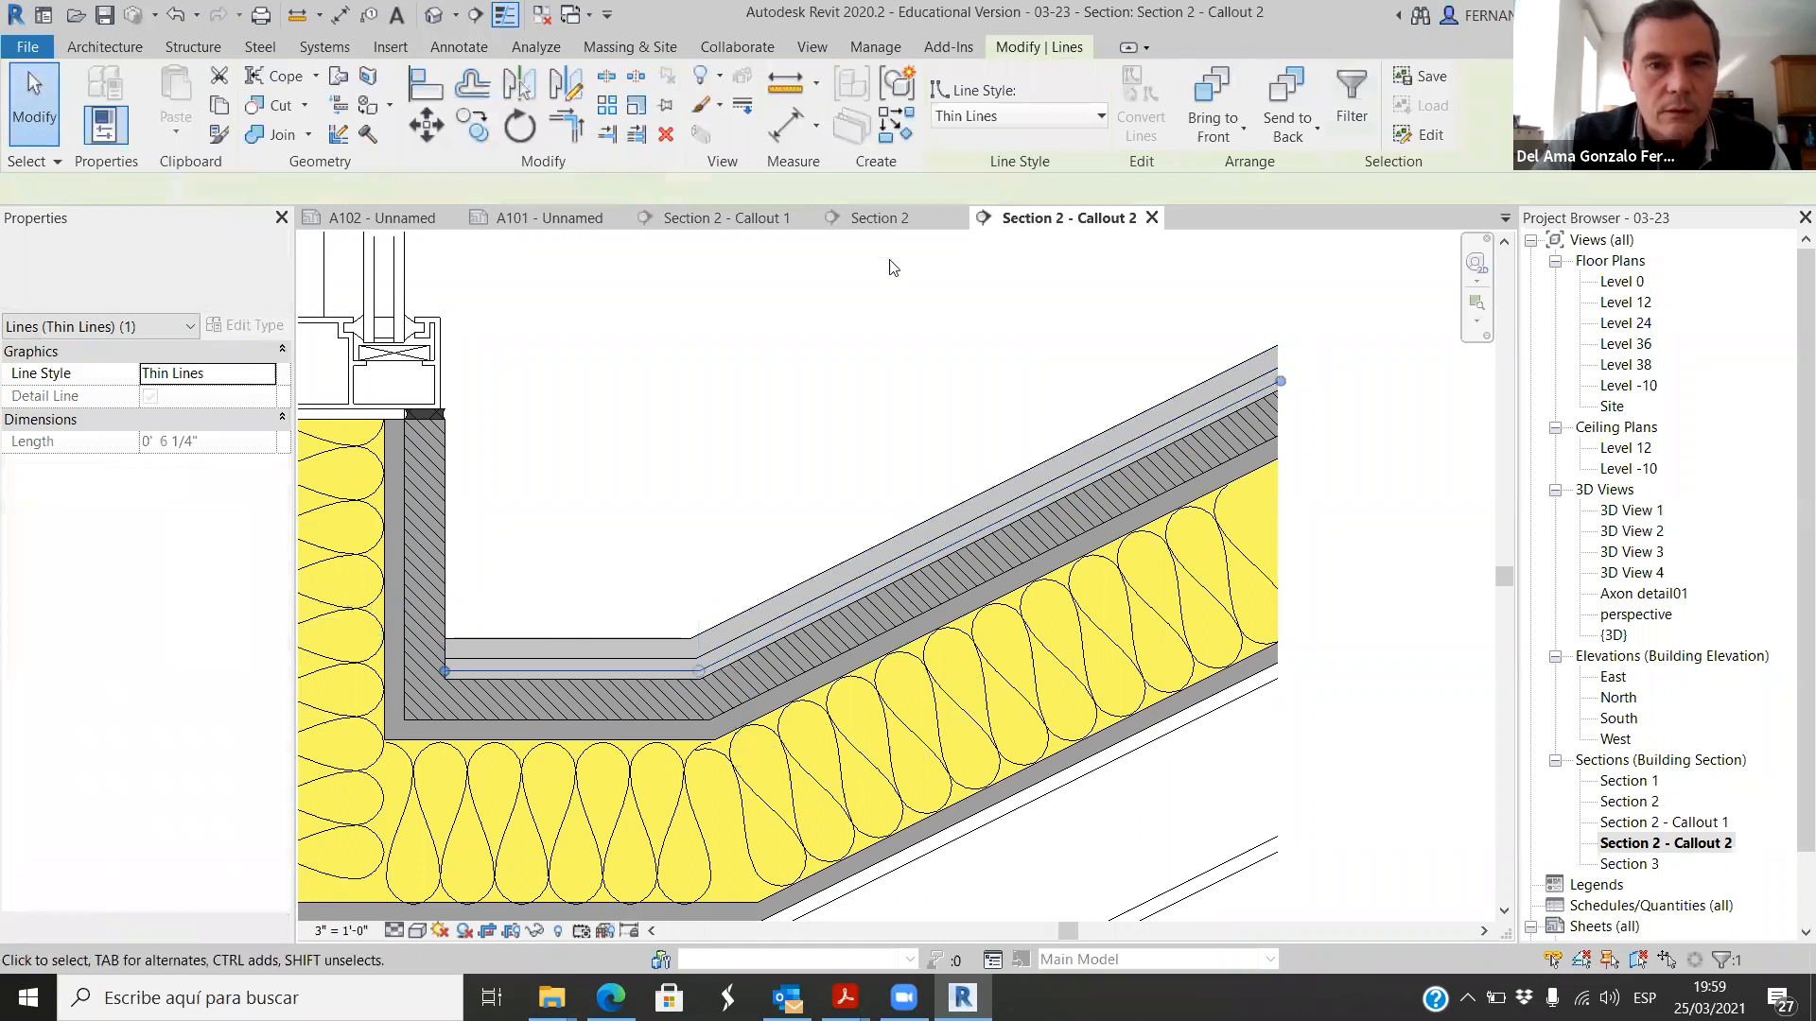
pyautogui.click(1101, 118)
pyautogui.click(993, 275)
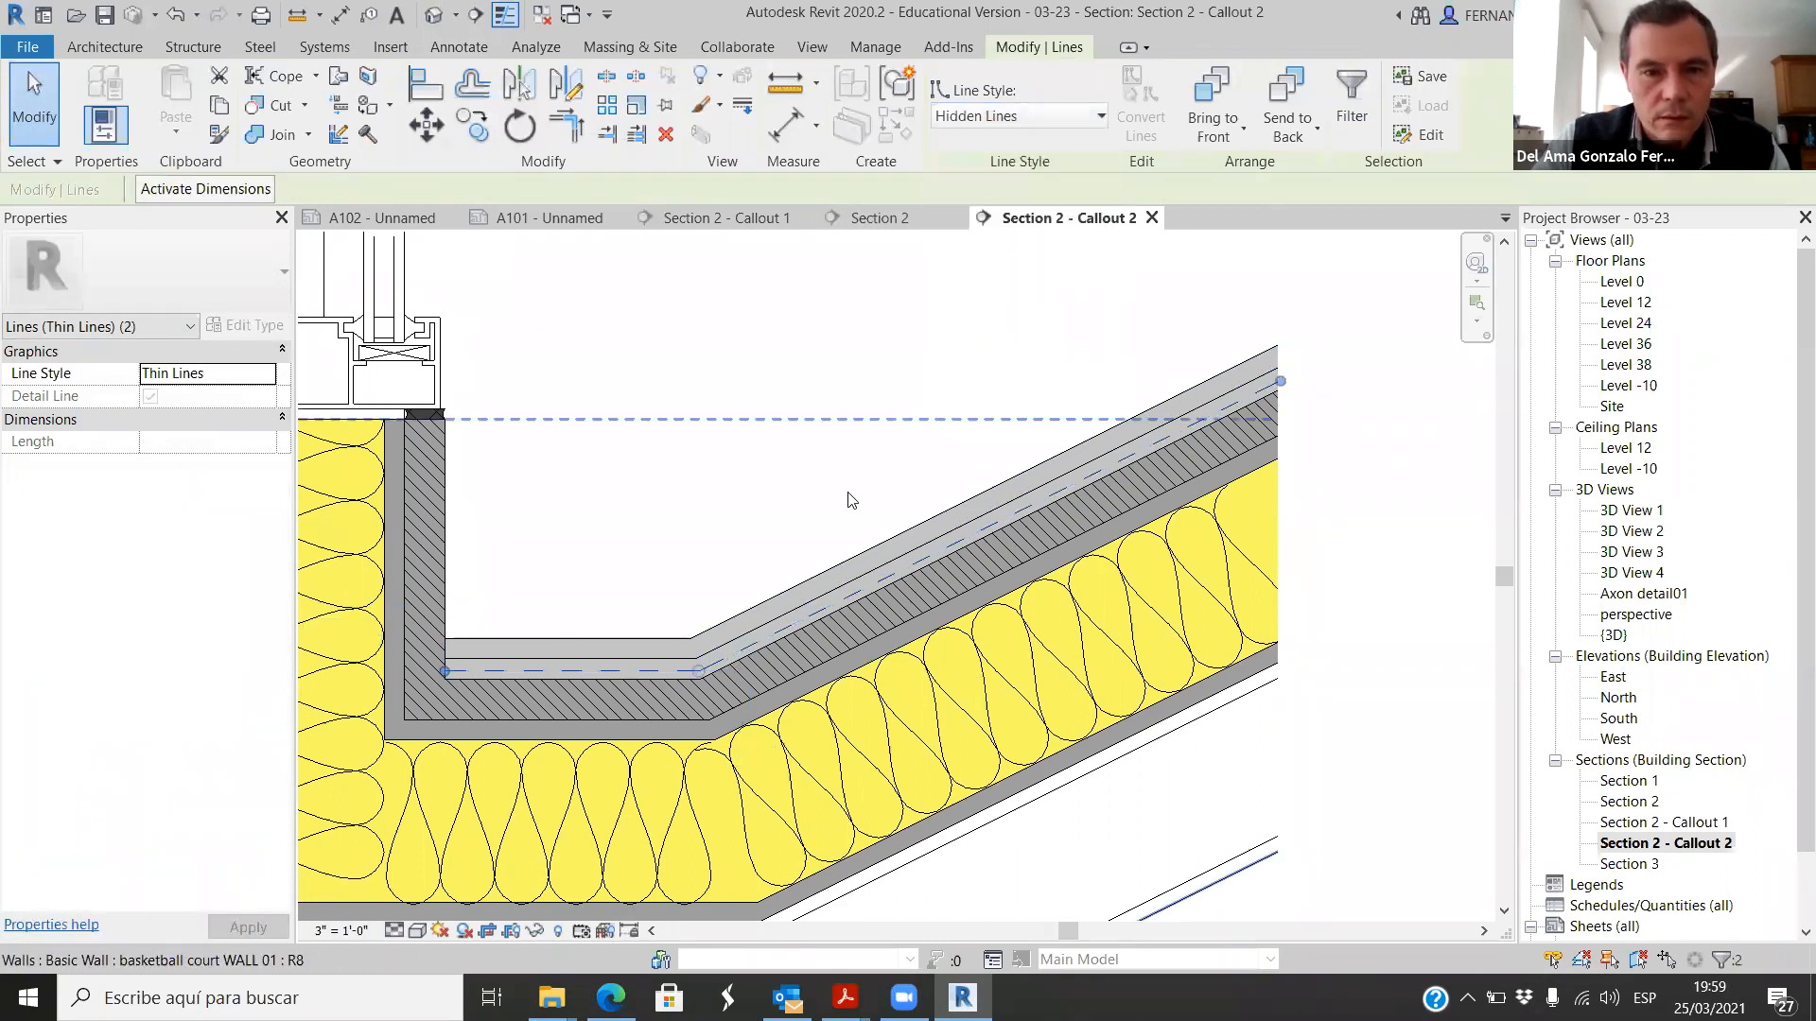
# Step: Try overriding the two dashed detail lines by element with projection line weight 6, and reset the override
pyautogui.rightClick(818, 609)
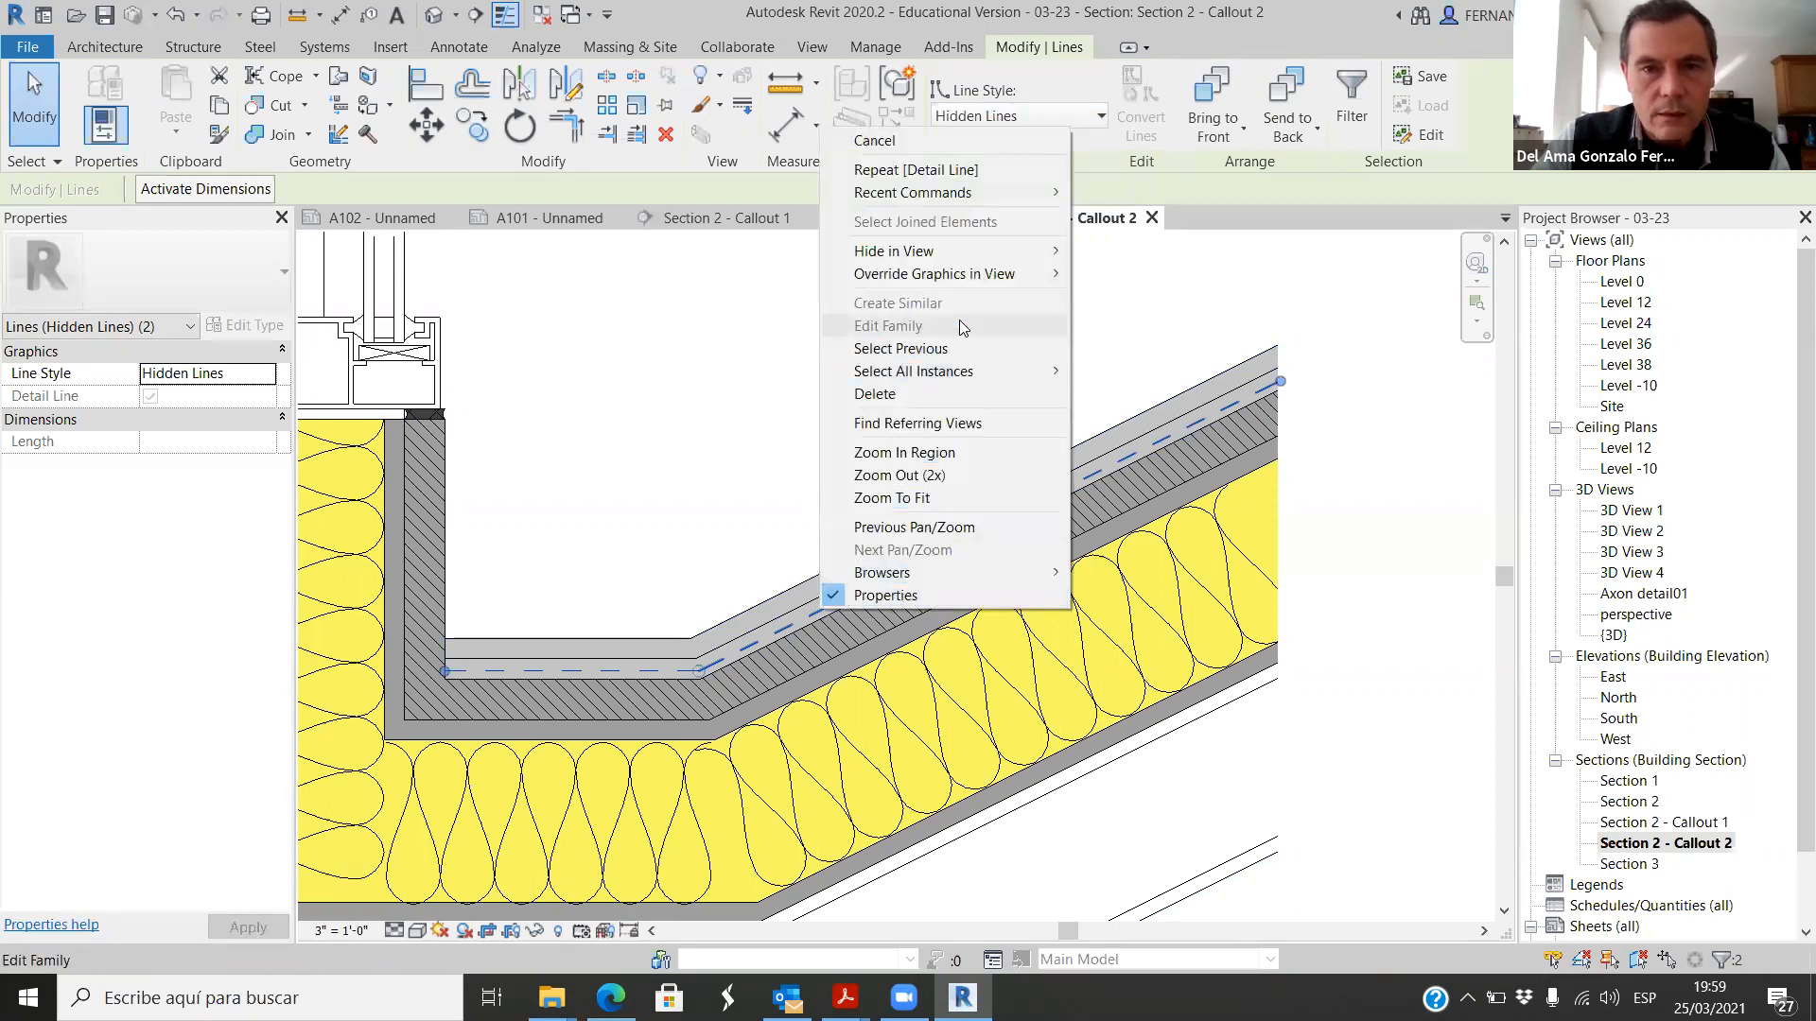
pyautogui.moveTo(1027, 276)
pyautogui.click(1156, 276)
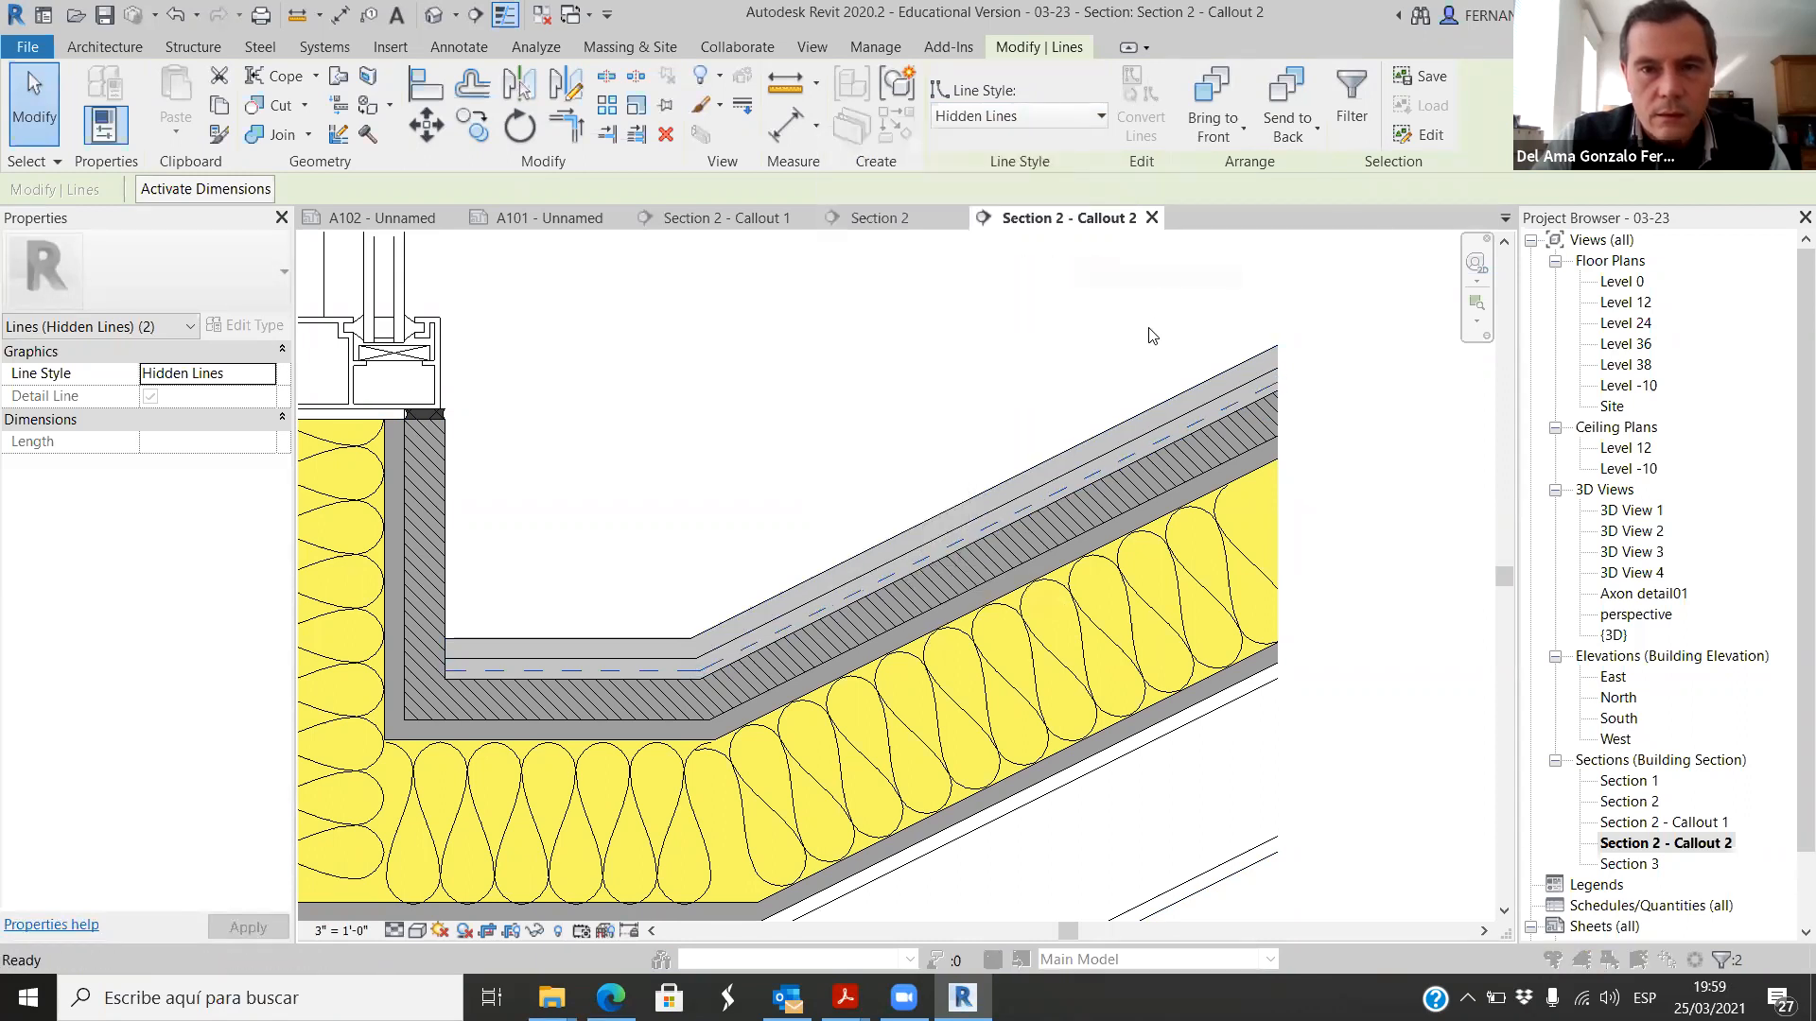
pyautogui.click(1318, 184)
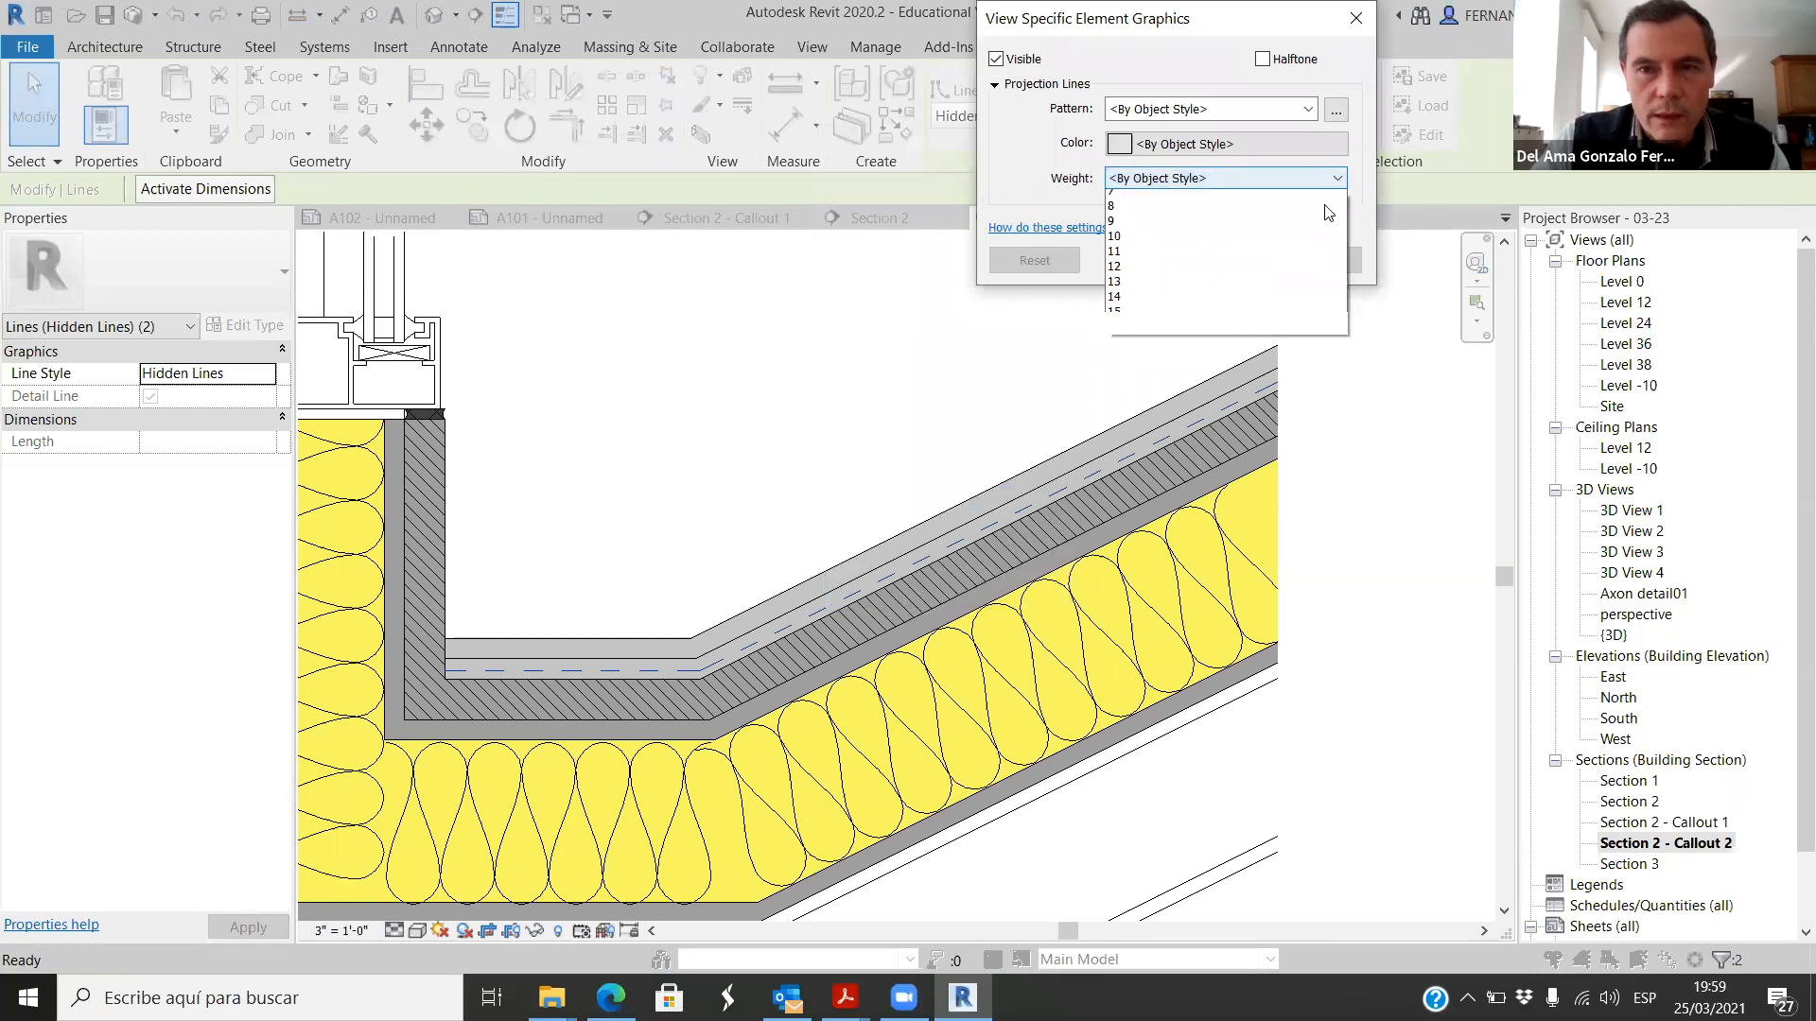
pyautogui.click(1134, 288)
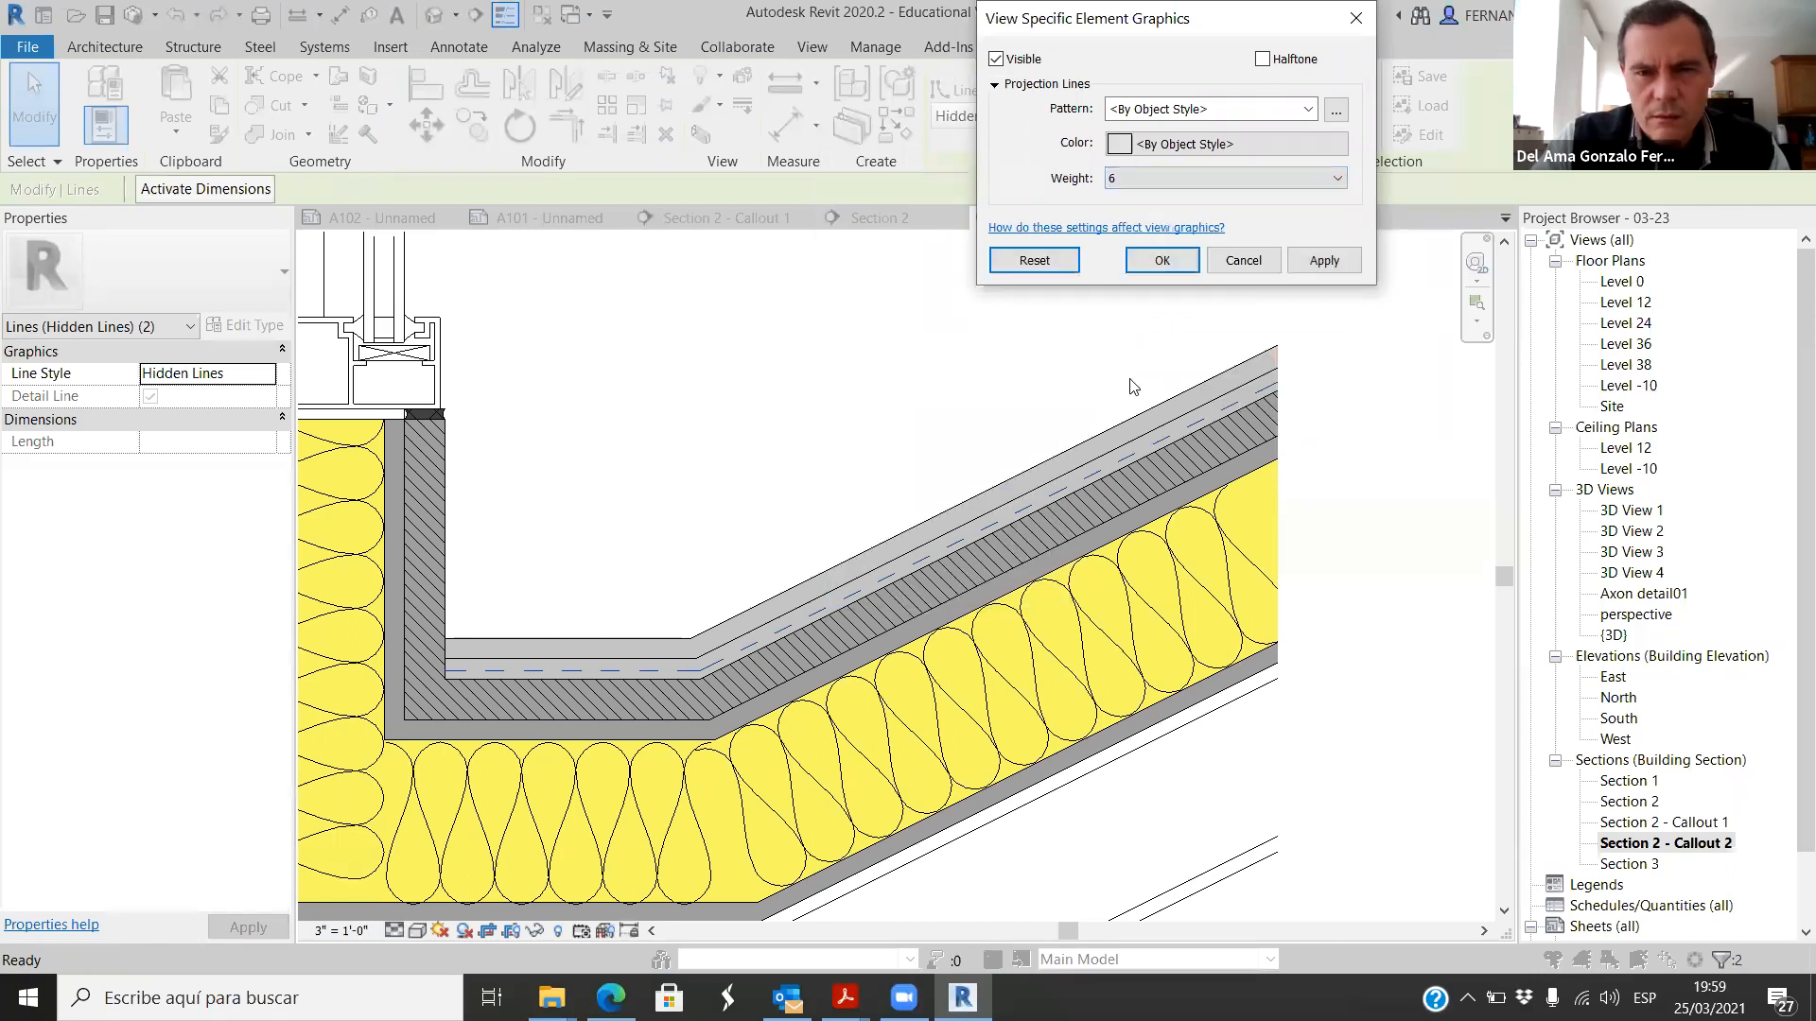
pyautogui.click(1328, 259)
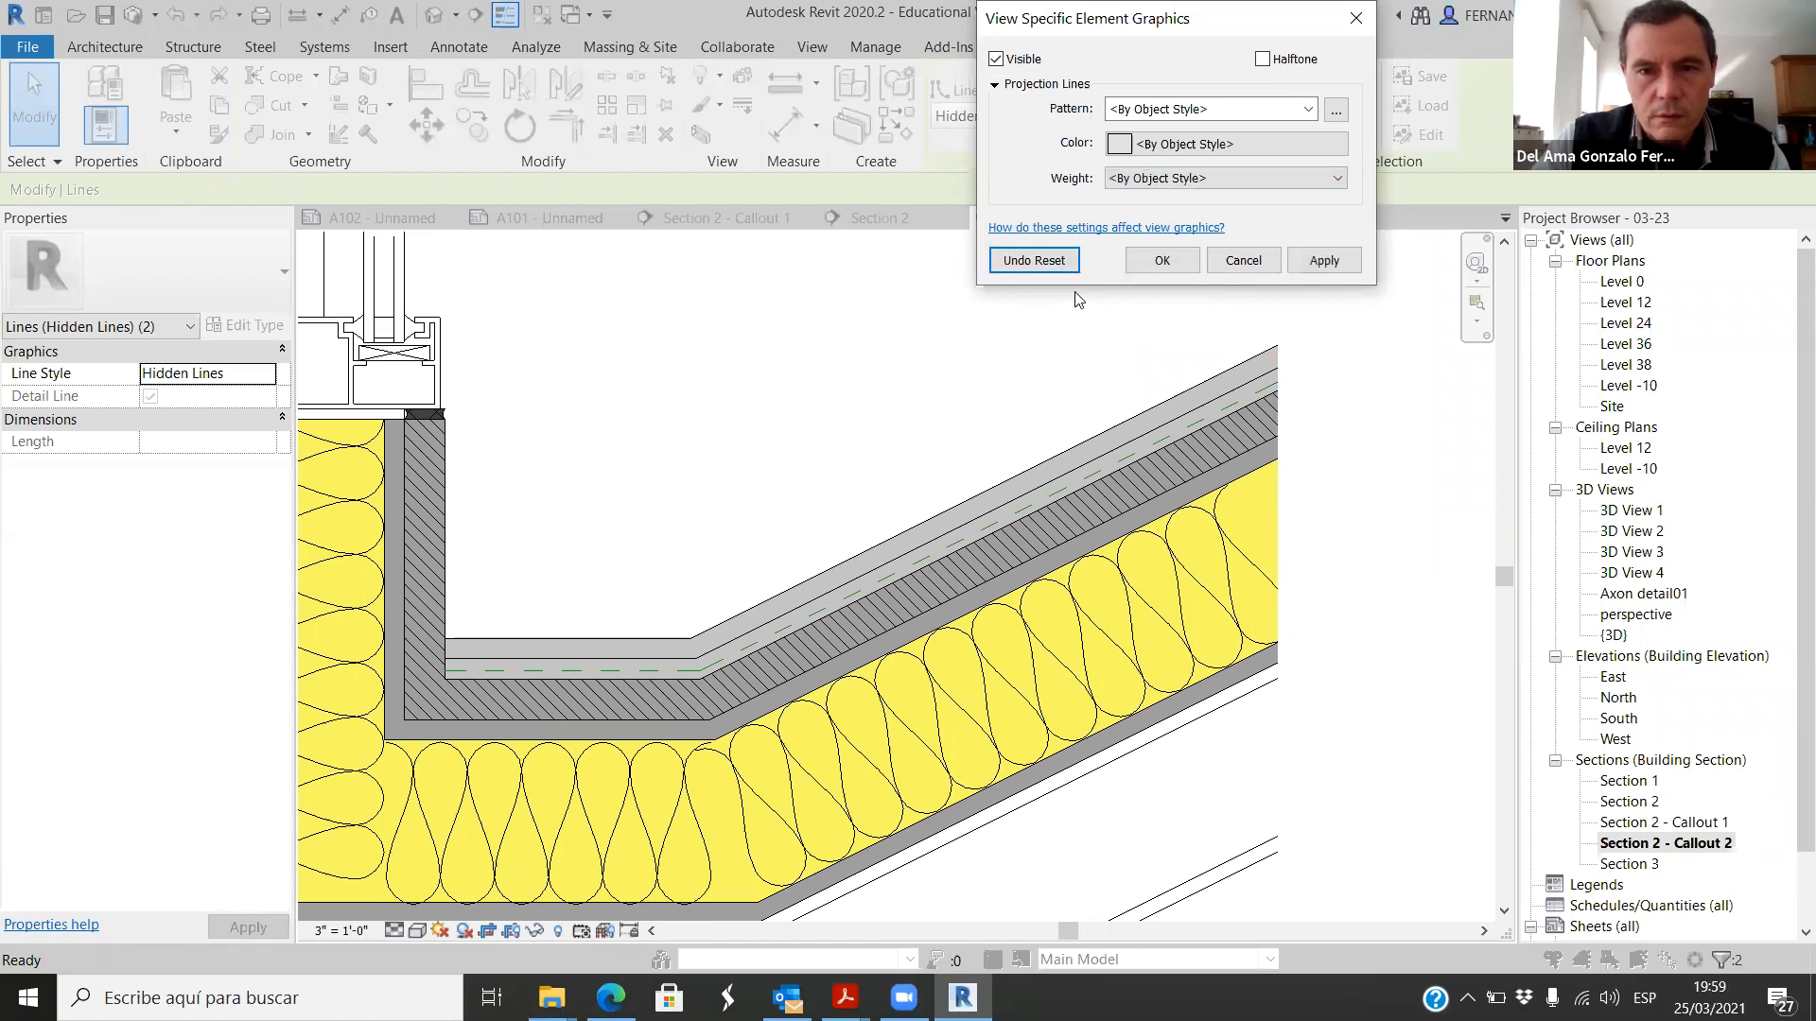
pyautogui.click(1163, 260)
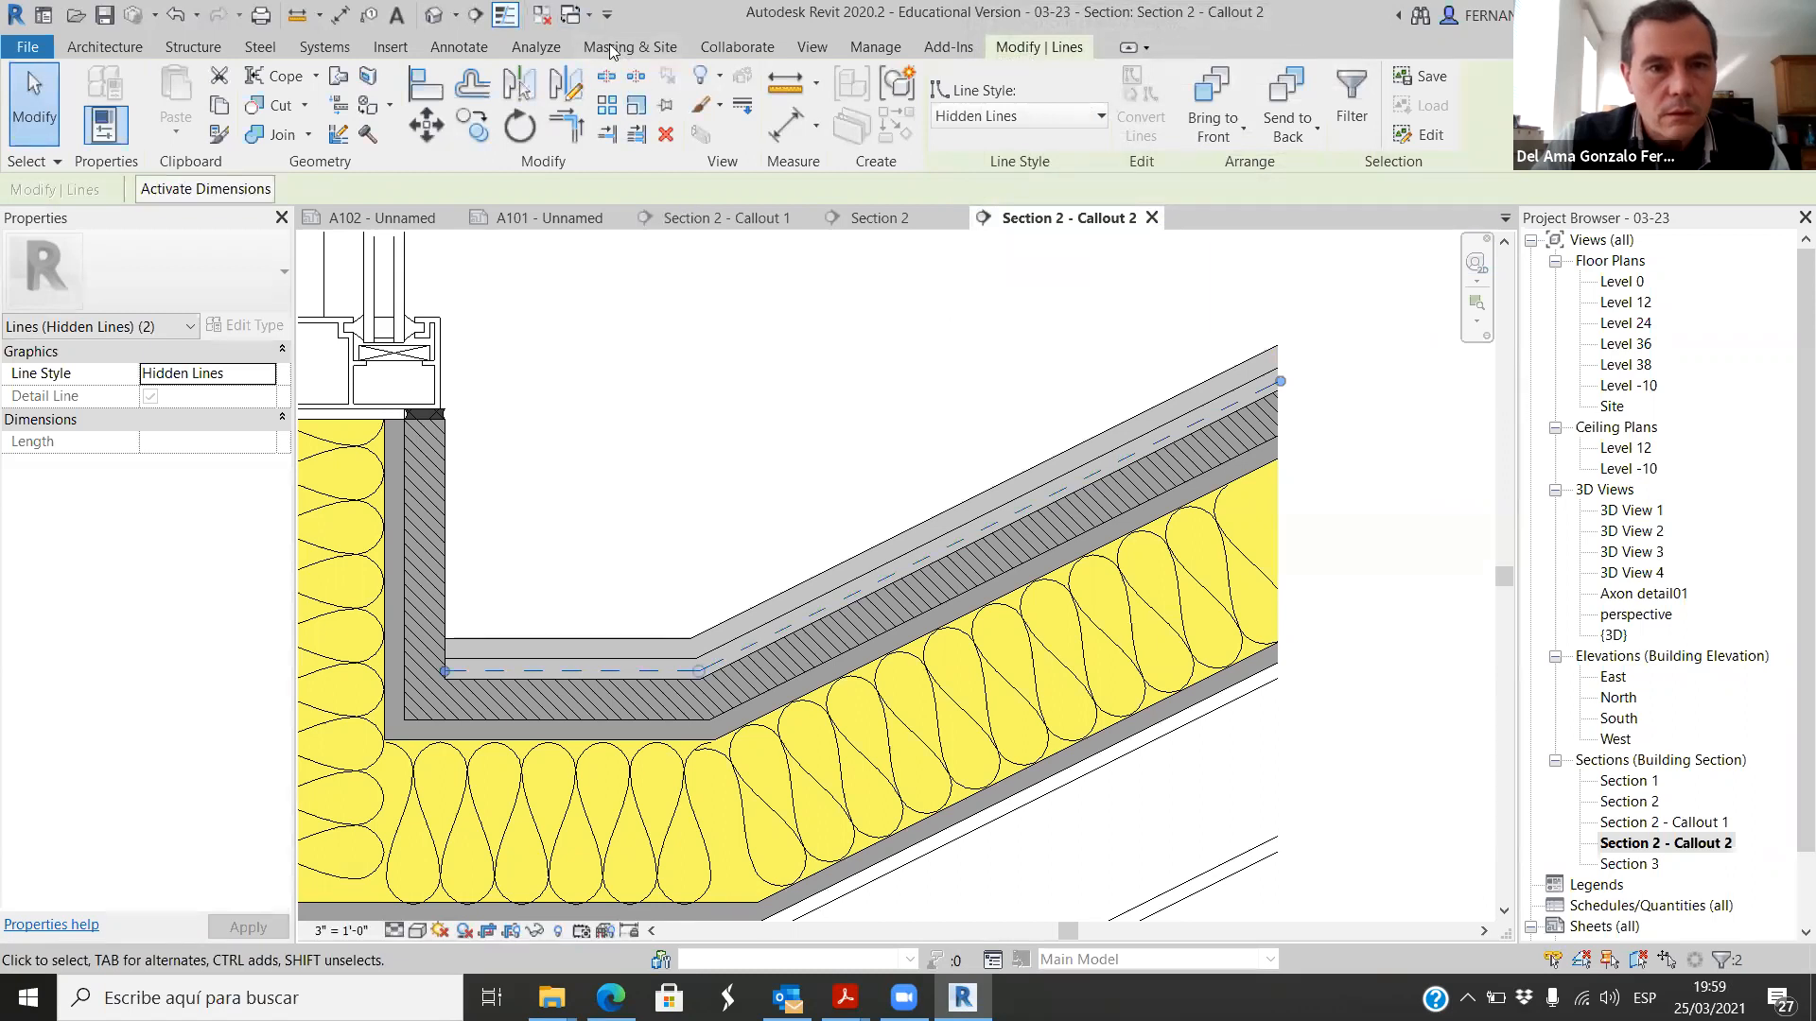
pyautogui.press('Escape')
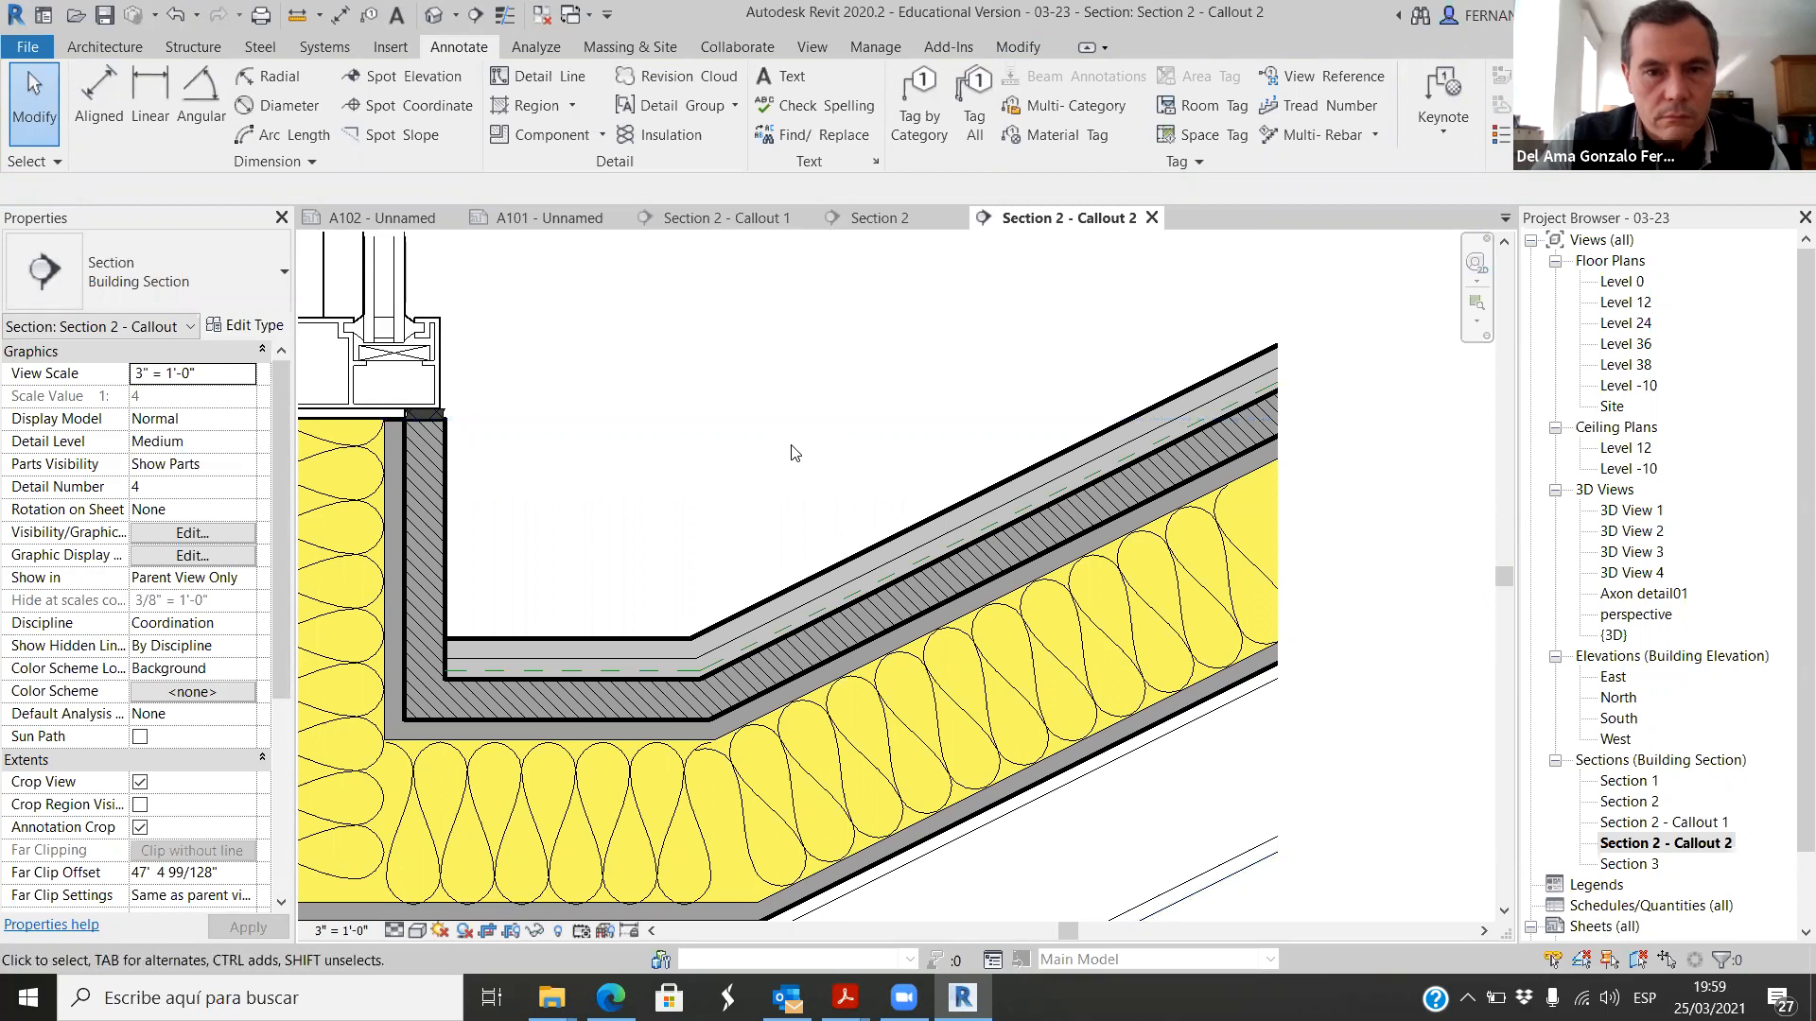
# Step: Undo the Hidden Lines style change and remove the two detail lines from the lower waterproofing layer
pyautogui.scroll(5, 811, 547)
pyautogui.click(874, 565)
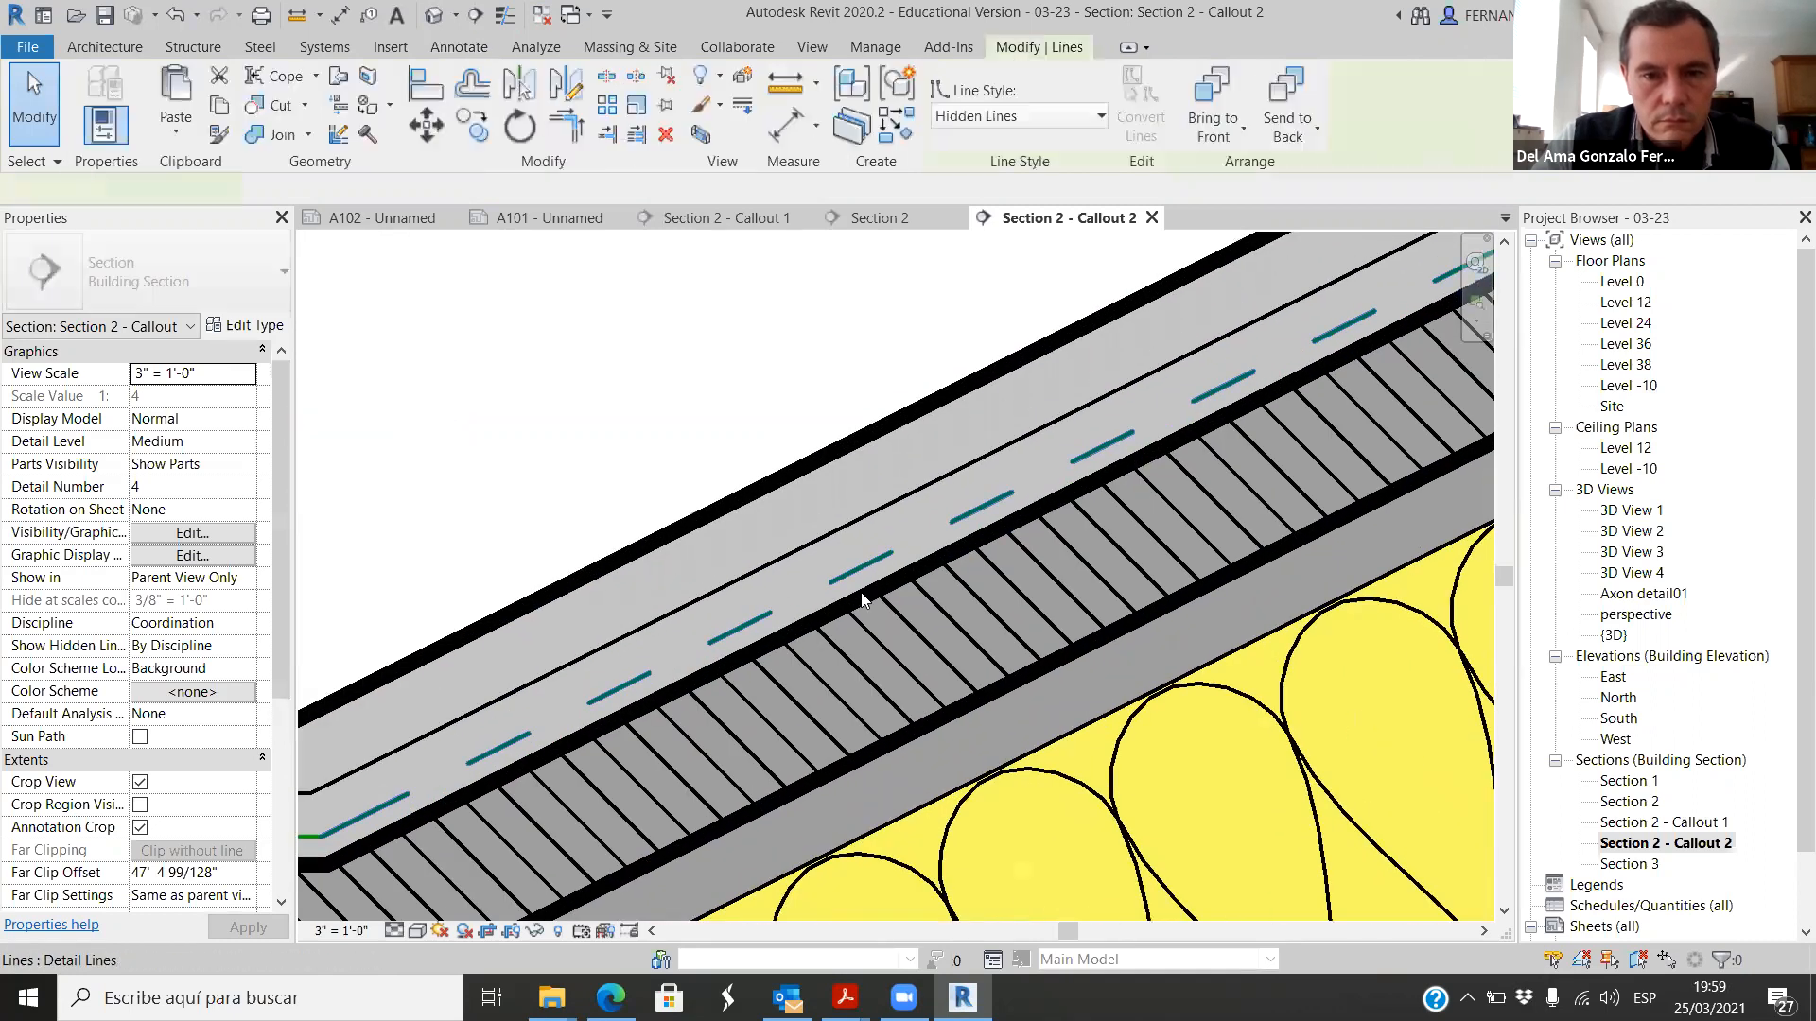
pyautogui.scroll(-5, 830, 537)
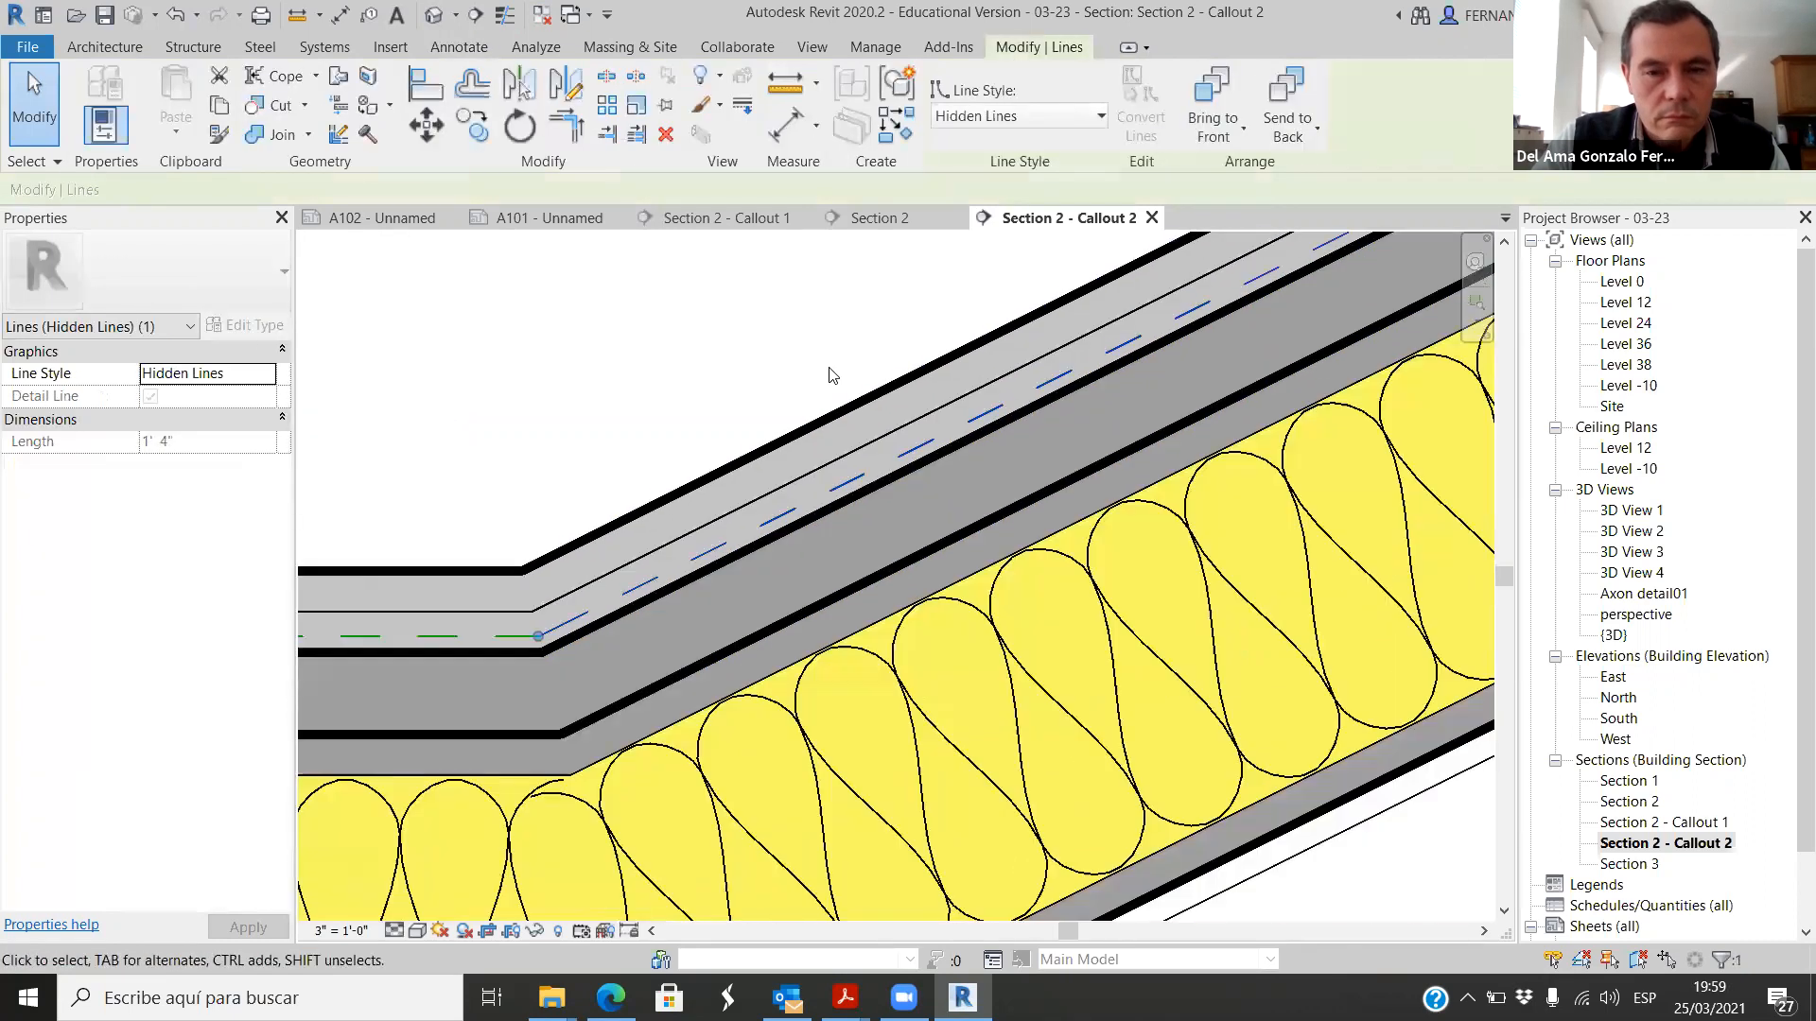
pyautogui.click(1113, 588)
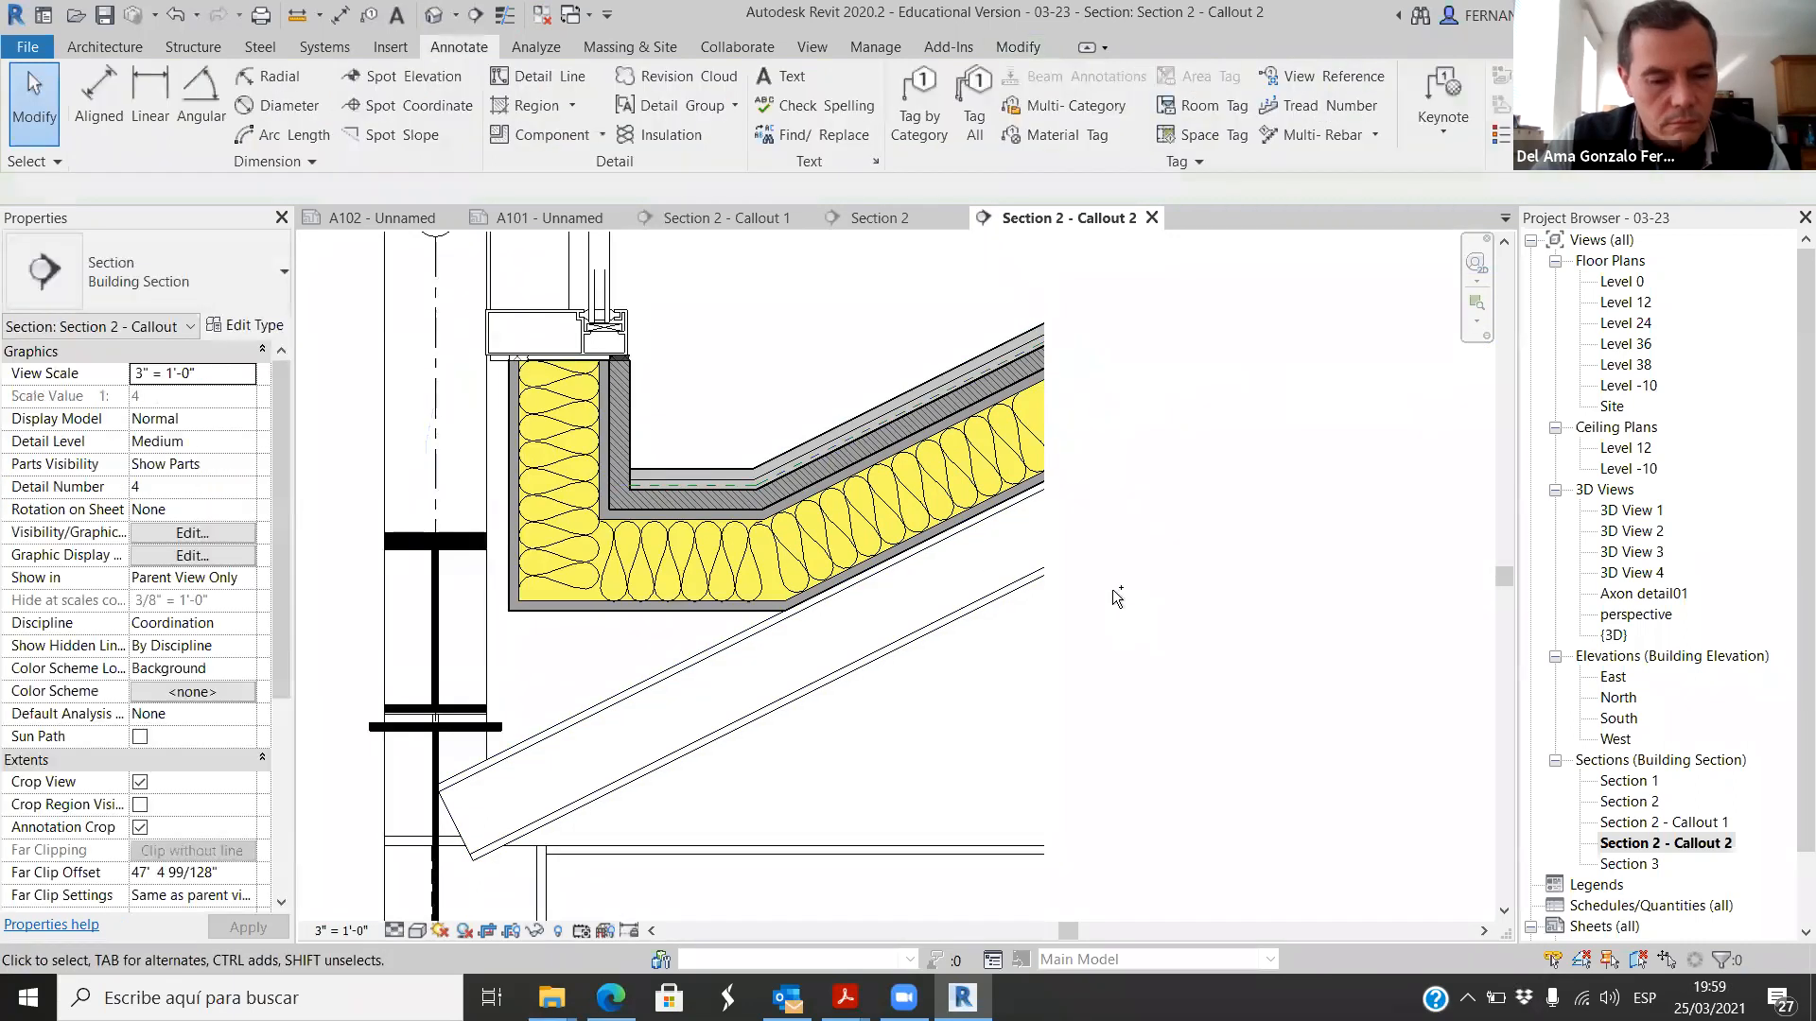
pyautogui.scroll(3, 1112, 588)
pyautogui.press('Escape')
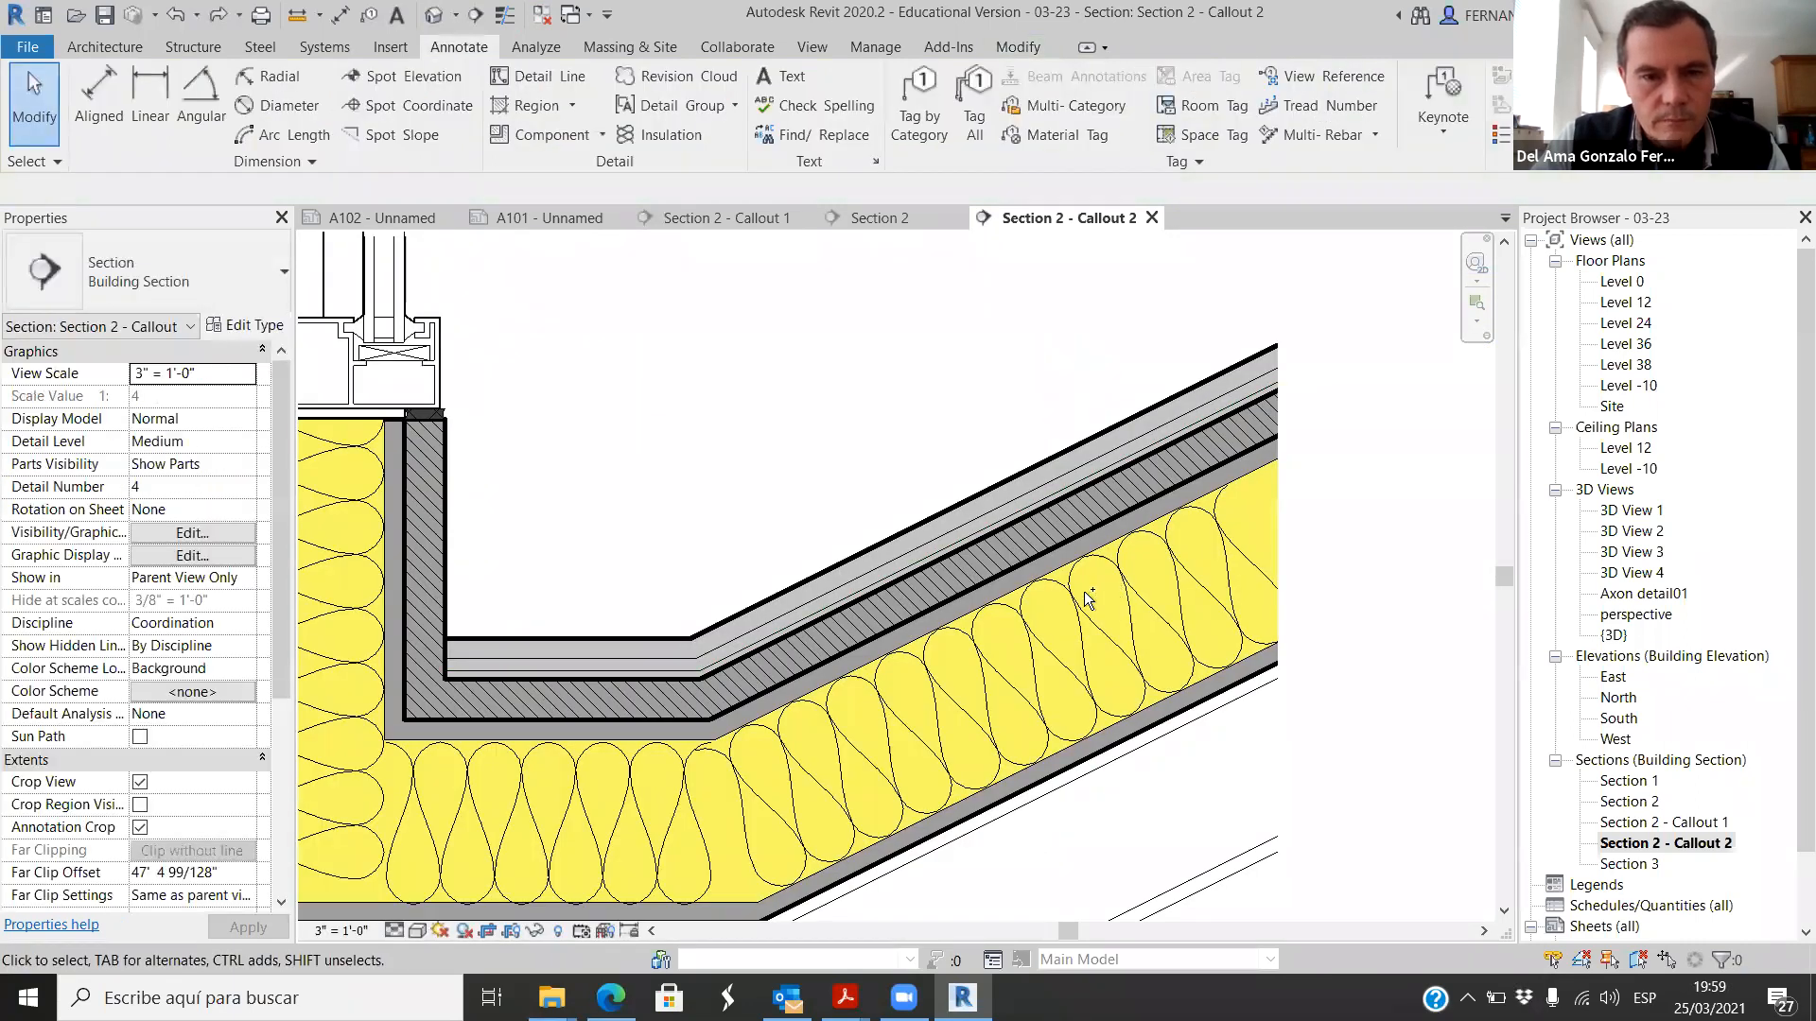
pyautogui.scroll(2, 1088, 598)
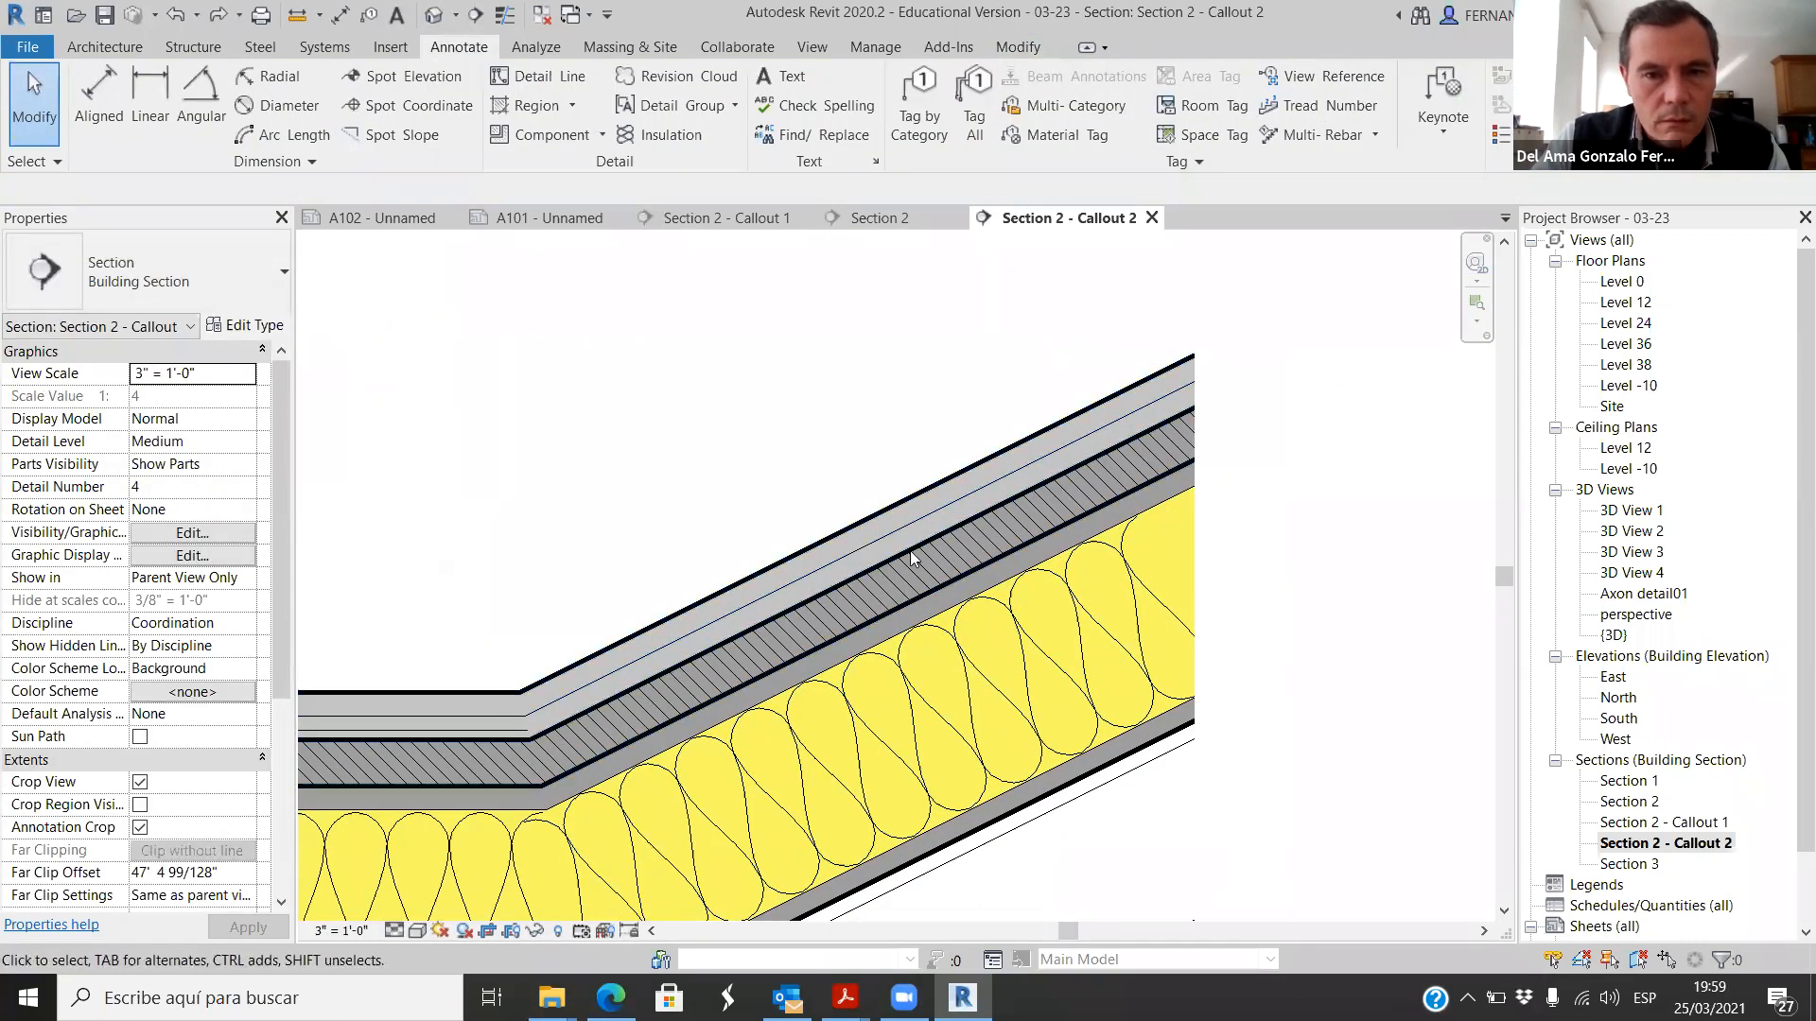
pyautogui.scroll(-4, 910, 551)
pyautogui.scroll(3, 756, 587)
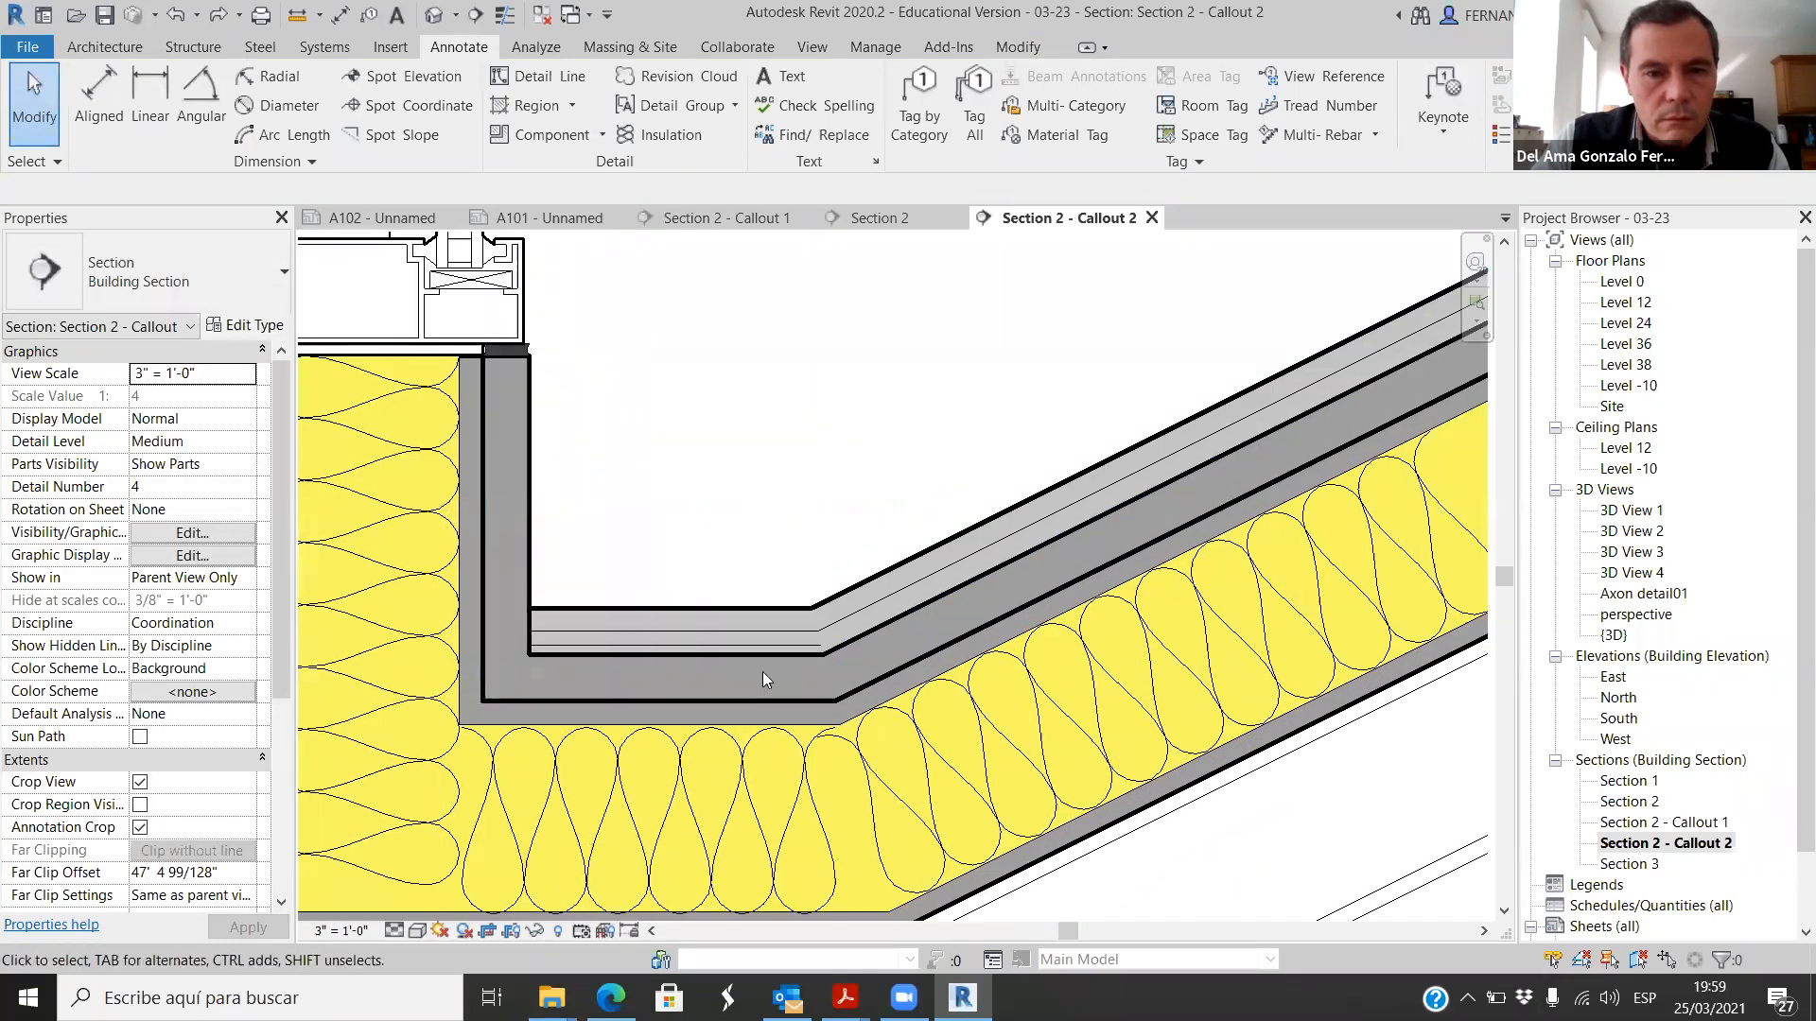
pyautogui.click(763, 645)
pyautogui.click(723, 459)
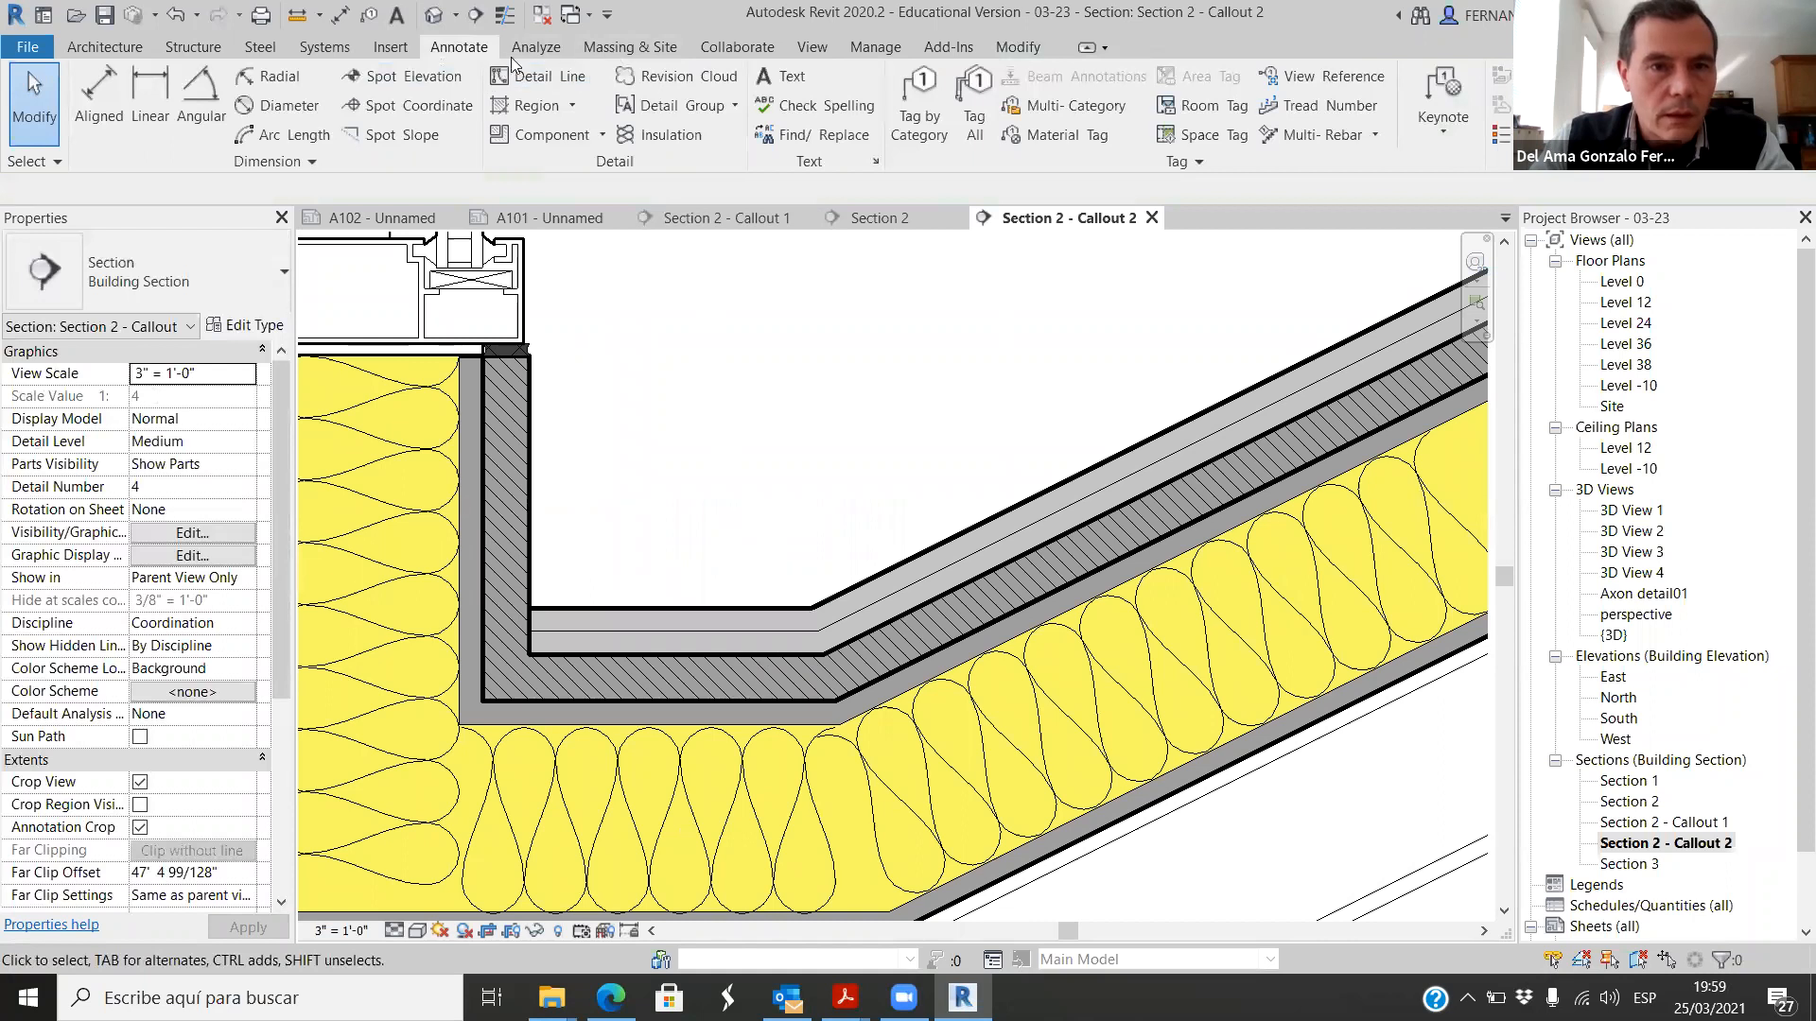
# Step: Draw chained Thin Lines detail lines inside the lower waterproofing layer, running along the gutter bottom and up the roof slope
pyautogui.click(538, 76)
pyautogui.scroll(4, 526, 605)
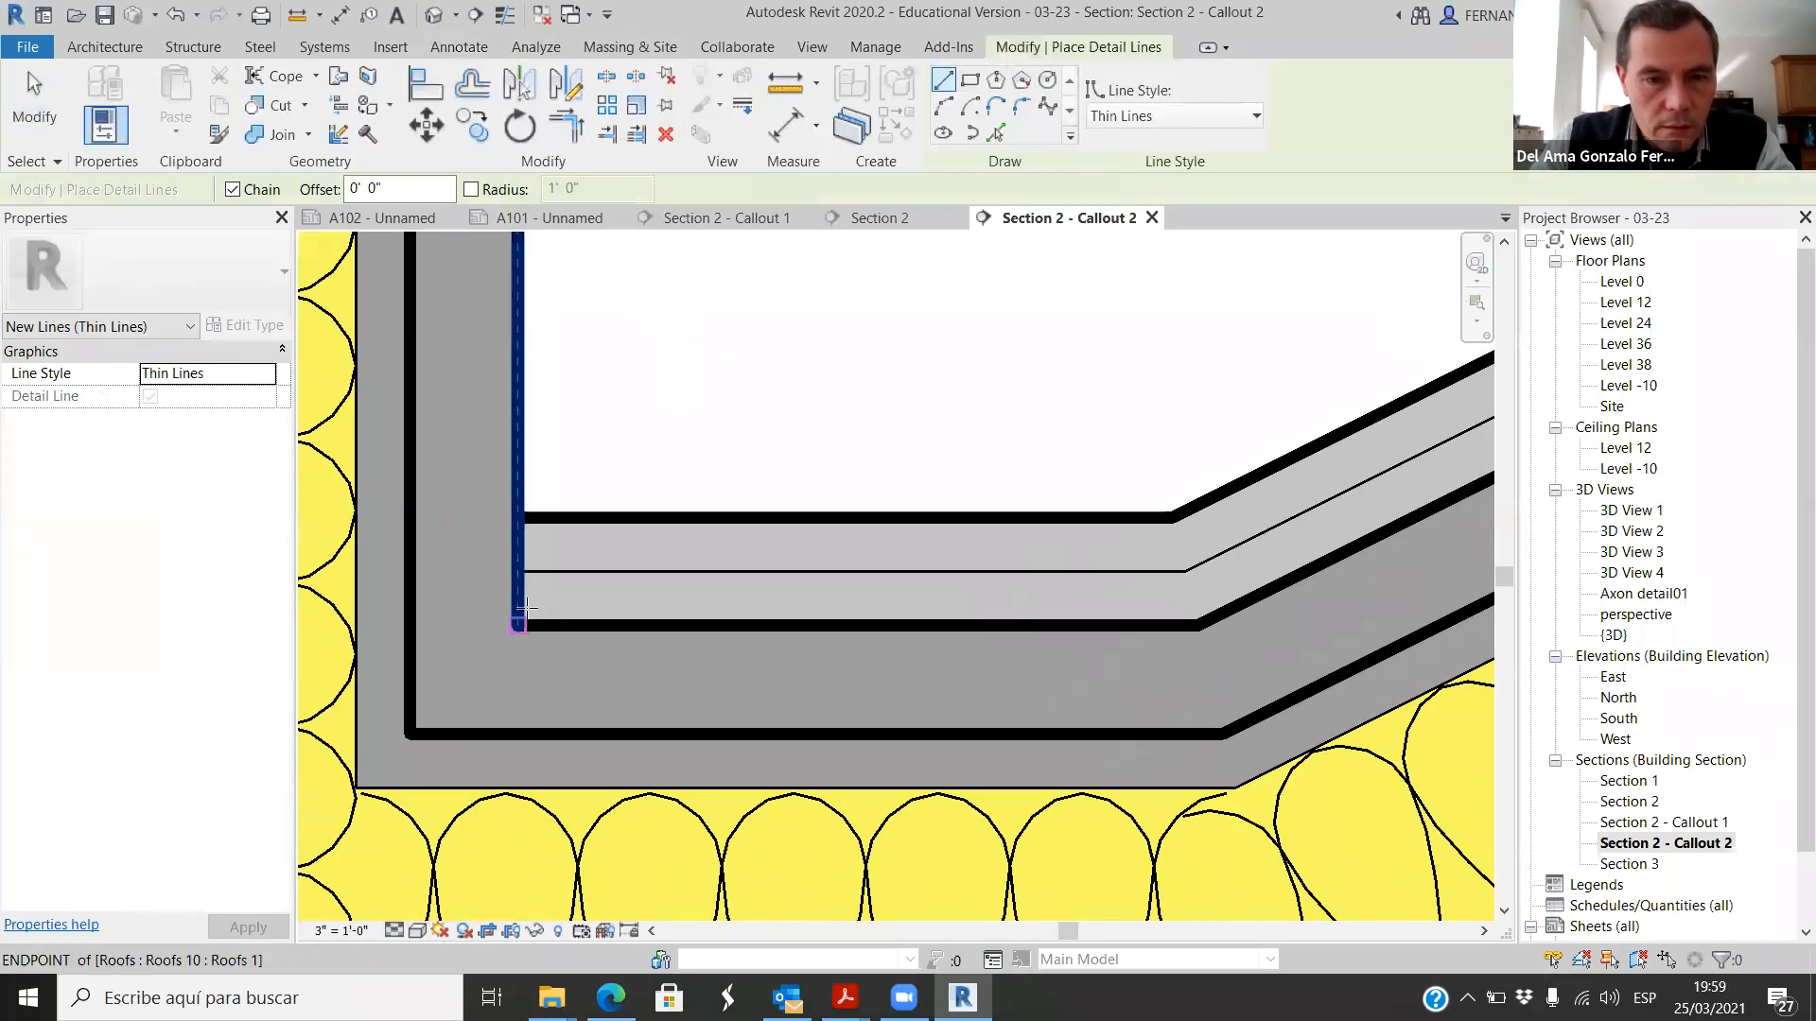
pyautogui.click(520, 594)
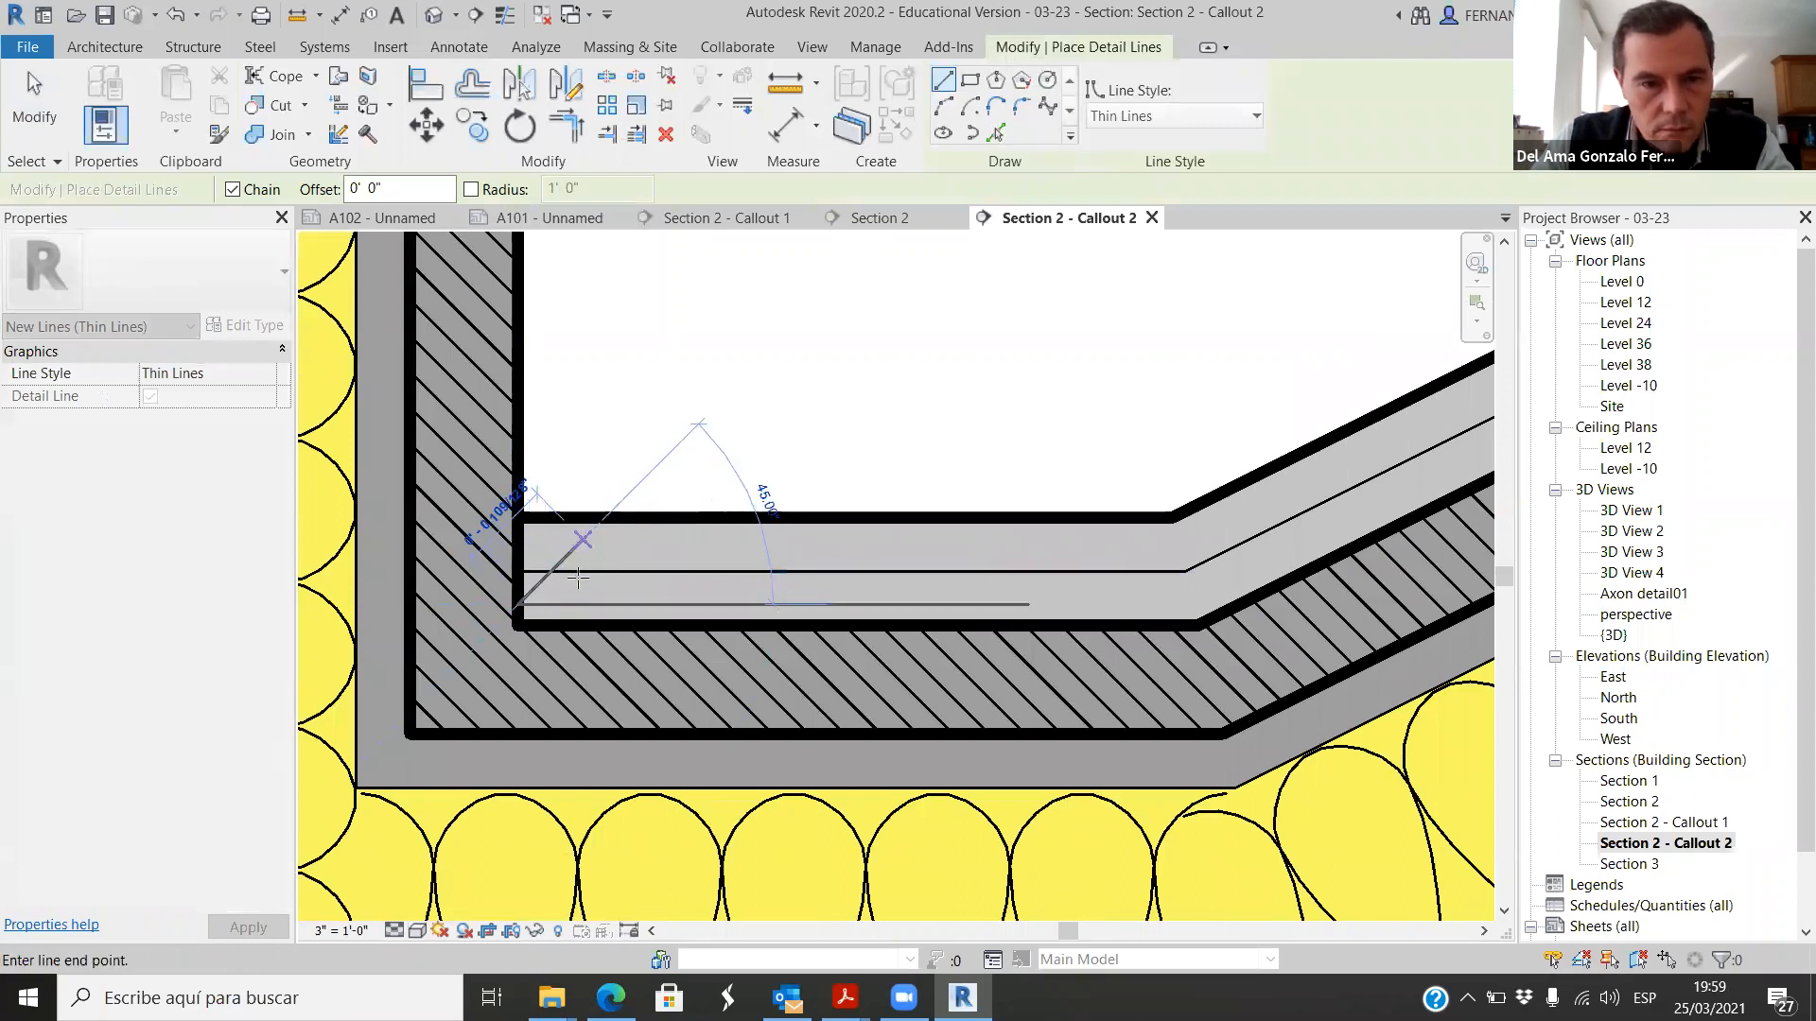
pyautogui.press('Escape')
pyautogui.scroll(2, 535, 598)
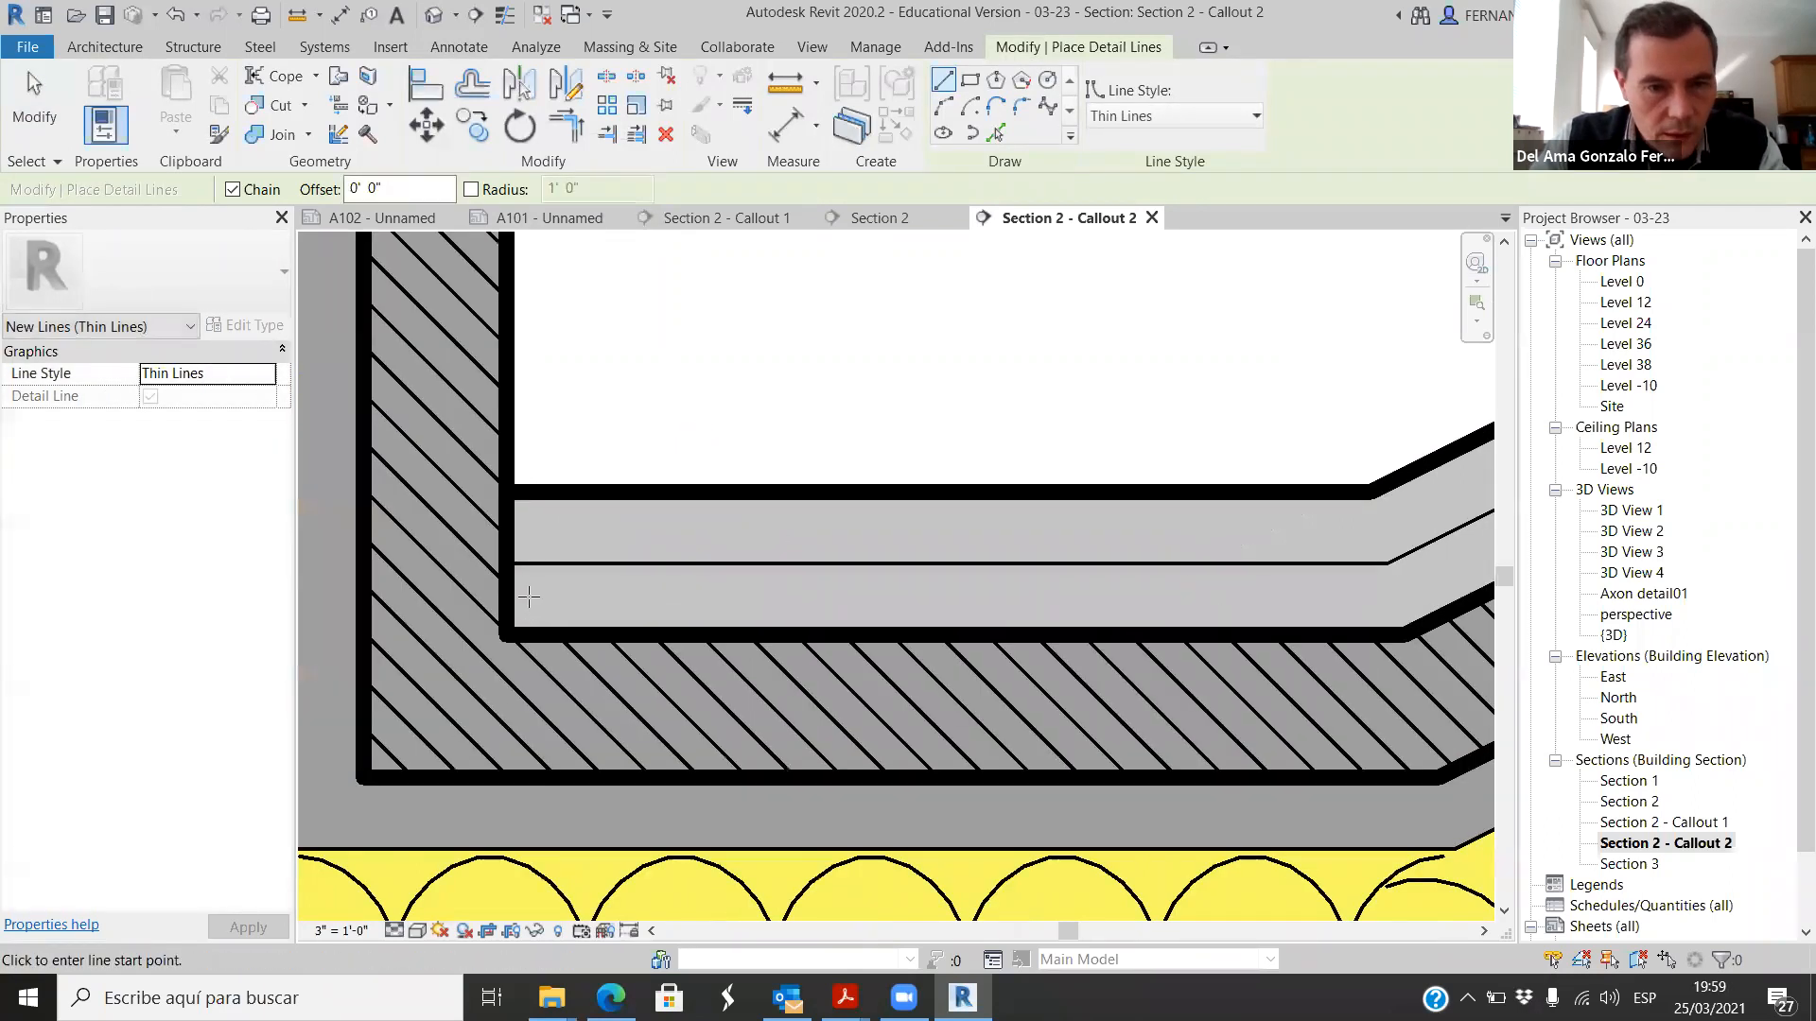
pyautogui.click(535, 597)
pyautogui.scroll(-1, 830, 577)
pyautogui.scroll(2, 993, 577)
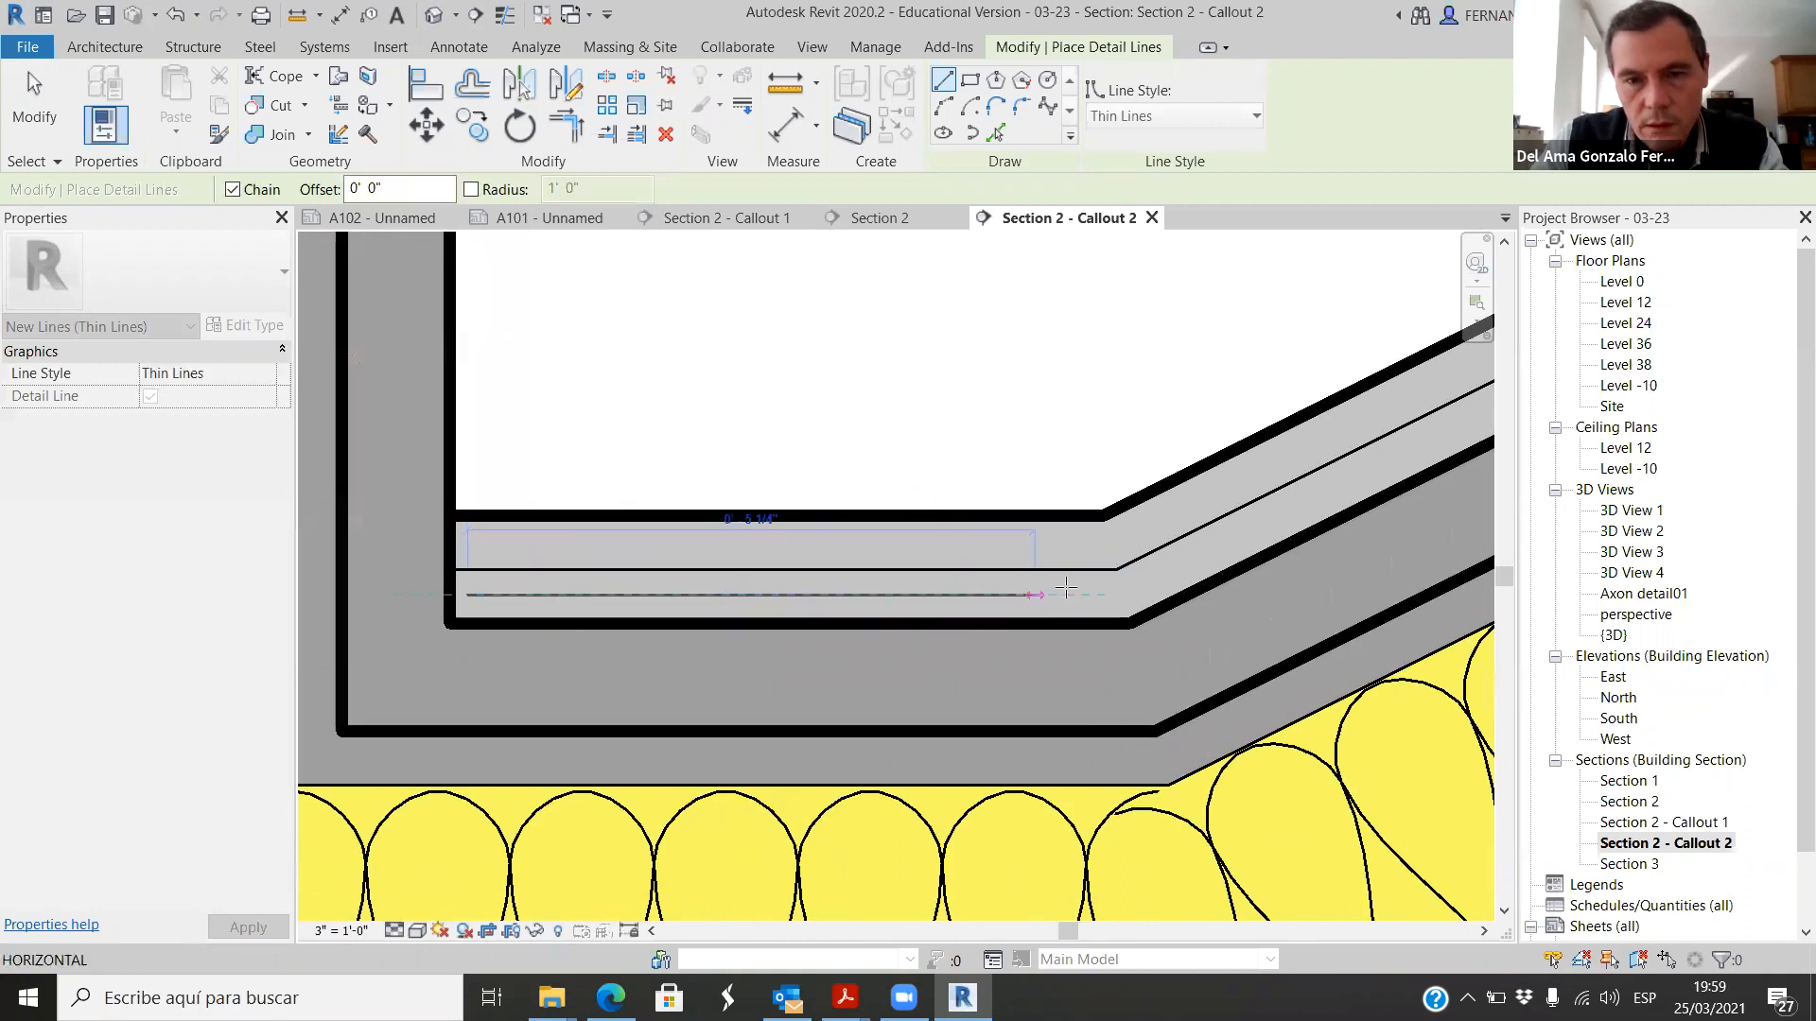
pyautogui.scroll(-2, 587, 589)
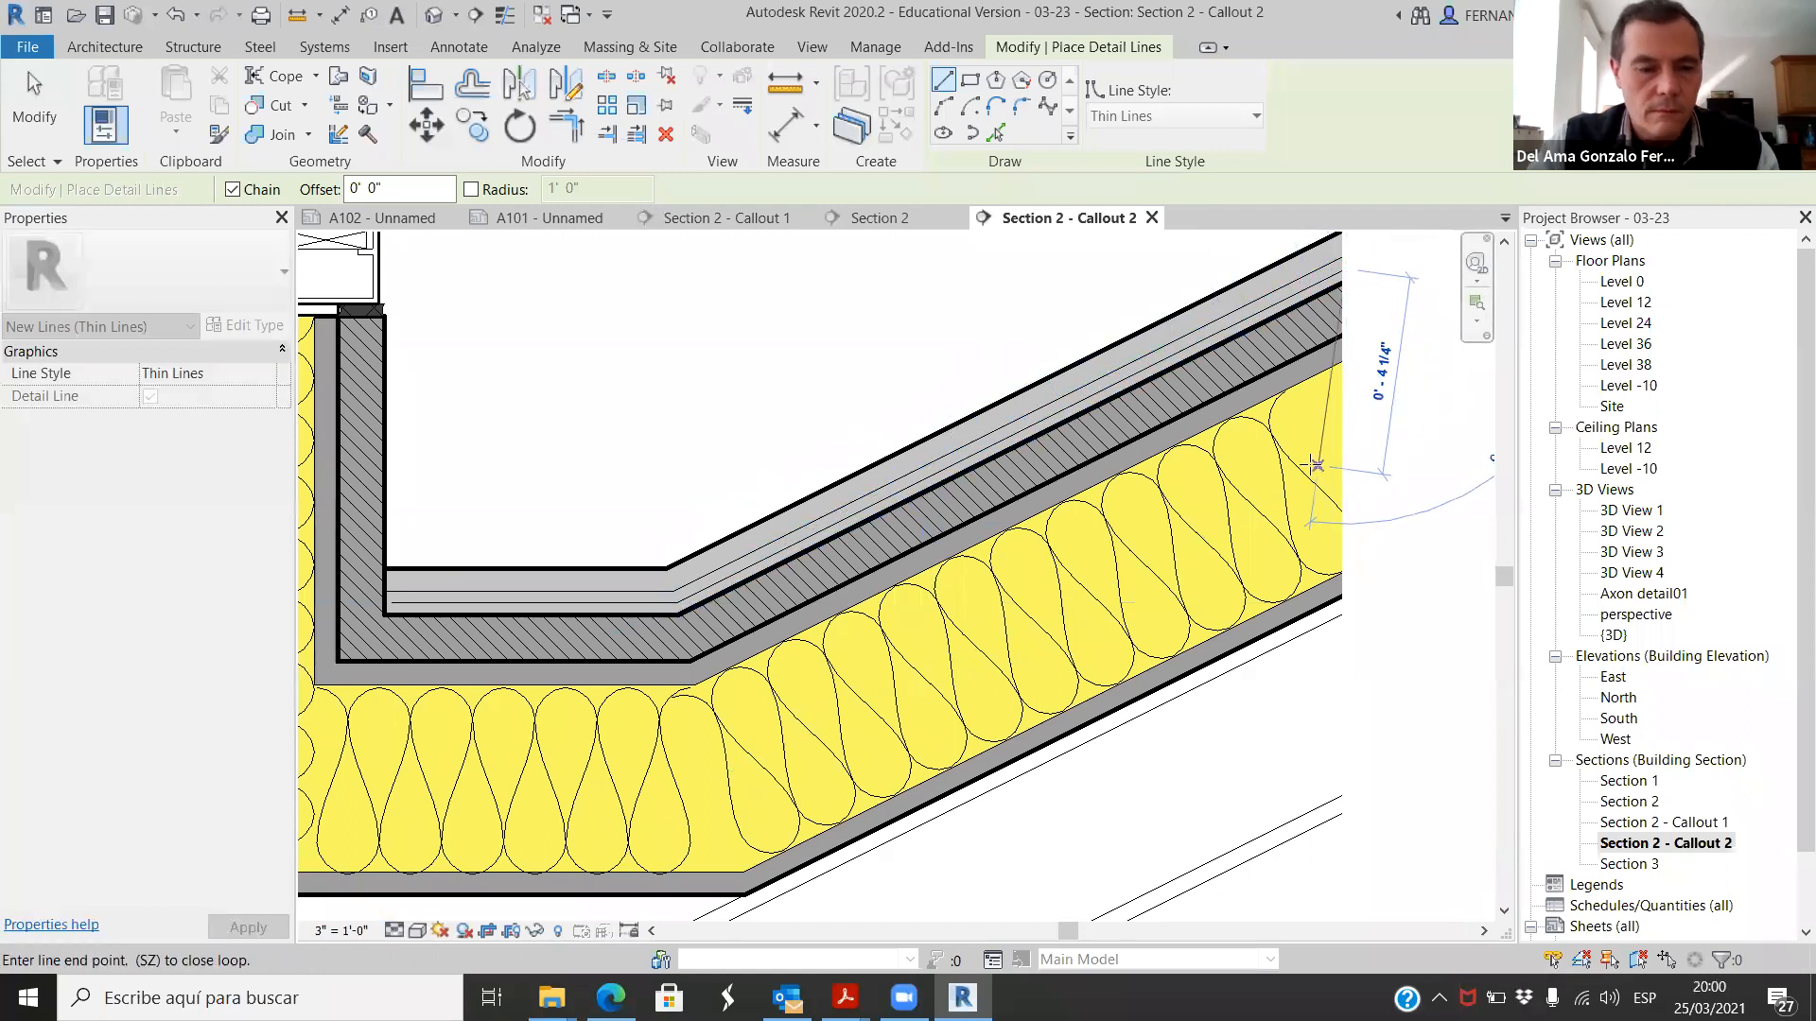
pyautogui.press('Escape')
pyautogui.press('Escape')
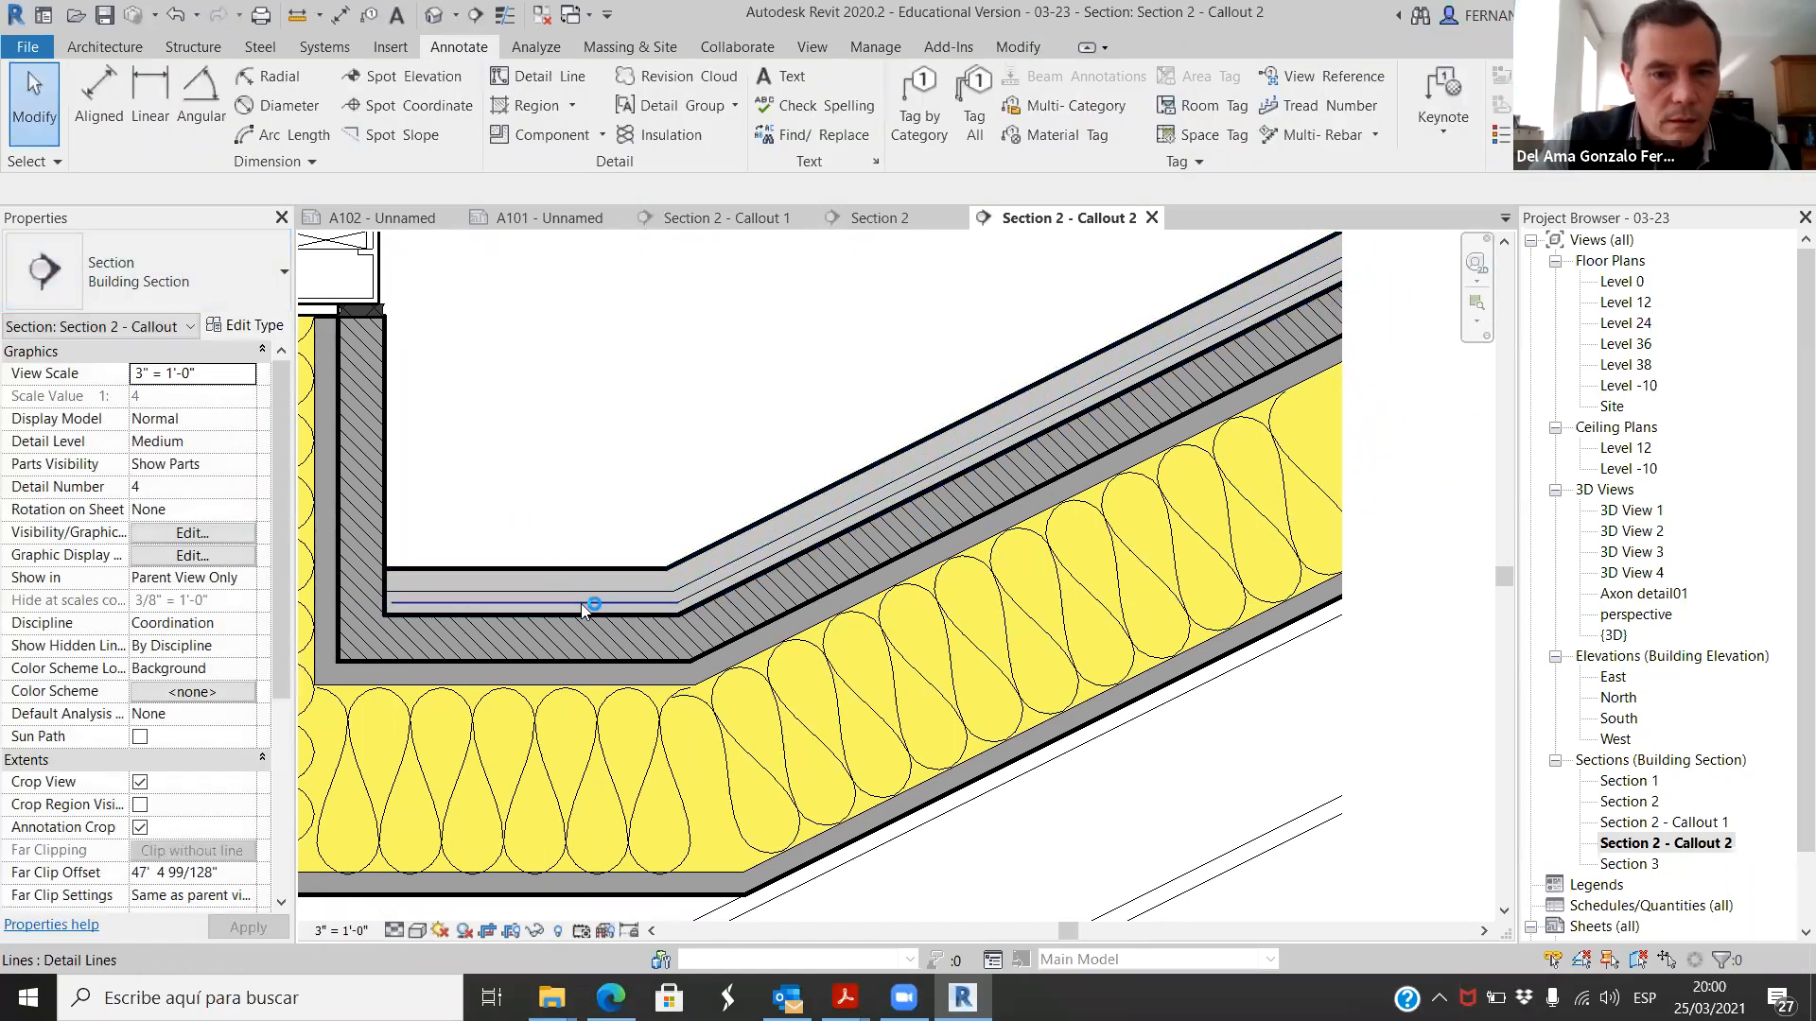
# Step: Override both new detail lines' graphics by element with the Hidden projection line pattern and line weight 6
pyautogui.click(581, 603)
pyautogui.keyDown('ctrl'); pyautogui.click(711, 586); pyautogui.keyUp('ctrl')
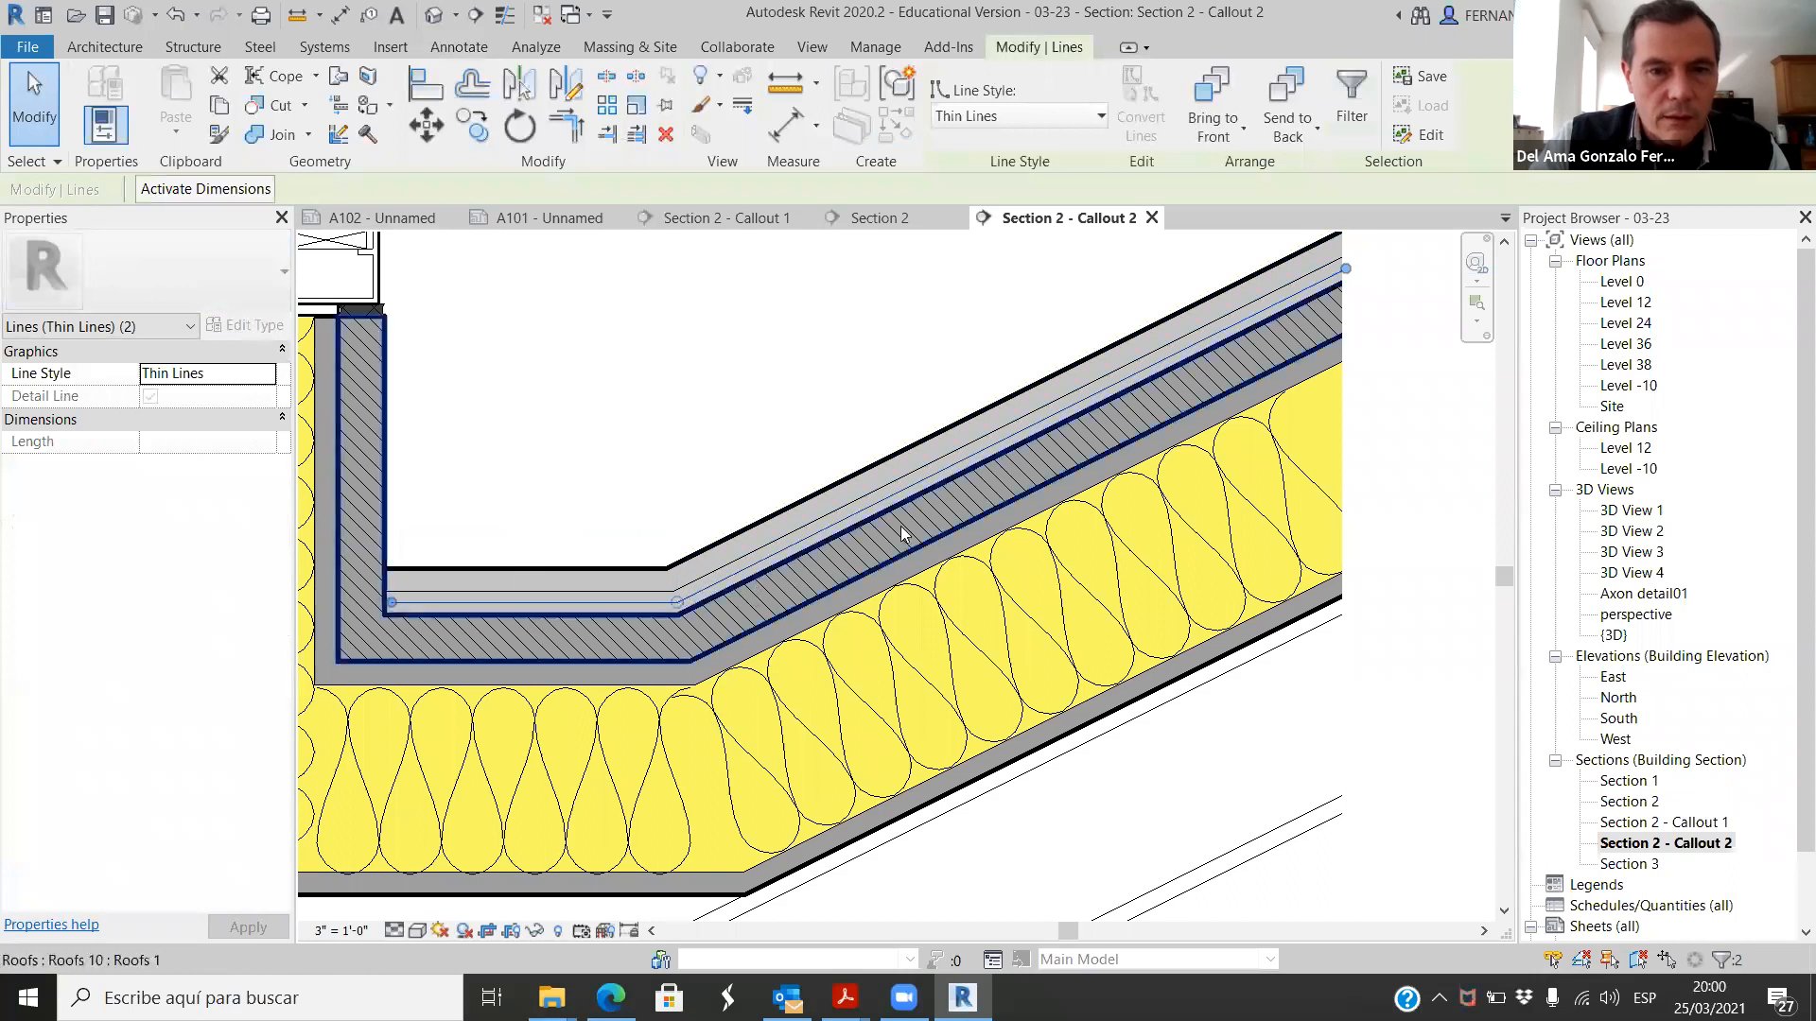
pyautogui.rightClick(885, 506)
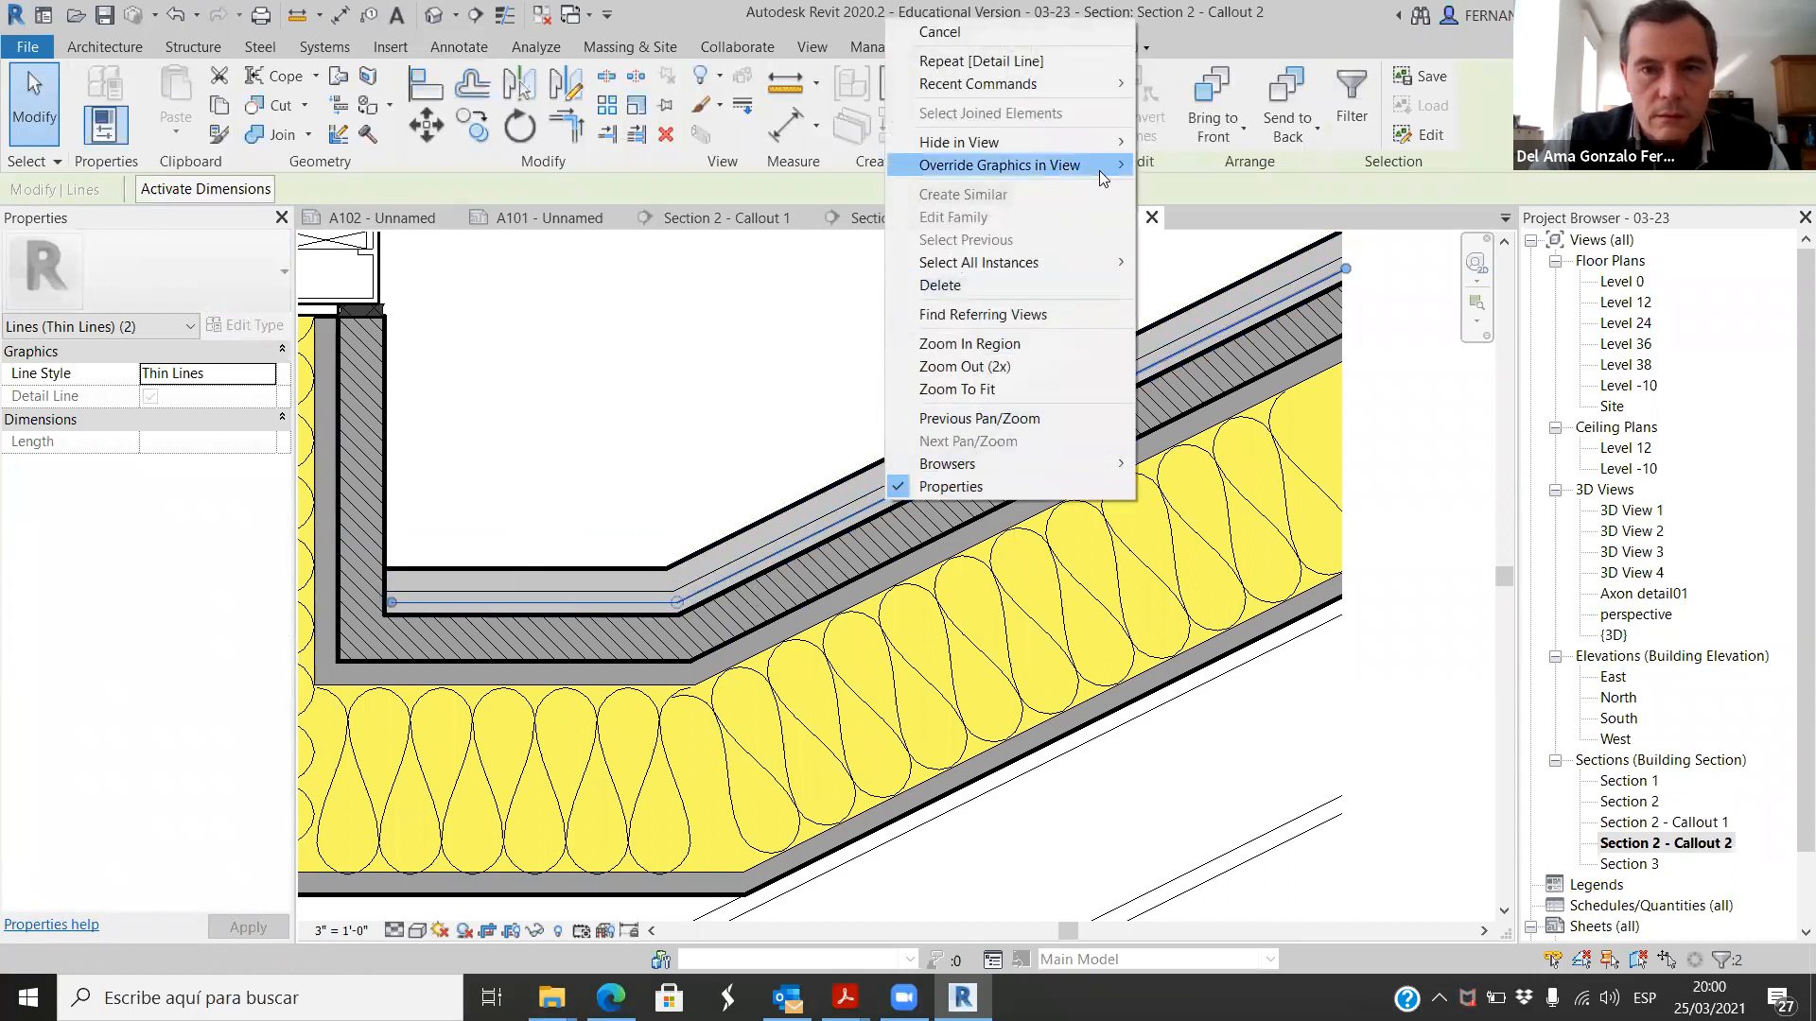
pyautogui.moveTo(1099, 167)
pyautogui.click(1206, 170)
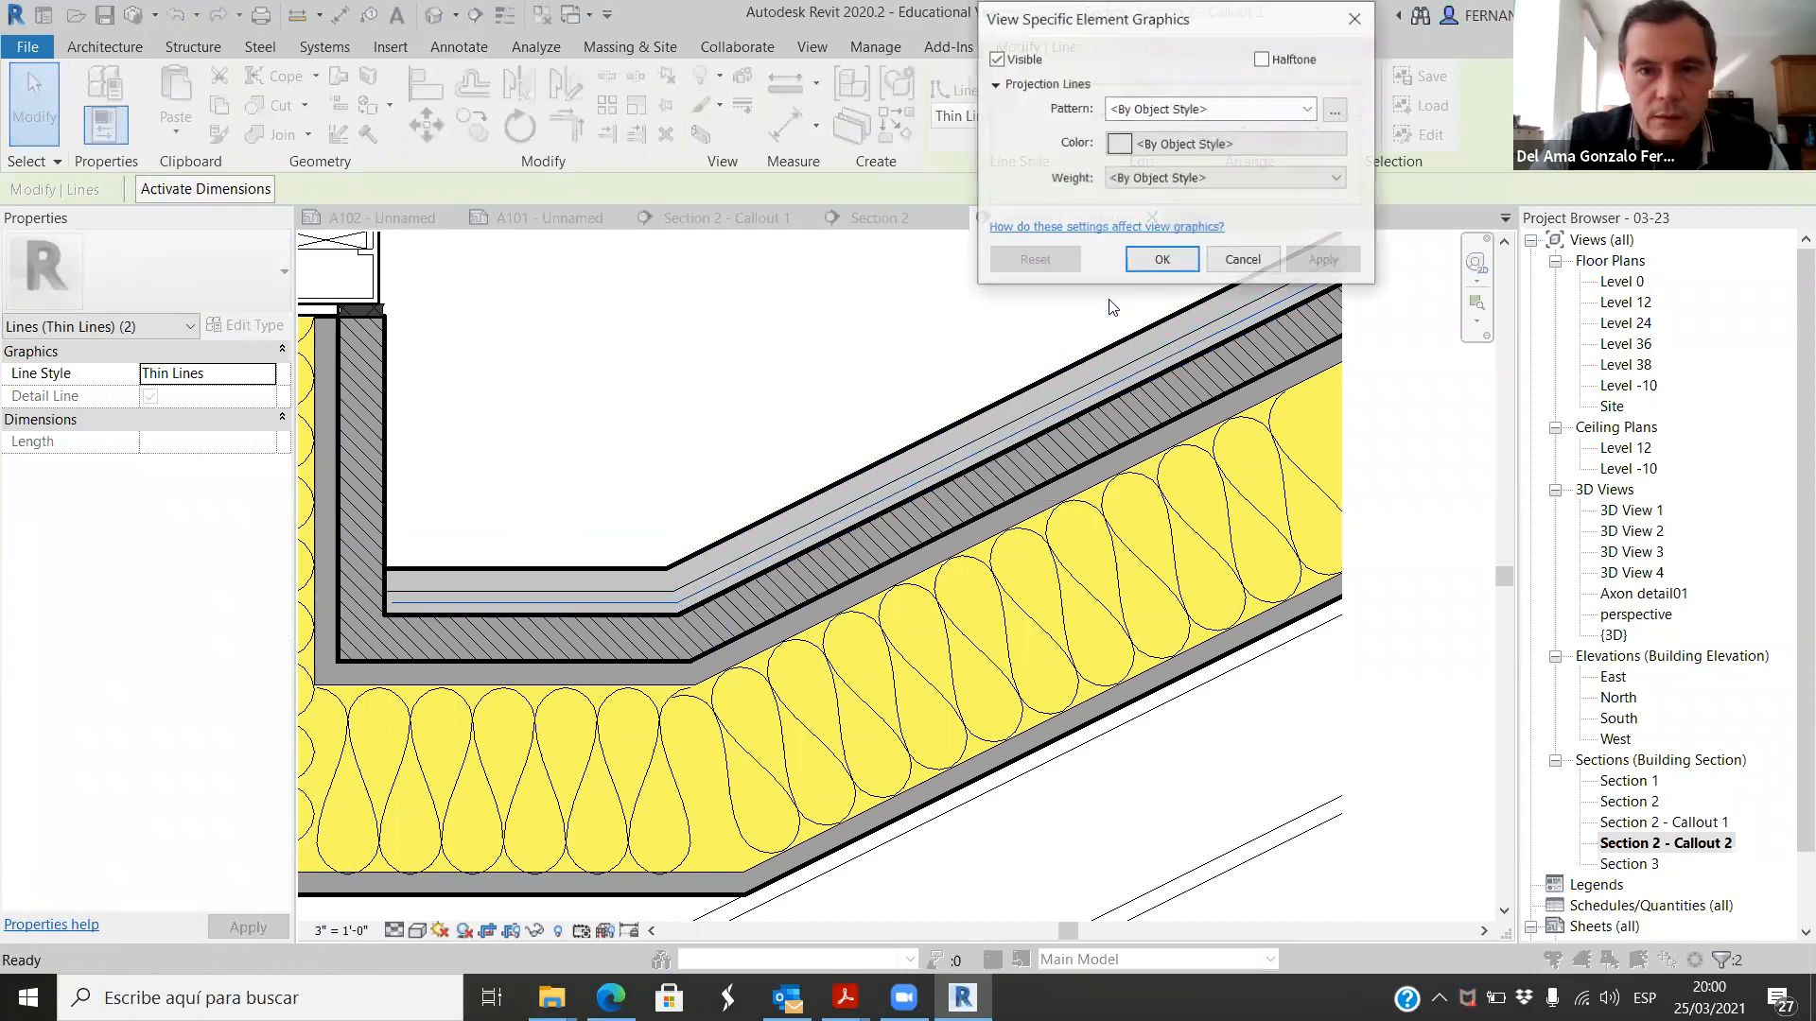
pyautogui.click(1303, 111)
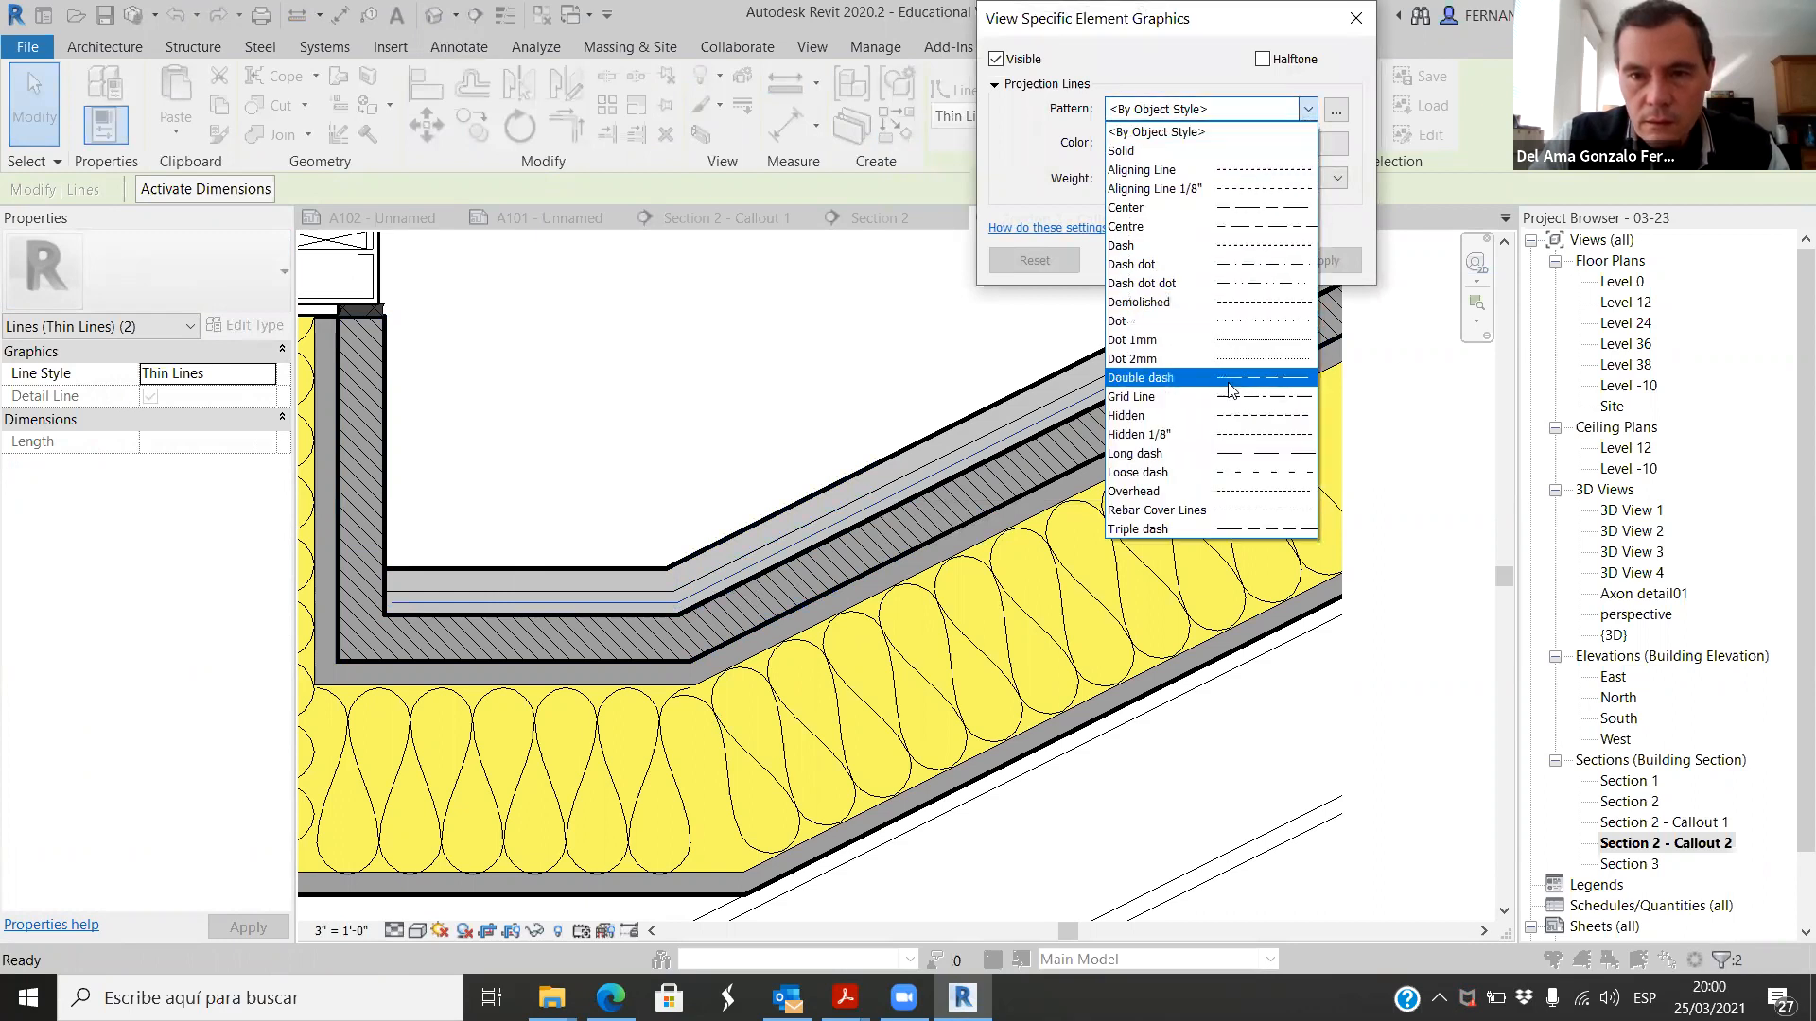
pyautogui.click(1249, 418)
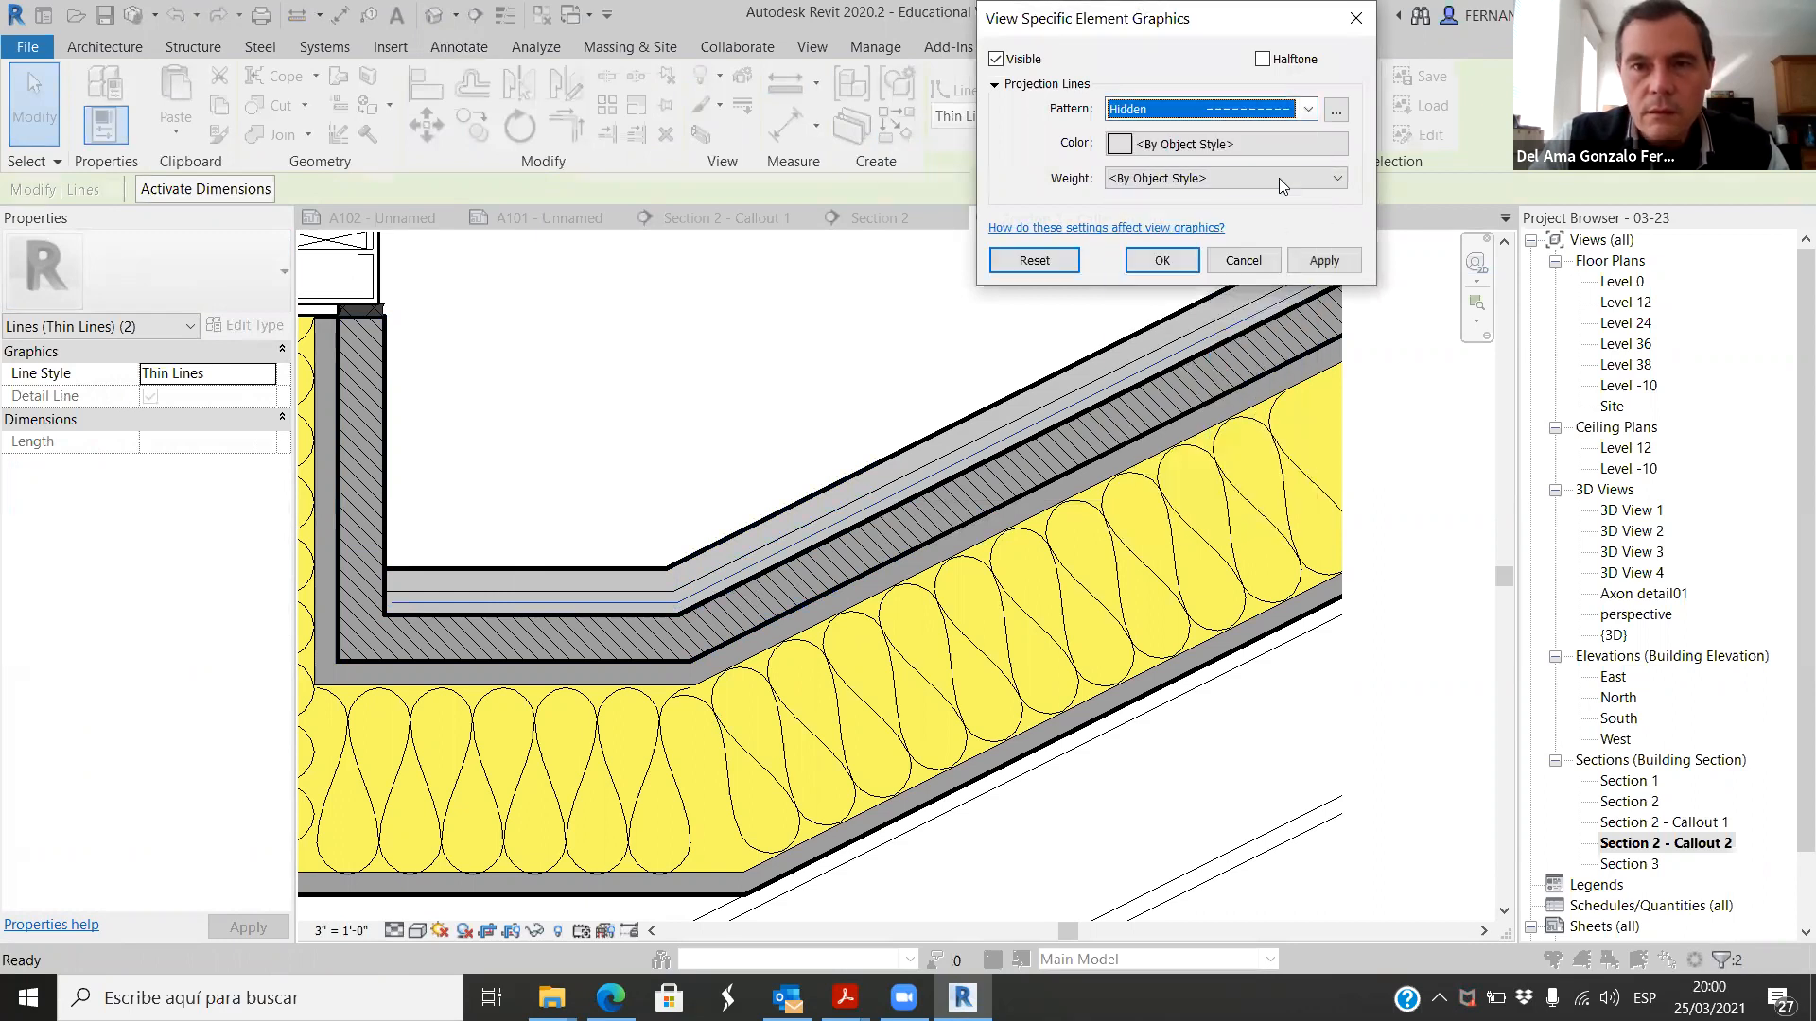
pyautogui.click(1327, 181)
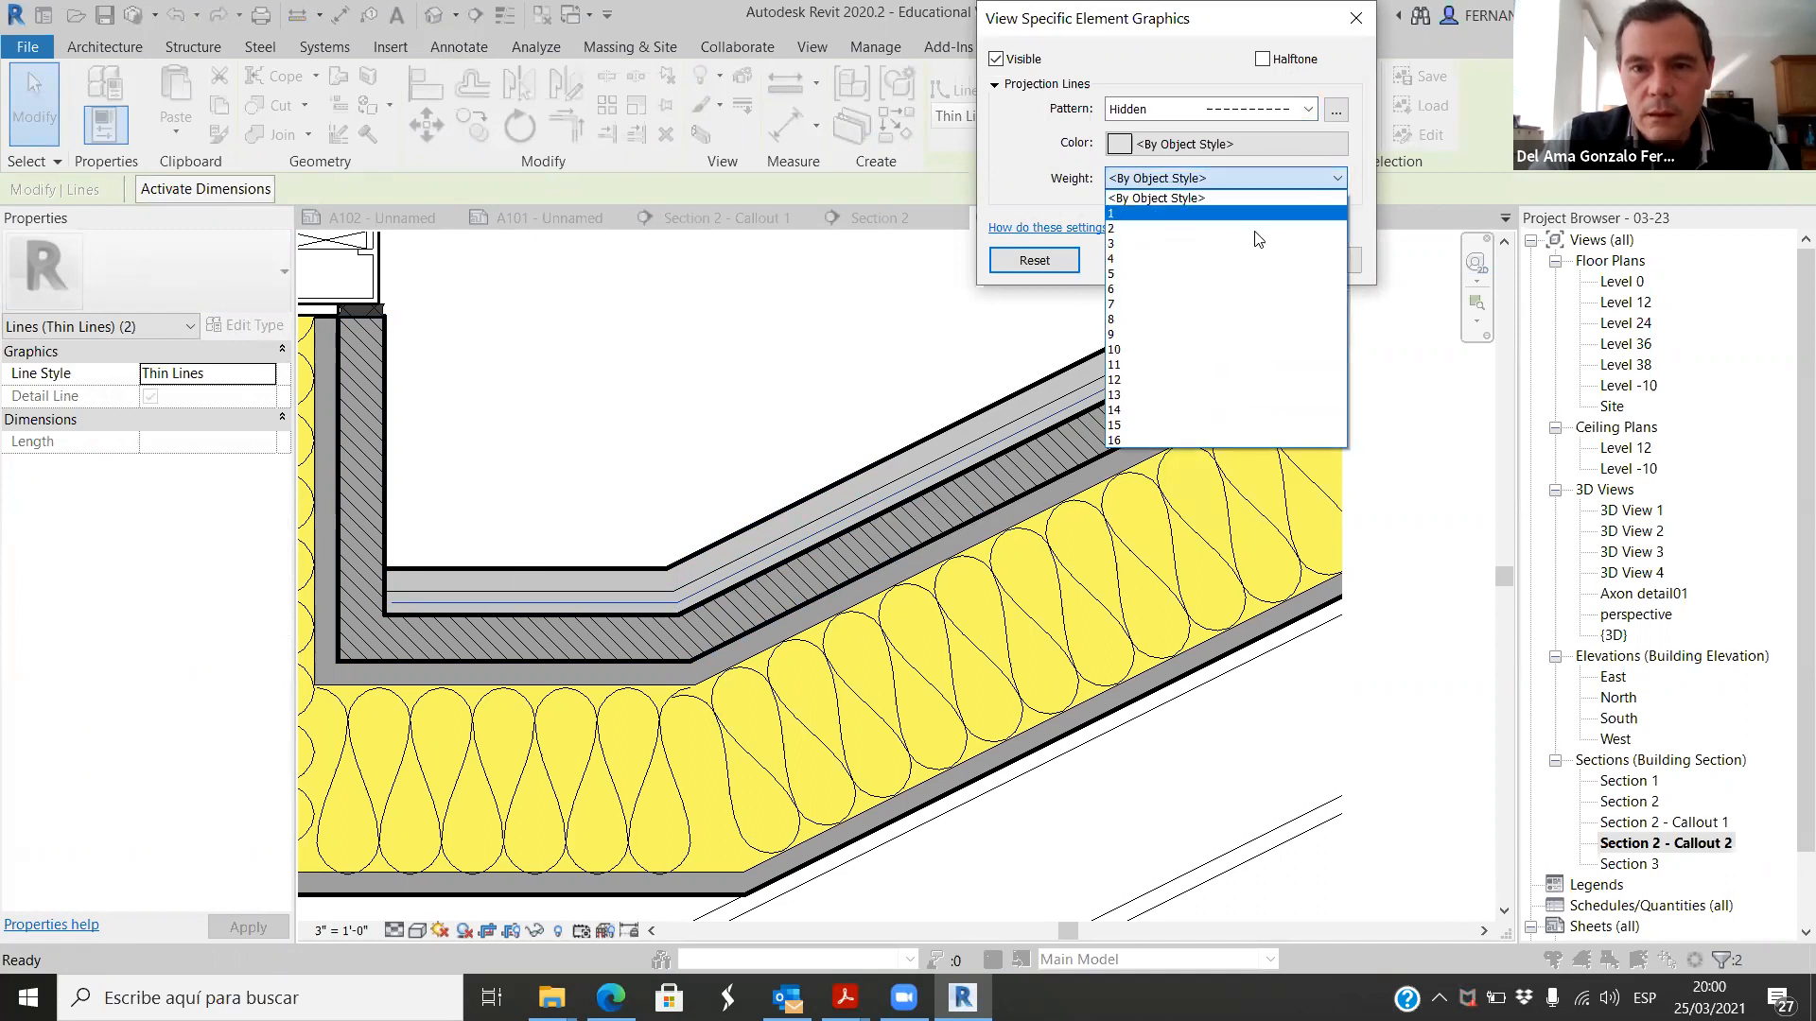
pyautogui.click(1154, 290)
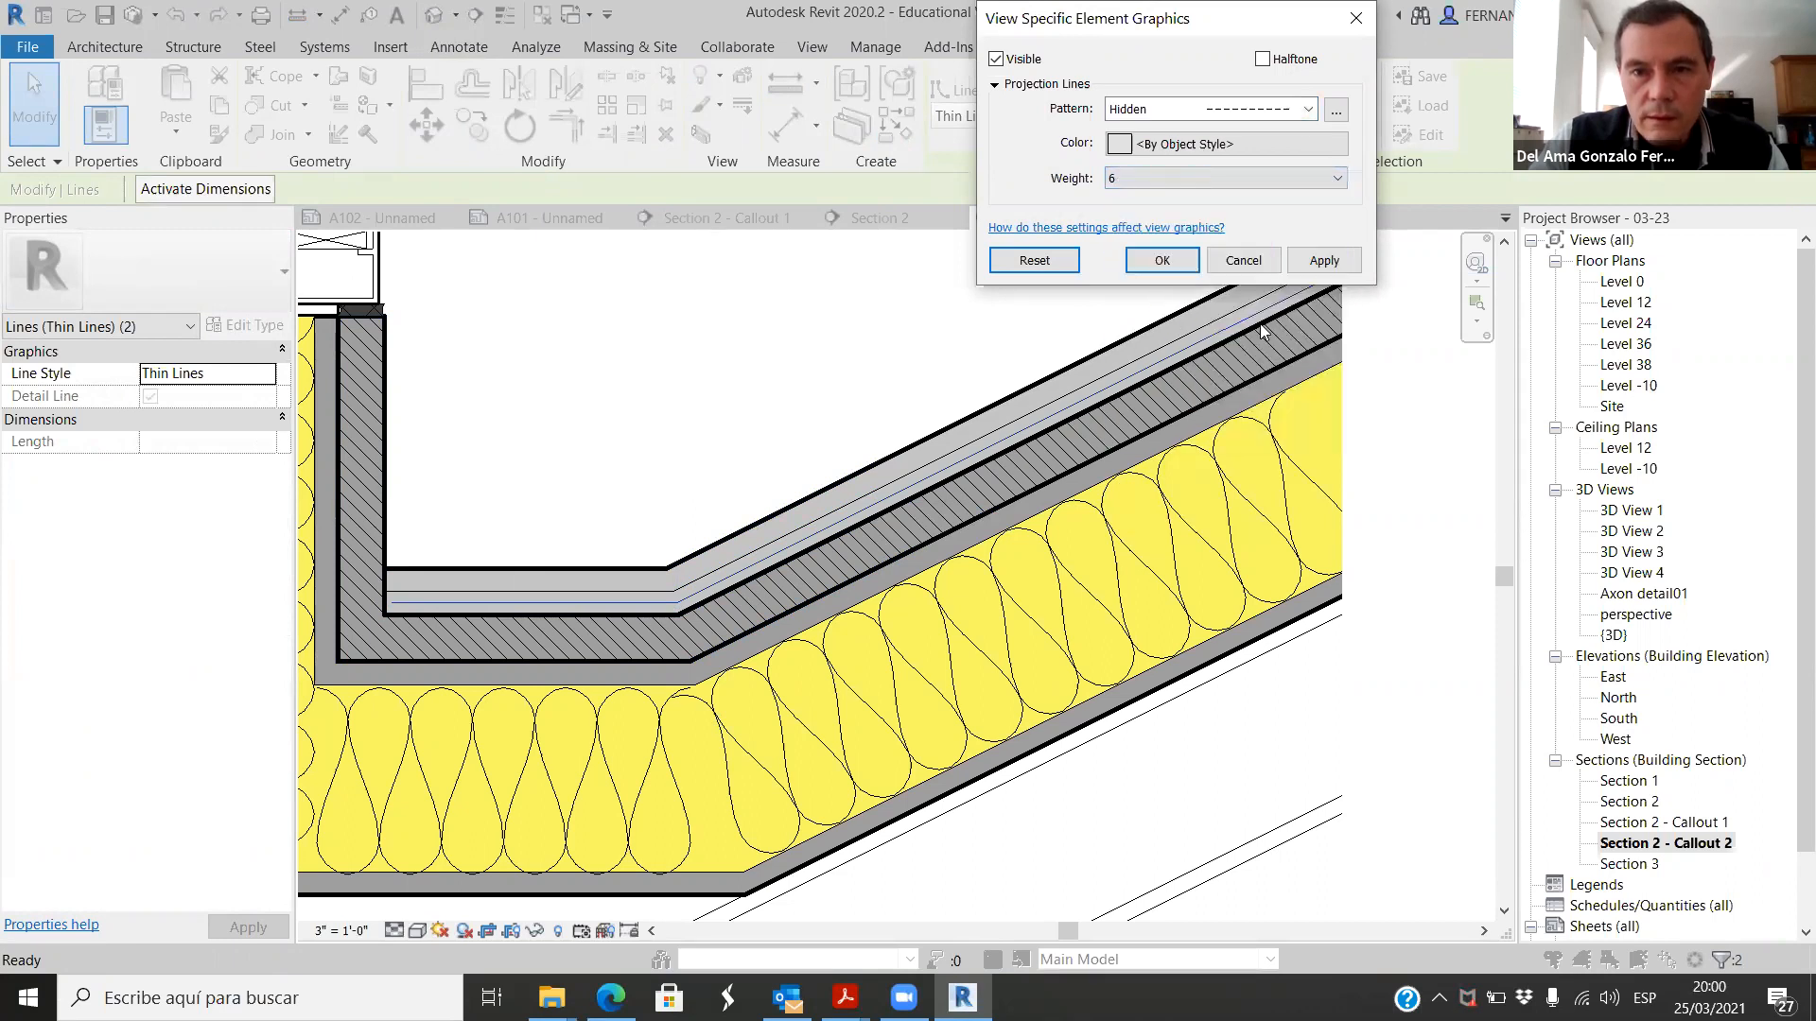
pyautogui.click(1163, 260)
pyautogui.scroll(-5, 615, 483)
pyautogui.click(1001, 622)
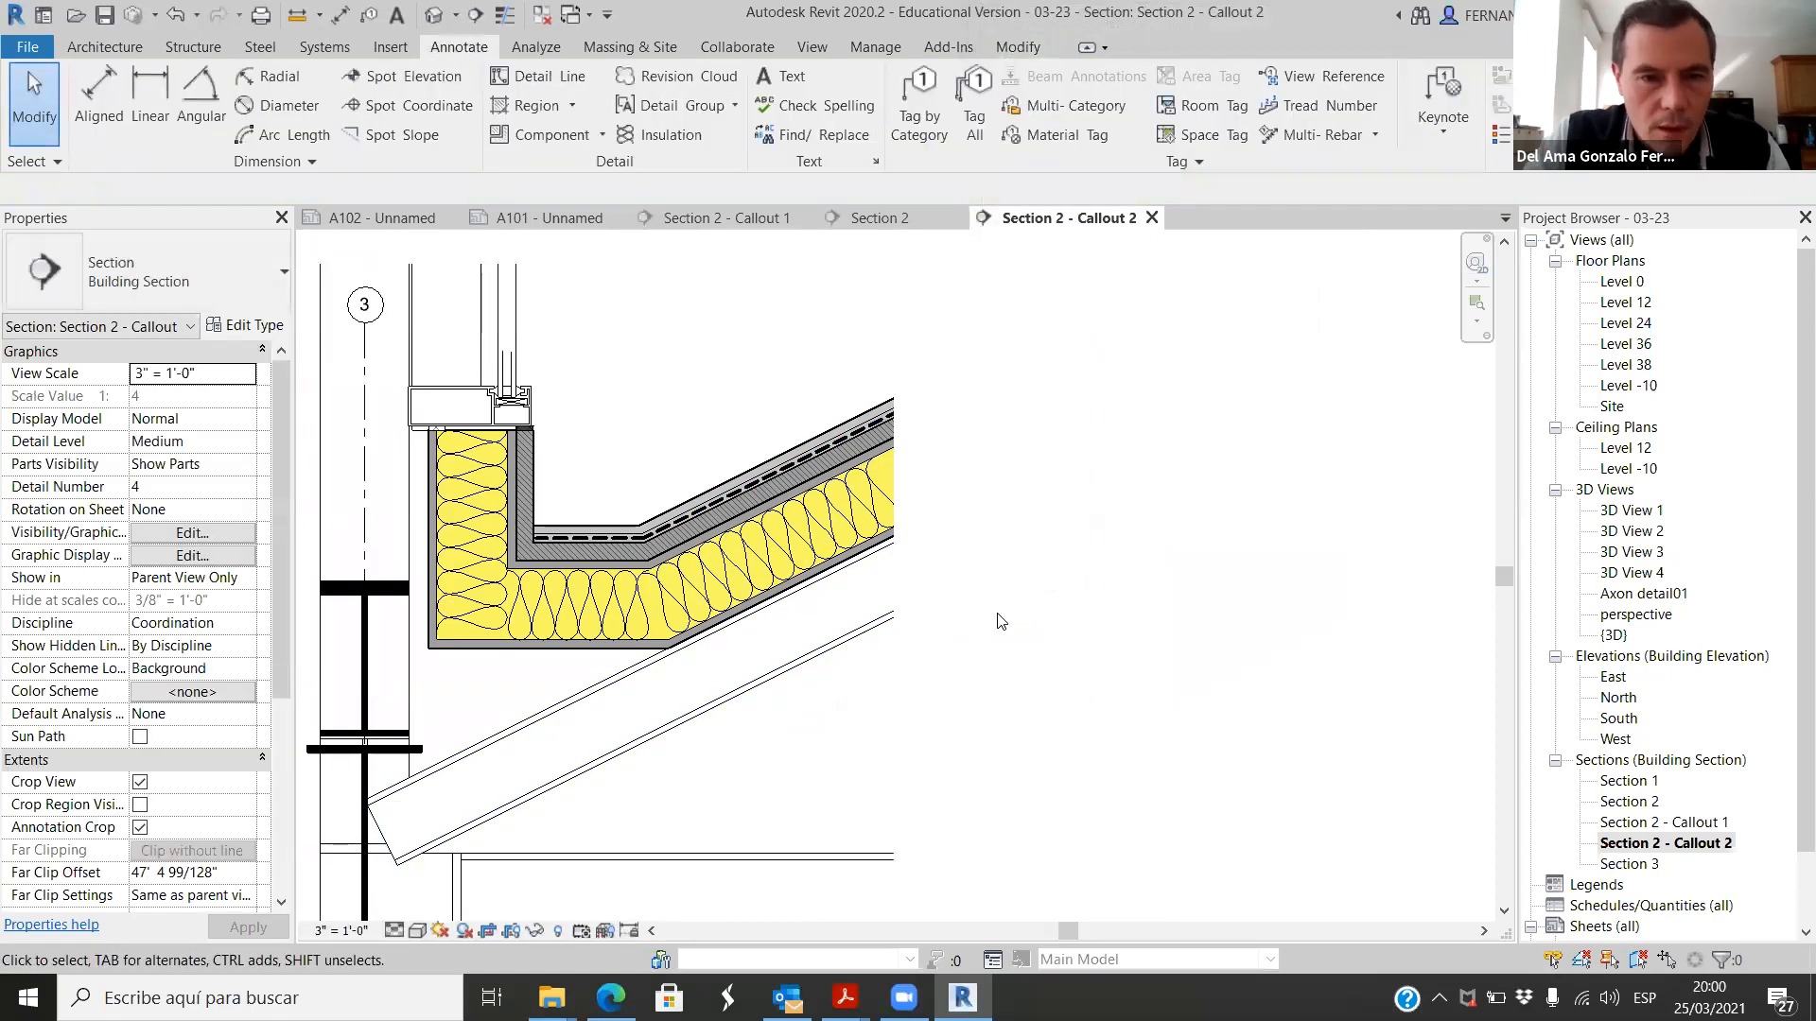
# Step: Override the sloped W4X13 joist and the W5X19 wide flange member by element with a solid fill surface background pattern
pyautogui.scroll(-2, 961, 568)
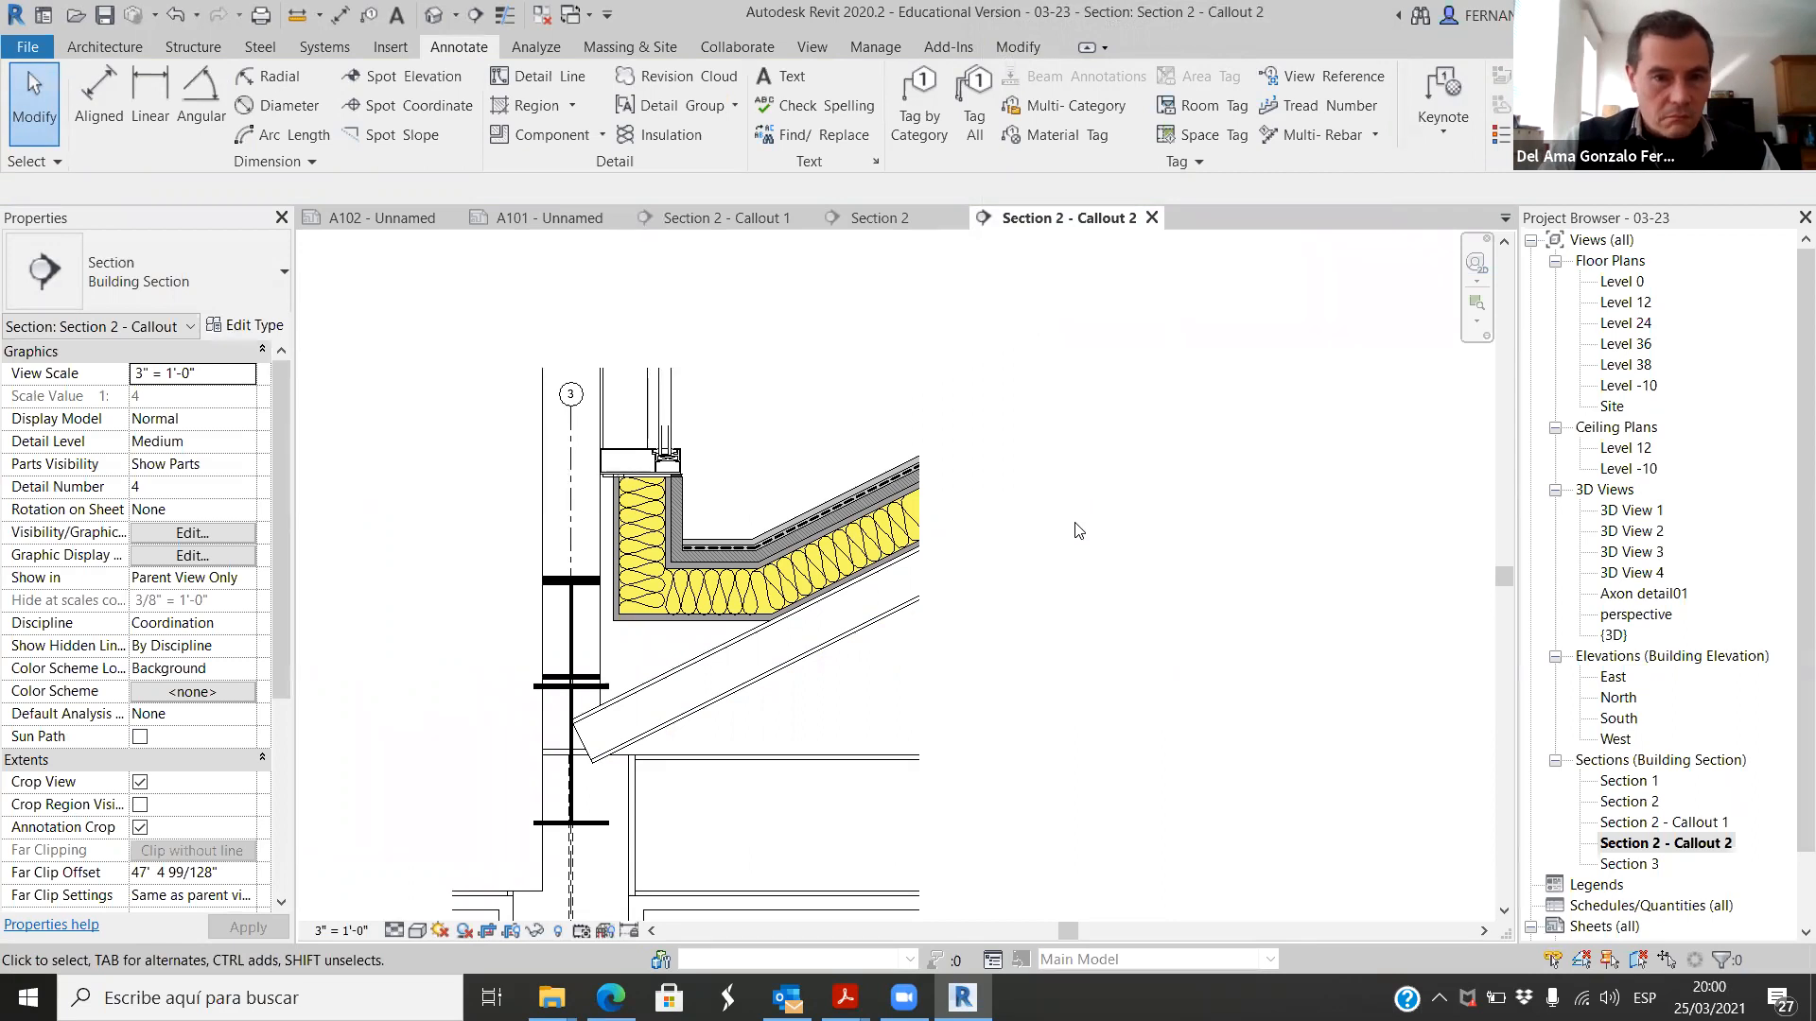
pyautogui.scroll(5, 828, 584)
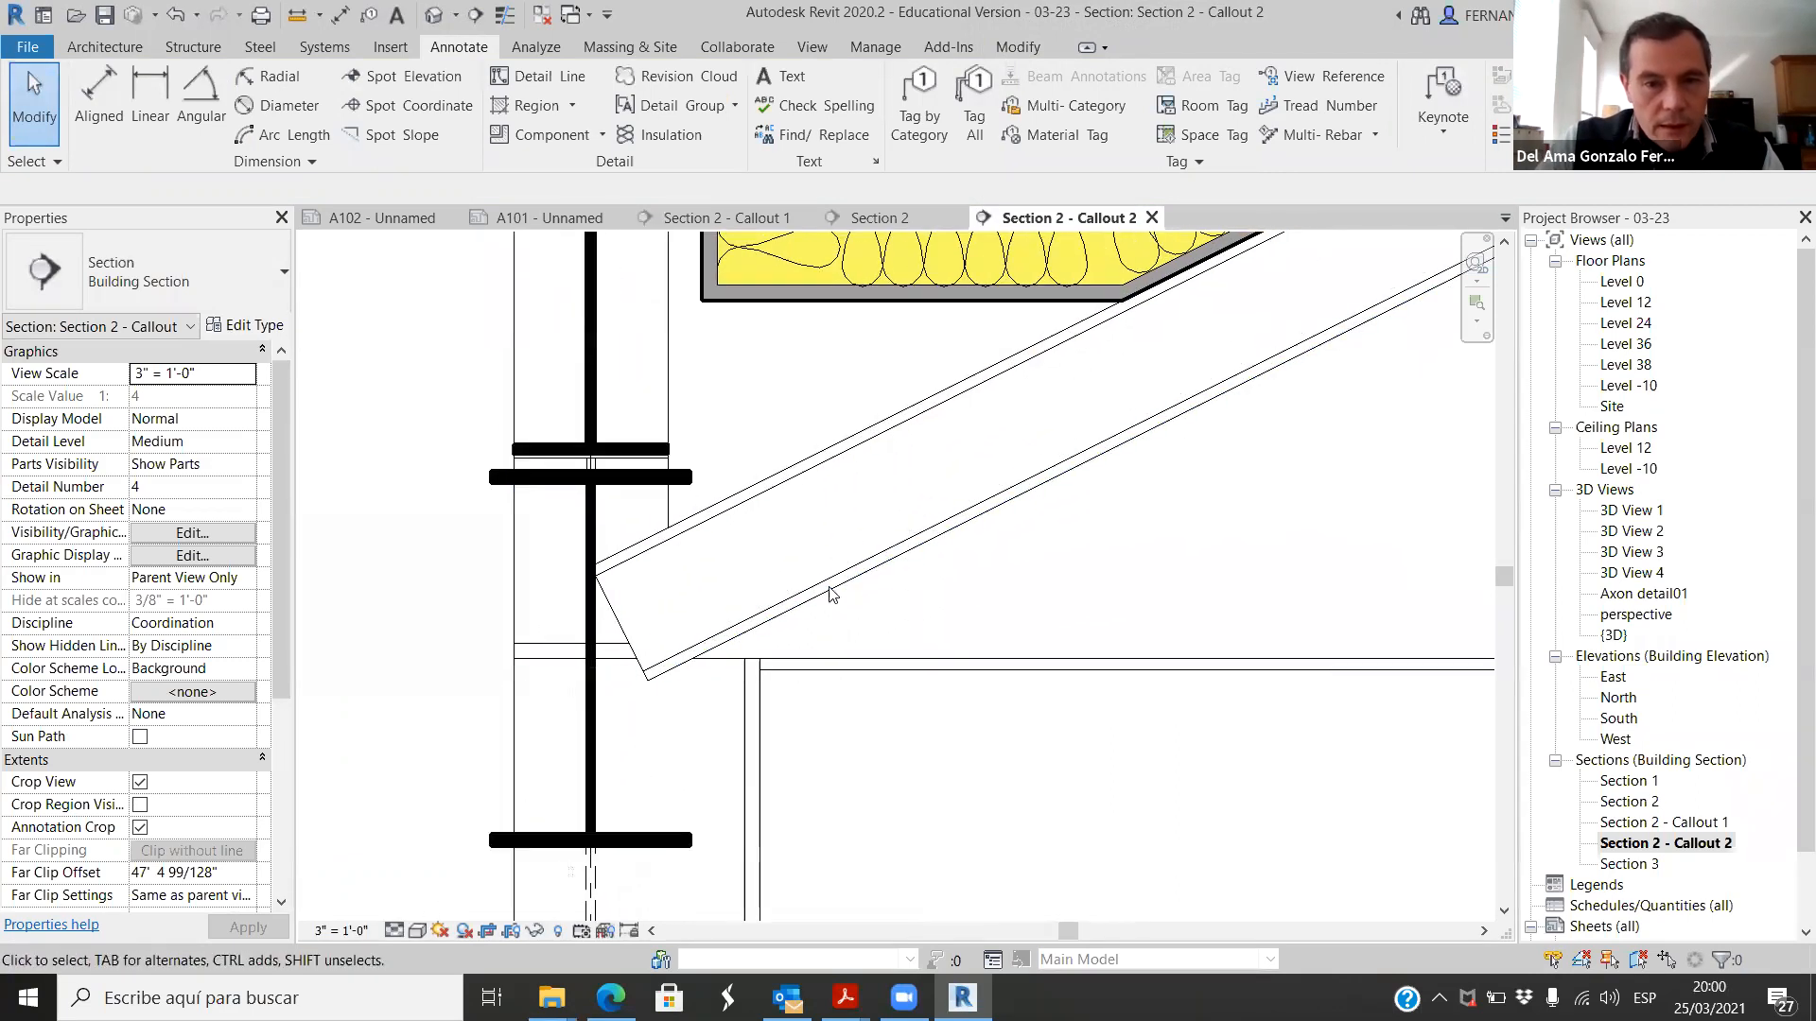
pyautogui.click(833, 586)
pyautogui.scroll(-3, 875, 629)
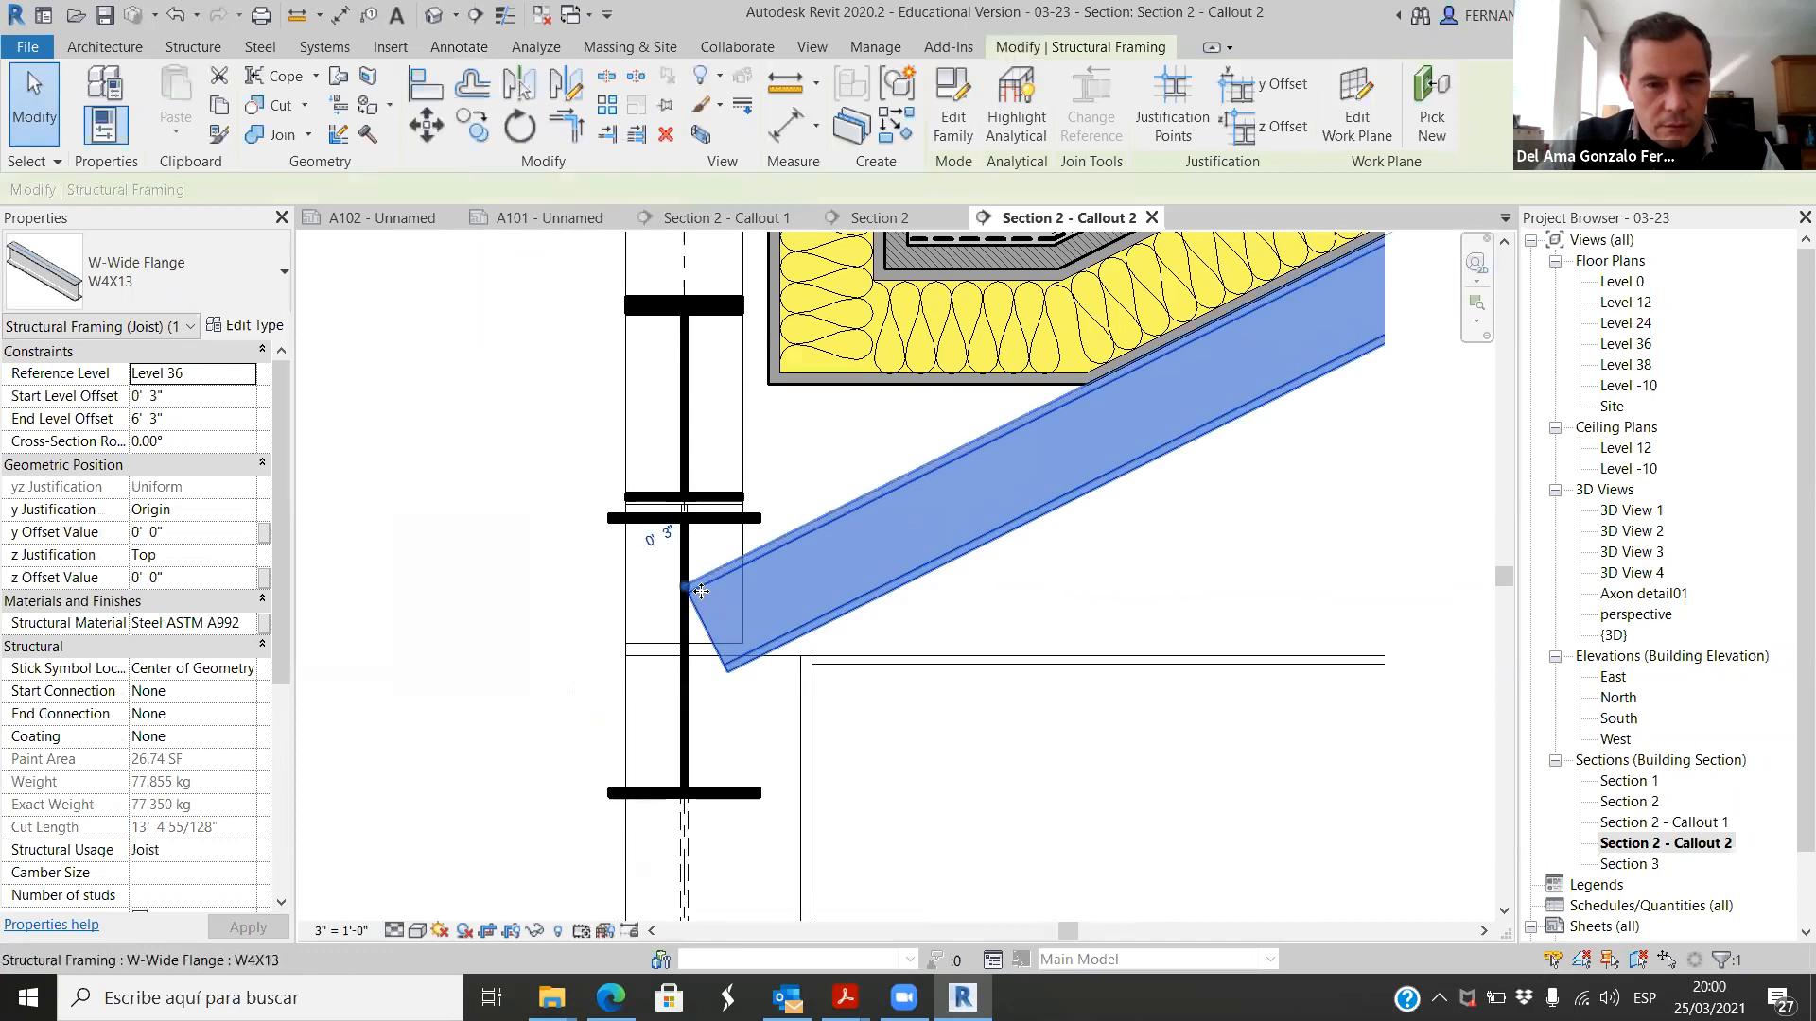
pyautogui.scroll(-1, 674, 667)
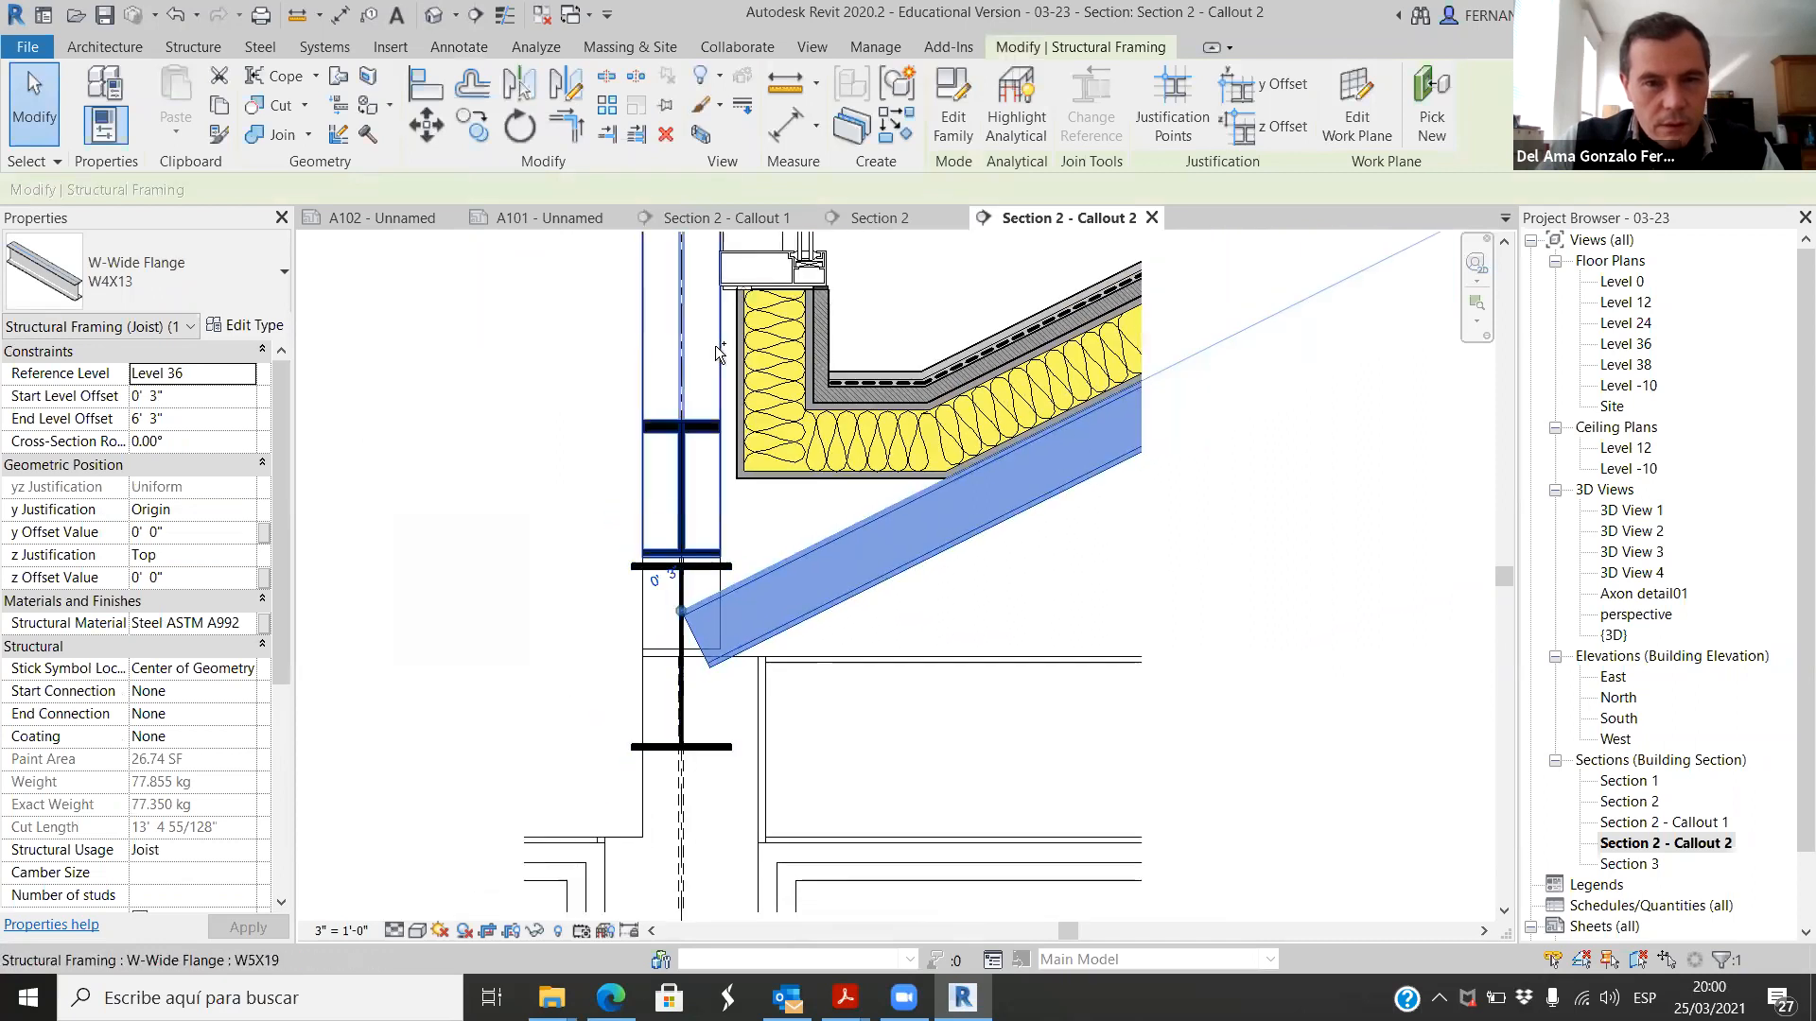
pyautogui.keyDown('ctrl'); pyautogui.click(711, 749); pyautogui.keyUp('ctrl')
pyautogui.scroll(-2, 711, 749)
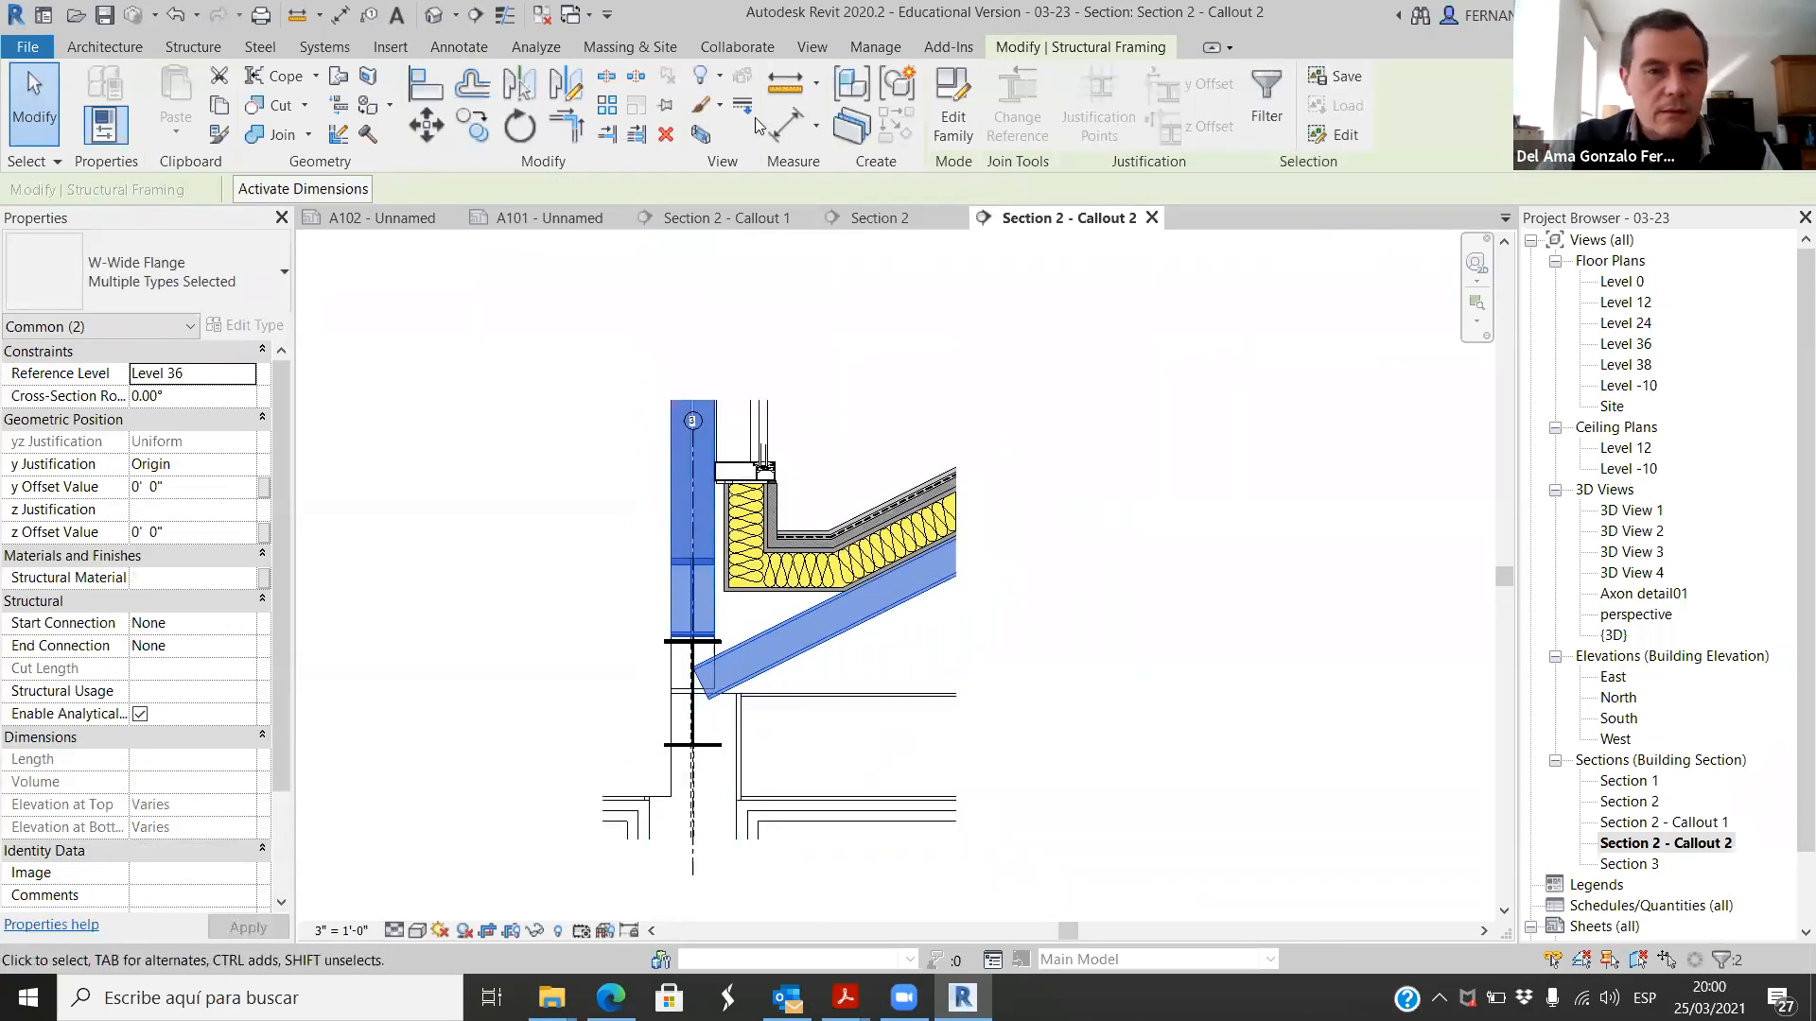
pyautogui.rightClick(845, 602)
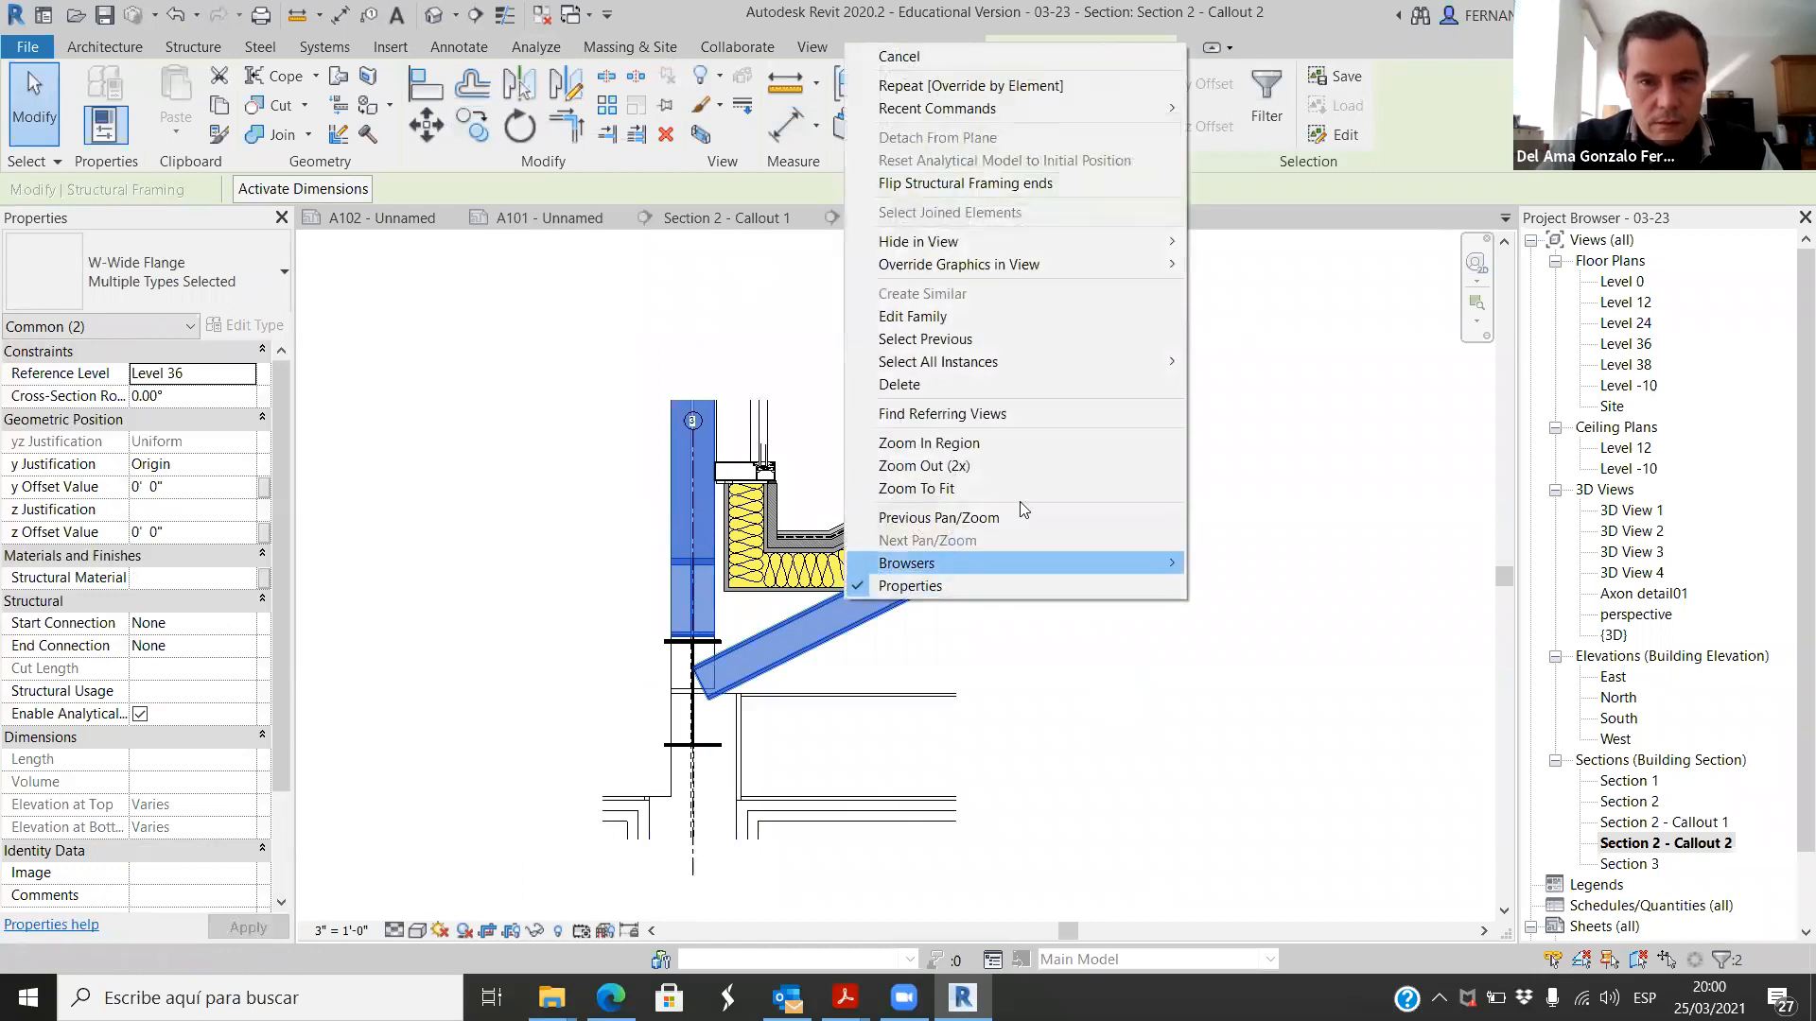
pyautogui.moveTo(1157, 262)
pyautogui.click(1284, 268)
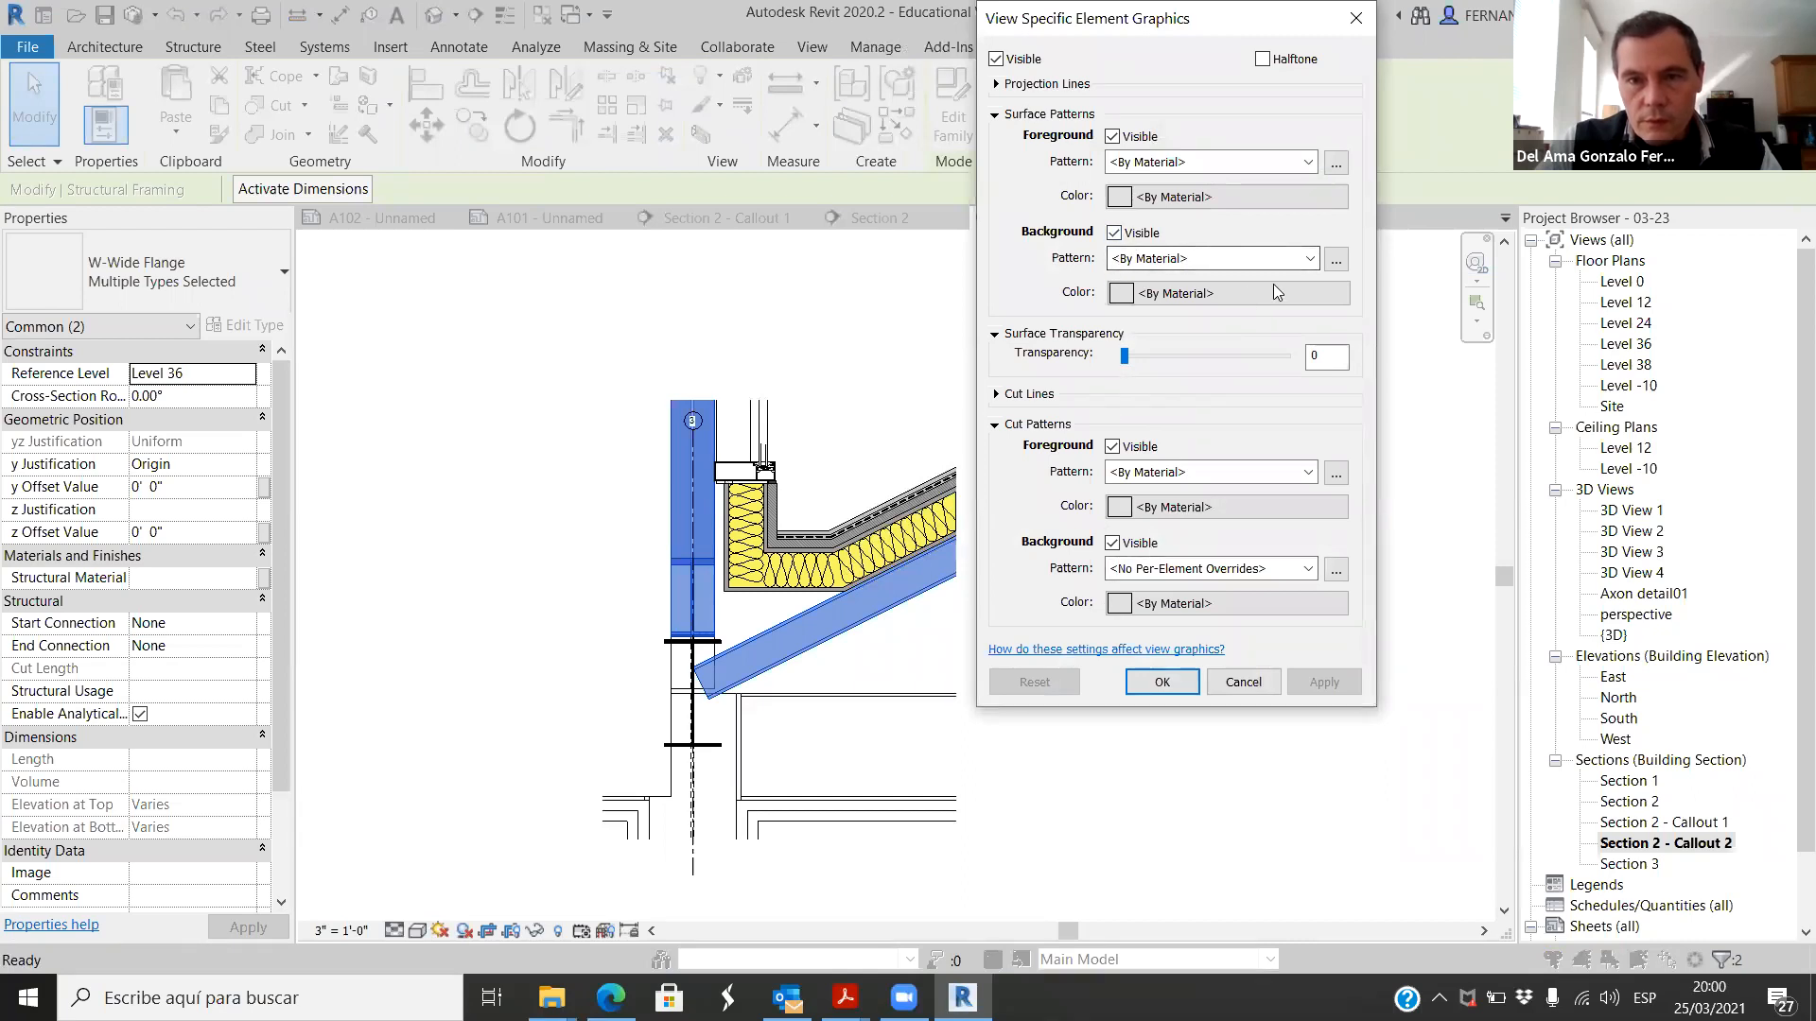
pyautogui.click(1310, 258)
pyautogui.click(1310, 275)
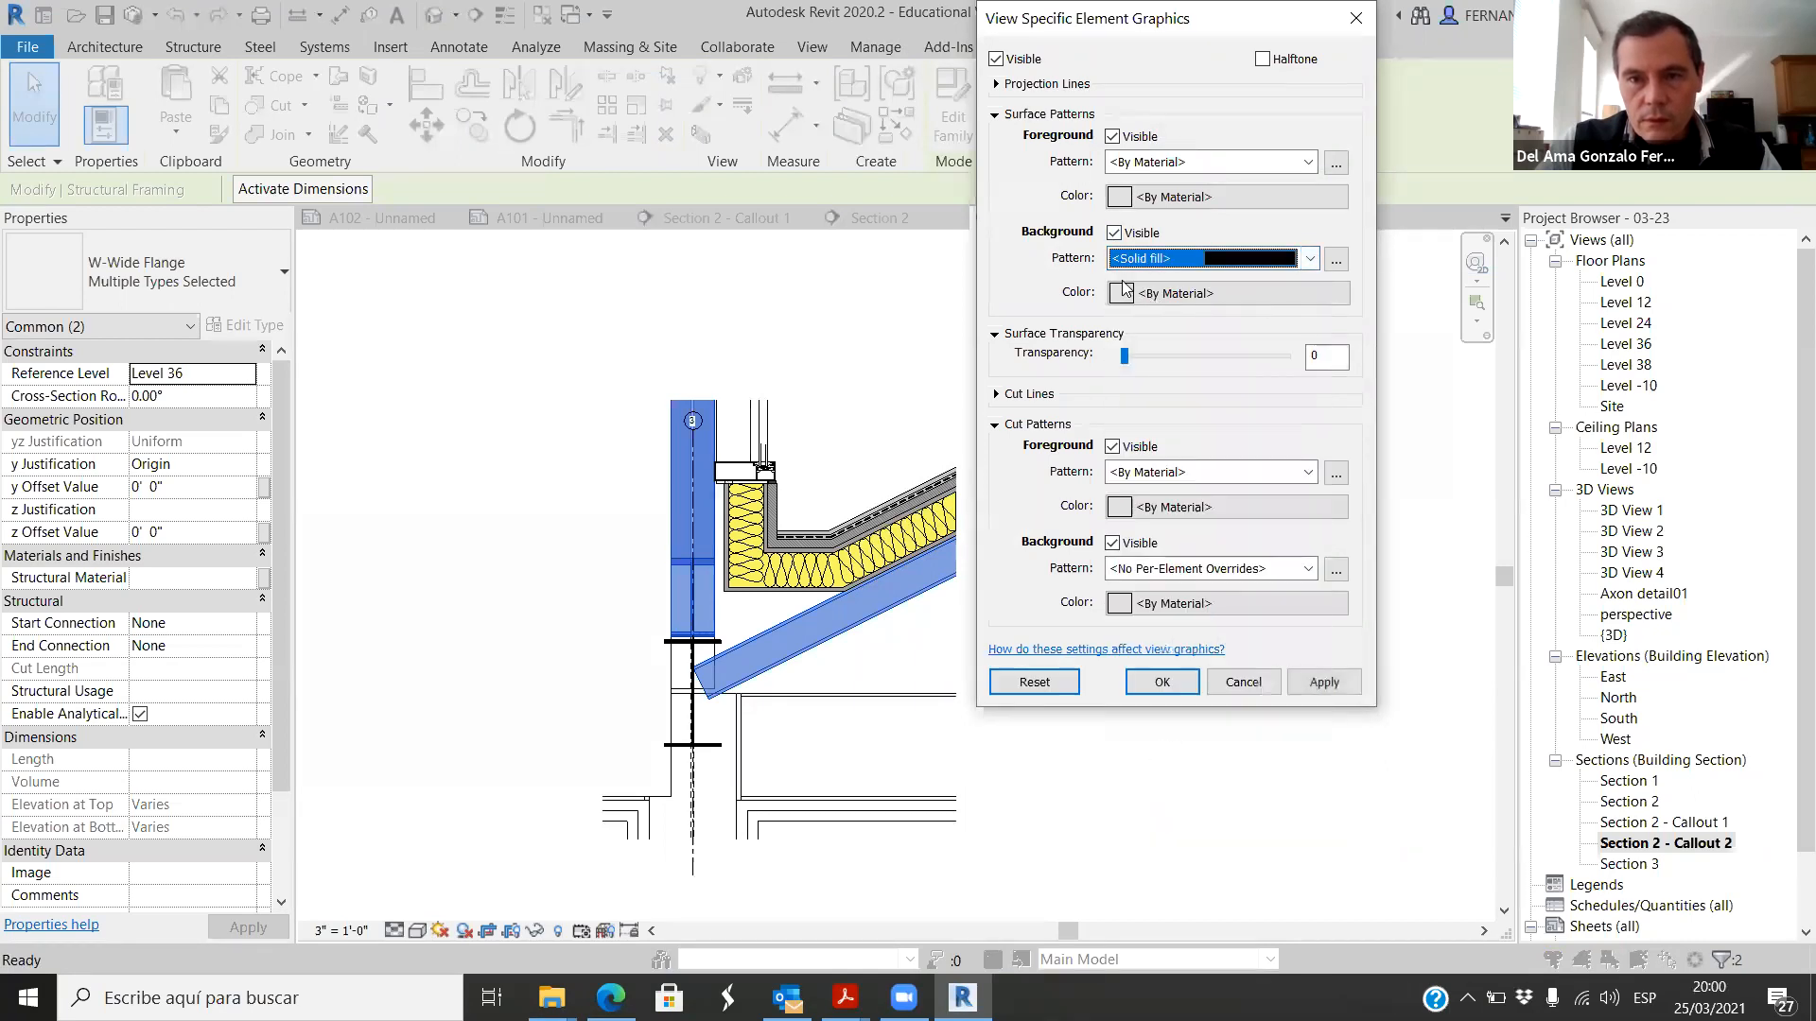
# Step: Set the override's surface background color to RGB 197-197-197, apply it, and compare the framing with Section 2 - Callout 1
pyautogui.click(1334, 292)
pyautogui.moveTo(1430, 291); pyautogui.dragTo(1430, 239)
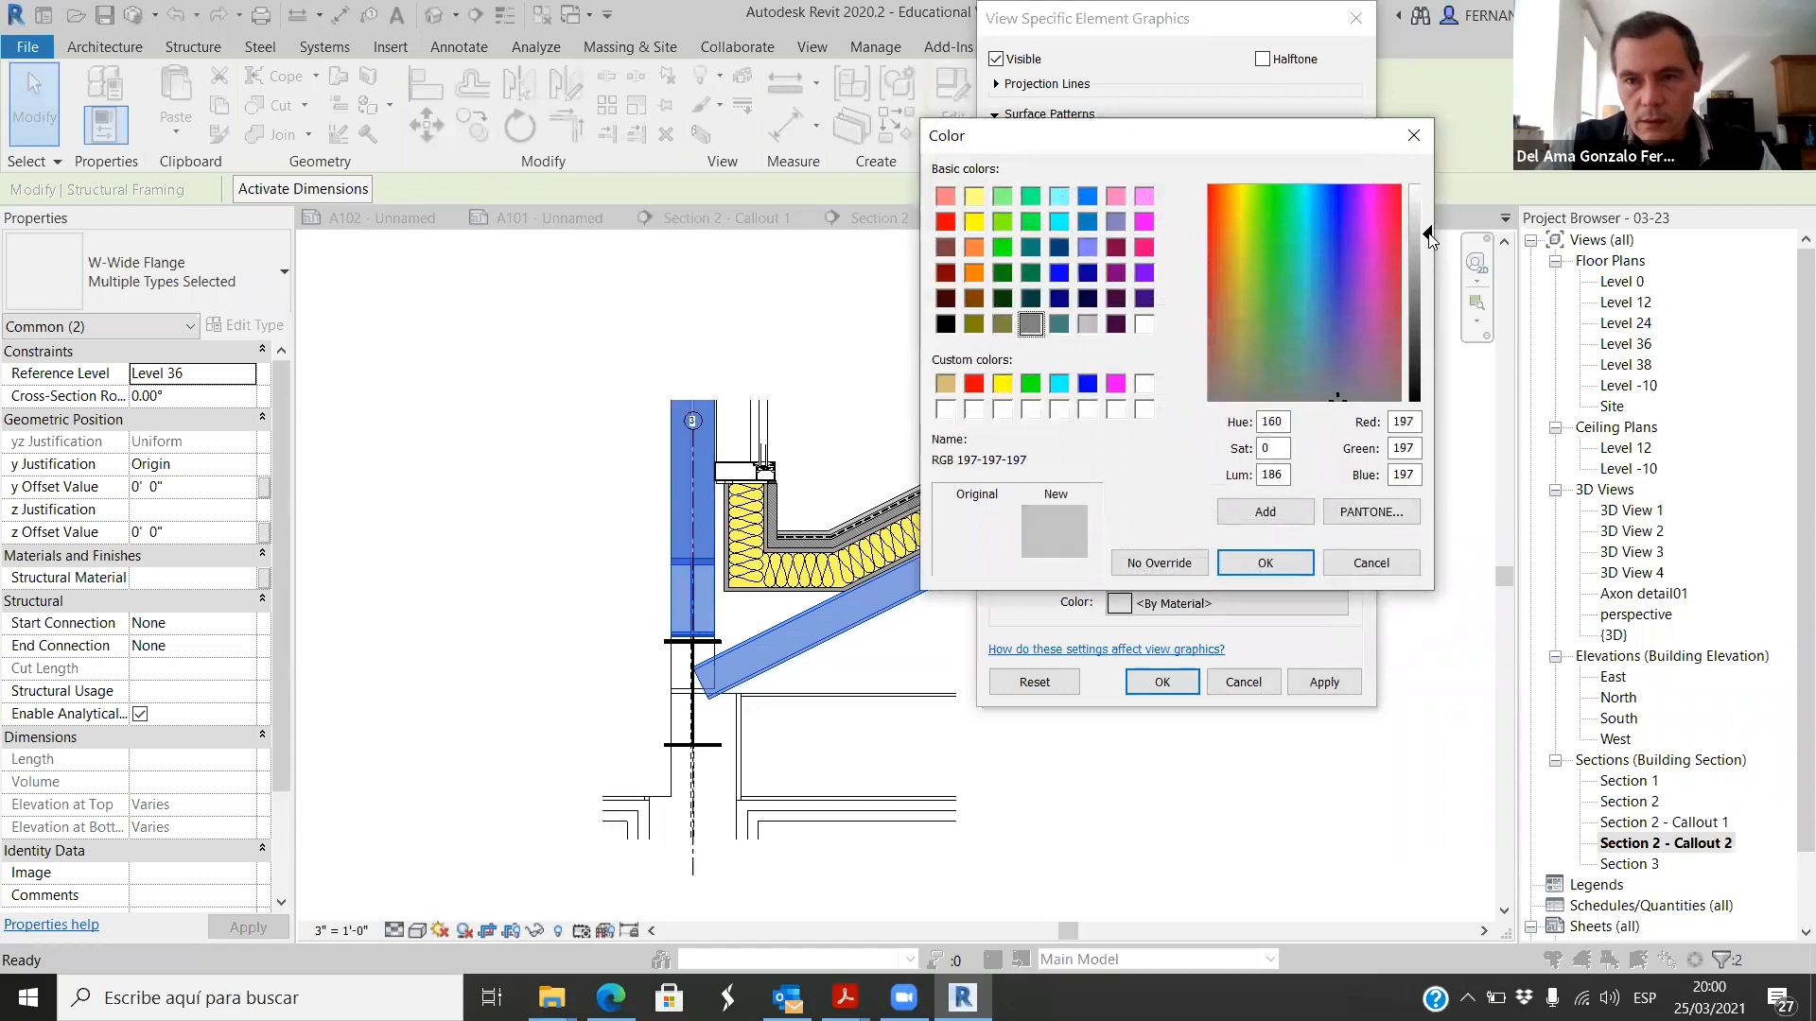
pyautogui.click(1265, 564)
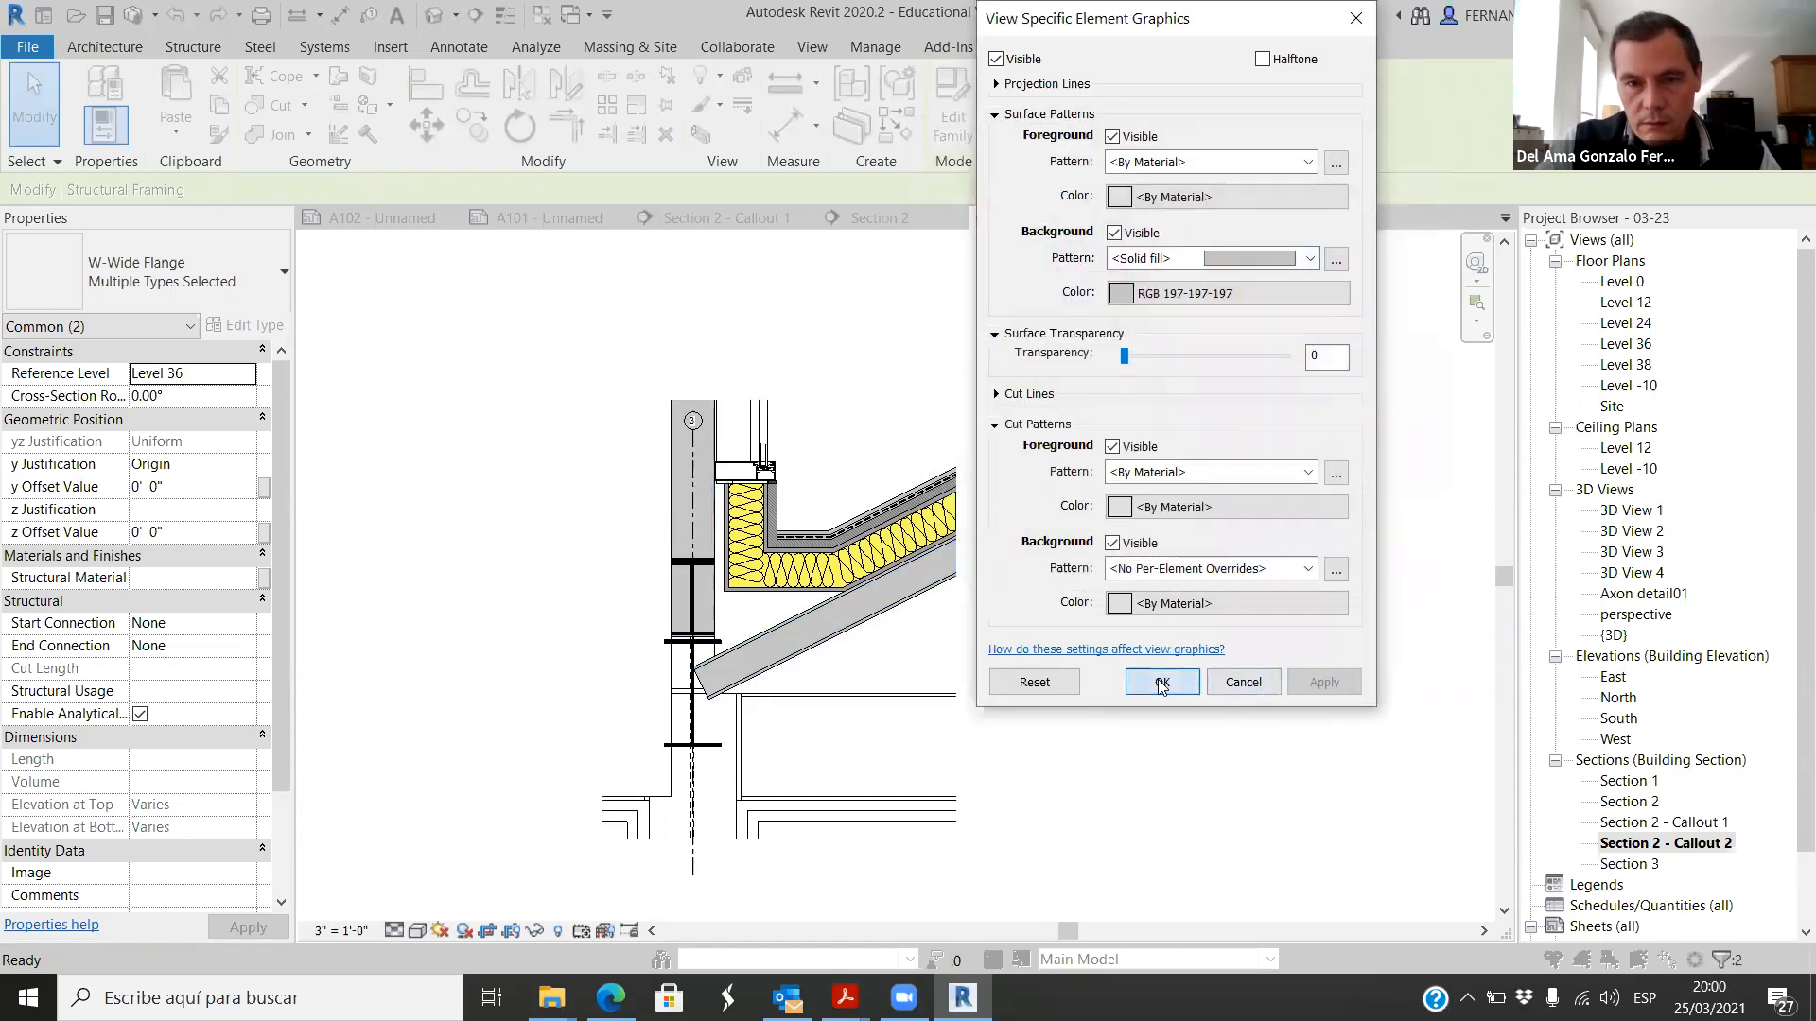
pyautogui.click(1161, 682)
pyautogui.click(478, 492)
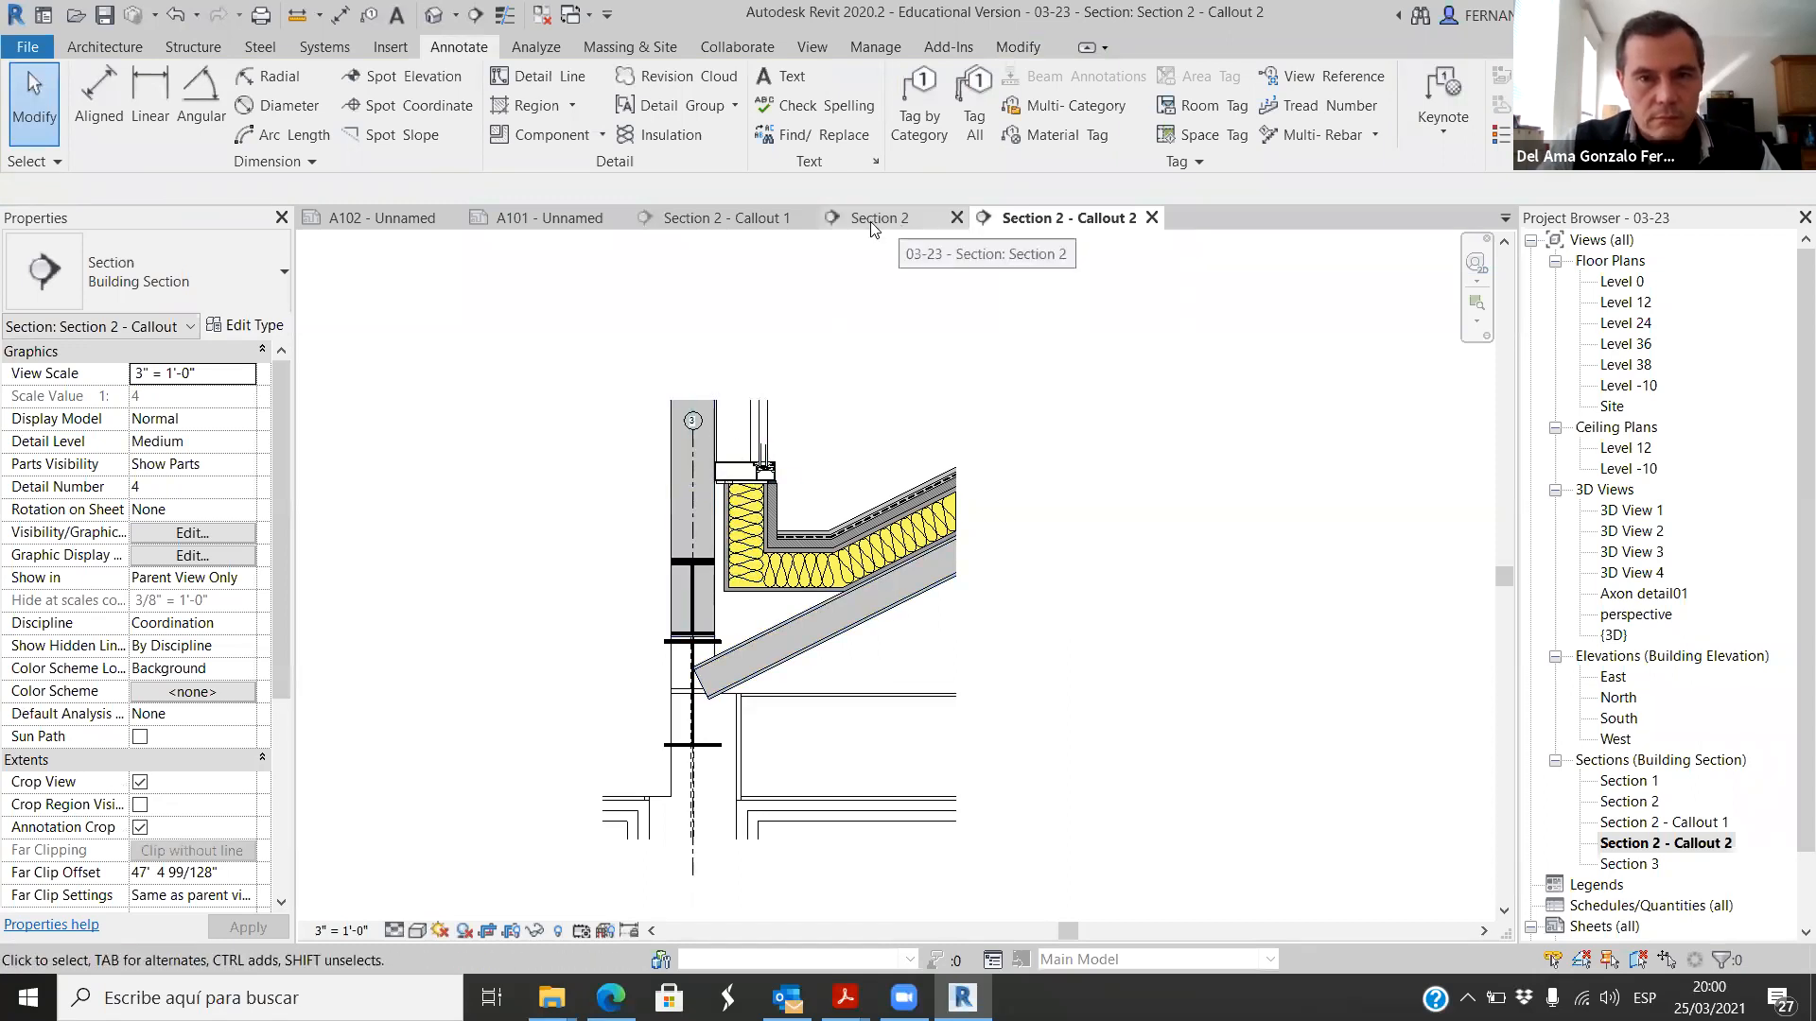
pyautogui.click(723, 218)
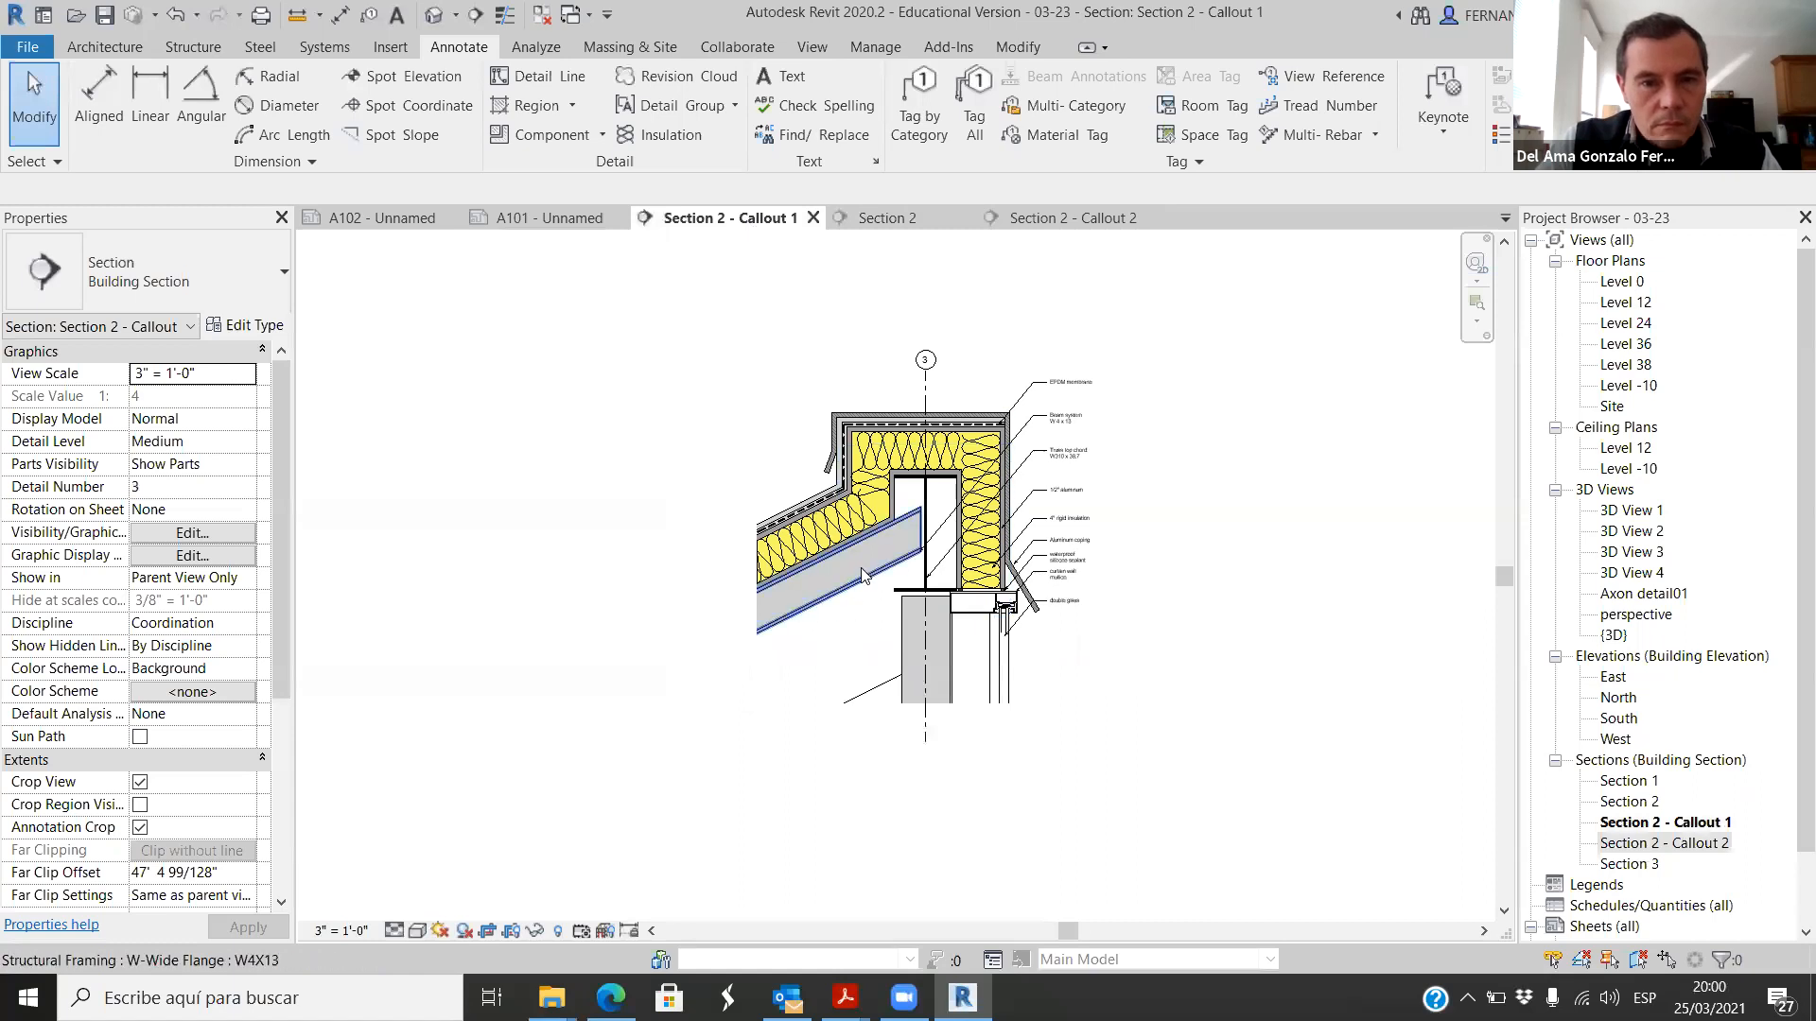
pyautogui.click(1094, 216)
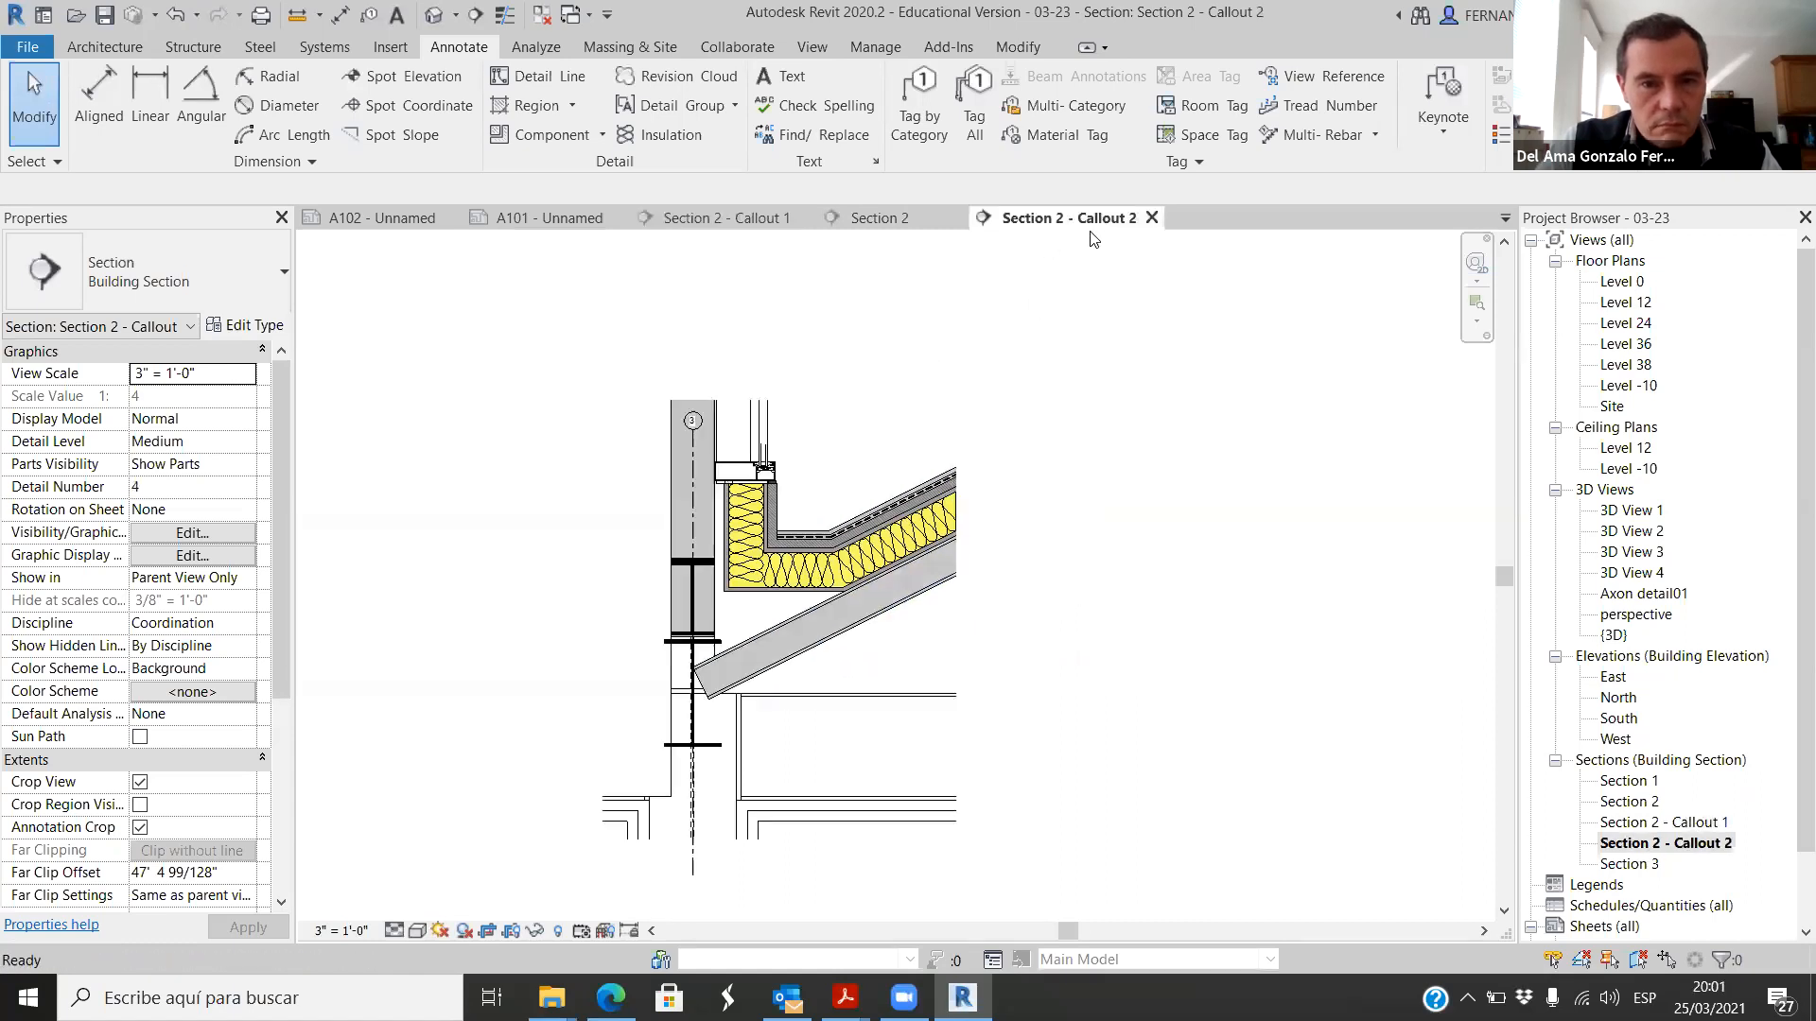
# Step: Extend the lower end of the sloped W4X13 joist down along its slope, past the web of the W310X38.7 beam
pyautogui.scroll(-3, 980, 713)
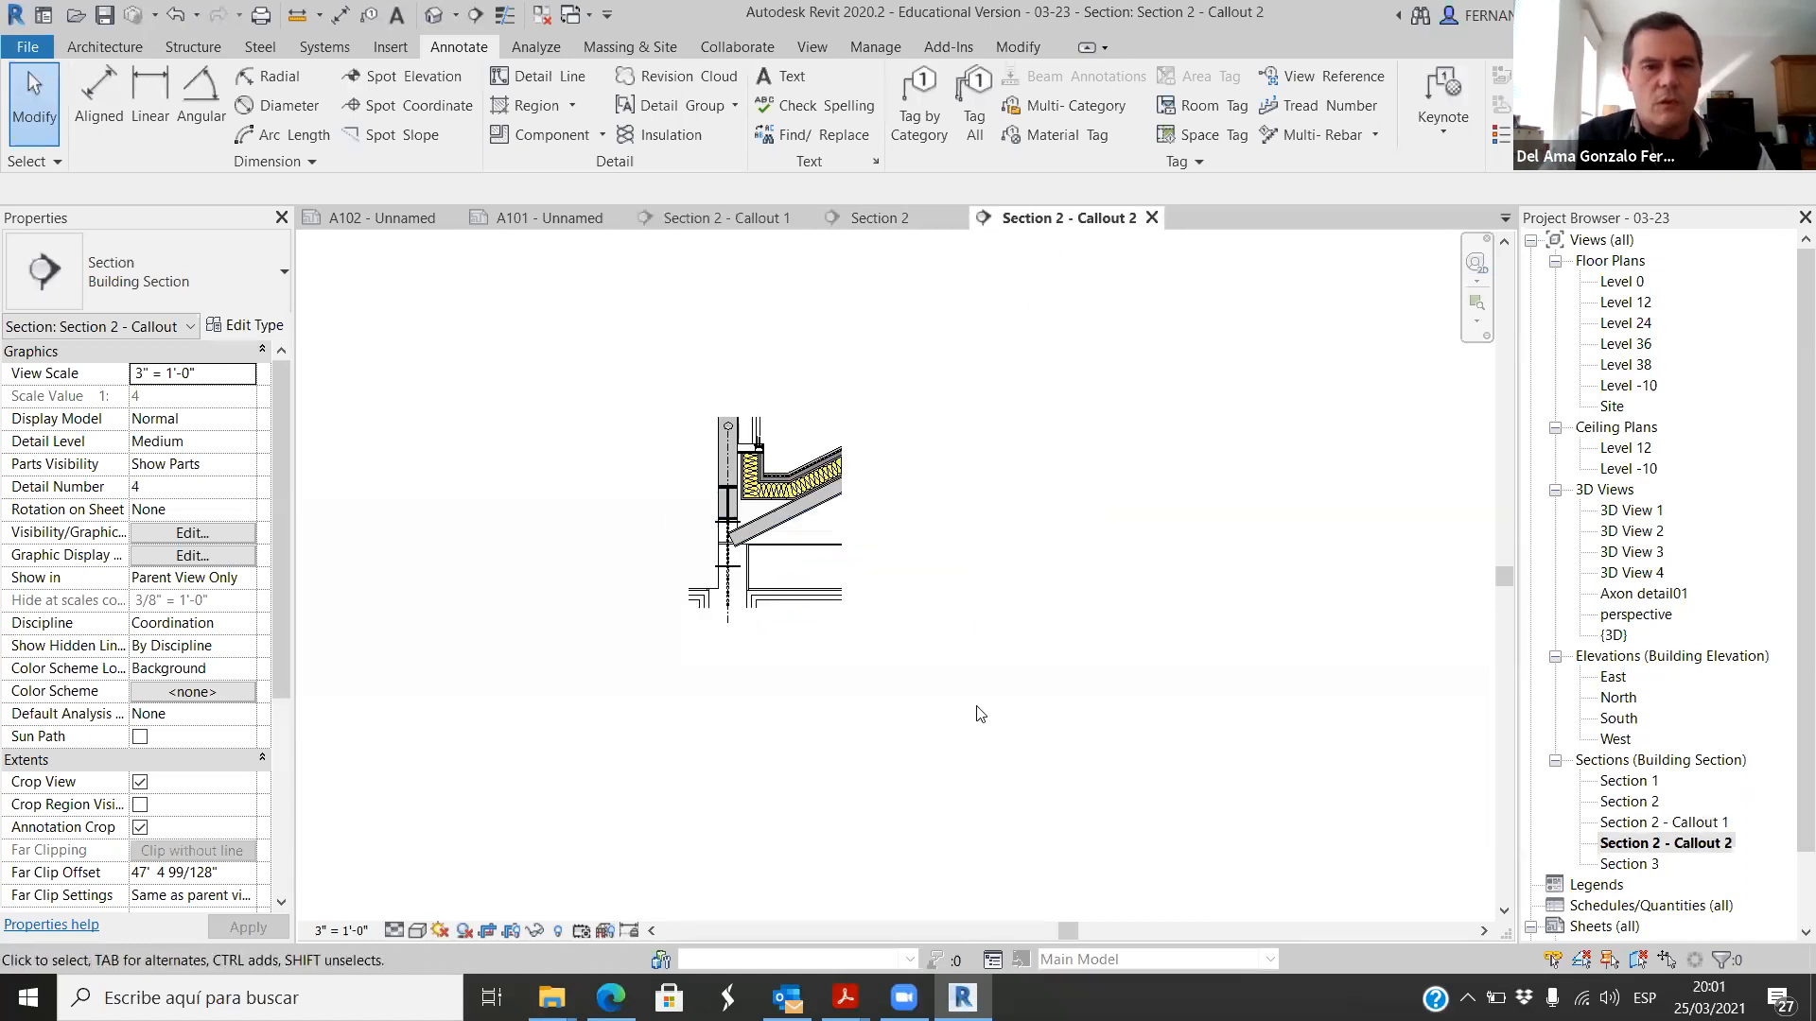
pyautogui.scroll(5, 797, 627)
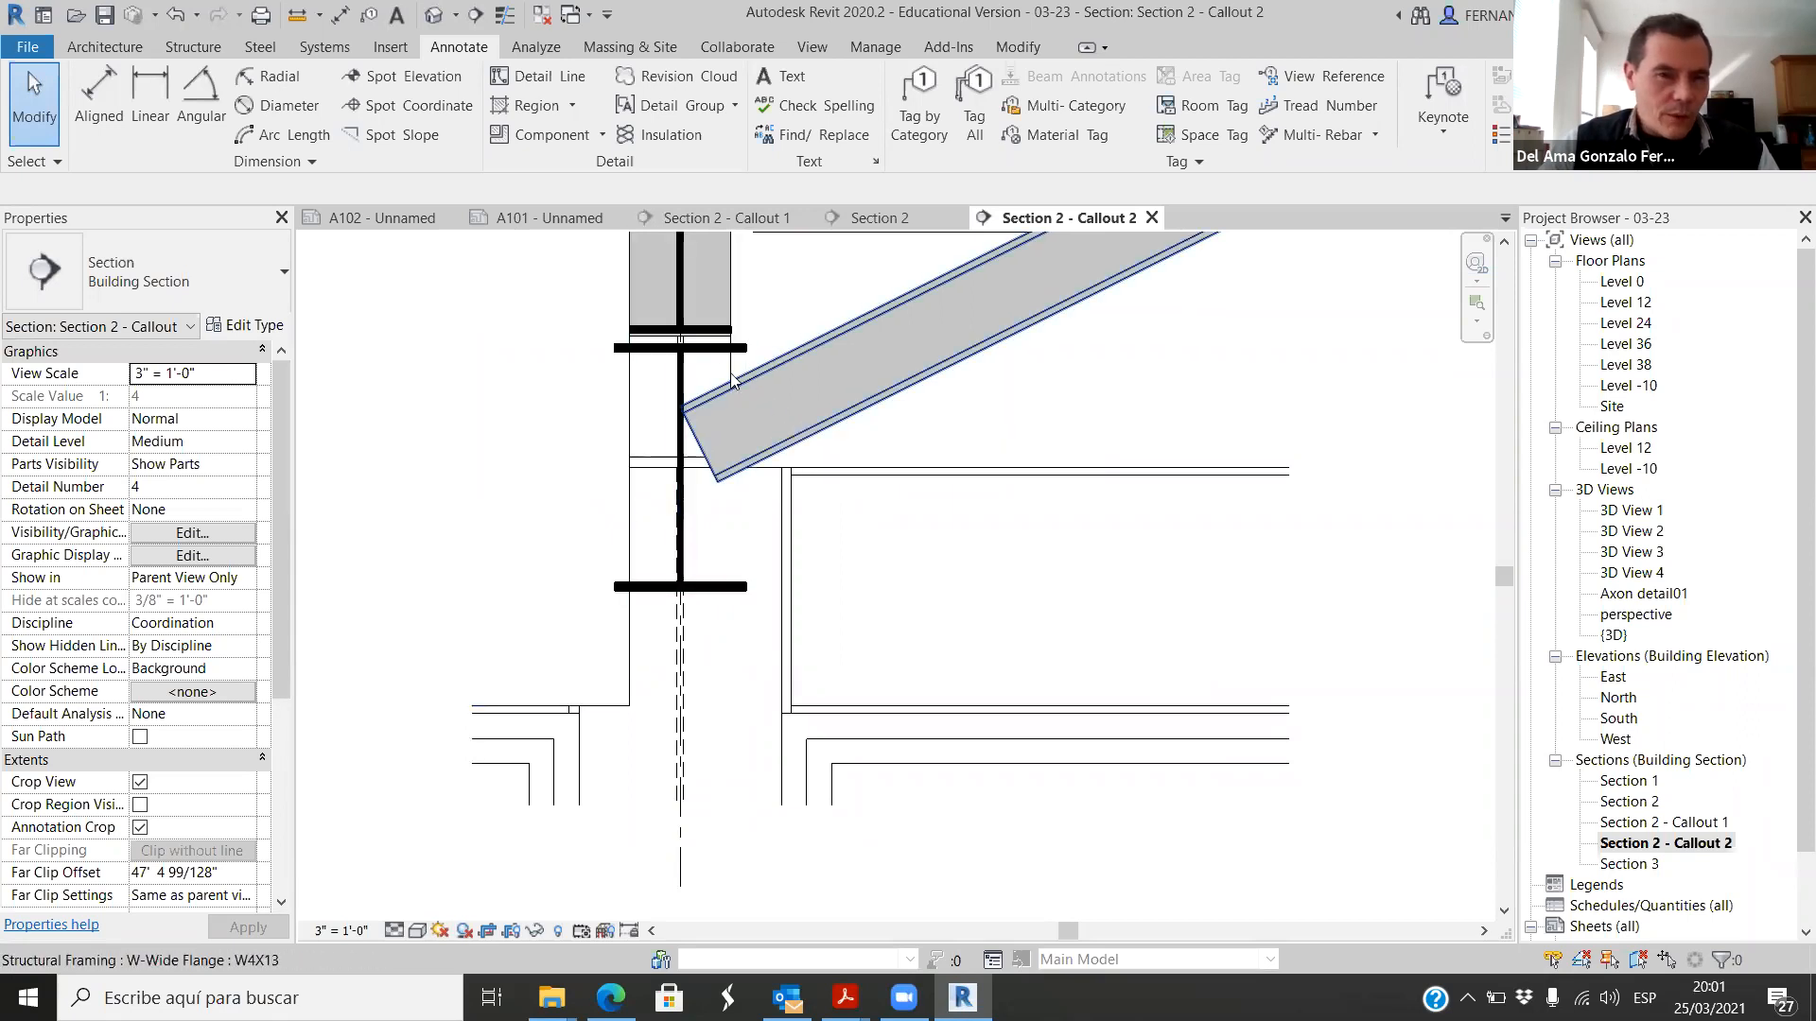
pyautogui.click(796, 448)
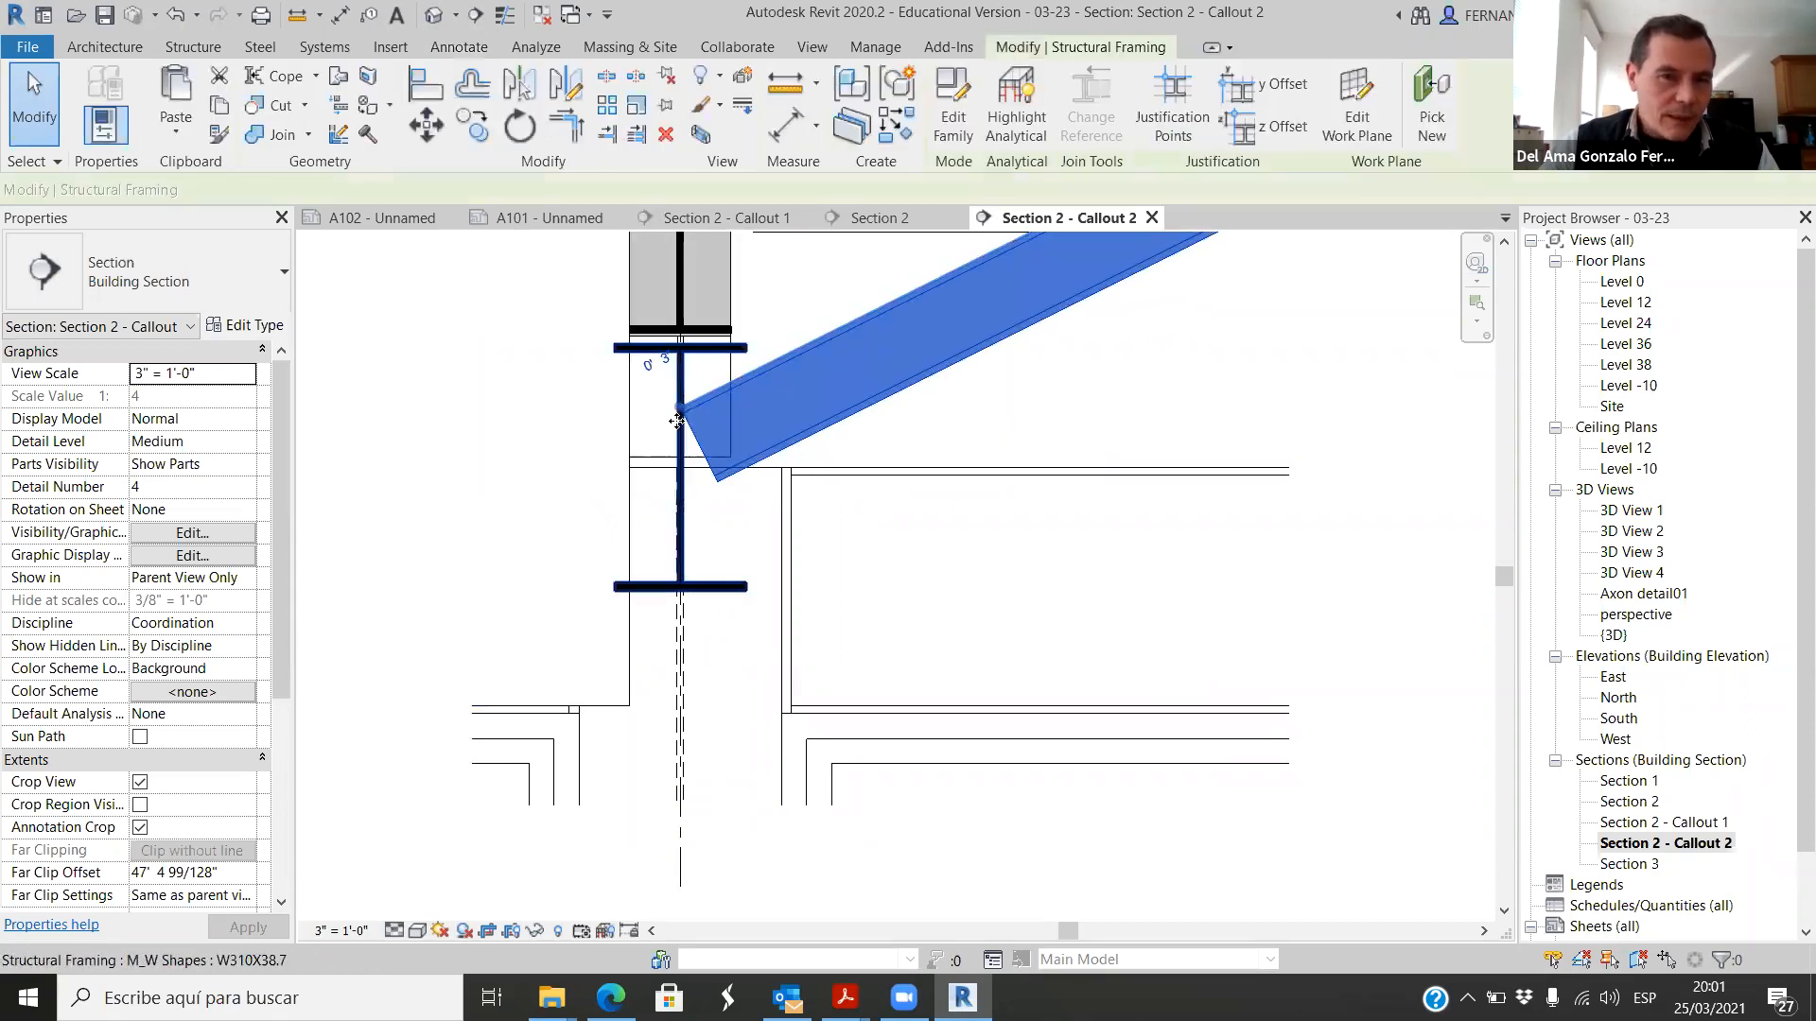
pyautogui.moveTo(683, 413); pyautogui.dragTo(568, 544)
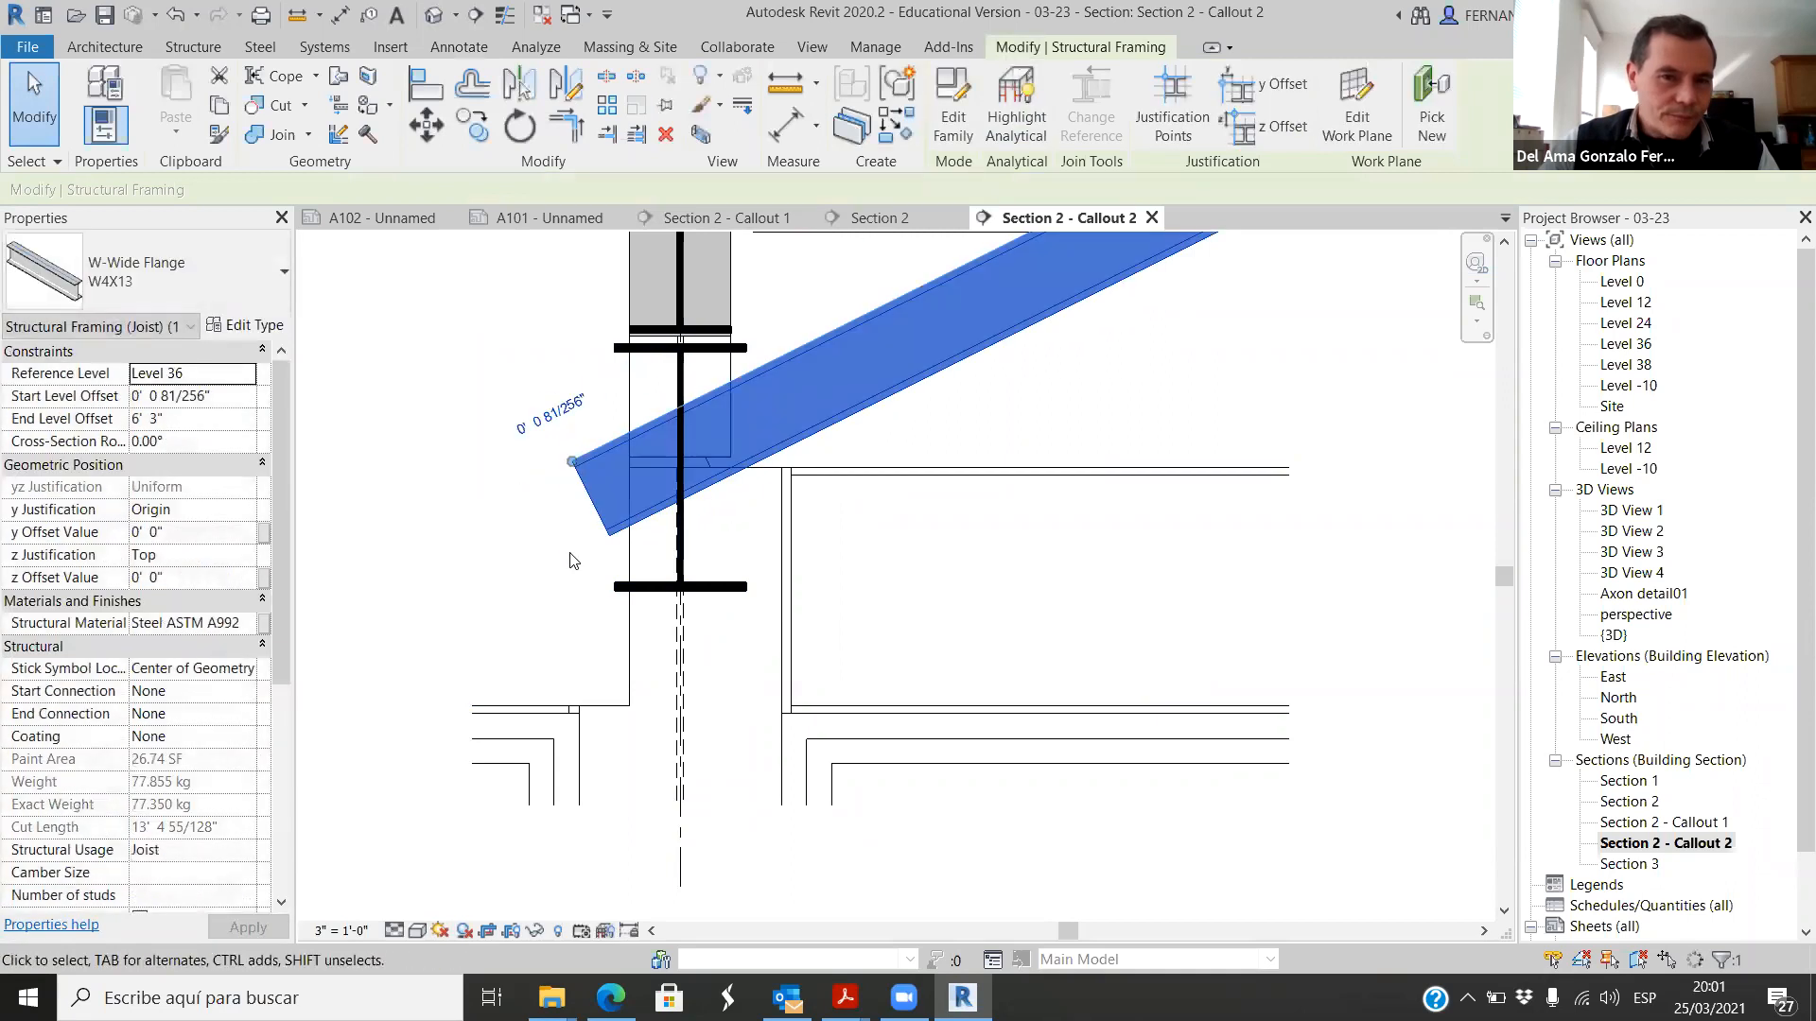
pyautogui.click(476, 507)
# Step: Cope the sloped W4X13 joist against the W310X38.7 beam with a parametric Cope cut
pyautogui.click(611, 531)
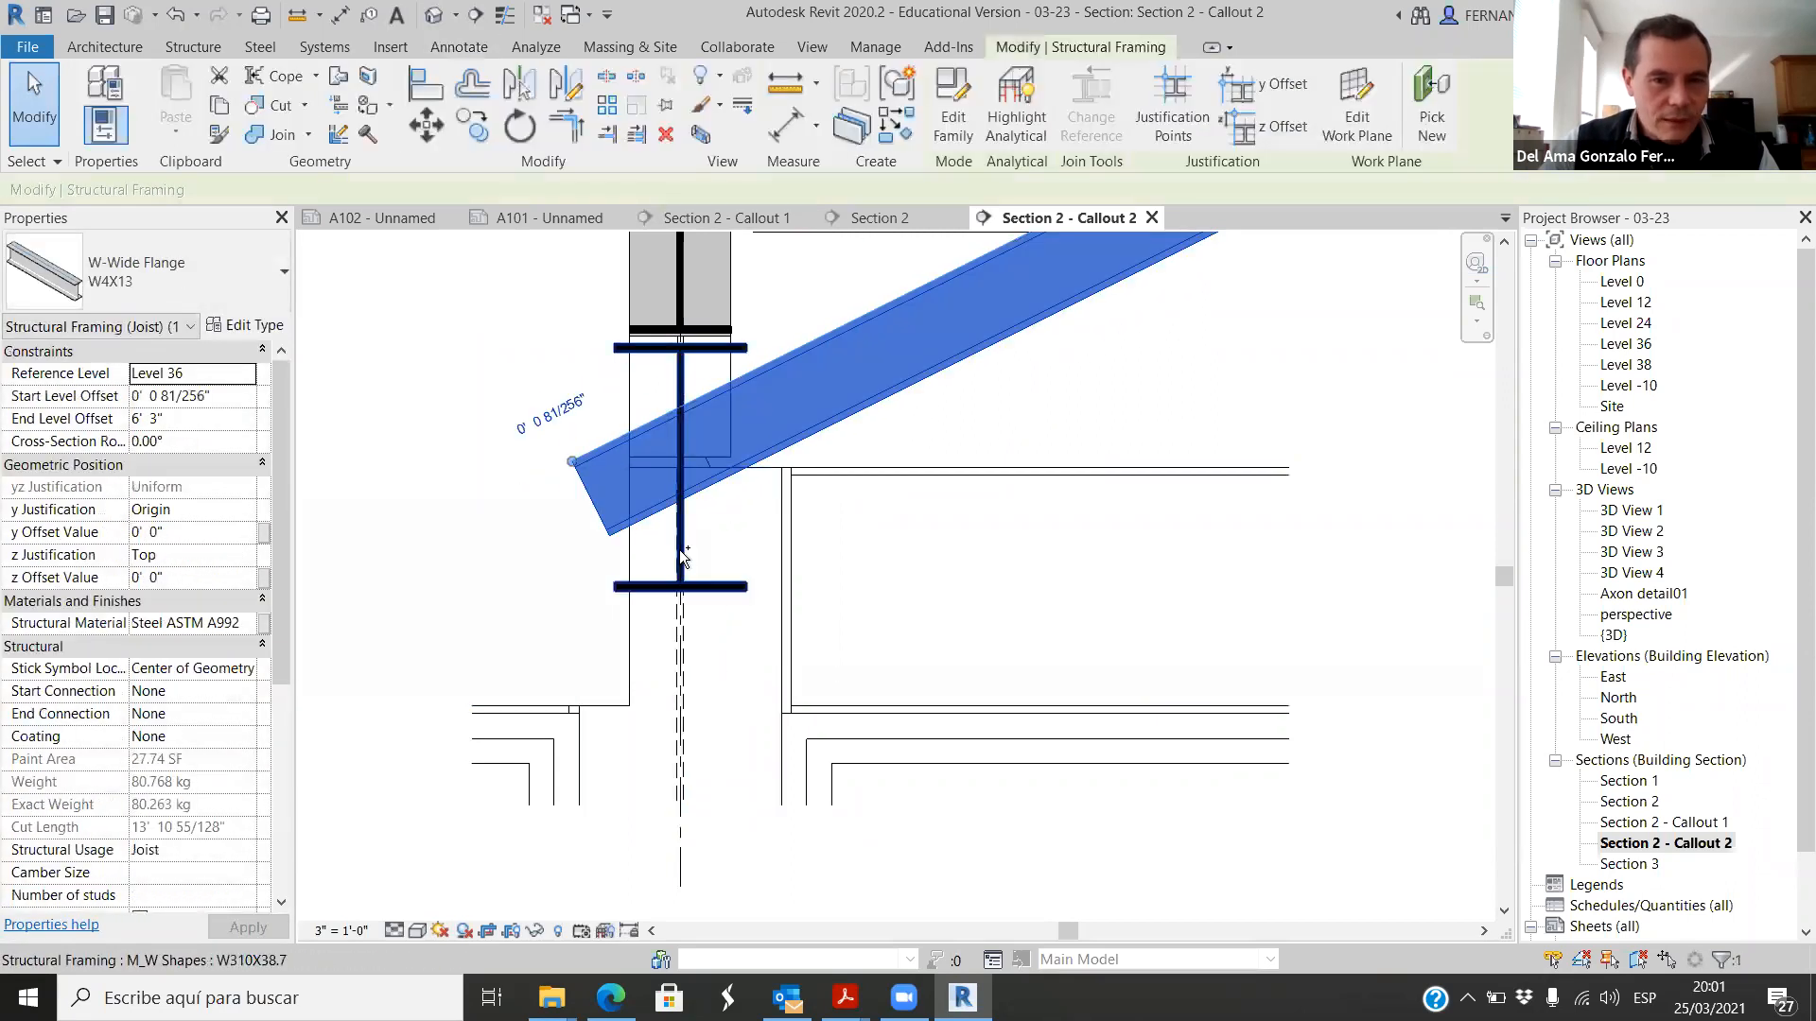
pyautogui.keyDown('ctrl'); pyautogui.click(719, 588); pyautogui.keyUp('ctrl')
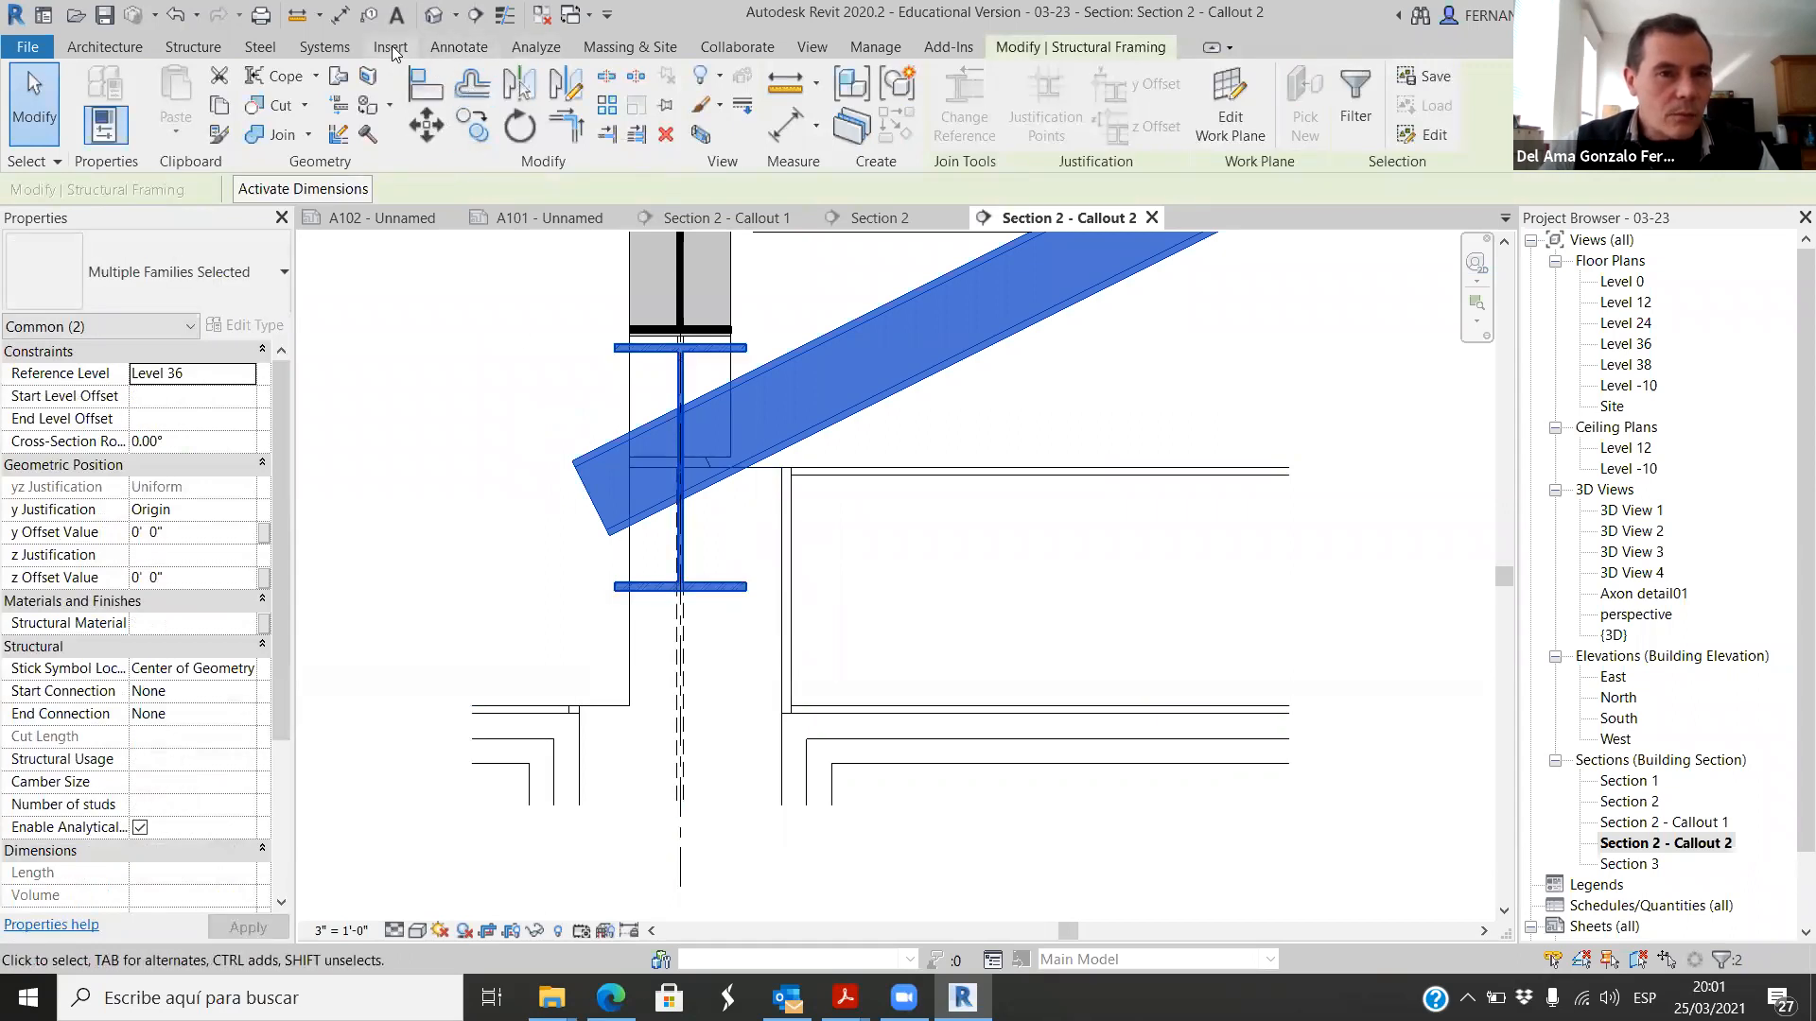
pyautogui.click(259, 45)
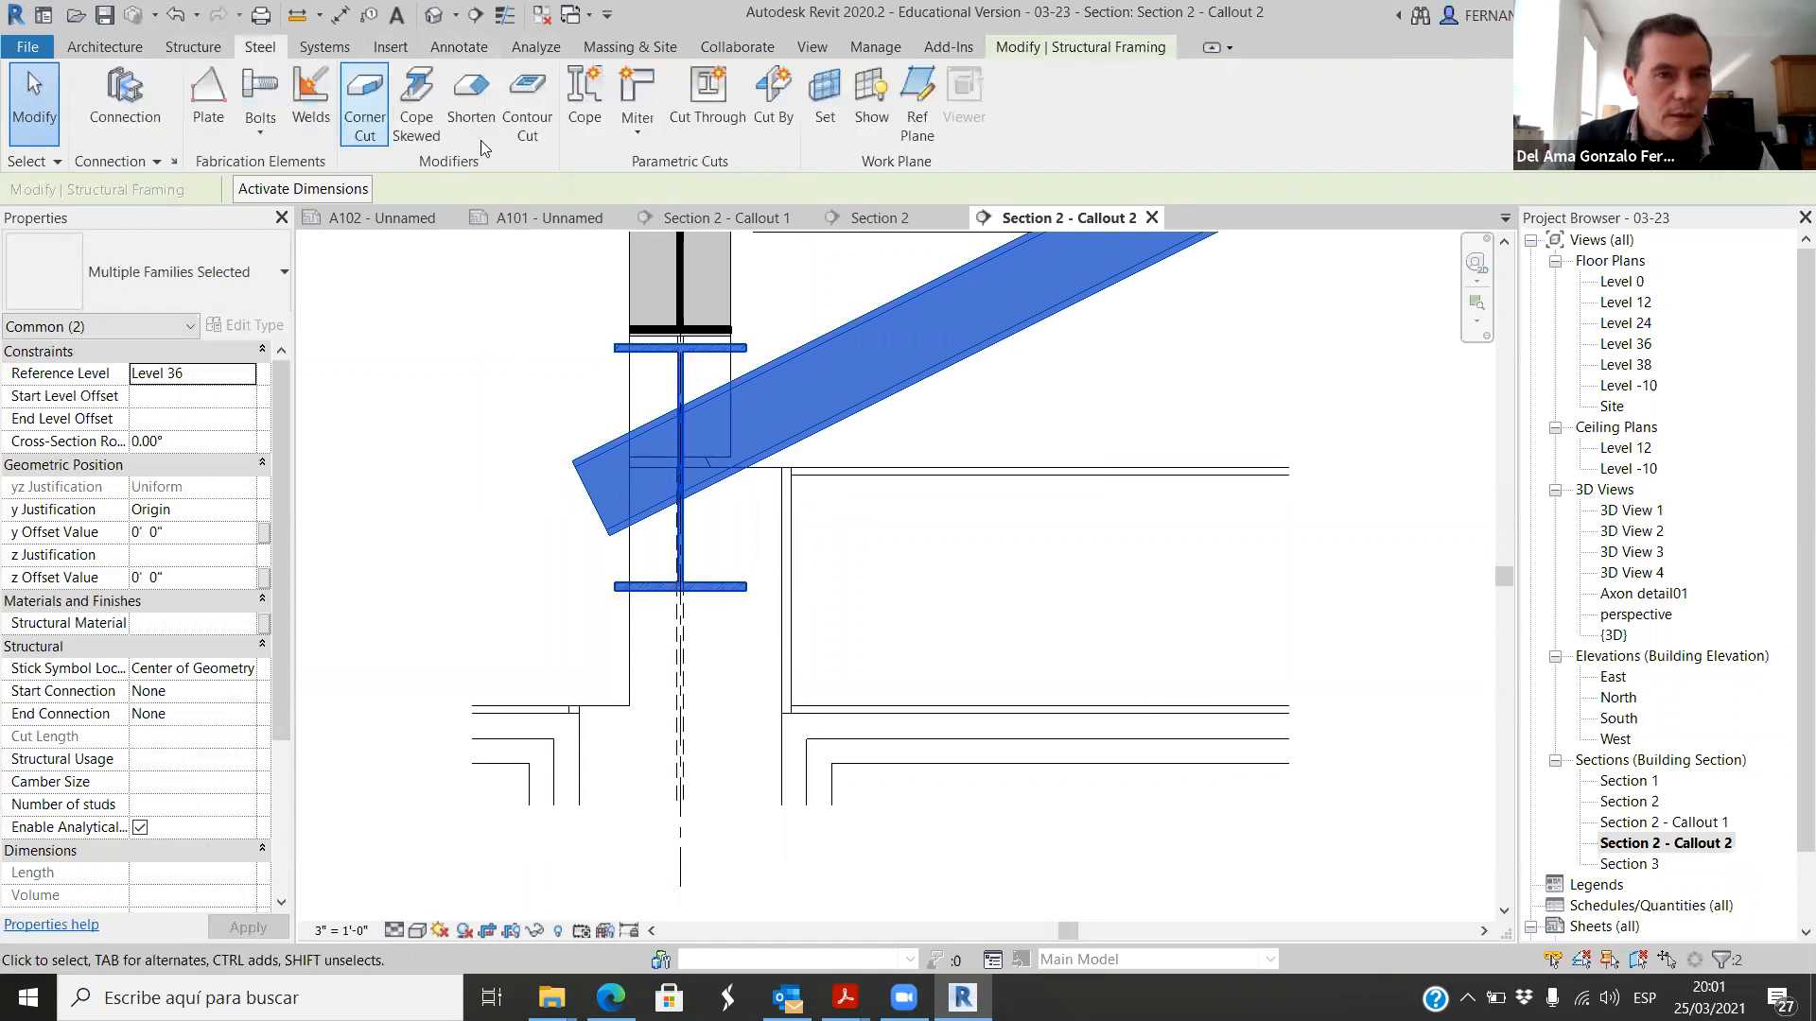
pyautogui.click(581, 111)
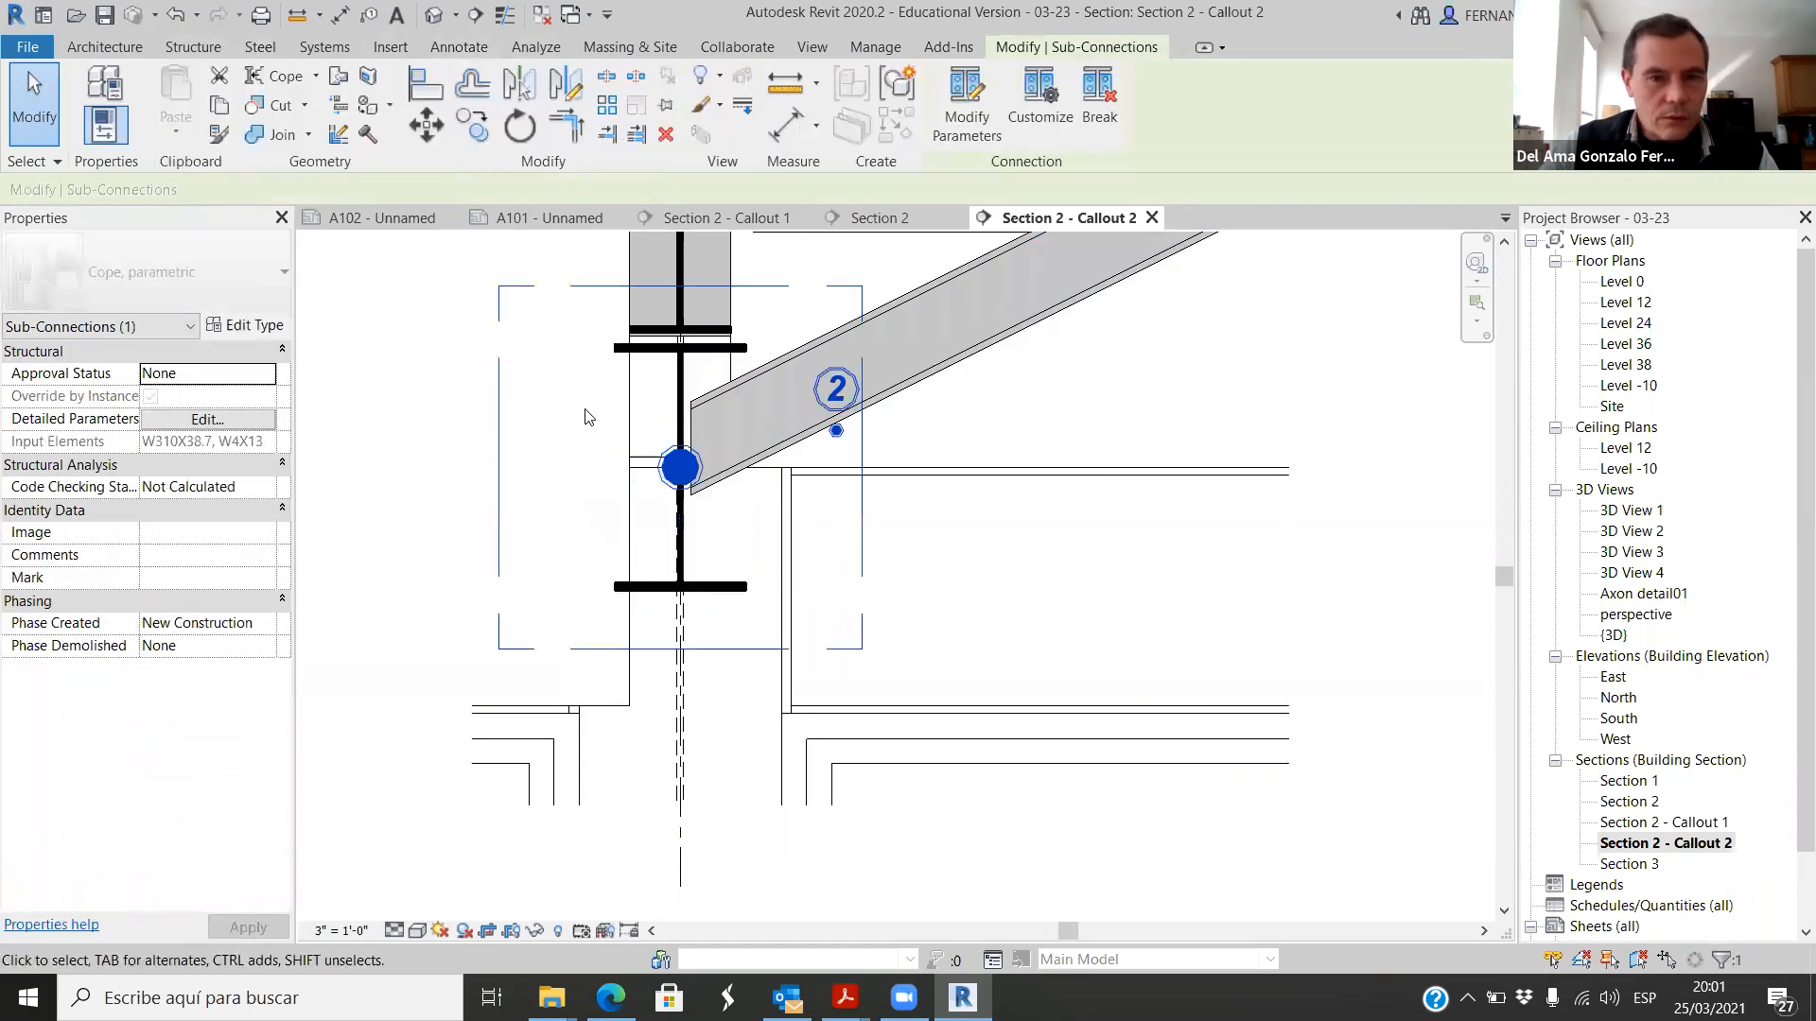
pyautogui.click(1053, 626)
# Step: Examine the coped joist end at the beam and the gutter's insulation, membrane and layer patterns above it
pyautogui.scroll(-4, 558, 479)
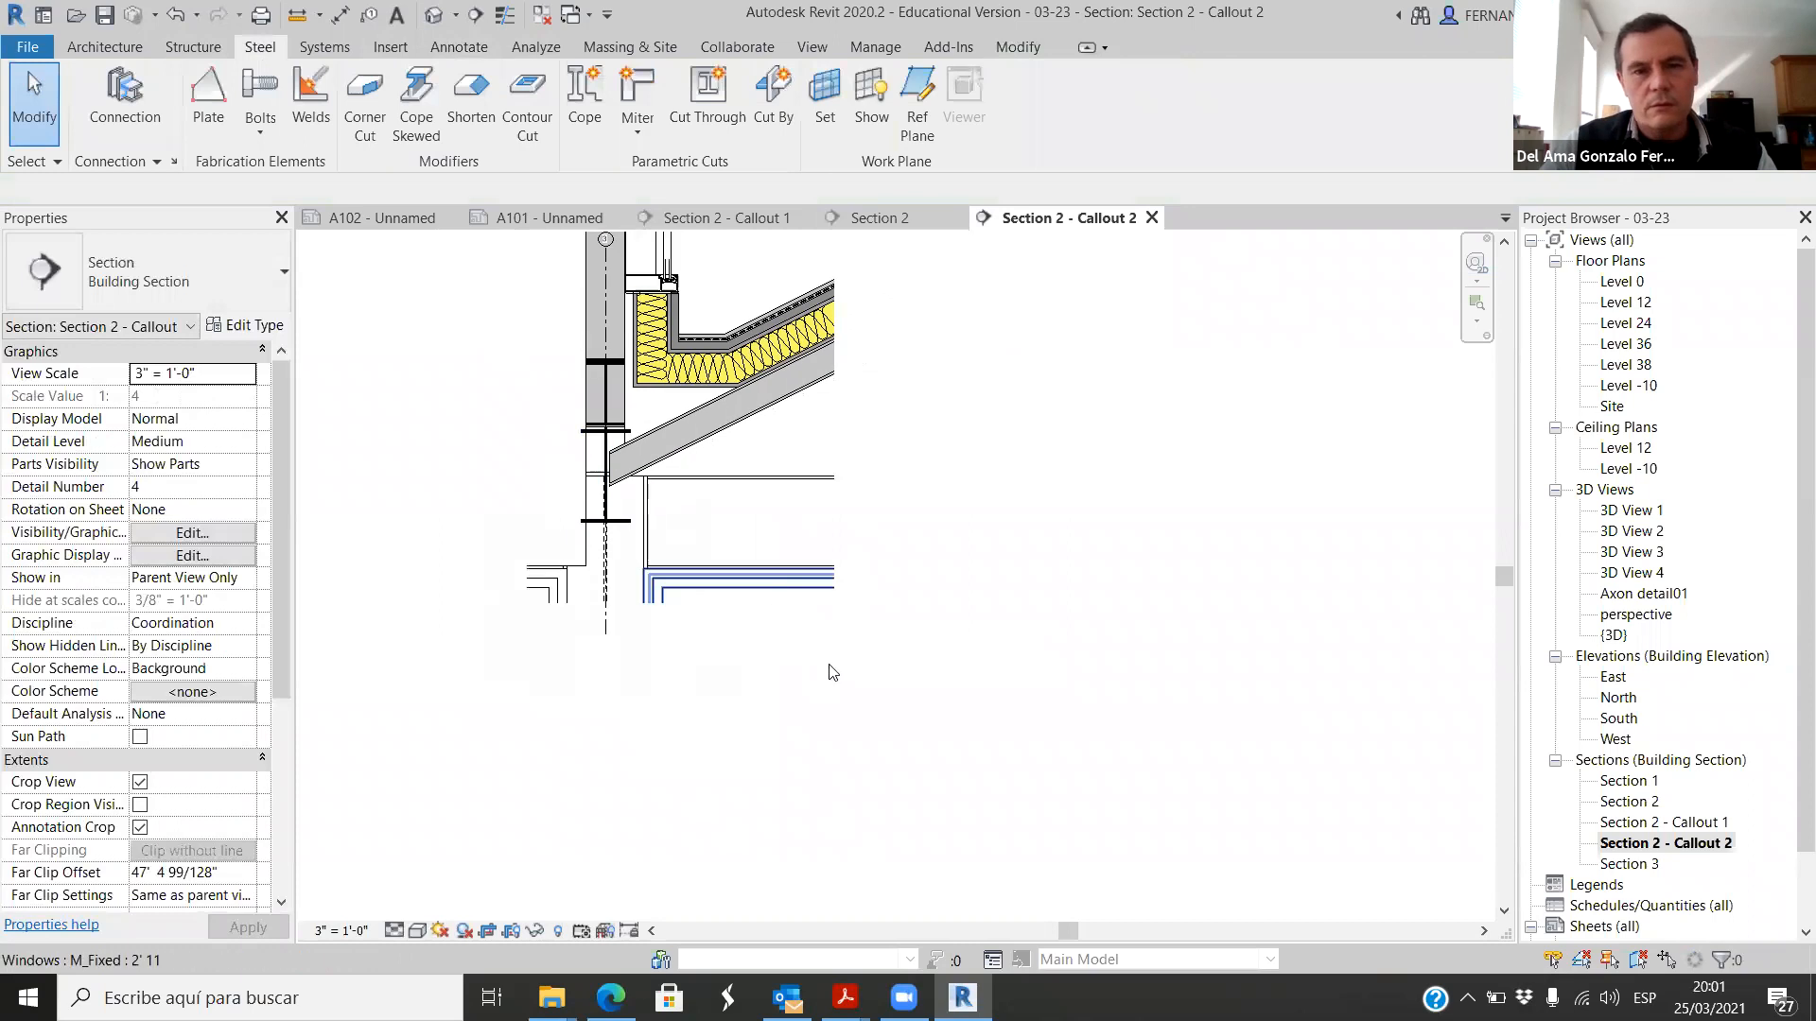
pyautogui.scroll(3, 630, 457)
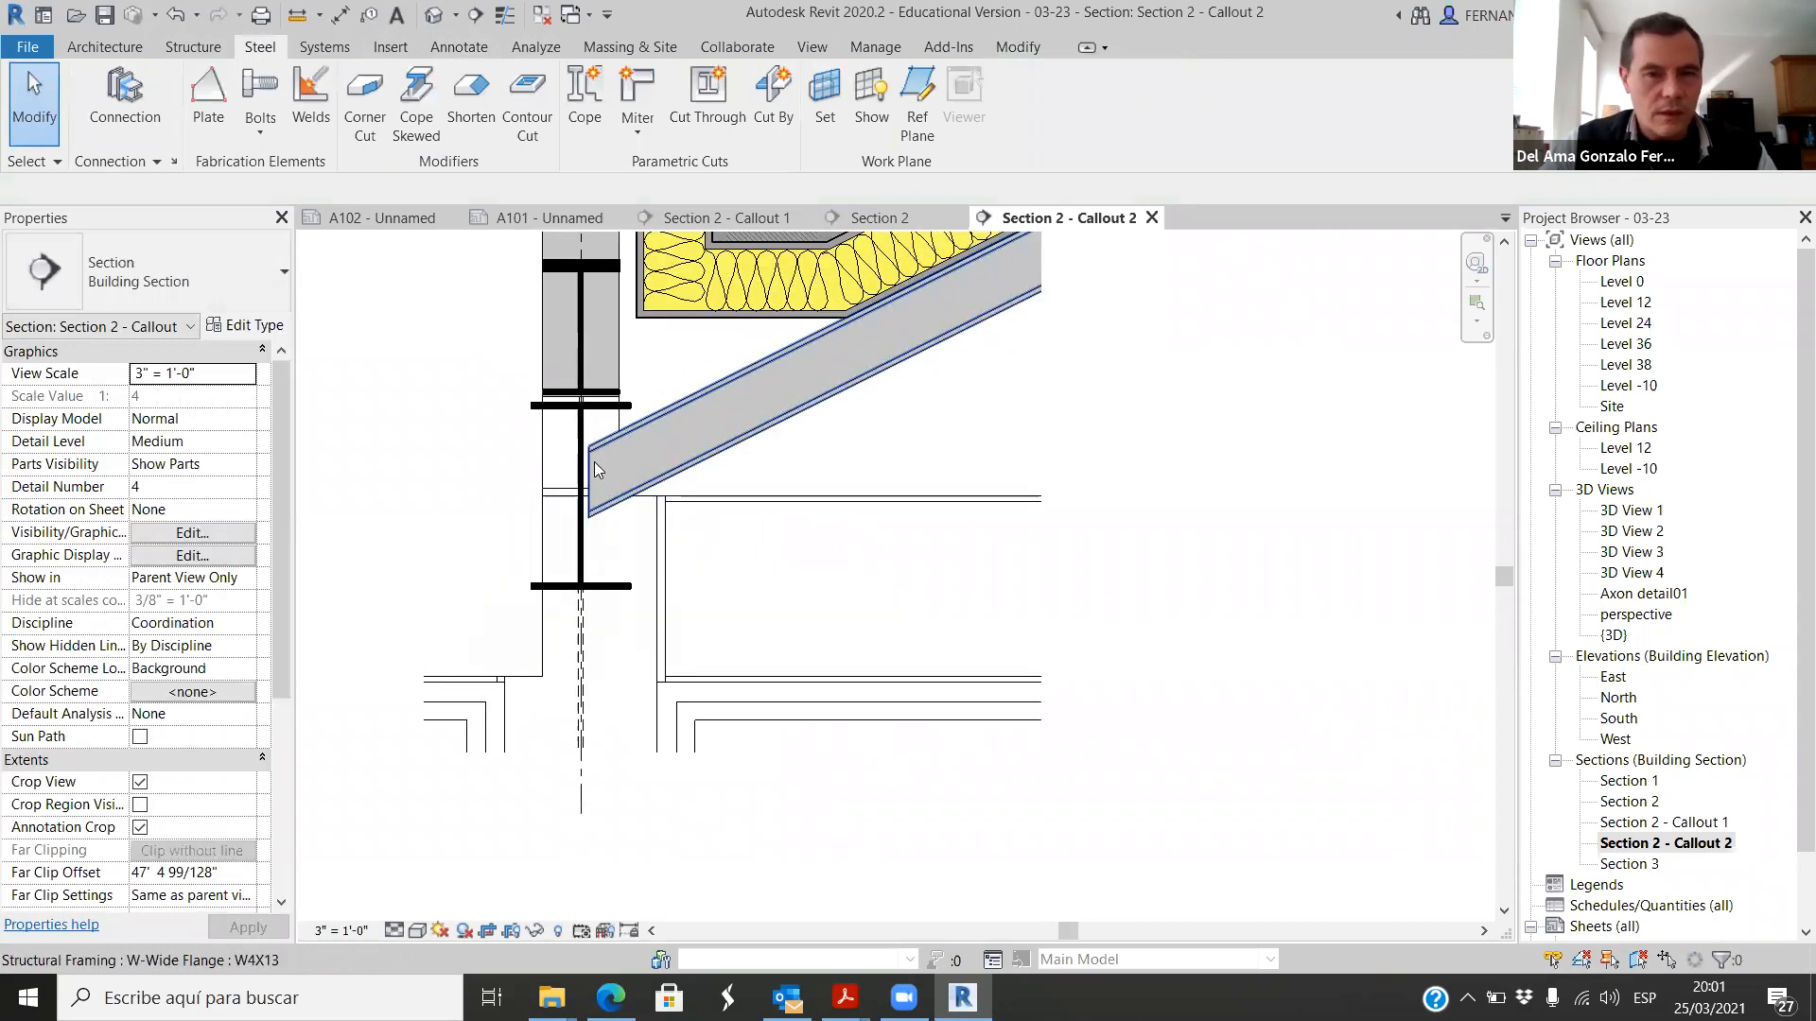
pyautogui.scroll(3, 632, 454)
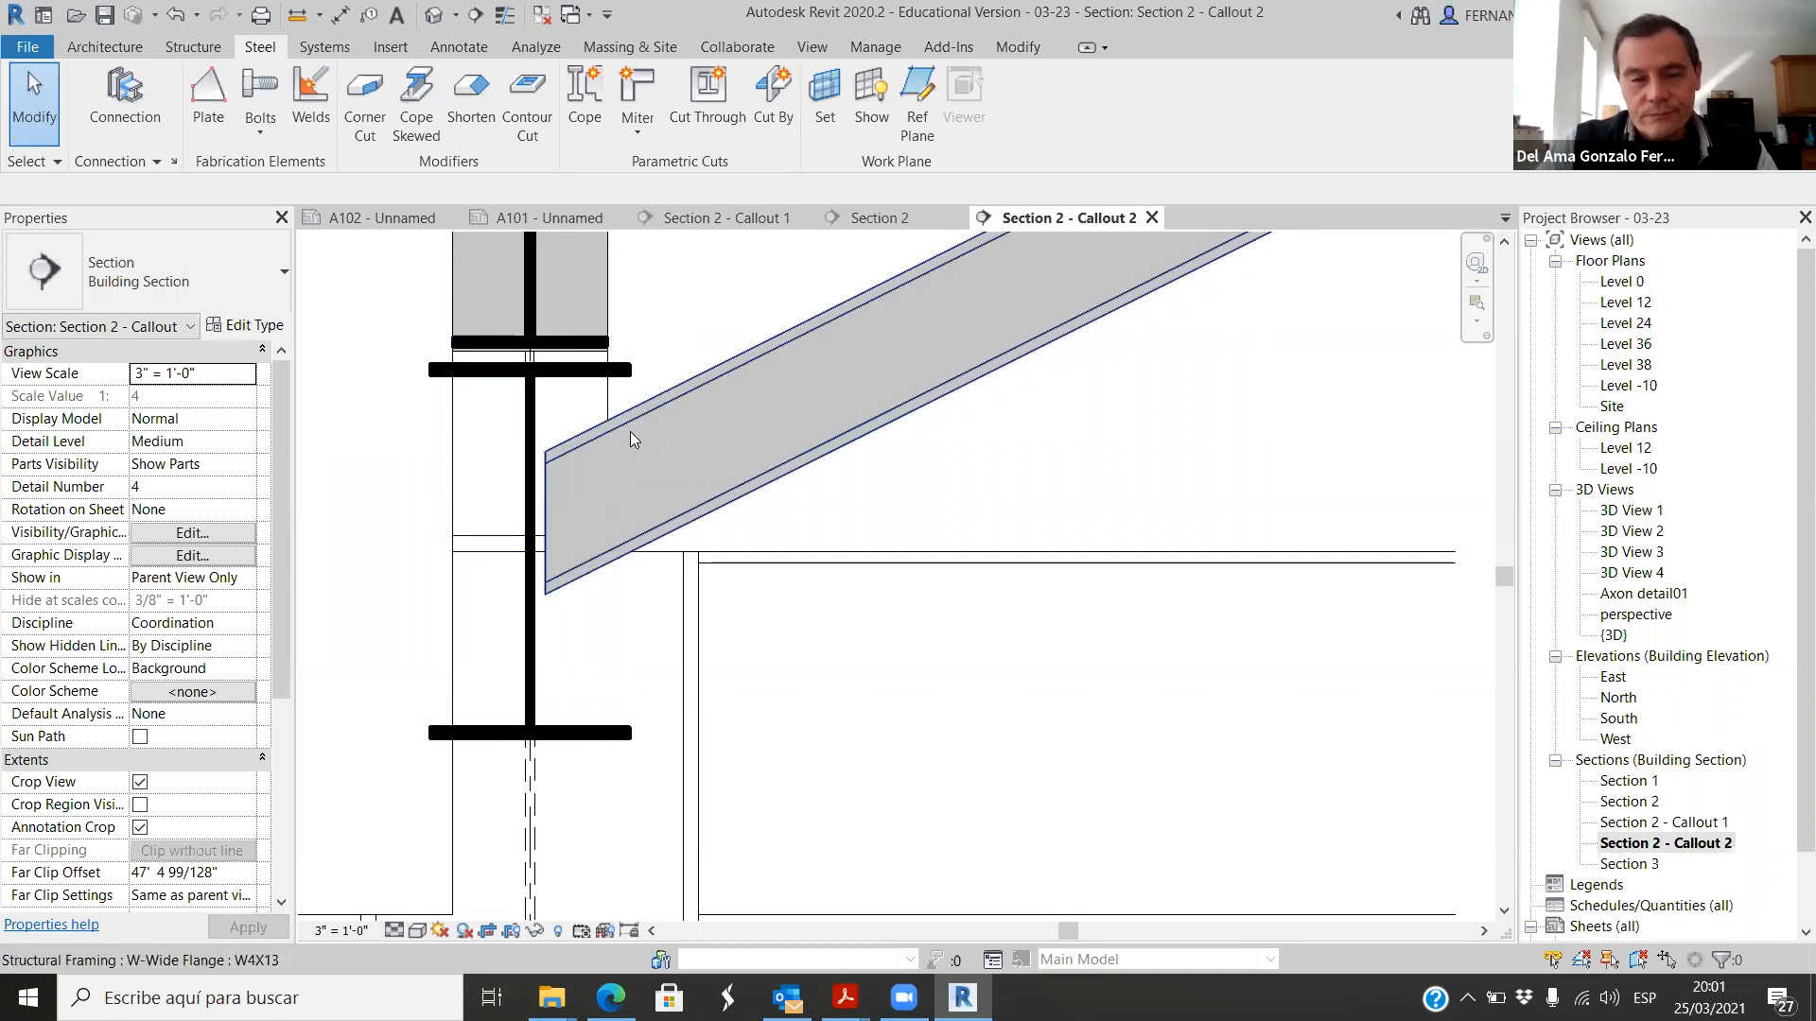
pyautogui.scroll(-4, 630, 433)
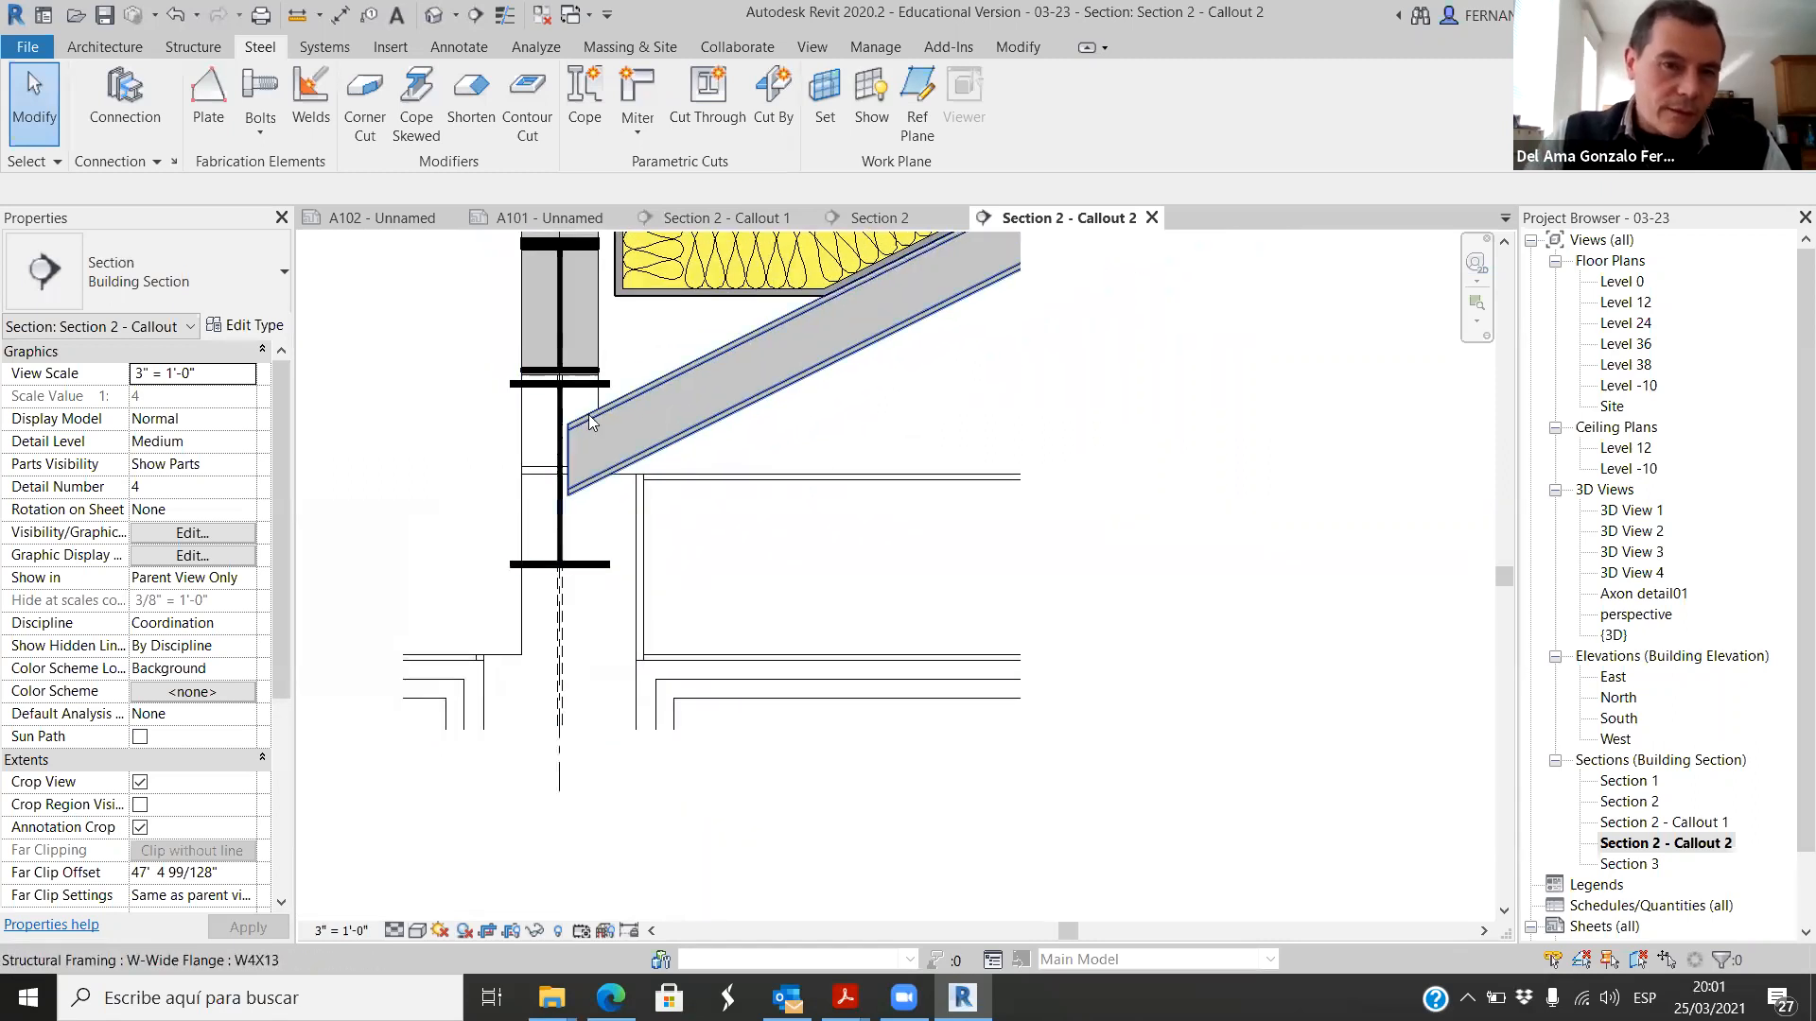
pyautogui.scroll(5, 581, 409)
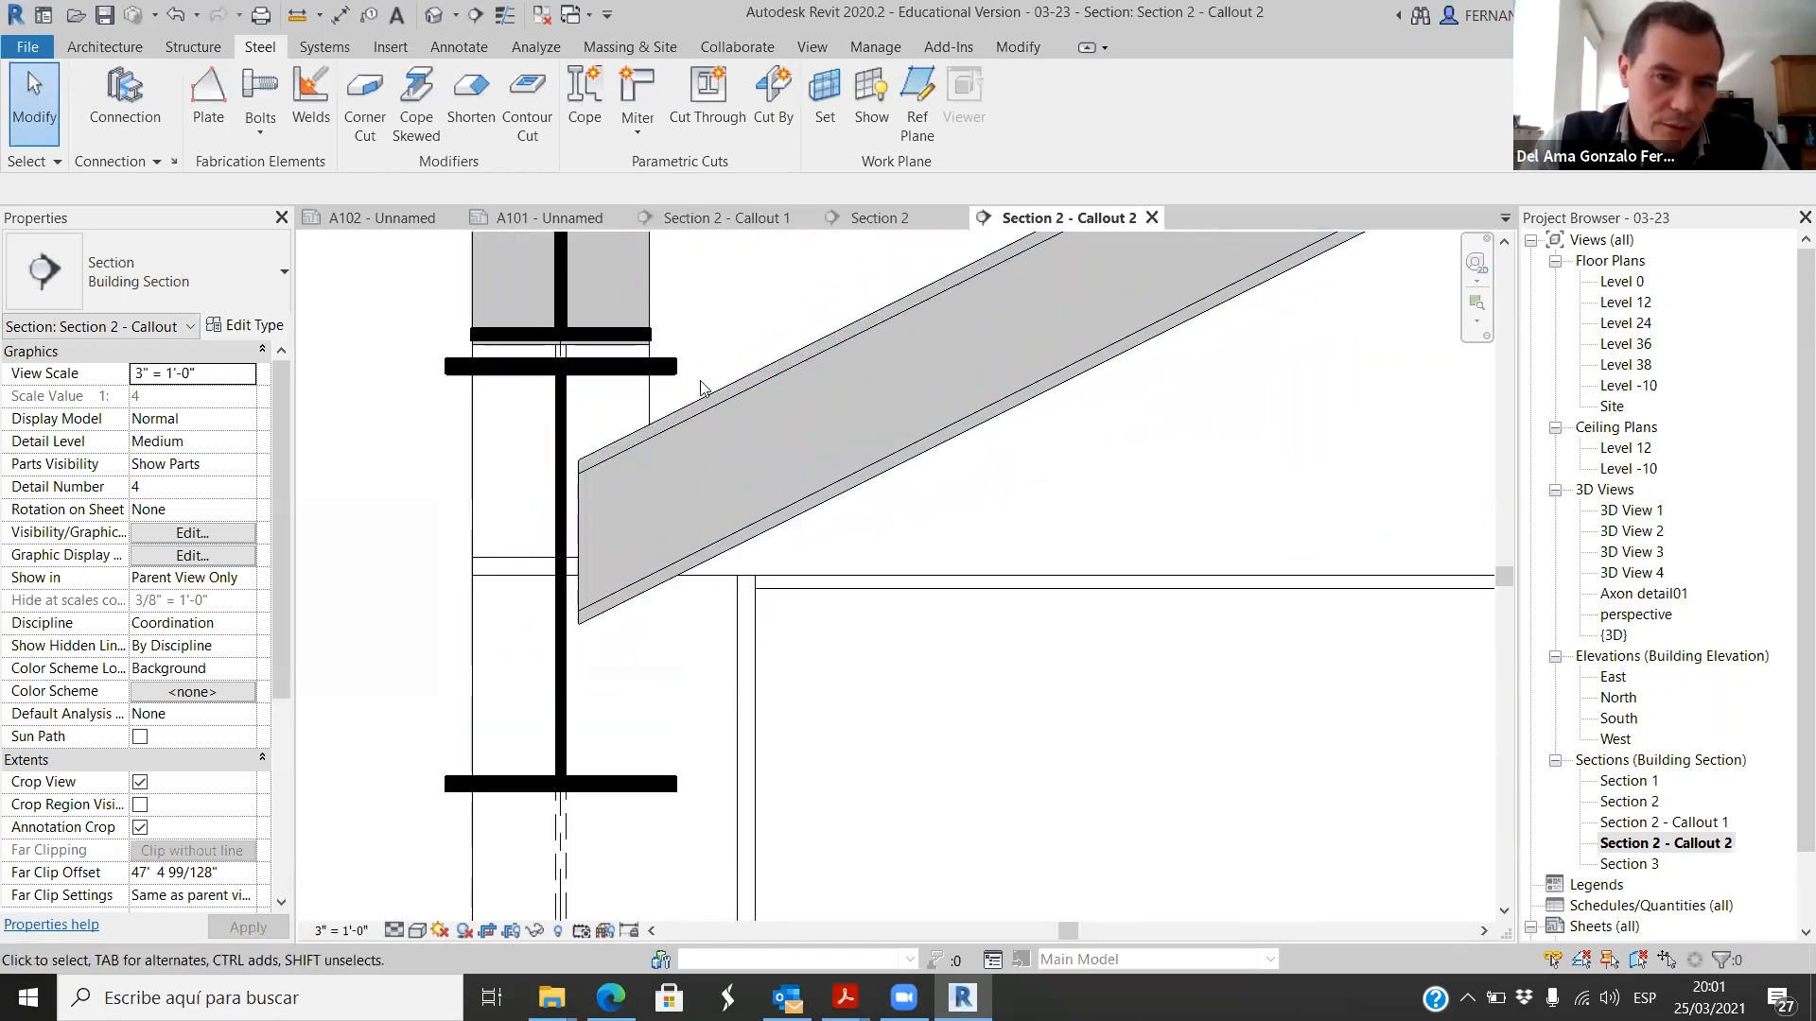
pyautogui.scroll(-3, 583, 466)
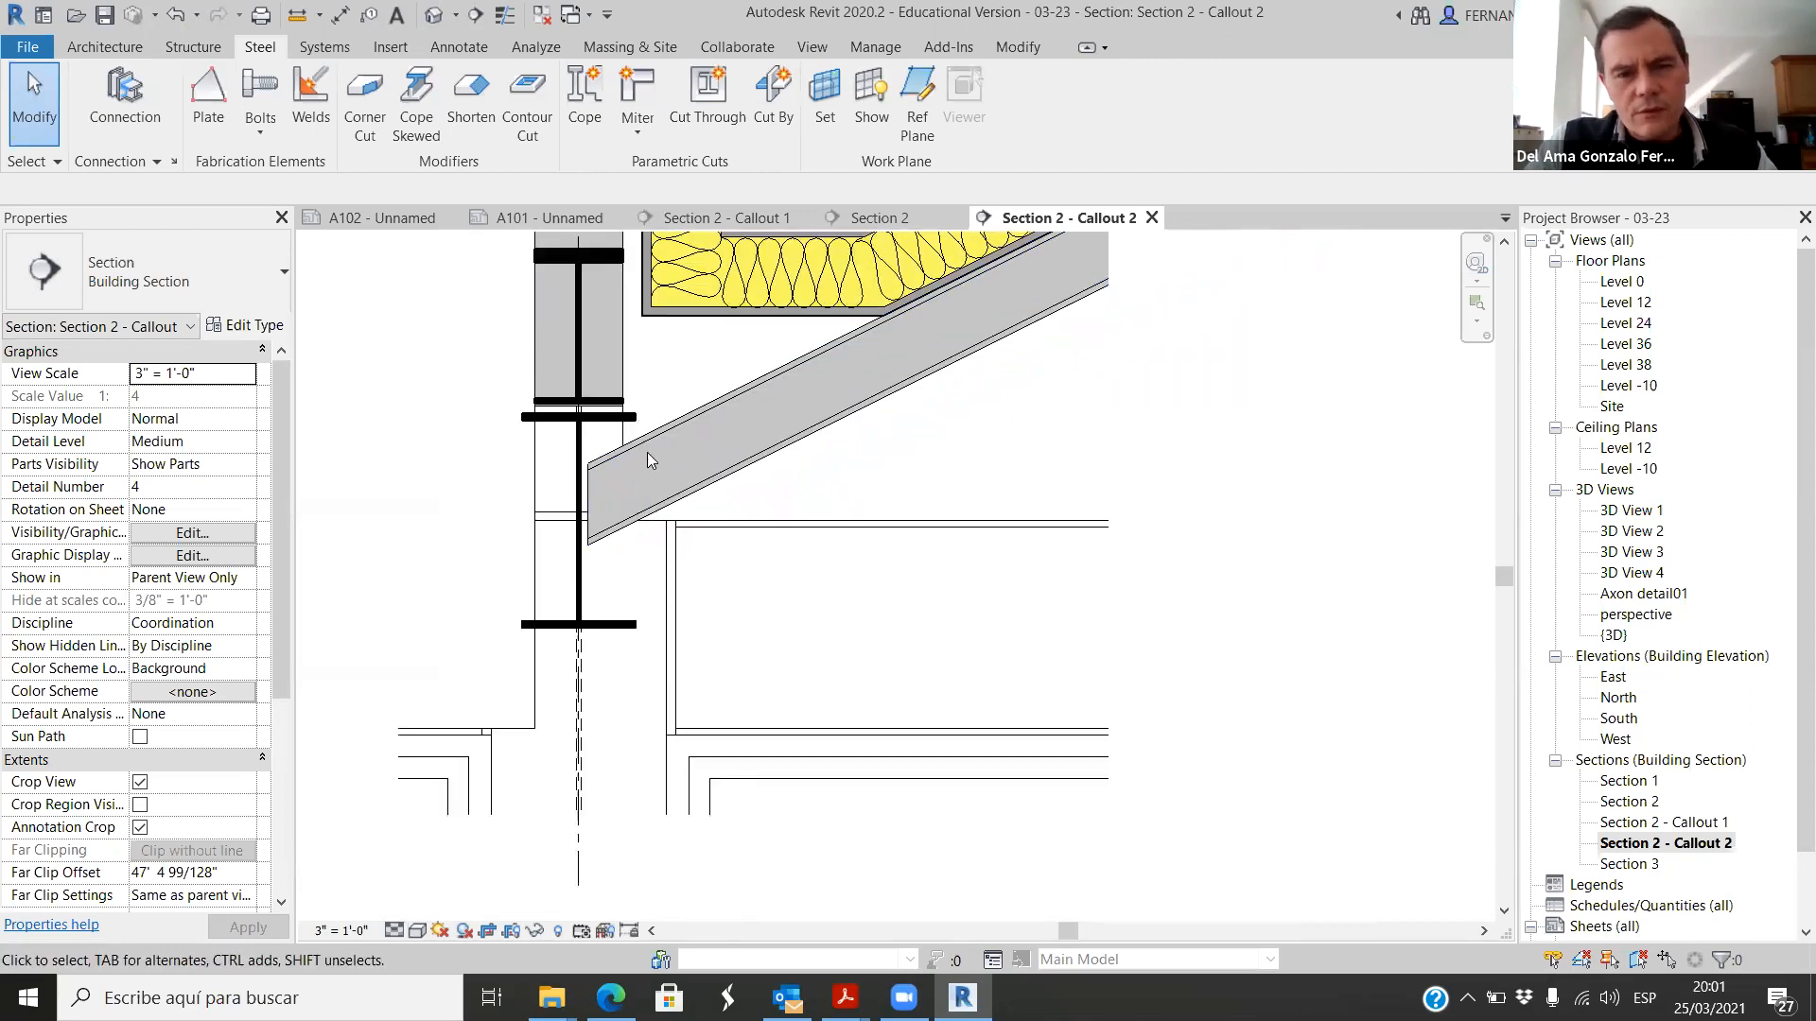
pyautogui.scroll(-3, 651, 521)
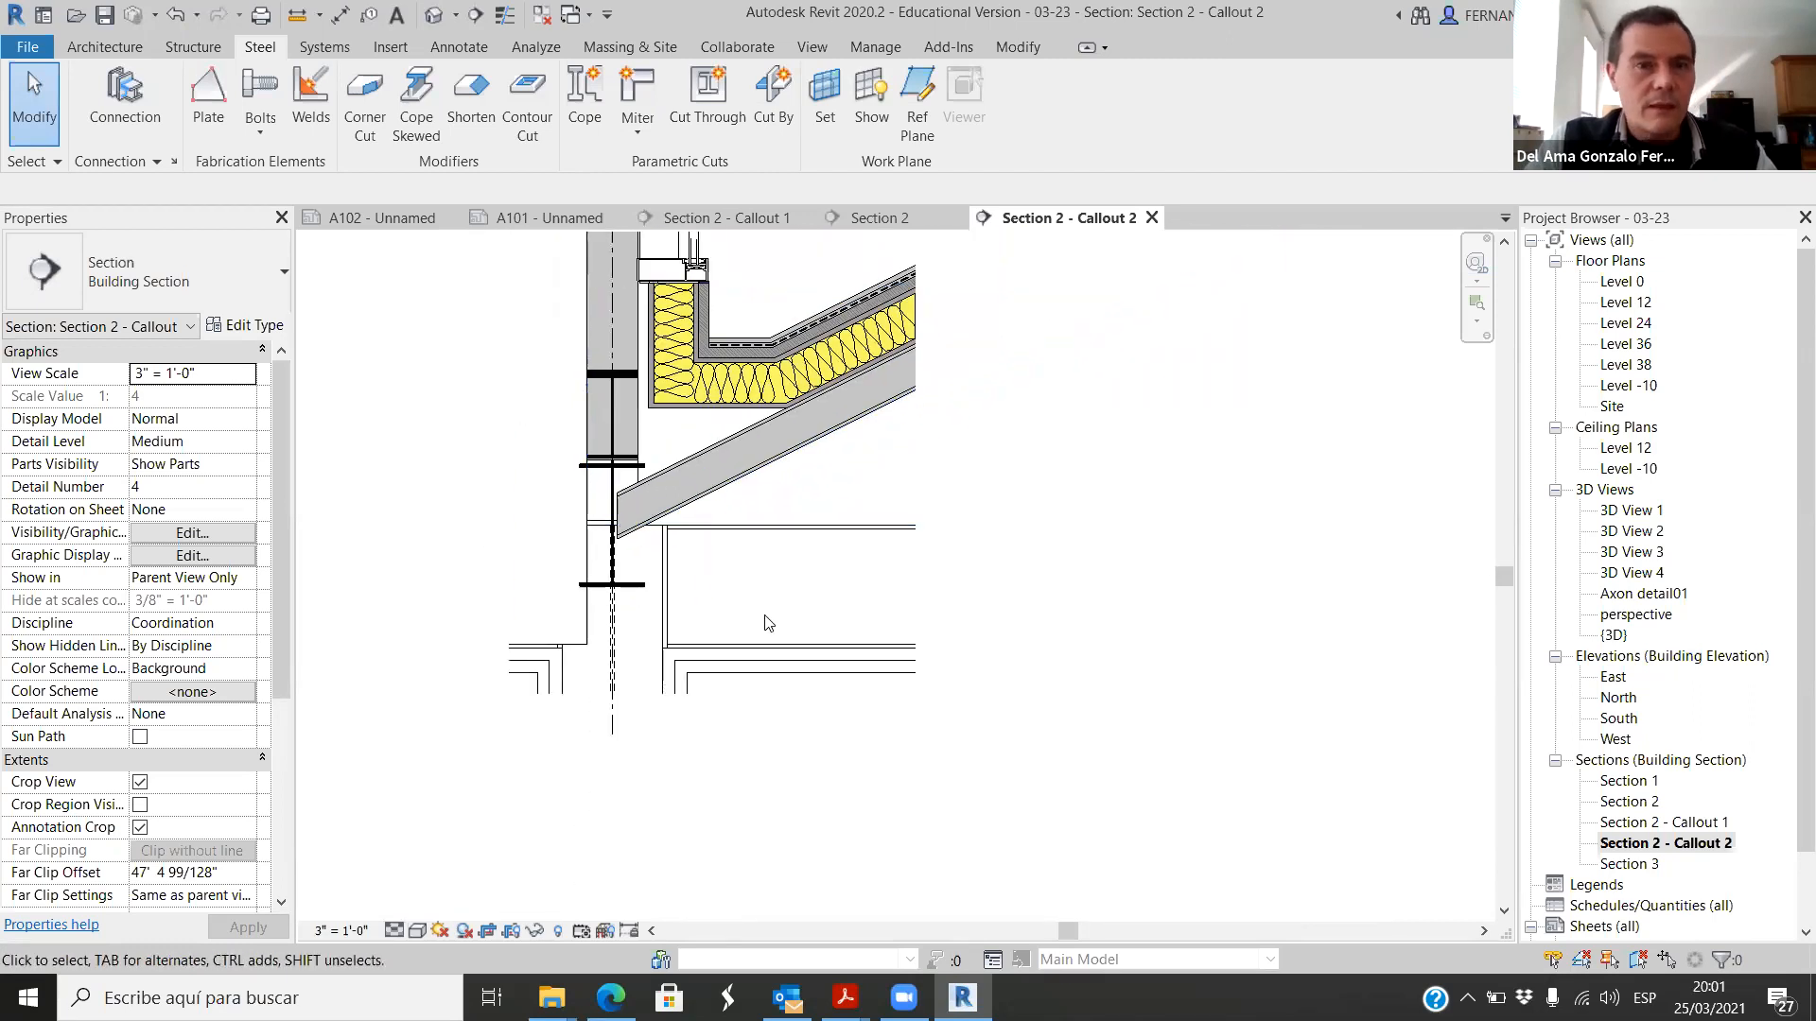
pyautogui.scroll(-2, 1123, 600)
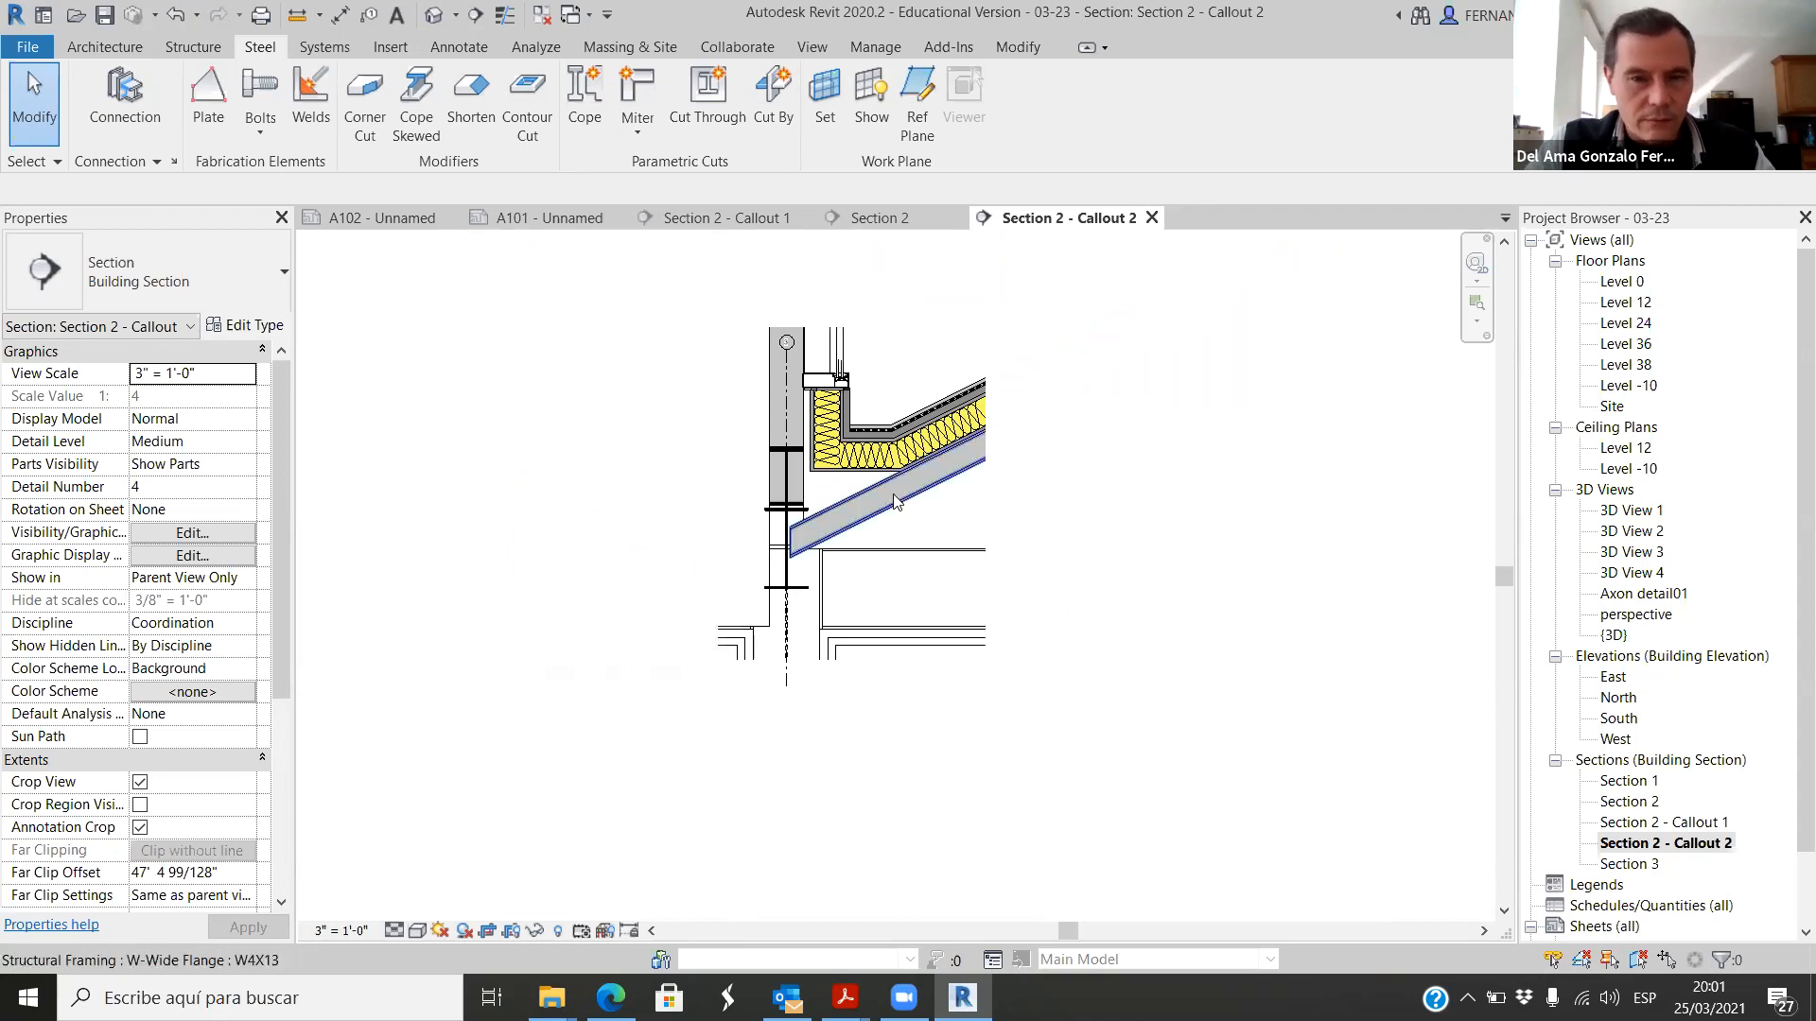
pyautogui.scroll(2, 889, 478)
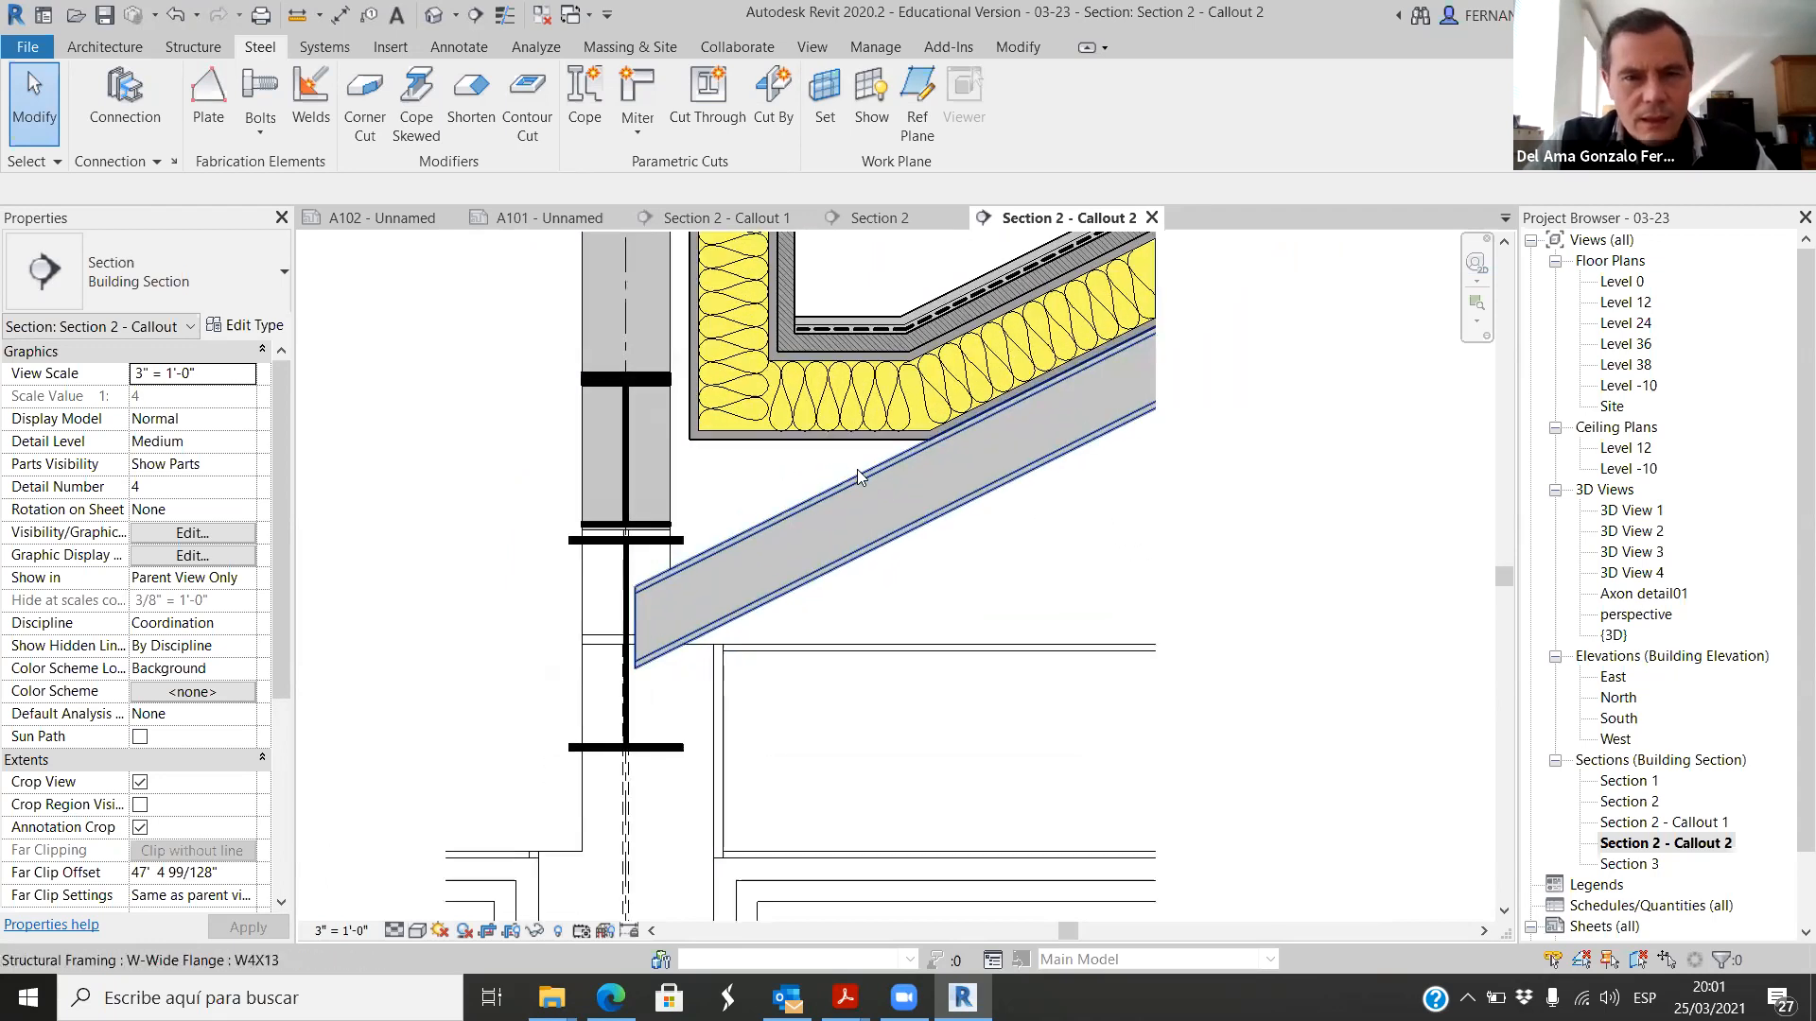
pyautogui.scroll(-1, 823, 473)
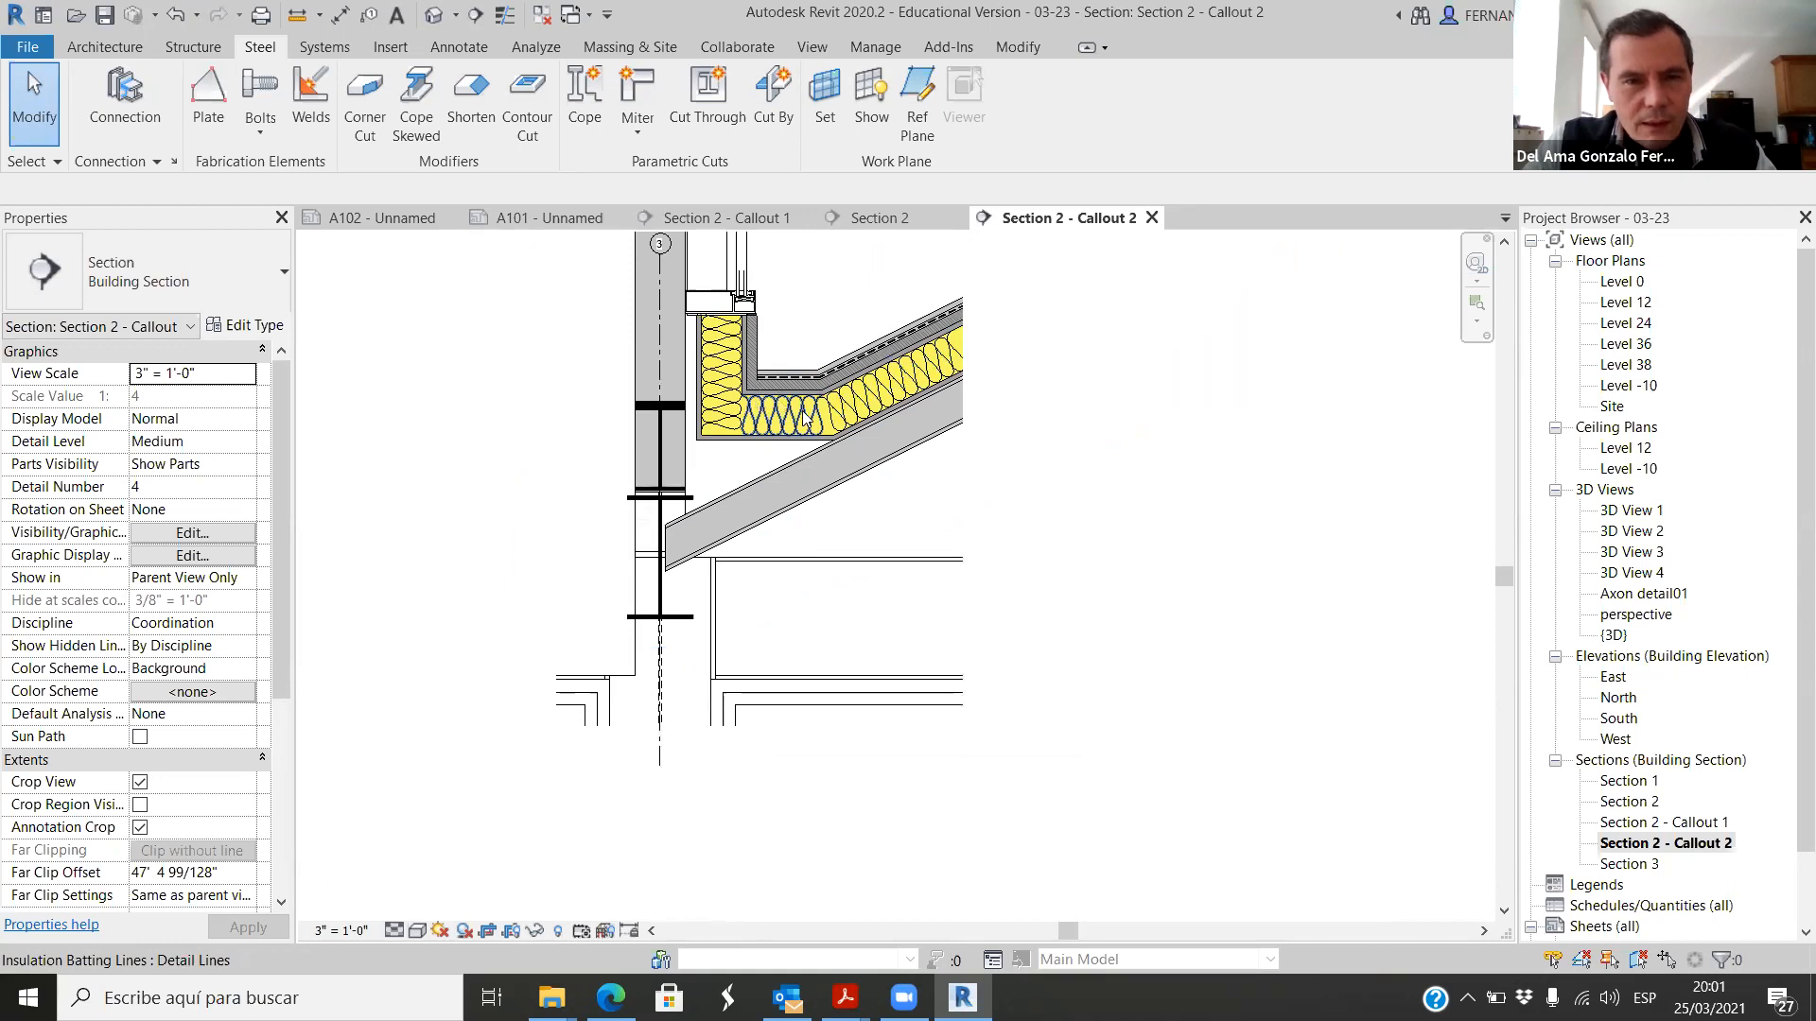
pyautogui.scroll(1, 806, 418)
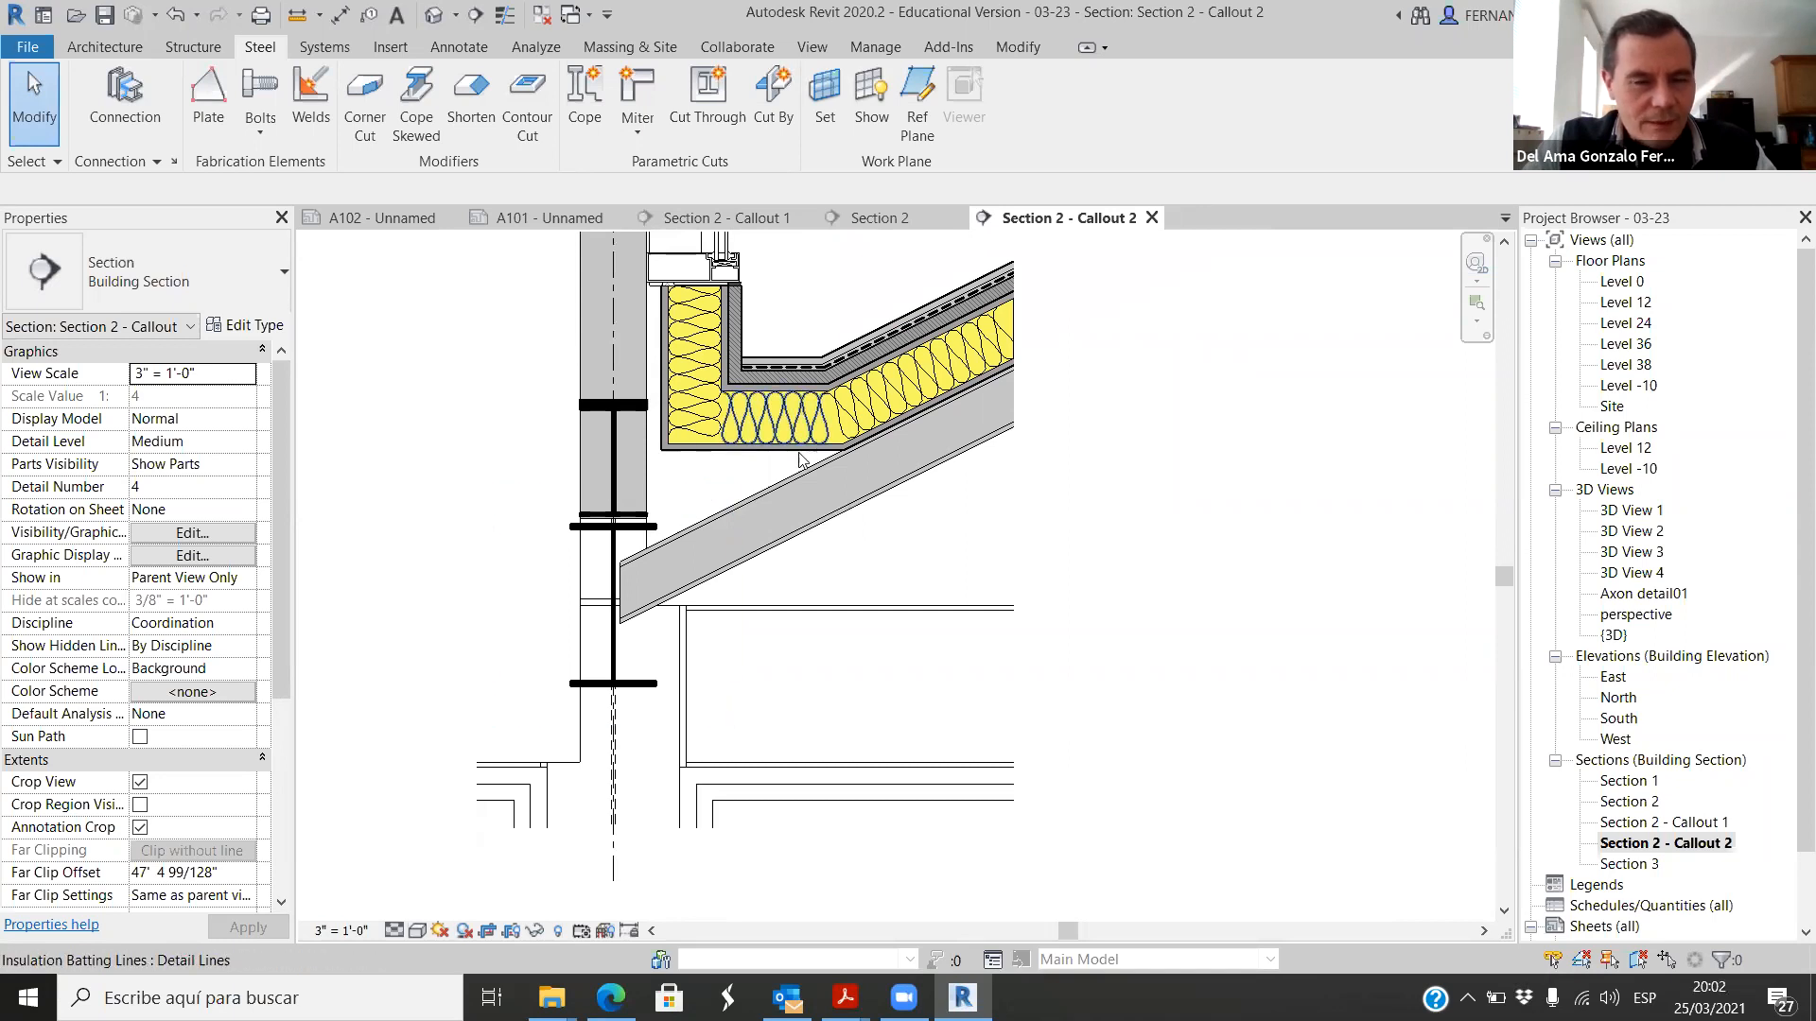
pyautogui.scroll(-2, 612, 574)
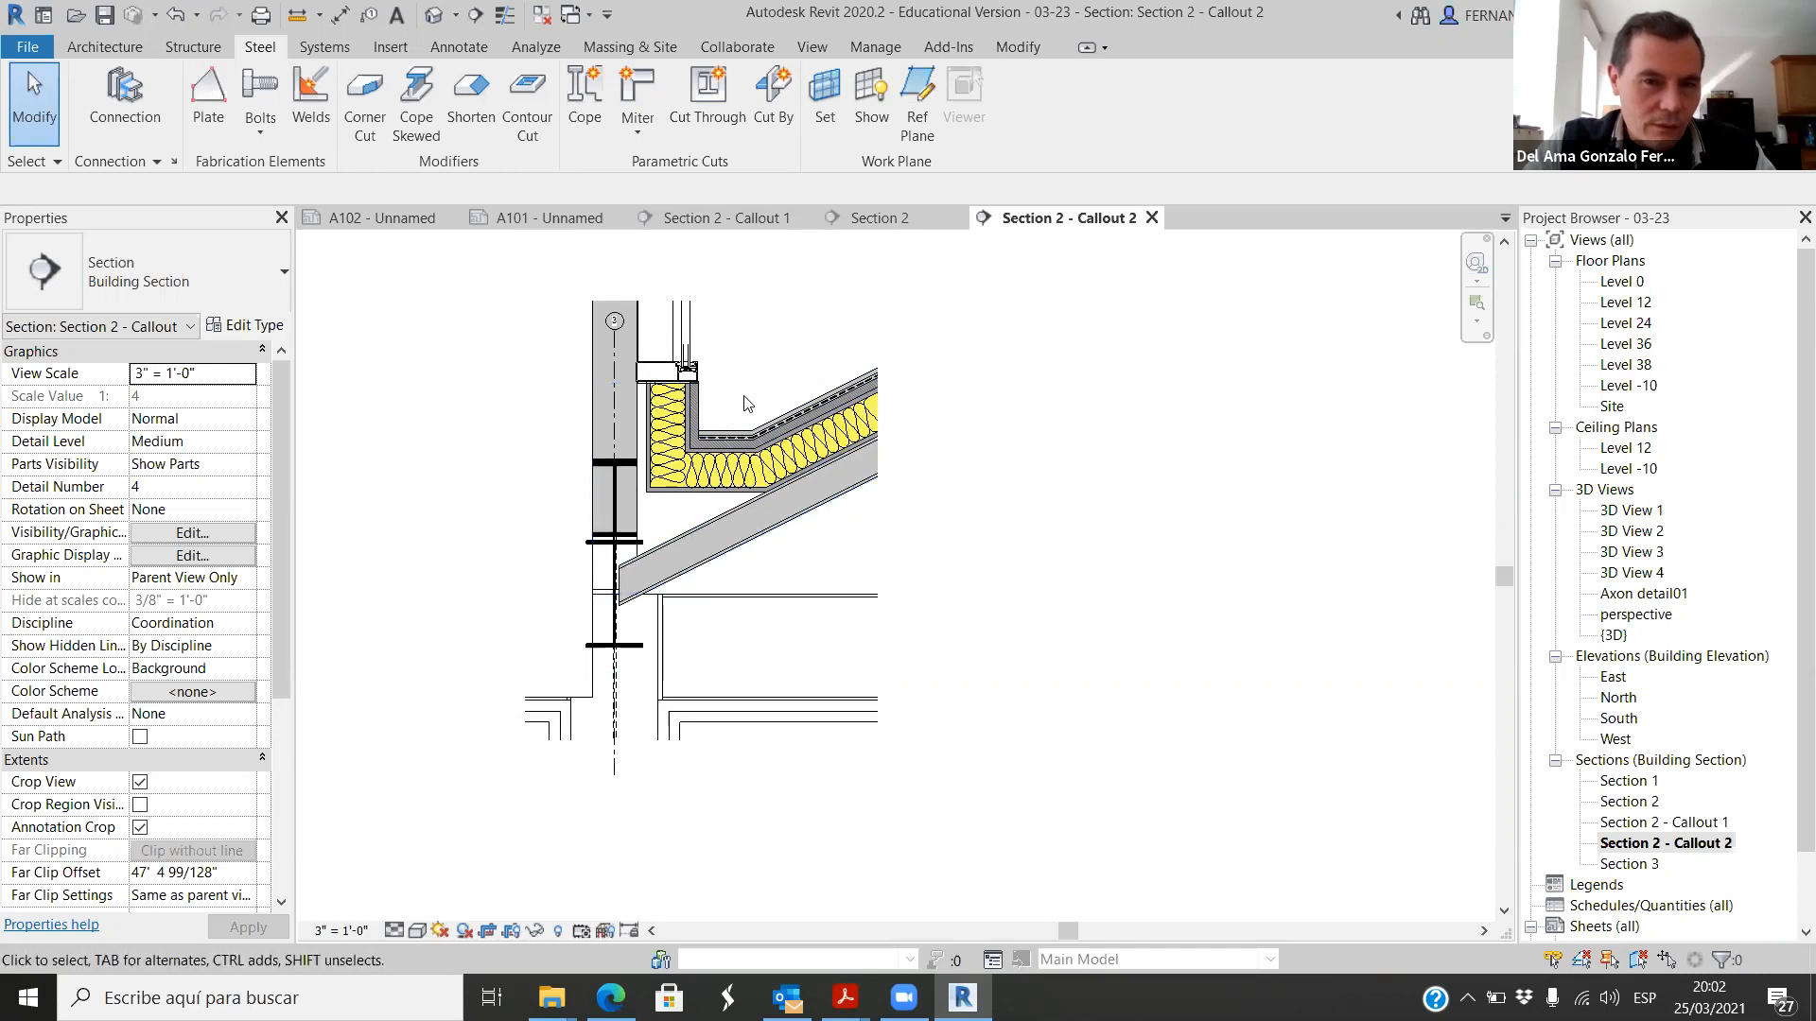
pyautogui.scroll(3, 752, 402)
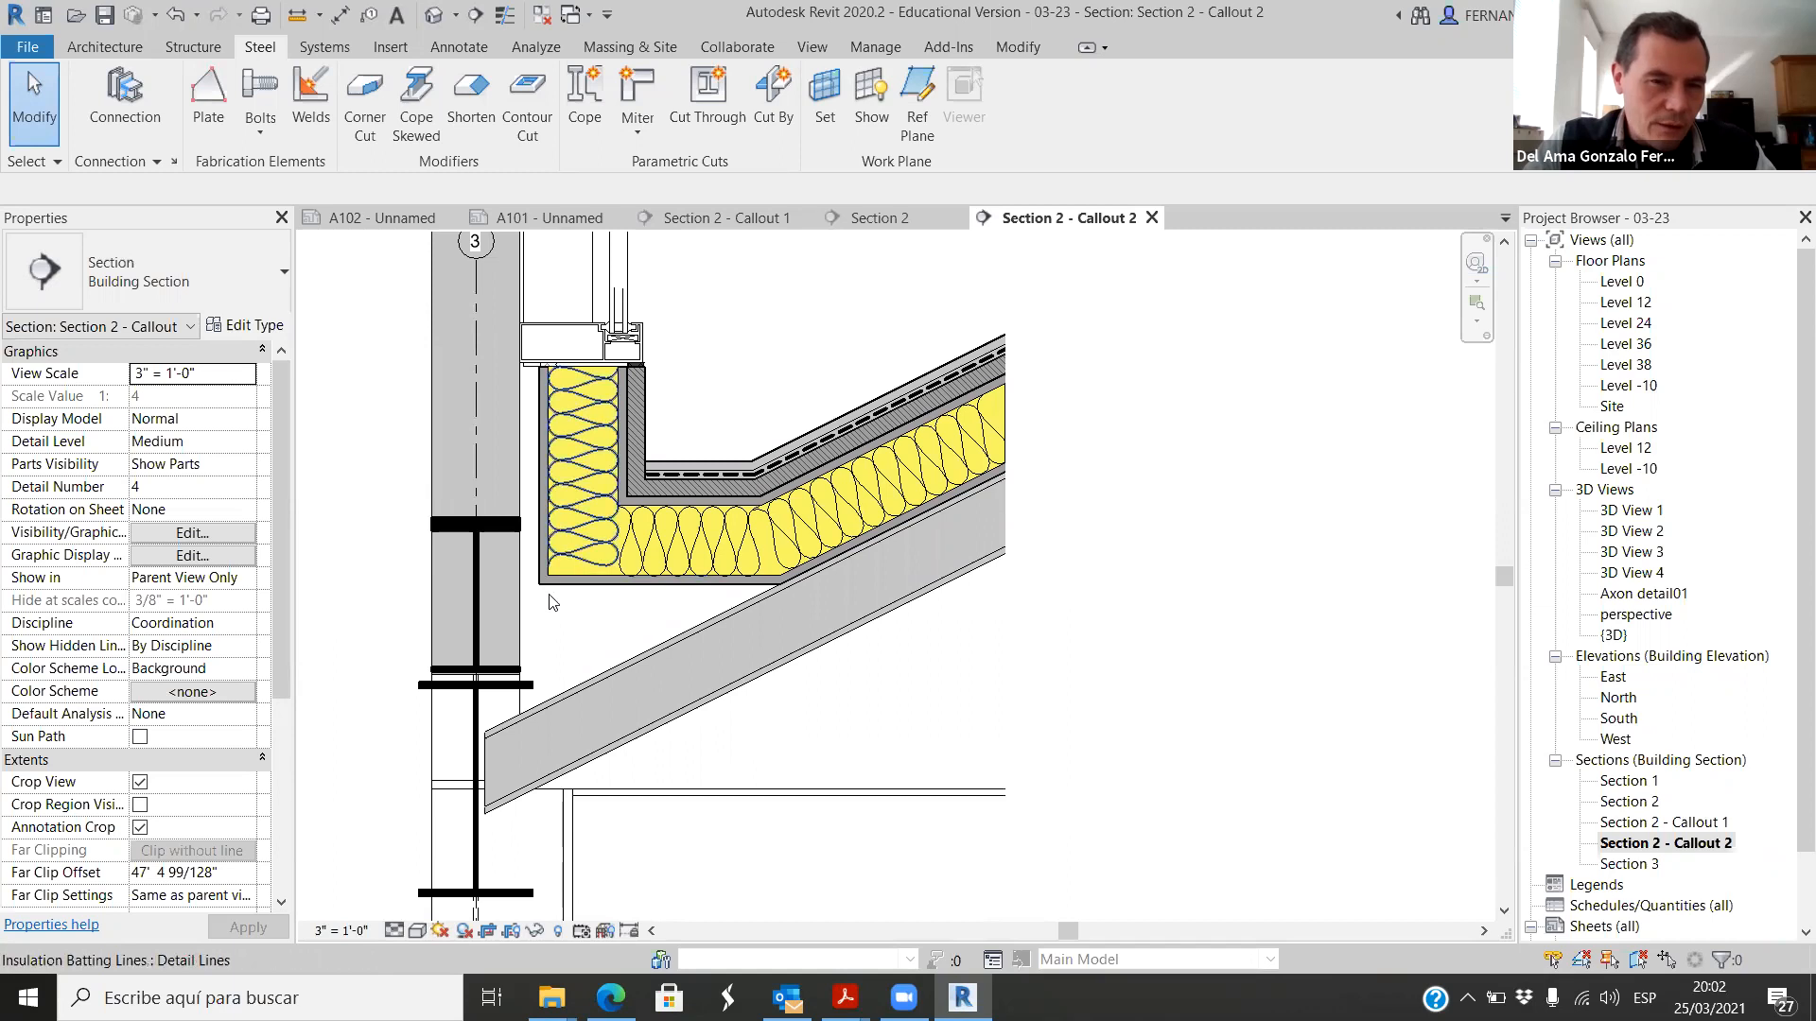
pyautogui.scroll(-3, 730, 566)
pyautogui.scroll(2, 678, 548)
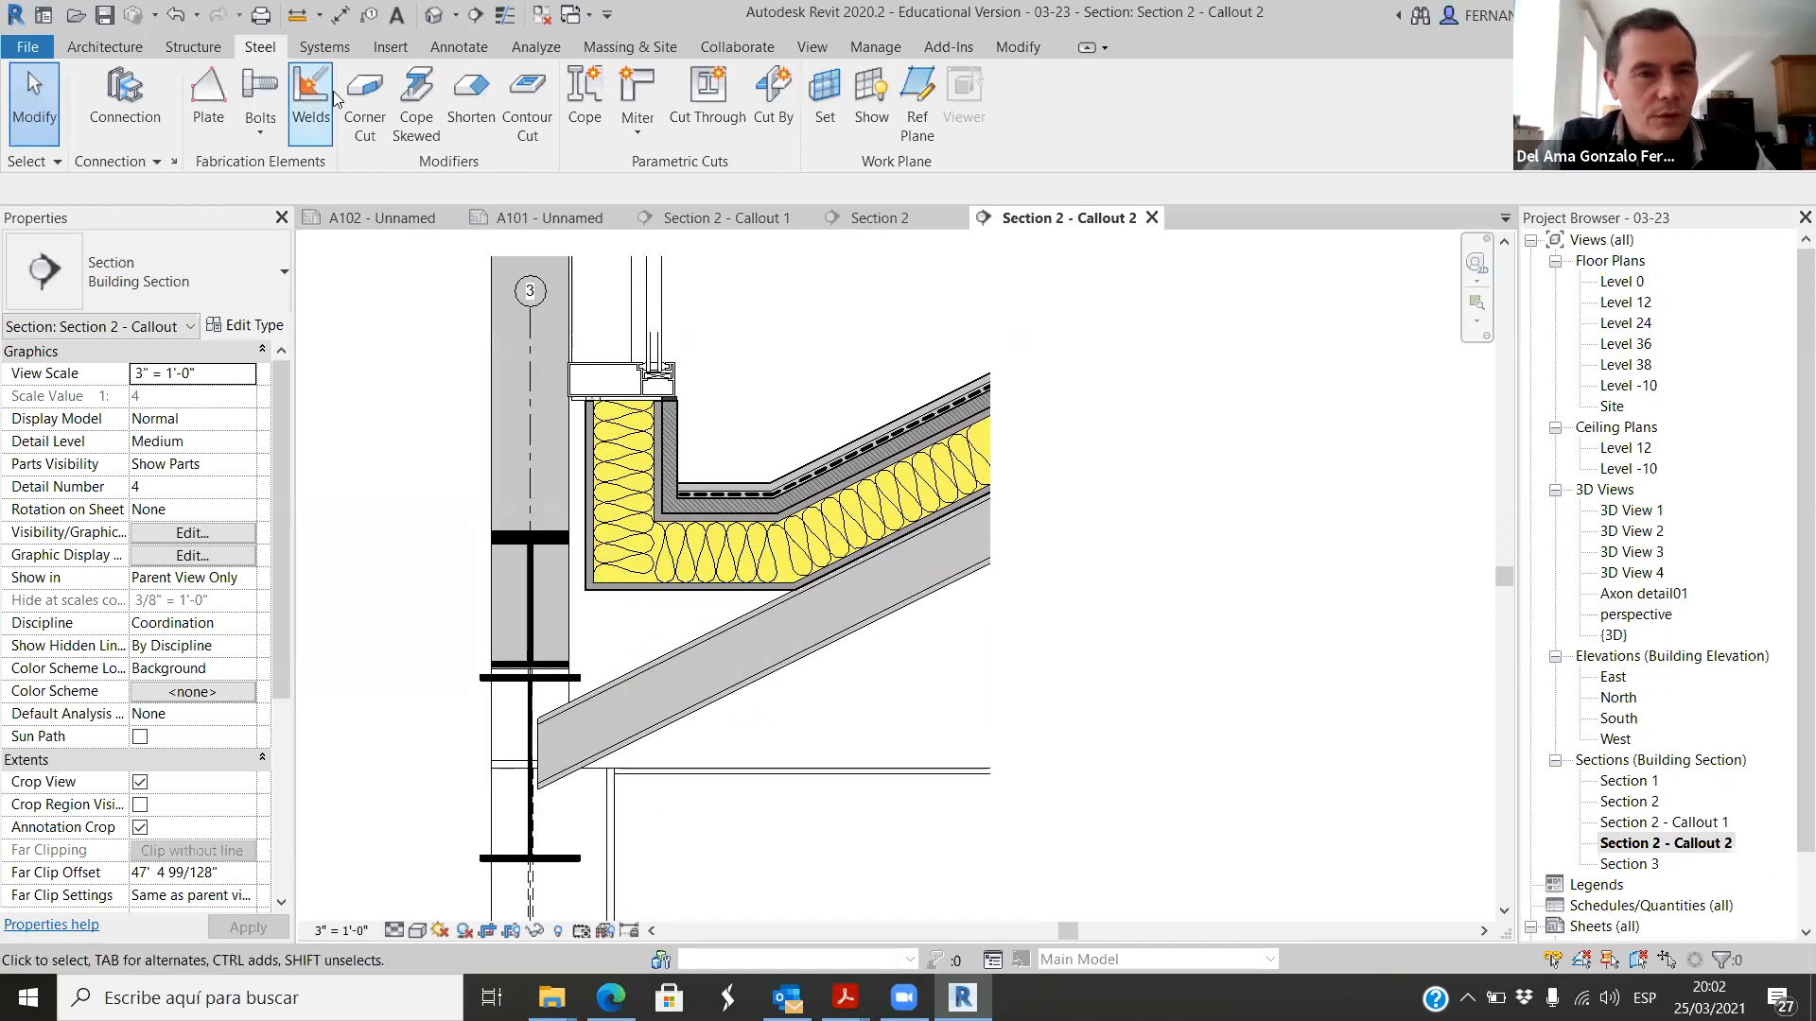
# Step: Sketch a triangular filled region boundary between the gutter's flat underside, its outer face extended down, and the top of the sloped joist
pyautogui.click(459, 48)
pyautogui.click(572, 105)
pyautogui.click(570, 144)
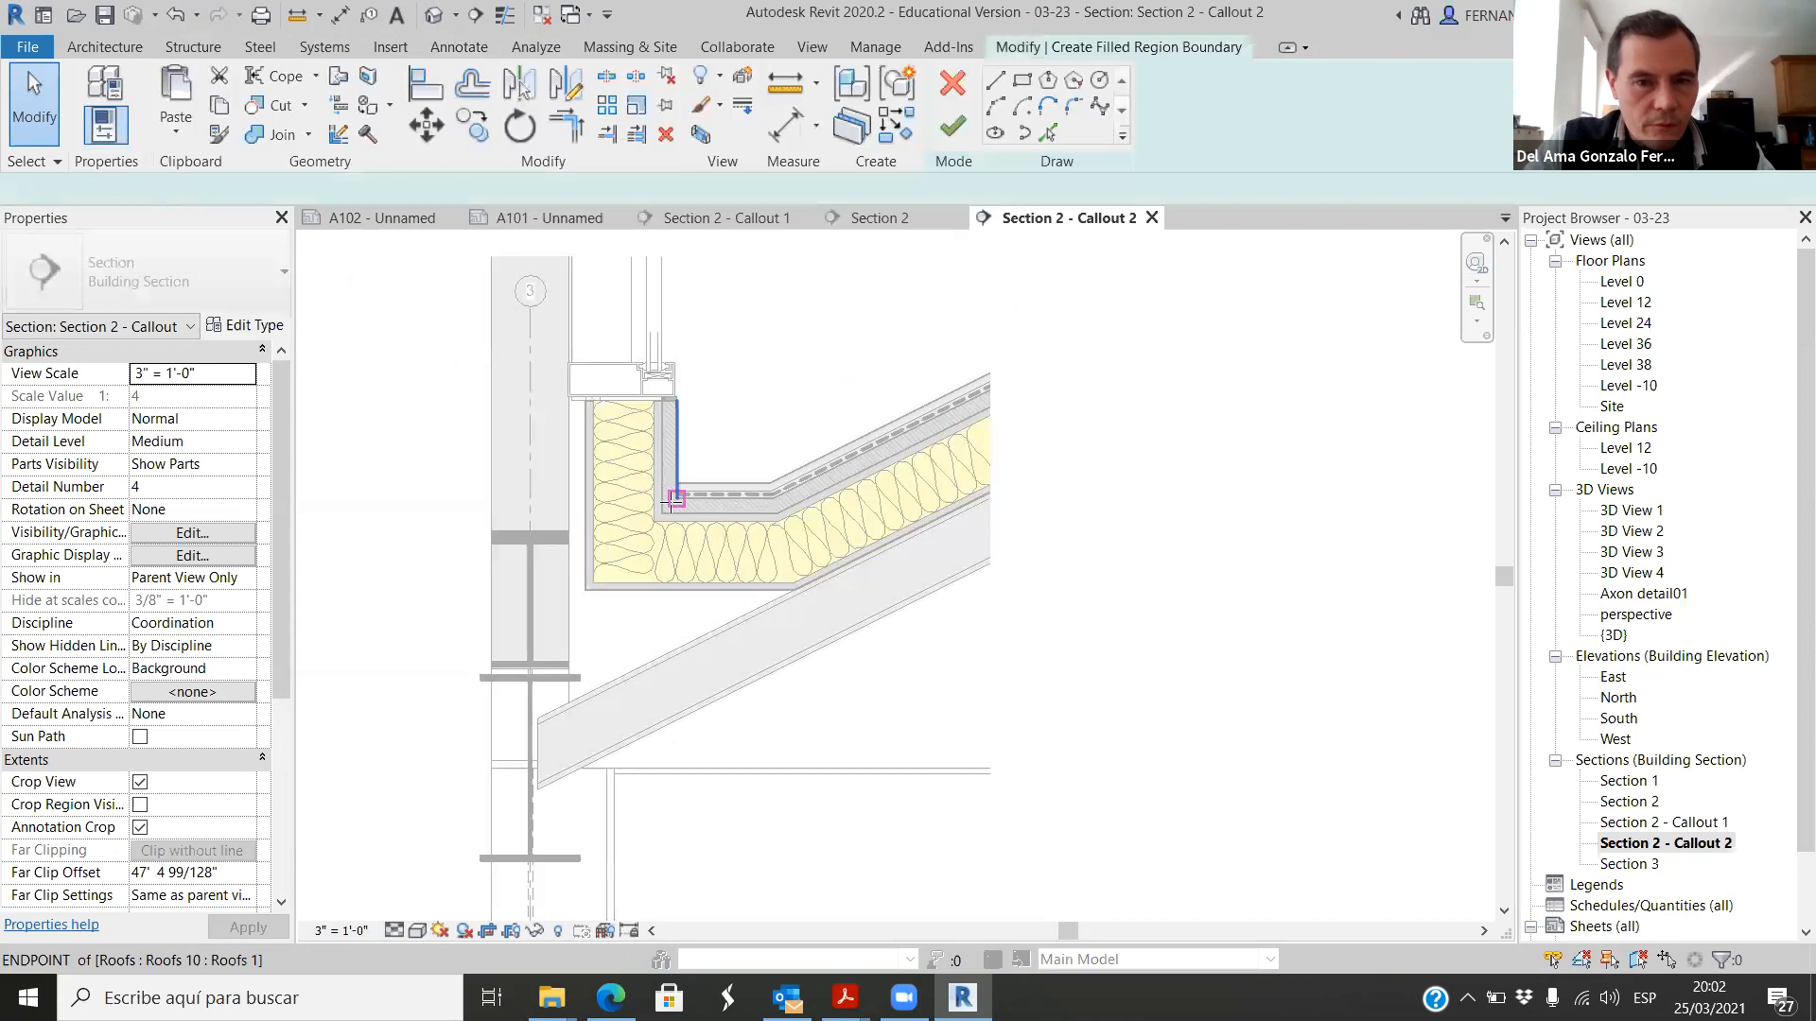
pyautogui.scroll(5, 833, 594)
pyautogui.click(866, 587)
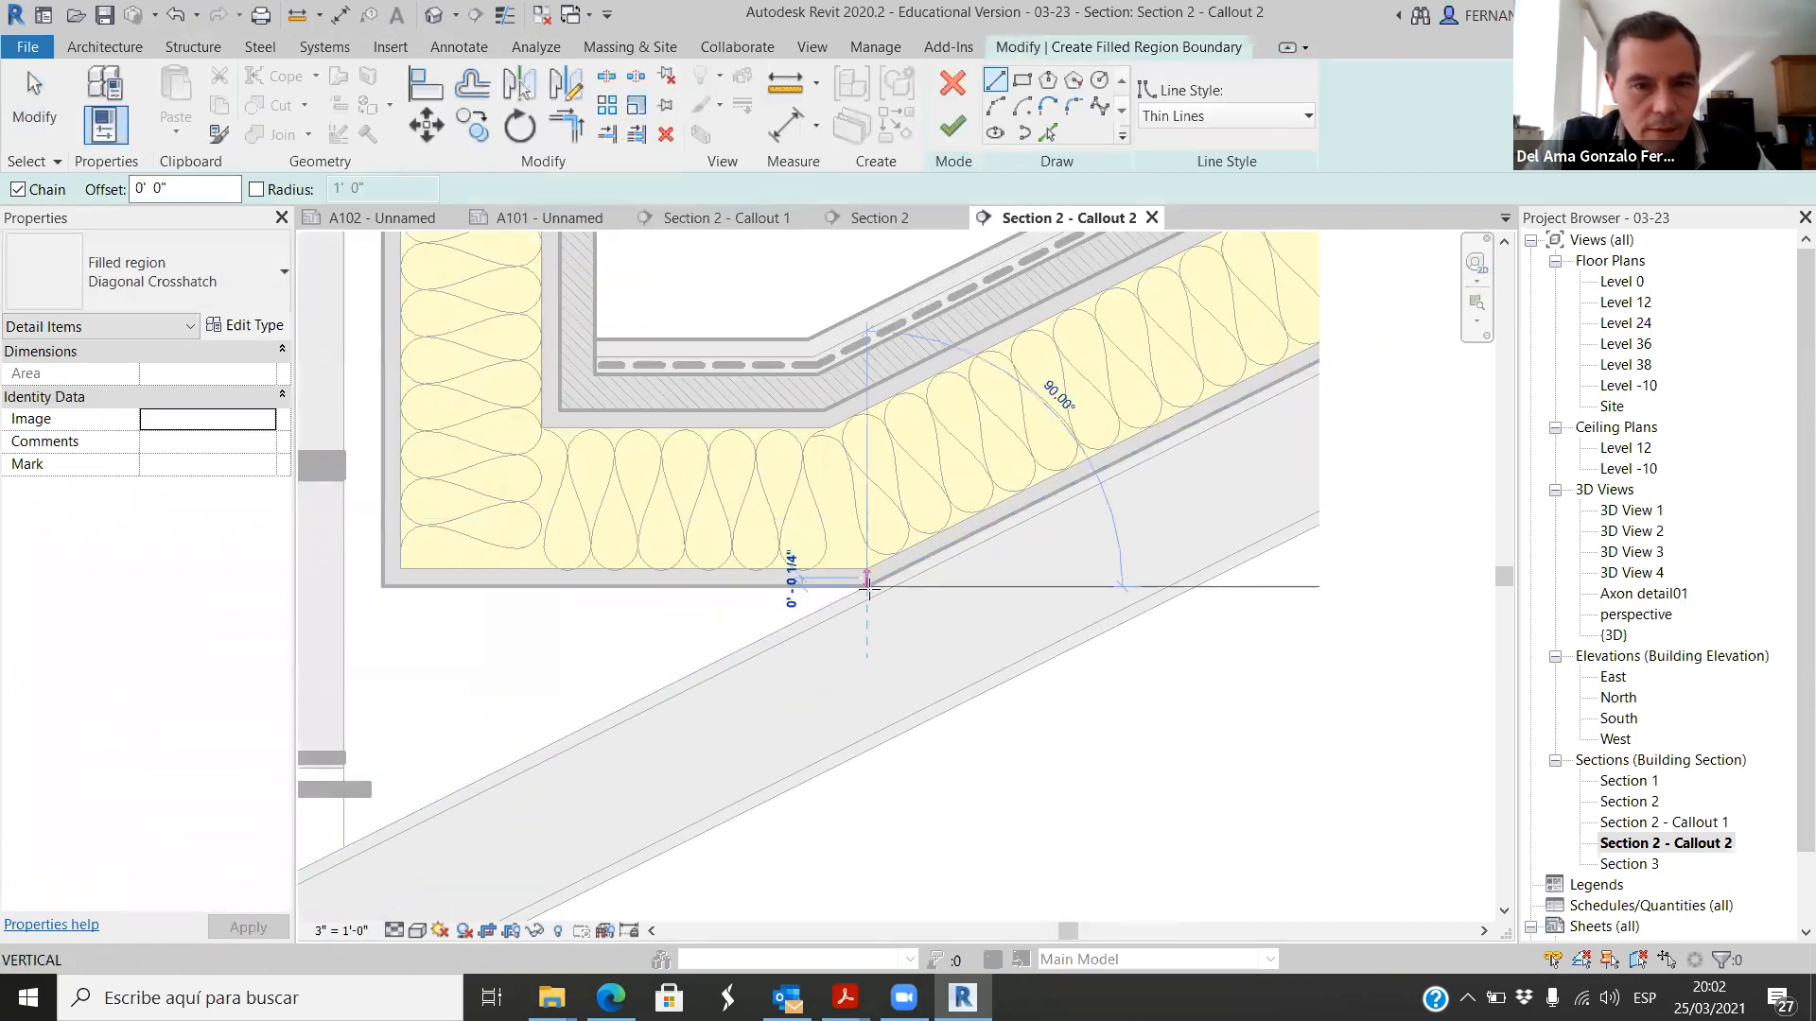
pyautogui.click(382, 587)
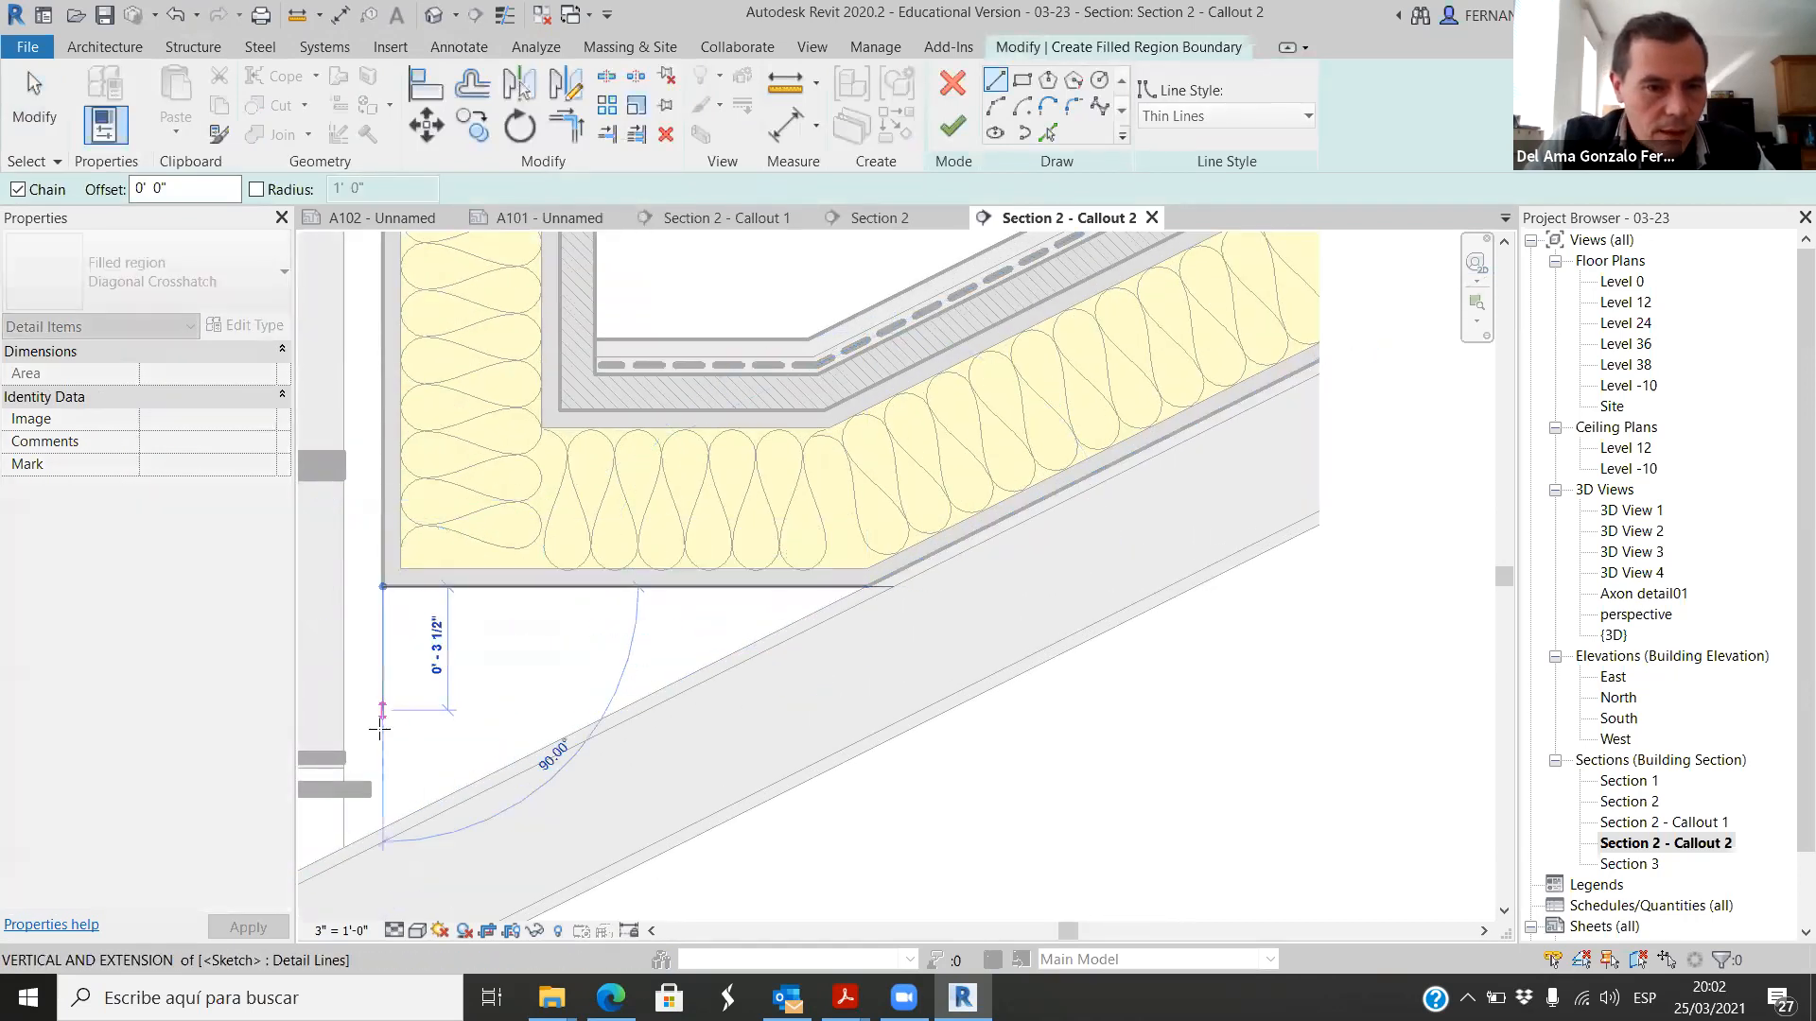
pyautogui.click(382, 829)
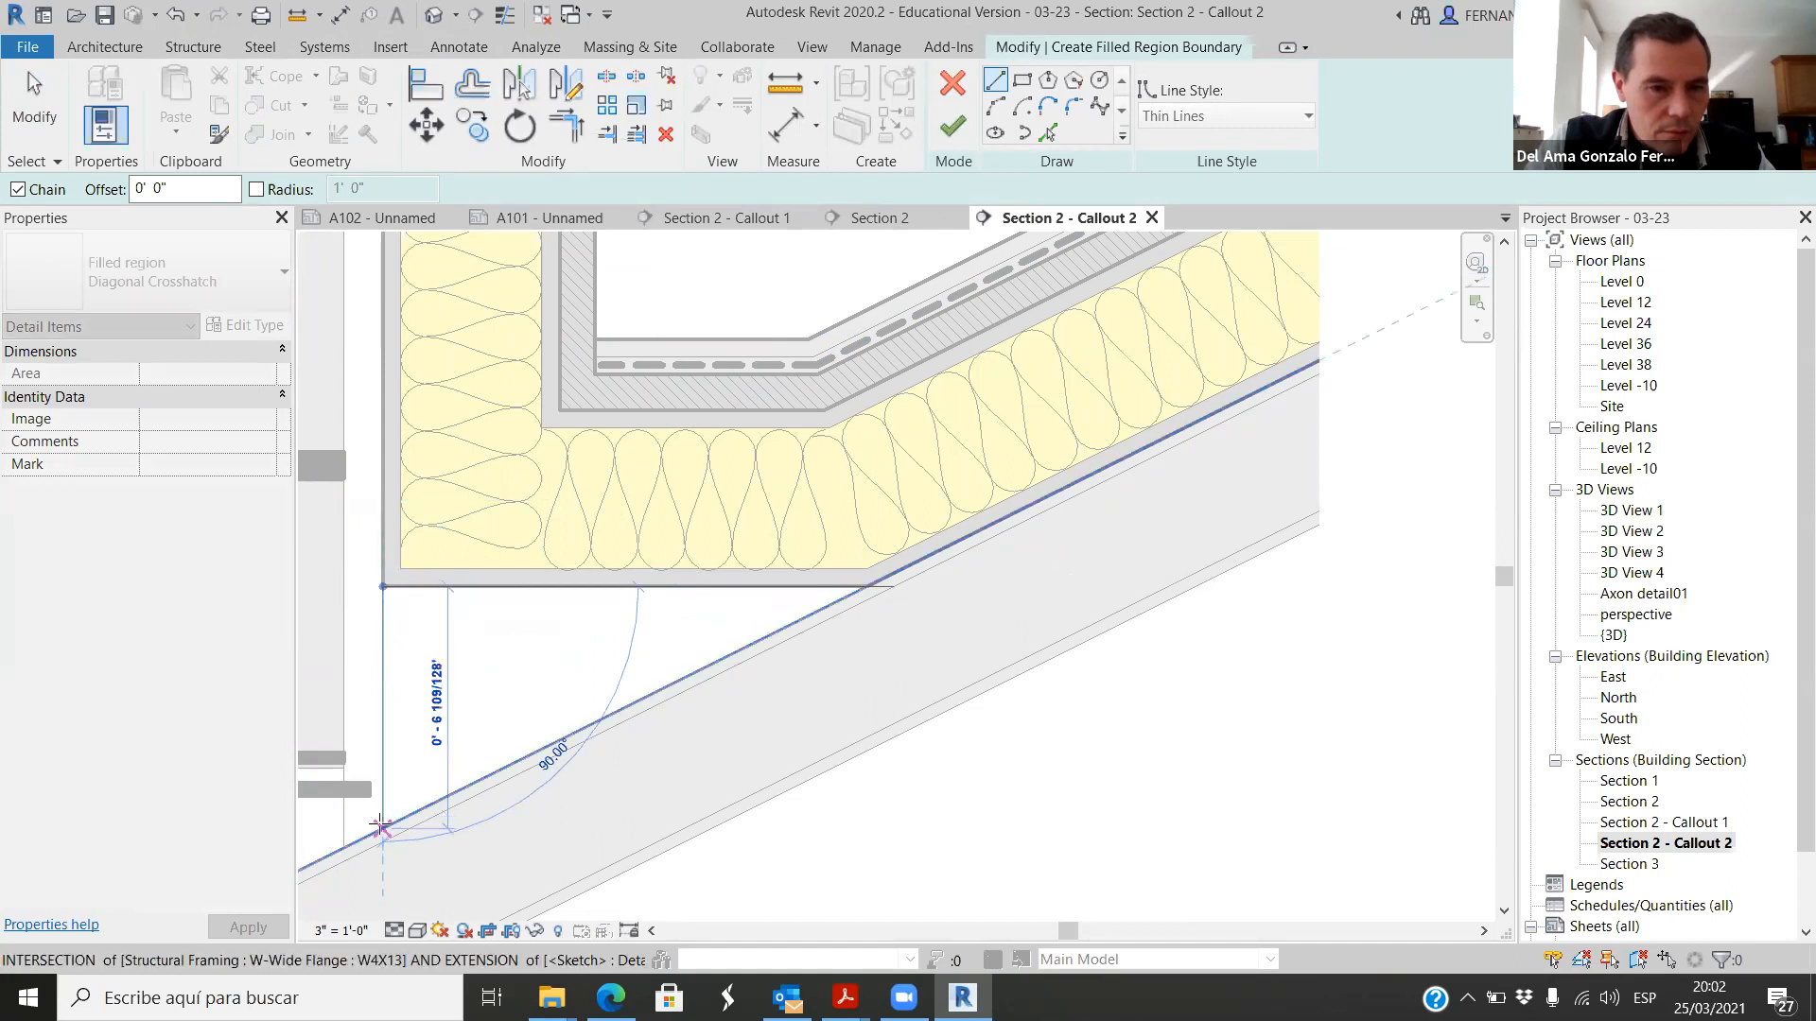
pyautogui.click(864, 588)
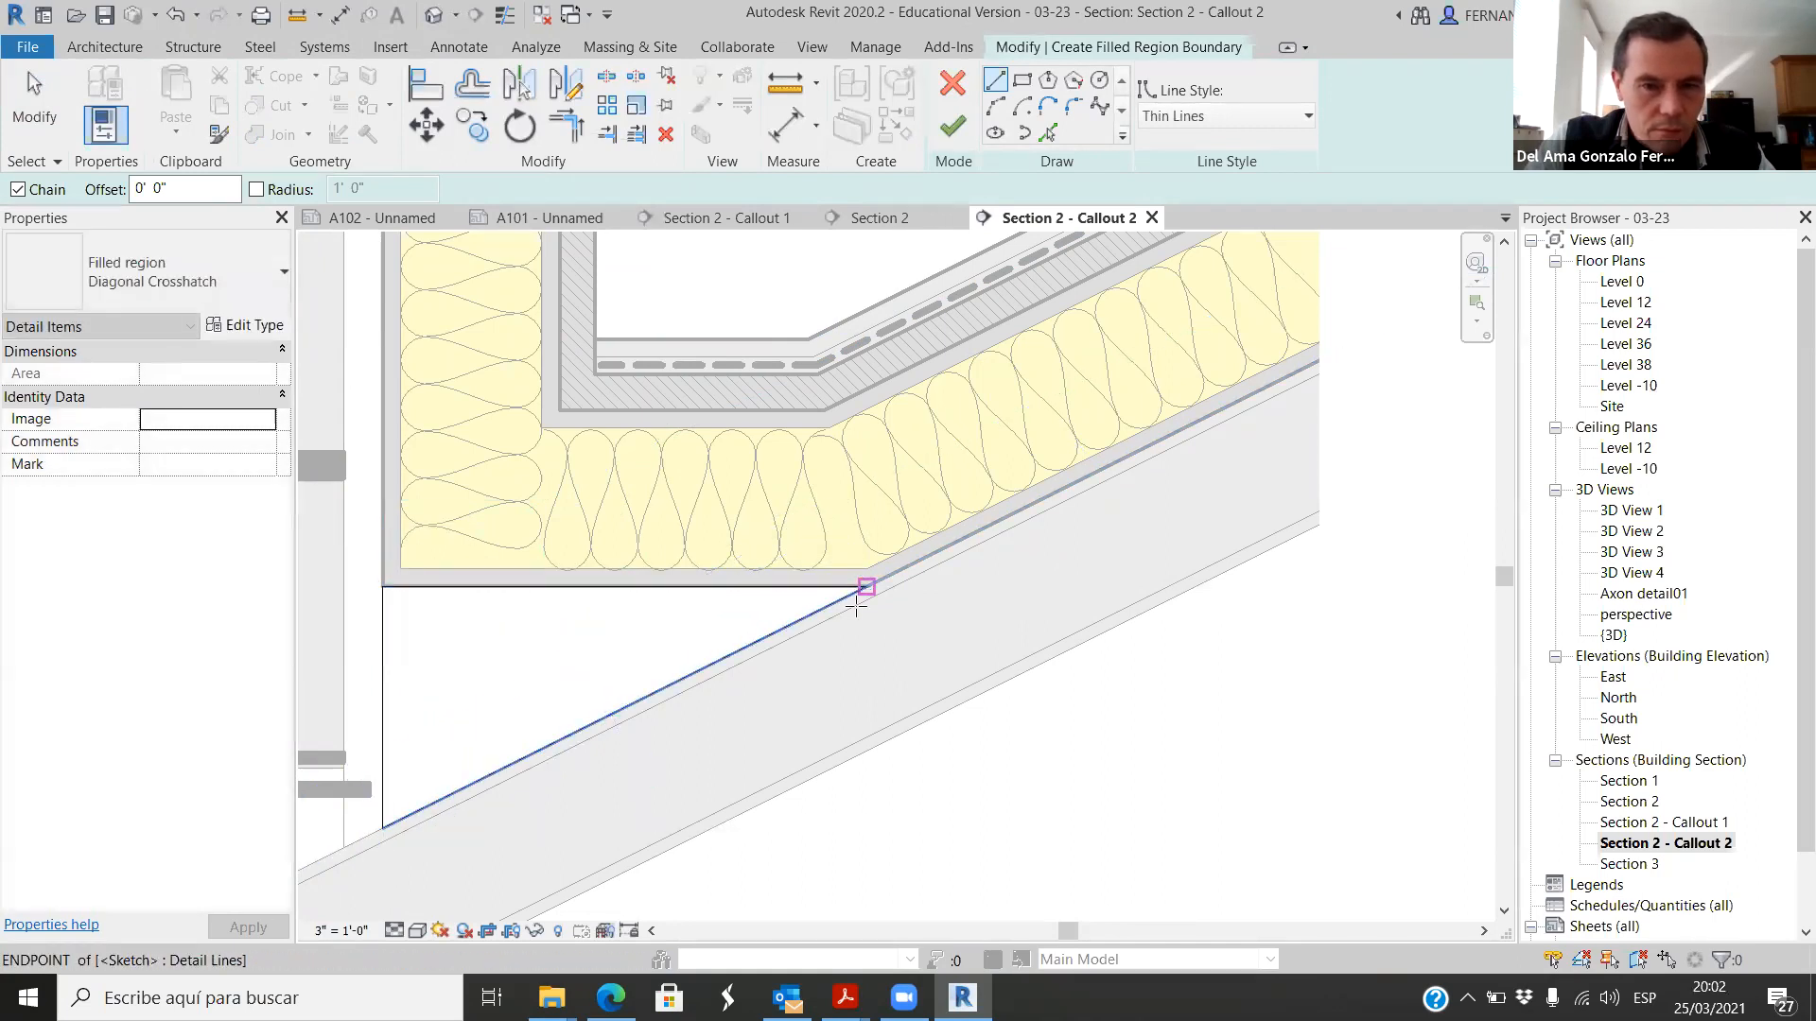
pyautogui.scroll(-4, 814, 577)
pyautogui.press('Escape')
pyautogui.press('Escape')
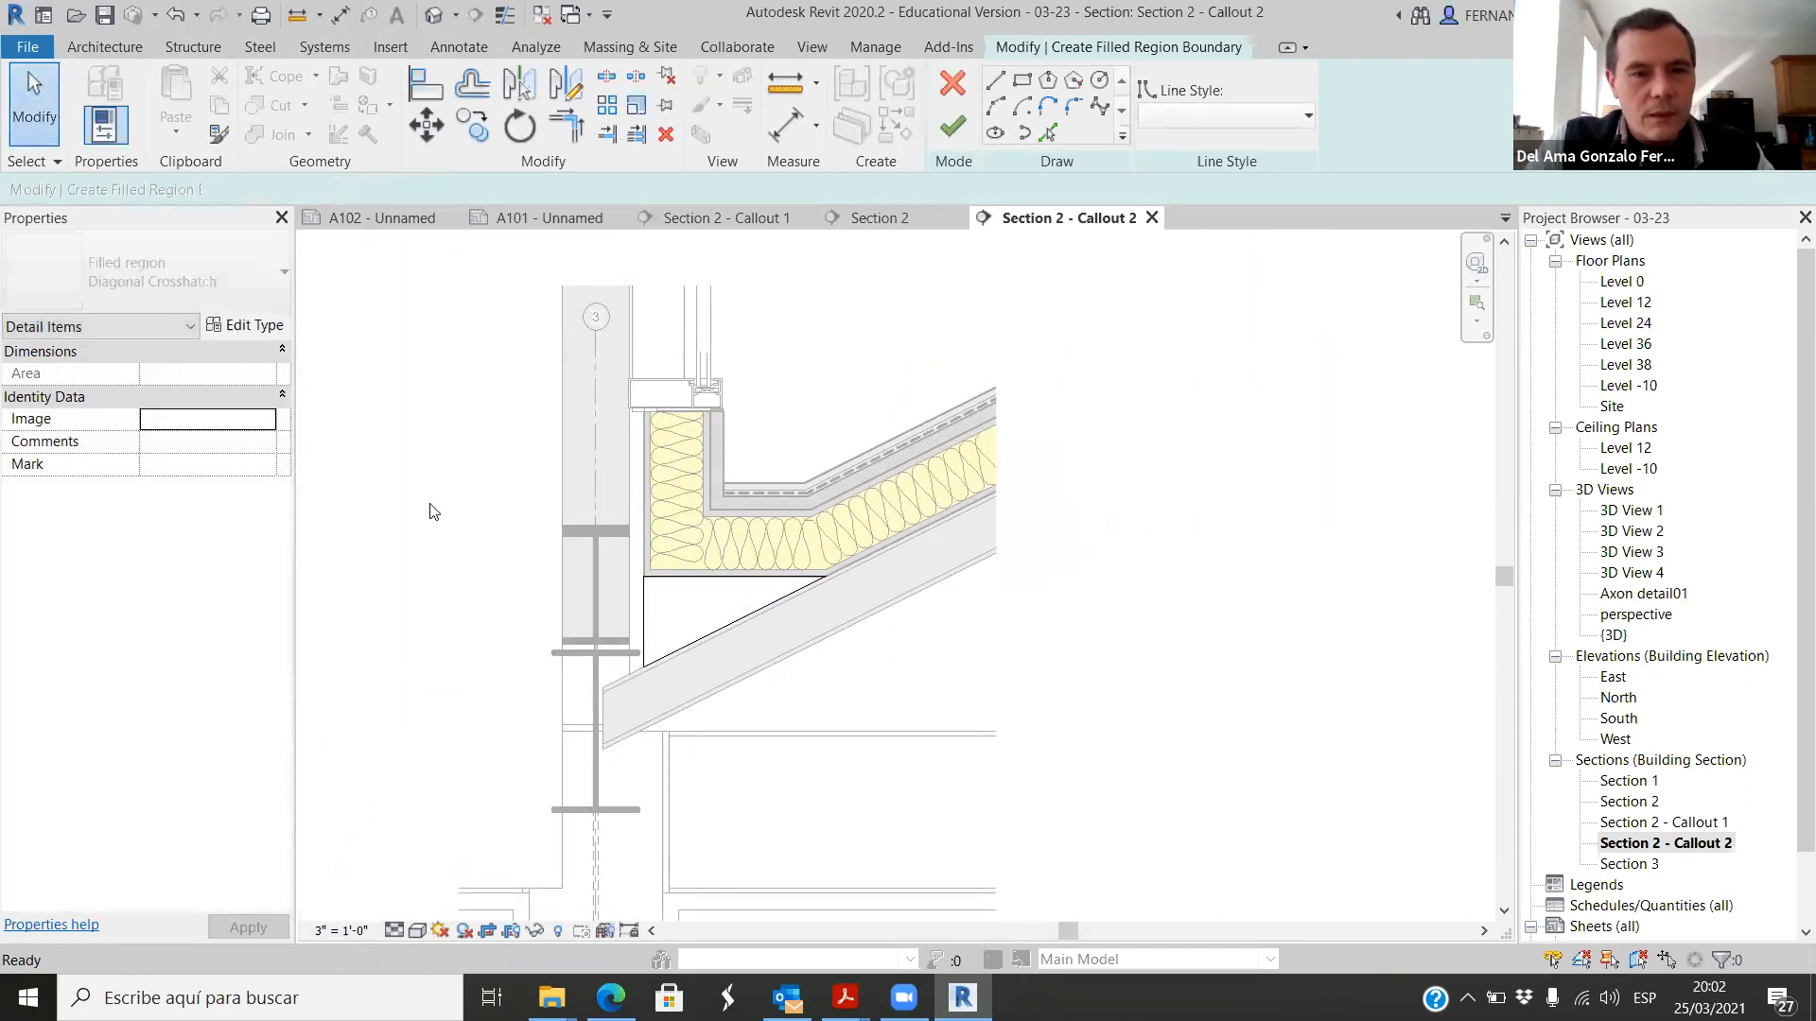
# Step: Finish the triangular filled region under the gutter with the Diagonal Crosshatch type
pyautogui.scroll(1, 790, 651)
pyautogui.click(969, 130)
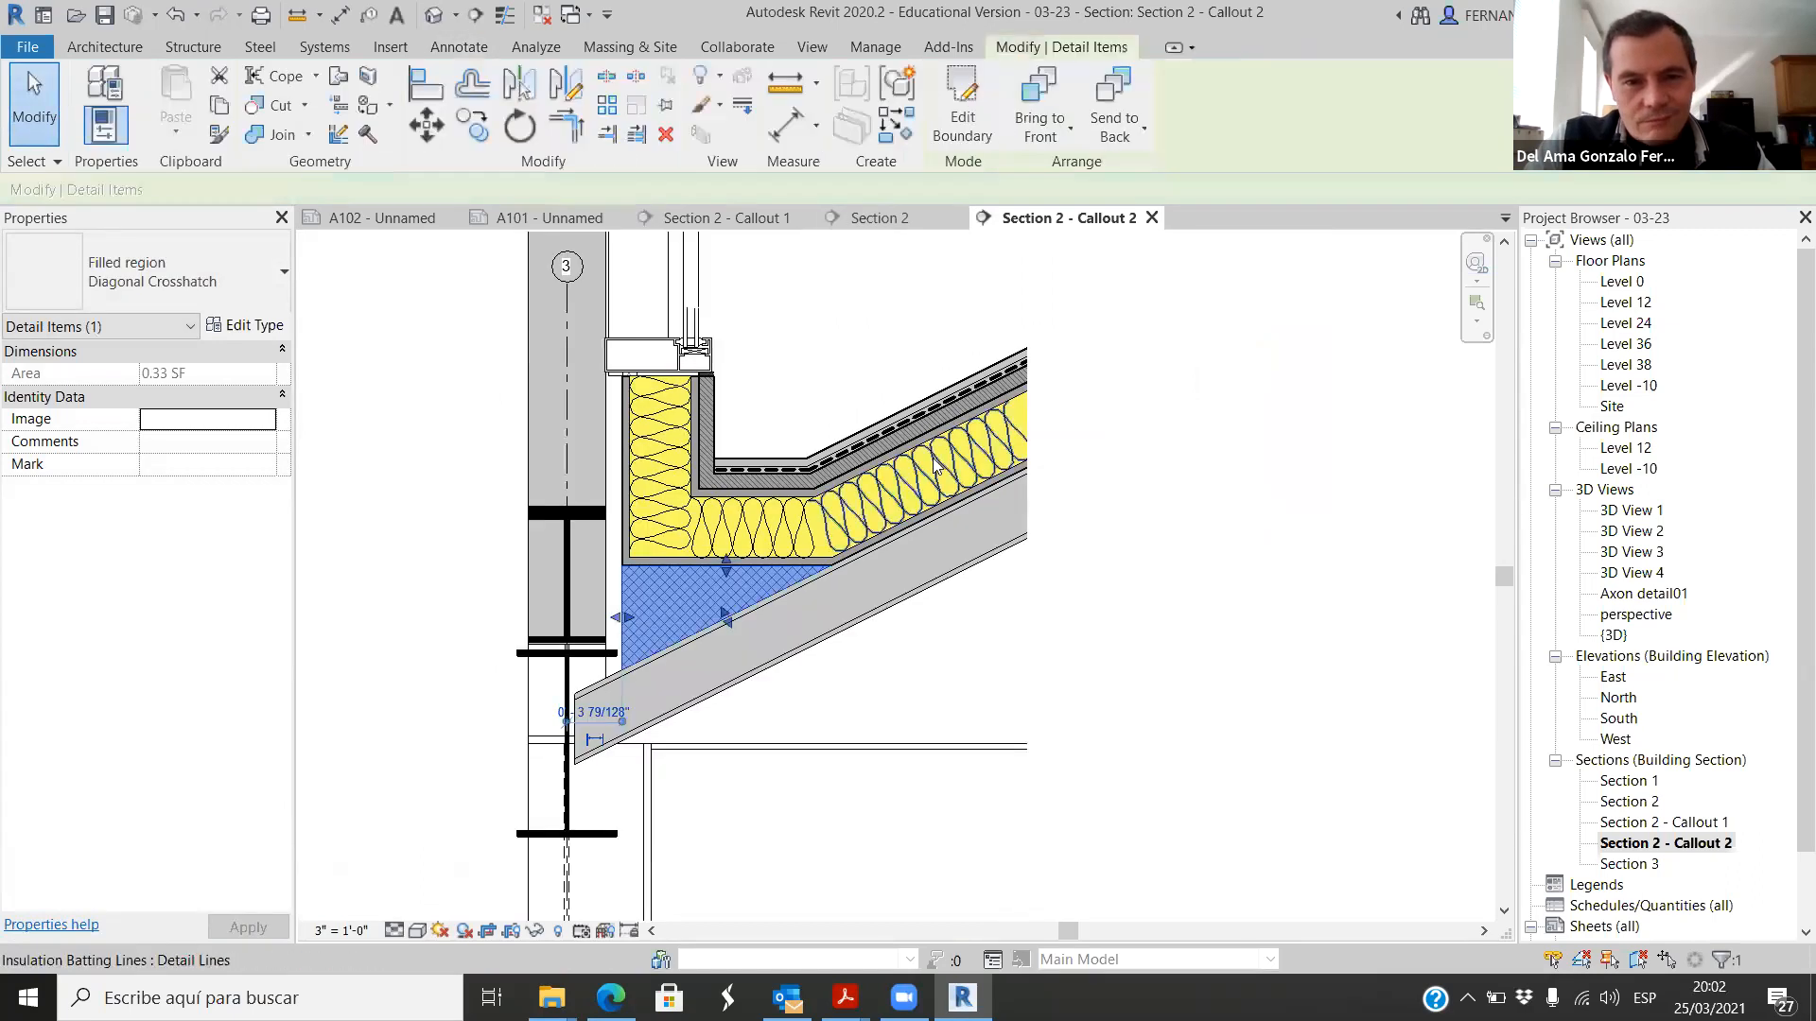
pyautogui.scroll(-1, 1073, 636)
pyautogui.press('Escape')
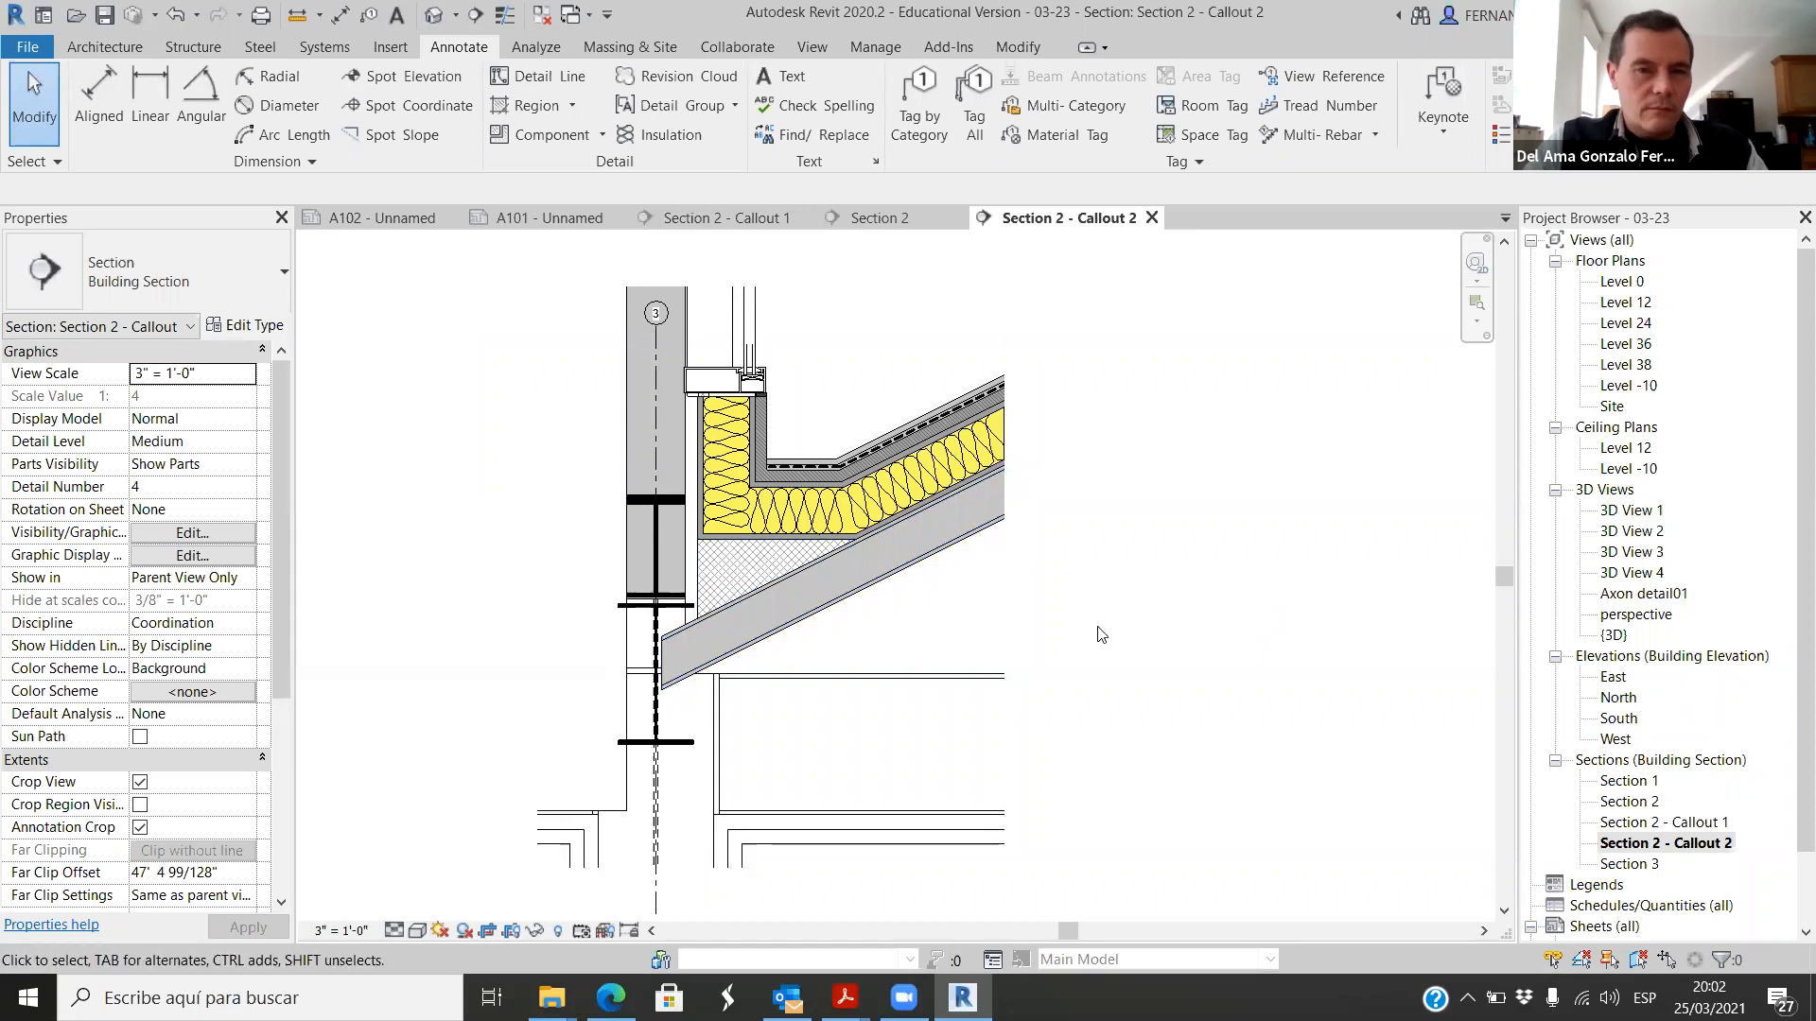
# Step: Inspect the crosshatched region's edges against the gutter underside and the sloped joist
pyautogui.scroll(2, 770, 533)
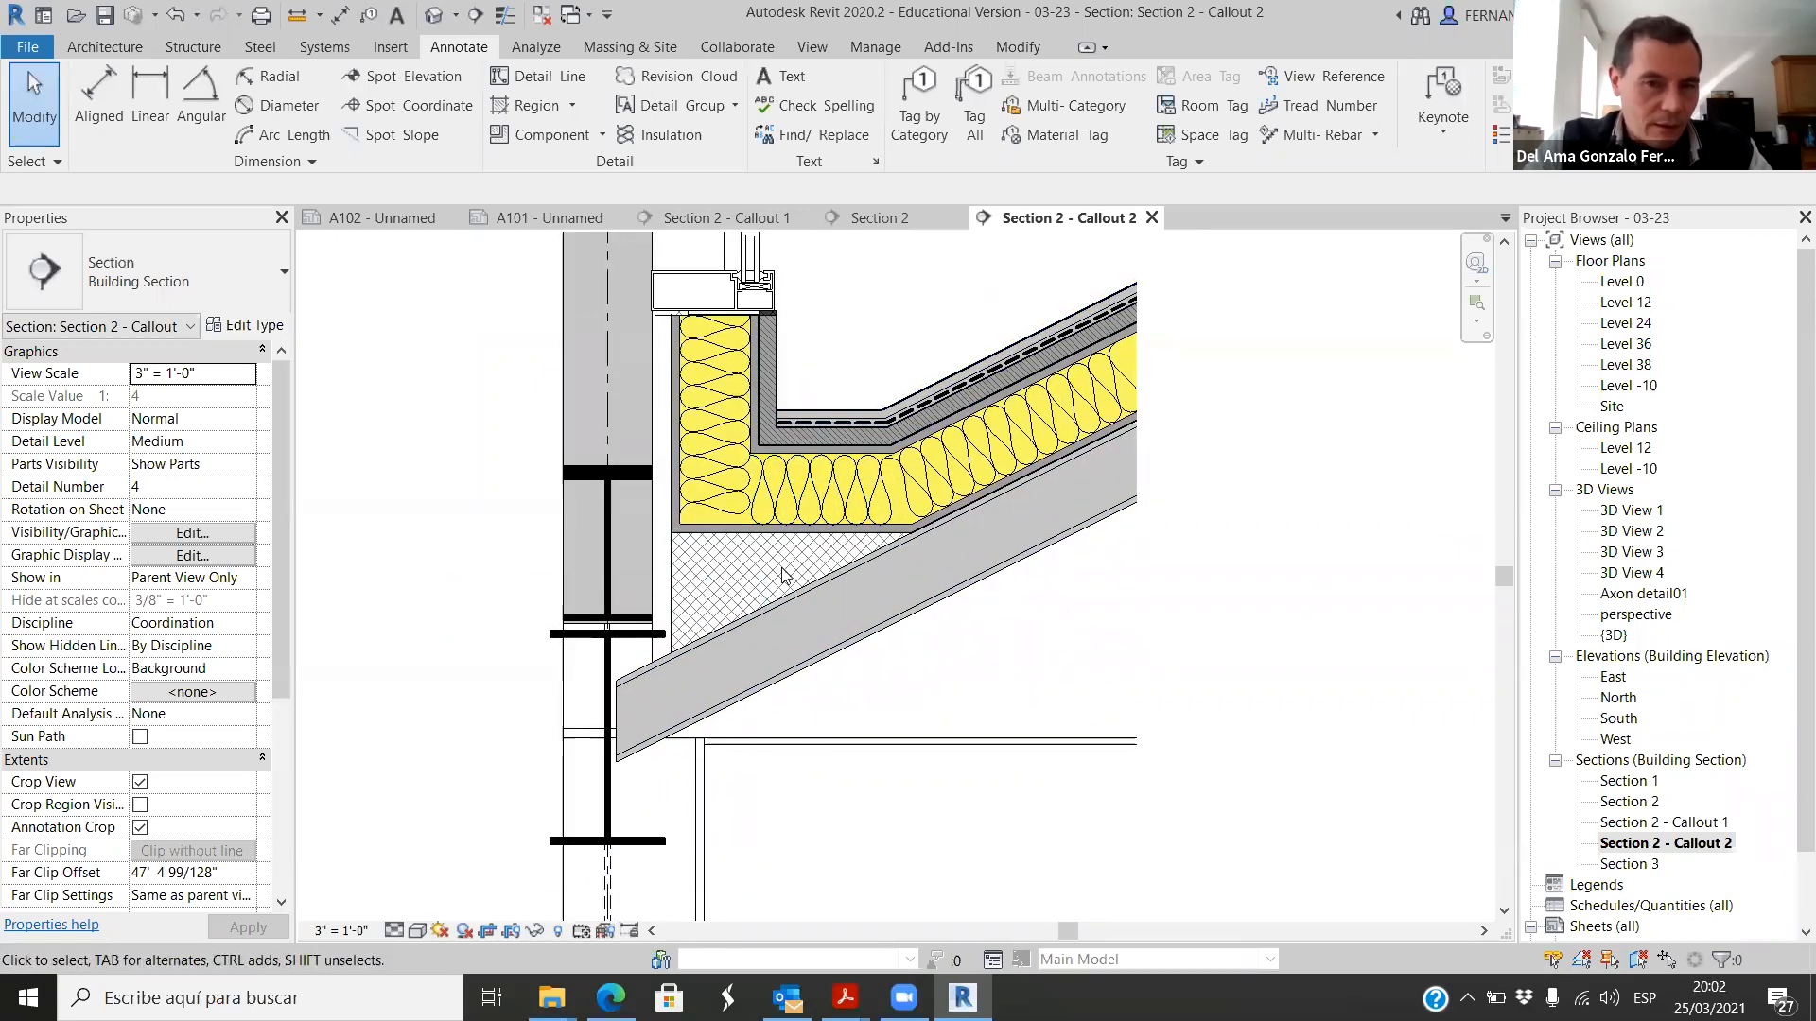
pyautogui.scroll(3, 783, 570)
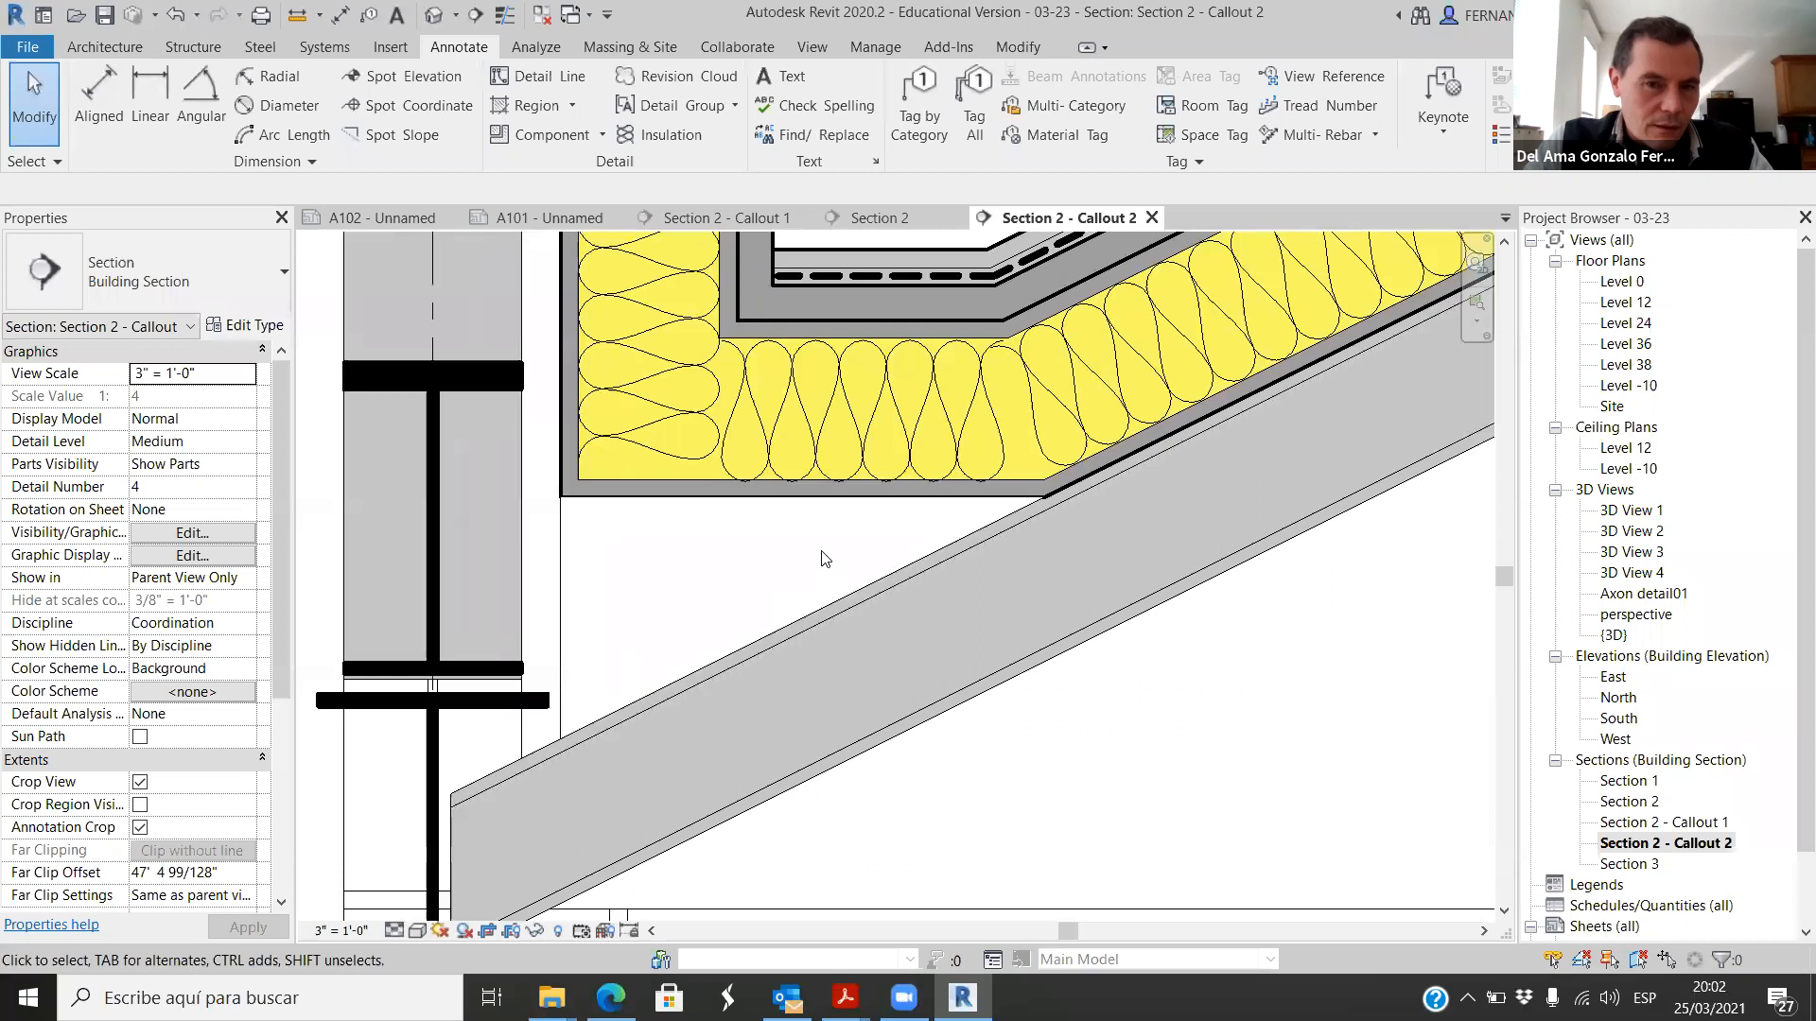
pyautogui.click(839, 614)
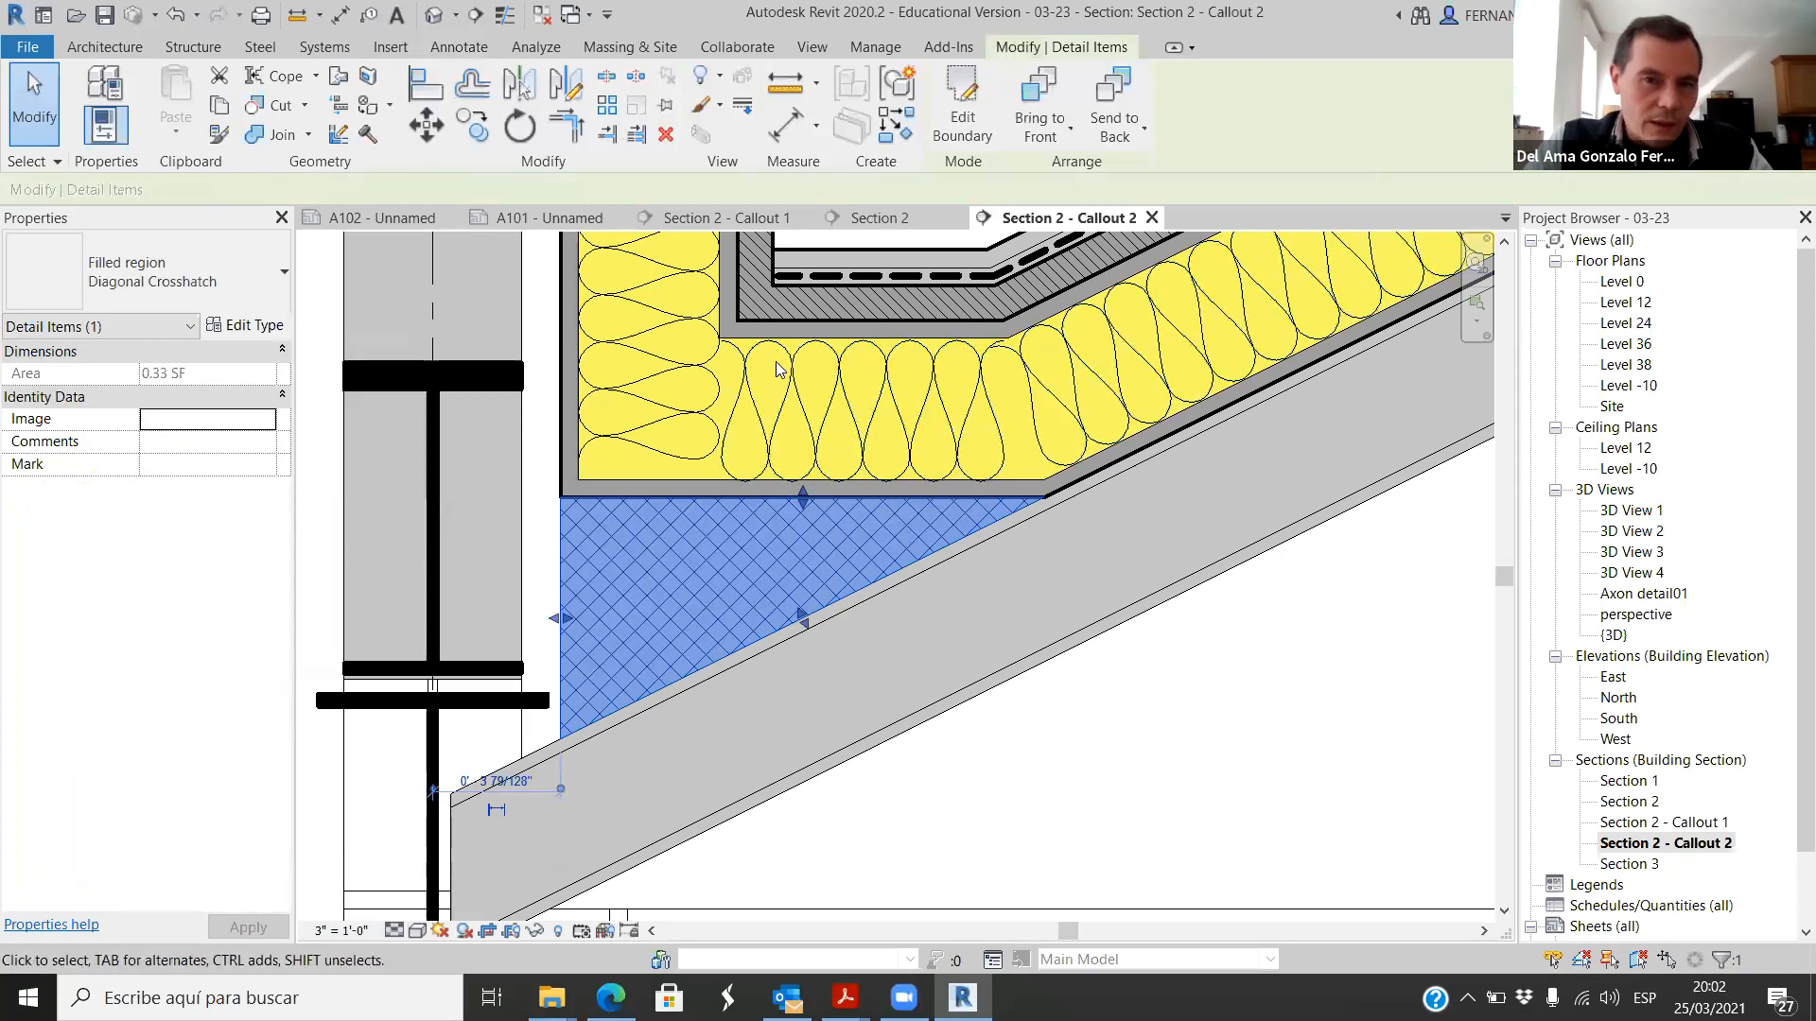
pyautogui.scroll(-4, 691, 416)
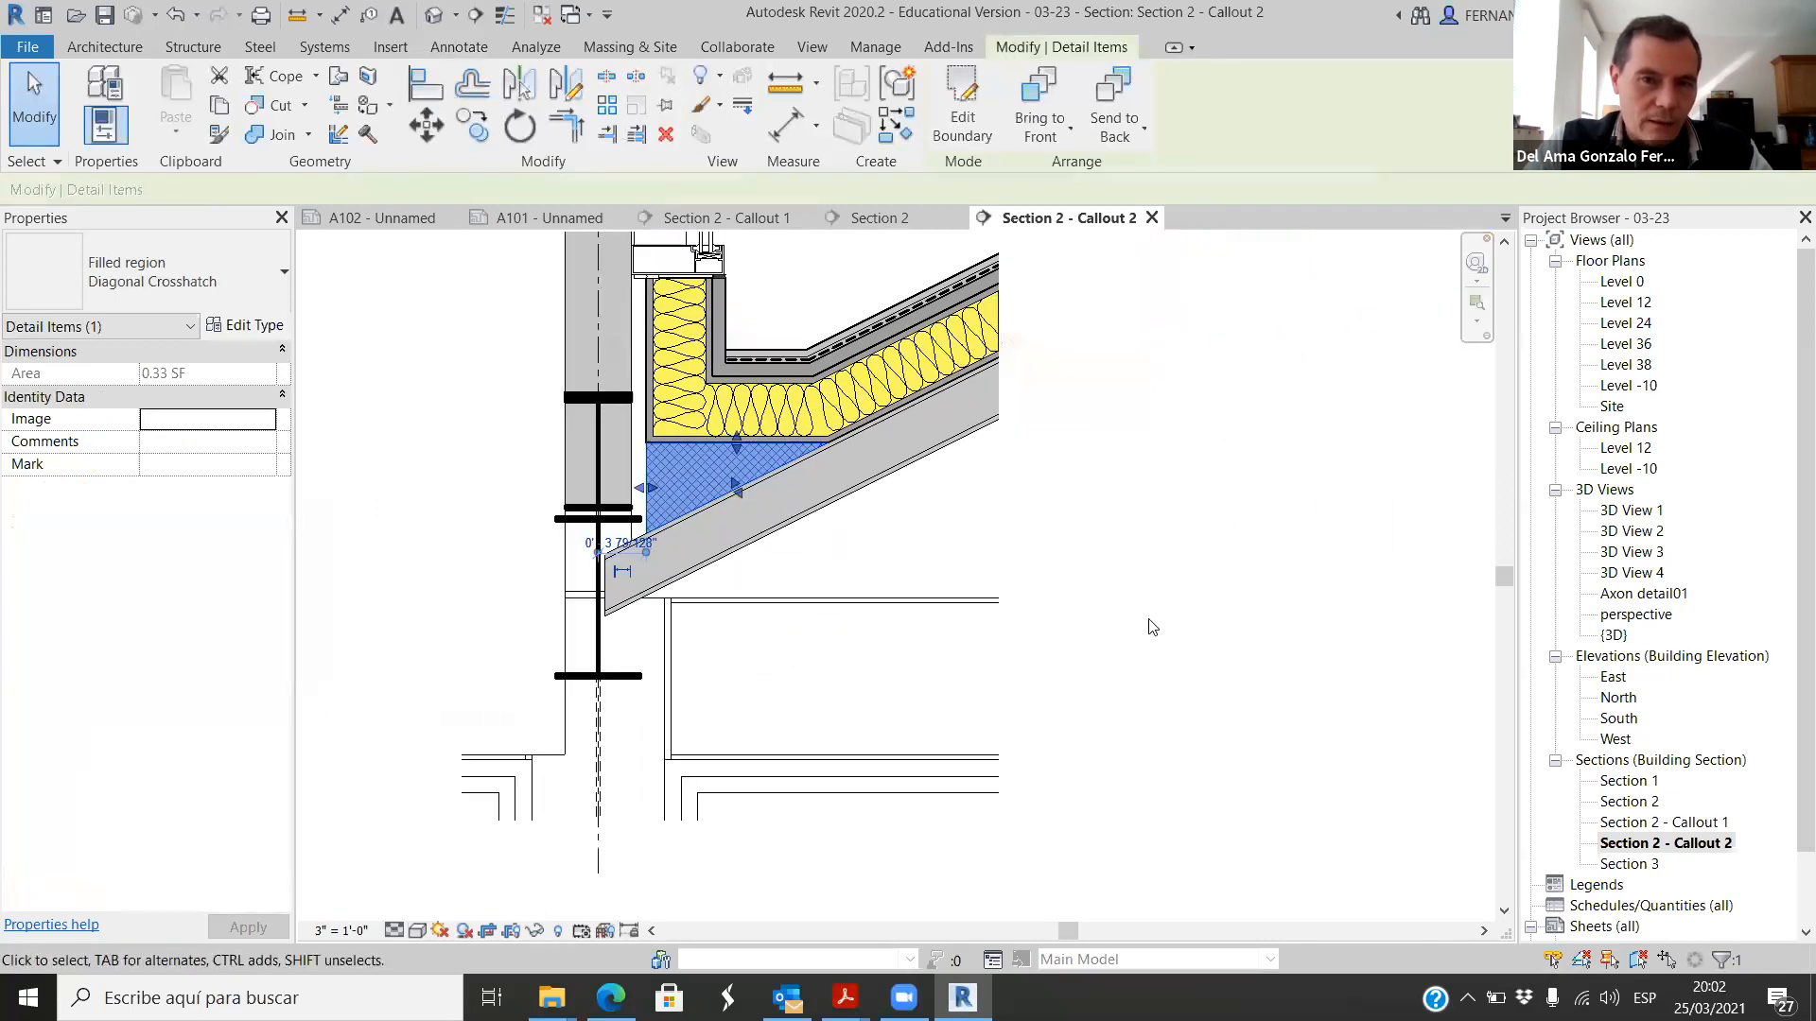
pyautogui.press('Escape')
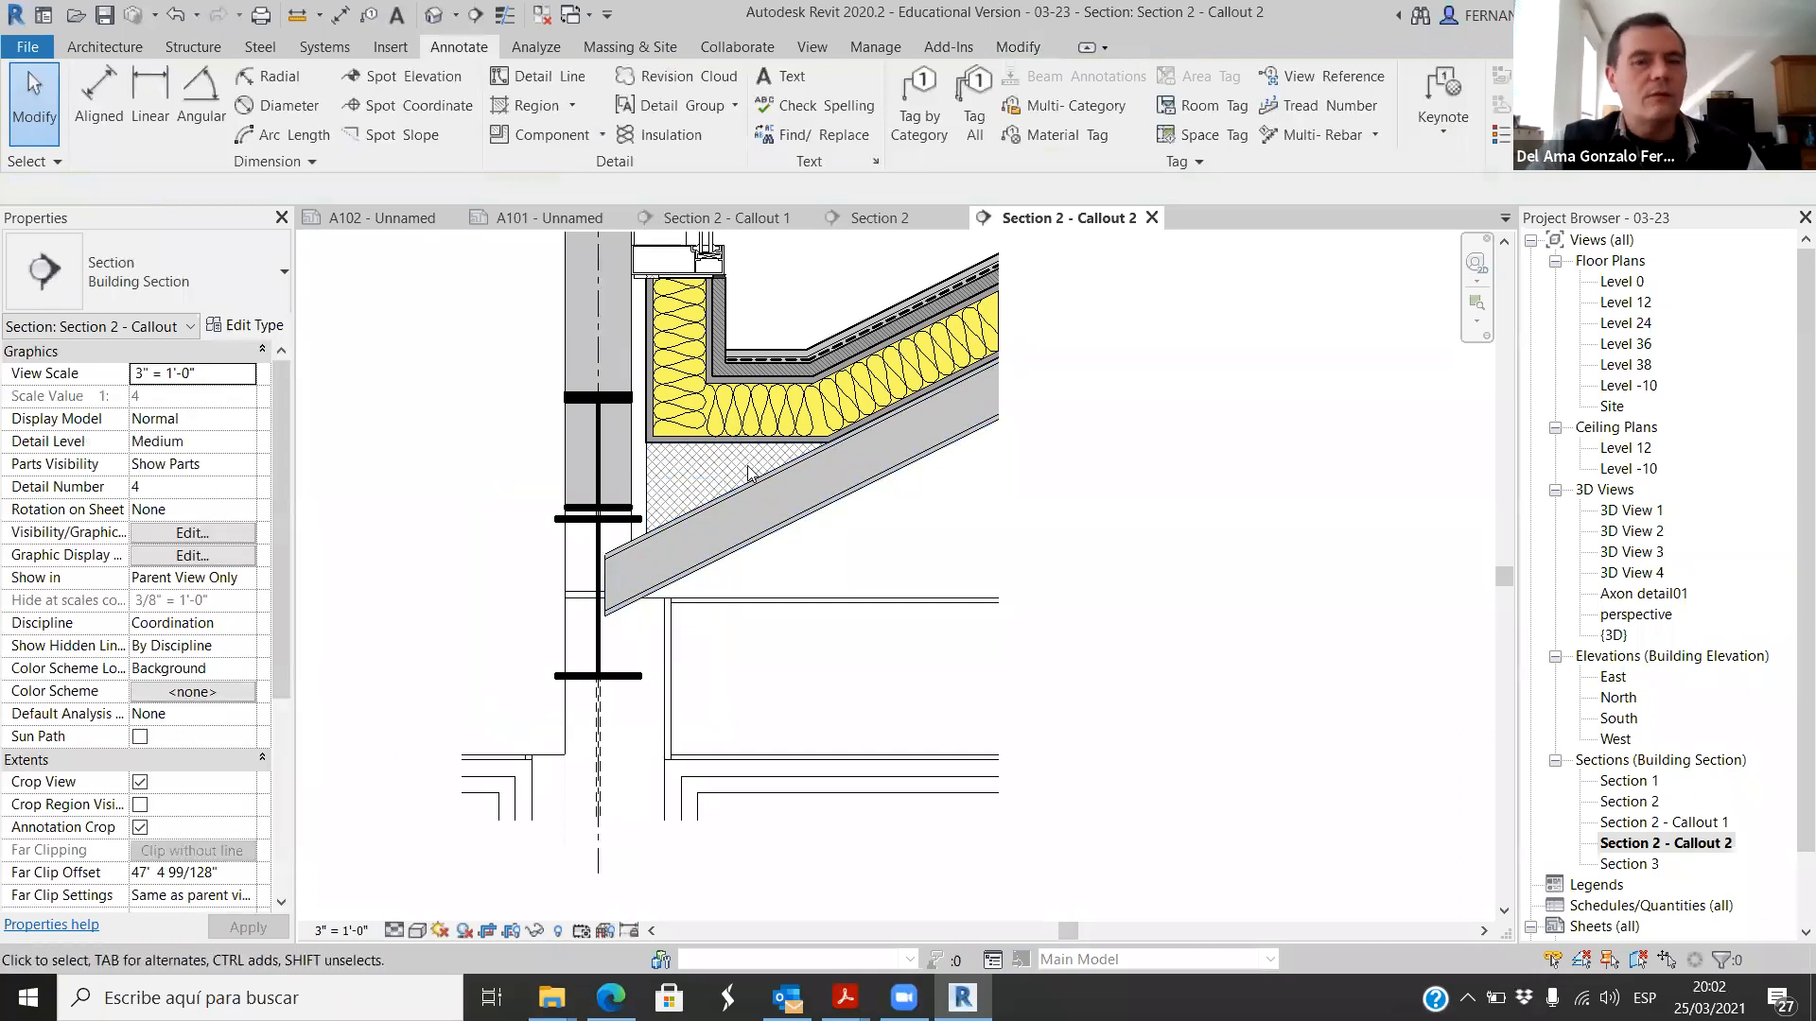
pyautogui.scroll(-3, 895, 556)
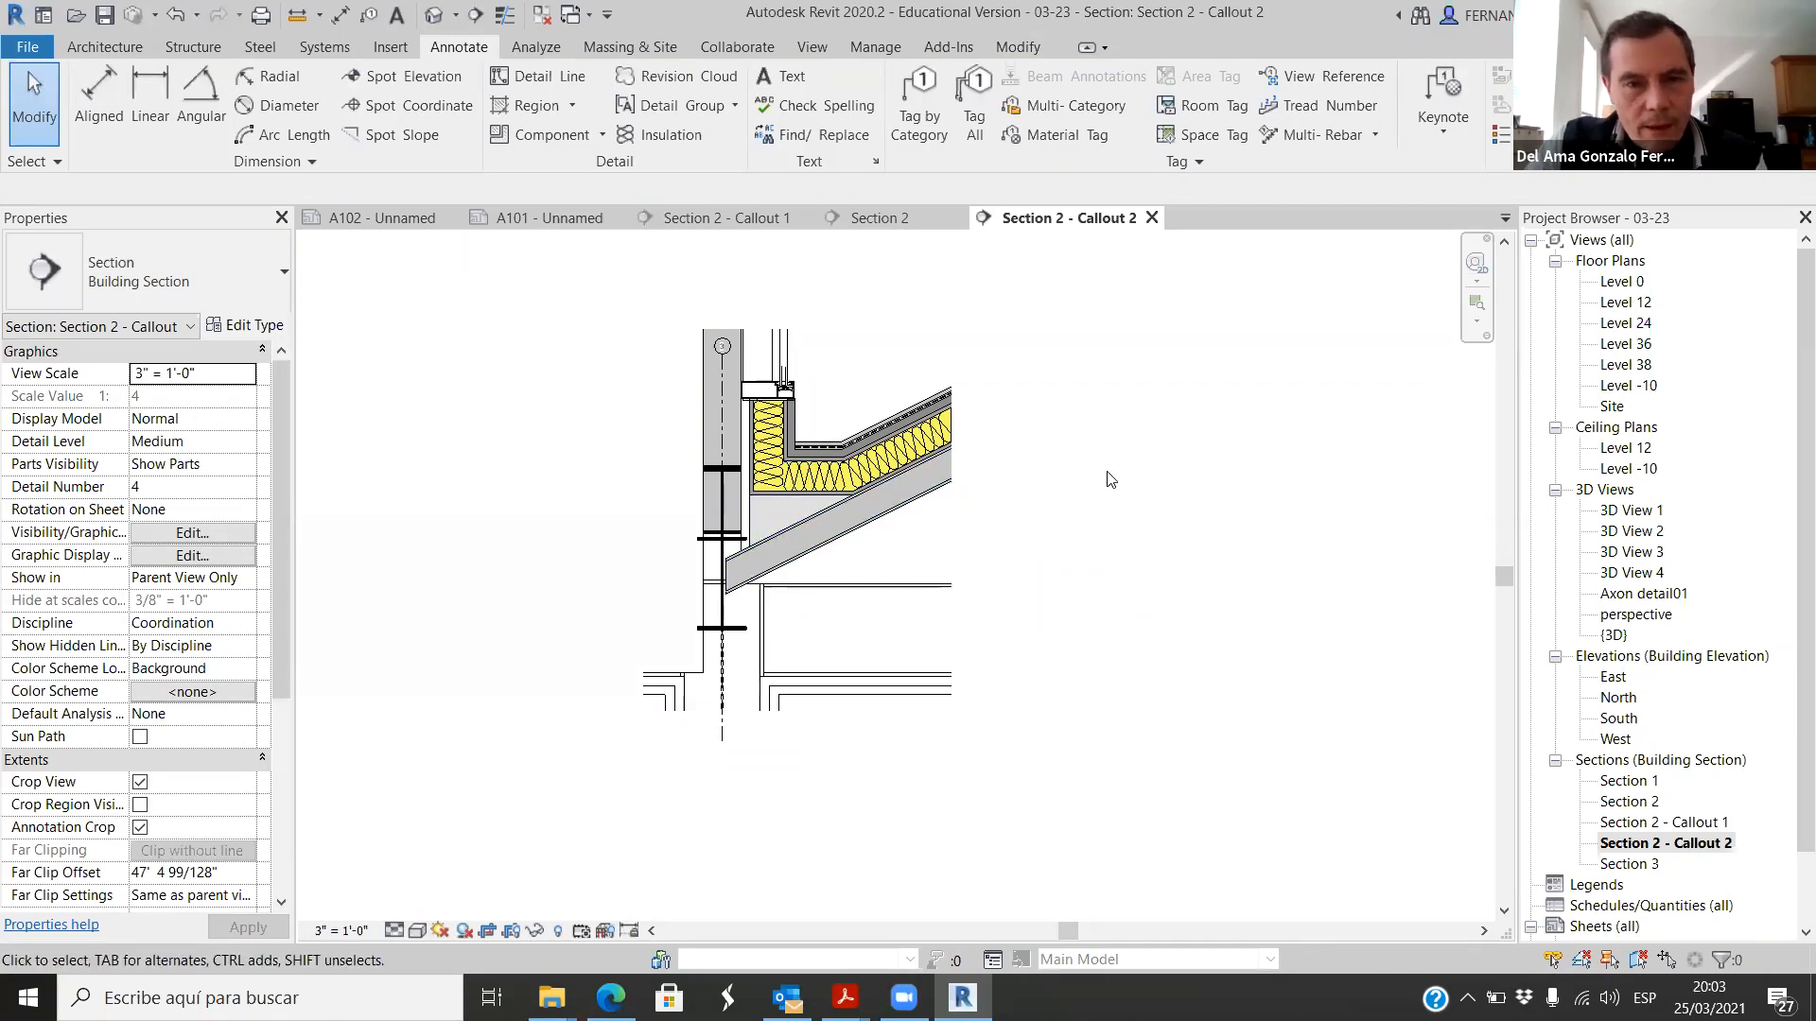
# Step: Try to offset the grid 3 bubble from its line with an elbow
pyautogui.scroll(3, 679, 293)
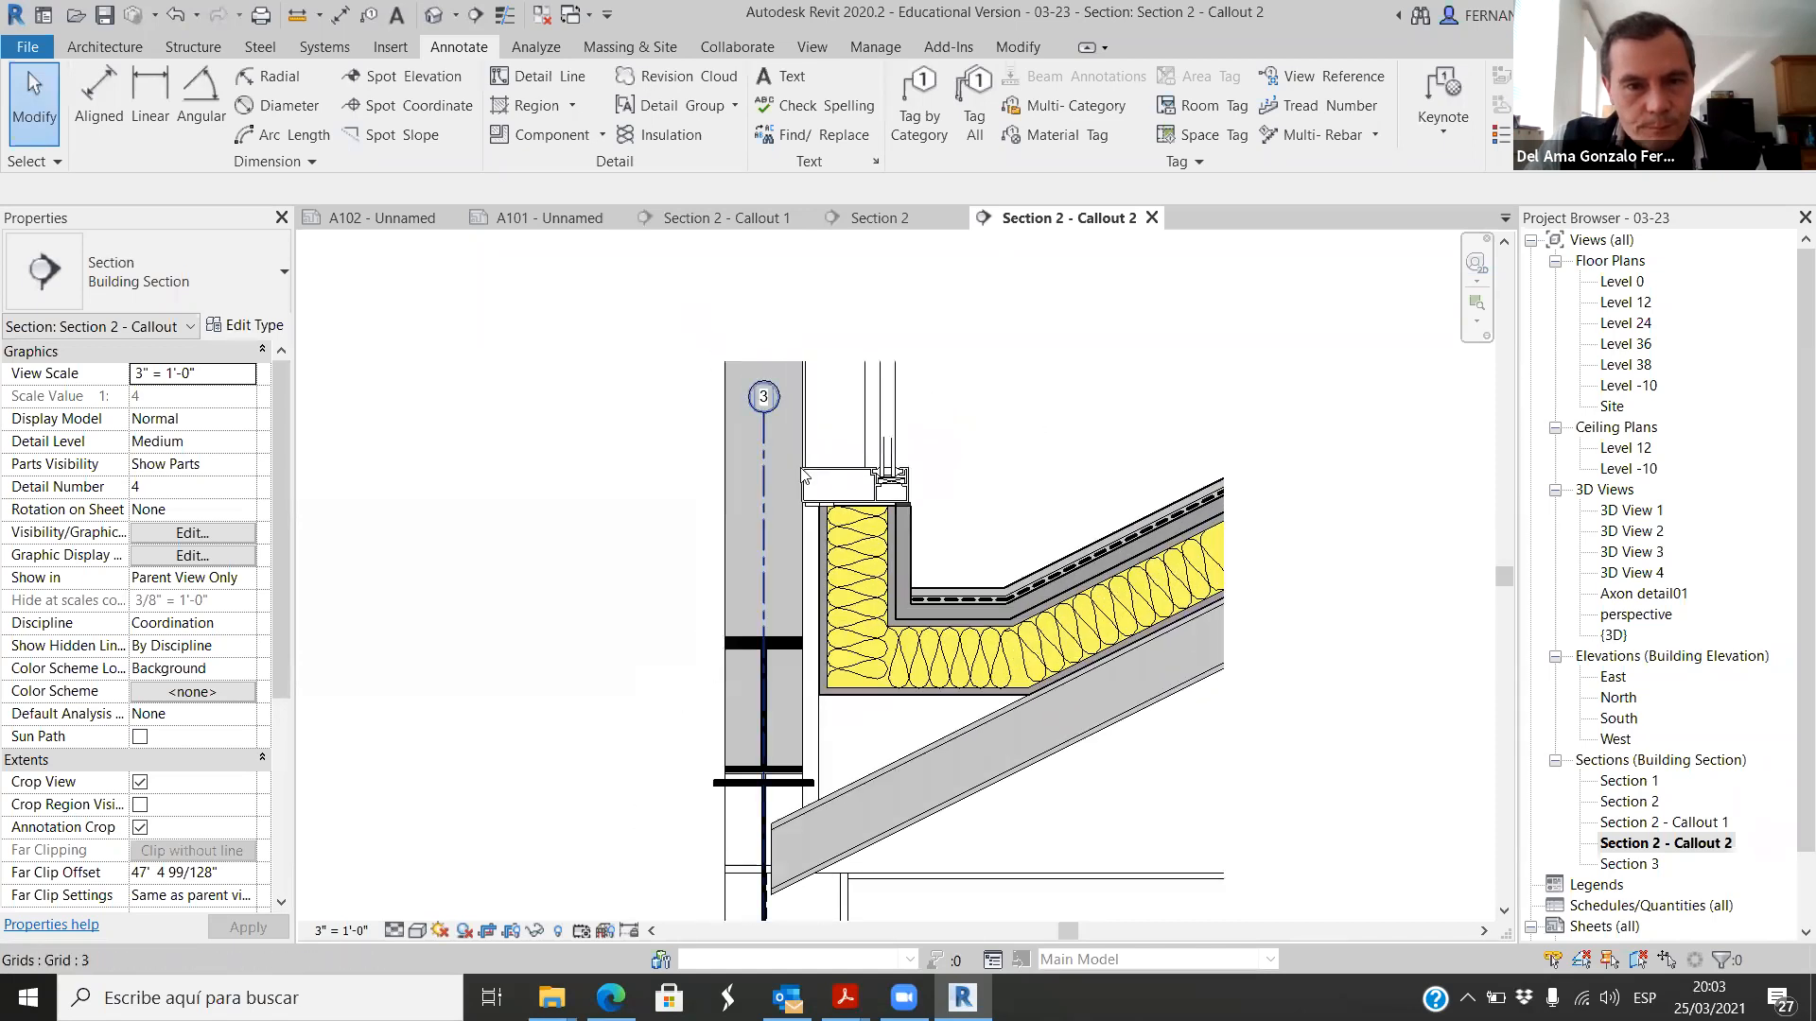
pyautogui.click(763, 446)
pyautogui.press('Escape')
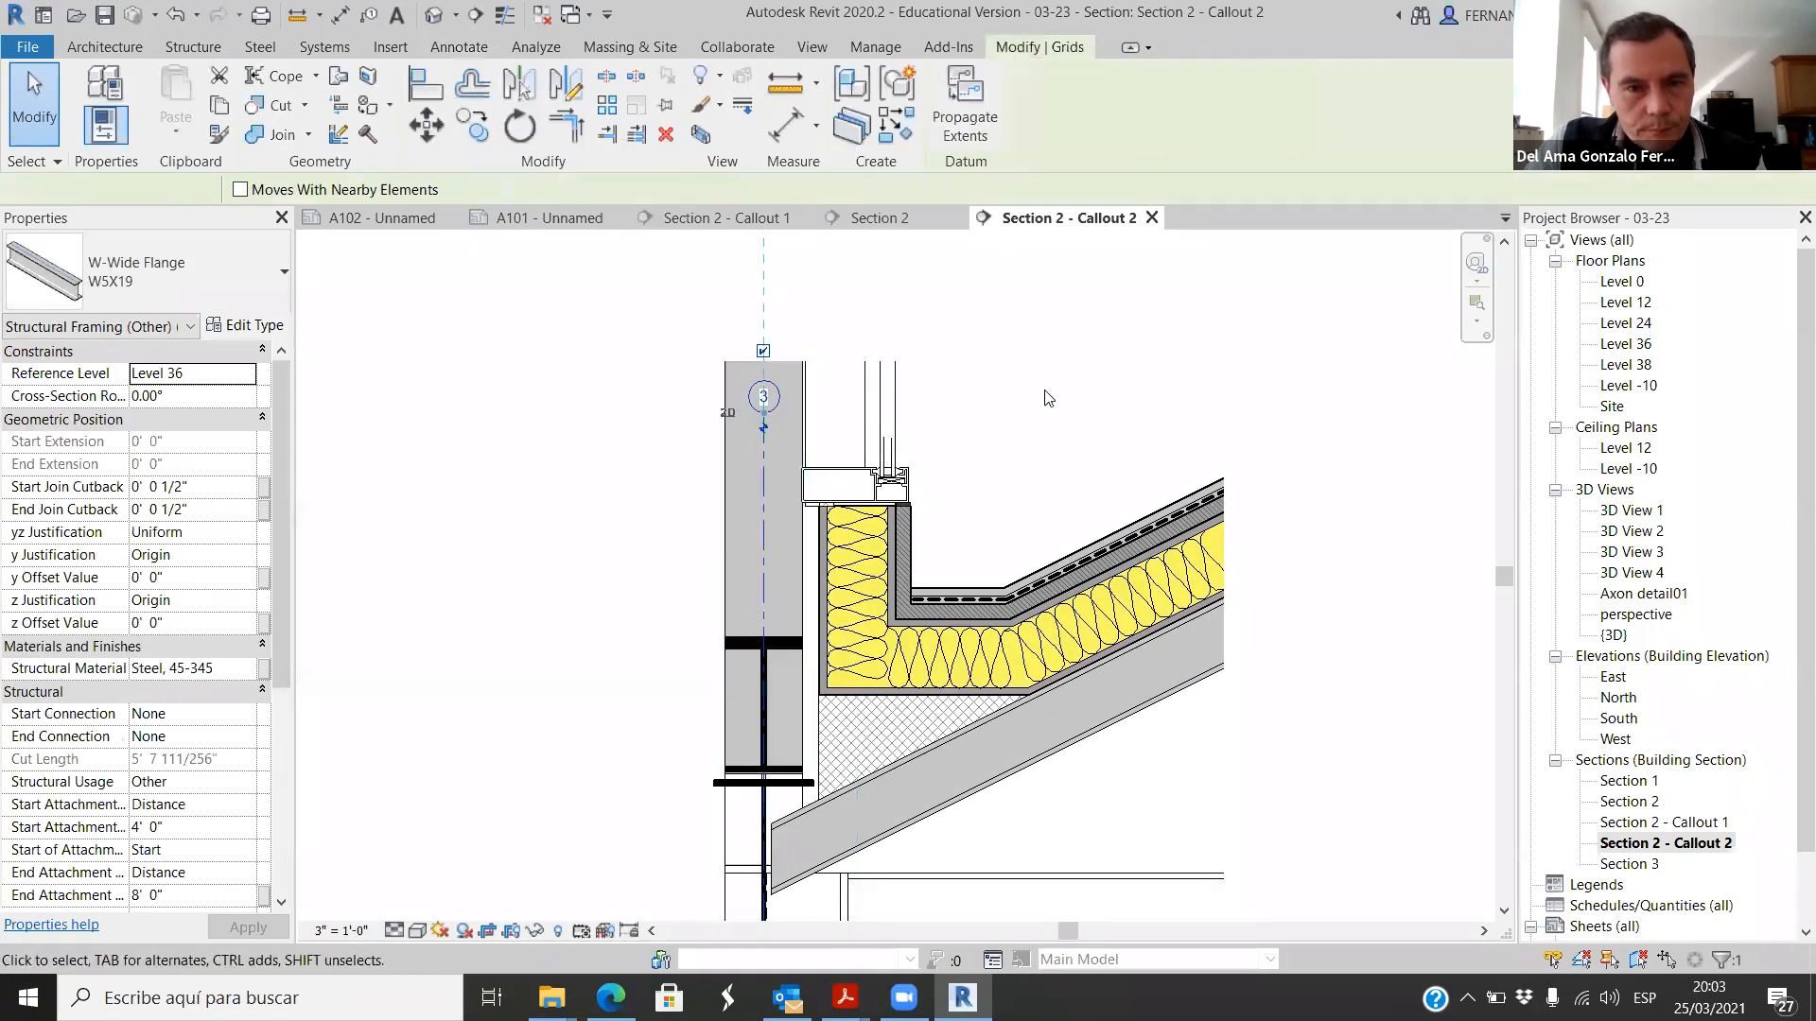
pyautogui.click(766, 412)
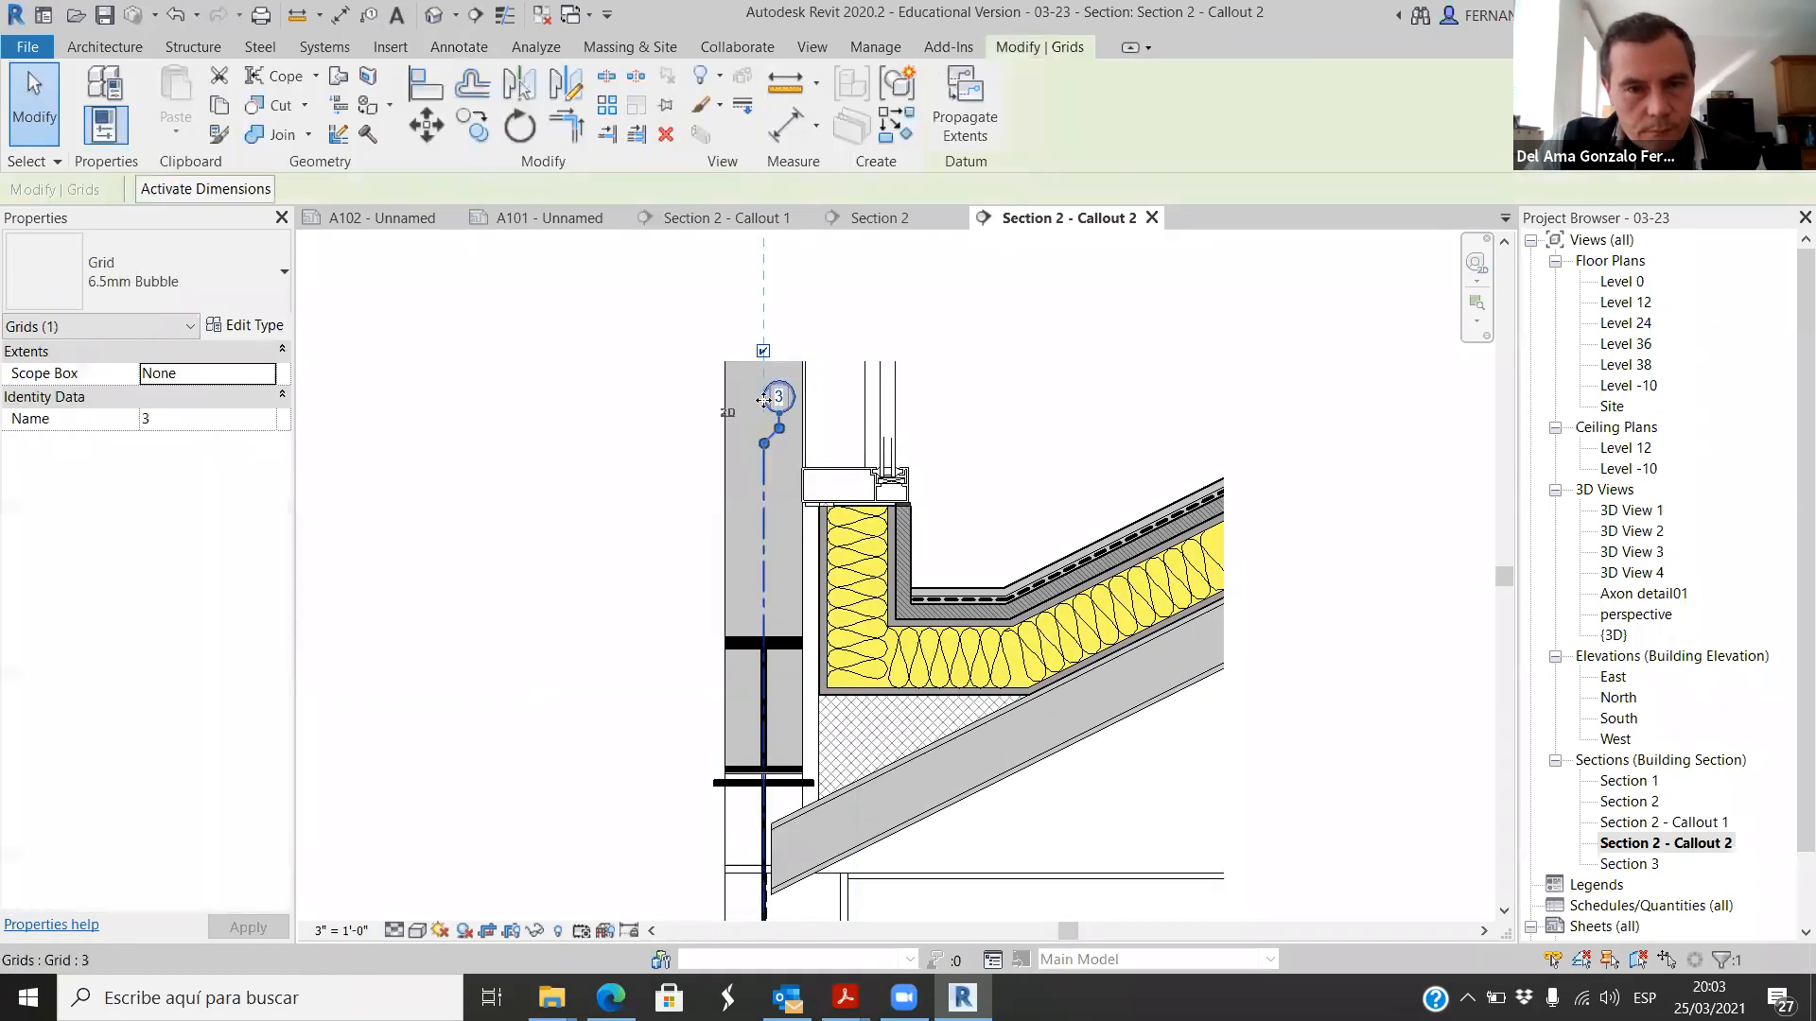
pyautogui.press('Escape')
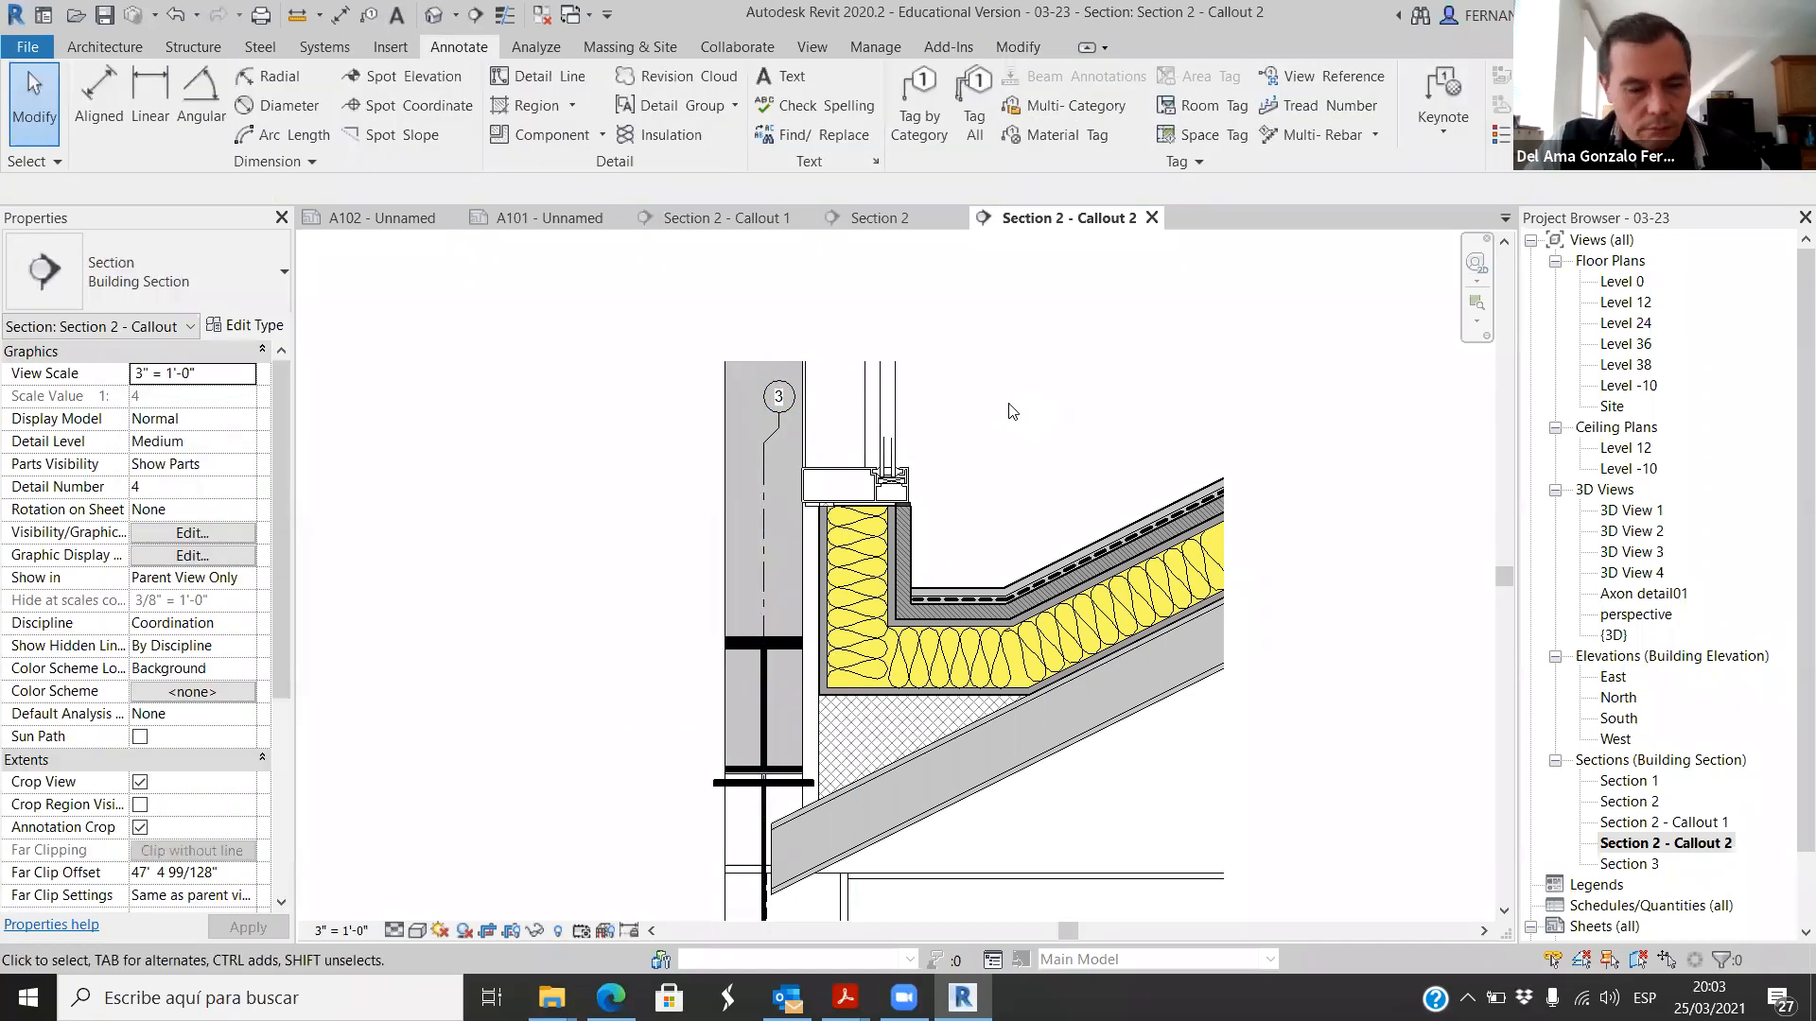
pyautogui.scroll(-1, 993, 348)
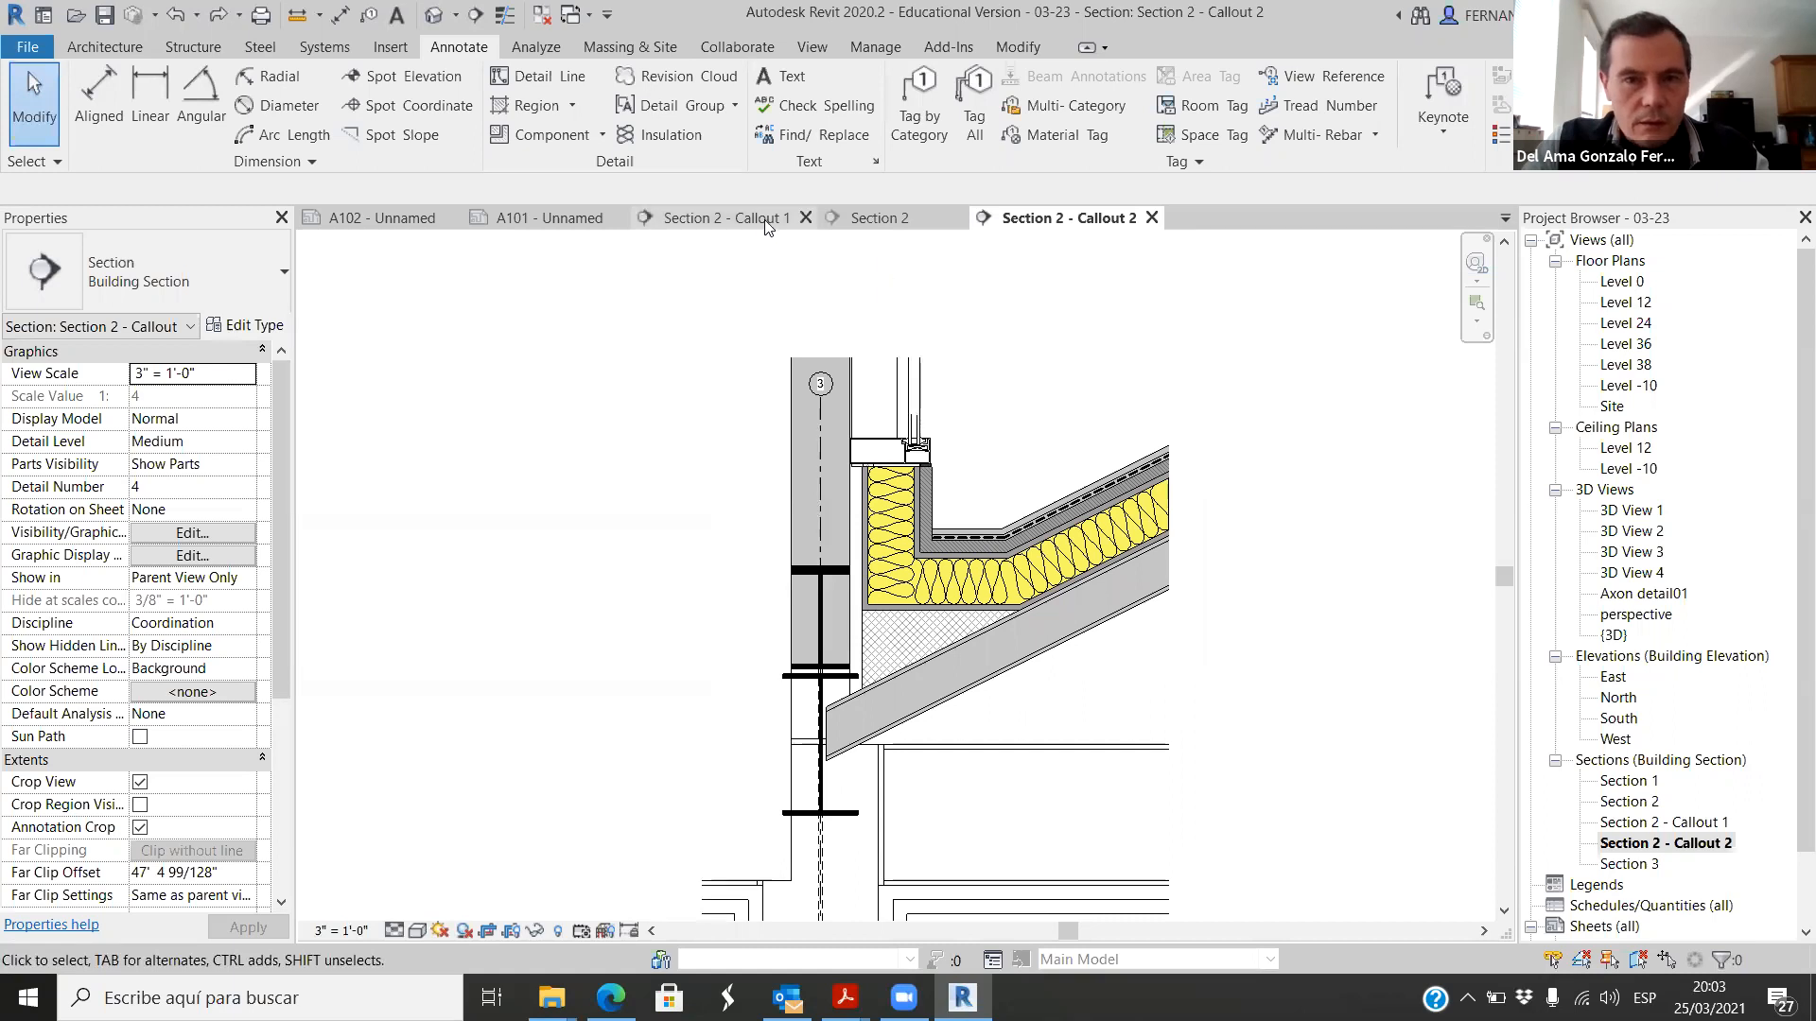
# Step: Open sheet A101 and compare the annotated Section 2 - Callout 1 detail with Section 2 - Callout 2
pyautogui.click(548, 217)
pyautogui.press('Escape')
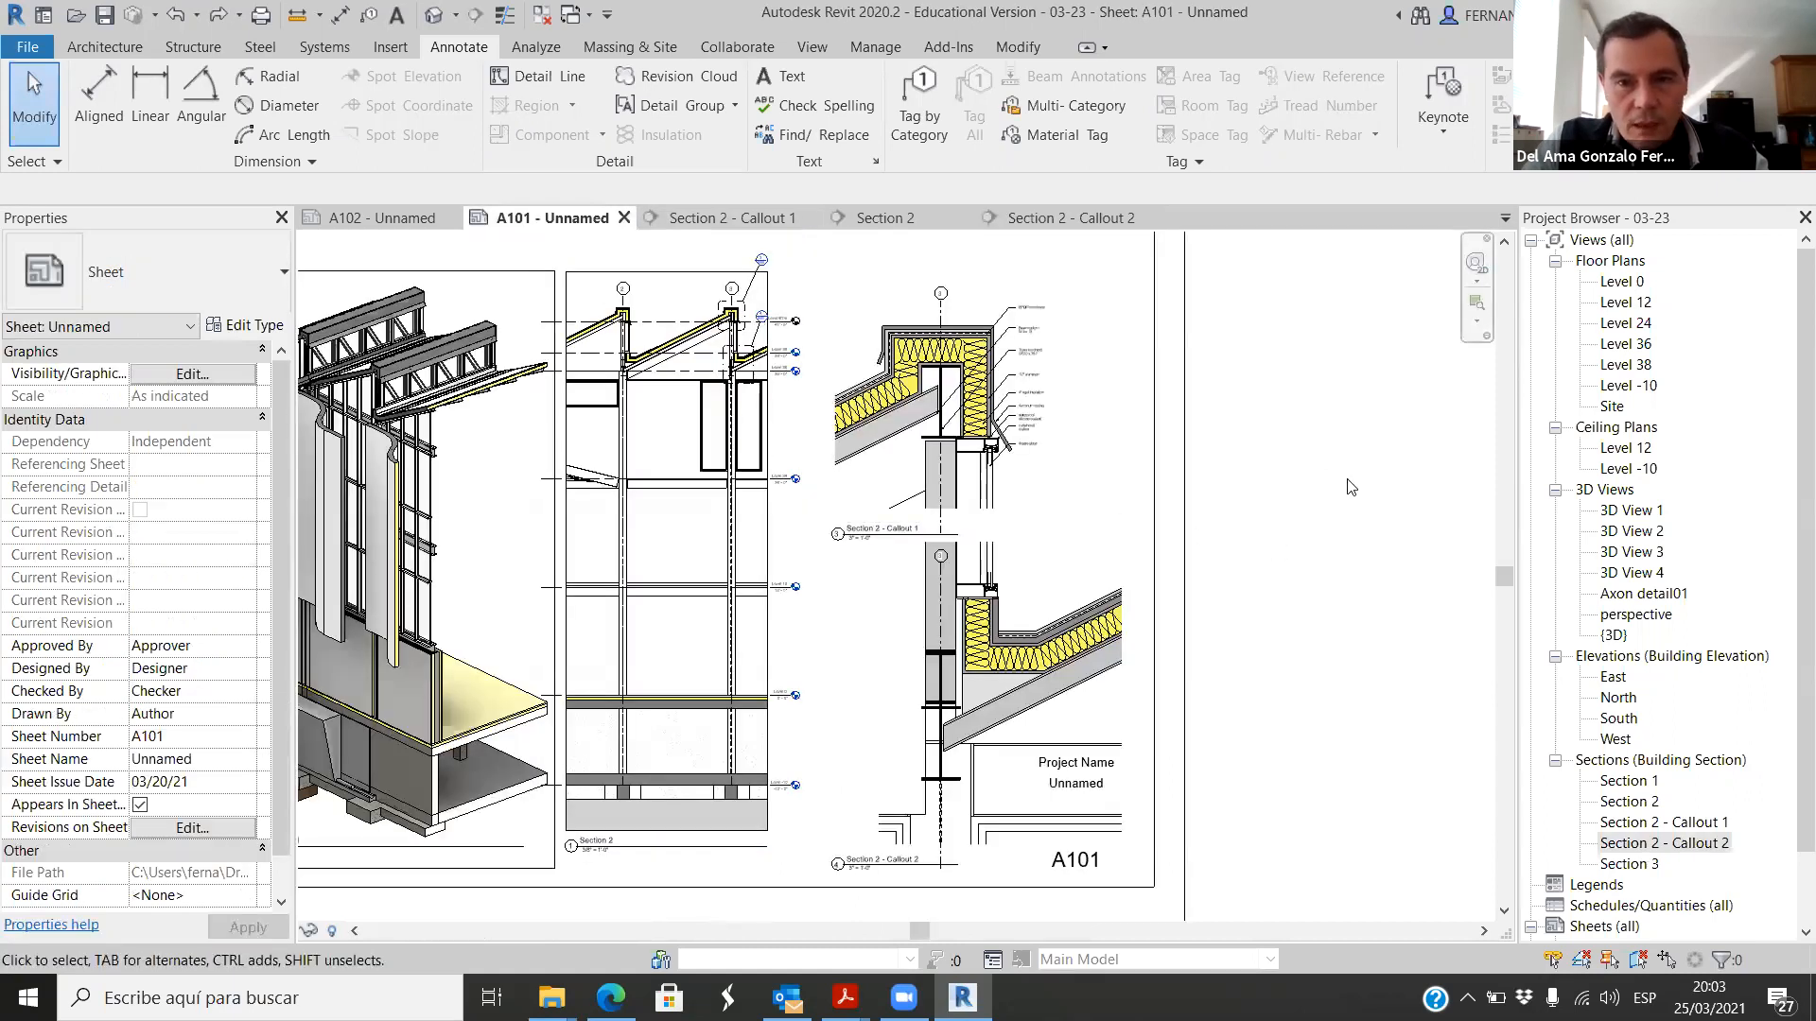
pyautogui.scroll(5, 1092, 511)
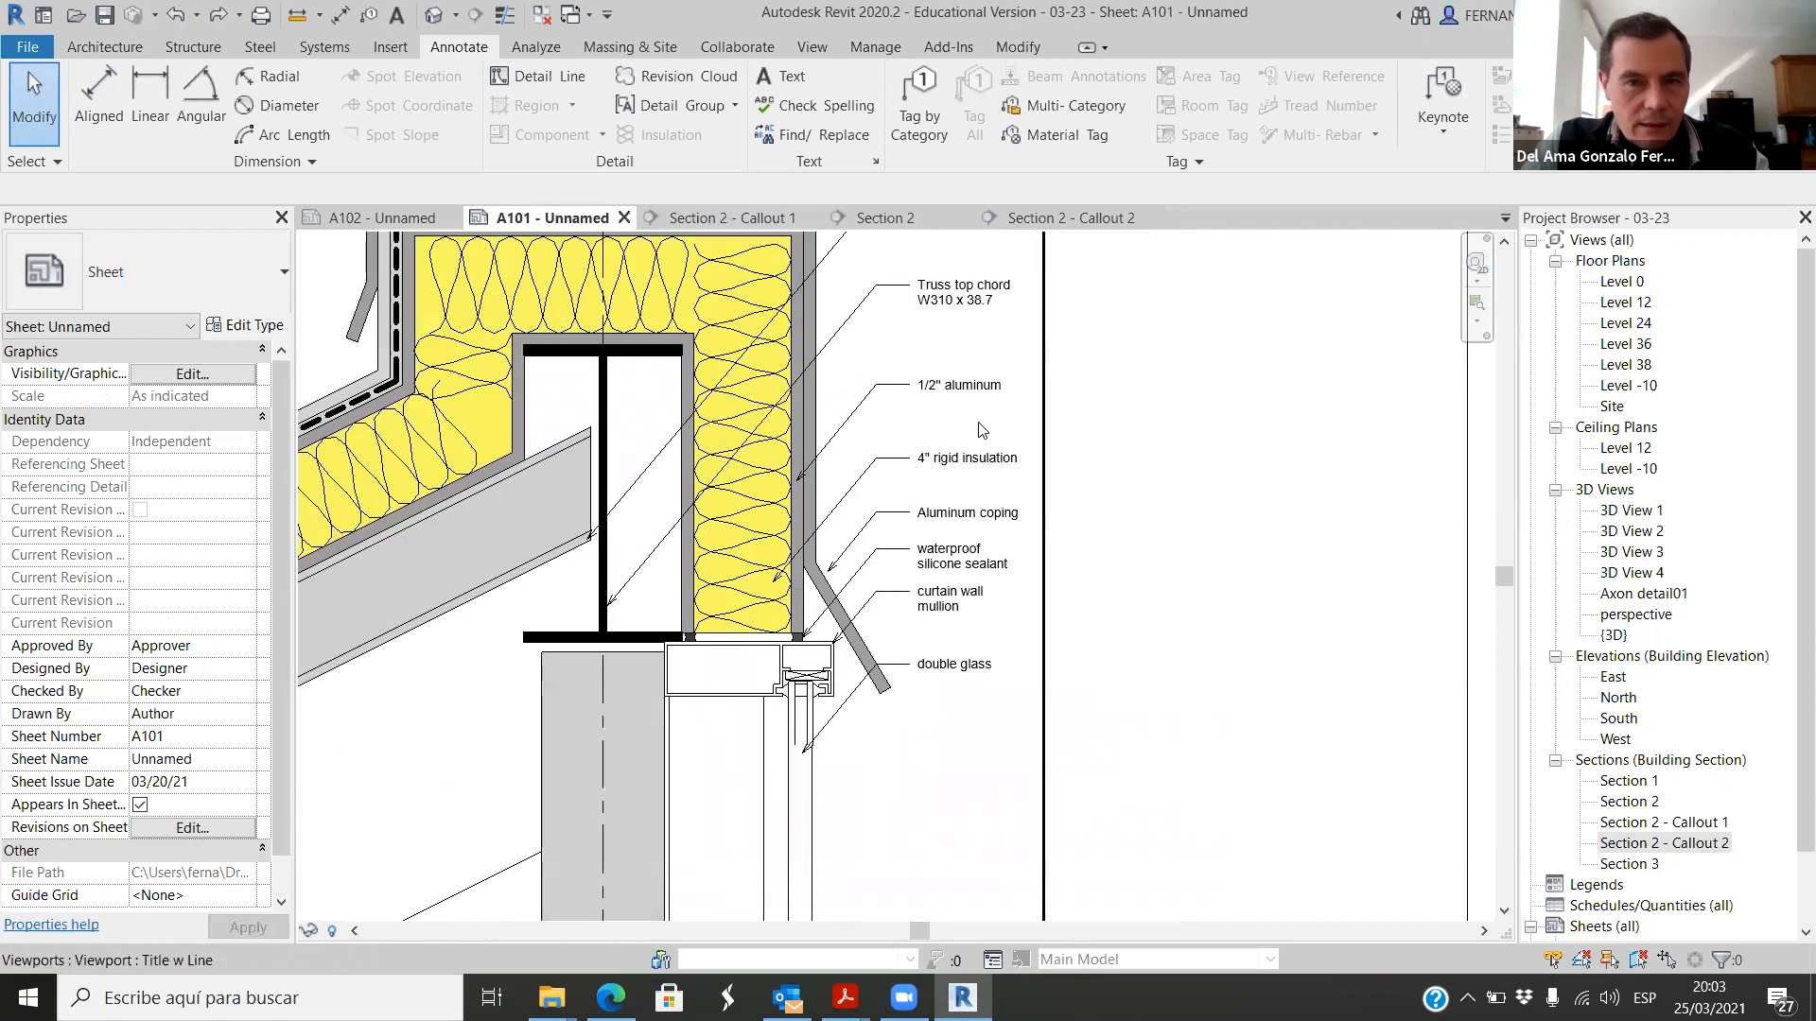
pyautogui.scroll(-5, 950, 407)
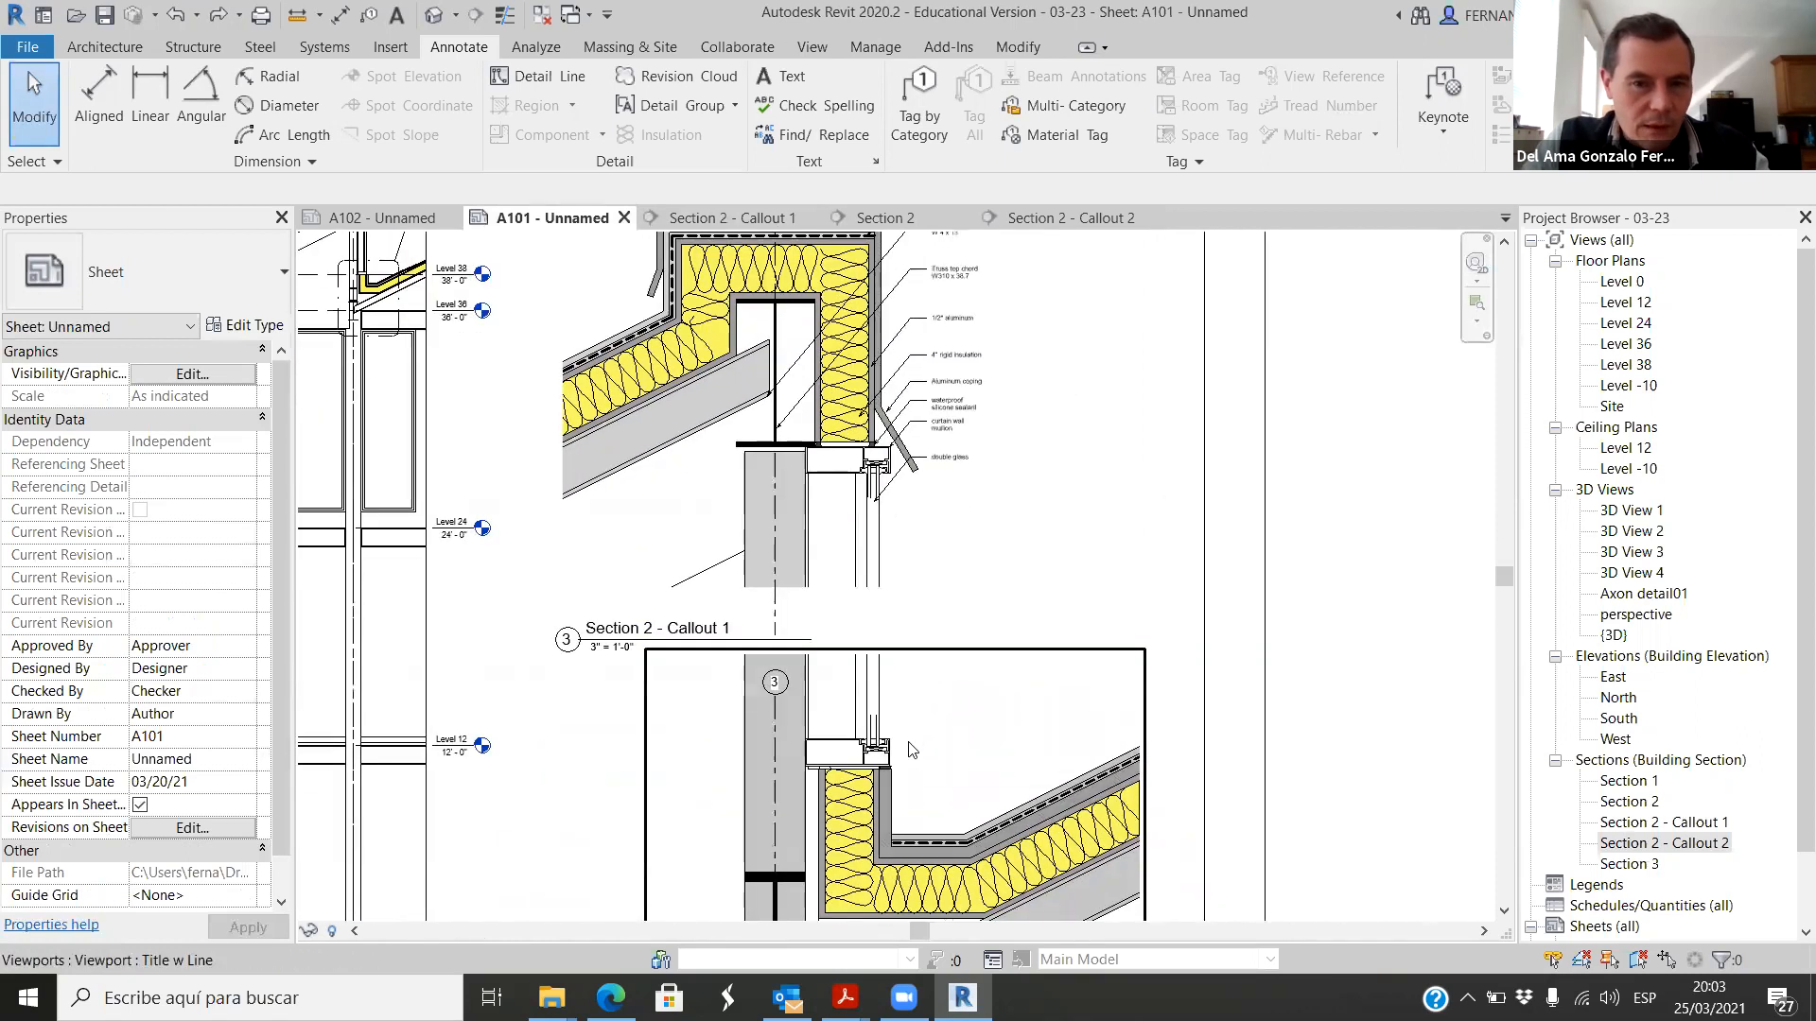
pyautogui.scroll(-2, 812, 634)
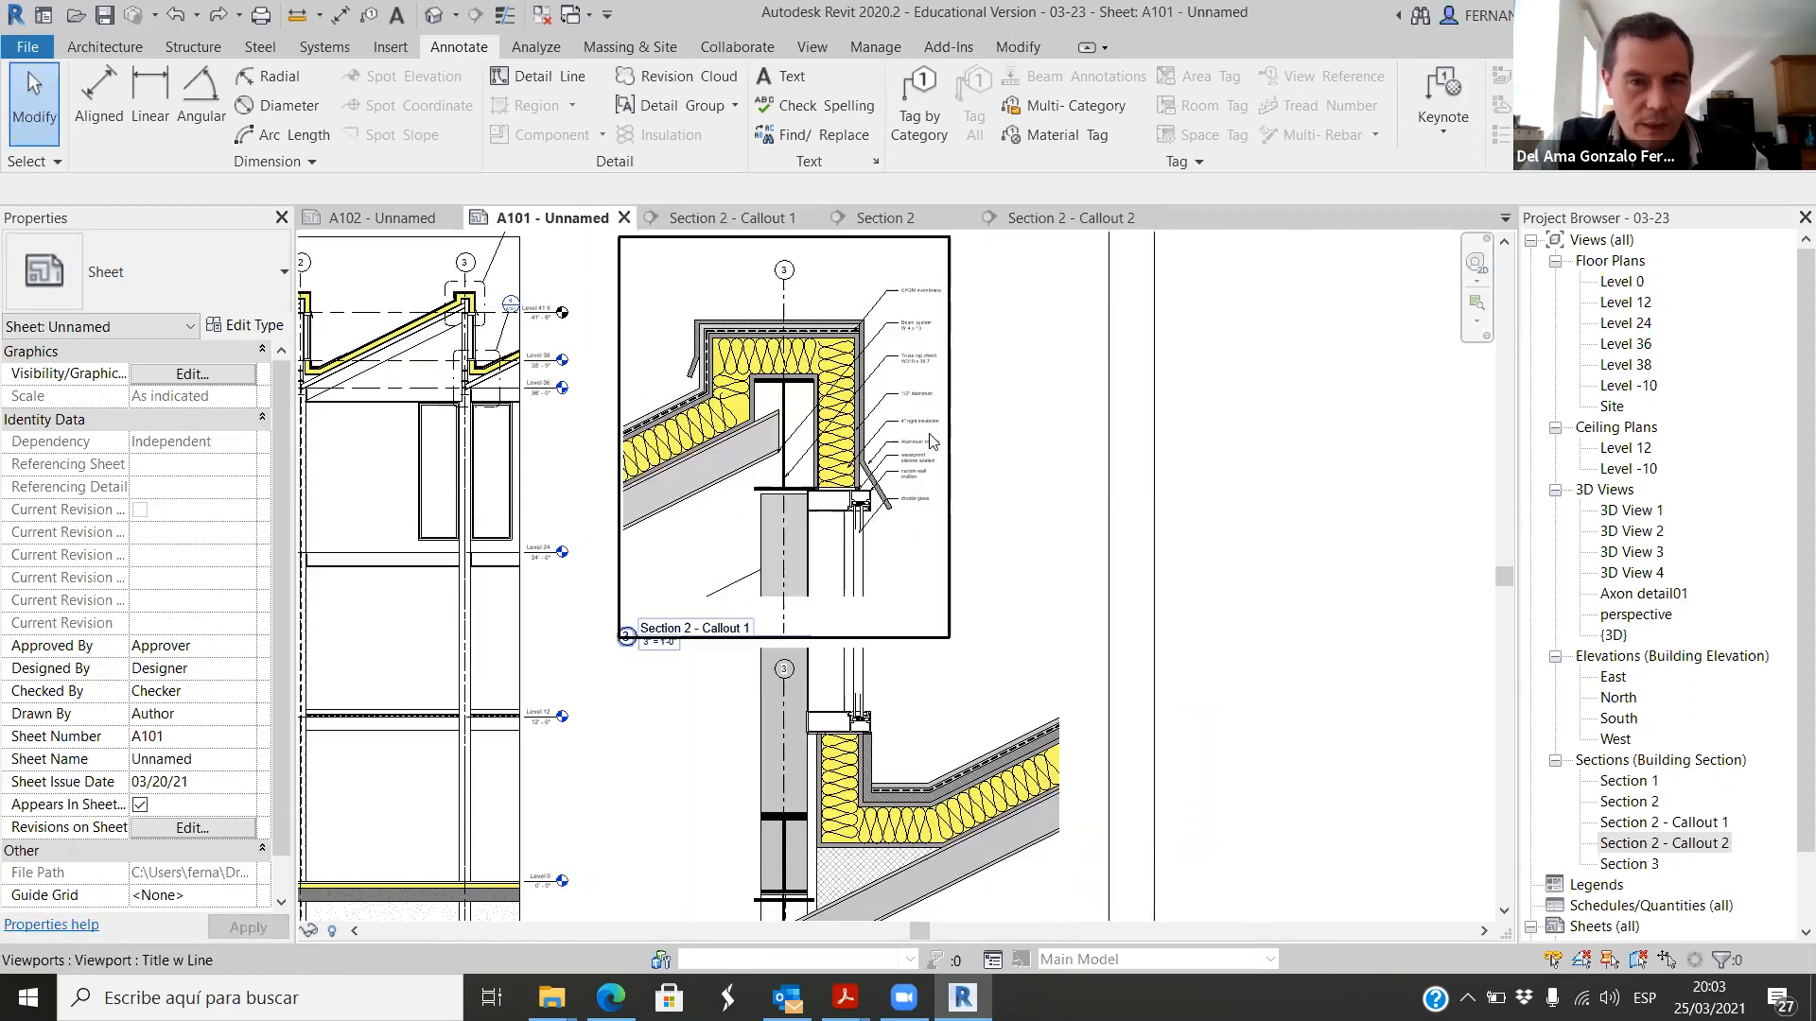
pyautogui.scroll(-1, 811, 685)
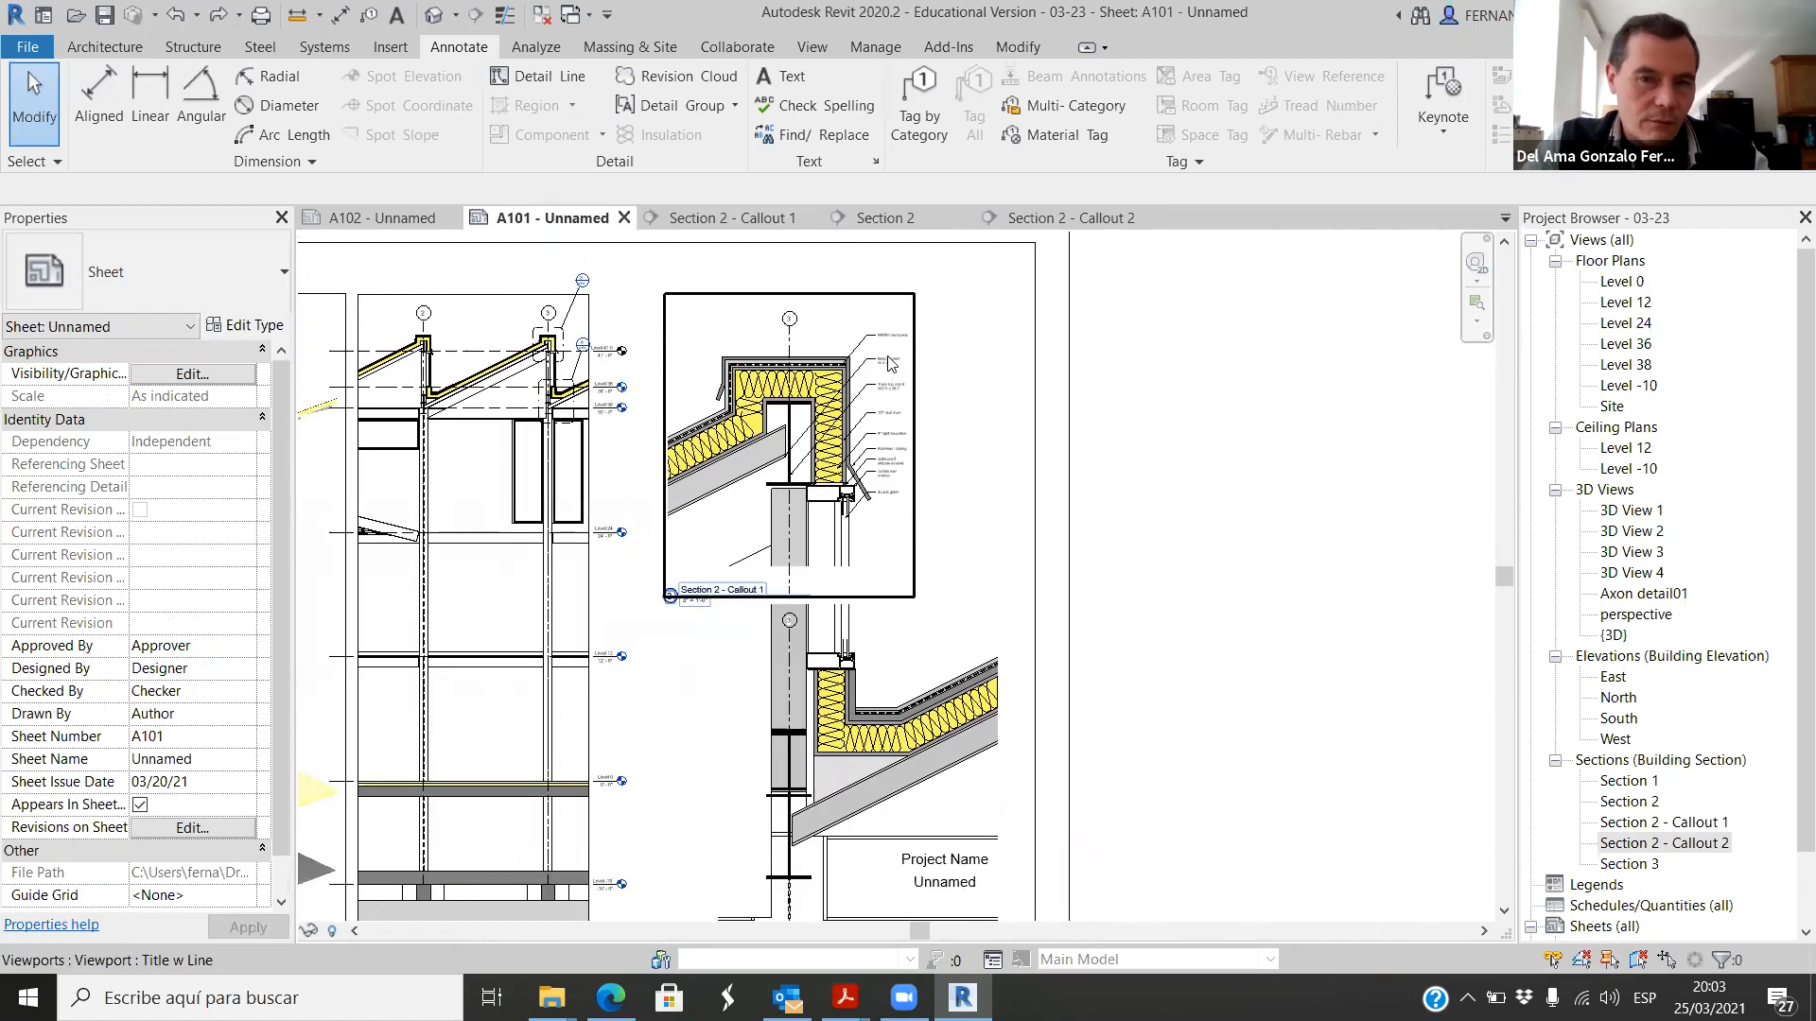
pyautogui.scroll(1, 851, 681)
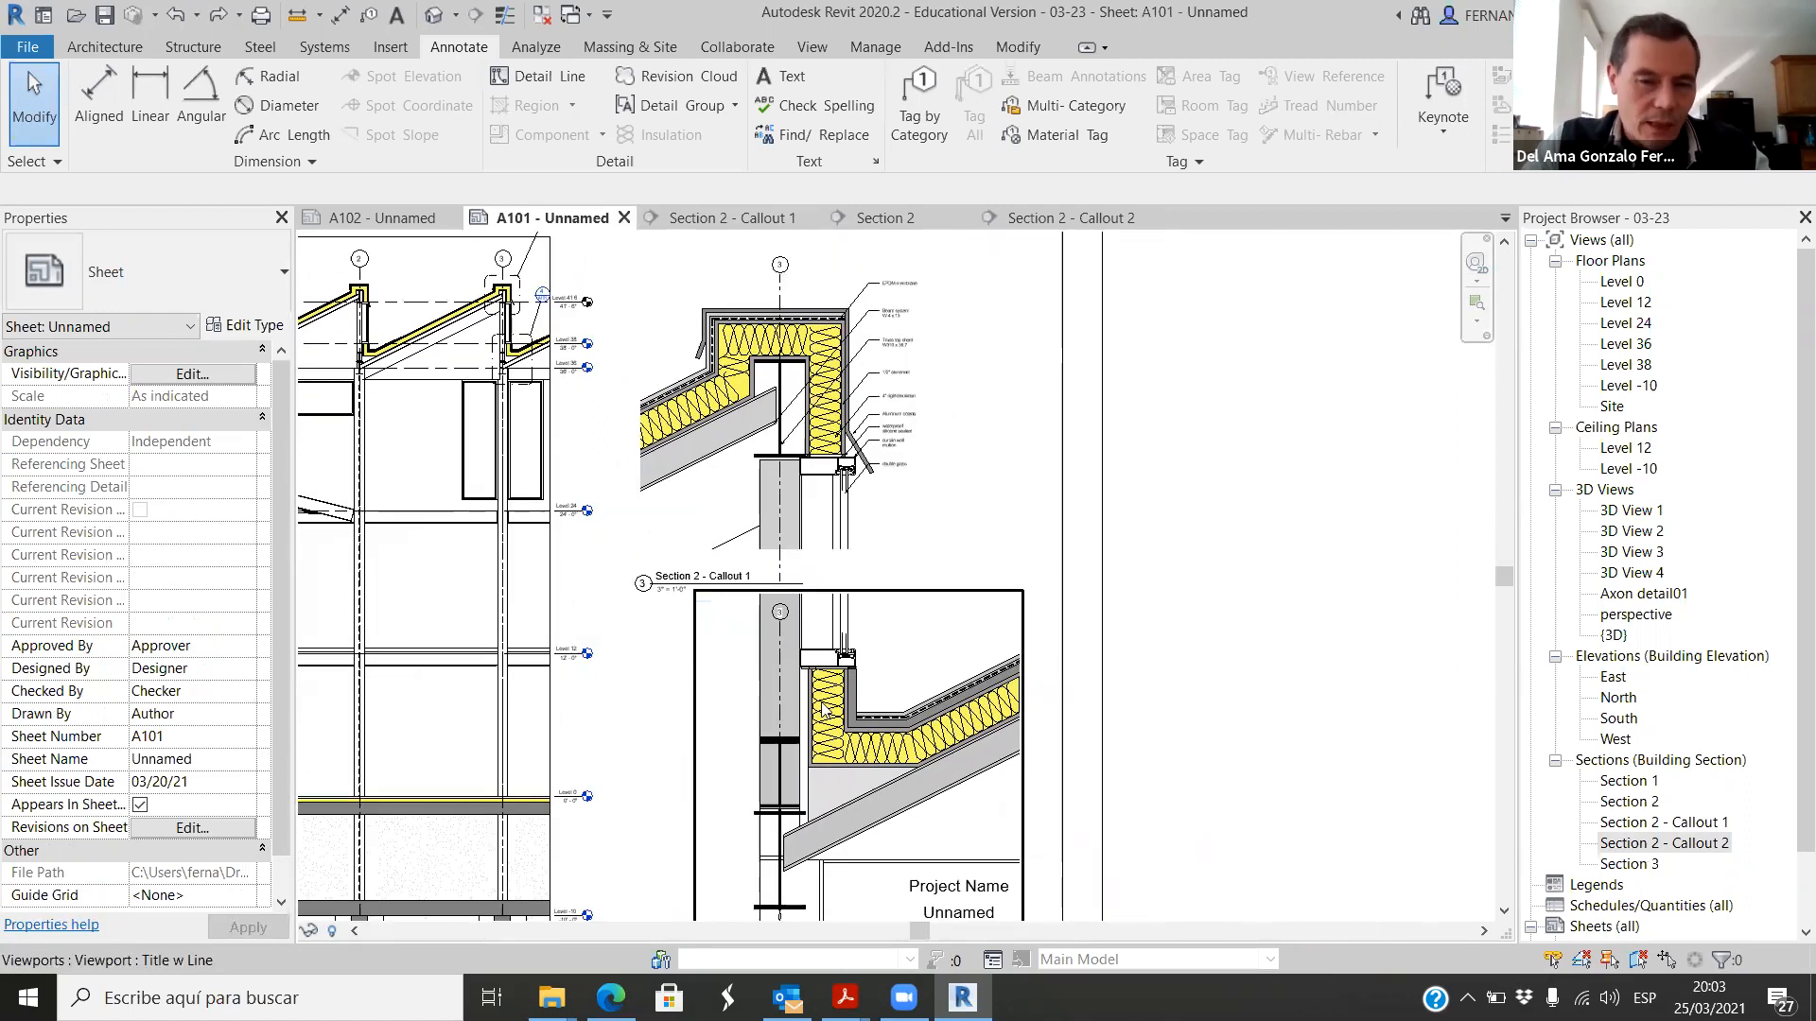
pyautogui.scroll(1, 822, 661)
pyautogui.scroll(-1, 819, 526)
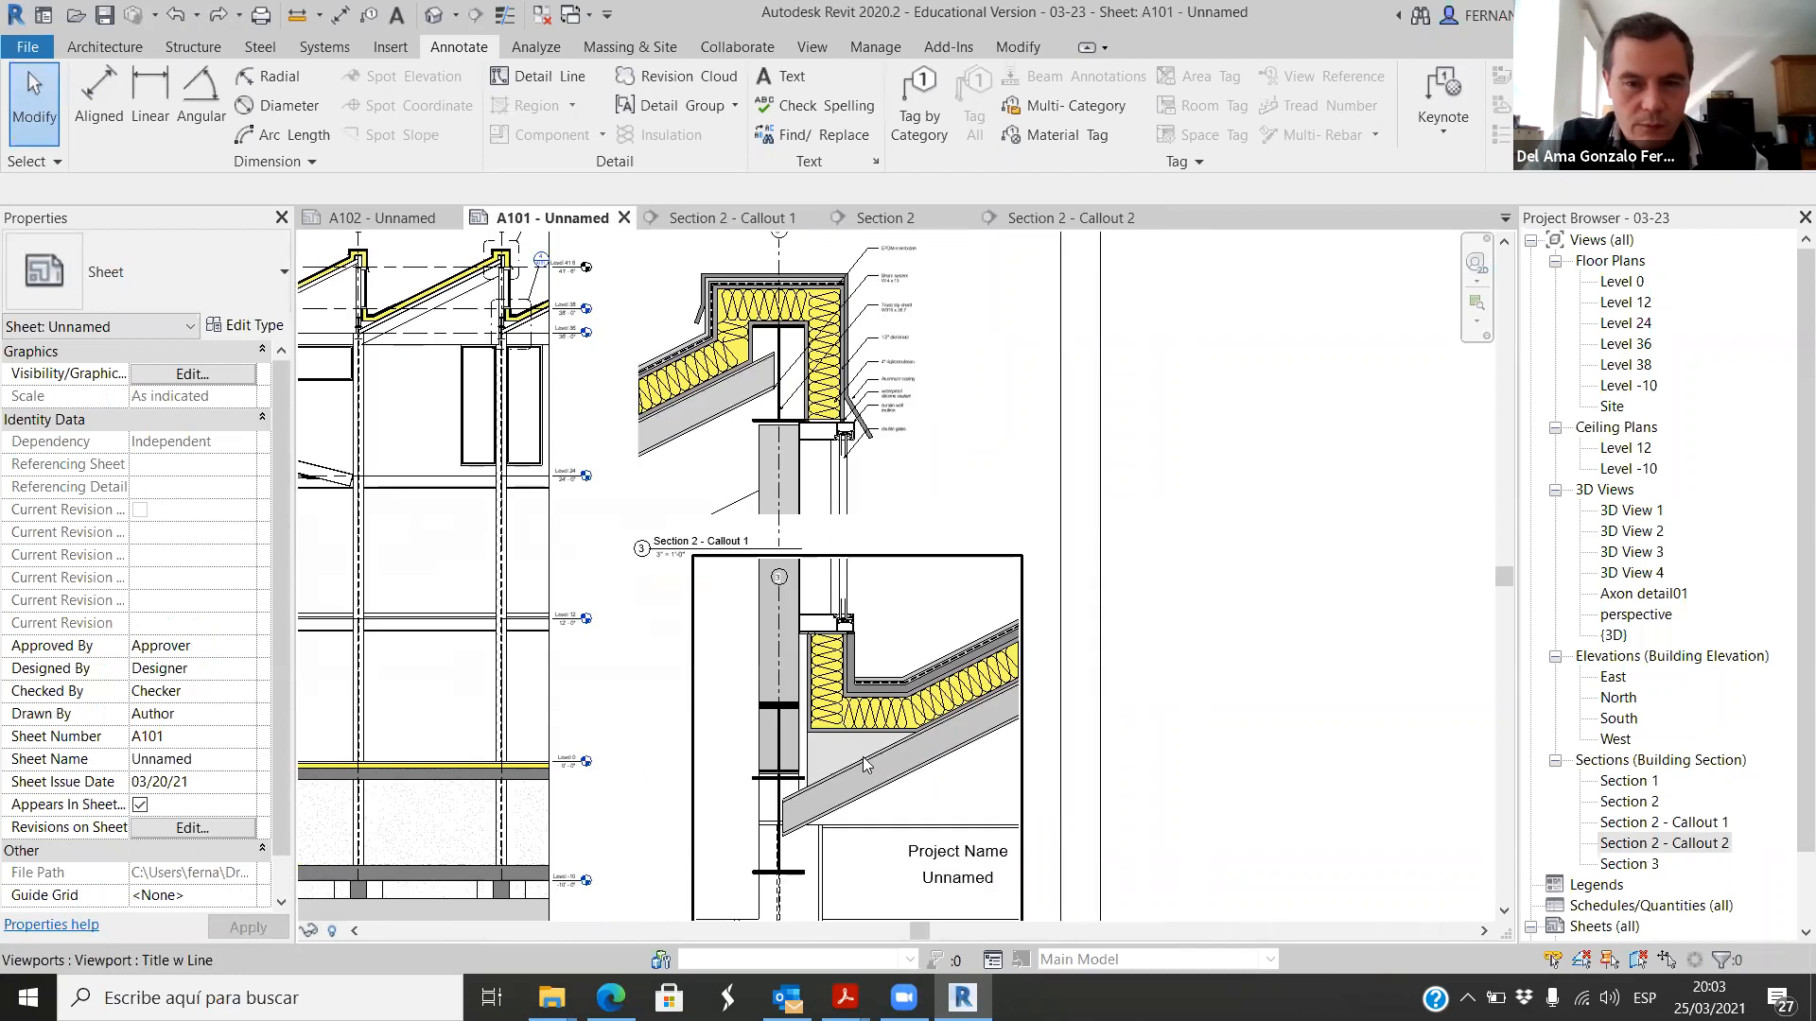
pyautogui.scroll(3, 884, 629)
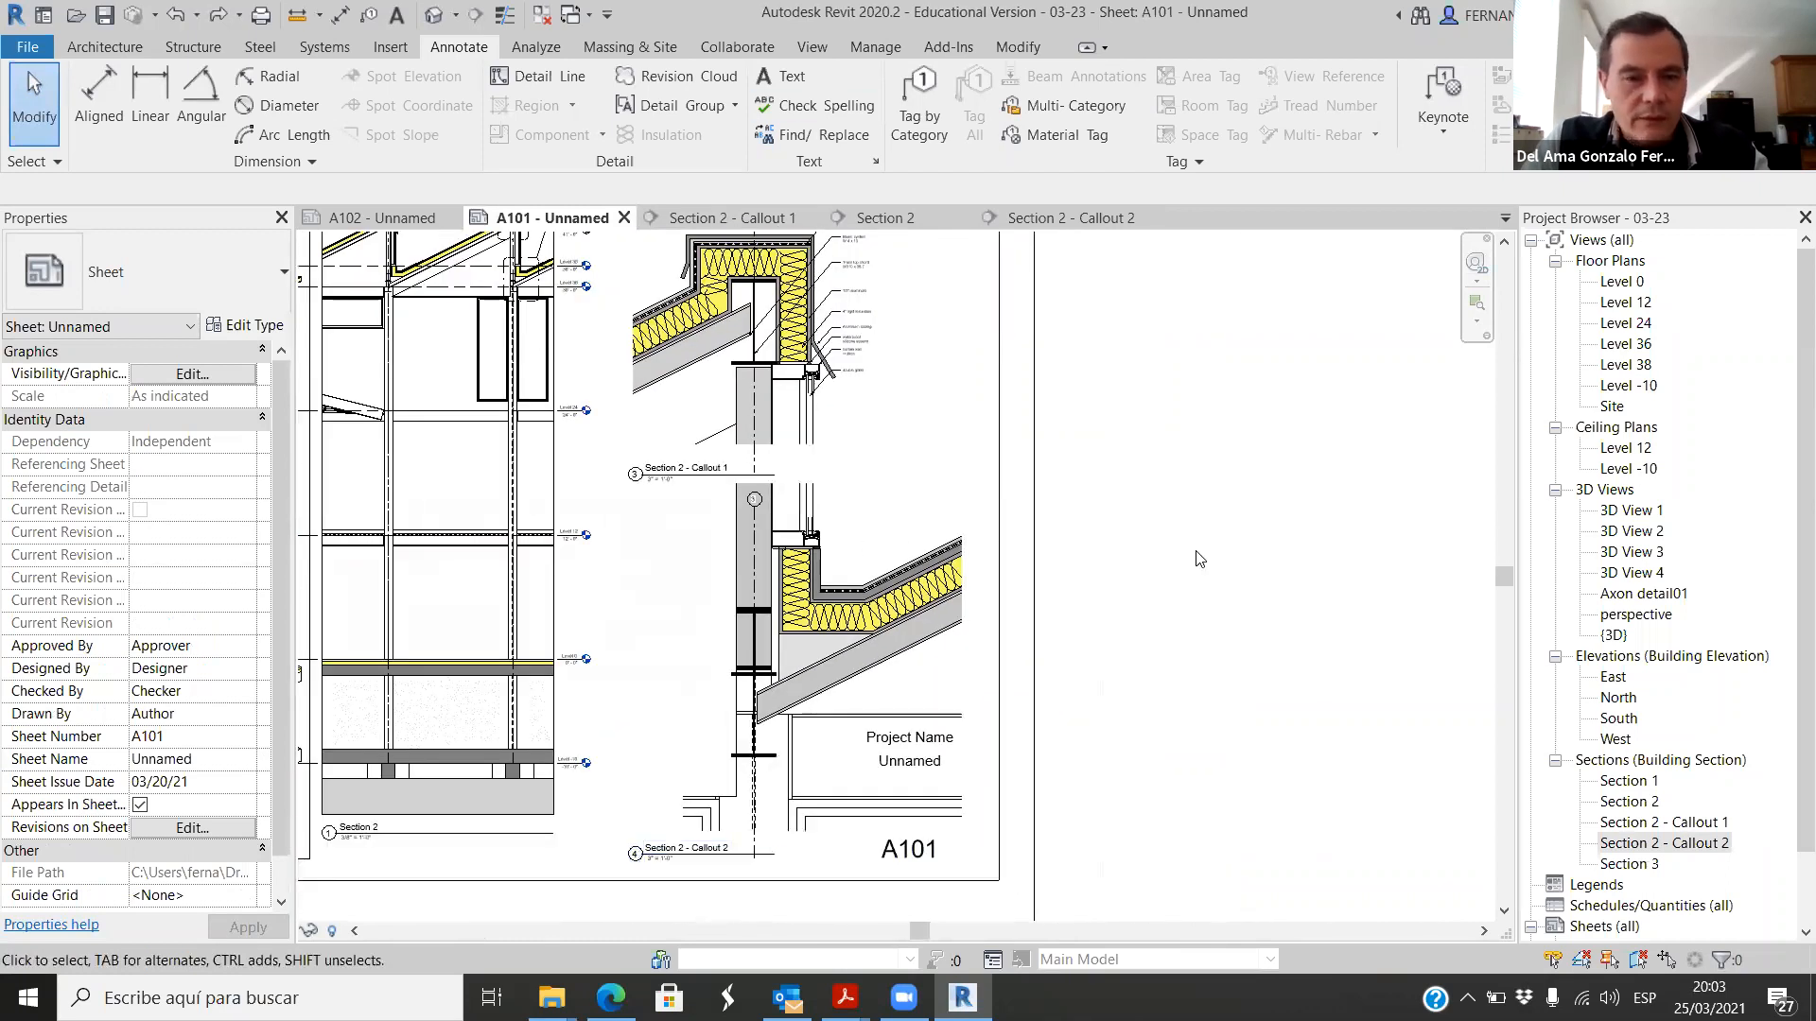
pyautogui.scroll(-2, 821, 407)
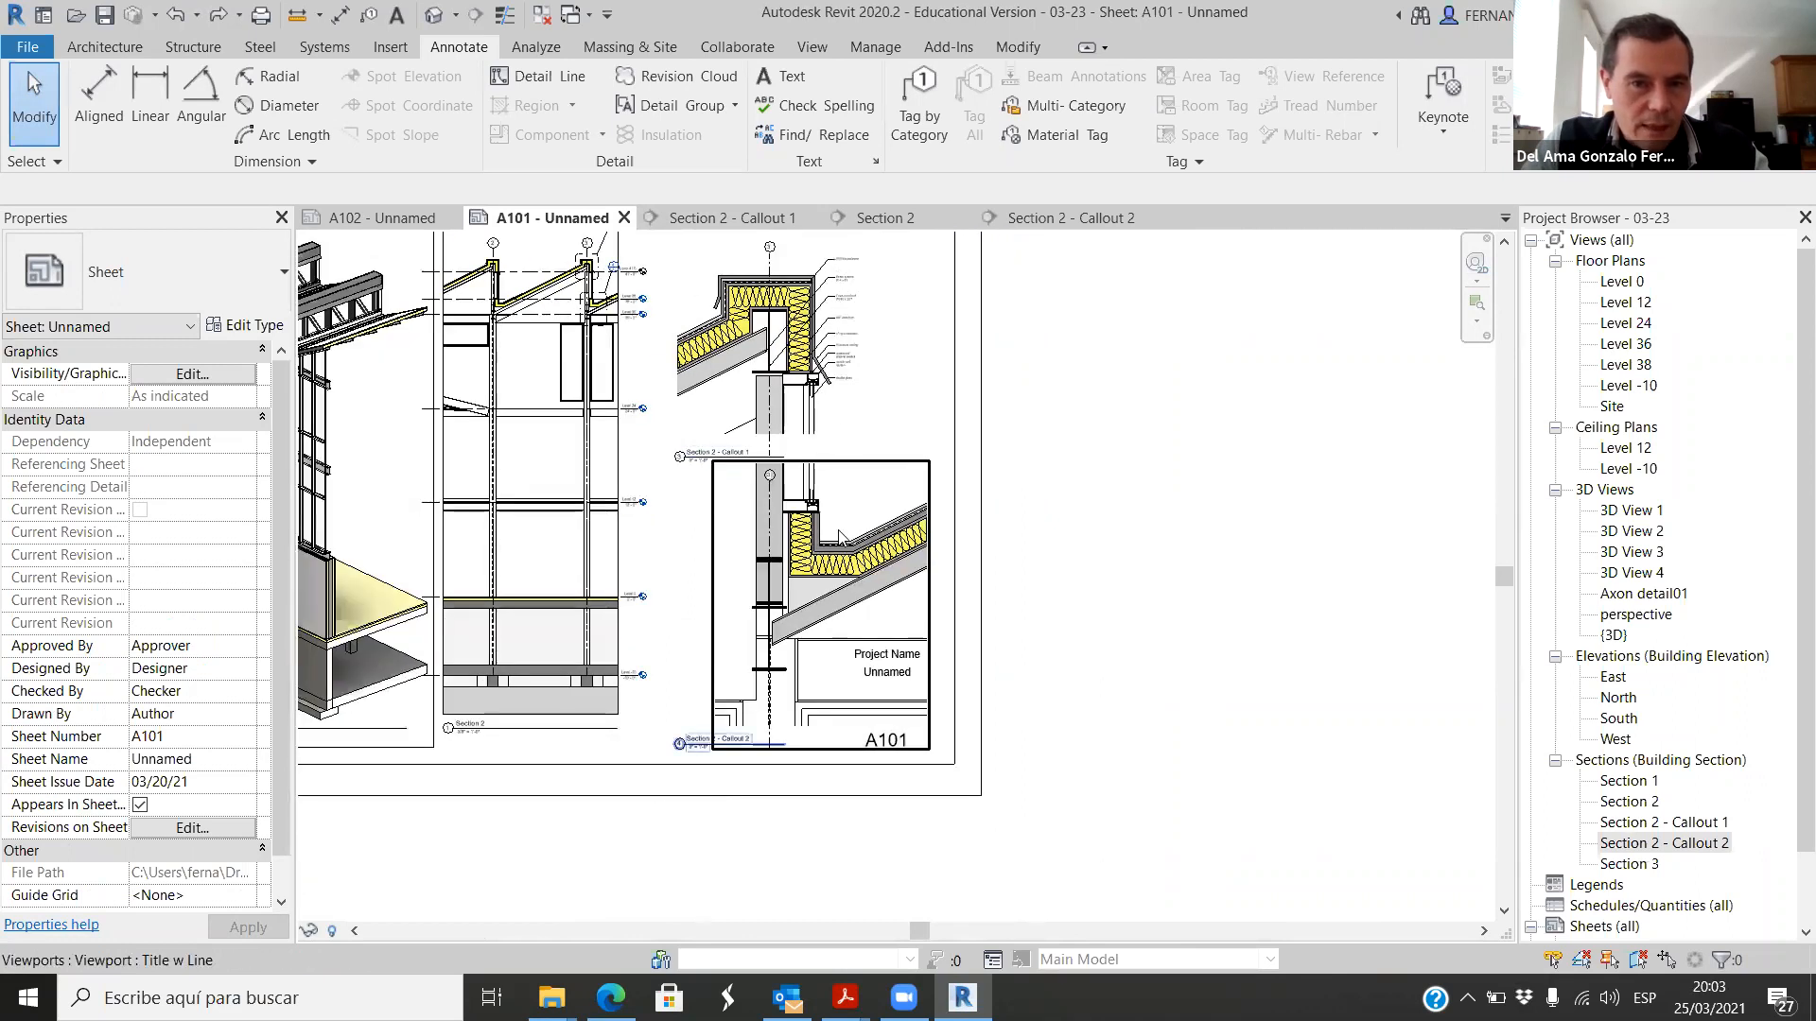
# Step: Examine the gutter layers, membrane line and steel framing of the Section 2 - Callout 2 viewport on the sheet
pyautogui.scroll(4, 871, 515)
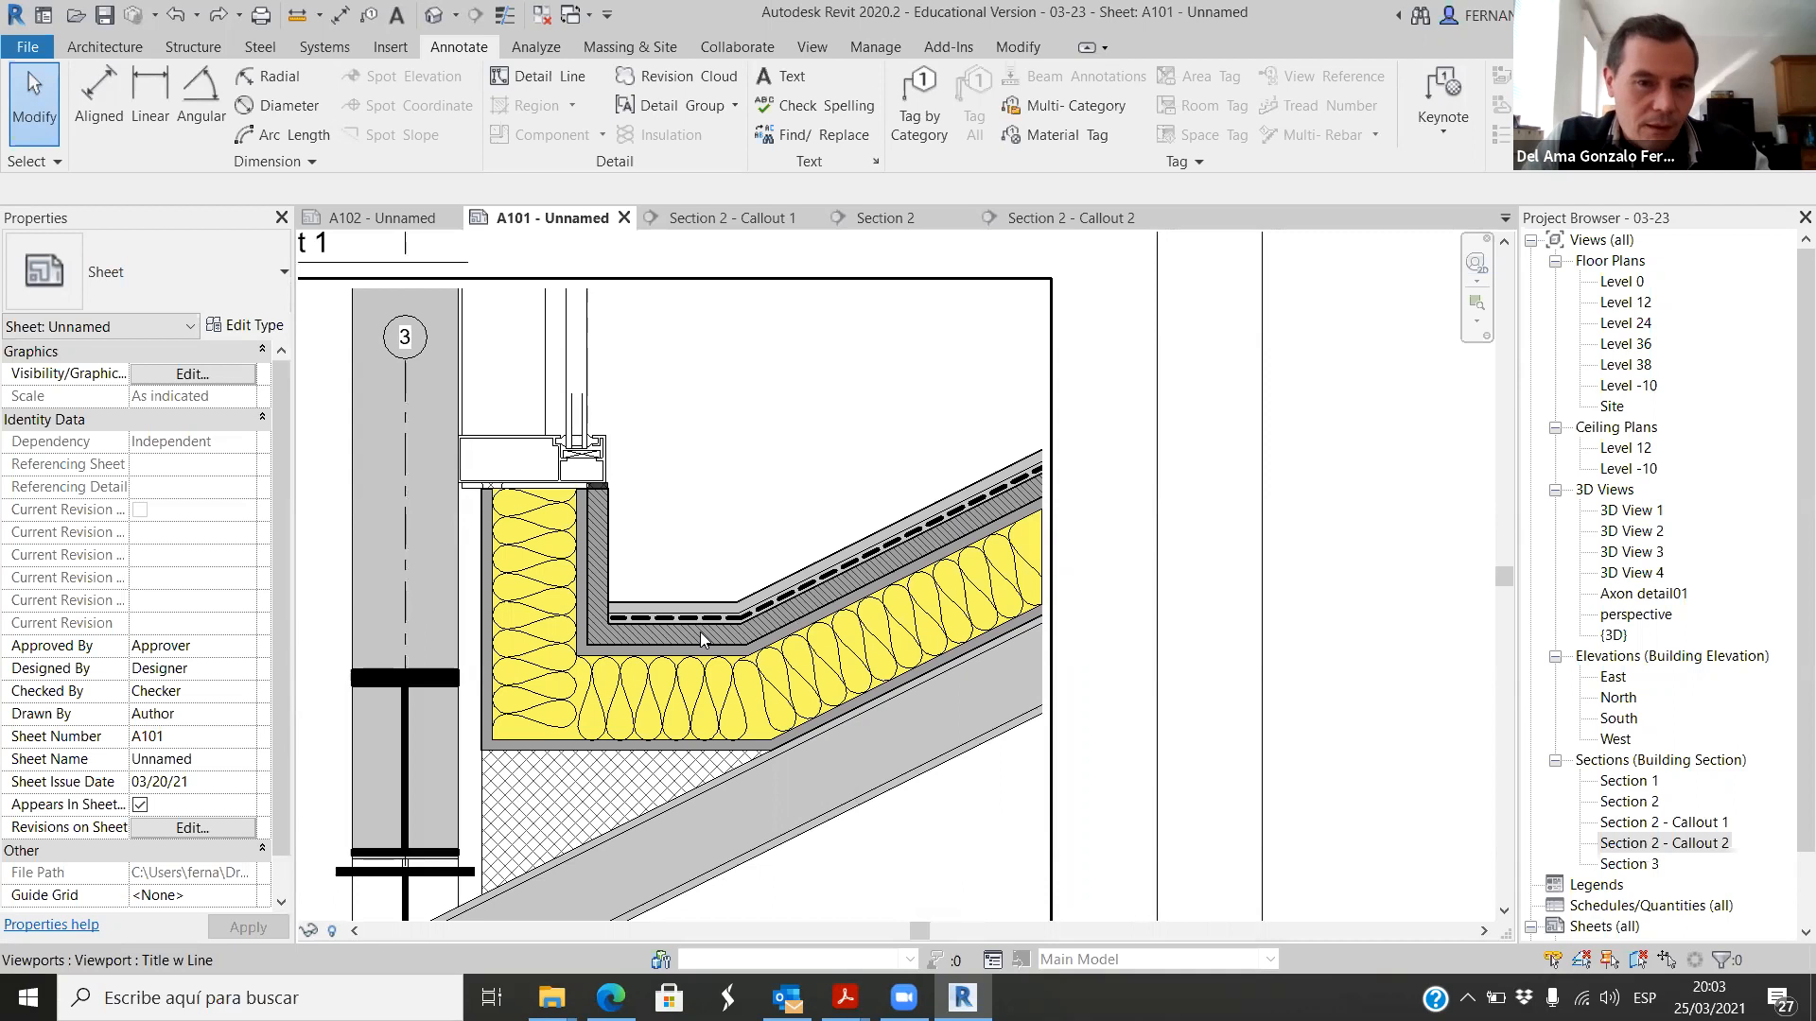
pyautogui.scroll(2, 700, 638)
pyautogui.click(772, 663)
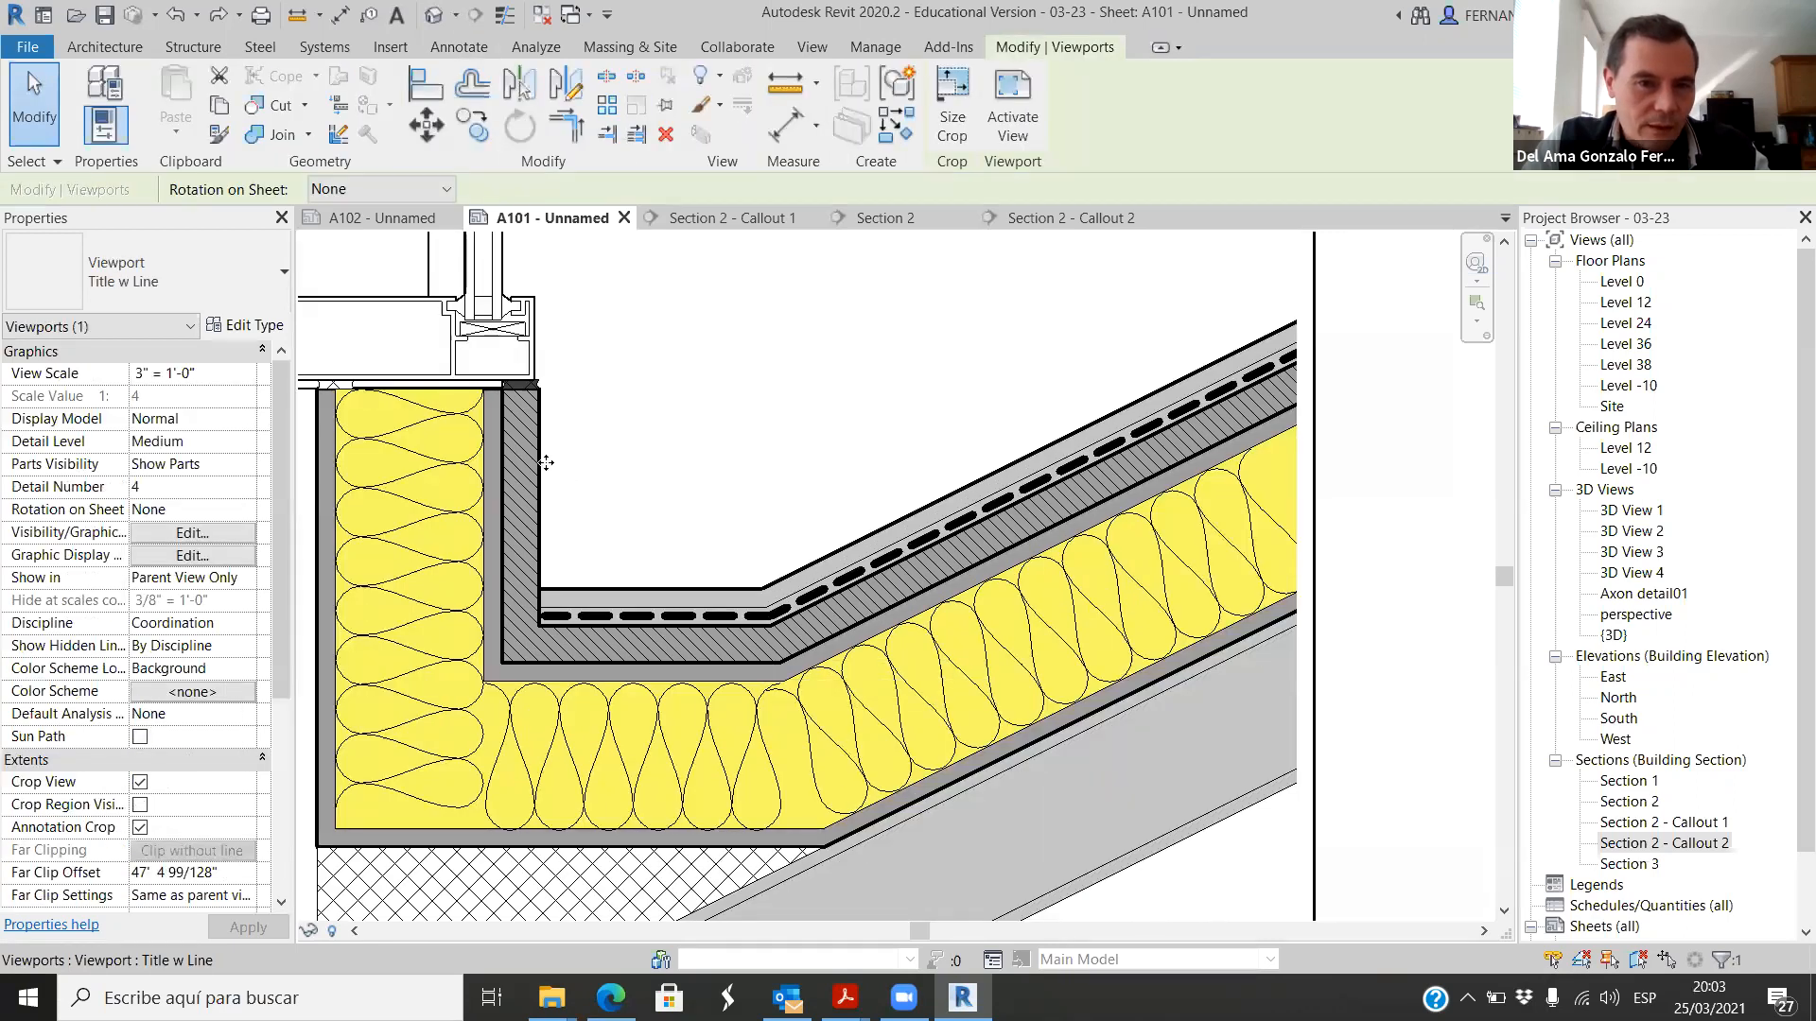
pyautogui.scroll(-4, 628, 474)
pyautogui.click(1105, 594)
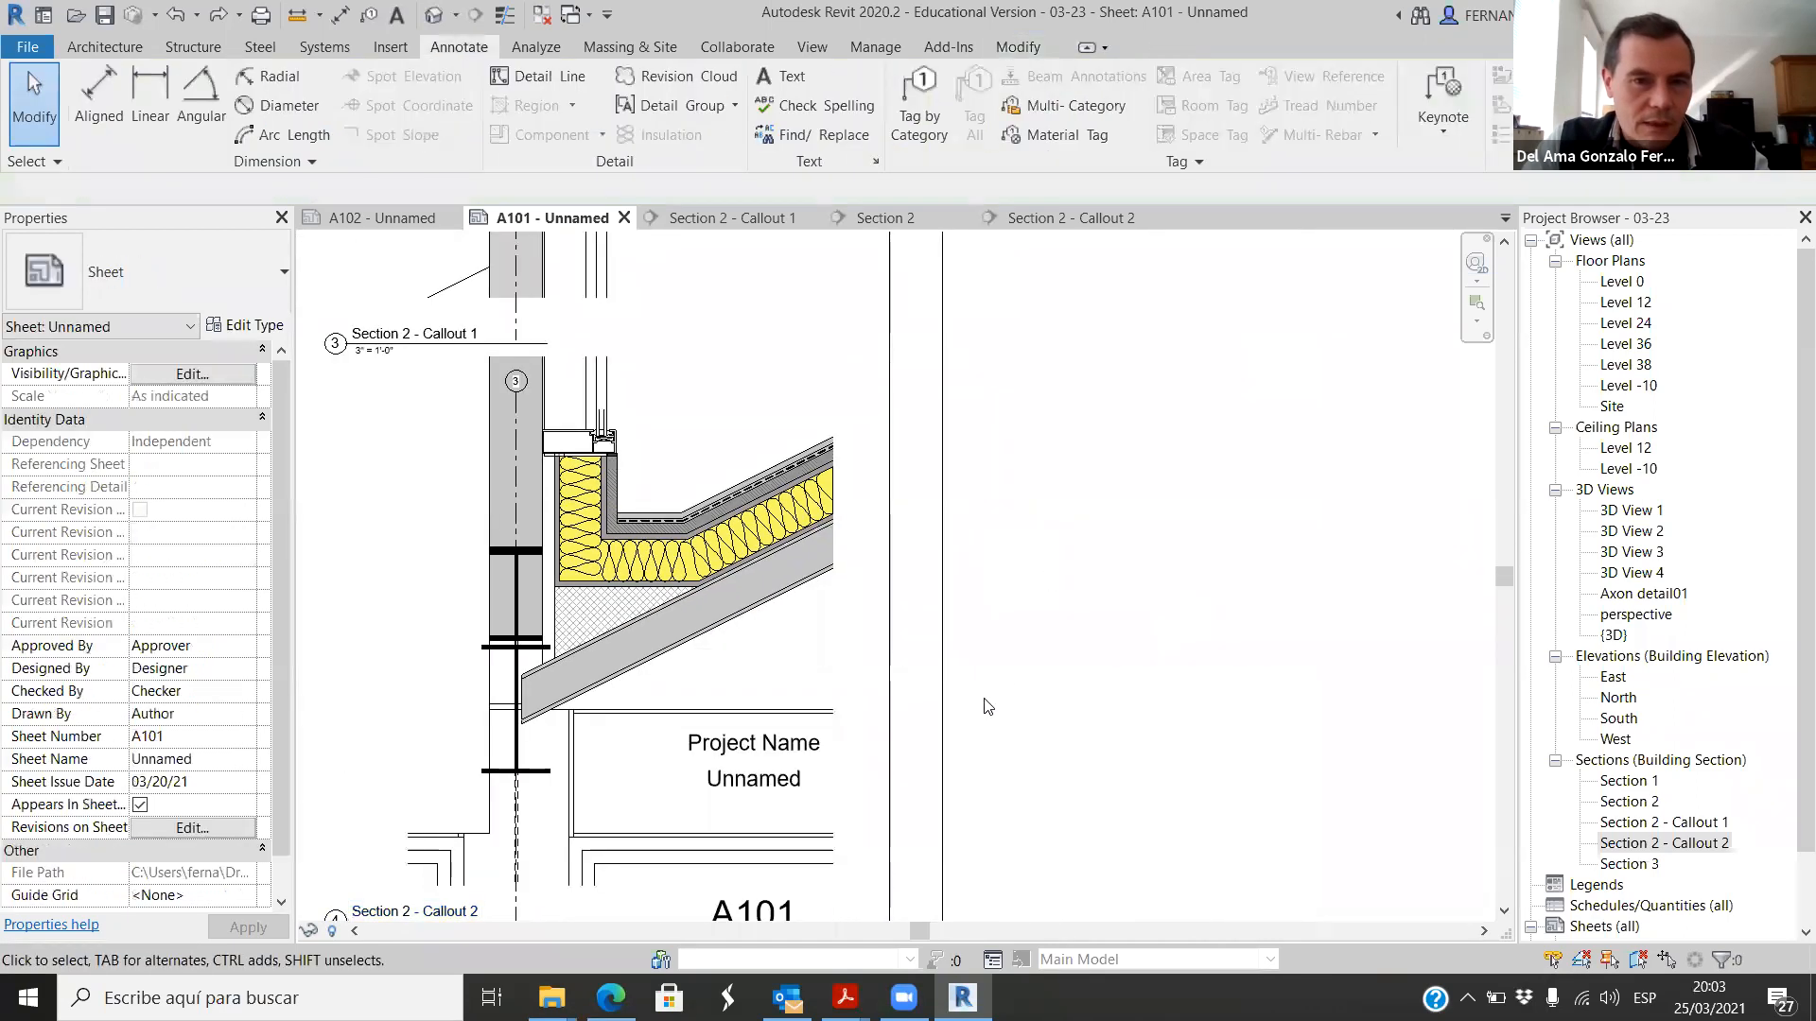
pyautogui.scroll(-2, 982, 702)
pyautogui.scroll(4, 833, 605)
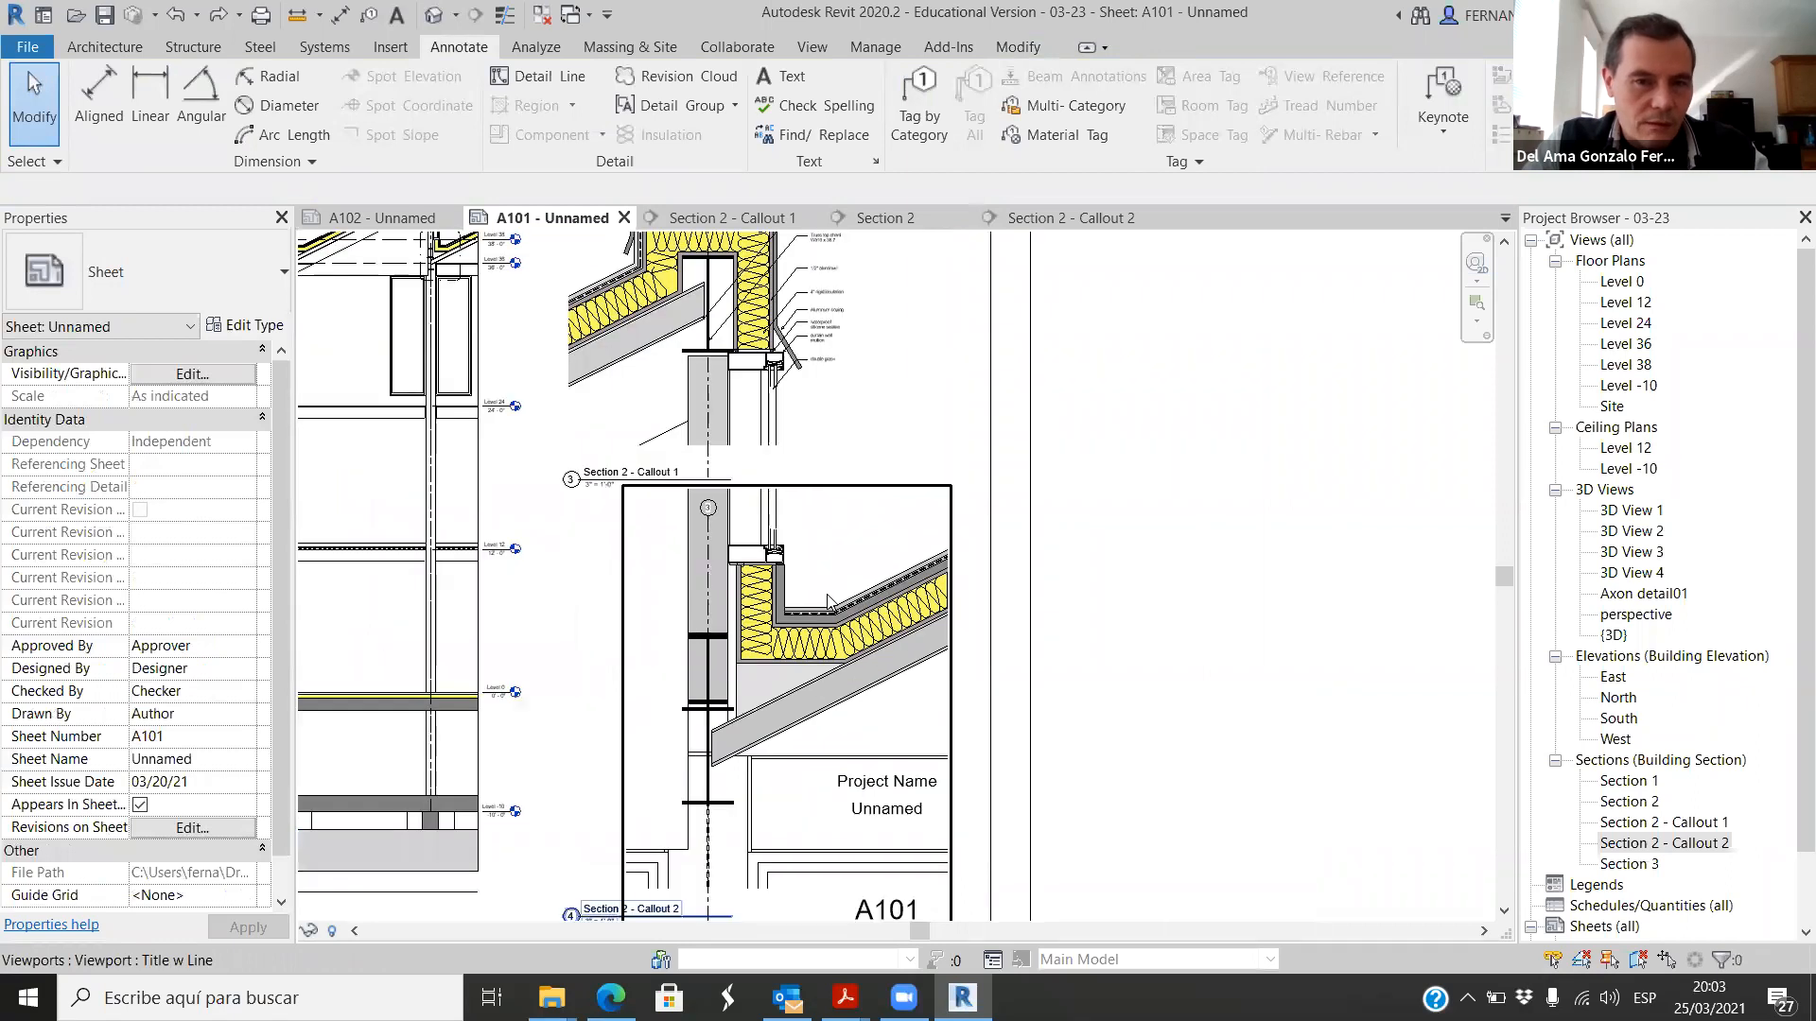
pyautogui.scroll(-1, 709, 566)
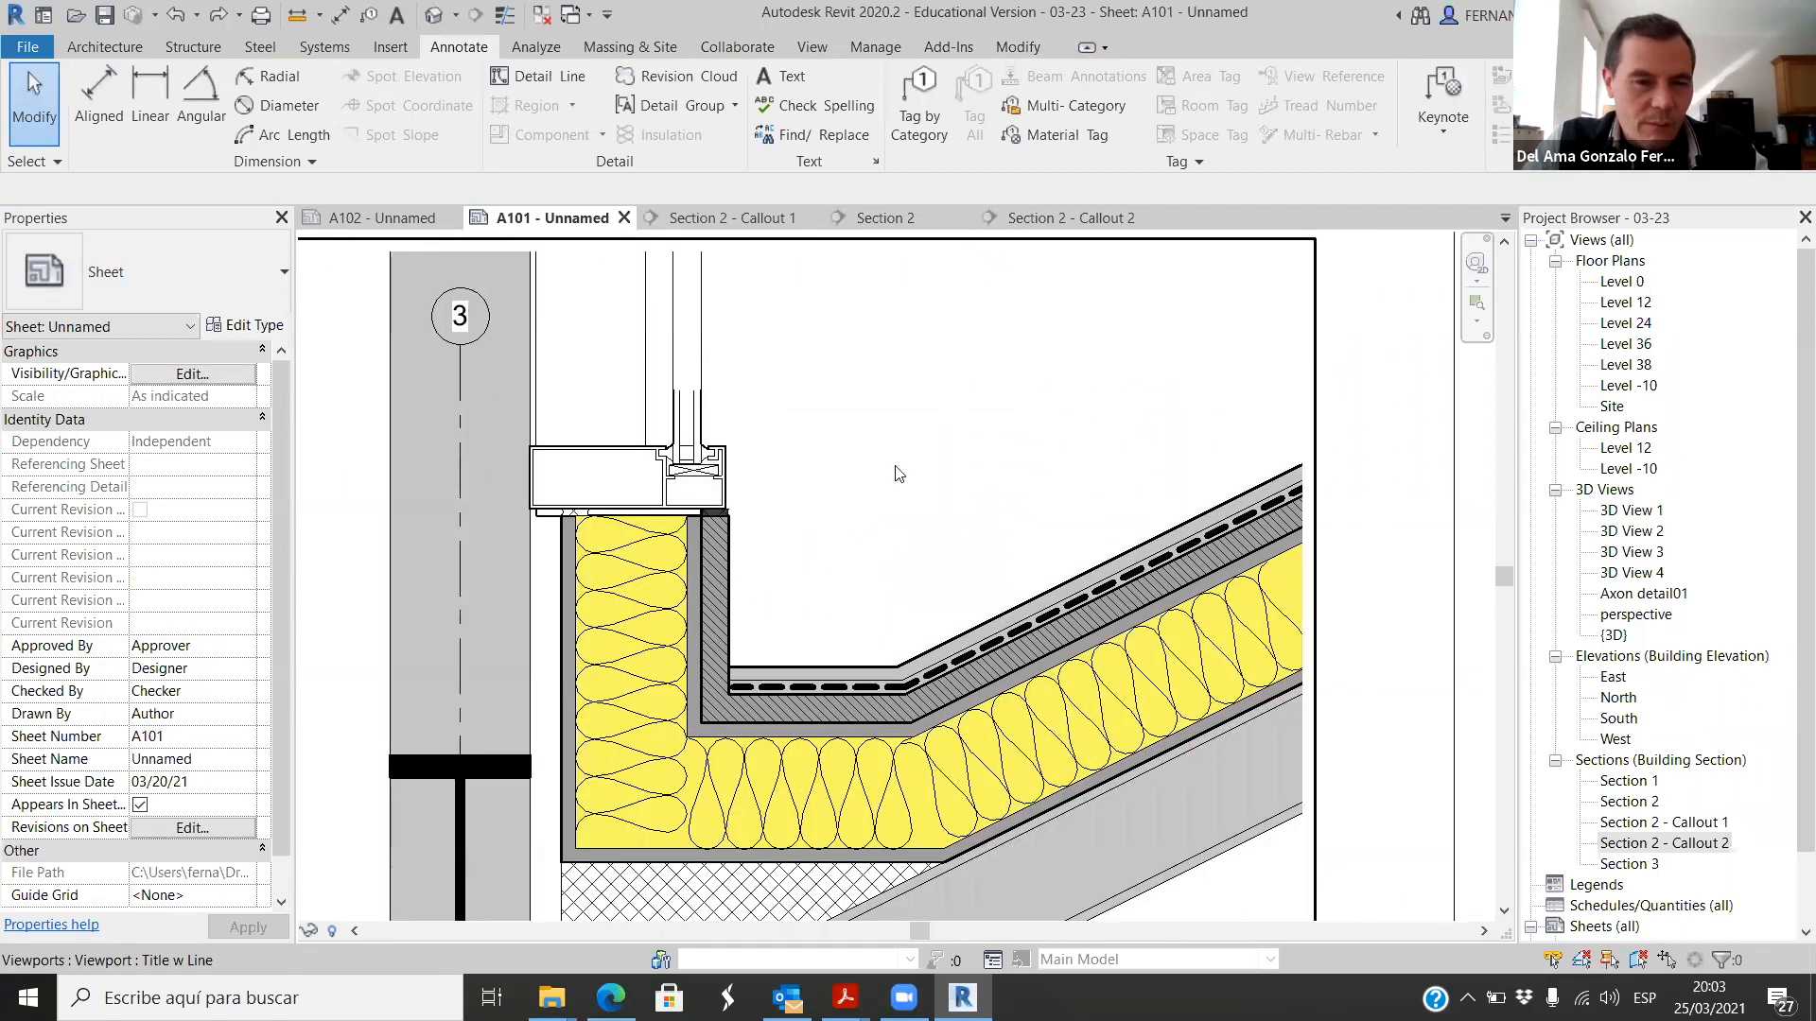
pyautogui.scroll(-3, 894, 478)
pyautogui.scroll(1, 776, 624)
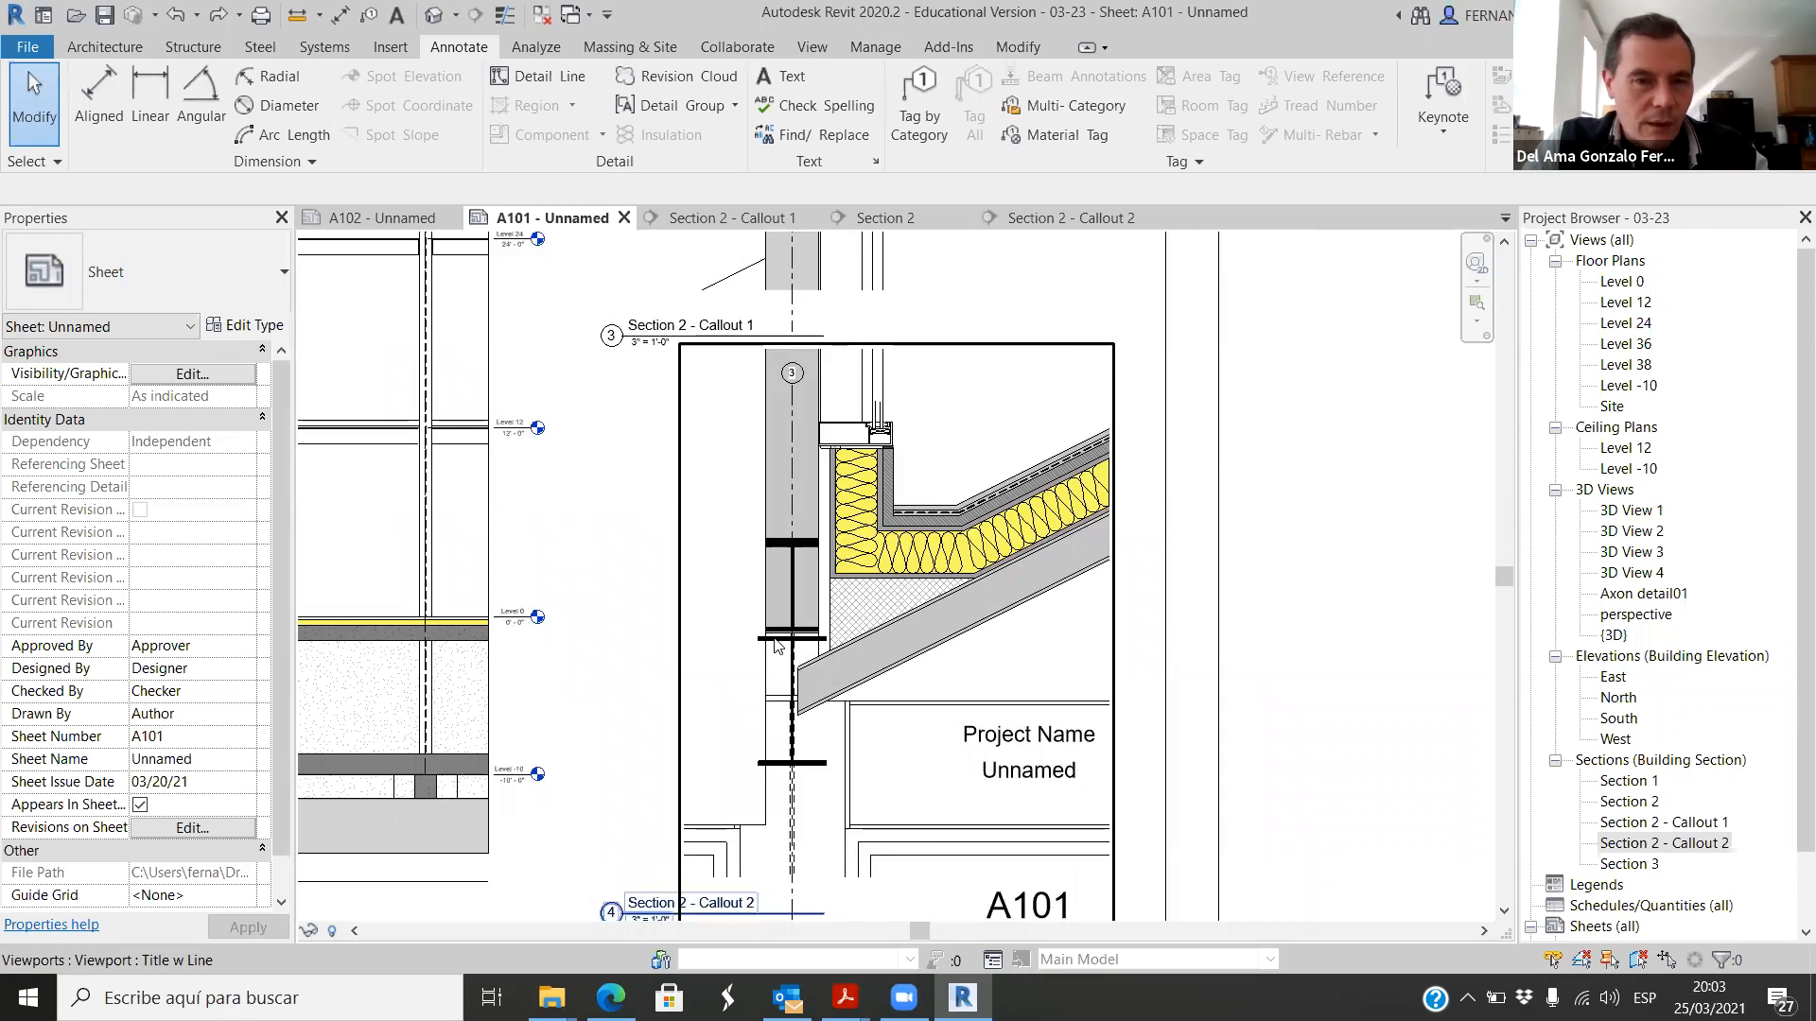
pyautogui.click(776, 646)
pyautogui.scroll(-2, 776, 646)
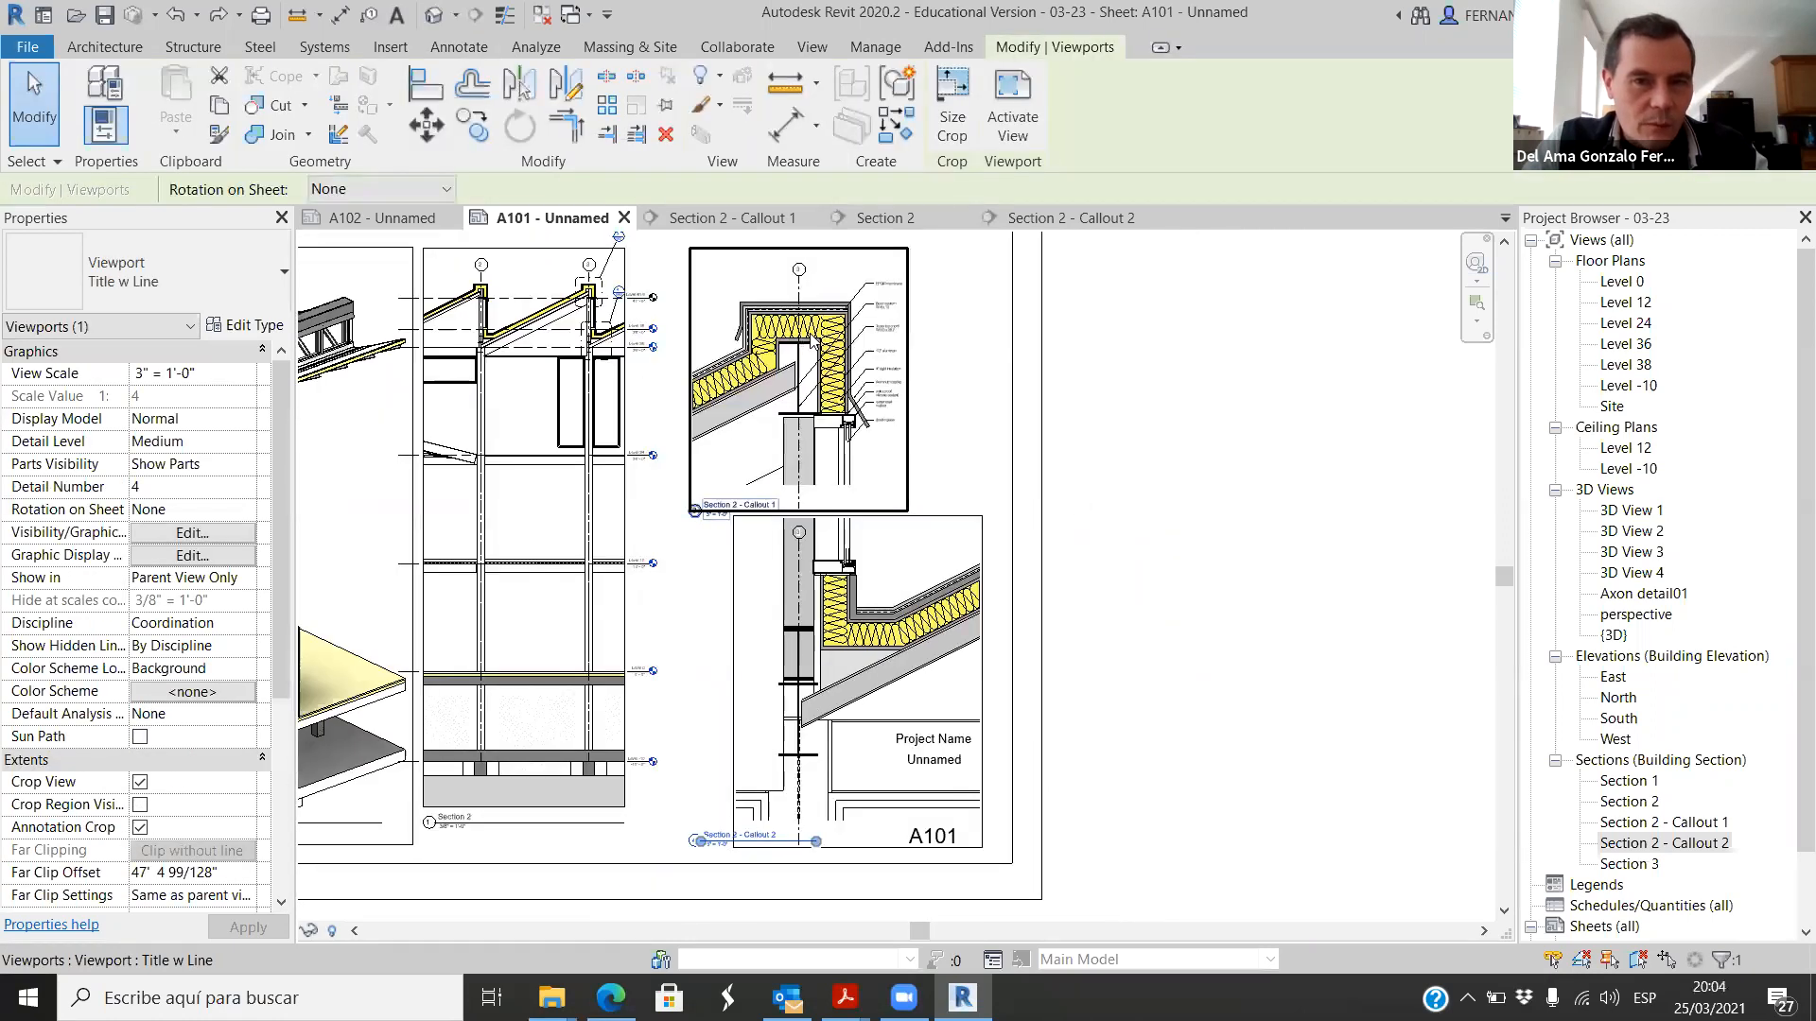
# Step: Examine the steel beams and gutter at grid 3 in the Section 2 - Callout 2 viewport on the sheet
pyautogui.scroll(5, 812, 344)
pyautogui.scroll(-5, 806, 407)
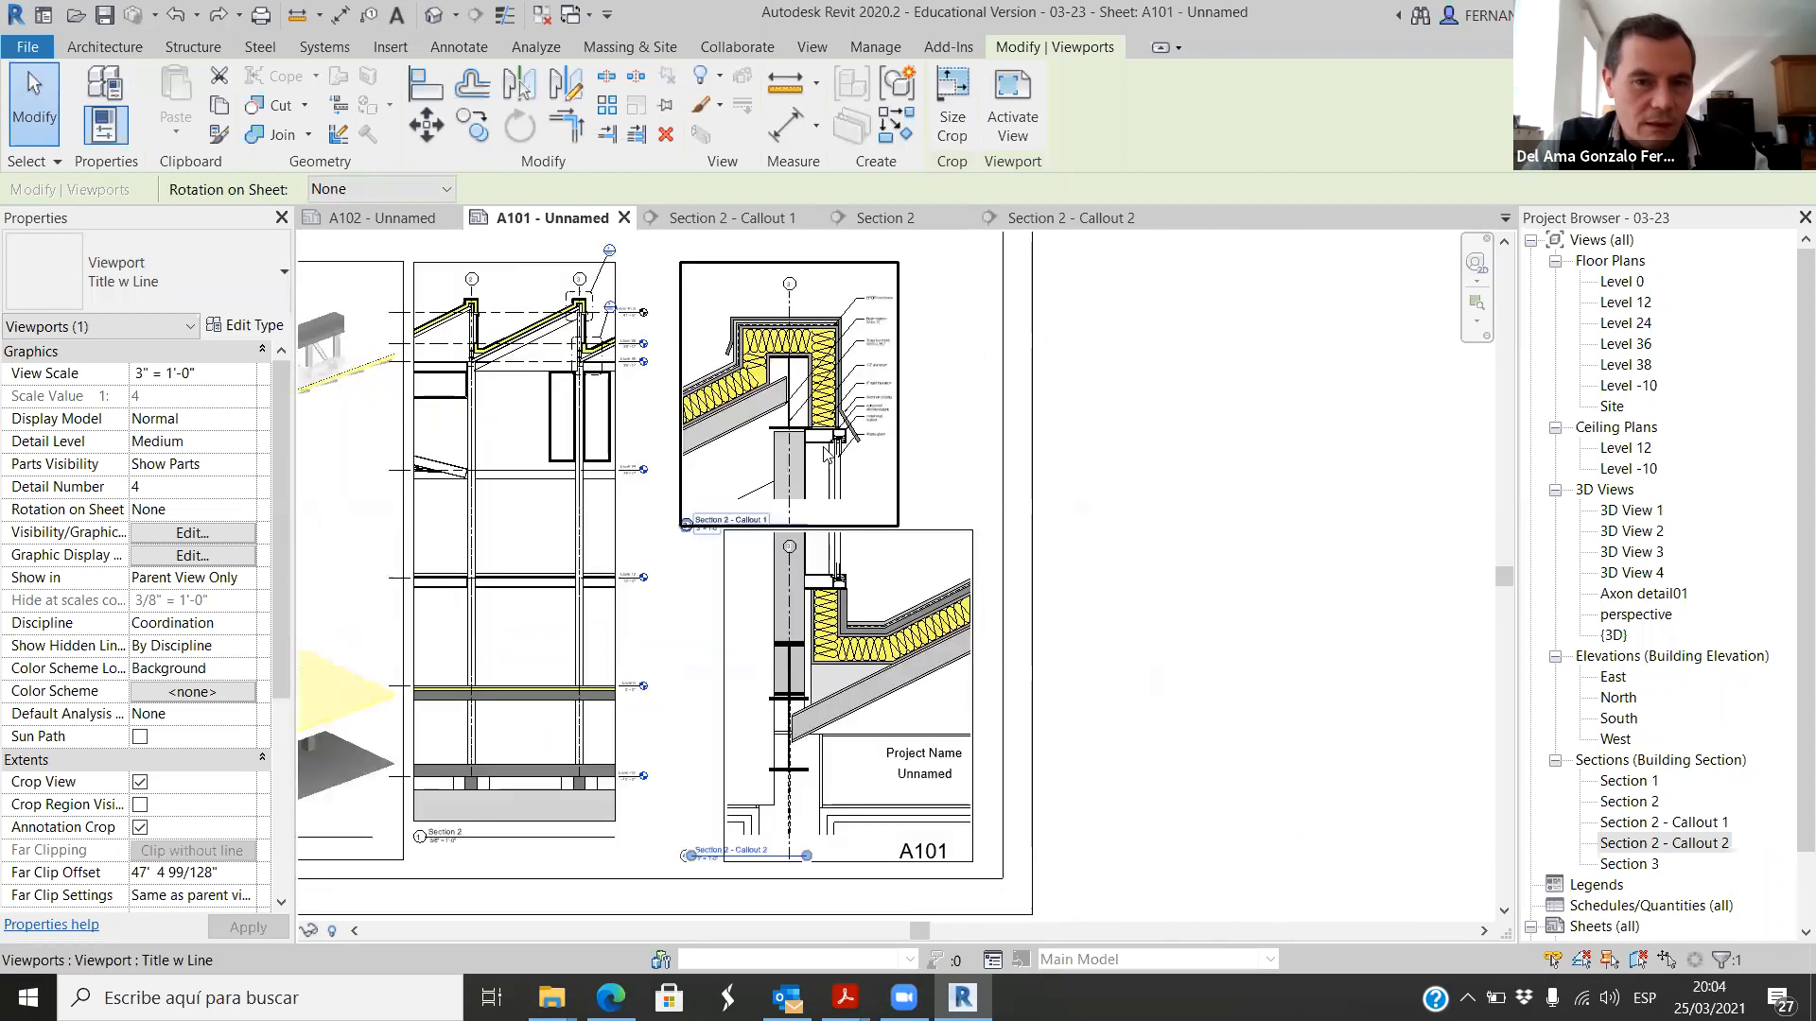
pyautogui.click(1251, 527)
pyautogui.scroll(4, 771, 649)
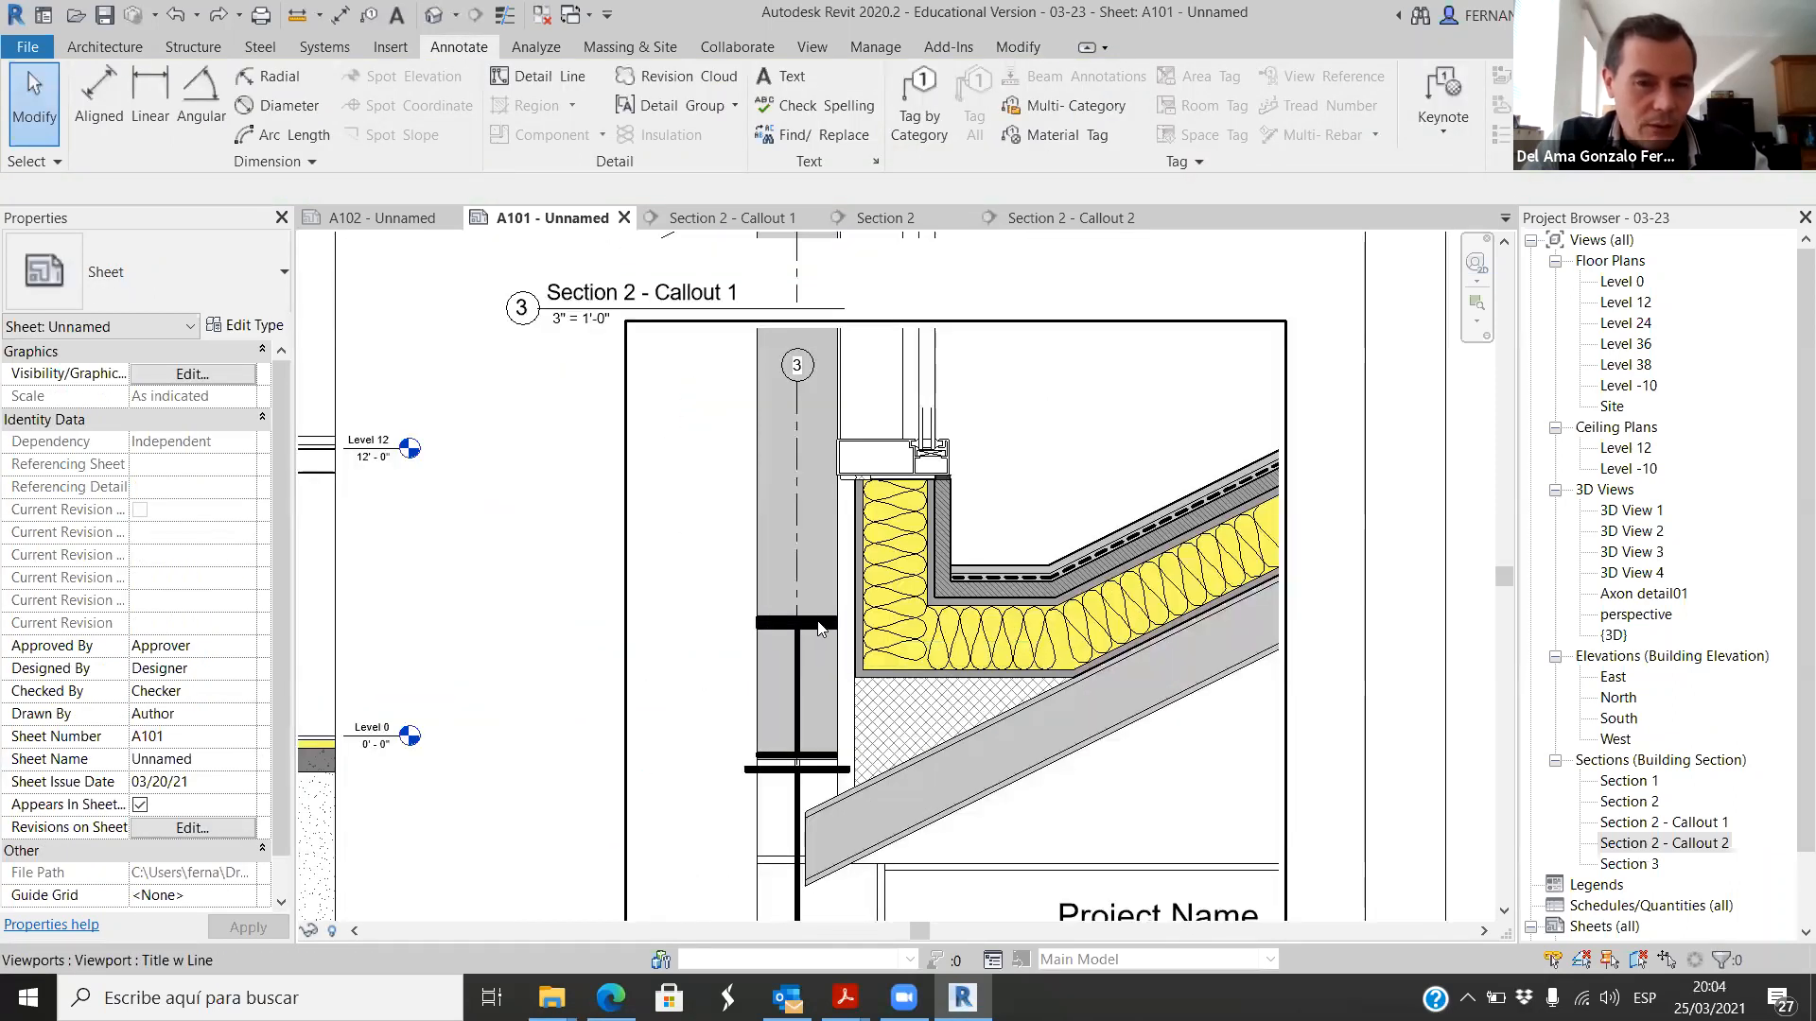
pyautogui.scroll(-3, 811, 577)
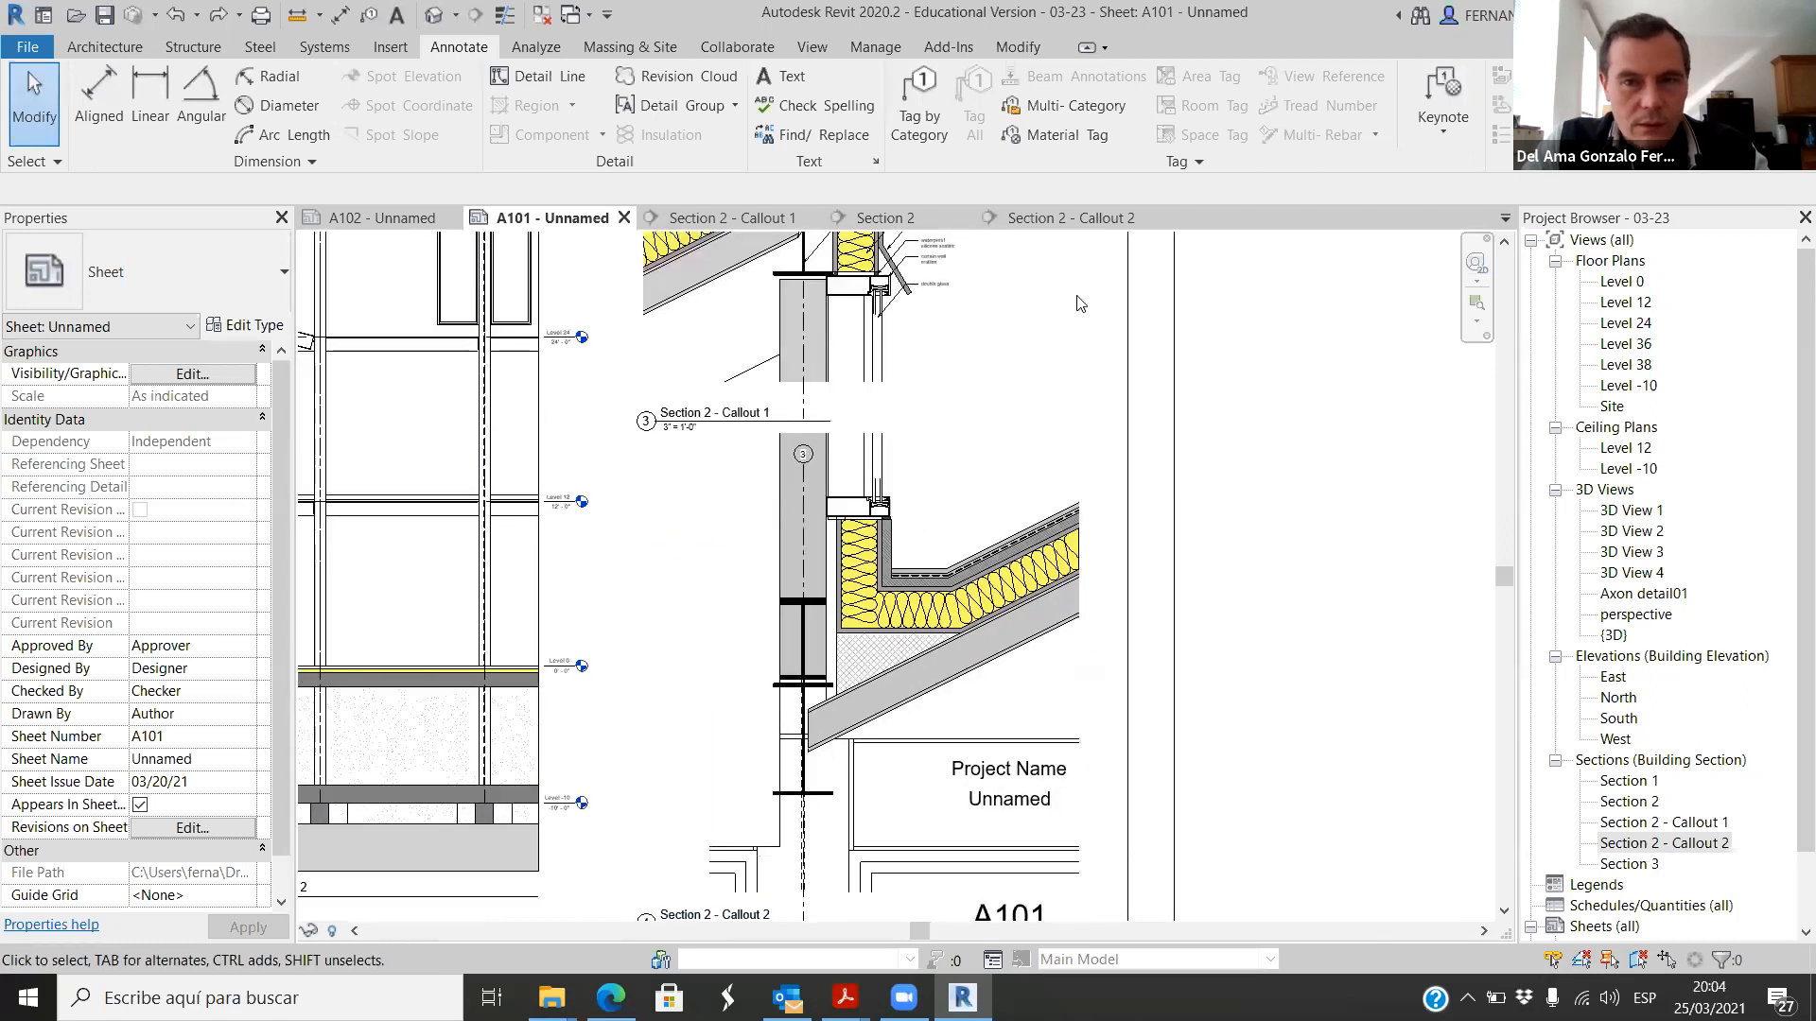
# Step: Open the Section 2 - Callout 2 view and check the family type of the upper wide flange beam at grid 3
pyautogui.click(1063, 223)
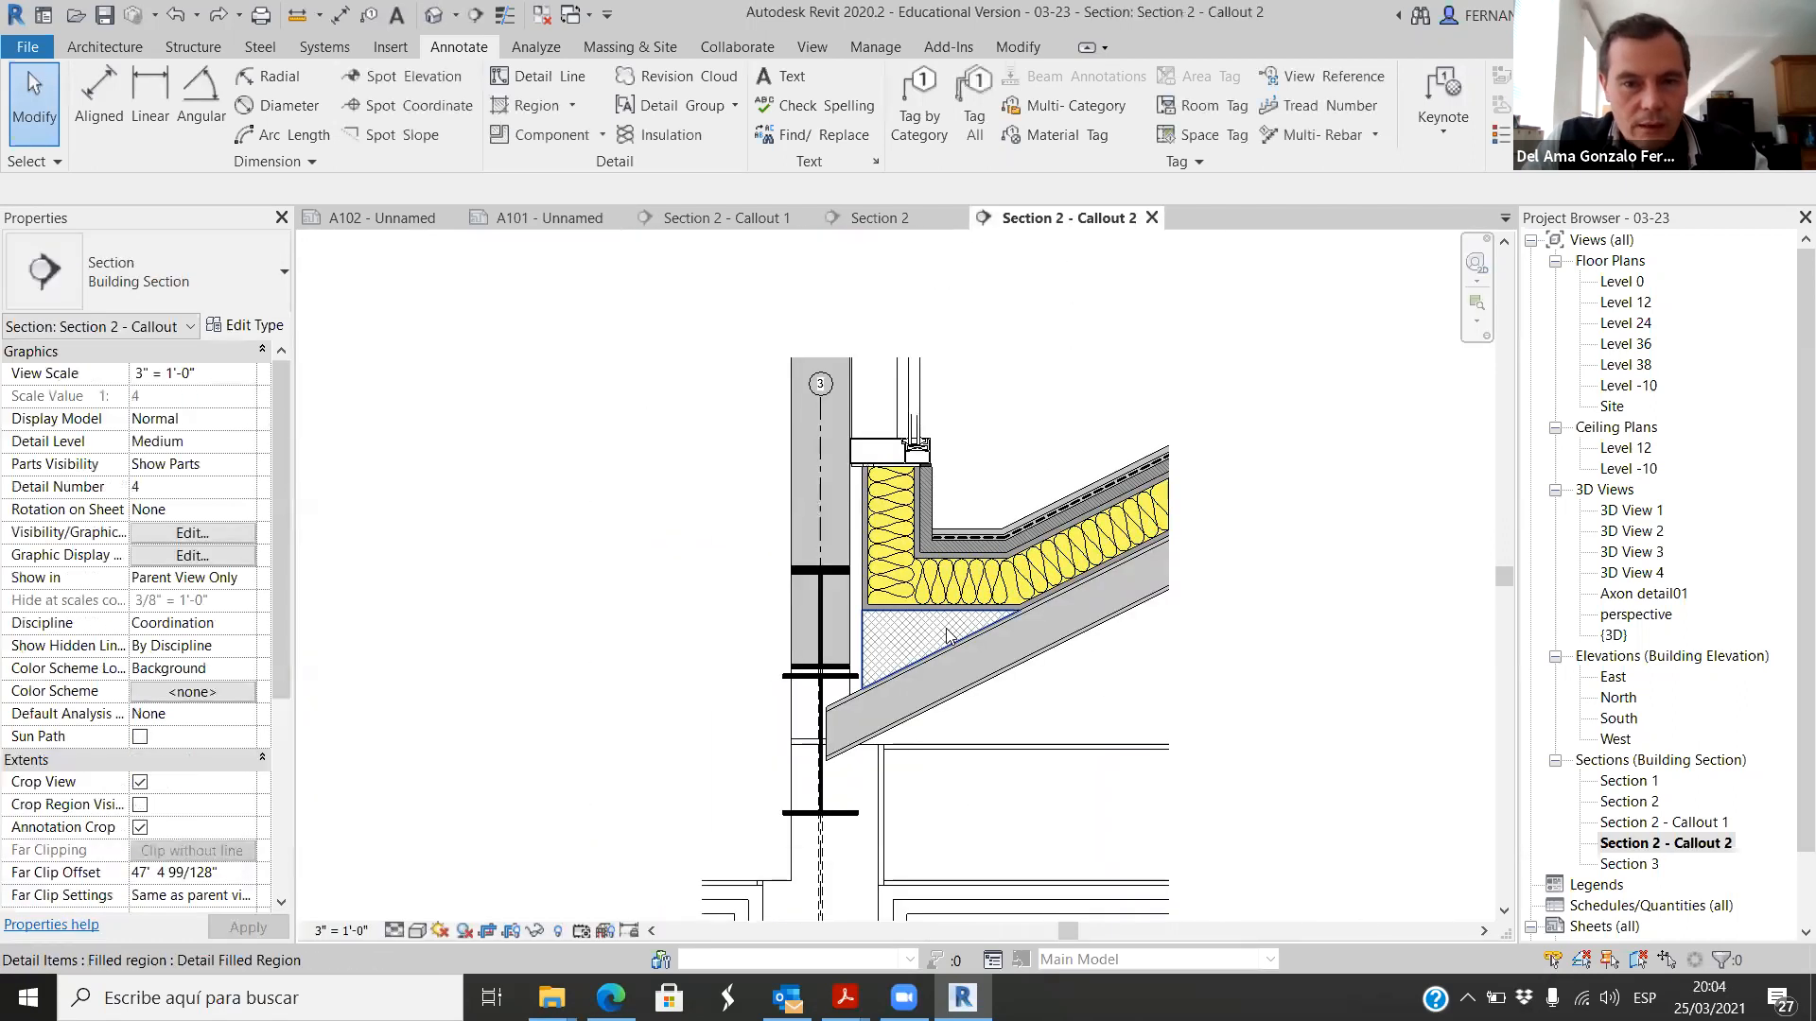
pyautogui.click(807, 573)
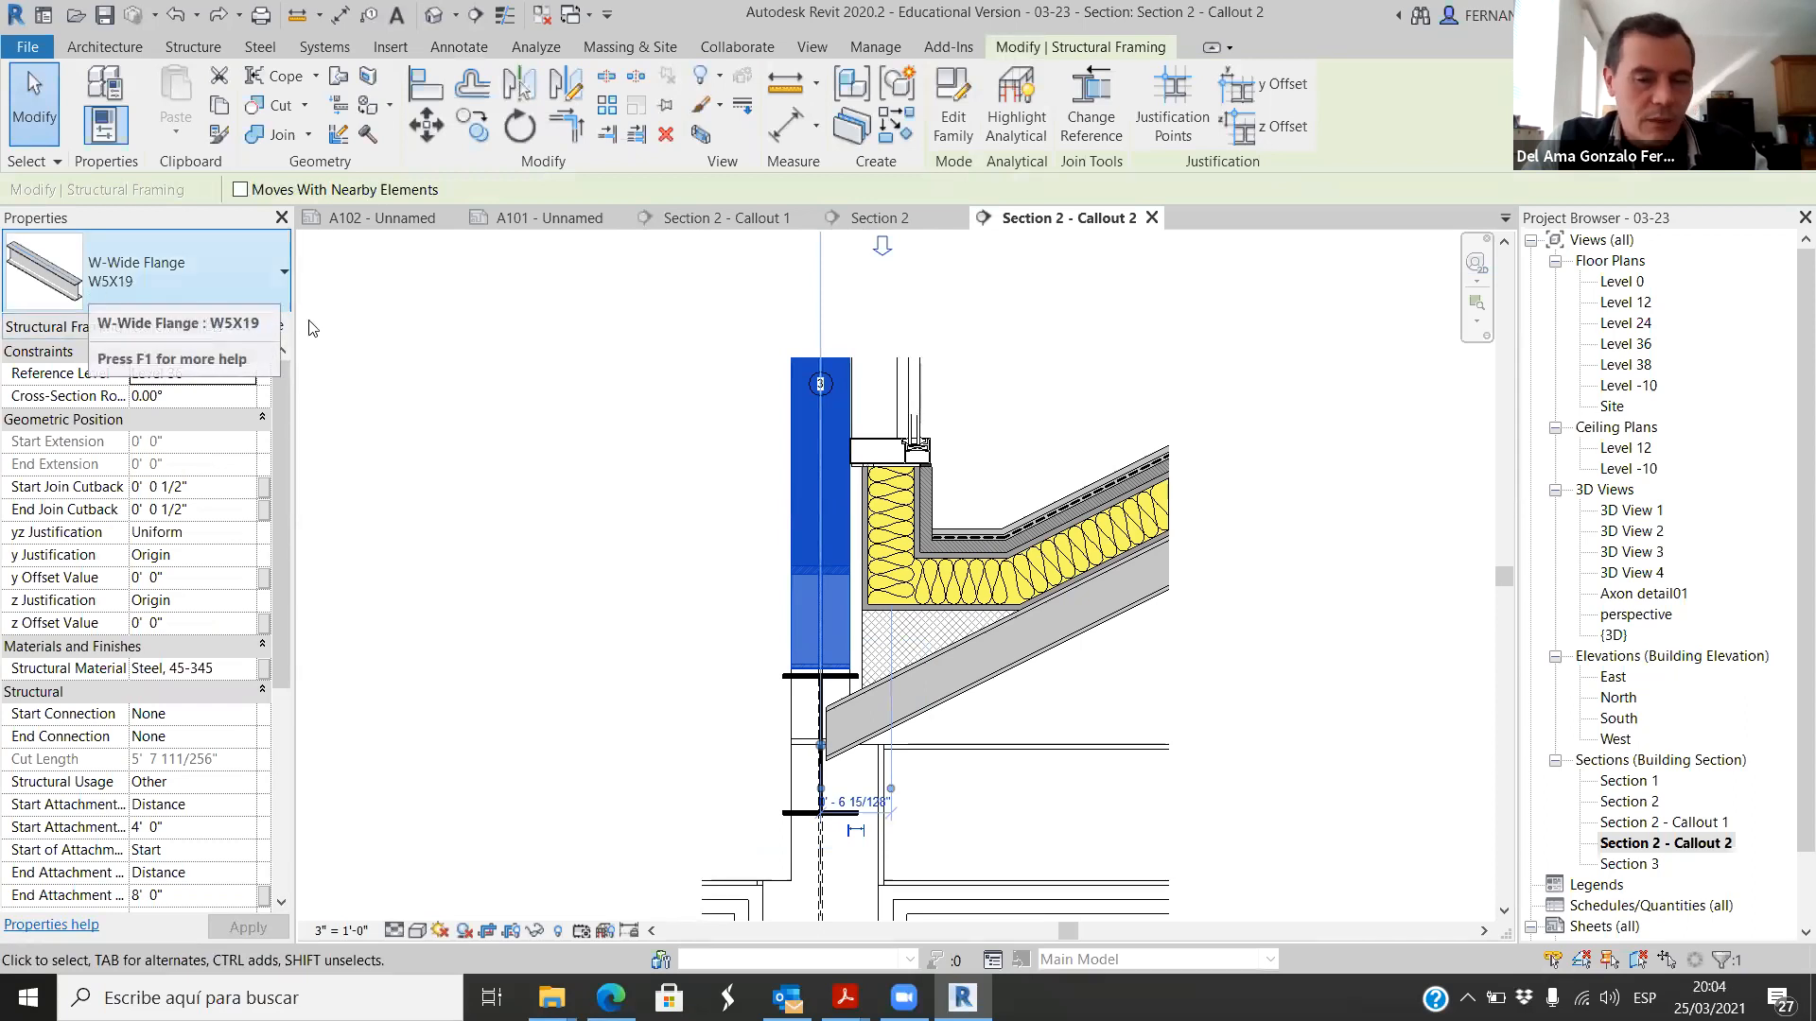
pyautogui.click(633, 466)
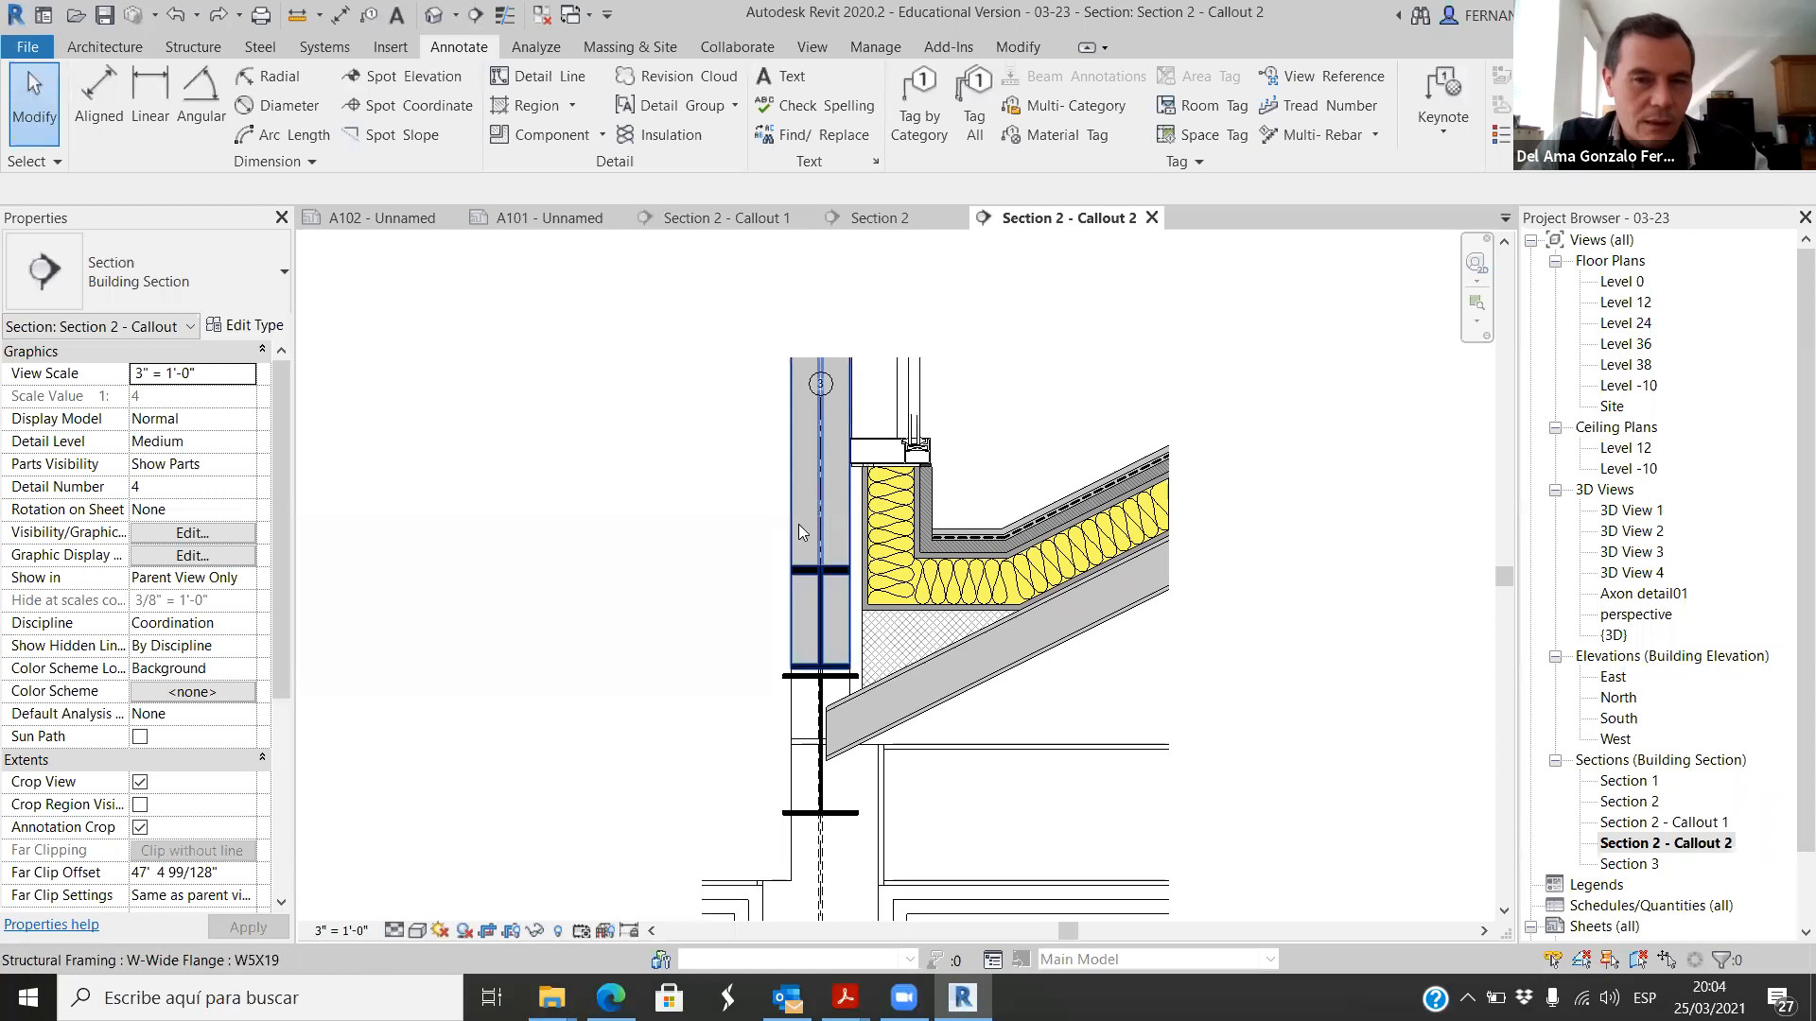
# Step: Return to sheet A101 and examine the roof ridge and window head at grid 3 in the Section 2 viewport
pyautogui.click(546, 218)
pyautogui.scroll(-2, 1034, 734)
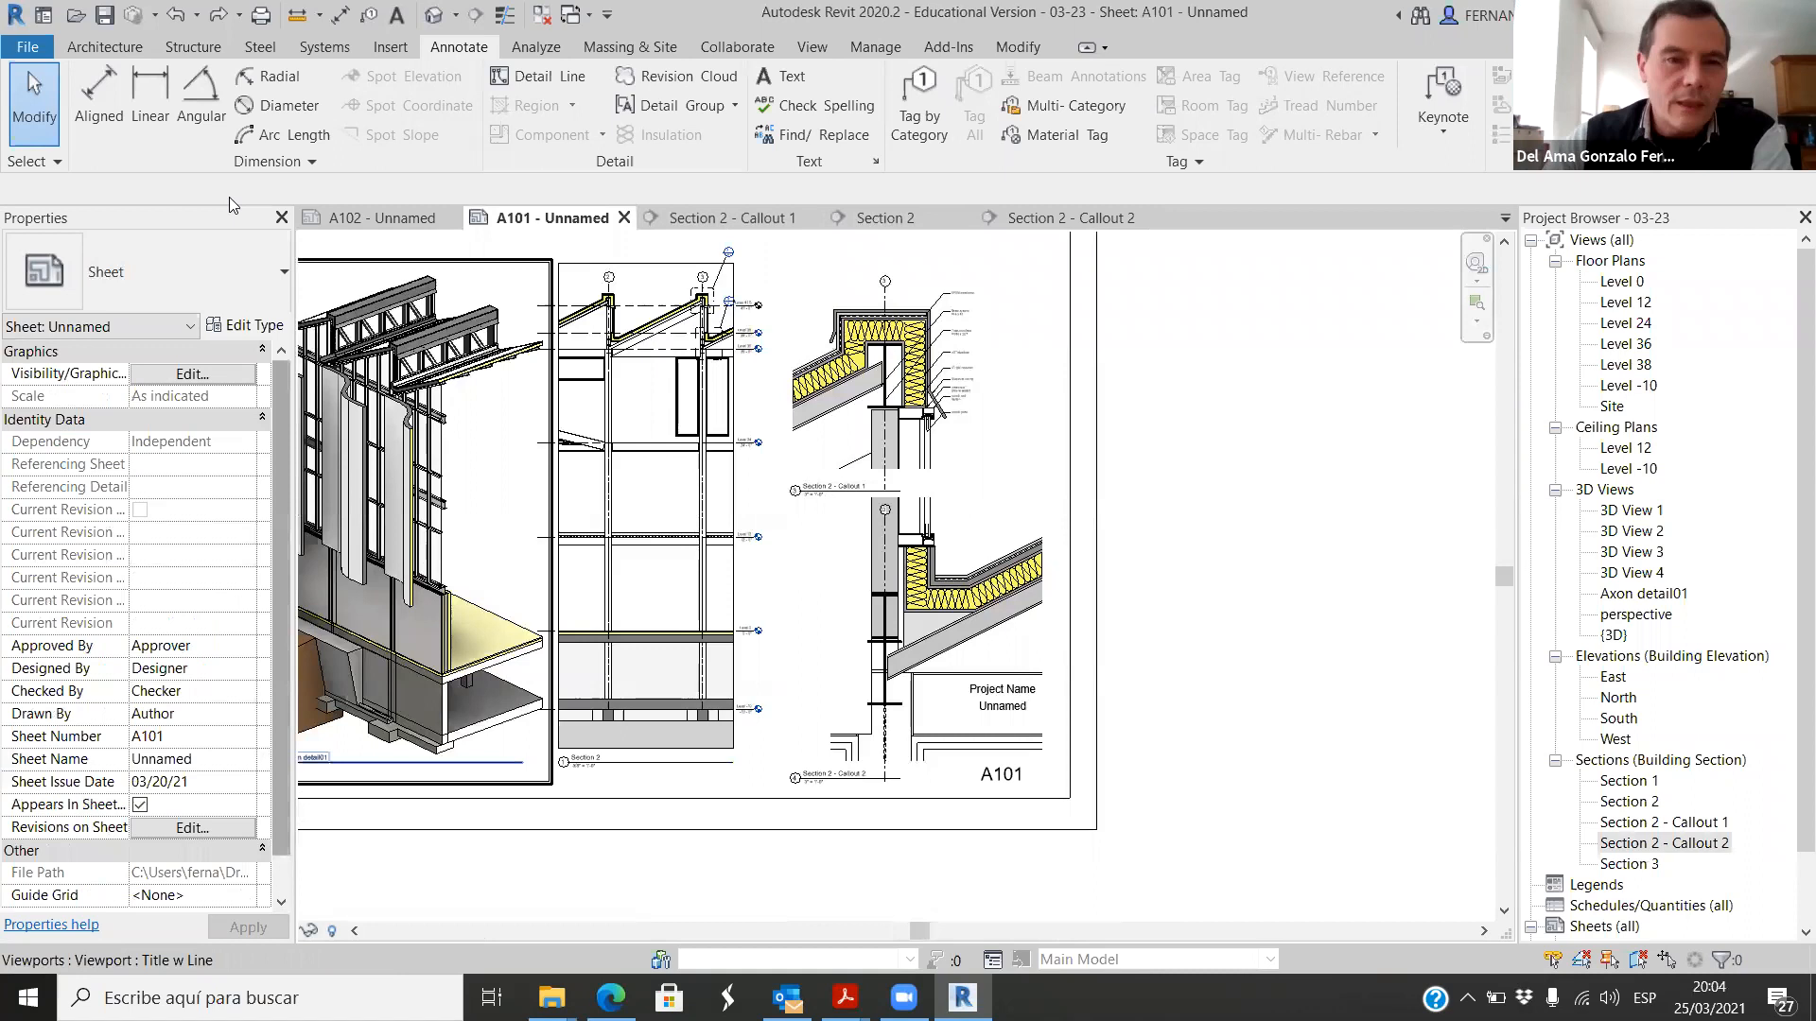
pyautogui.scroll(1, 647, 240)
pyautogui.scroll(5, 711, 303)
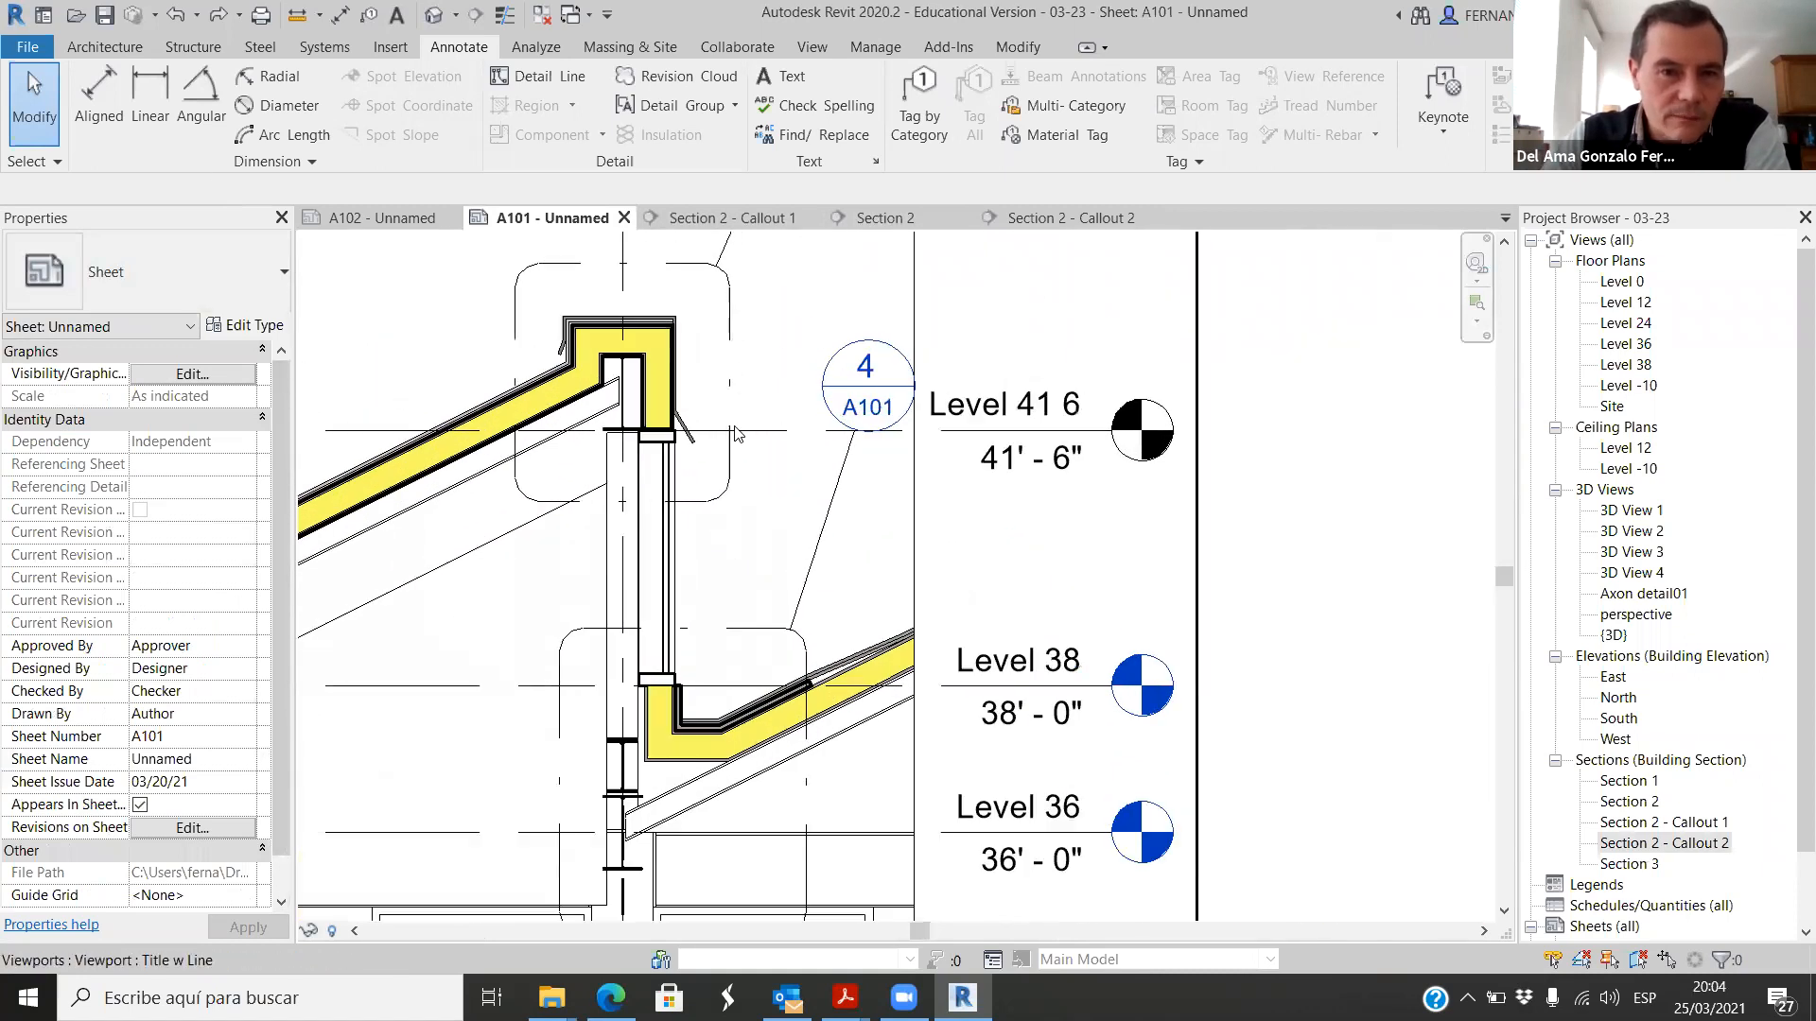
pyautogui.scroll(3, 774, 369)
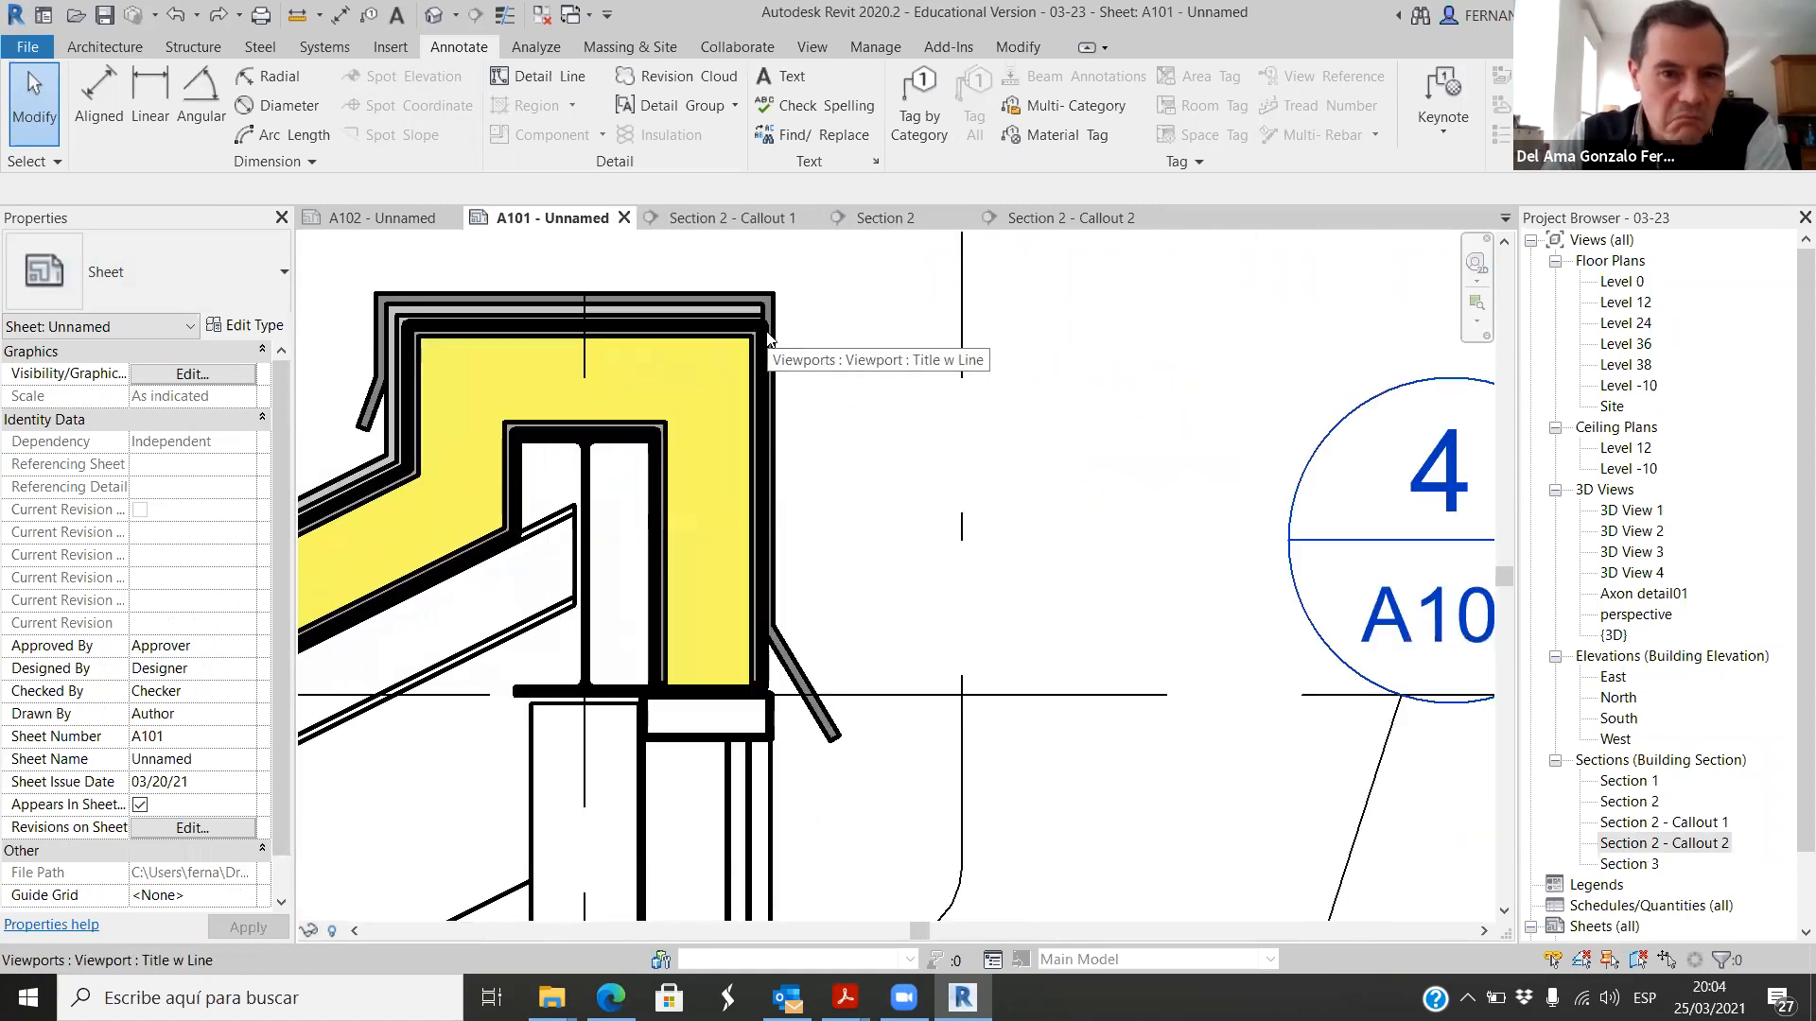
pyautogui.scroll(-1, 903, 345)
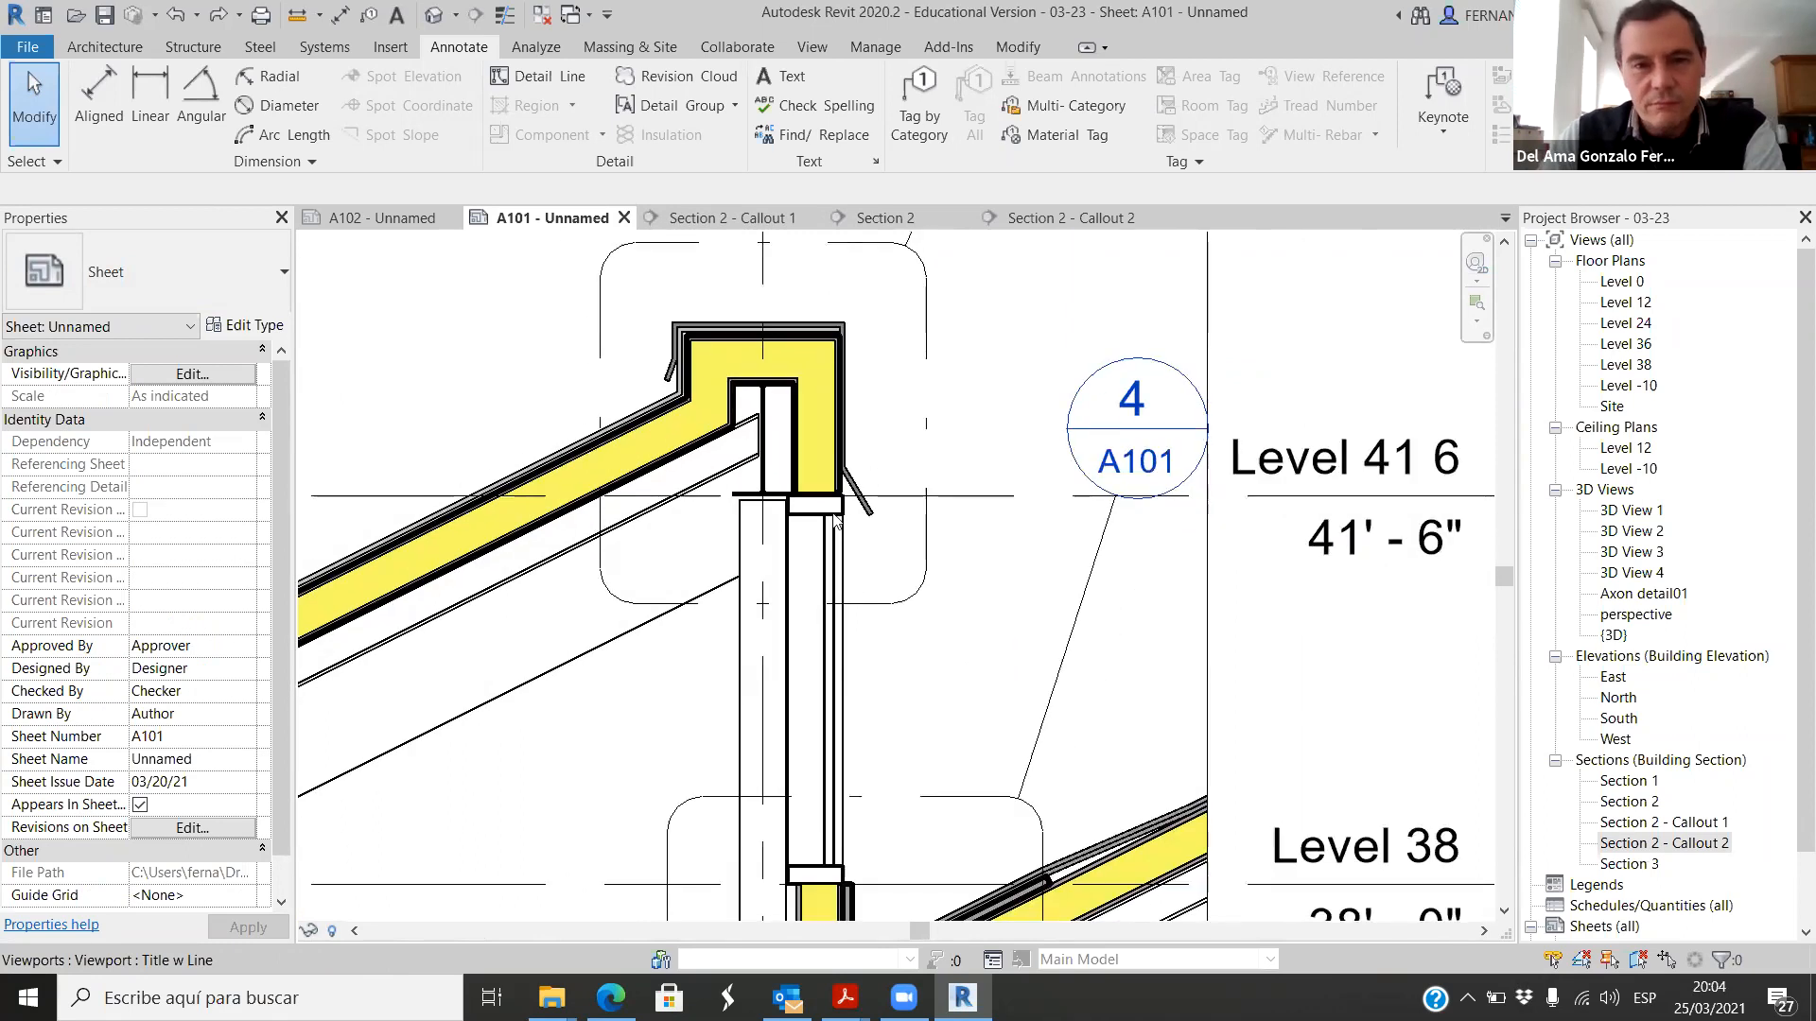
pyautogui.scroll(1, 818, 518)
pyautogui.scroll(1, 799, 528)
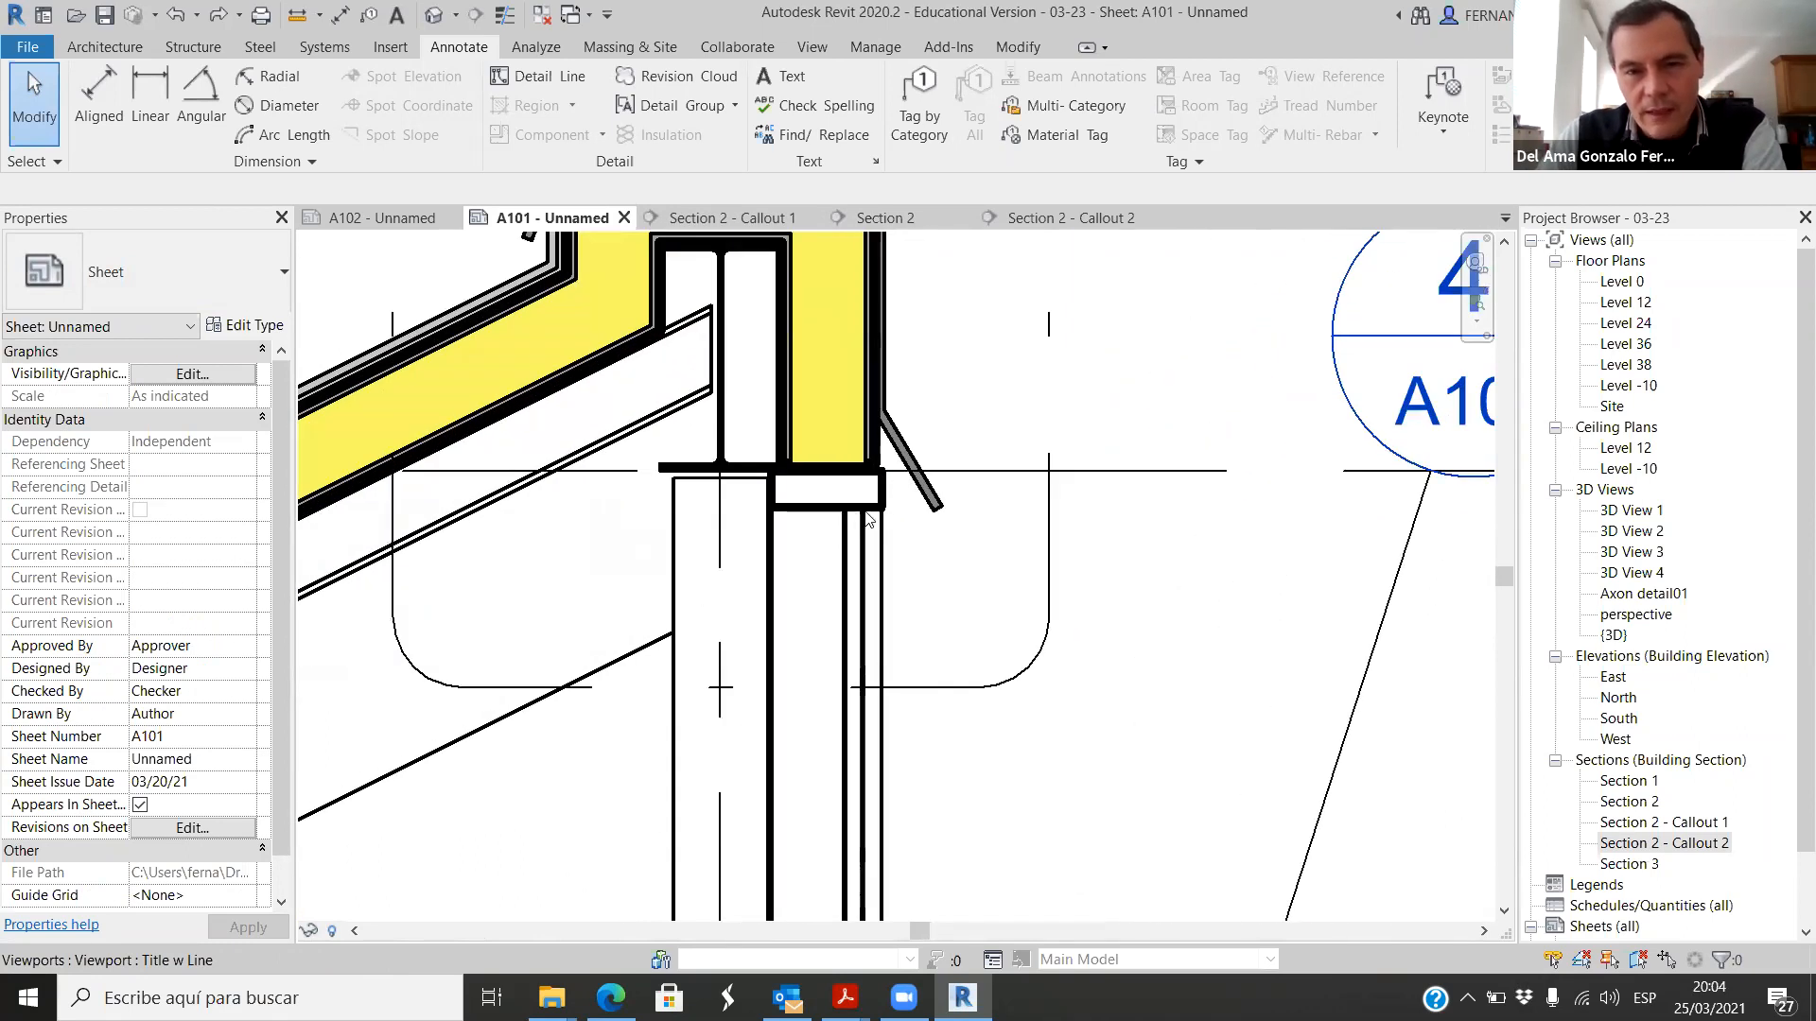
pyautogui.scroll(-2, 818, 502)
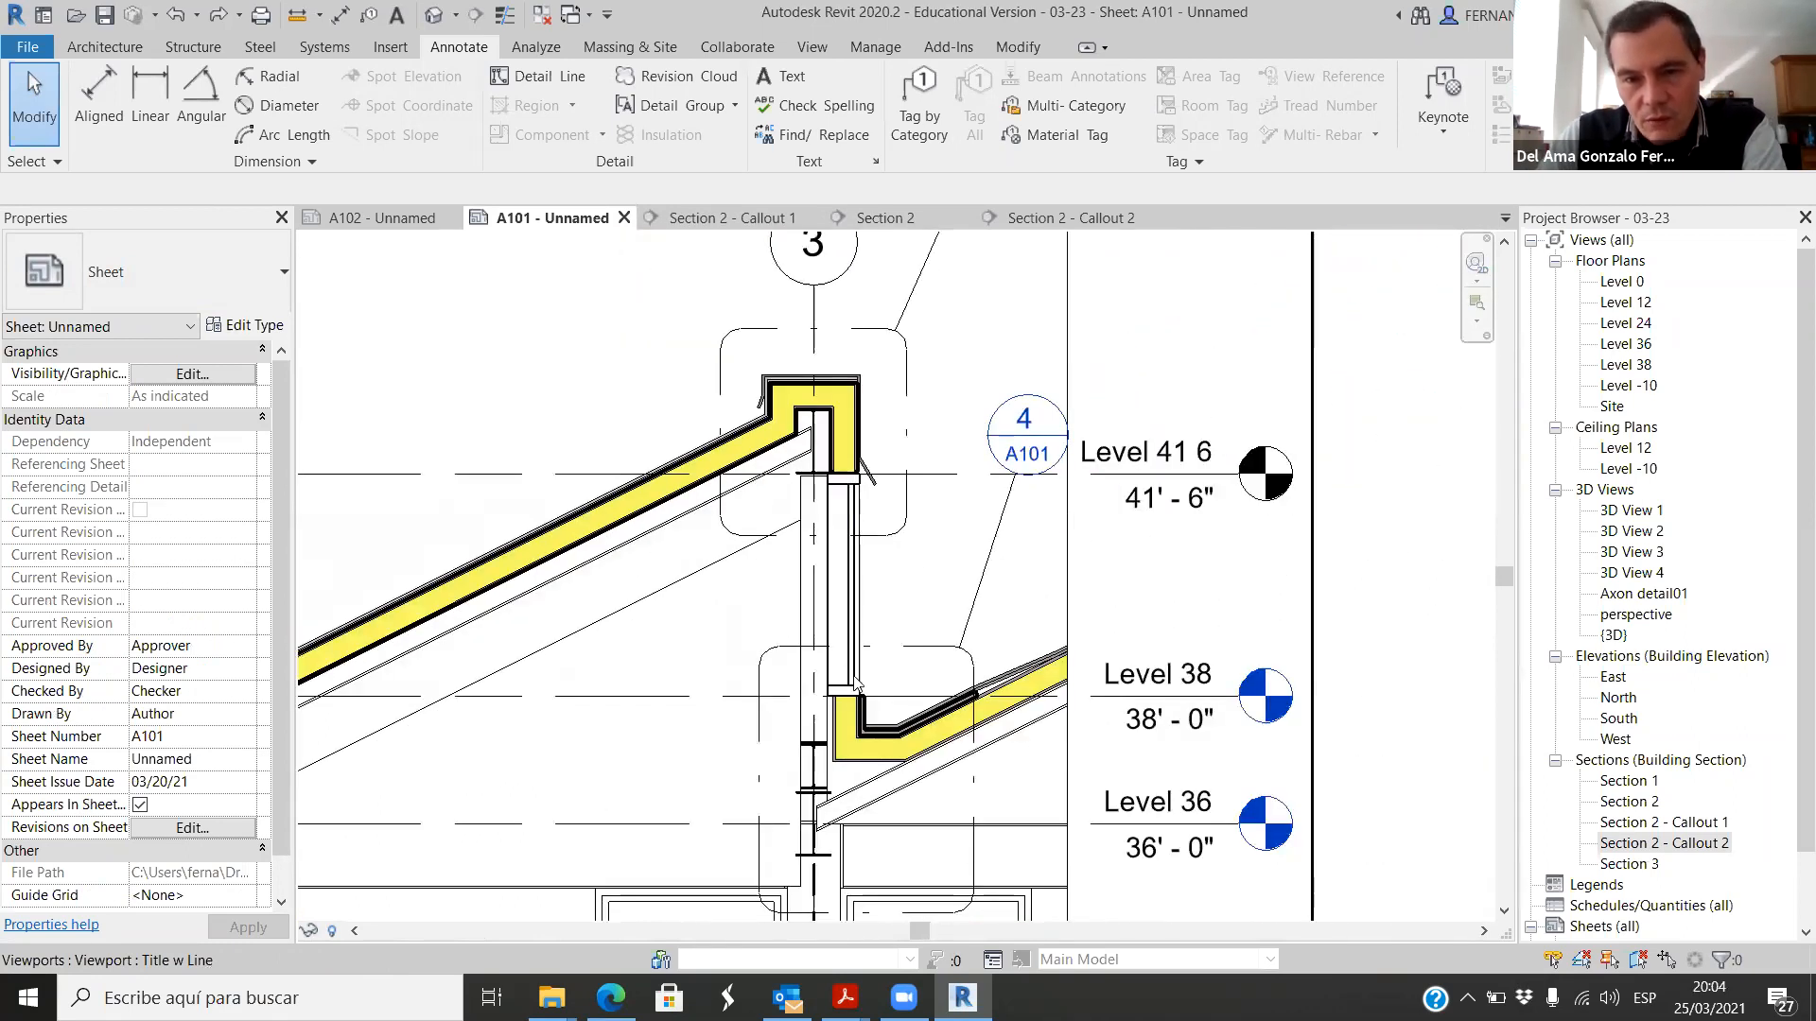
# Step: Inspect the line thickness and layer separation of the ridge cap in the small-scale Section 2 viewport
pyautogui.scroll(1, 852, 467)
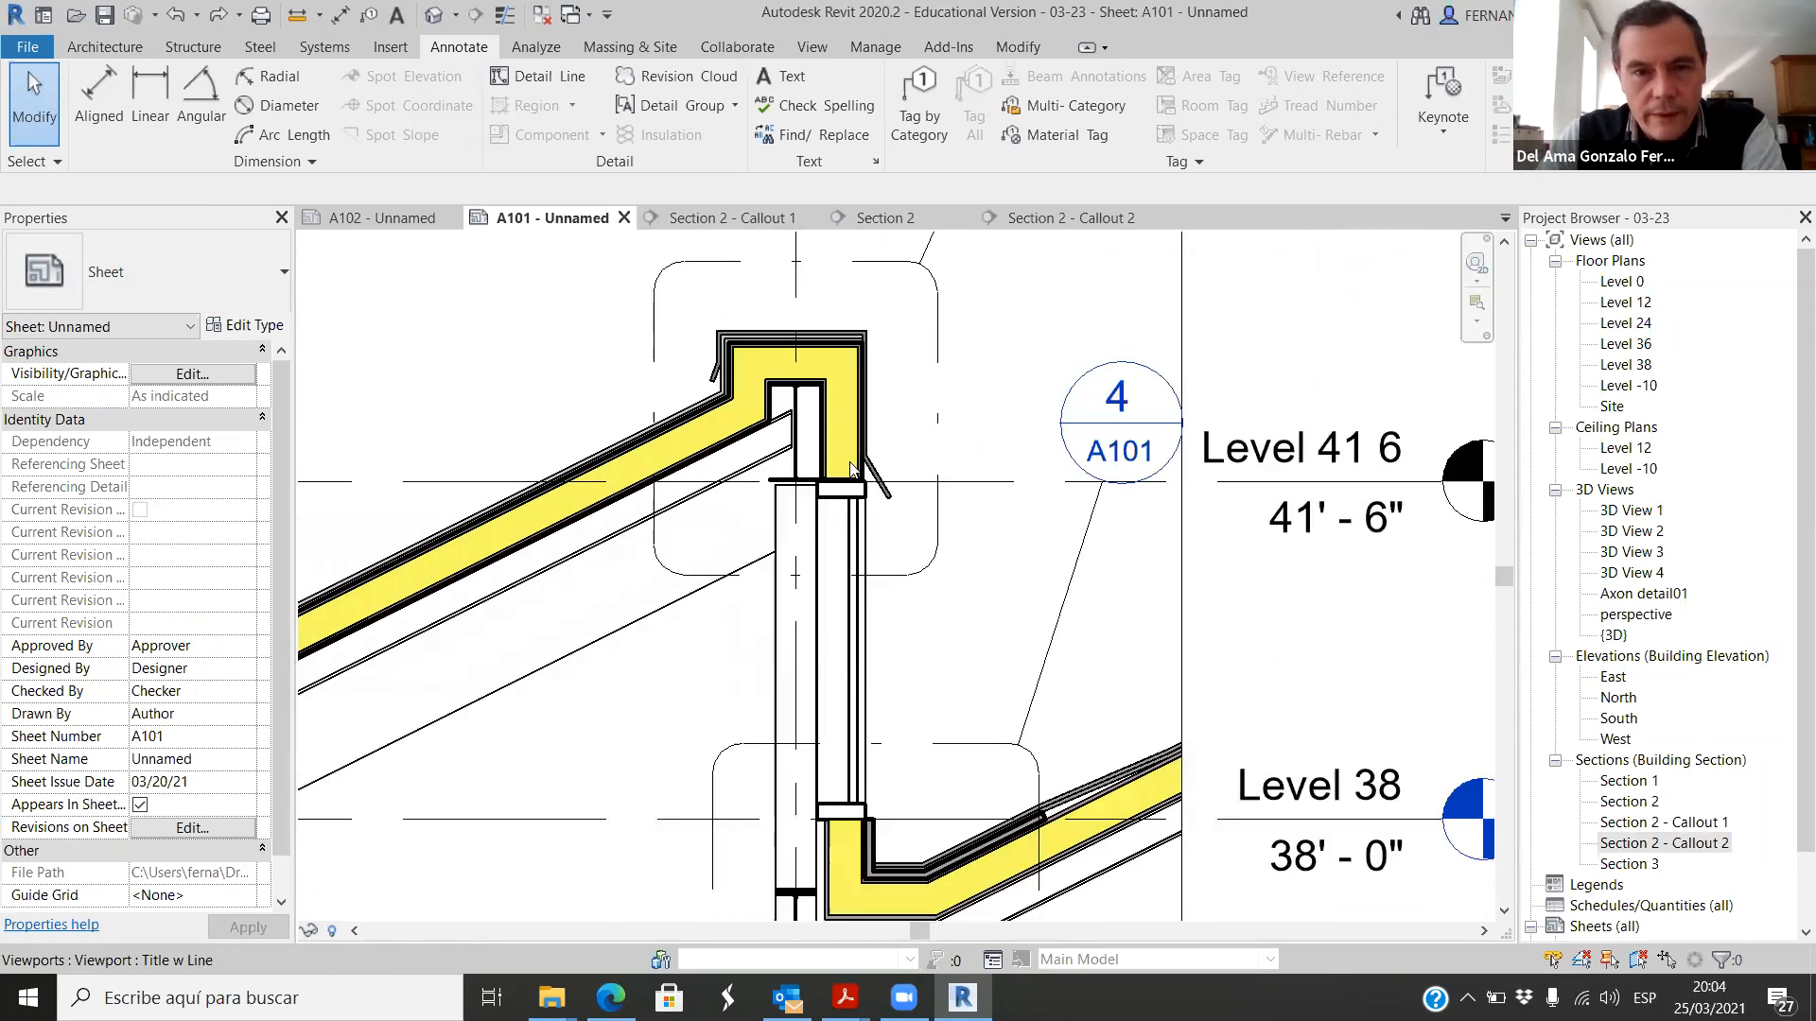
pyautogui.scroll(4, 862, 405)
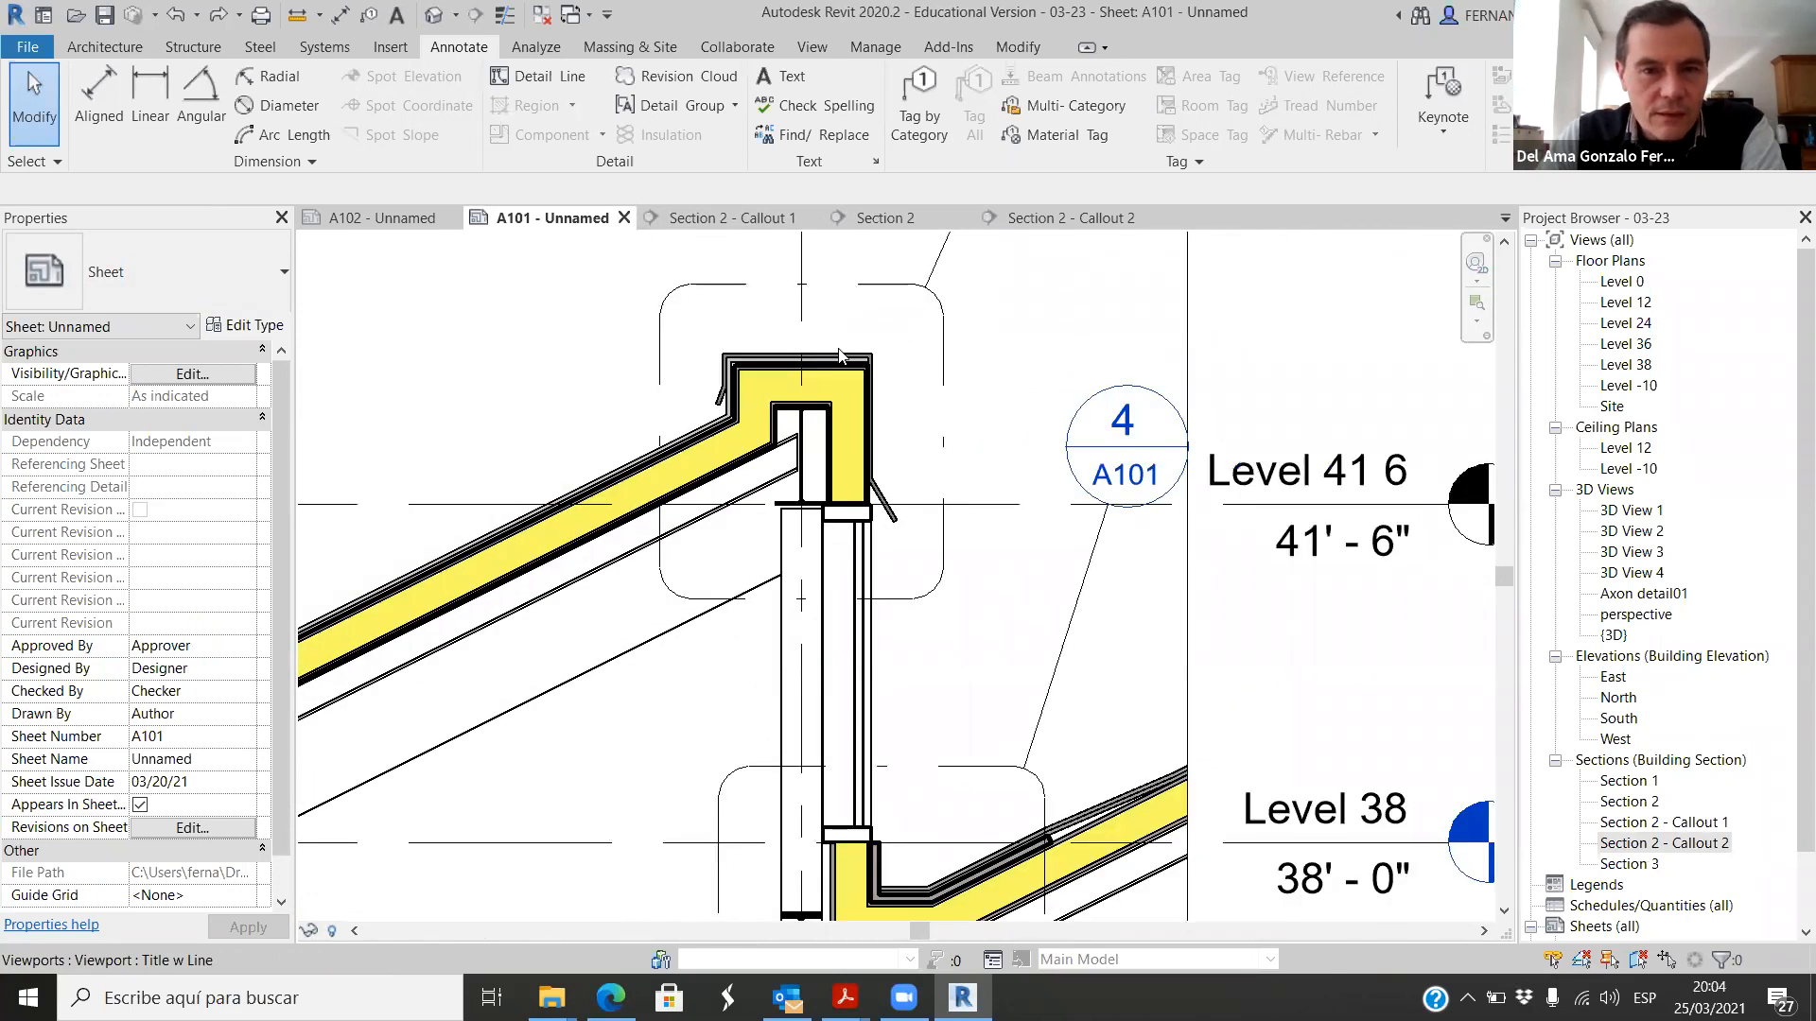
pyautogui.scroll(1, 946, 340)
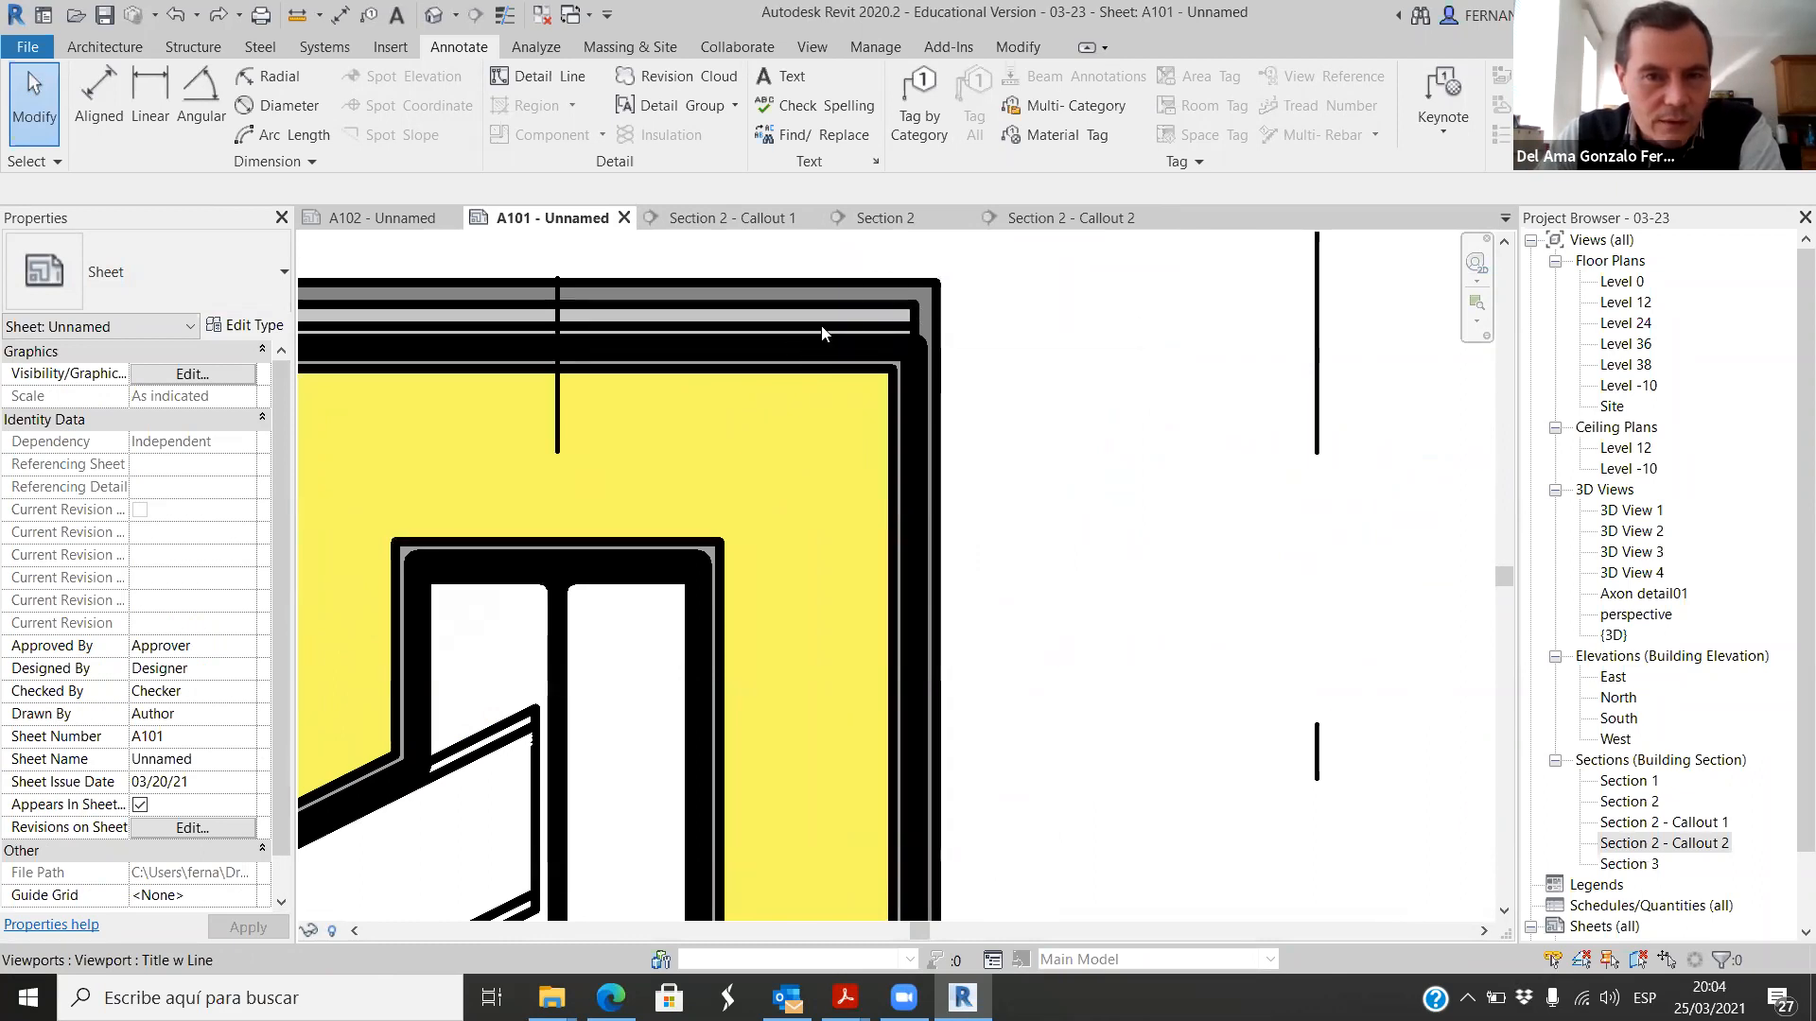
pyautogui.scroll(-2, 776, 312)
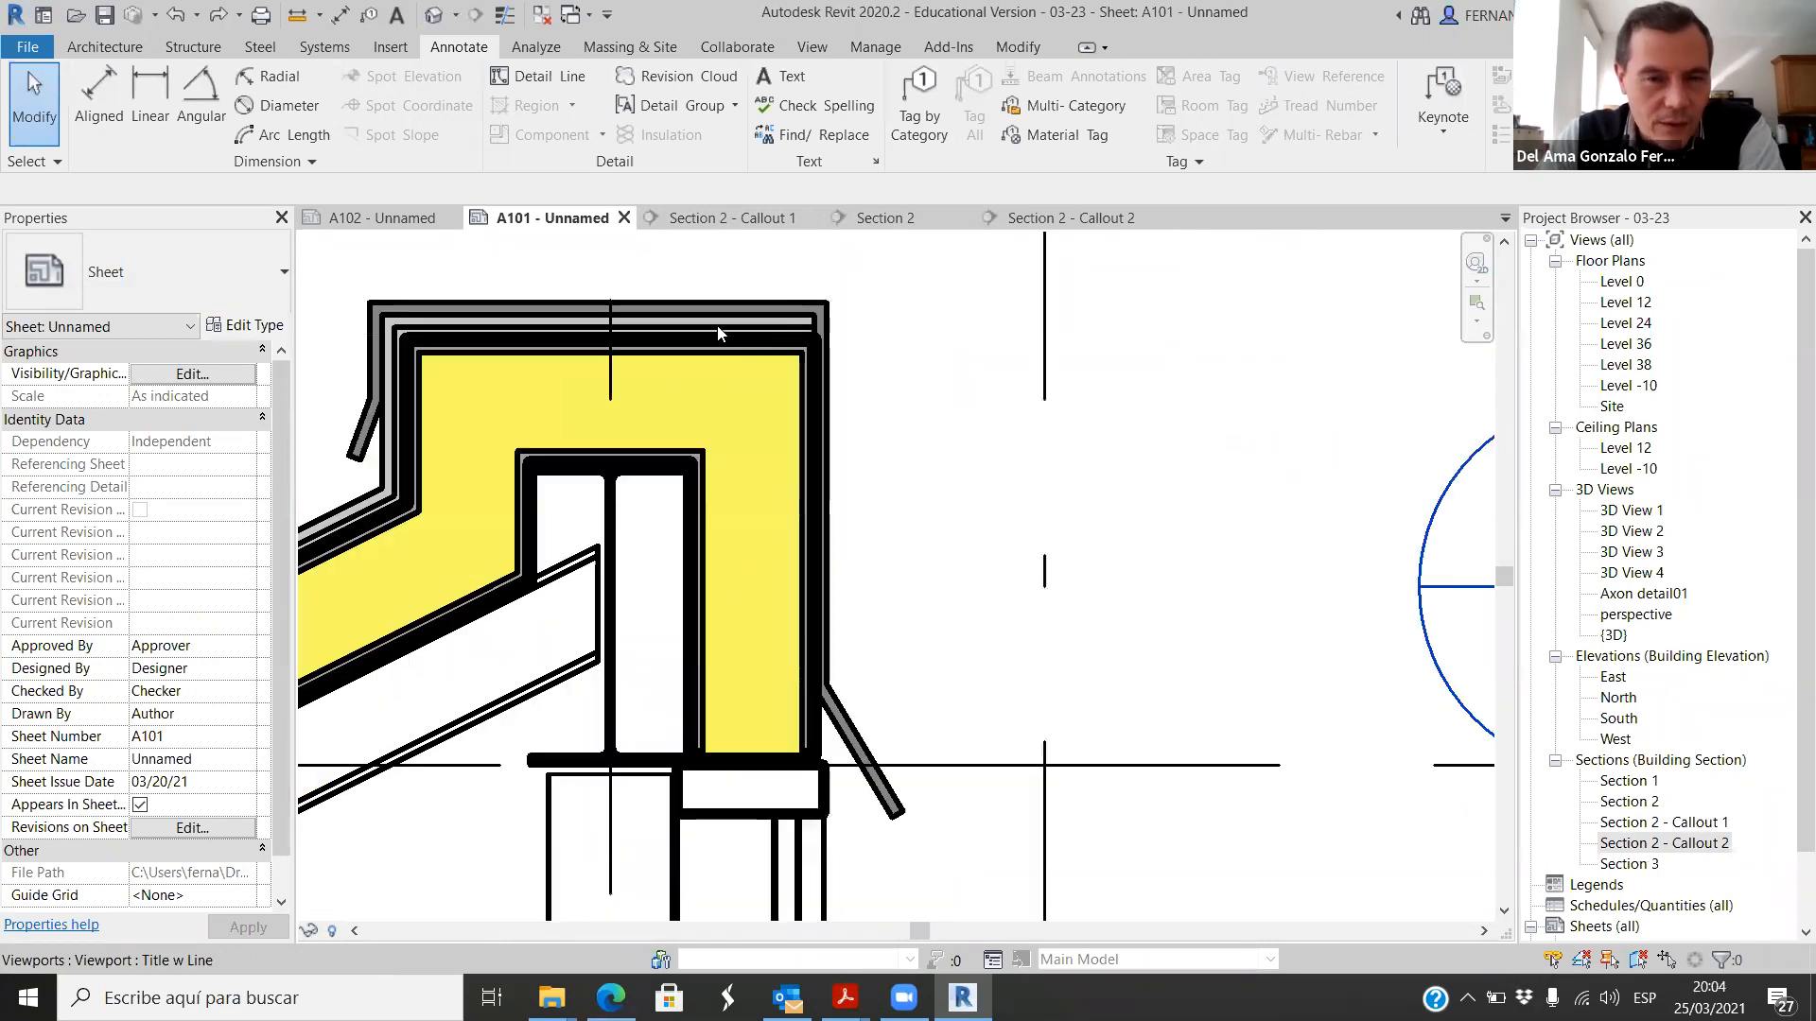
pyautogui.scroll(-2, 719, 333)
pyautogui.scroll(3, 797, 373)
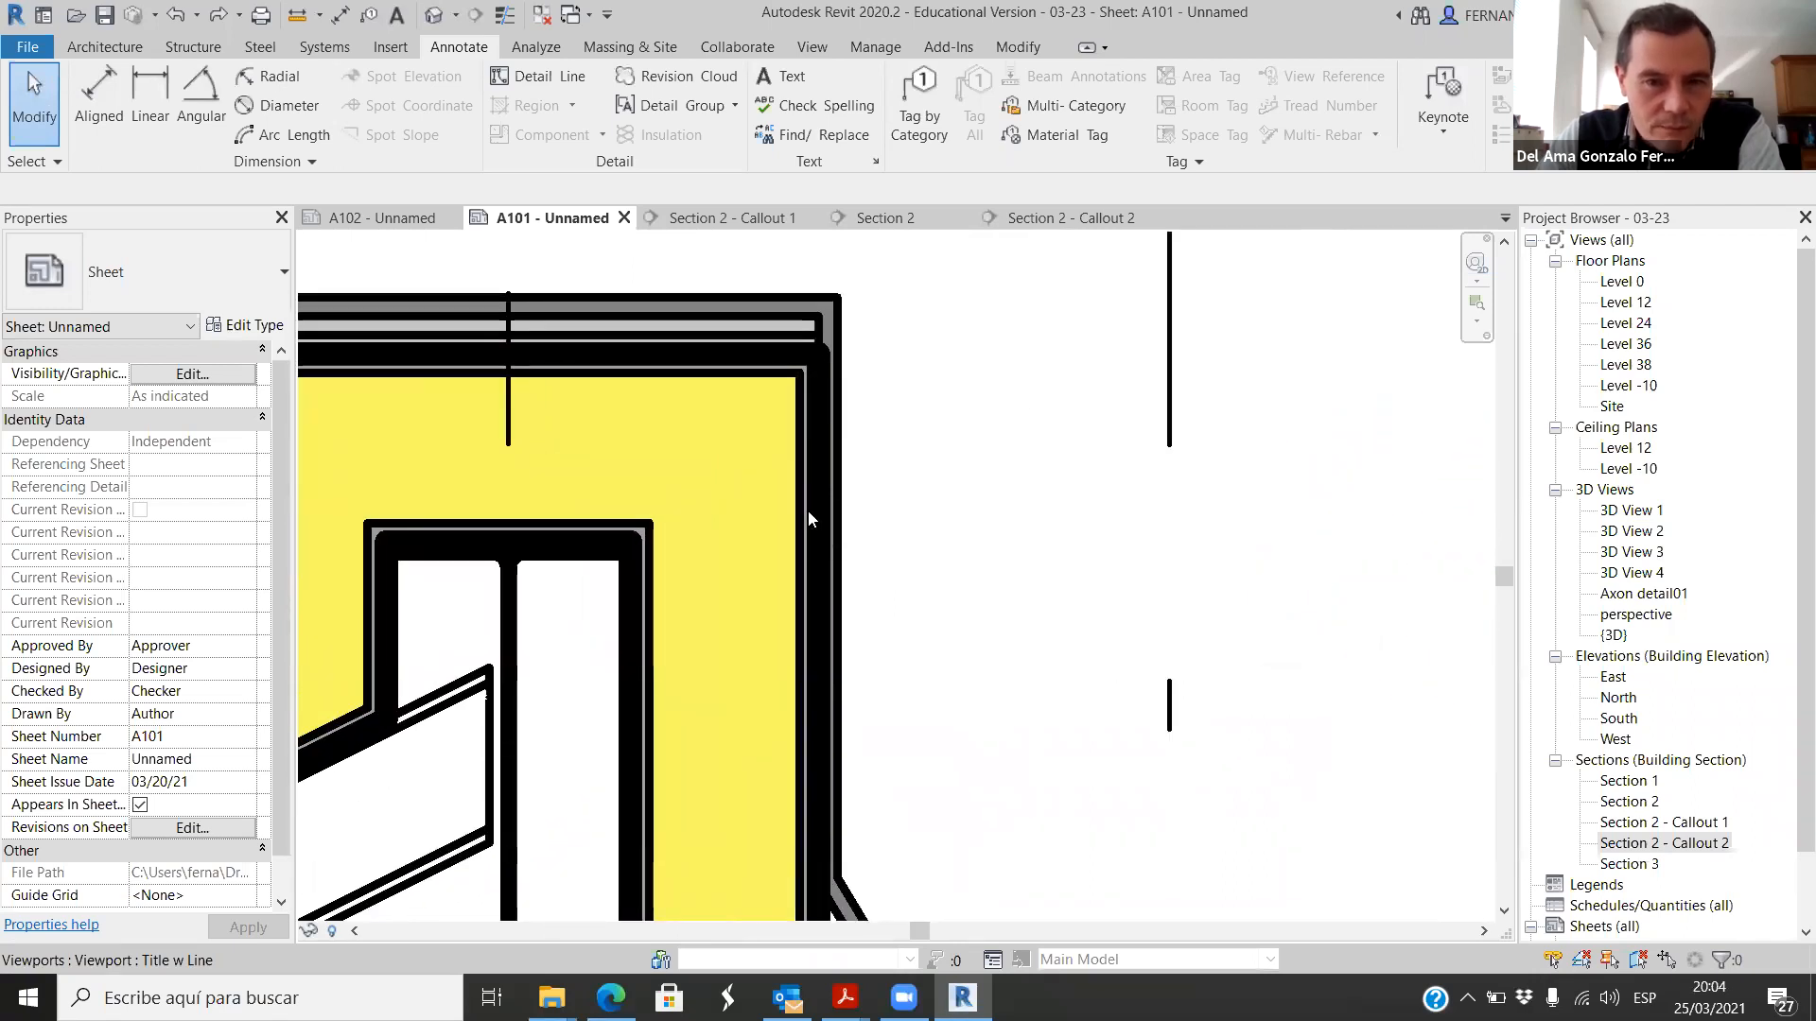
pyautogui.scroll(-5, 750, 487)
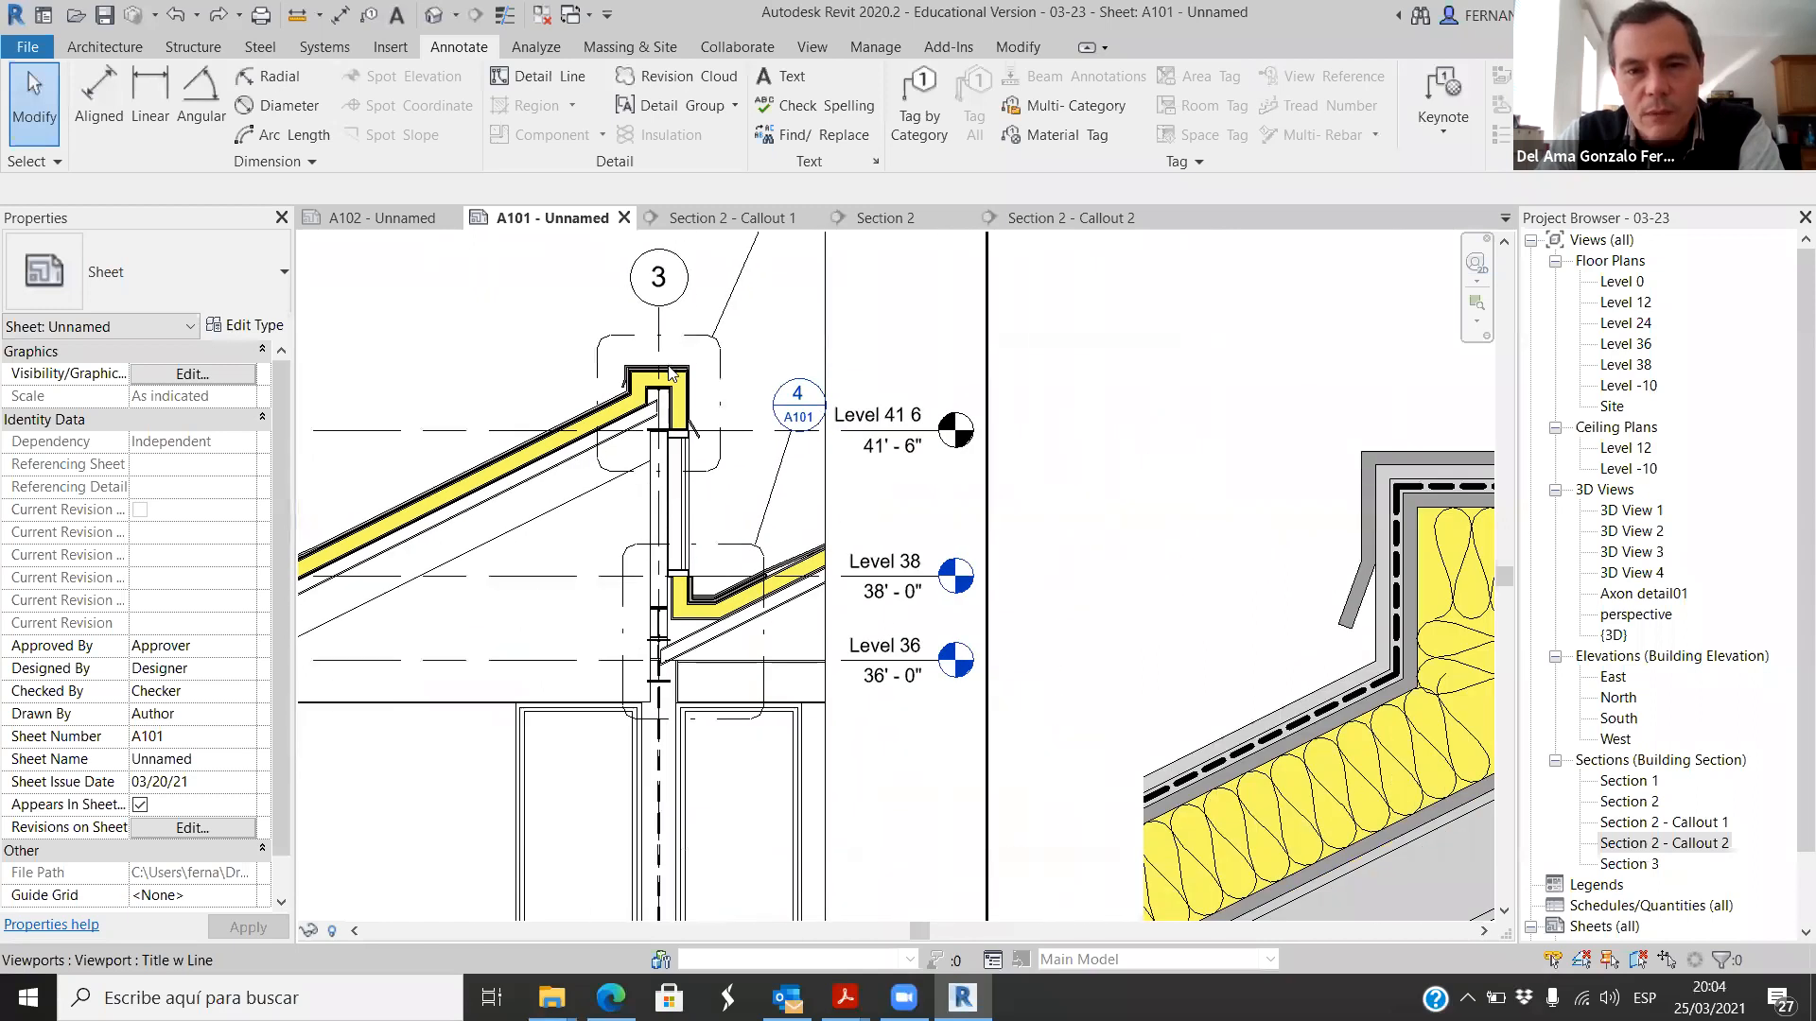
# Step: Examine the membrane, cladding hatch, insulation and material notes of the Section 2 - Callout 1 detail within the overall sheet layout
pyautogui.scroll(6, 1357, 435)
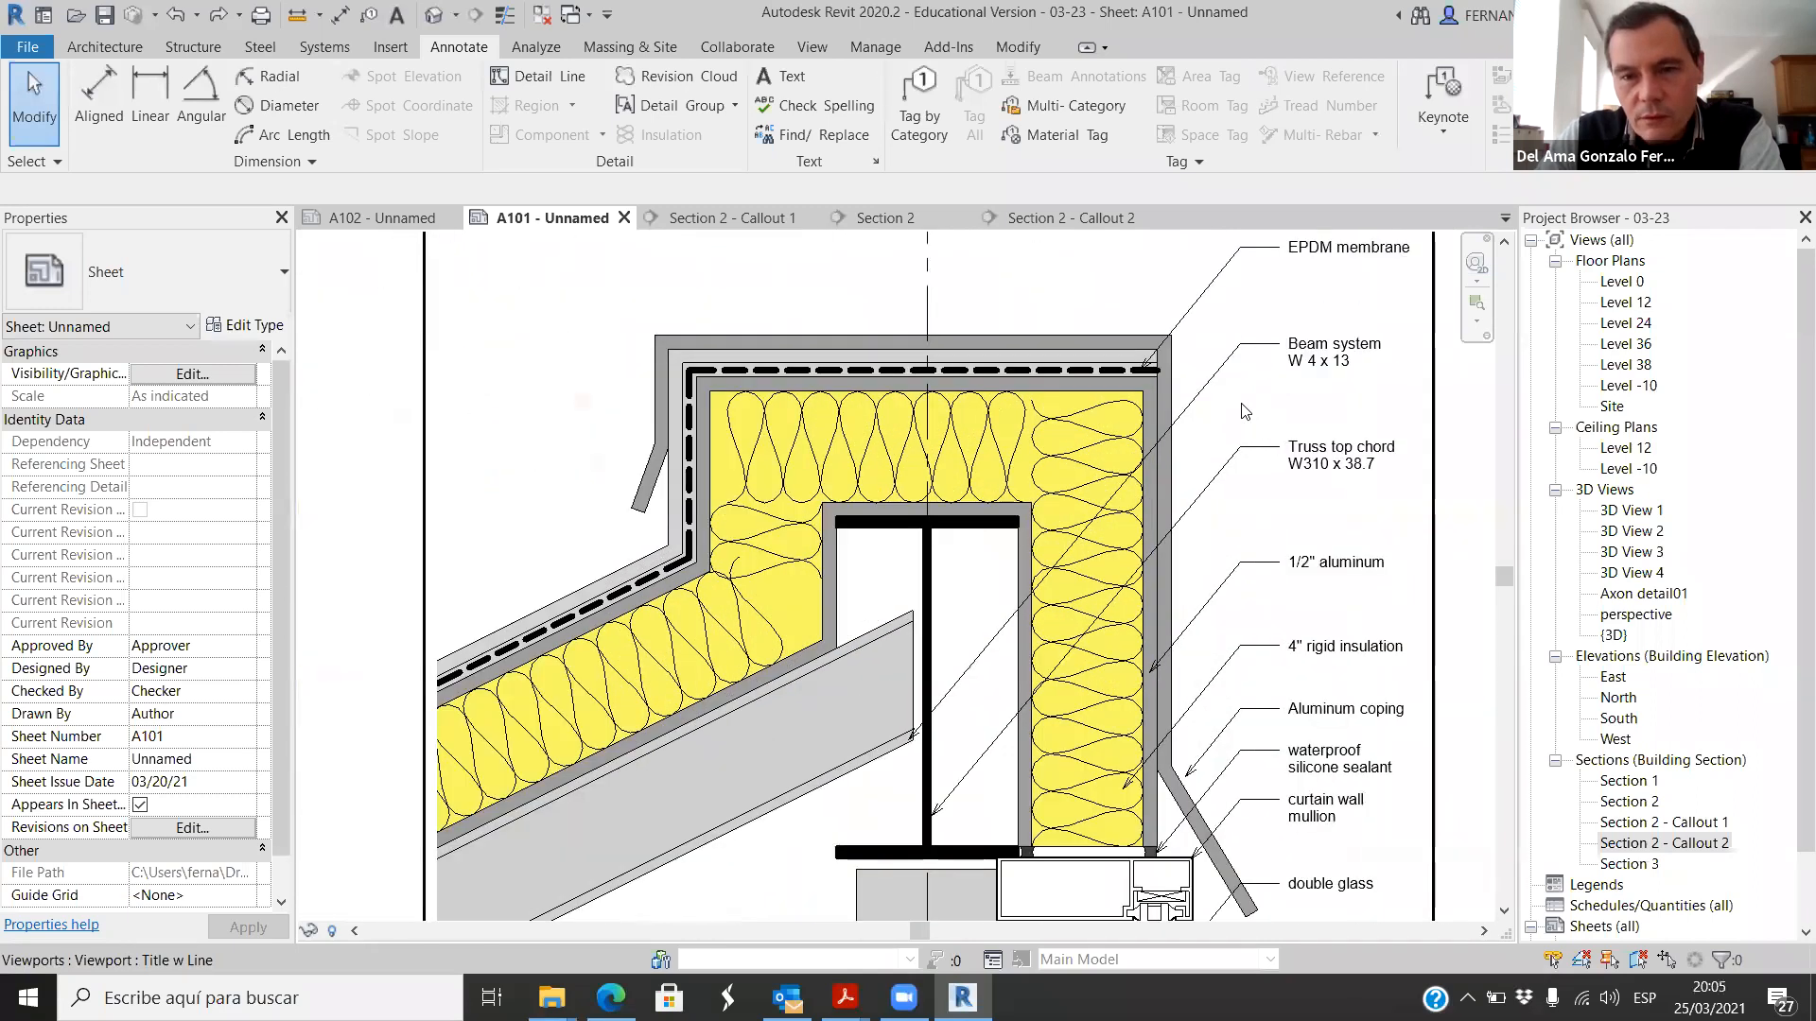
pyautogui.scroll(2, 1078, 350)
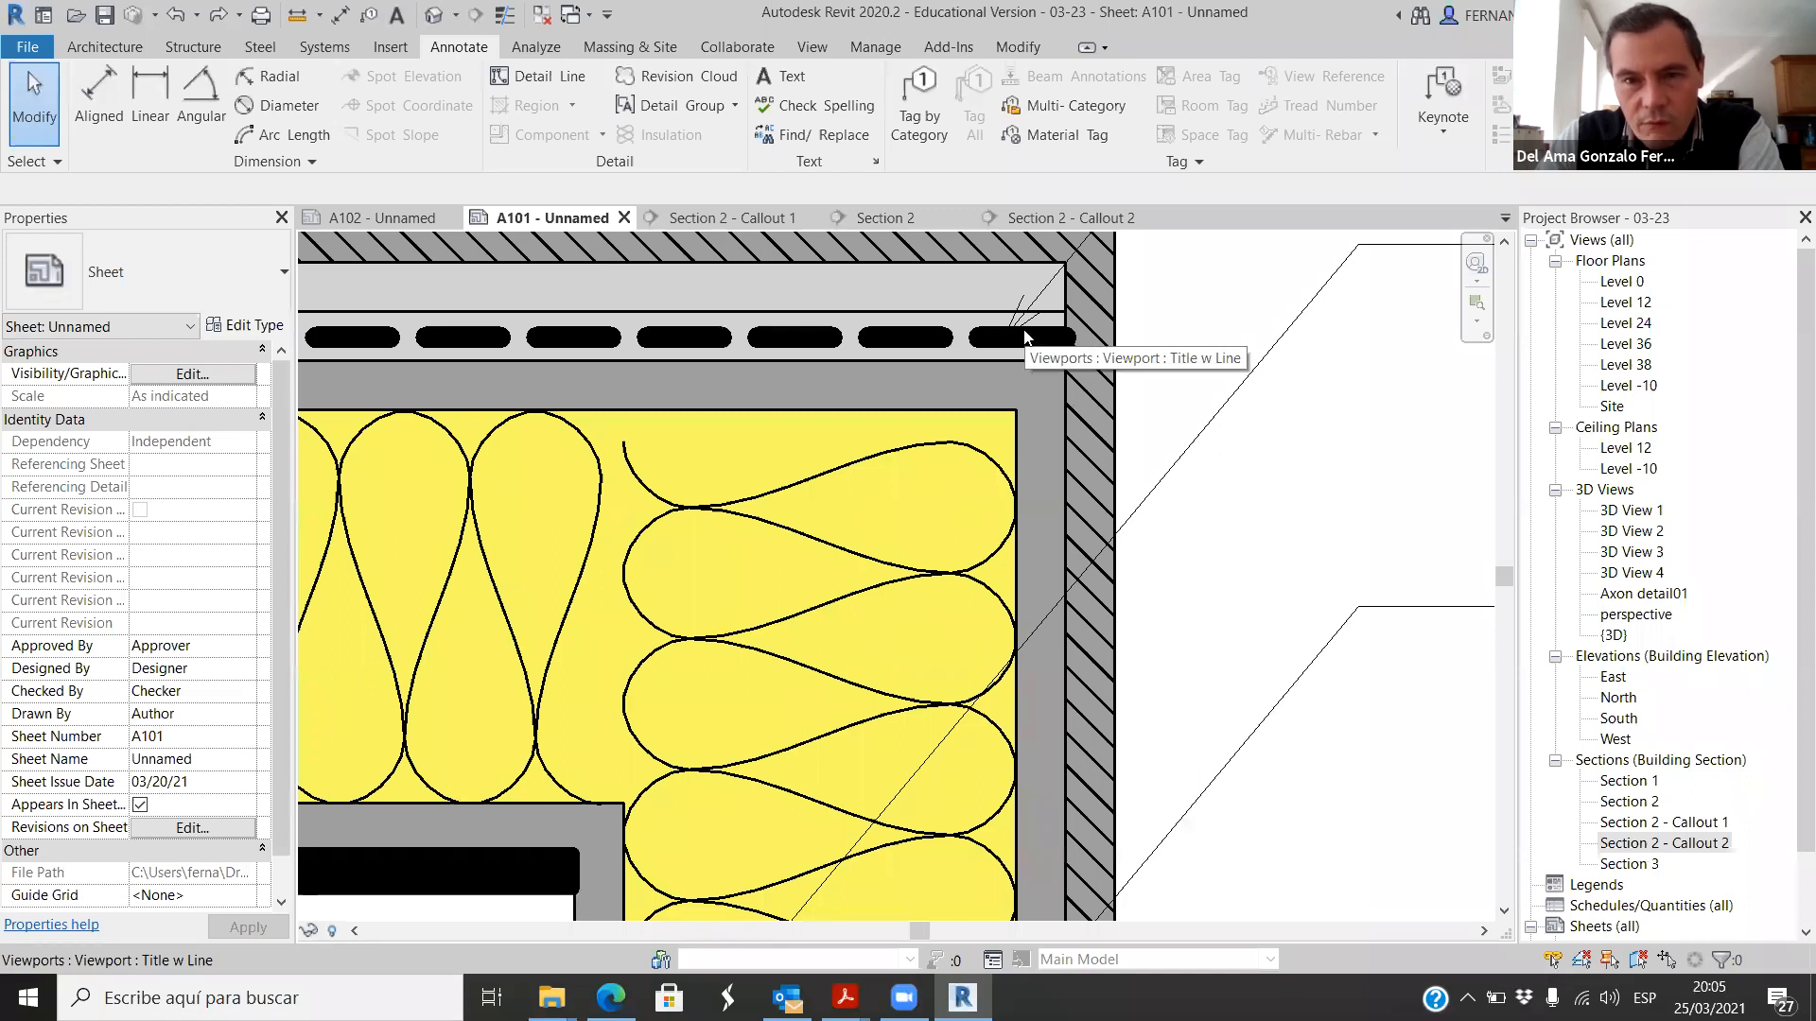
pyautogui.scroll(-2, 1001, 416)
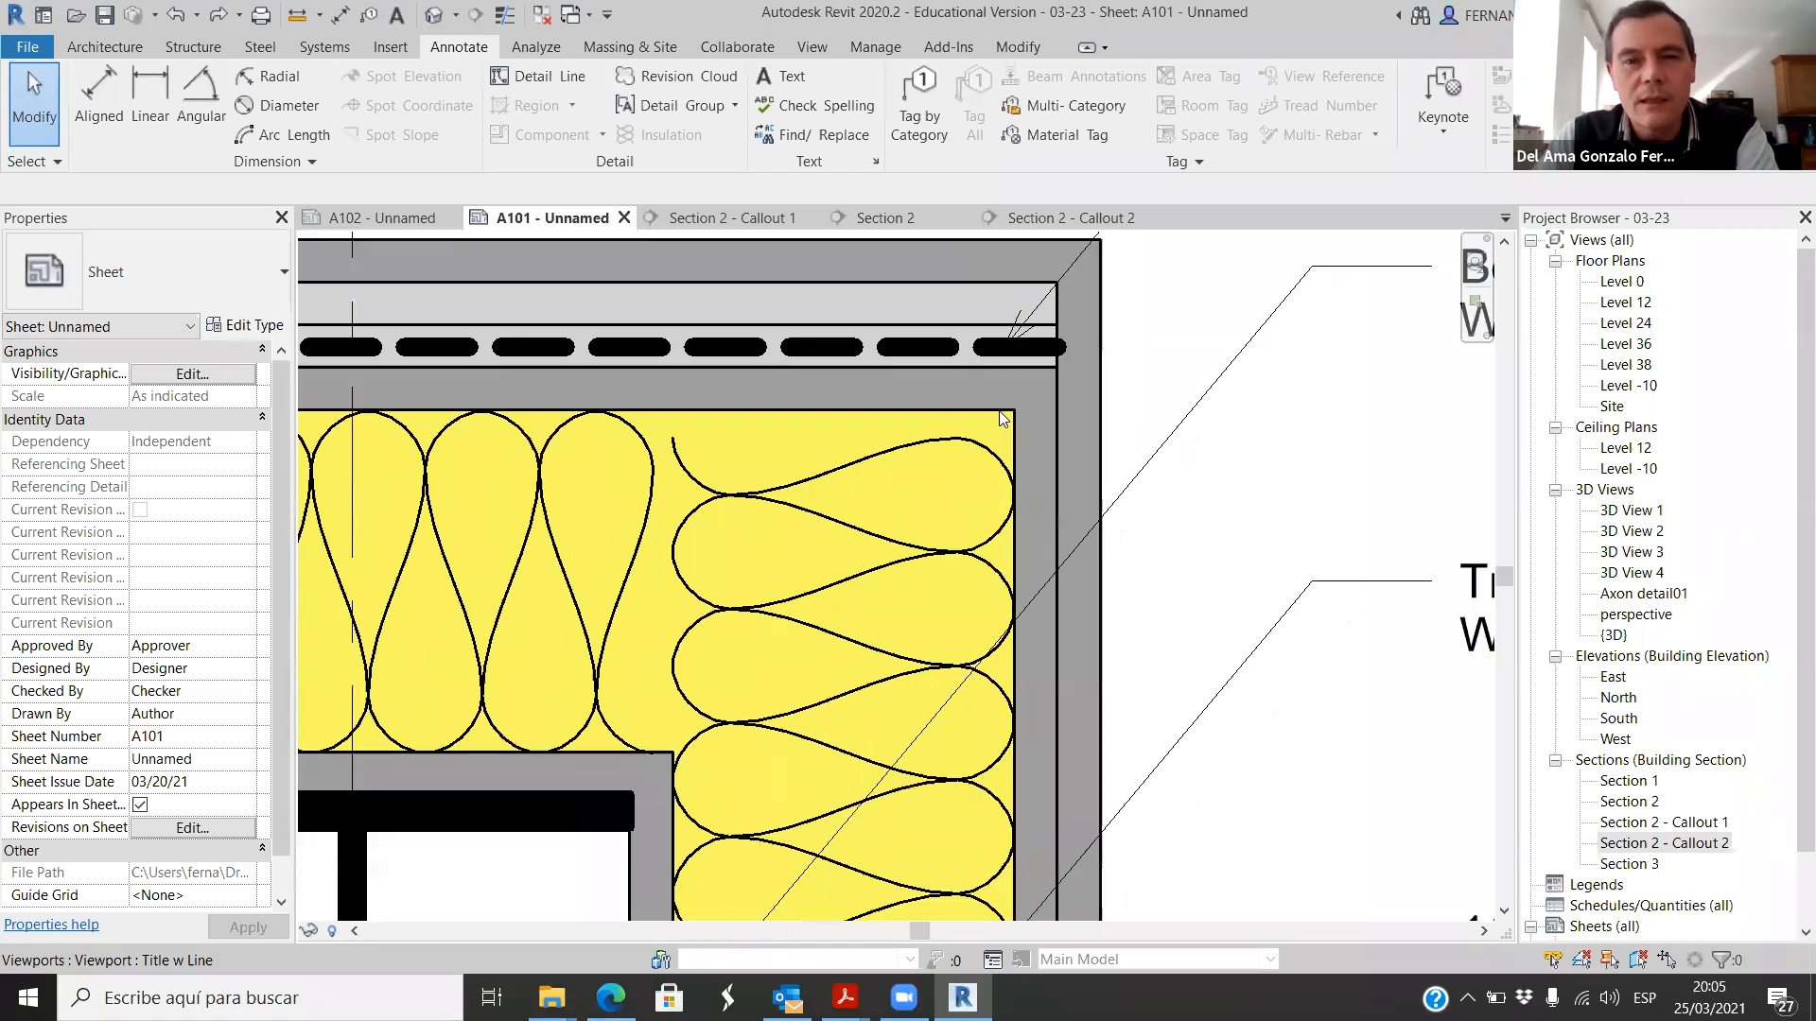
pyautogui.scroll(-4, 936, 397)
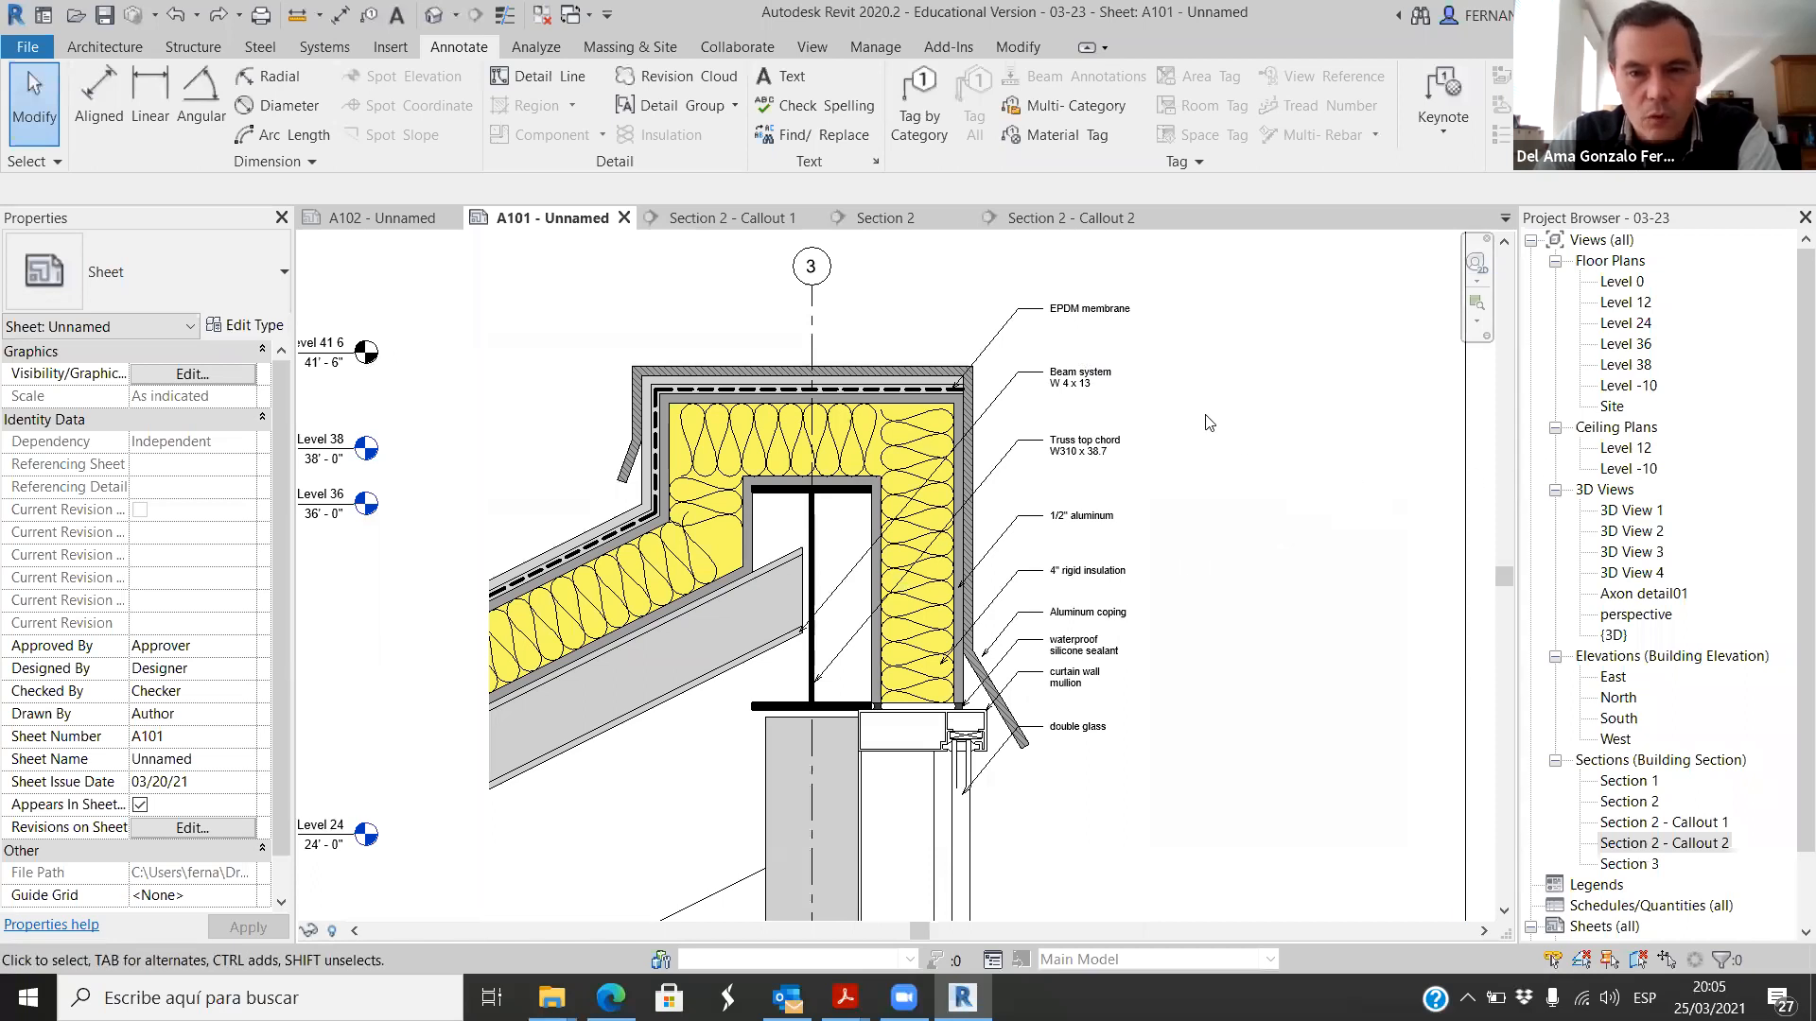
pyautogui.scroll(-2, 1149, 405)
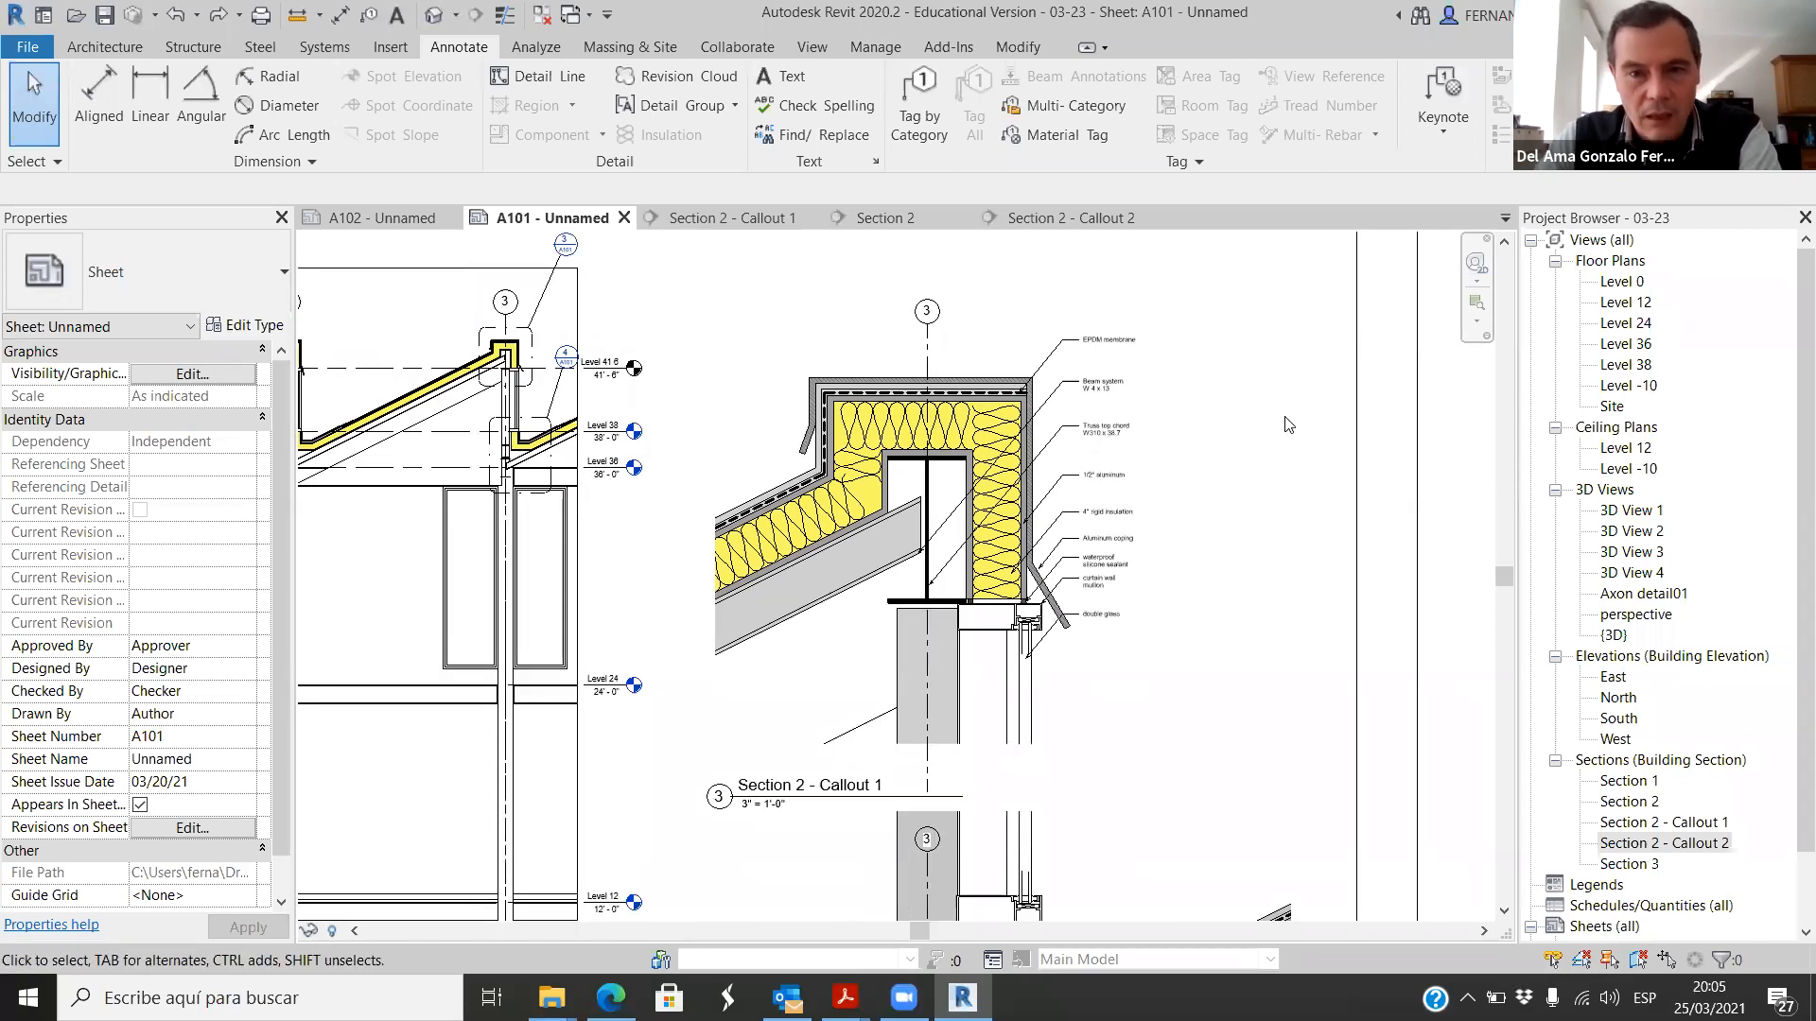
pyautogui.scroll(-4, 937, 473)
pyautogui.scroll(1, 969, 454)
pyautogui.scroll(6, 984, 416)
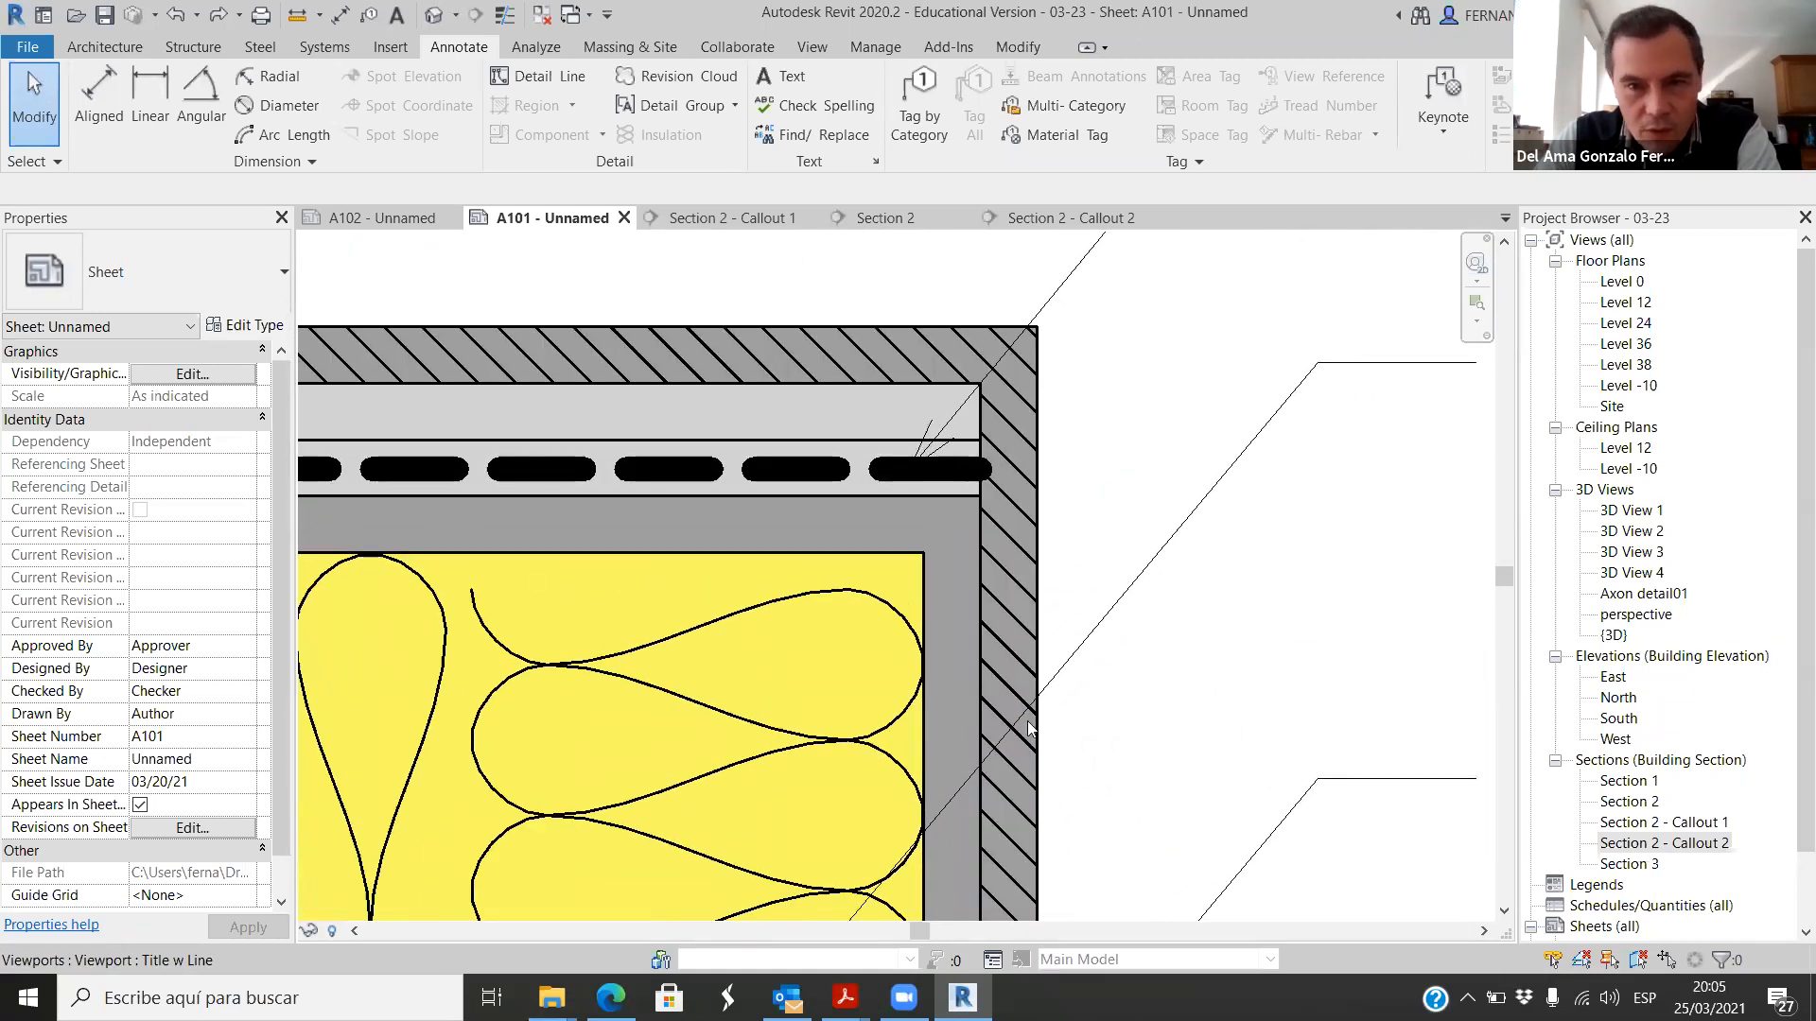
pyautogui.scroll(-6, 887, 510)
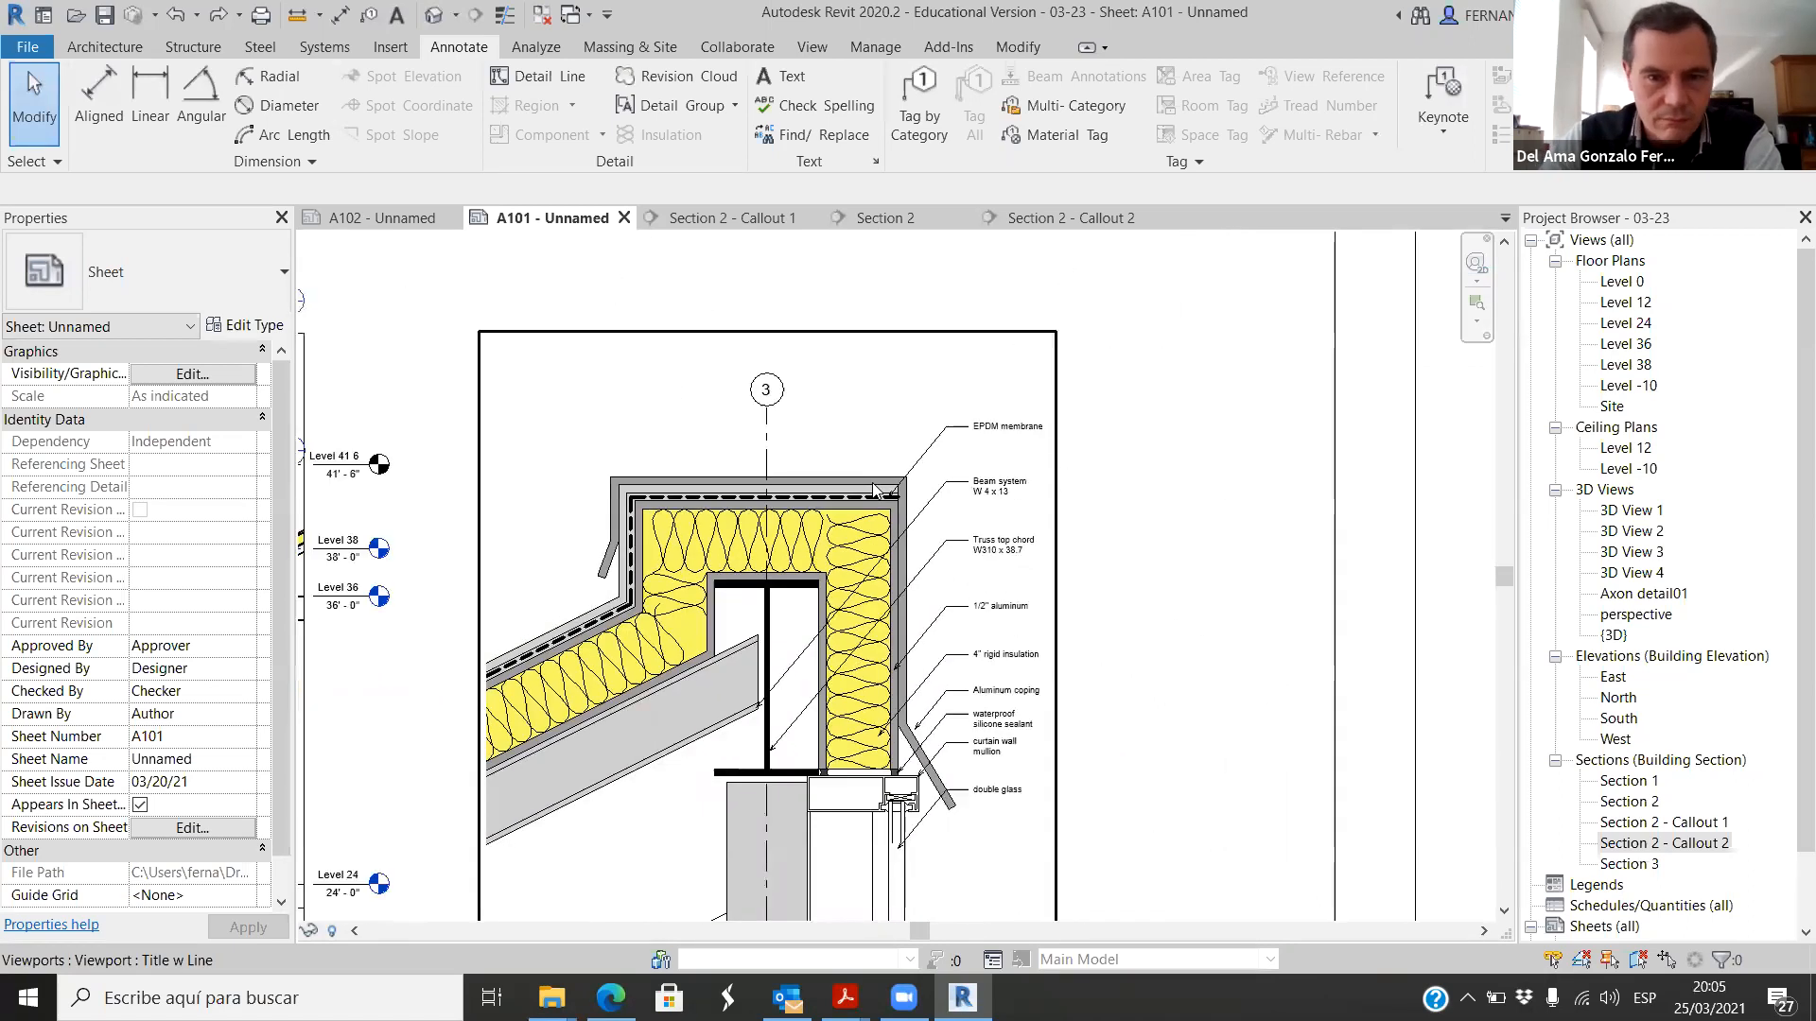
pyautogui.scroll(-3, 1041, 567)
pyautogui.scroll(1, 918, 662)
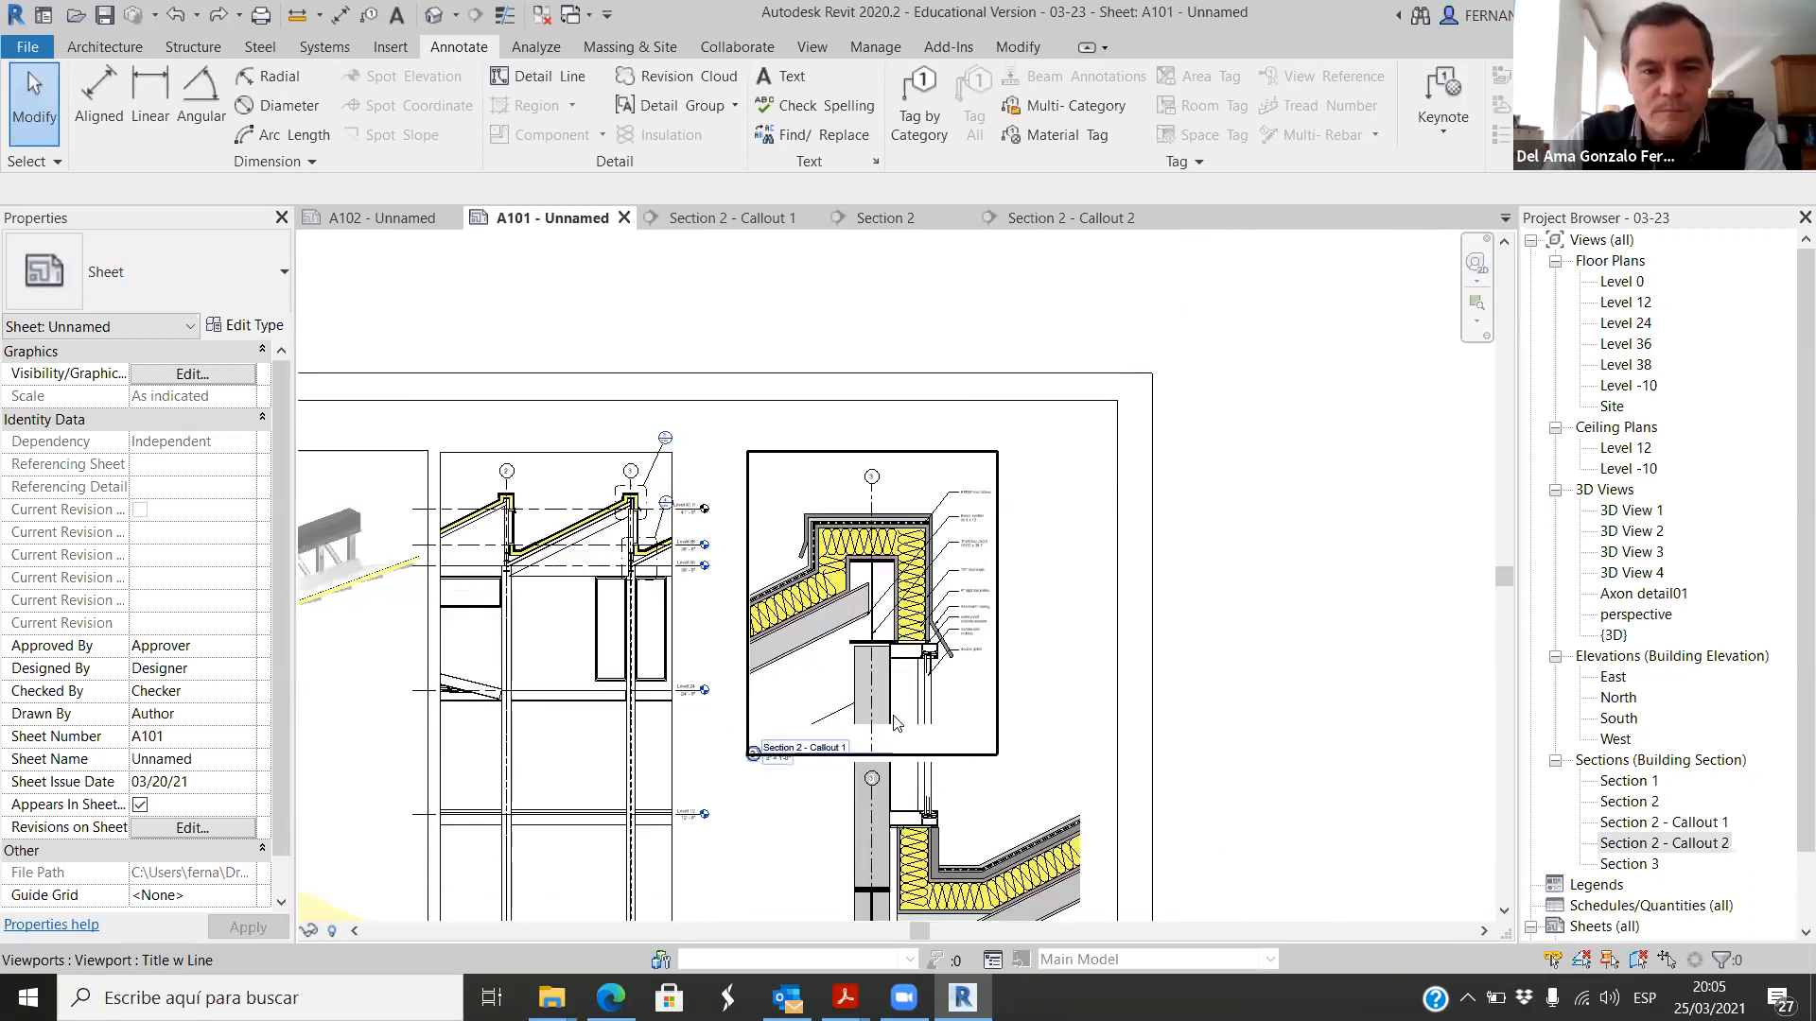
pyautogui.scroll(-4, 916, 545)
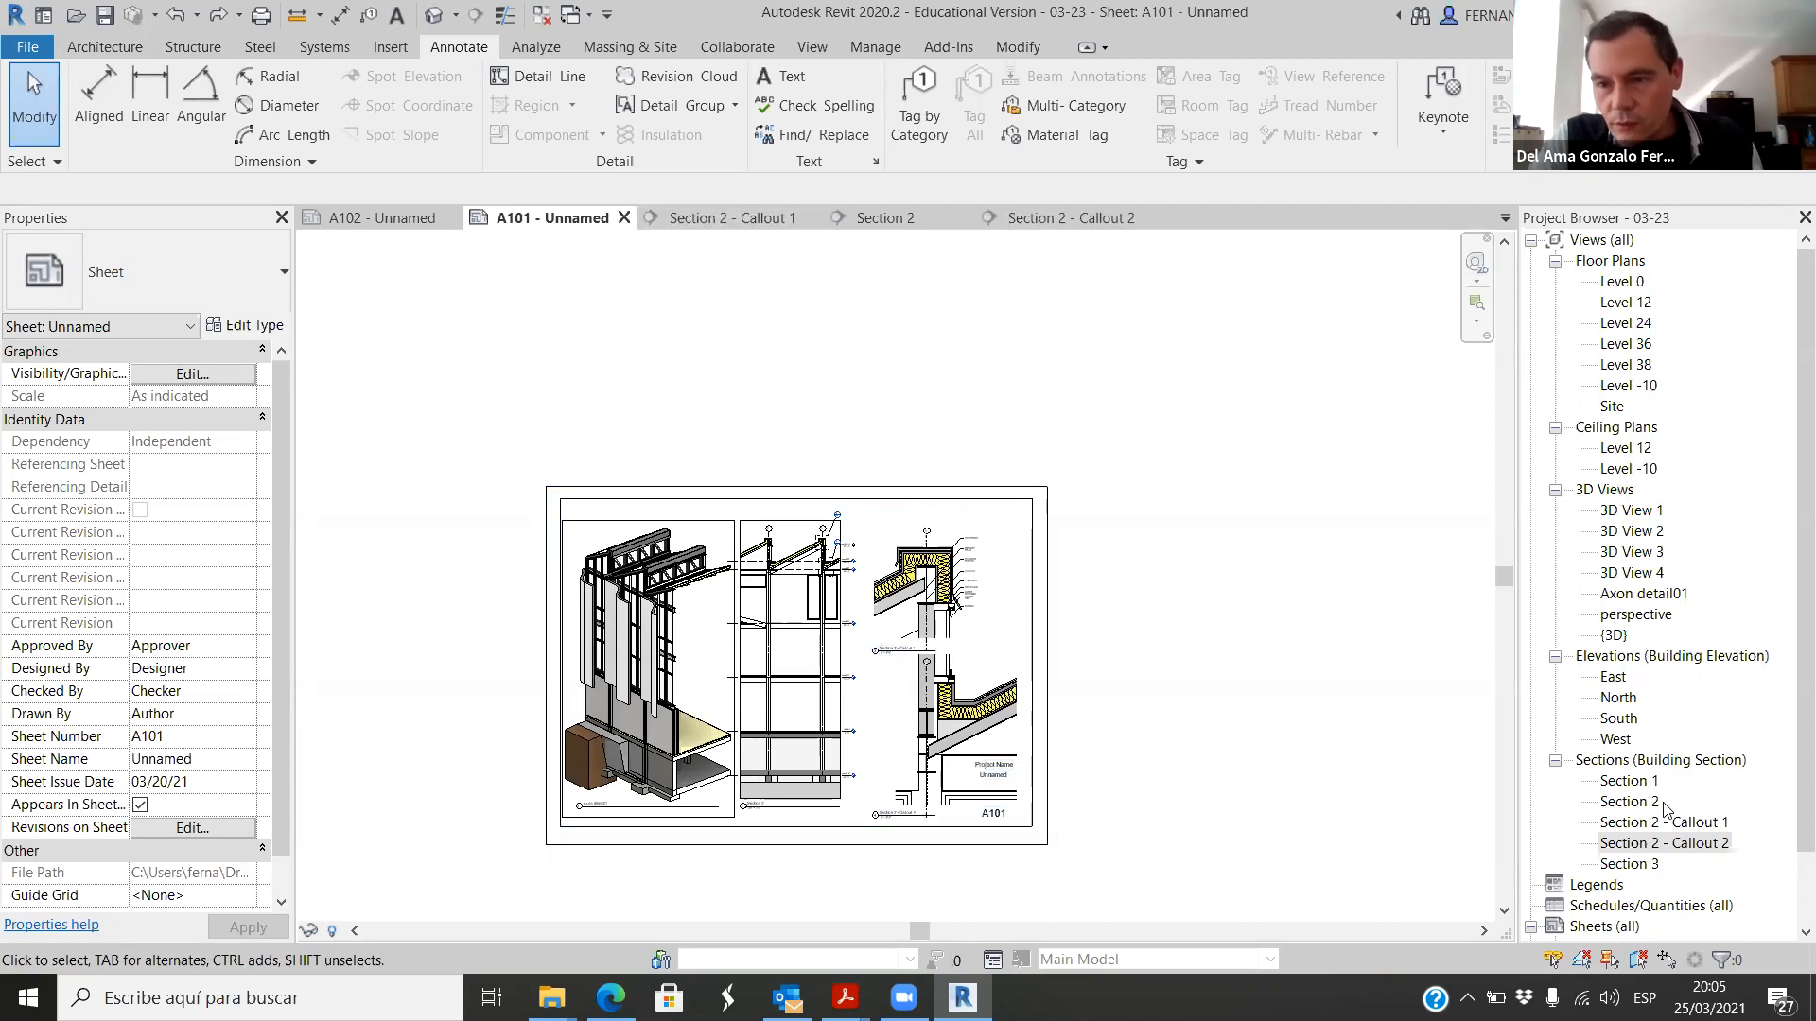
# Step: Open the Section 3 view and create a new sheet with the E1 30x42 Horizontal titleblock
pyautogui.doubleClick(1639, 861)
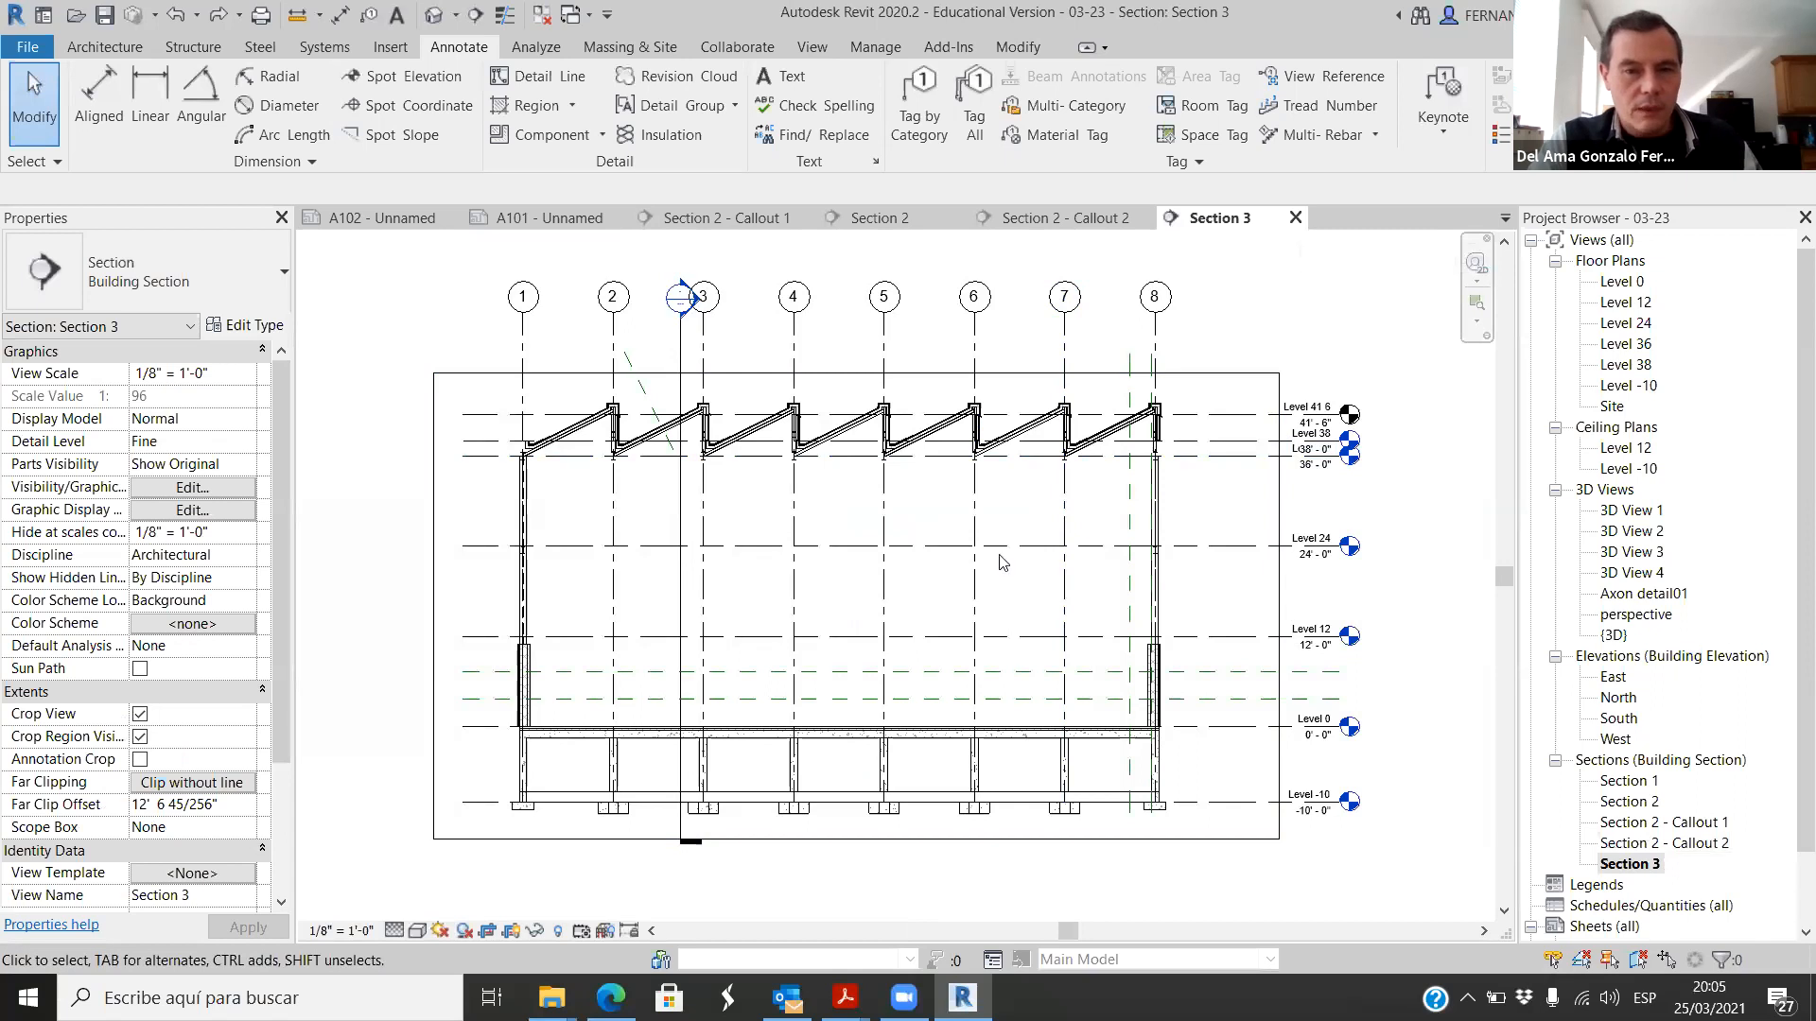
pyautogui.scroll(-2, 724, 368)
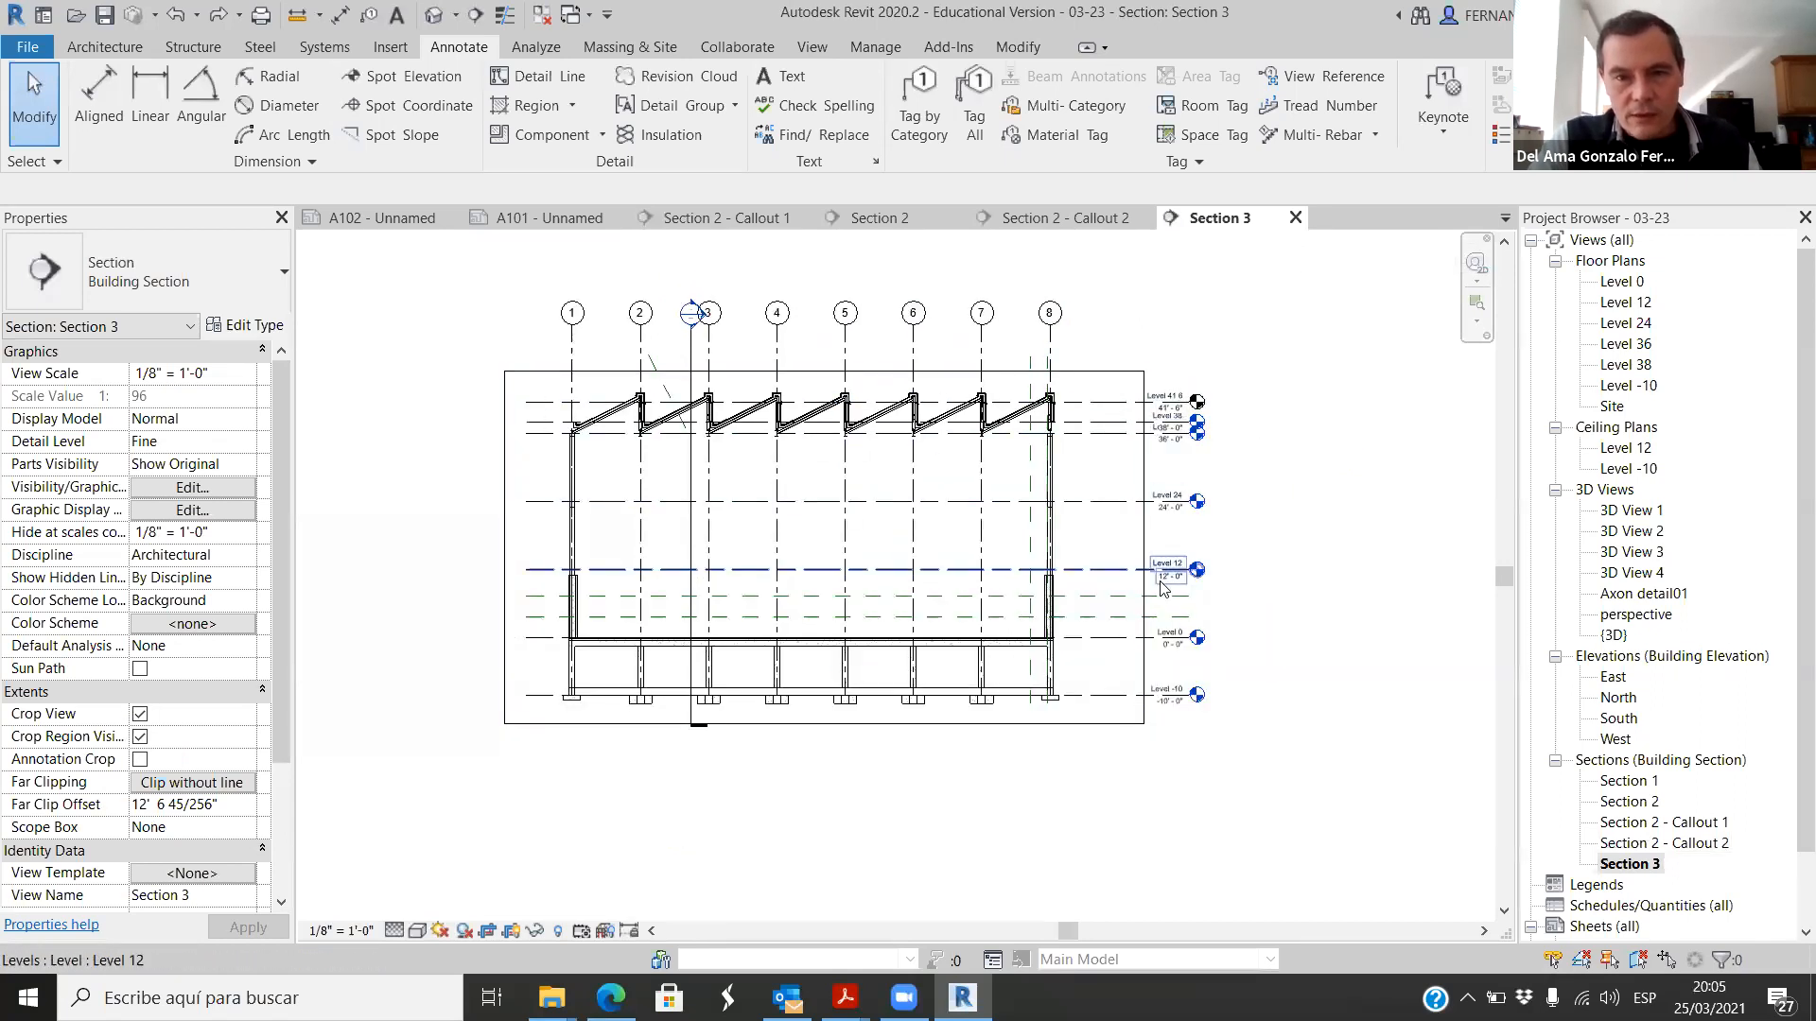
pyautogui.scroll(-2, 1630, 769)
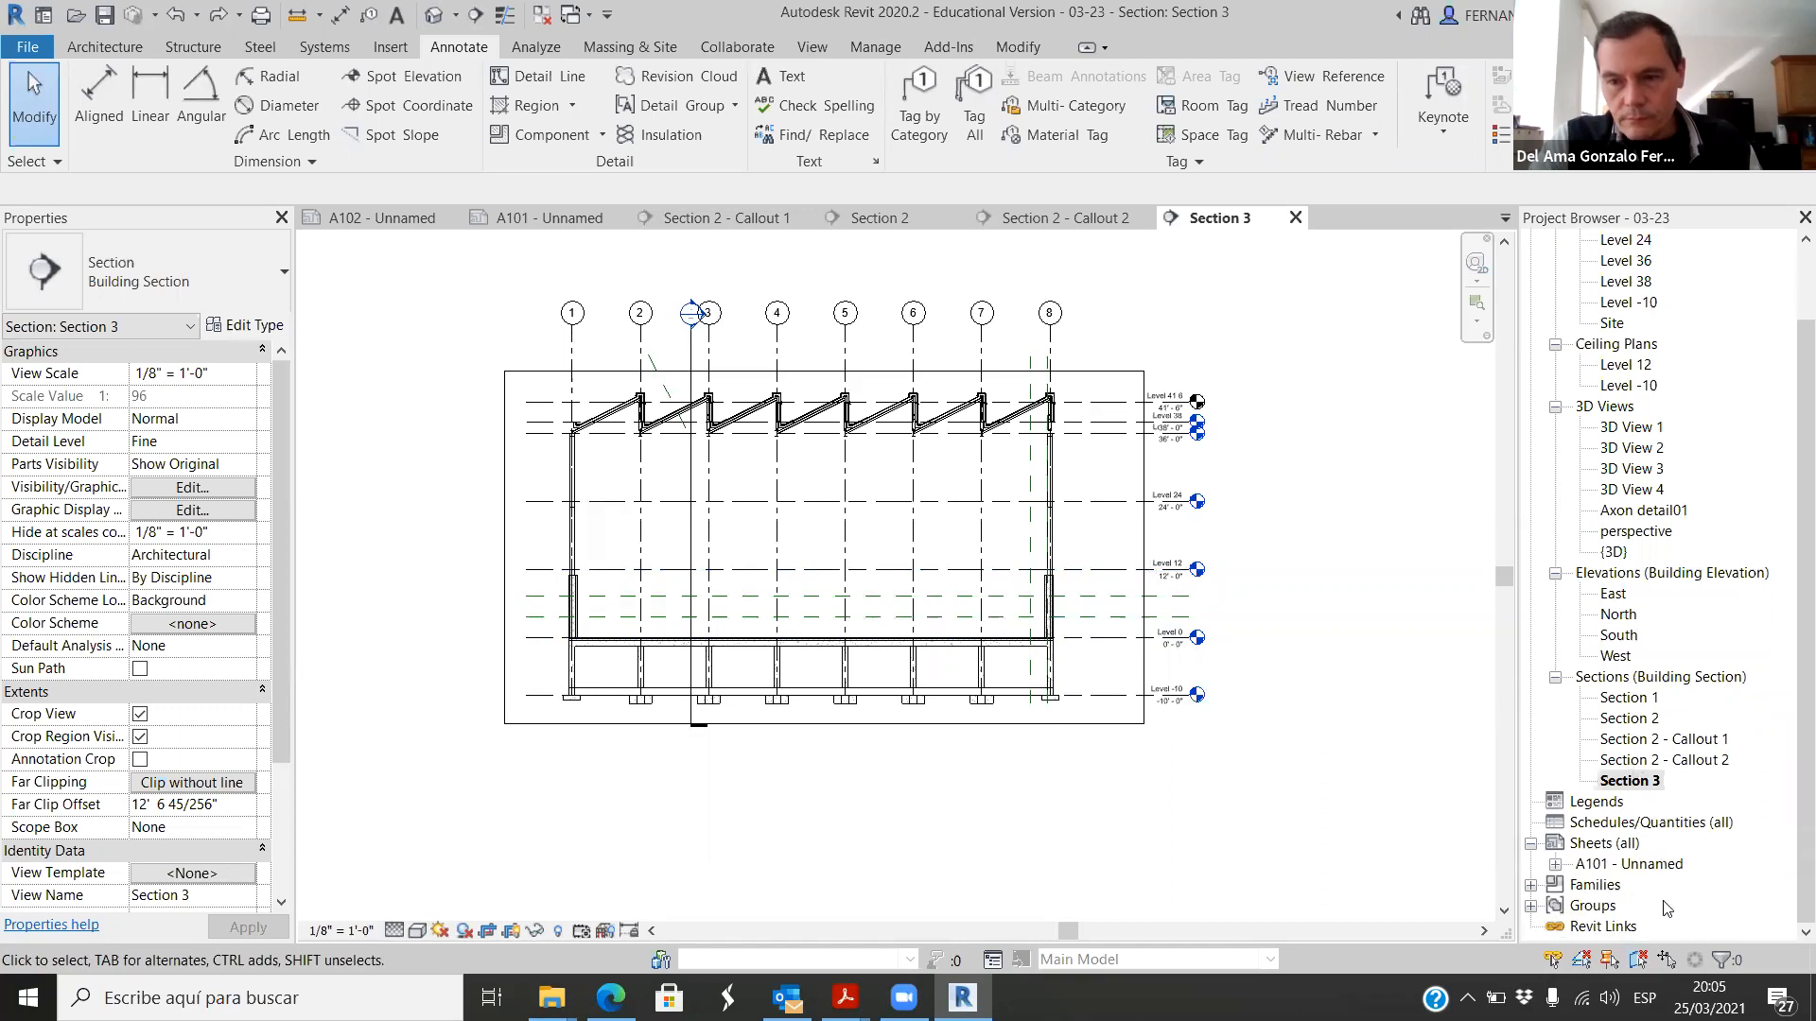
pyautogui.rightClick(1588, 848)
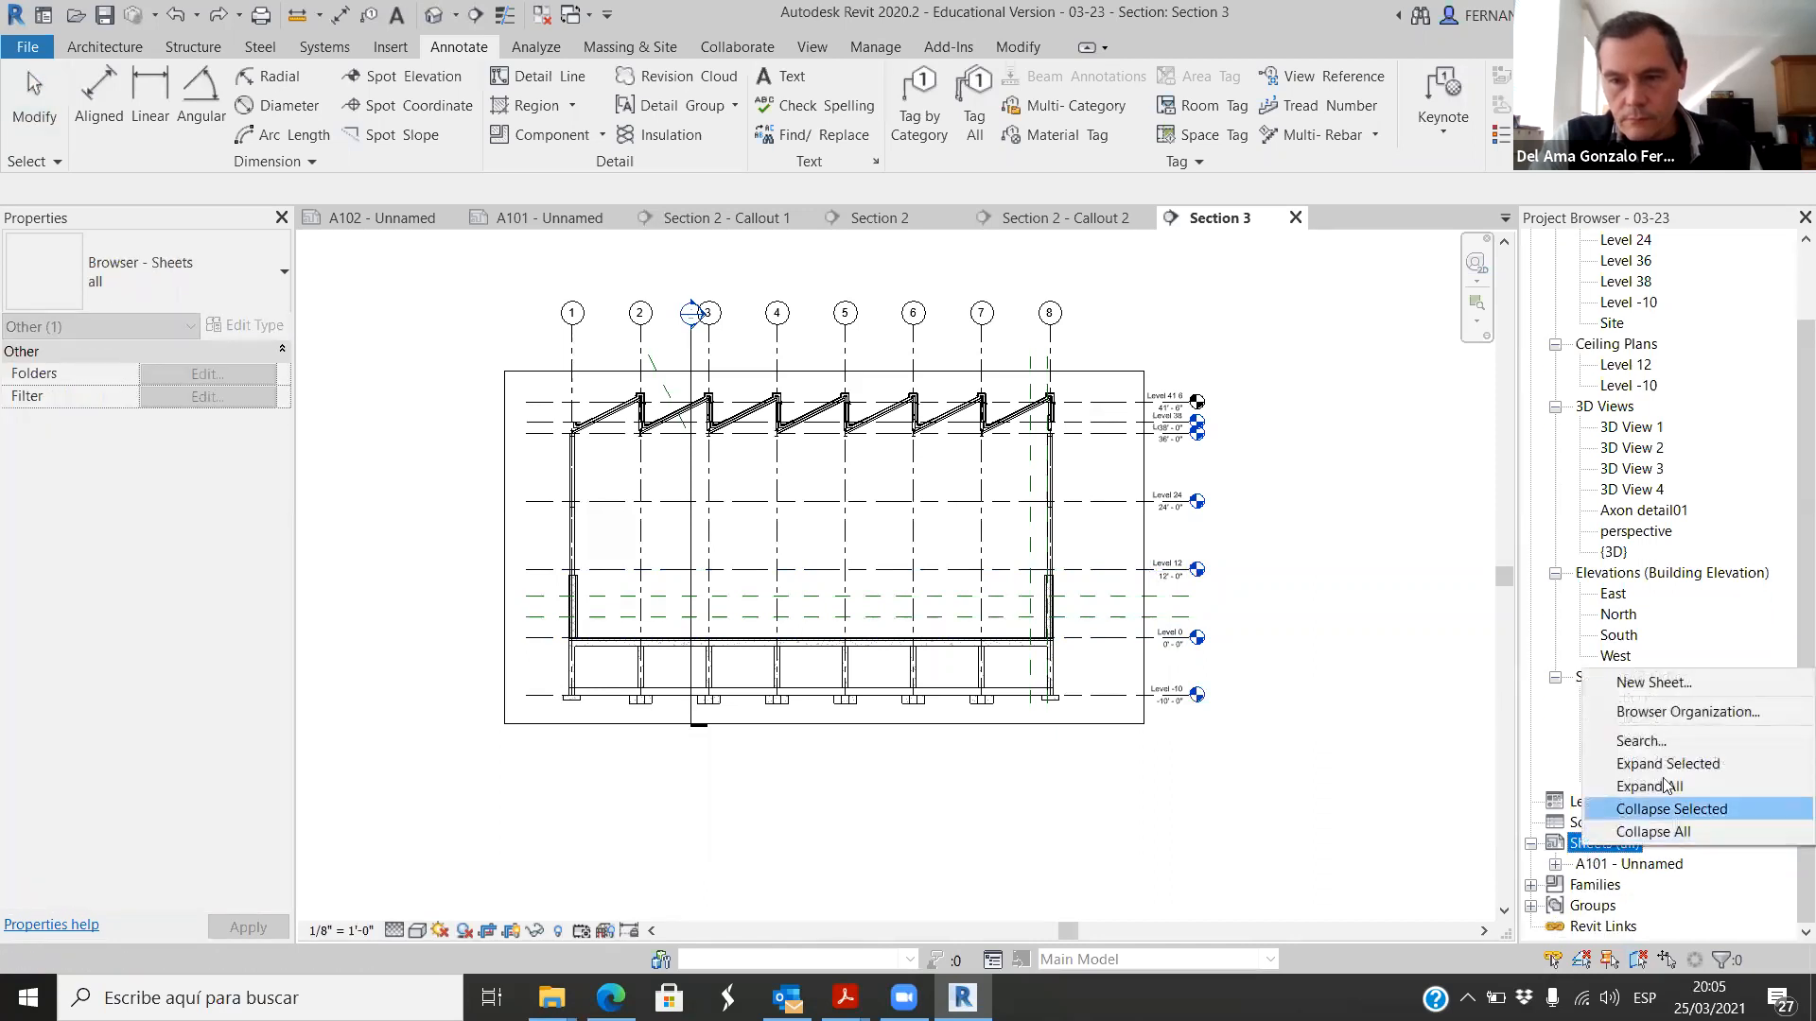
pyautogui.click(1679, 683)
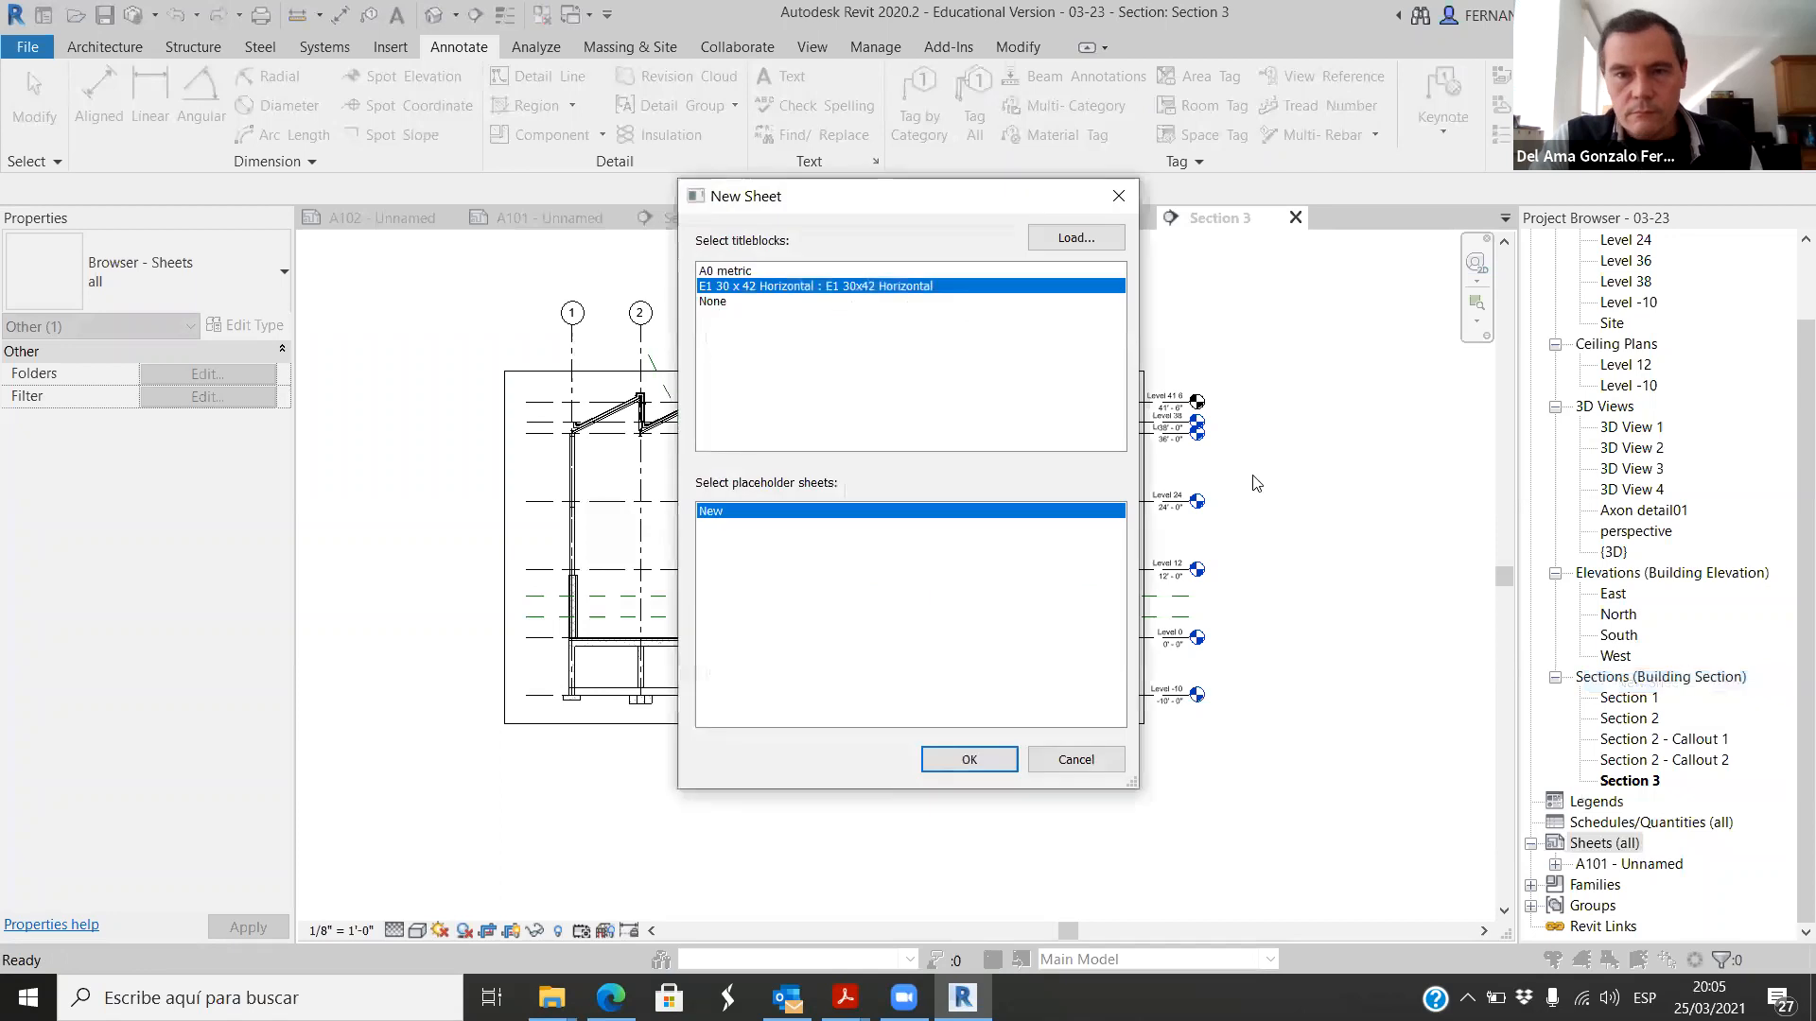
pyautogui.click(972, 762)
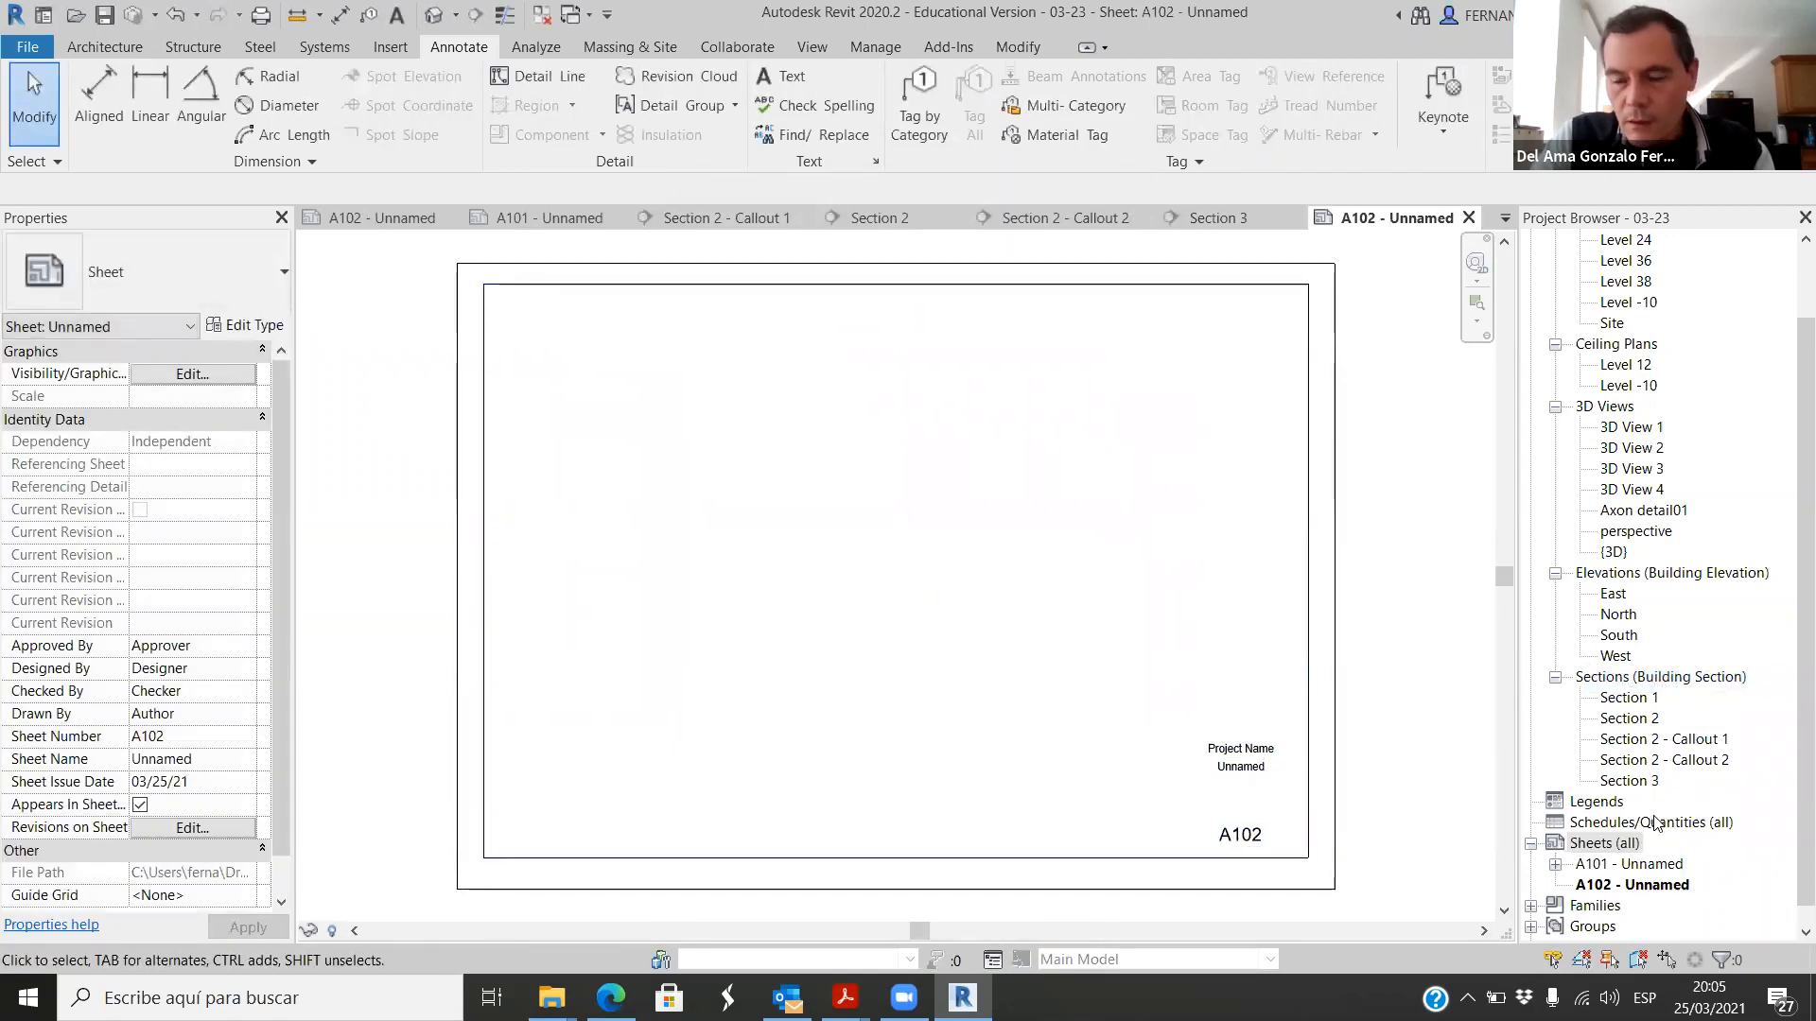
# Step: Place the Section 3 view in the upper-left corner of sheet A102
pyautogui.click(1631, 783)
pyautogui.moveTo(963, 648); pyautogui.dragTo(786, 567)
pyautogui.click(684, 453)
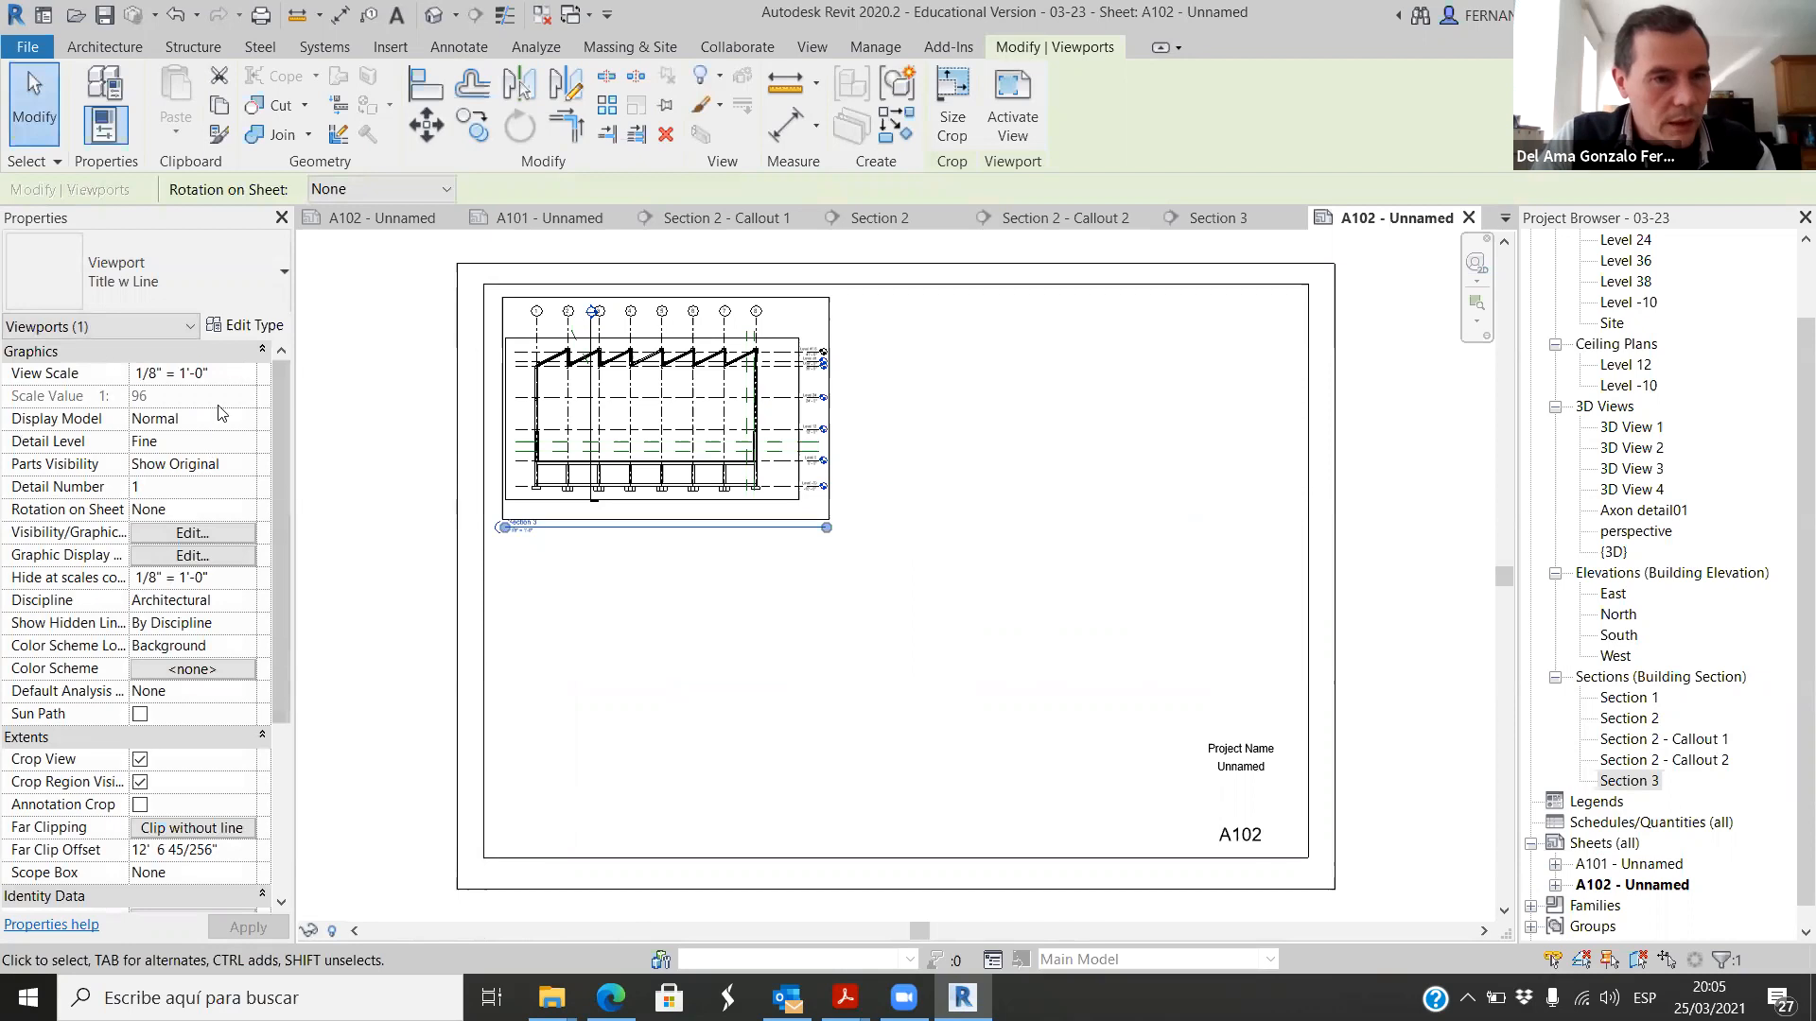
# Step: Set the view scale of the Section 3 viewport on sheet A102 to 1/4" = 1'-0"
pyautogui.click(245, 373)
pyautogui.click(245, 373)
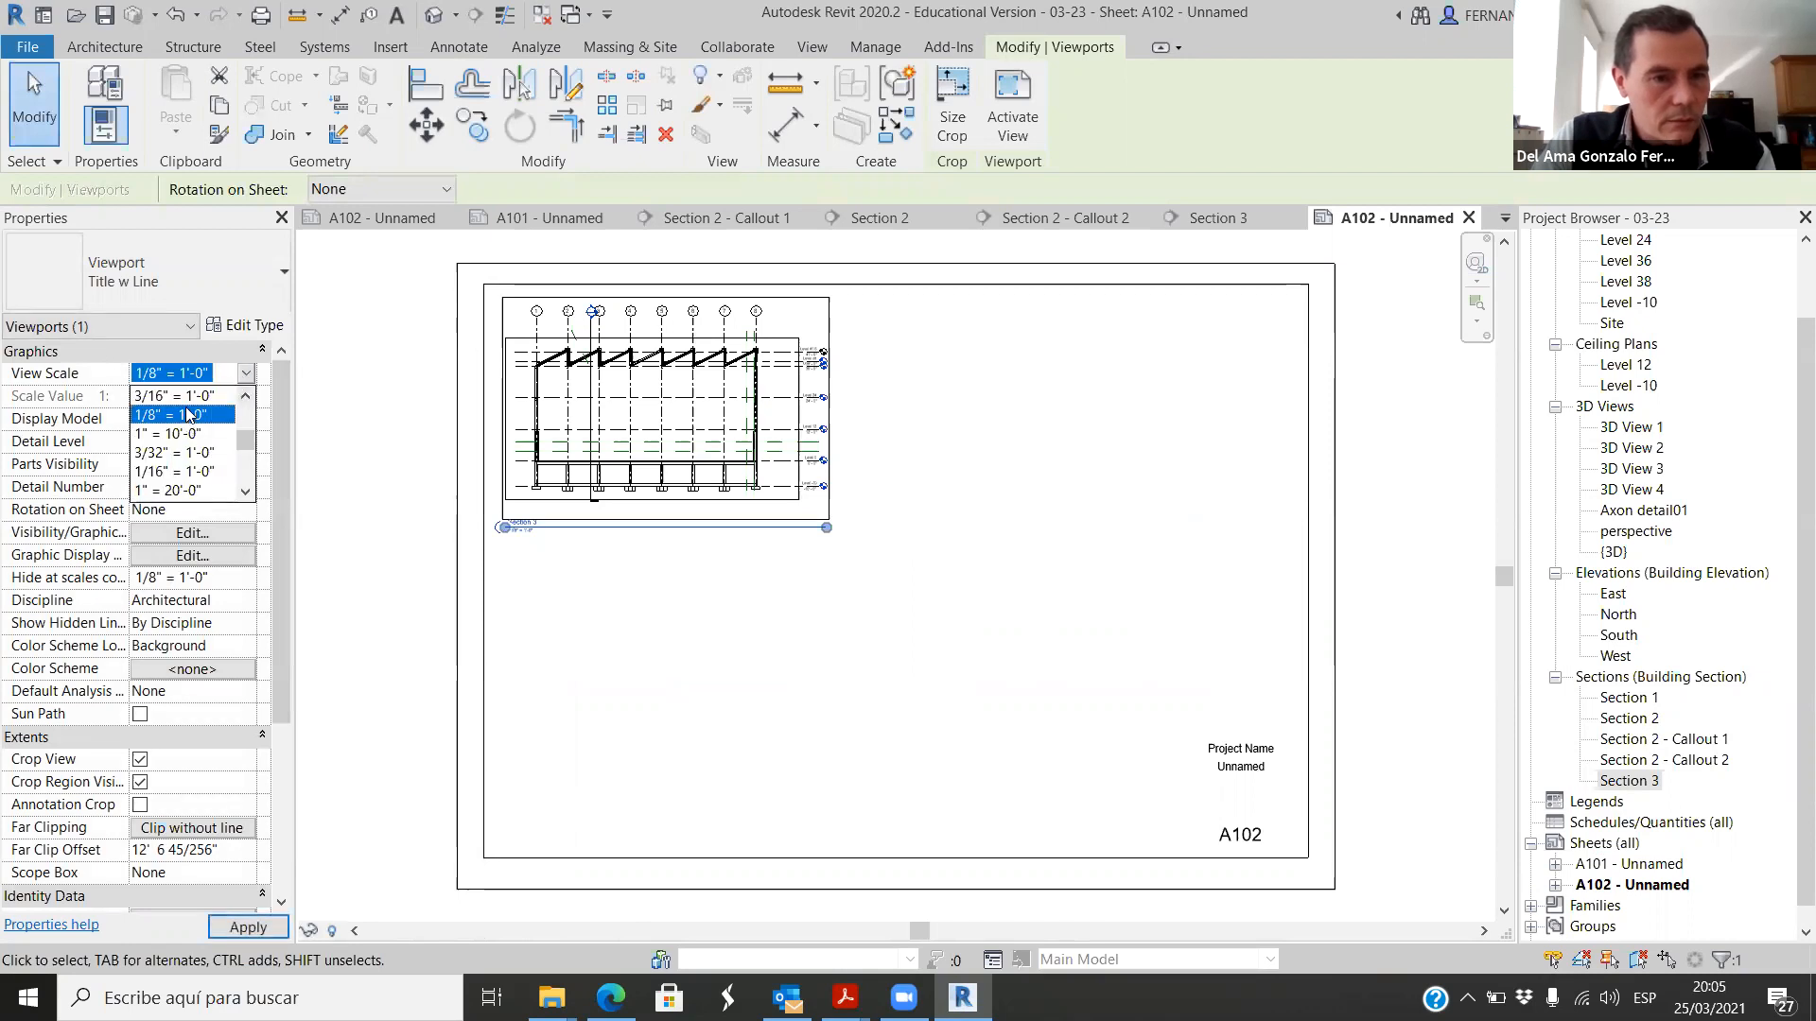
pyautogui.scroll(1, 187, 412)
pyautogui.click(176, 435)
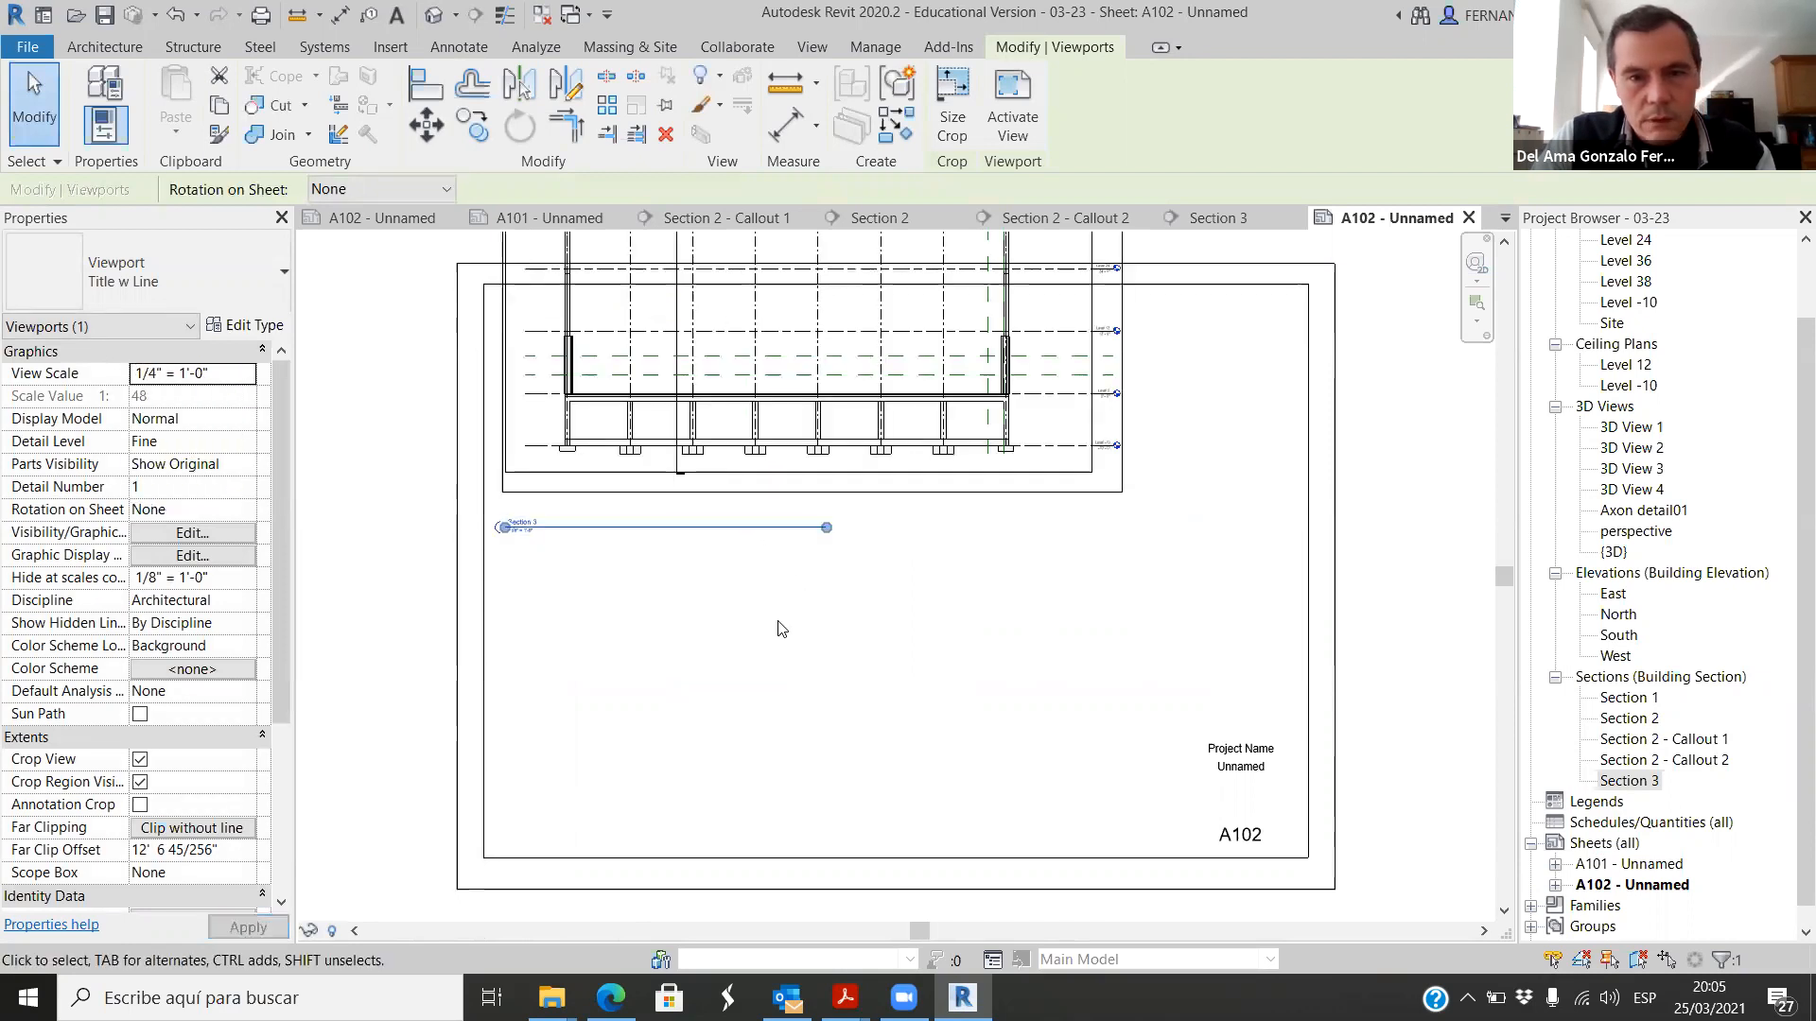
# Step: Move the enlarged Section 3 viewport down so it fits inside the upper-left part of the A102 titleblock border
pyautogui.click(889, 627)
pyautogui.click(871, 405)
pyautogui.moveTo(871, 405); pyautogui.dragTo(880, 598)
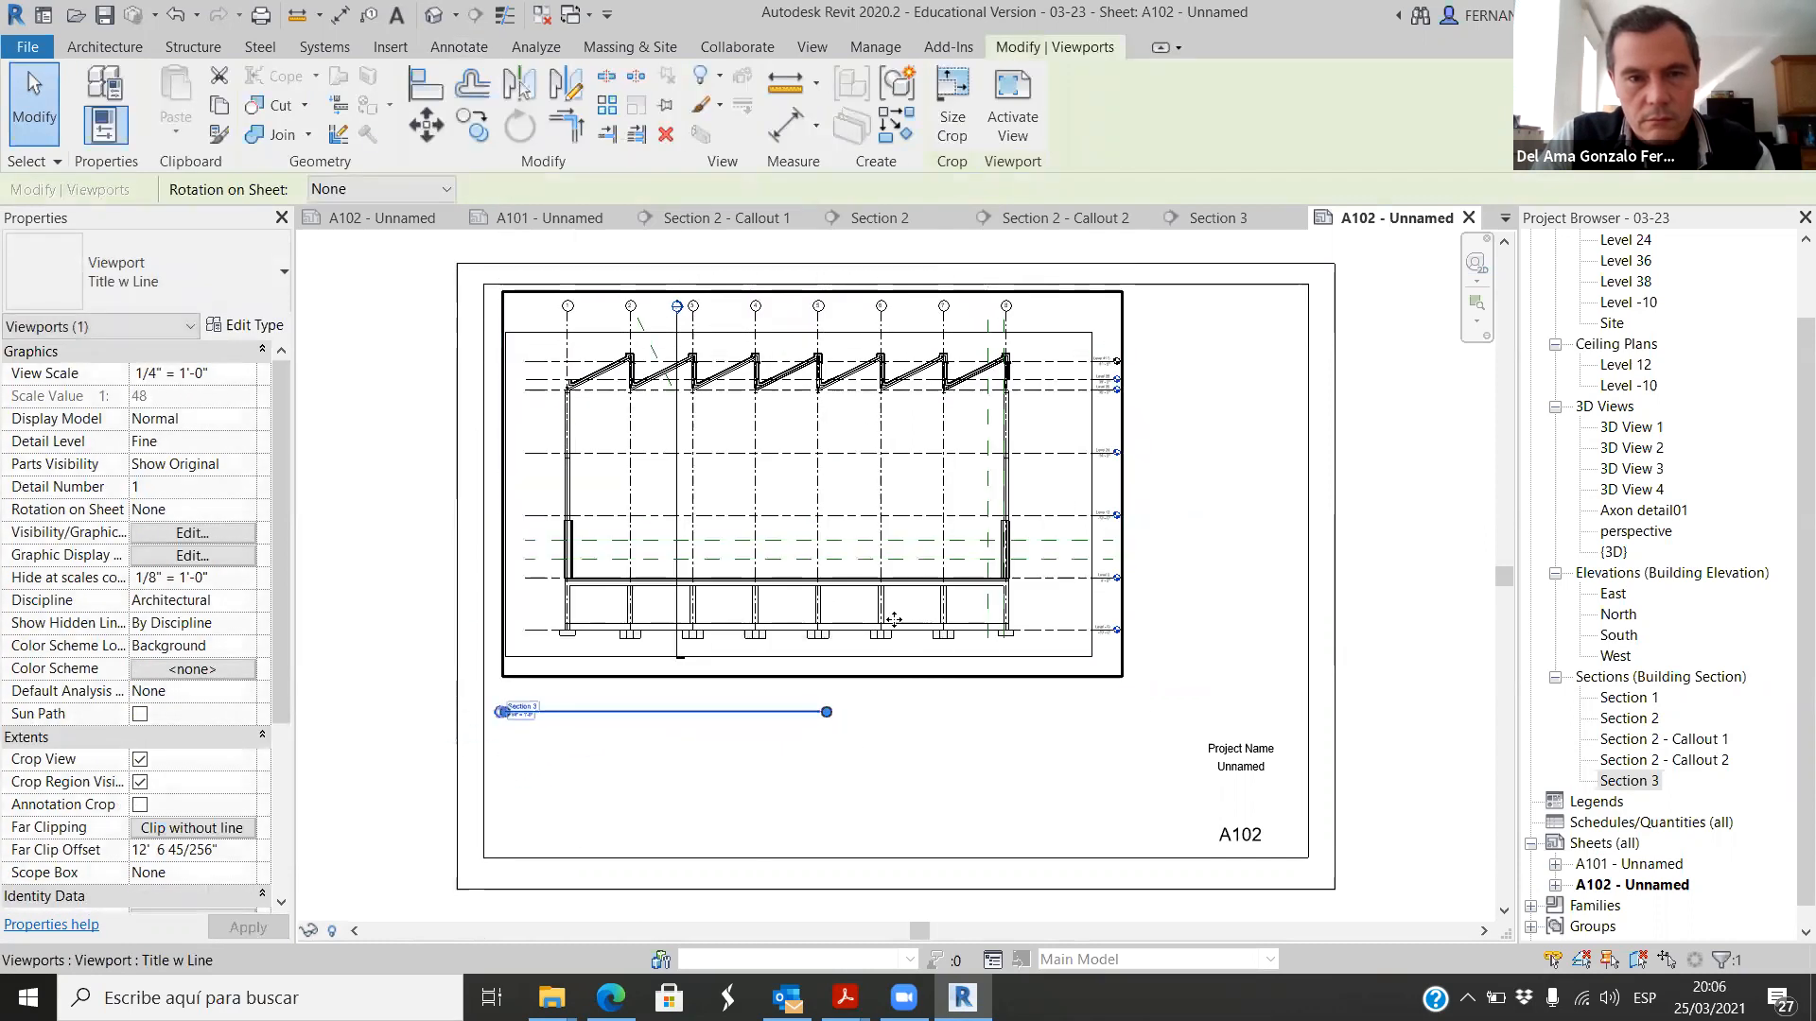
pyautogui.click(463, 660)
pyautogui.scroll(4, 1038, 376)
pyautogui.scroll(-5, 1038, 376)
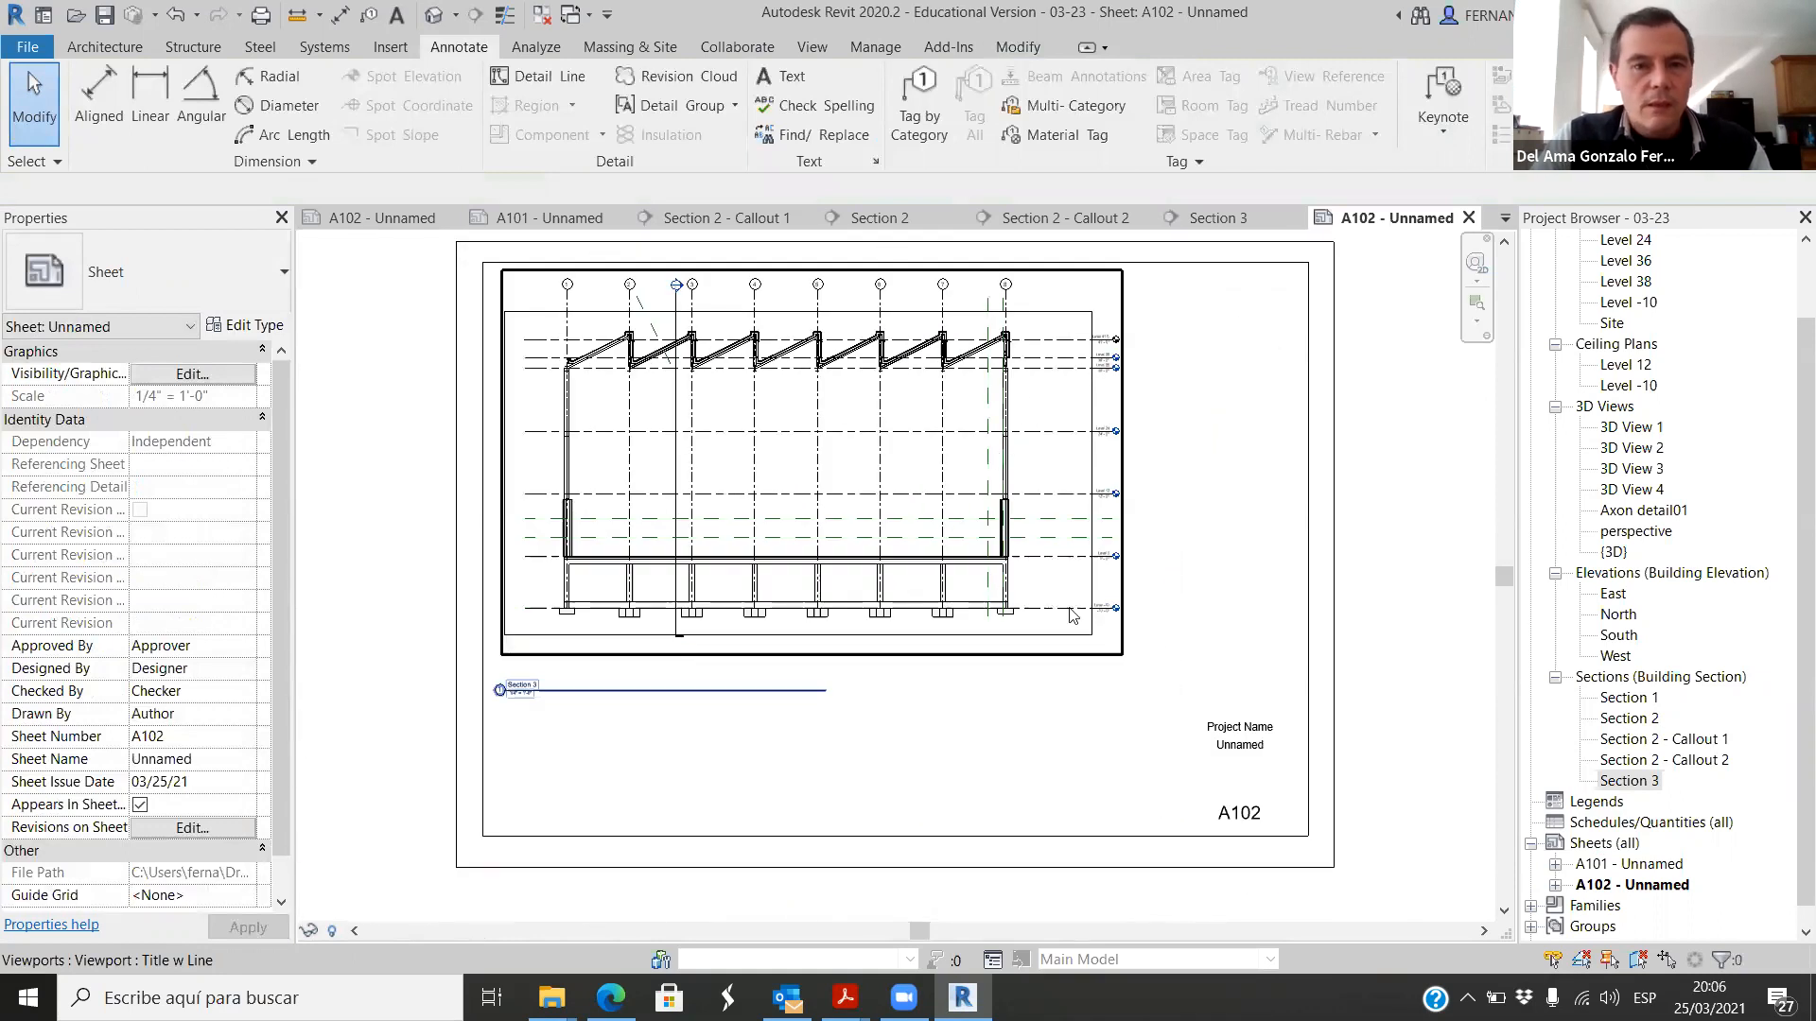
pyautogui.click(1061, 523)
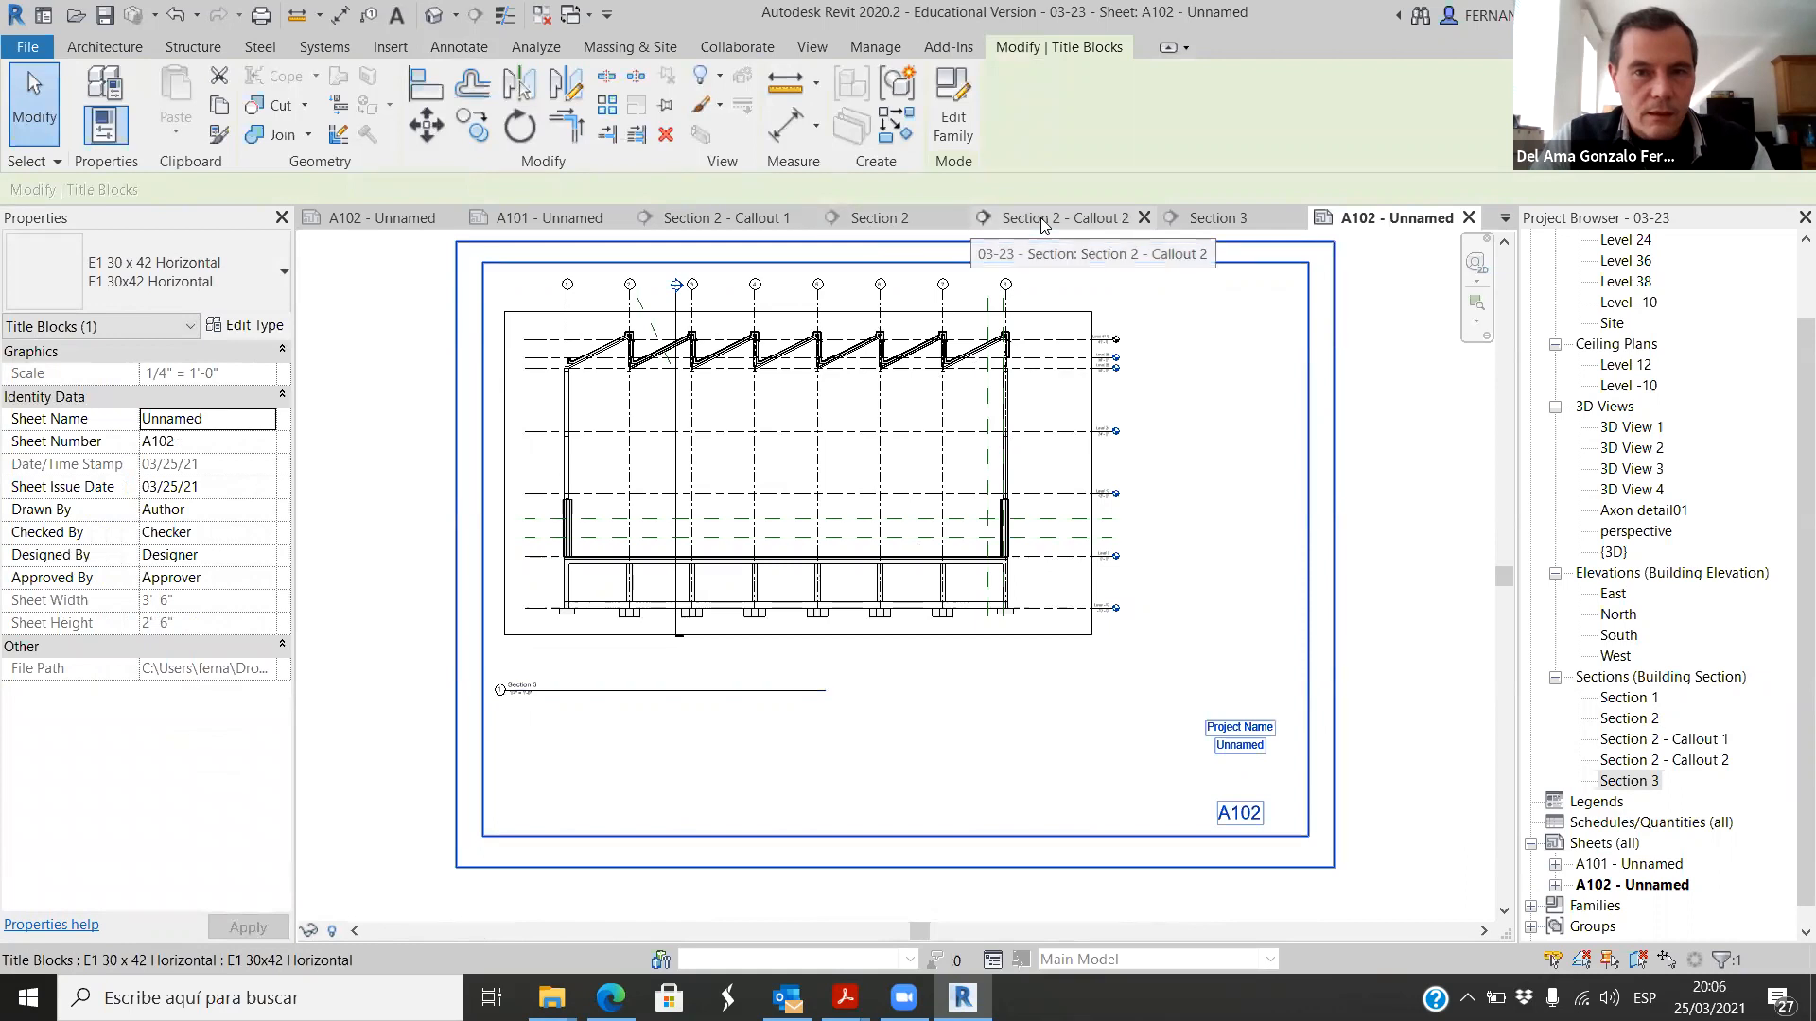
# Step: Examine the roof ridge and callout references of Section 2 on sheet A101 and compare them with Section 3 on A102
pyautogui.click(568, 220)
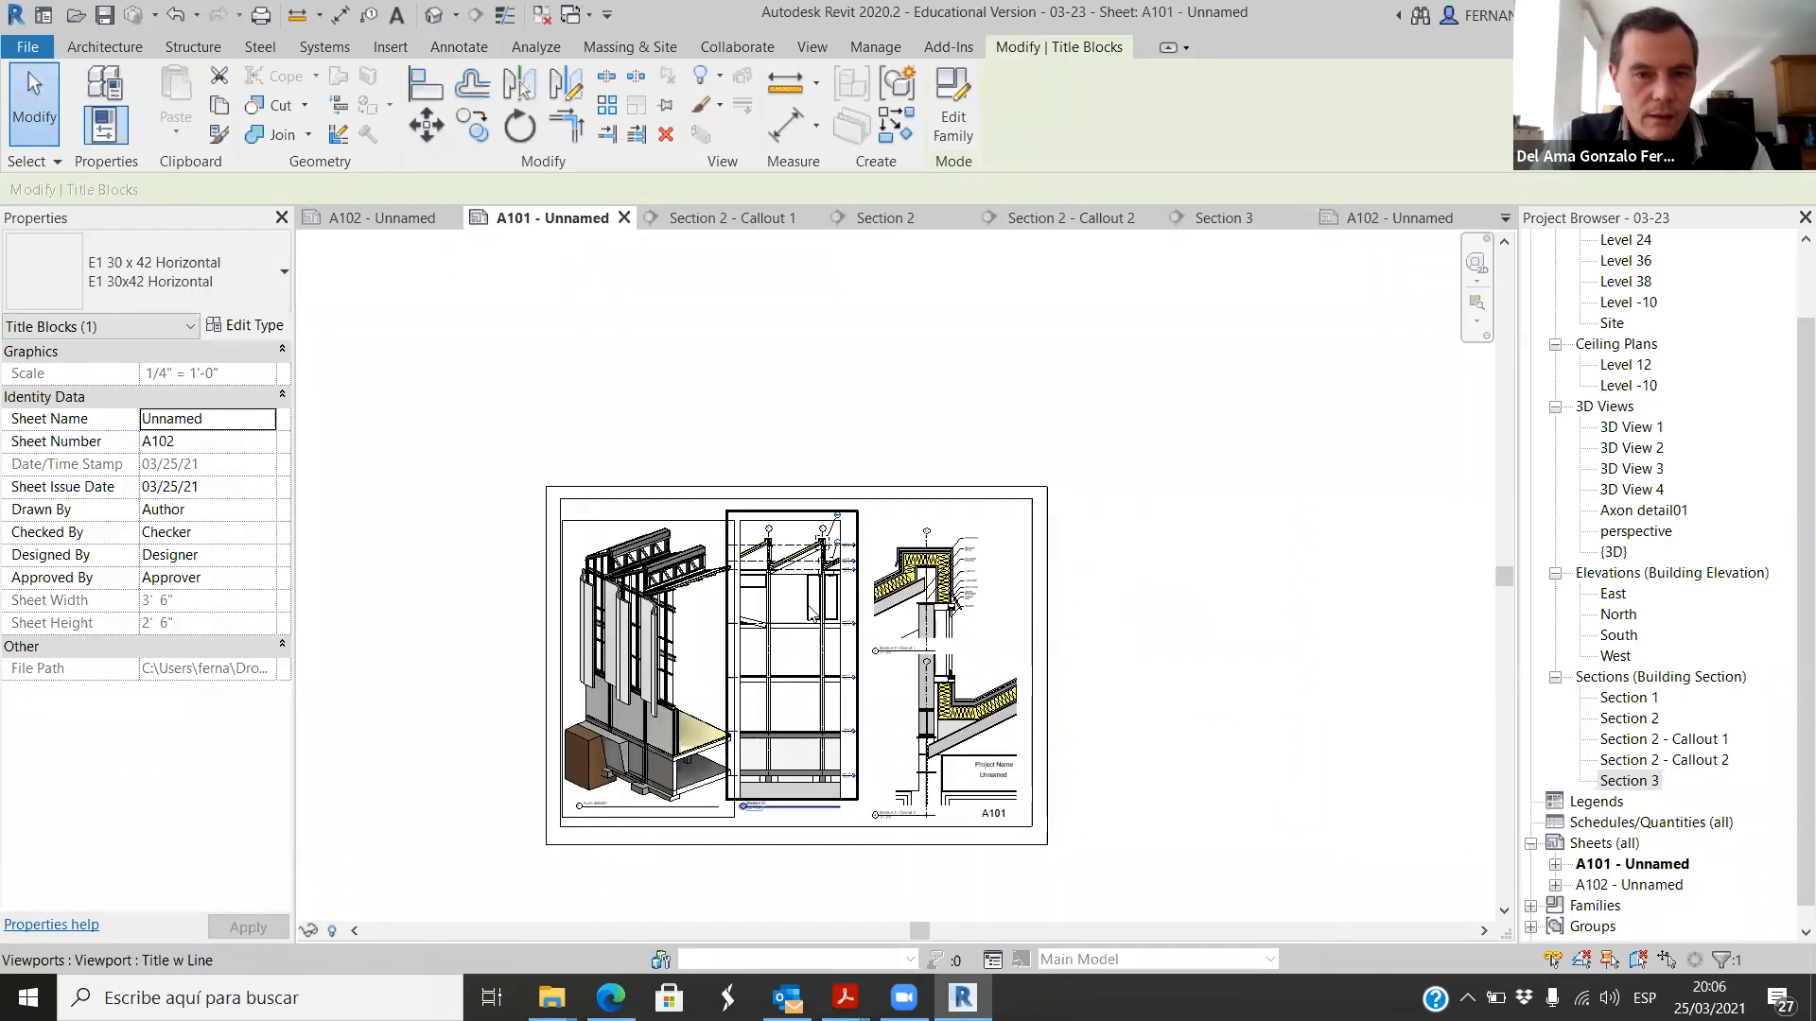
pyautogui.scroll(5, 815, 606)
pyautogui.scroll(5, 871, 427)
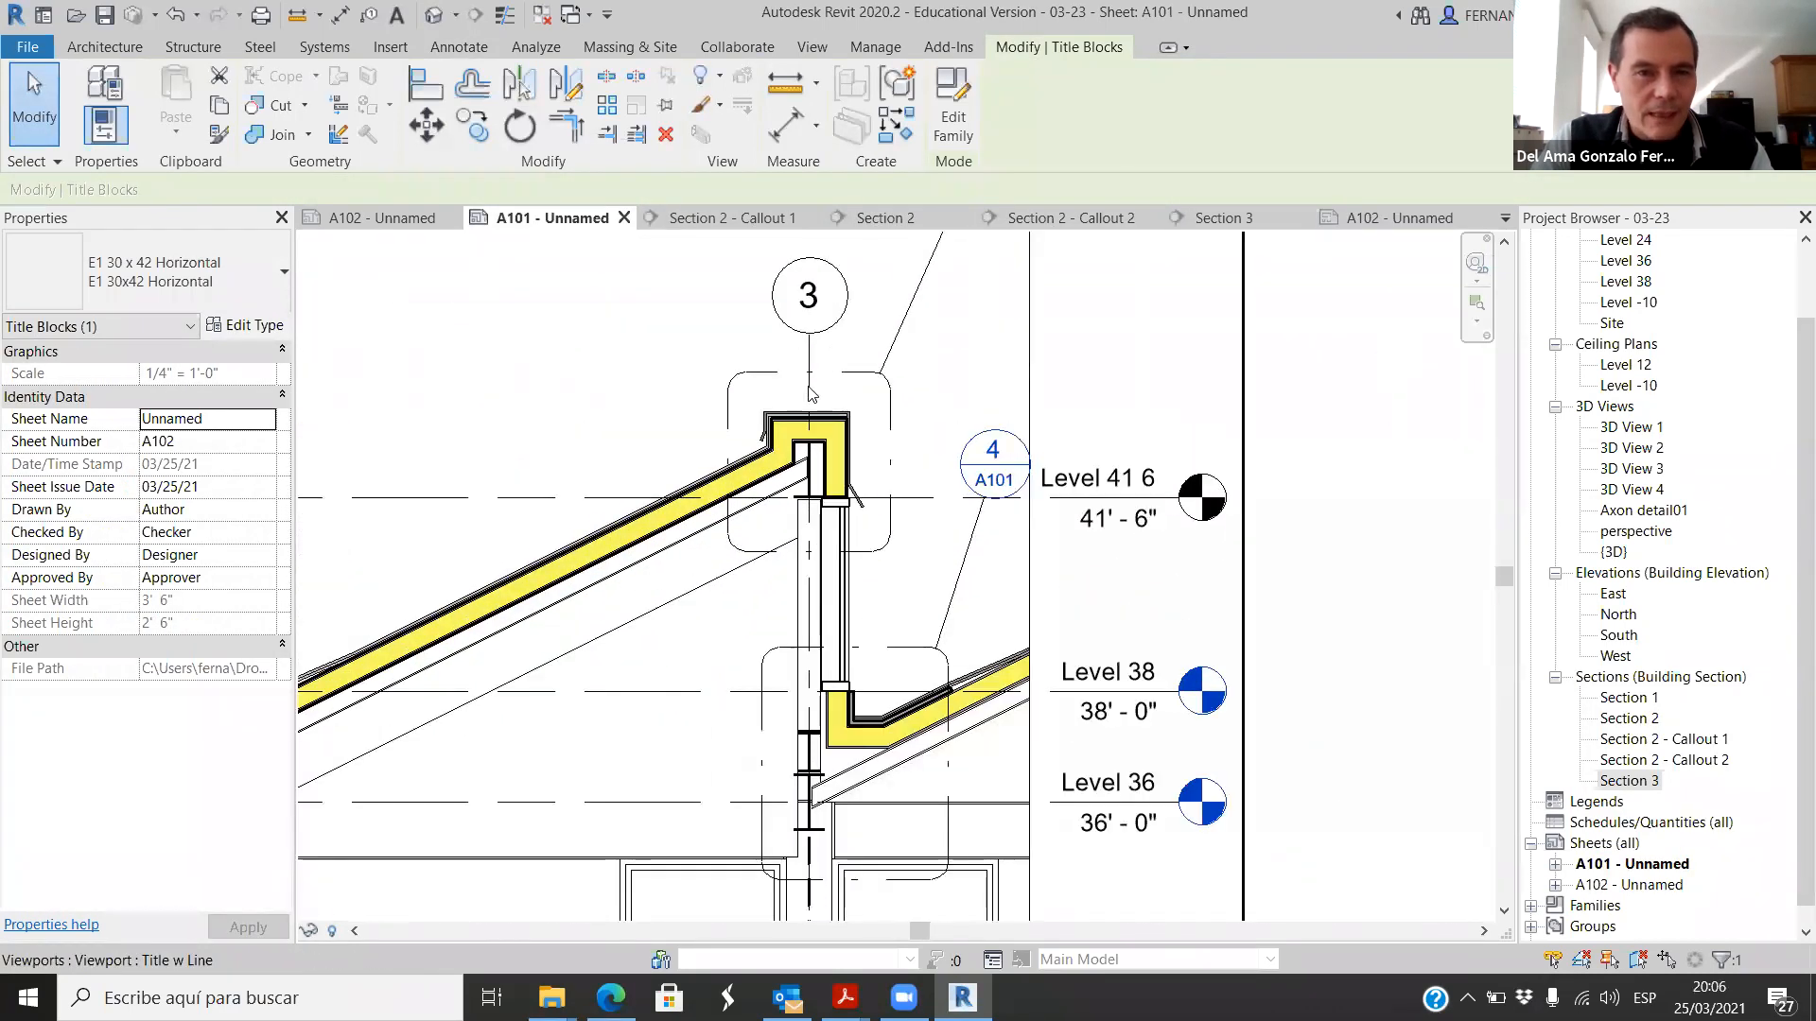
pyautogui.scroll(-6, 757, 416)
pyautogui.scroll(2, 689, 408)
pyautogui.scroll(-3, 689, 409)
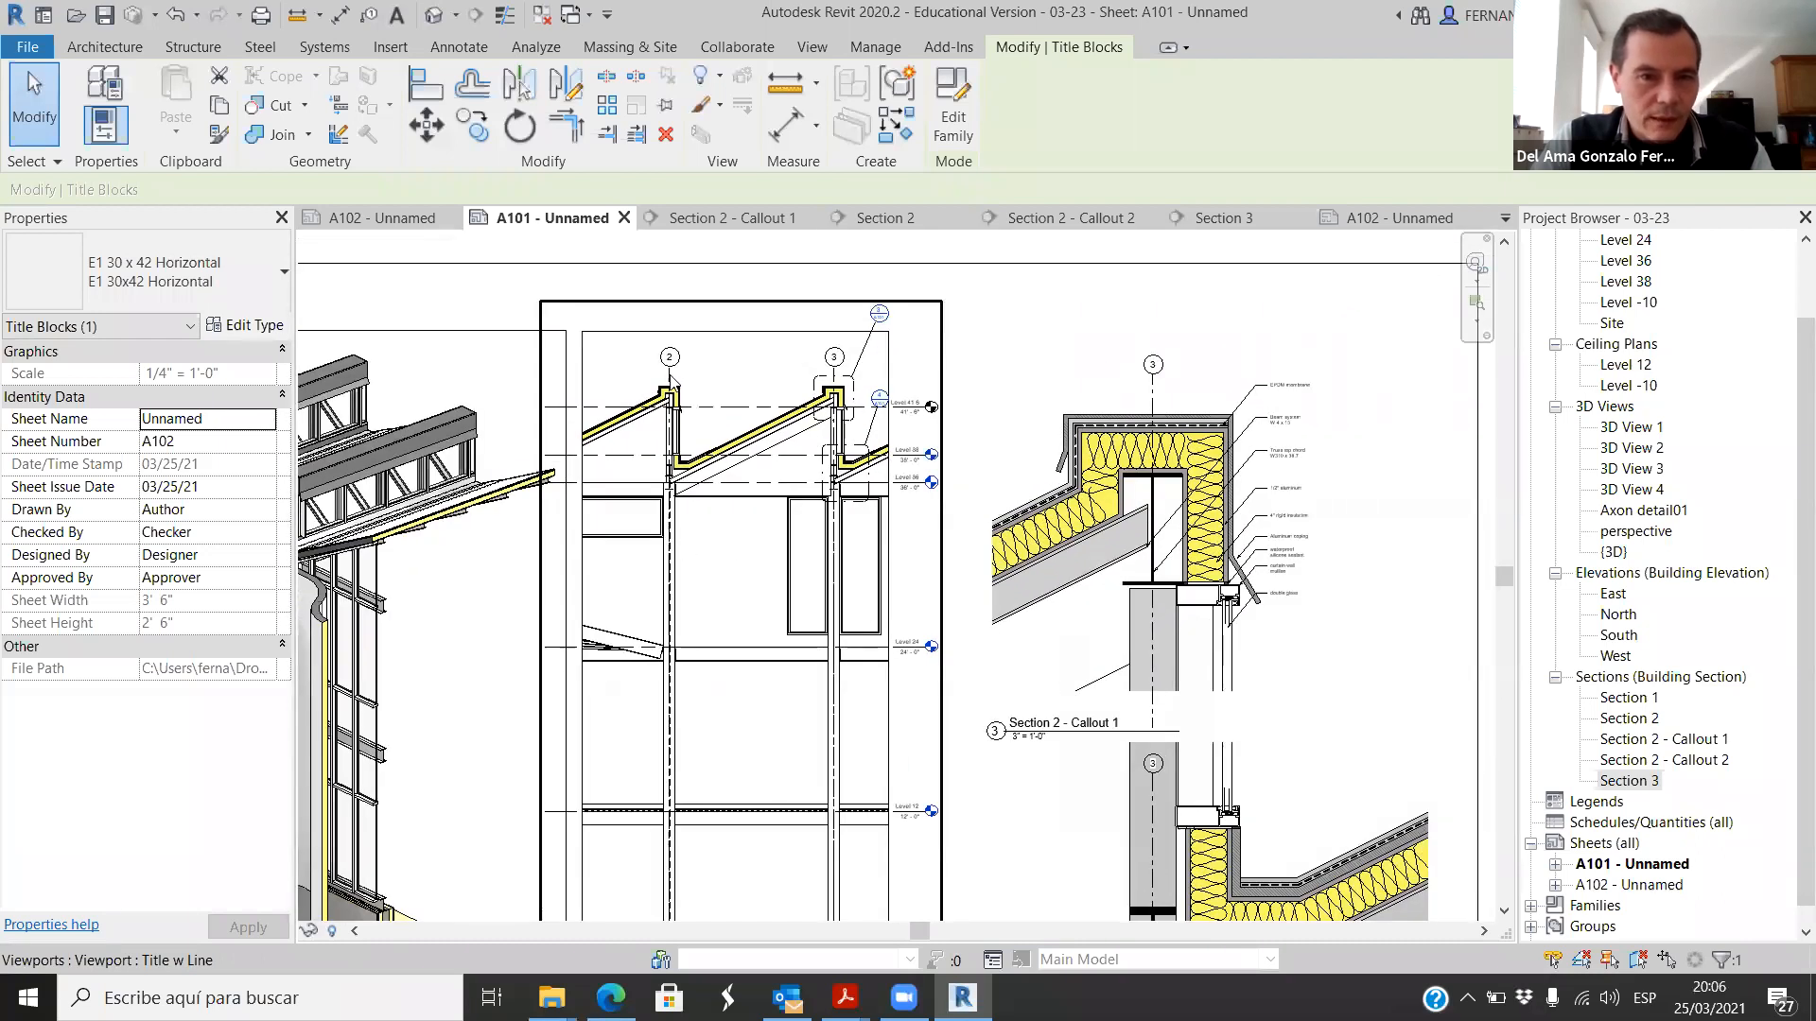
pyautogui.scroll(-3, 674, 570)
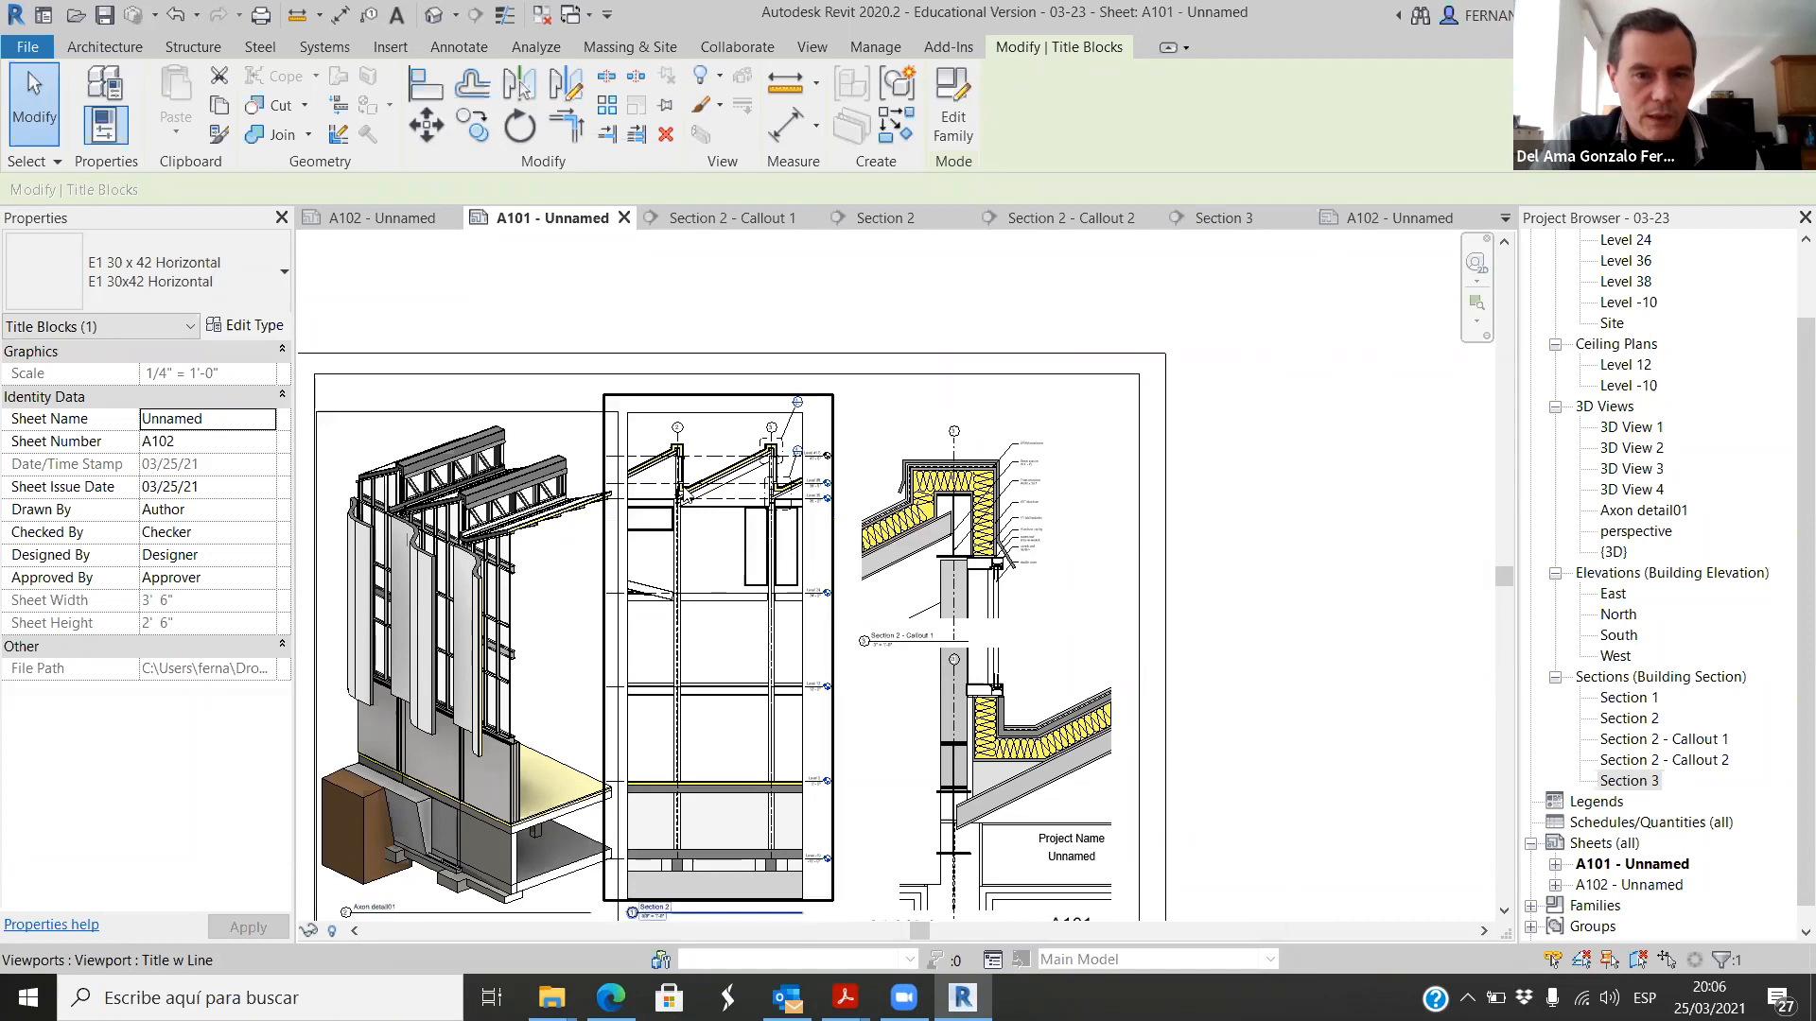
pyautogui.scroll(4, 684, 504)
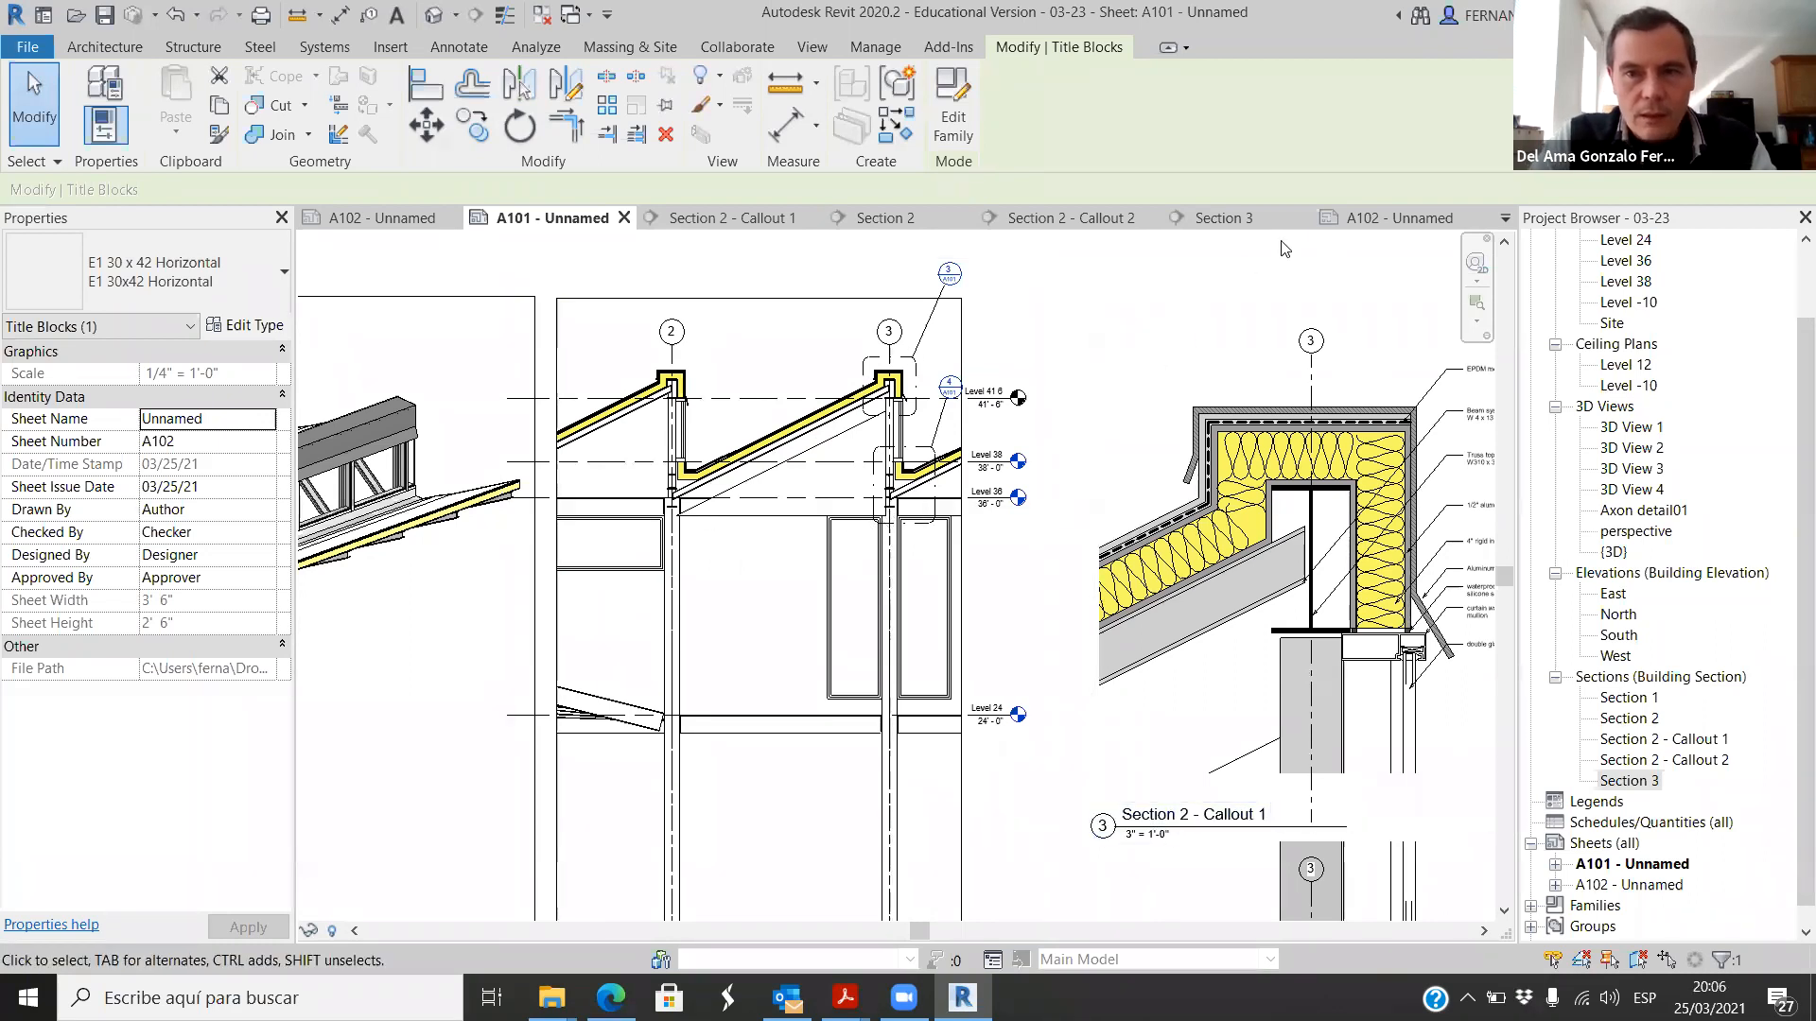
pyautogui.click(1377, 220)
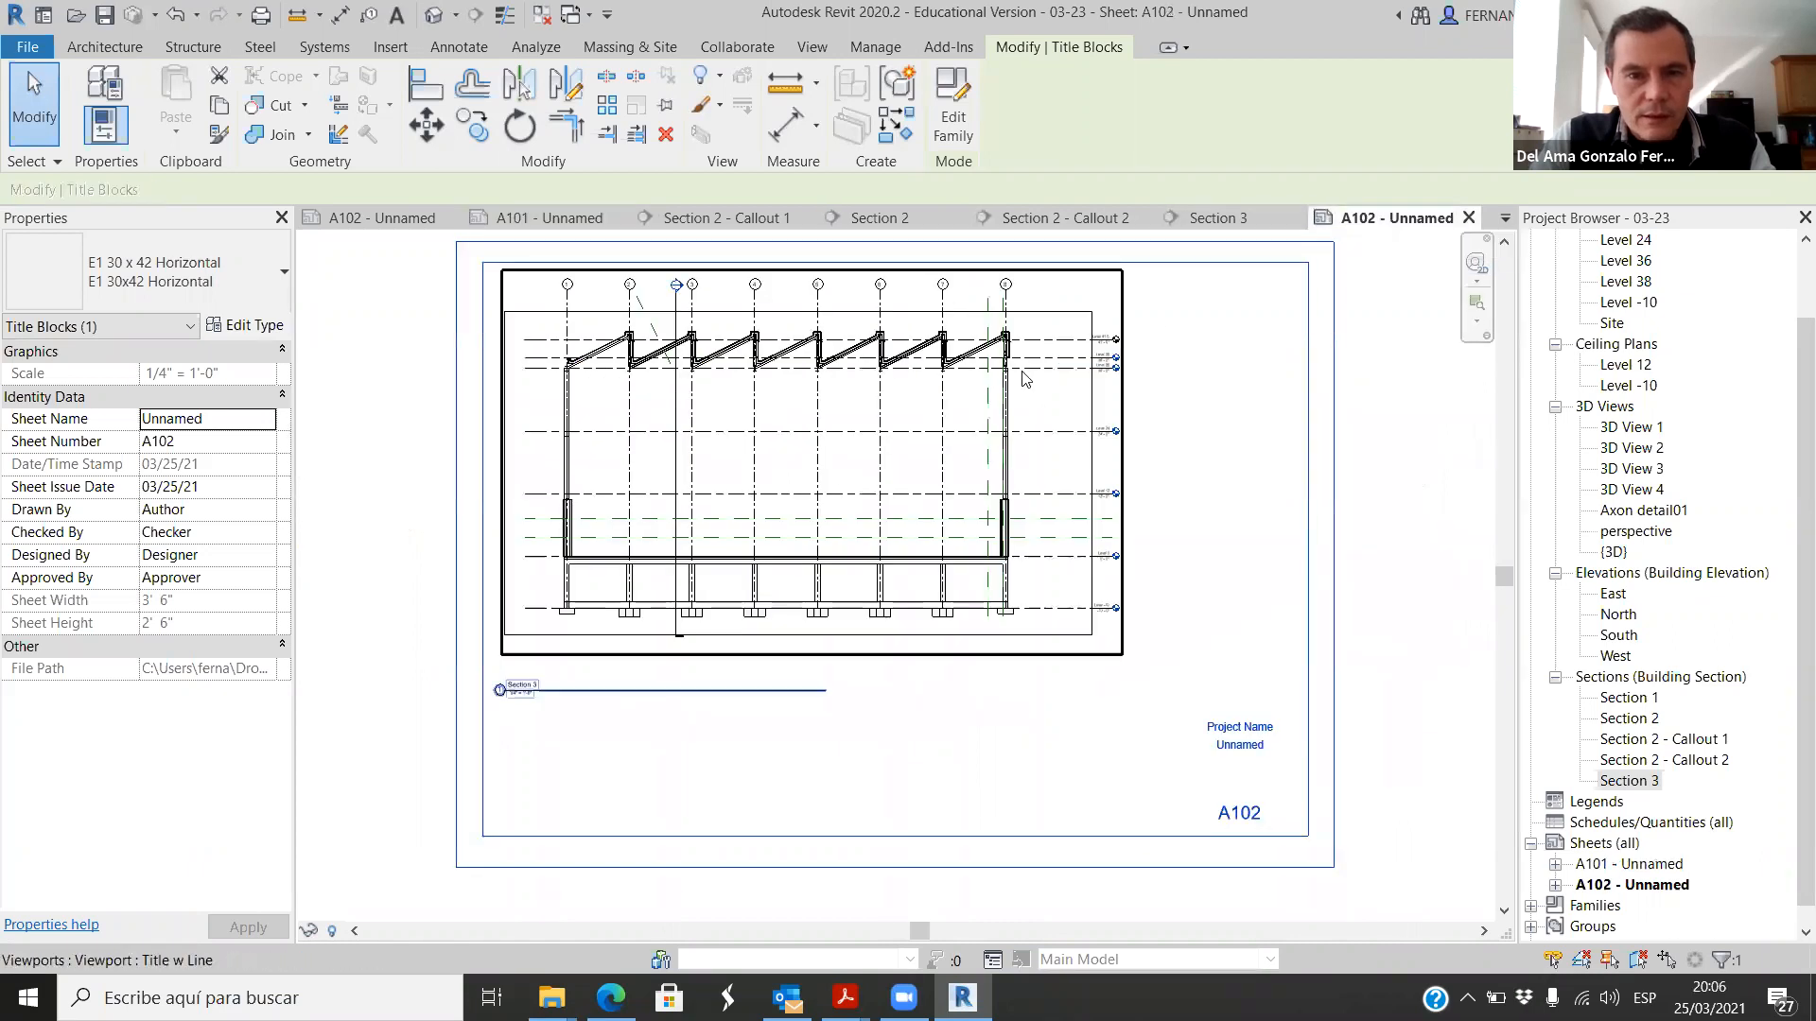
pyautogui.scroll(-2, 675, 593)
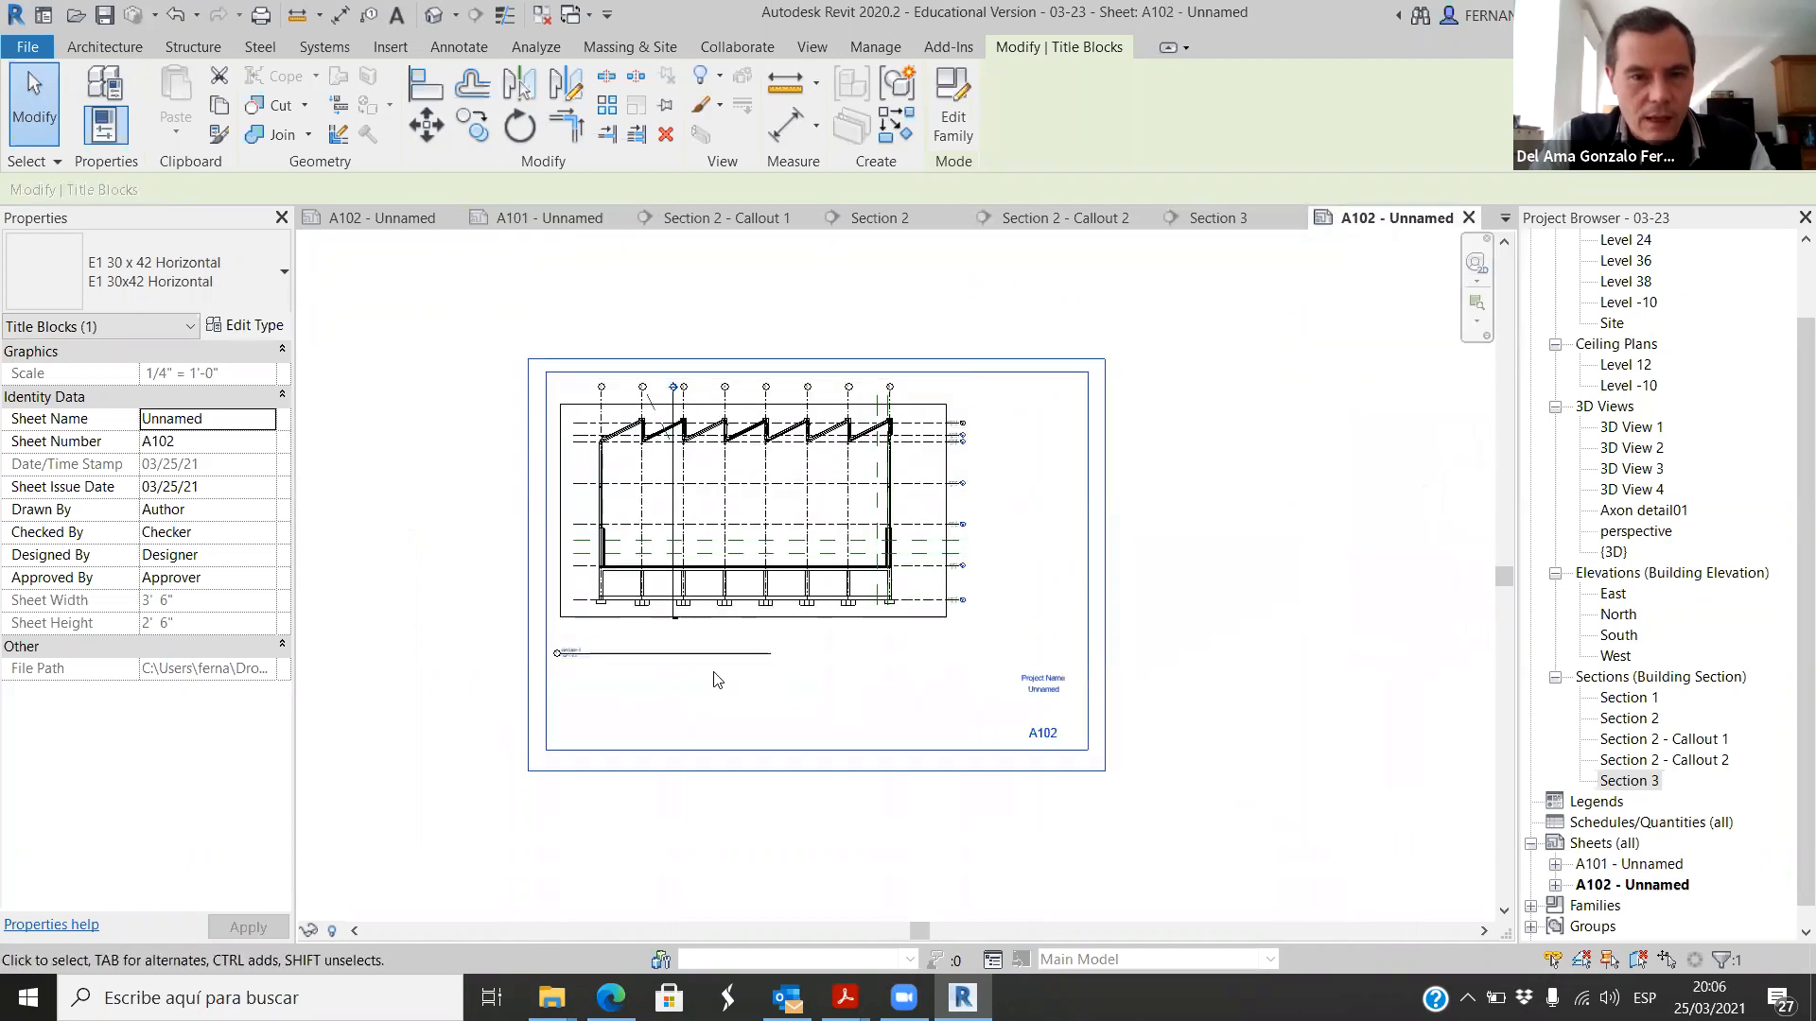
pyautogui.click(1190, 451)
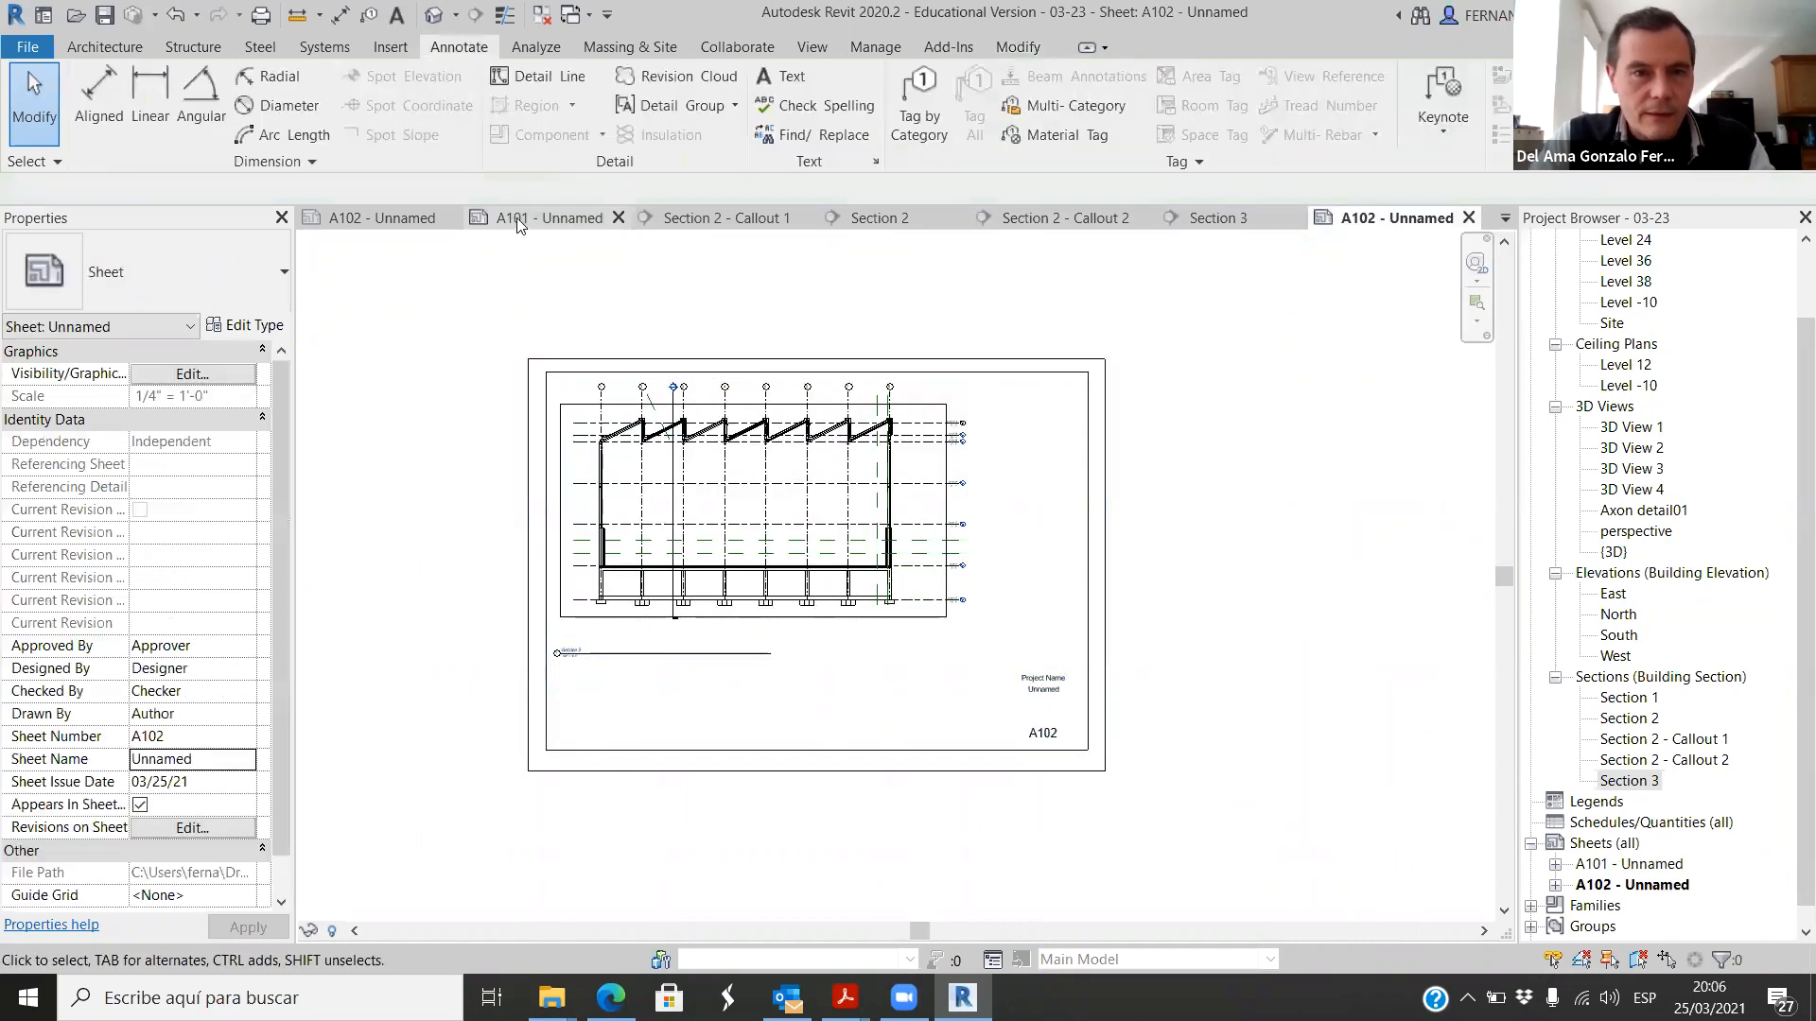
# Step: Compare the scale in the Section 2 view title on sheet A101 with the one under Section 3 on A102
pyautogui.click(524, 216)
pyautogui.scroll(-4, 730, 480)
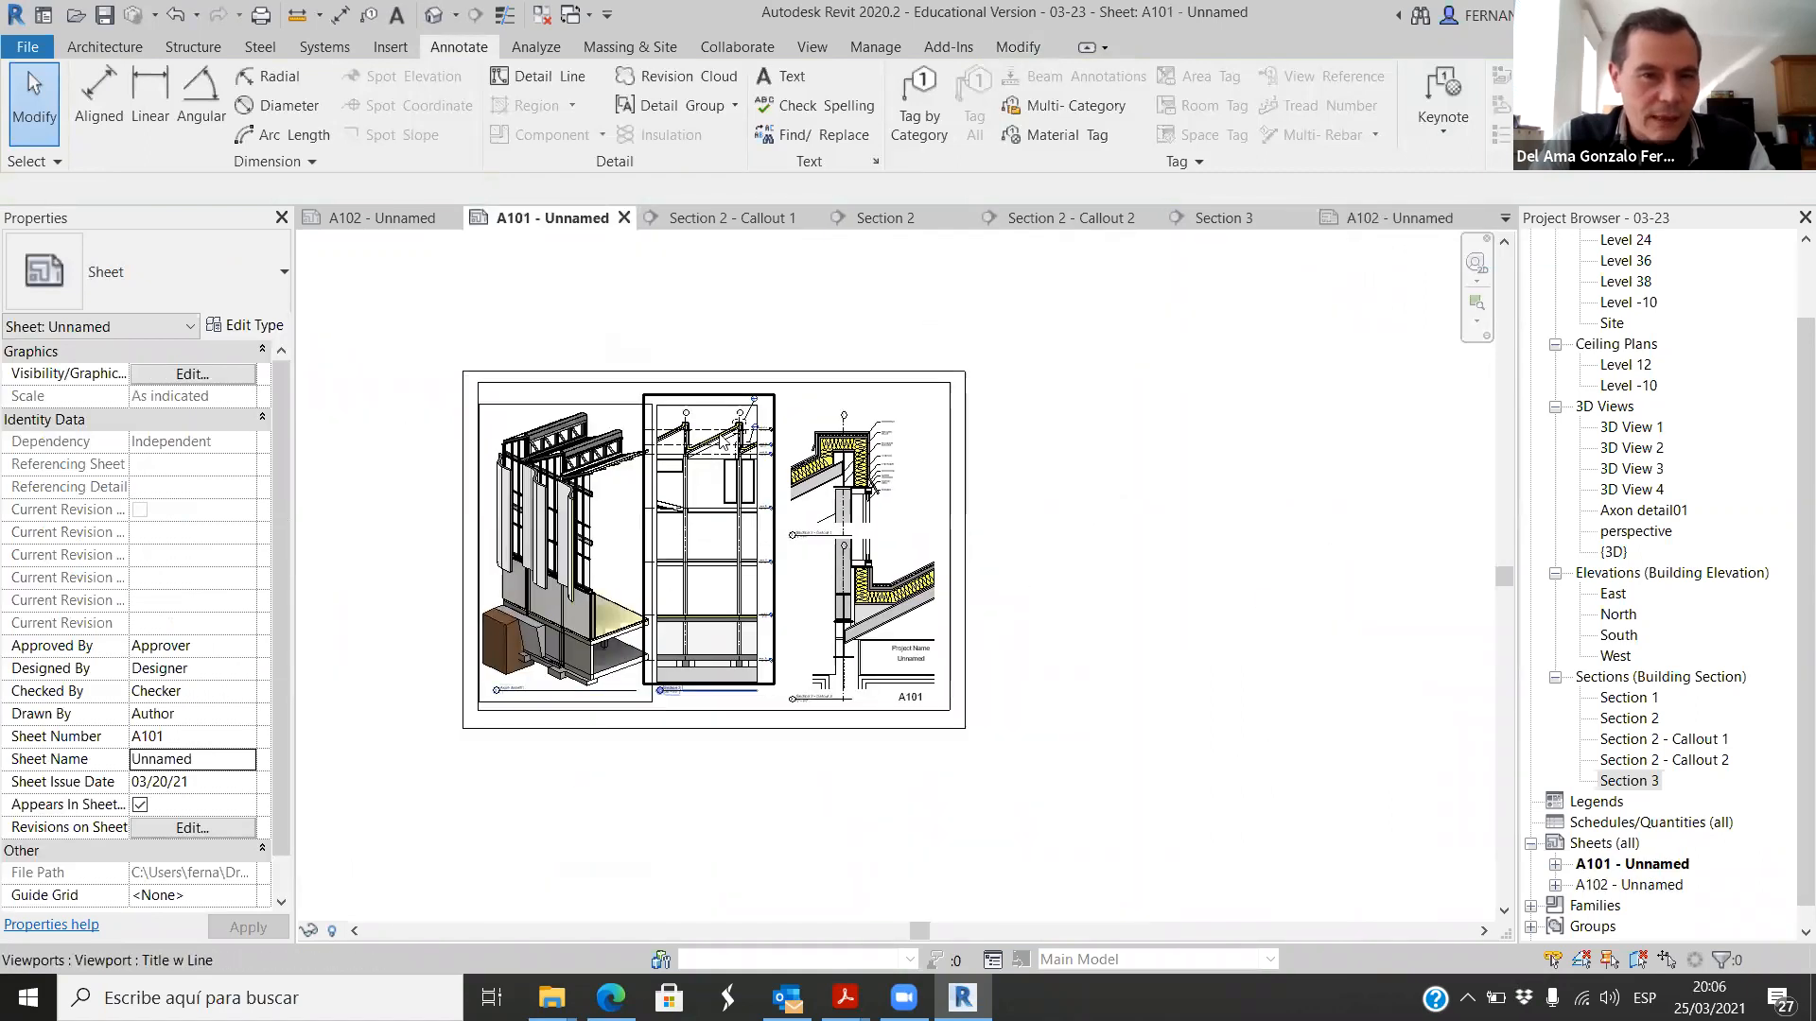
pyautogui.scroll(3, 712, 433)
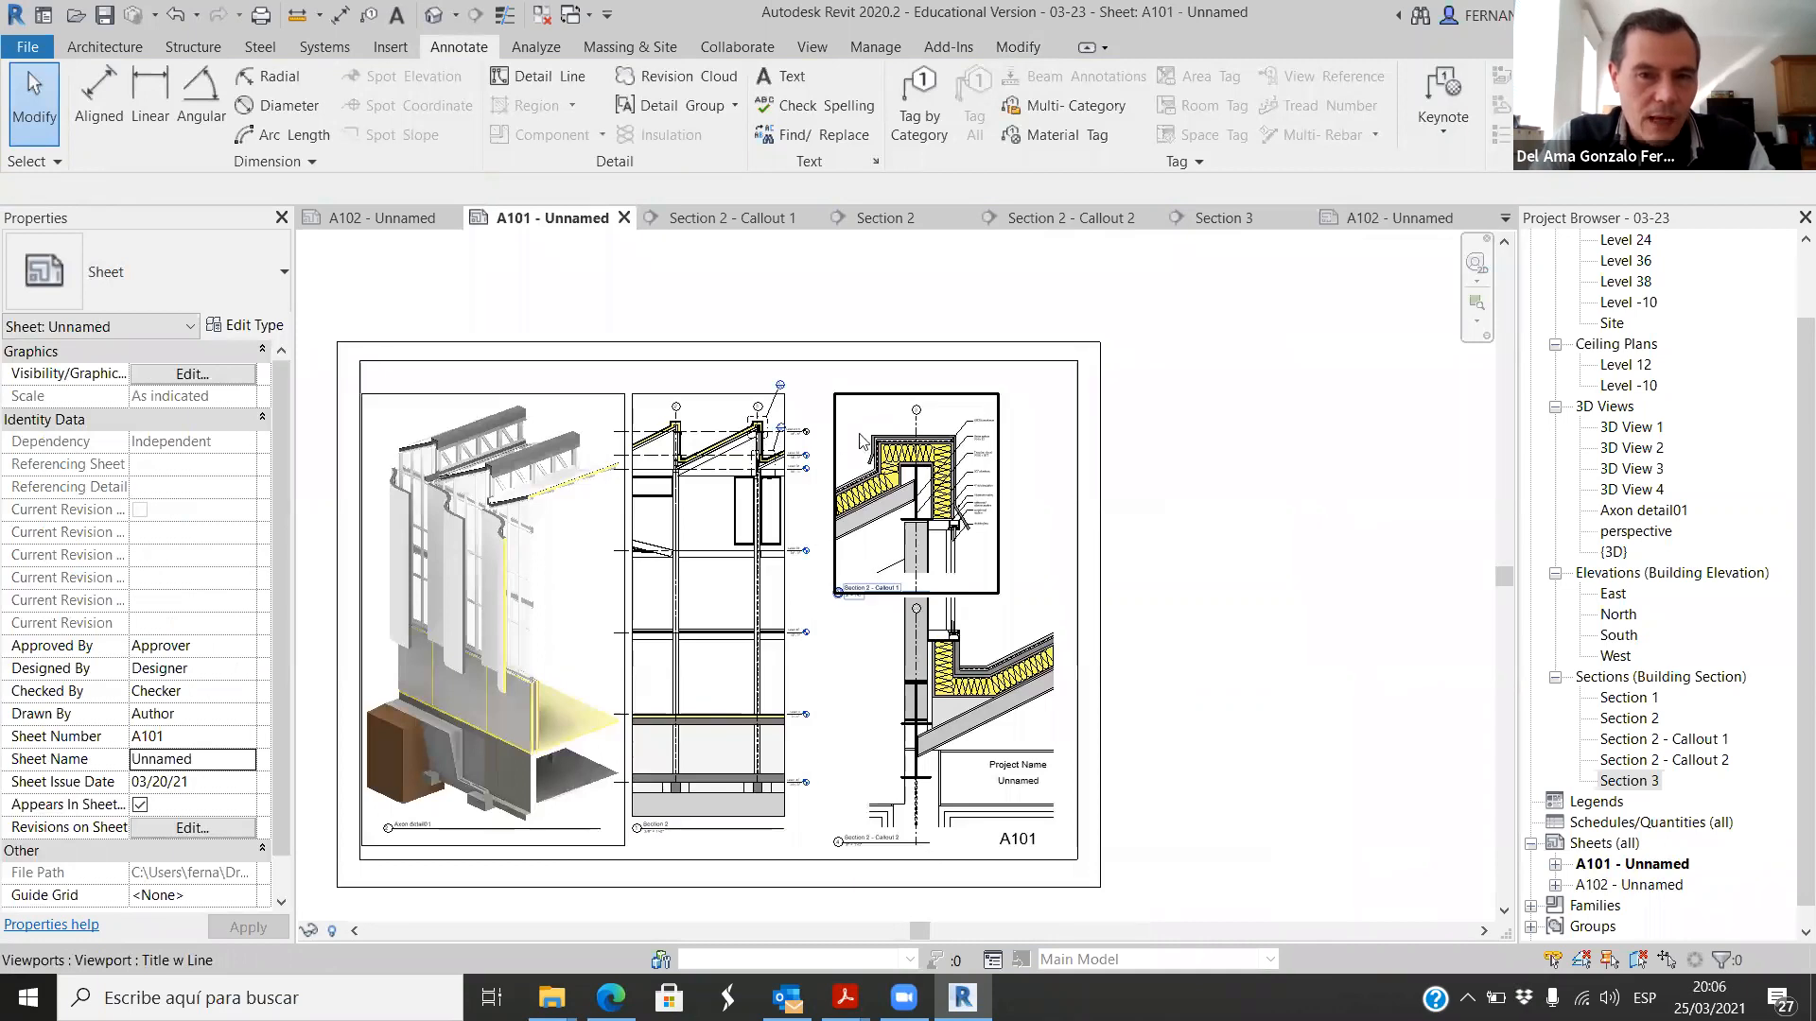
pyautogui.scroll(5, 664, 837)
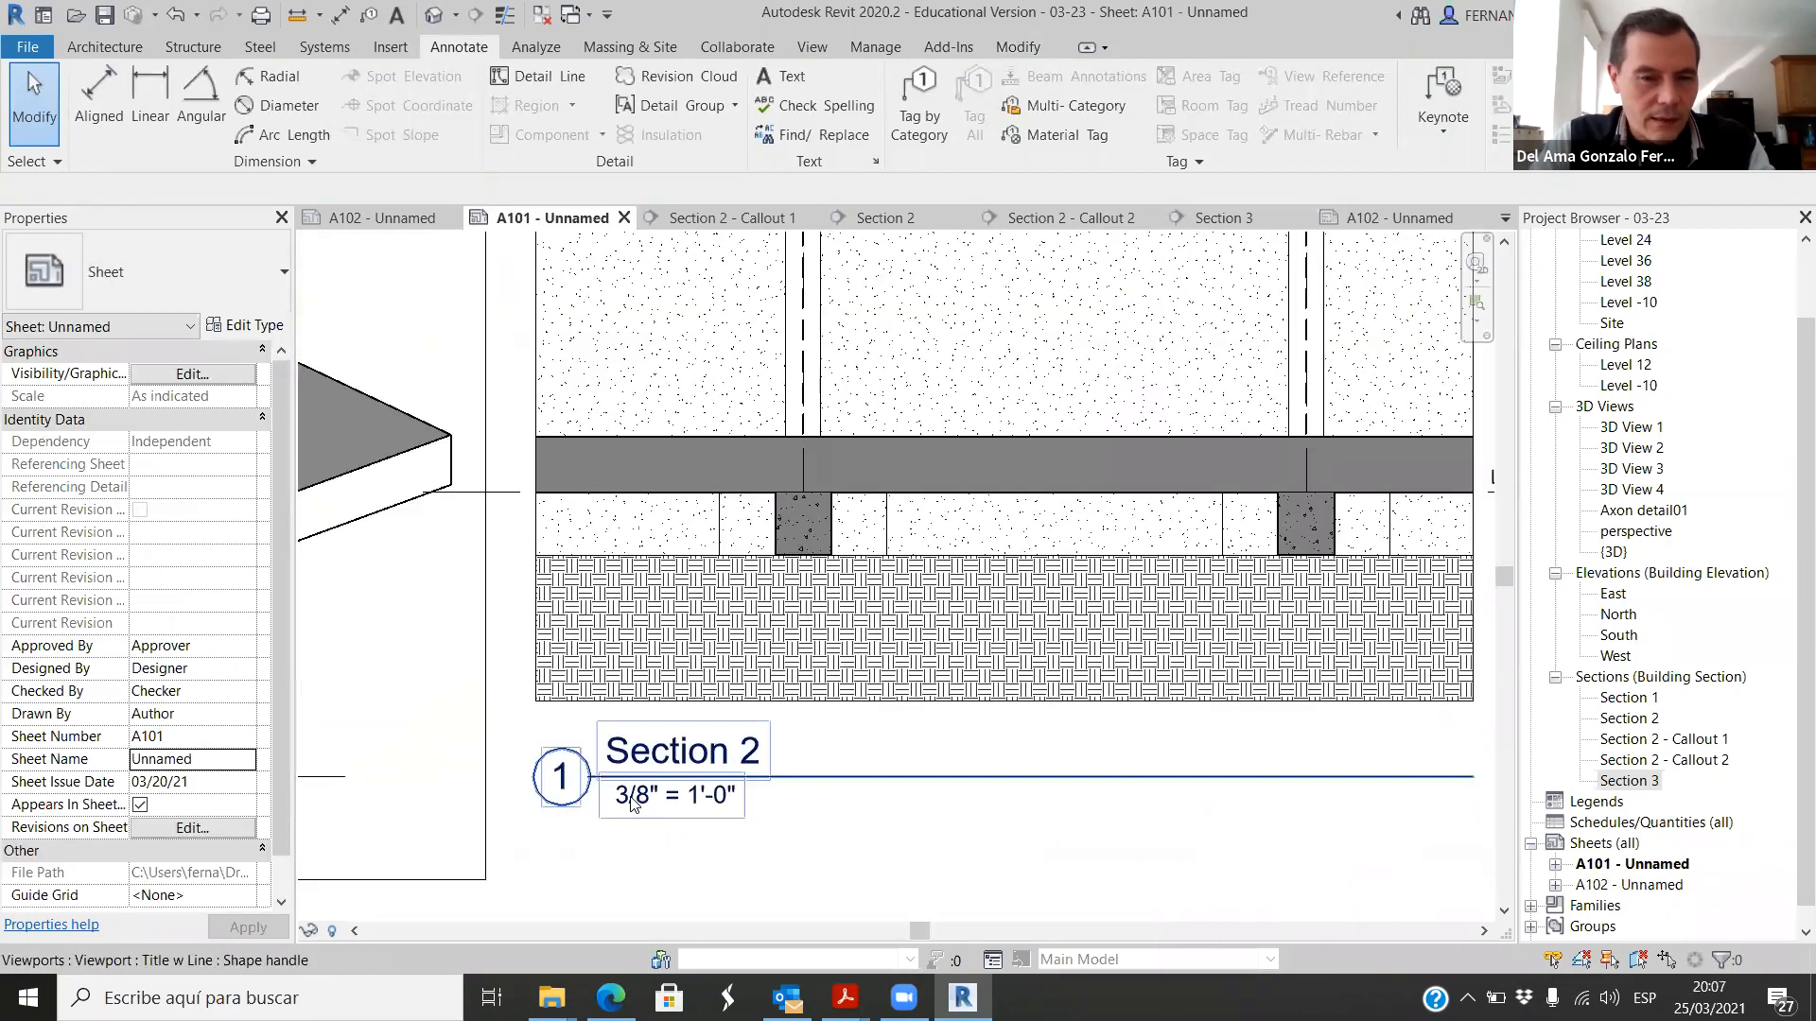
pyautogui.scroll(-2, 785, 752)
pyautogui.click(1385, 219)
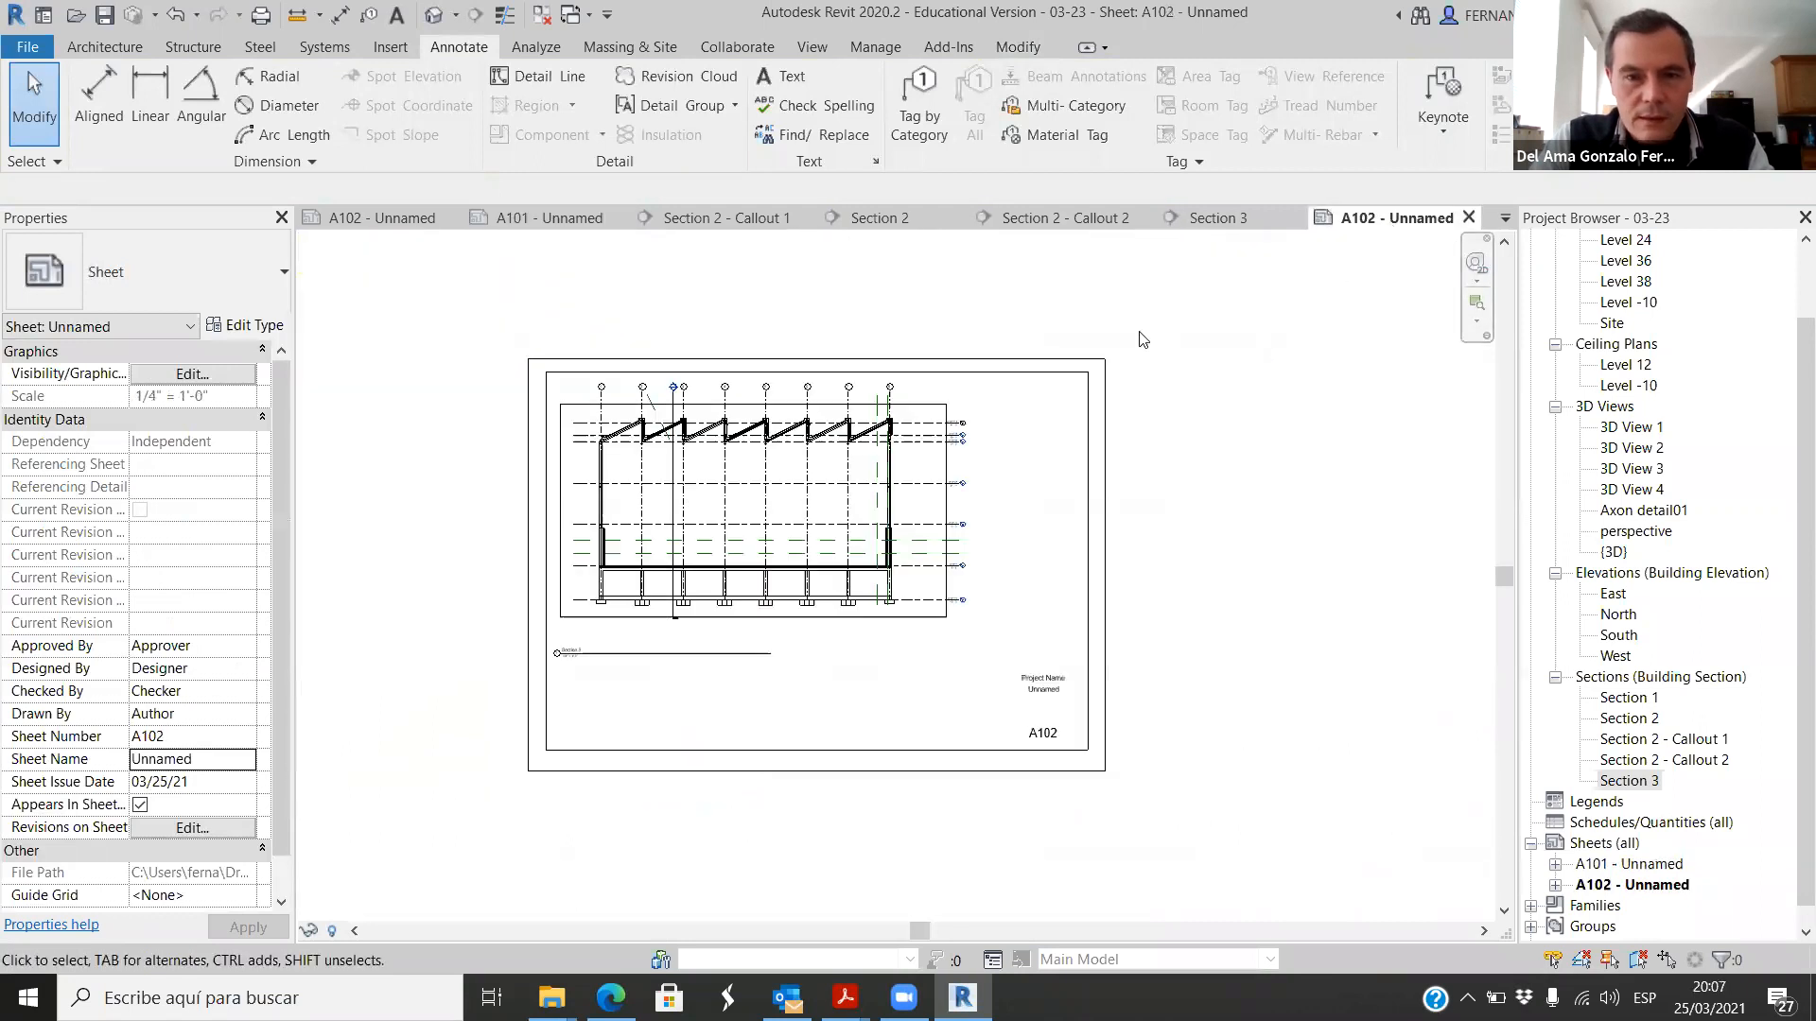
pyautogui.click(567, 649)
pyautogui.scroll(3, 565, 679)
pyautogui.scroll(2, 586, 624)
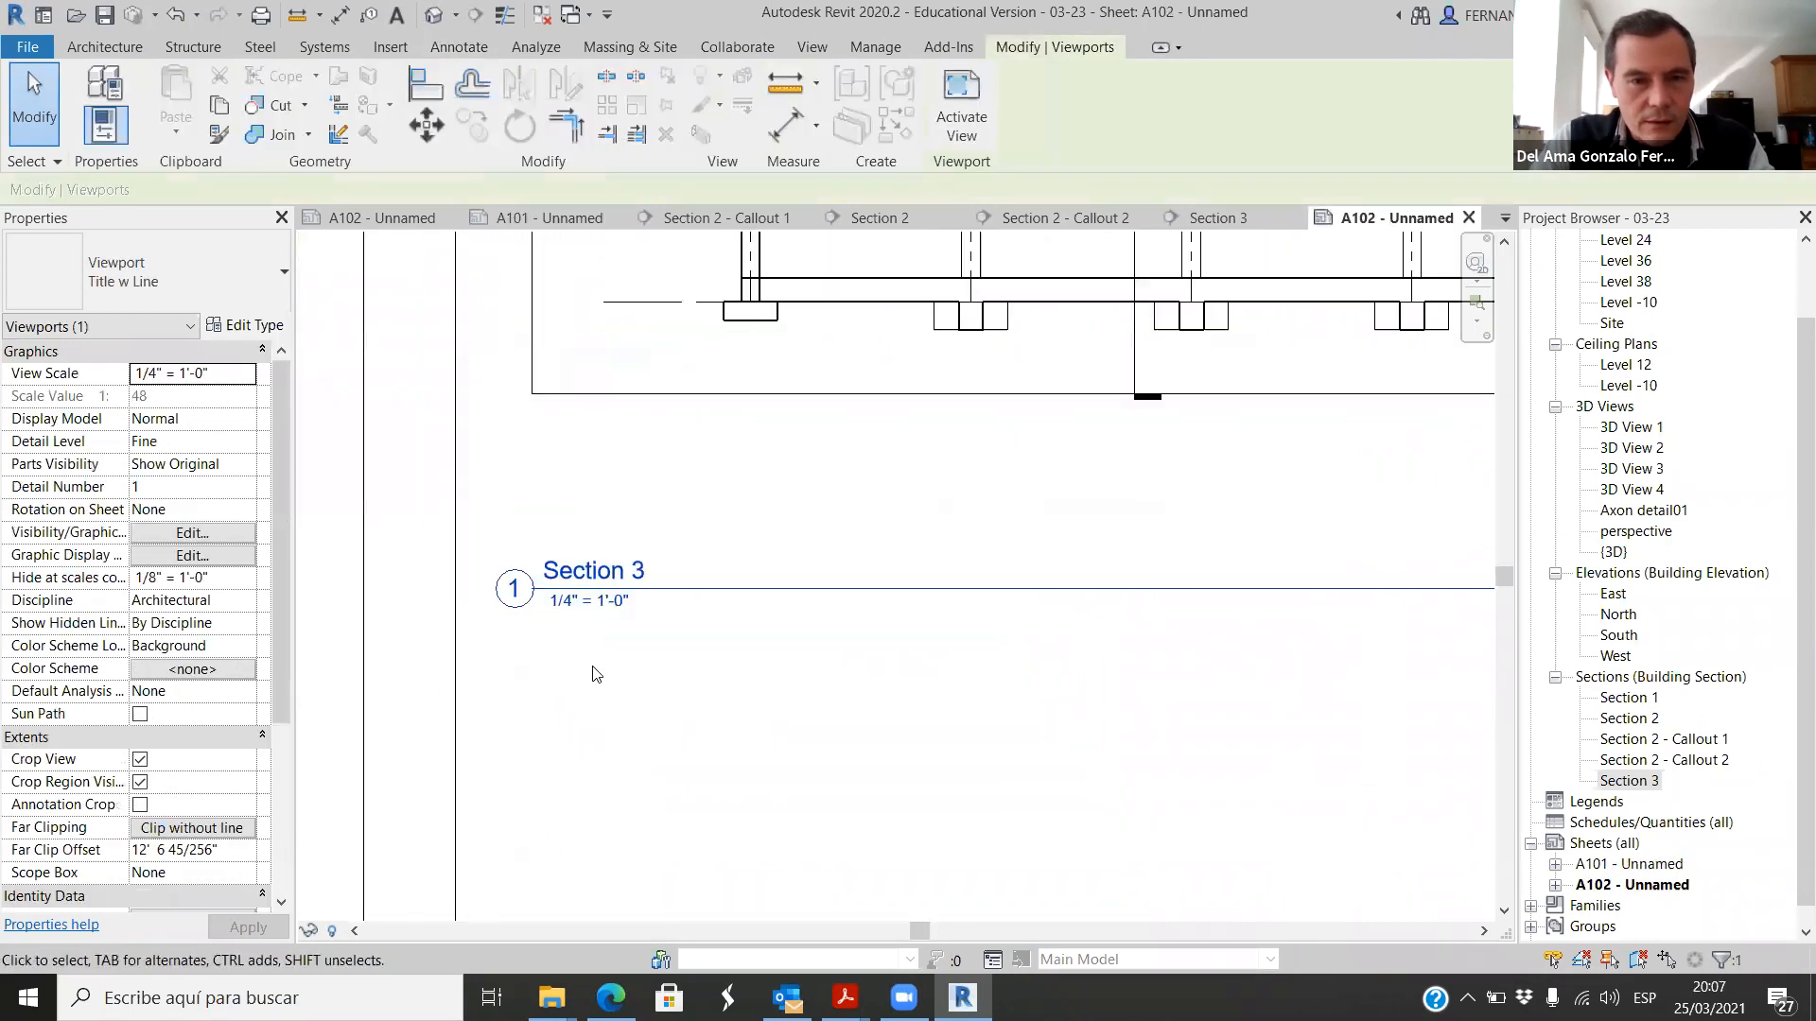
pyautogui.scroll(-5, 568, 615)
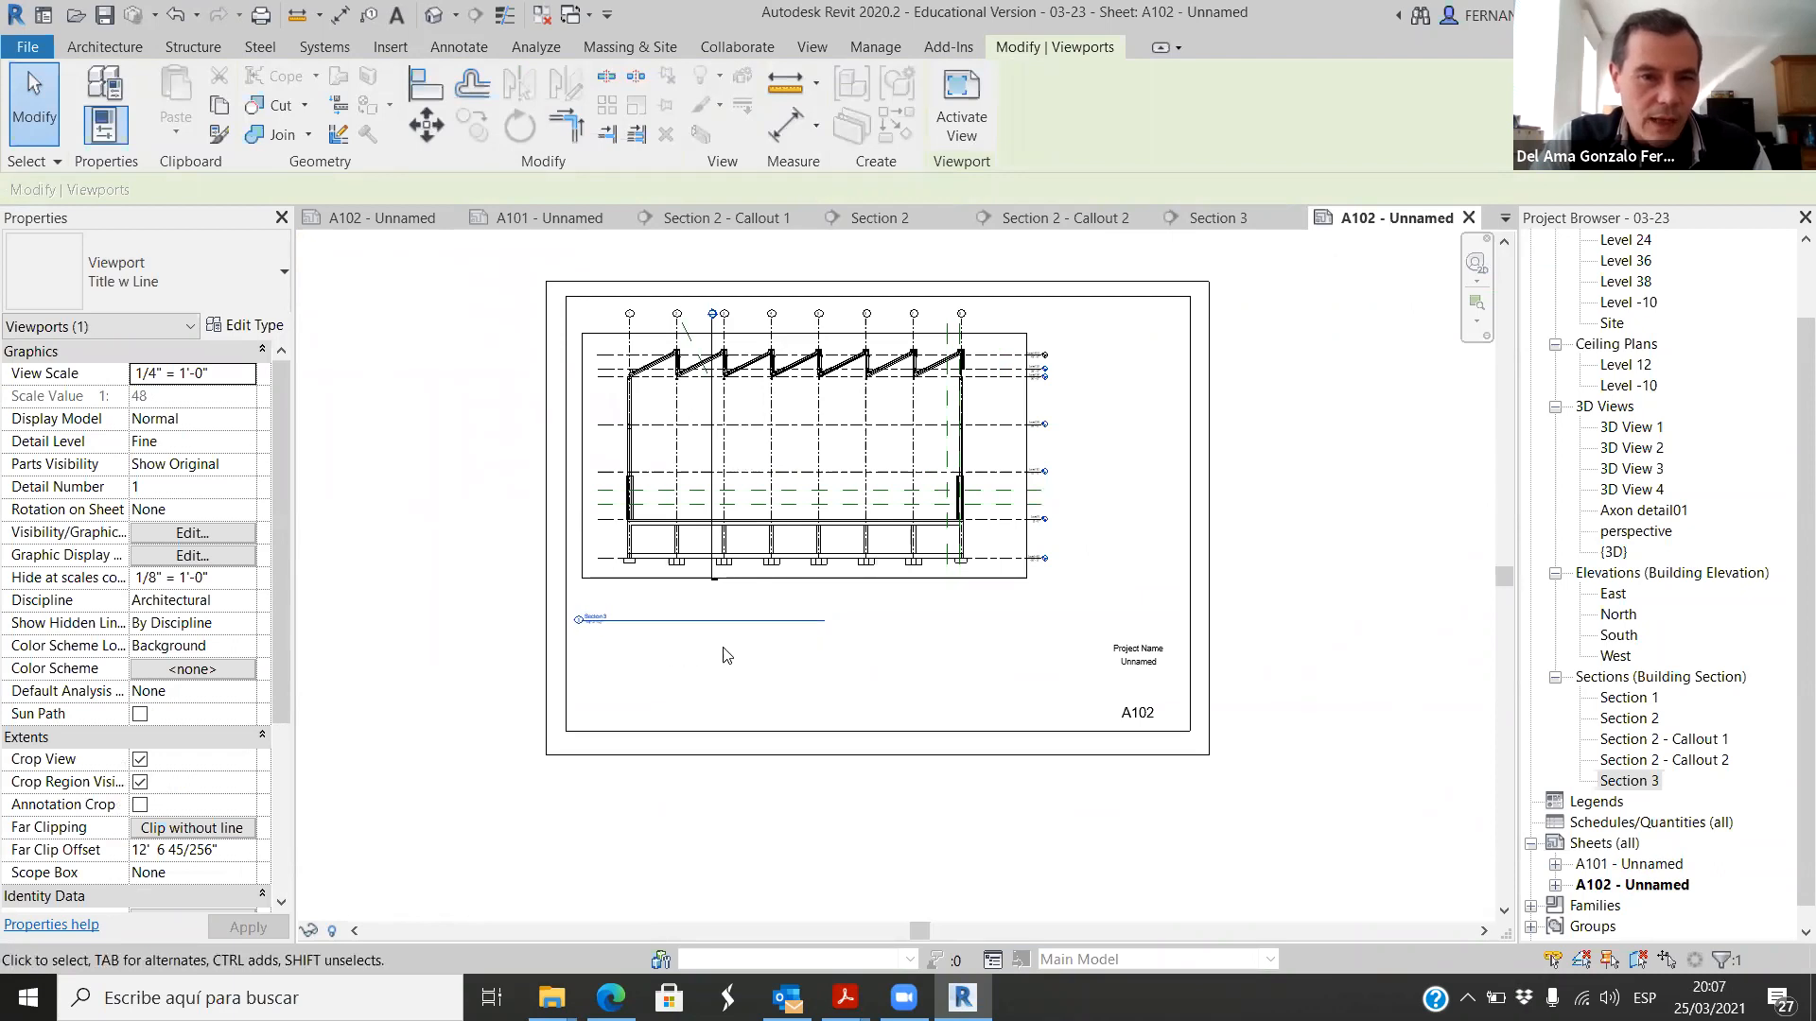
pyautogui.click(884, 610)
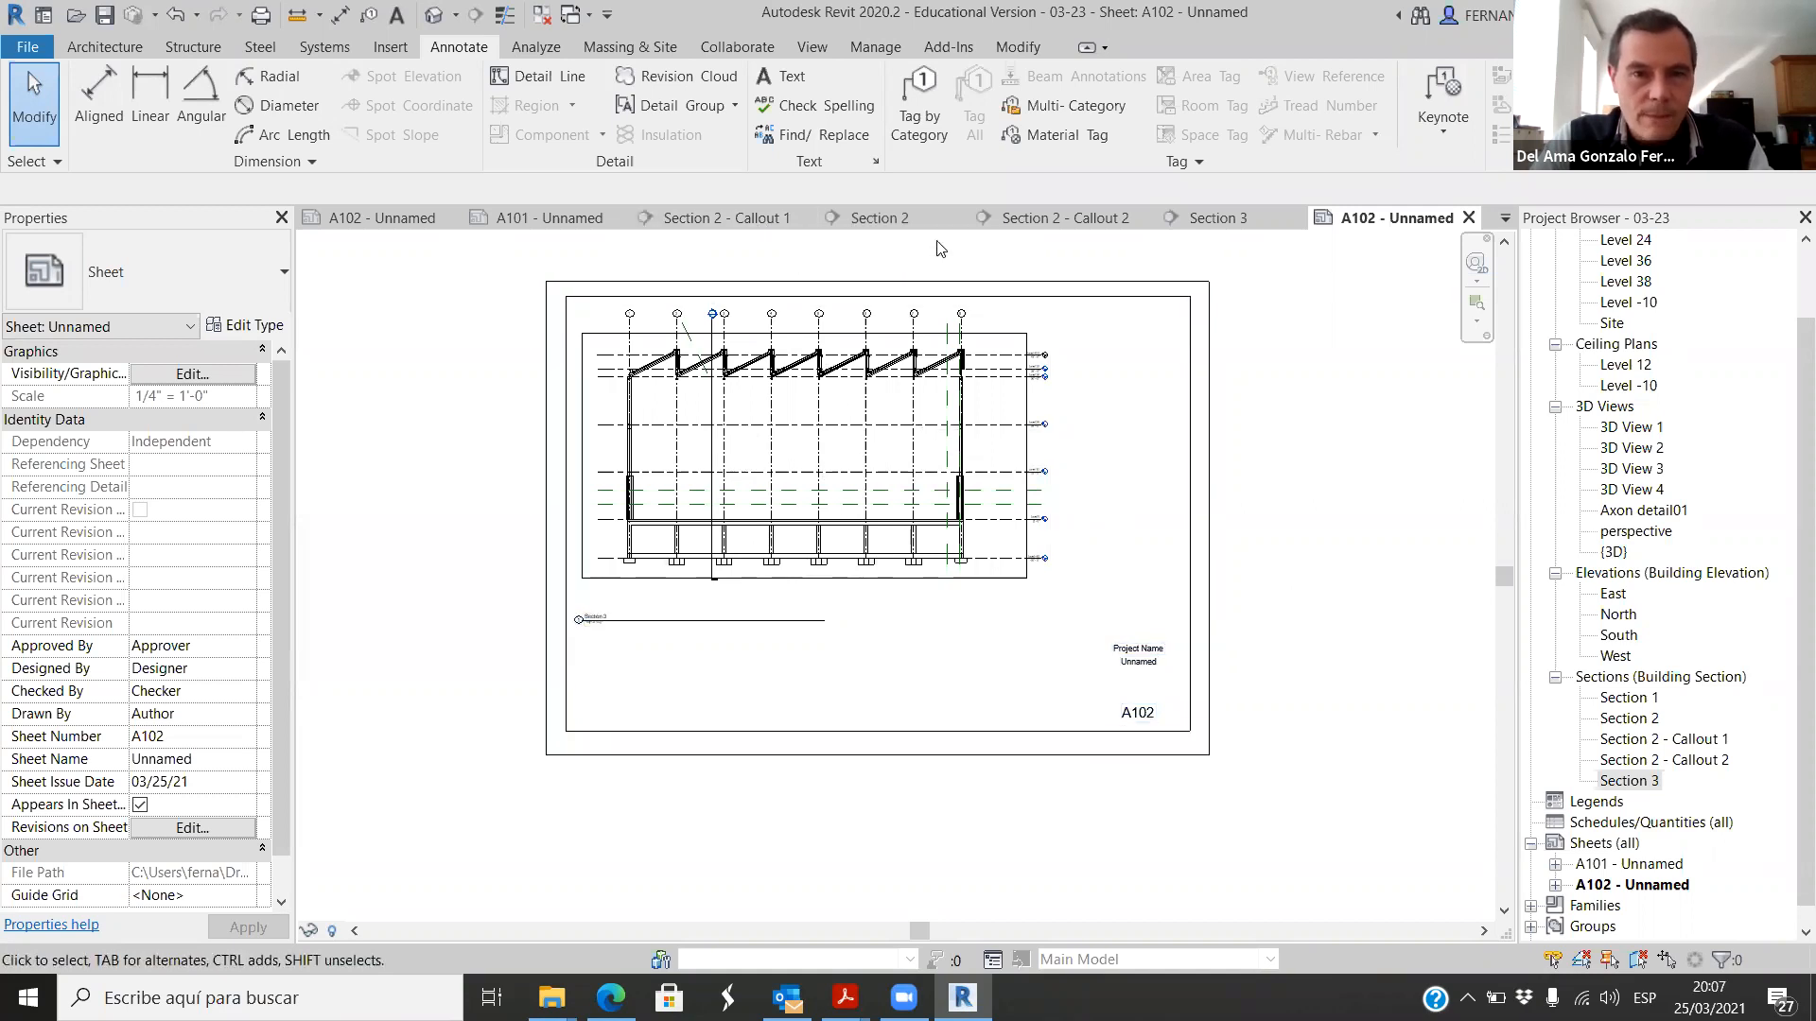
# Step: Review how the axonometric, Section 2 and its two callout details are arranged on sheet A101
pyautogui.click(539, 217)
pyautogui.scroll(-5, 821, 612)
pyautogui.scroll(3, 820, 612)
pyautogui.scroll(2, 835, 485)
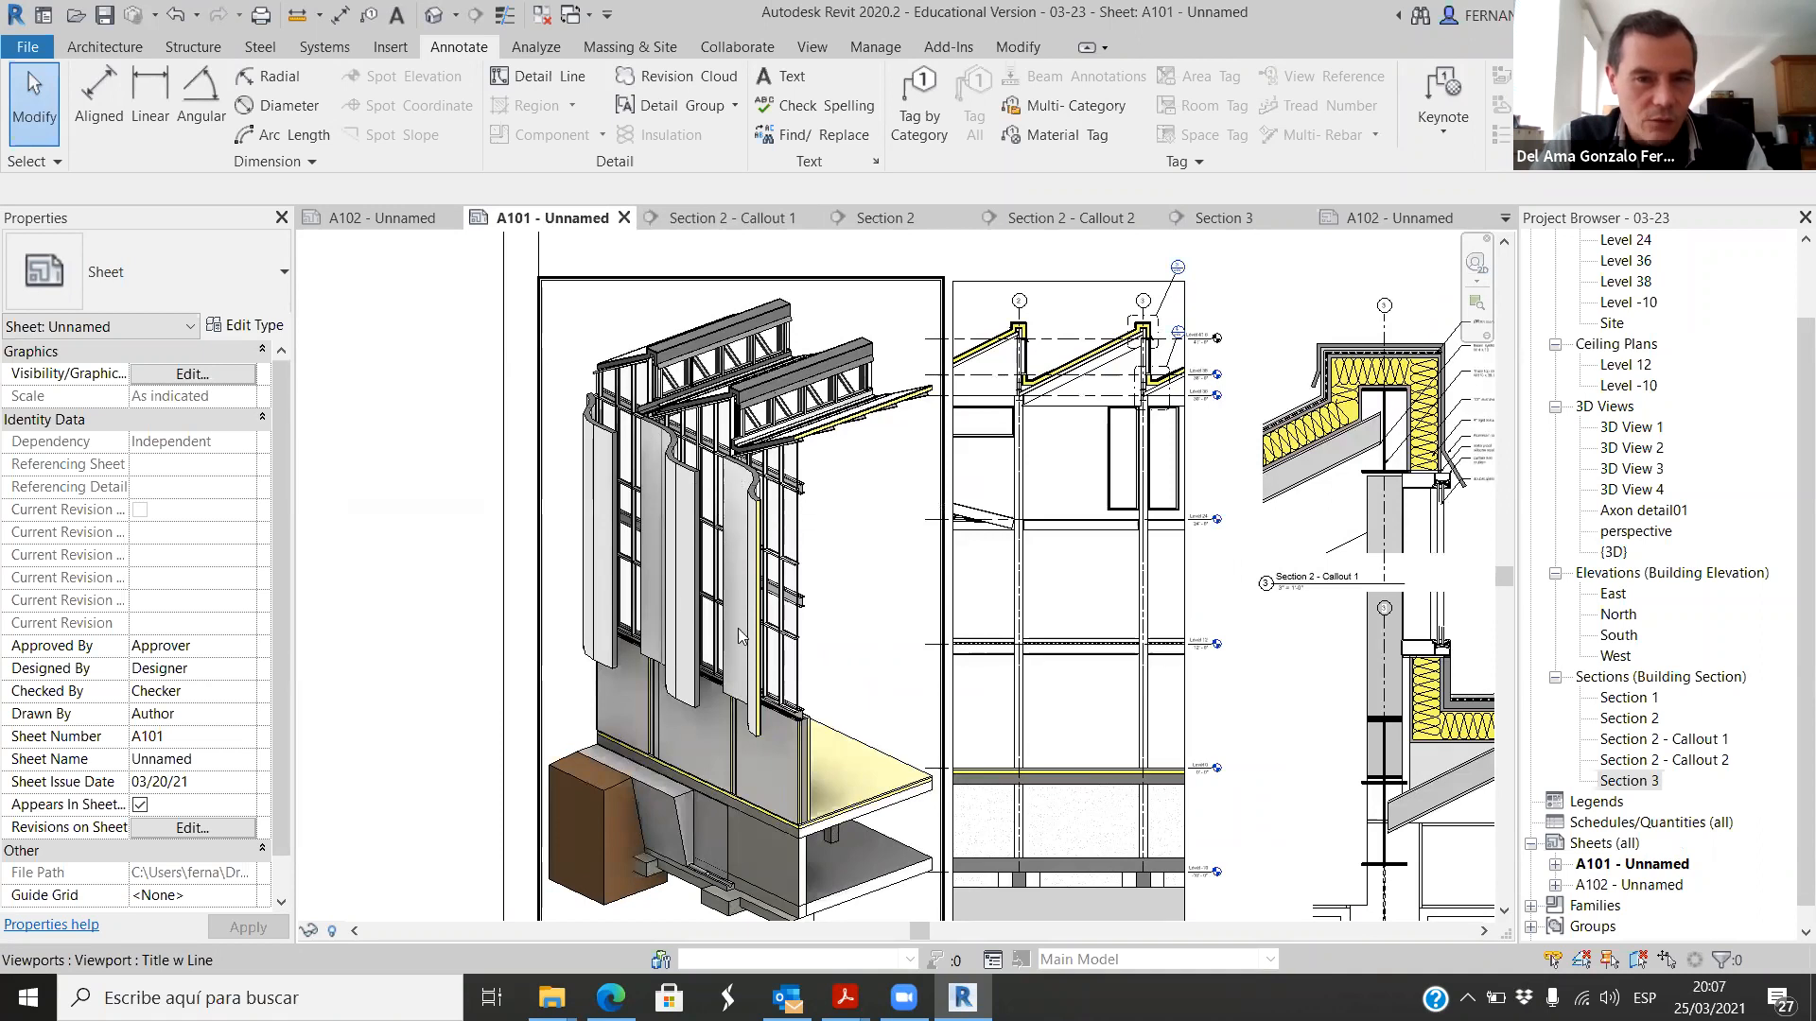
pyautogui.scroll(3, 1044, 337)
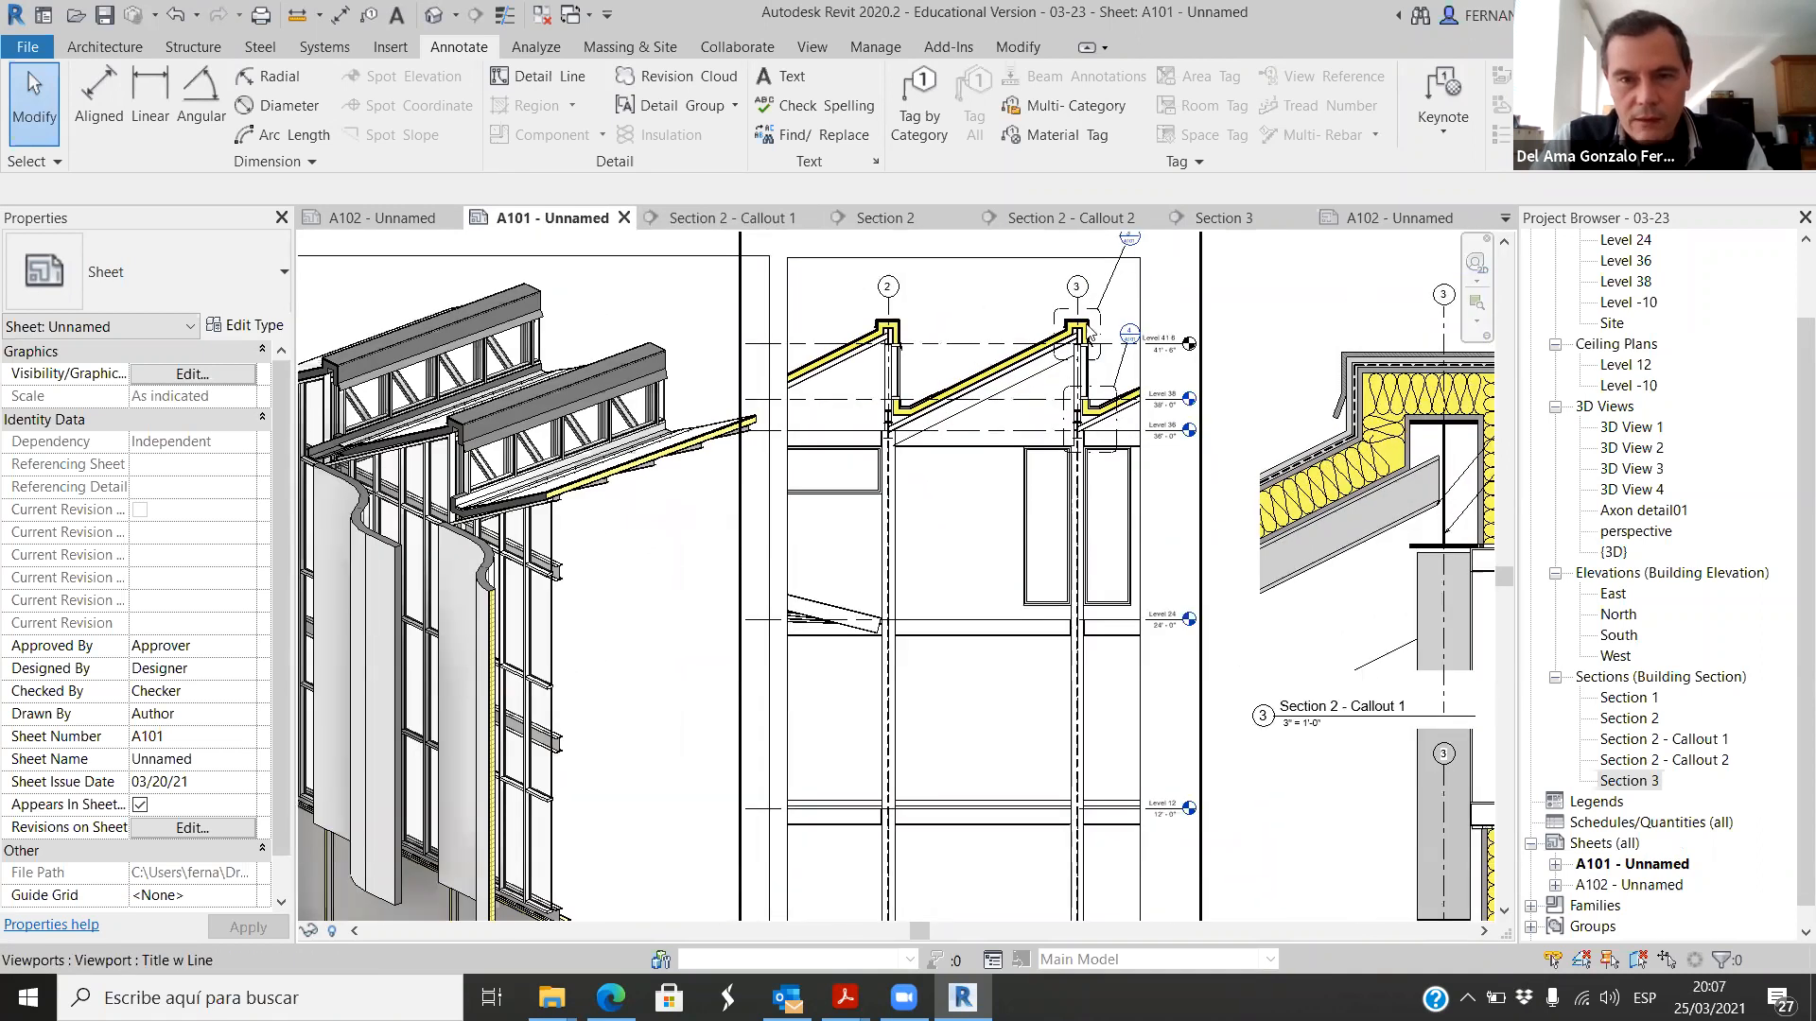
pyautogui.scroll(-3, 856, 348)
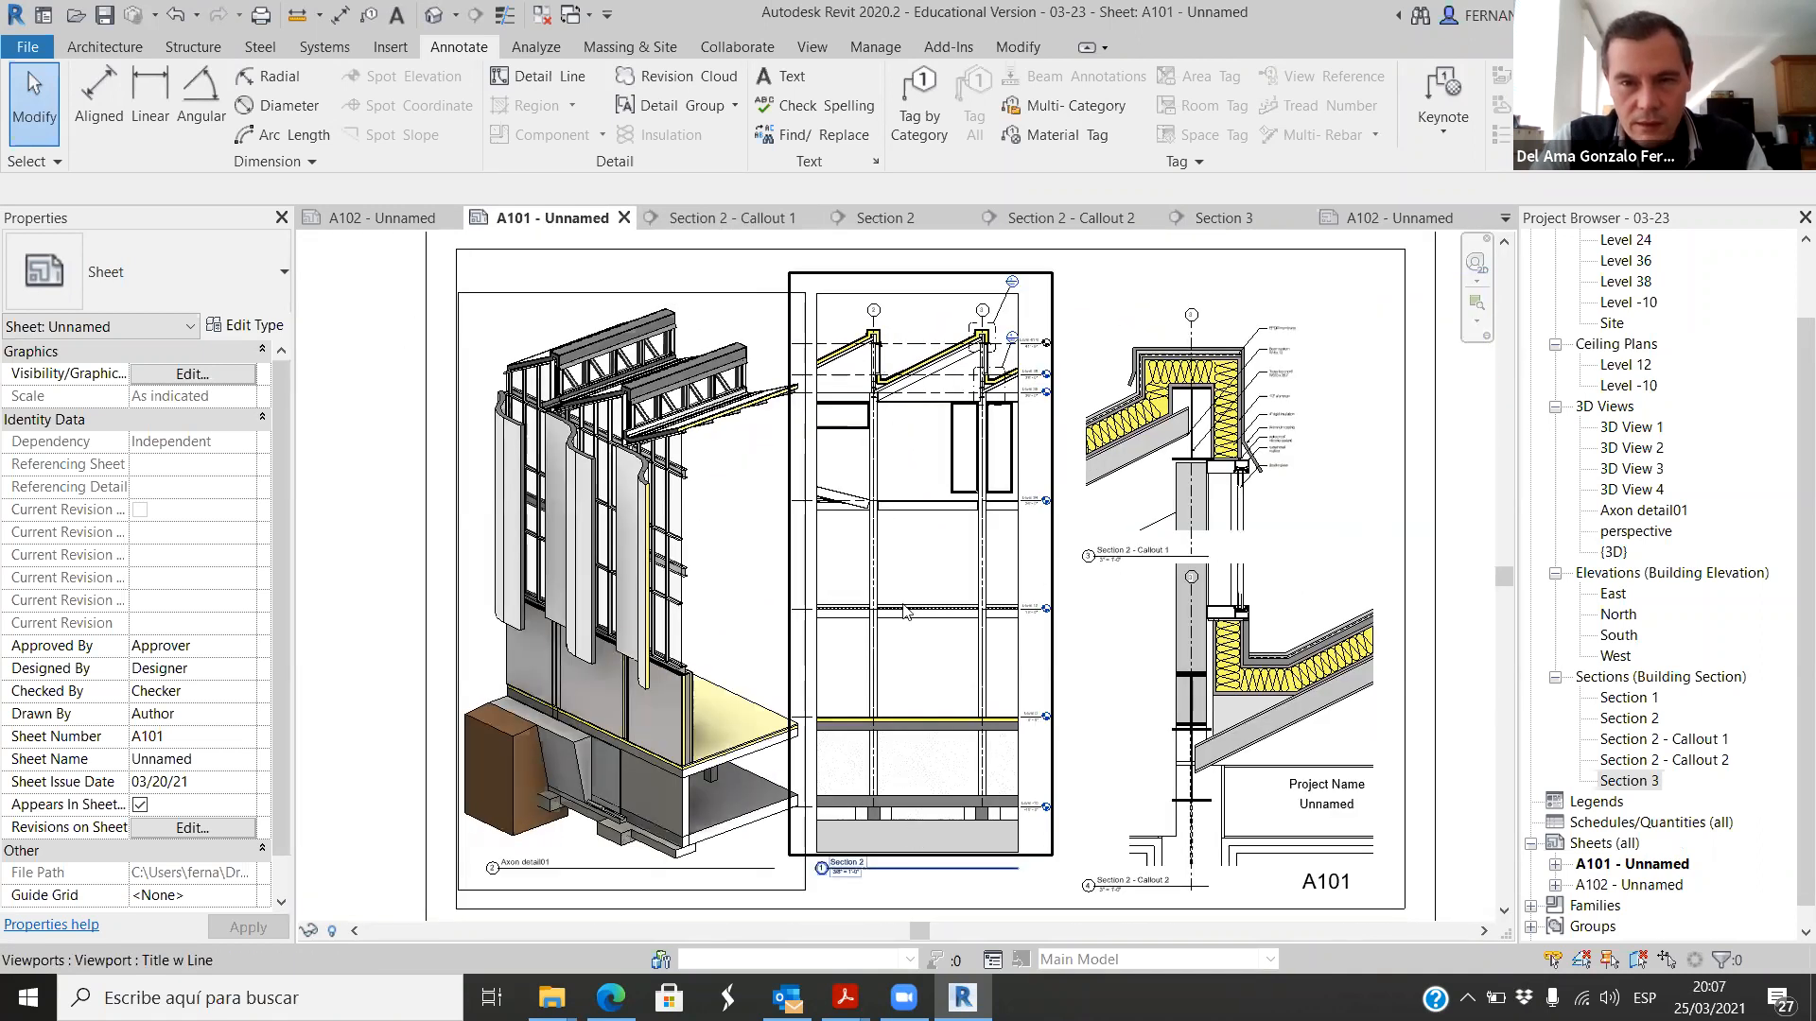
pyautogui.scroll(3, 1230, 379)
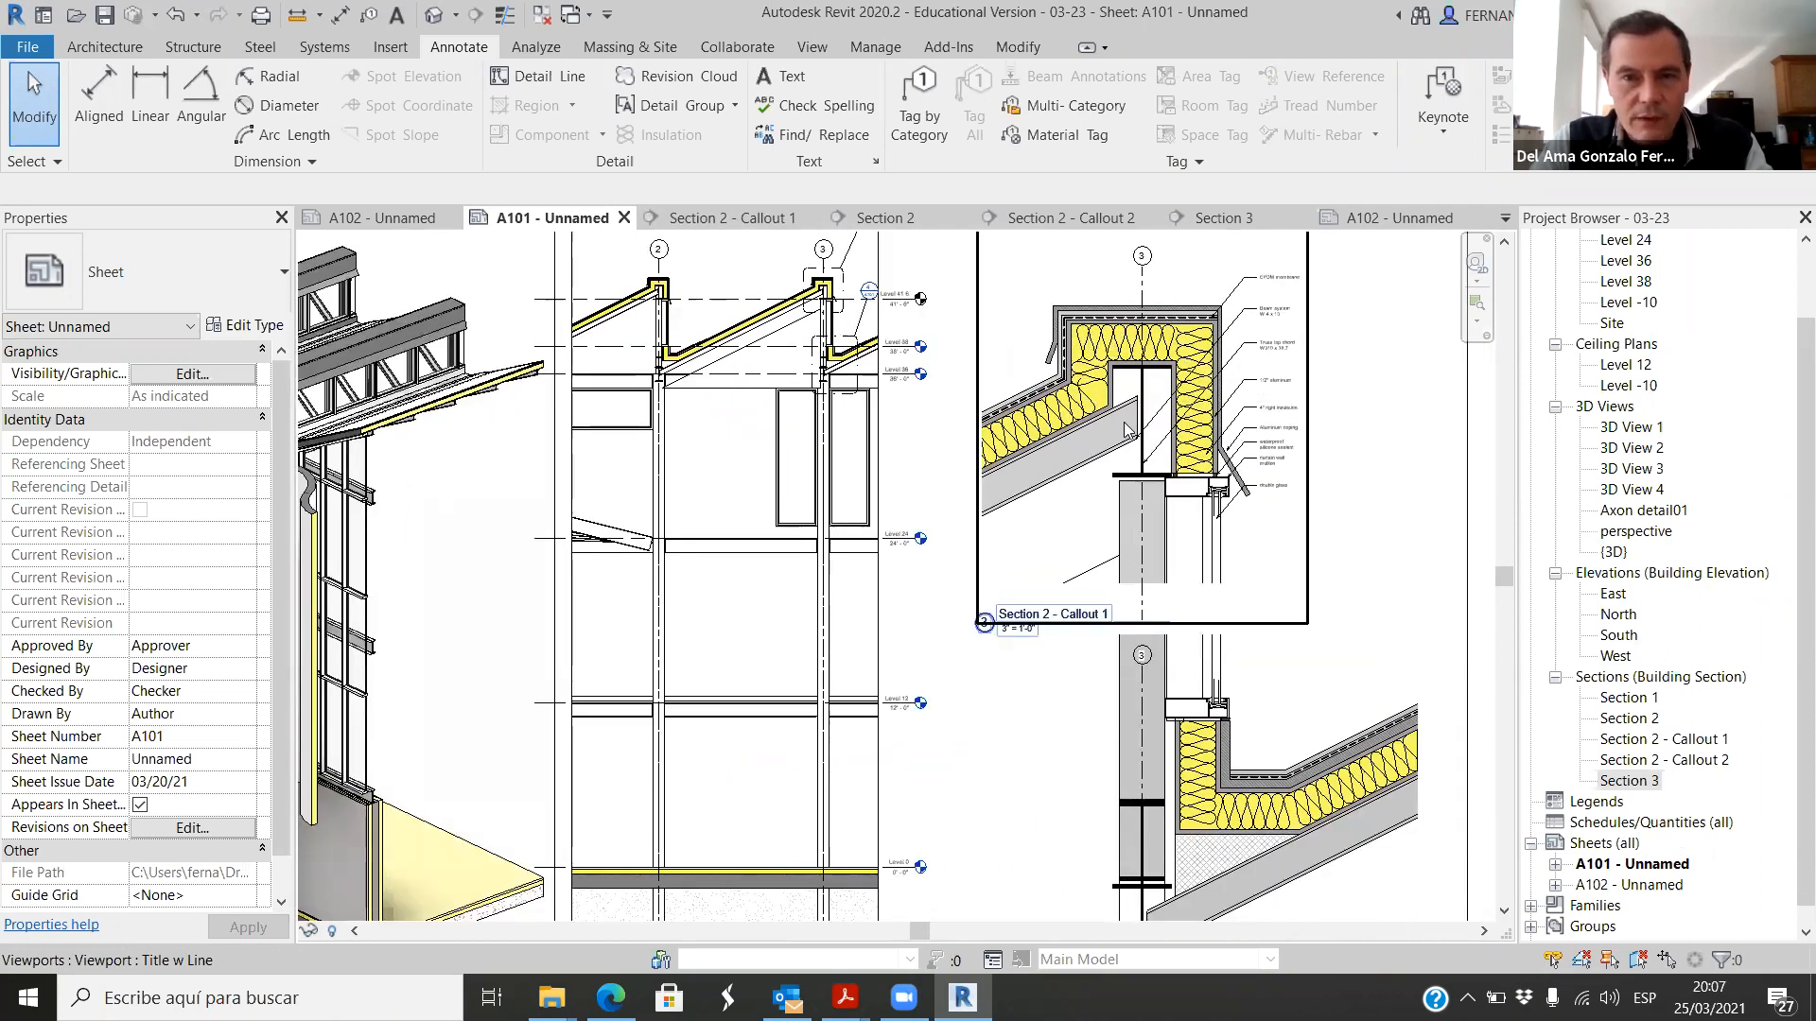
pyautogui.scroll(-2, 977, 585)
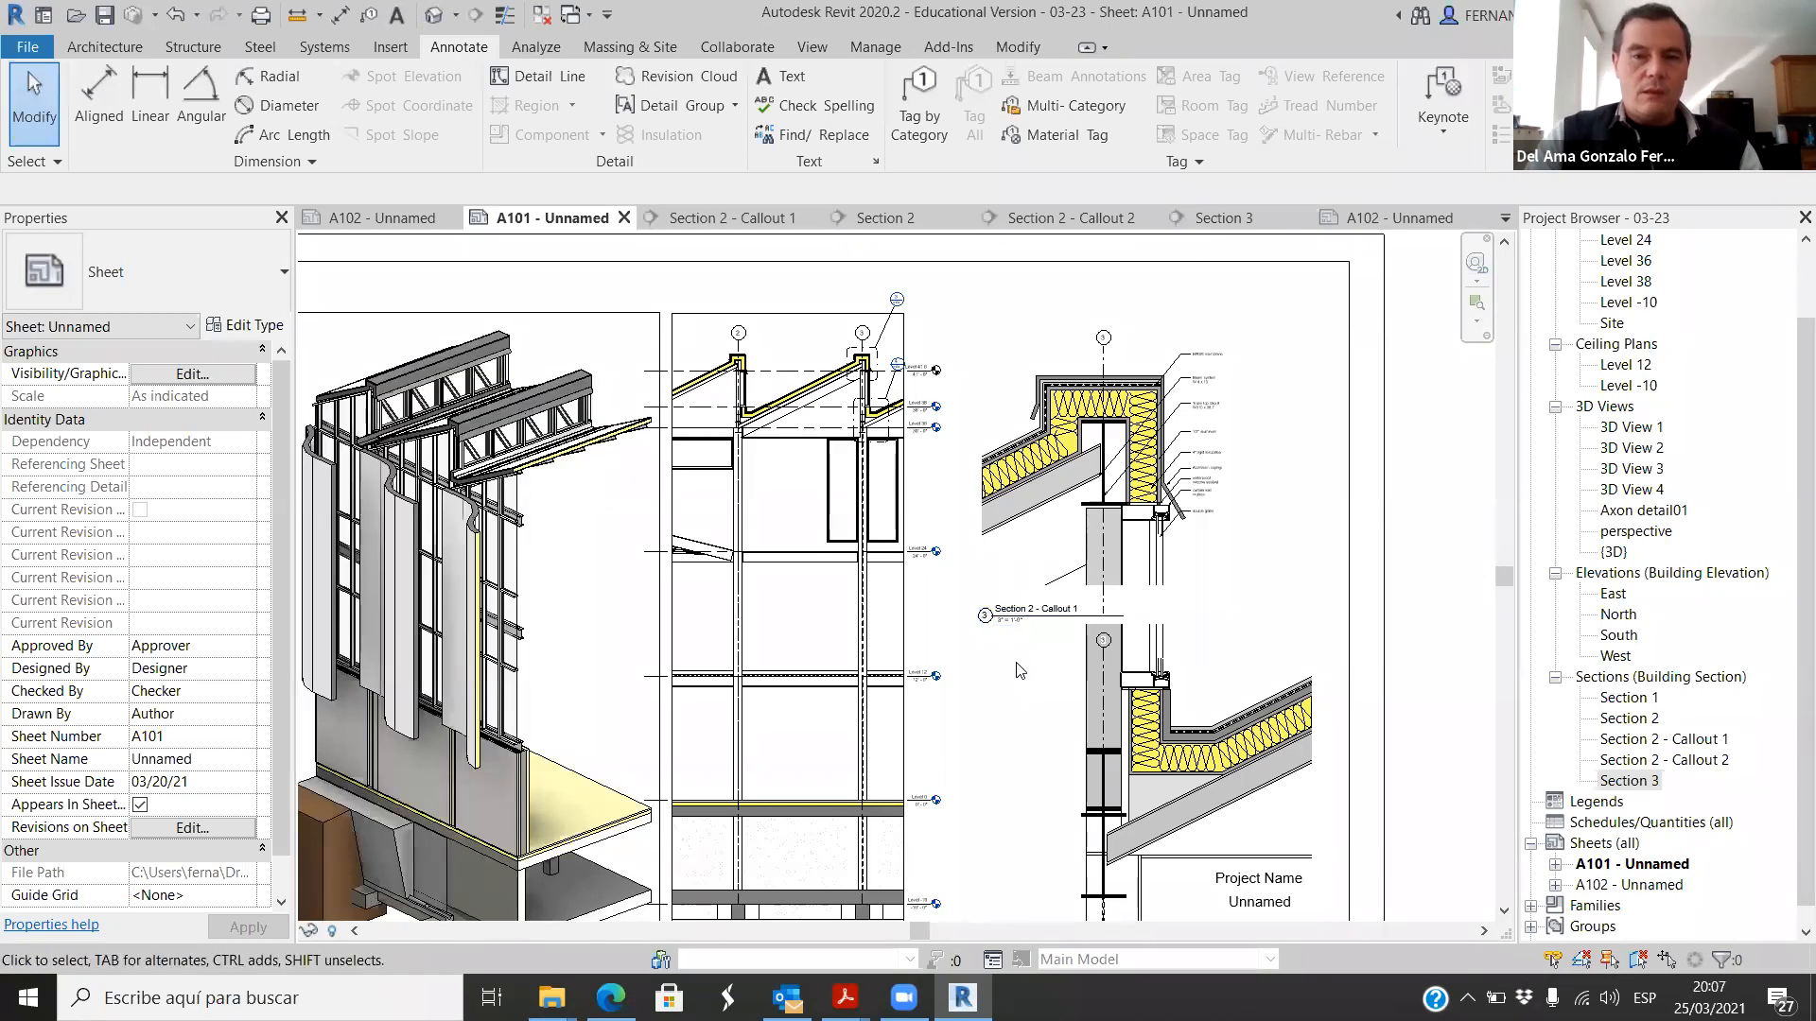
# Step: Inspect the curtain wall mullion and double glass connections at the sill in Callout 2 and the head in Callout 1
pyautogui.scroll(3, 1220, 700)
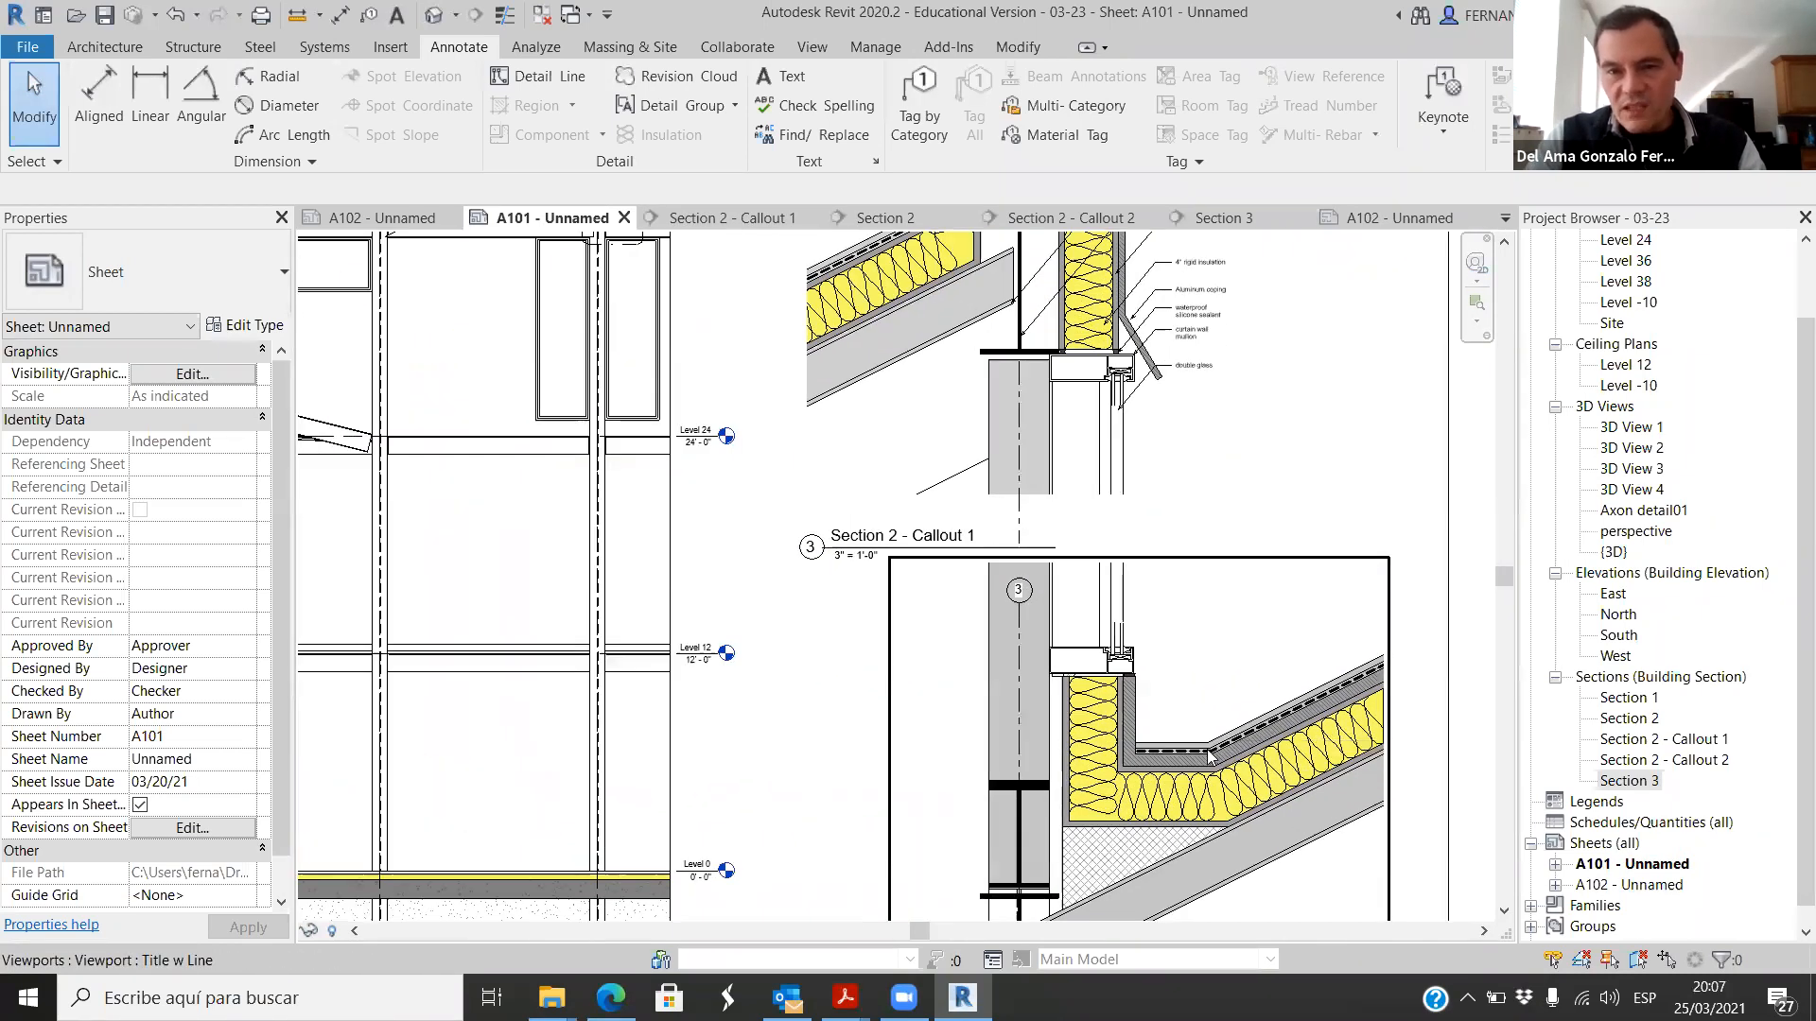
pyautogui.scroll(2, 1211, 743)
pyautogui.scroll(4, 1074, 621)
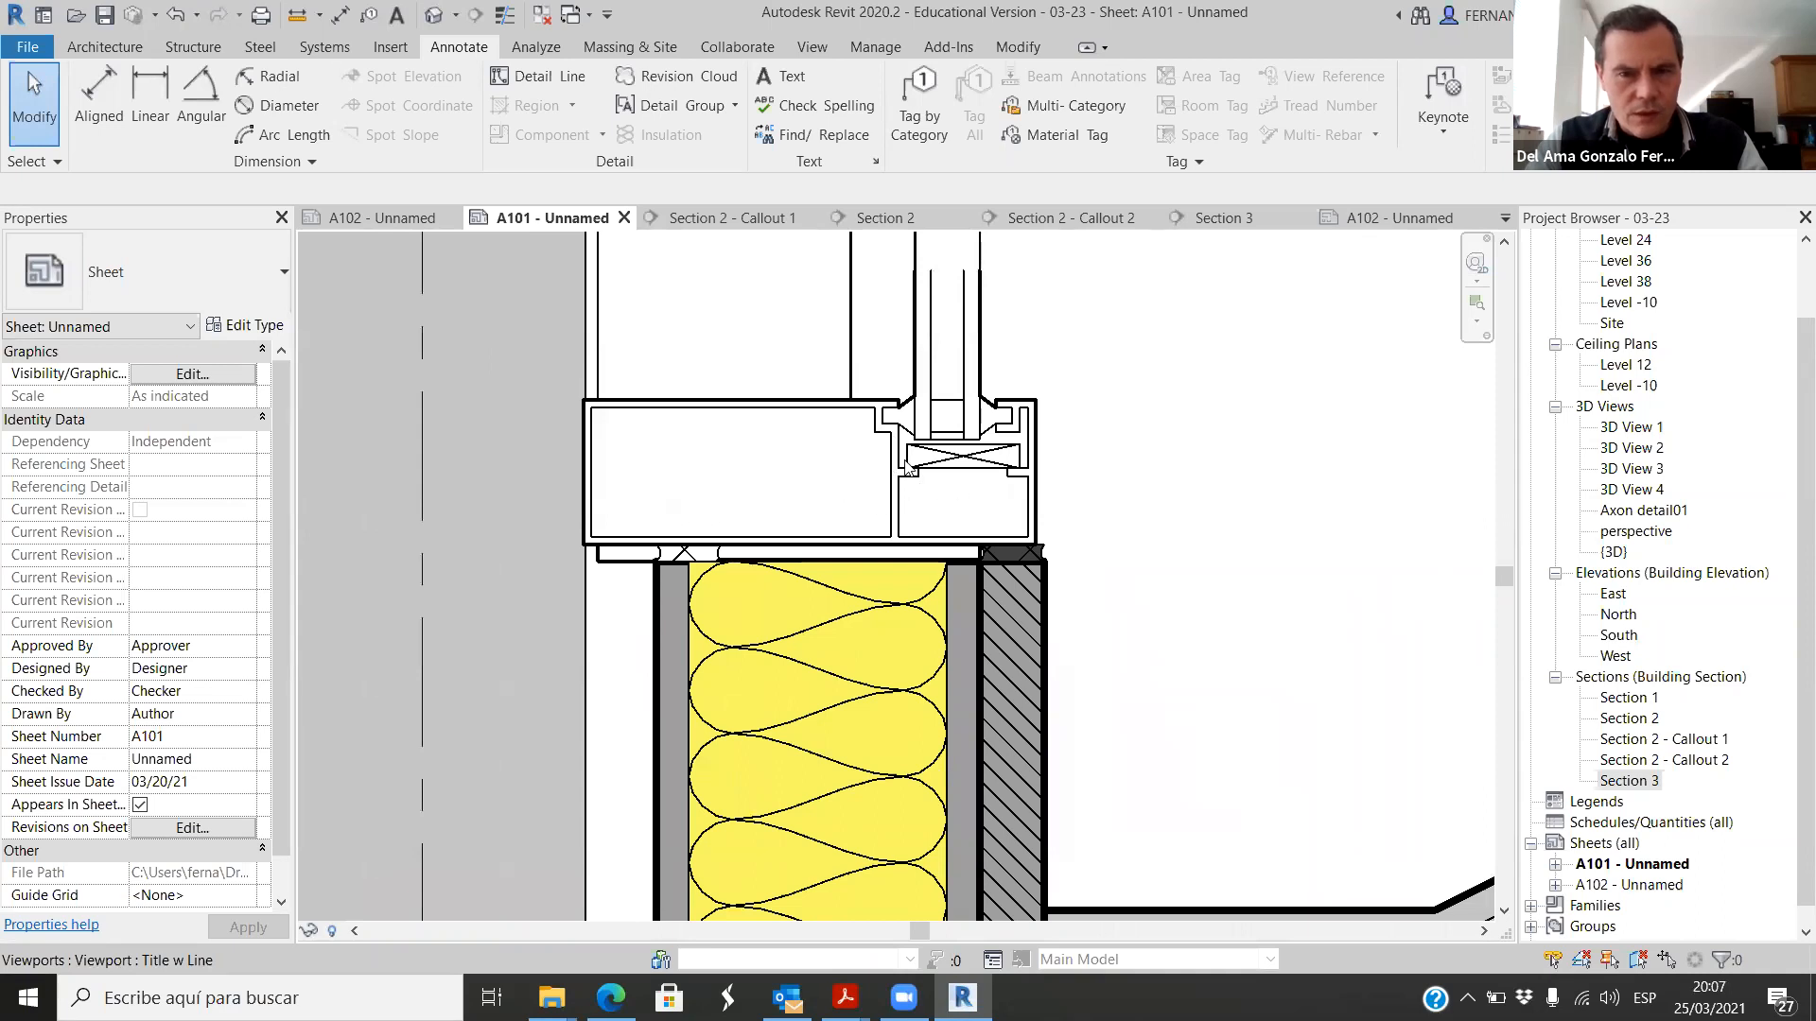
pyautogui.scroll(-1, 932, 542)
pyautogui.scroll(1, 980, 446)
pyautogui.scroll(1, 1003, 453)
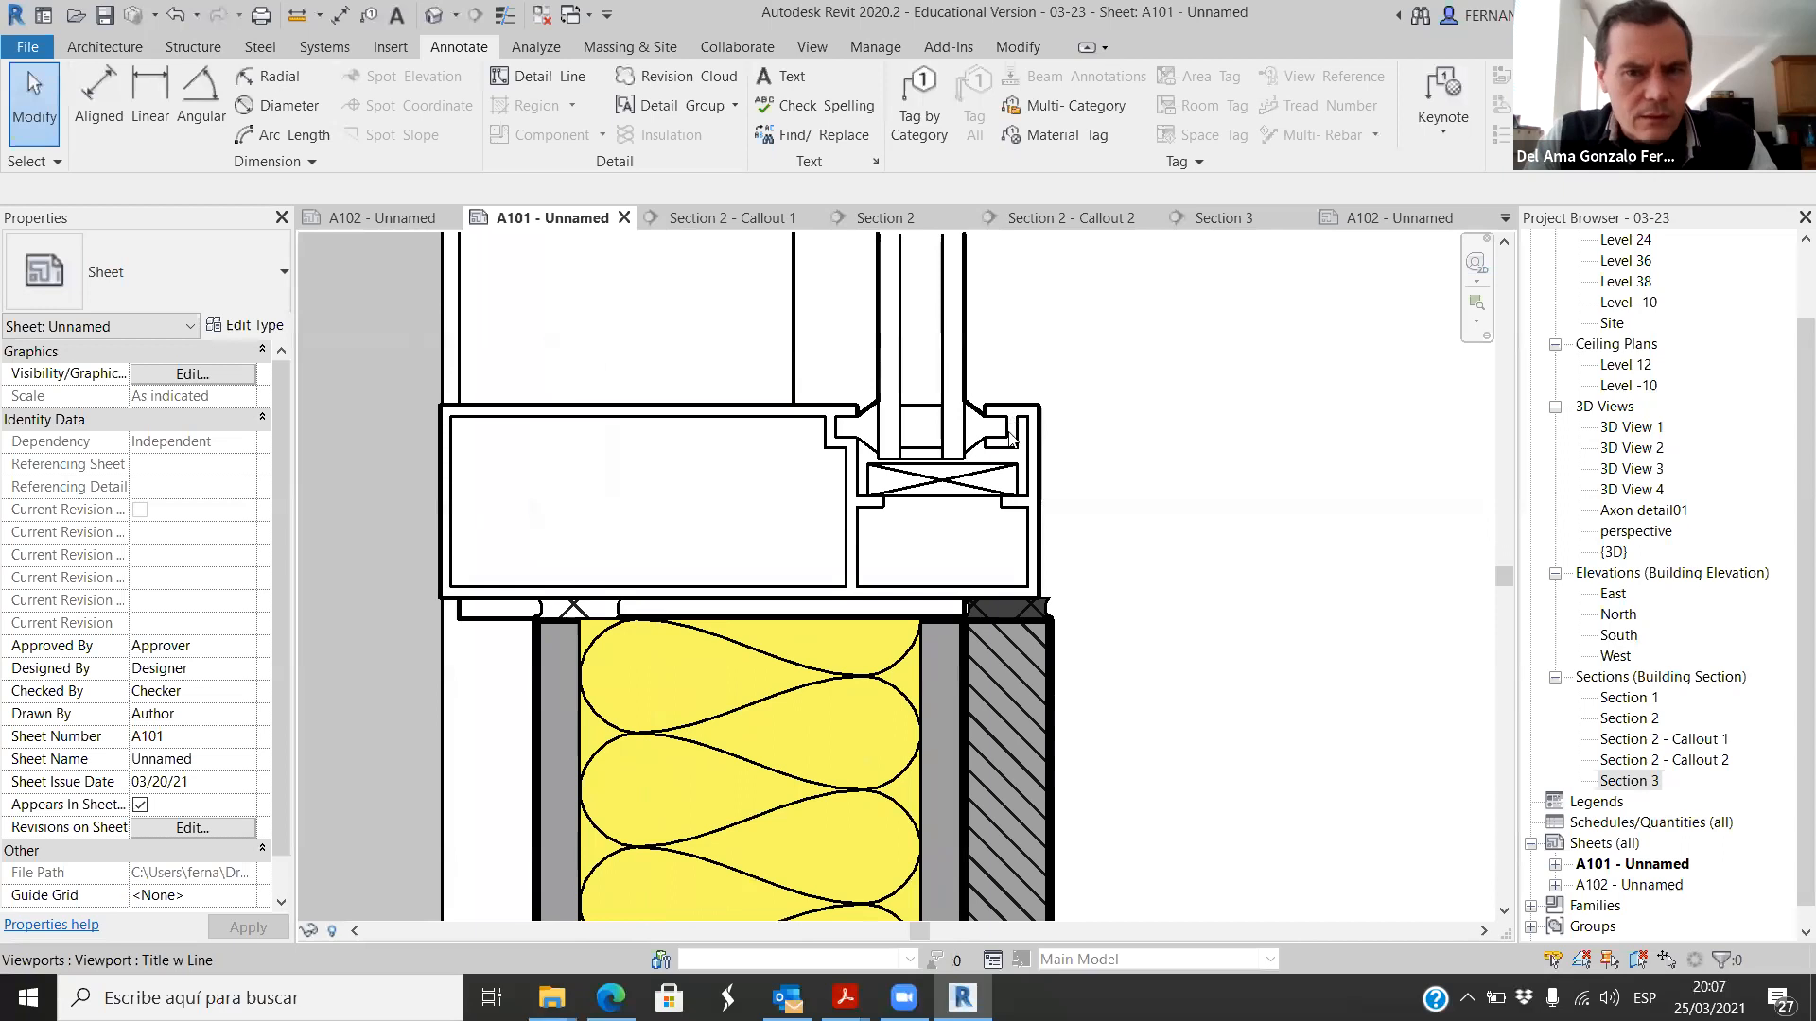
pyautogui.scroll(-5, 960, 436)
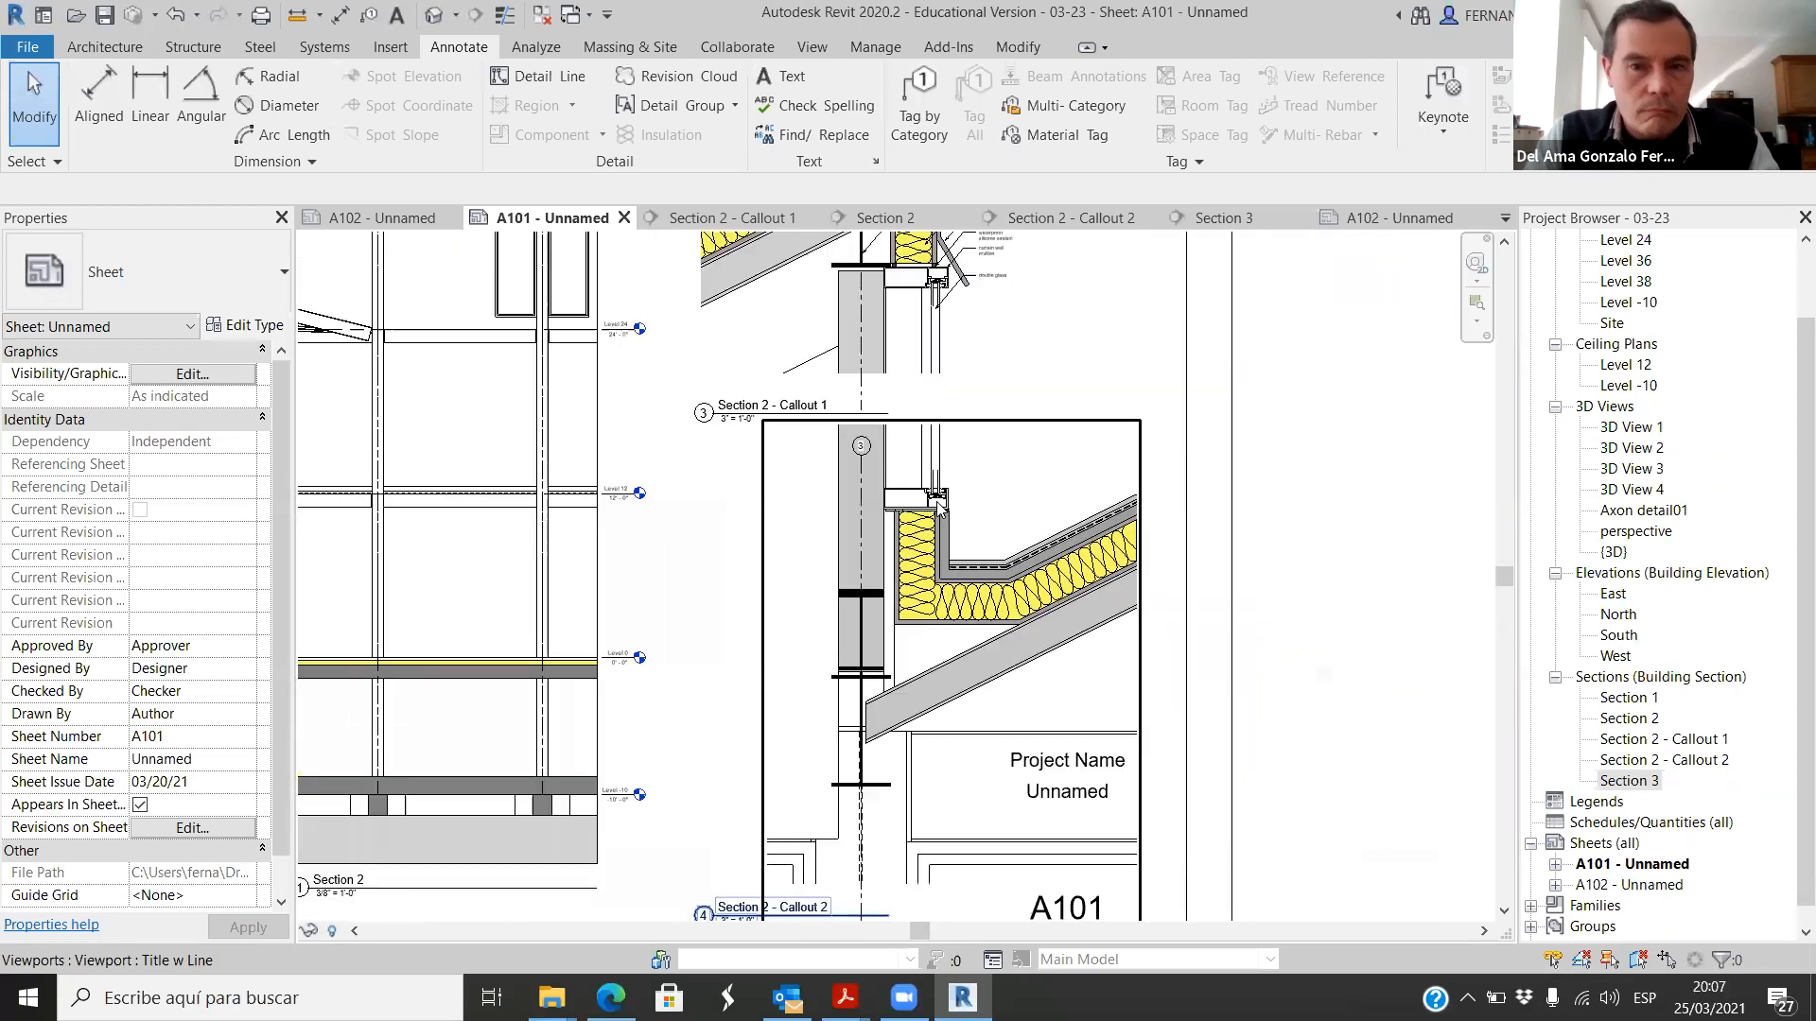
pyautogui.scroll(6, 949, 367)
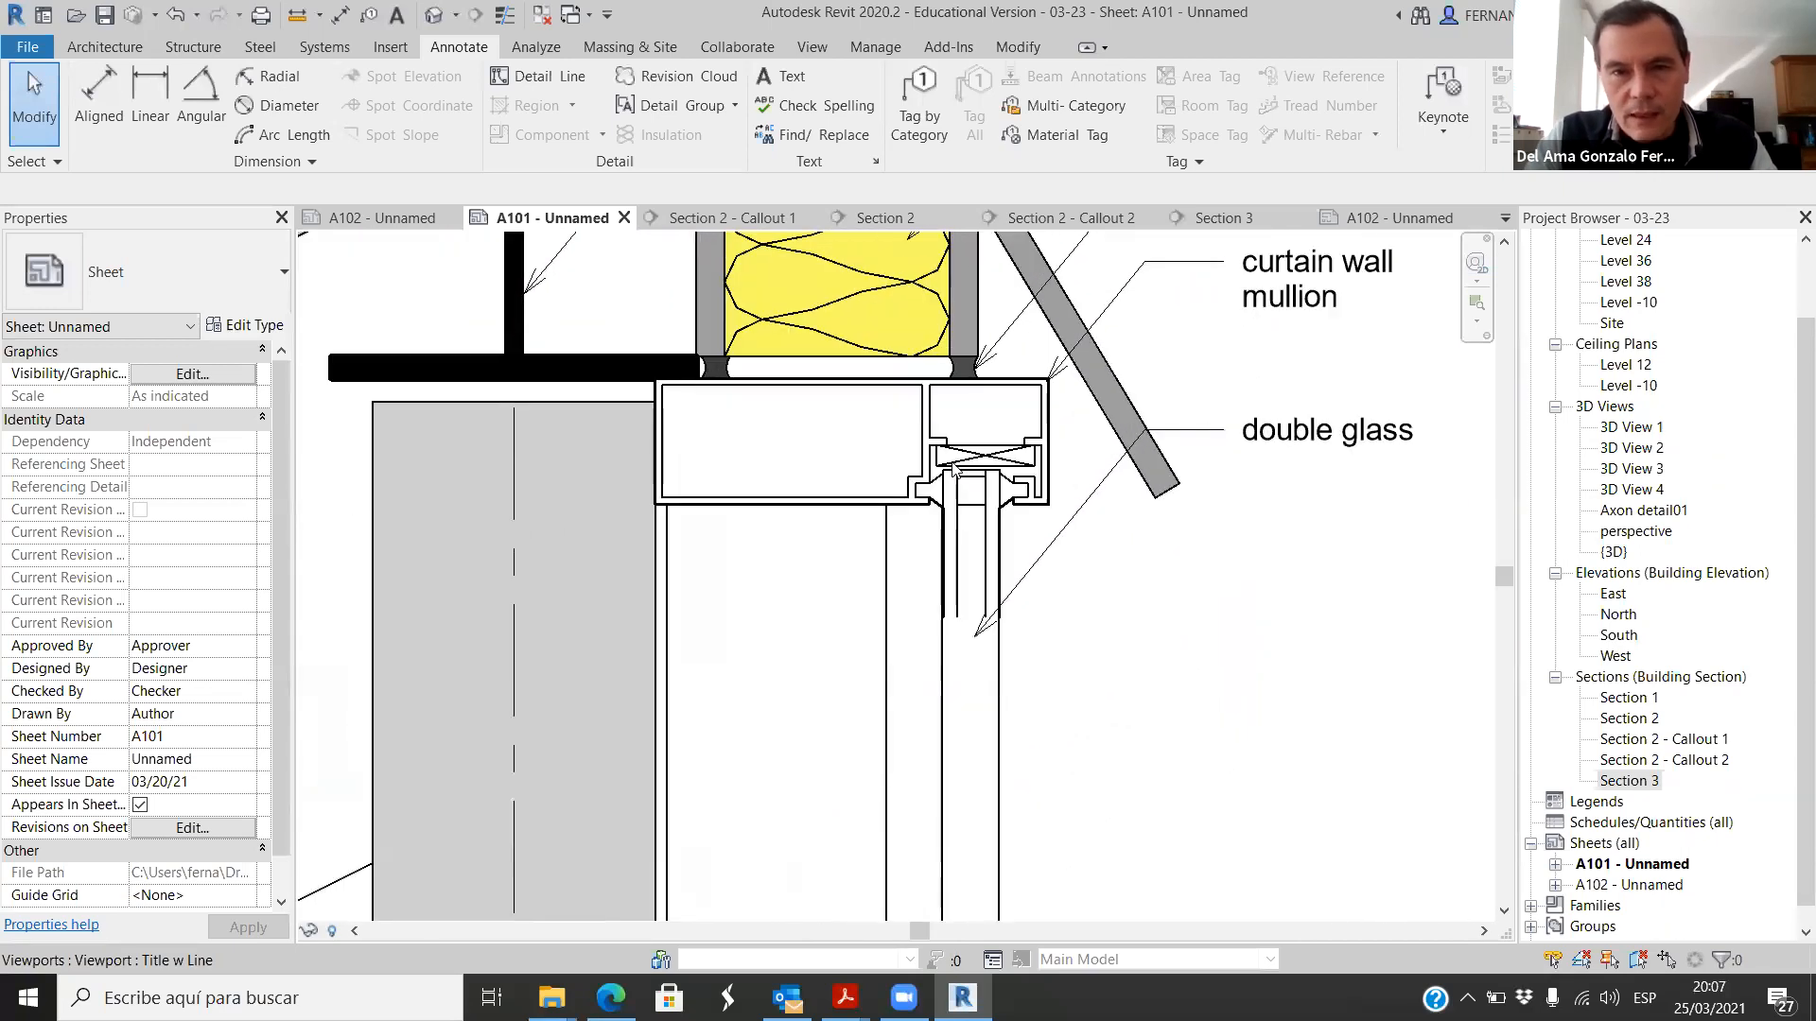
pyautogui.scroll(-5, 989, 463)
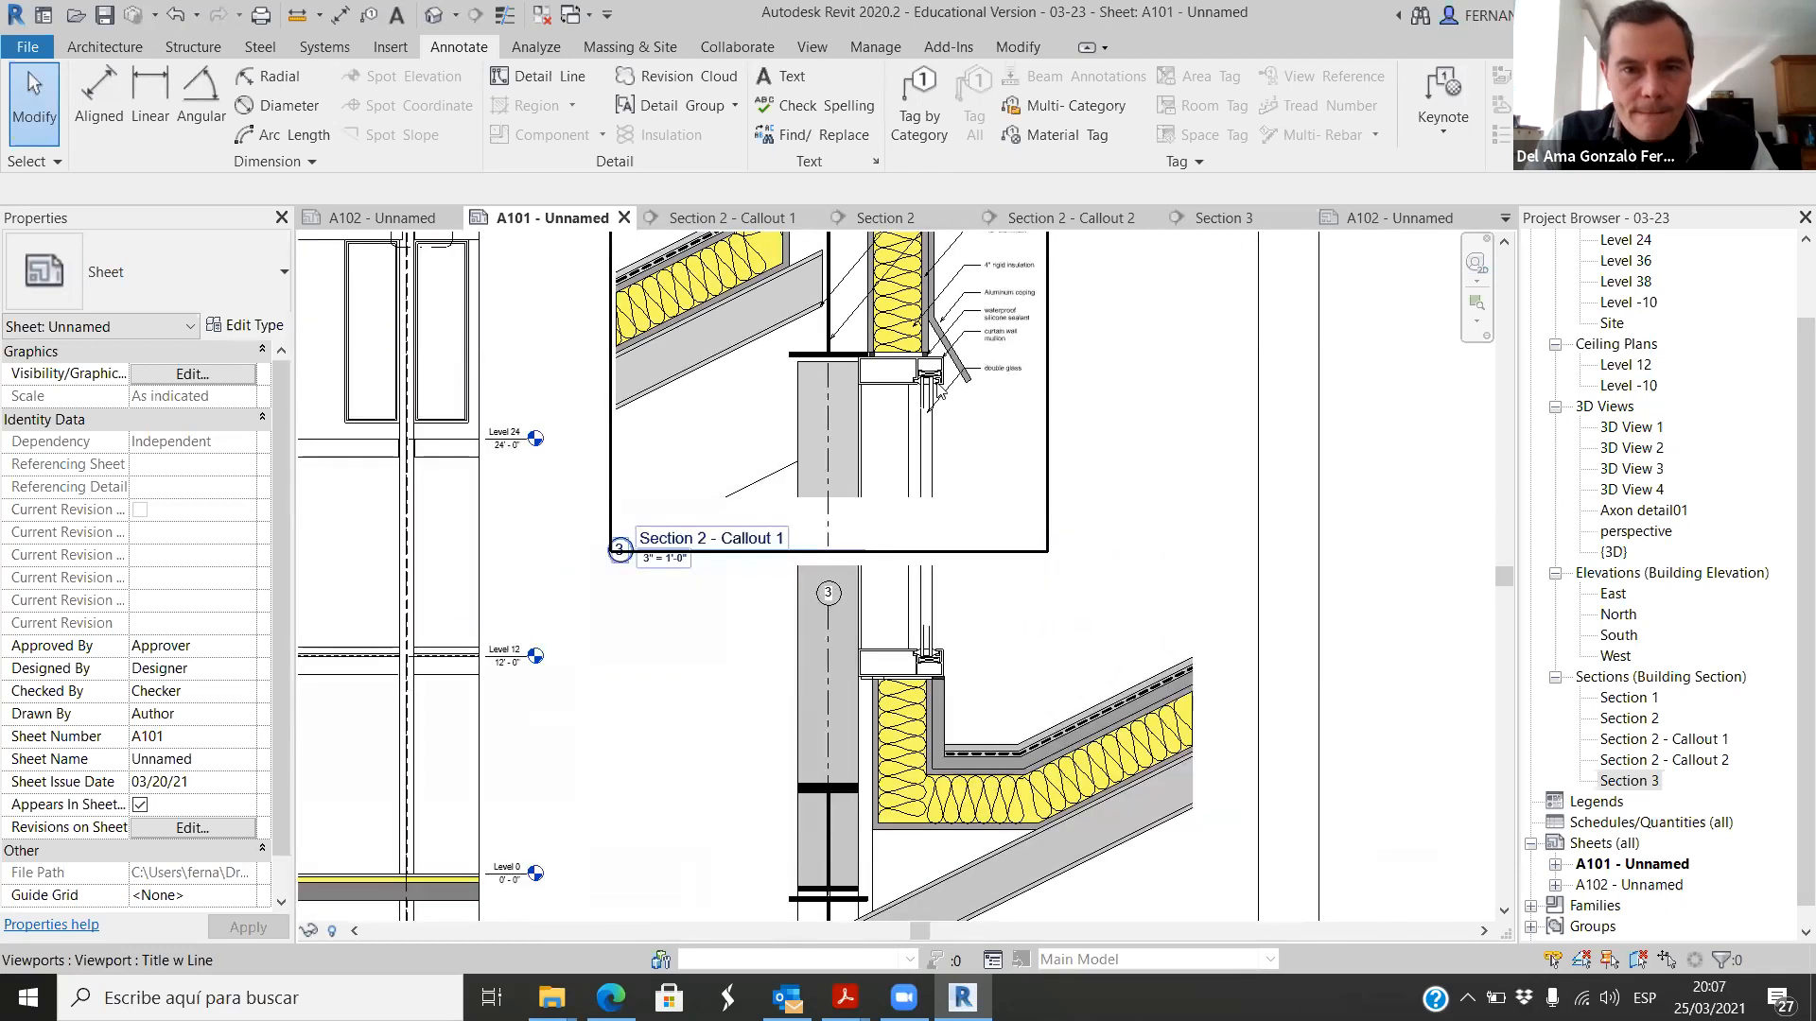
pyautogui.scroll(-1, 1133, 534)
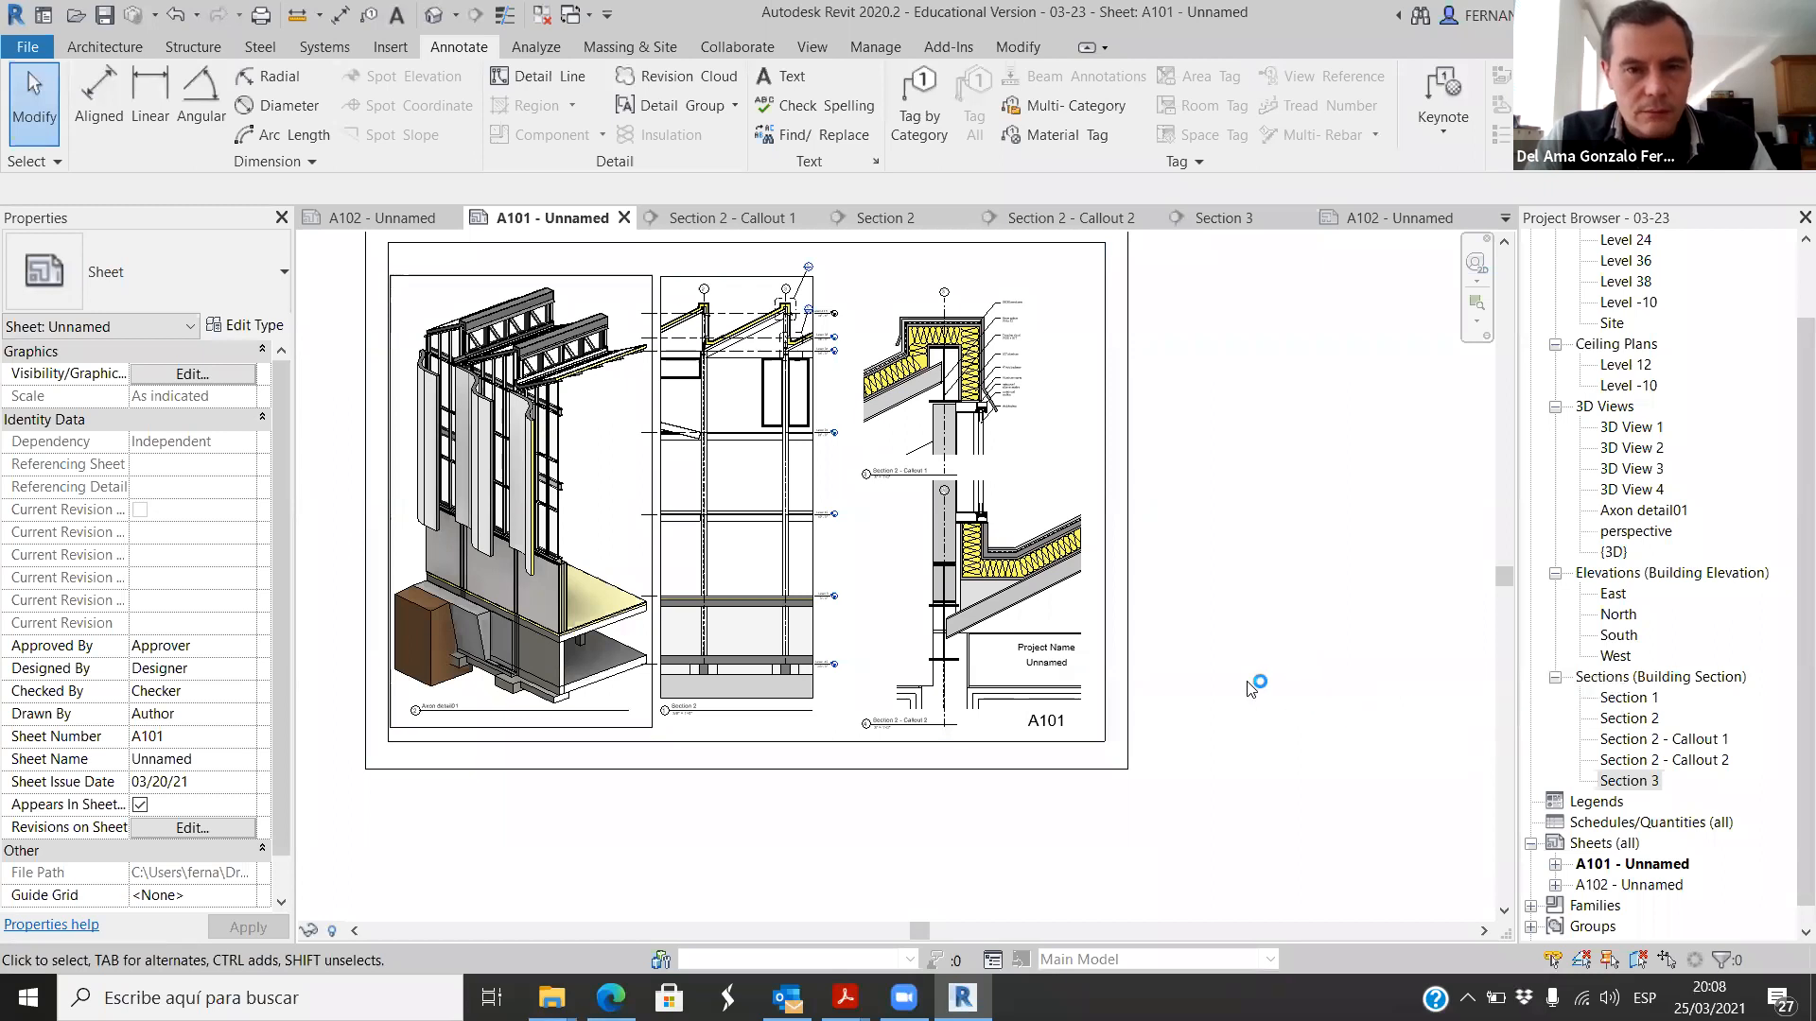
# Step: Check the overall A101 layout and read the material notes beside the Section 2 - Callout 1 ridge detail
pyautogui.scroll(-1, 1230, 615)
pyautogui.scroll(1, 1160, 434)
pyautogui.scroll(1, 1294, 452)
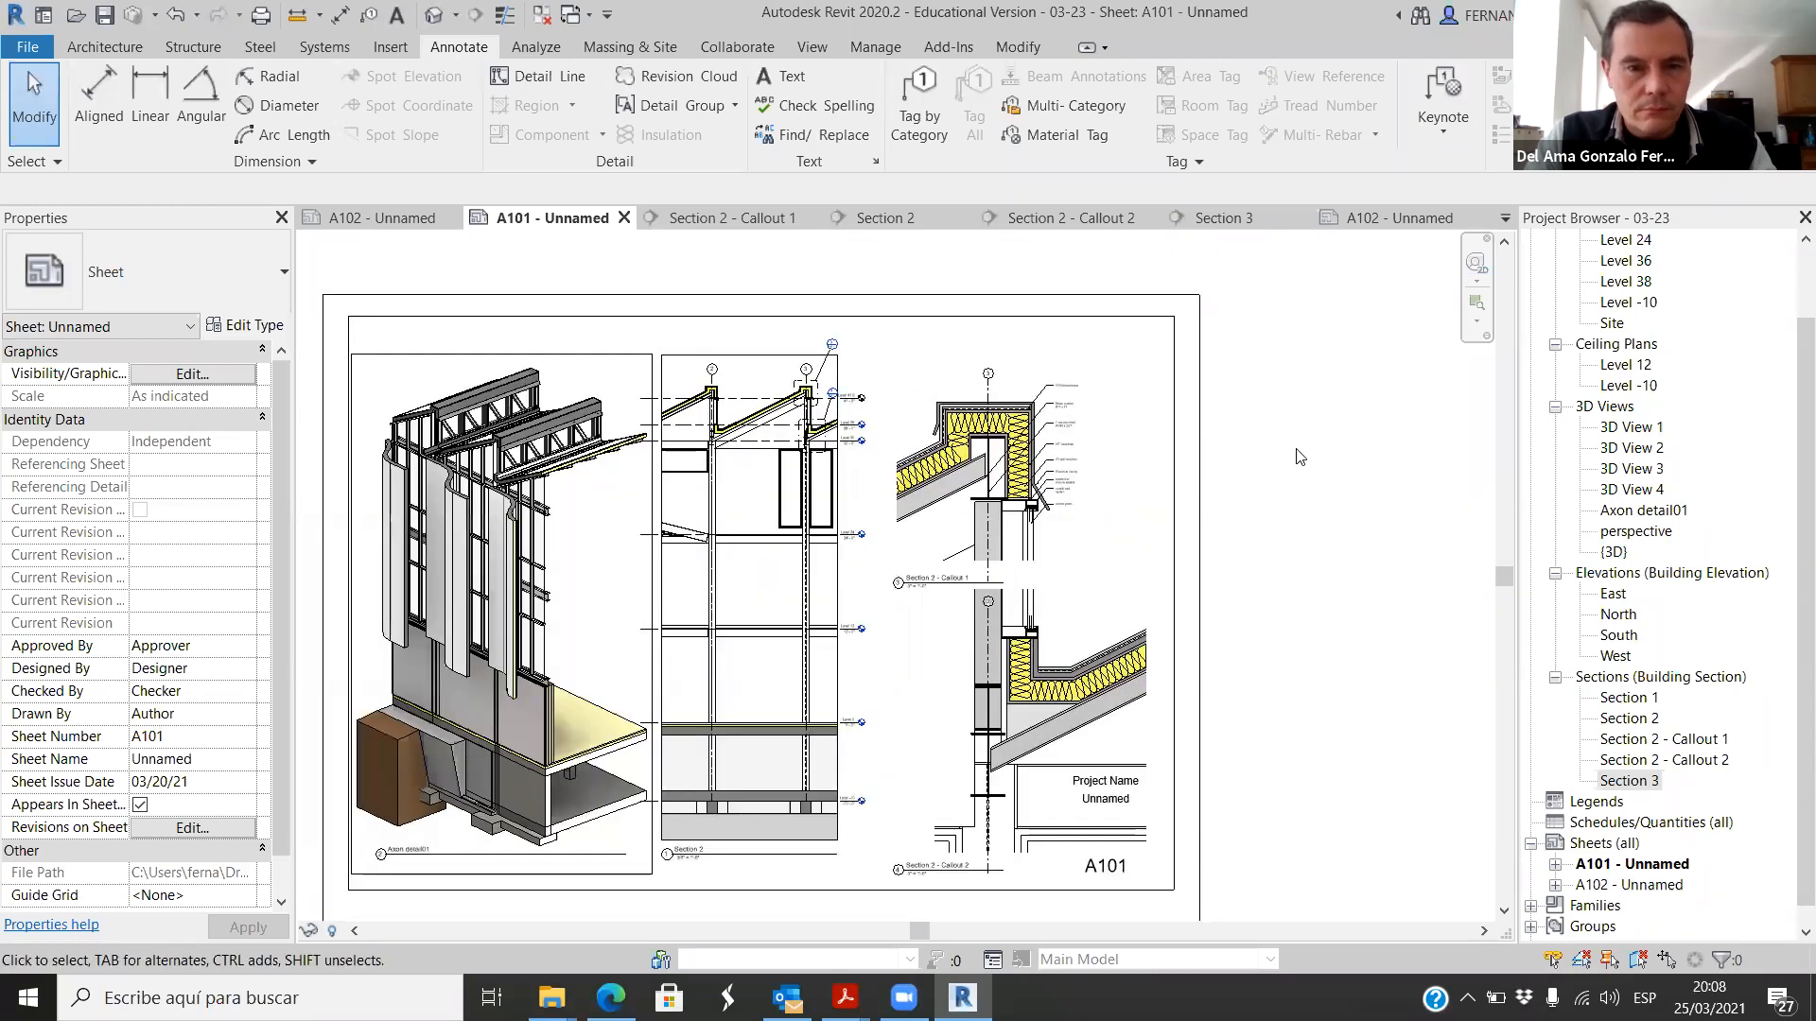
pyautogui.scroll(-1, 1300, 457)
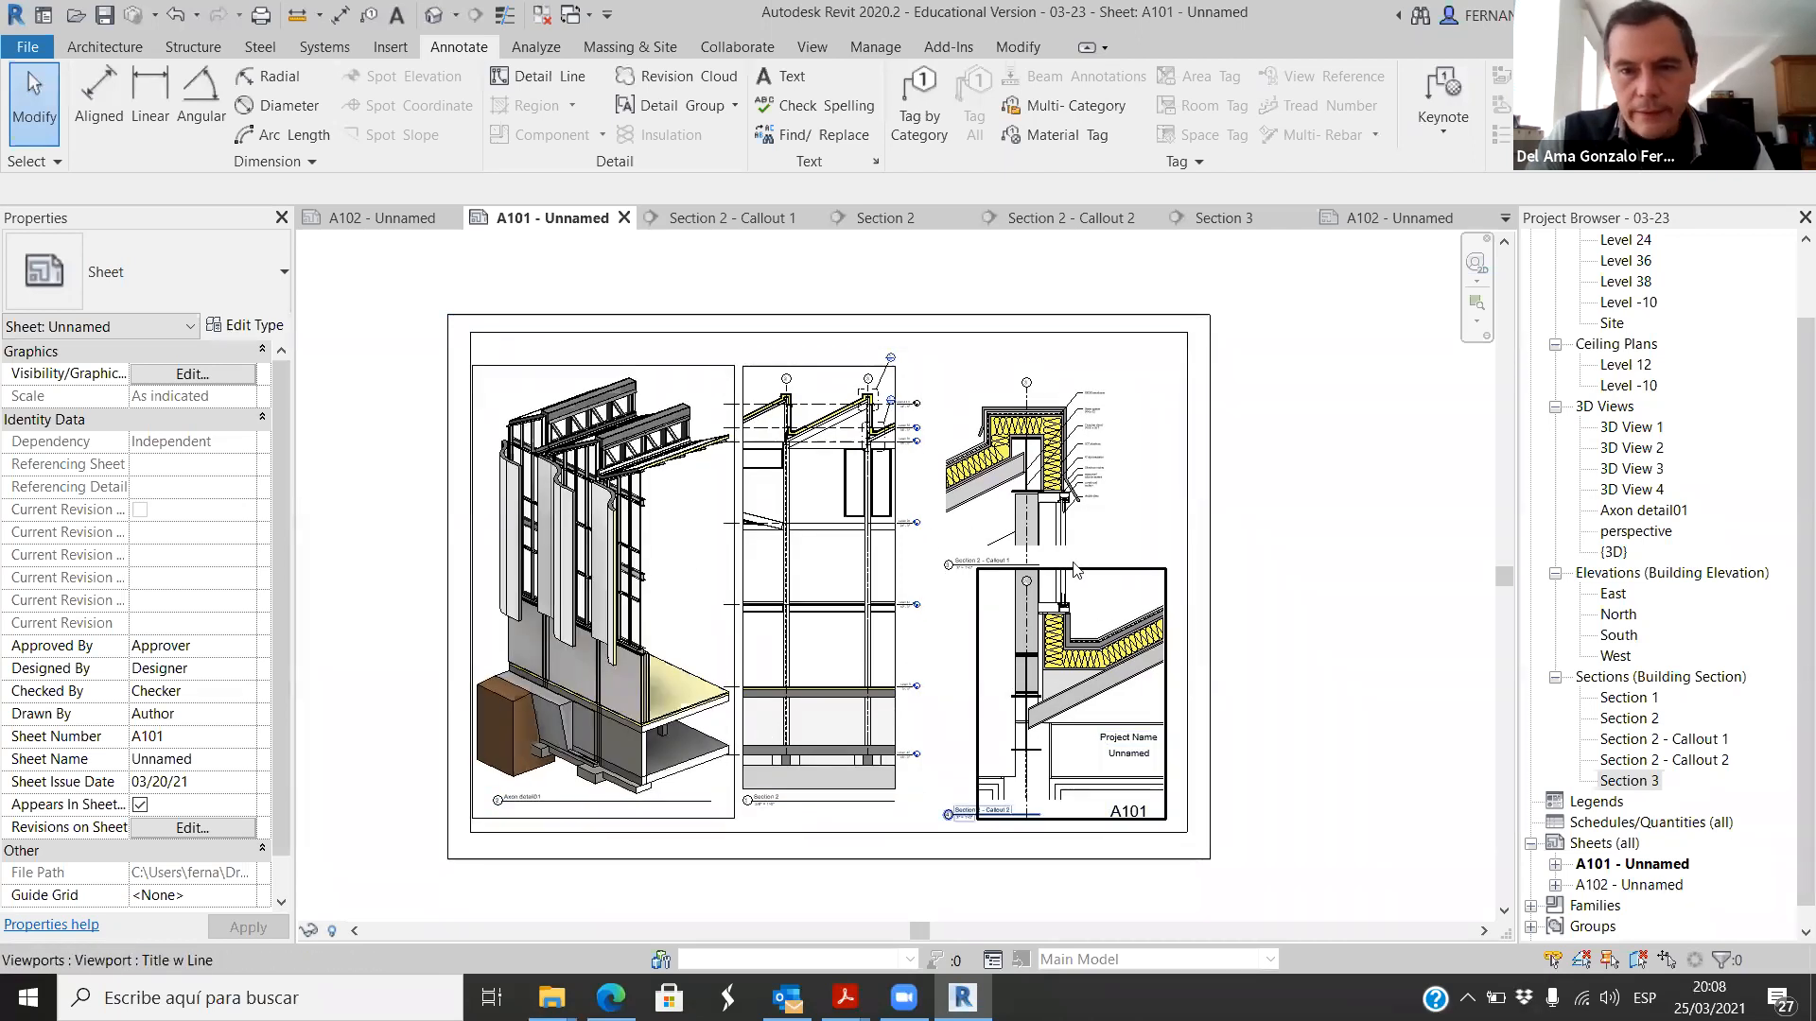
pyautogui.scroll(3, 1075, 455)
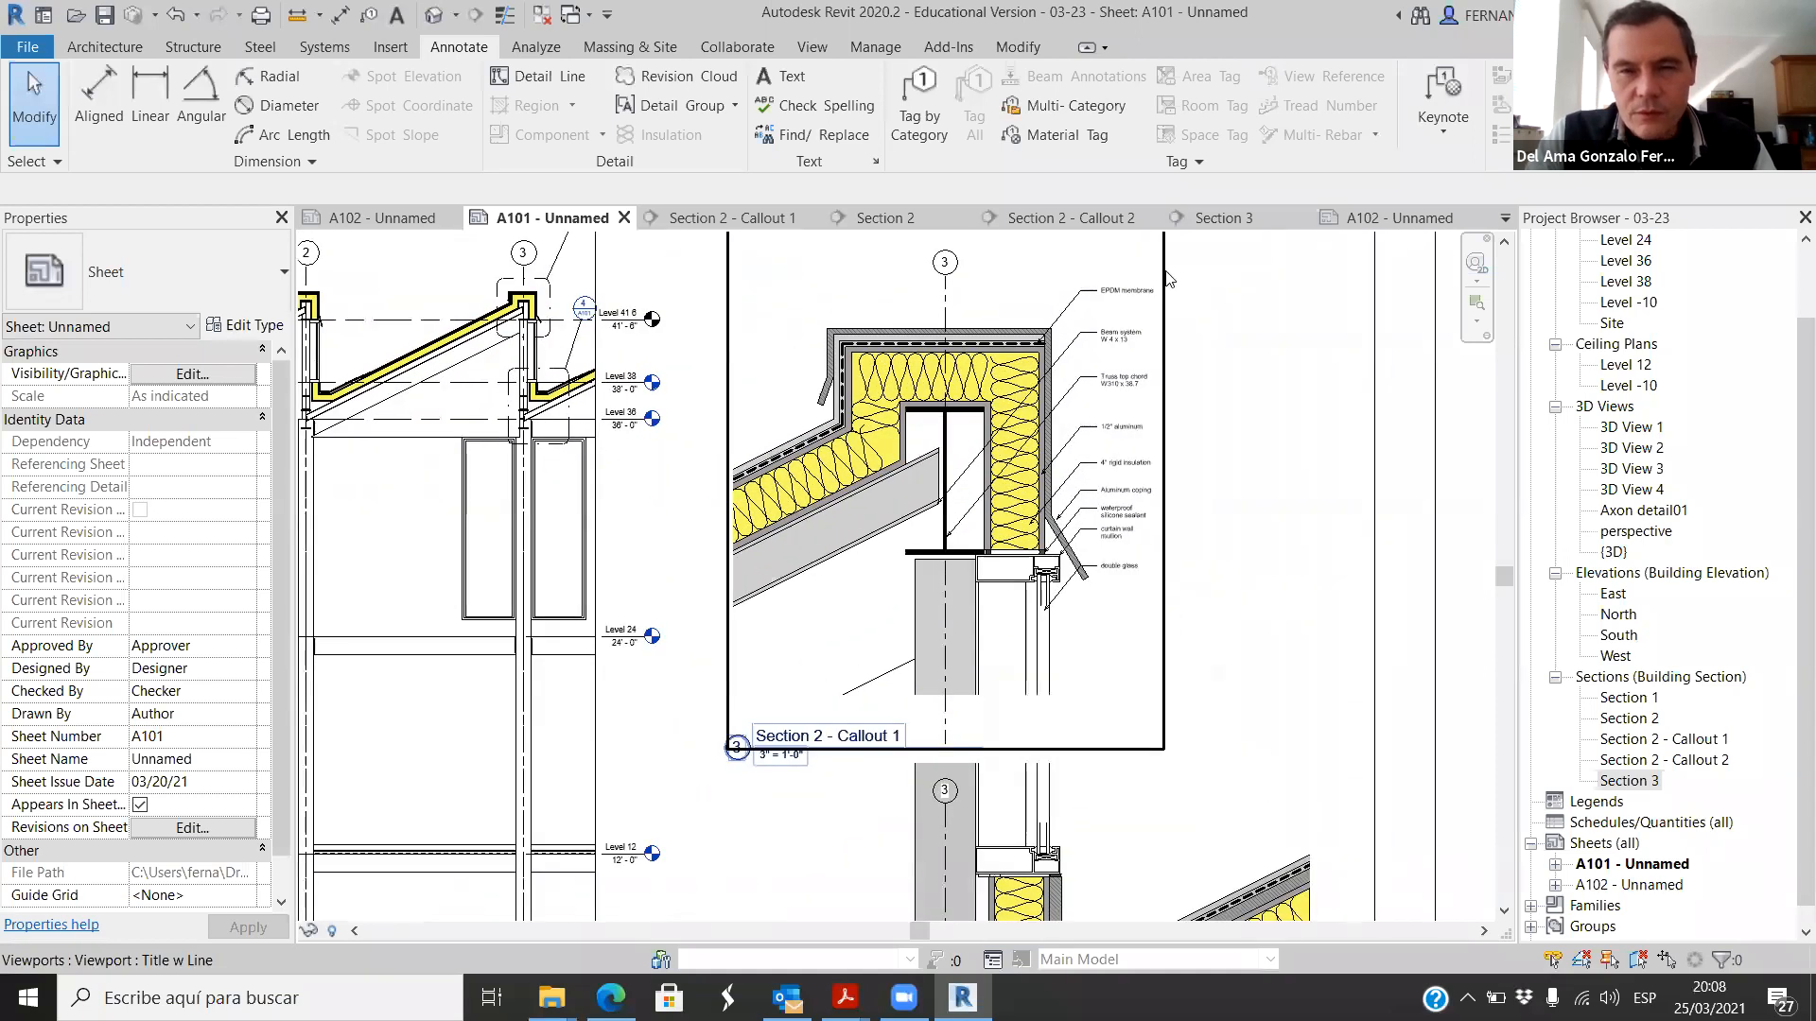
pyautogui.scroll(3, 1170, 278)
pyautogui.scroll(-1, 1152, 342)
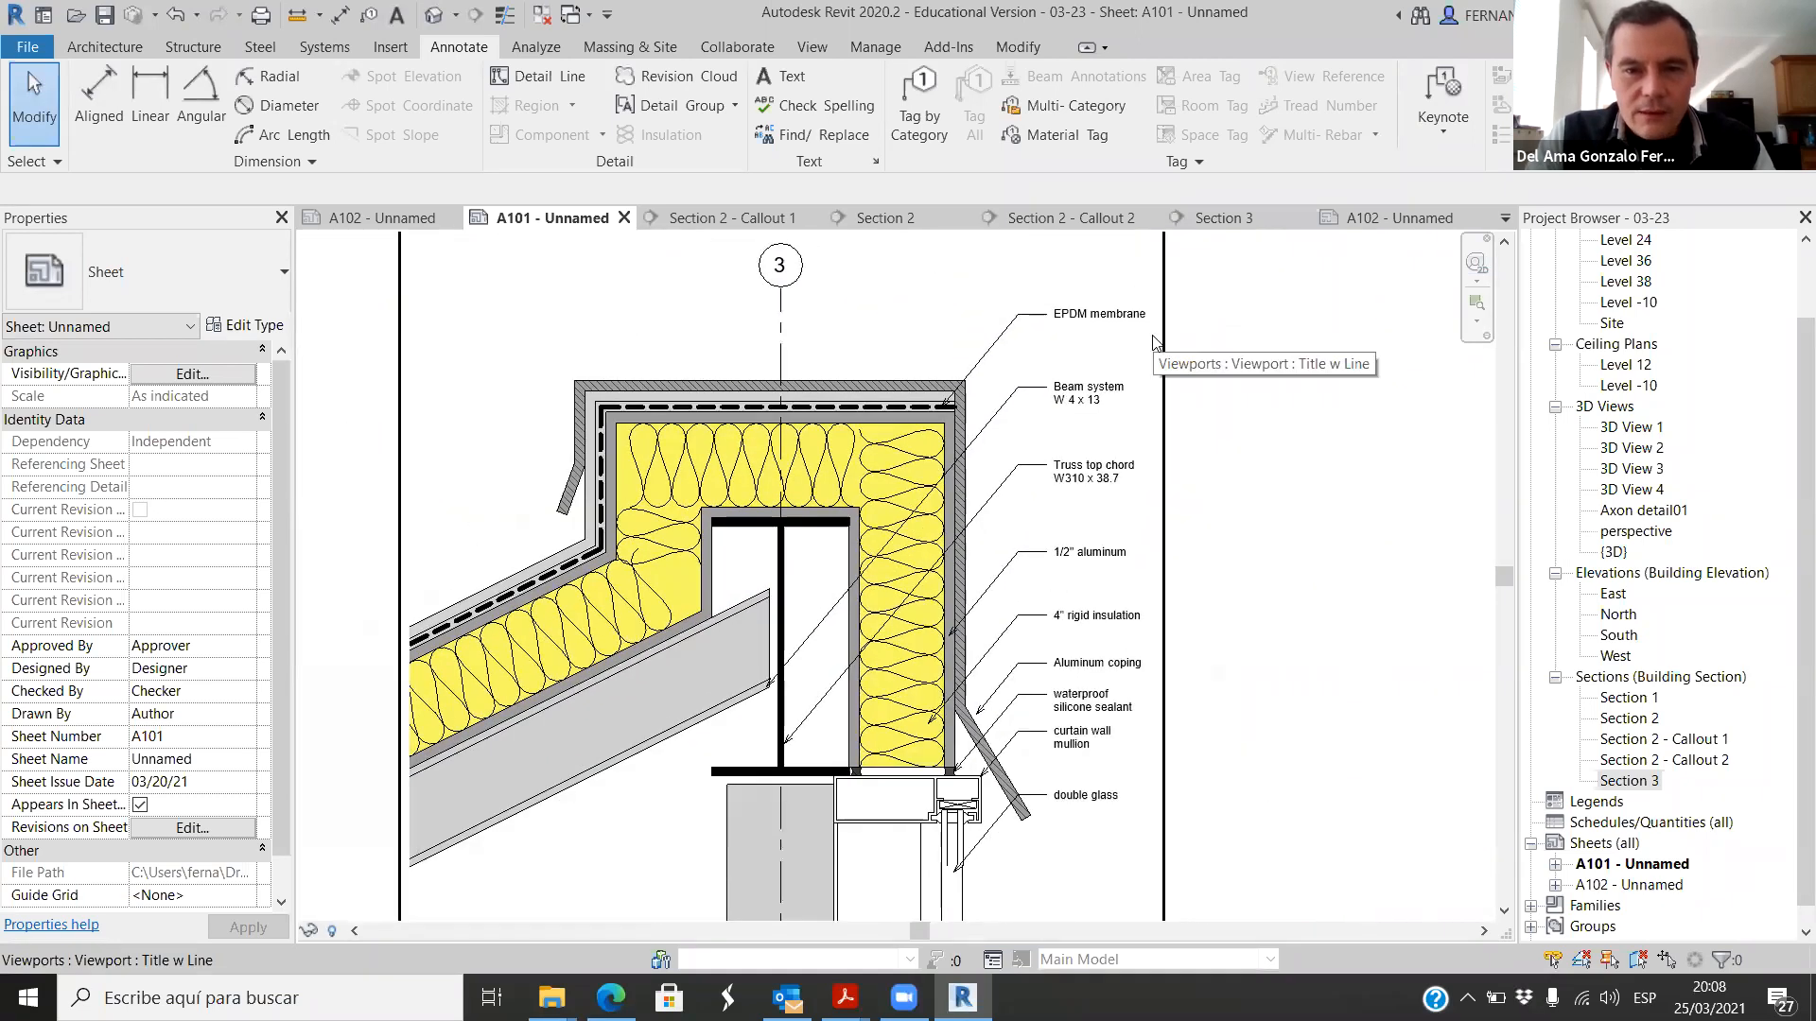
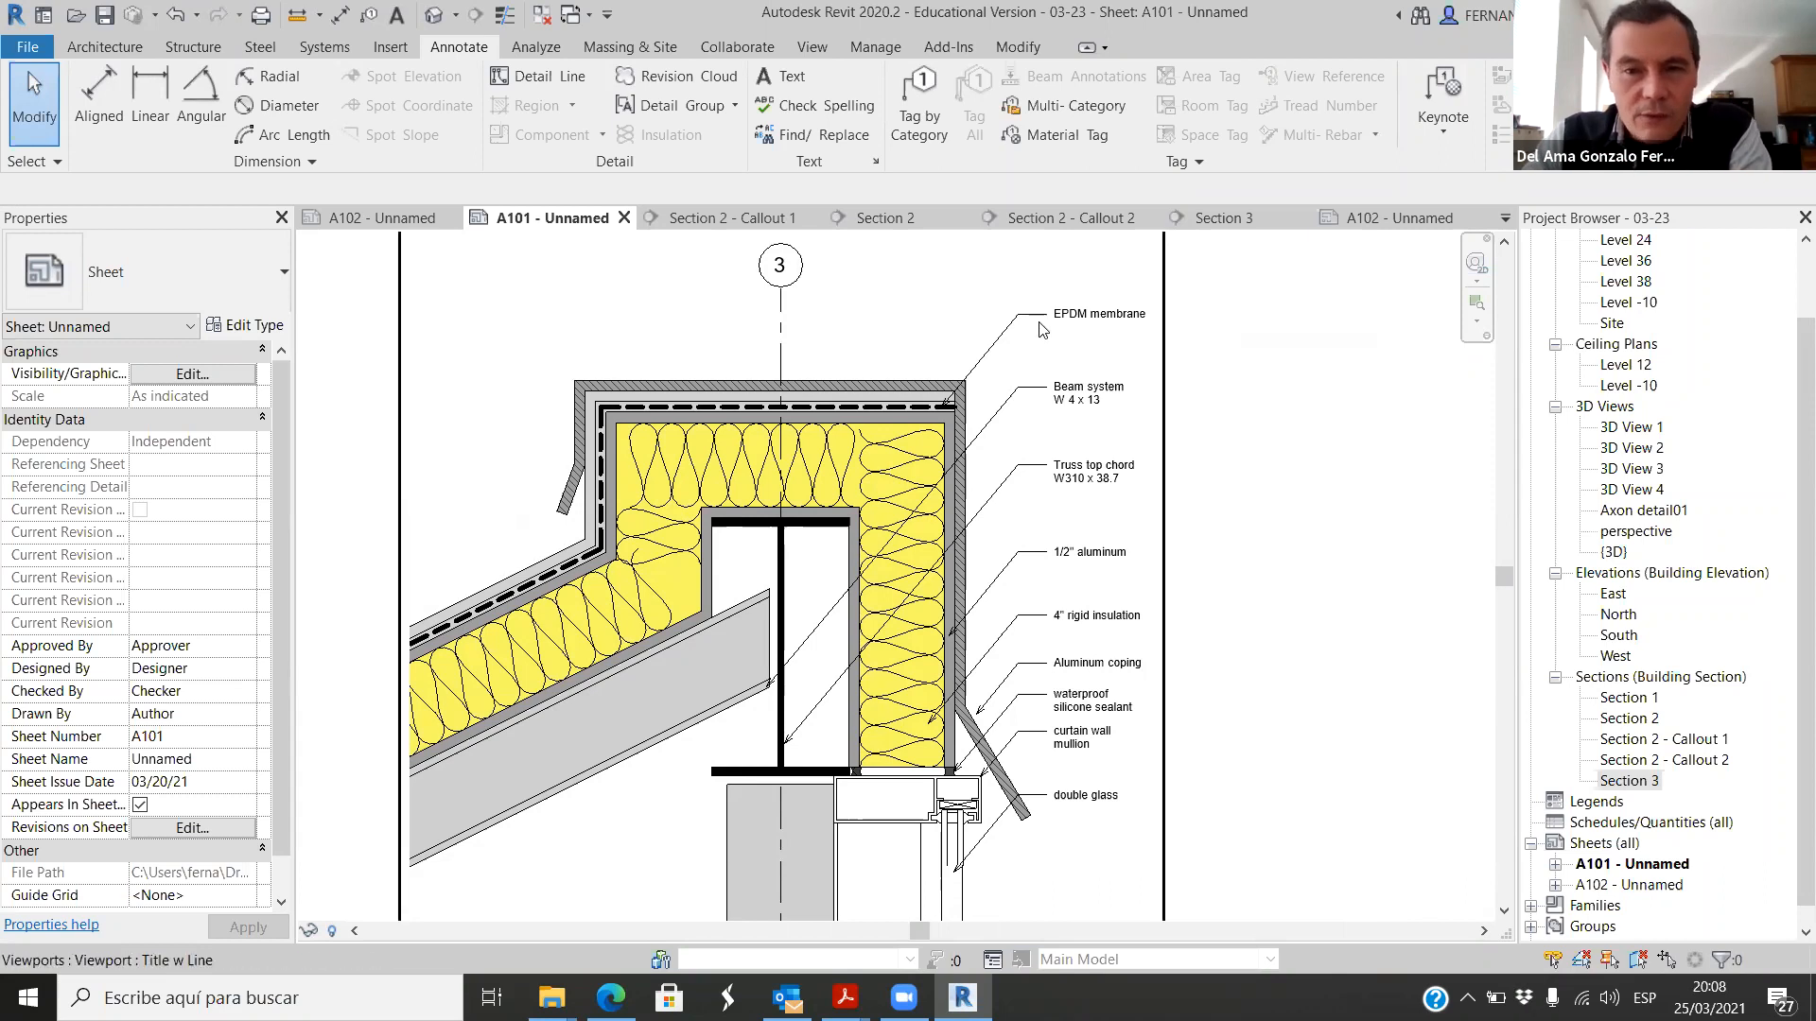
# Step: Examine the annotated layers of the Section 2 - Callout 1 ridge detail and how it relates to Section 2 on sheet A101
pyautogui.scroll(3, 1097, 340)
pyautogui.scroll(-2, 1097, 378)
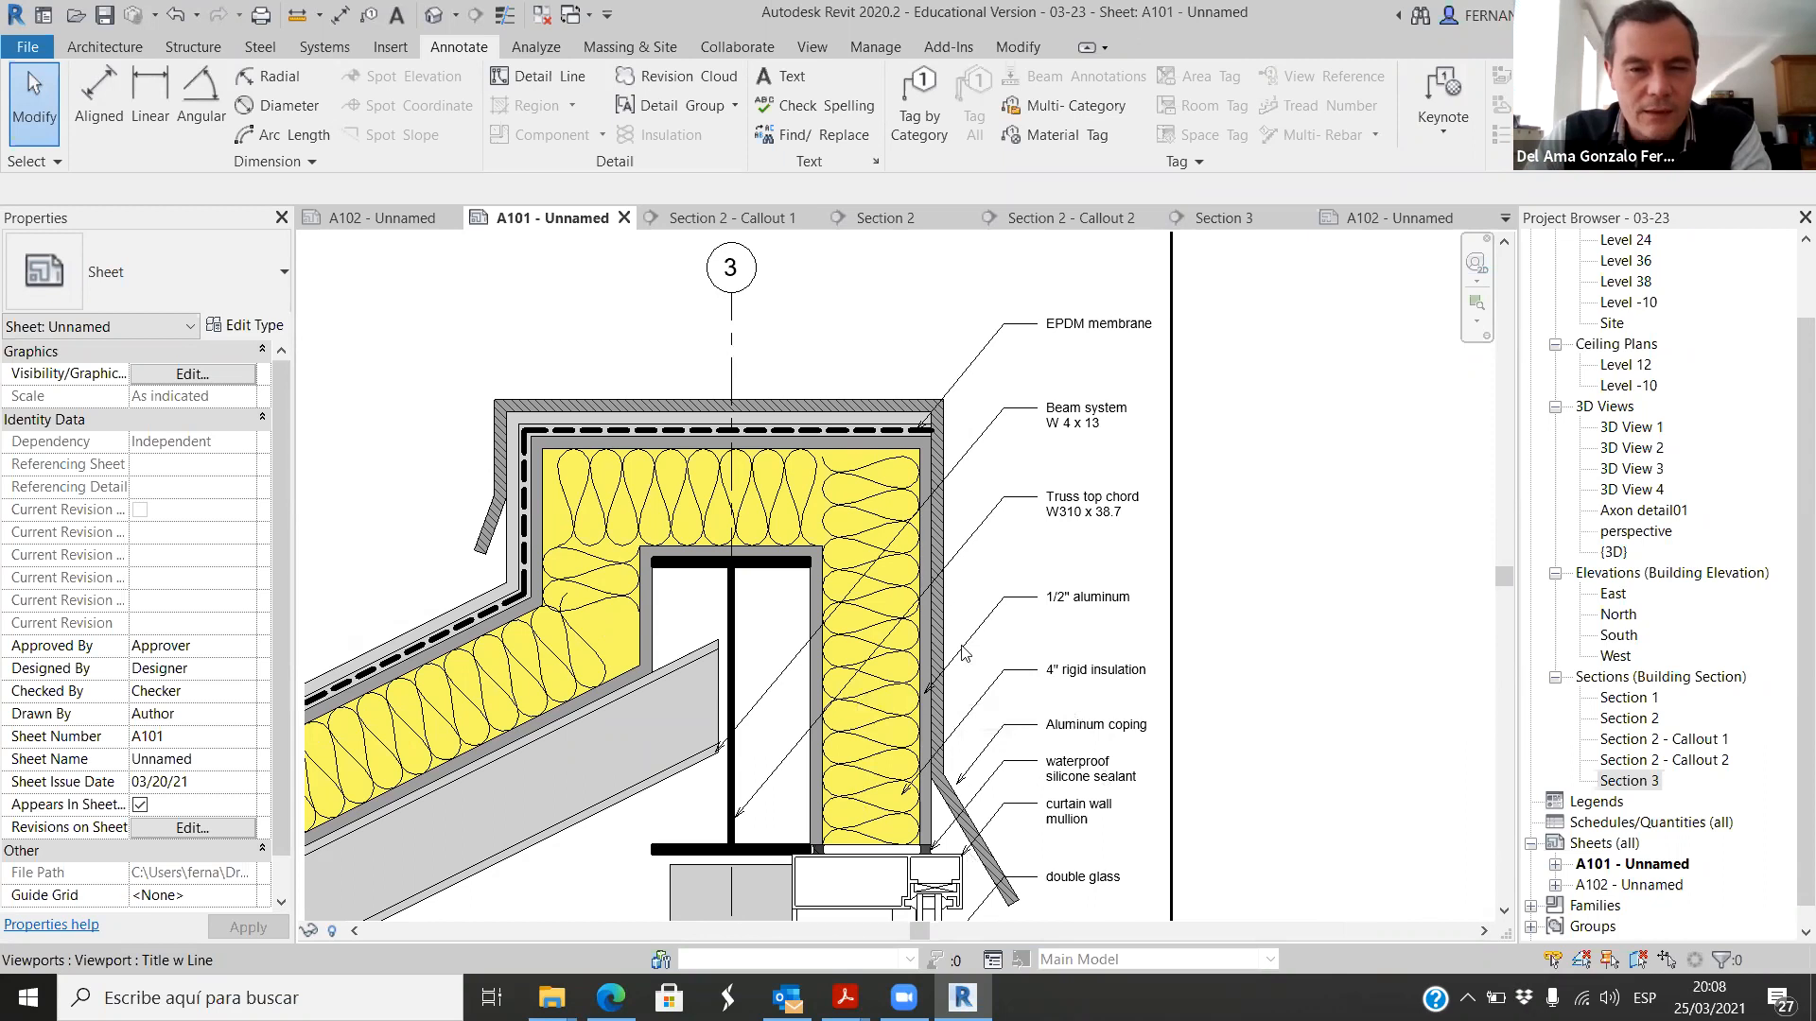
pyautogui.scroll(-2, 943, 482)
pyautogui.scroll(1, 1012, 489)
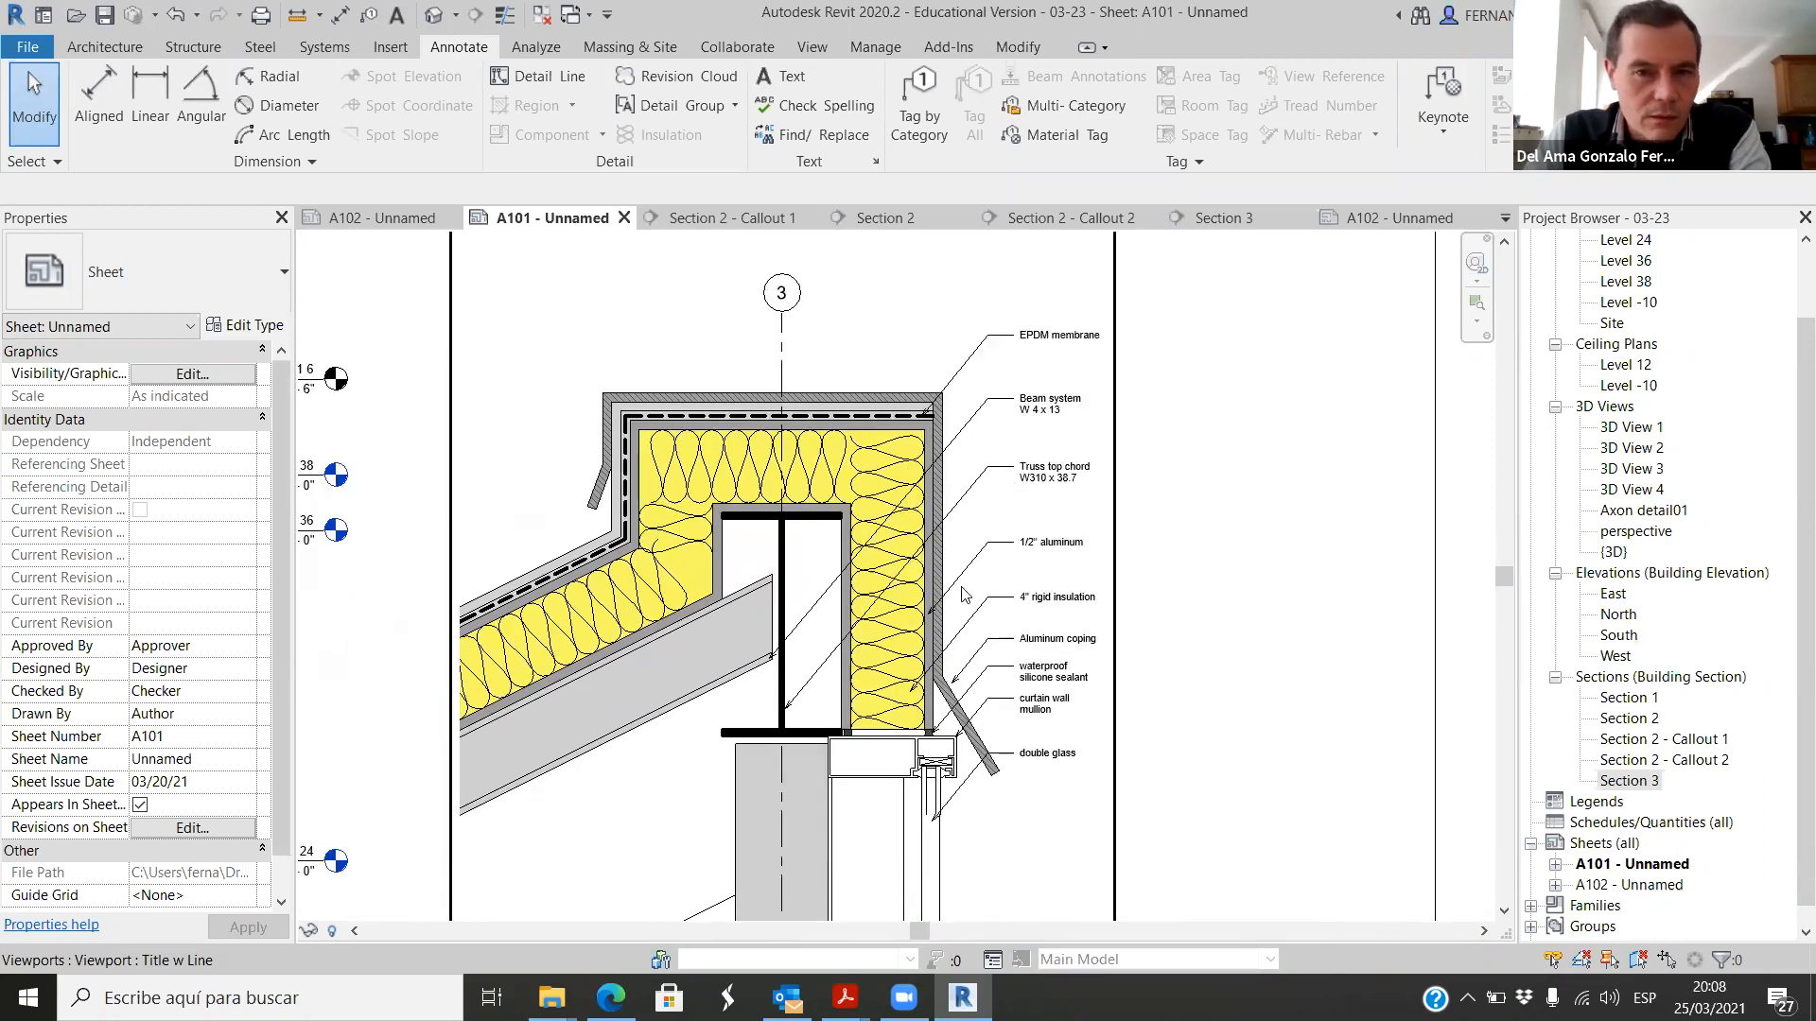
pyautogui.scroll(-2, 876, 417)
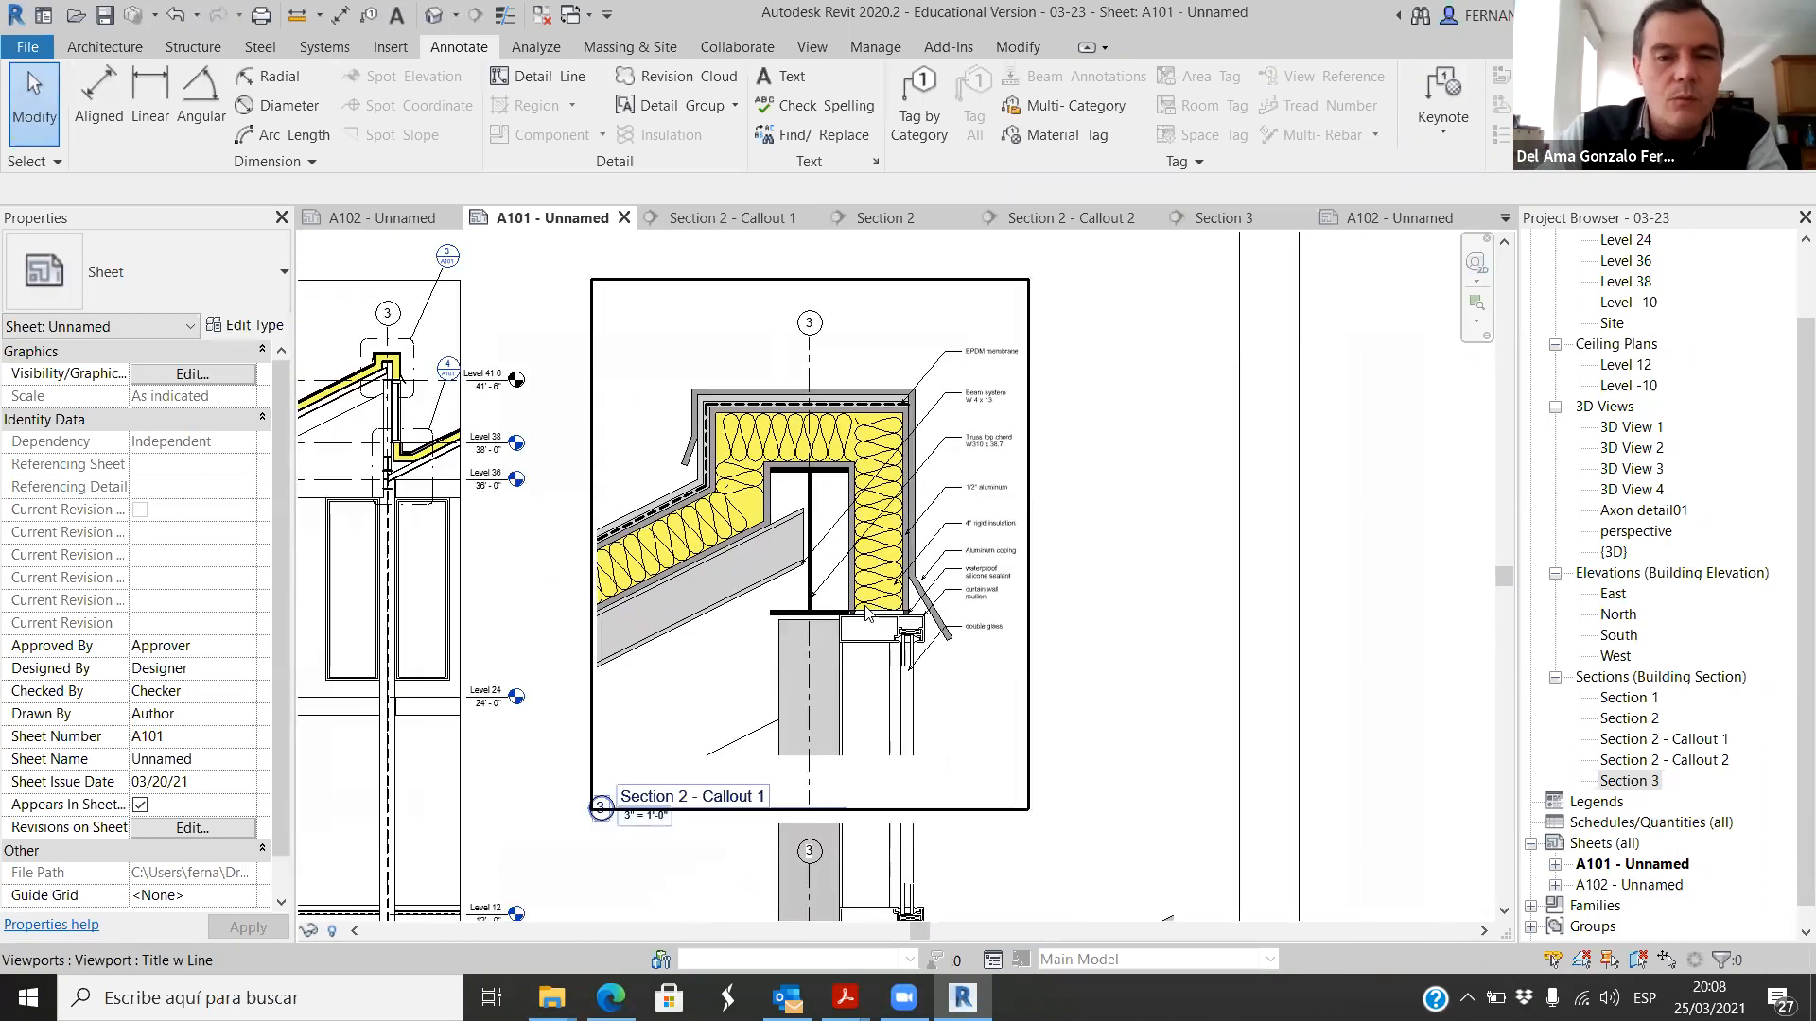
pyautogui.scroll(-3, 925, 448)
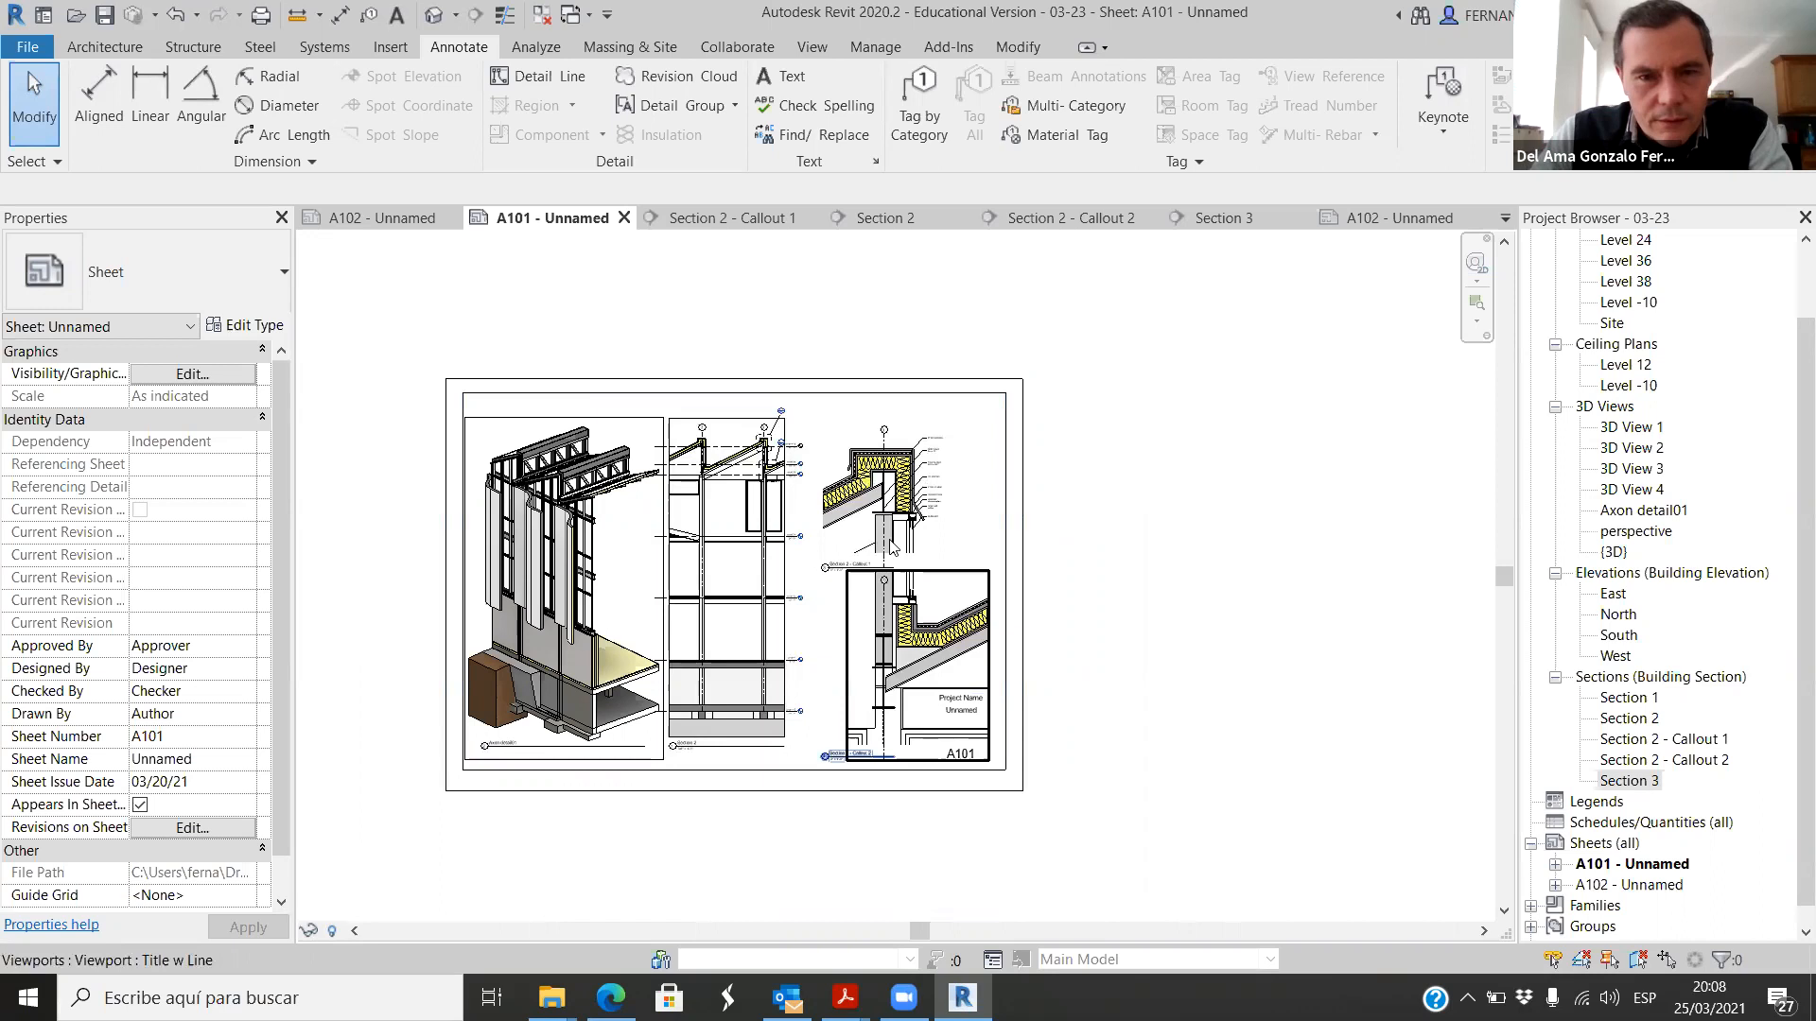
pyautogui.scroll(1, 897, 558)
pyautogui.scroll(1, 901, 560)
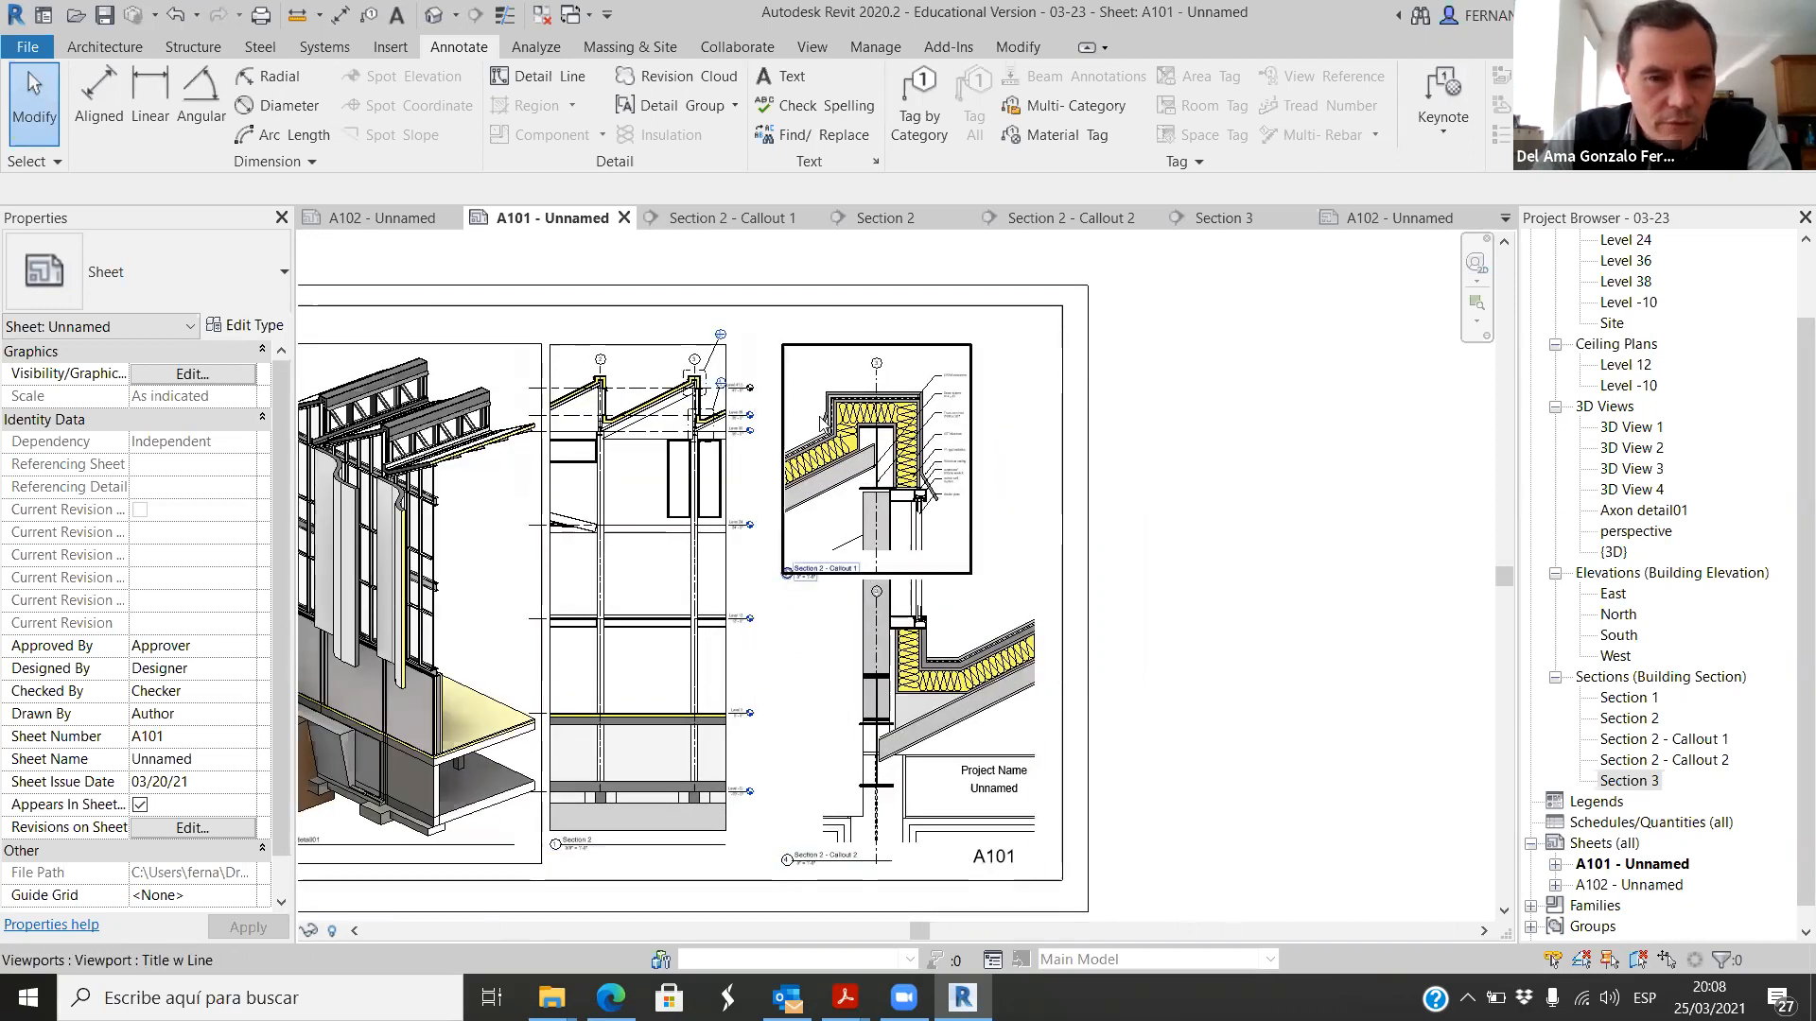
pyautogui.scroll(4, 696, 437)
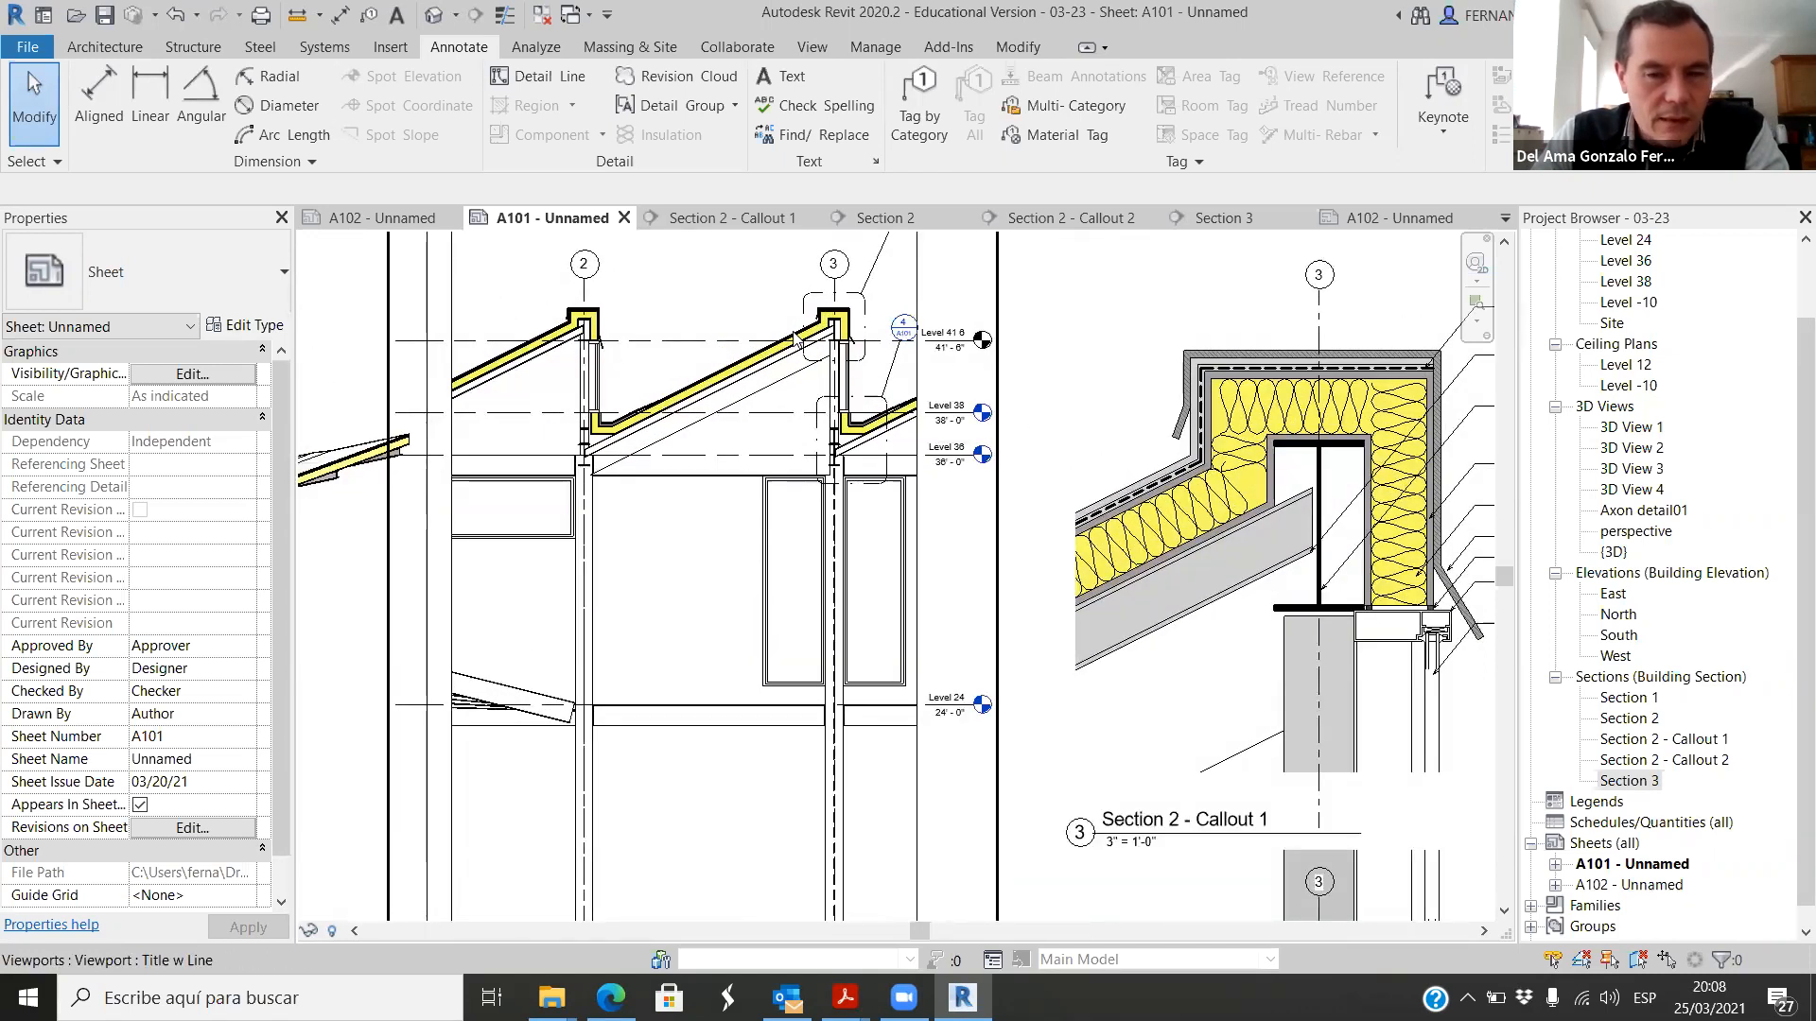
pyautogui.scroll(-5, 646, 359)
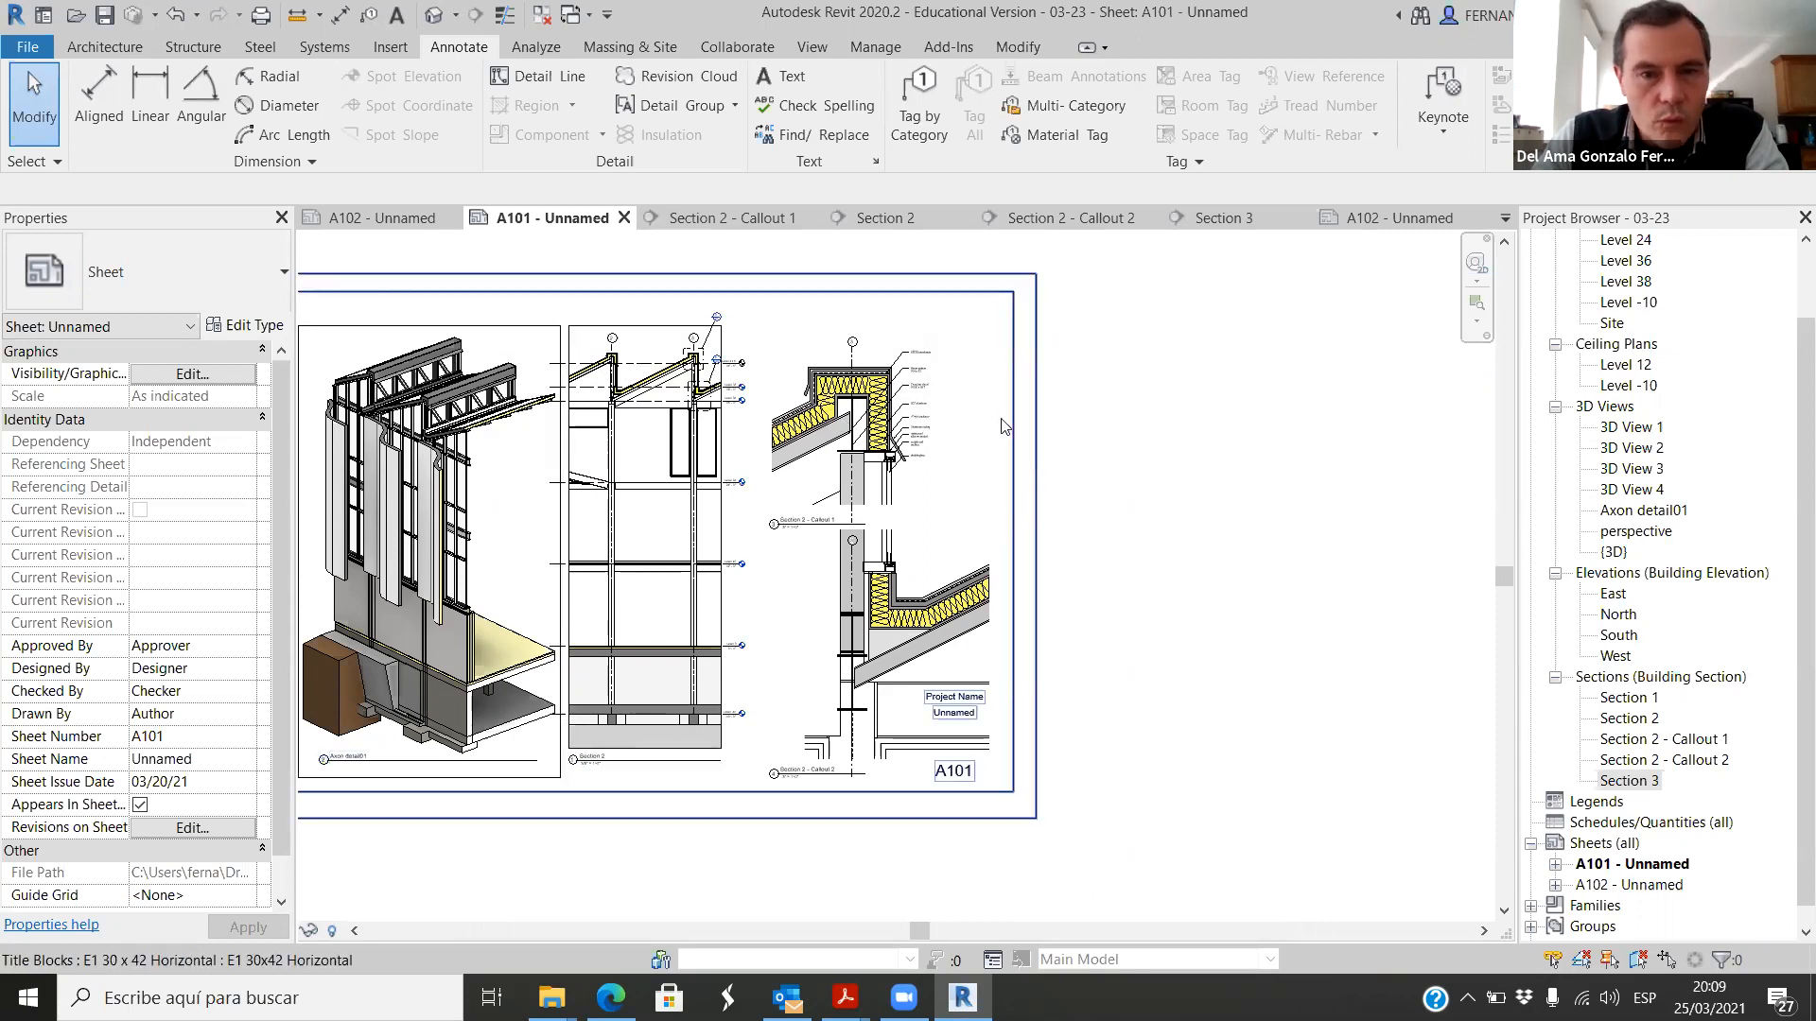
pyautogui.scroll(-2, 1122, 465)
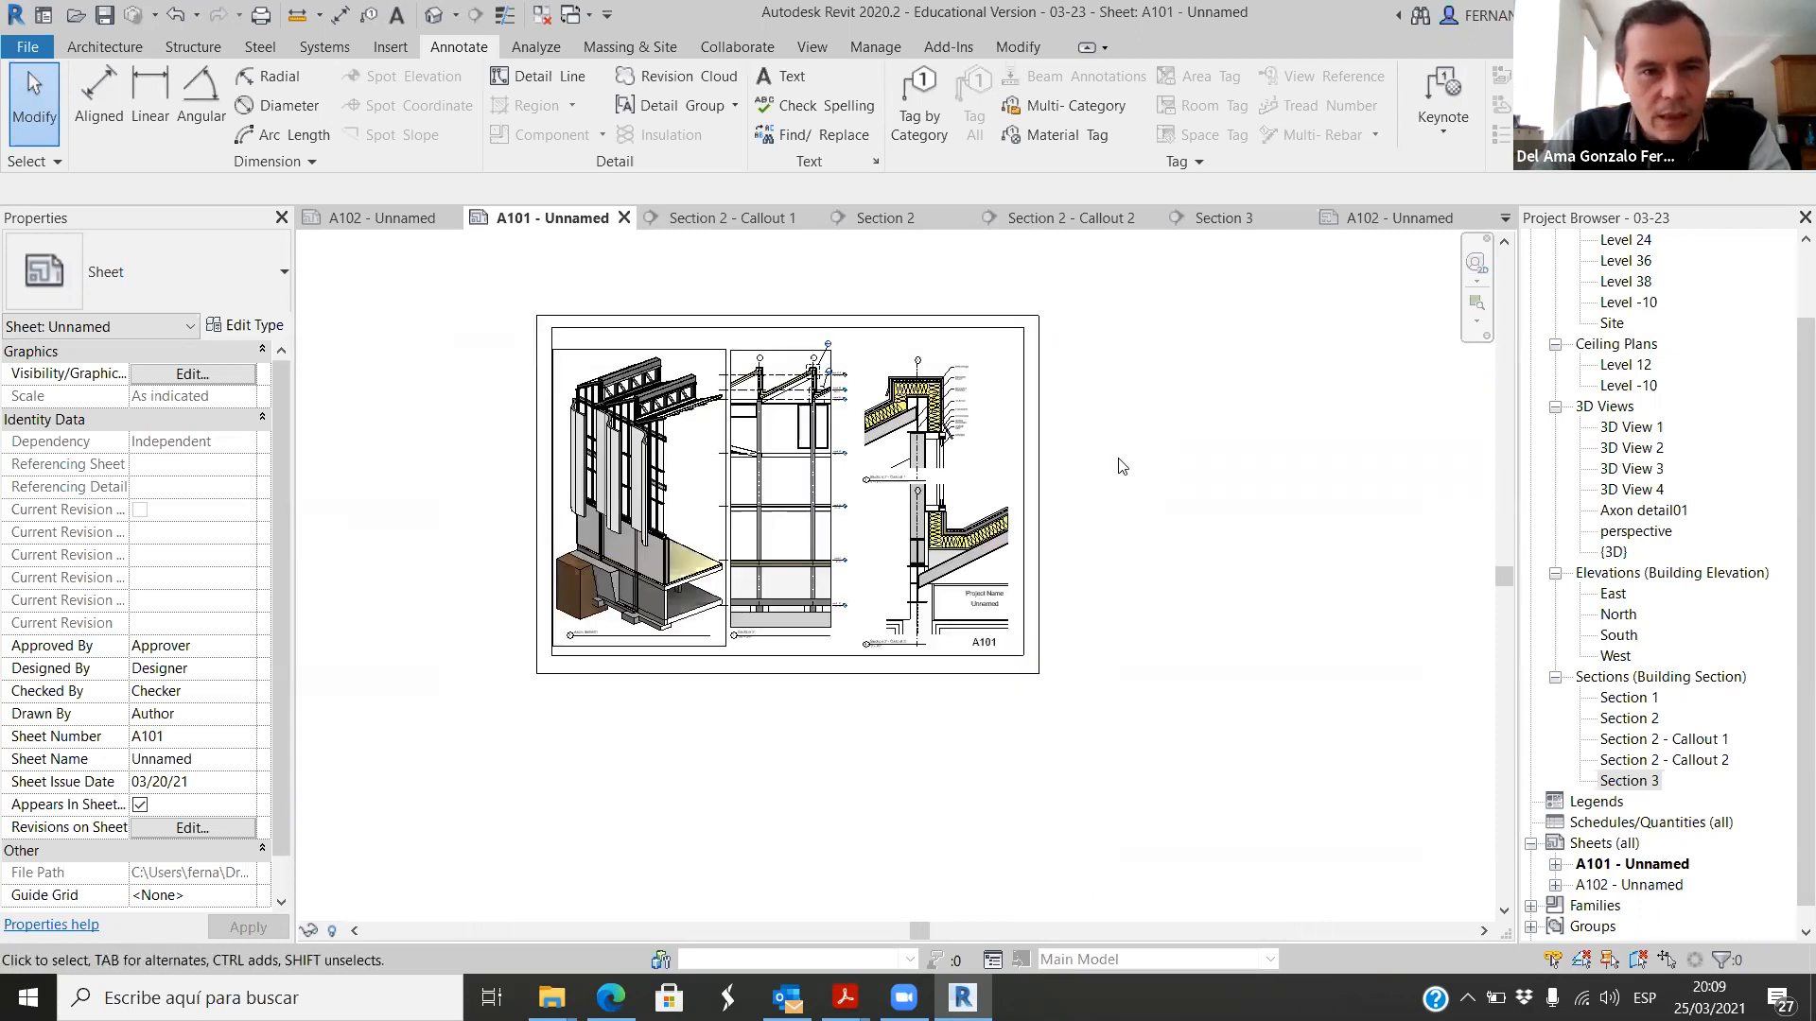
# Step: Switch to sheet A102 of project 03-25 and inspect the wall corner in Level 0 - Callout 1
pyautogui.click(378, 218)
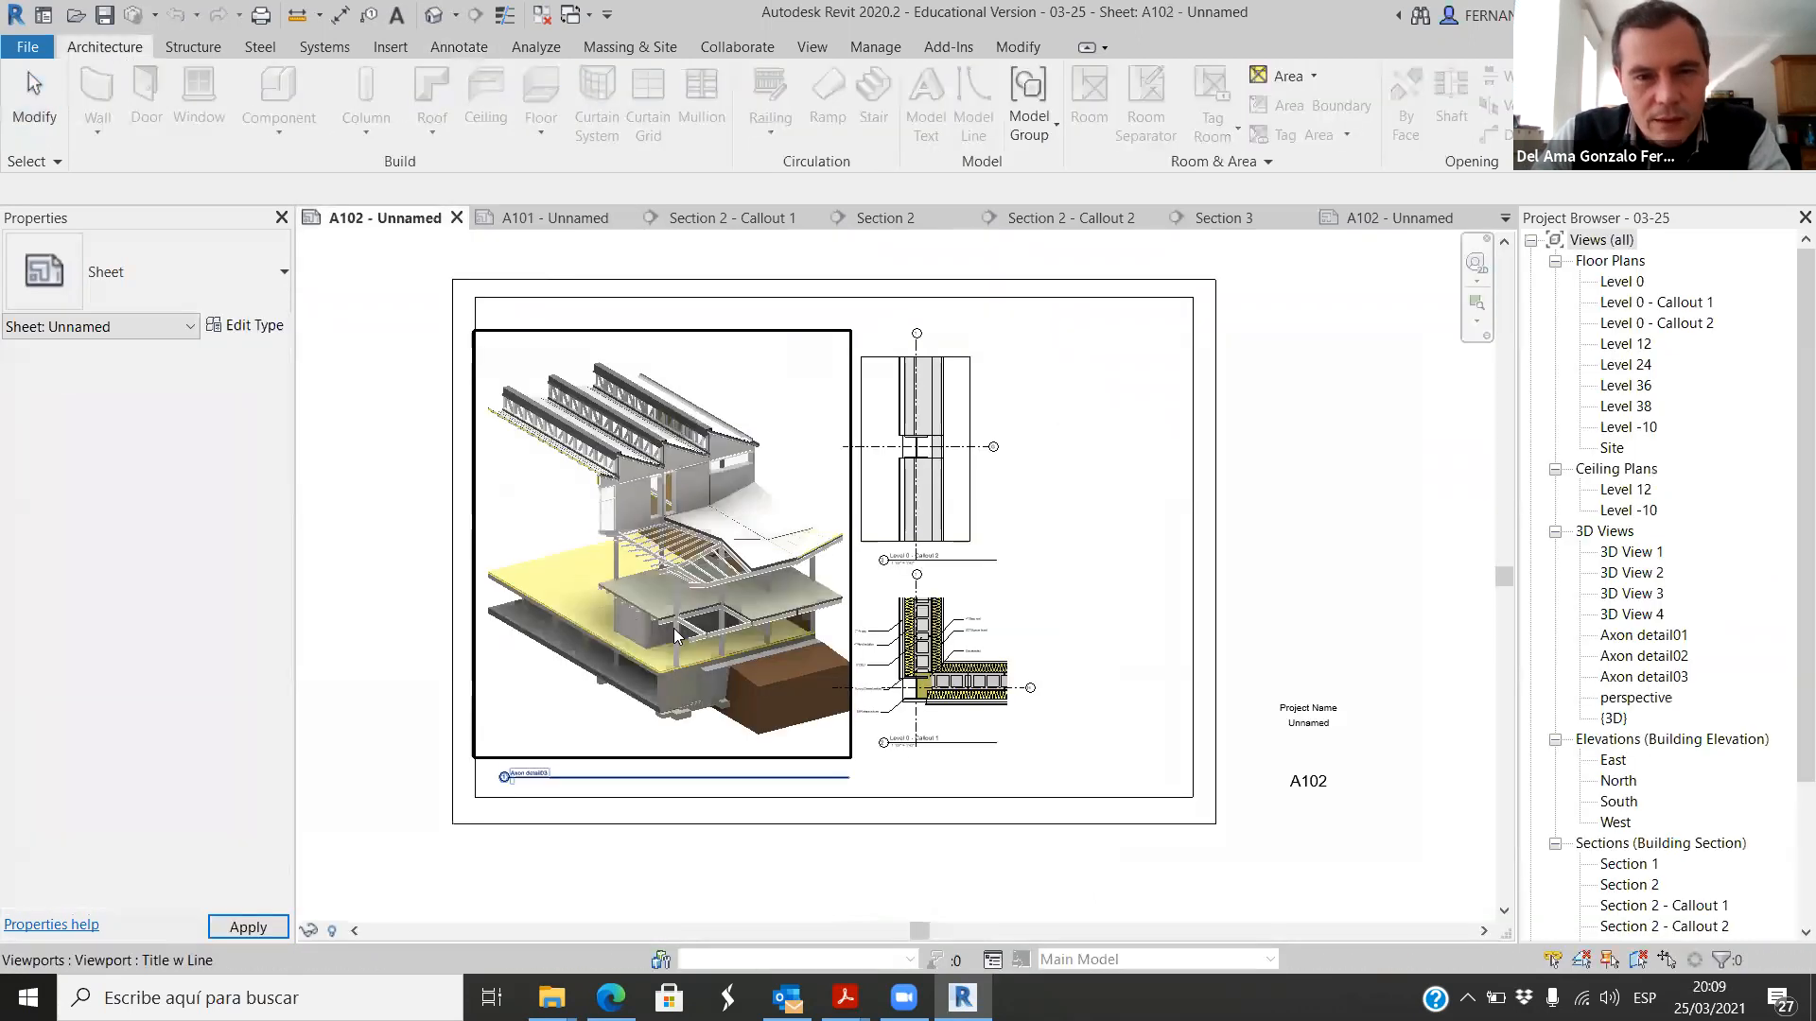
pyautogui.scroll(1, 974, 492)
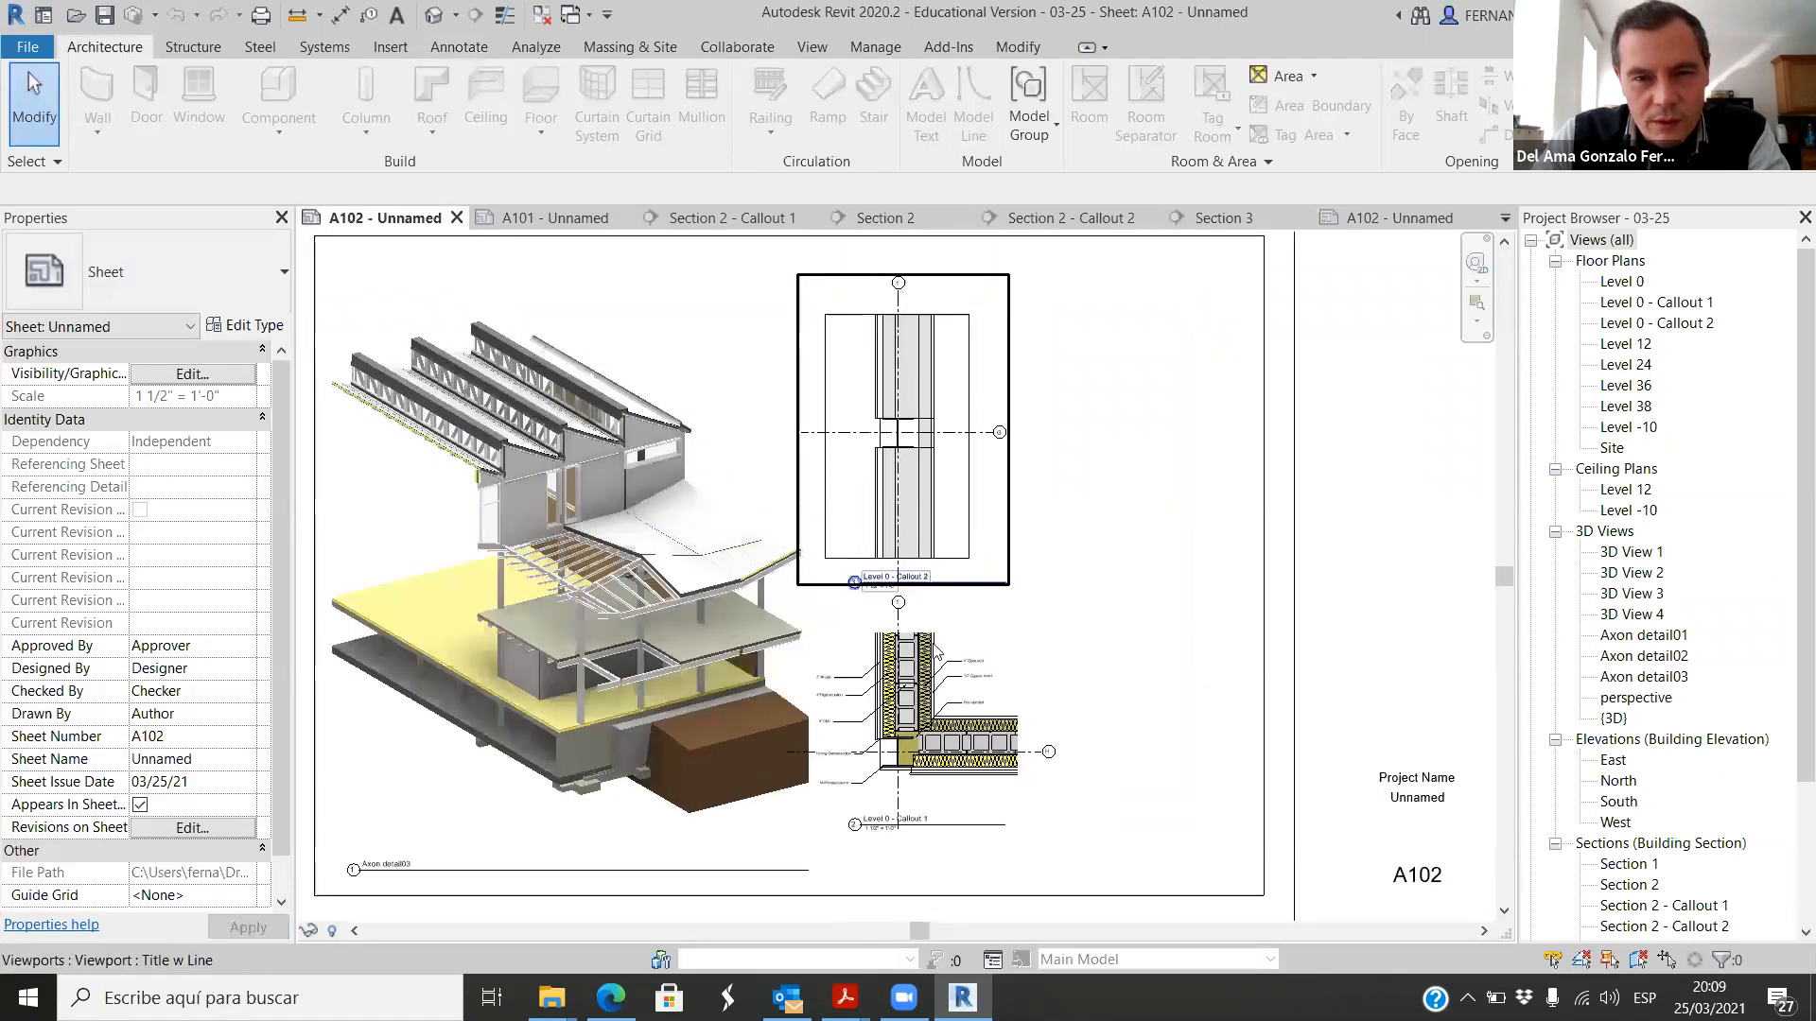
pyautogui.scroll(8, 934, 651)
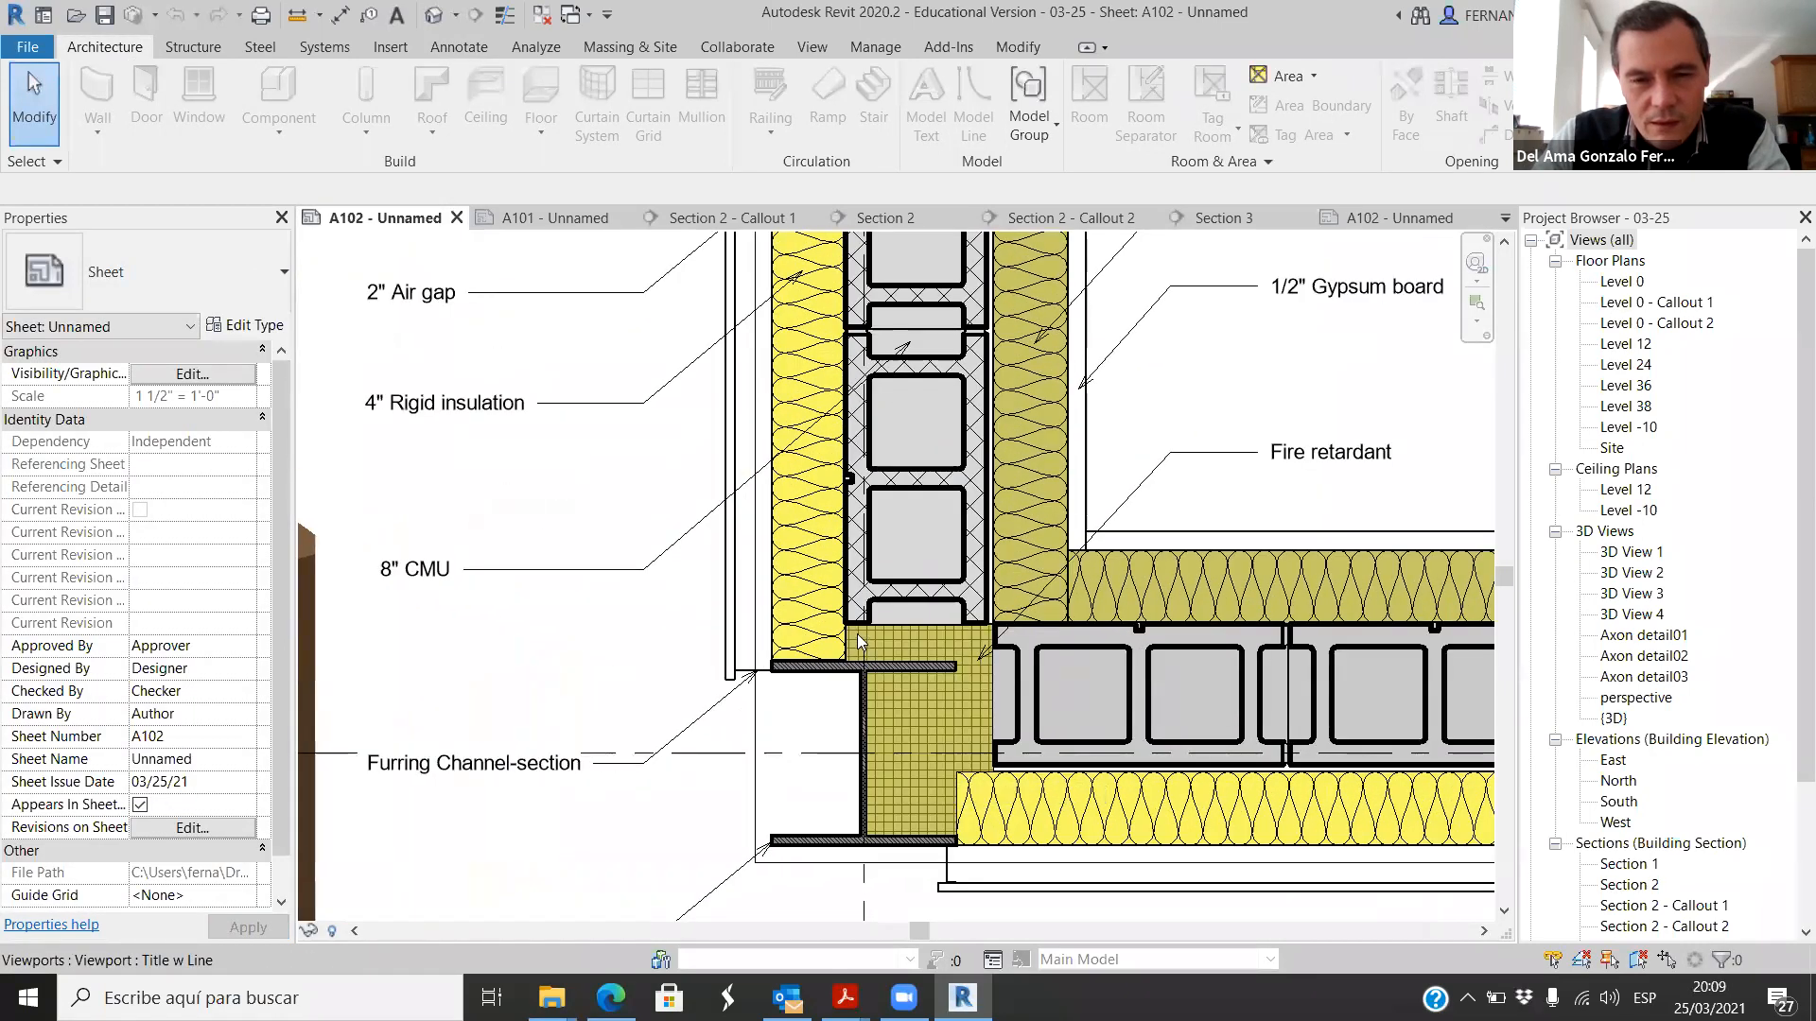
pyautogui.scroll(-4, 857, 633)
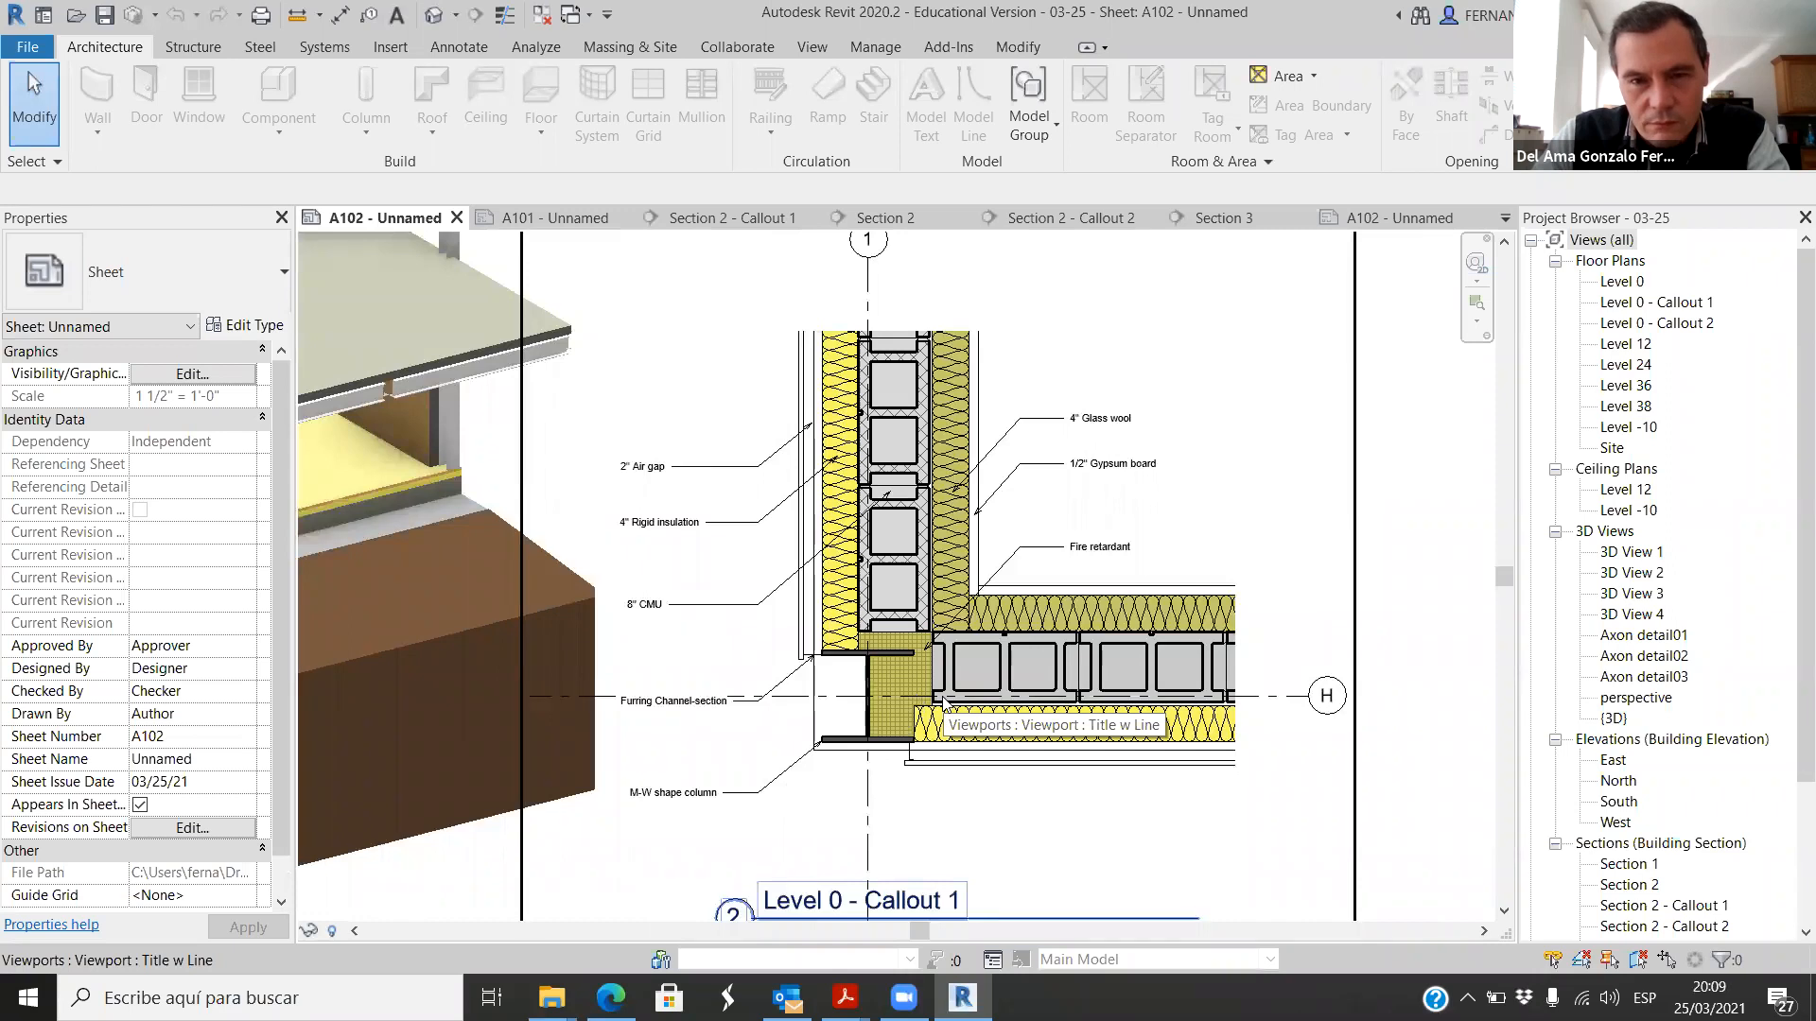
pyautogui.scroll(2, 929, 668)
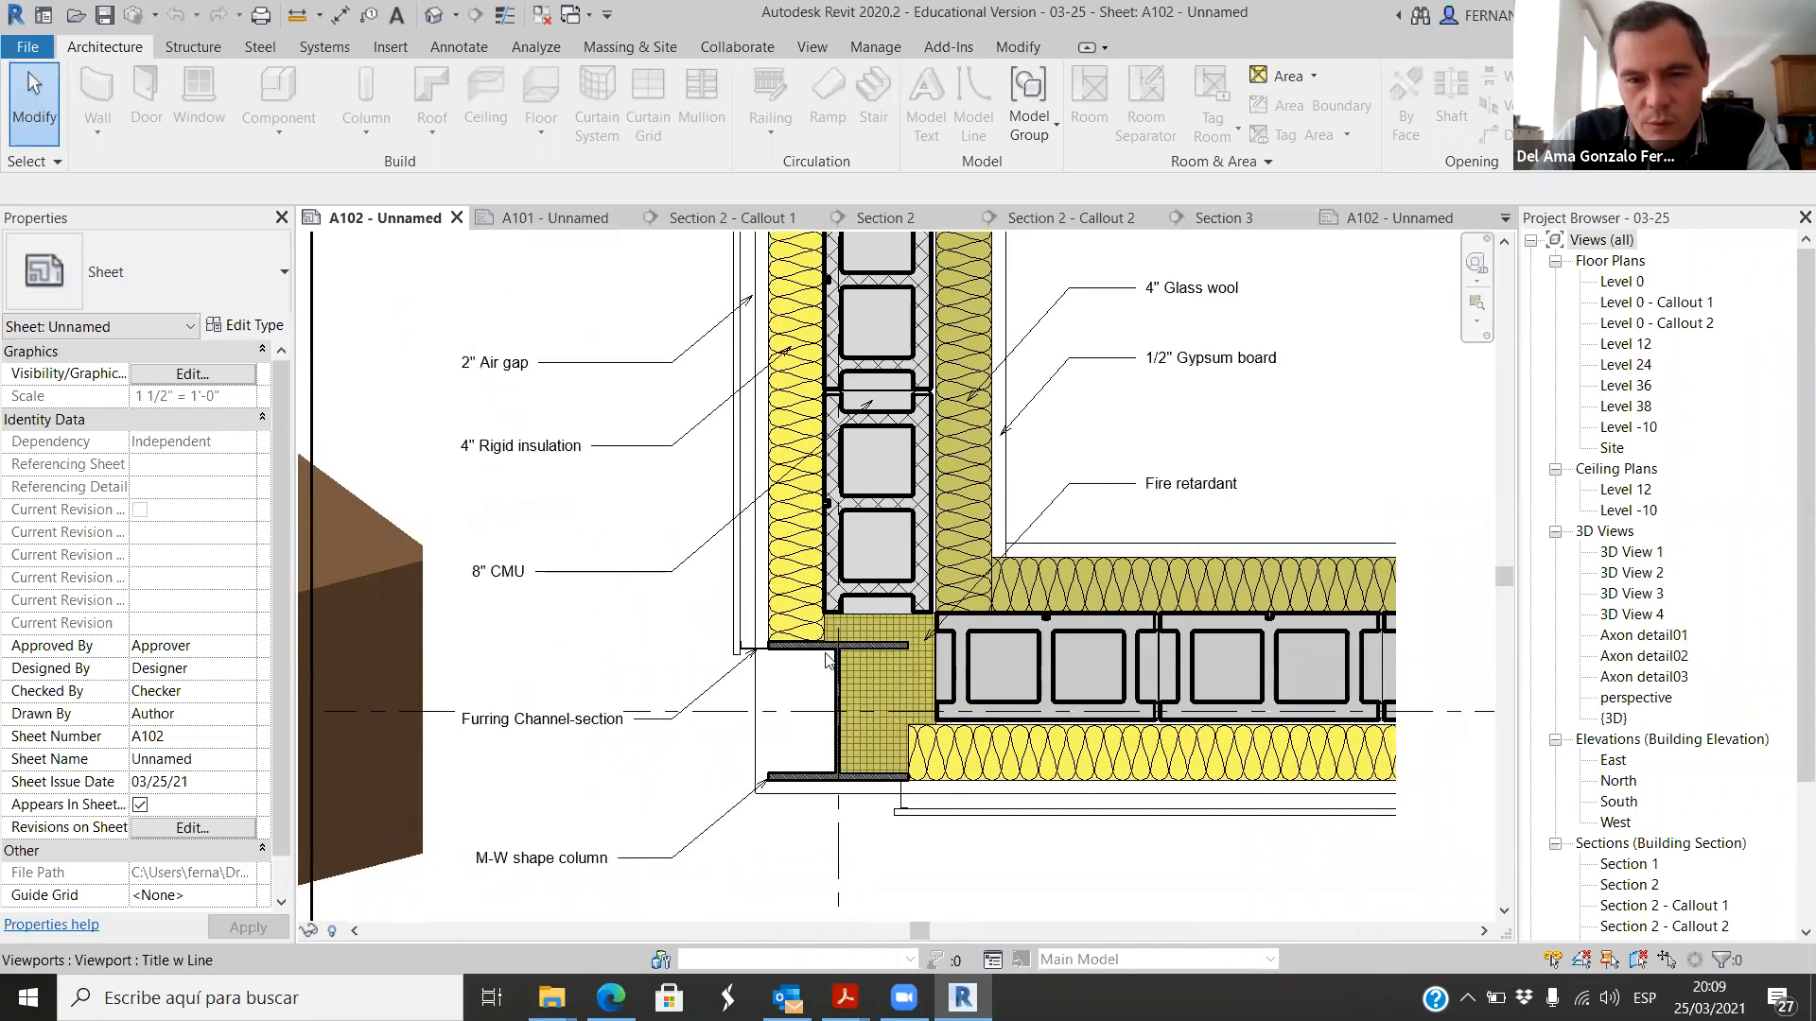
pyautogui.scroll(-3, 857, 650)
pyautogui.scroll(3, 938, 682)
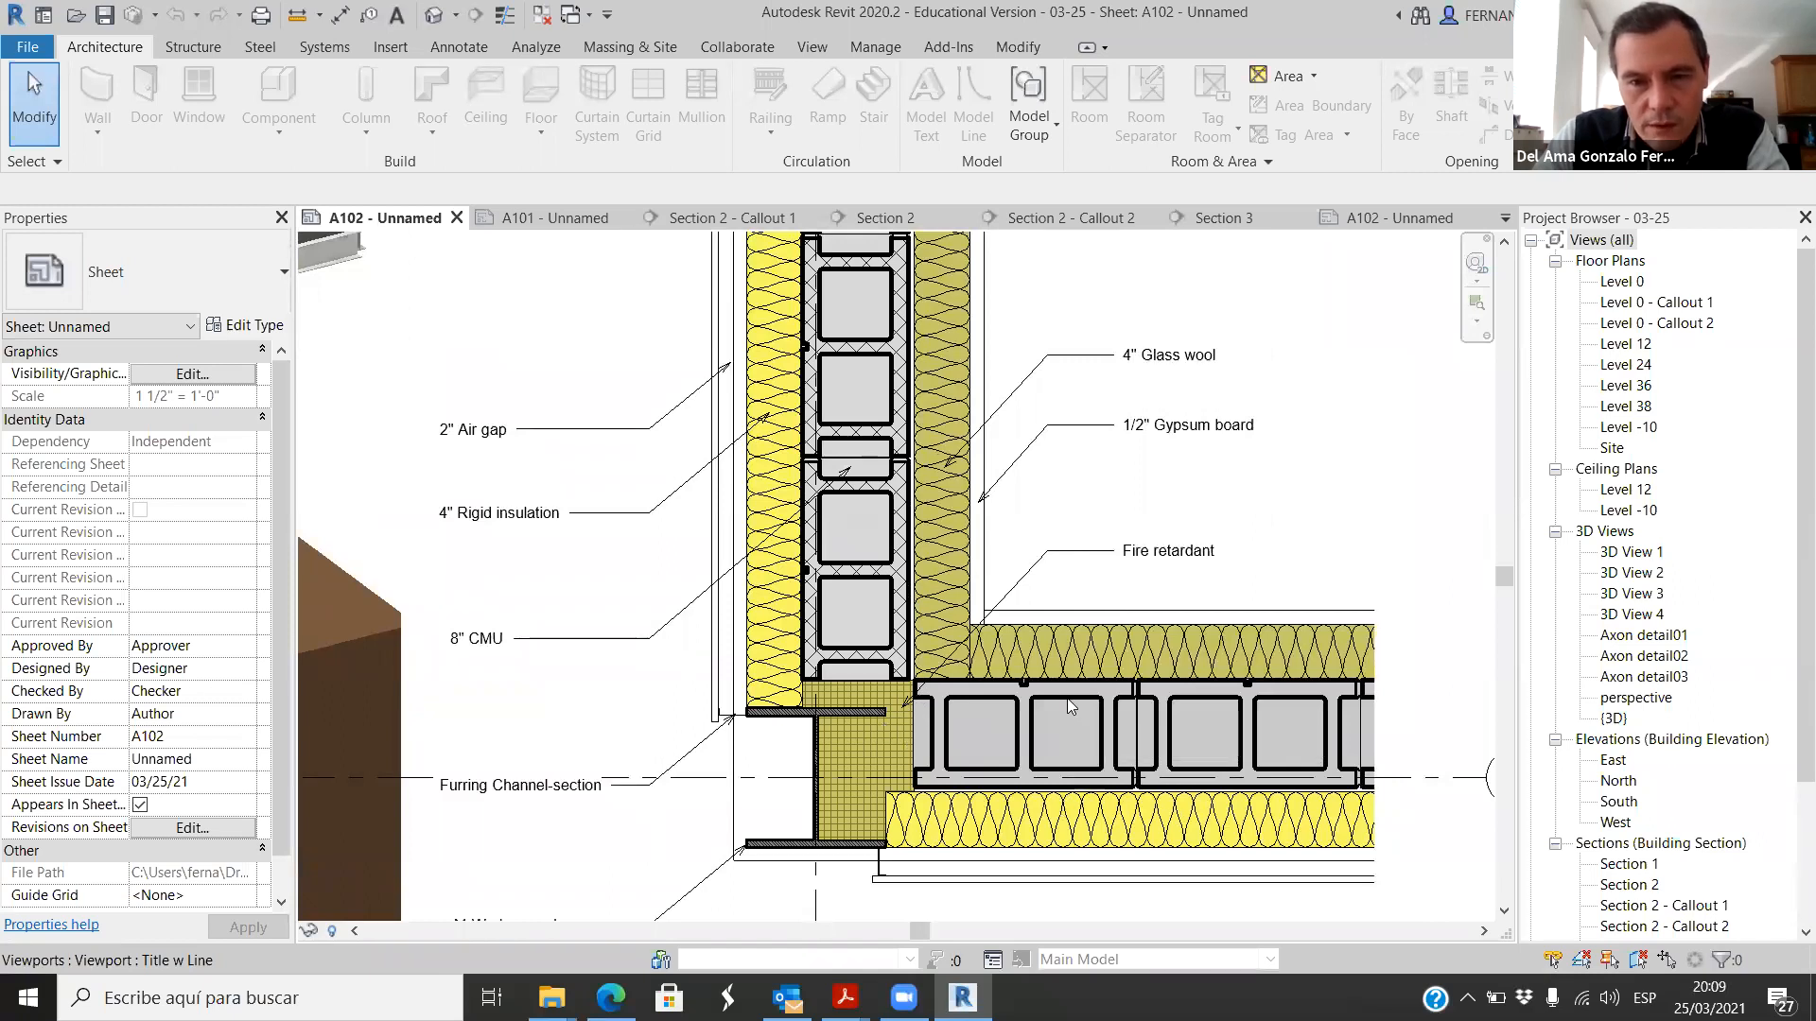
# Step: Examine the fire retardant infill, furring channel and M-W shape column at the corner of Level 0 - Callout 1
pyautogui.scroll(3, 819, 819)
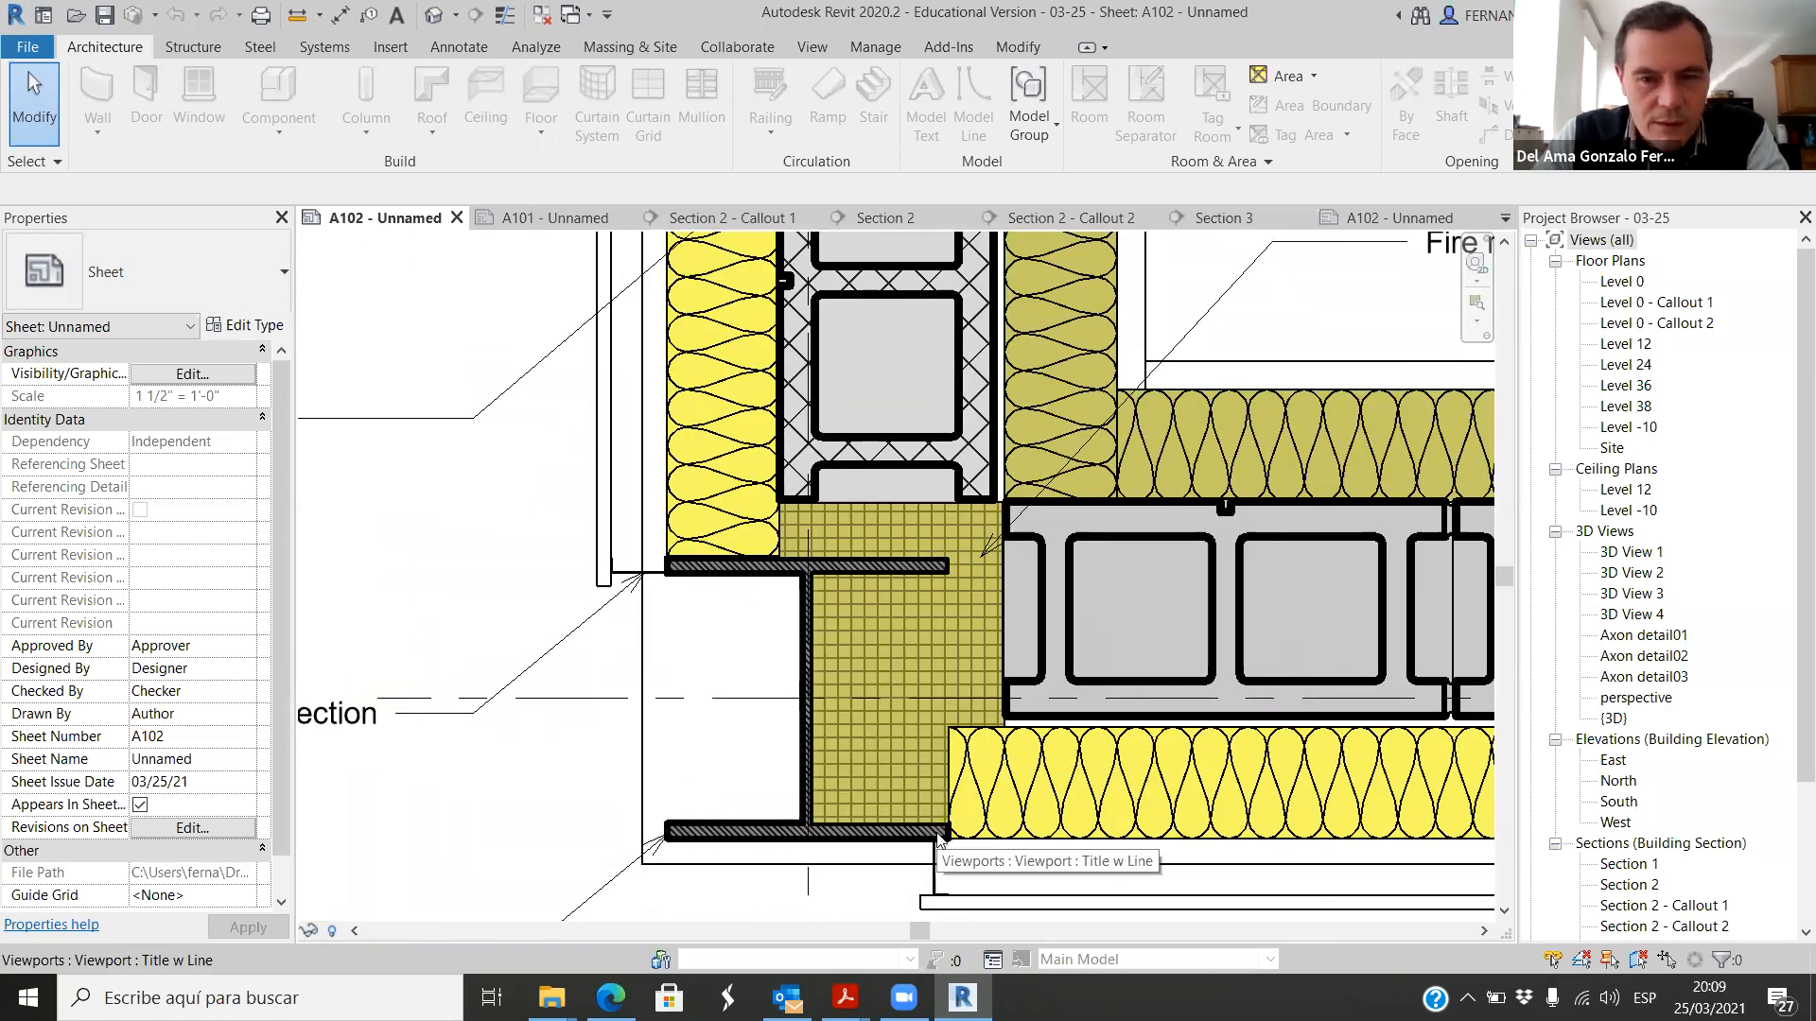
pyautogui.scroll(-2, 838, 748)
pyautogui.scroll(2, 851, 733)
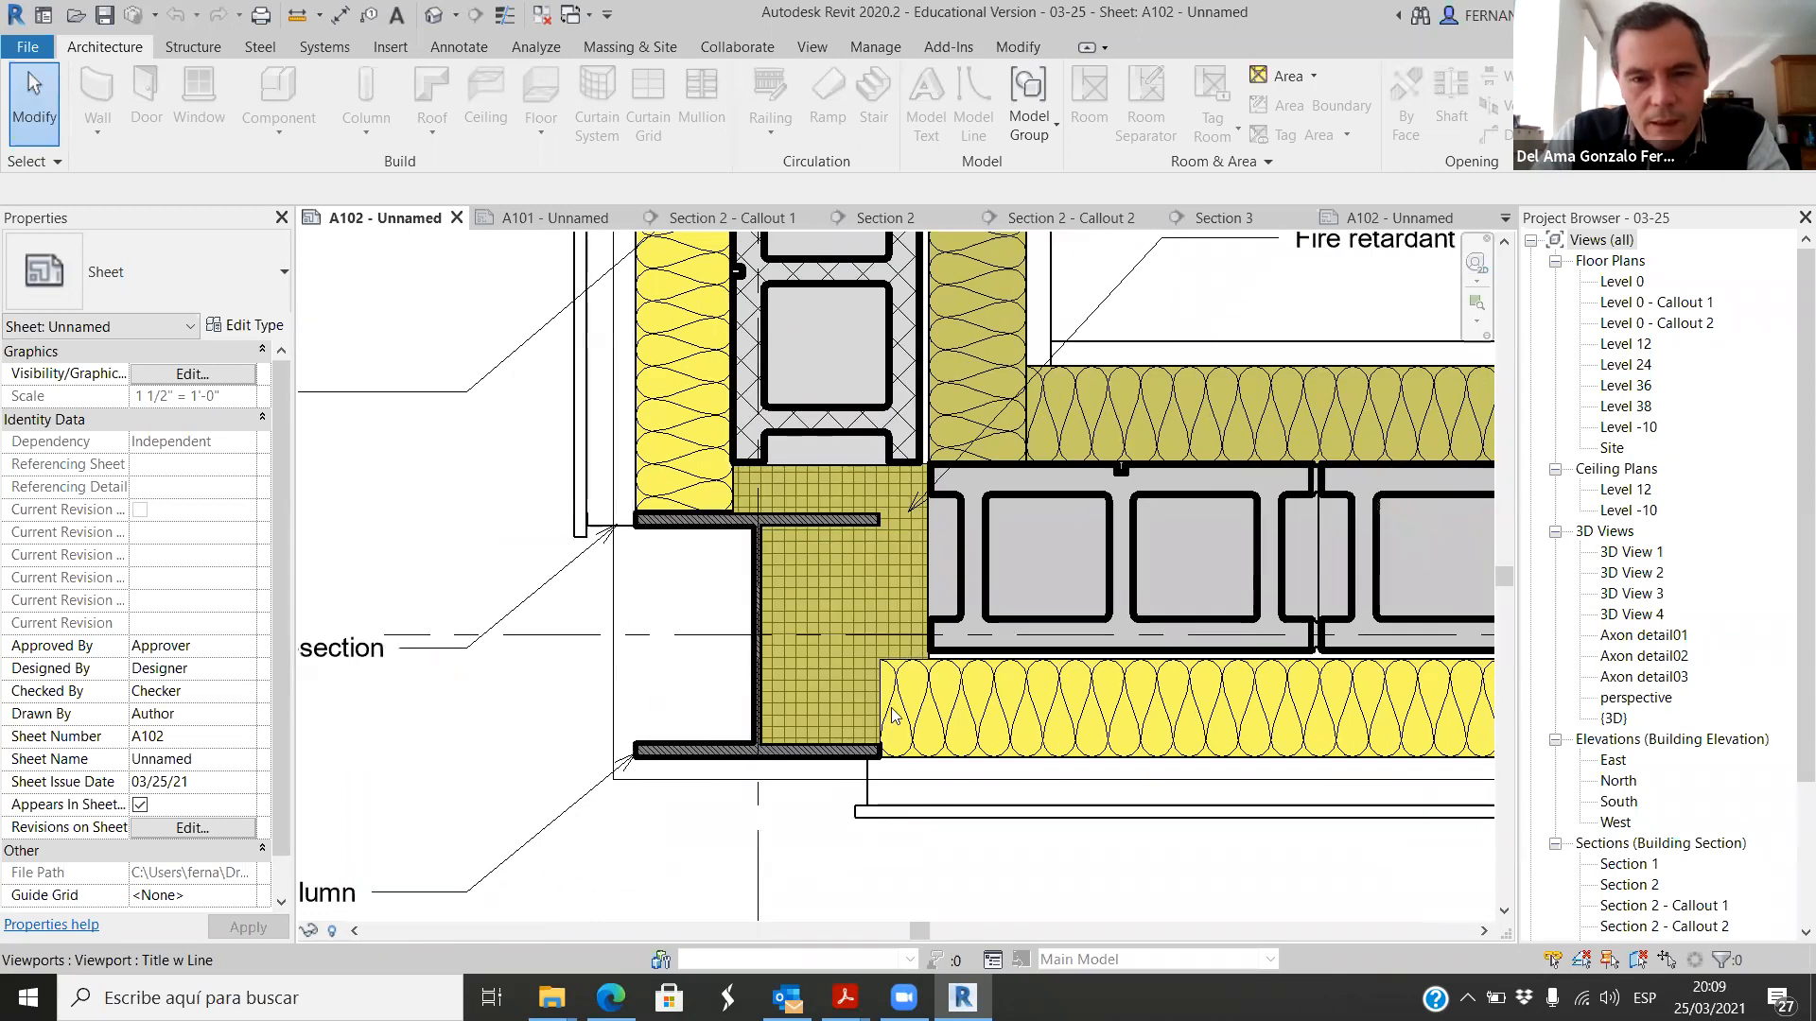
pyautogui.scroll(-2, 771, 698)
pyautogui.scroll(1, 1234, 348)
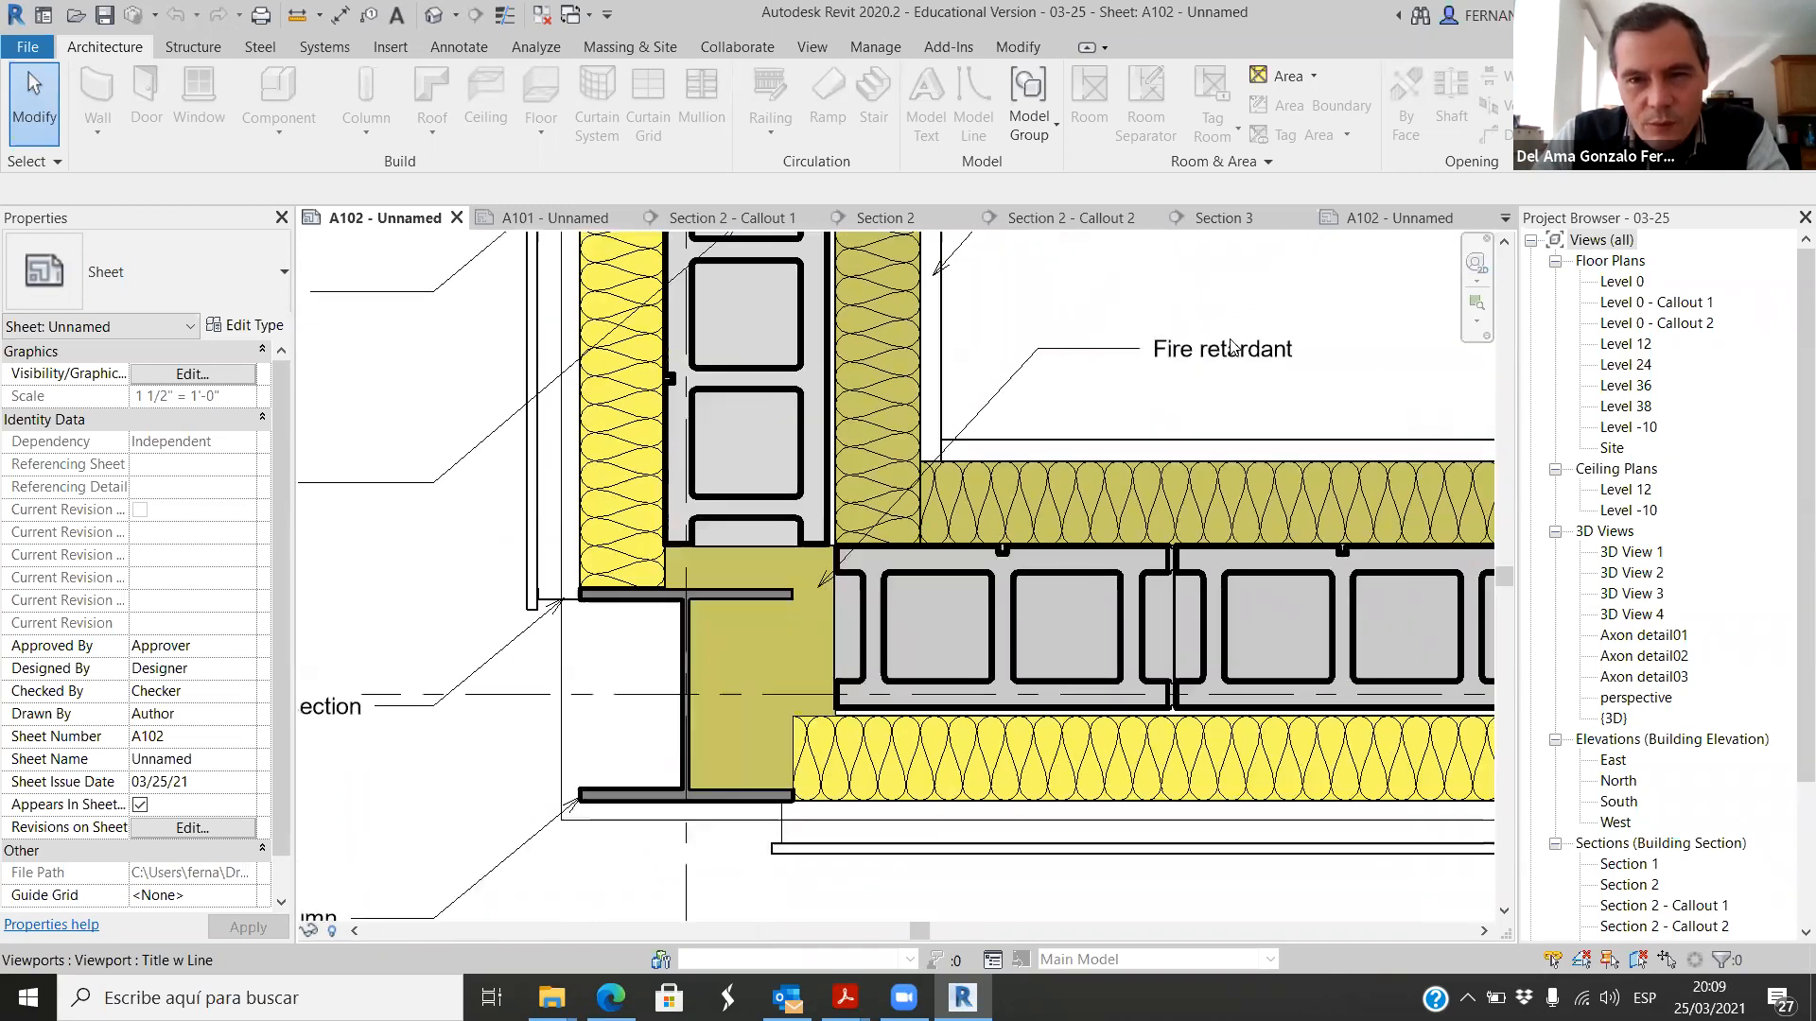
pyautogui.scroll(1, 1232, 348)
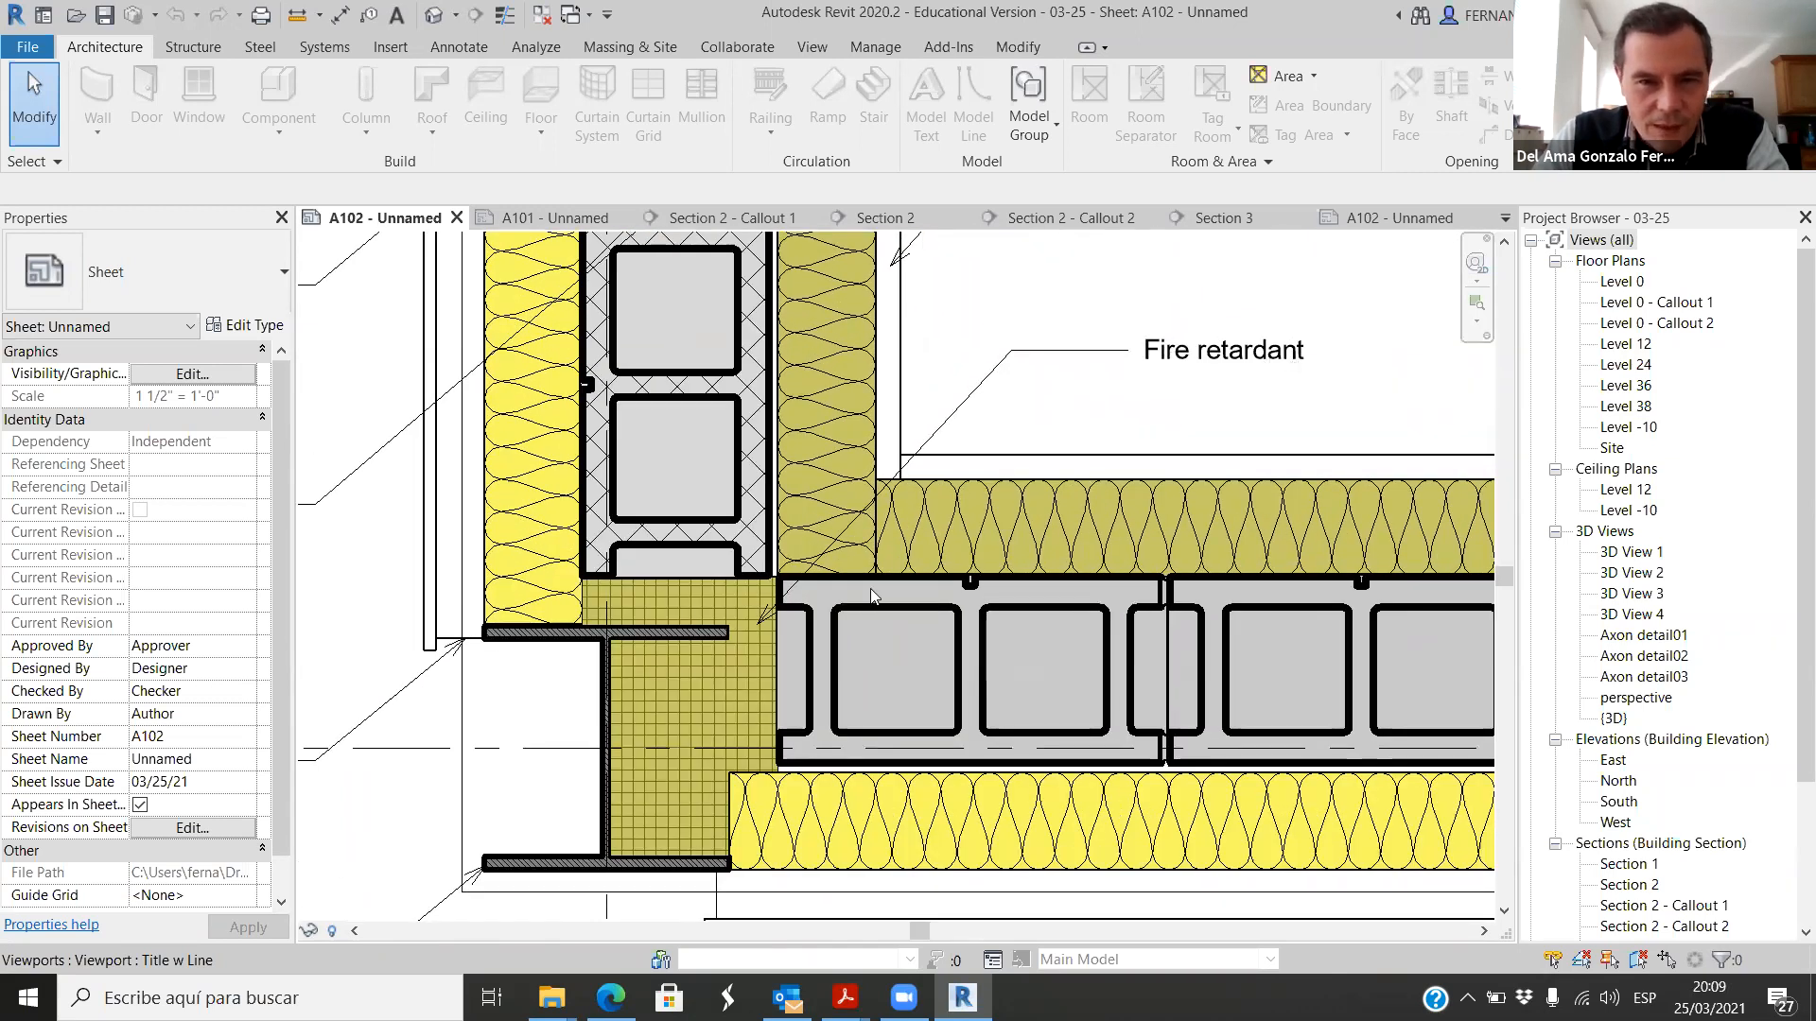
pyautogui.scroll(-2, 700, 613)
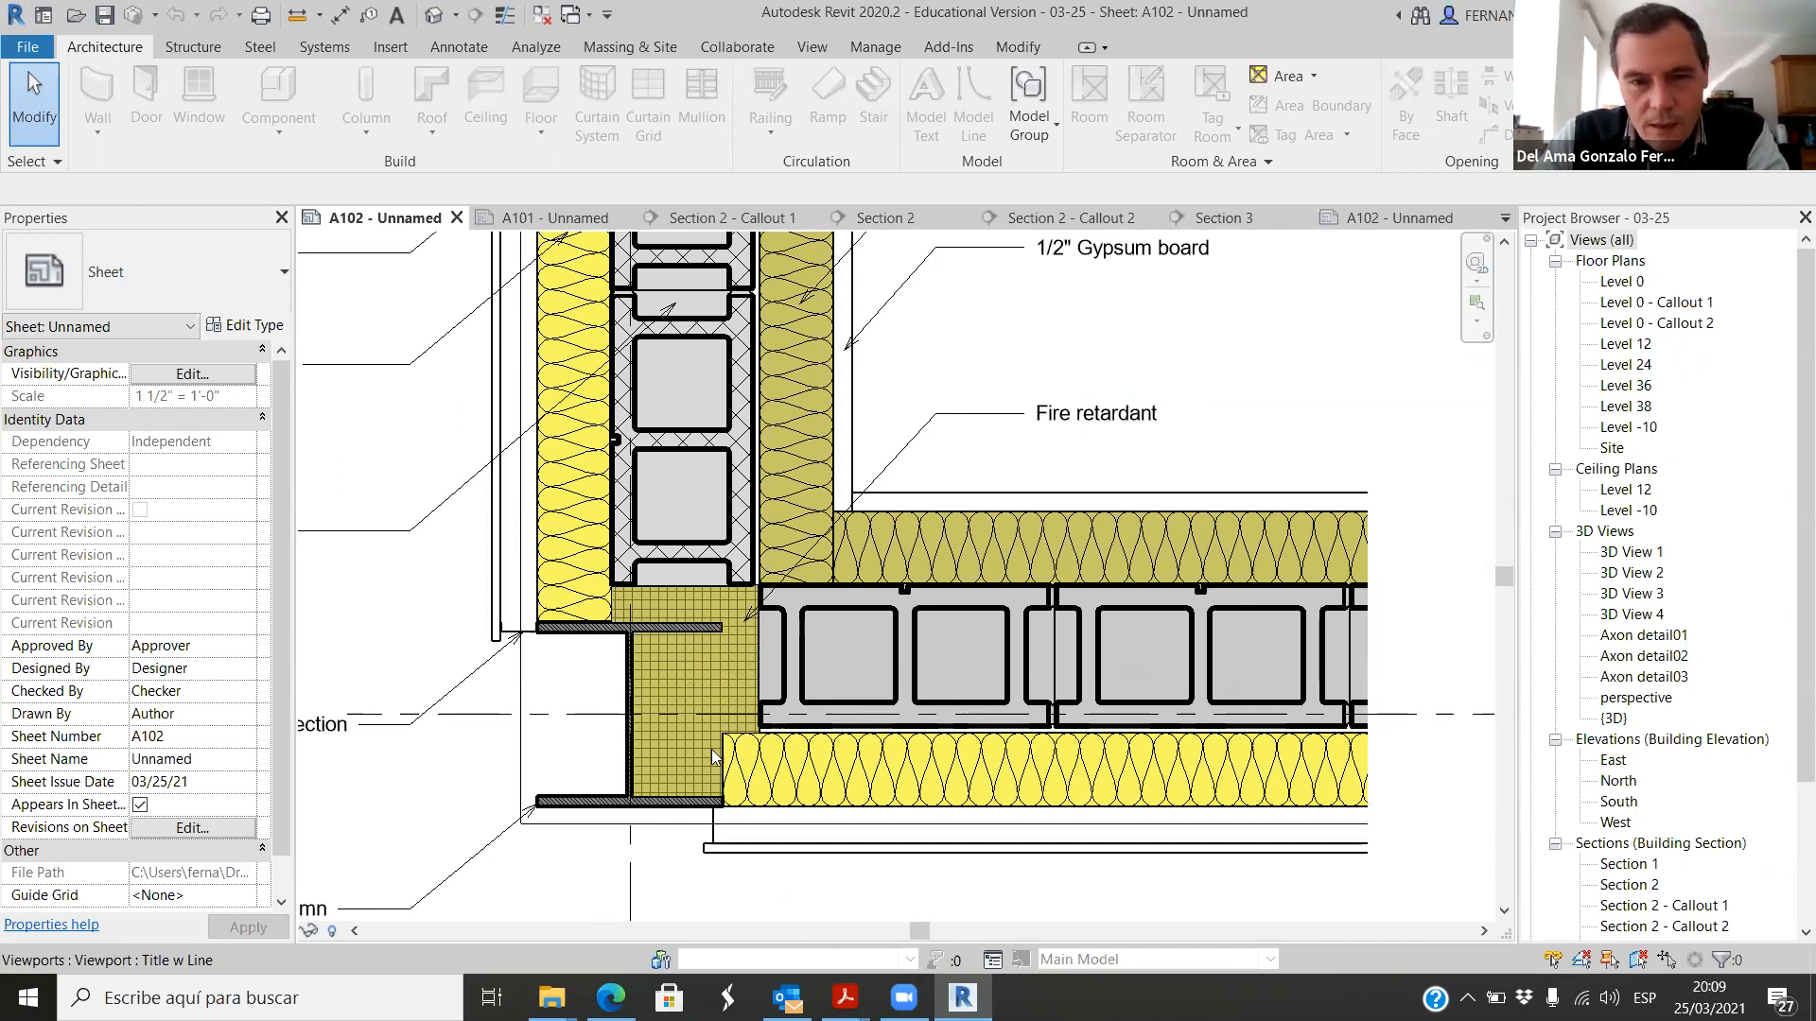
pyautogui.scroll(-2, 757, 686)
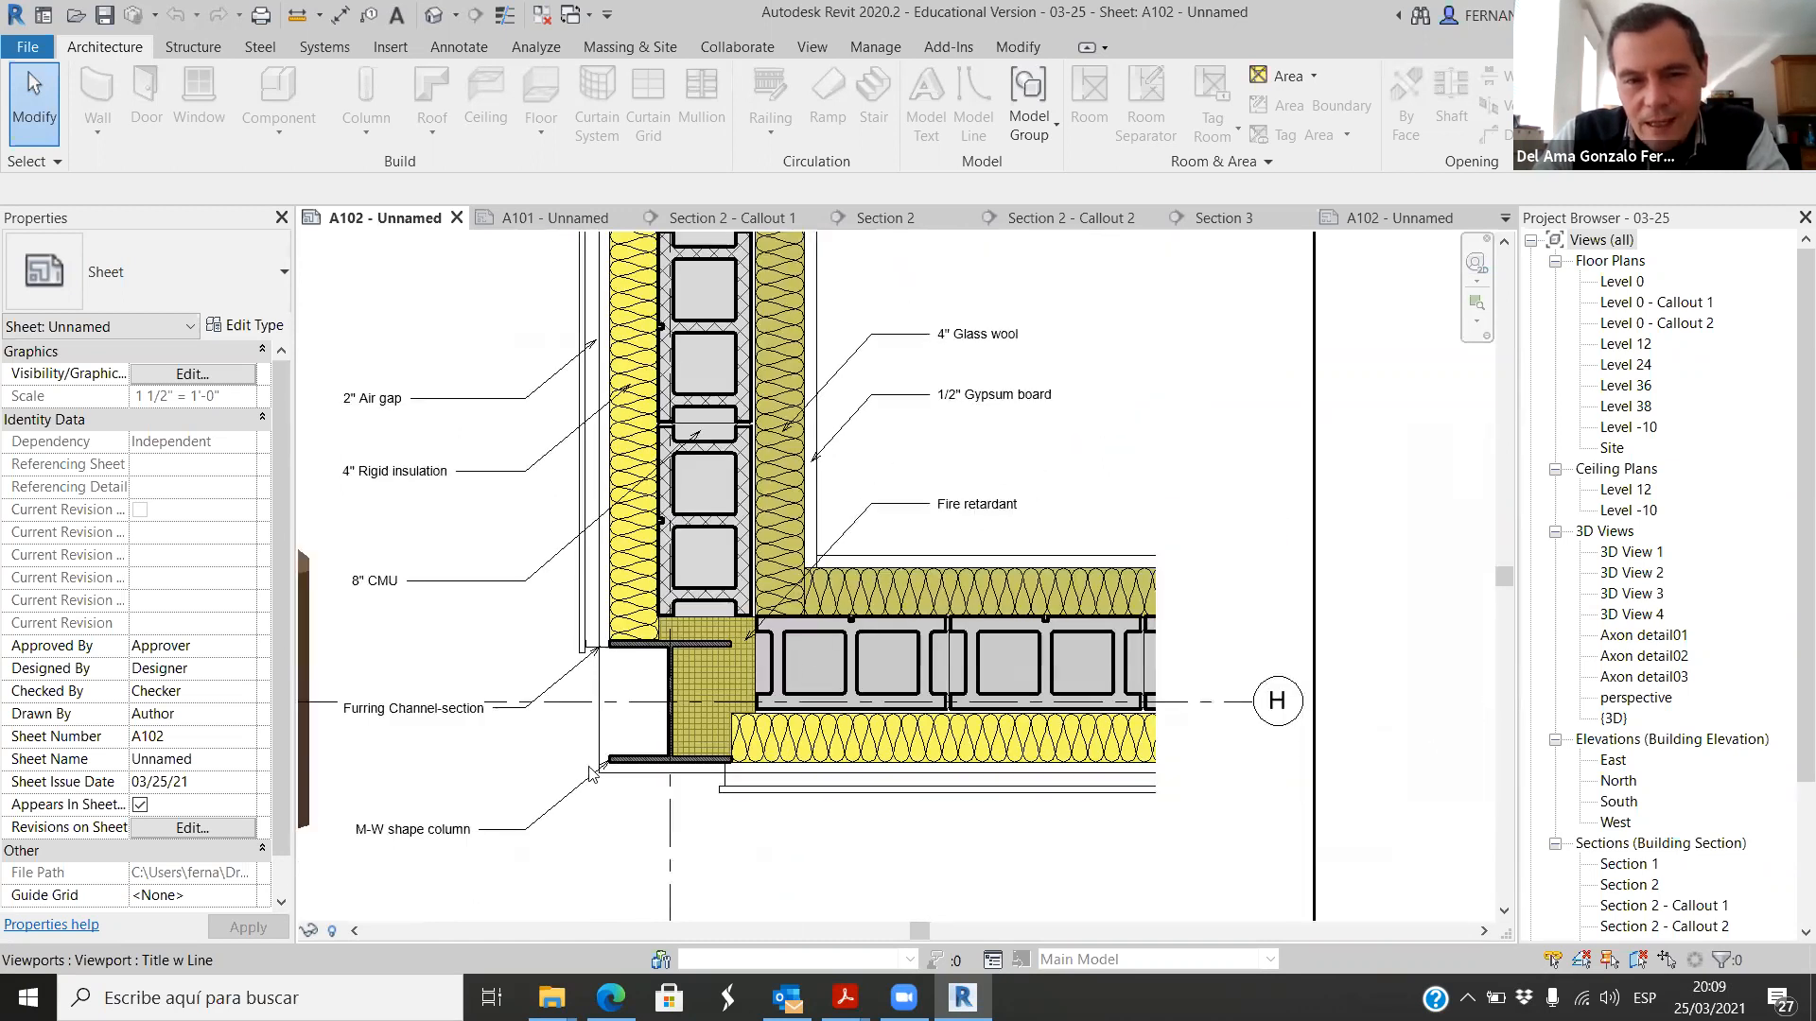
pyautogui.scroll(-2, 918, 649)
pyautogui.scroll(3, 719, 700)
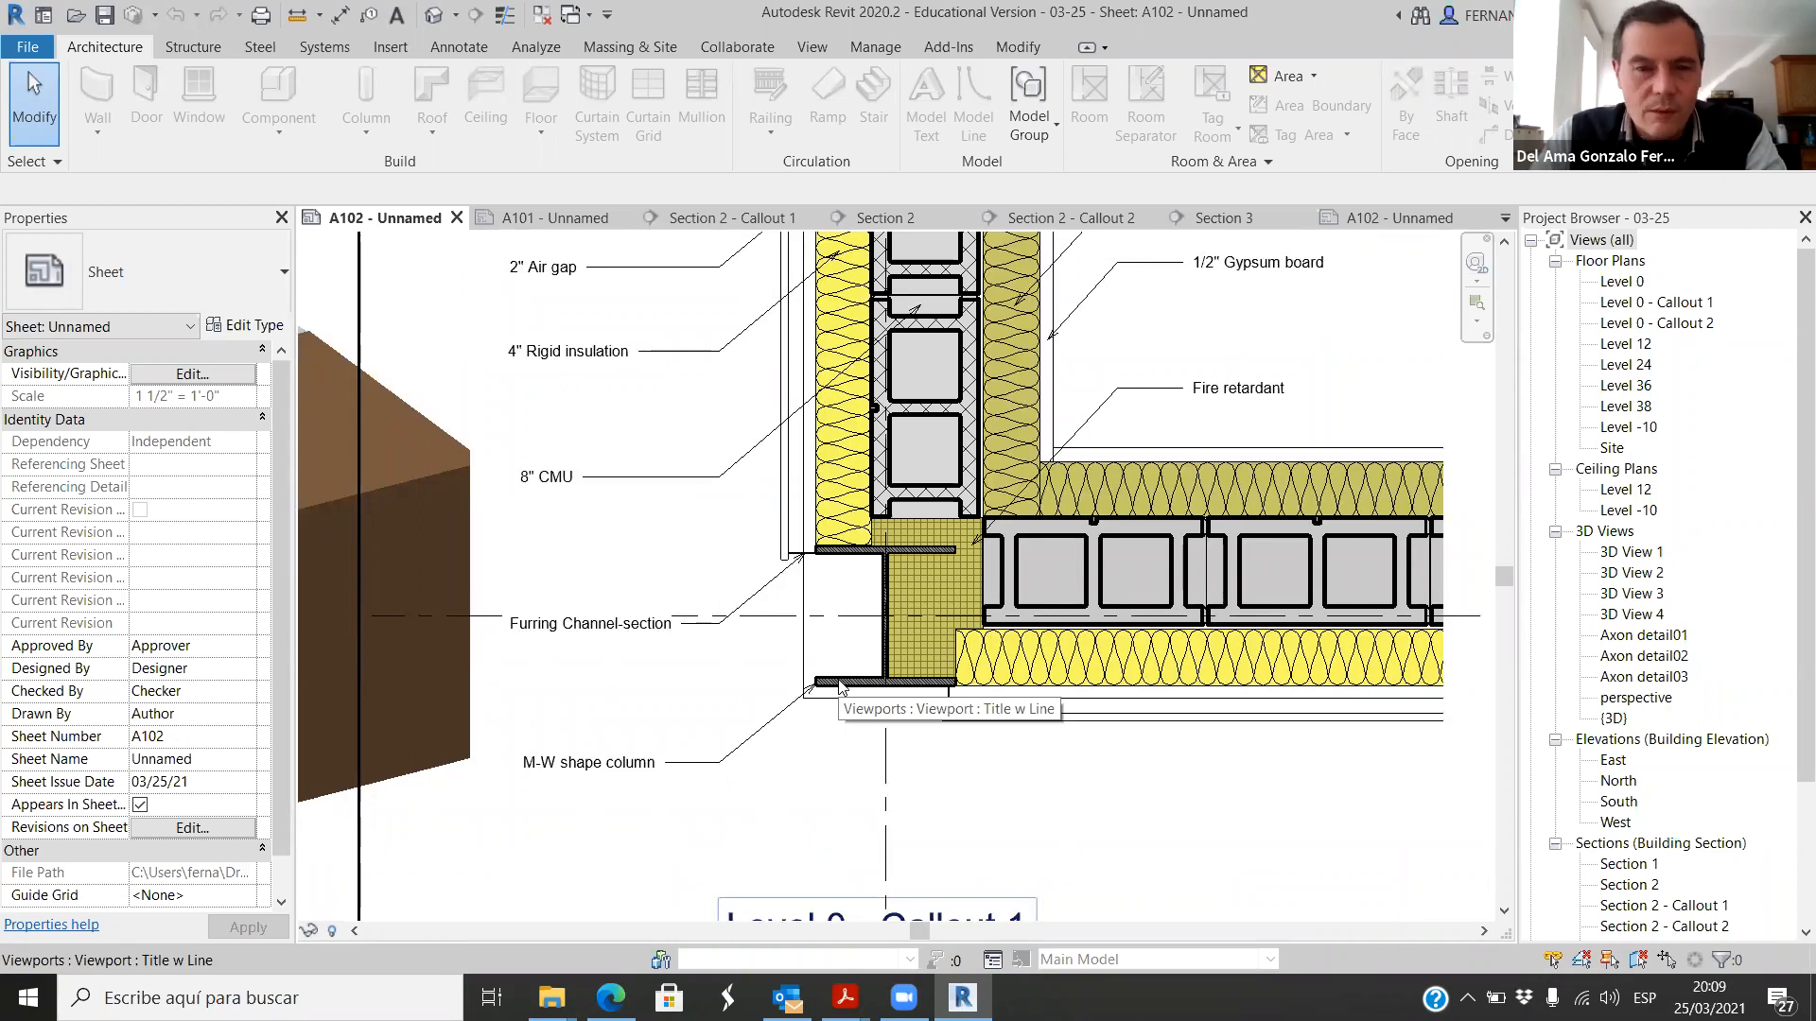
pyautogui.scroll(-2, 832, 577)
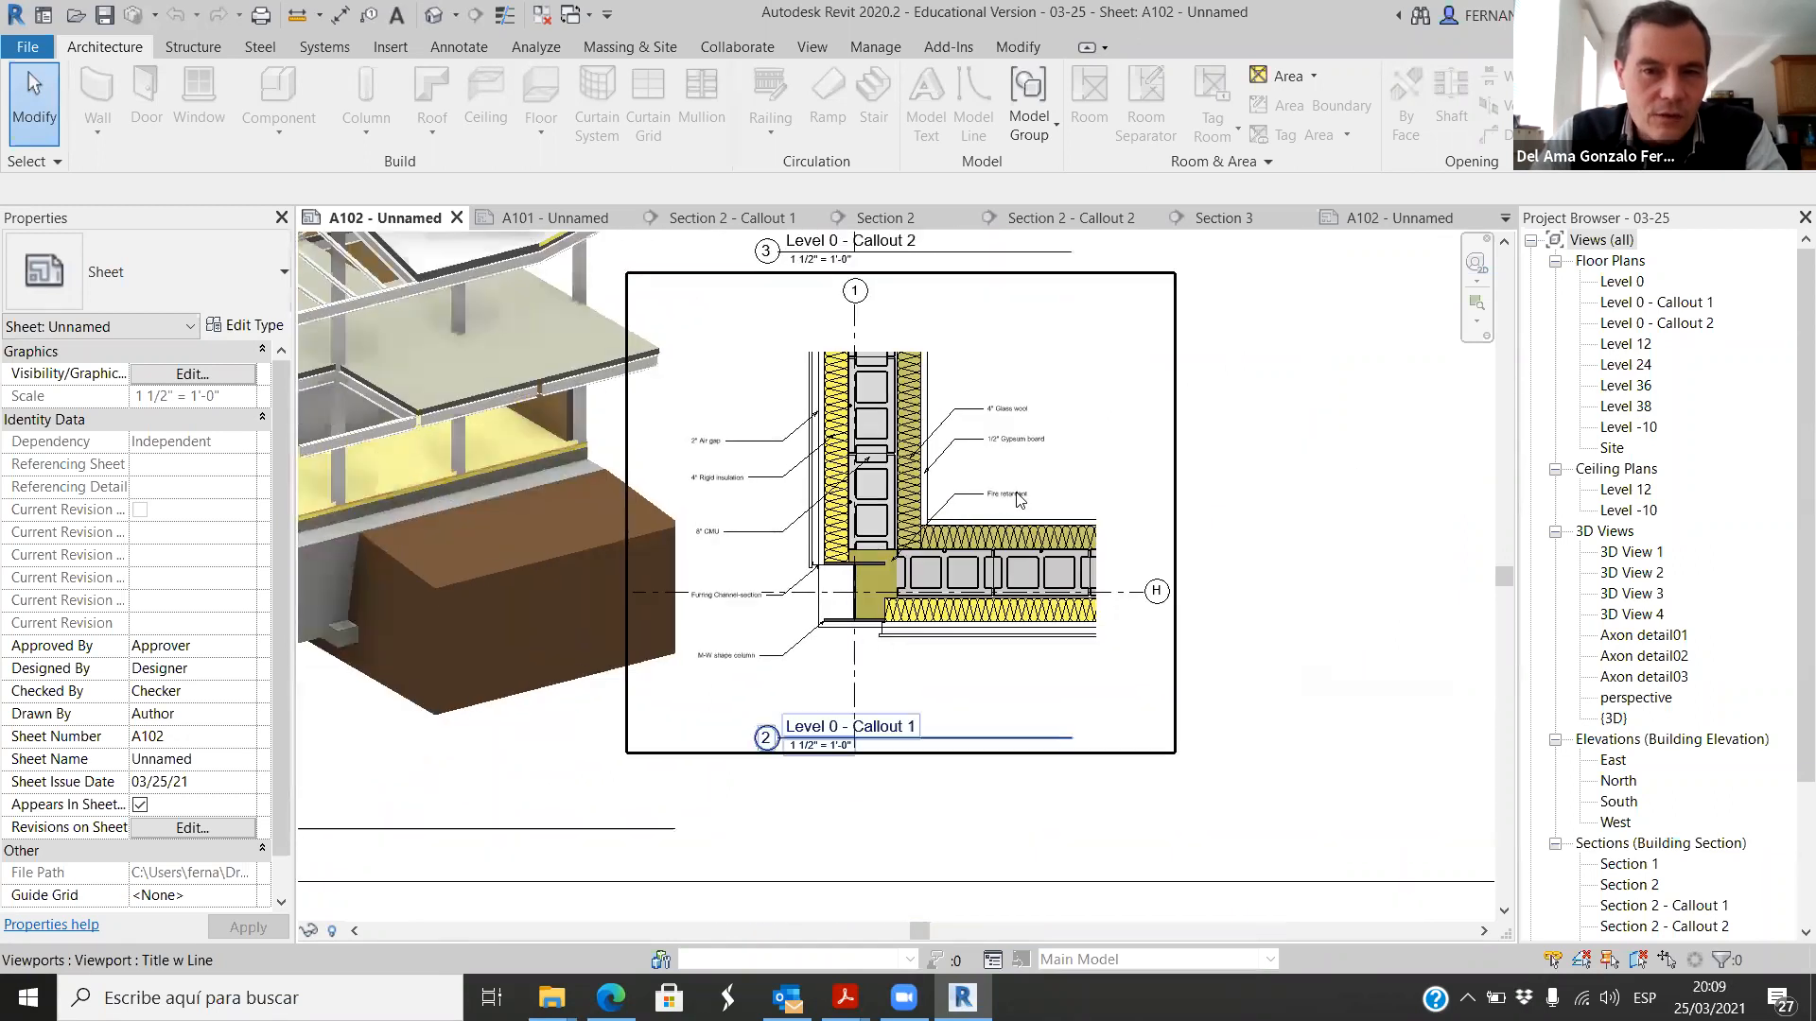
pyautogui.scroll(-1, 961, 499)
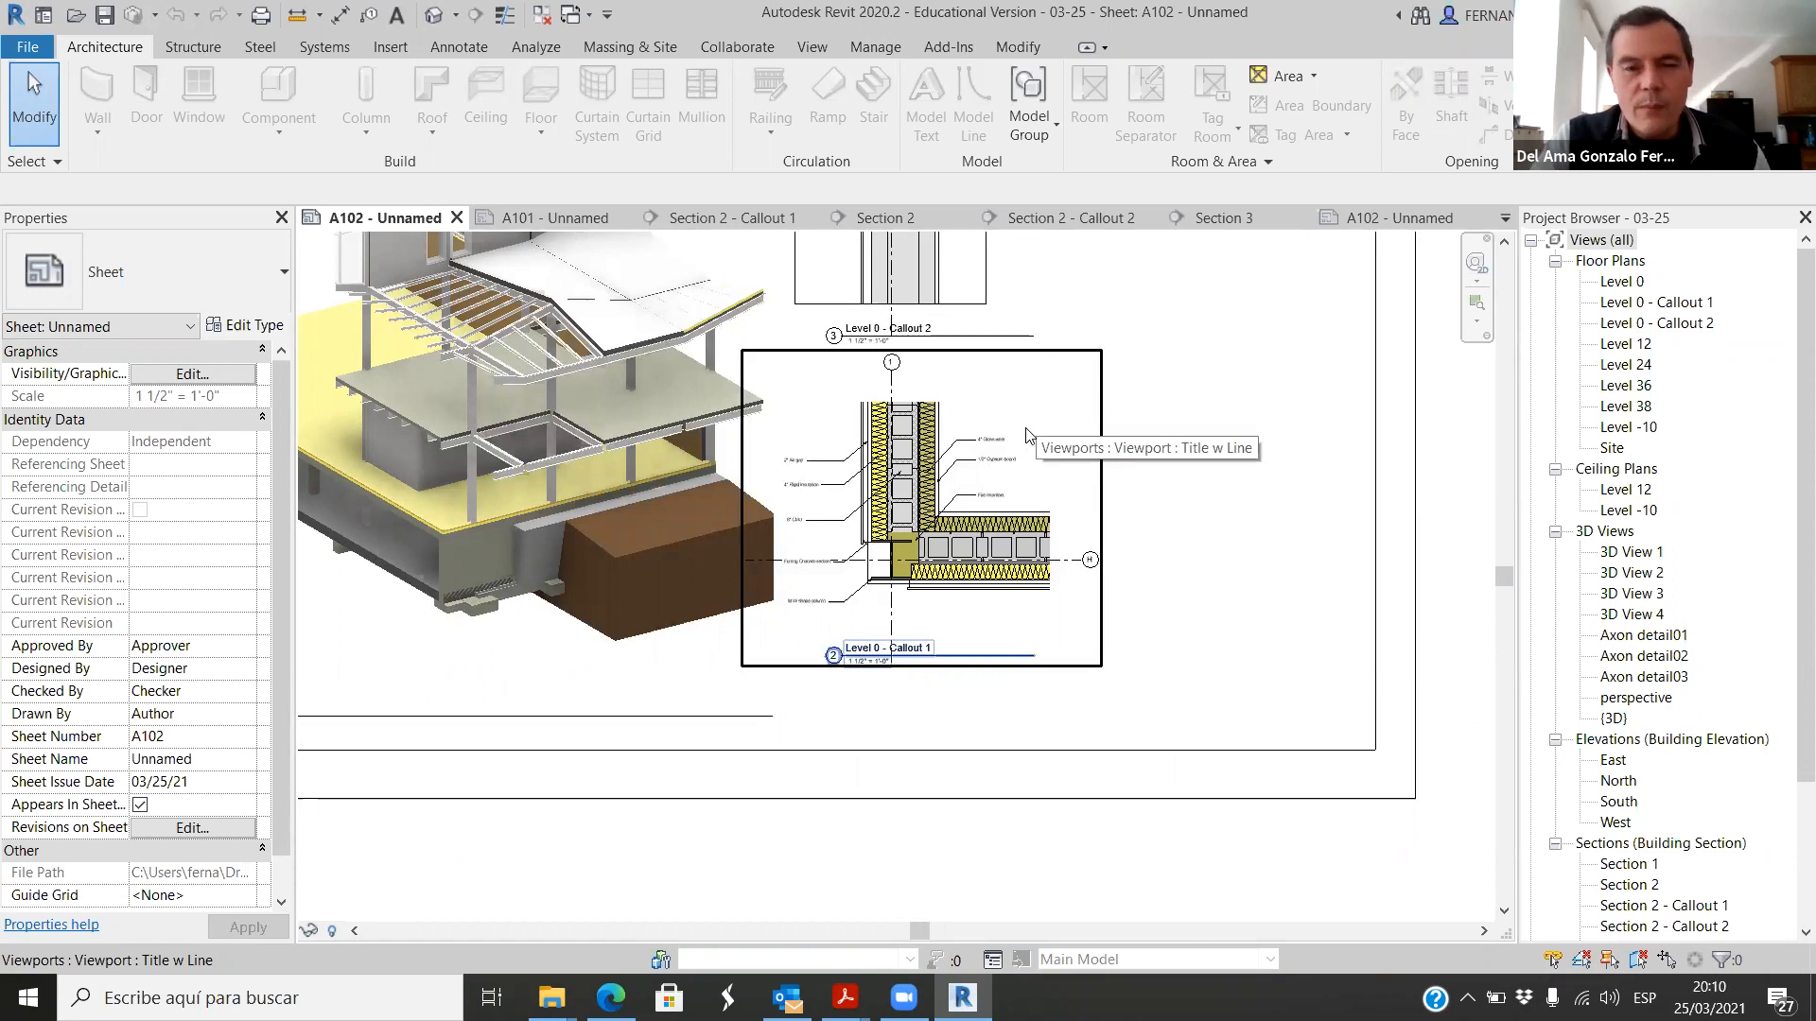
# Step: Study the Level 0 - Callout 1 wall layers, from rigid insulation and CMU to glass wool and gypsum board, and their junction at the column
pyautogui.scroll(5, 974, 463)
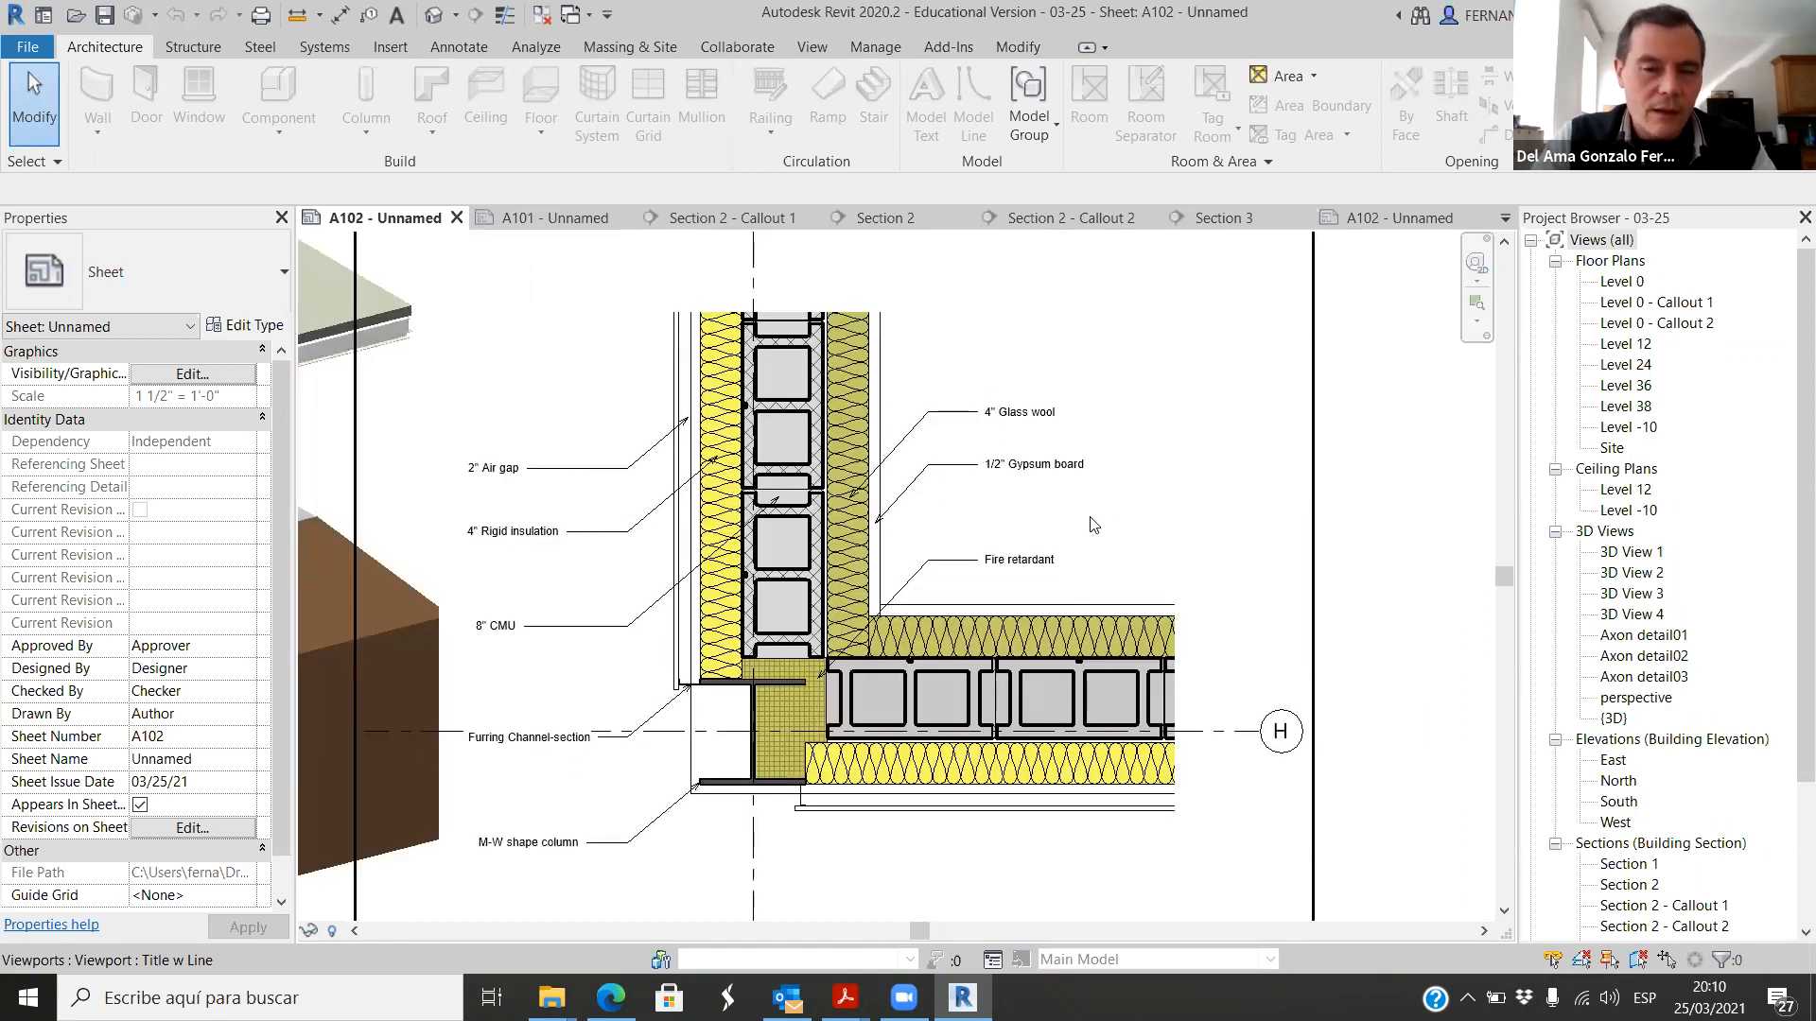
pyautogui.scroll(3, 838, 687)
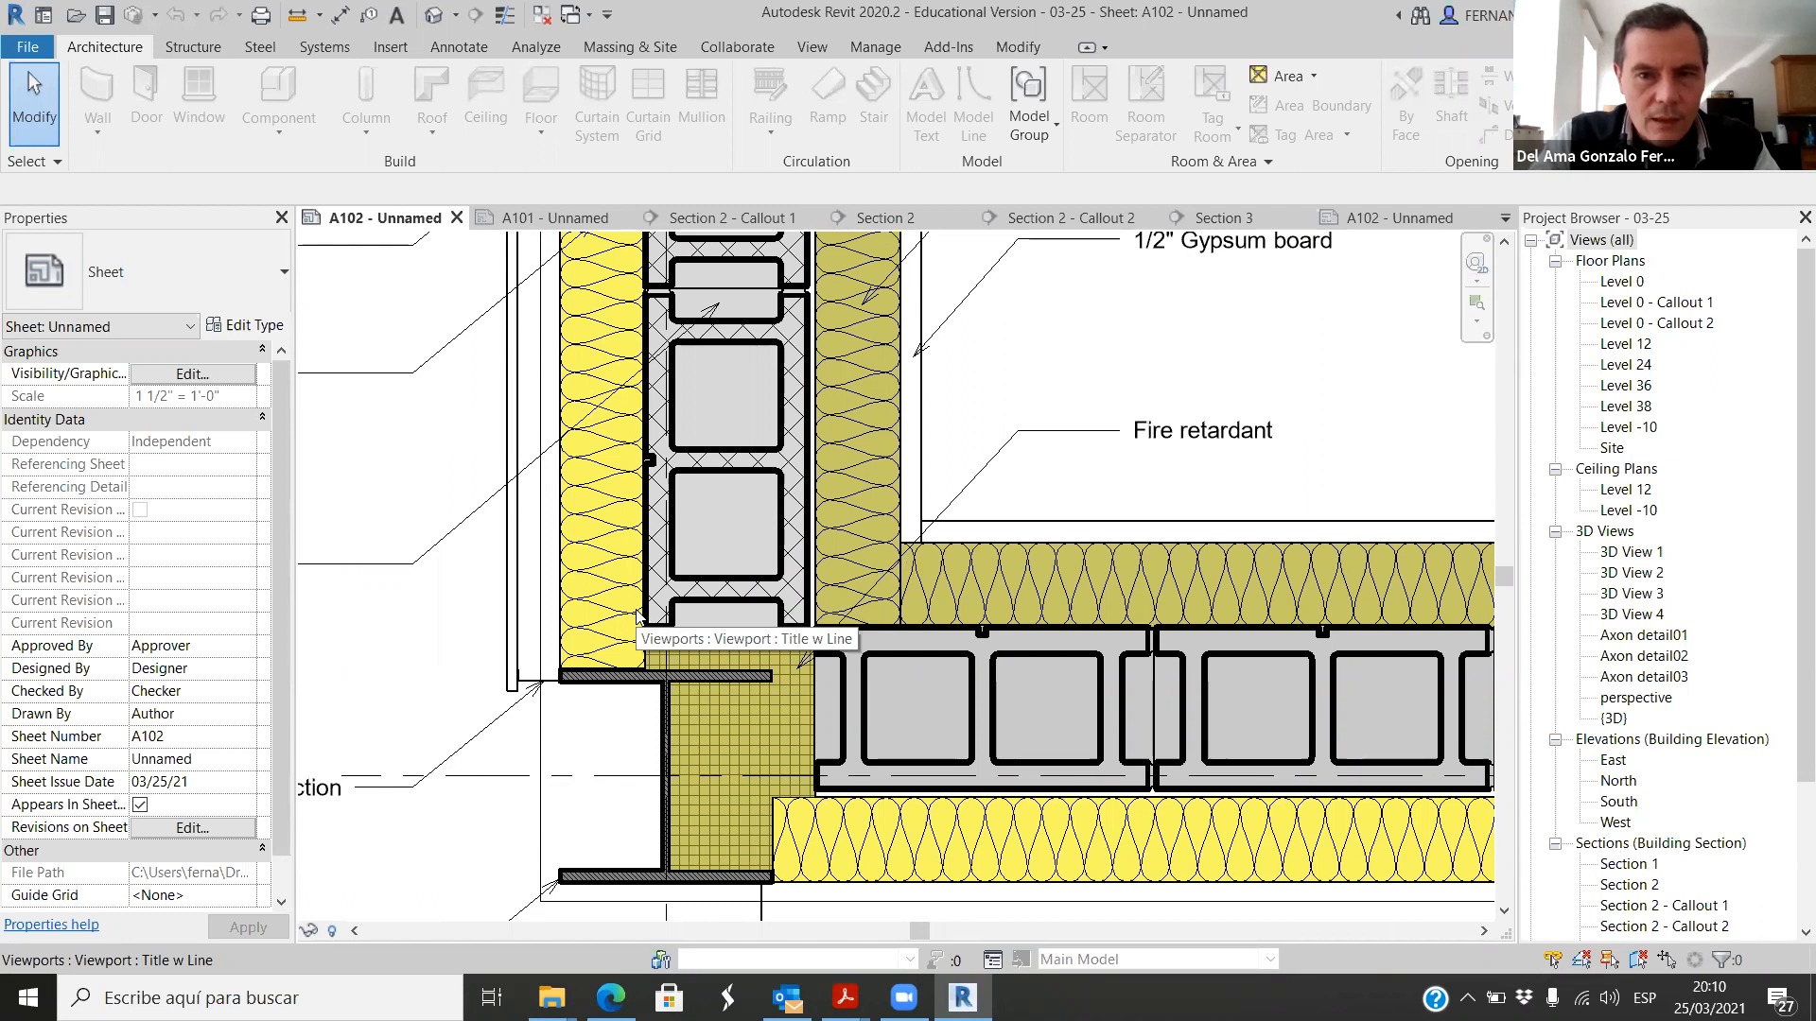
pyautogui.scroll(-3, 1003, 390)
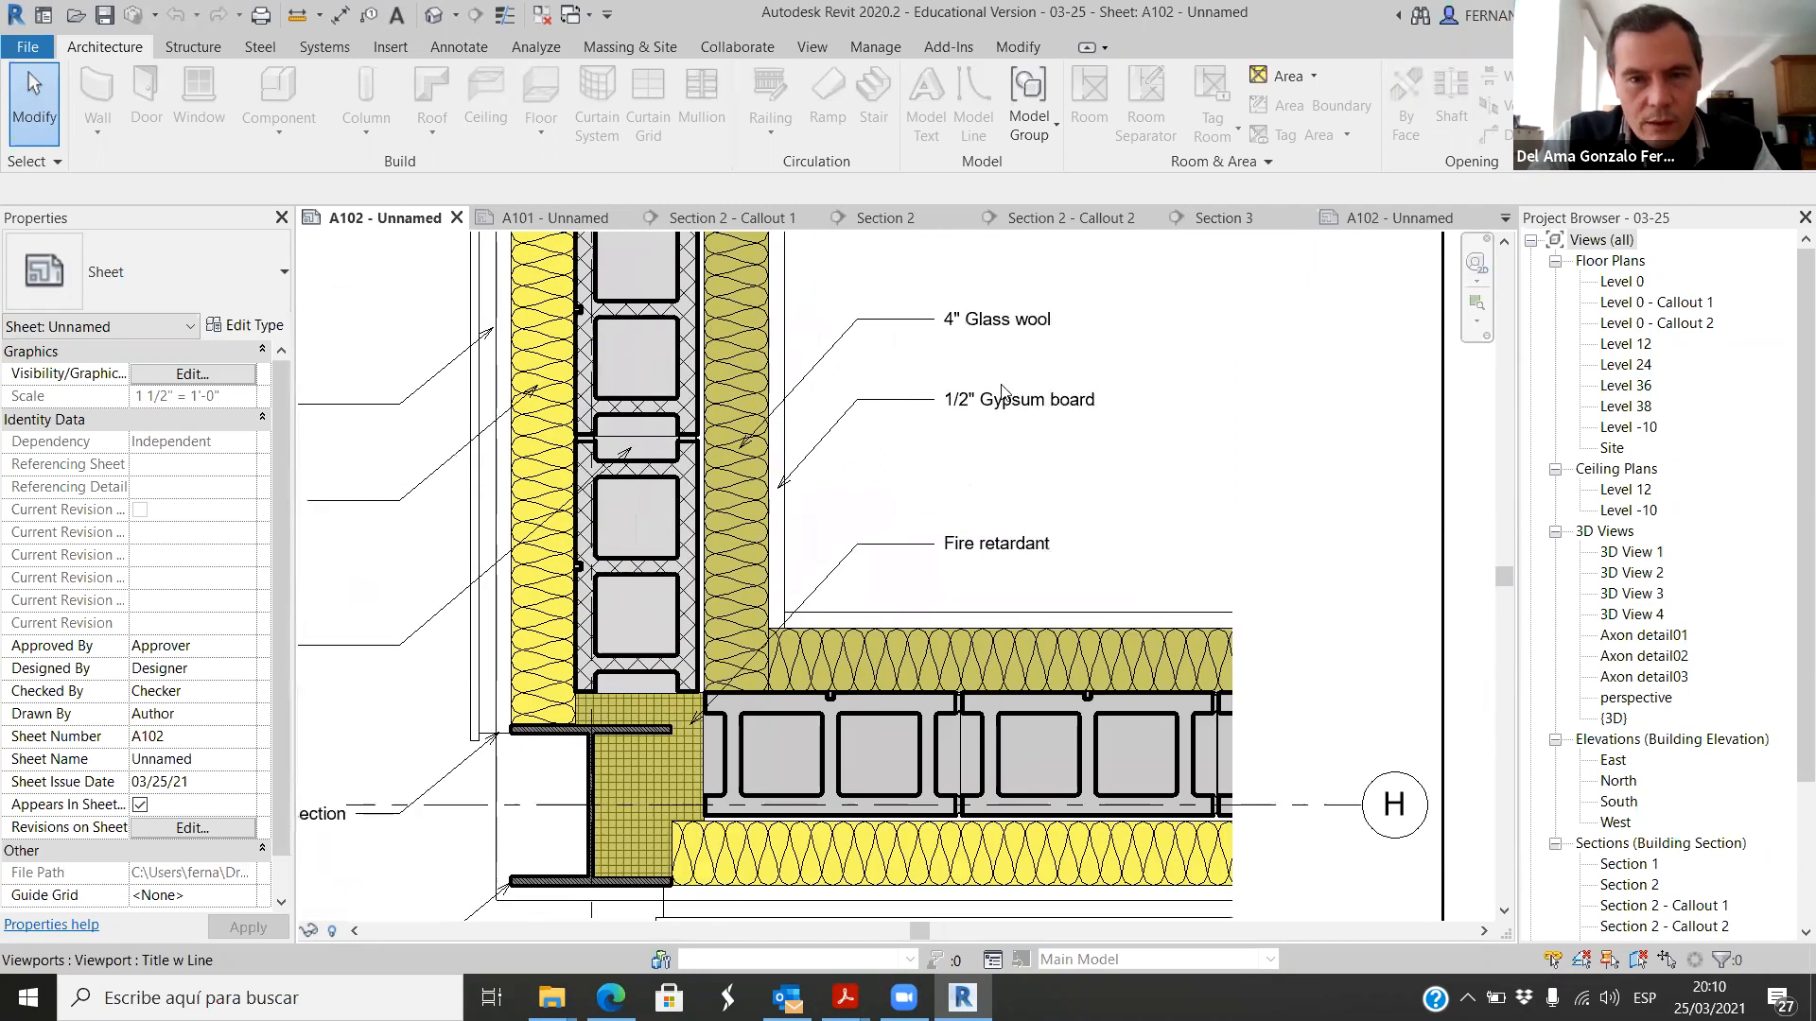
pyautogui.scroll(3, 1002, 391)
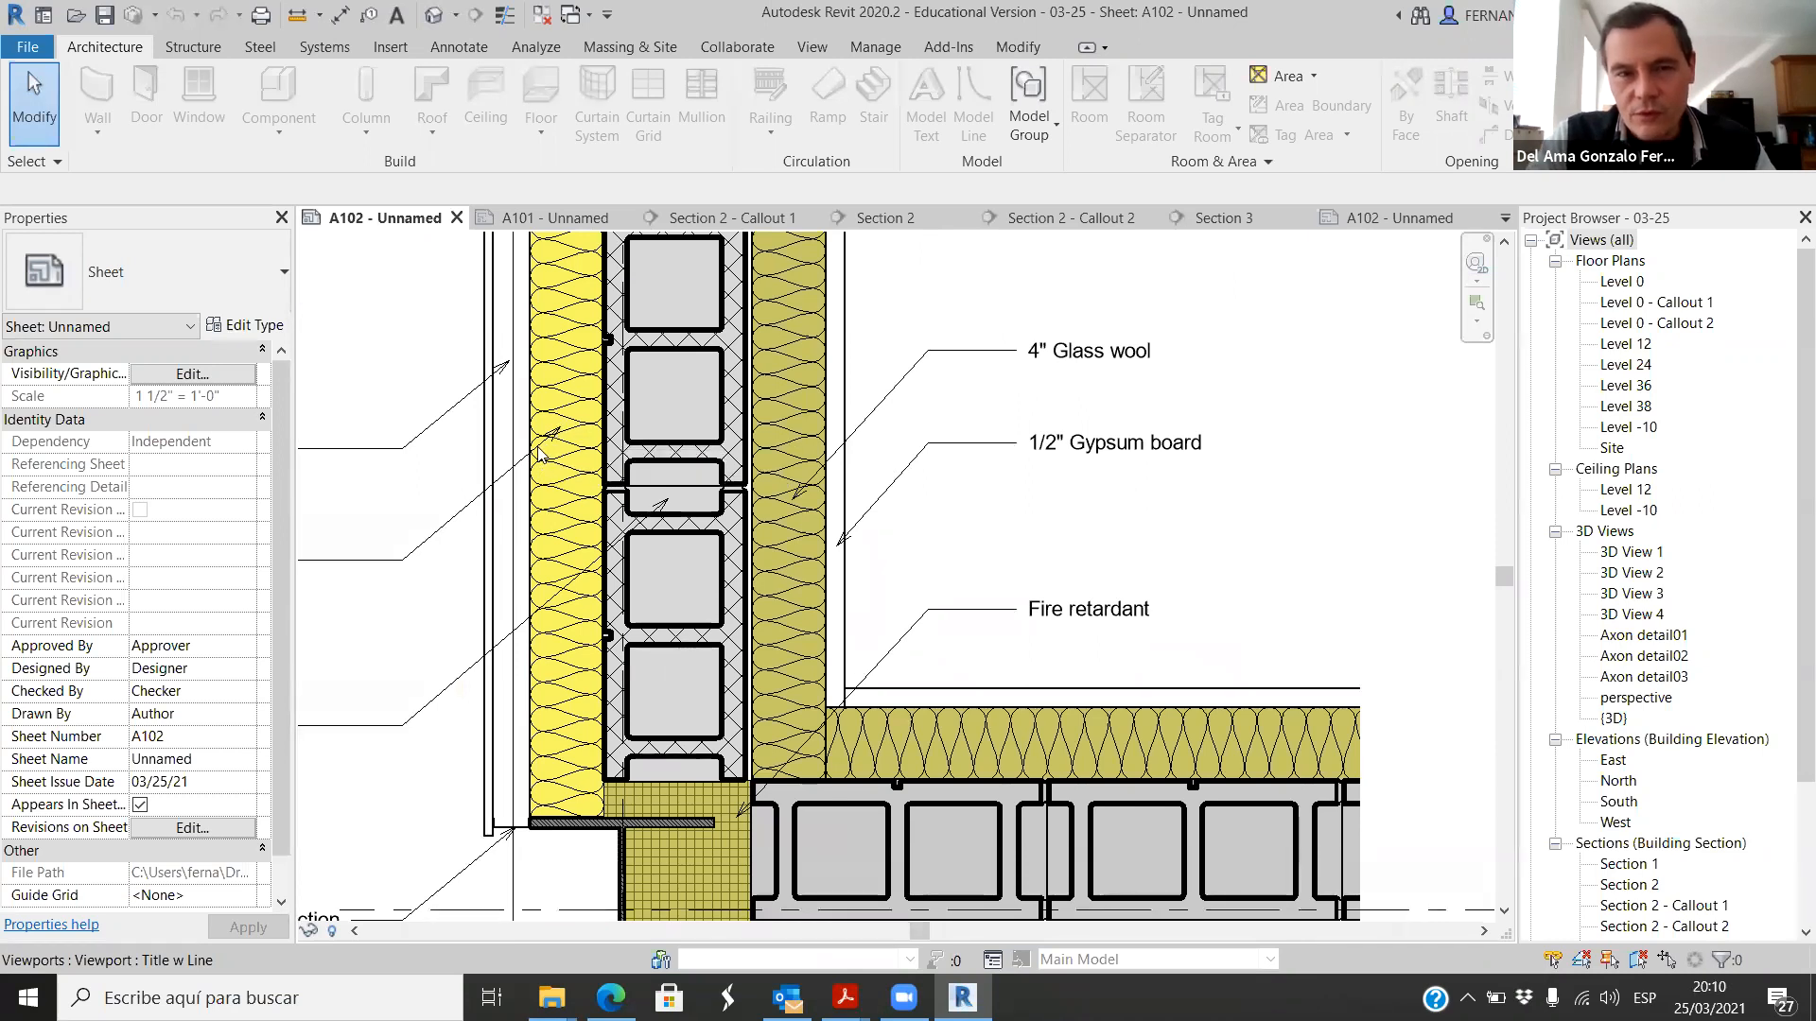
pyautogui.scroll(-3, 736, 457)
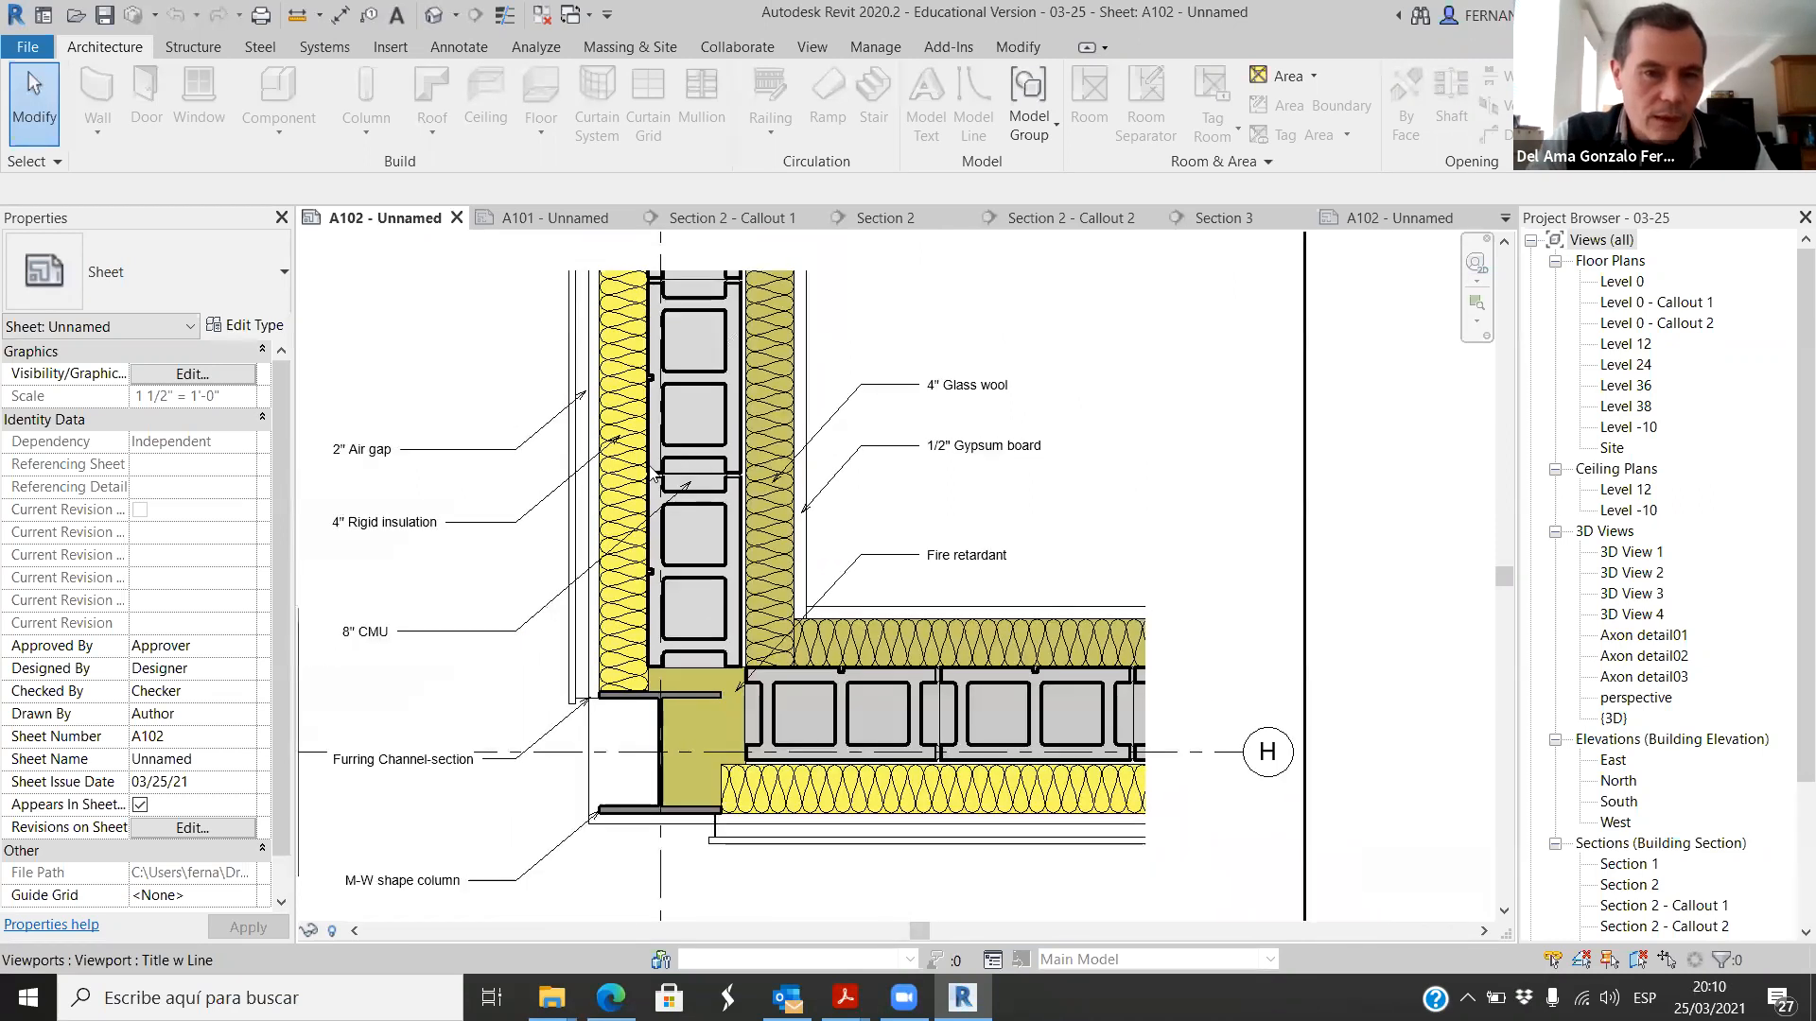
pyautogui.scroll(3, 606, 434)
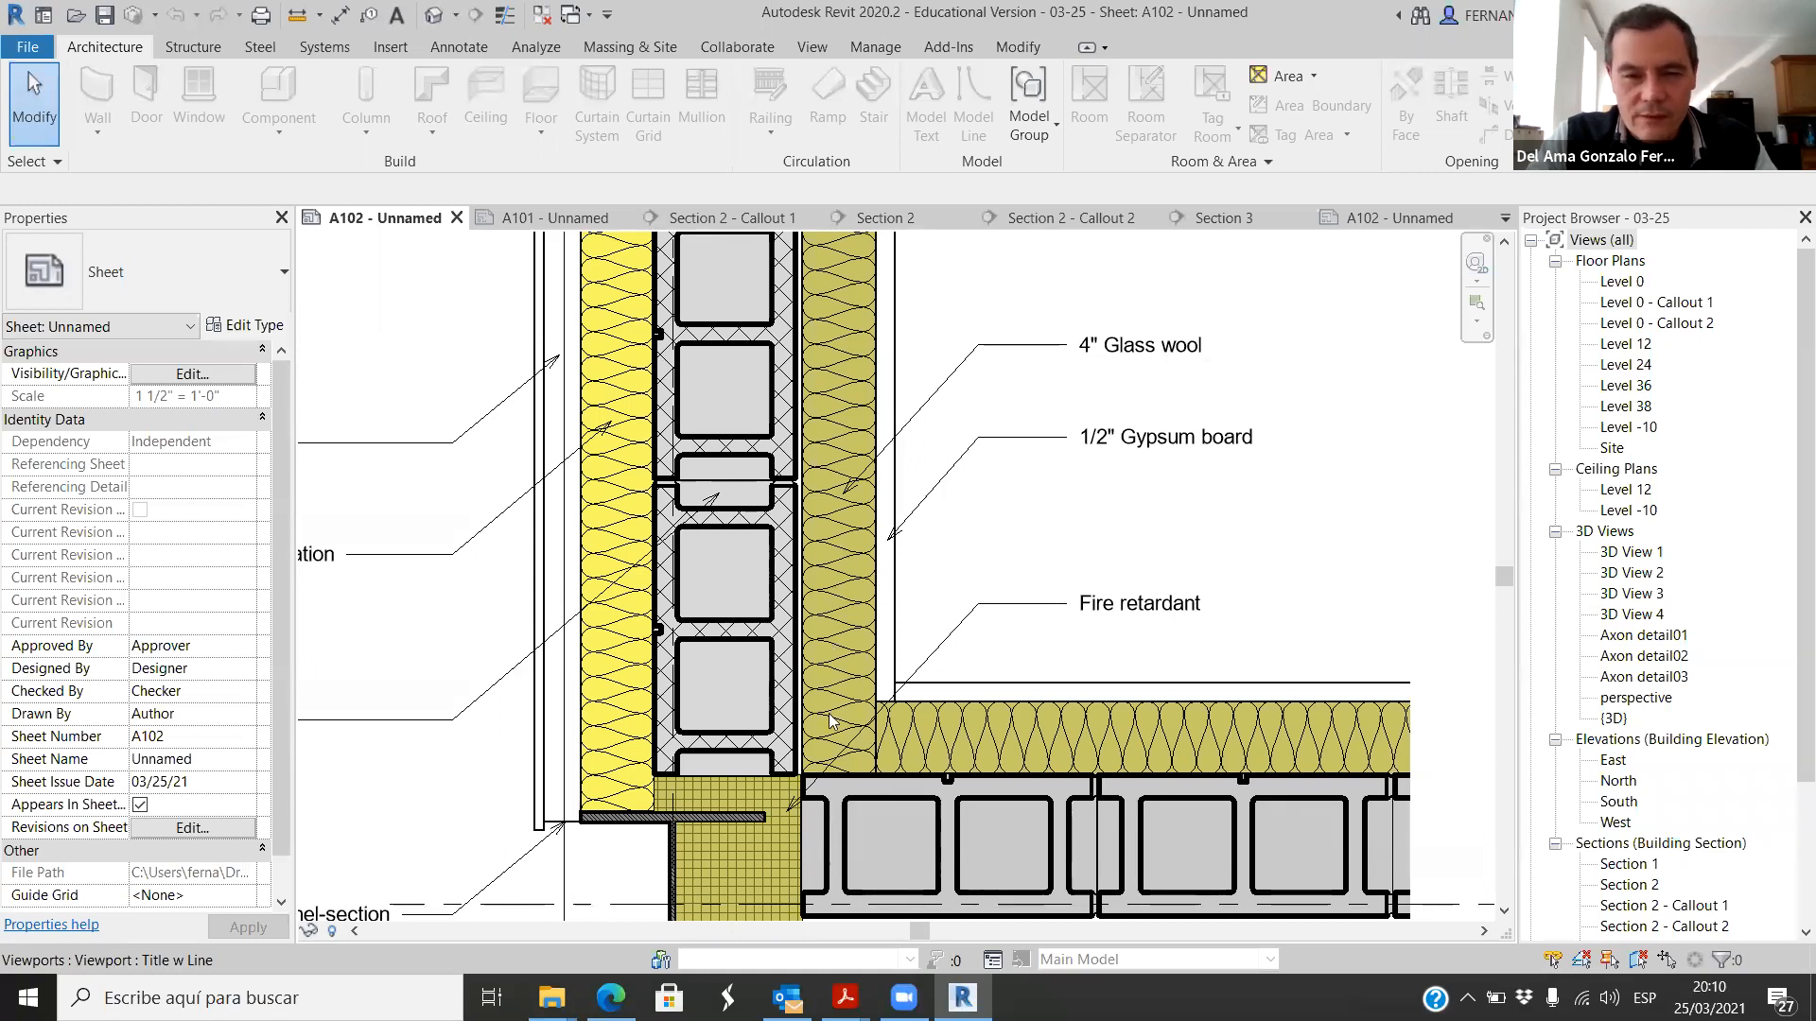
pyautogui.scroll(-1, 753, 476)
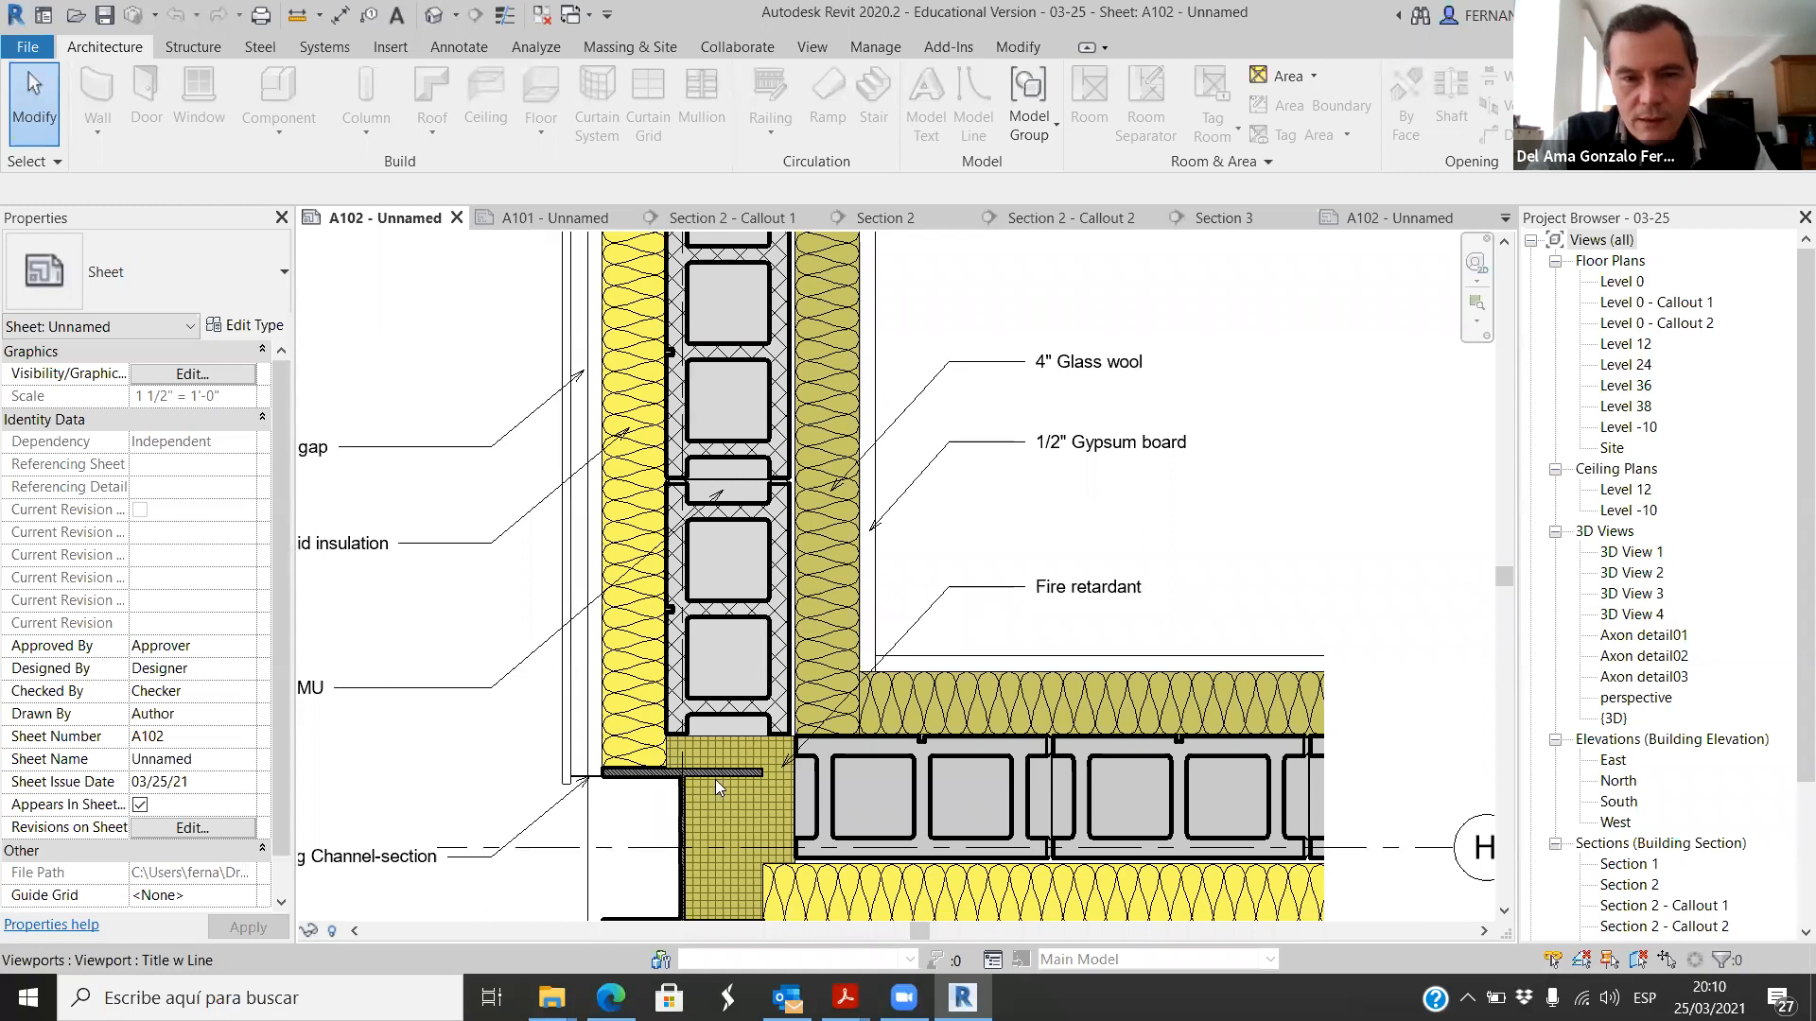
pyautogui.scroll(2, 779, 590)
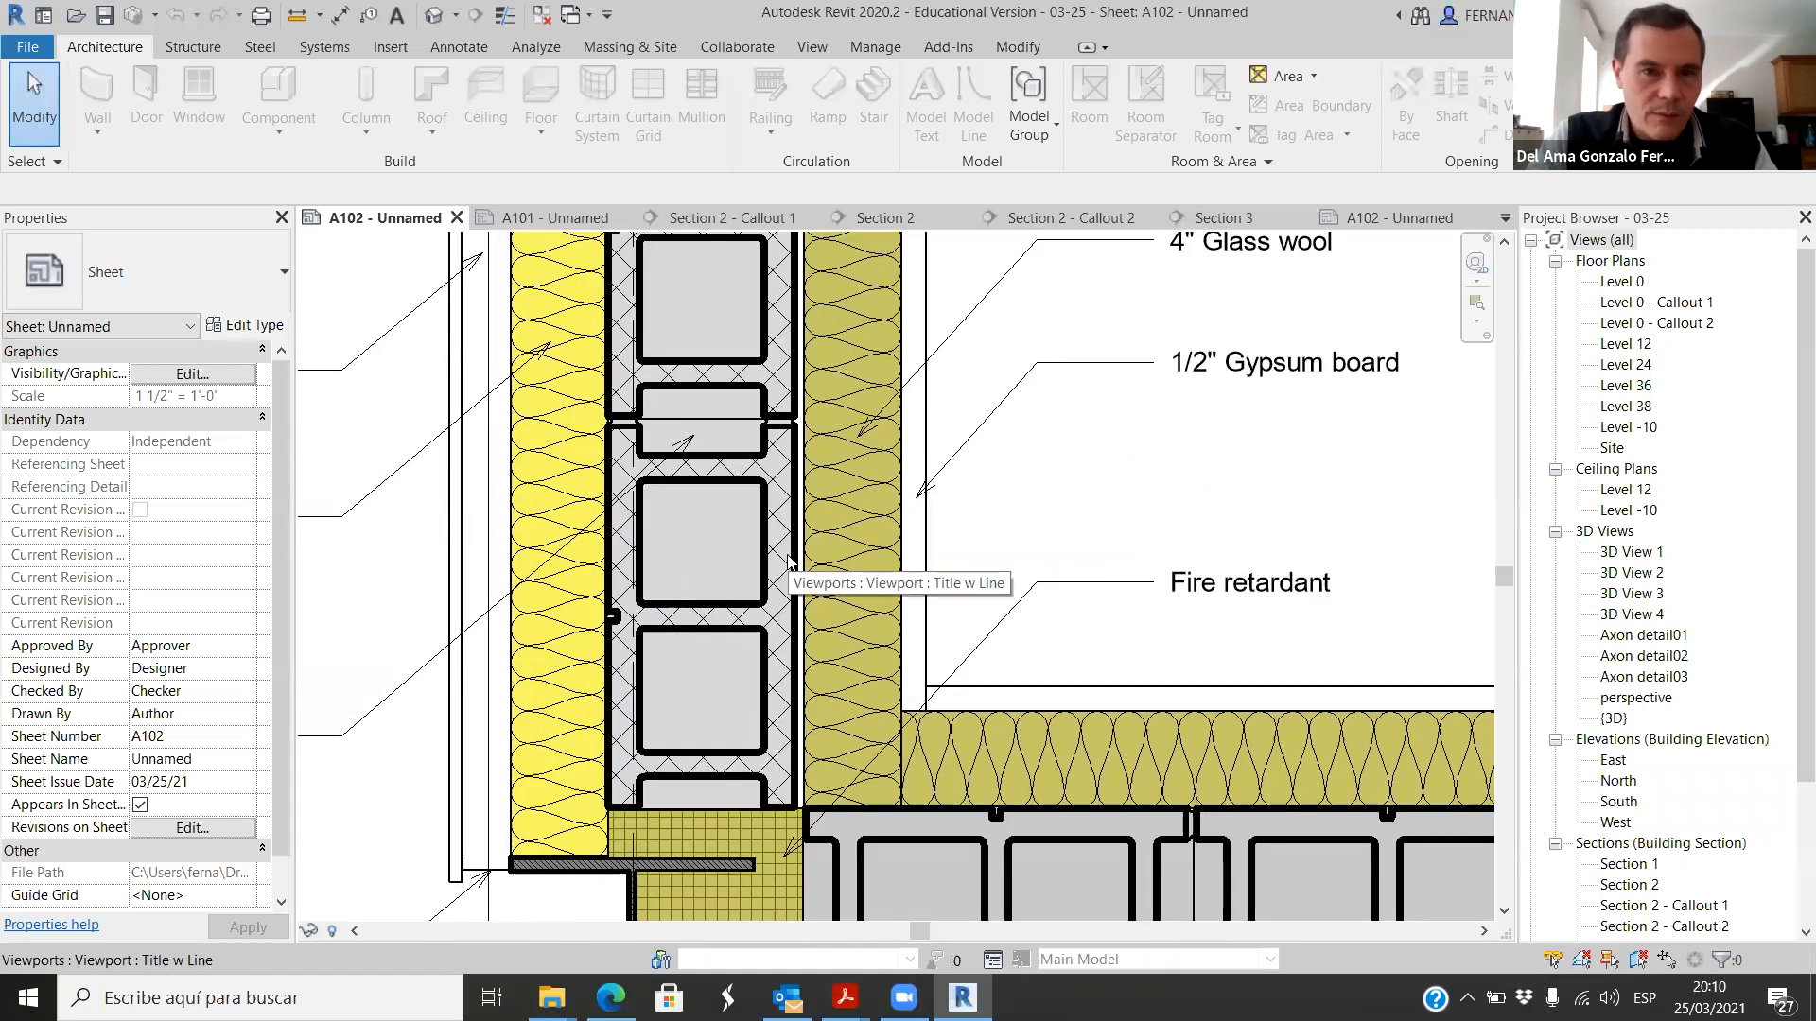
pyautogui.scroll(-1, 843, 478)
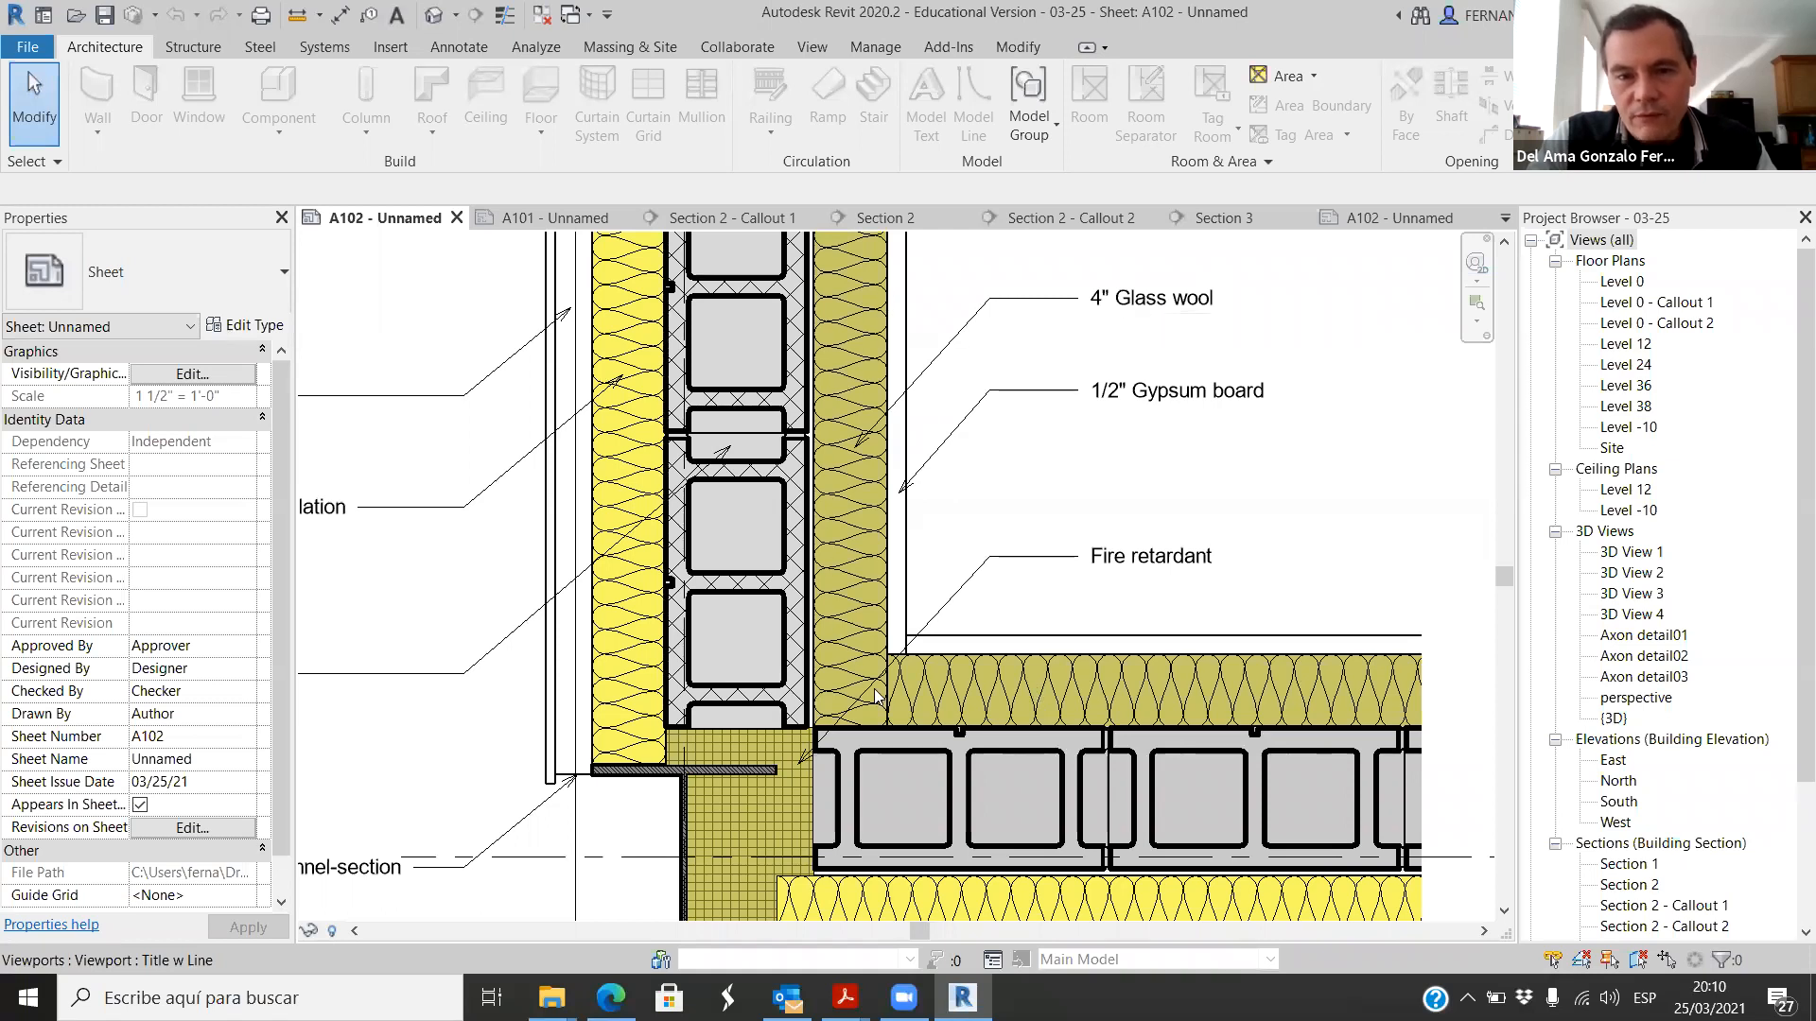
pyautogui.scroll(1, 1089, 391)
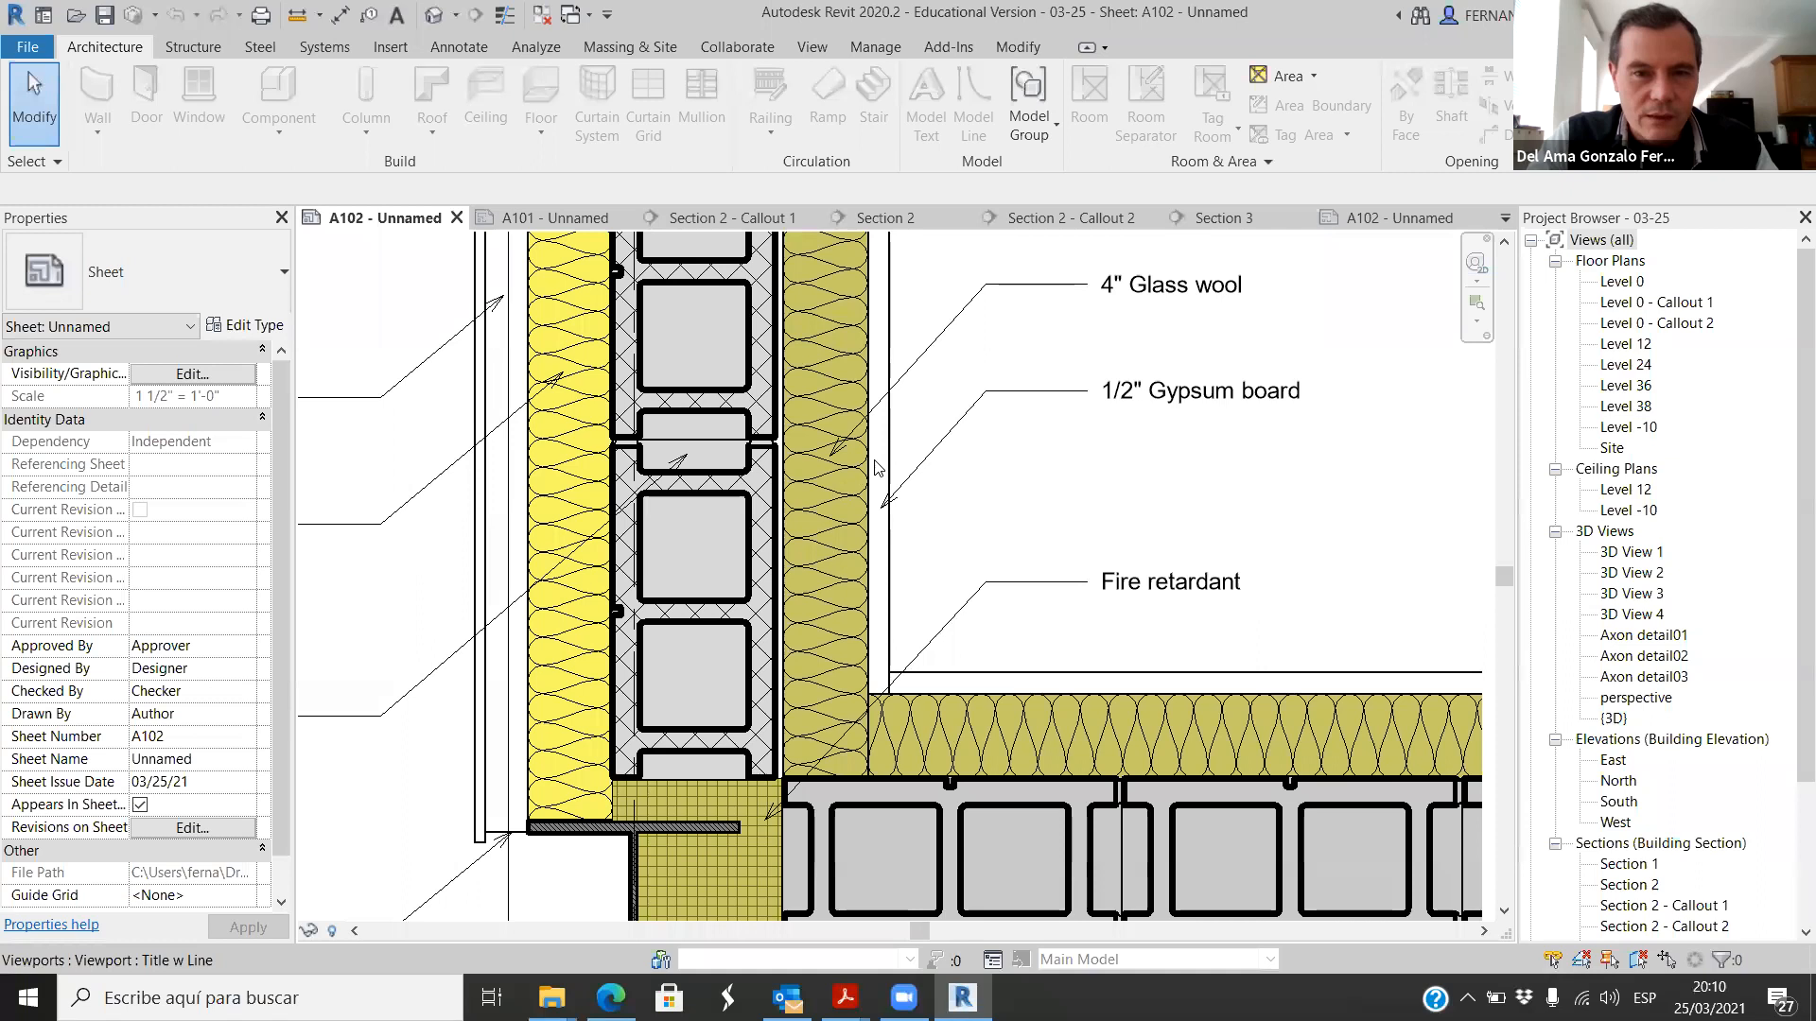
pyautogui.scroll(-3, 723, 543)
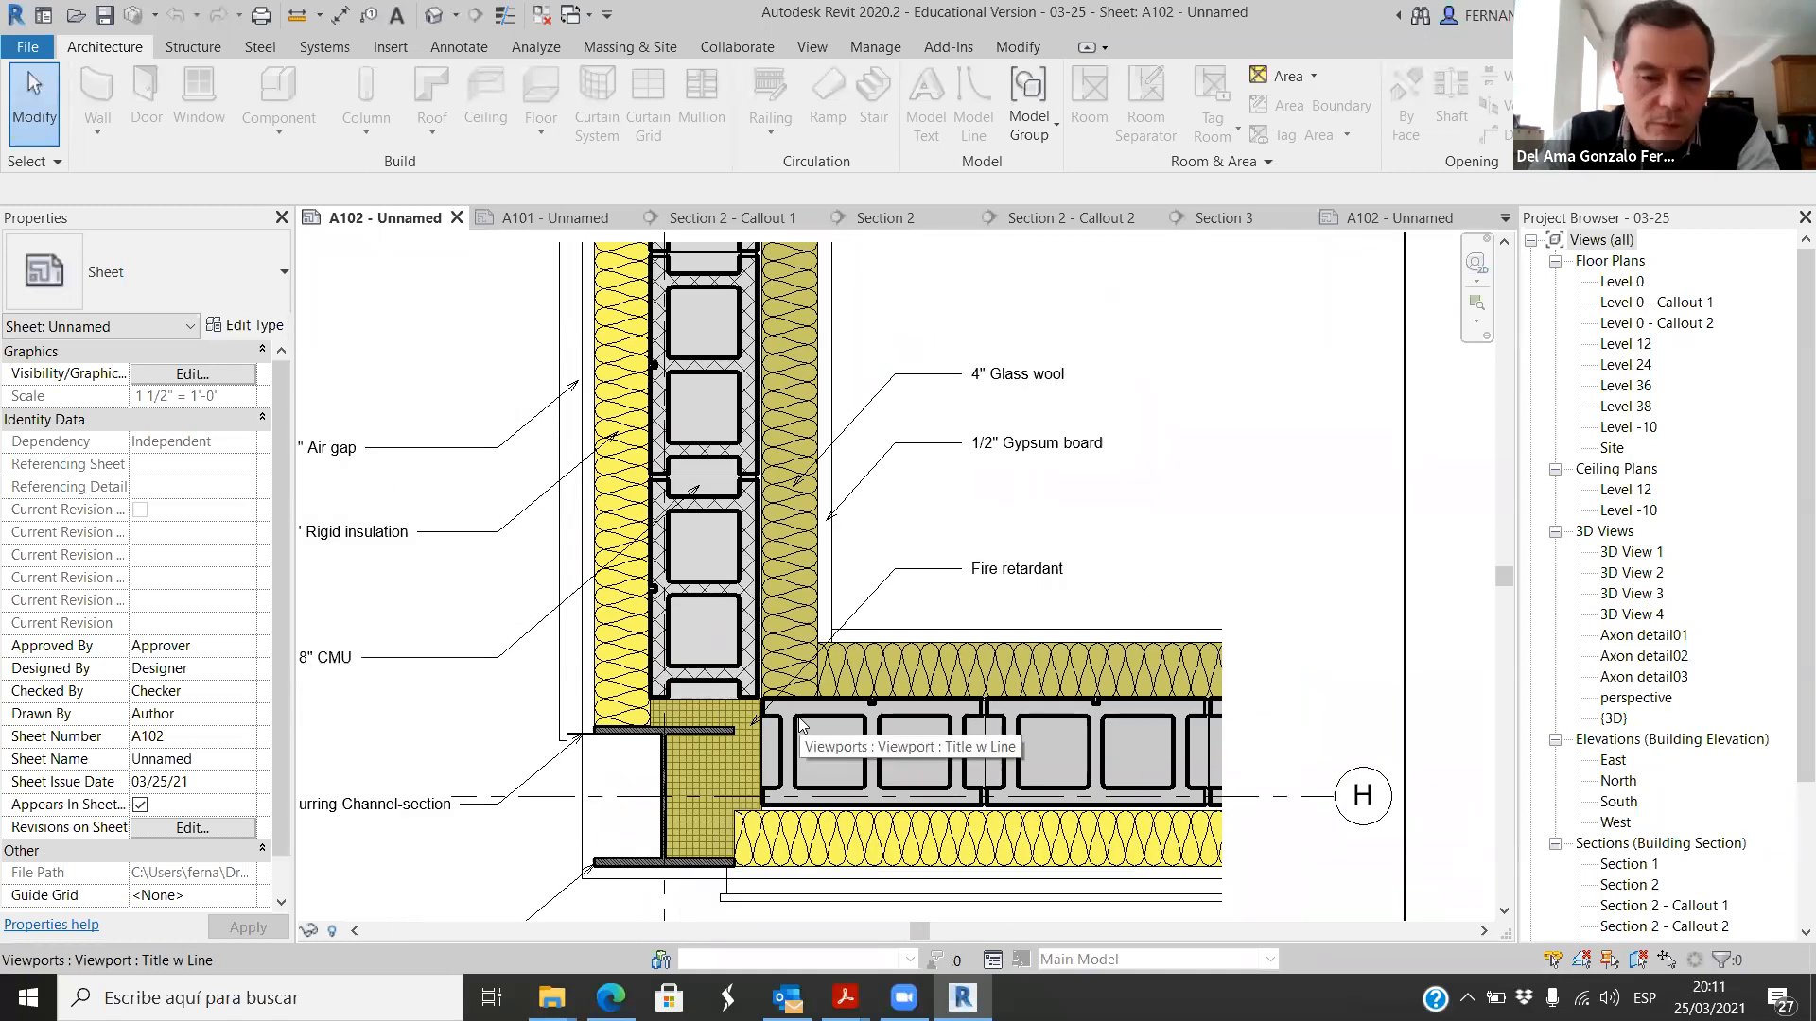
pyautogui.scroll(2, 702, 899)
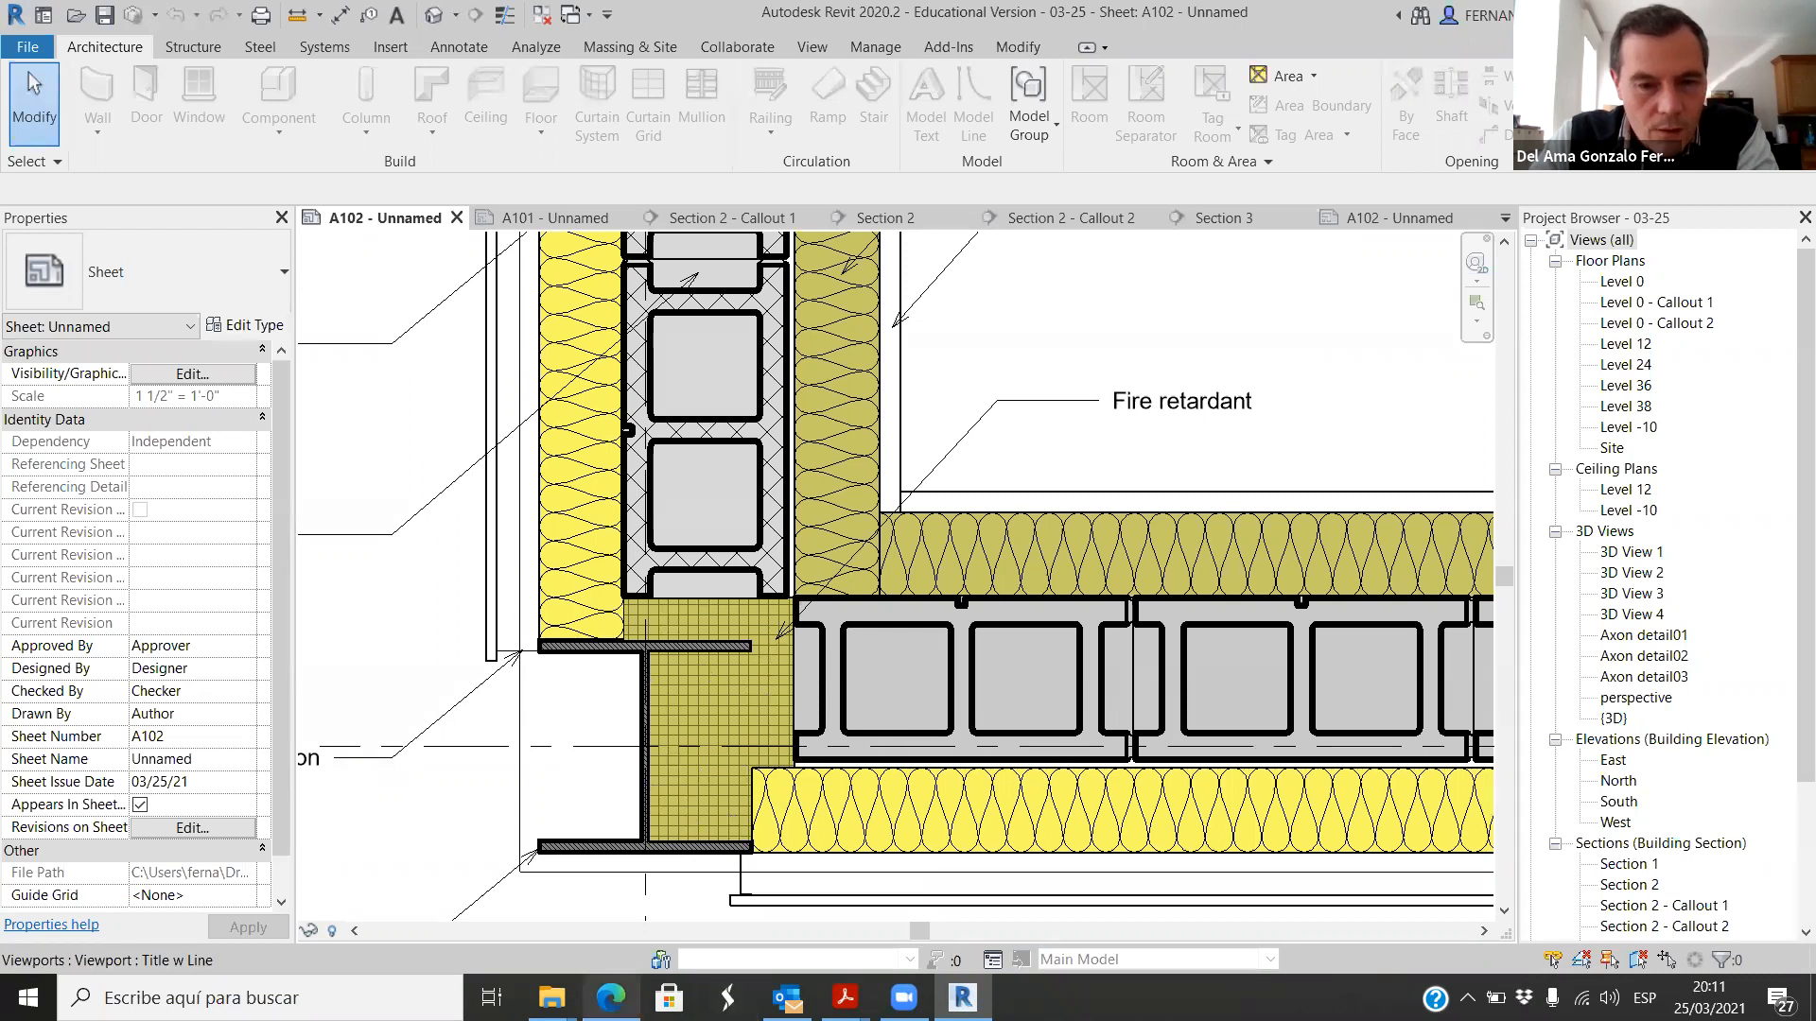
# Step: Switch to the Edge browser and search Bing images for fire protection foam
pyautogui.click(611, 998)
pyautogui.click(1058, 116)
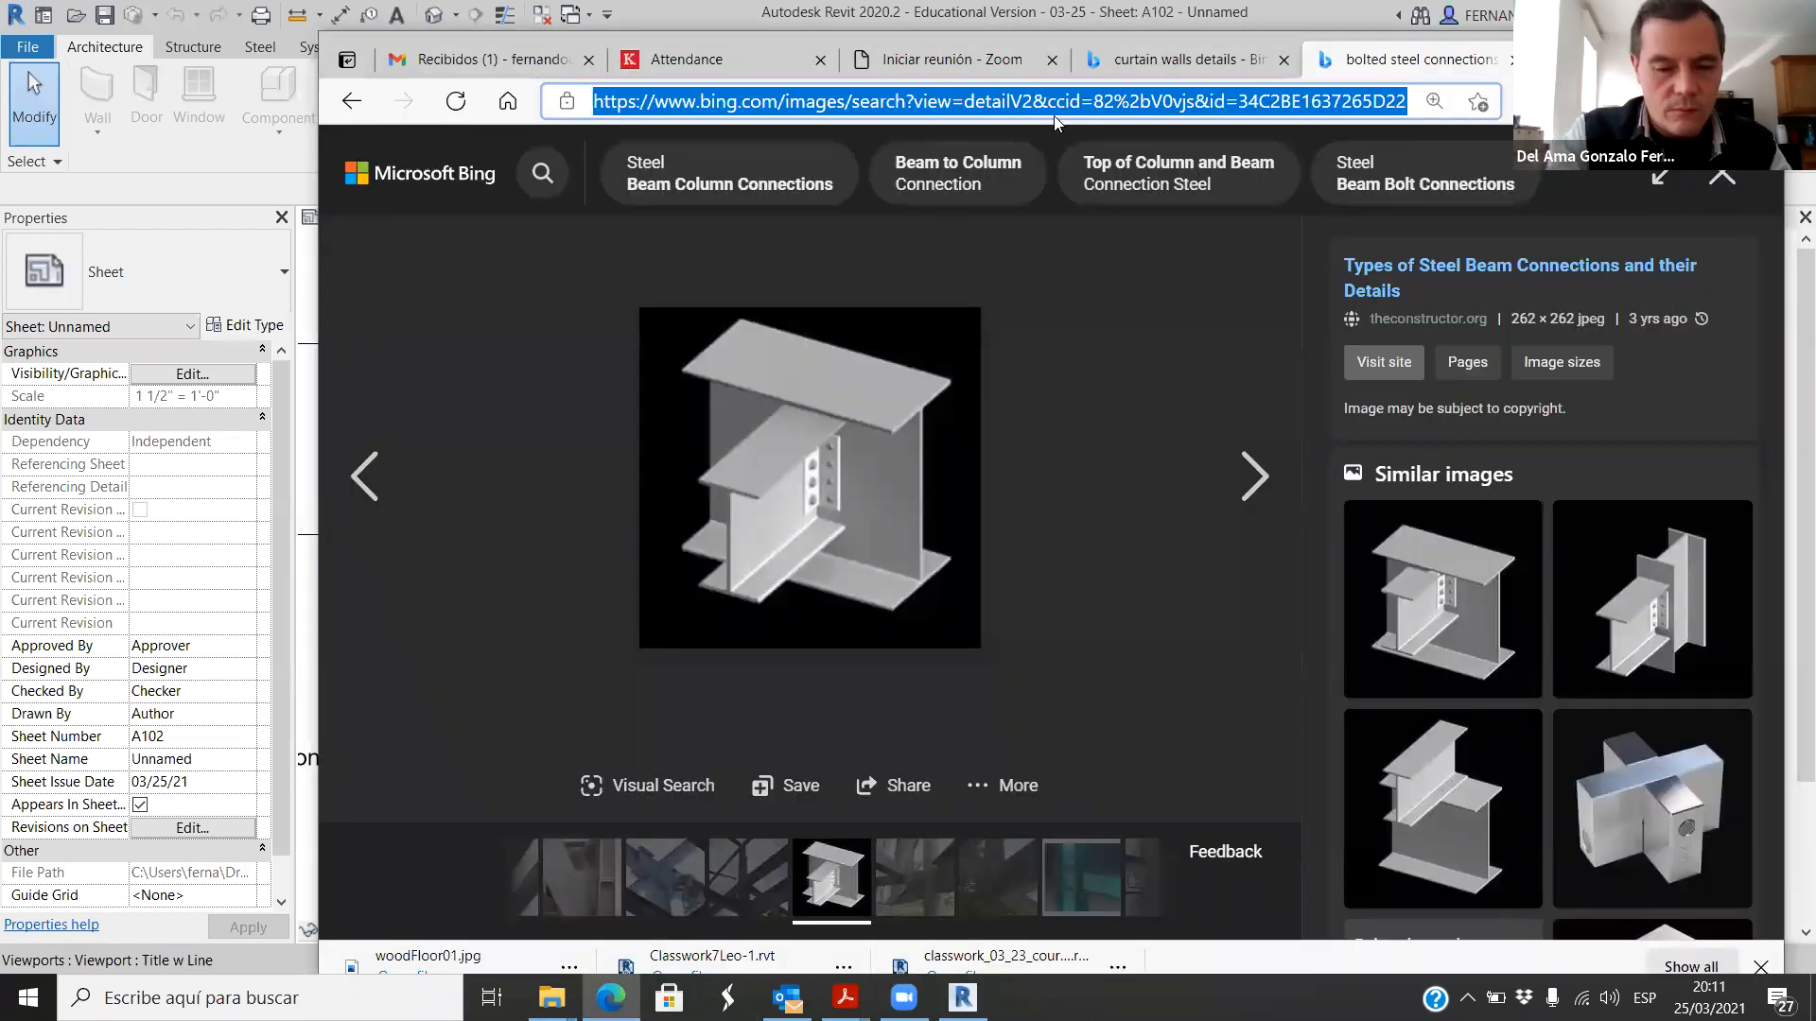
pyautogui.write('fire retardant foam')
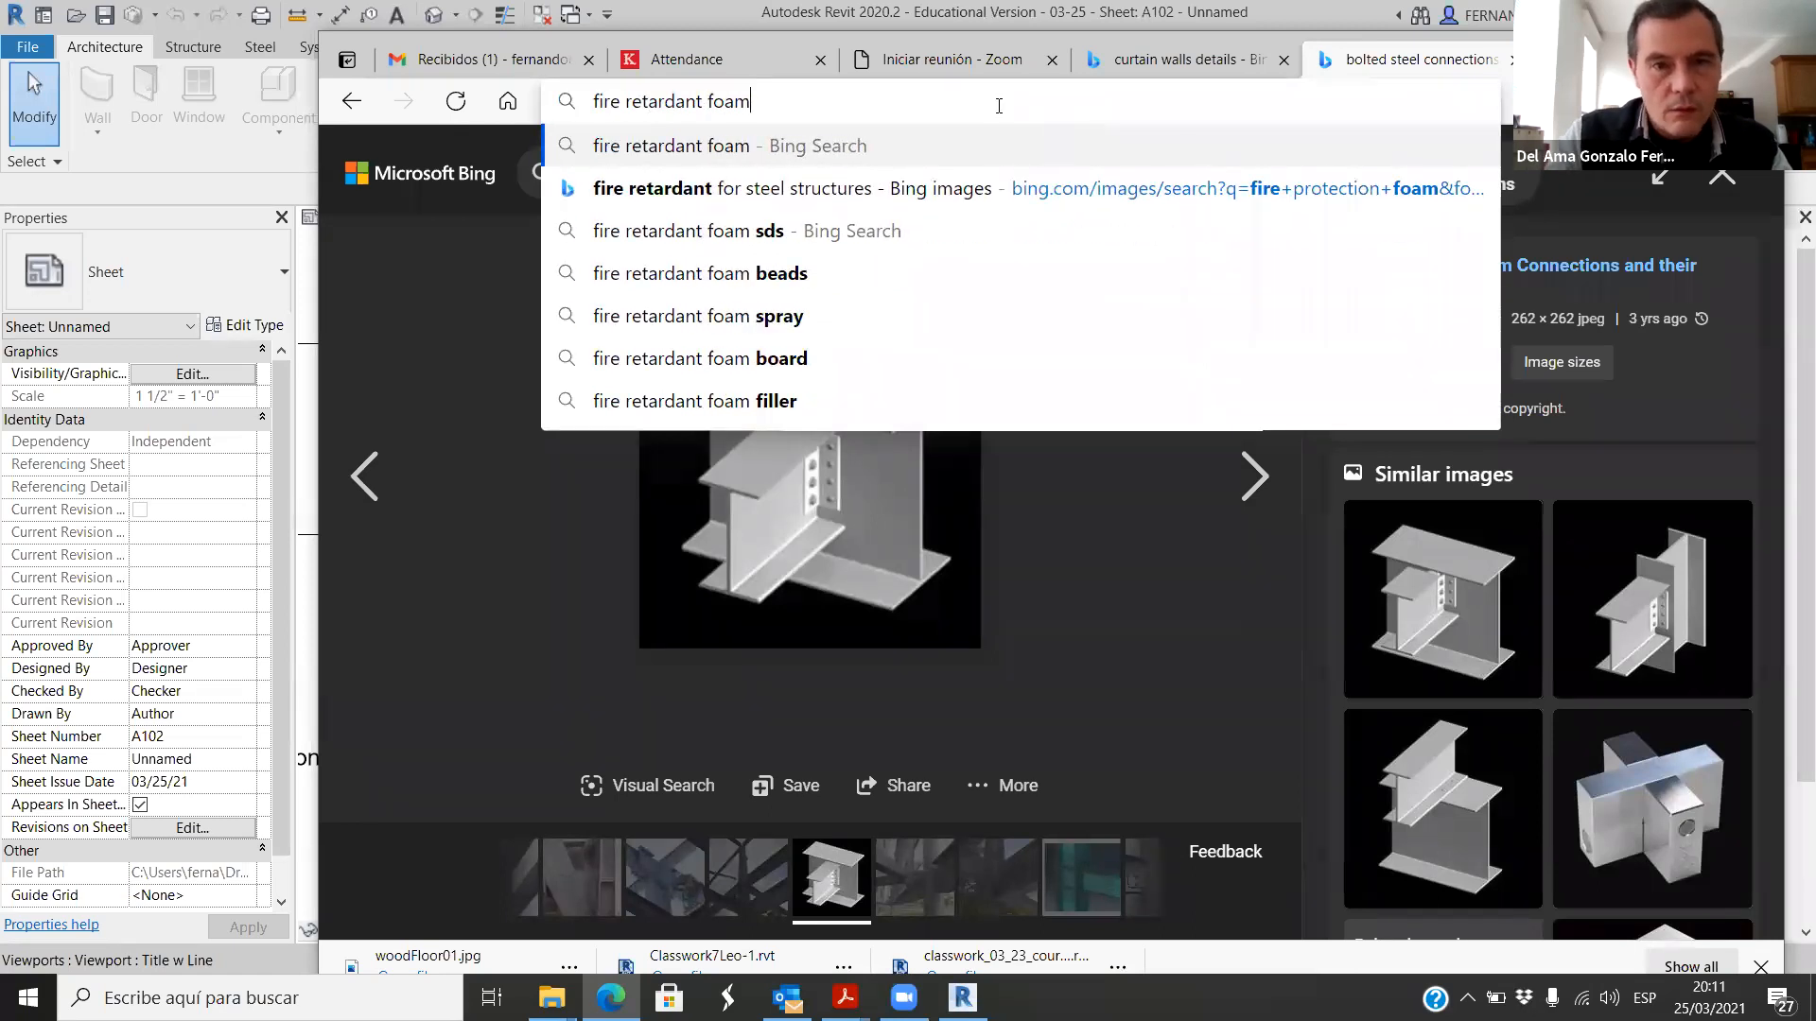
pyautogui.click(794, 193)
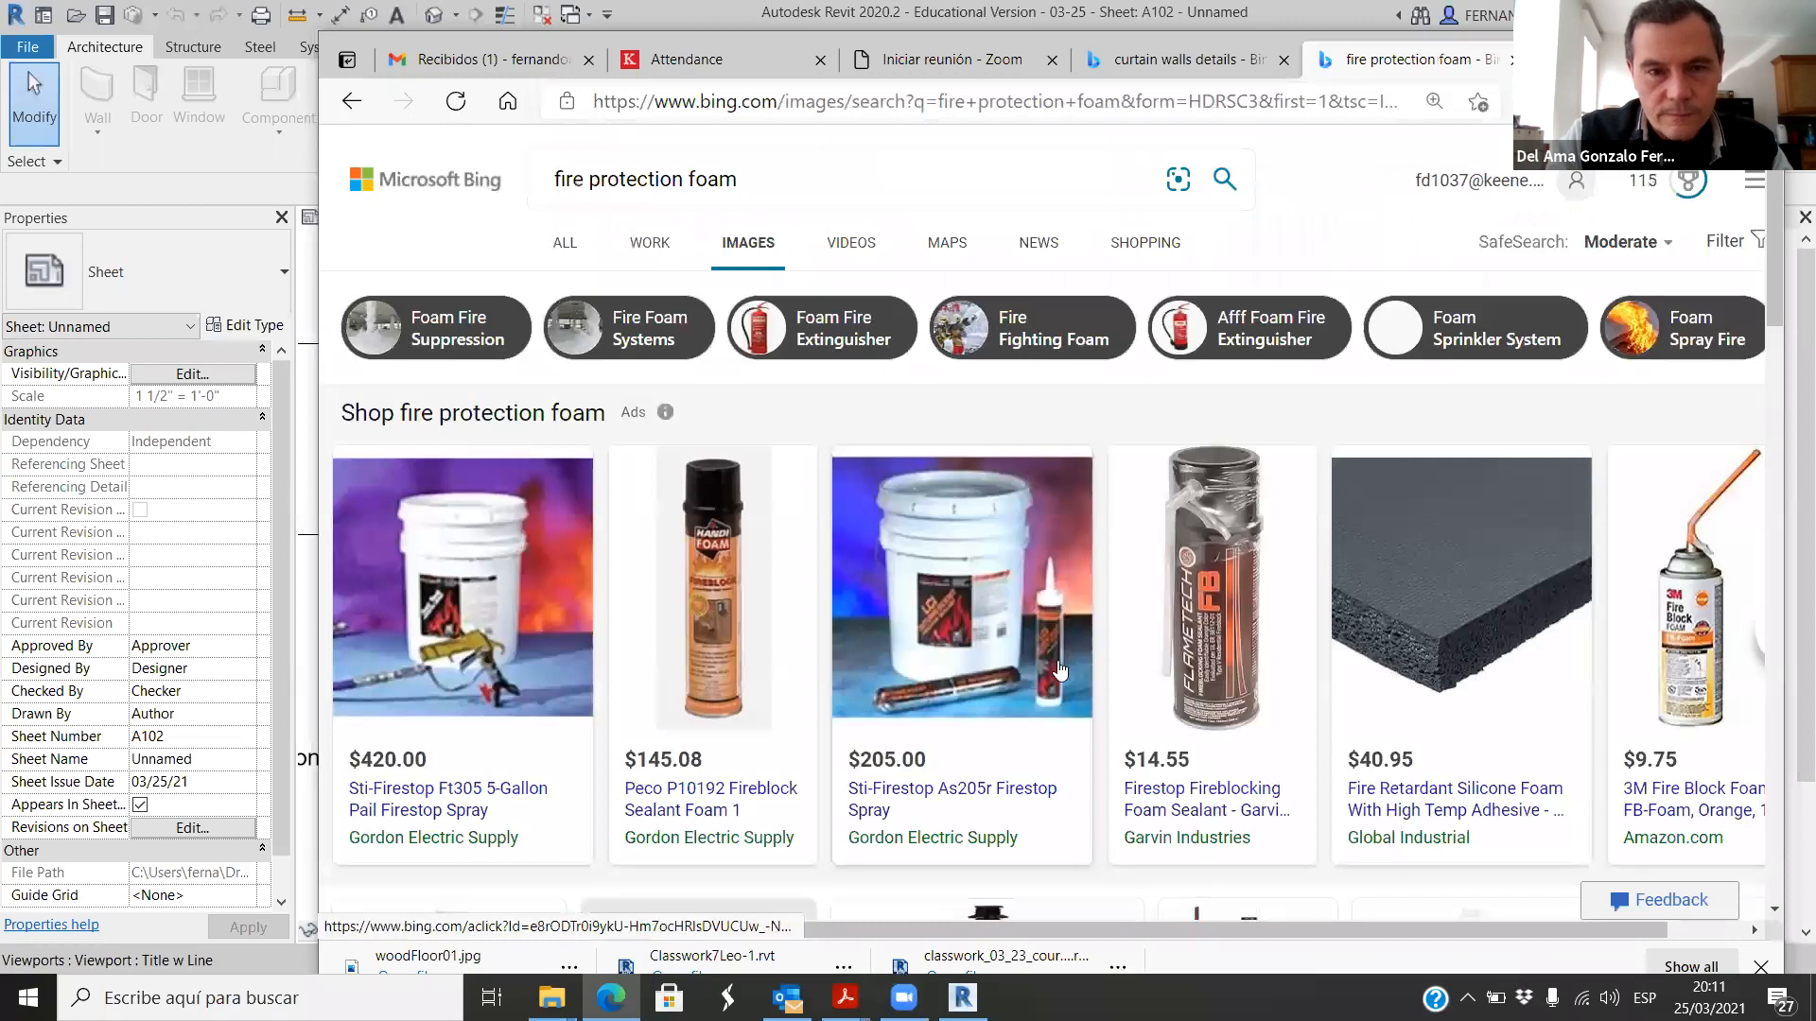
pyautogui.click(748, 243)
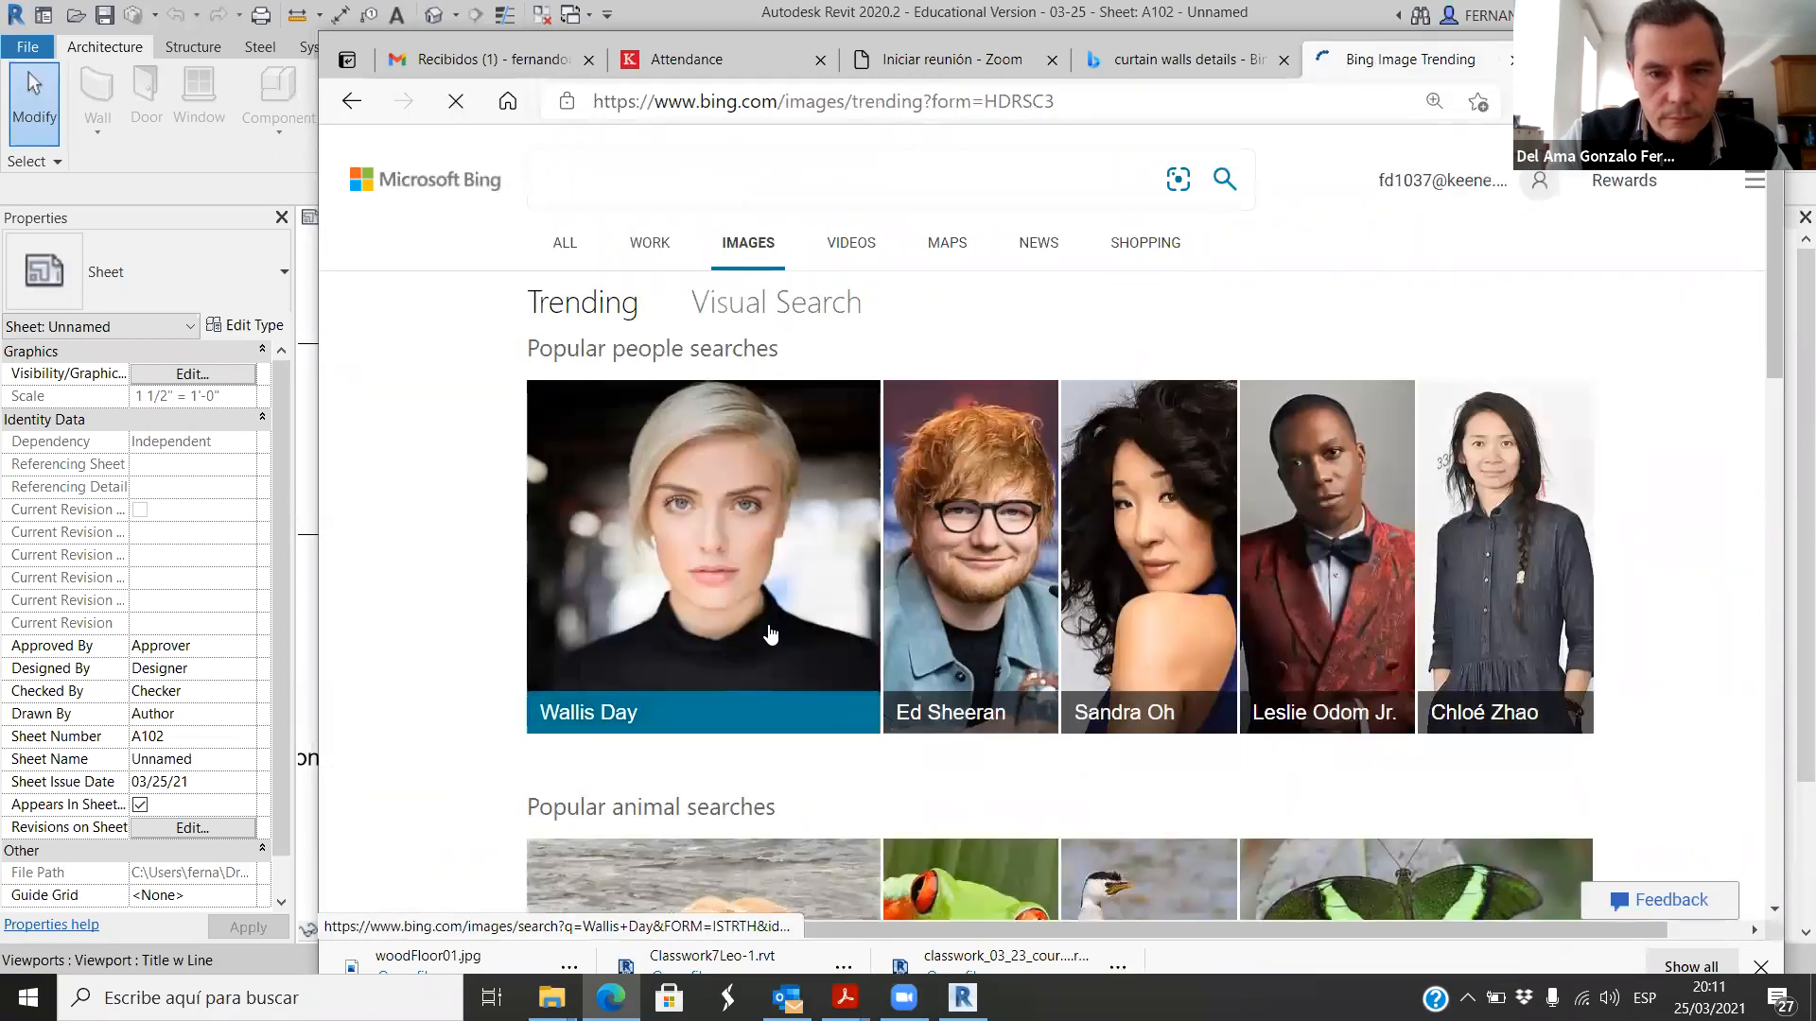
pyautogui.click(351, 101)
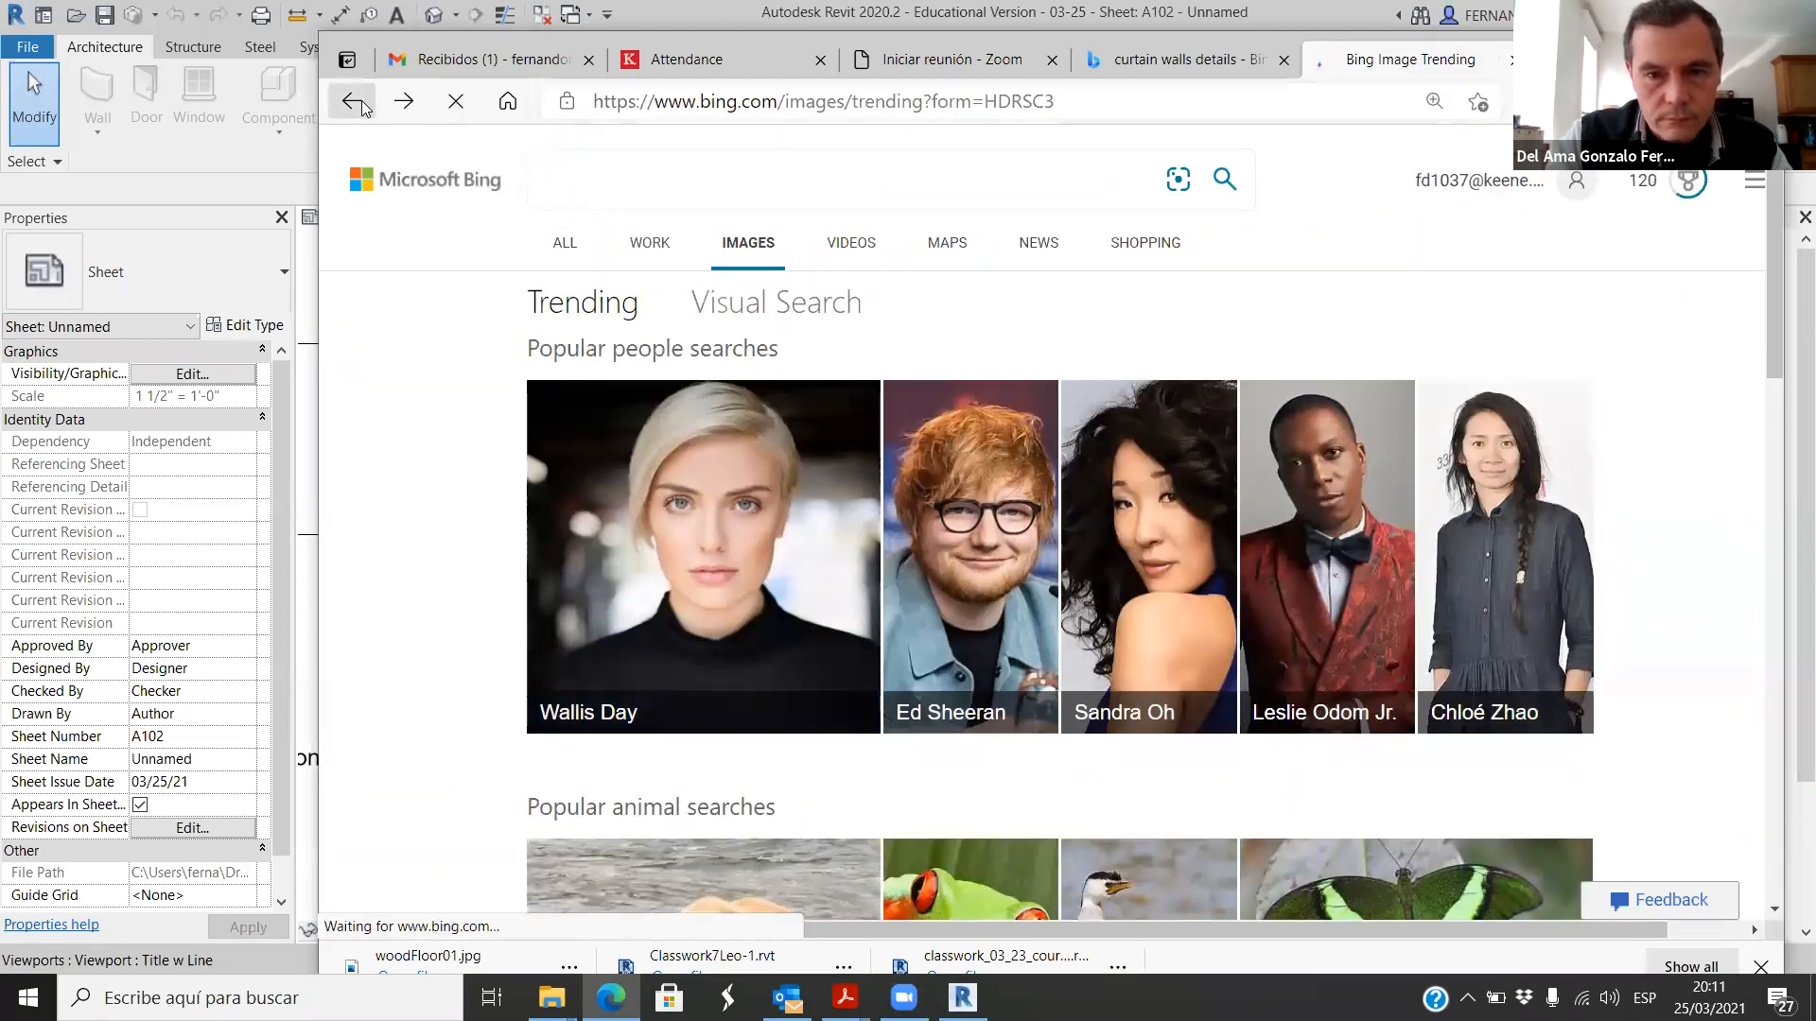
# Step: Look through the fire protection foam image results for an example of the material applied to steel
pyautogui.scroll(-10, 914, 569)
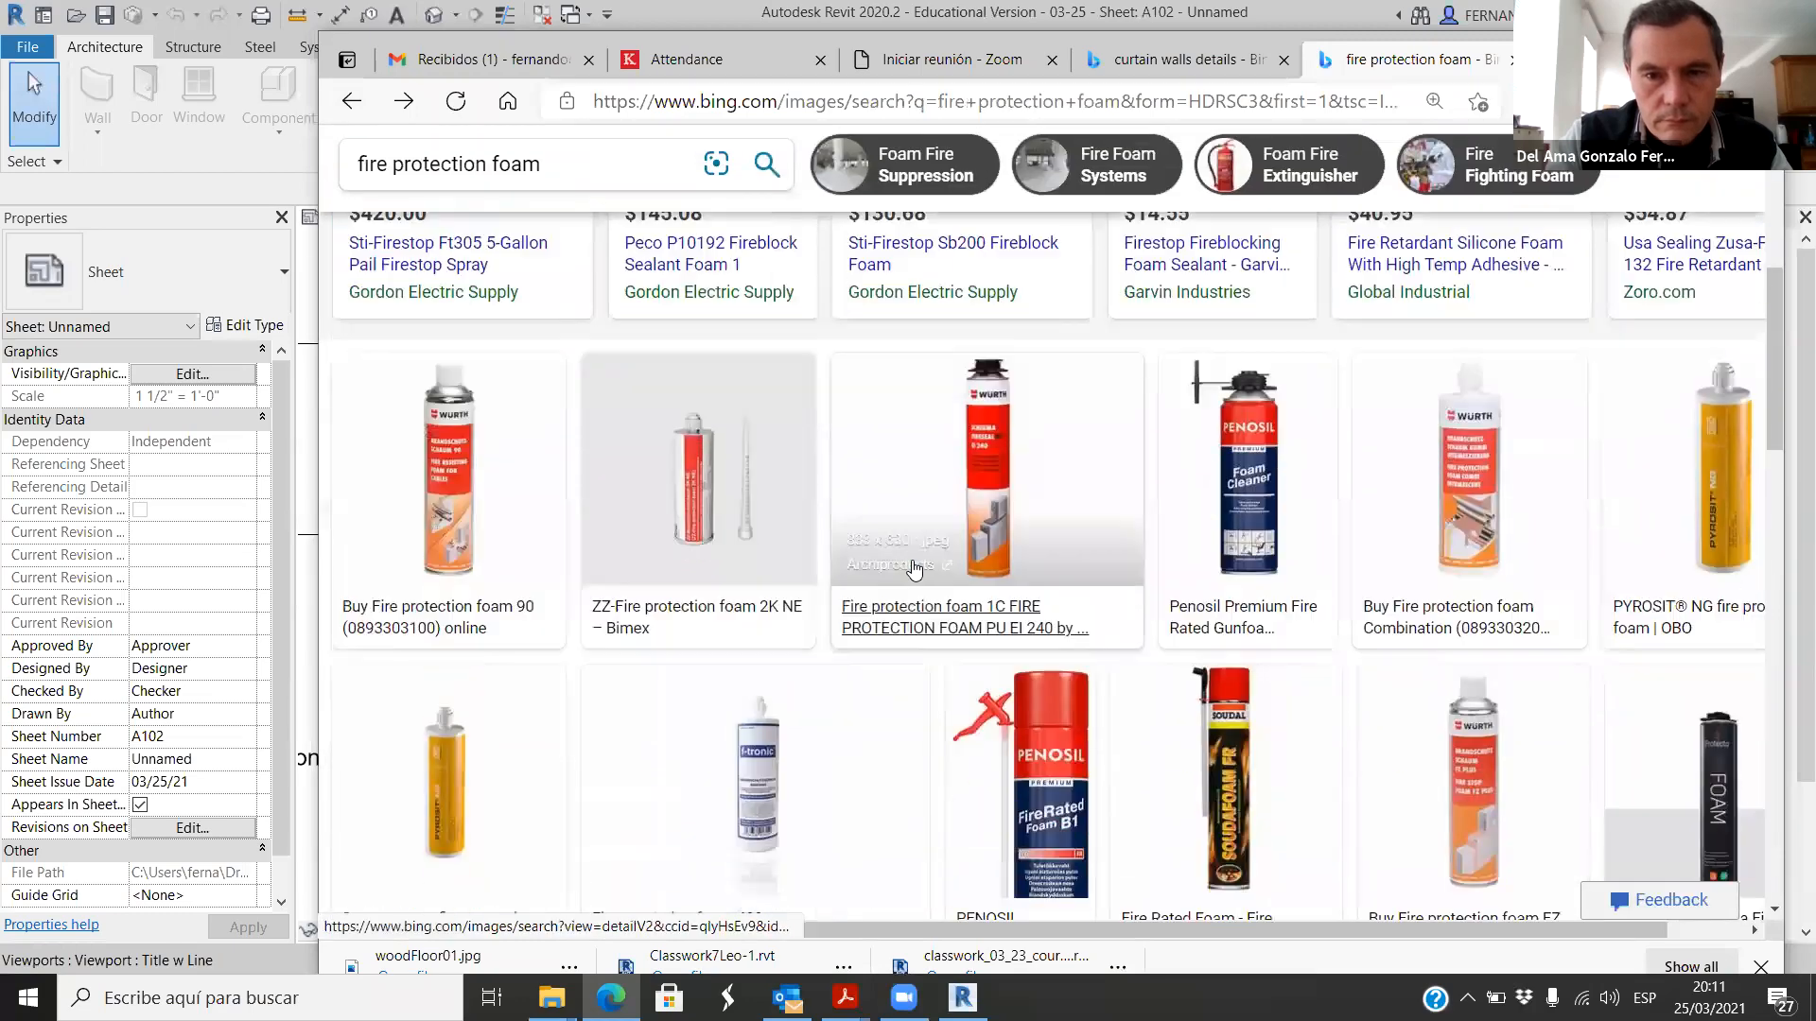
pyautogui.scroll(-10, 914, 568)
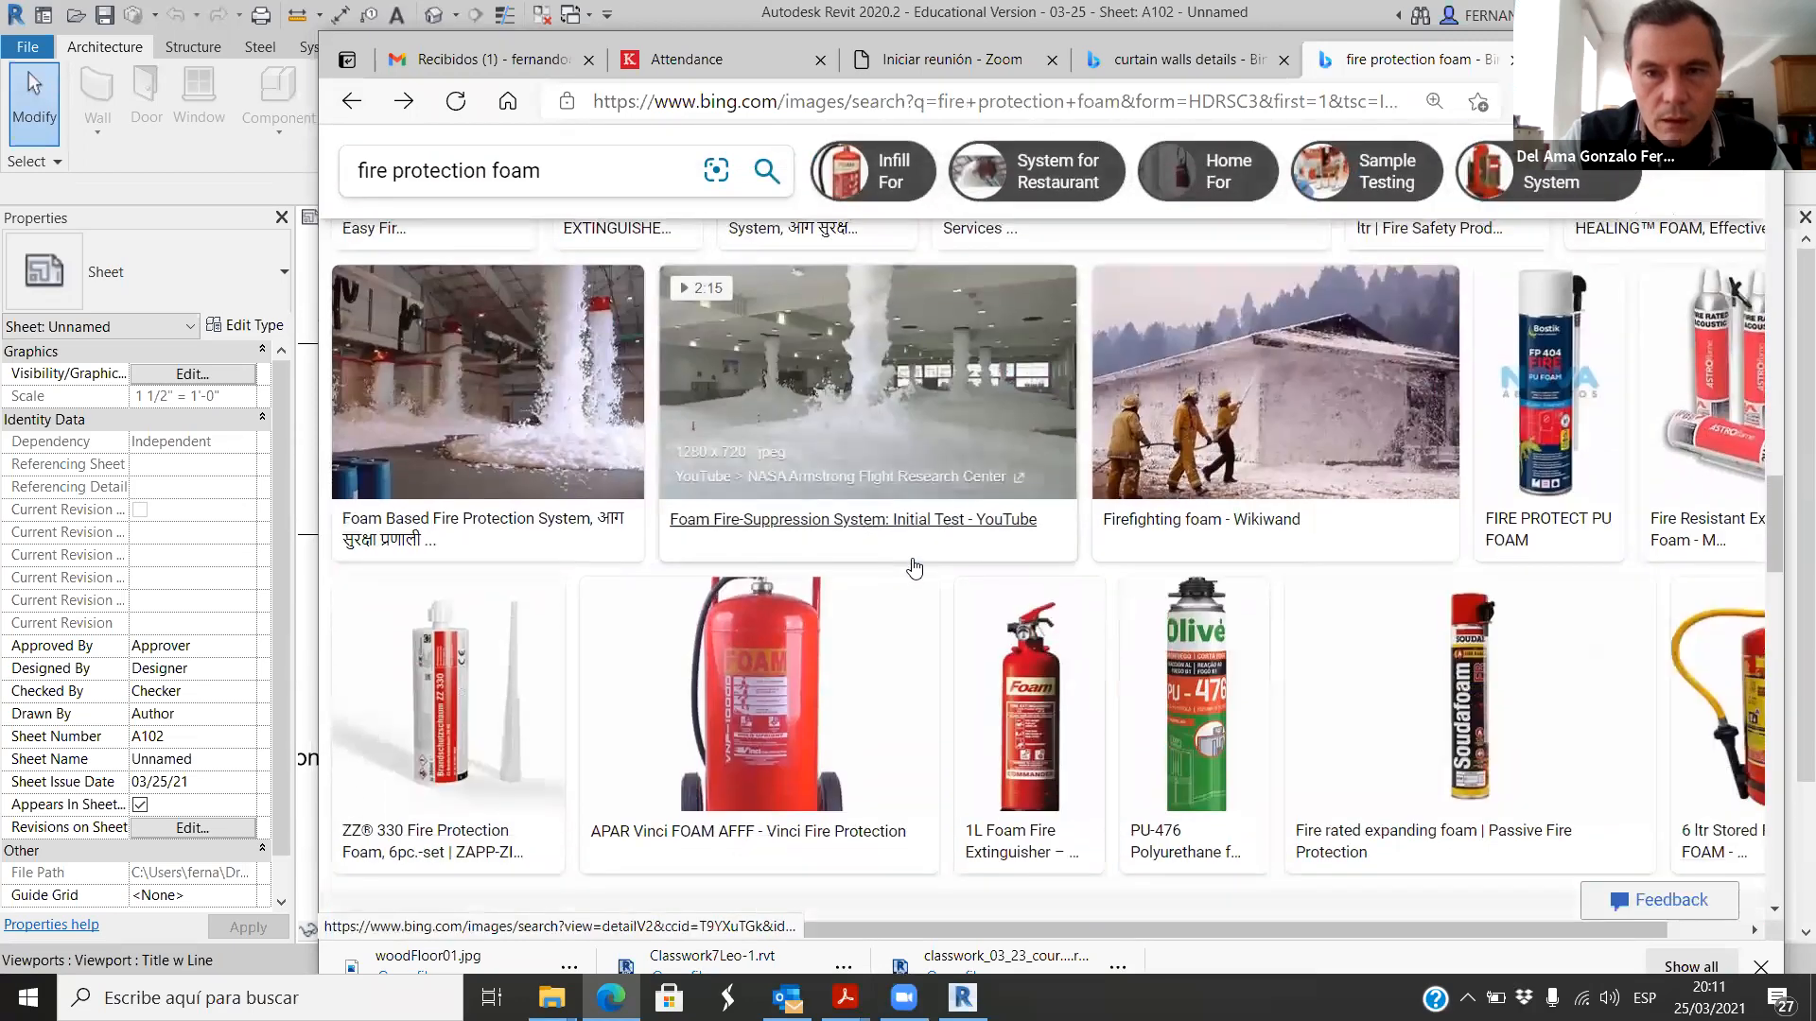
pyautogui.scroll(-10, 915, 558)
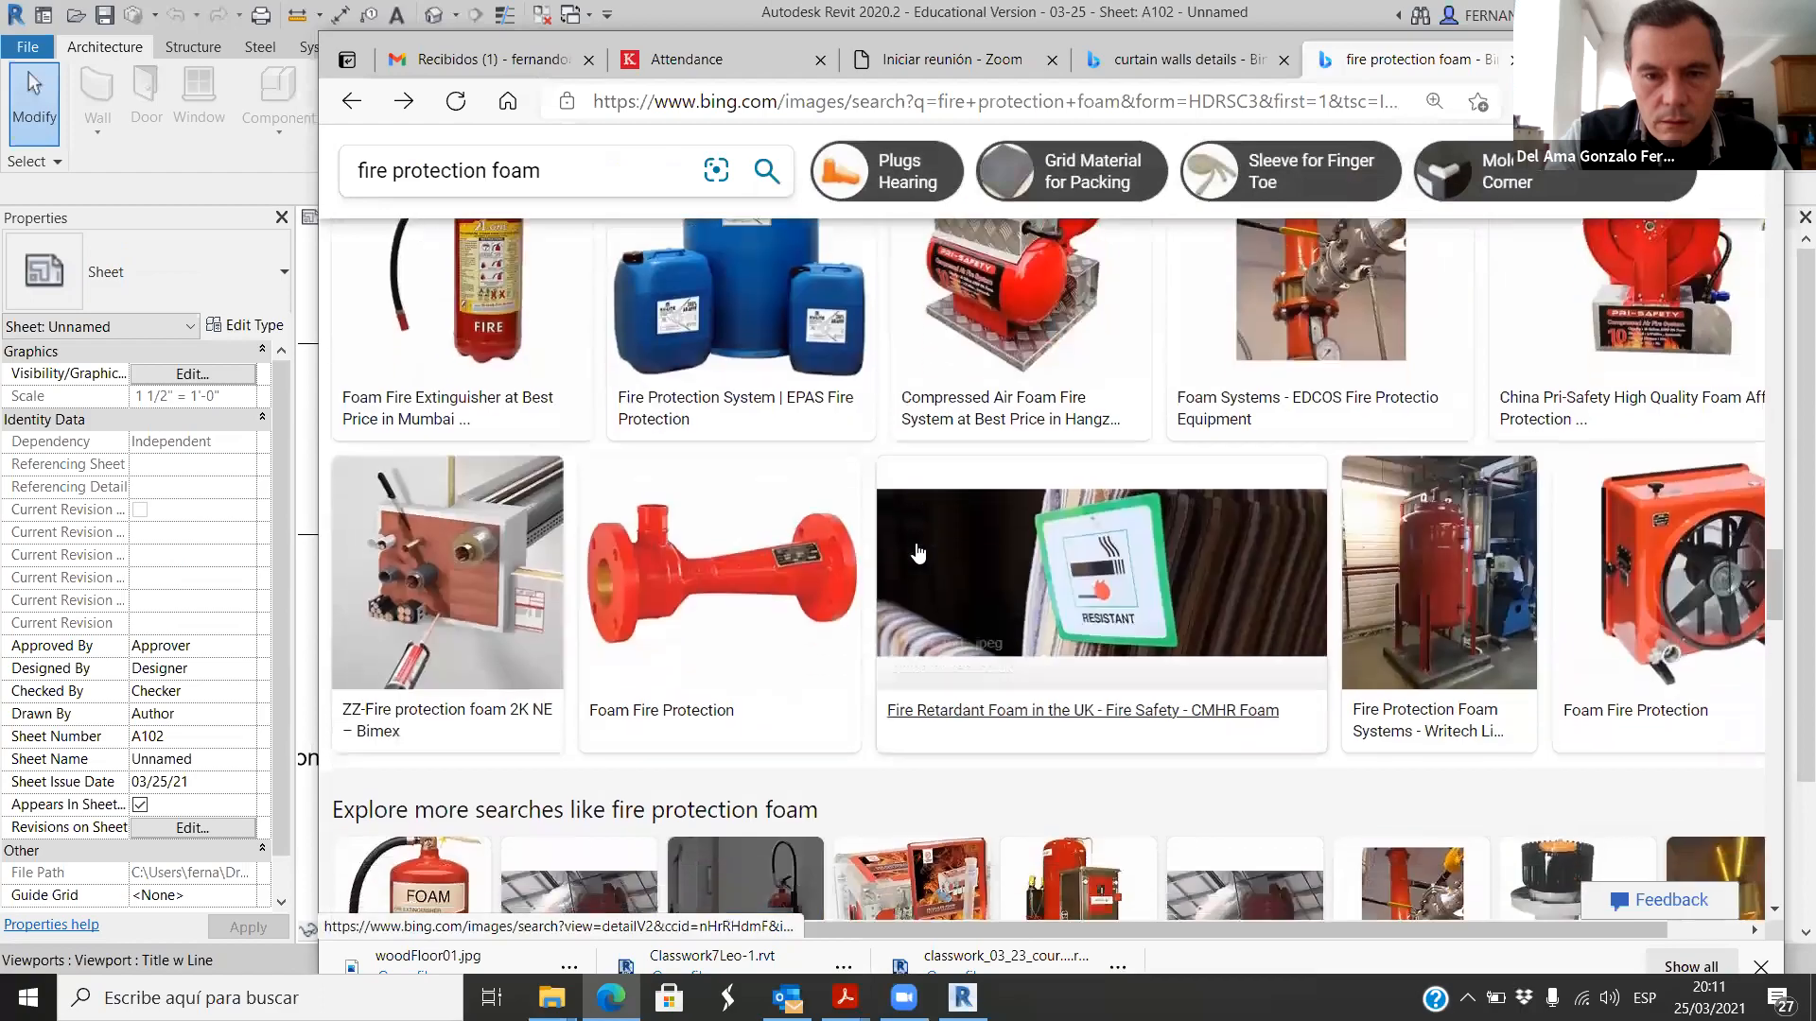
pyautogui.scroll(-10, 918, 554)
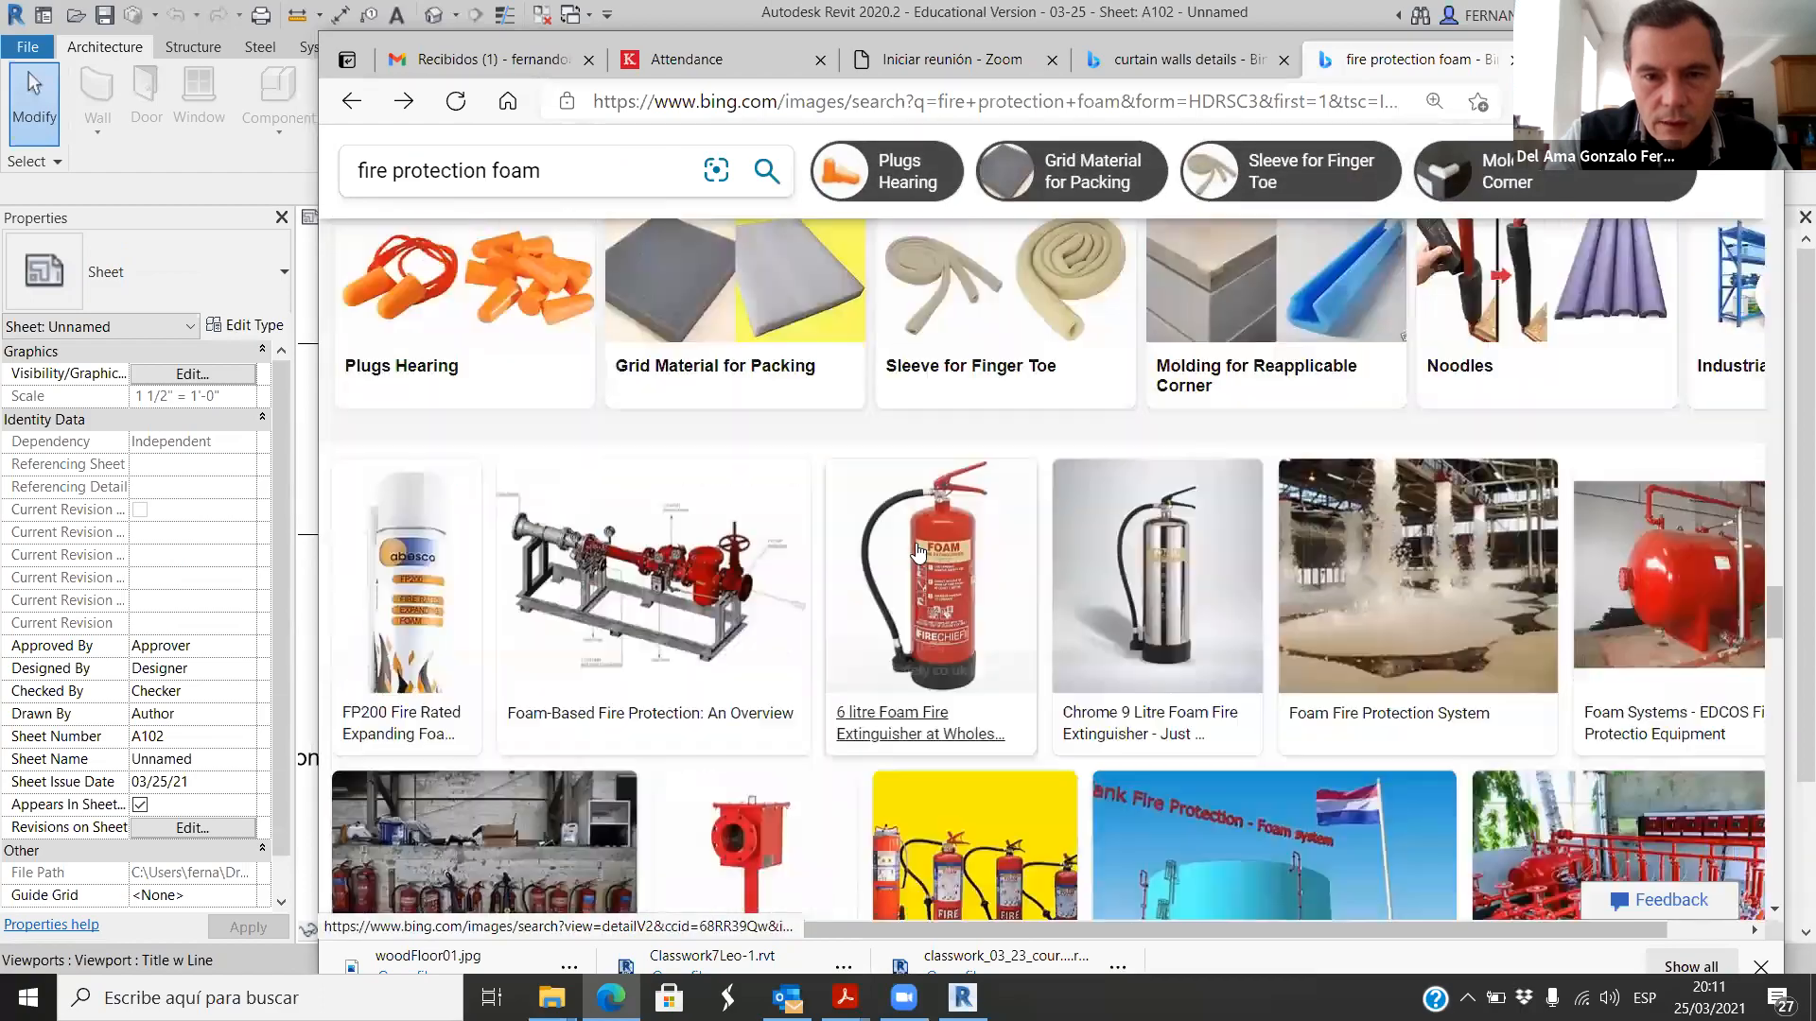
pyautogui.scroll(-10, 917, 553)
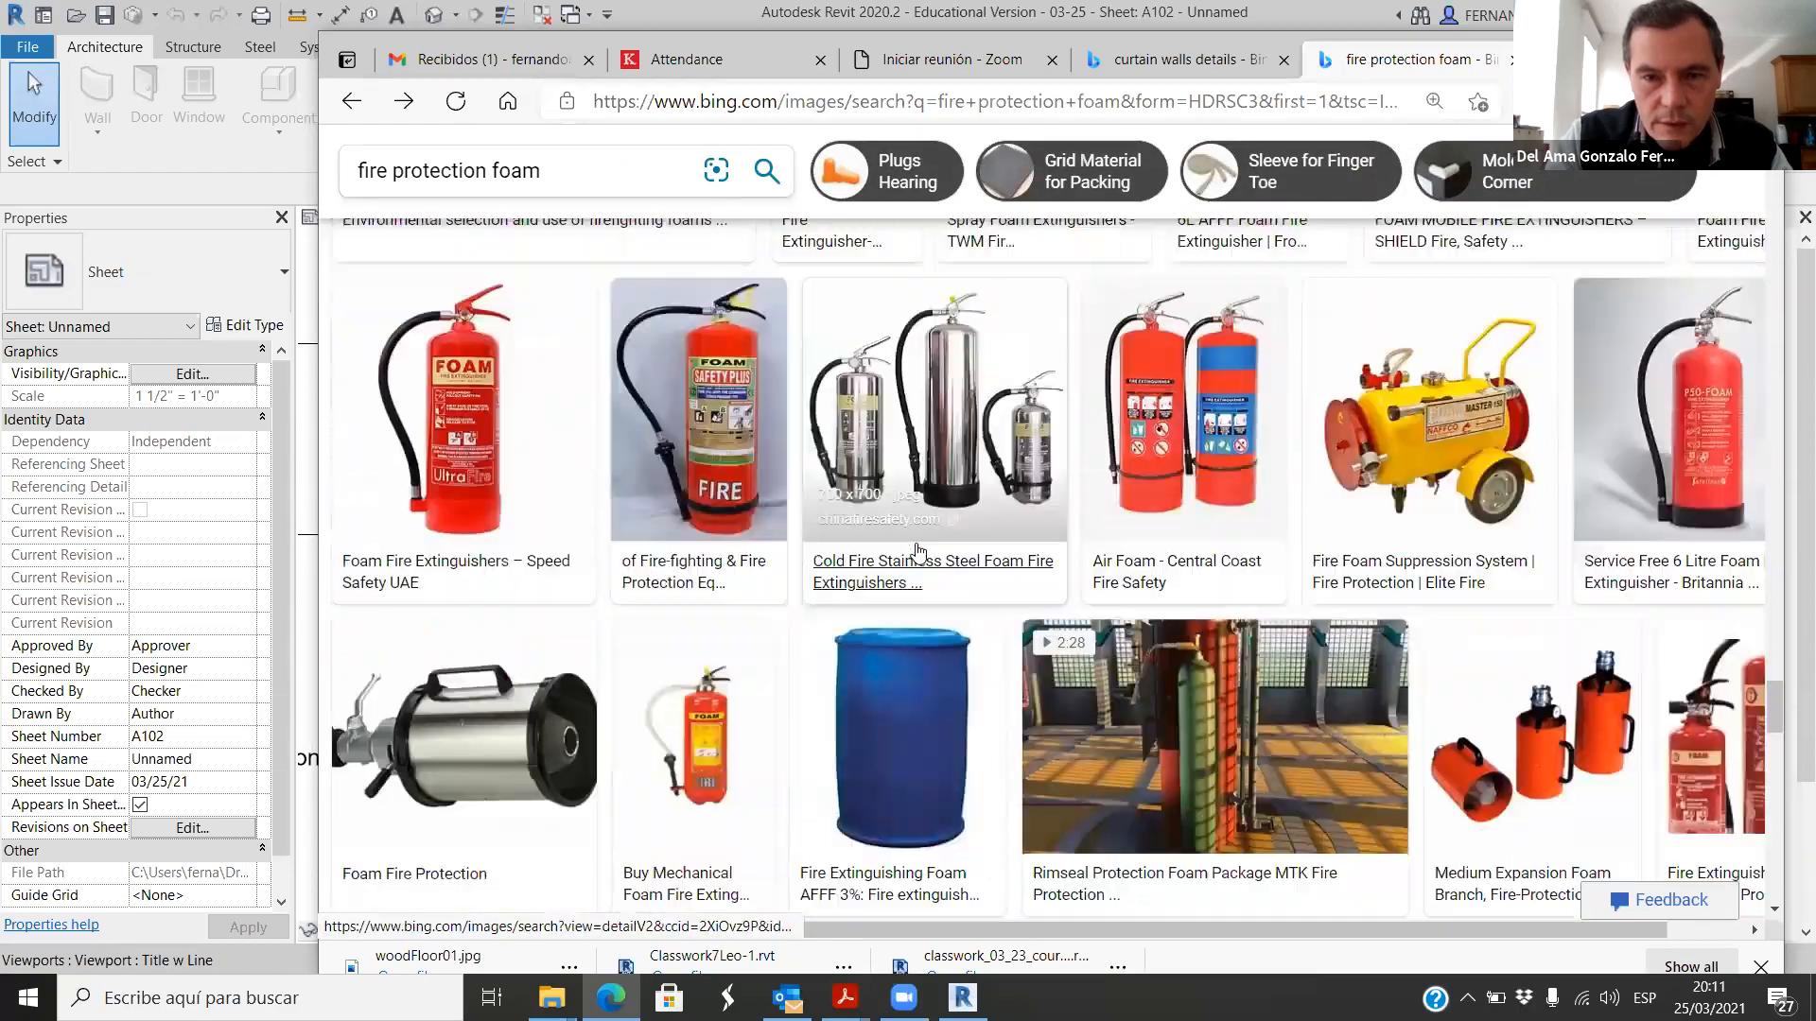
pyautogui.scroll(-10, 917, 553)
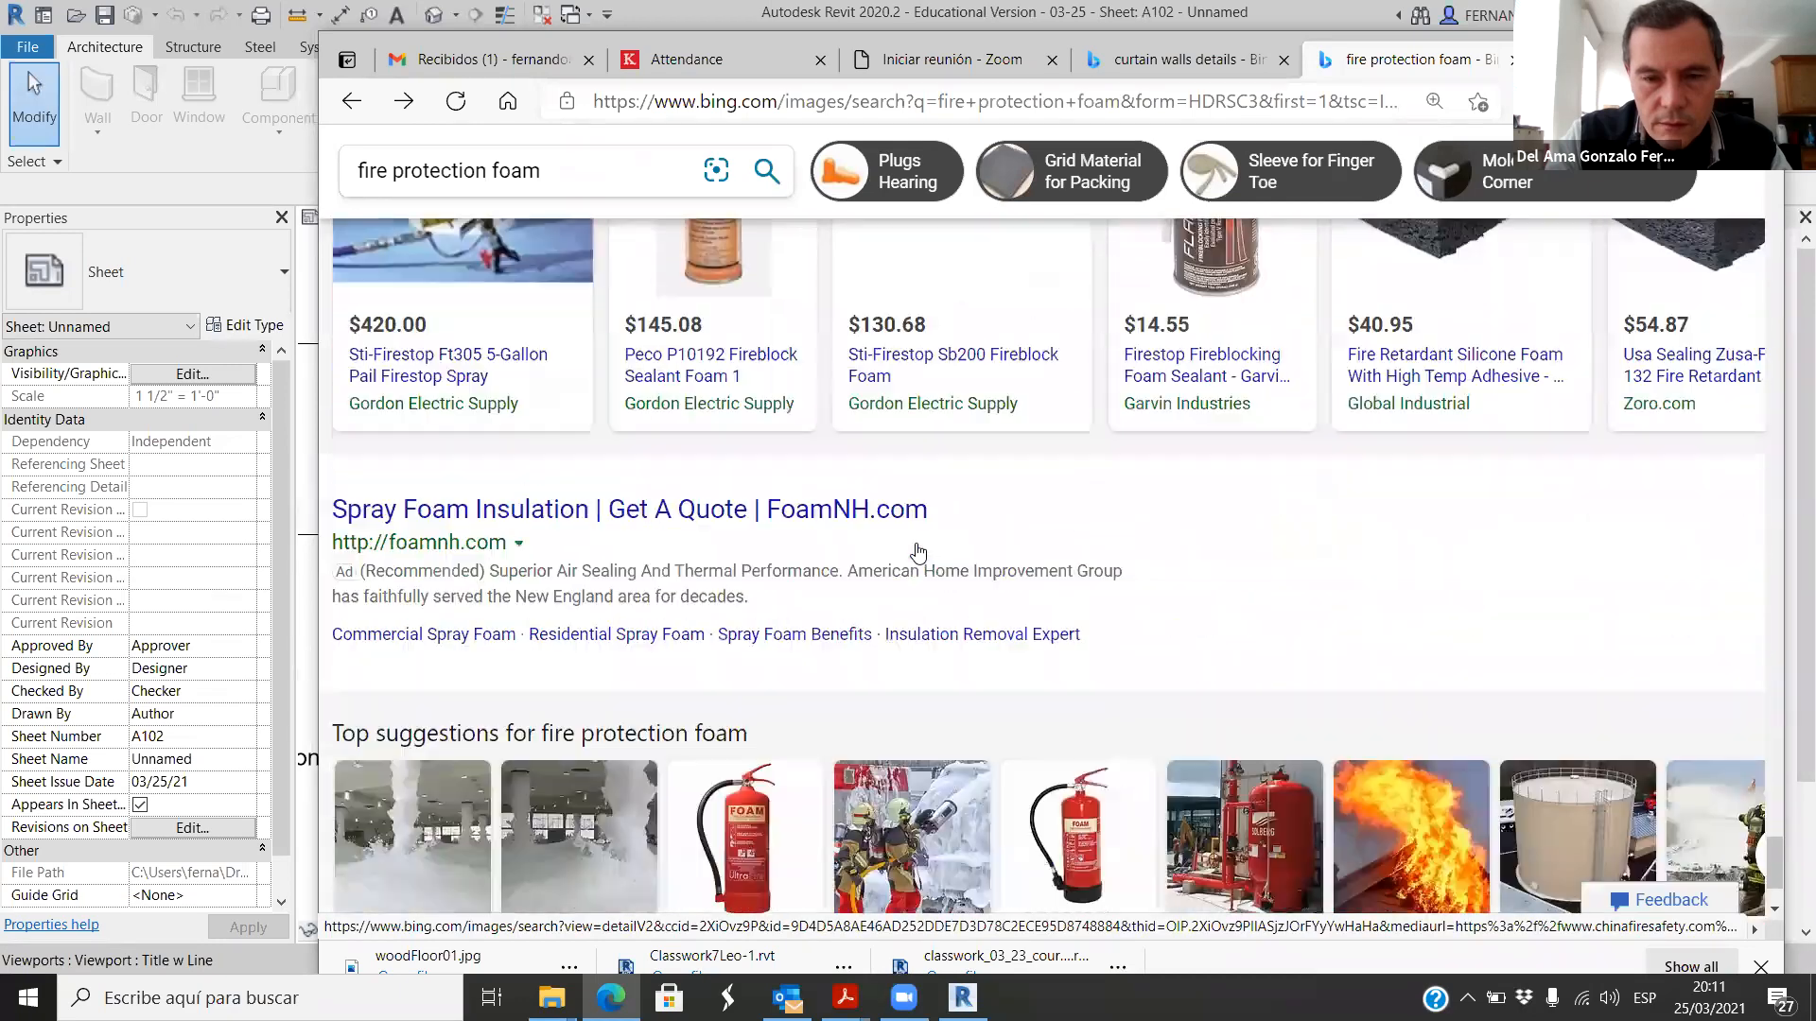
pyautogui.scroll(-10, 919, 560)
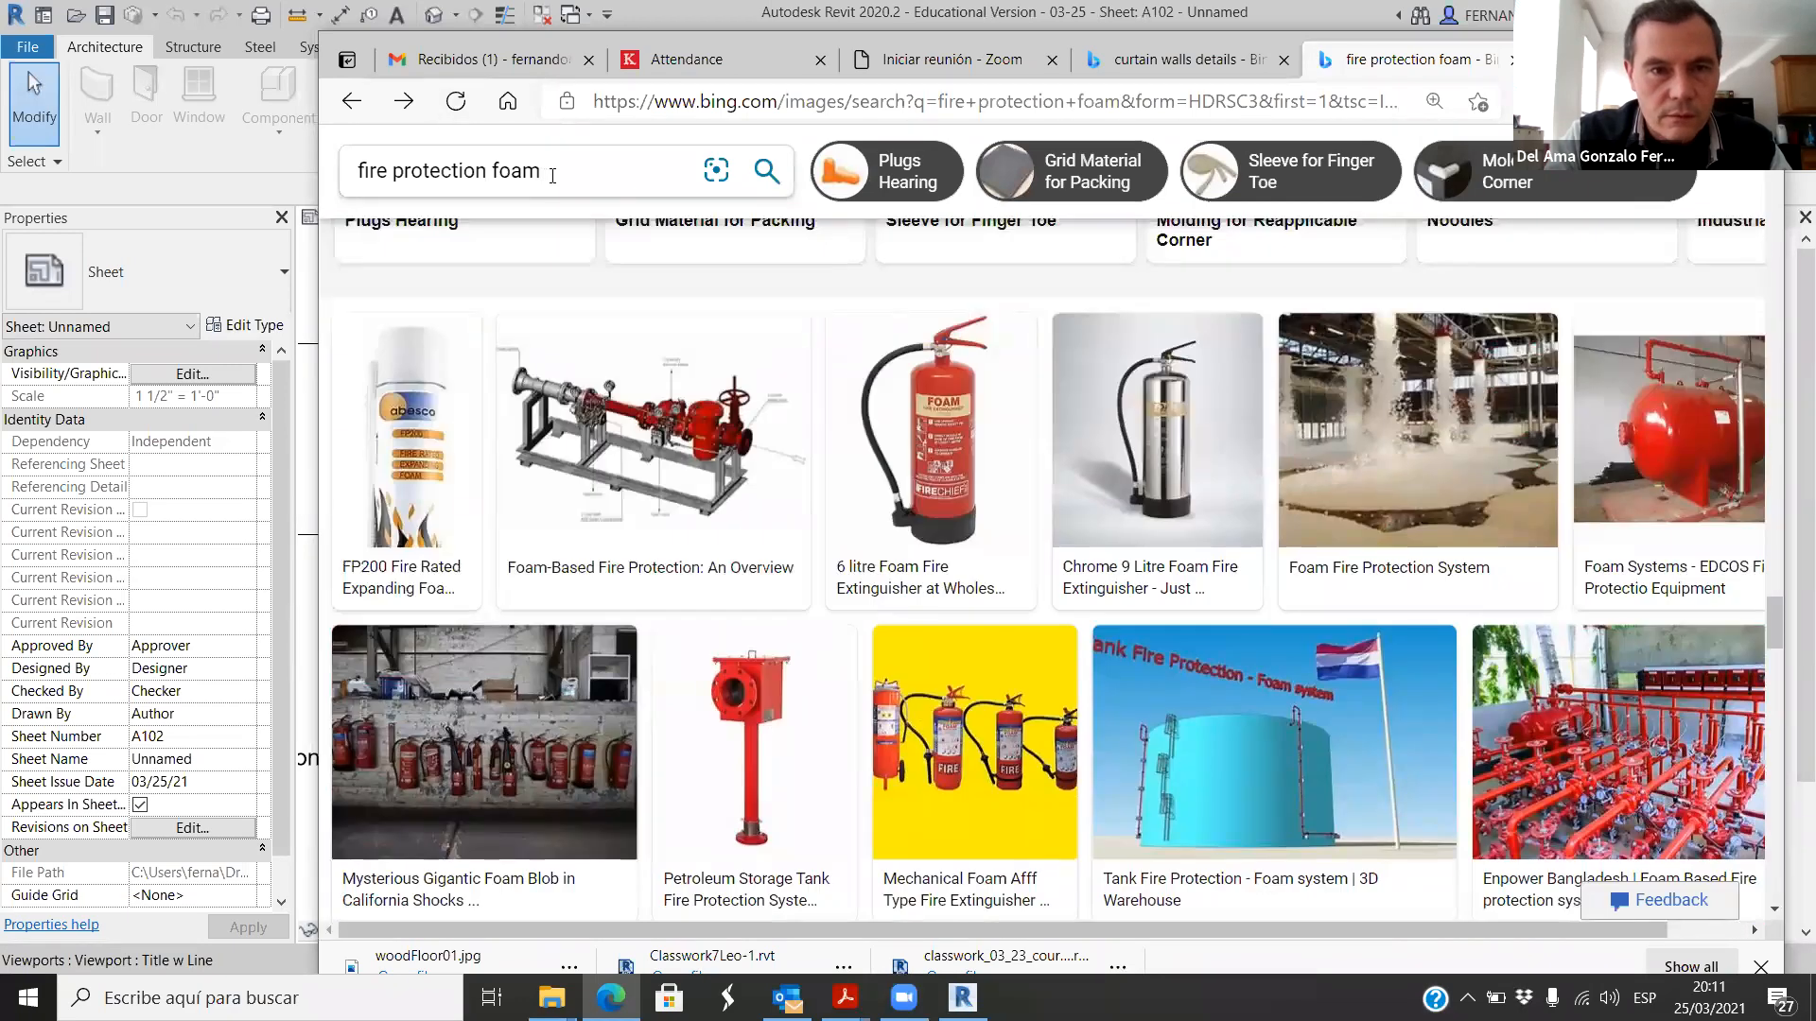
# Step: Refine the image search to "fire protection foam for steel structure"
pyautogui.click(552, 176)
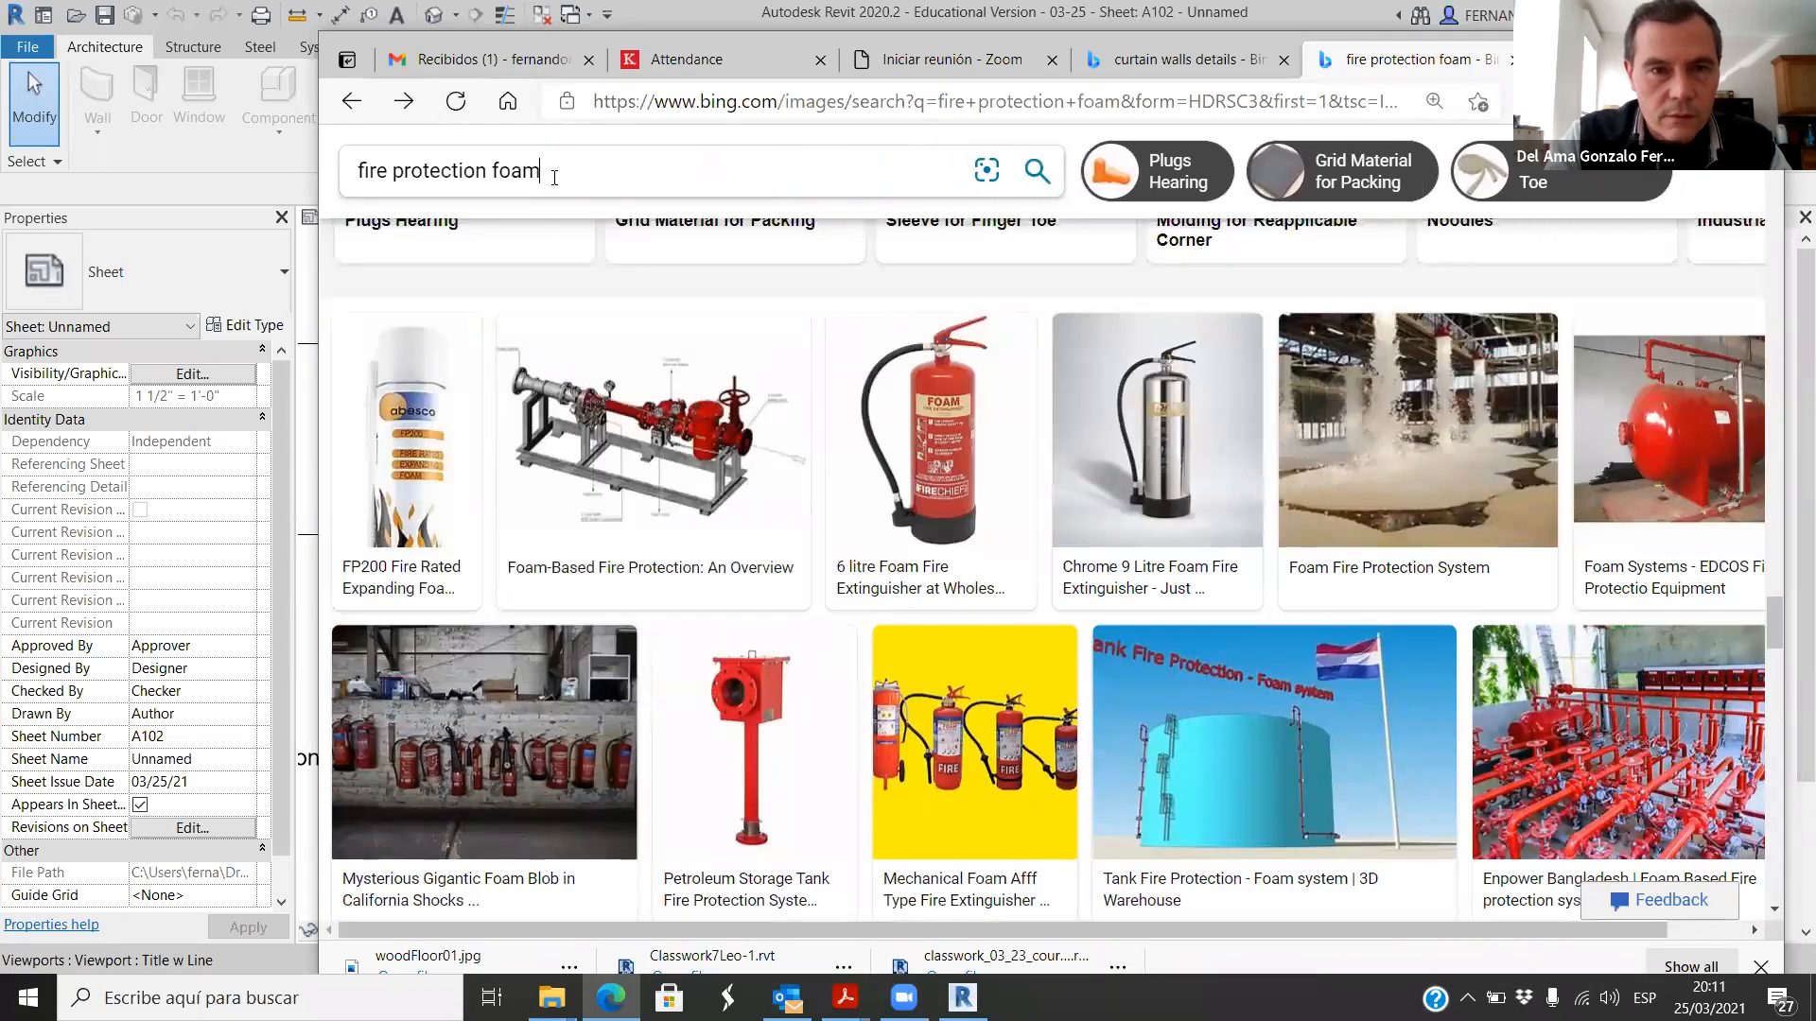
pyautogui.write('for st')
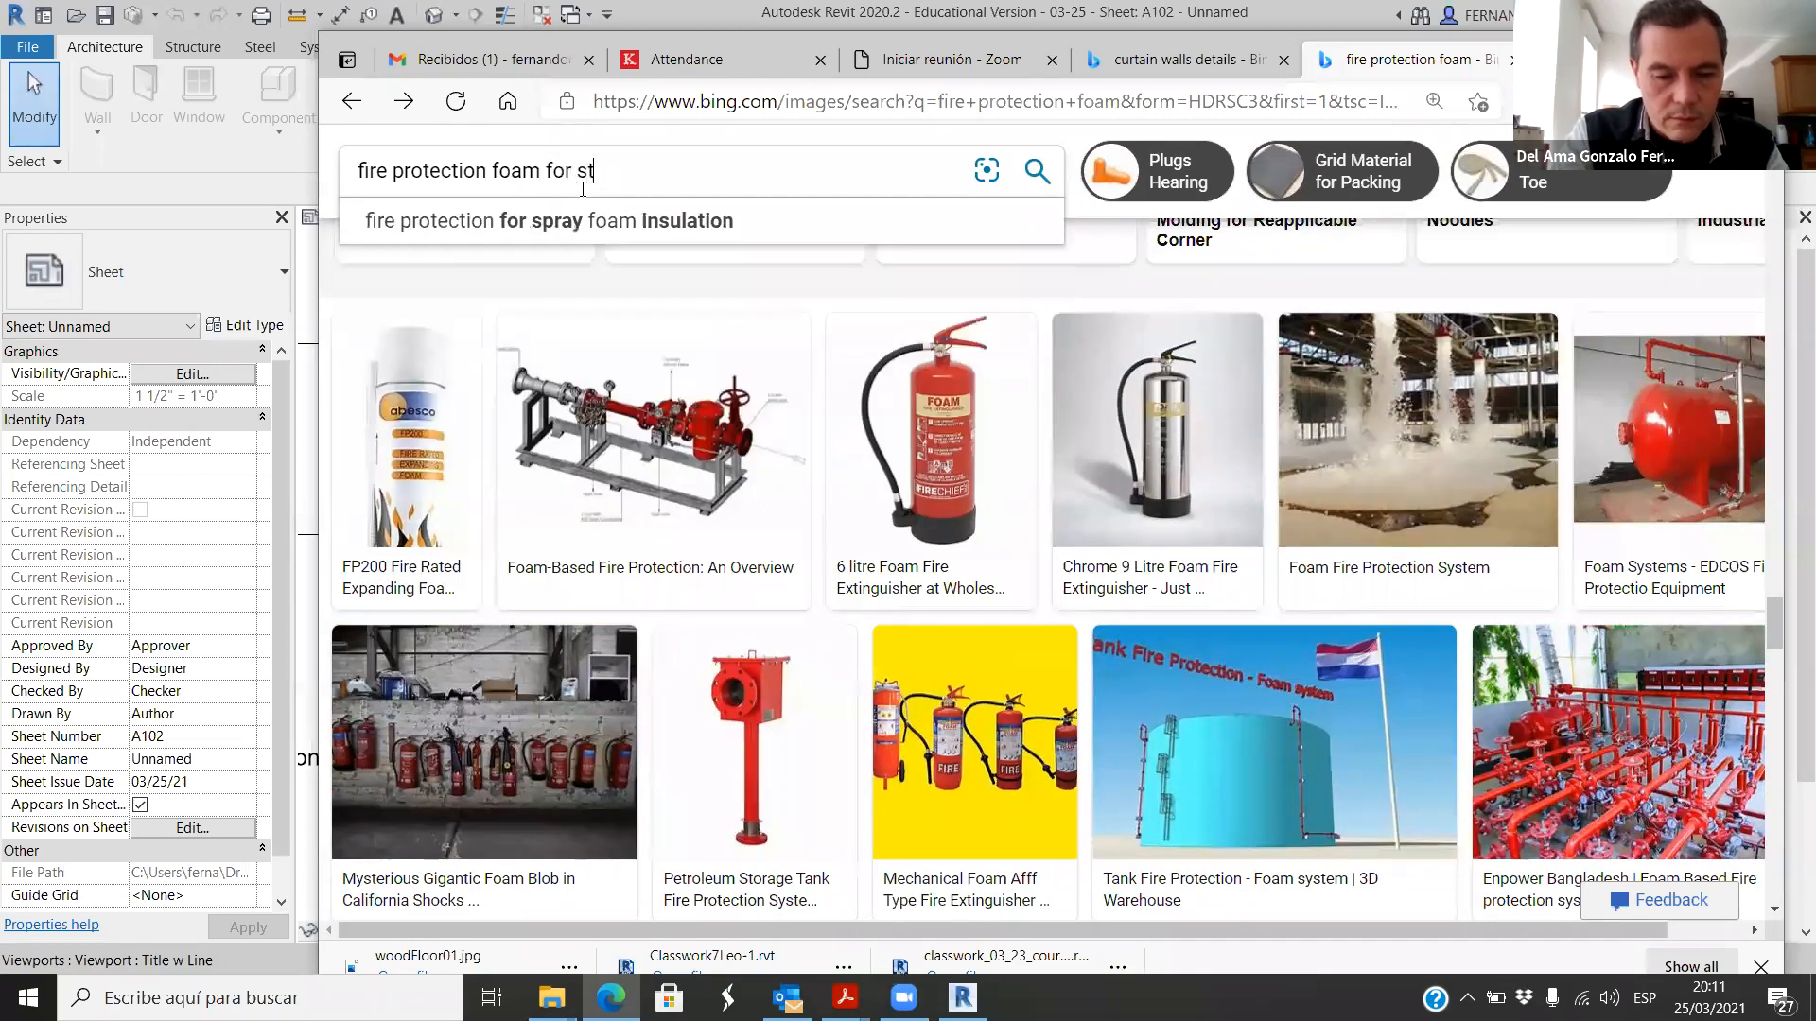
pyautogui.write('eel structur')
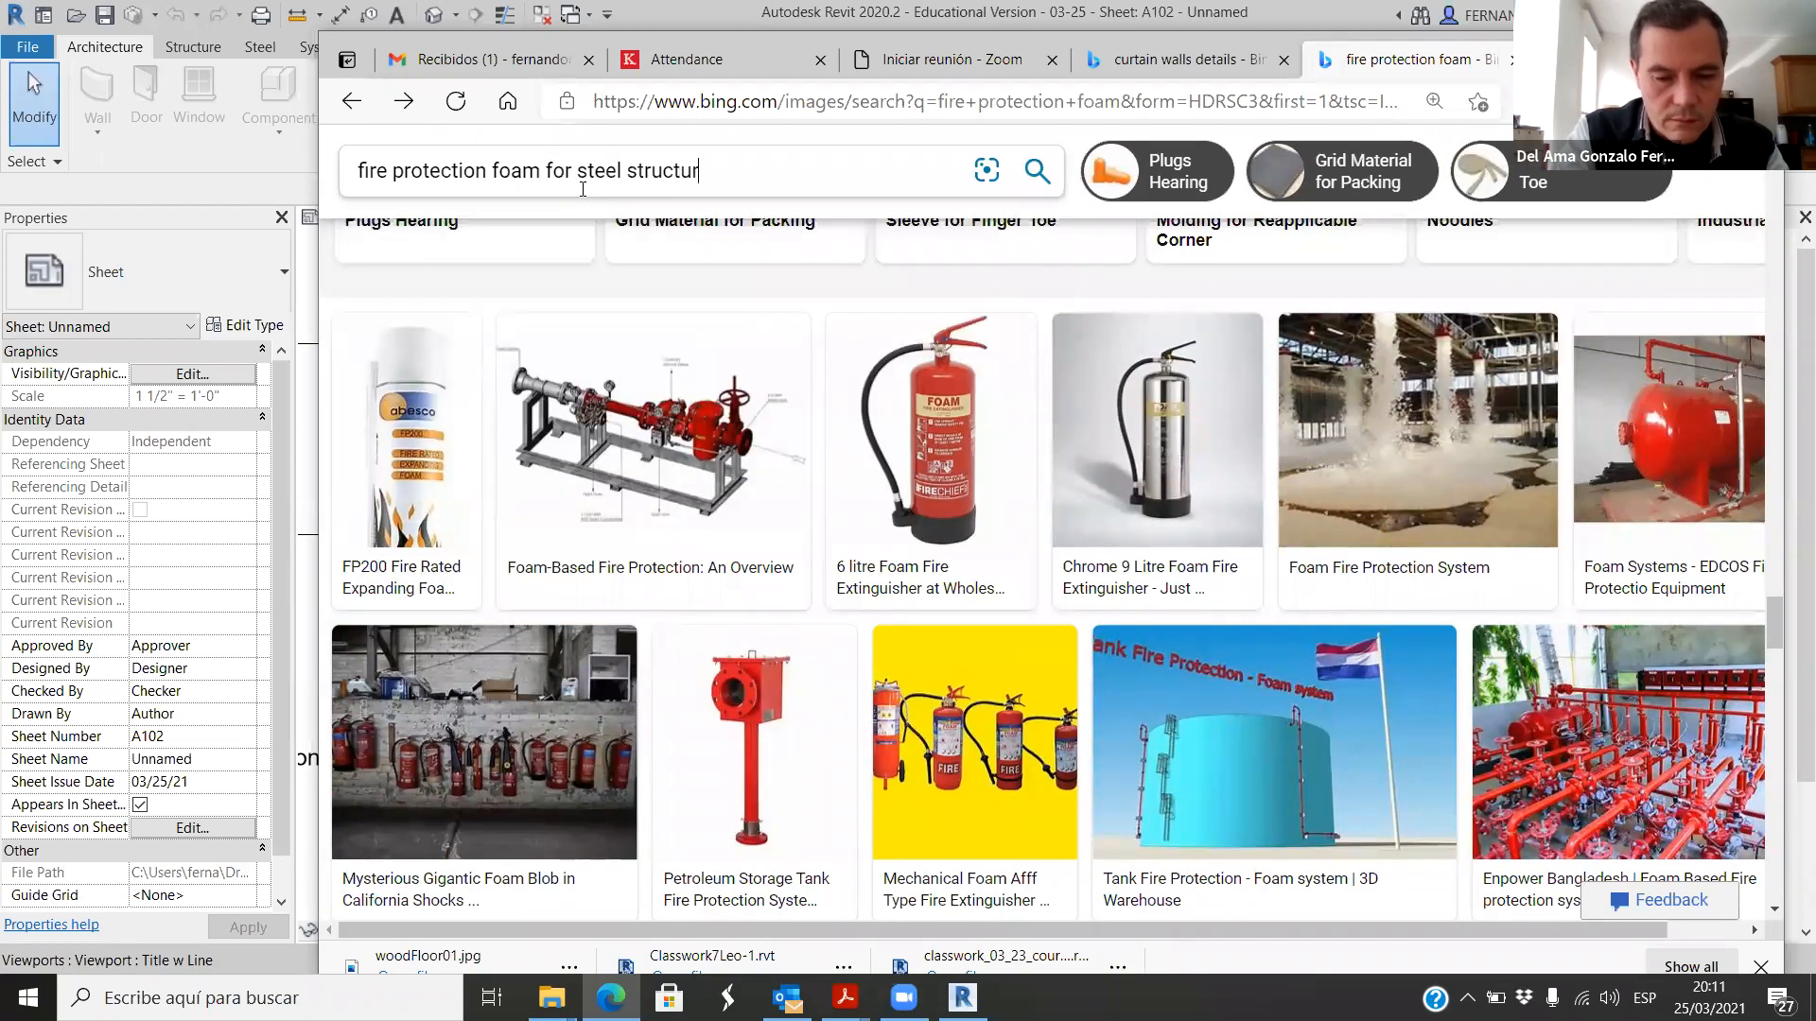
pyautogui.write('e')
pyautogui.press('Return')
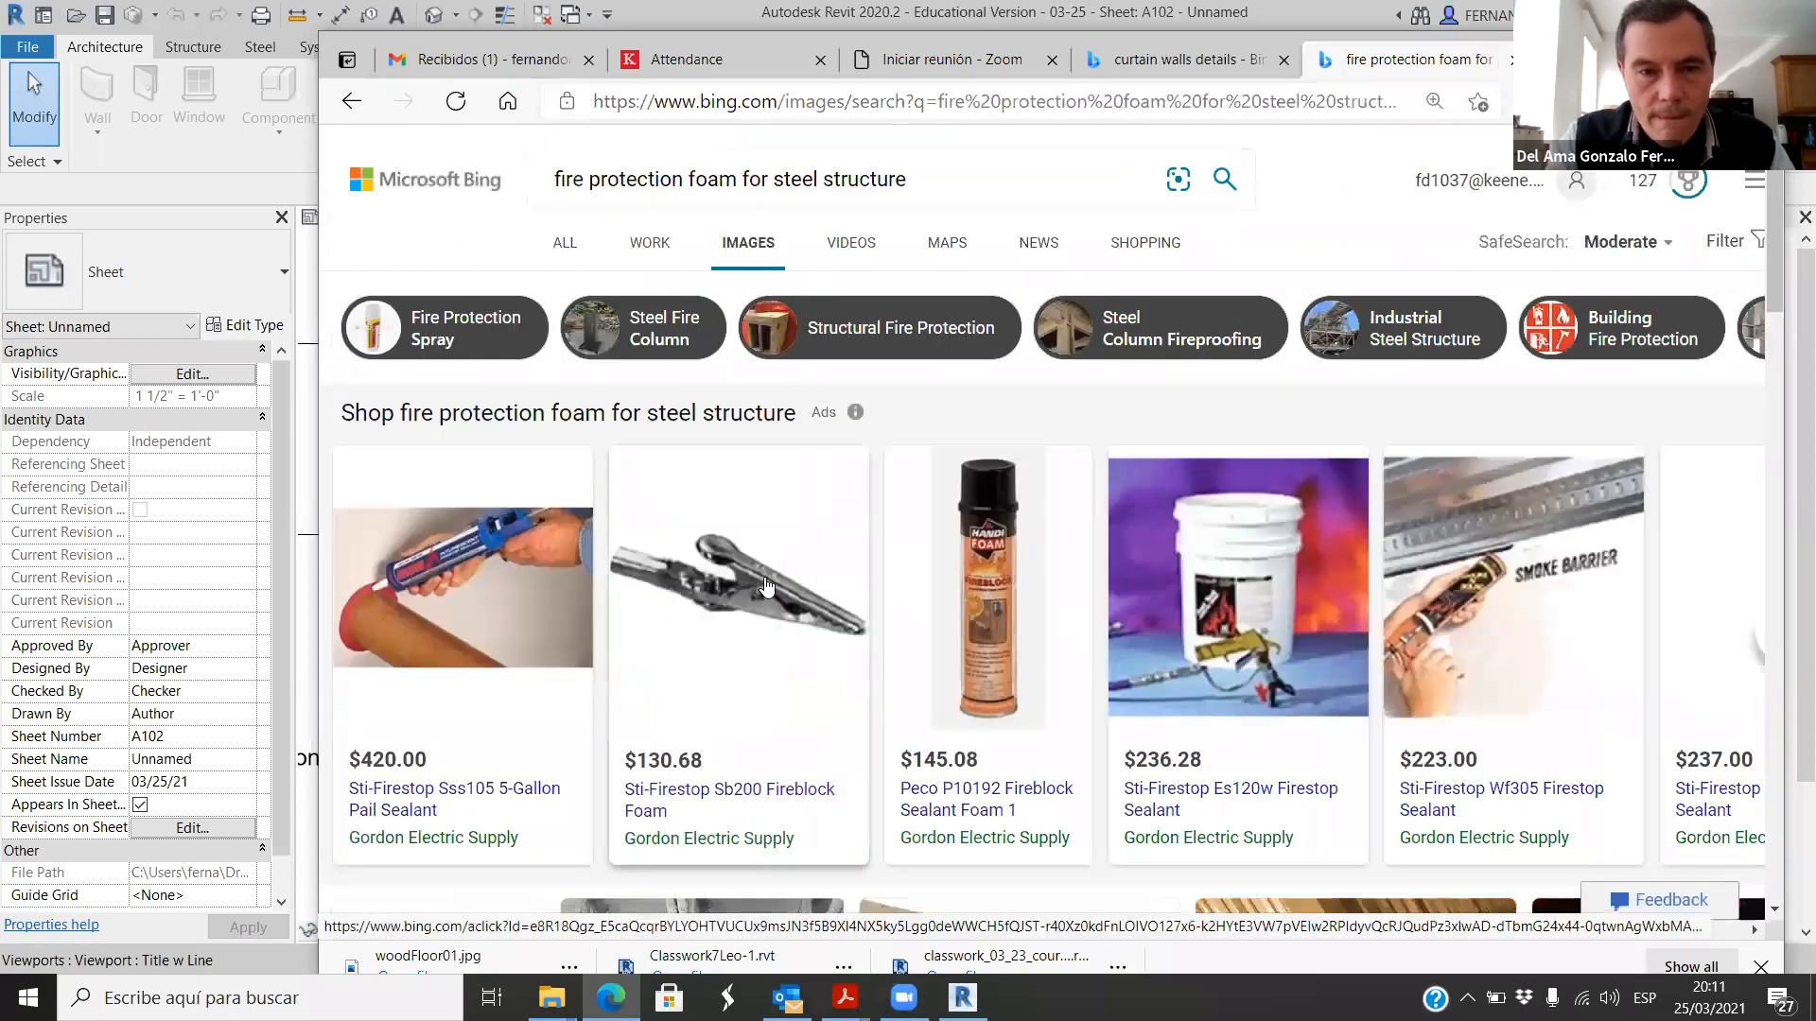
# Step: View the enlarged image of the red steel I-beam coated with fire protection from the search results
pyautogui.scroll(-10, 768, 568)
pyautogui.scroll(3, 898, 548)
pyautogui.click(976, 529)
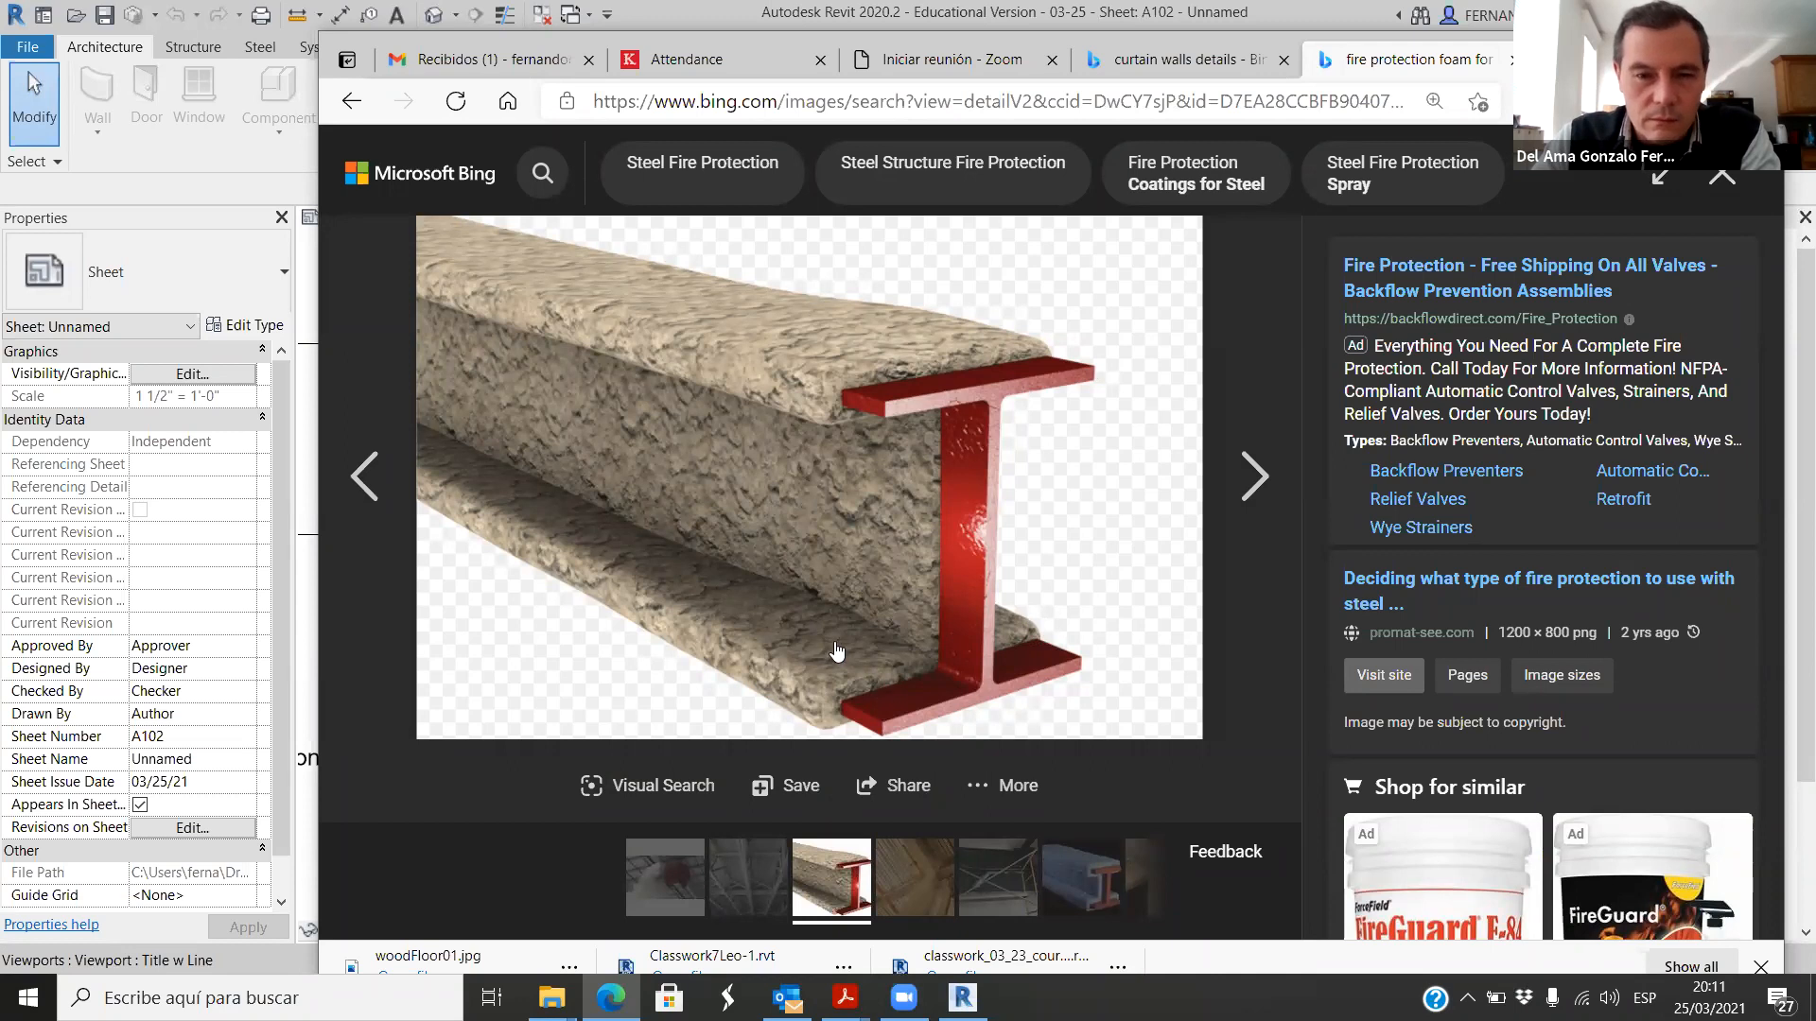
# Step: View the Minnesota Lath and Plaster Bureau fireproofing image, and switch to Revit to compare it with the fire retardant infill in Level 0 - Callout 1
pyautogui.click(1721, 177)
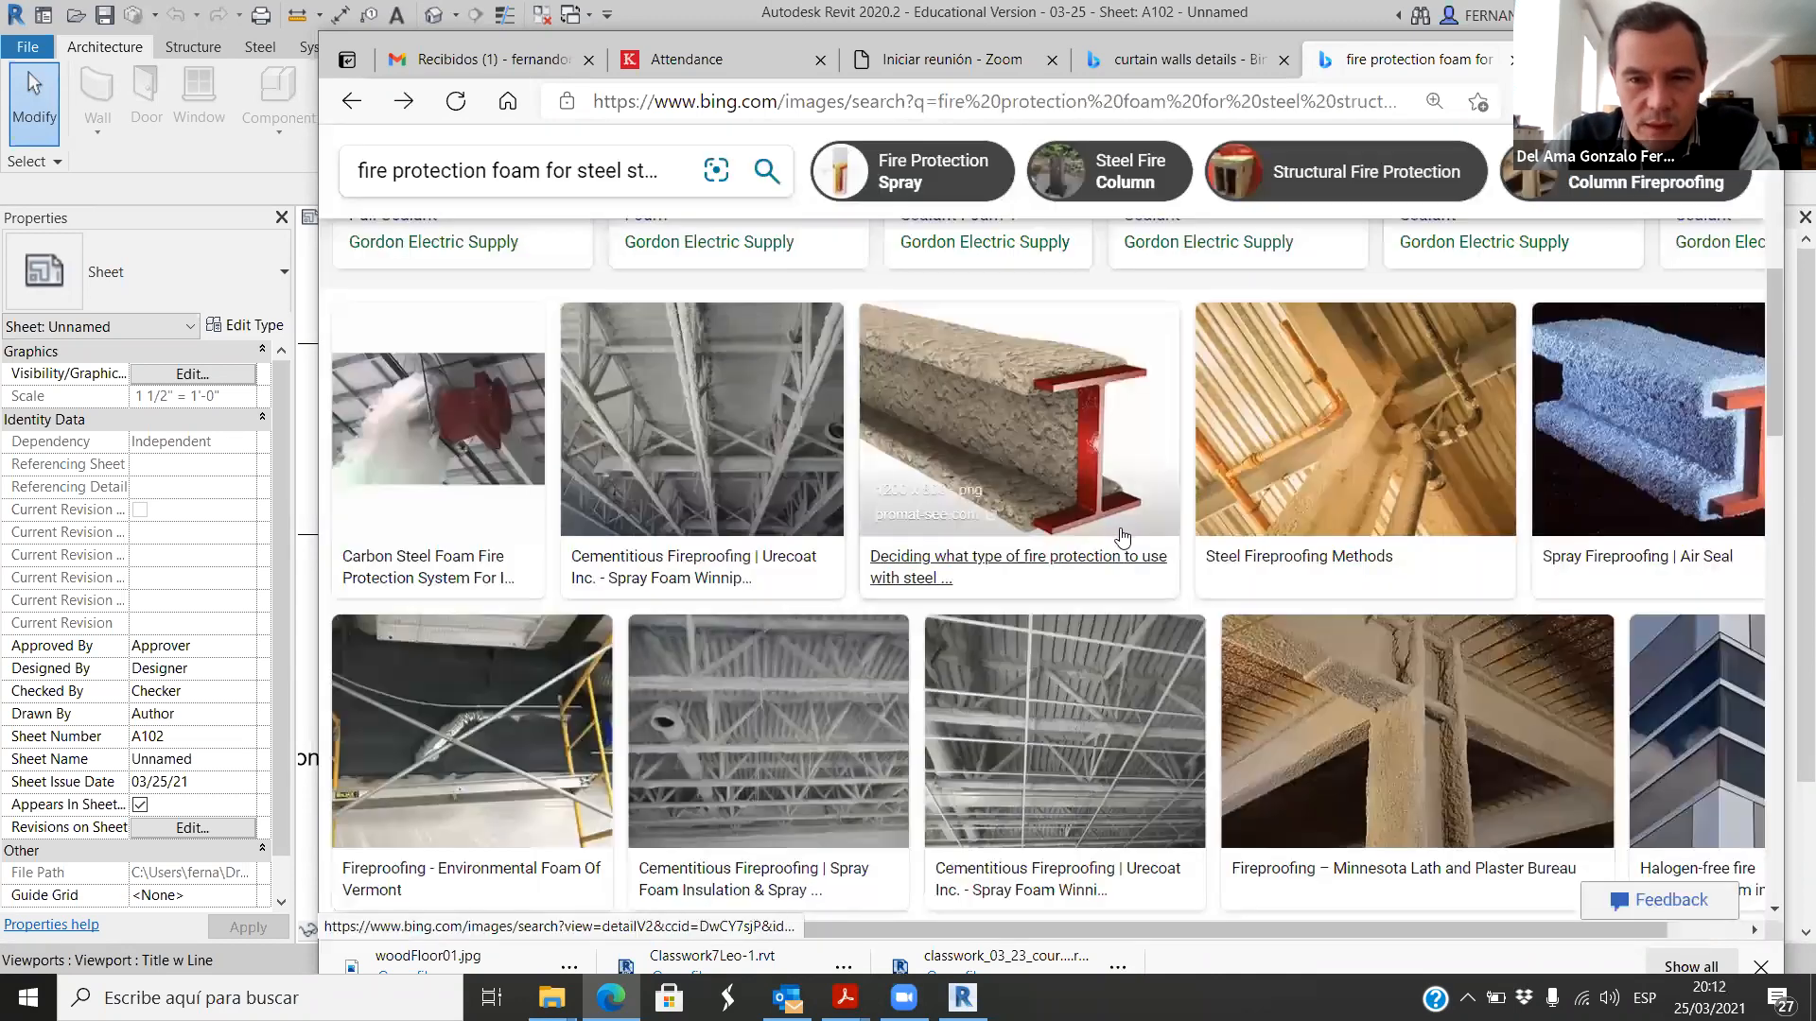
pyautogui.click(1400, 705)
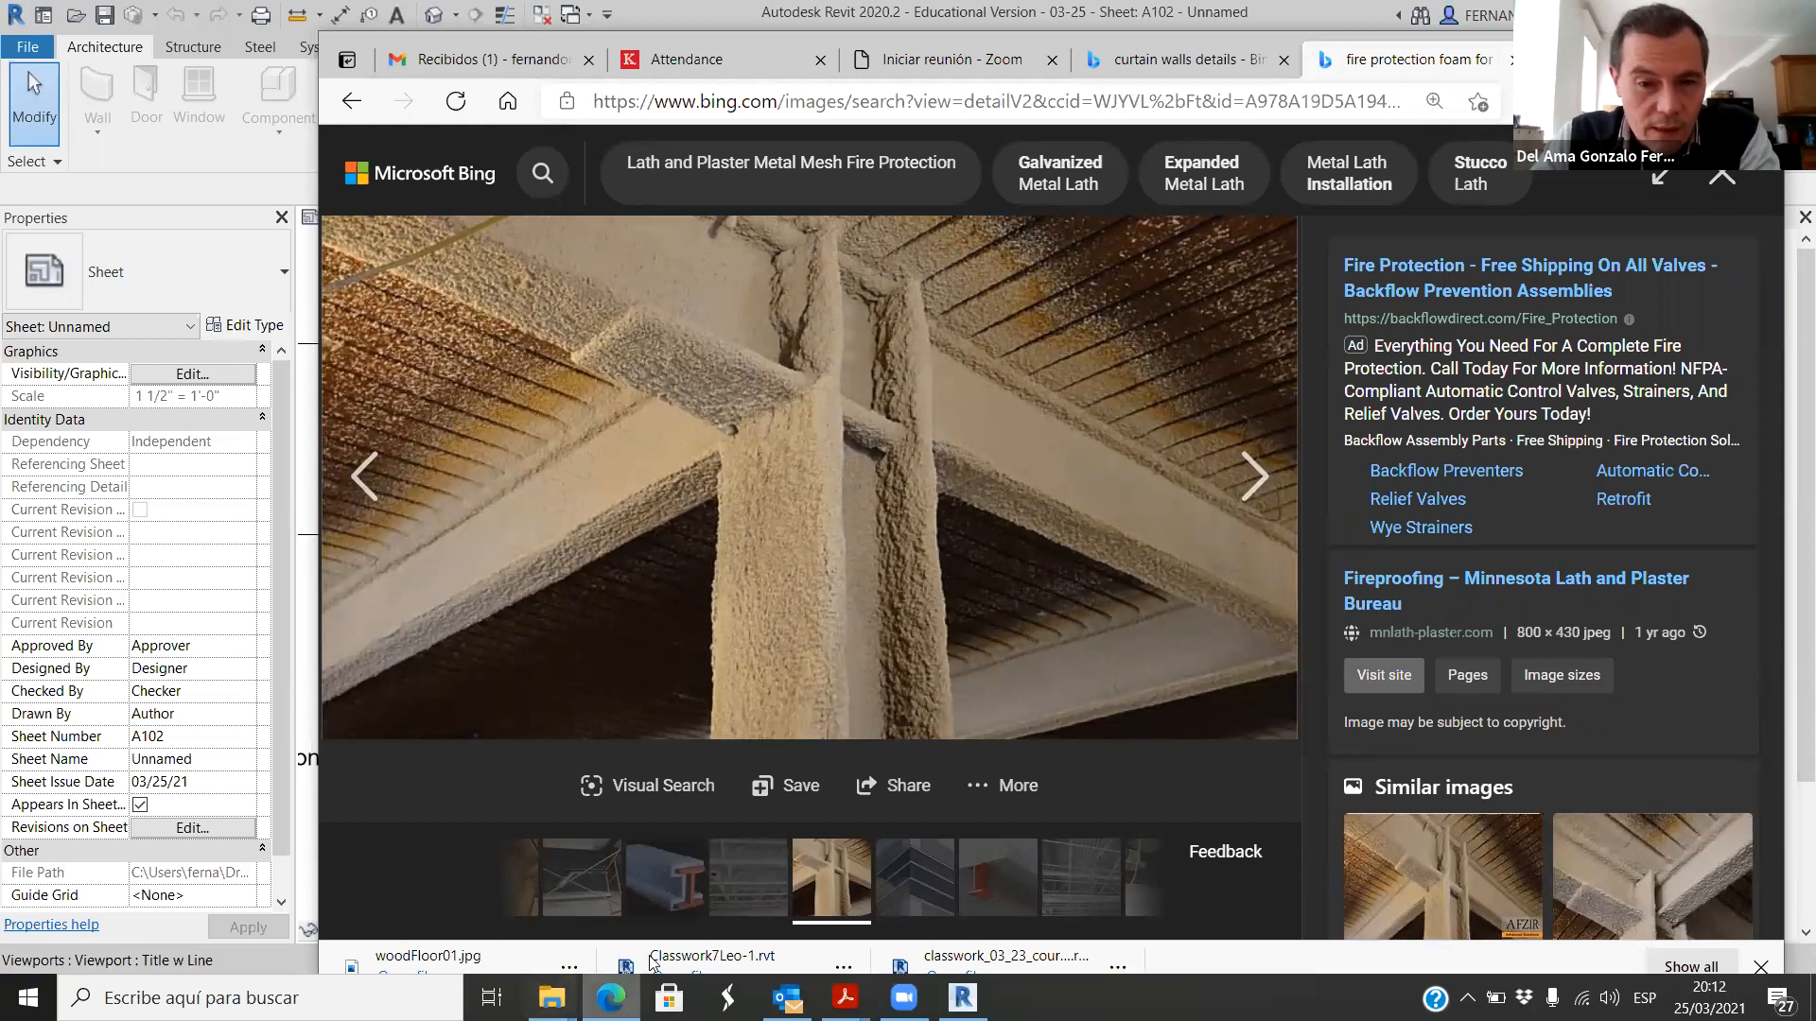
pyautogui.click(963, 998)
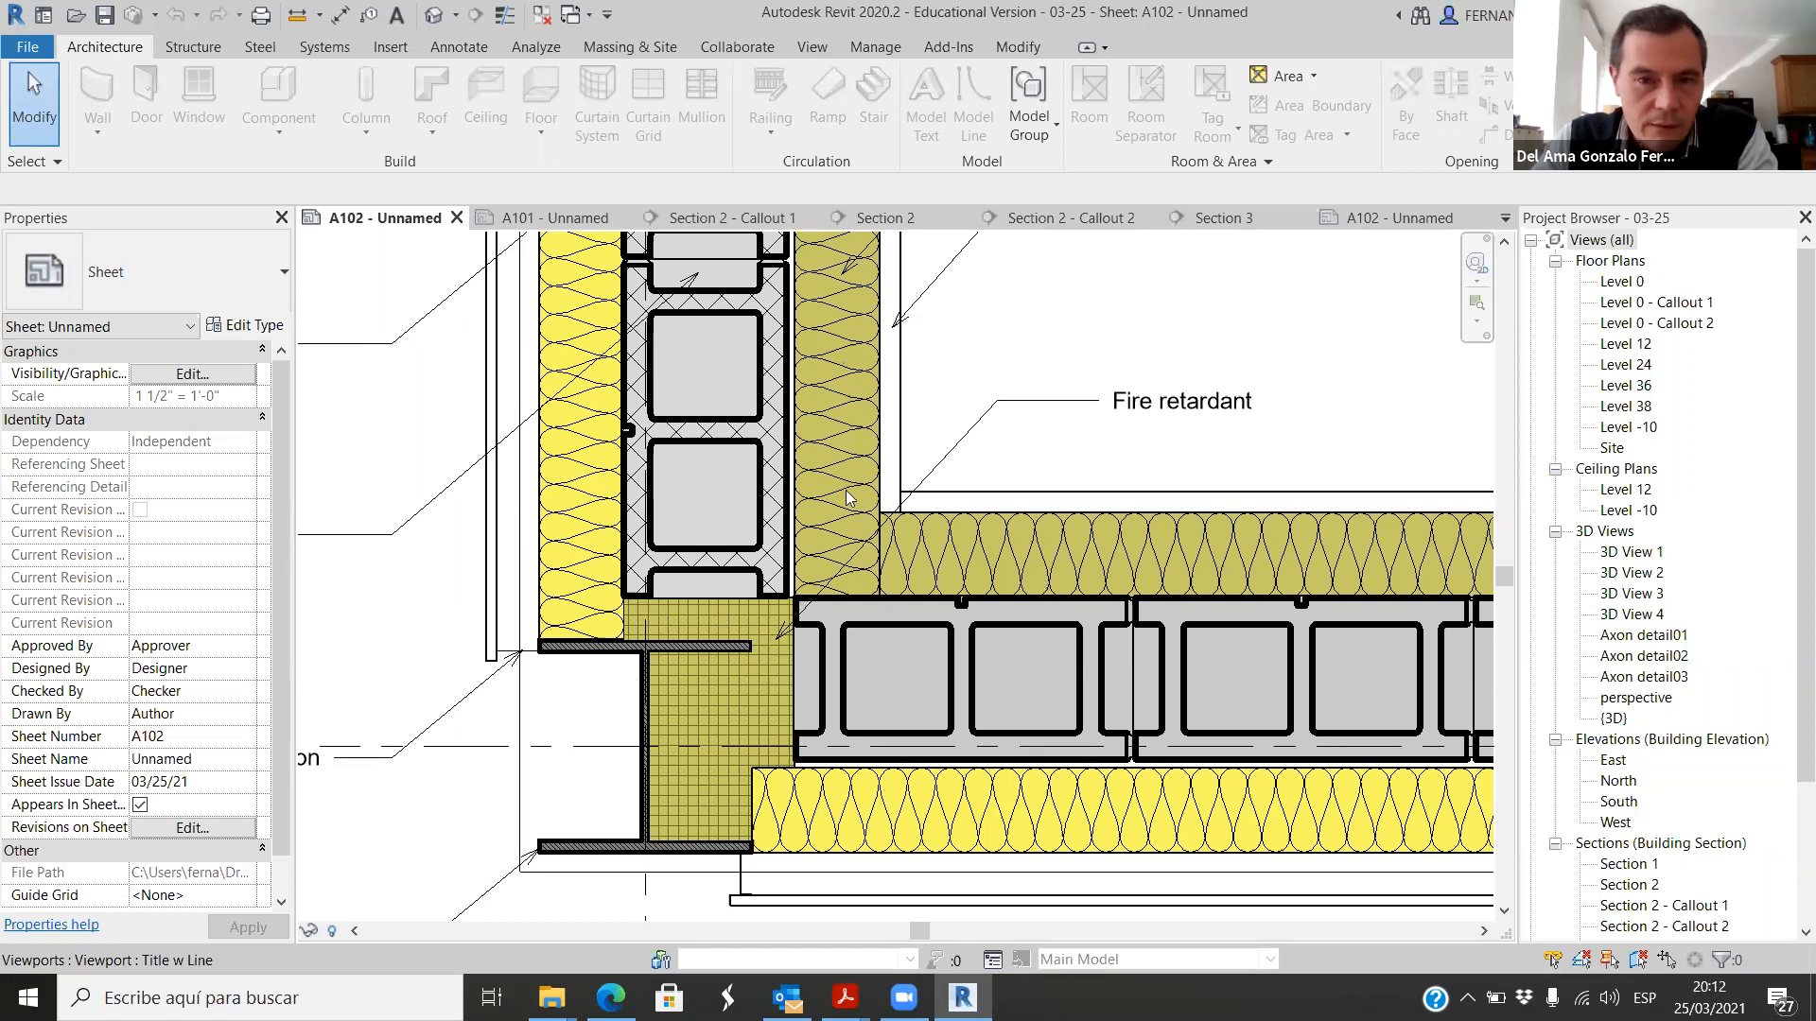
pyautogui.scroll(-1, 654, 512)
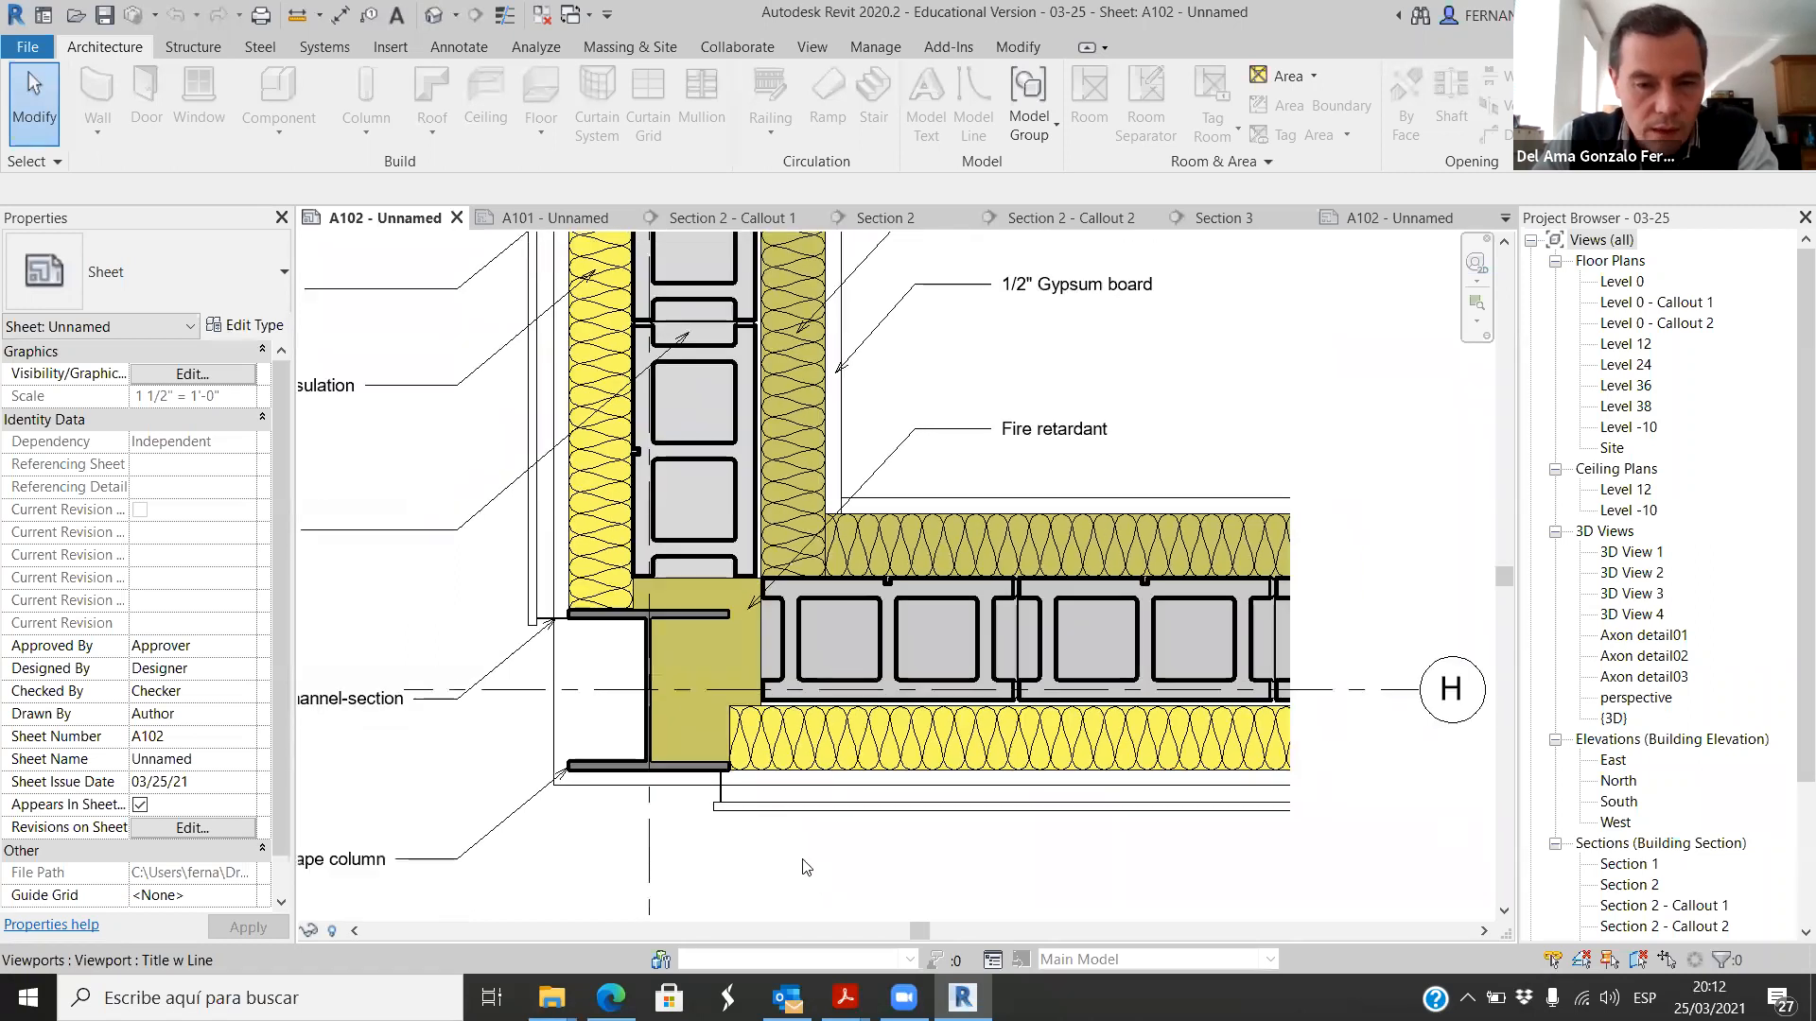
# Step: Switch back to Edge and view the Structural Fireproofing image of a sprayed column under timber decking
pyautogui.click(602, 1006)
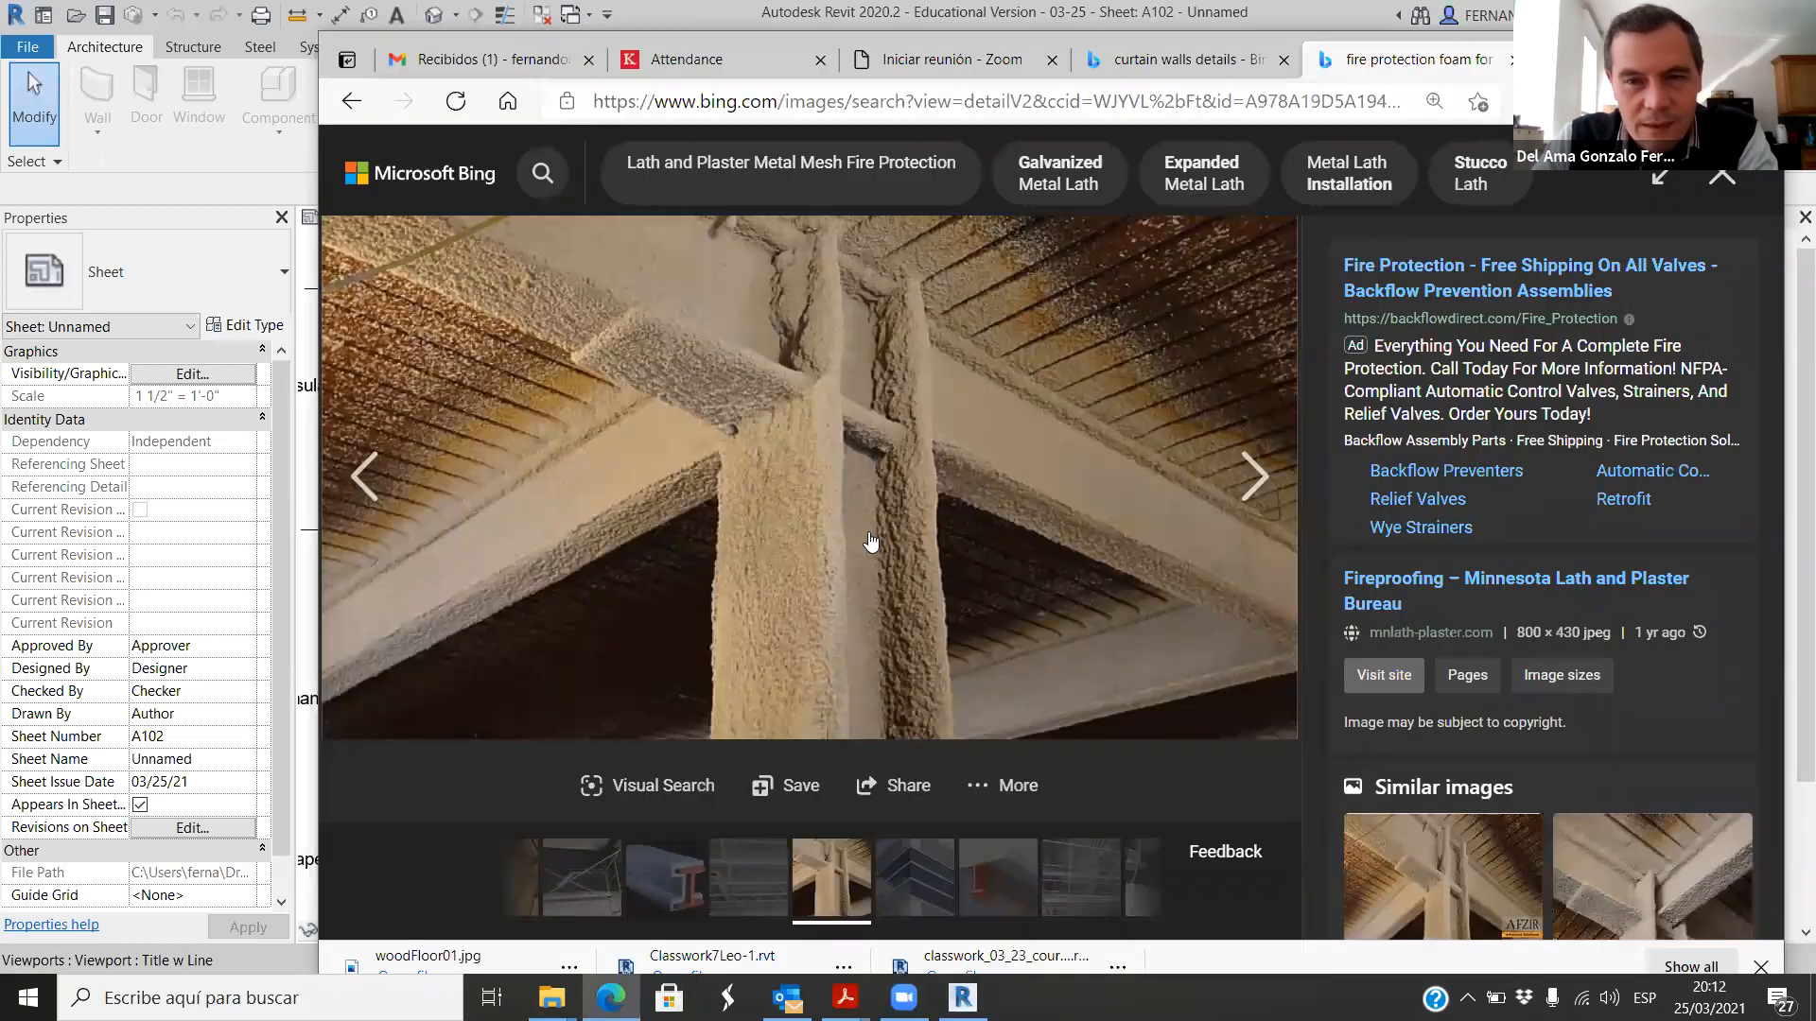
pyautogui.click(1723, 179)
pyautogui.scroll(-5, 1050, 460)
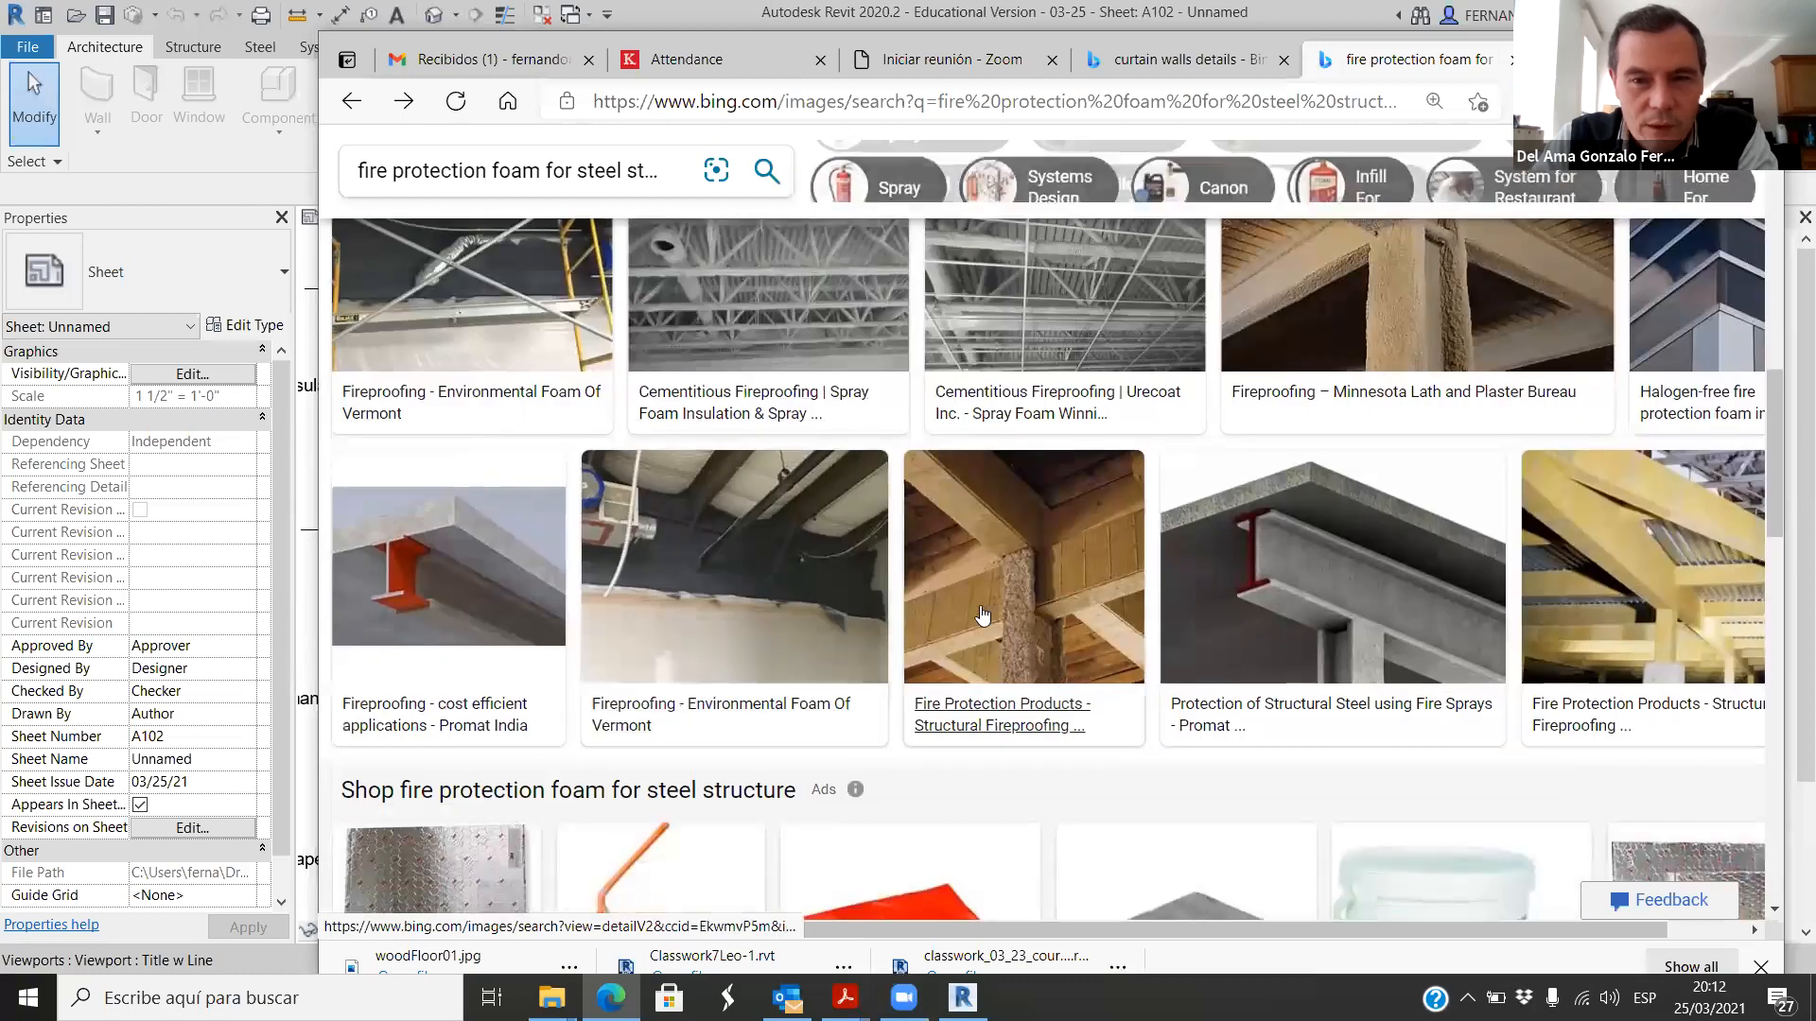
pyautogui.click(983, 616)
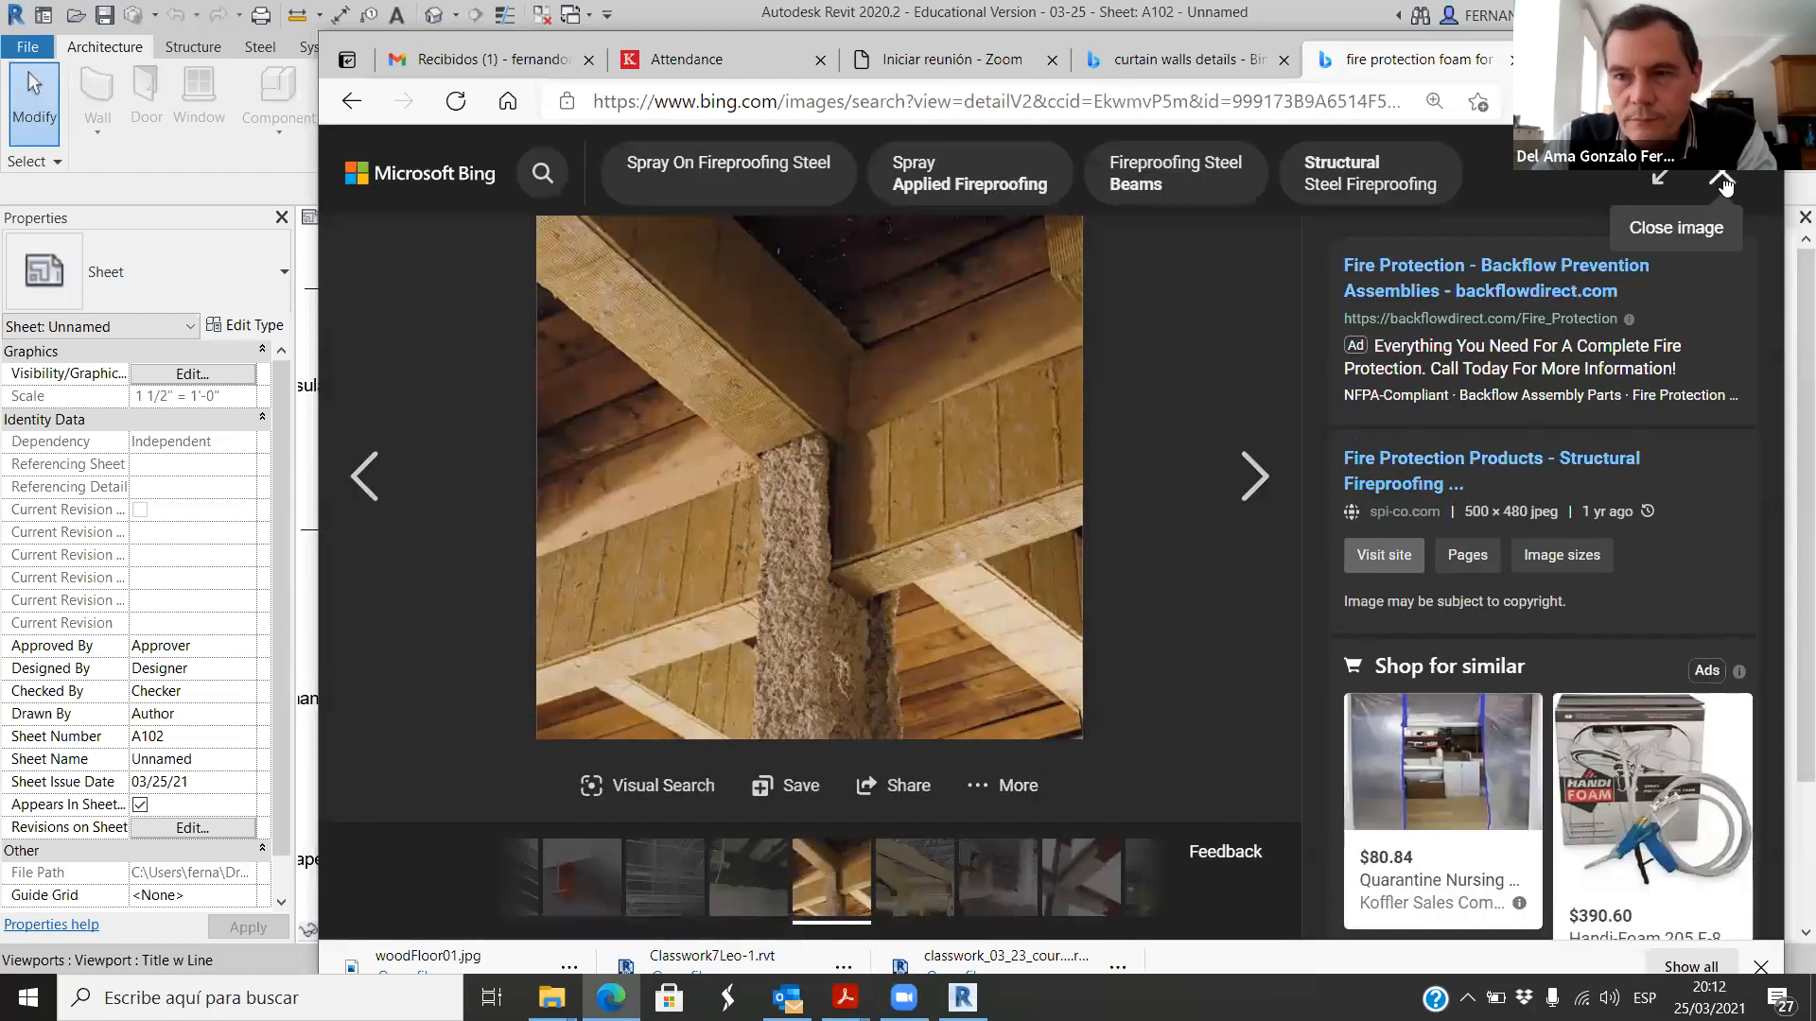
# Step: Browse further fireproofing images and view "Fireproofing Spray foam in Toronto and the GTA", with a worker spraying a steel column
pyautogui.click(1721, 179)
pyautogui.scroll(-8, 1031, 539)
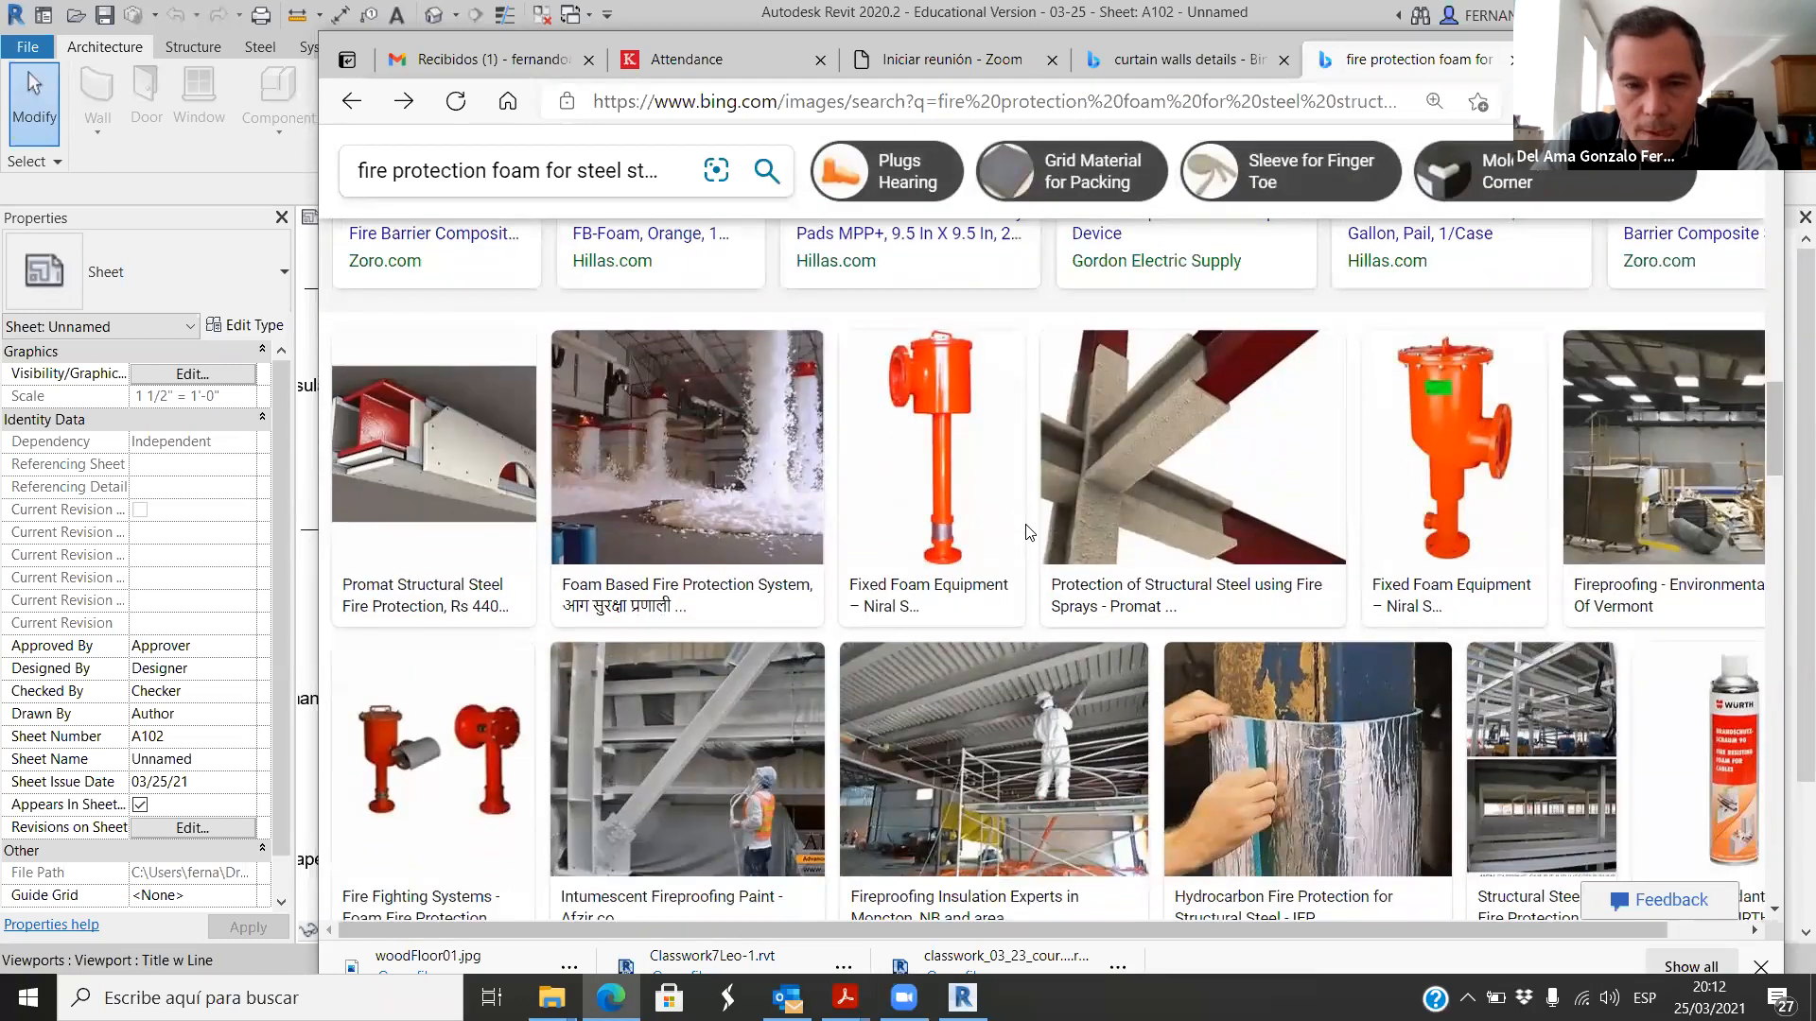
pyautogui.scroll(-5, 1027, 530)
pyautogui.scroll(2, 1059, 549)
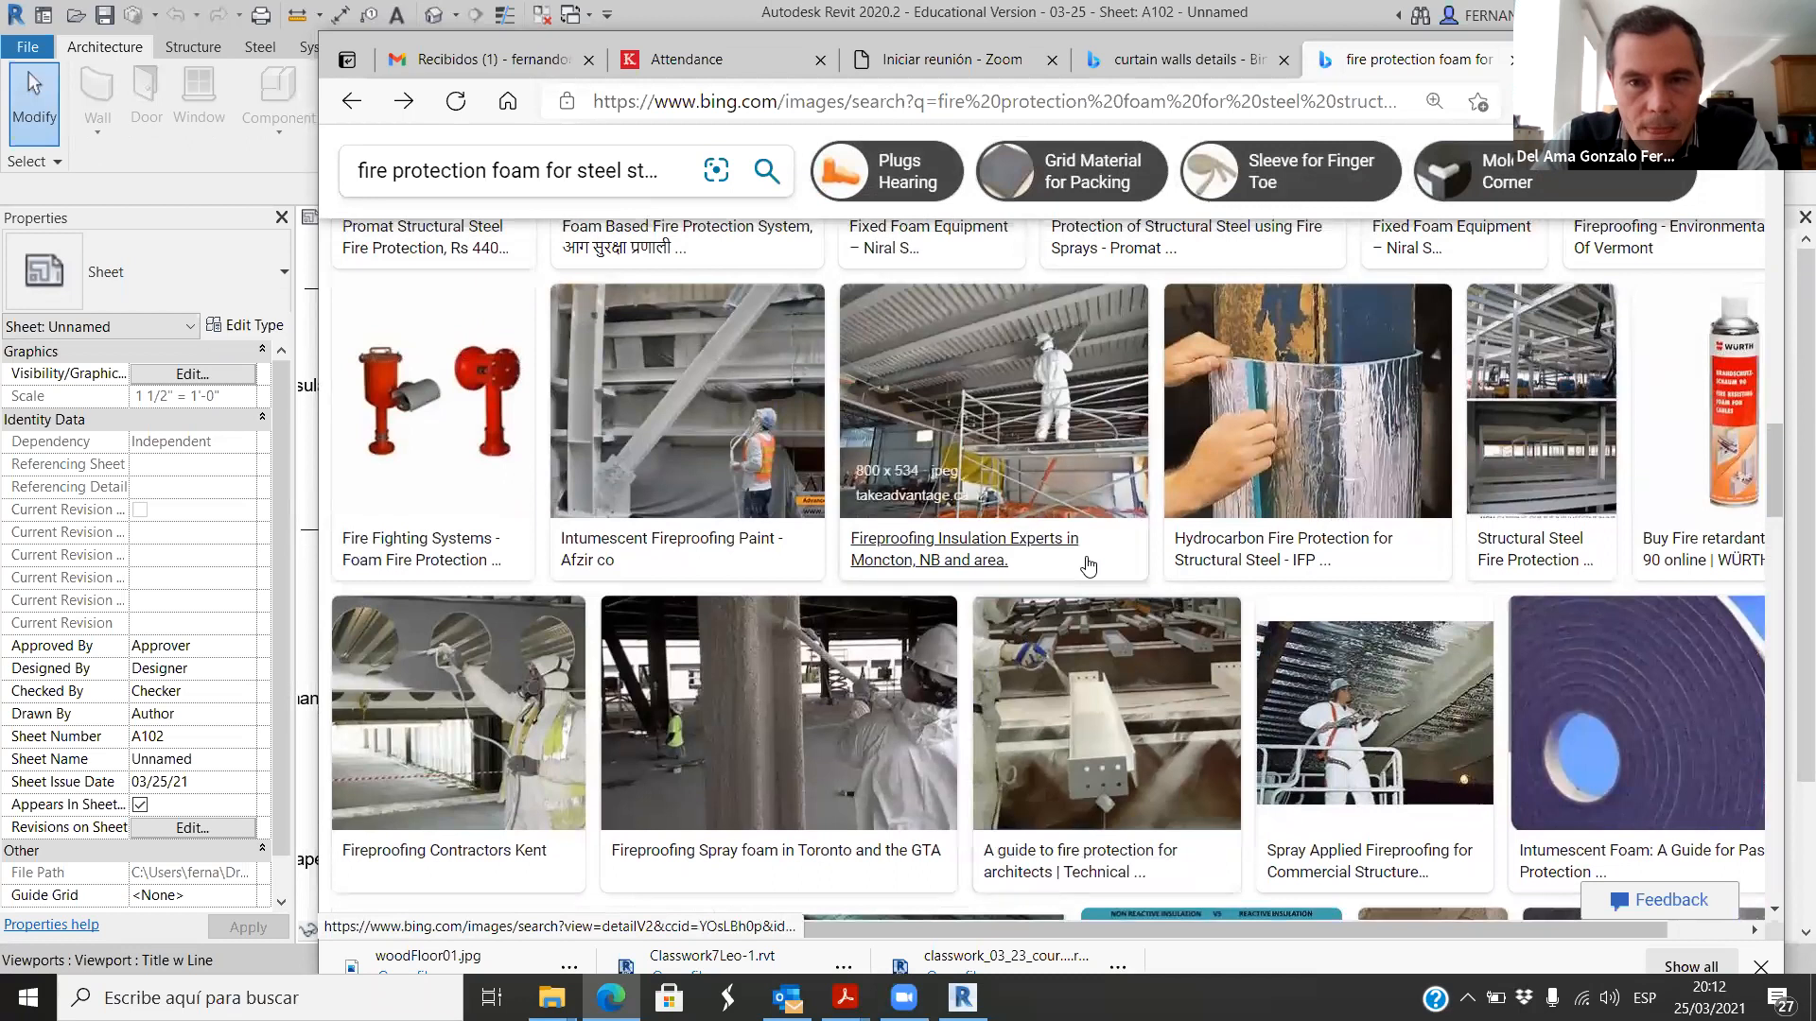
pyautogui.click(766, 814)
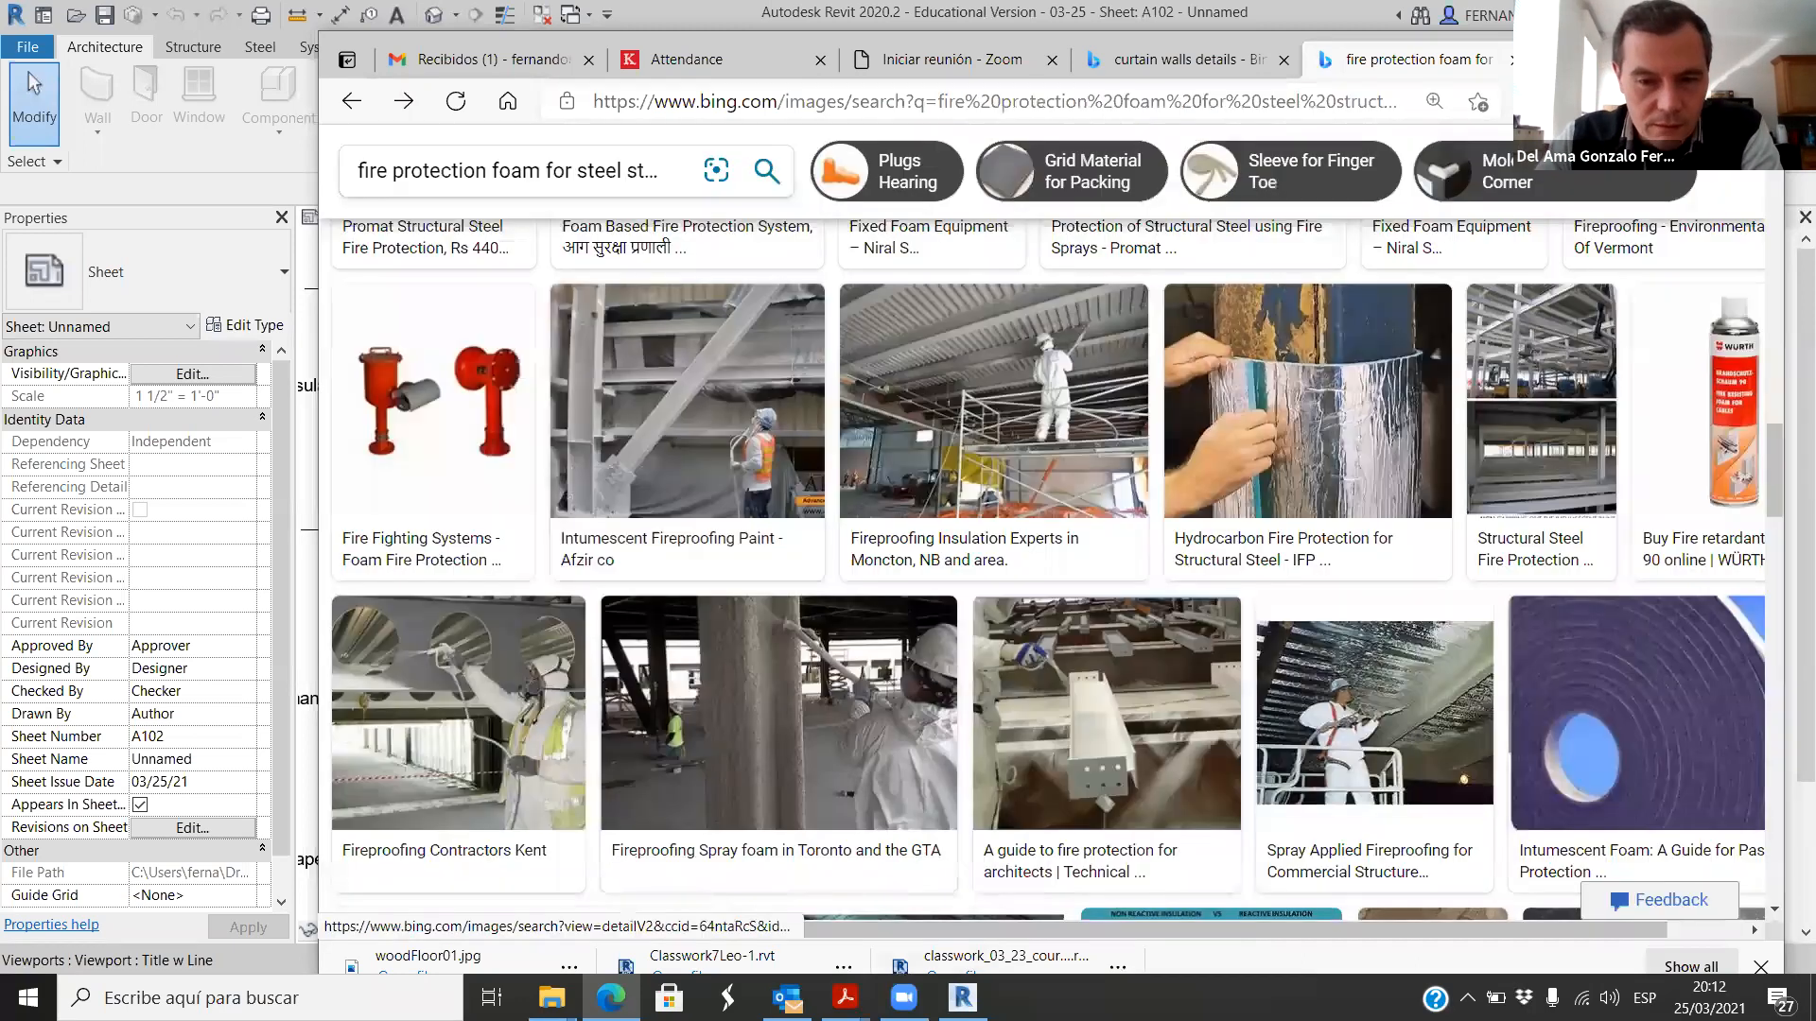
# Step: Switch back to Revit and review the whole Level 0 - Callout 1 detail with its material notes on sheet A102
pyautogui.click(963, 998)
pyautogui.scroll(-3, 773, 639)
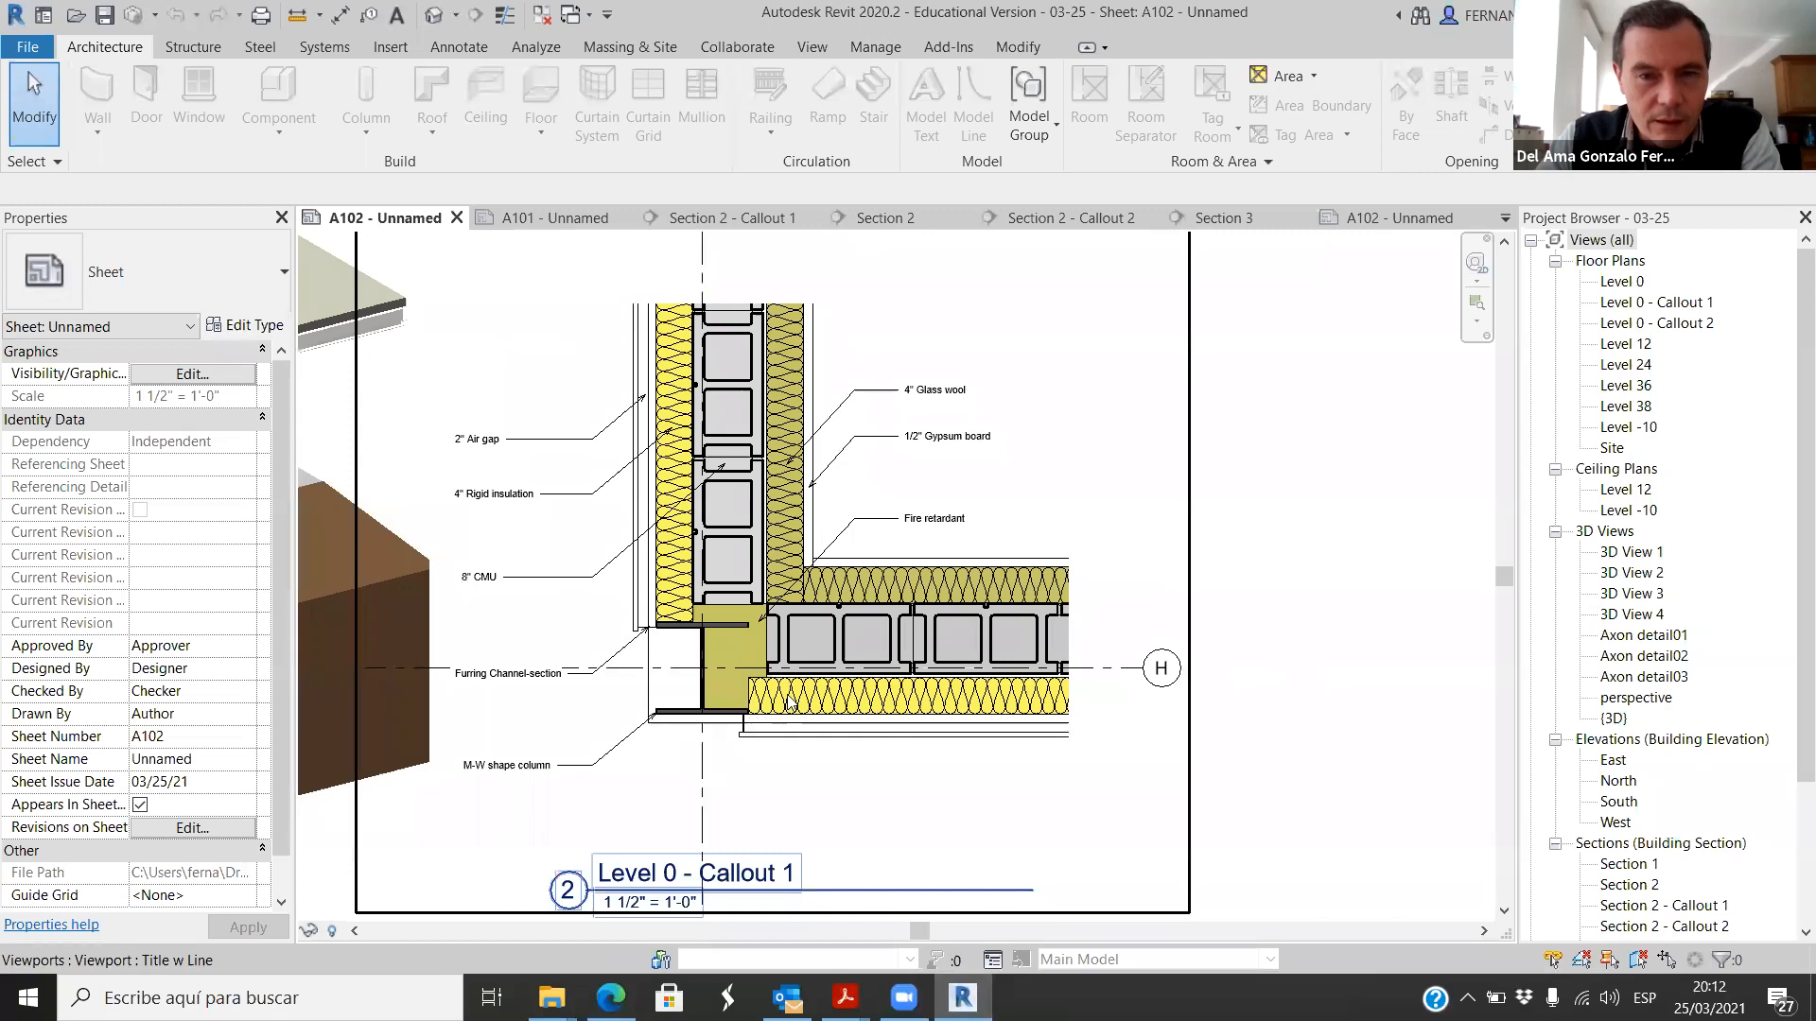
pyautogui.scroll(-1, 789, 702)
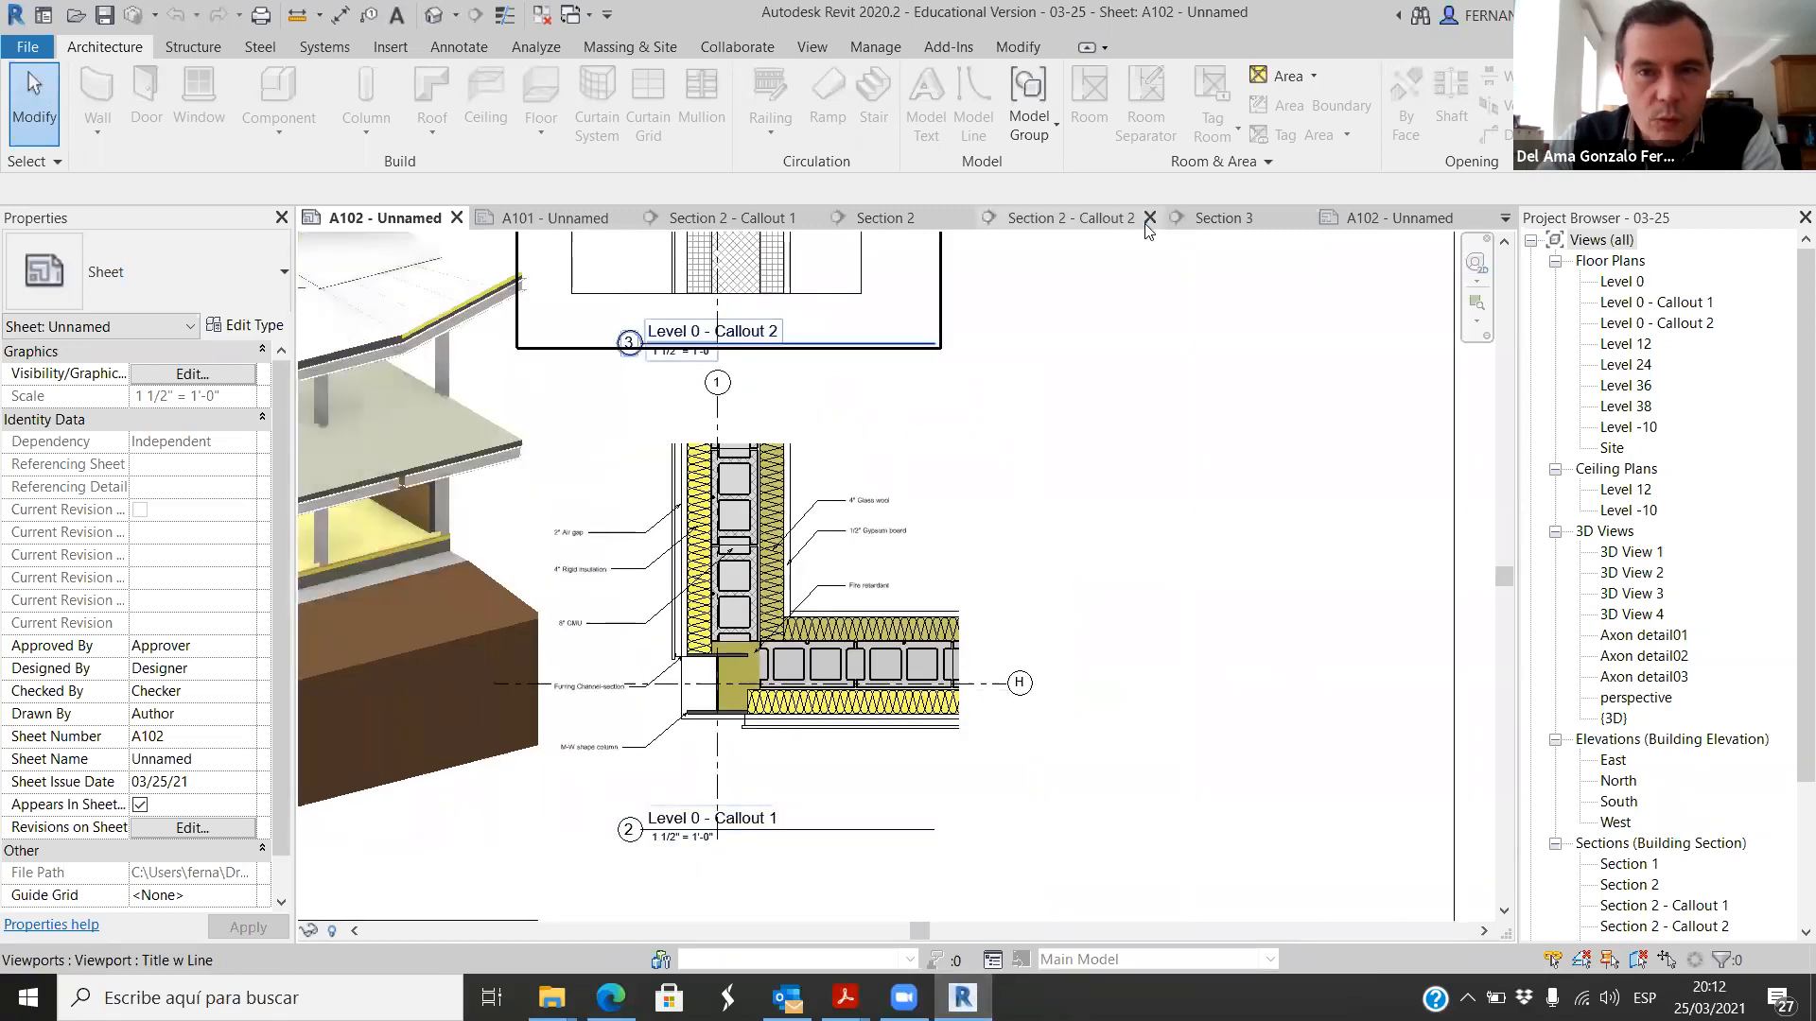
# Step: Open the Level 0 floor plan of project 03-23 and inspect the column and walls at the building's lower-left corner
pyautogui.click(1631, 282)
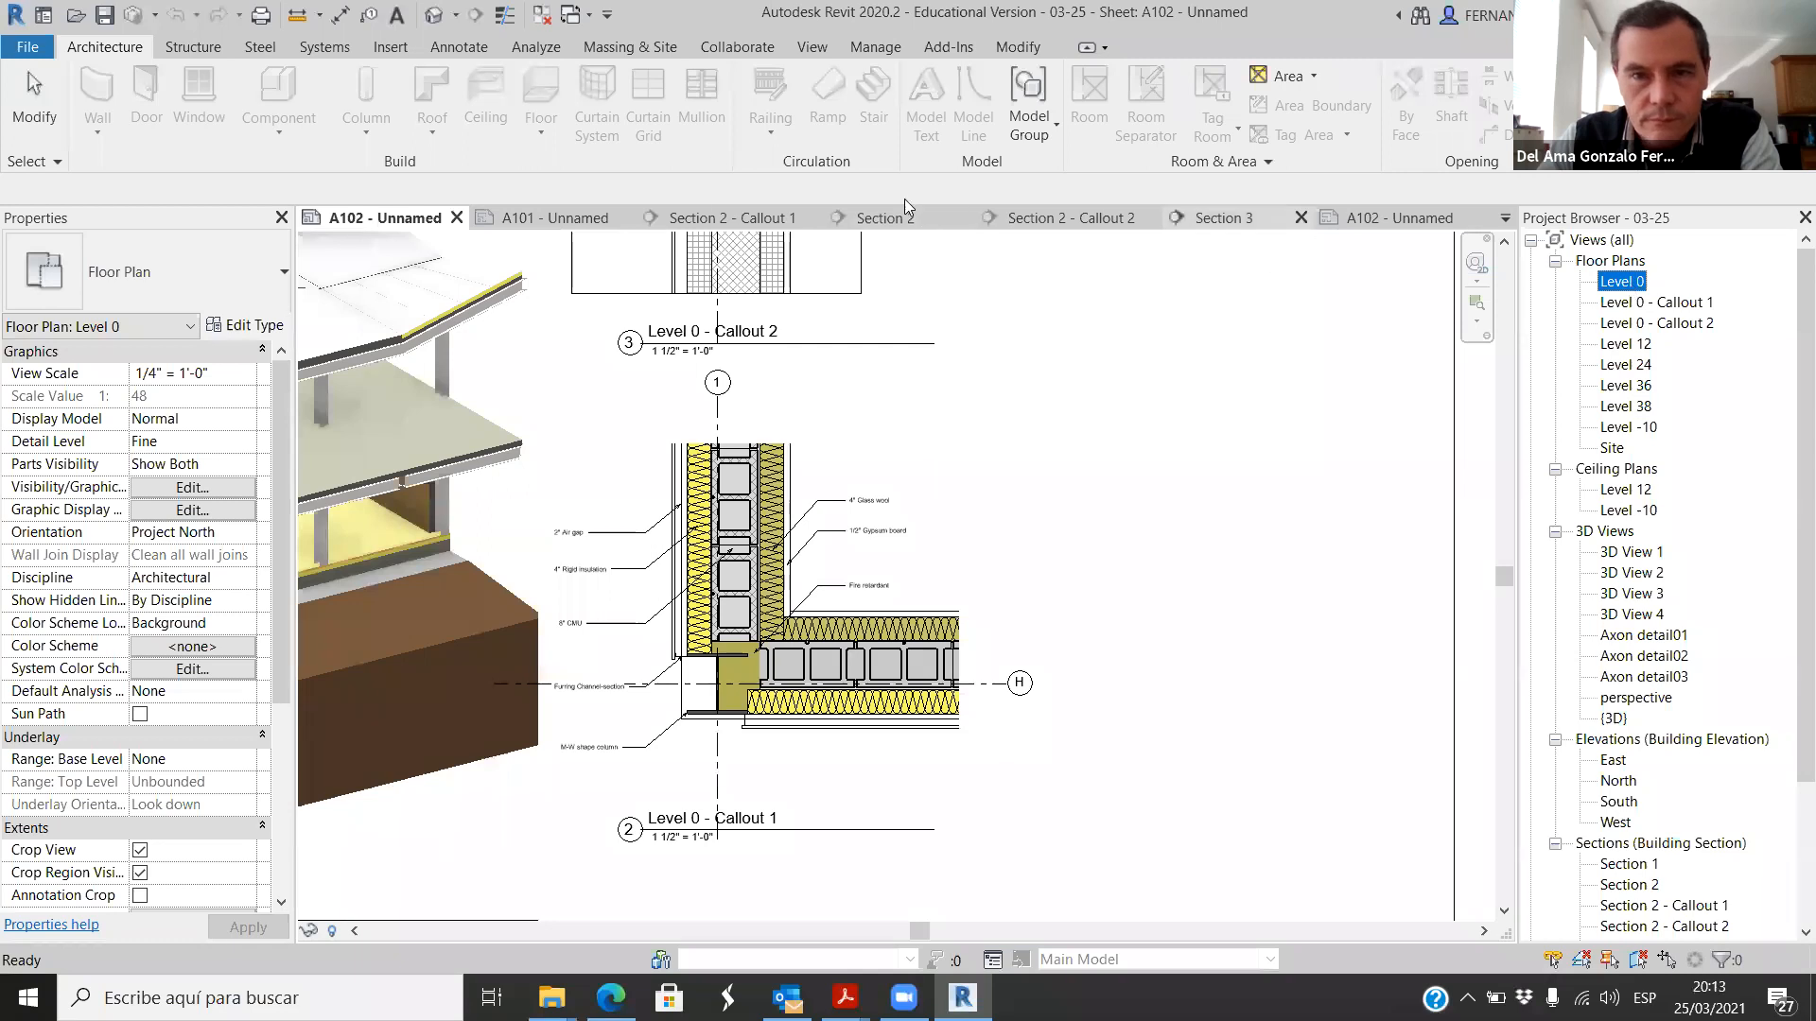
pyautogui.click(558, 219)
pyautogui.scroll(3, 1634, 406)
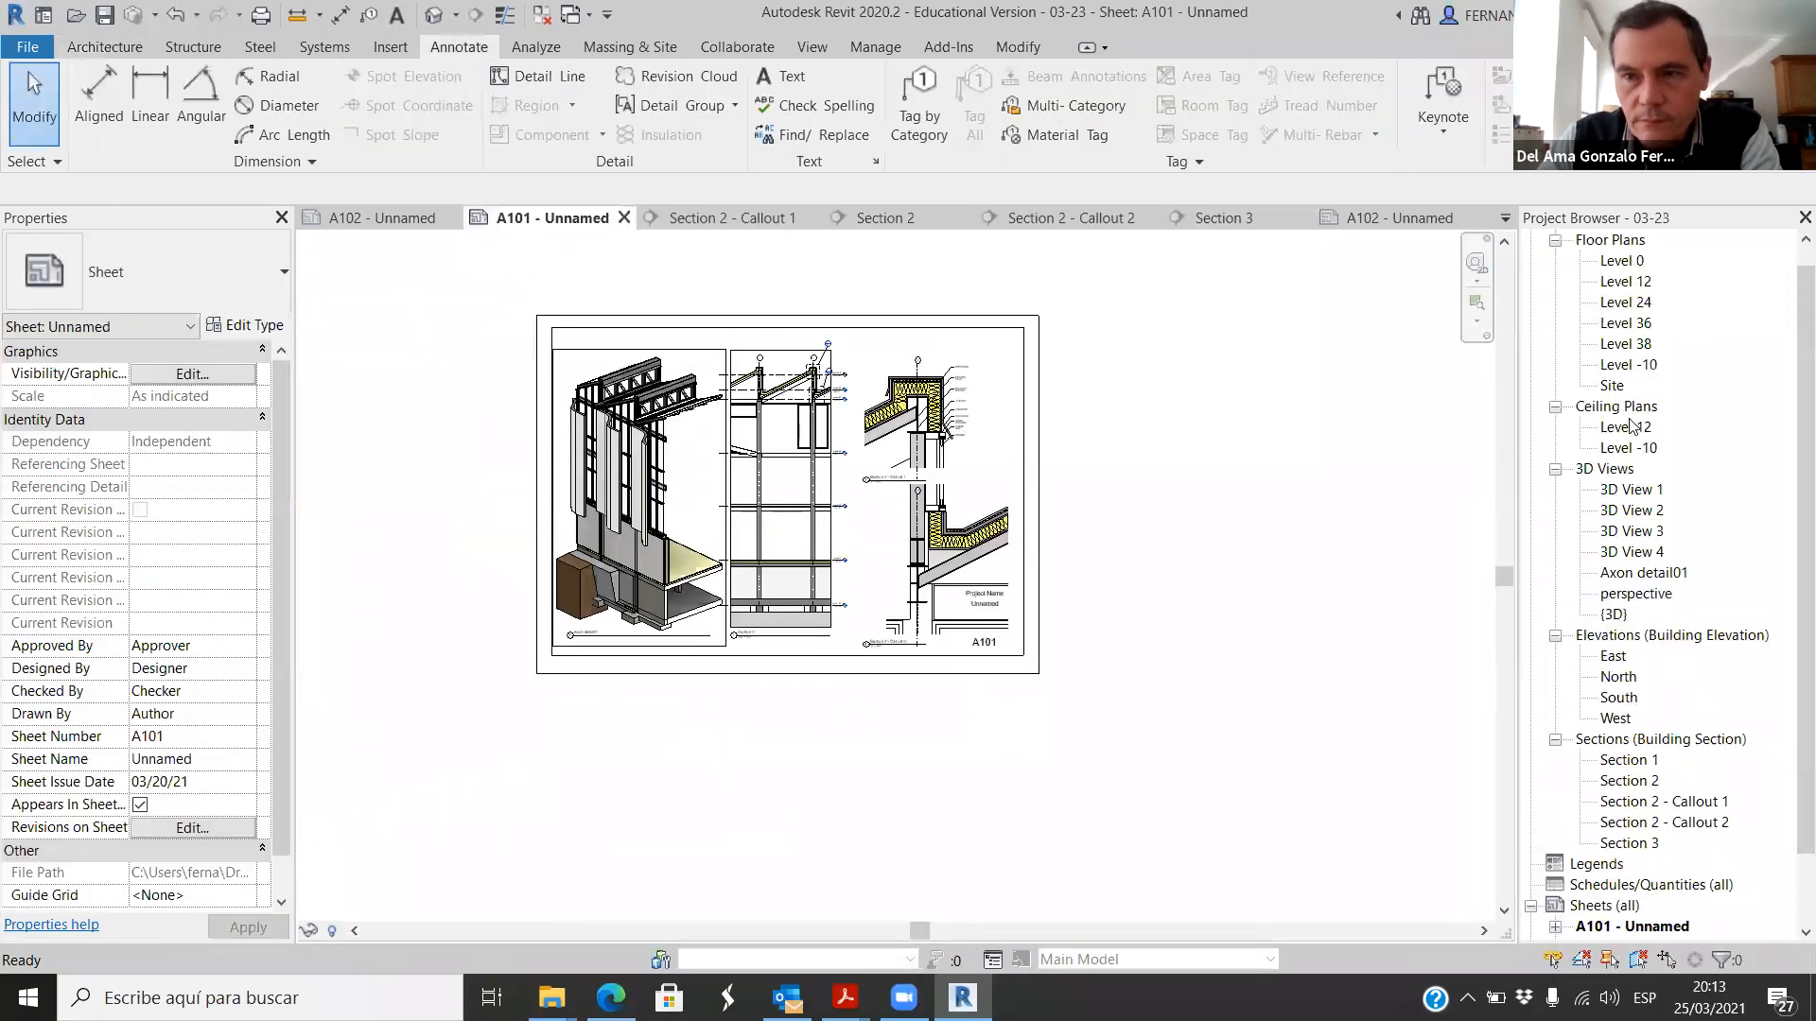
pyautogui.doubleClick(1634, 282)
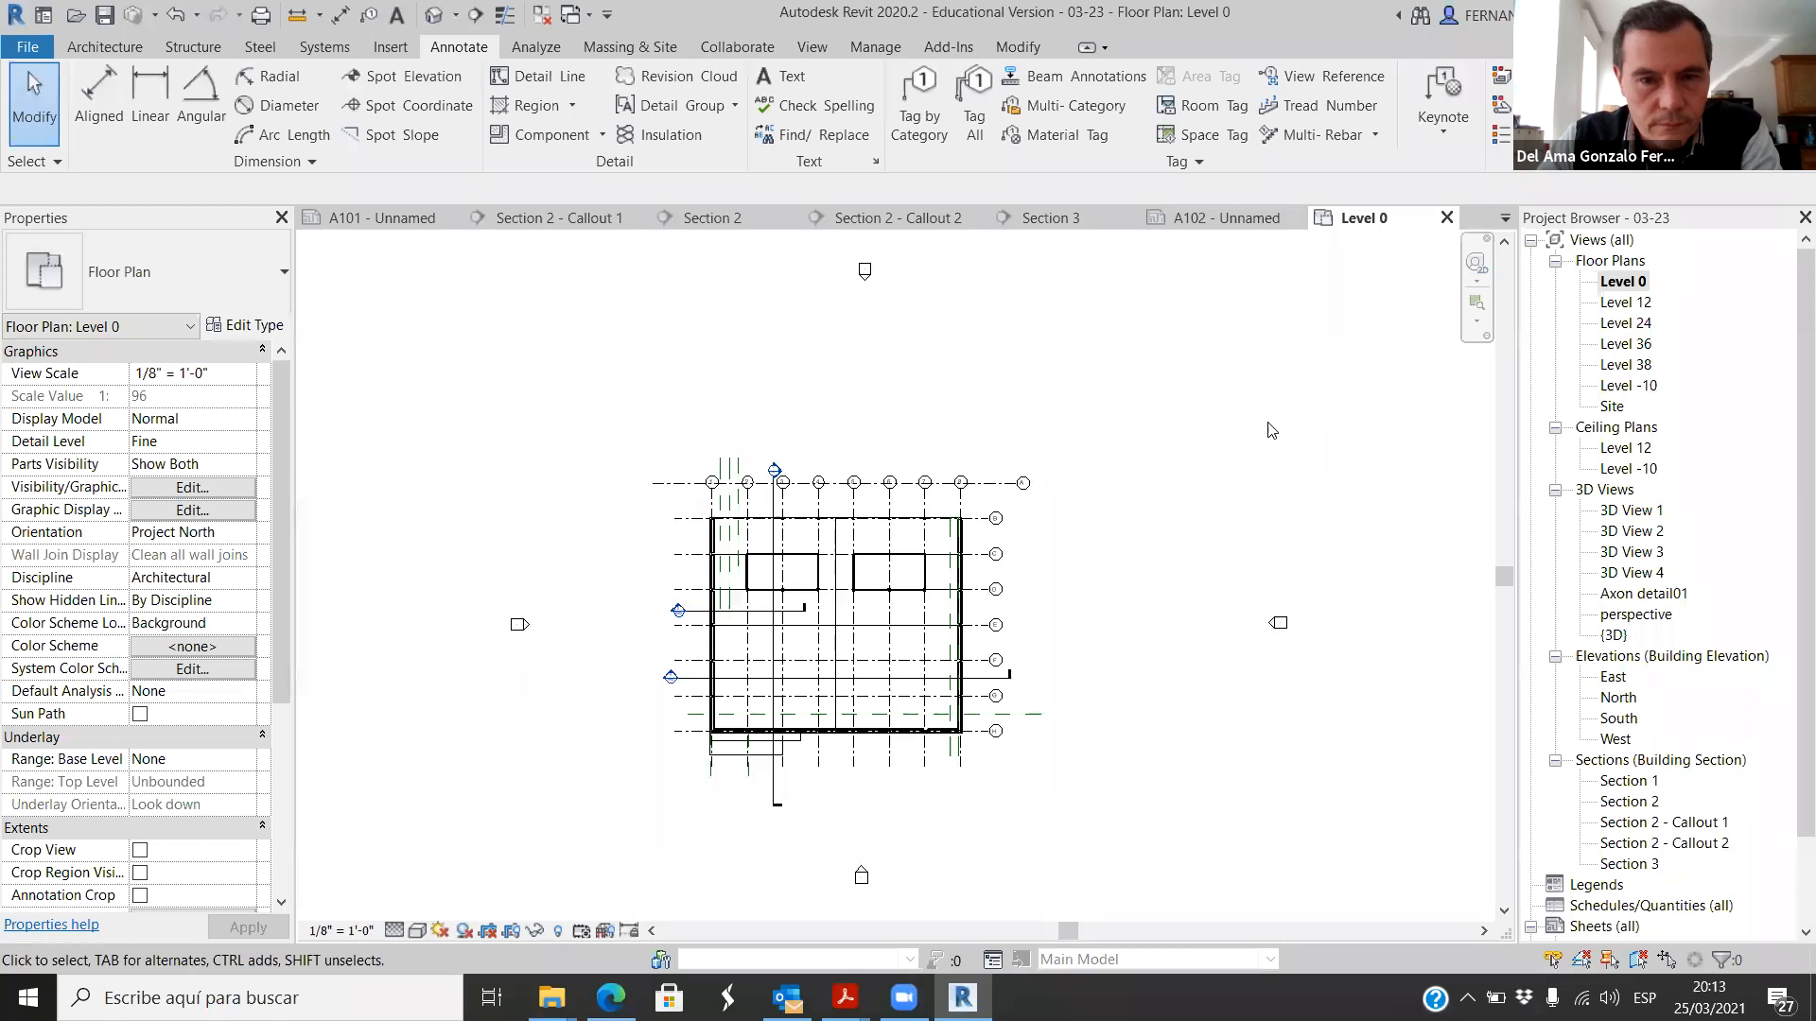
pyautogui.scroll(8, 716, 662)
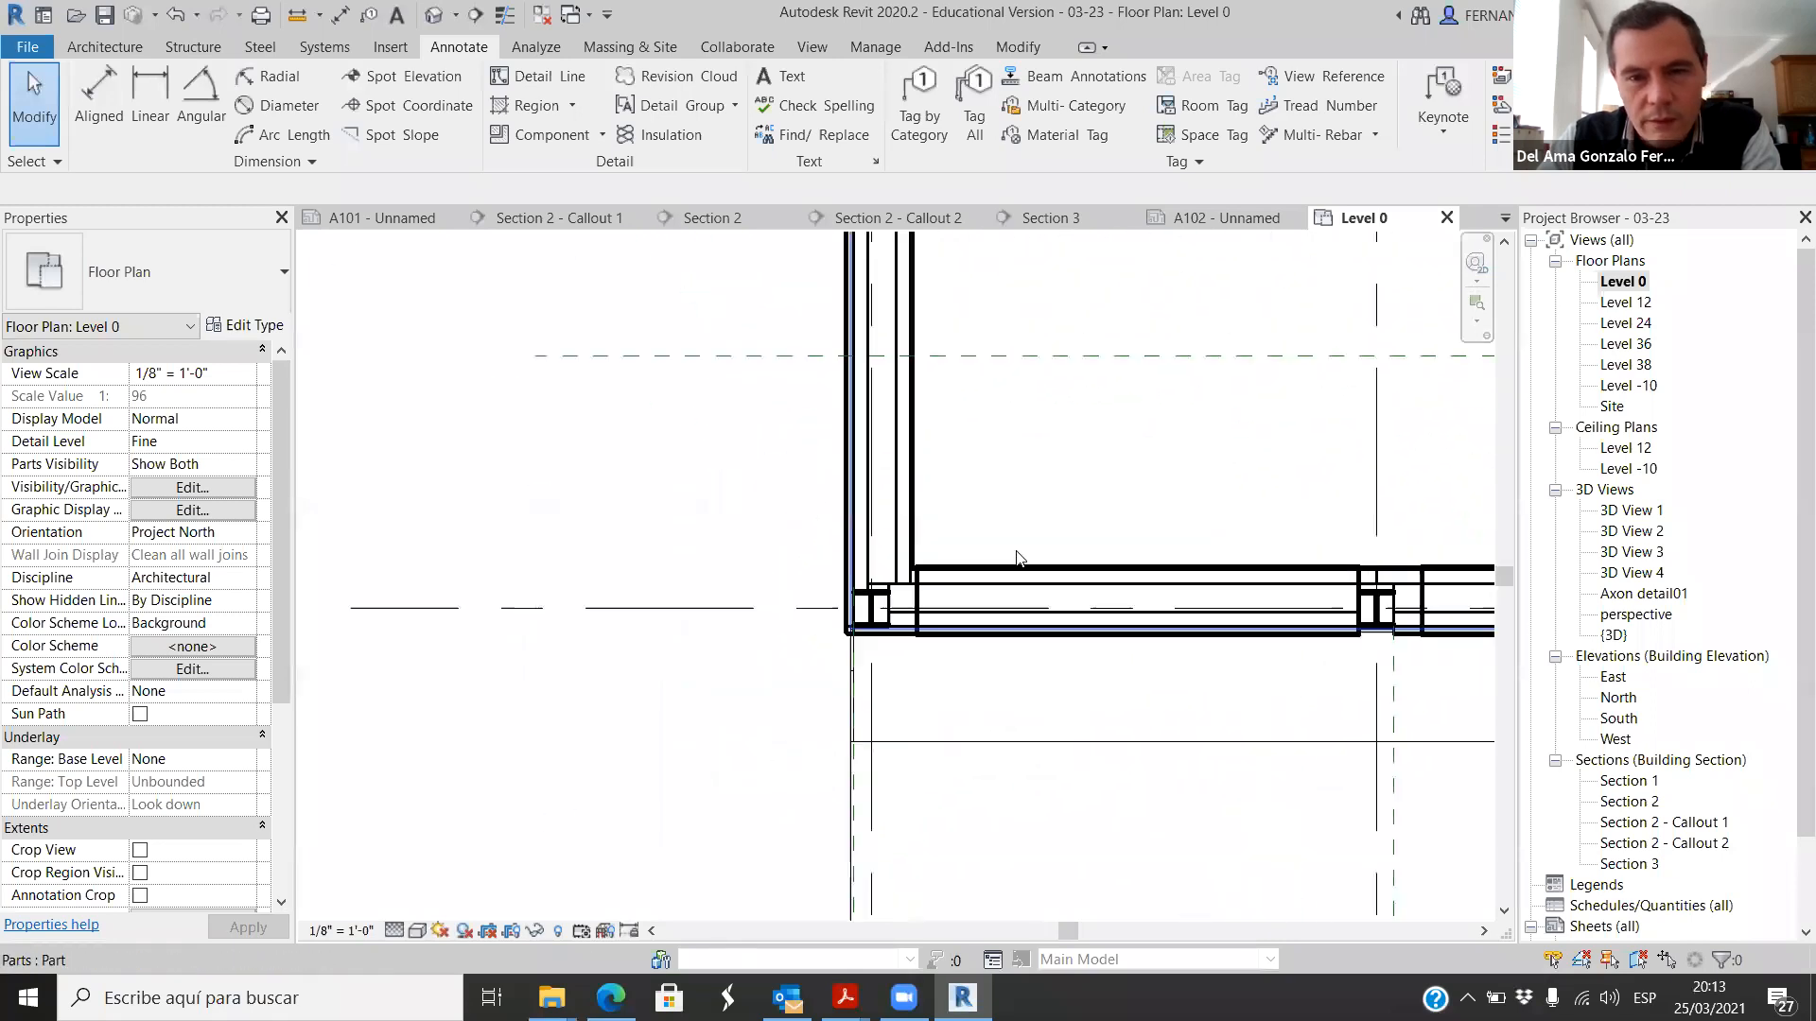
pyautogui.scroll(-5, 716, 648)
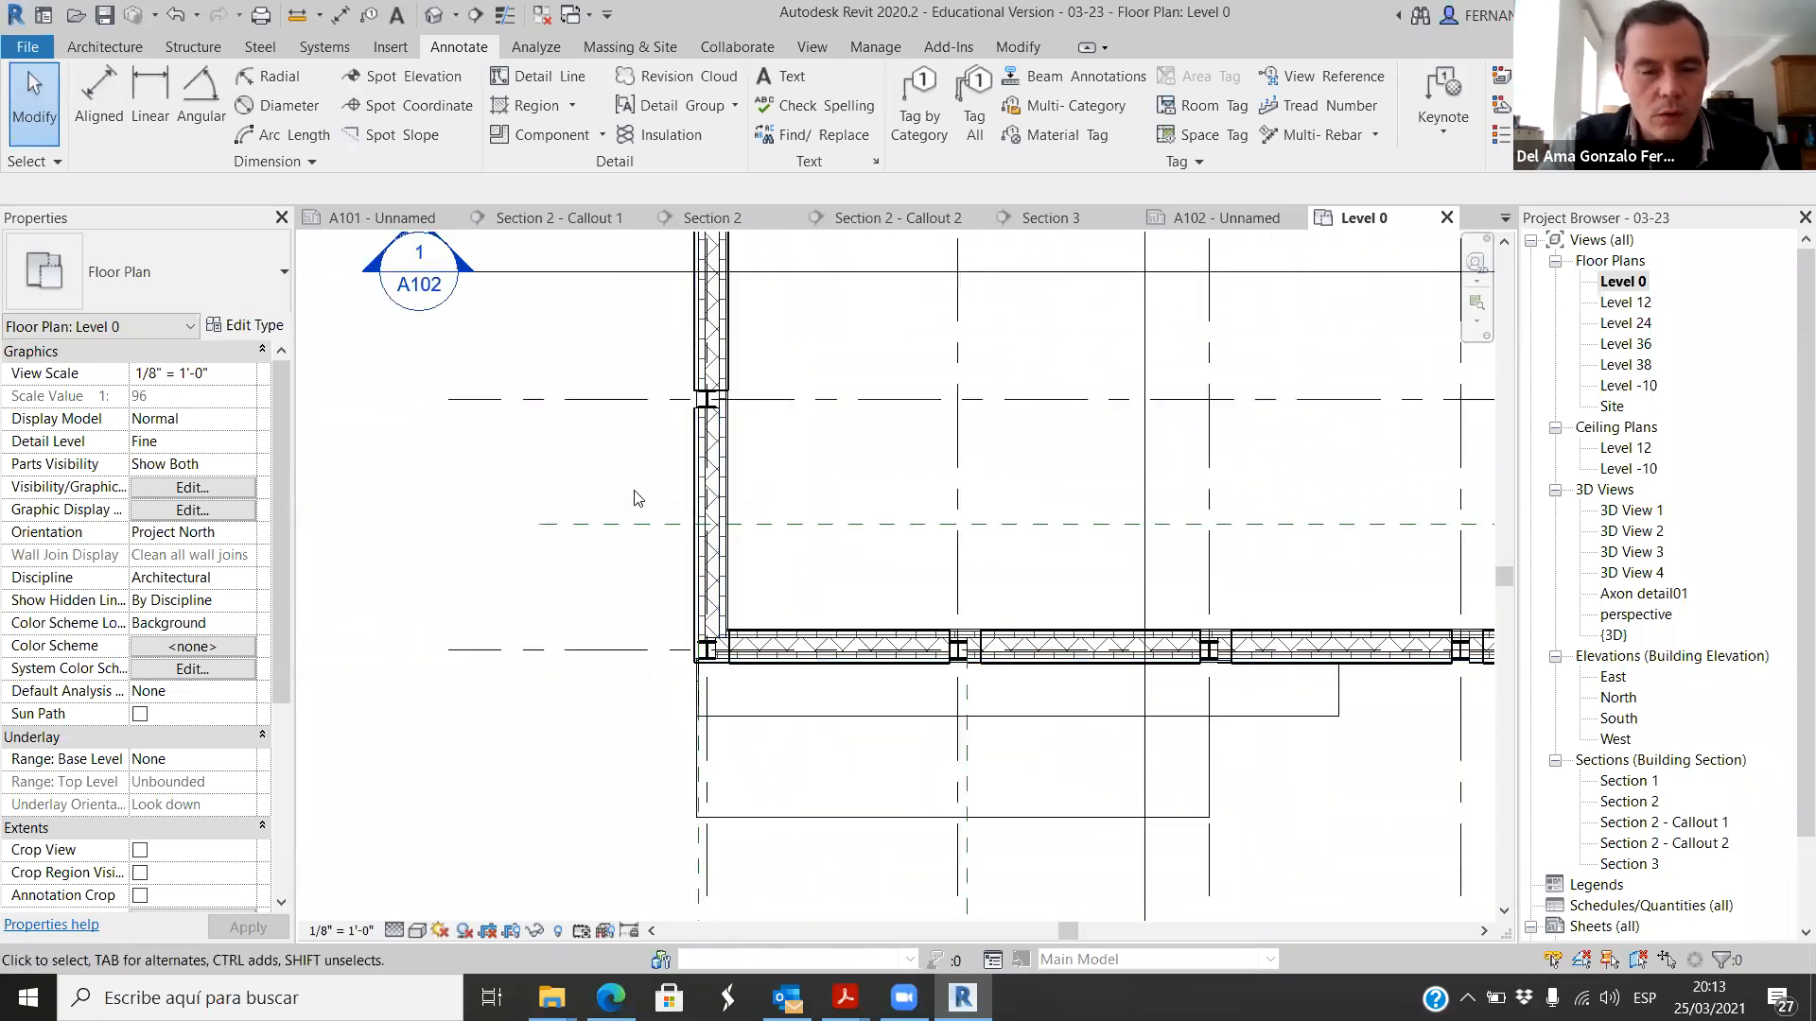
pyautogui.scroll(4, 673, 649)
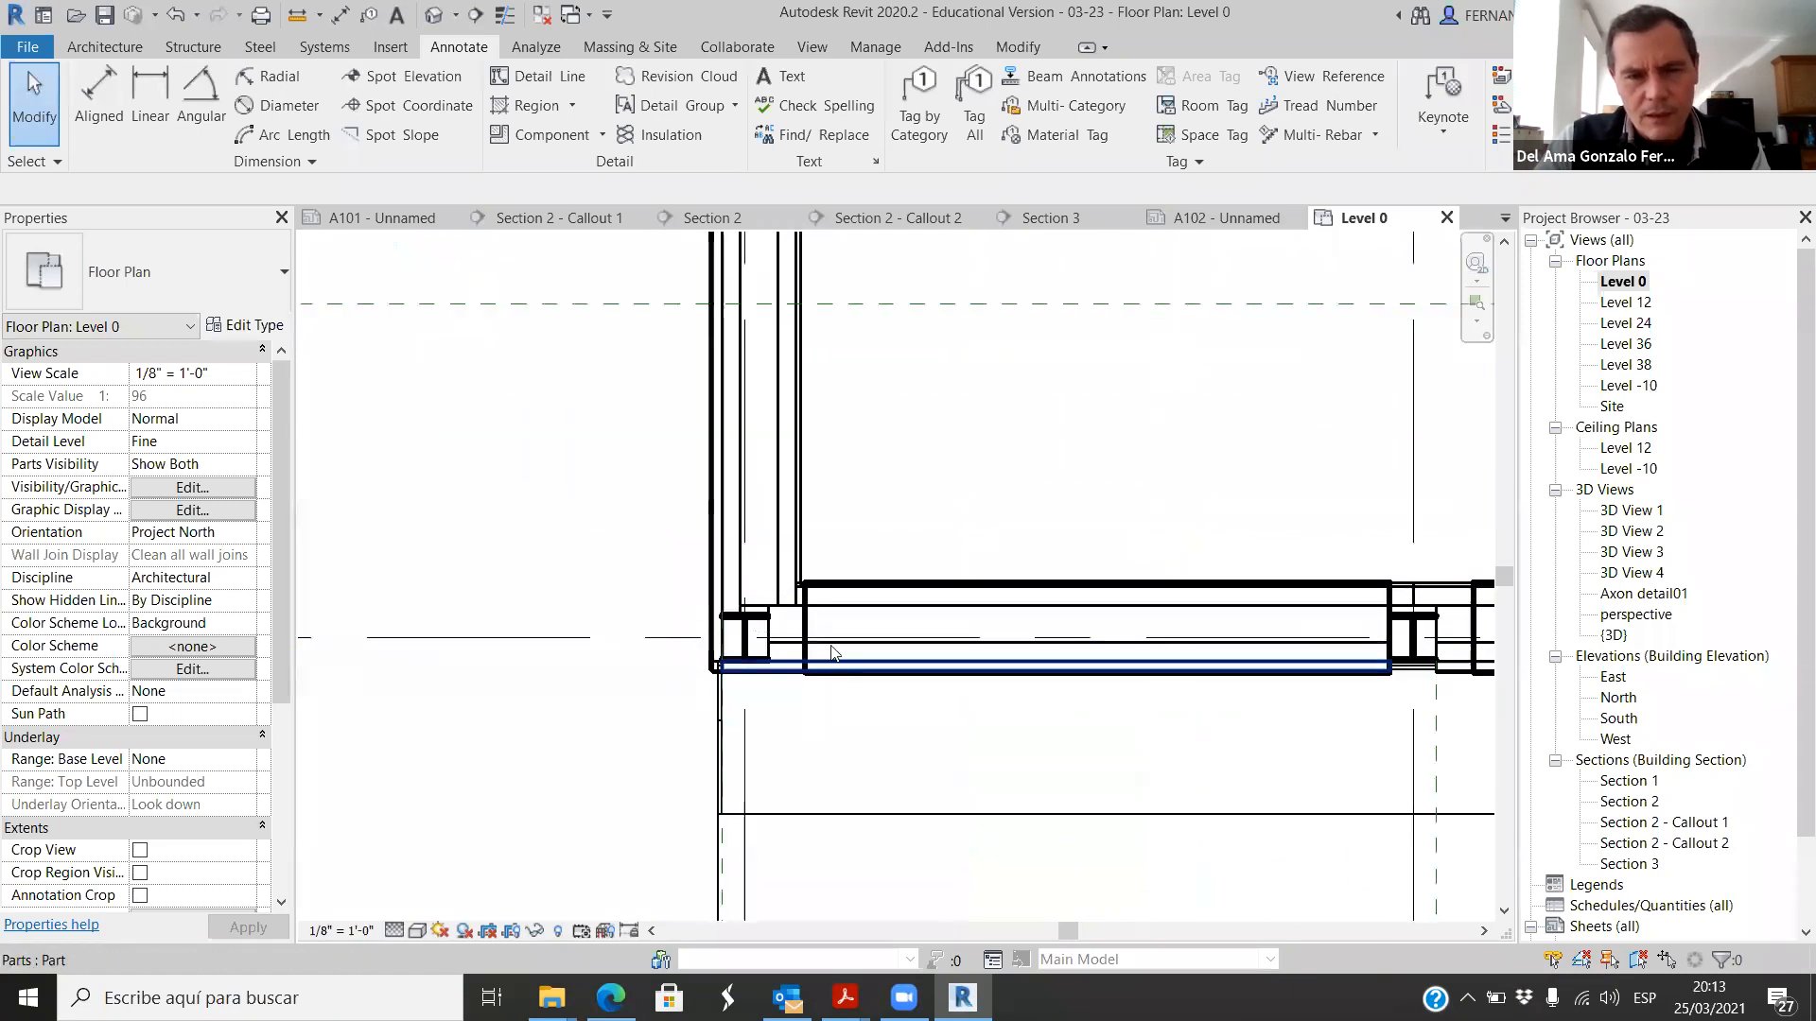
# Step: Inspect the column in the building's left wall and turn on Thin Lines for the Level 0 plan
pyautogui.scroll(-4, 823, 790)
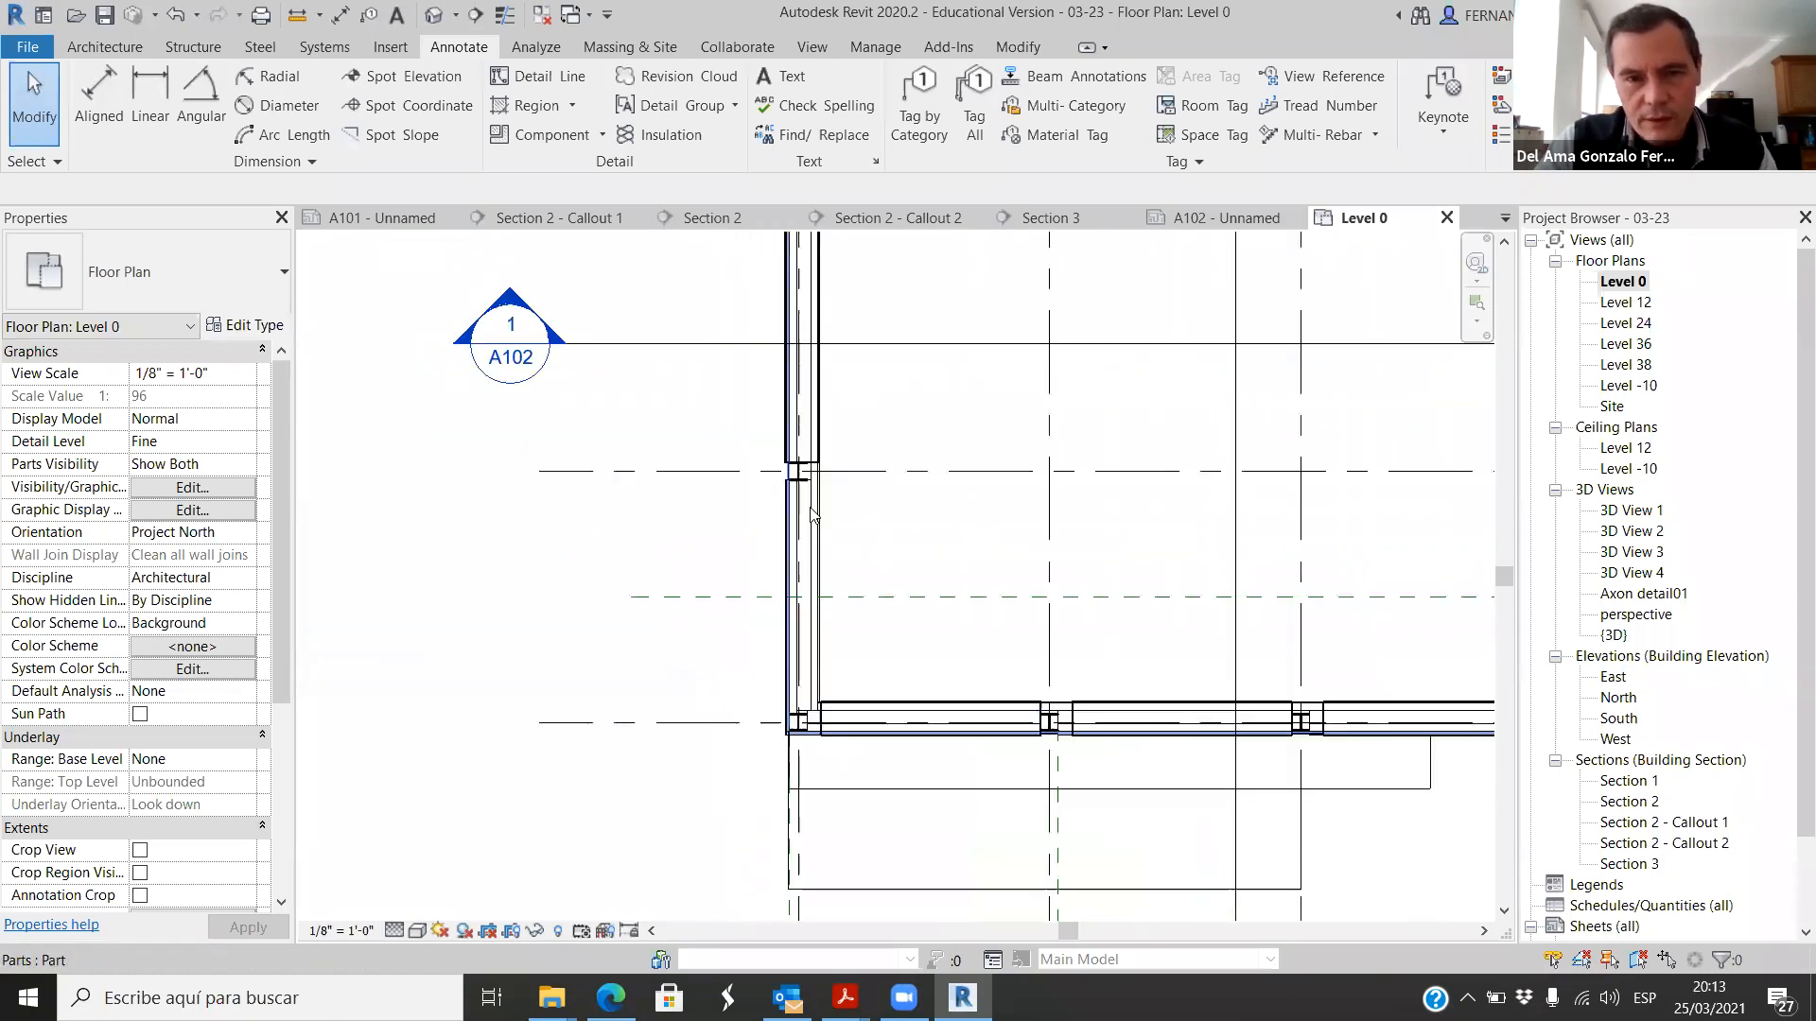
pyautogui.scroll(2, 797, 416)
pyautogui.scroll(3, 799, 424)
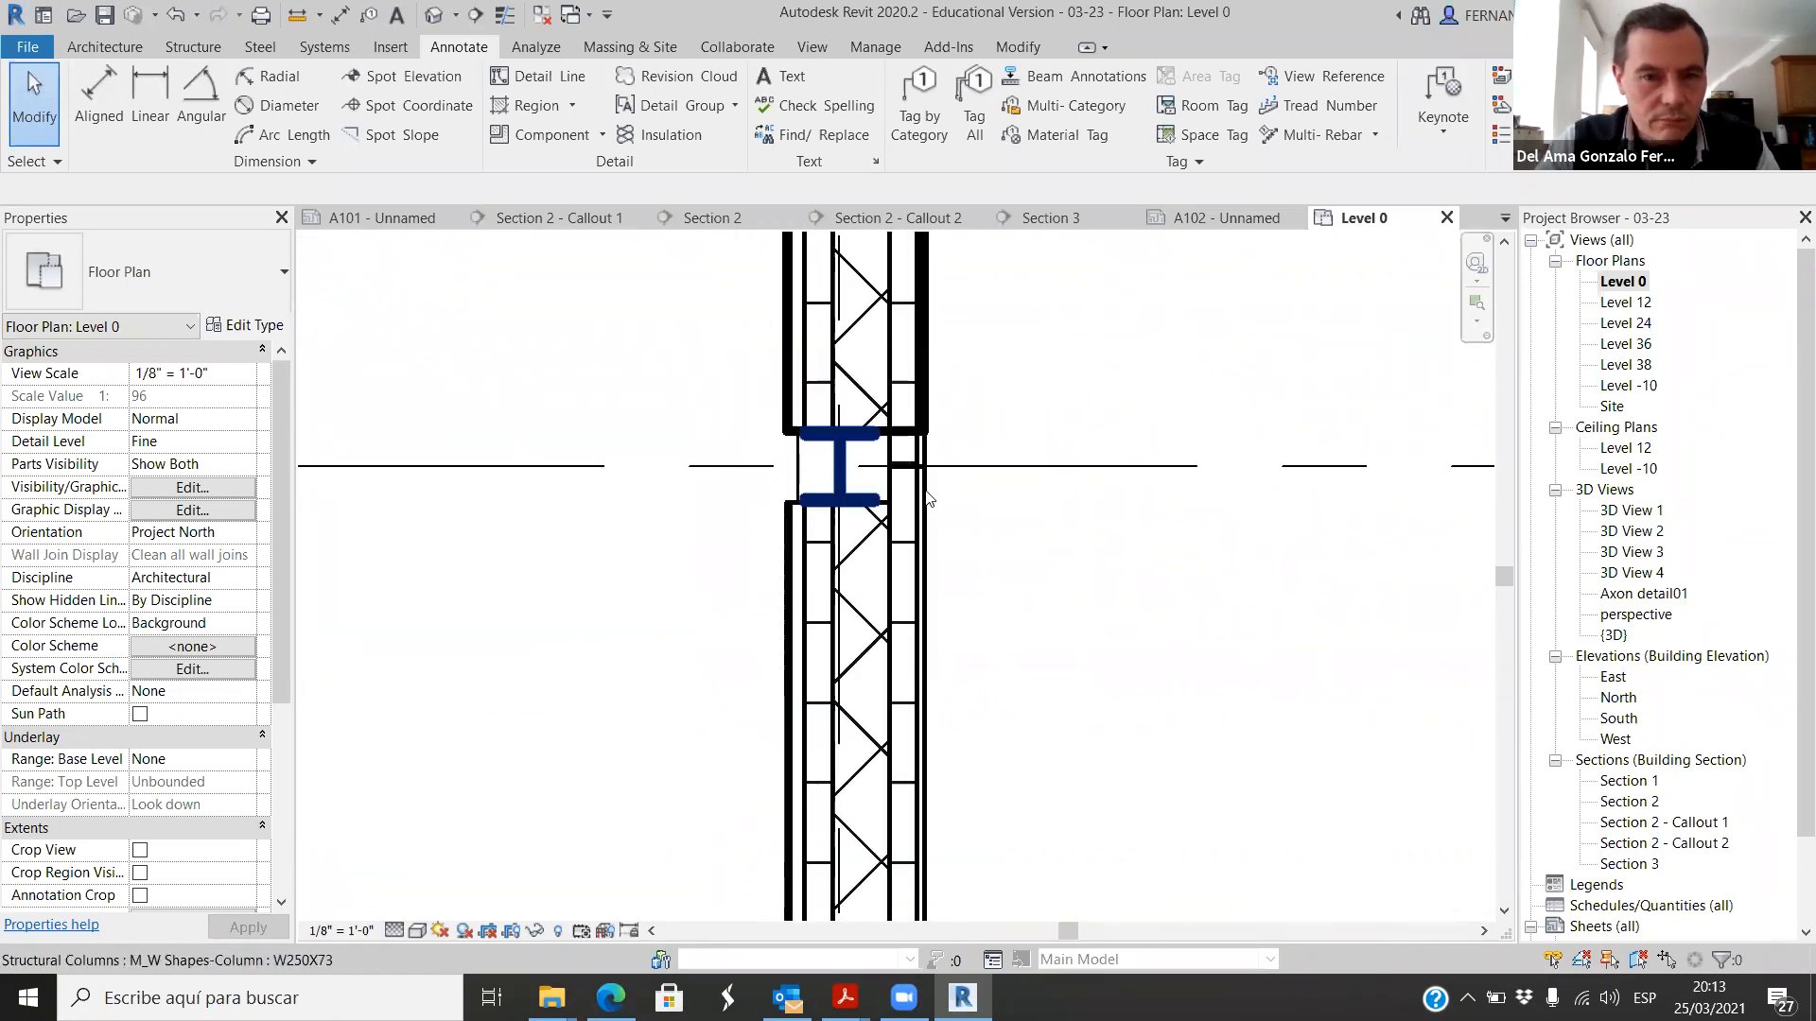
pyautogui.scroll(-2, 838, 473)
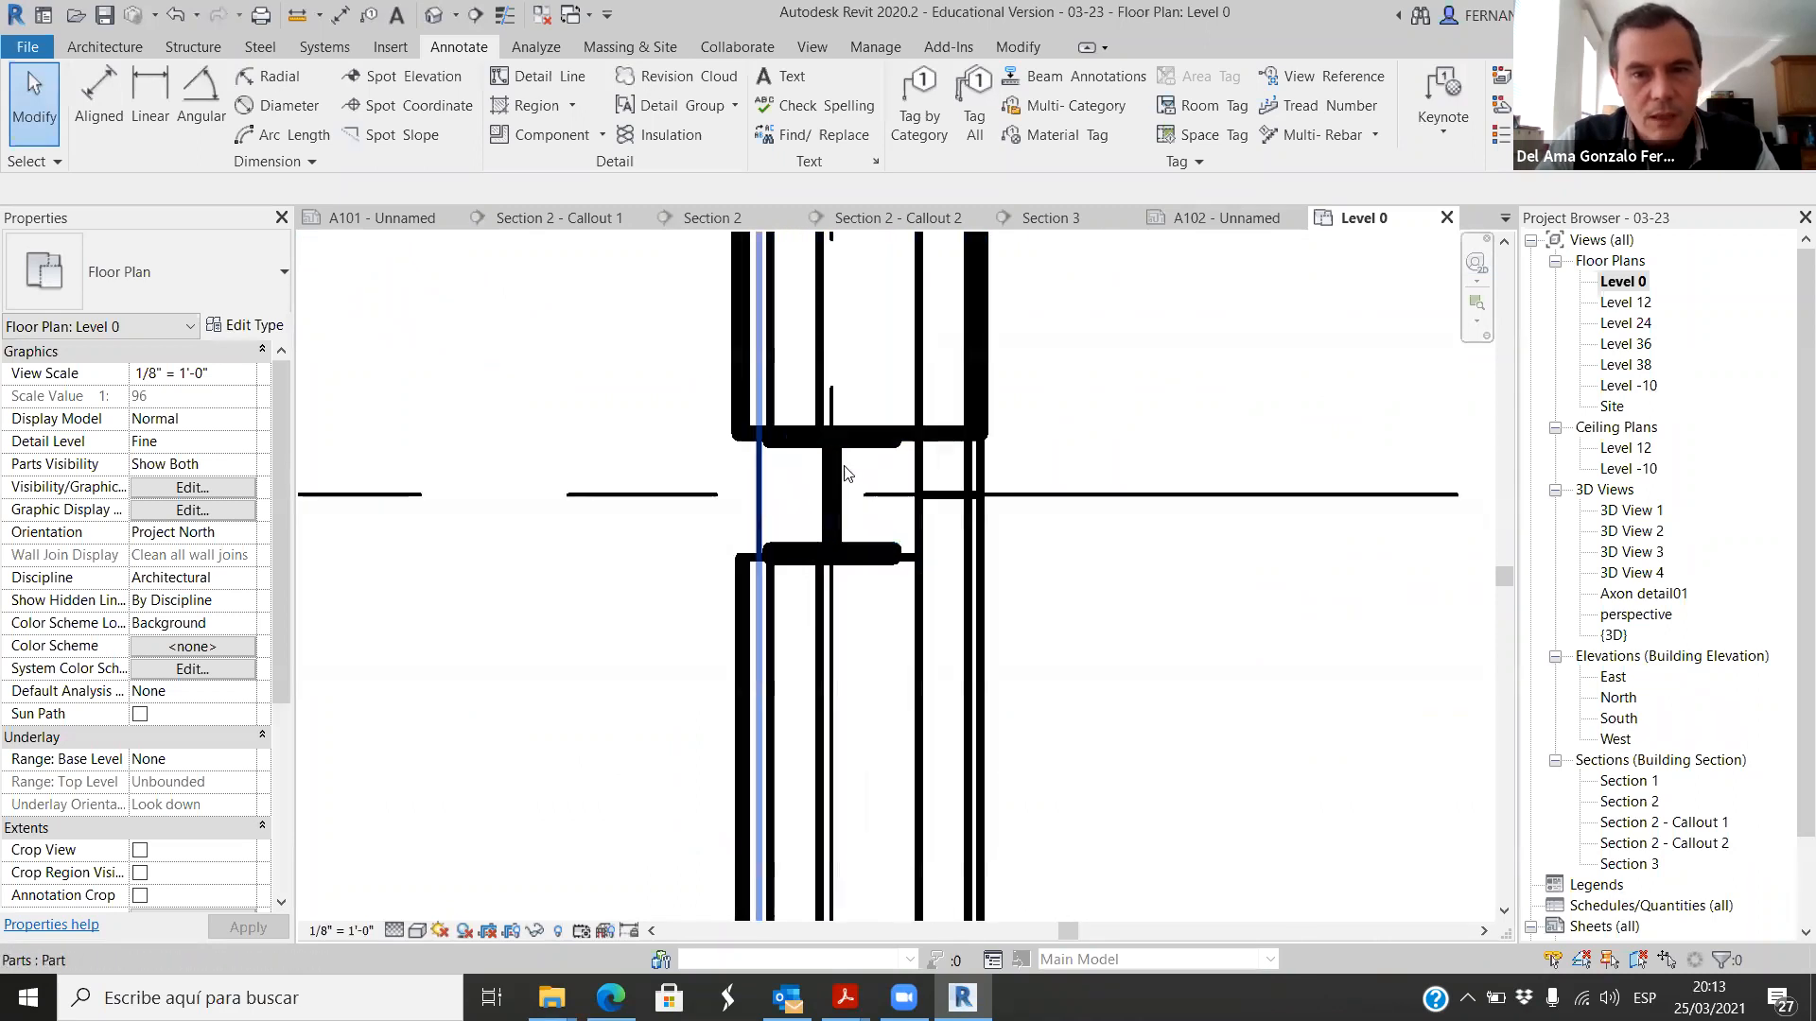
pyautogui.scroll(-3, 838, 473)
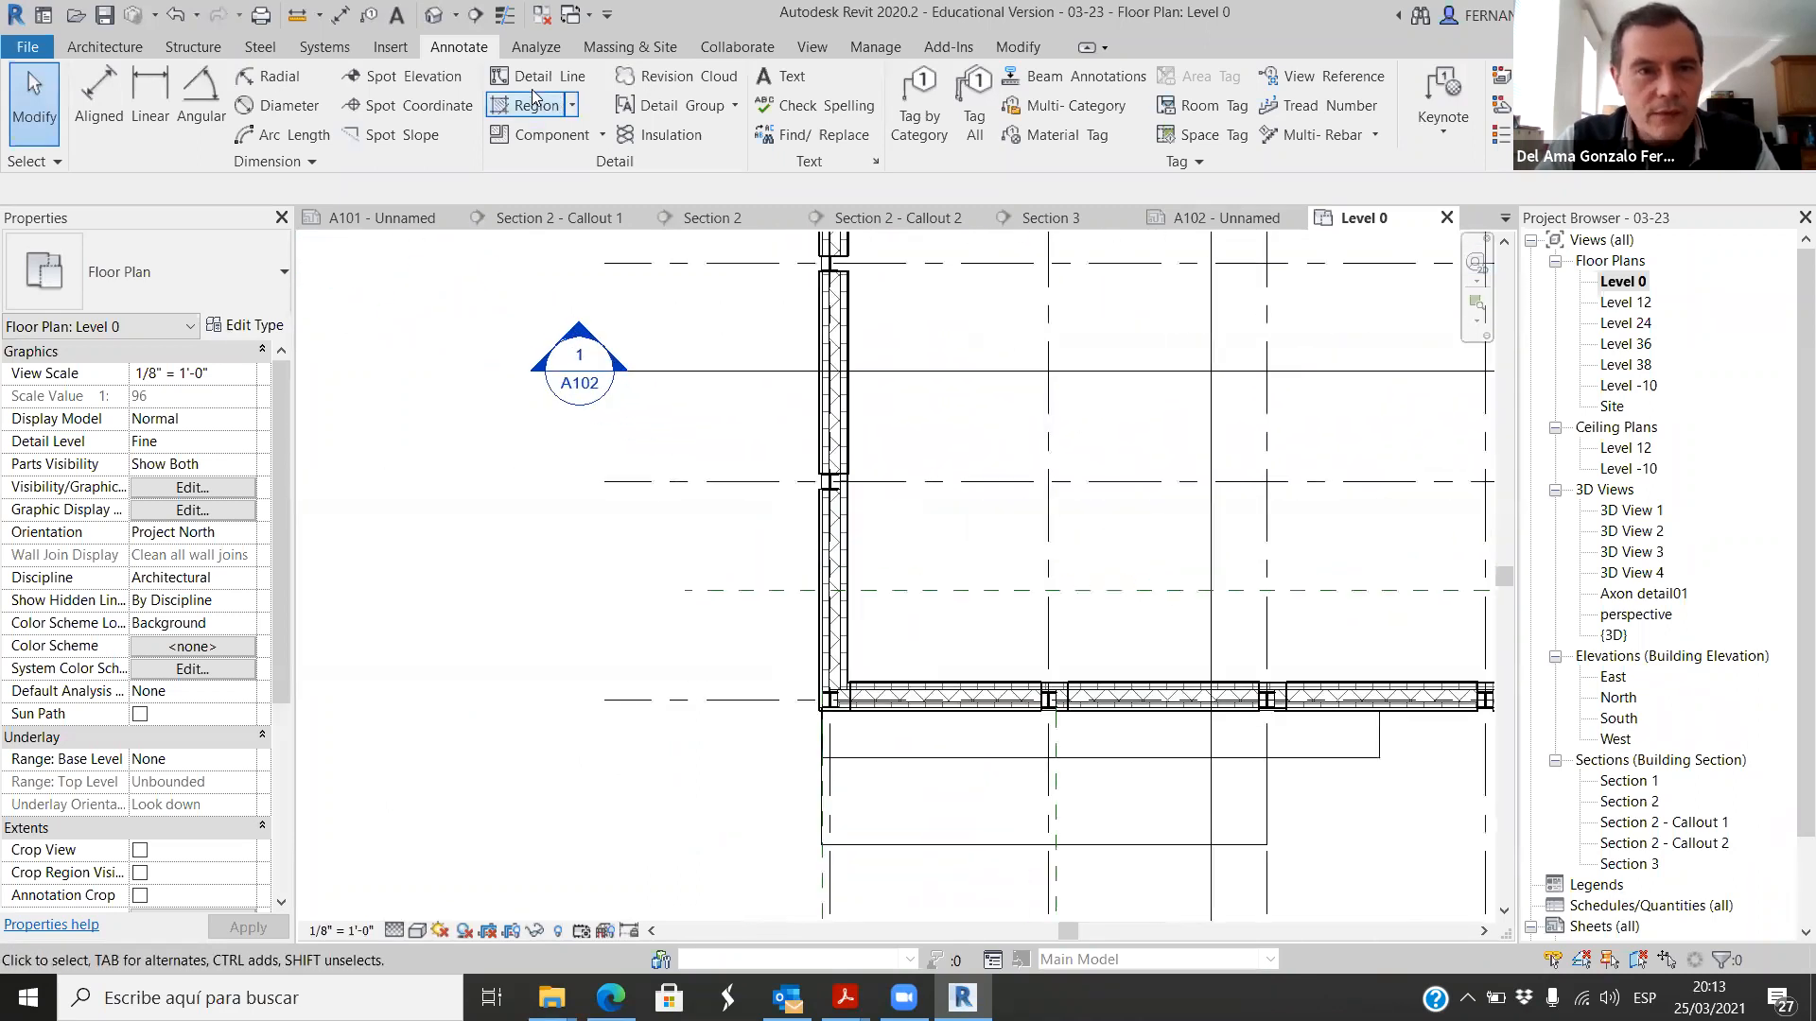
pyautogui.click(505, 16)
# Step: Show shape handles for the concrete masonry core part above the left wall's column and pull its end back to a length of about 11'-0 1/4"
pyautogui.scroll(5, 846, 535)
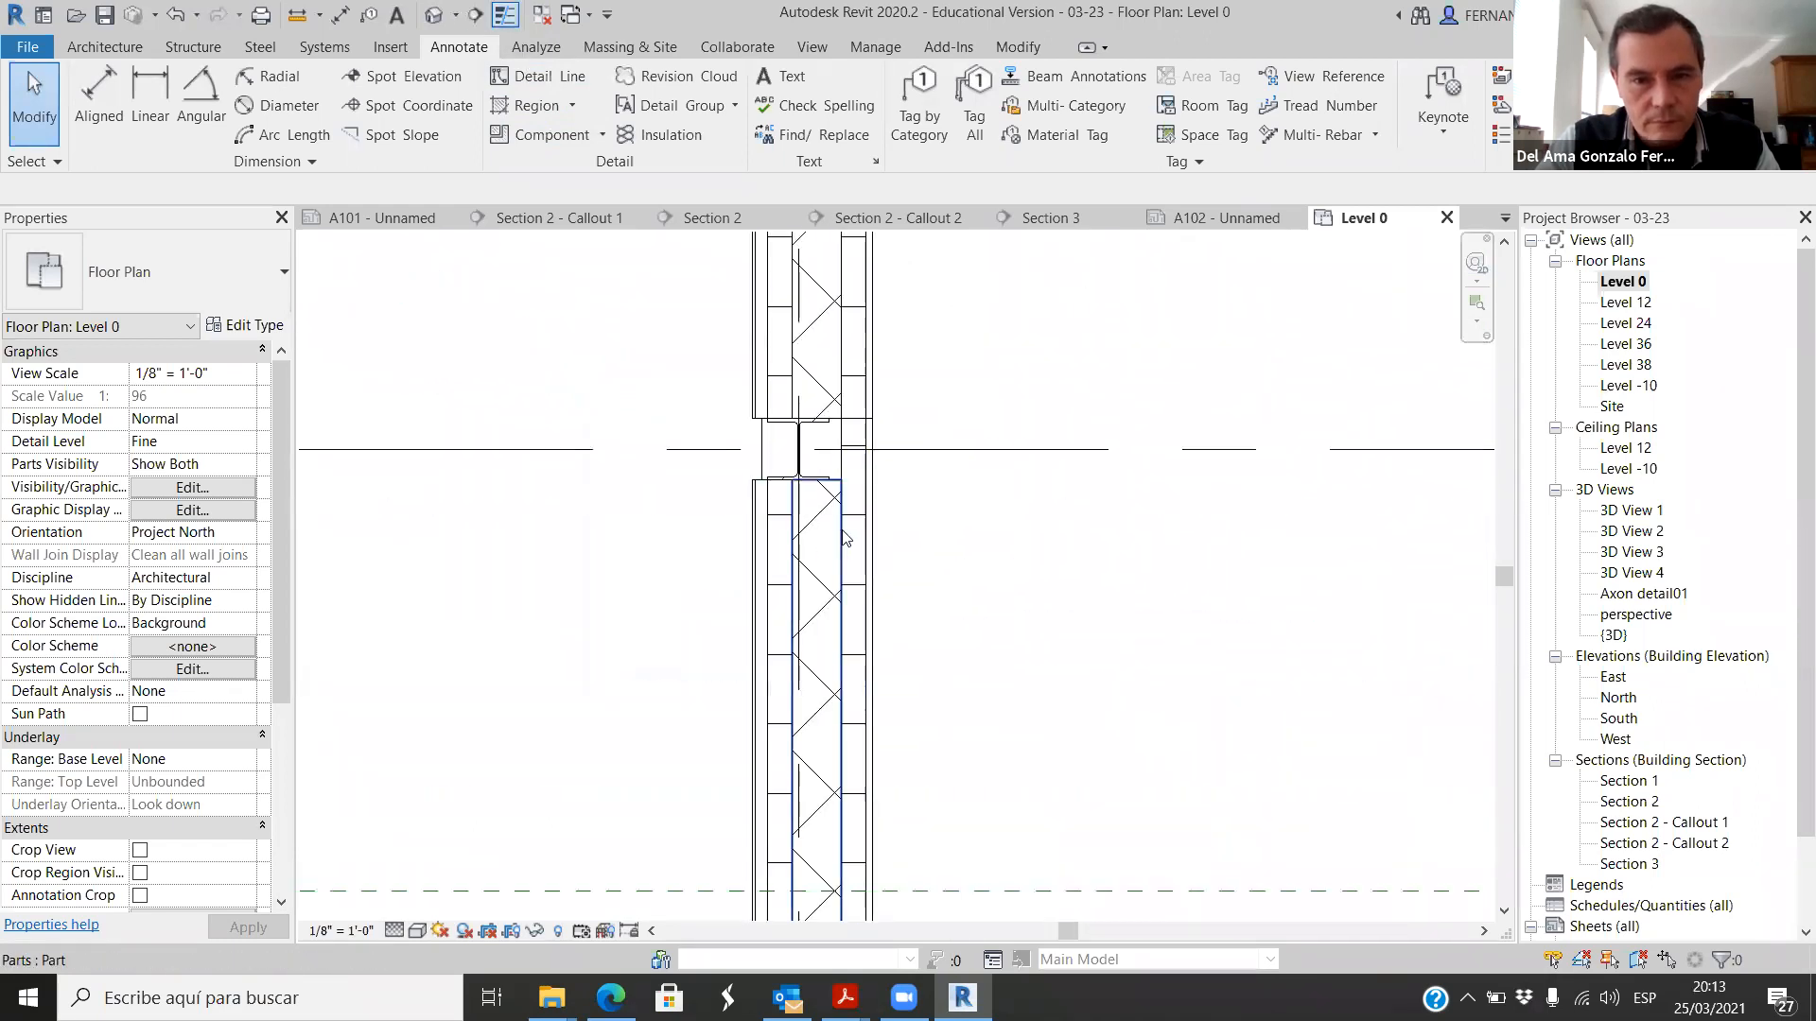
pyautogui.scroll(2, 848, 482)
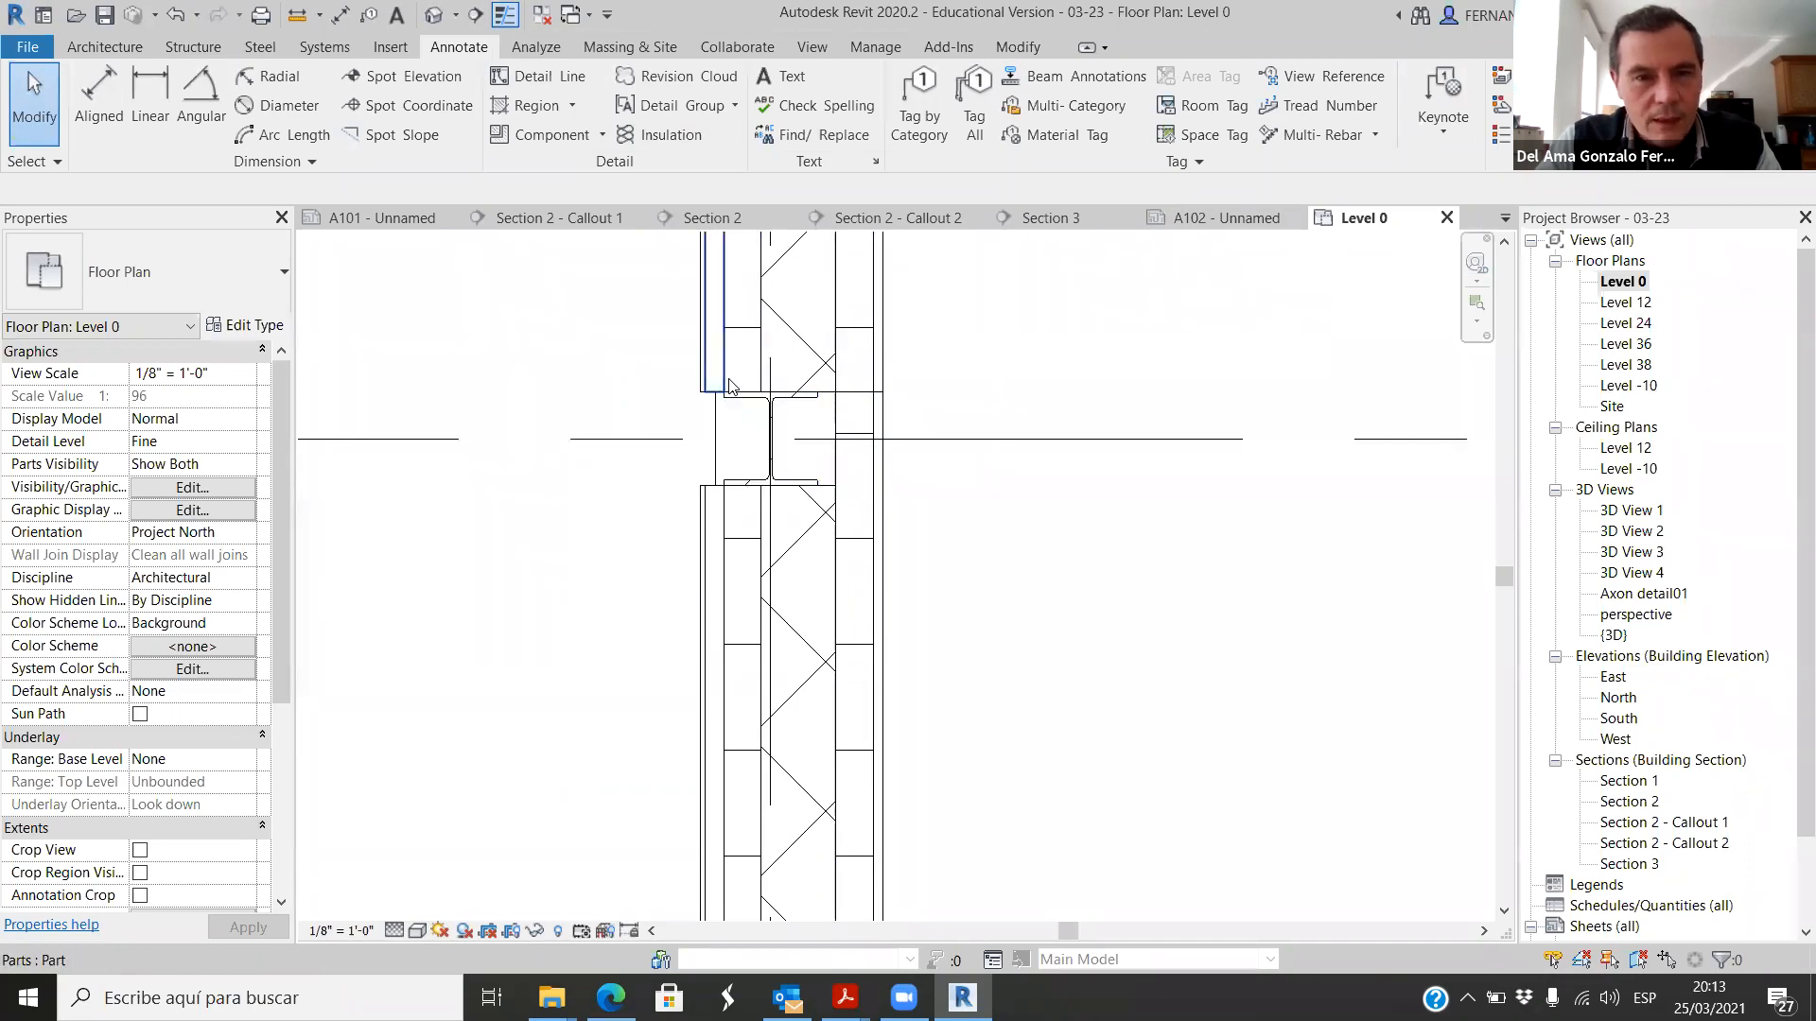
pyautogui.scroll(-2, 746, 445)
pyautogui.scroll(4, 794, 454)
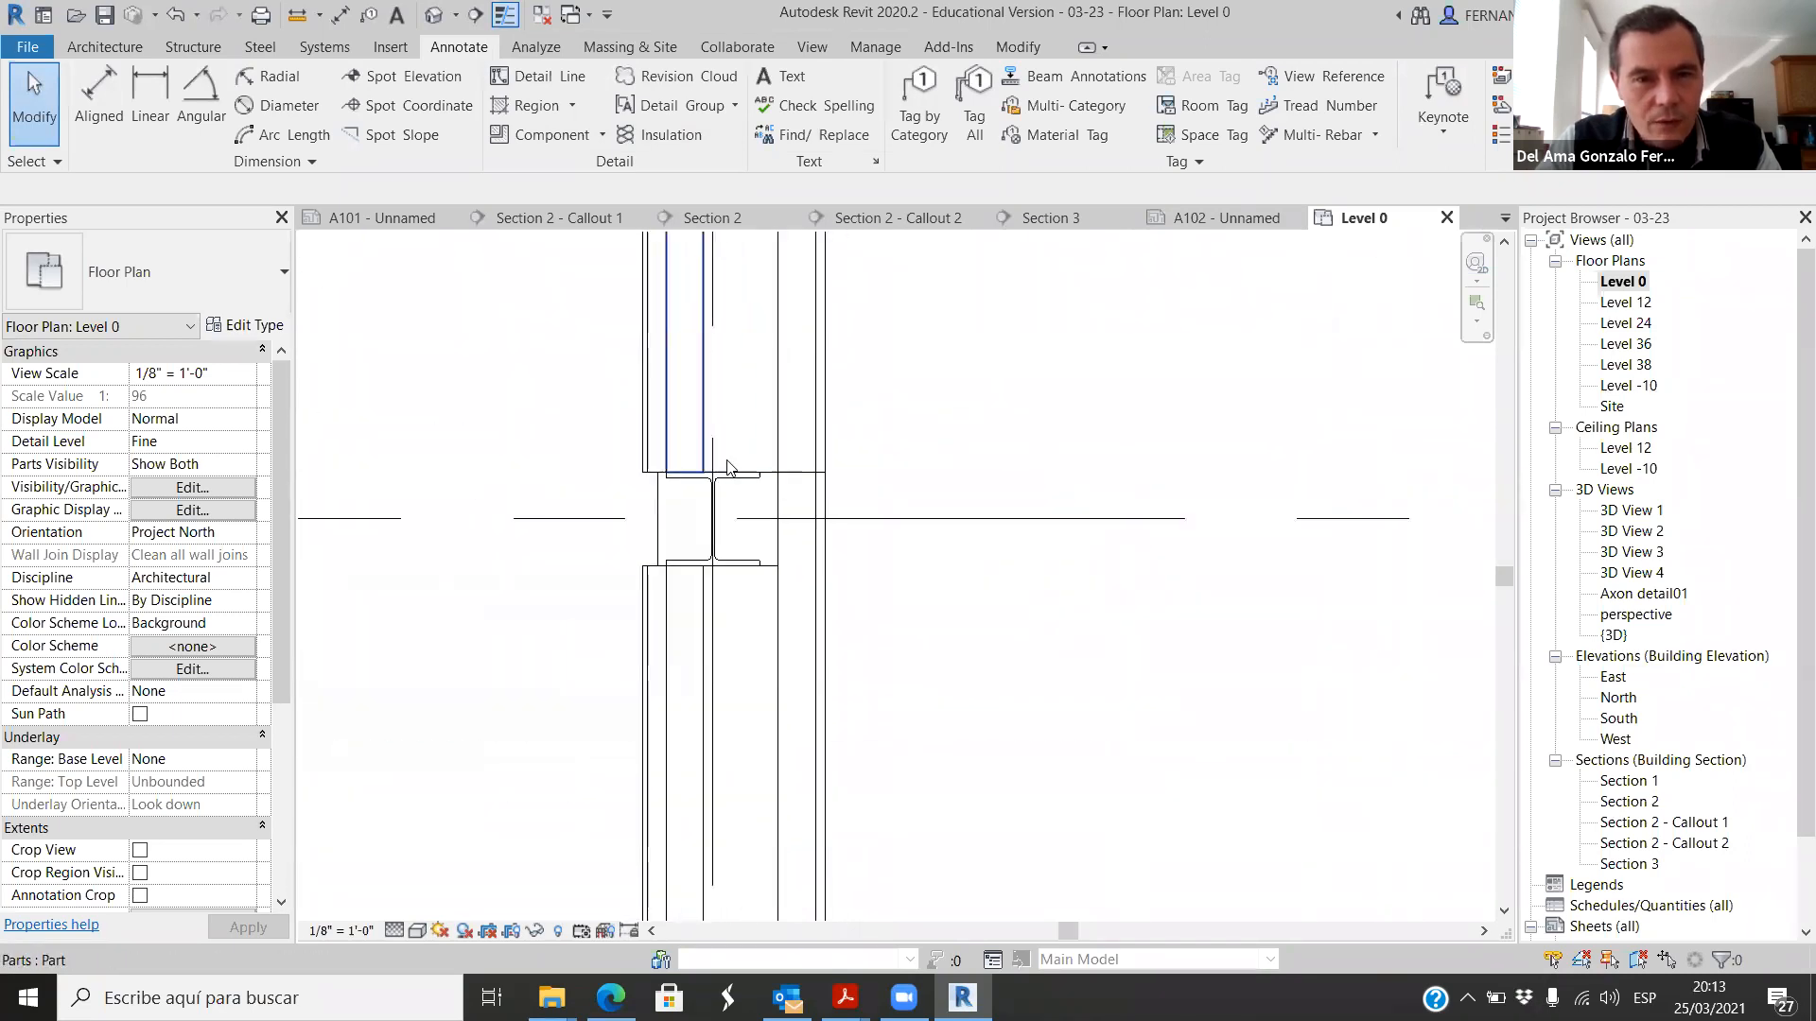
pyautogui.click(809, 484)
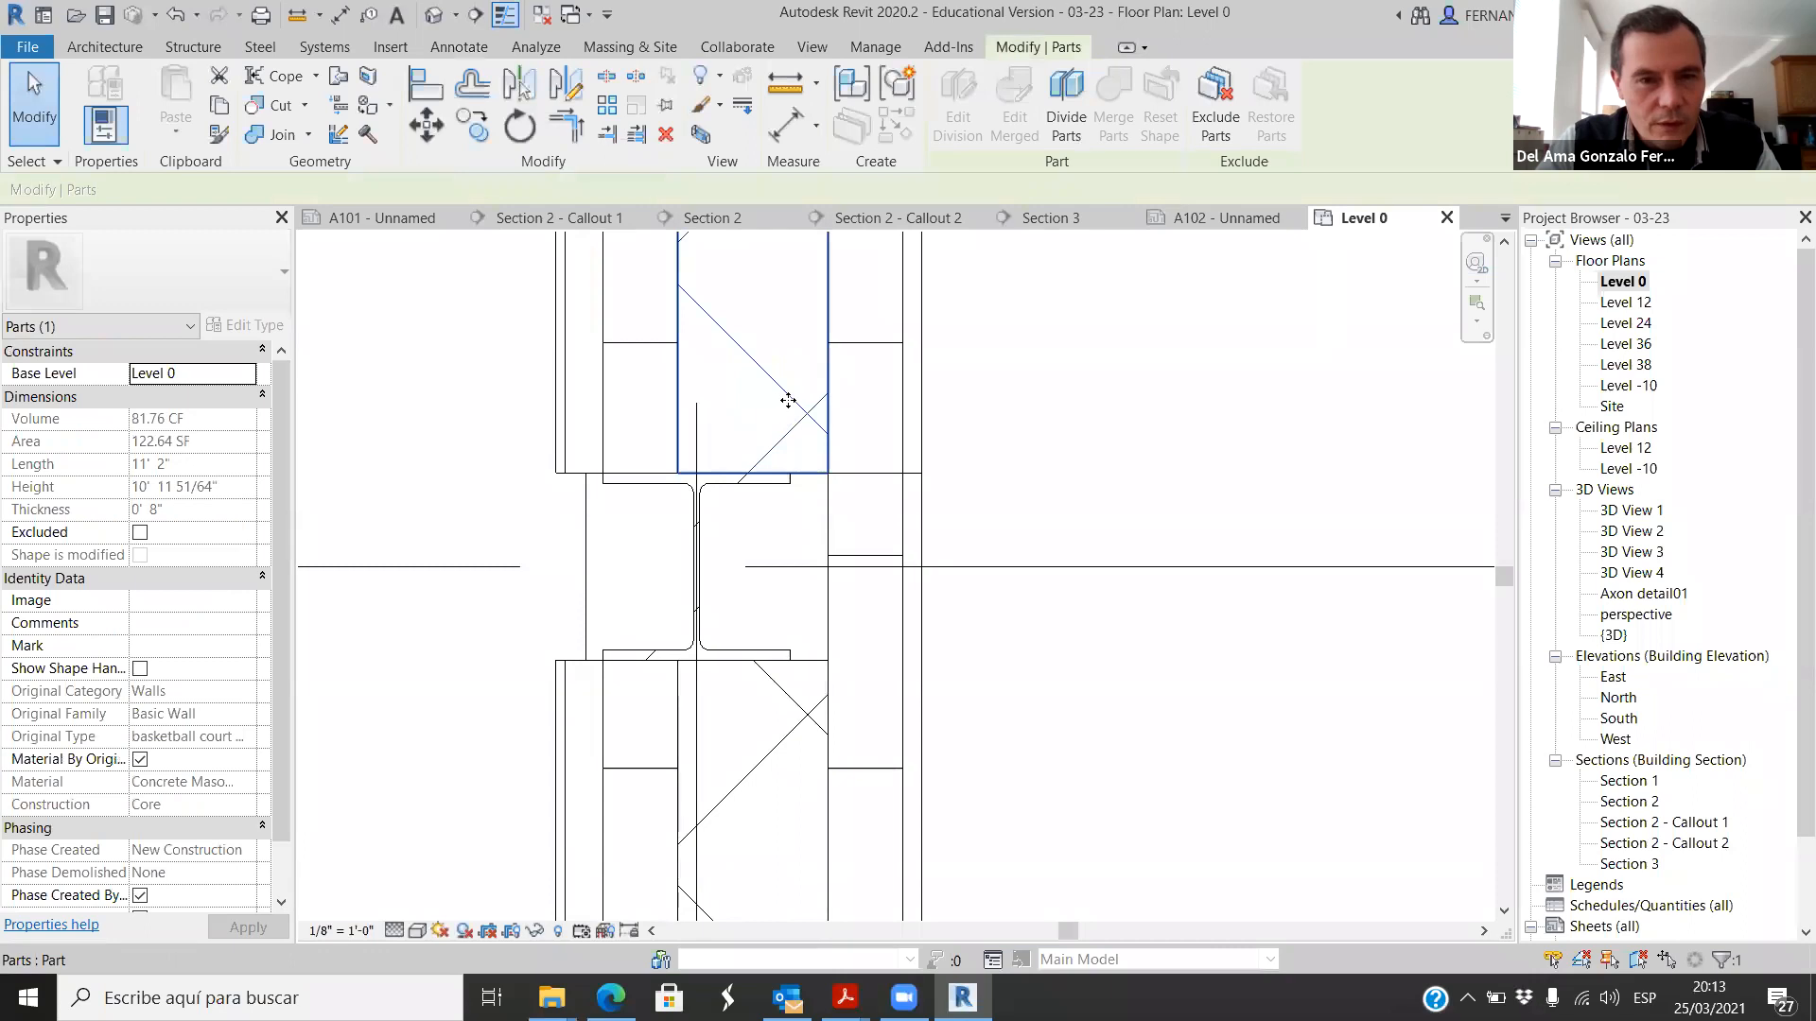
pyautogui.click(140, 668)
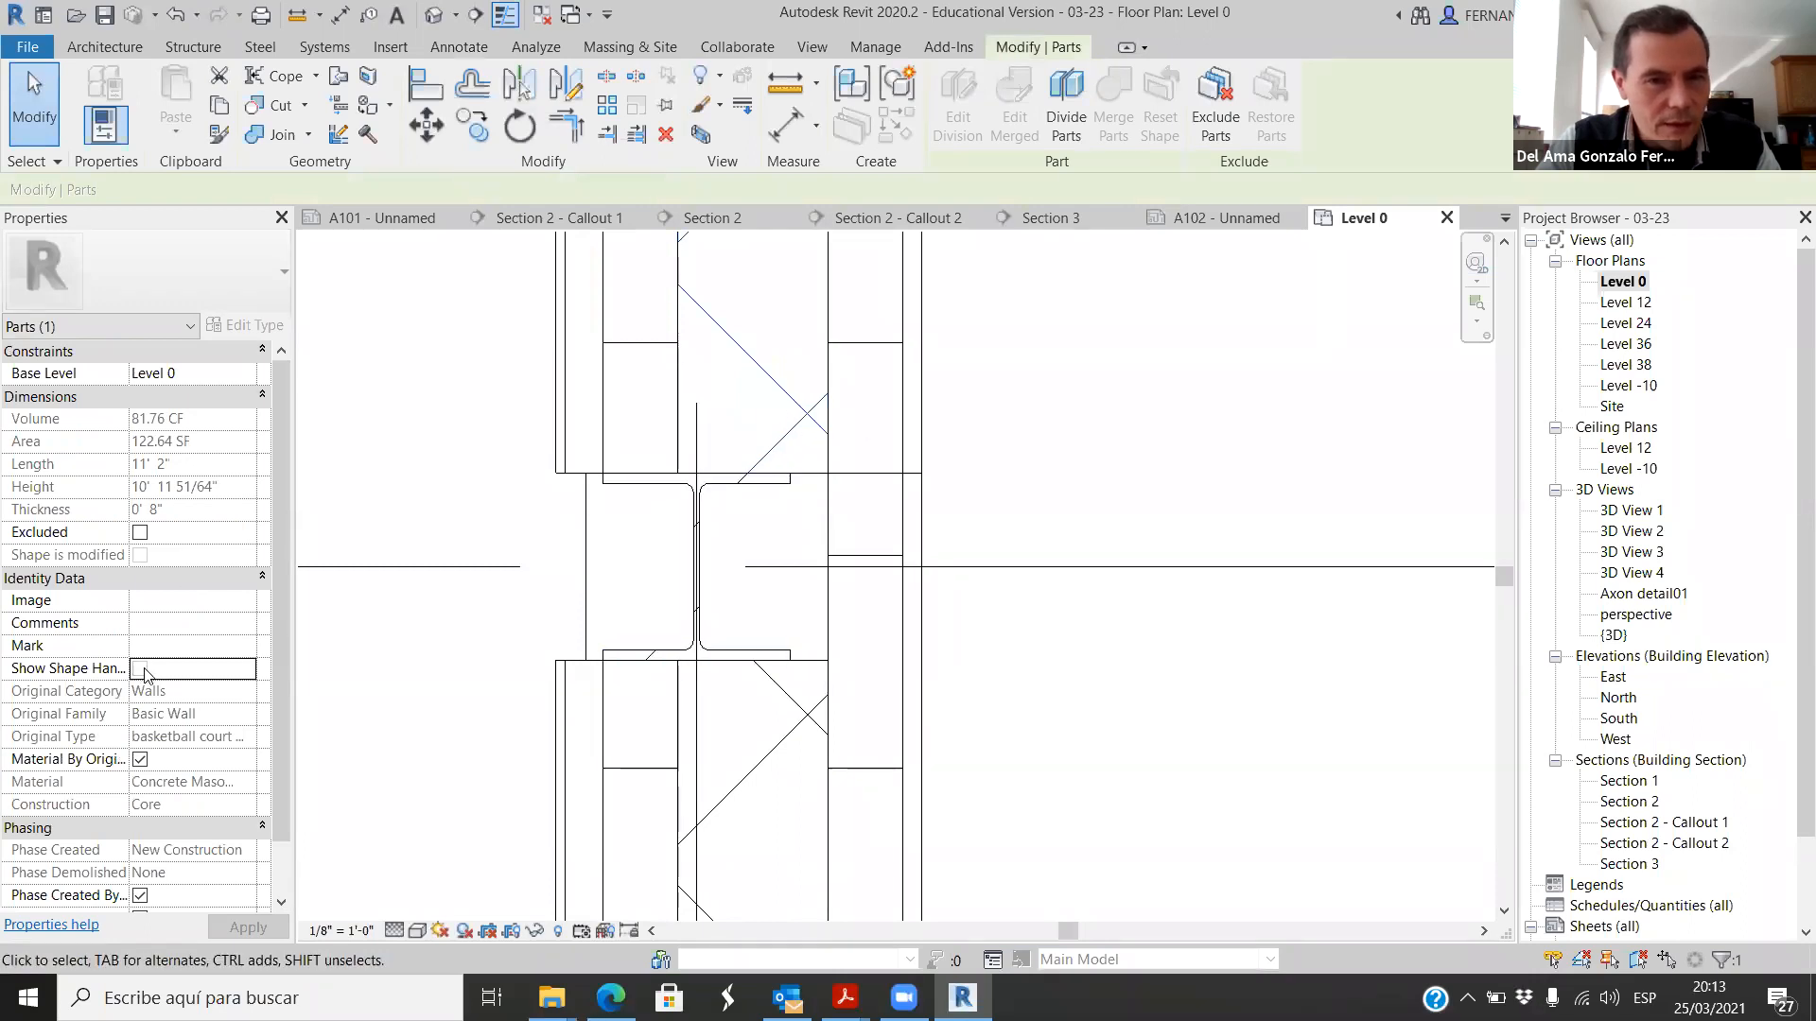
pyautogui.moveTo(757, 488); pyautogui.dragTo(754, 447)
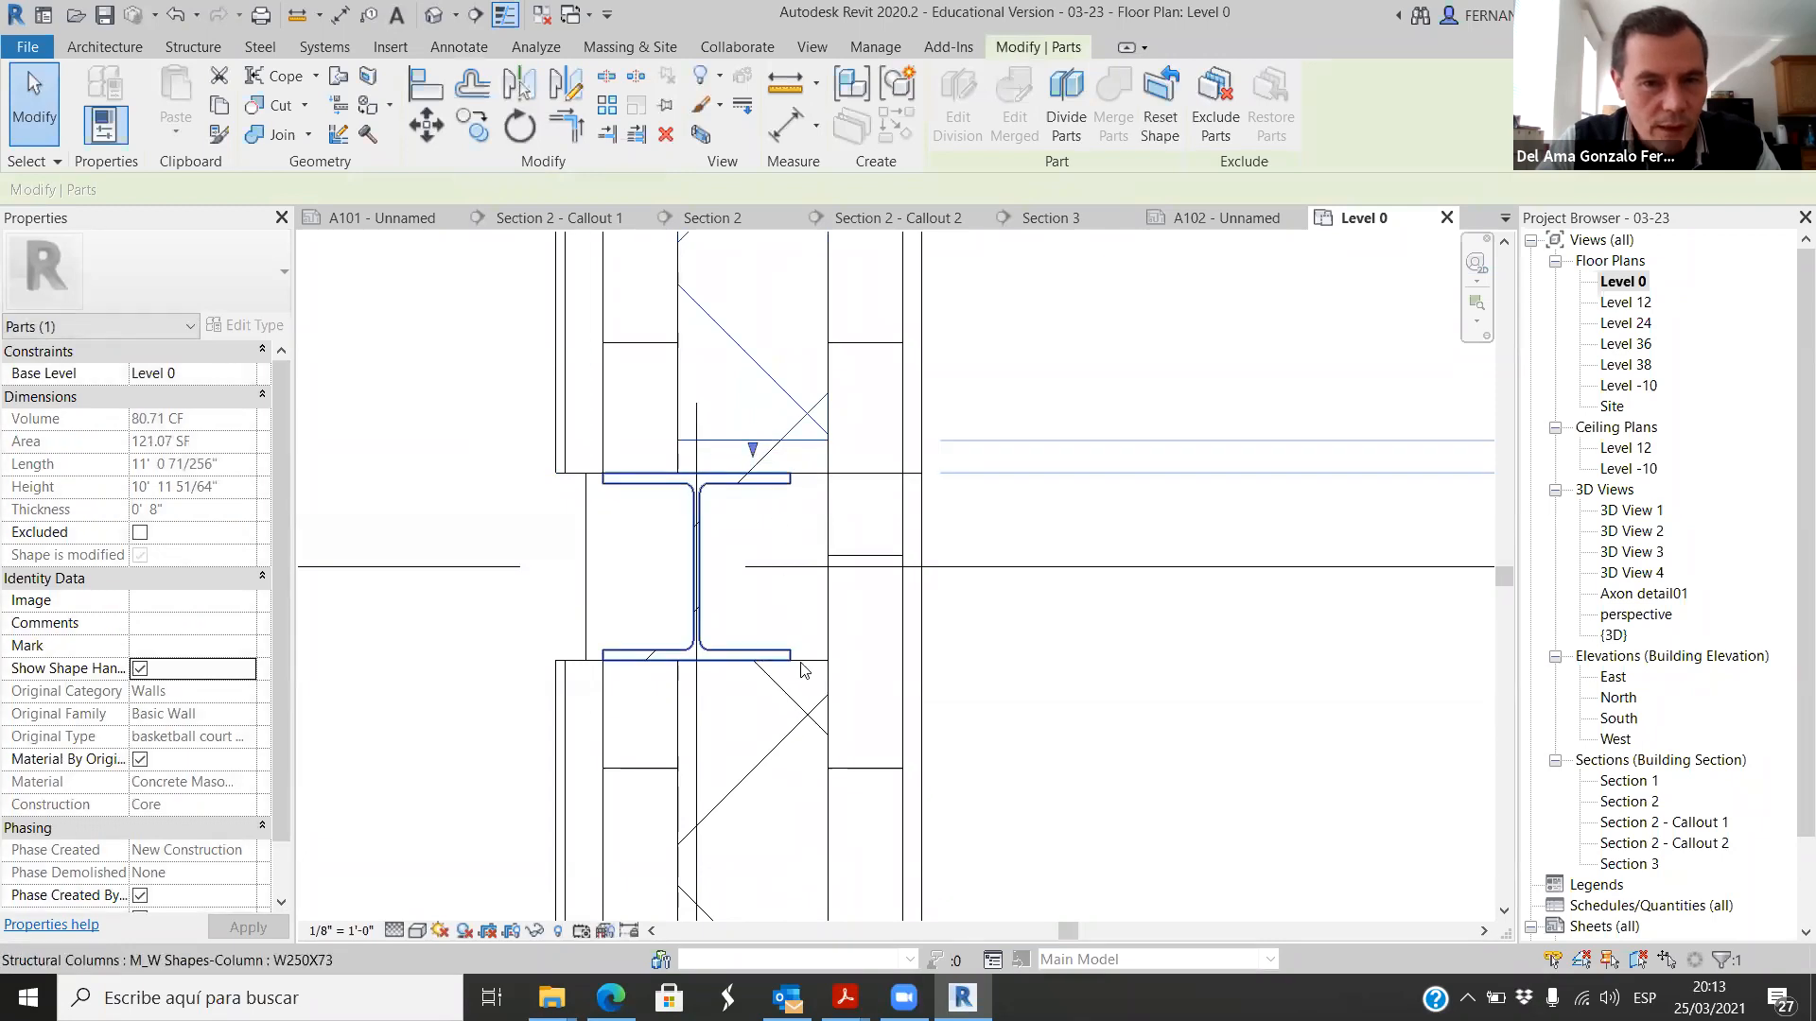
# Step: Pull the upper end of the concrete masonry core part below the column away from the column flange
pyautogui.click(785, 677)
pyautogui.moveTo(755, 658); pyautogui.dragTo(756, 685)
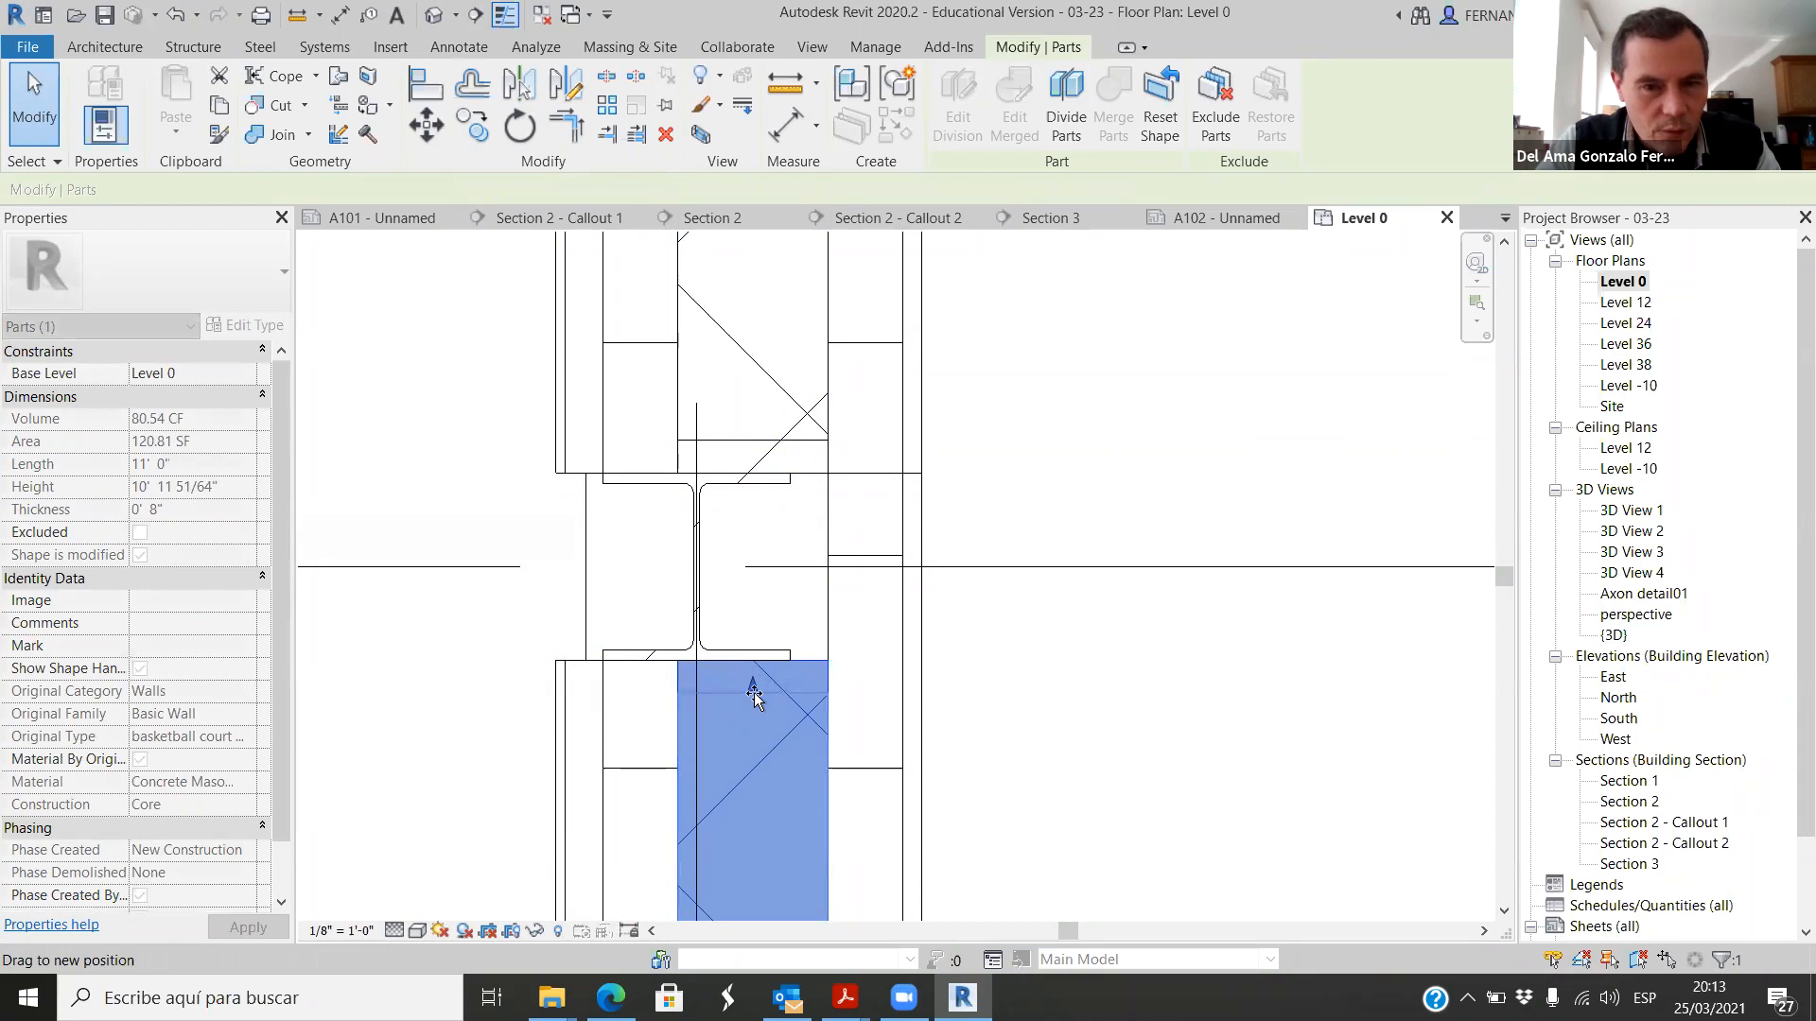
pyautogui.moveTo(754, 696); pyautogui.dragTo(753, 698)
pyautogui.click(426, 750)
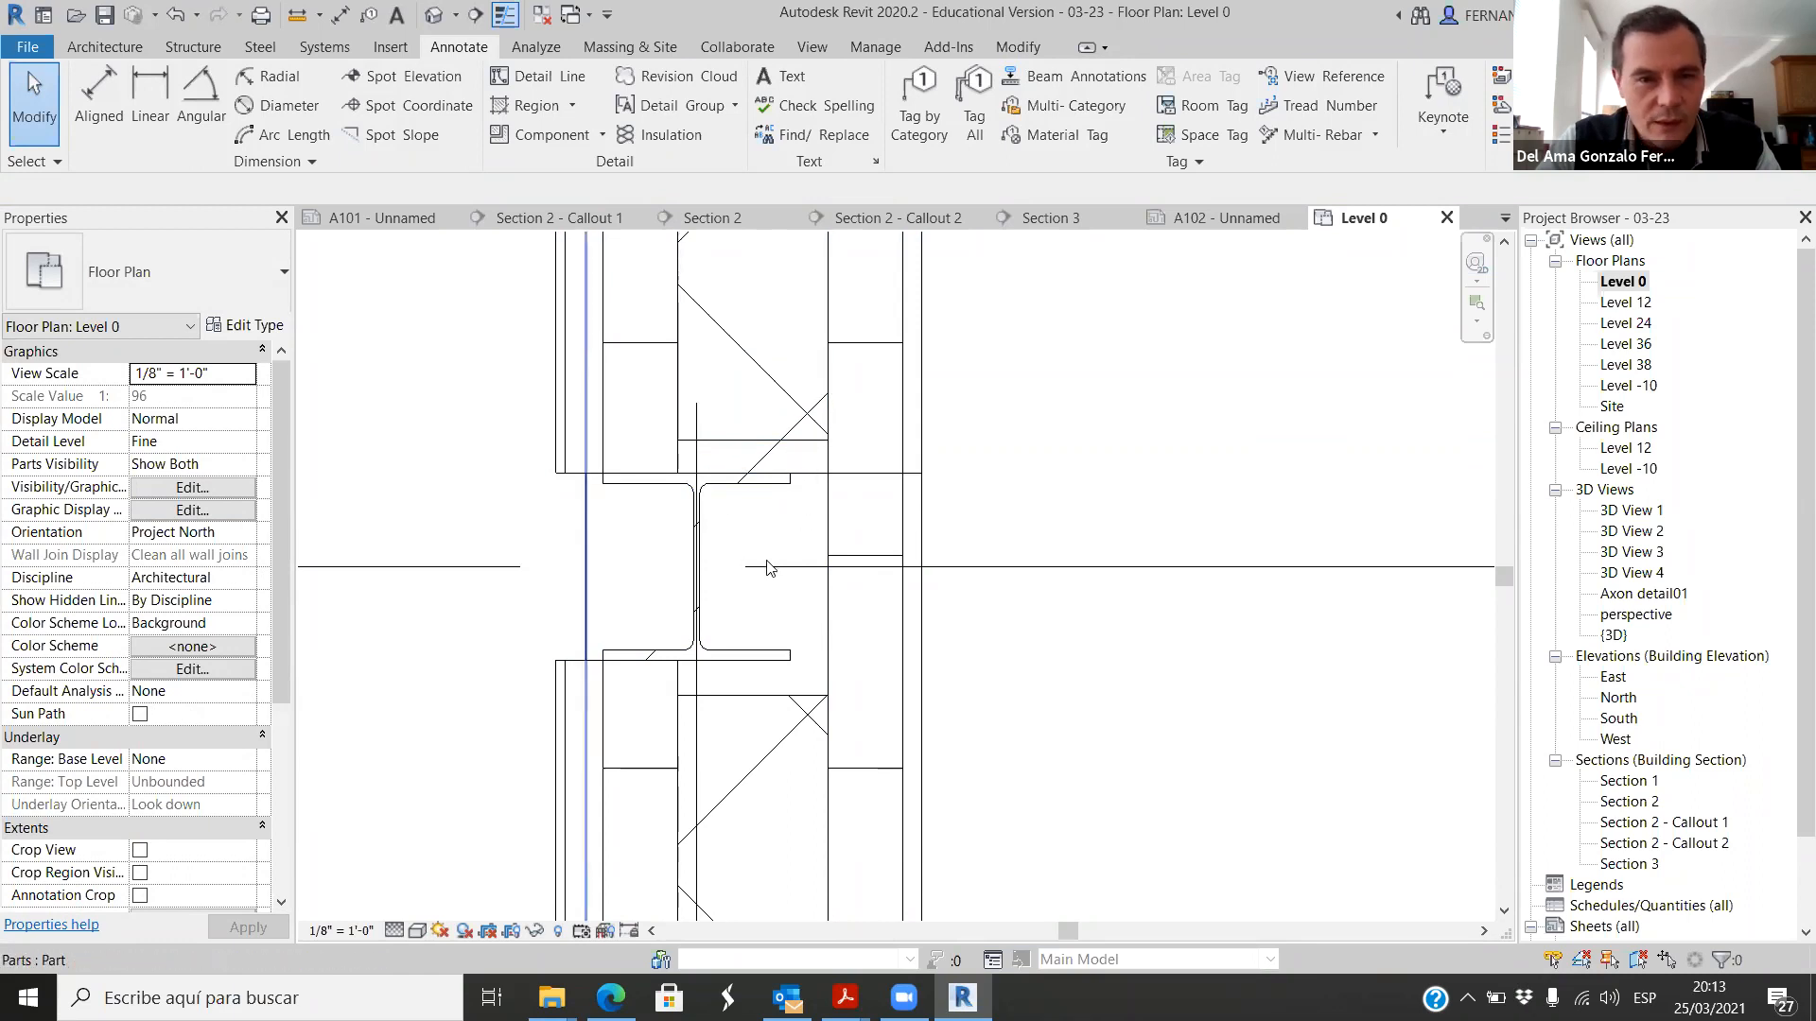
# Step: Check the extents of the rigid insulation and plywood sheathing parts beside the left wall's column
pyautogui.click(851, 528)
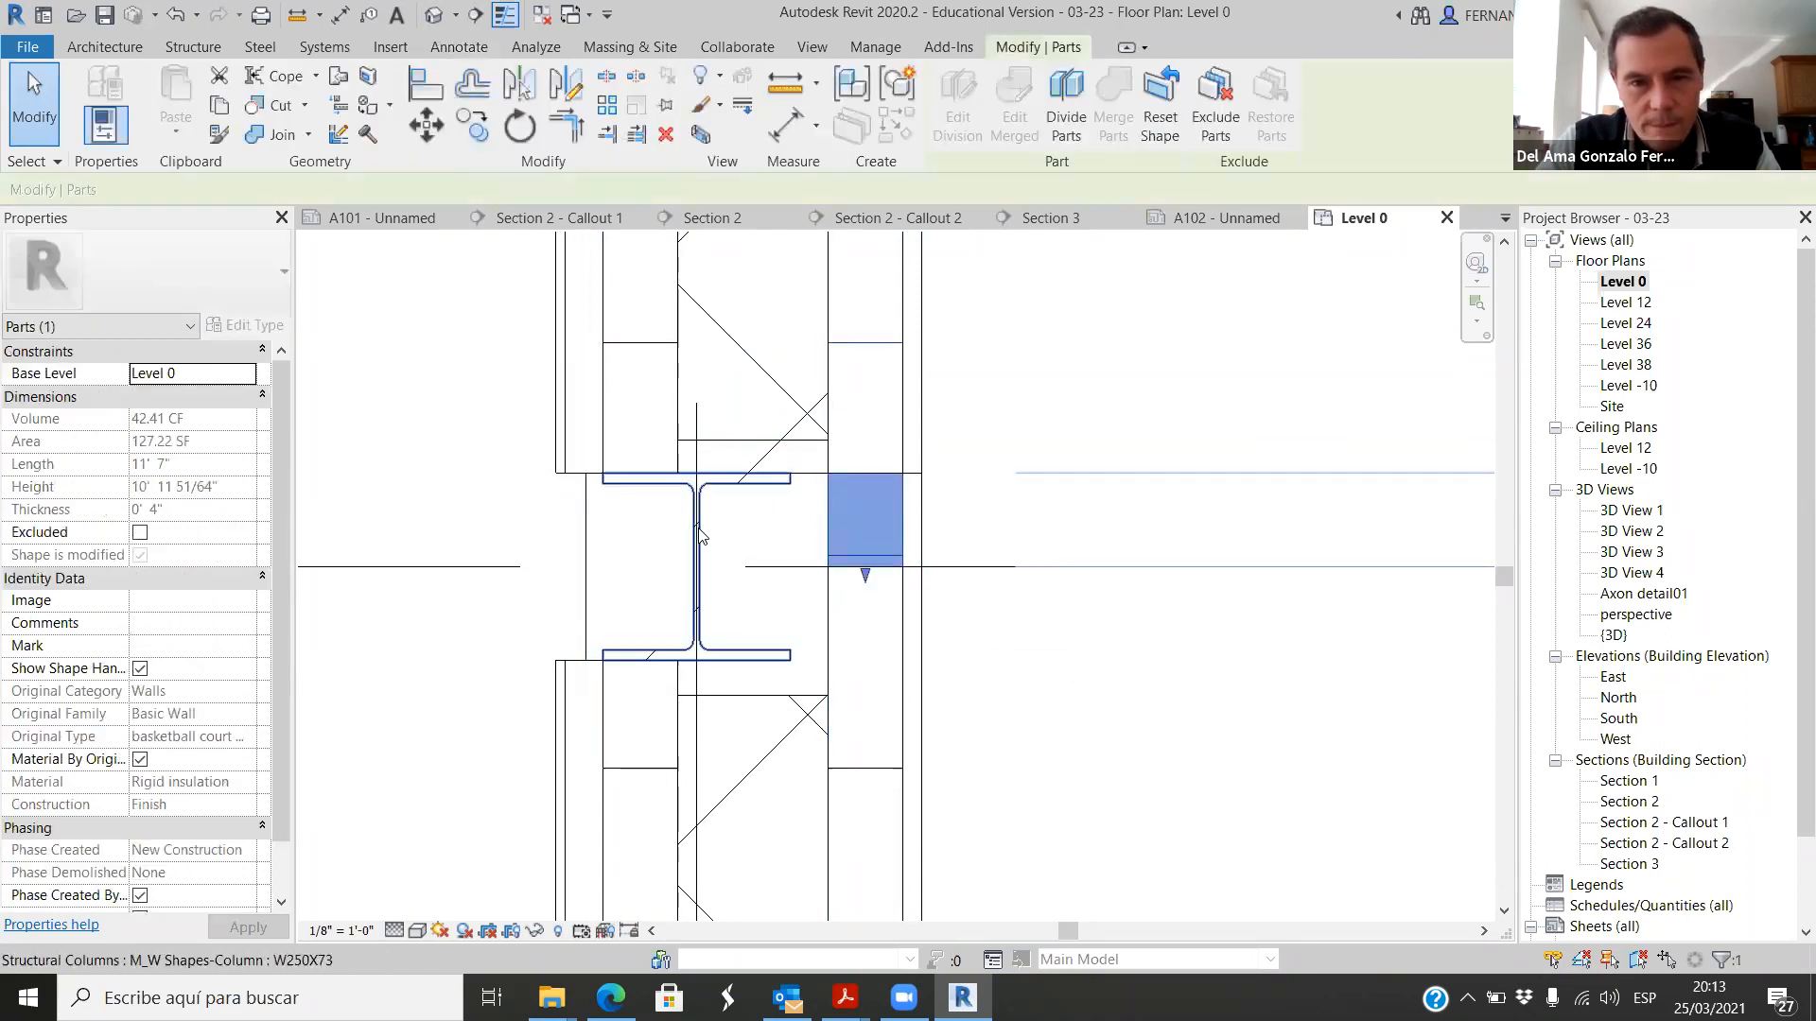
pyautogui.scroll(-1, 681, 522)
pyautogui.click(824, 549)
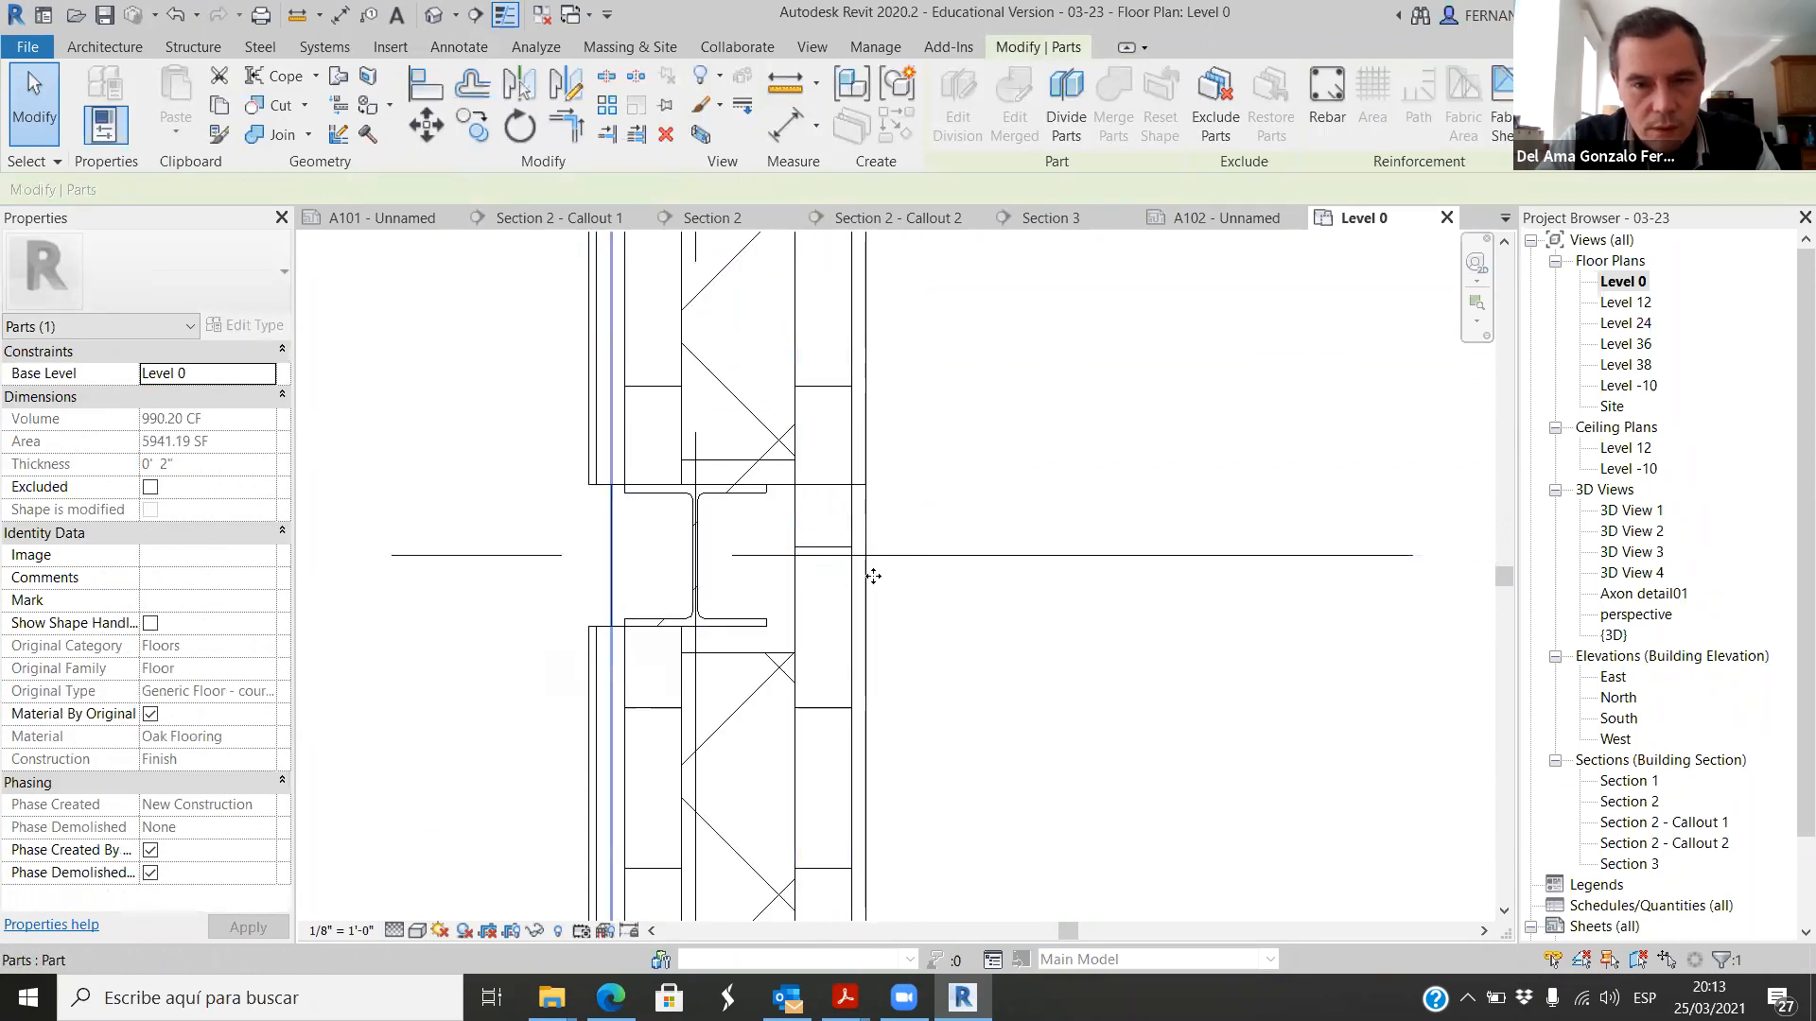
pyautogui.click(863, 523)
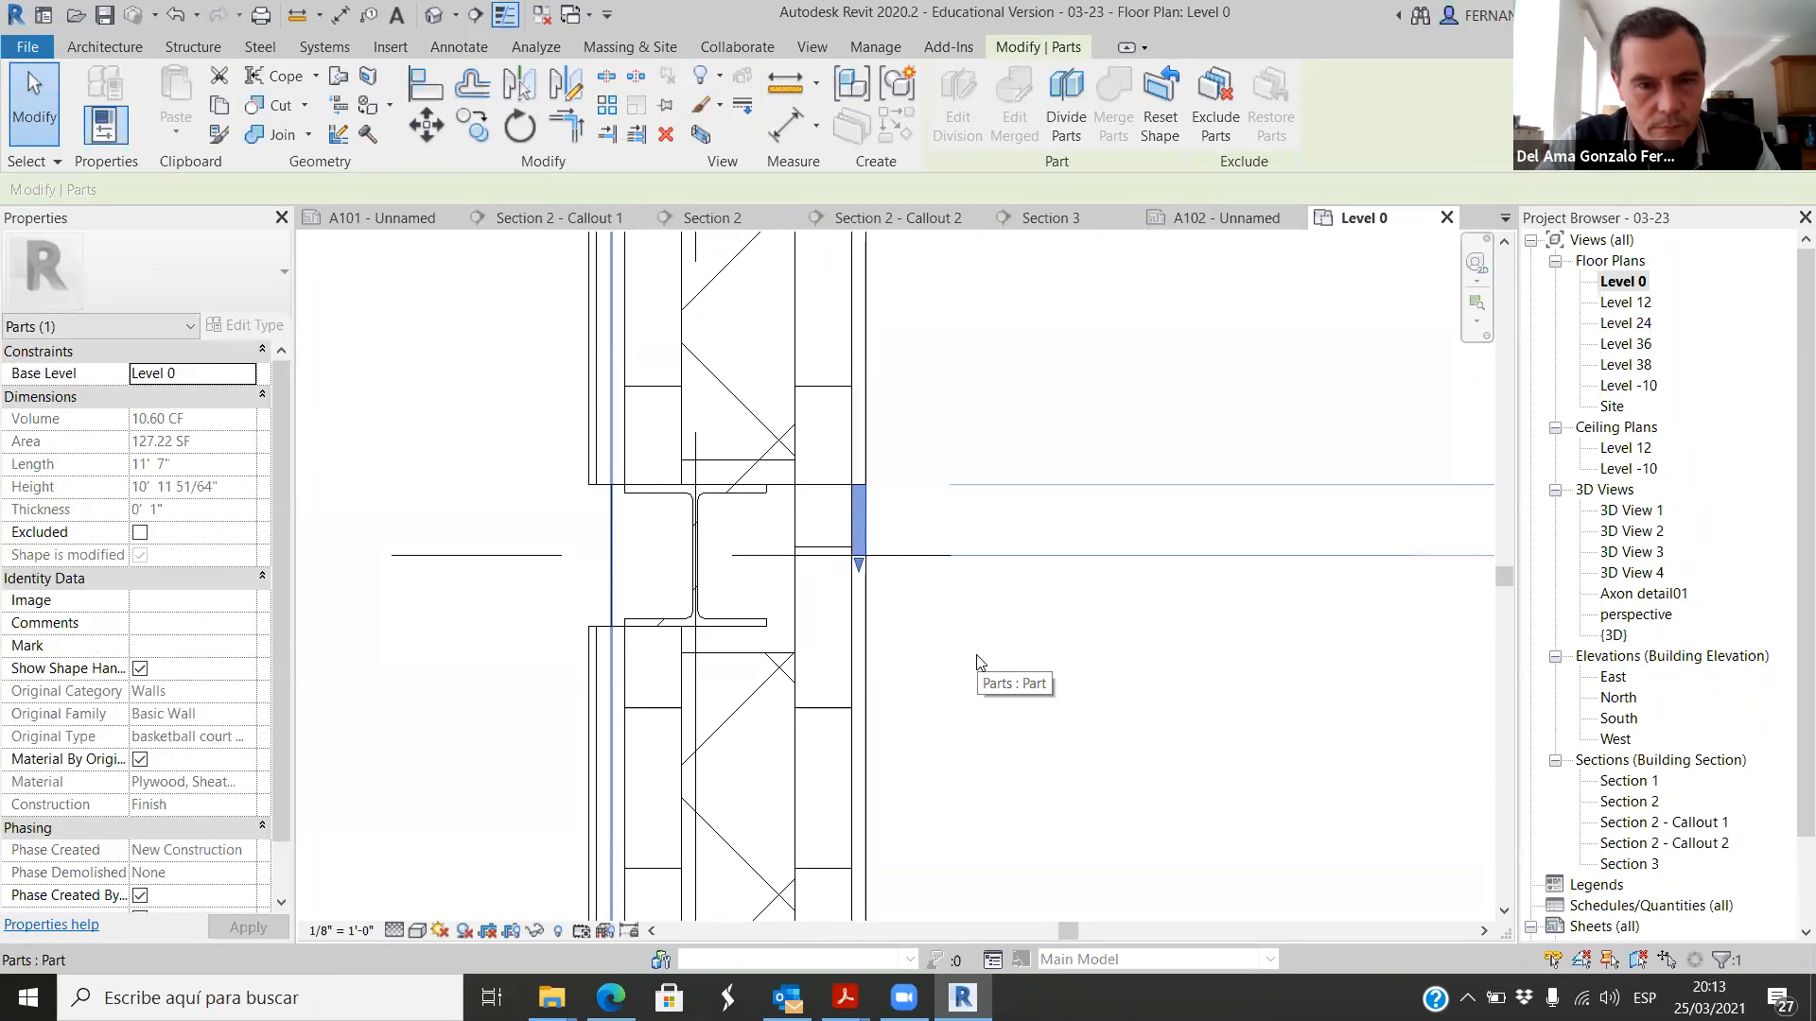
pyautogui.scroll(3, 652, 672)
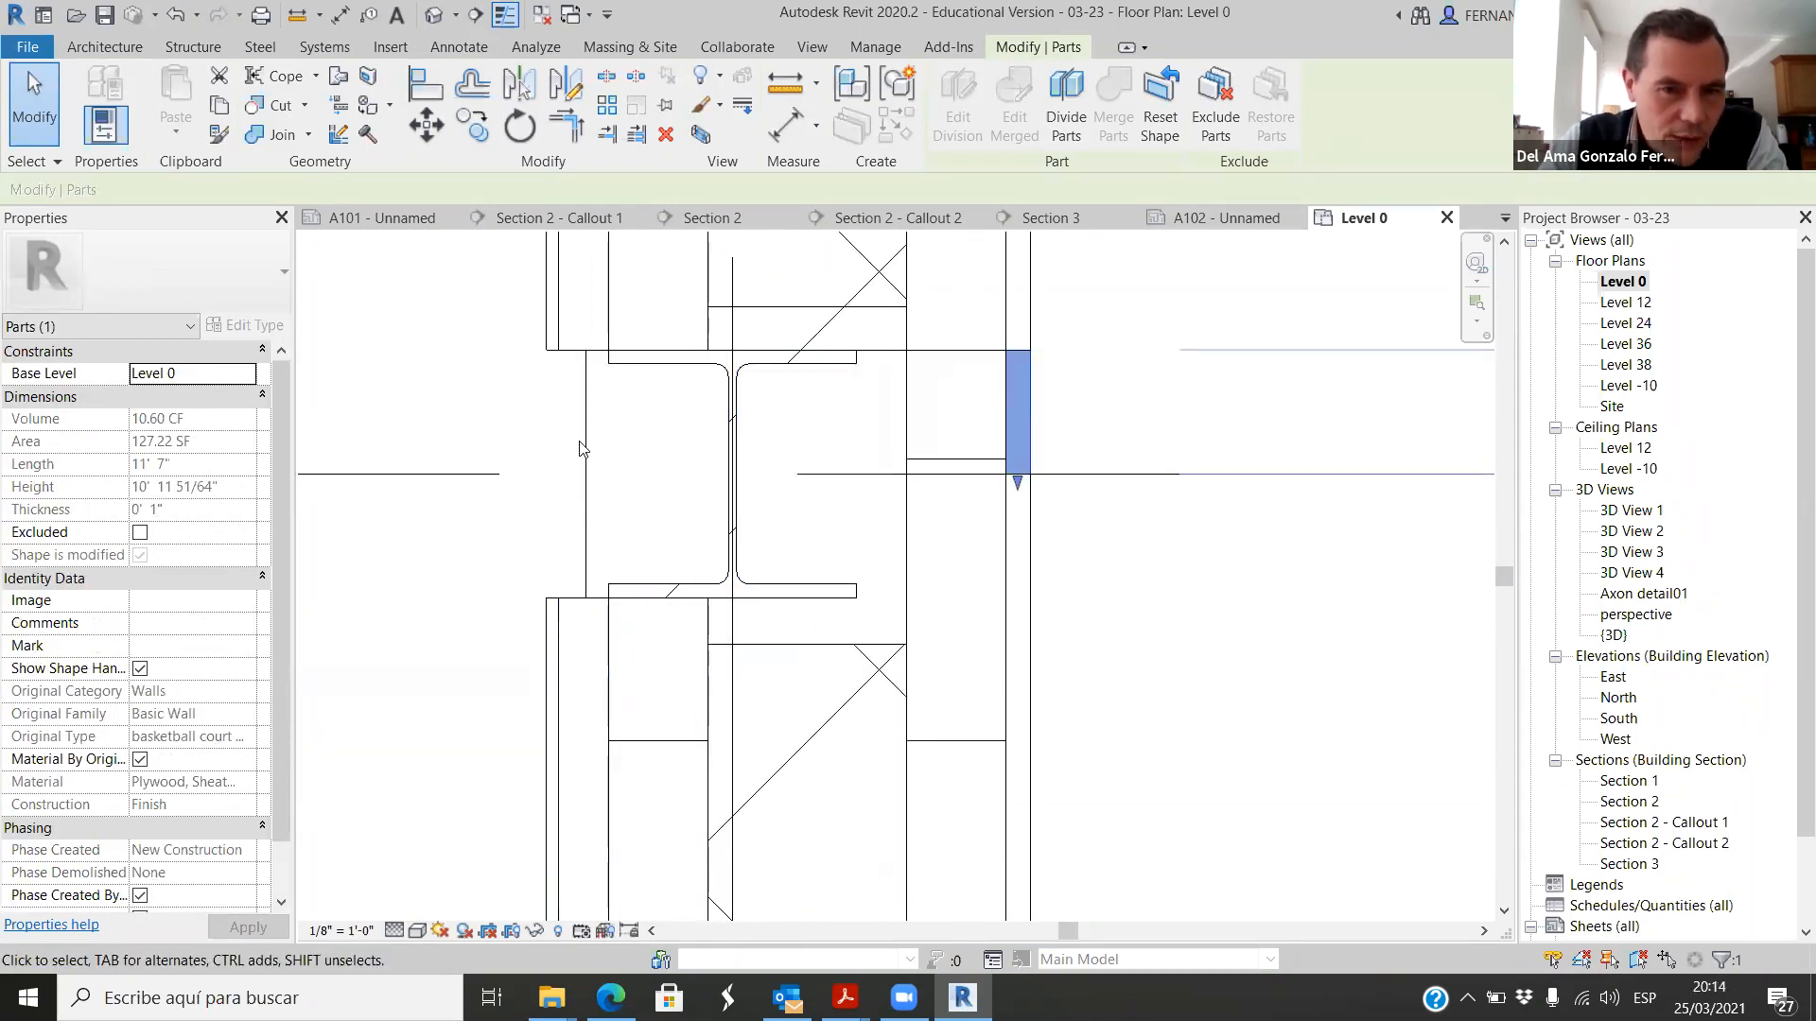
# Step: Pull the lower wall's concrete masonry core part back from the corner column to align with the inner face of the left wall's core
pyautogui.scroll(-4, 667, 466)
pyautogui.scroll(5, 719, 492)
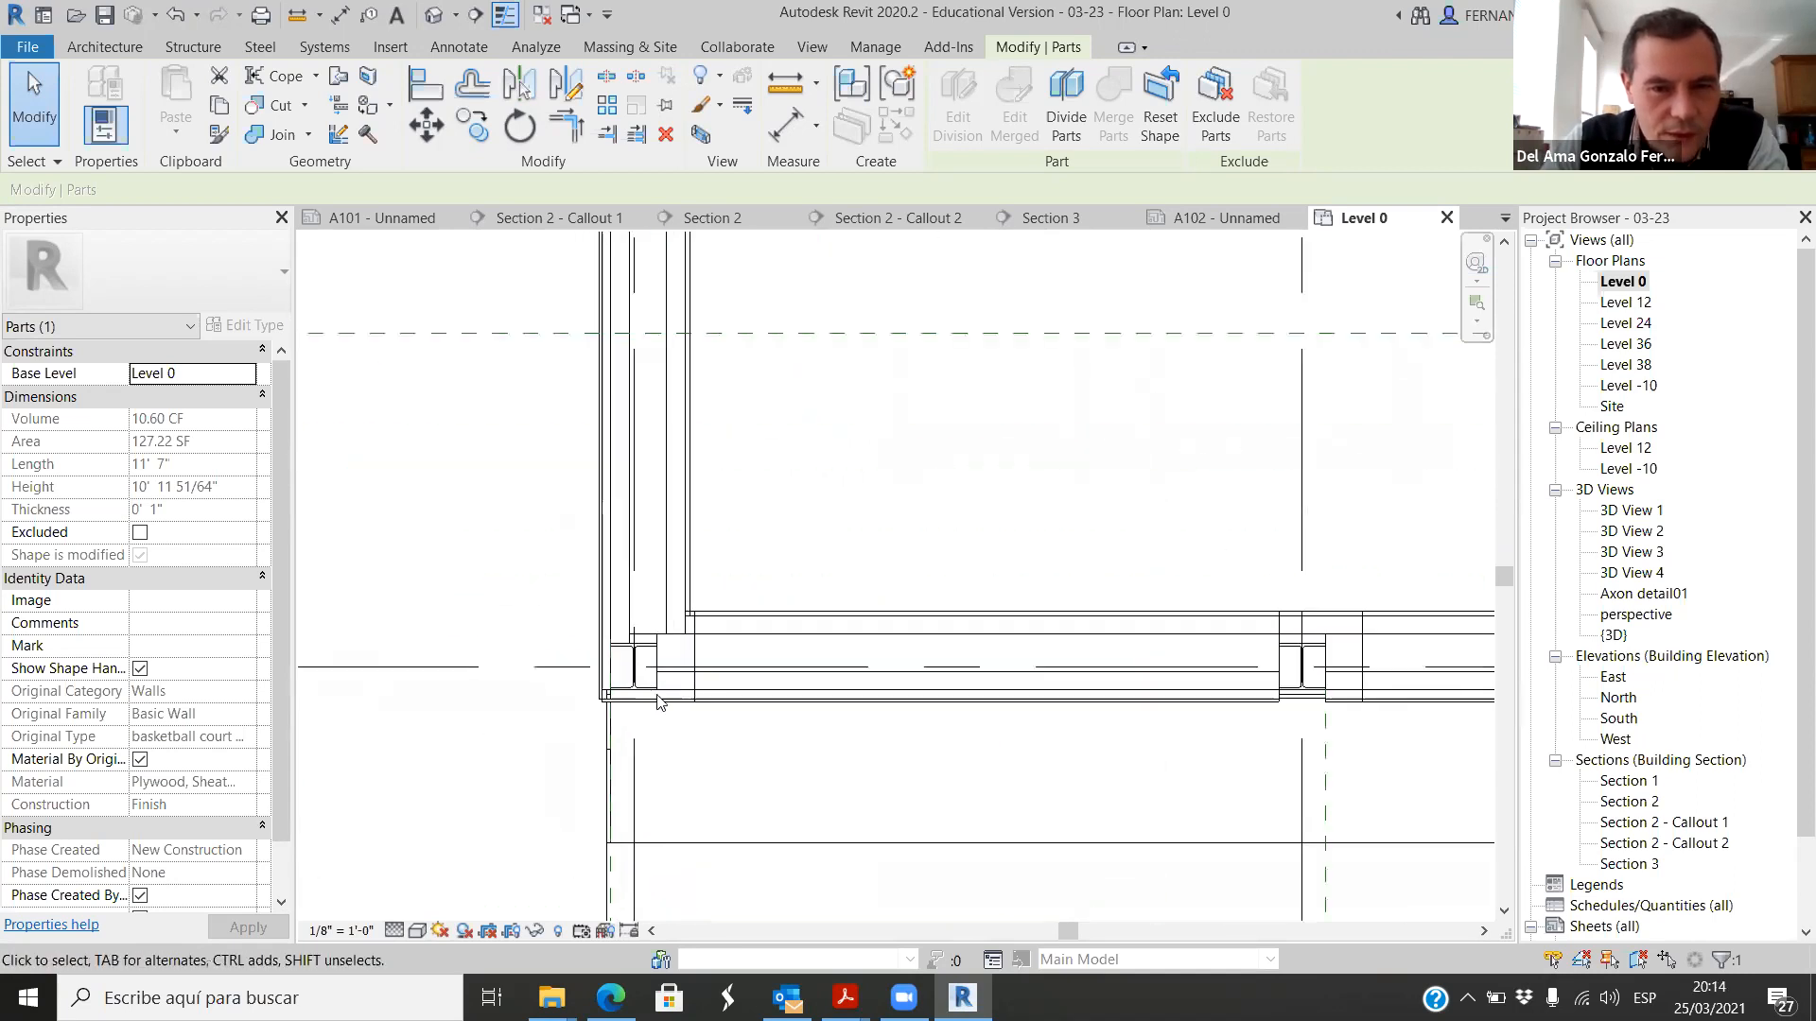
pyautogui.scroll(4, 606, 643)
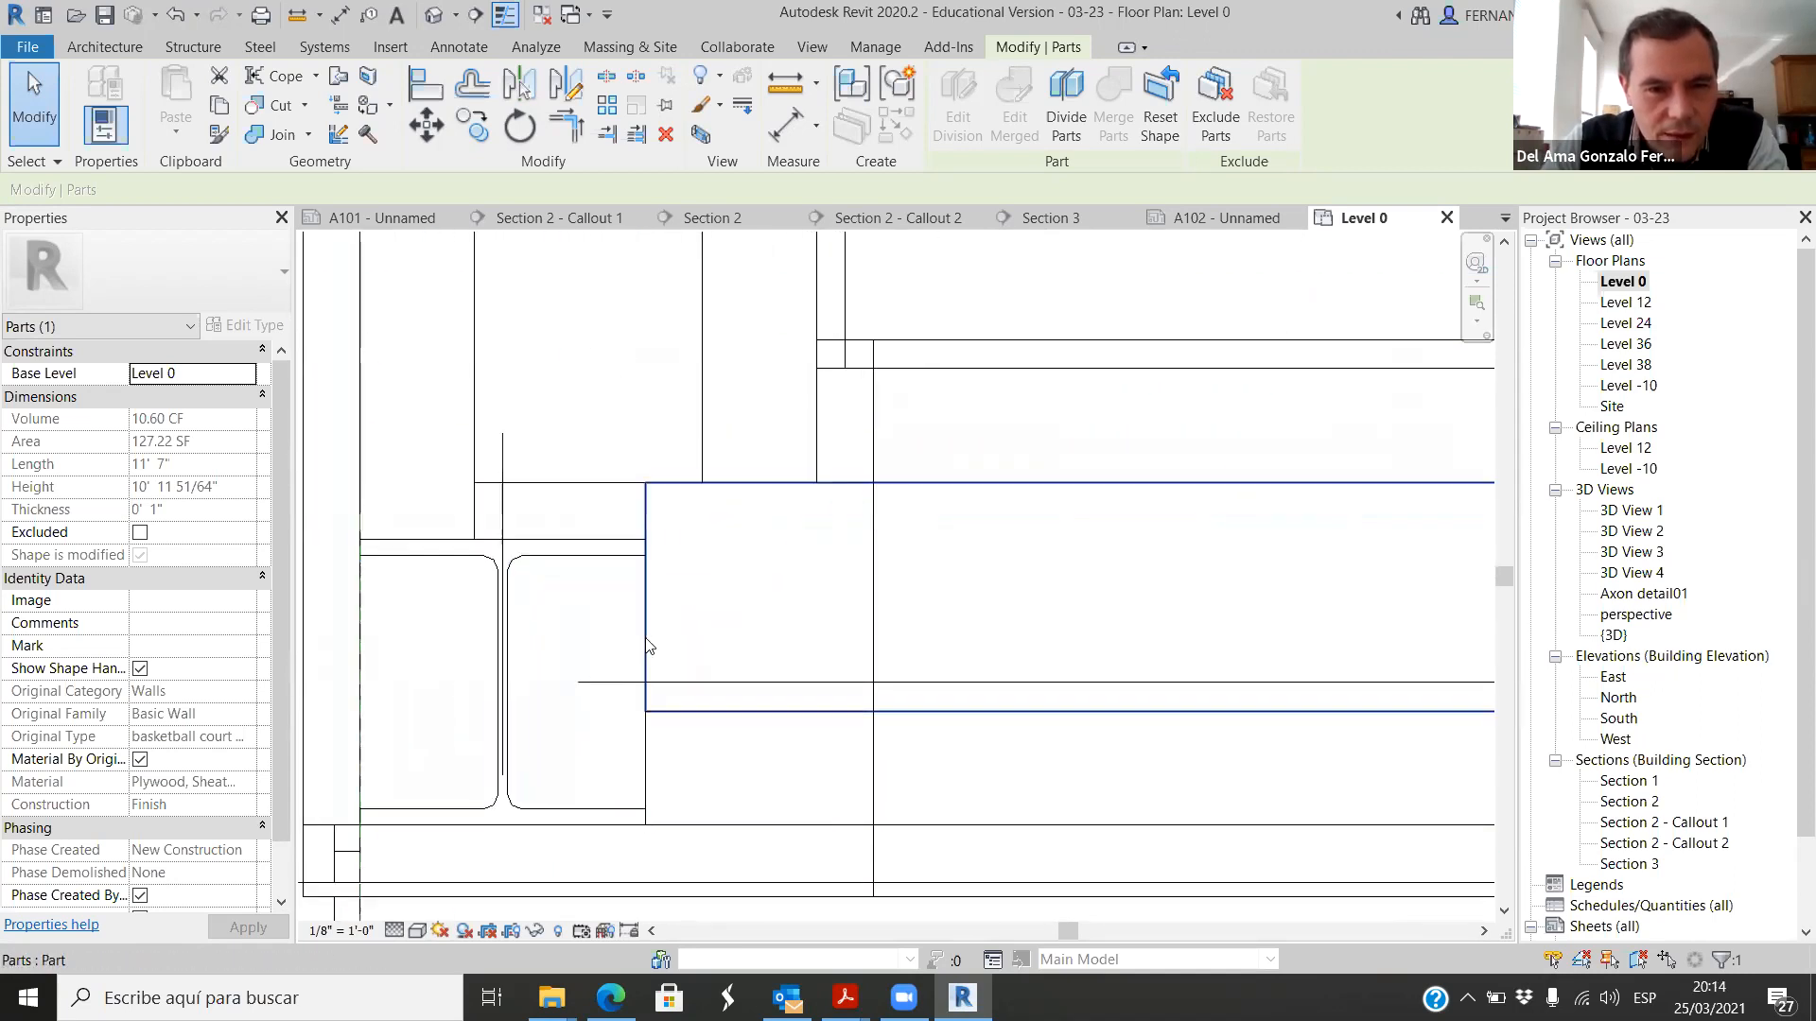
pyautogui.click(647, 626)
pyautogui.moveTo(635, 596); pyautogui.dragTo(702, 605)
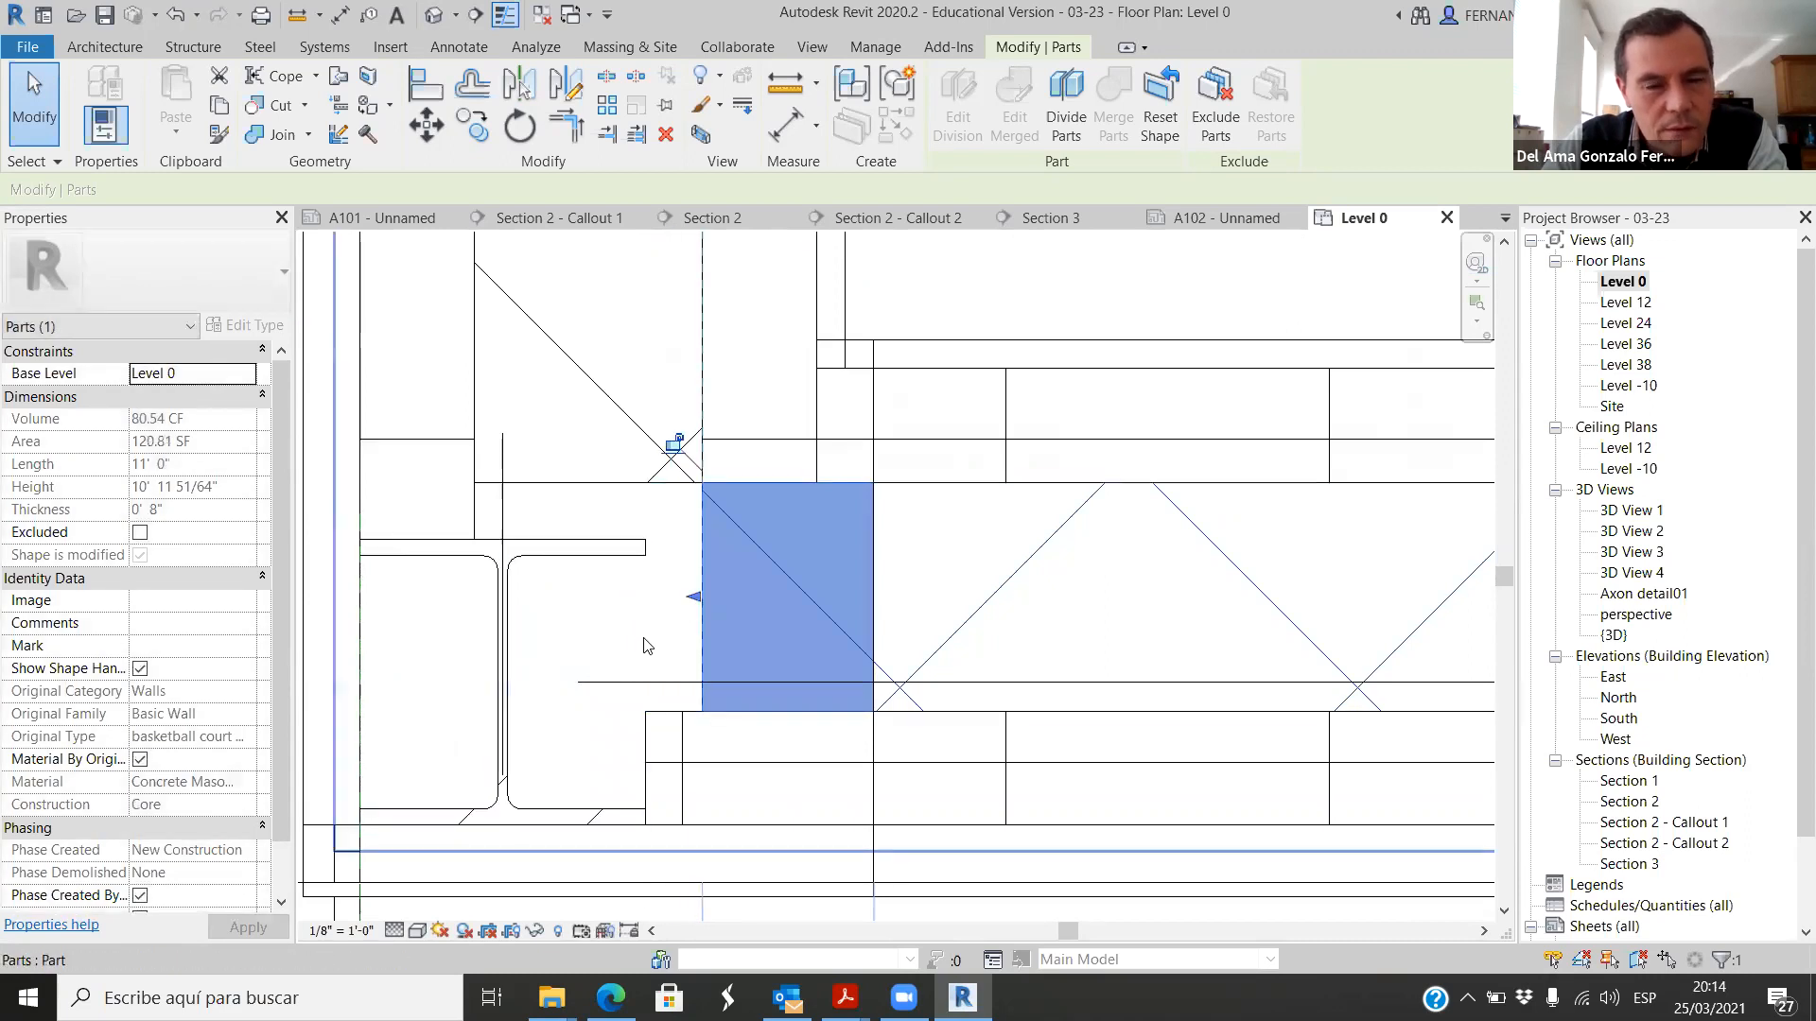
pyautogui.click(670, 591)
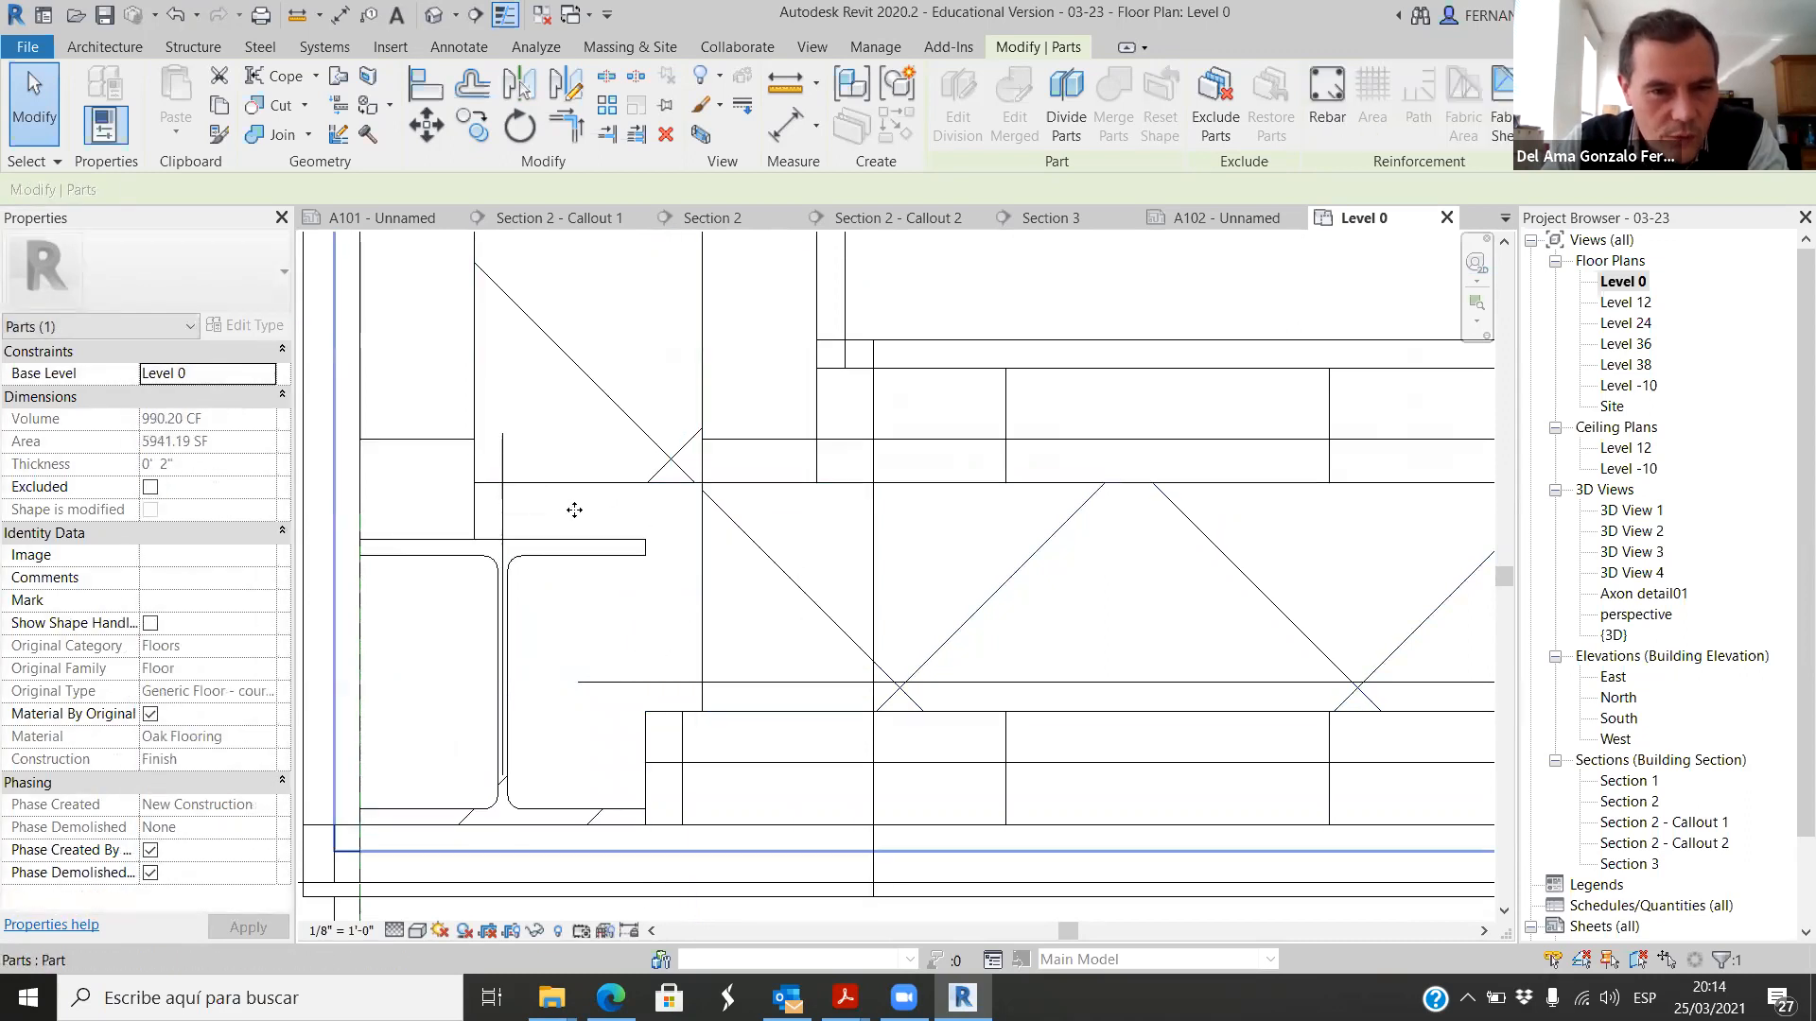
pyautogui.click(654, 485)
pyautogui.click(705, 586)
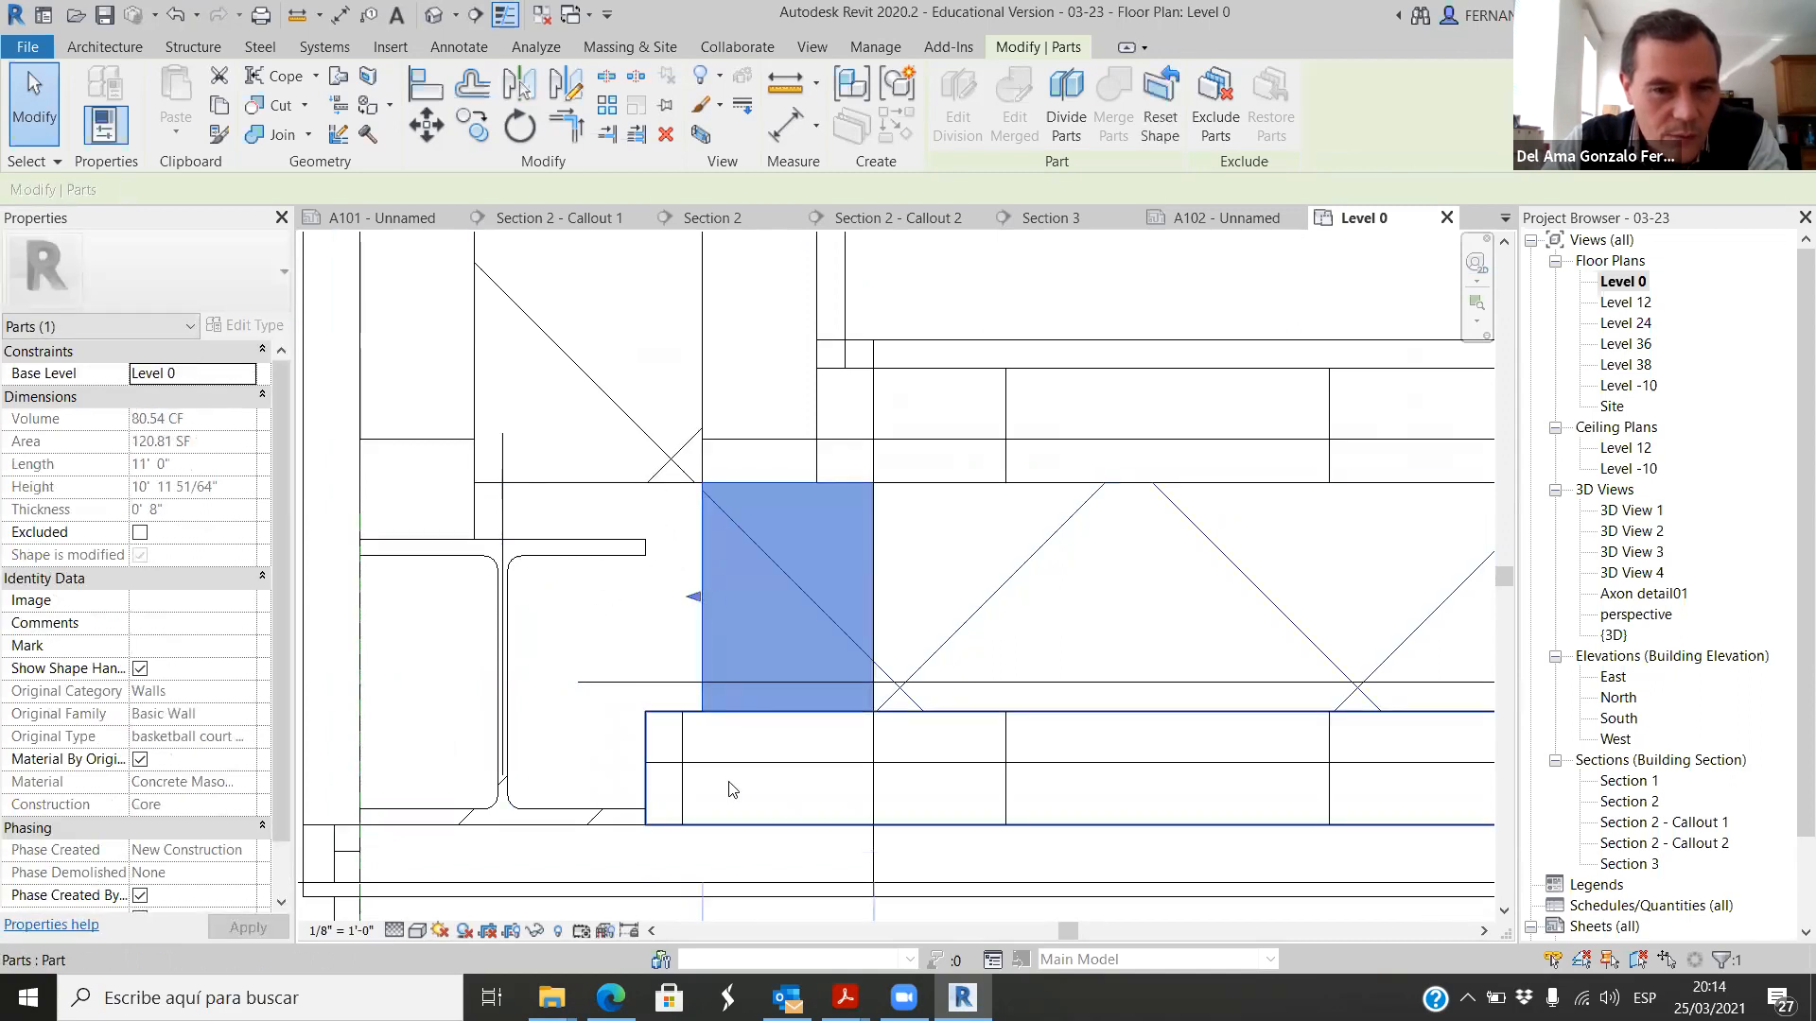
pyautogui.scroll(-8, 625, 553)
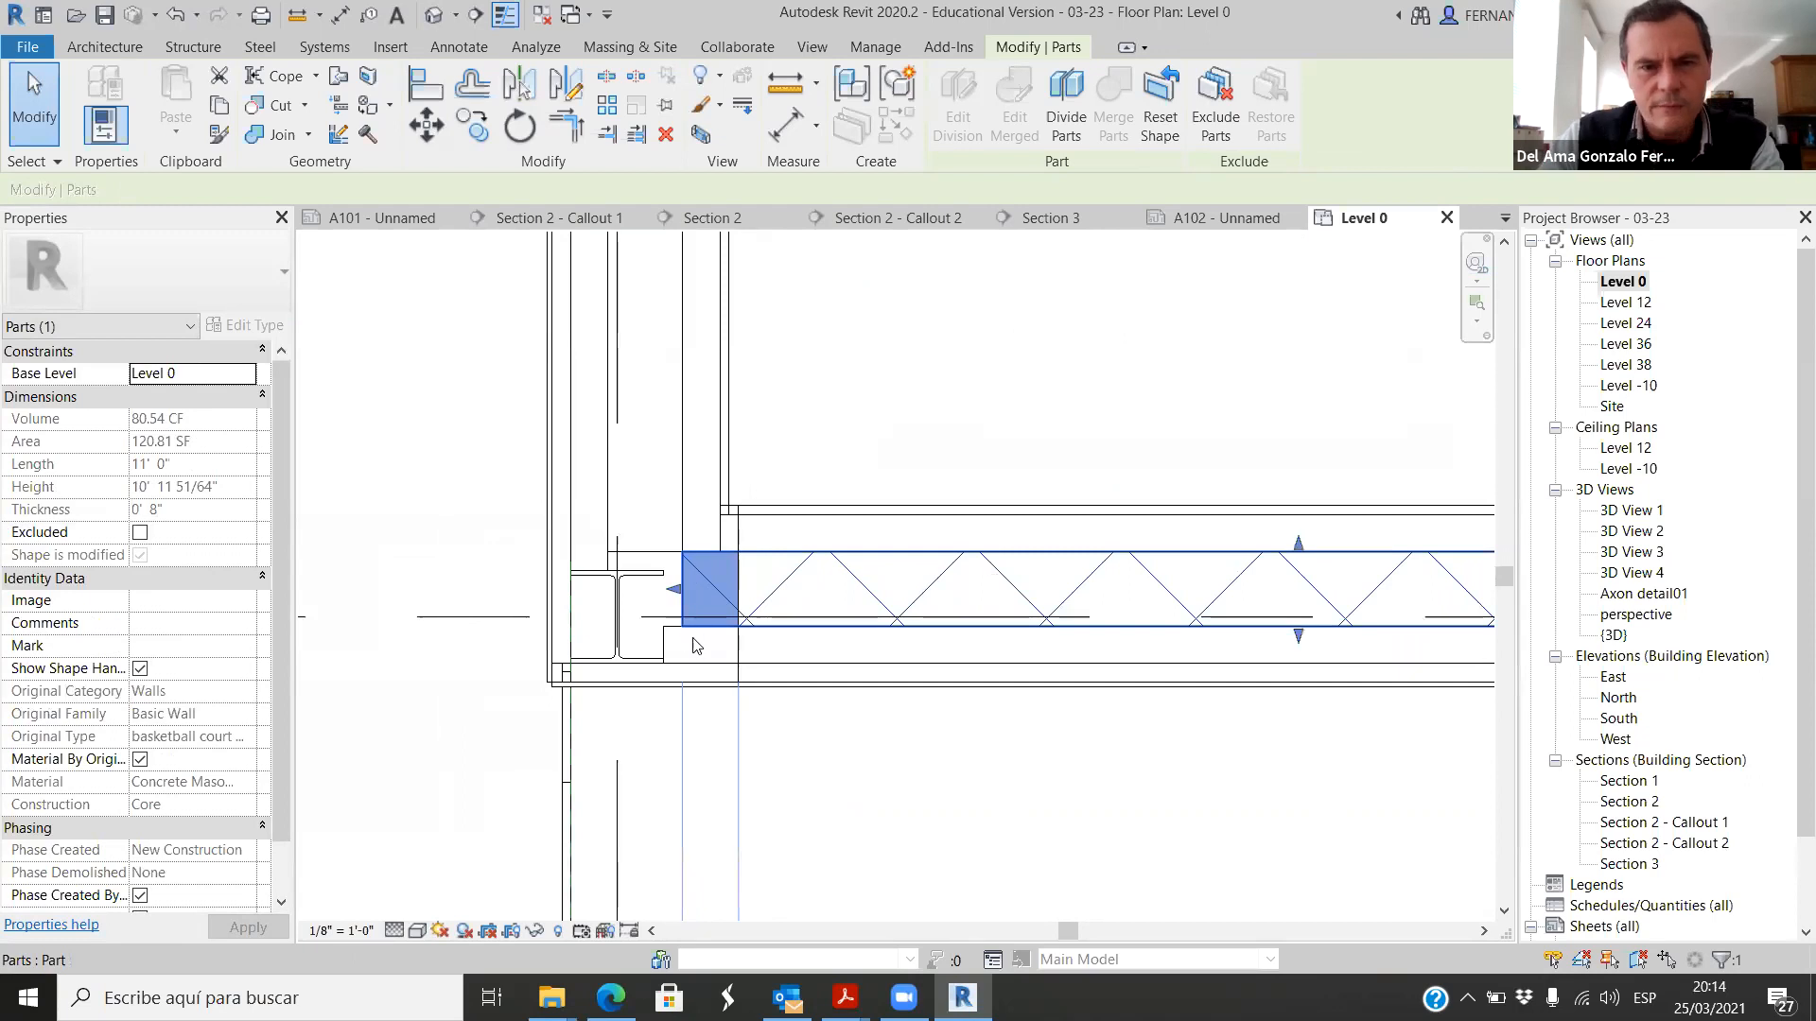
pyautogui.scroll(-2, 482, 654)
pyautogui.click(493, 794)
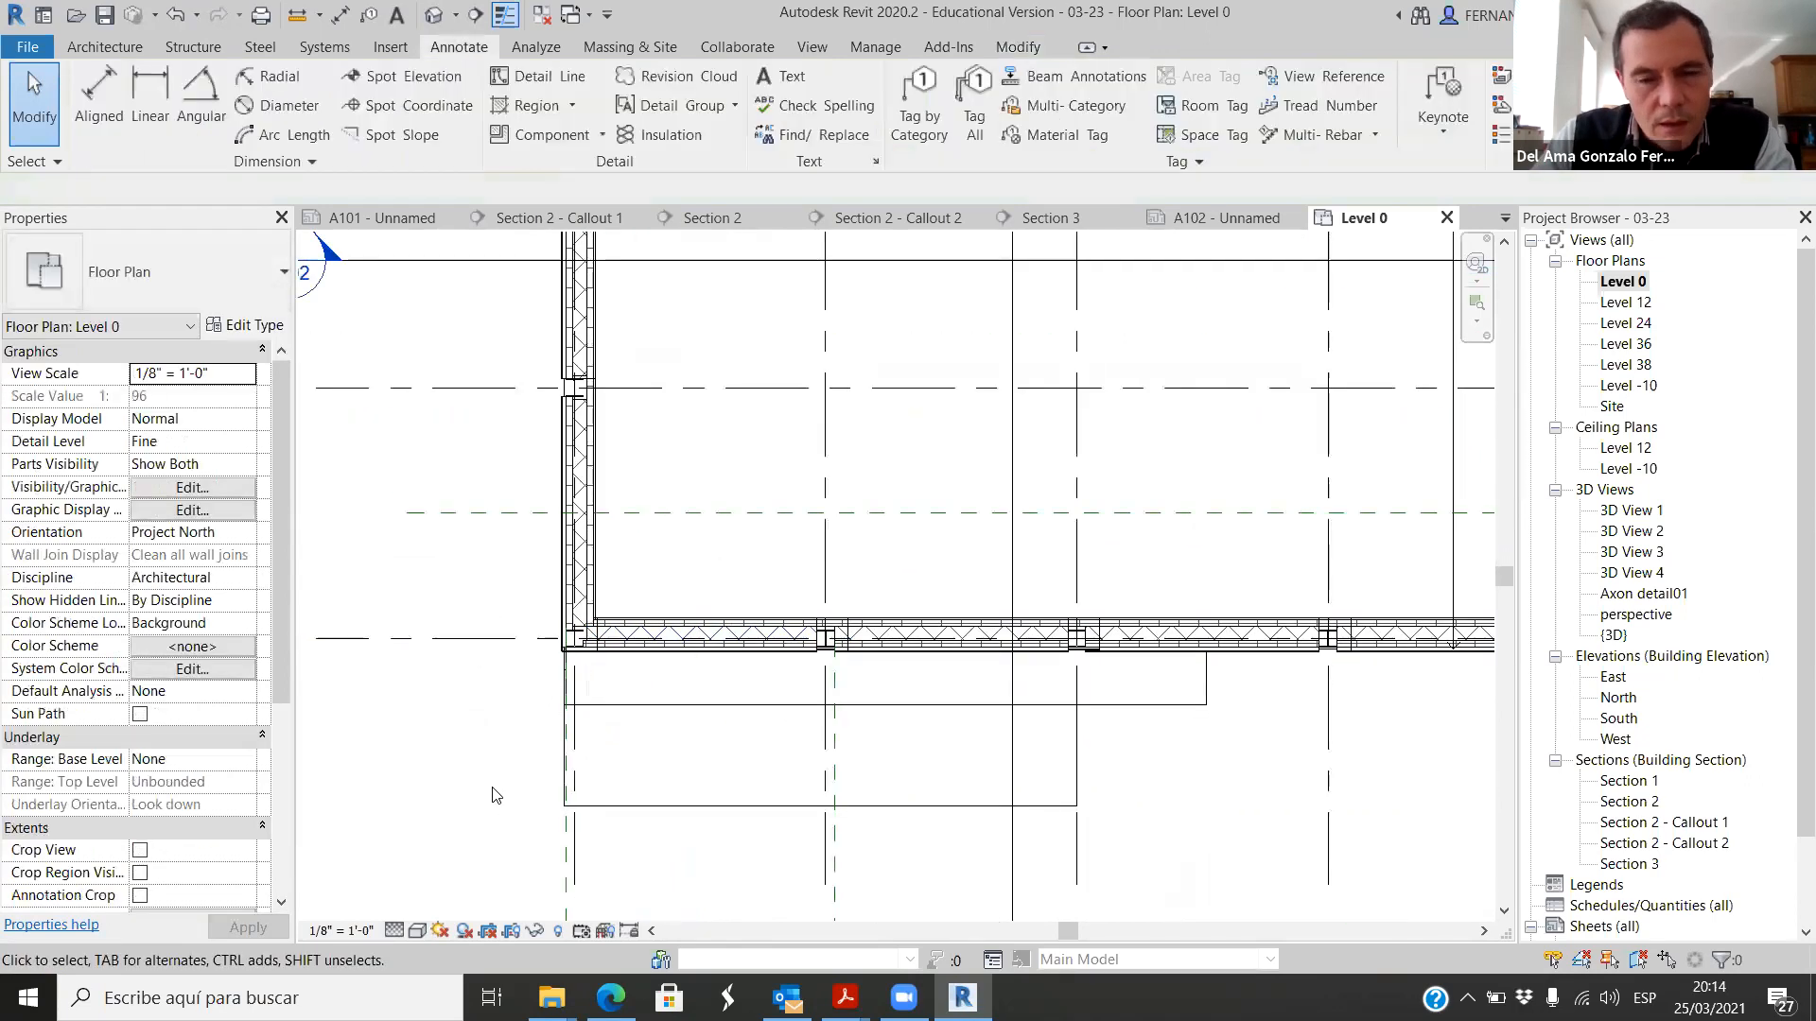
# Step: Save the project
pyautogui.scroll(-1, 1003, 733)
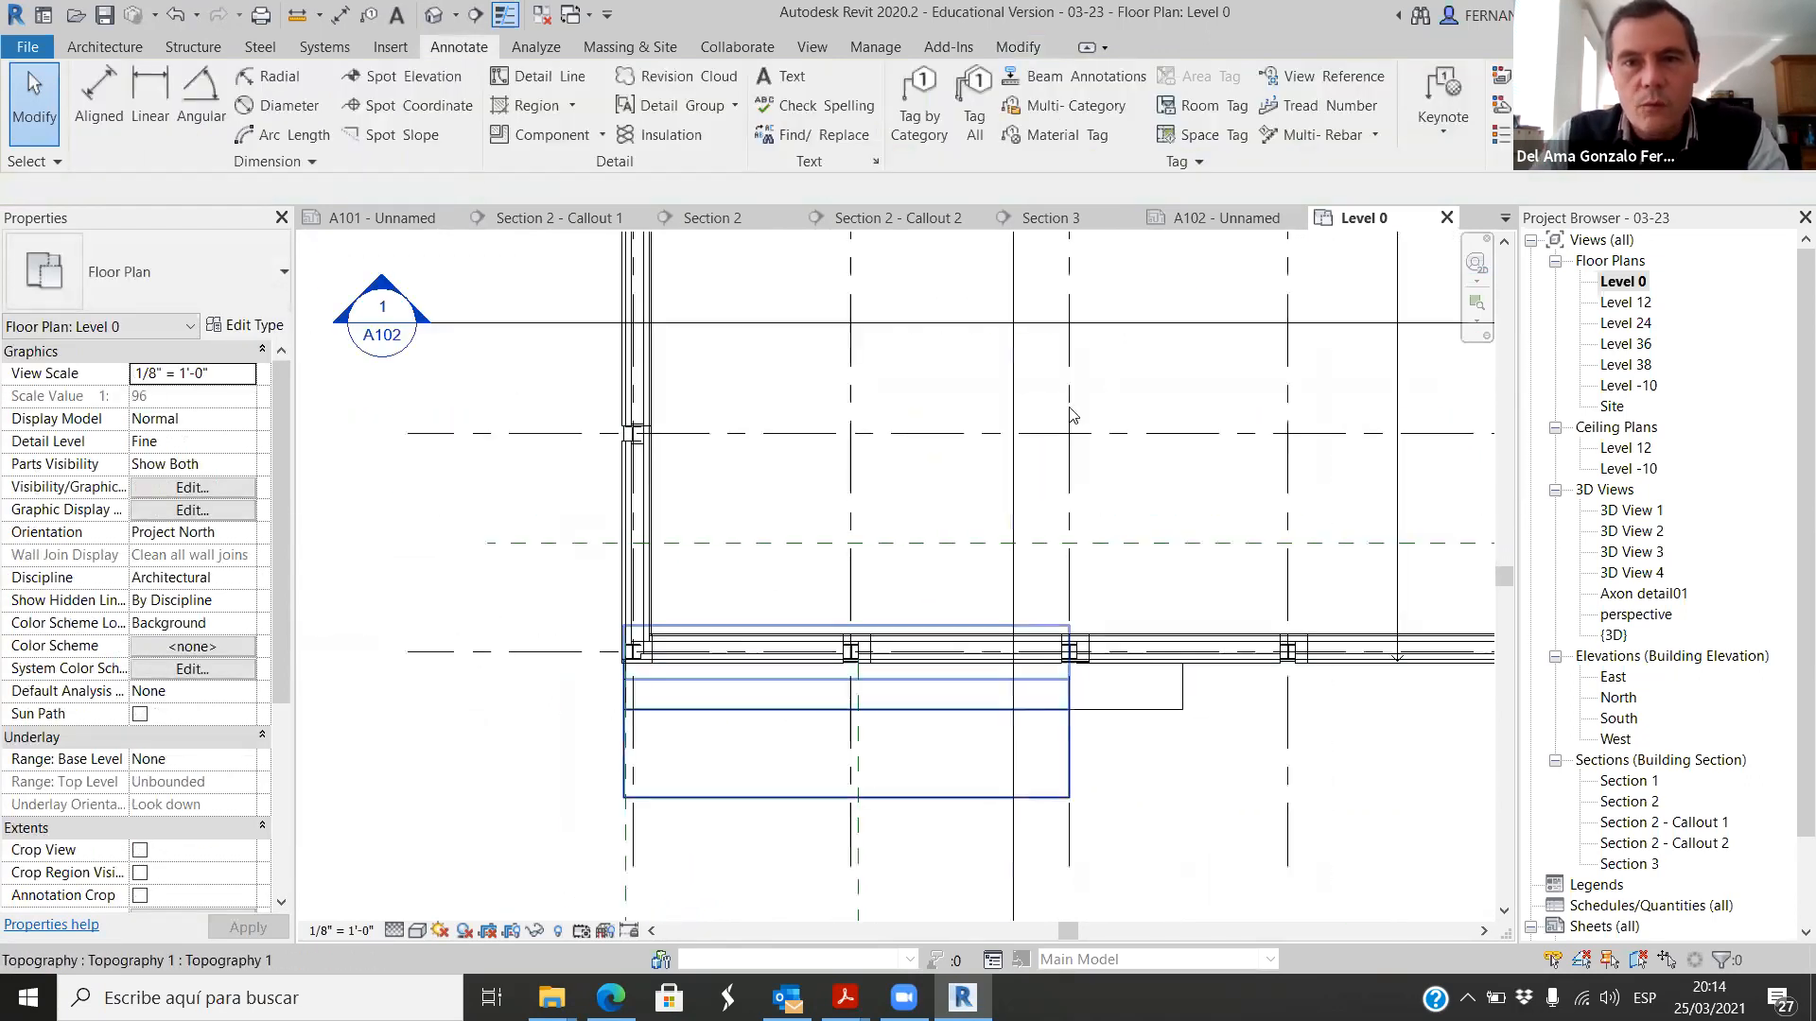
pyautogui.click(806, 47)
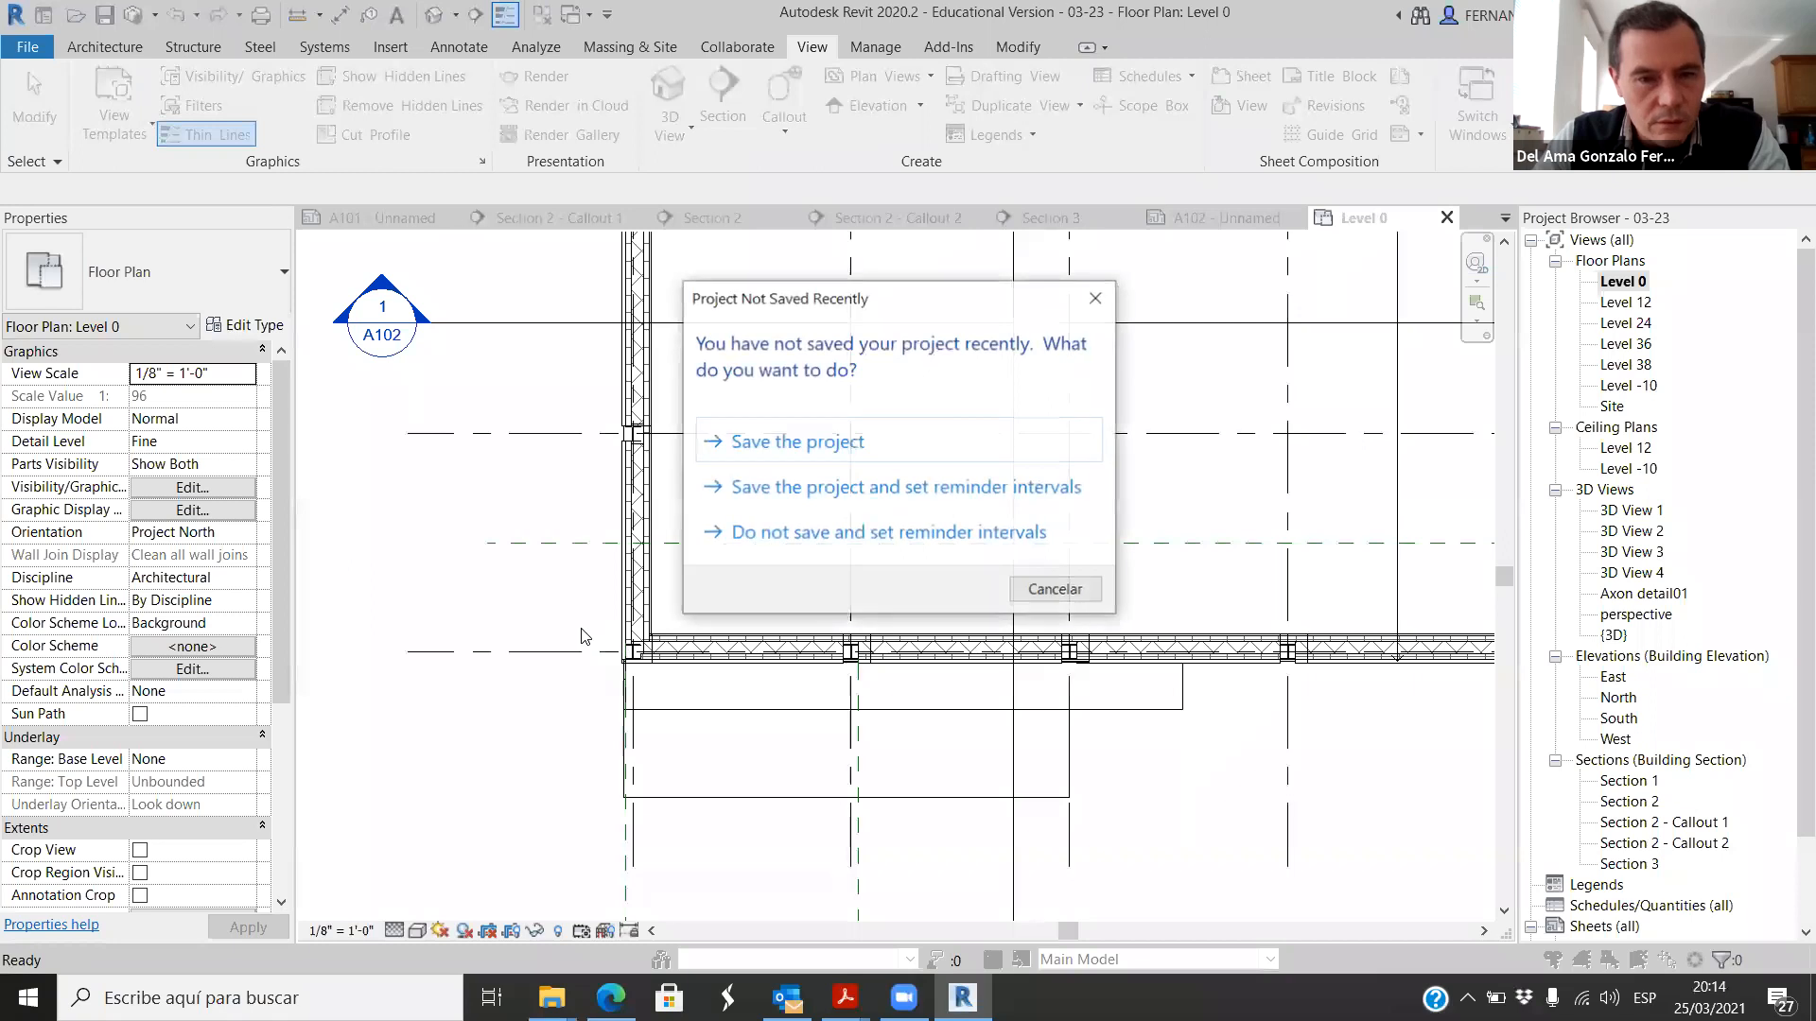
pyautogui.click(821, 441)
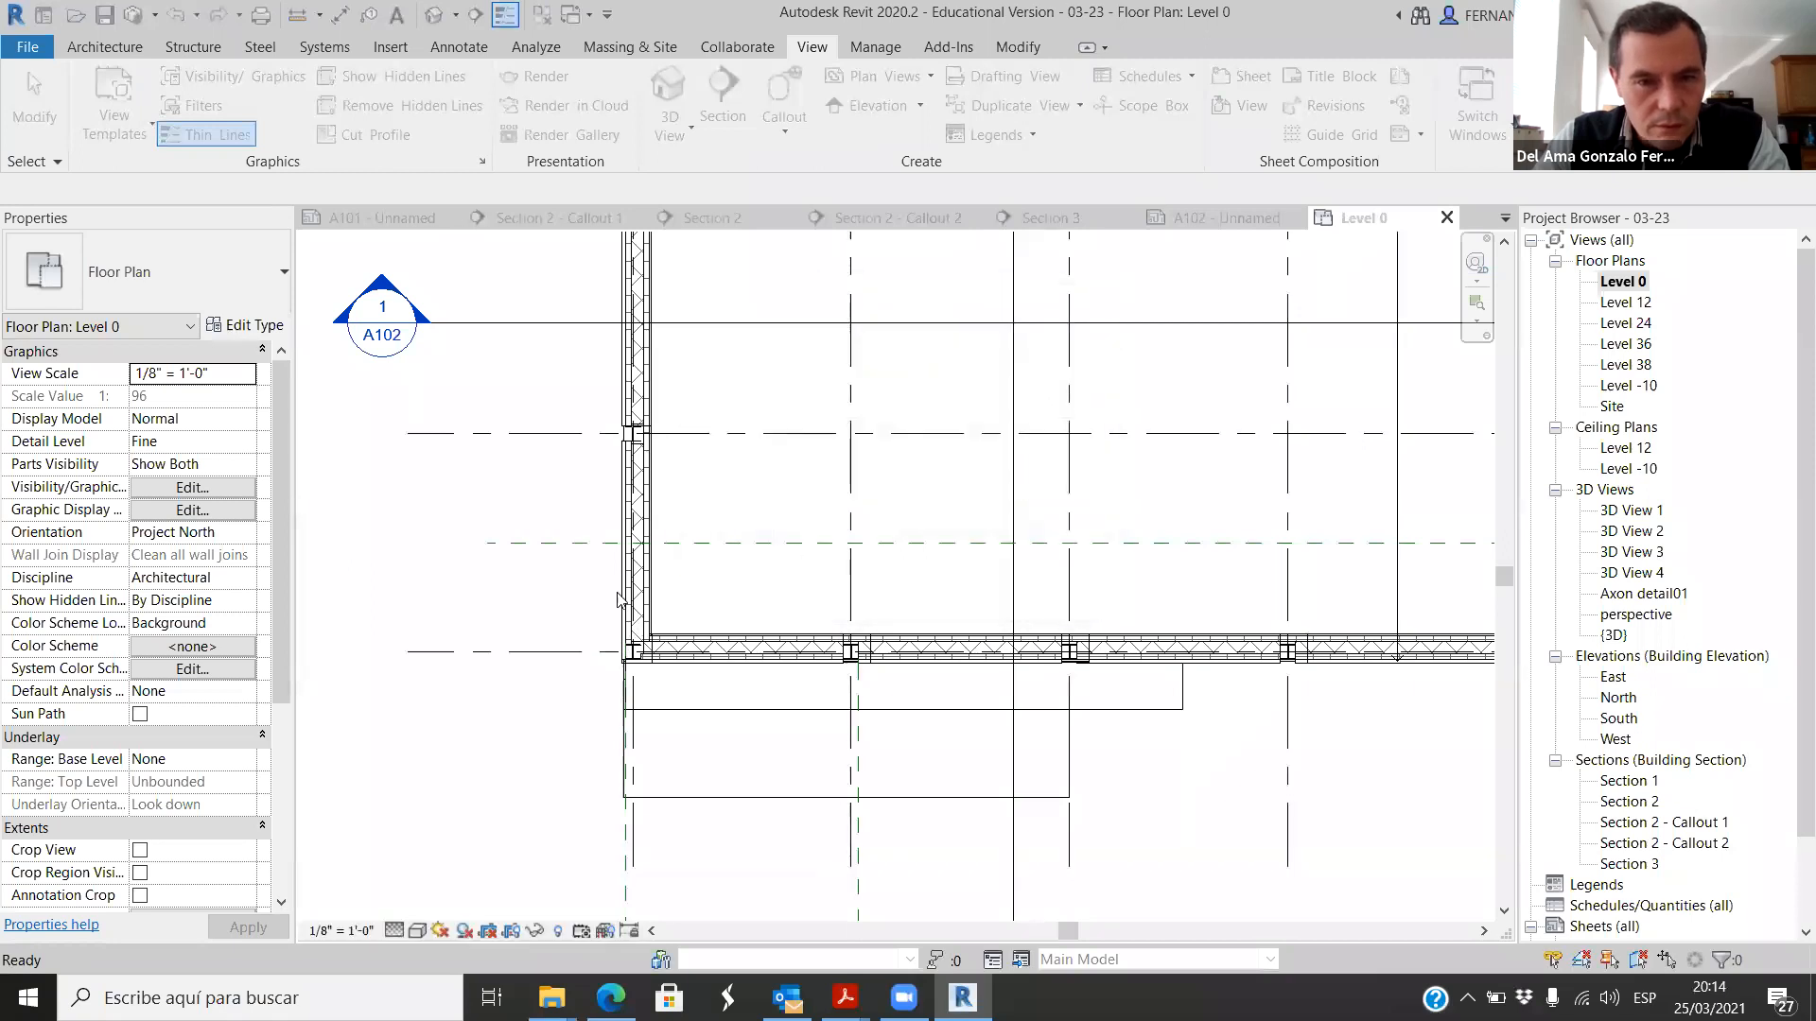
# Step: Draw a callout around the building's lower-left corner column and move its bubble to the upper left of the corner
pyautogui.click(584, 601)
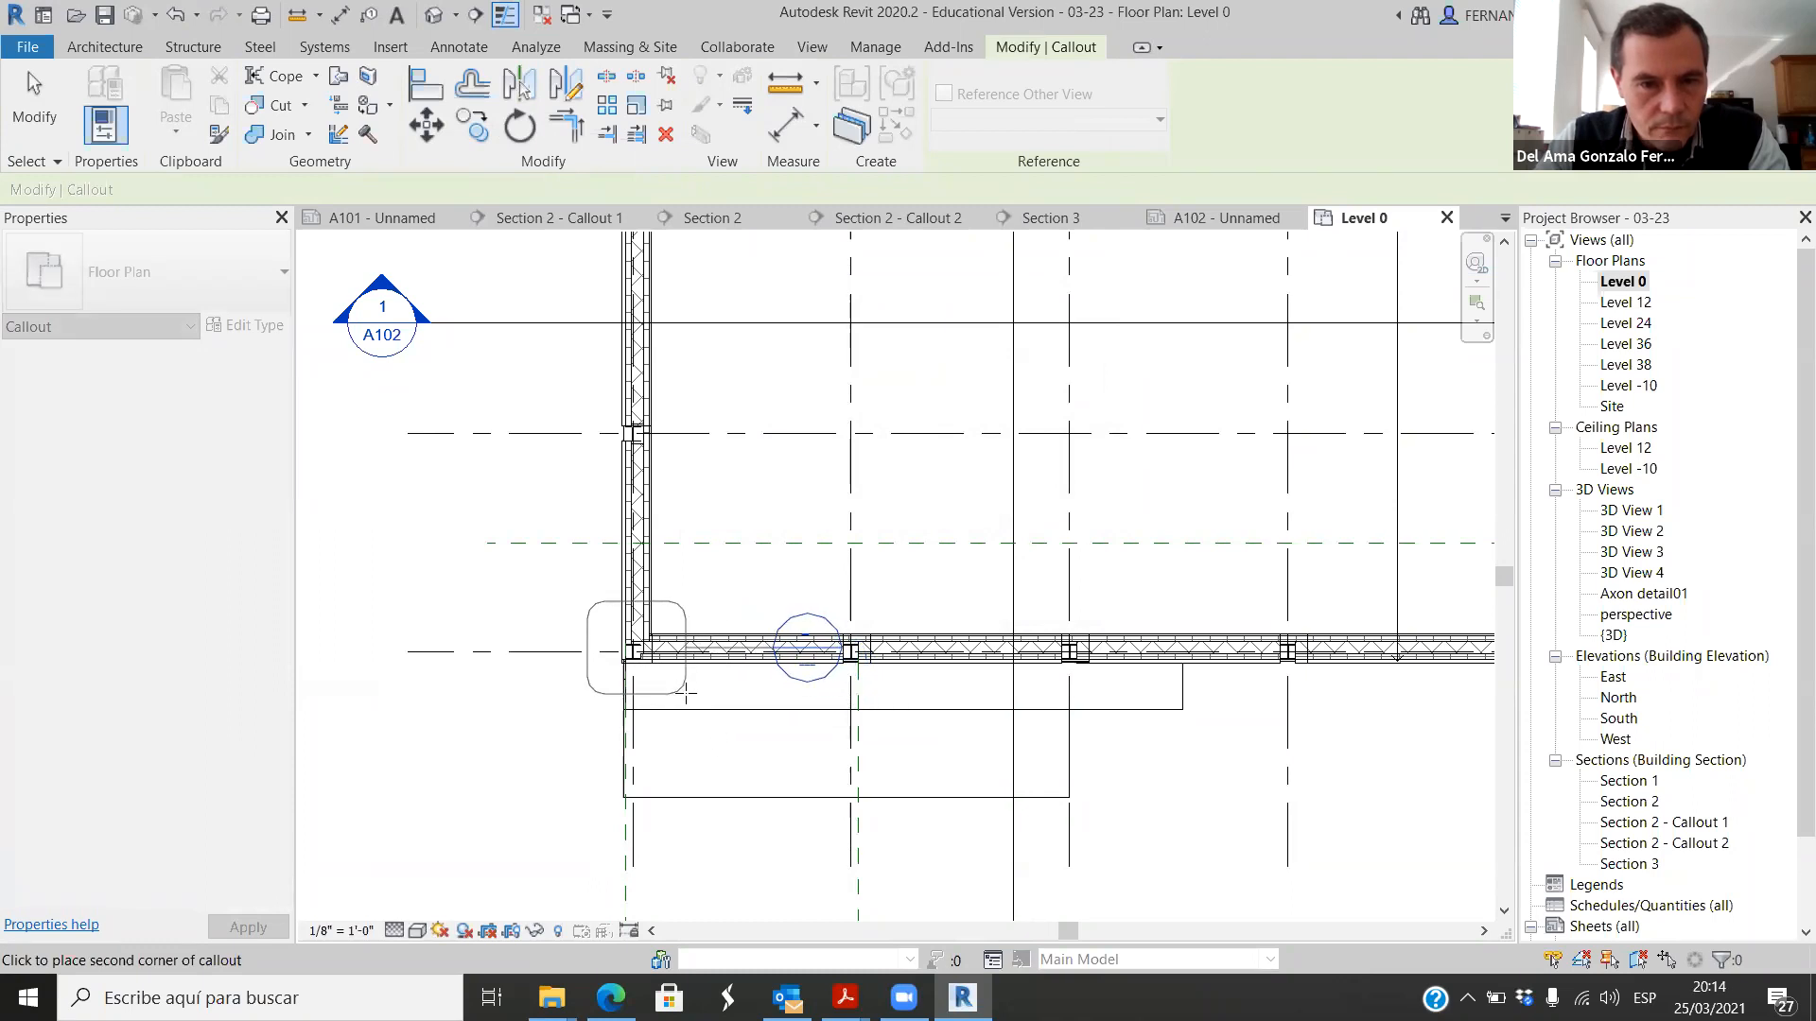
pyautogui.click(686, 695)
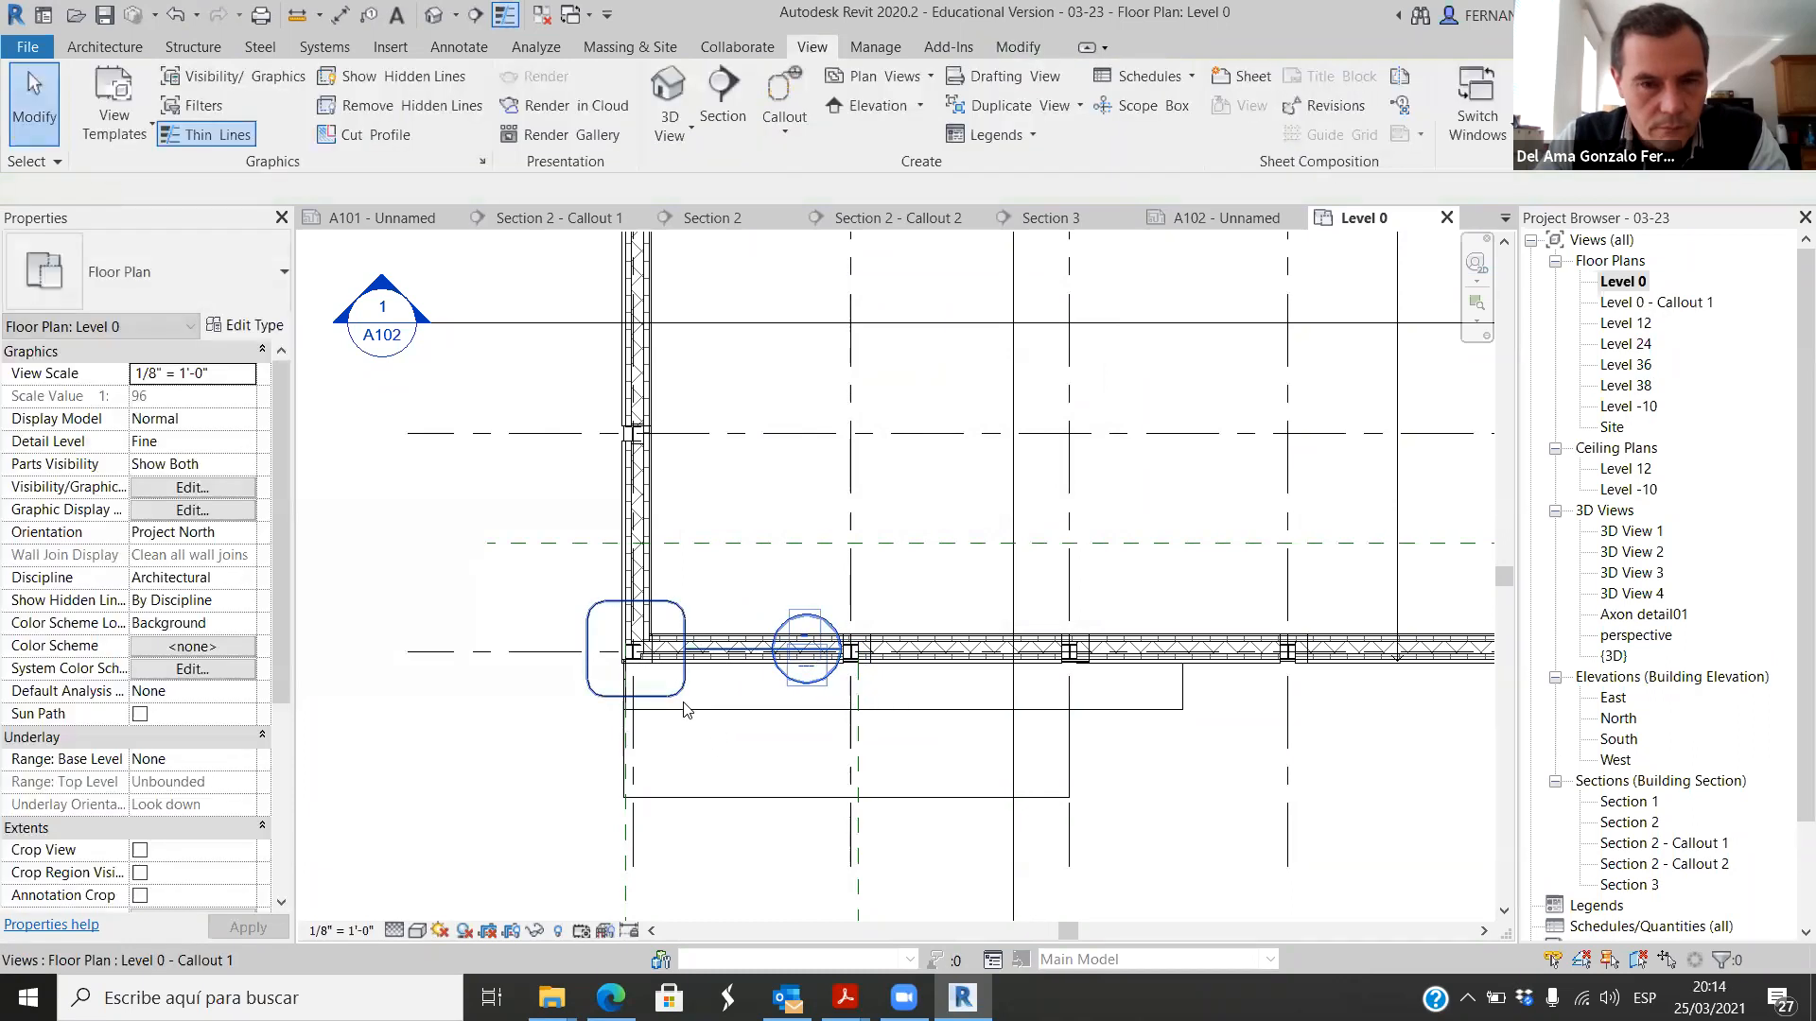
pyautogui.click(679, 622)
pyautogui.moveTo(723, 625); pyautogui.dragTo(540, 575)
# Step: Copy the corner callout up along the left wall to surround the next column on the grid line above
pyautogui.press('c')
pyautogui.press('o')
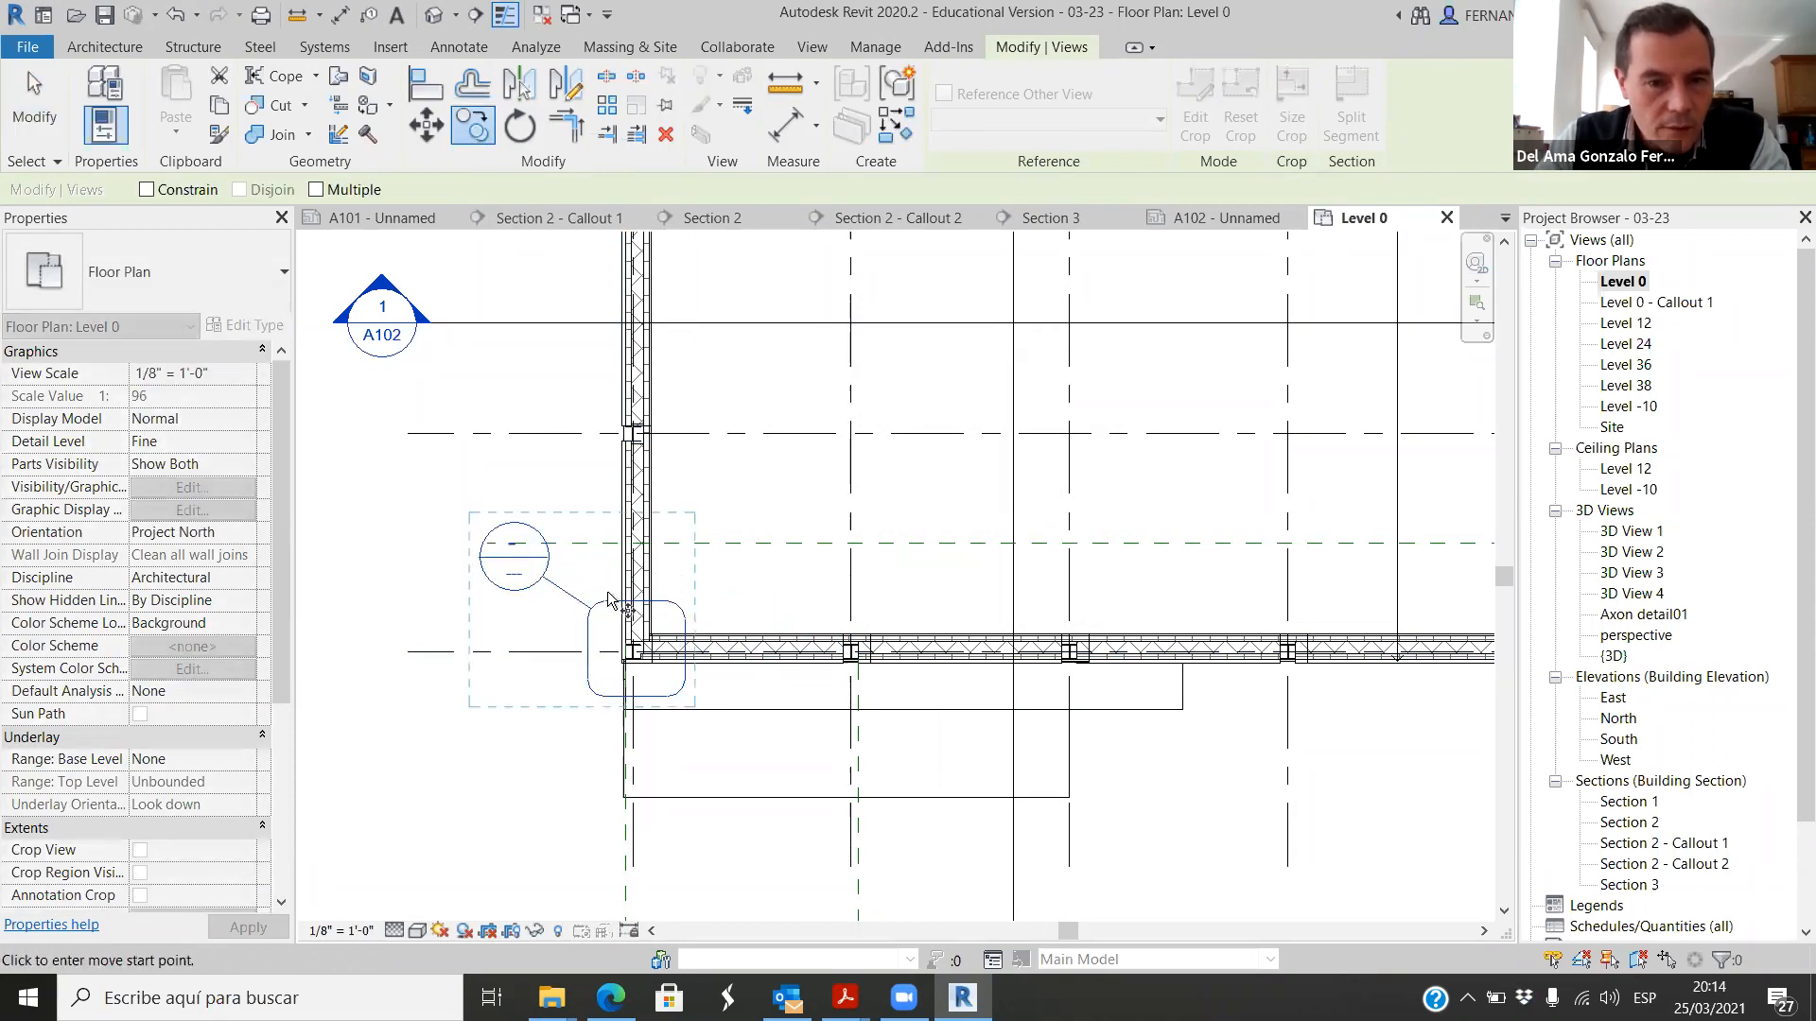
pyautogui.click(606, 651)
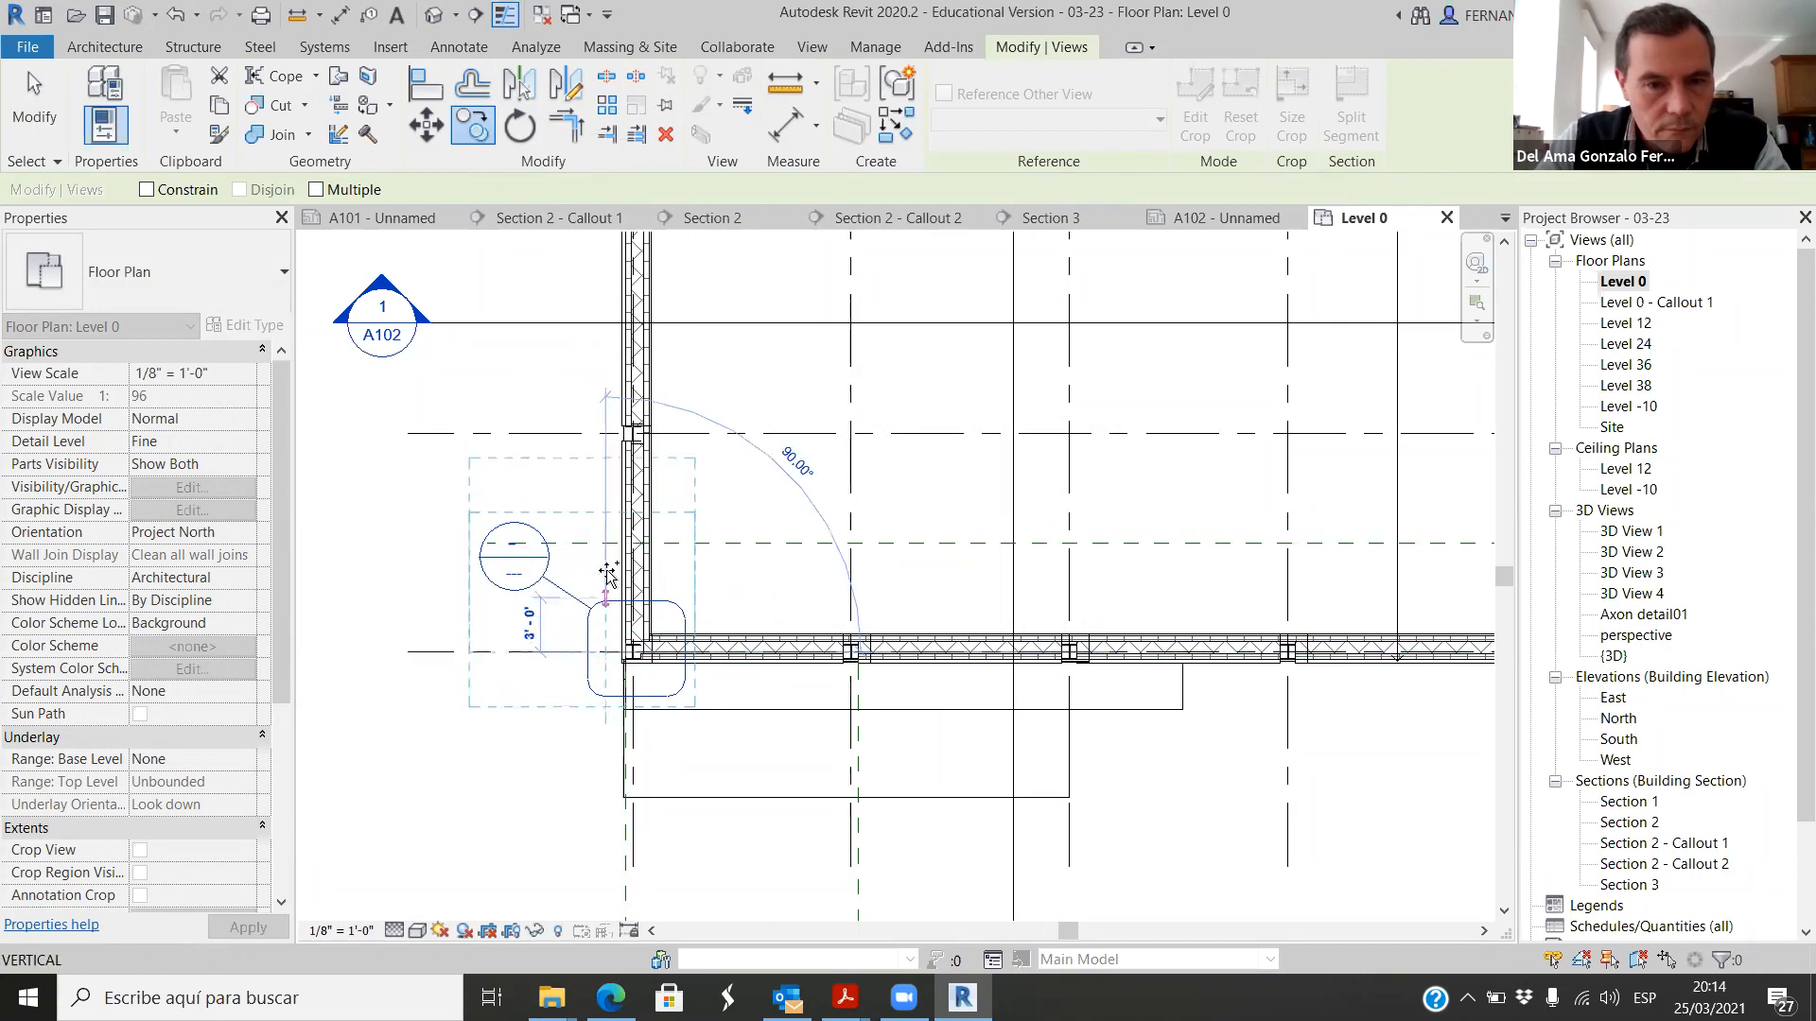
pyautogui.click(609, 433)
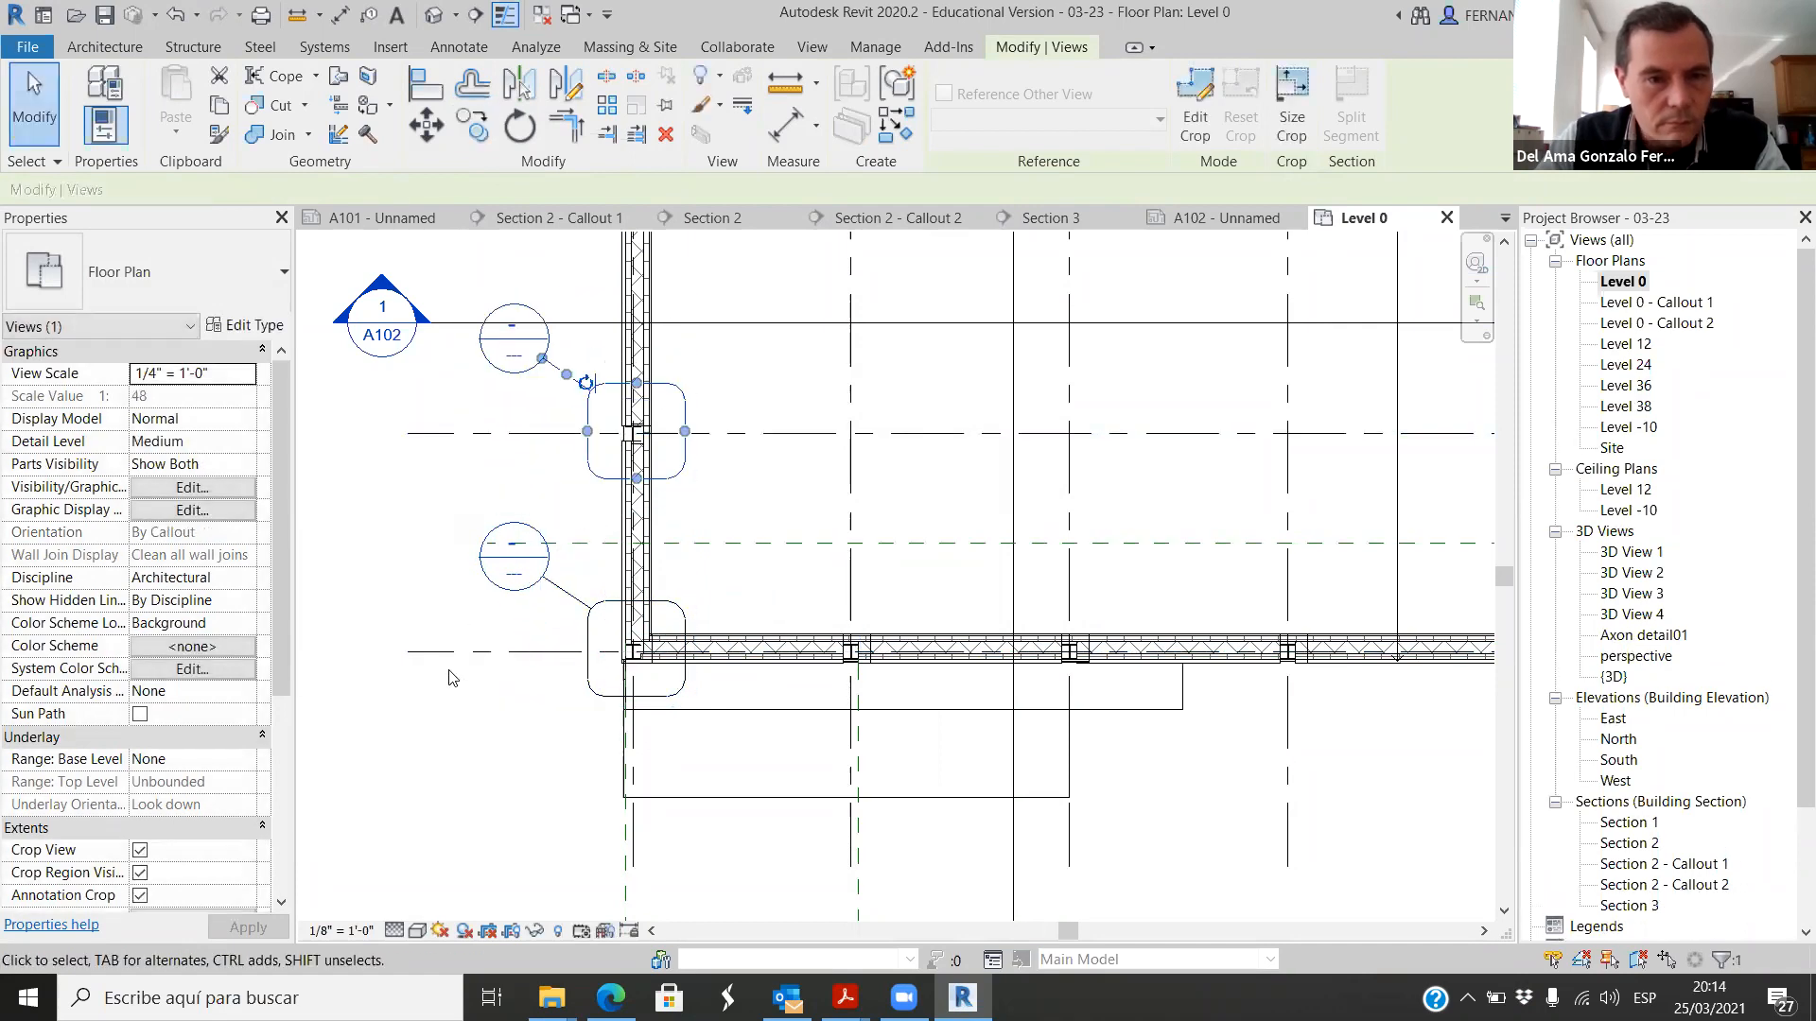
pyautogui.click(461, 742)
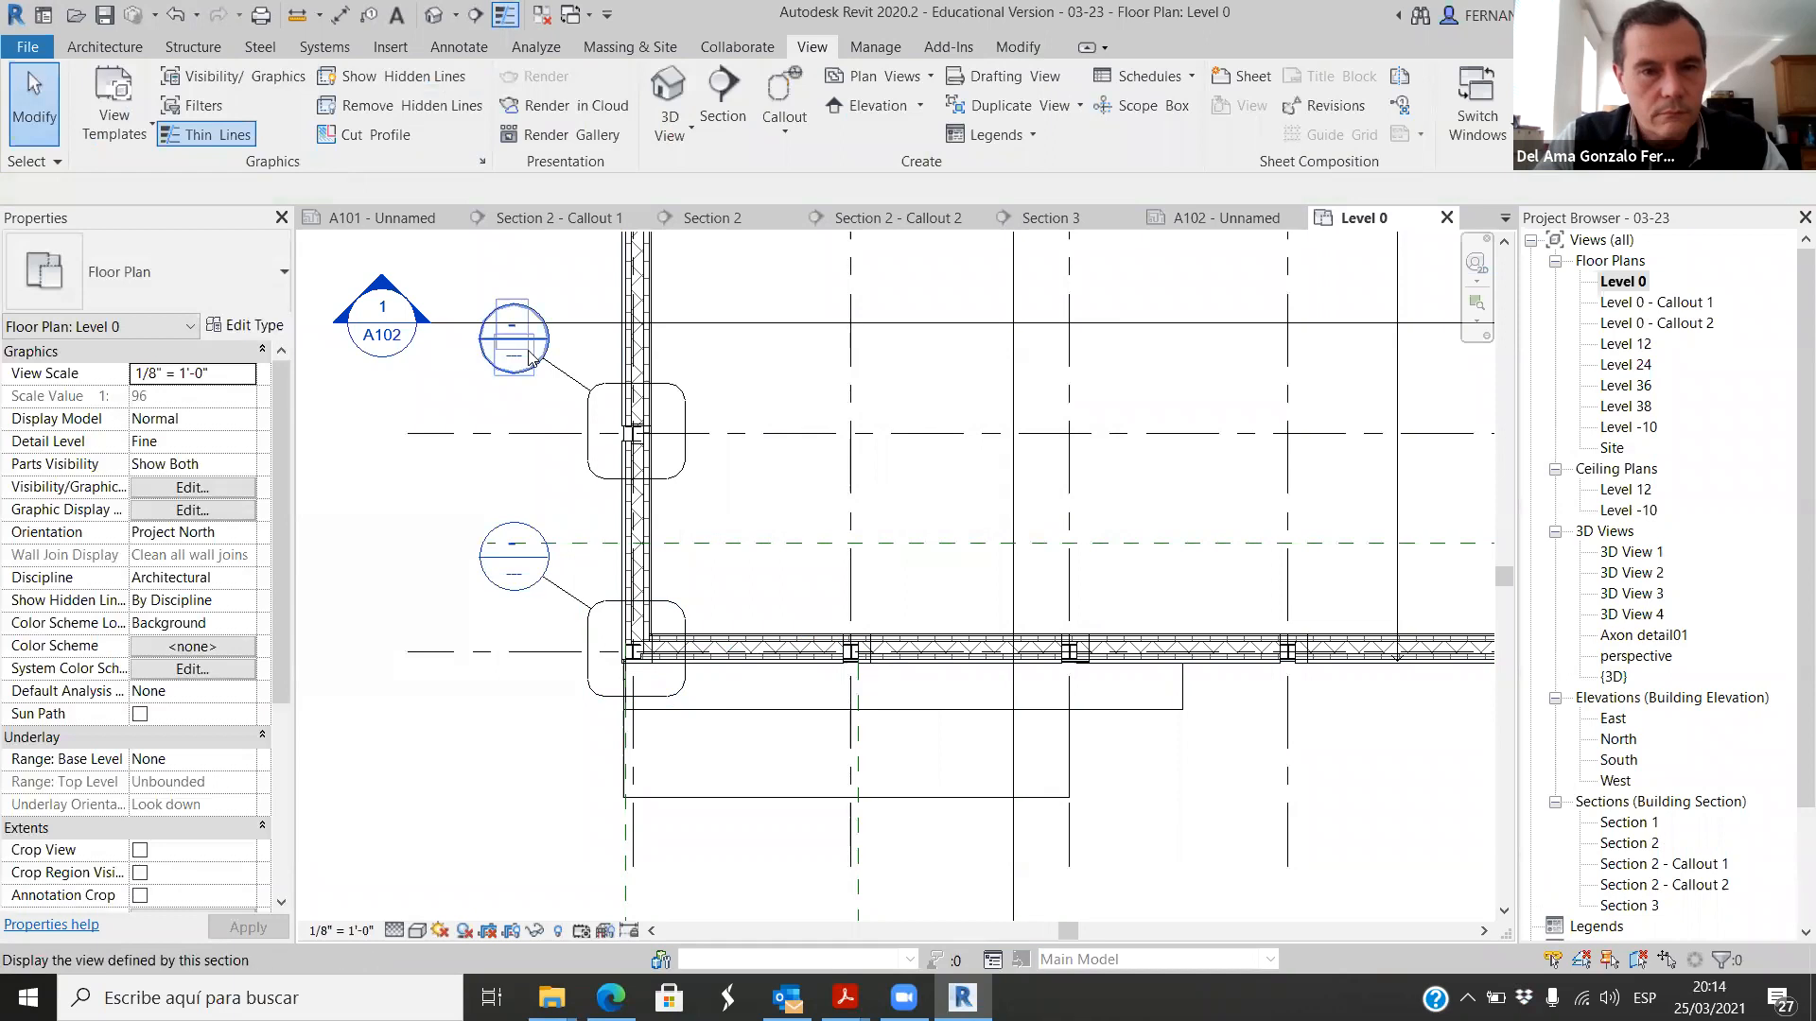
pyautogui.scroll(1, 510, 338)
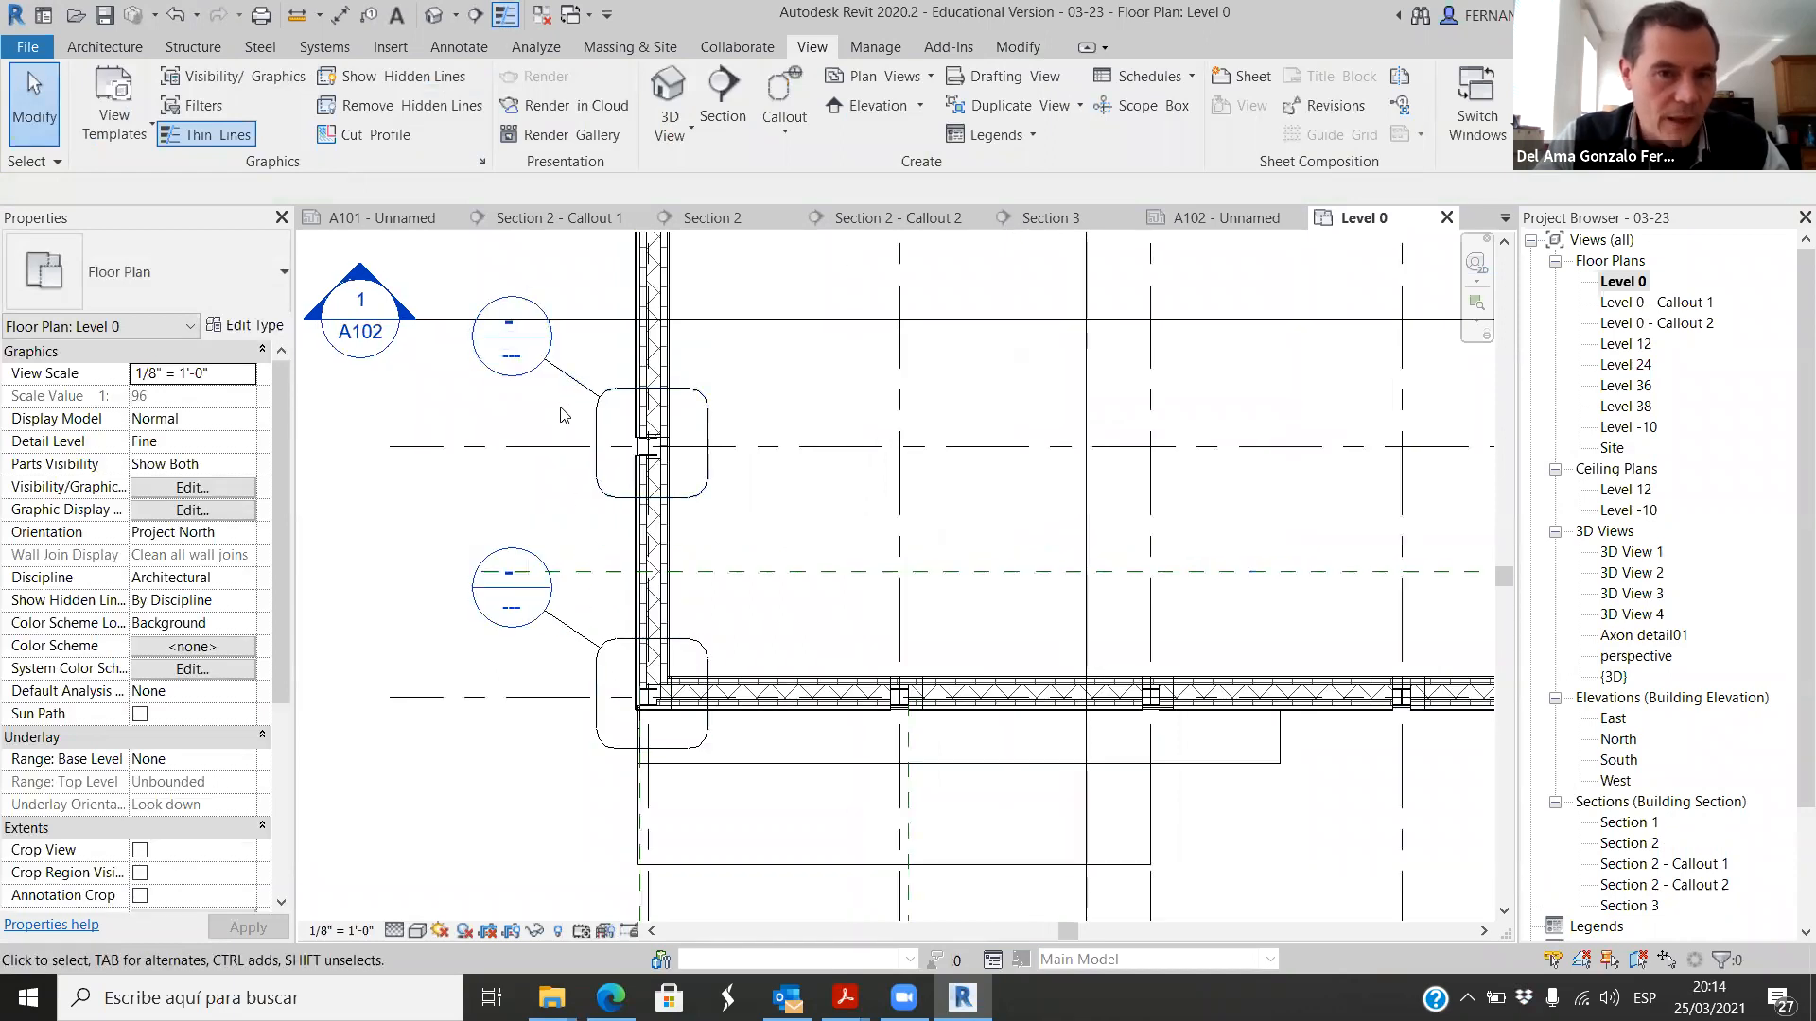
pyautogui.scroll(3, 681, 387)
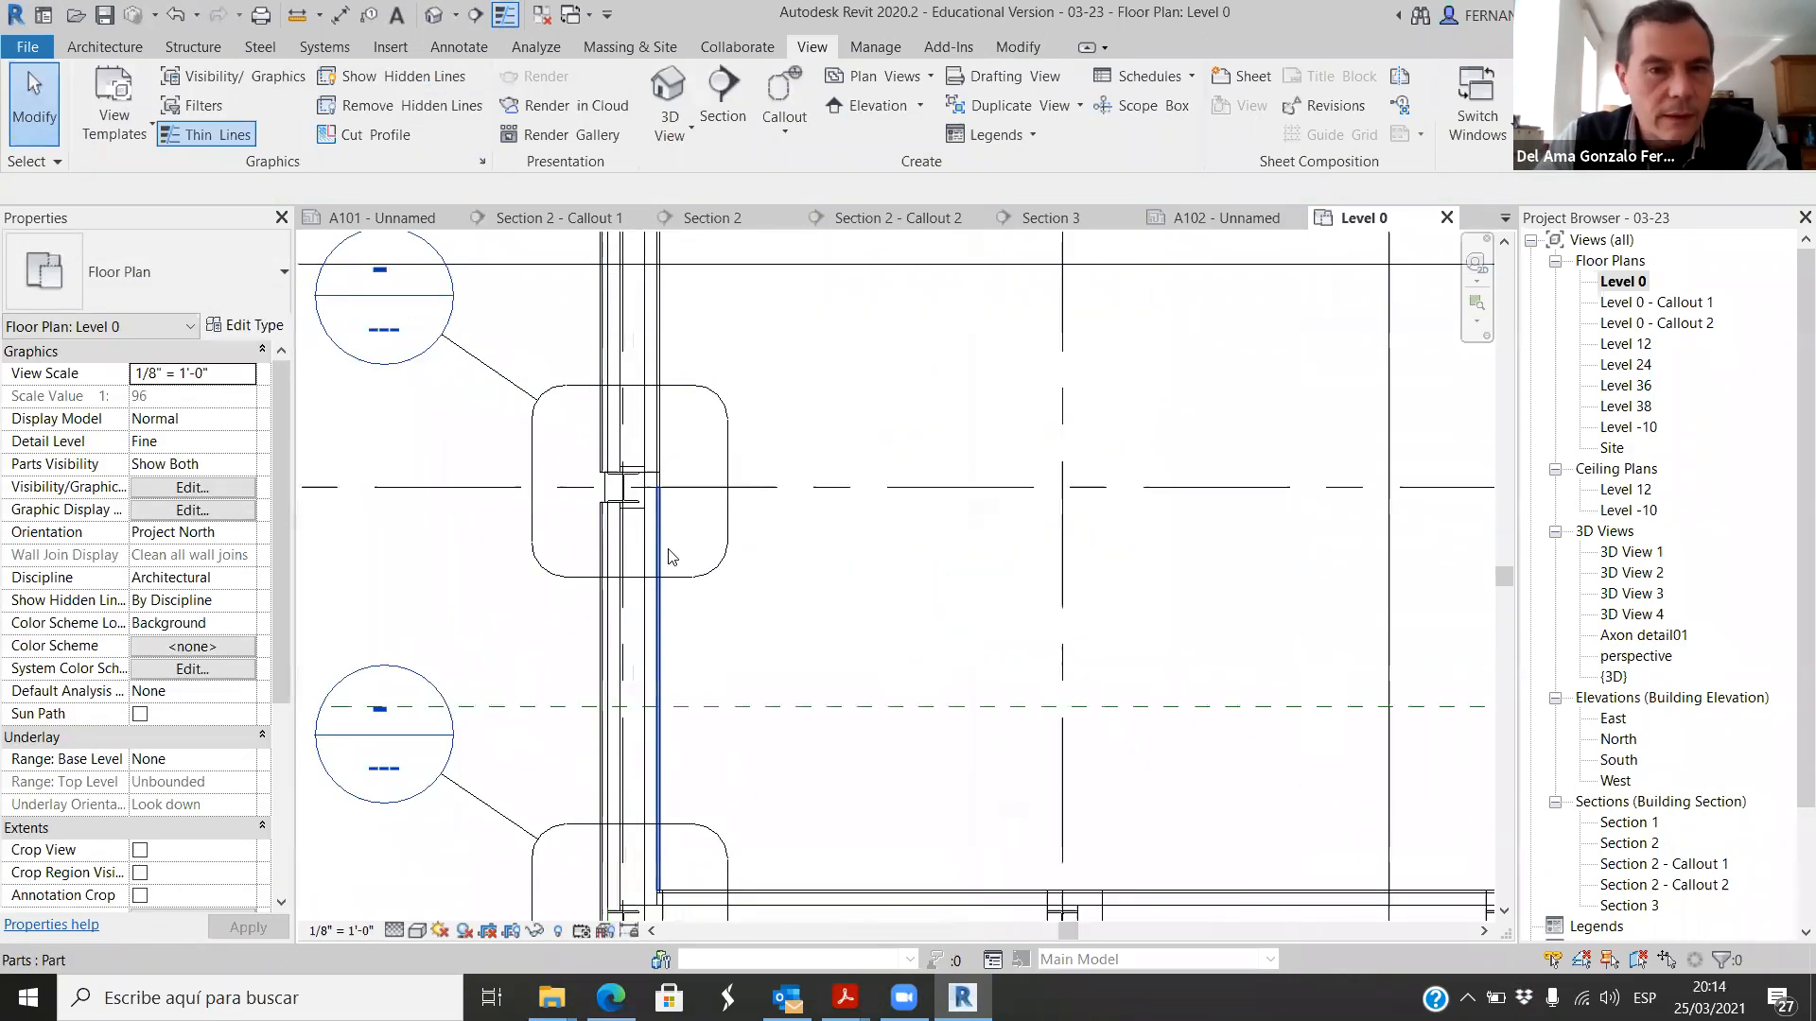
pyautogui.scroll(-1, 811, 518)
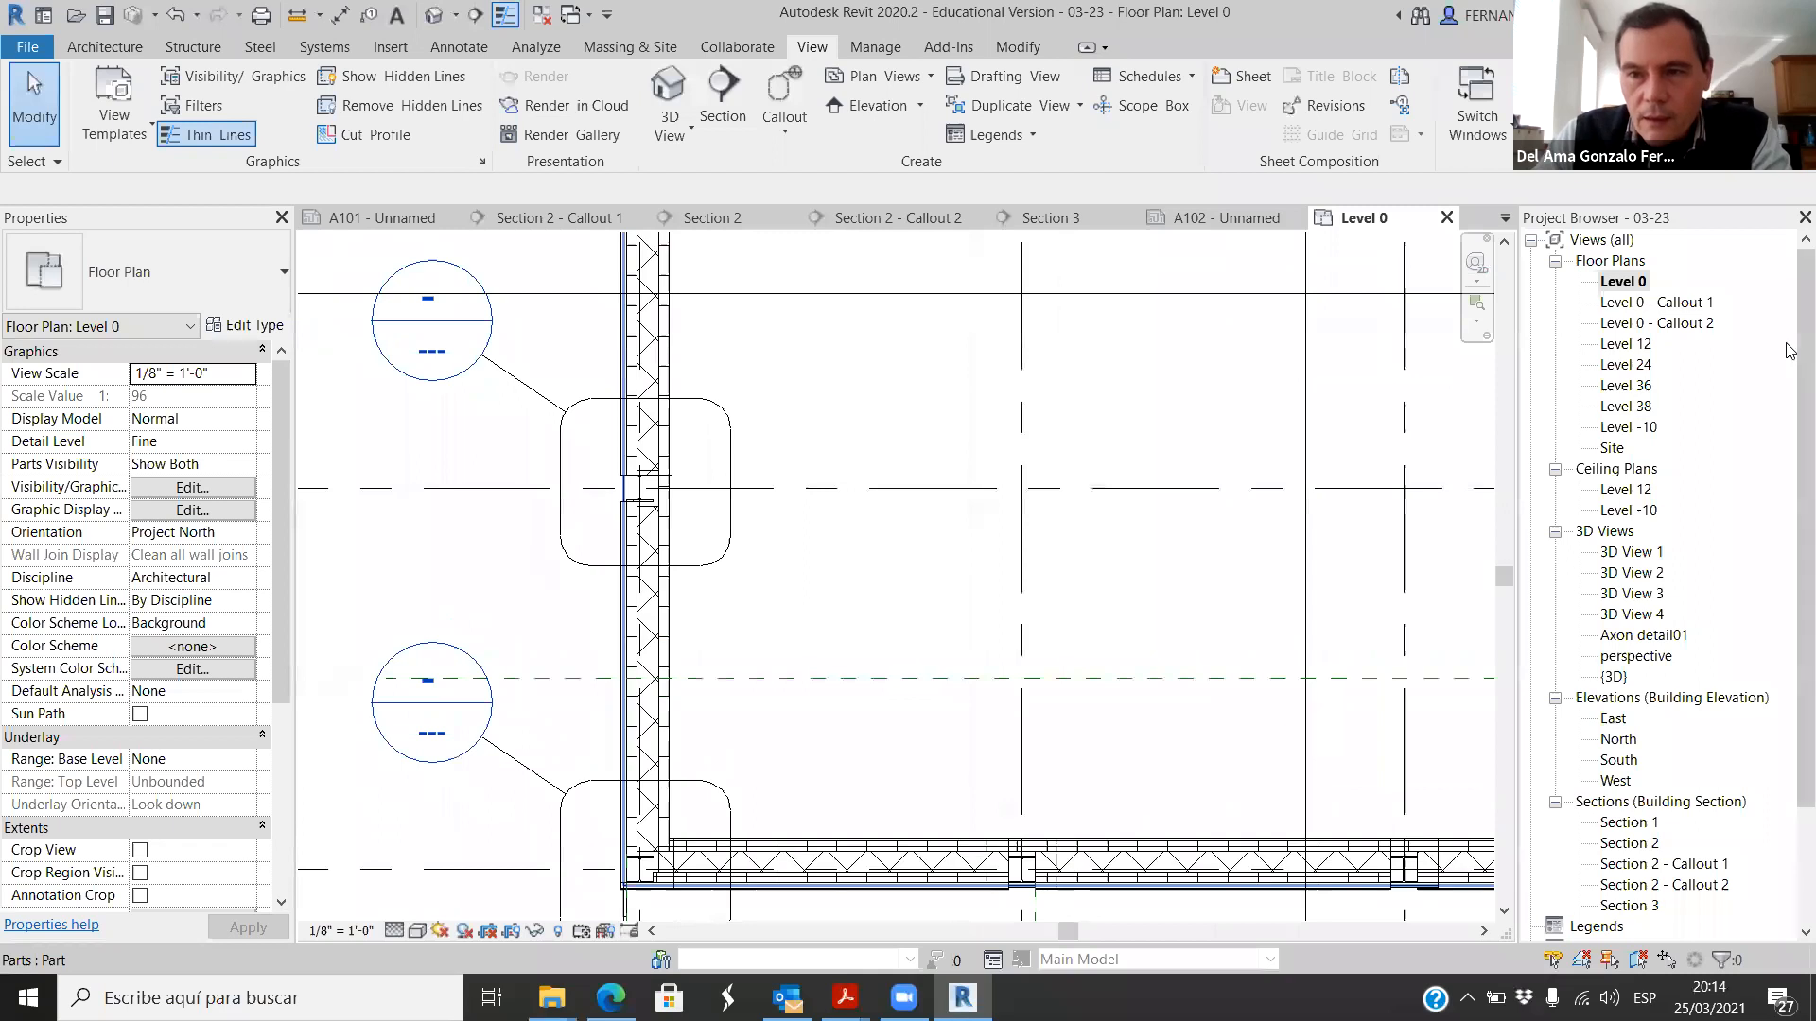
# Step: Open the Level 0 - Callout 1 floor plan view at the corner column
pyautogui.doubleClick(1686, 305)
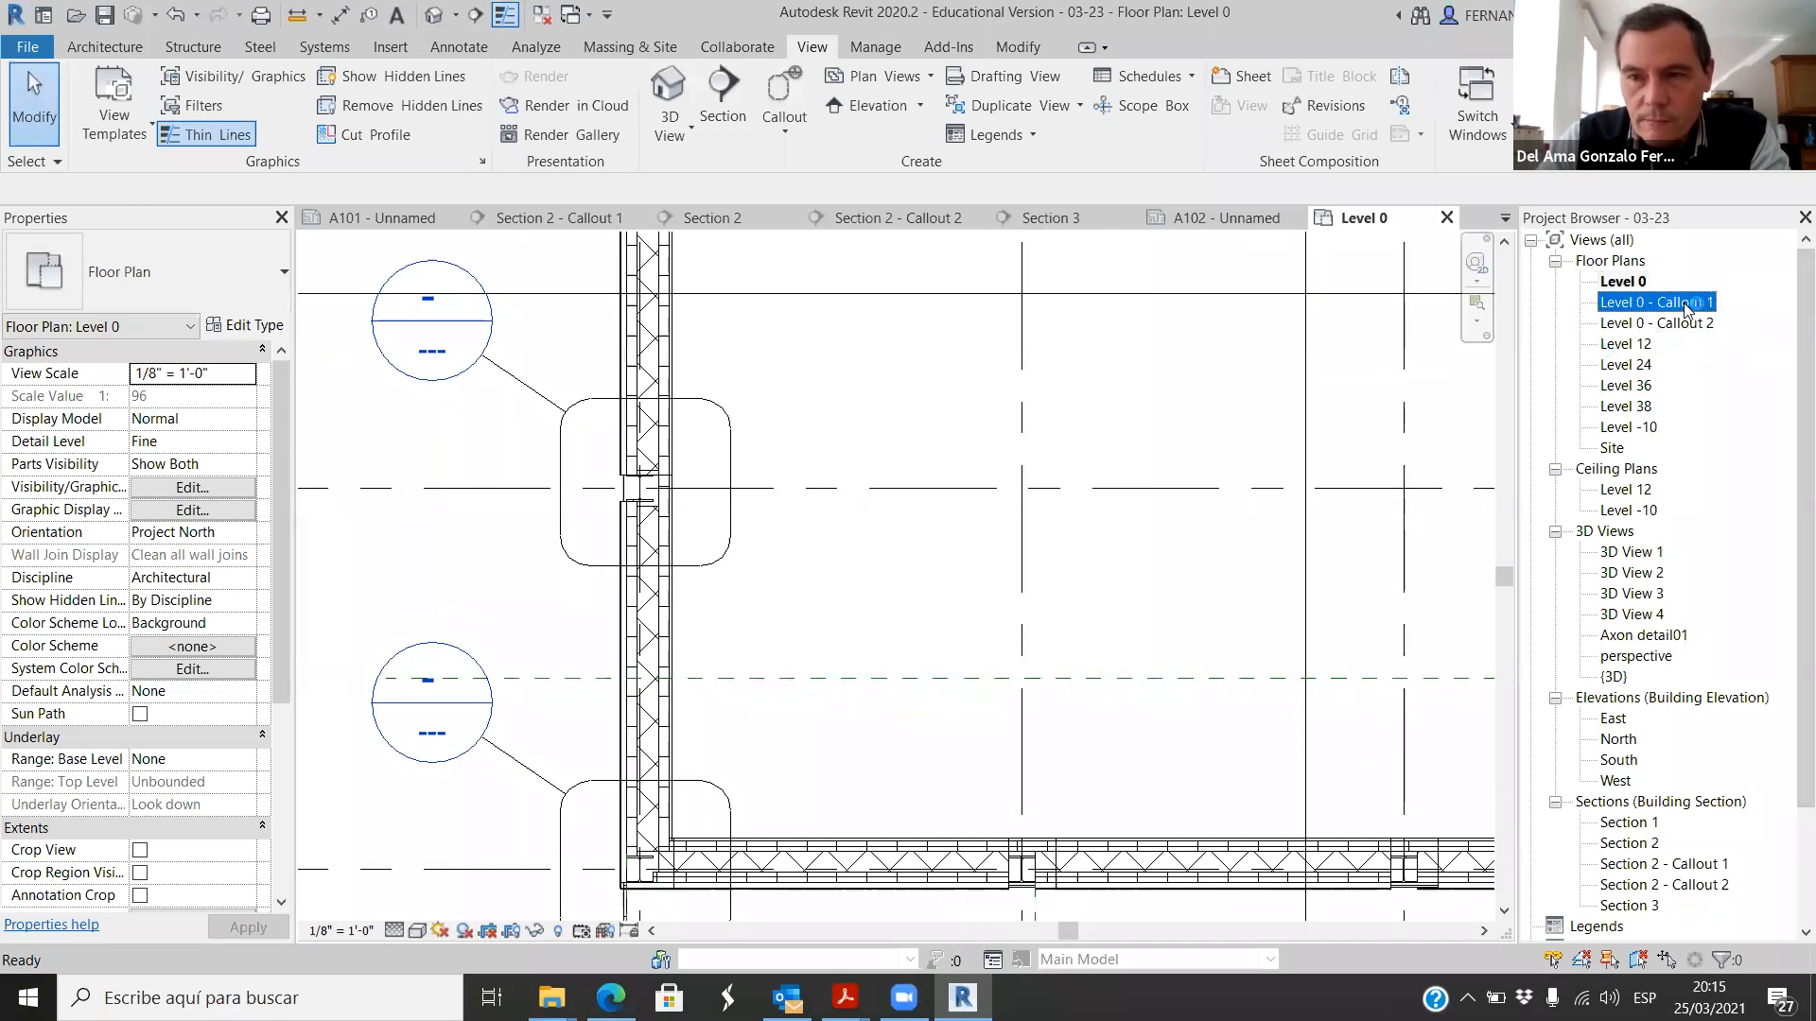
pyautogui.scroll(5, 1034, 632)
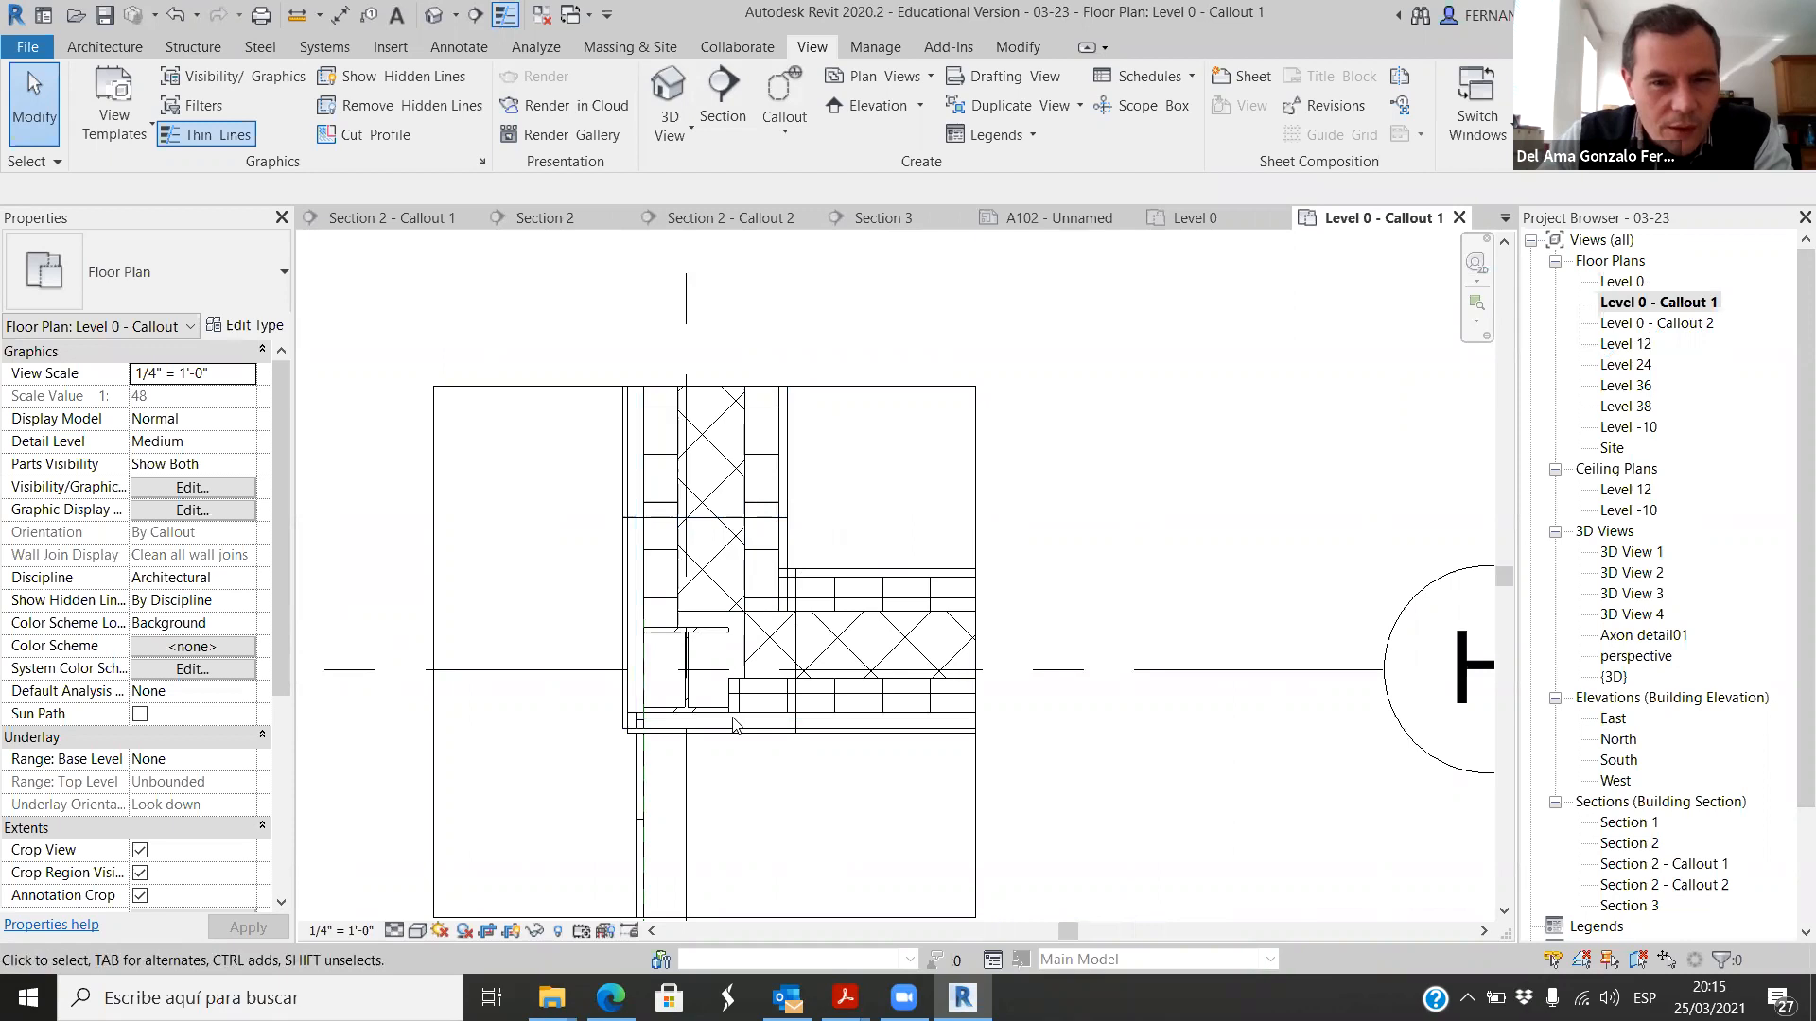
pyautogui.scroll(2, 776, 605)
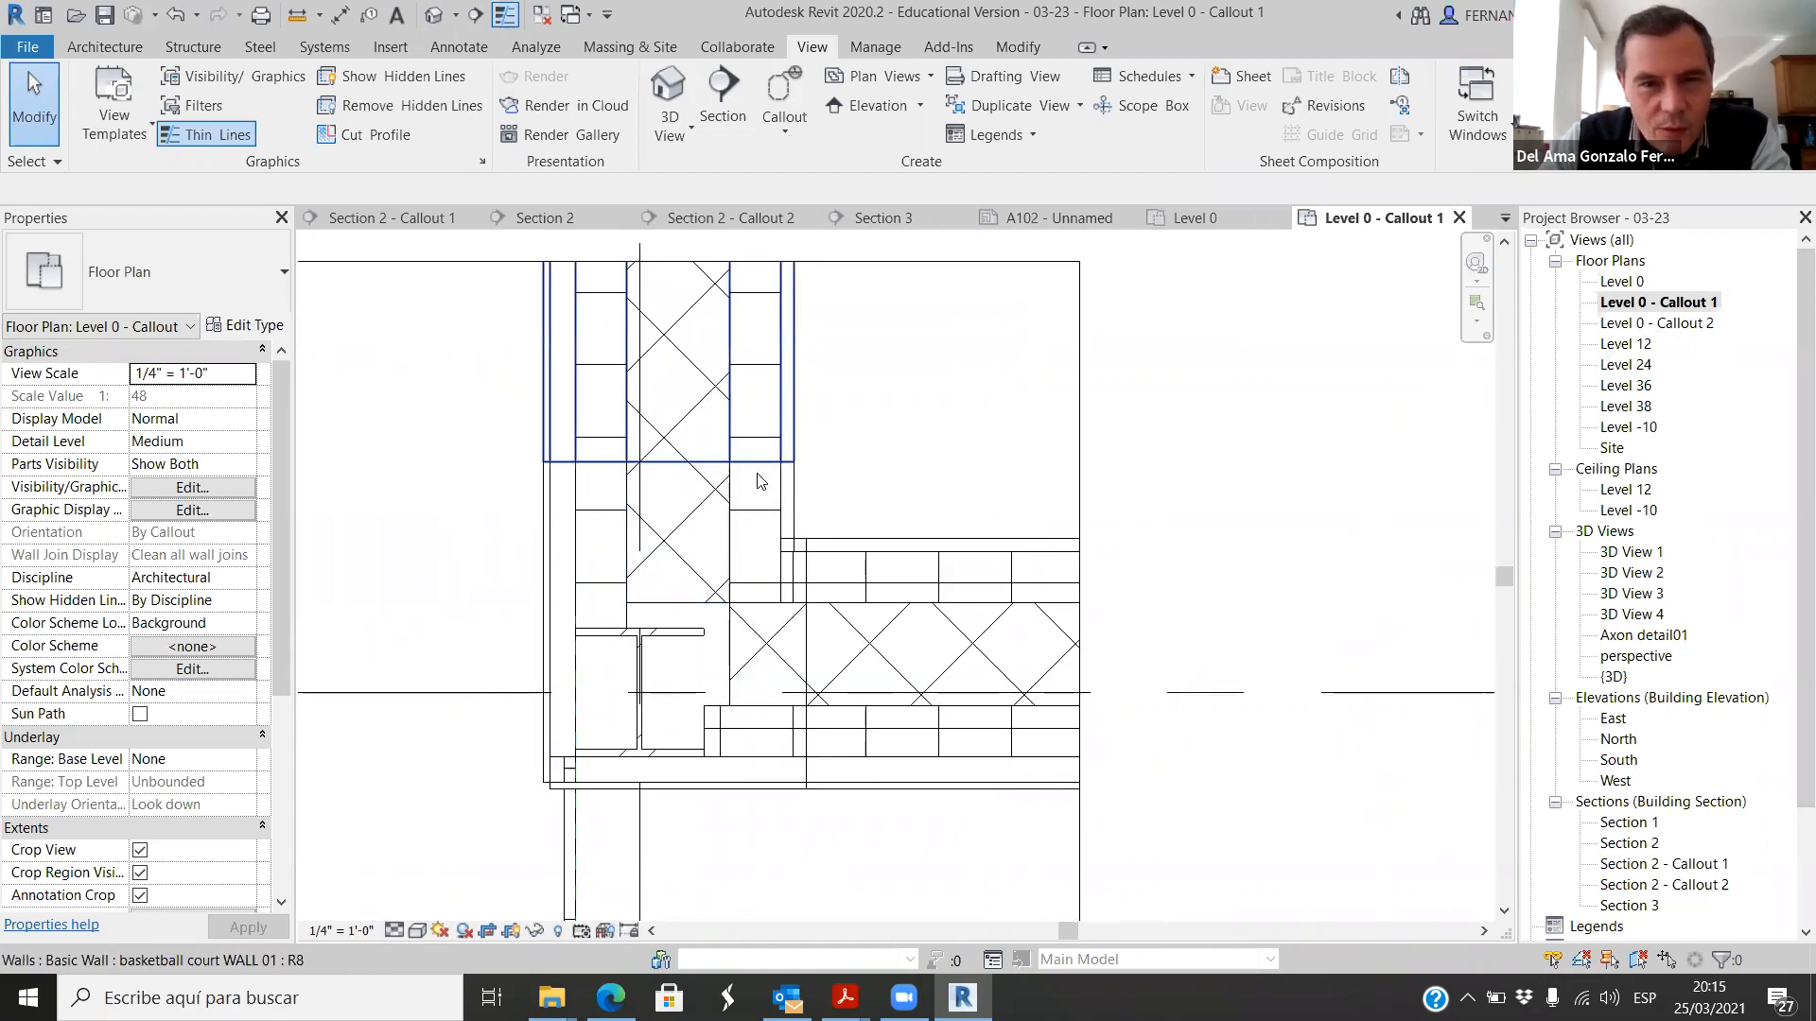
# Step: Try deleting the basketball court WALL 01 wall that overlaps the vertical wall's parts, and undo the deletion
pyautogui.click(746, 571)
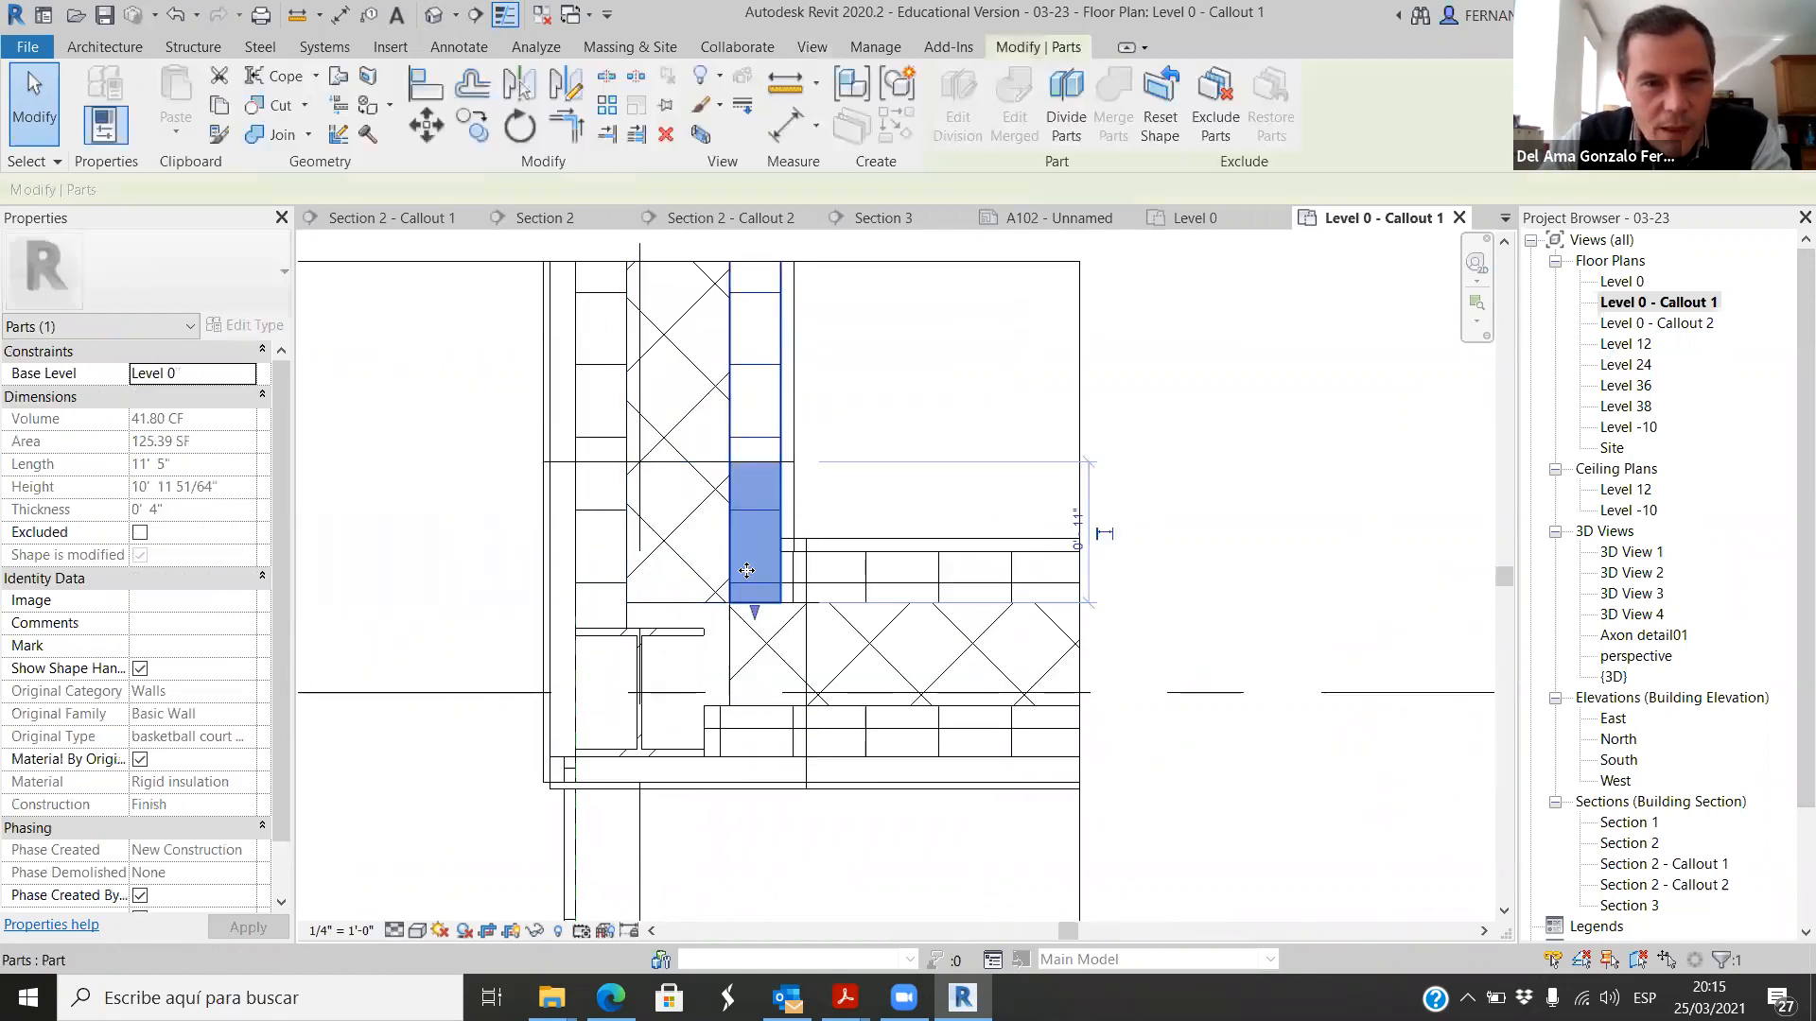
pyautogui.click(696, 486)
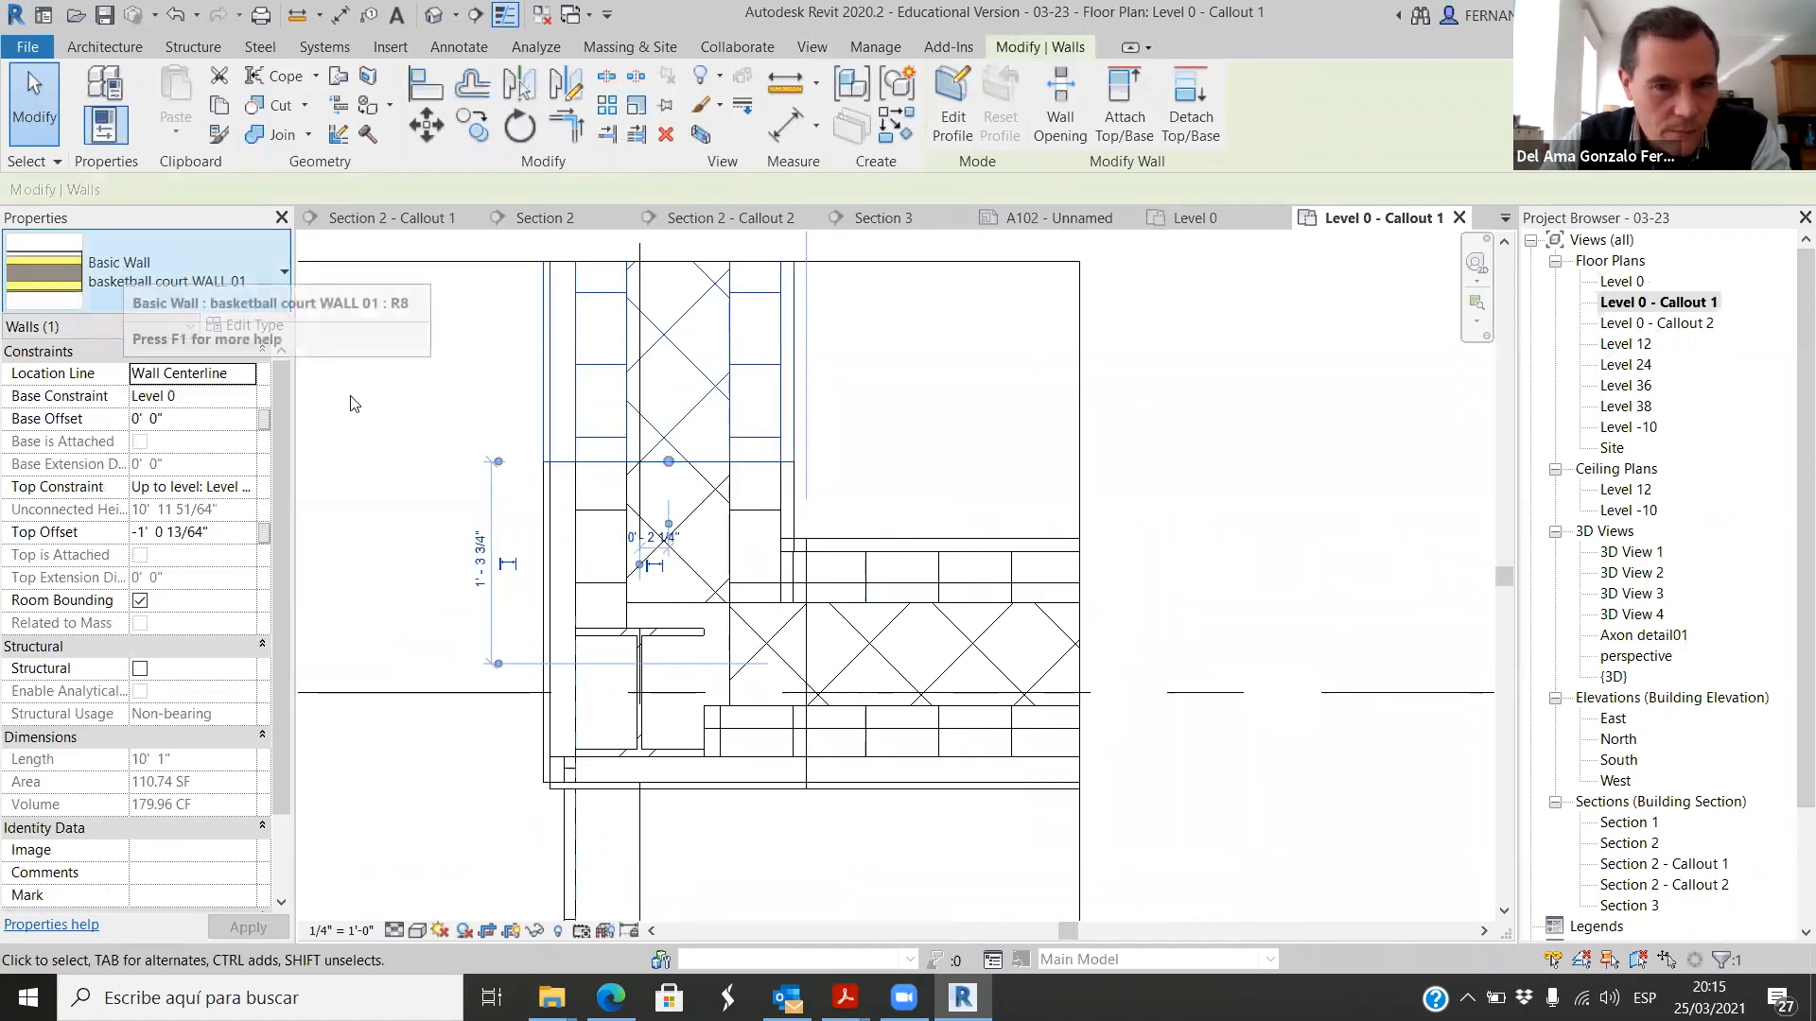
pyautogui.click(732, 553)
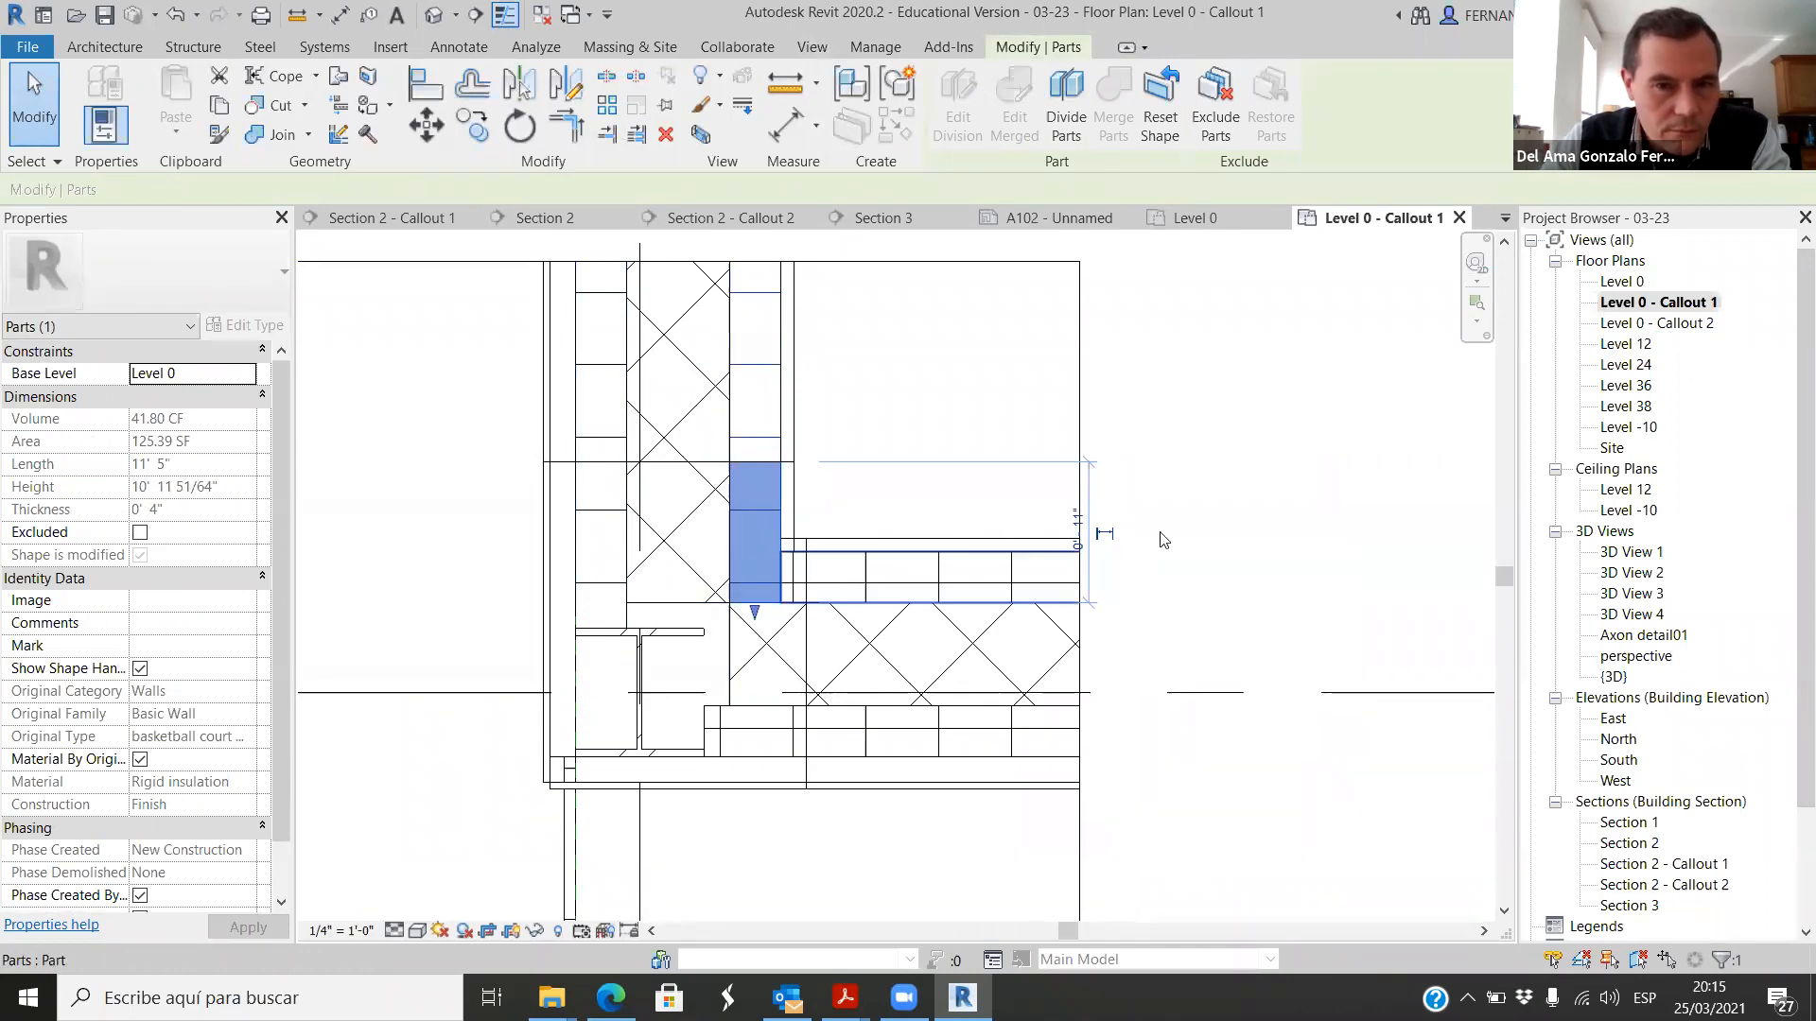
pyautogui.click(889, 508)
pyautogui.click(679, 470)
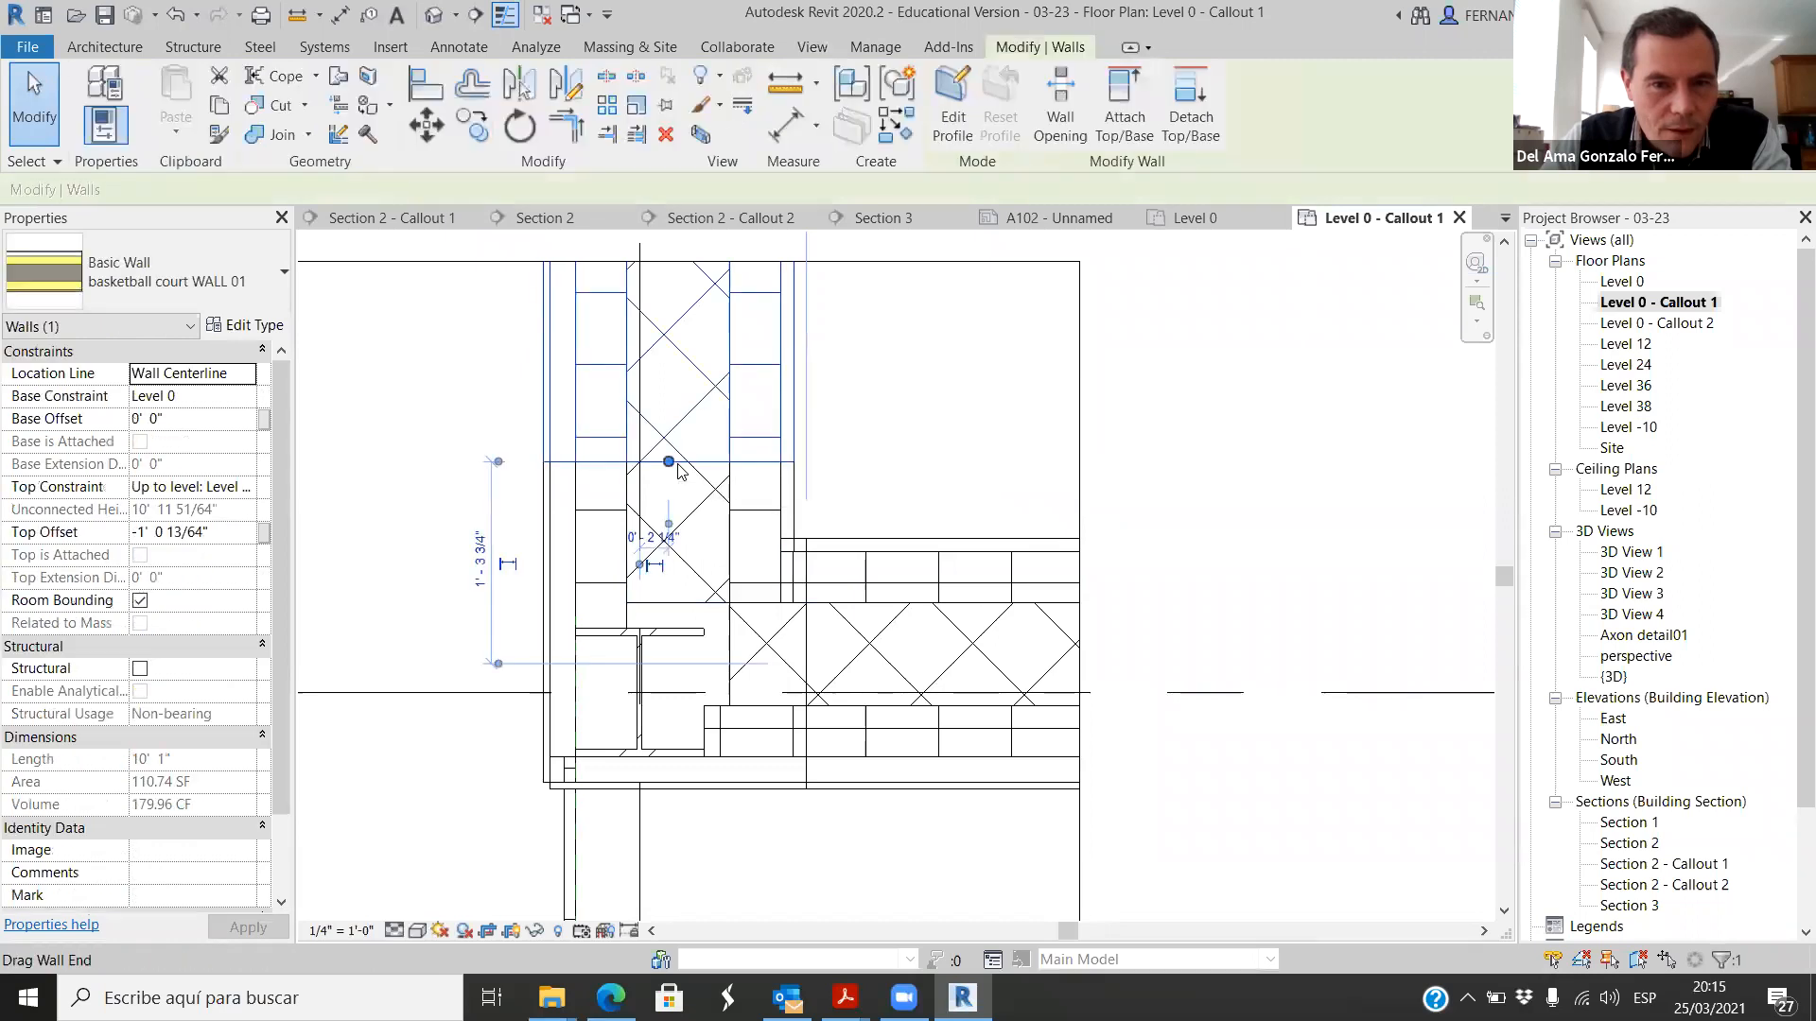
pyautogui.rightClick(683, 466)
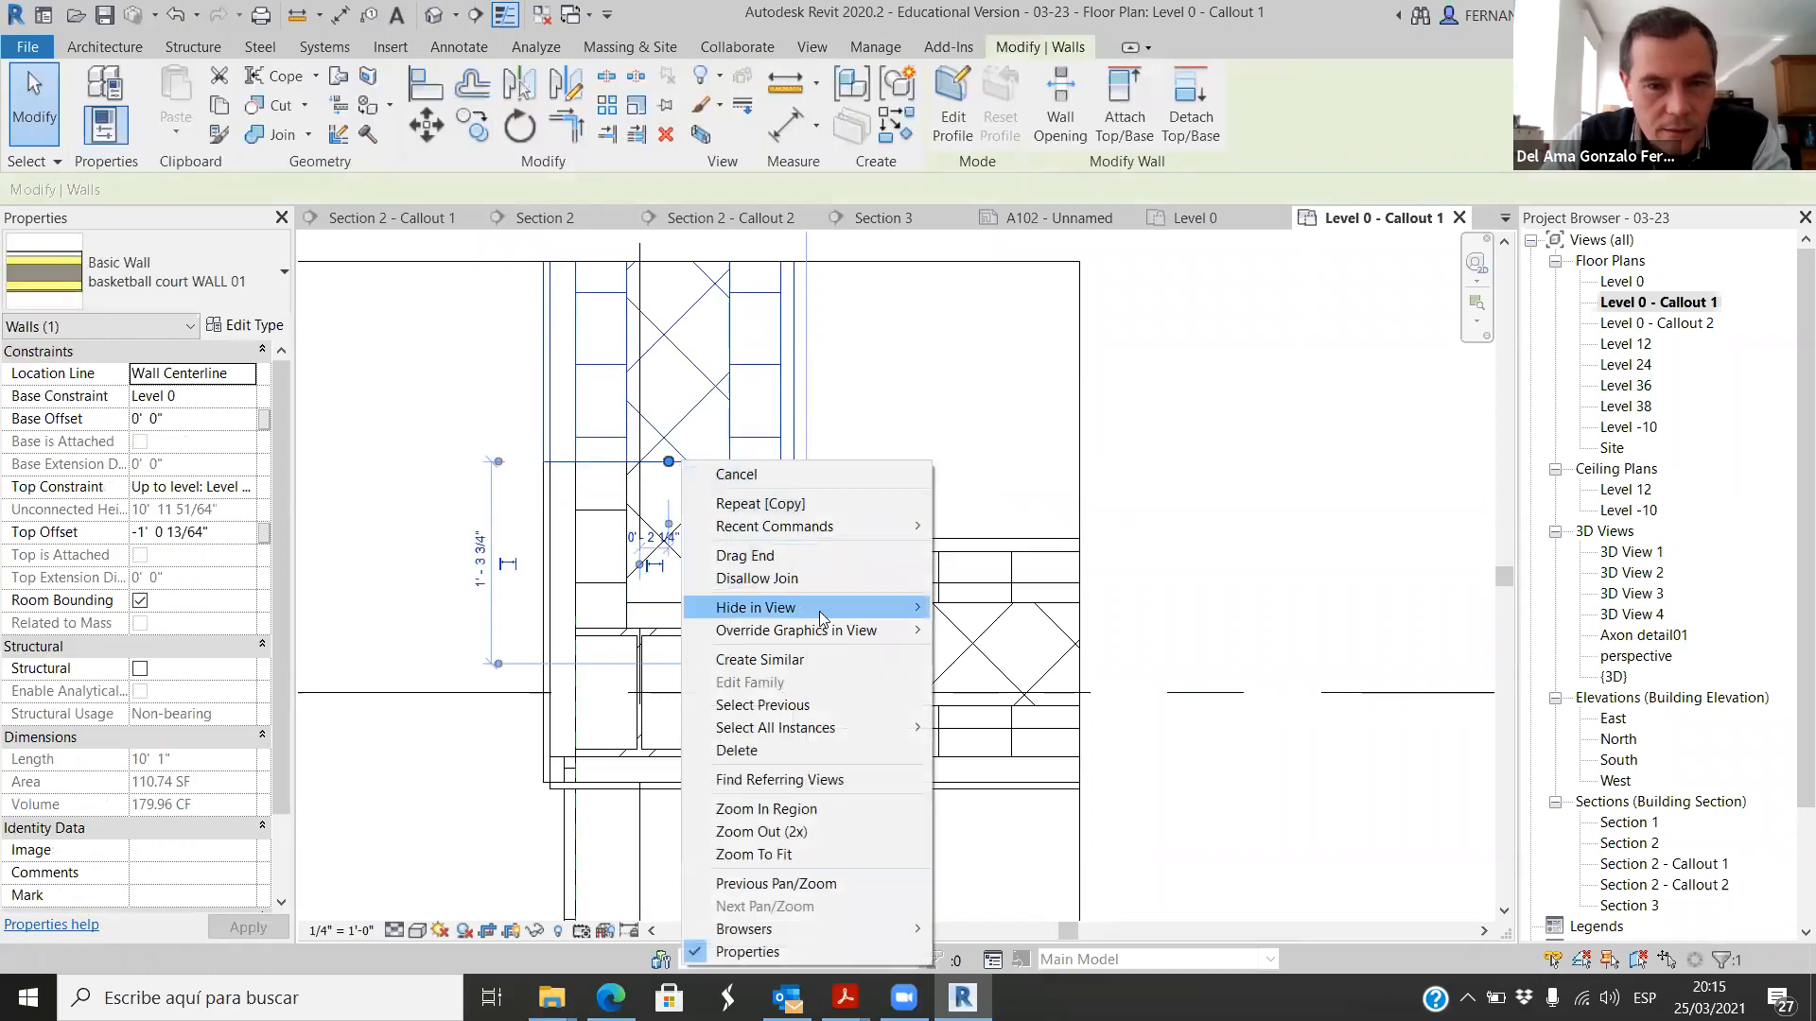
pyautogui.moveTo(862, 615)
pyautogui.click(1195, 543)
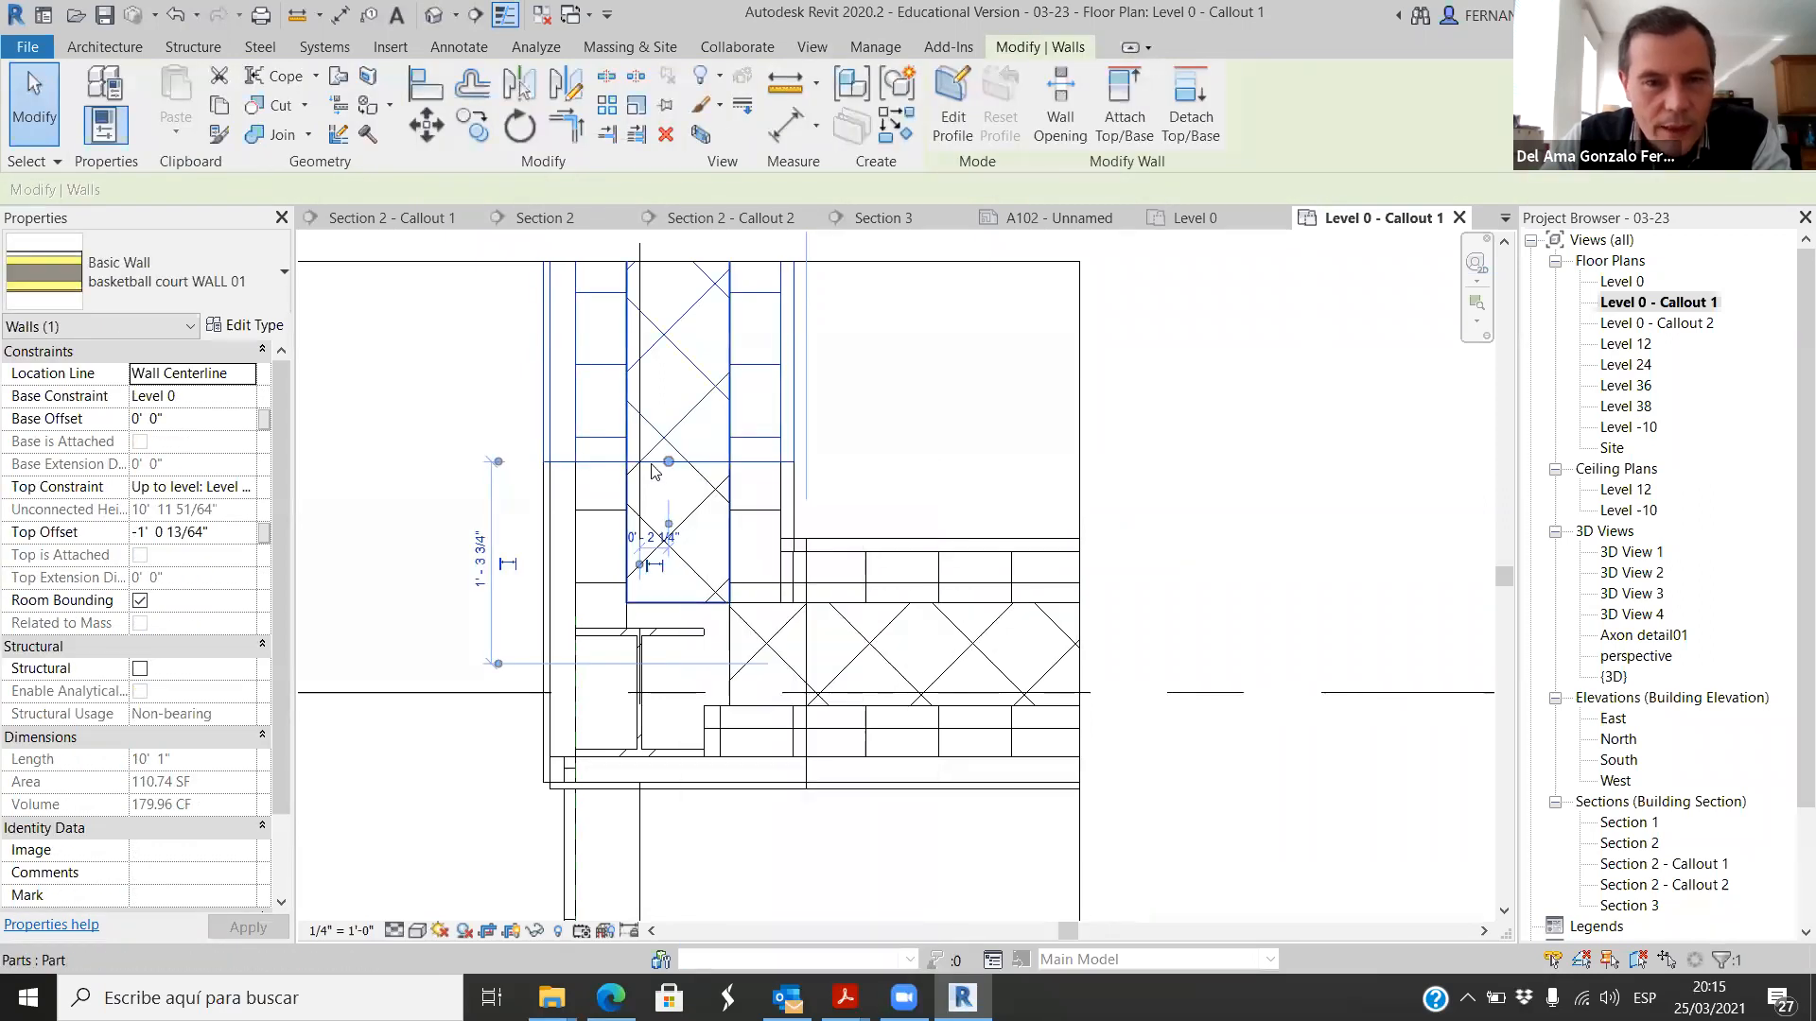
pyautogui.press('Delete')
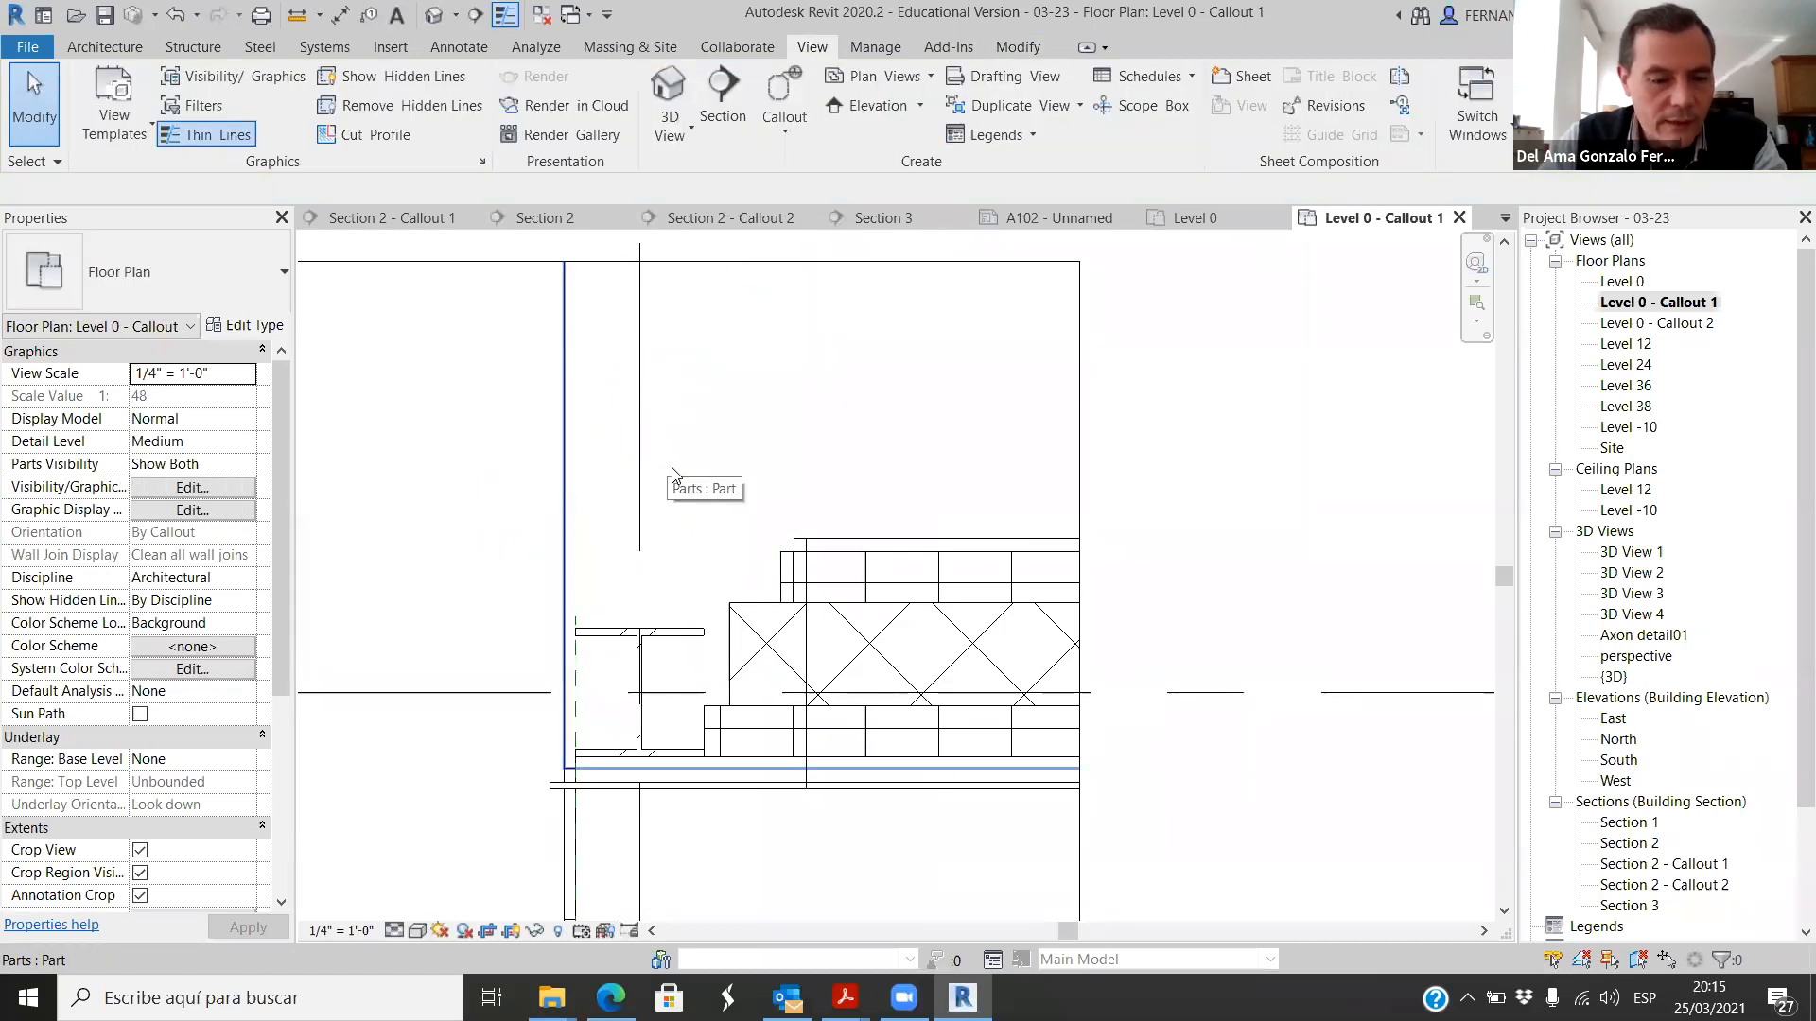
pyautogui.hotkey('ctrl', 'z')
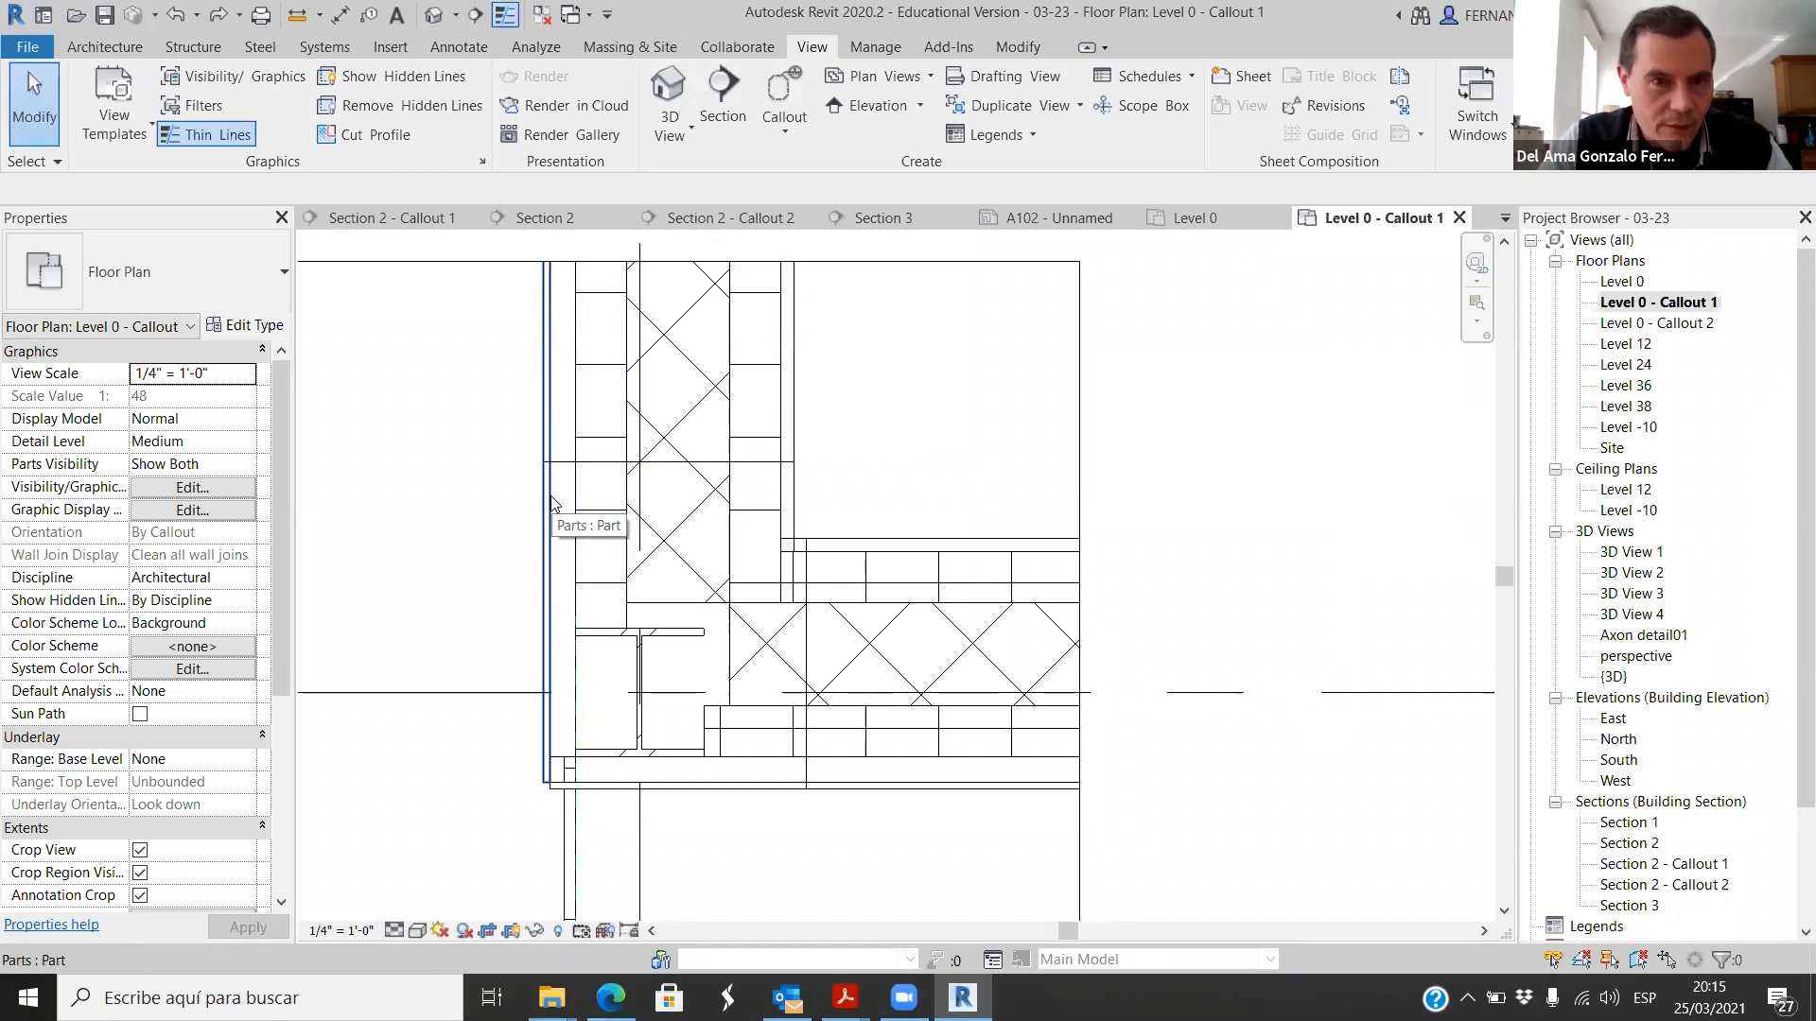
# Step: Hide the Walls category in the callout view, using the wall overlapping the parts above the corner column
pyautogui.click(555, 506)
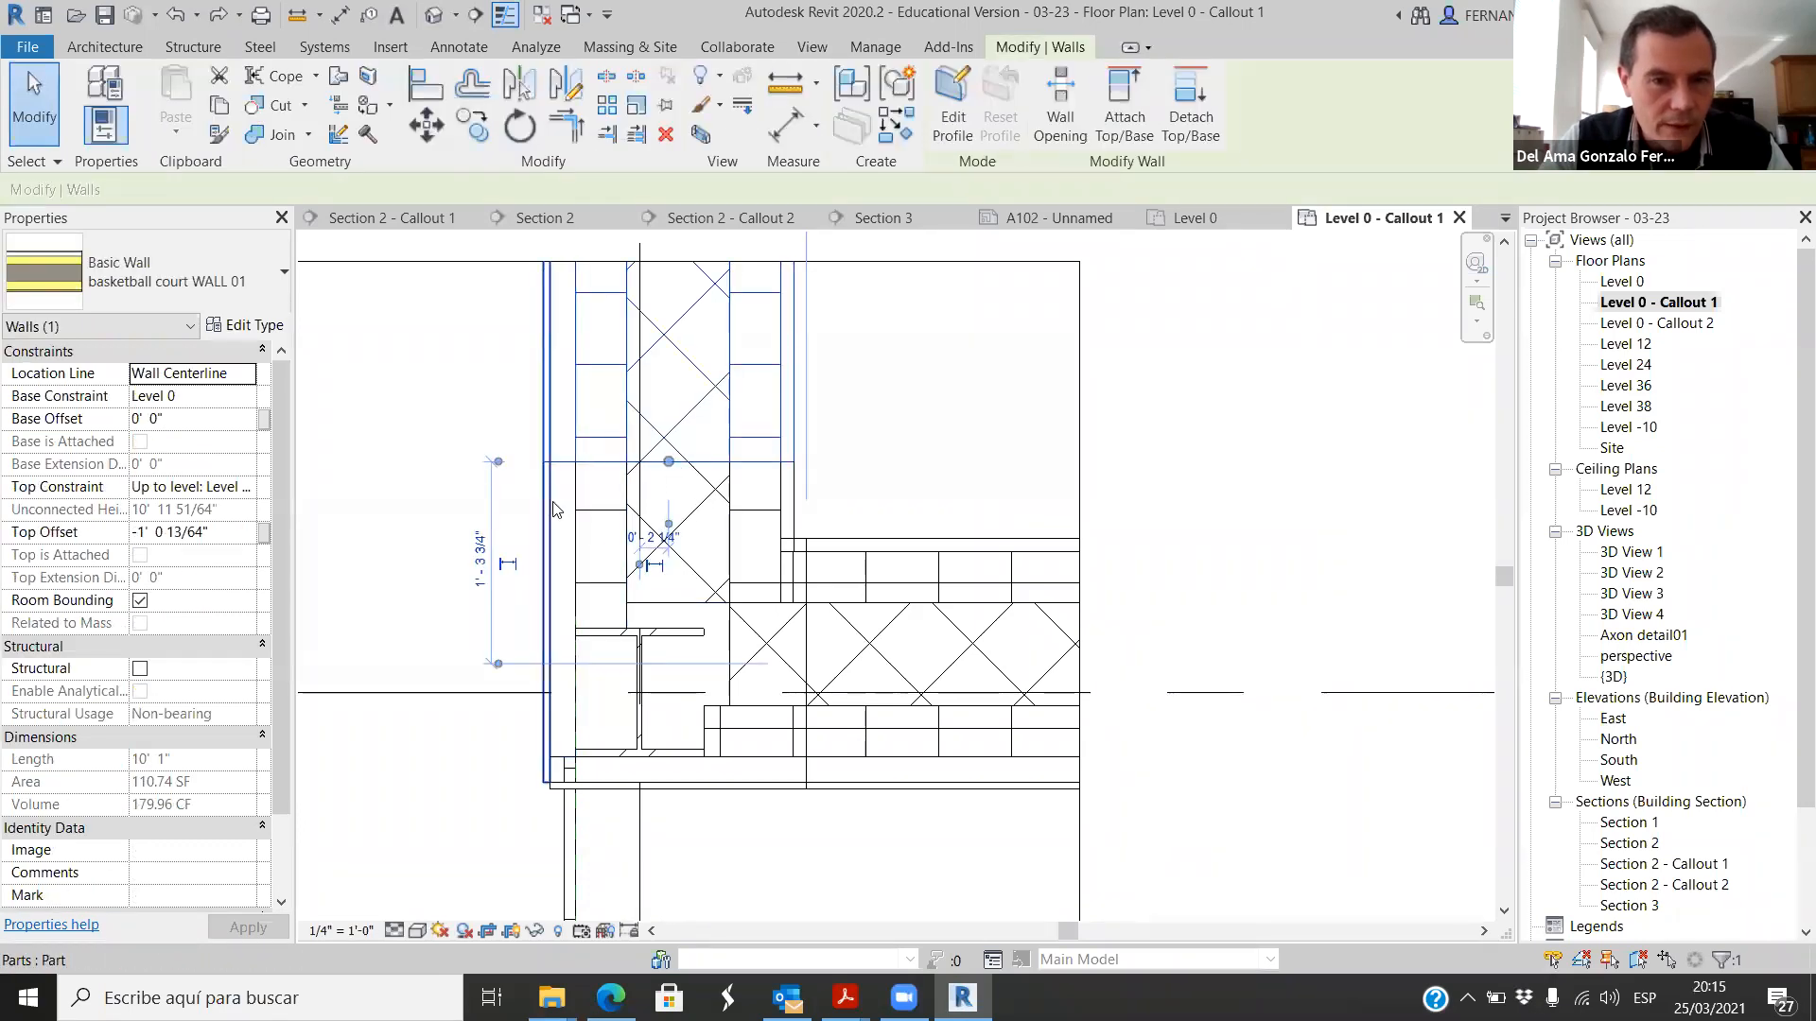
pyautogui.click(468, 501)
pyautogui.click(700, 468)
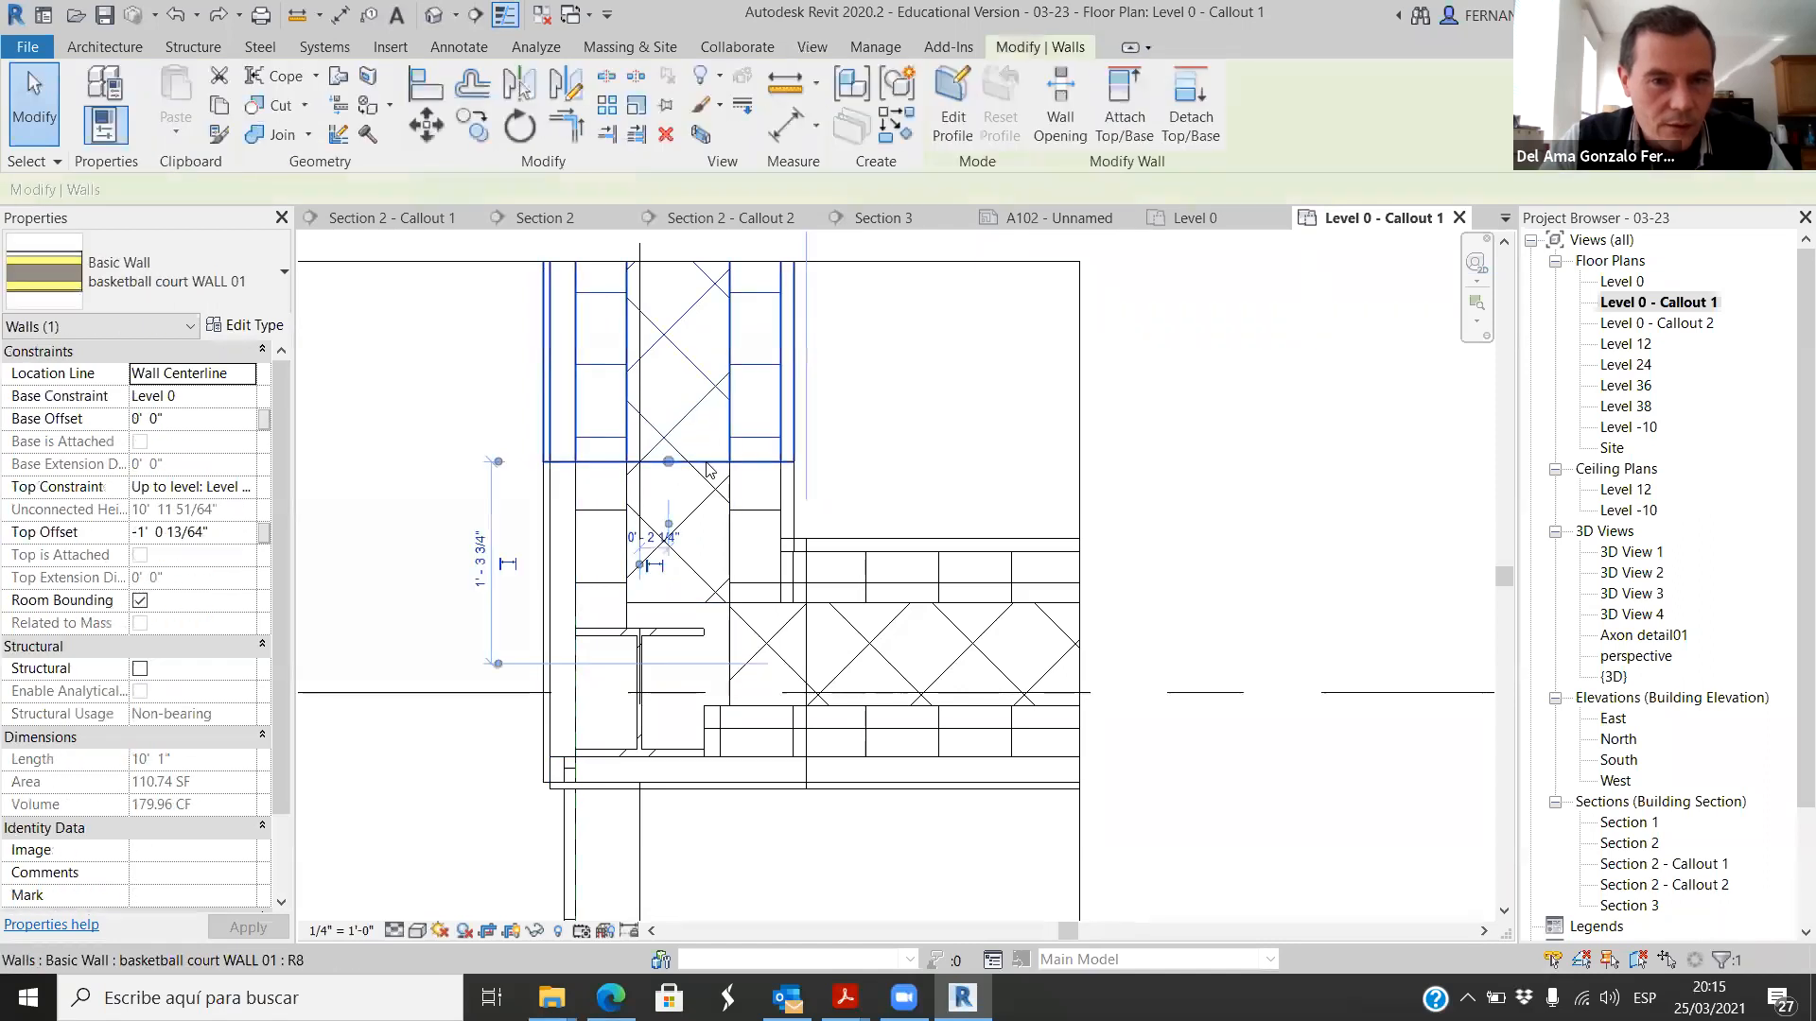
pyautogui.rightClick(705, 470)
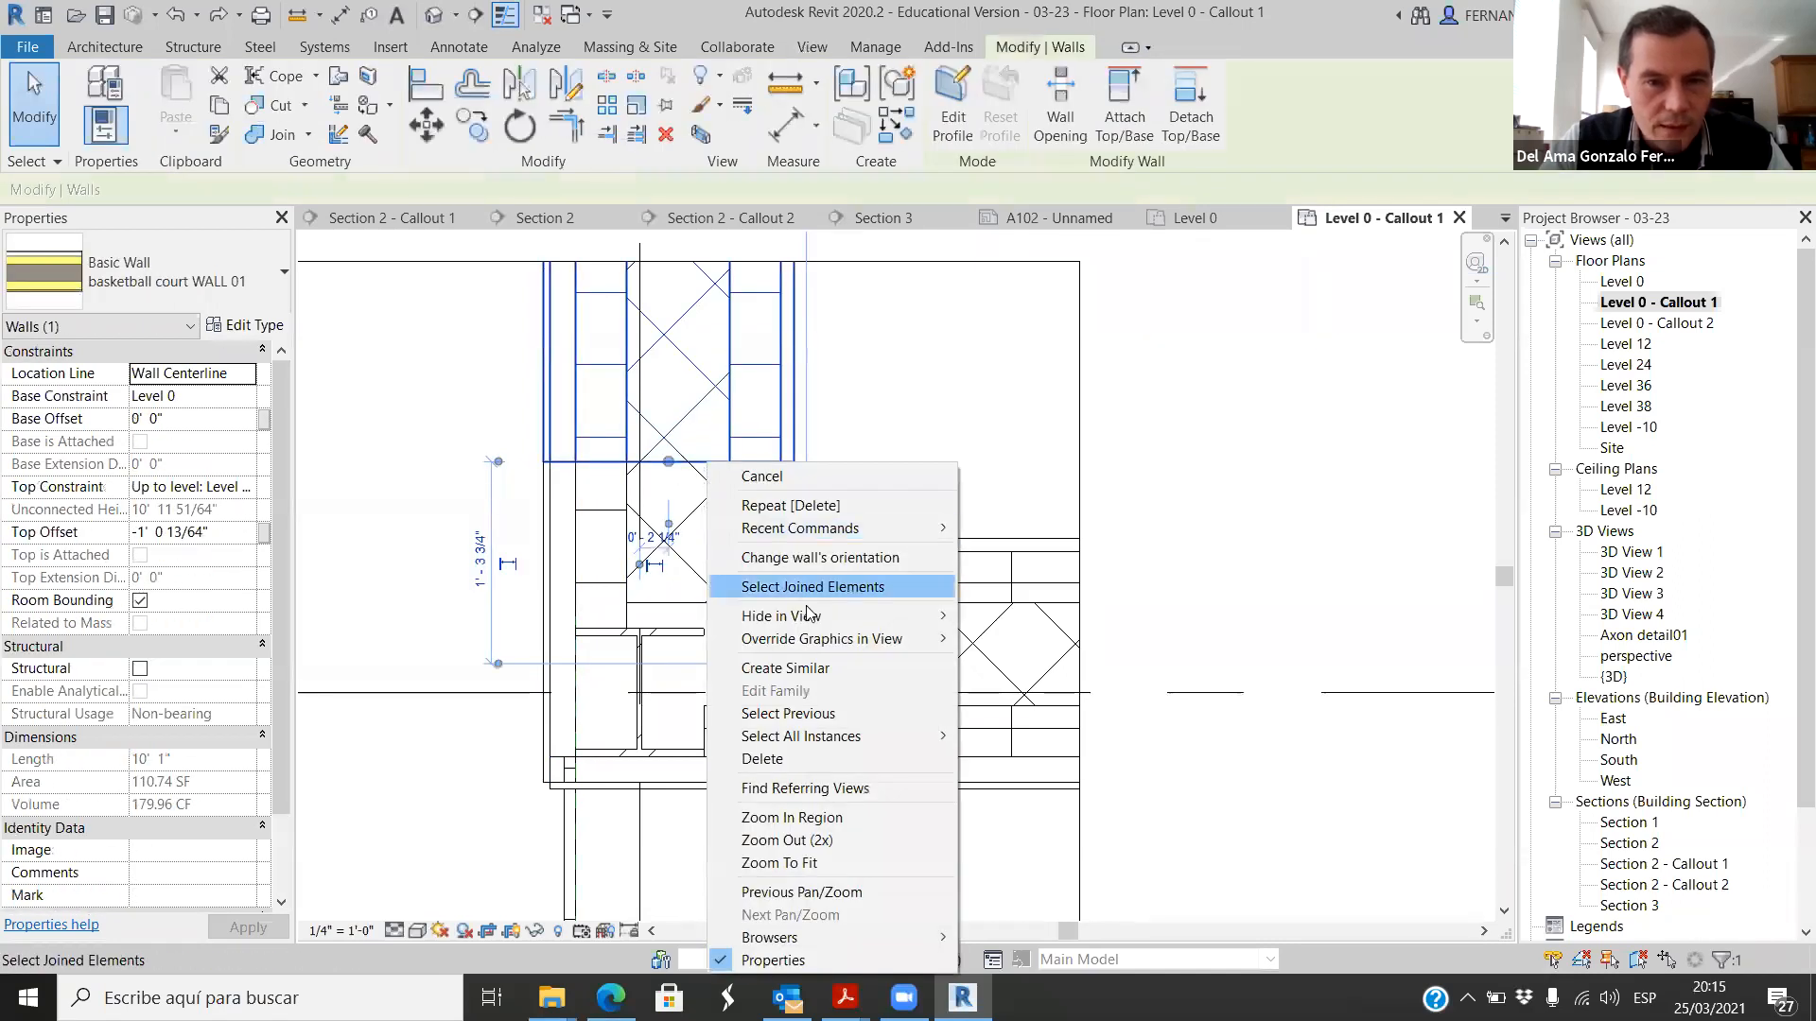
pyautogui.moveTo(923, 617)
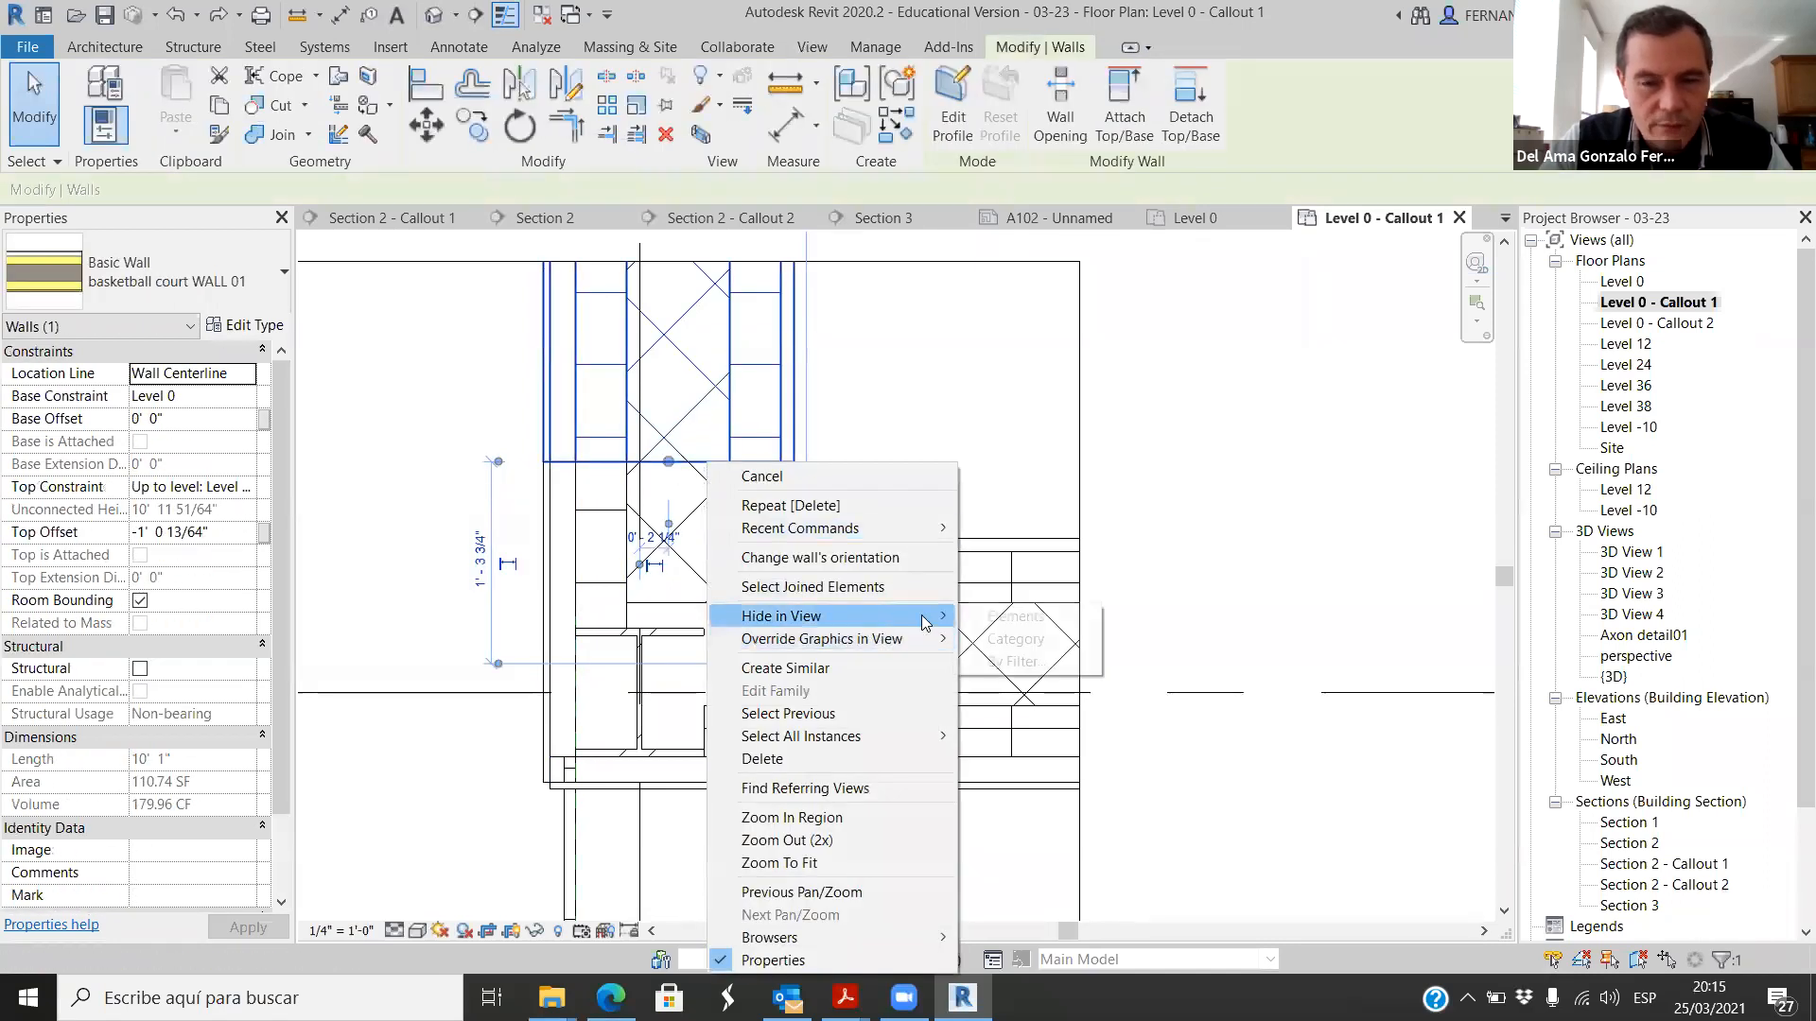
pyautogui.click(1016, 639)
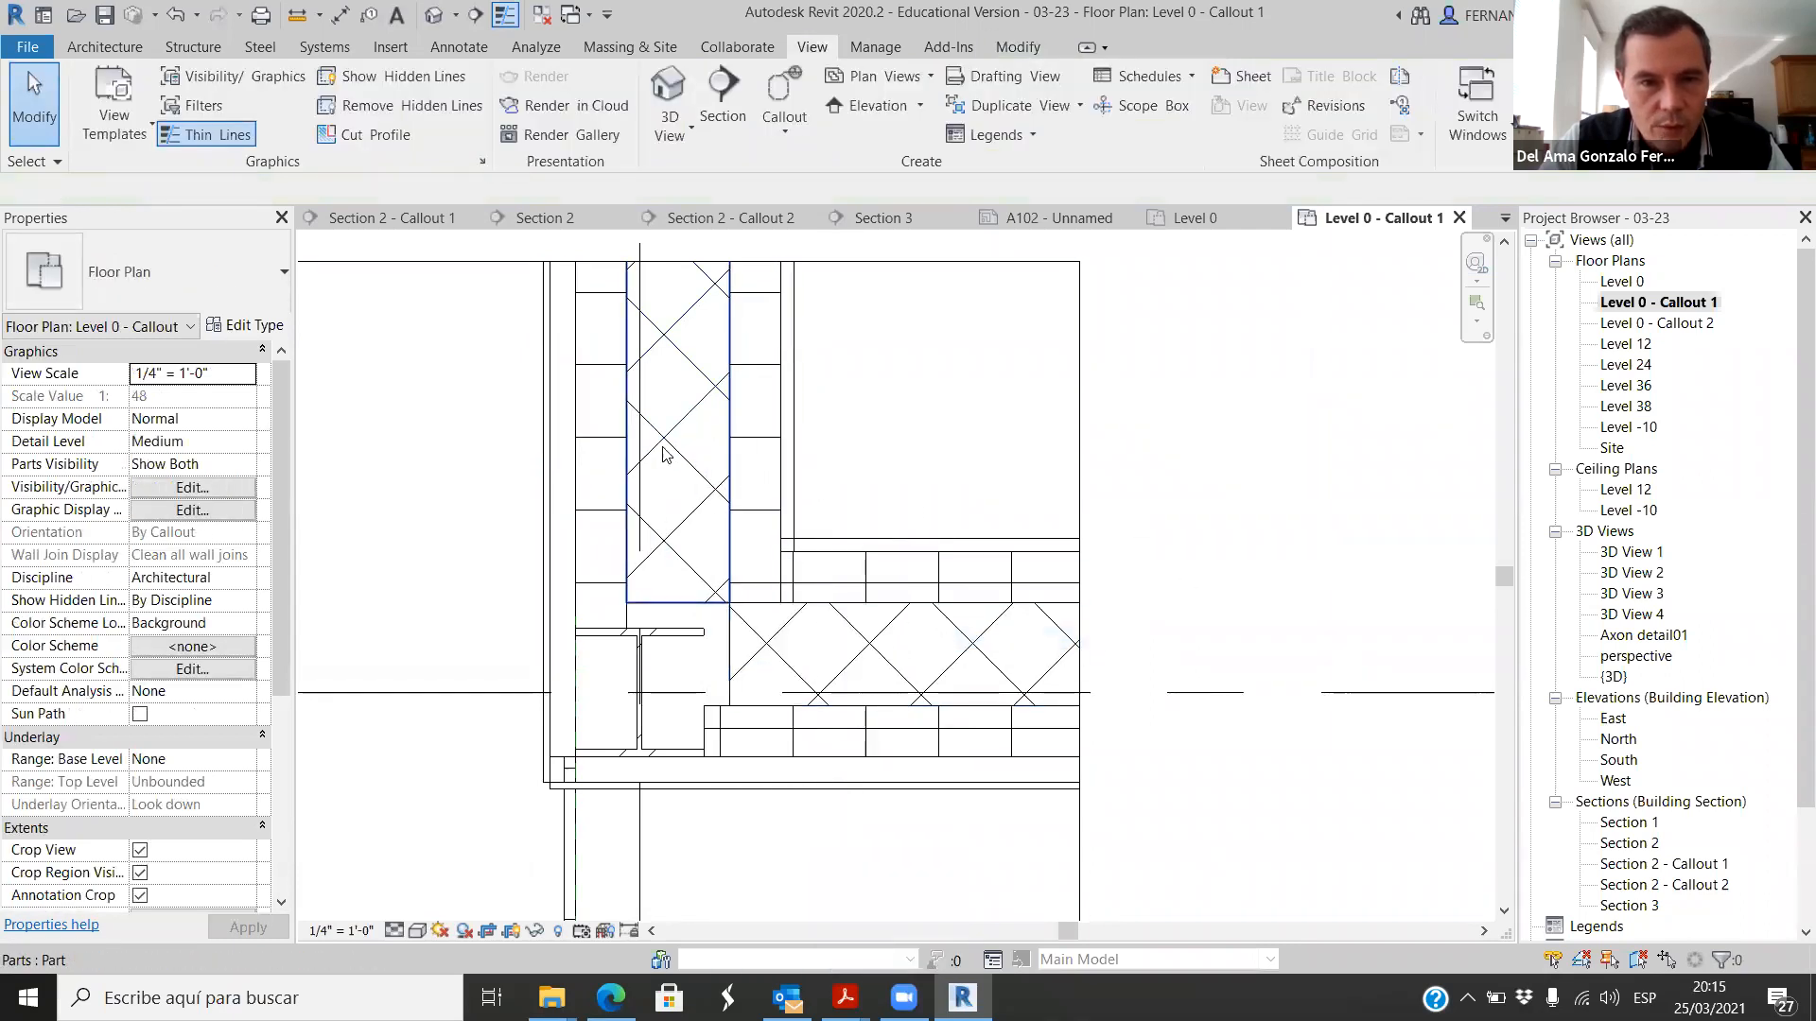
# Step: Set the callout view's scale to 1 1/2" = 1'-0"
pyautogui.scroll(-8, 666, 565)
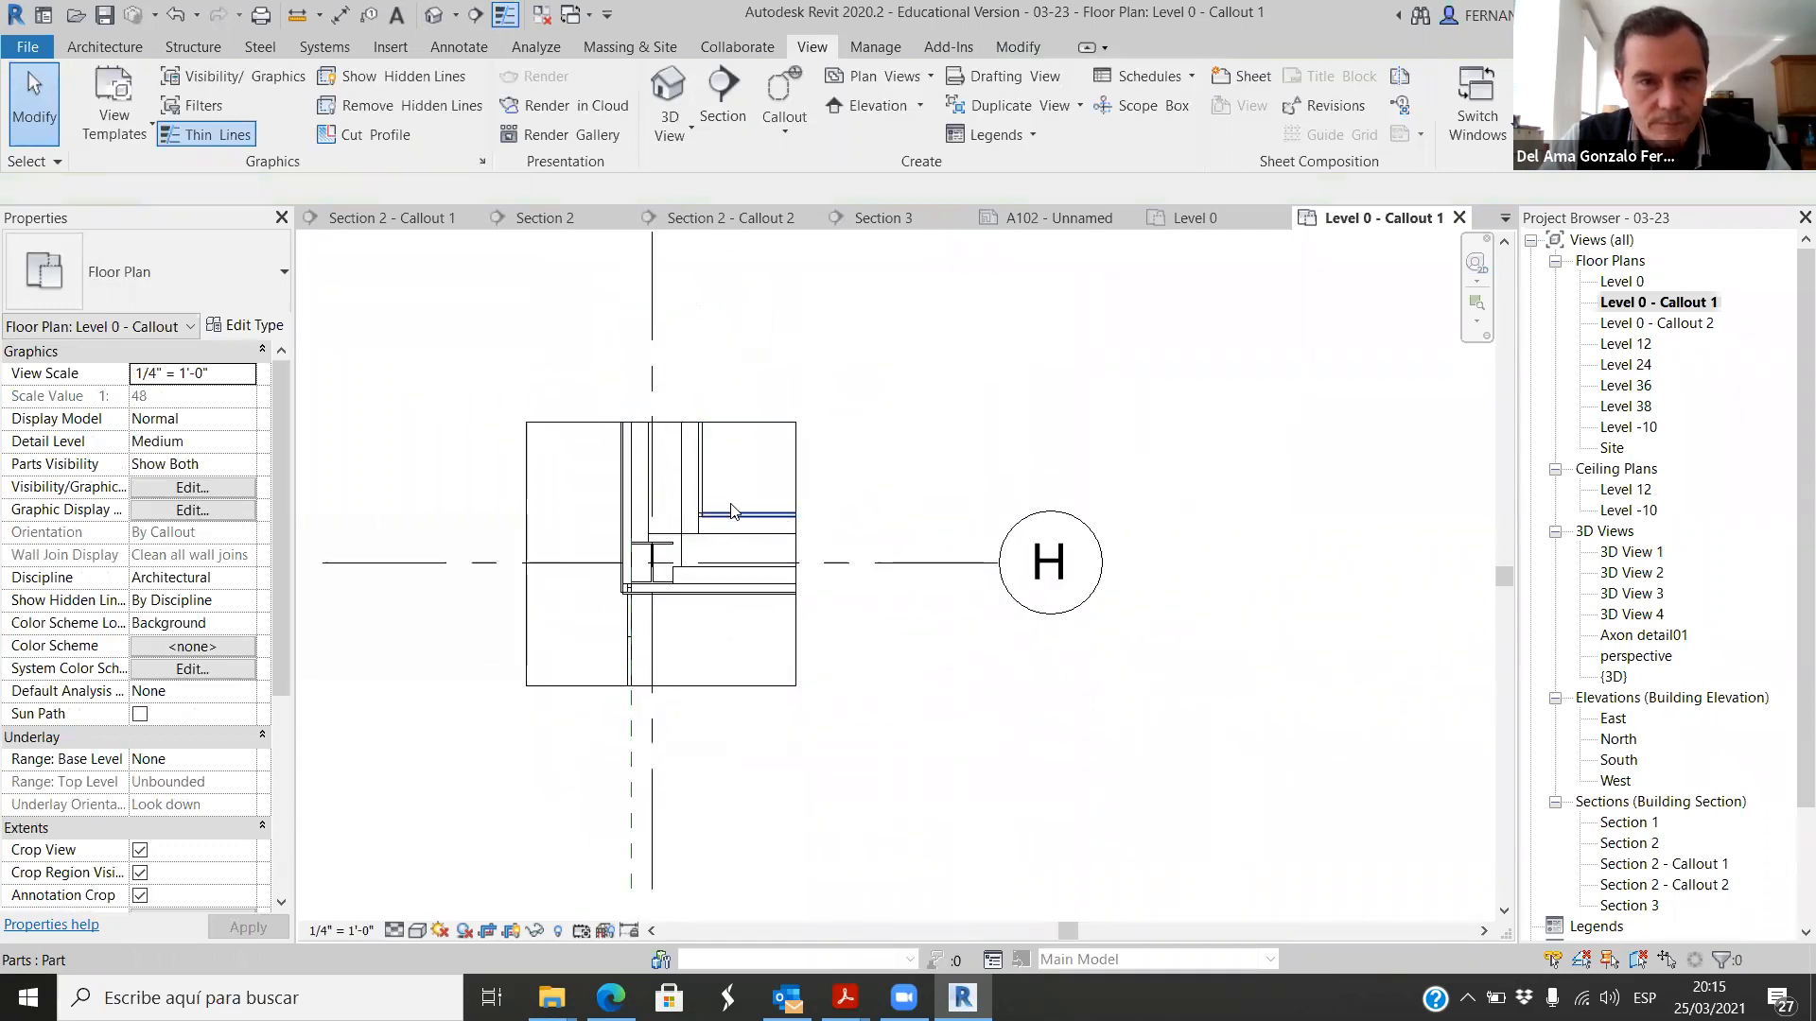
pyautogui.click(367, 931)
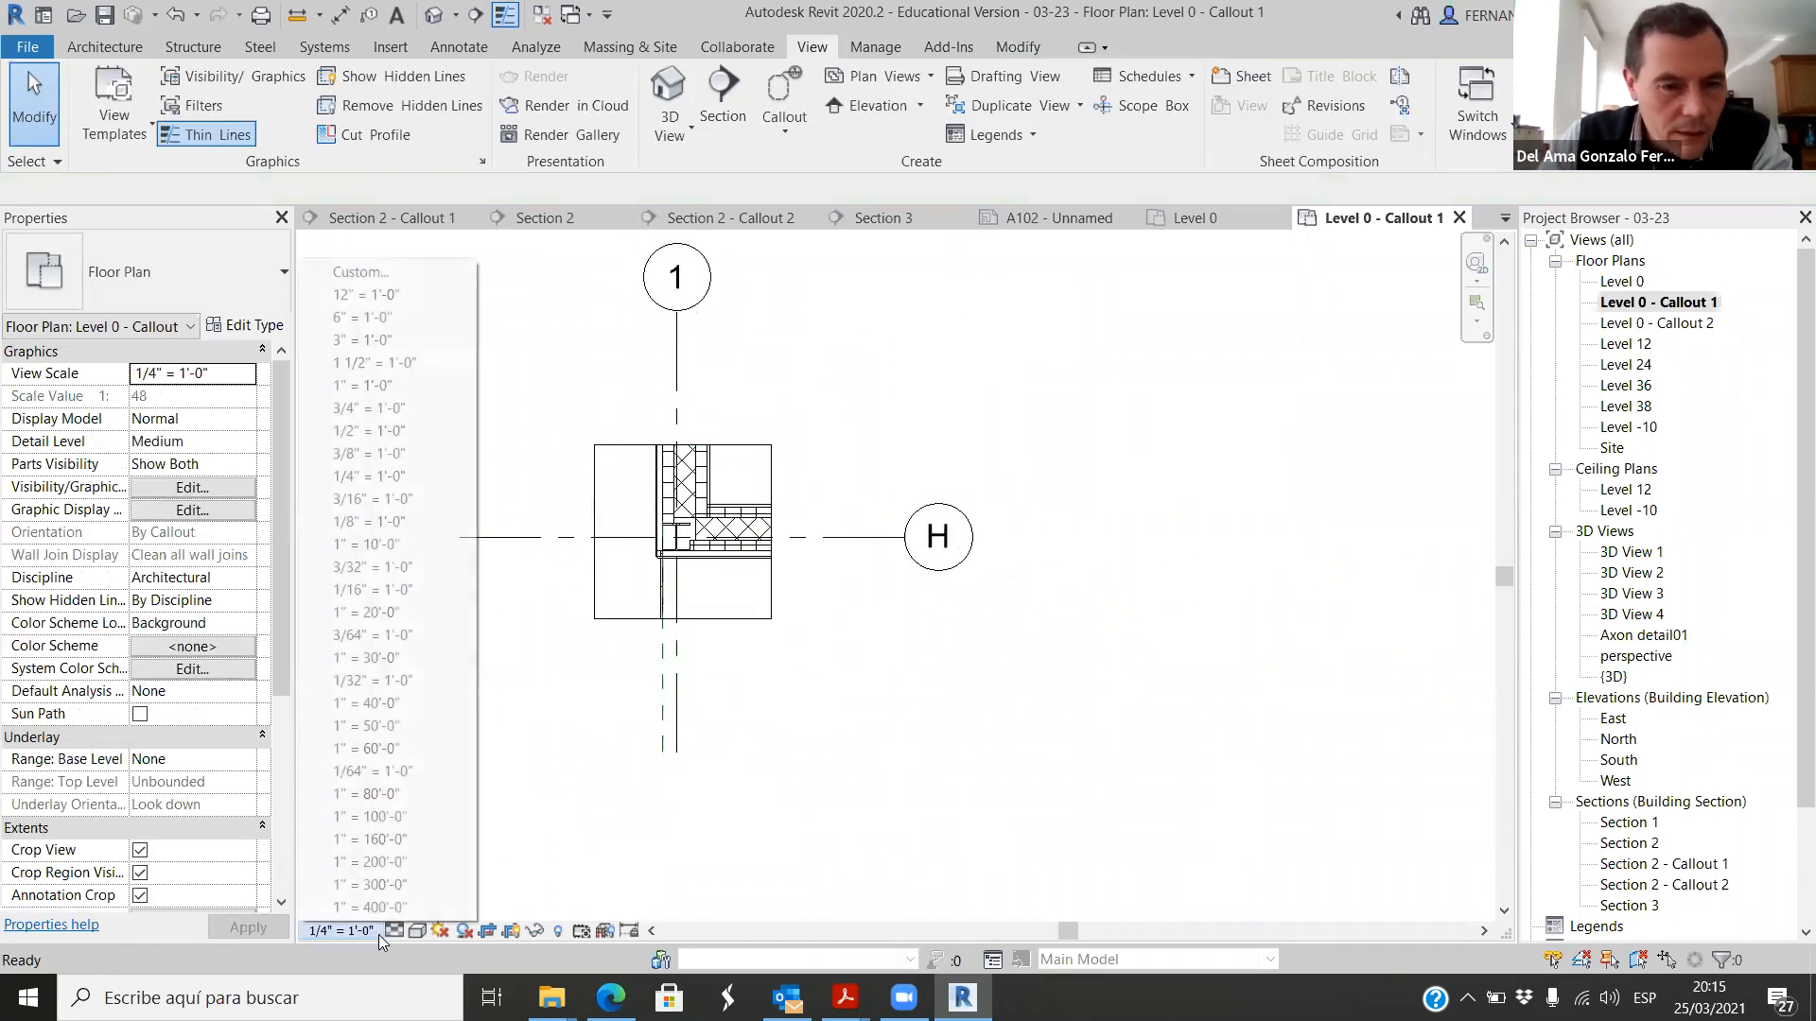
pyautogui.click(374, 362)
pyautogui.scroll(5, 821, 616)
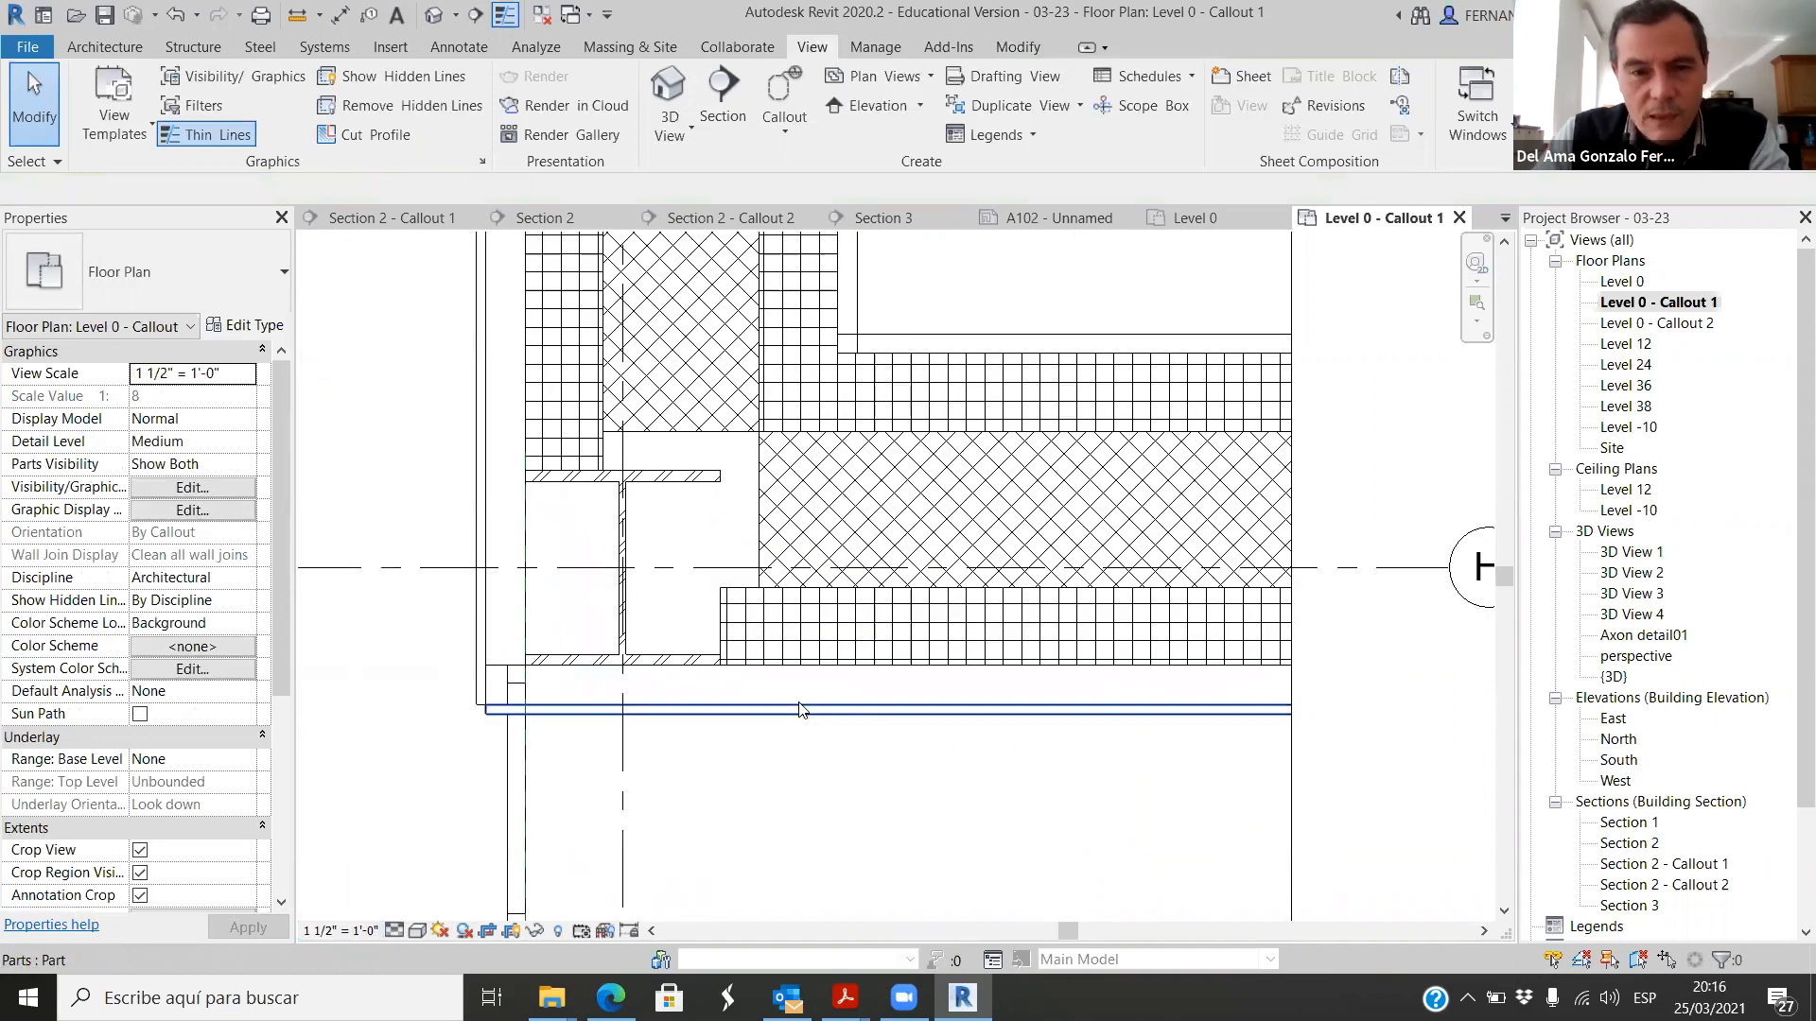
pyautogui.scroll(-2, 756, 719)
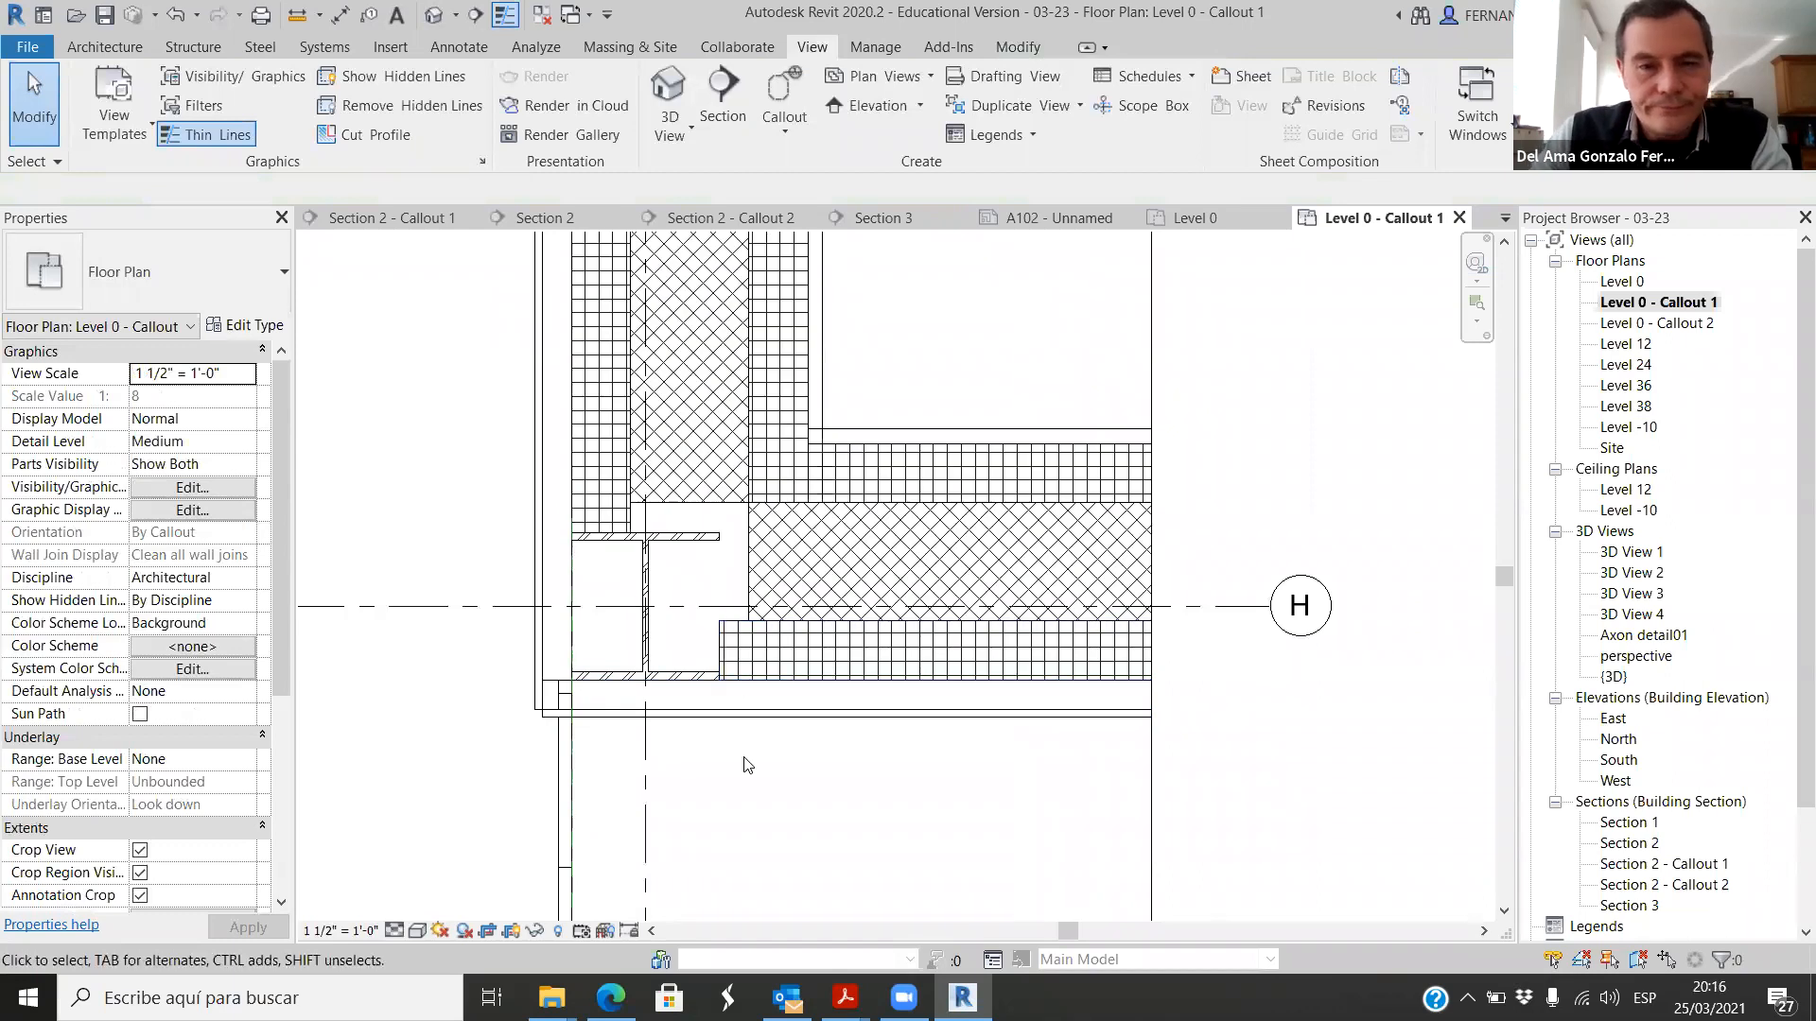
pyautogui.scroll(-2, 747, 764)
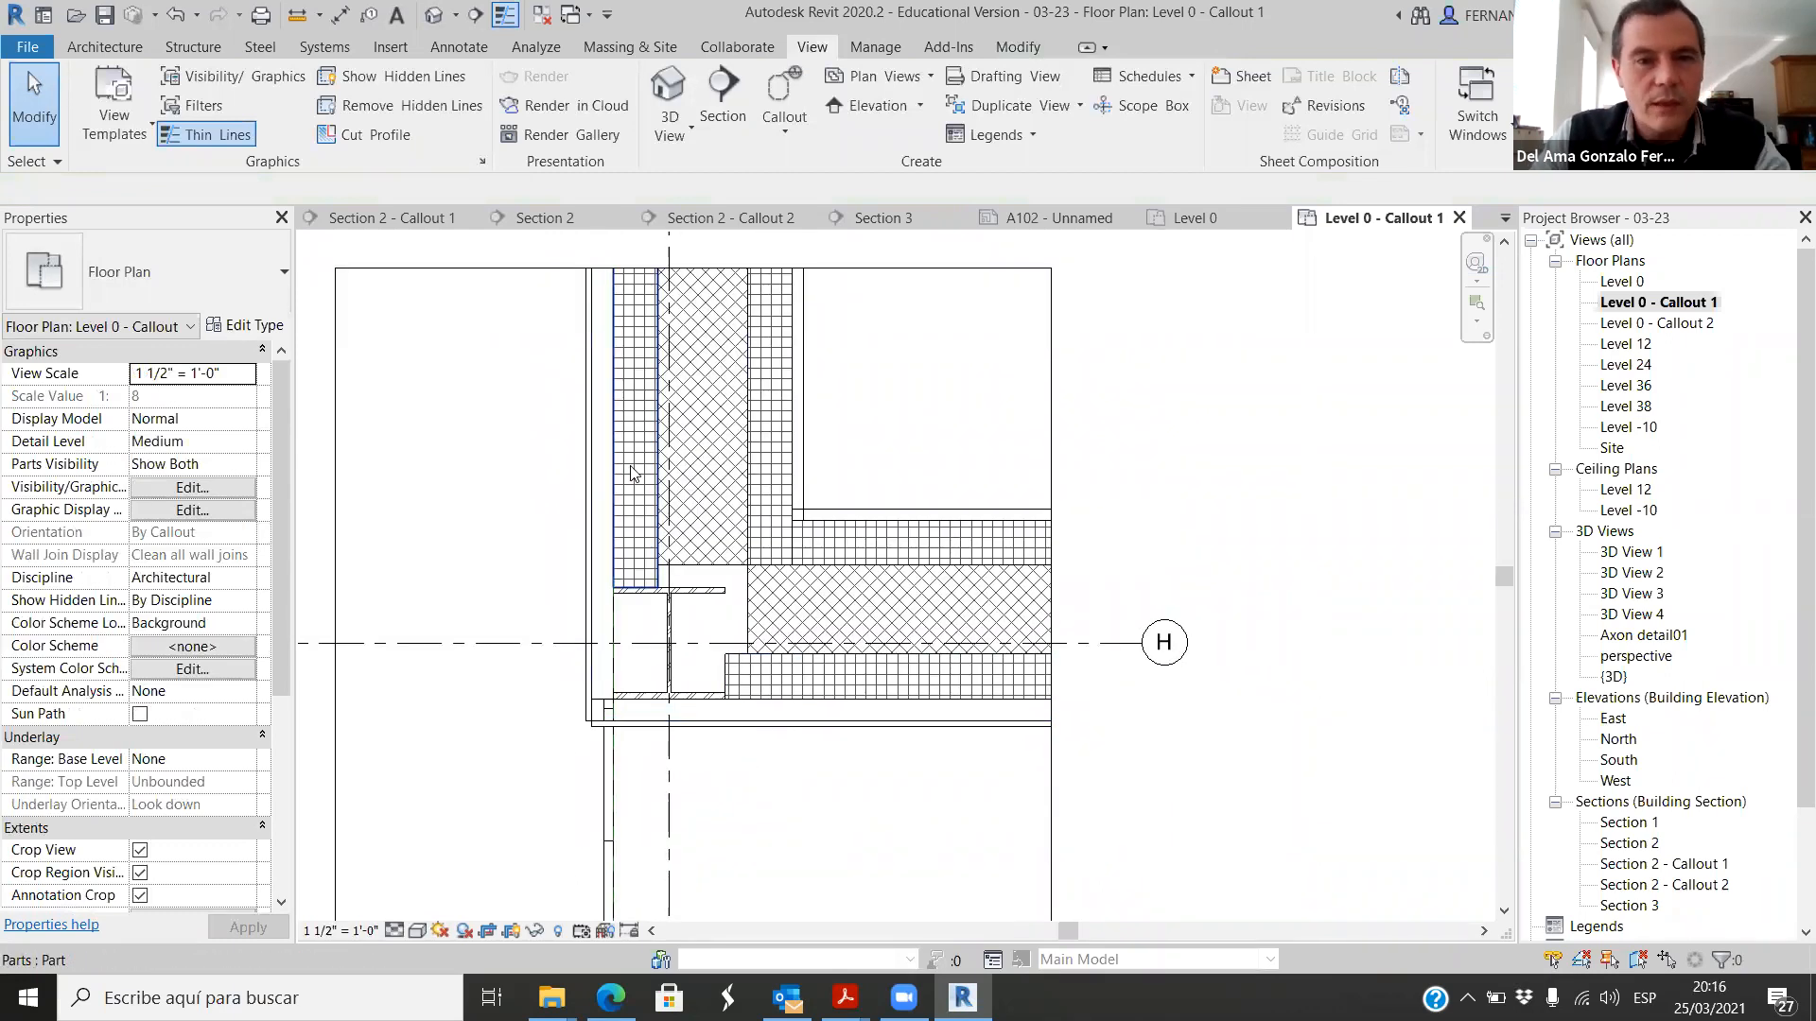
# Step: Override the two outer rigid insulation parts' cut patterns in this view, hiding the foreground and using a solid fill background
pyautogui.scroll(1, 634, 473)
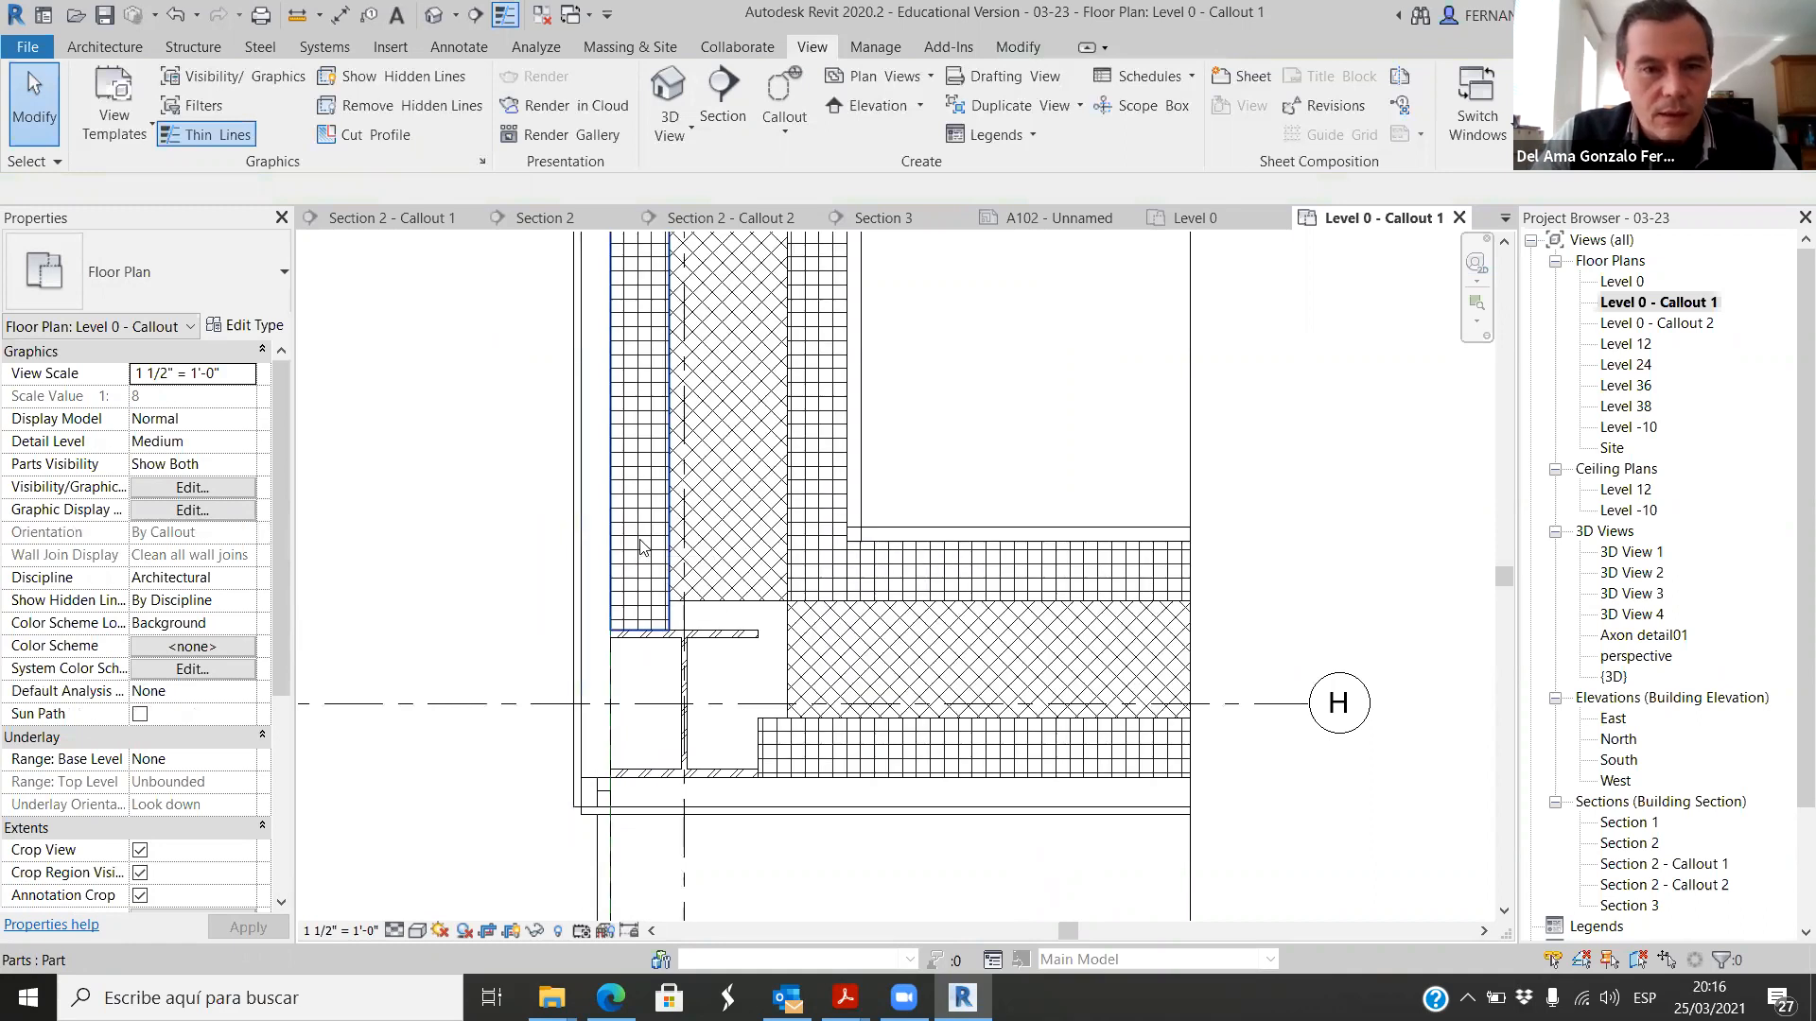
pyautogui.click(642, 544)
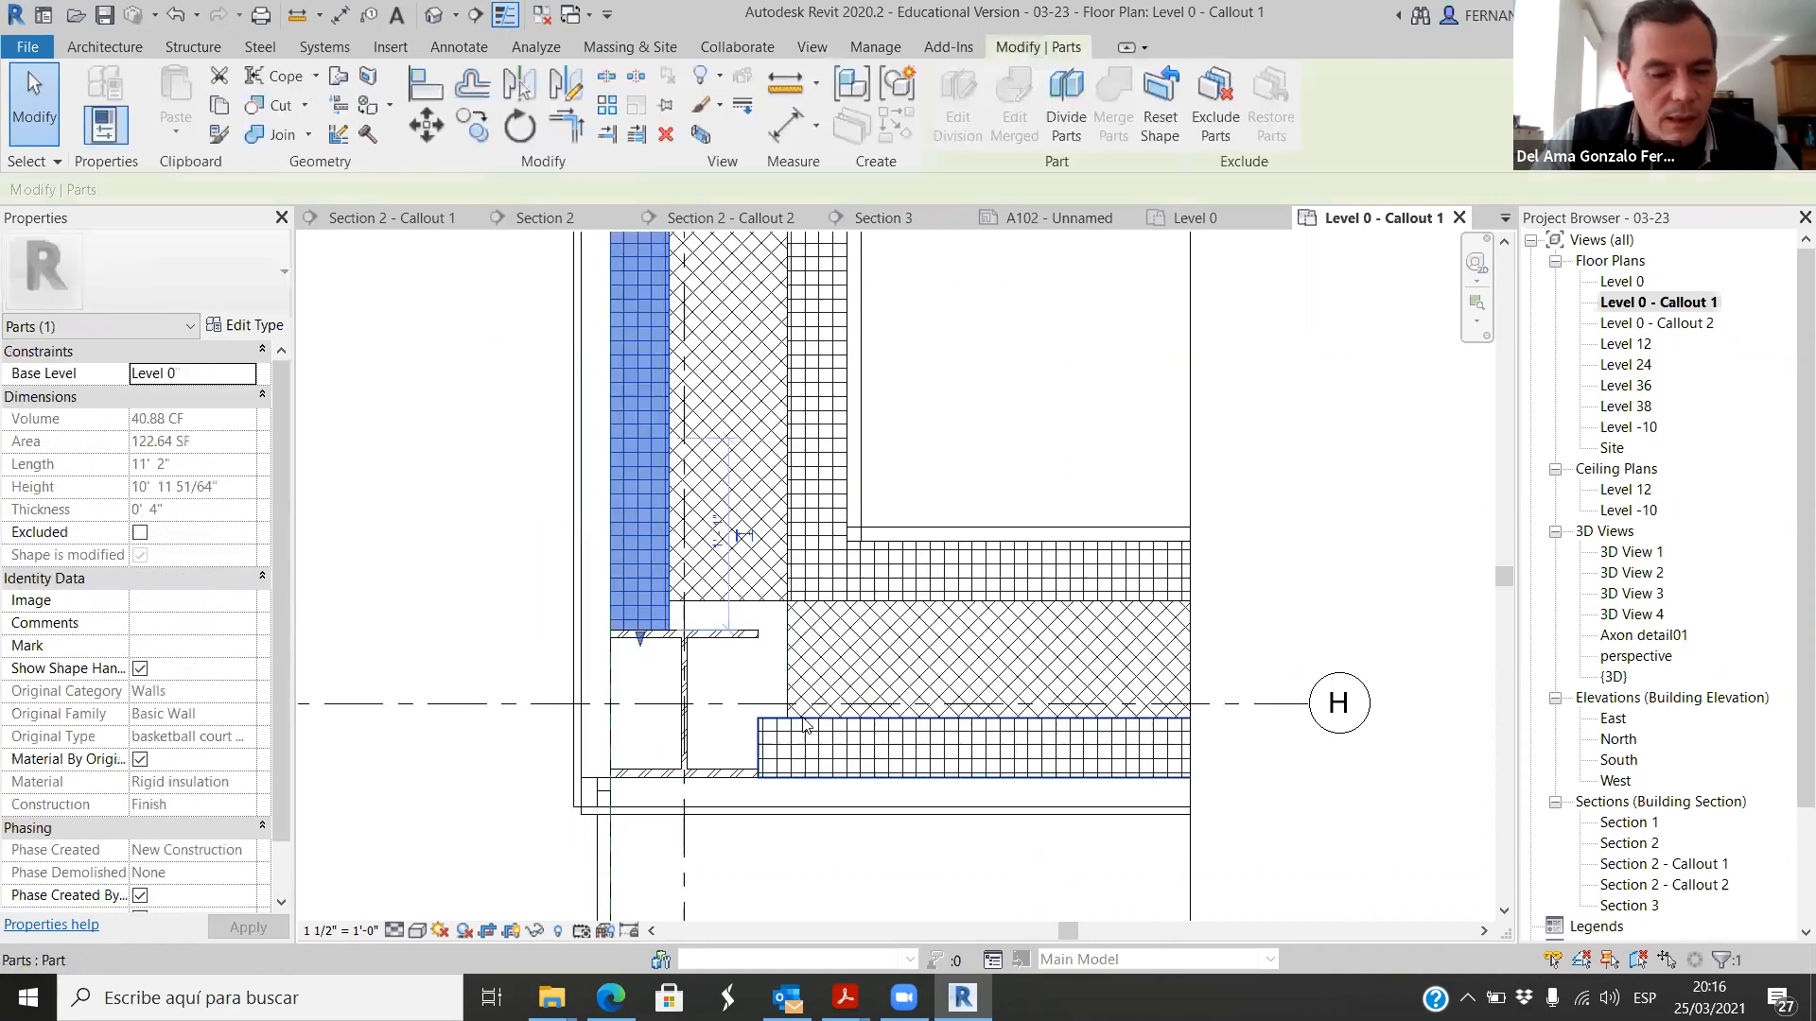
pyautogui.keyDown('ctrl'); pyautogui.click(894, 768); pyautogui.keyUp('ctrl')
pyautogui.rightClick(917, 752)
pyautogui.moveTo(1078, 418)
pyautogui.click(1216, 414)
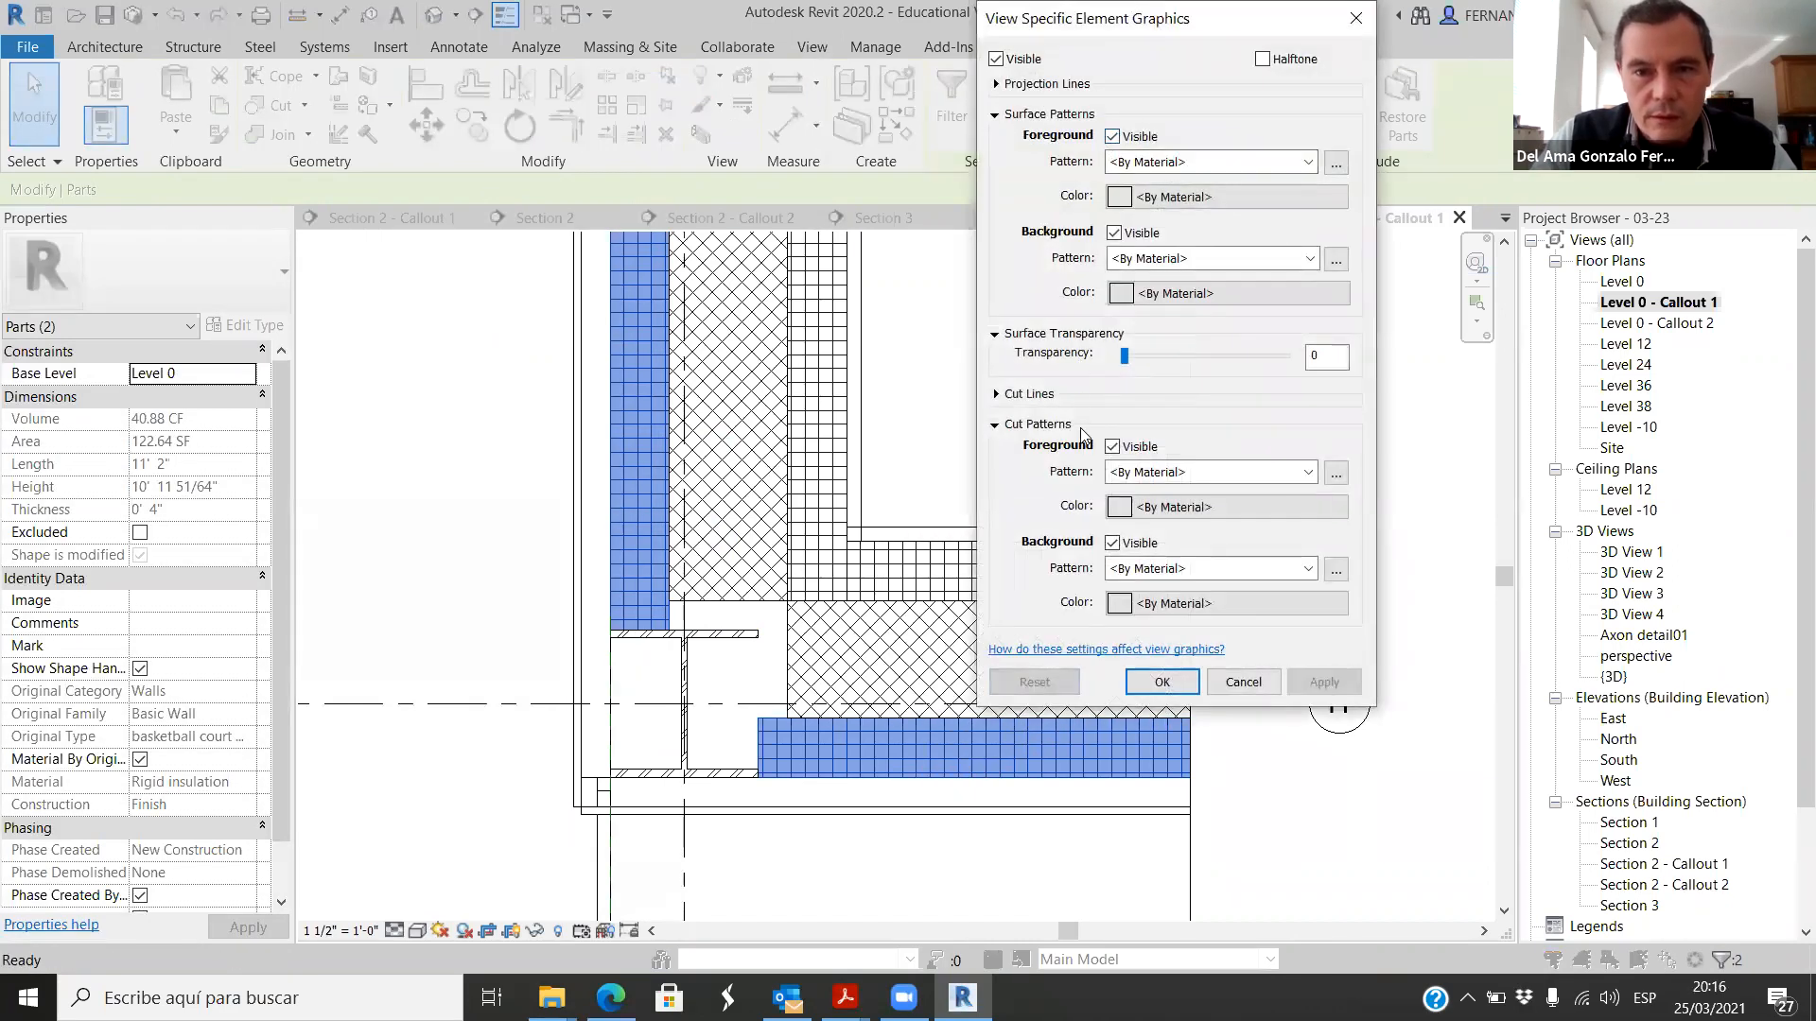
pyautogui.click(1112, 448)
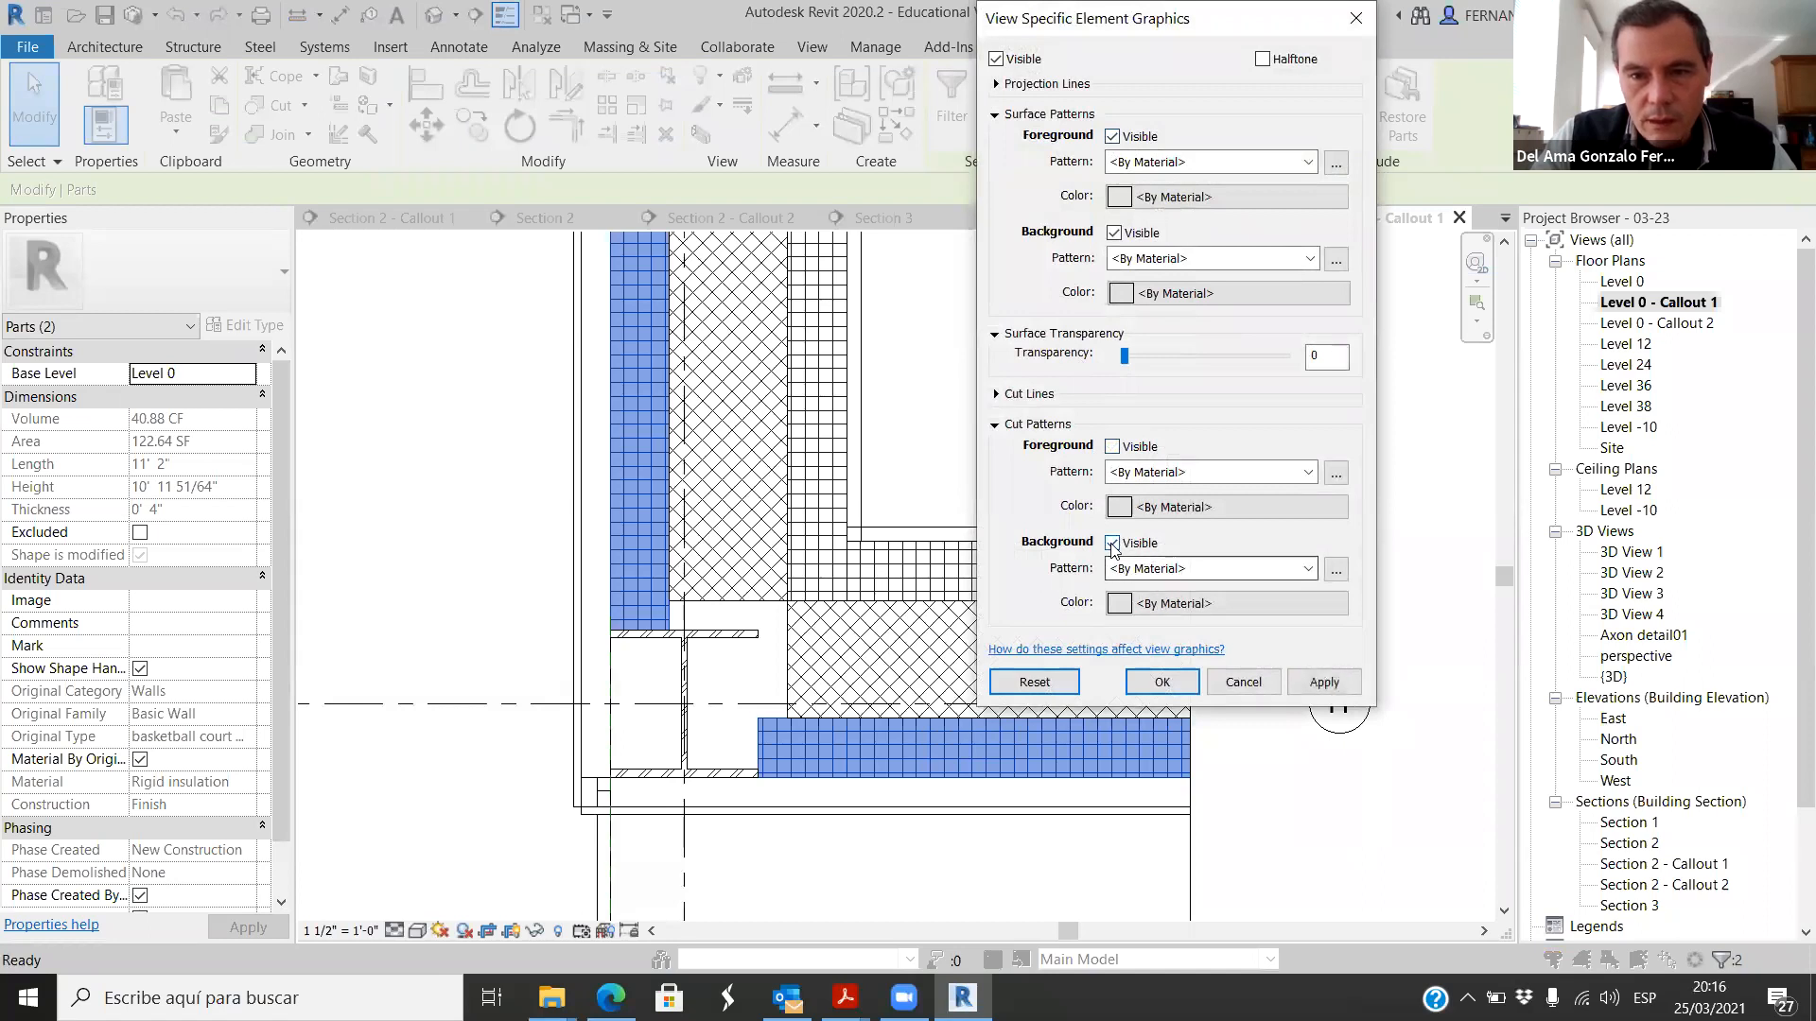
pyautogui.click(1308, 569)
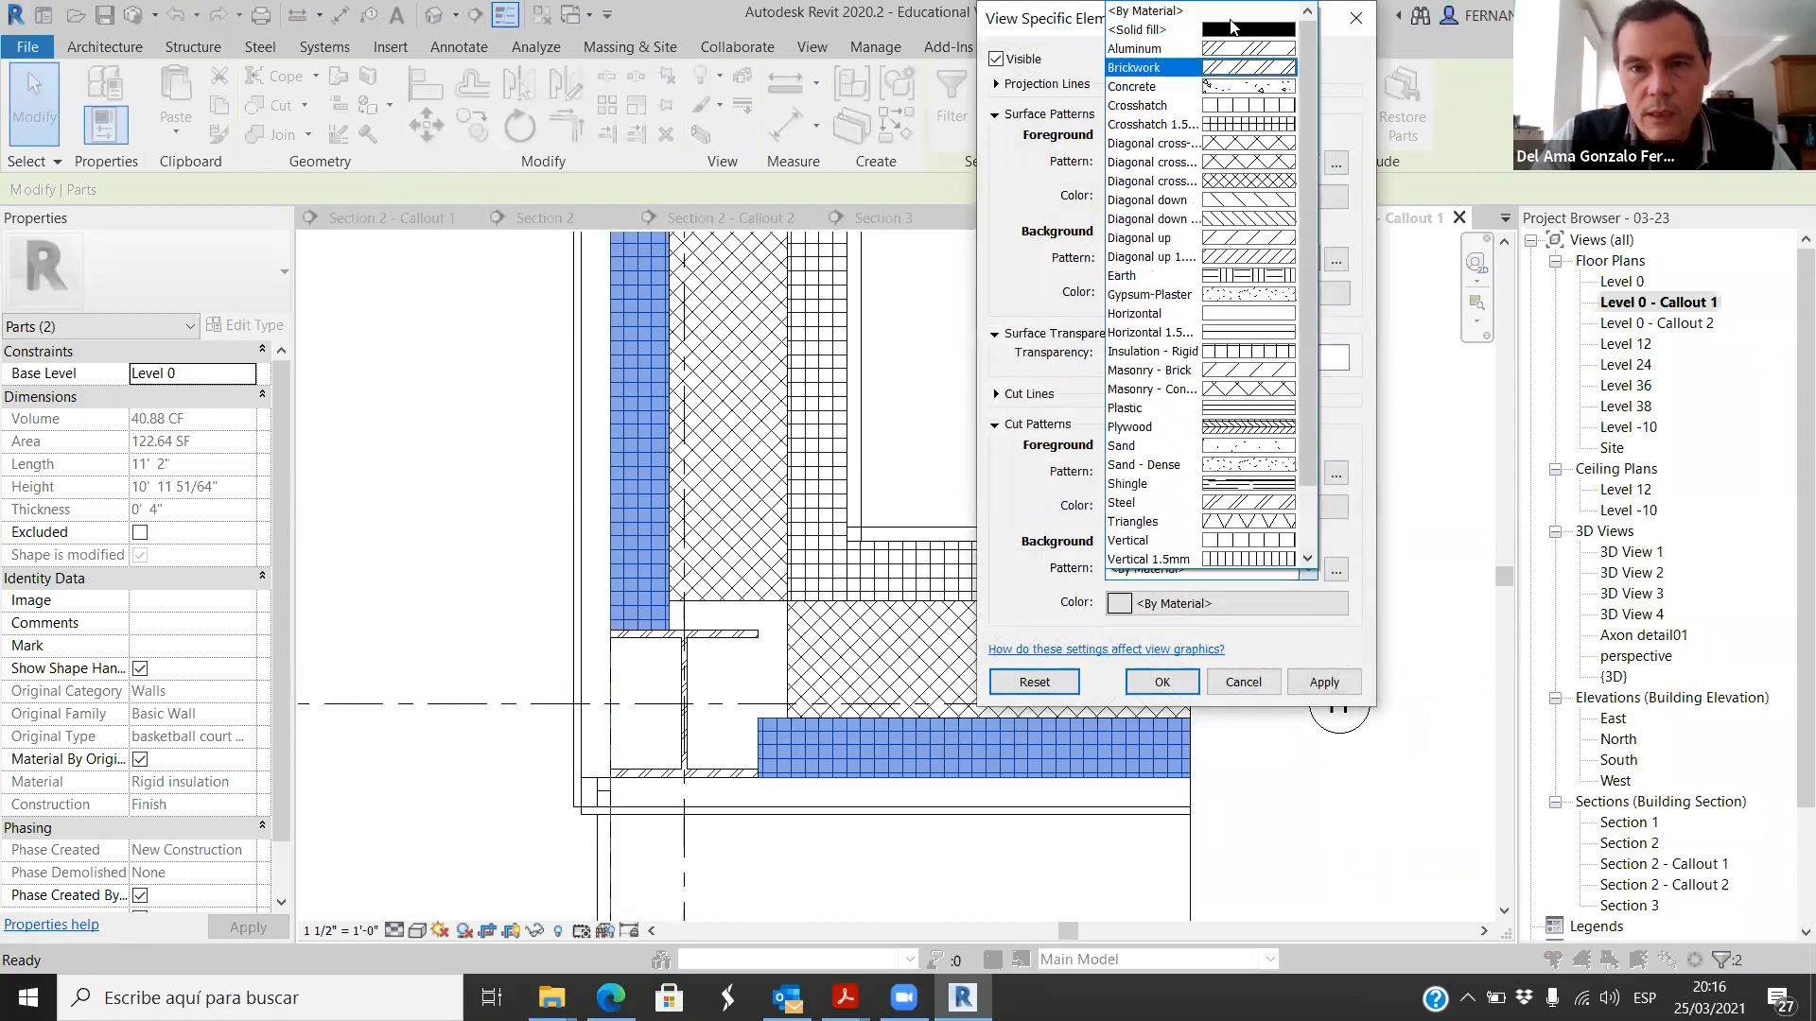
pyautogui.click(1163, 33)
# Step: Set the cut background colour of the two outer insulation parts to RGB 250-250-100 and apply the override
pyautogui.click(1121, 603)
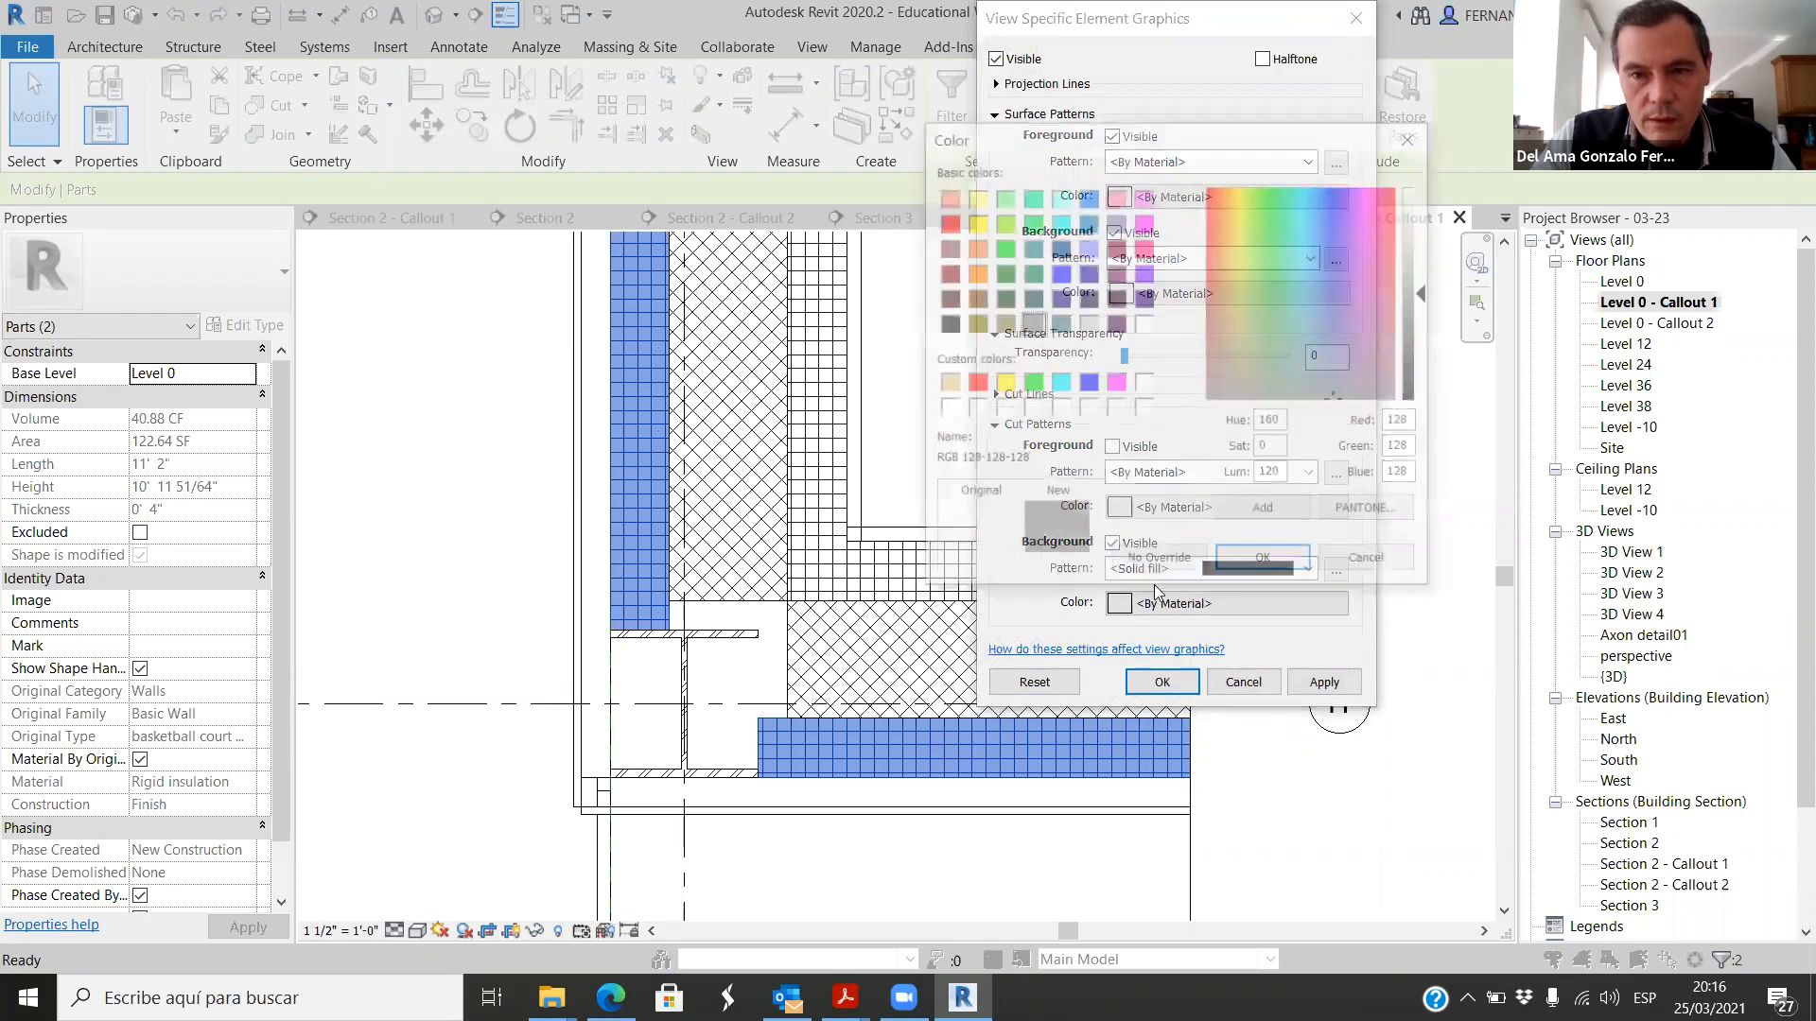
pyautogui.write('250250')
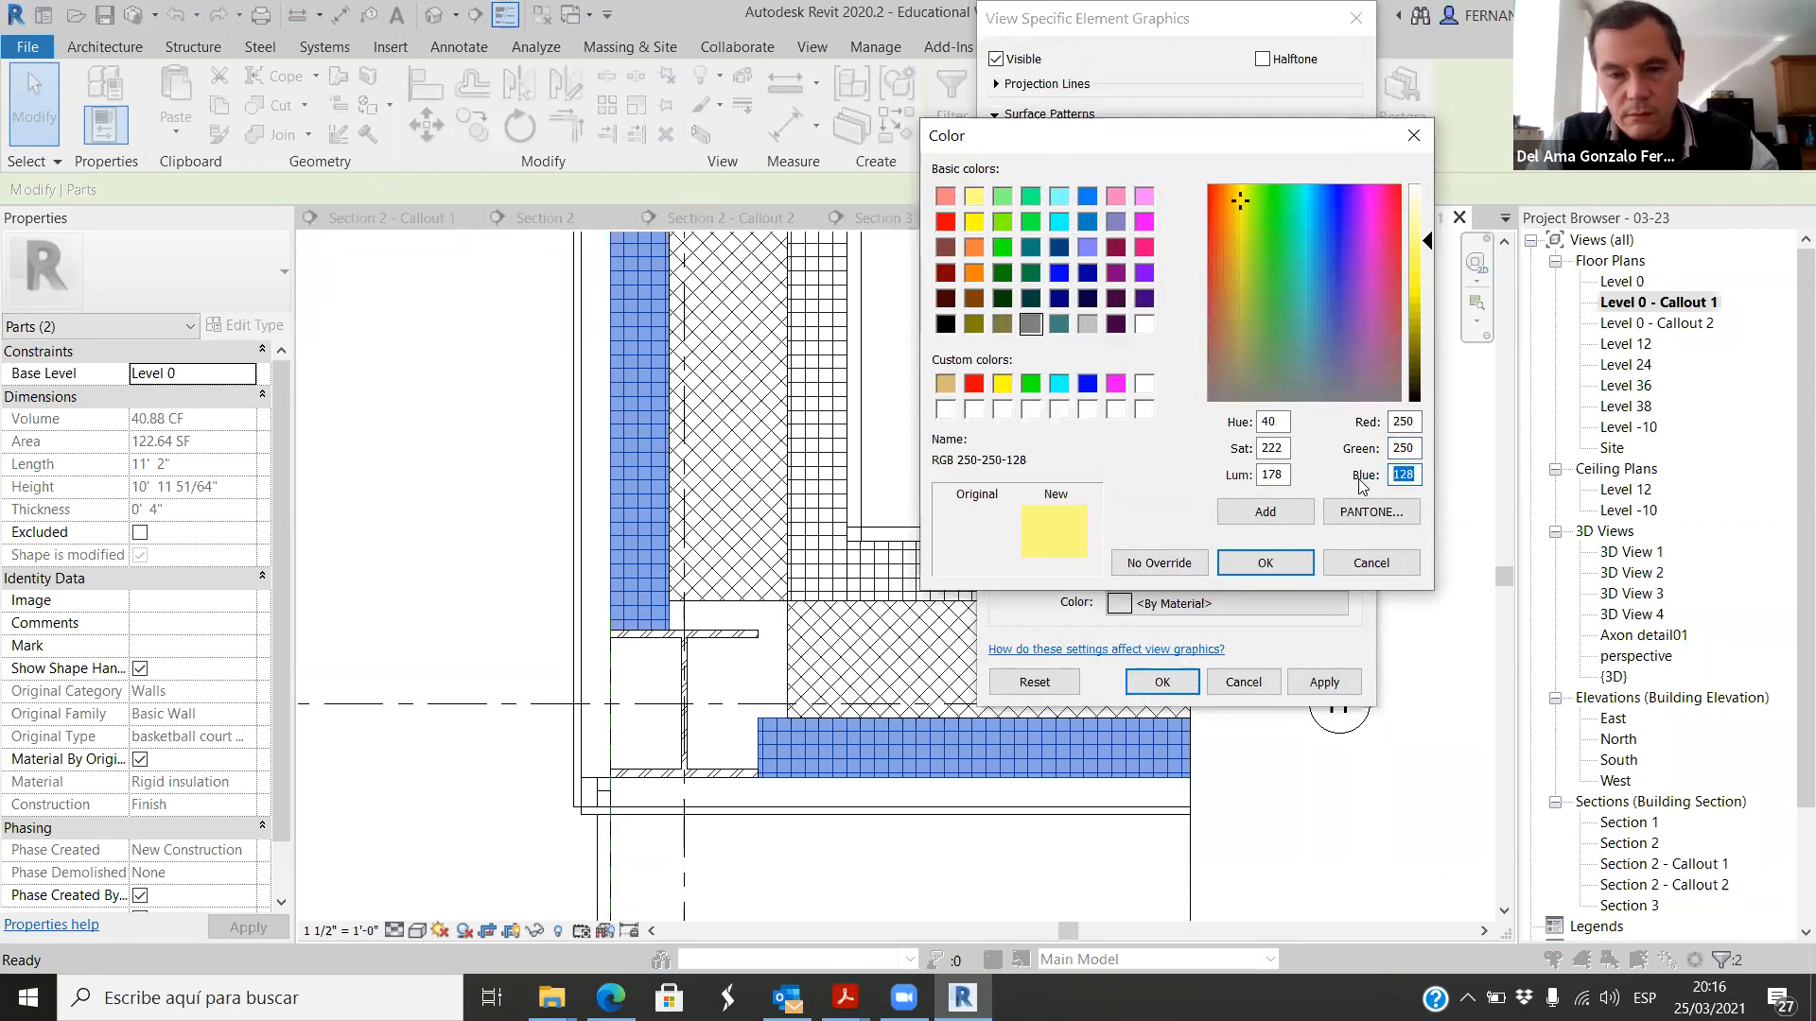
pyautogui.write('100')
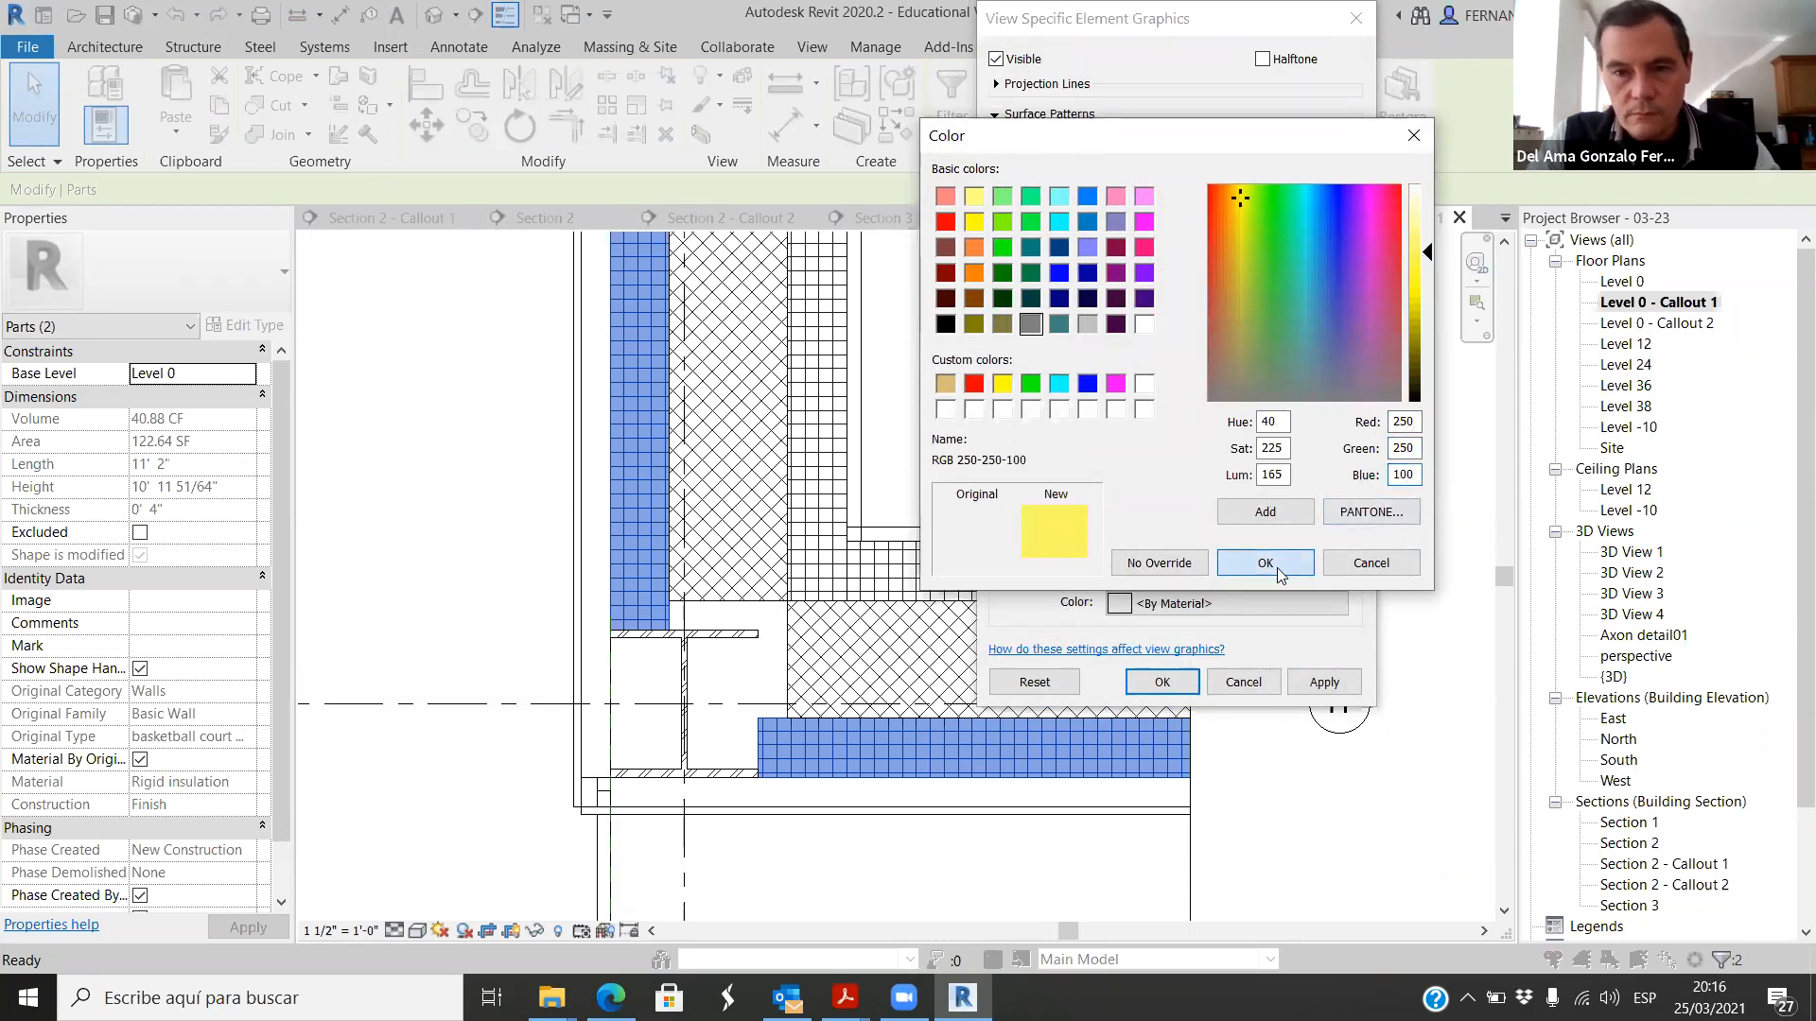
pyautogui.click(1268, 565)
pyautogui.click(1326, 688)
pyautogui.click(1162, 685)
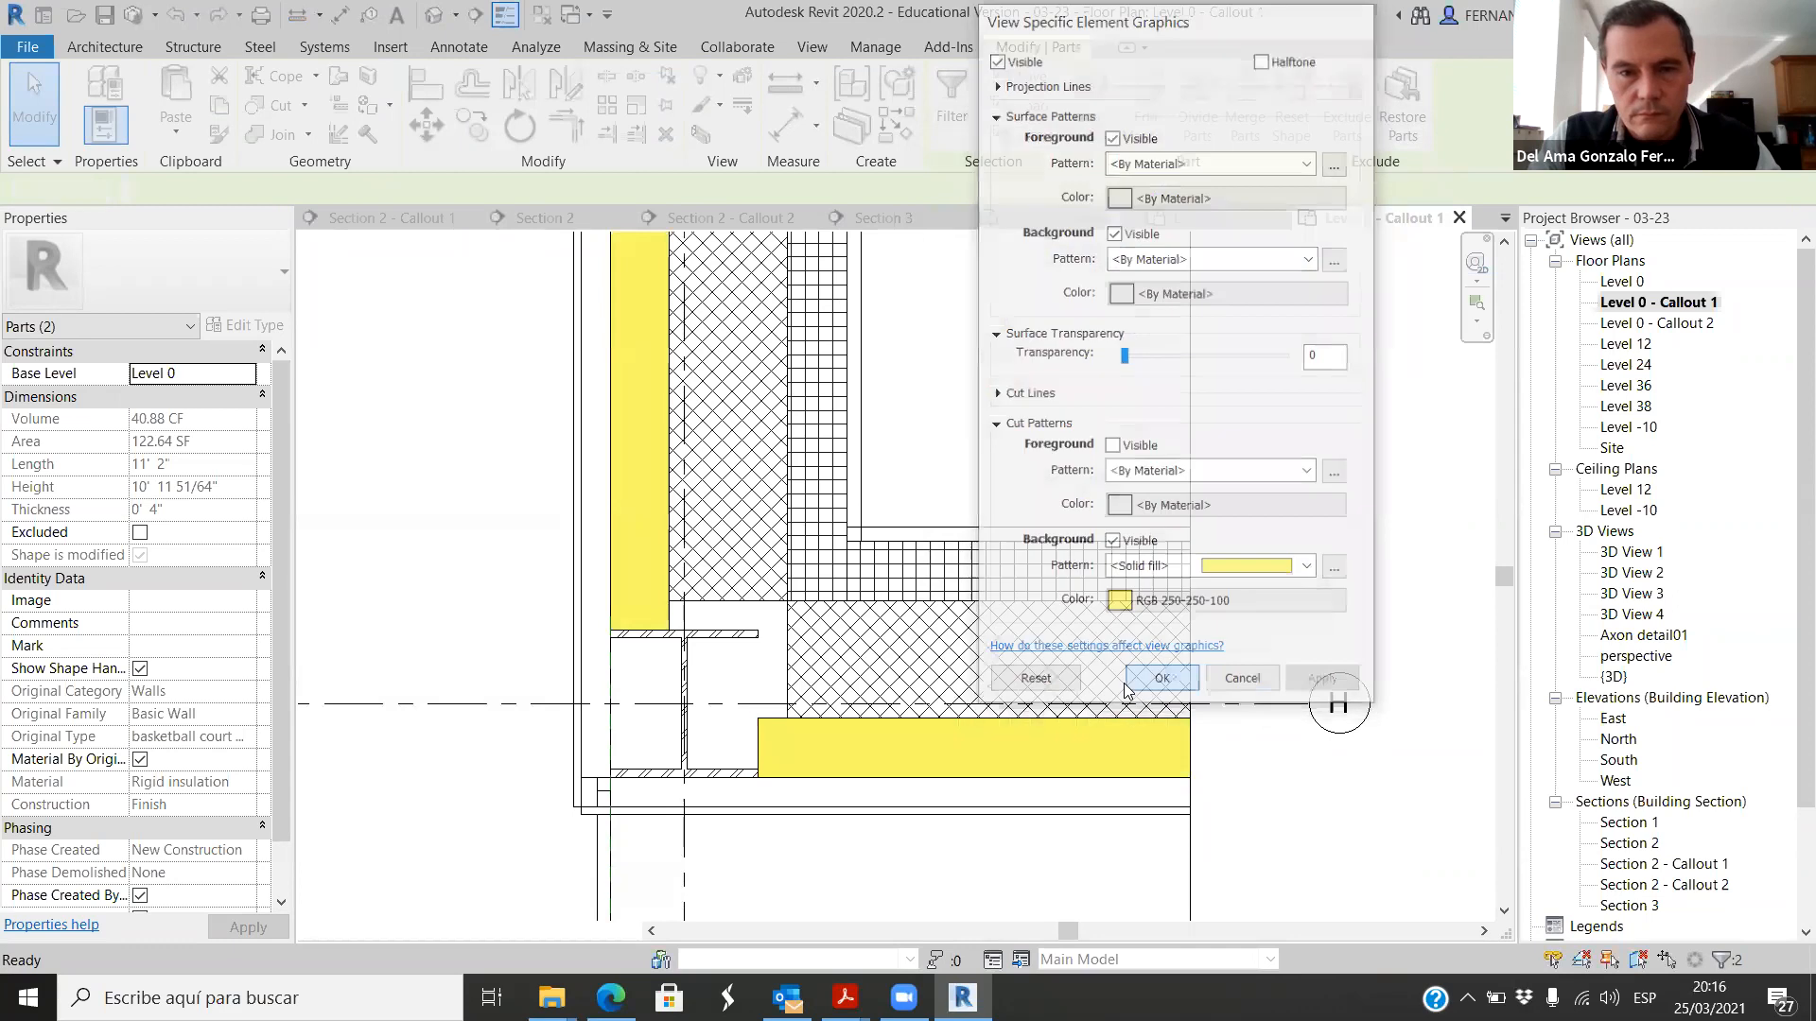
# Step: Draw a 4" wide insulation batting line along the centre of the vertical yellow insulation part, from the column flange to the crop's upper edge
pyautogui.scroll(-3, 615, 616)
pyautogui.click(1150, 885)
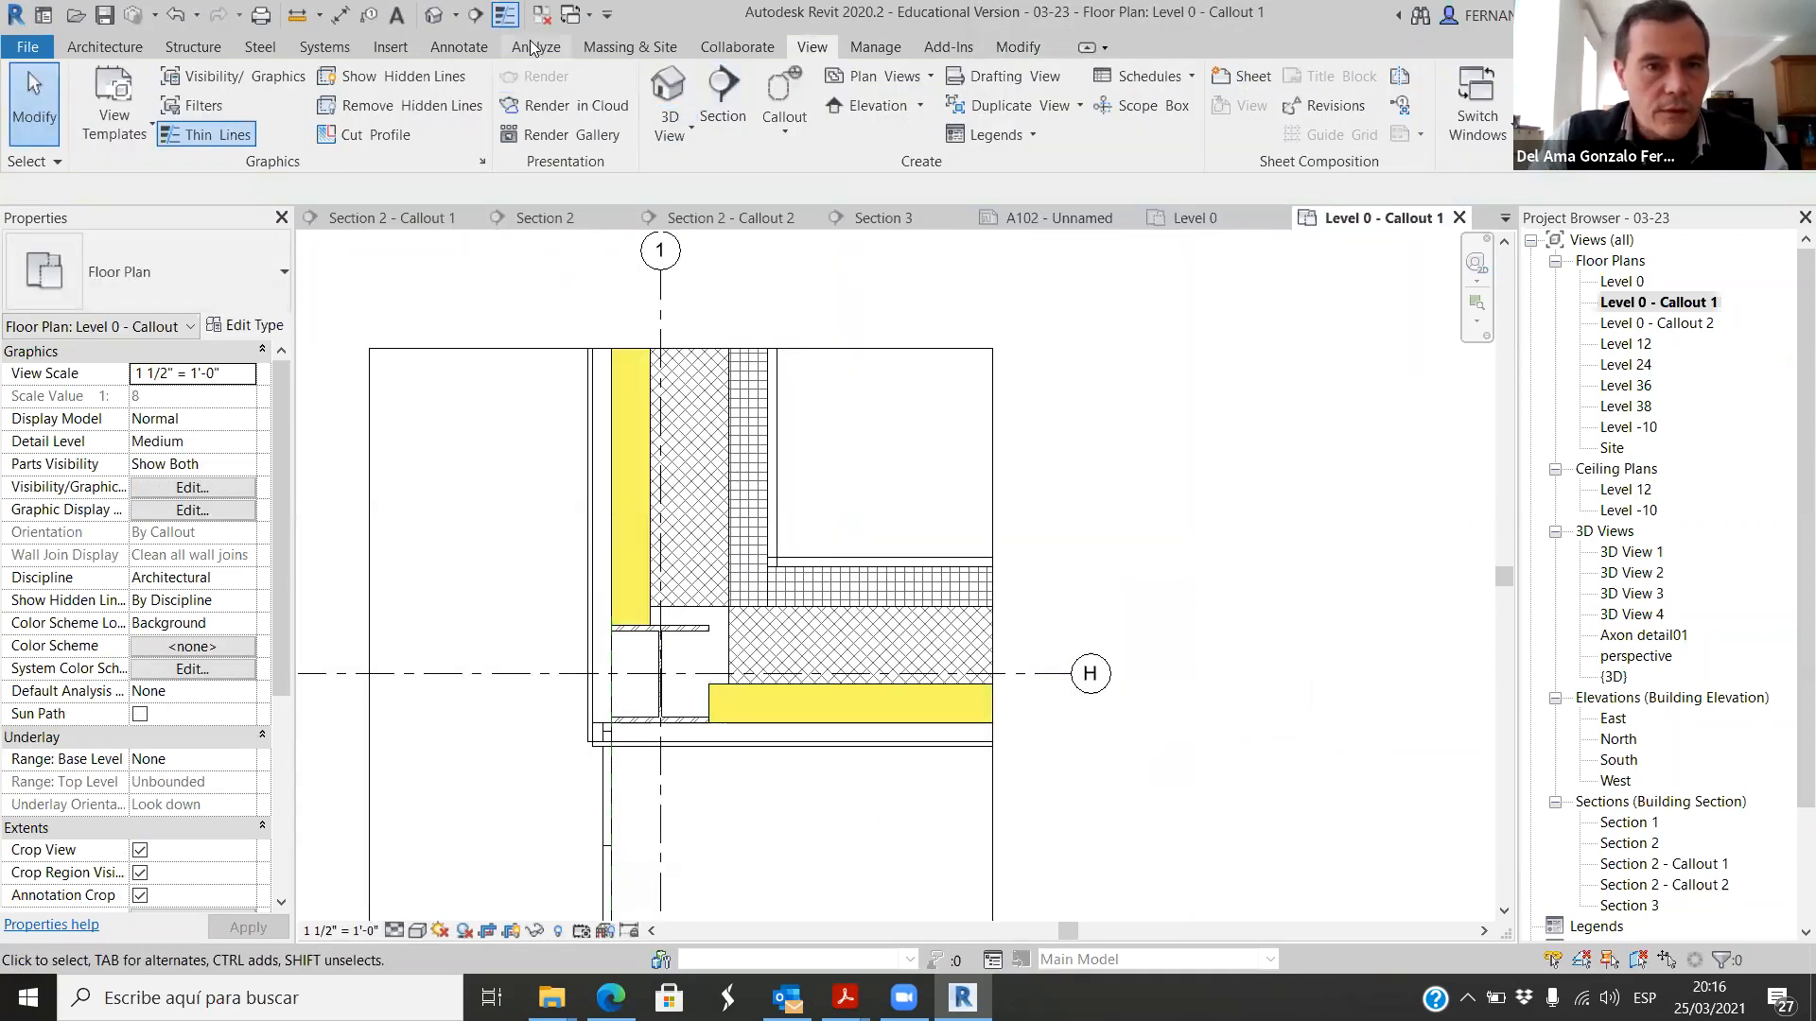
pyautogui.click(470, 49)
pyautogui.click(664, 125)
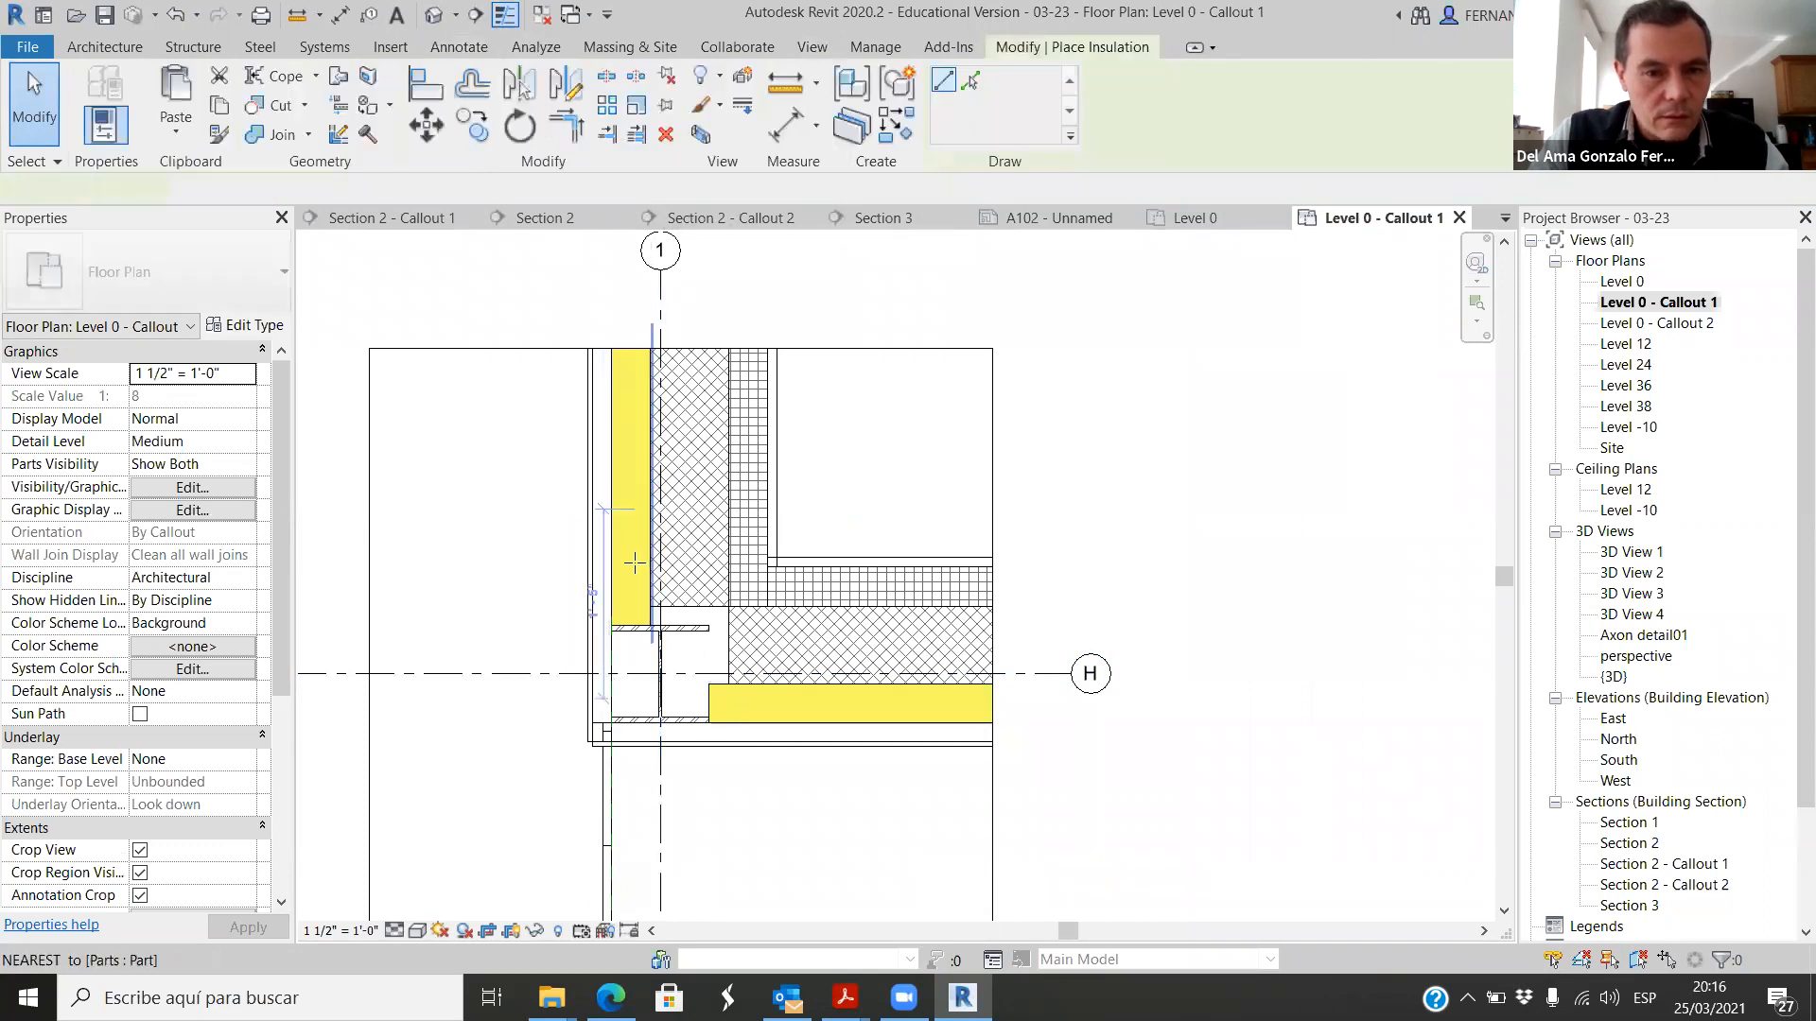
pyautogui.scroll(2, 612, 669)
pyautogui.click(624, 682)
pyautogui.scroll(-2, 602, 628)
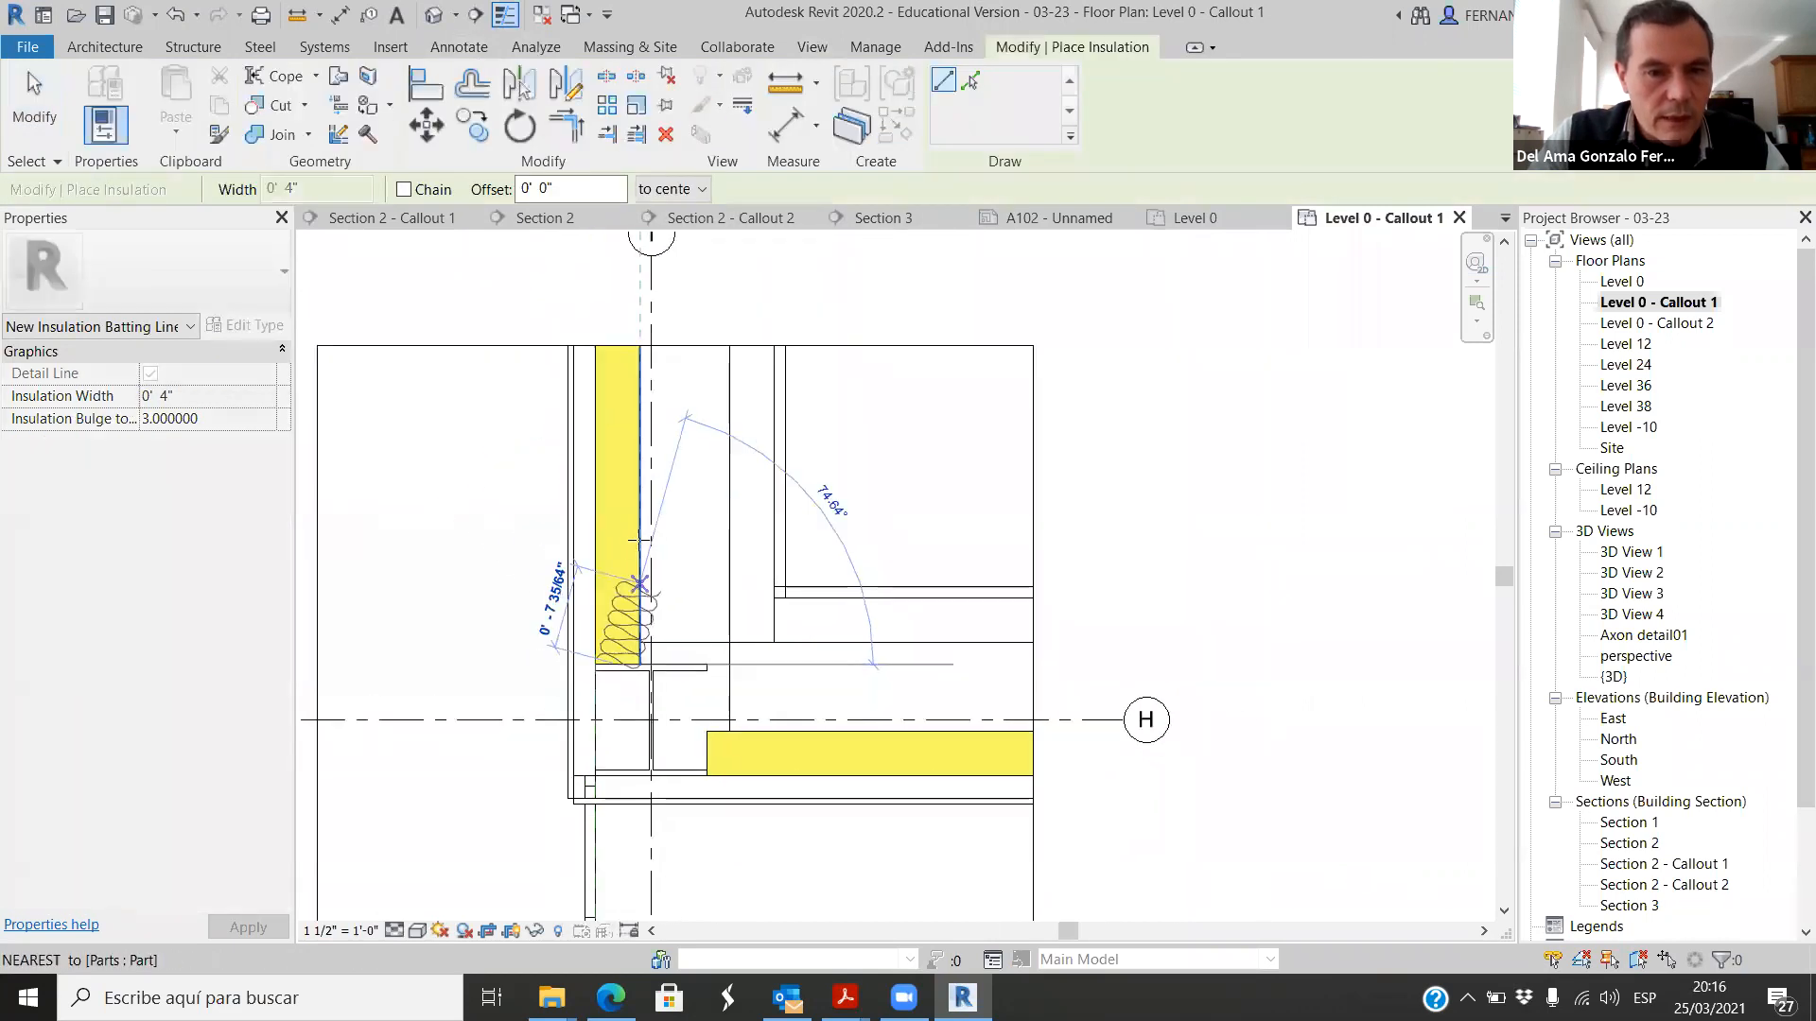
pyautogui.click(618, 346)
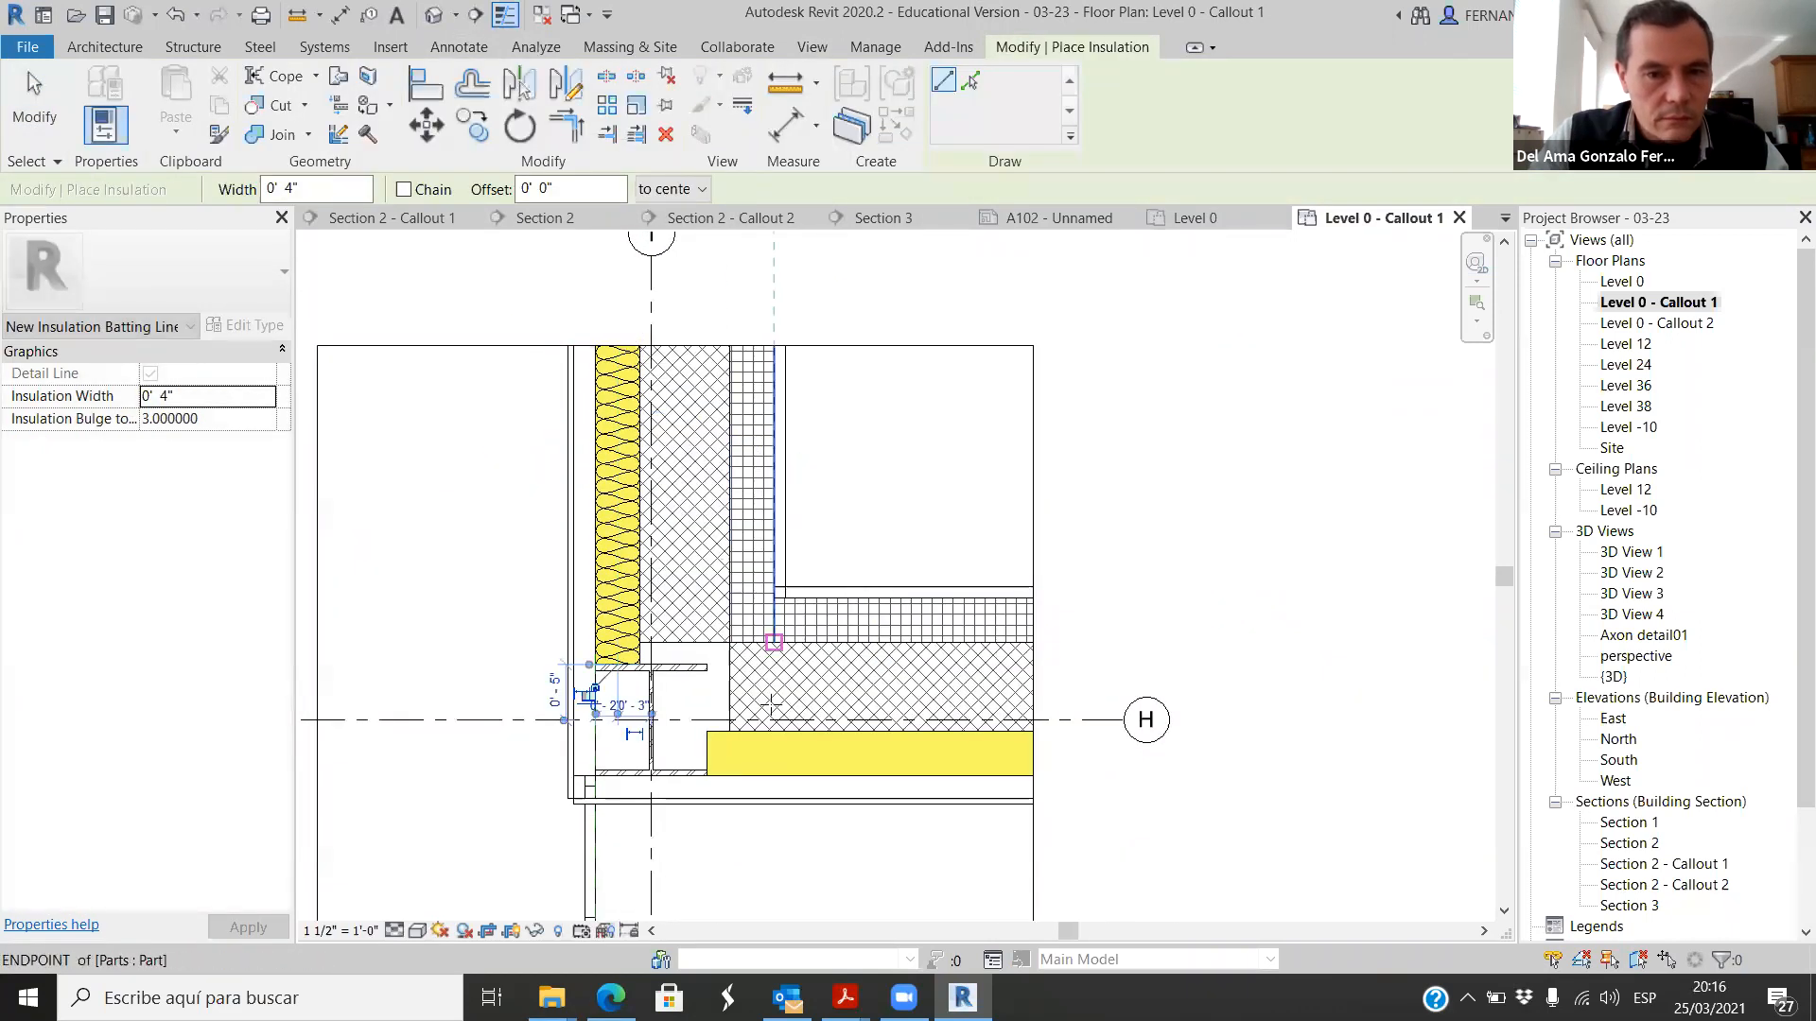
# Step: Draw a 4" wide insulation batting line along the horizontal yellow insulation part, from the column out to the crop's edge
pyautogui.click(710, 752)
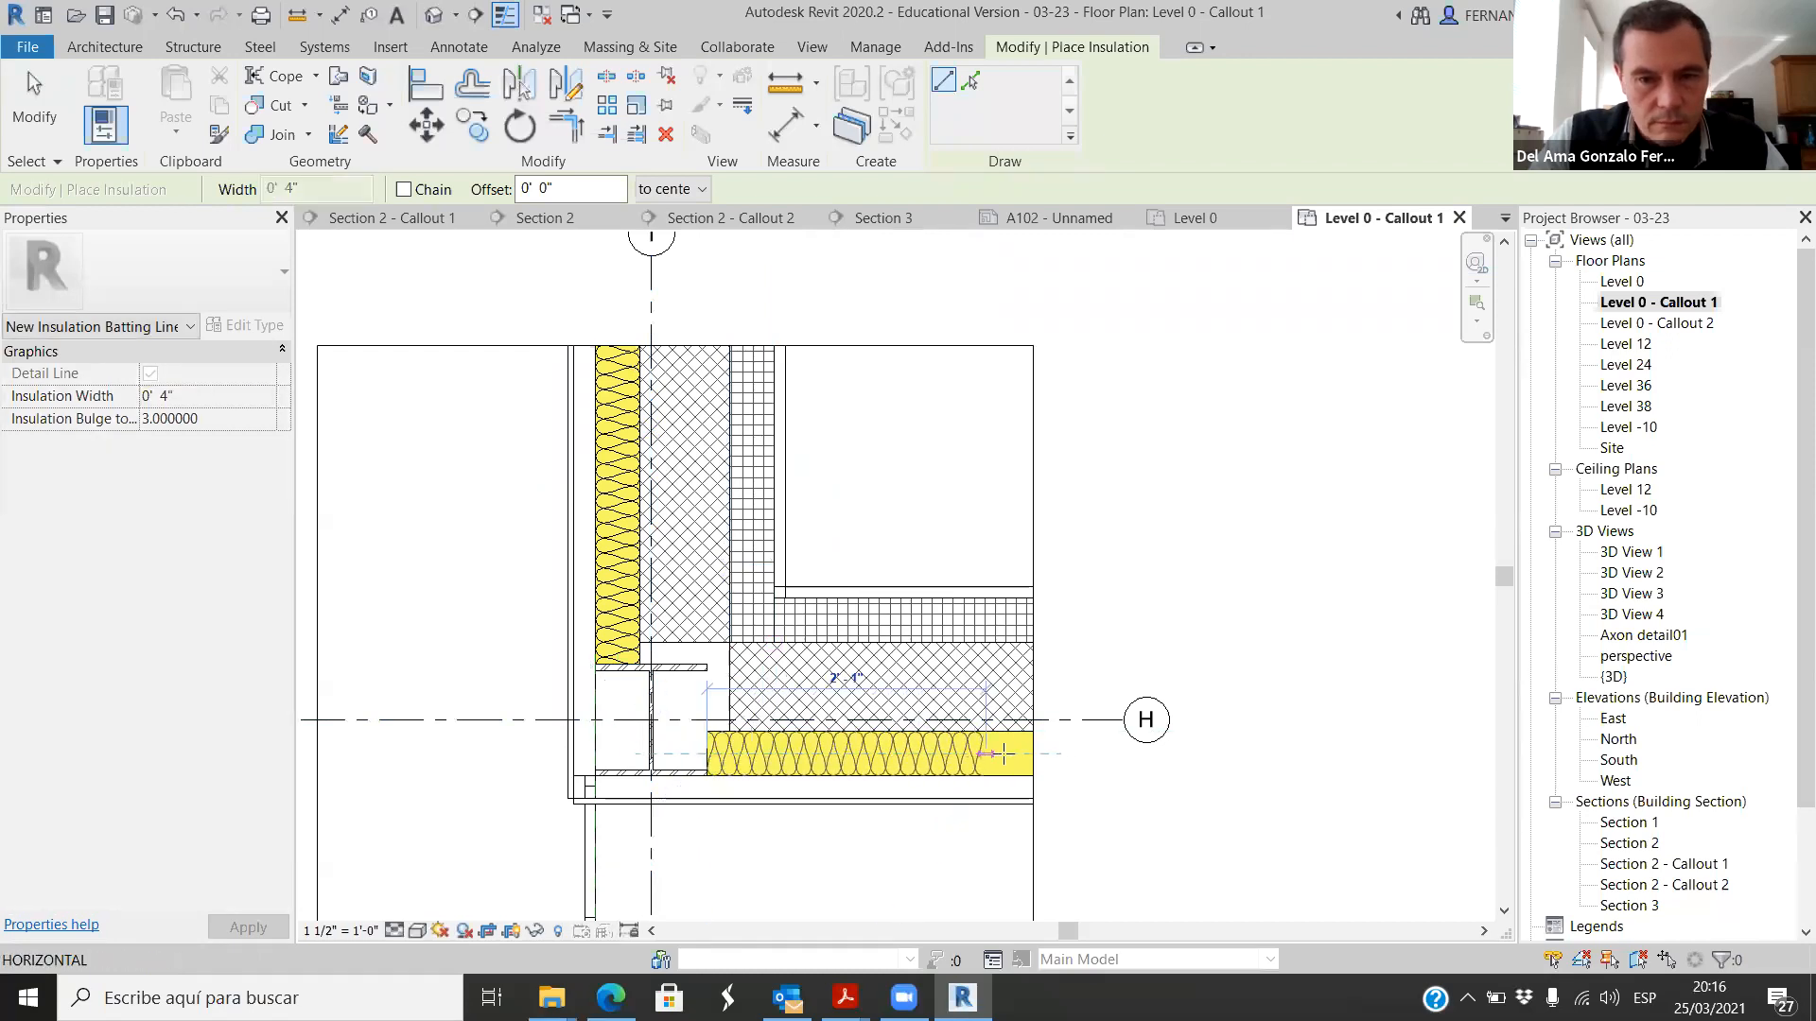
pyautogui.click(1041, 753)
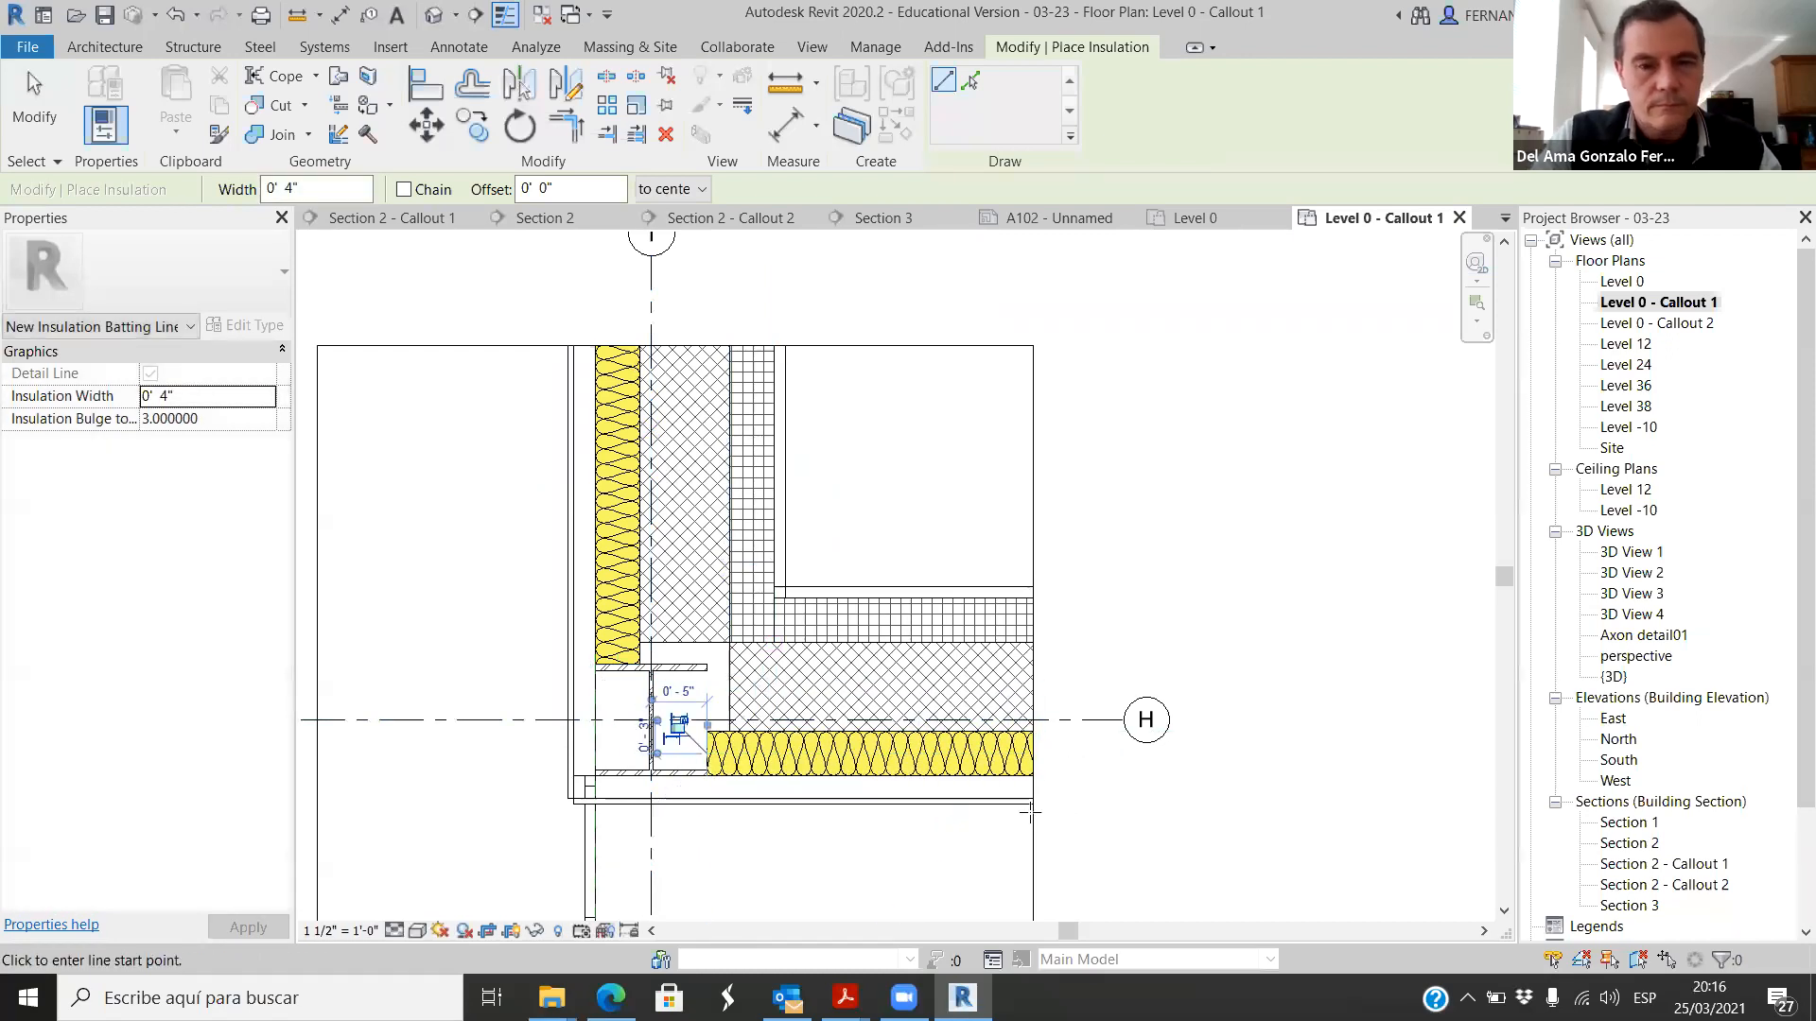
pyautogui.press('Escape')
pyautogui.press('Escape')
# Step: Override the two inner rigid insulation parts' cut patterns in this view, hiding the foreground and using a solid fill background
pyautogui.scroll(3, 837, 695)
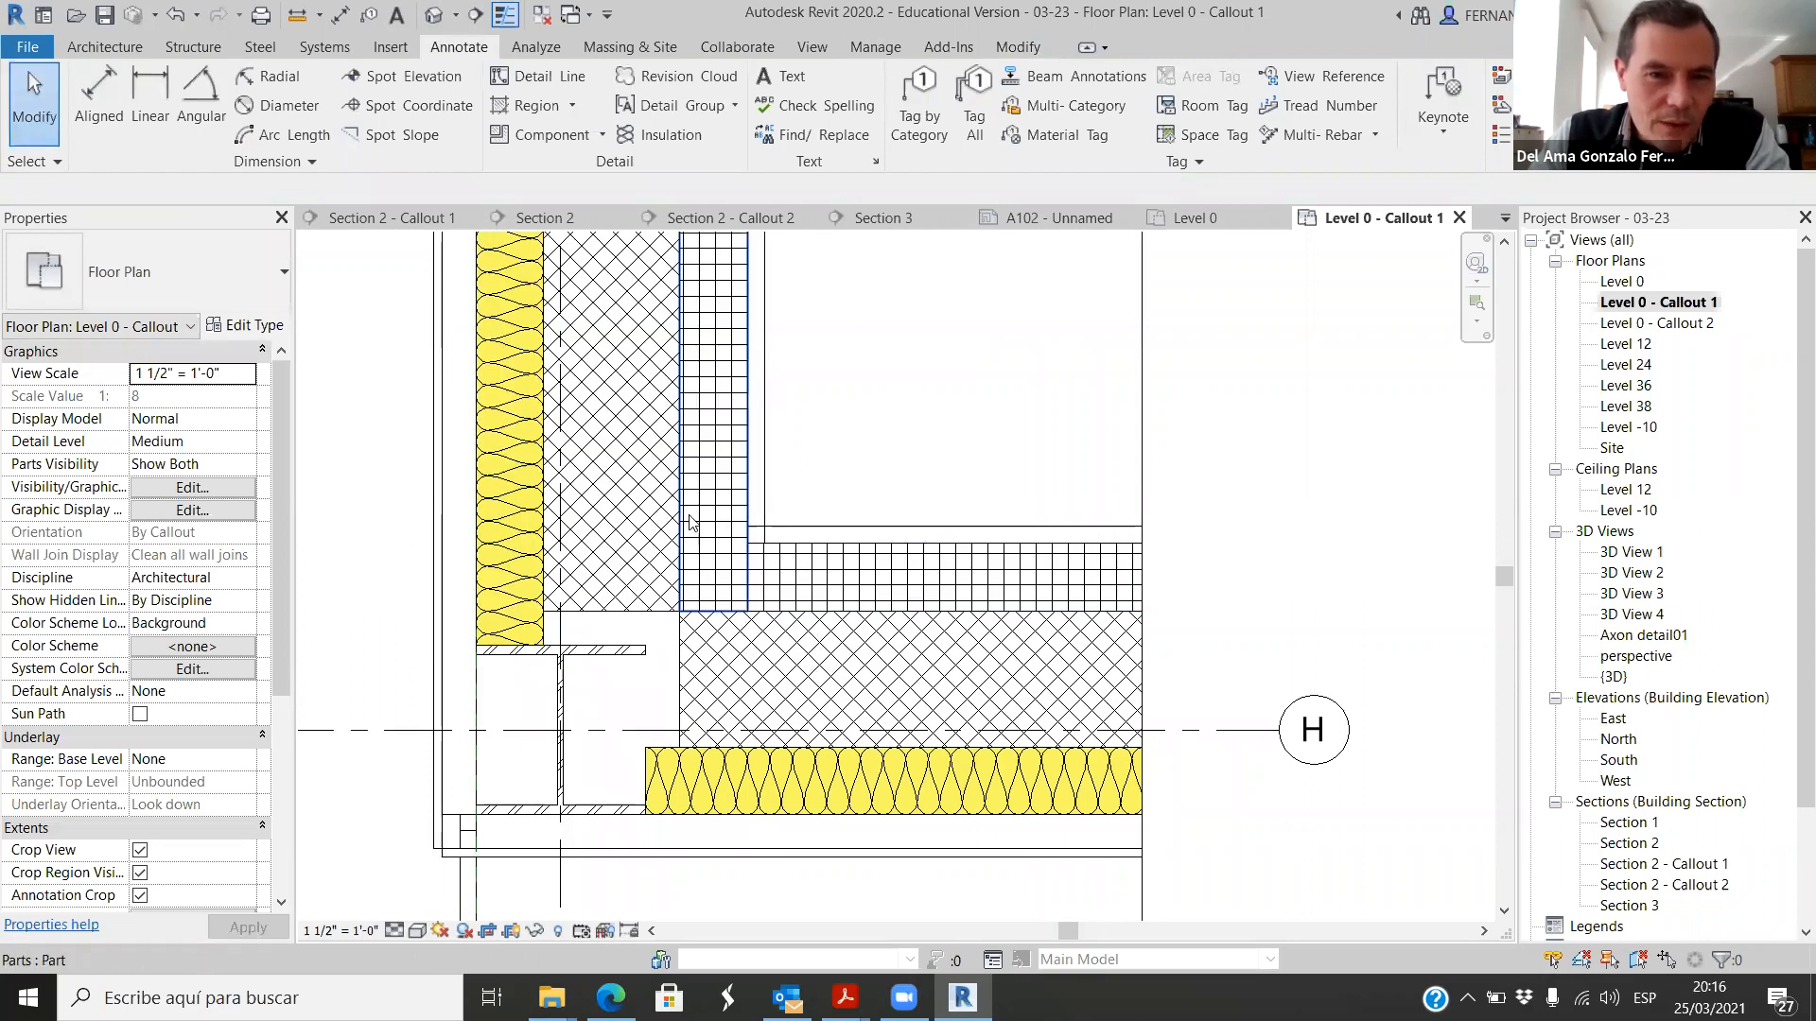
pyautogui.click(727, 492)
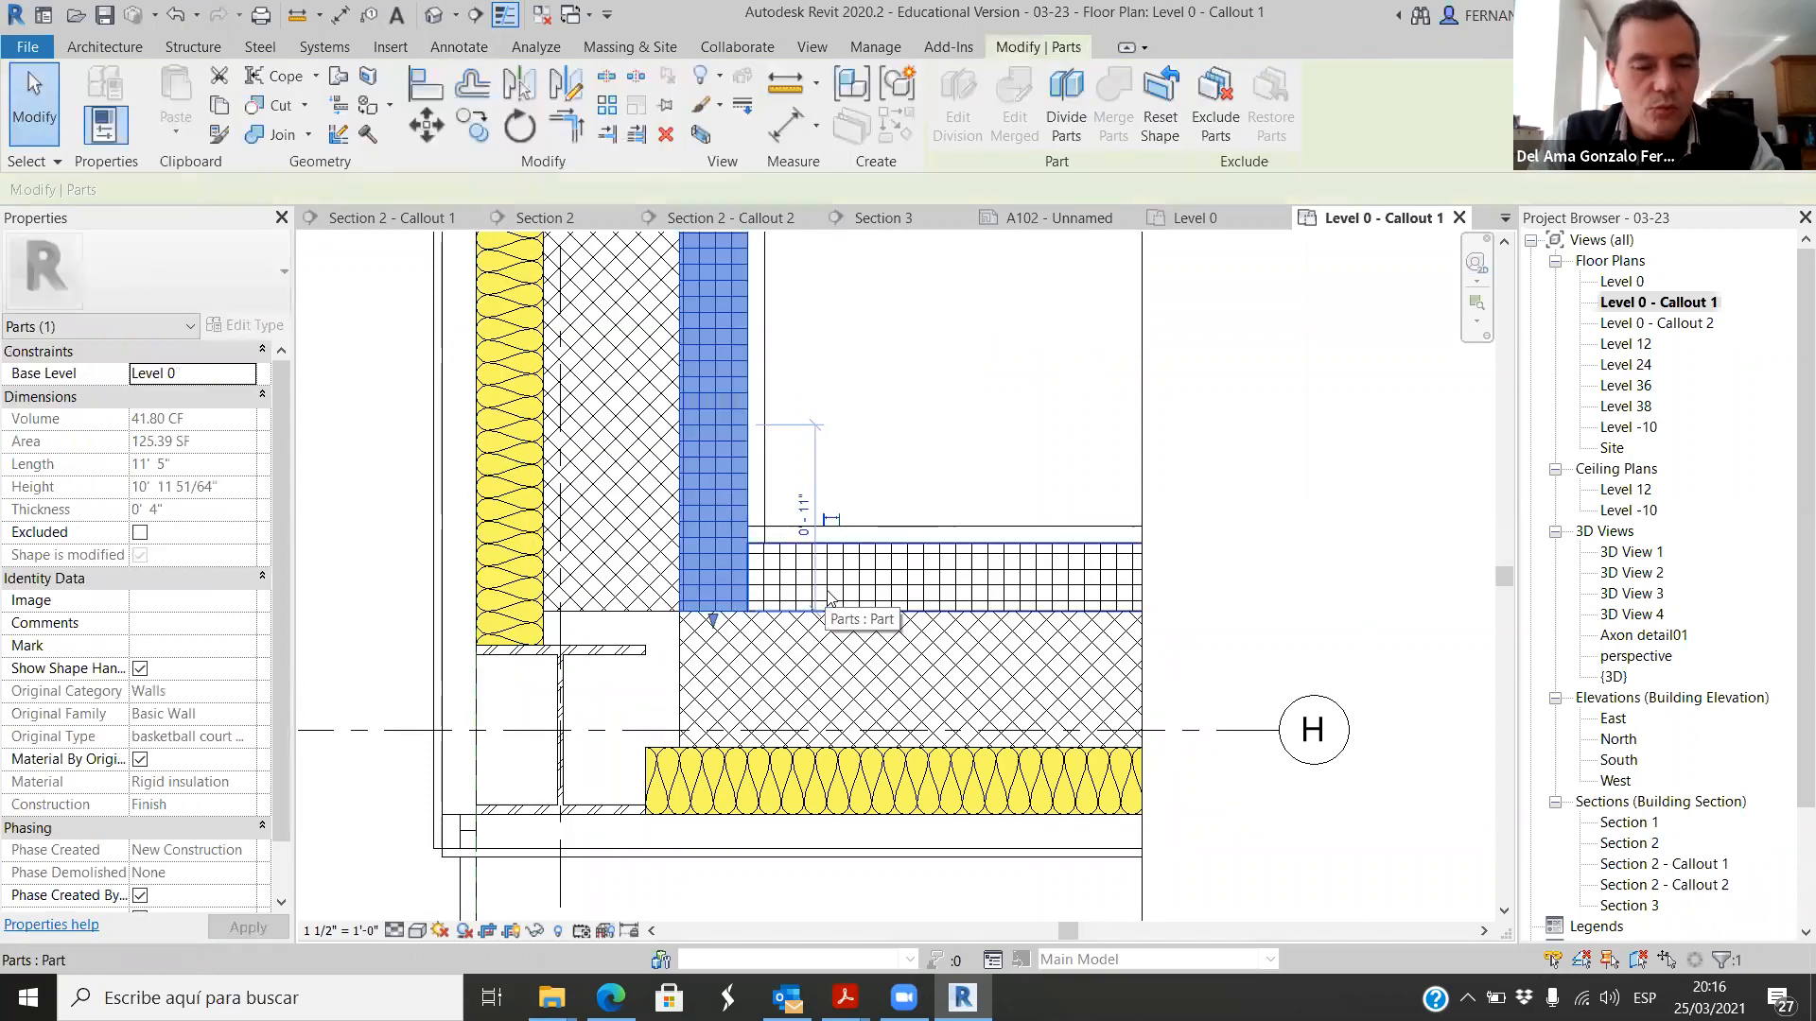
pyautogui.keyDown('ctrl'); pyautogui.click(952, 584); pyautogui.keyUp('ctrl')
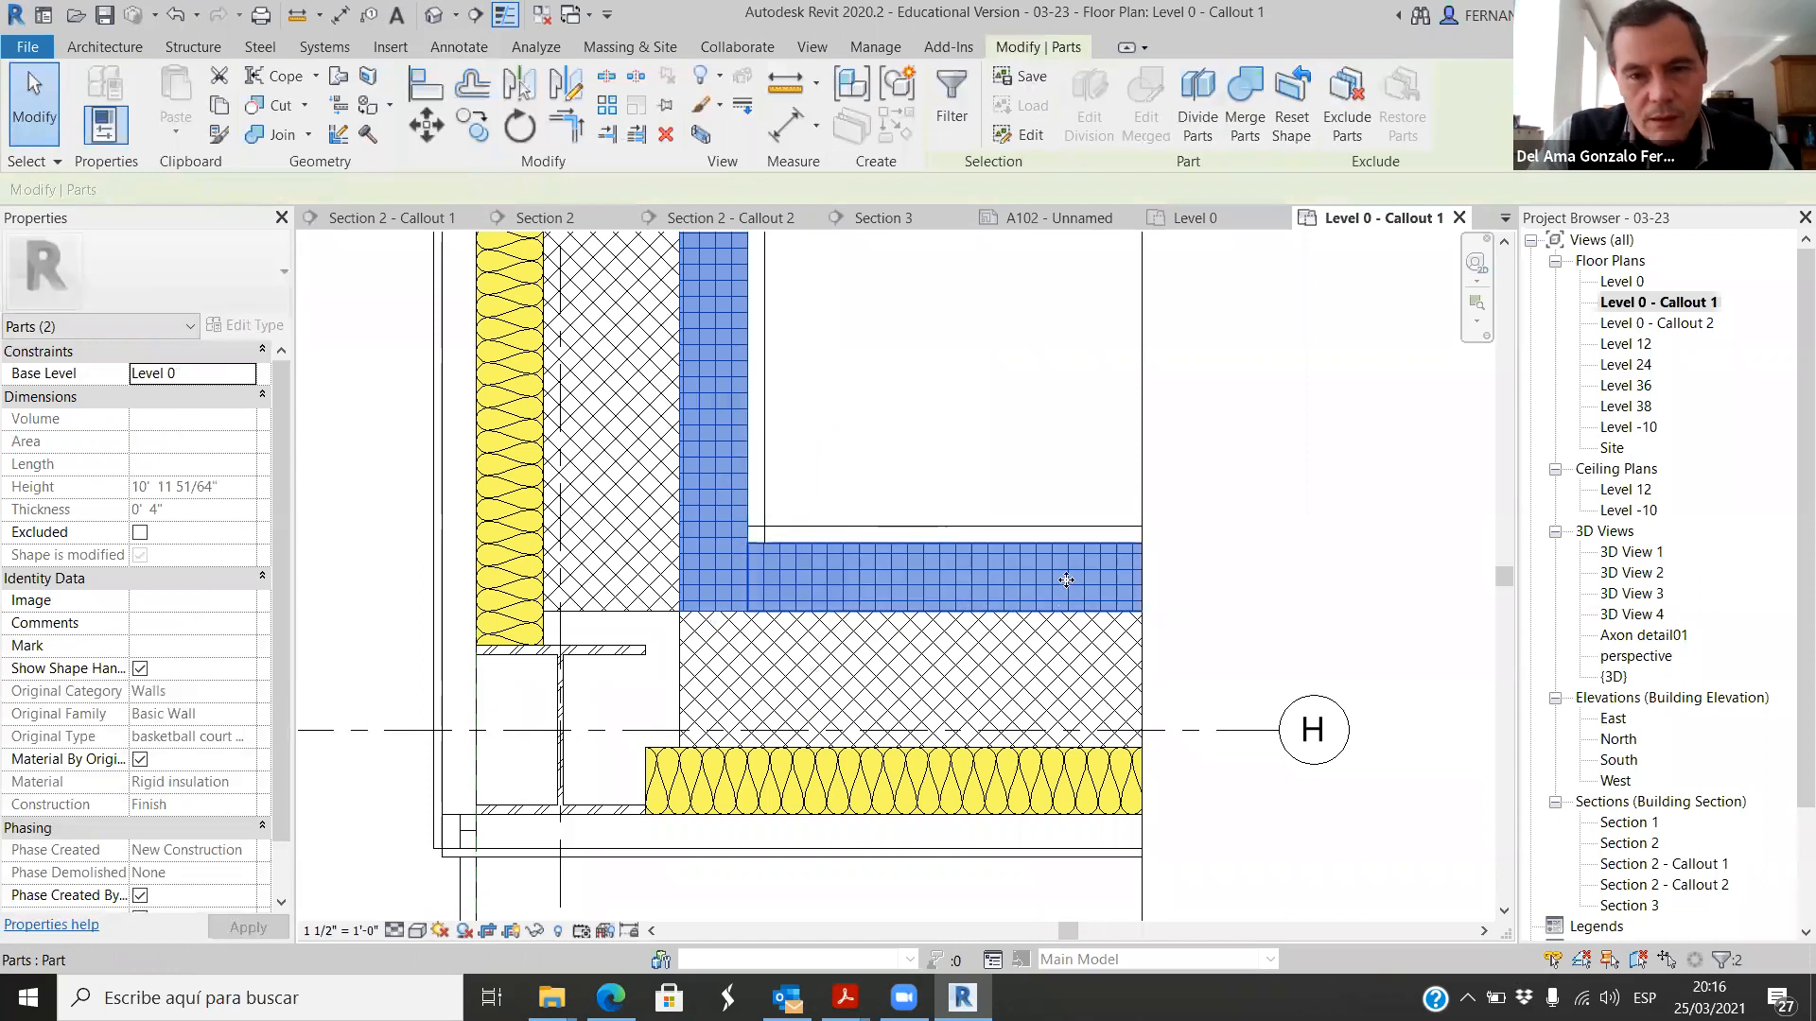
pyautogui.scroll(-1, 1065, 573)
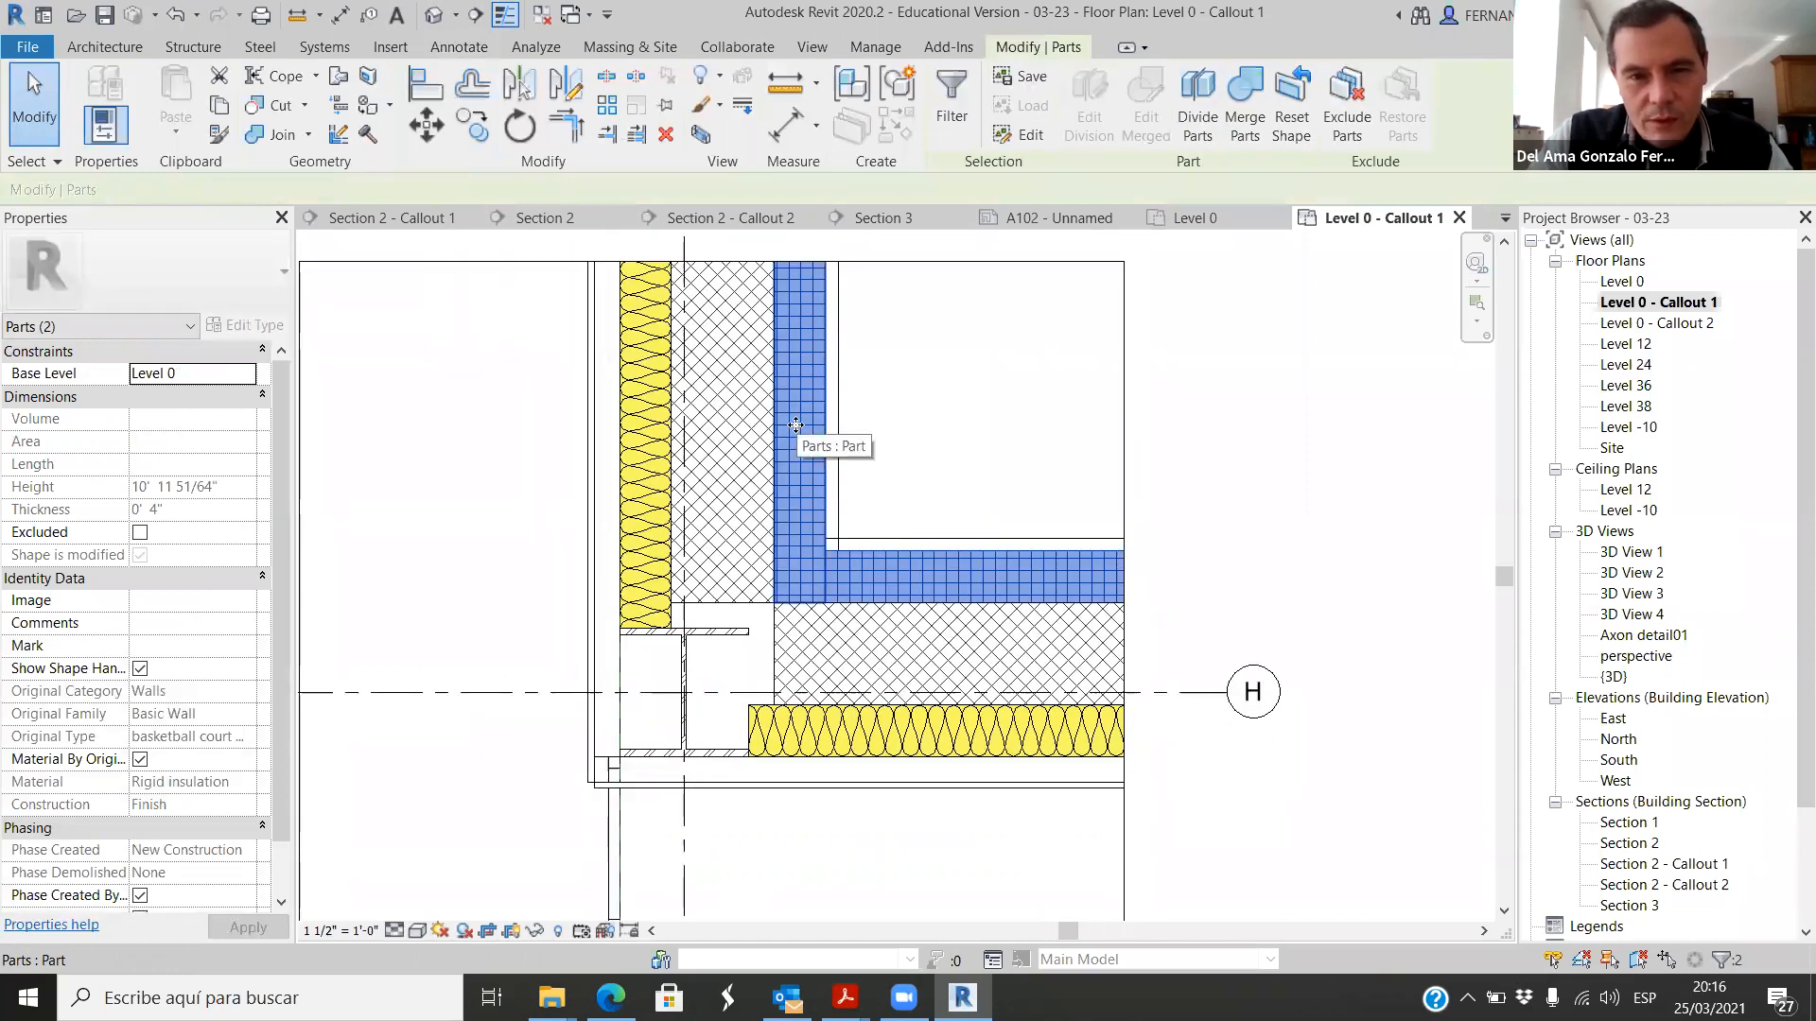
pyautogui.scroll(1, 889, 508)
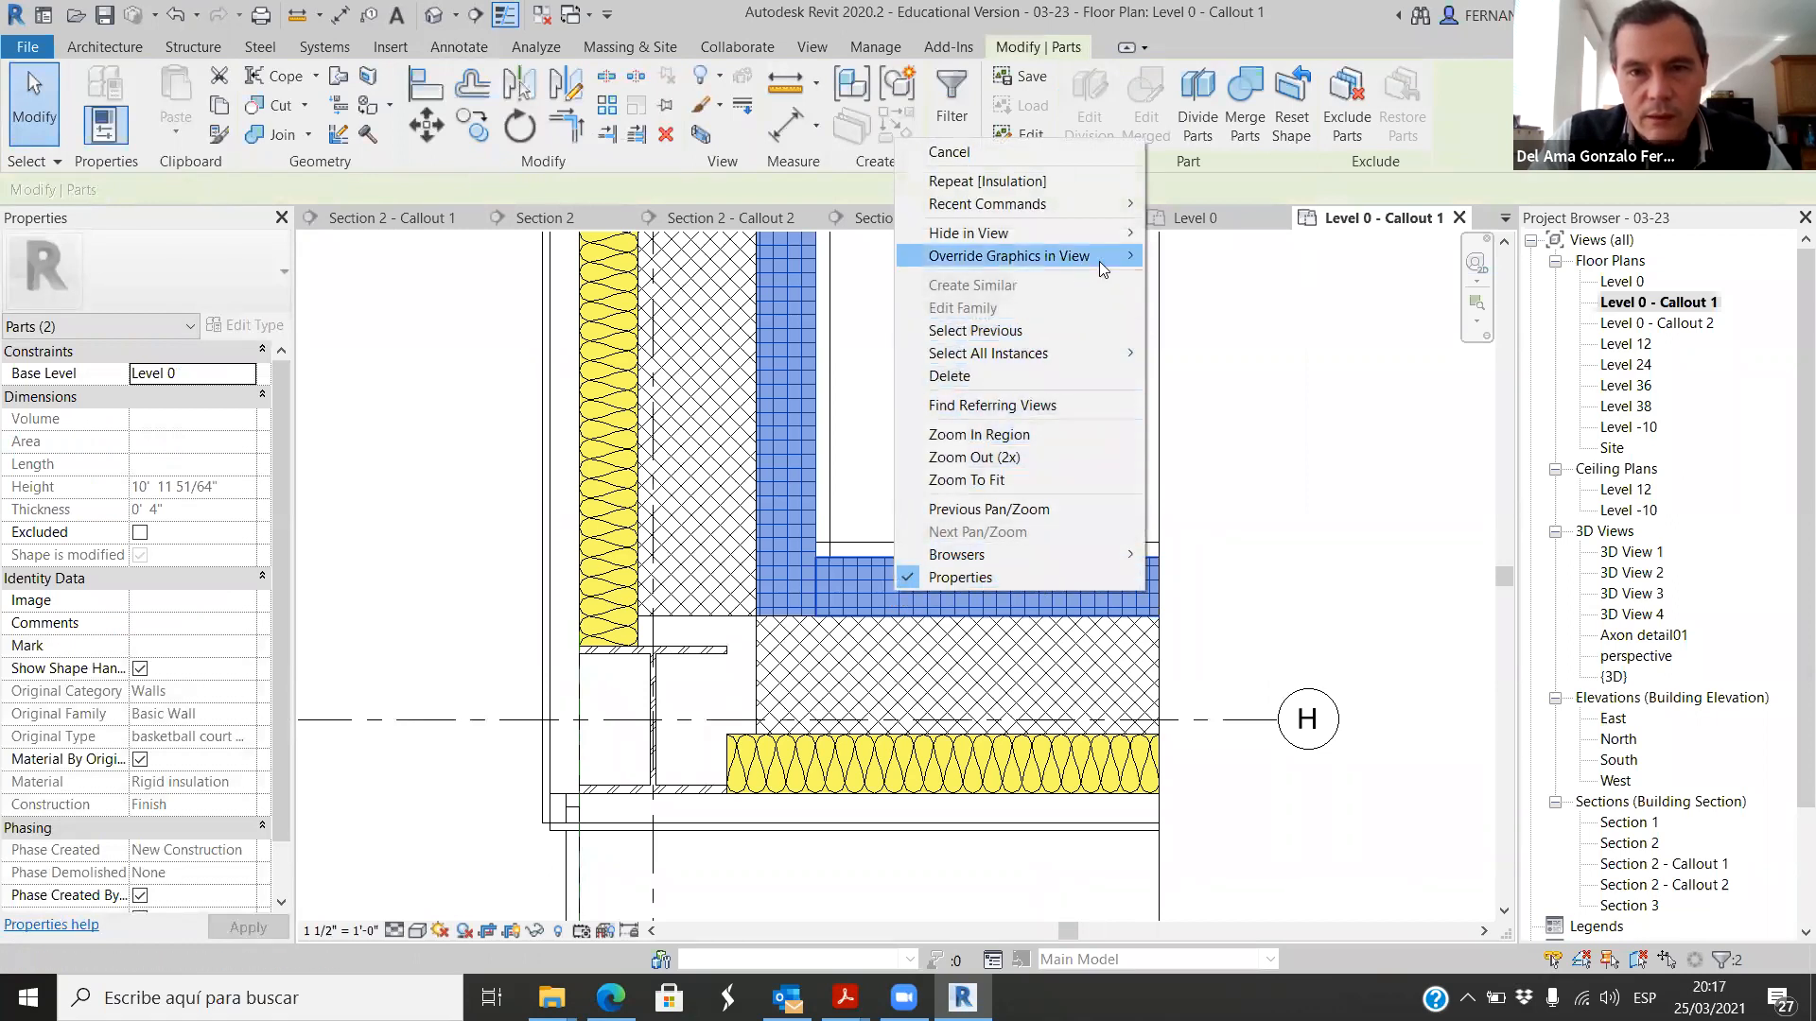
pyautogui.moveTo(1097, 257)
pyautogui.click(1206, 257)
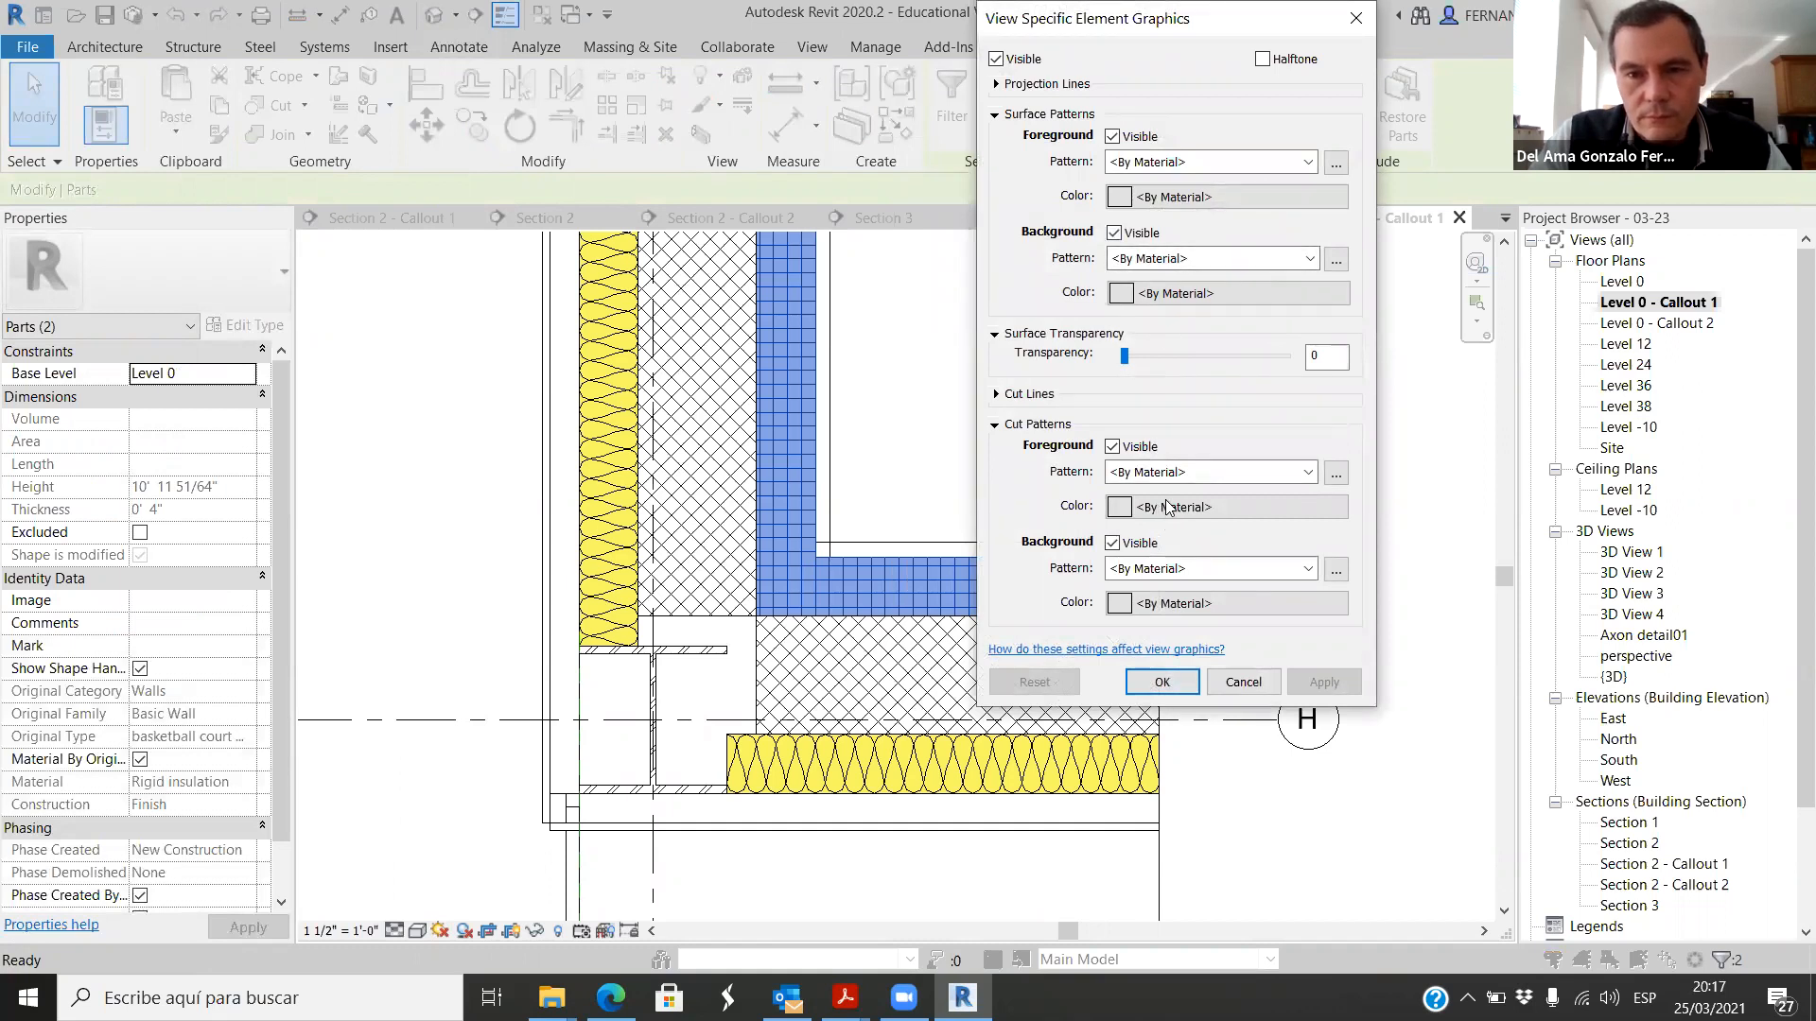
pyautogui.click(1113, 446)
pyautogui.click(1308, 568)
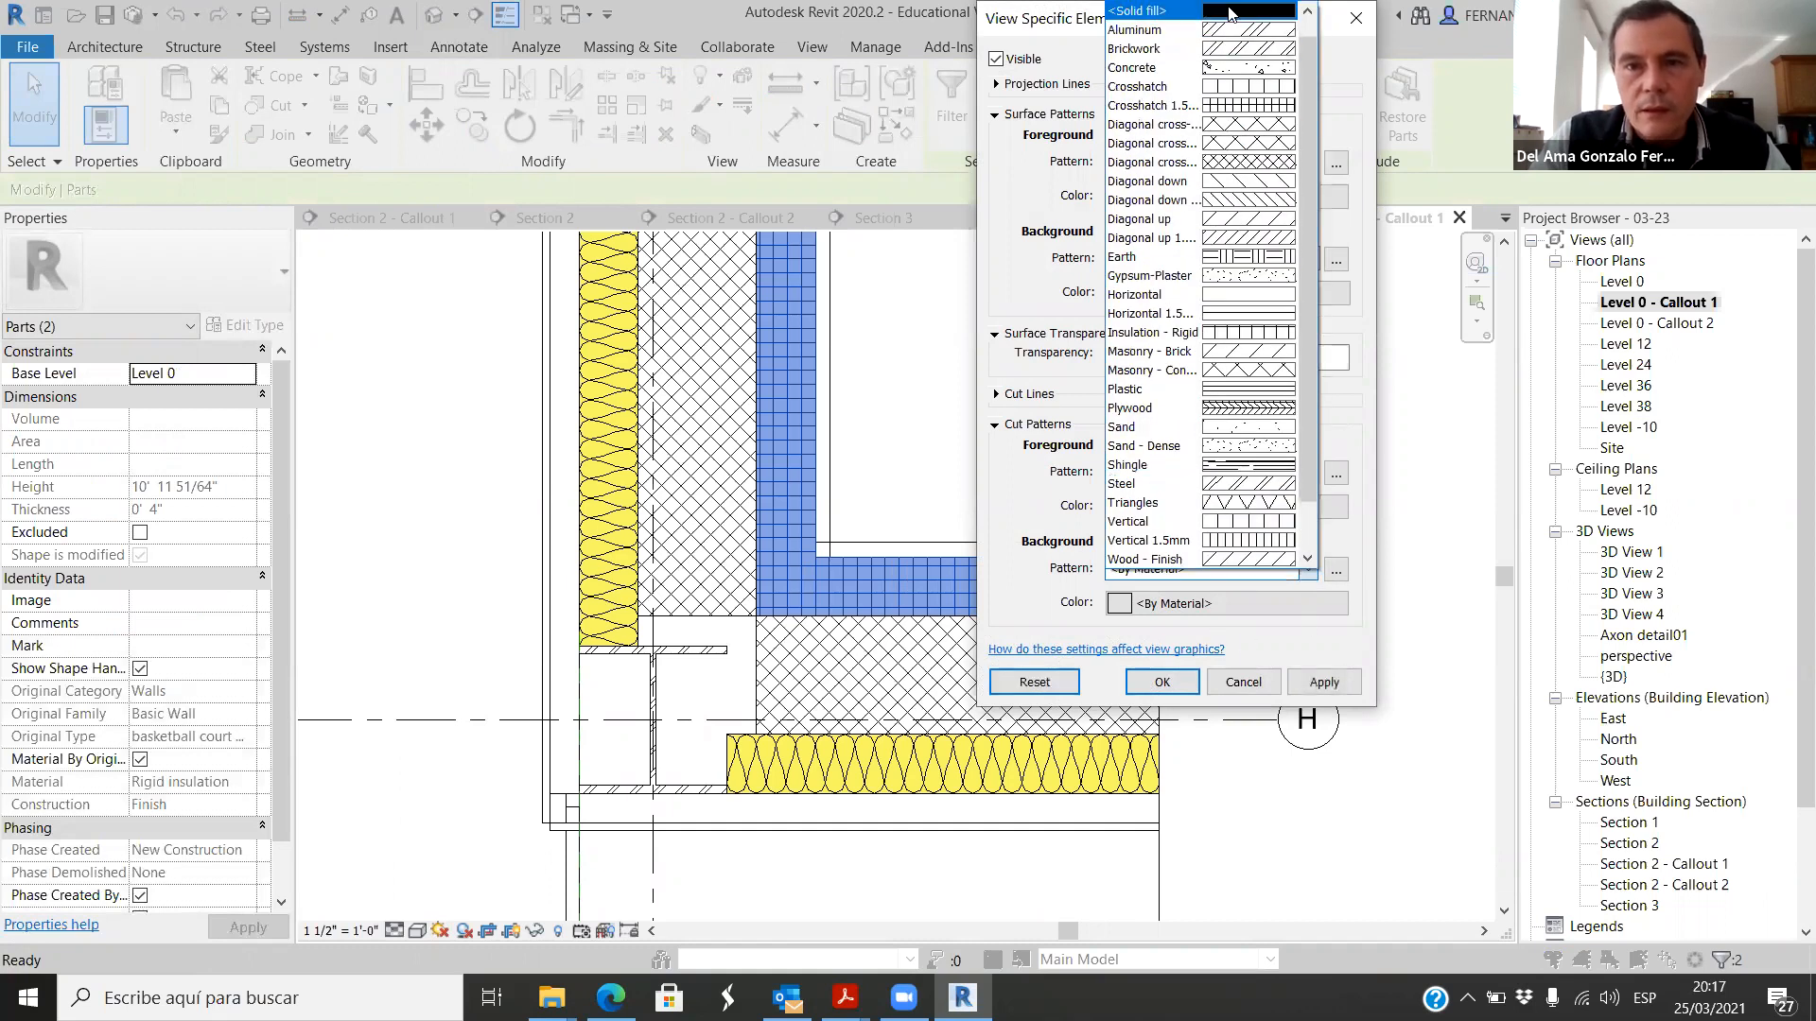
pyautogui.click(1202, 9)
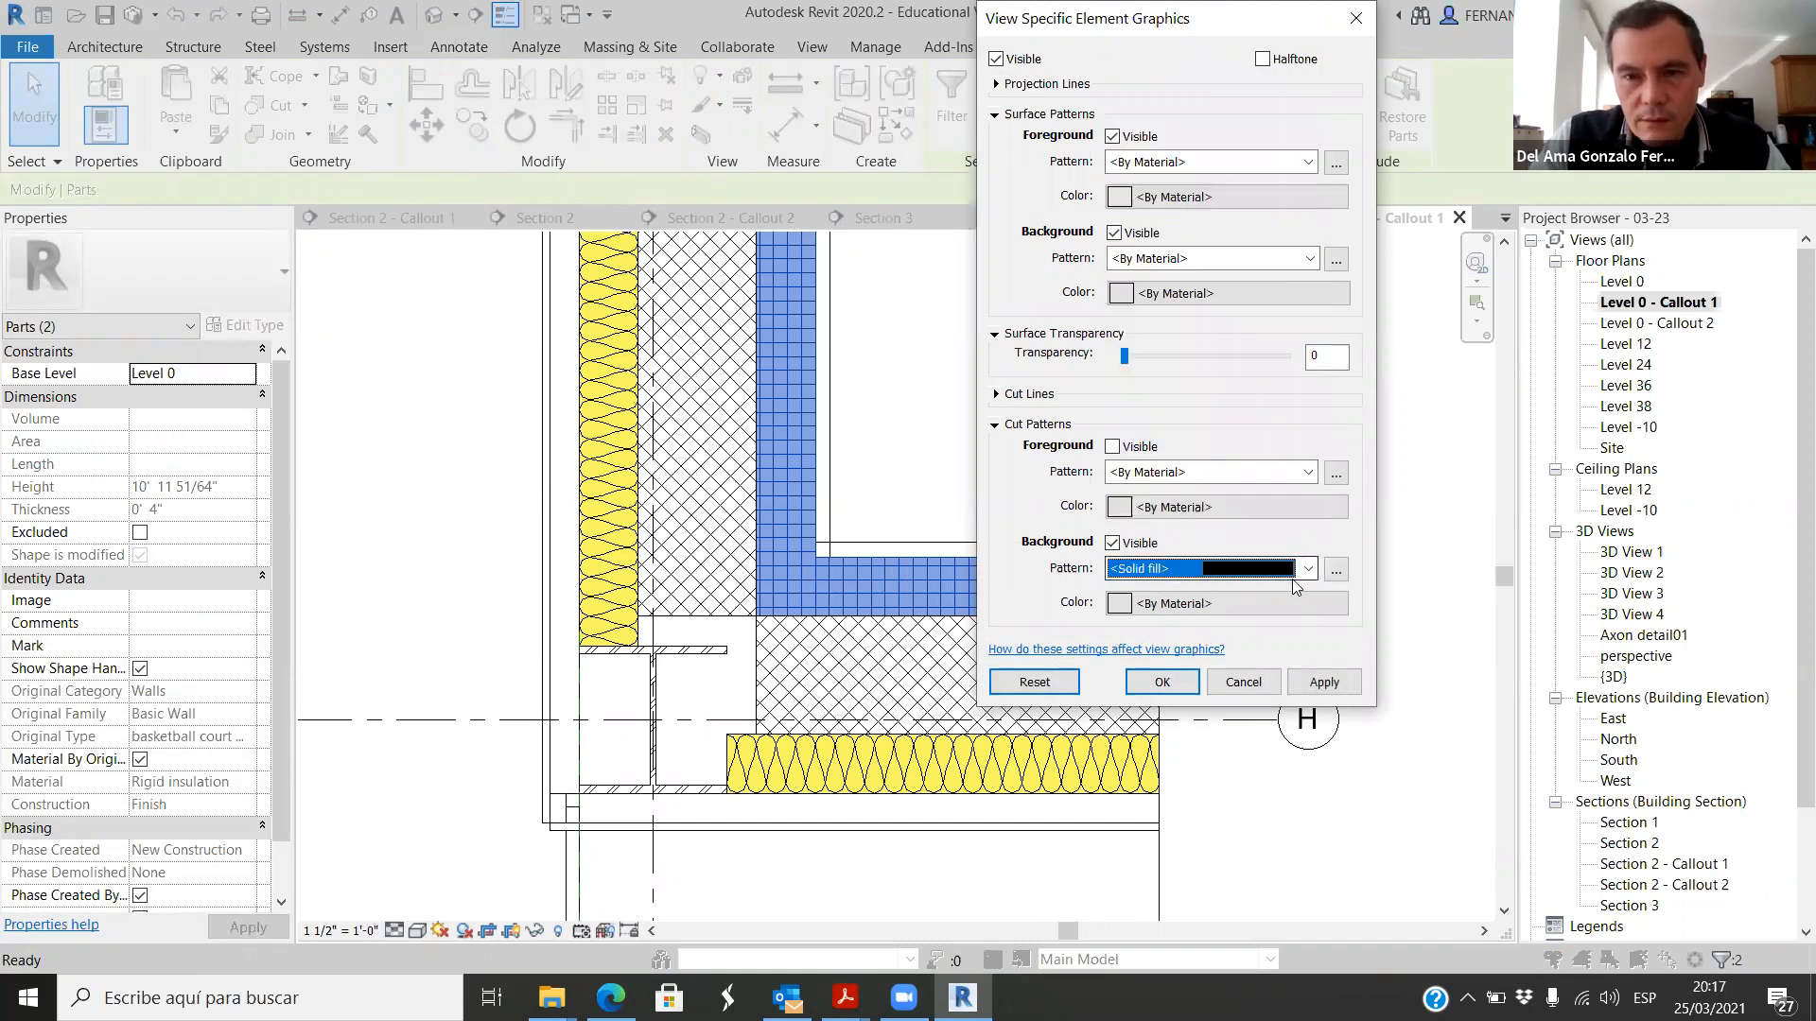
# Step: Set the cut background colour of the two inner insulation parts to a muted green and apply the override
pyautogui.click(1119, 606)
pyautogui.click(1256, 348)
pyautogui.moveTo(1427, 294); pyautogui.dragTo(1423, 259)
pyautogui.press('Return')
pyautogui.click(1323, 682)
pyautogui.click(1160, 682)
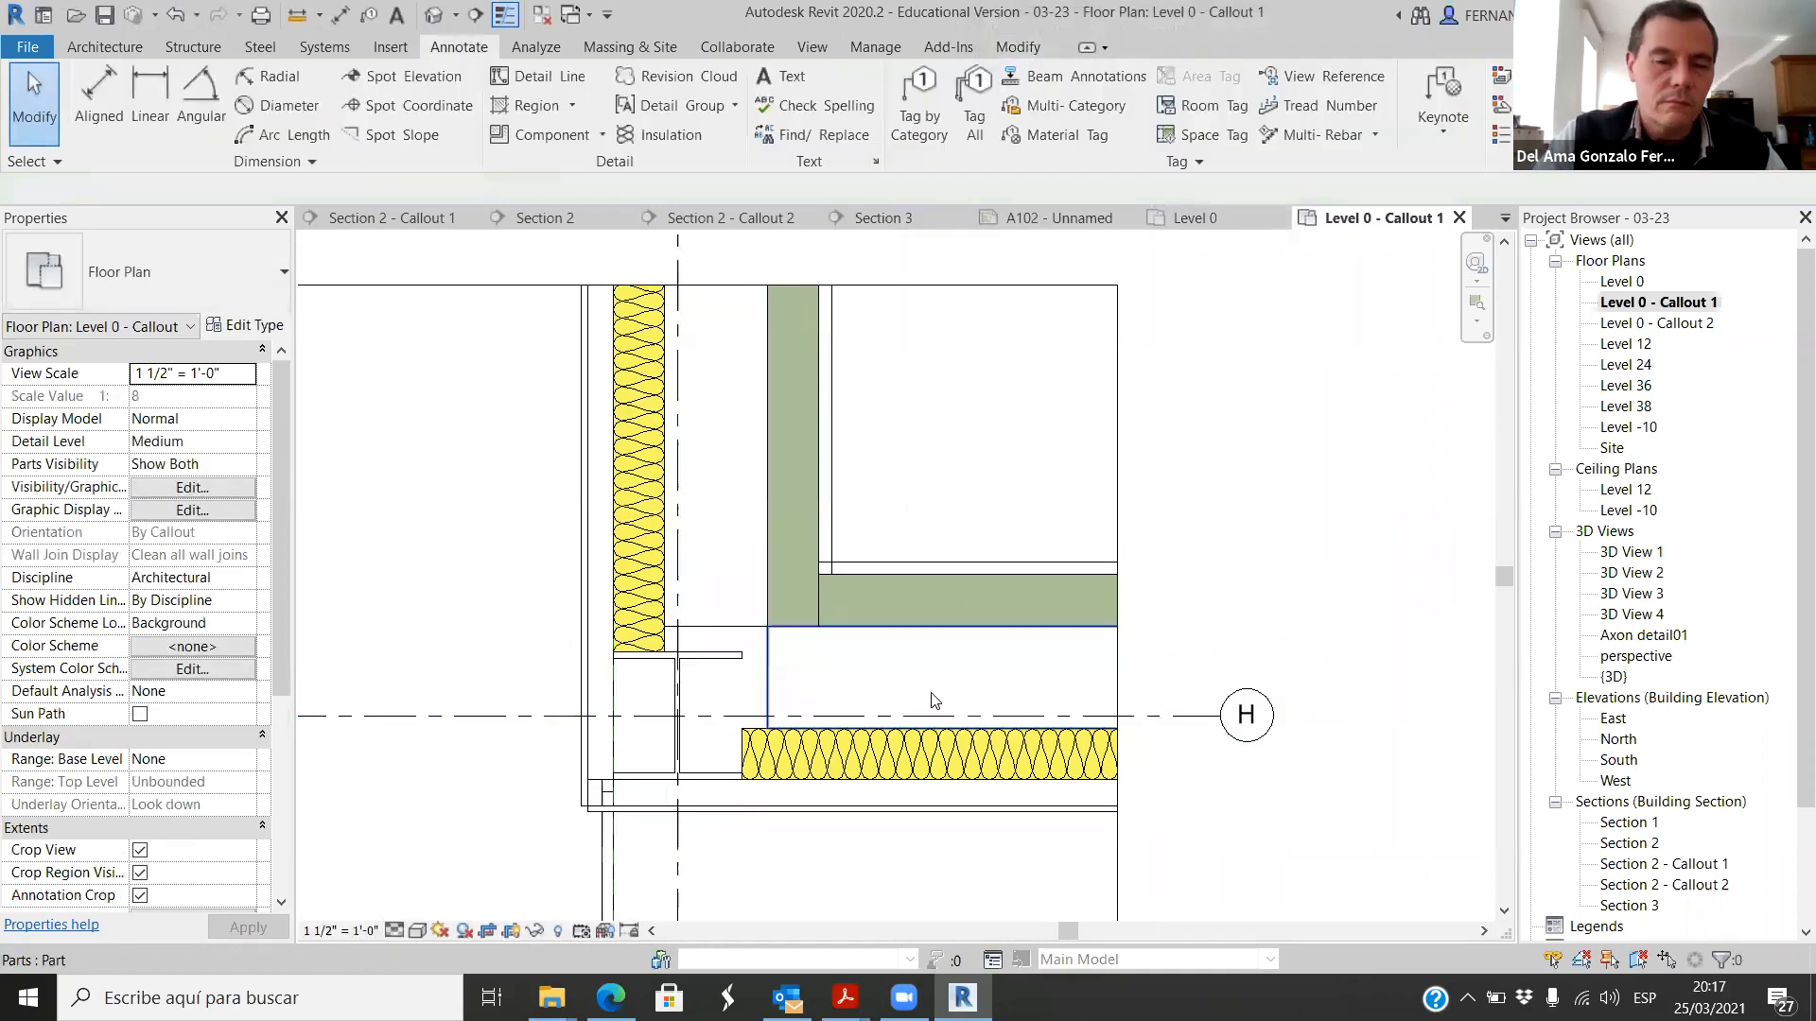
# Step: Switch to the Edge browser and search the web for rock wool
pyautogui.scroll(-3, 941, 671)
pyautogui.moveTo(611, 998)
pyautogui.click(610, 889)
pyautogui.scroll(1, 698, 147)
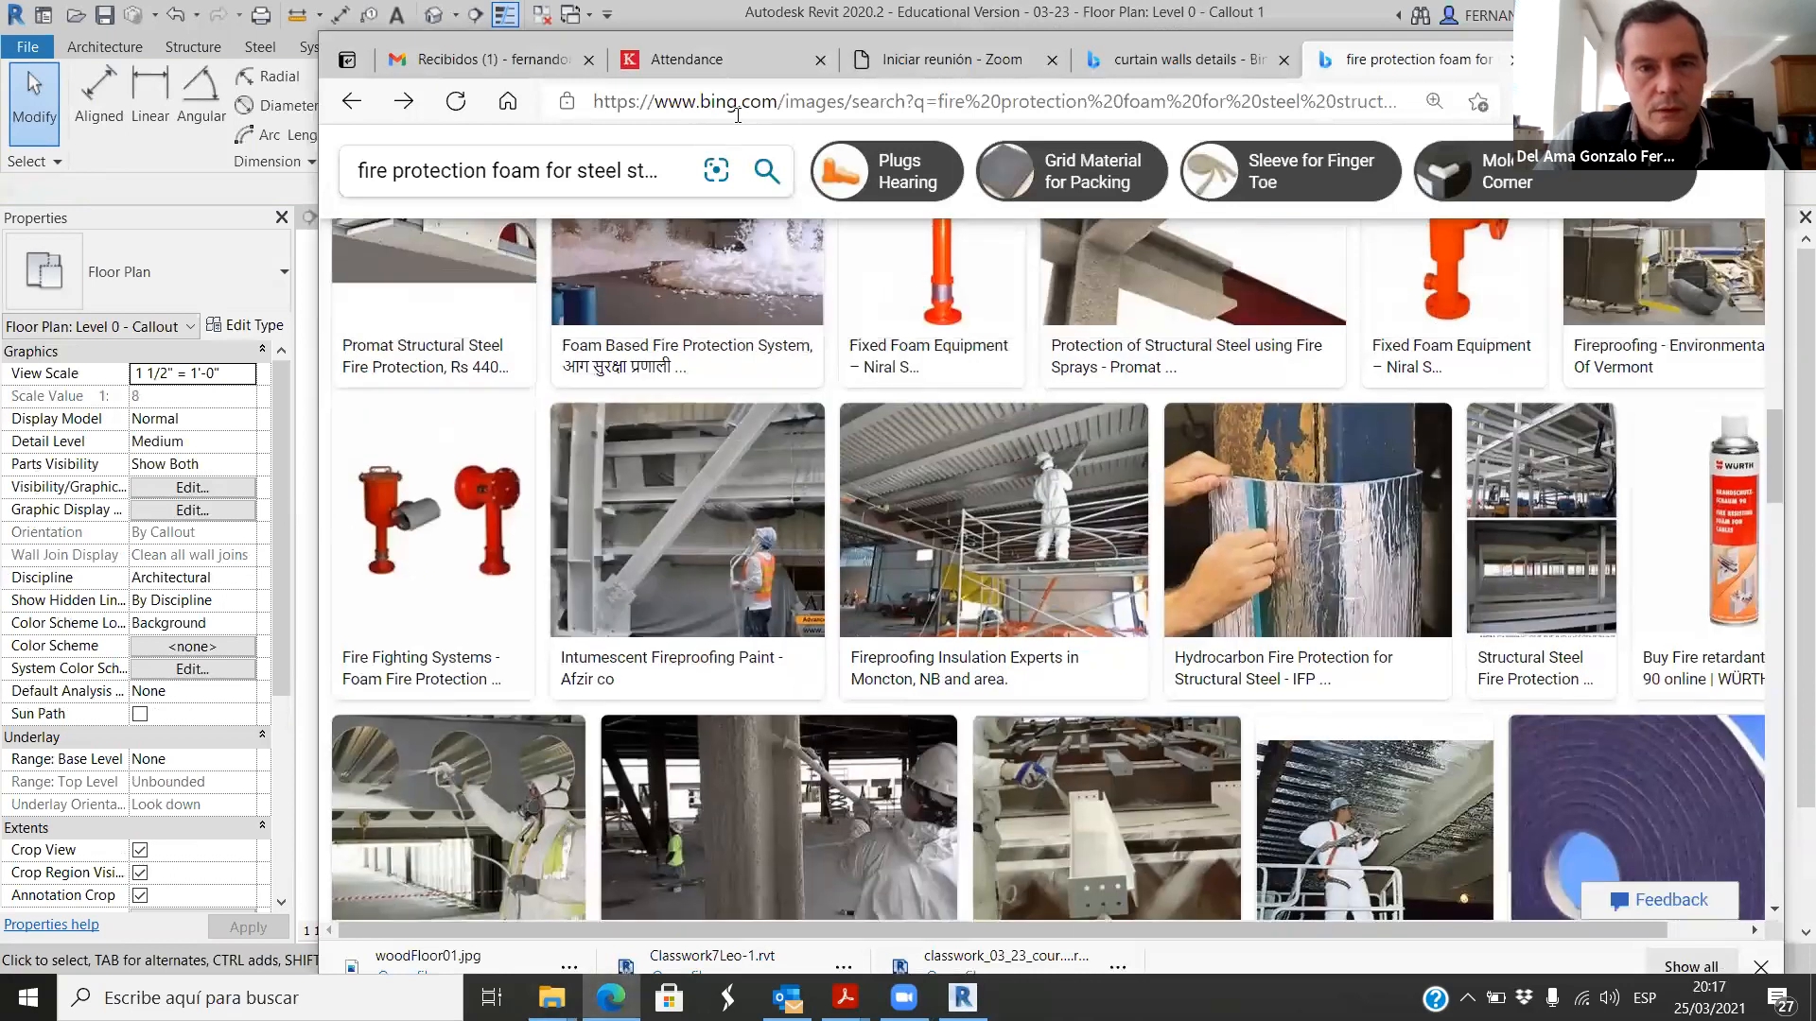
pyautogui.click(738, 111)
pyautogui.write('ro')
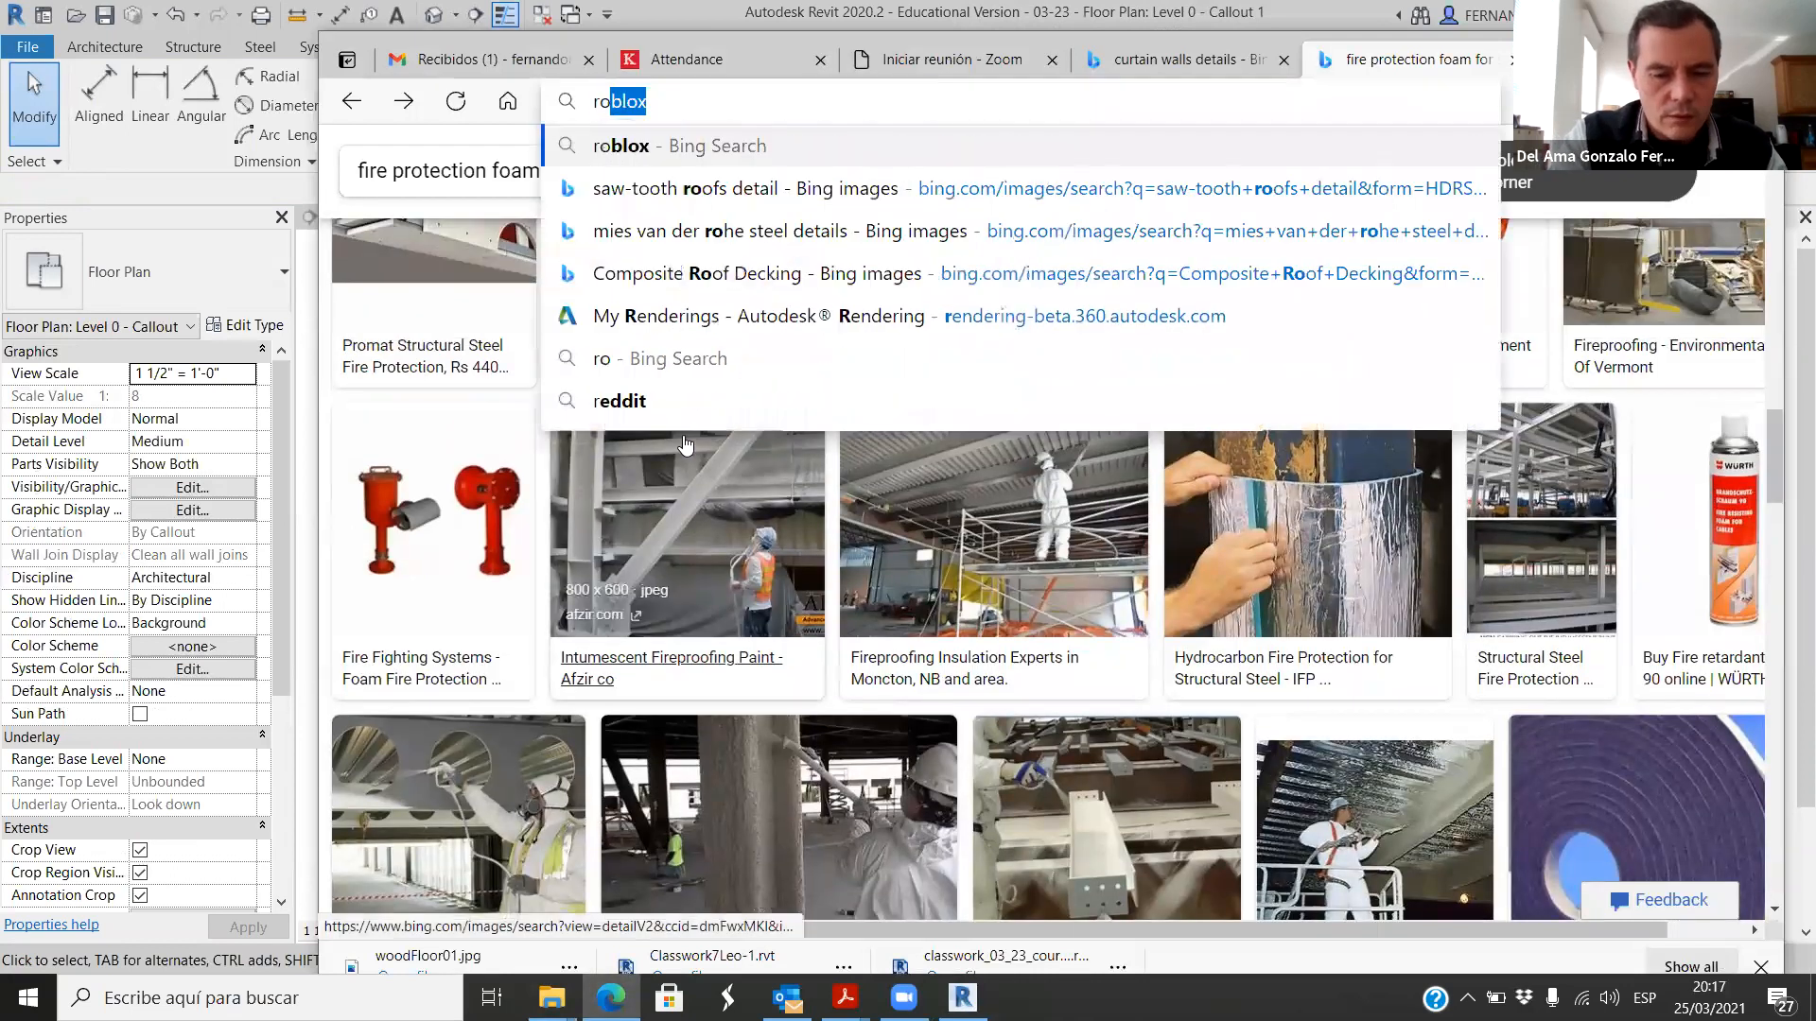
pyautogui.write('ck wool')
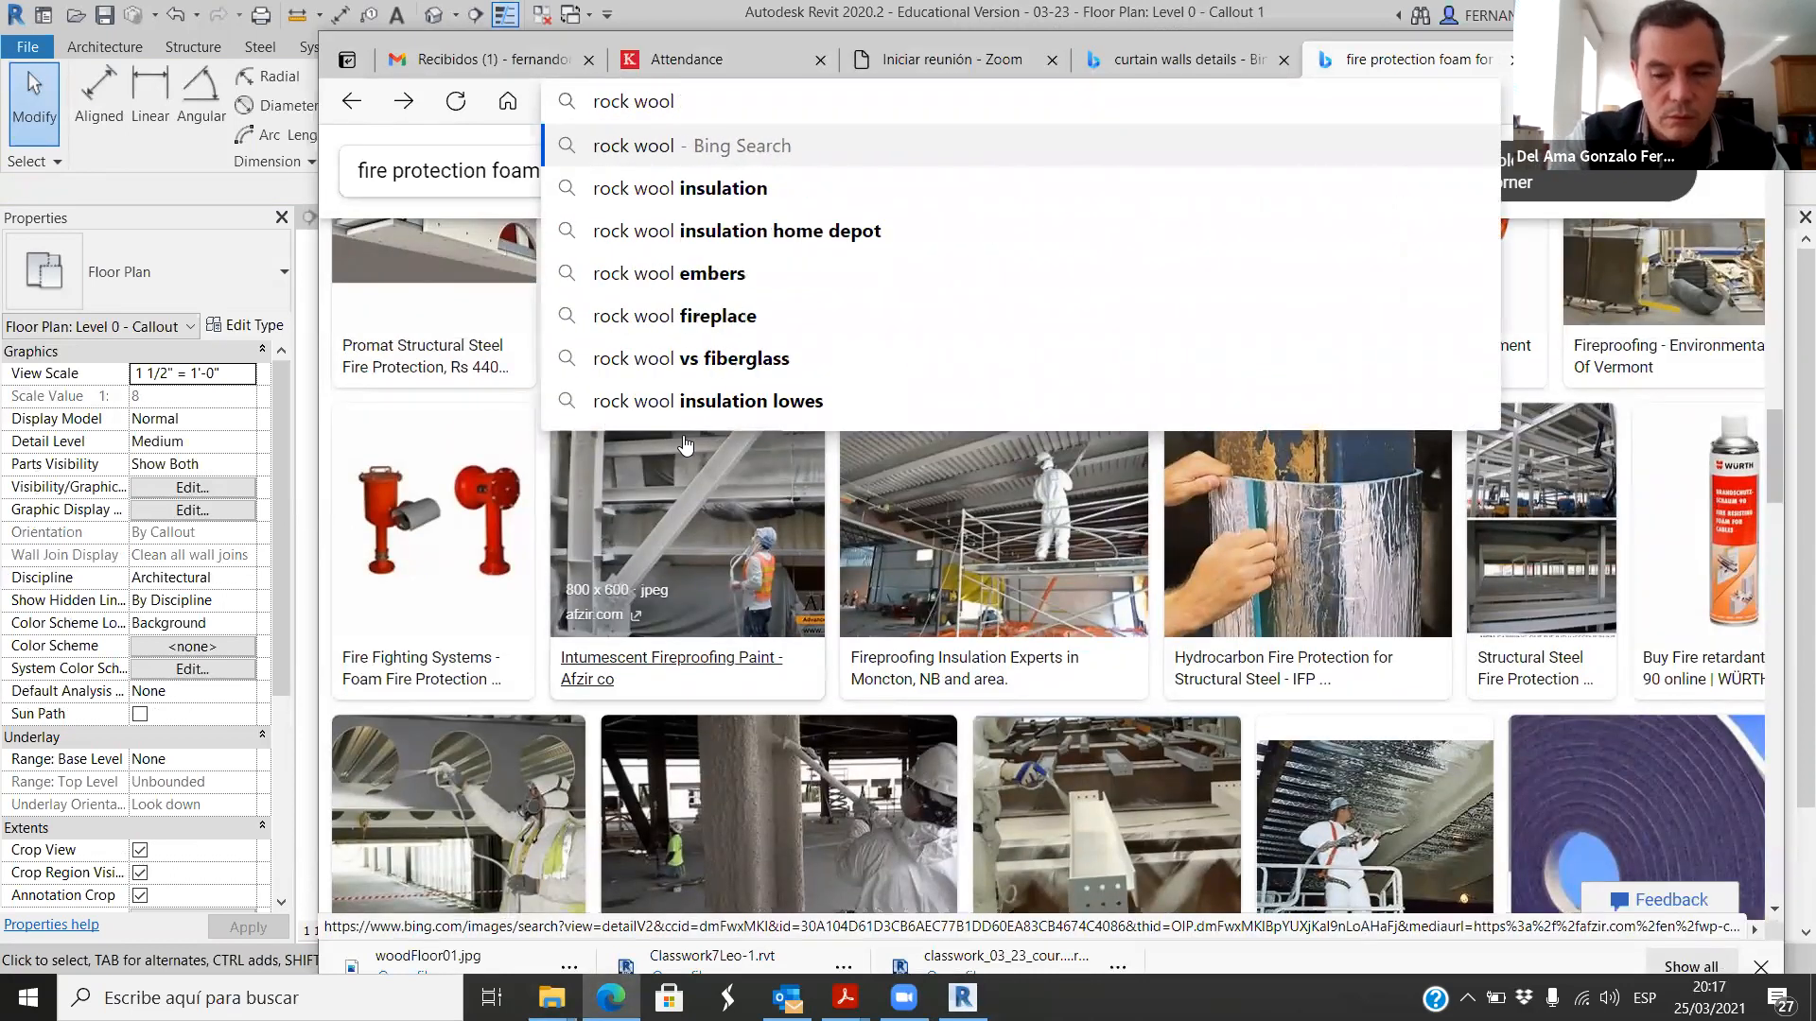
pyautogui.press('Return')
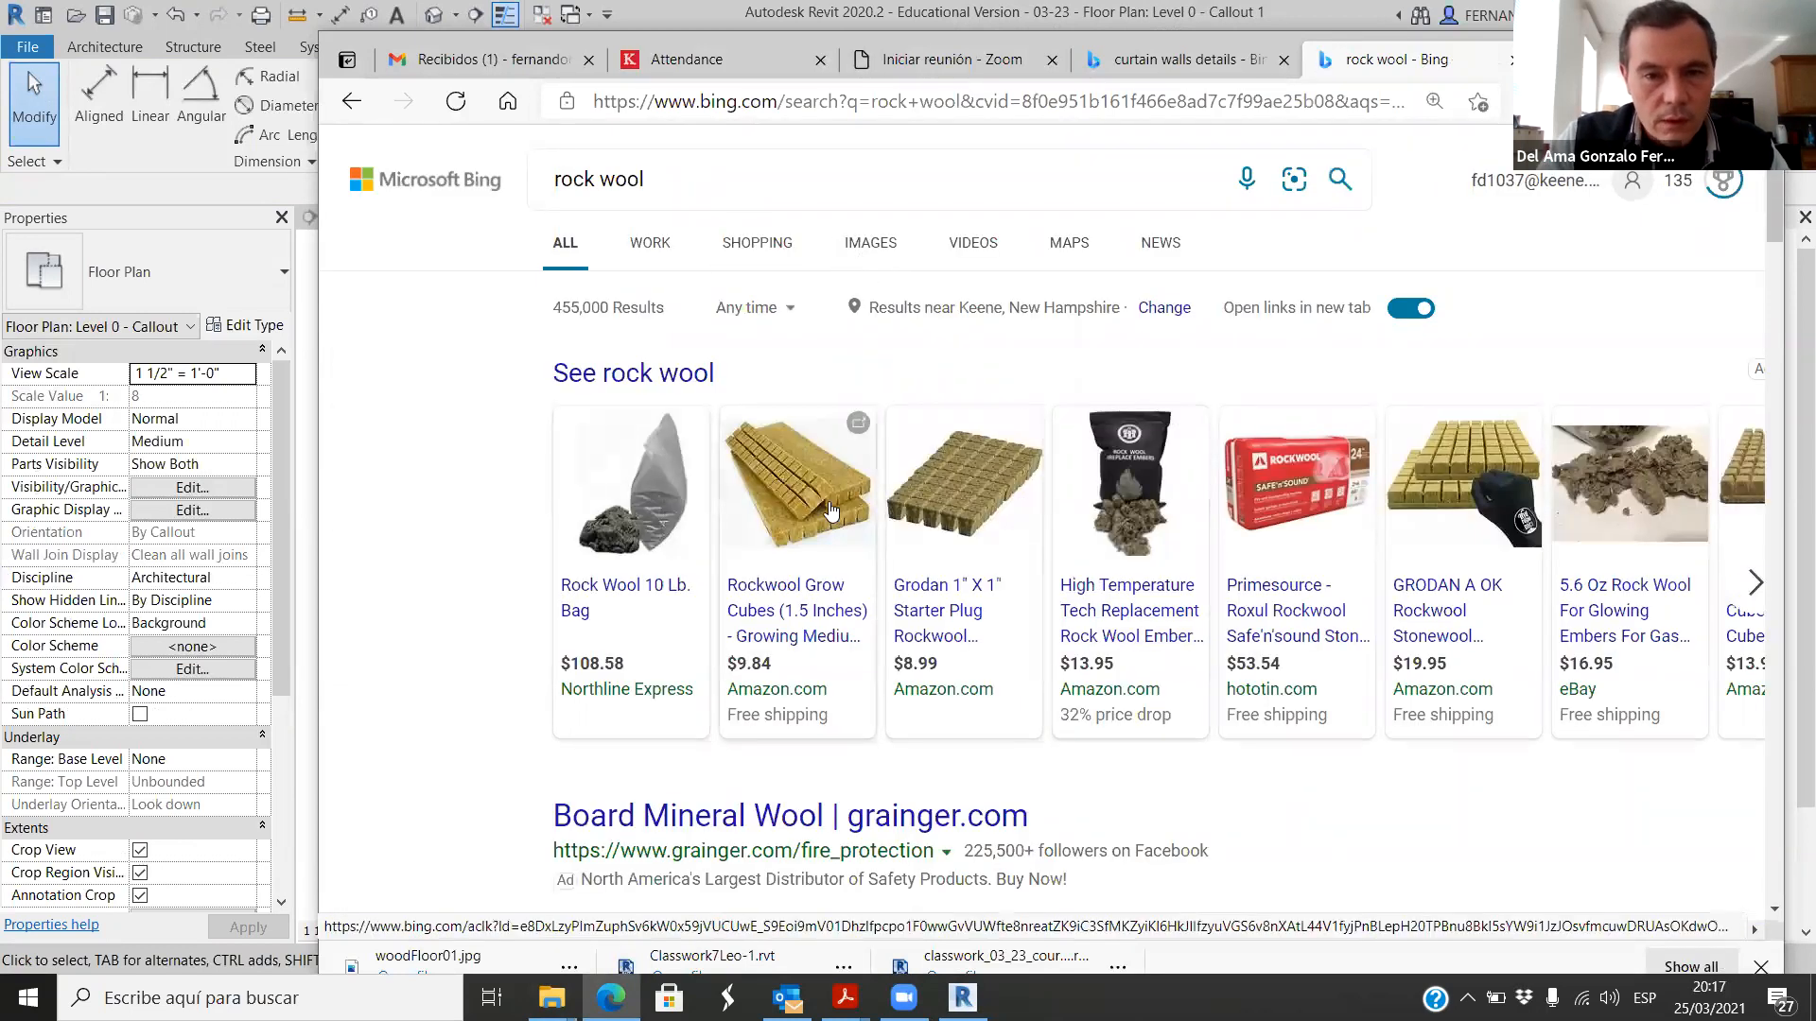
# Step: Browse the rock wool image results and enlarge two pictures of stacked insulation boards
pyautogui.scroll(-5, 823, 504)
pyautogui.scroll(5, 823, 507)
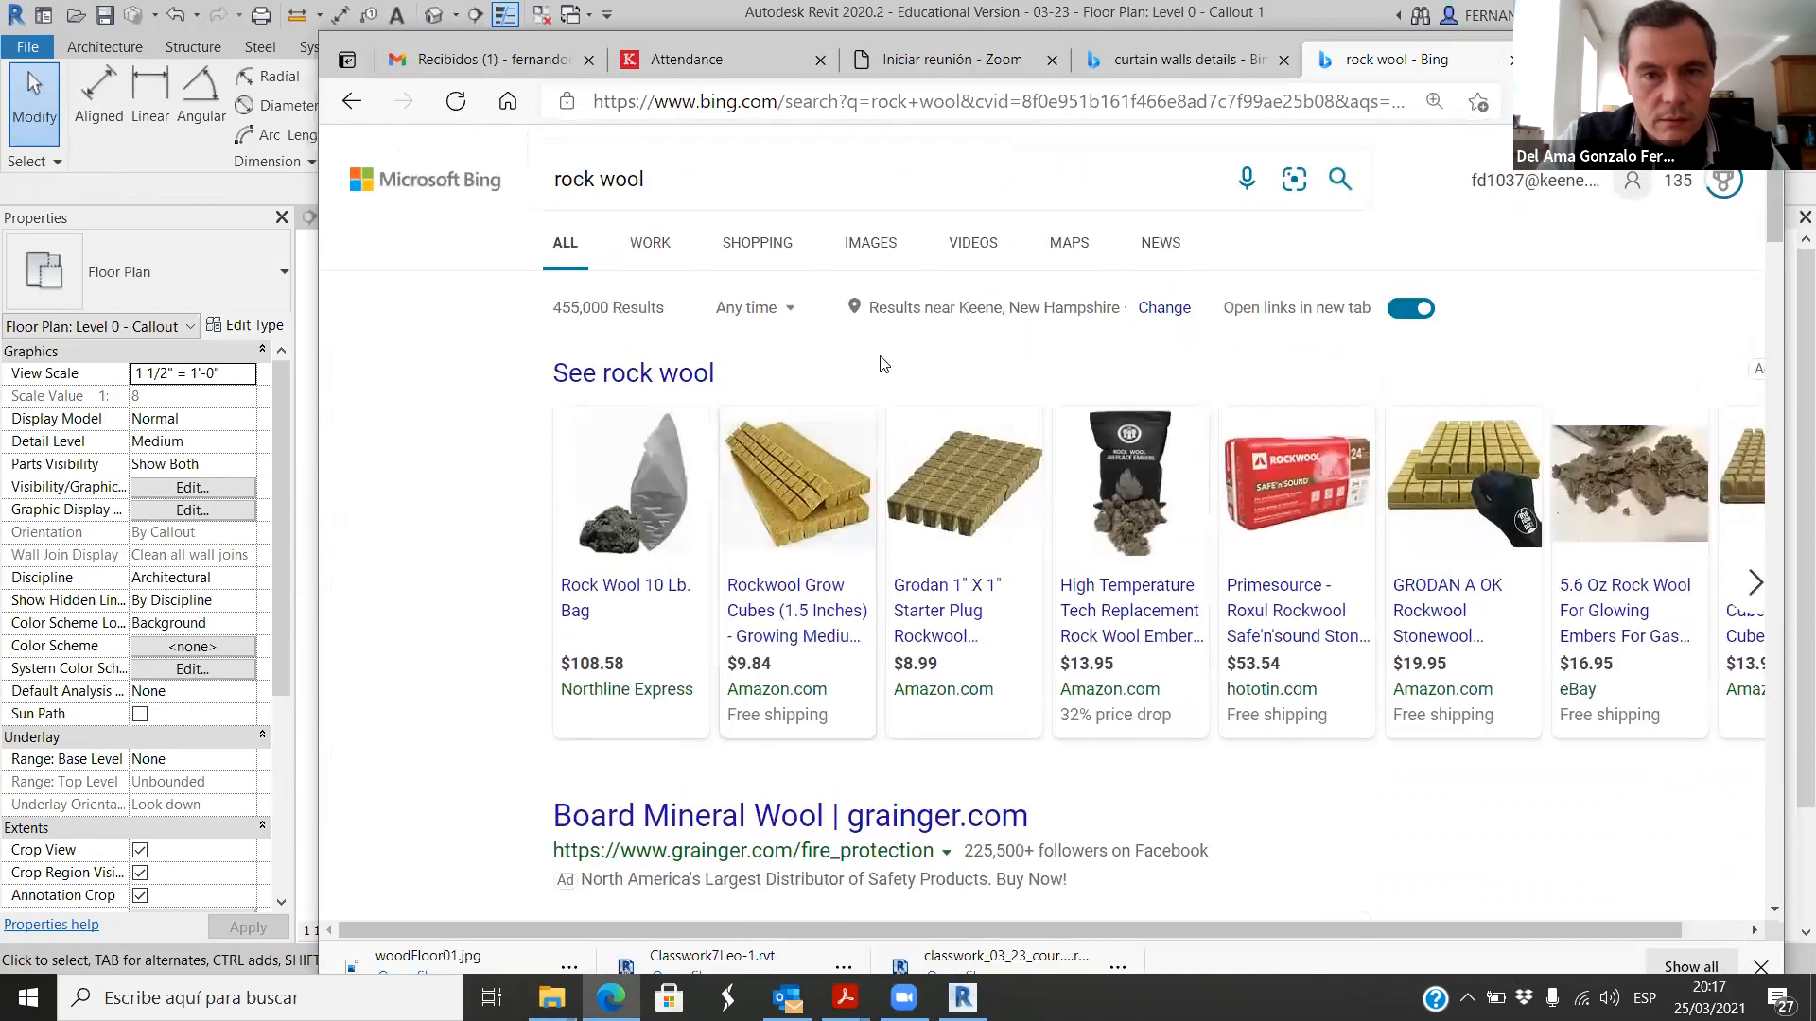
pyautogui.click(874, 248)
pyautogui.scroll(-7, 863, 454)
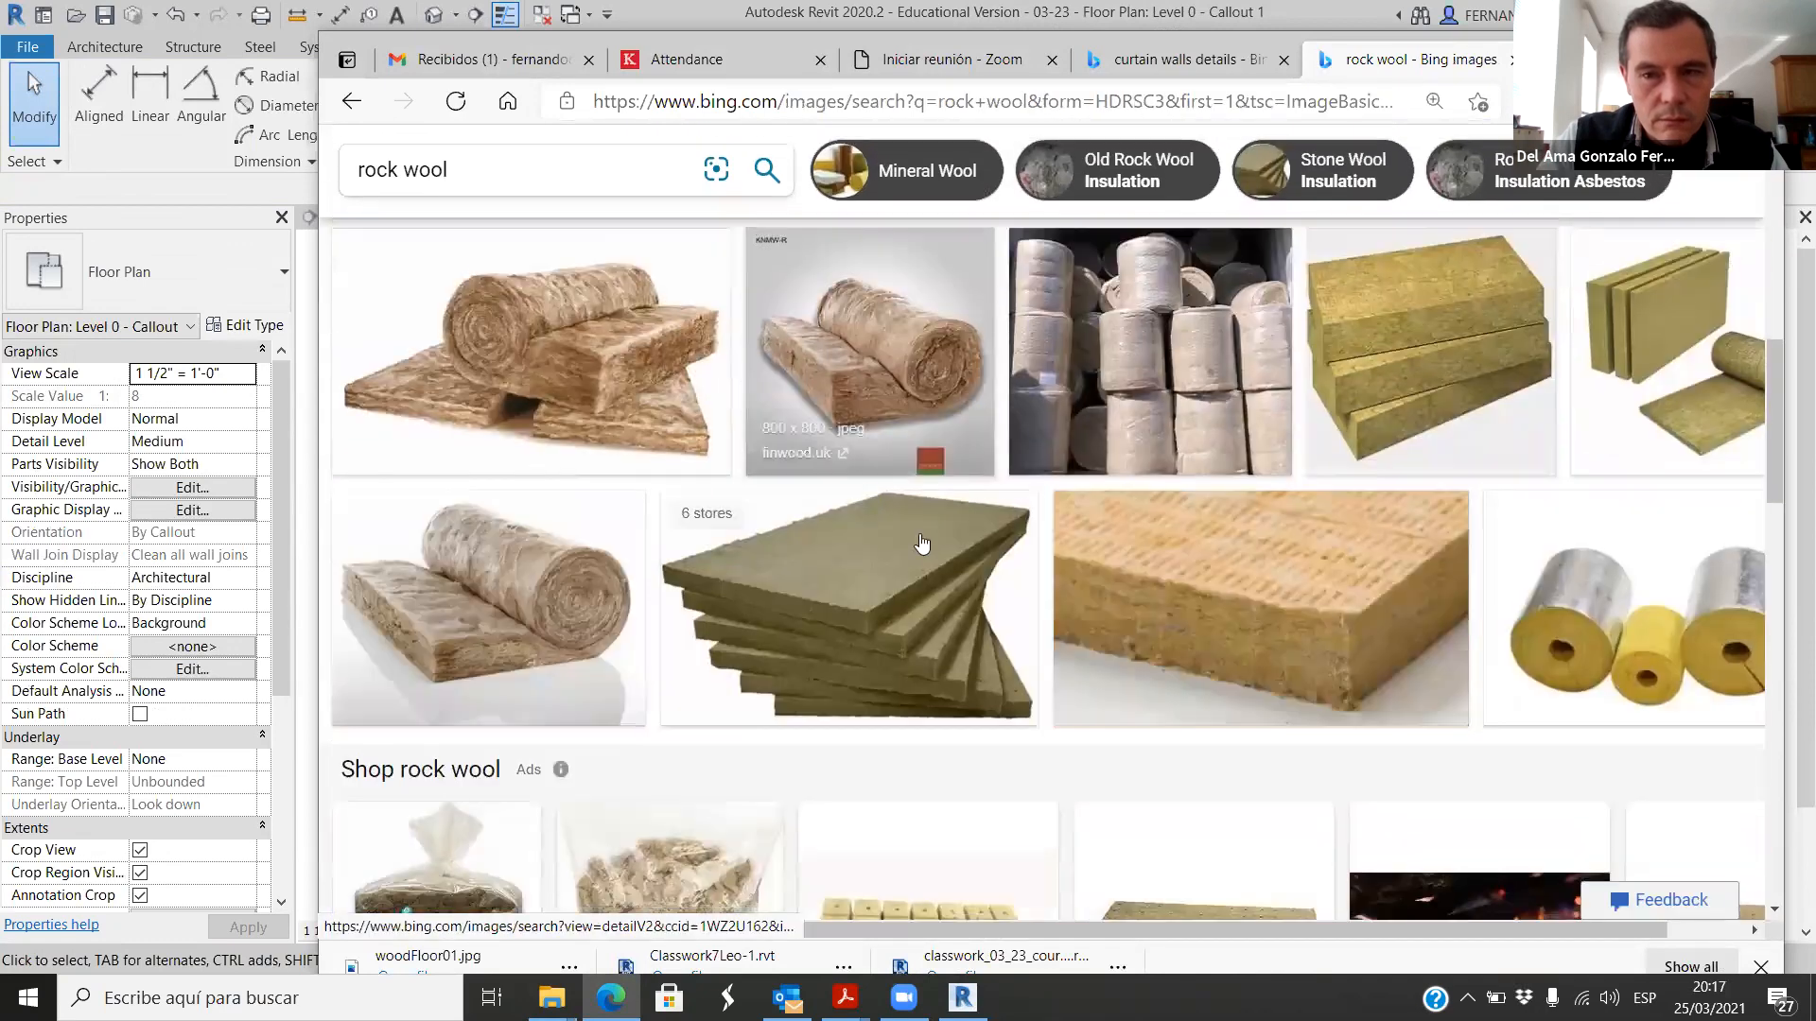
pyautogui.click(1409, 737)
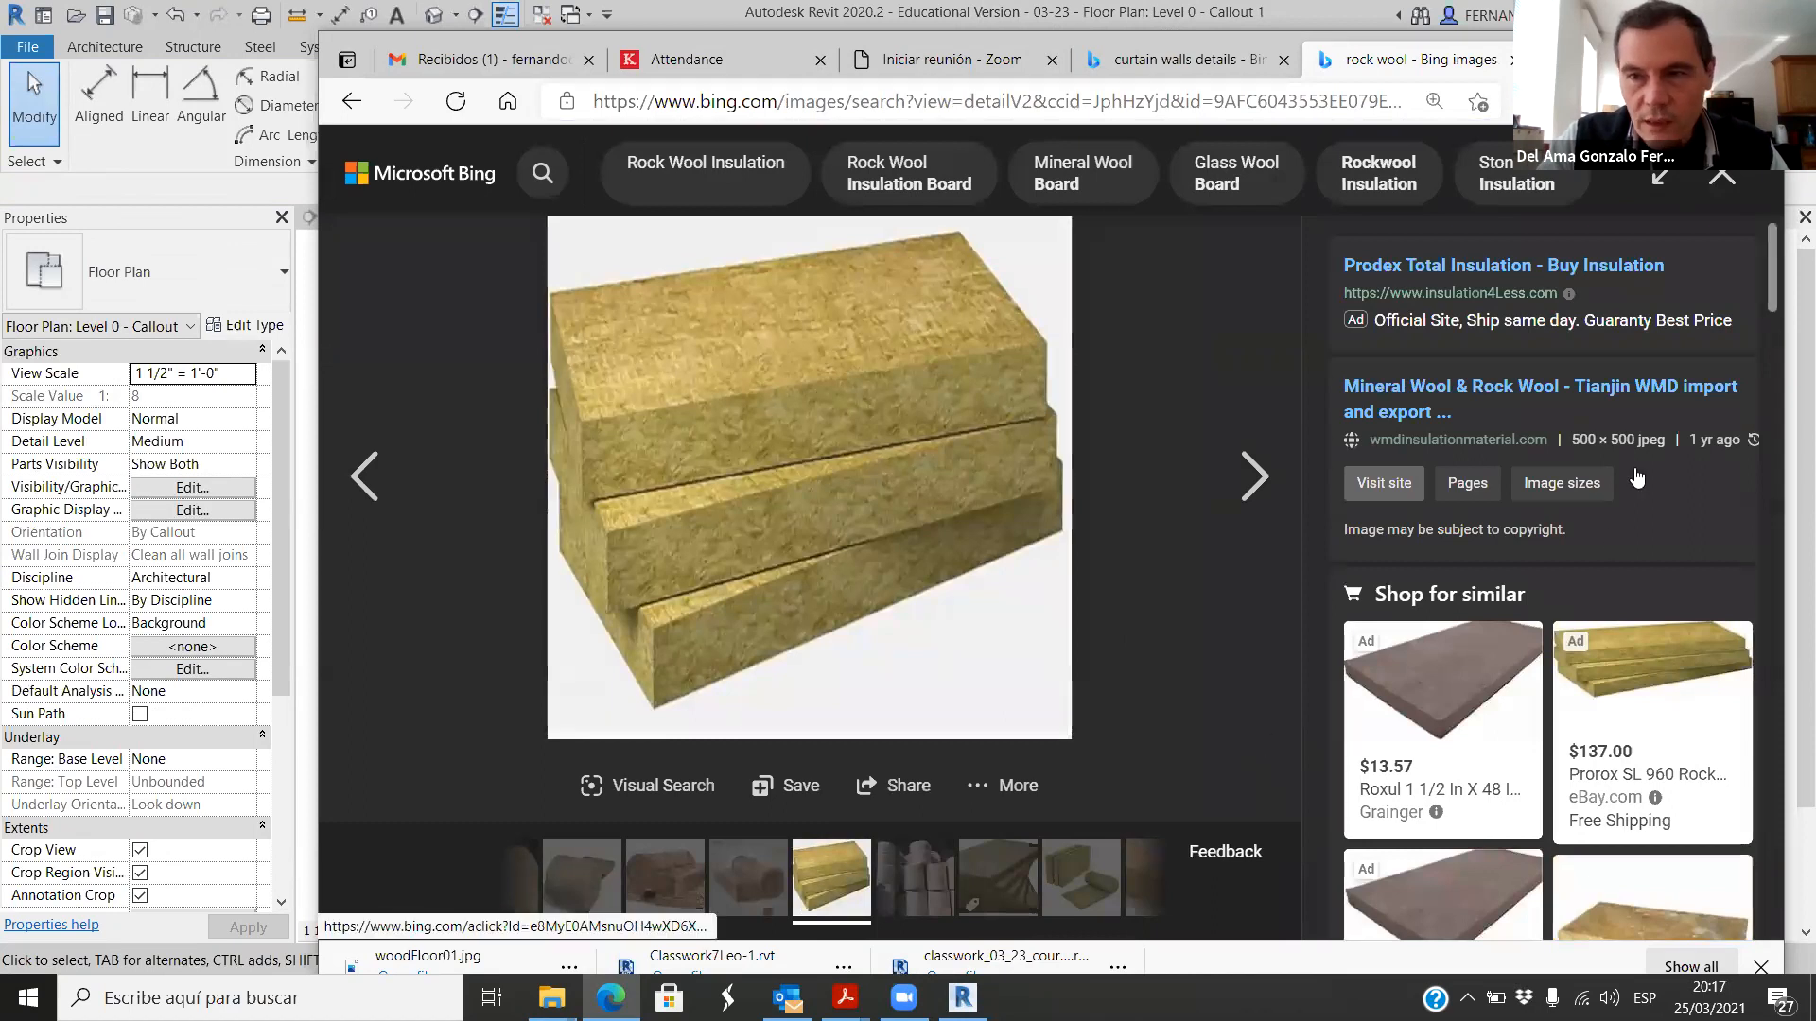
pyautogui.click(1722, 177)
pyautogui.click(1084, 764)
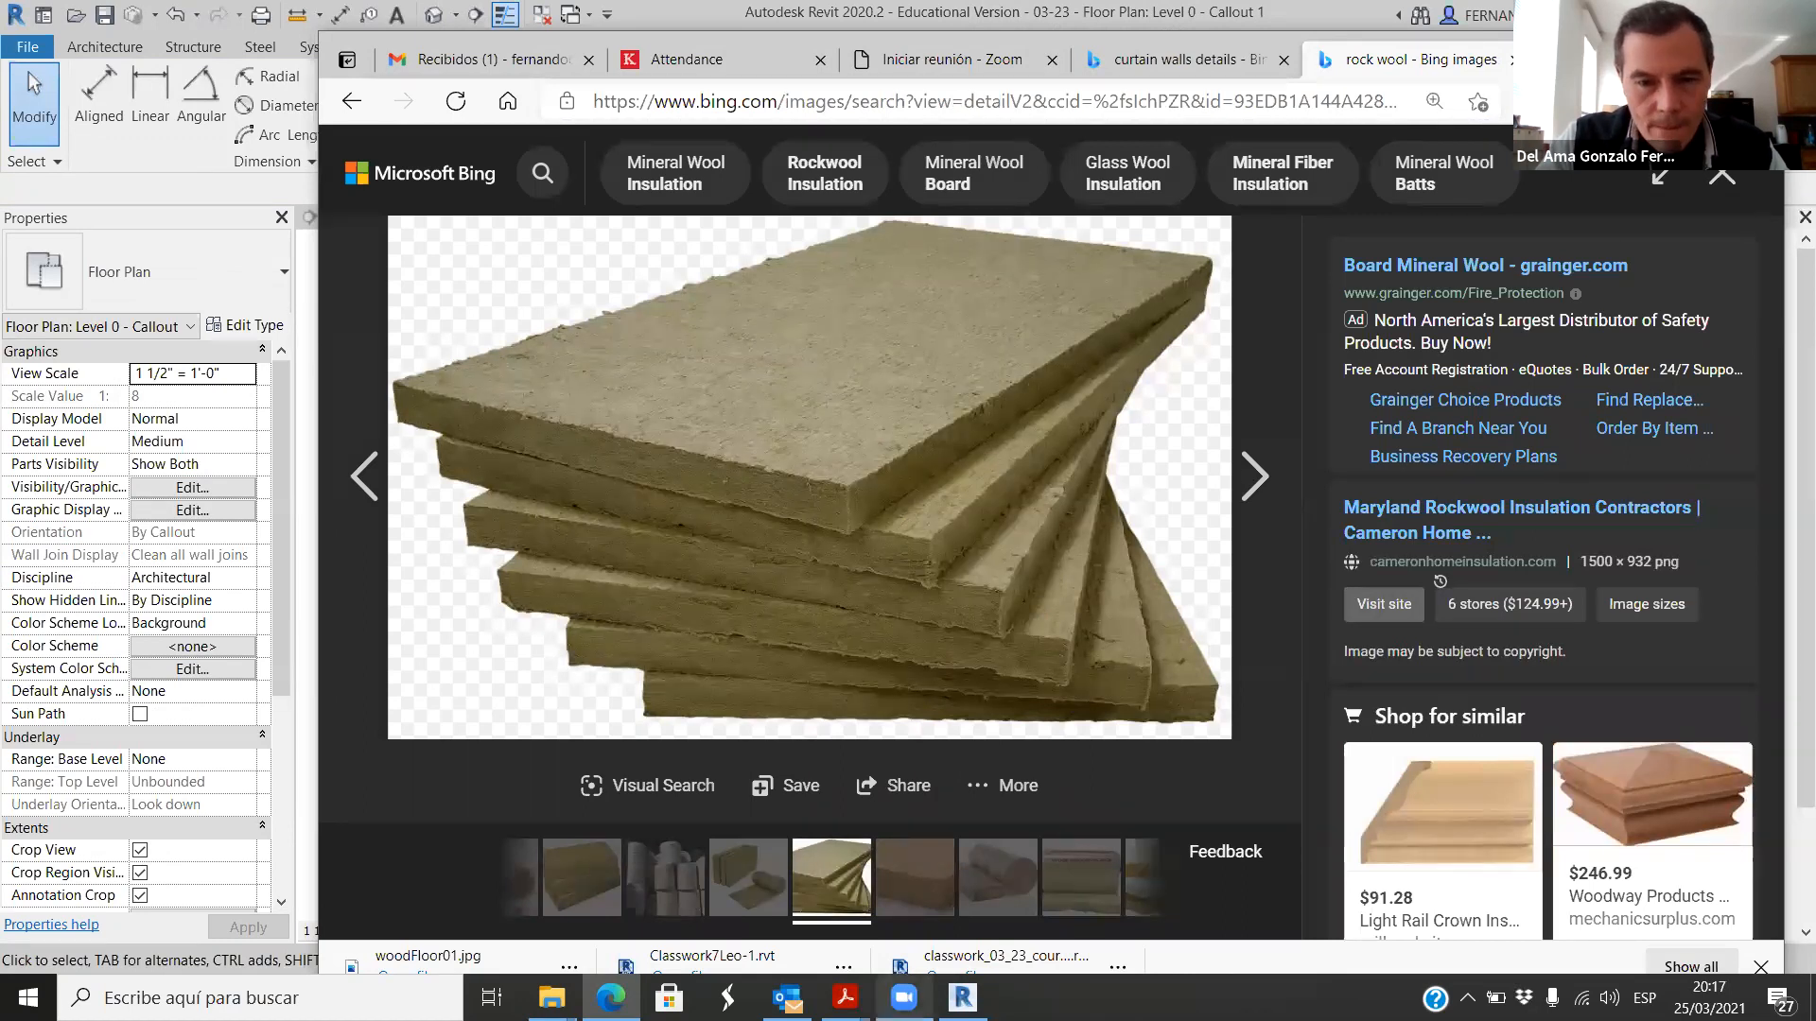
# Step: Return to Revit and draw a 4" wide insulation batting line along the vertical green part, from its lower end to the crop's upper edge
pyautogui.click(962, 998)
pyautogui.scroll(3, 946, 579)
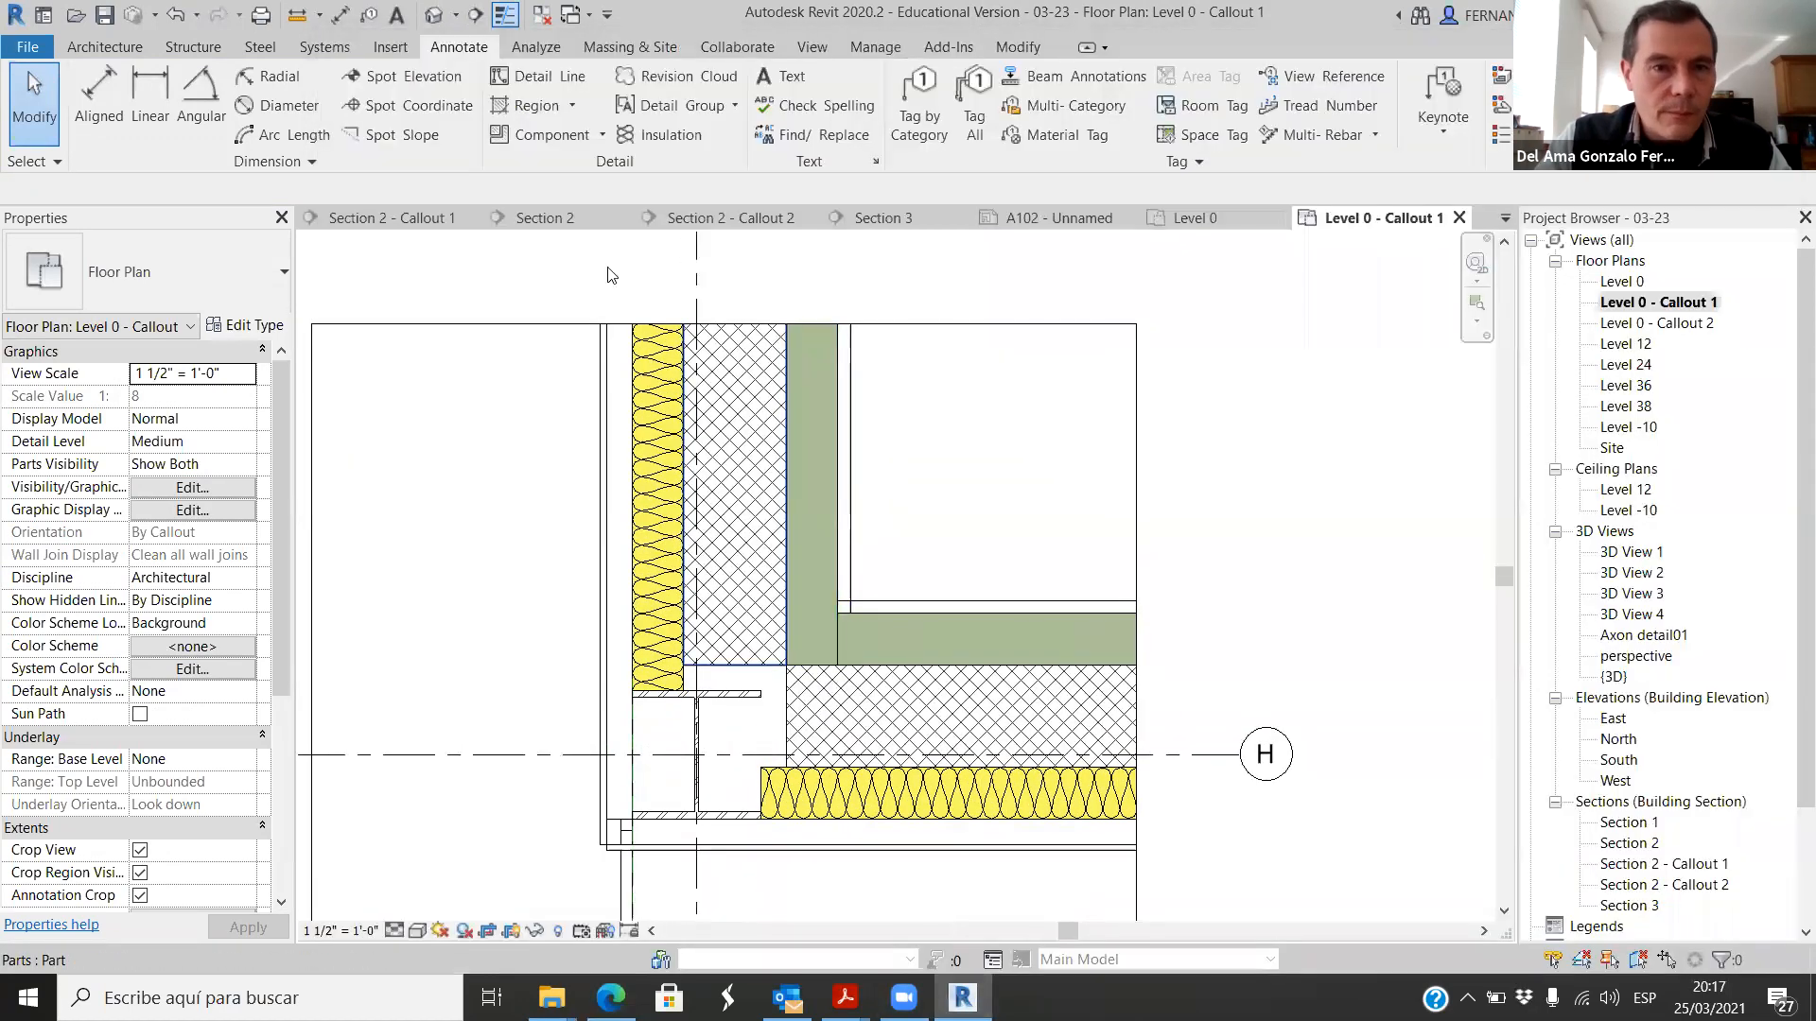
pyautogui.click(659, 134)
pyautogui.scroll(1, 822, 444)
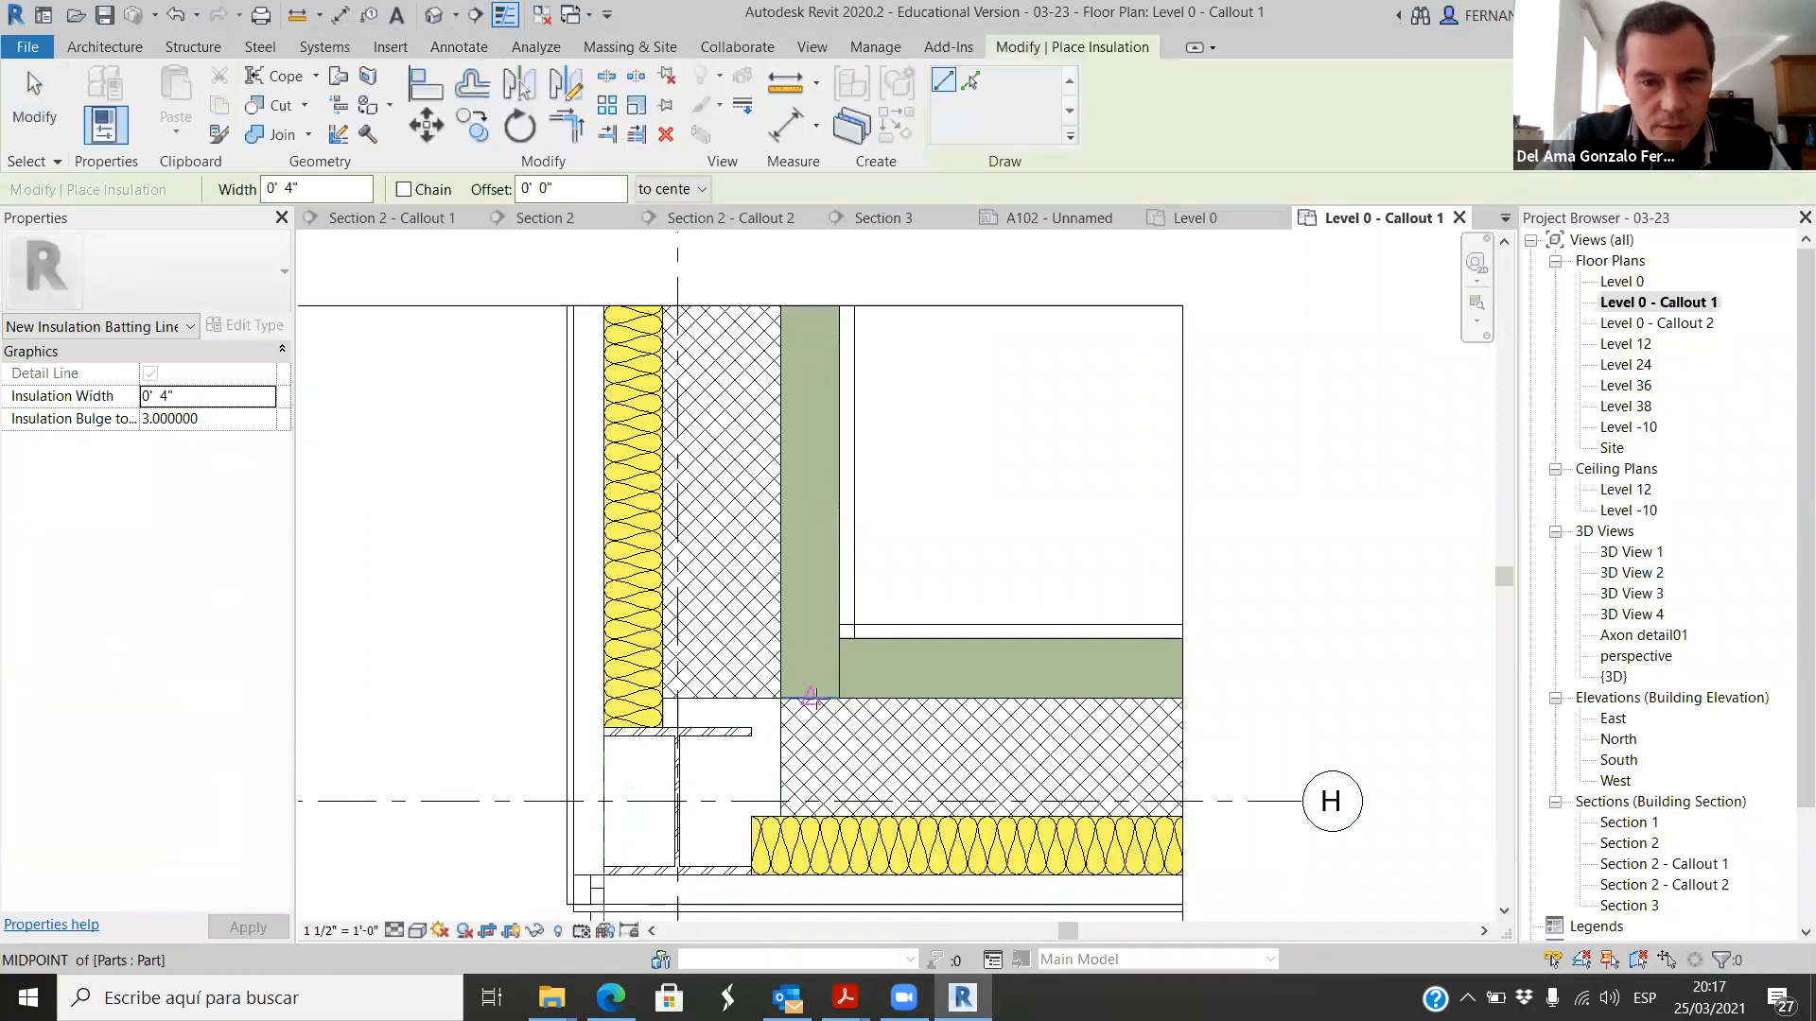
pyautogui.click(809, 697)
pyautogui.click(810, 307)
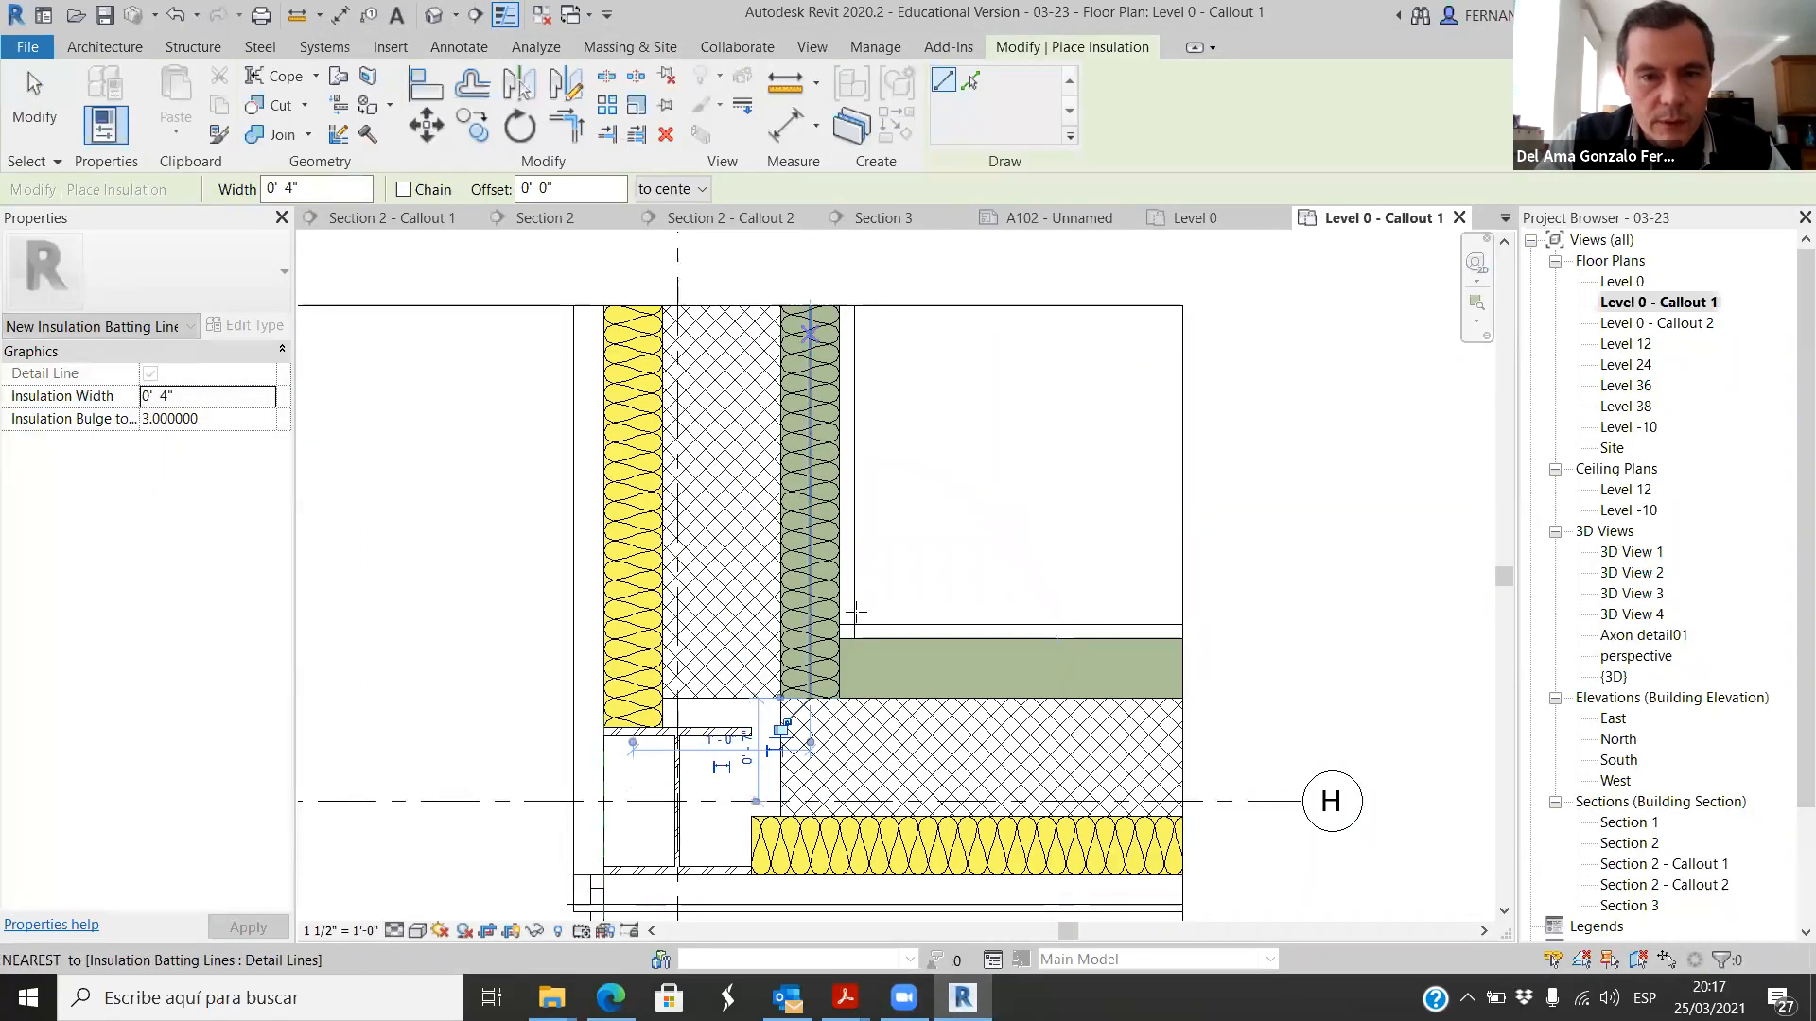
# Step: Draw a 4" wide insulation batting line along the horizontal green part, from the inner corner past the crop's edge
pyautogui.click(839, 670)
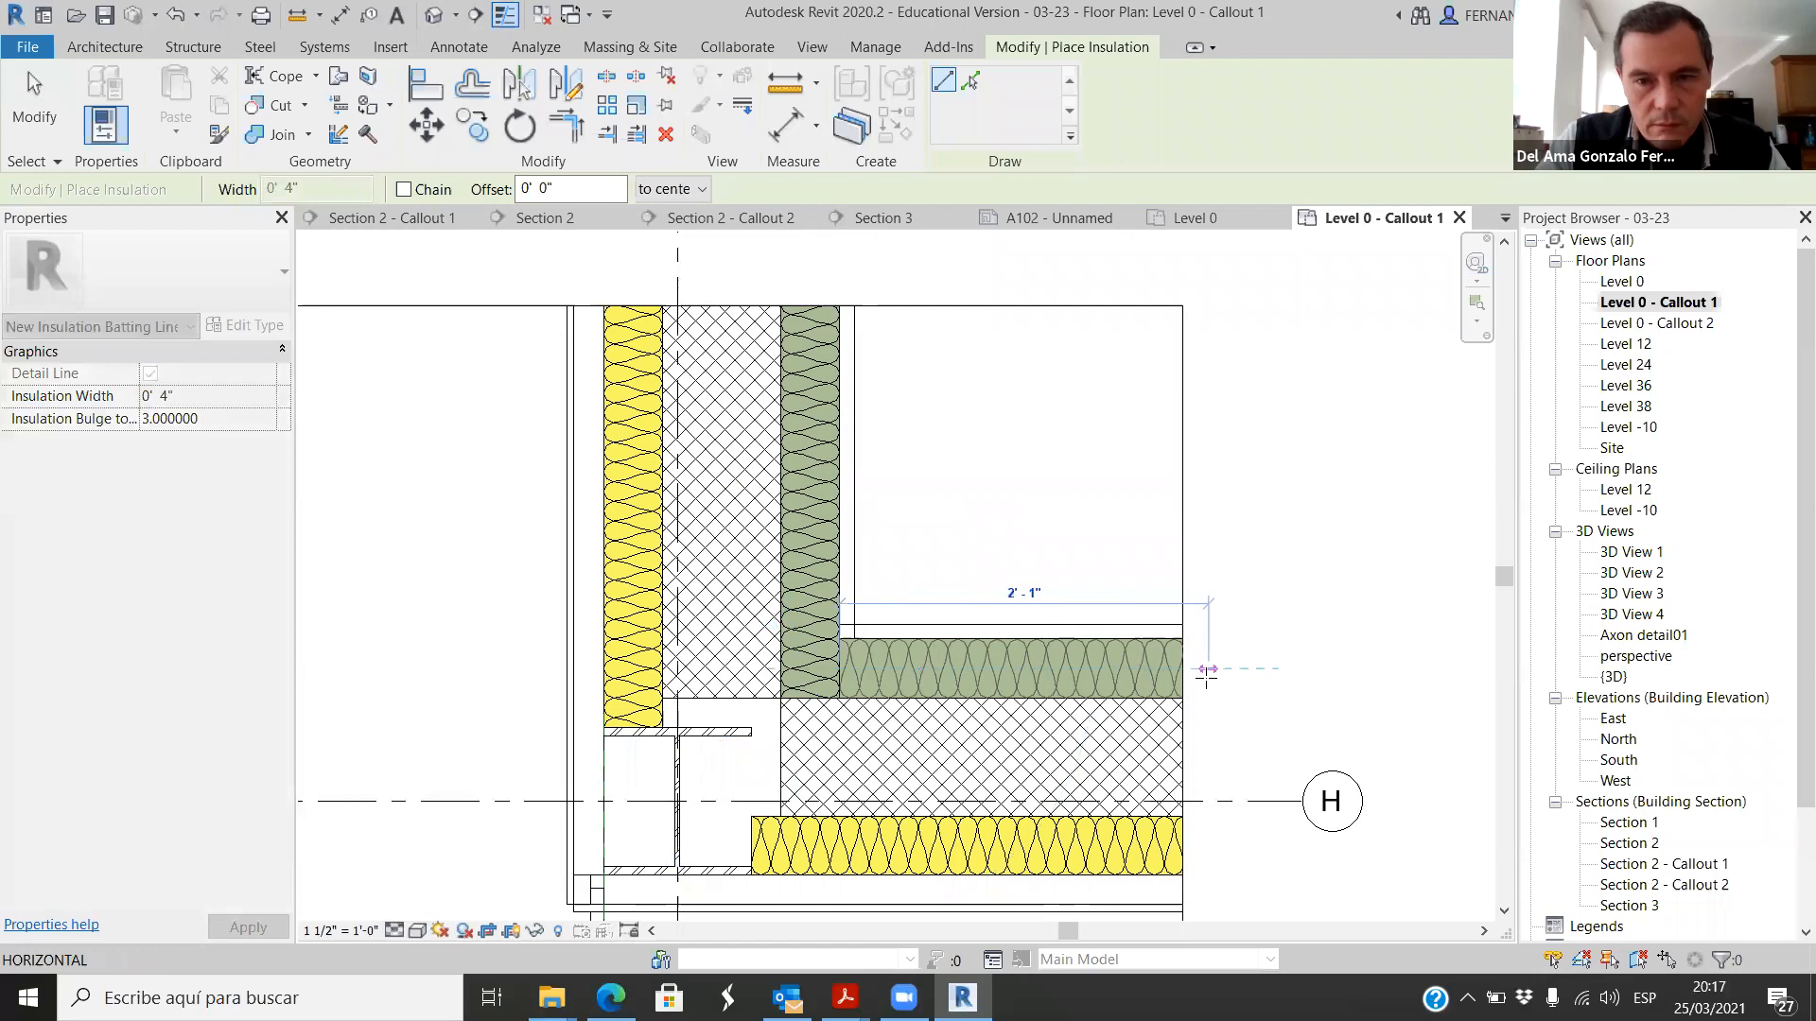
pyautogui.click(1238, 668)
pyautogui.scroll(-2, 946, 681)
pyautogui.scroll(3, 832, 677)
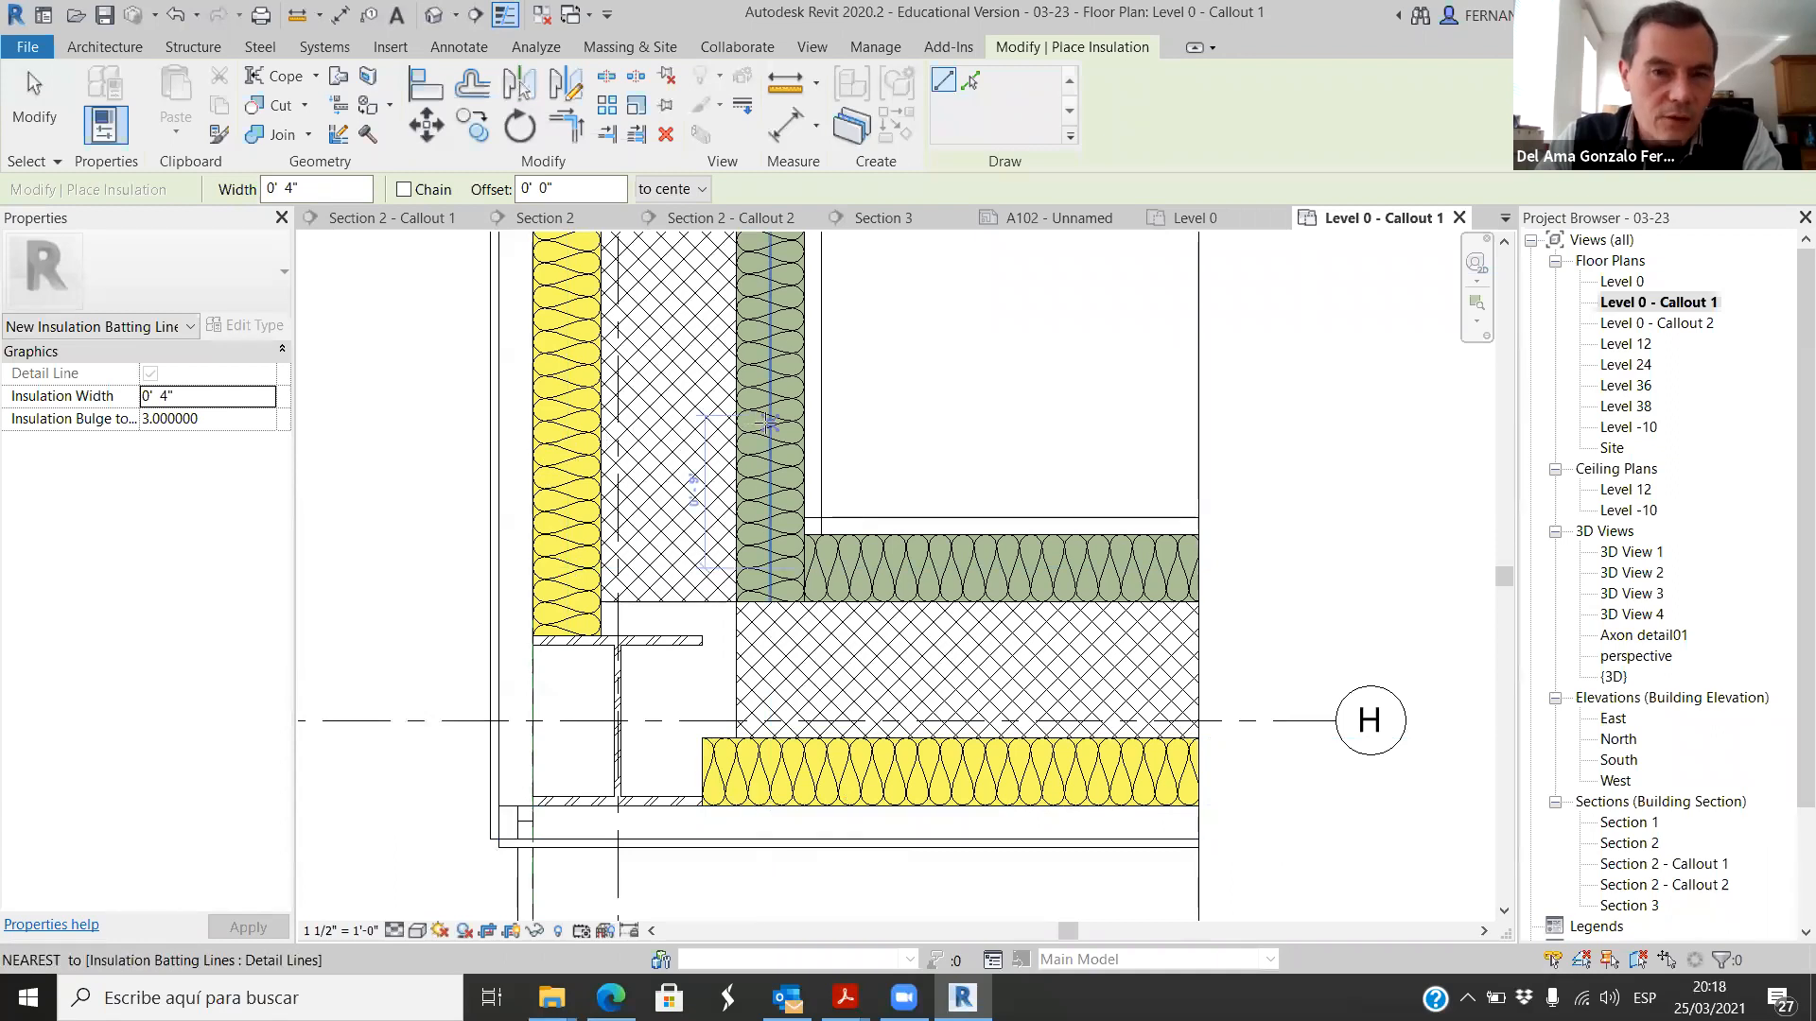
pyautogui.scroll(-2, 833, 498)
pyautogui.scroll(3, 839, 486)
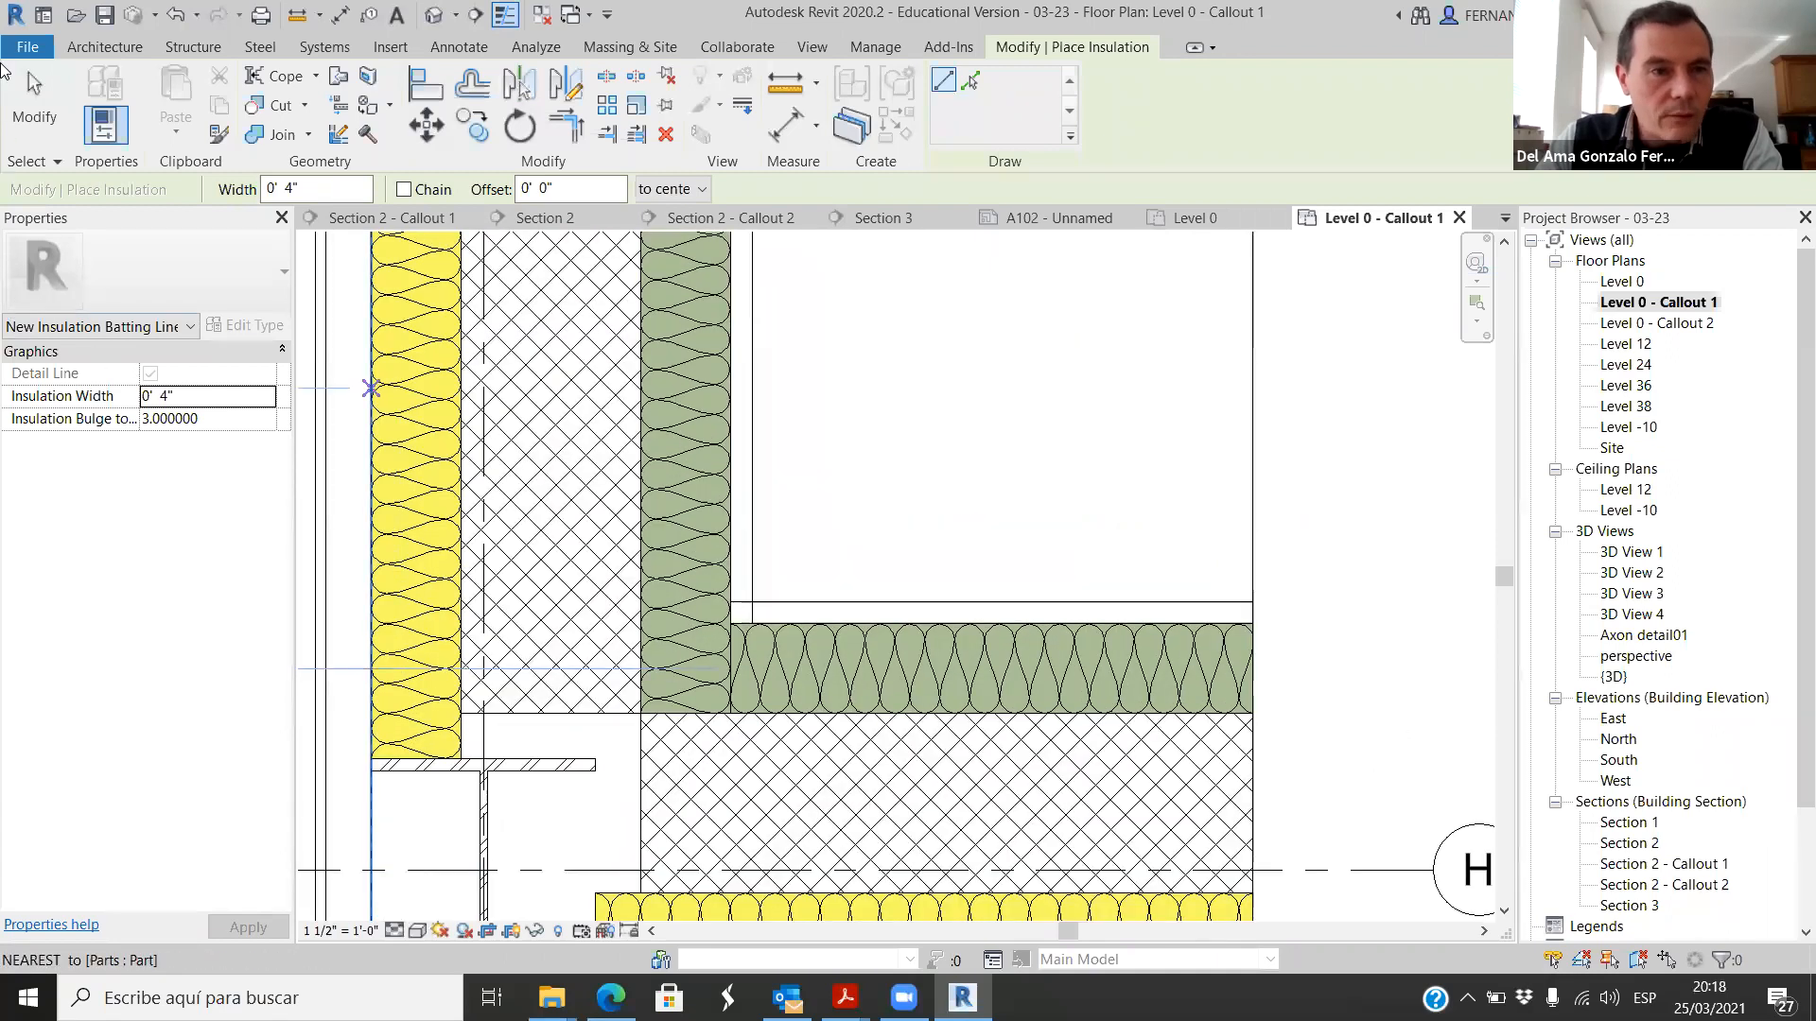
pyautogui.press('Escape')
# Step: Extend the horizontal plywood lining part at the inner corner to the face of the vertical green insulation part
pyautogui.scroll(2, 799, 541)
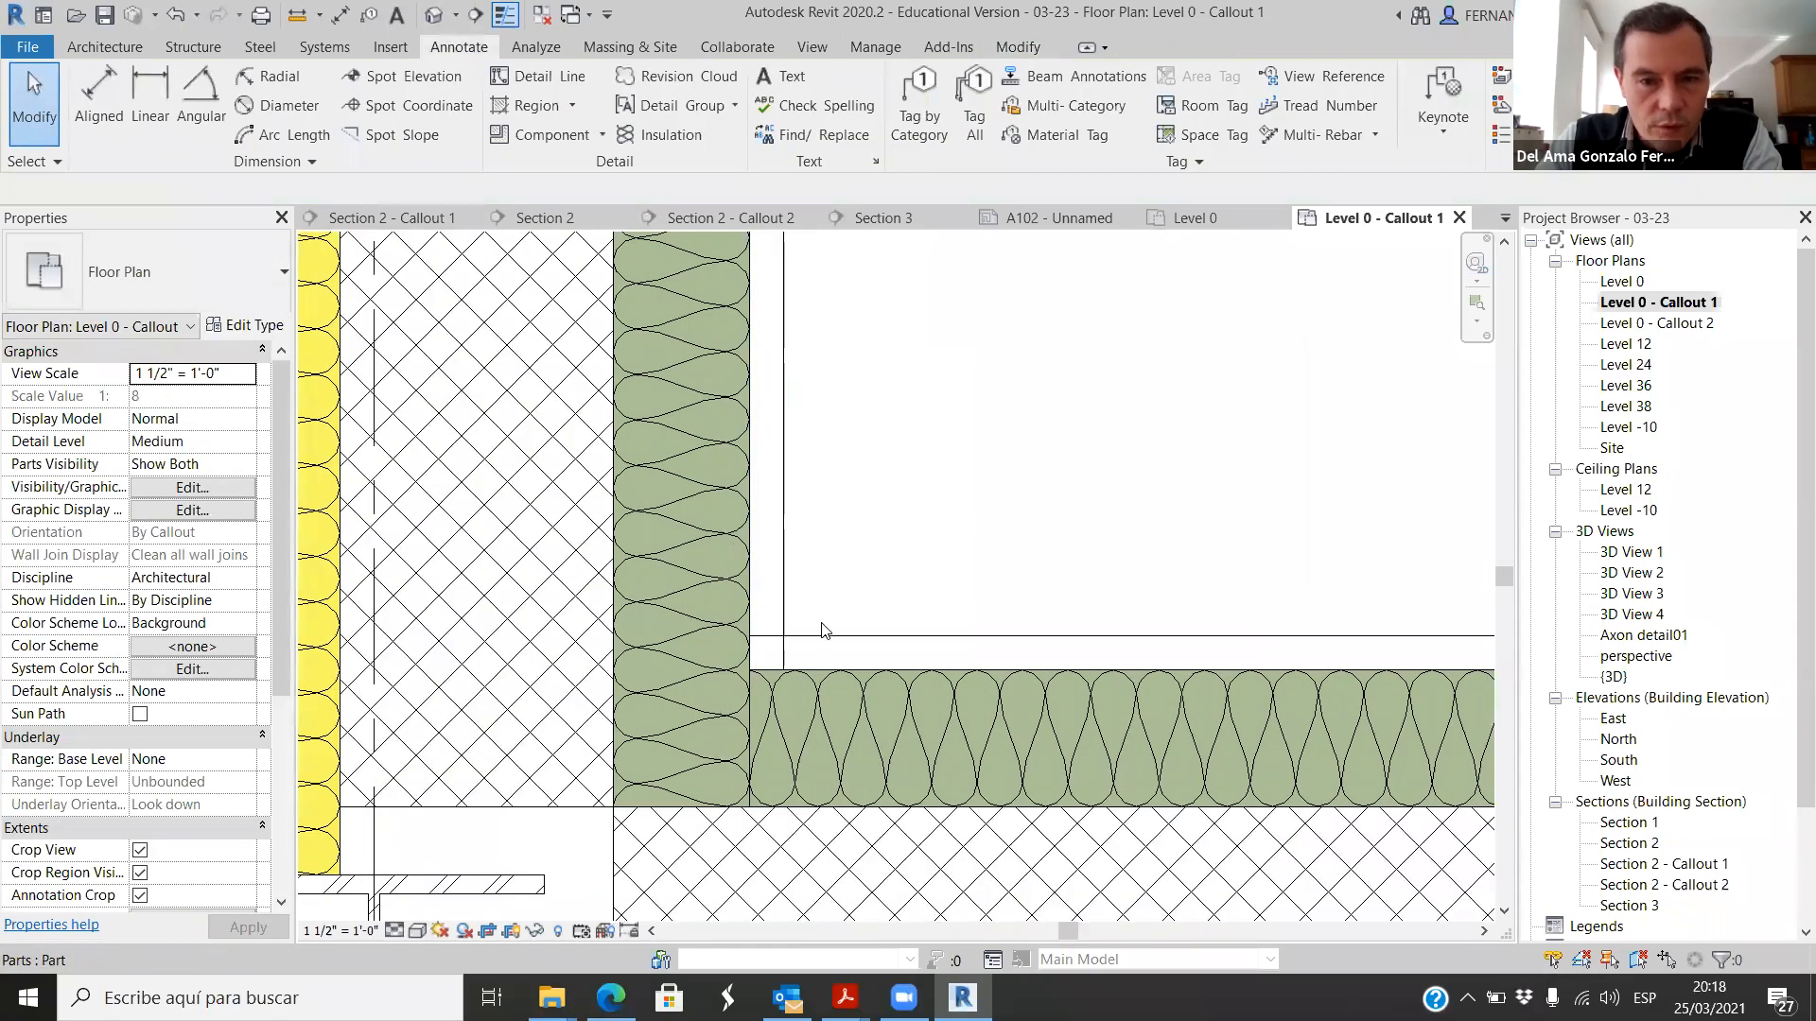
pyautogui.click(825, 643)
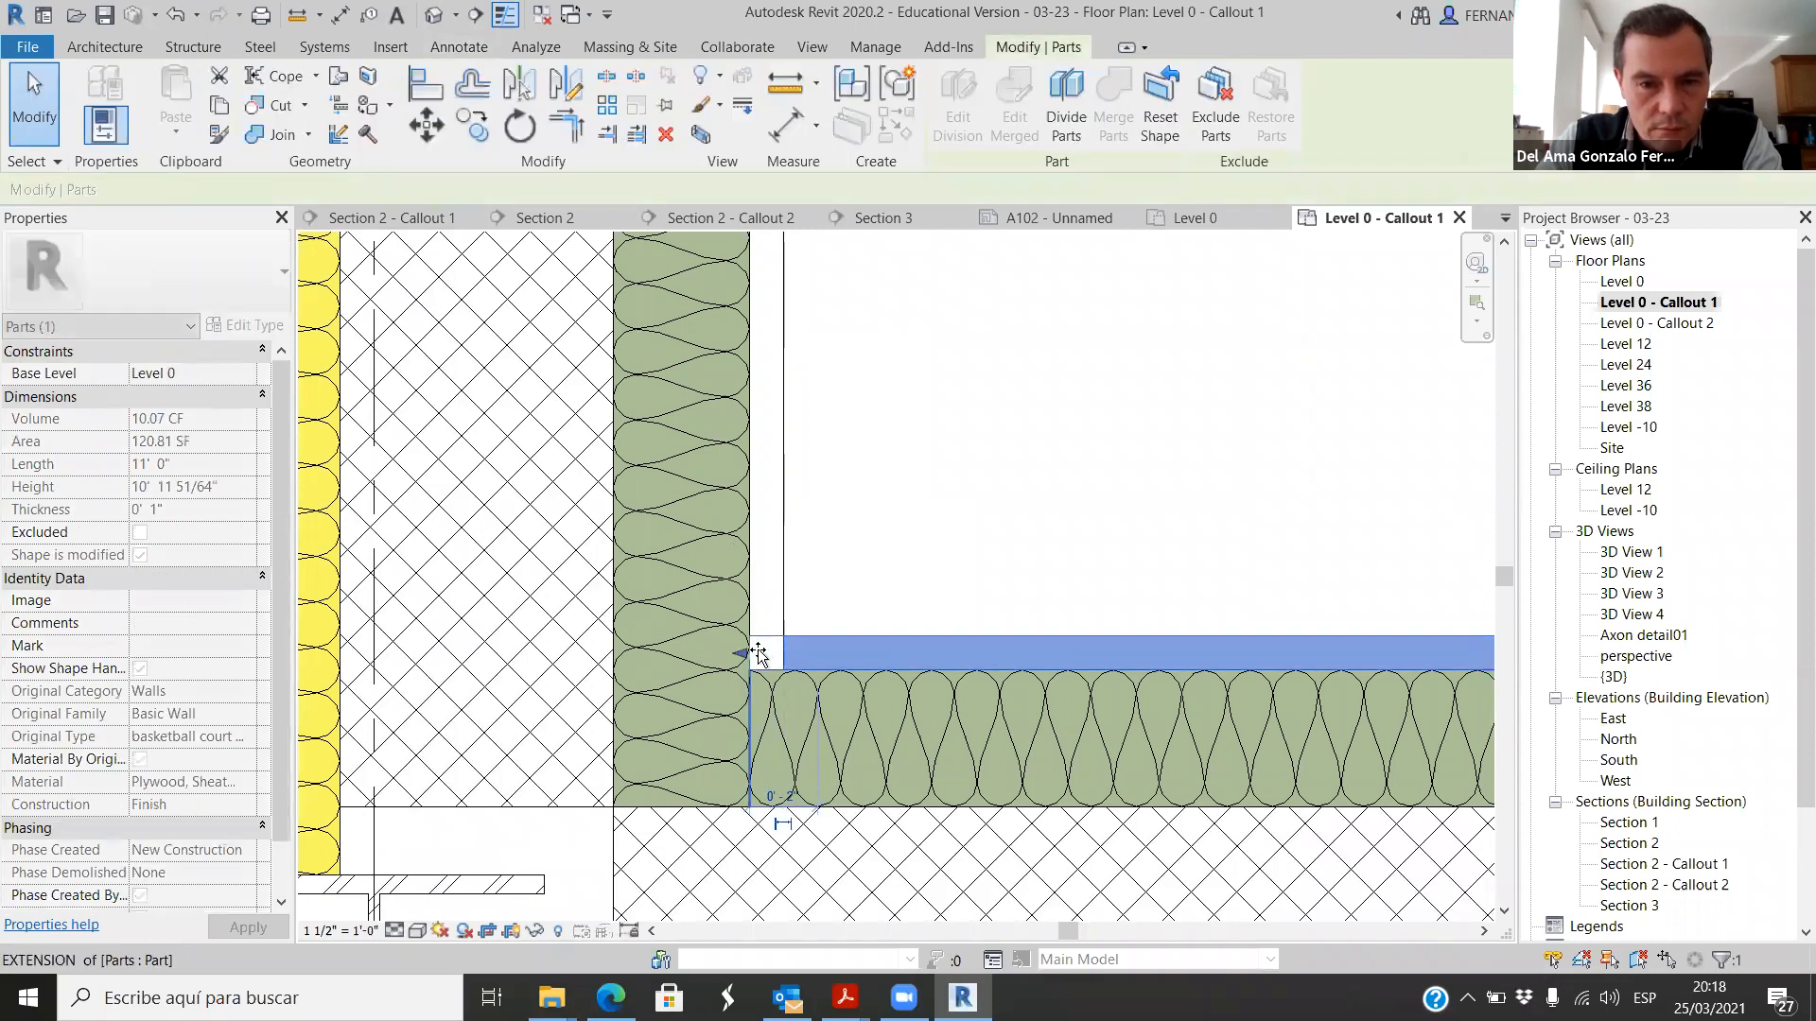
pyautogui.click(899, 567)
pyautogui.scroll(-2, 921, 557)
pyautogui.scroll(-3, 920, 557)
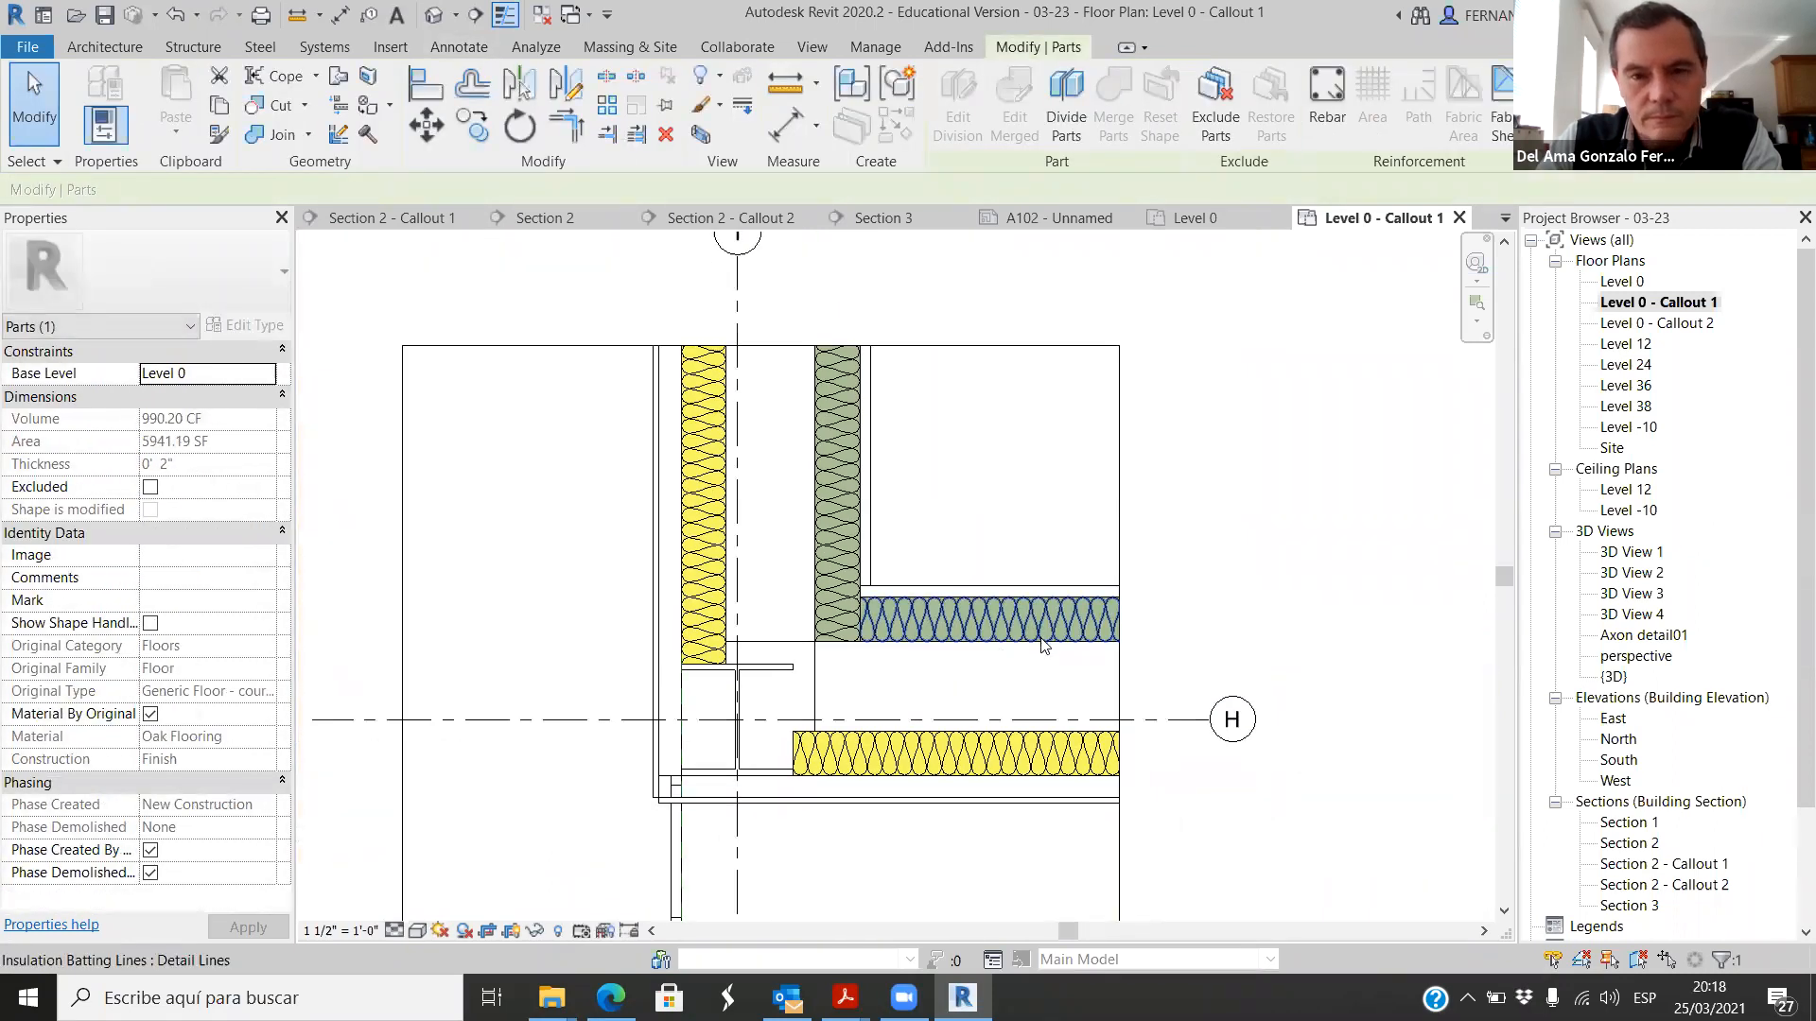
# Step: Check the properties of the horizontal core part between the green and yellow insulation layers
pyautogui.scroll(2, 937, 649)
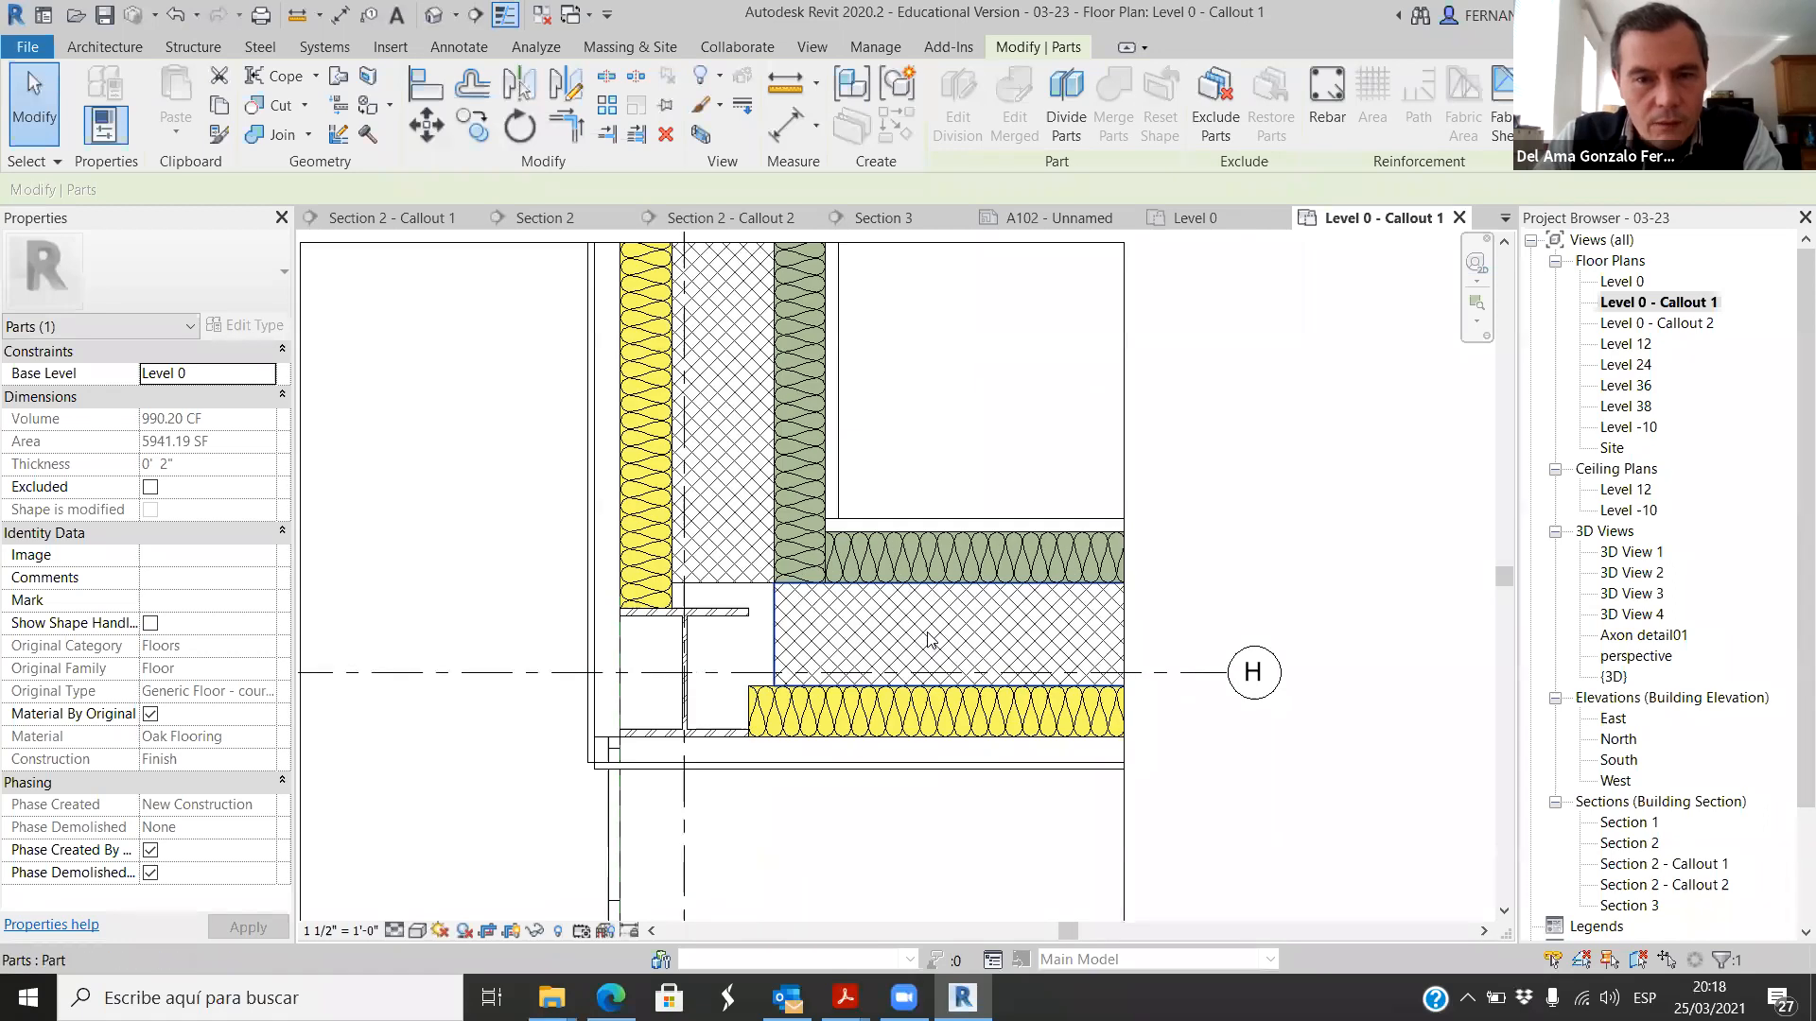
pyautogui.click(923, 633)
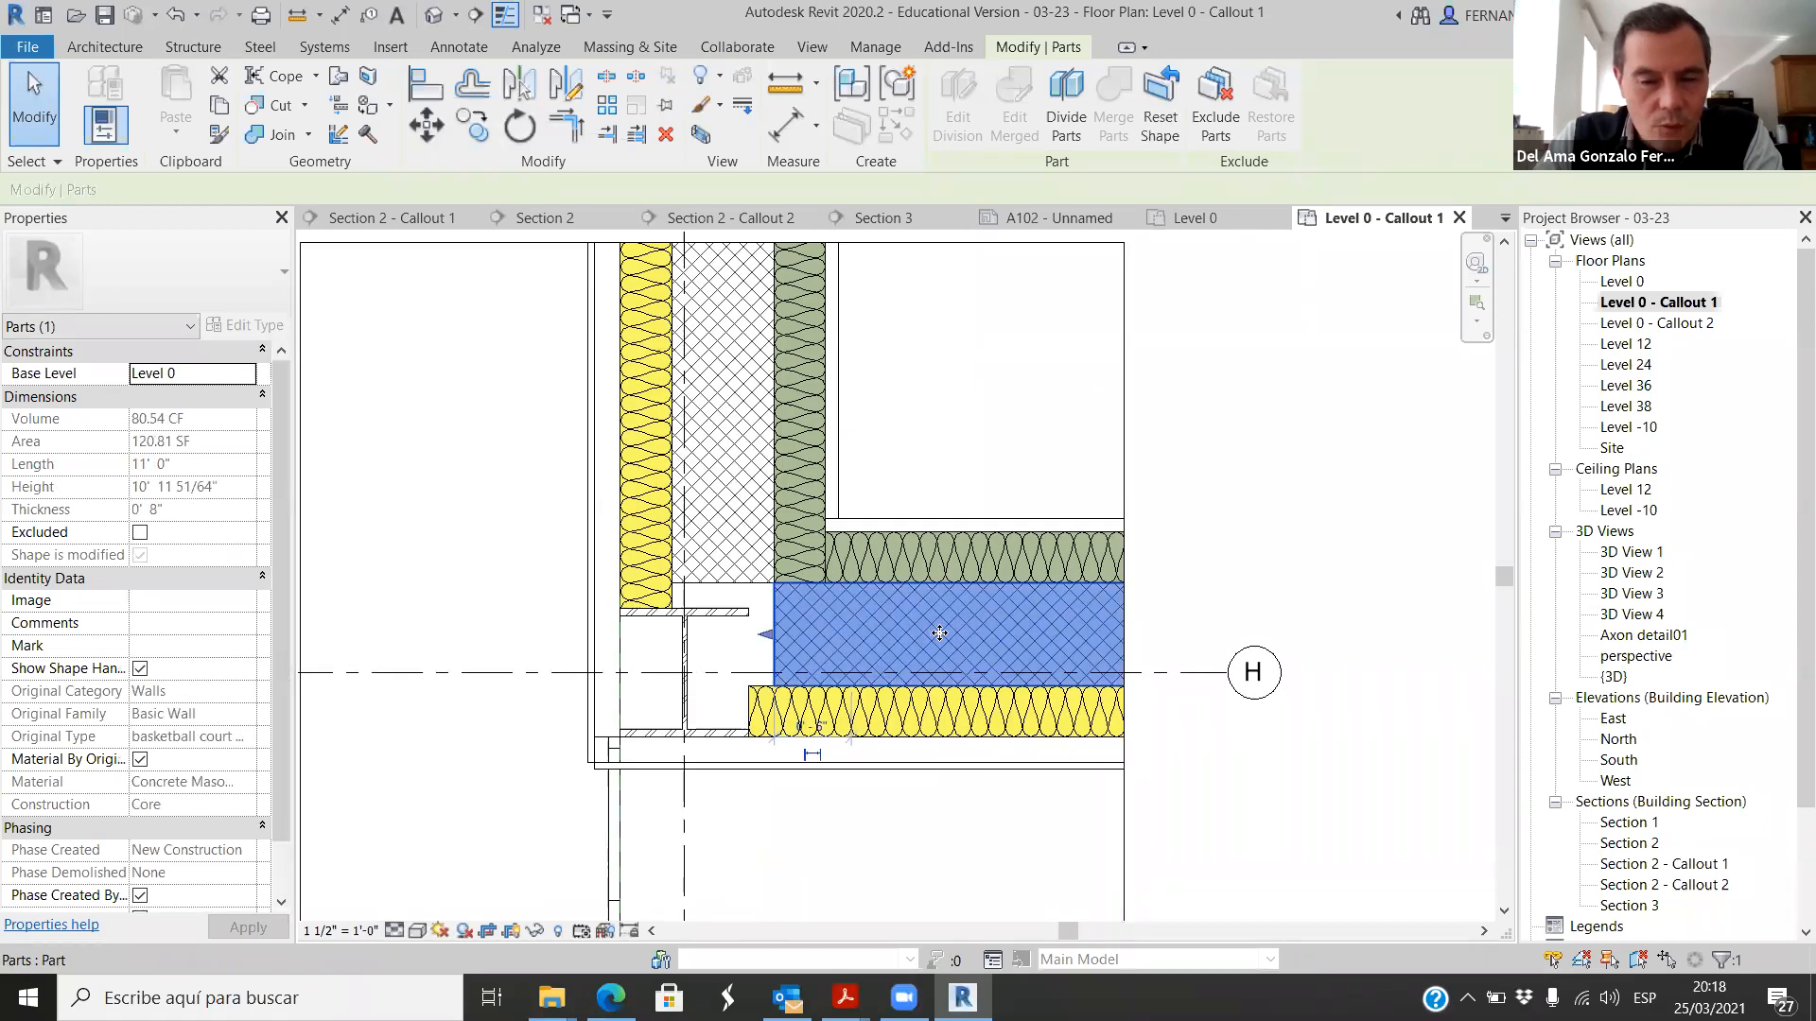
pyautogui.click(1187, 794)
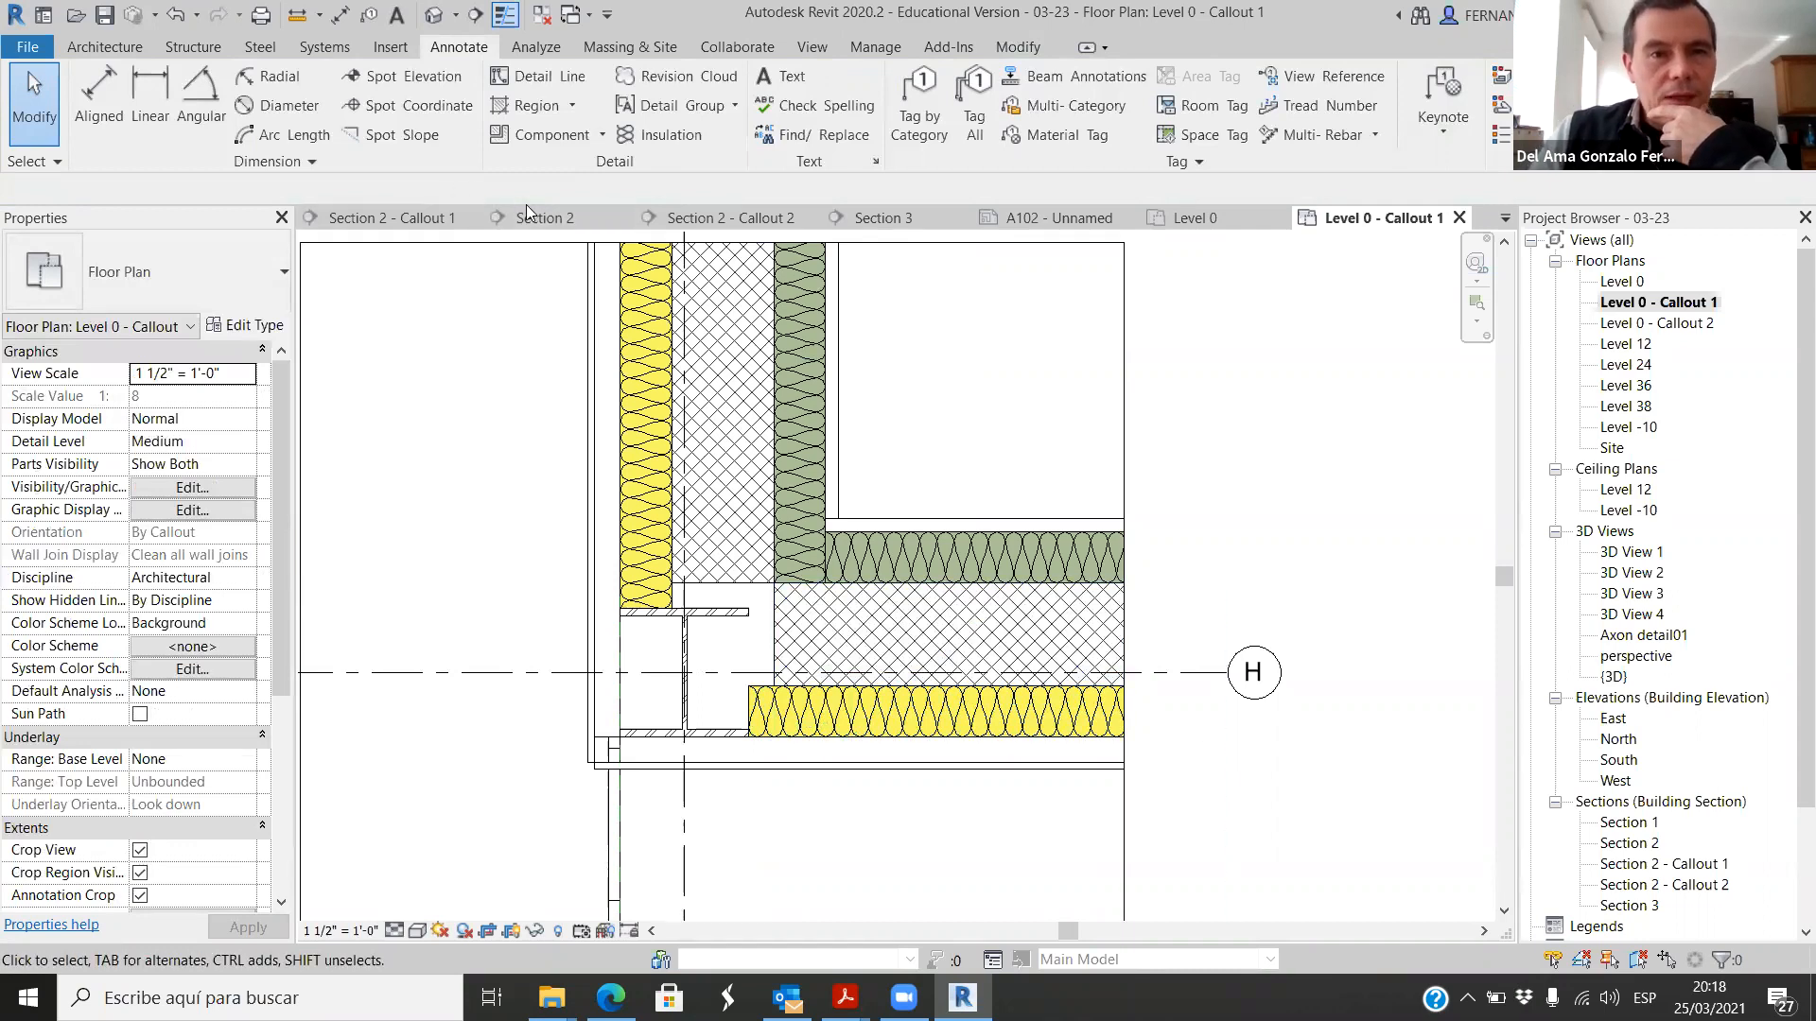
# Step: Review which detail component types are already available in the project for placement
pyautogui.click(600, 138)
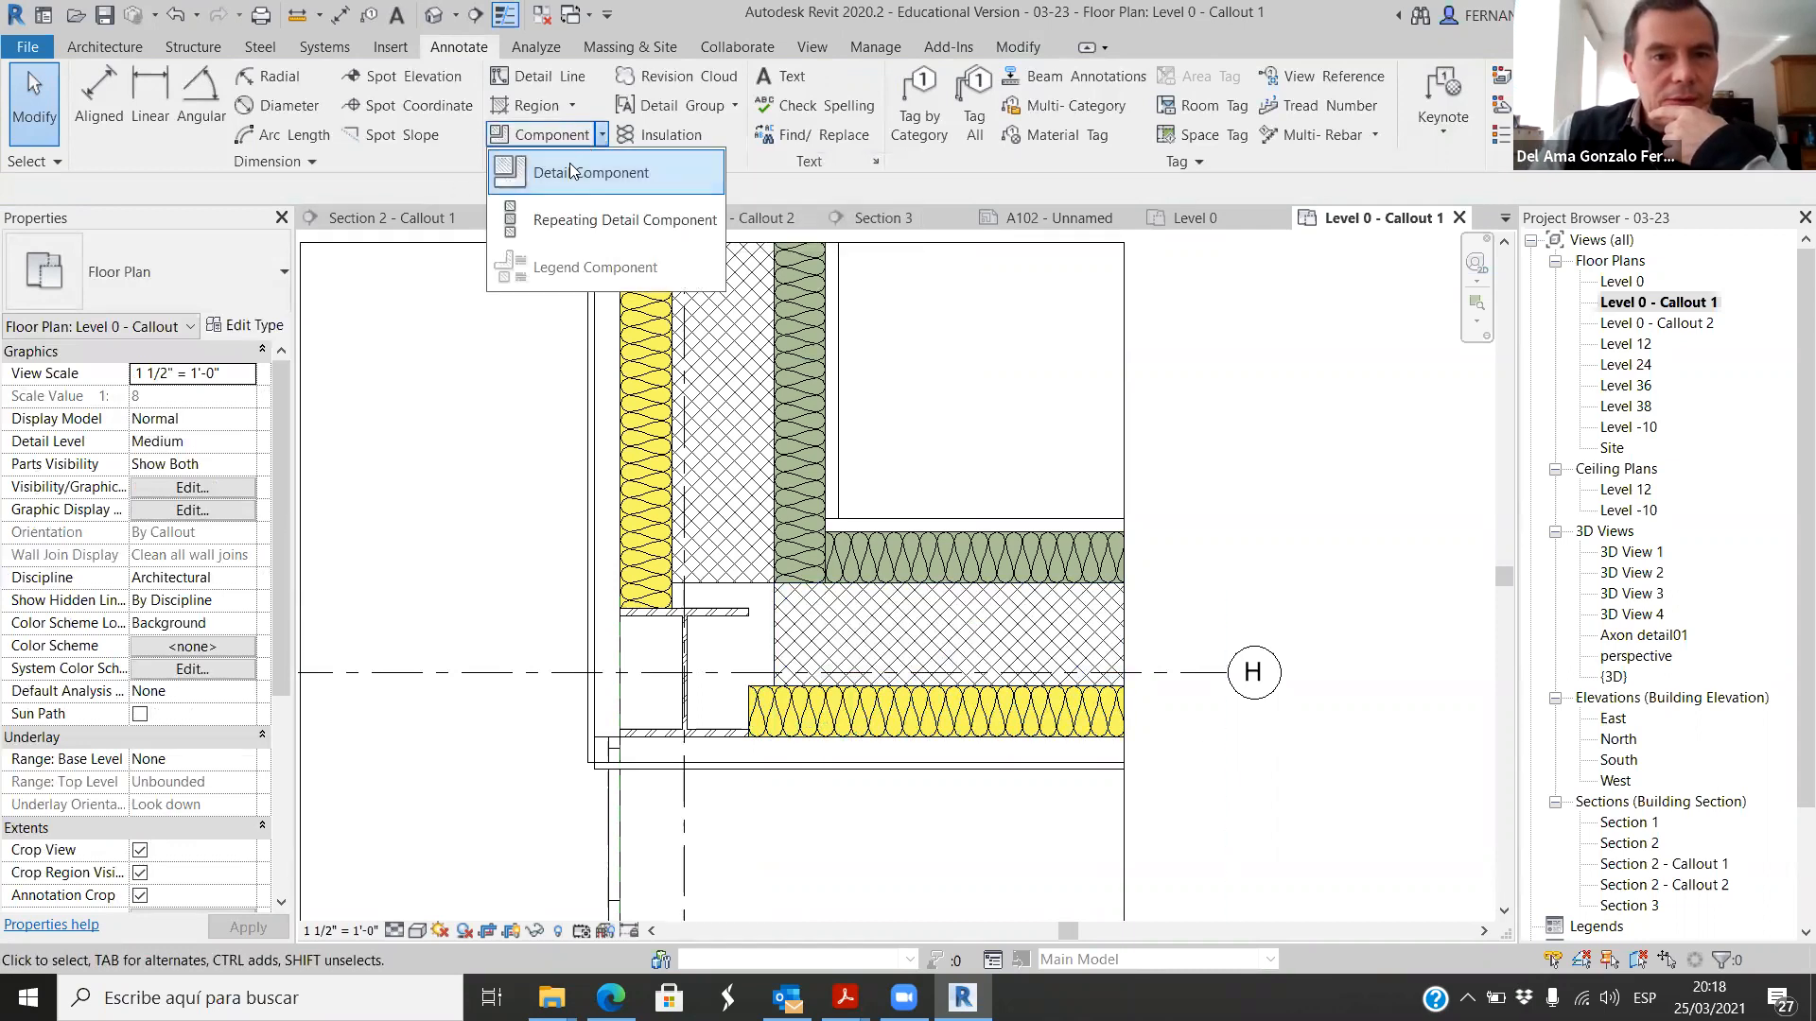
pyautogui.click(562, 170)
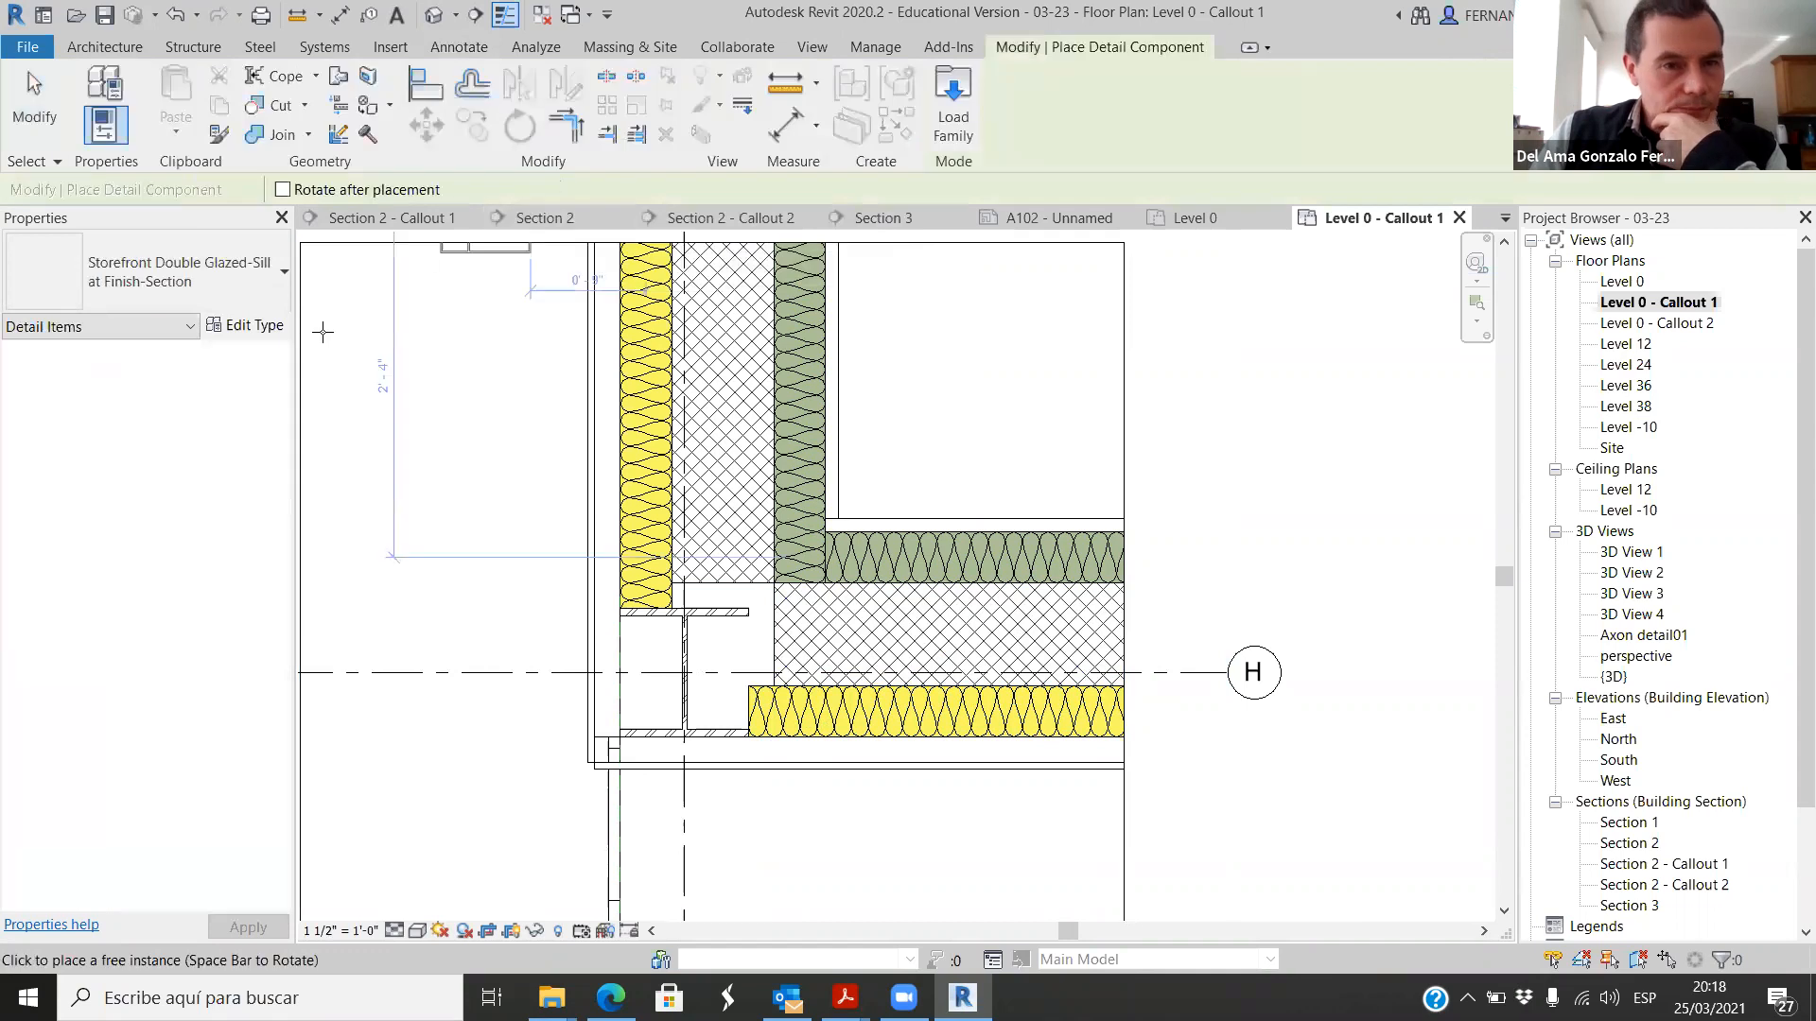
pyautogui.click(192, 301)
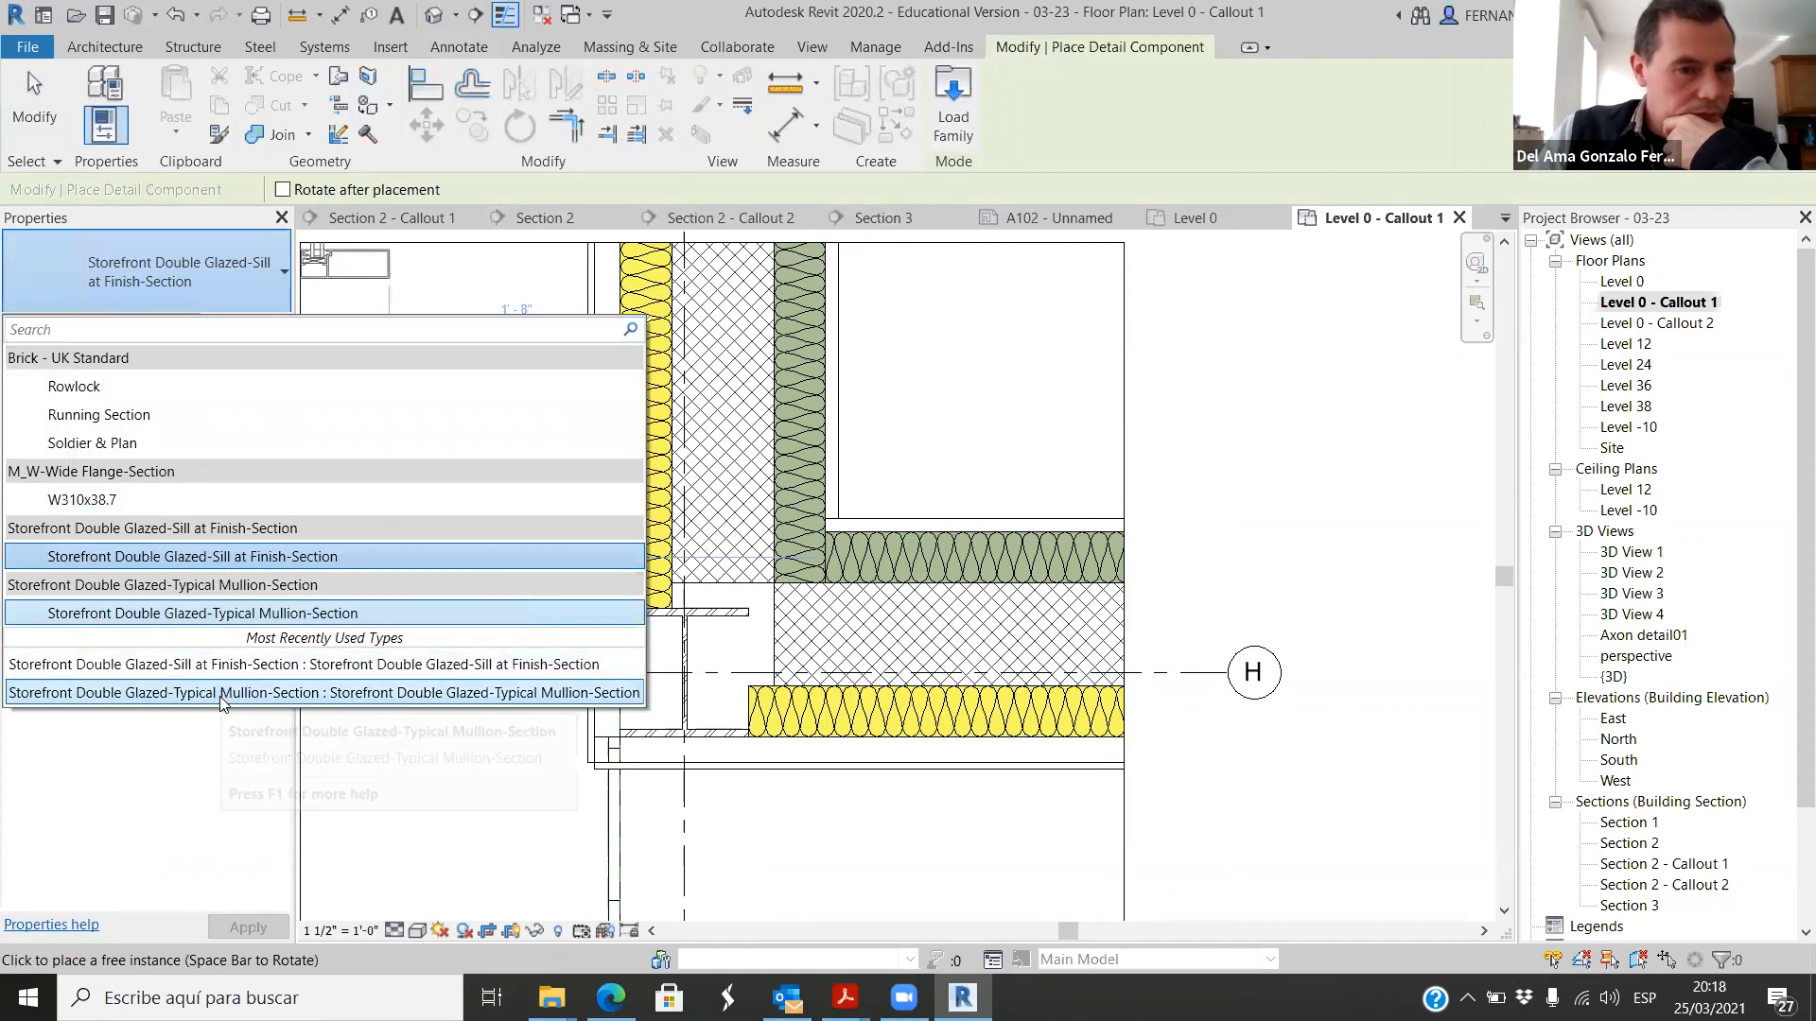
pyautogui.press('Escape')
pyautogui.press('Escape')
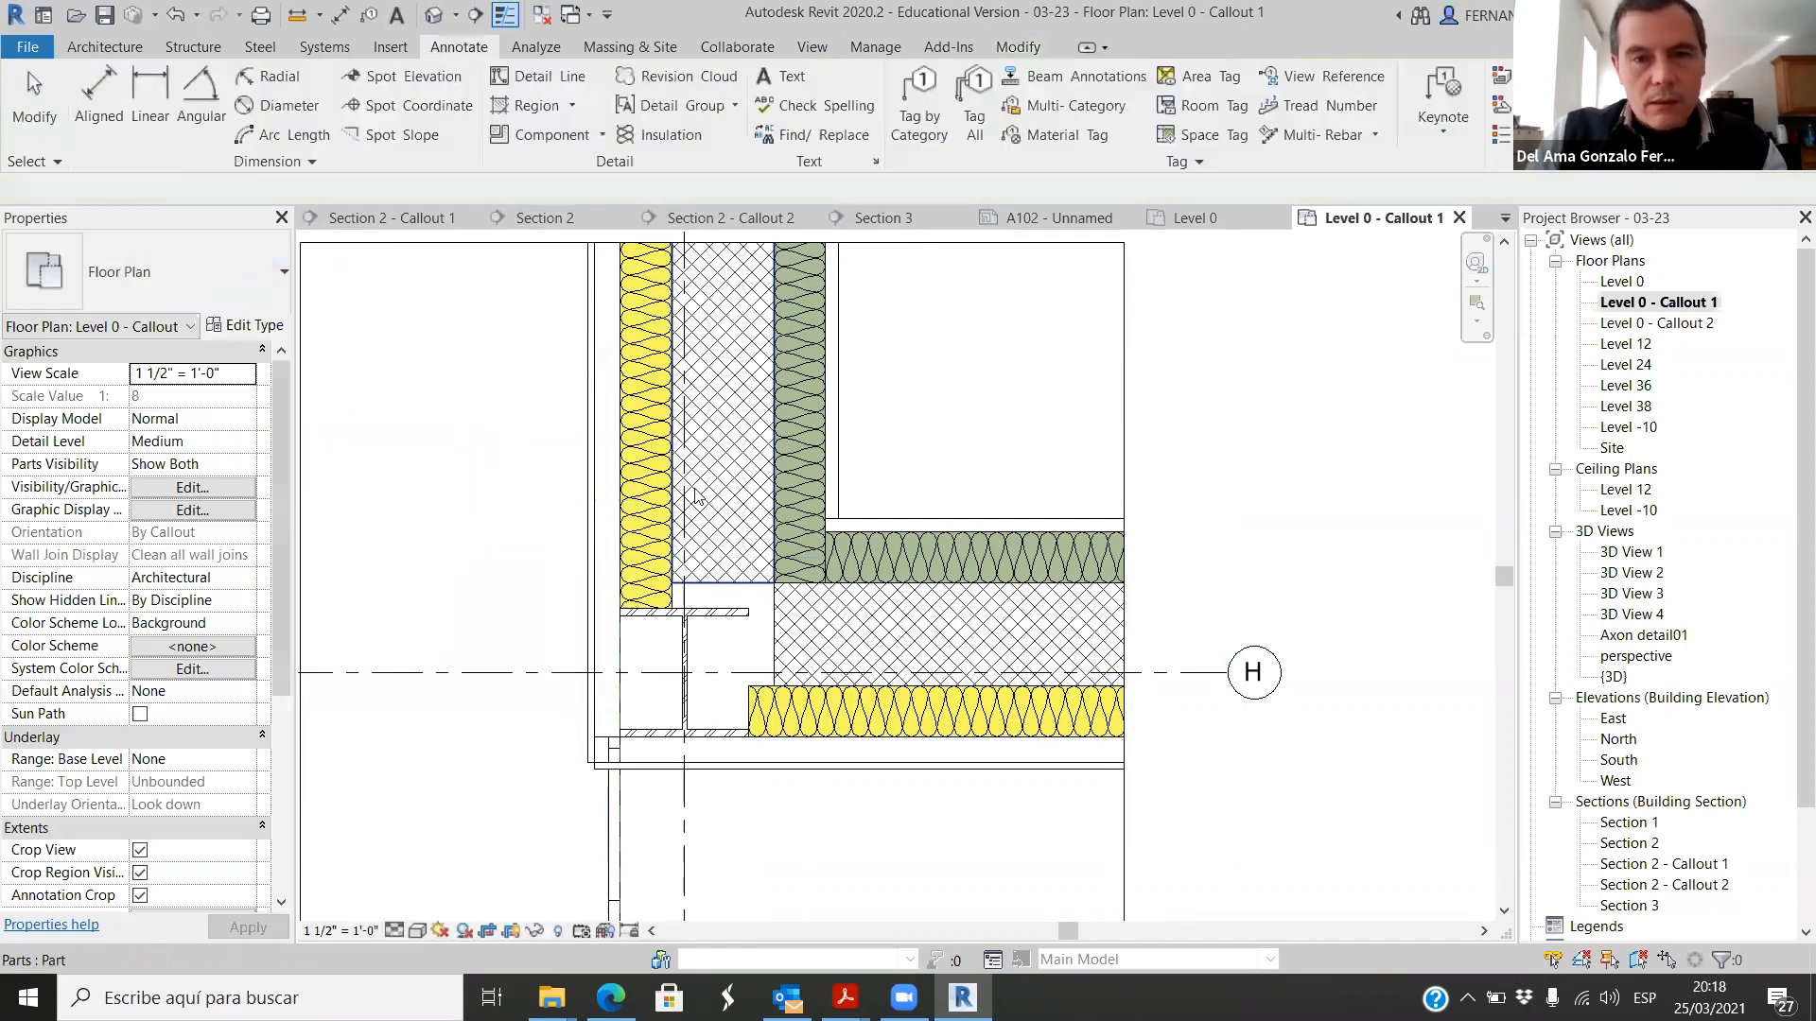
# Step: Browse for a family to load in the US Imperial library, down to Detail Items, Div 04-Masonry, 042200-Concrete Unit Masonry
pyautogui.scroll(-3, 696, 492)
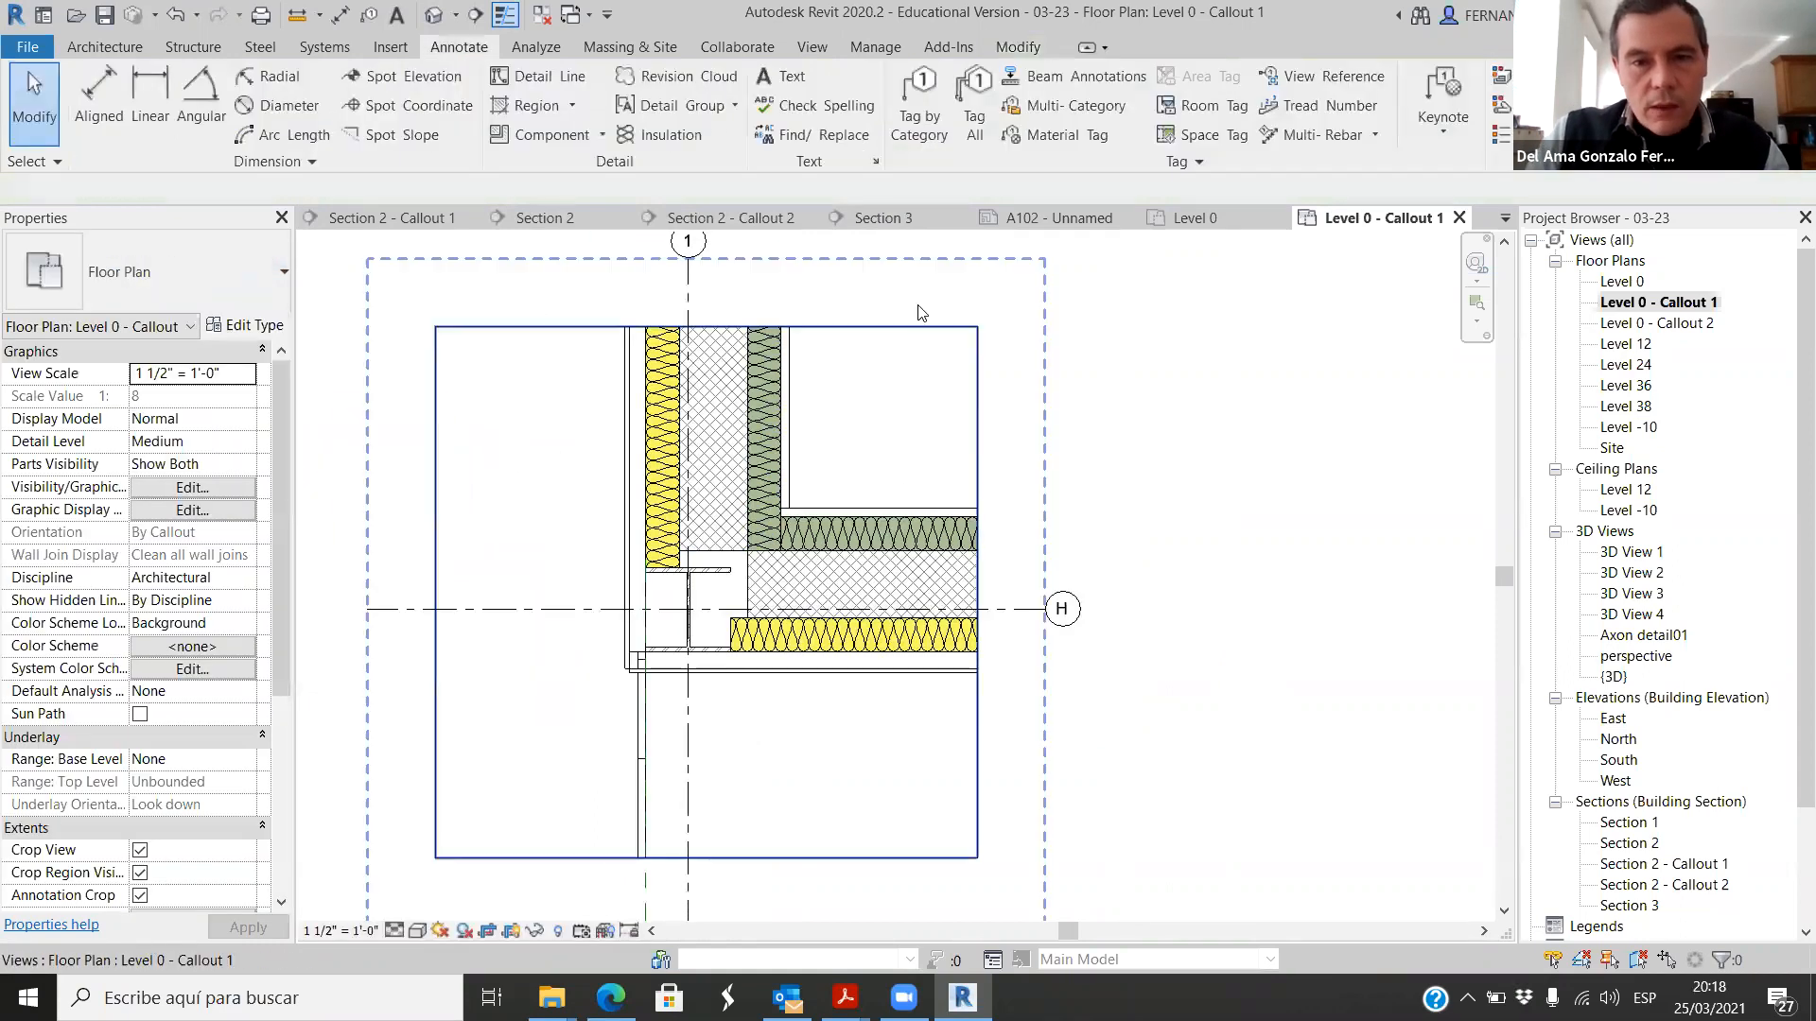
pyautogui.click(388, 48)
pyautogui.click(972, 110)
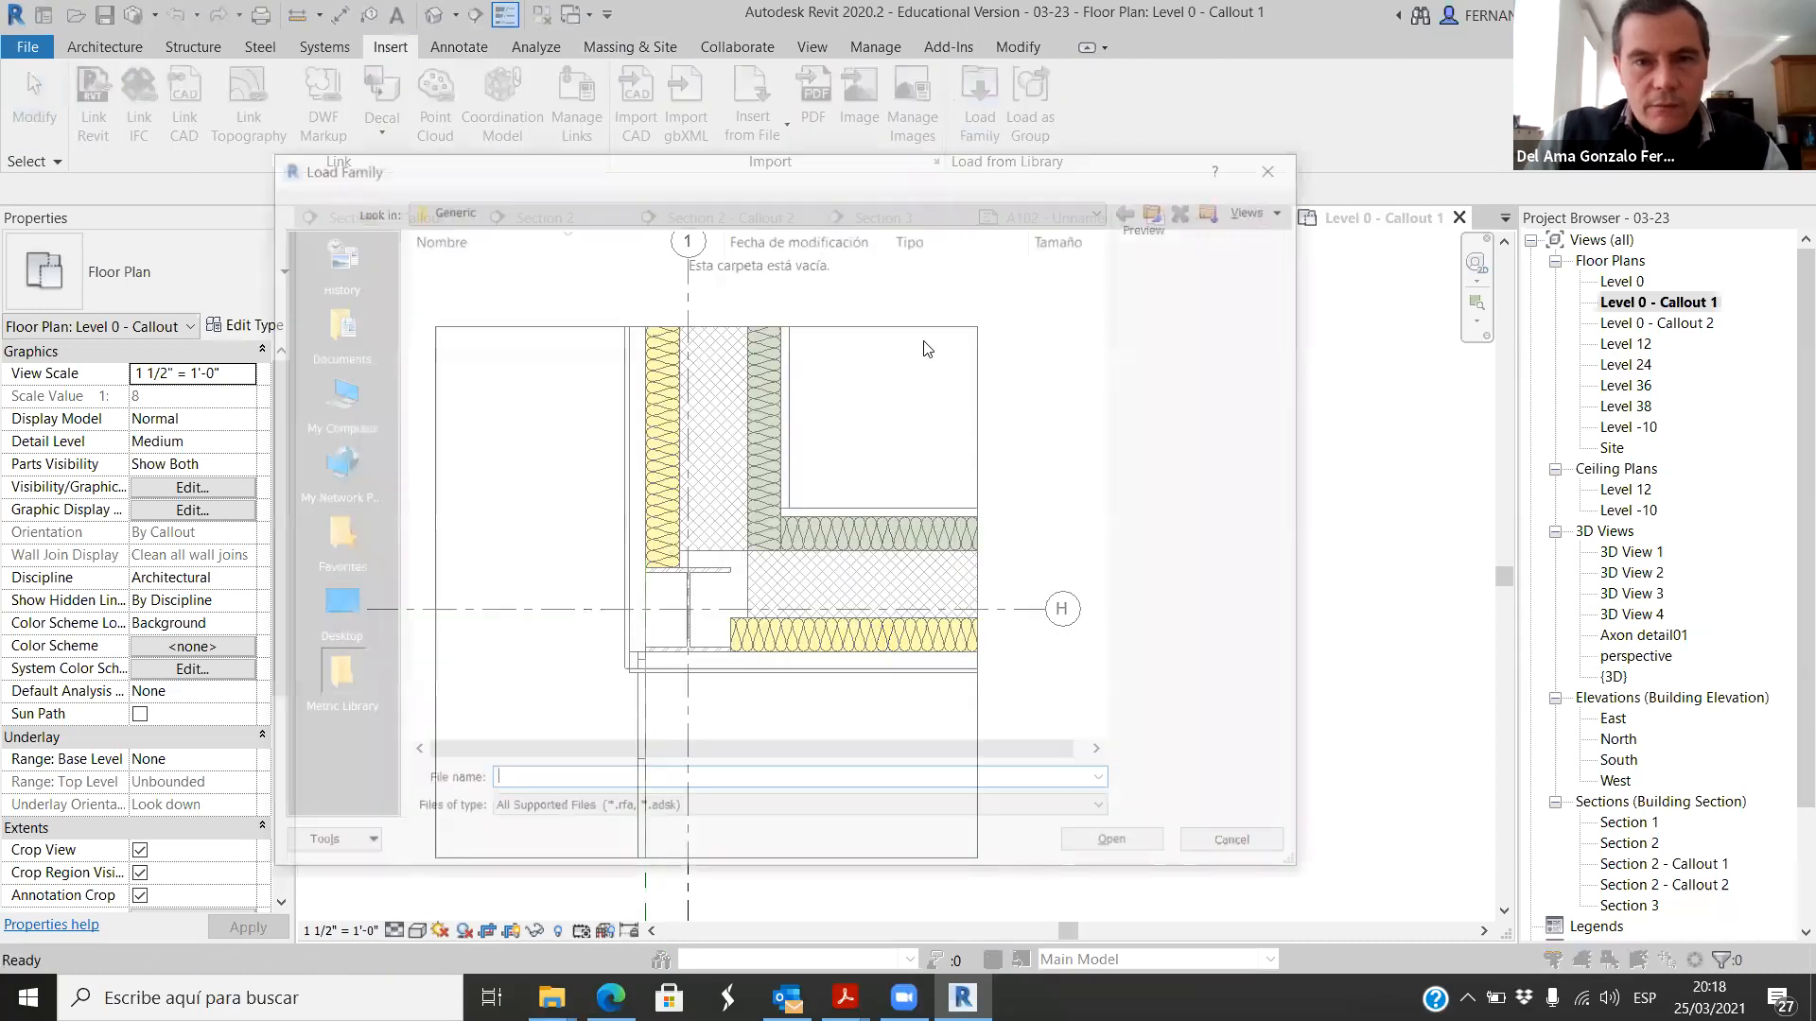
pyautogui.click(1166, 209)
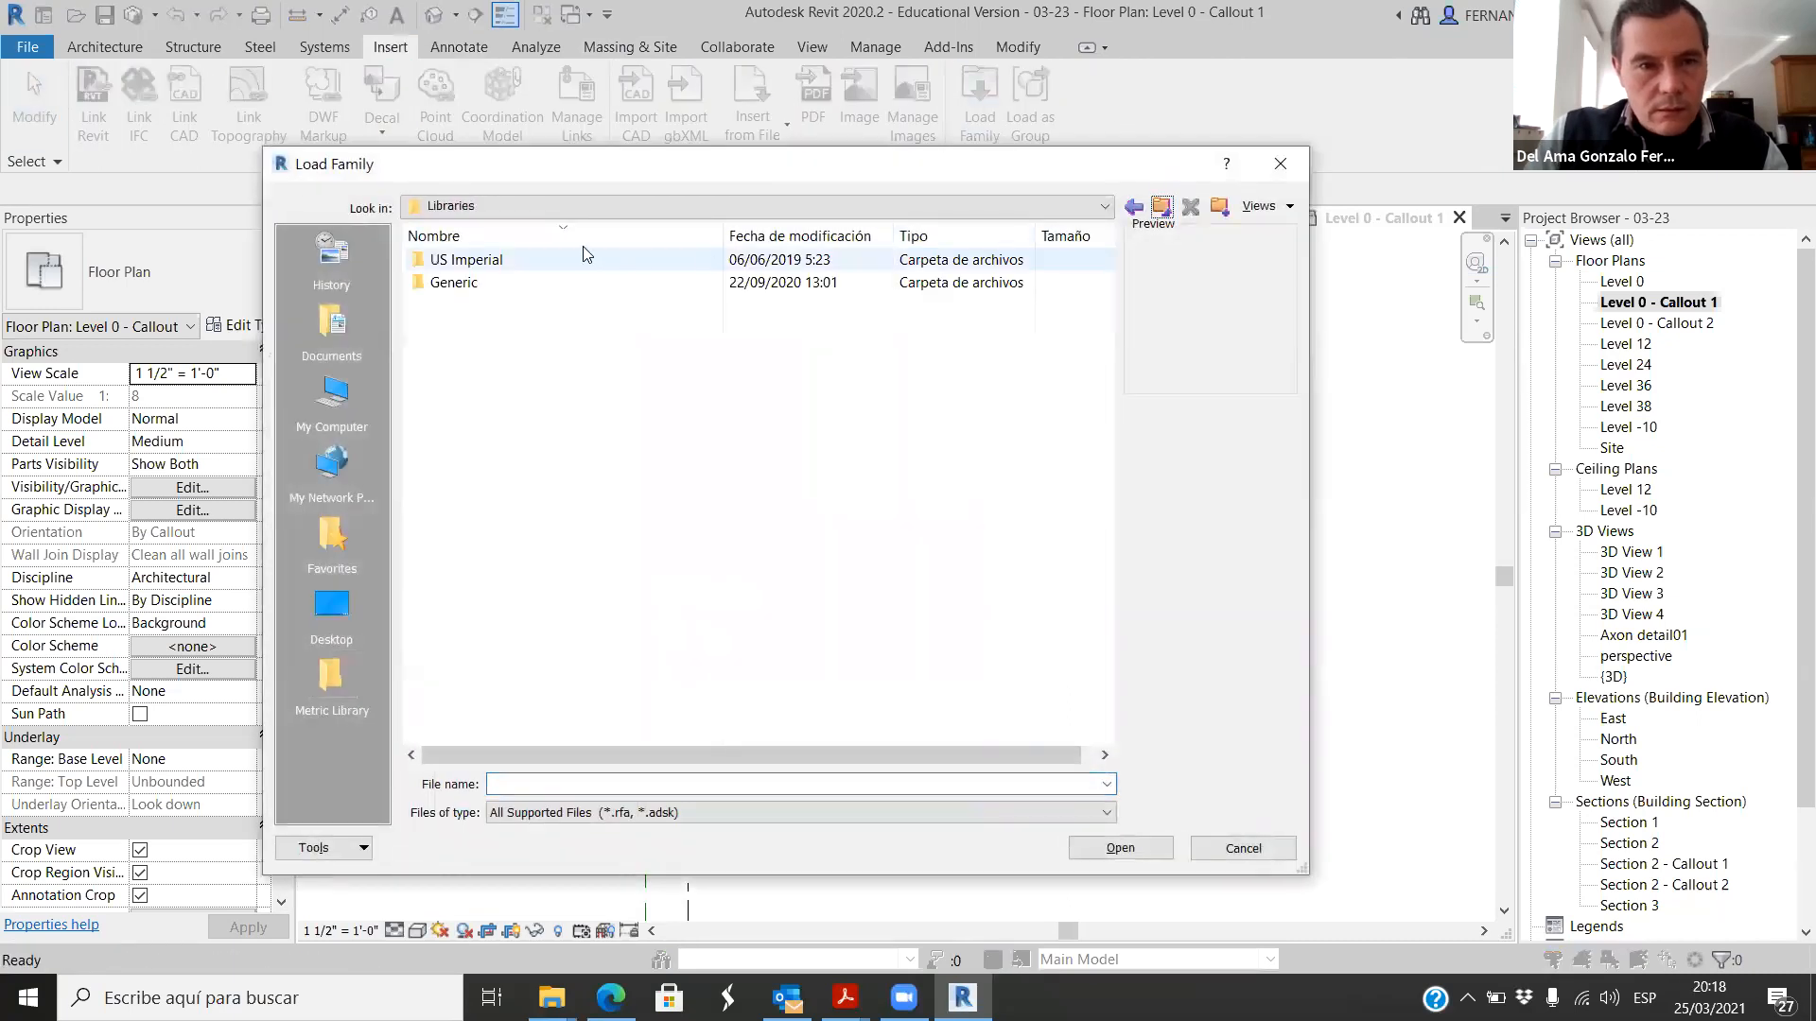
pyautogui.doubleClick(489, 262)
pyautogui.scroll(-3, 549, 567)
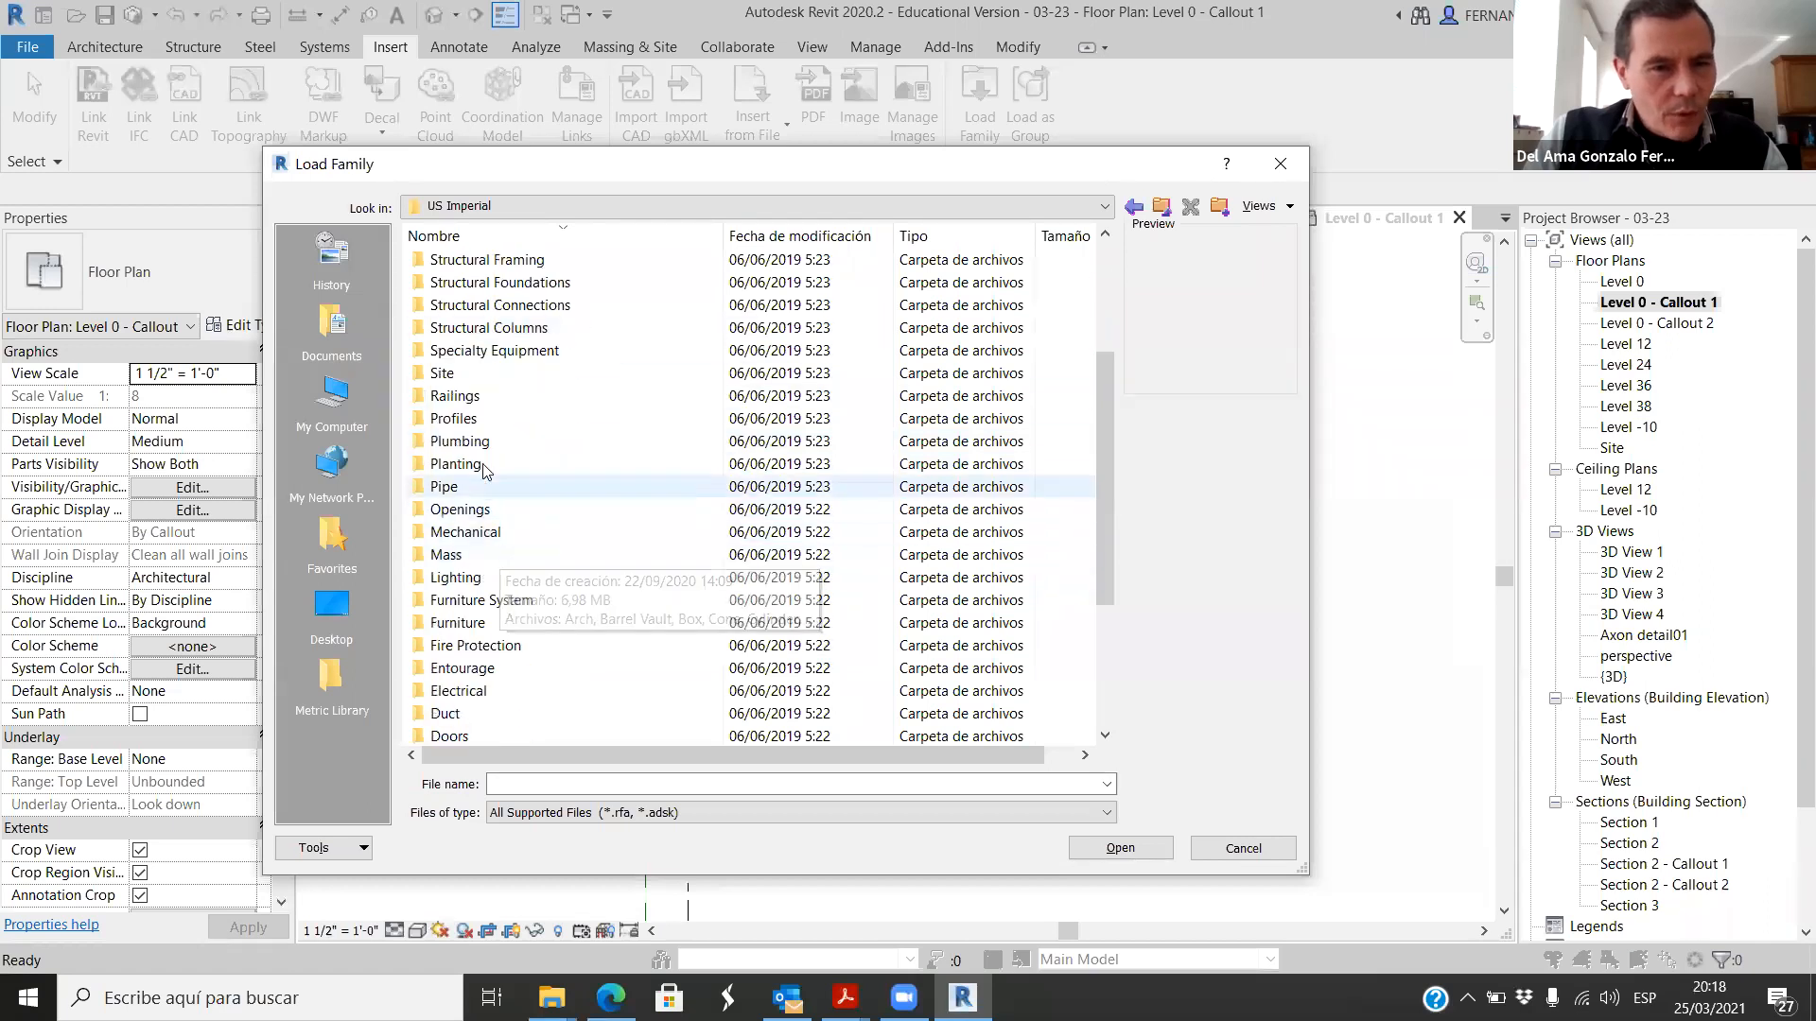
pyautogui.scroll(-2, 480, 628)
pyautogui.doubleClick(480, 628)
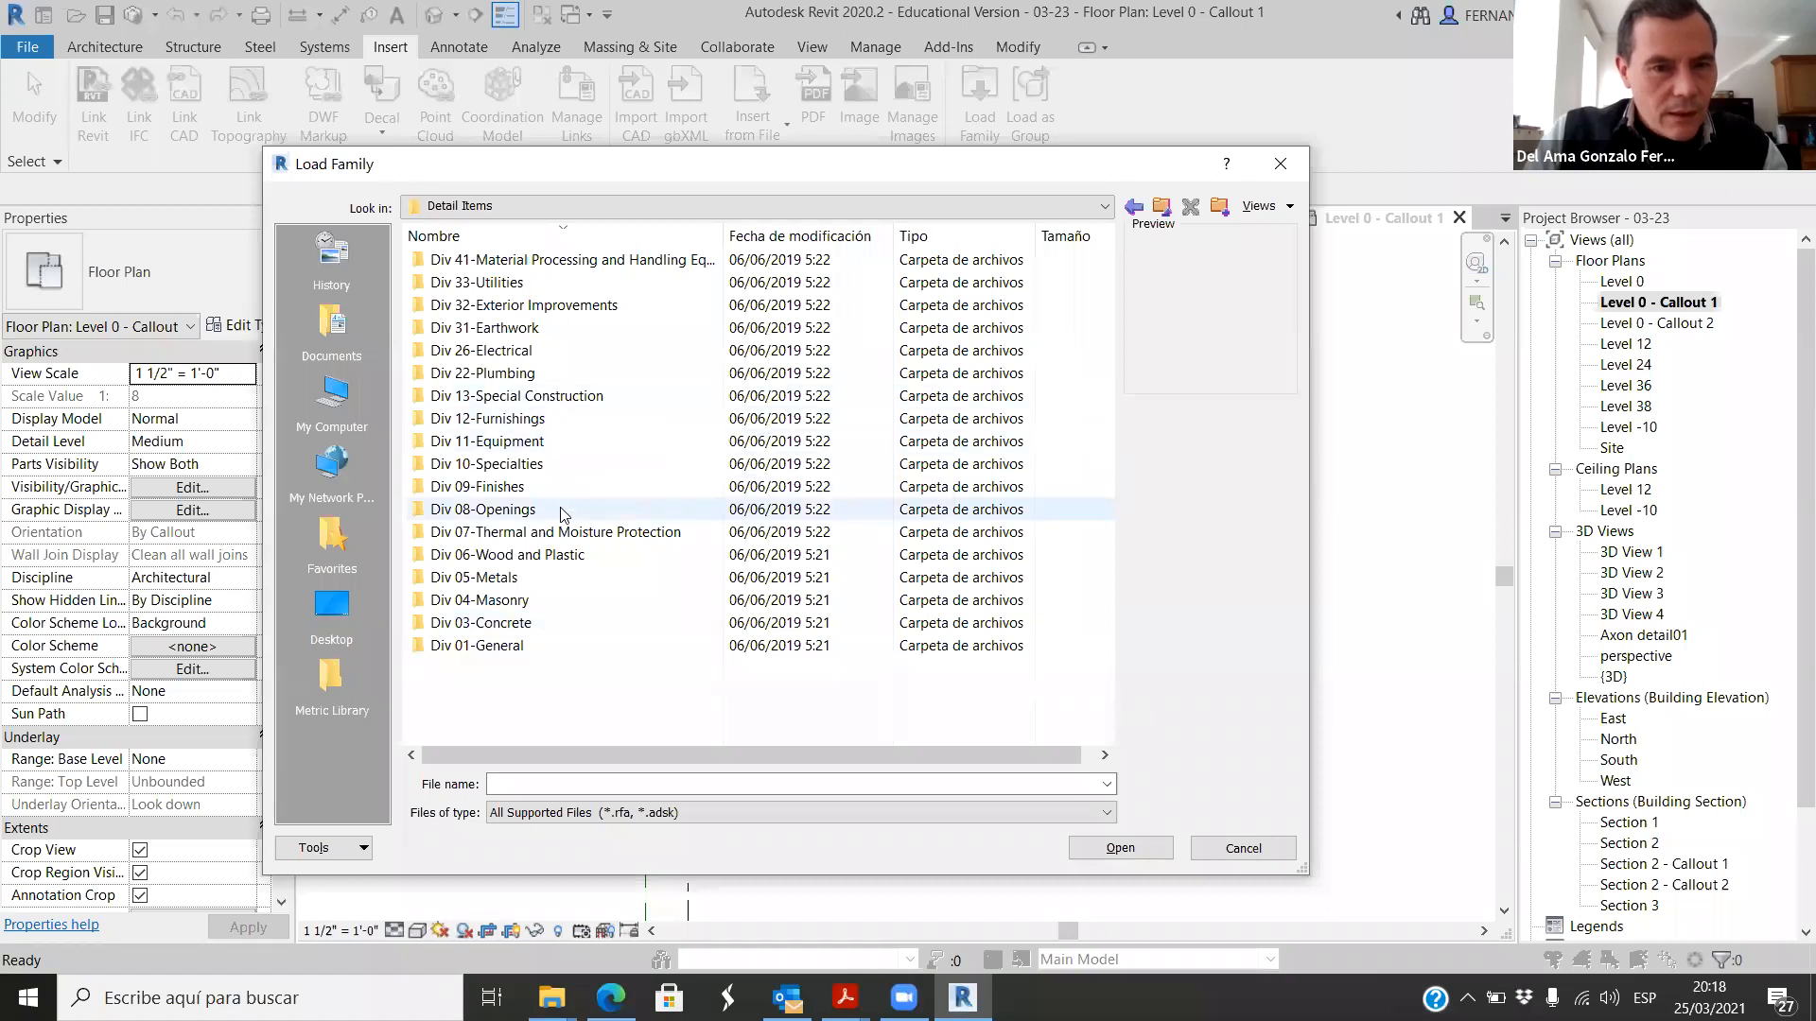
pyautogui.doubleClick(509, 602)
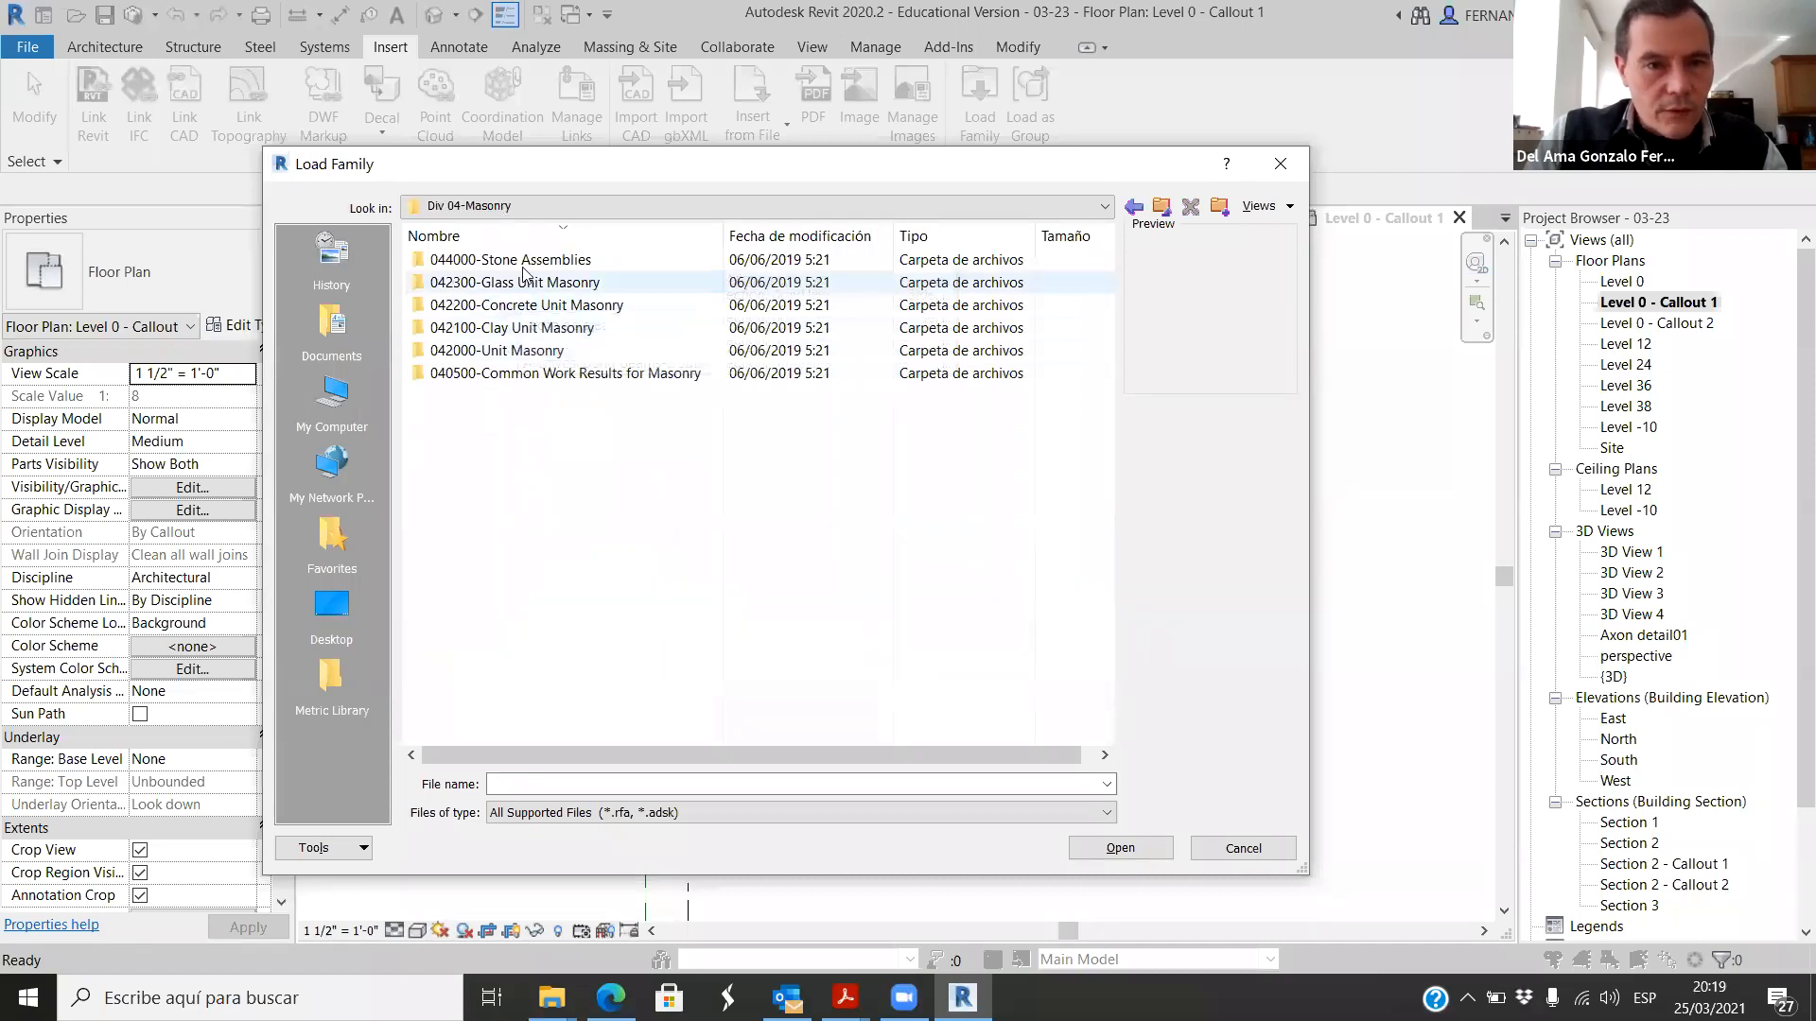
pyautogui.click(565, 312)
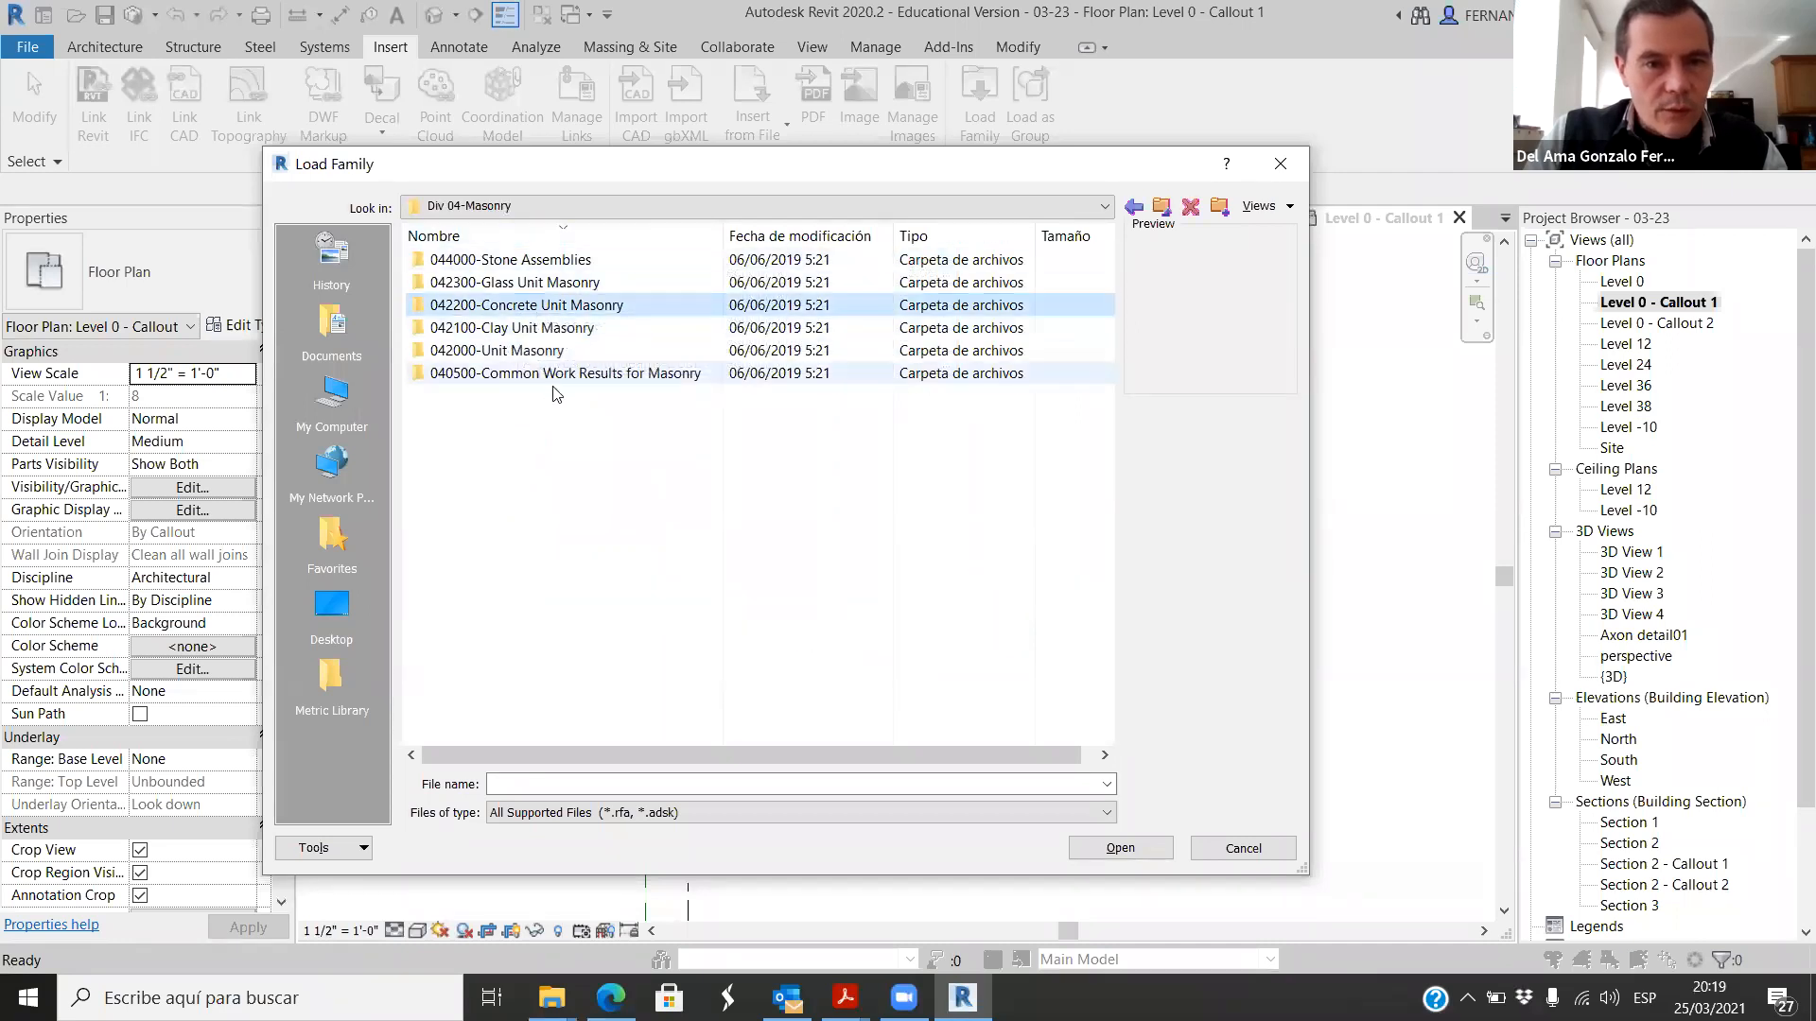
pyautogui.doubleClick(565, 309)
# Step: Compare the previews of the concrete masonry unit families and load Scored CMU-Top
pyautogui.click(526, 263)
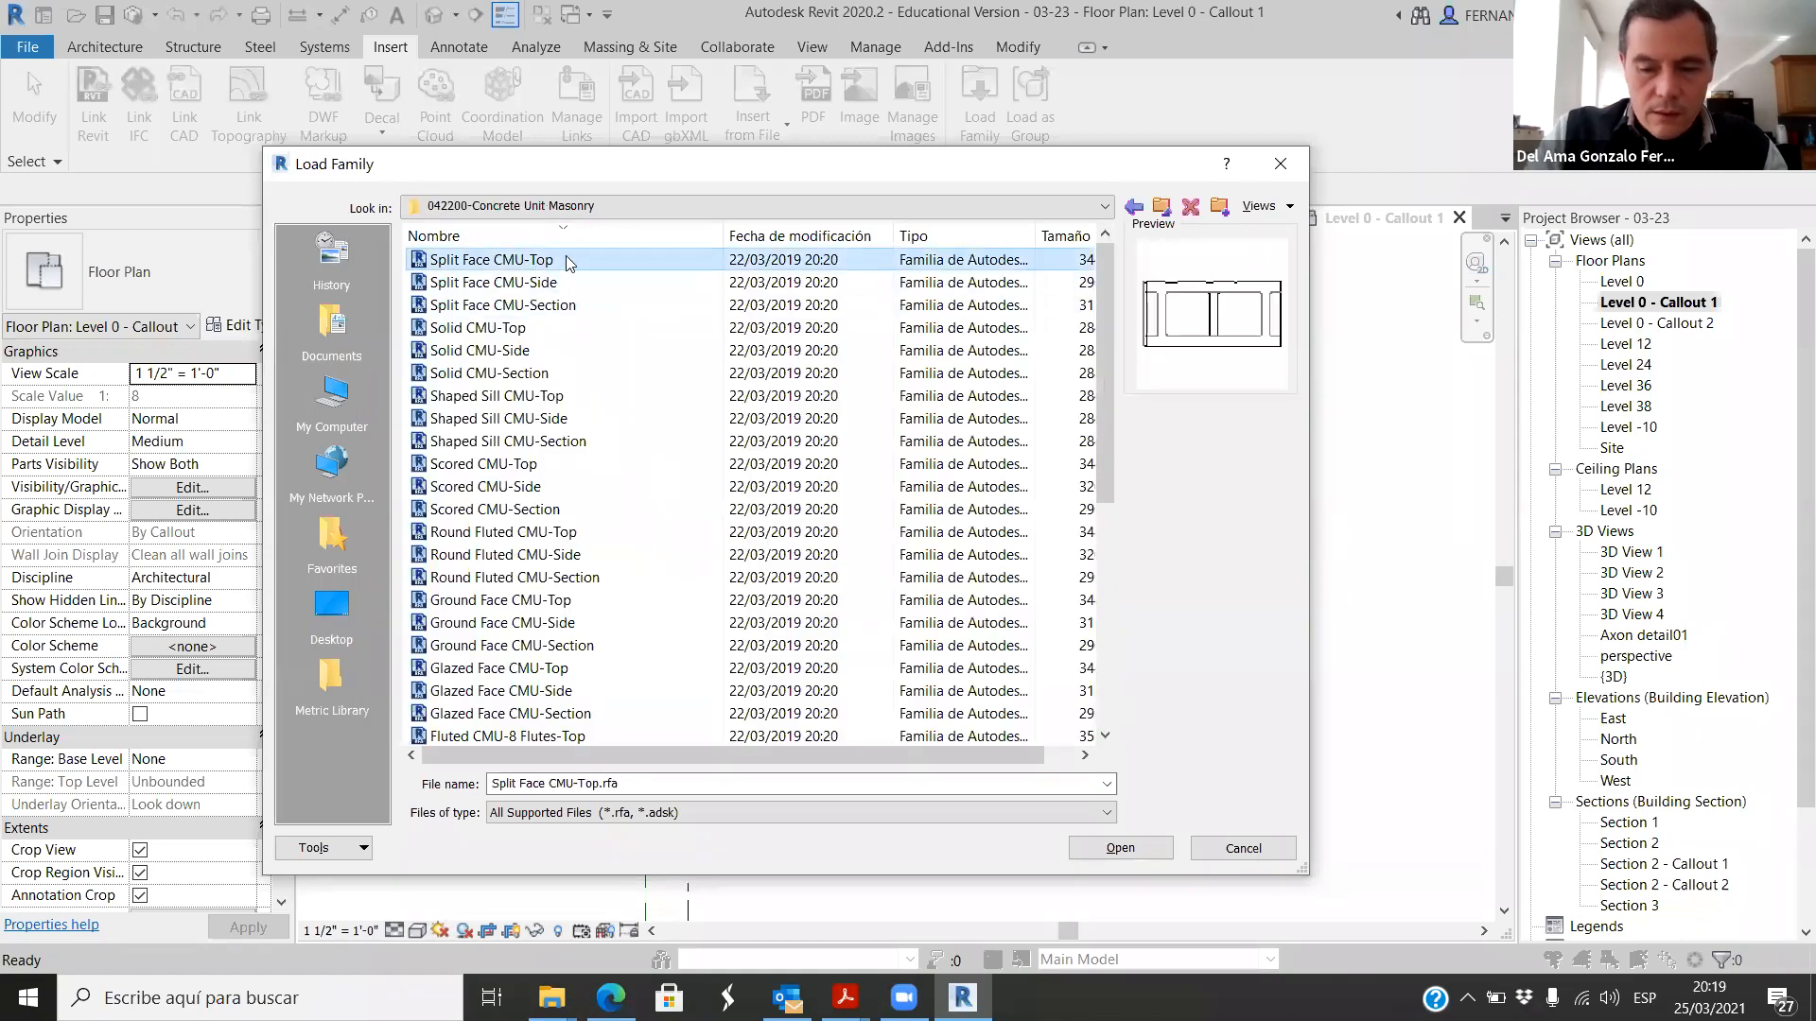
pyautogui.press('Down')
pyautogui.press('Down')
pyautogui.press('Down')
pyautogui.press('Down')
pyautogui.press('Down')
pyautogui.press('Down')
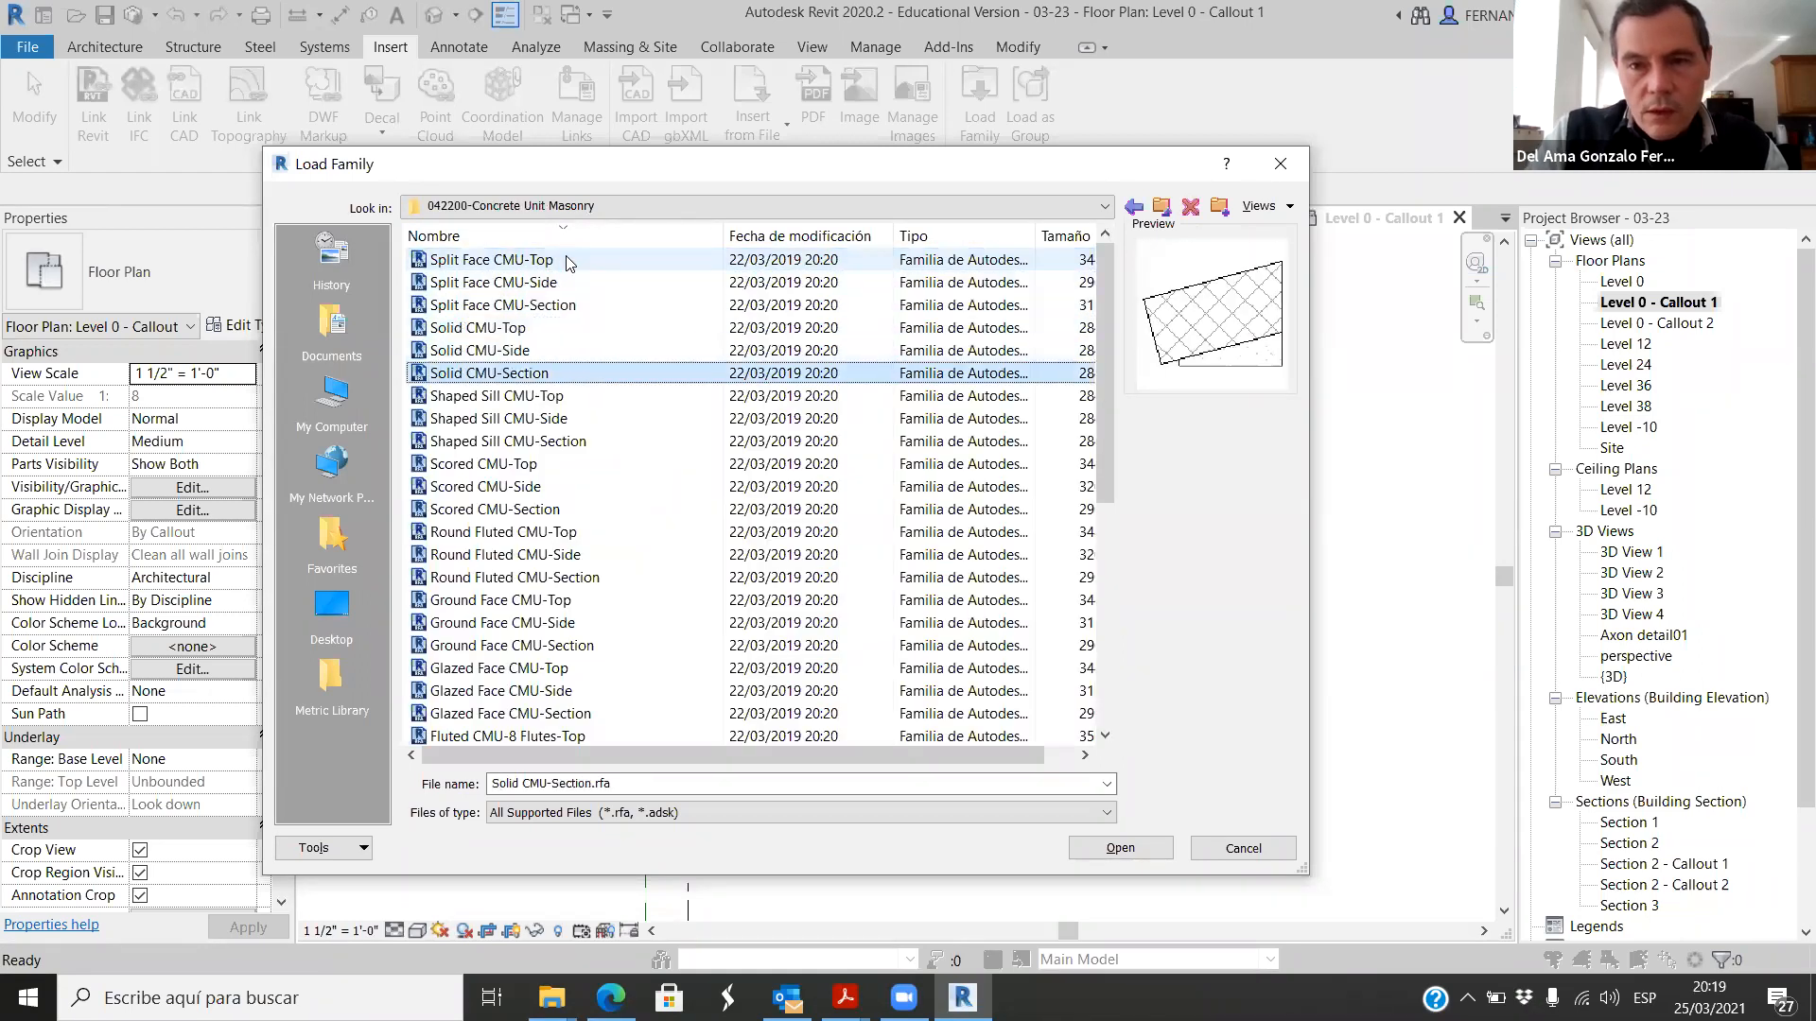
pyautogui.press('Down')
pyautogui.press('Down')
pyautogui.press('Down')
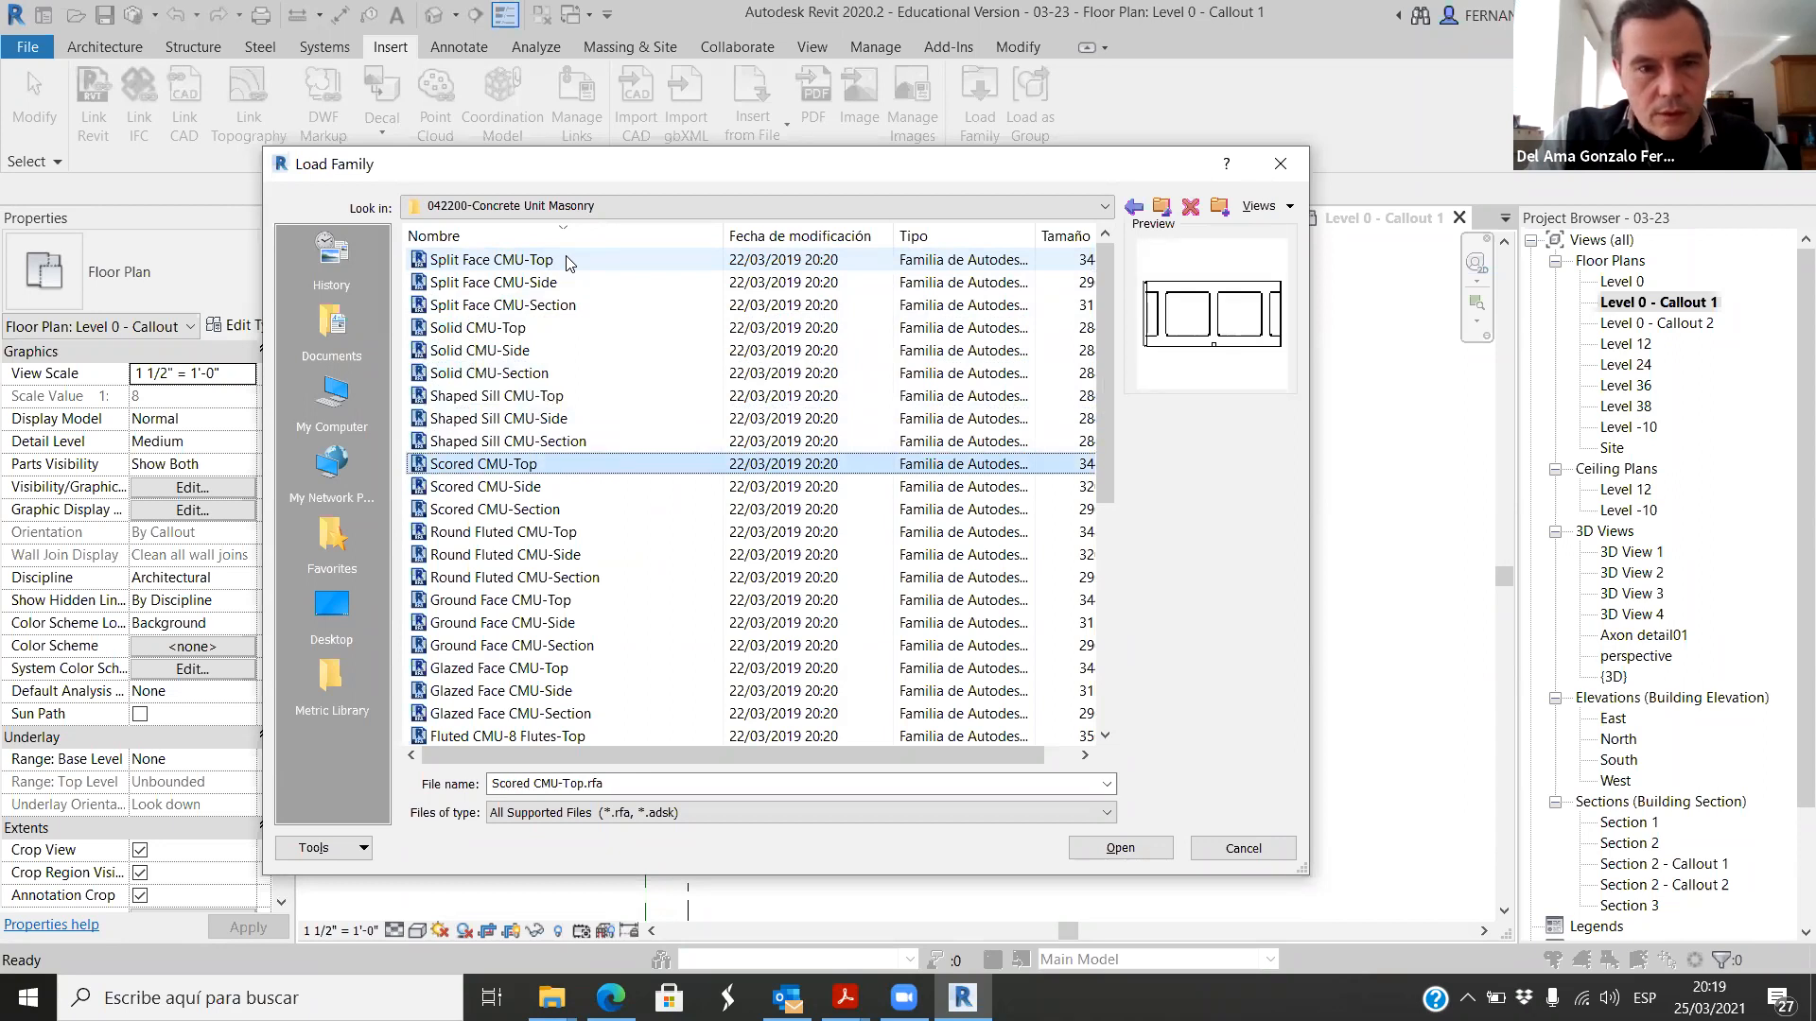
pyautogui.press('Down')
pyautogui.press('Down')
pyautogui.press('Down')
pyautogui.press('Down')
pyautogui.press('Down')
pyautogui.press('Down')
pyautogui.press('Down')
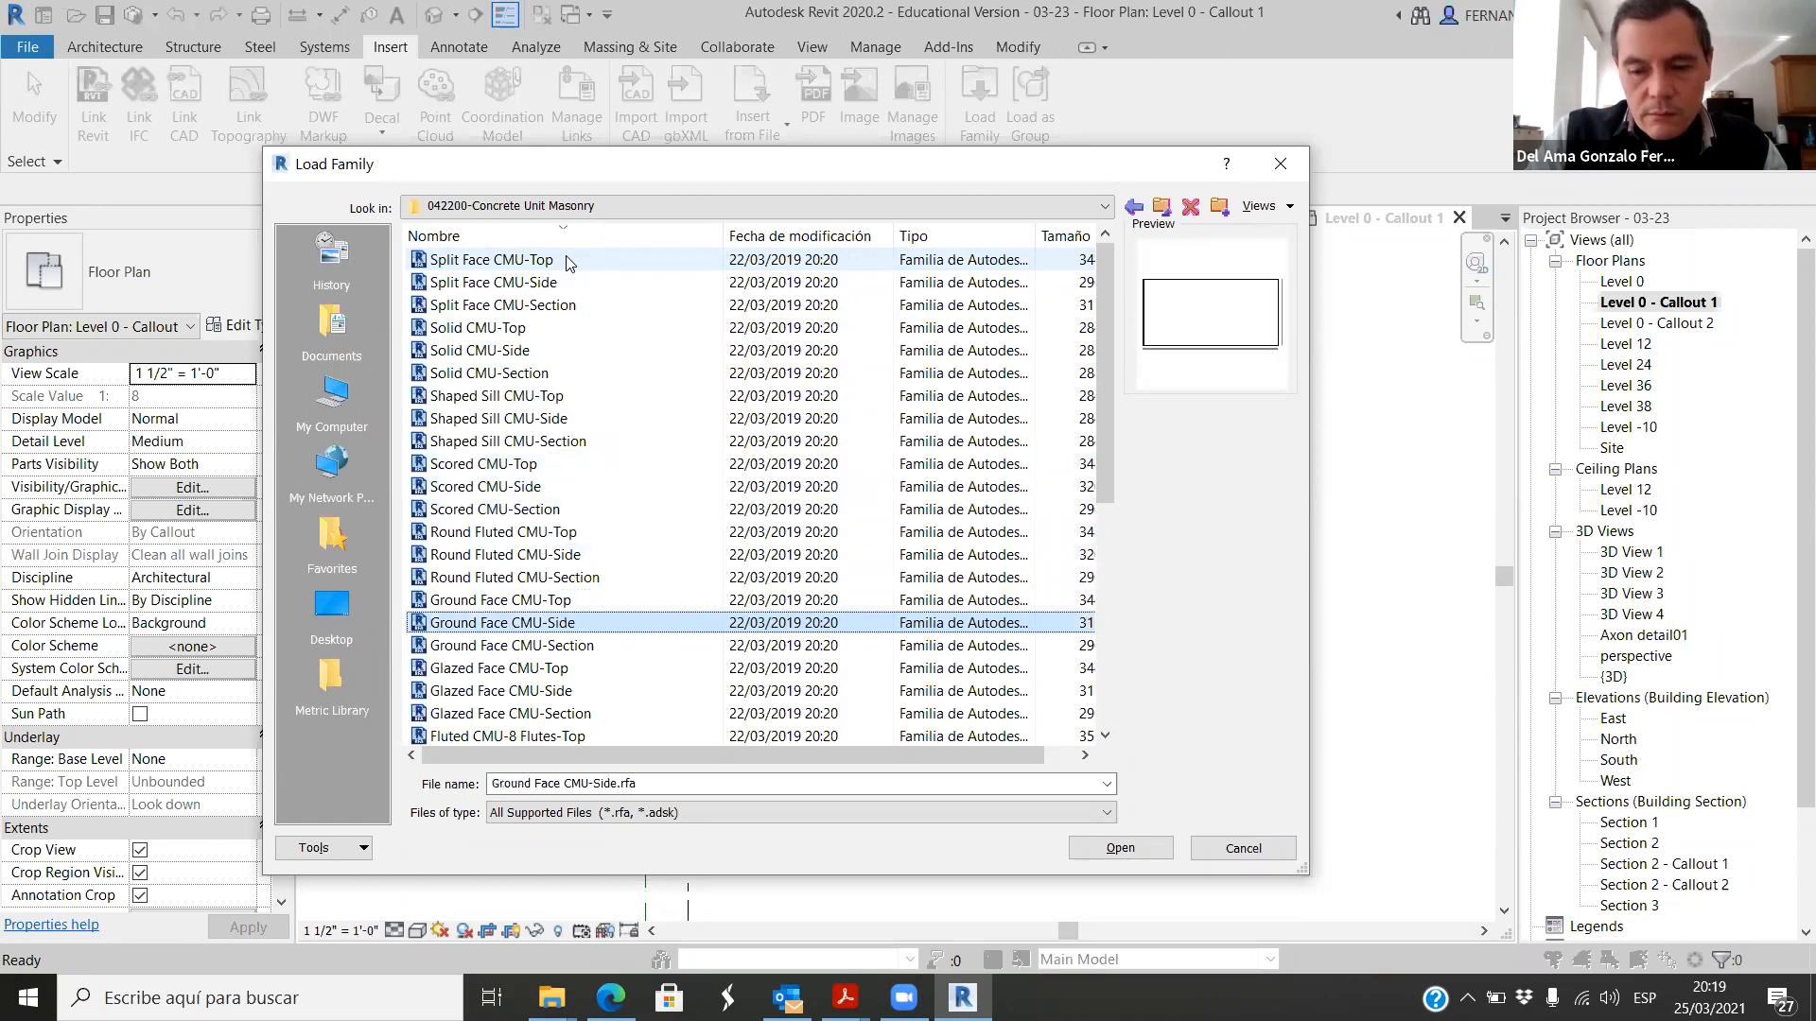
pyautogui.press('Up')
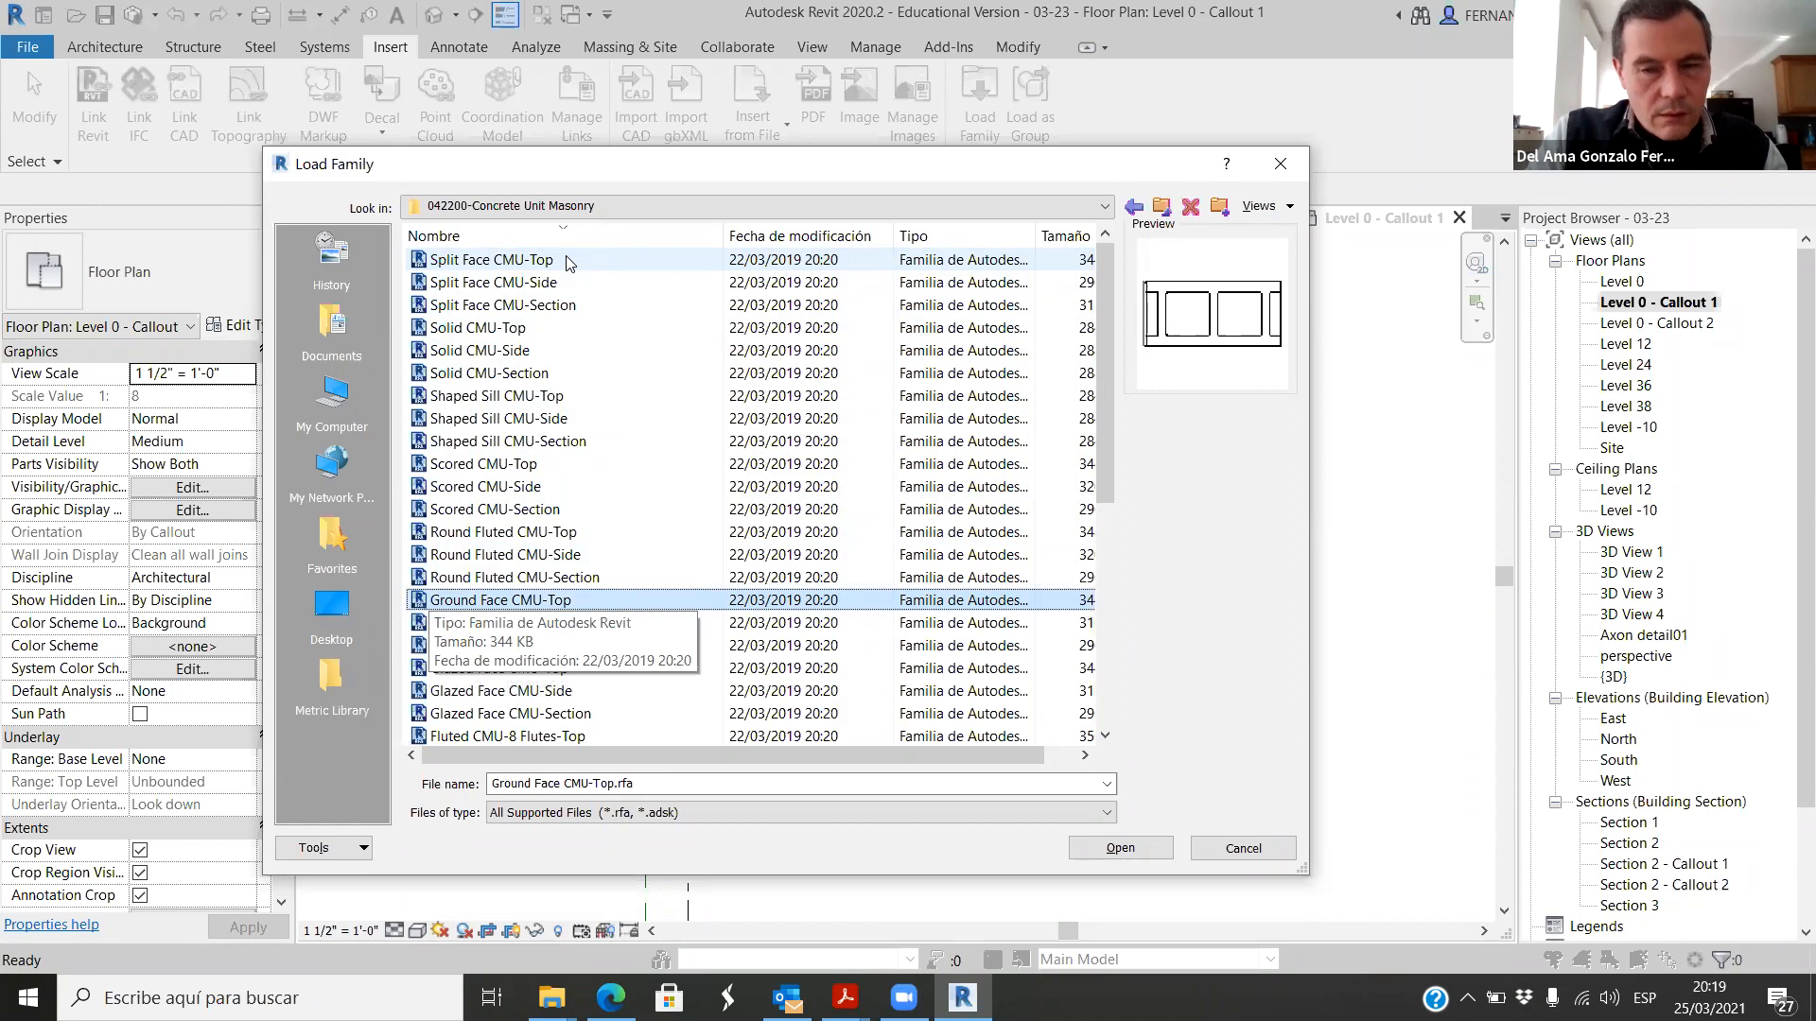
pyautogui.press('Up')
pyautogui.press('Up')
pyautogui.press('Up')
pyautogui.press('Up')
pyautogui.press('Up')
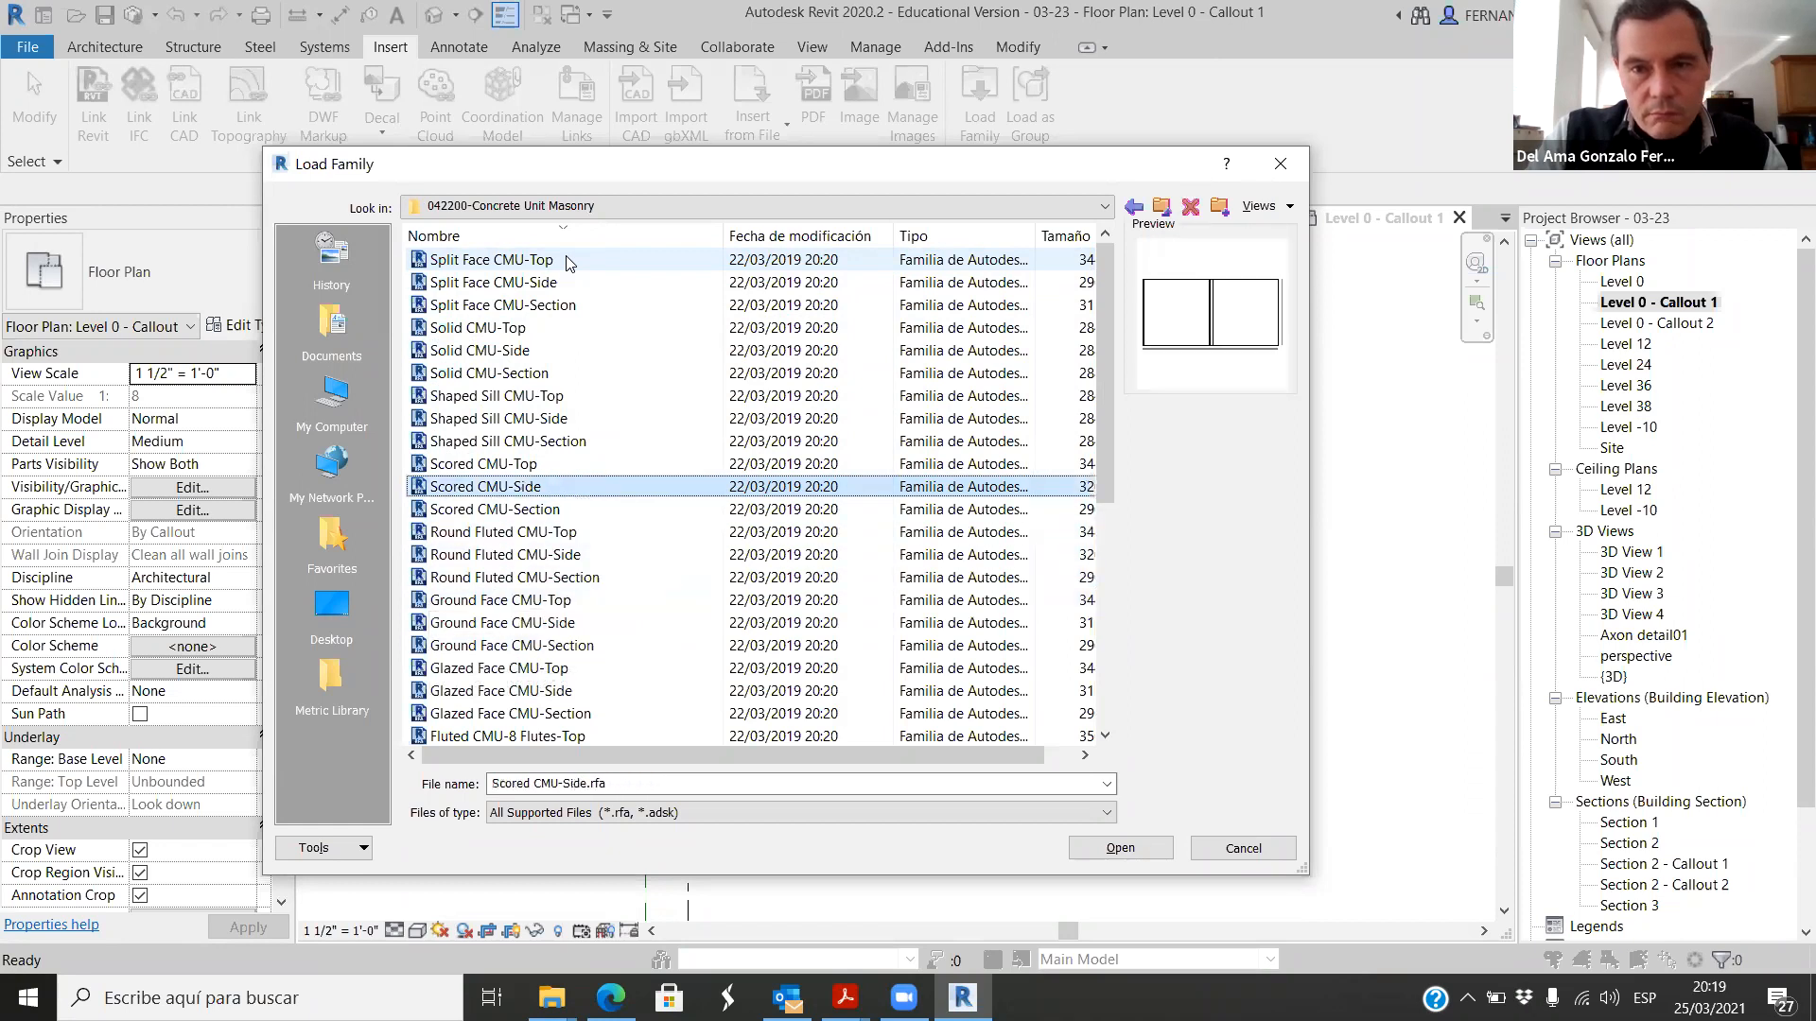
pyautogui.press('Up')
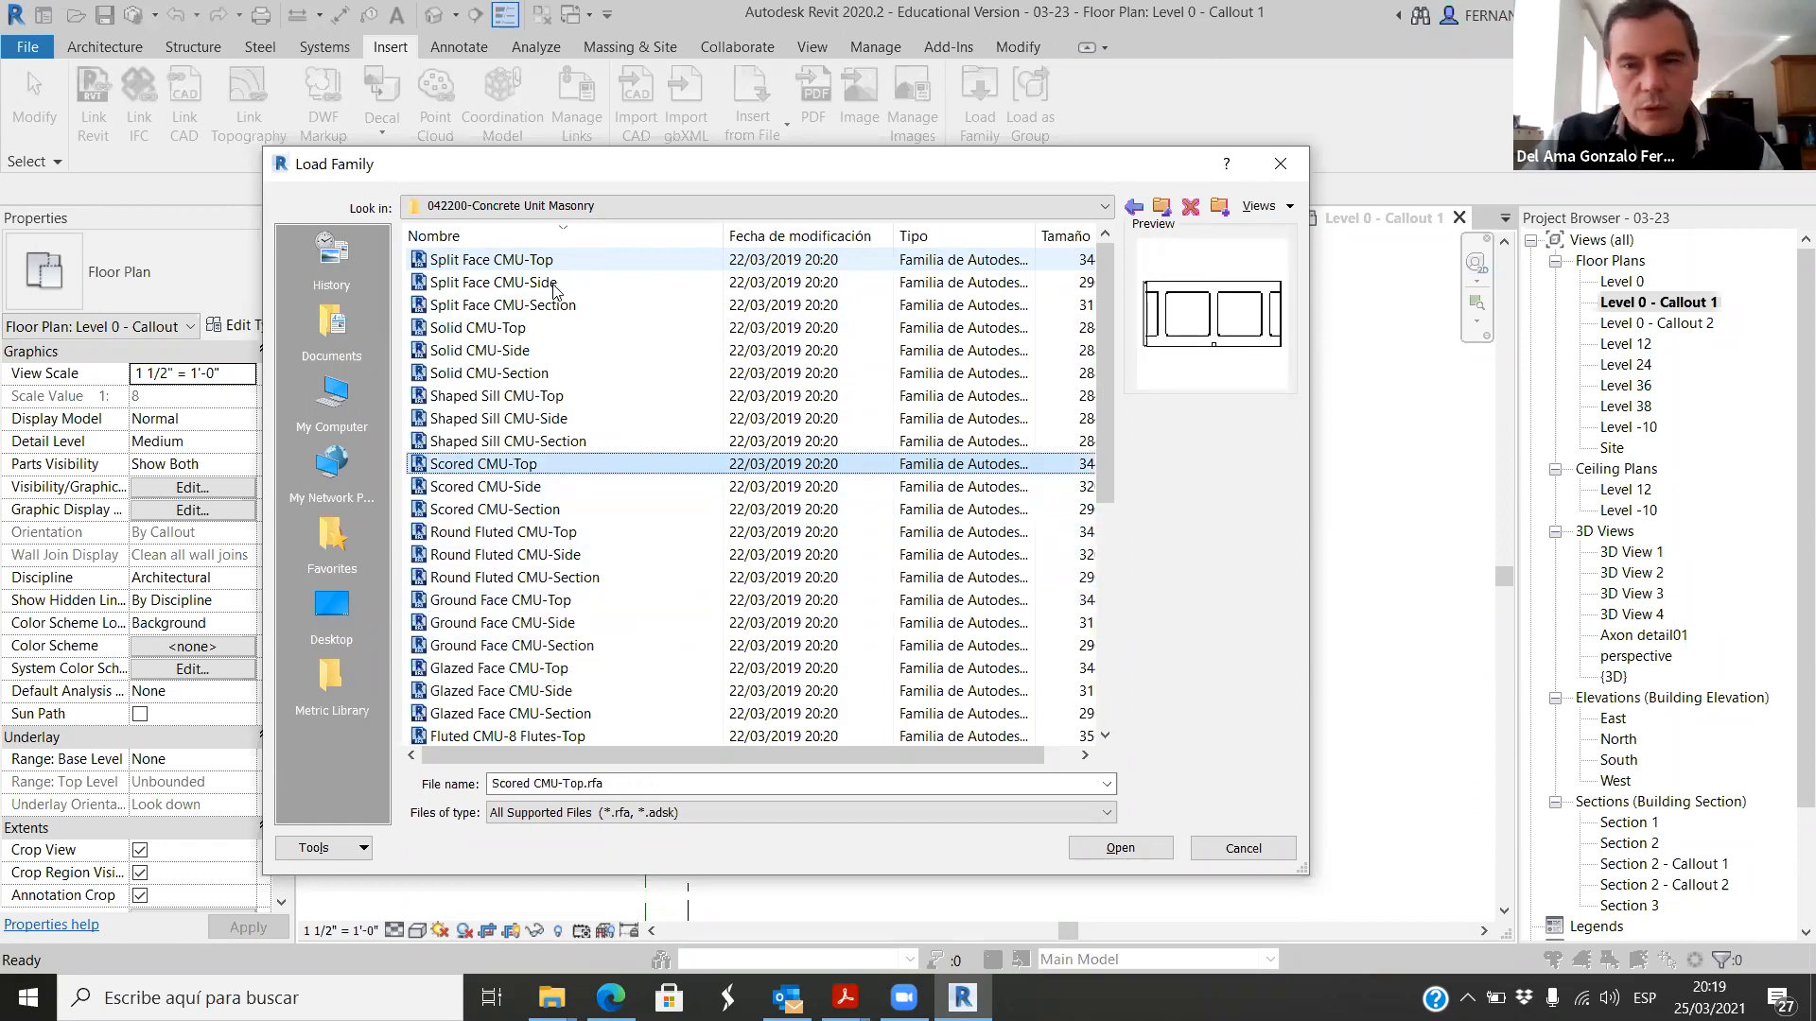
pyautogui.click(1120, 849)
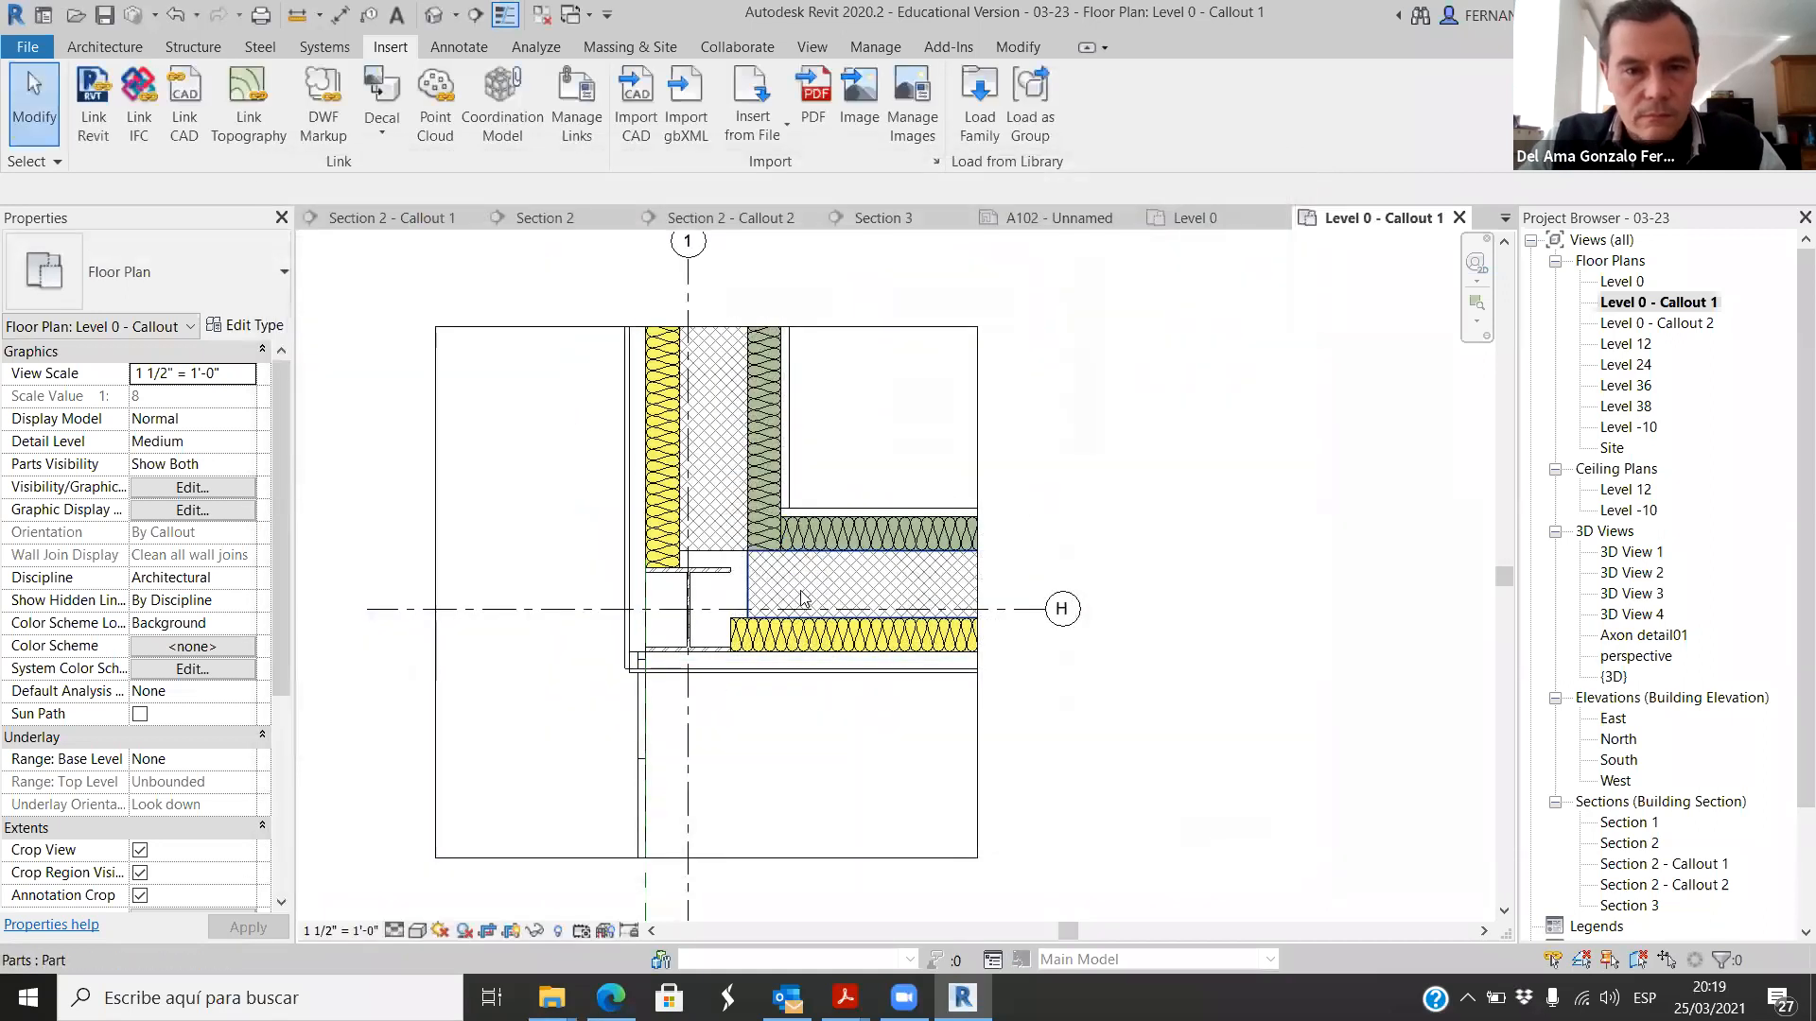
# Step: Place two 8" x 8" x 16" Scored CMU-Top blocks end to end along the horizontal core part, starting at its lower inner corner
pyautogui.click(463, 48)
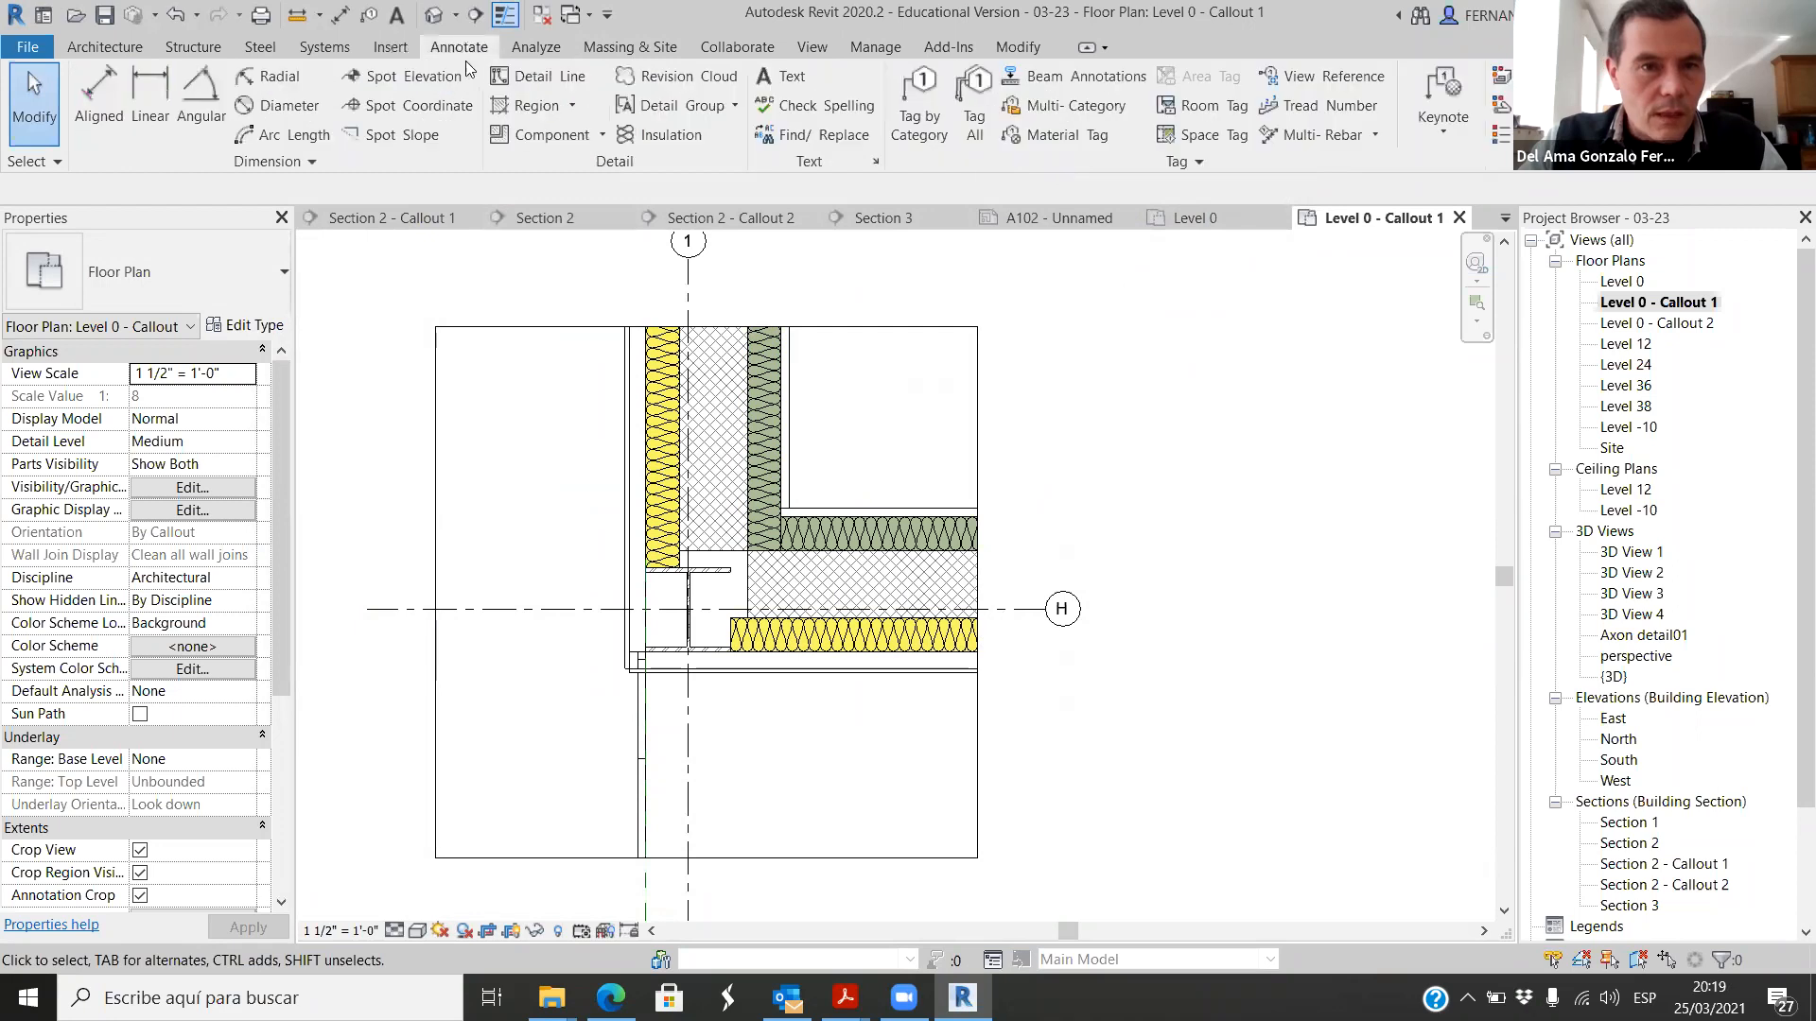
pyautogui.click(551, 134)
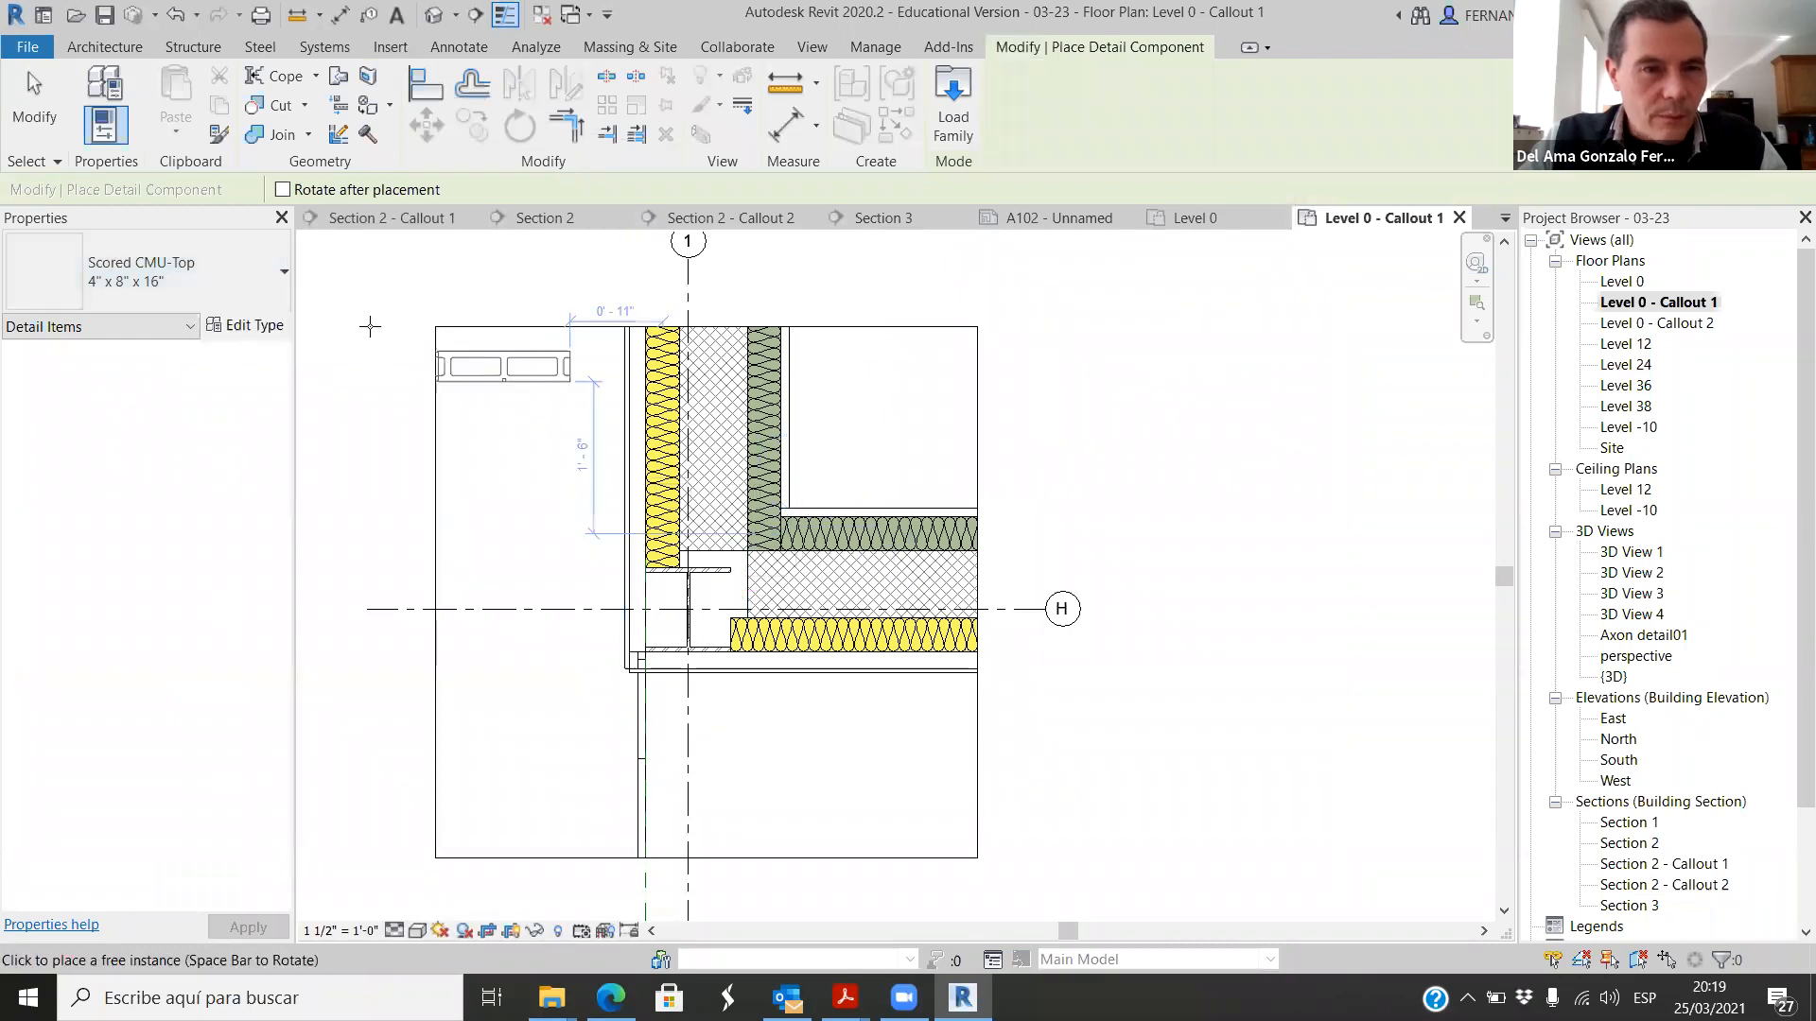
pyautogui.scroll(2, 728, 605)
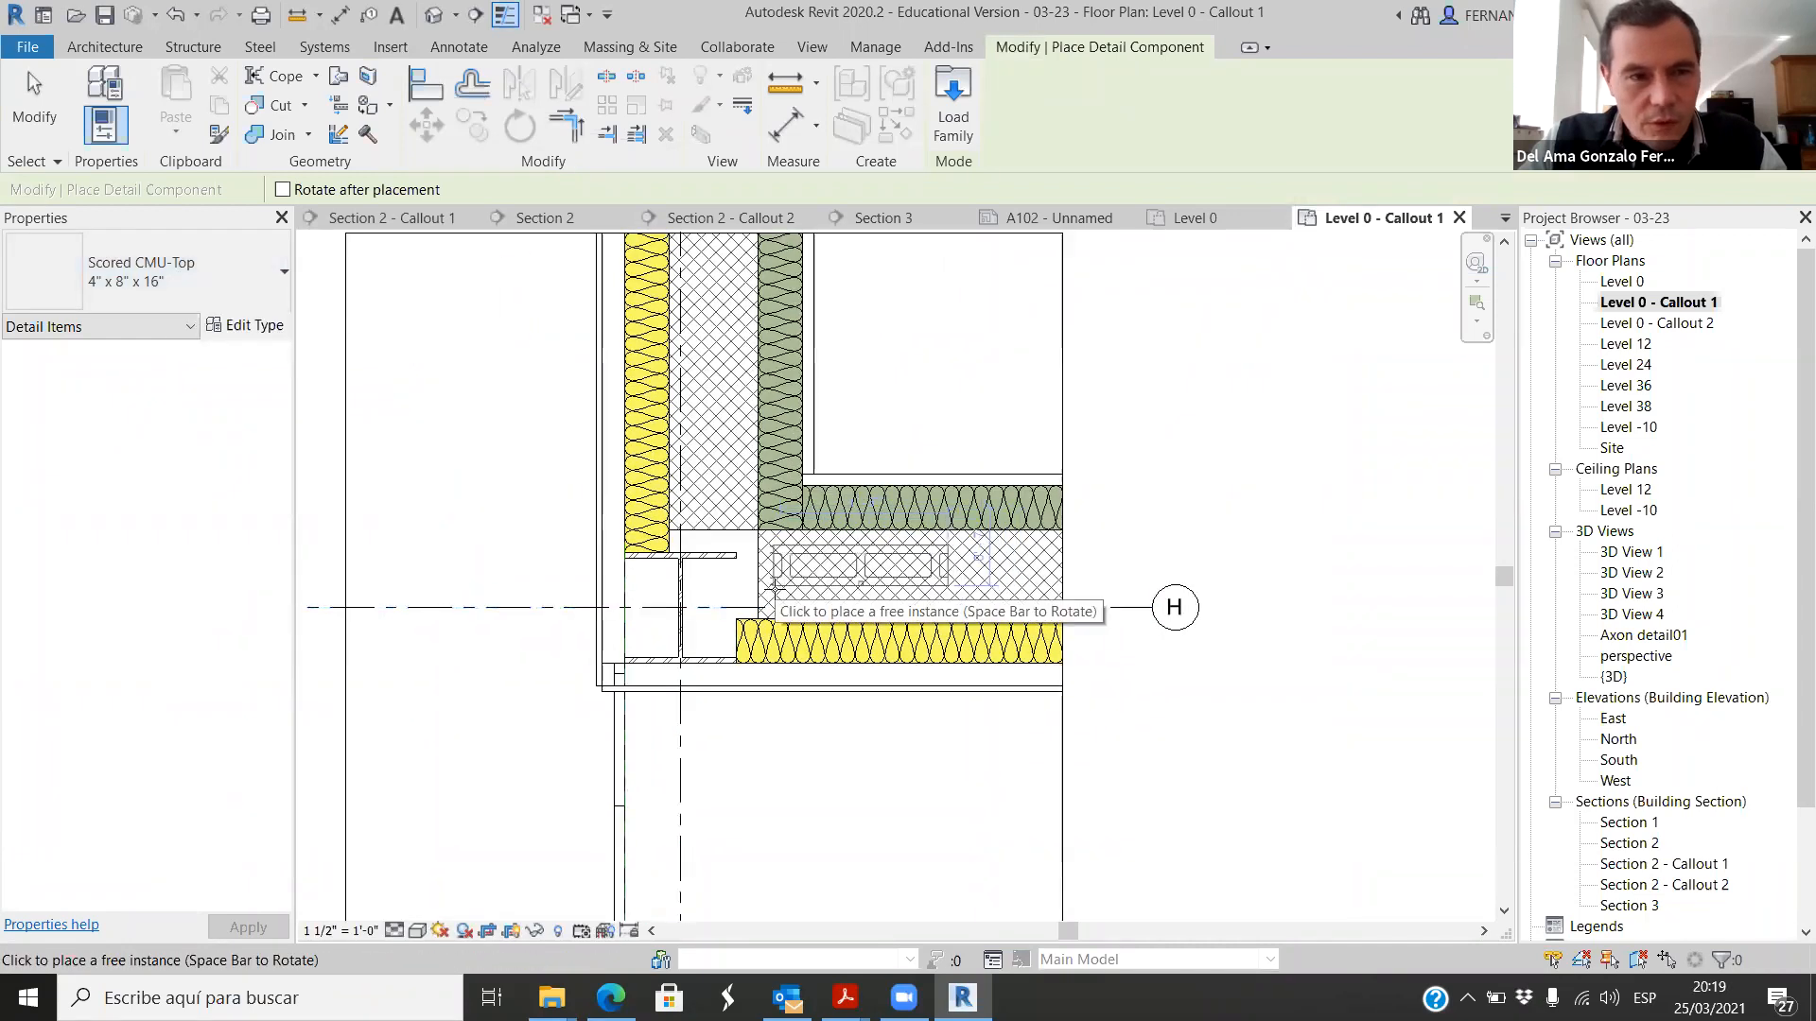
pyautogui.click(283, 272)
pyautogui.click(85, 641)
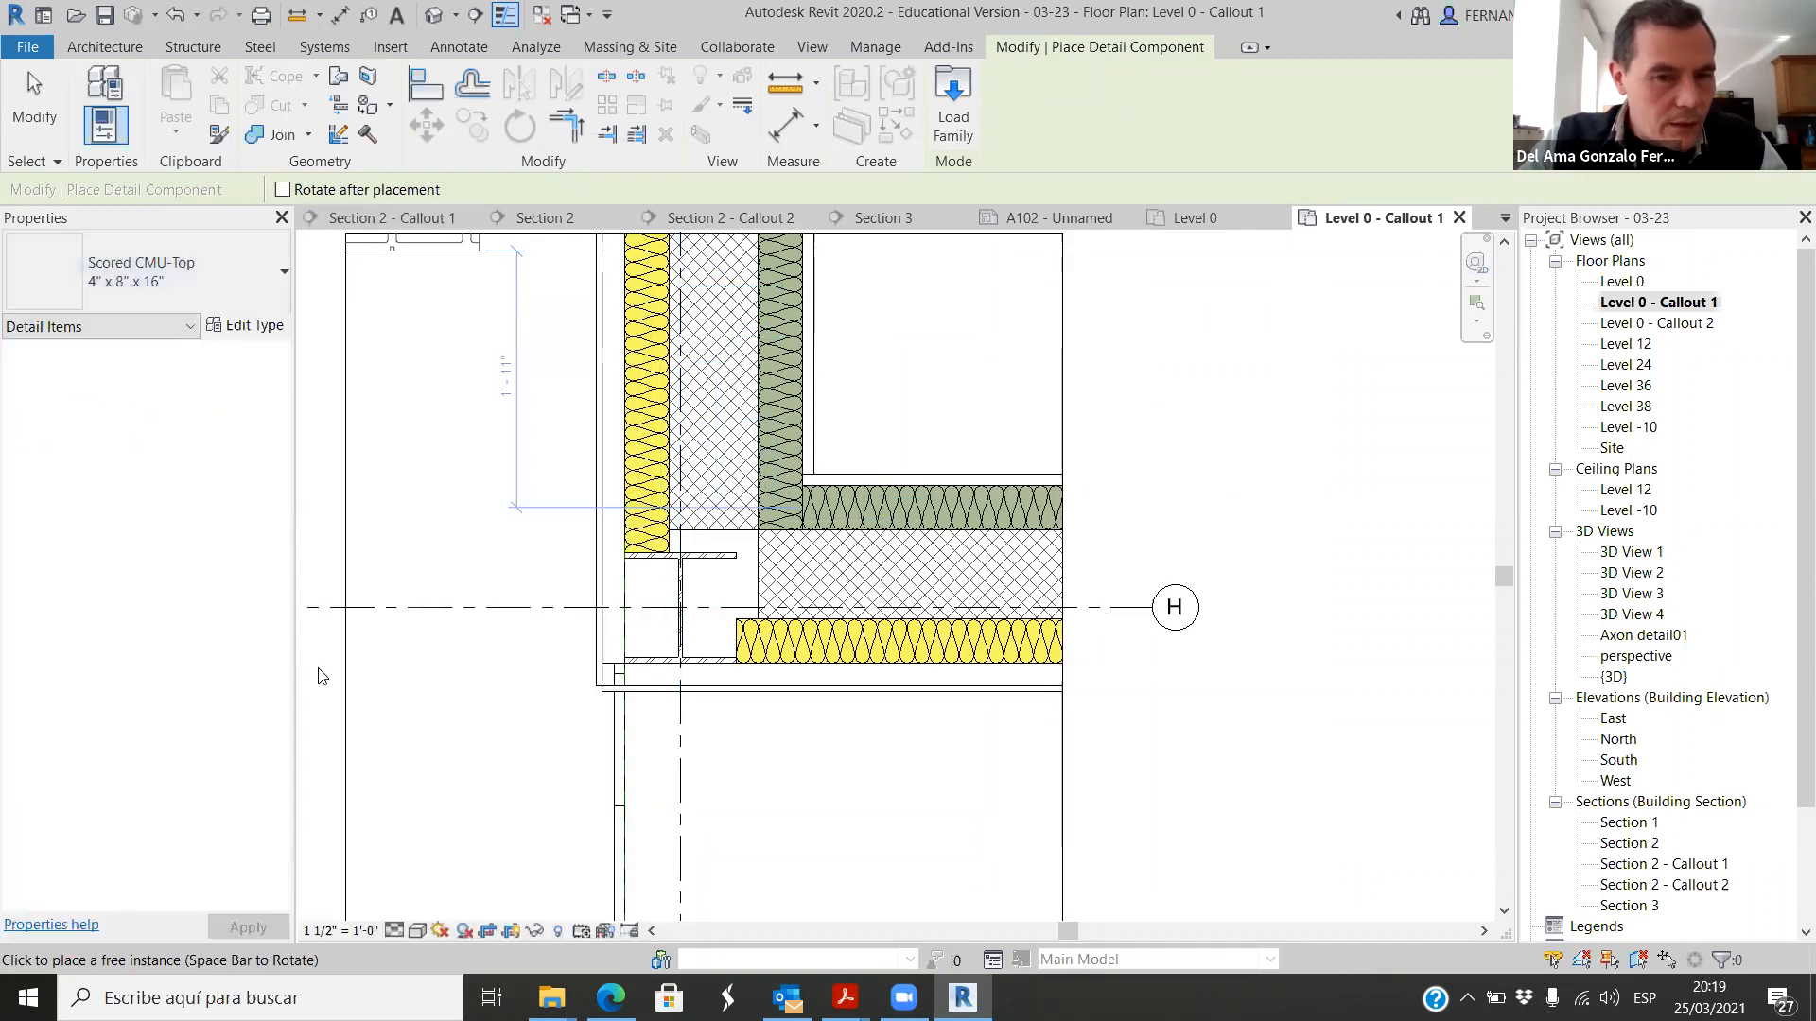
pyautogui.scroll(2, 770, 610)
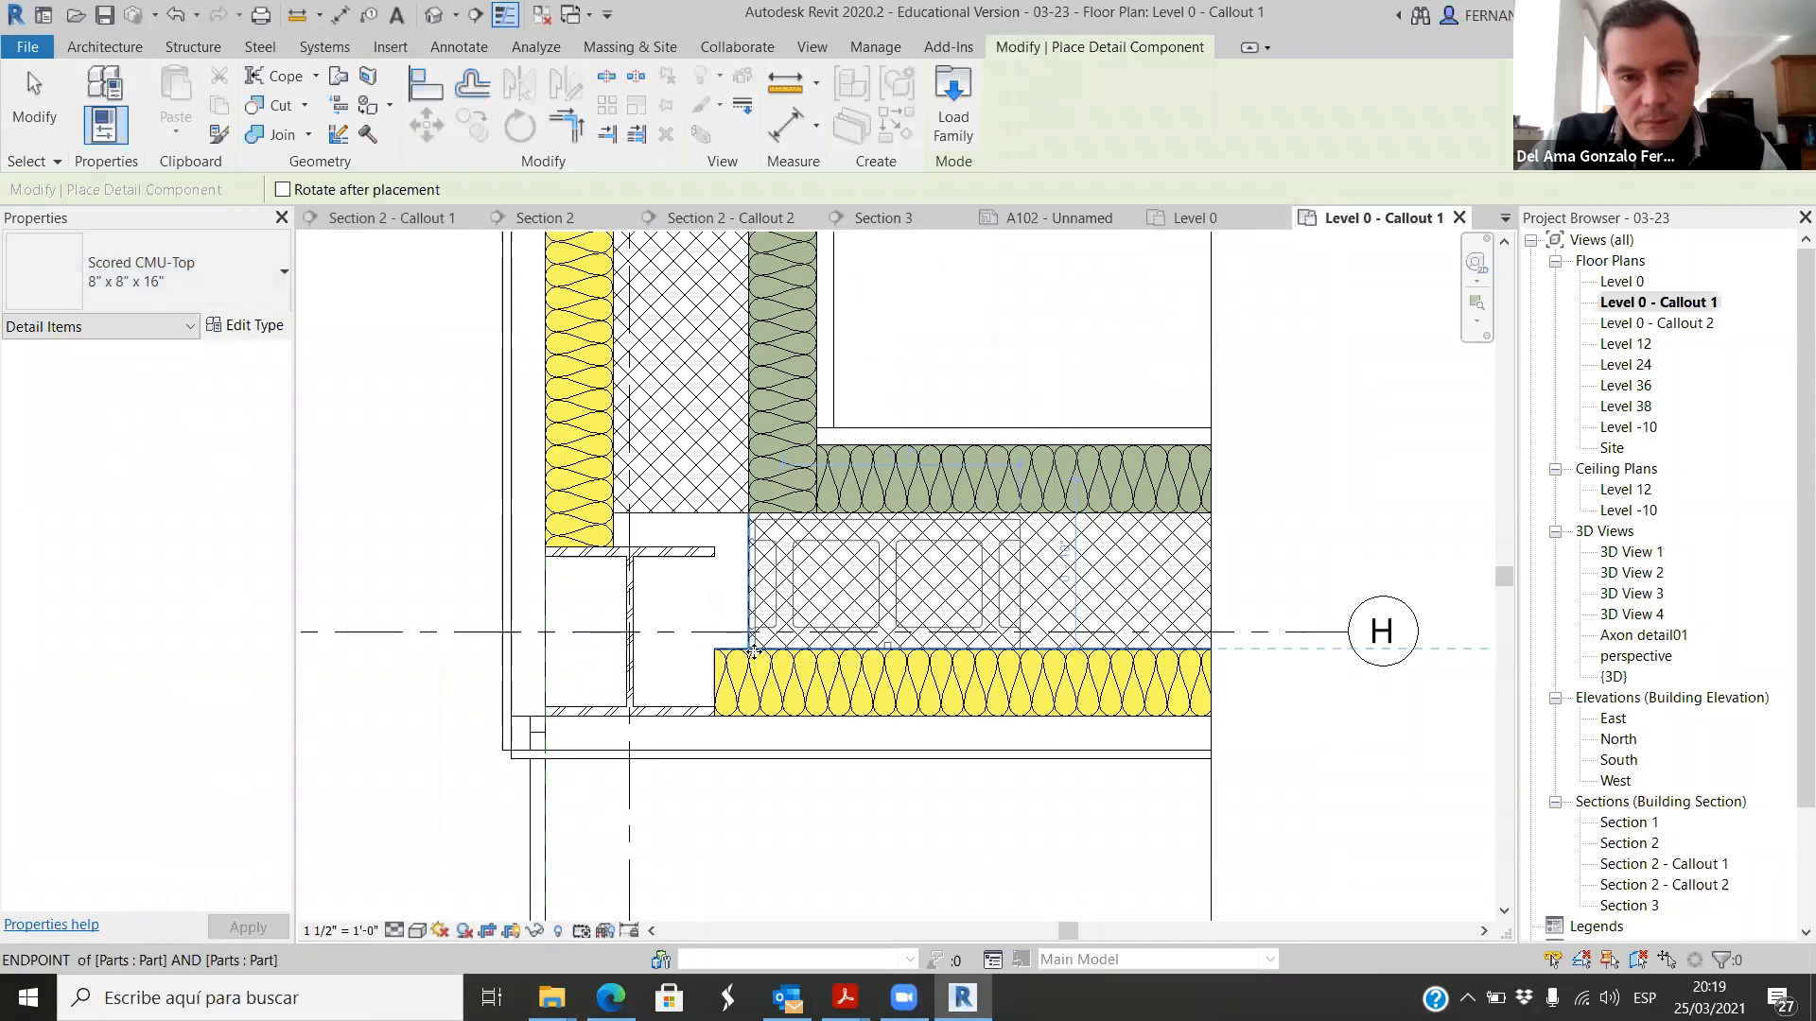
pyautogui.click(752, 649)
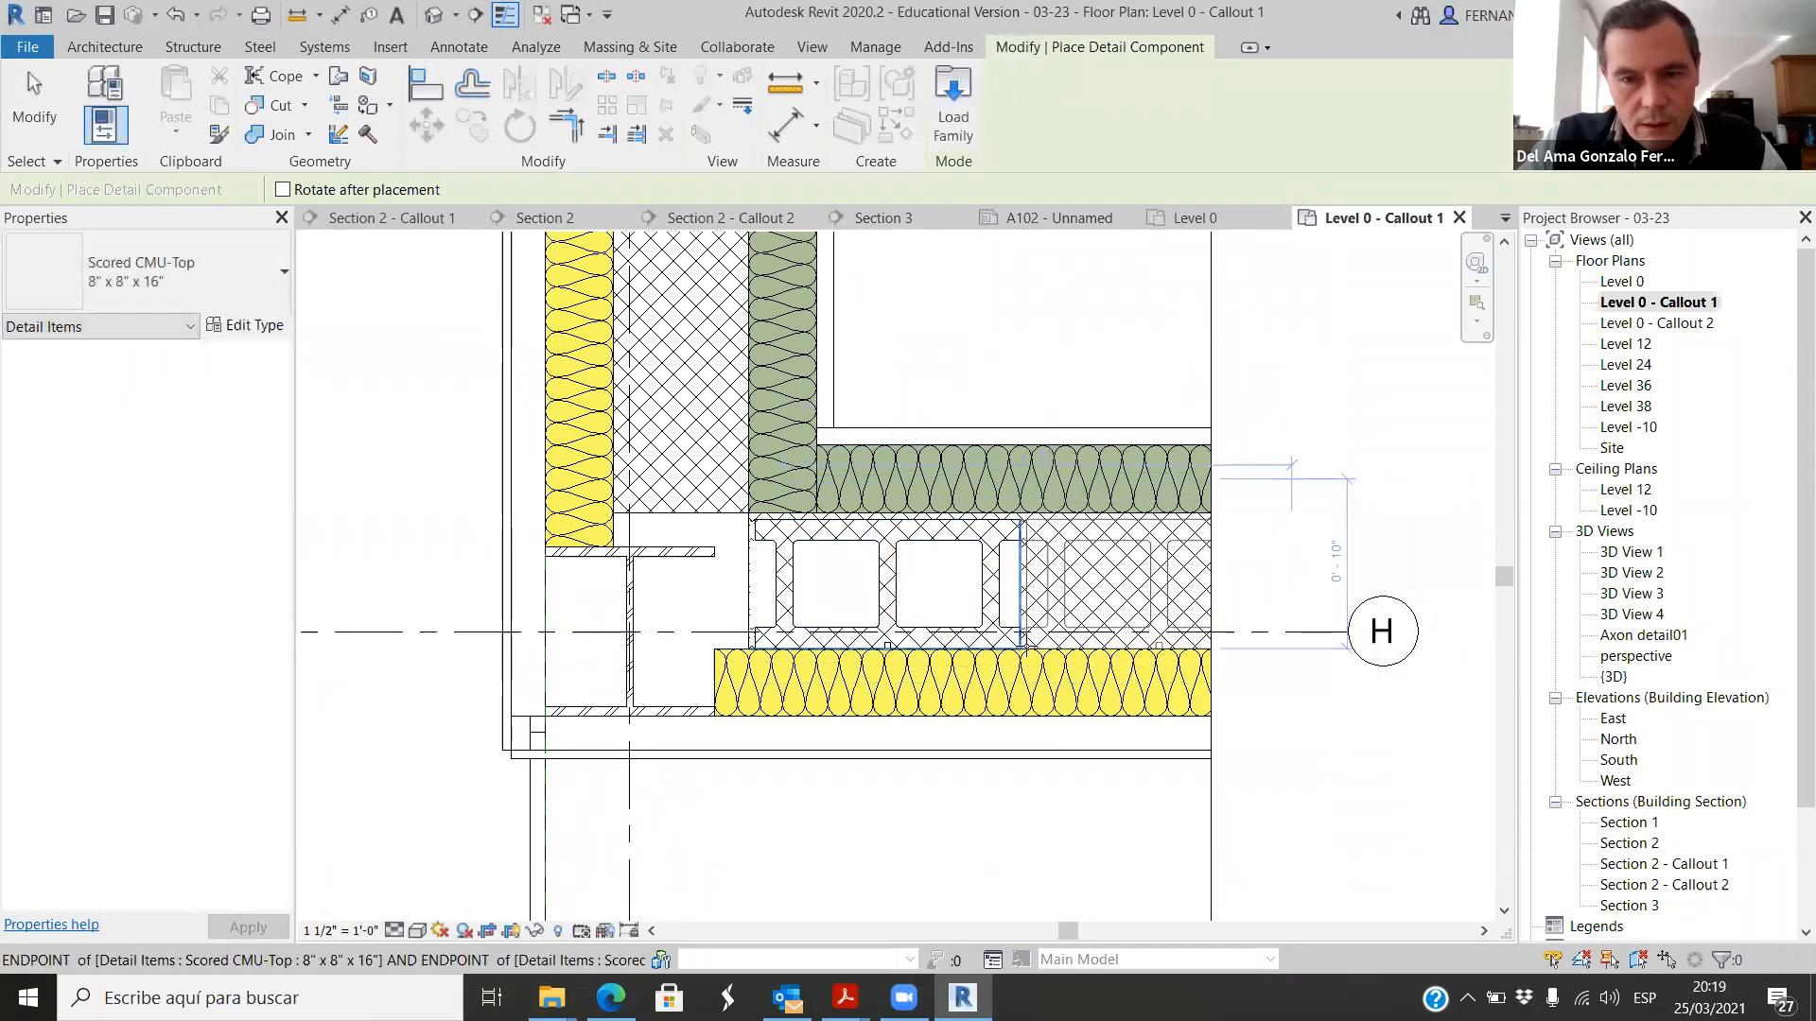
pyautogui.scroll(4, 1014, 647)
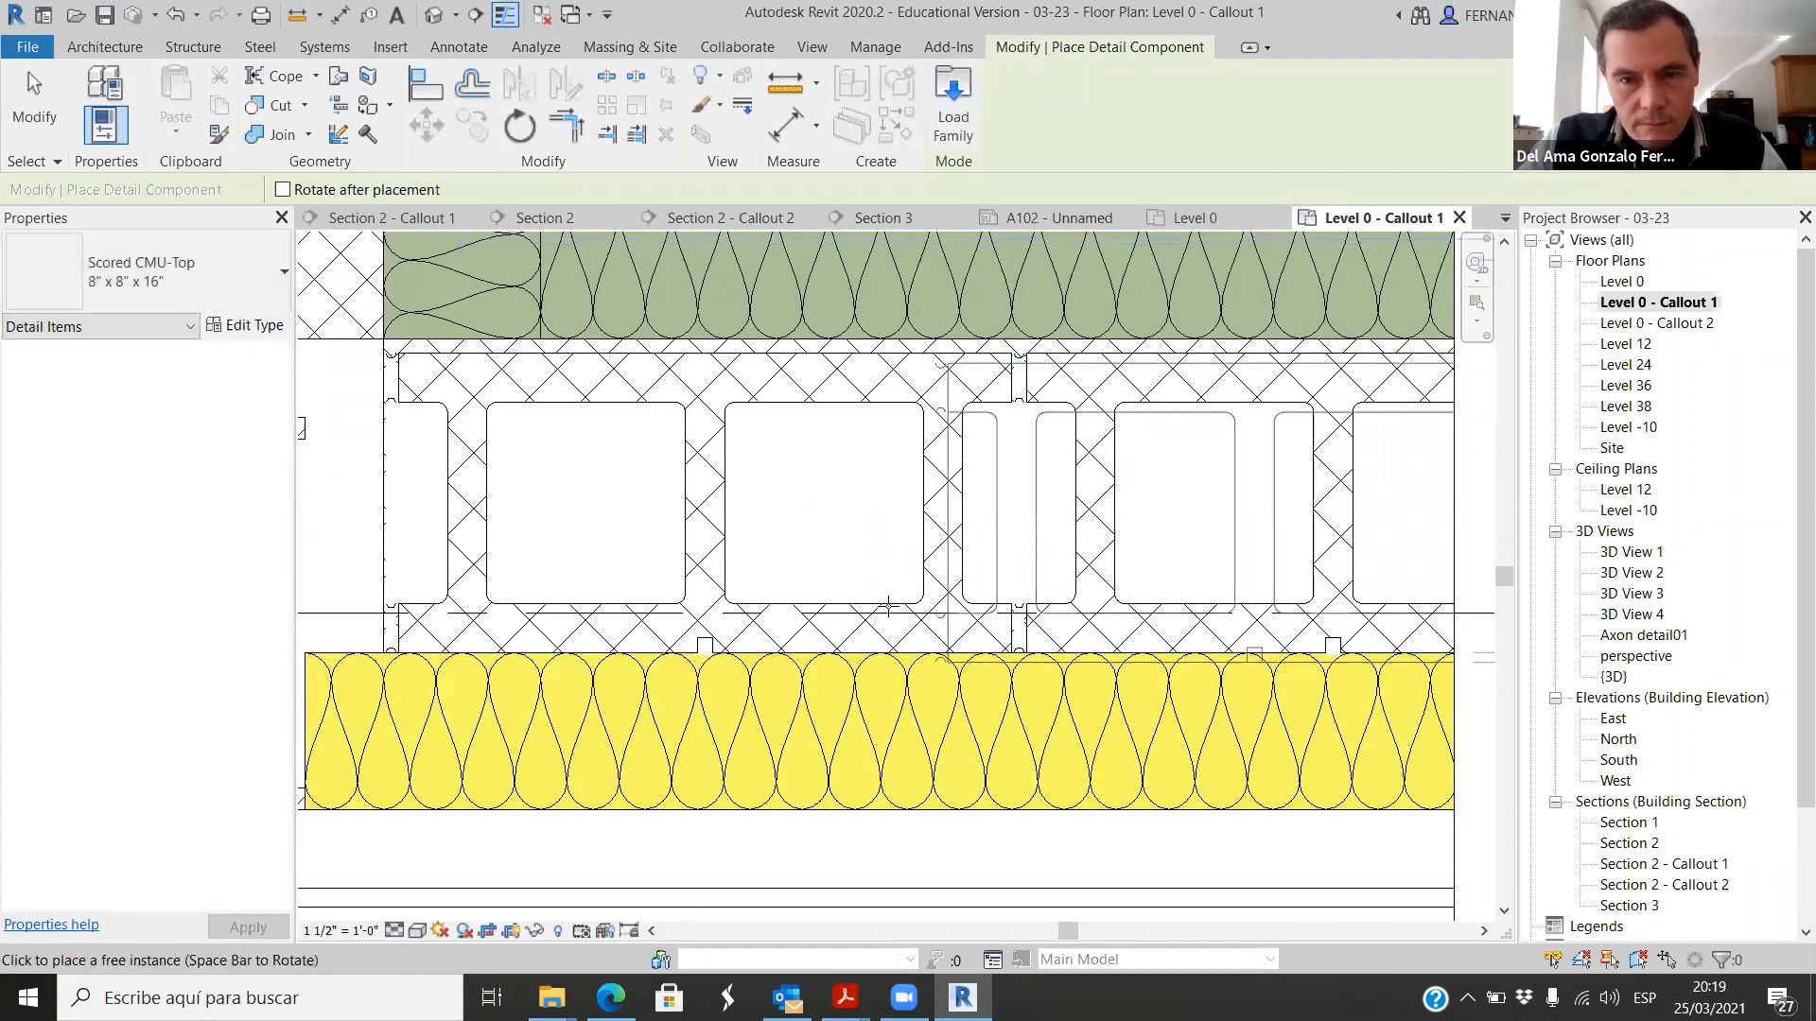
pyautogui.scroll(-4, 1107, 756)
pyautogui.scroll(-3, 1135, 762)
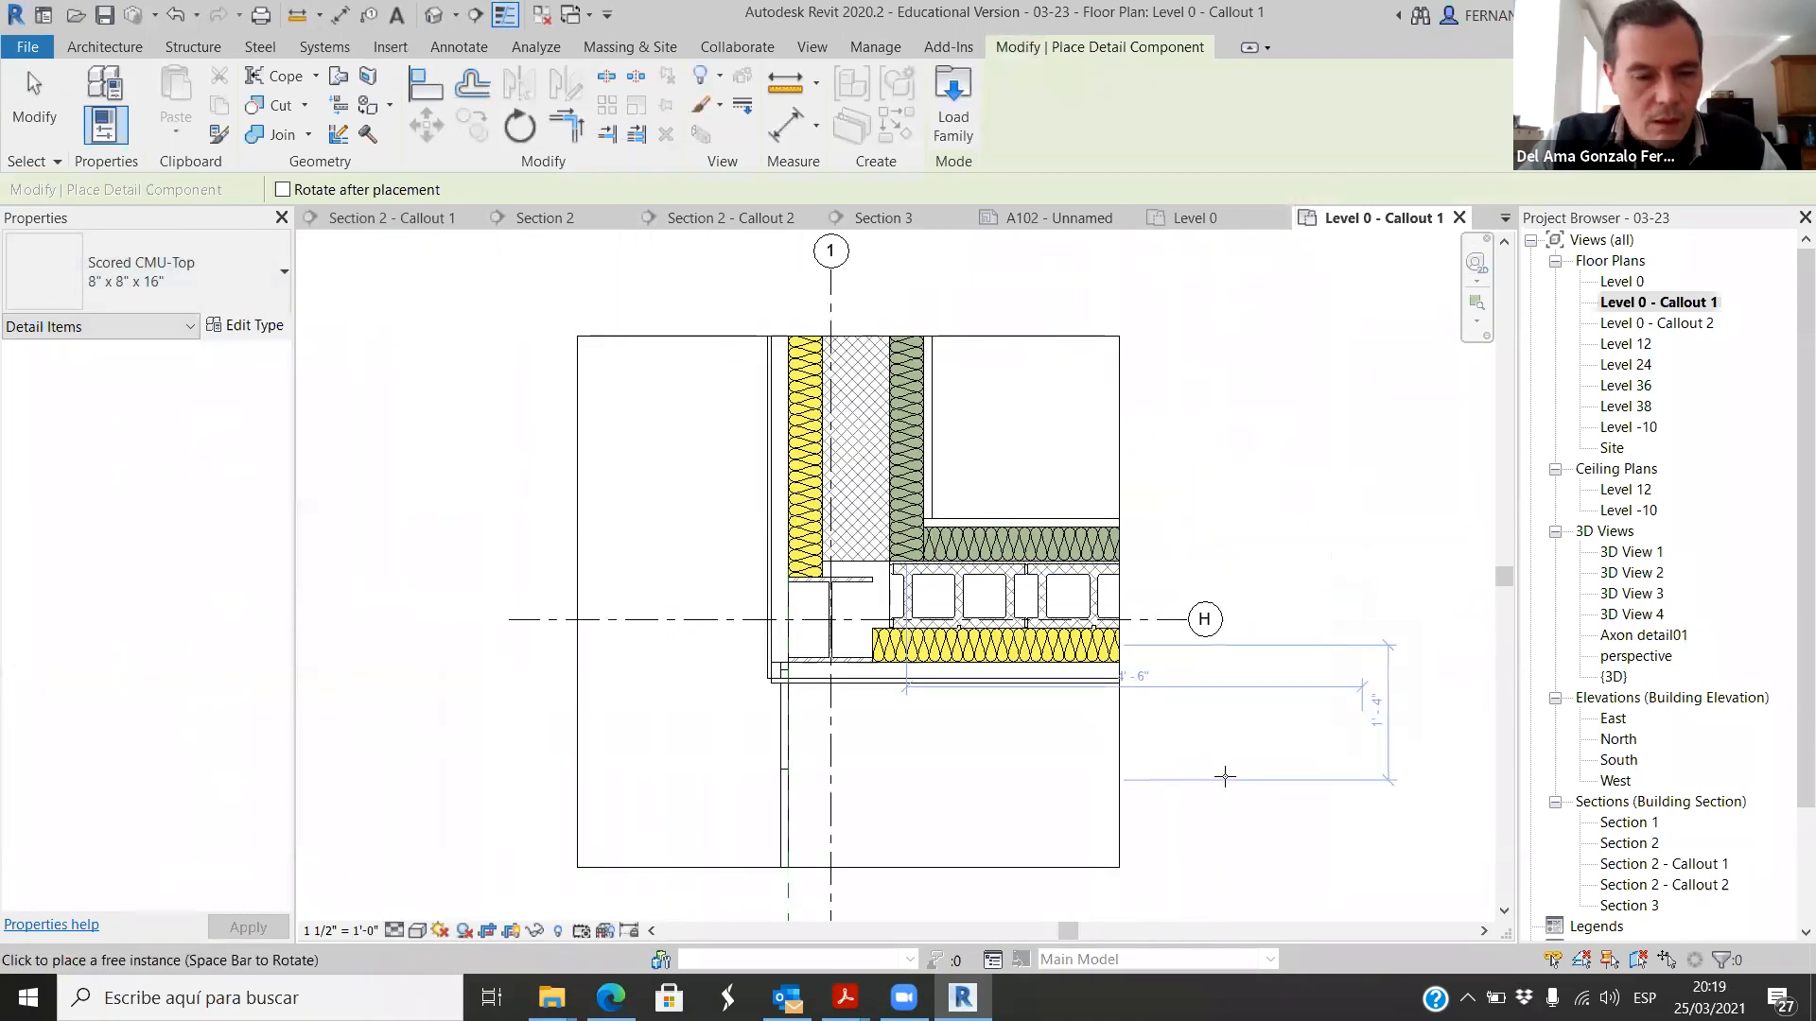
pyautogui.press('Escape')
# Step: Start a repeating detail component and duplicate its Brick type as a new type named 8" CMU TOP
pyautogui.scroll(-1, 1158, 558)
pyautogui.scroll(2, 1158, 558)
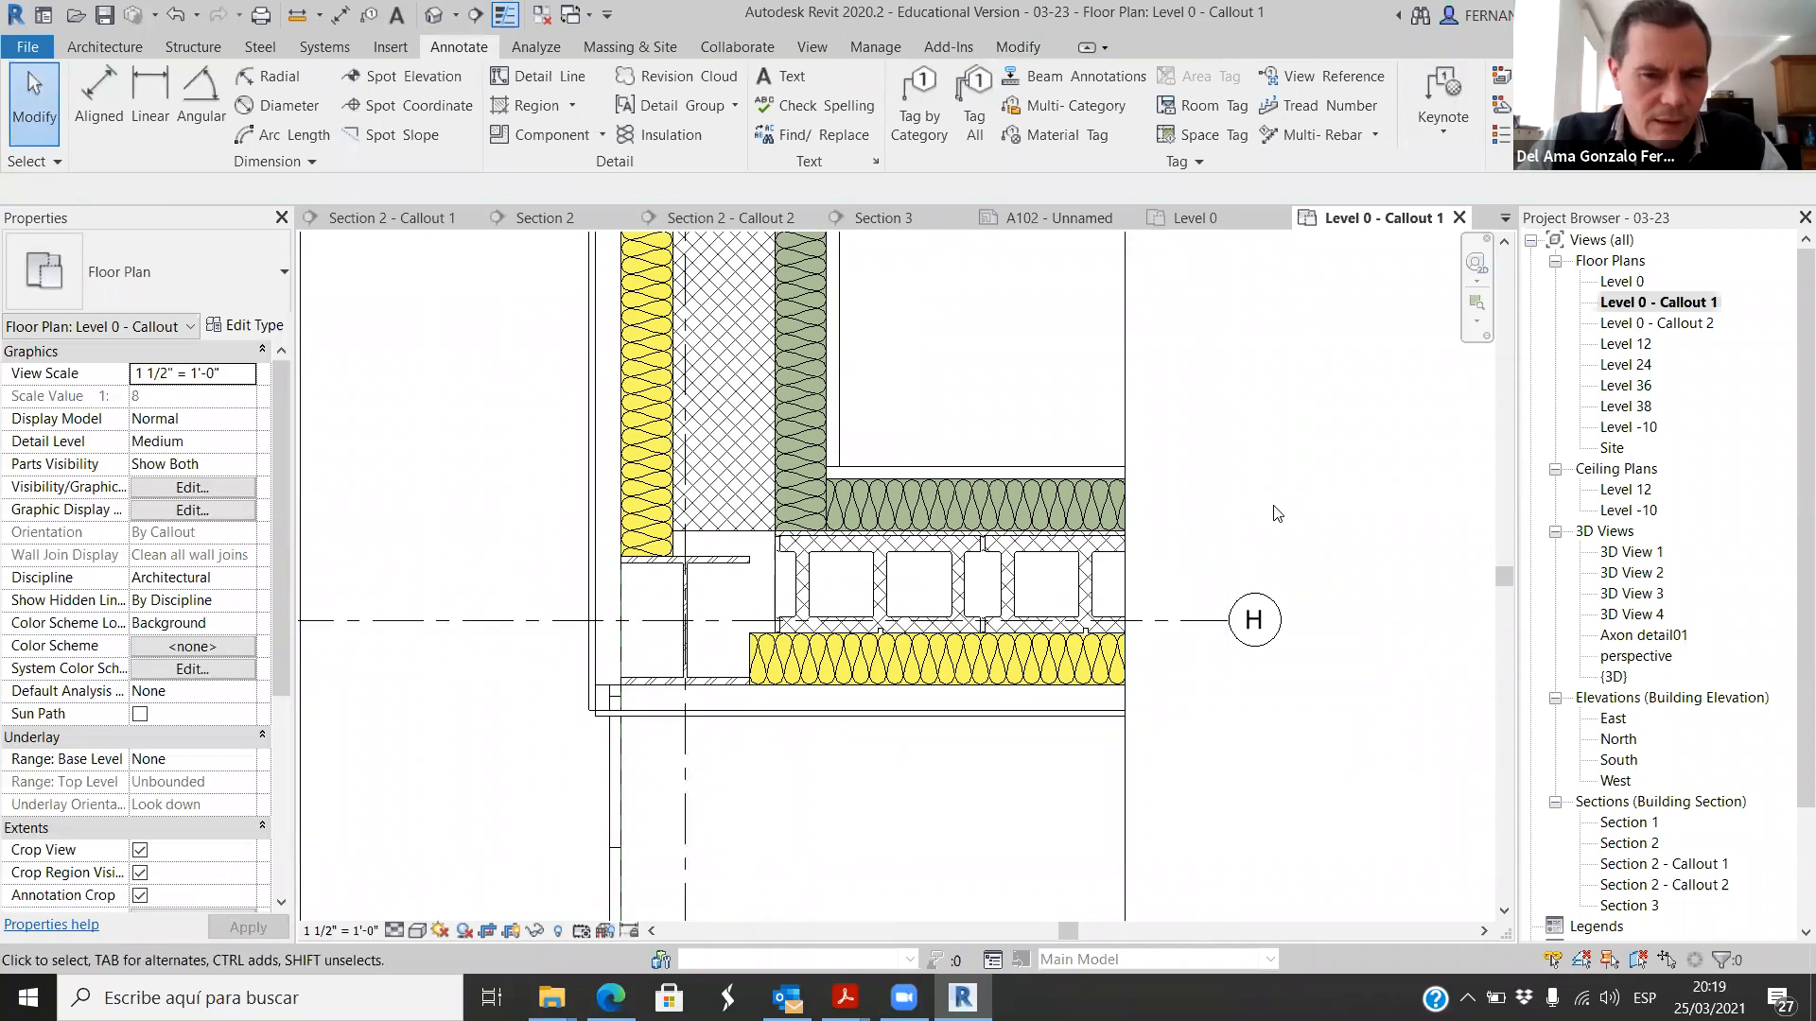
pyautogui.scroll(-1, 1272, 517)
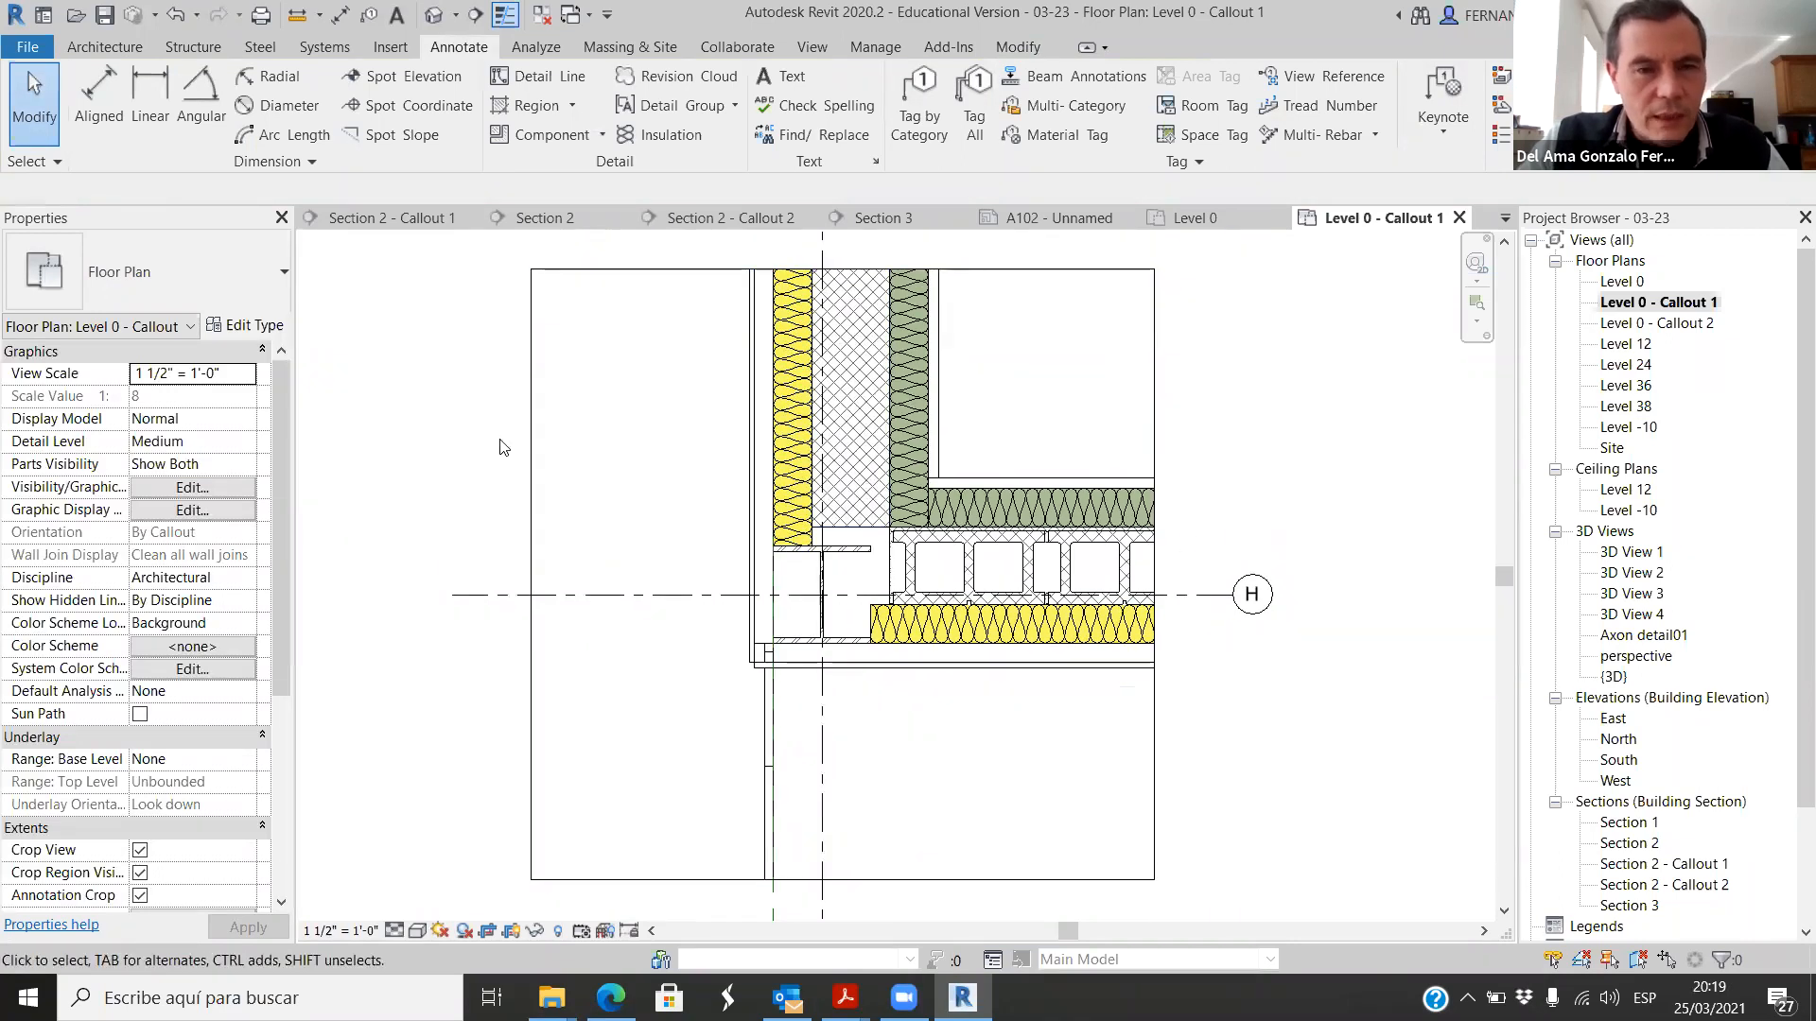
pyautogui.click(602, 135)
pyautogui.click(610, 218)
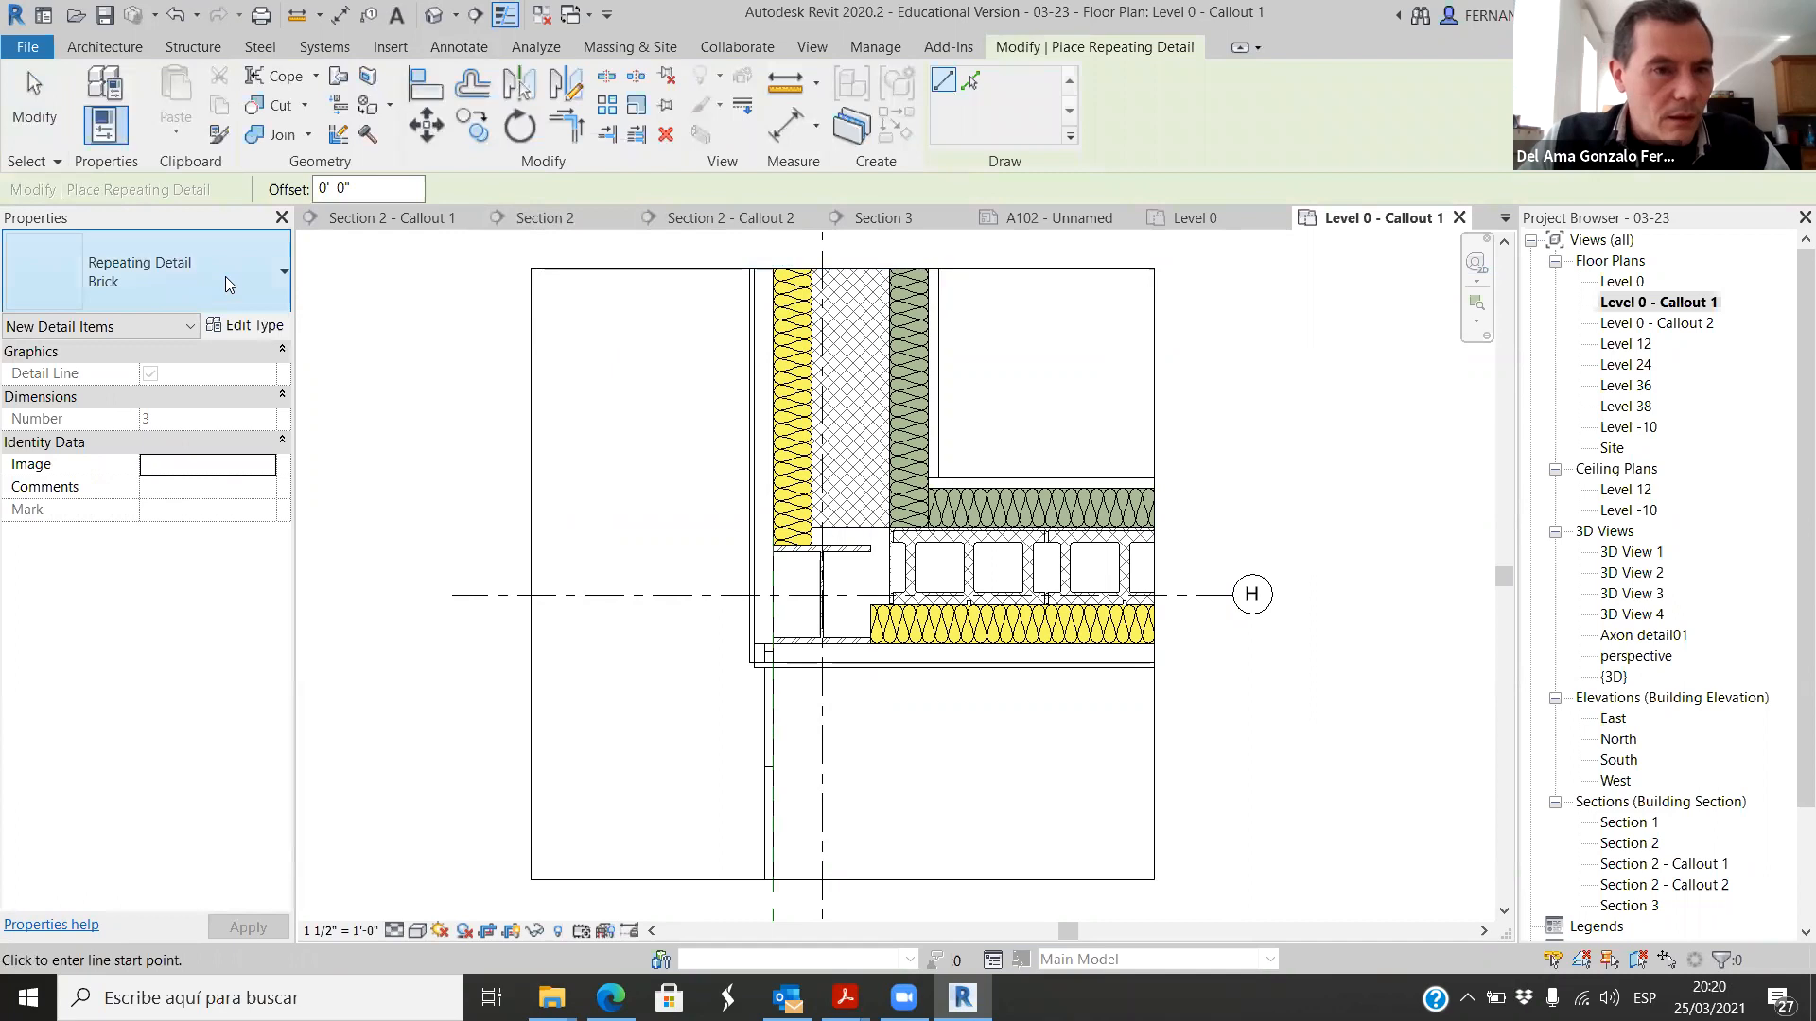
pyautogui.click(269, 280)
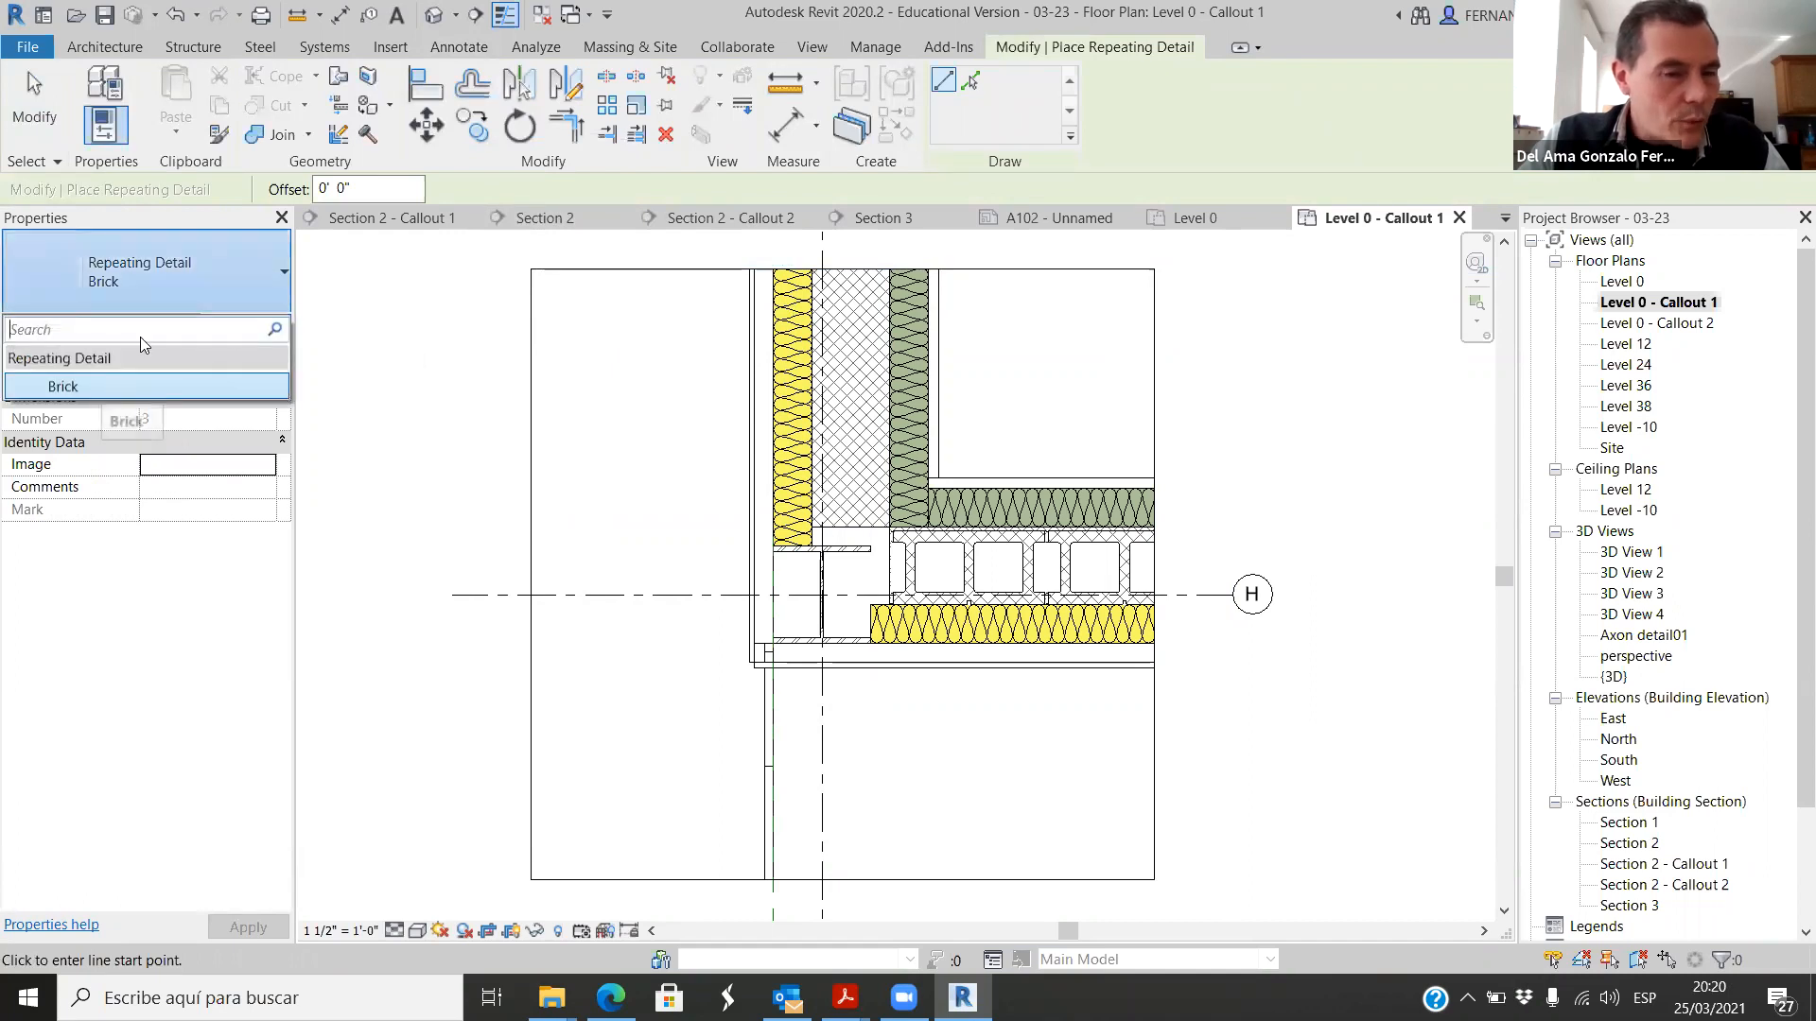
pyautogui.click(343, 293)
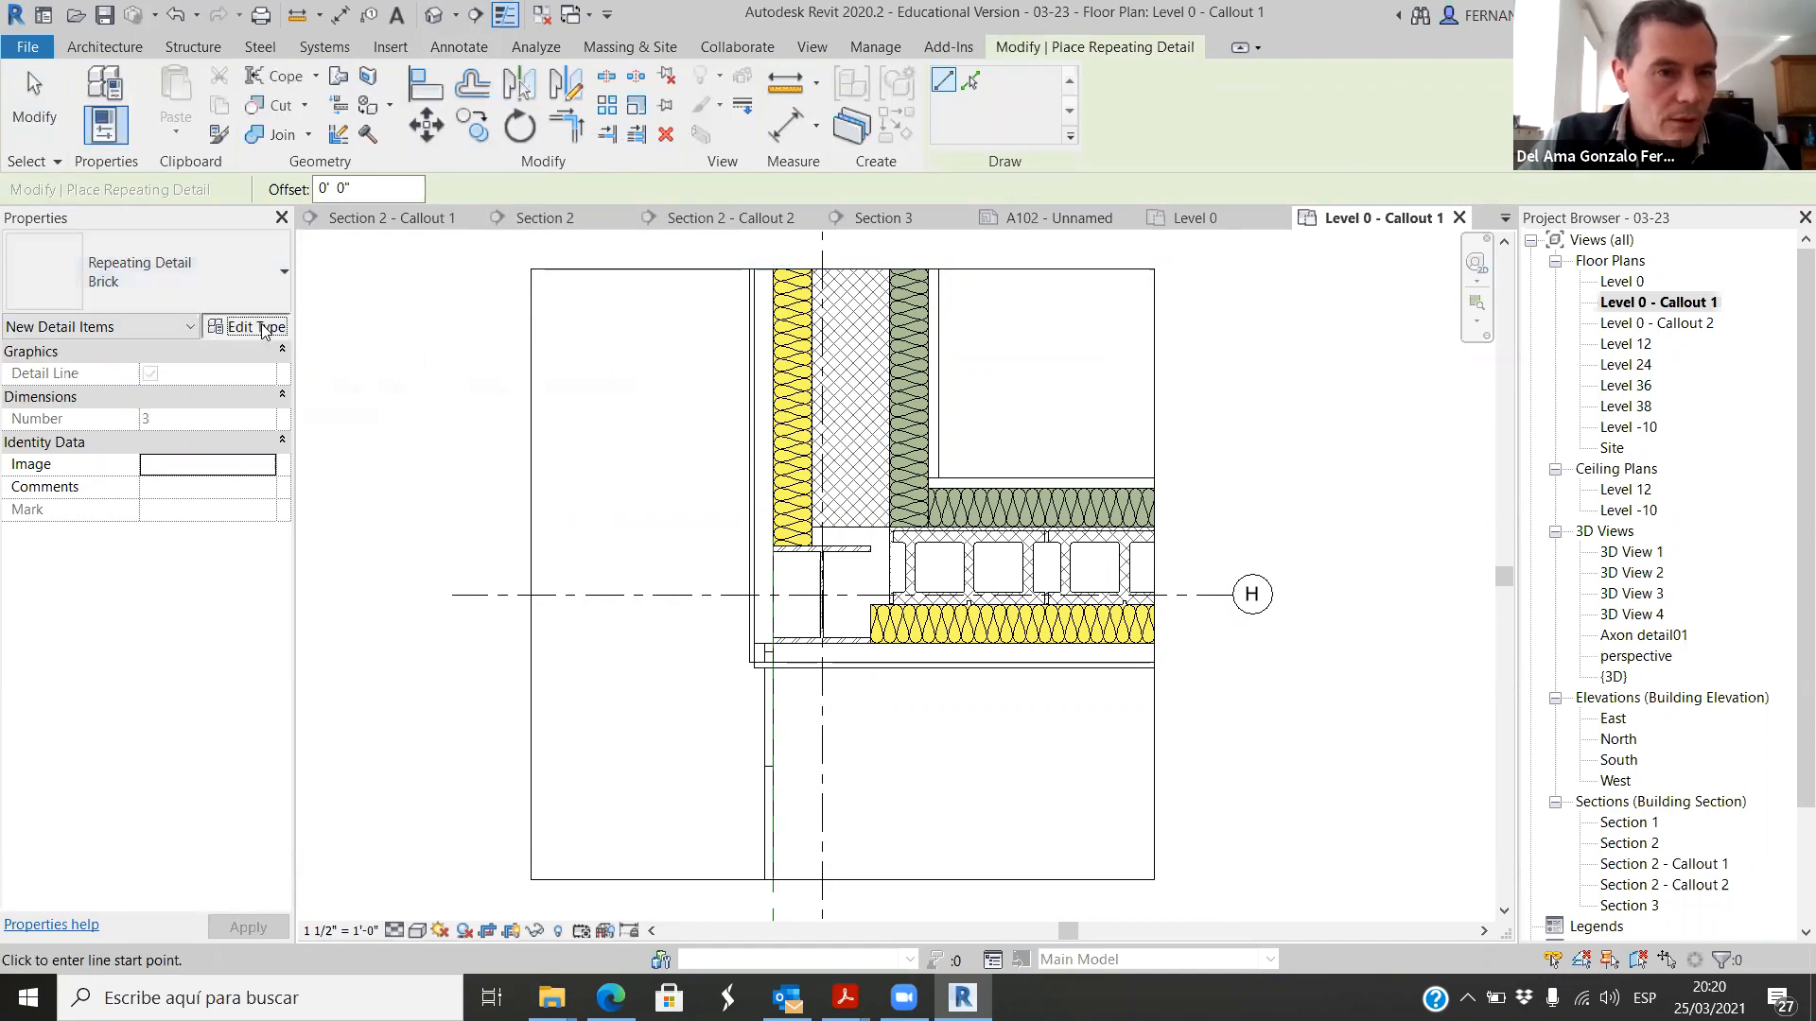
pyautogui.click(256, 327)
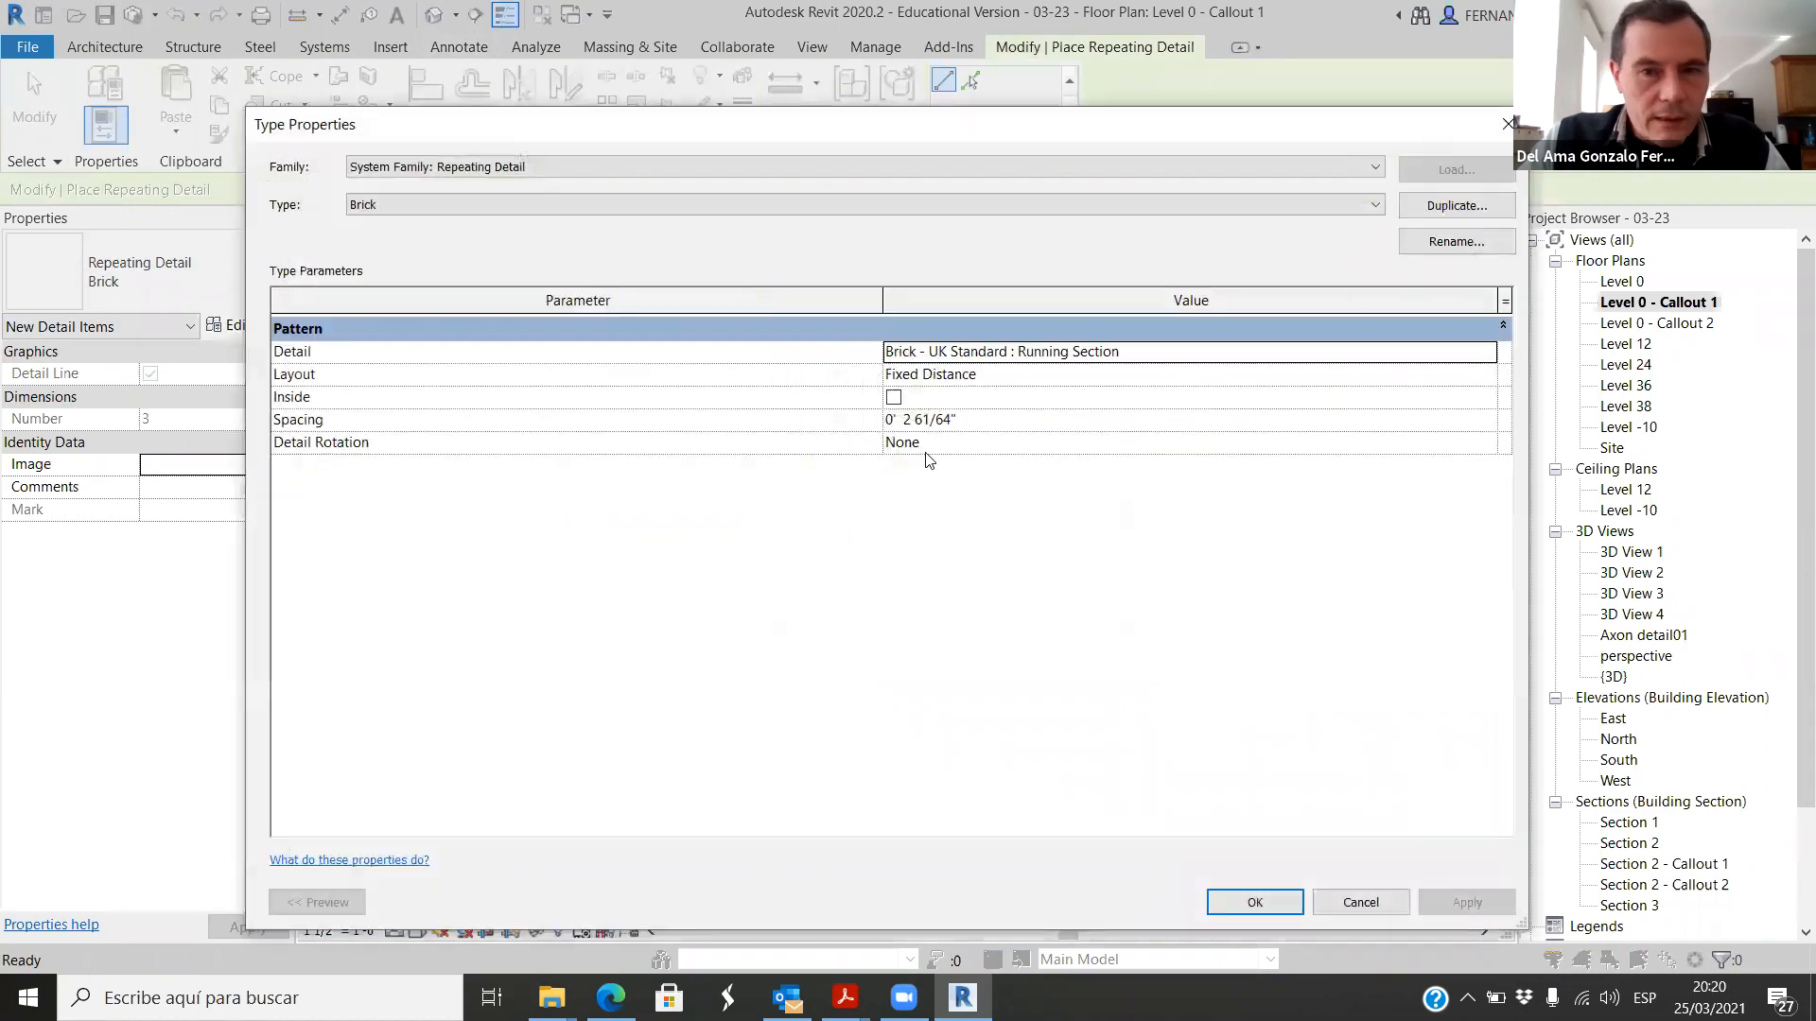
pyautogui.click(1434, 210)
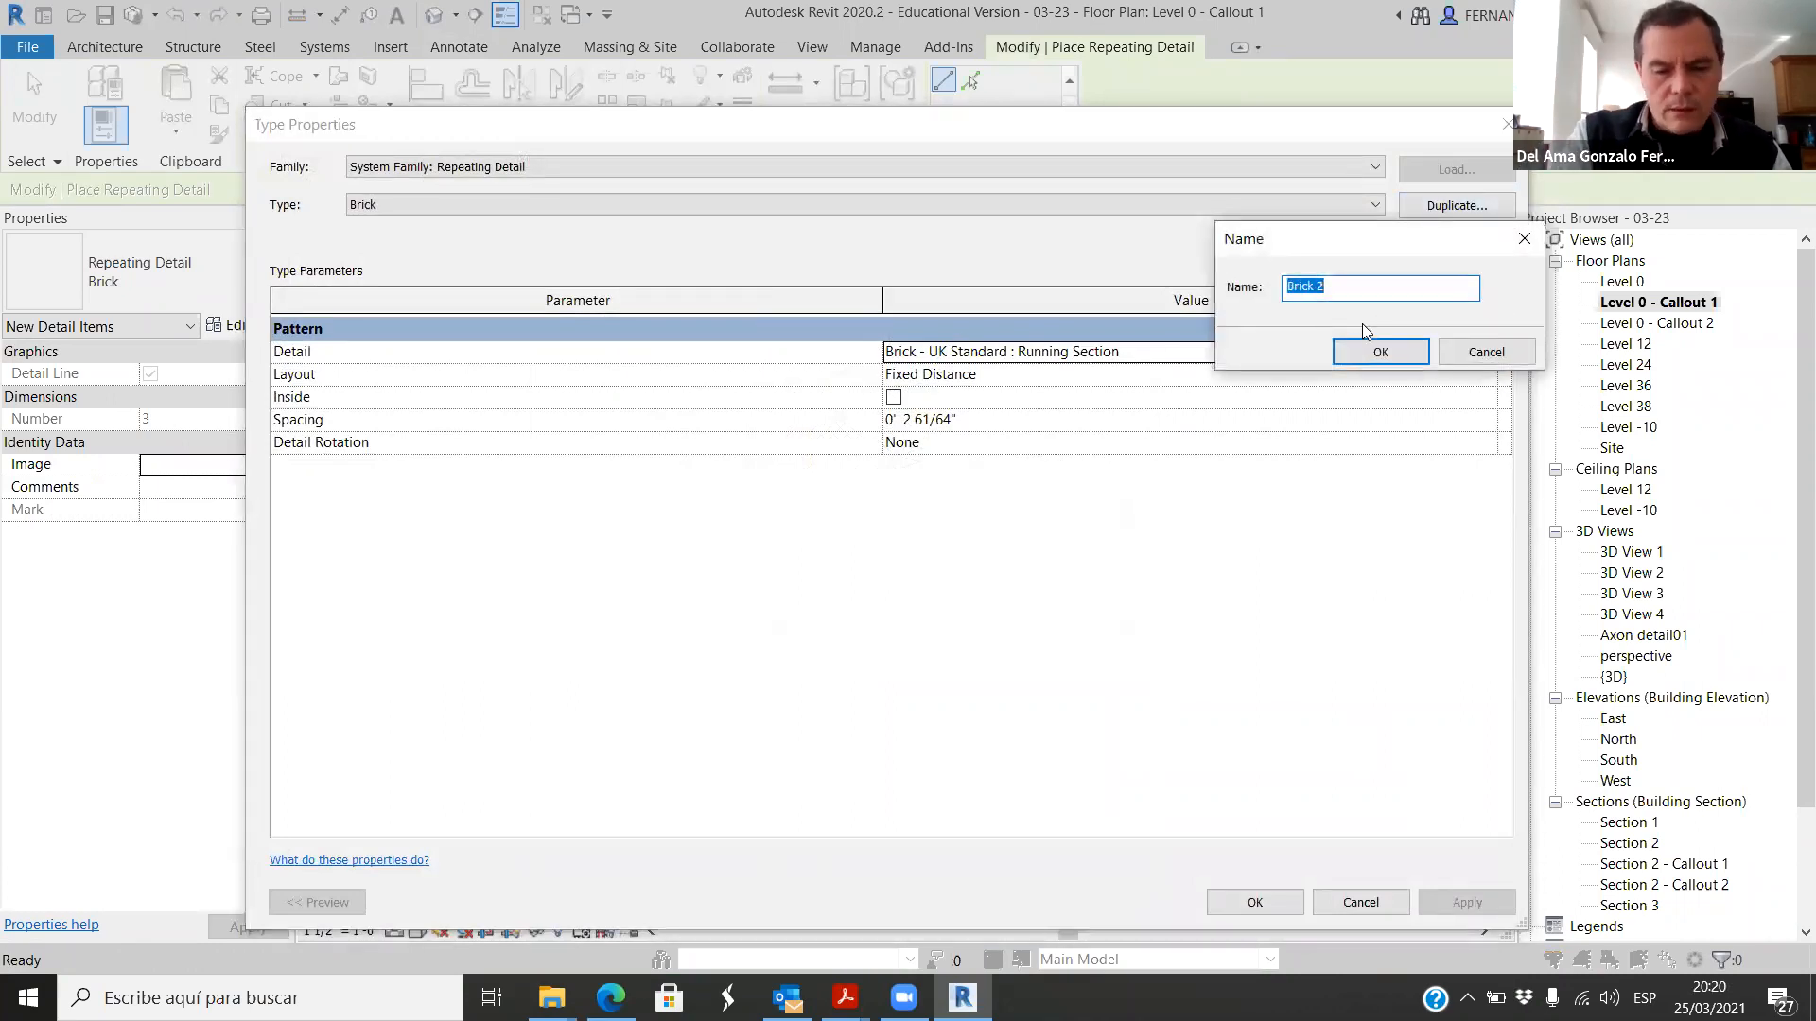
pyautogui.write('CMU')
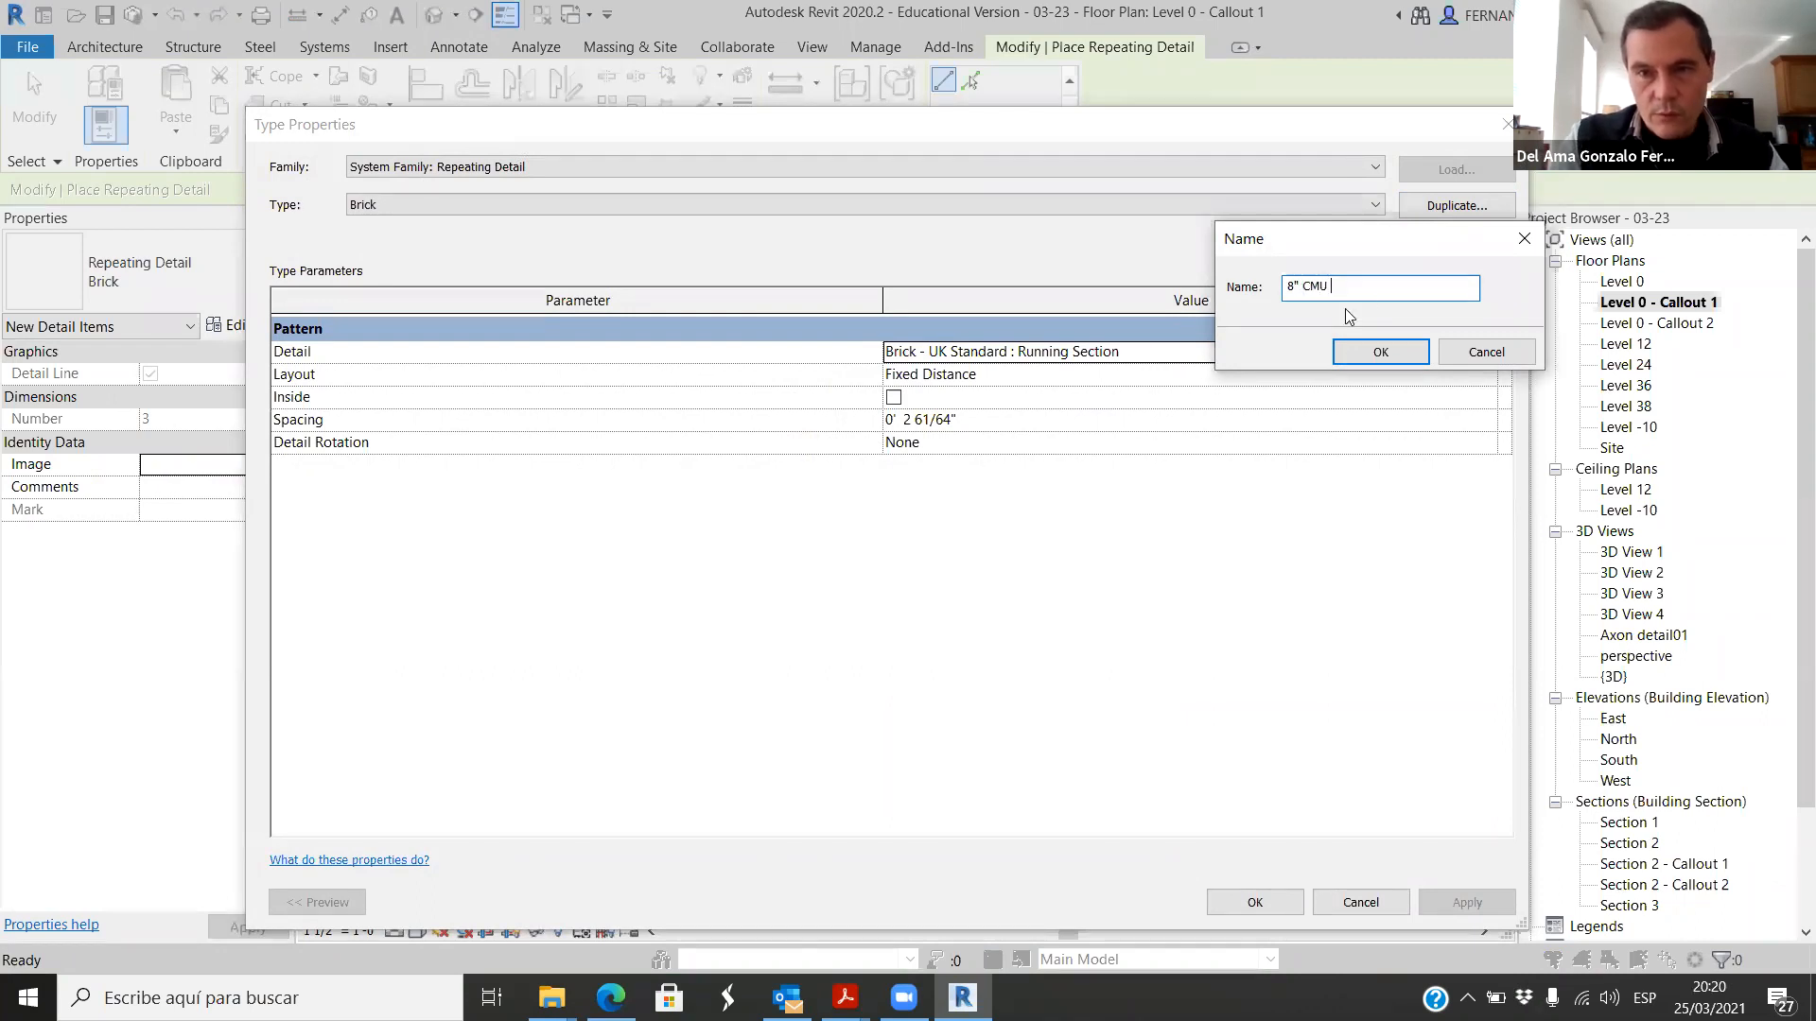
pyautogui.write('TOP')
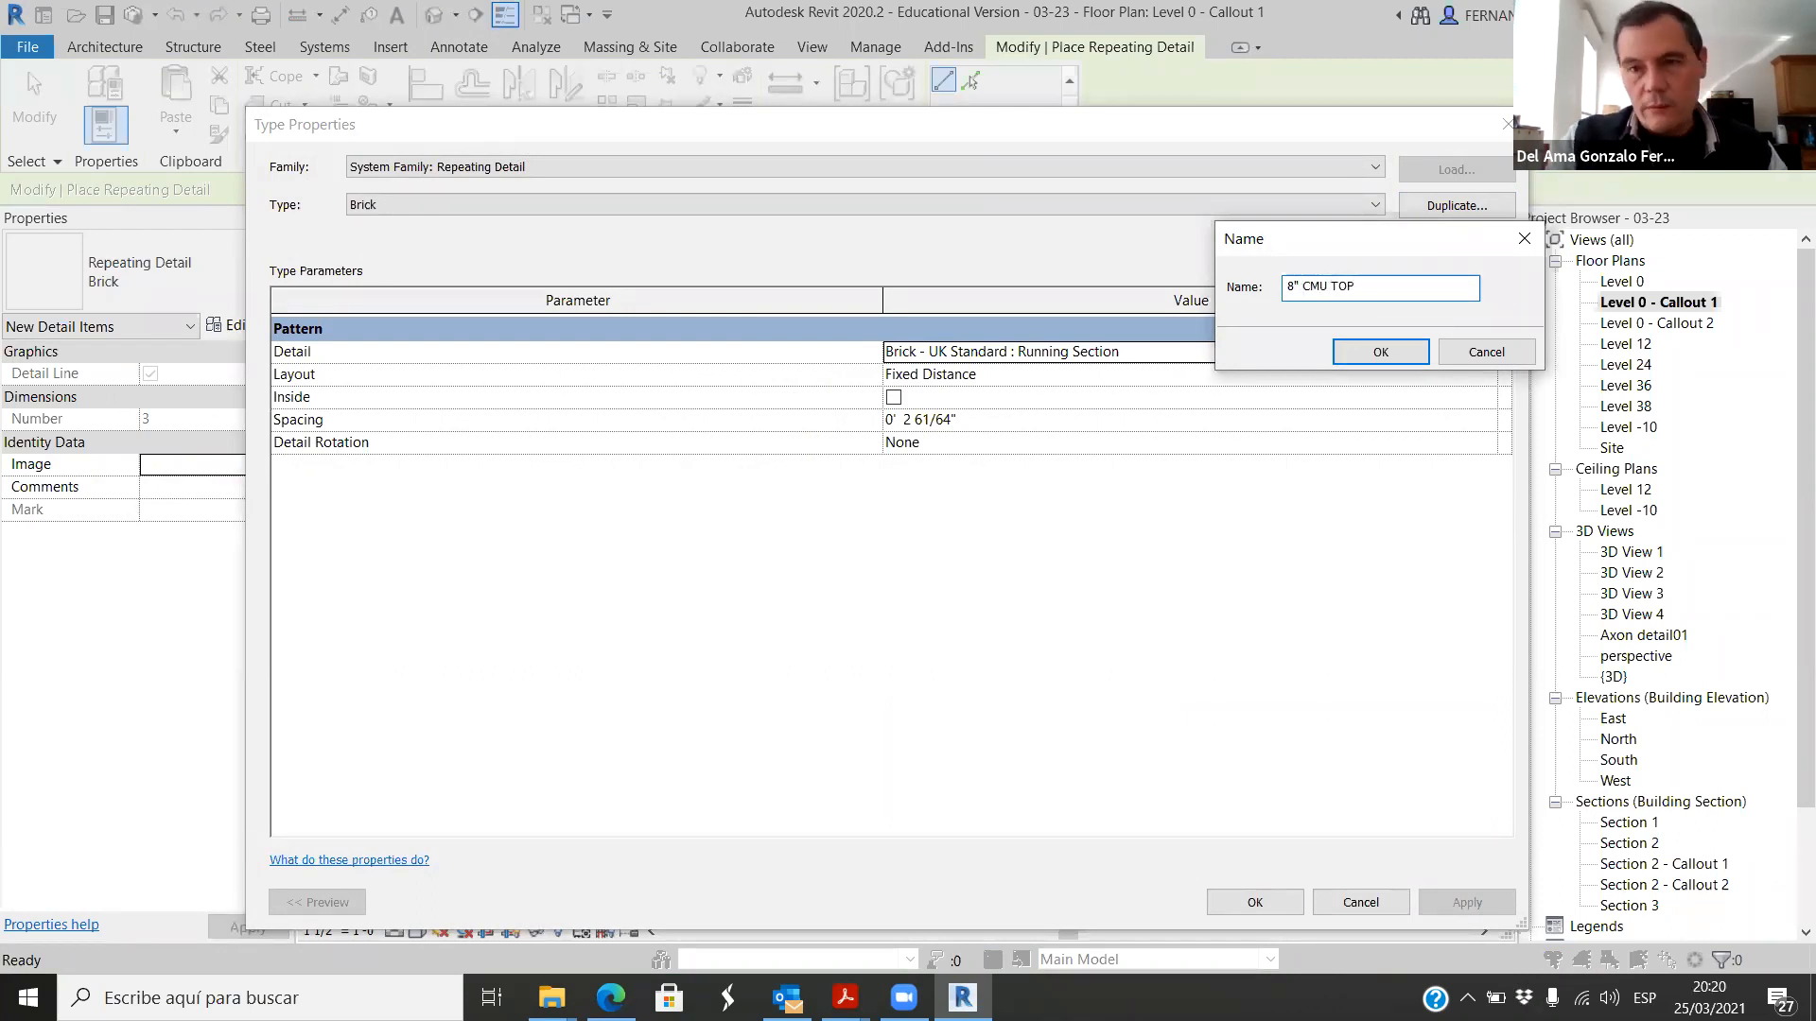
pyautogui.press('Return')
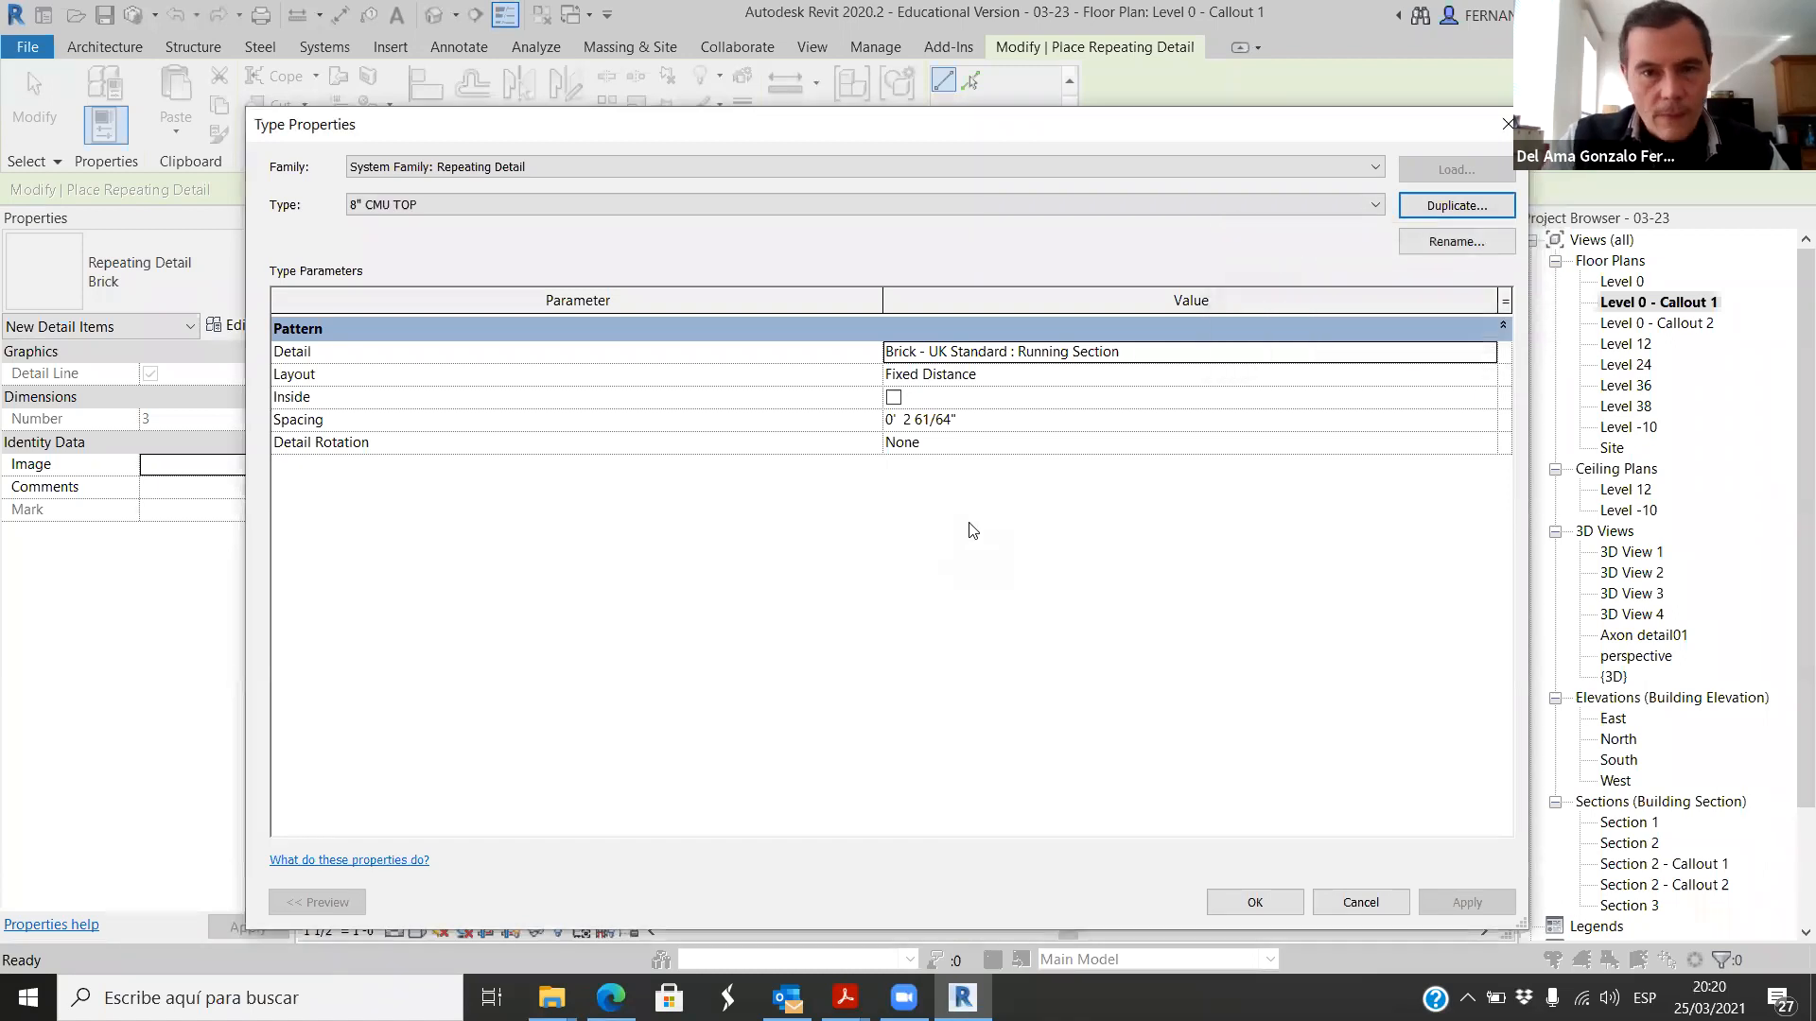
# Step: Set the repeating detail type's detail to Scored CMU-Top : 8" x 8" x 16" and accept the type properties
pyautogui.click(1199, 356)
pyautogui.click(1485, 353)
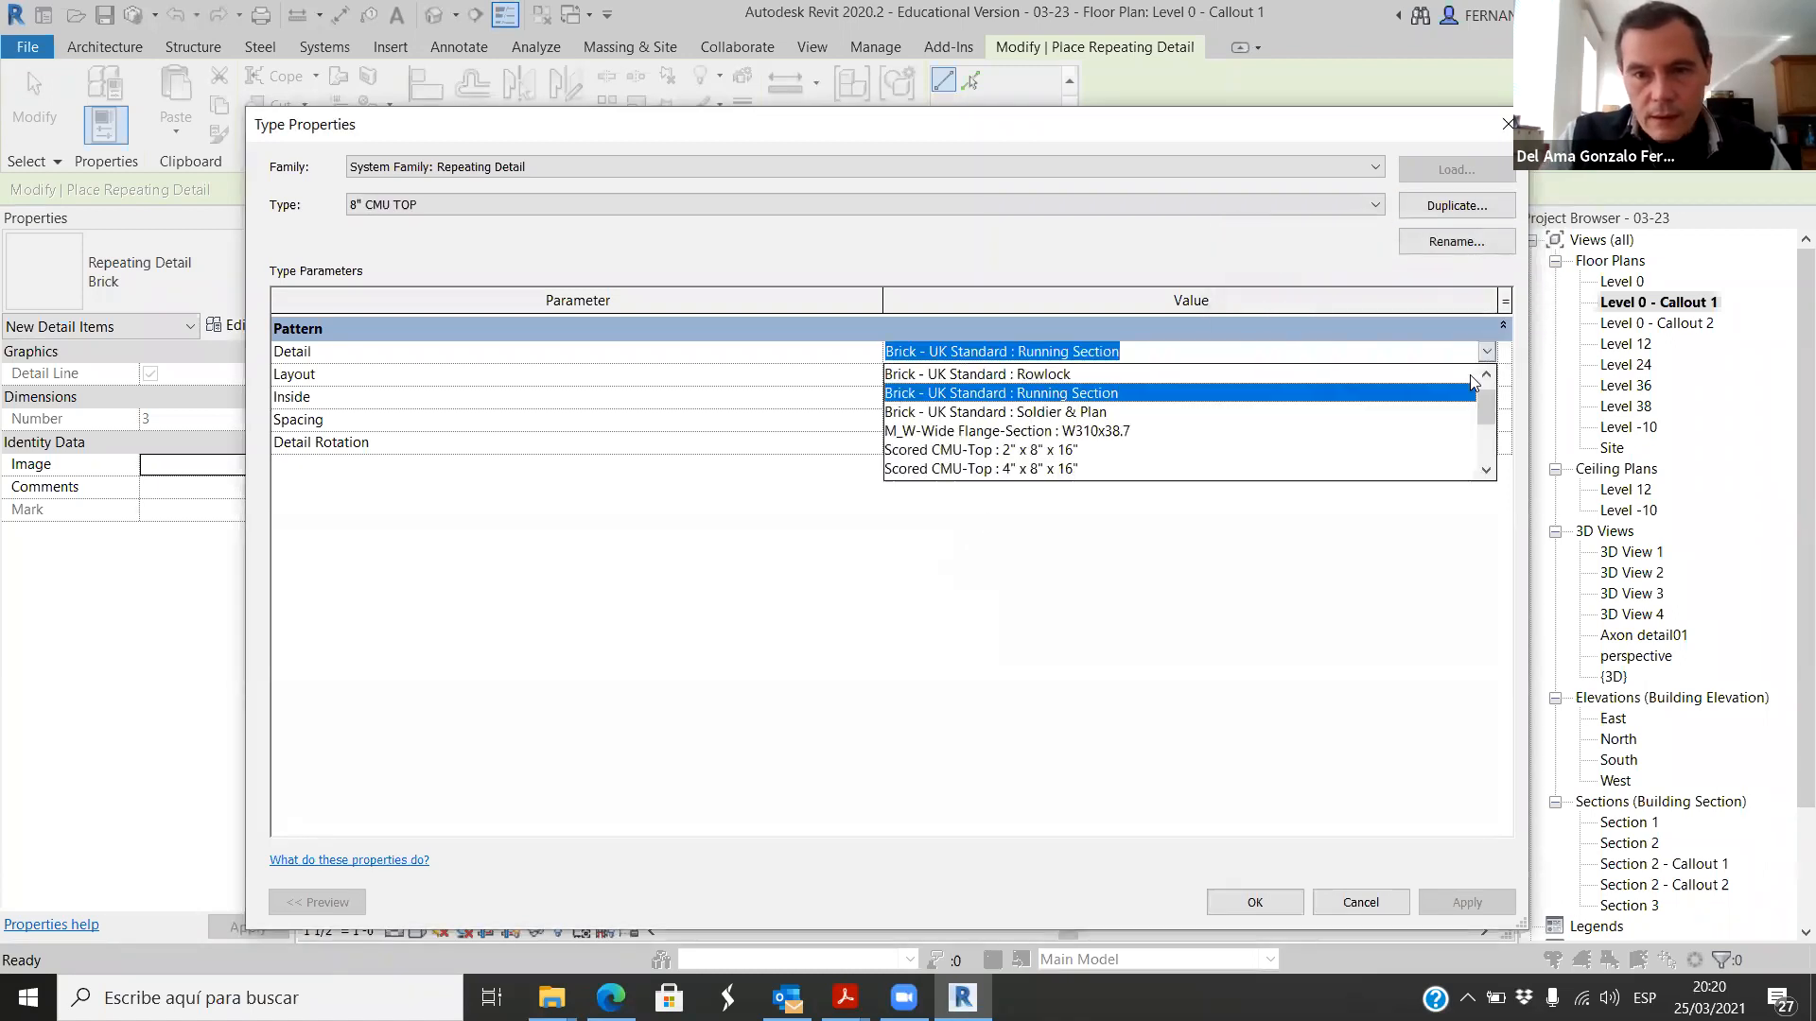
pyautogui.scroll(-2, 1050, 464)
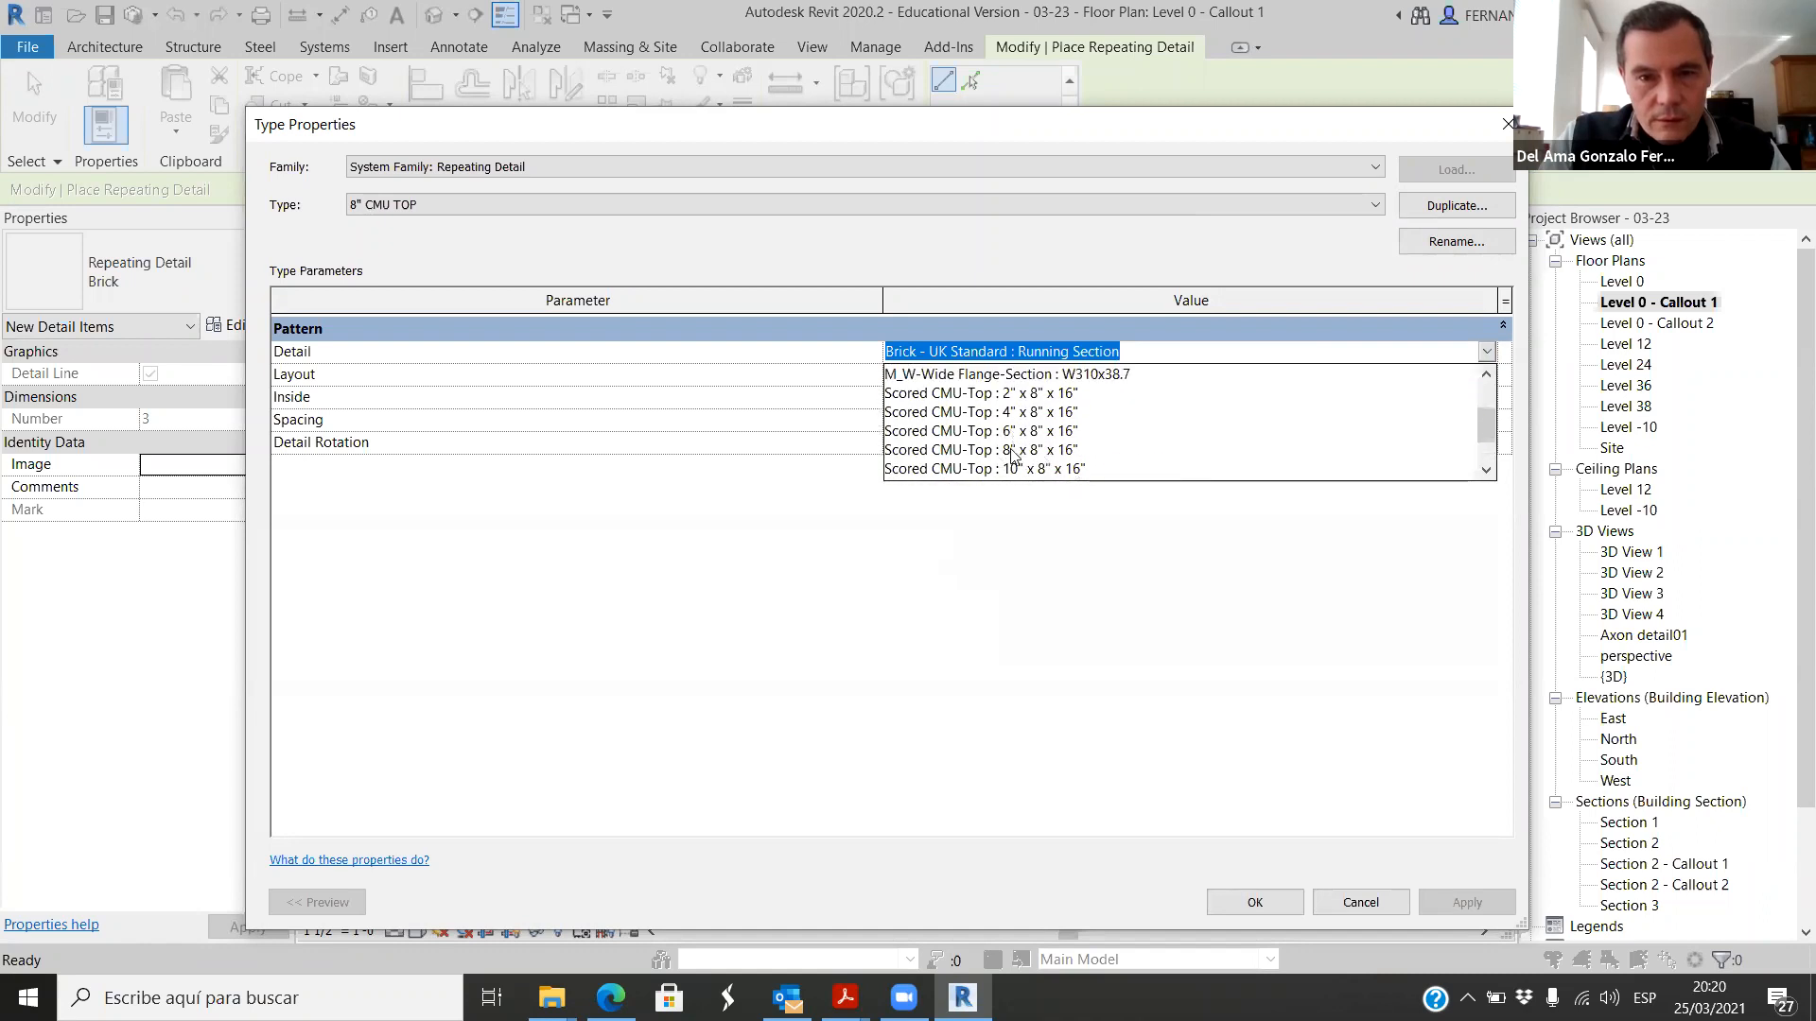
pyautogui.click(1012, 452)
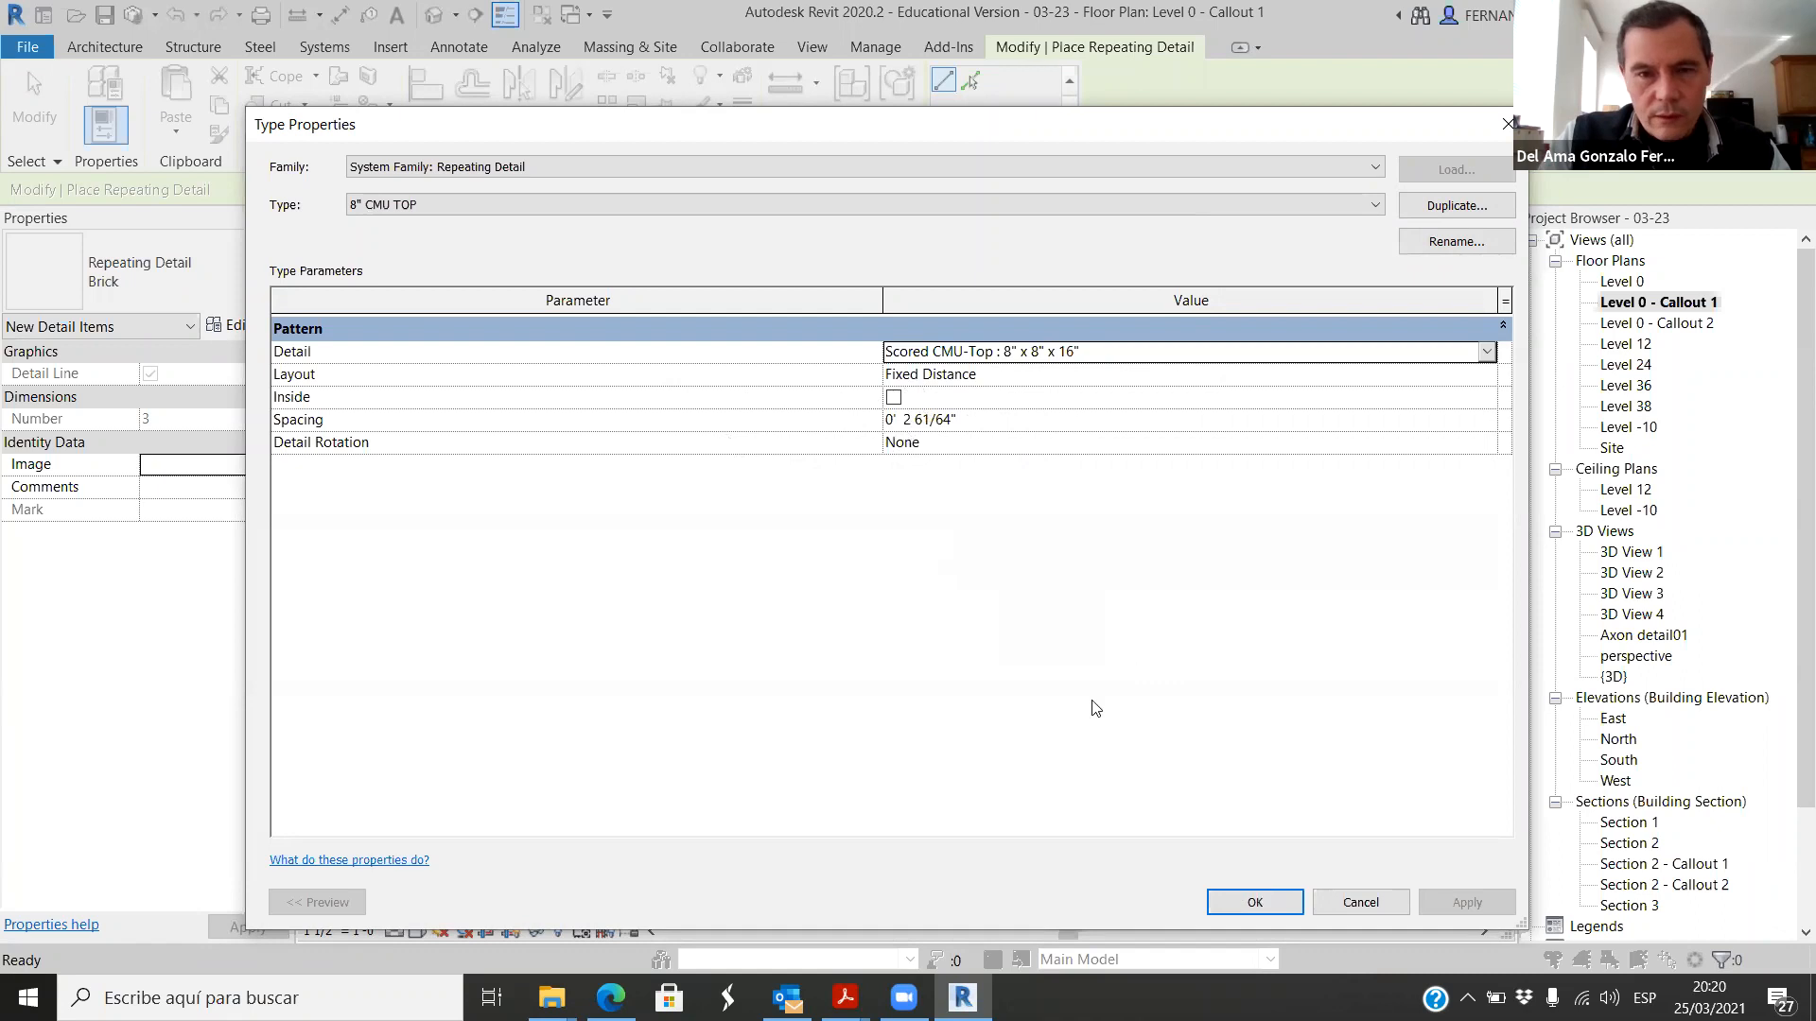
pyautogui.click(1255, 902)
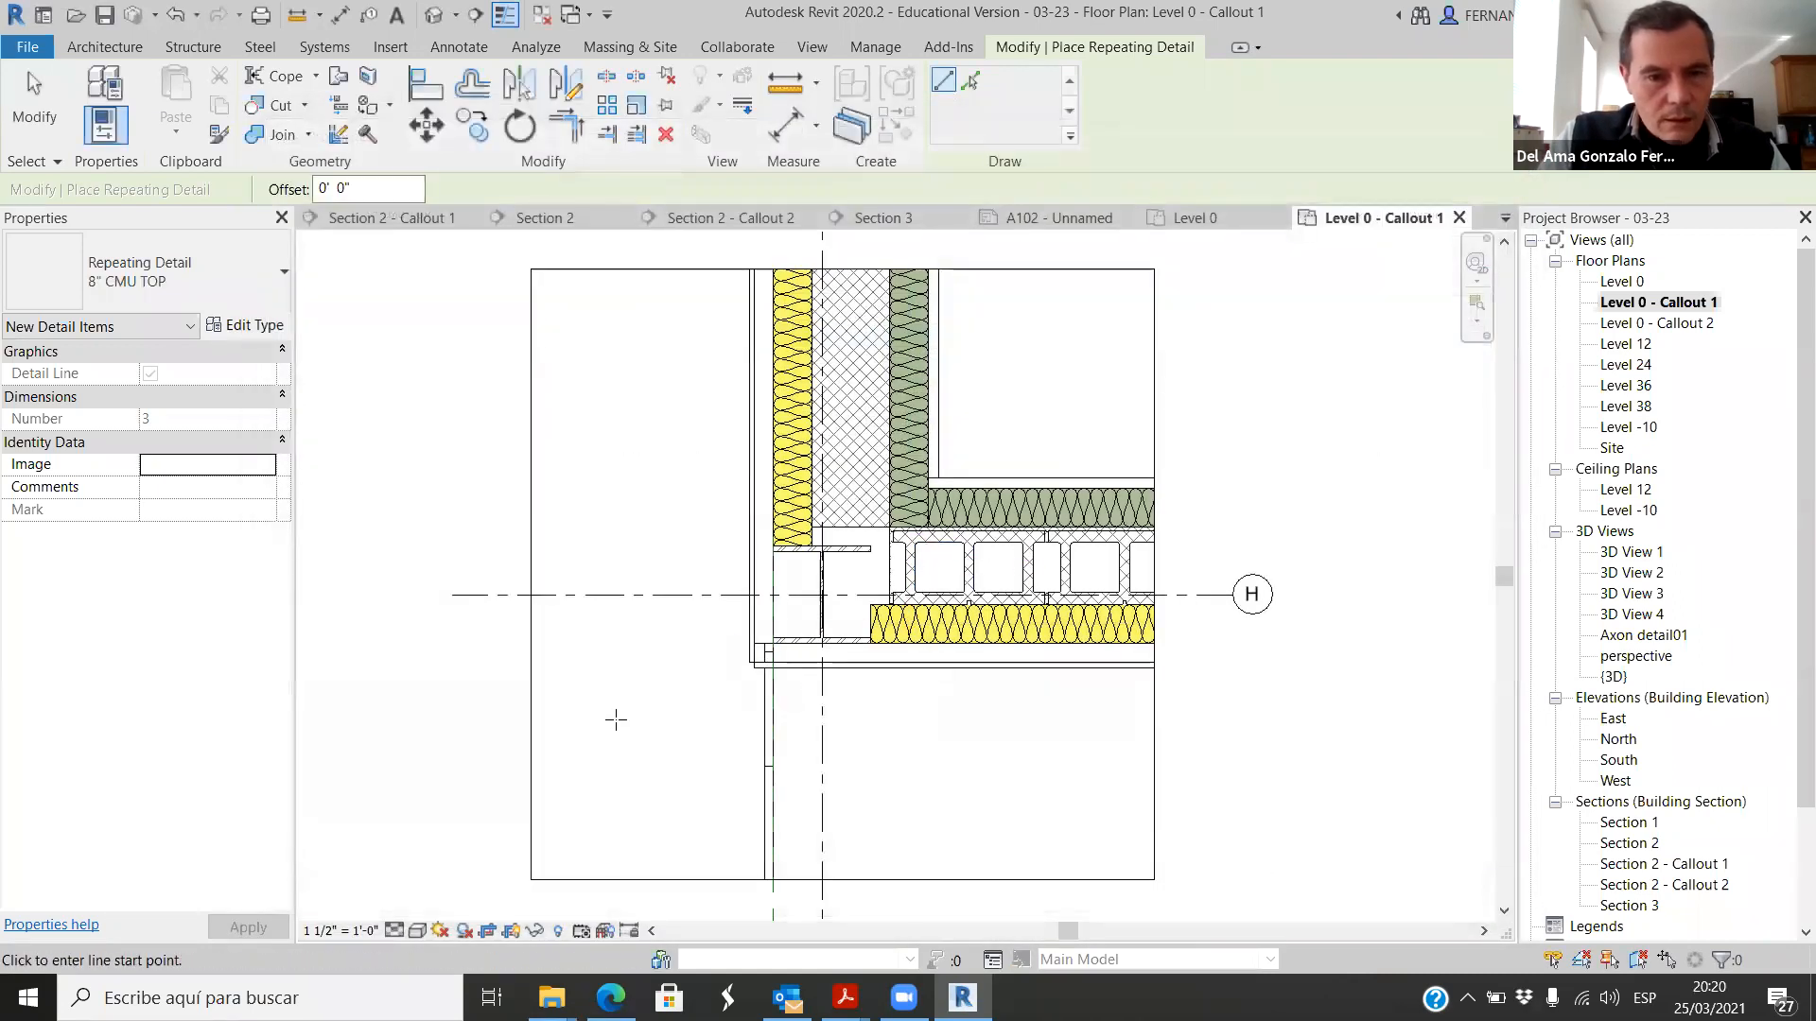
# Step: Draw a horizontal 8" CMU TOP repeating detail about 2' 7" long in the empty area below the wall corner
pyautogui.click(597, 725)
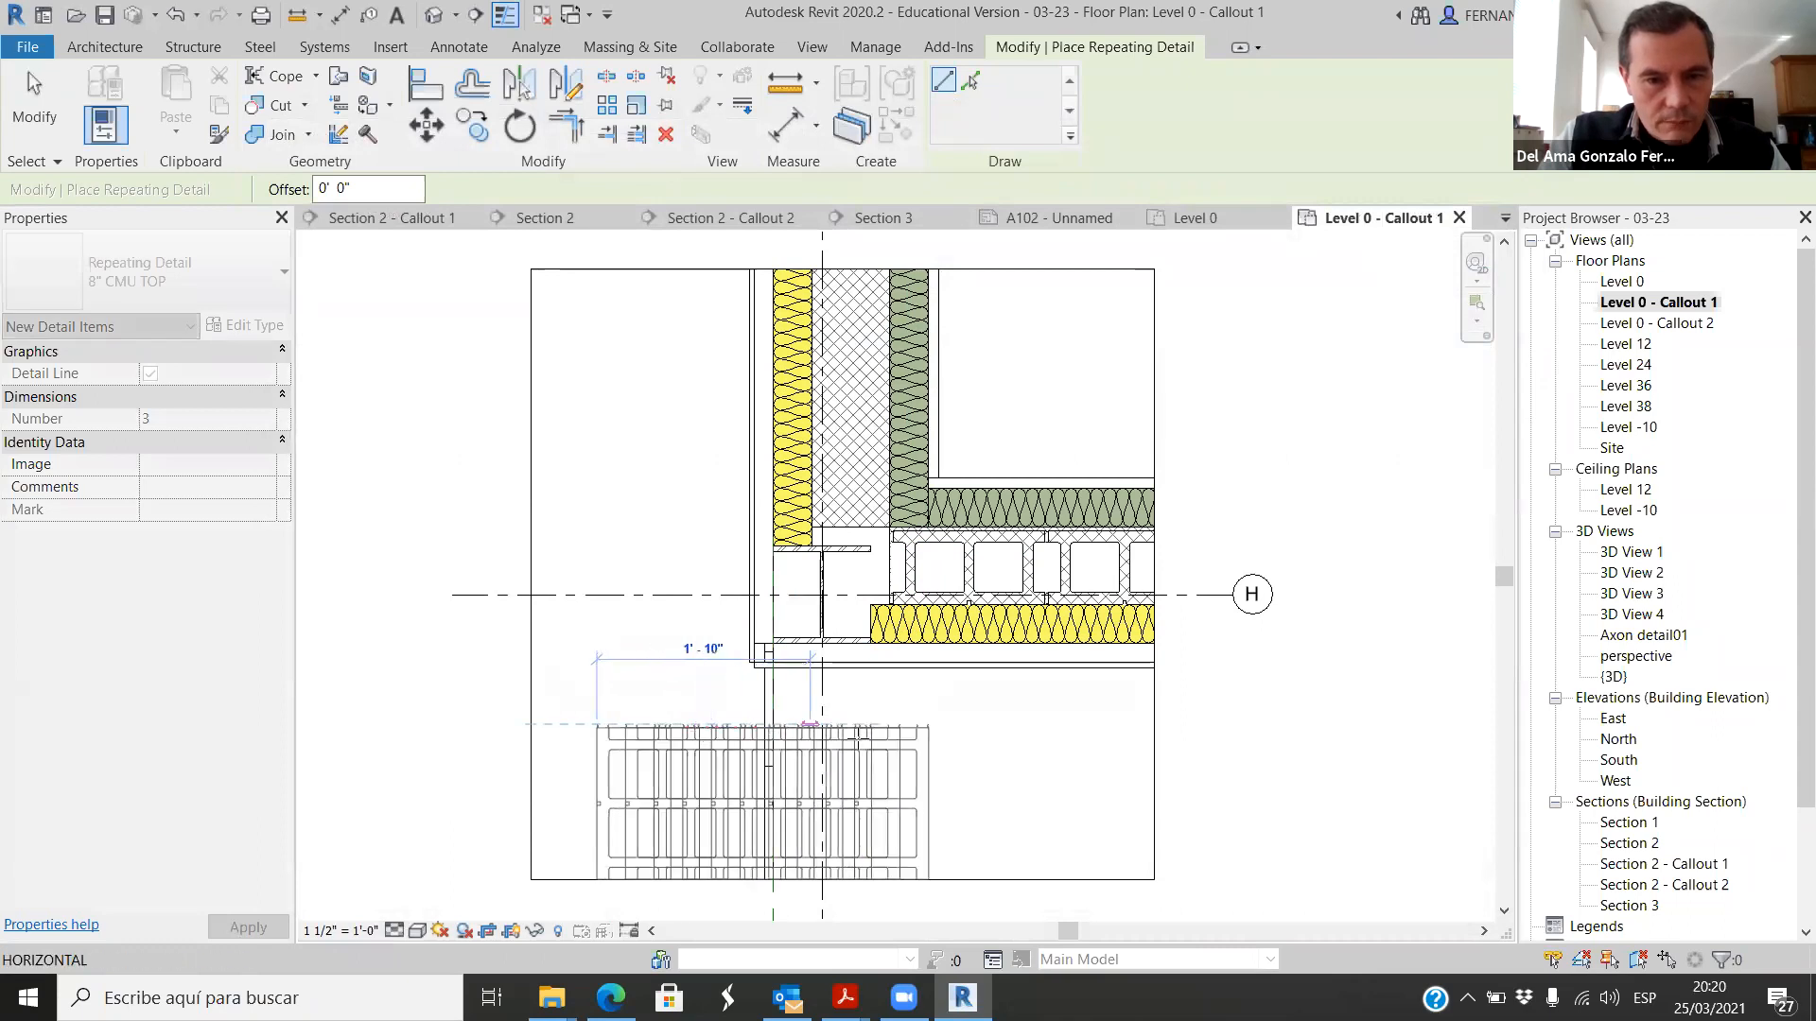
pyautogui.click(1010, 724)
pyautogui.scroll(-1, 1029, 679)
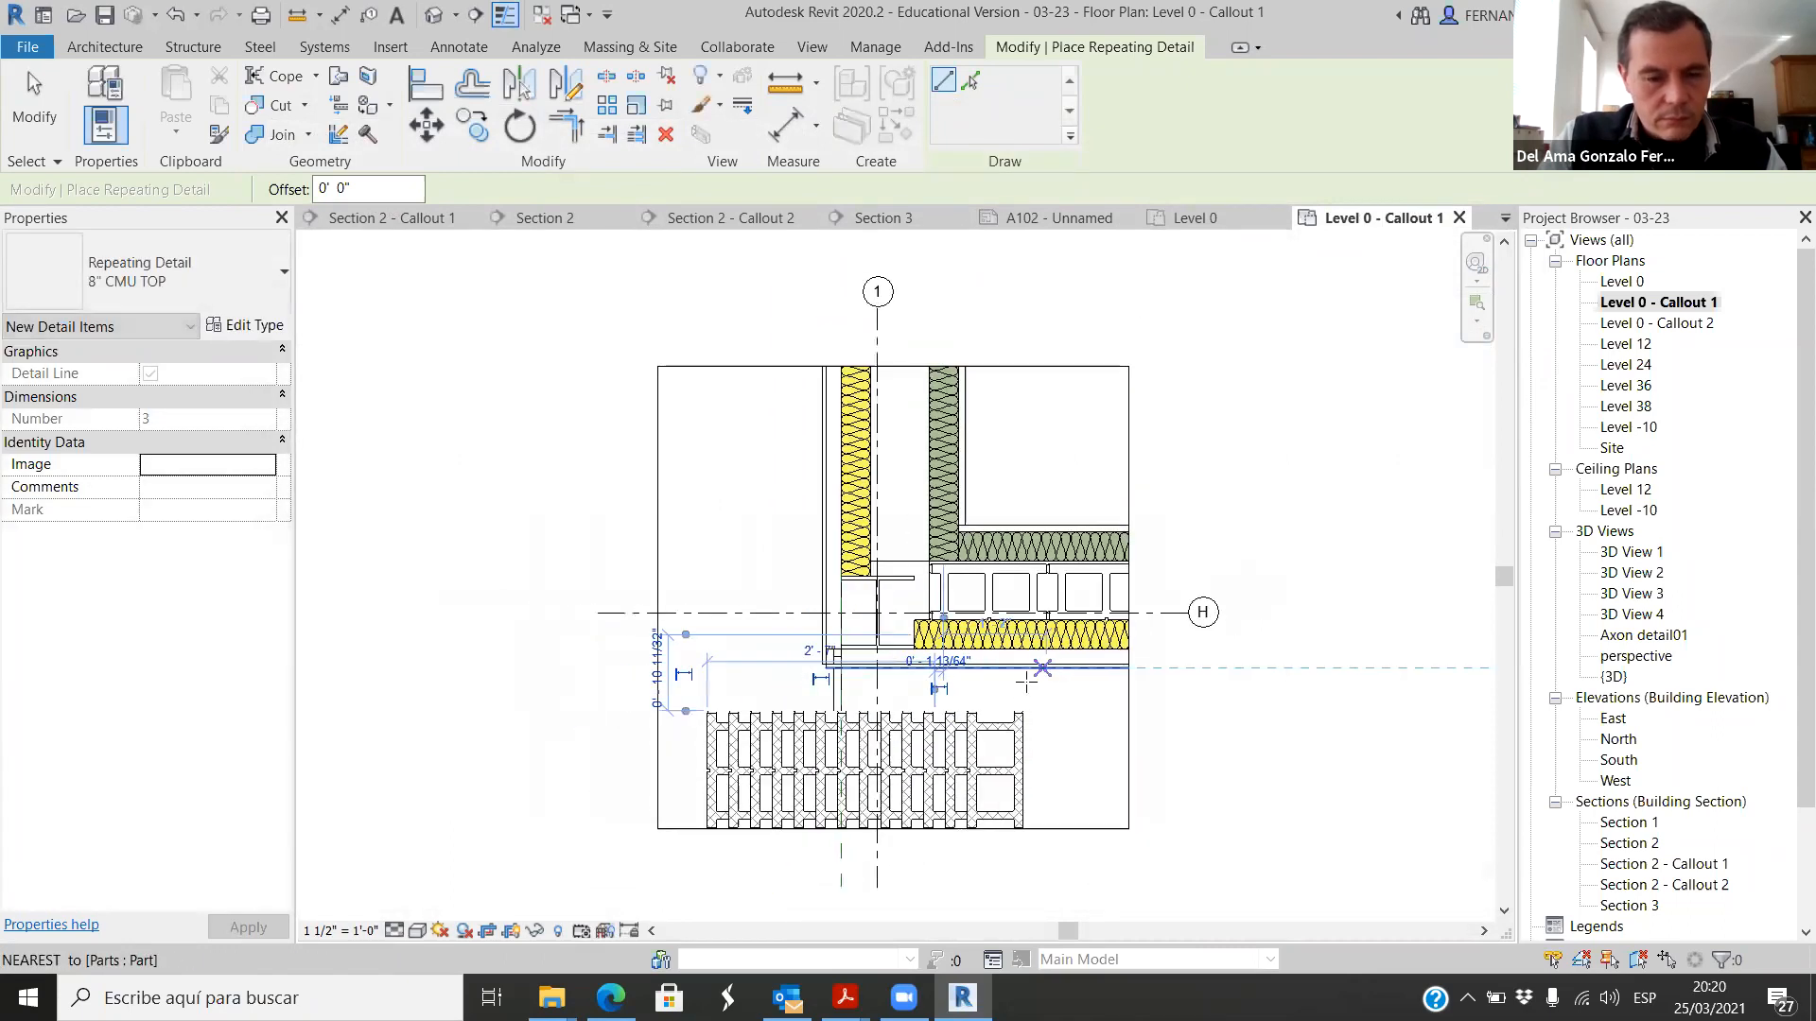
pyautogui.scroll(2, 959, 821)
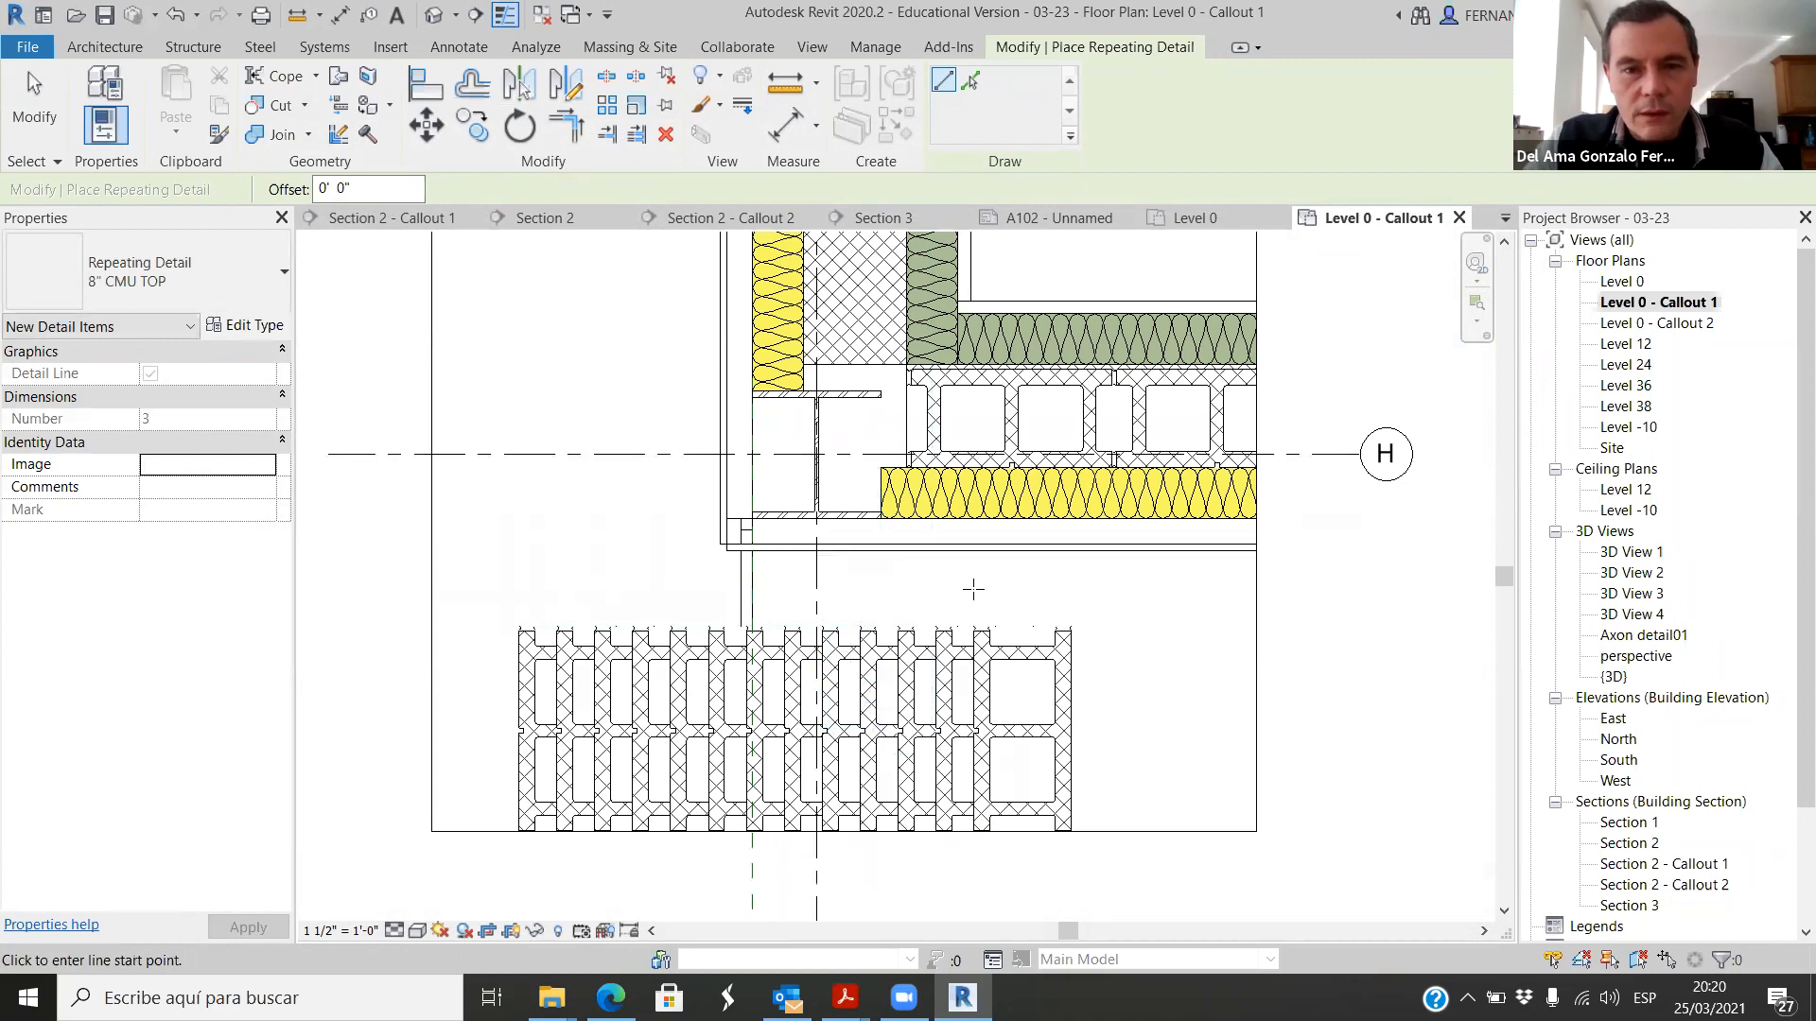
pyautogui.scroll(1, 973, 590)
pyautogui.scroll(-2, 587, 369)
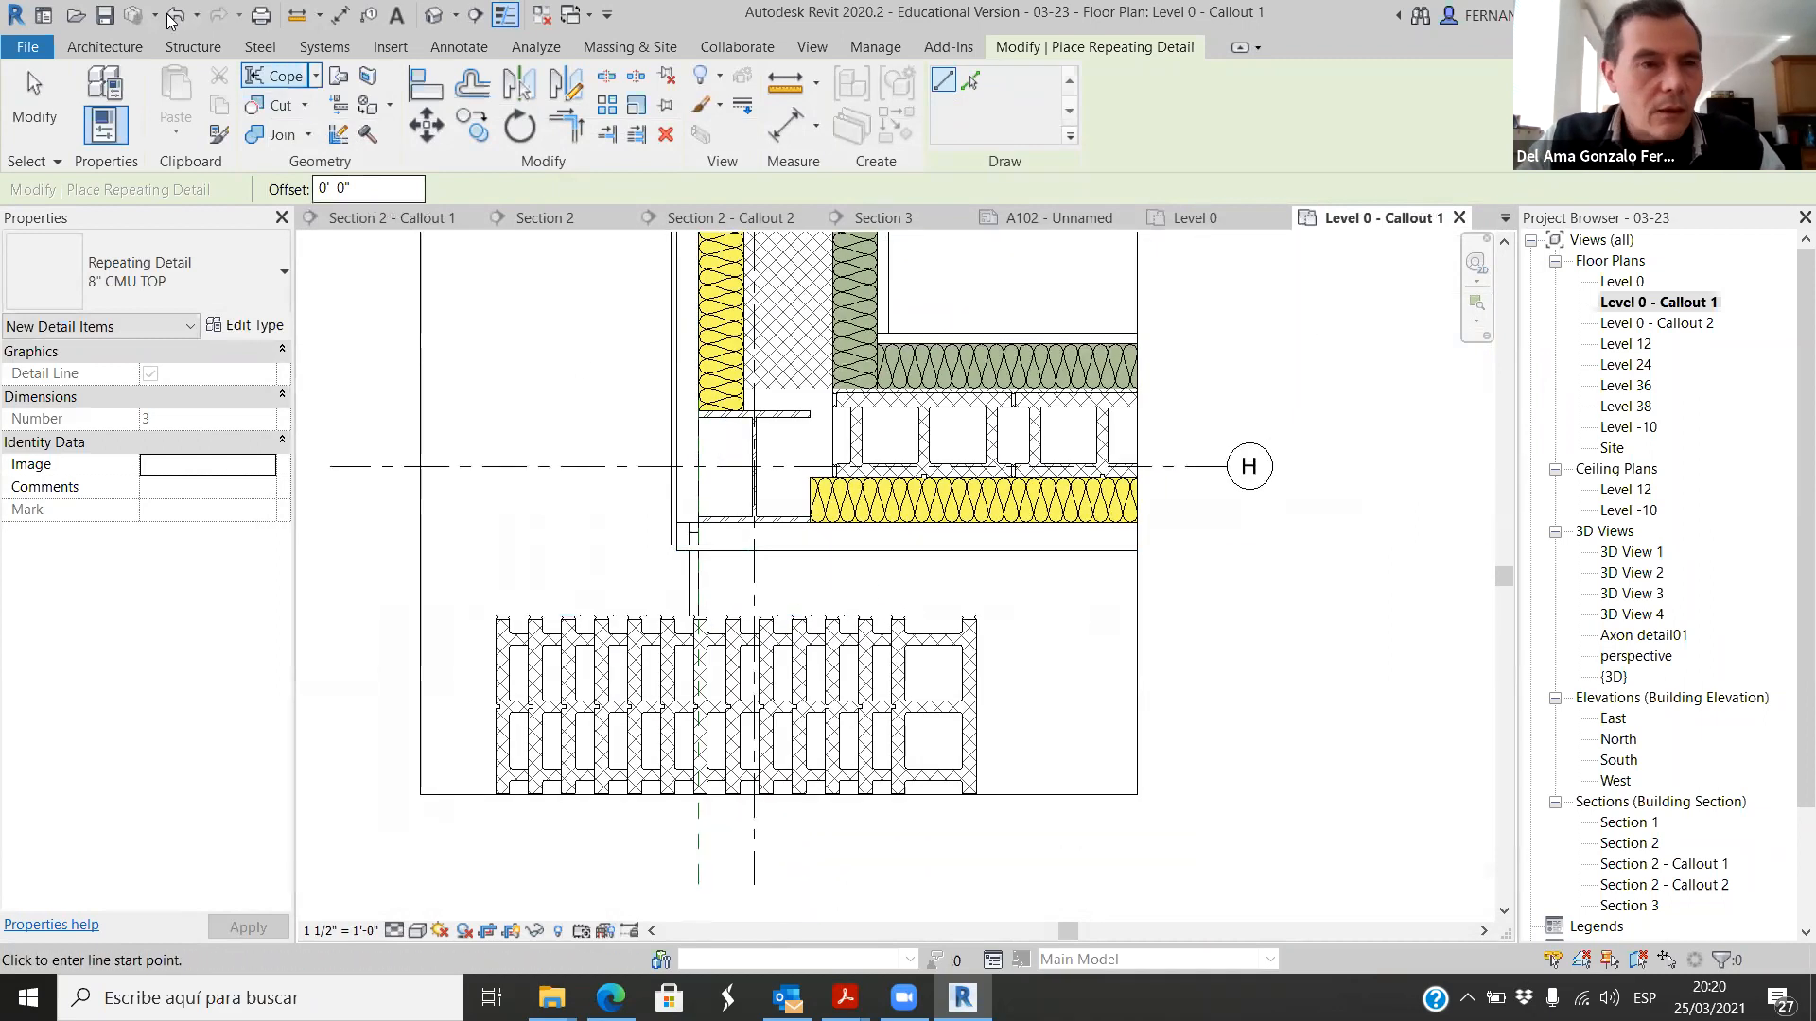
# Step: Add an aligned dimension across the length of the first placed CMU block, below the yellow insulation
pyautogui.click(458, 47)
pyautogui.click(97, 99)
pyautogui.scroll(2, 777, 380)
pyautogui.scroll(3, 911, 462)
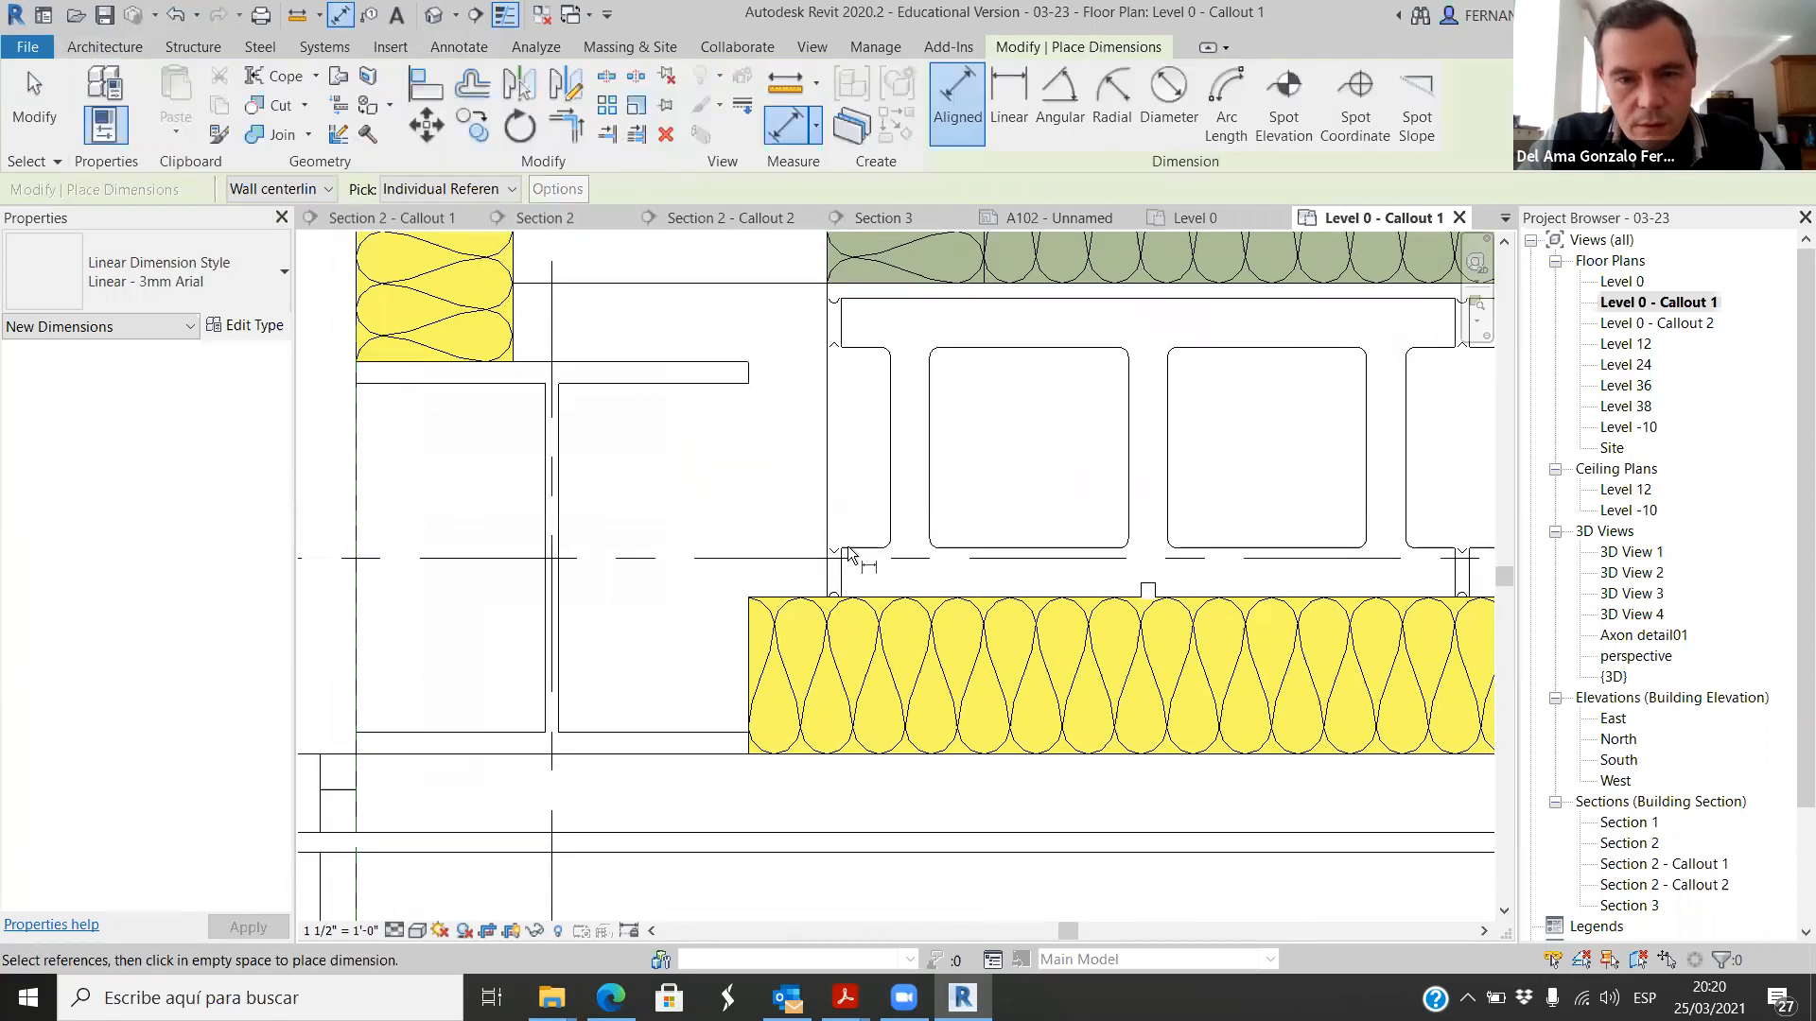
pyautogui.click(832, 566)
pyautogui.scroll(-2, 907, 530)
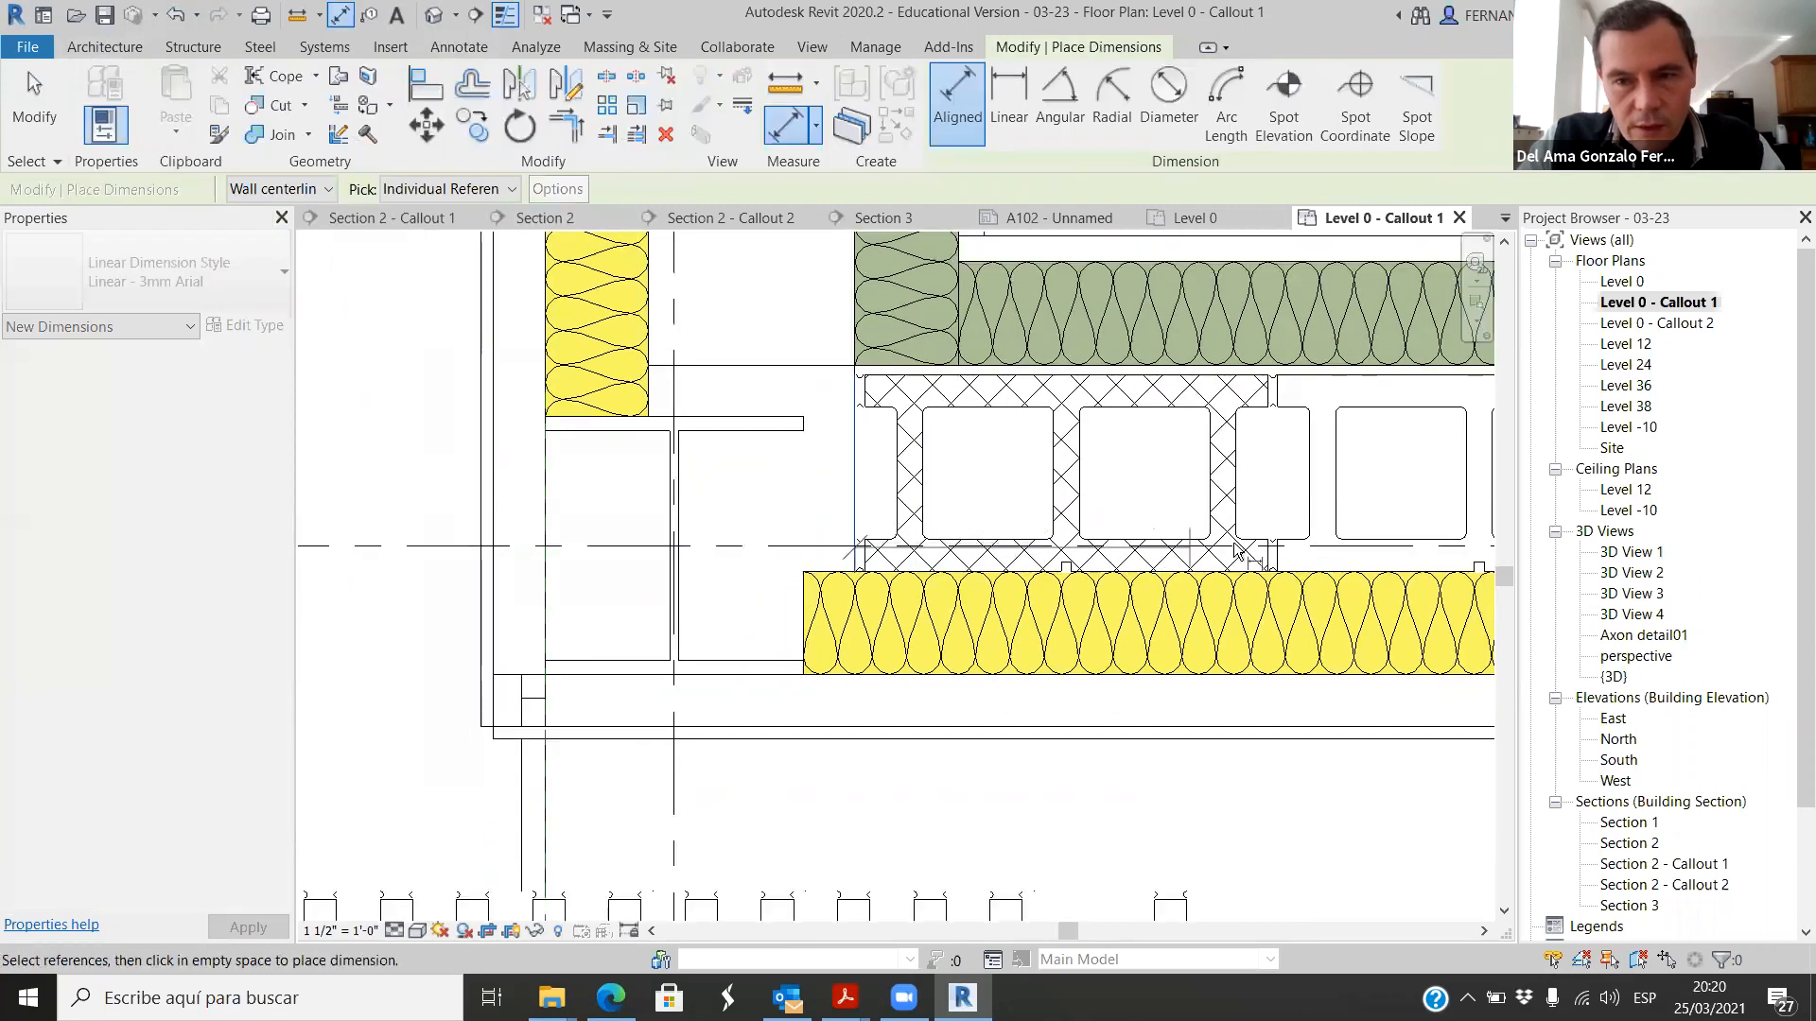
pyautogui.click(1277, 565)
pyautogui.scroll(-2, 1275, 568)
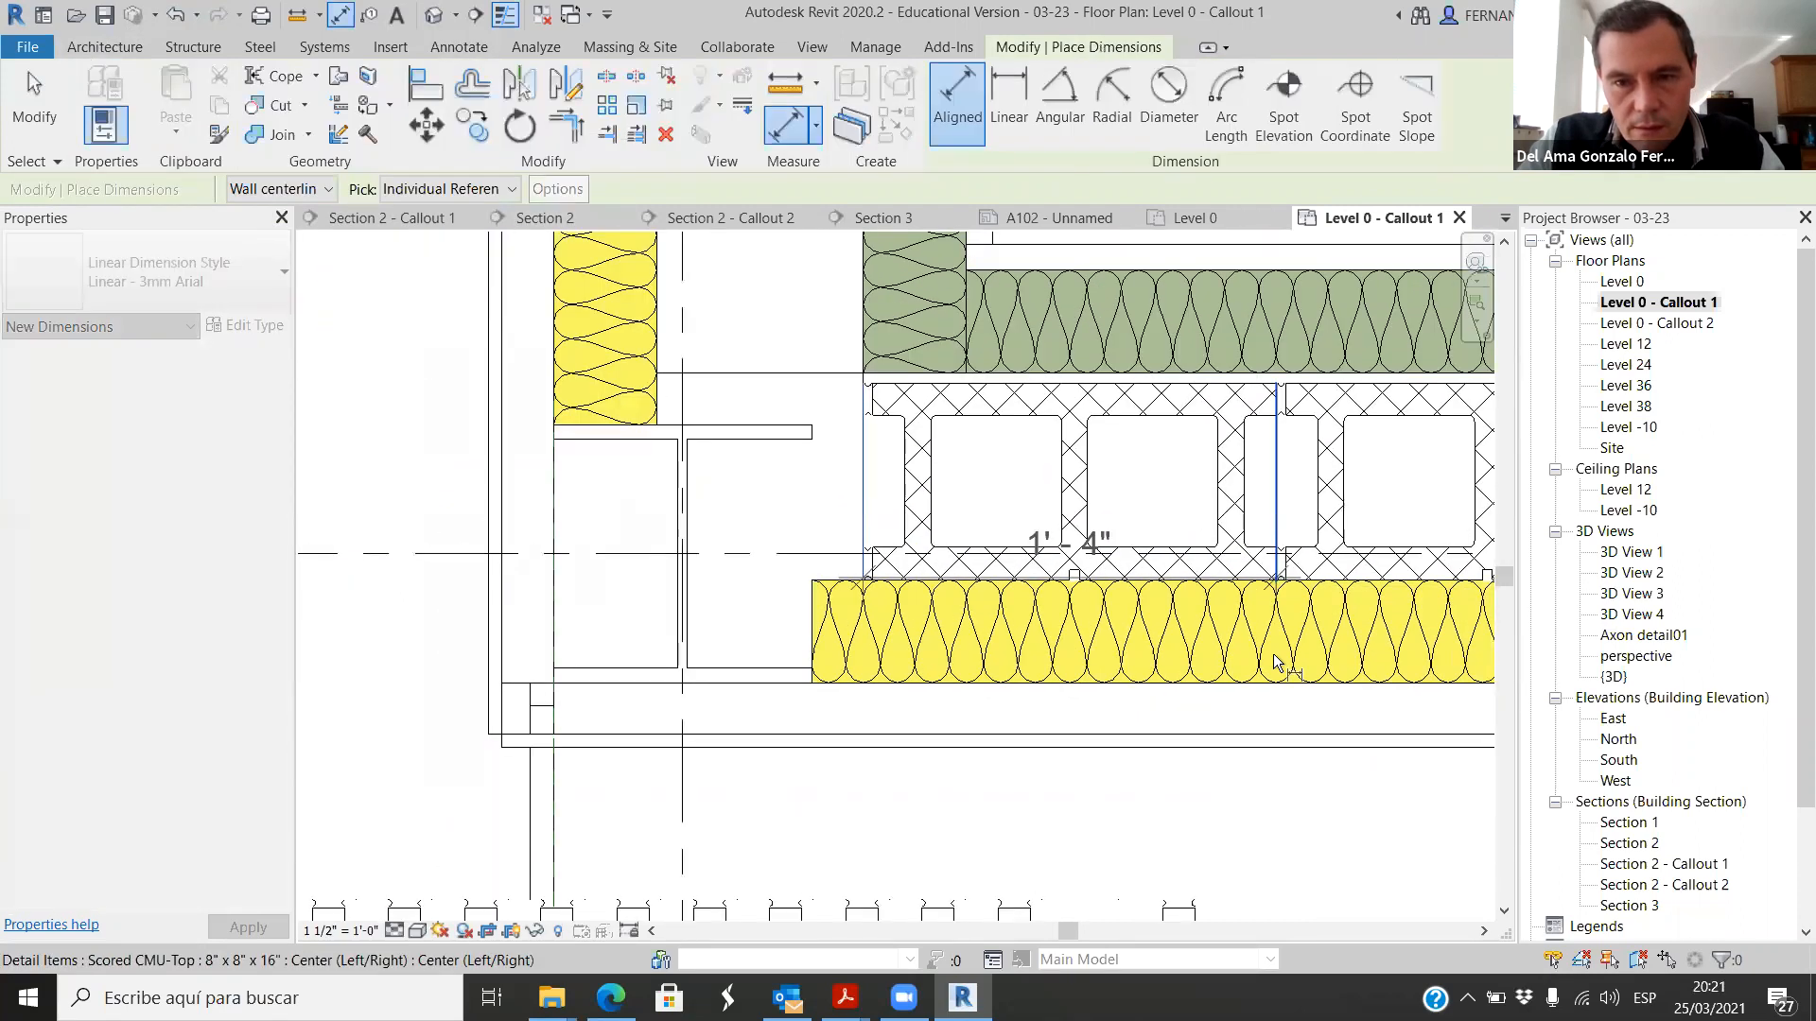
pyautogui.click(1167, 779)
pyautogui.scroll(-2, 931, 482)
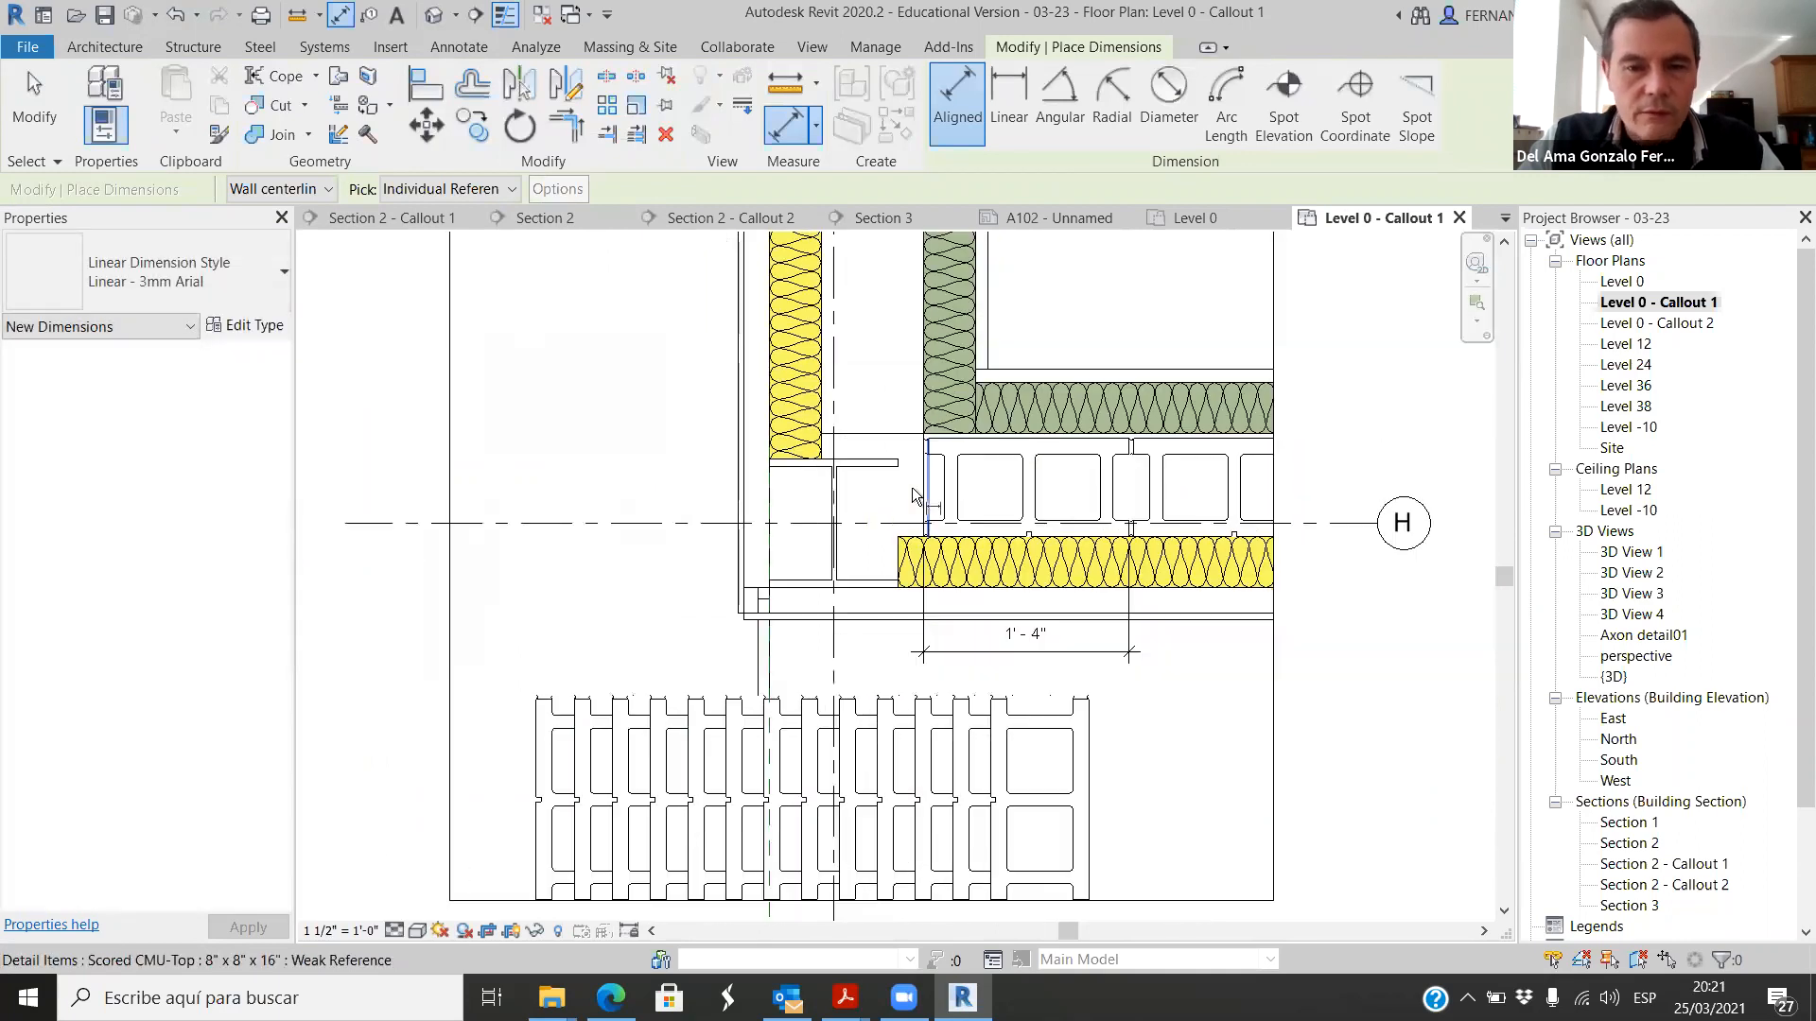
# Step: Set the spacing of the 8" CMU TOP repeating detail type to 1' 4"
pyautogui.press('Escape')
pyautogui.click(582, 701)
pyautogui.click(267, 331)
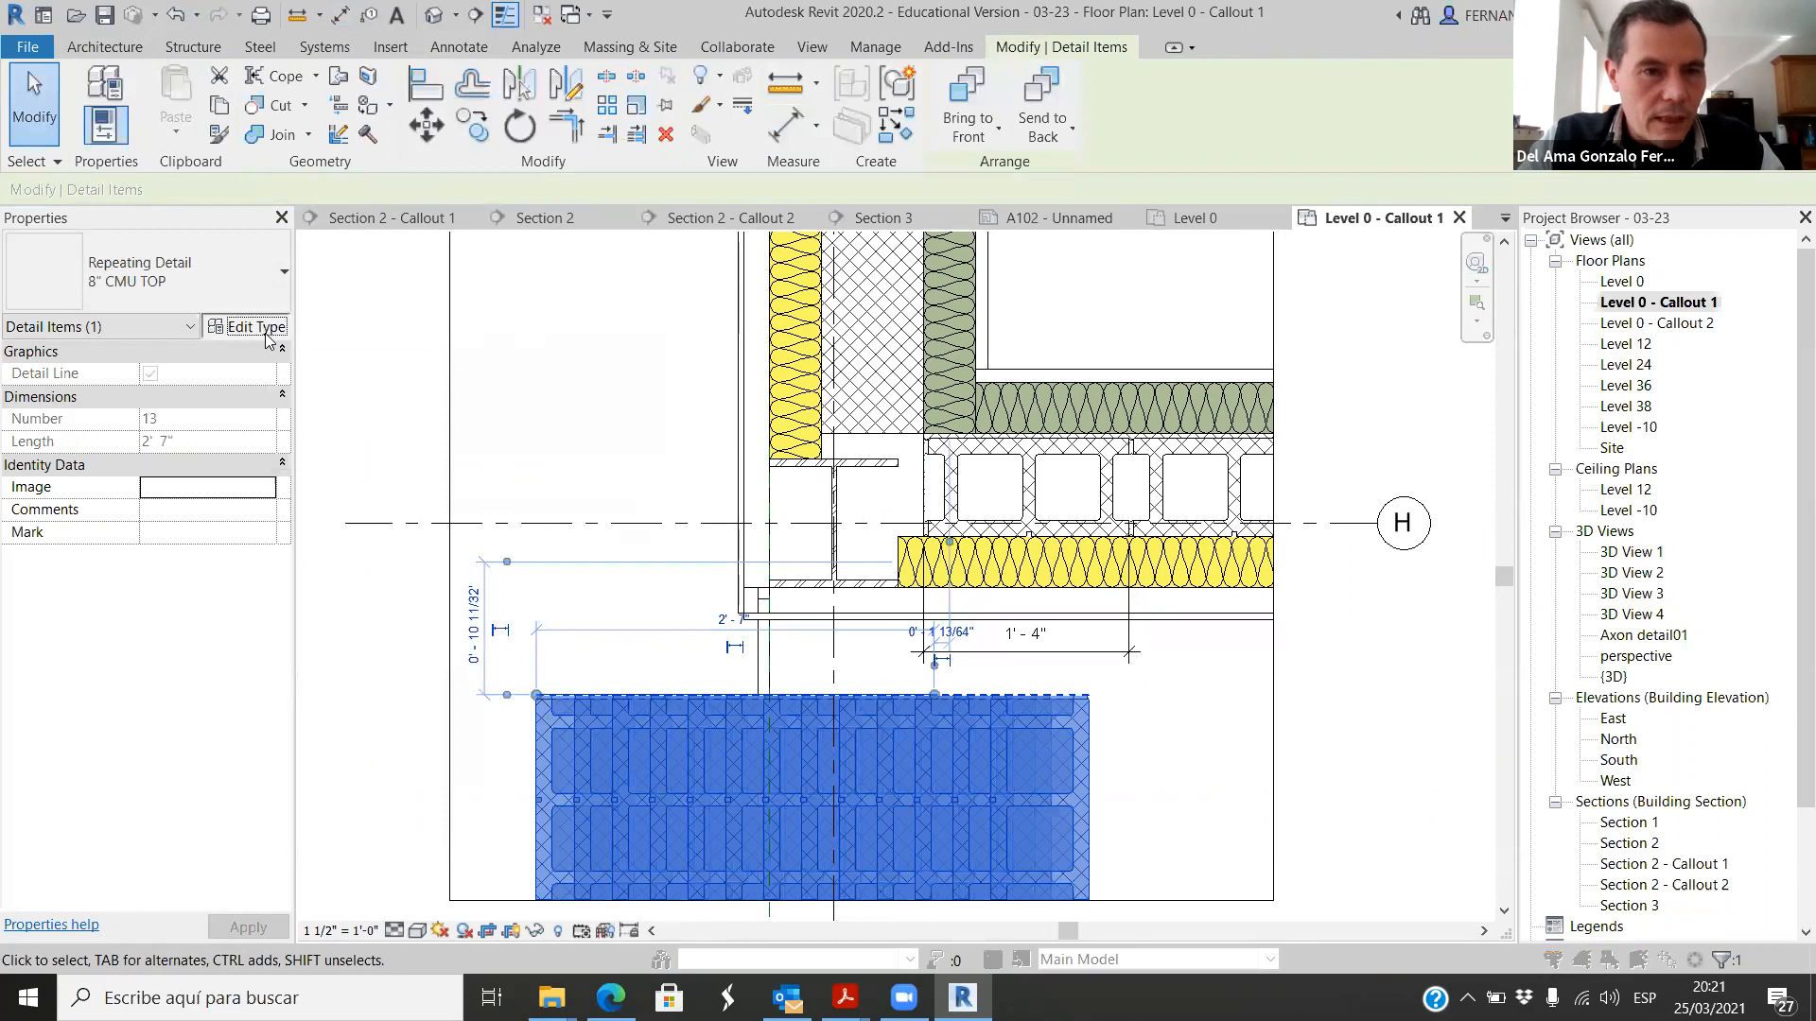
pyautogui.click(897, 422)
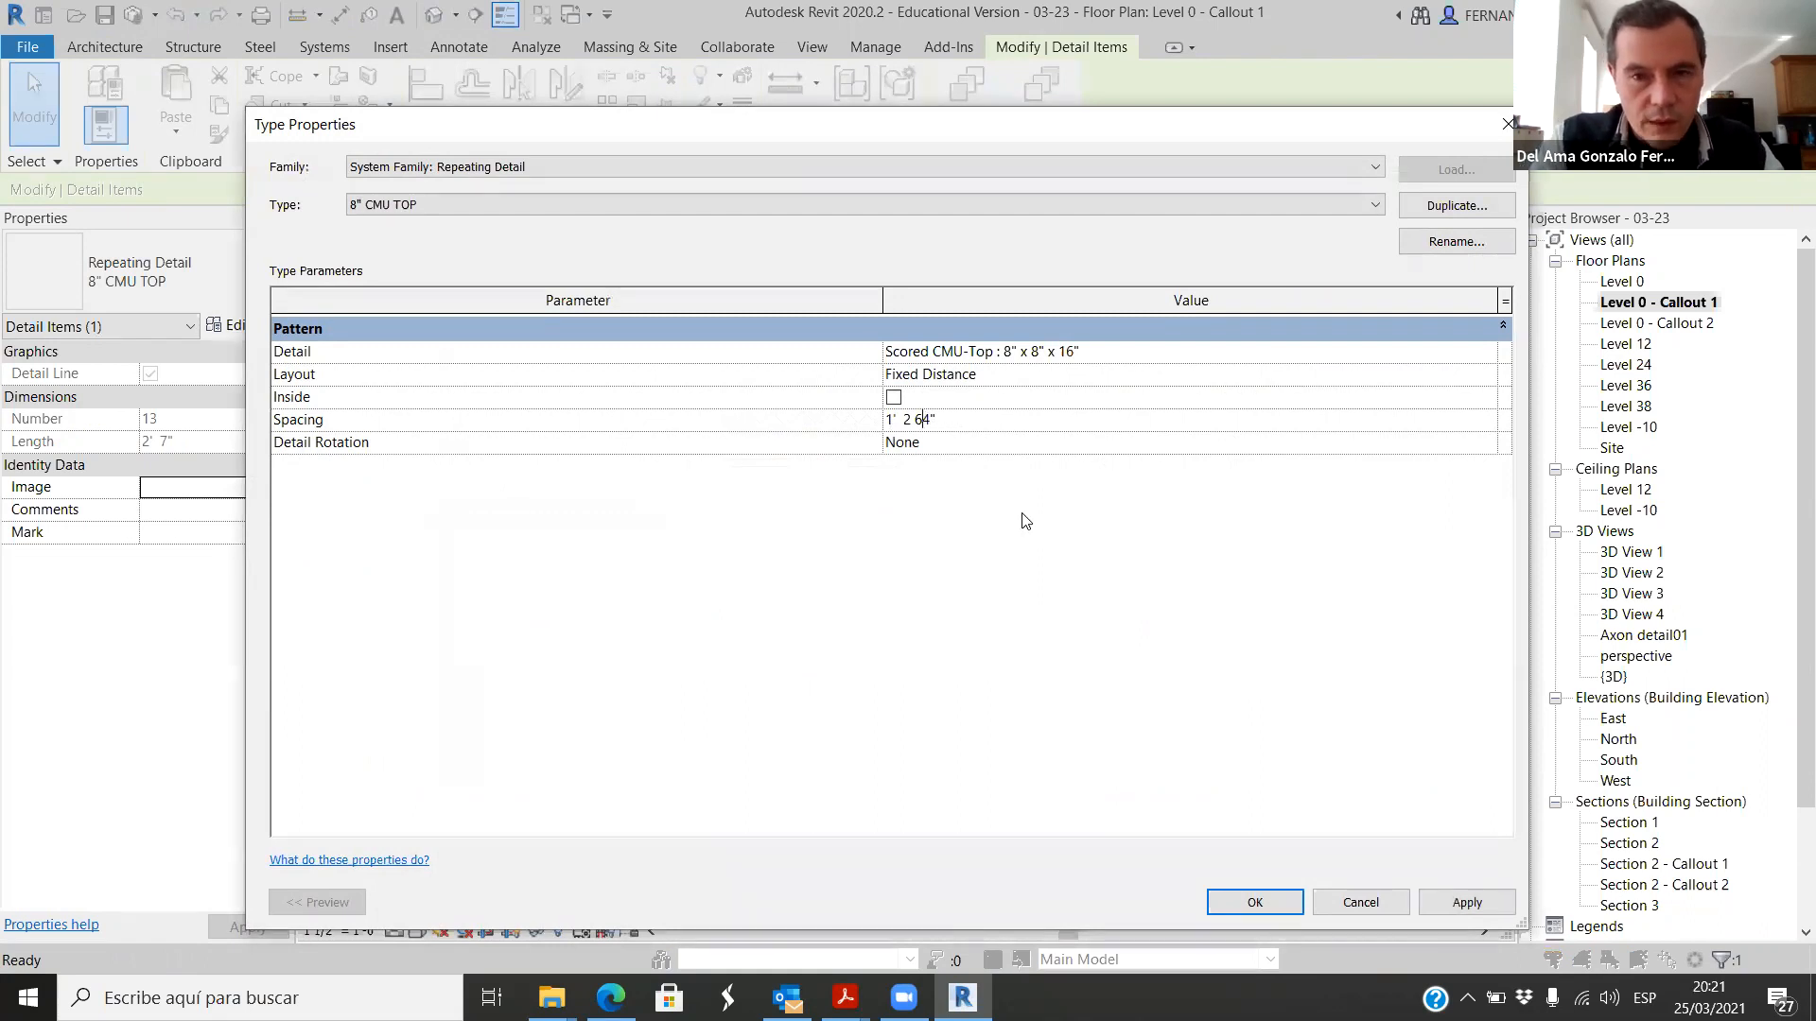
pyautogui.click(1481, 912)
pyautogui.click(1255, 903)
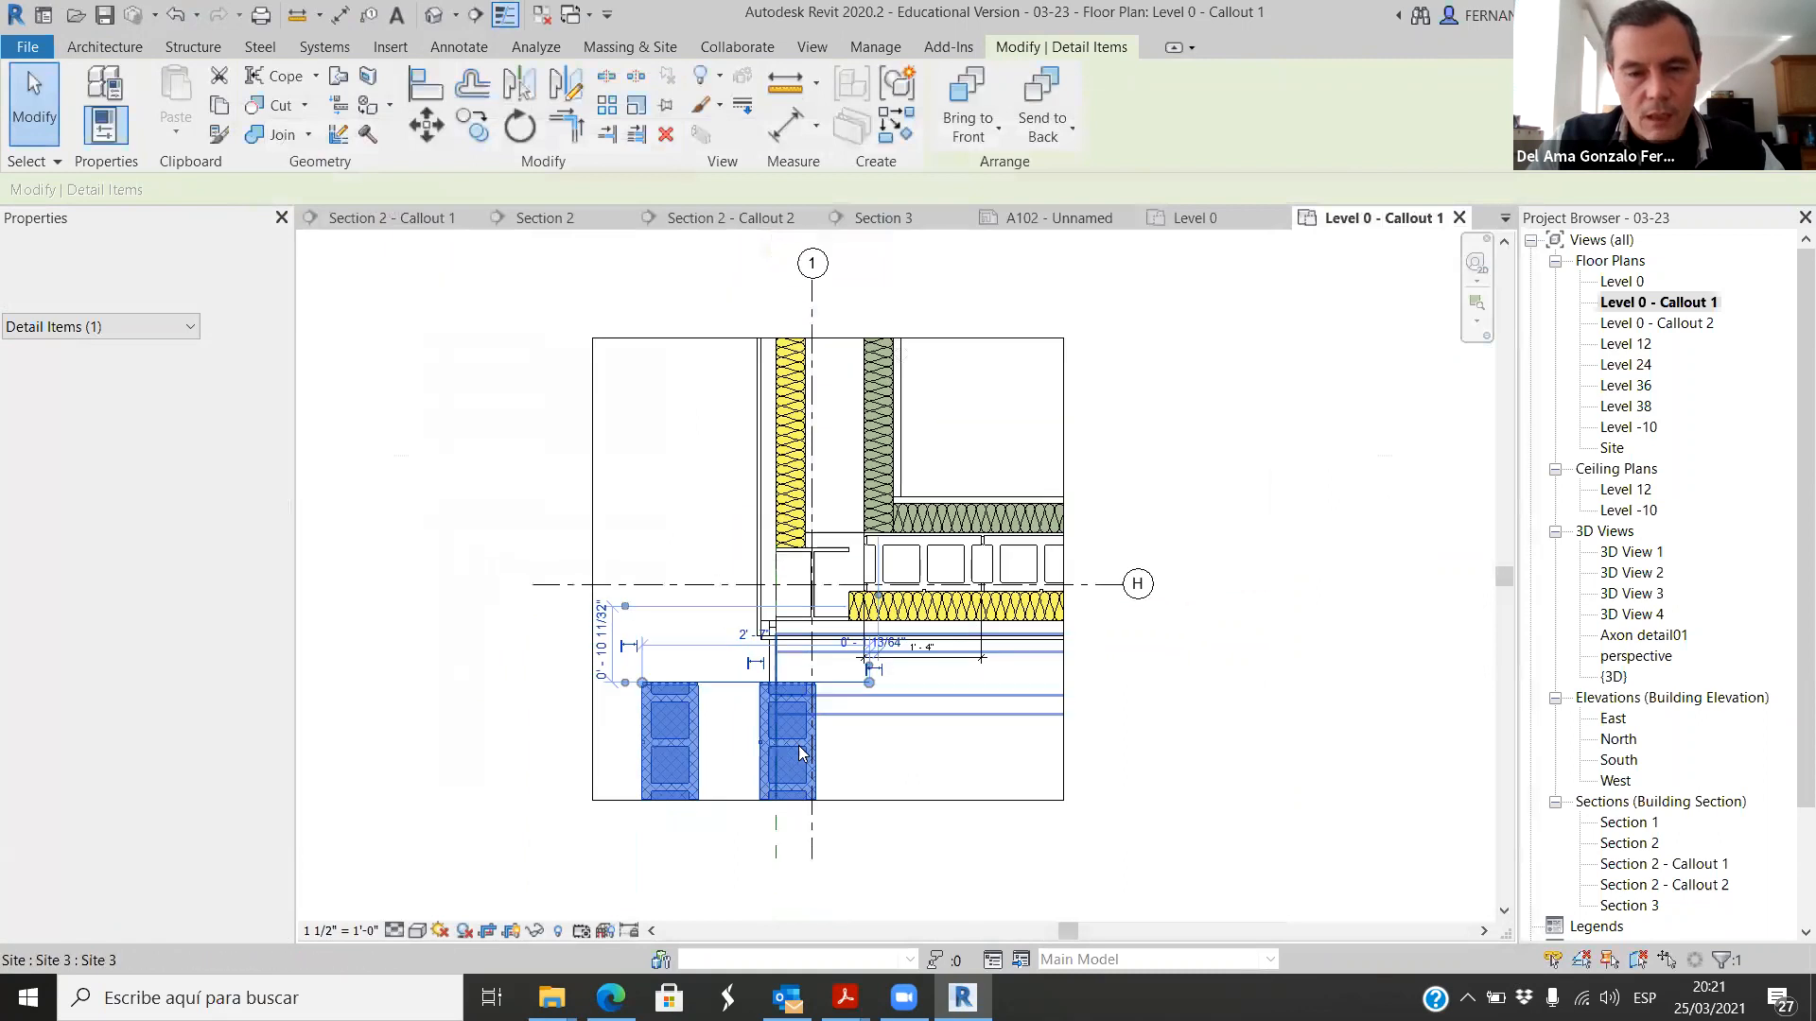
pyautogui.click(923, 859)
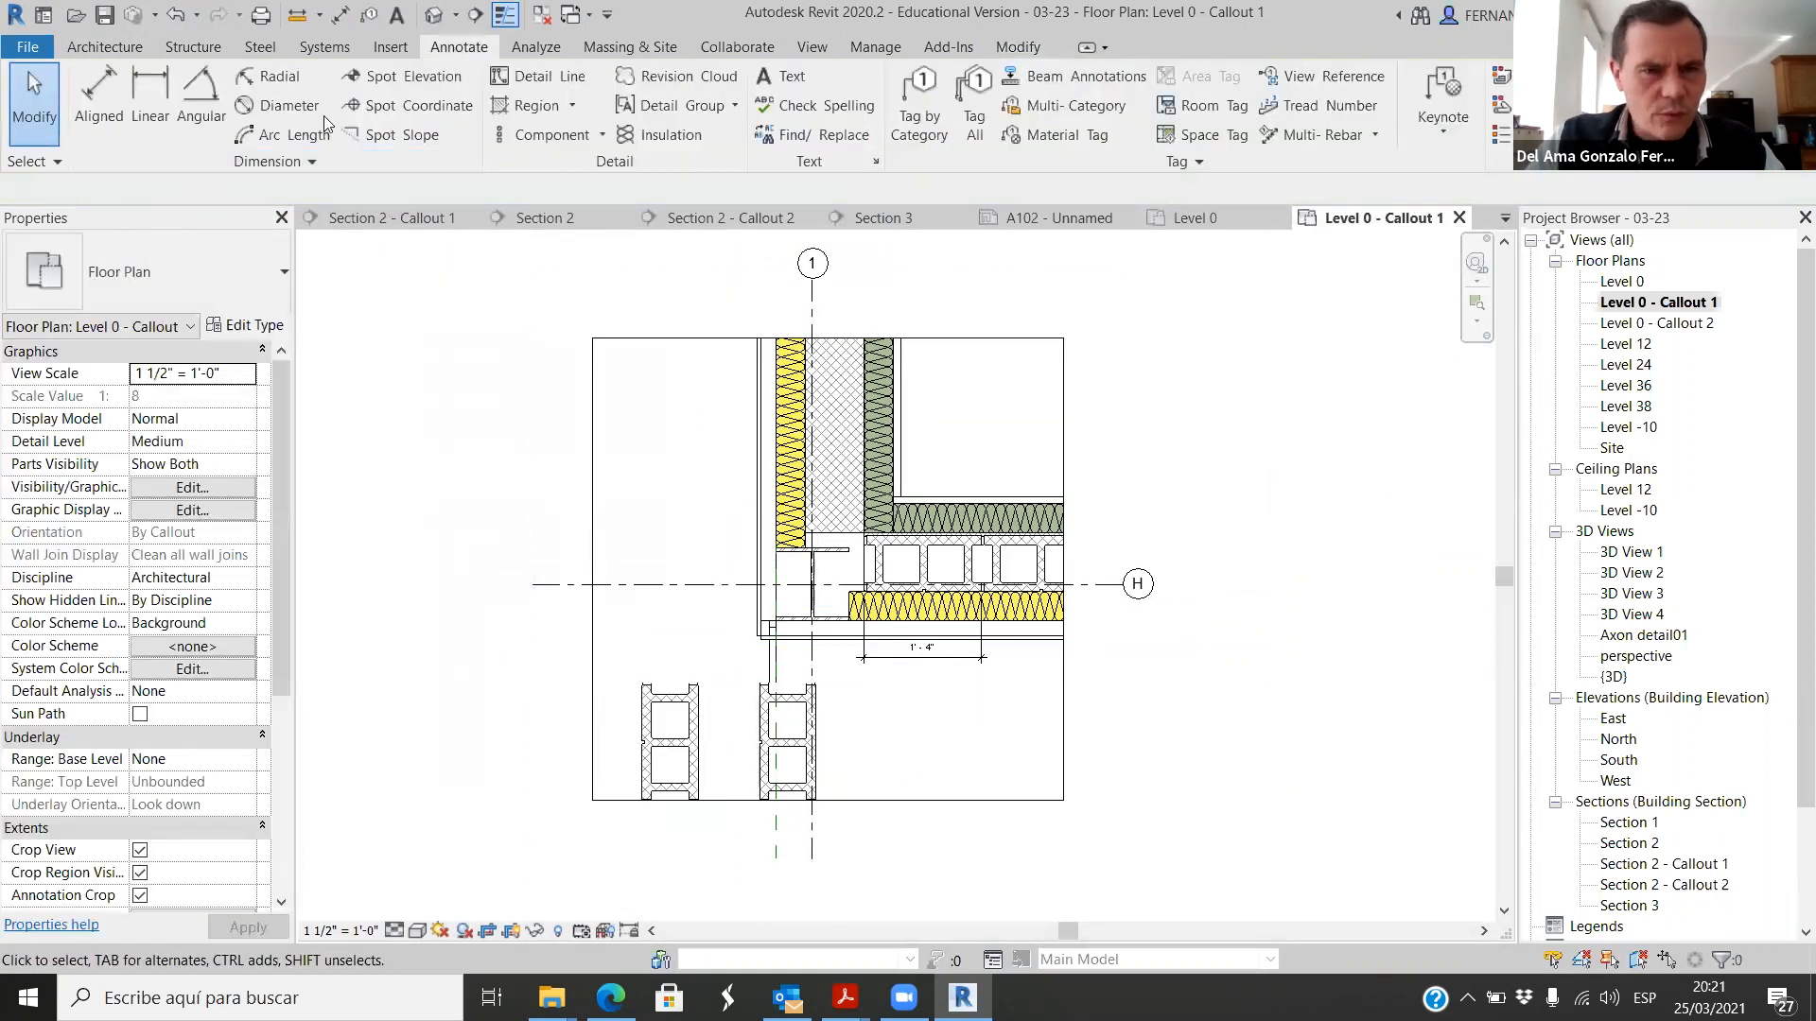
pyautogui.click(600, 135)
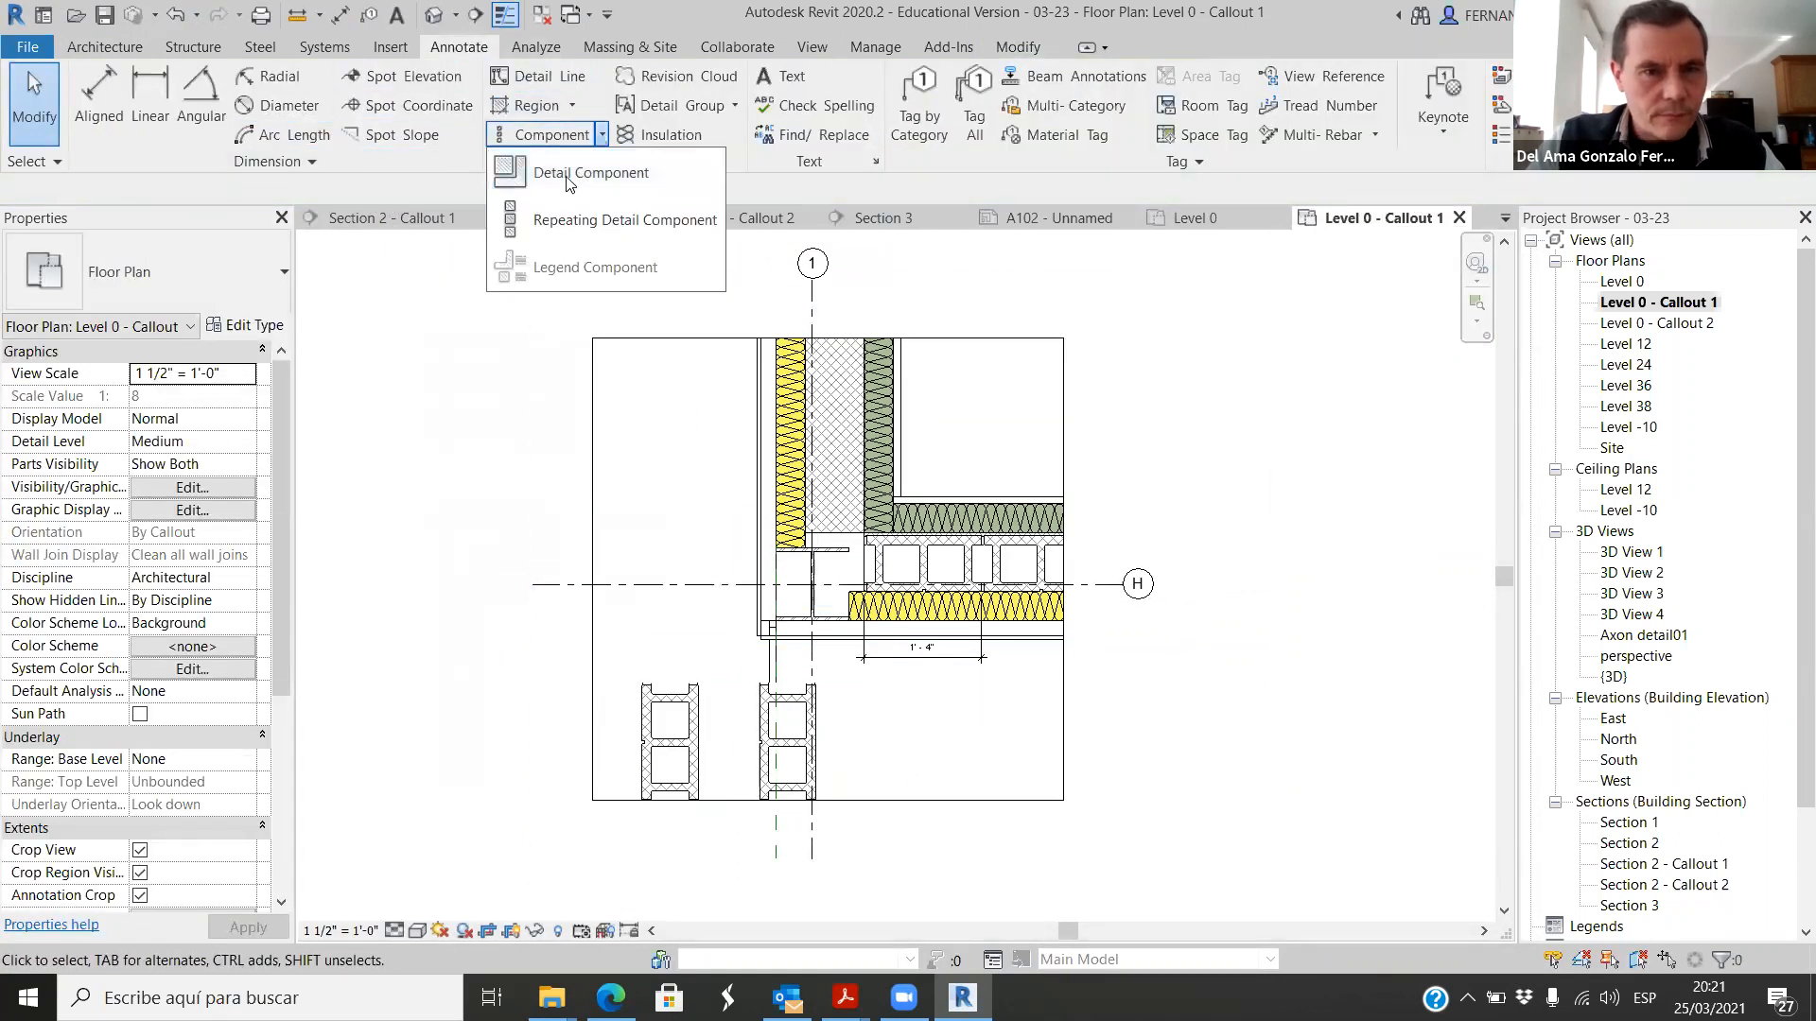
pyautogui.click(569, 220)
pyautogui.click(880, 726)
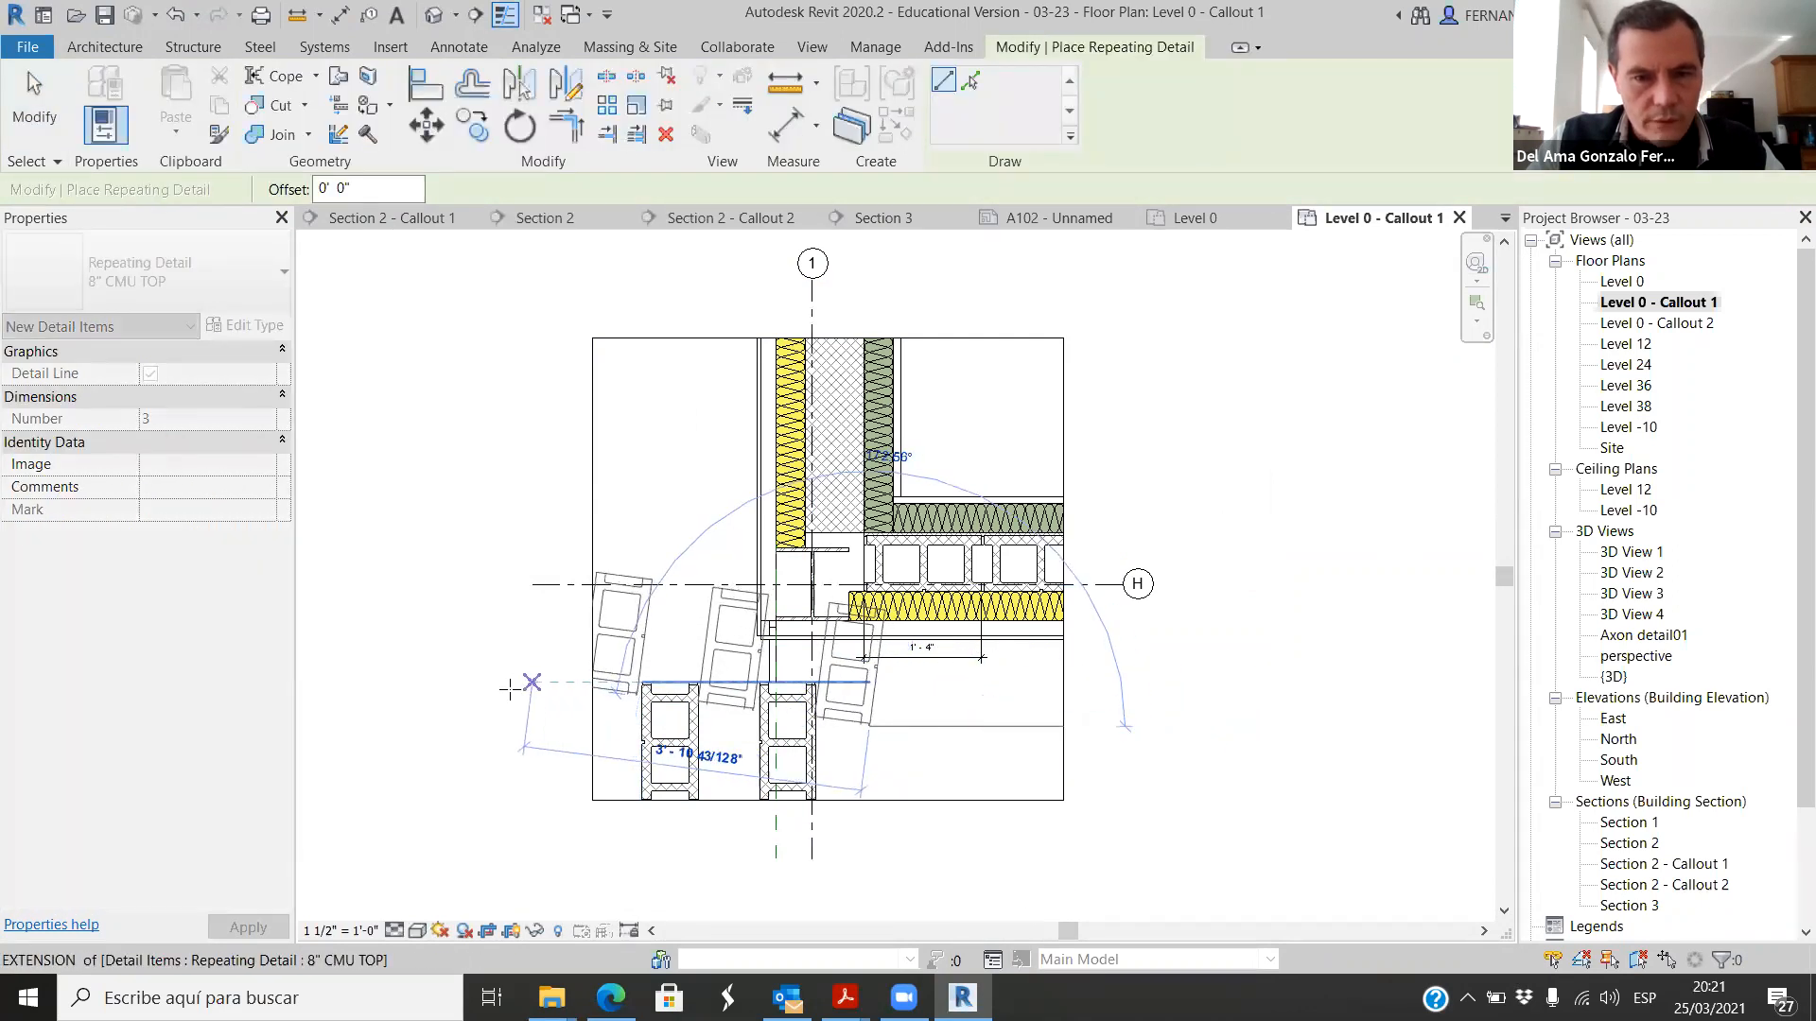
pyautogui.press('Escape')
pyautogui.press('Escape')
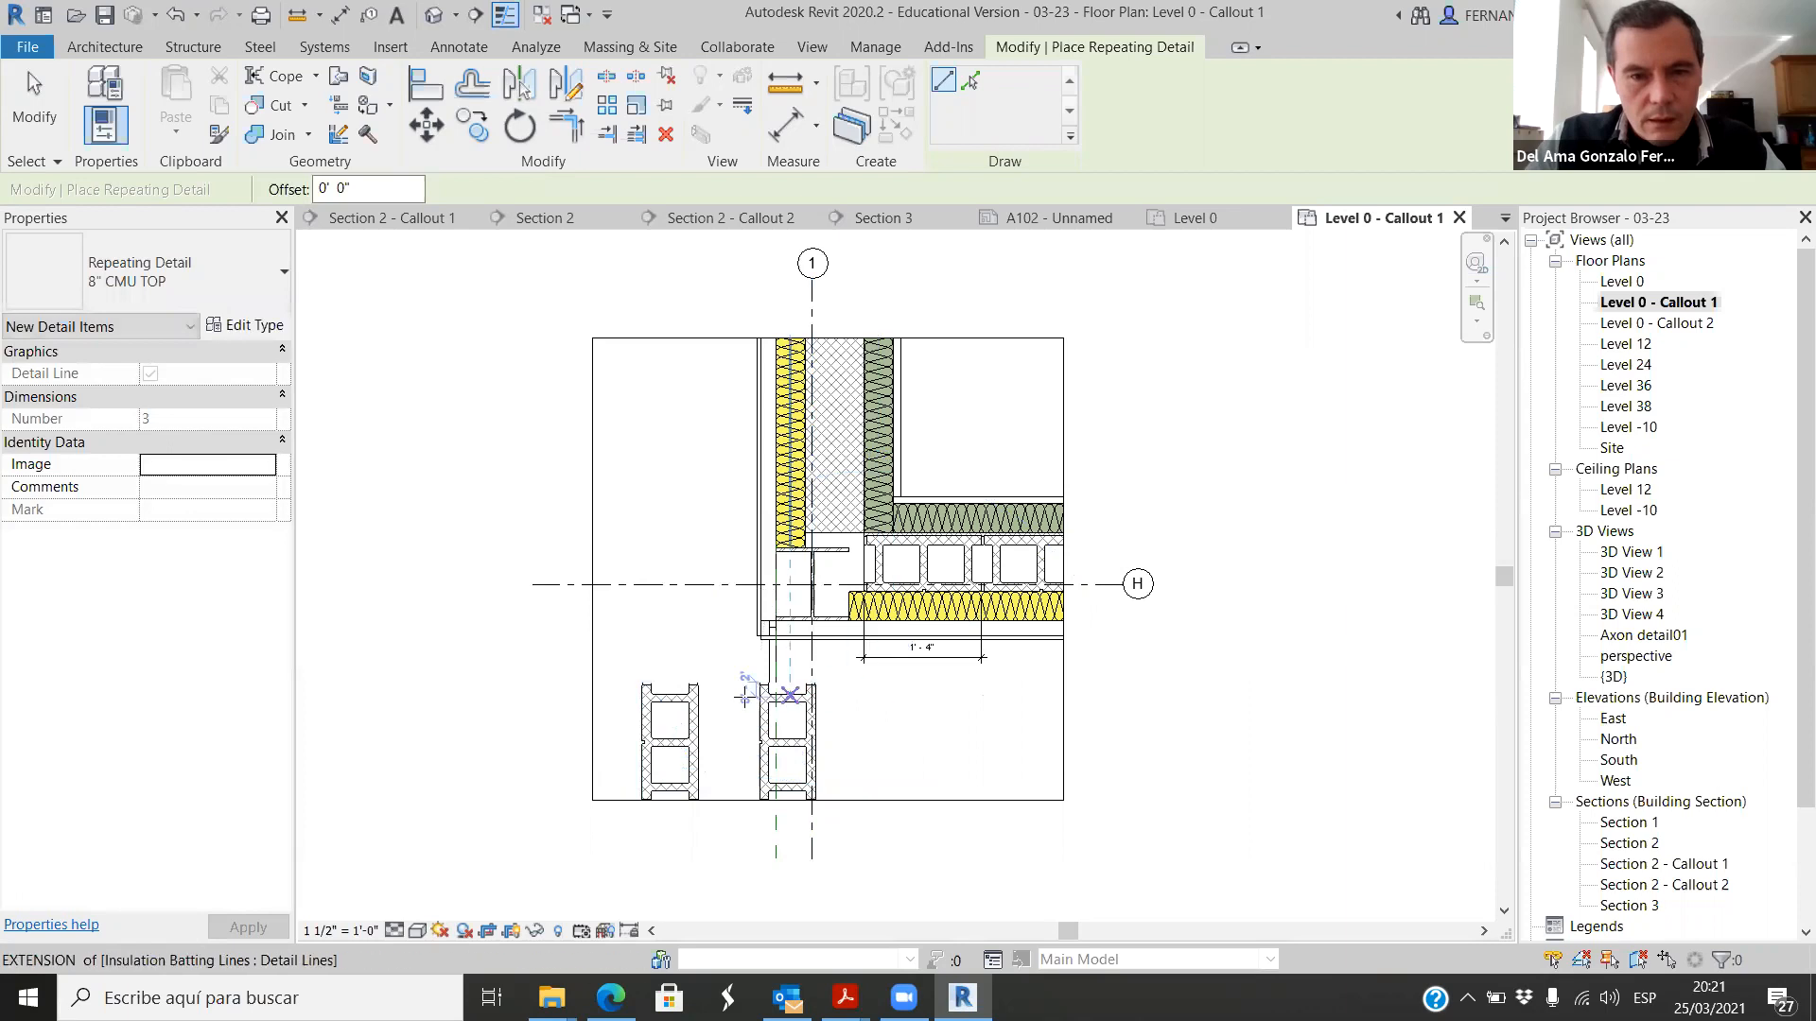
# Step: Set the detail rotation of the 8" CMU TOP repeating detail type to 90° Counterclockwise
pyautogui.click(668, 709)
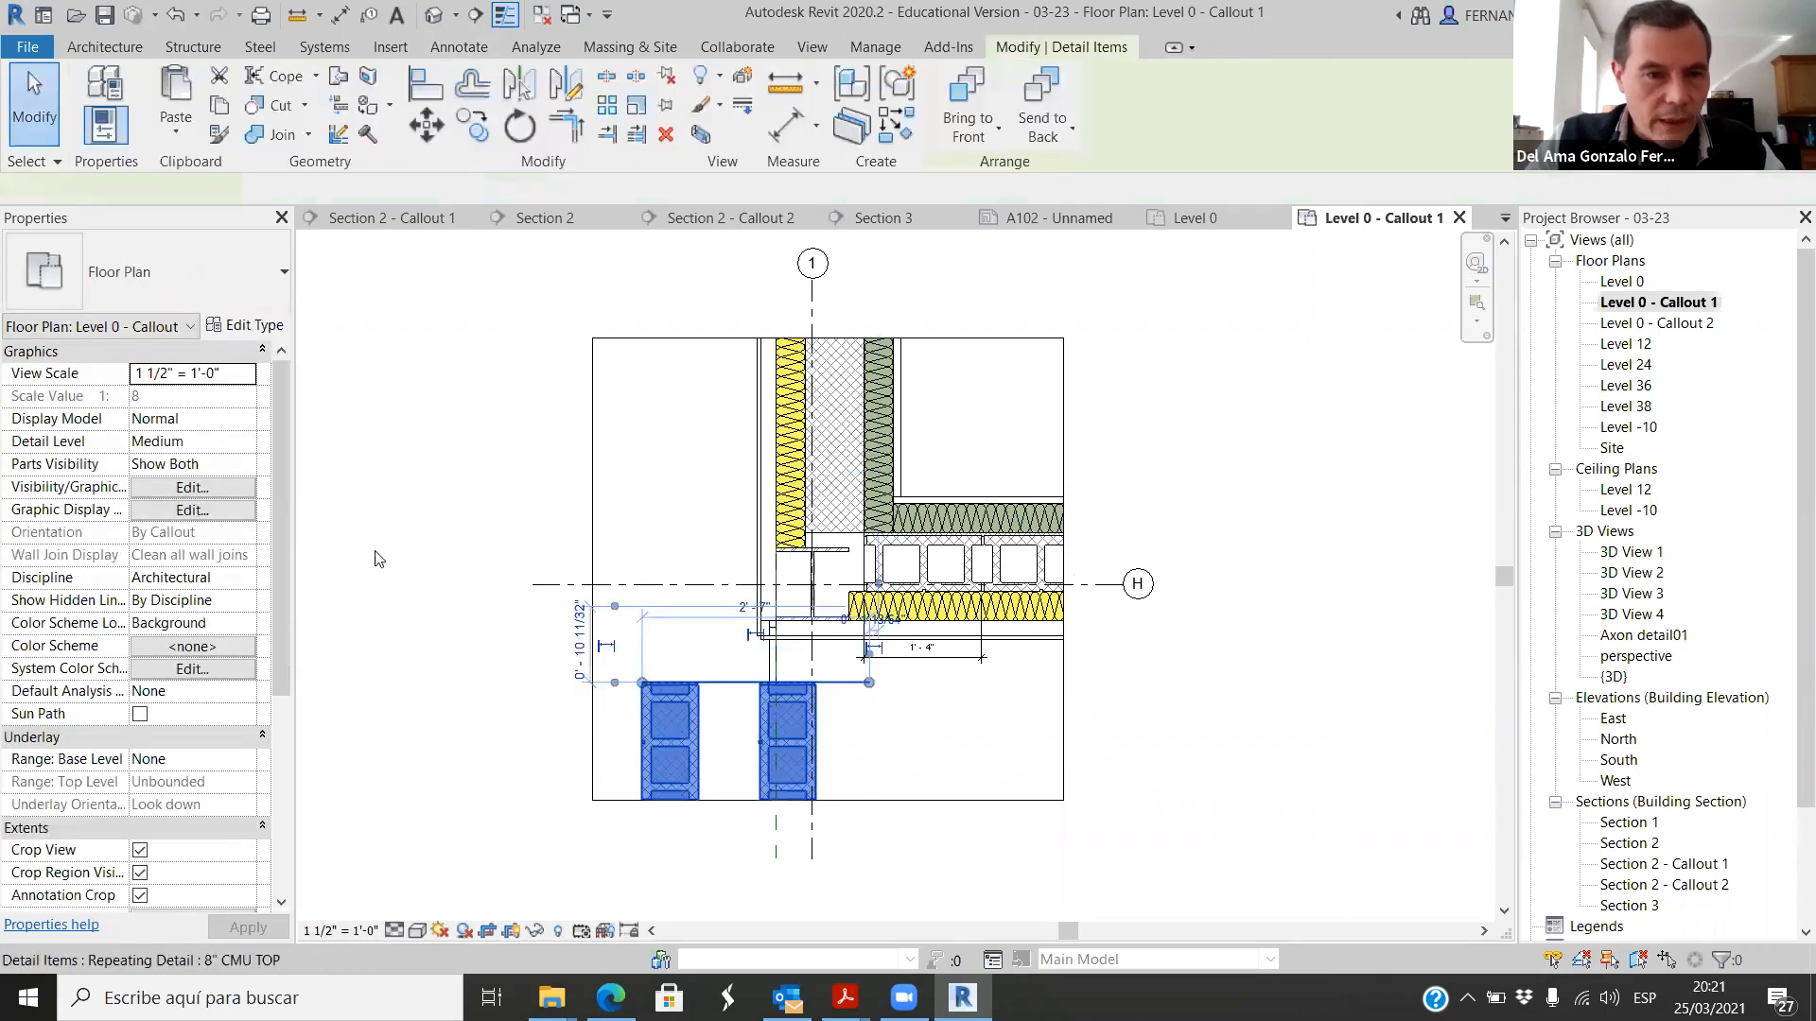
pyautogui.click(245, 325)
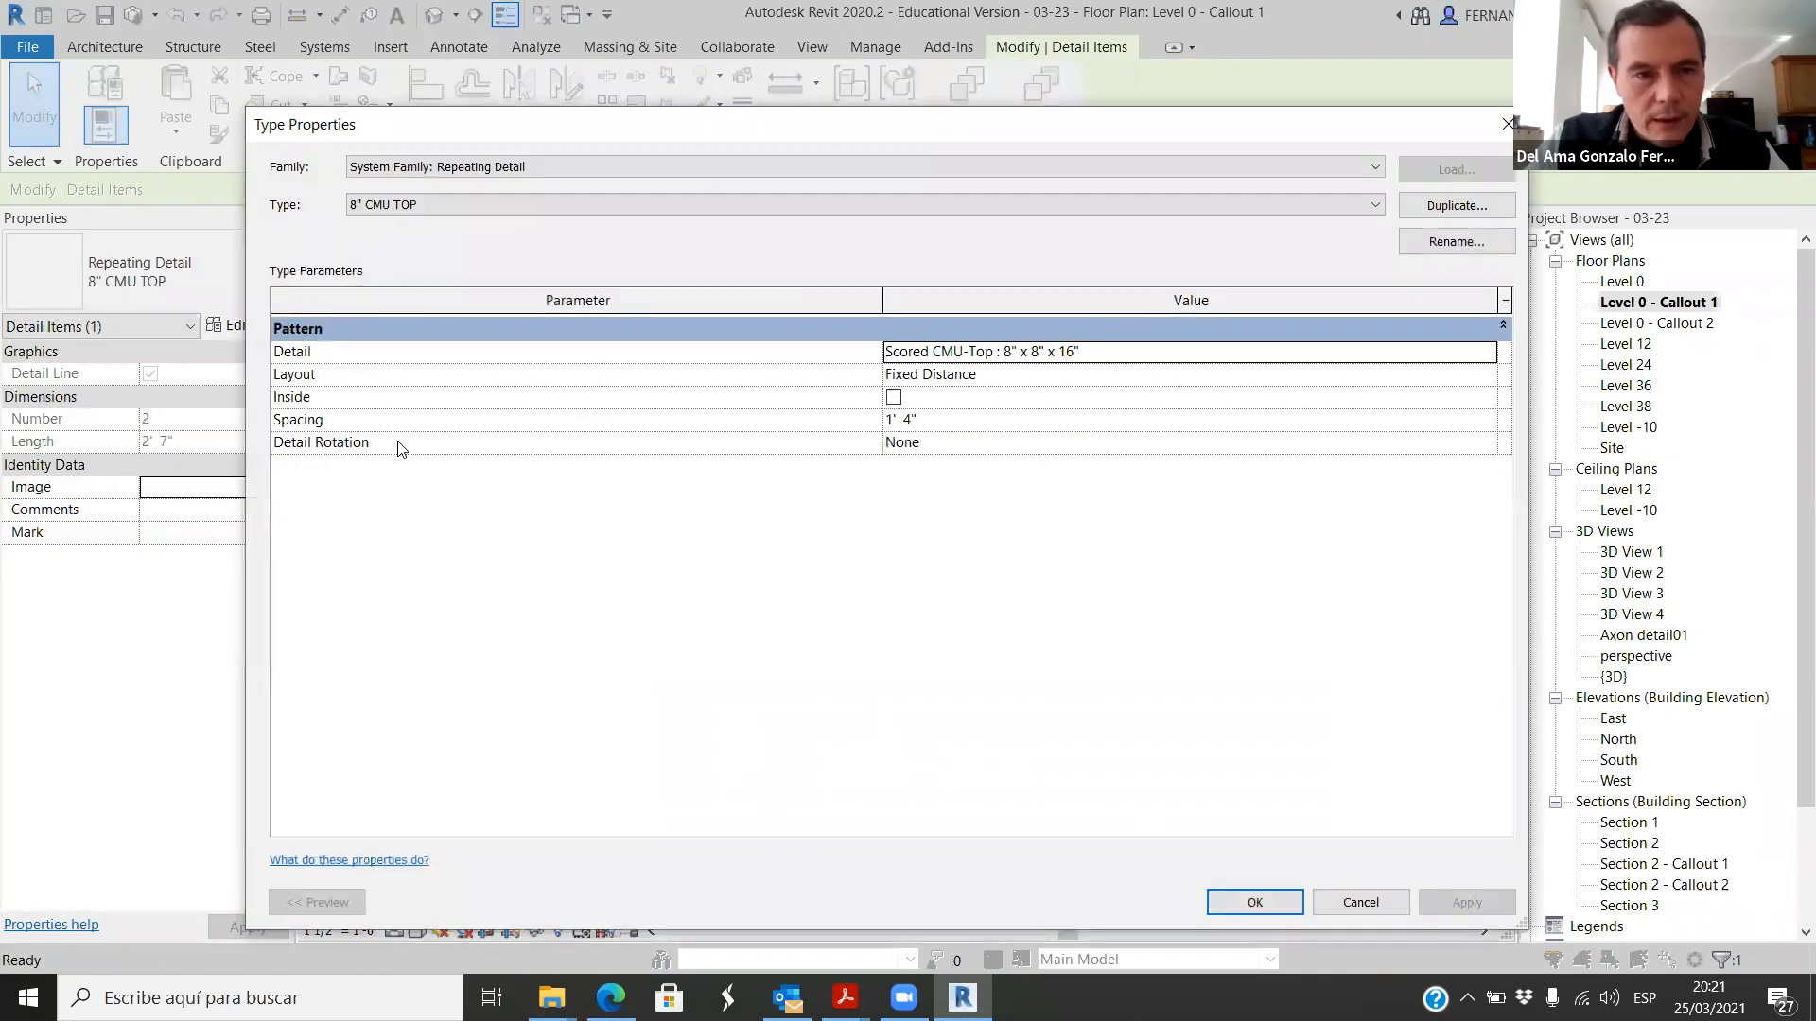
pyautogui.click(950, 442)
pyautogui.click(1485, 444)
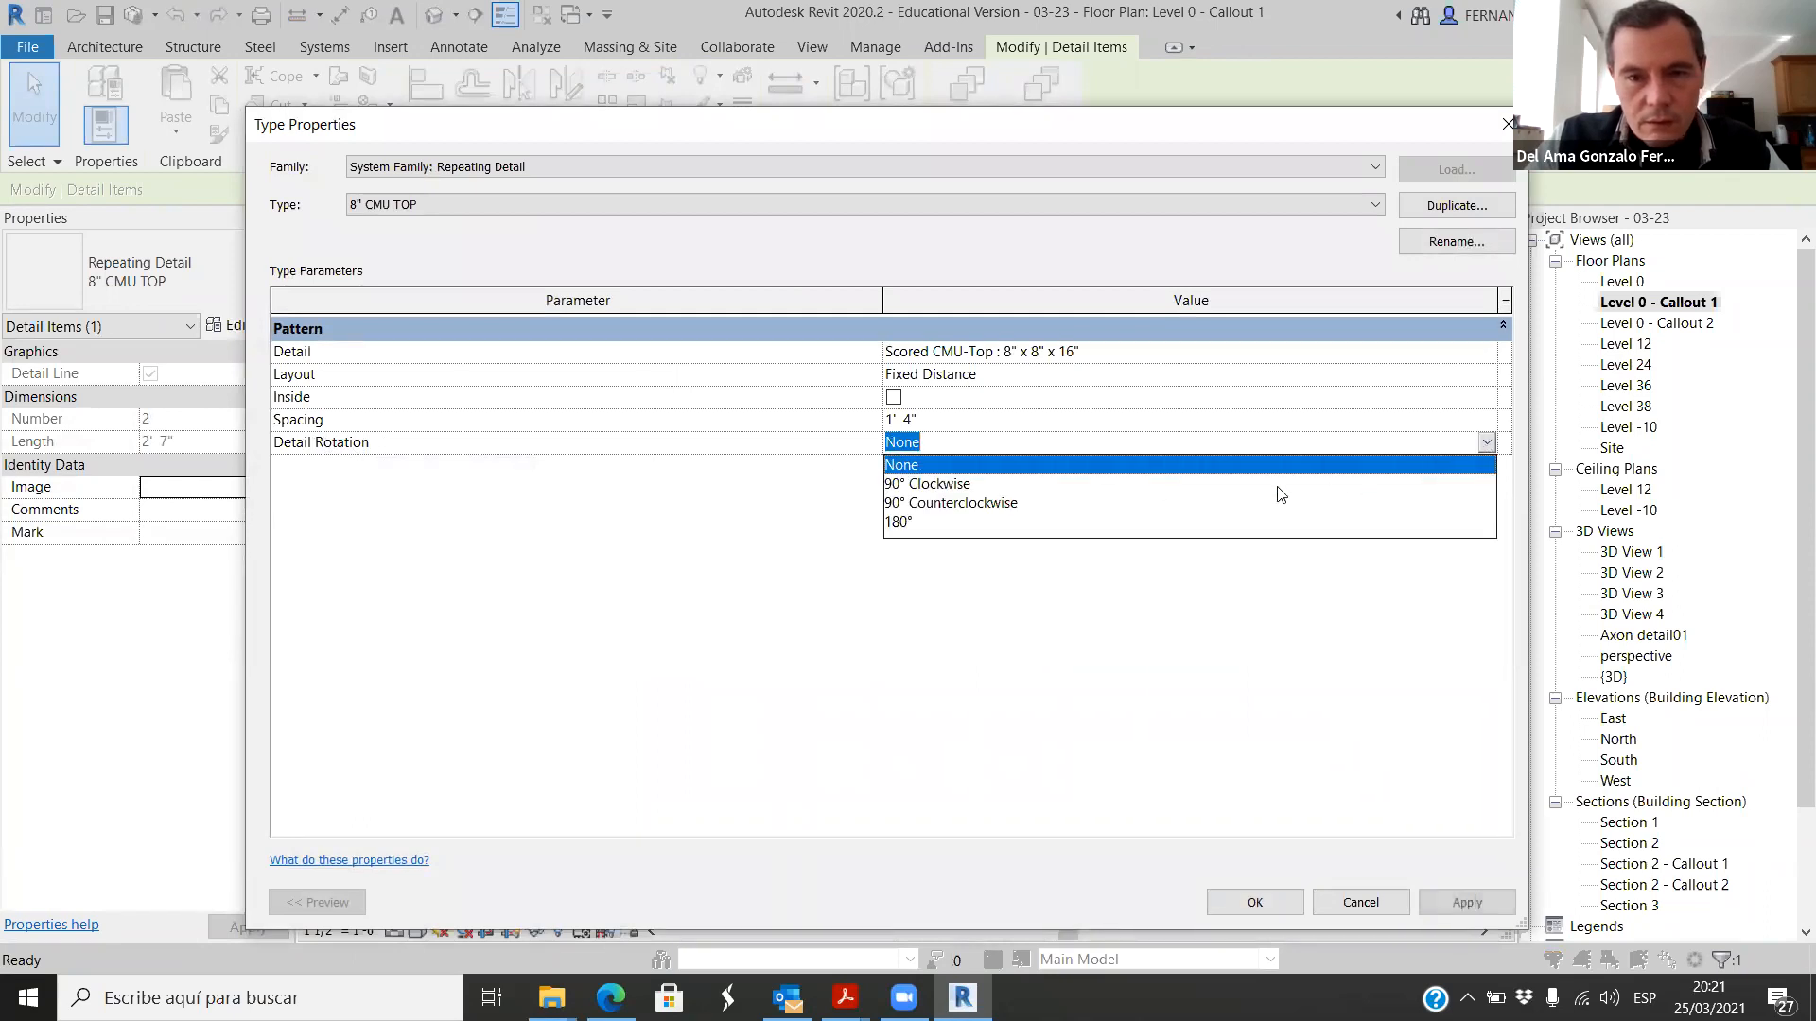
pyautogui.click(952, 504)
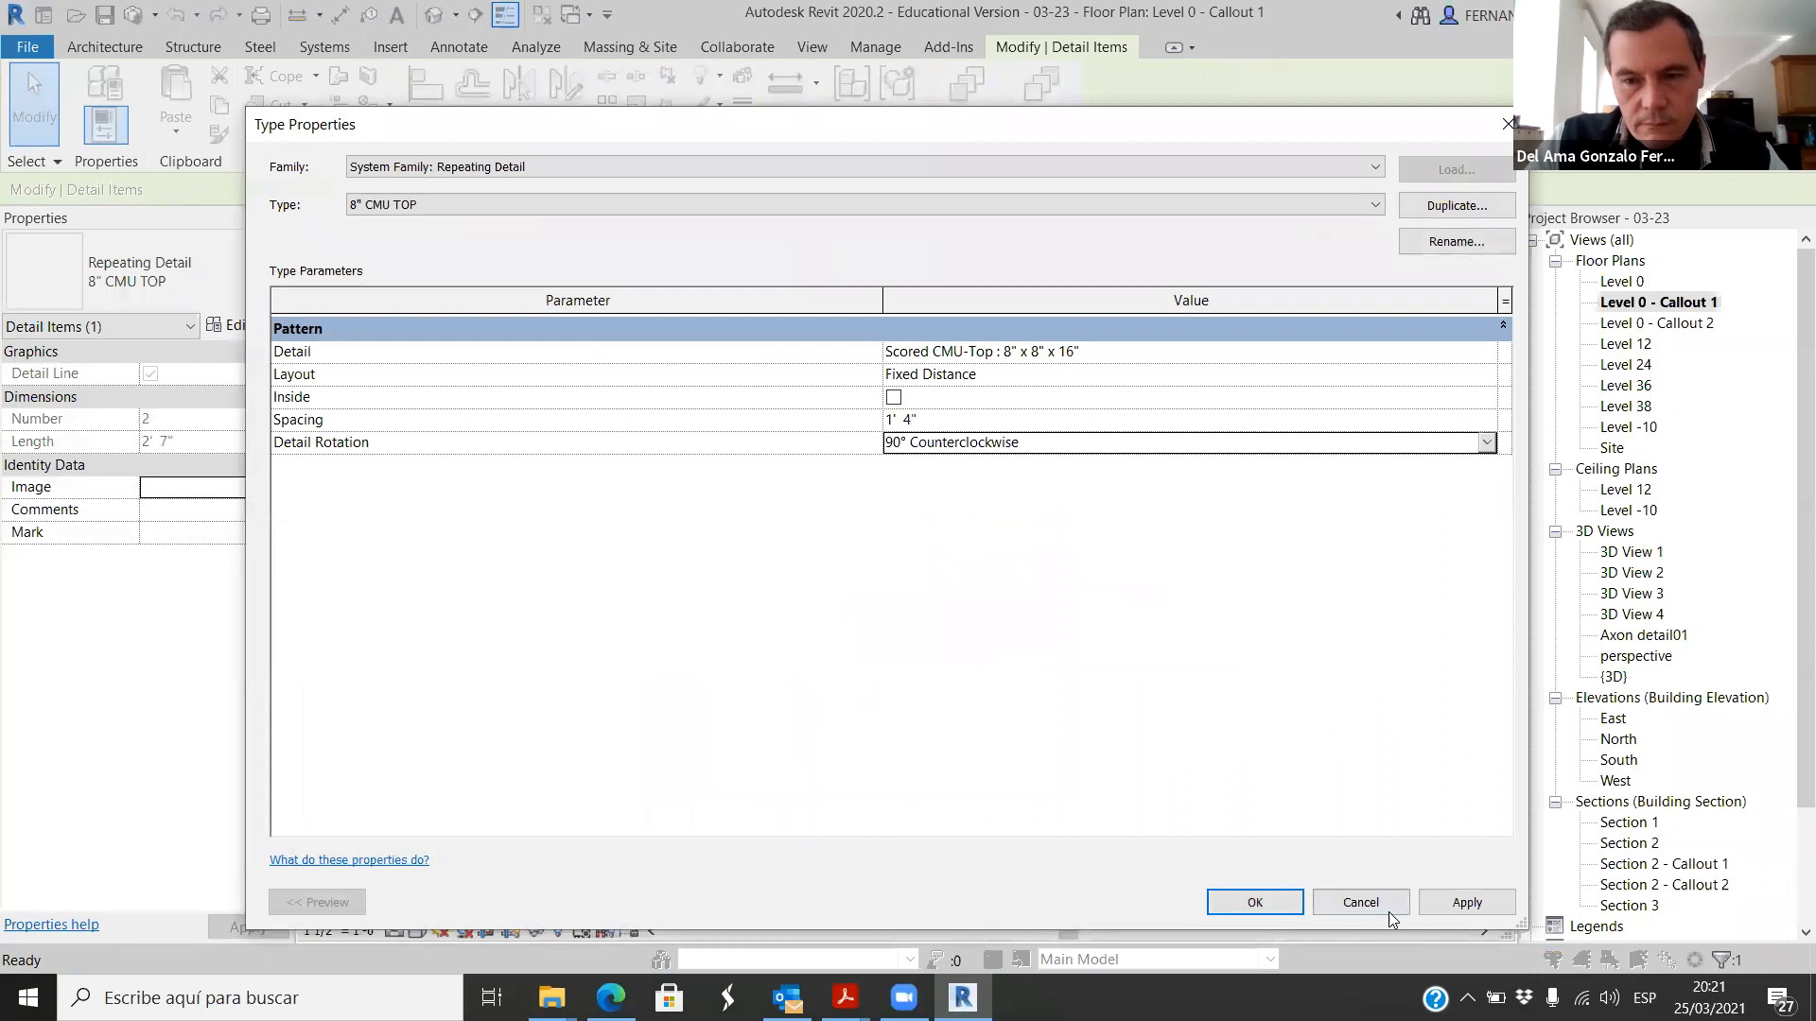
pyautogui.click(1220, 902)
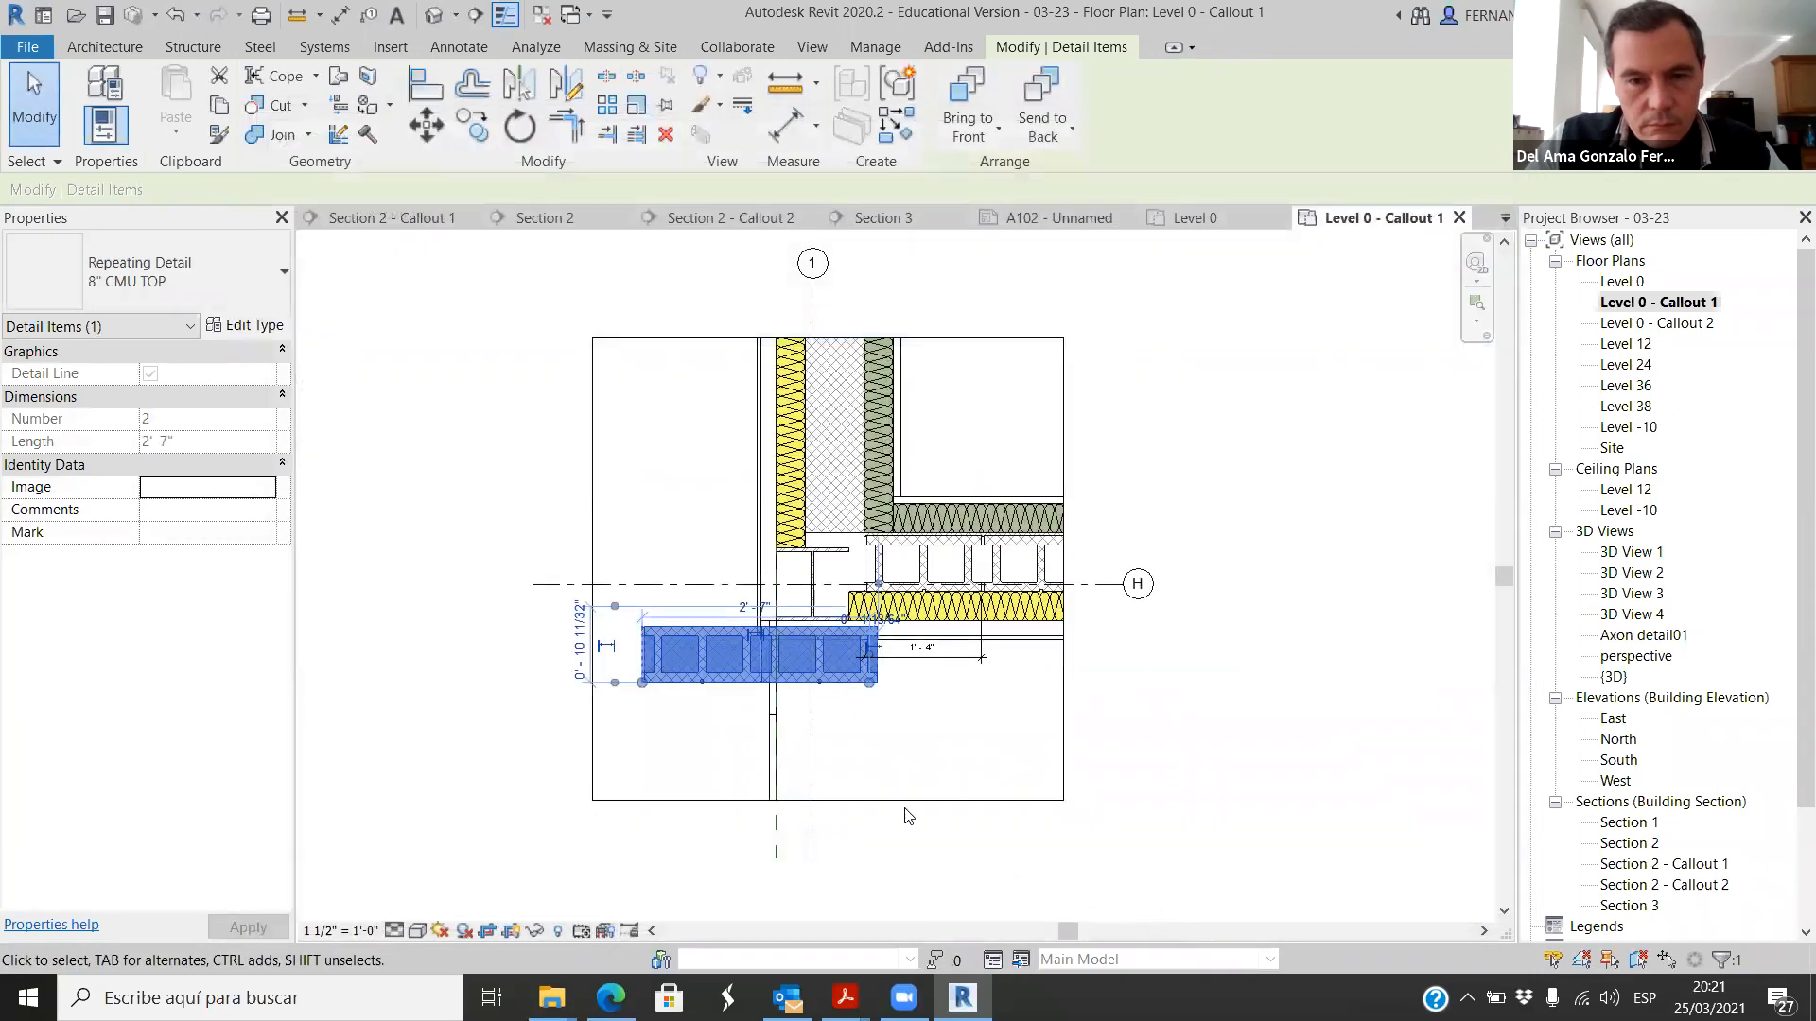
pyautogui.click(866, 766)
pyautogui.scroll(2, 802, 661)
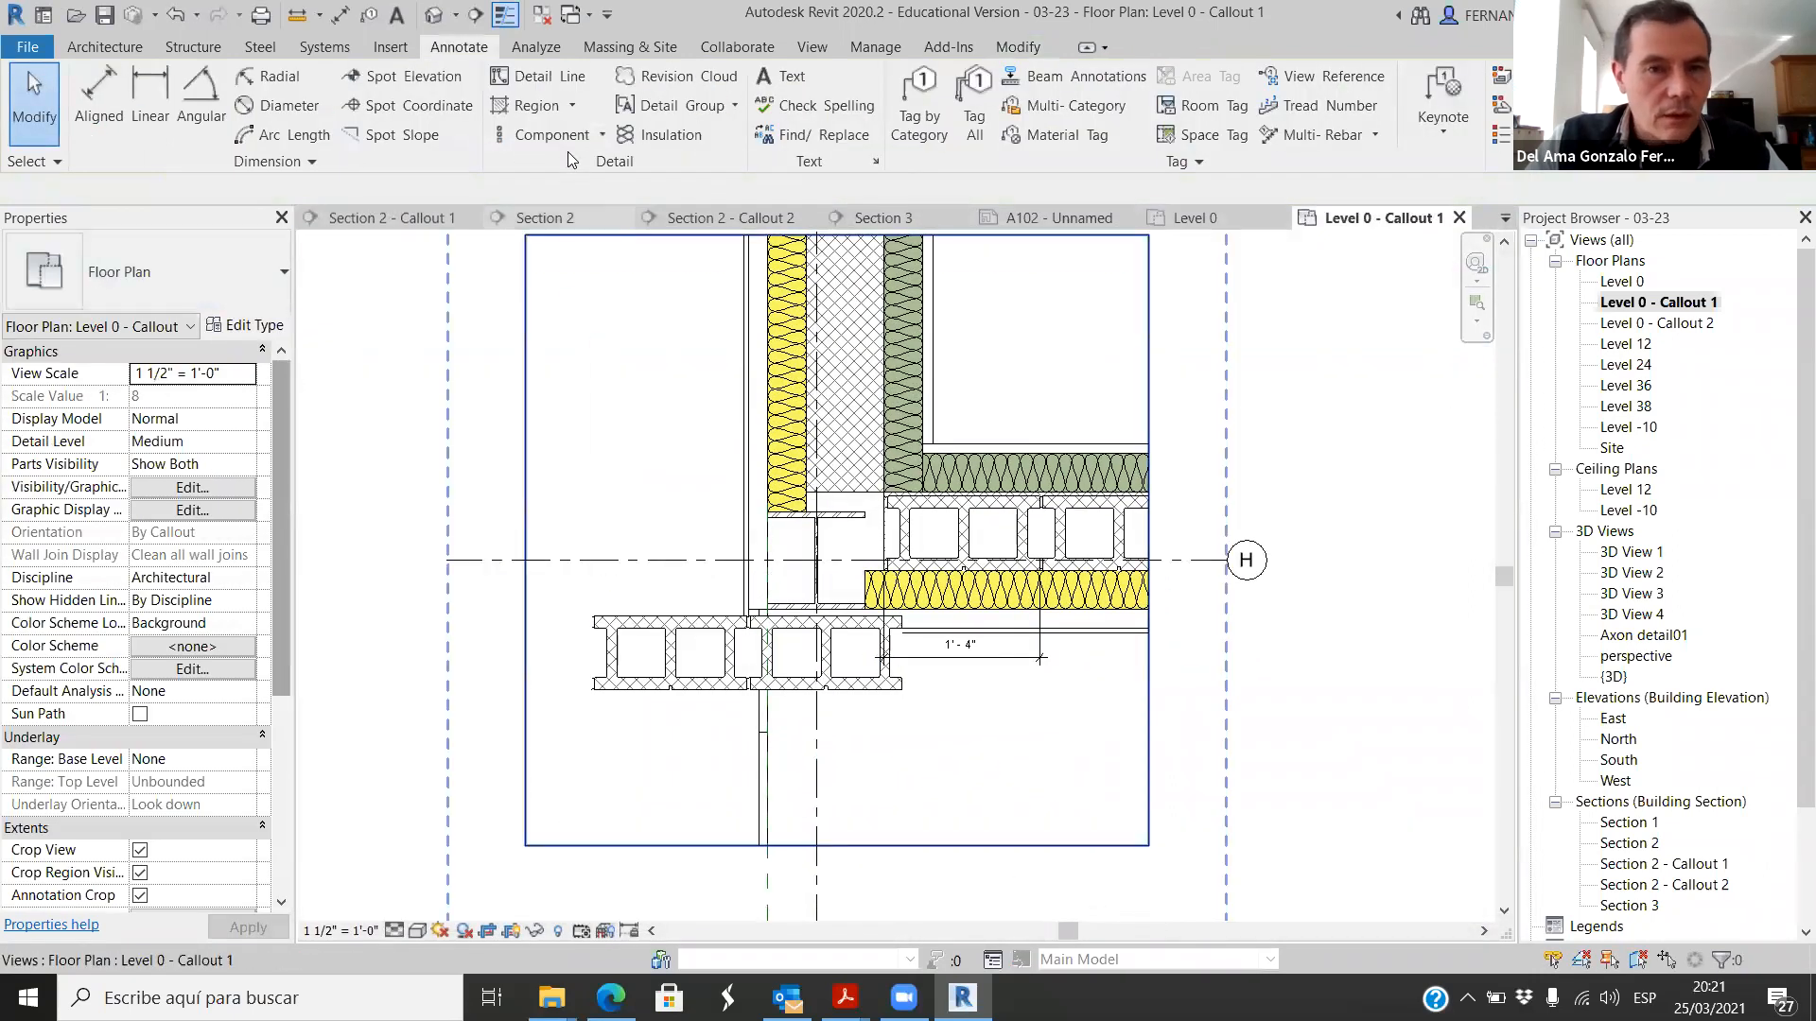
pyautogui.click(600, 136)
pyautogui.click(581, 184)
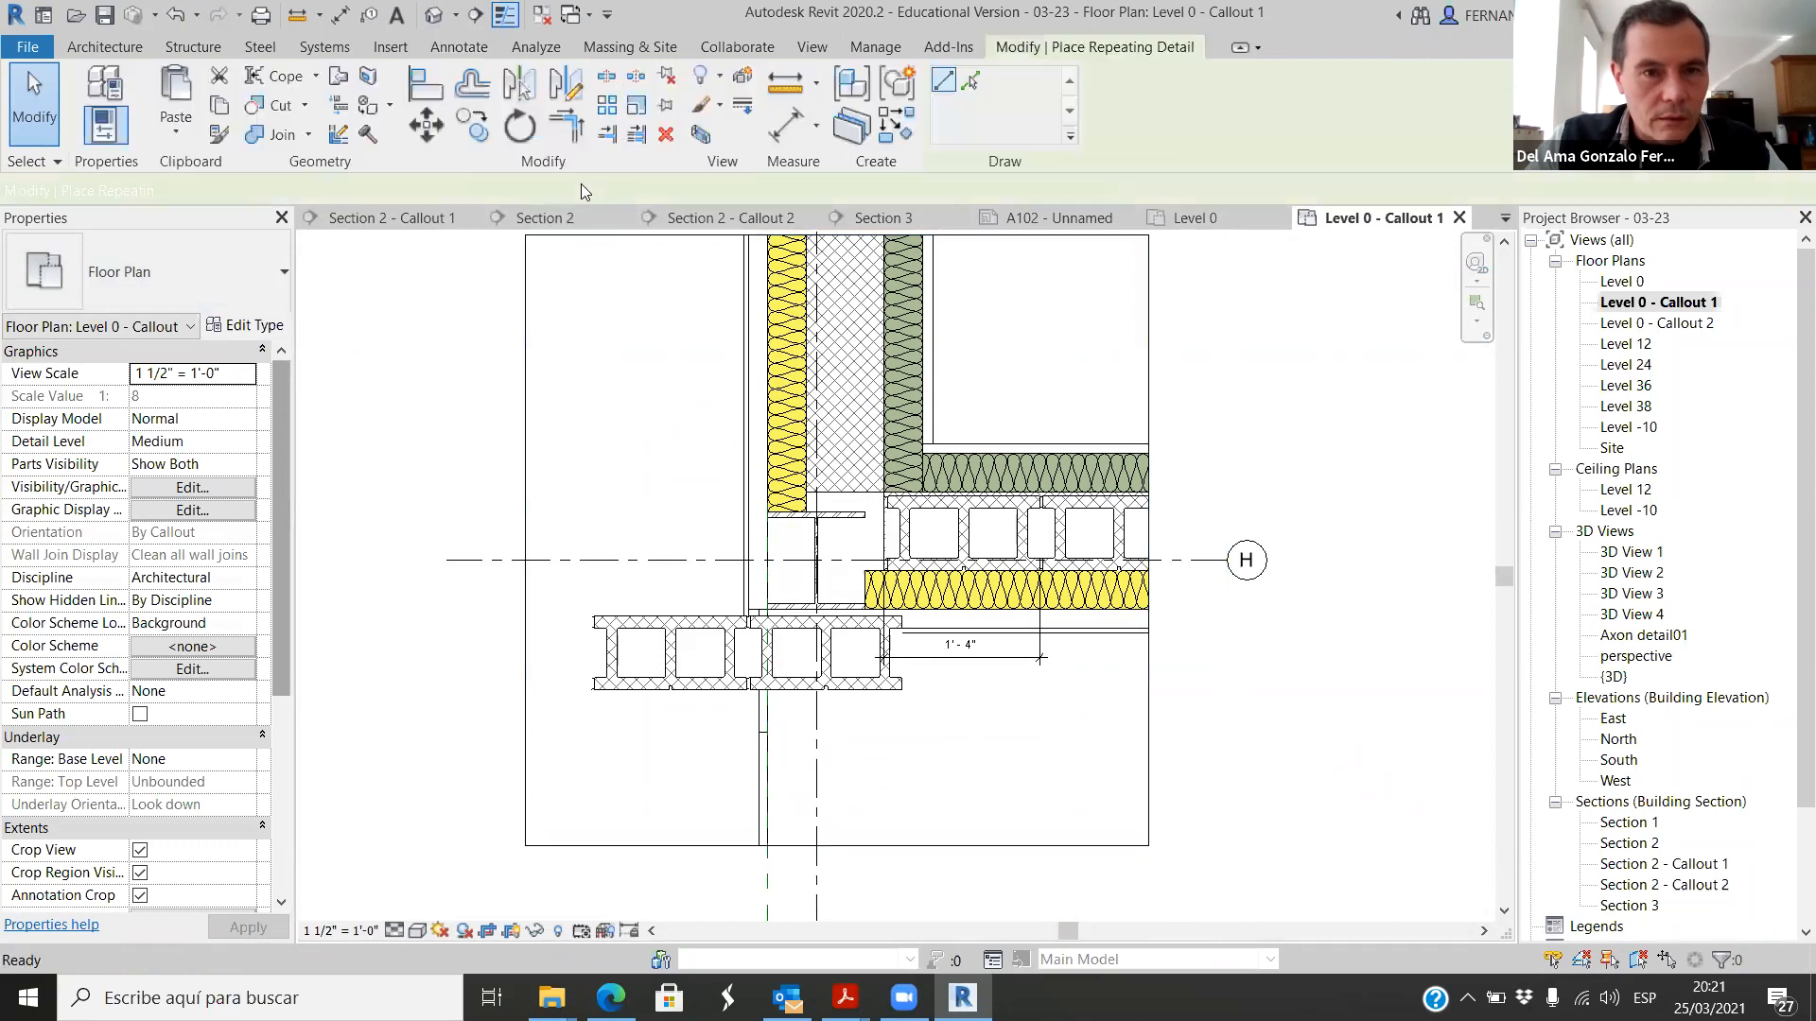
pyautogui.click(432, 47)
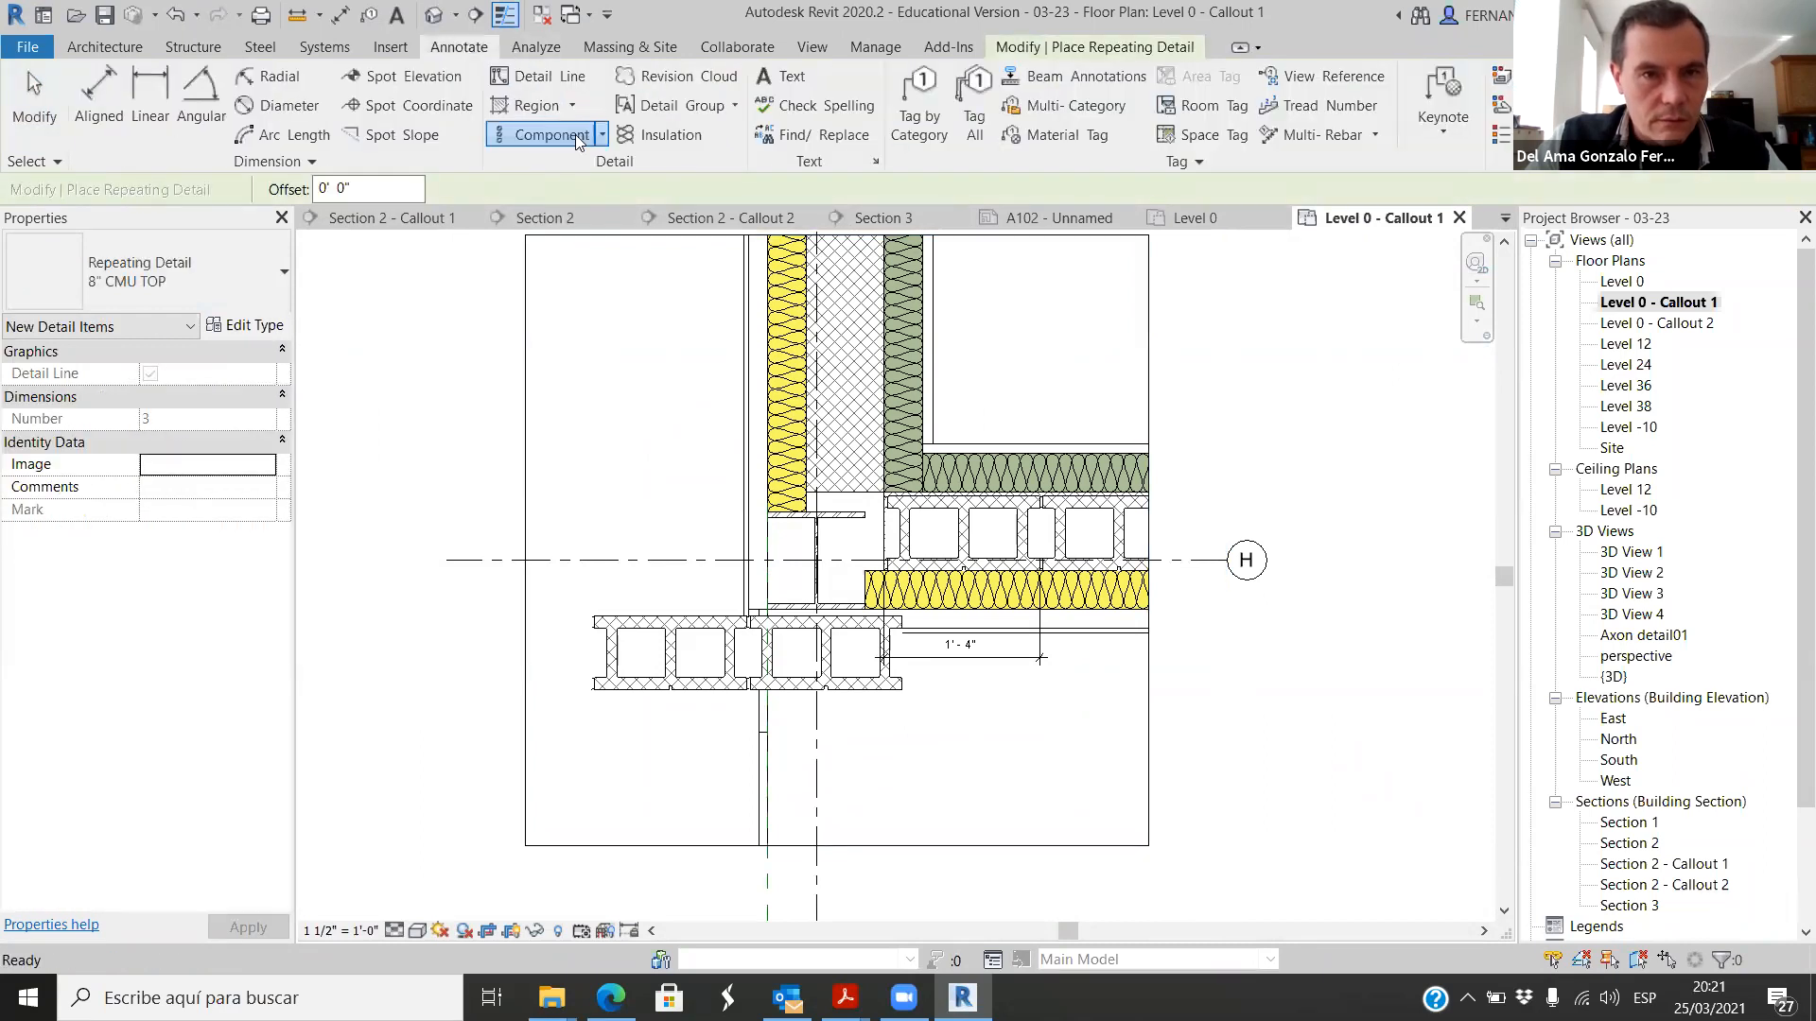
pyautogui.click(603, 136)
pyautogui.click(581, 188)
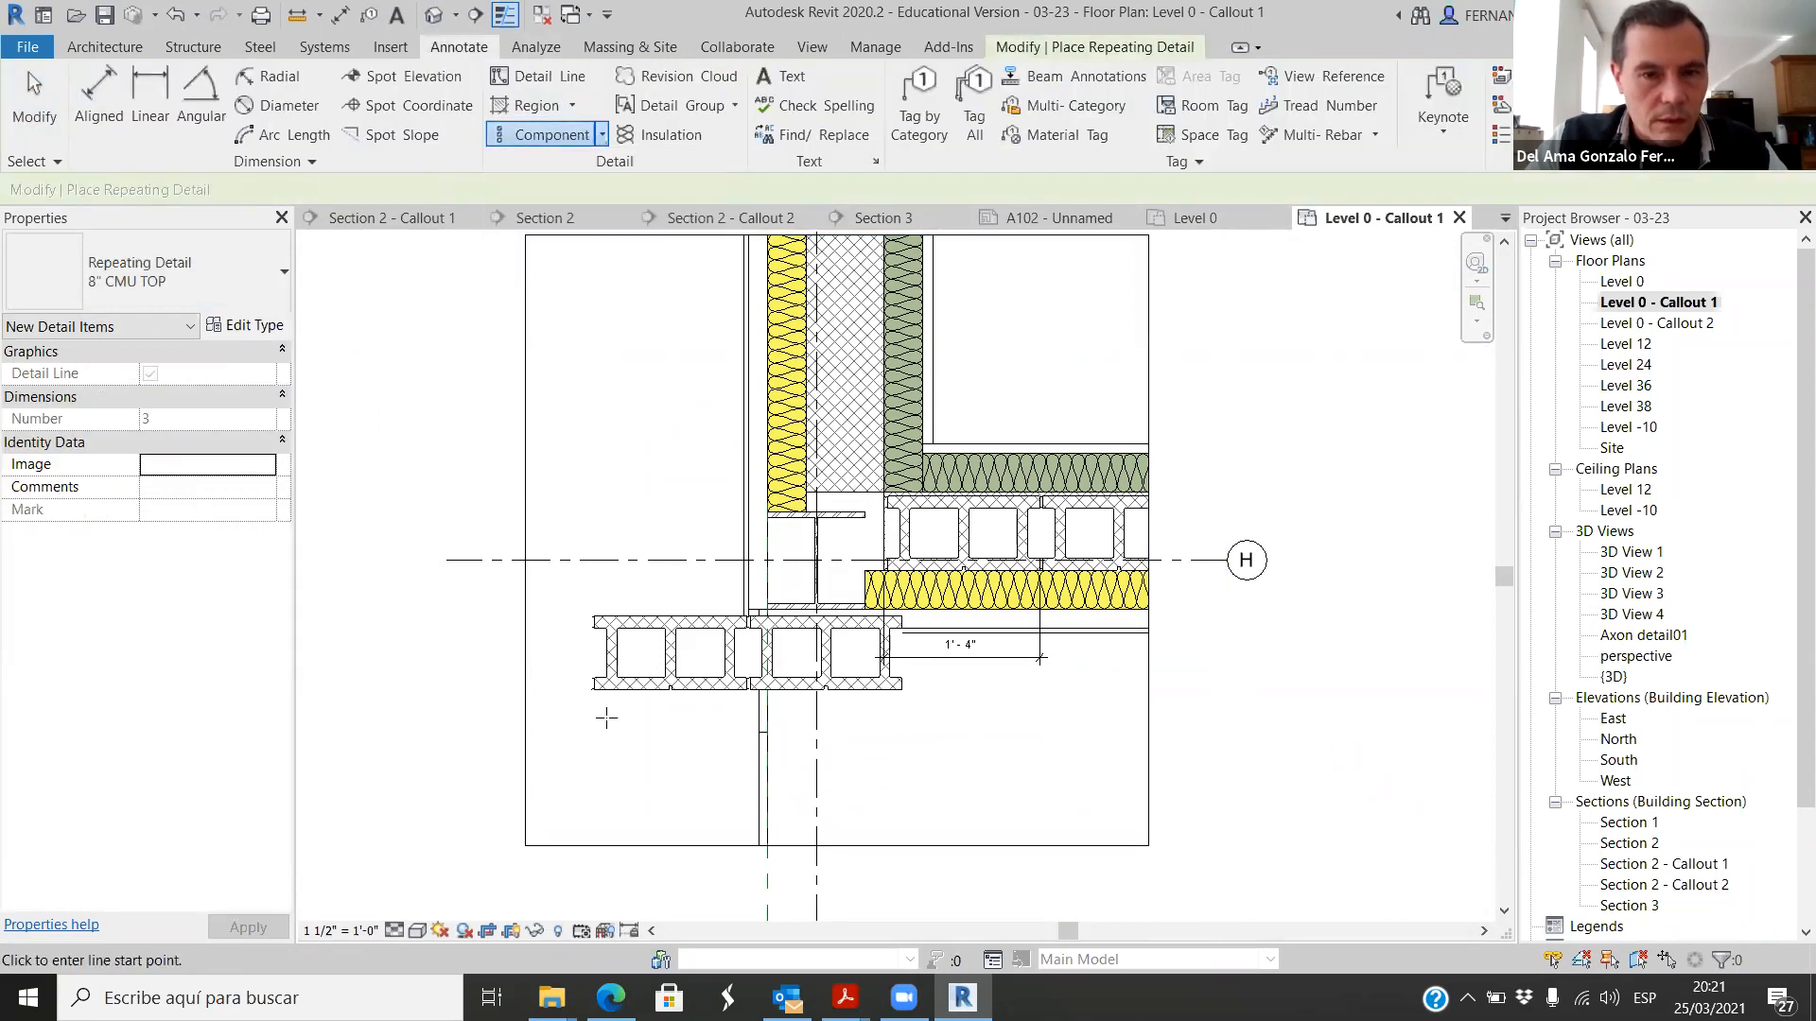
pyautogui.click(582, 761)
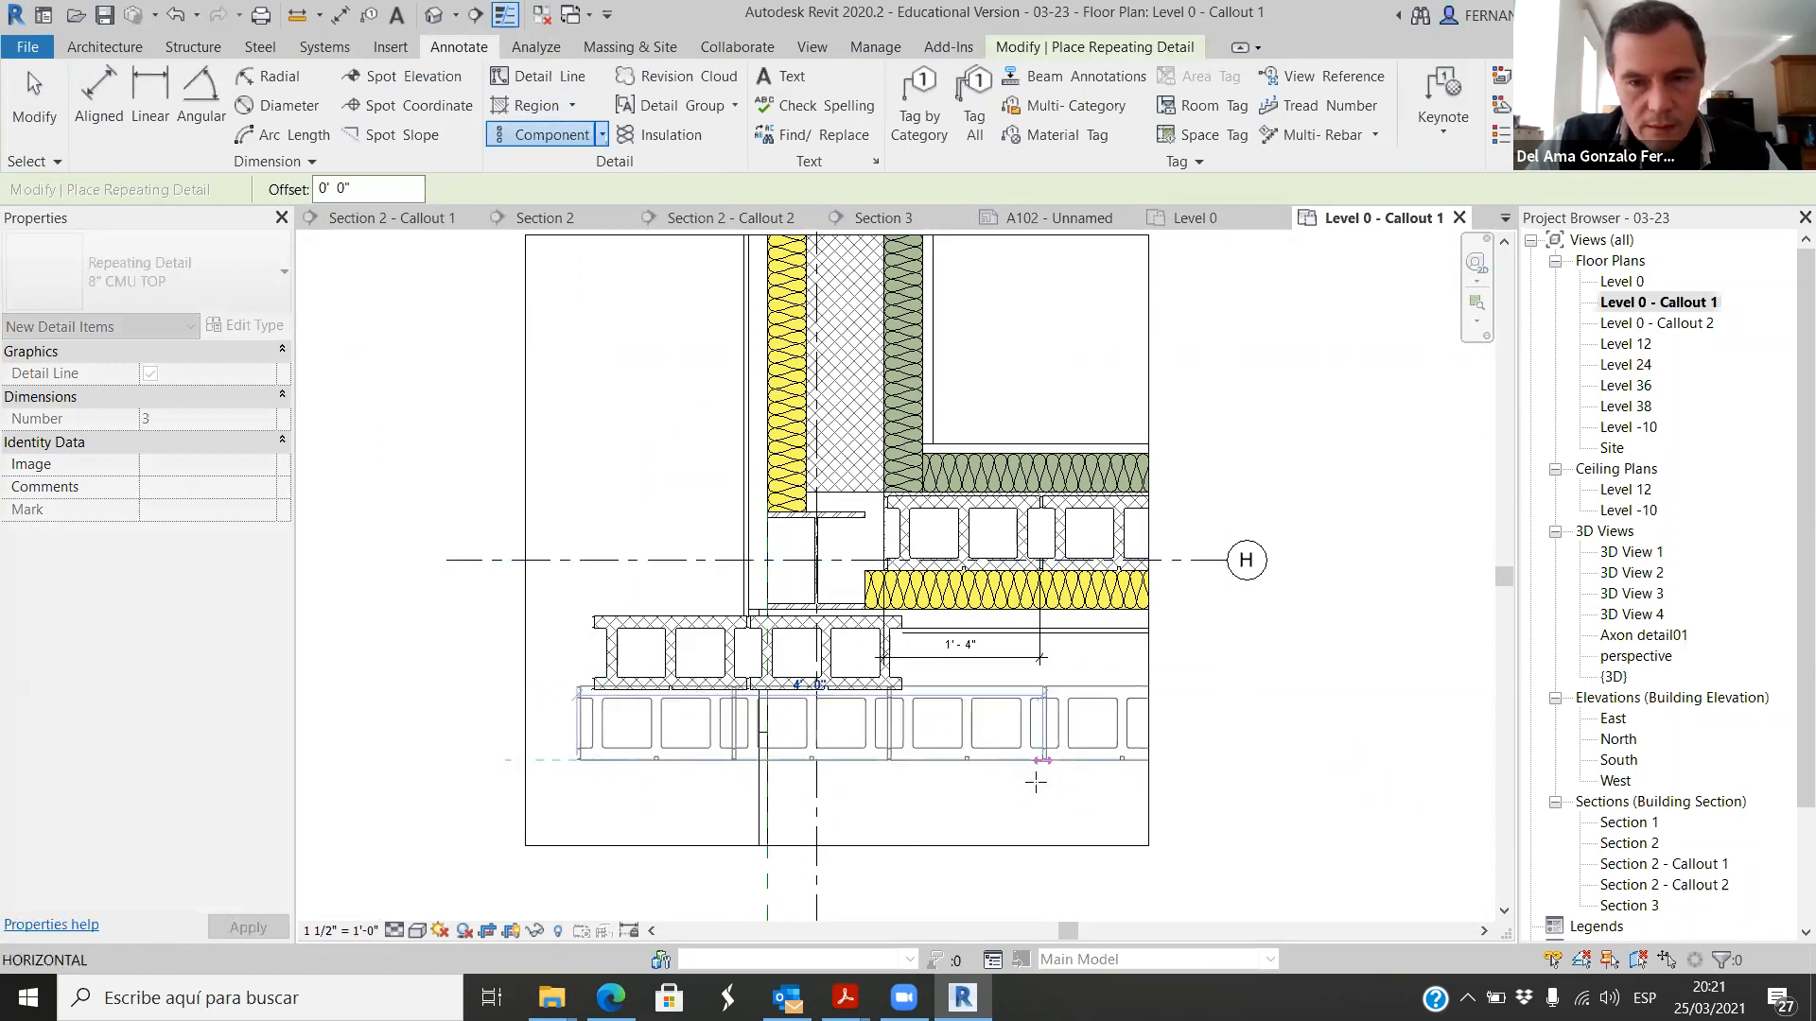
pyautogui.press('Escape')
pyautogui.press('Escape')
# Step: Delete the test repeating detail below the wall corner and the single CMU block in the horizontal wall core
pyautogui.click(709, 693)
pyautogui.press('Delete')
pyautogui.click(962, 540)
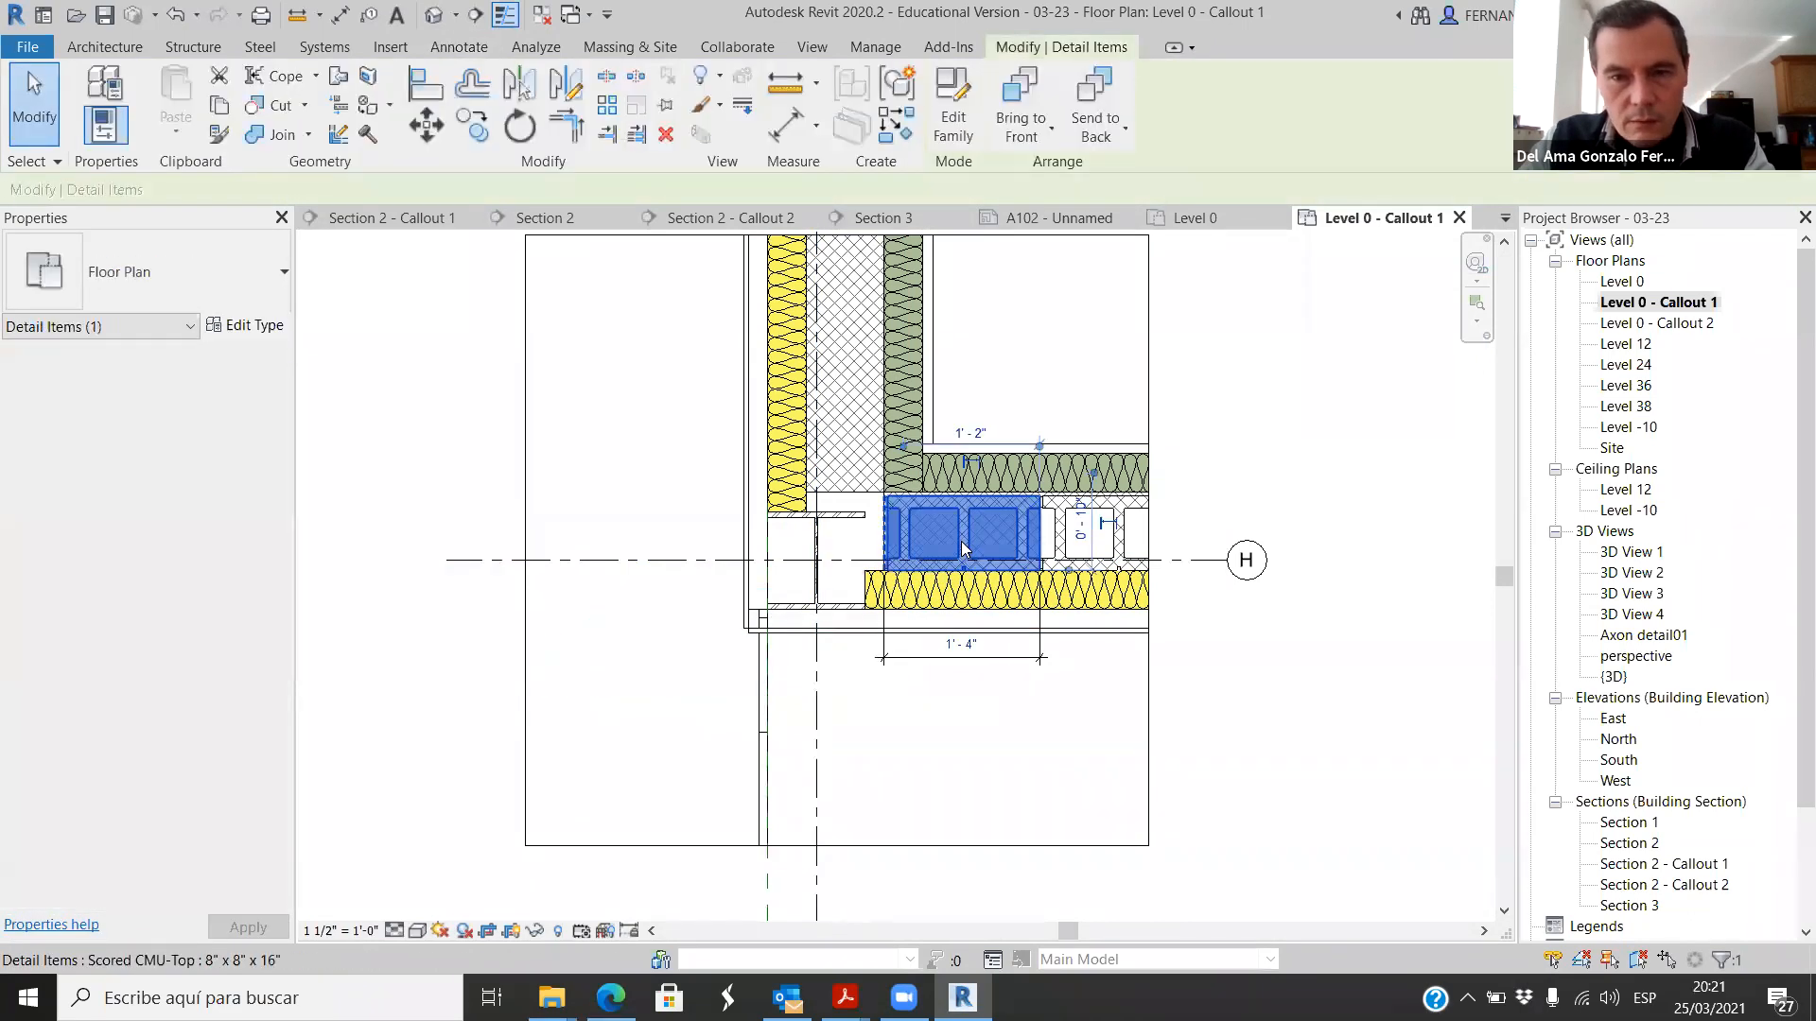
pyautogui.press('Delete')
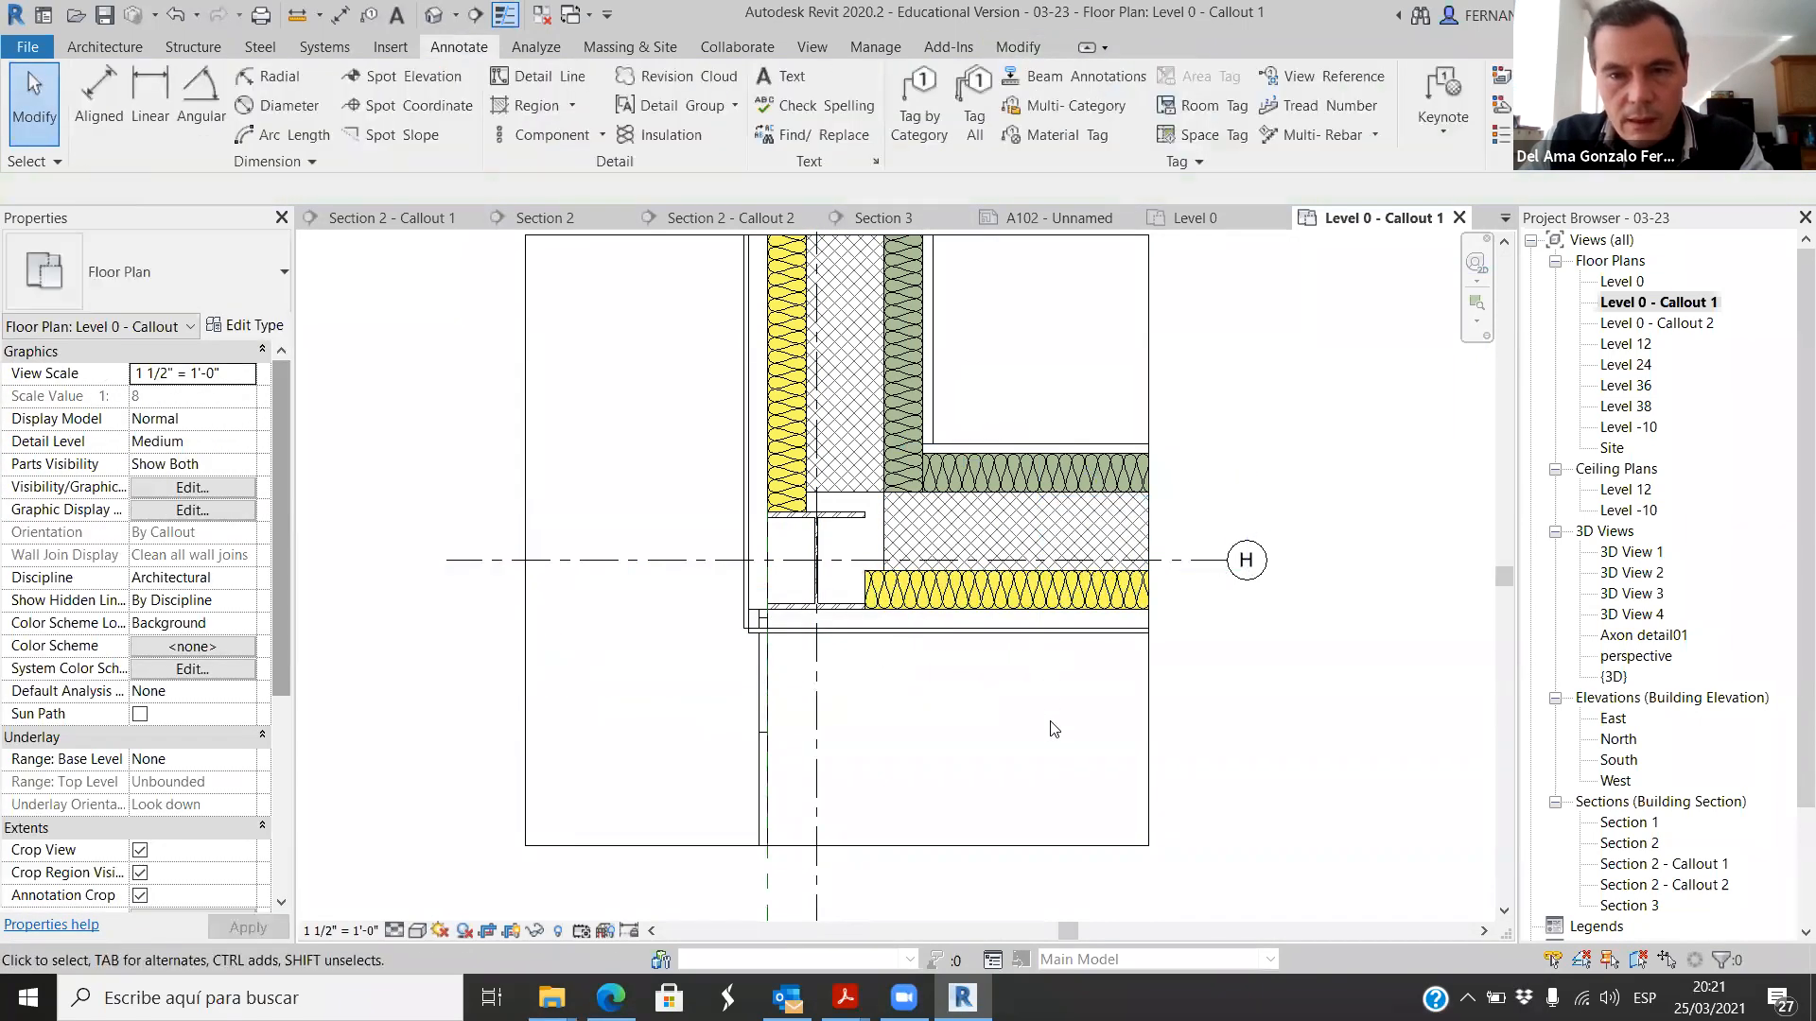
# Step: Place an 8" x 8" x 16" Scored CMU-Top detail component in the horizontal wall core, starting at the corner
pyautogui.click(603, 140)
pyautogui.click(600, 170)
pyautogui.scroll(2, 922, 593)
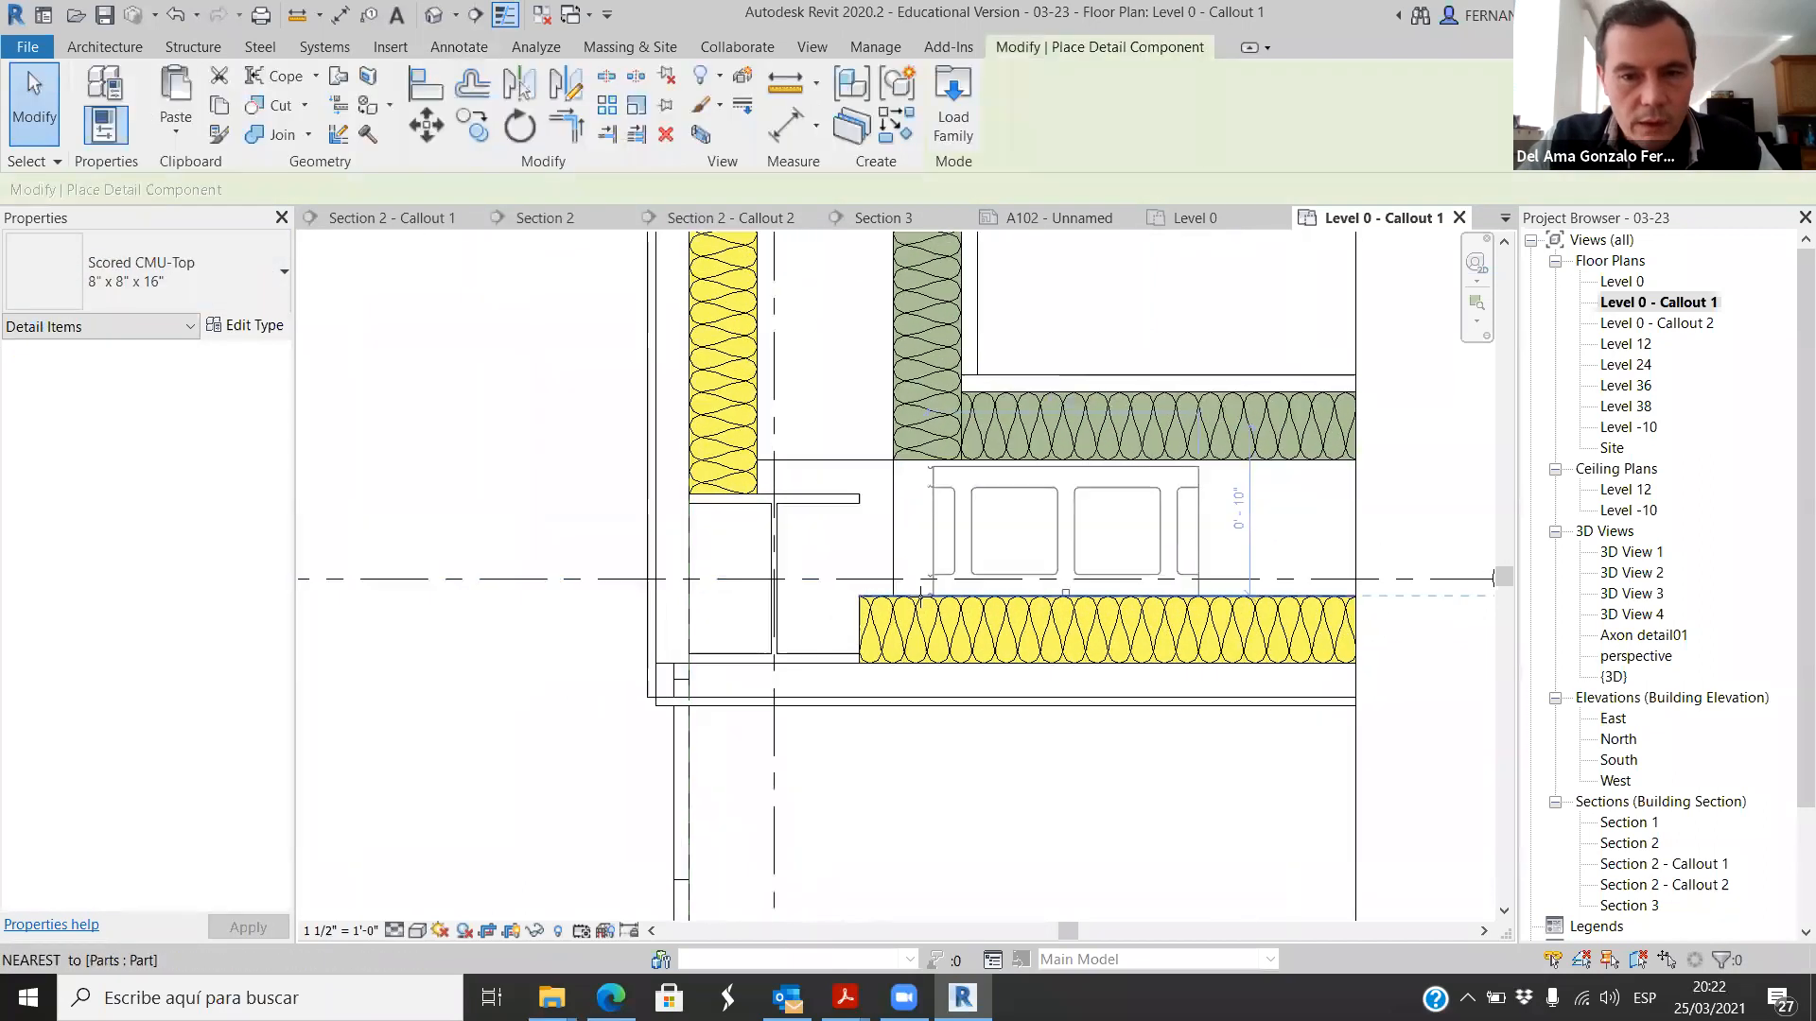
pyautogui.scroll(1, 920, 594)
pyautogui.click(890, 597)
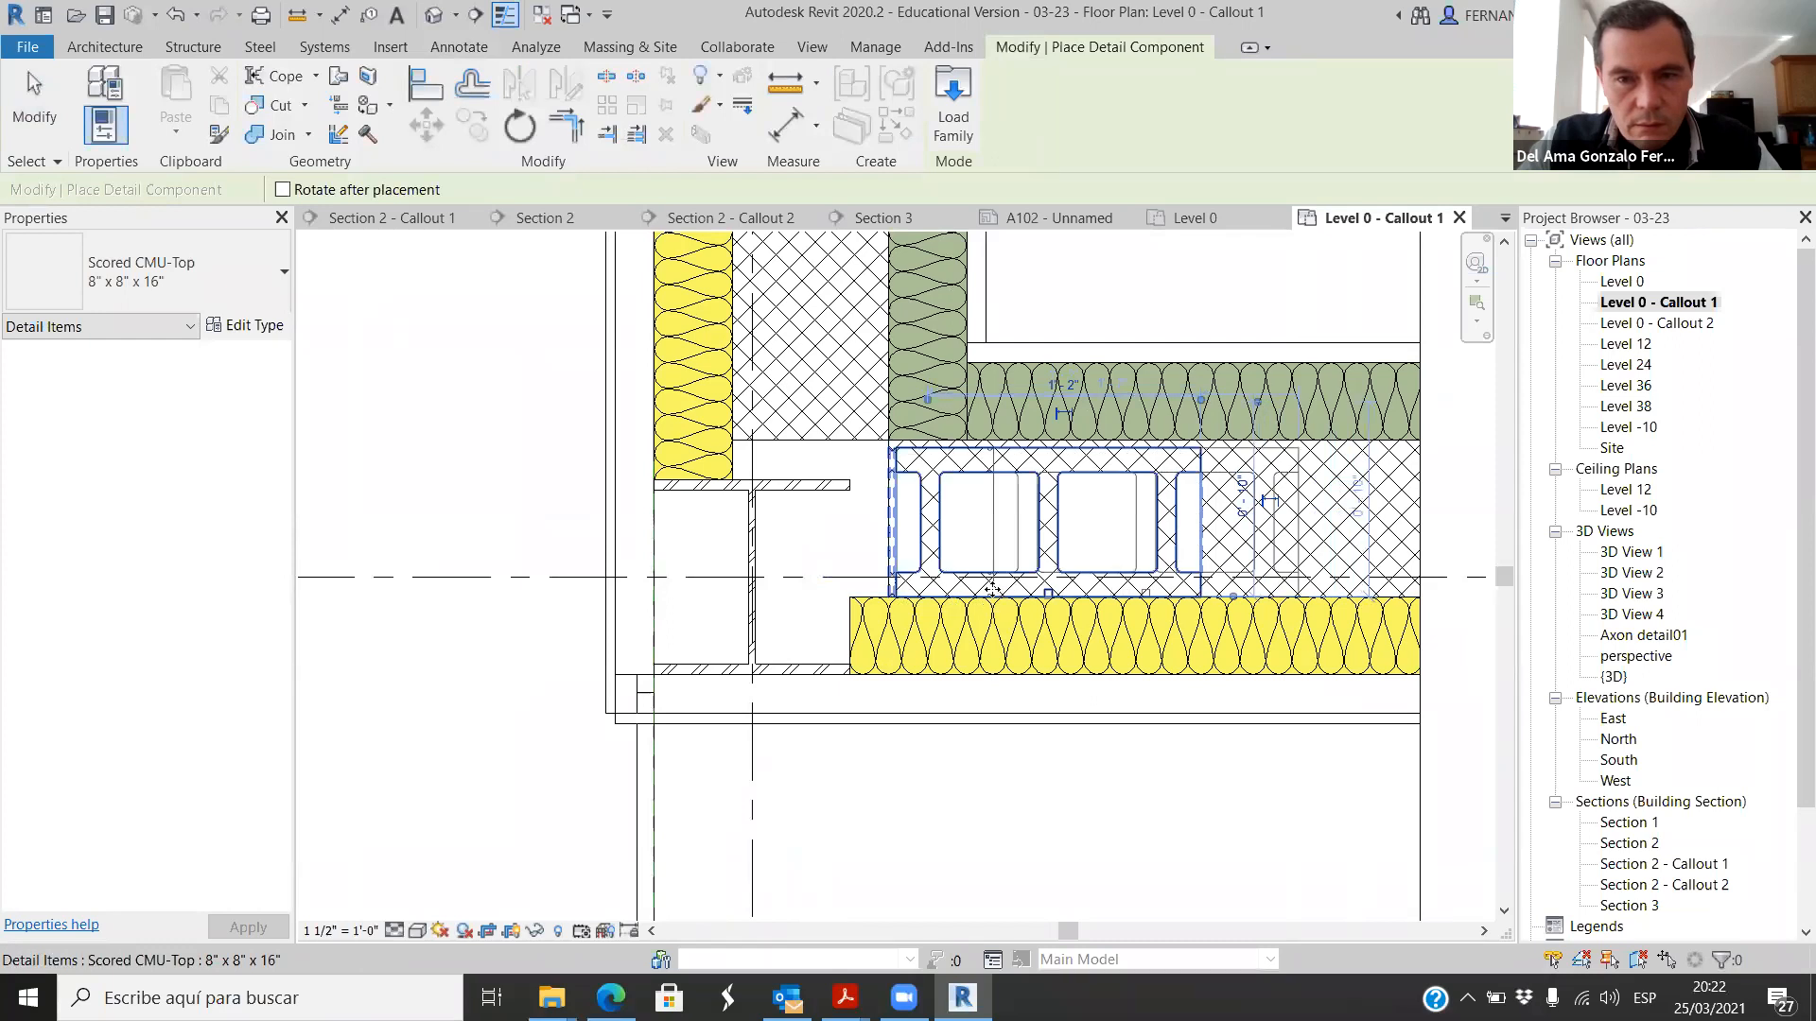
pyautogui.scroll(-2, 991, 588)
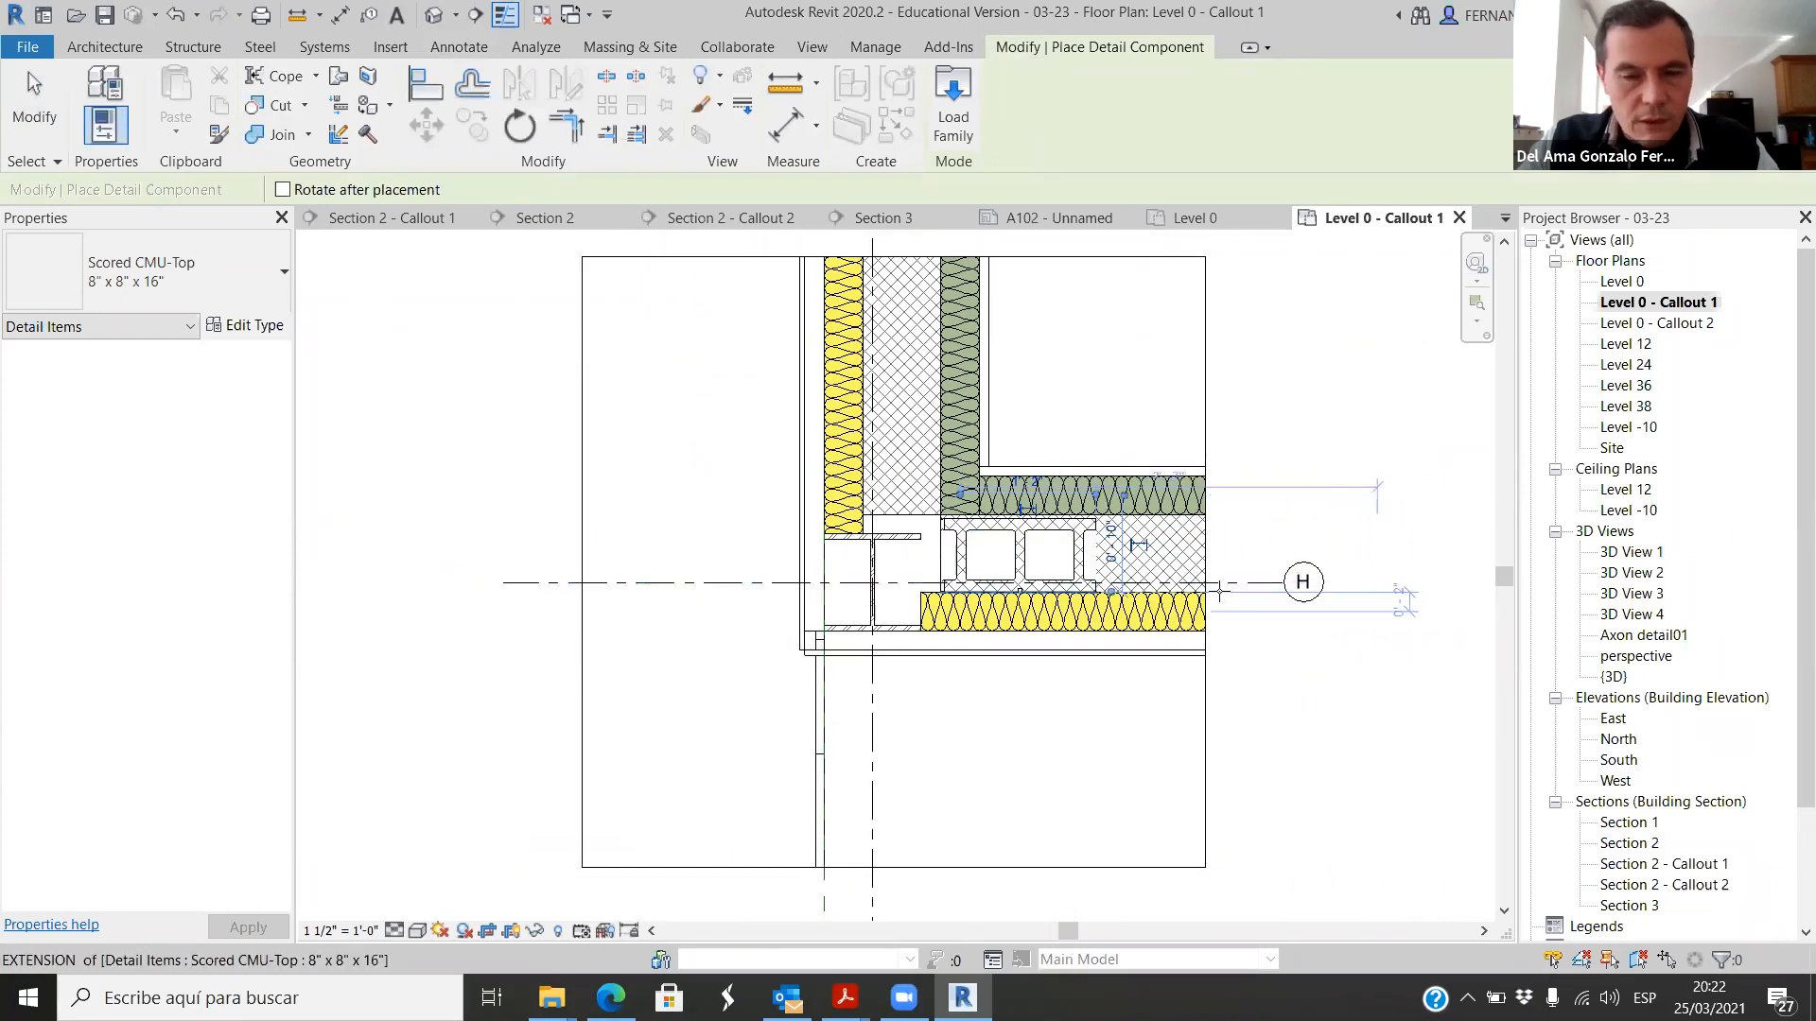
# Step: Delete the single CMU block from the horizontal wall core
pyautogui.press('Escape')
pyautogui.press('Escape')
pyautogui.click(1026, 556)
pyautogui.press('Delete')
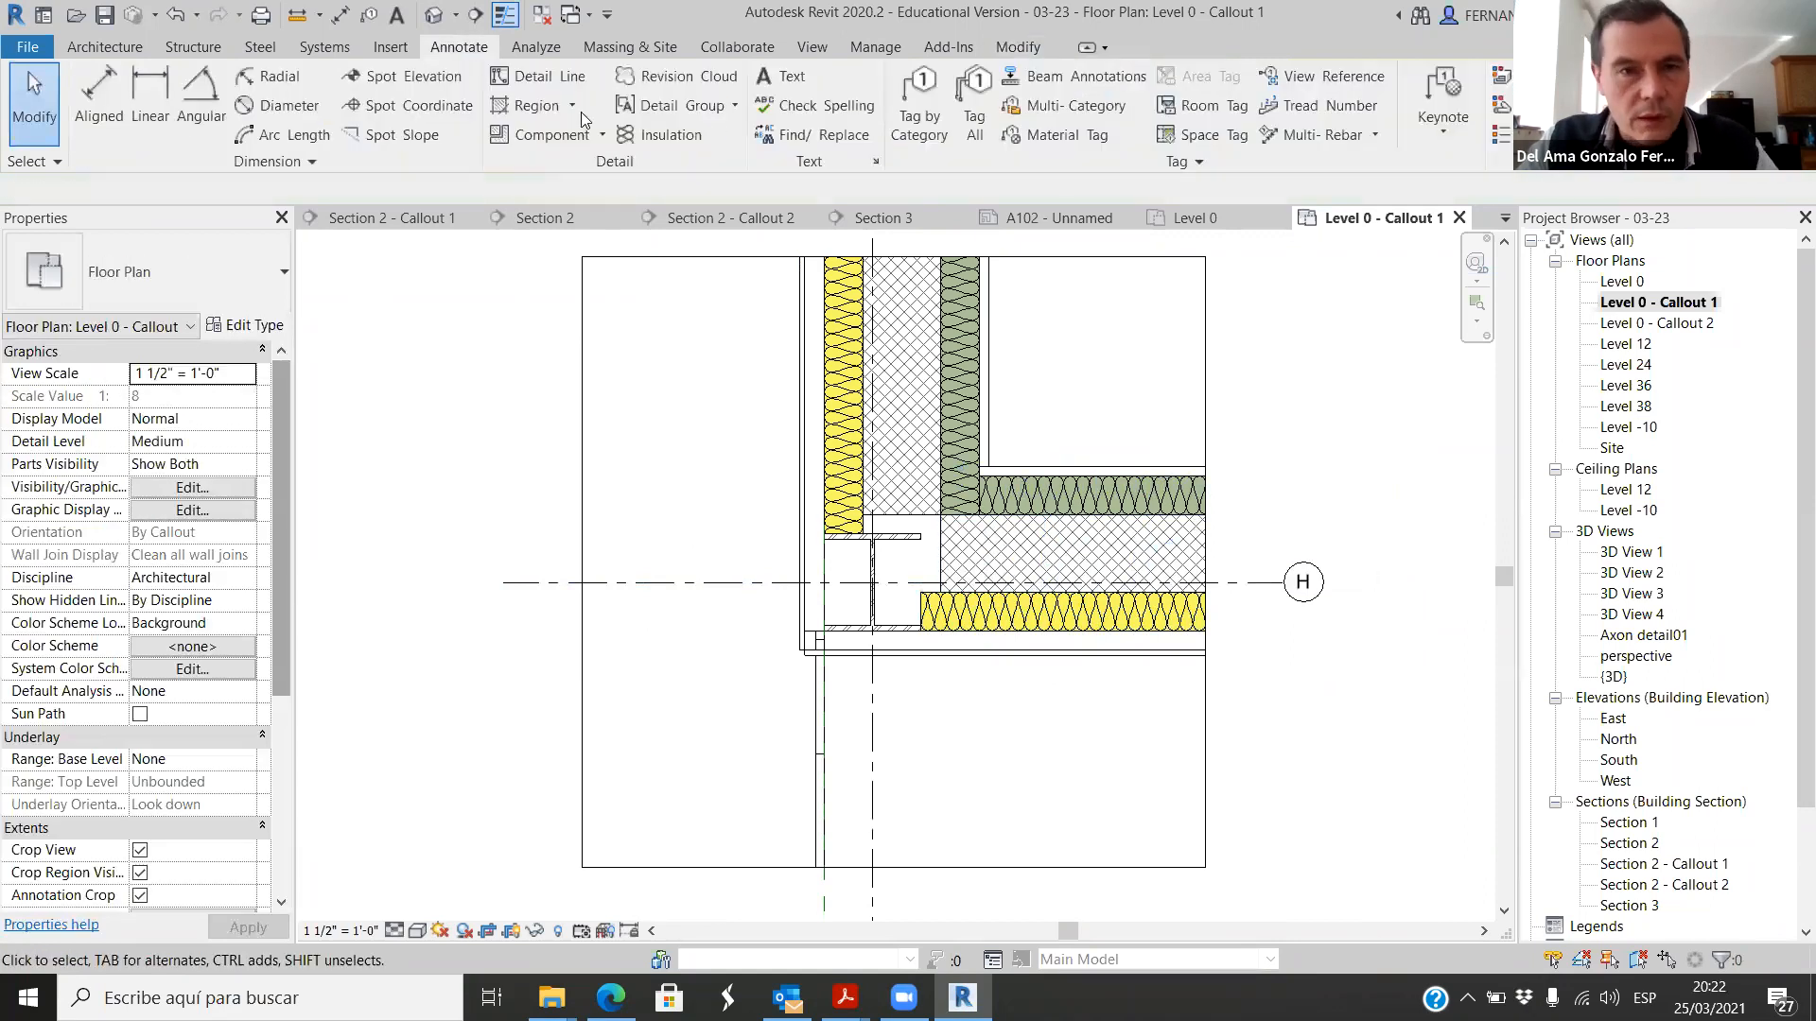
# Step: Draw an 8" CMU TOP repeating detail about 2' 5" long along the horizontal wall core, from the corner to the crop boundary
pyautogui.click(601, 135)
pyautogui.click(560, 211)
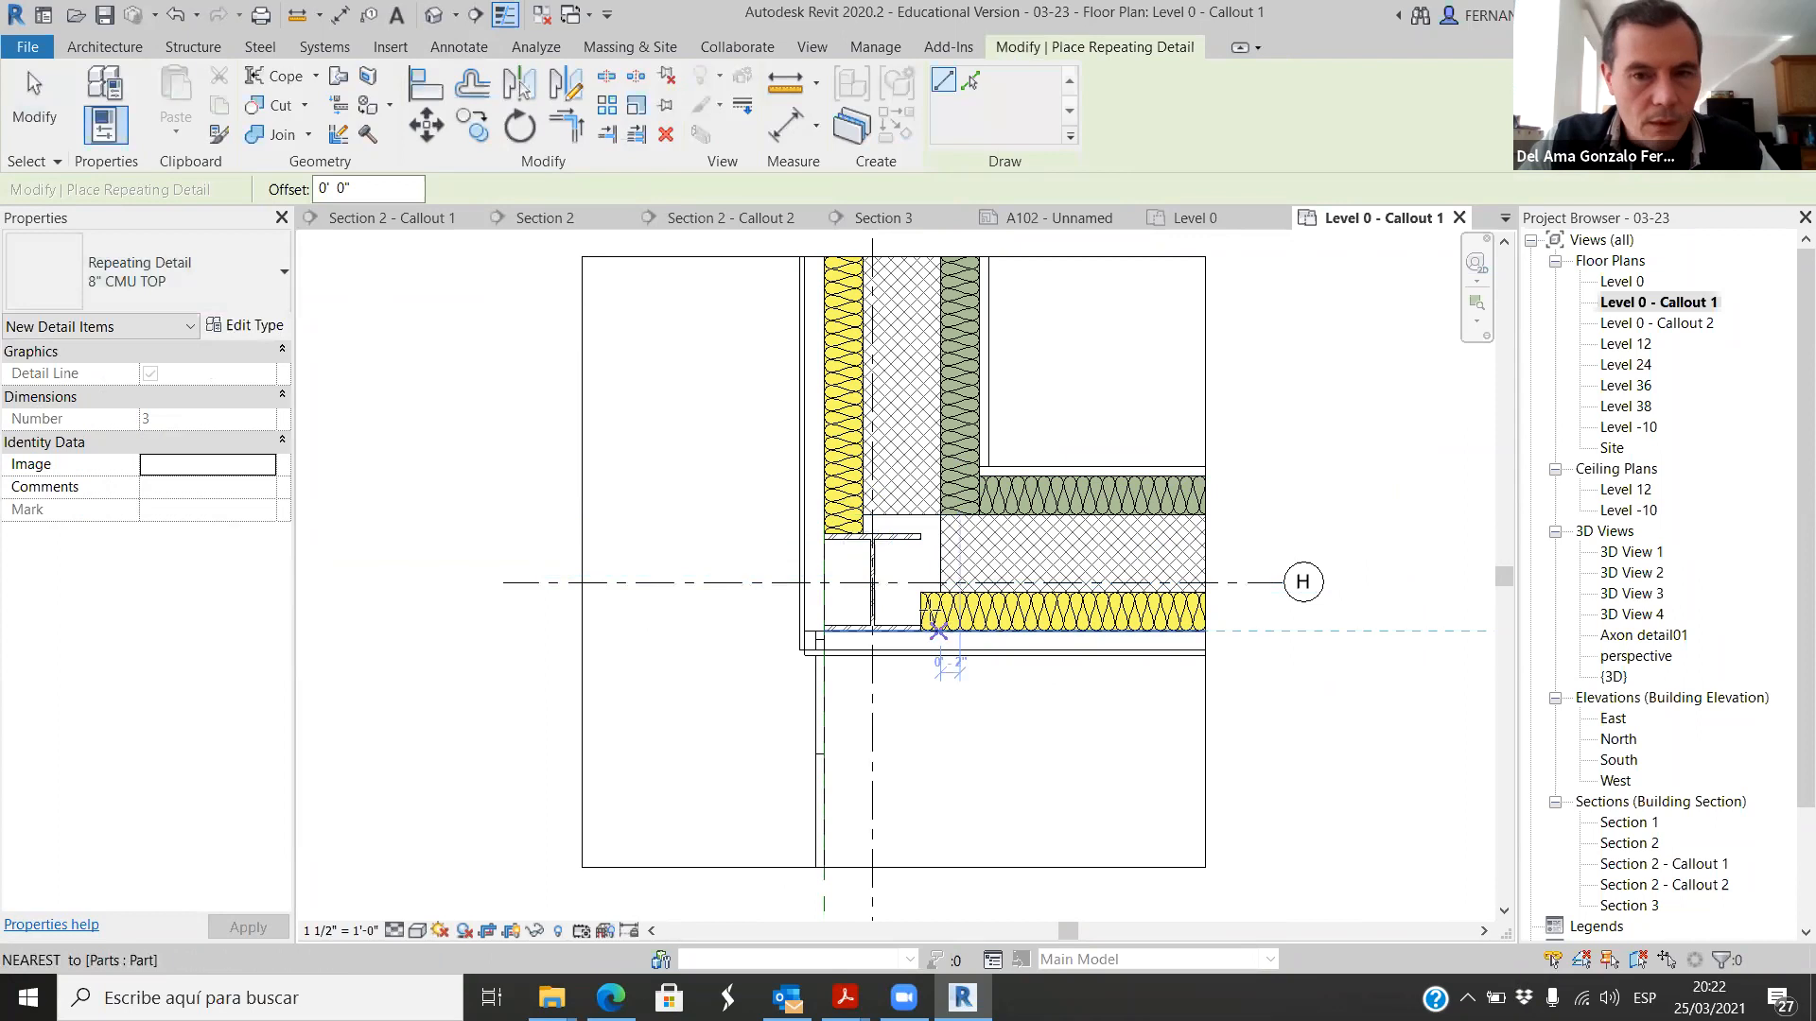
pyautogui.click(940, 591)
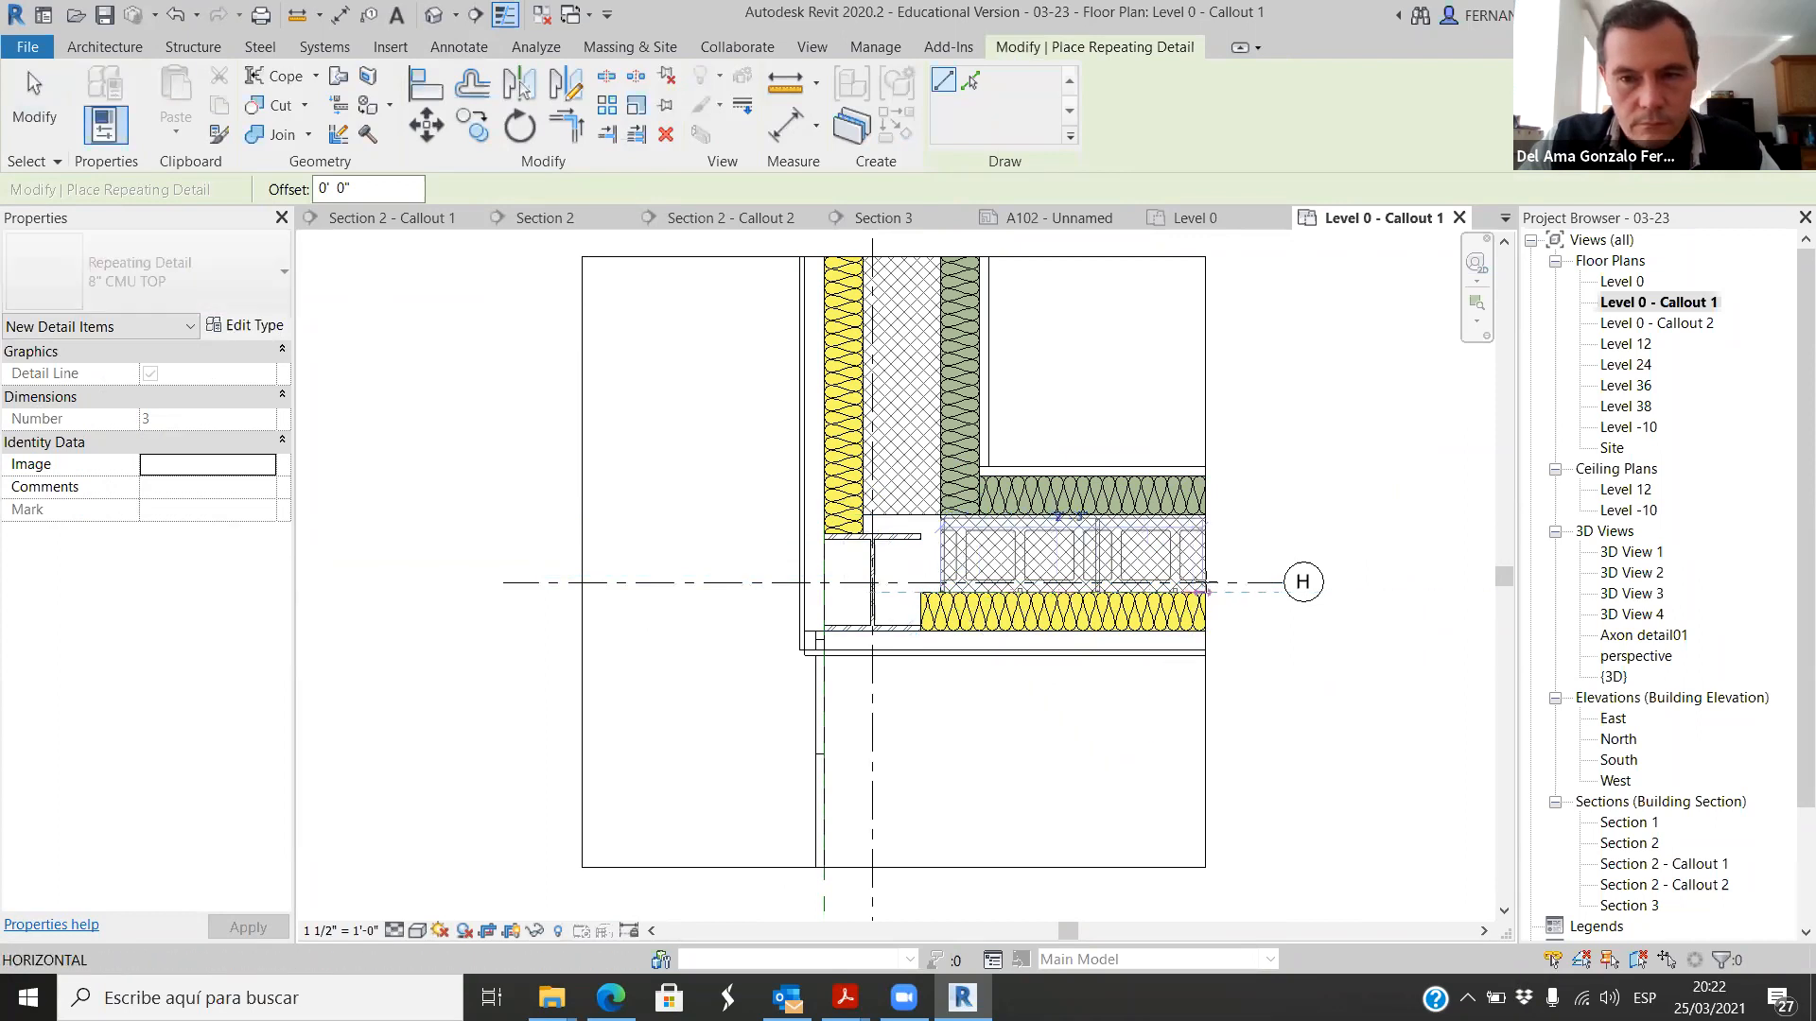
pyautogui.click(1205, 591)
pyautogui.press('Escape')
pyautogui.press('Escape')
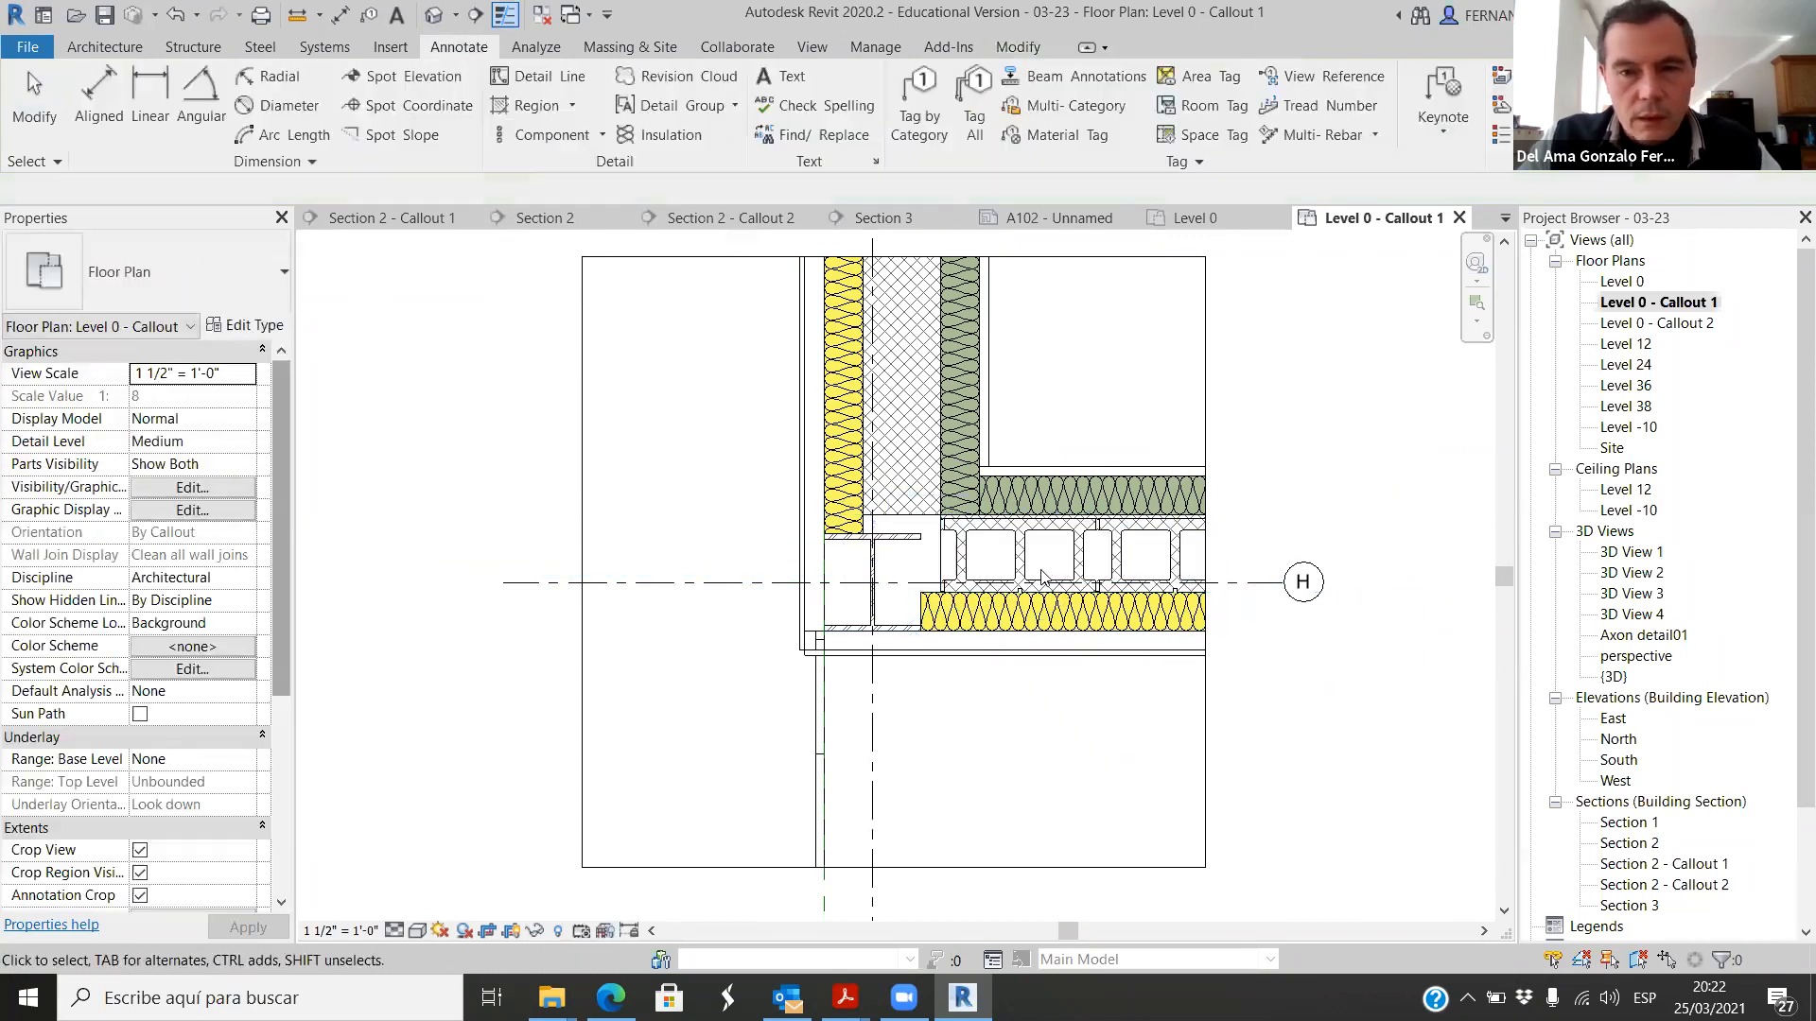
# Step: Draw an 8" CMU TOP repeating detail up the vertical wall core, from the corner to beyond the crop boundary
pyautogui.scroll(2, 963, 468)
pyautogui.click(605, 140)
pyautogui.click(628, 211)
pyautogui.click(916, 538)
pyautogui.scroll(-3, 931, 615)
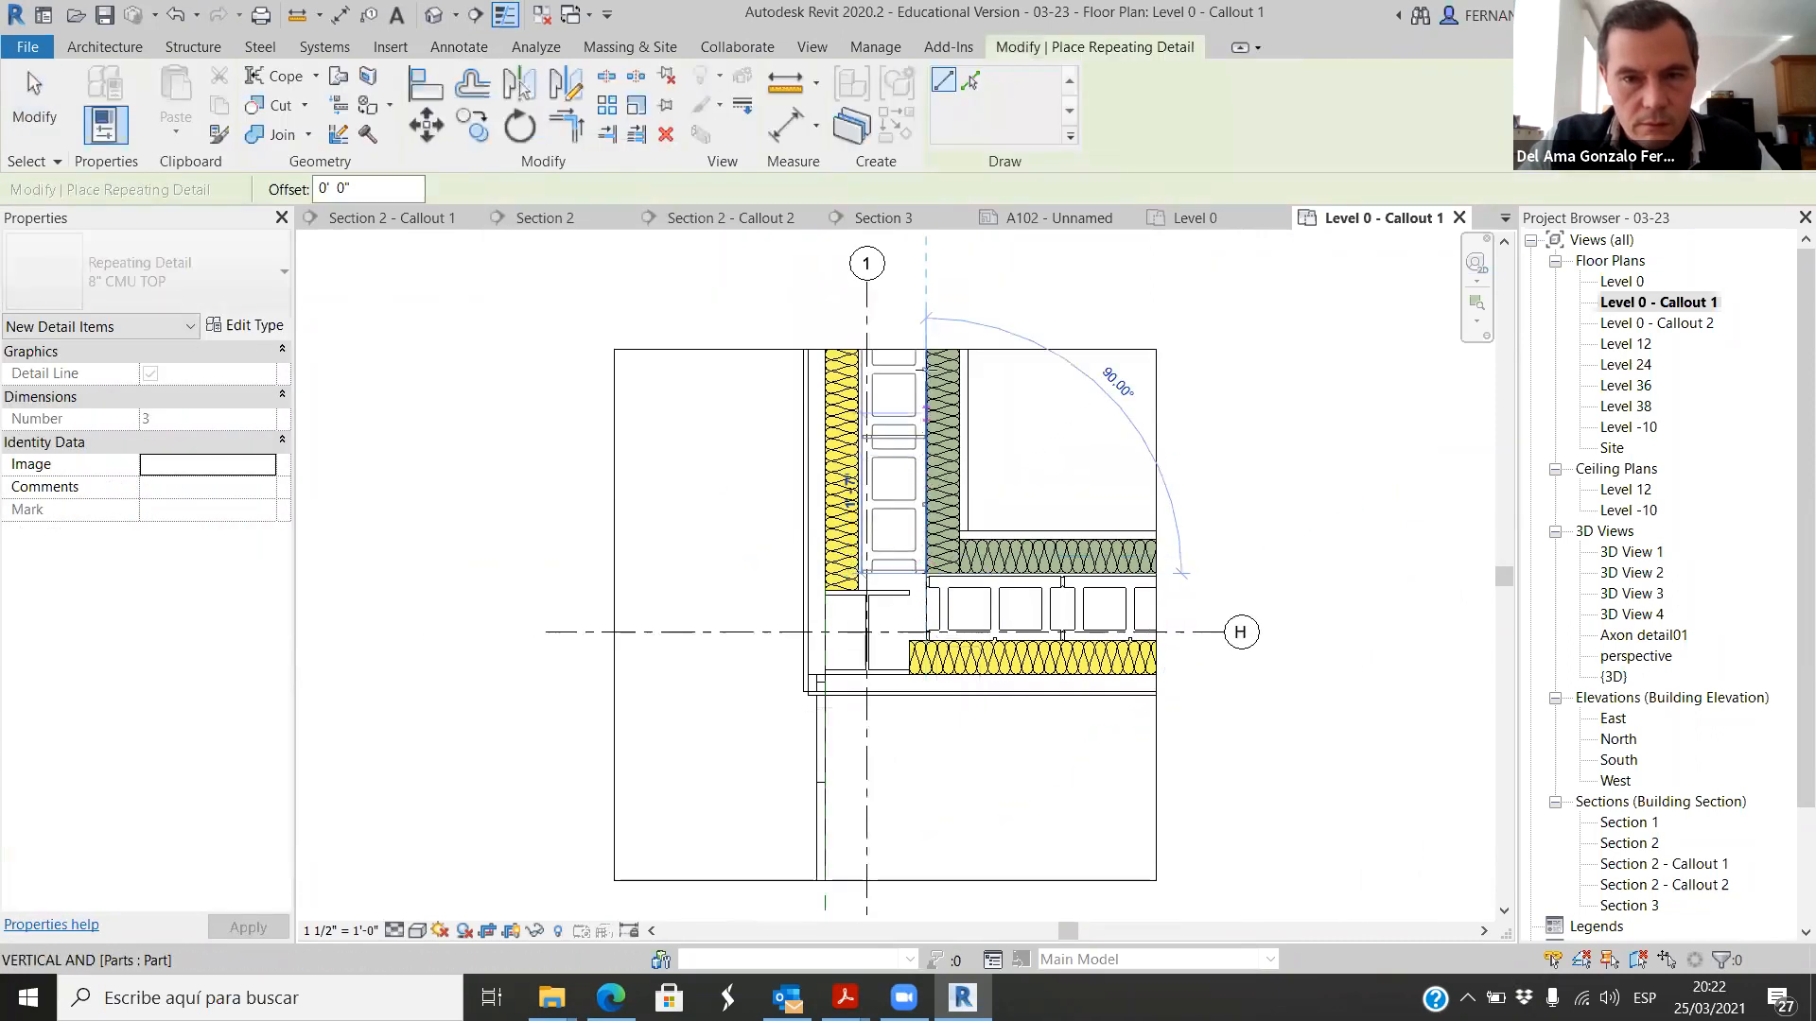
pyautogui.click(925, 318)
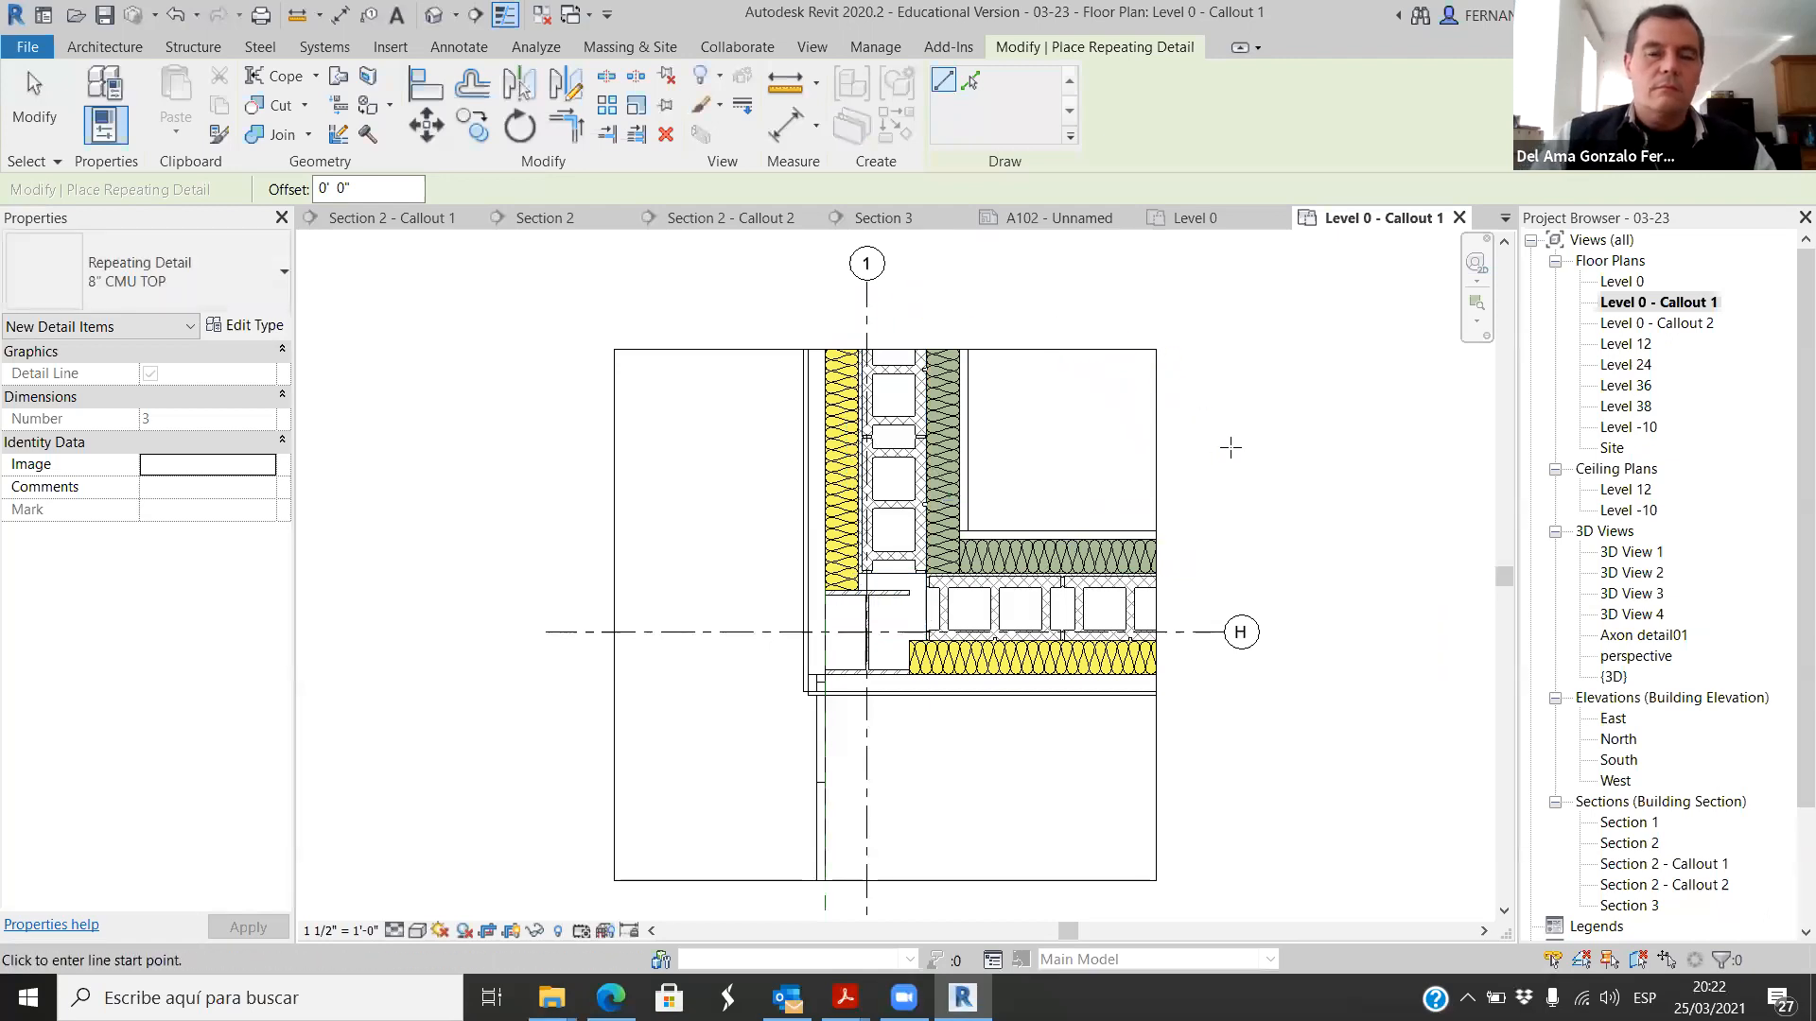
pyautogui.scroll(-2, 1230, 447)
pyautogui.scroll(1, 1203, 659)
pyautogui.press('Escape')
# Step: Override the horizontal wall core part's graphics in this view by element, with Solid fill as the background cut pattern
pyautogui.scroll(3, 1180, 517)
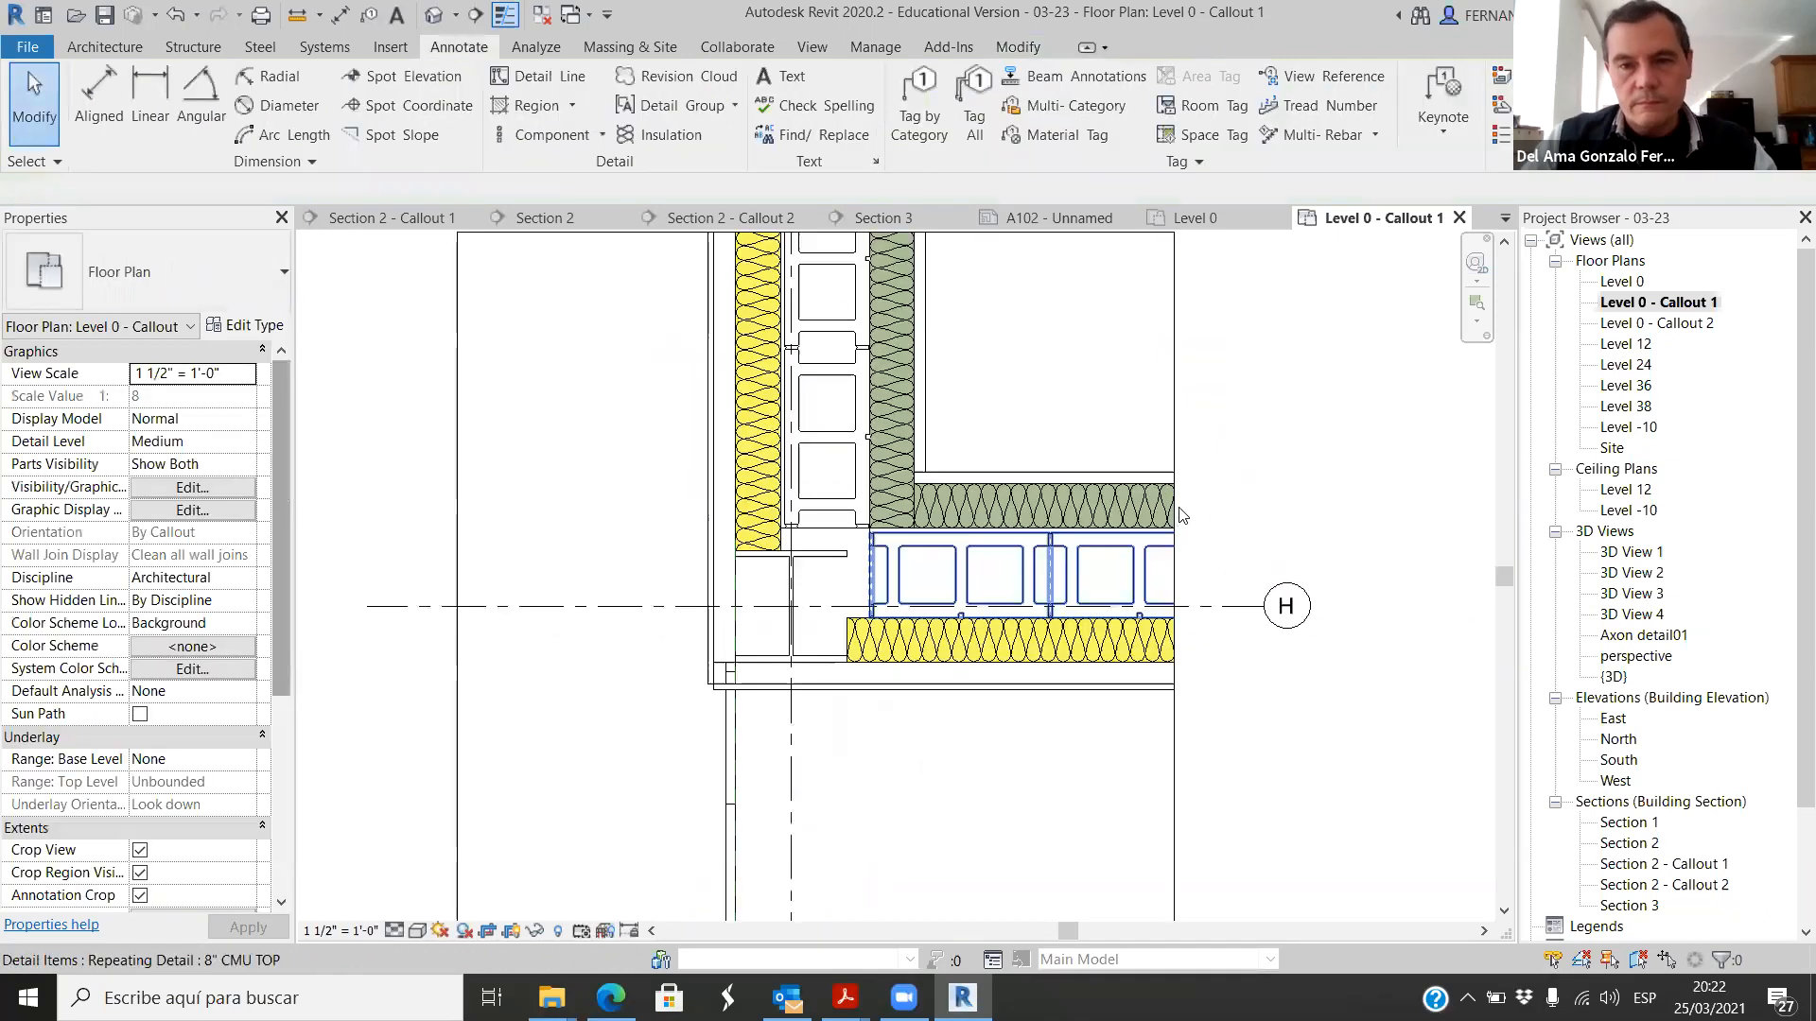
pyautogui.scroll(2, 1227, 478)
pyautogui.scroll(1, 1181, 534)
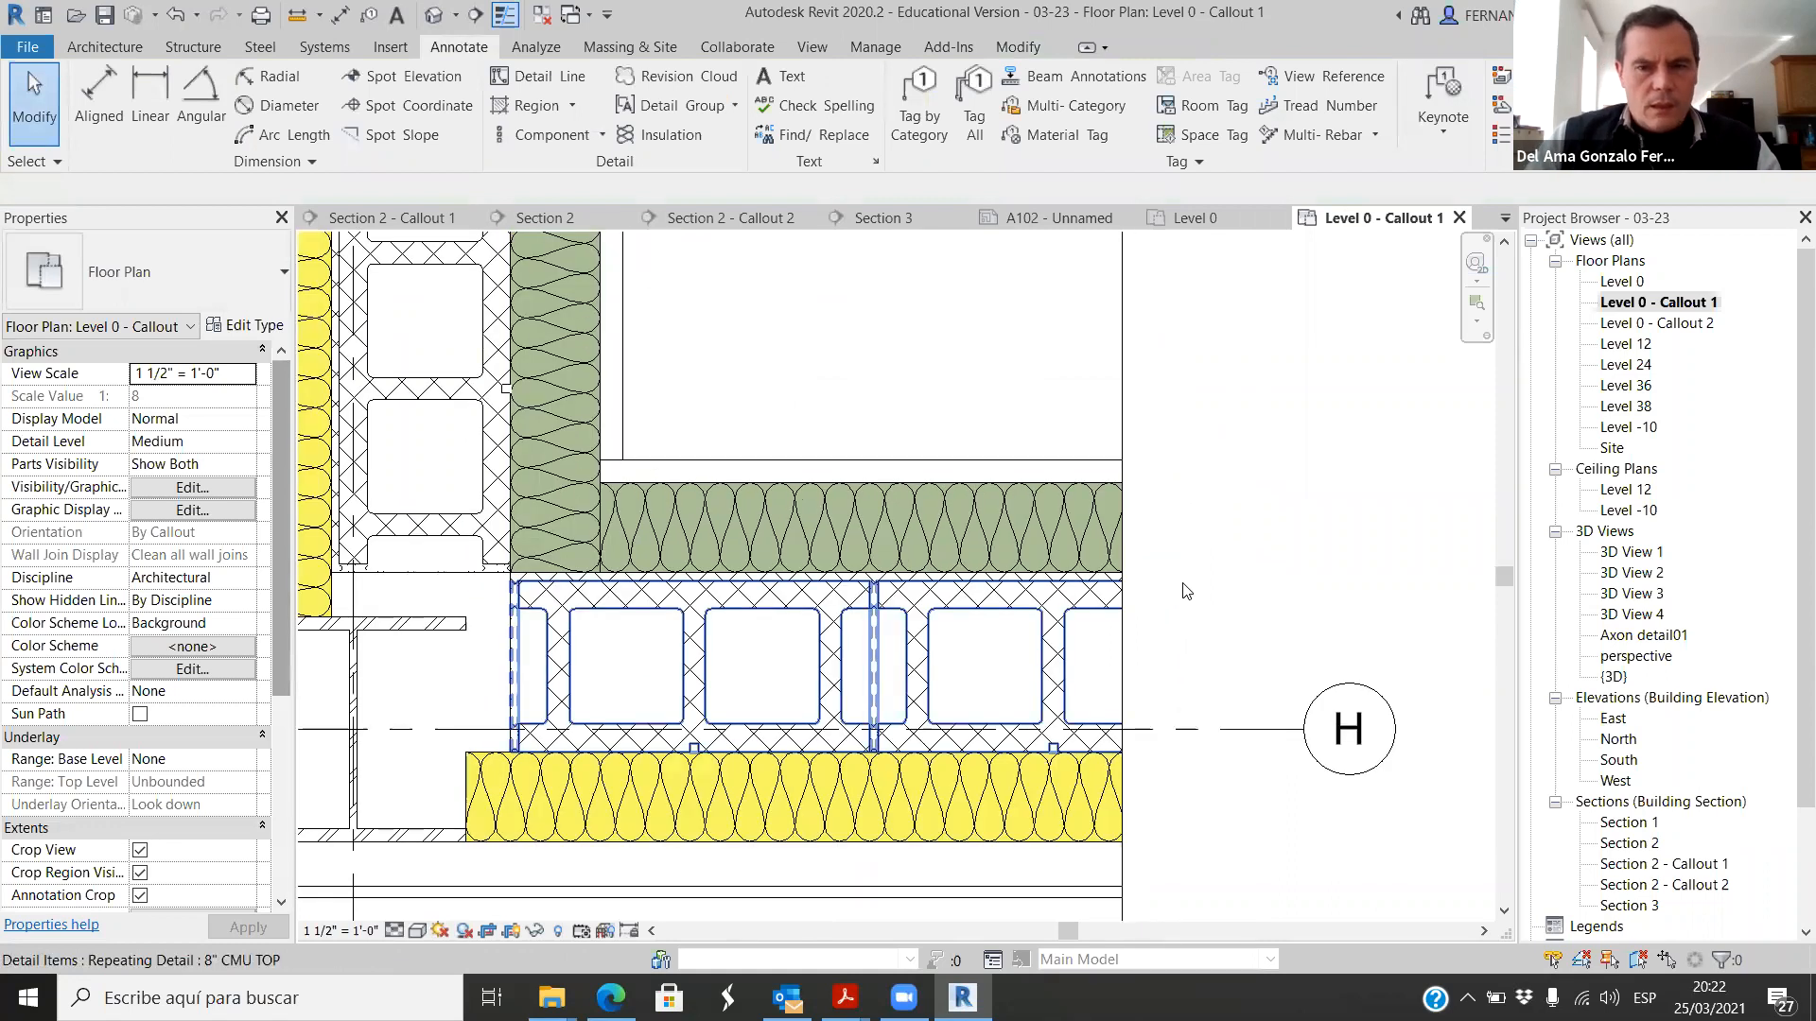
pyautogui.scroll(-1, 1177, 588)
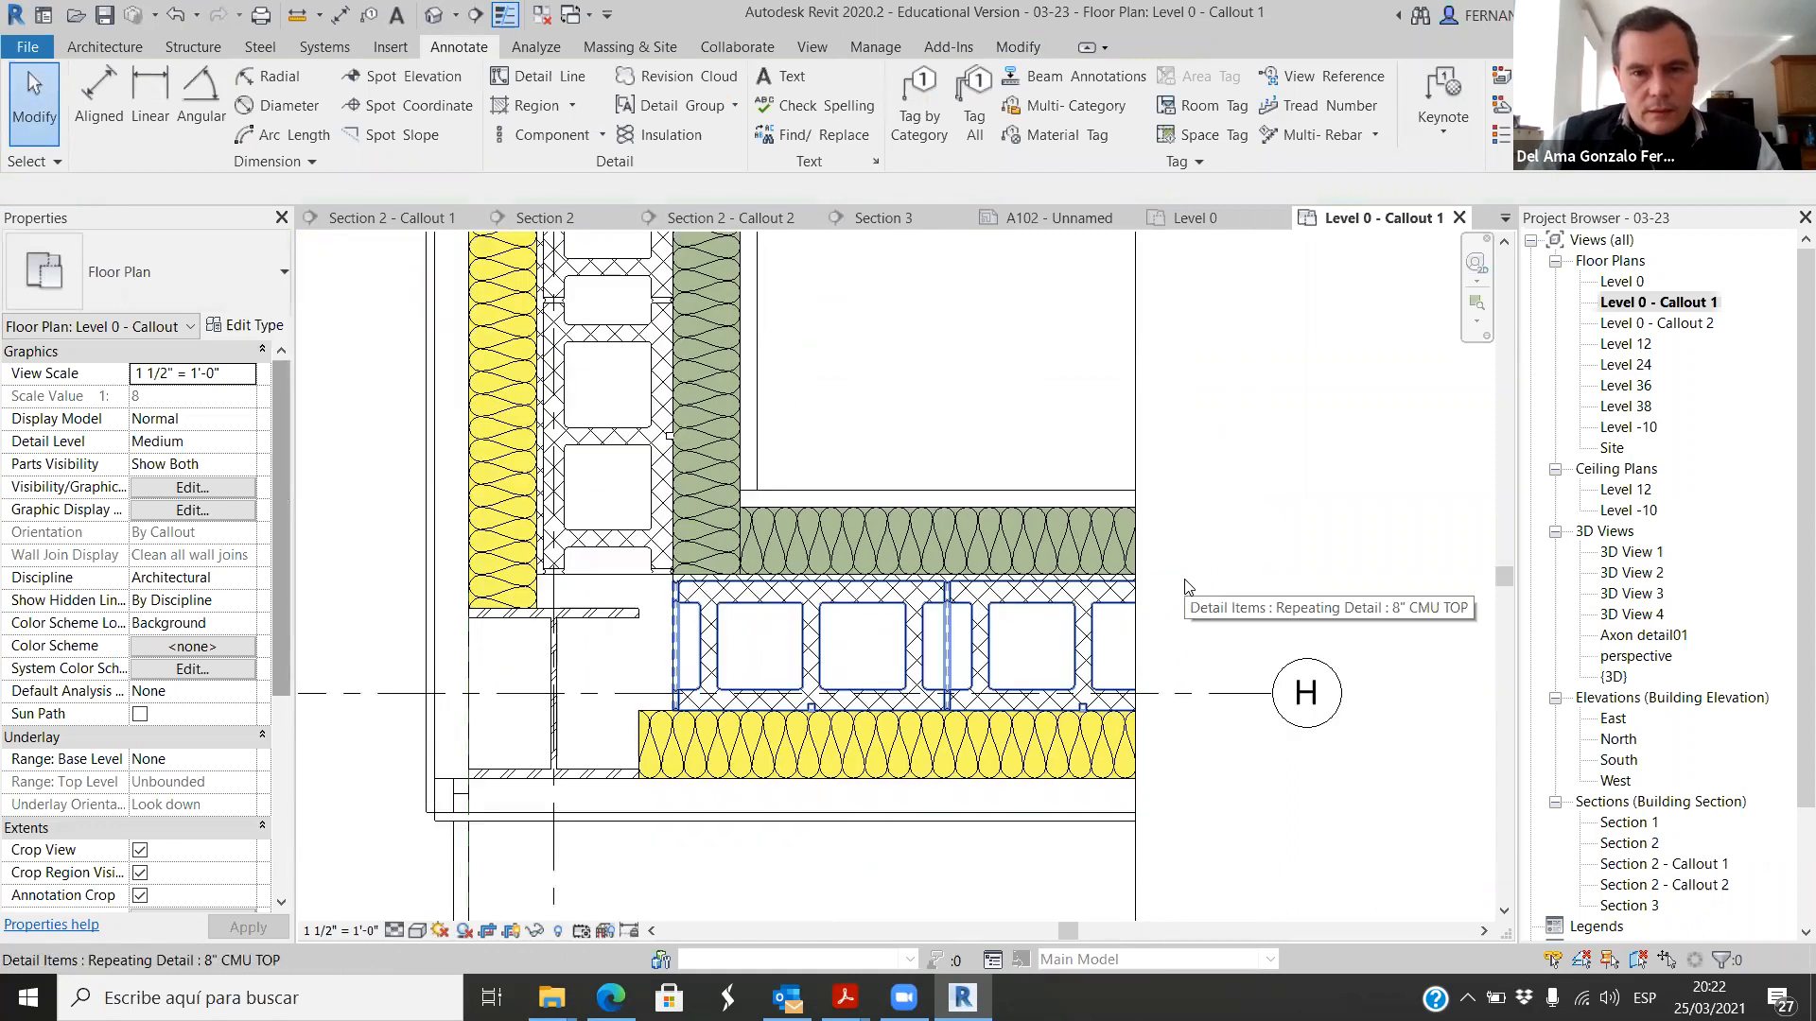
pyautogui.scroll(-1, 1178, 577)
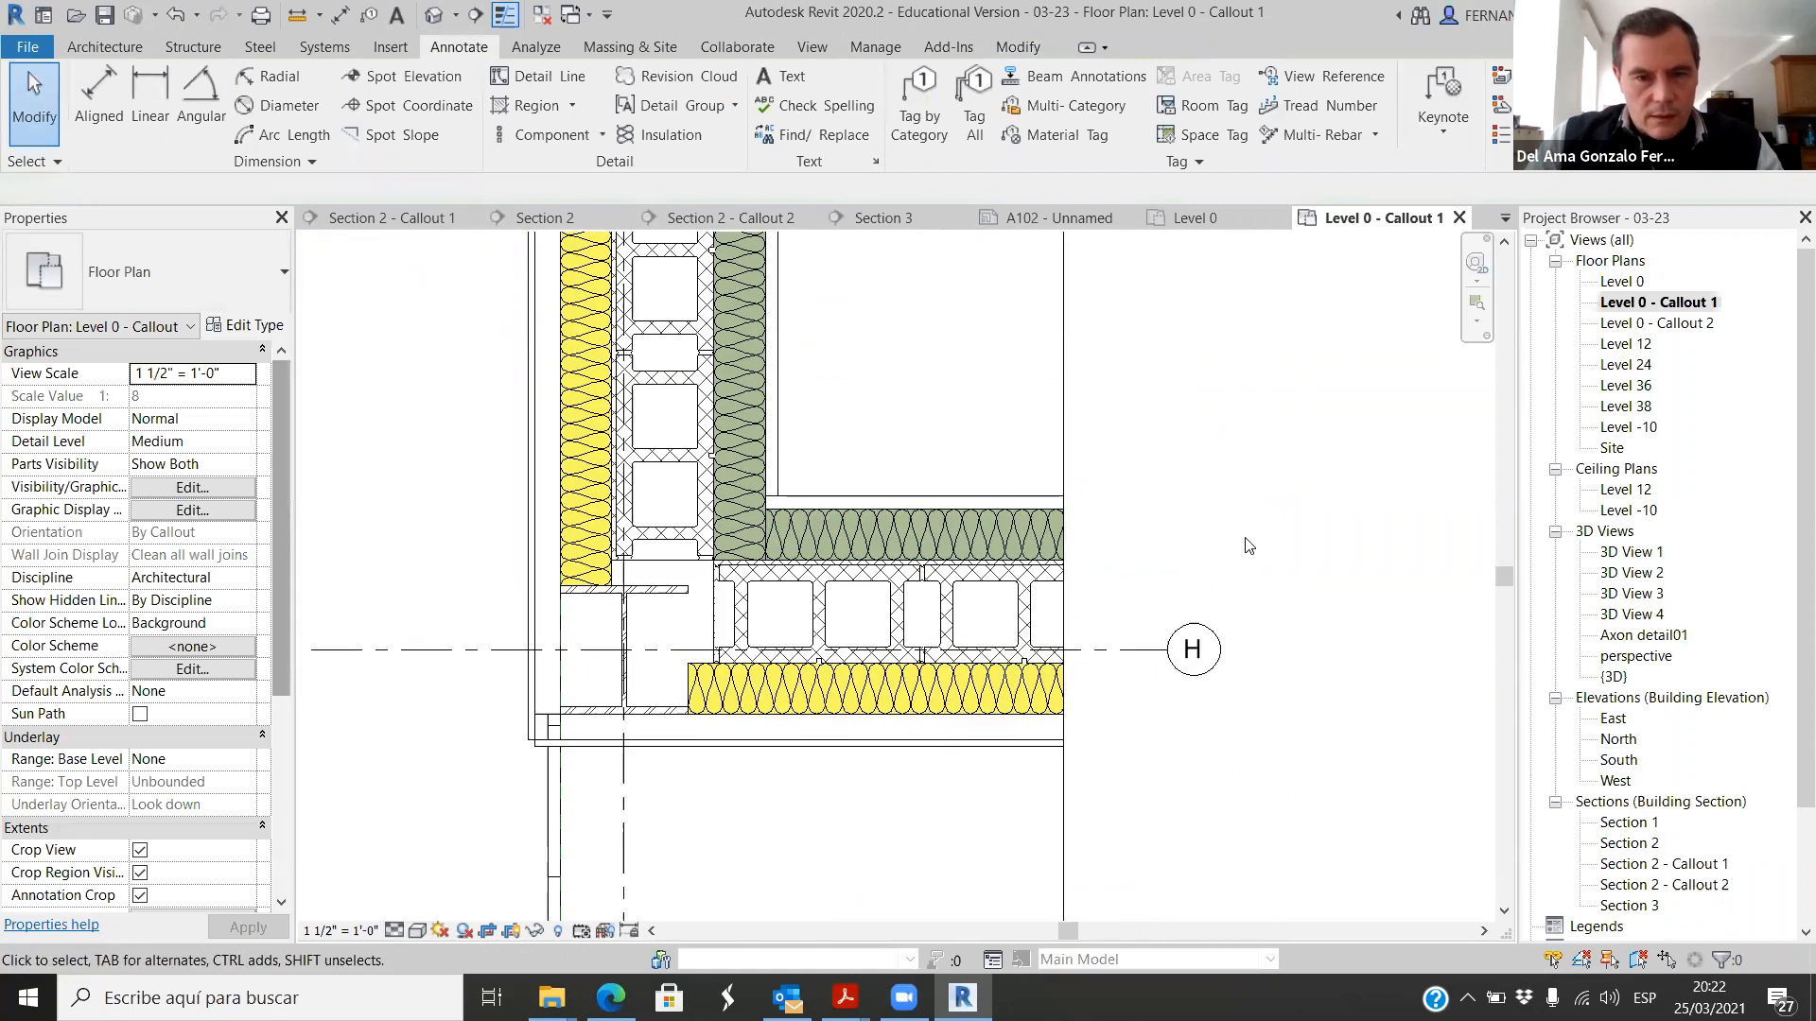
pyautogui.scroll(-1, 1227, 571)
pyautogui.scroll(1, 1171, 560)
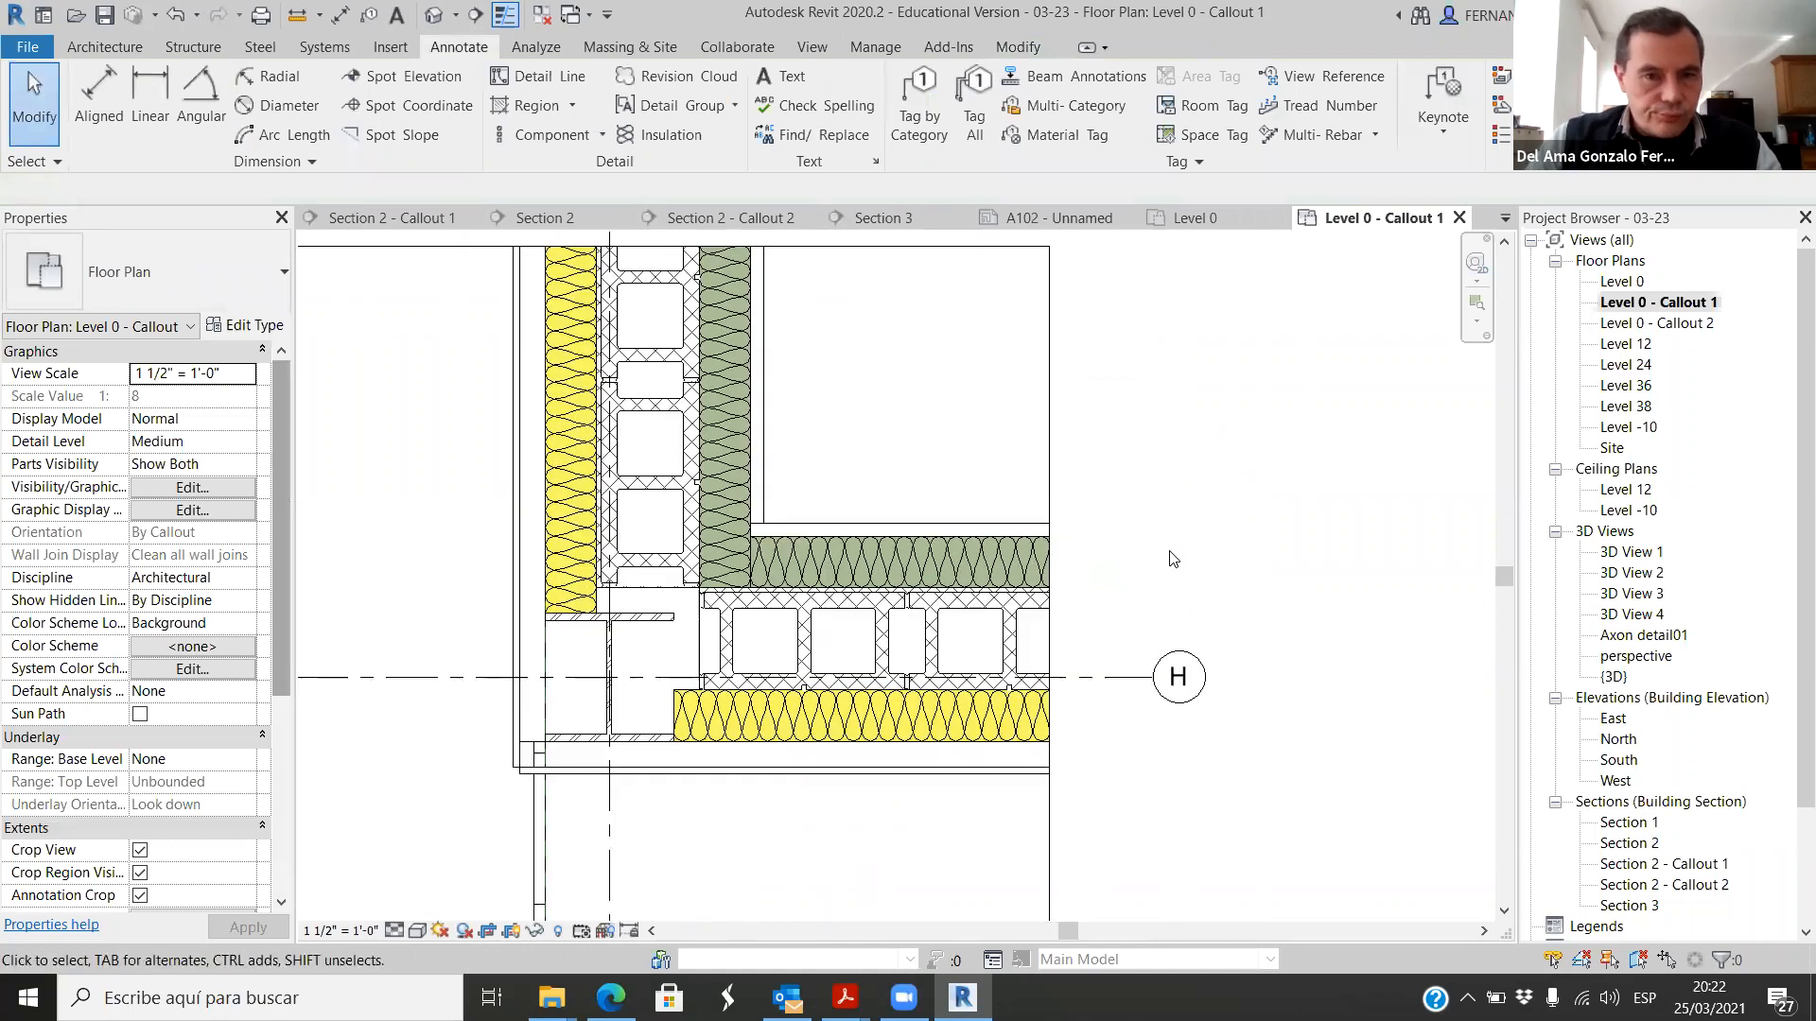
pyautogui.click(954, 610)
pyautogui.rightClick(989, 603)
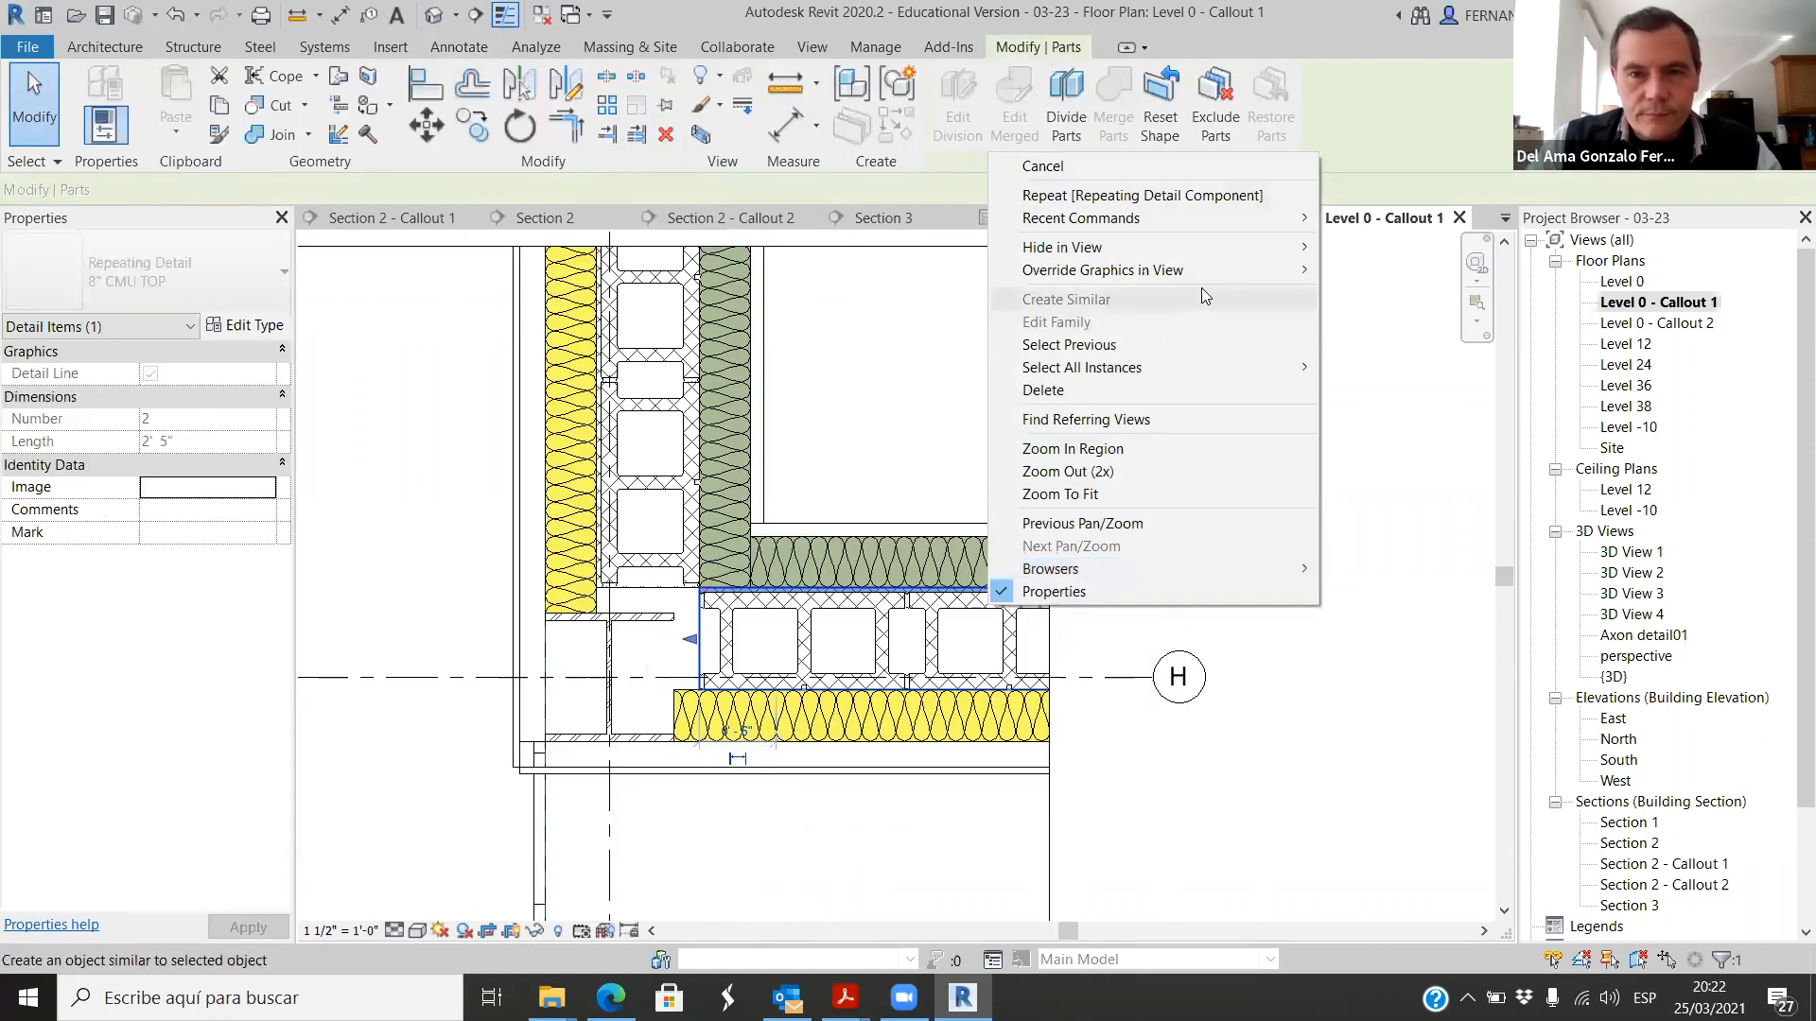
pyautogui.moveTo(1284, 272)
pyautogui.click(1395, 272)
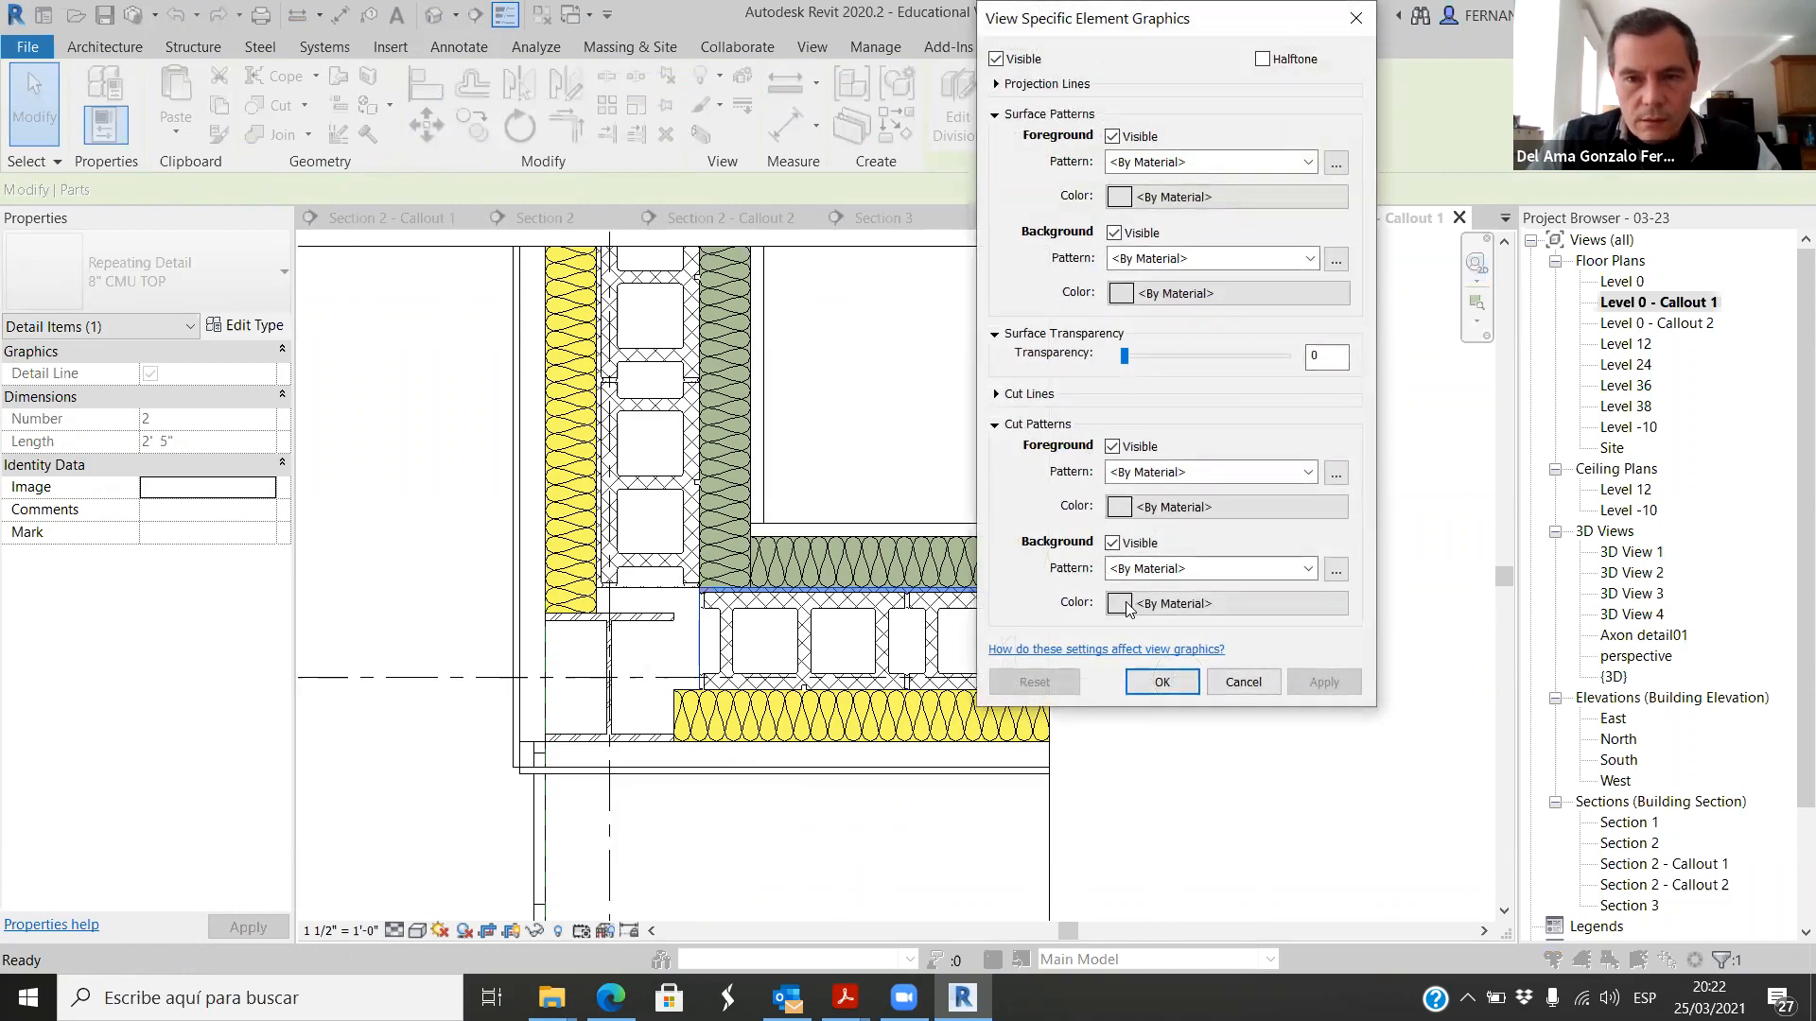
pyautogui.click(1296, 569)
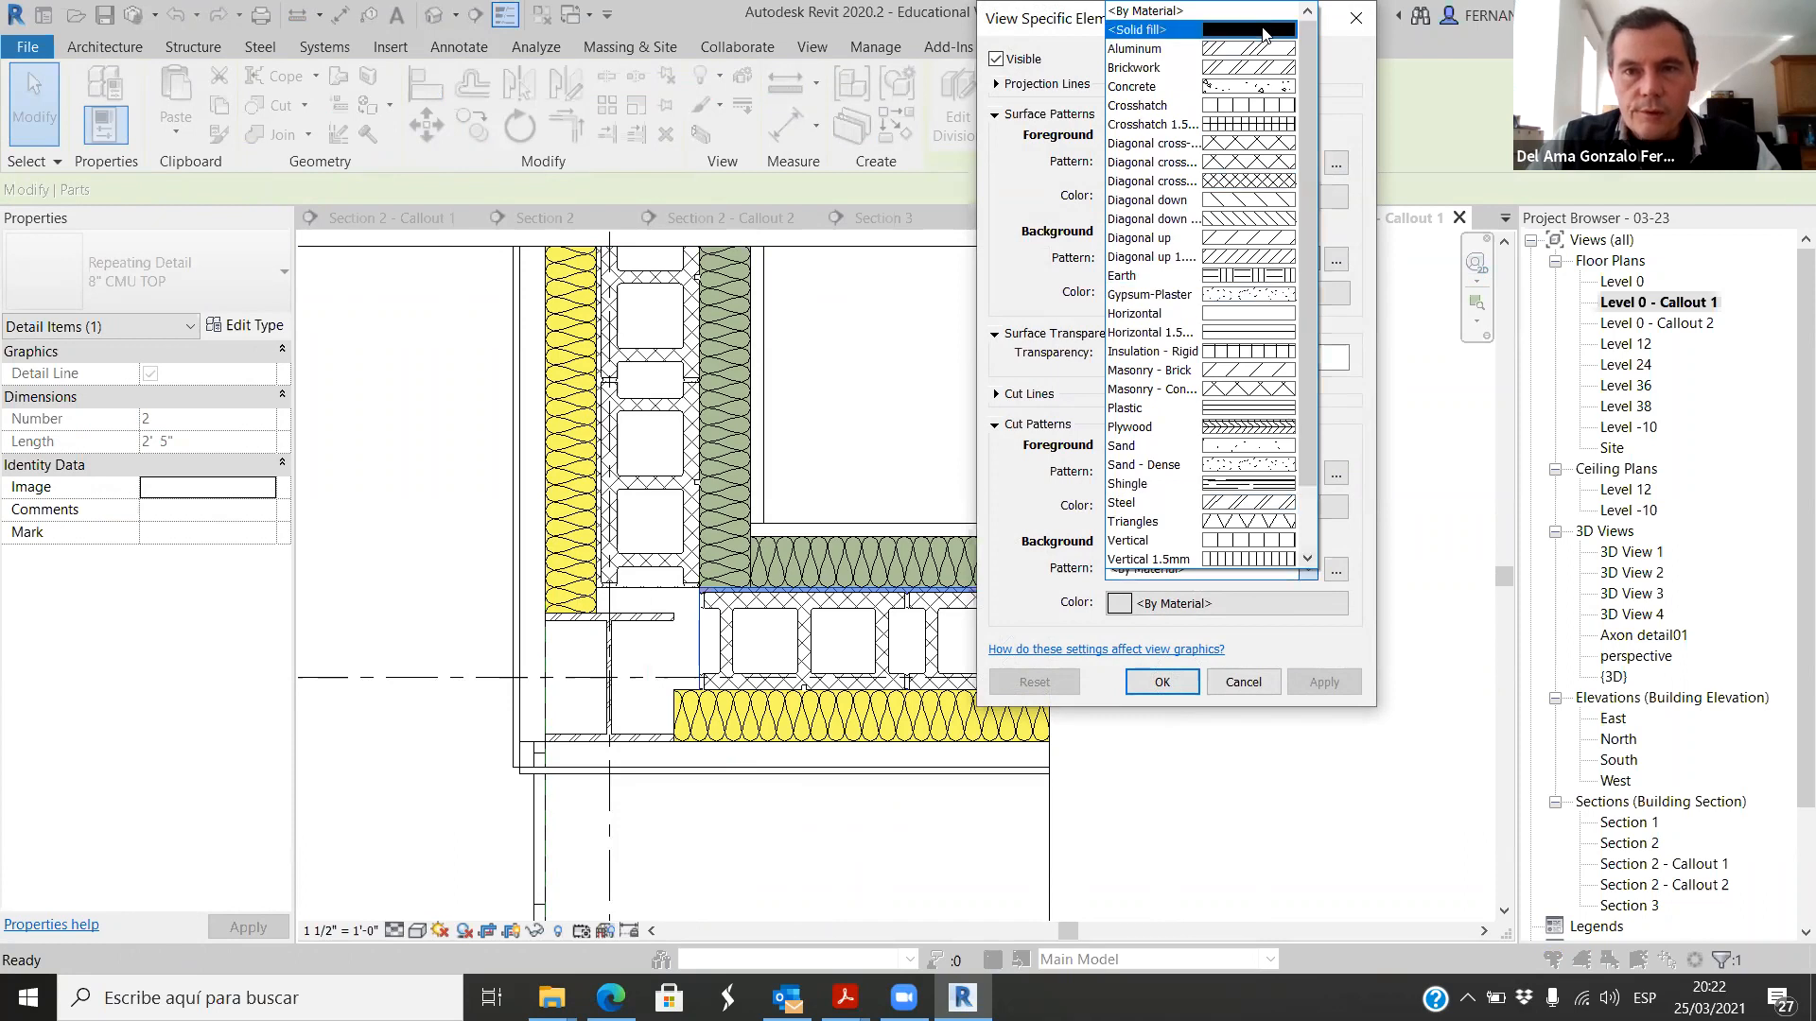
pyautogui.click(1192, 32)
# Step: Set the background cut pattern color to RGB 200-200-200 and apply the override to the wall core part
pyautogui.click(1122, 604)
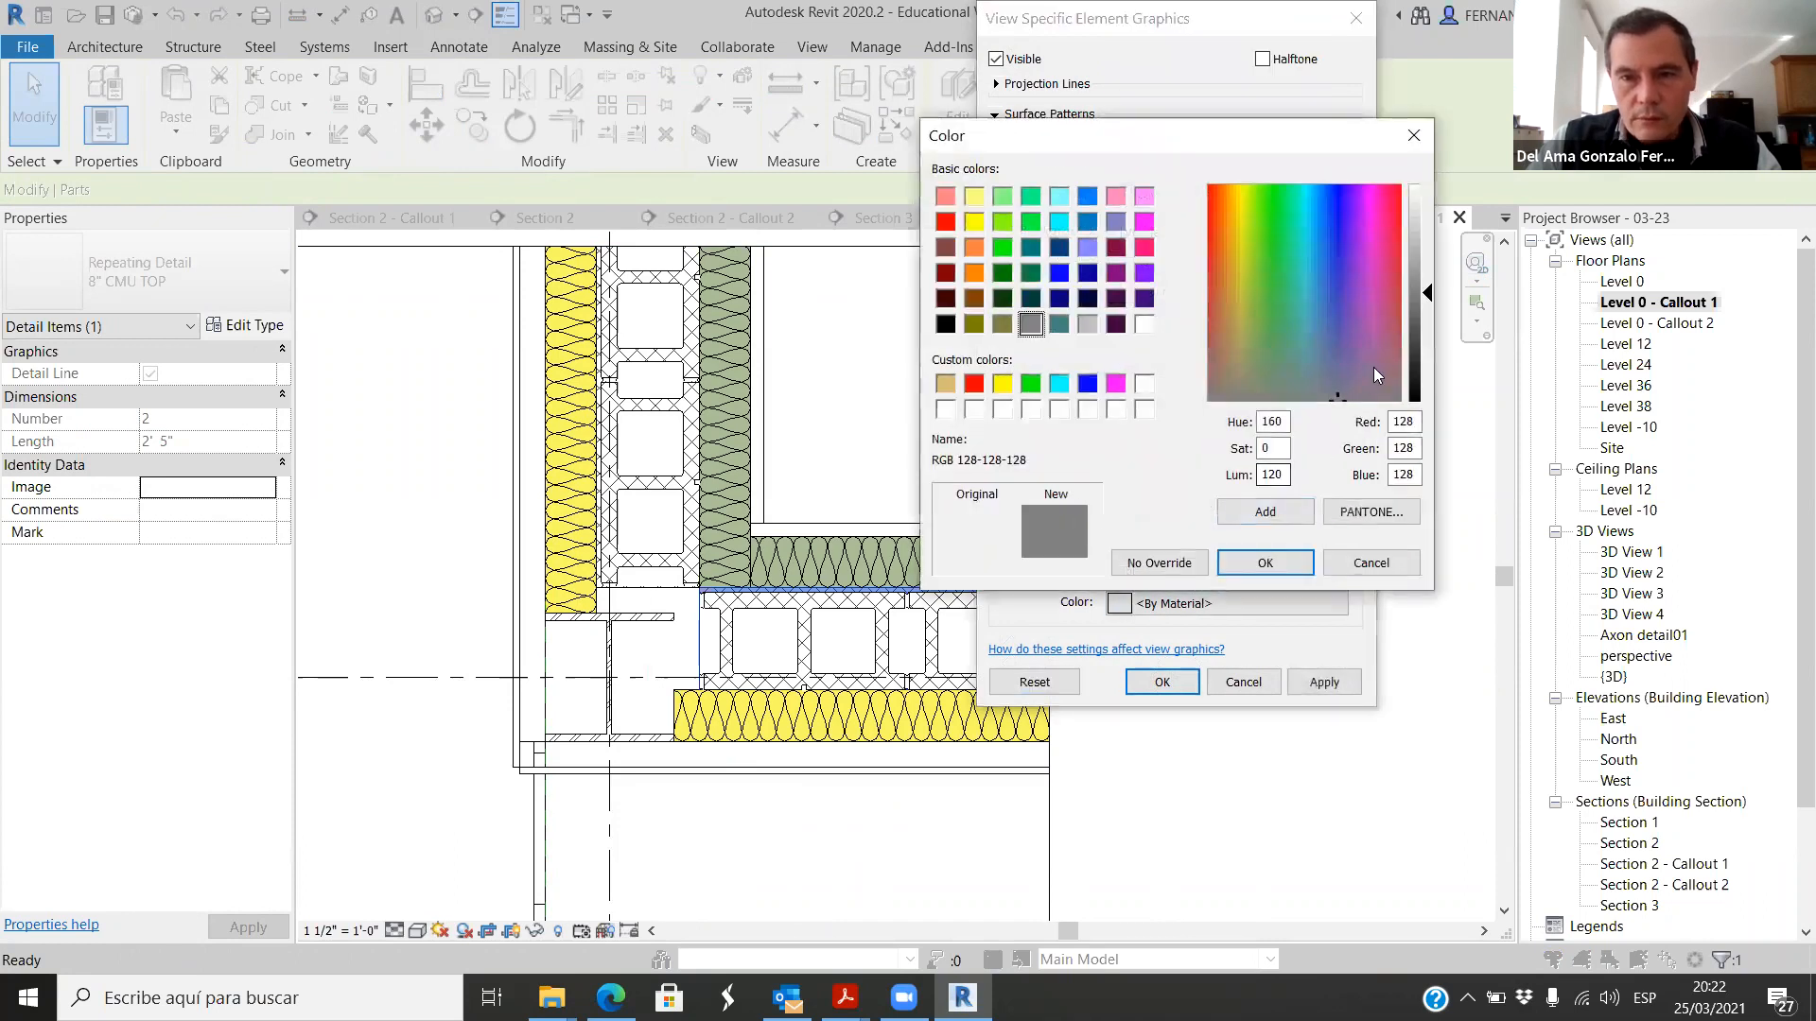
pyautogui.moveTo(1429, 299); pyautogui.dragTo(1428, 235)
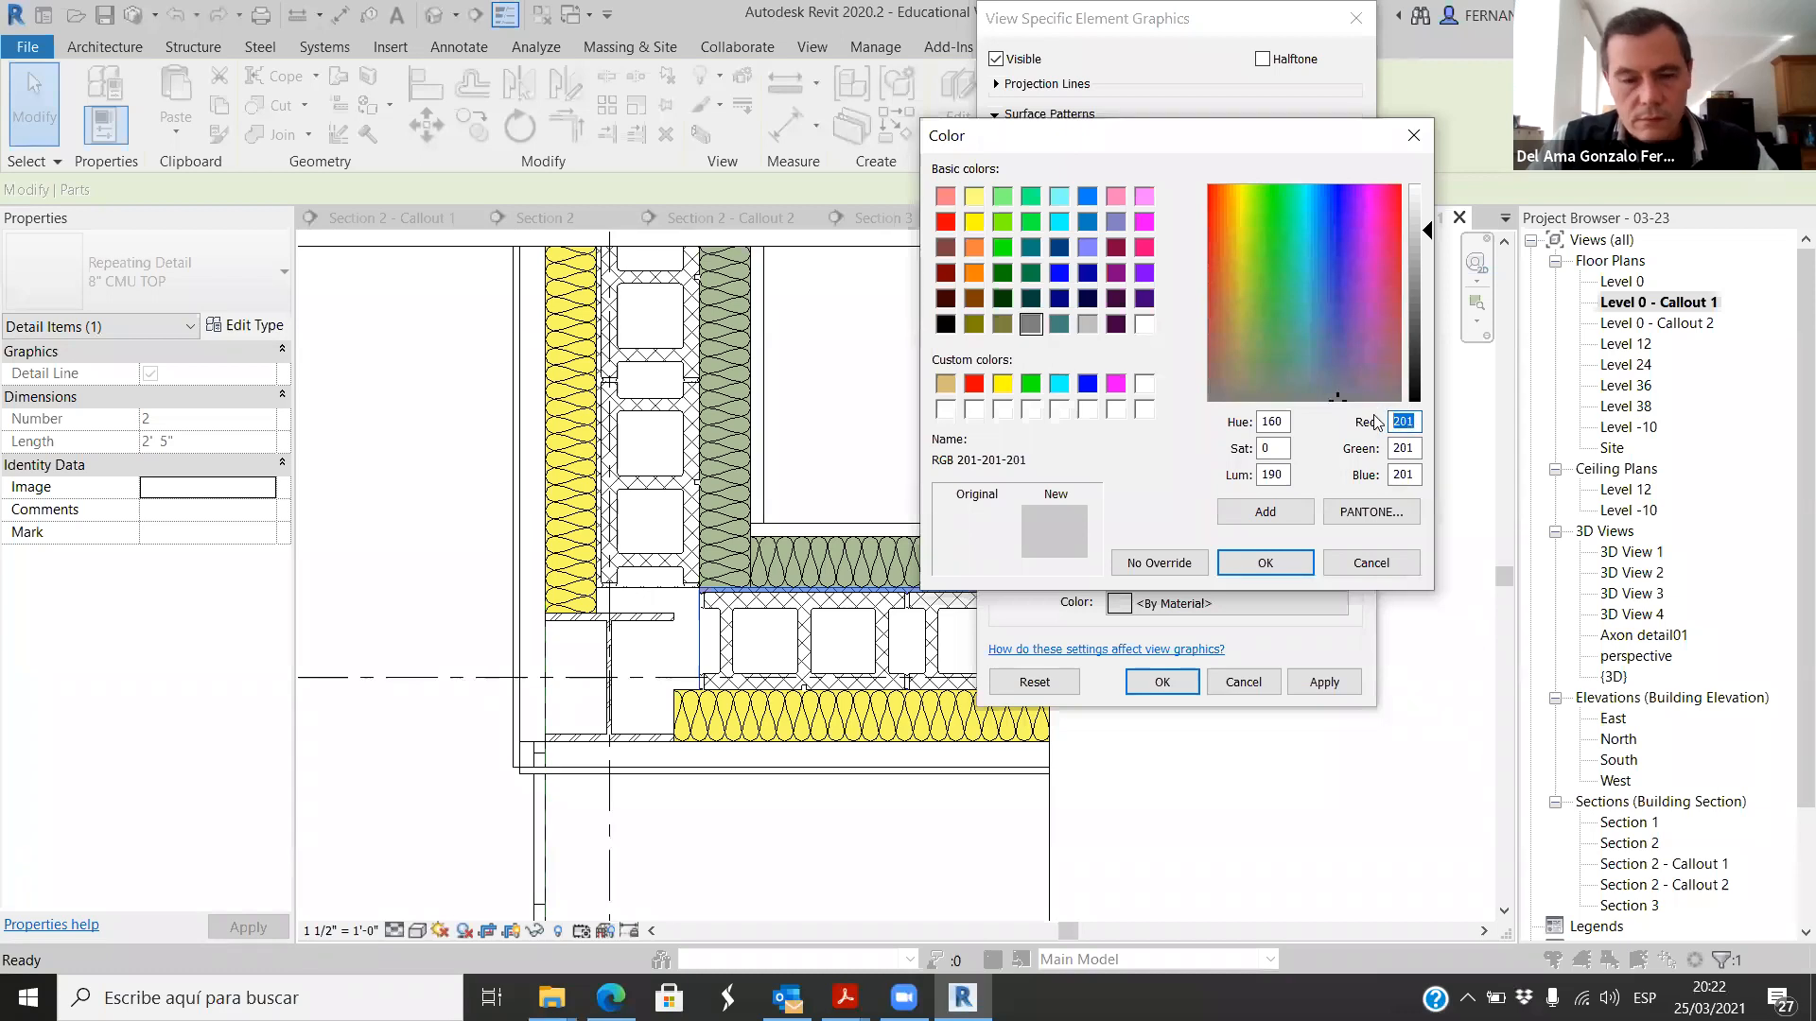
pyautogui.write('200')
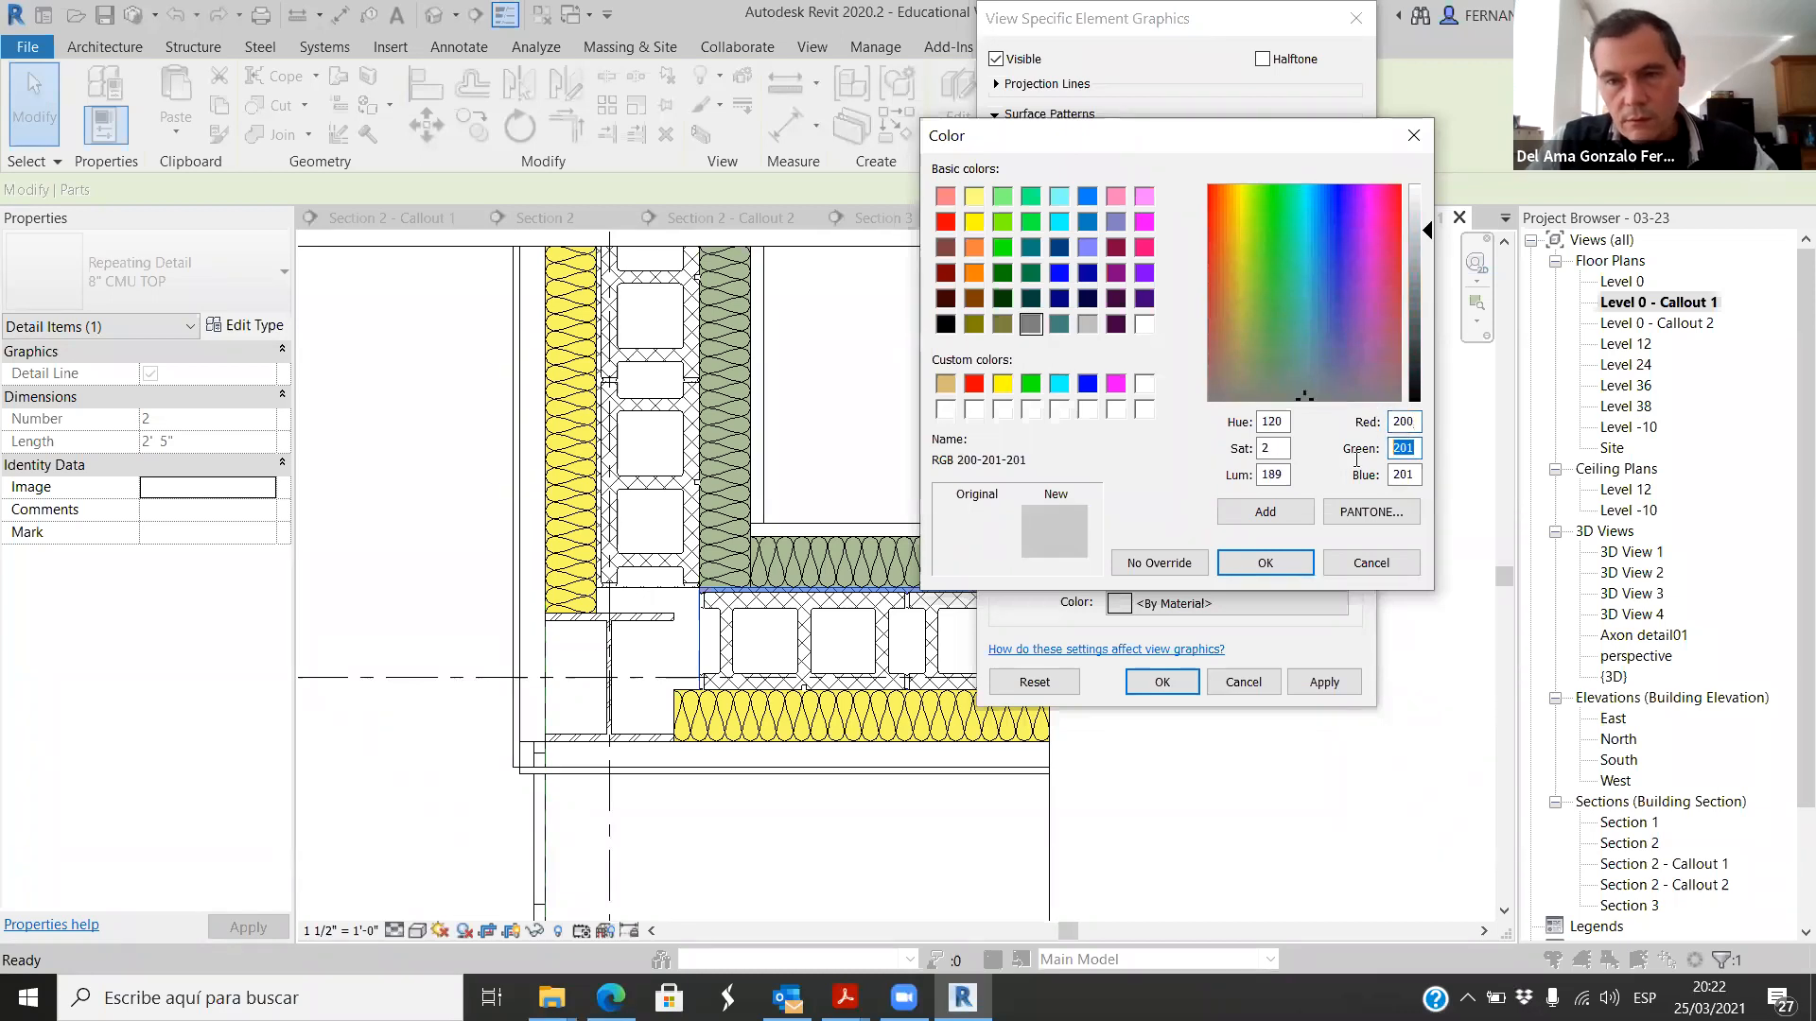
pyautogui.write('200')
pyautogui.doubleClick(1416, 478)
pyautogui.write('200')
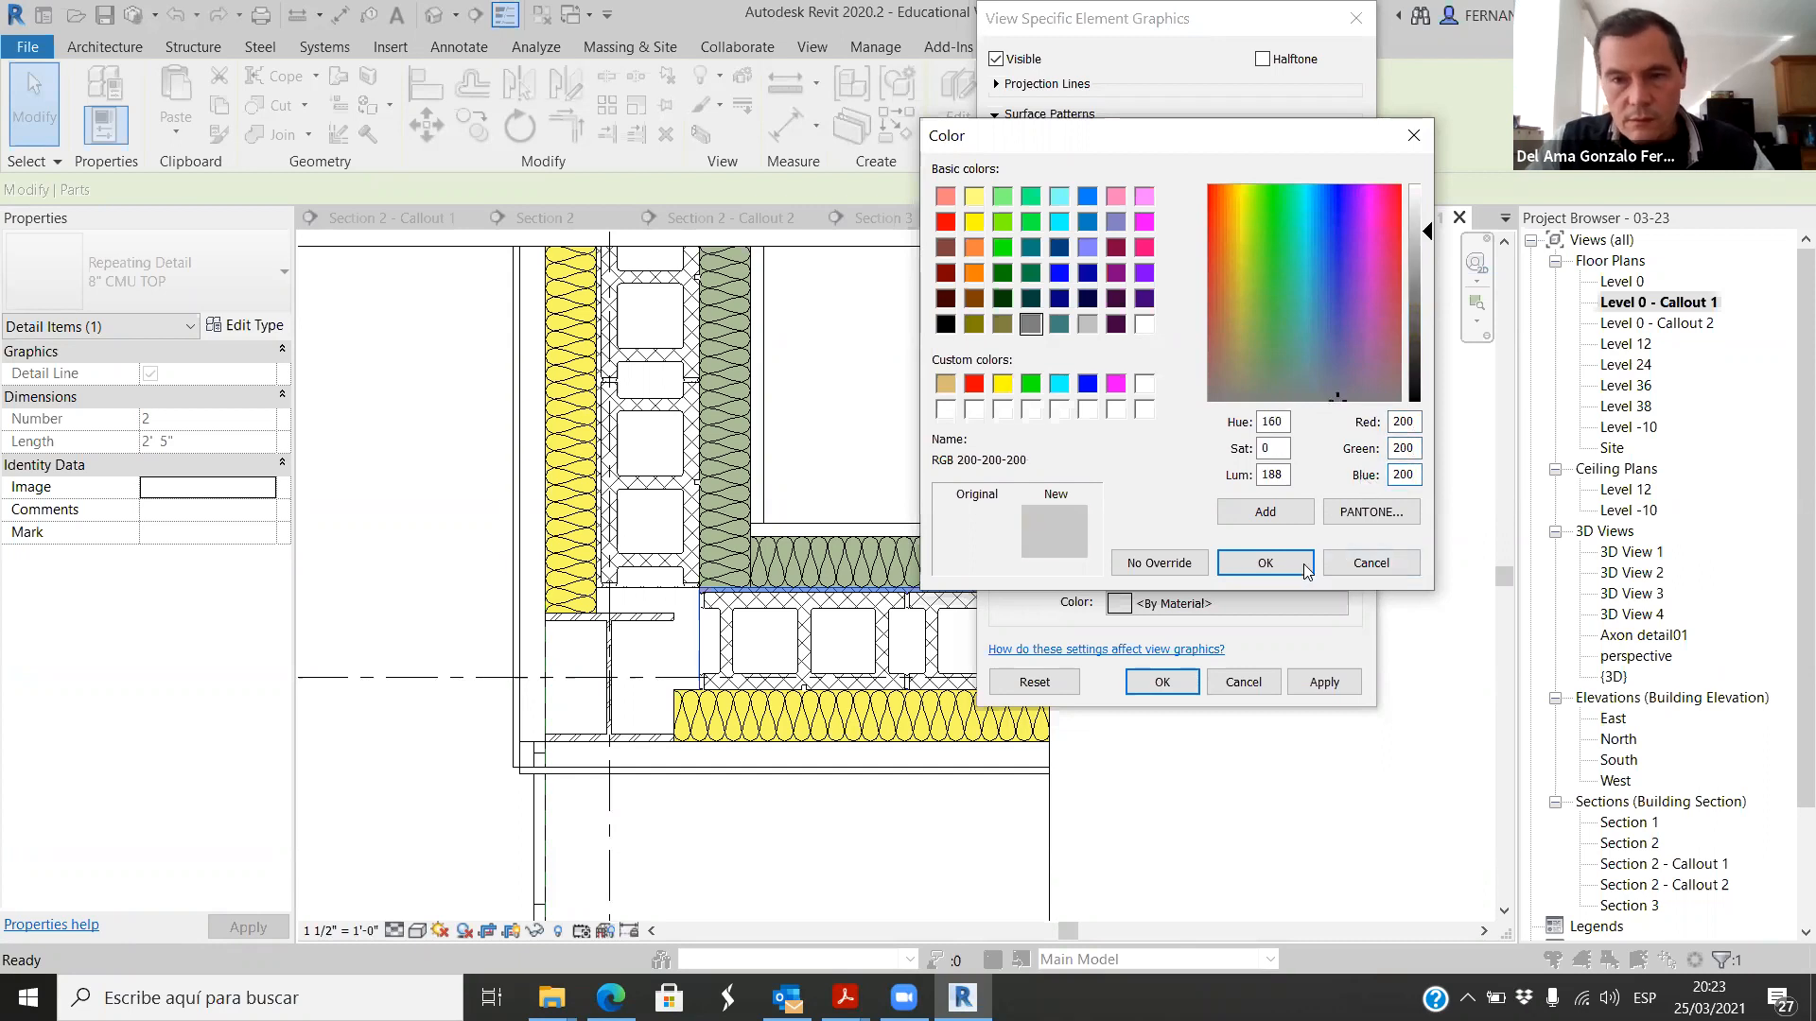
pyautogui.click(1306, 564)
pyautogui.click(1326, 682)
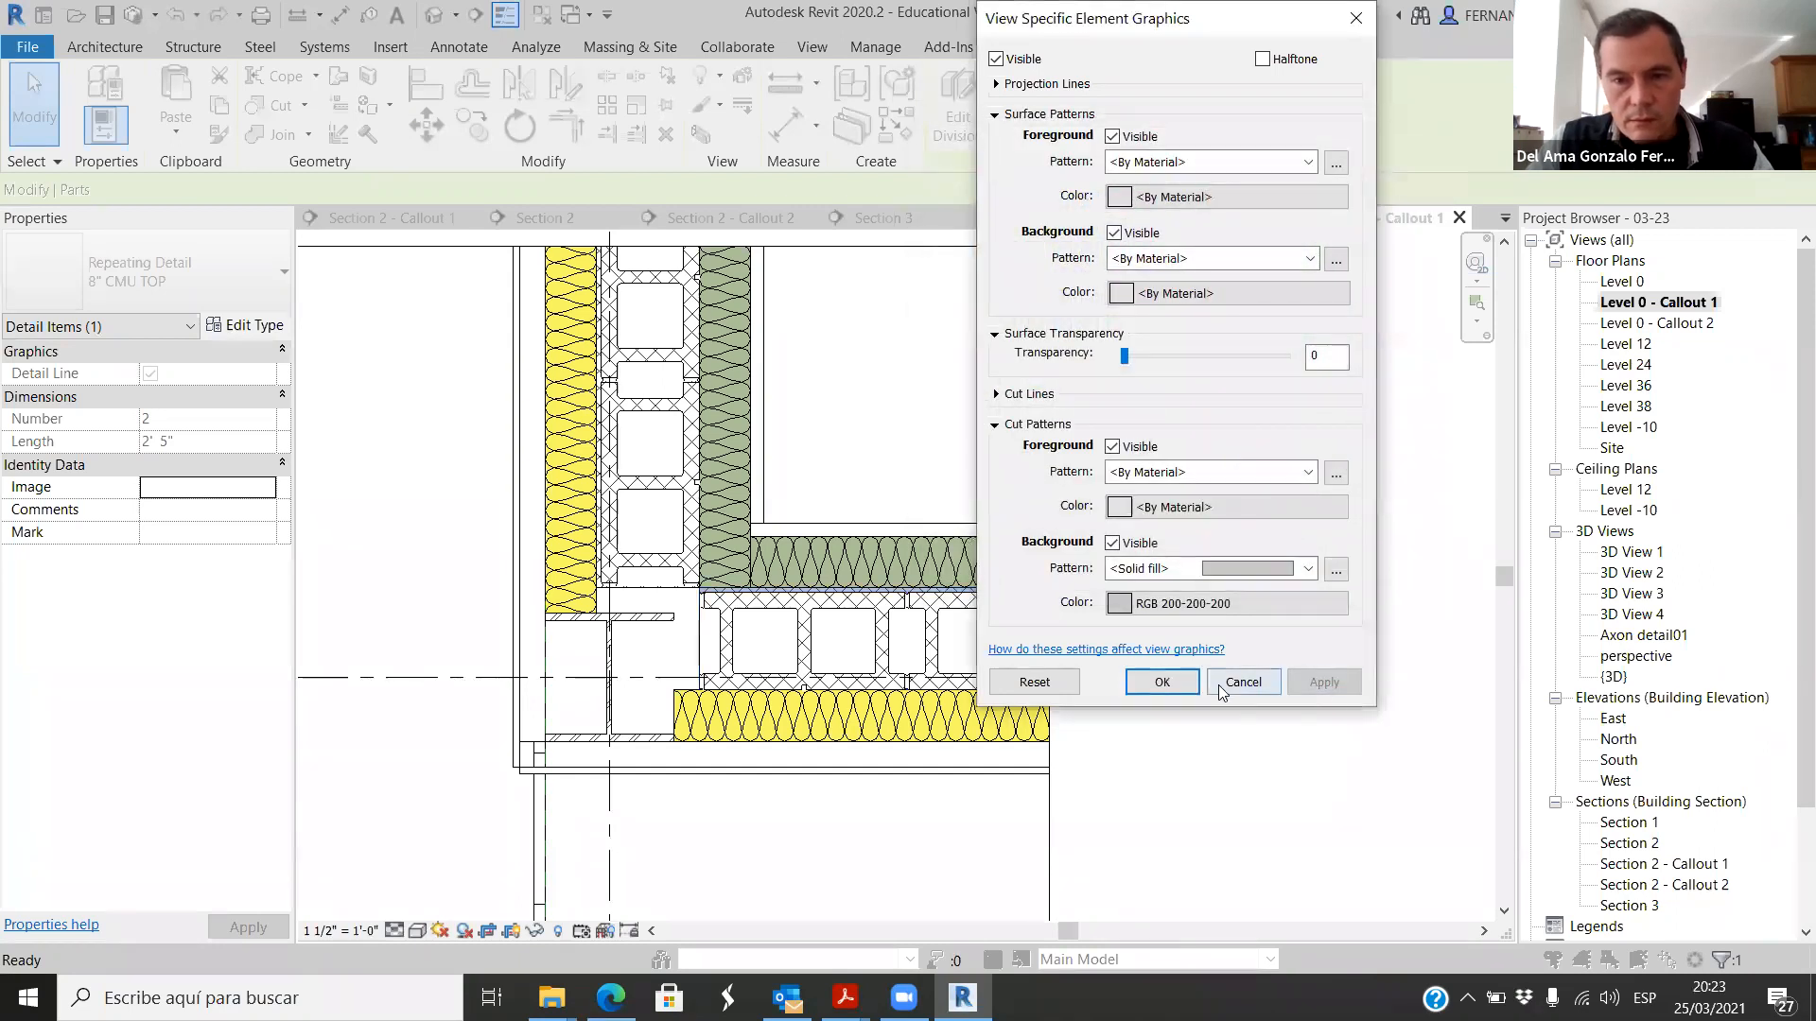
pyautogui.click(1166, 681)
pyautogui.click(1161, 577)
# Step: Examine how the wall core part's cut background displays around the CMU blocks in the horizontal wall
pyautogui.scroll(2, 976, 641)
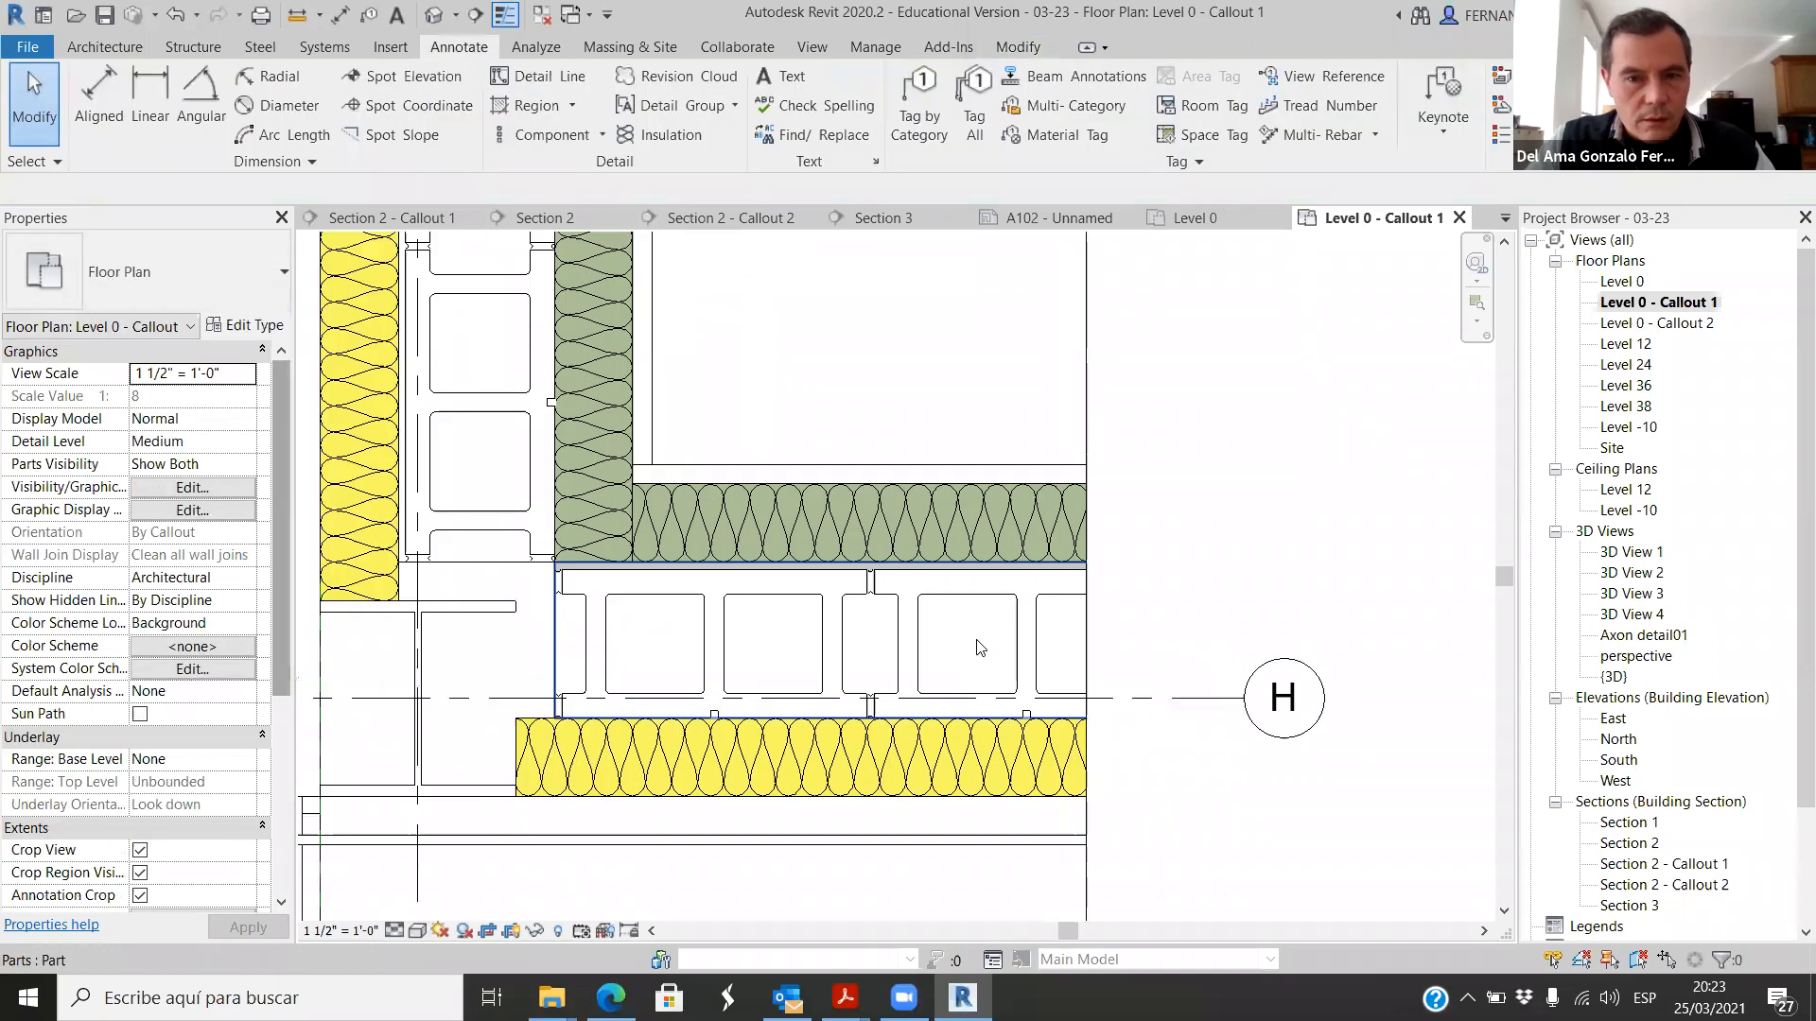
pyautogui.scroll(1, 980, 647)
pyautogui.scroll(2, 885, 592)
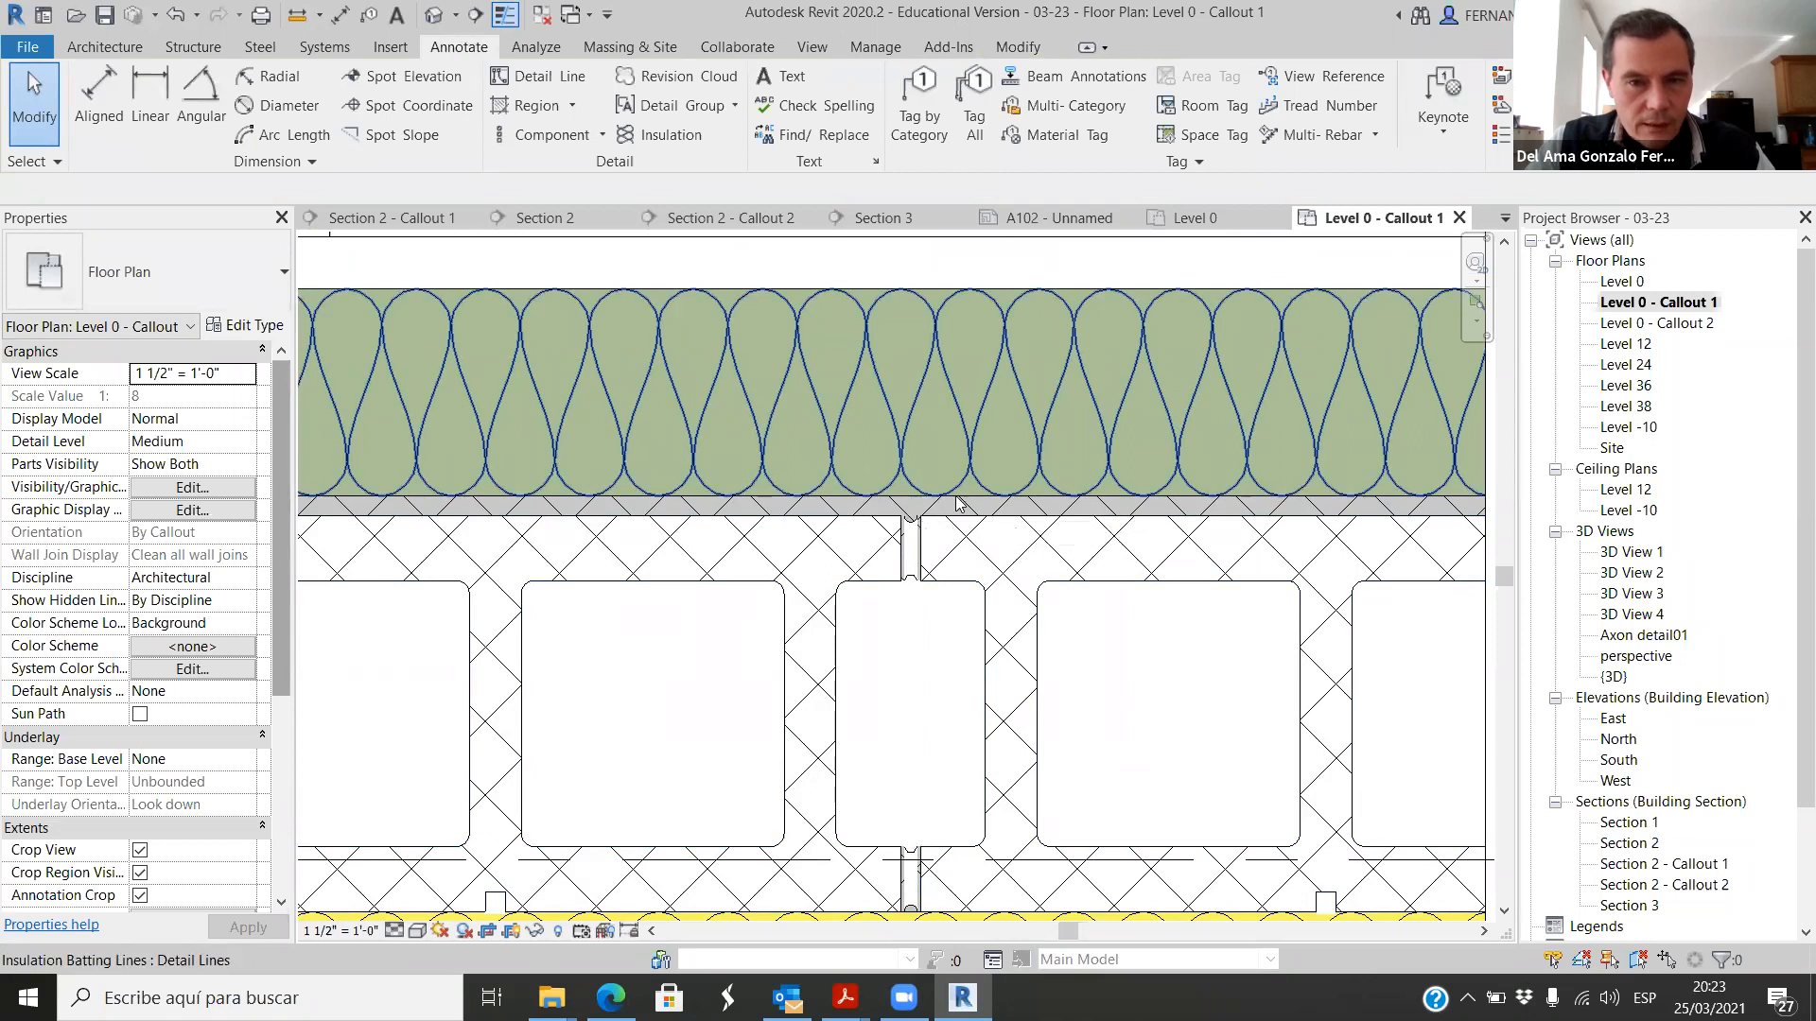
pyautogui.scroll(-2, 957, 504)
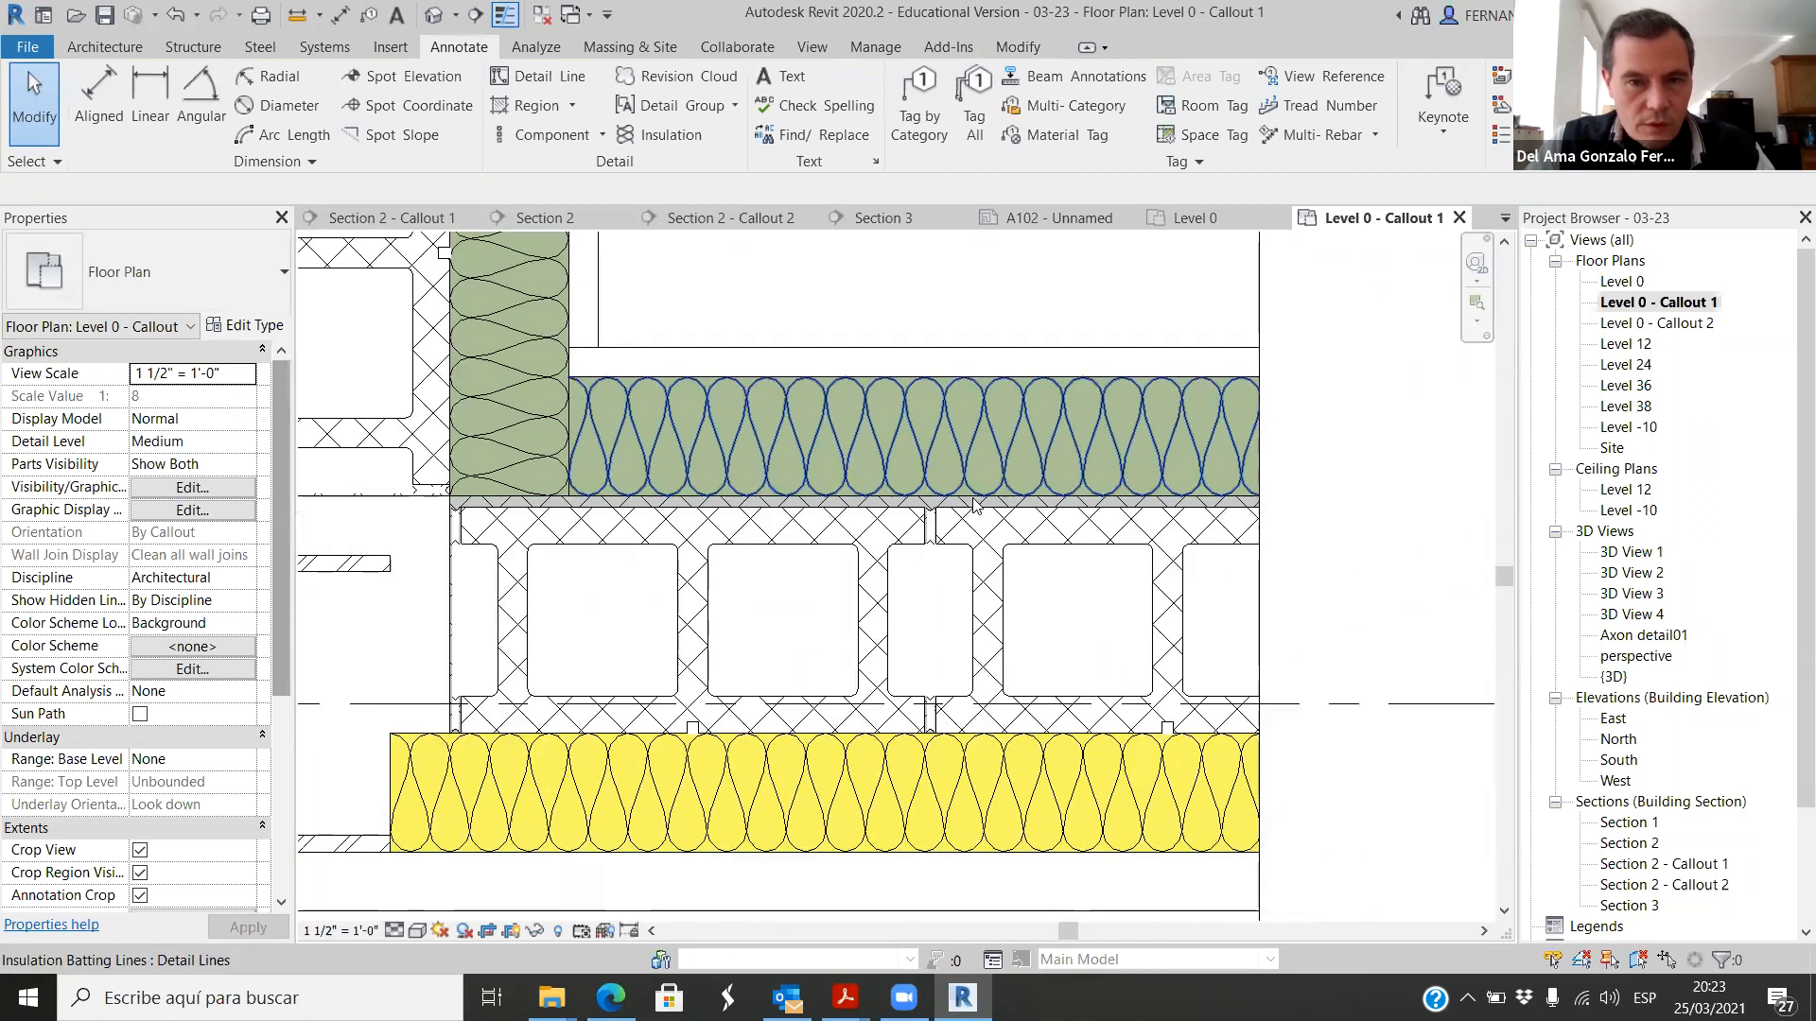
pyautogui.click(984, 566)
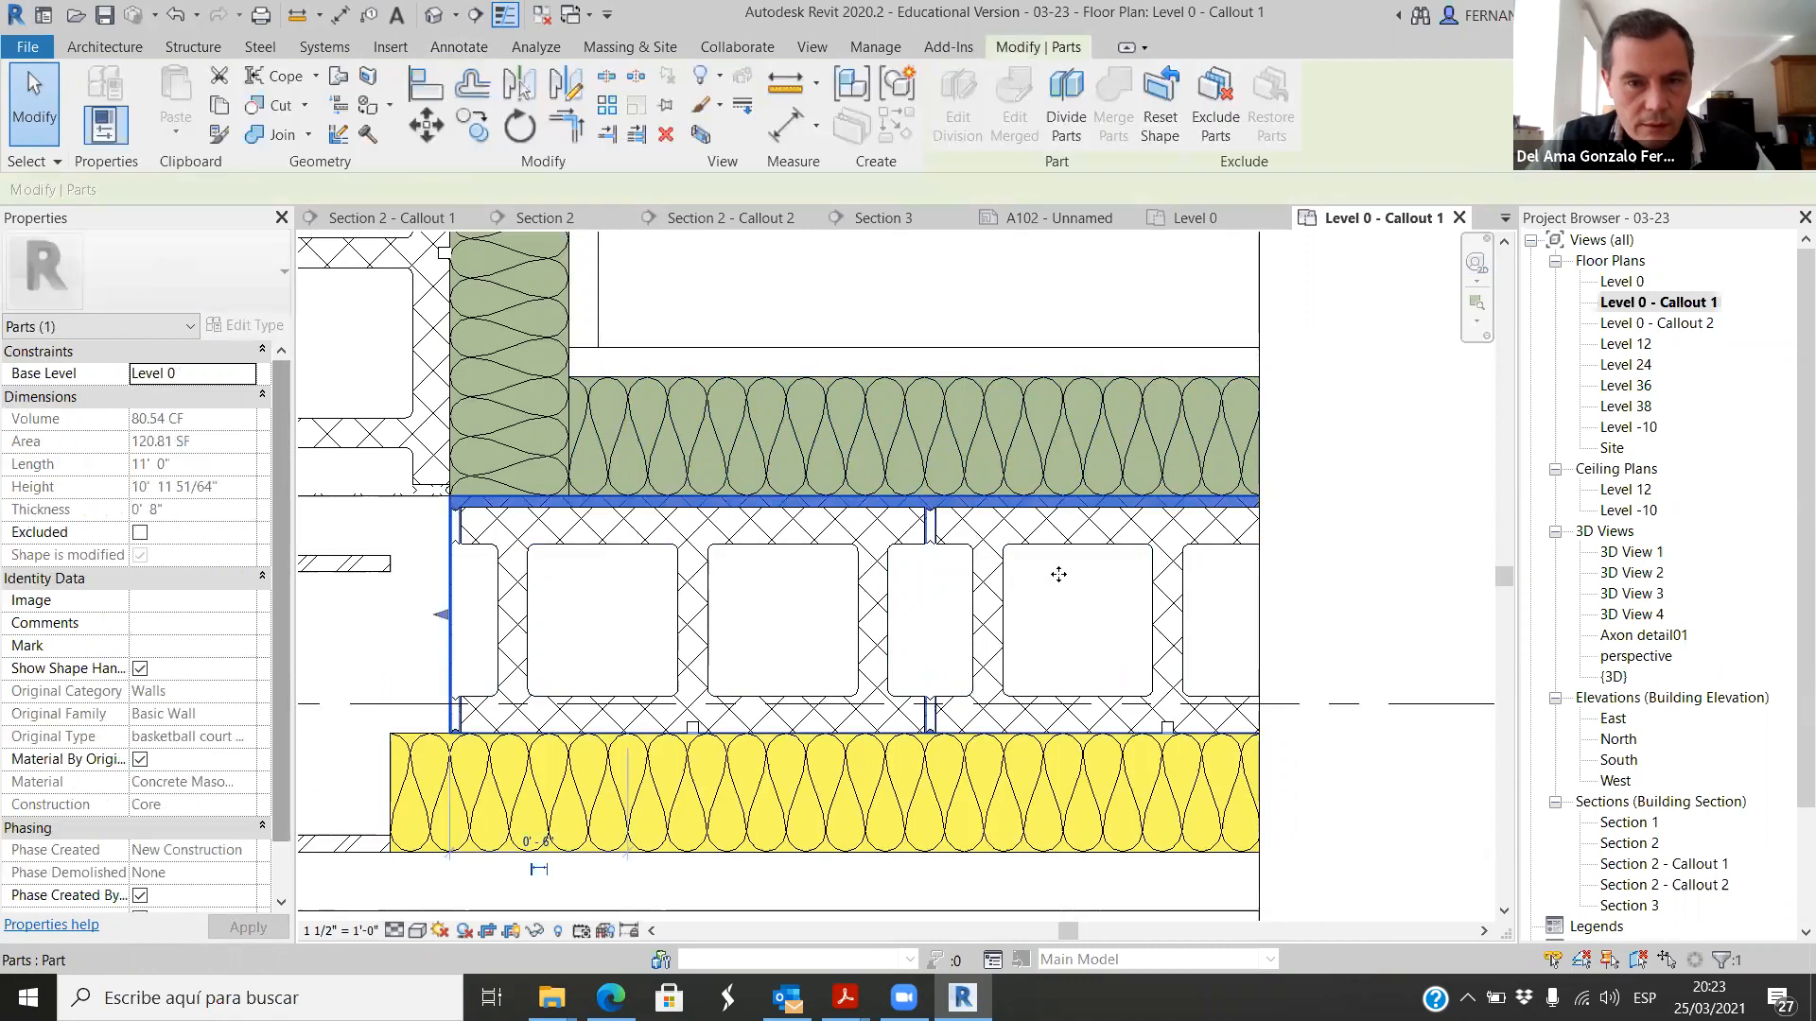
pyautogui.scroll(-1, 908, 445)
pyautogui.press('Escape')
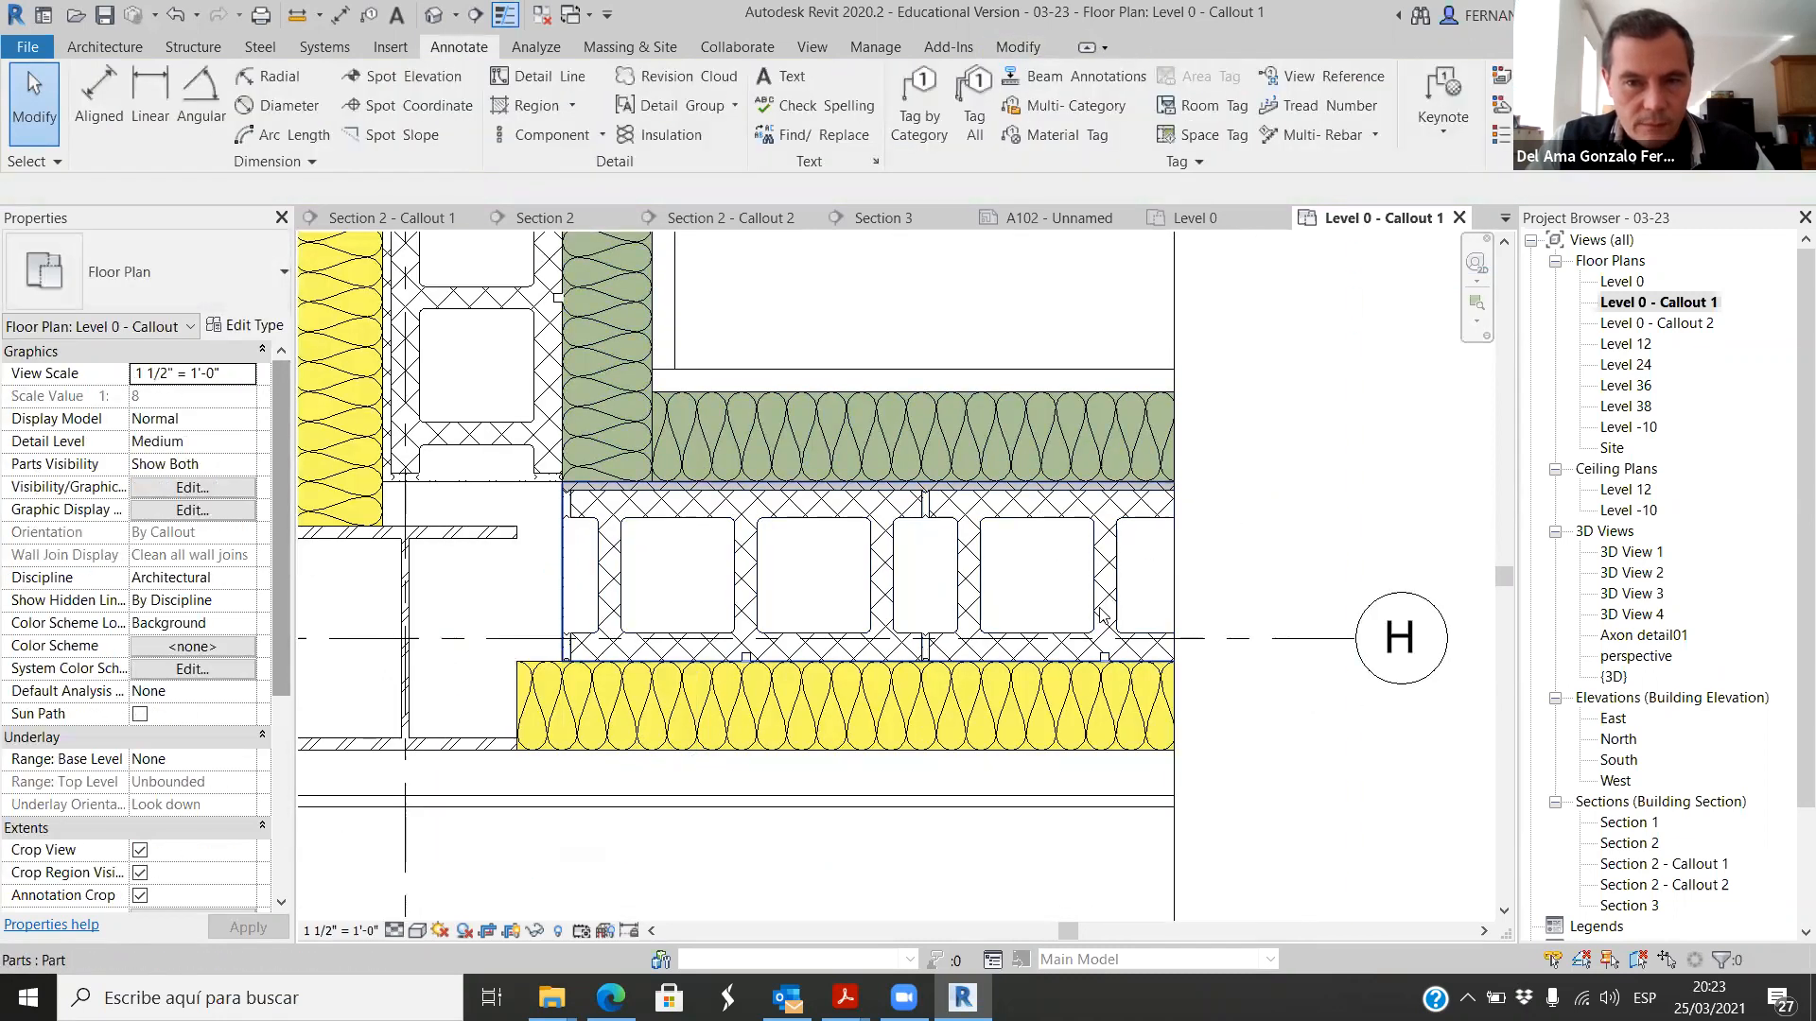
pyautogui.scroll(-2, 980, 506)
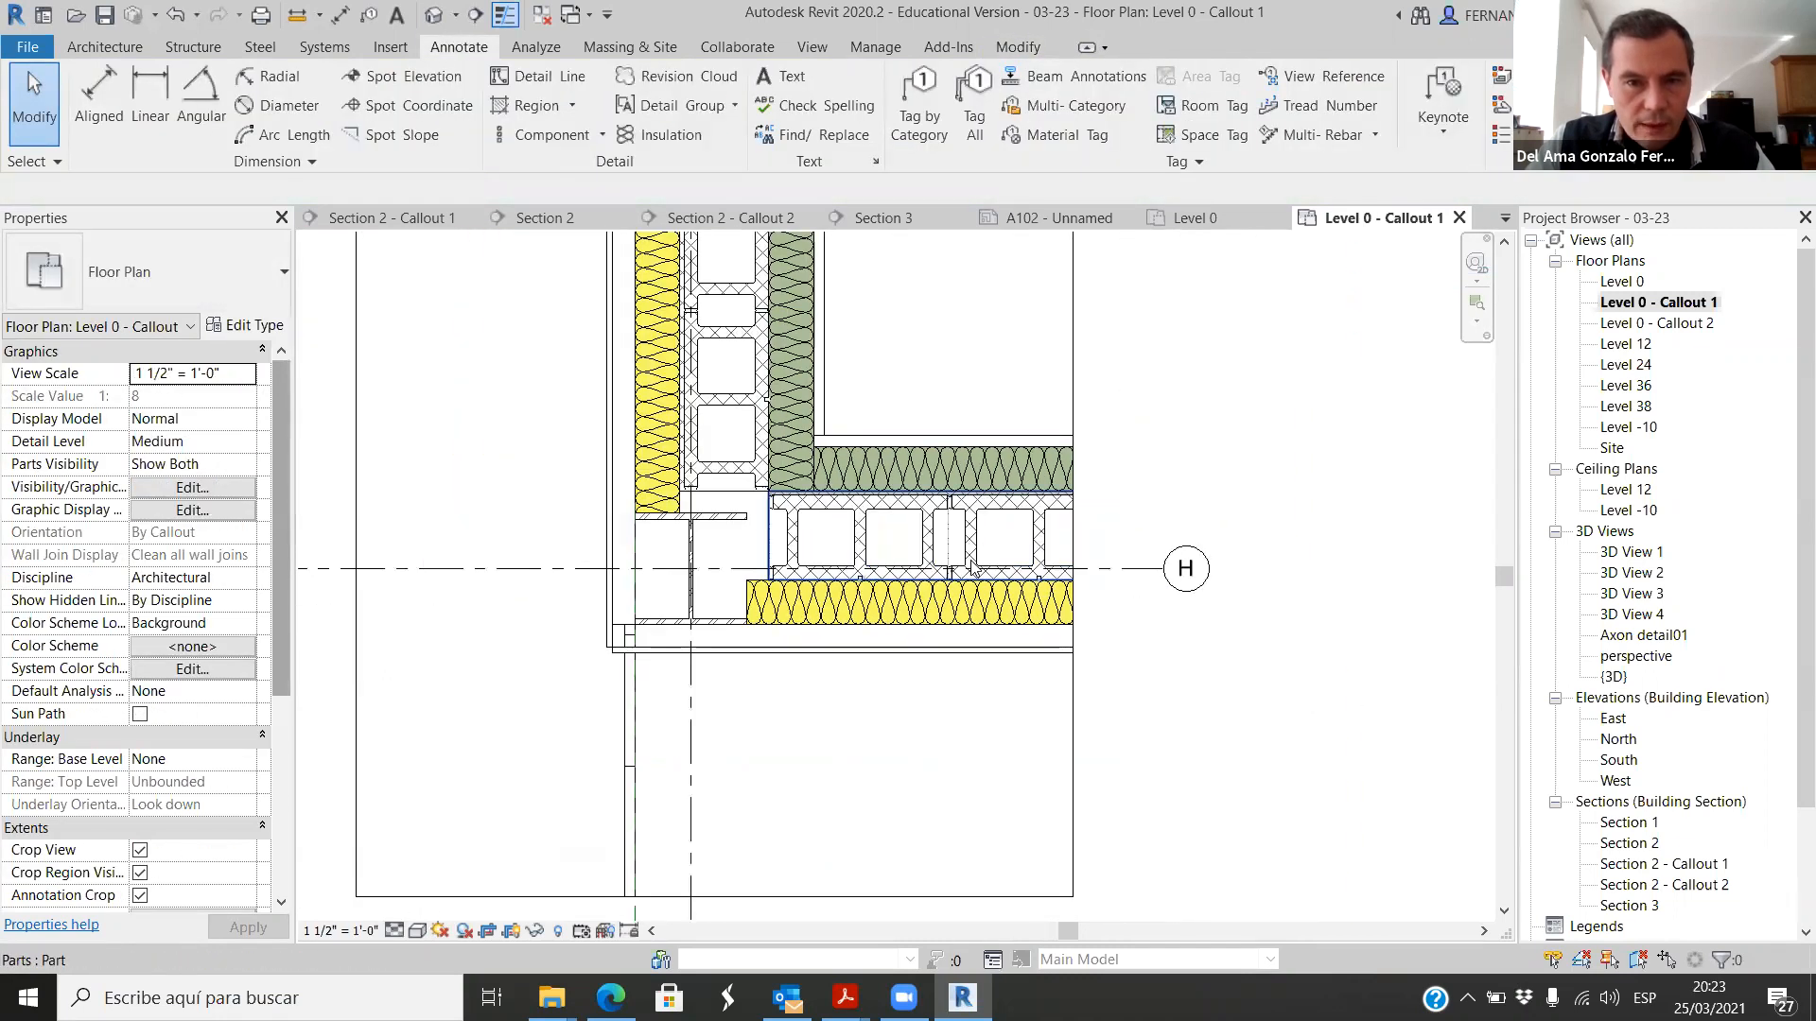
pyautogui.click(898, 504)
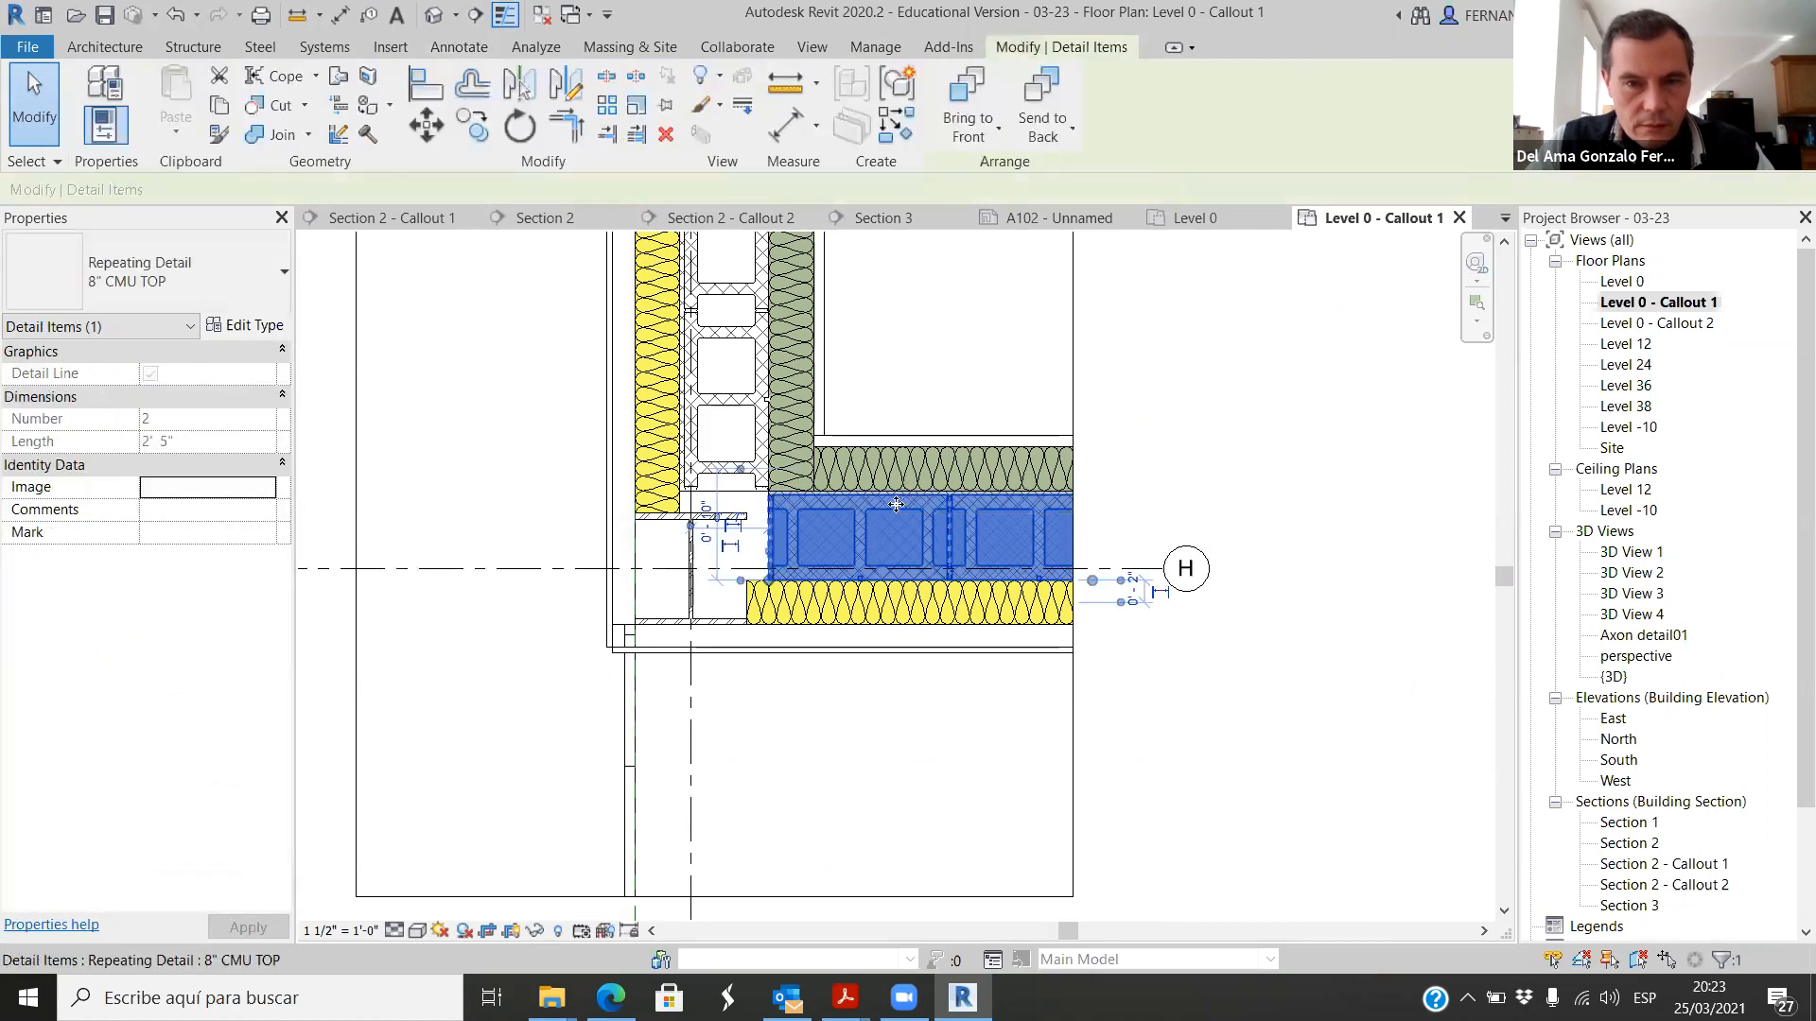
pyautogui.keyDown('ctrl'); pyautogui.click(762, 447); pyautogui.keyUp('ctrl')
pyautogui.rightClick(921, 520)
pyautogui.moveTo(1187, 186)
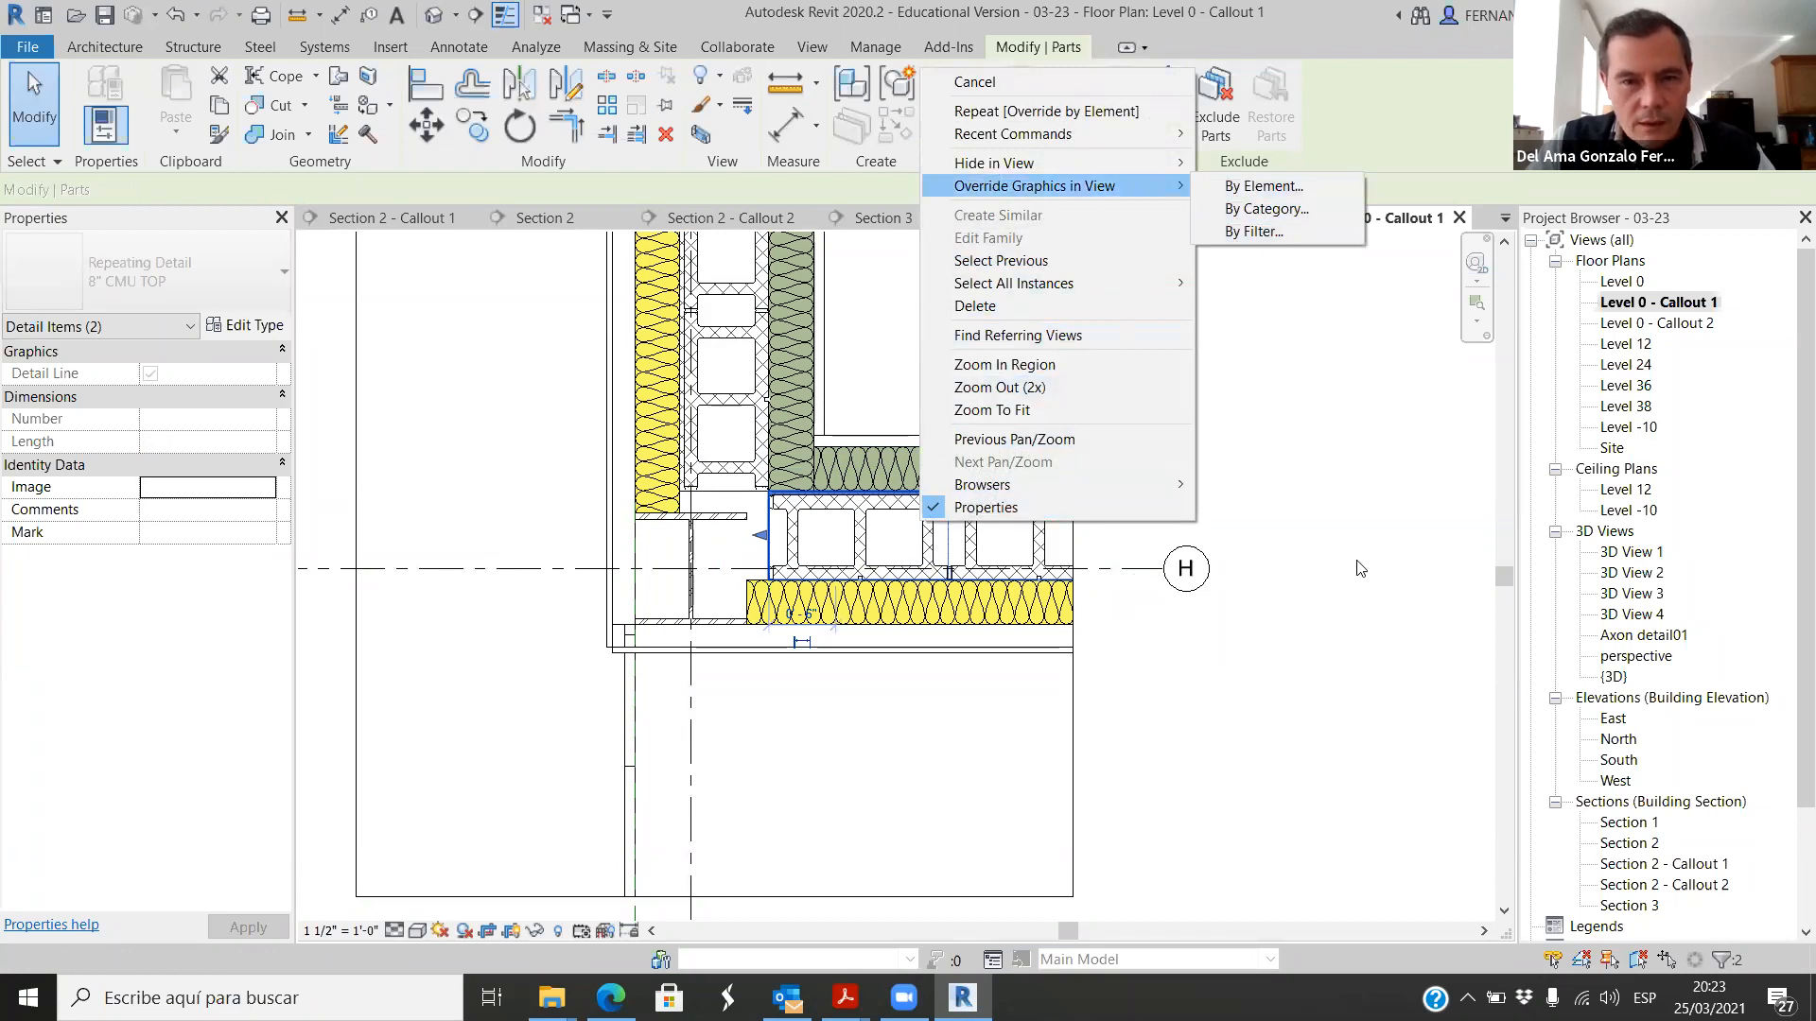
pyautogui.click(1358, 567)
pyautogui.scroll(3, 913, 527)
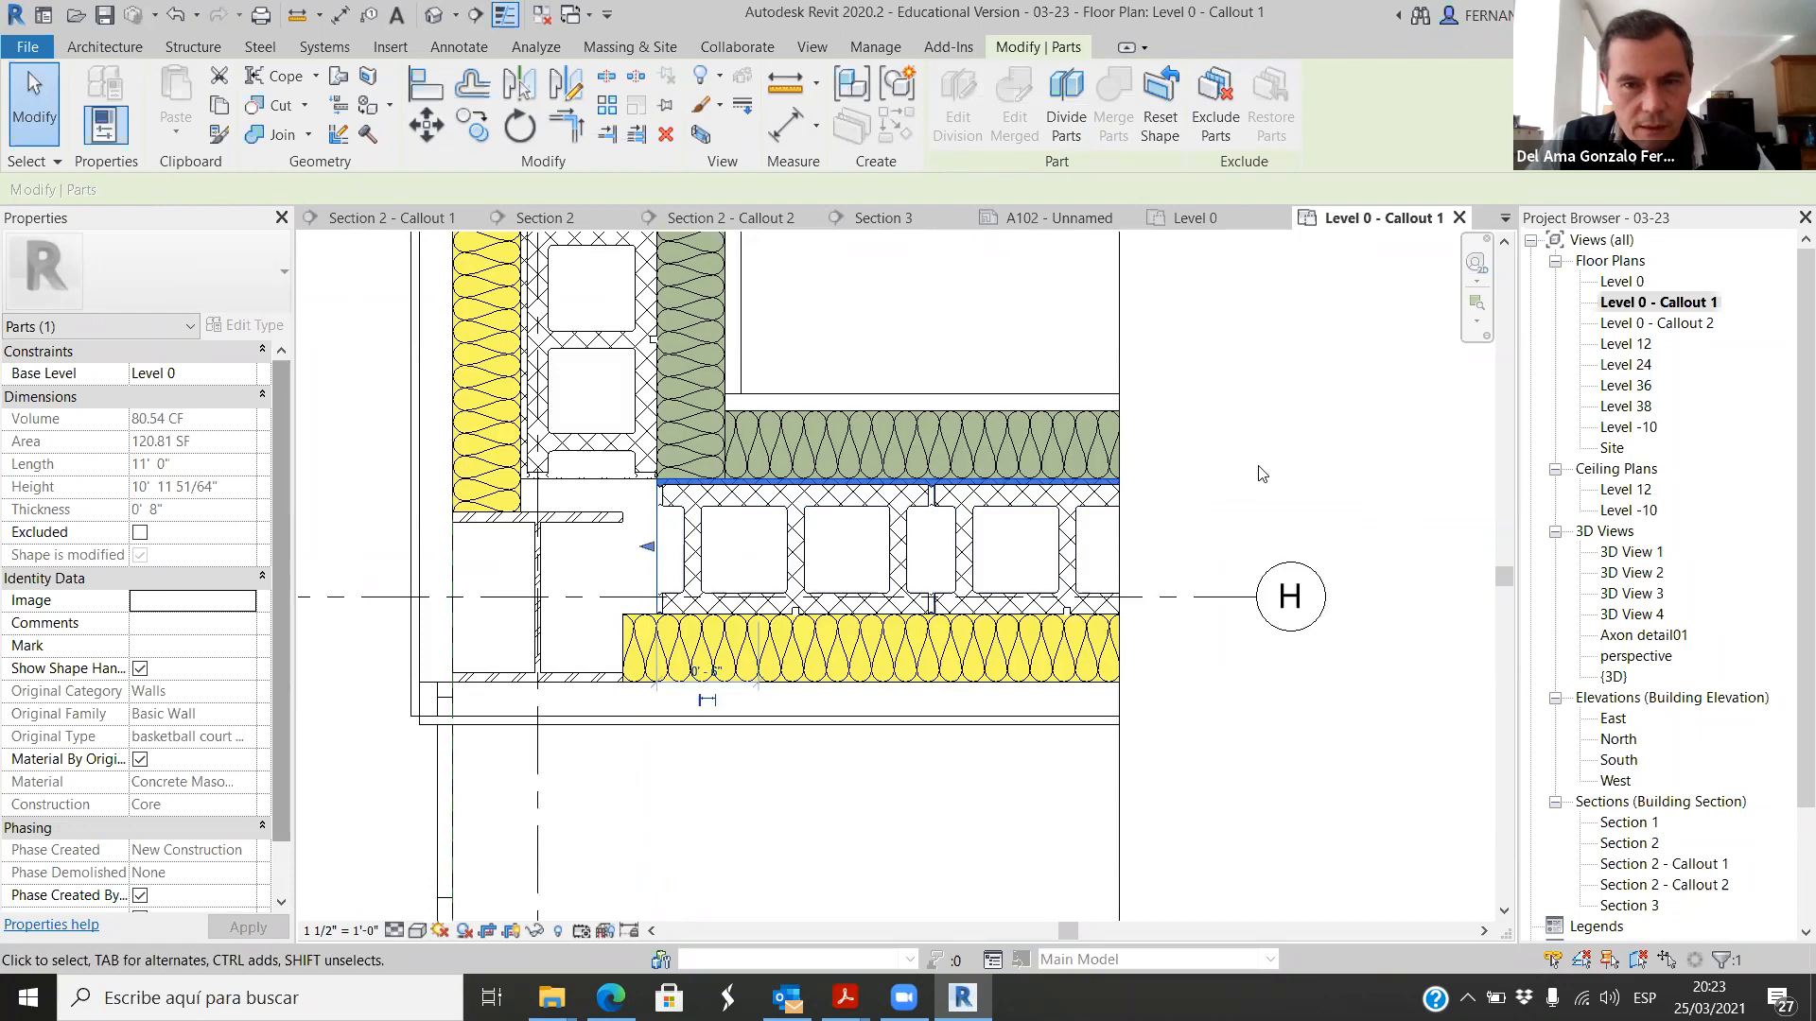
pyautogui.press('Escape')
pyautogui.click(1032, 499)
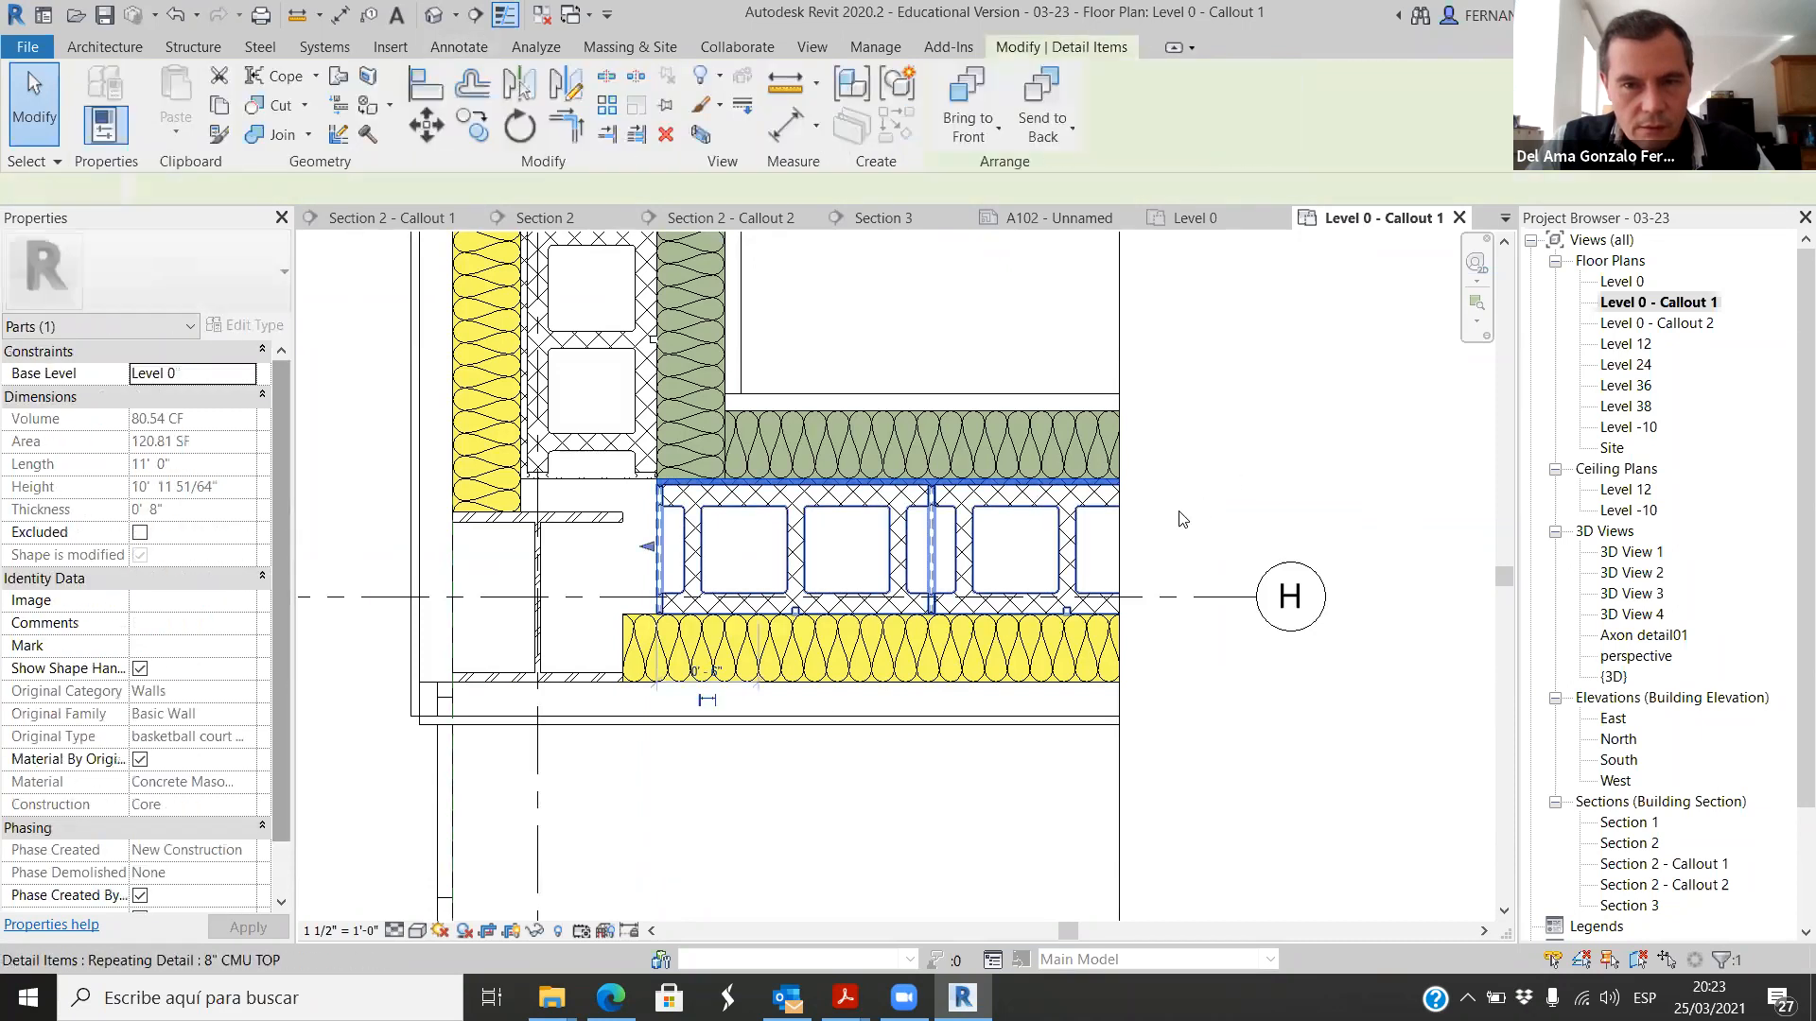
pyautogui.click(1111, 516)
pyautogui.click(1126, 513)
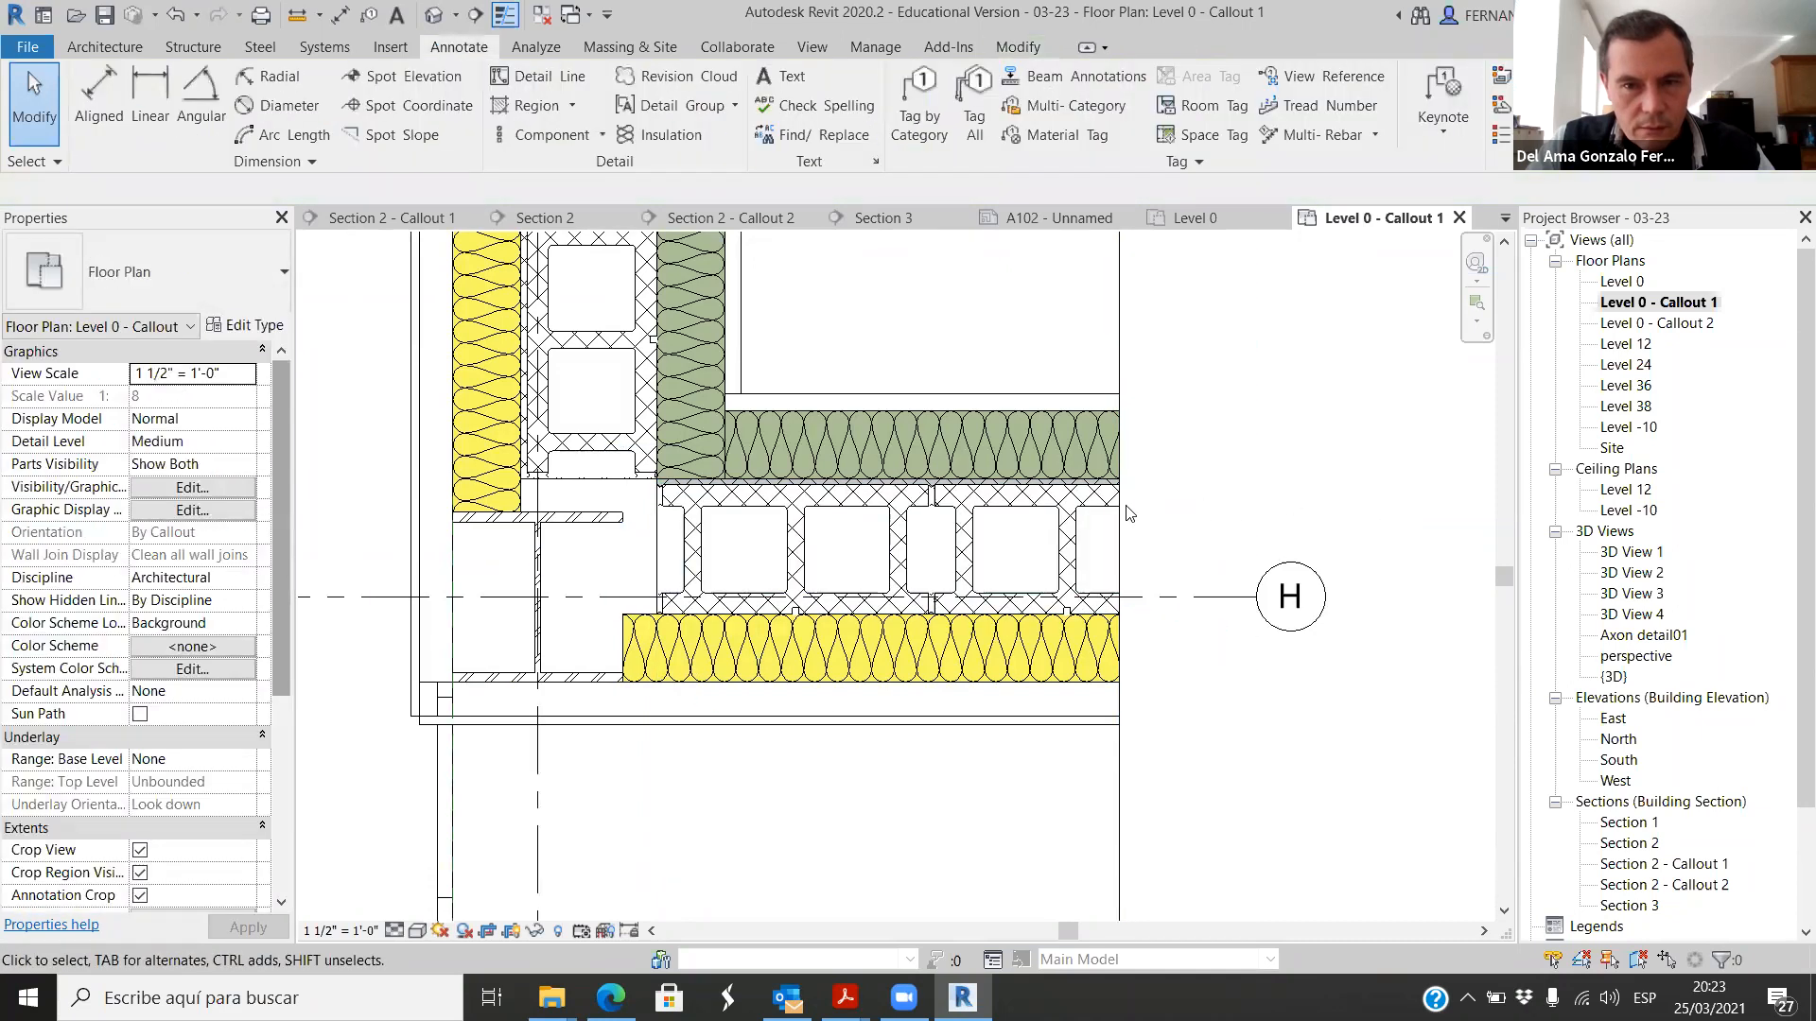
# Step: Override both 8" CMU TOP repeating details by element in this view, with Solid fill as the background surface pattern
pyautogui.click(1076, 491)
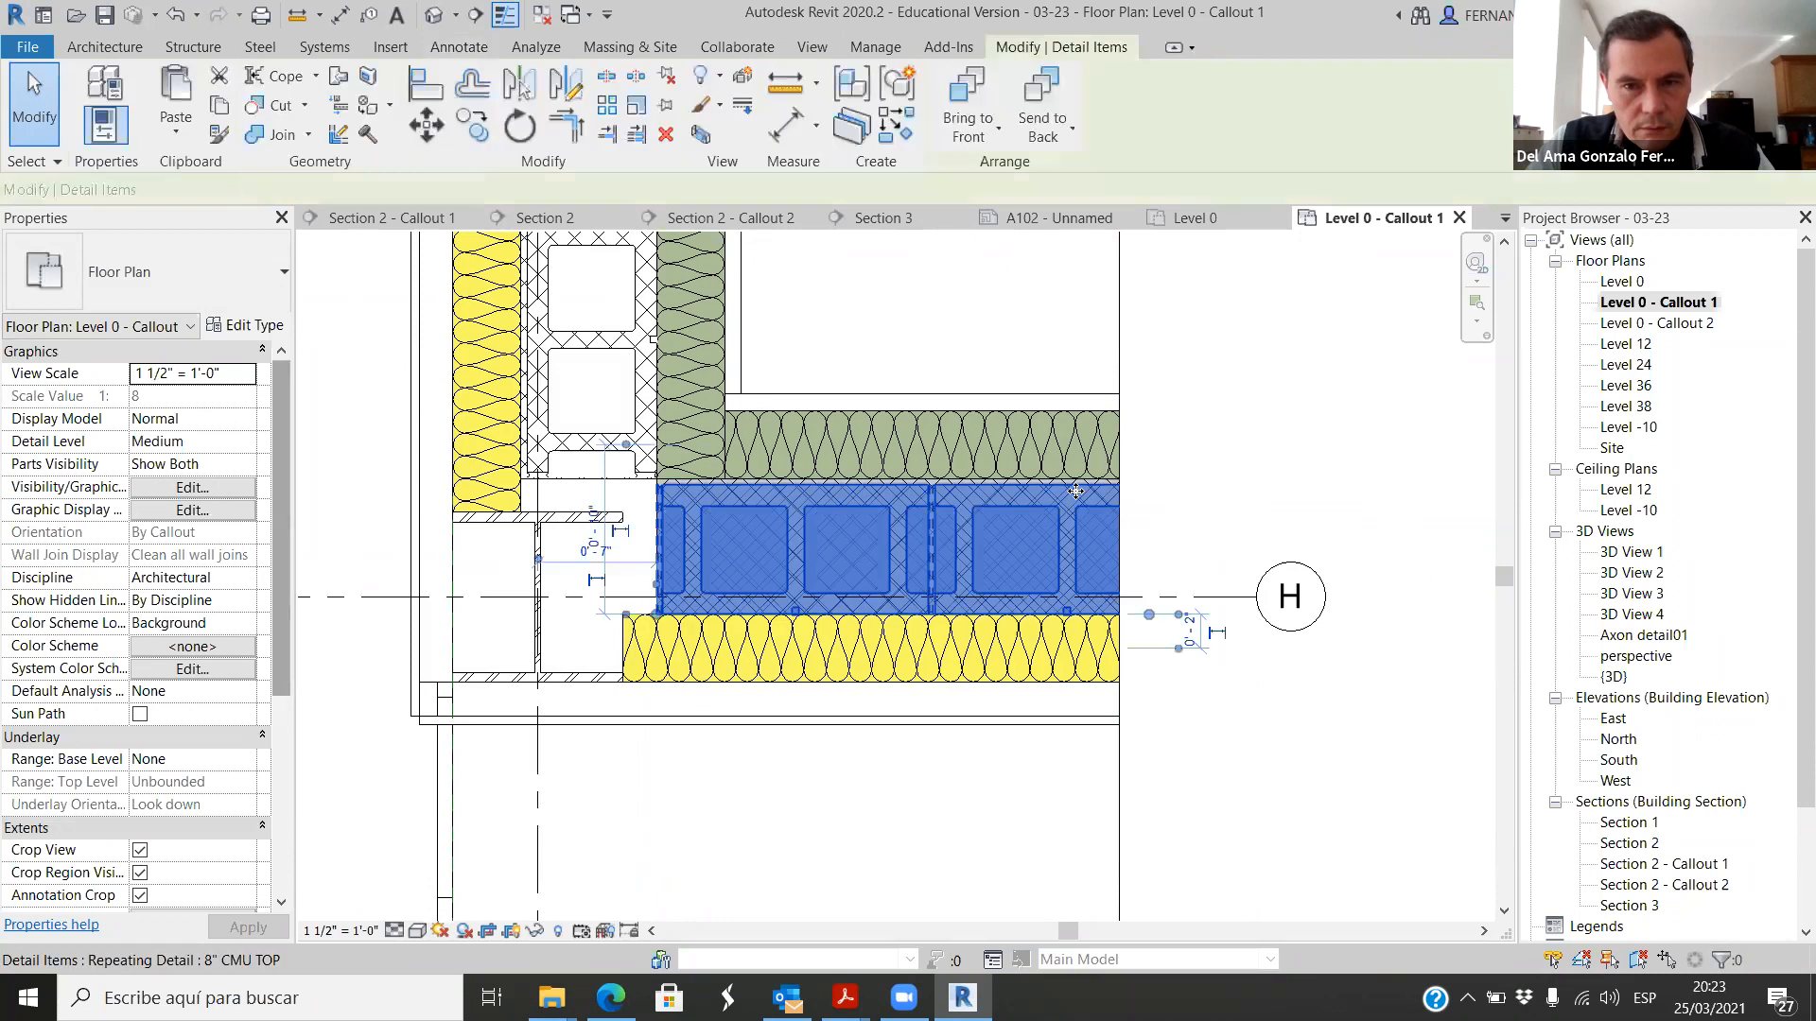
pyautogui.keyDown('ctrl'); pyautogui.click(658, 390); pyautogui.keyUp('ctrl')
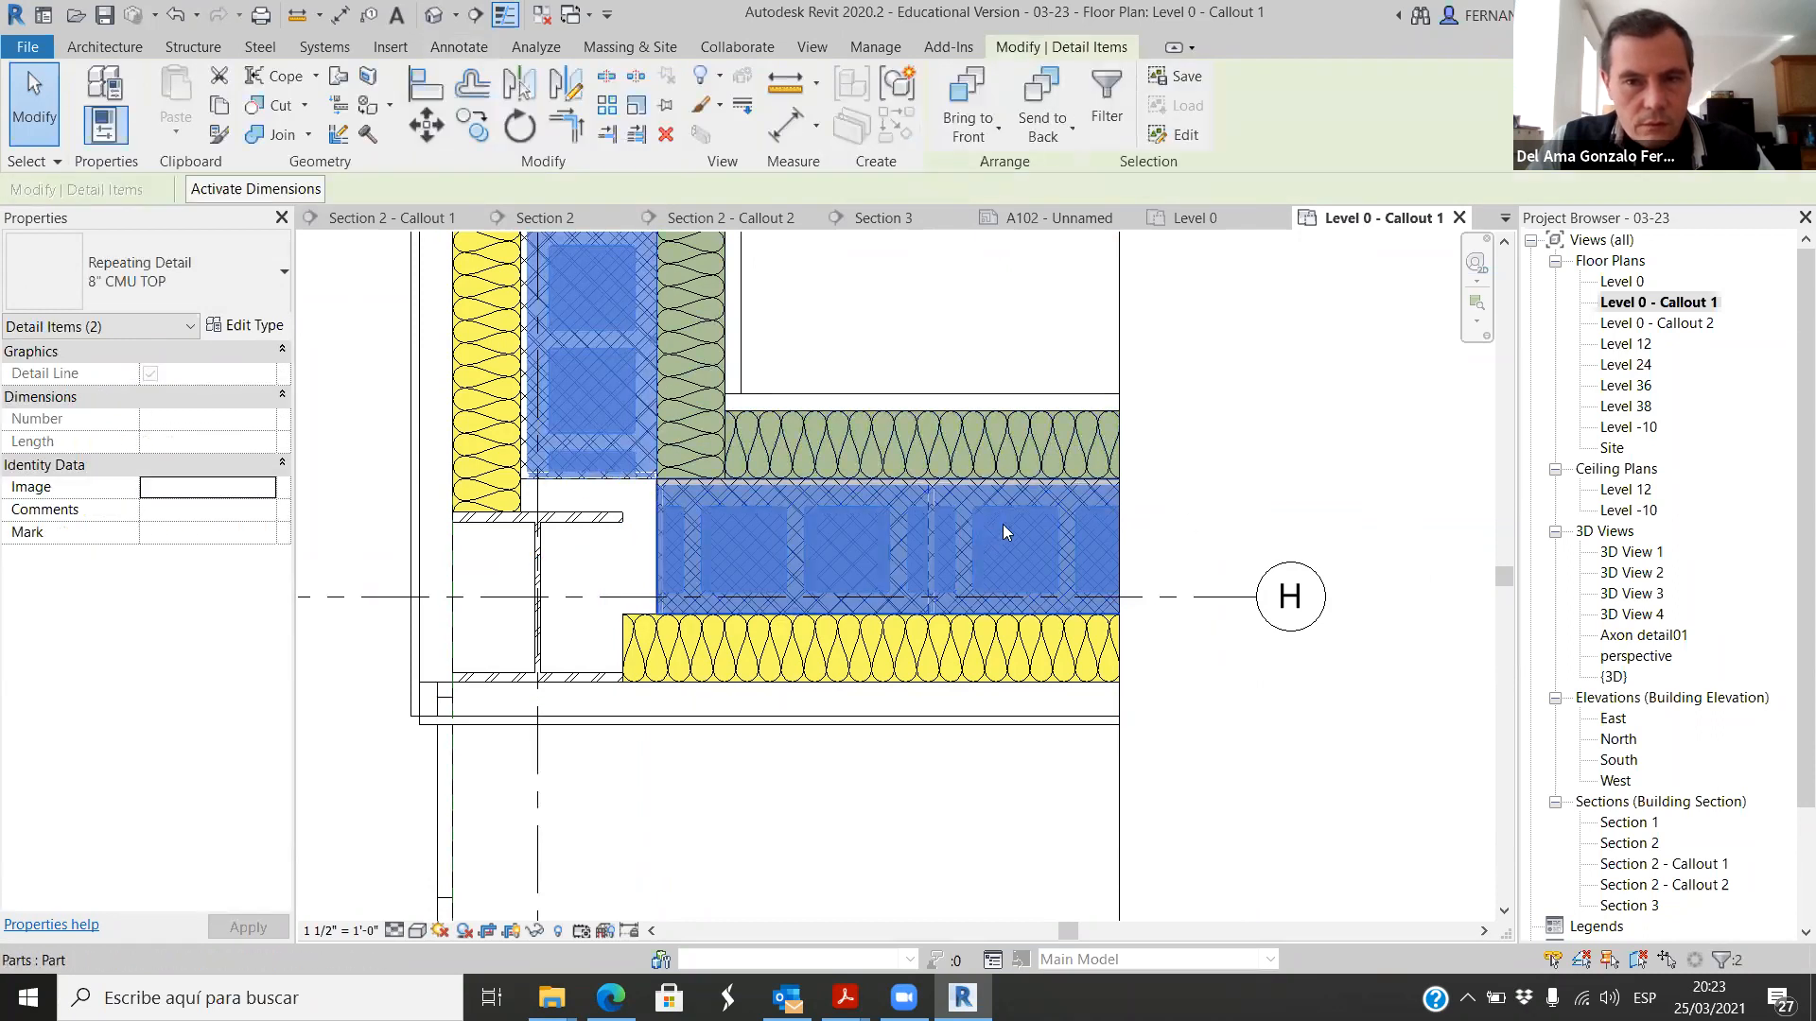
pyautogui.rightClick(1059, 492)
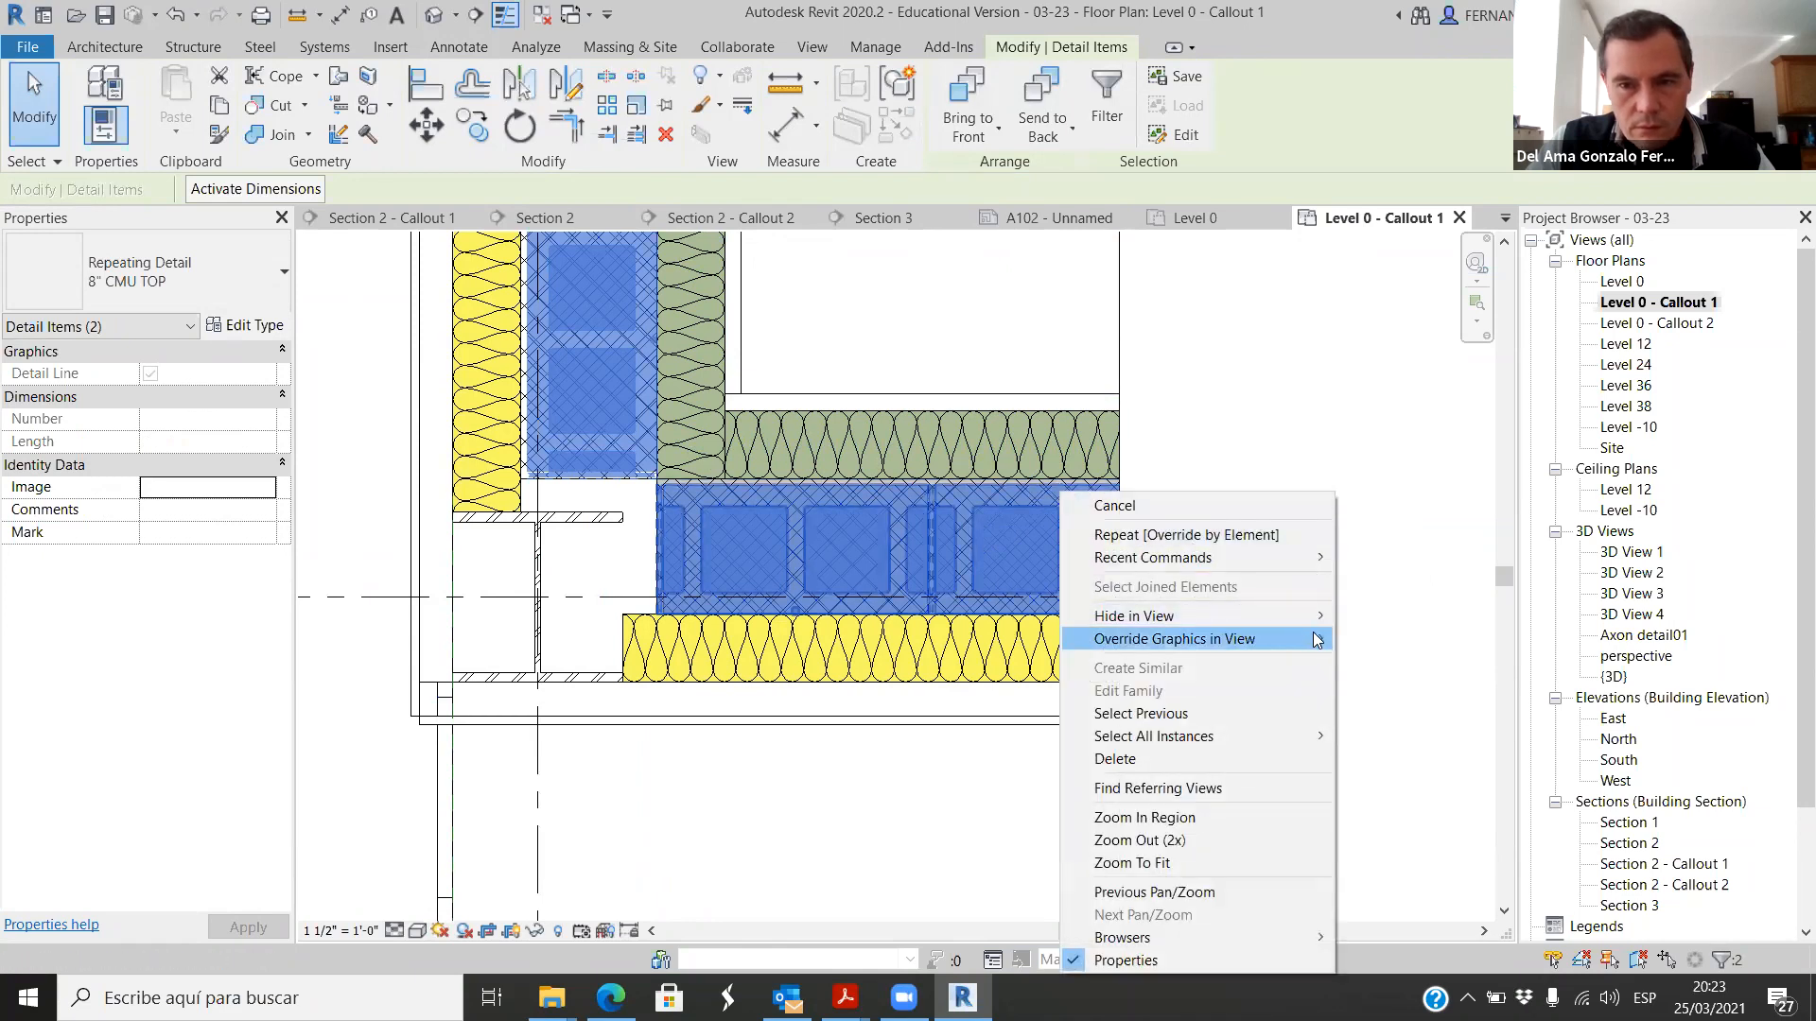
pyautogui.click(1391, 637)
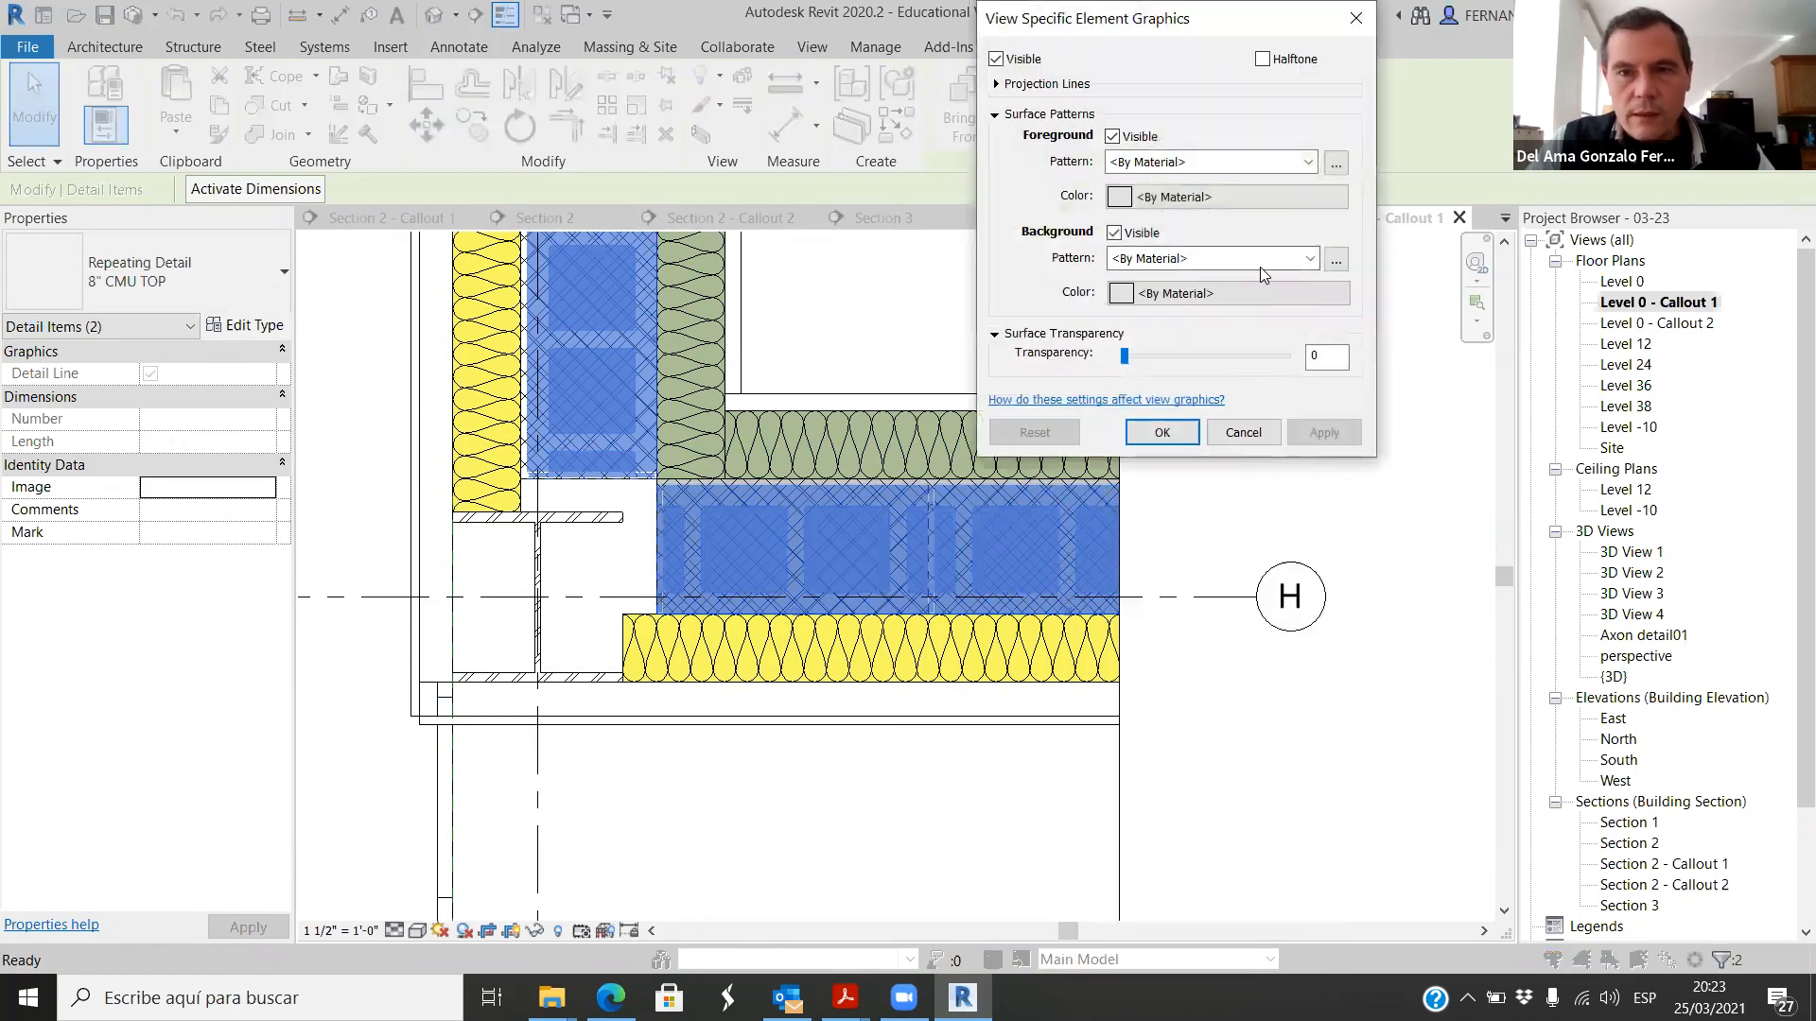
pyautogui.click(1306, 258)
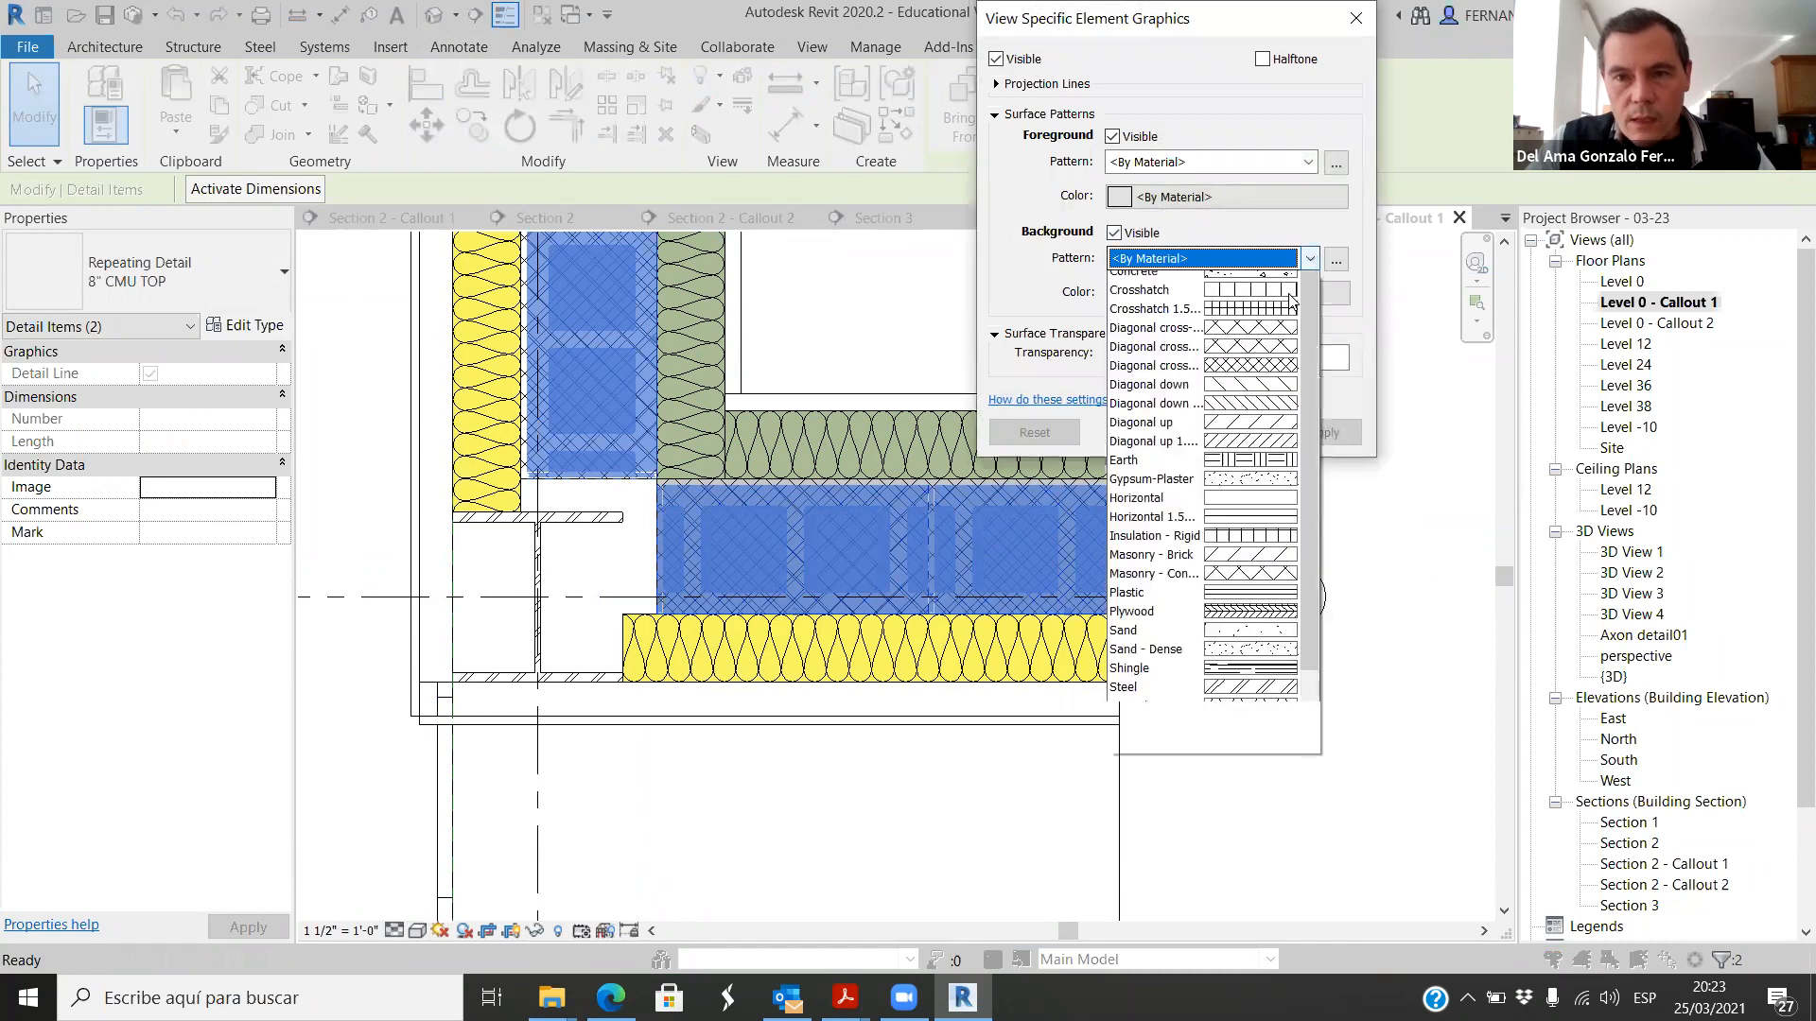
pyautogui.scroll(2, 1191, 426)
pyautogui.click(1176, 318)
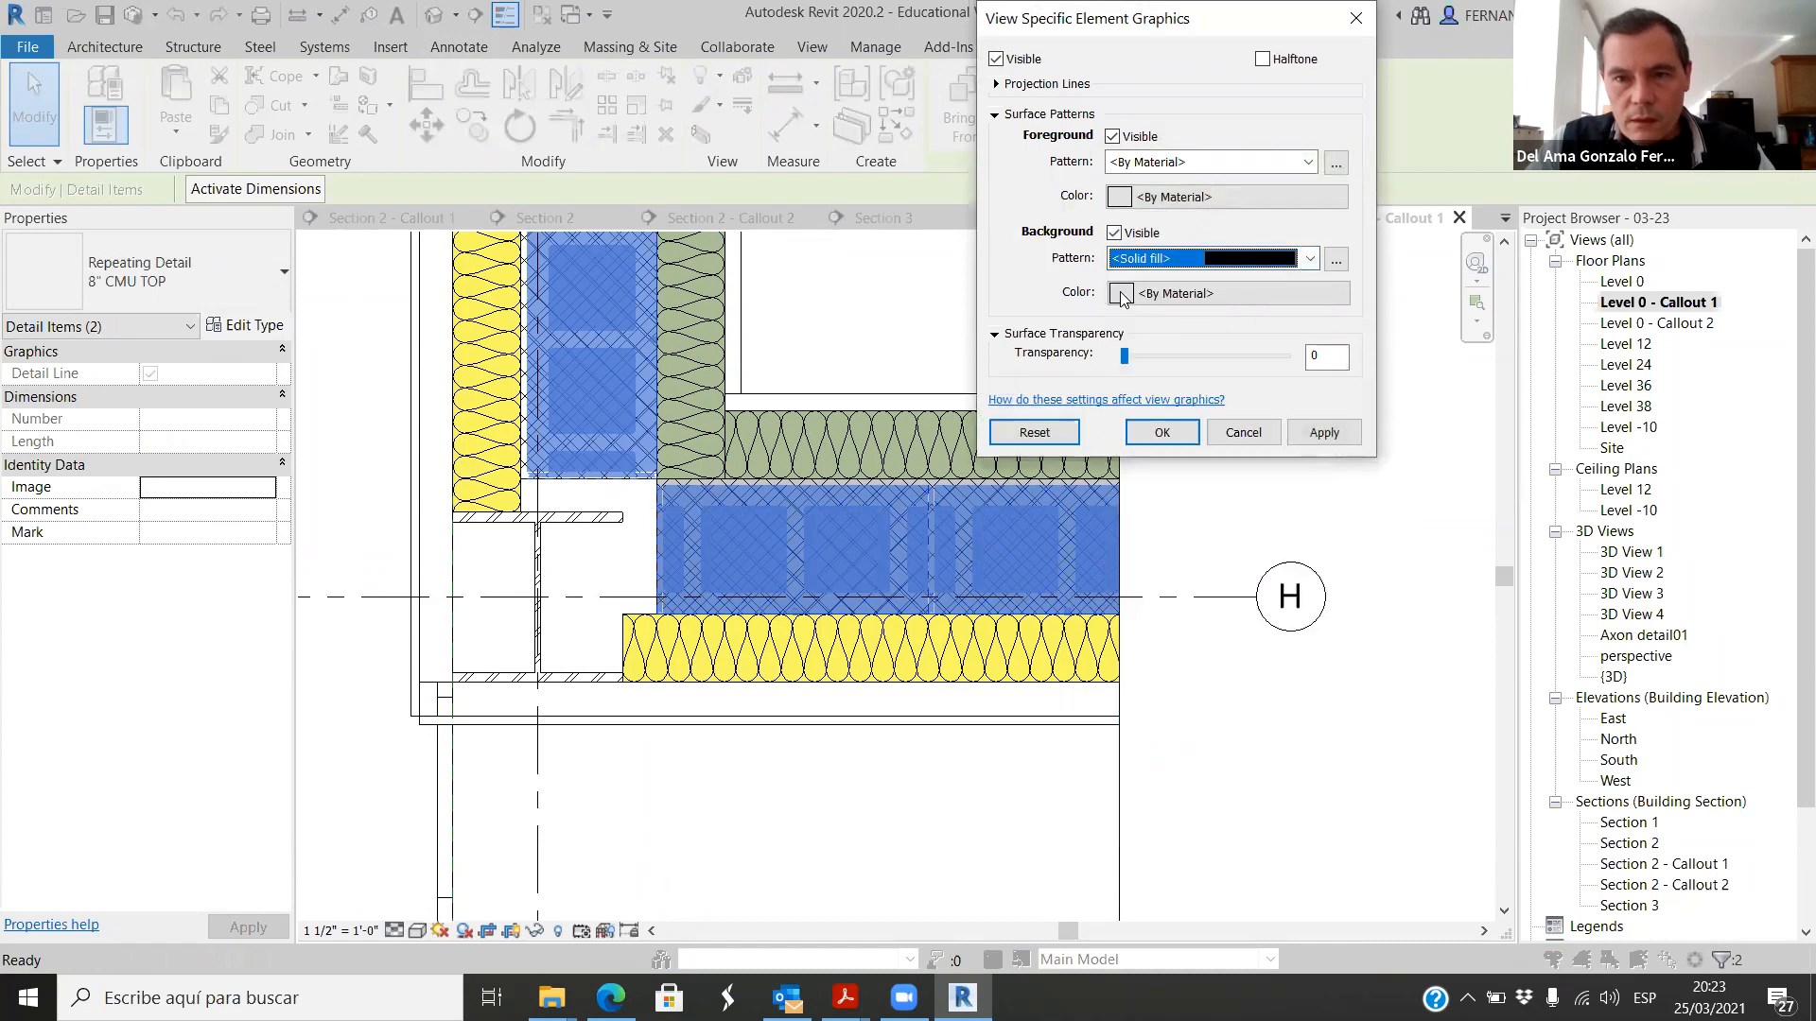
# Step: Set the background surface pattern color to RGB 205-205-205 and apply the override to both CMU repeating details
pyautogui.click(1121, 293)
pyautogui.moveTo(1428, 180); pyautogui.dragTo(1431, 115)
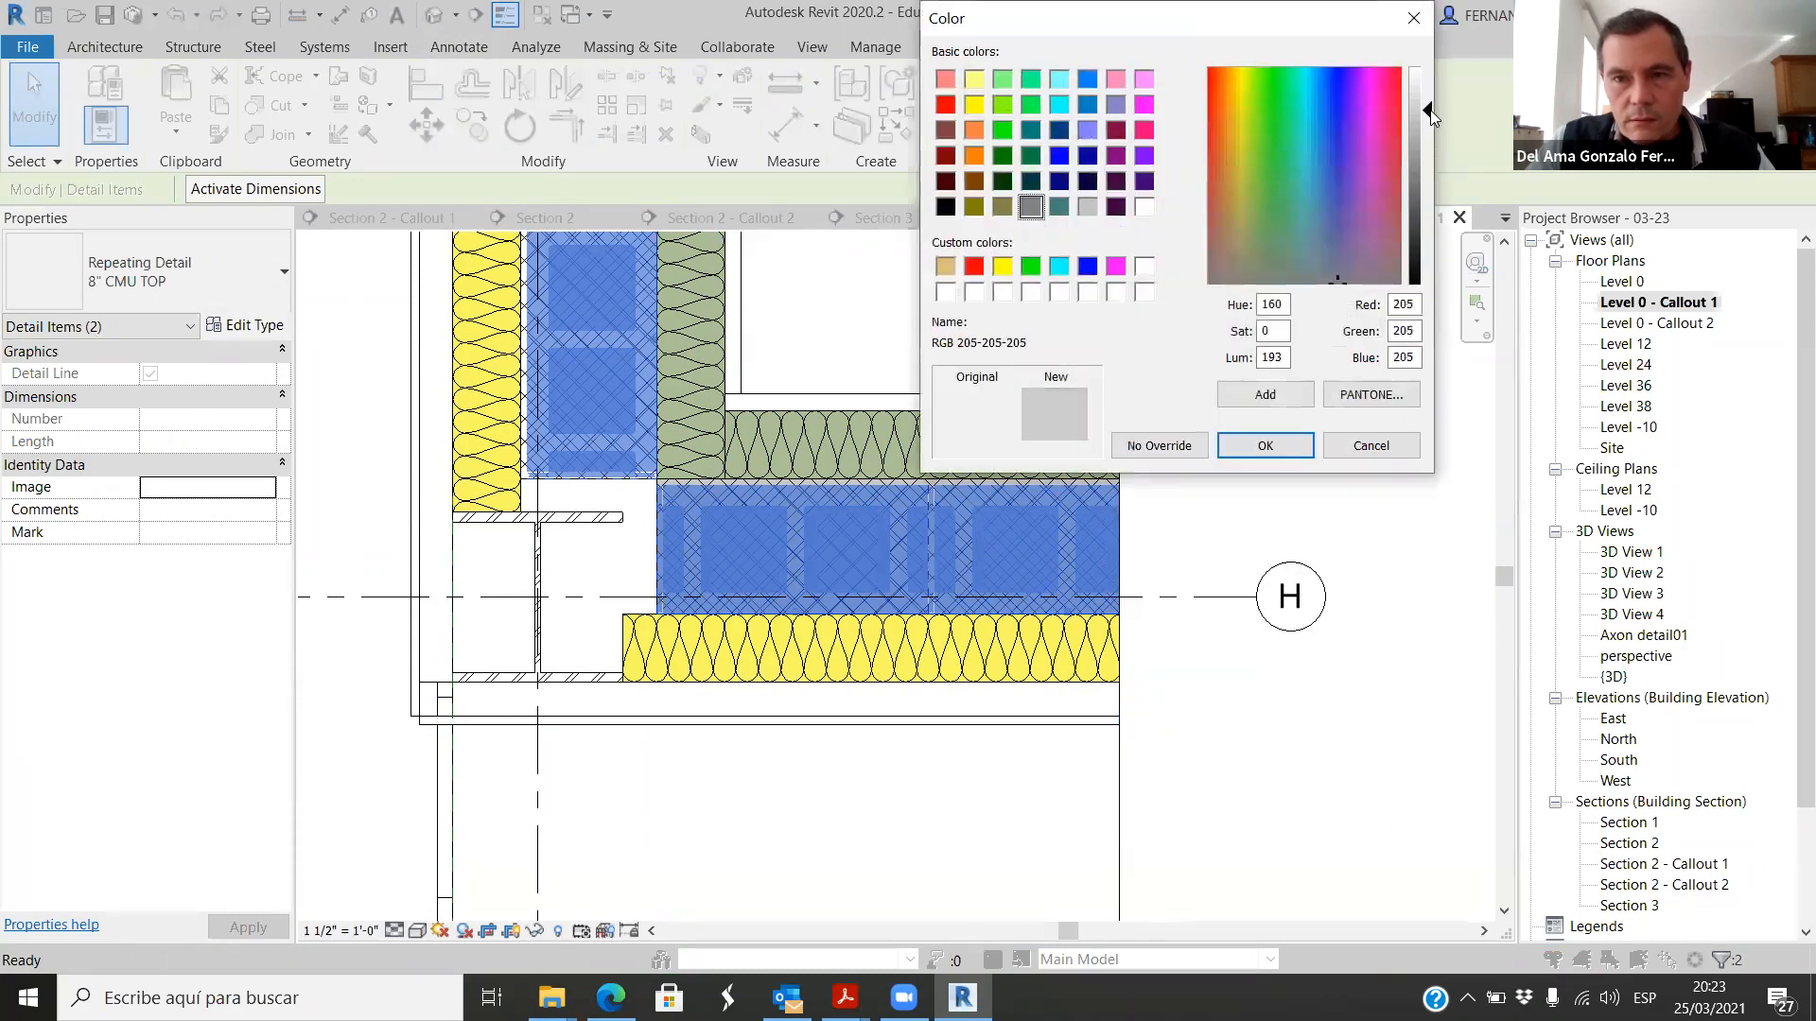
pyautogui.click(1264, 446)
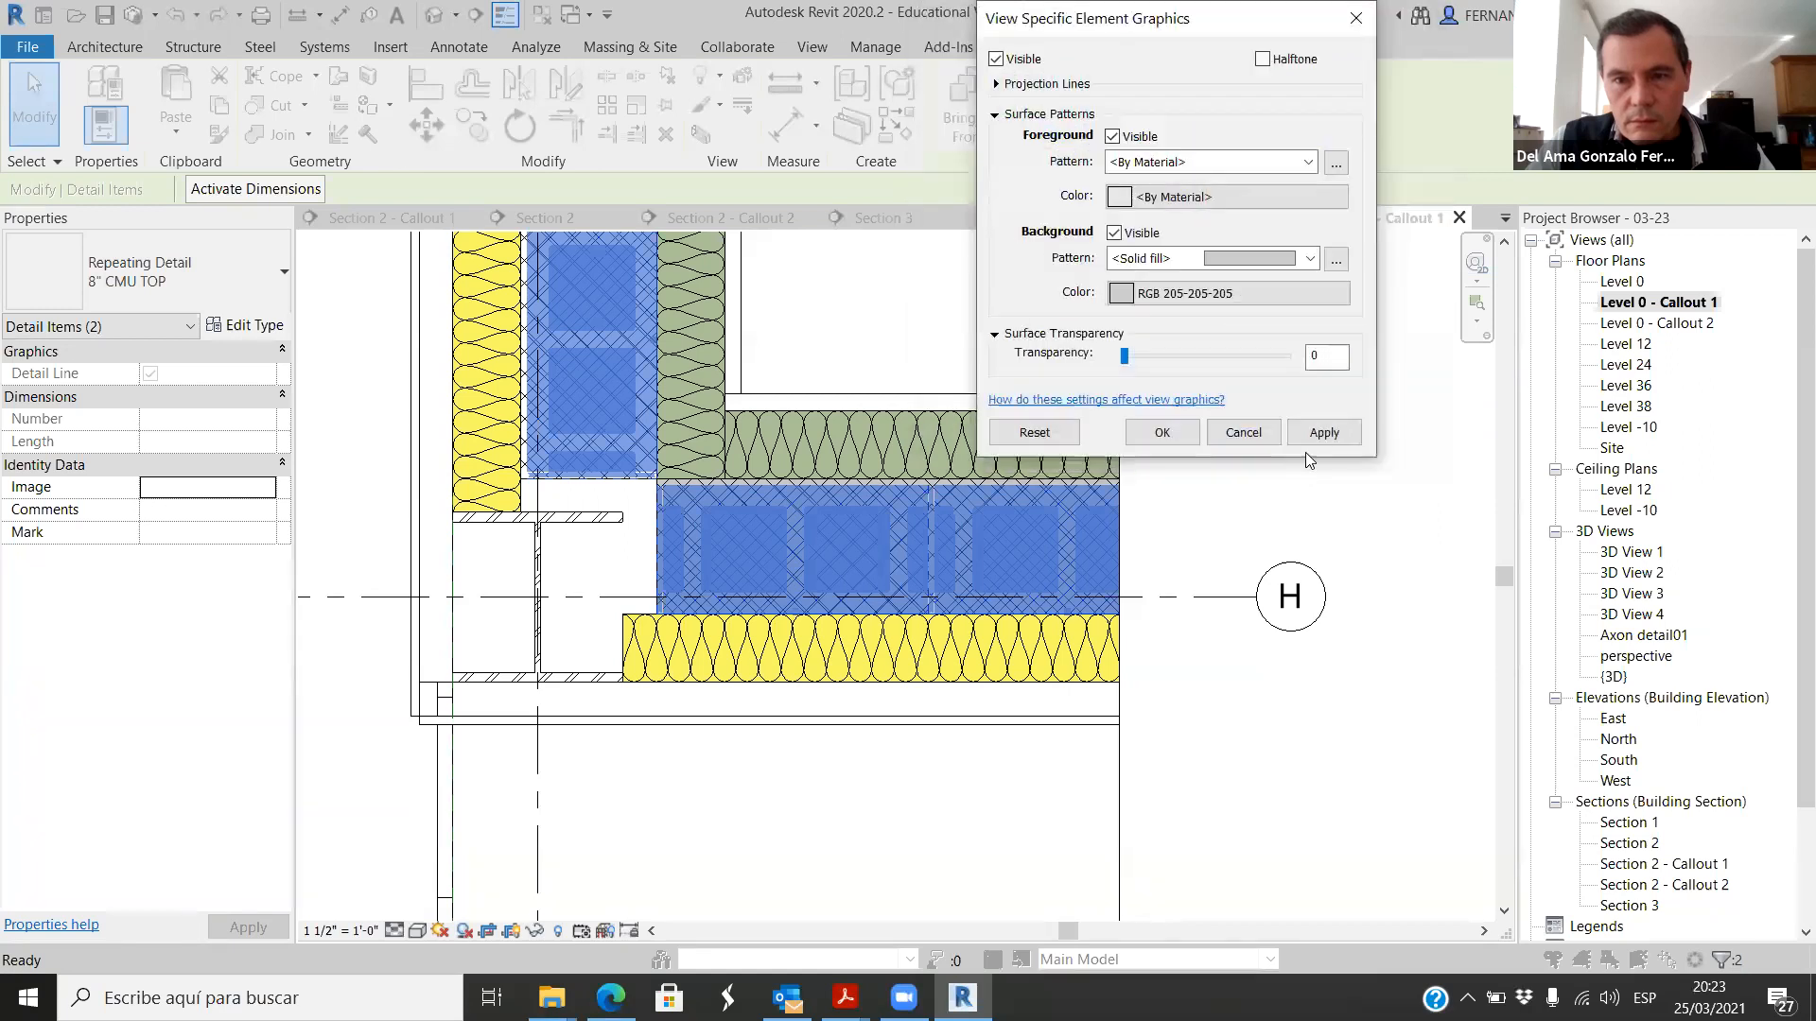
pyautogui.click(1317, 436)
pyautogui.click(1162, 432)
pyautogui.scroll(-3, 1109, 569)
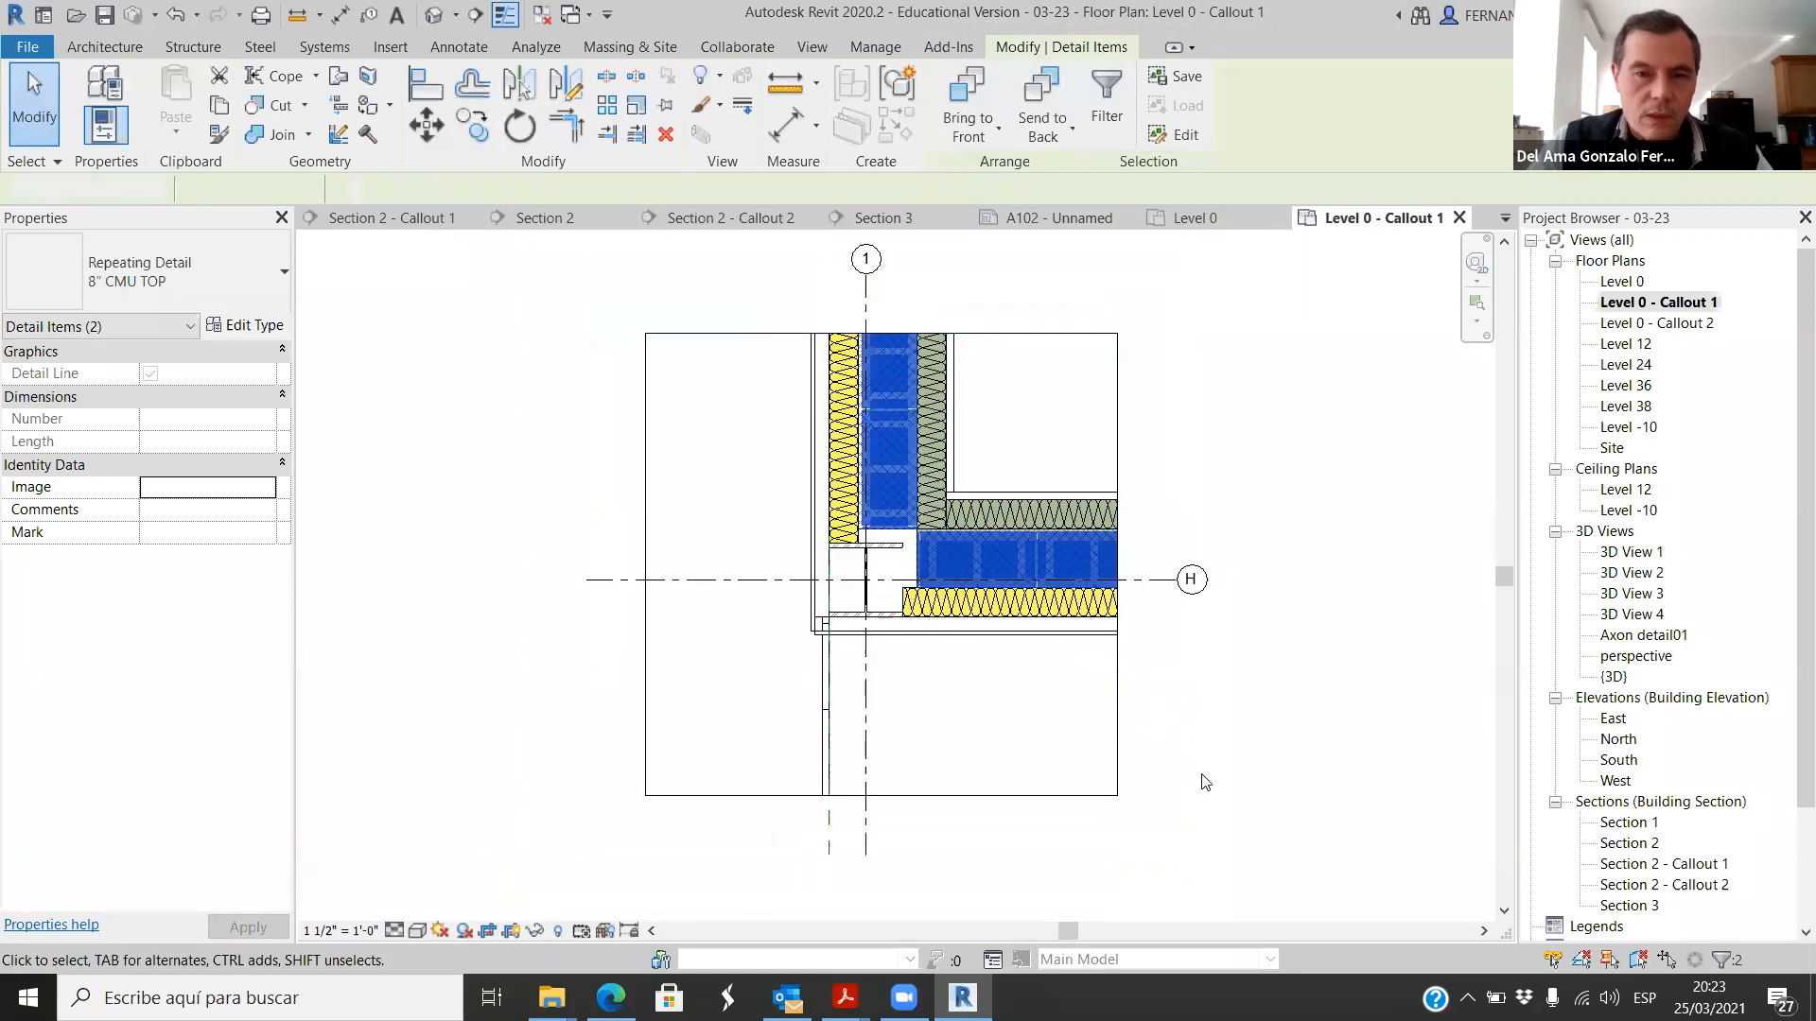
pyautogui.click(1220, 775)
# Step: Examine how the background fill displays in the CMU blocks of both walls at different zoom levels
pyautogui.scroll(3, 997, 537)
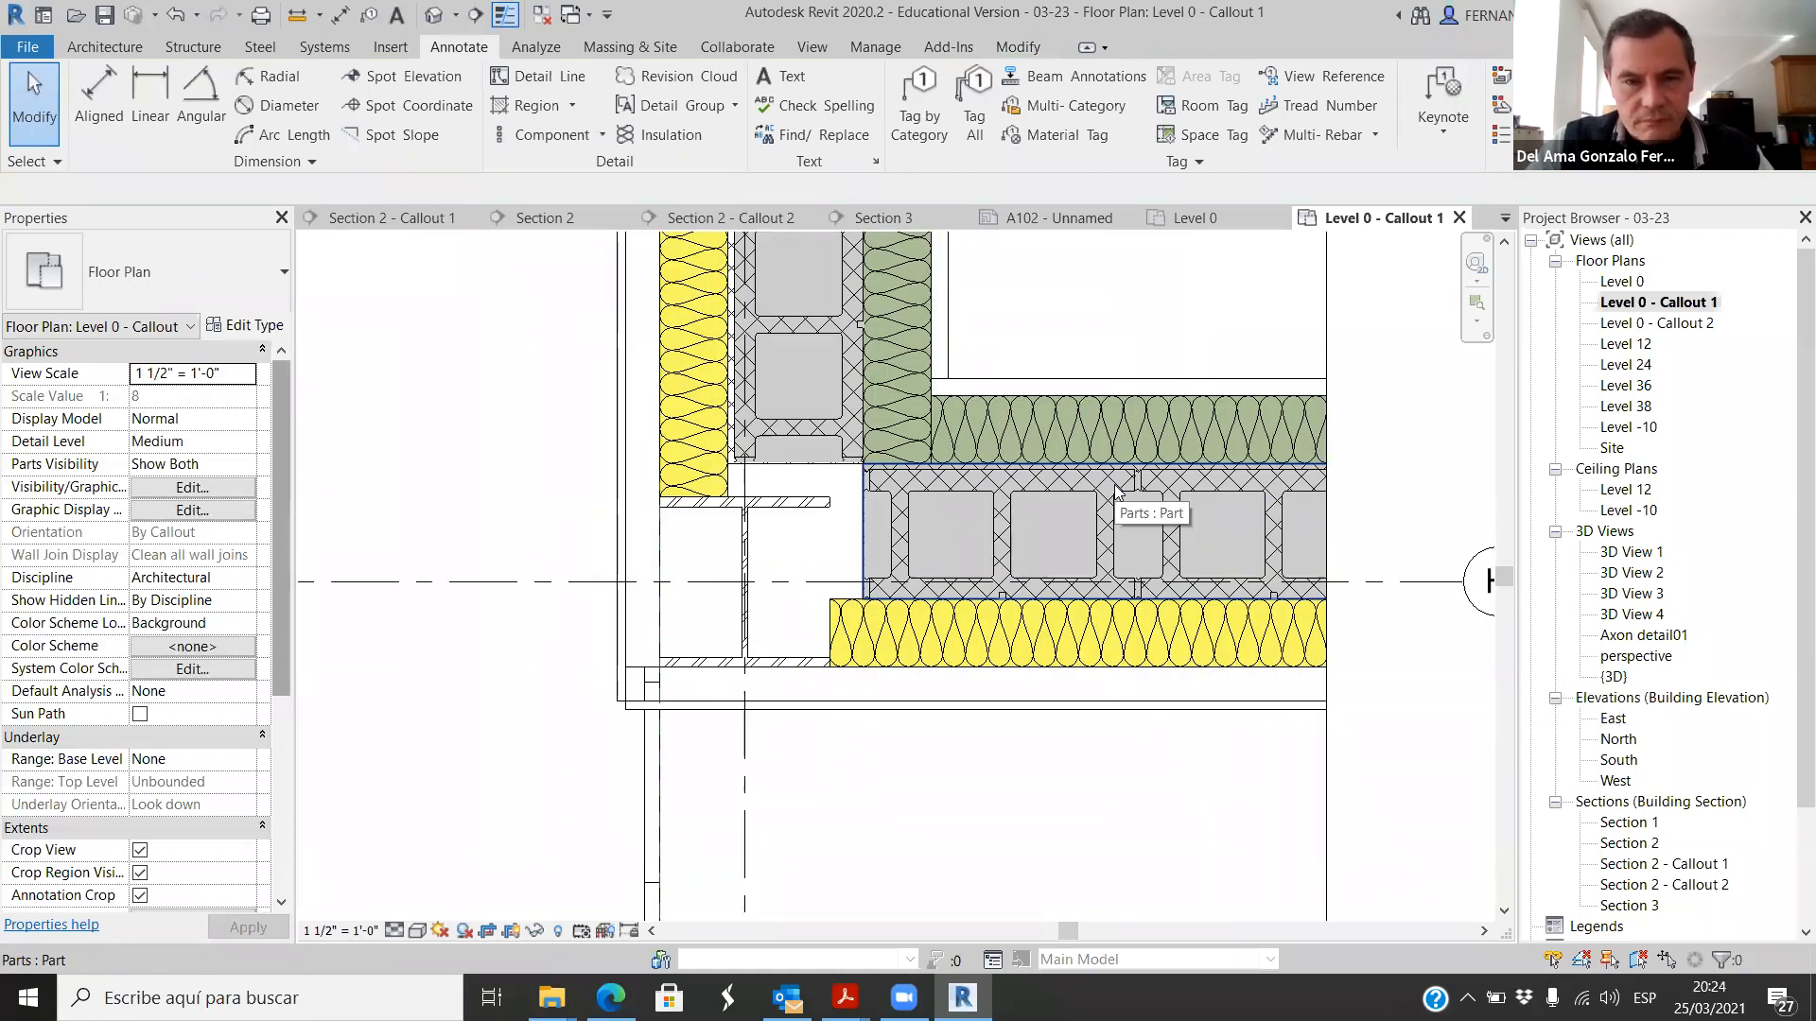
pyautogui.scroll(-3, 934, 517)
pyautogui.scroll(3, 899, 380)
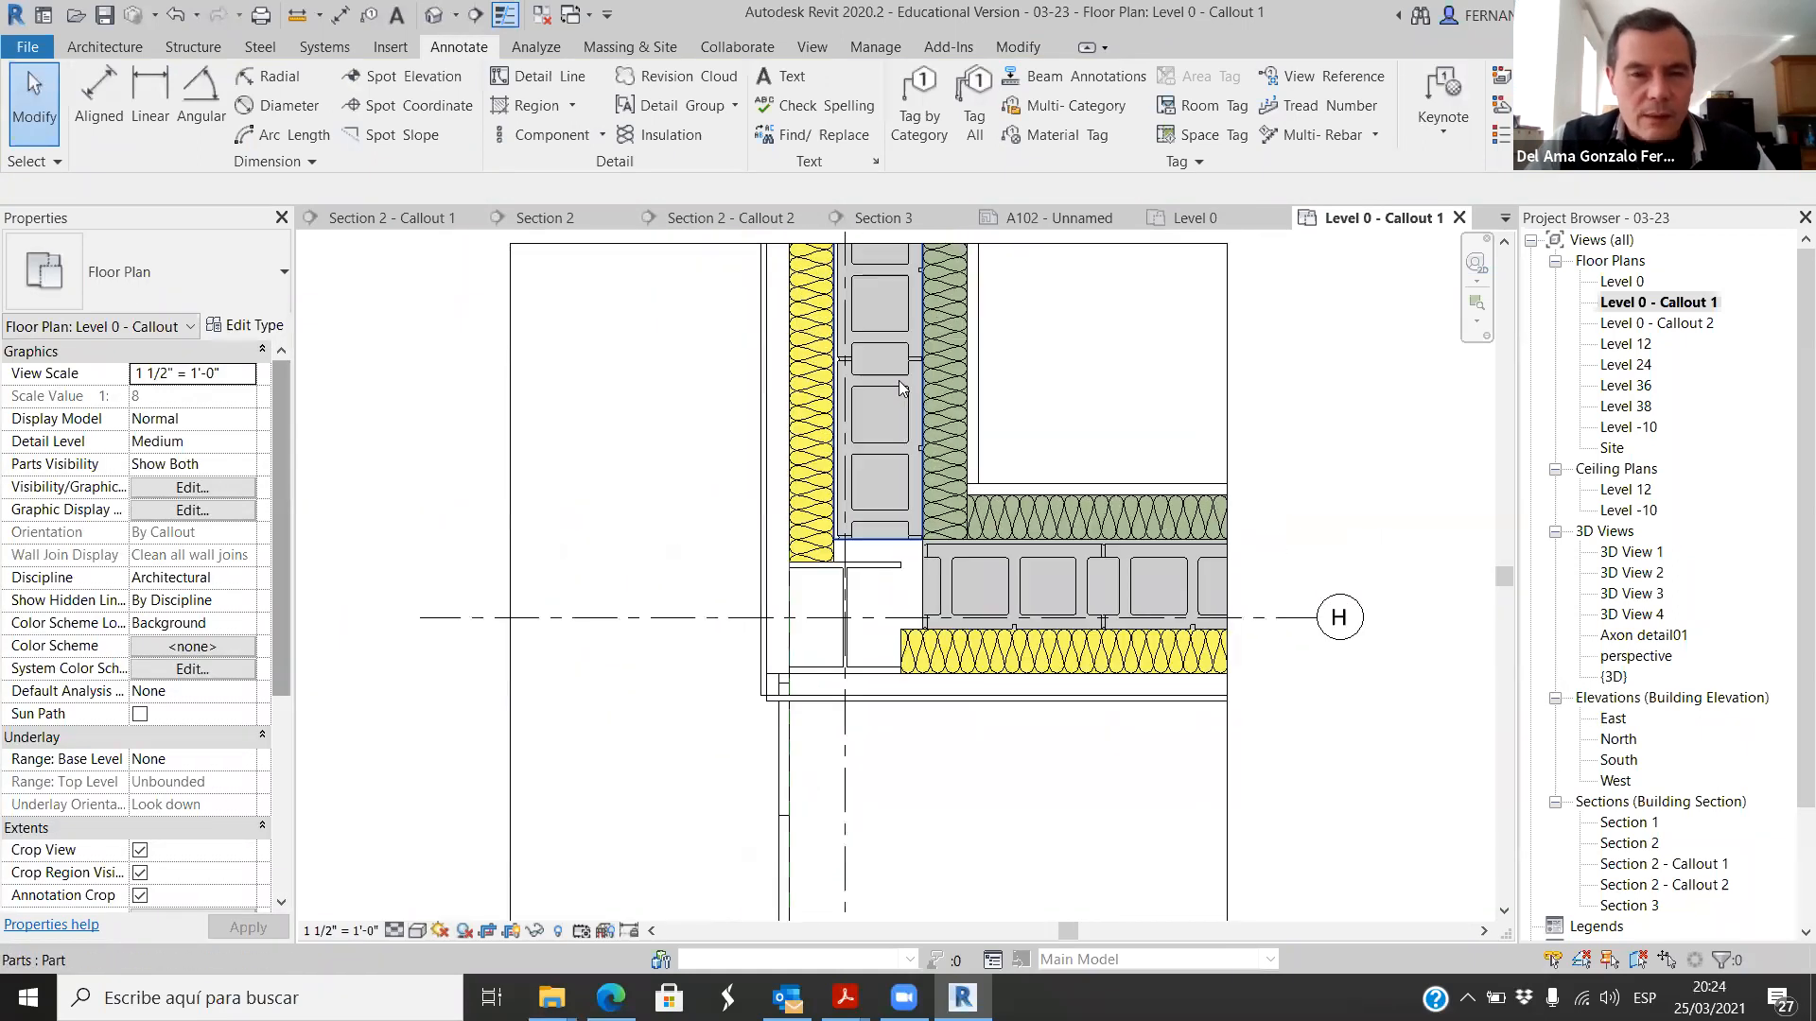
pyautogui.scroll(-2, 827, 520)
pyautogui.scroll(4, 881, 475)
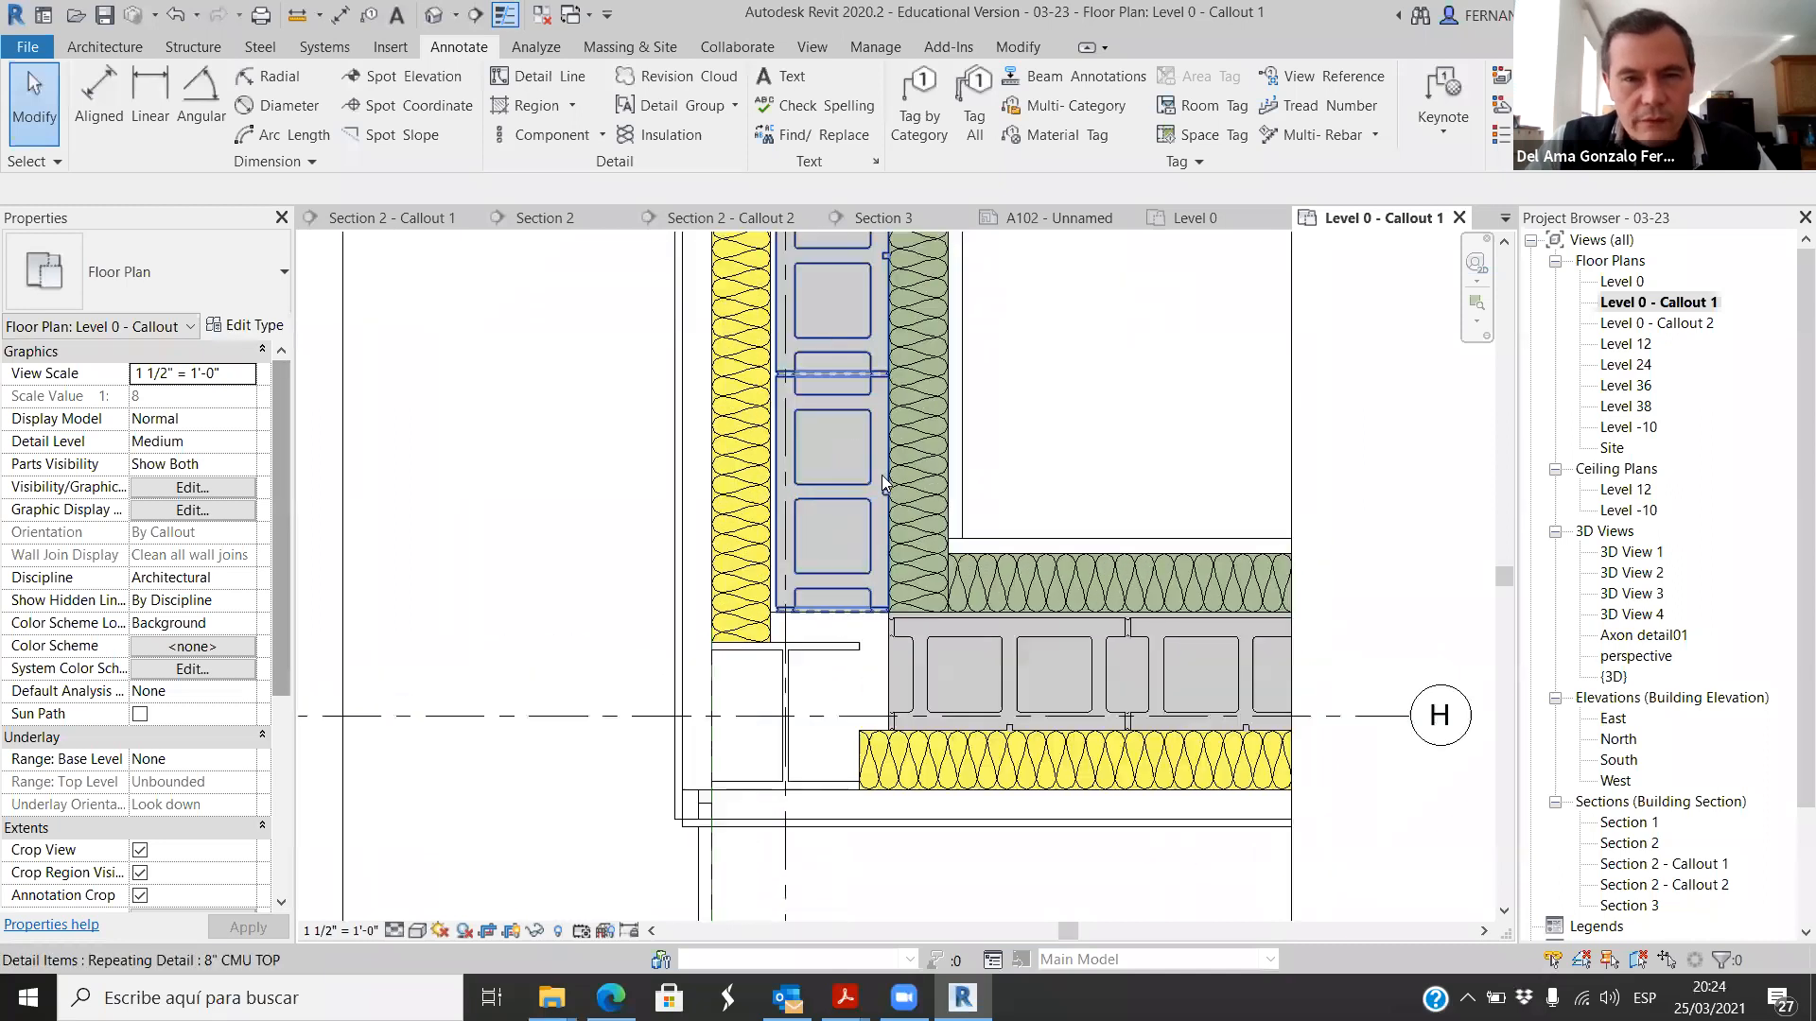
pyautogui.scroll(-3, 806, 478)
# Step: Override the W250X73 corner column's graphics in this view by element, with the denser Diagonal down hatch as the foreground cut pattern
pyautogui.scroll(4, 880, 568)
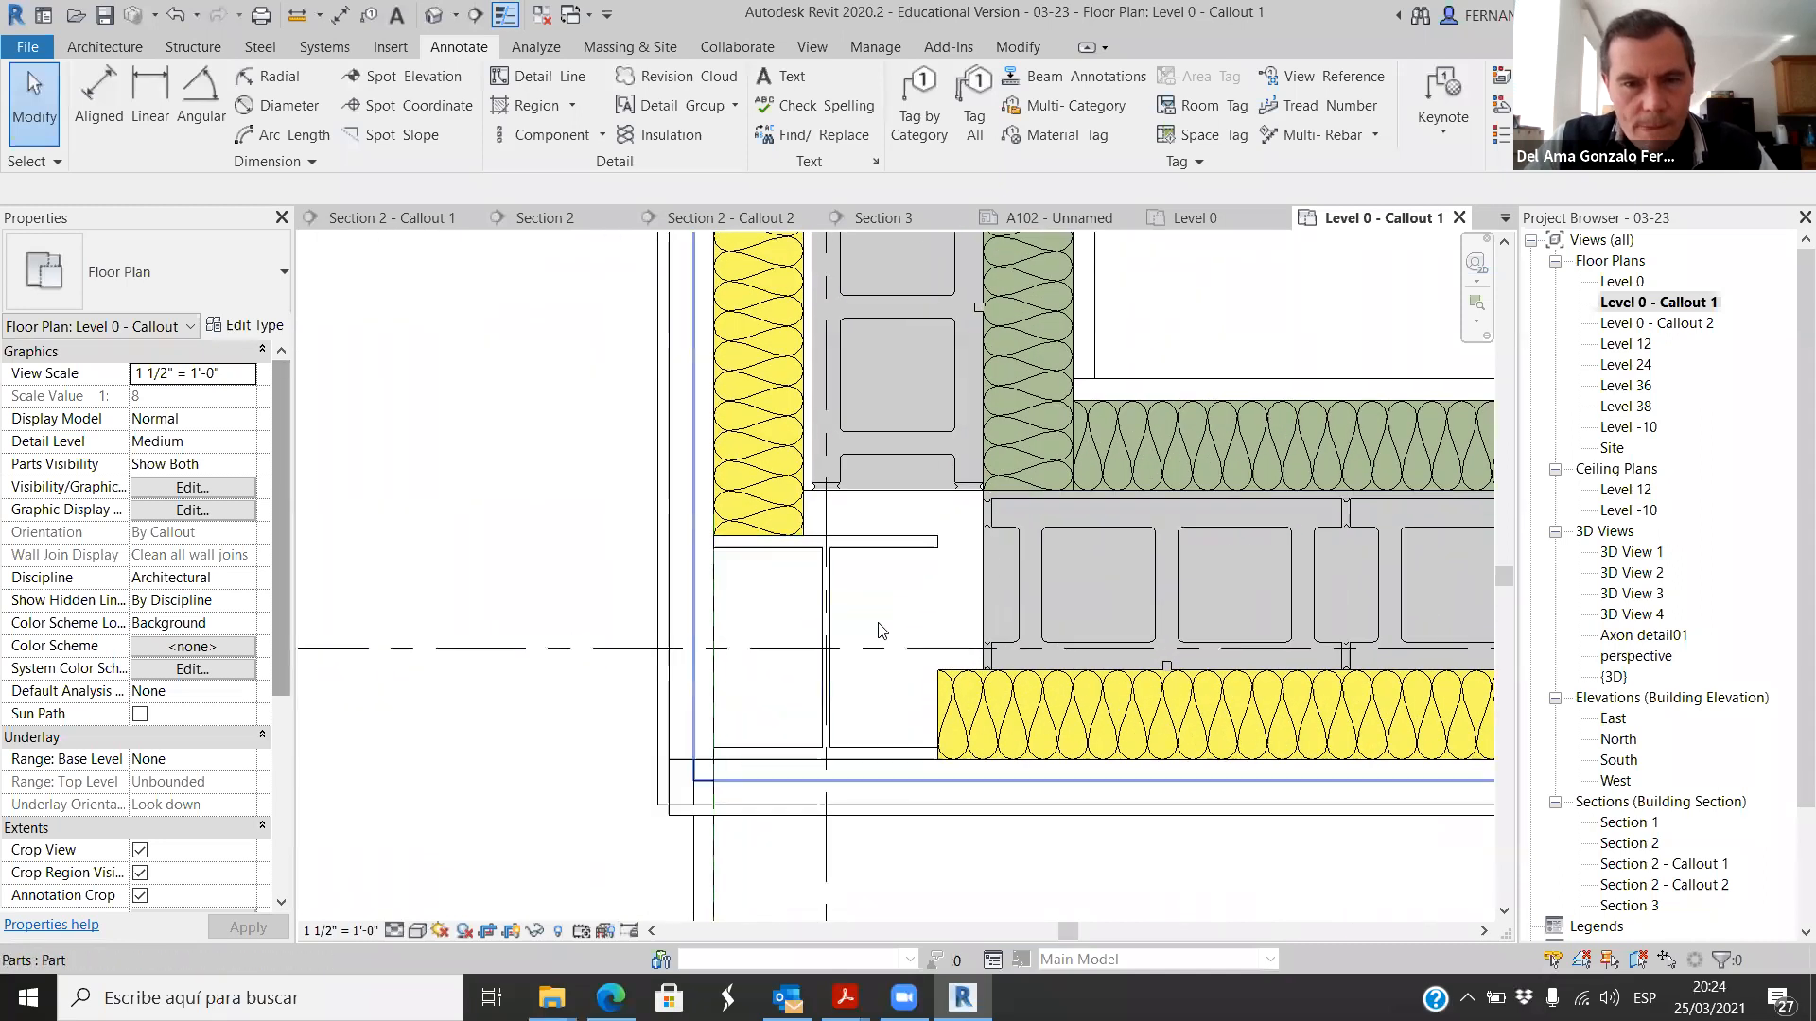
pyautogui.scroll(2, 911, 555)
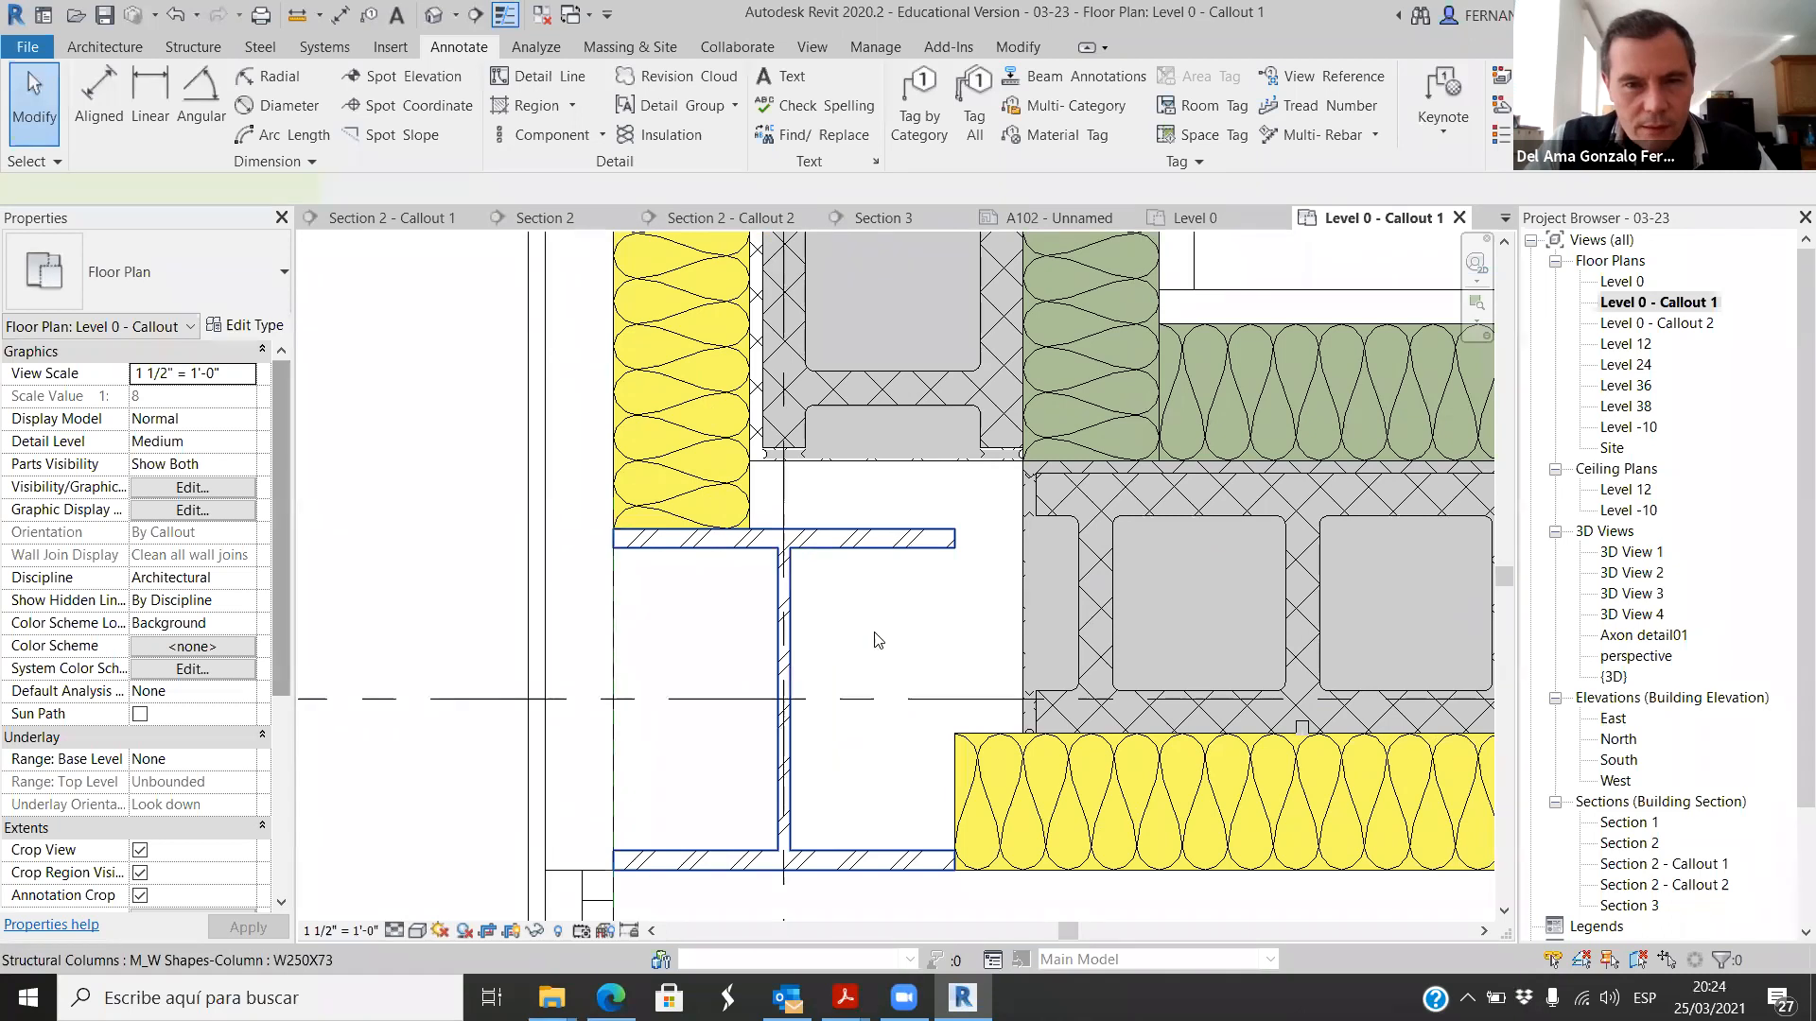
pyautogui.click(872, 545)
pyautogui.rightClick(880, 547)
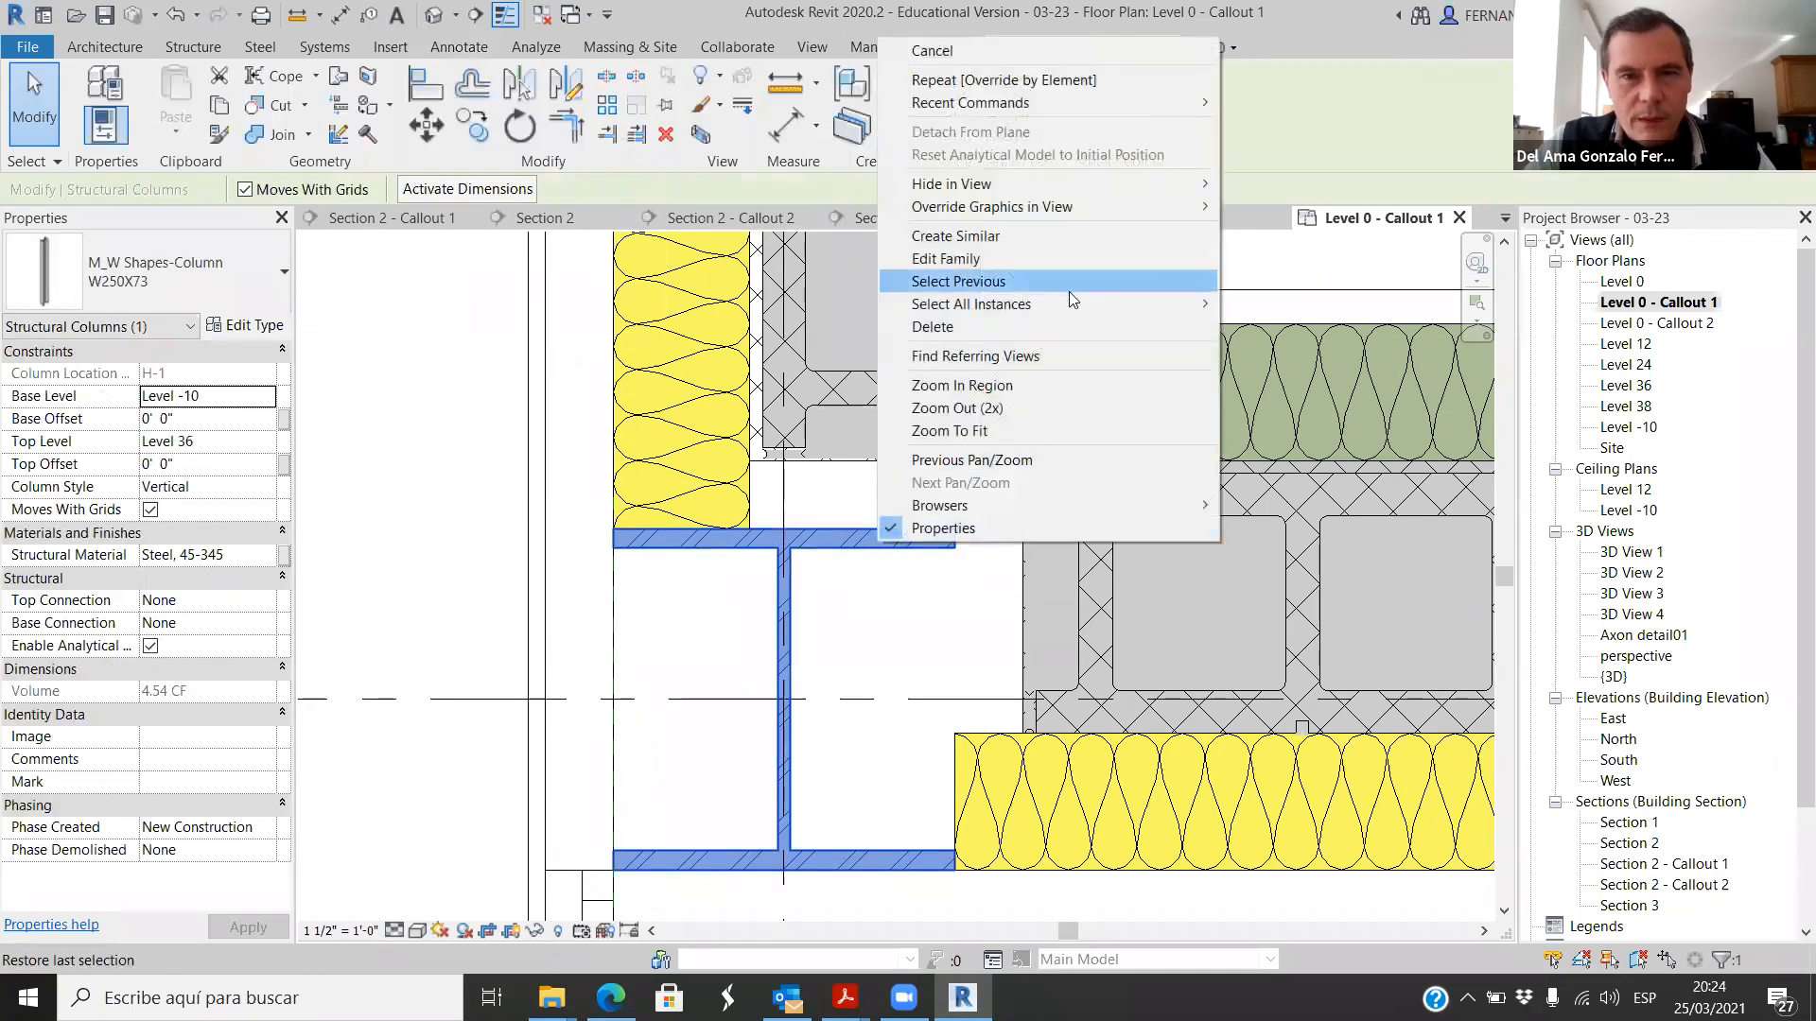
pyautogui.moveTo(1094, 207)
pyautogui.click(1286, 207)
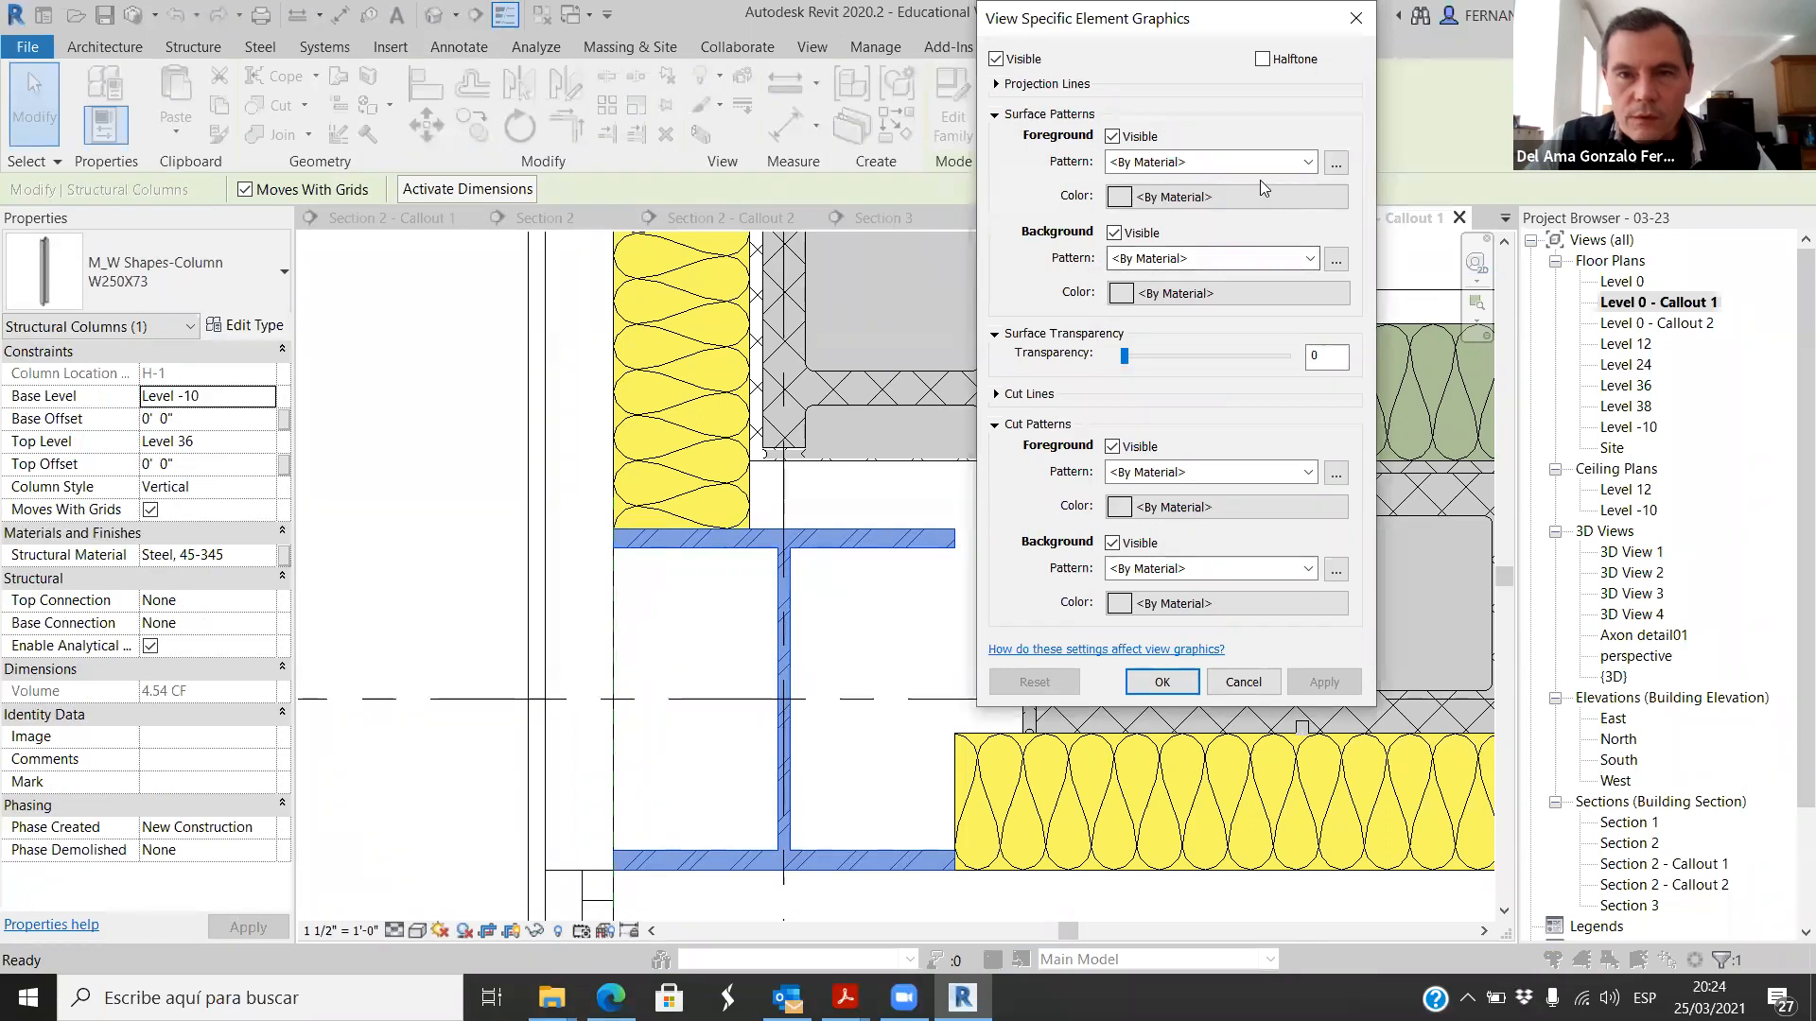
pyautogui.click(1308, 473)
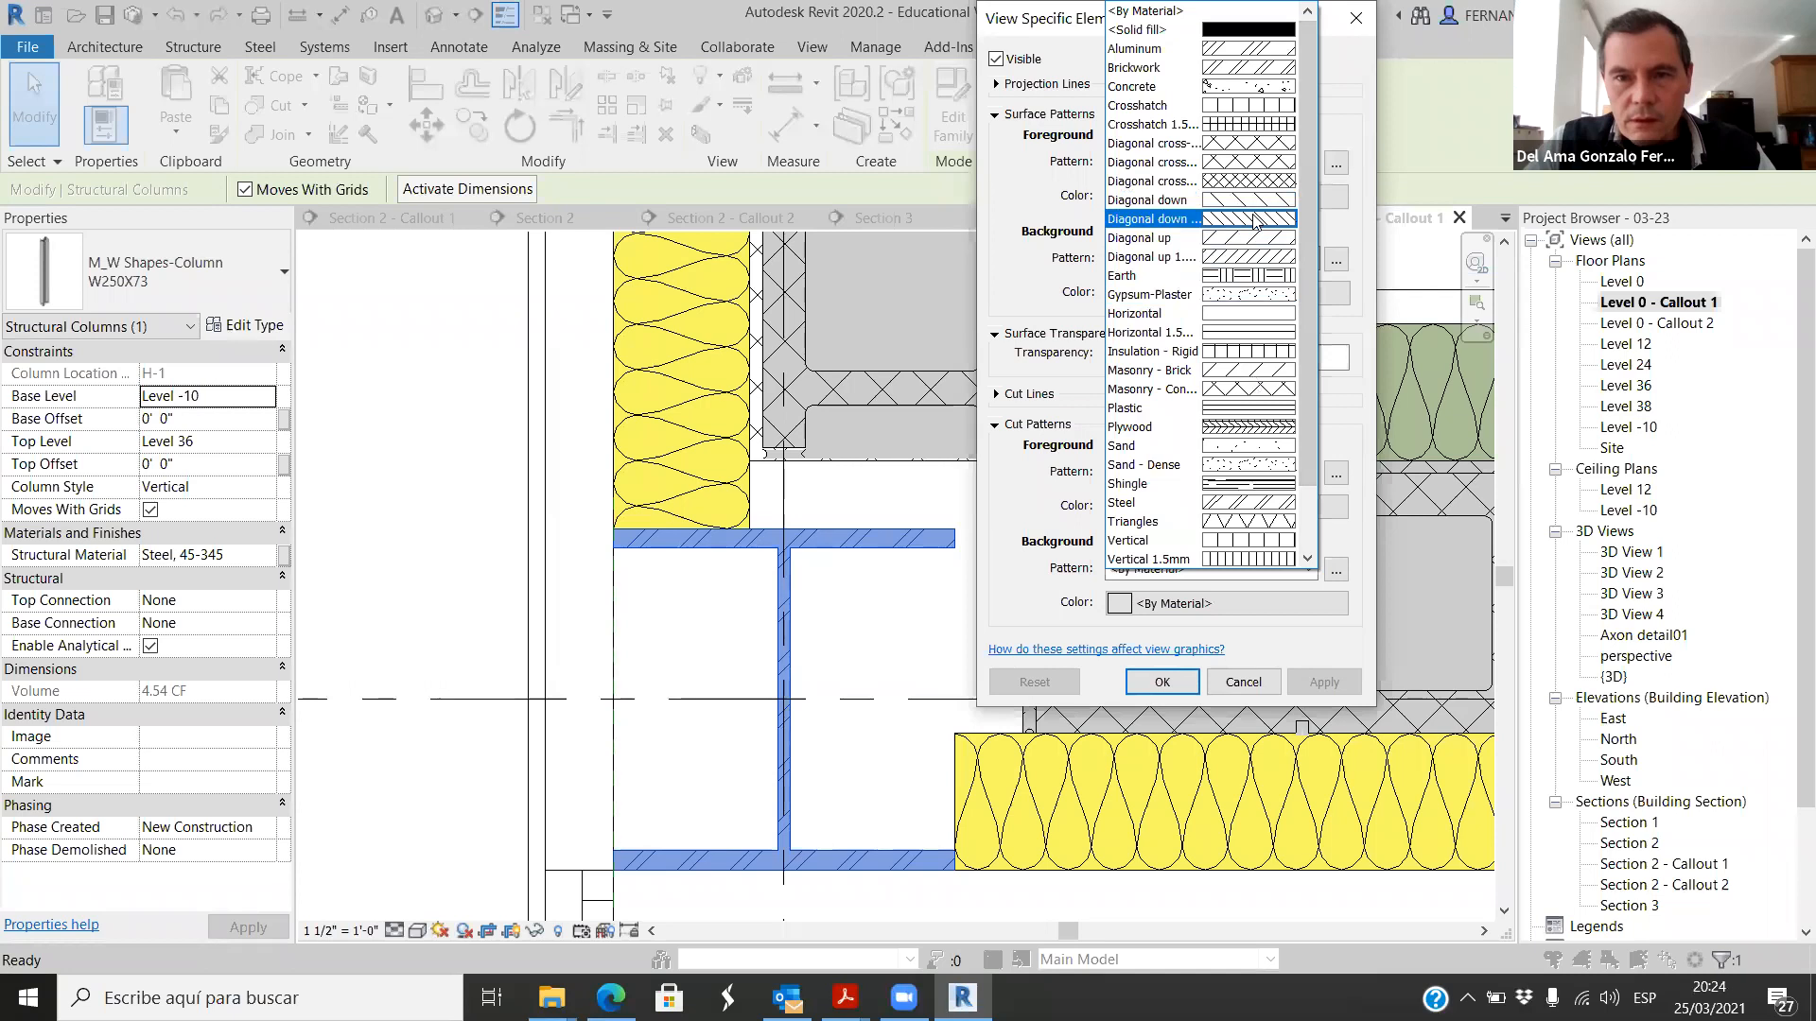
pyautogui.click(1249, 212)
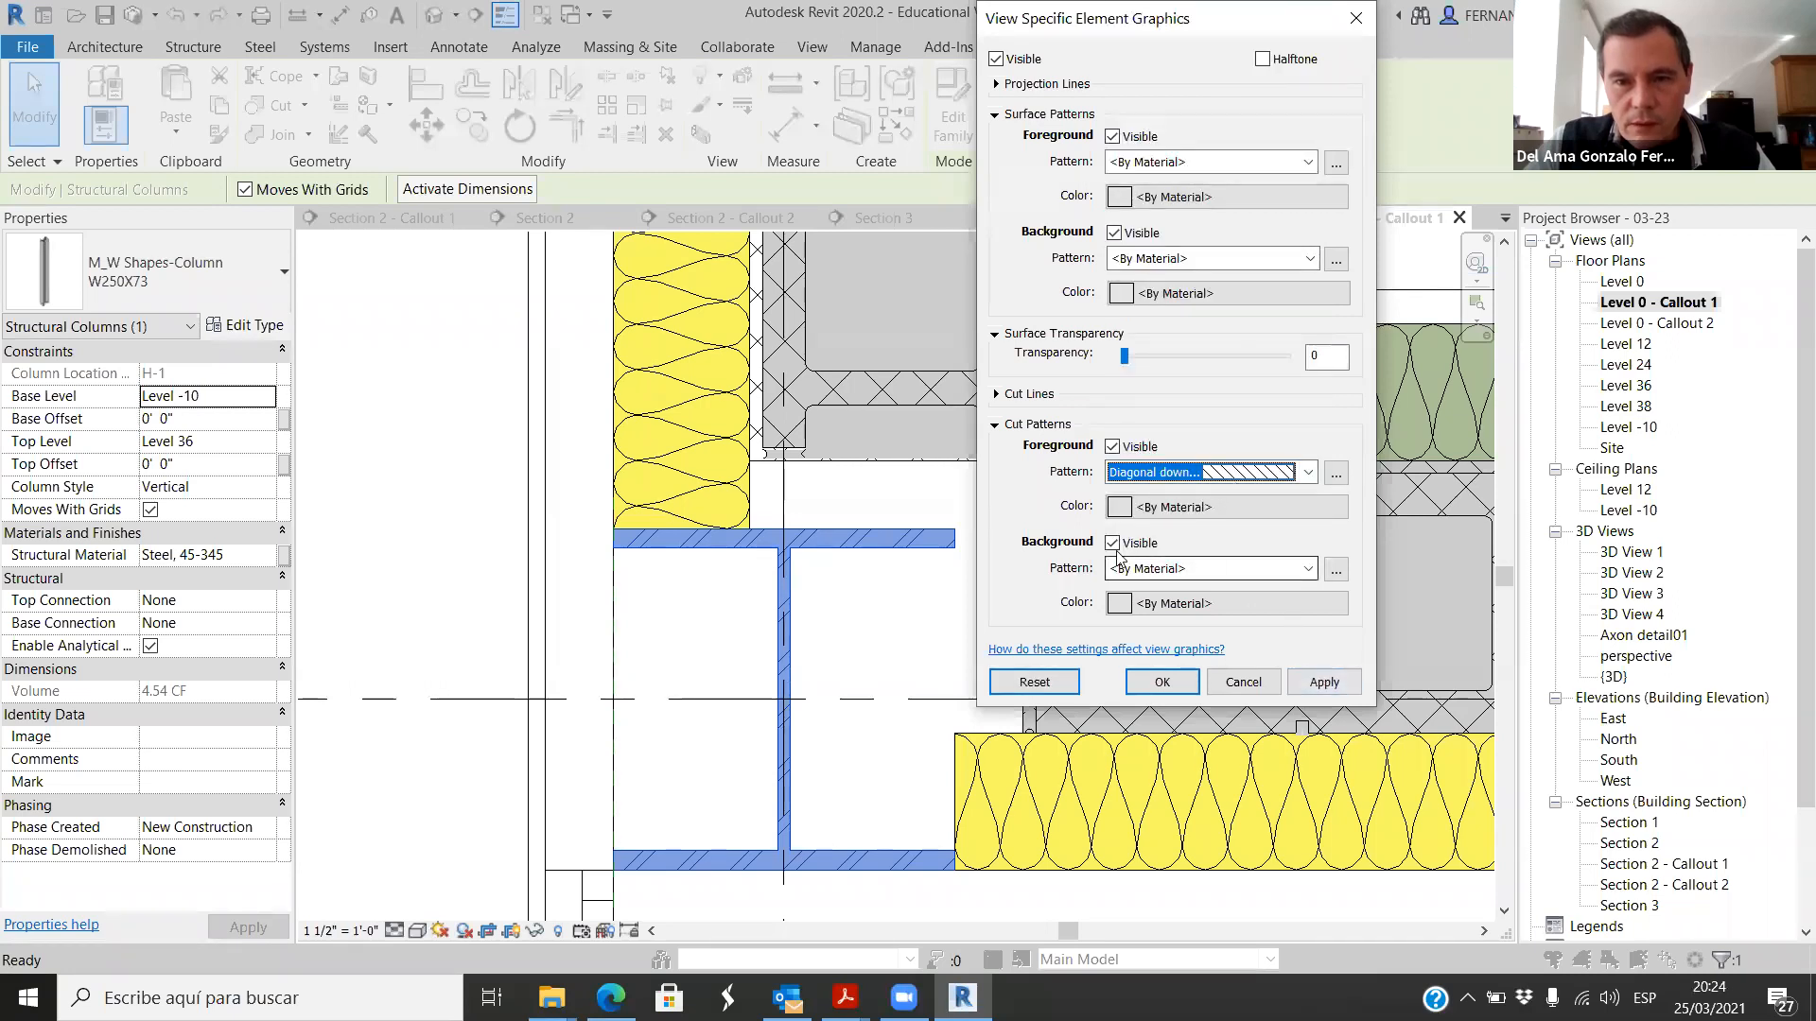
# Step: Give the column a Solid fill background cut pattern in RGB 073-073-073 and apply the override
pyautogui.click(1309, 568)
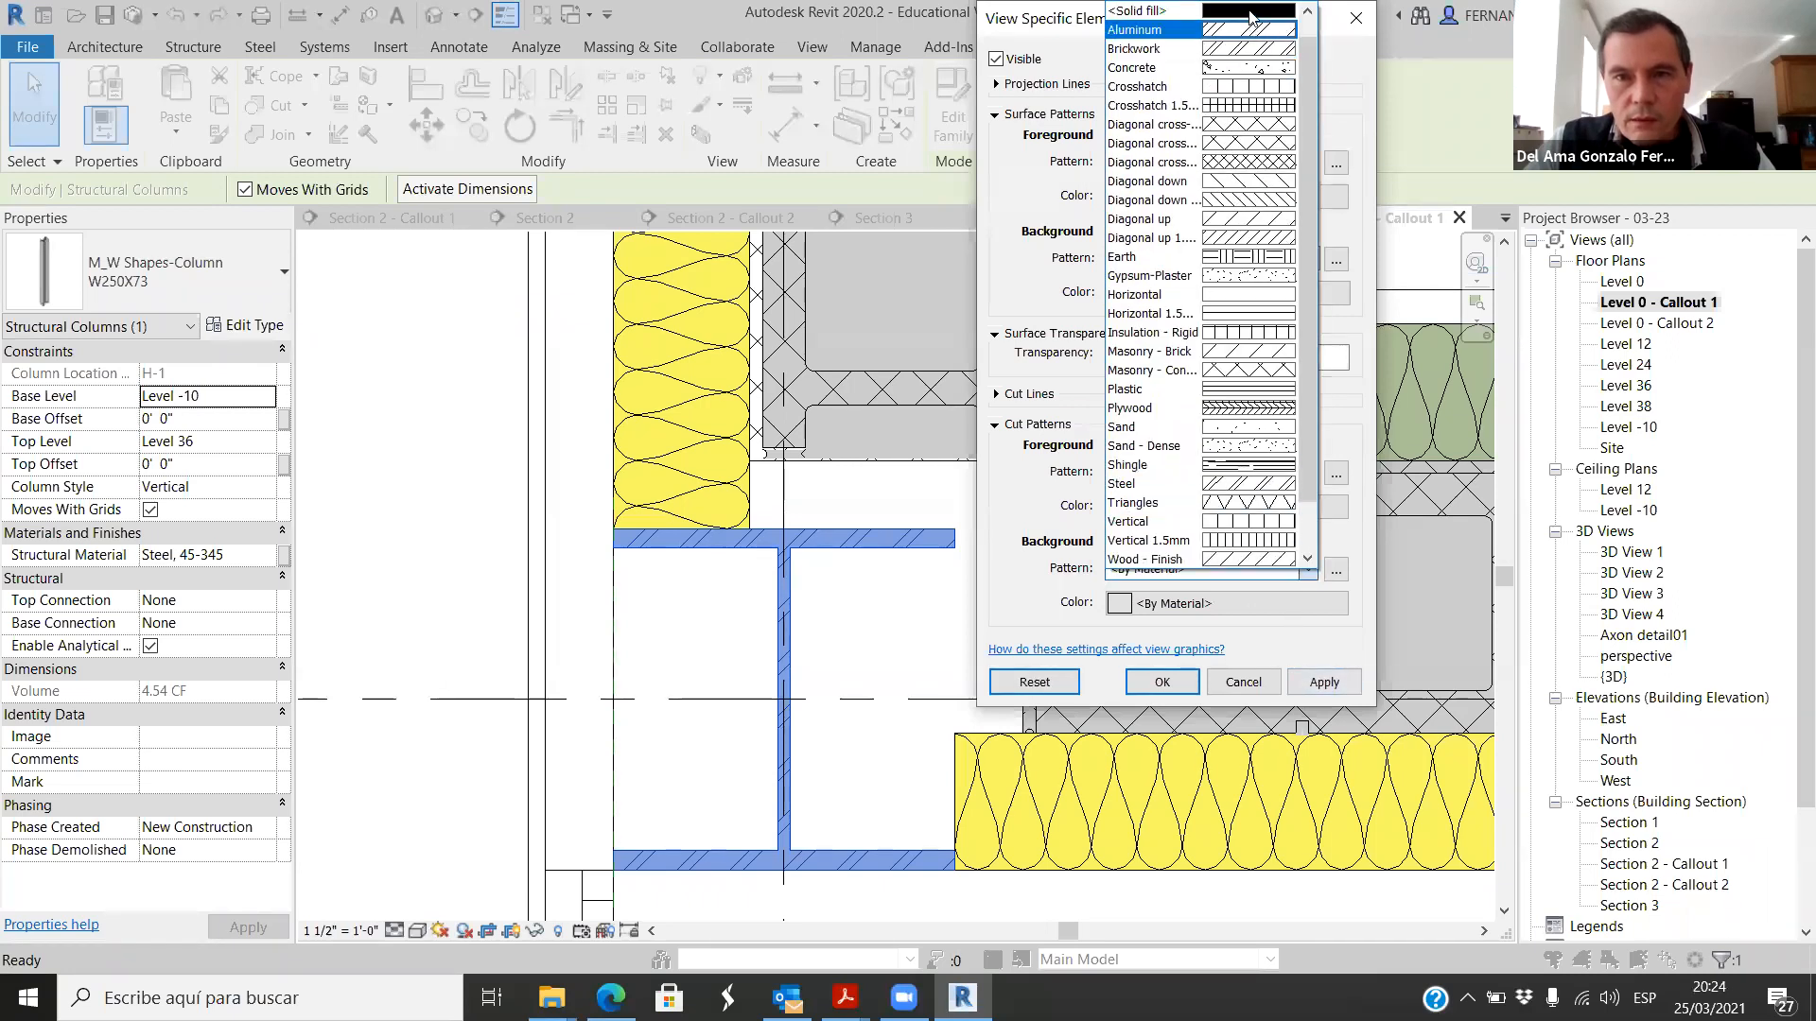
pyautogui.click(1163, 13)
pyautogui.click(1120, 605)
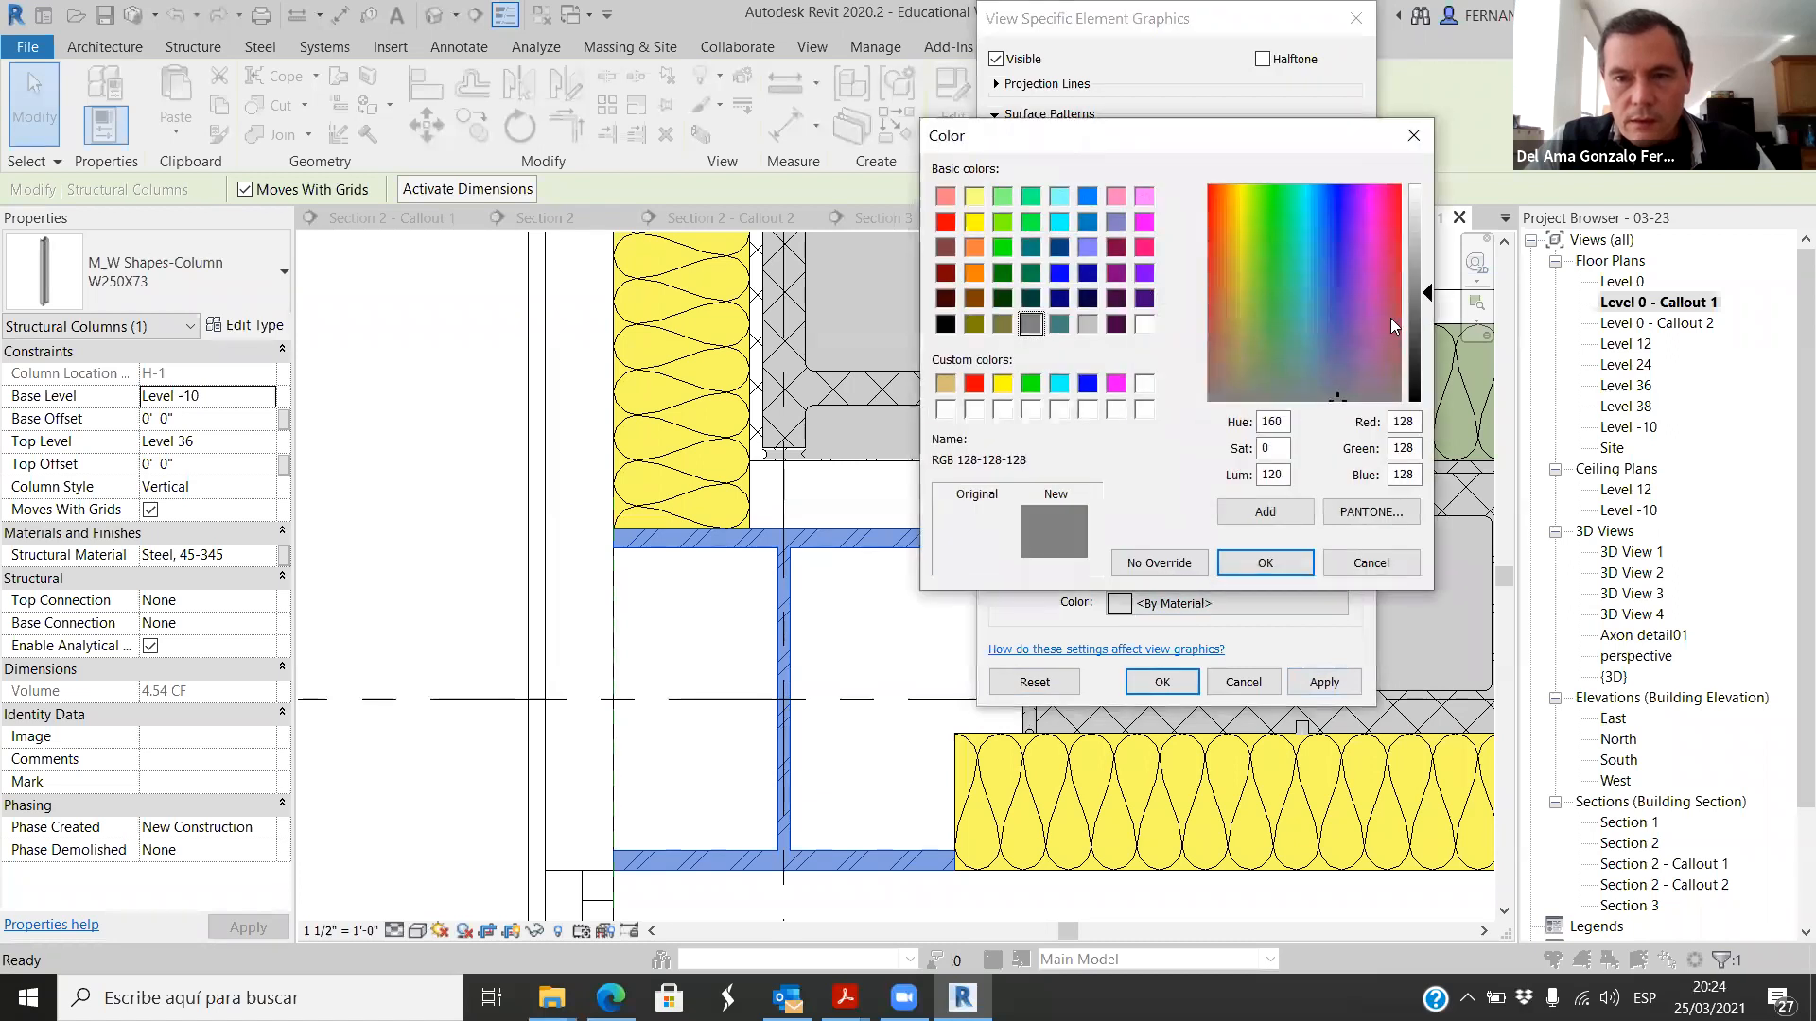
pyautogui.moveTo(1429, 327); pyautogui.dragTo(1428, 350)
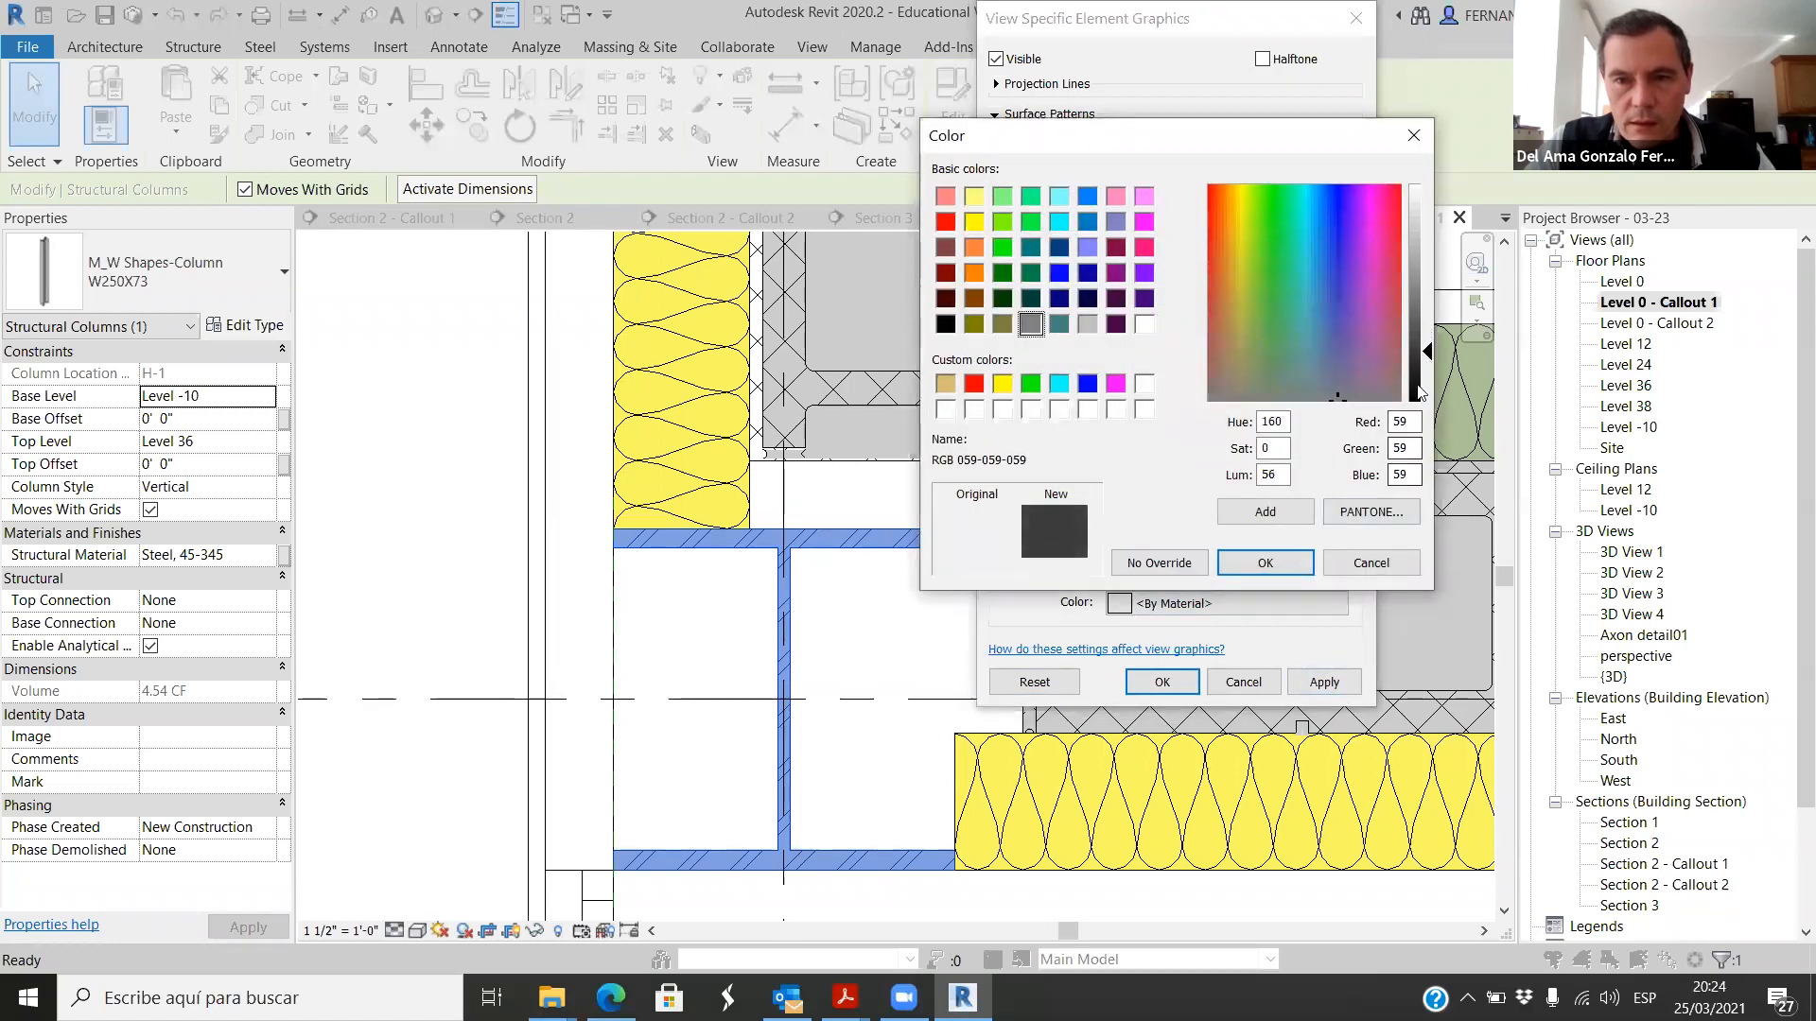
pyautogui.click(1290, 567)
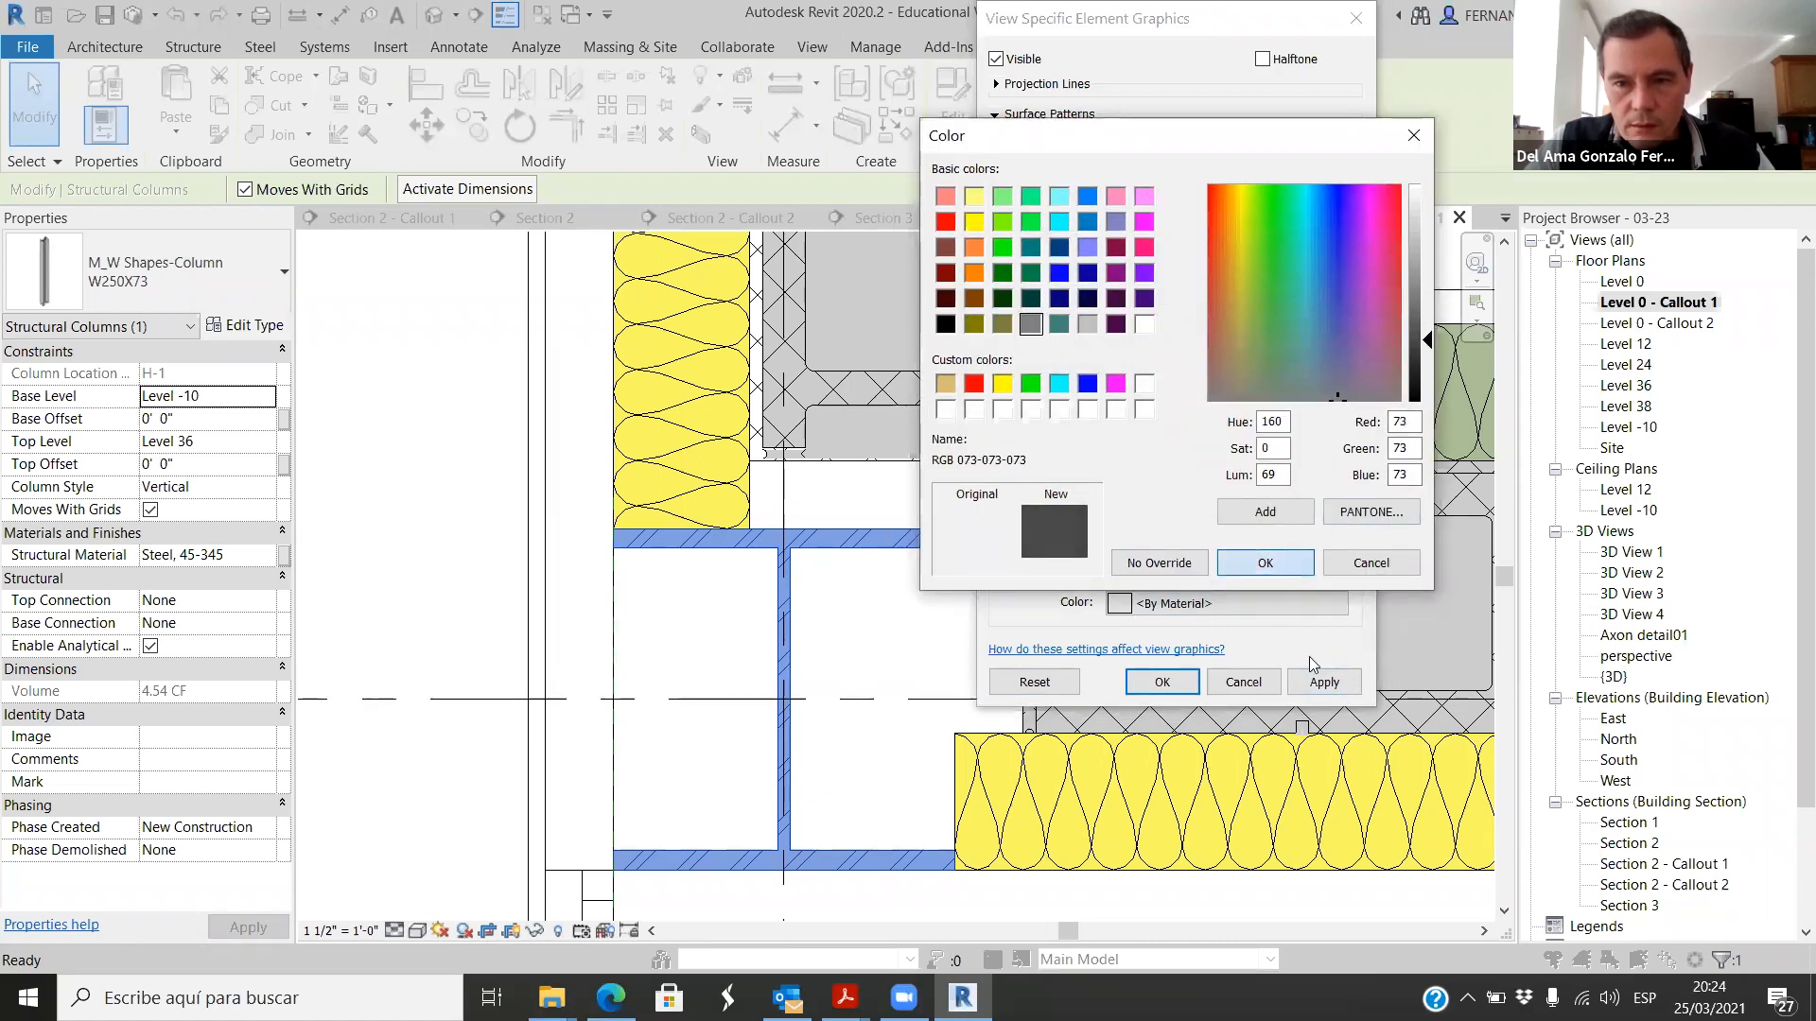
pyautogui.click(1324, 682)
pyautogui.click(1161, 682)
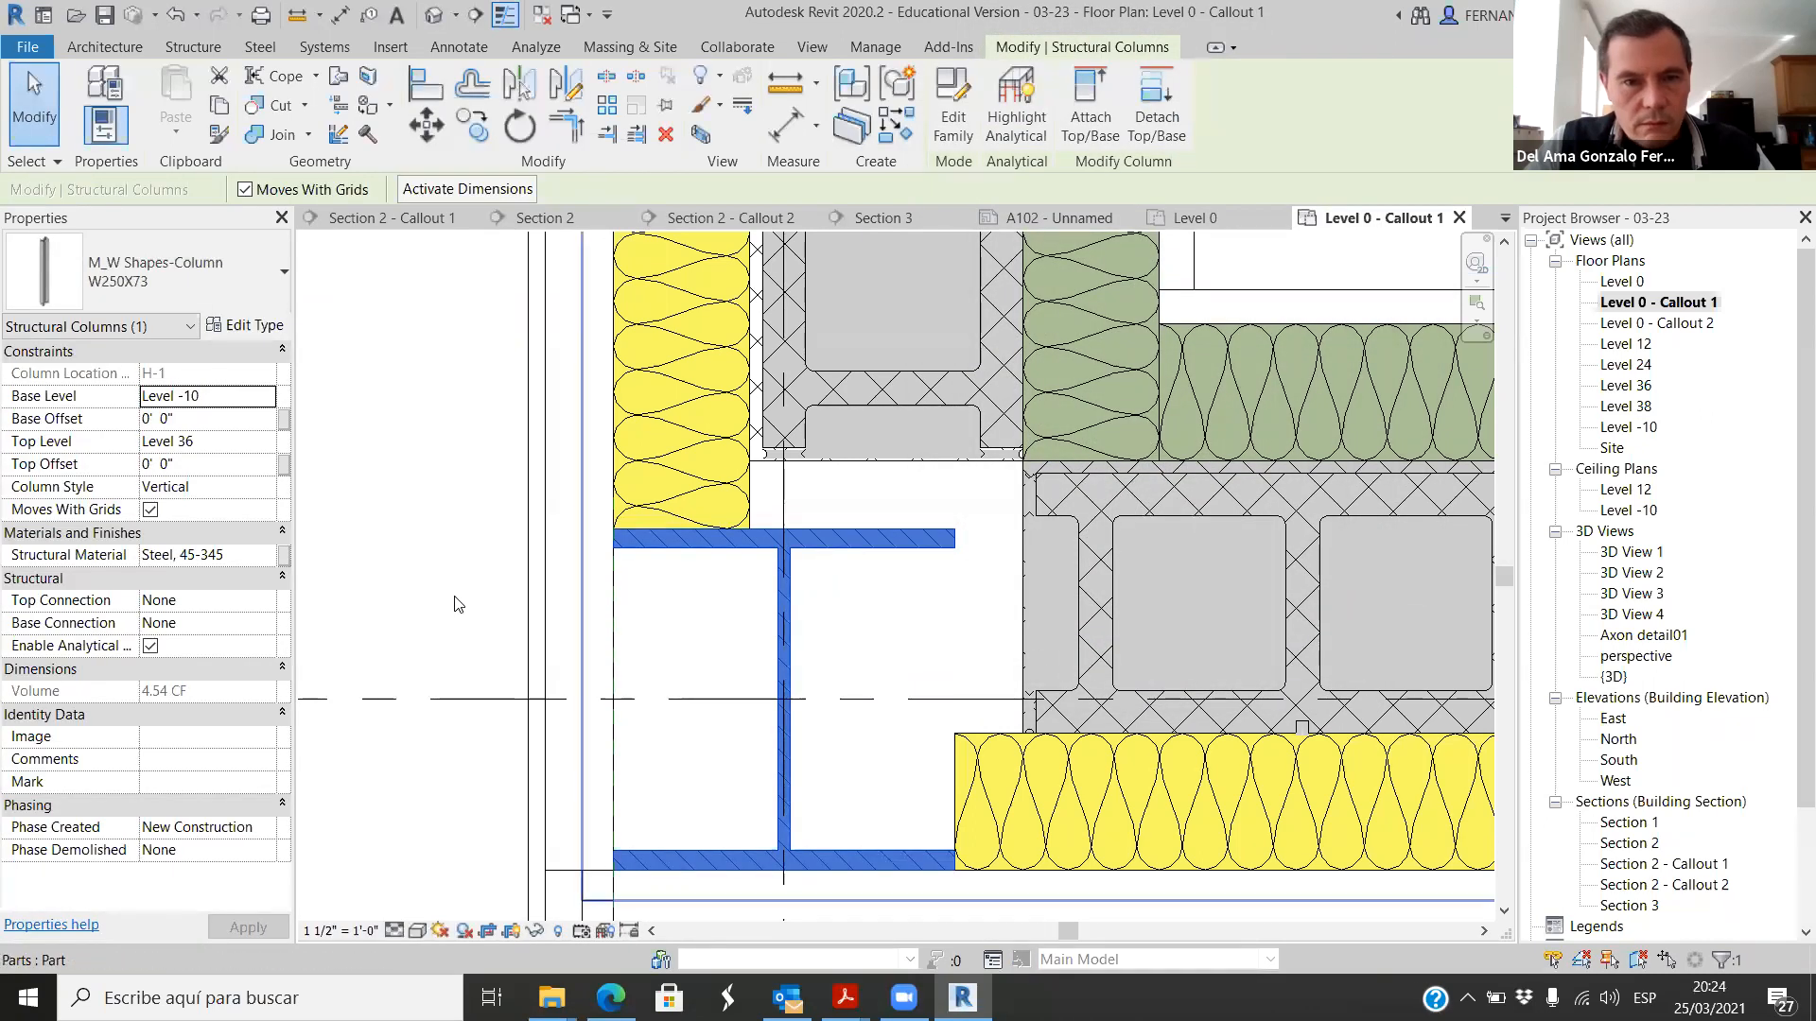
pyautogui.click(449, 594)
pyautogui.scroll(-2, 598, 473)
pyautogui.scroll(-1, 597, 473)
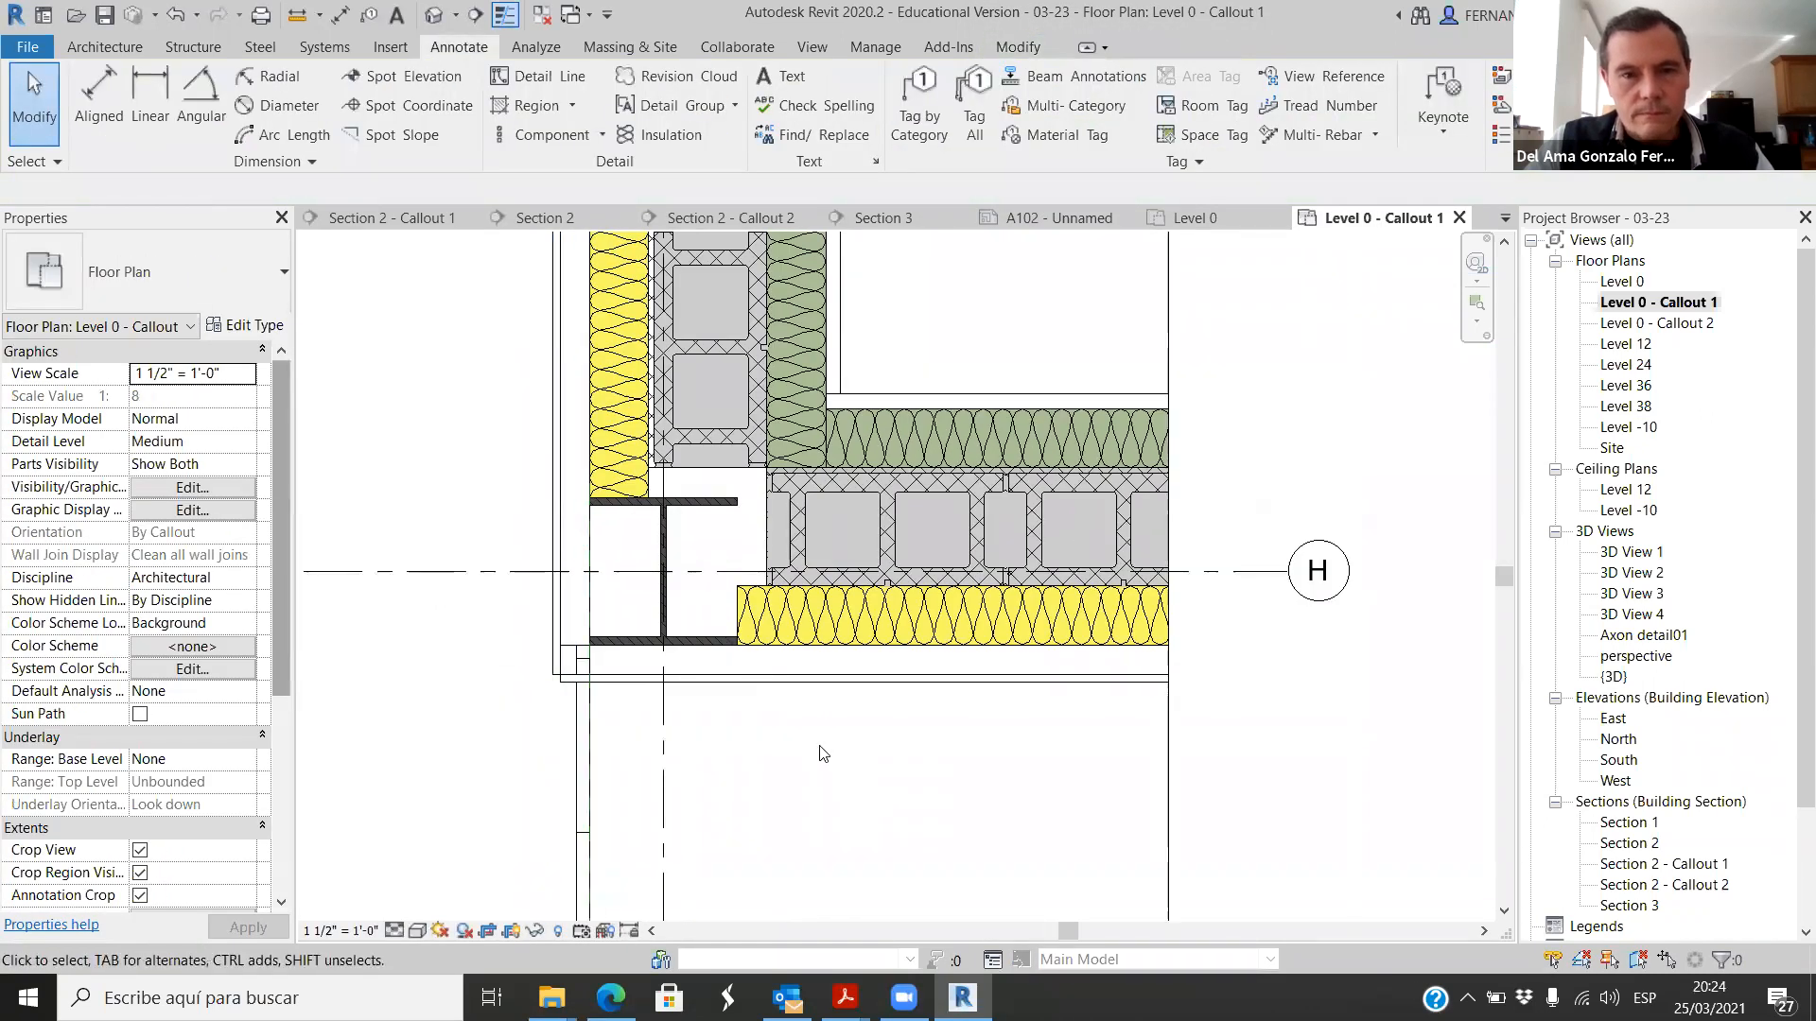
pyautogui.scroll(-2, 832, 757)
pyautogui.scroll(5, 839, 775)
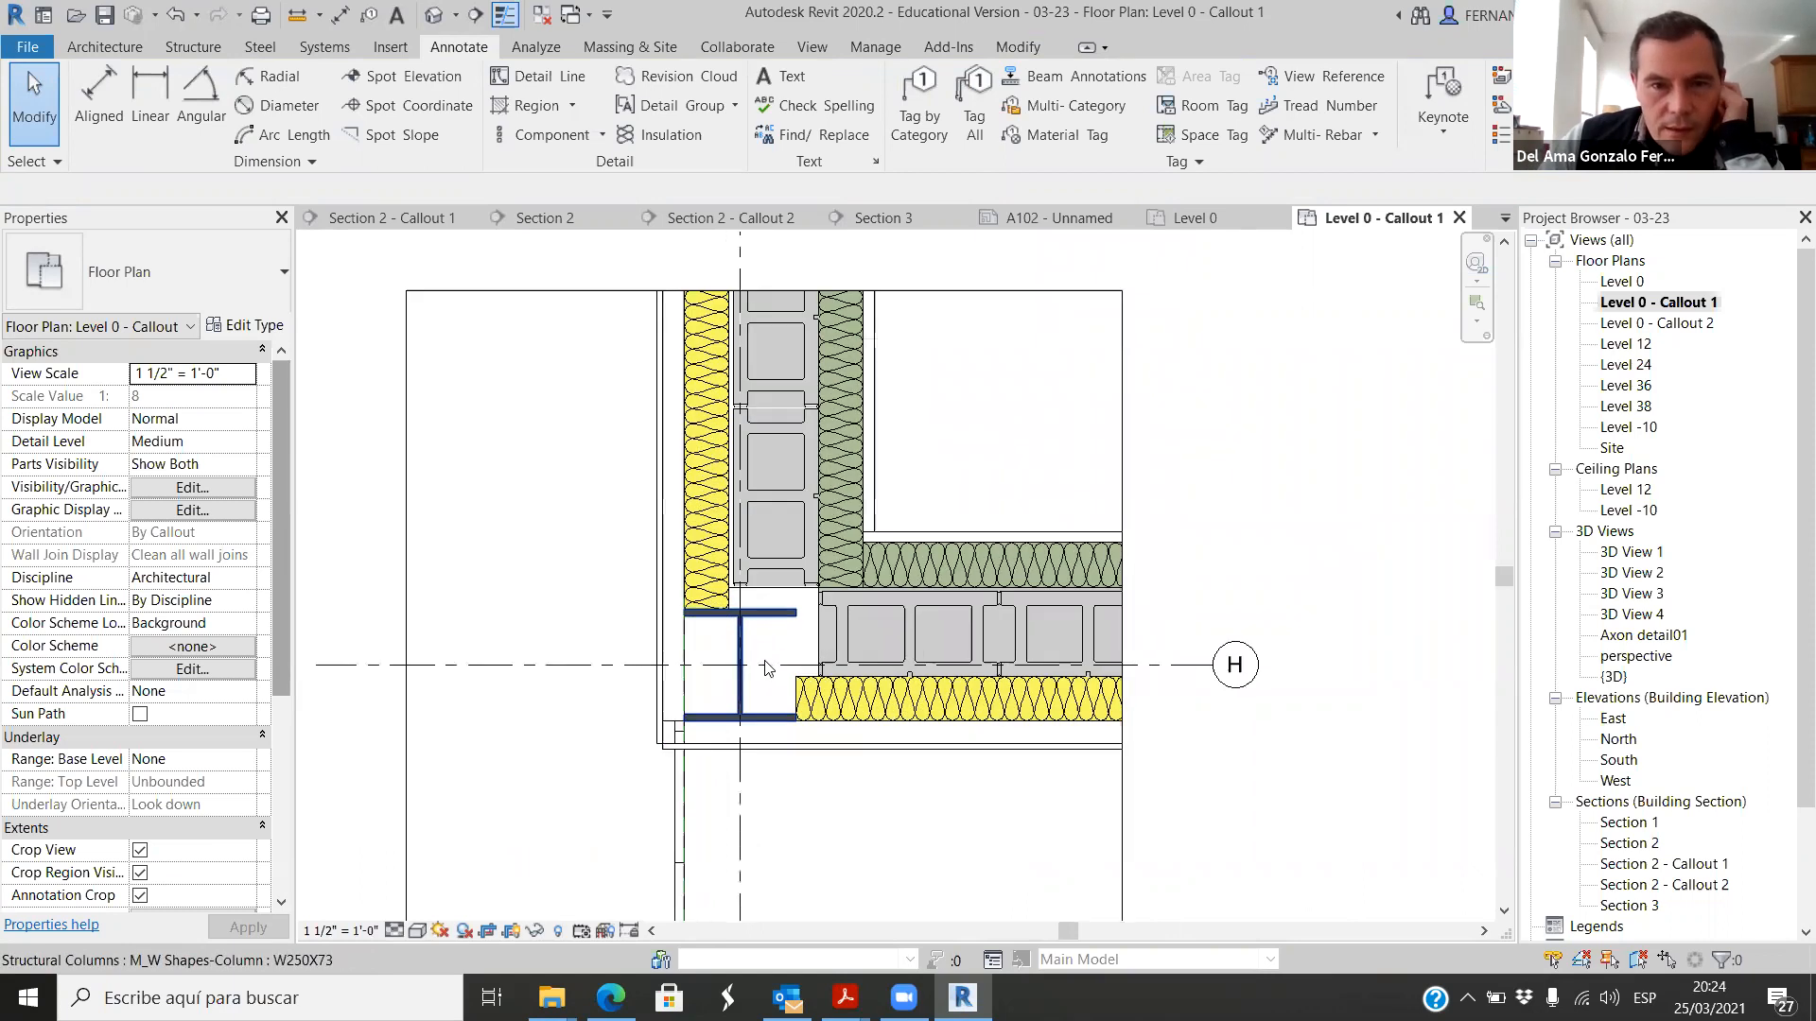
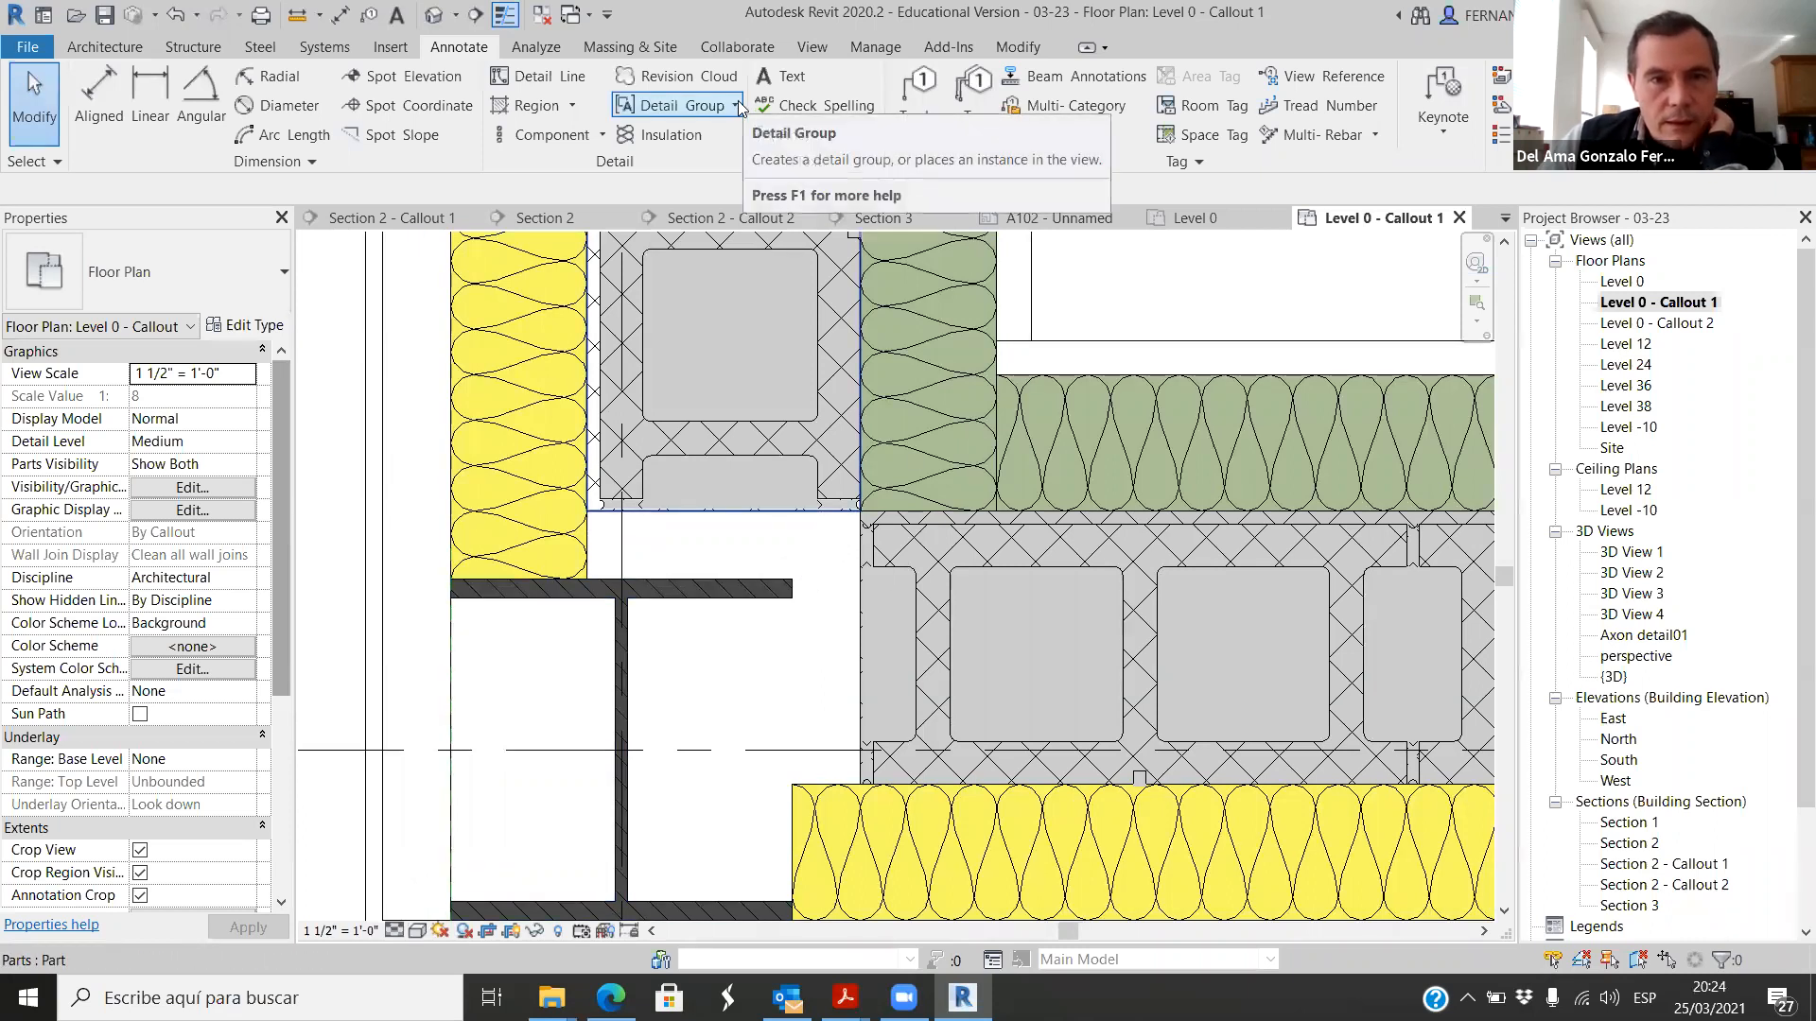
# Step: Start a filled region and trace its boundary from the vertical yellow insulation's edge around the column's upper flange to the web
pyautogui.click(572, 105)
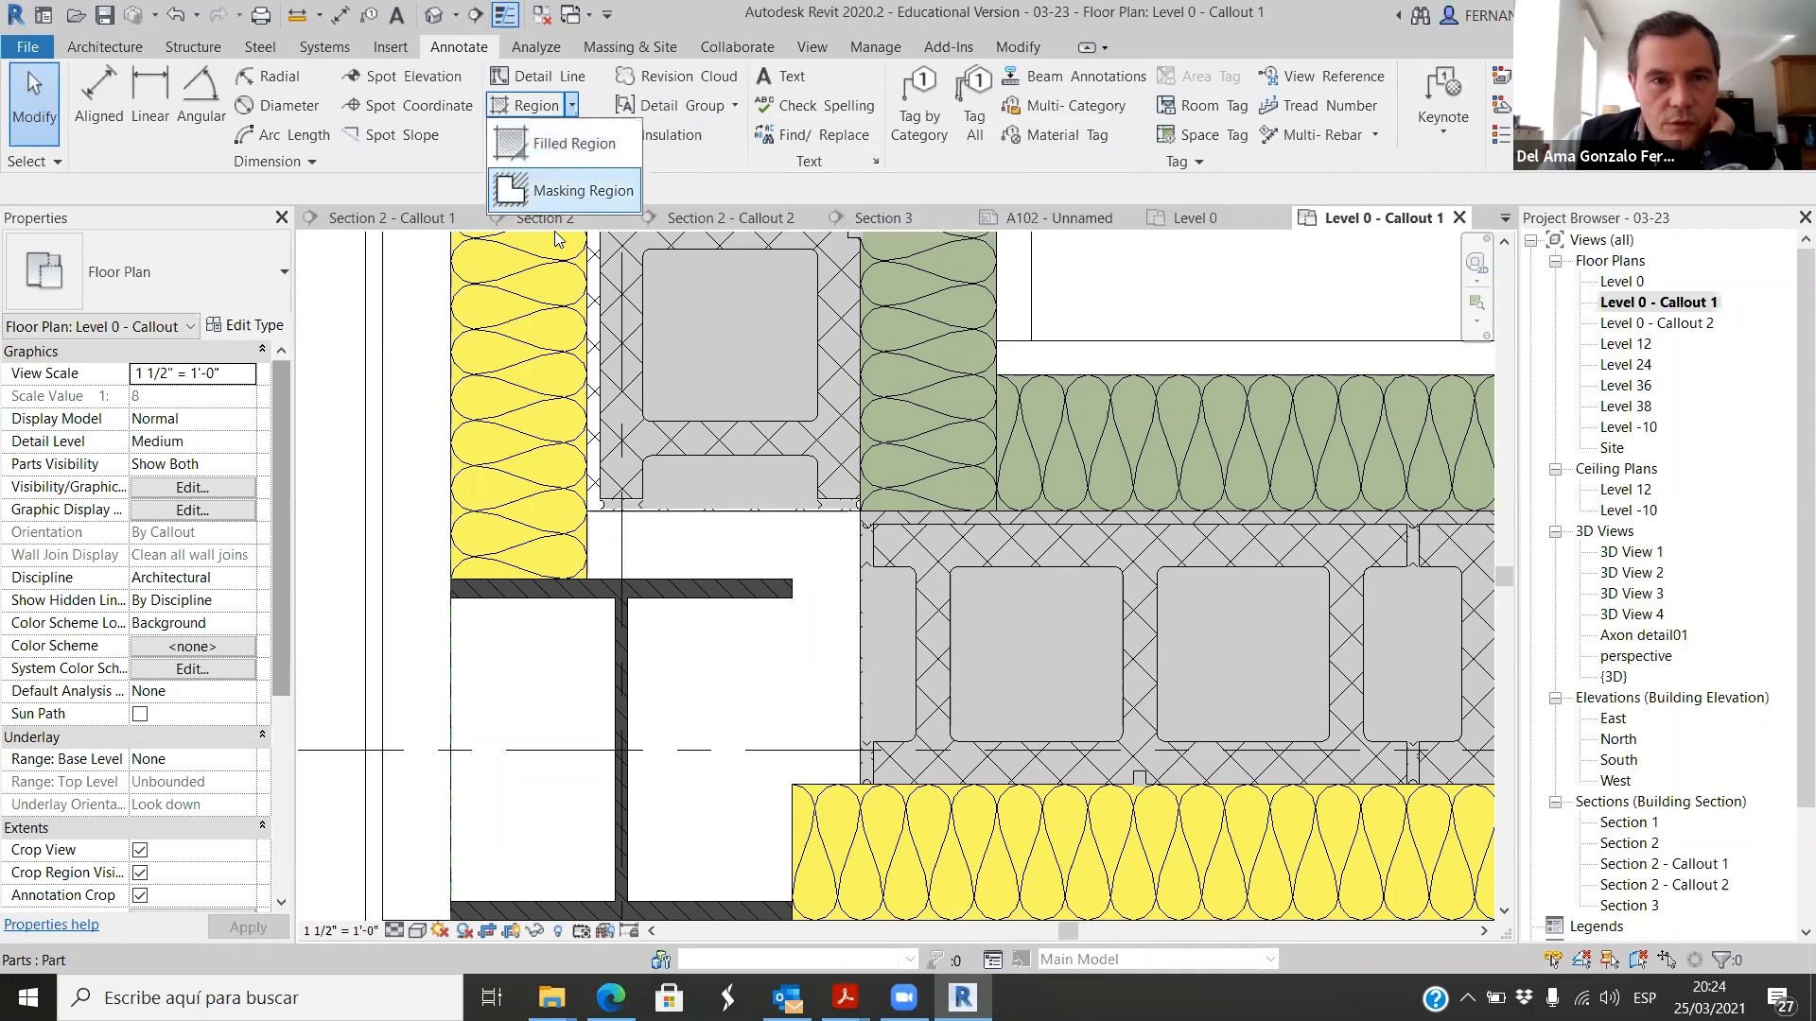
pyautogui.click(562, 144)
pyautogui.scroll(5, 601, 487)
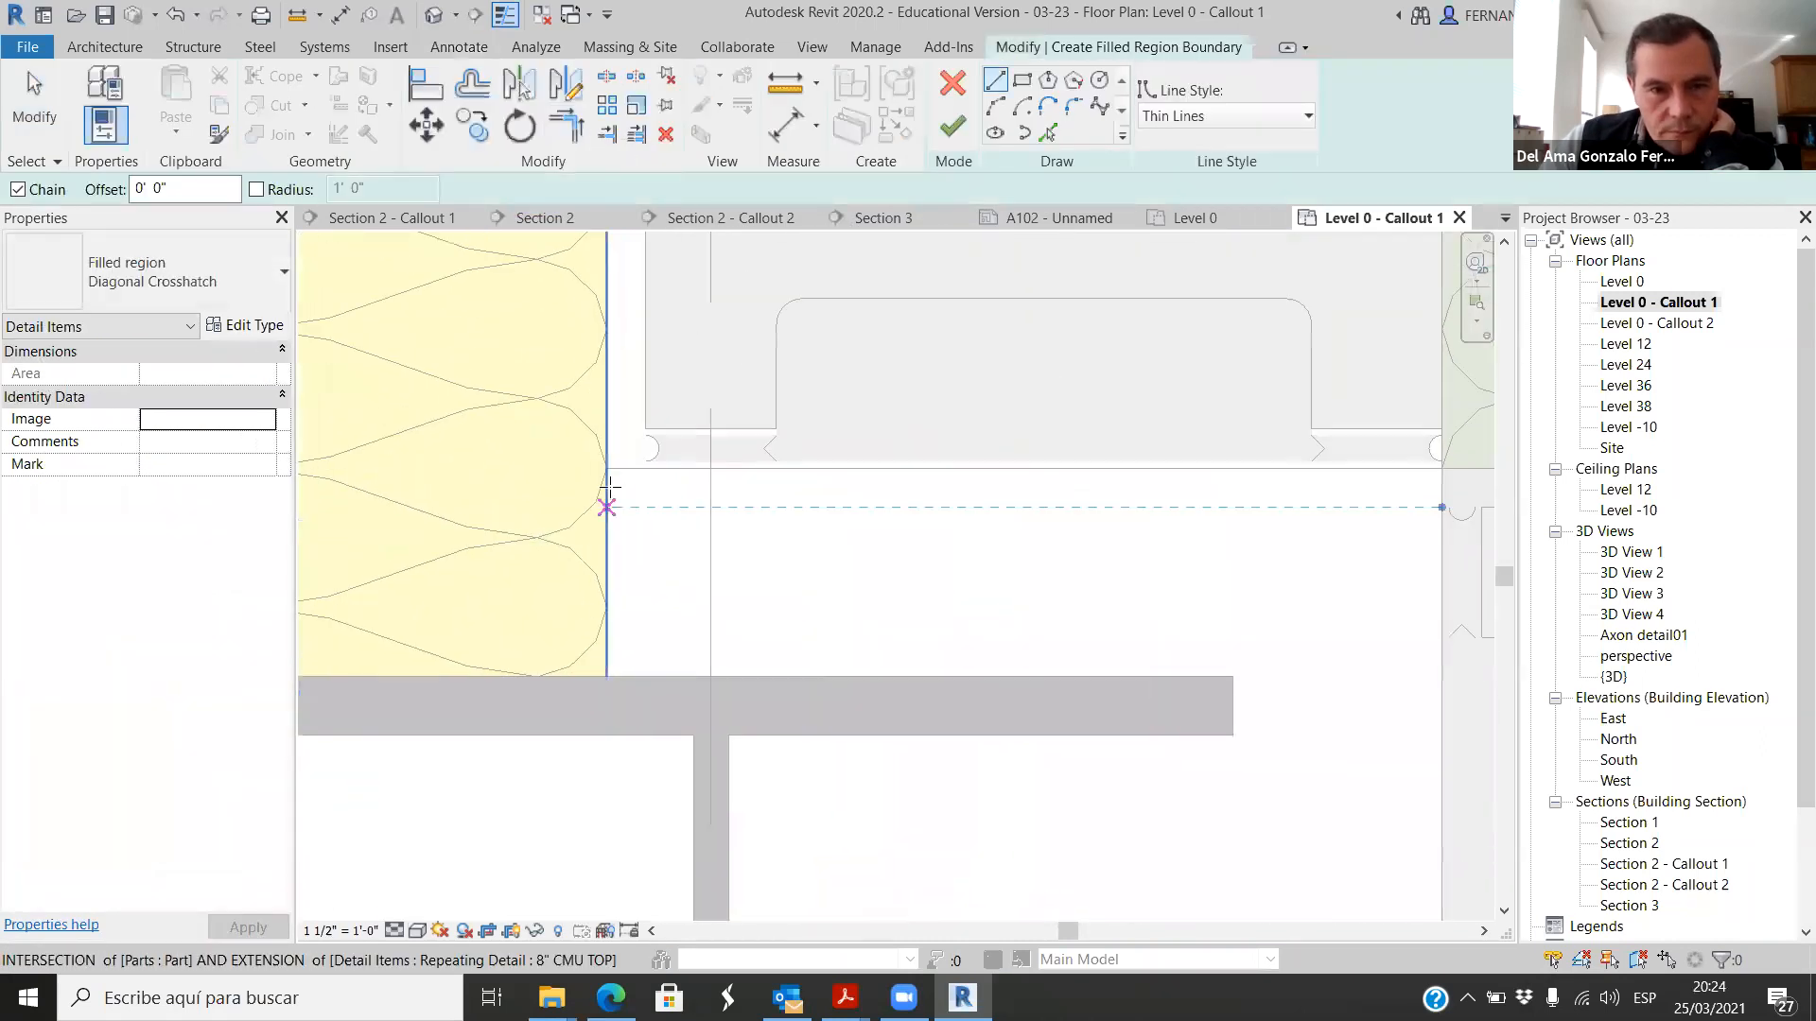
pyautogui.click(607, 470)
pyautogui.click(607, 677)
pyautogui.click(1233, 676)
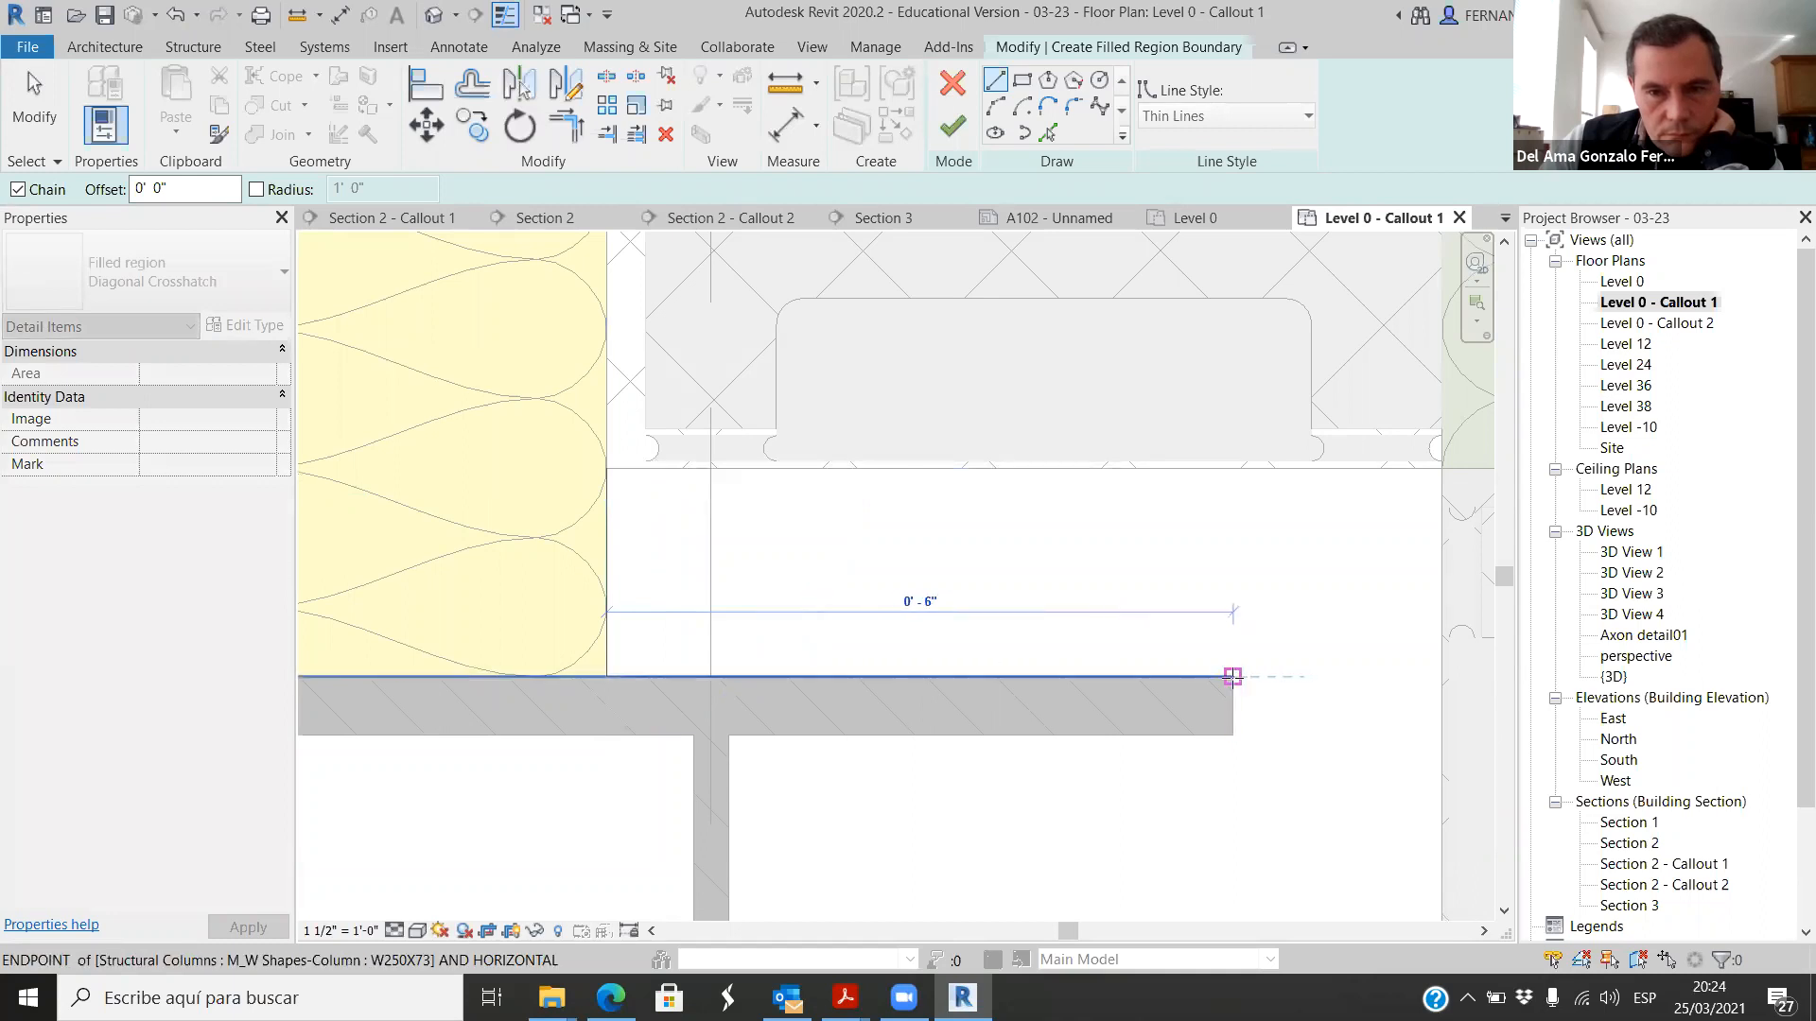
pyautogui.click(1232, 735)
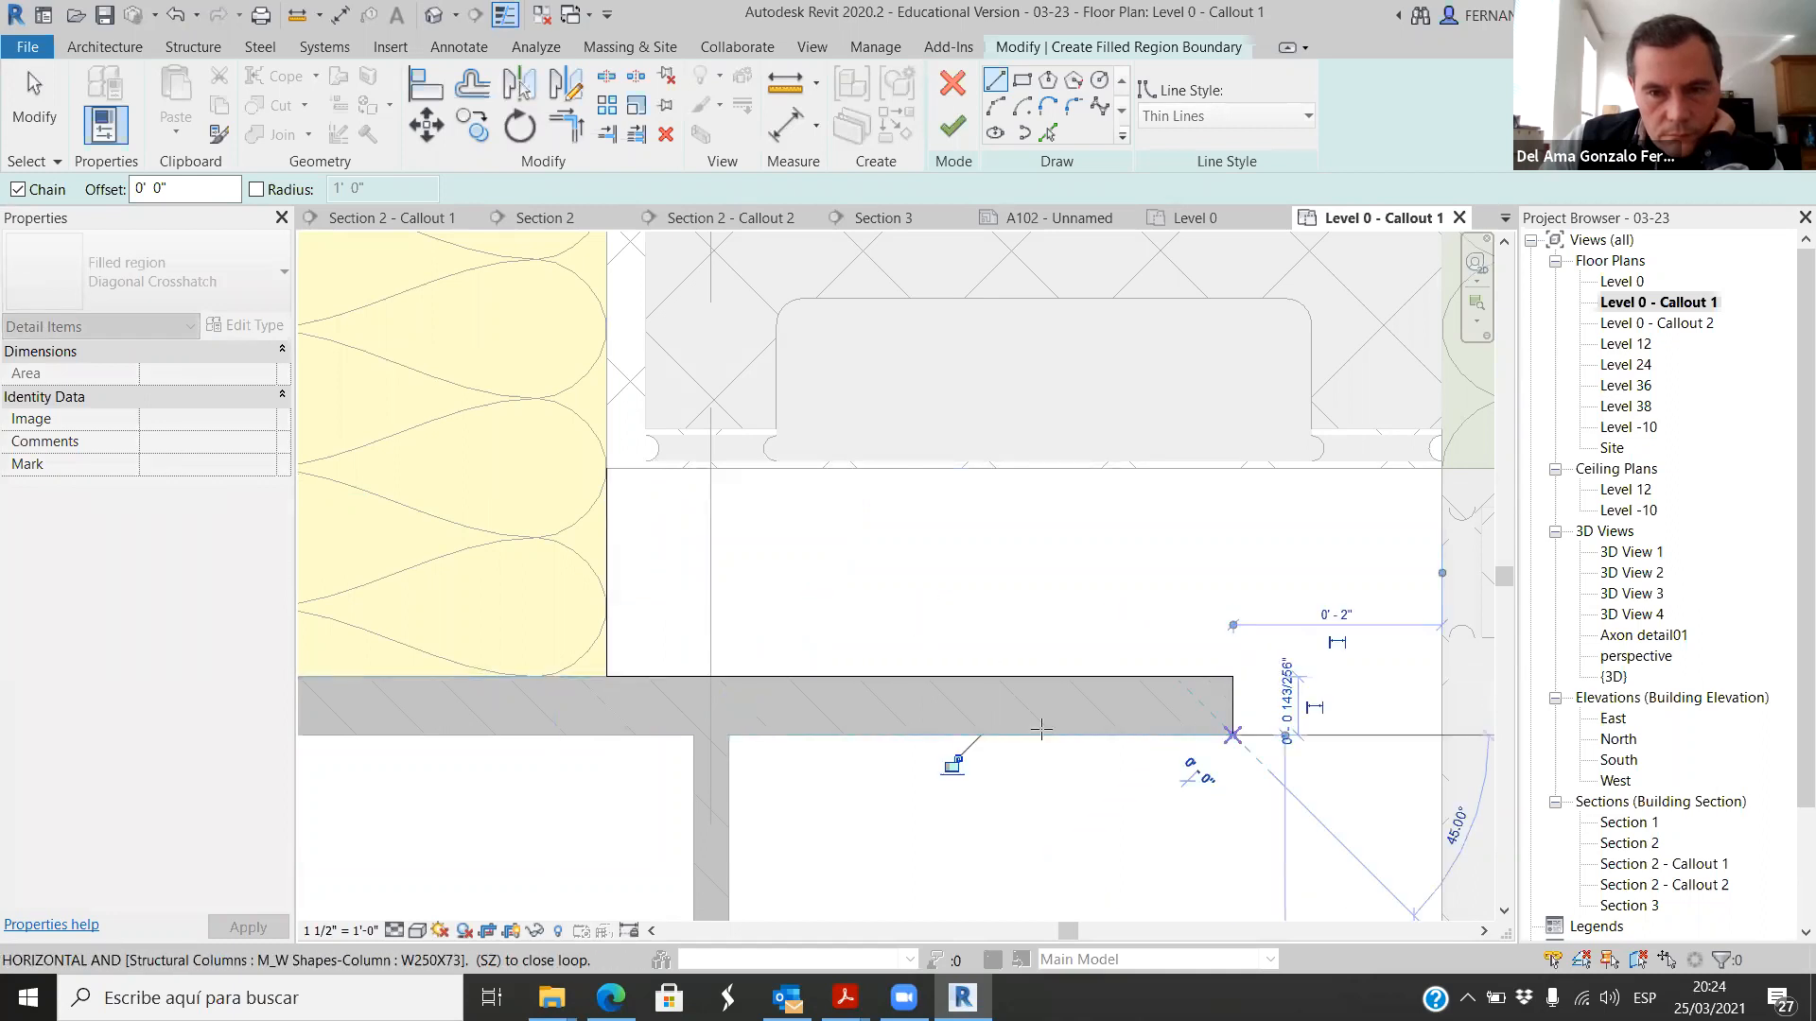
pyautogui.click(729, 735)
# Step: Continue the region boundary down the column web, along the lower flange and around the horizontal yellow insulation's corner to the block wall
pyautogui.scroll(-5, 721, 496)
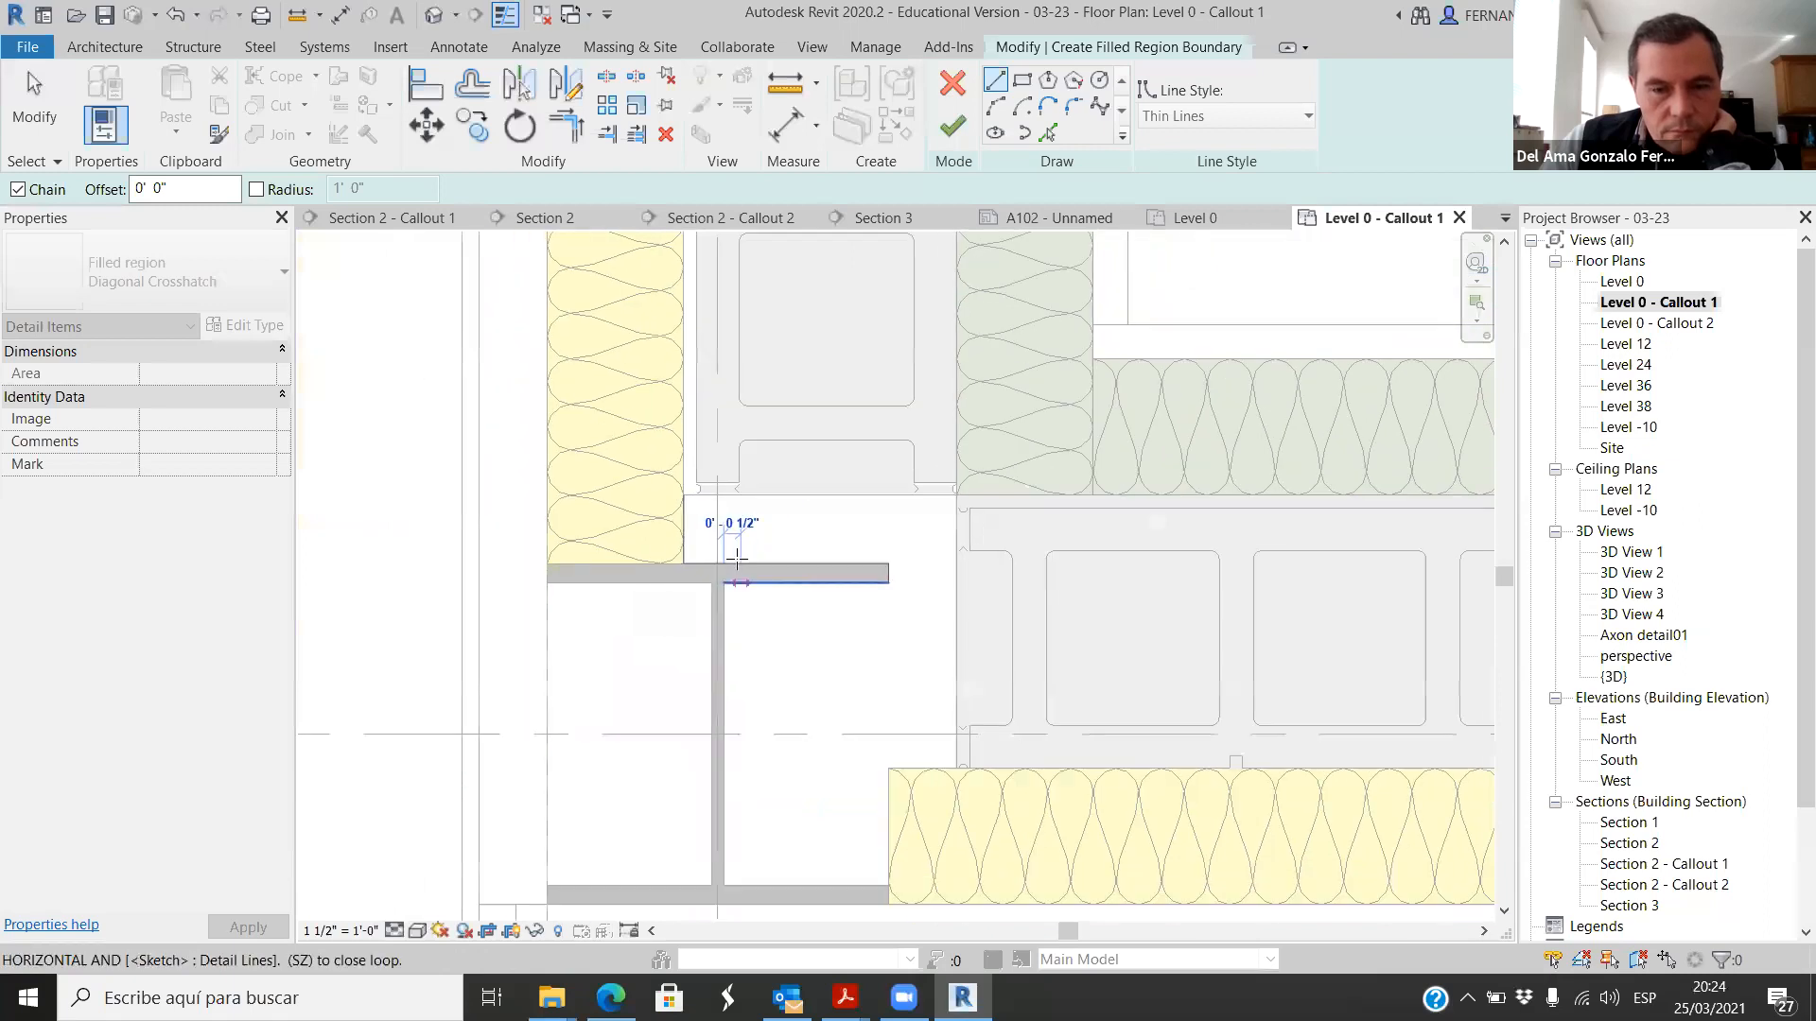
pyautogui.scroll(4, 740, 824)
pyautogui.click(725, 846)
pyautogui.click(999, 857)
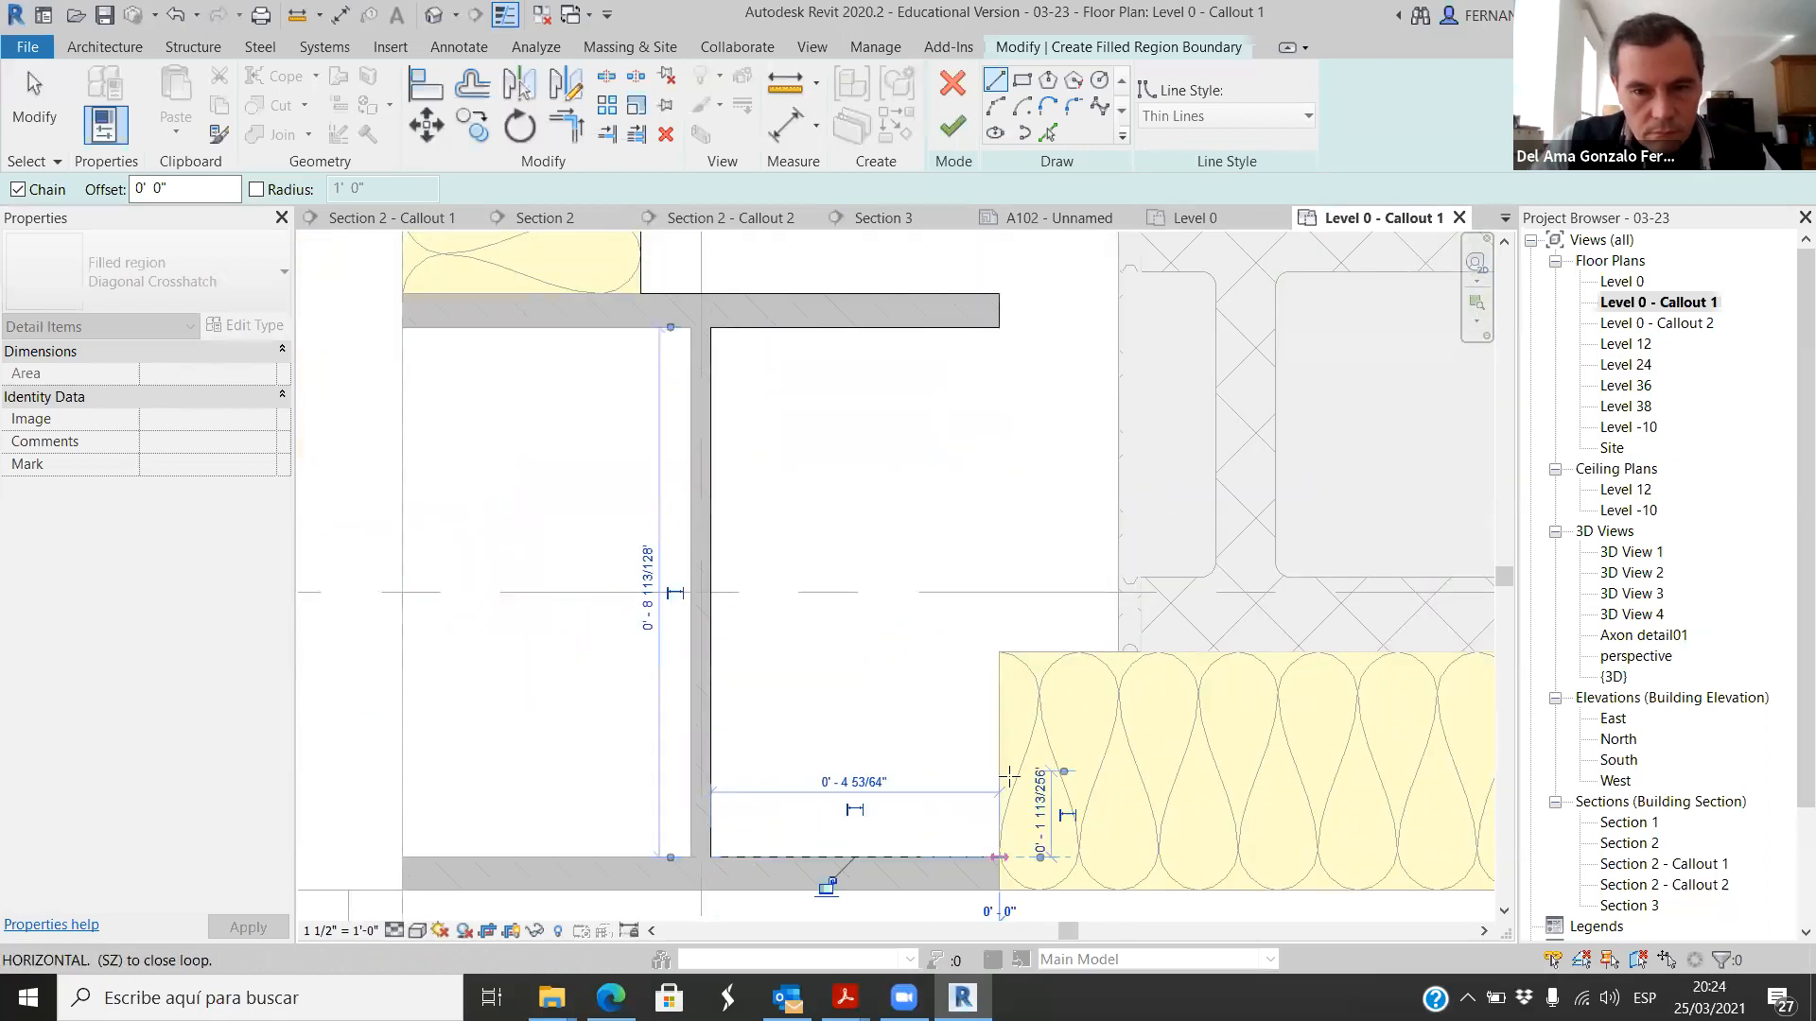
pyautogui.click(1000, 653)
pyautogui.click(1119, 653)
# Step: Close the boundary up the block wall's end and back along the upper blocks to the start, and finish the Diagonal Crosshatch region
pyautogui.scroll(-2, 1094, 685)
pyautogui.scroll(4, 1107, 374)
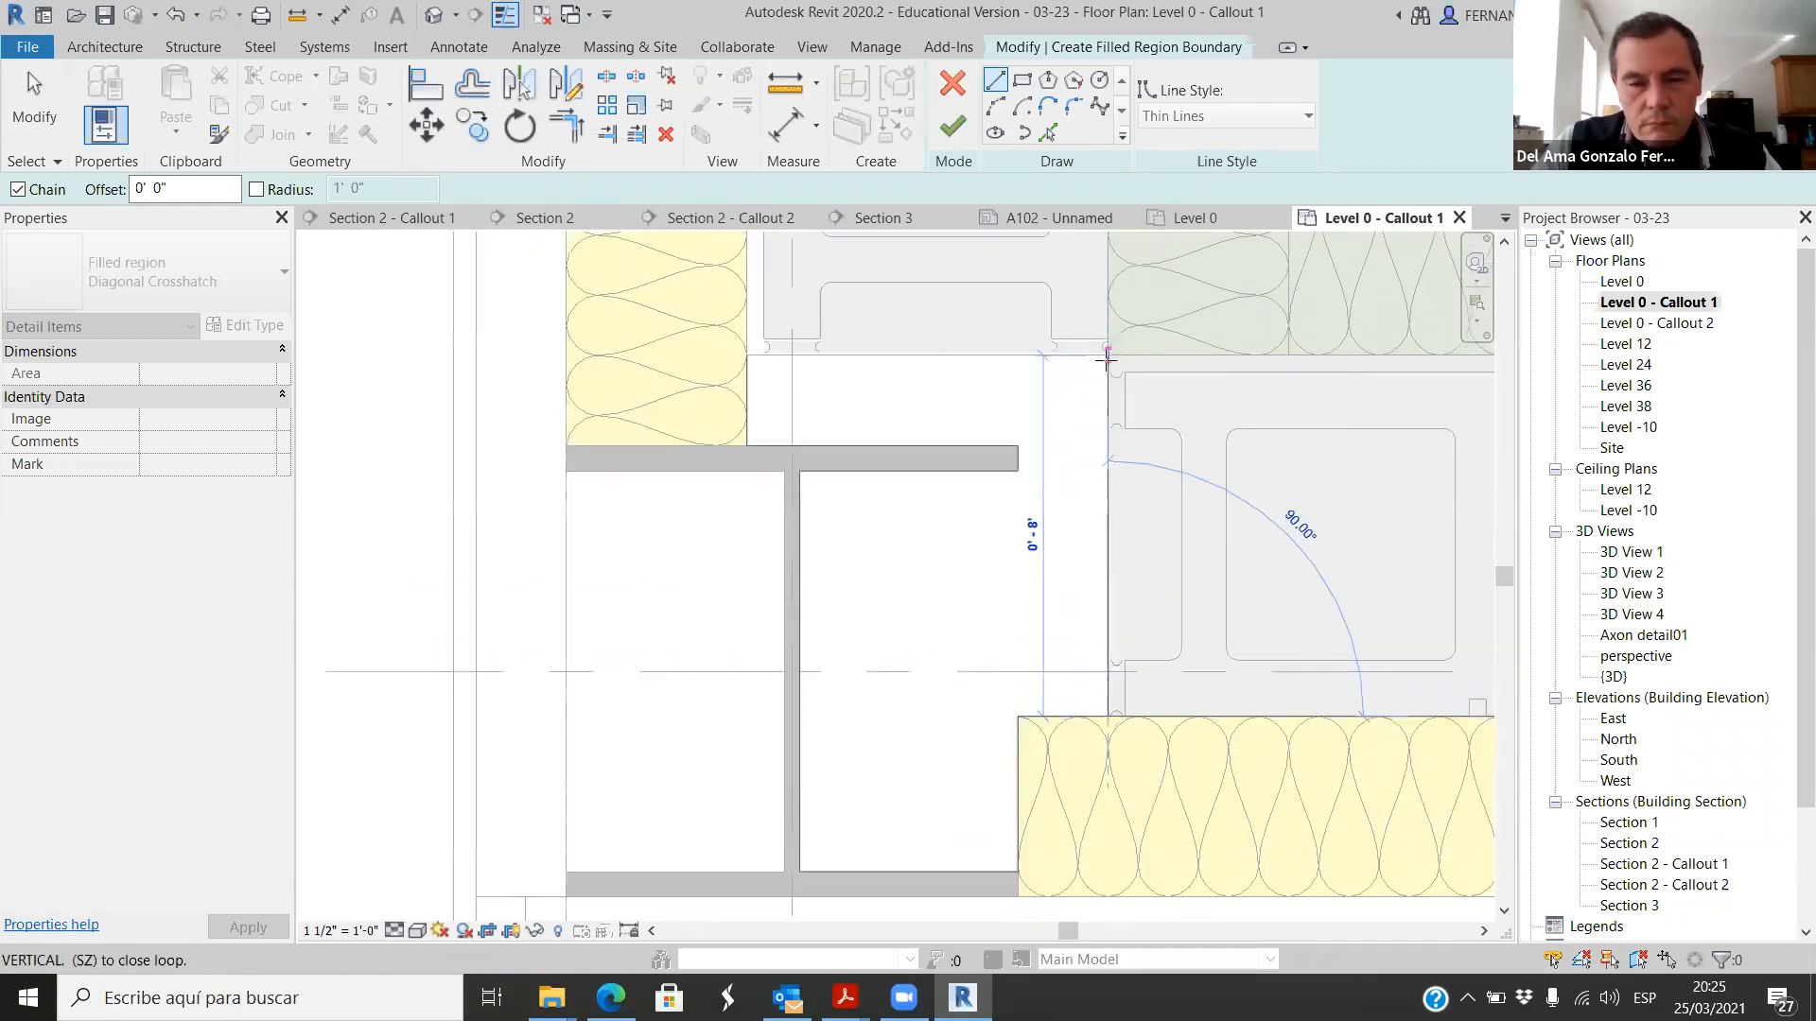
pyautogui.click(1106, 371)
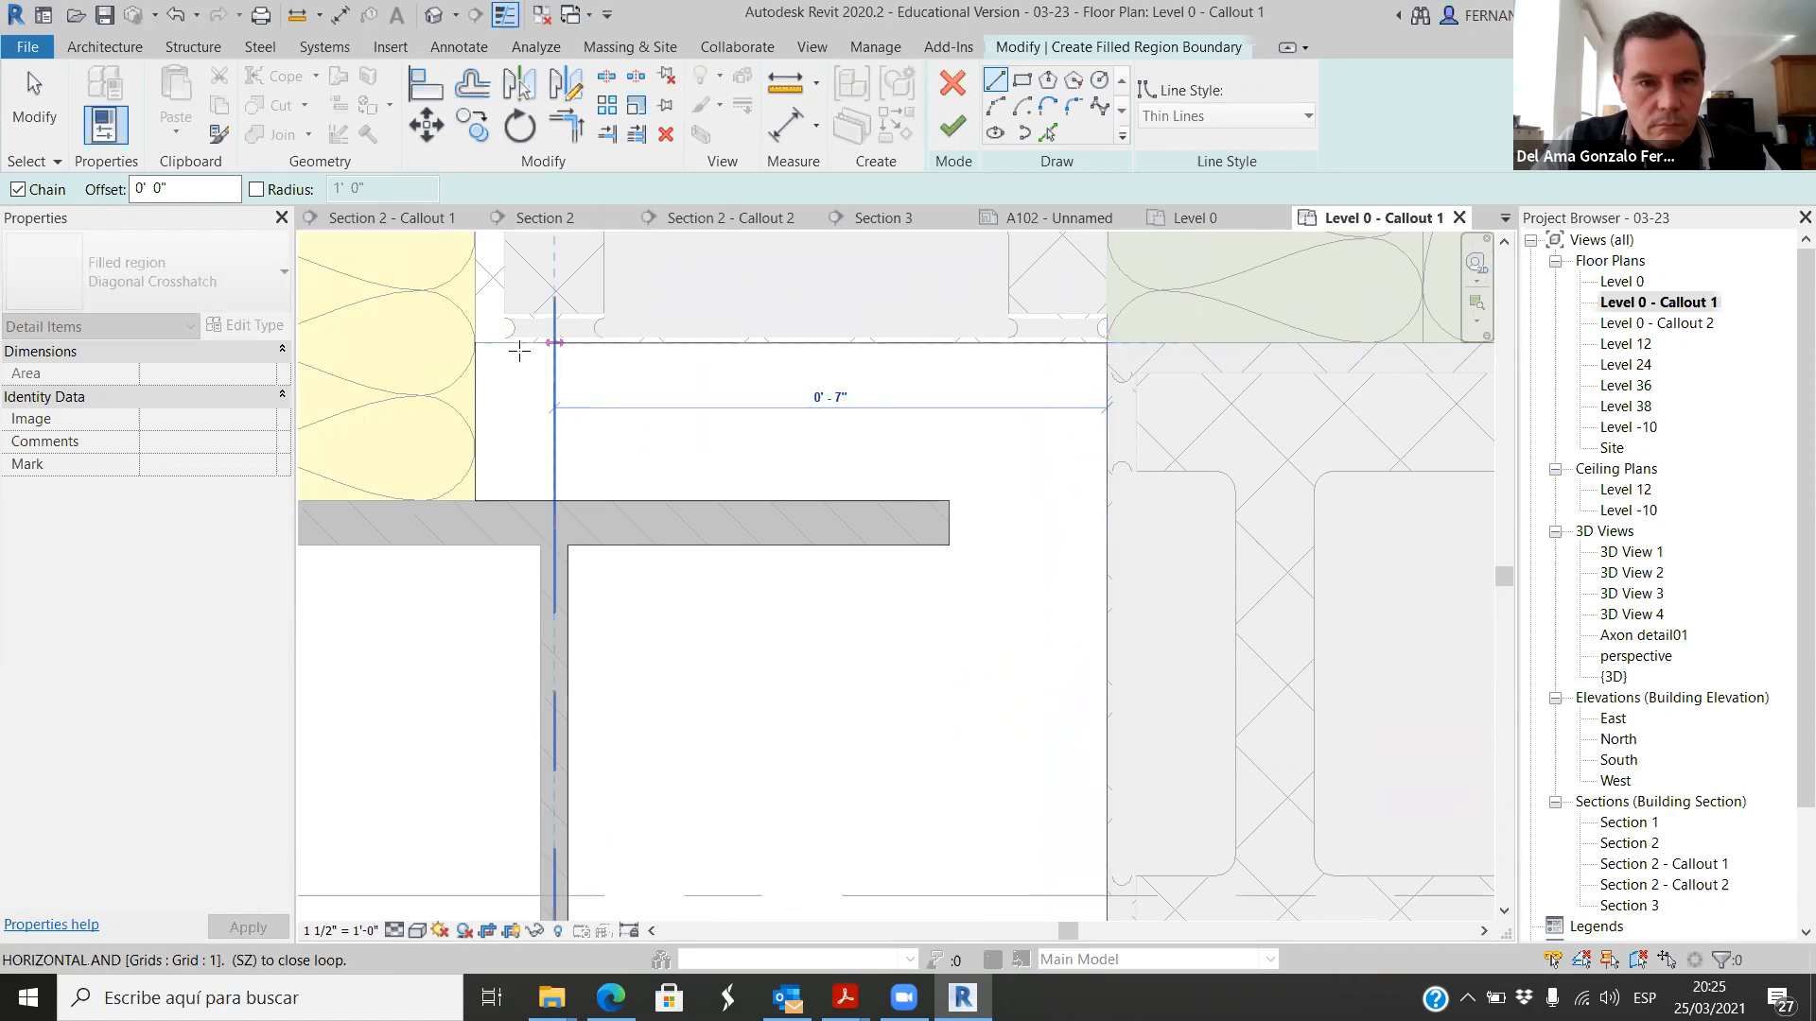
pyautogui.click(483, 343)
pyautogui.scroll(-2, 649, 466)
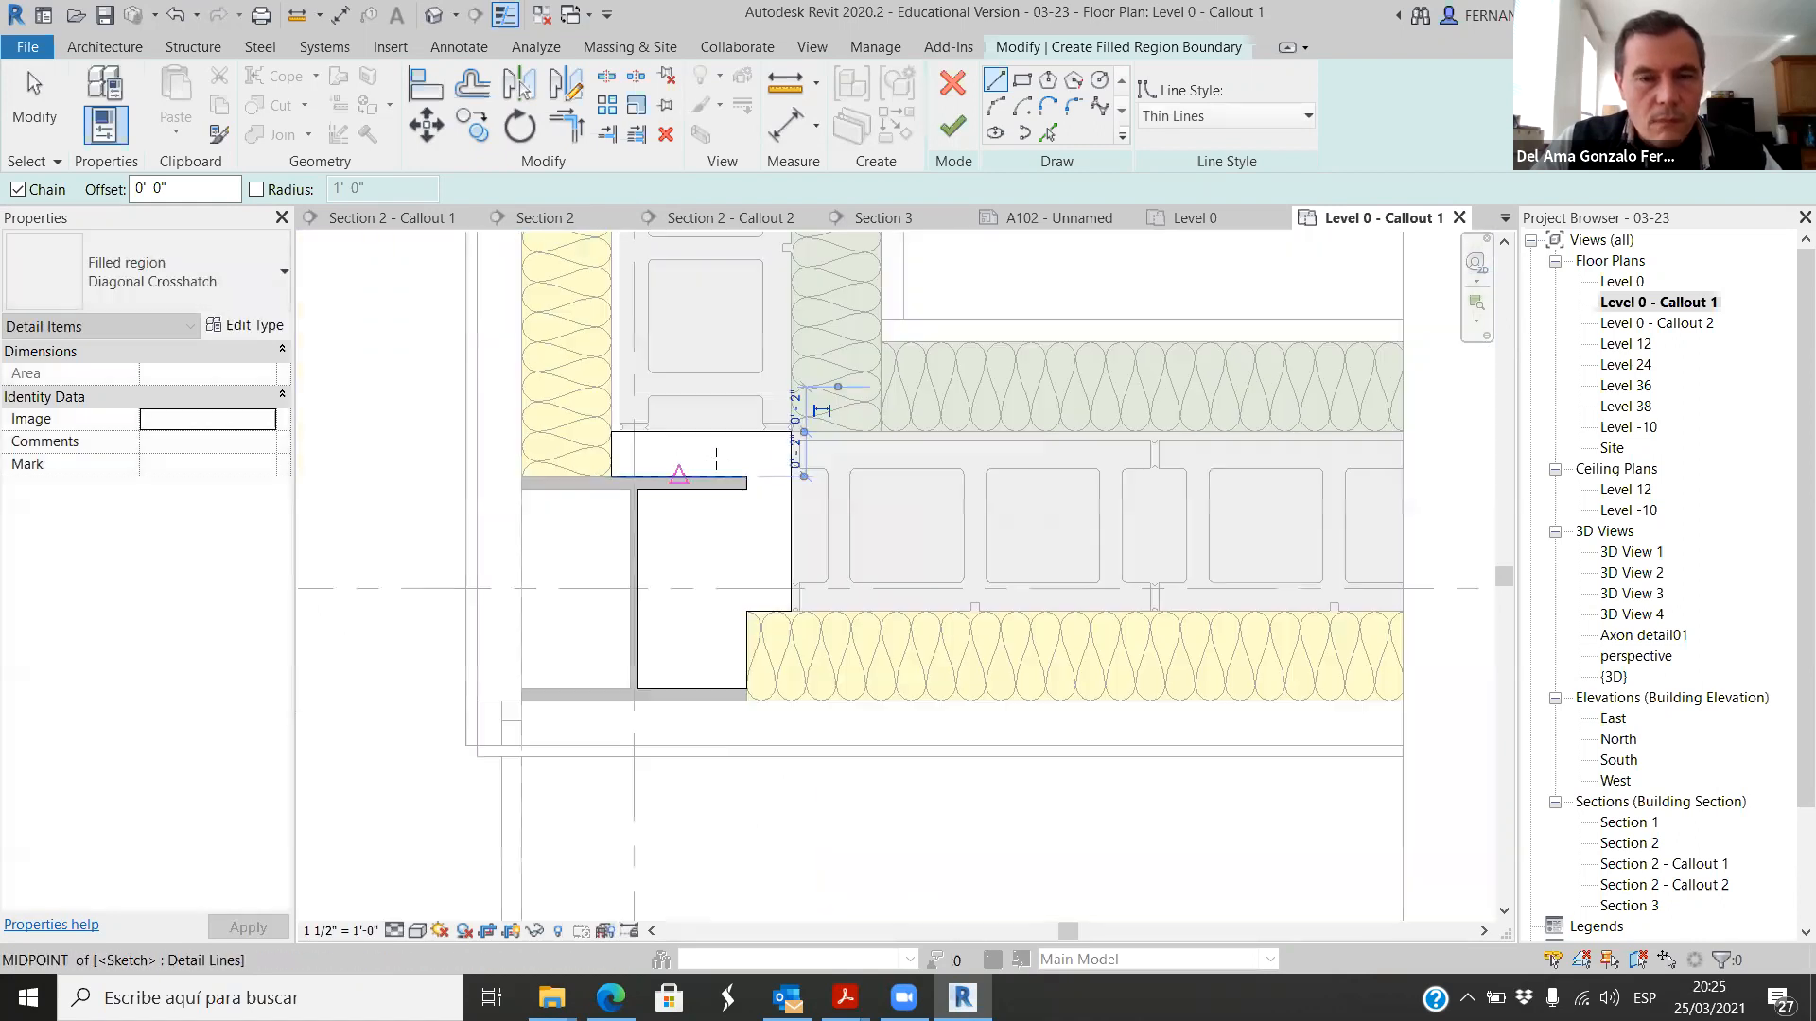
pyautogui.click(952, 126)
# Step: Override the floor part under the filled region by element, with a Solid fill cut background pattern
pyautogui.scroll(-2, 732, 571)
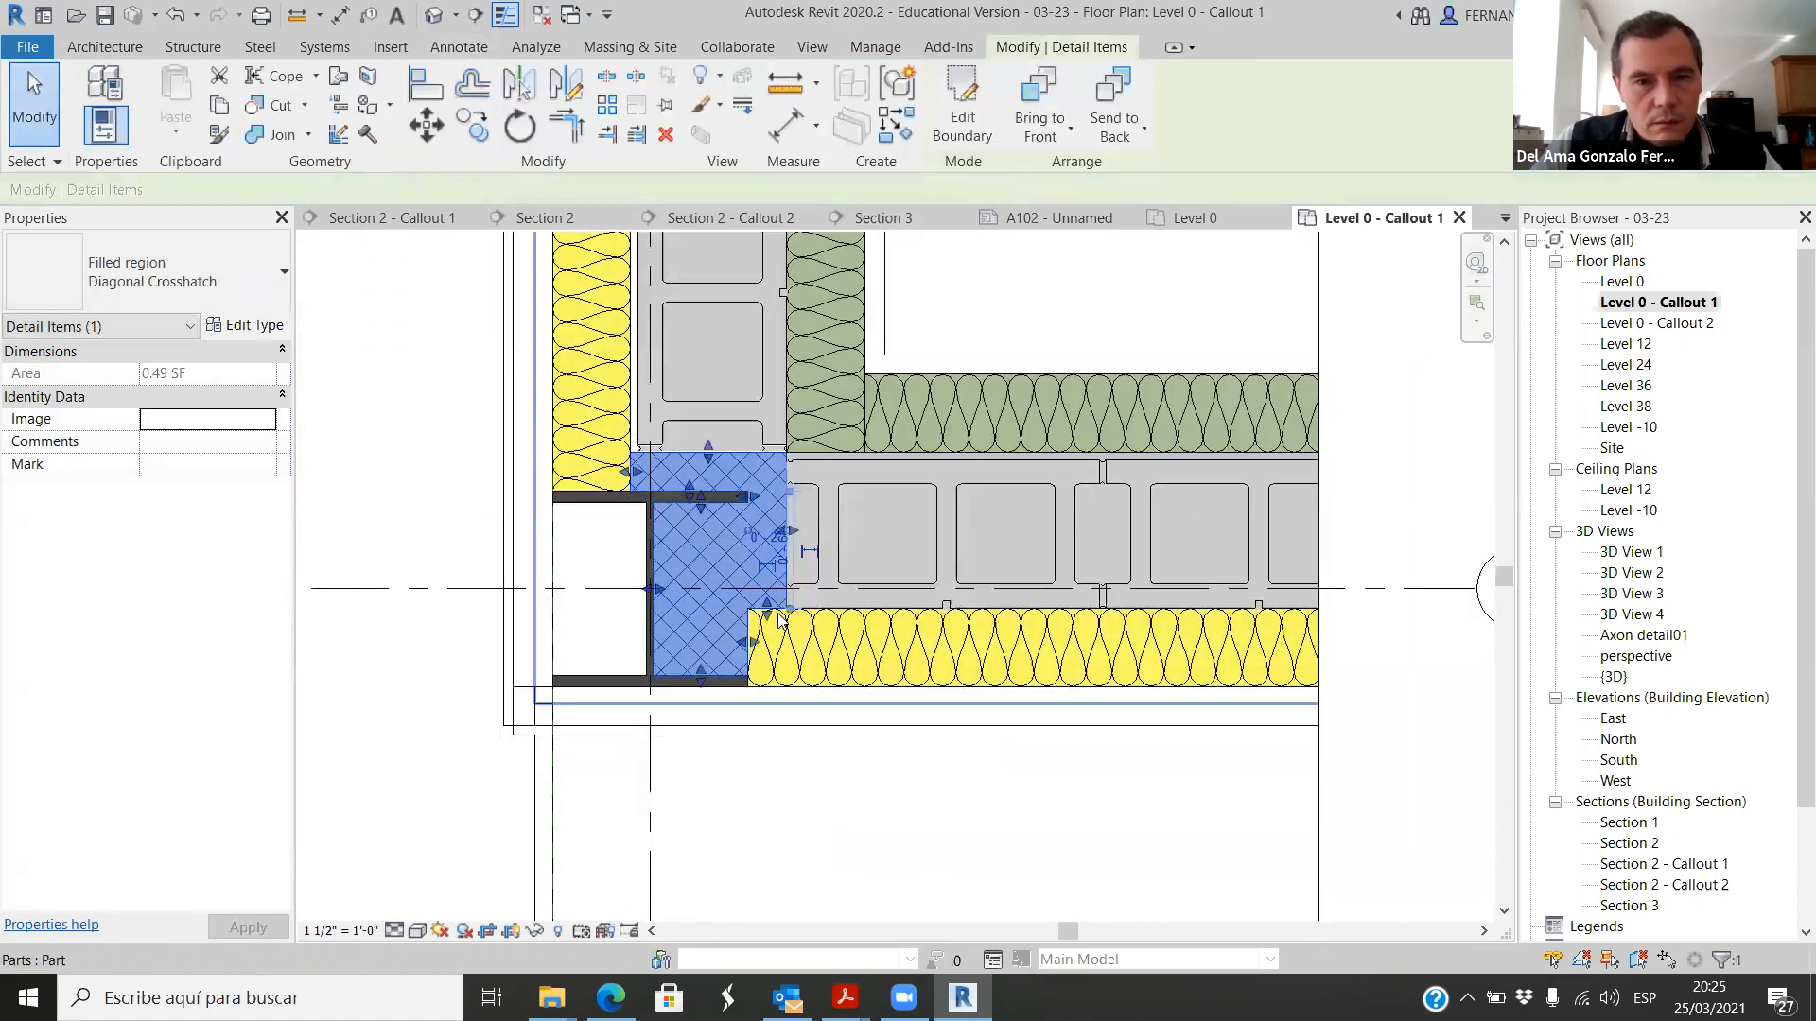
pyautogui.click(733, 571)
pyautogui.rightClick(732, 569)
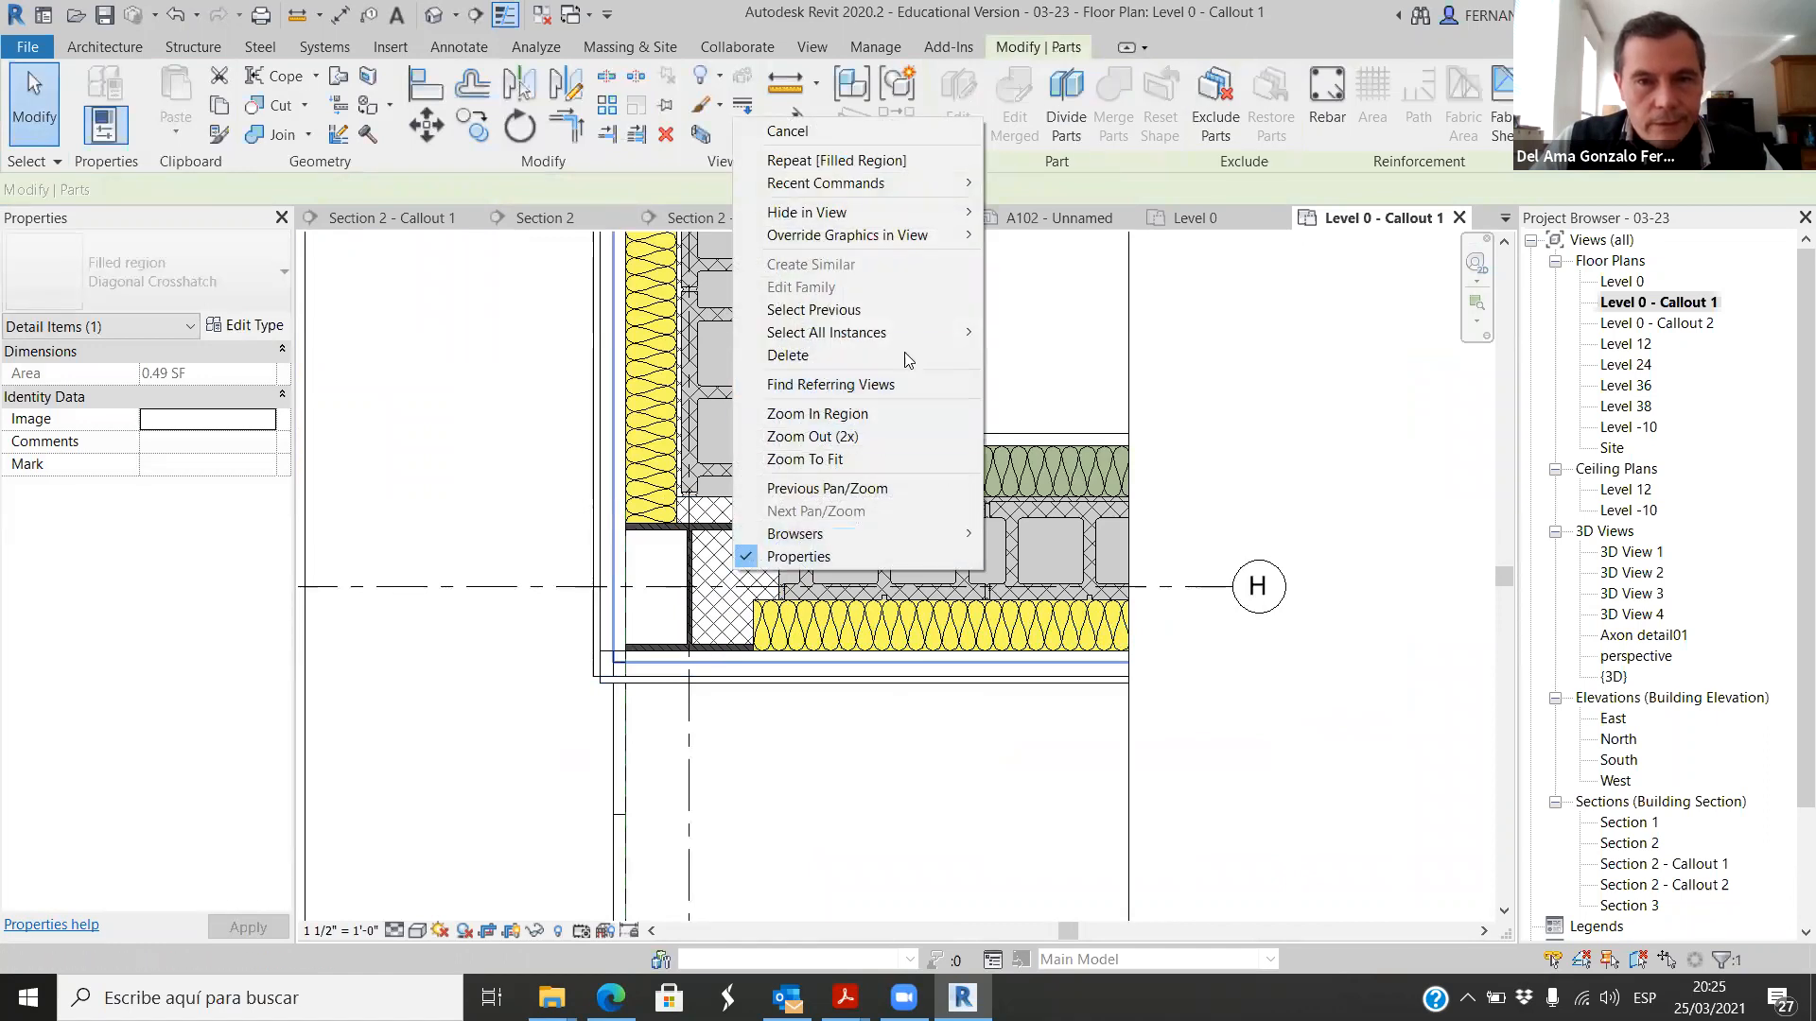
pyautogui.moveTo(934, 237)
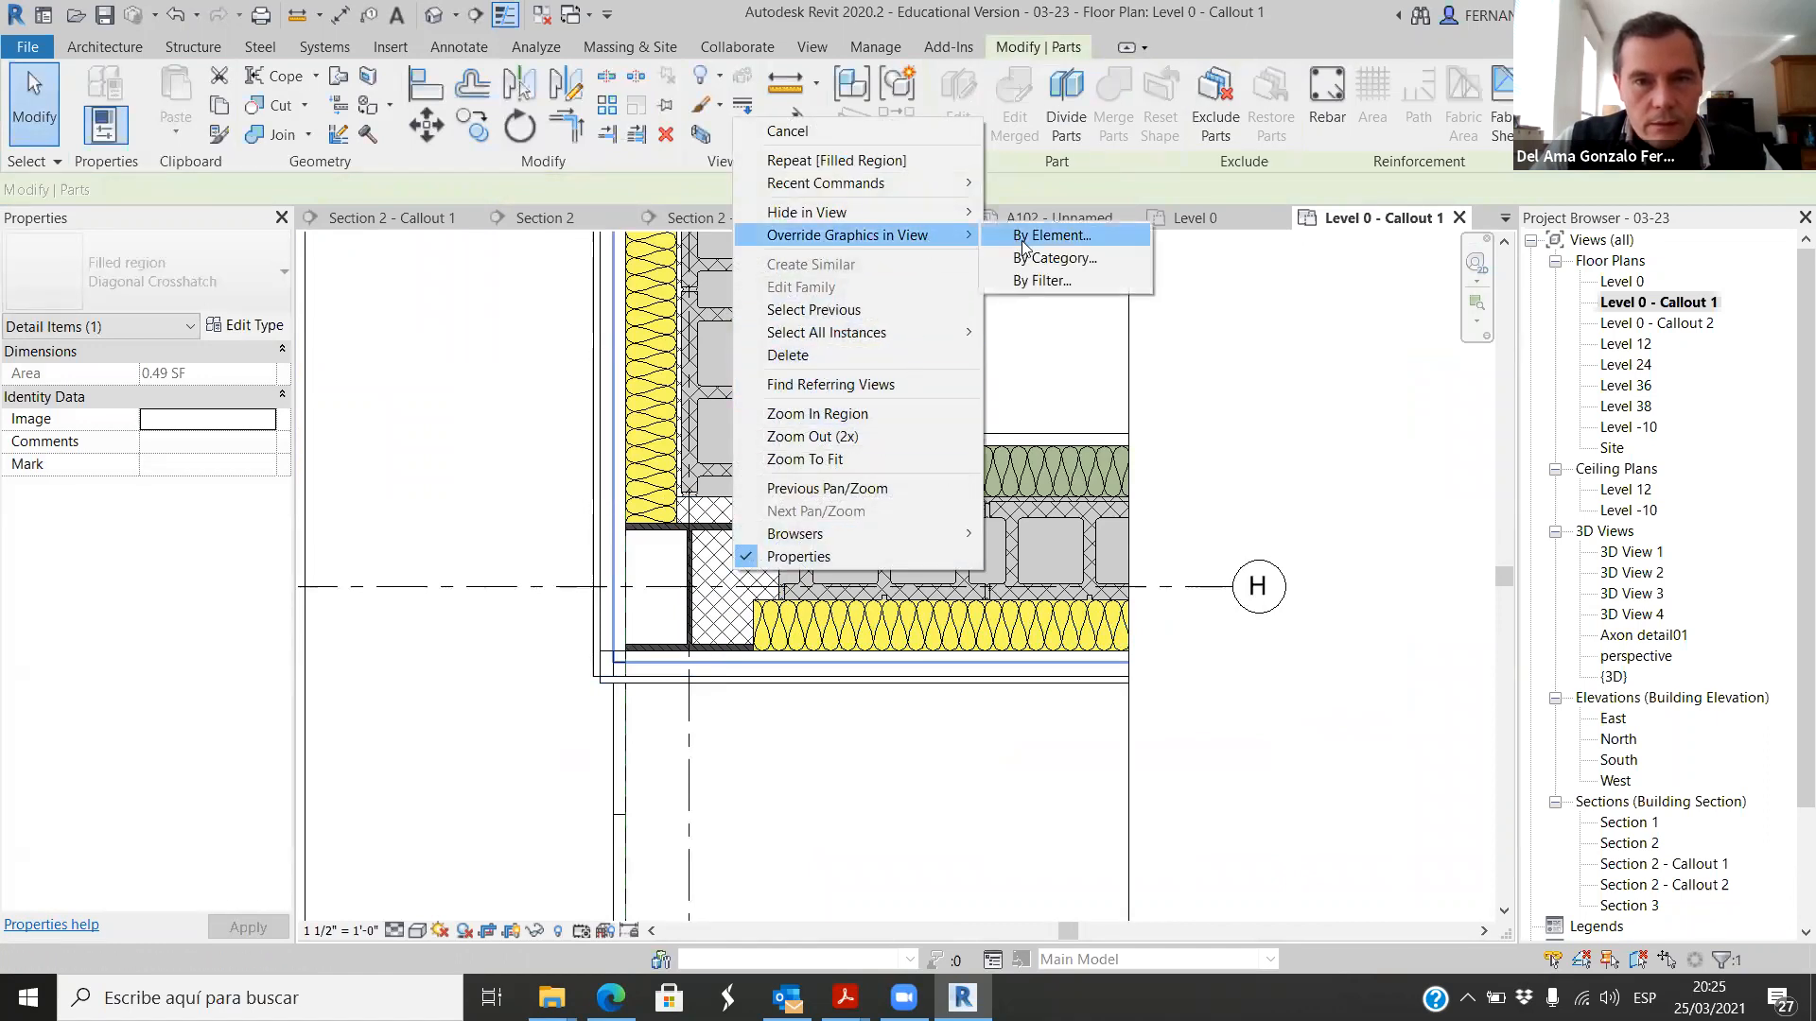
pyautogui.click(1026, 240)
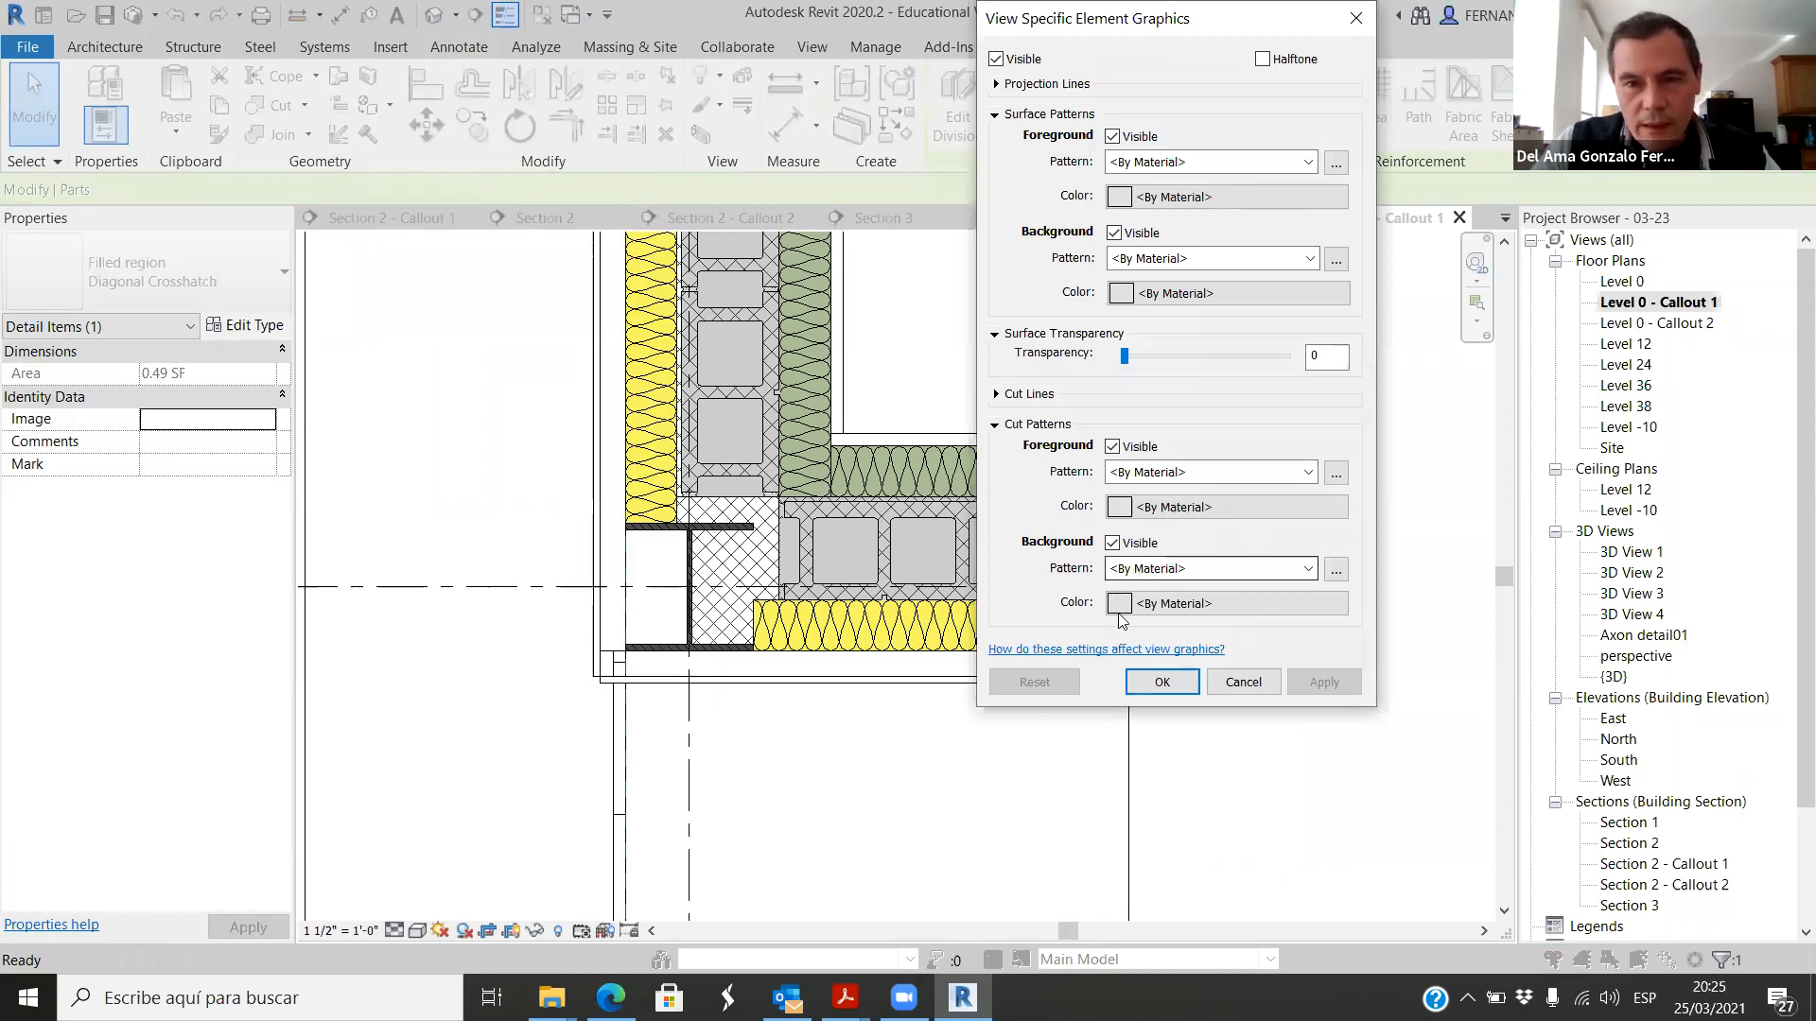
pyautogui.click(1309, 569)
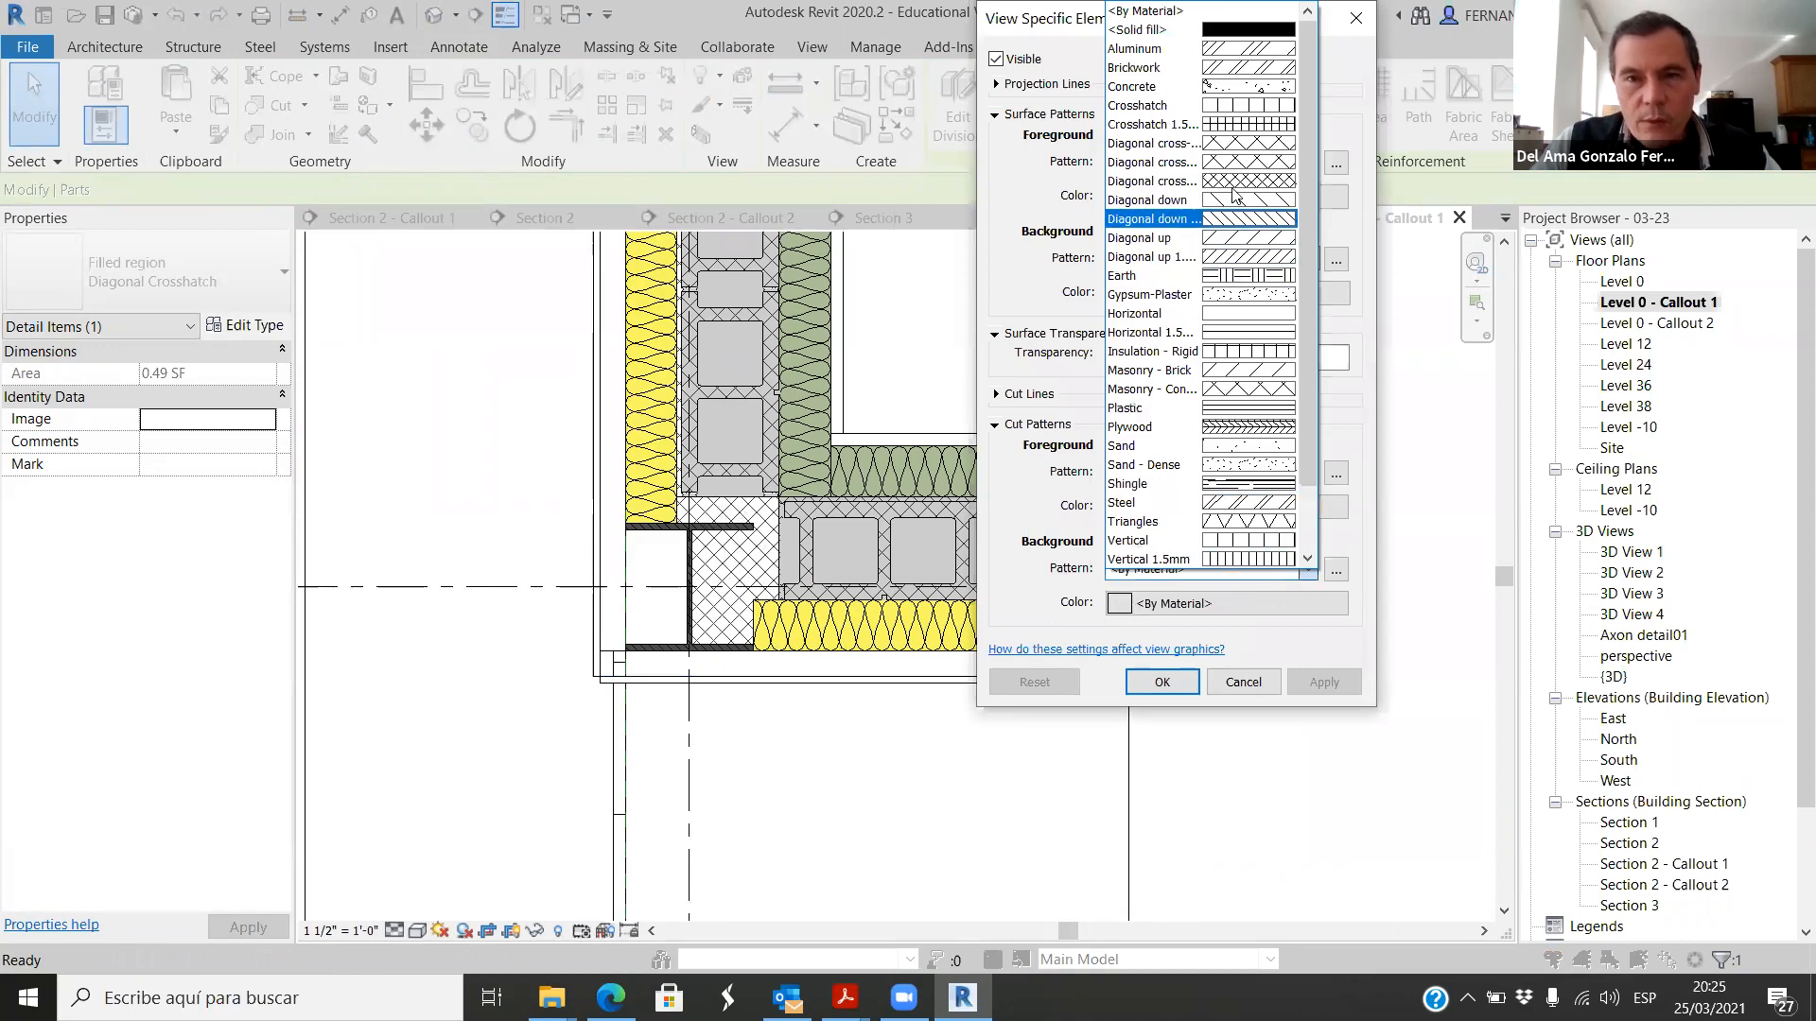
pyautogui.click(1241, 38)
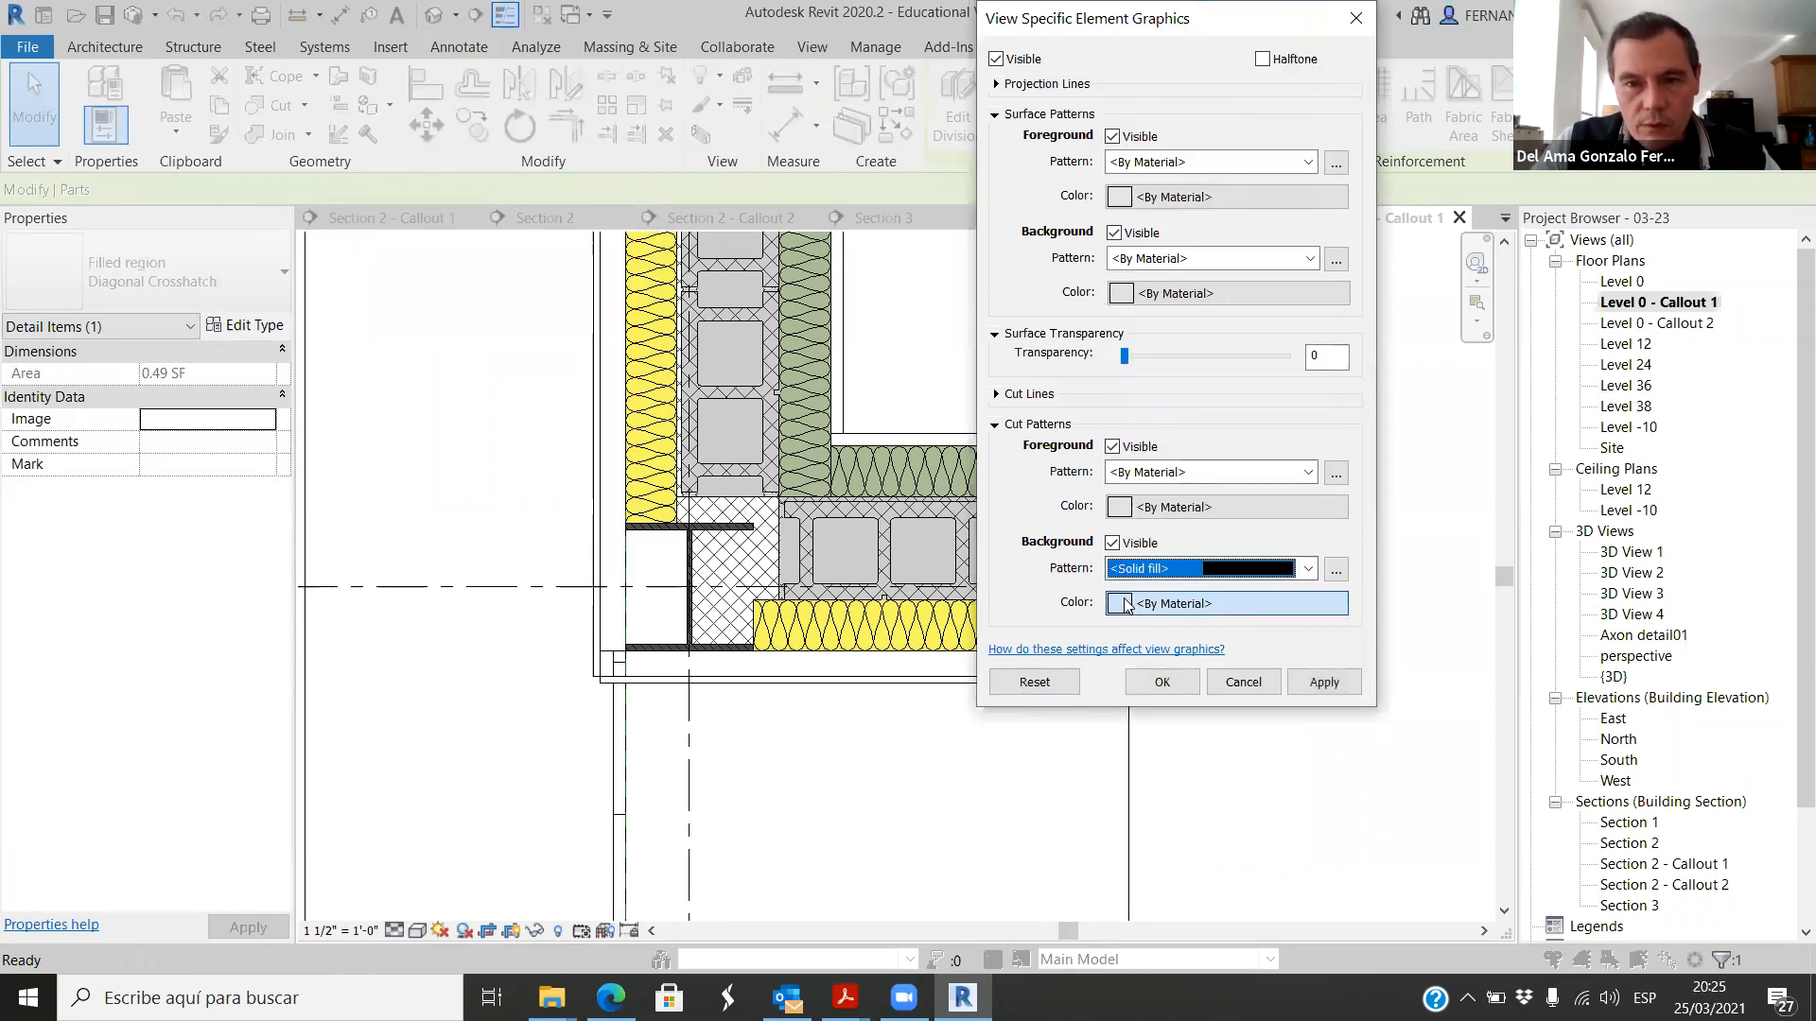
# Step: Set the part's cut background color to RGB 172-199-112 and apply the override
pyautogui.click(1230, 603)
pyautogui.moveTo(1252, 308)
pyautogui.mouseDown()
pyautogui.moveTo(1251, 286)
pyautogui.moveTo(1250, 308)
pyautogui.mouseUp()
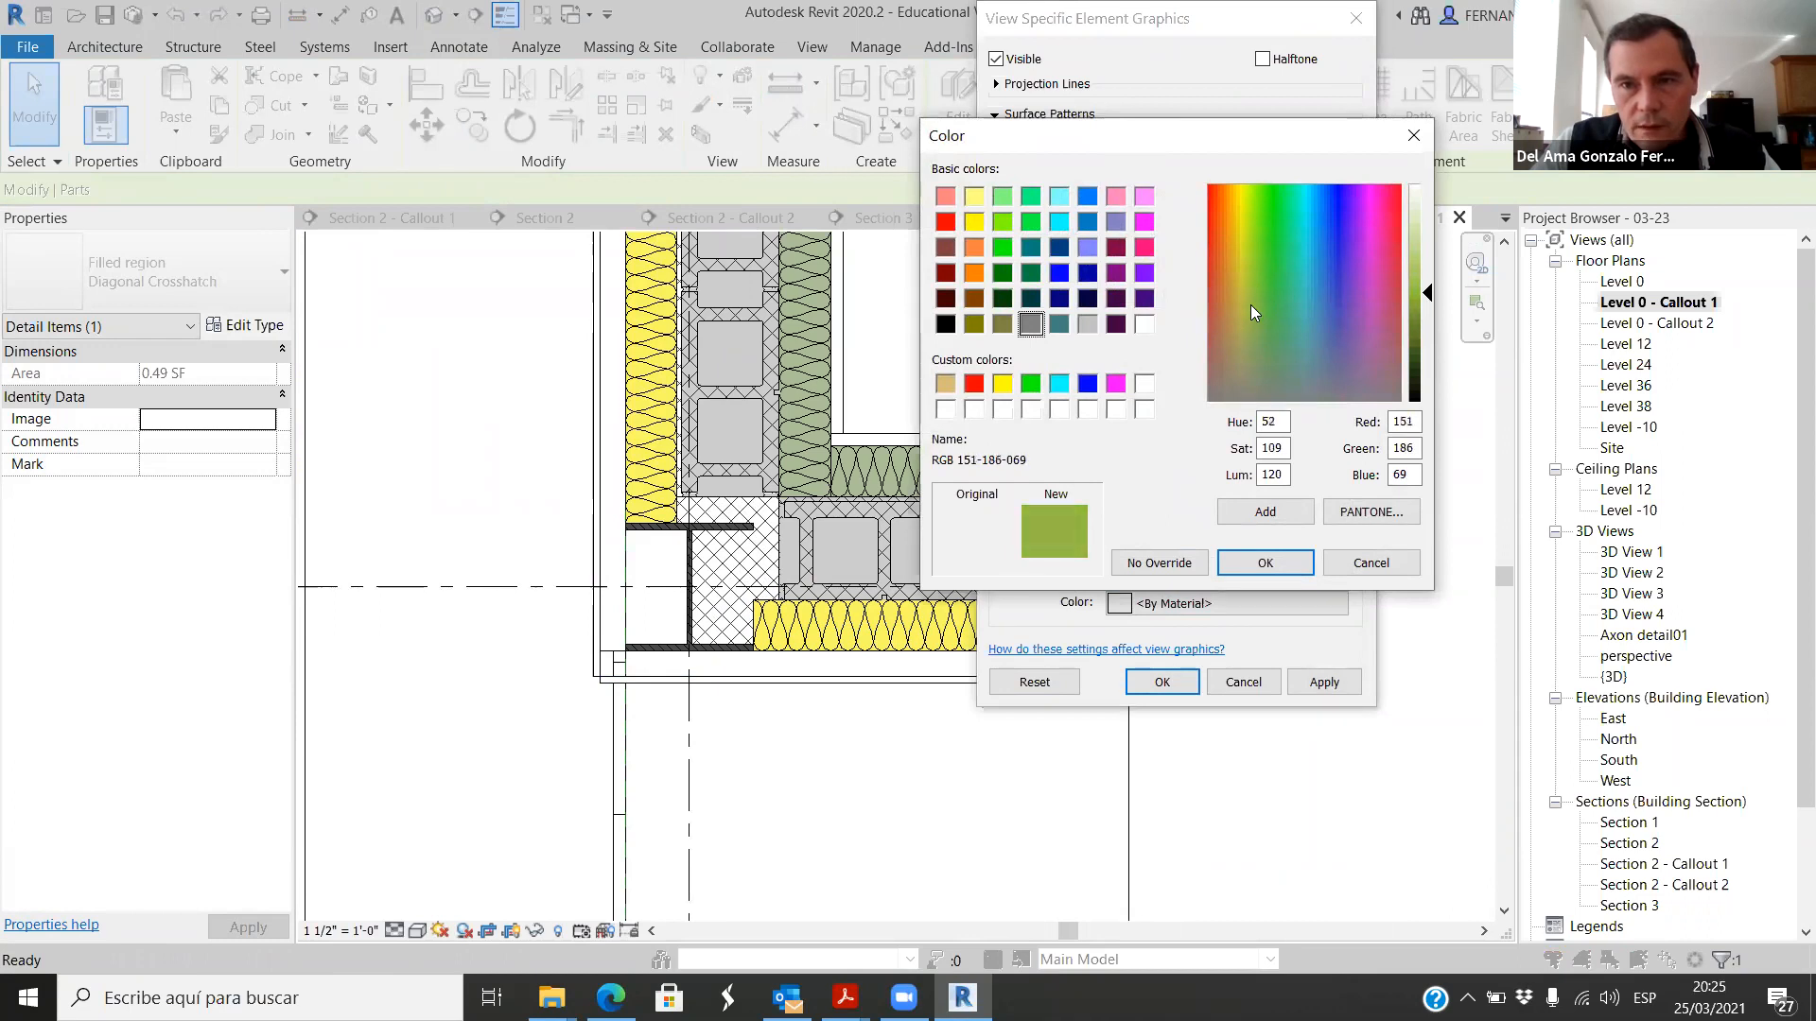
pyautogui.moveTo(1428, 299); pyautogui.dragTo(1425, 276)
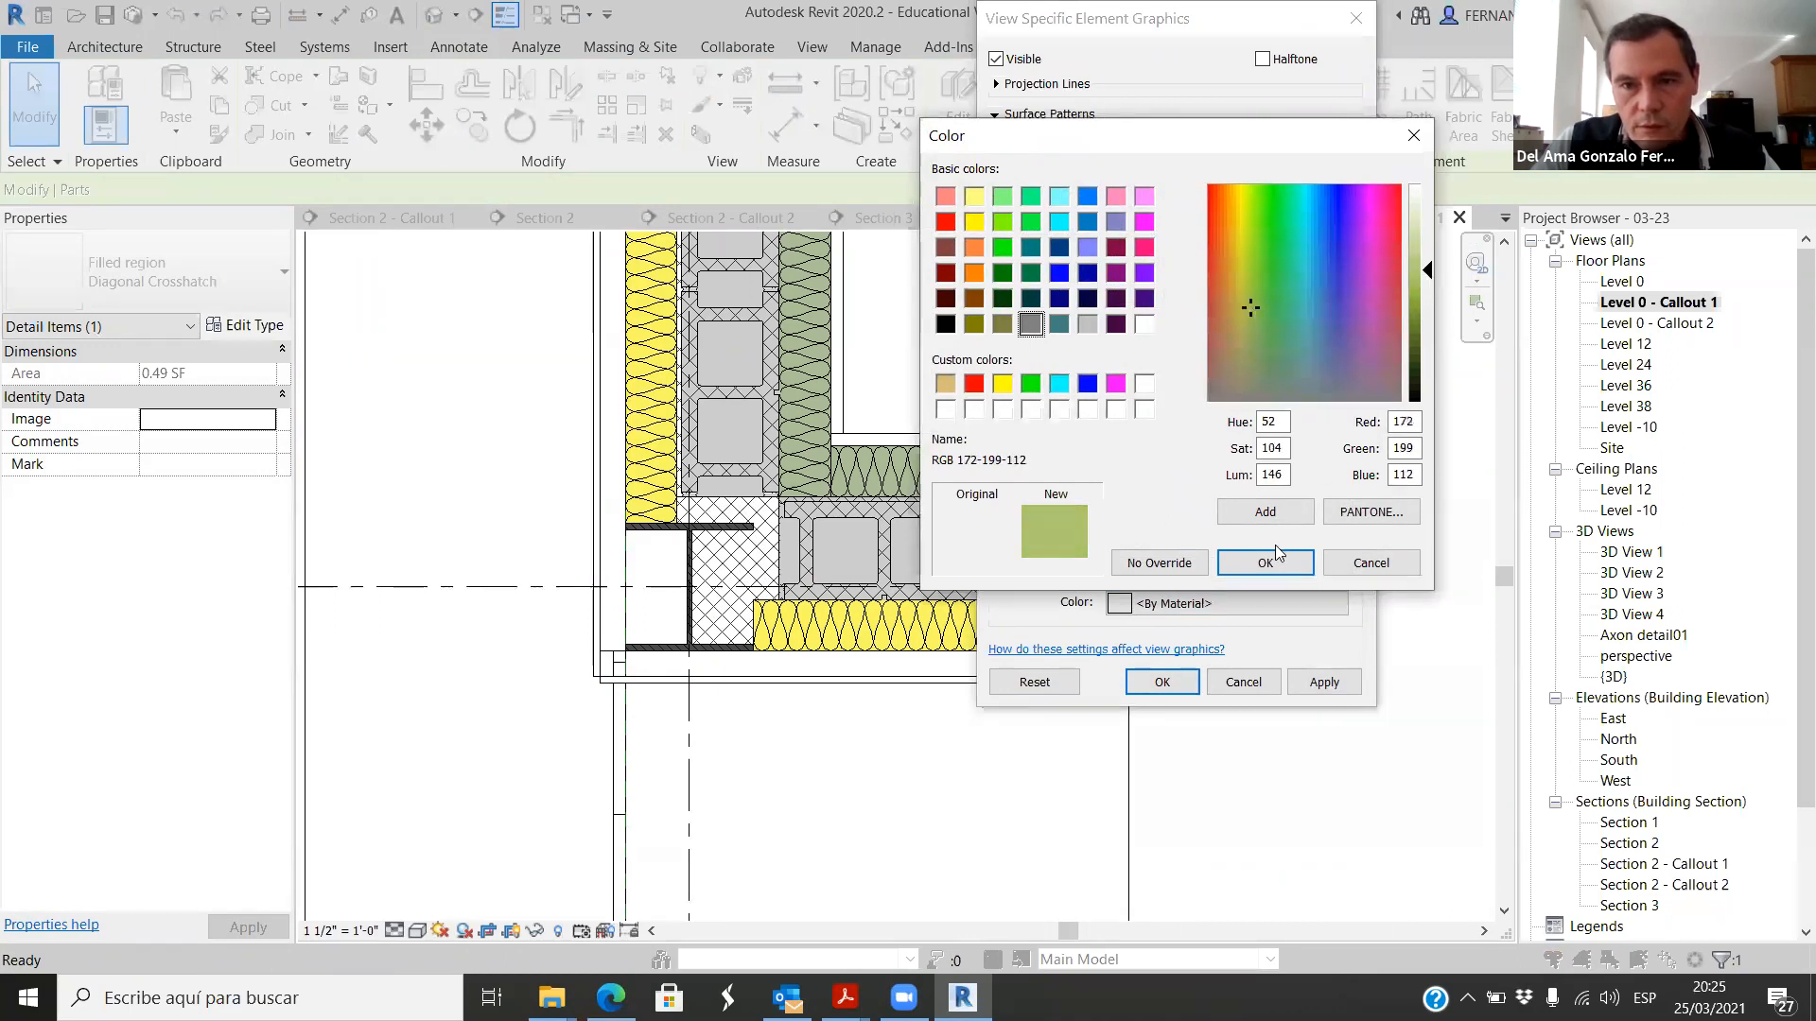
pyautogui.press('Return')
pyautogui.click(1324, 682)
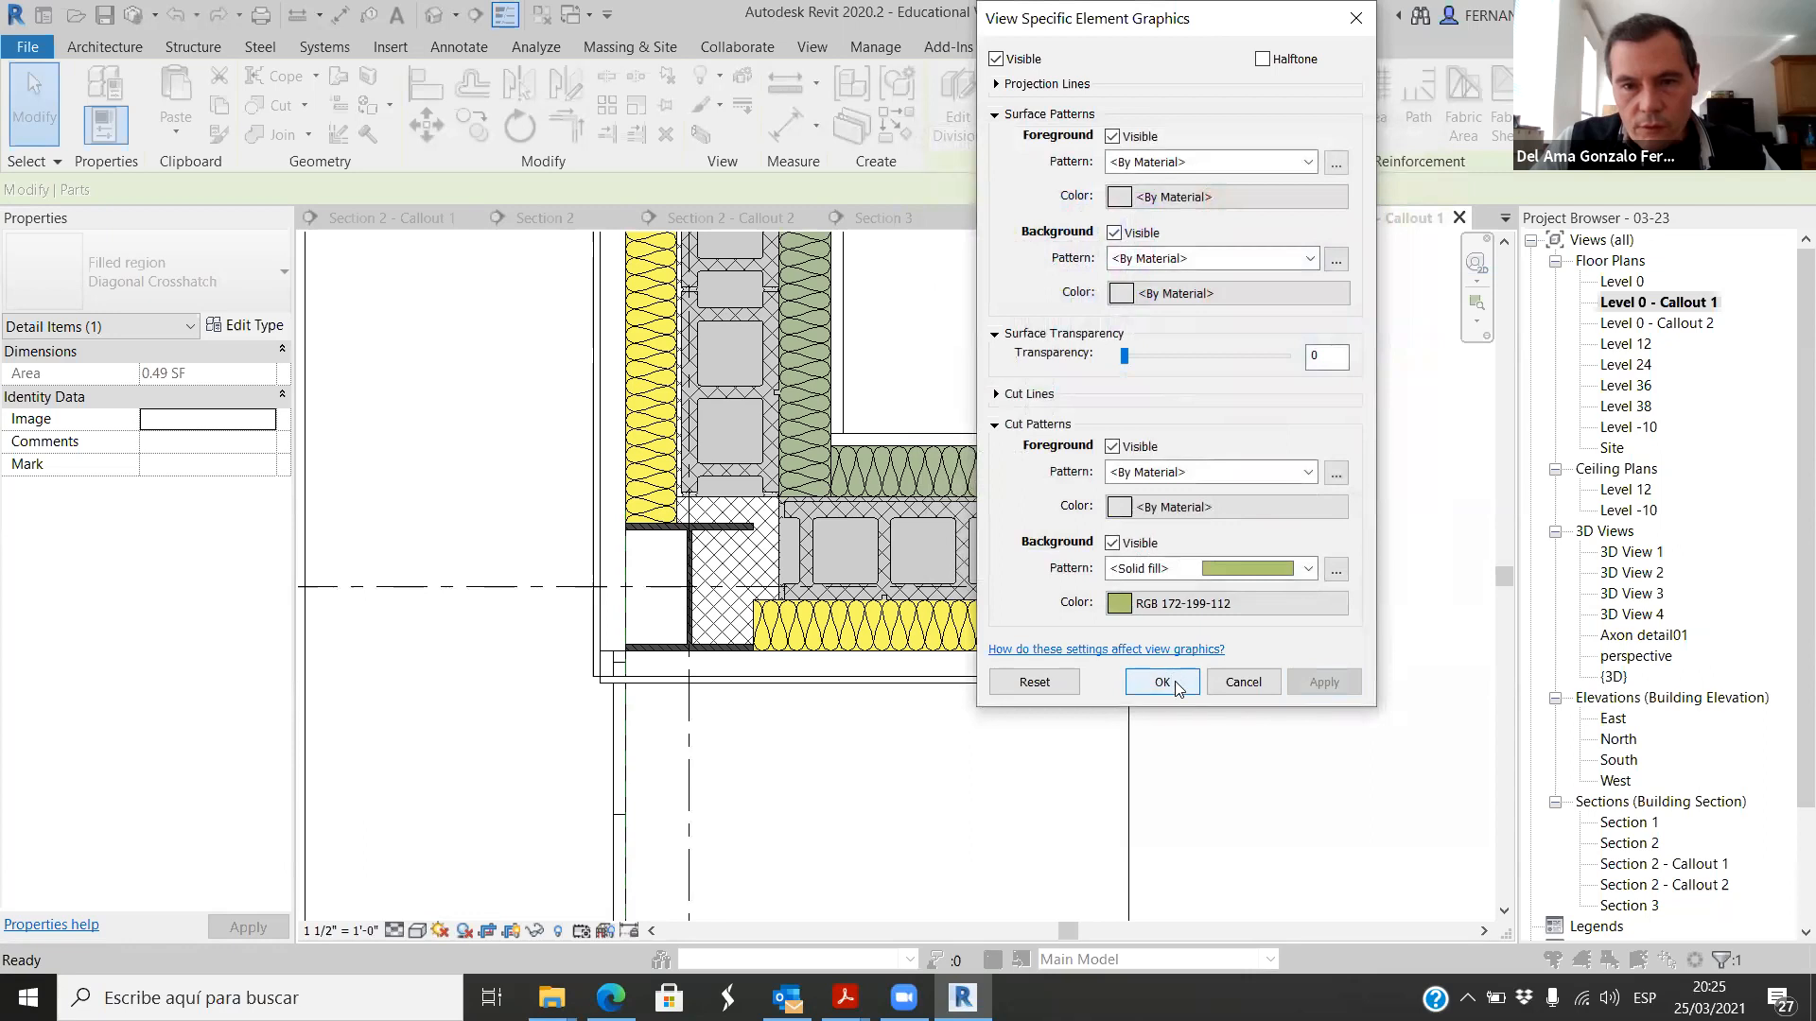
pyautogui.click(1161, 682)
# Step: Override the crosshatched filled region beside the column by element, with a Solid fill surface background pattern
pyautogui.scroll(2, 719, 578)
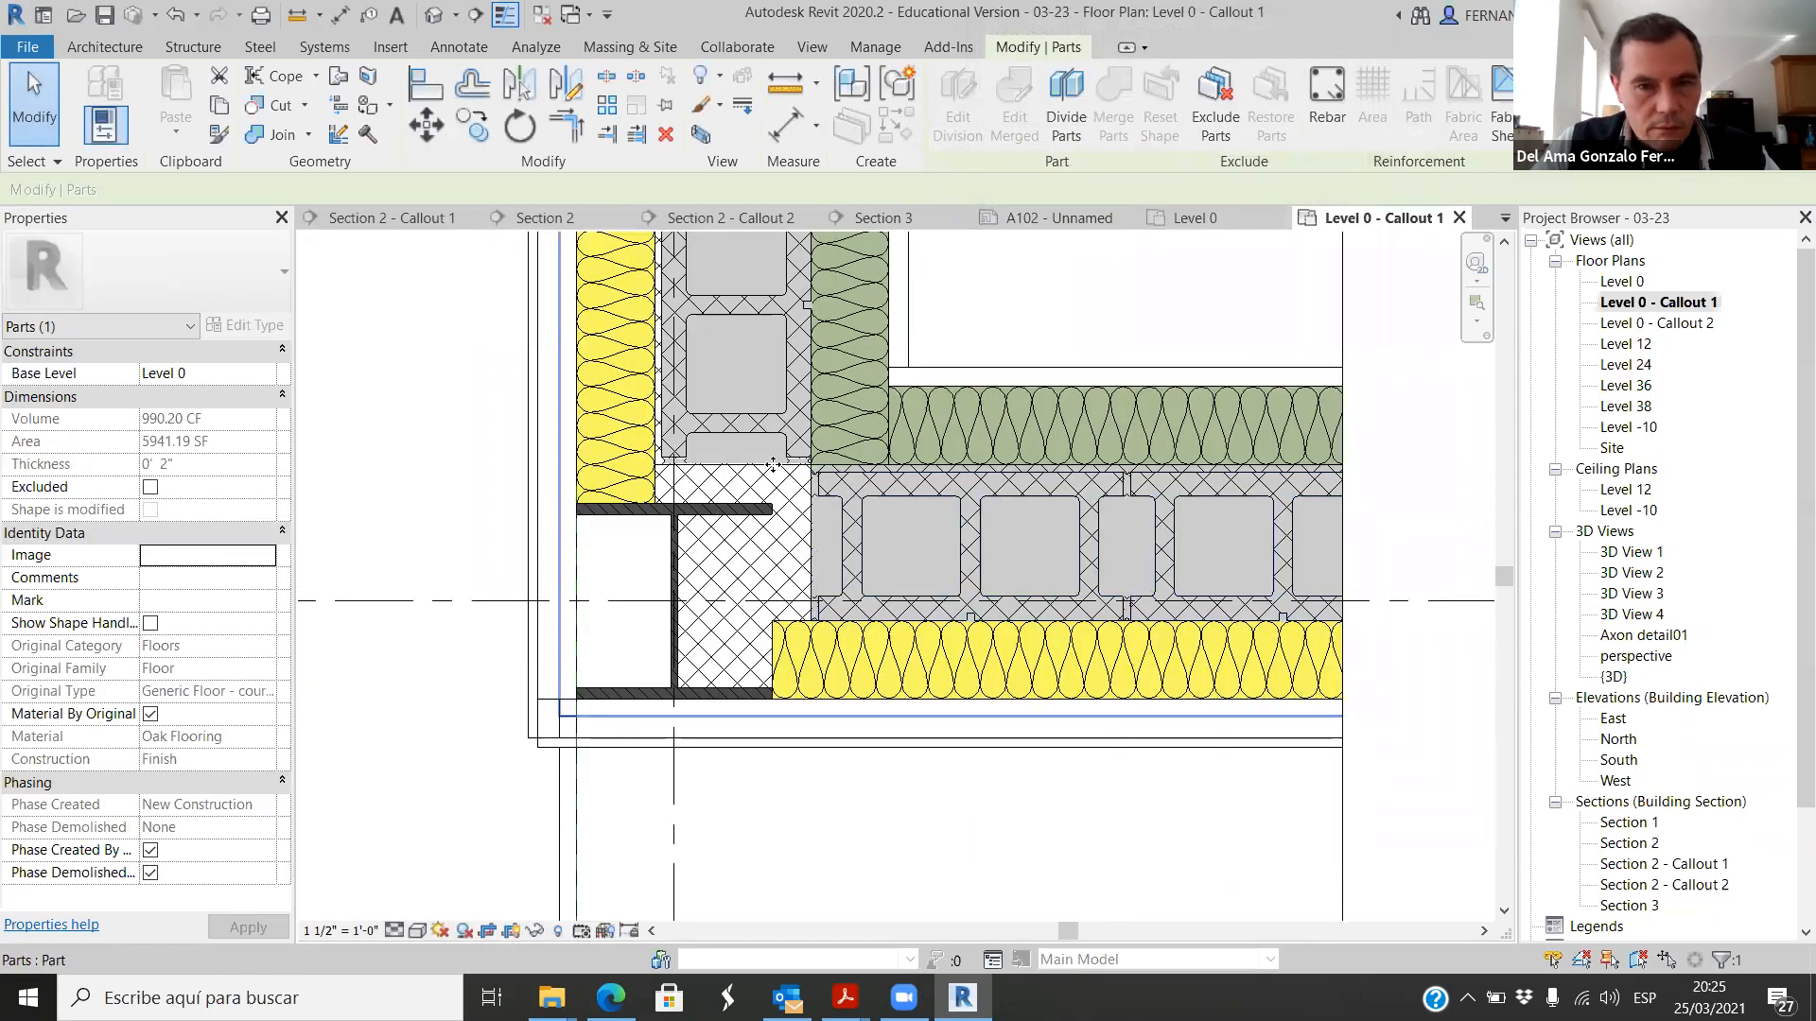
pyautogui.scroll(2, 701, 631)
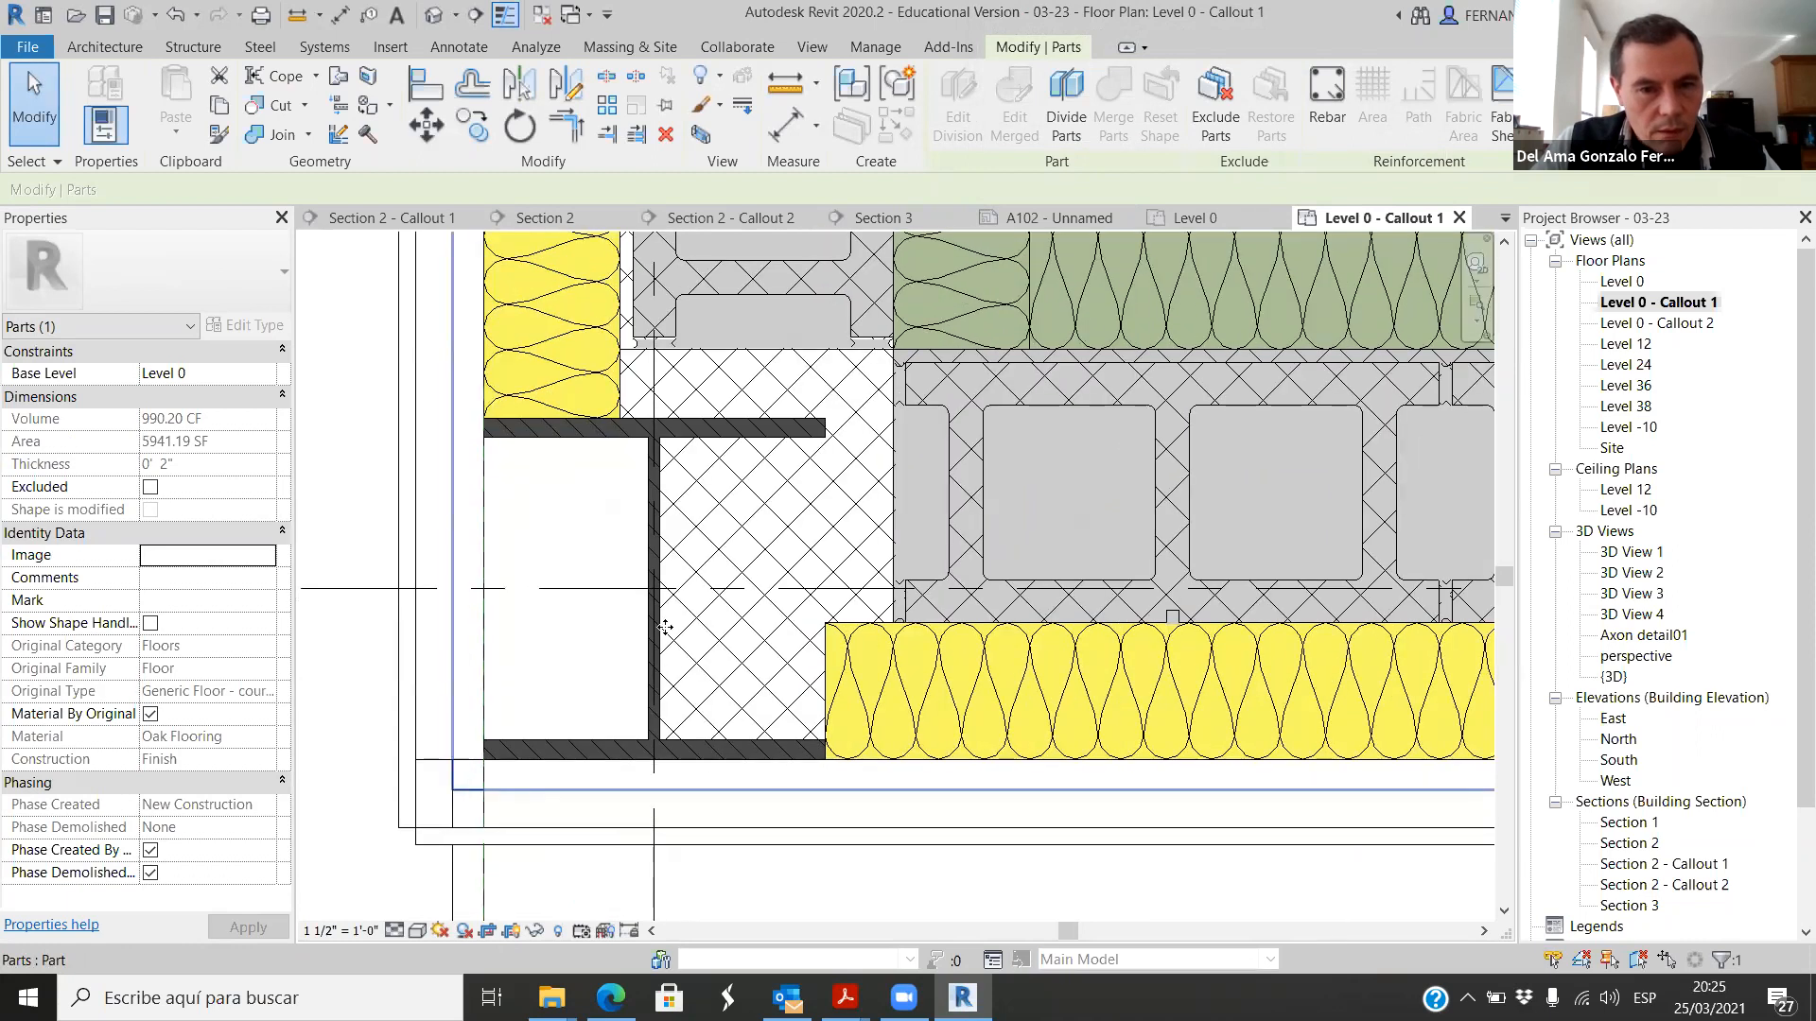
pyautogui.scroll(-4, 719, 568)
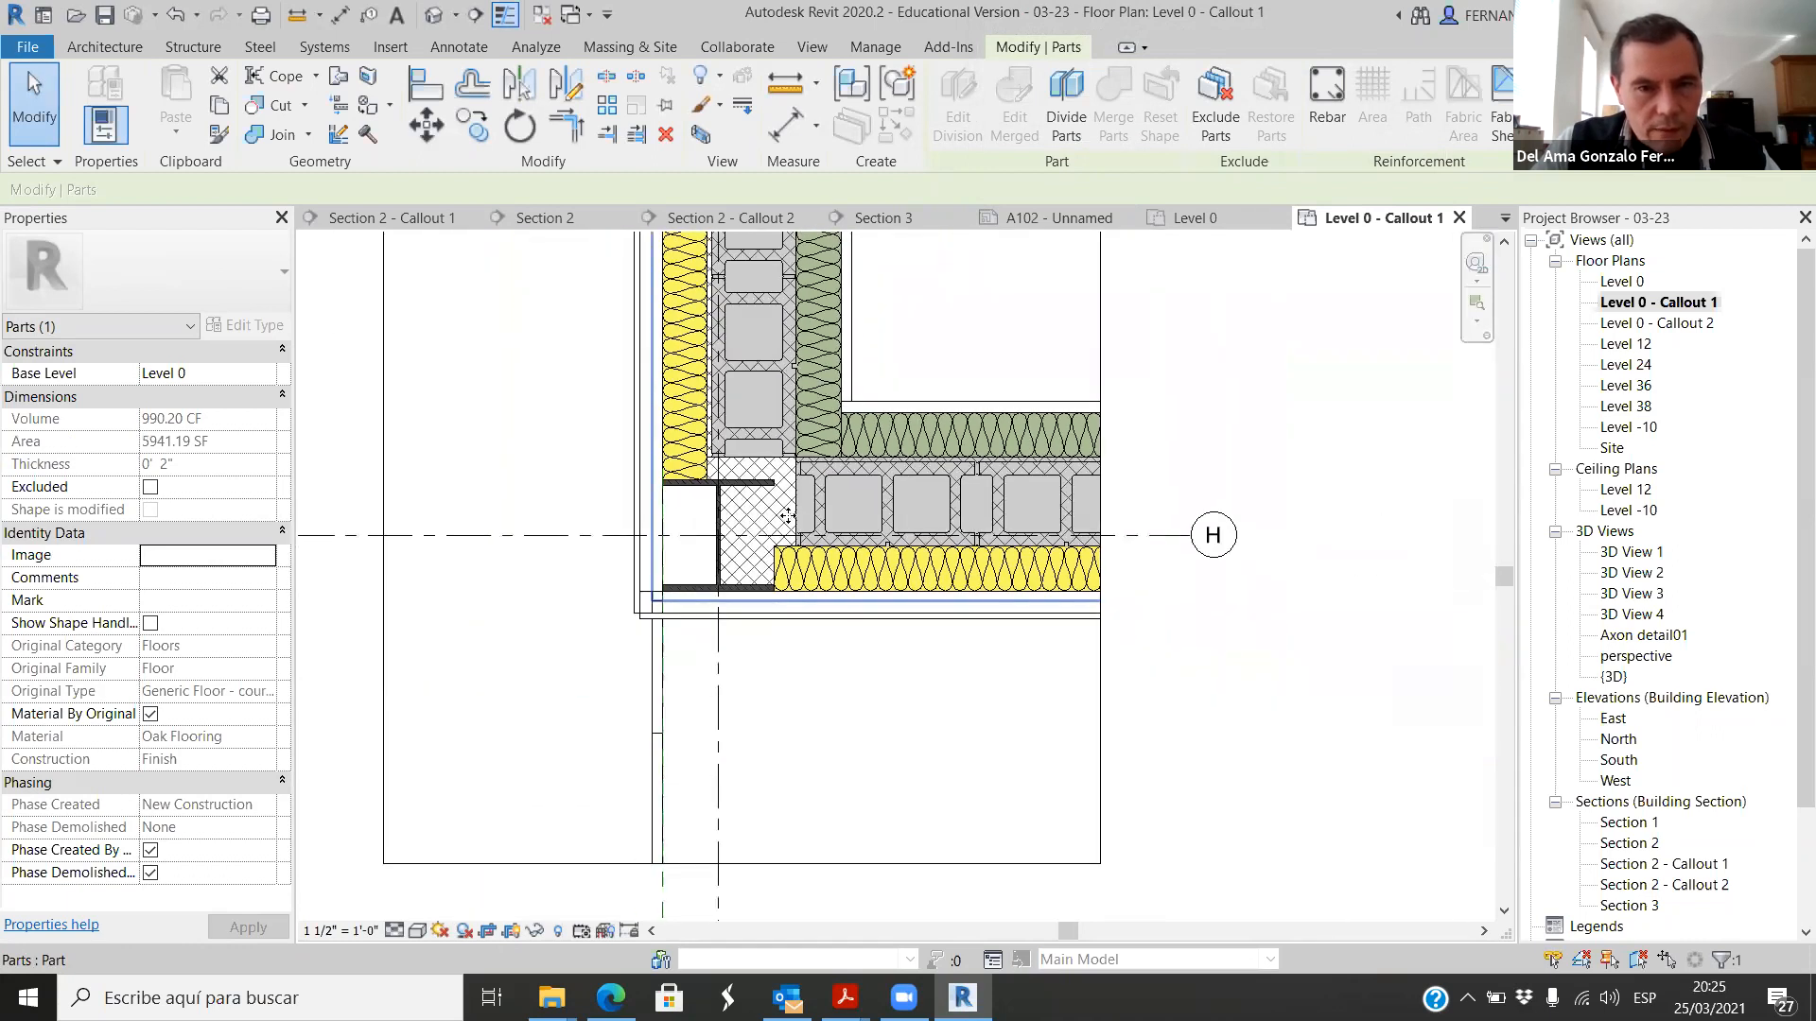
pyautogui.click(1171, 729)
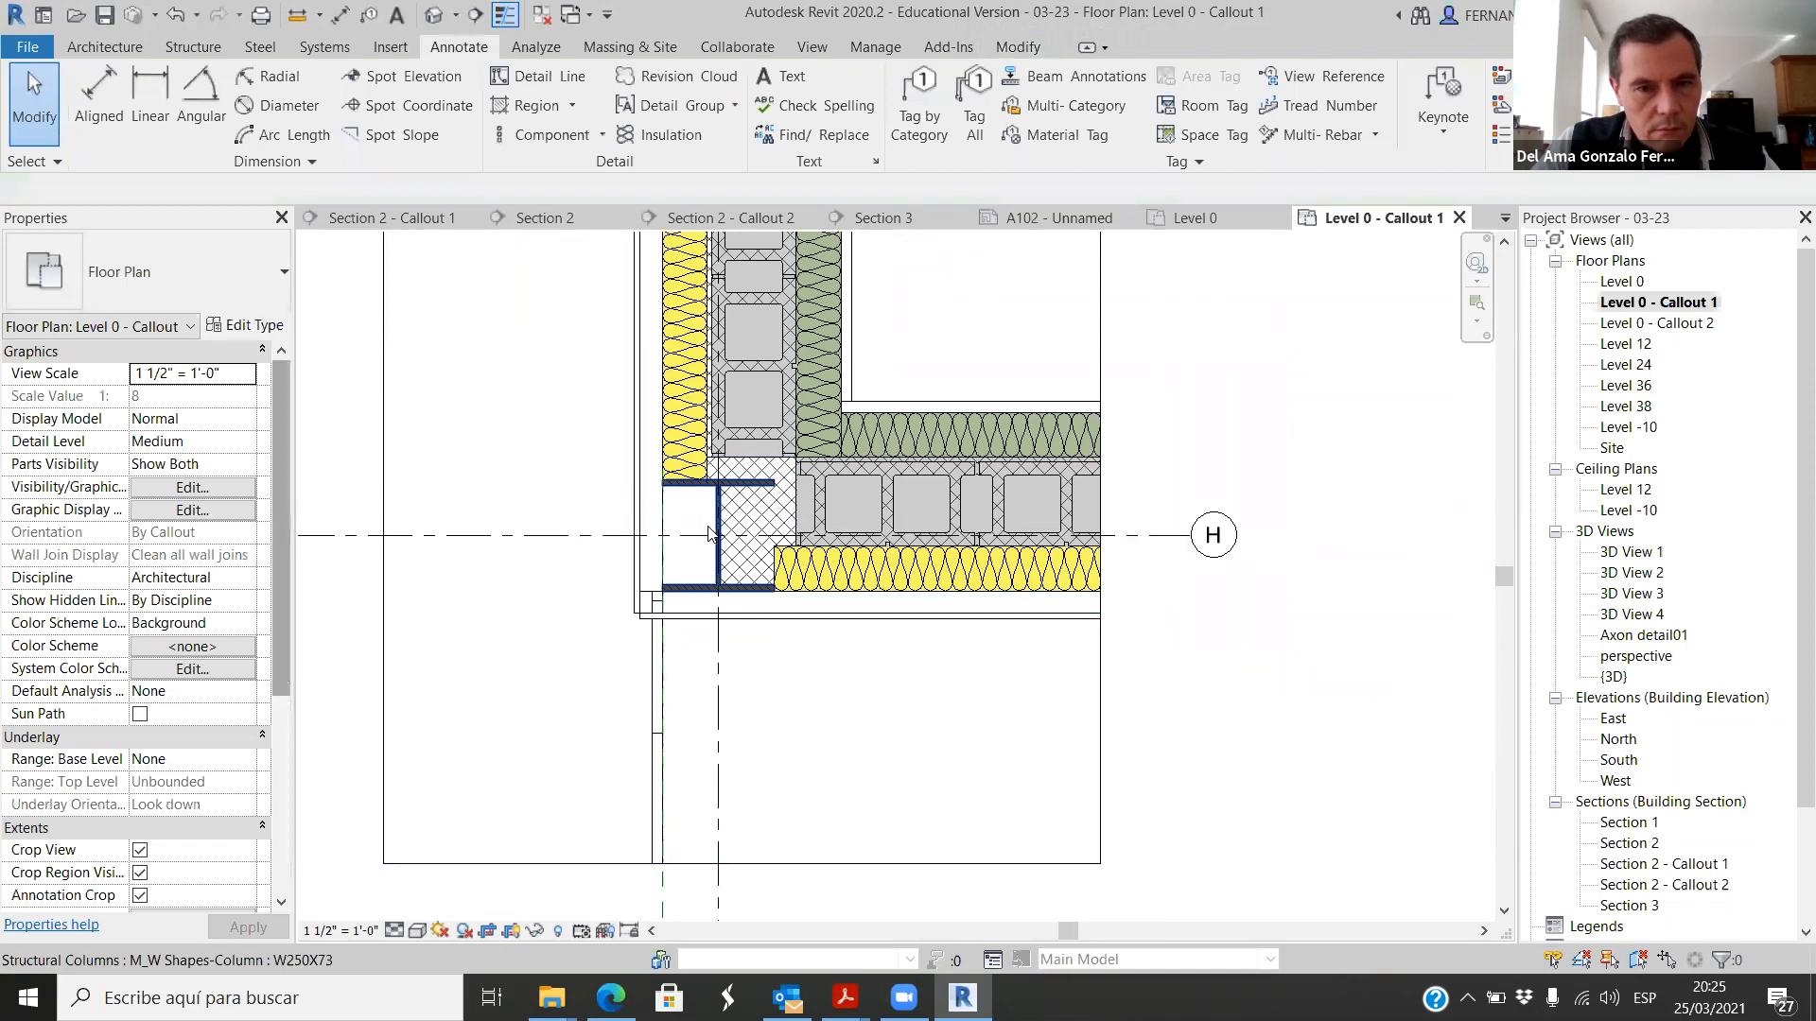
pyautogui.click(720, 536)
pyautogui.rightClick(720, 532)
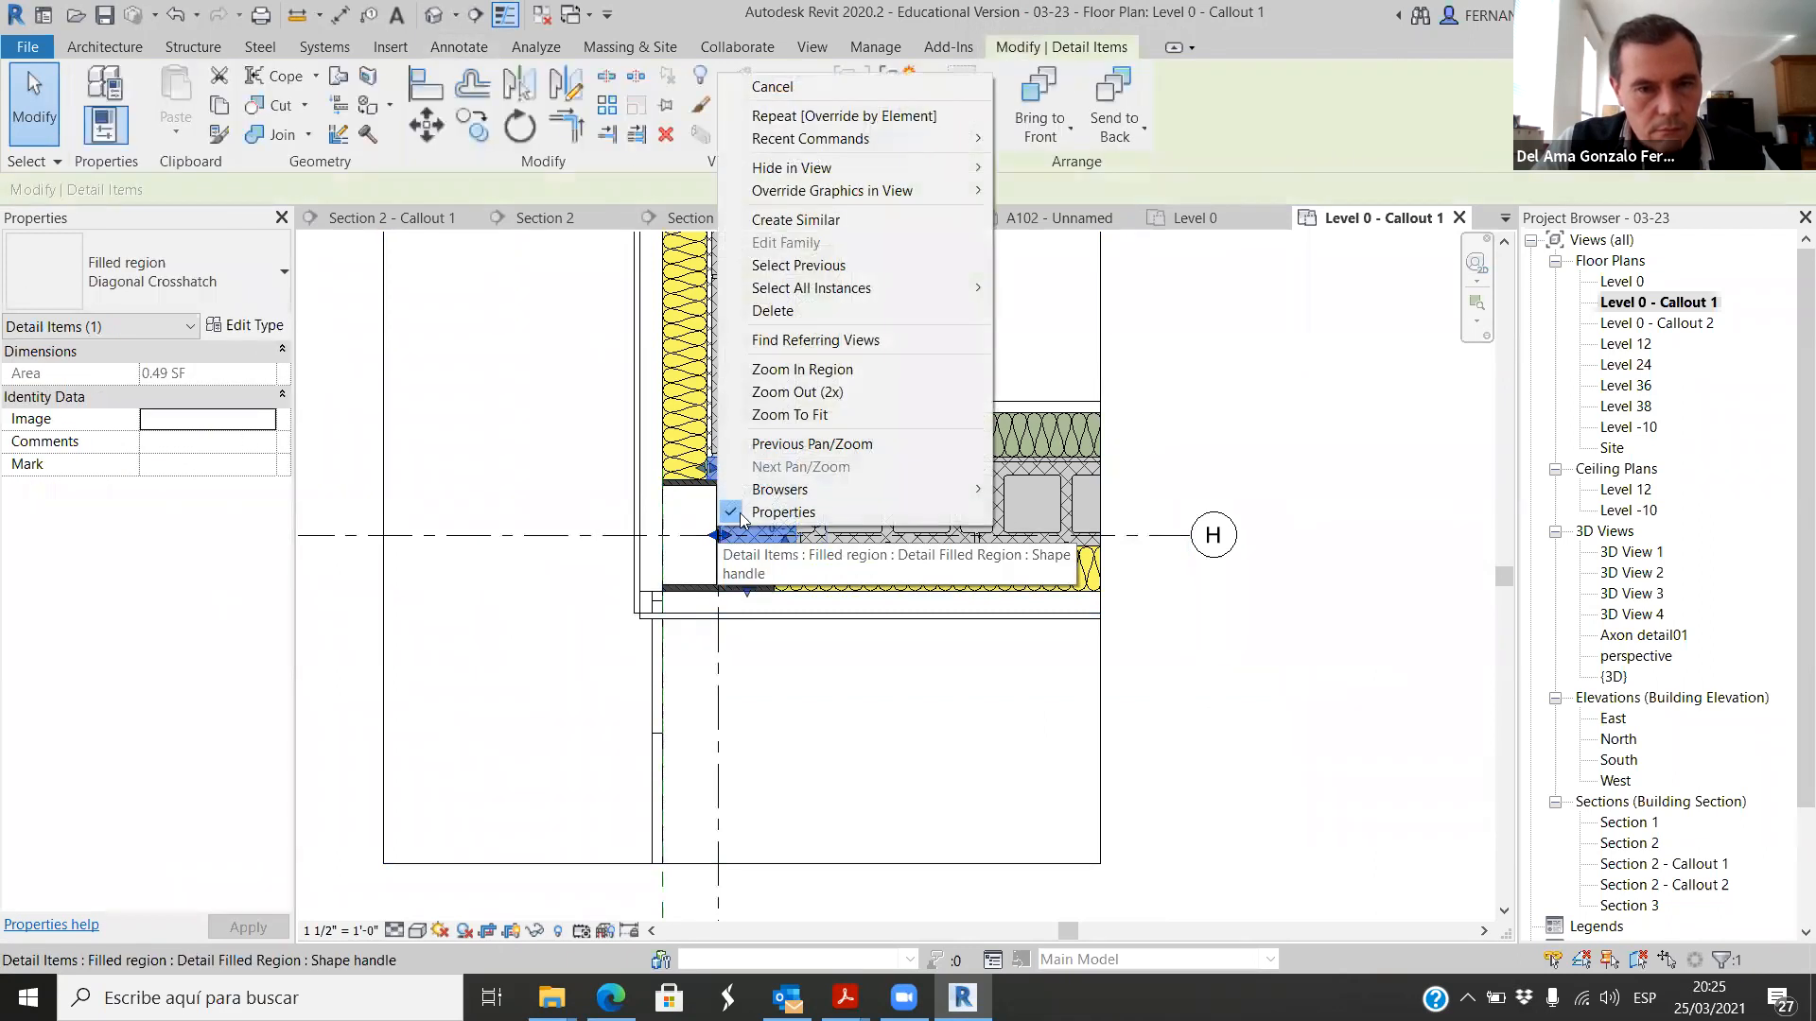
pyautogui.moveTo(938, 189)
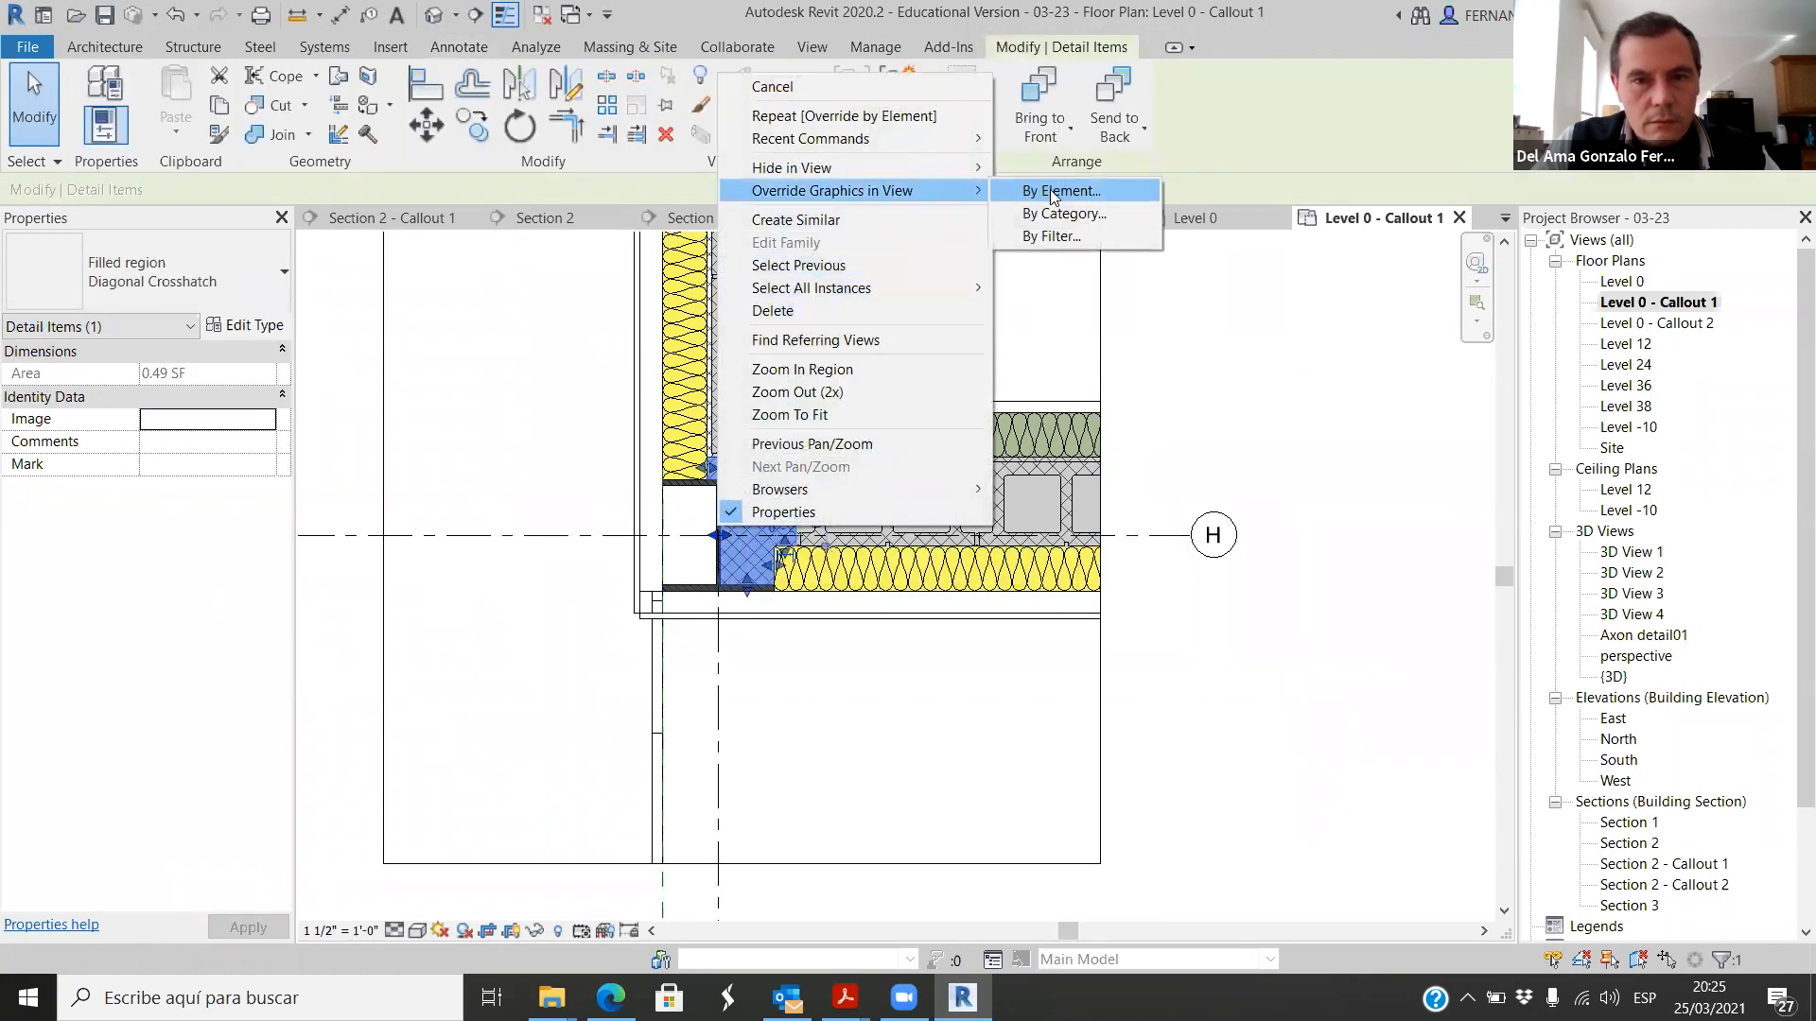
pyautogui.click(1050, 189)
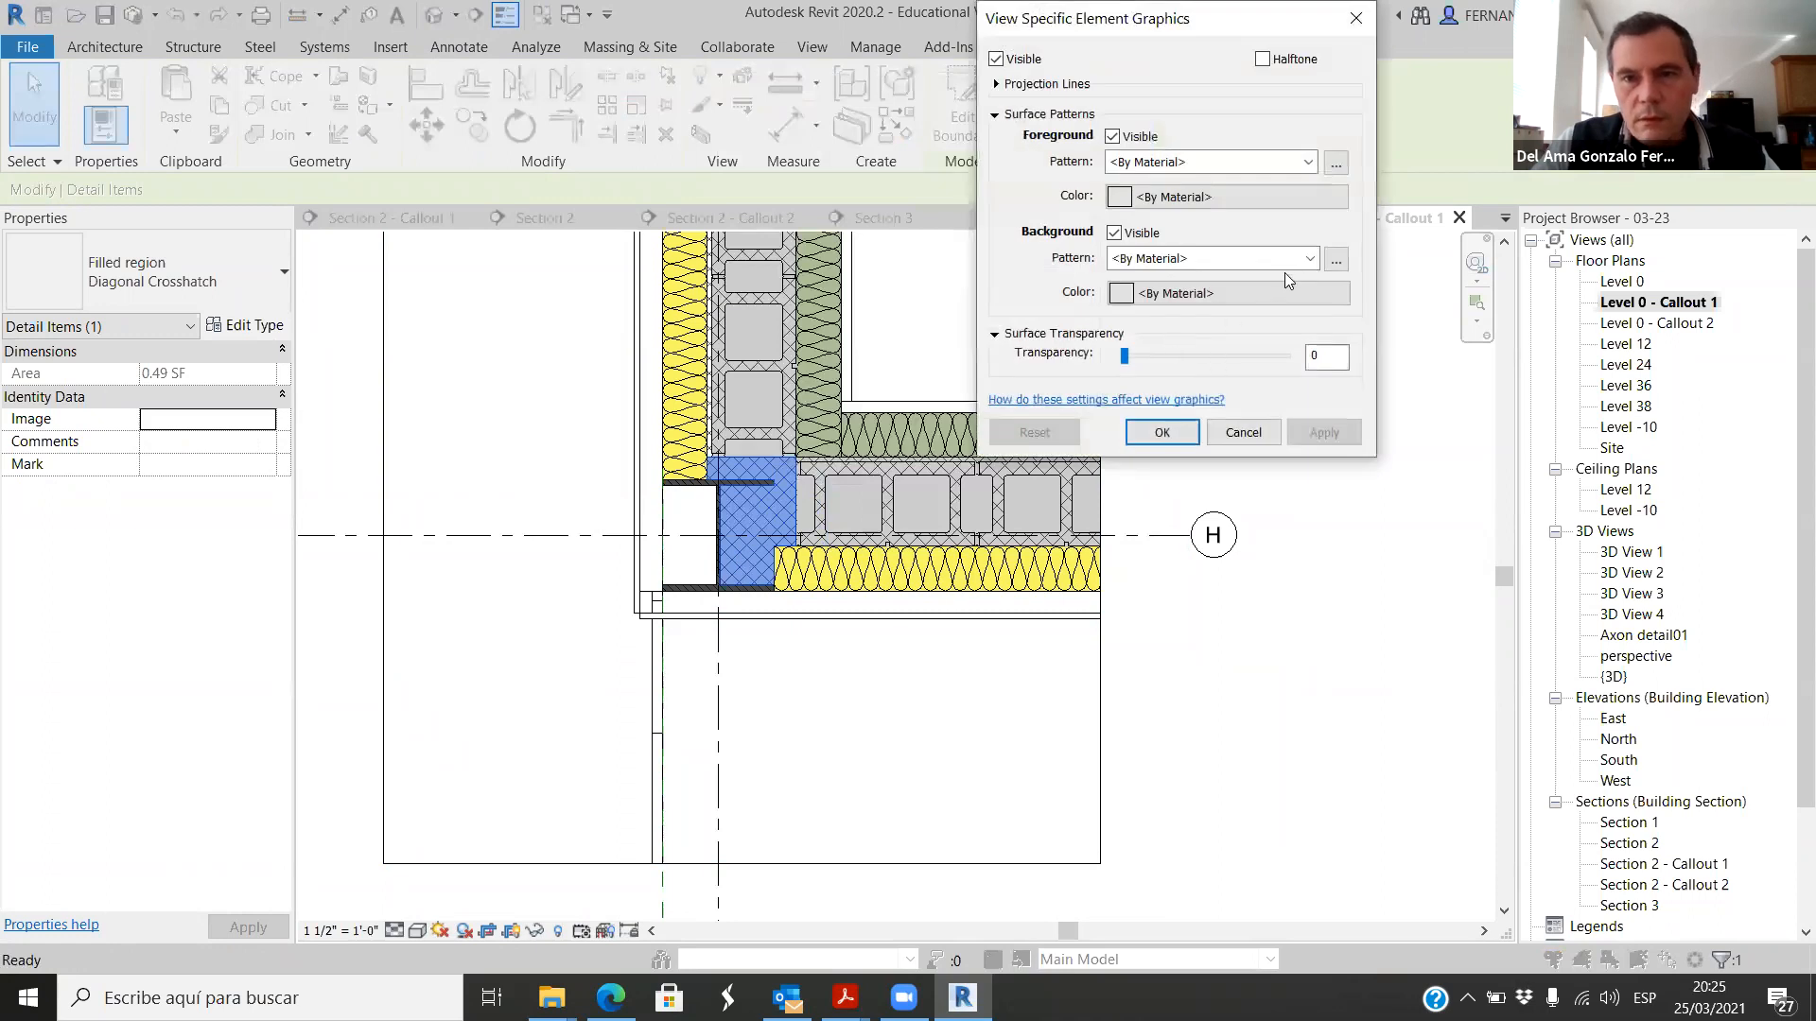
pyautogui.click(1310, 258)
pyautogui.click(1231, 299)
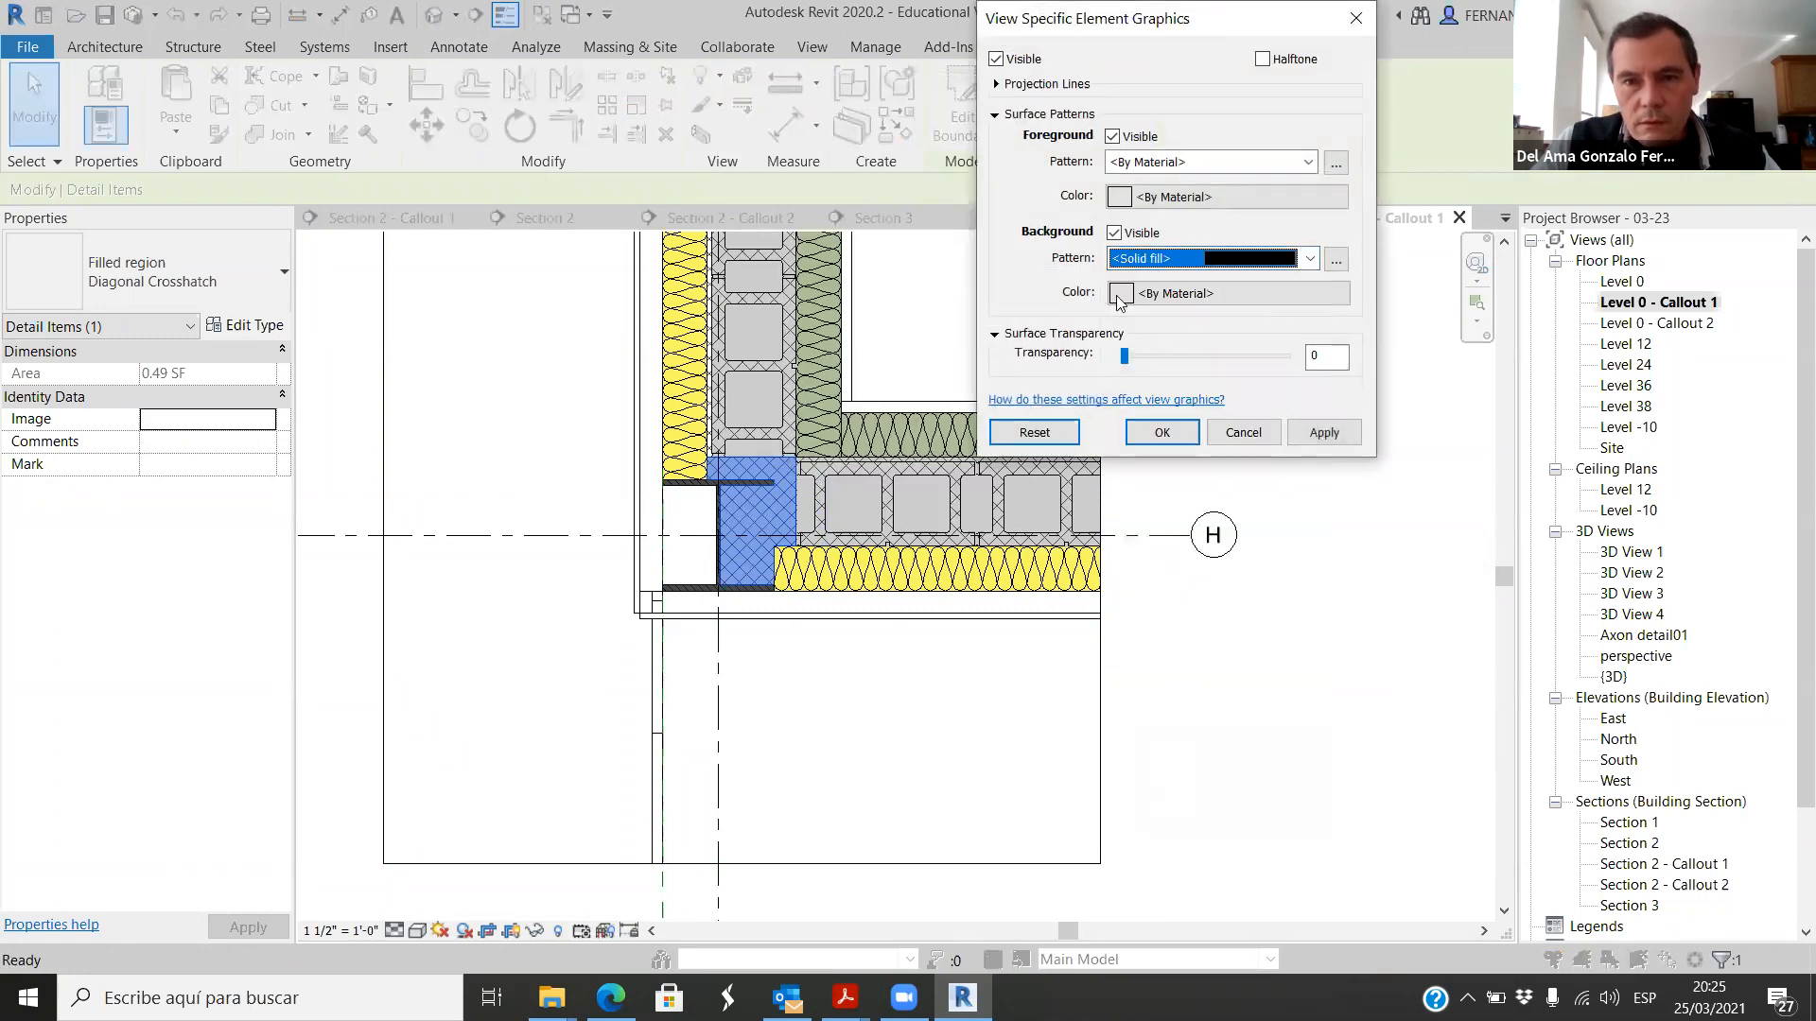
# Step: Set the filled region's surface background color to green RGB 142-194-118 and apply the override
pyautogui.click(1120, 294)
pyautogui.moveTo(1262, 199)
pyautogui.mouseDown()
pyautogui.moveTo(1249, 157)
pyautogui.moveTo(1247, 199)
pyautogui.mouseUp()
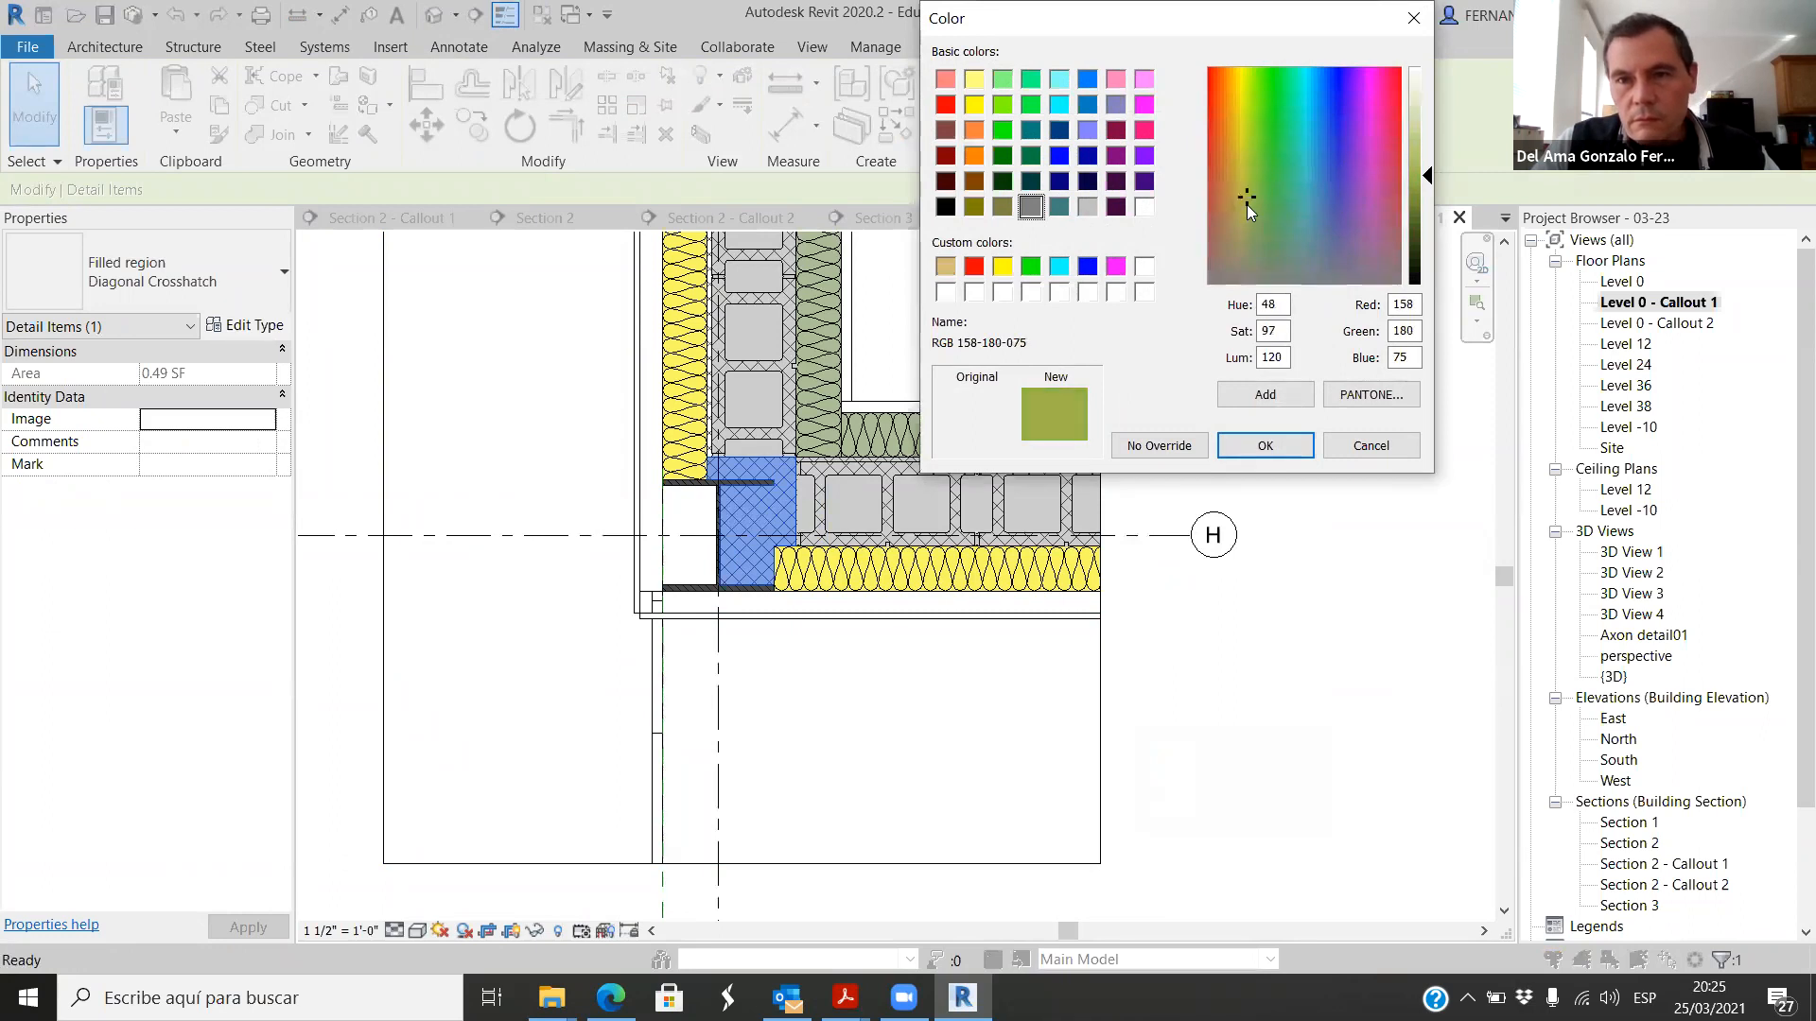
pyautogui.click(1258, 198)
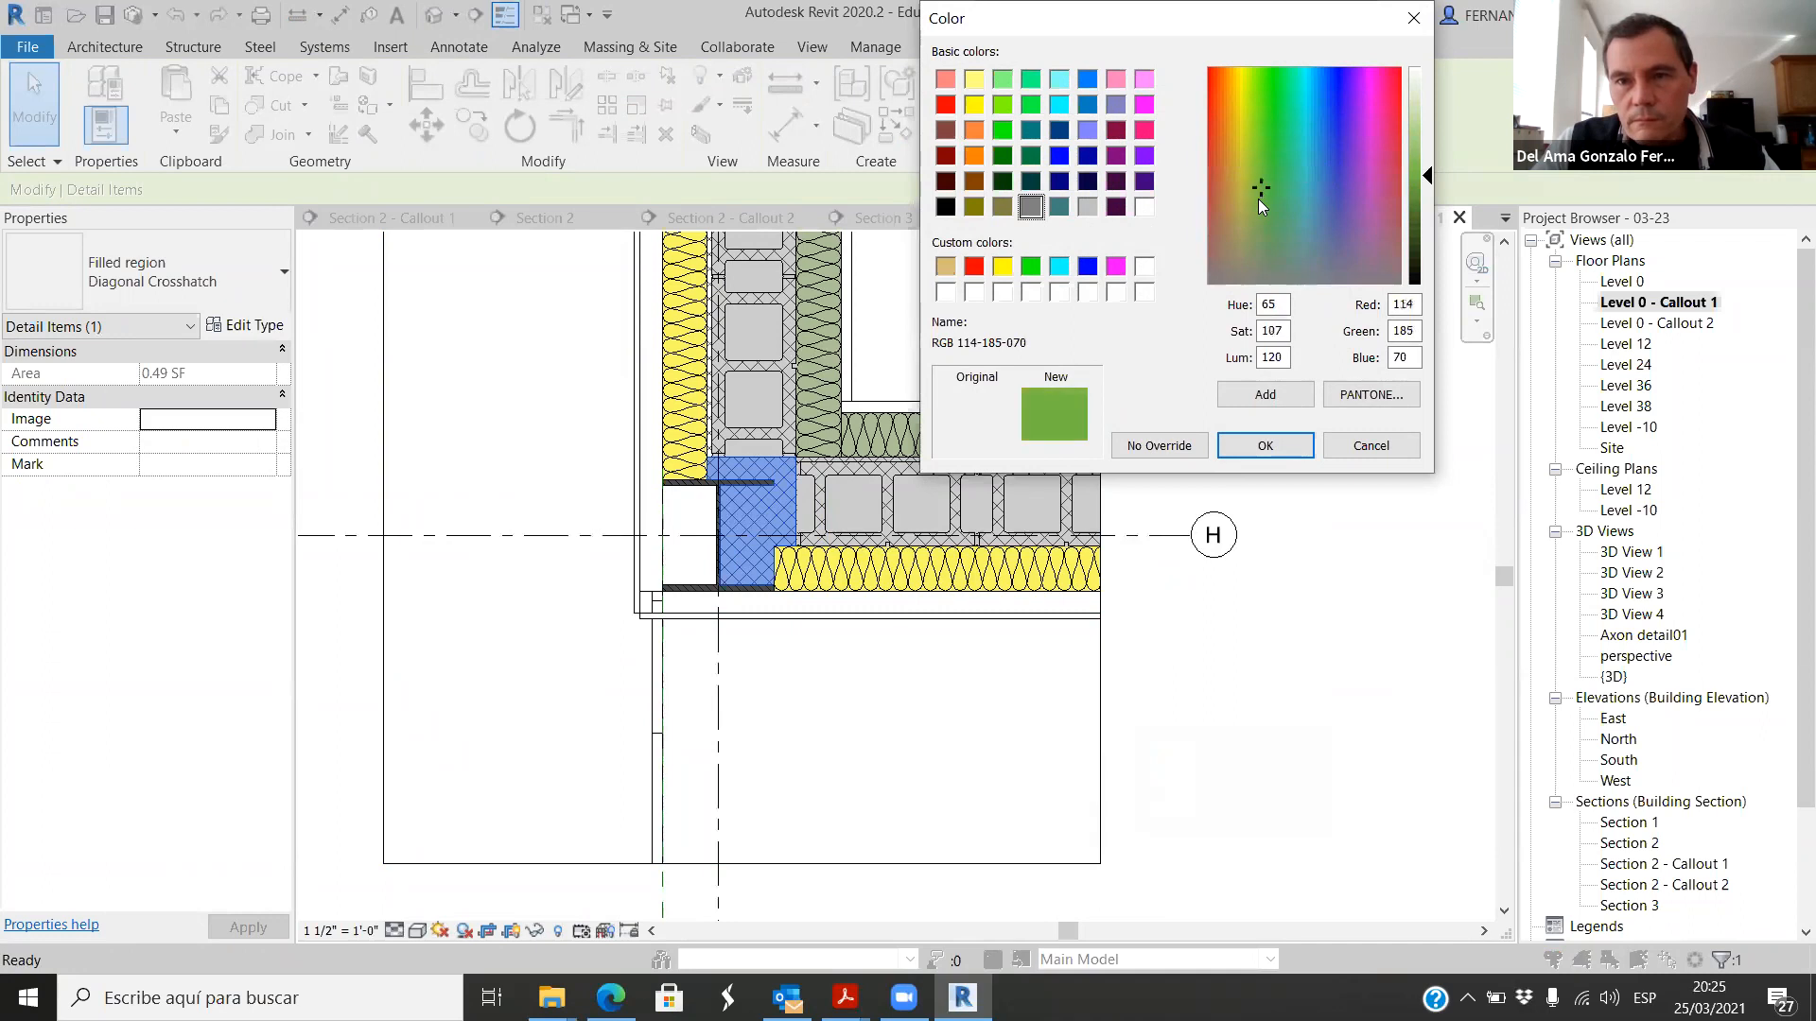
pyautogui.click(1262, 198)
pyautogui.click(1428, 153)
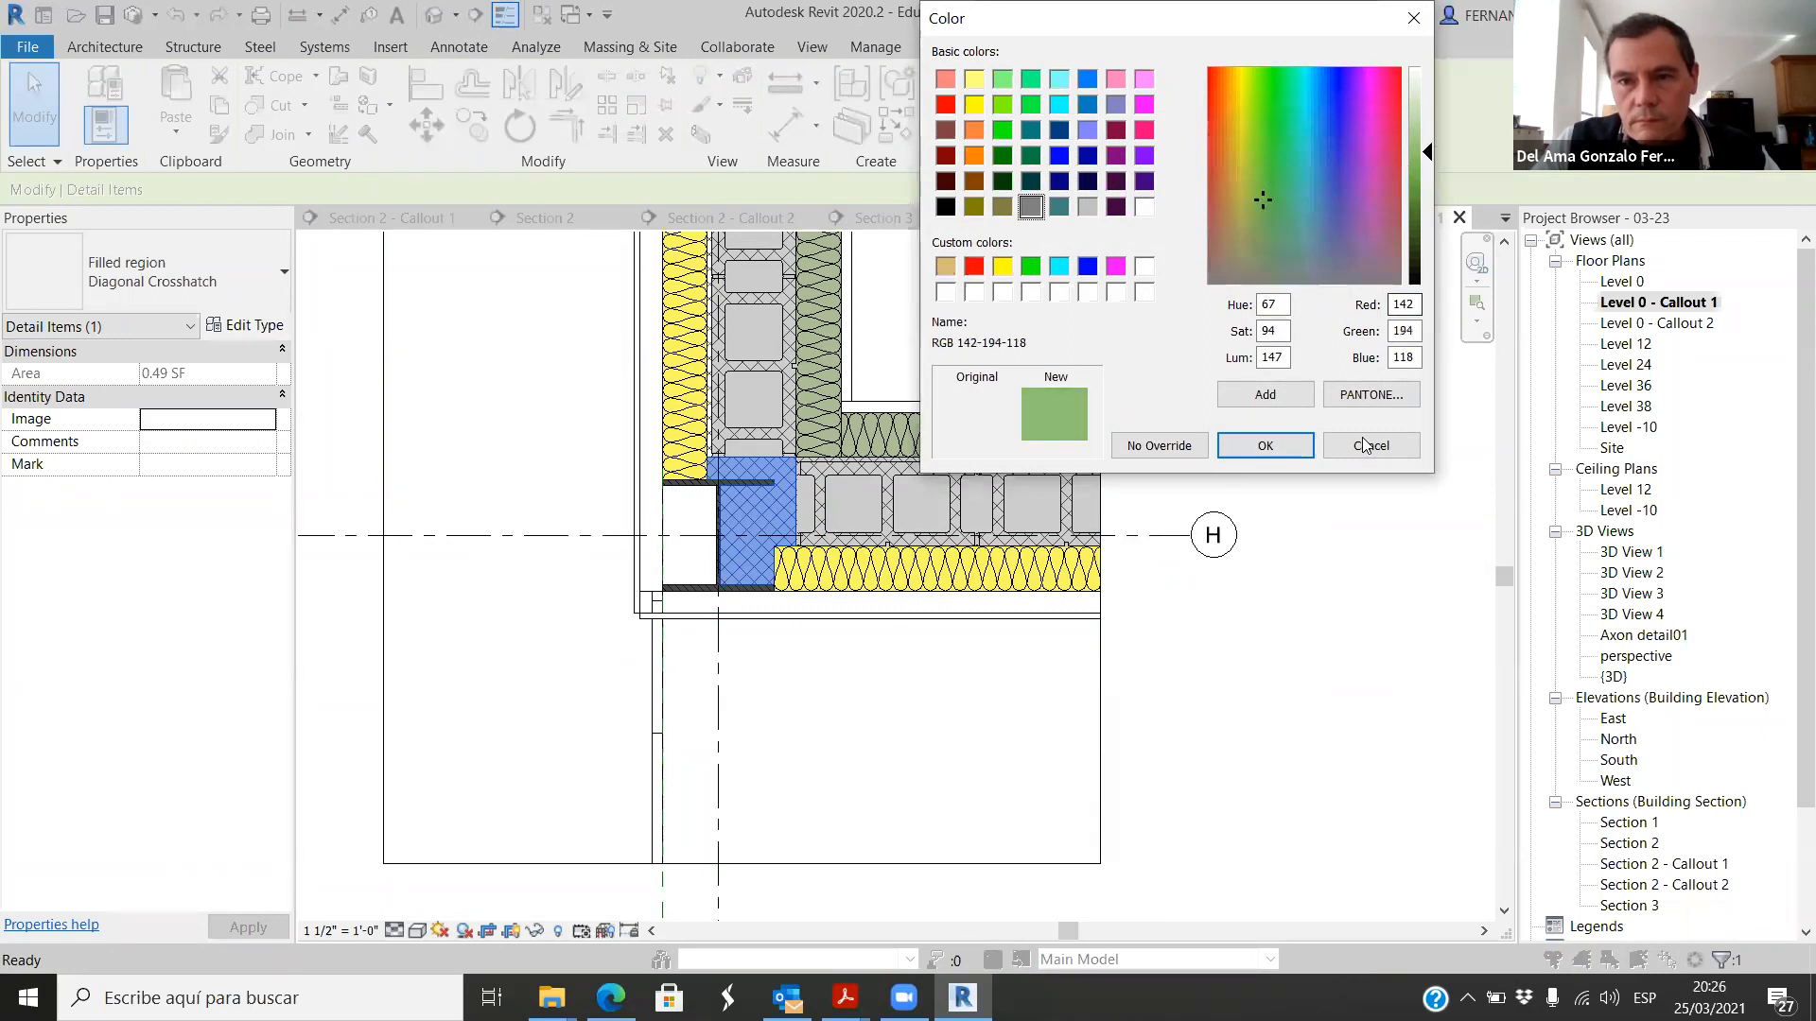
pyautogui.click(1295, 454)
pyautogui.click(1313, 440)
pyautogui.click(1169, 440)
pyautogui.click(1201, 781)
pyautogui.scroll(-2, 1196, 737)
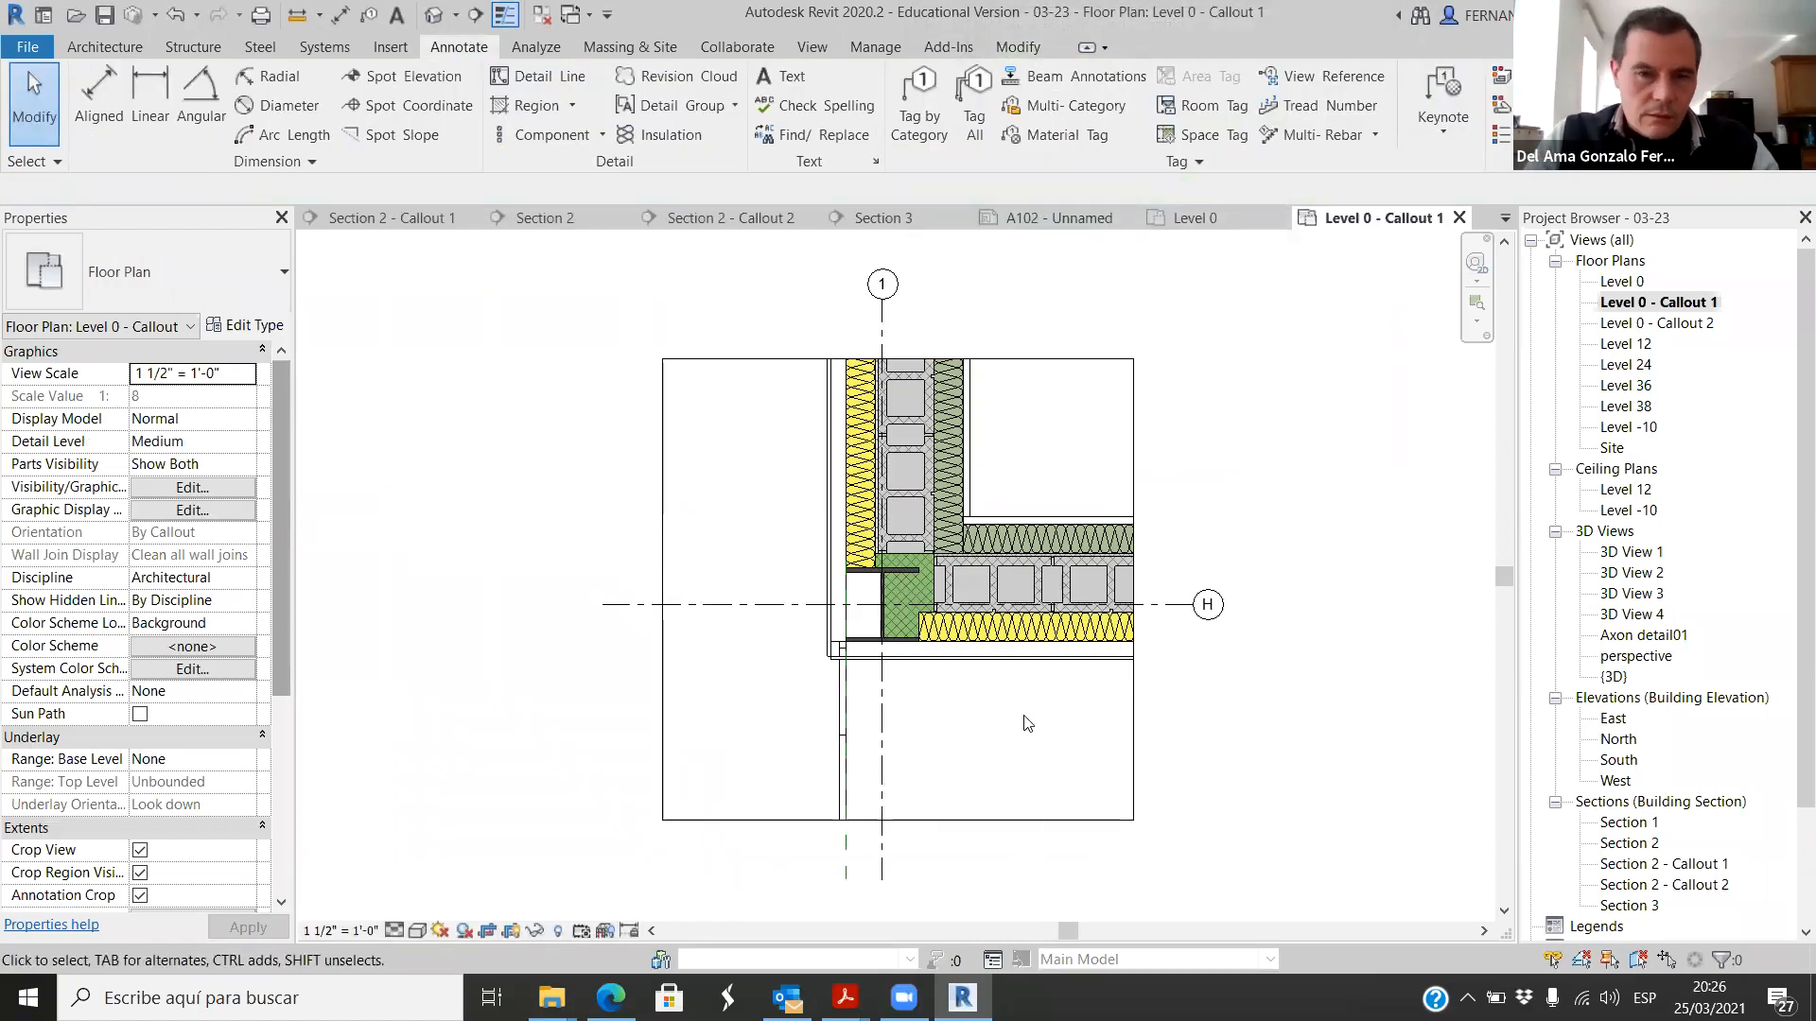
pyautogui.scroll(4, 971, 636)
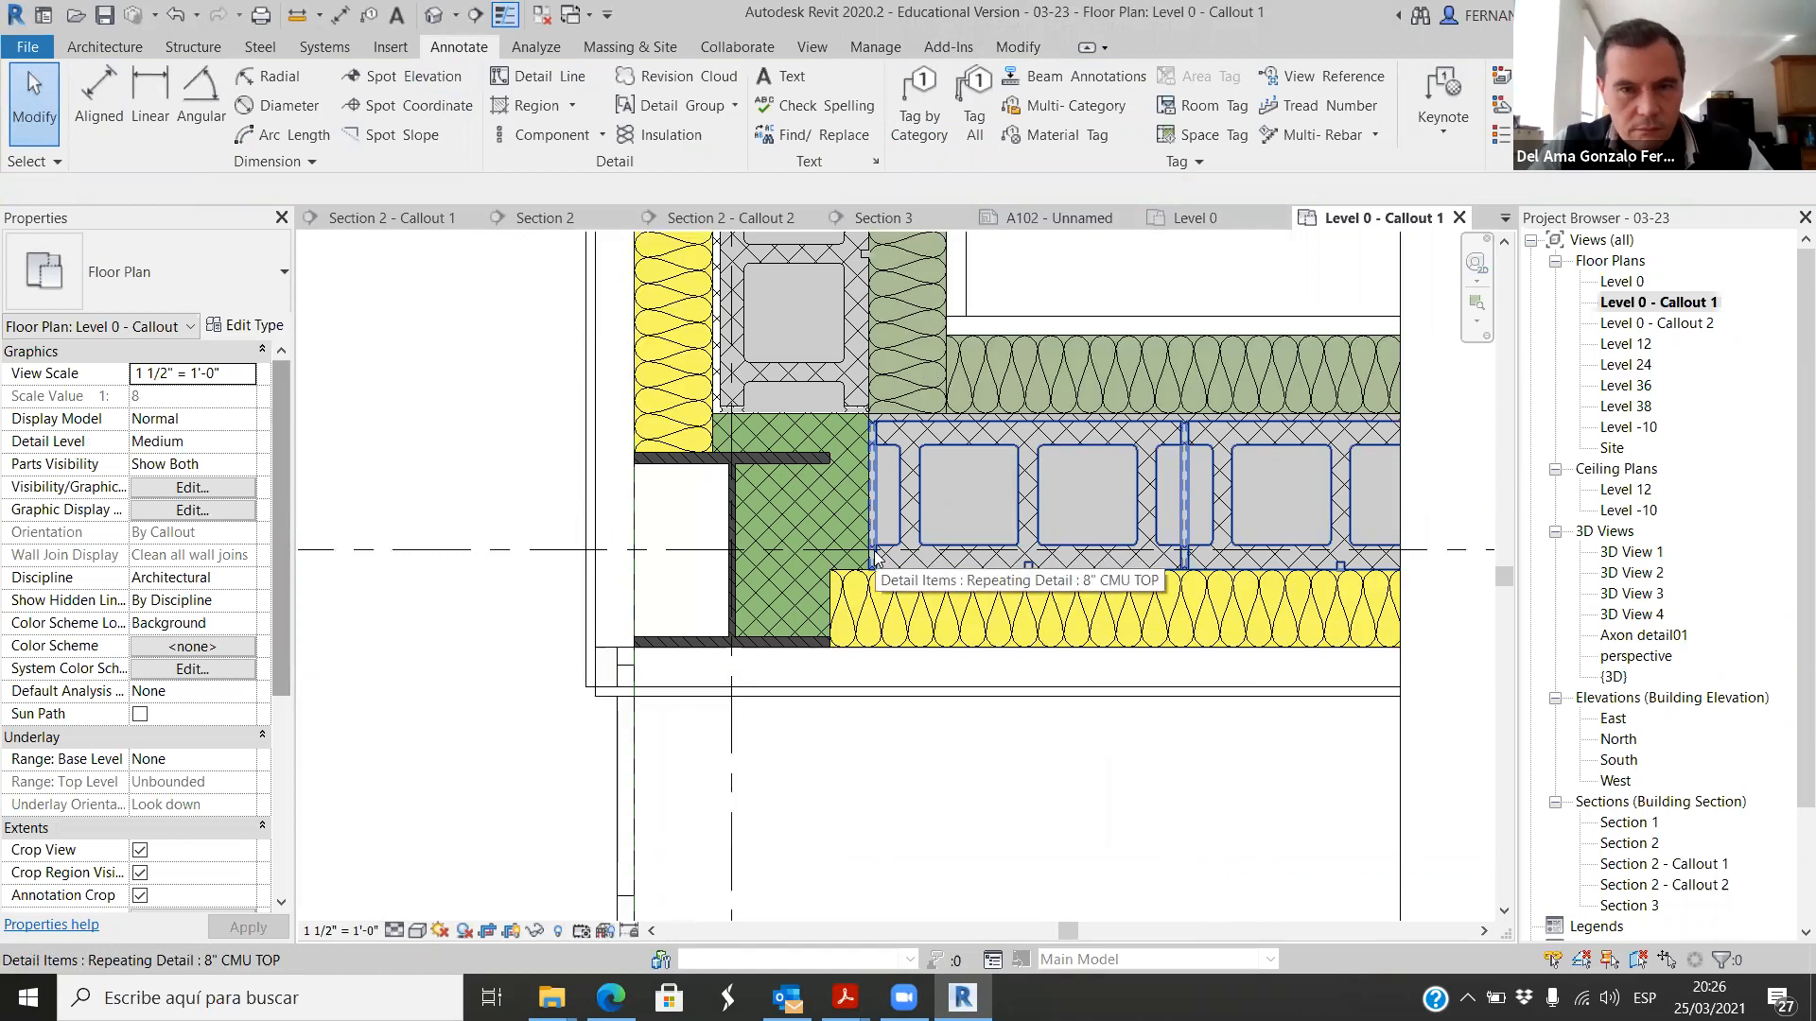
pyautogui.scroll(-4, 875, 567)
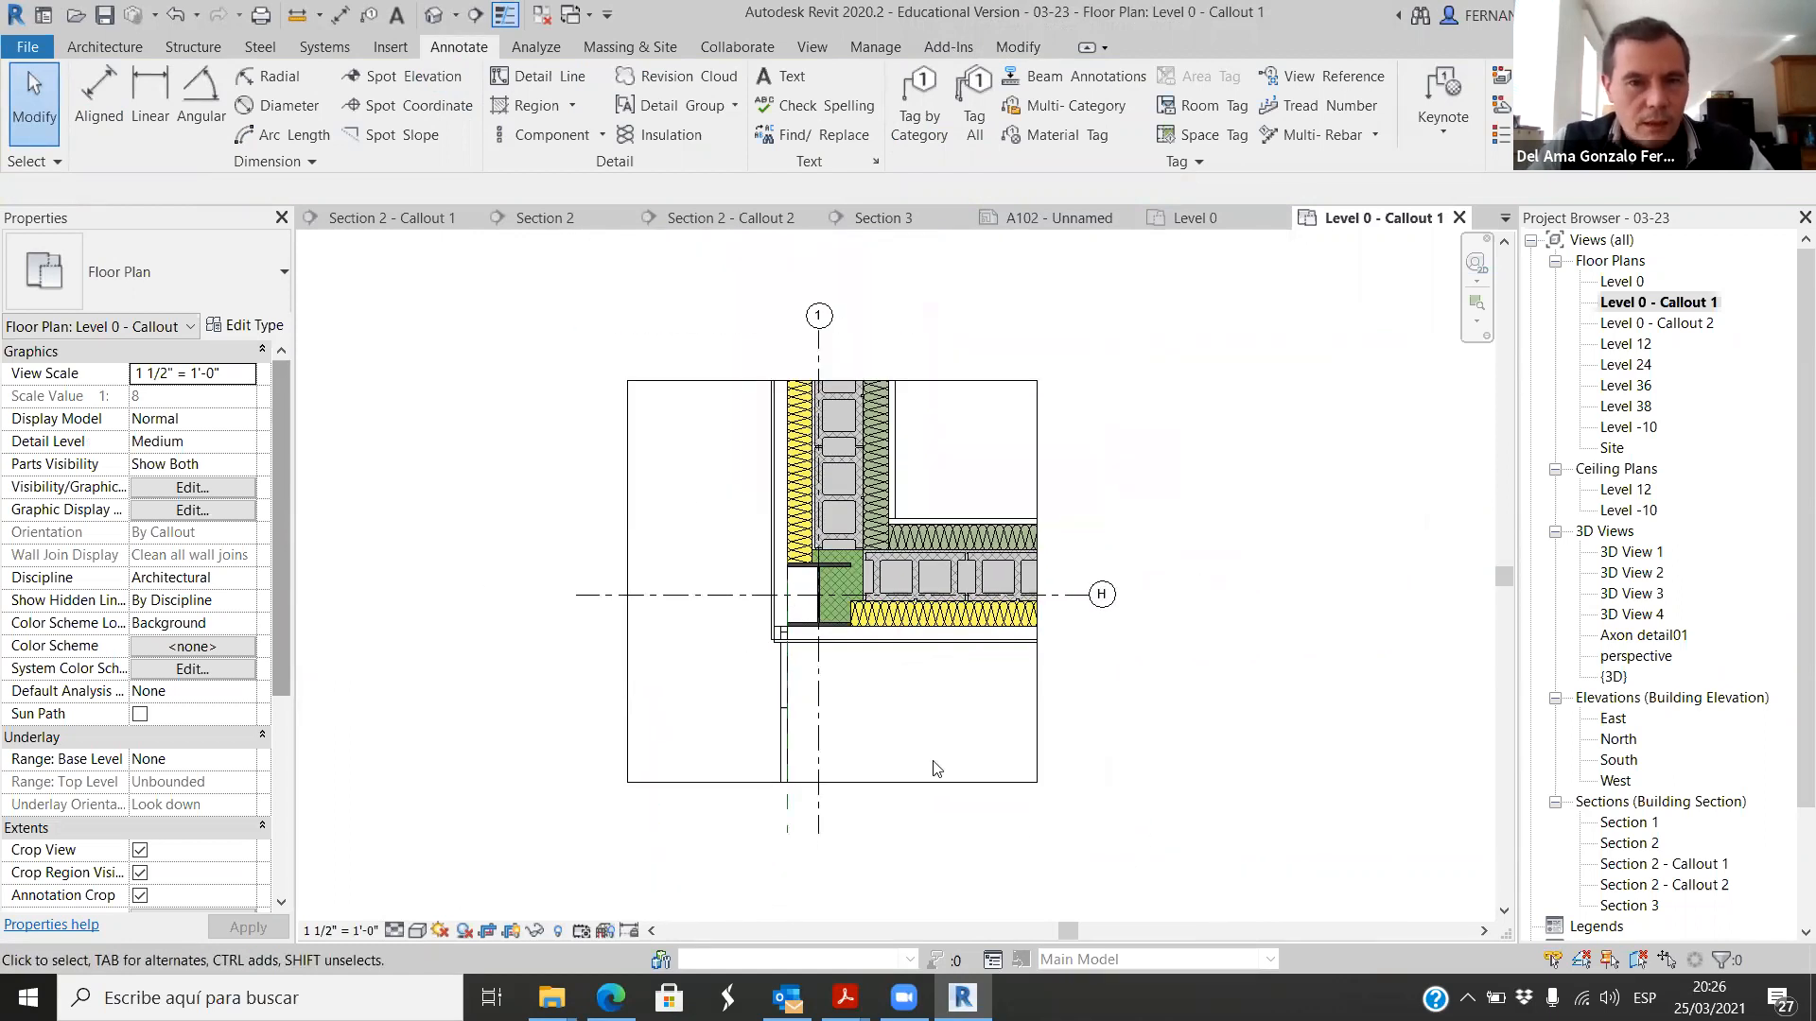
pyautogui.scroll(4, 889, 685)
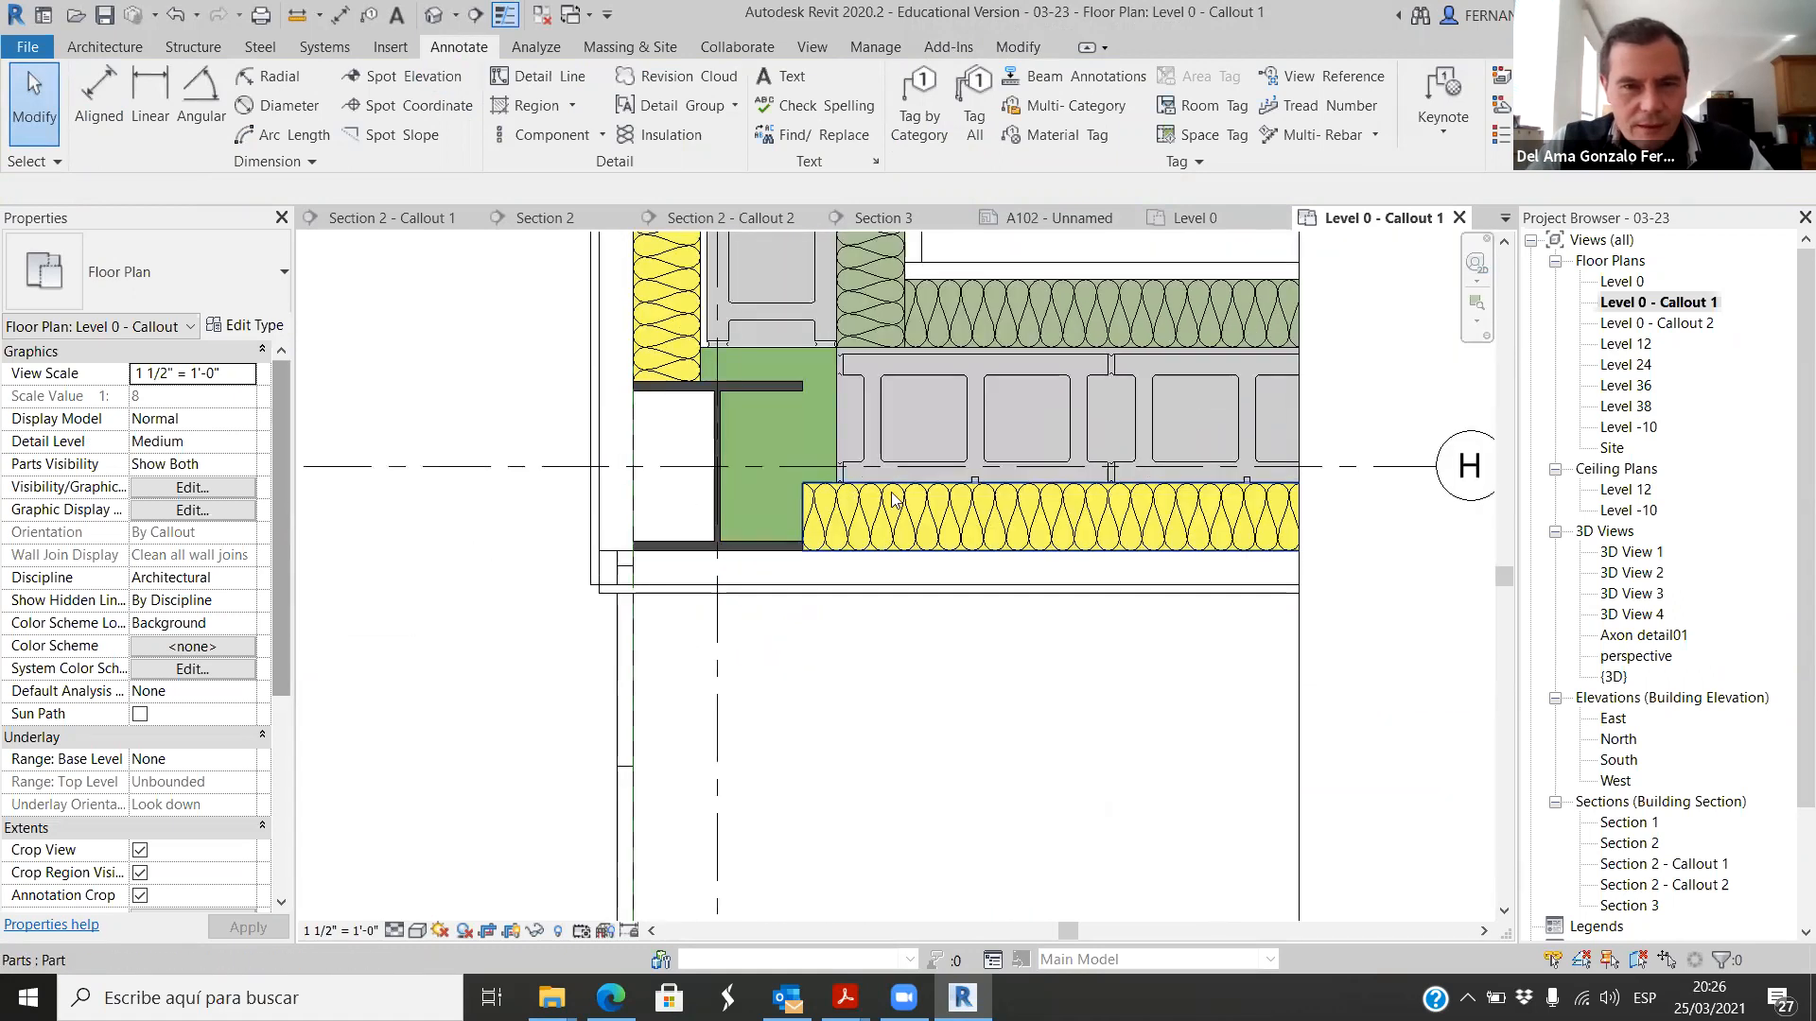
pyautogui.scroll(-3, 859, 697)
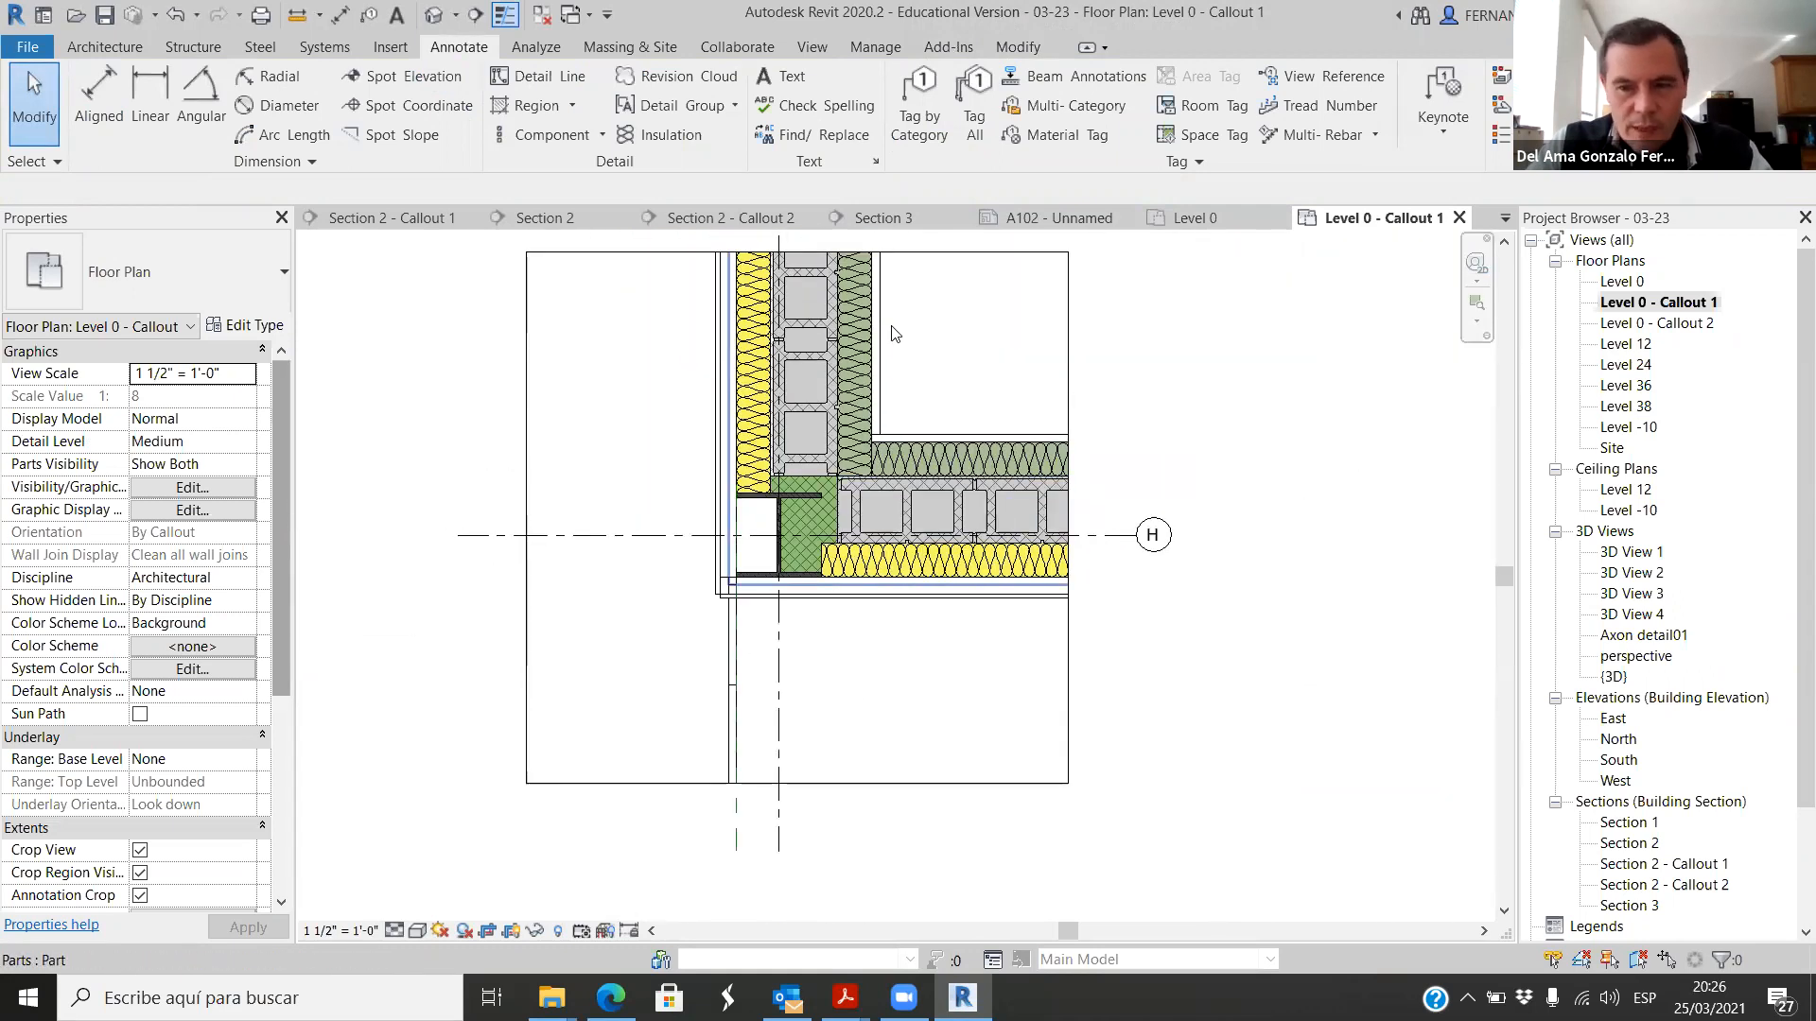
pyautogui.scroll(2, 832, 411)
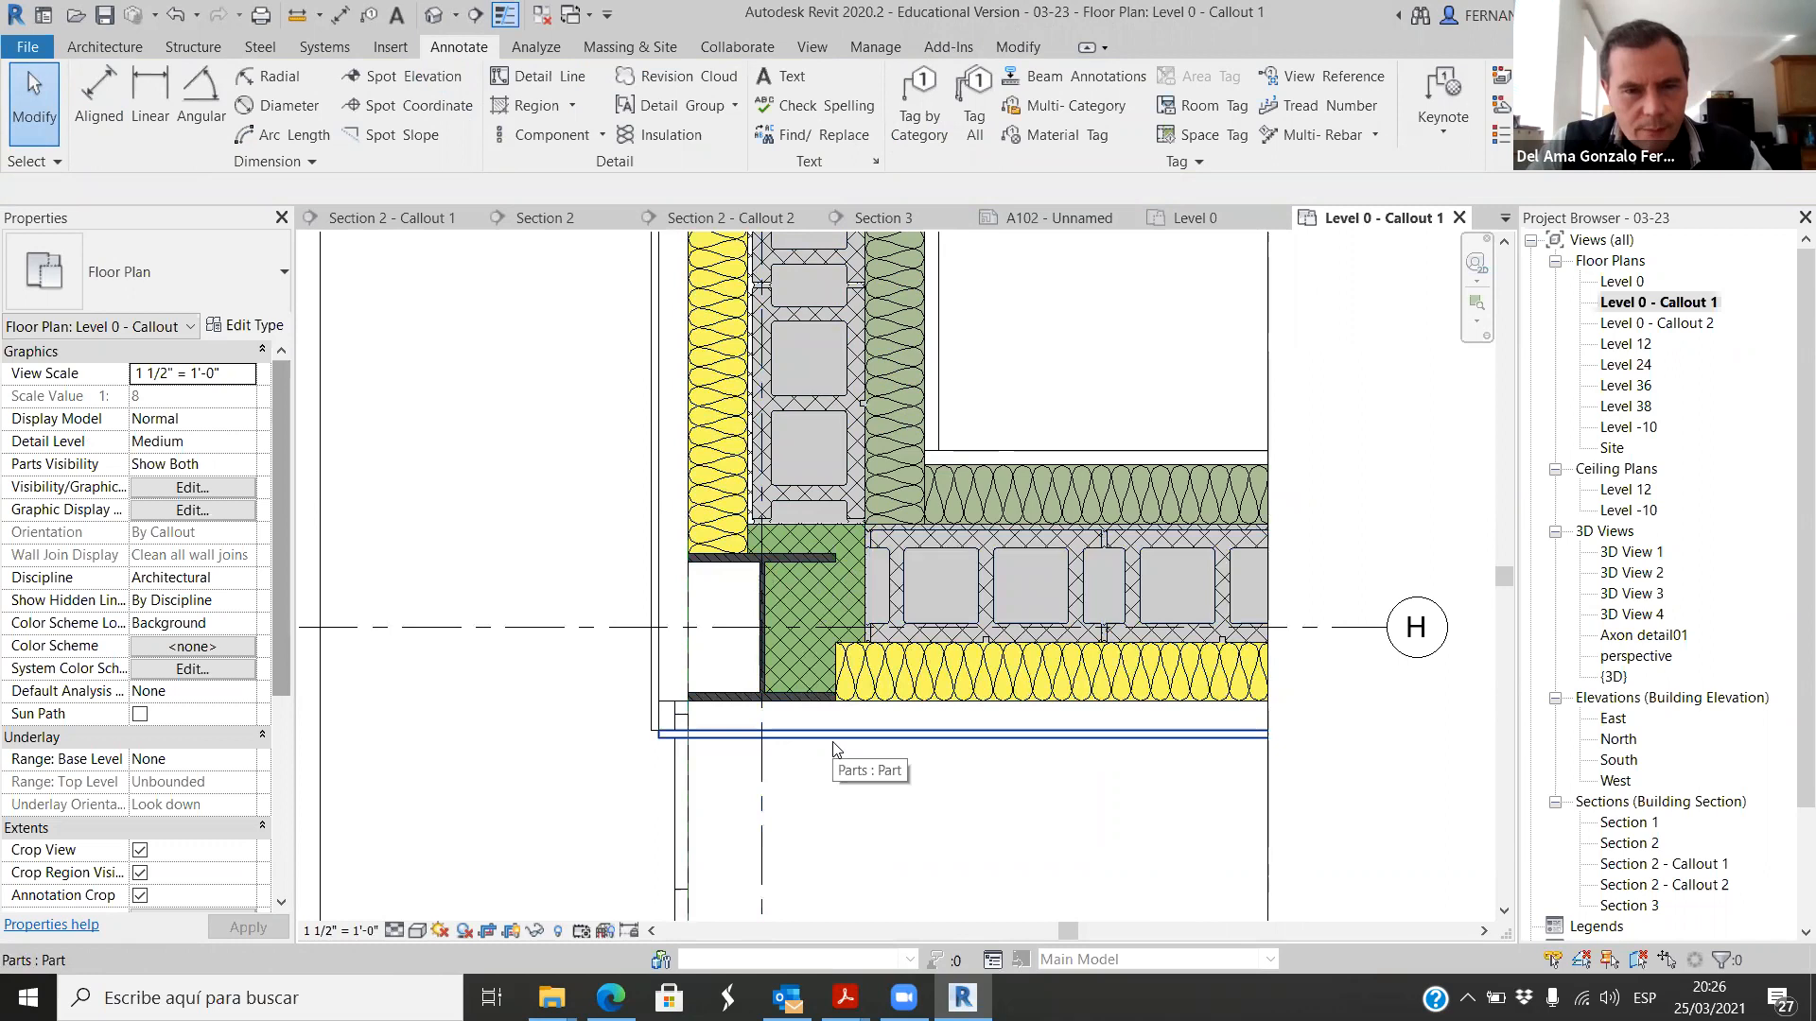
# Step: Exclude the 2-inch air layer parts of both walls meeting at the steel column corner
pyautogui.scroll(2, 832, 749)
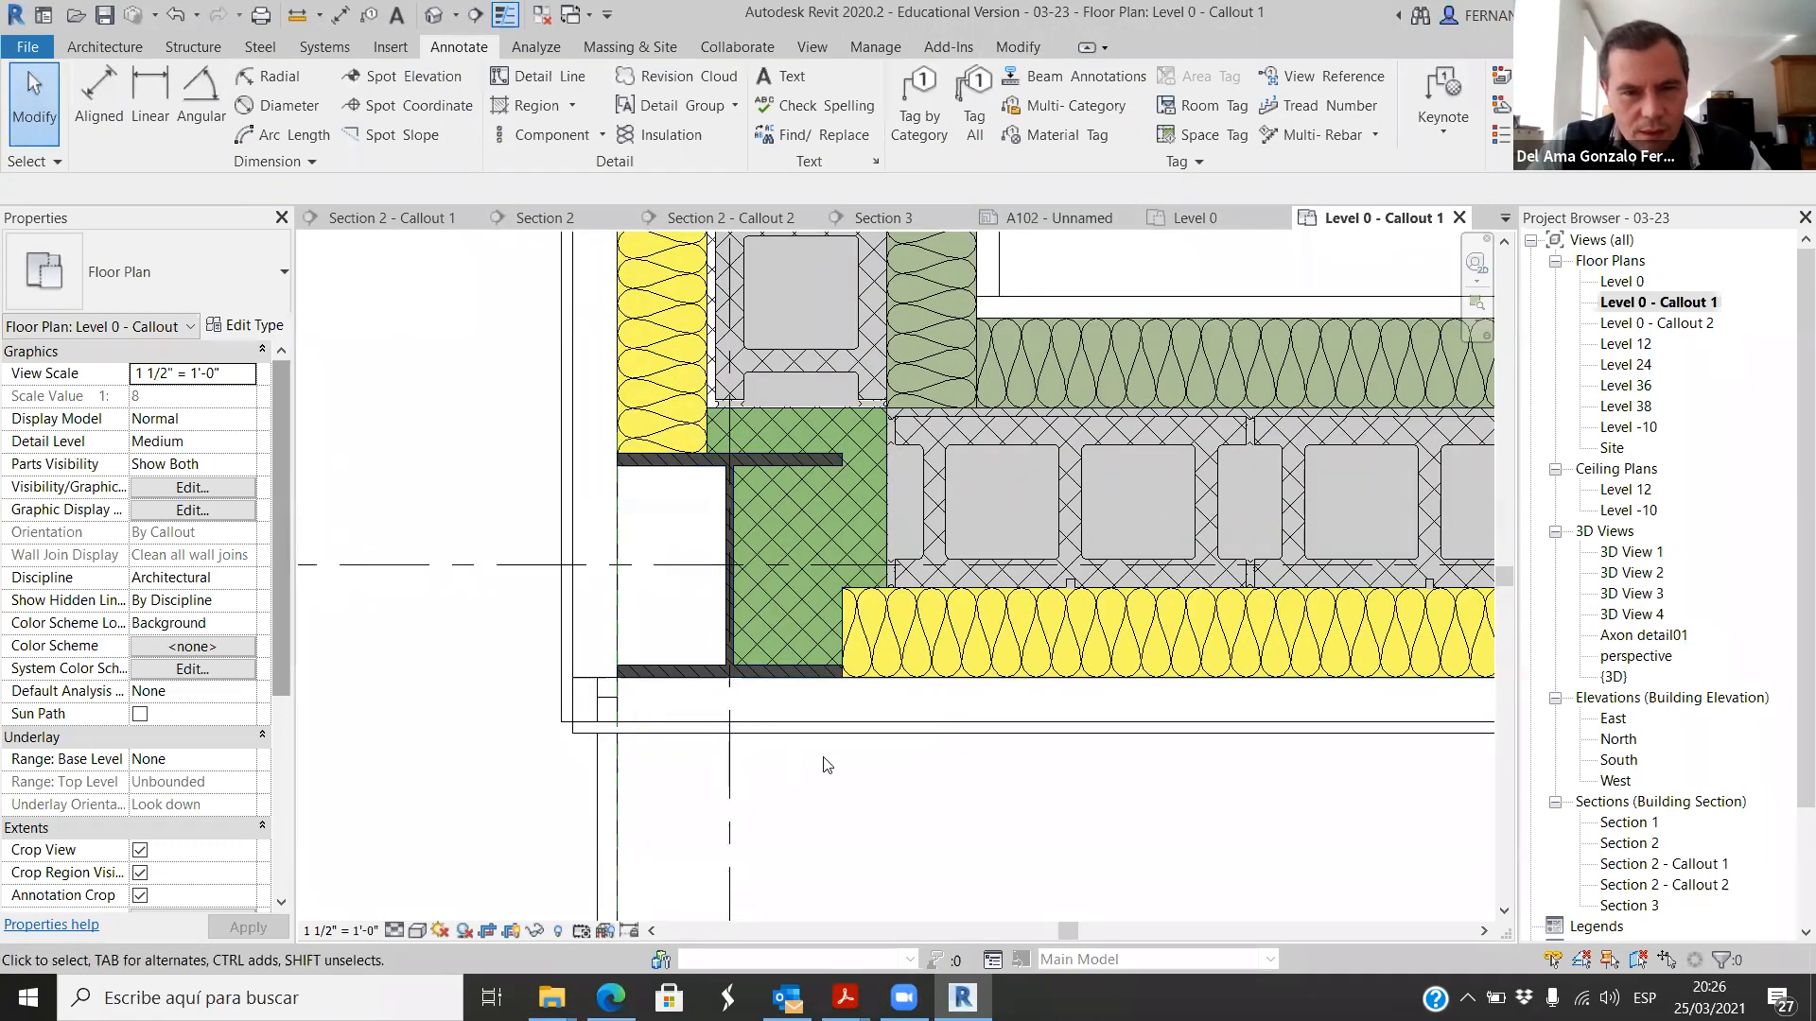
pyautogui.click(830, 747)
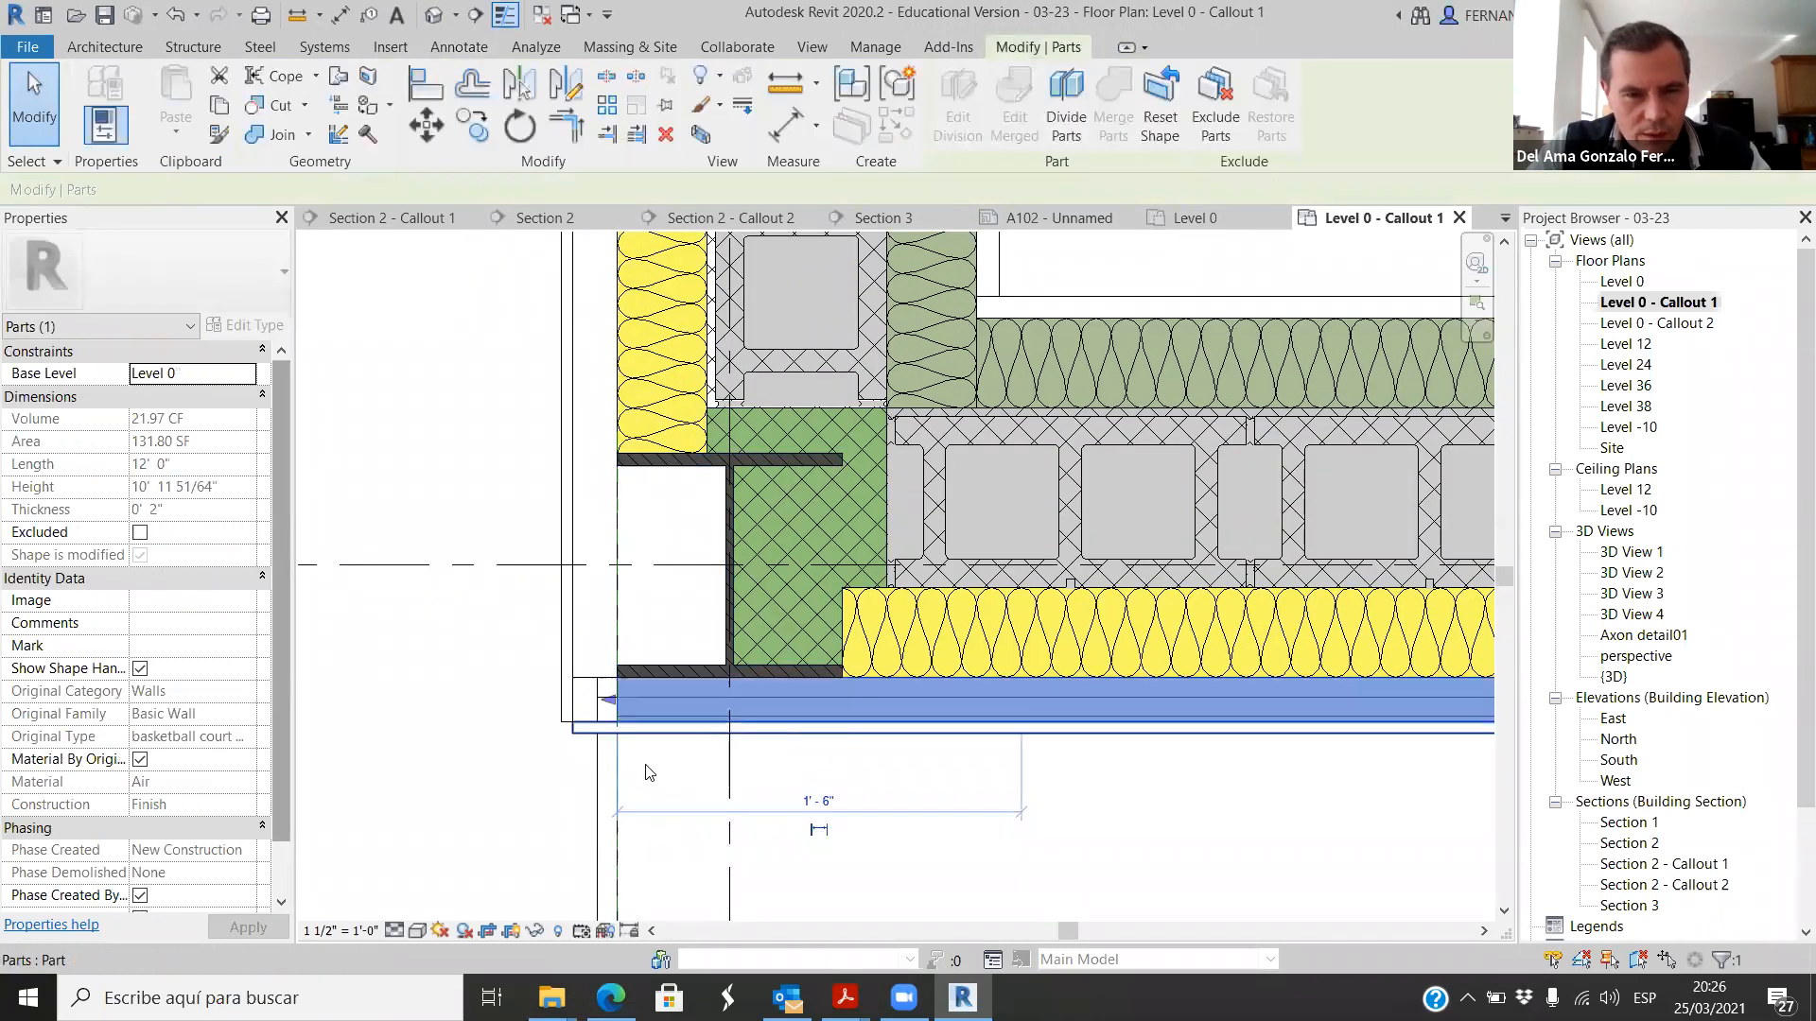
pyautogui.click(533, 732)
pyautogui.click(615, 698)
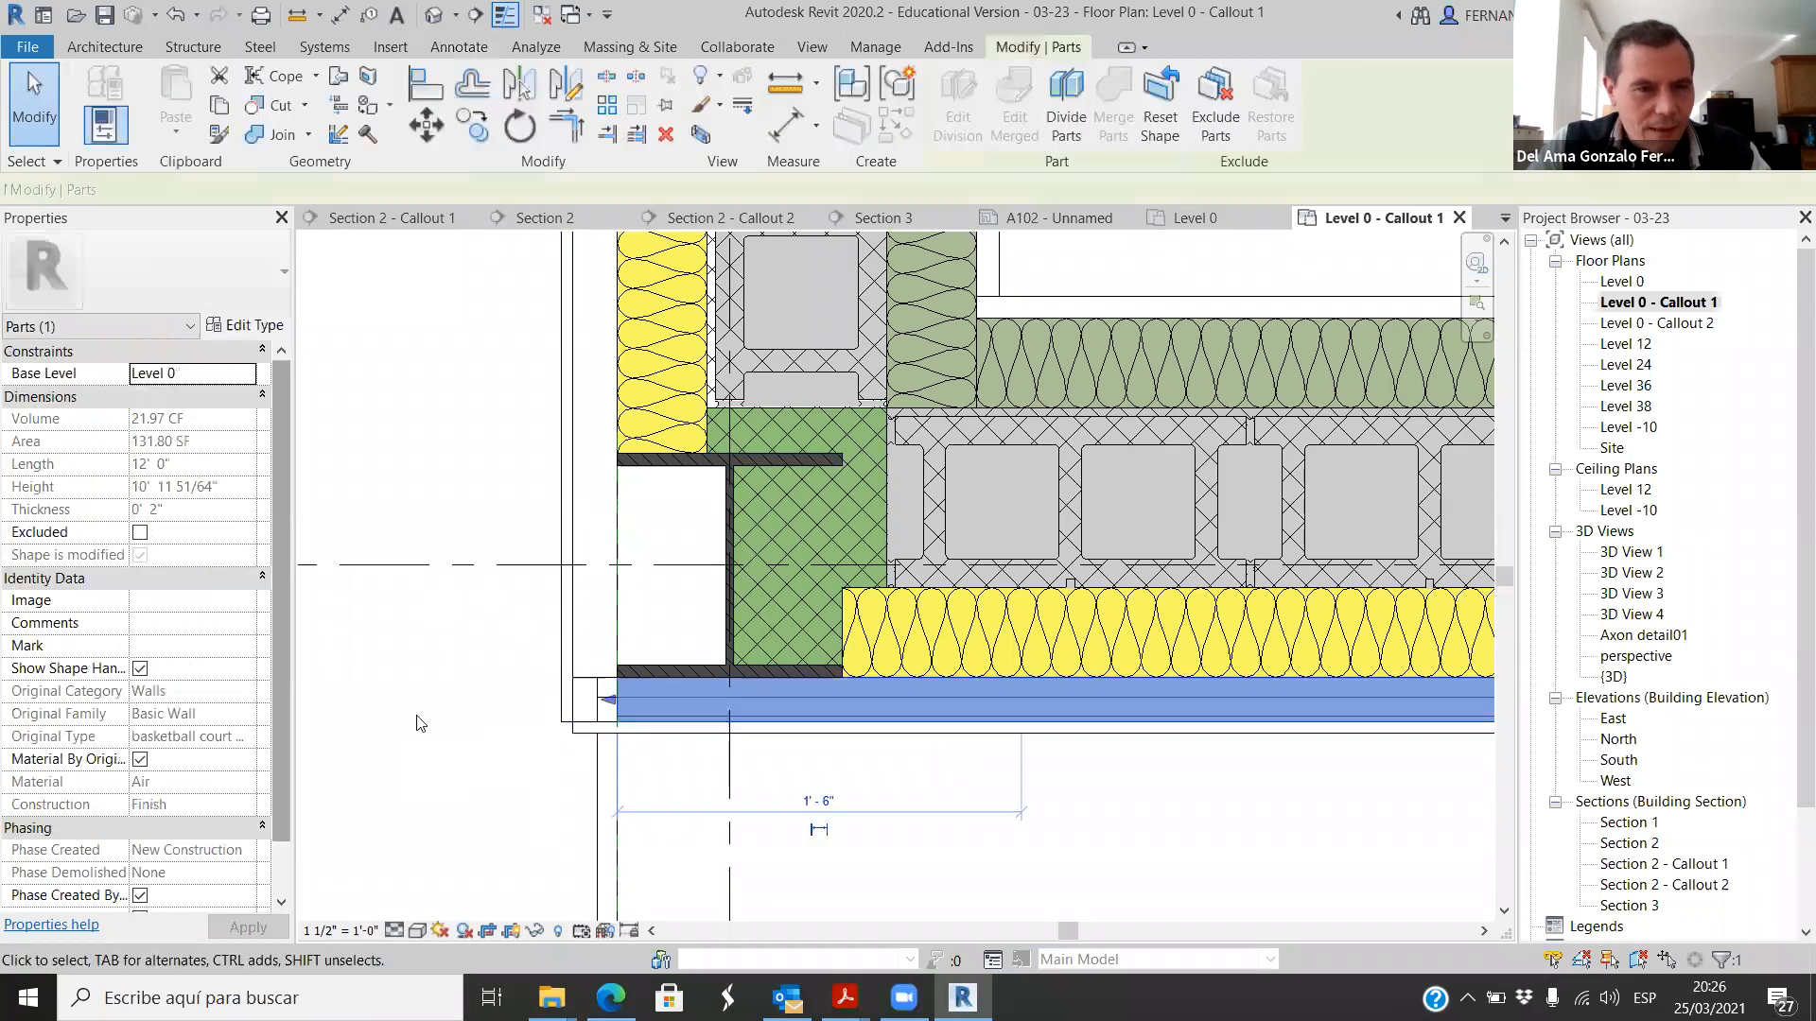
pyautogui.scroll(-2, 204, 705)
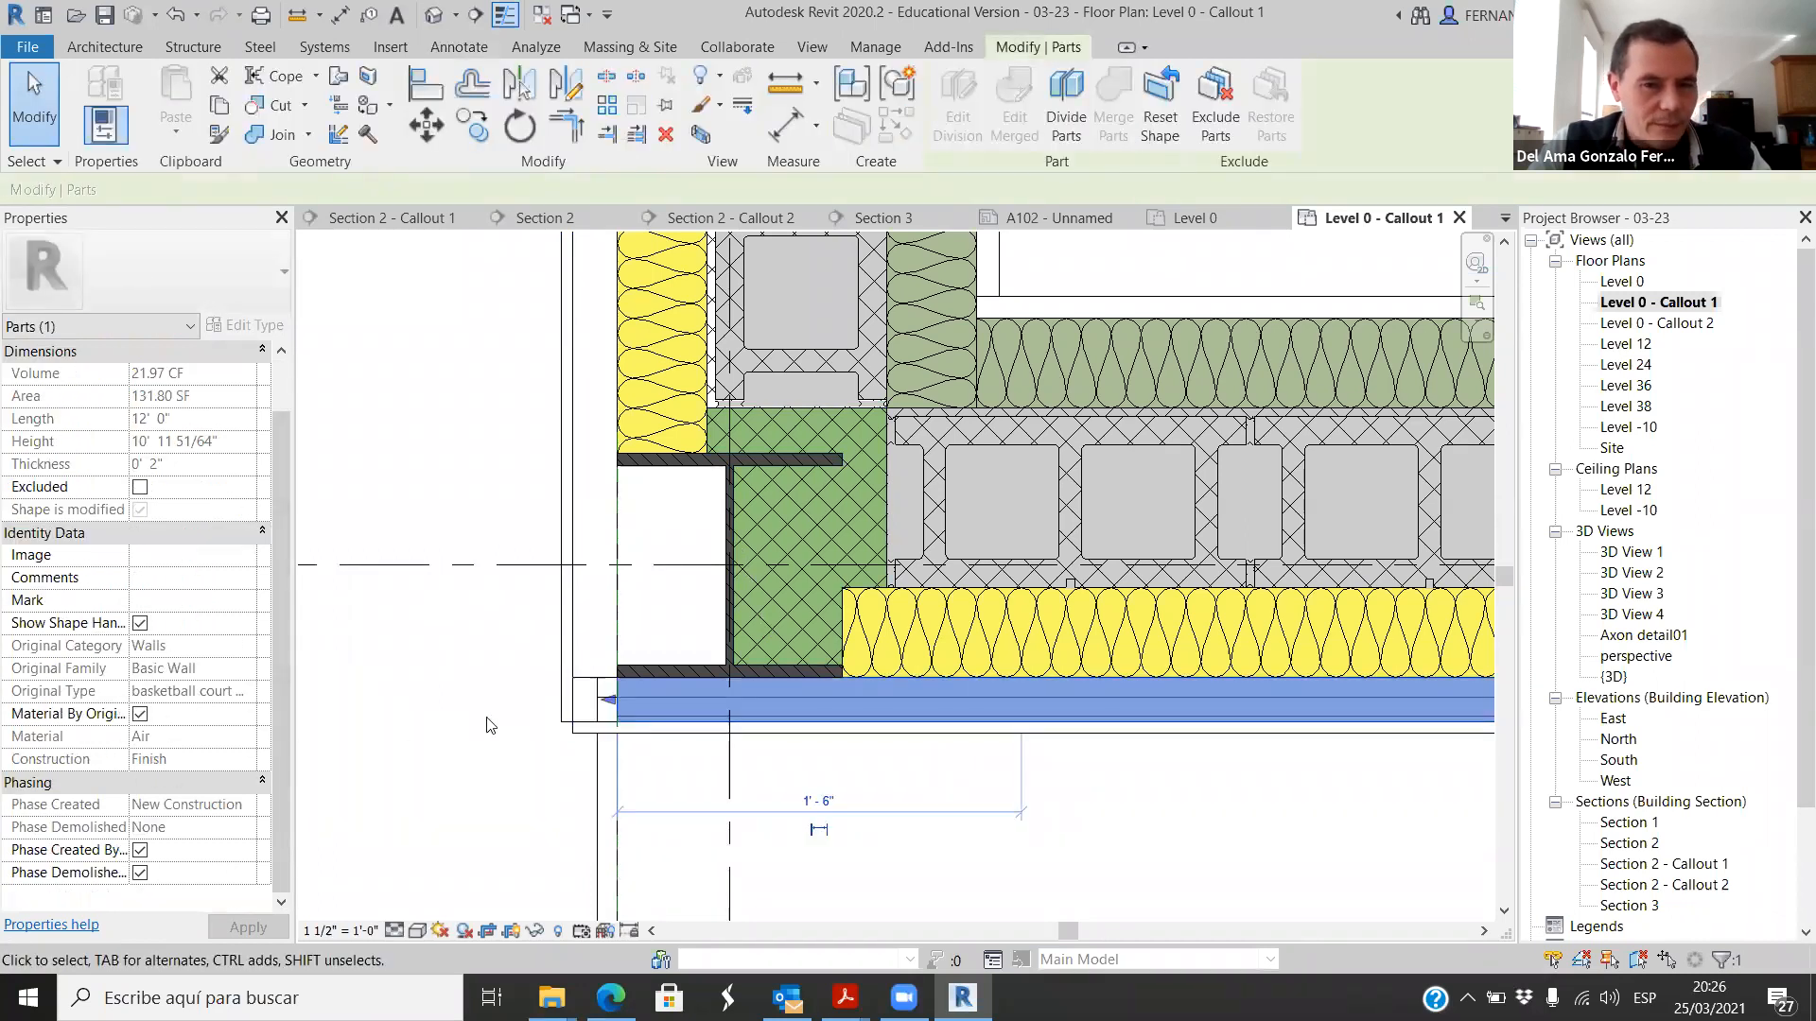
pyautogui.click(377, 661)
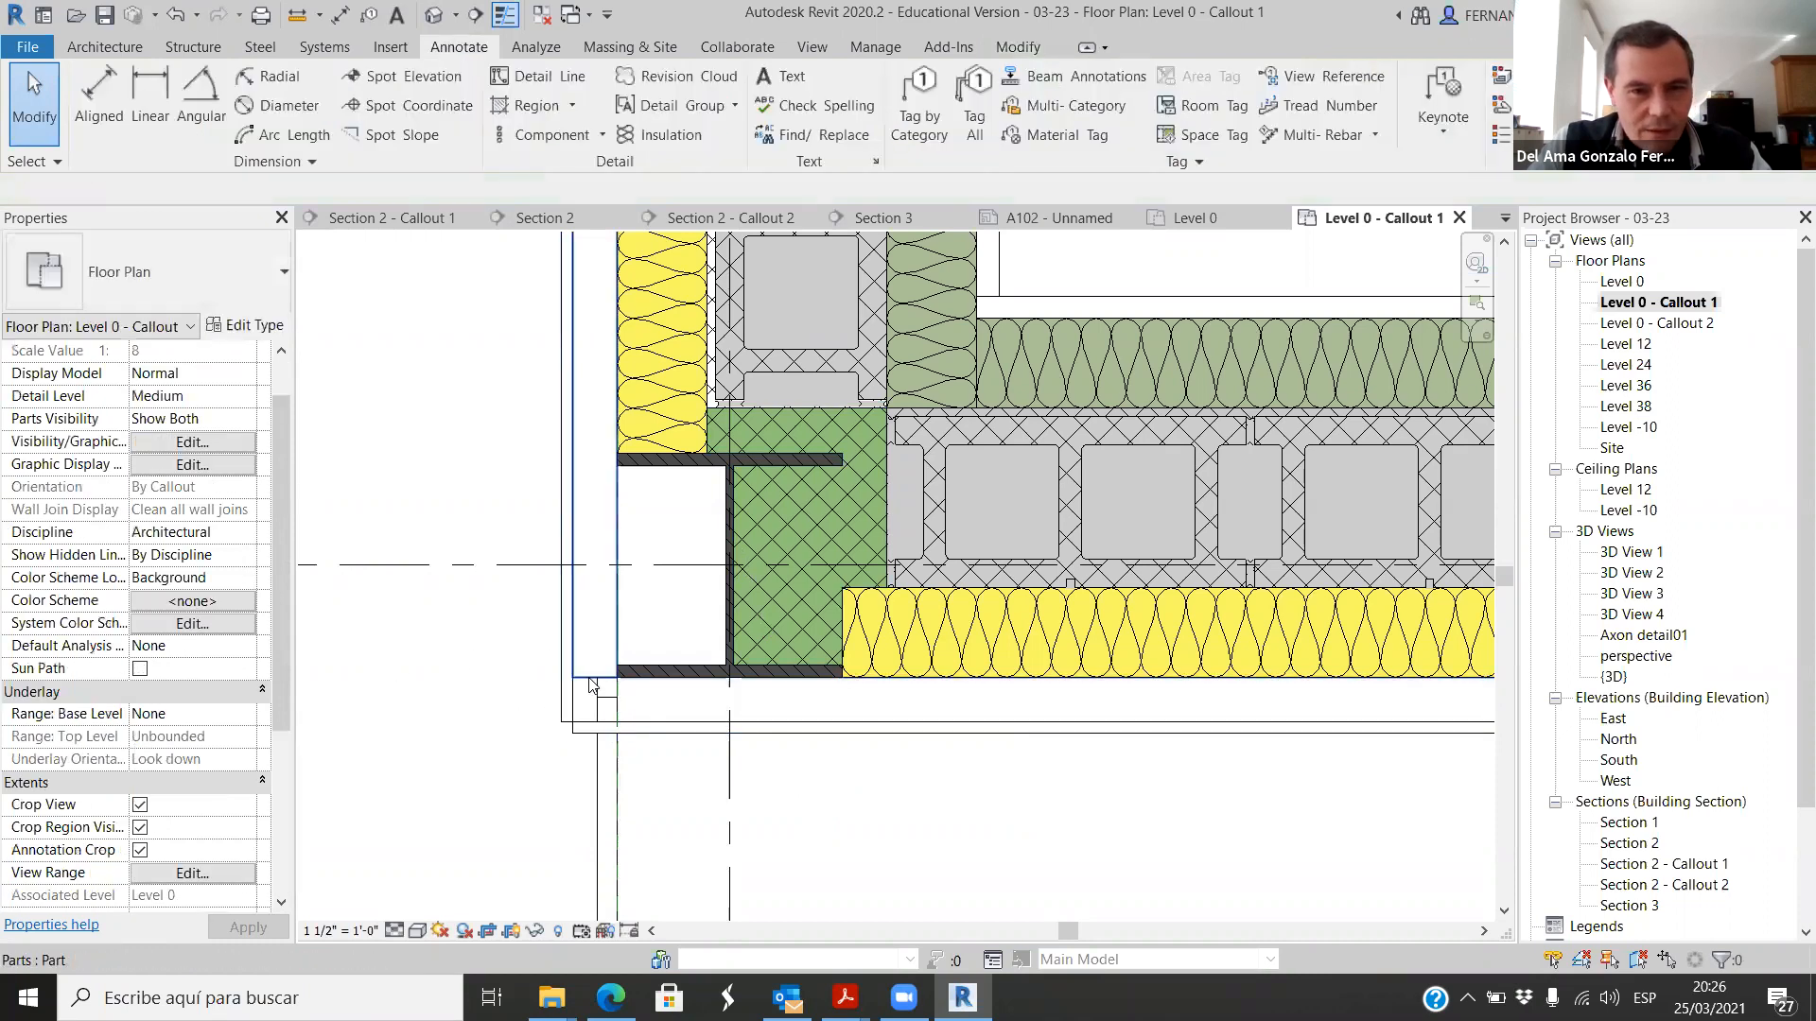
pyautogui.click(590, 685)
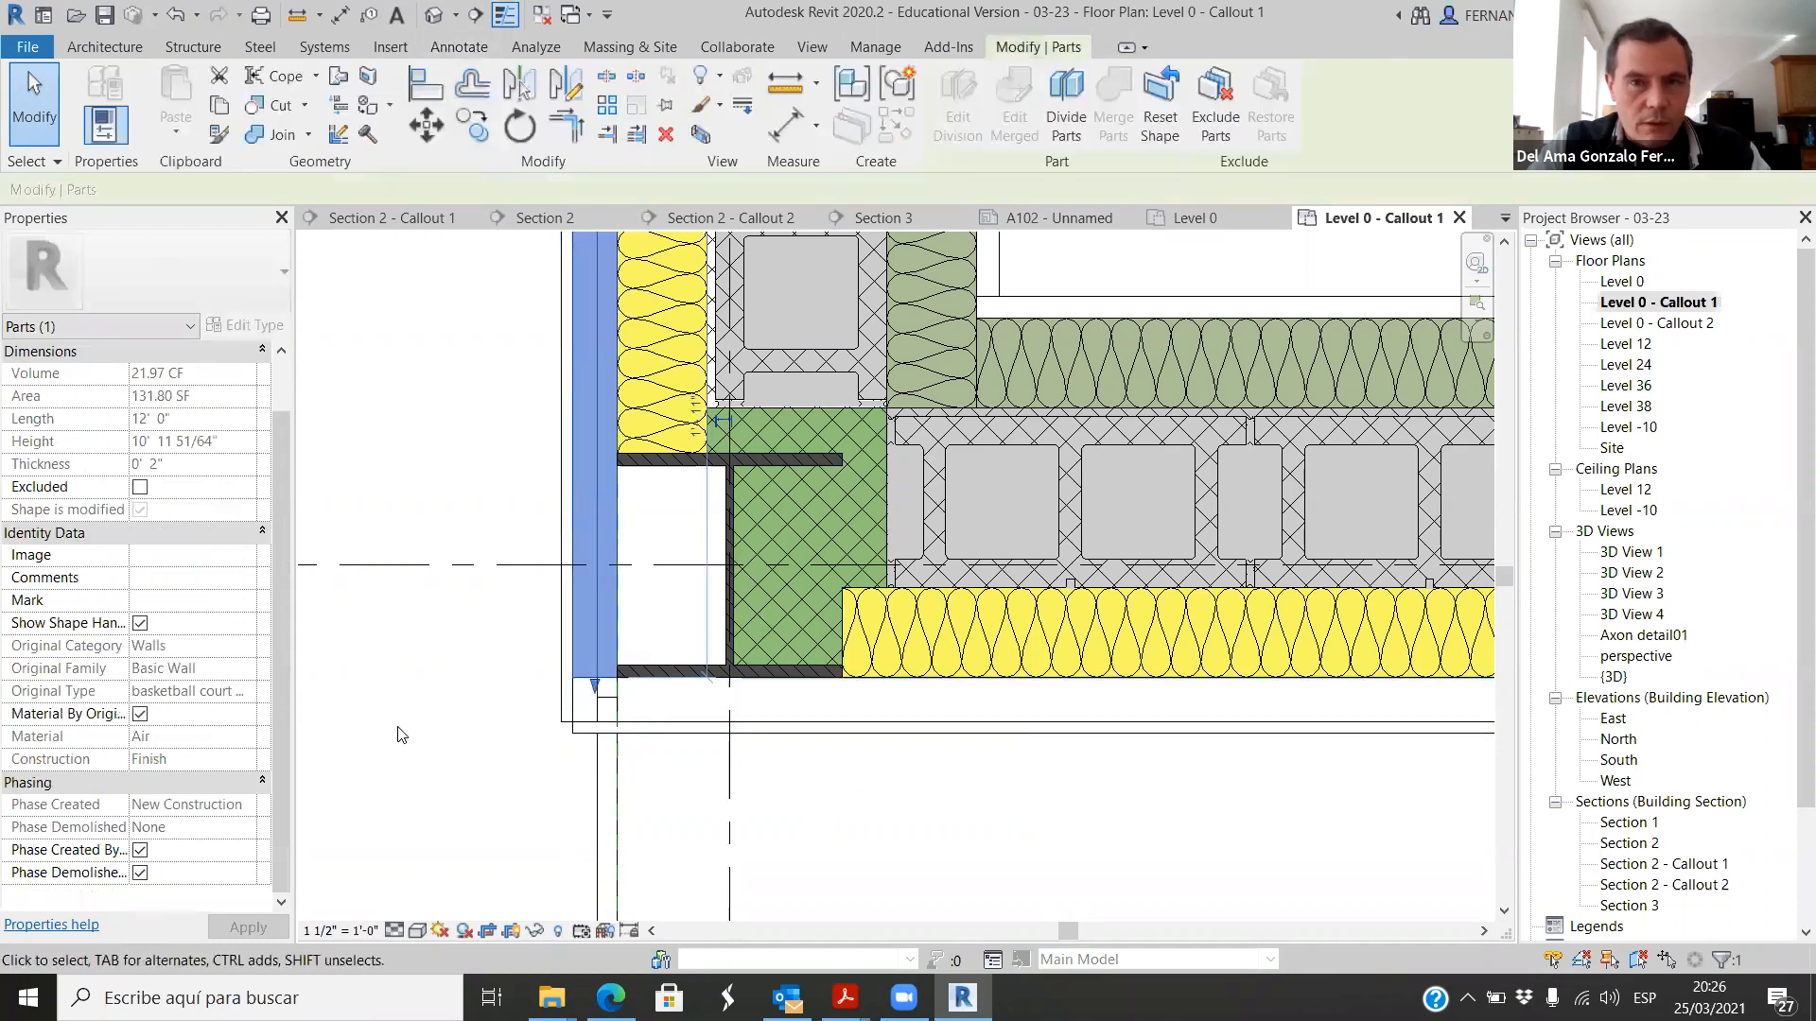
pyautogui.click(1220, 104)
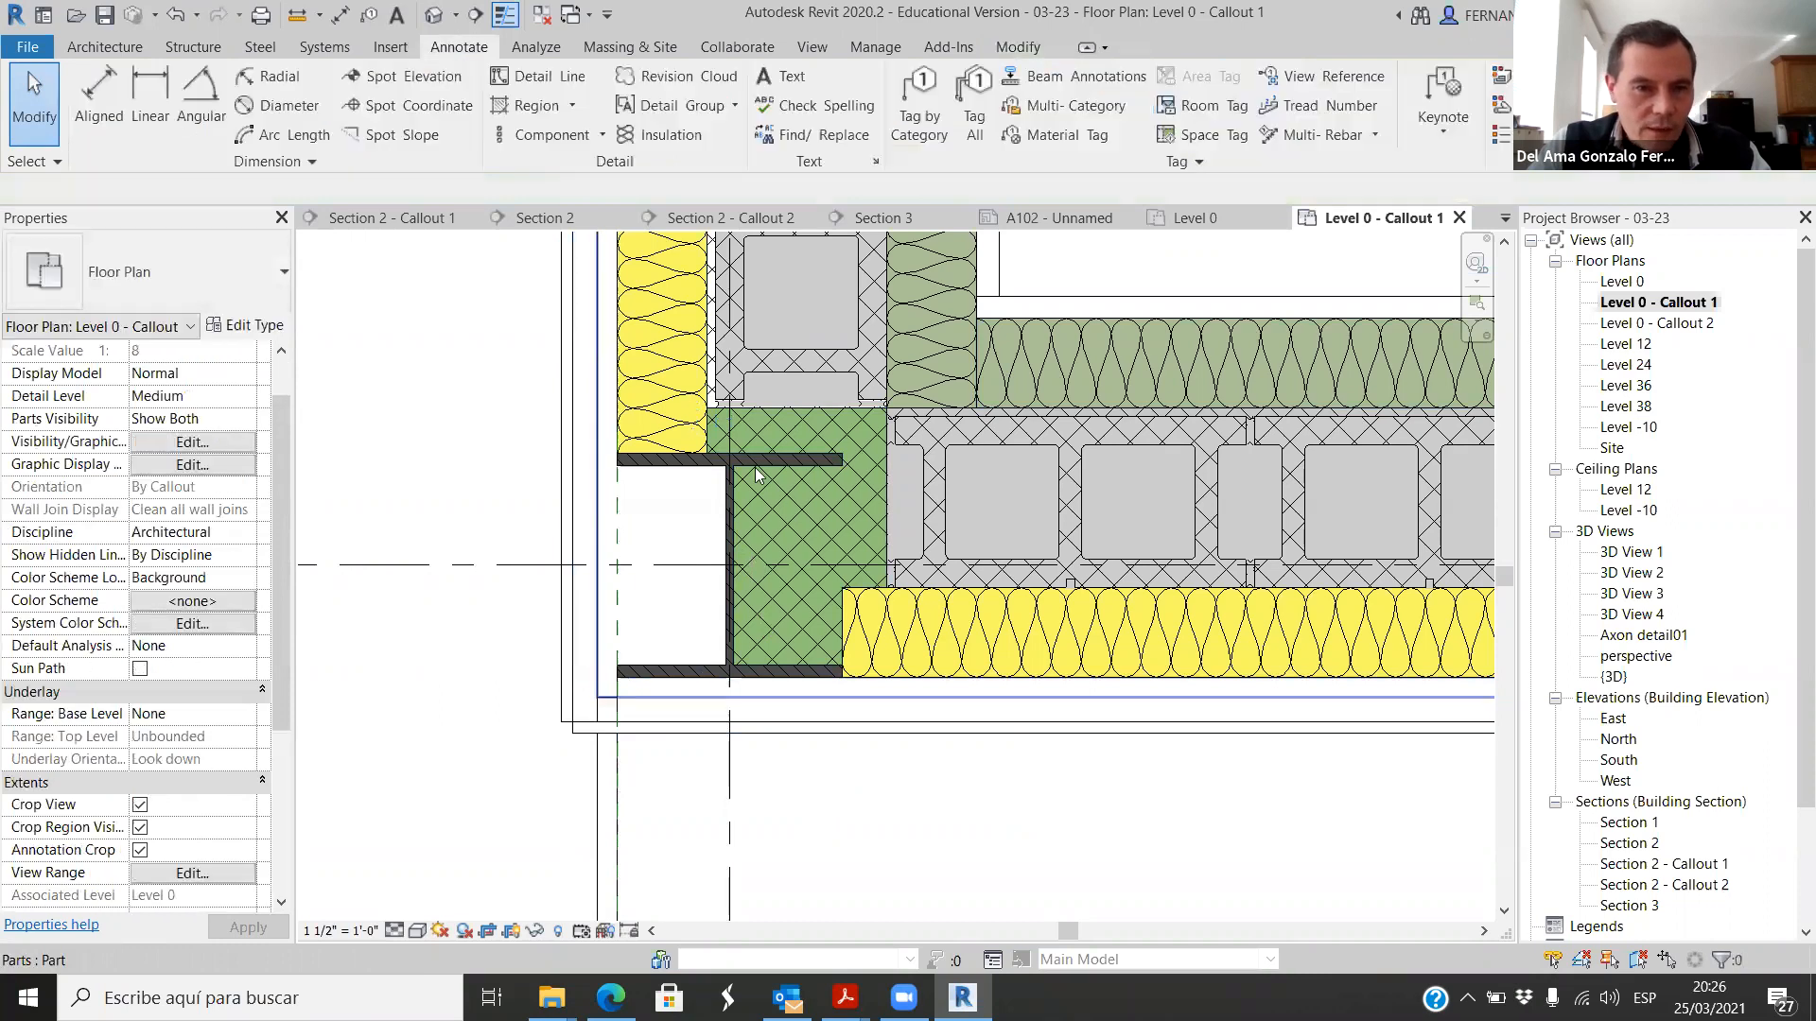
pyautogui.click(624, 698)
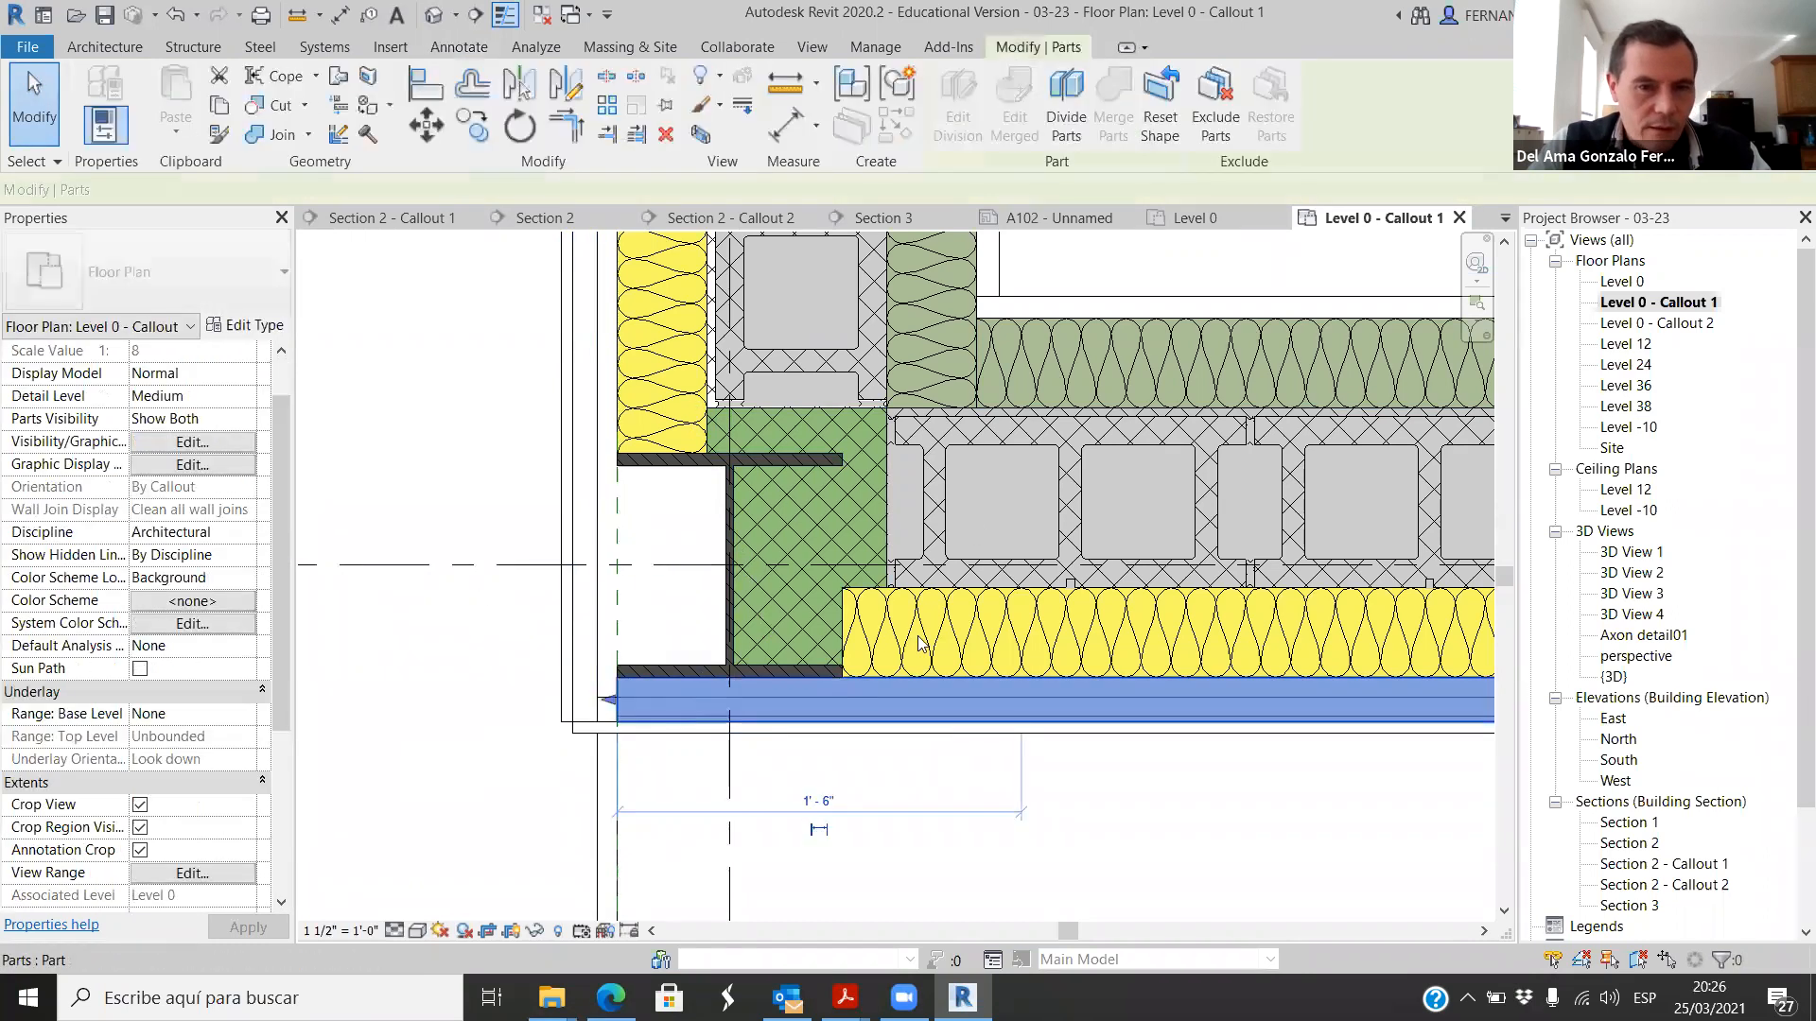
pyautogui.click(1220, 104)
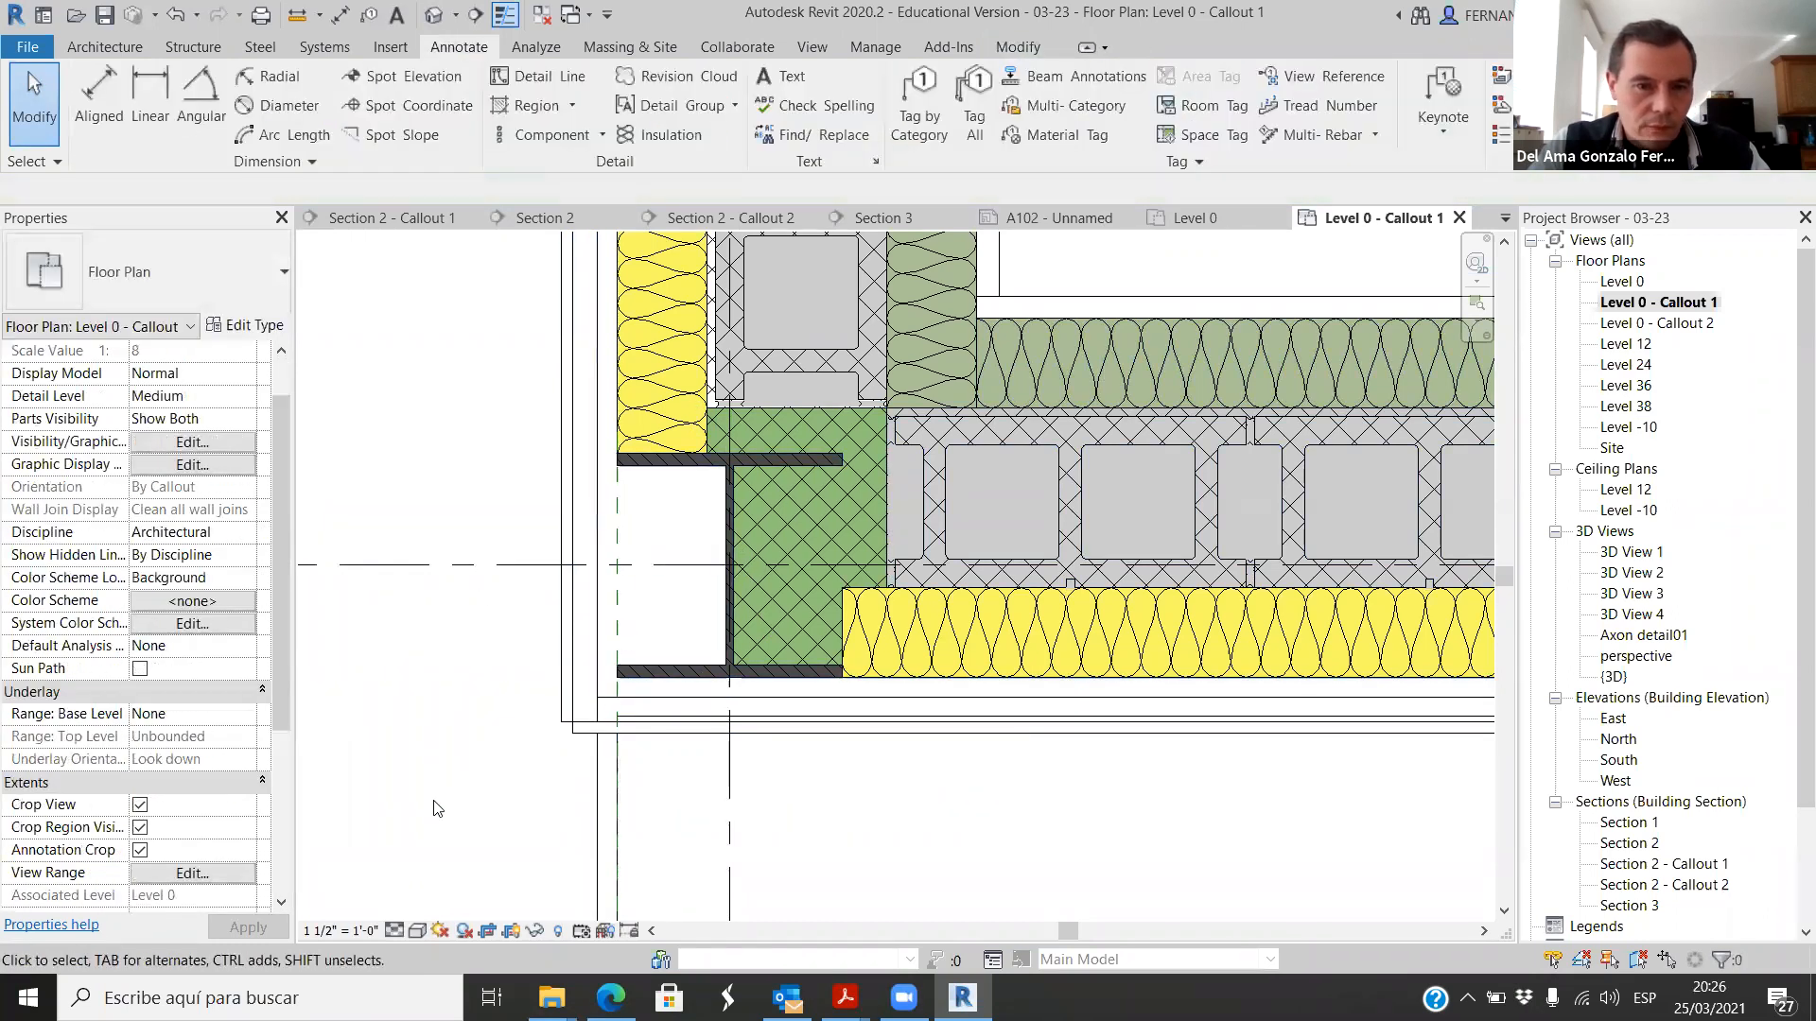
# Step: Pull the corner end of the horizontal wall's outer stainless steel part back to a temporary dimension of about 0' - 8 3/4"
pyautogui.click(598, 739)
pyautogui.scroll(2, 570, 747)
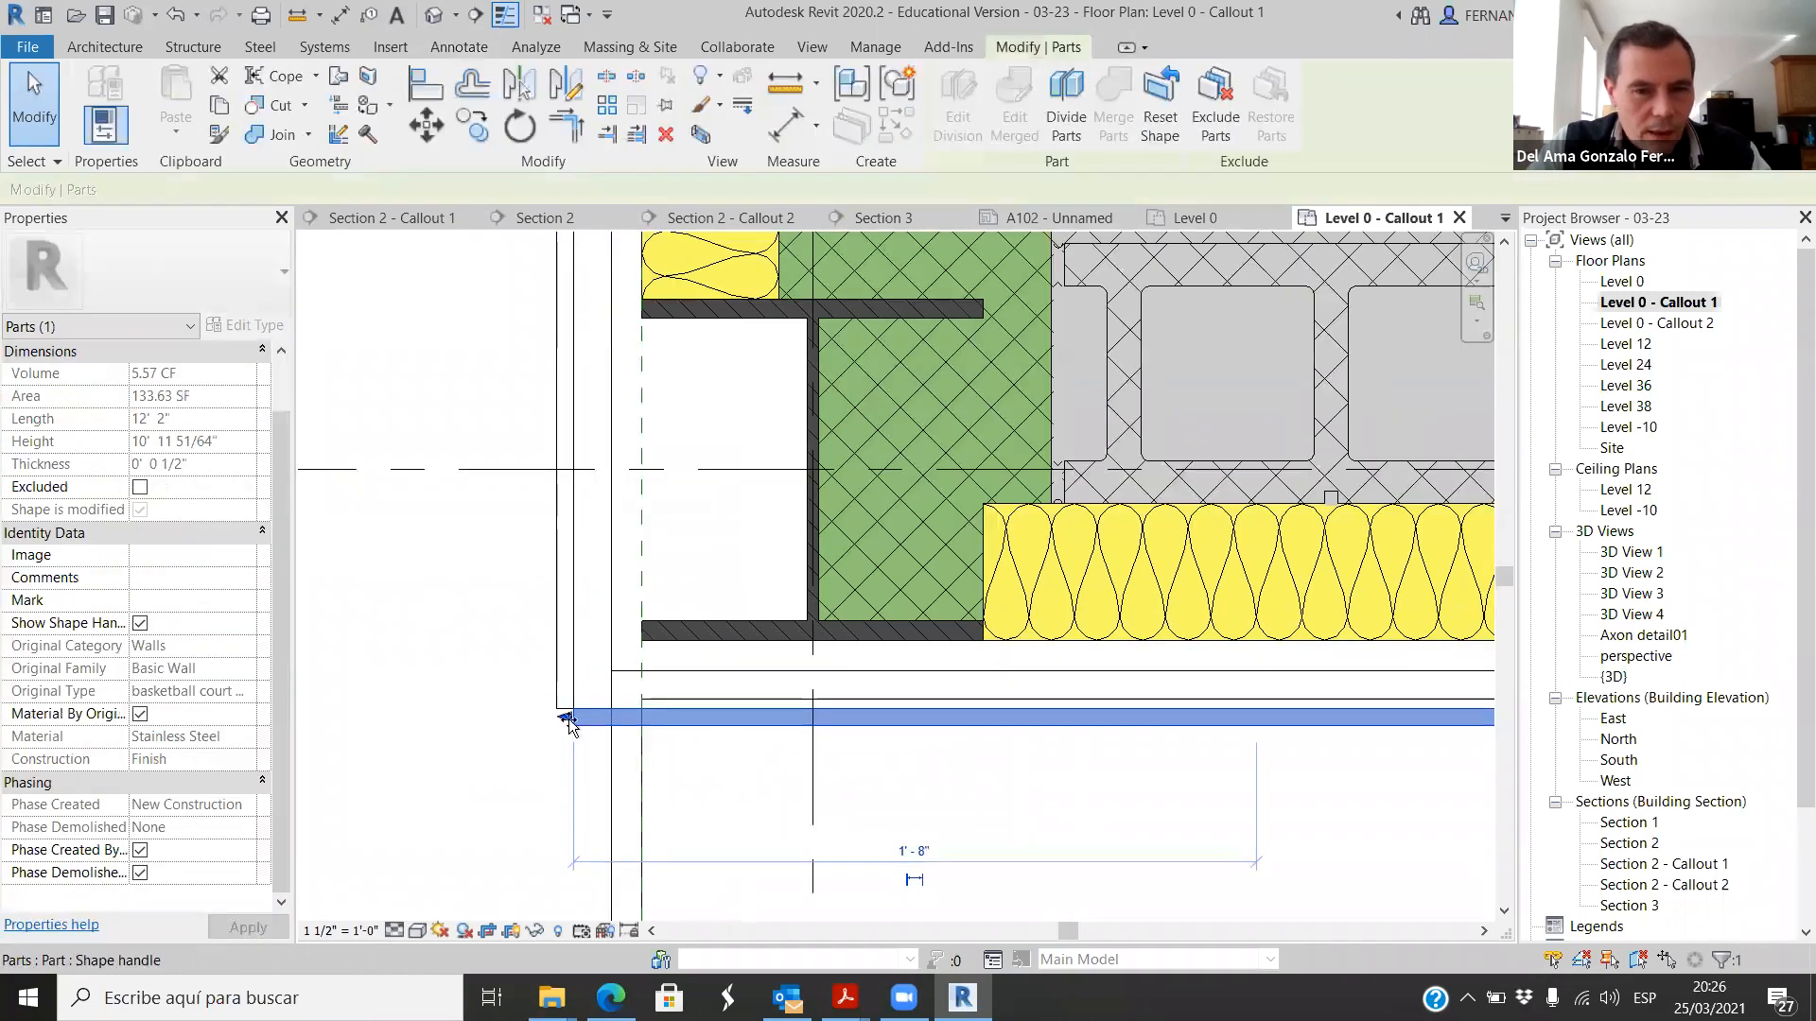
pyautogui.moveTo(830, 721); pyautogui.dragTo(957, 717)
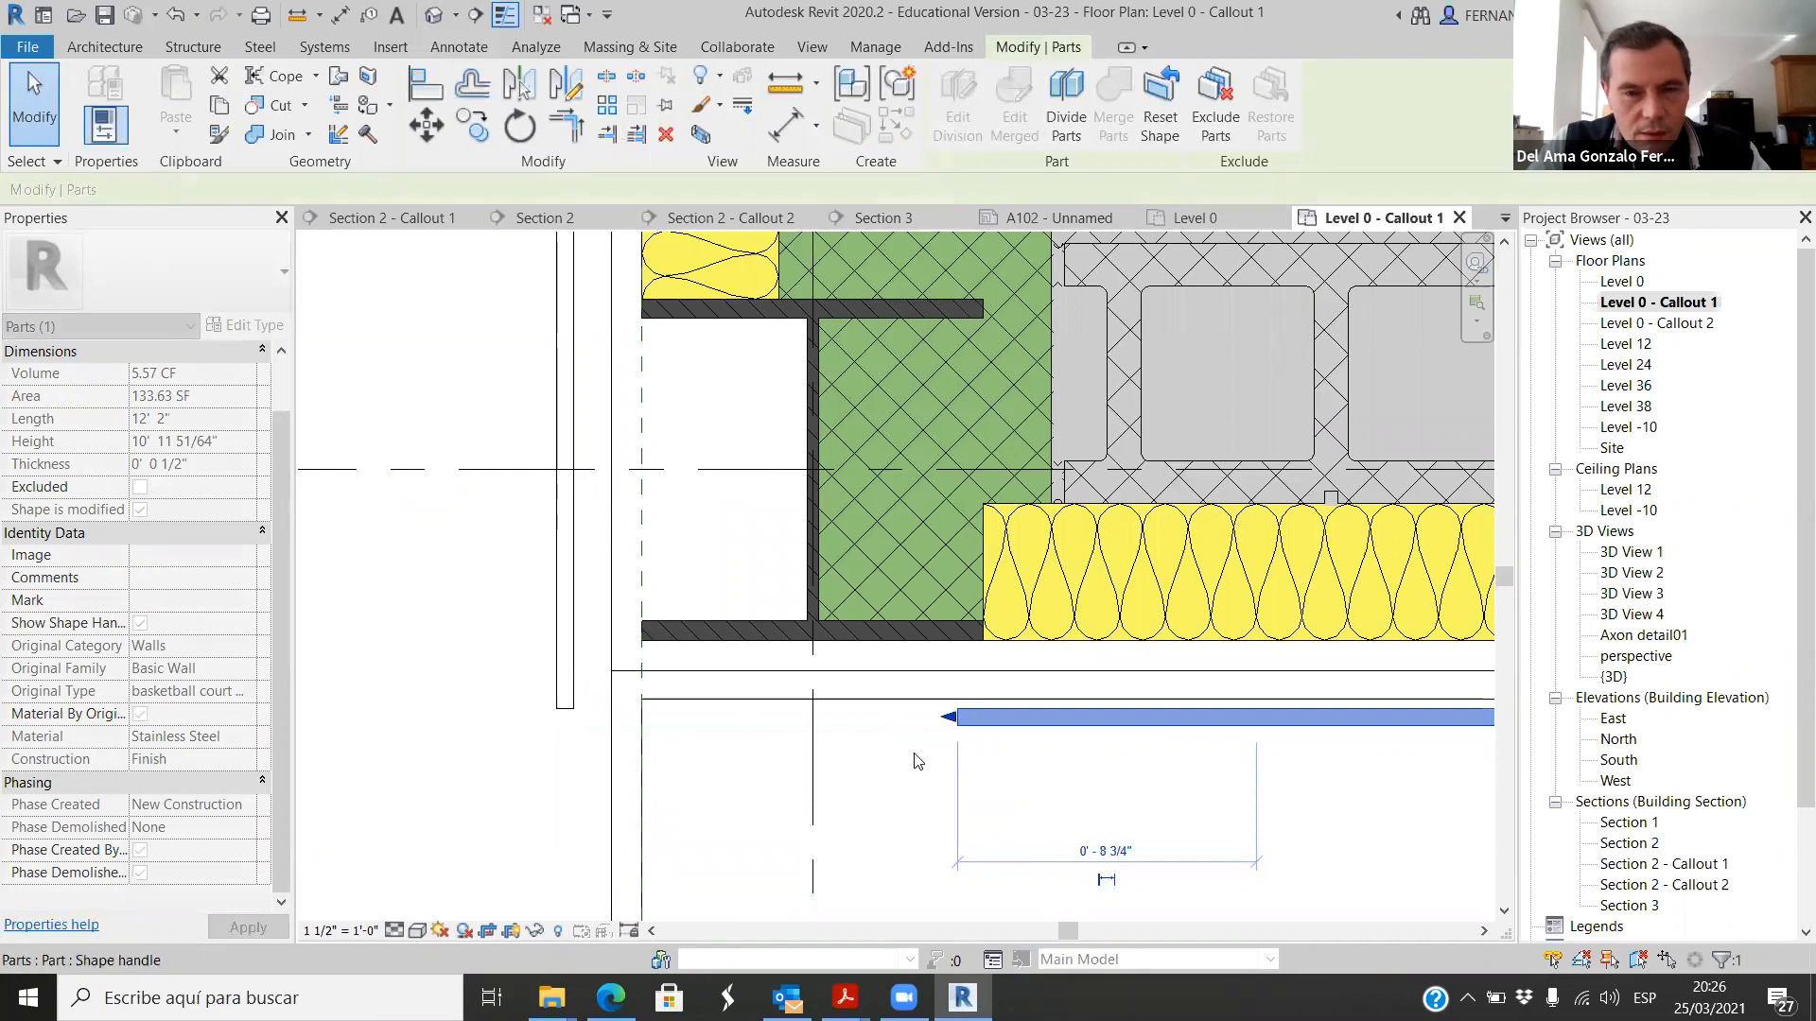
pyautogui.click(479, 780)
# Step: Shorten the vertical wall's outer stainless steel part from its corner end to a length of about 11' 3 1/4"
pyautogui.click(565, 709)
pyautogui.scroll(-2, 558, 769)
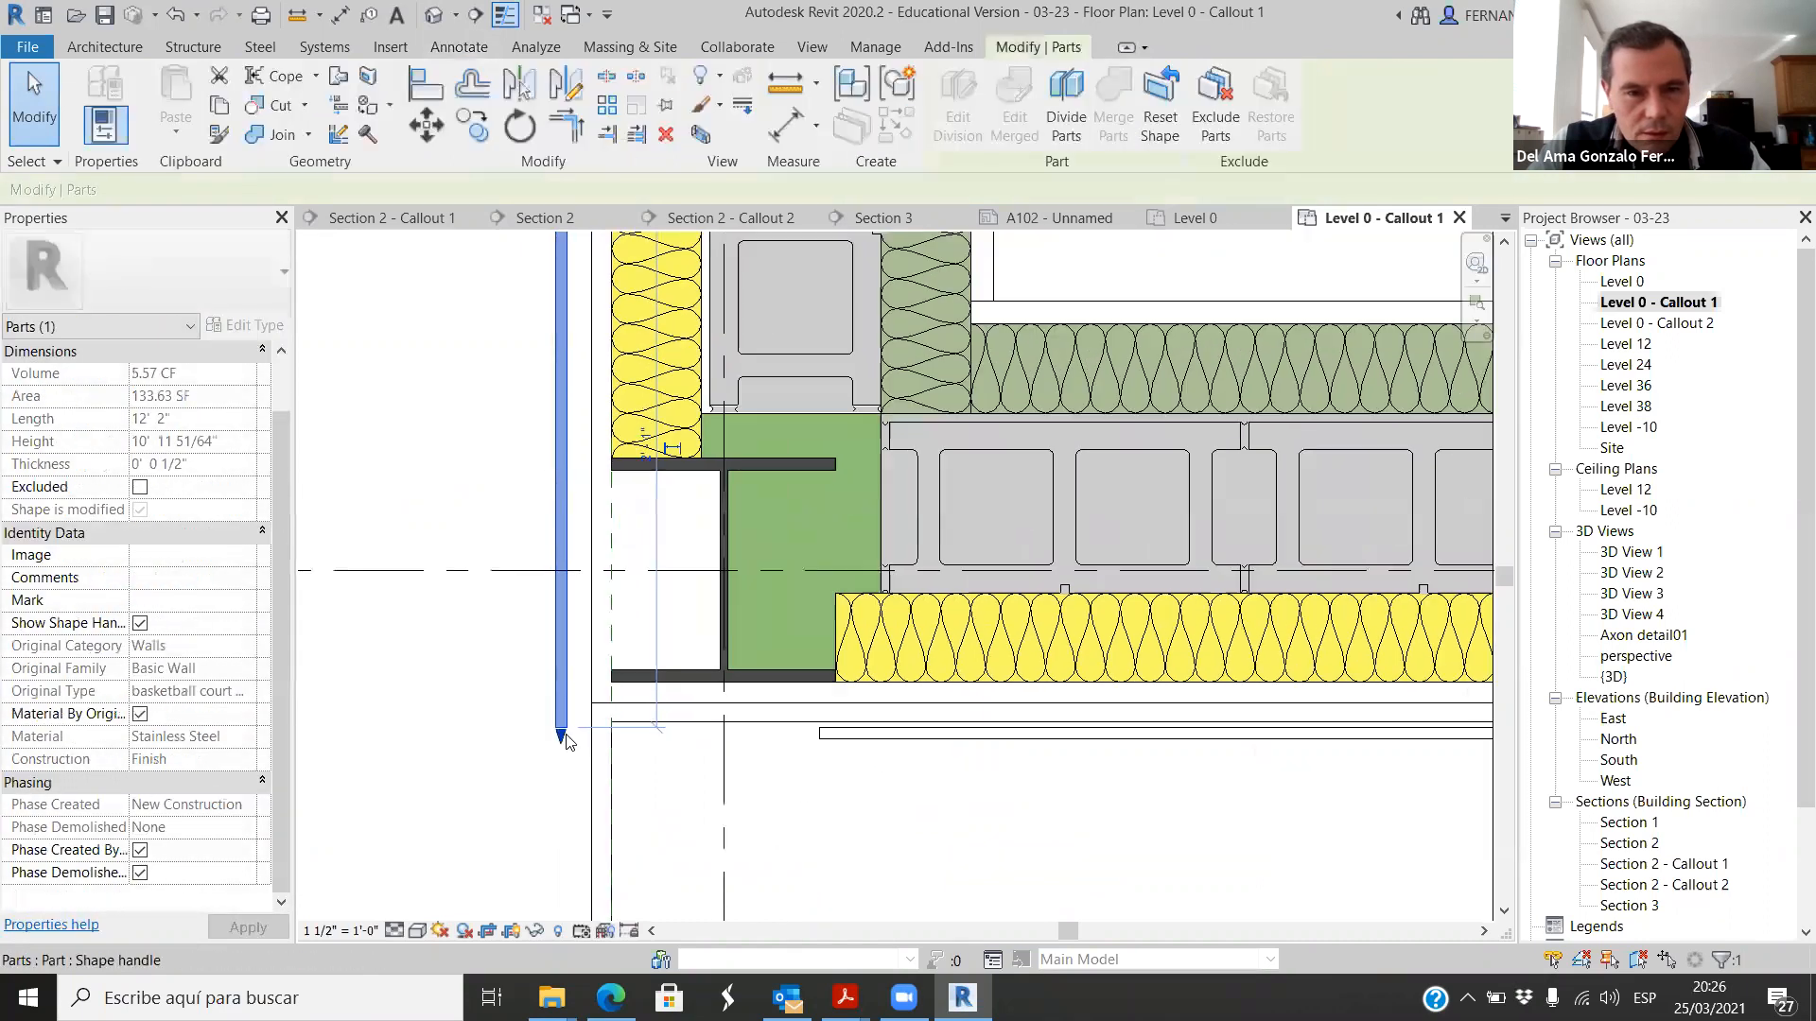
pyautogui.moveTo(561, 730); pyautogui.dragTo(575, 486)
pyautogui.click(579, 532)
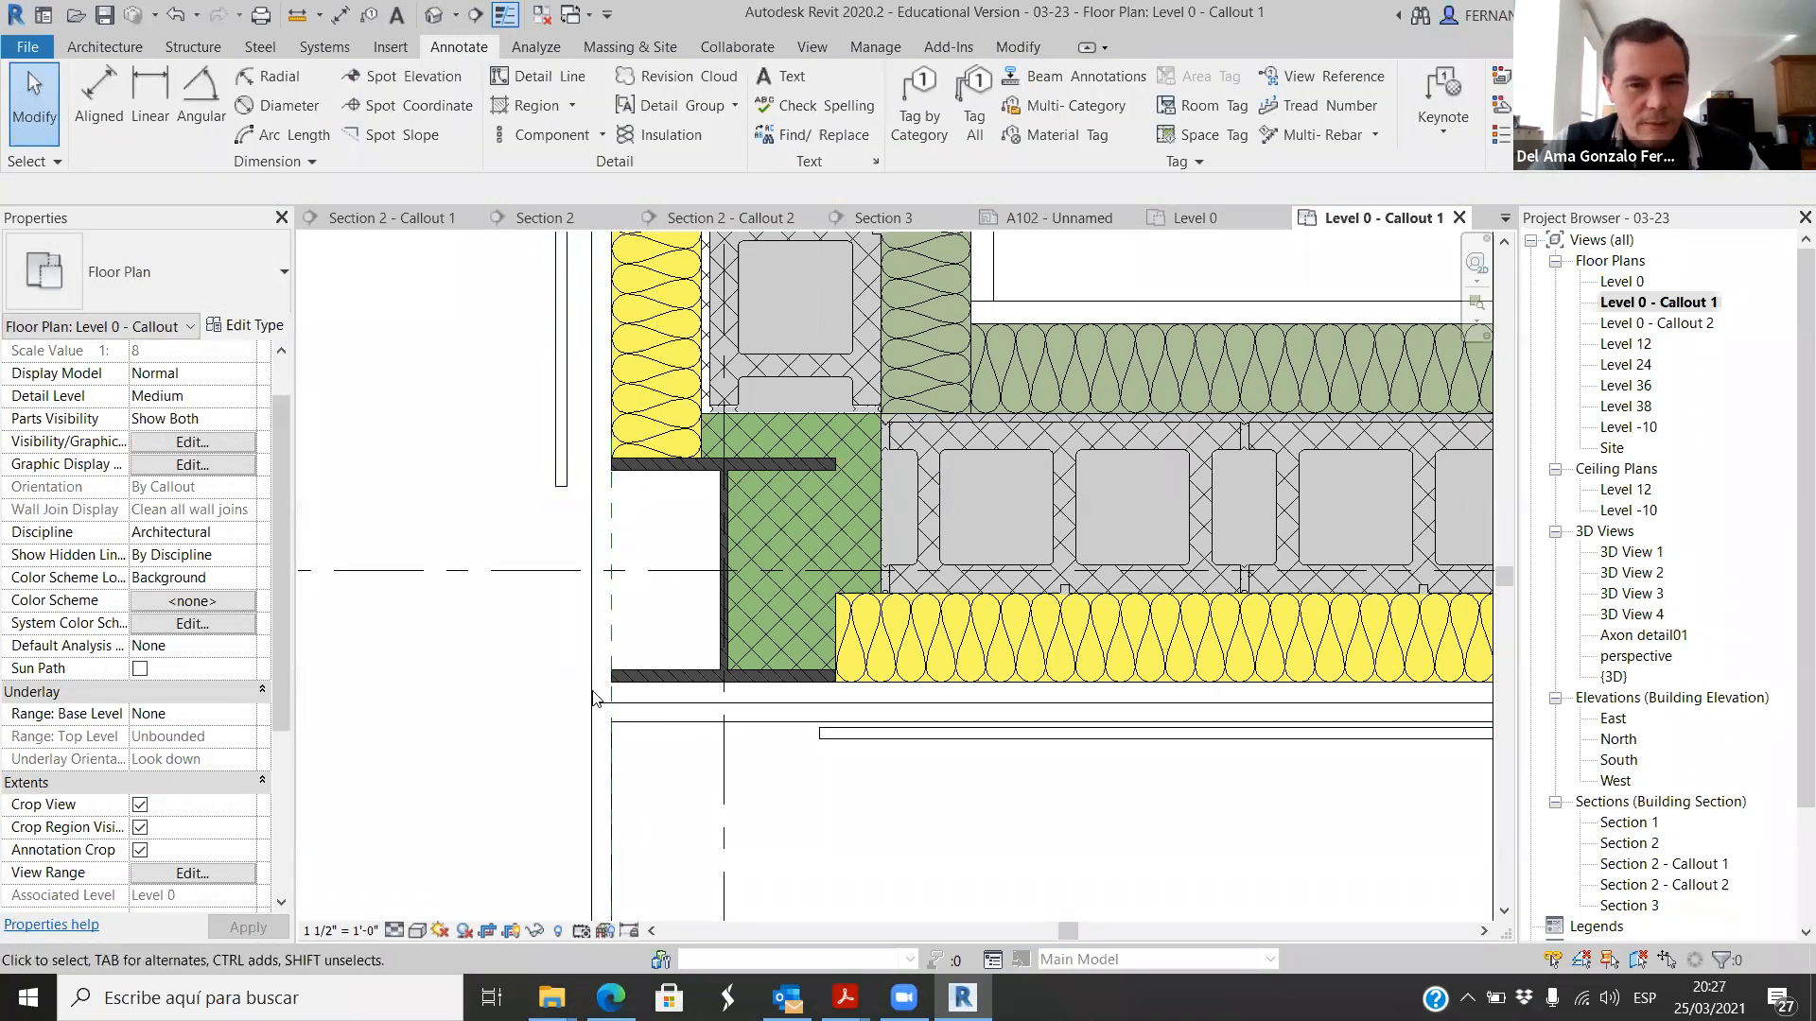
pyautogui.scroll(-3, 591, 679)
pyautogui.scroll(-1, 561, 547)
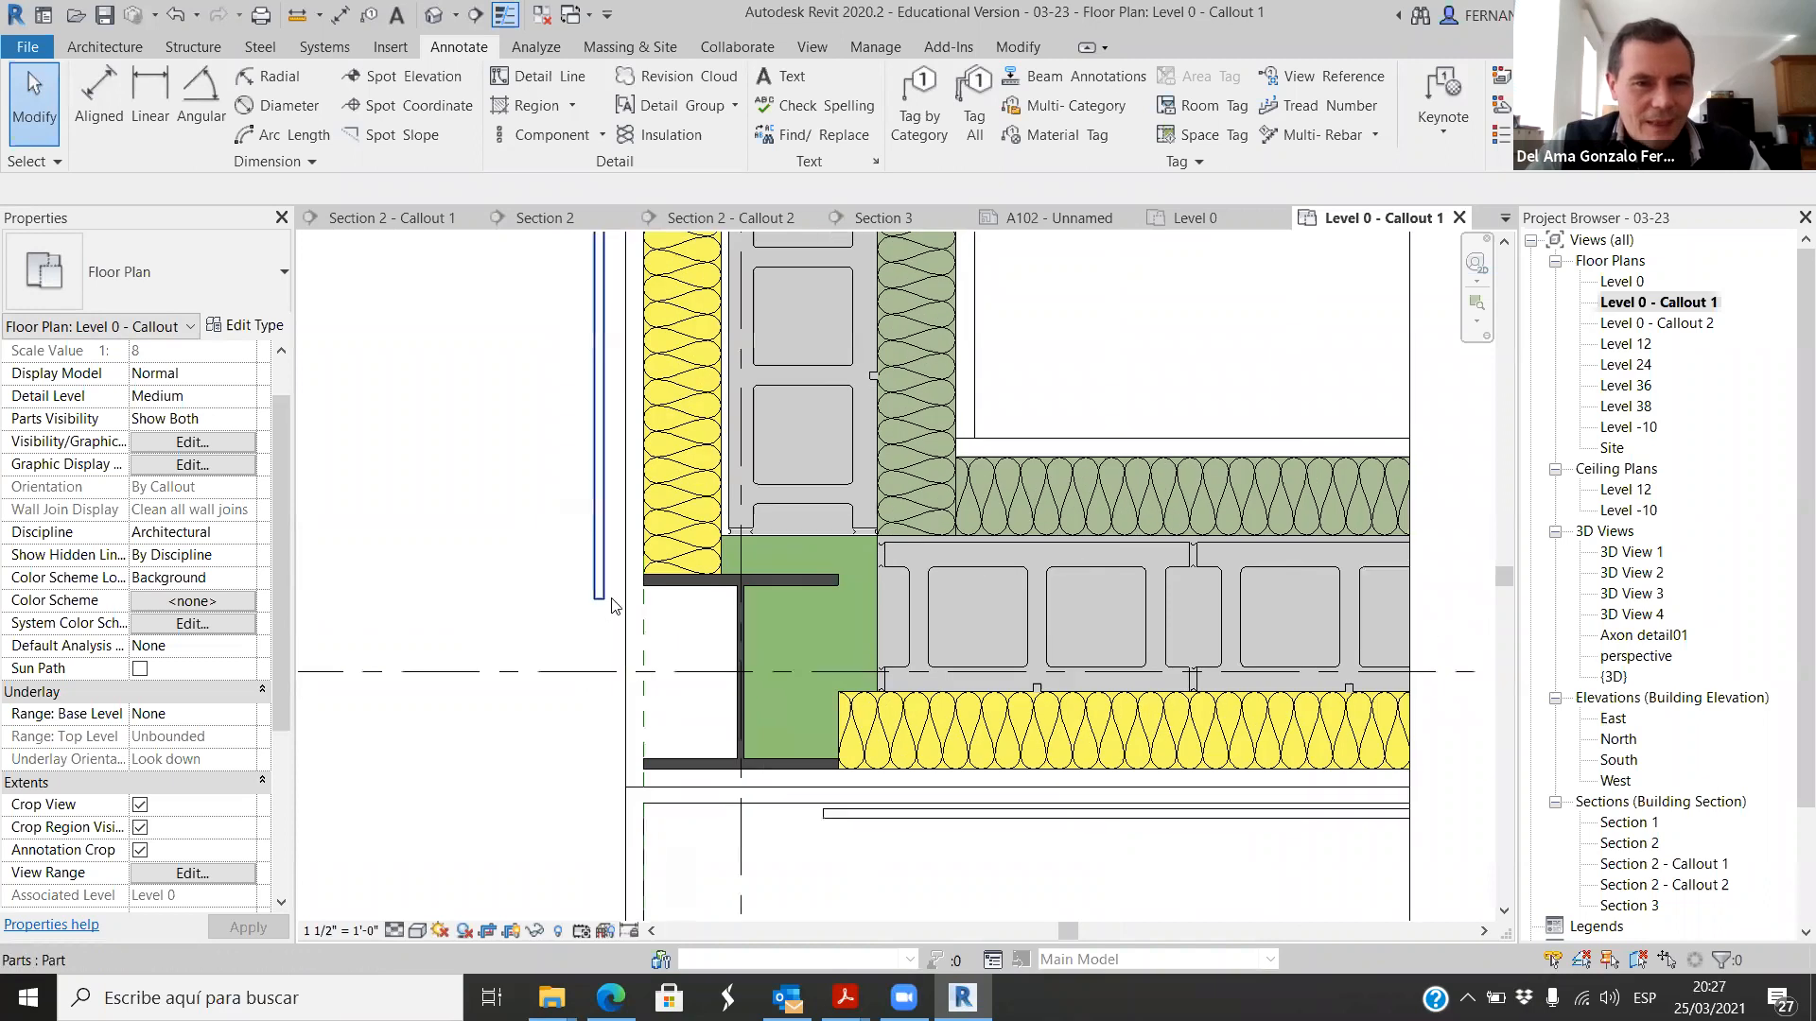
pyautogui.click(615, 556)
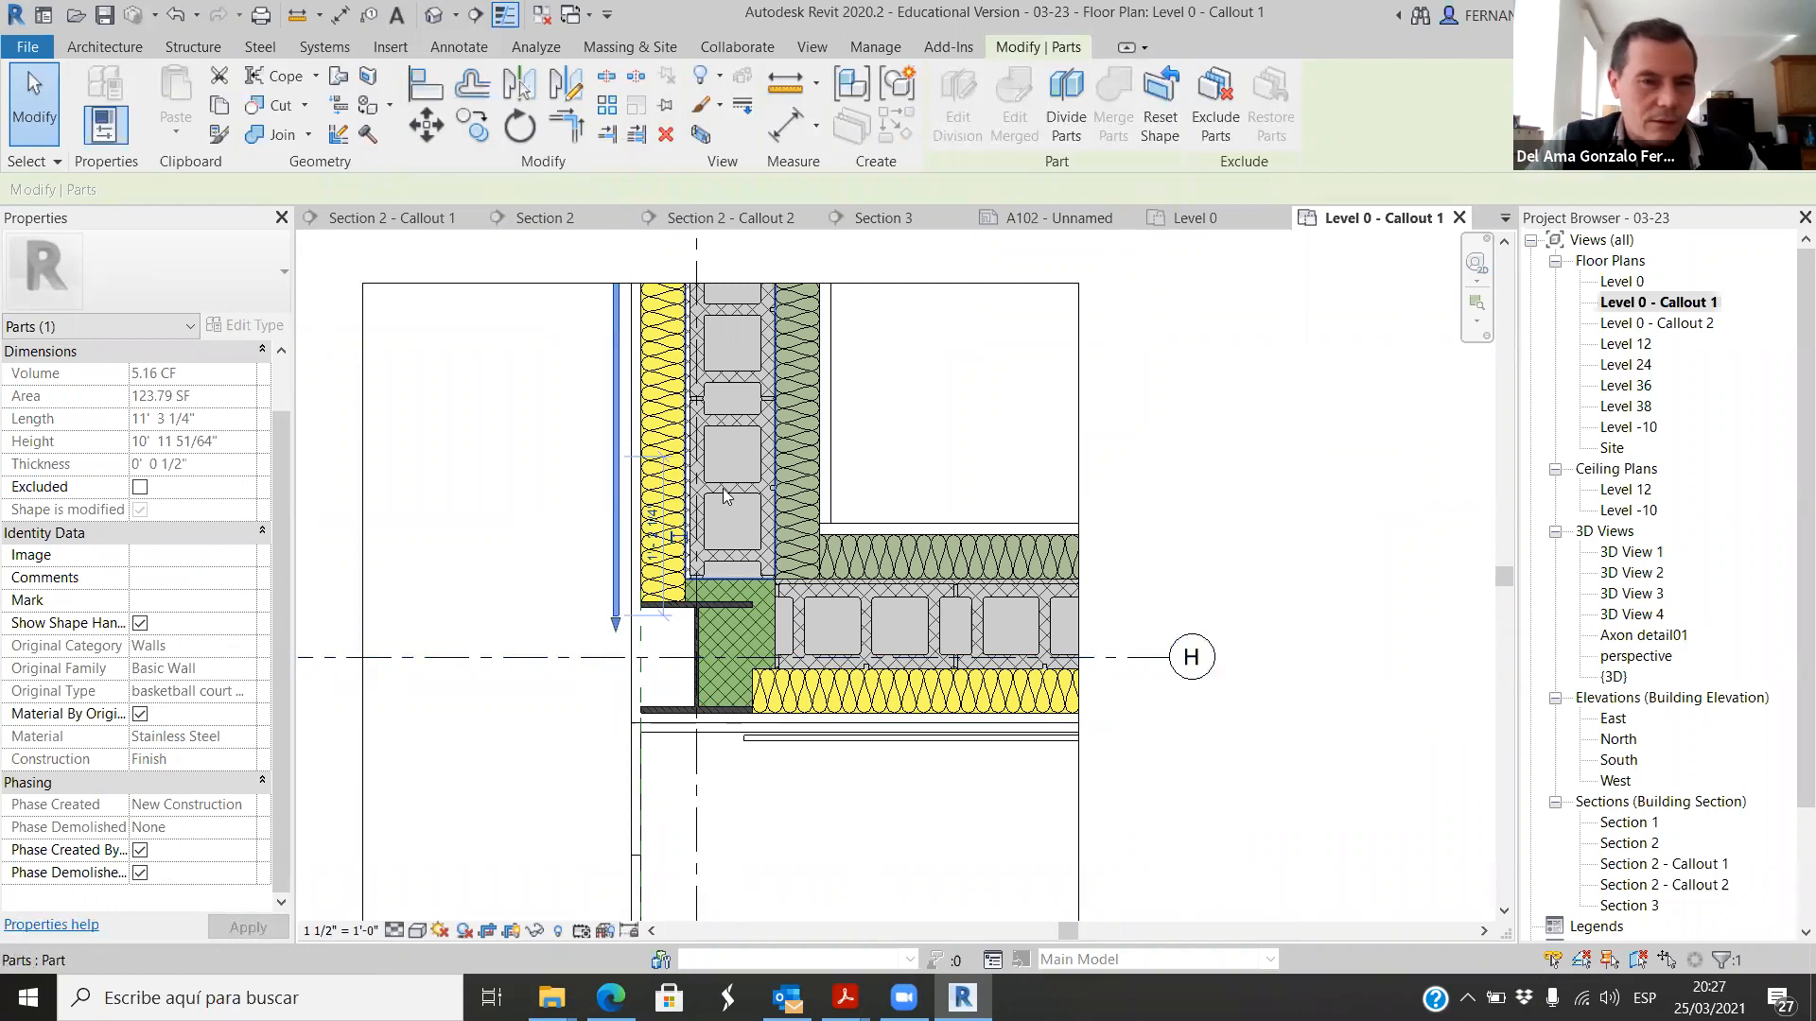
pyautogui.scroll(2, 615, 487)
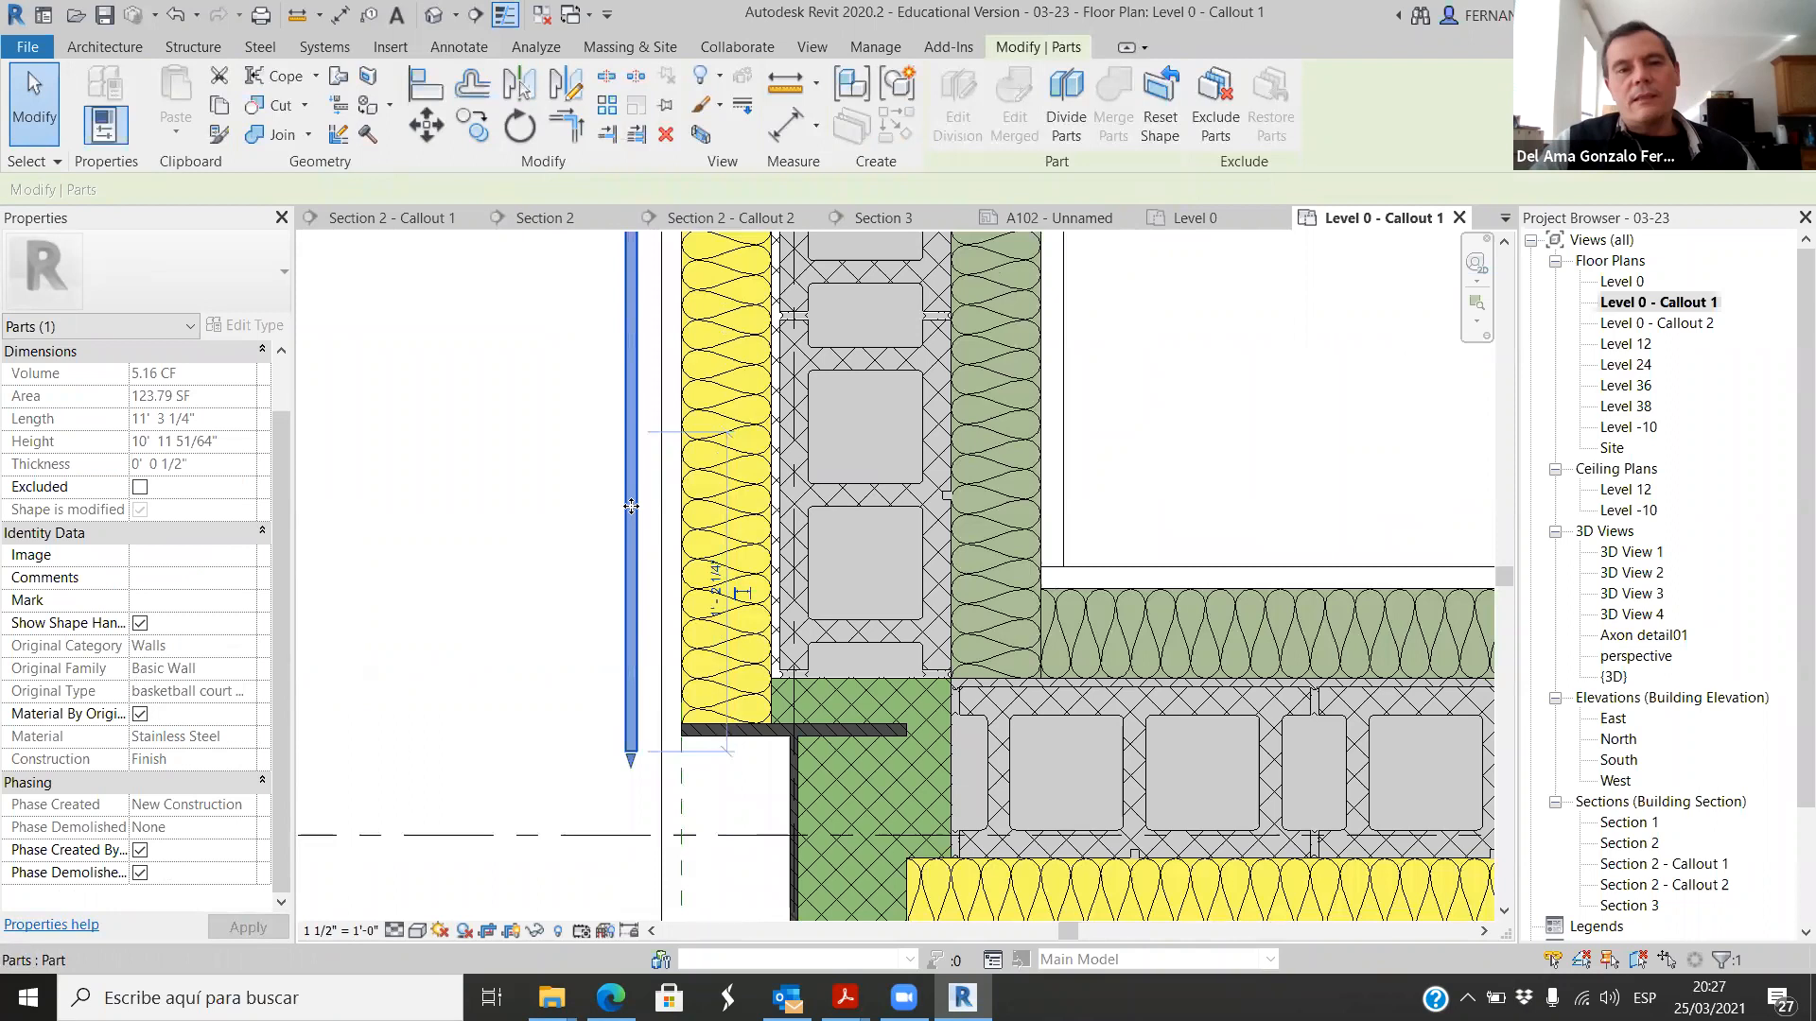
pyautogui.scroll(-3, 609, 551)
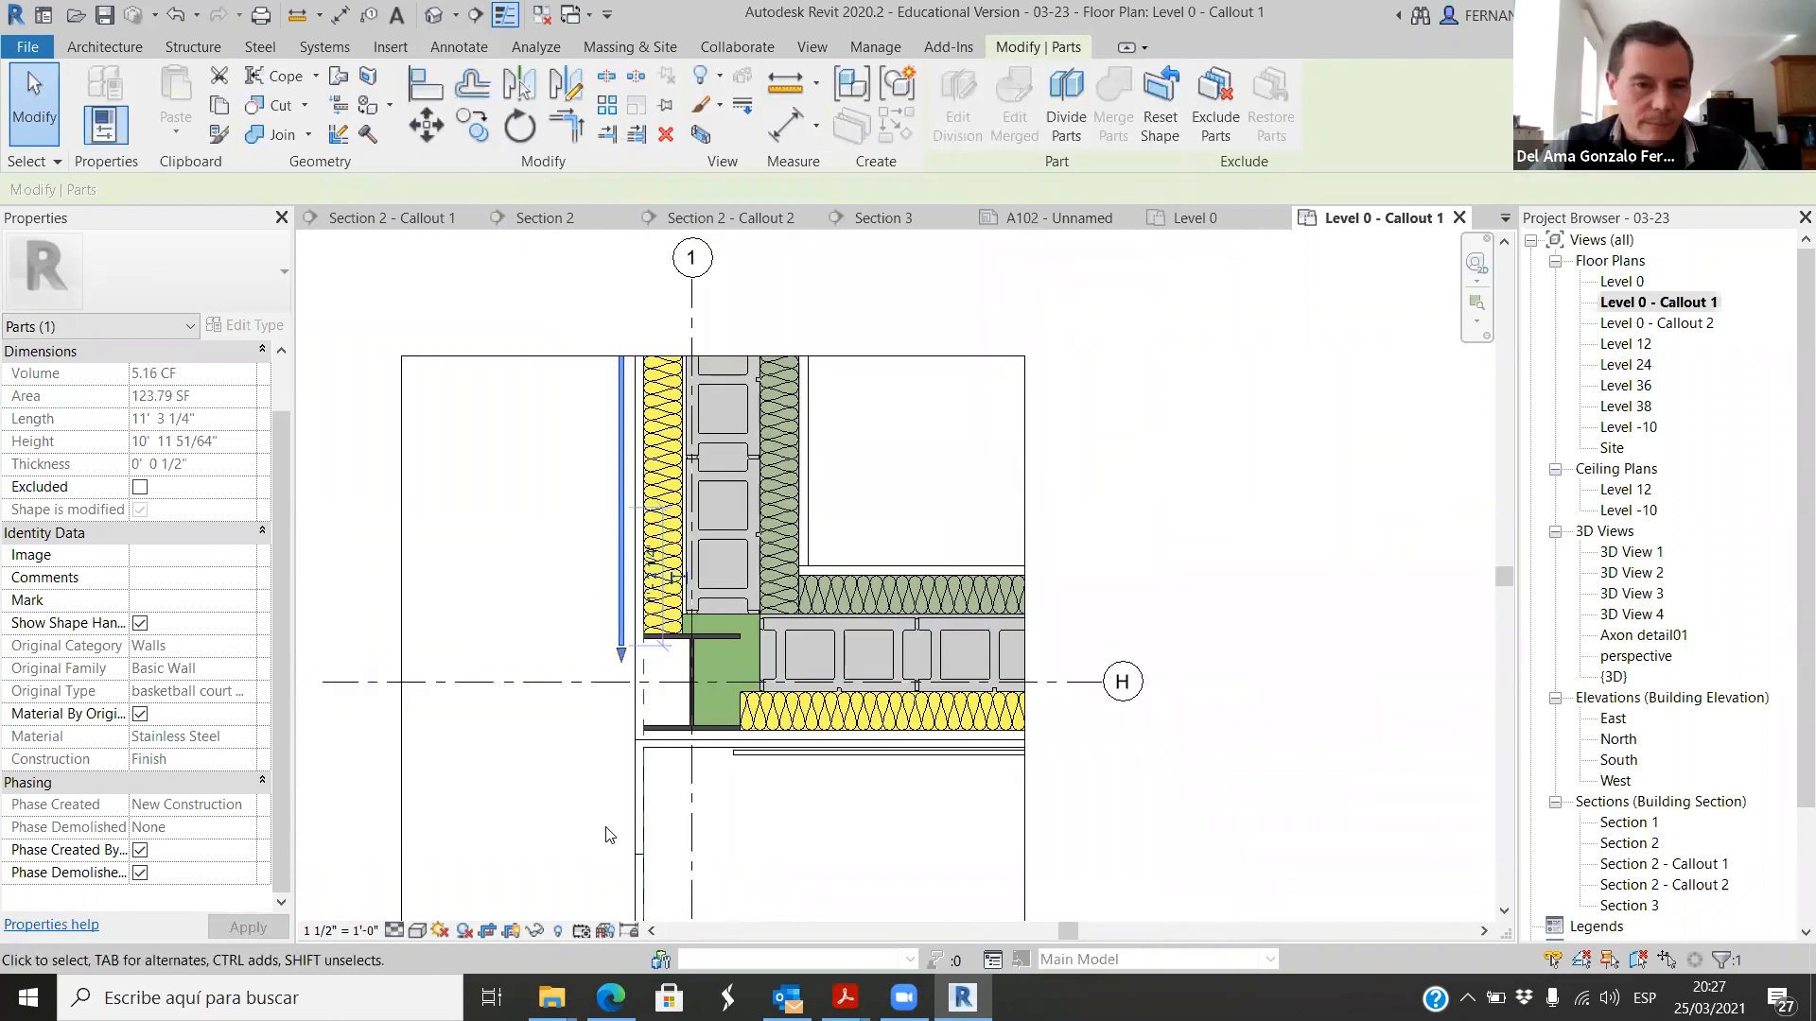
pyautogui.scroll(4, 624, 638)
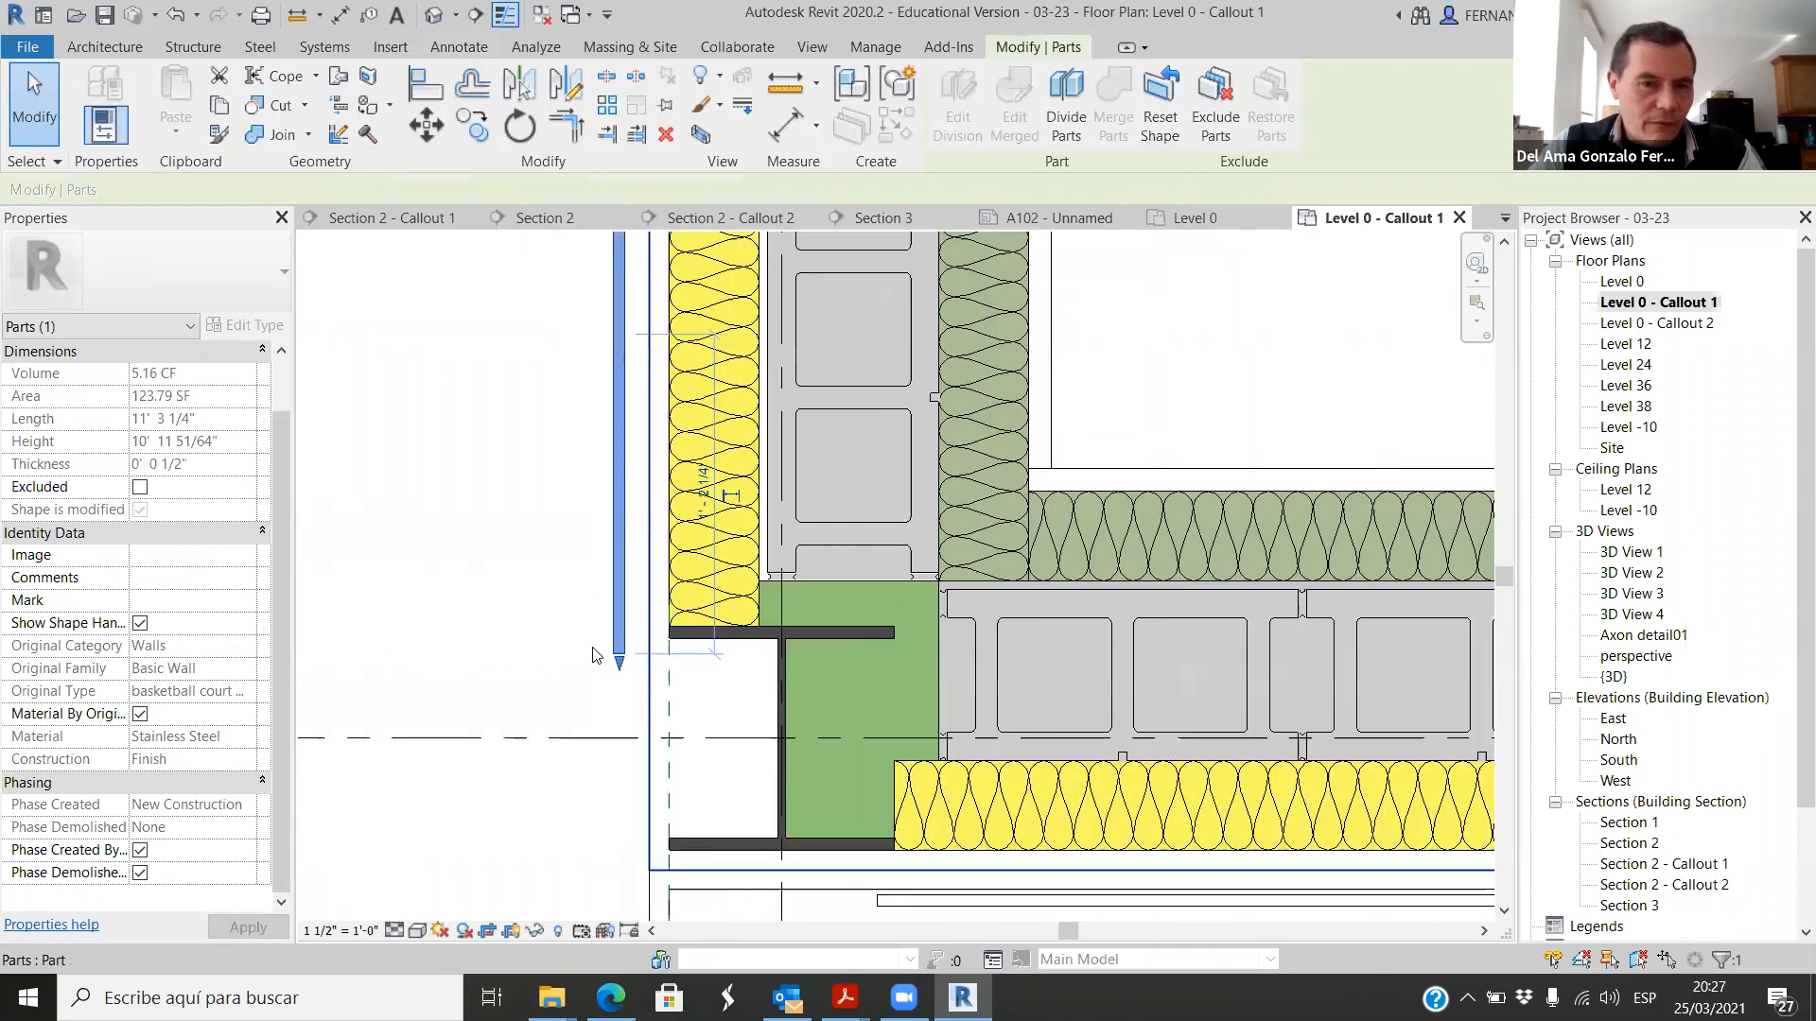
pyautogui.click(504, 662)
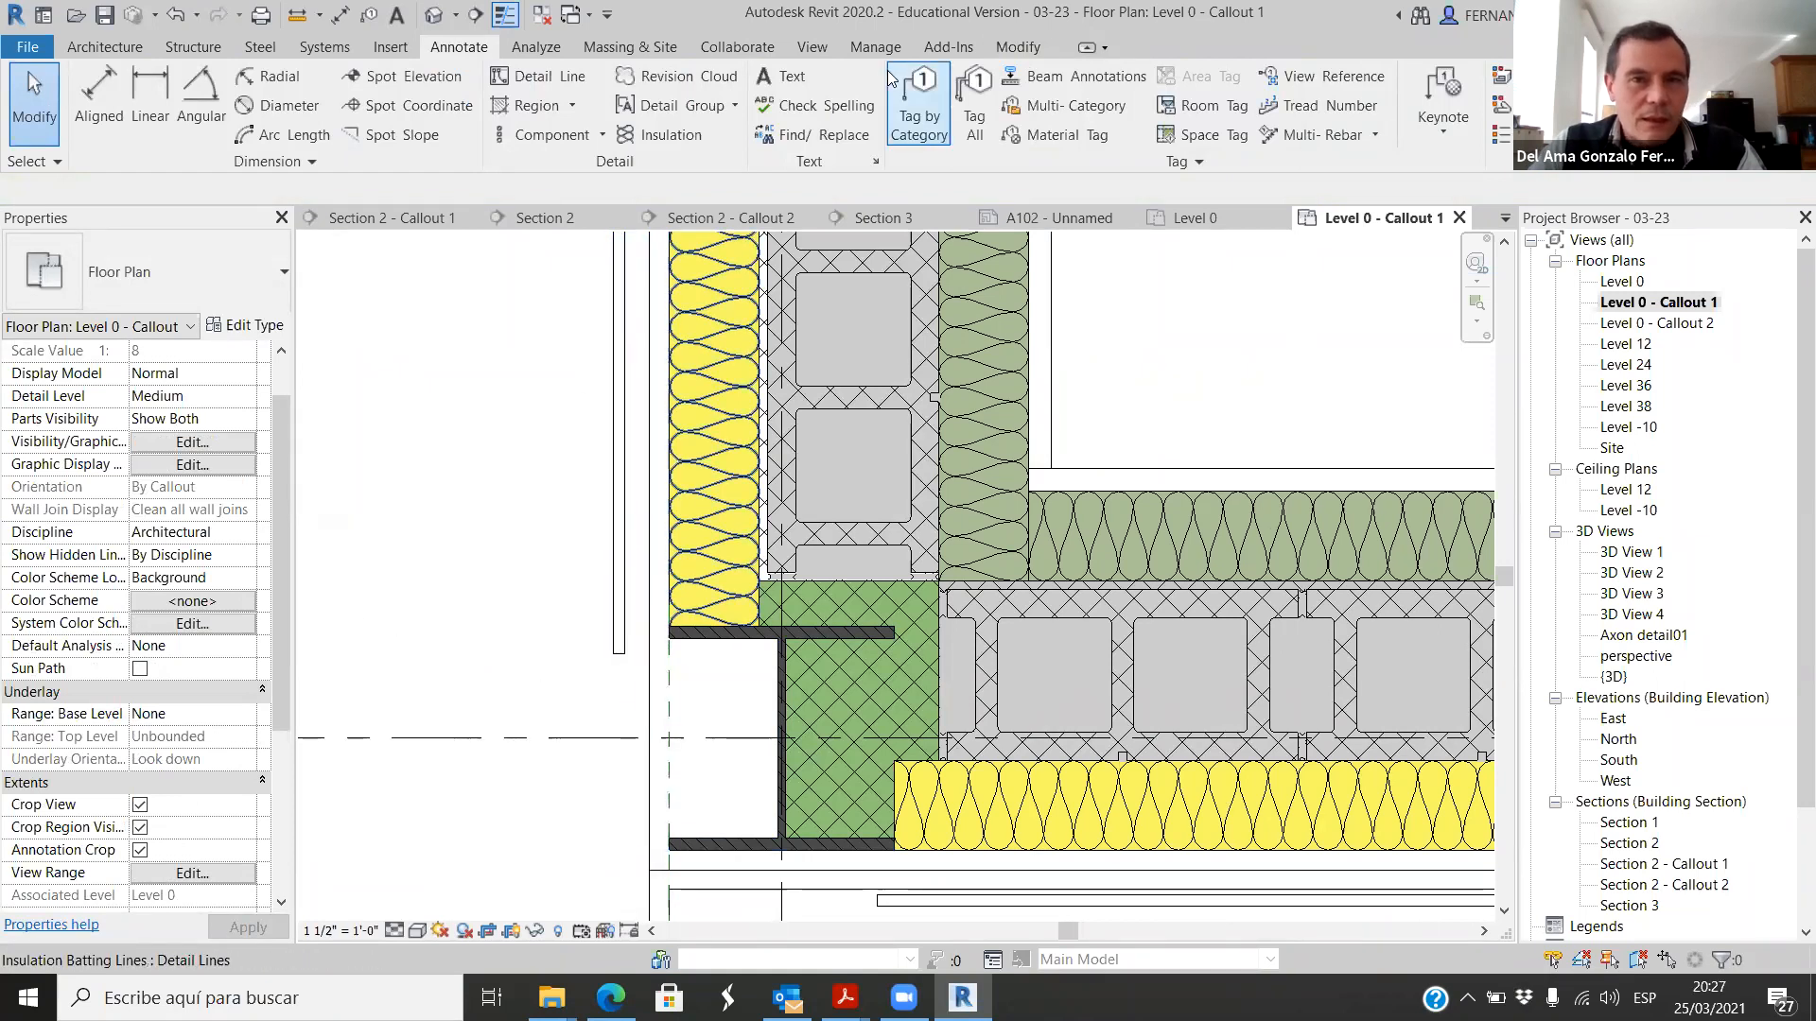
# Step: Start loading a family and go to the Div 05-Metals folder of the Detail Items library
pyautogui.click(391, 47)
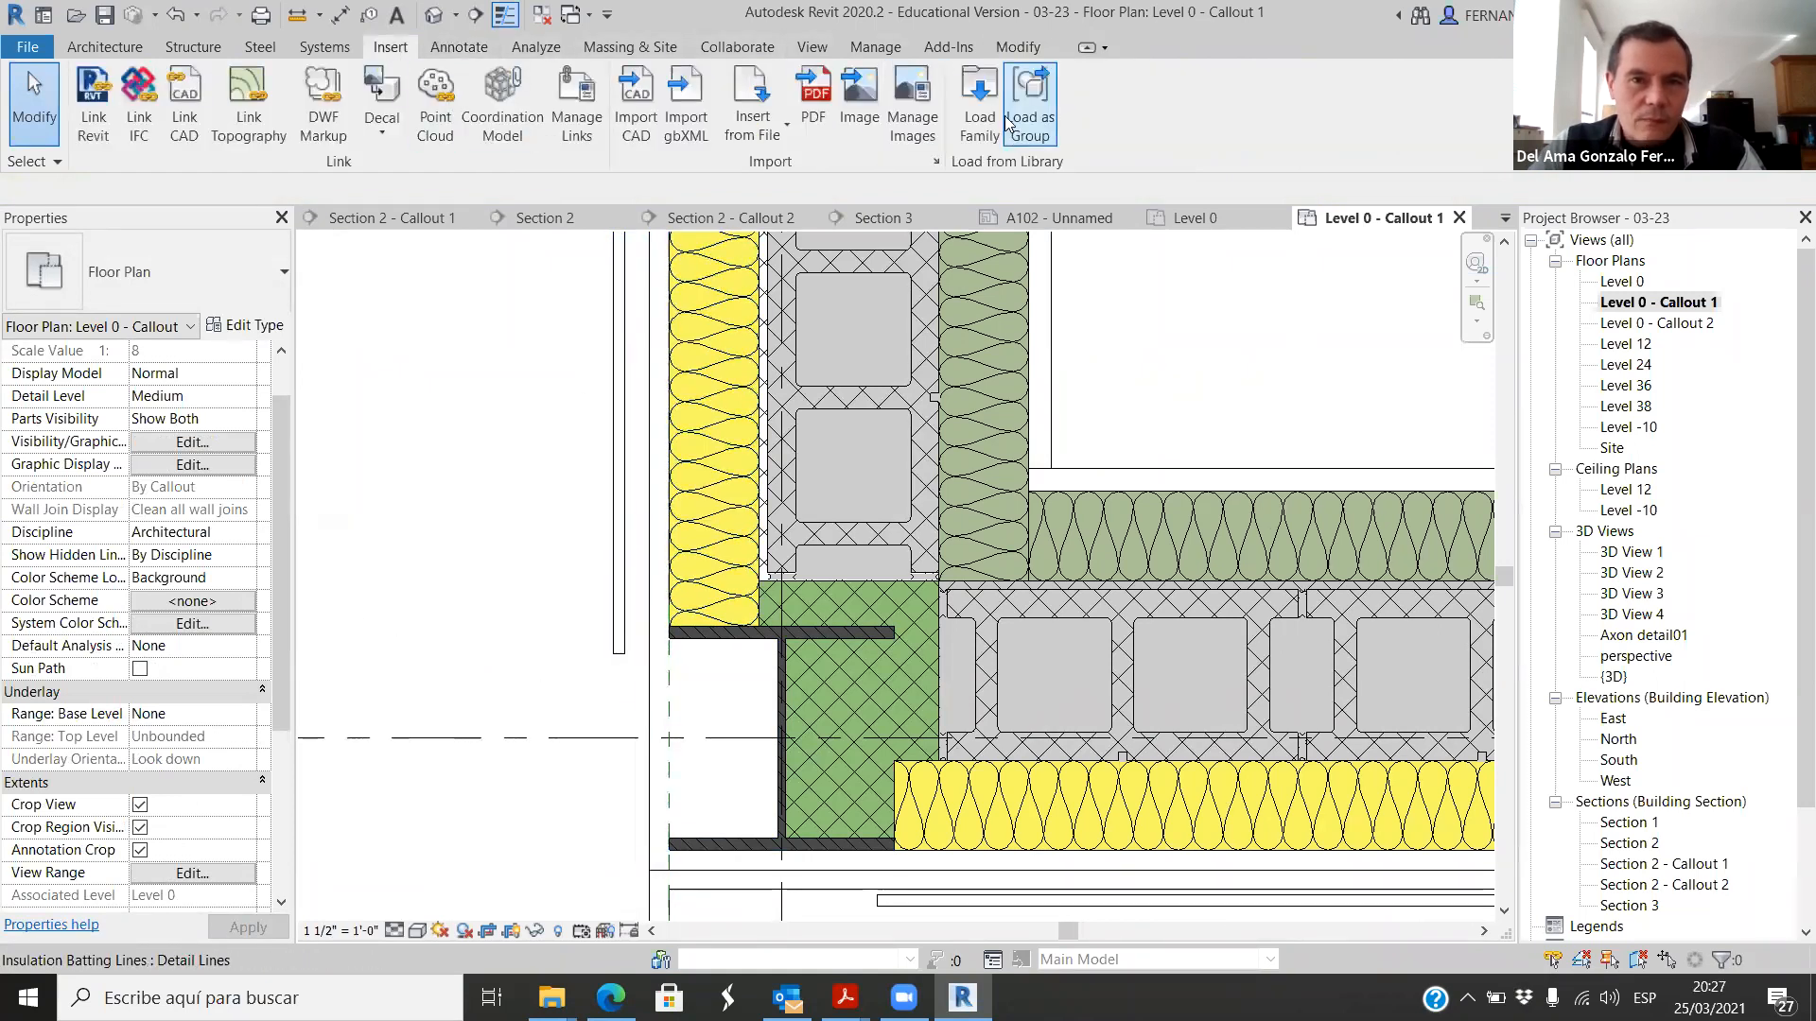
pyautogui.click(980, 104)
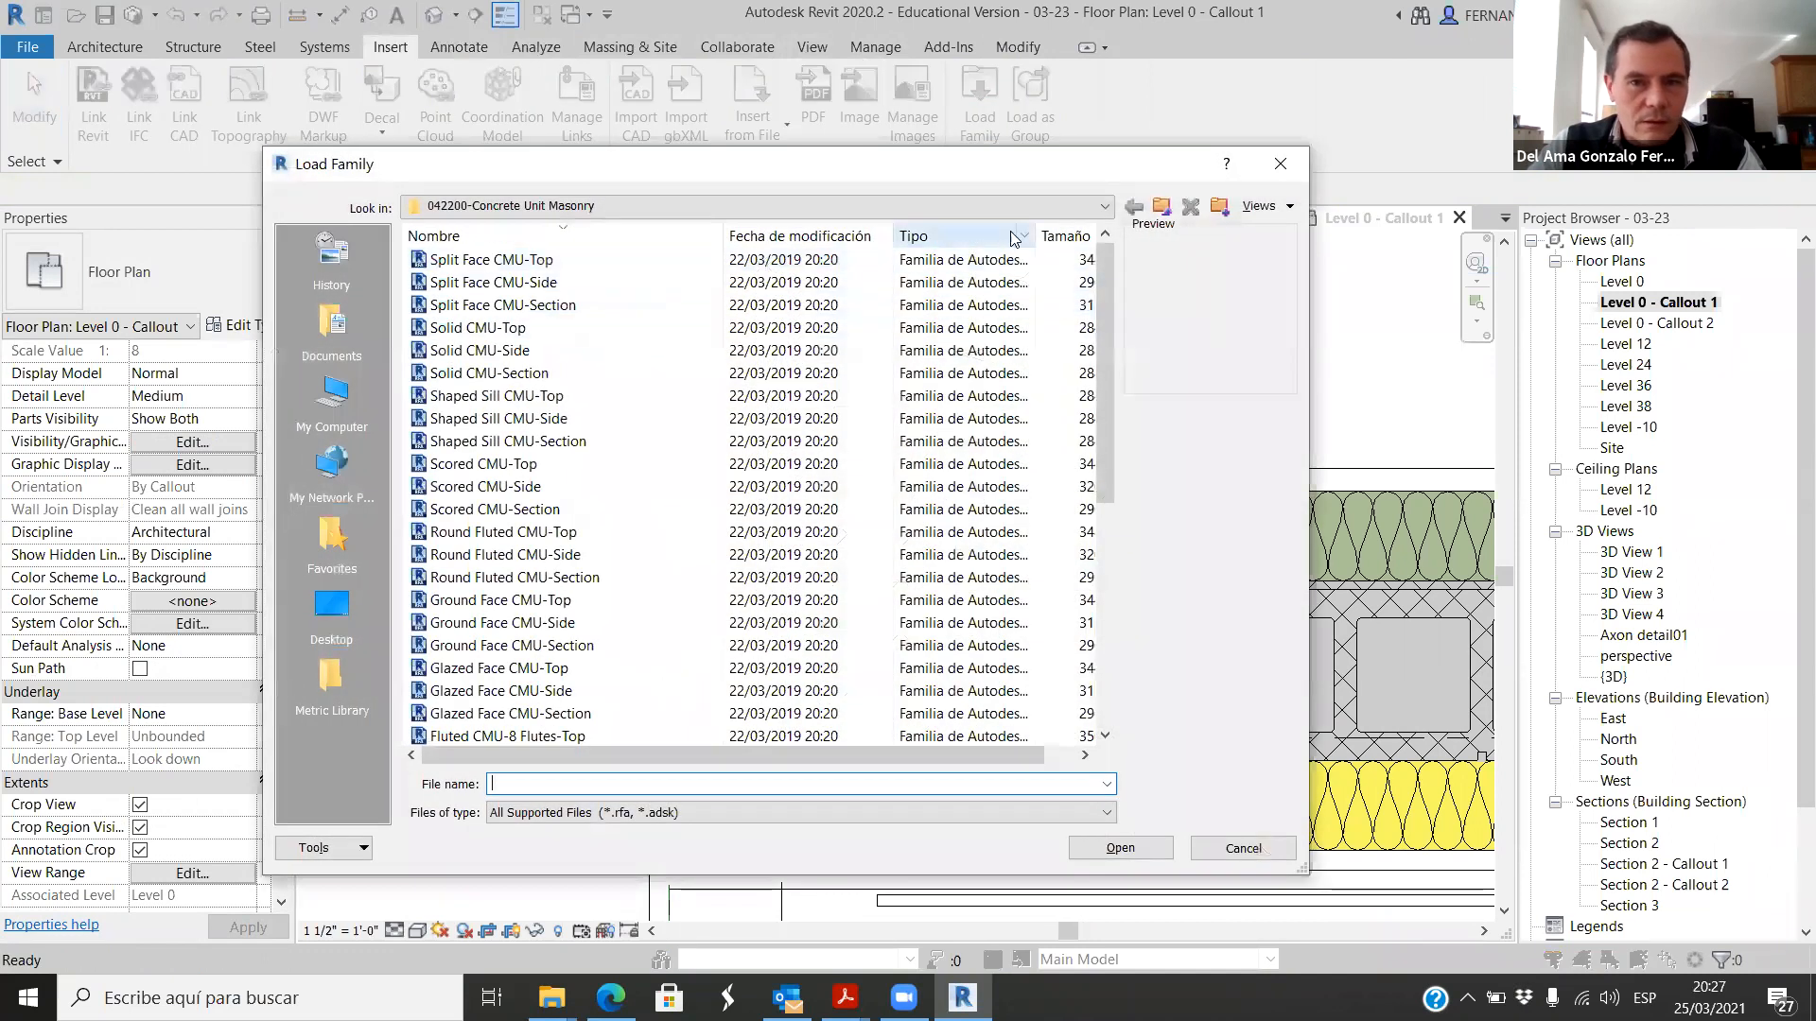
pyautogui.click(1159, 208)
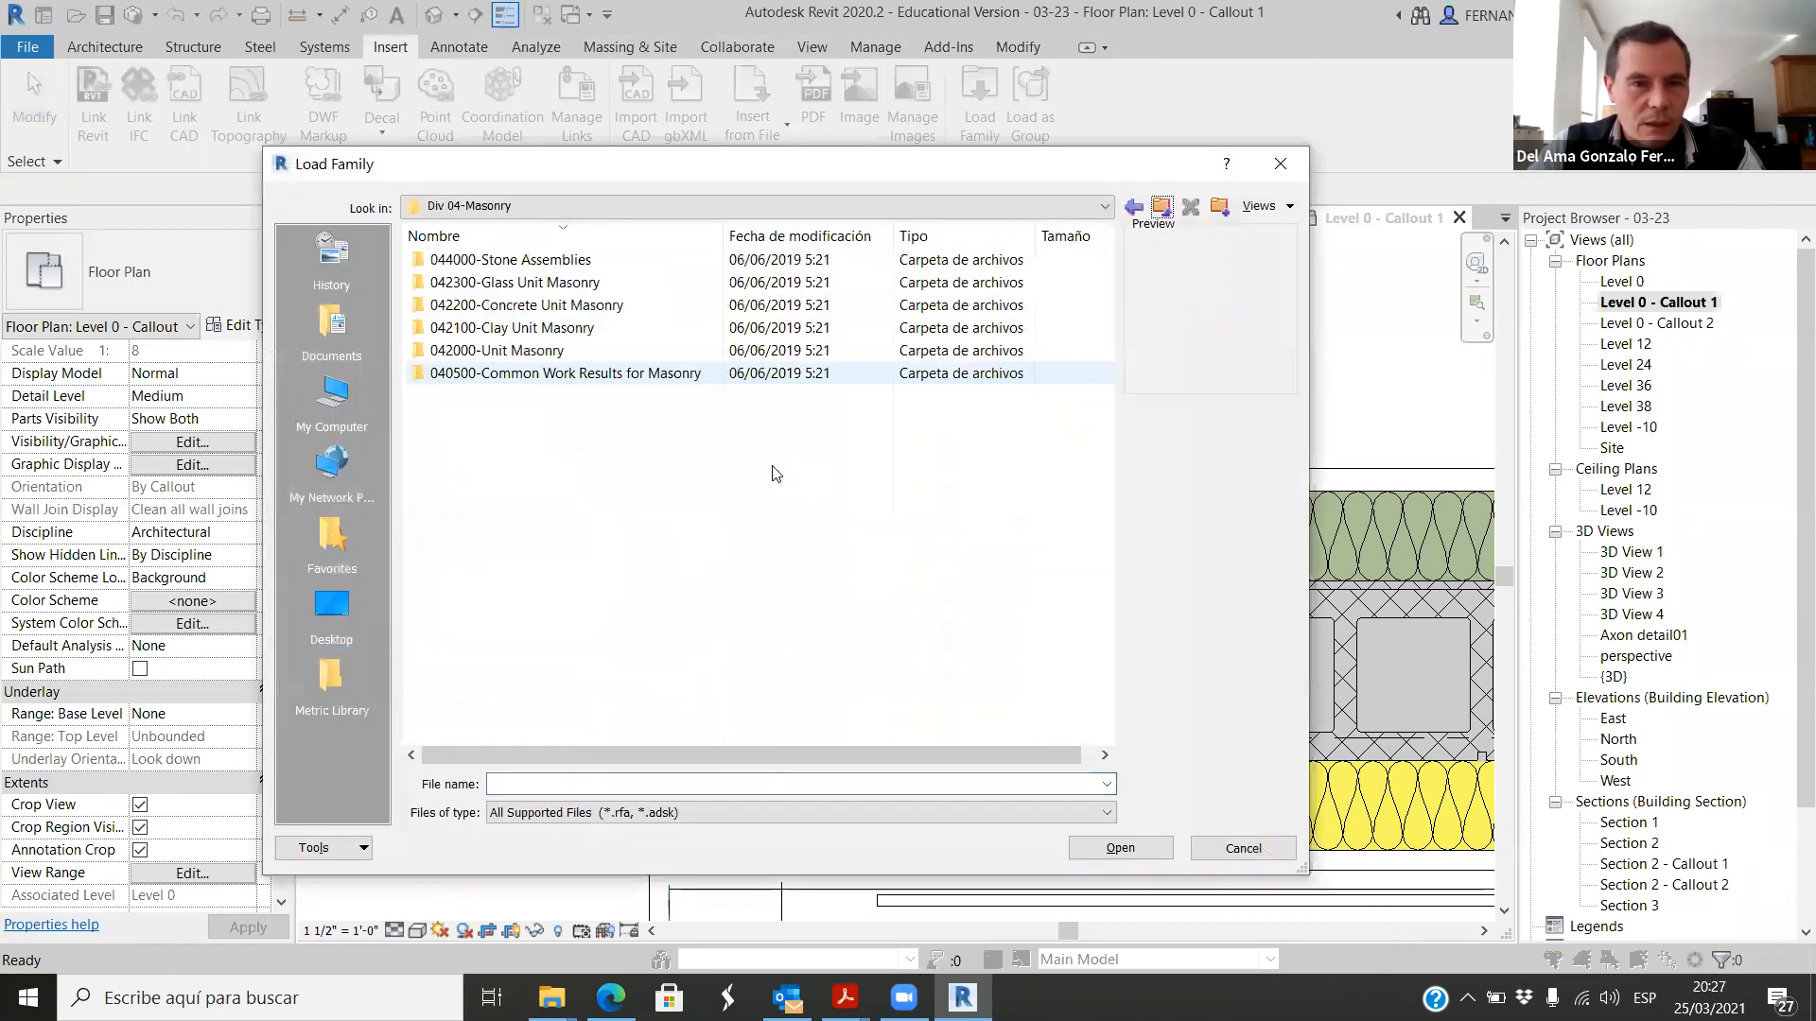
pyautogui.click(1161, 208)
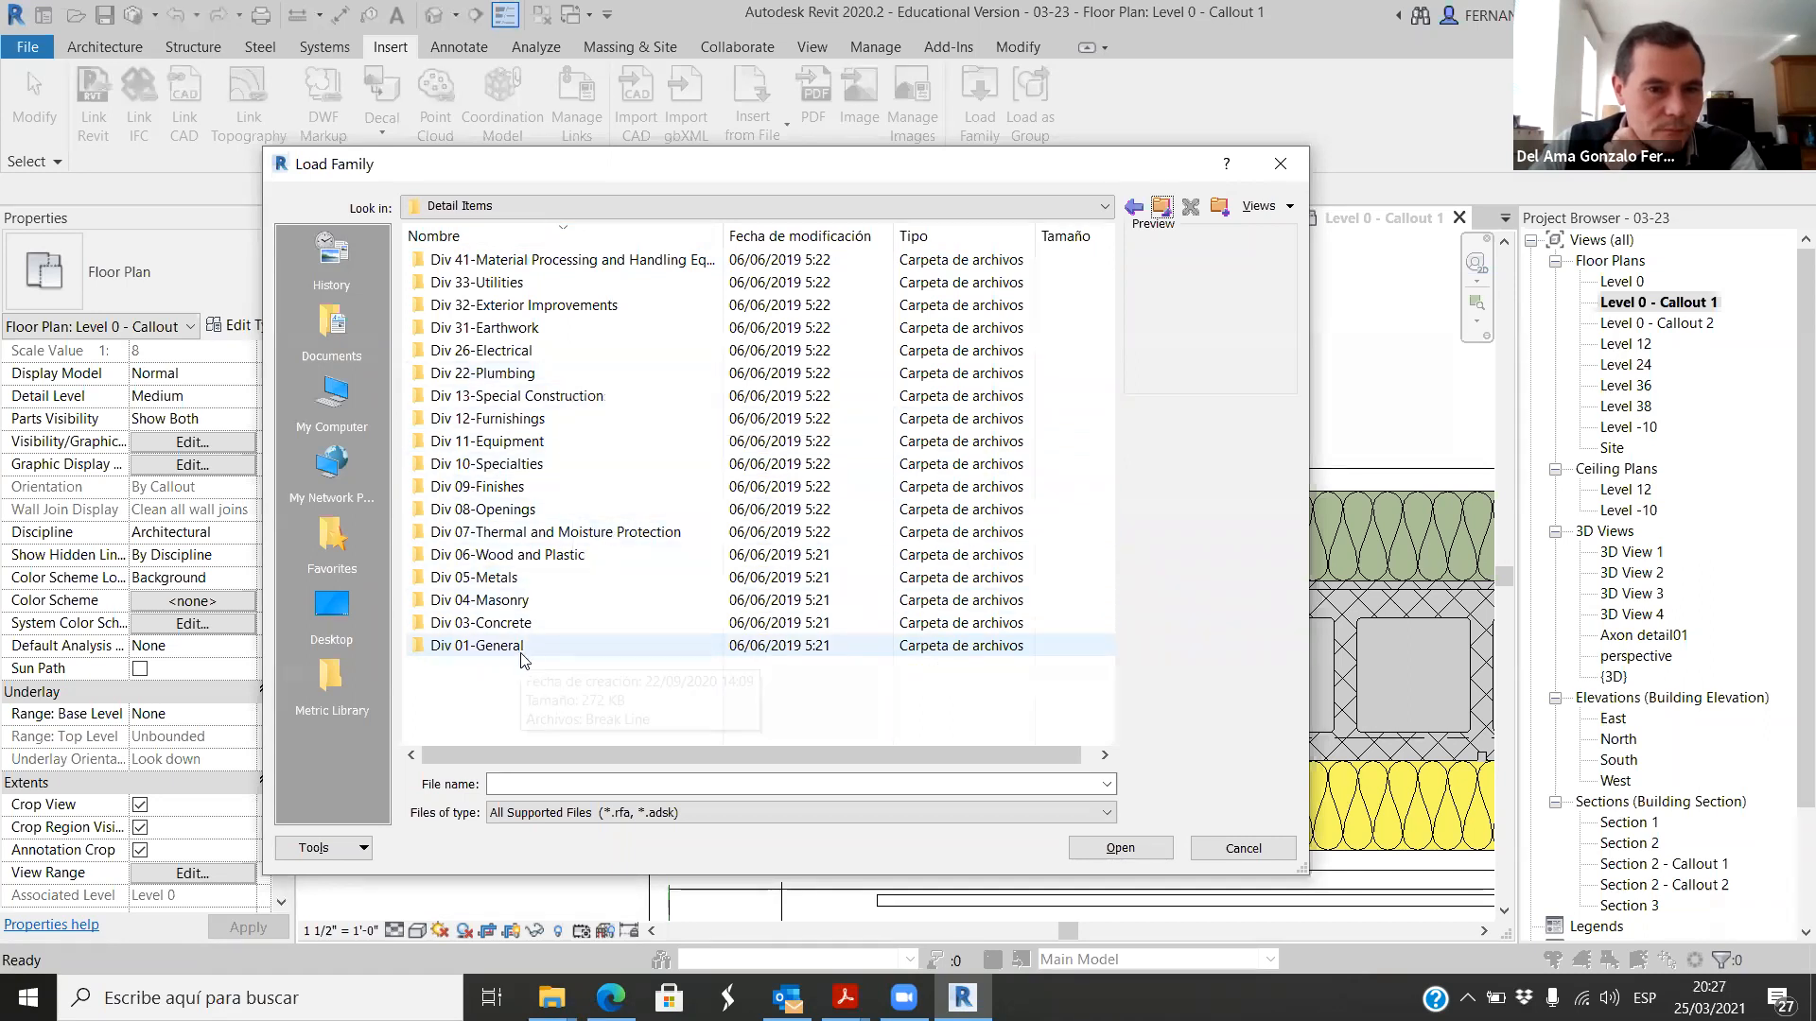
pyautogui.click(492, 578)
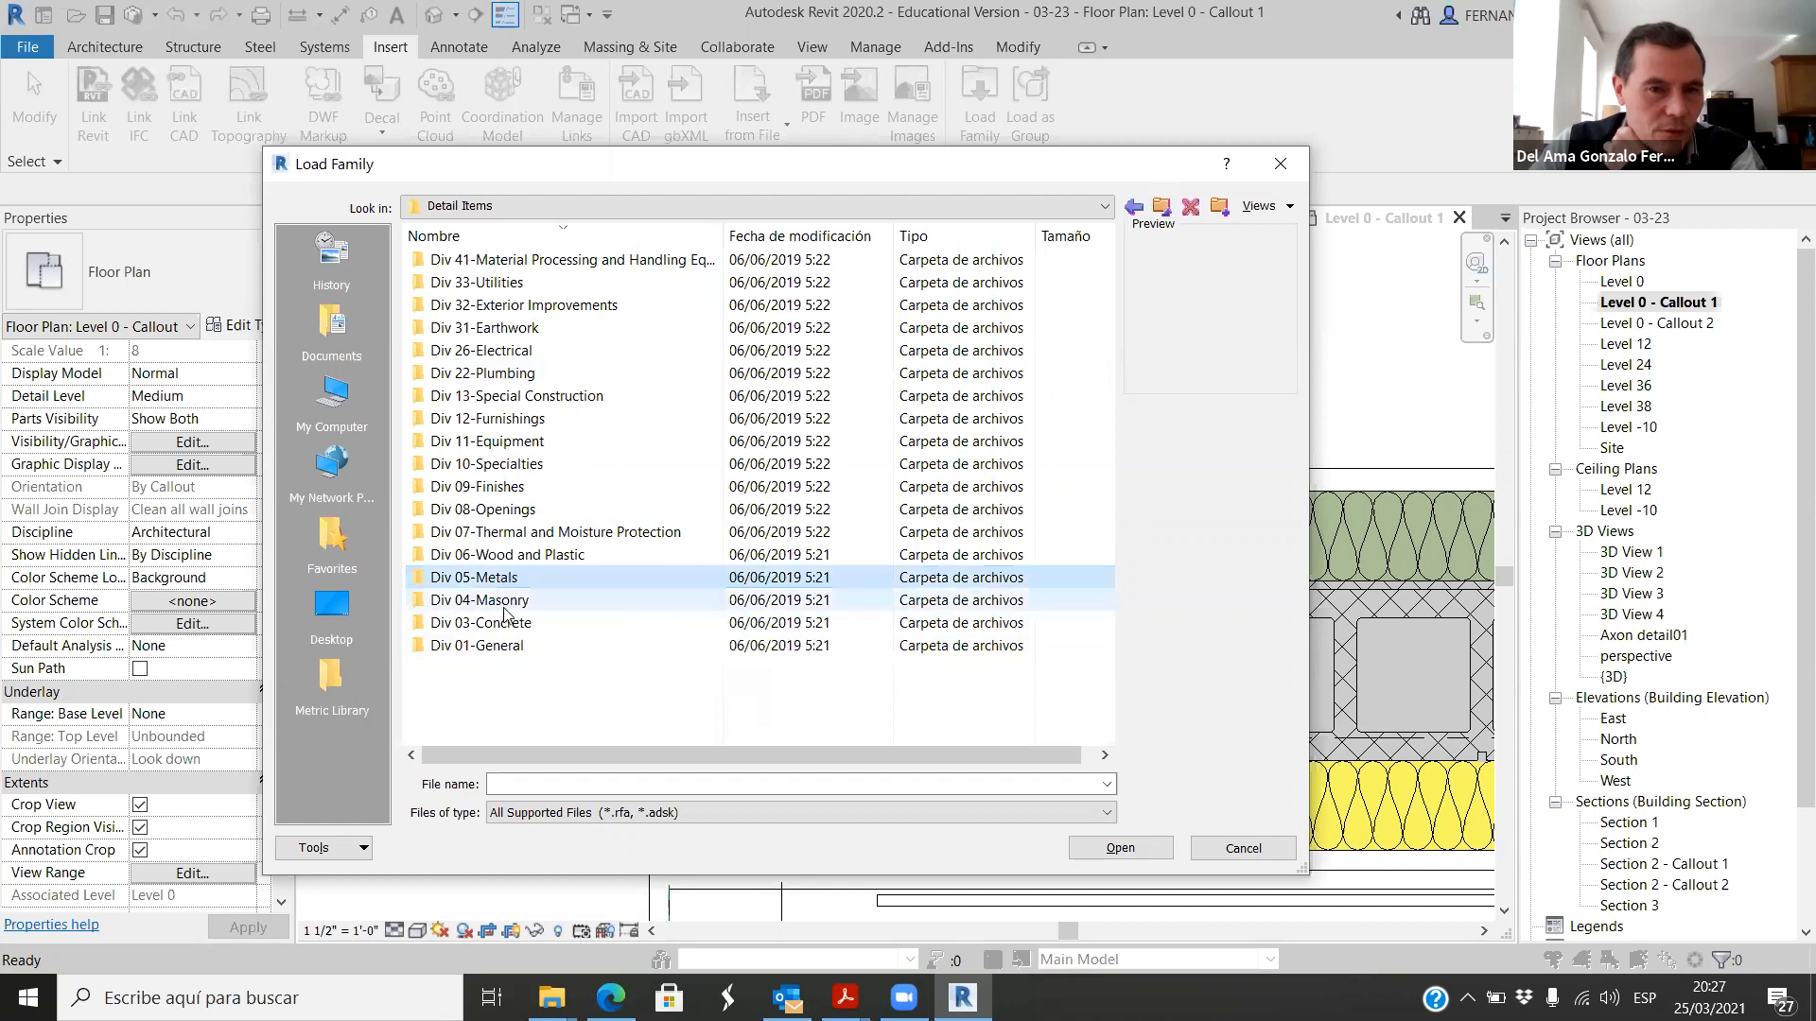
pyautogui.doubleClick(483, 577)
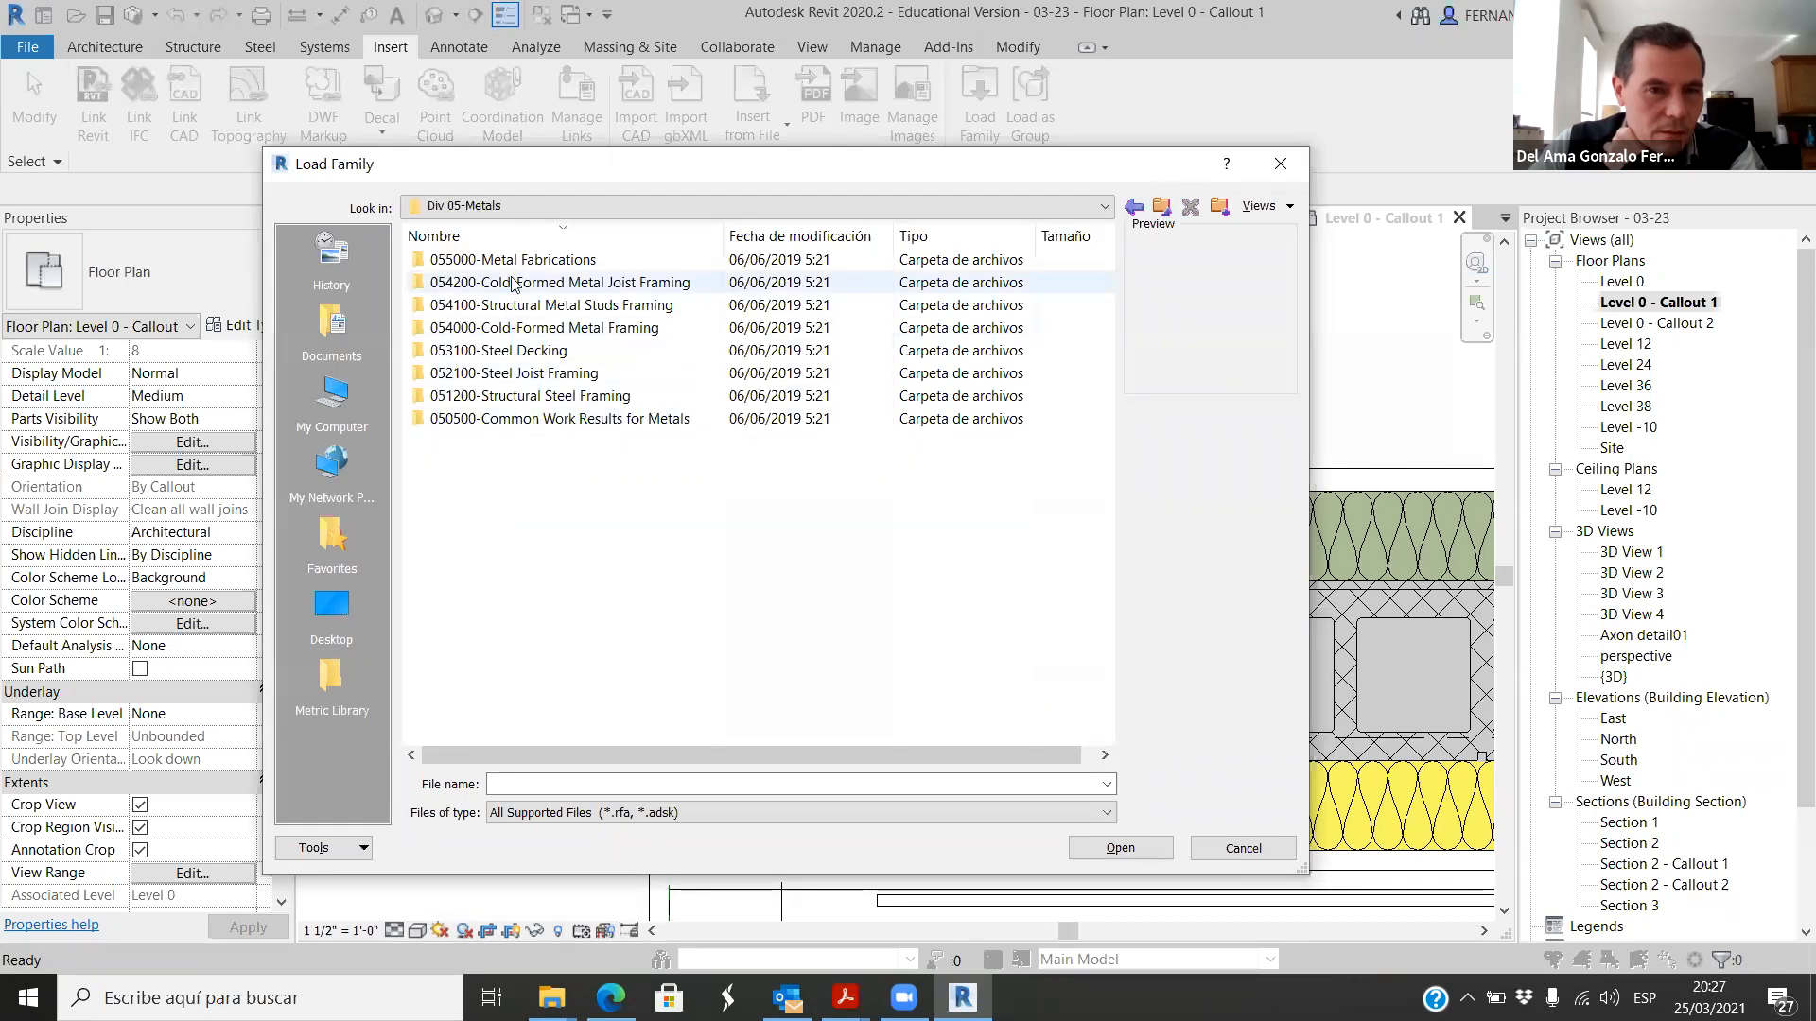
# Step: Preview the channel stud detail families in the 054100-Structural Metal Studs Framing folder
pyautogui.doubleClick(554, 305)
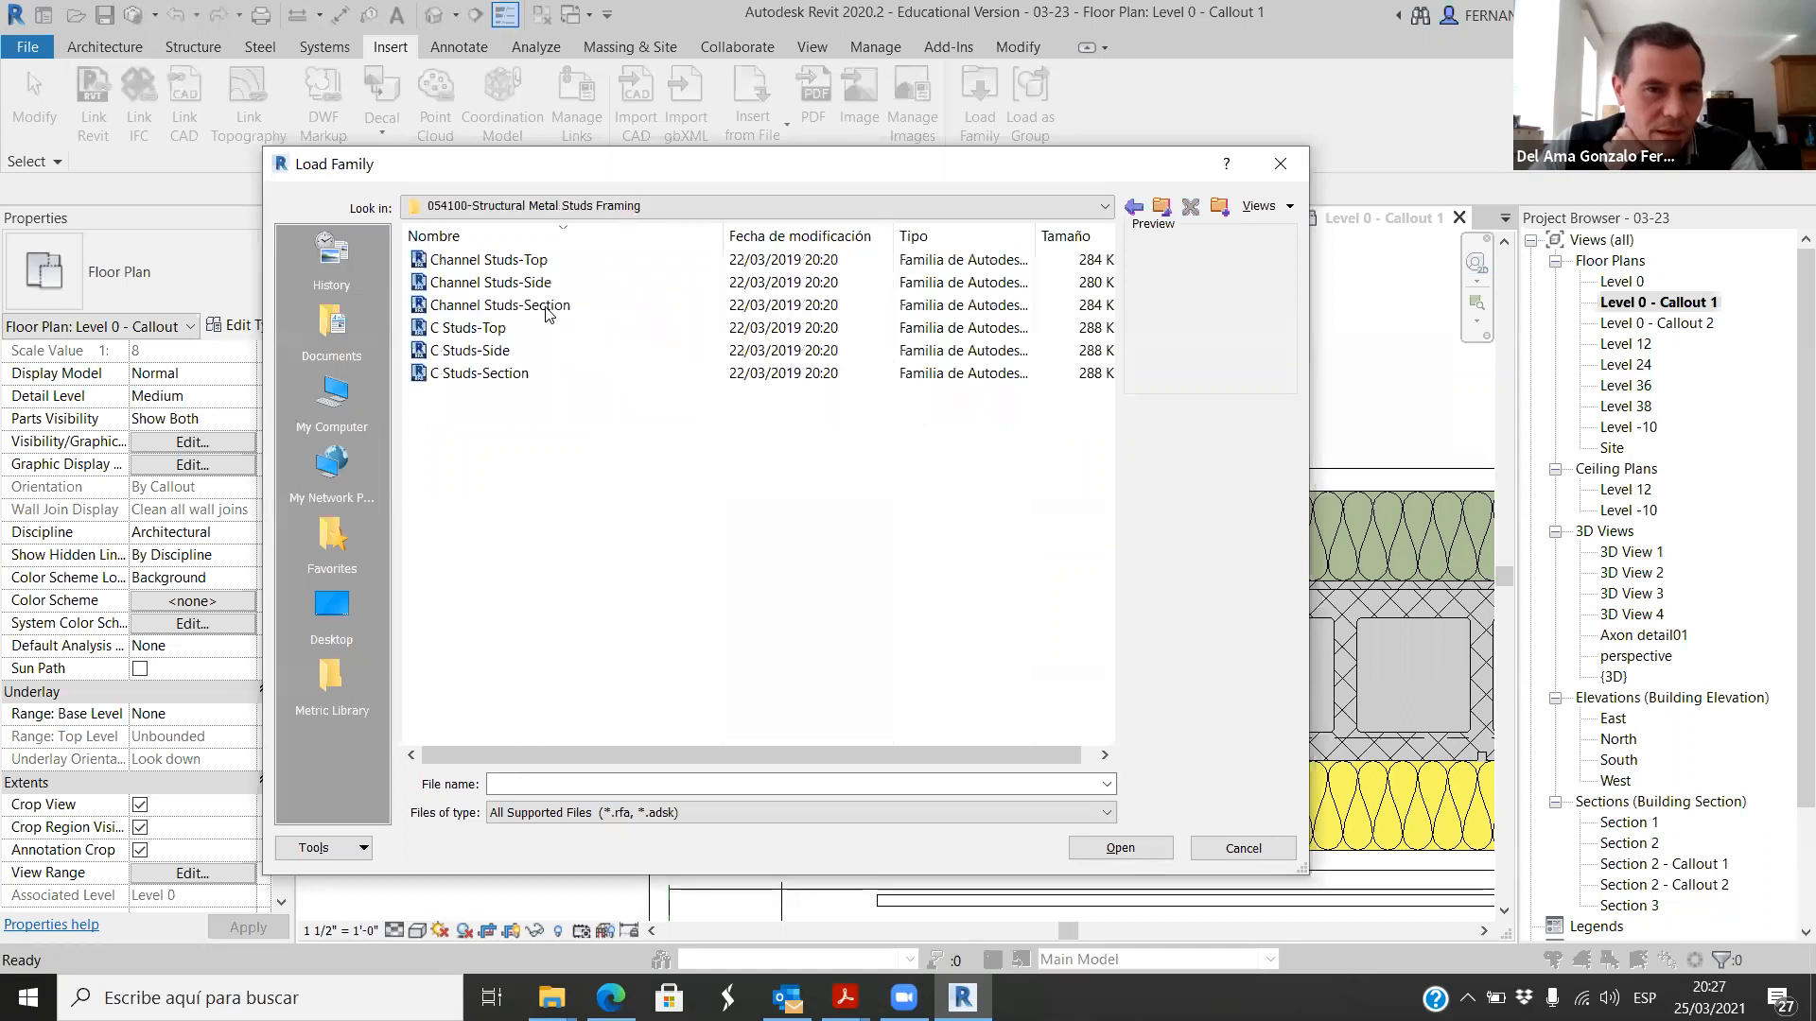
pyautogui.press('Down')
pyautogui.press('Down')
pyautogui.press('Down')
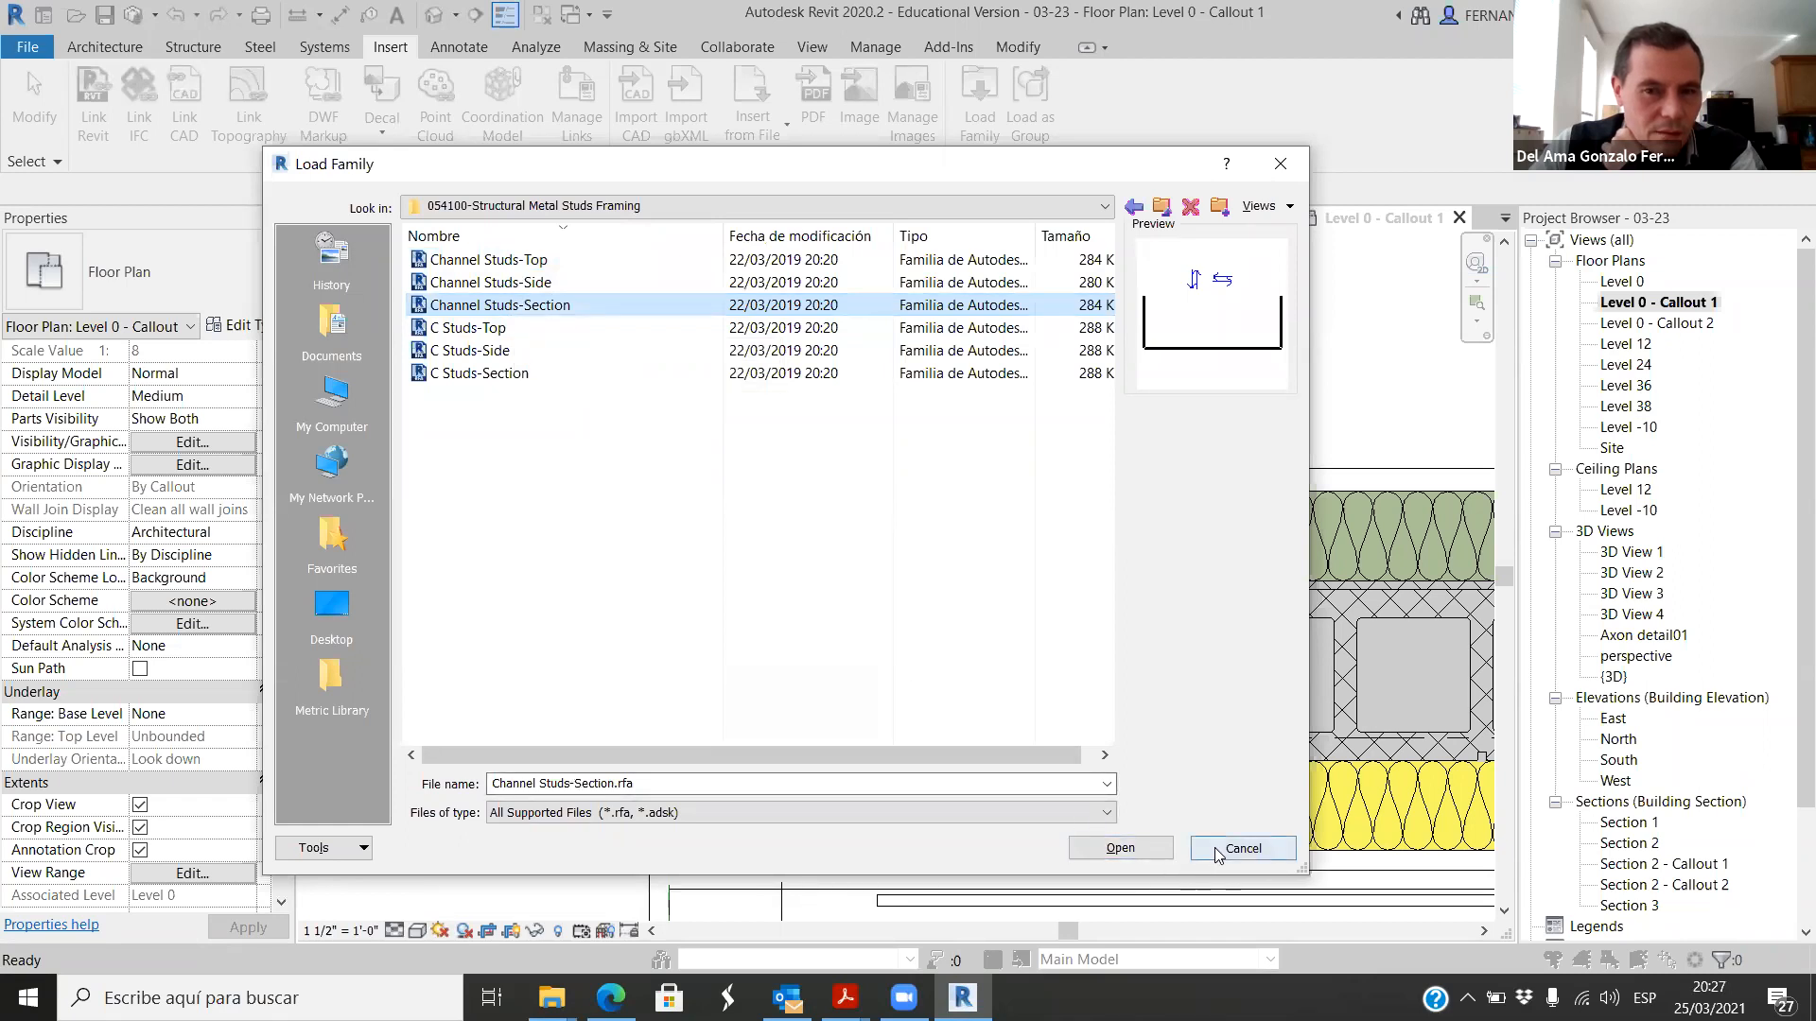
# Step: Browse the 054000-Cold-Formed Metal Framing folder and preview its families from Runner Channels-Top through Furring Channels-Section
pyautogui.click(1162, 217)
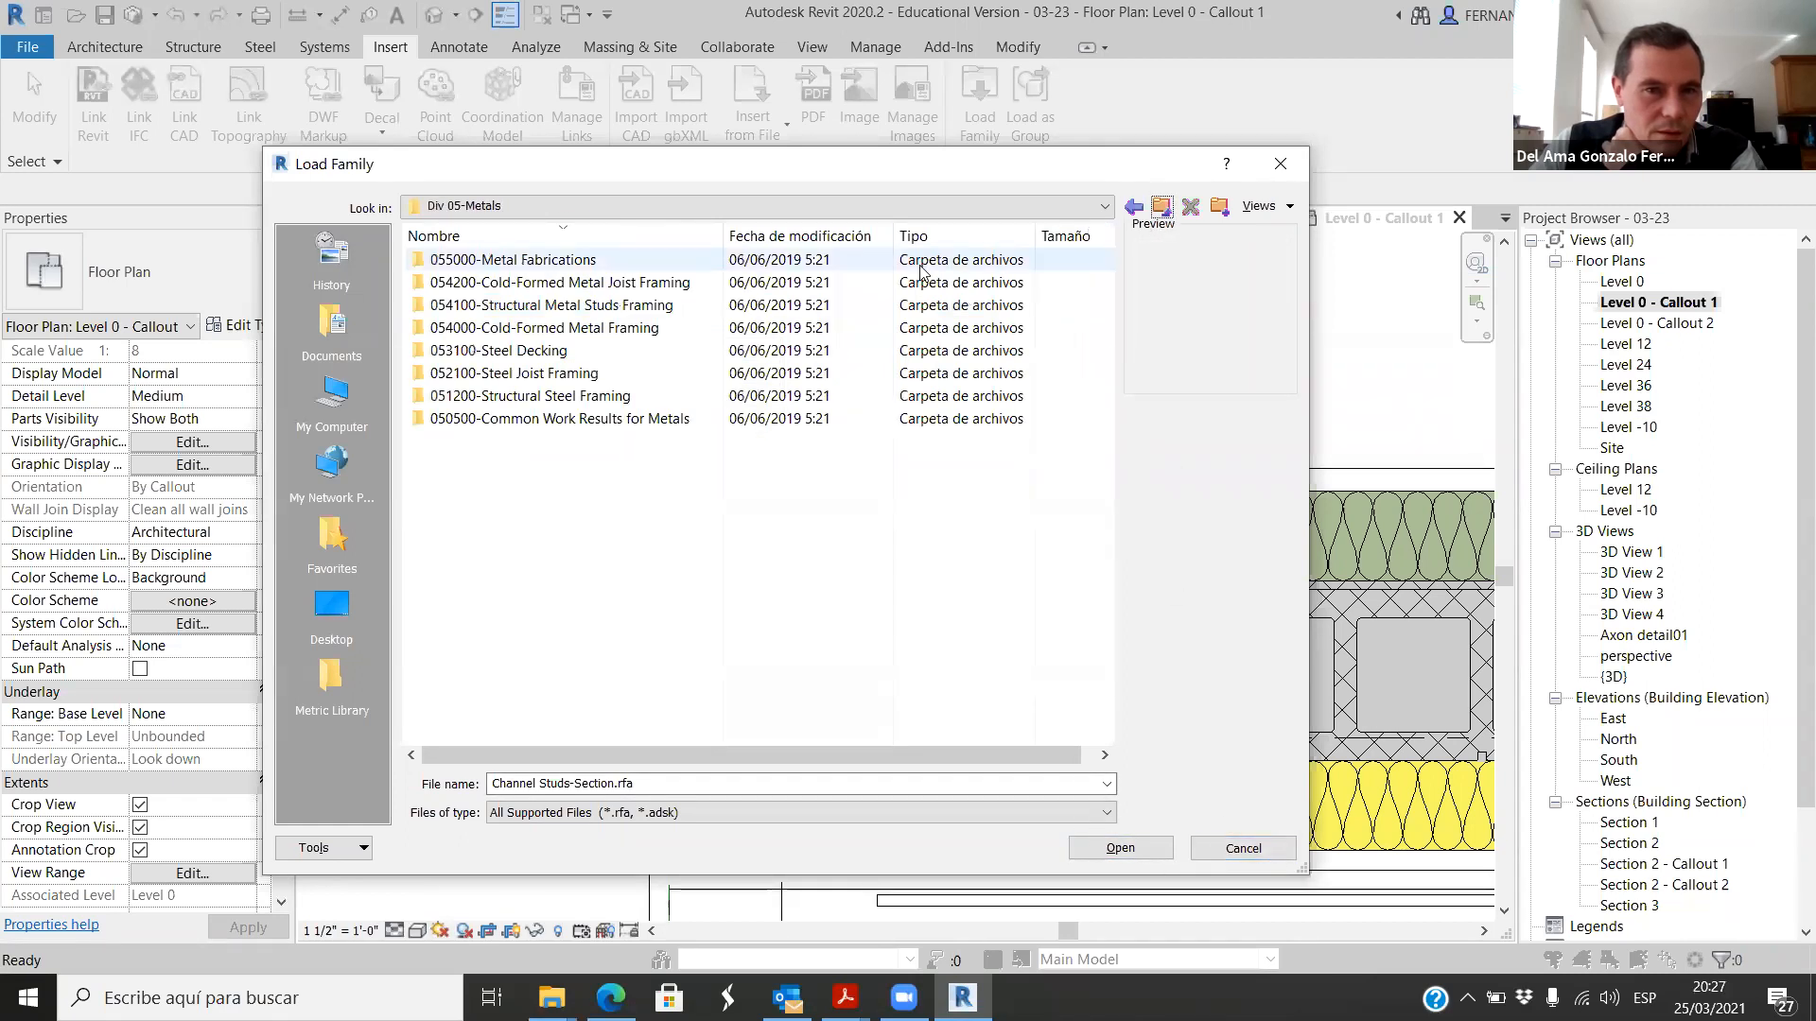
pyautogui.click(574, 337)
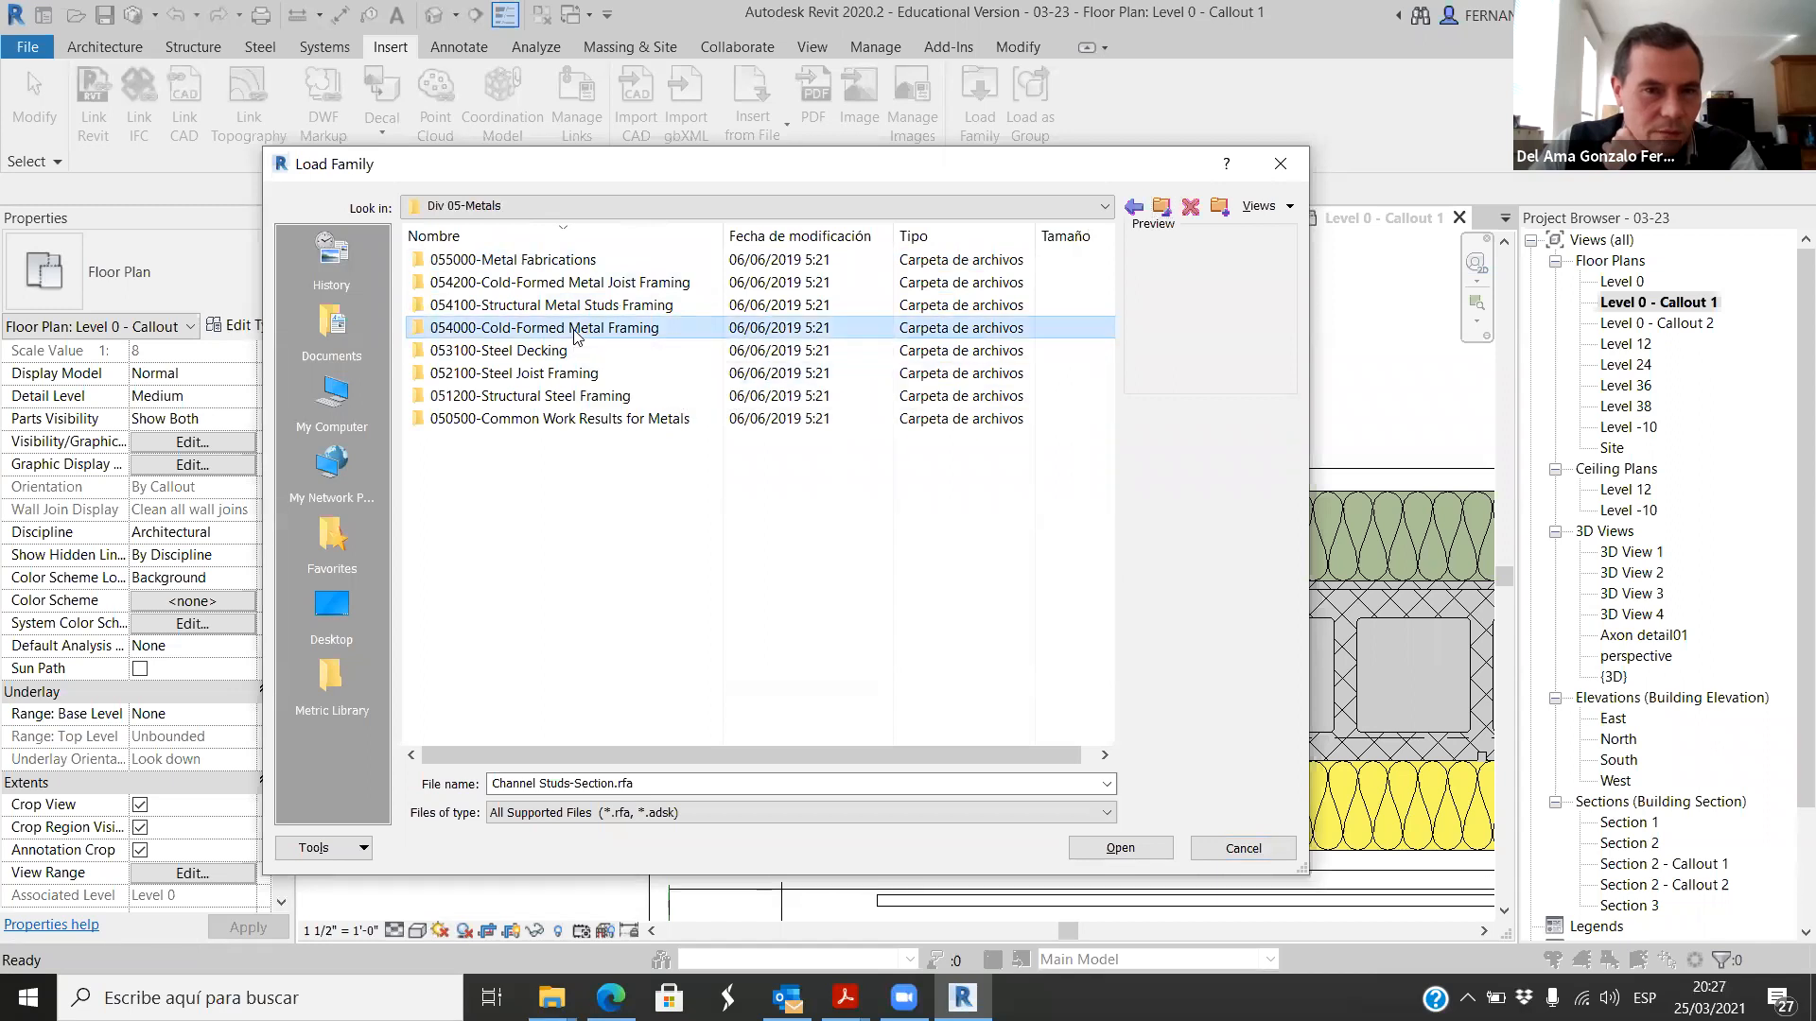
pyautogui.doubleClick(575, 336)
pyautogui.click(527, 263)
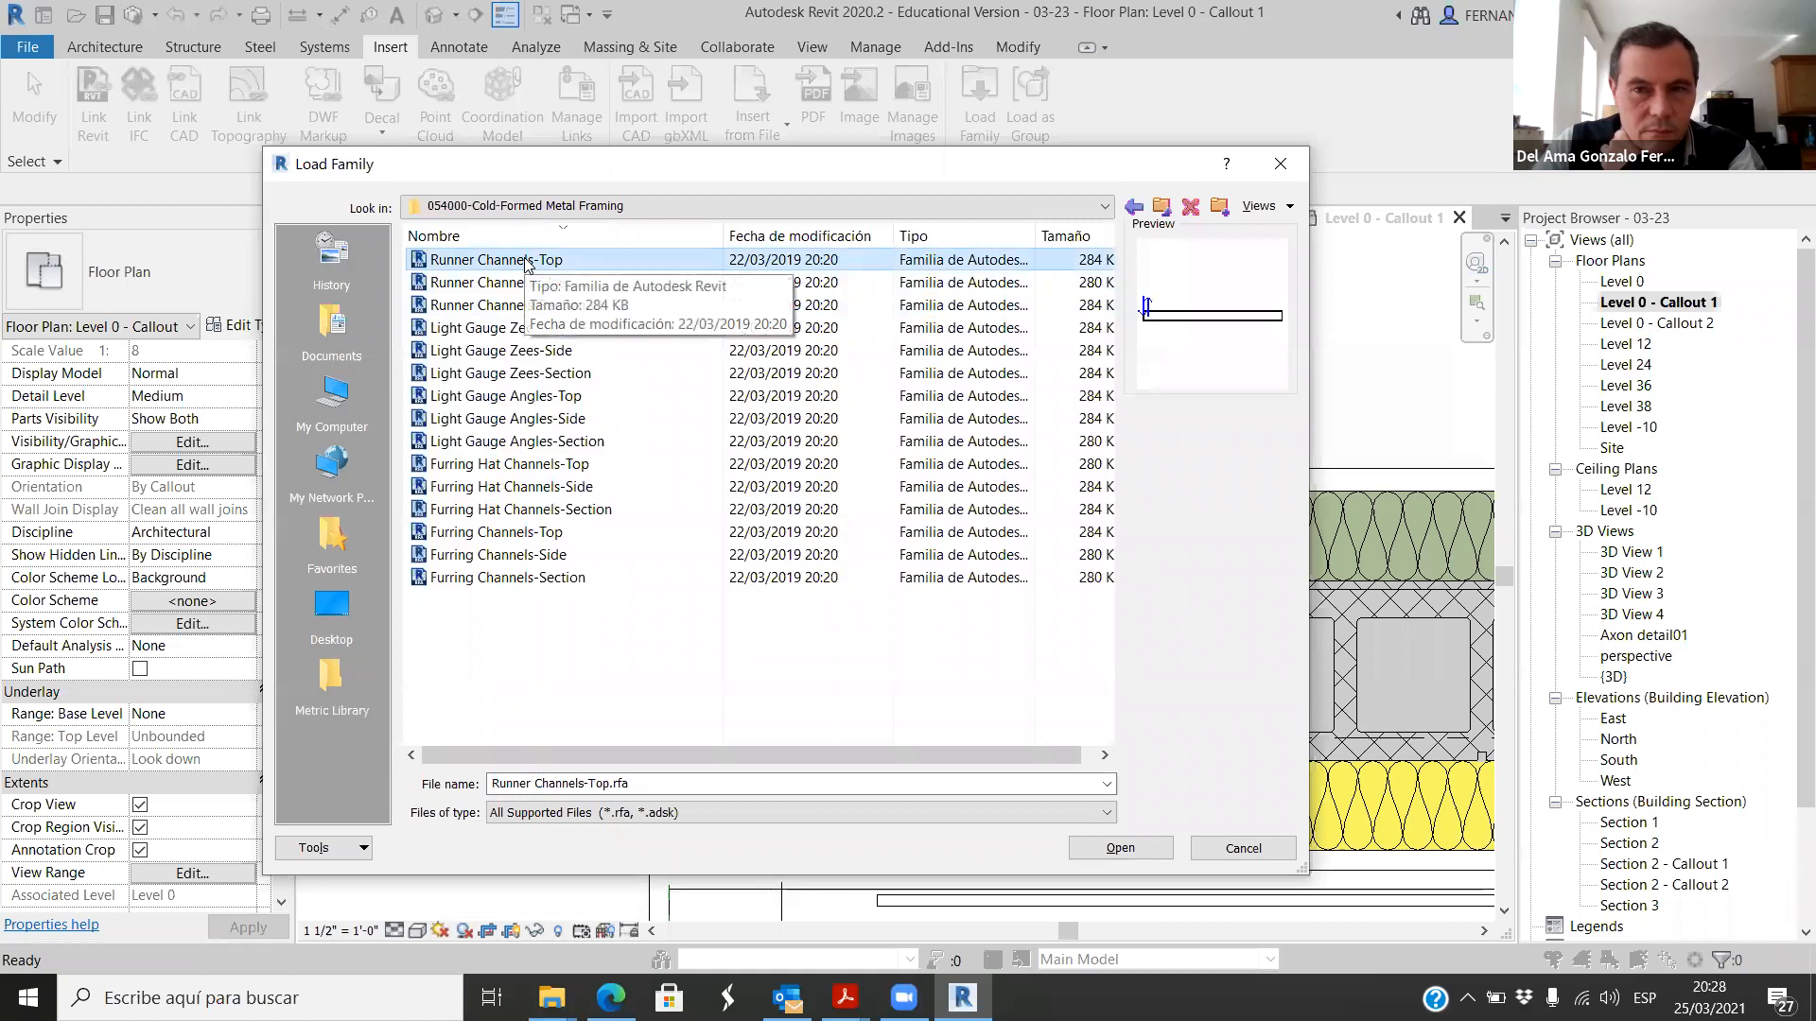
pyautogui.press('Down')
pyautogui.press('Down')
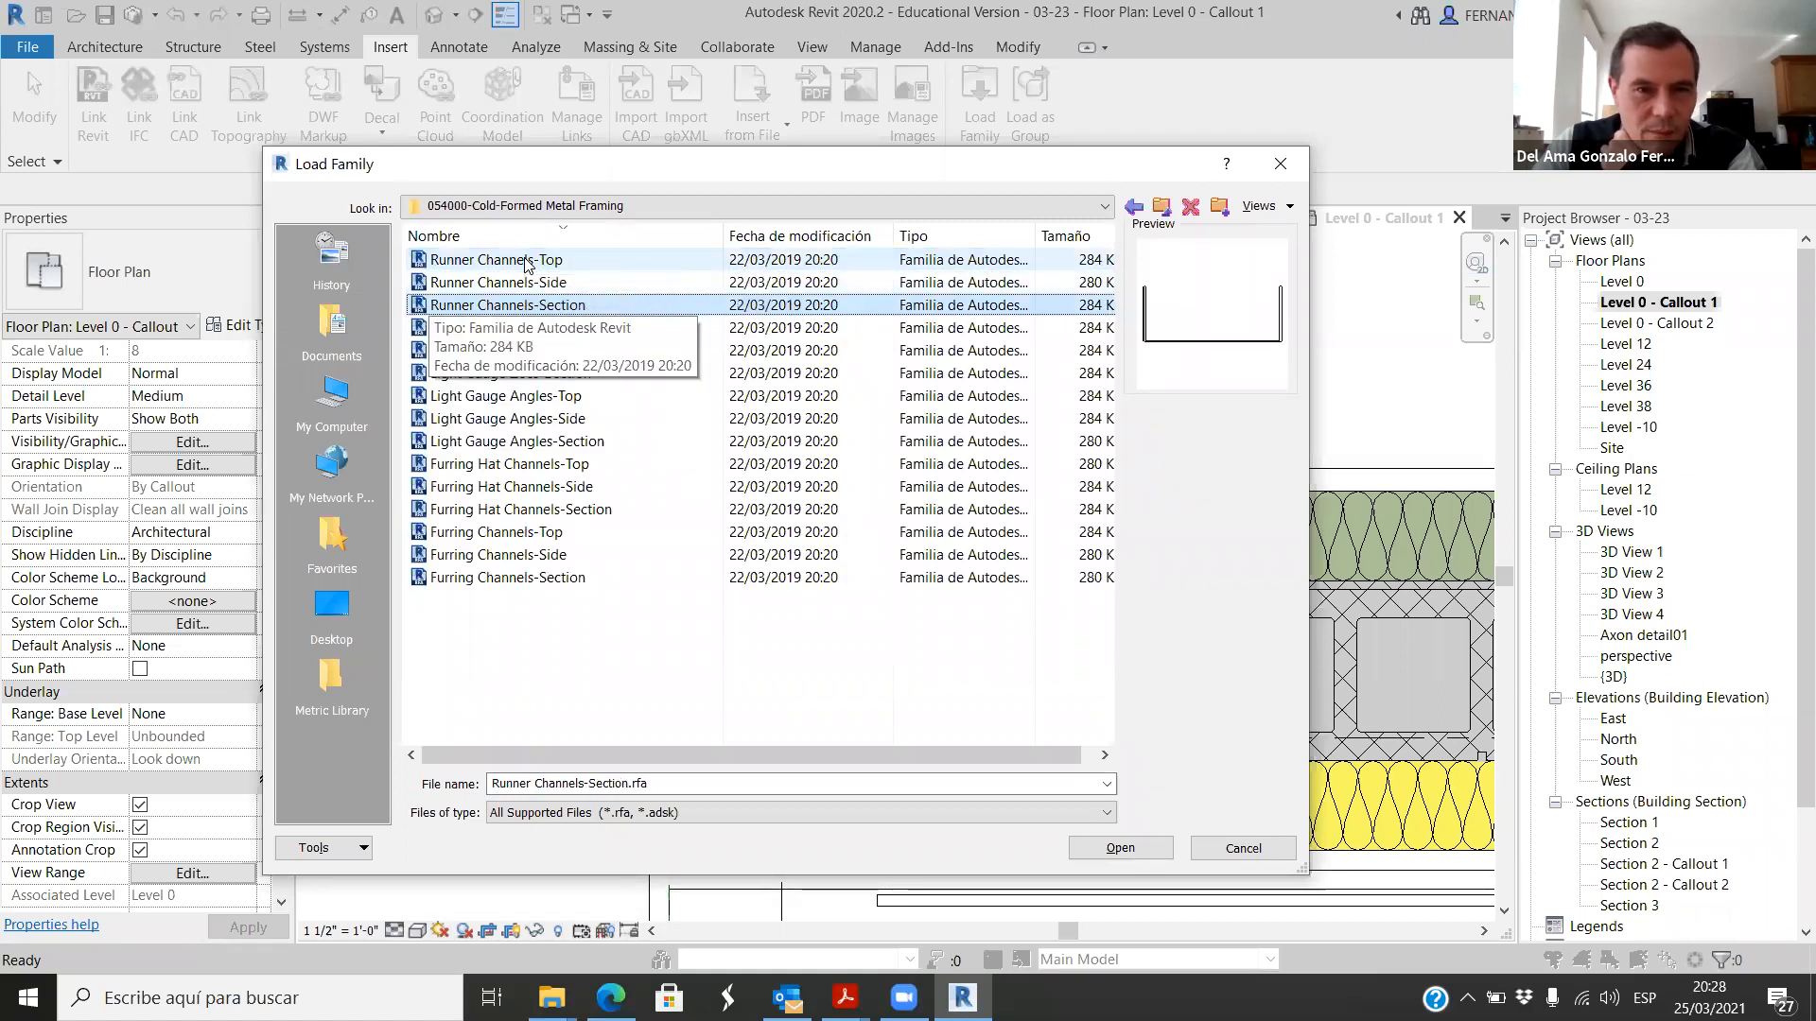
pyautogui.press('Down')
pyautogui.press('Down')
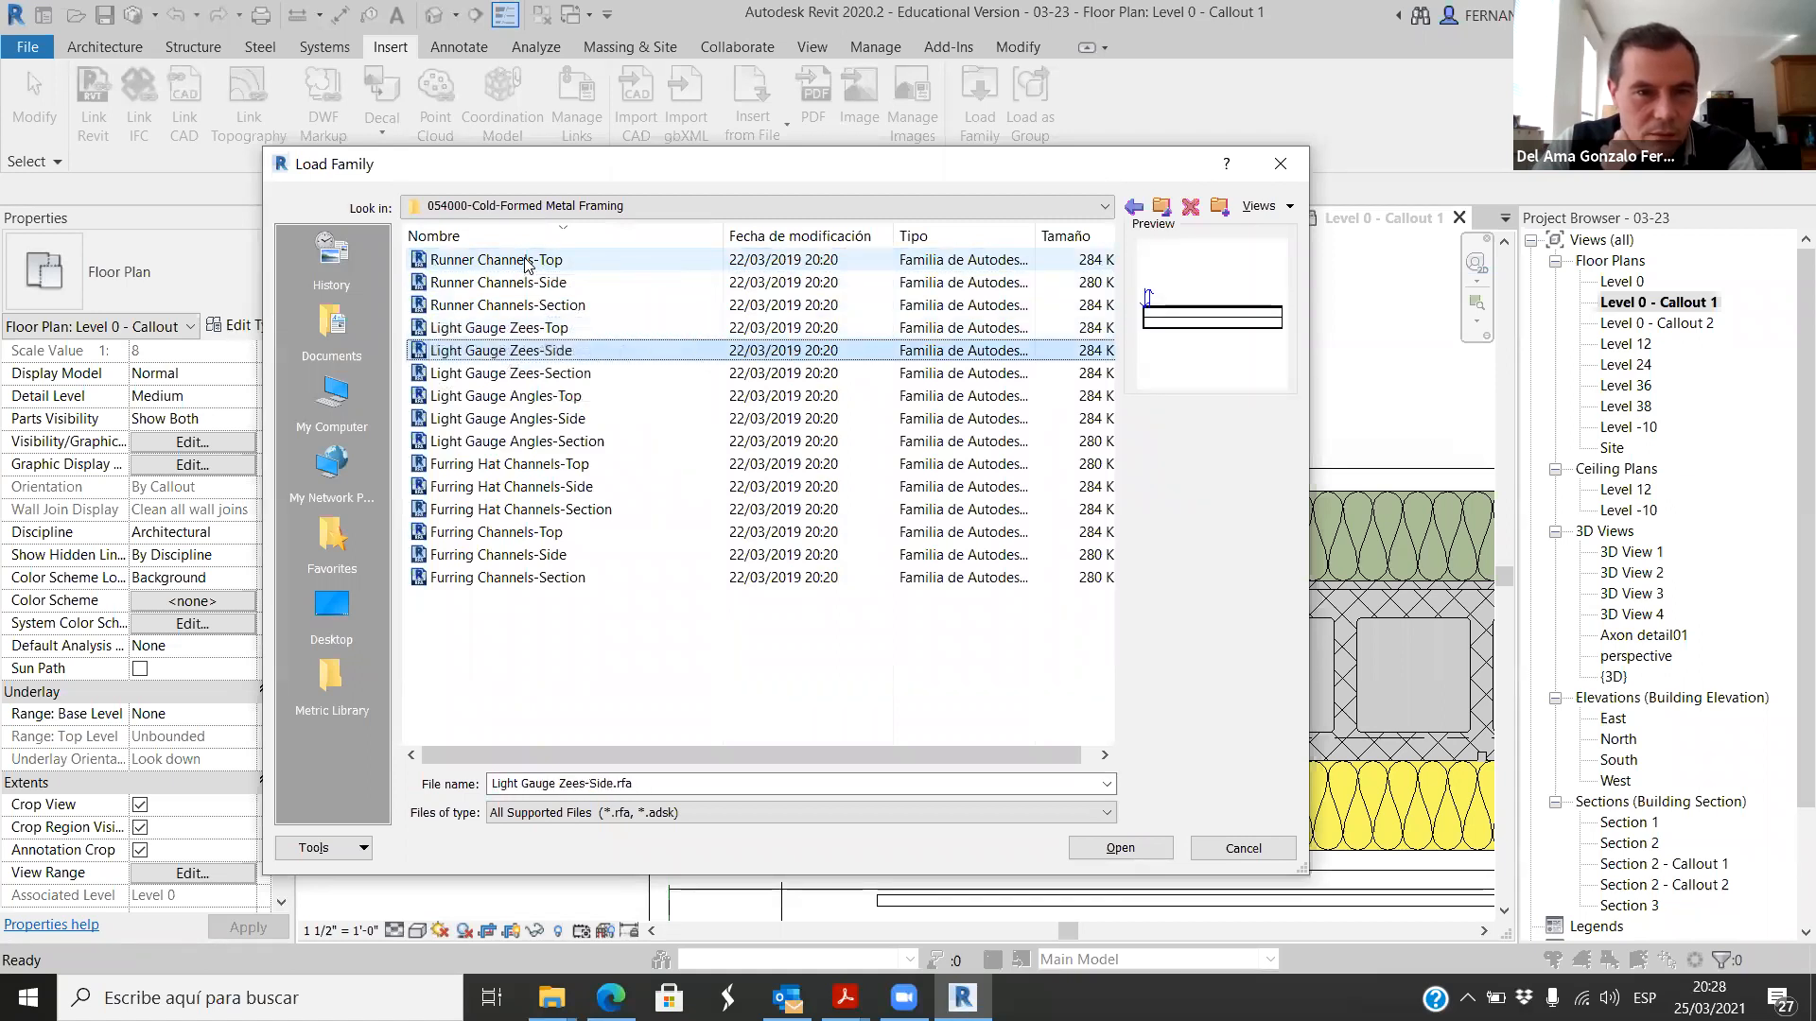
pyautogui.press('Down')
pyautogui.press('Down')
pyautogui.press('Down')
pyautogui.press('Down')
pyautogui.press('Down')
pyautogui.press('Down')
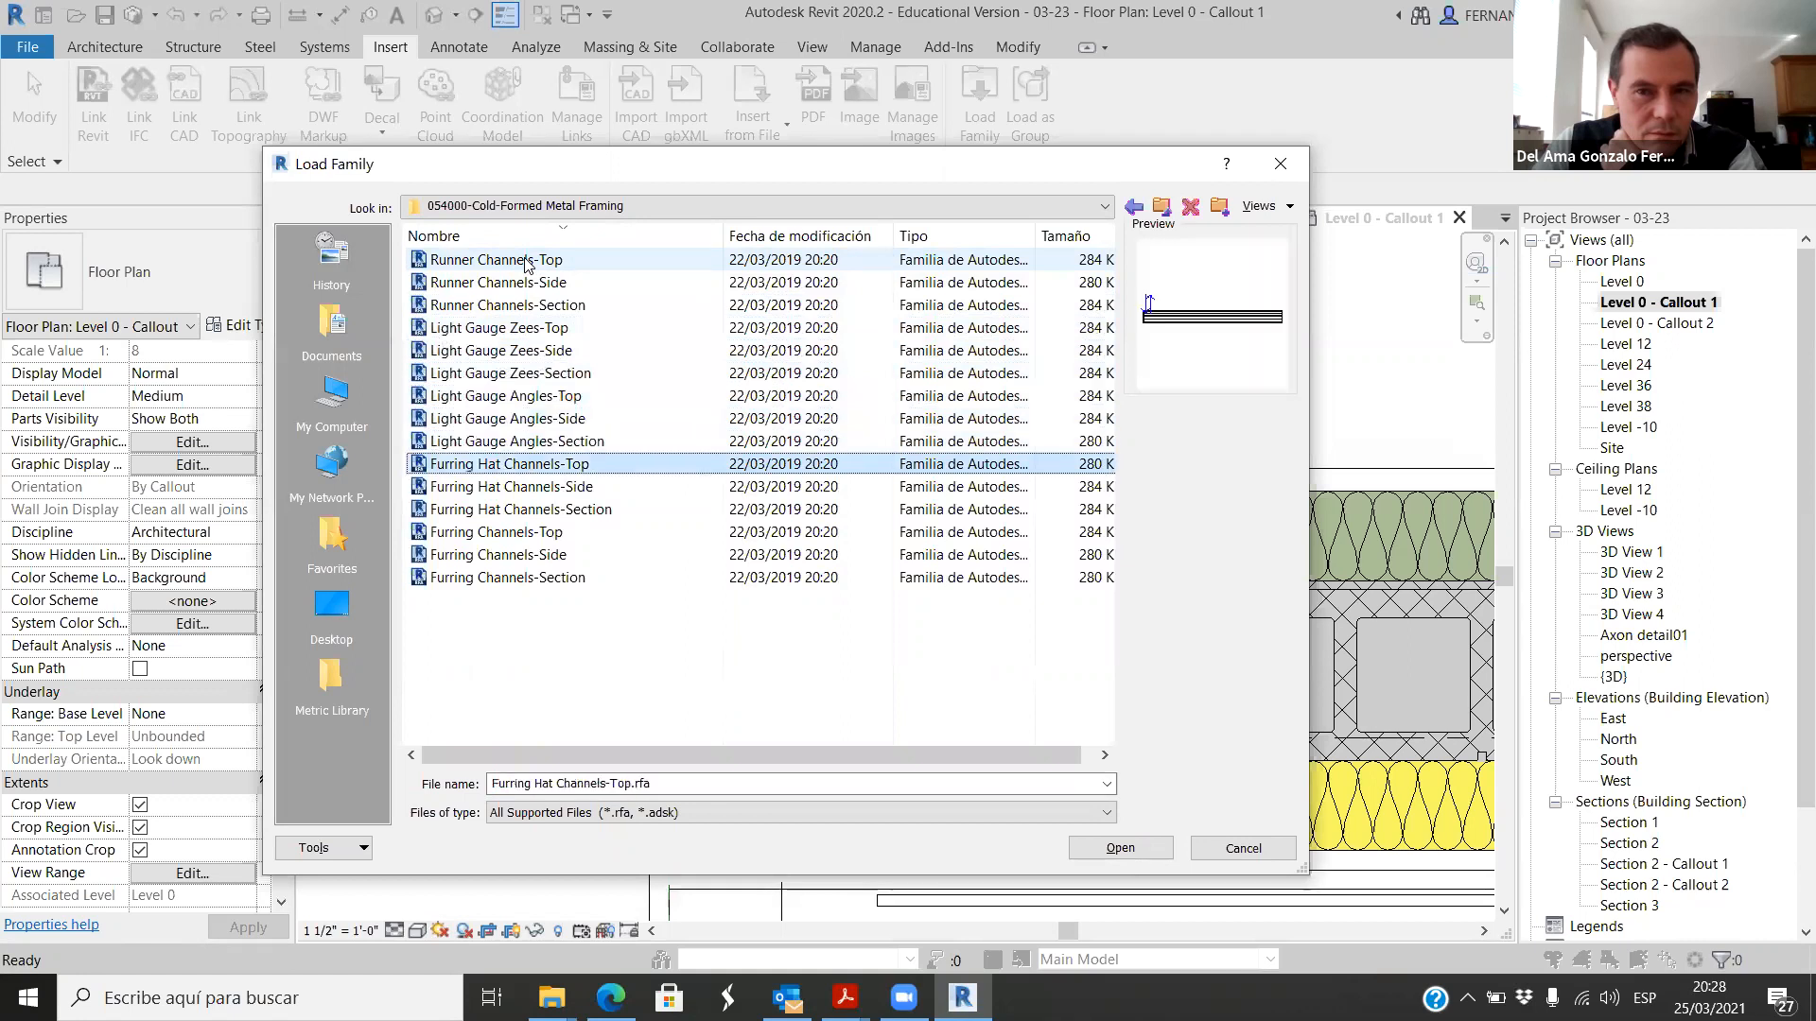
pyautogui.press('Down')
pyautogui.press('Down')
pyautogui.press('Down')
pyautogui.press('Down')
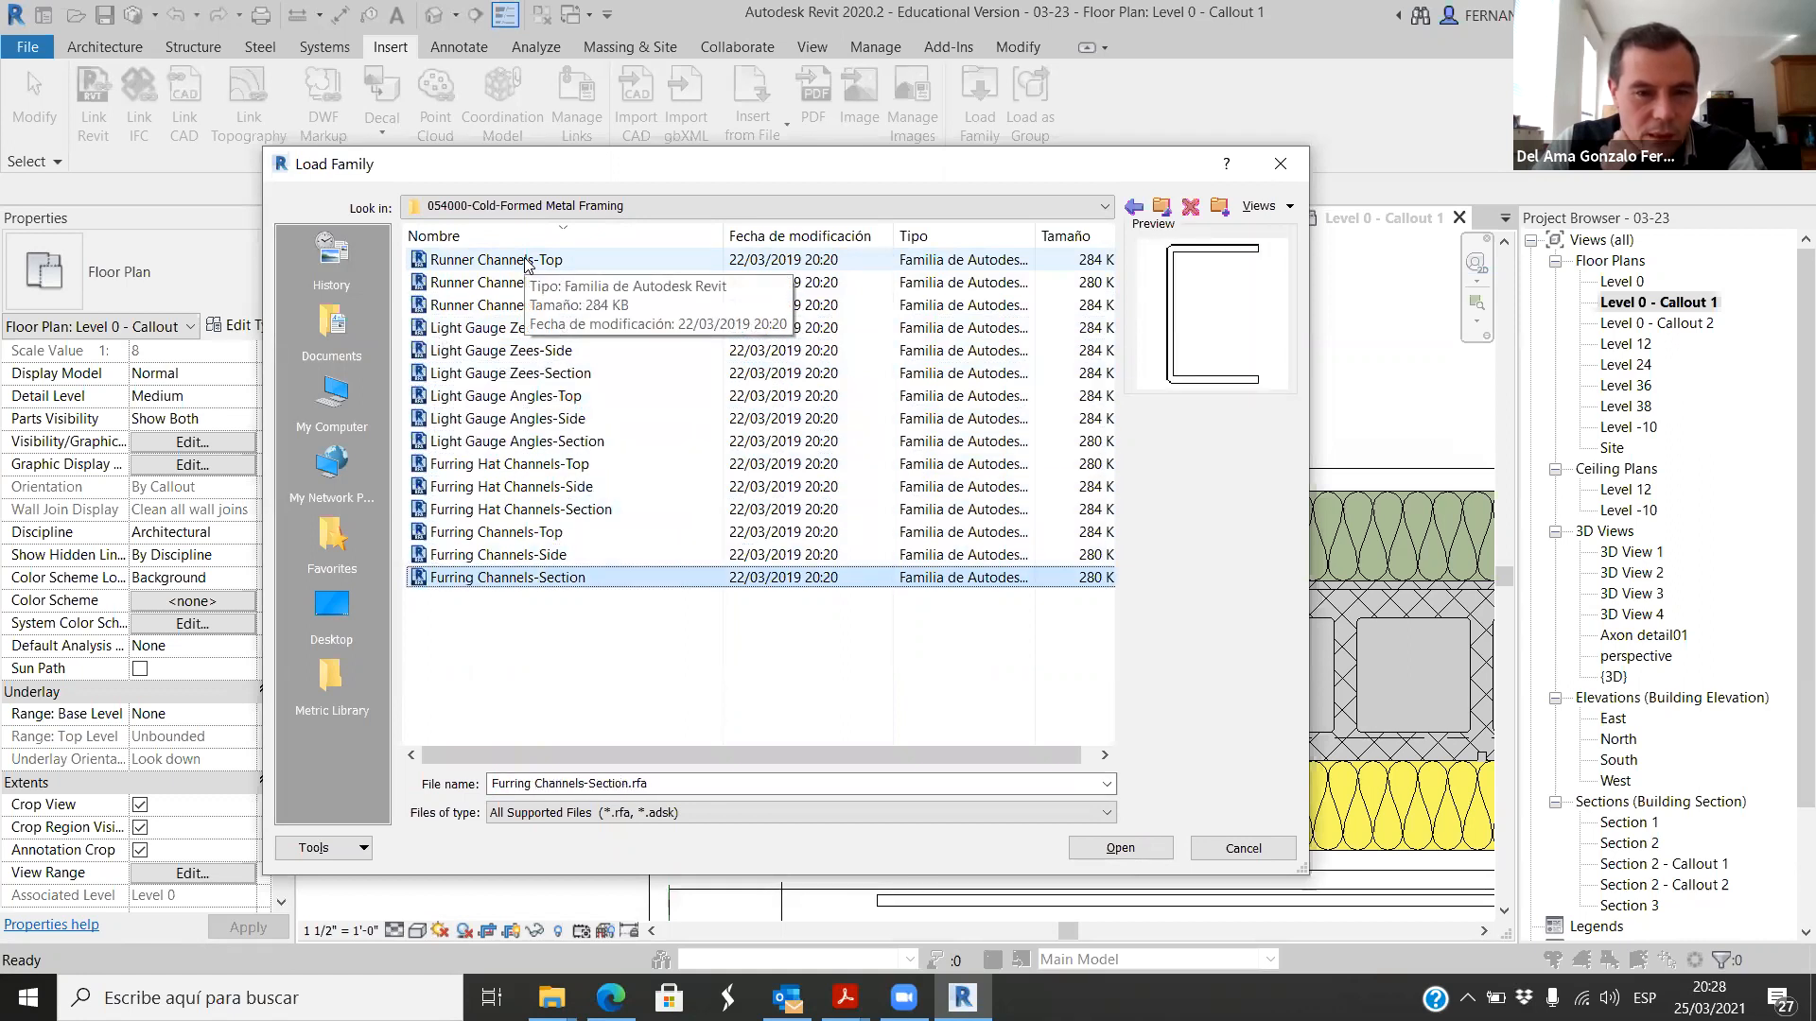
# Step: Load the Furring Channels-Section family from the 054000-Cold-Formed Metal Framing folder
pyautogui.press('Up')
pyautogui.press('Up')
pyautogui.press('Up')
pyautogui.press('Up')
pyautogui.press('Down')
pyautogui.press('Down')
pyautogui.press('Down')
pyautogui.press('Down')
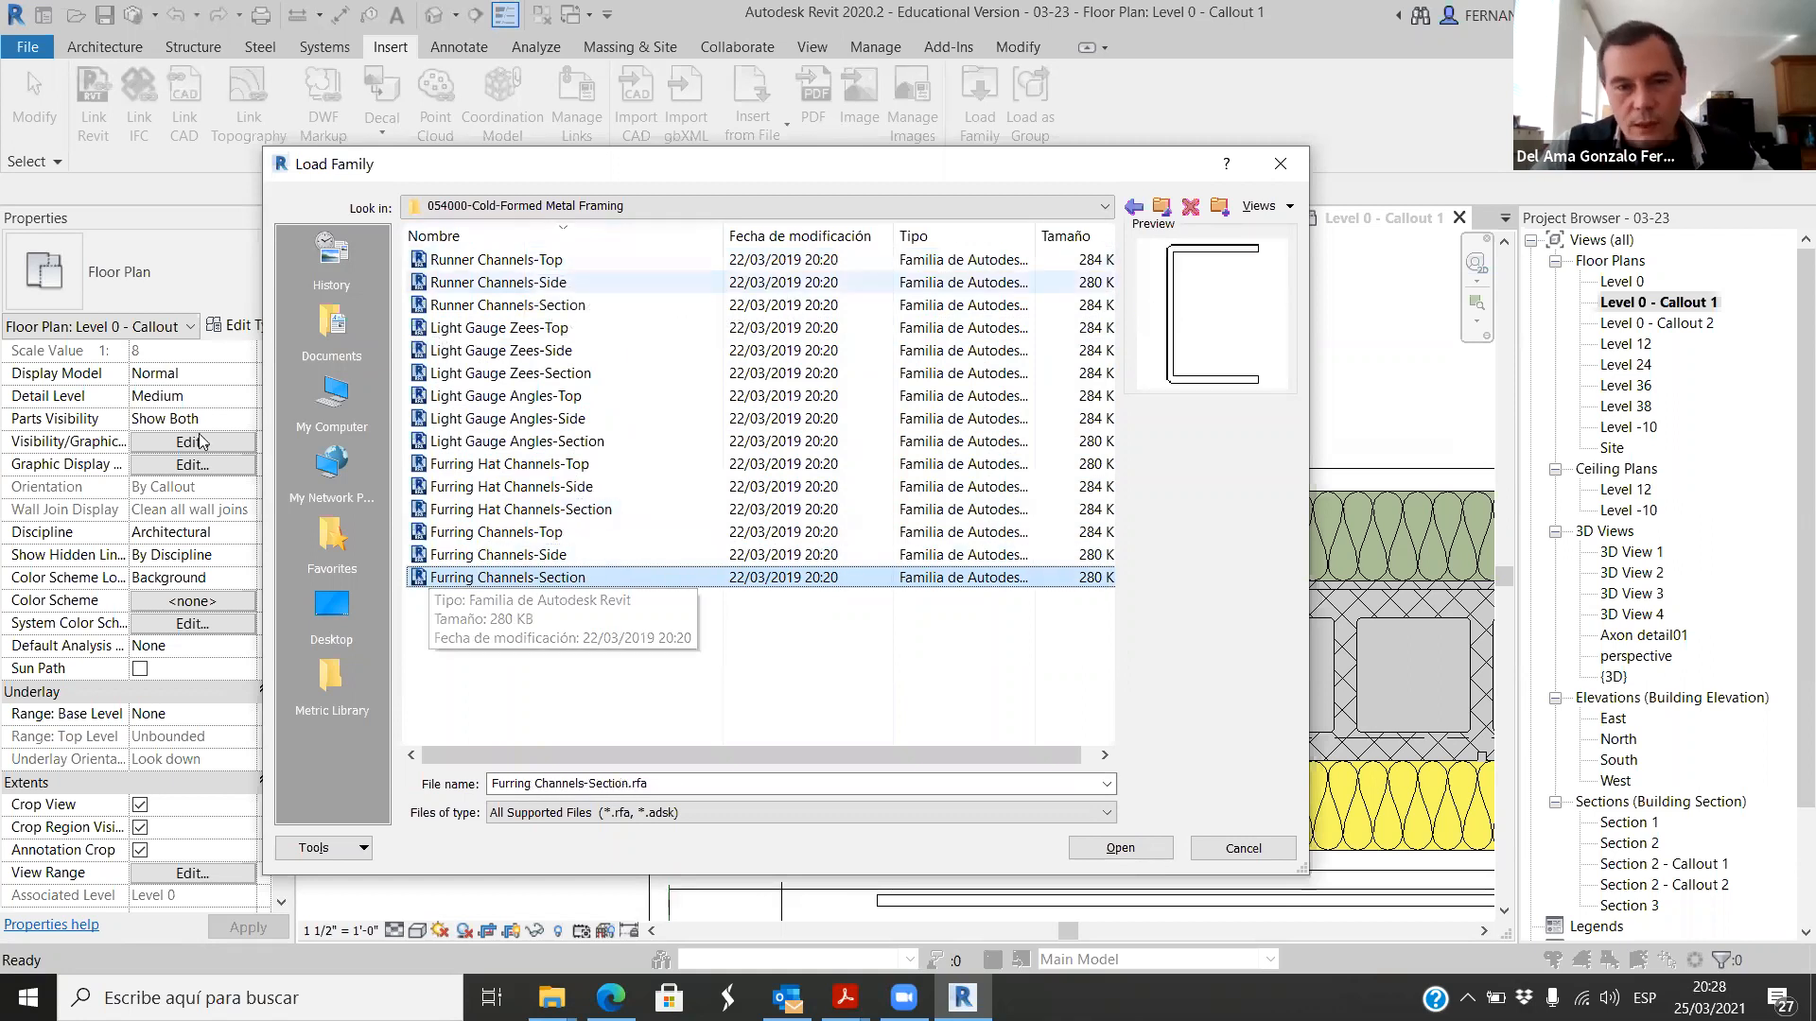
pyautogui.click(1130, 850)
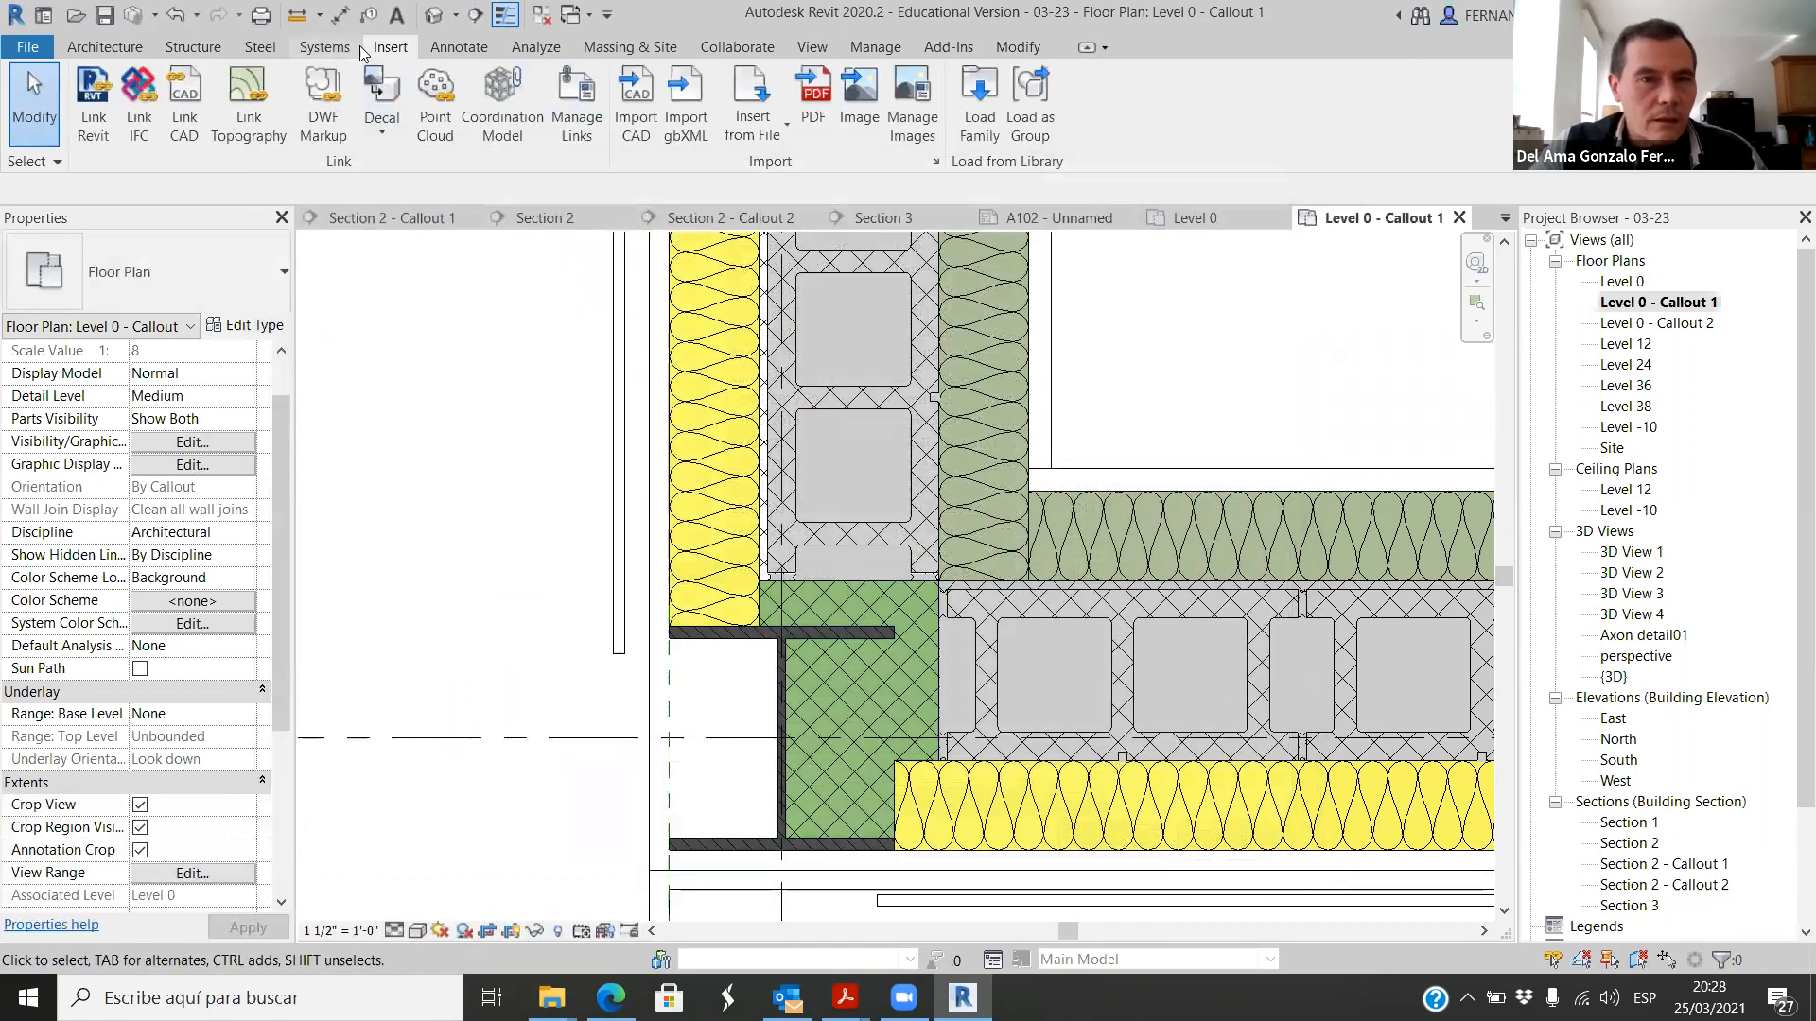
# Step: Place a 3/4" x 1/2" Furring Channels-Section detail component just outside the lower column flange, near the end of the horizontal wall's yellow insulation
pyautogui.click(459, 48)
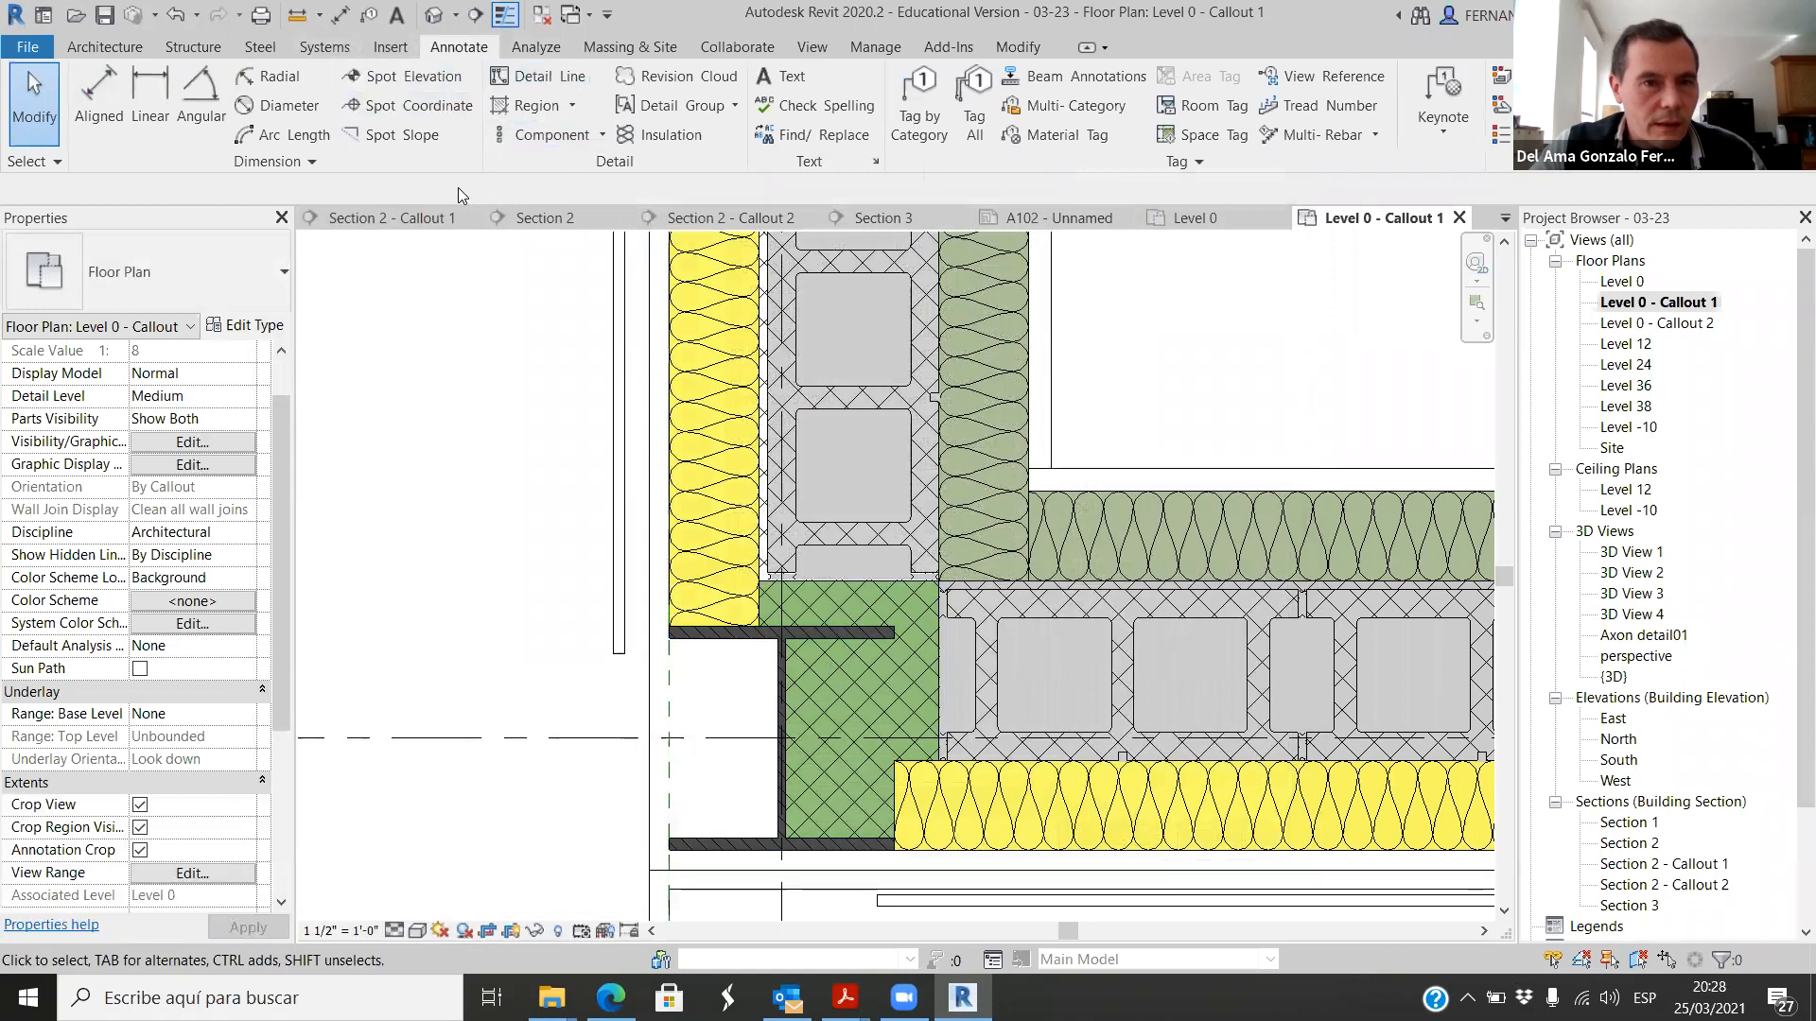
pyautogui.click(602, 139)
pyautogui.click(564, 176)
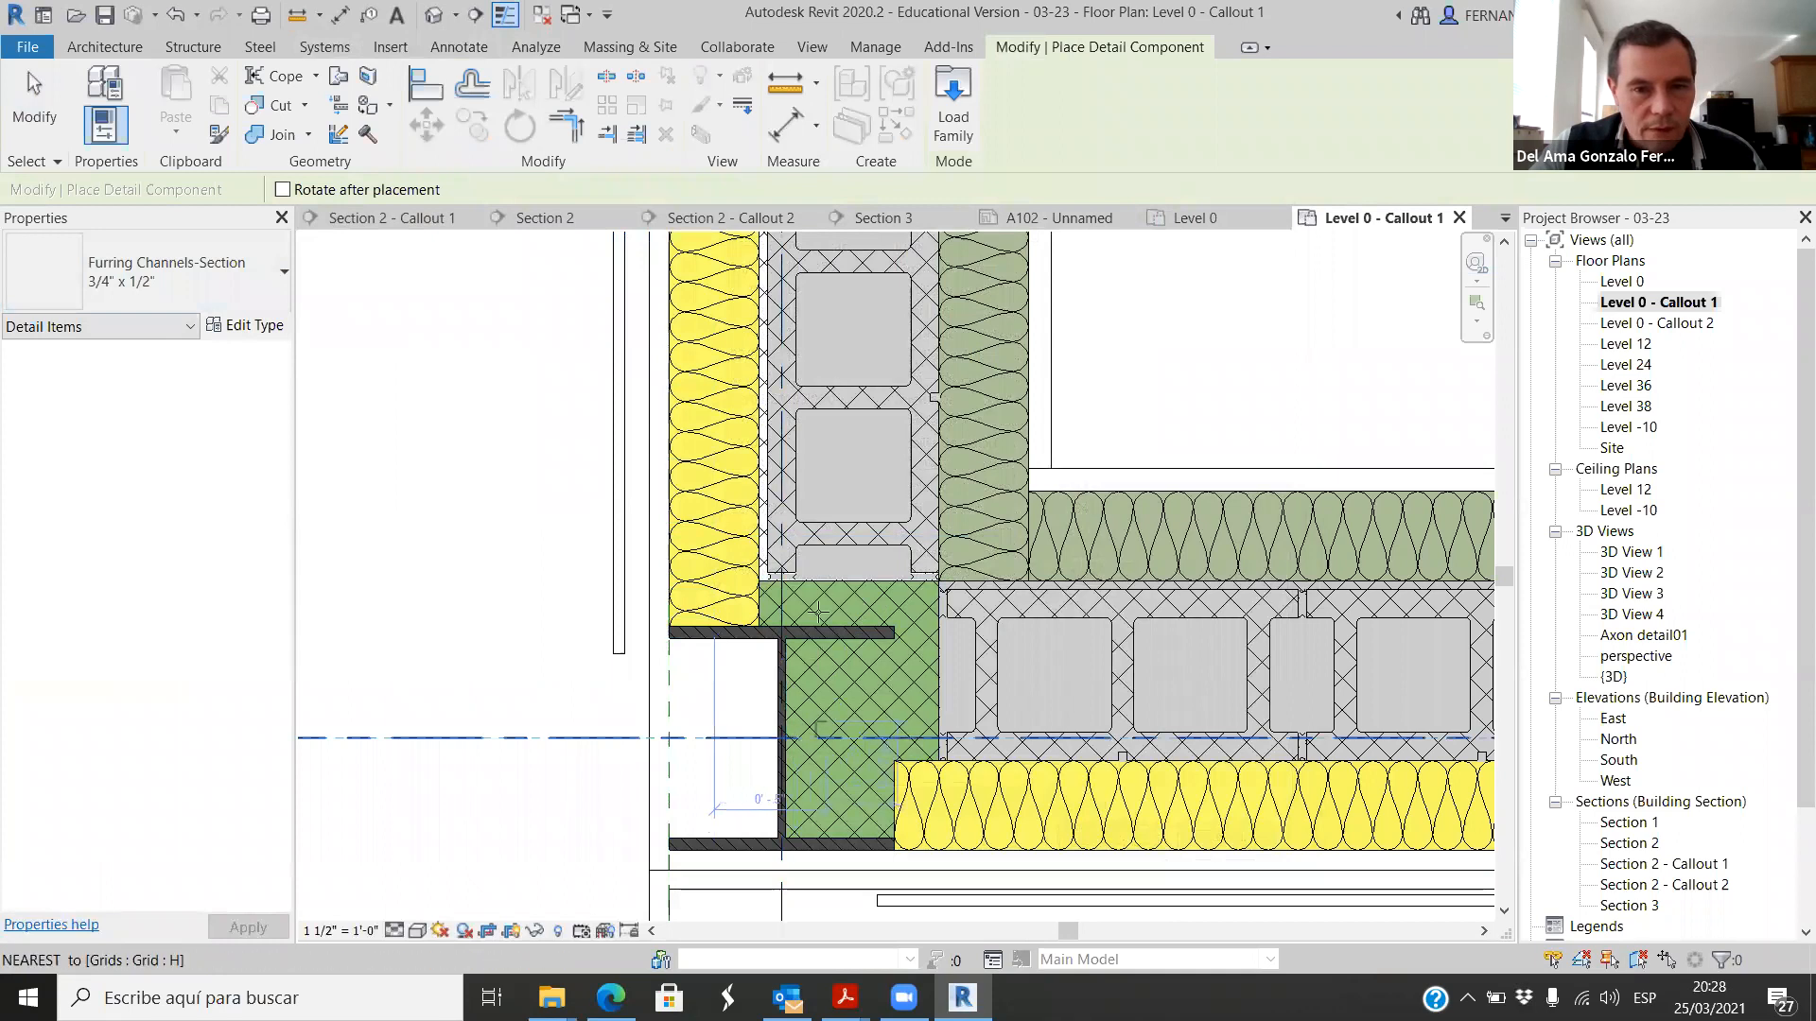
pyautogui.scroll(5, 652, 606)
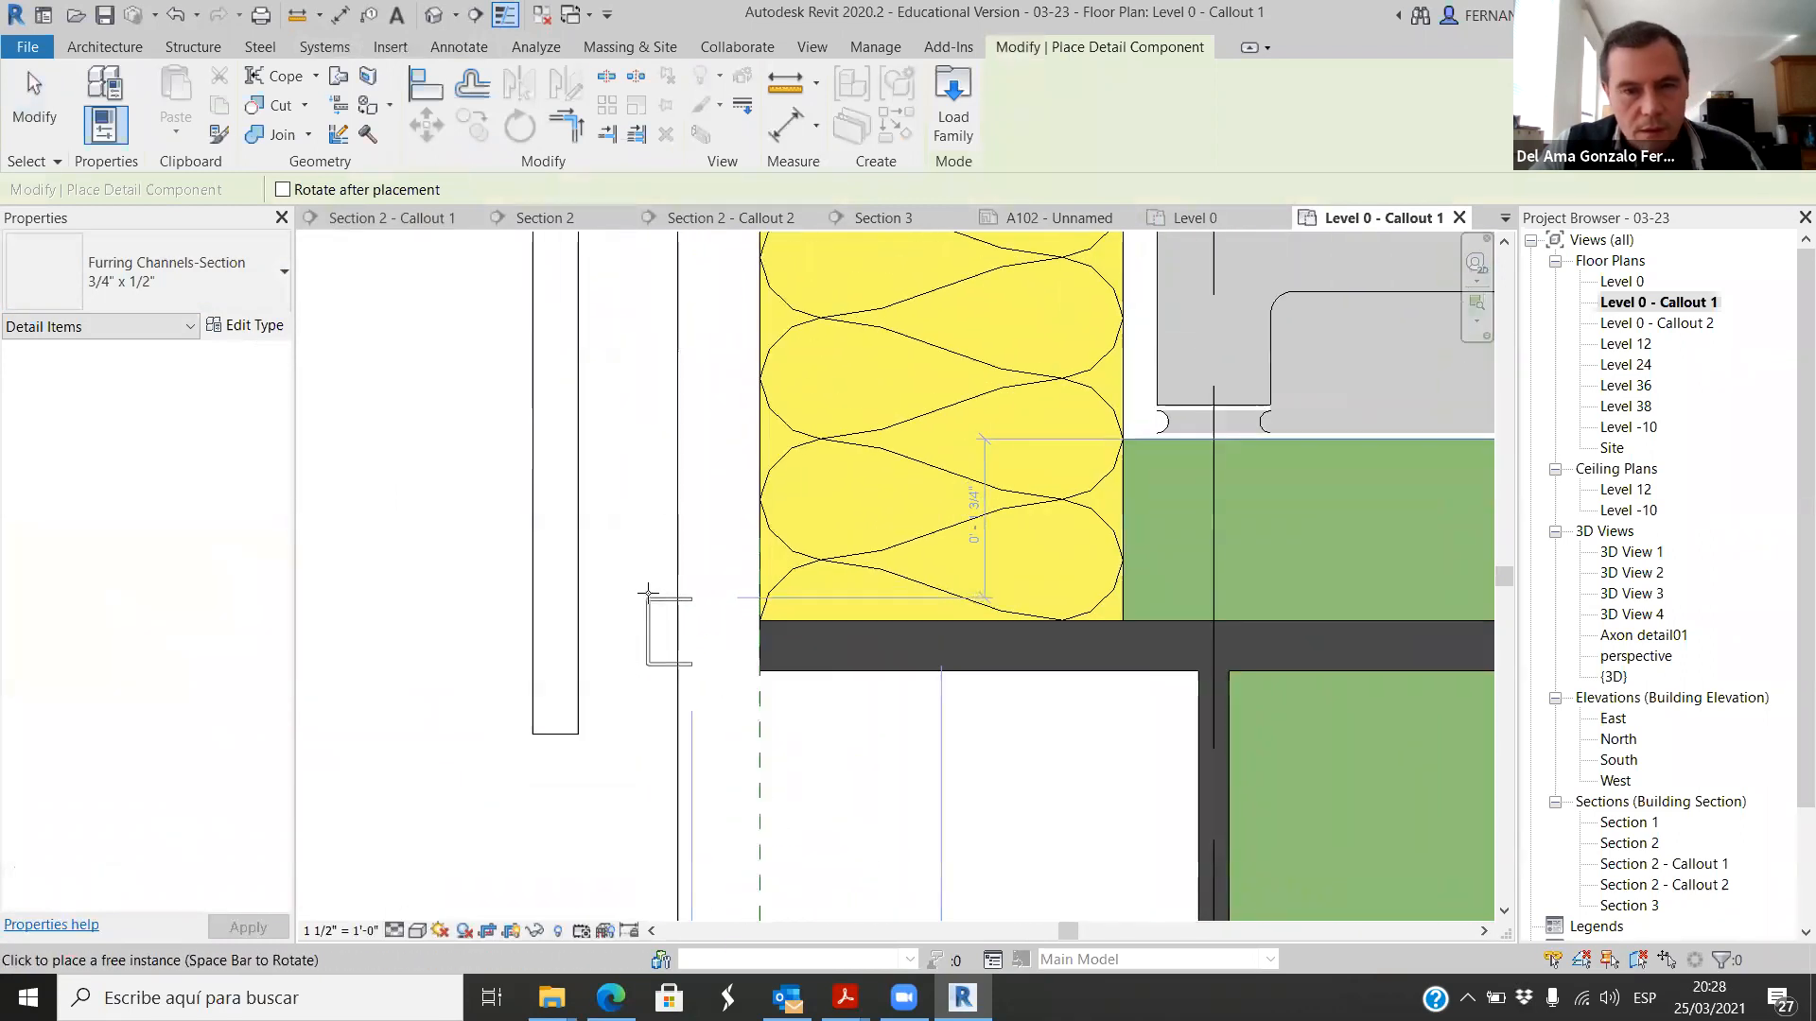
pyautogui.scroll(-4, 658, 484)
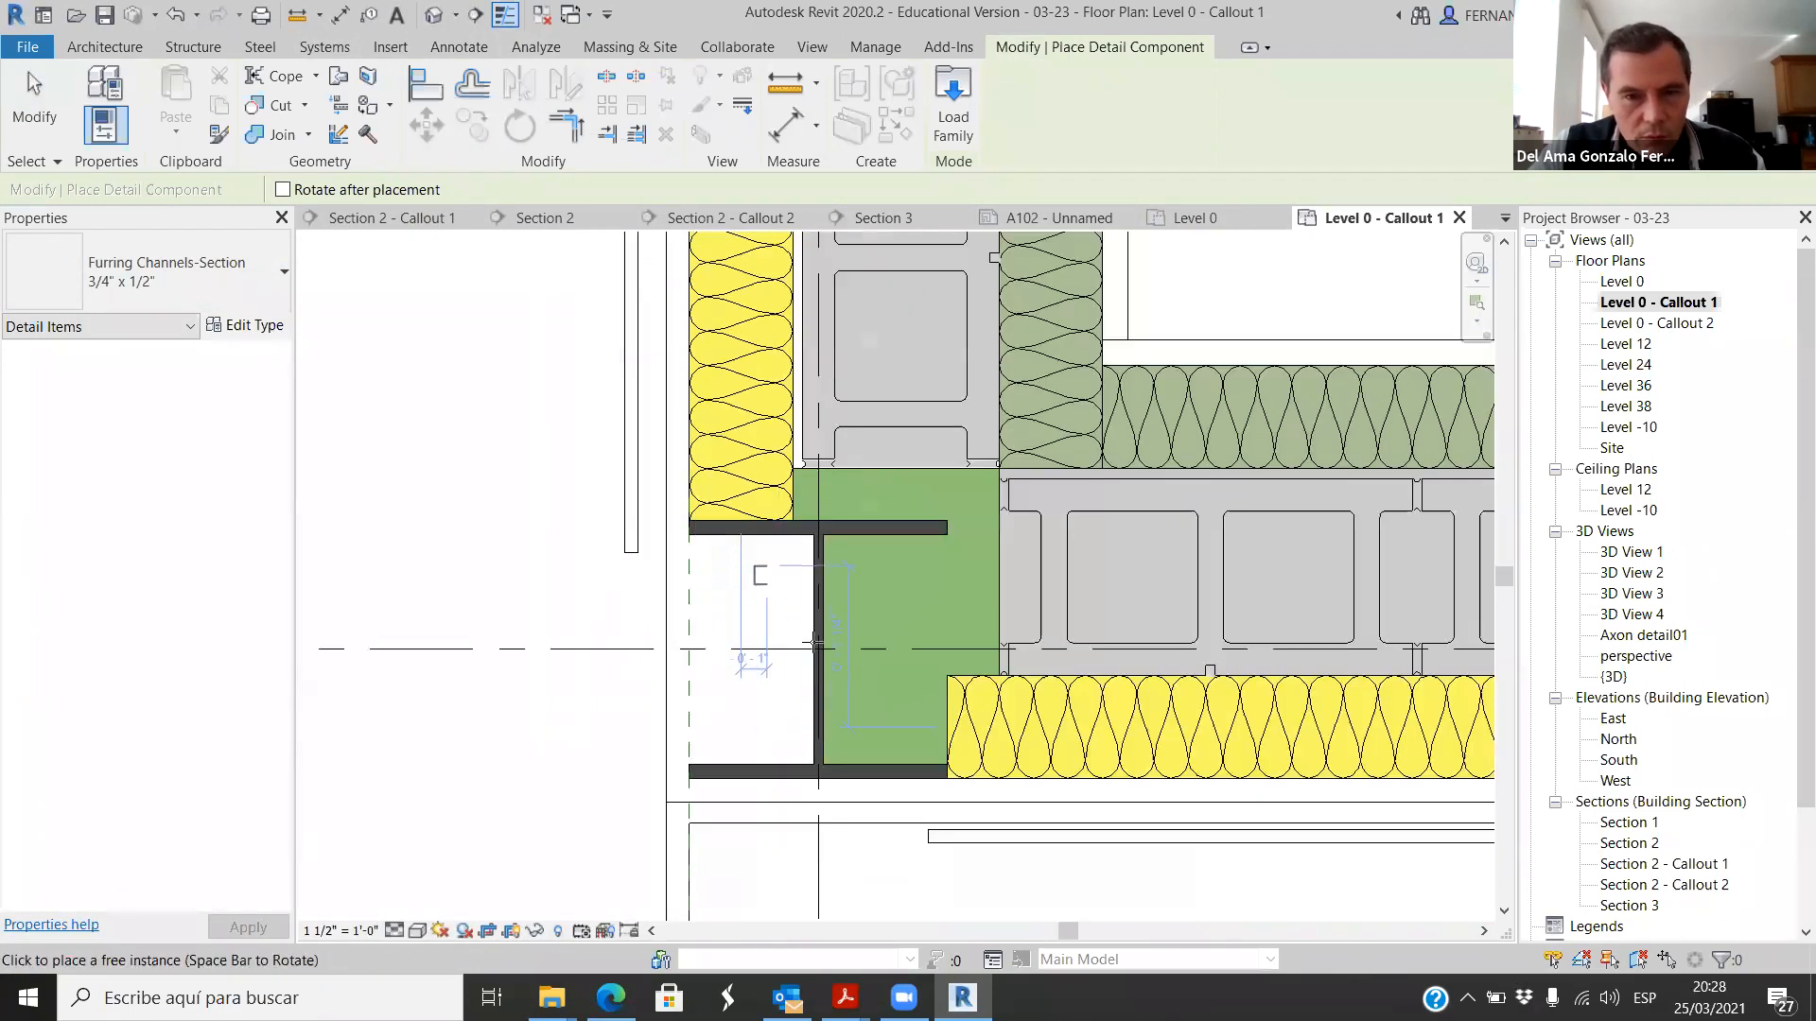
pyautogui.scroll(3, 959, 792)
pyautogui.scroll(2, 956, 797)
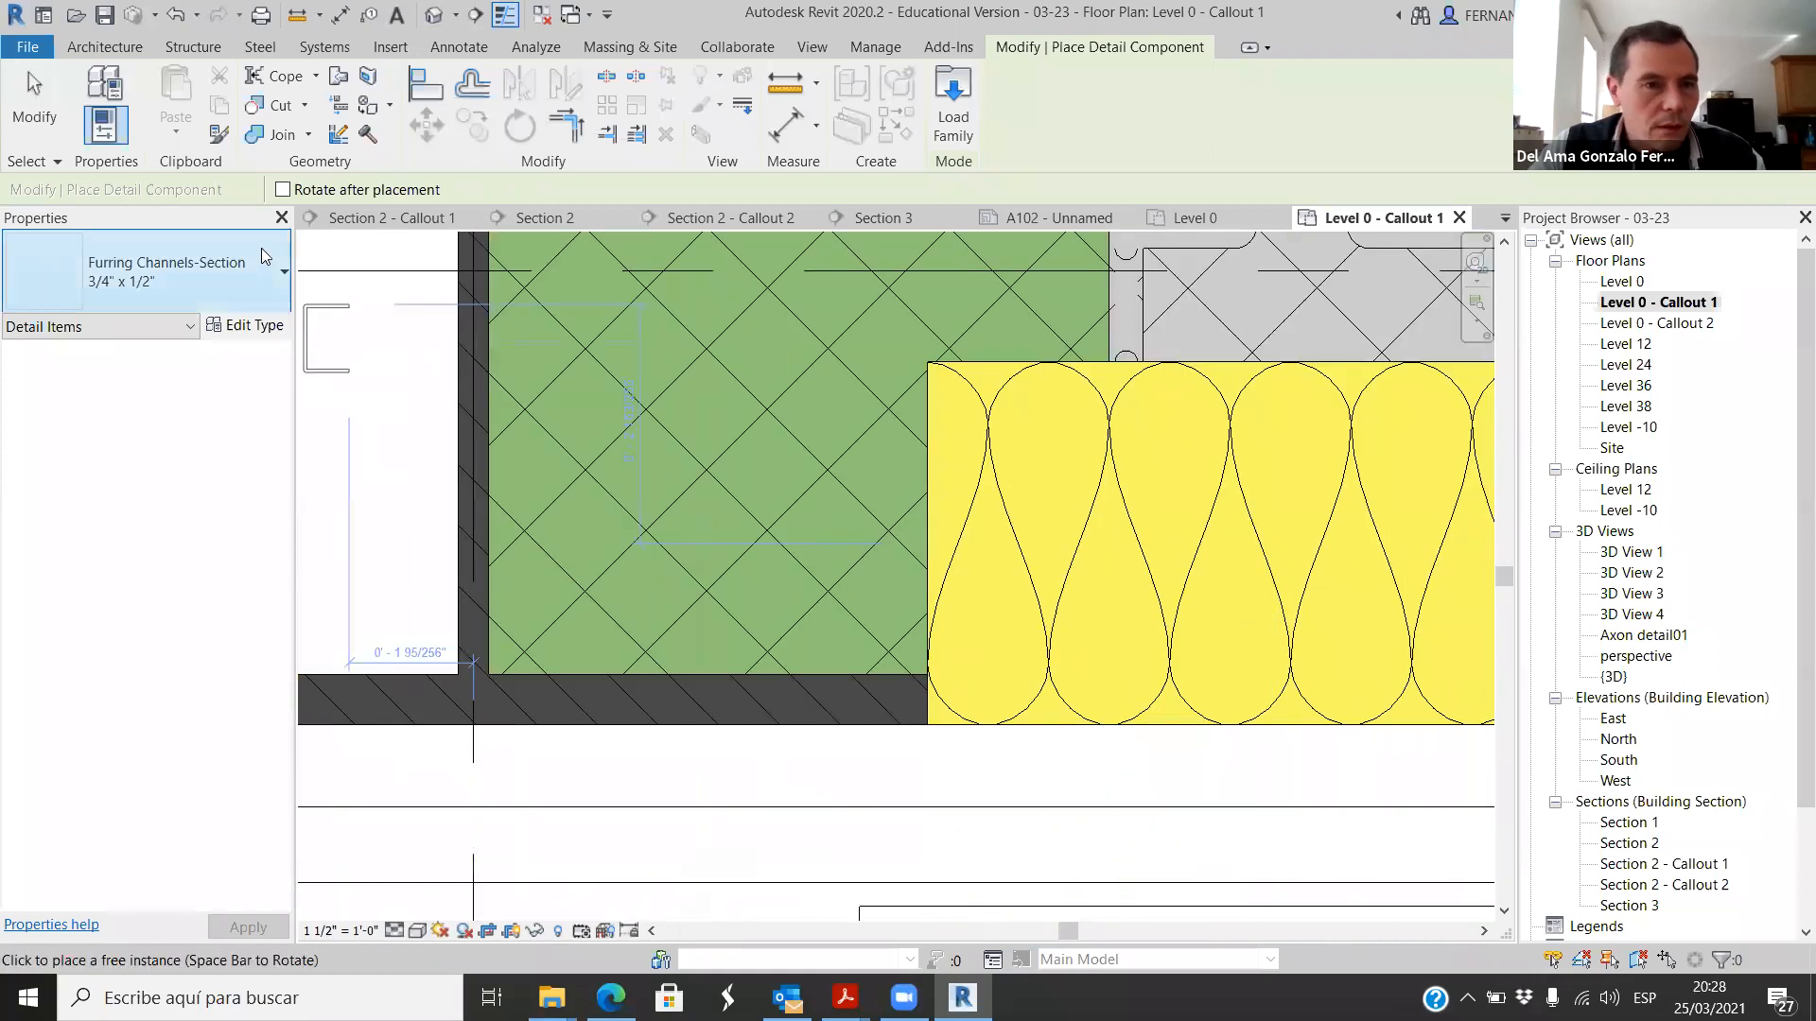
pyautogui.click(269, 284)
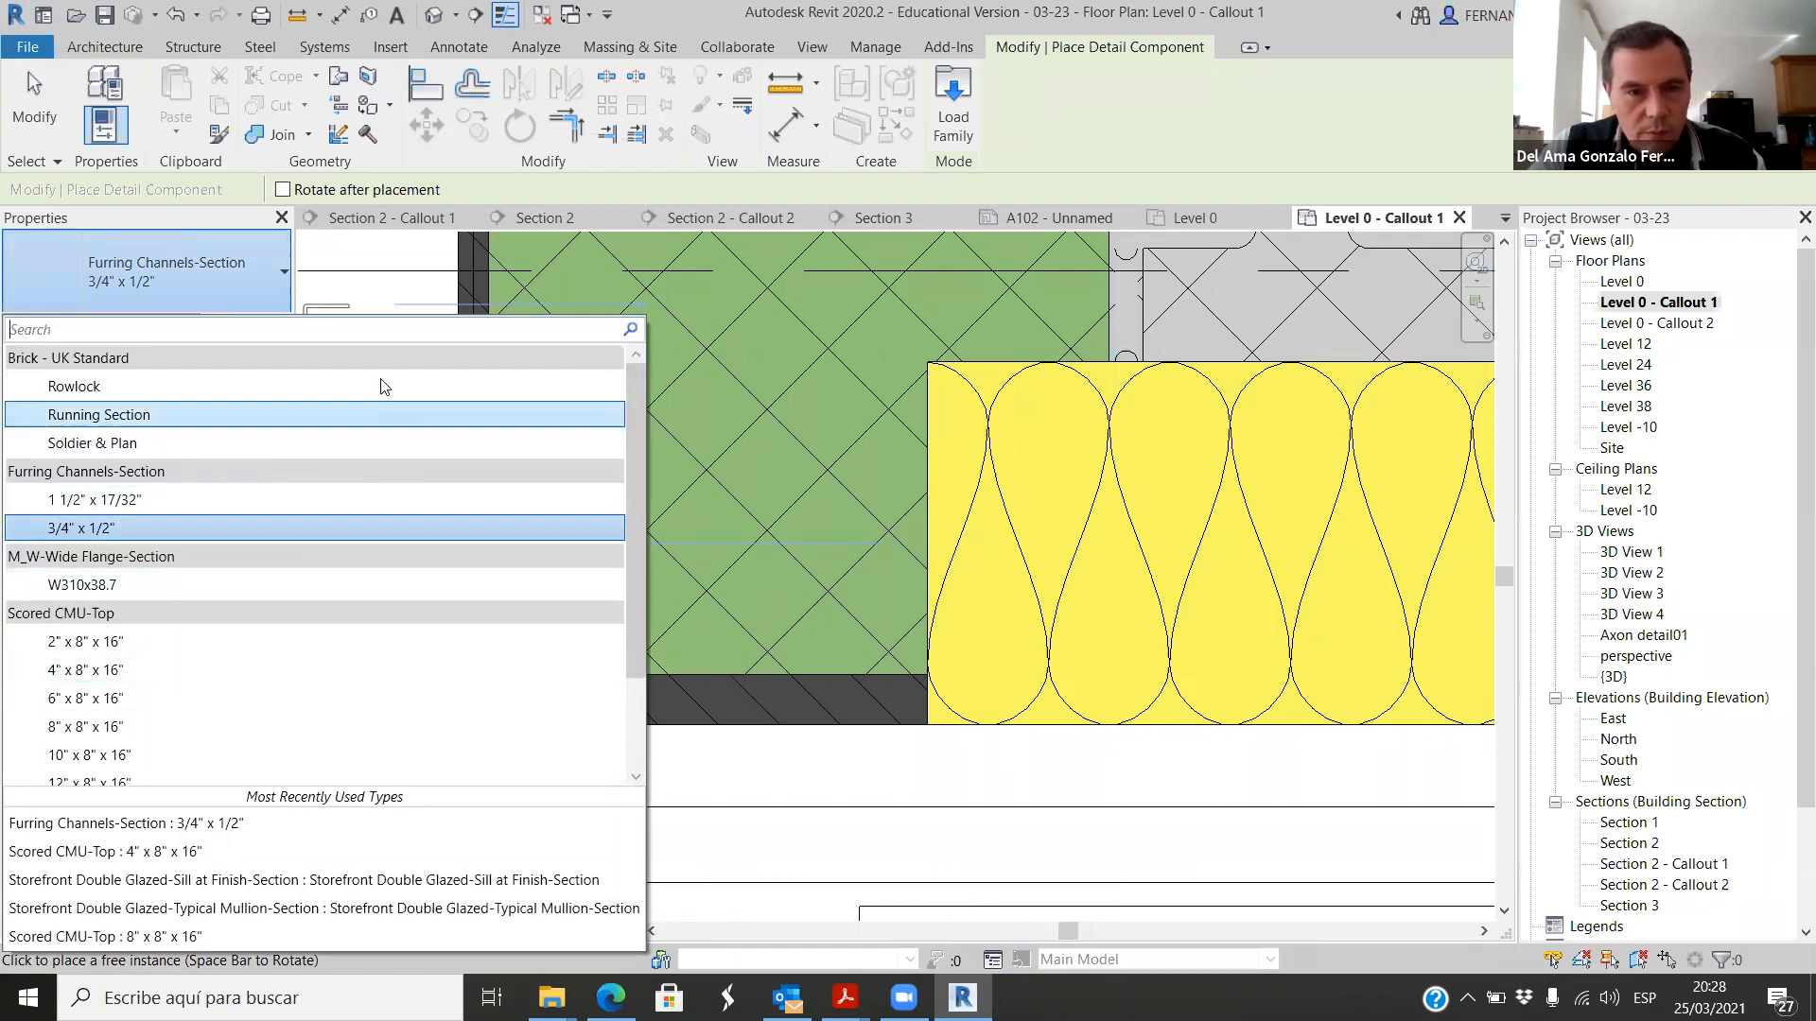
pyautogui.click(113, 528)
pyautogui.scroll(-2, 721, 730)
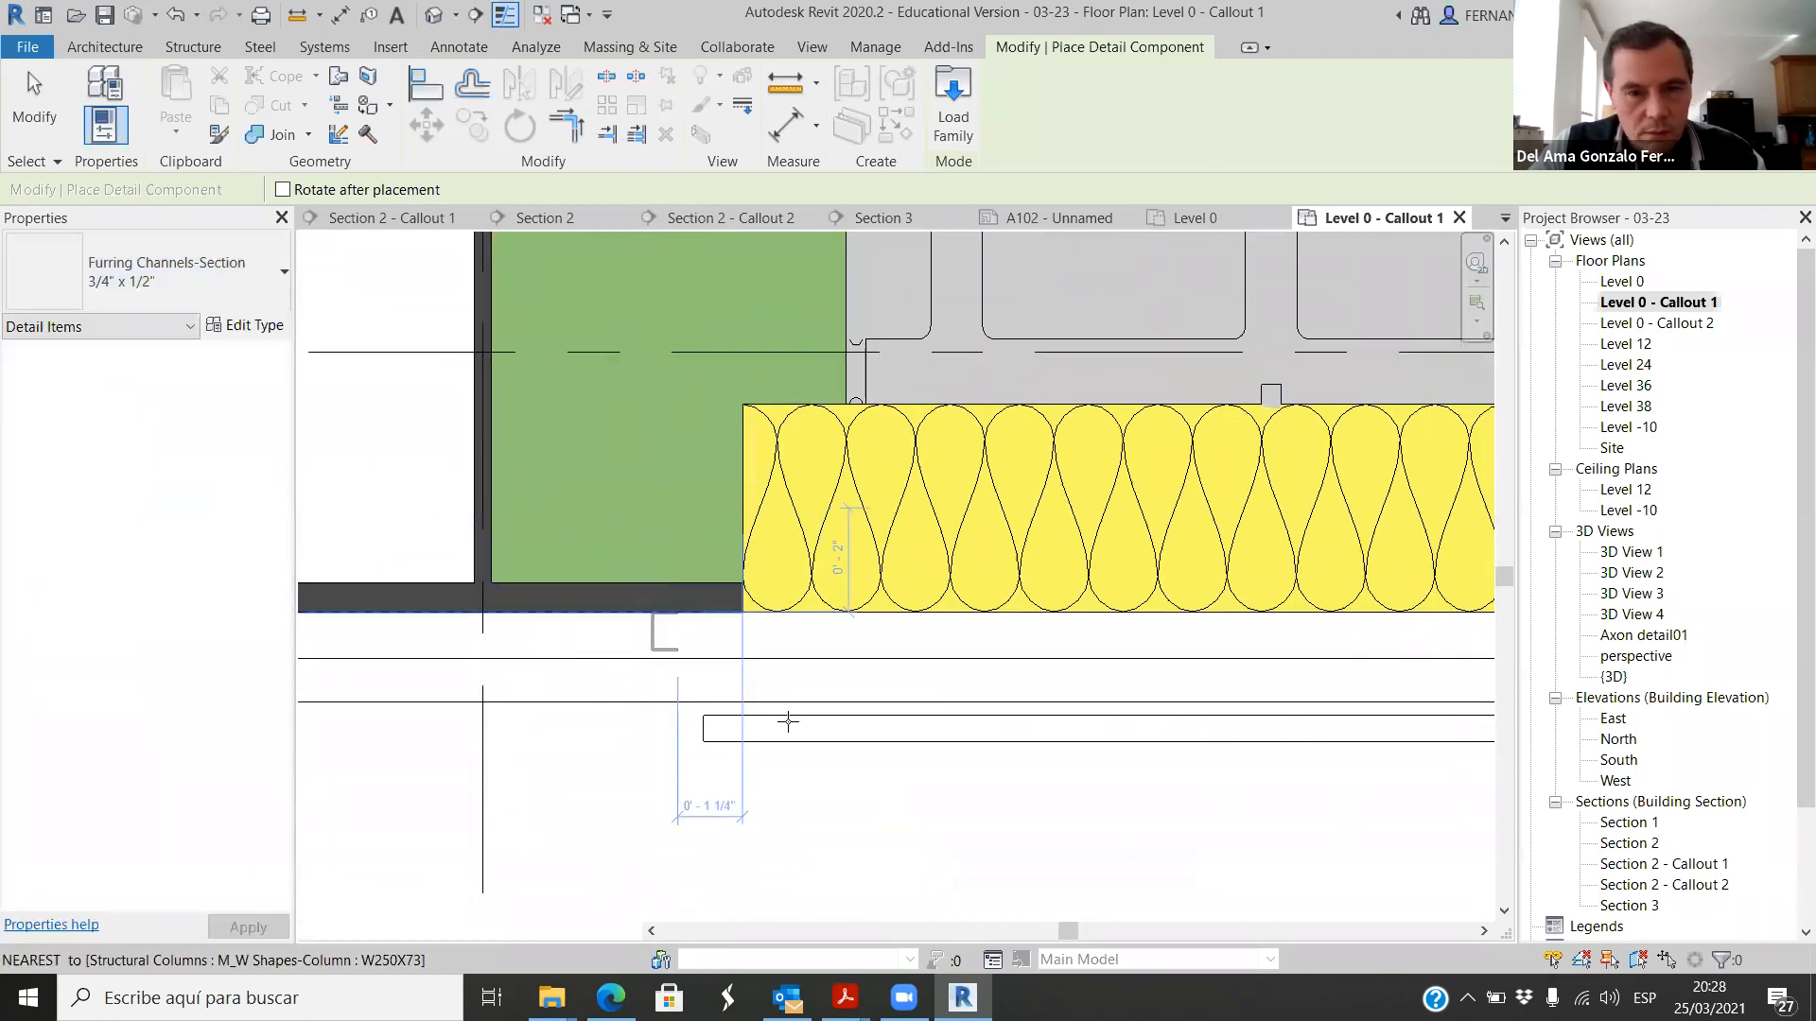
pyautogui.scroll(3, 754, 616)
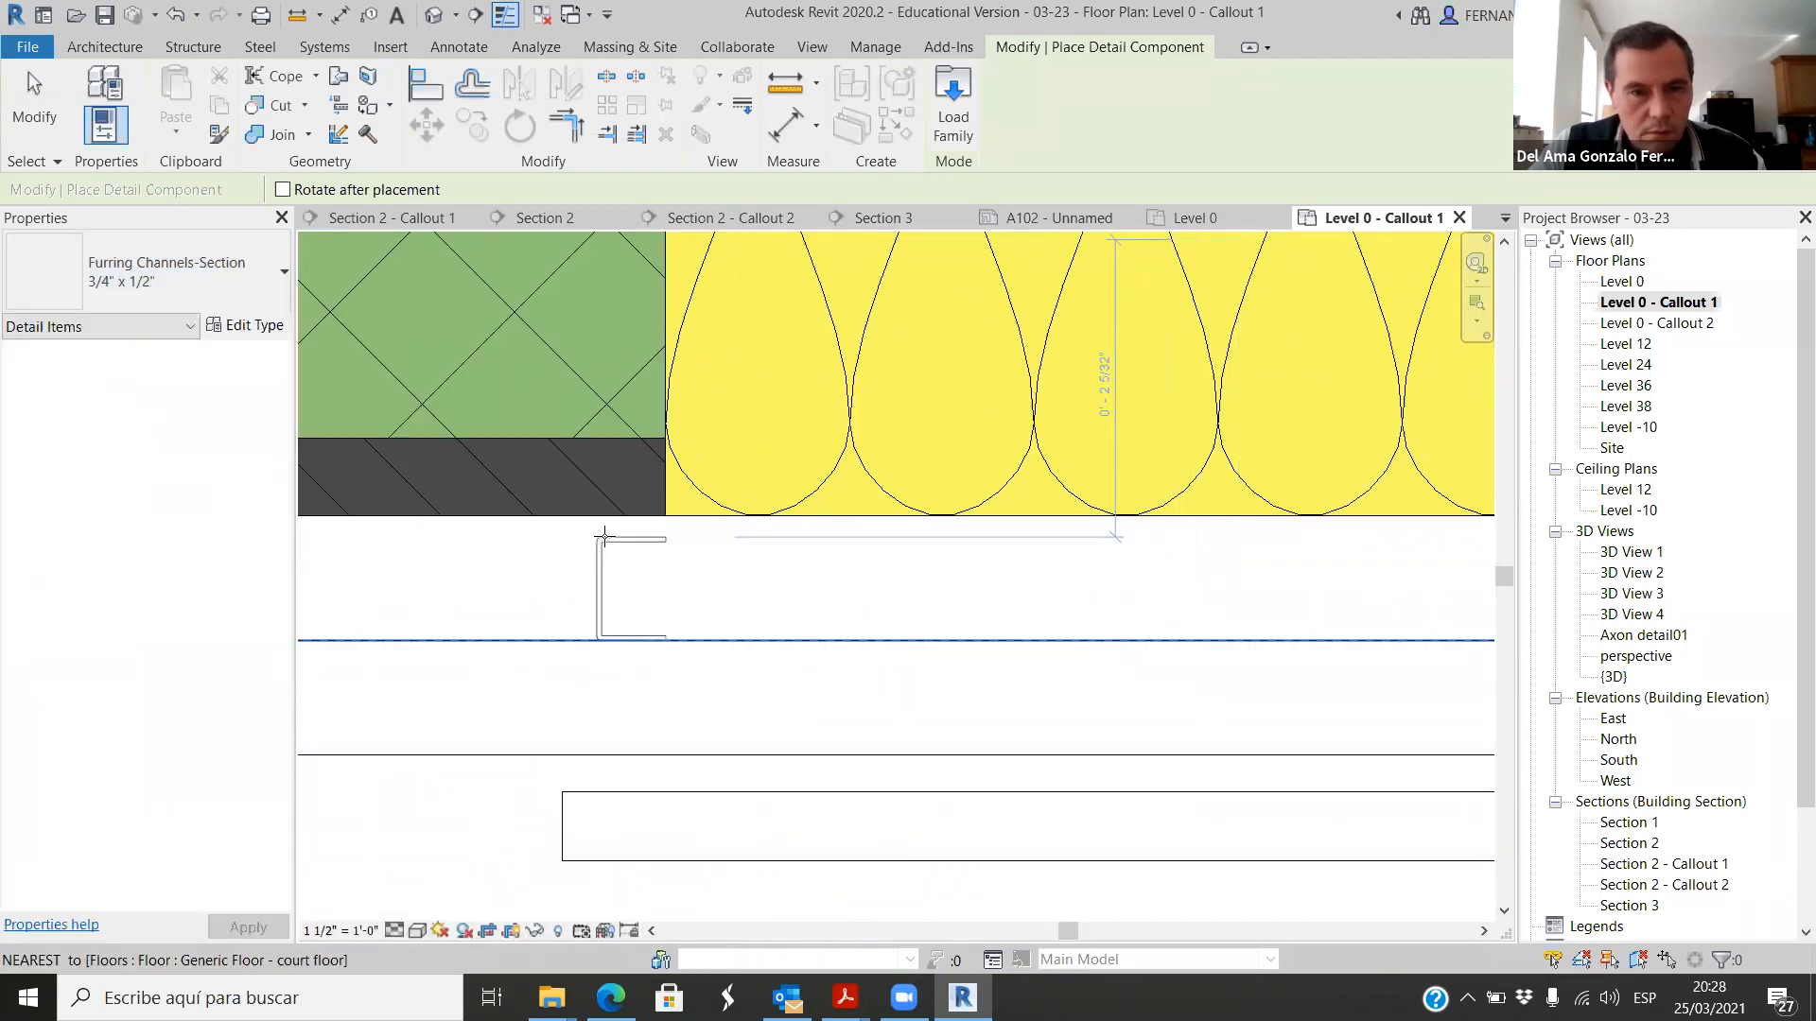
pyautogui.click(596, 537)
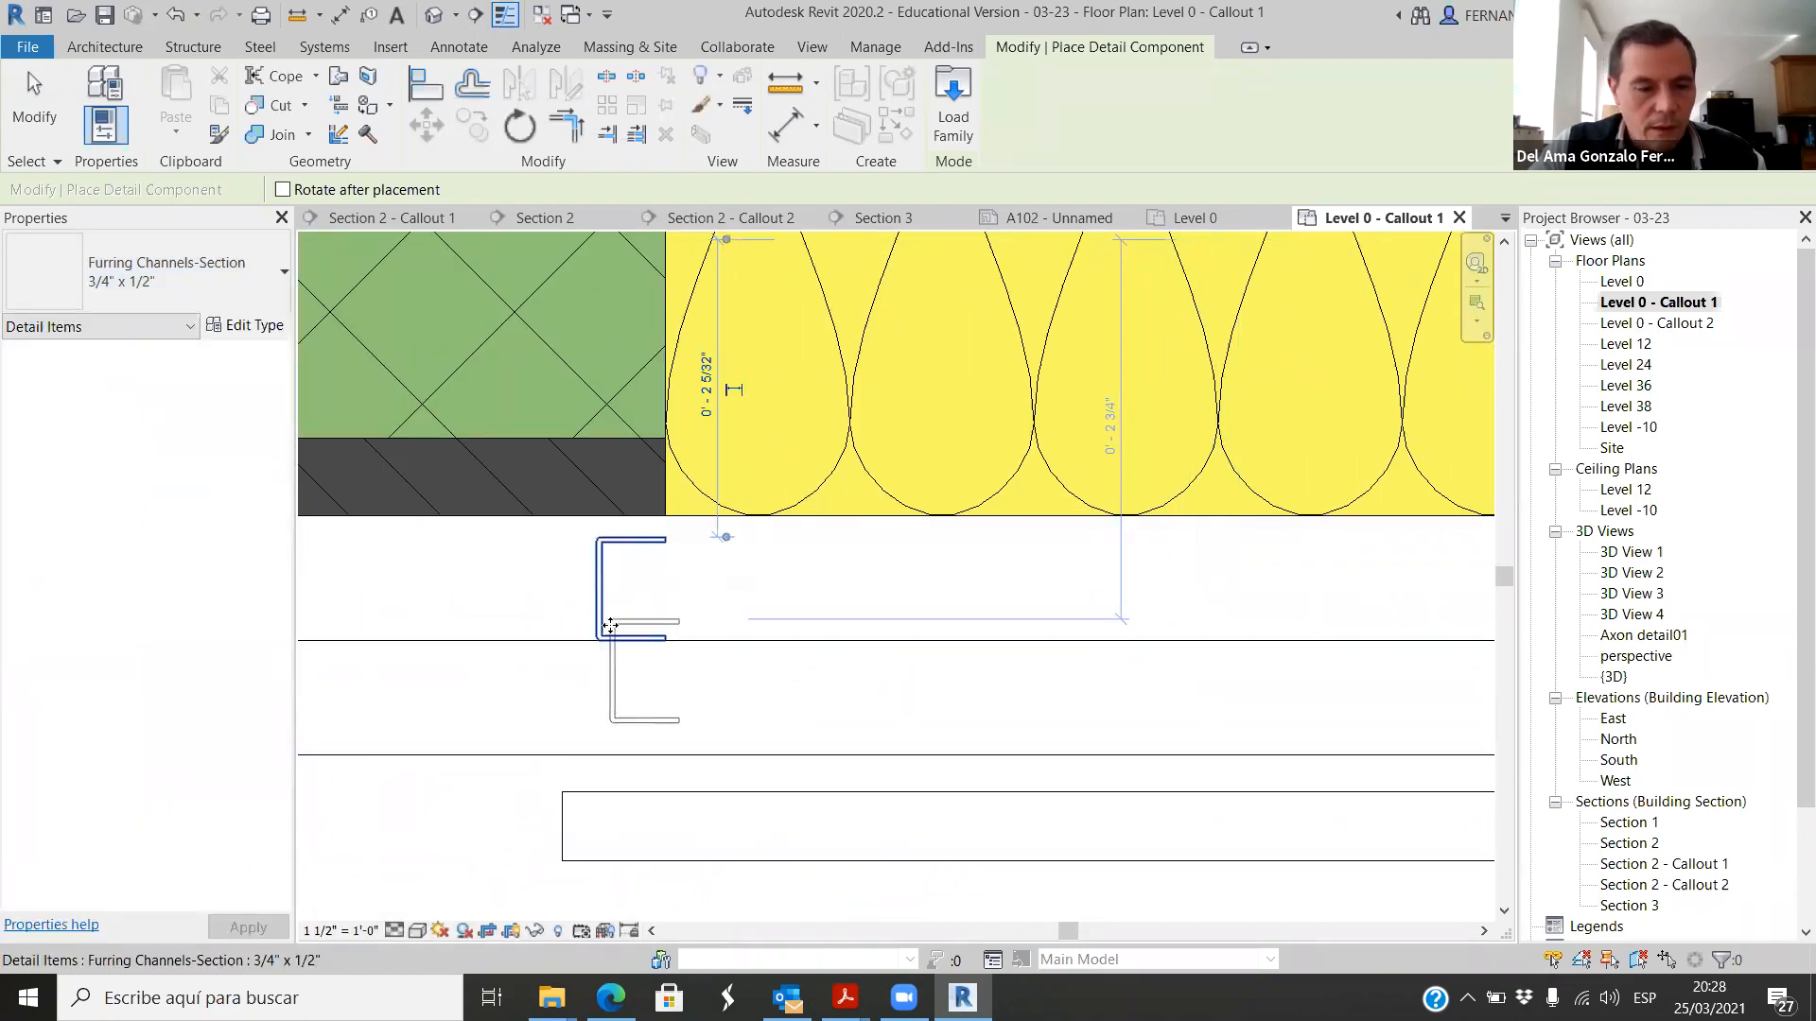
pyautogui.press('Escape')
# Step: Move the furring channel up so its upper flange touches the outer face of the column flange and insulation
pyautogui.scroll(2, 598, 568)
pyautogui.click(597, 558)
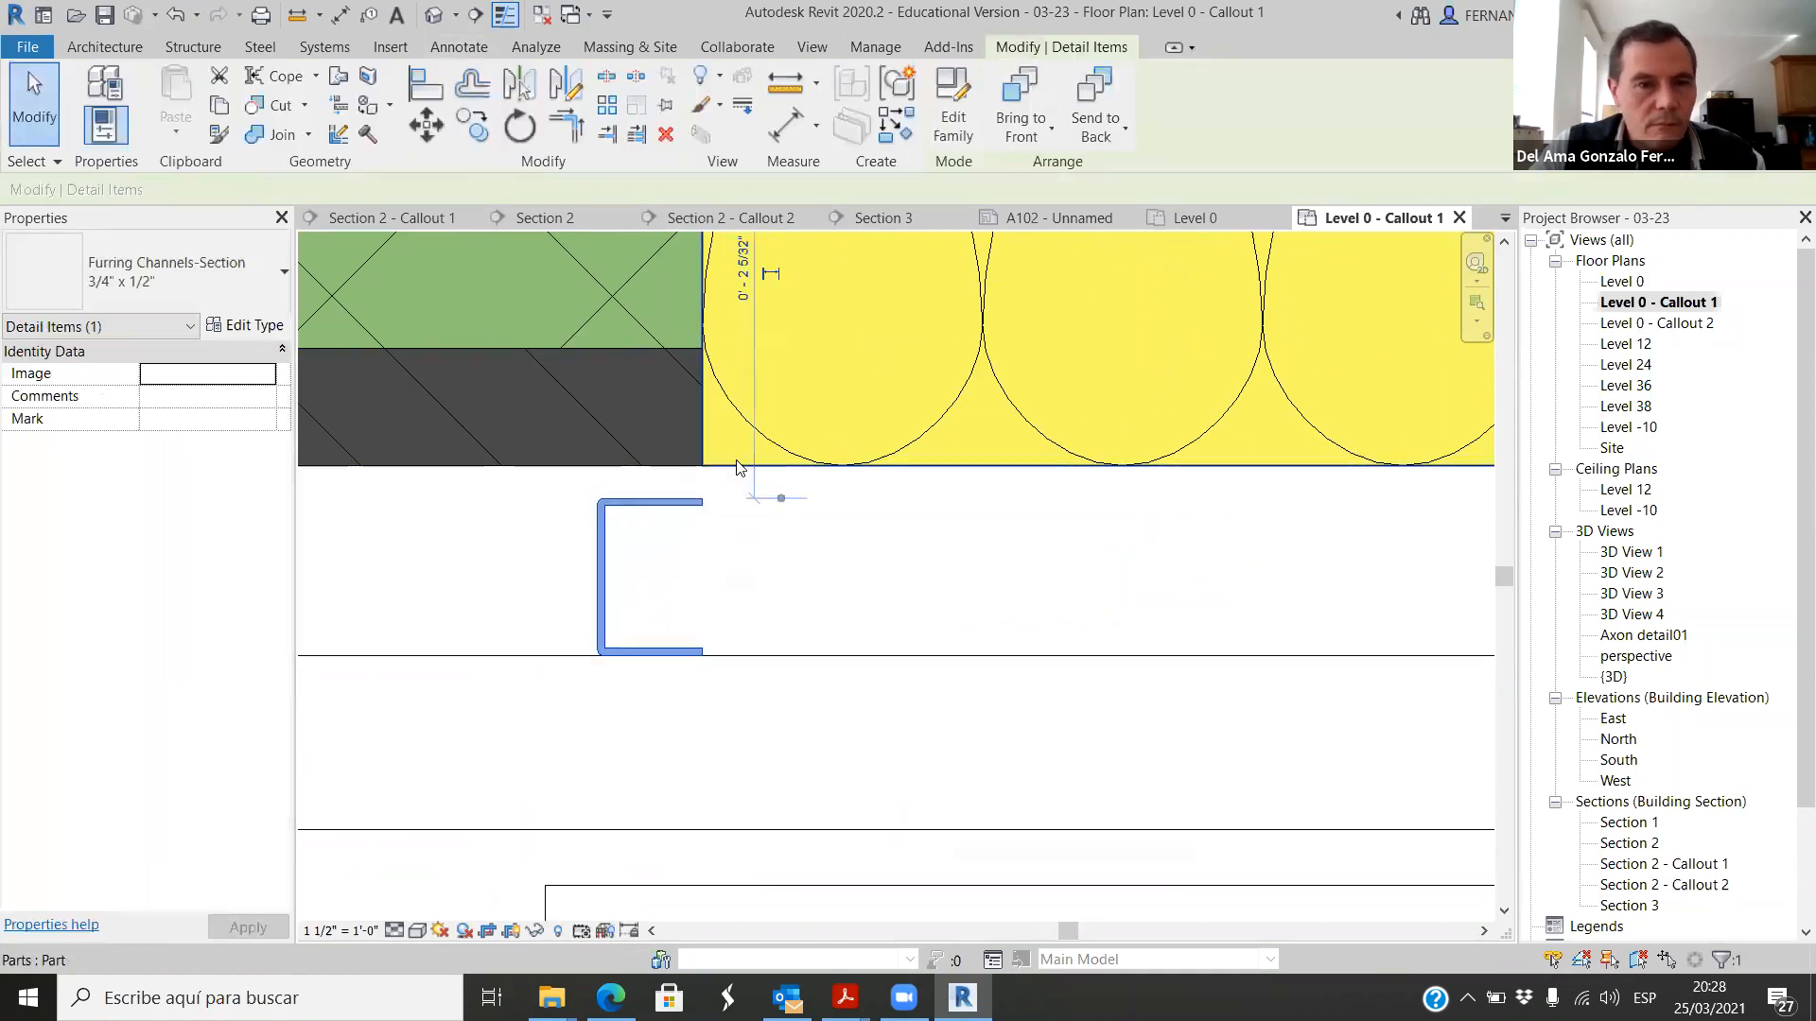
pyautogui.click(428, 123)
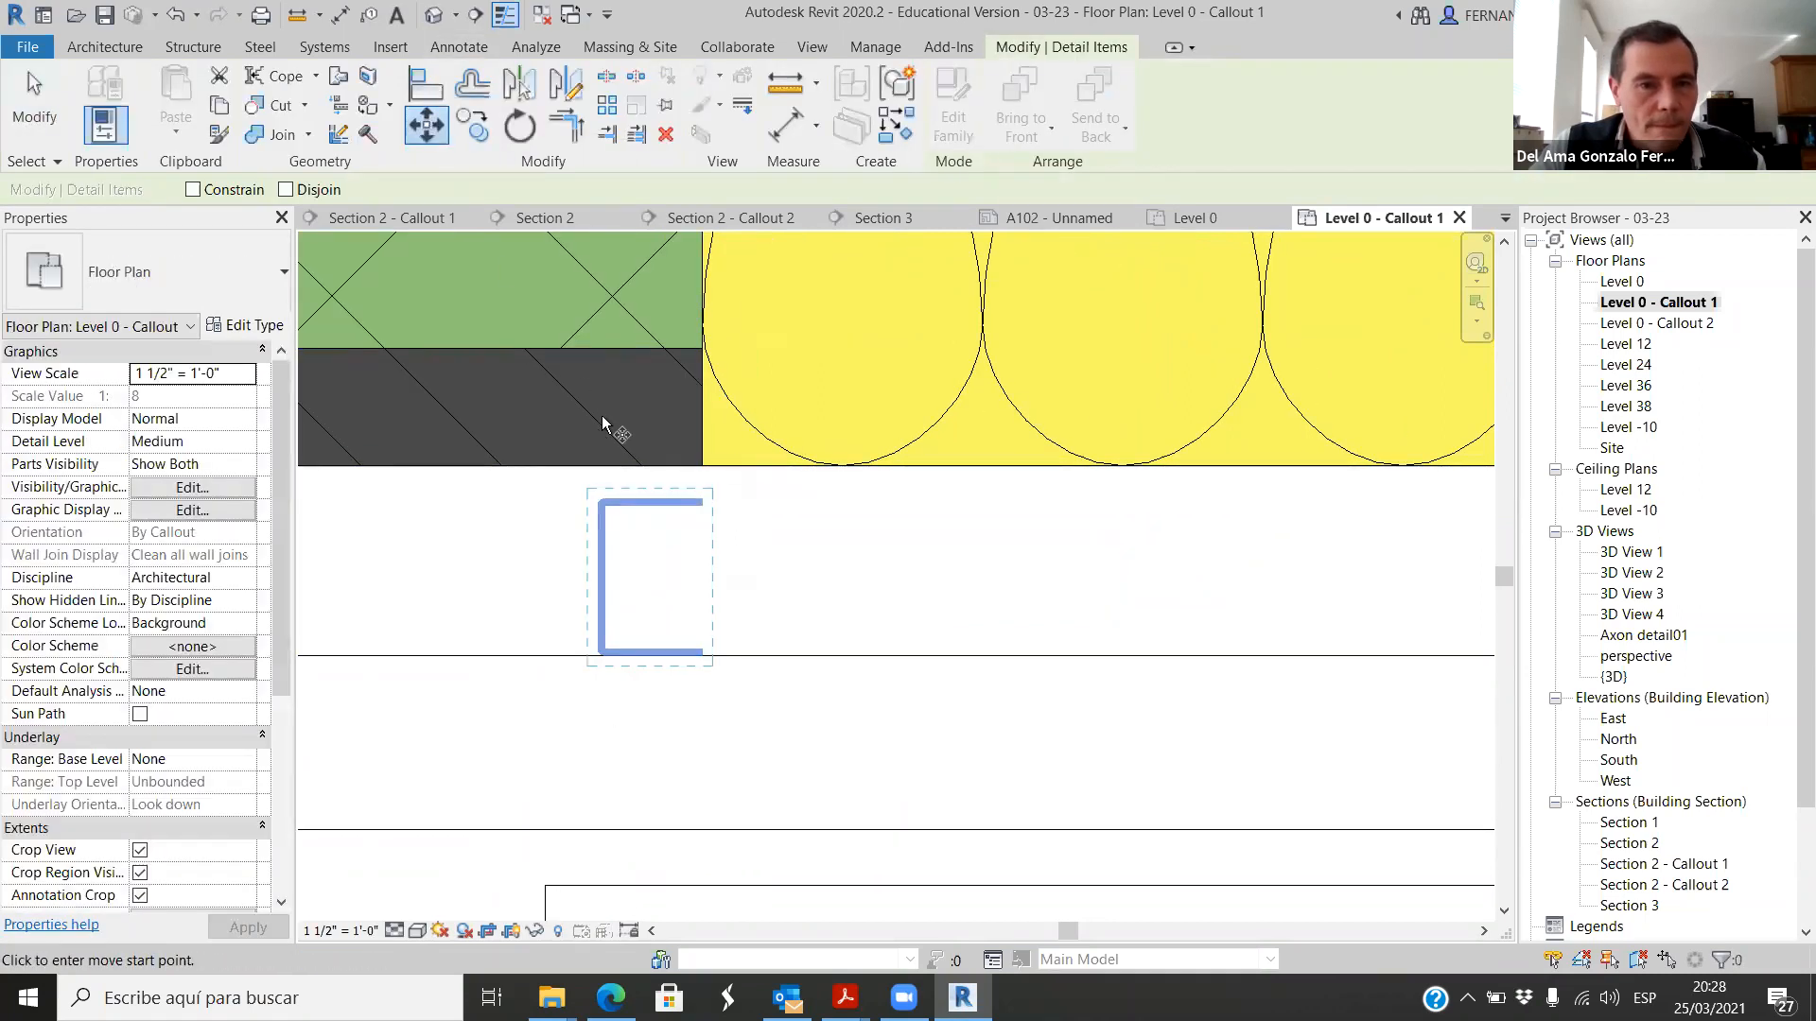
pyautogui.click(646, 490)
pyautogui.click(650, 468)
pyautogui.scroll(-4, 605, 576)
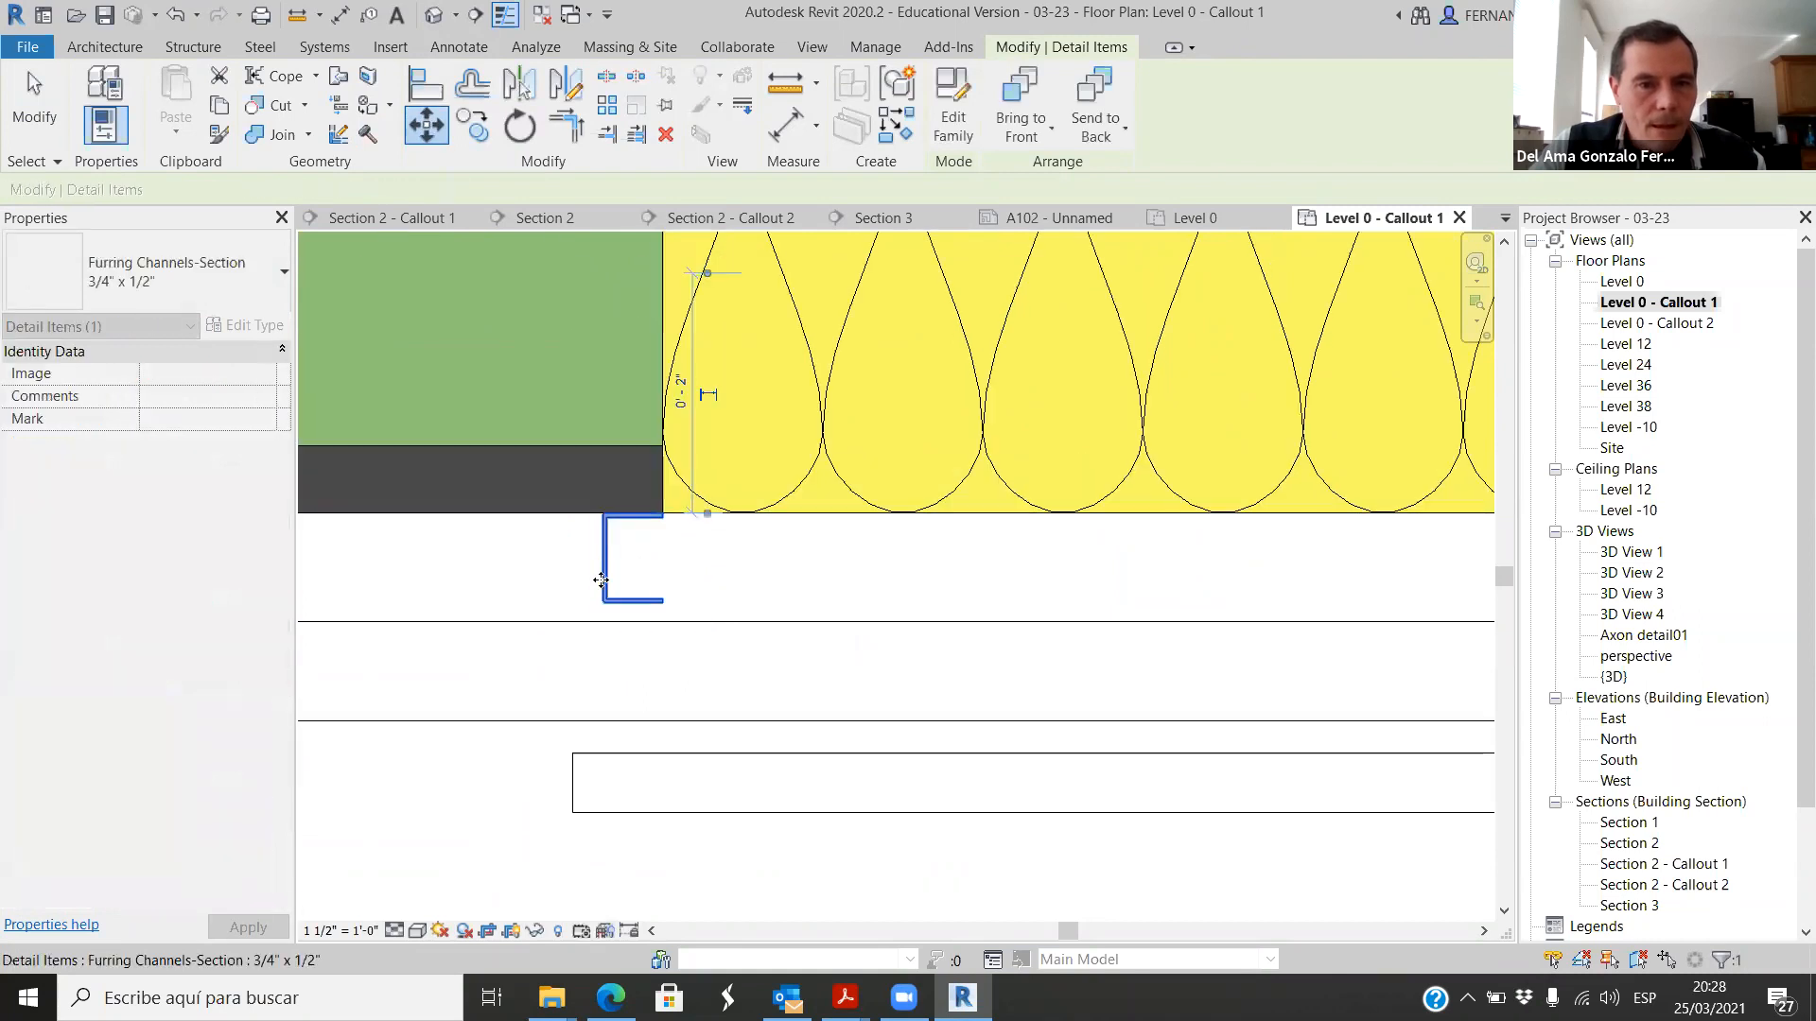
pyautogui.click(676, 662)
pyautogui.click(600, 732)
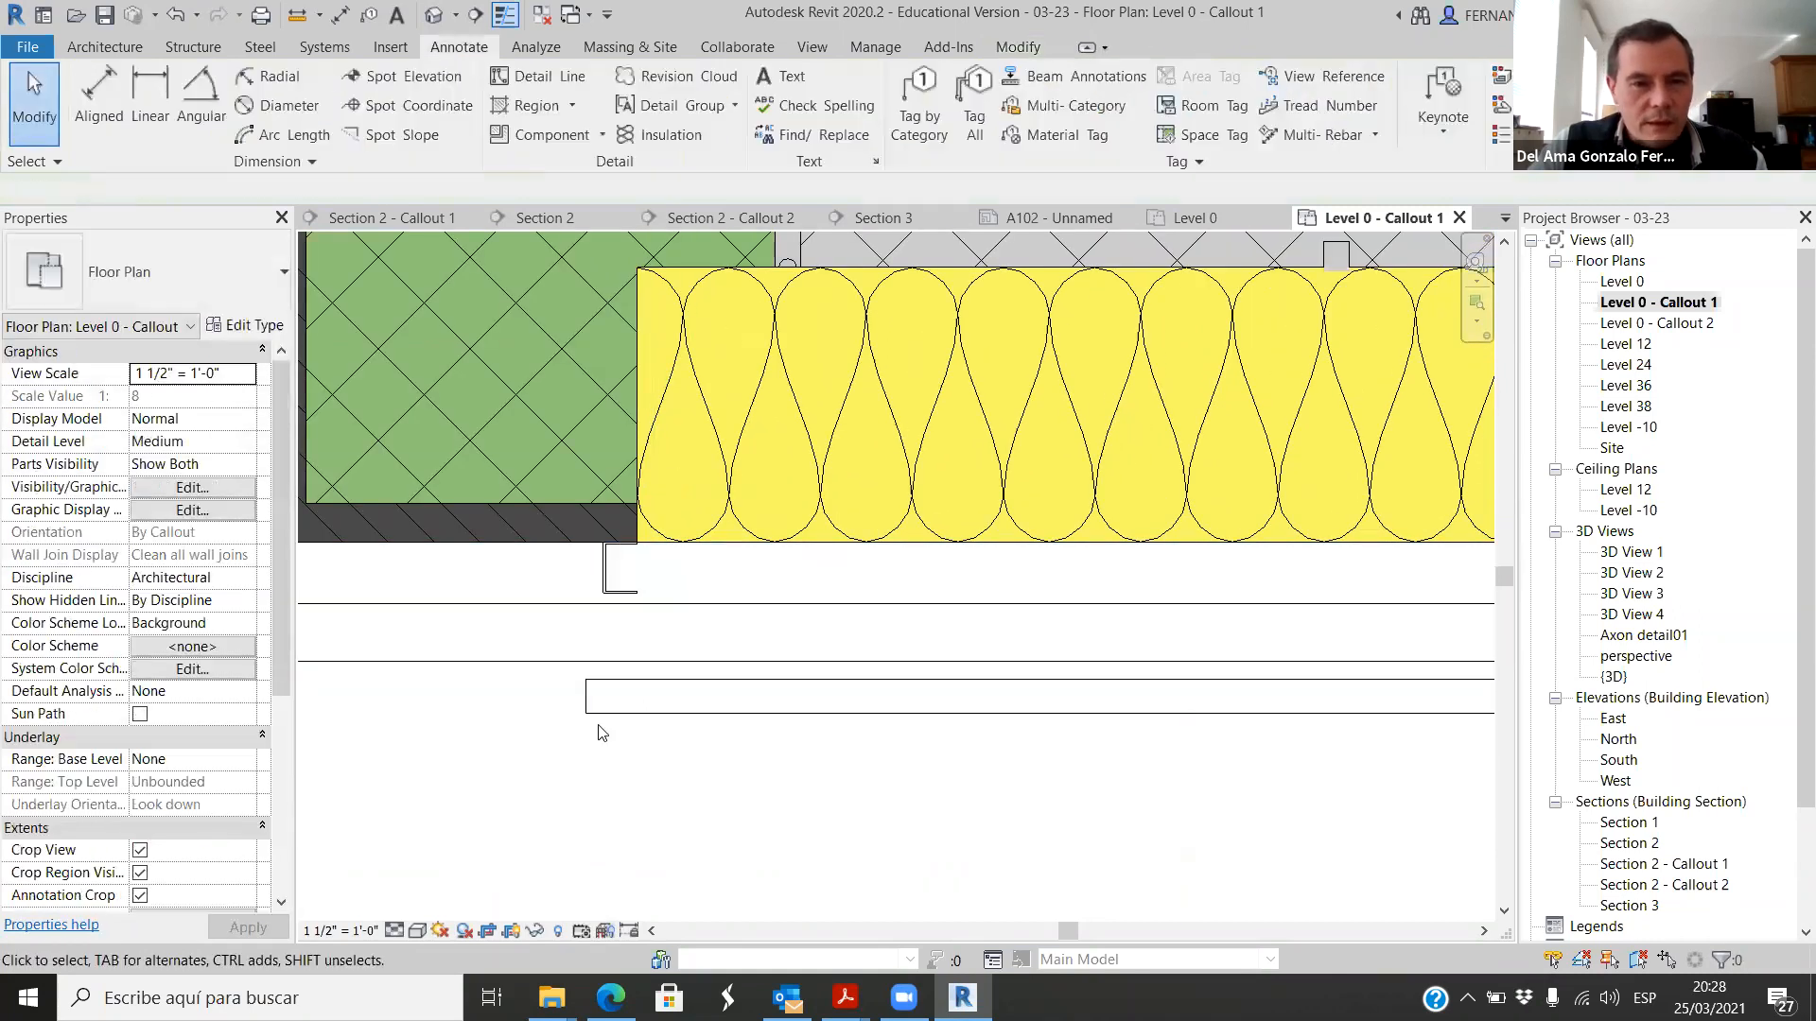
# Step: Measure the gap between the horizontal wall's insulation and its outer part with an aligned dimension, without placing it
pyautogui.click(99, 99)
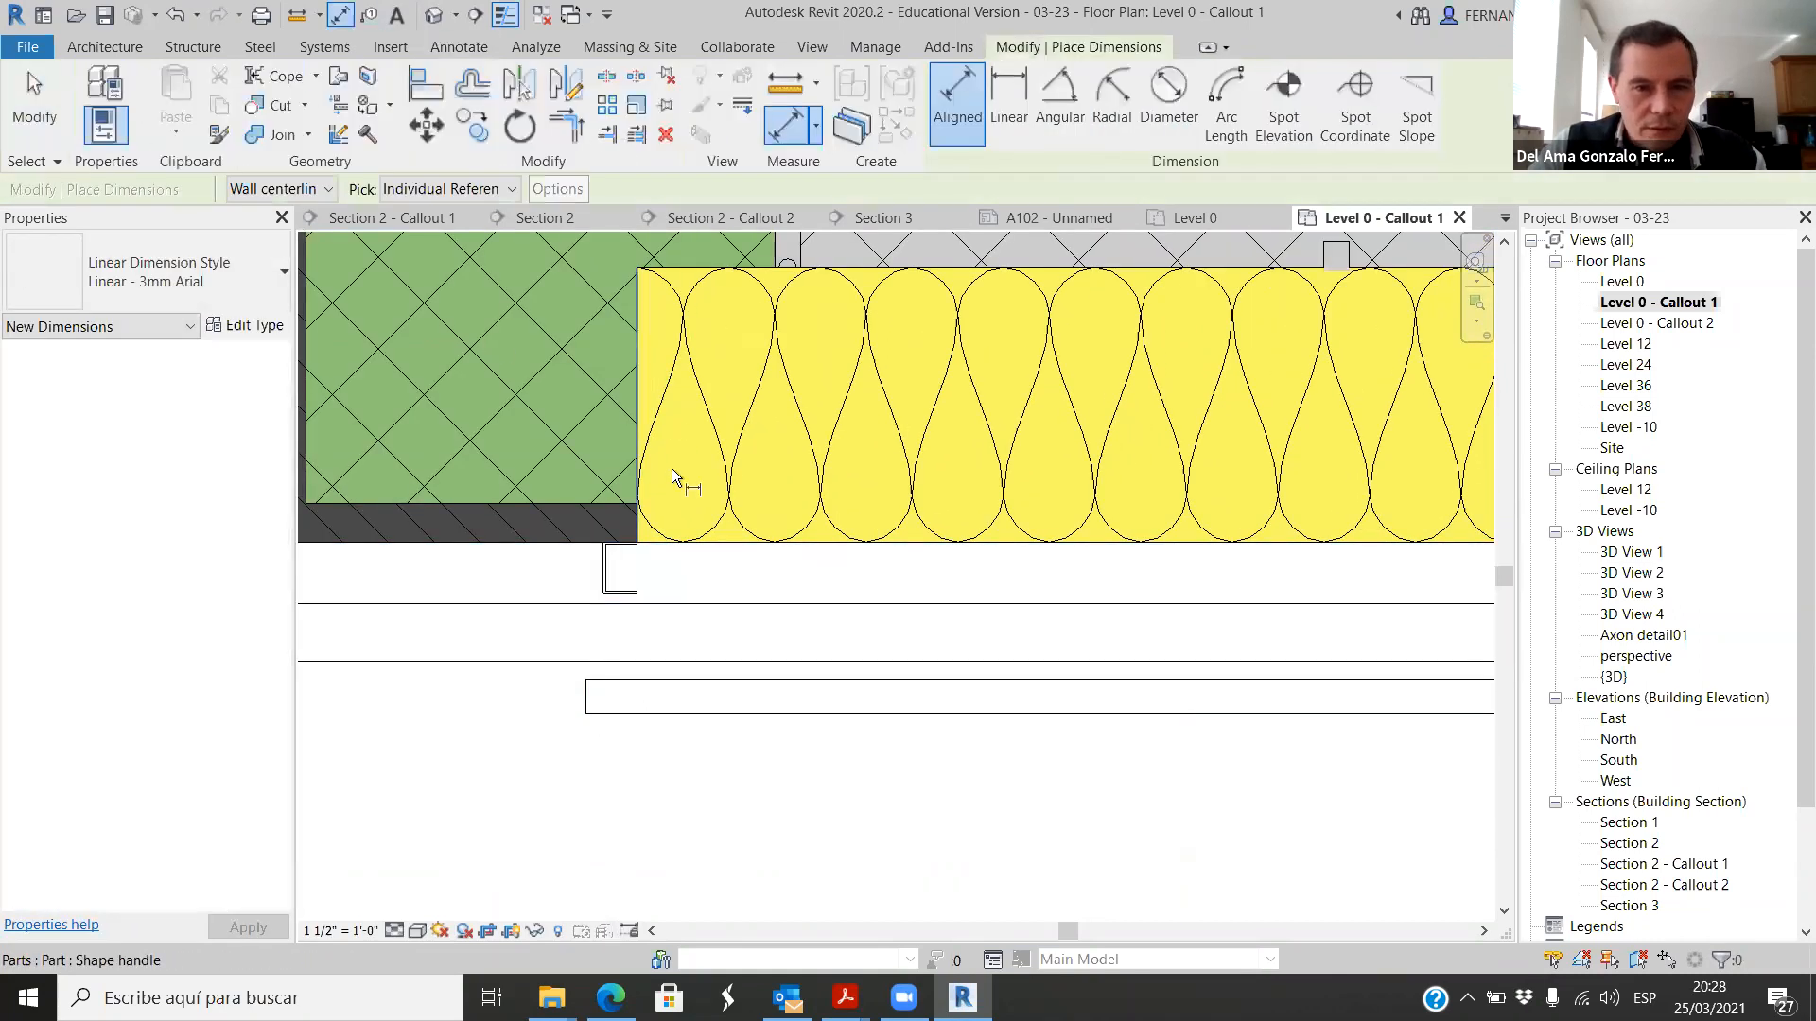
pyautogui.click(731, 545)
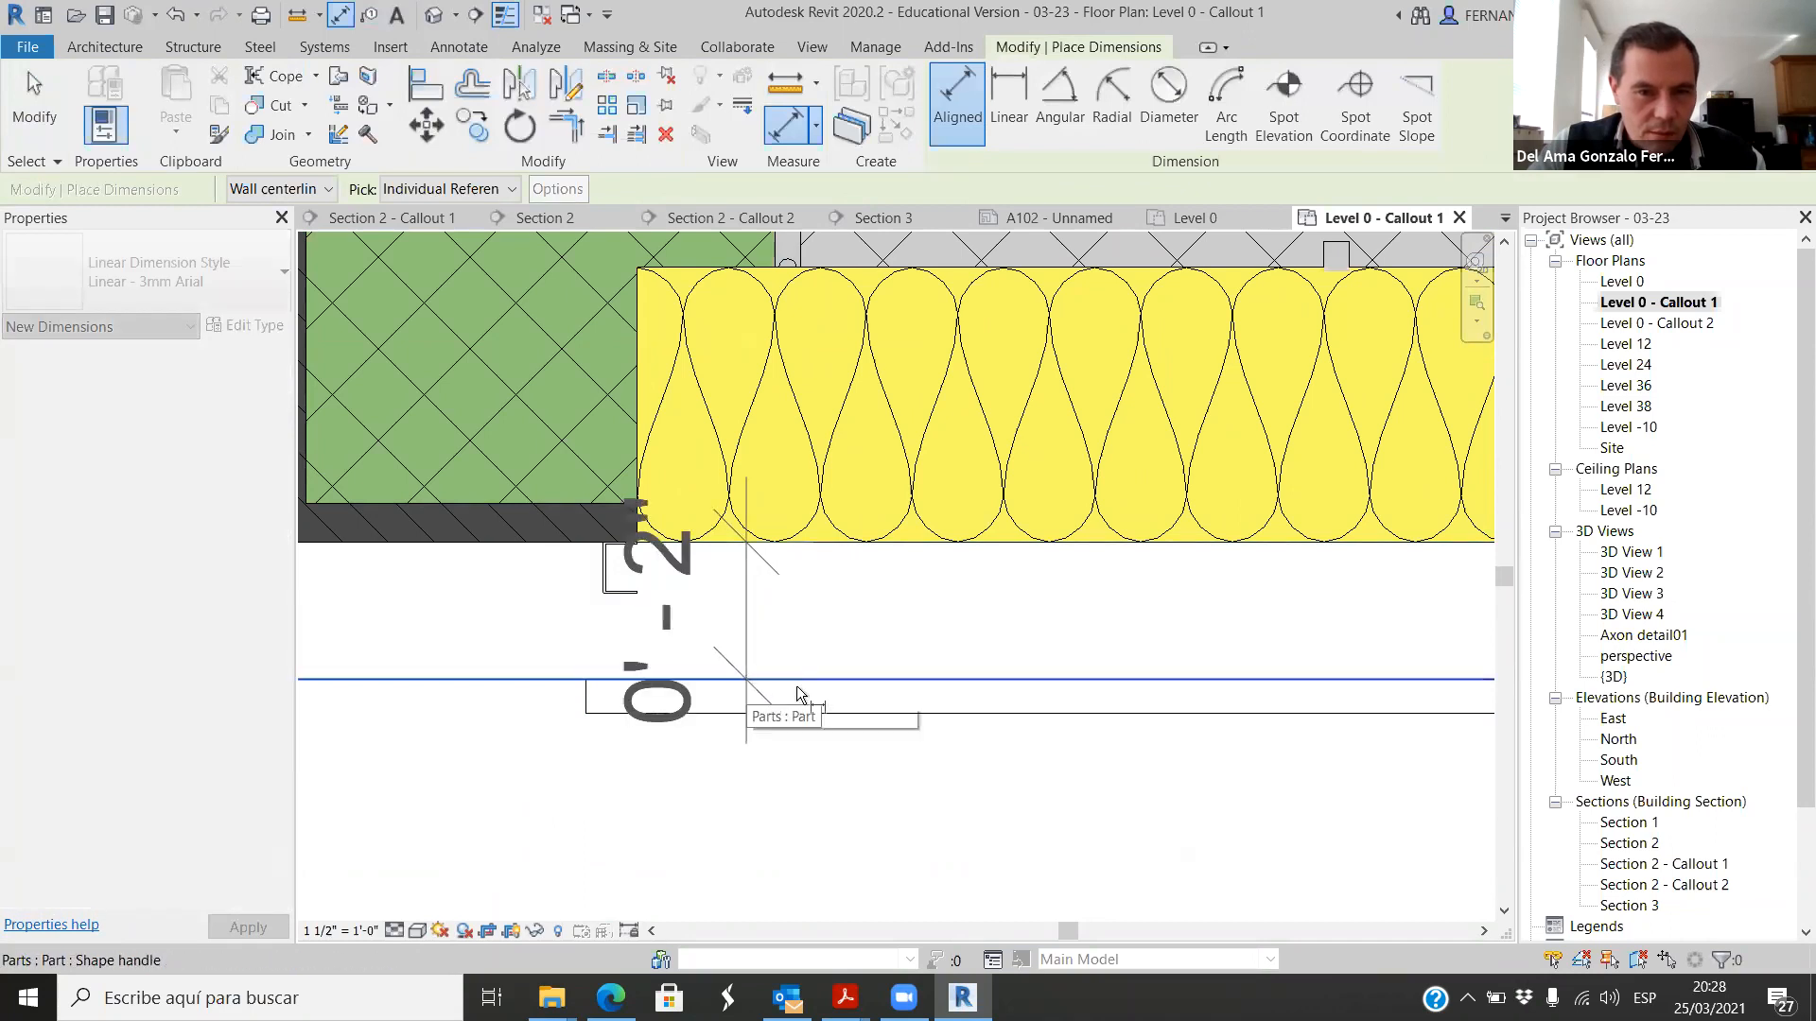
pyautogui.press('Escape')
pyautogui.press('Escape')
pyautogui.scroll(2, 580, 596)
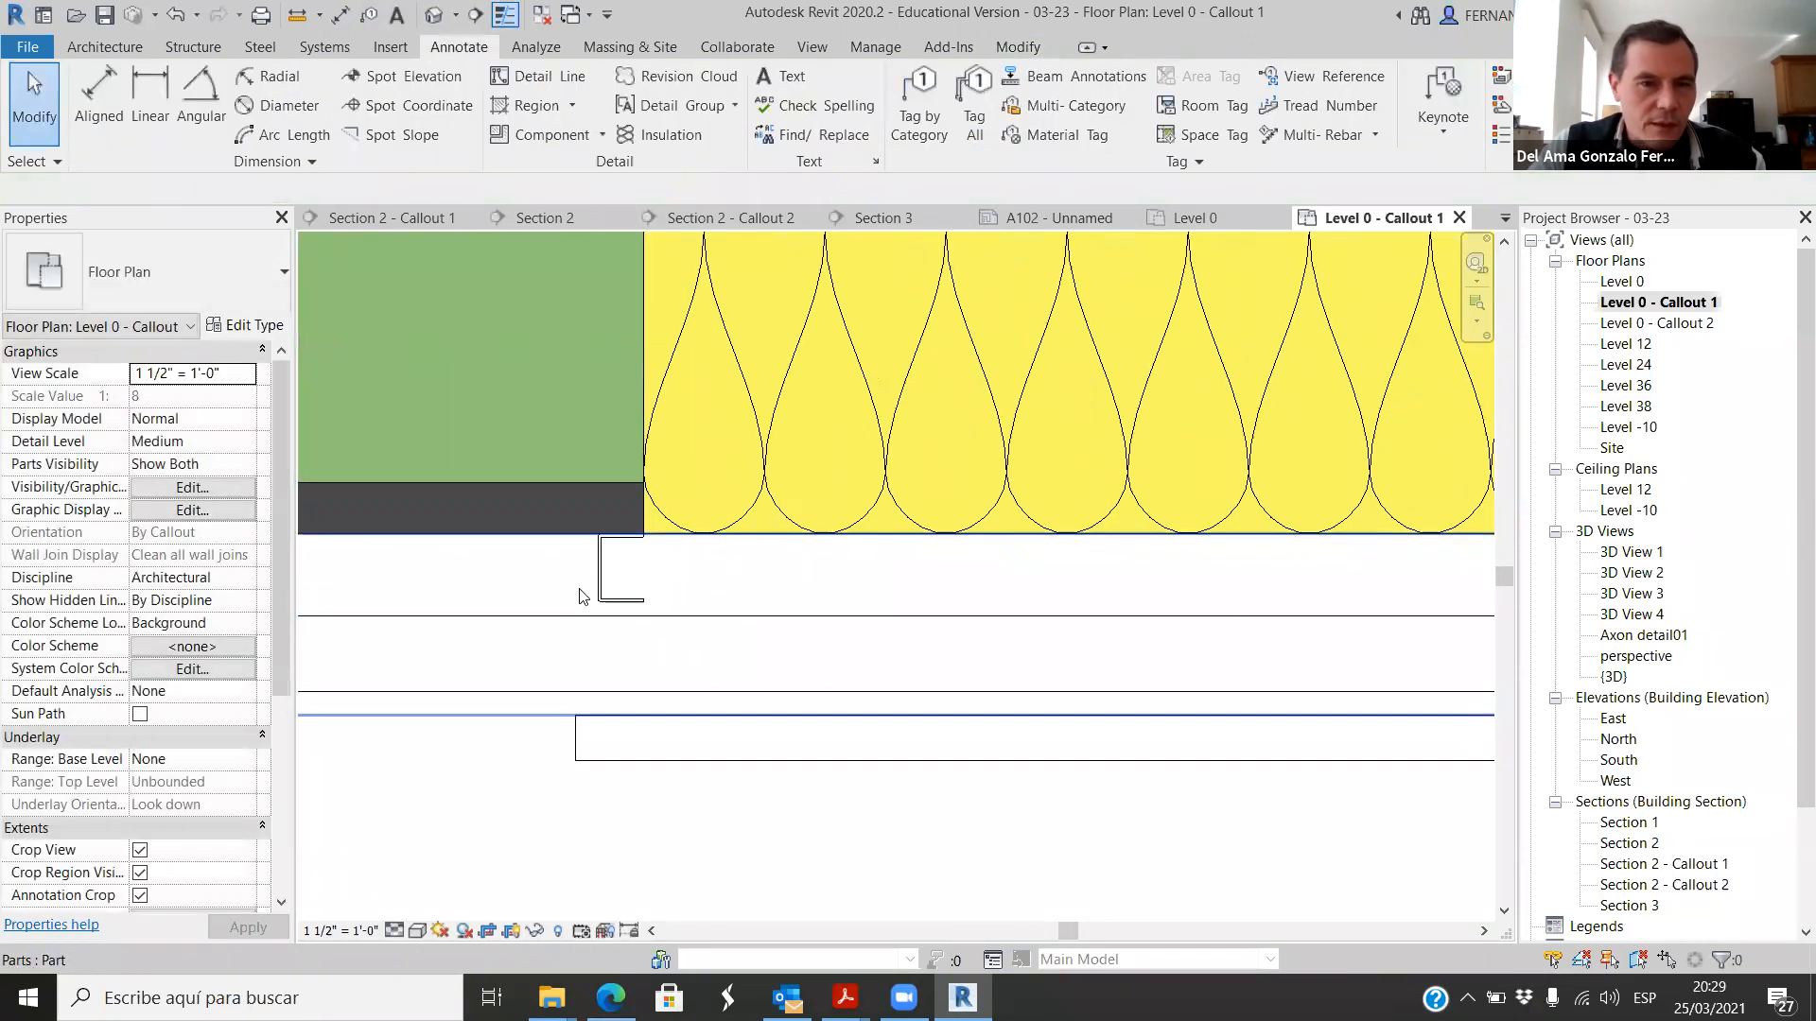
# Step: Duplicate the furring channel's type as 2" x 1/2" 2
pyautogui.click(594, 629)
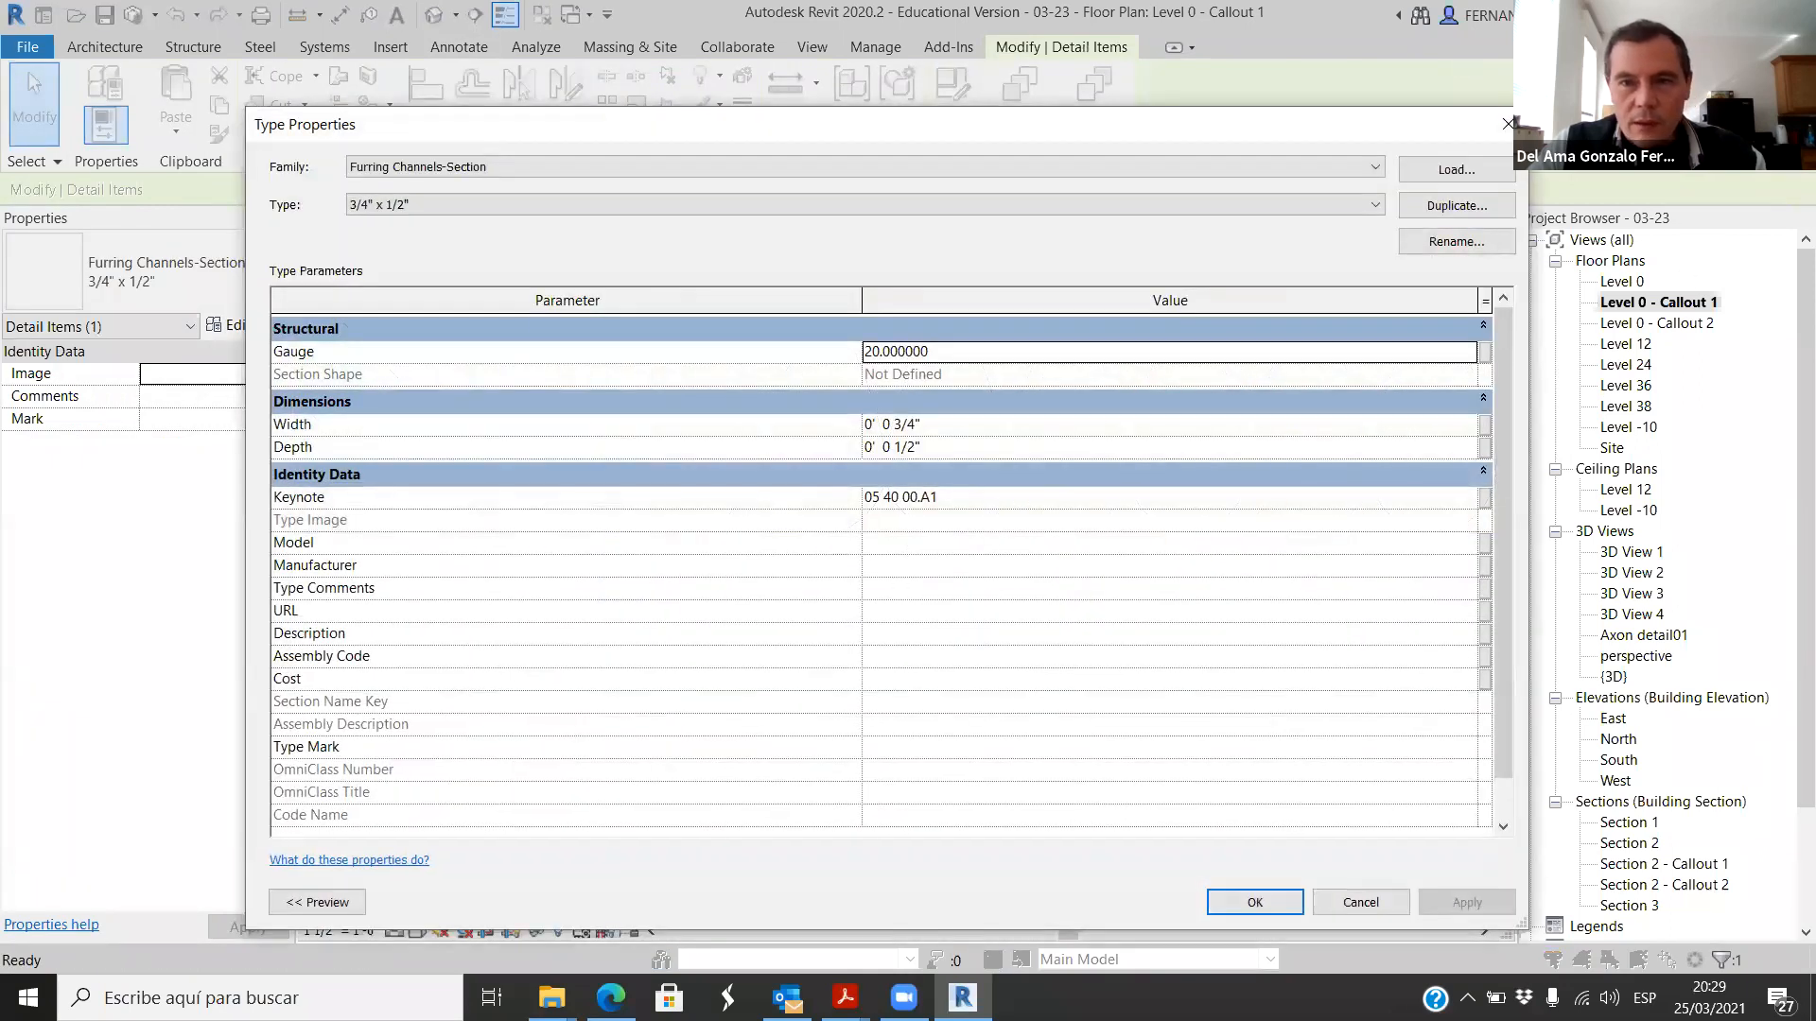
pyautogui.click(1502, 205)
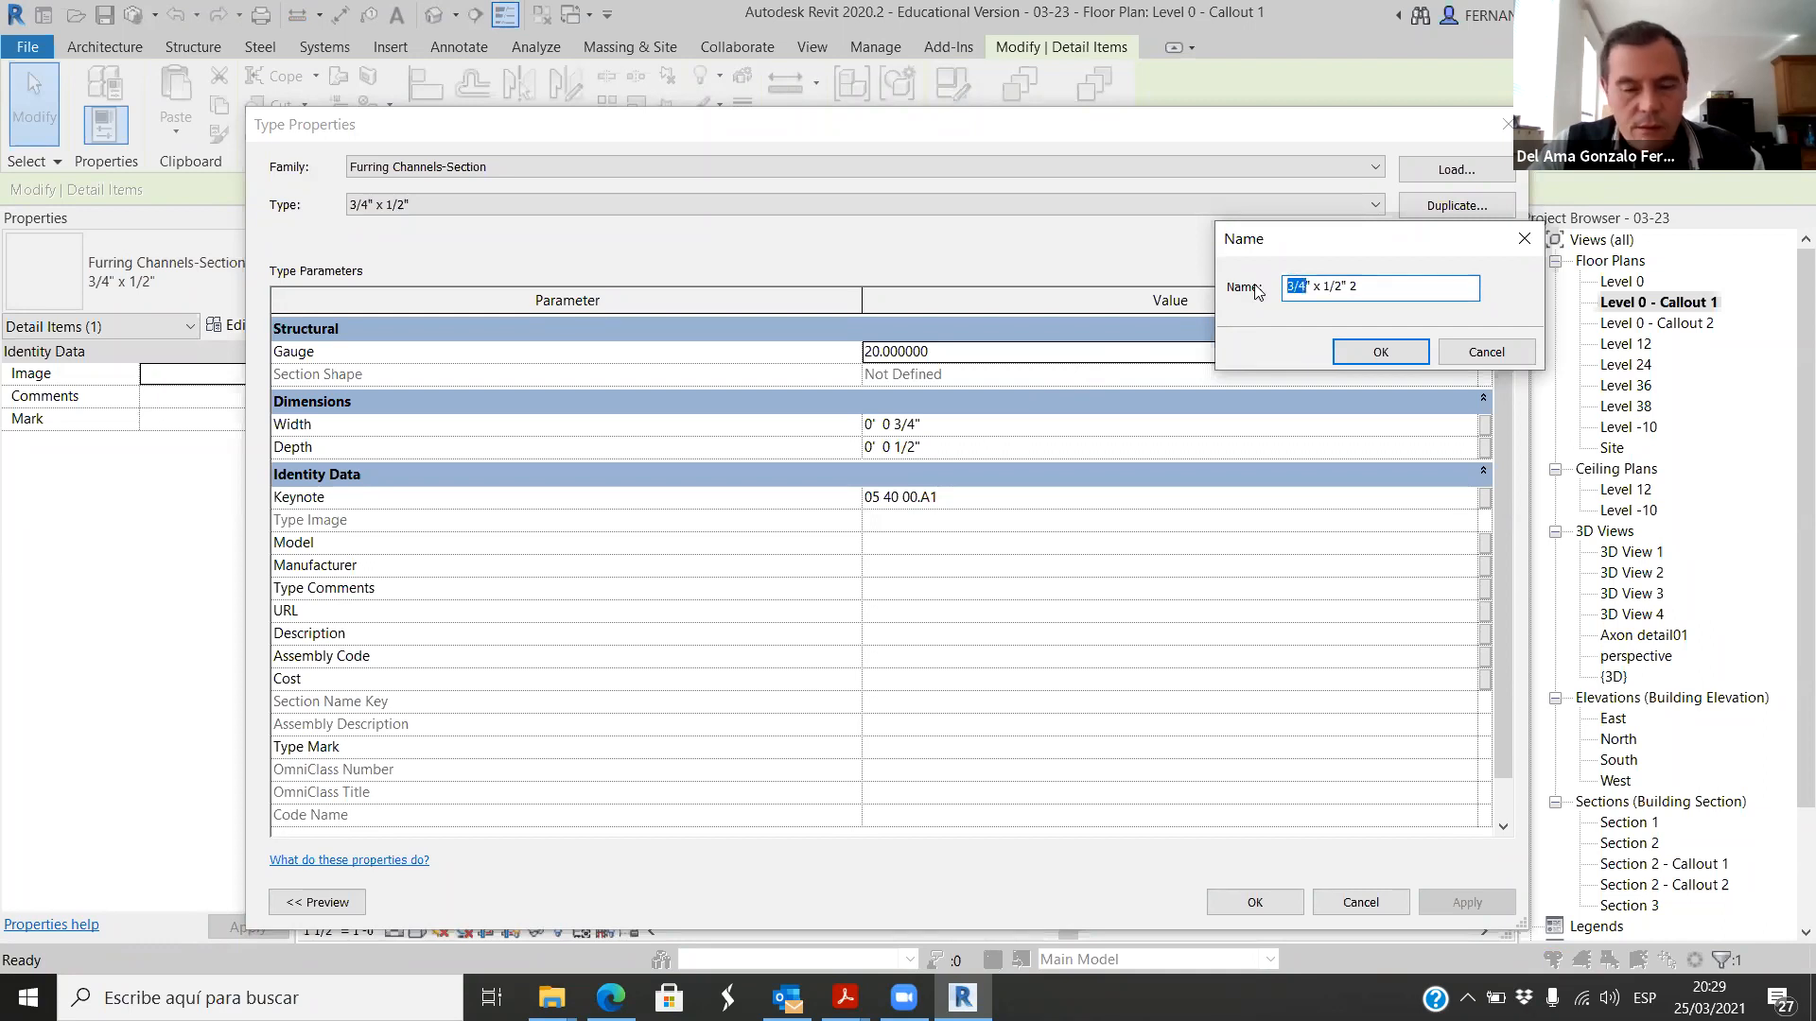
pyautogui.click(1378, 353)
pyautogui.click(1299, 900)
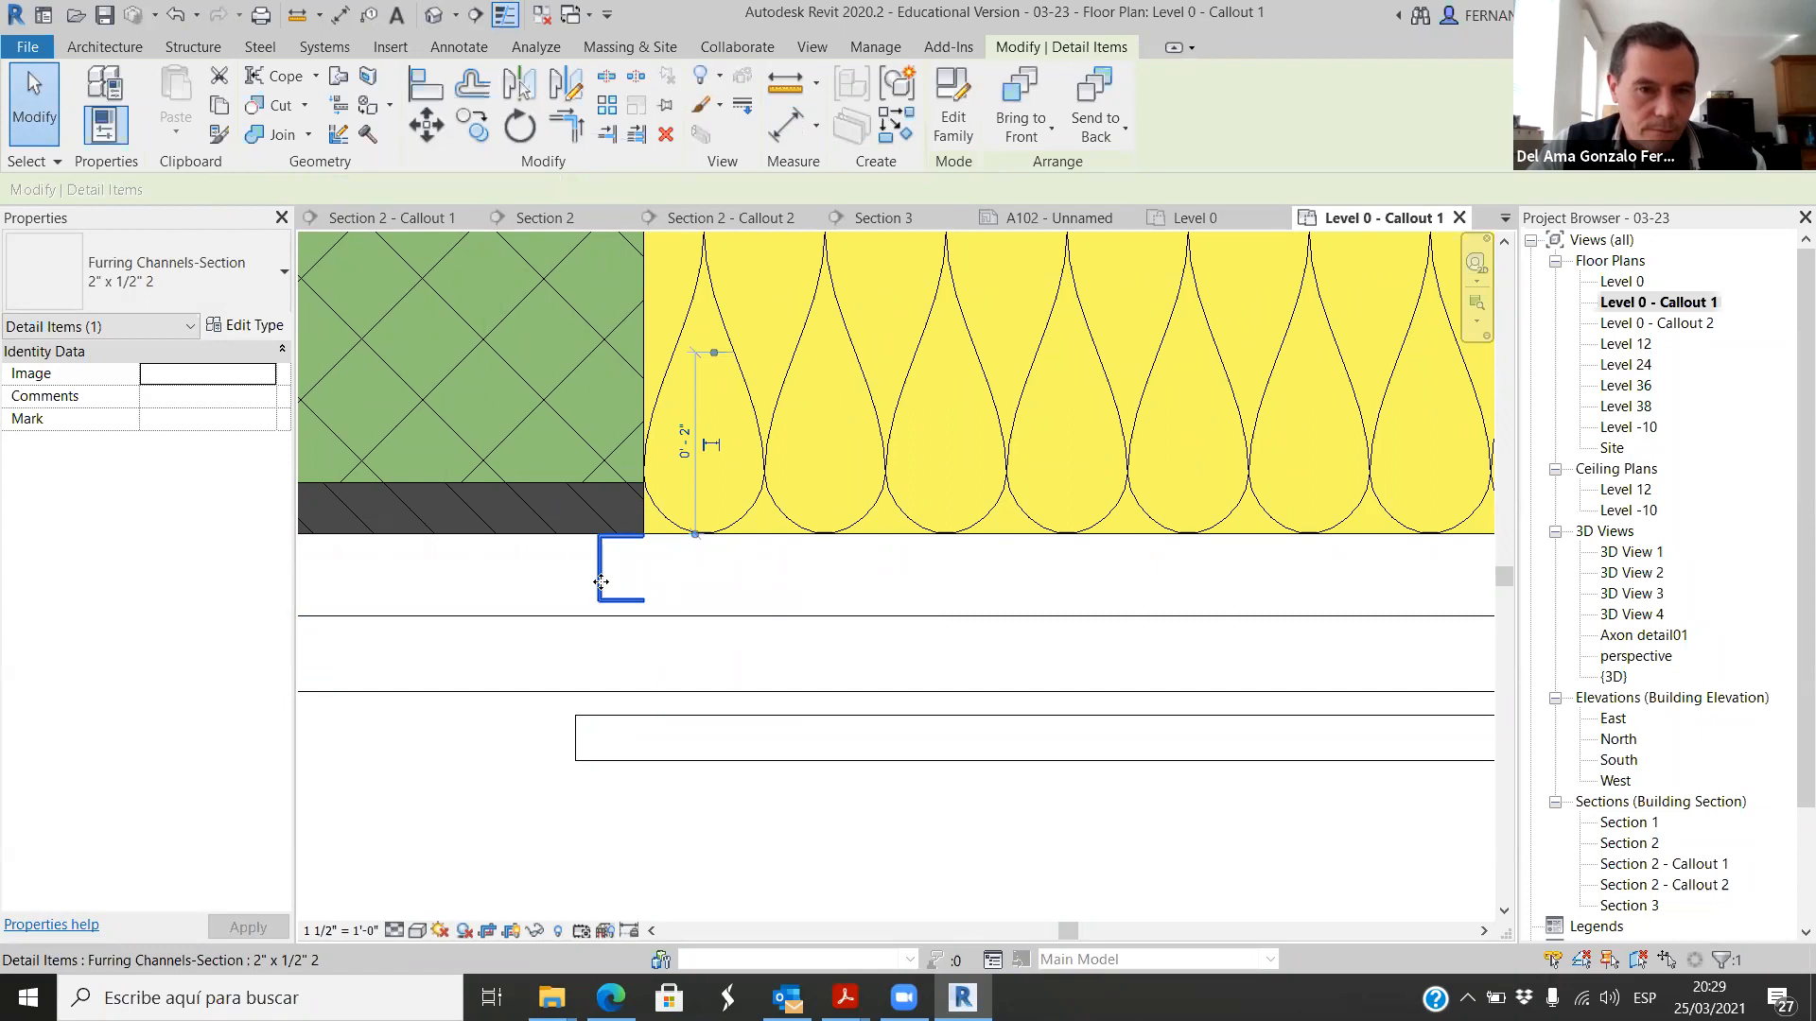
# Step: Set the new channel type's width to 2" so it spans from the insulation to the outer wall part
pyautogui.click(245, 324)
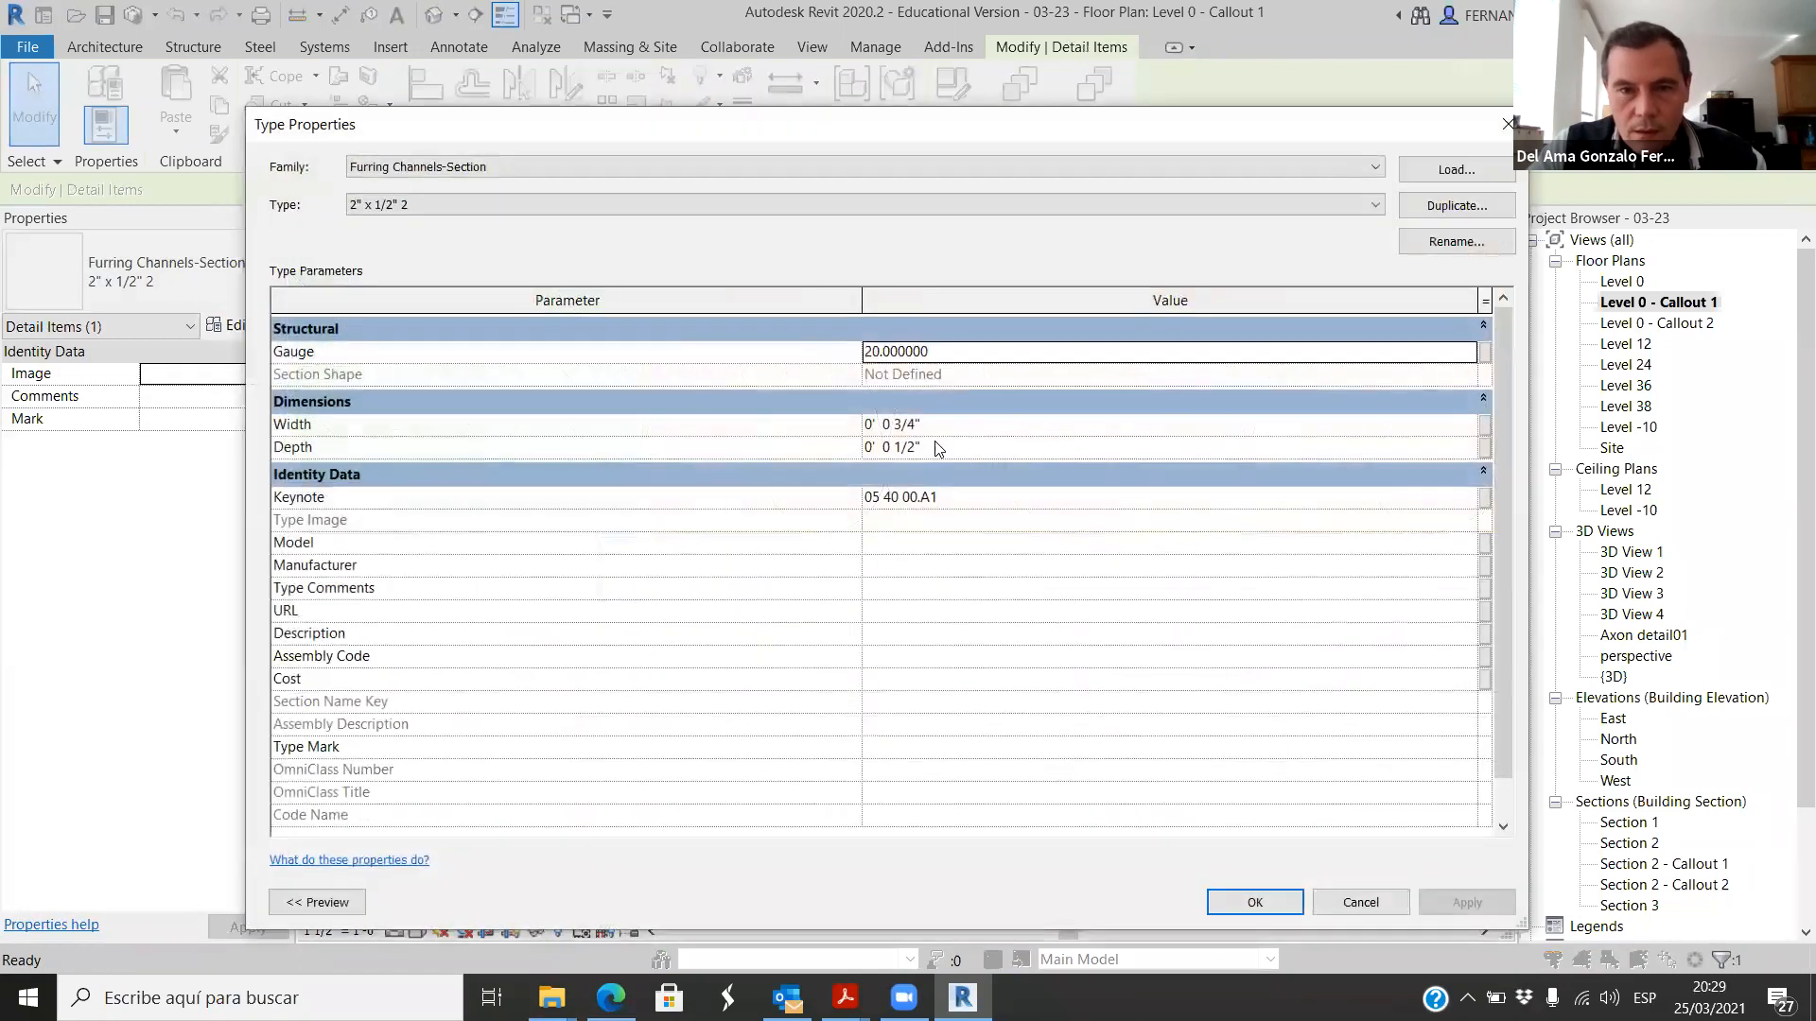
pyautogui.click(1255, 901)
pyautogui.click(727, 849)
pyautogui.scroll(-2, 727, 850)
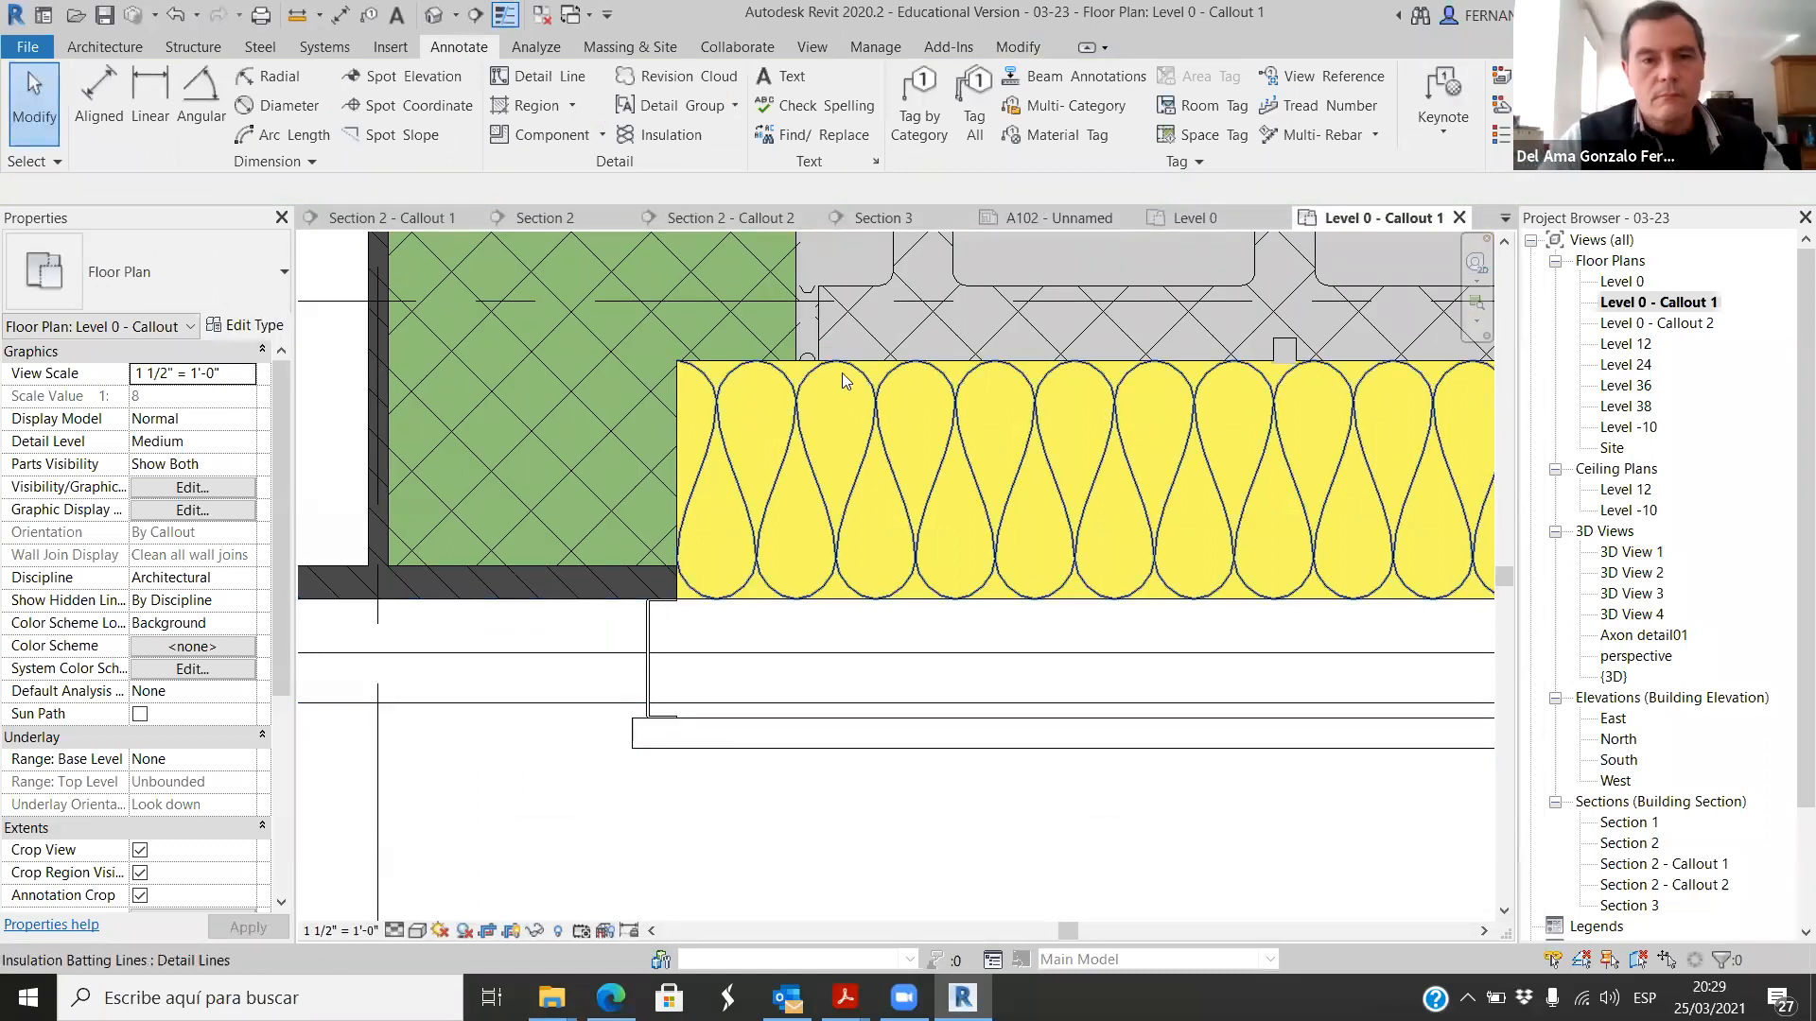
# Step: Copy the 2" furring channel horizontally along the lower wall's cavity, toward the far end of the visible insulation
pyautogui.scroll(2, 698, 699)
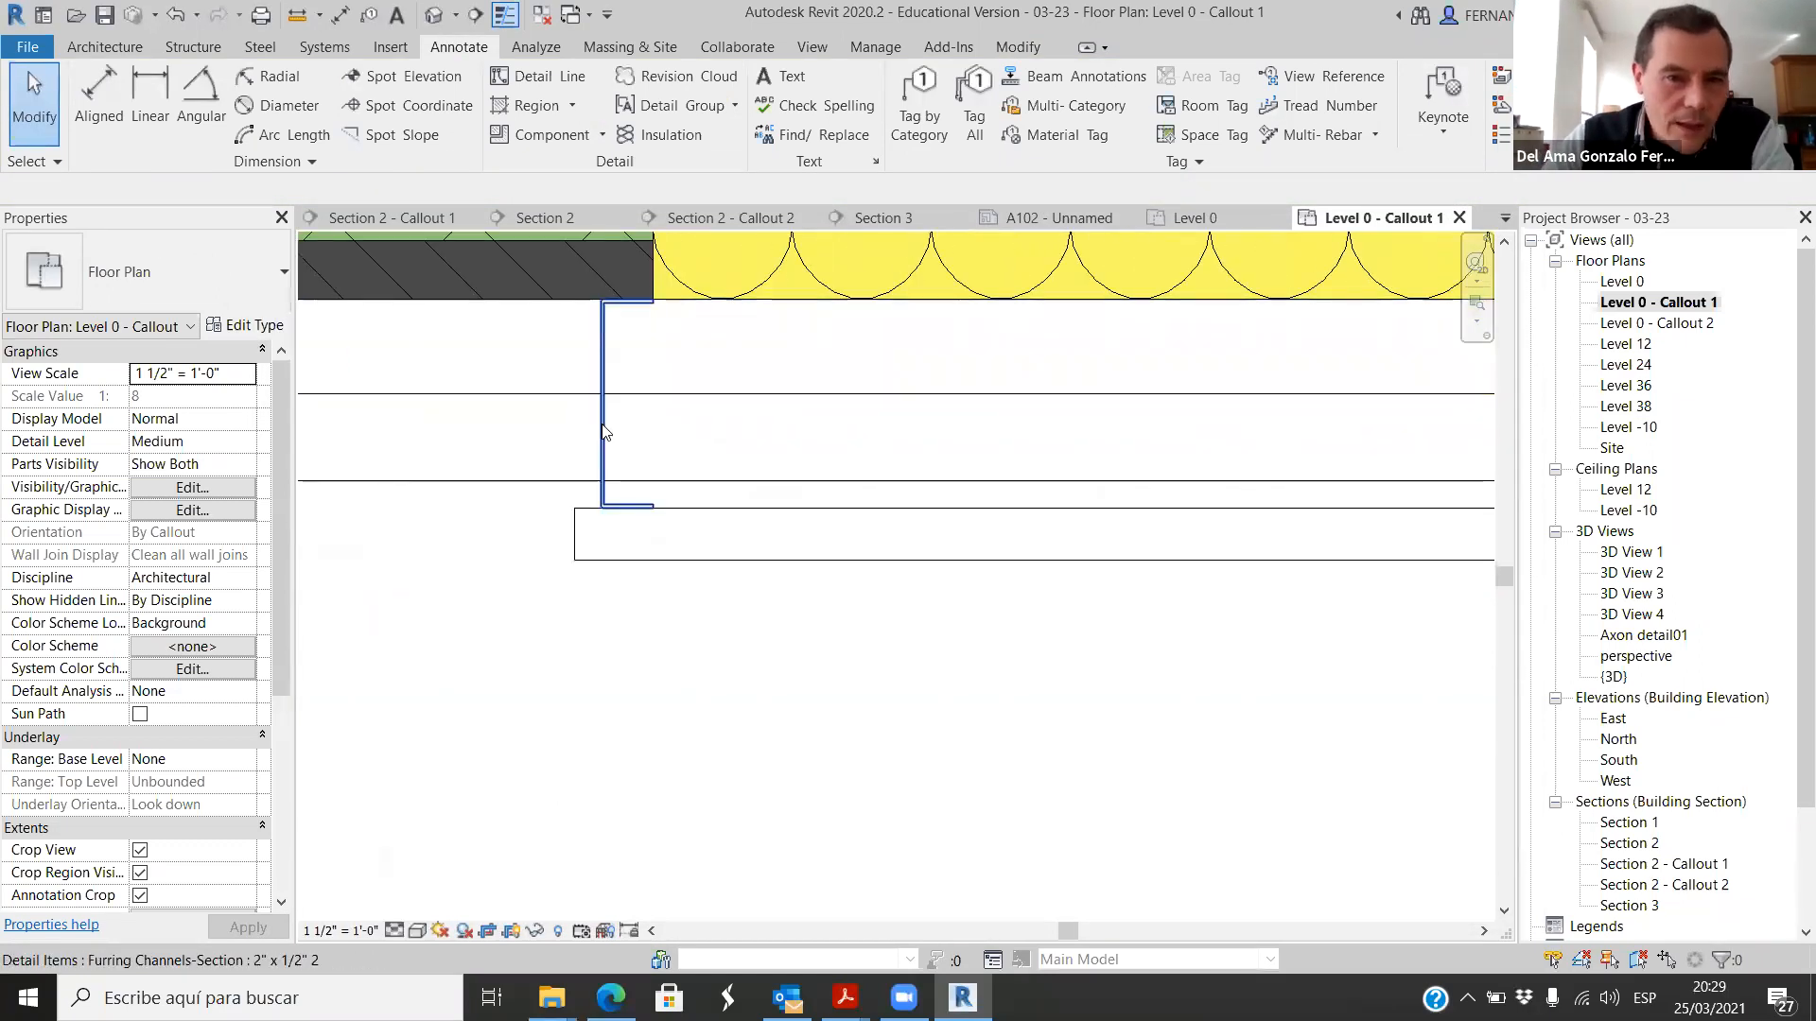
pyautogui.click(604, 436)
pyautogui.scroll(-5, 606, 457)
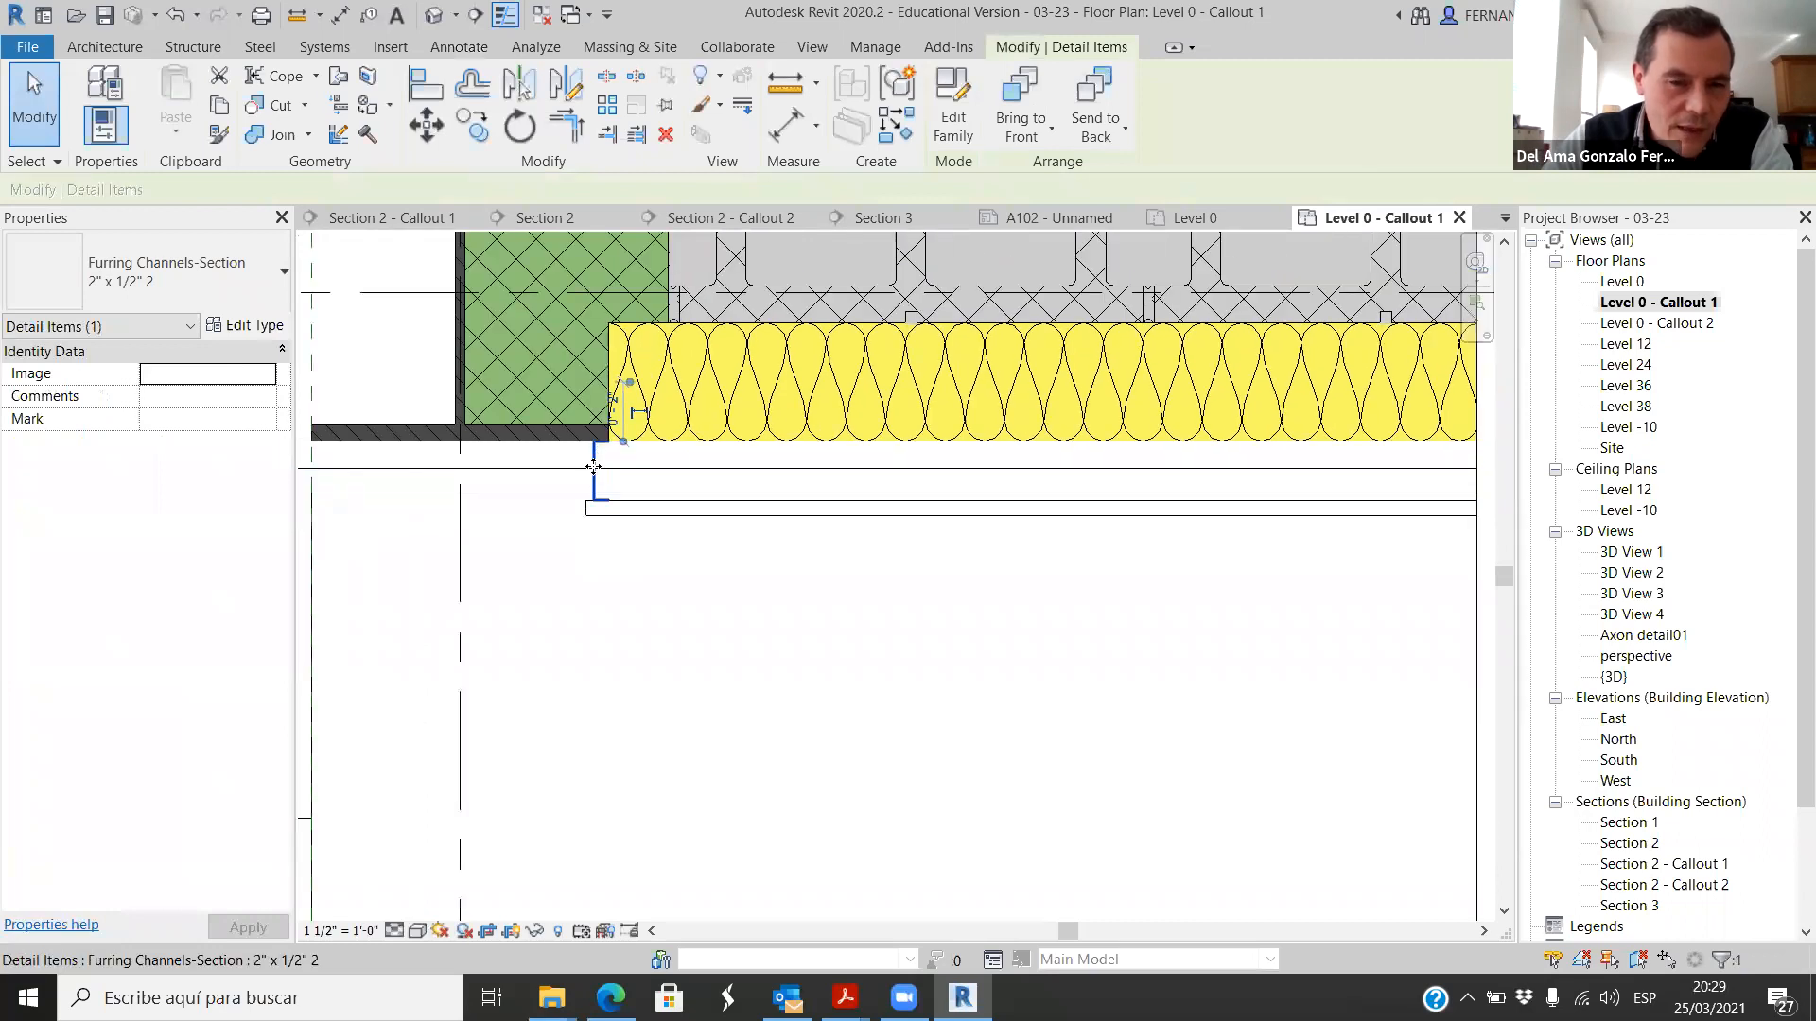
pyautogui.scroll(2, 529, 487)
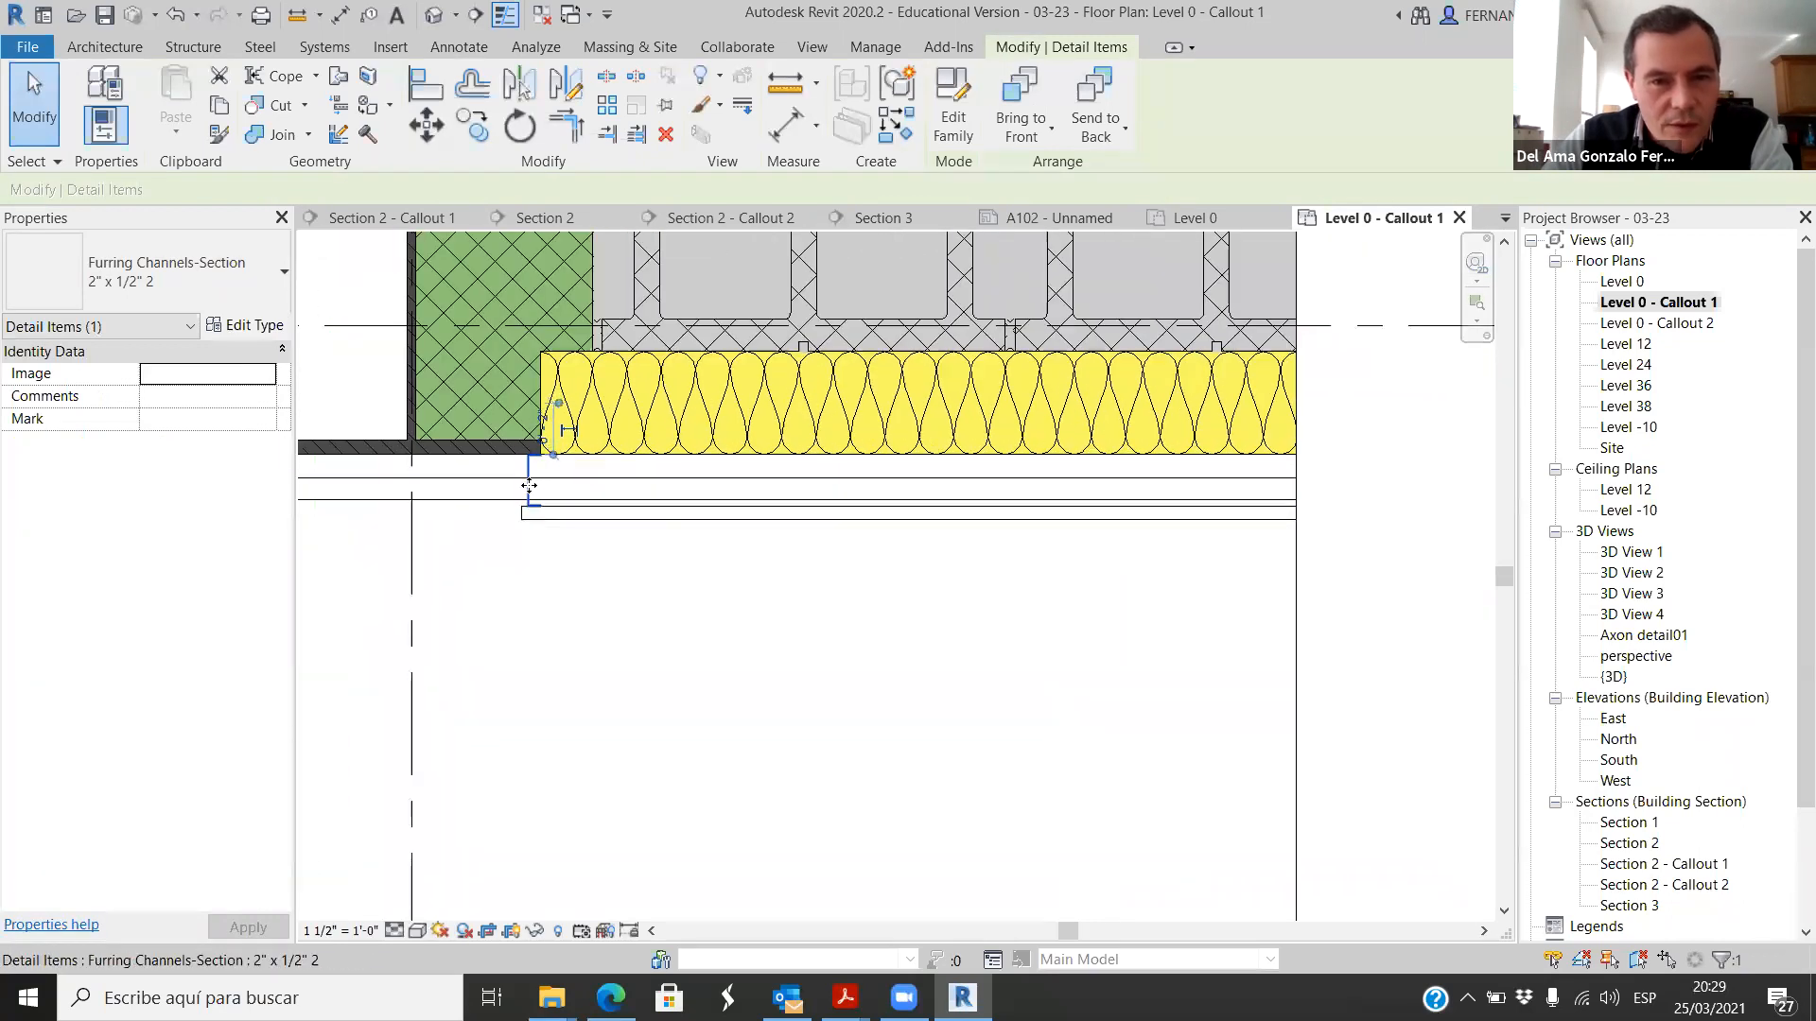
pyautogui.click(475, 127)
pyautogui.click(613, 566)
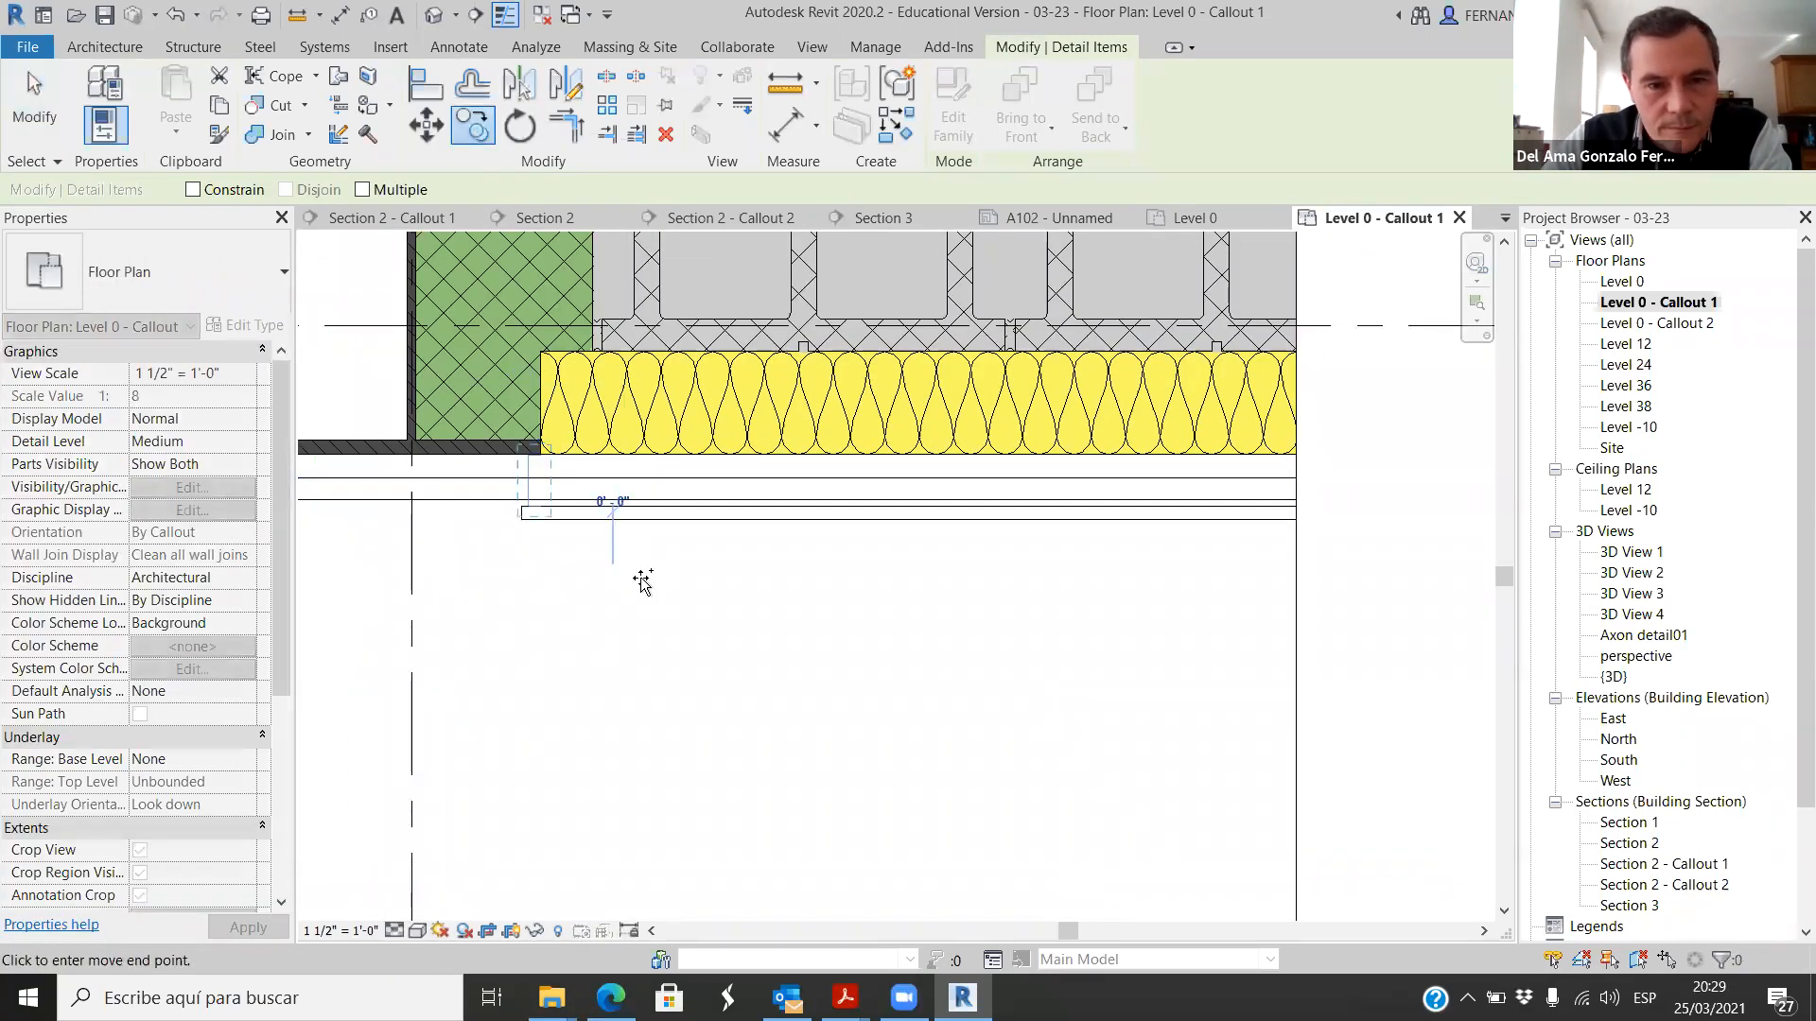
pyautogui.click(1053, 577)
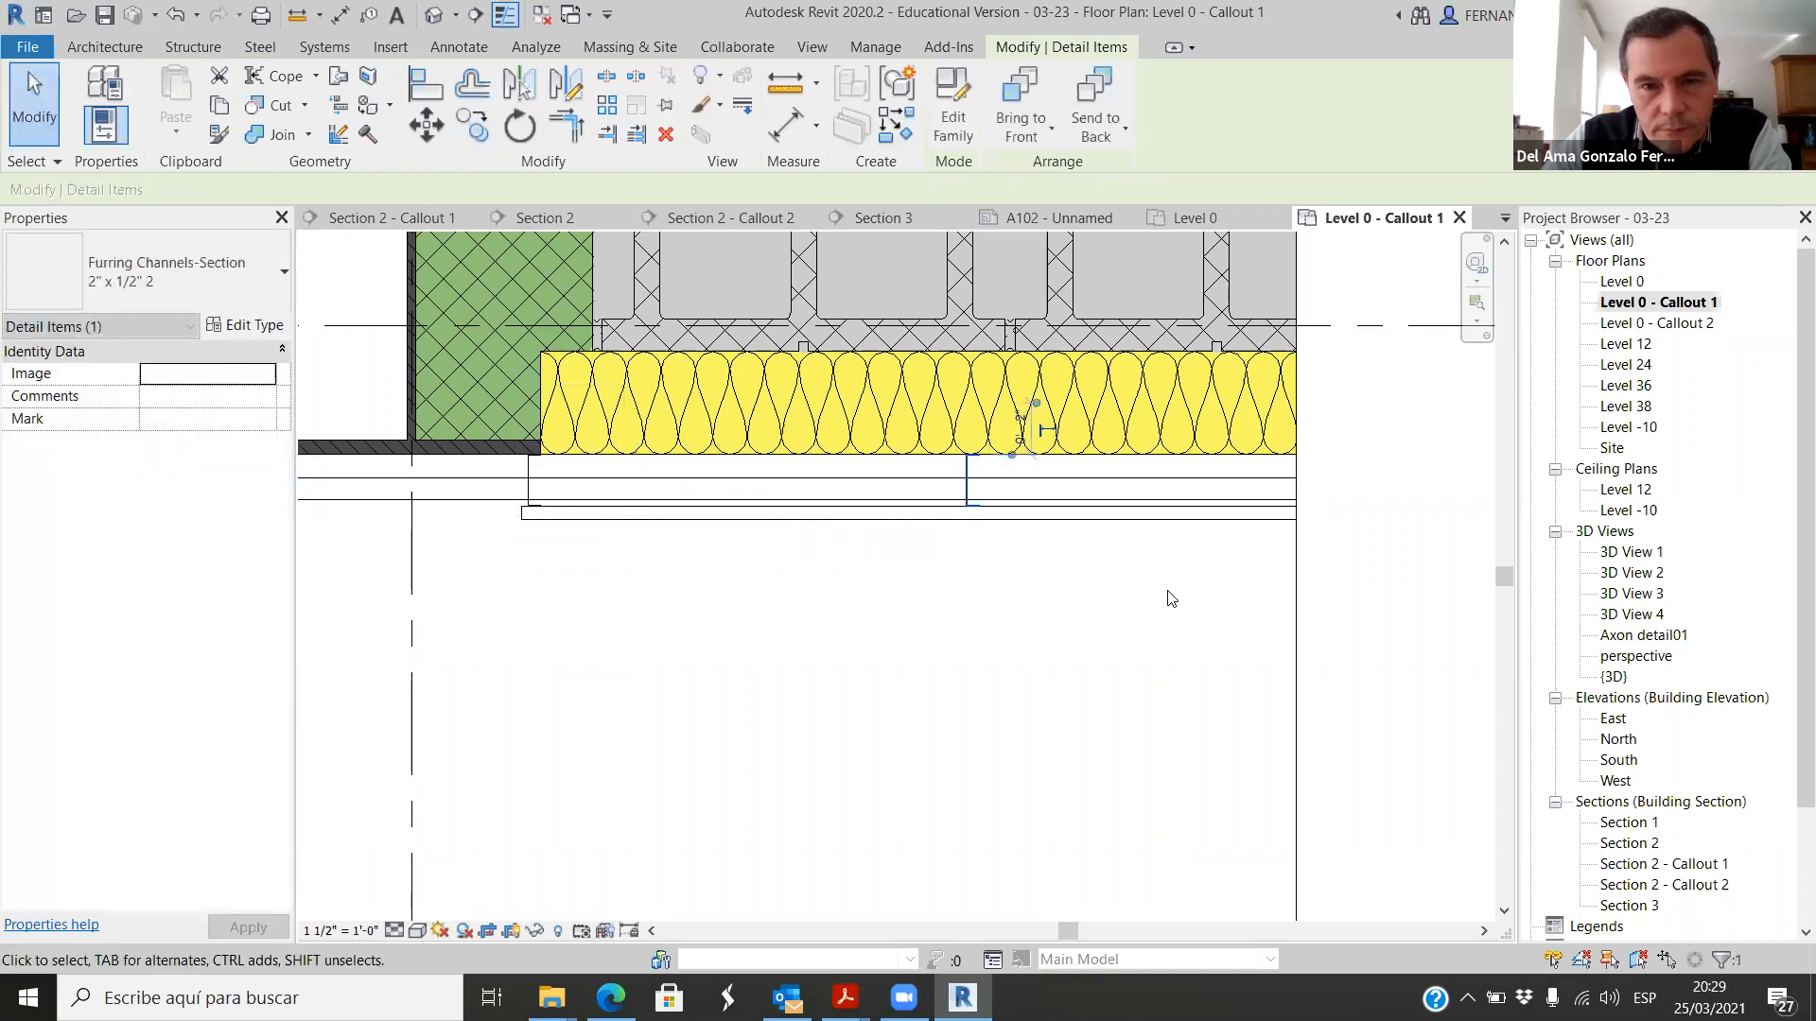
pyautogui.press('Escape')
# Step: Examine how the first furring channel meets the column flange, the insulation and the end of the outer wall part
pyautogui.scroll(-1, 945, 577)
pyautogui.scroll(3, 741, 537)
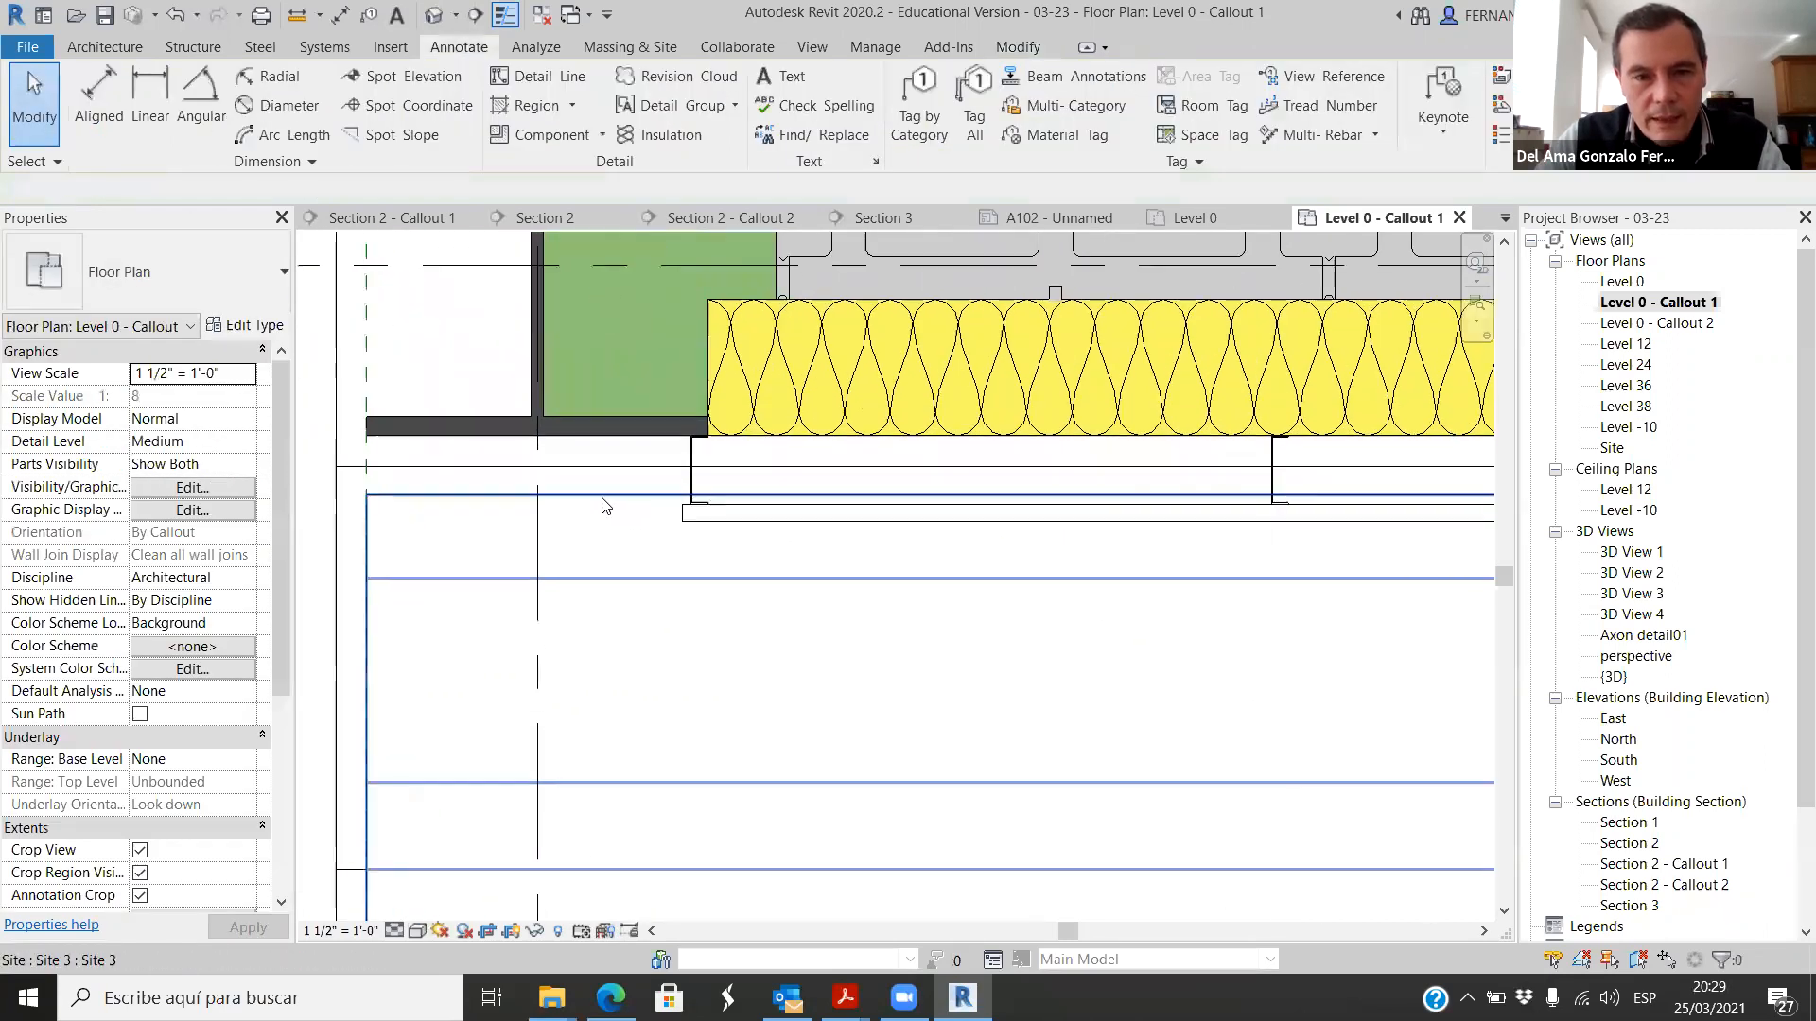
pyautogui.scroll(2, 768, 532)
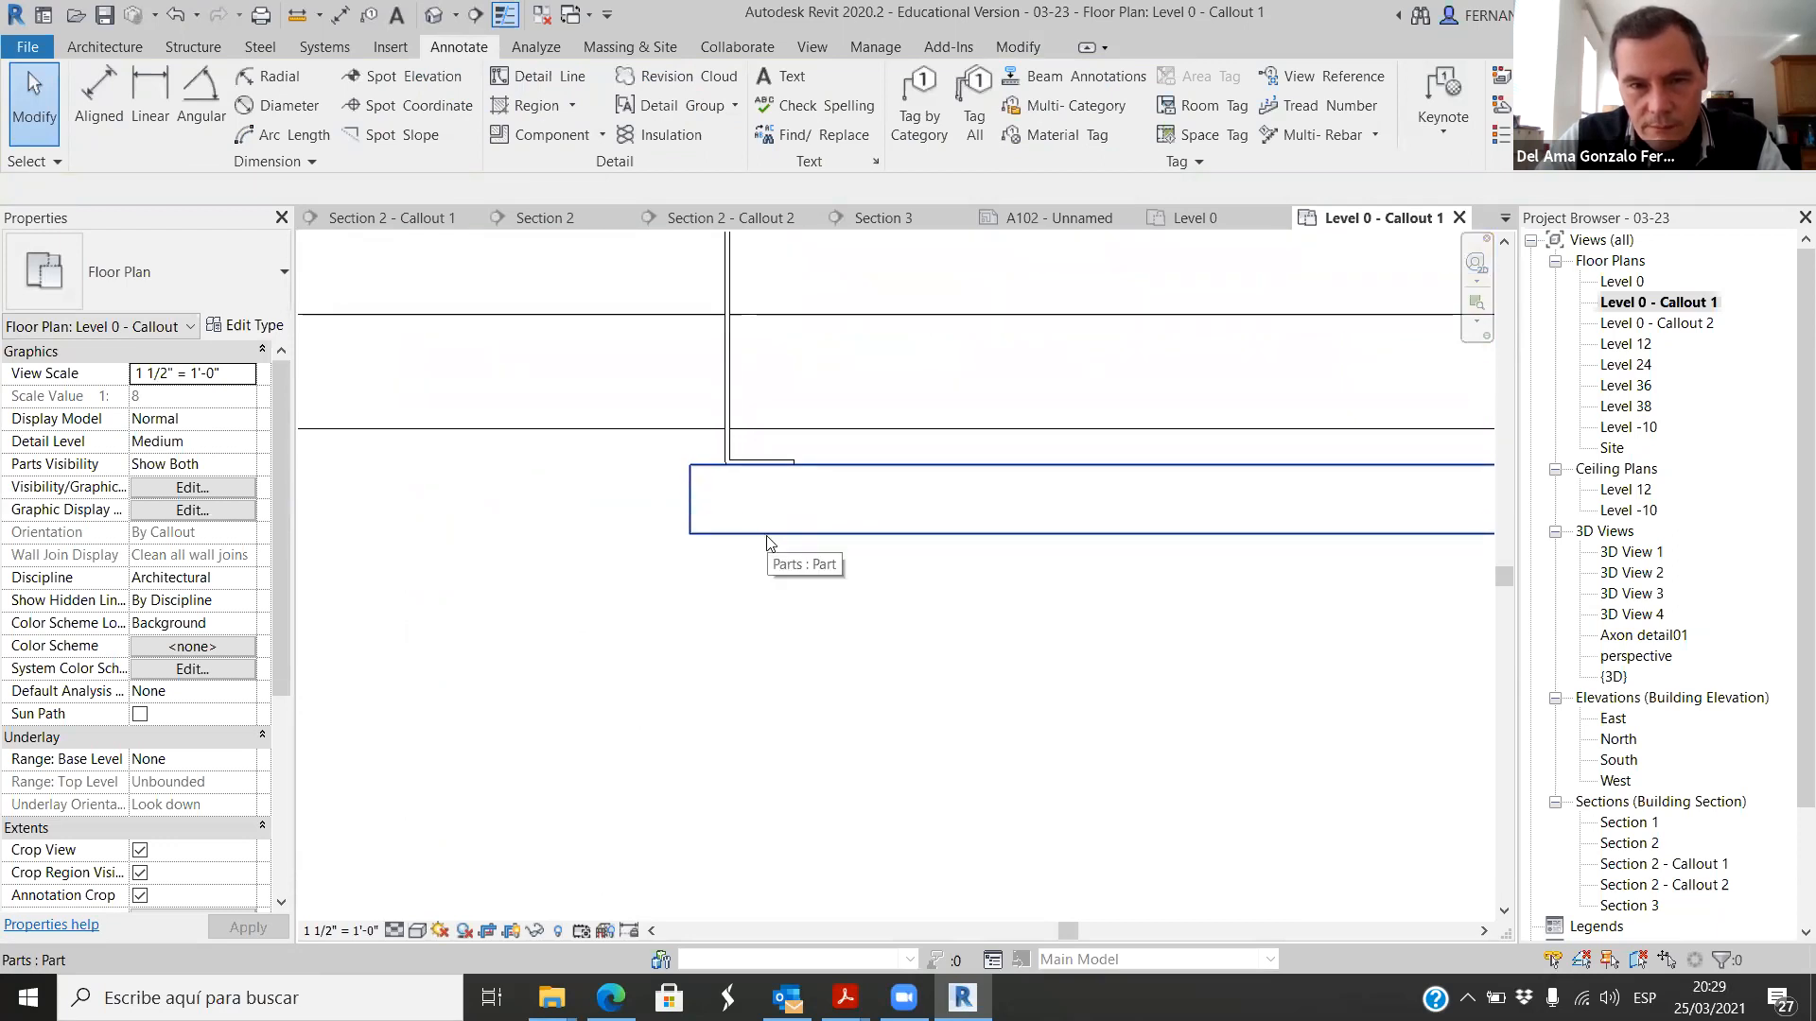
pyautogui.click(732, 407)
pyautogui.scroll(-1, 690, 569)
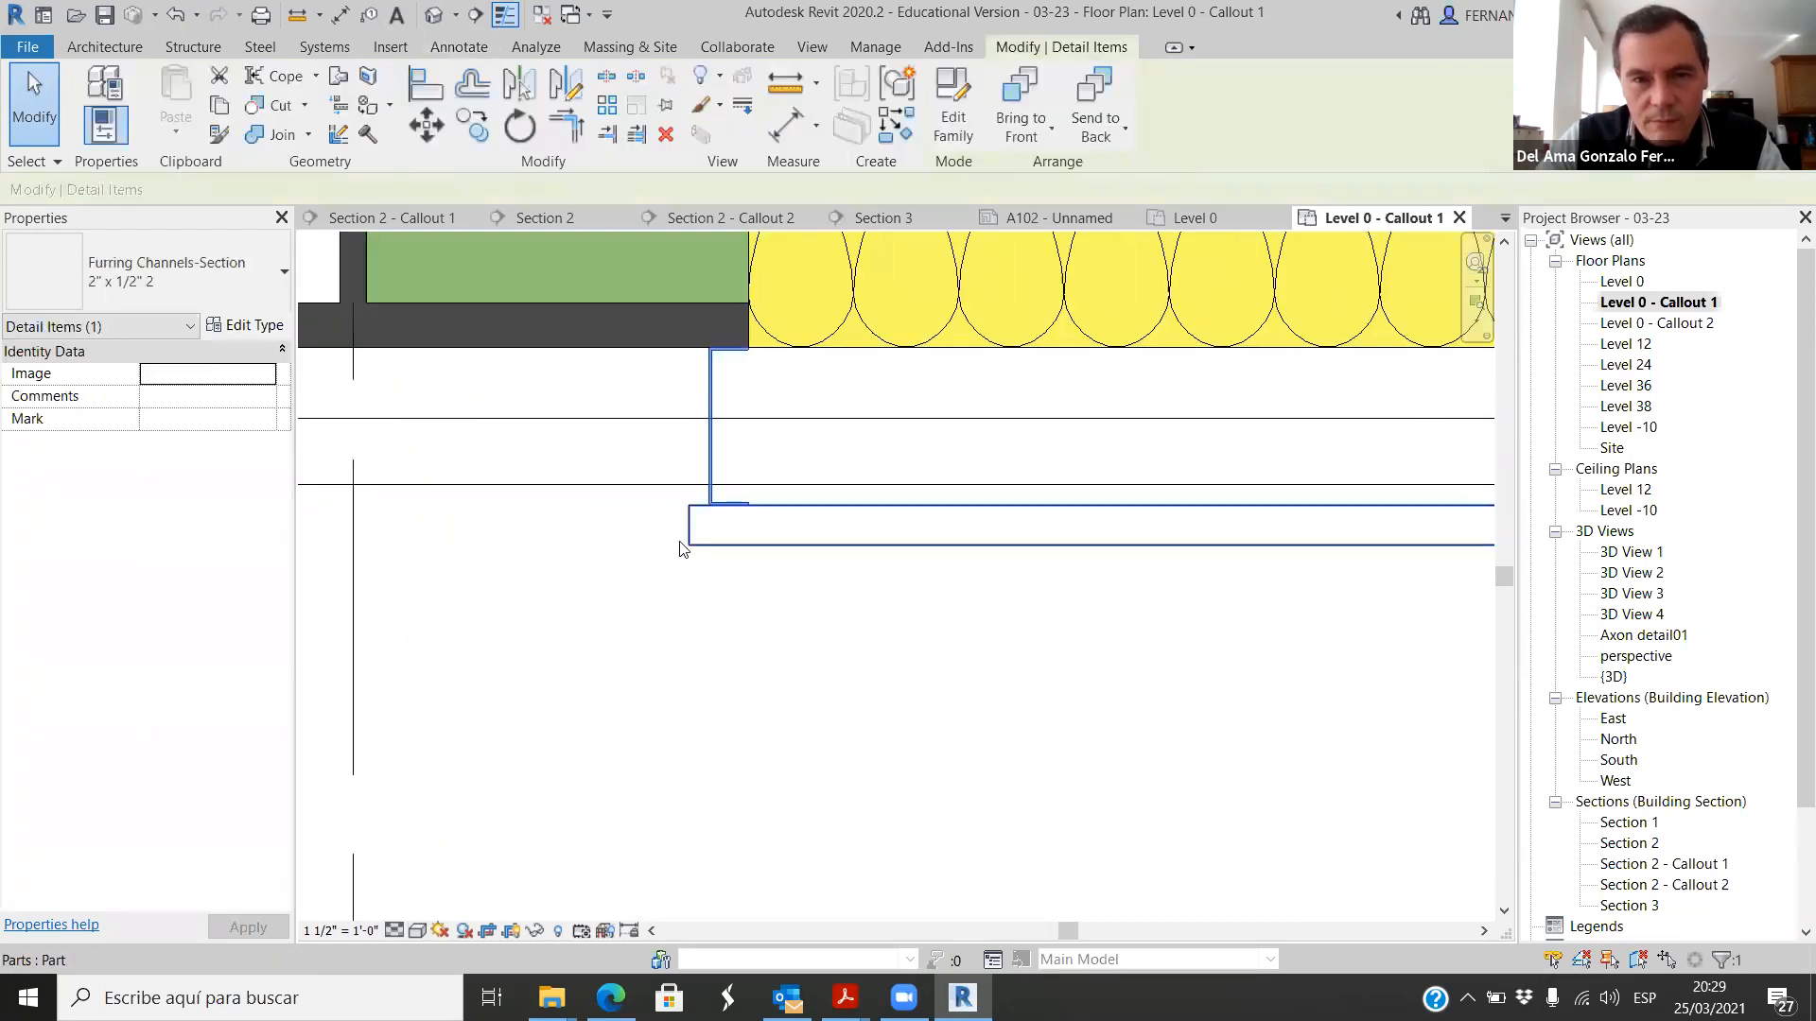
pyautogui.scroll(3, 681, 341)
pyautogui.scroll(-1, 681, 328)
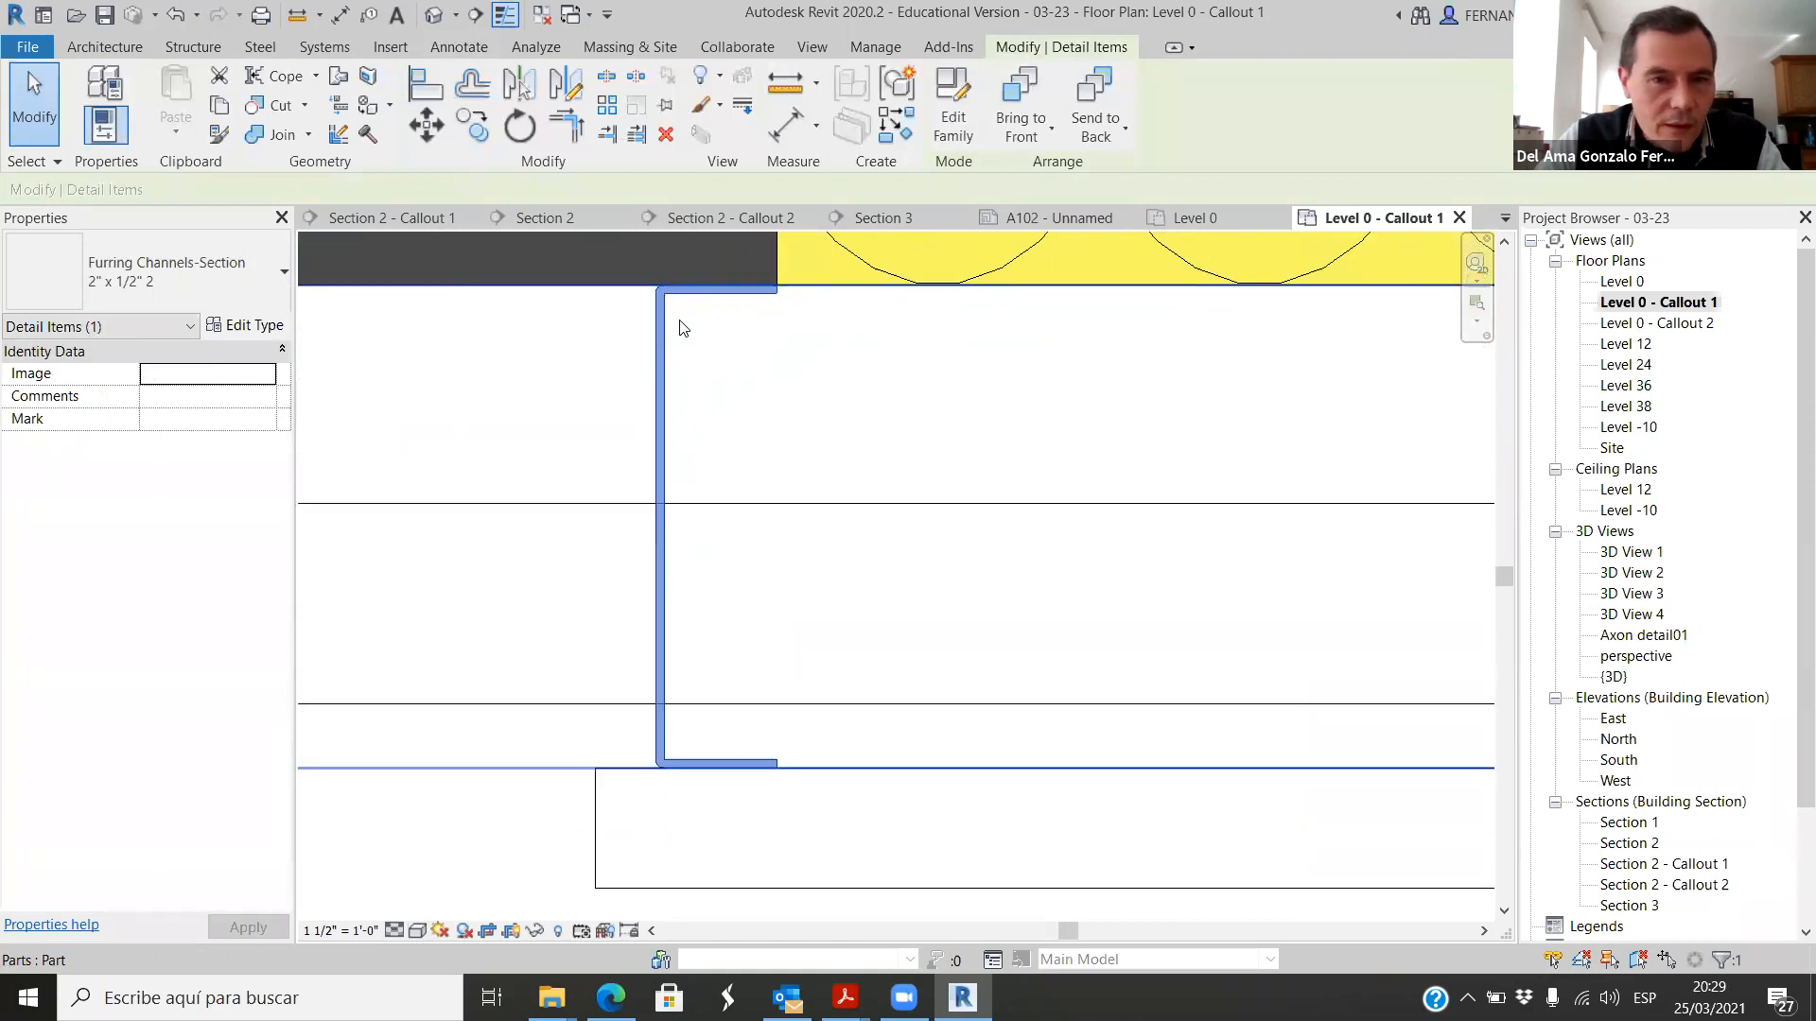
pyautogui.scroll(-4, 722, 398)
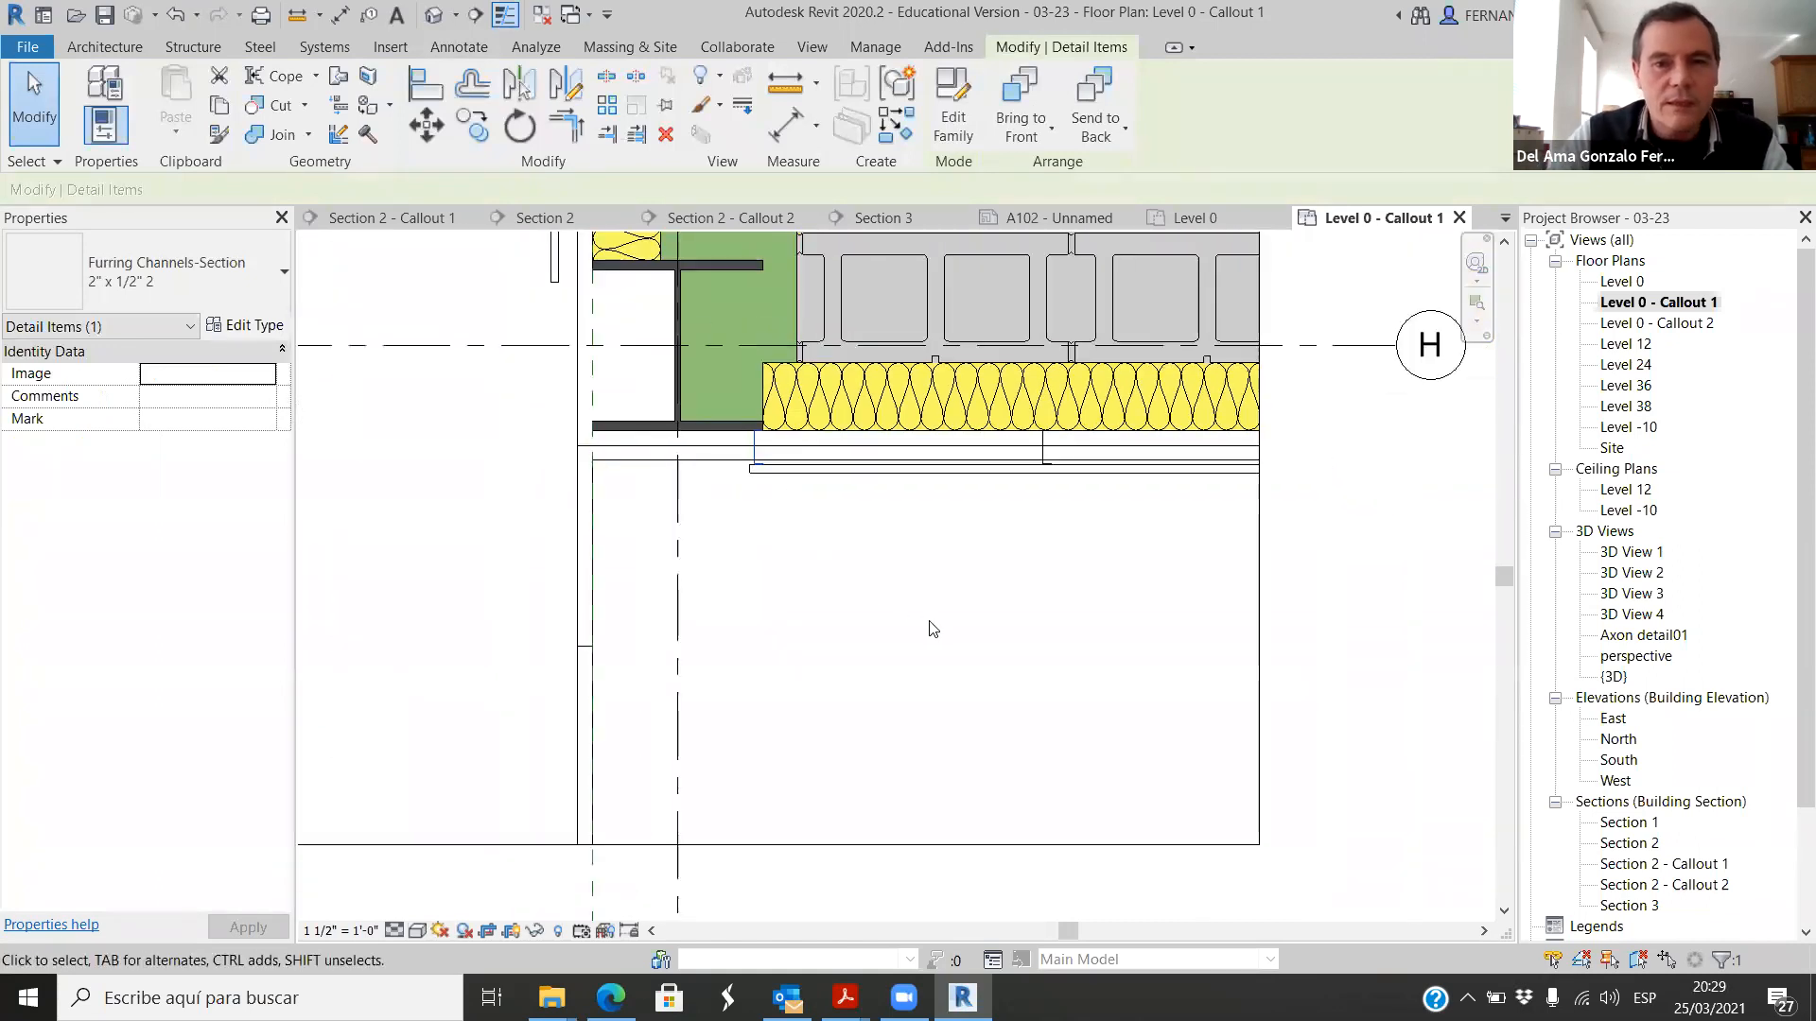
pyautogui.click(936, 632)
# Step: Place a 2" x 1/2" 2 furring channel detail component between the vertical wall's outer part and the upper column flange
pyautogui.scroll(-1, 1021, 728)
pyautogui.scroll(3, 757, 407)
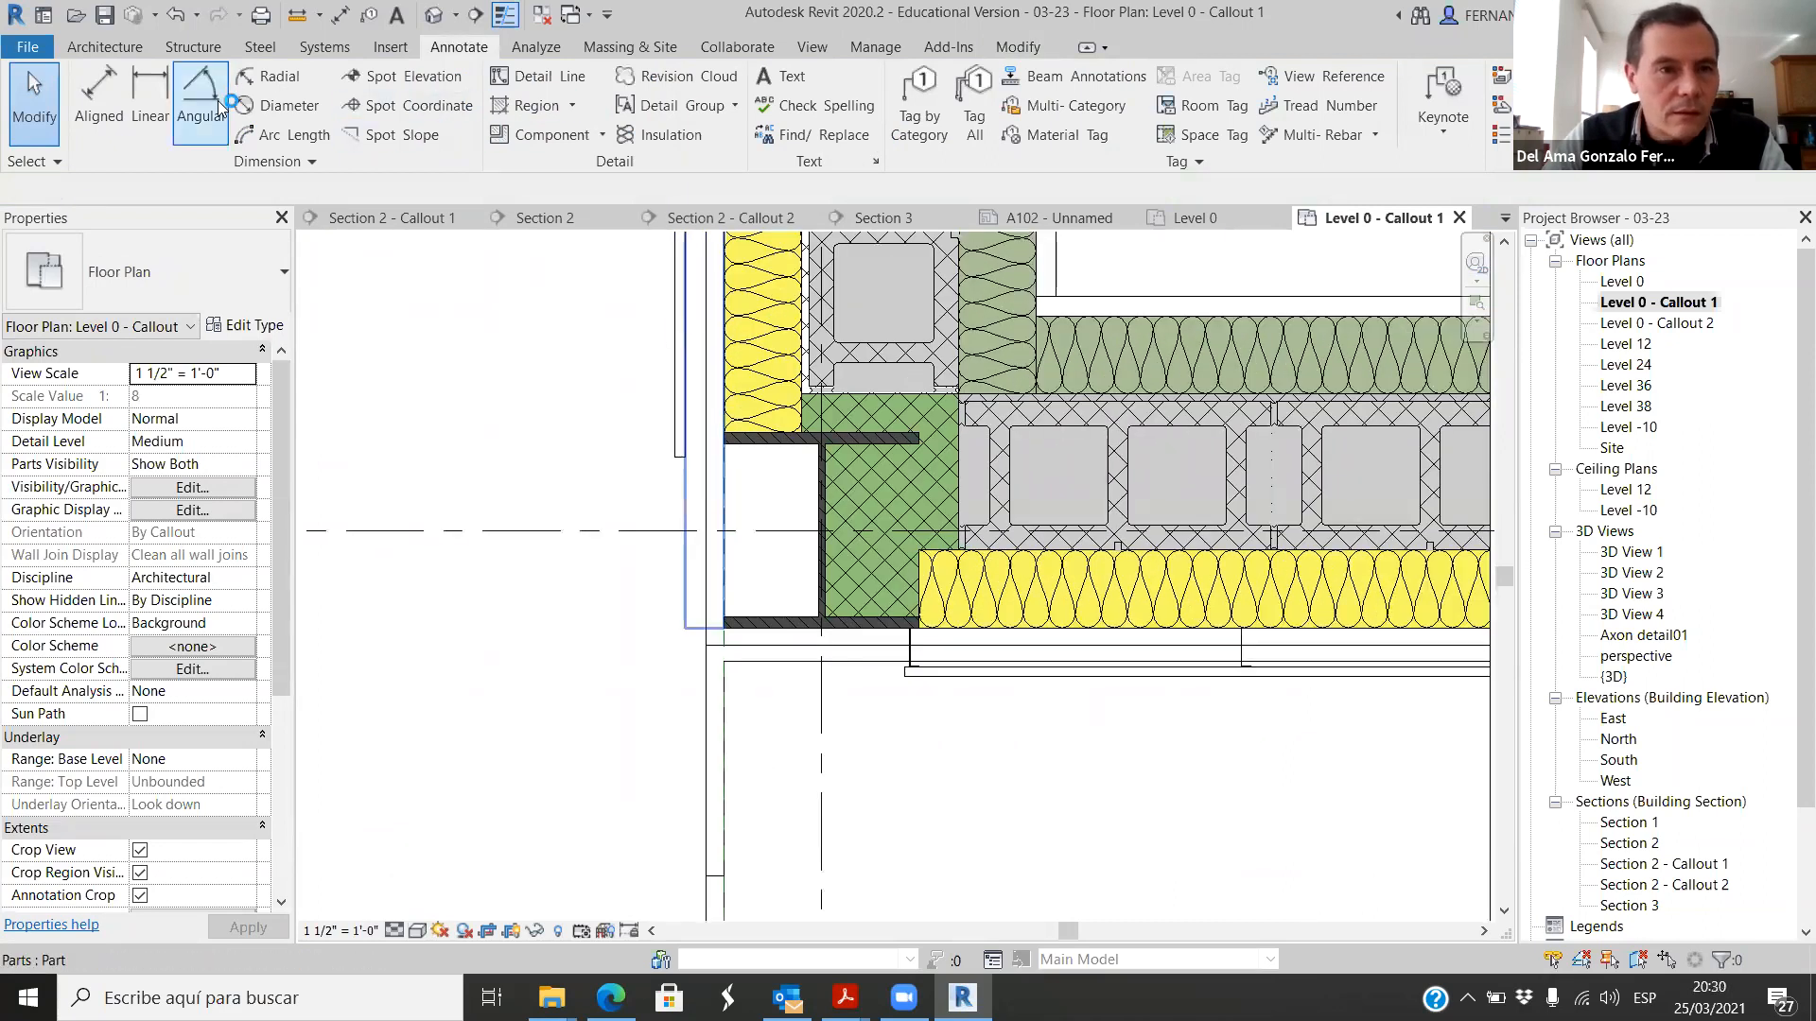
pyautogui.click(601, 135)
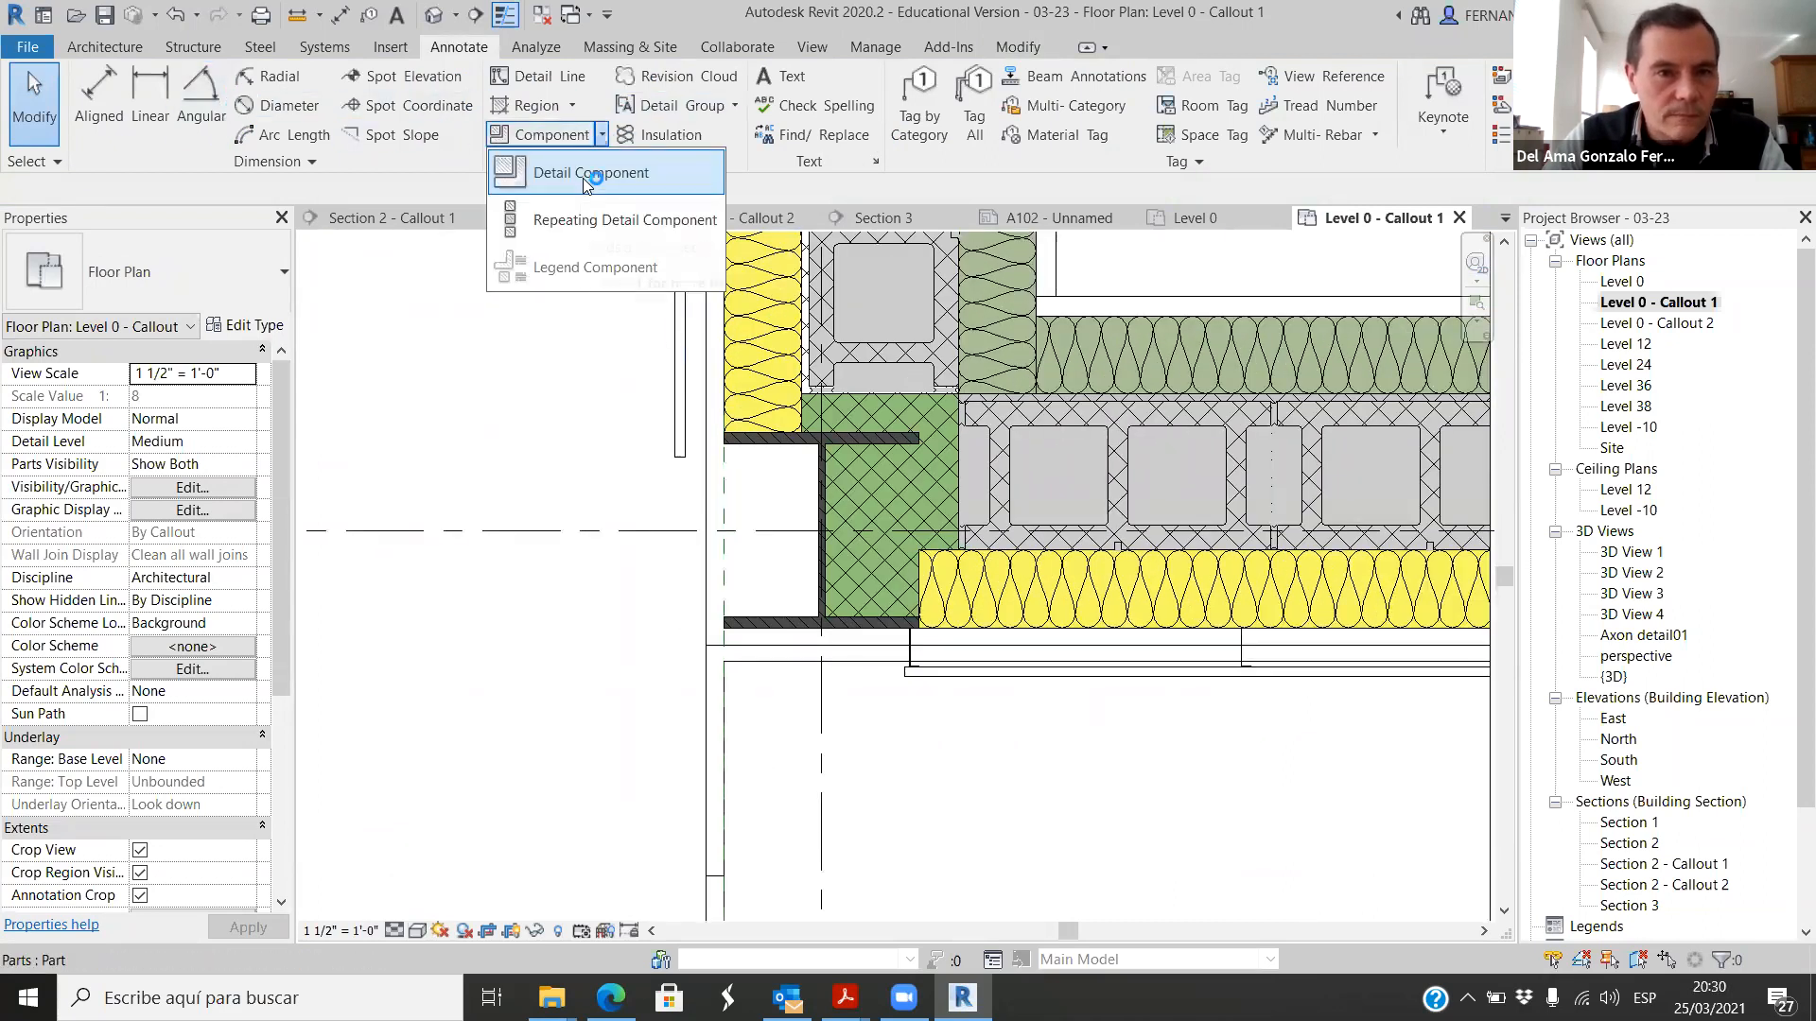
pyautogui.click(605, 174)
pyautogui.scroll(3, 722, 469)
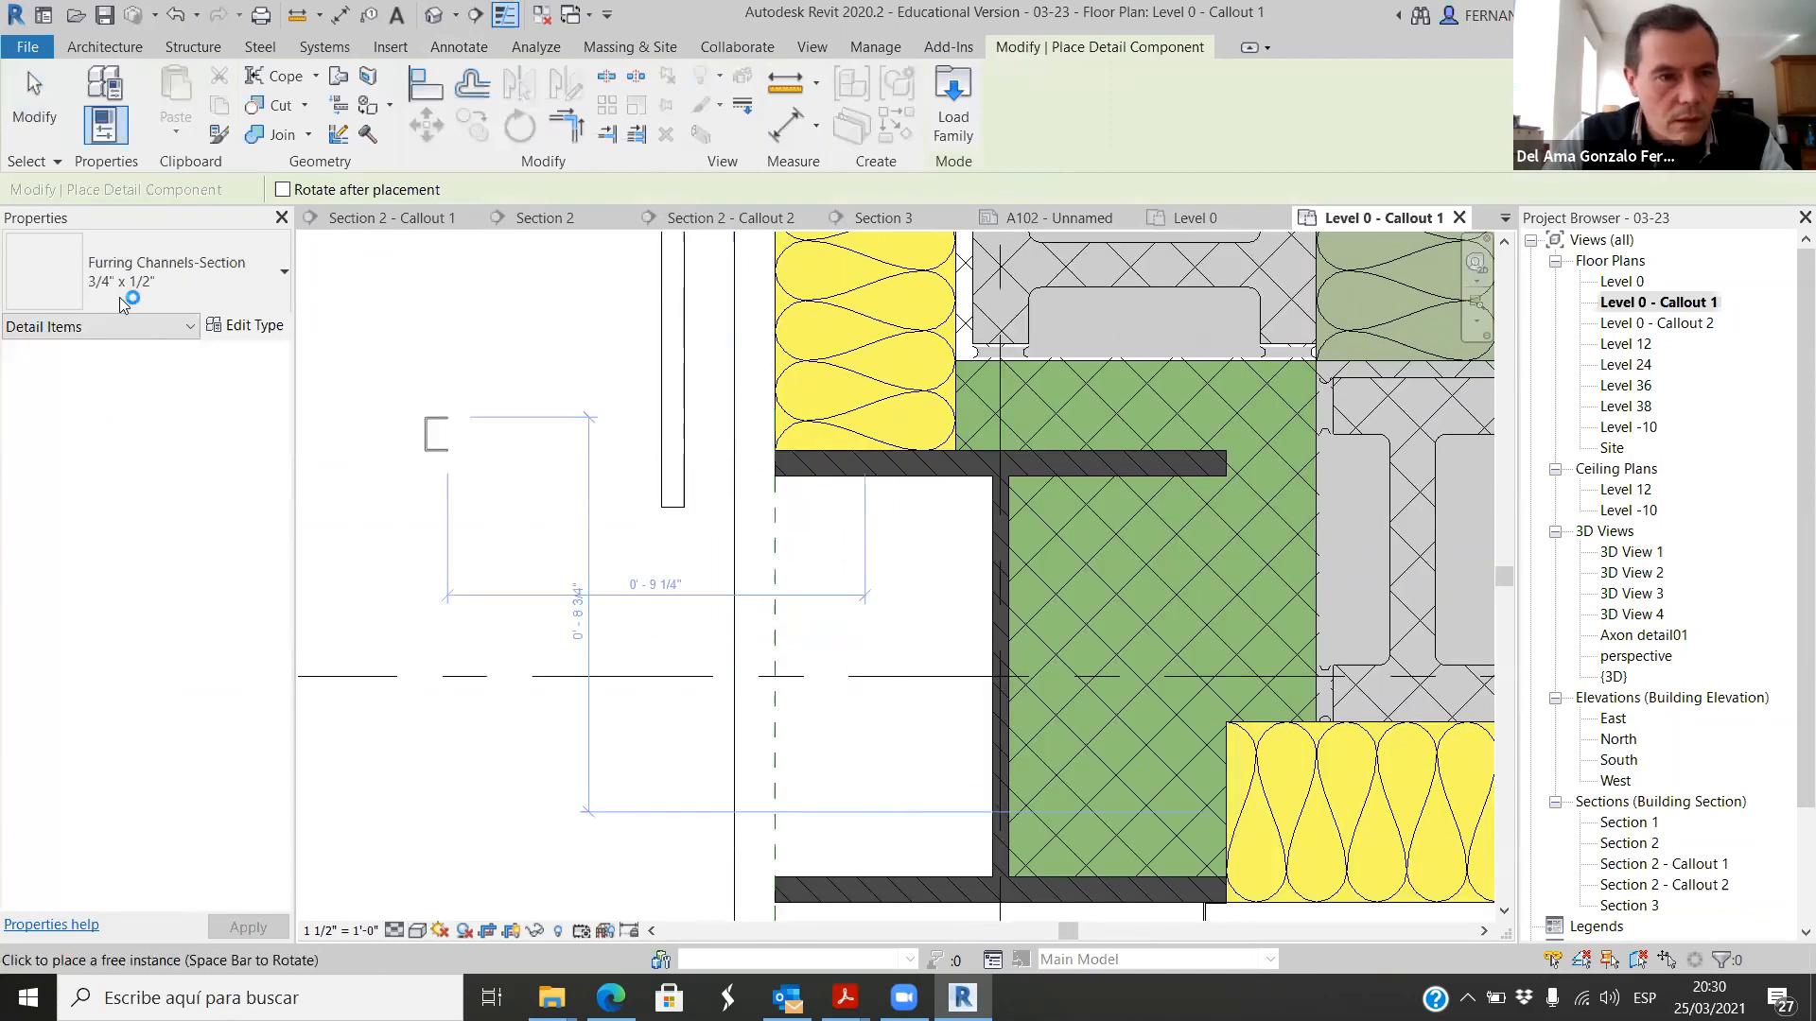
pyautogui.click(267, 279)
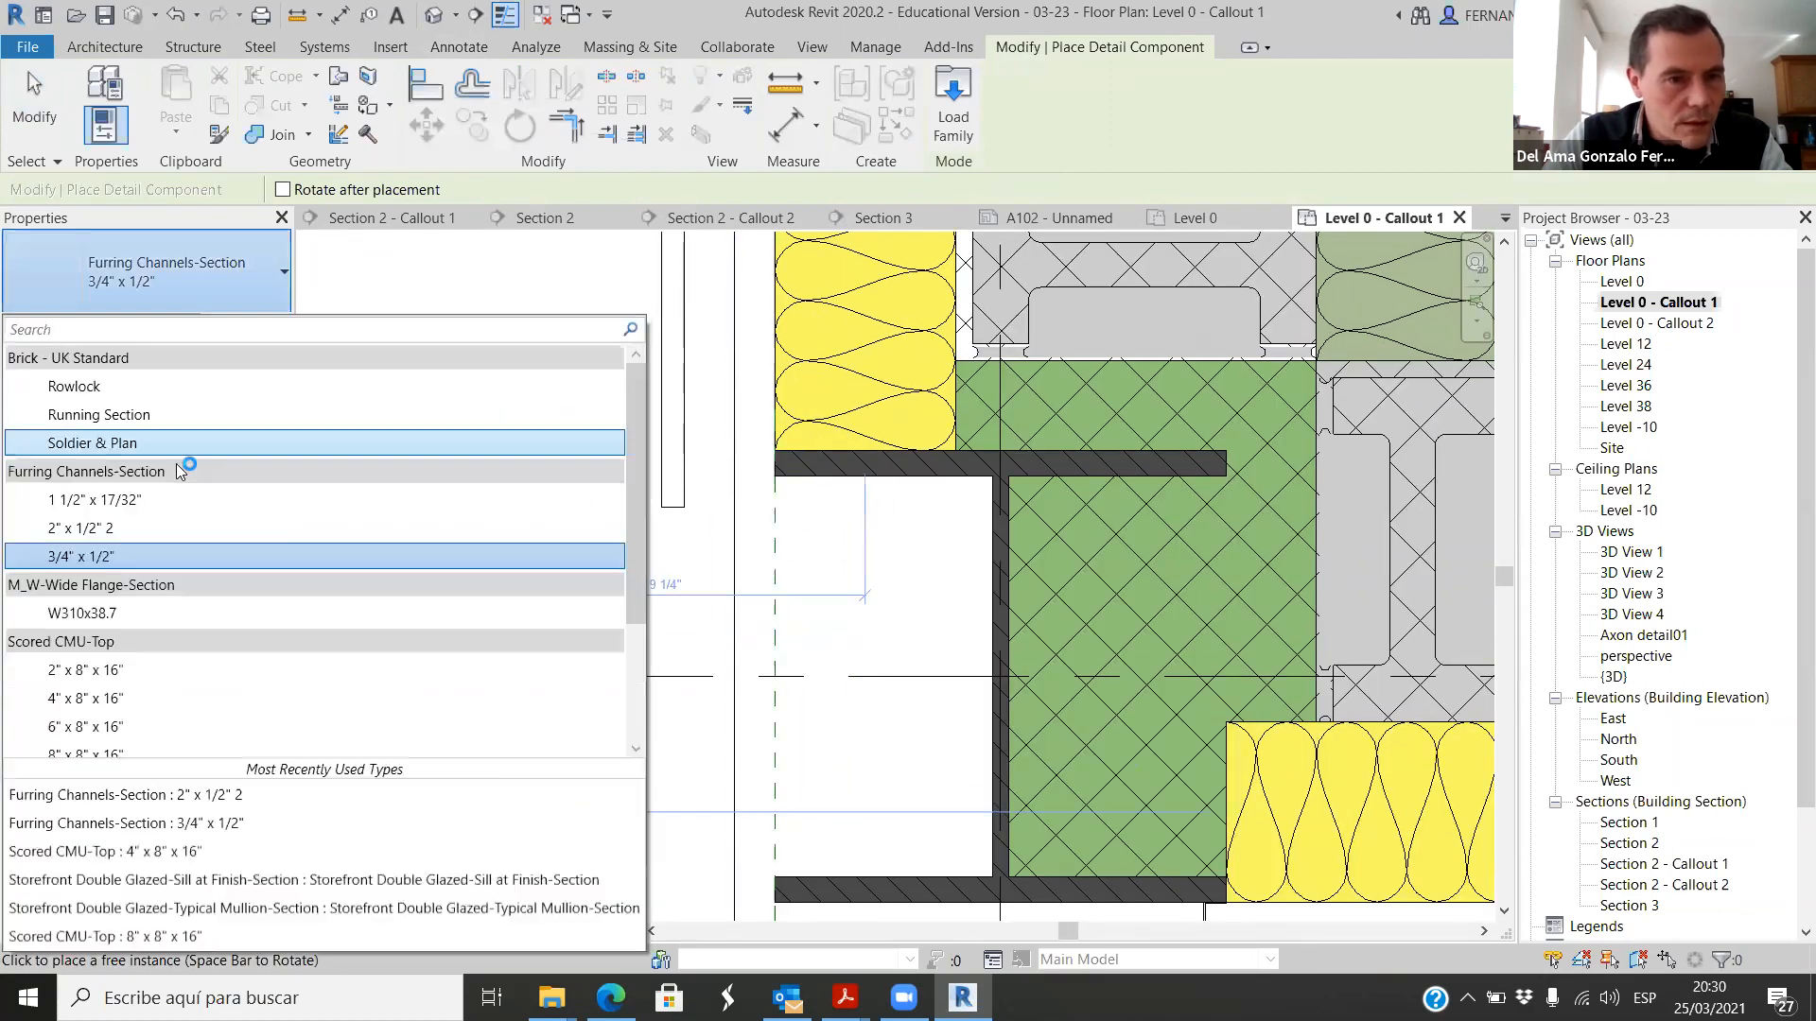
pyautogui.click(110, 530)
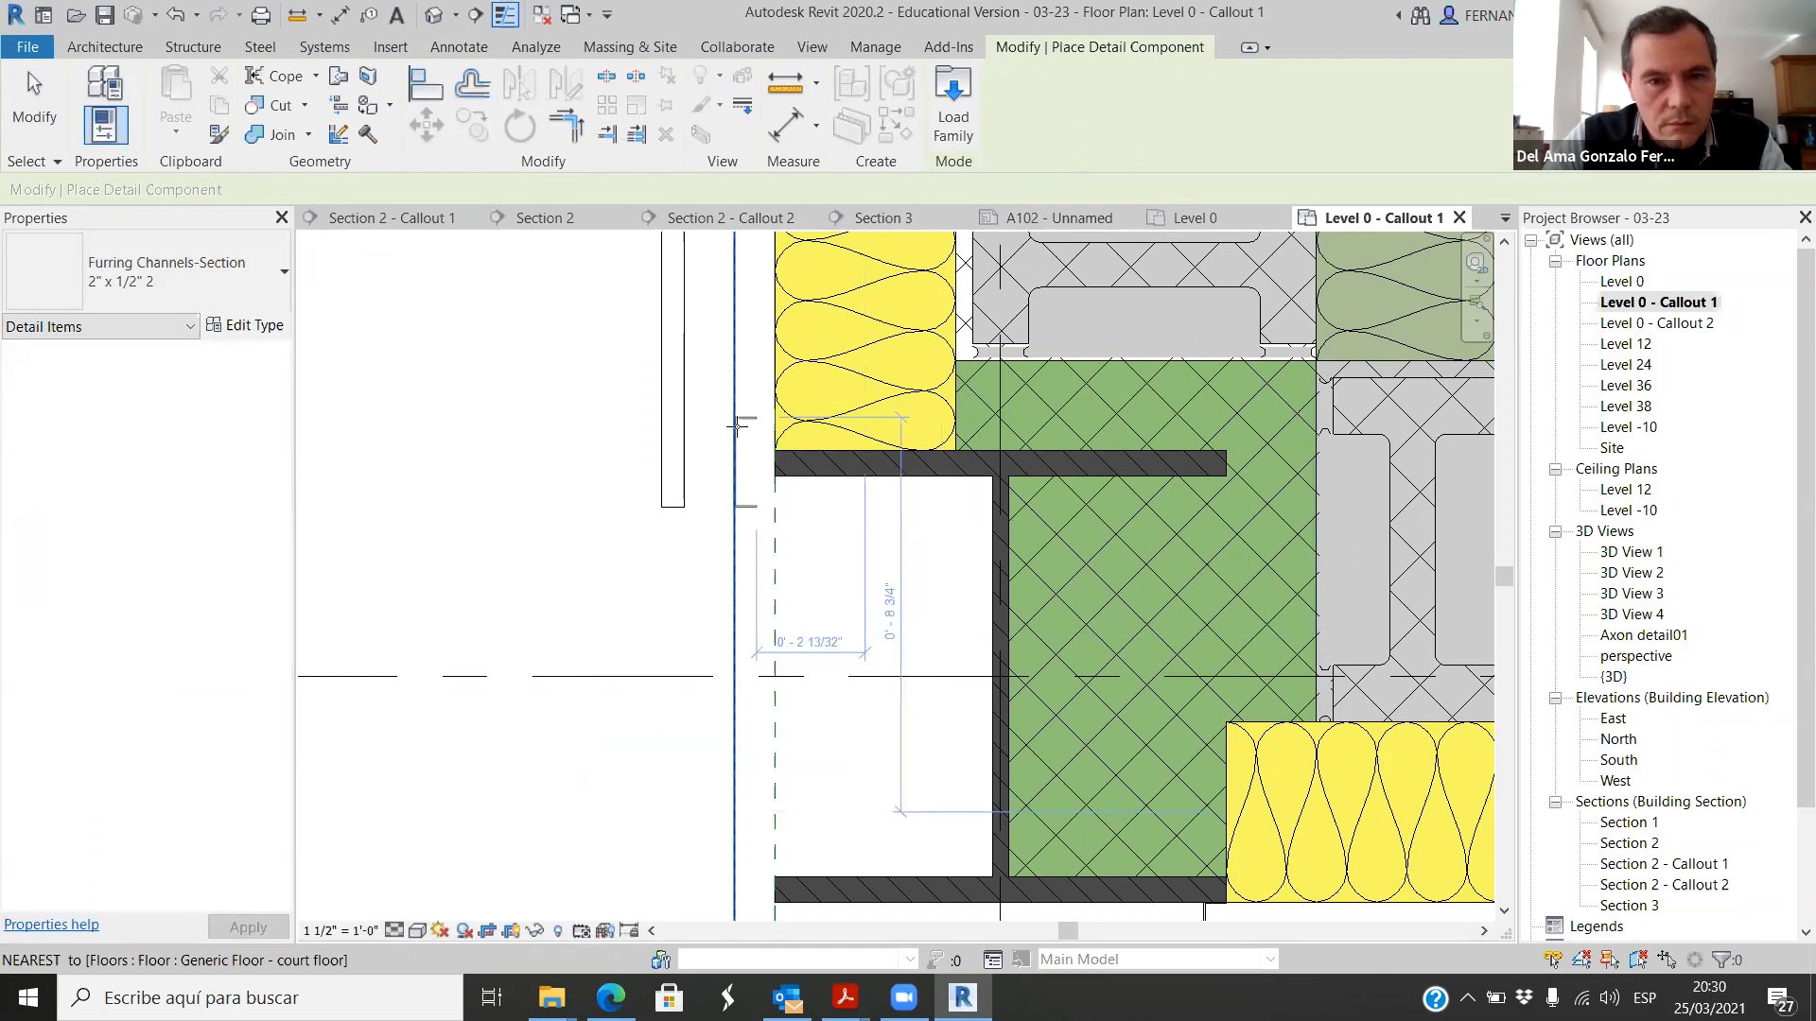
pyautogui.scroll(2, 729, 416)
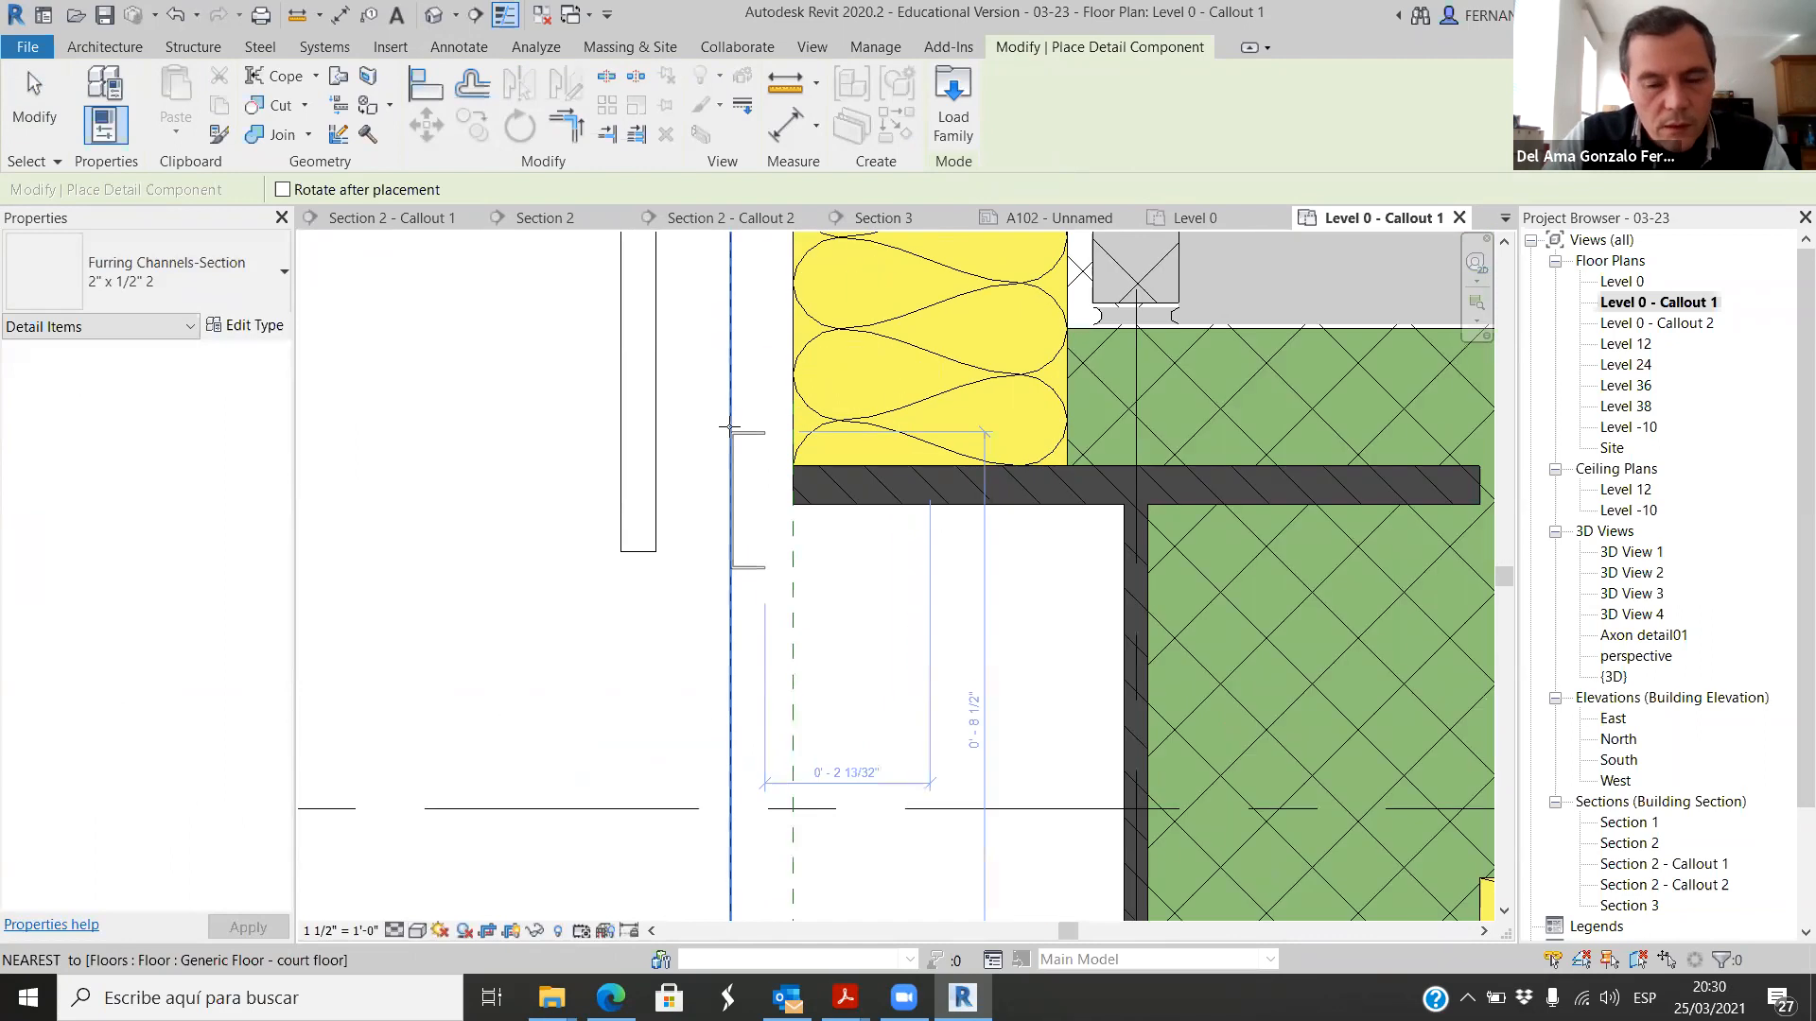
pyautogui.click(655, 498)
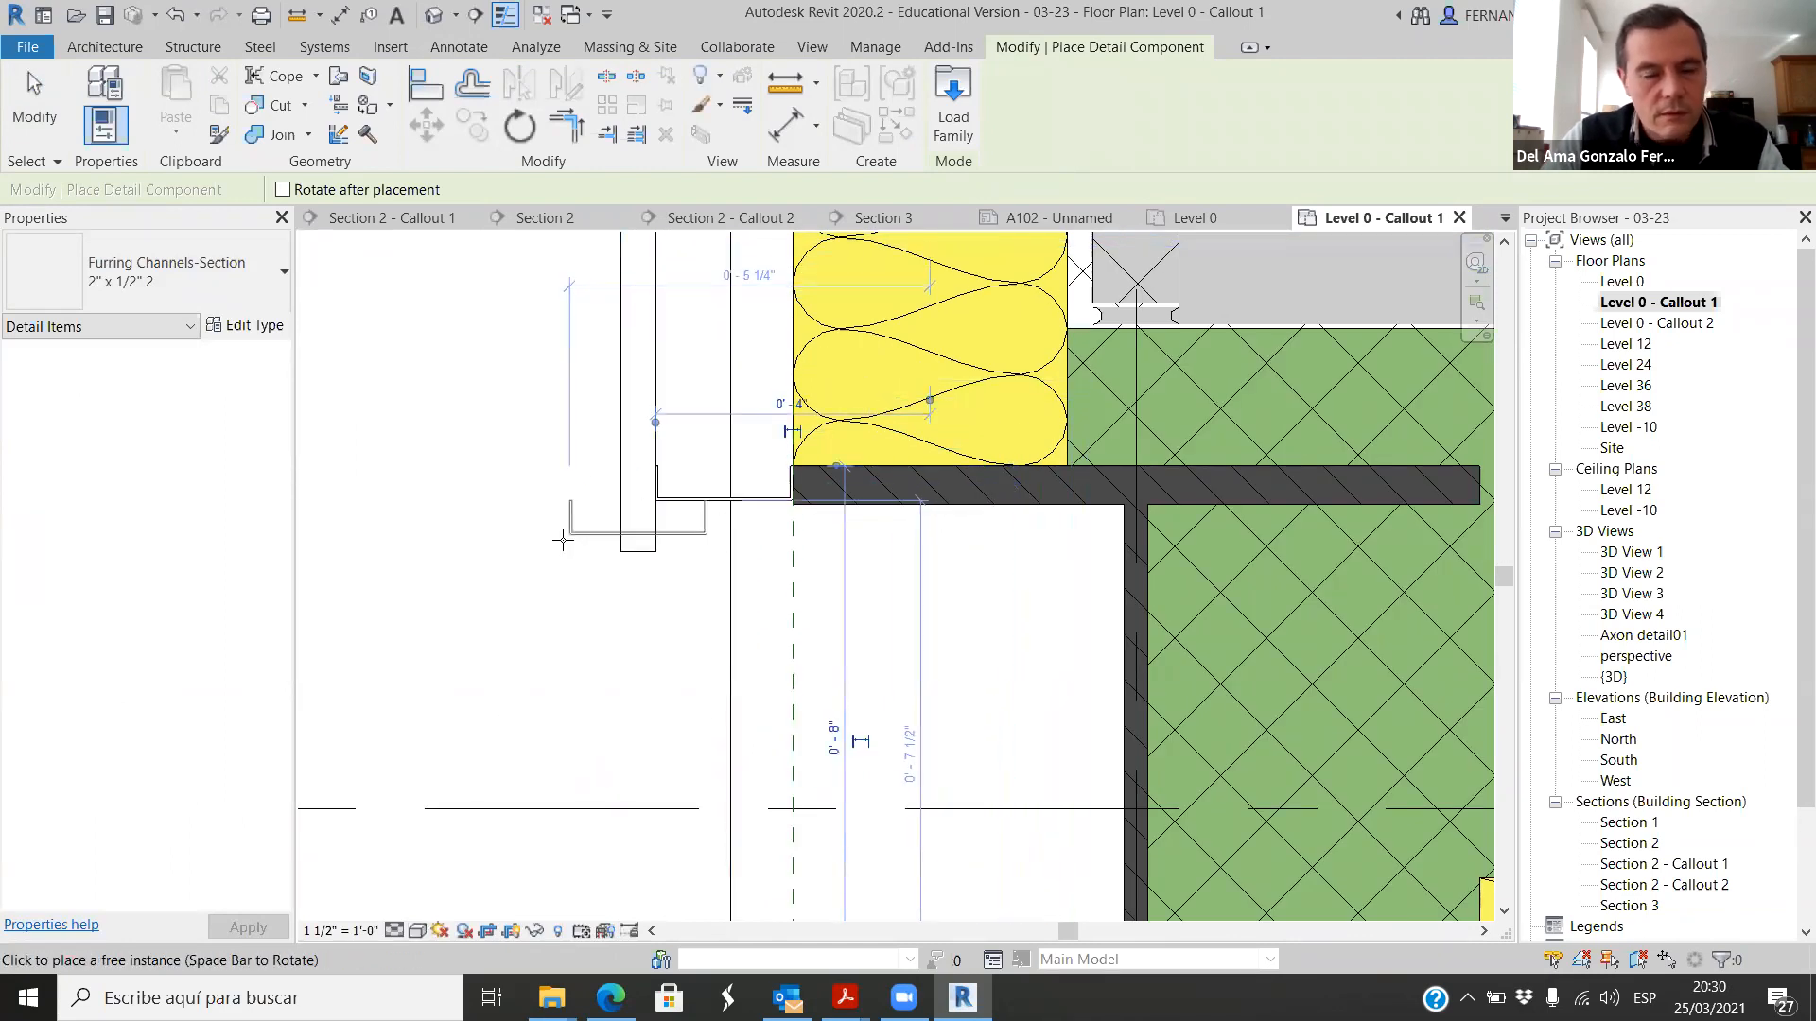
pyautogui.scroll(-3, 571, 541)
pyautogui.press('Escape')
pyautogui.press('Escape')
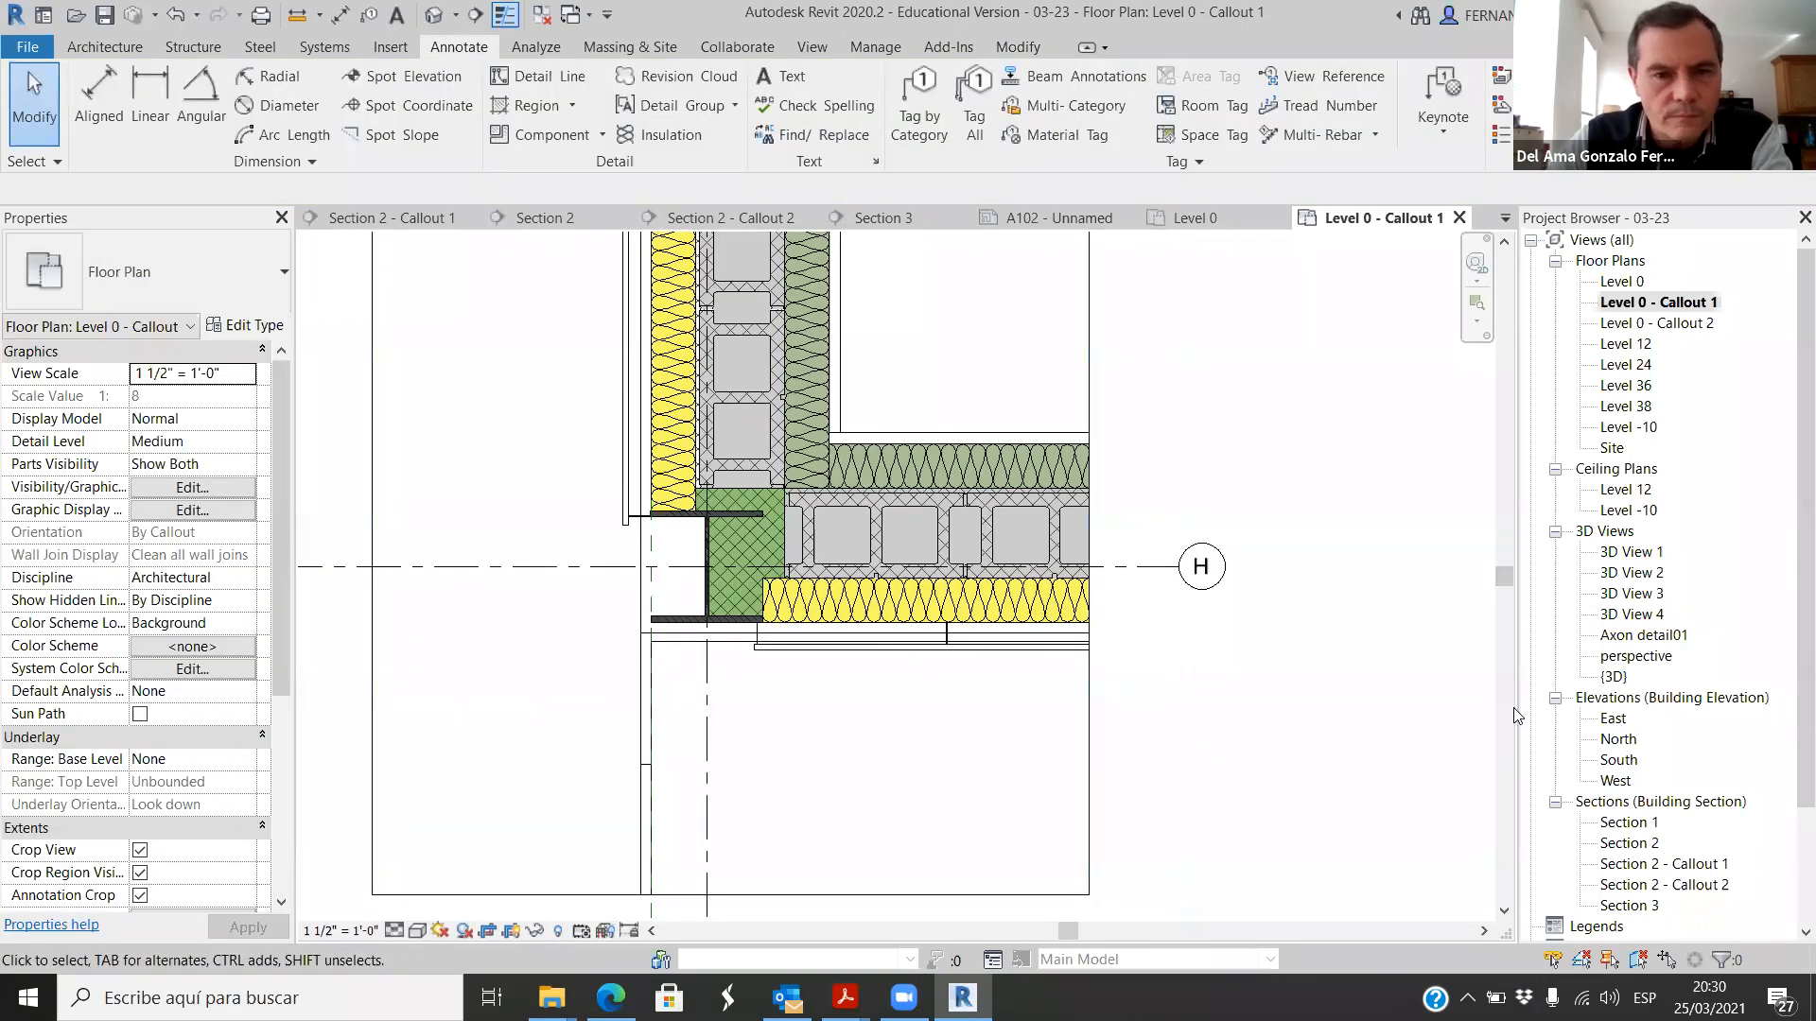
# Step: Hide the site element and the topography below the lower wall in this view, as individual elements
pyautogui.scroll(-3, 963, 711)
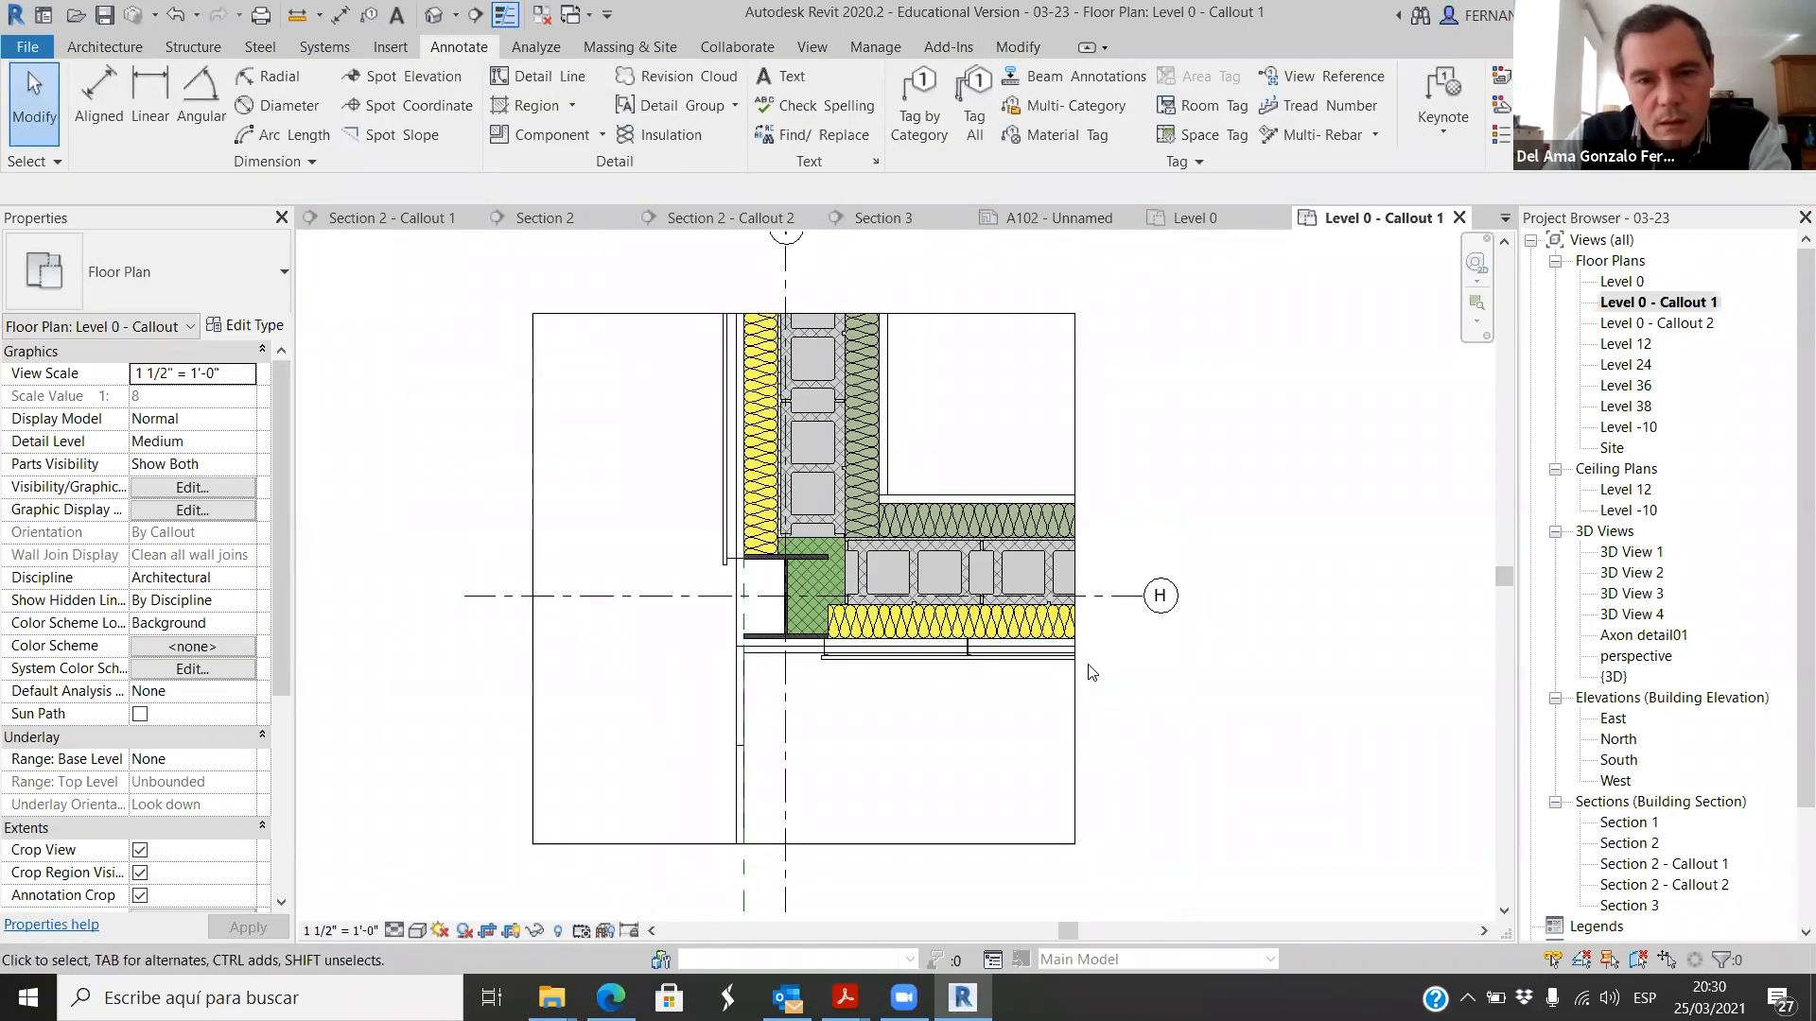
pyautogui.scroll(2, 730, 688)
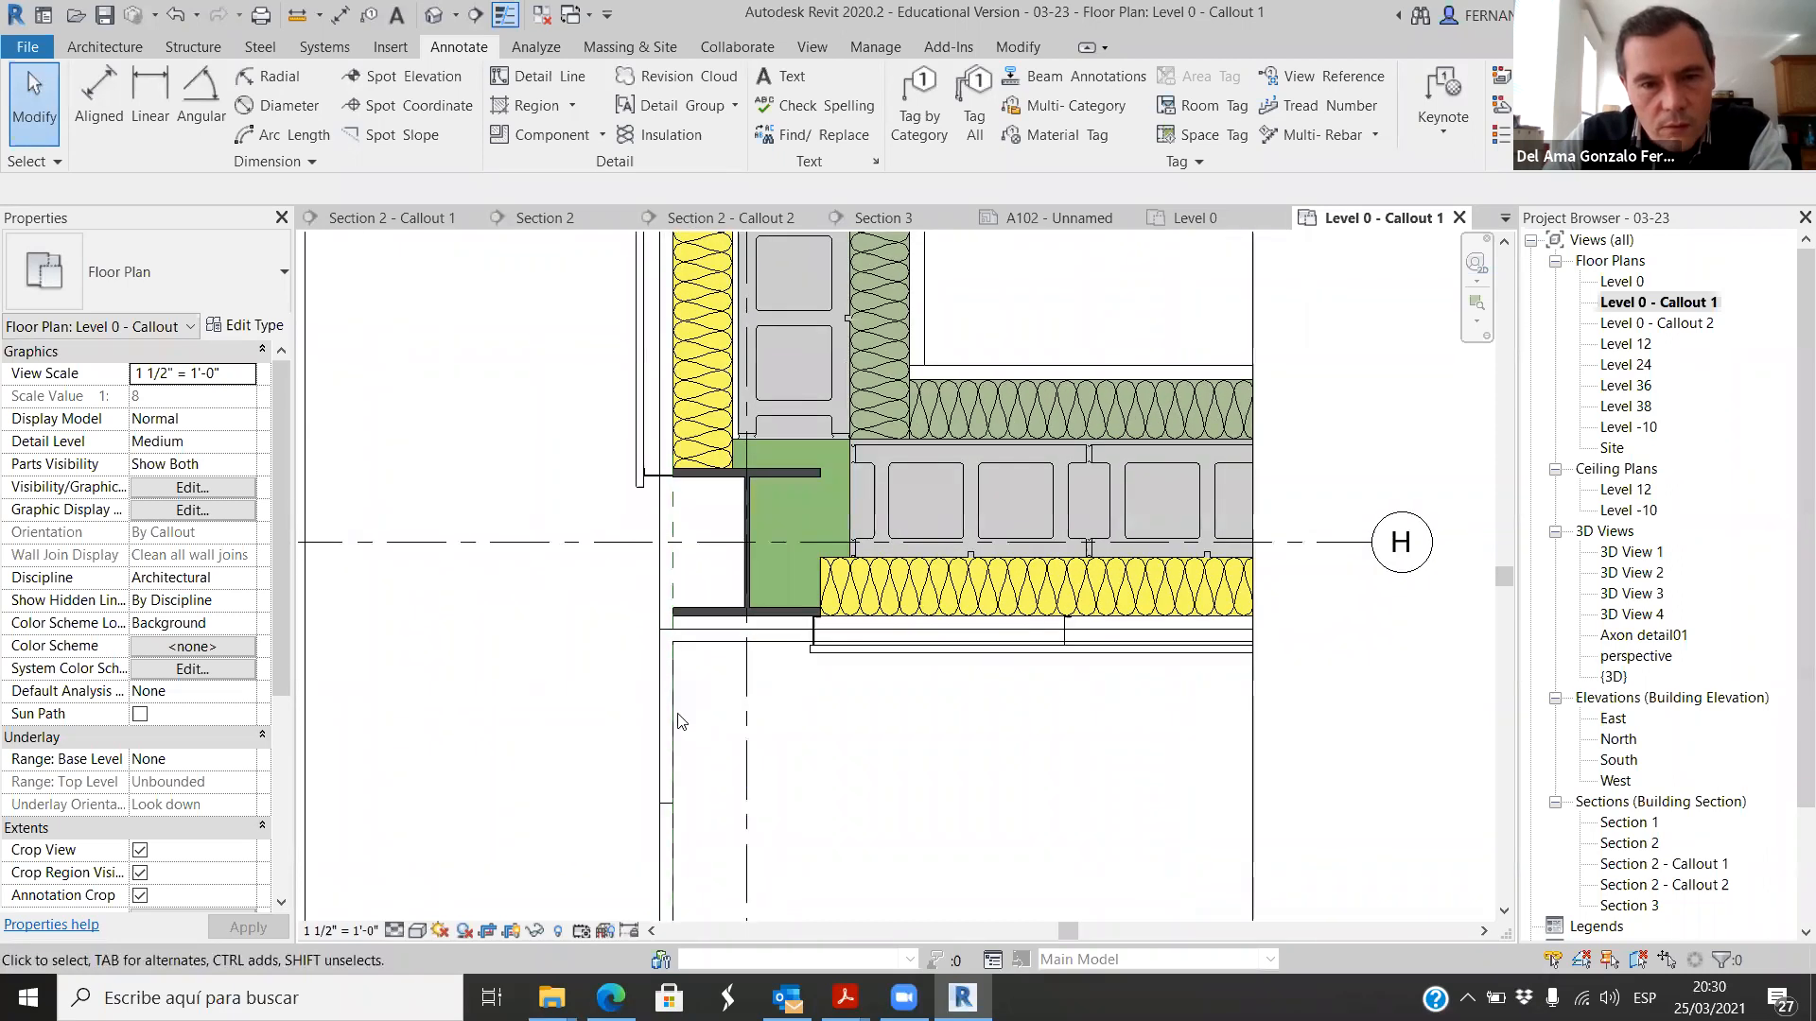
pyautogui.click(674, 721)
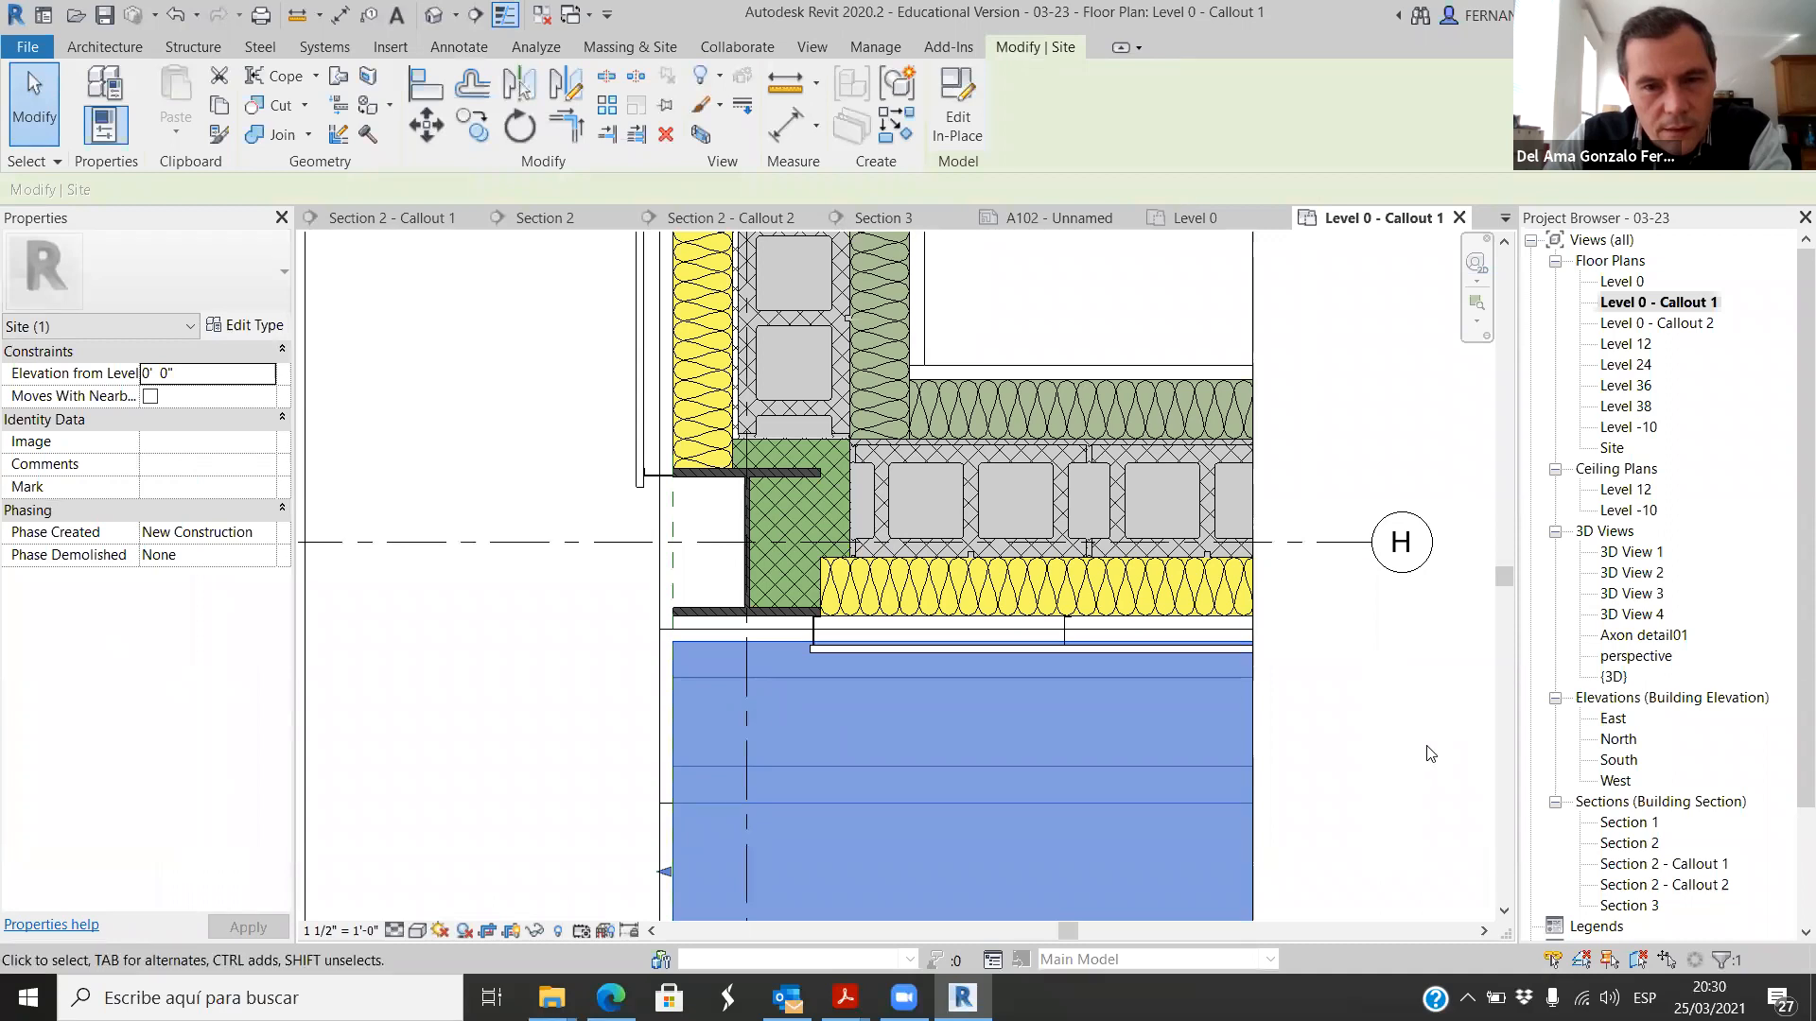
pyautogui.click(632, 636)
pyautogui.scroll(2, 632, 636)
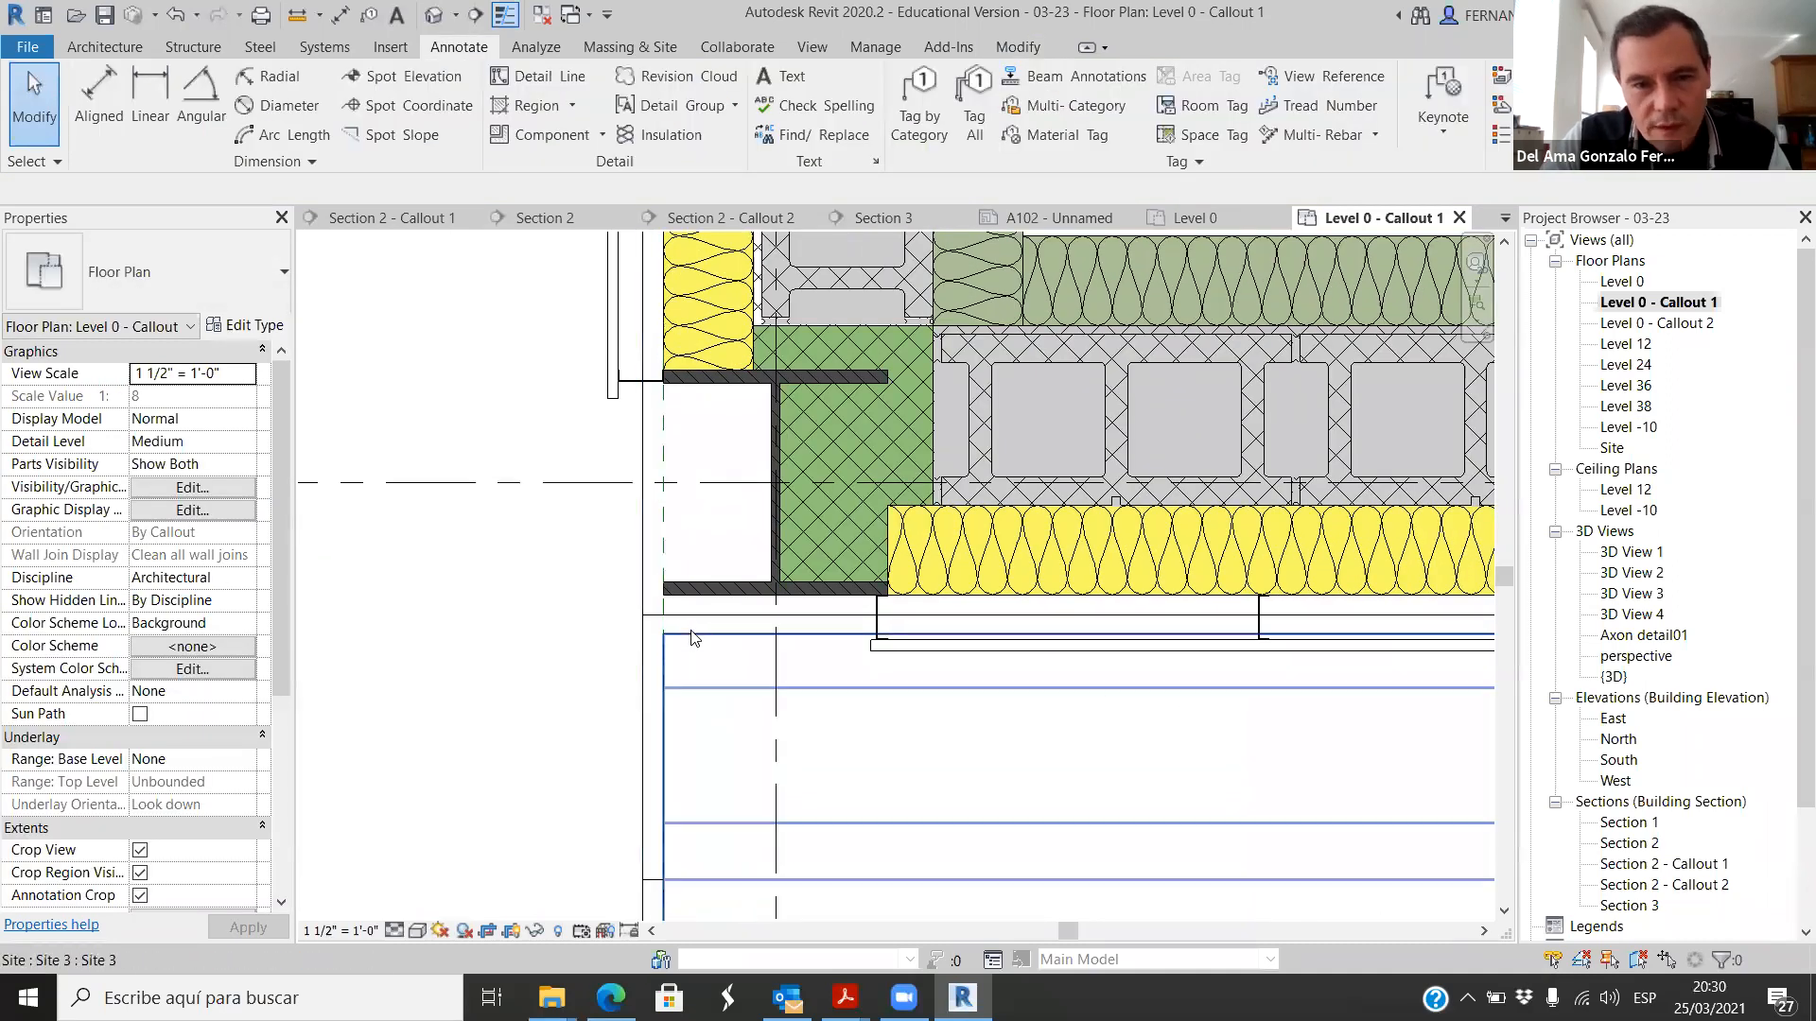
pyautogui.click(694, 638)
pyautogui.keyDown('ctrl'); pyautogui.click(640, 651); pyautogui.keyUp('ctrl')
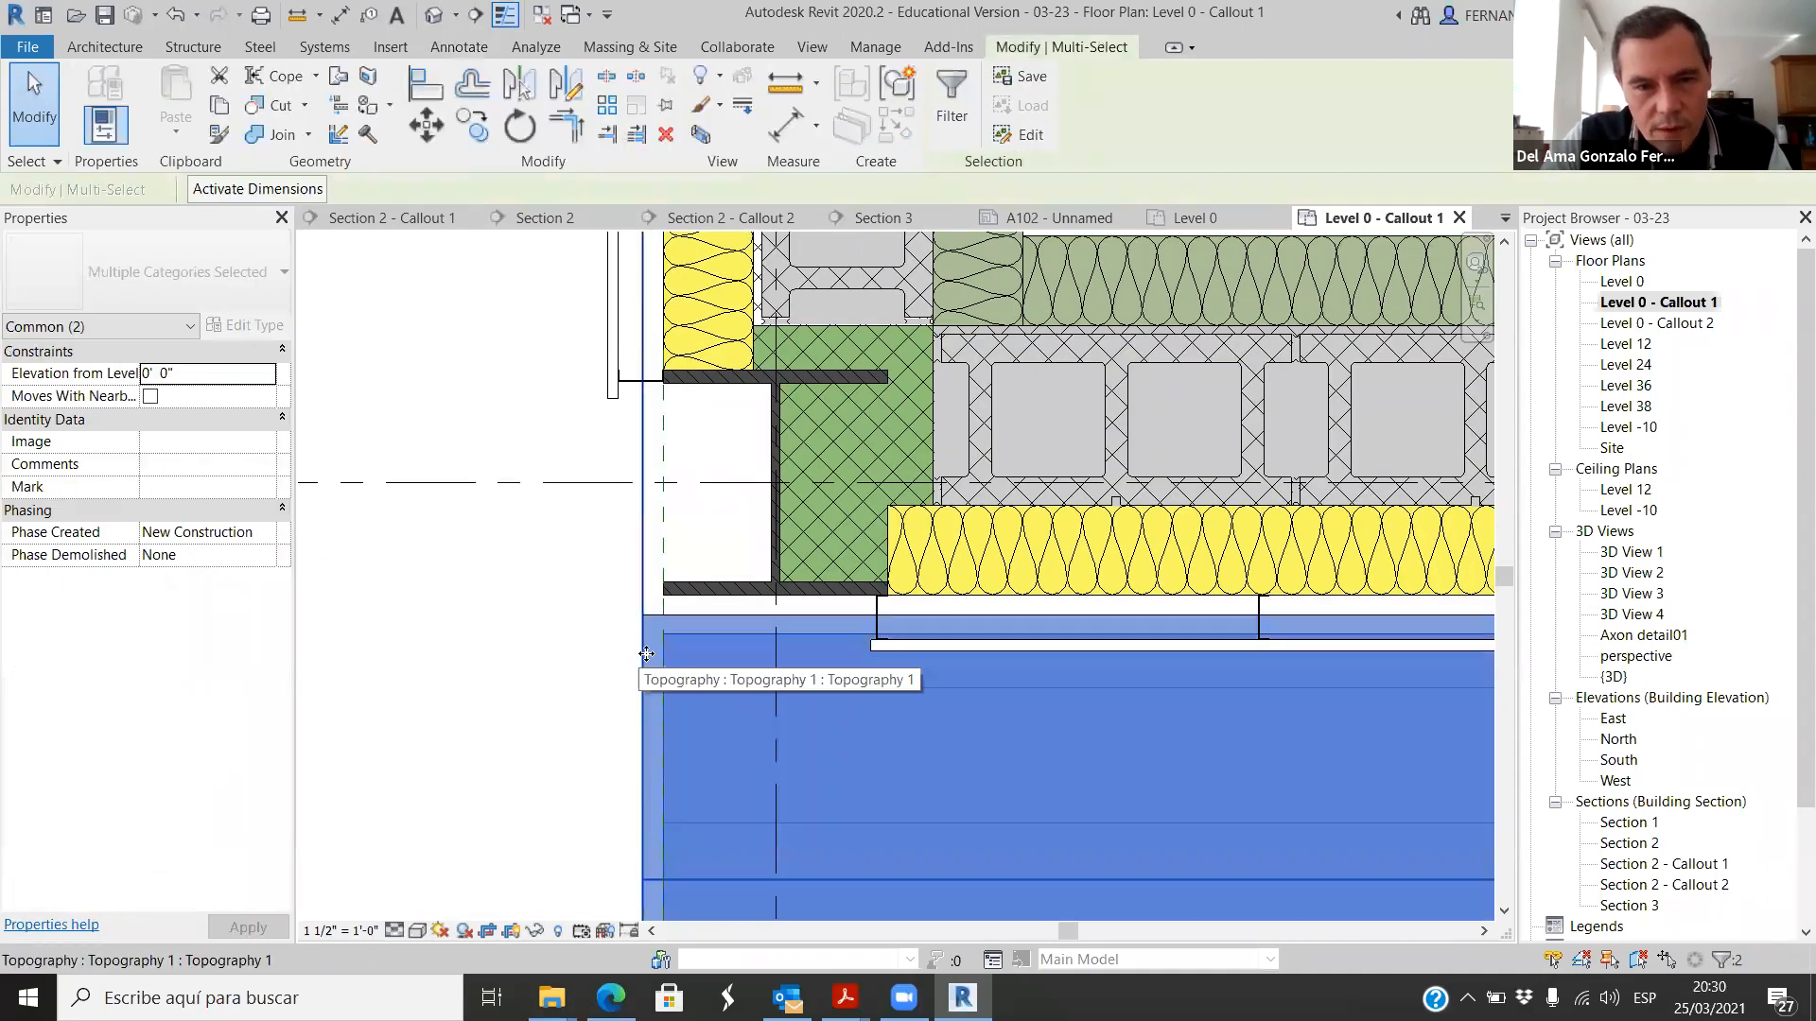
pyautogui.scroll(-4, 661, 633)
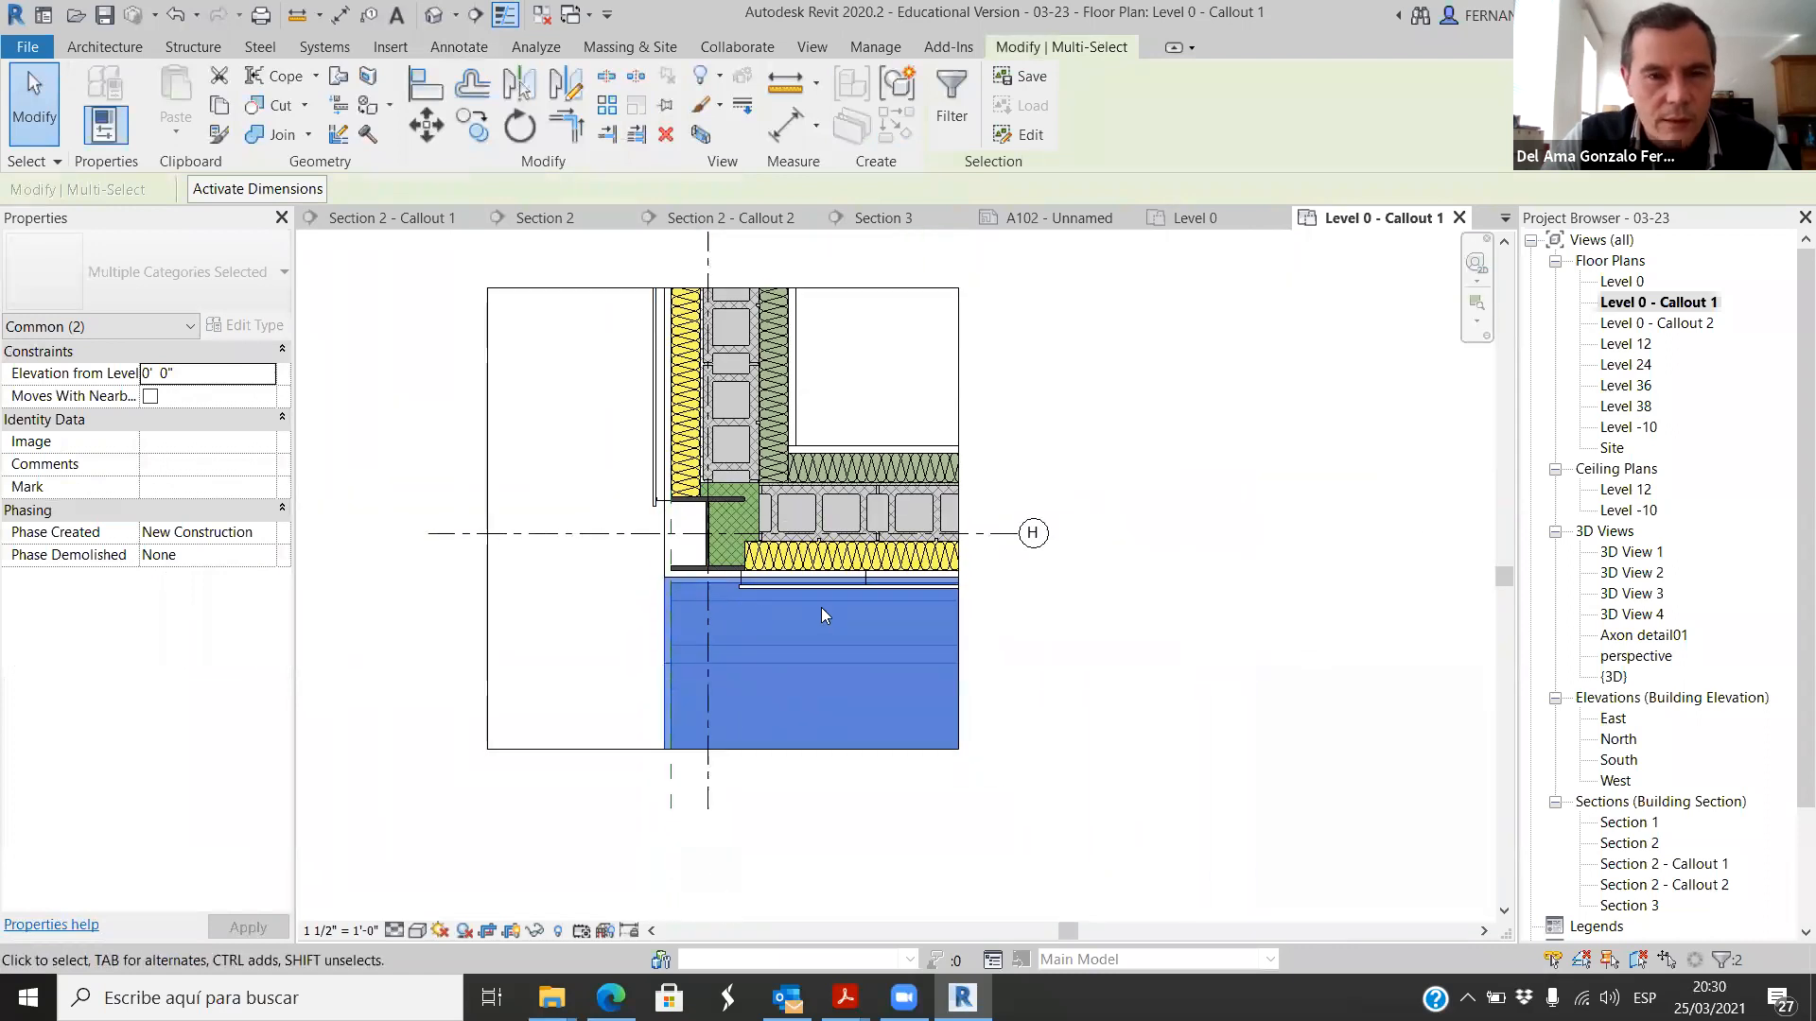
pyautogui.scroll(2, 662, 610)
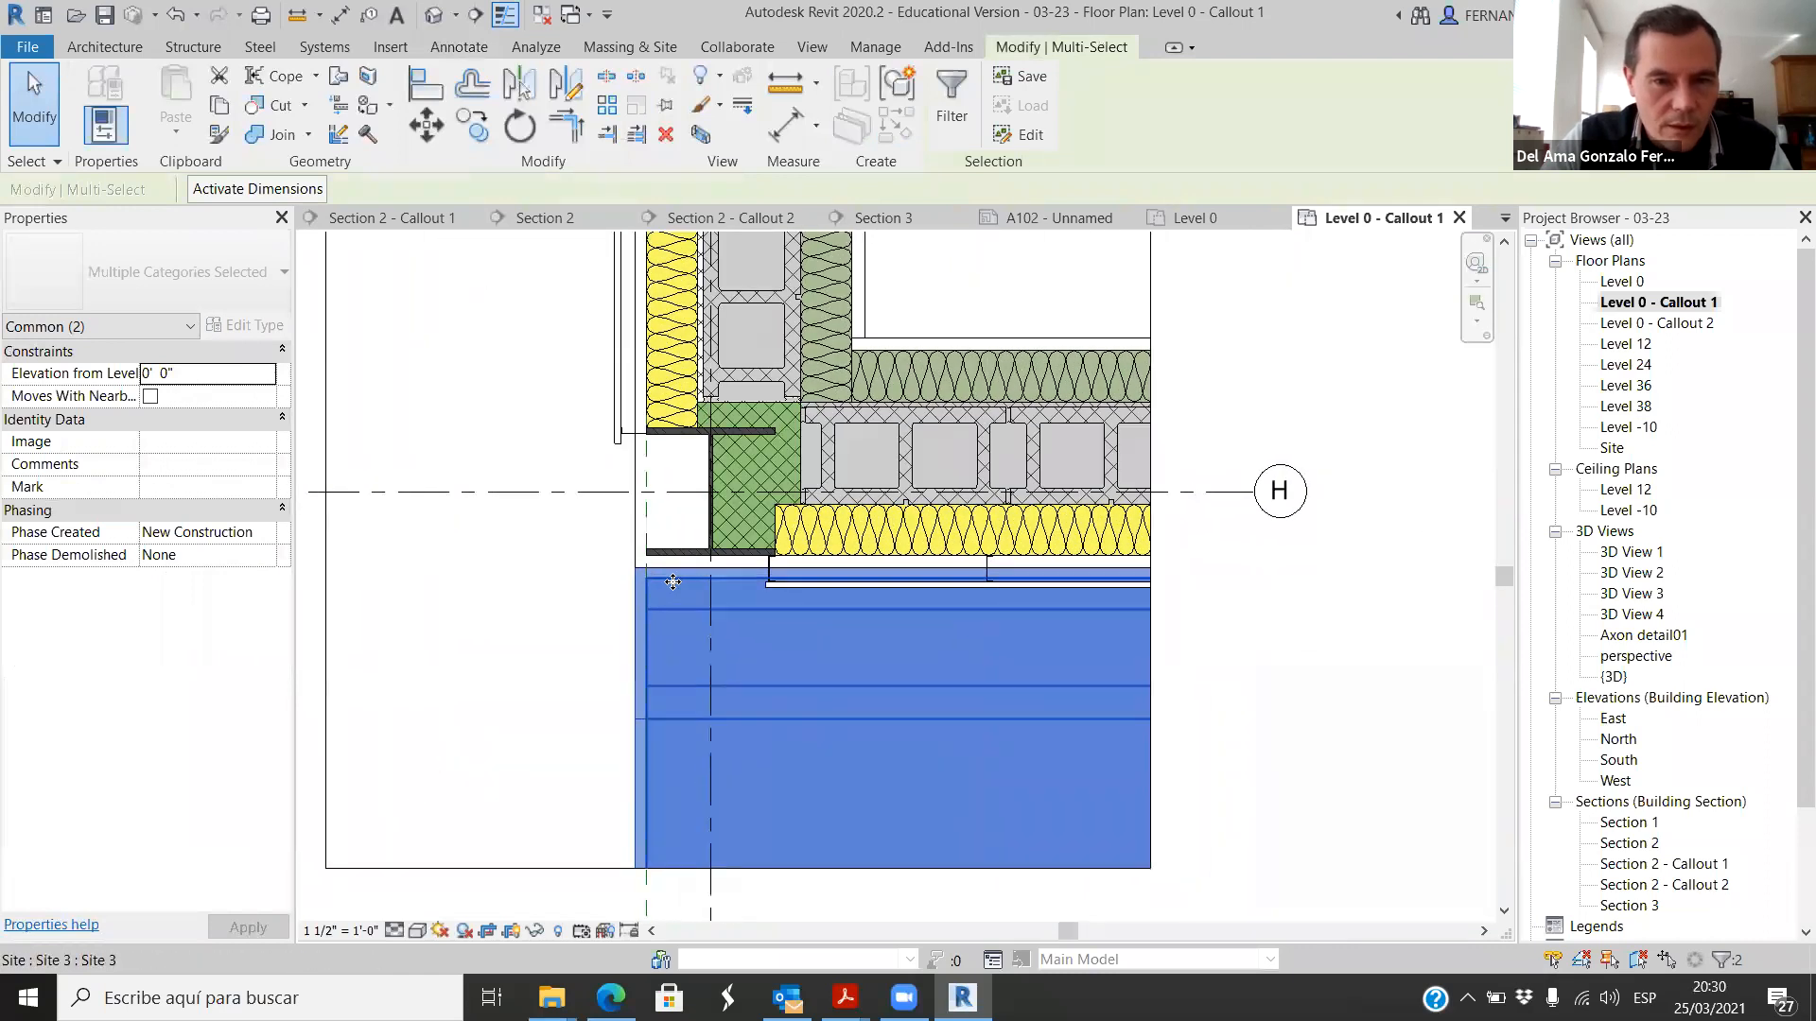
pyautogui.scroll(1, 646, 605)
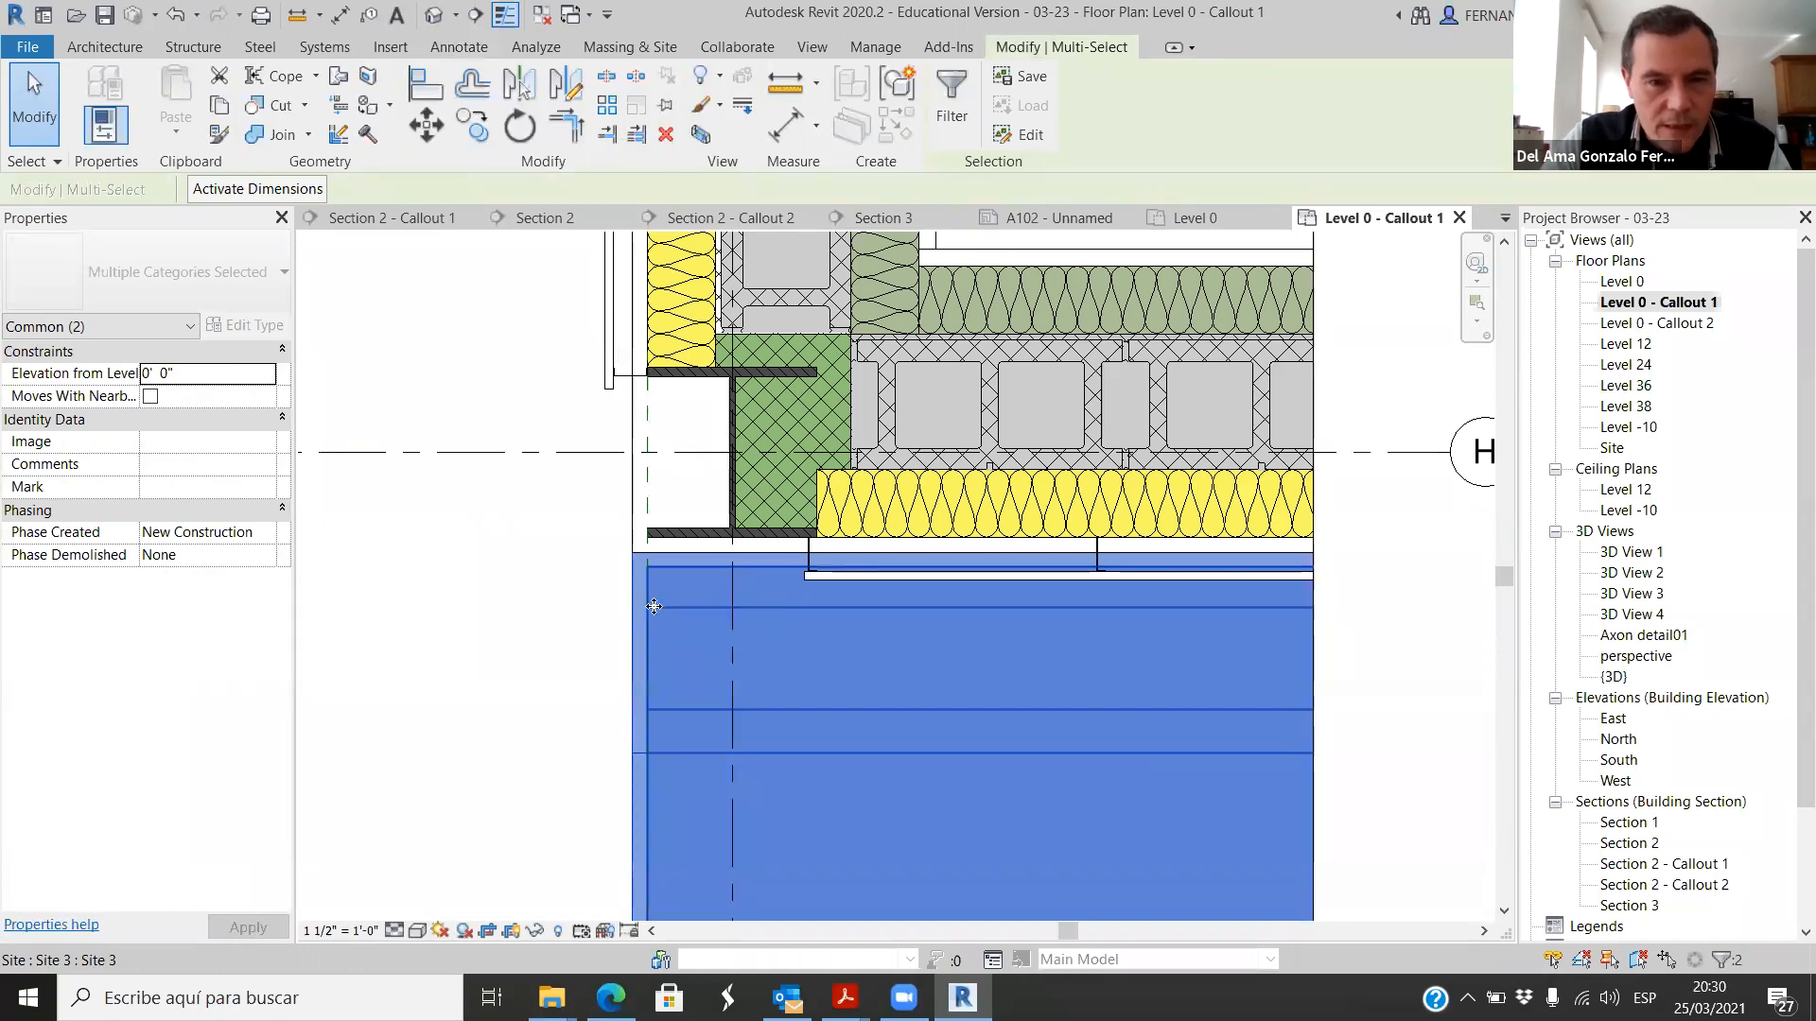
pyautogui.rightClick(671, 600)
pyautogui.moveTo(881, 241)
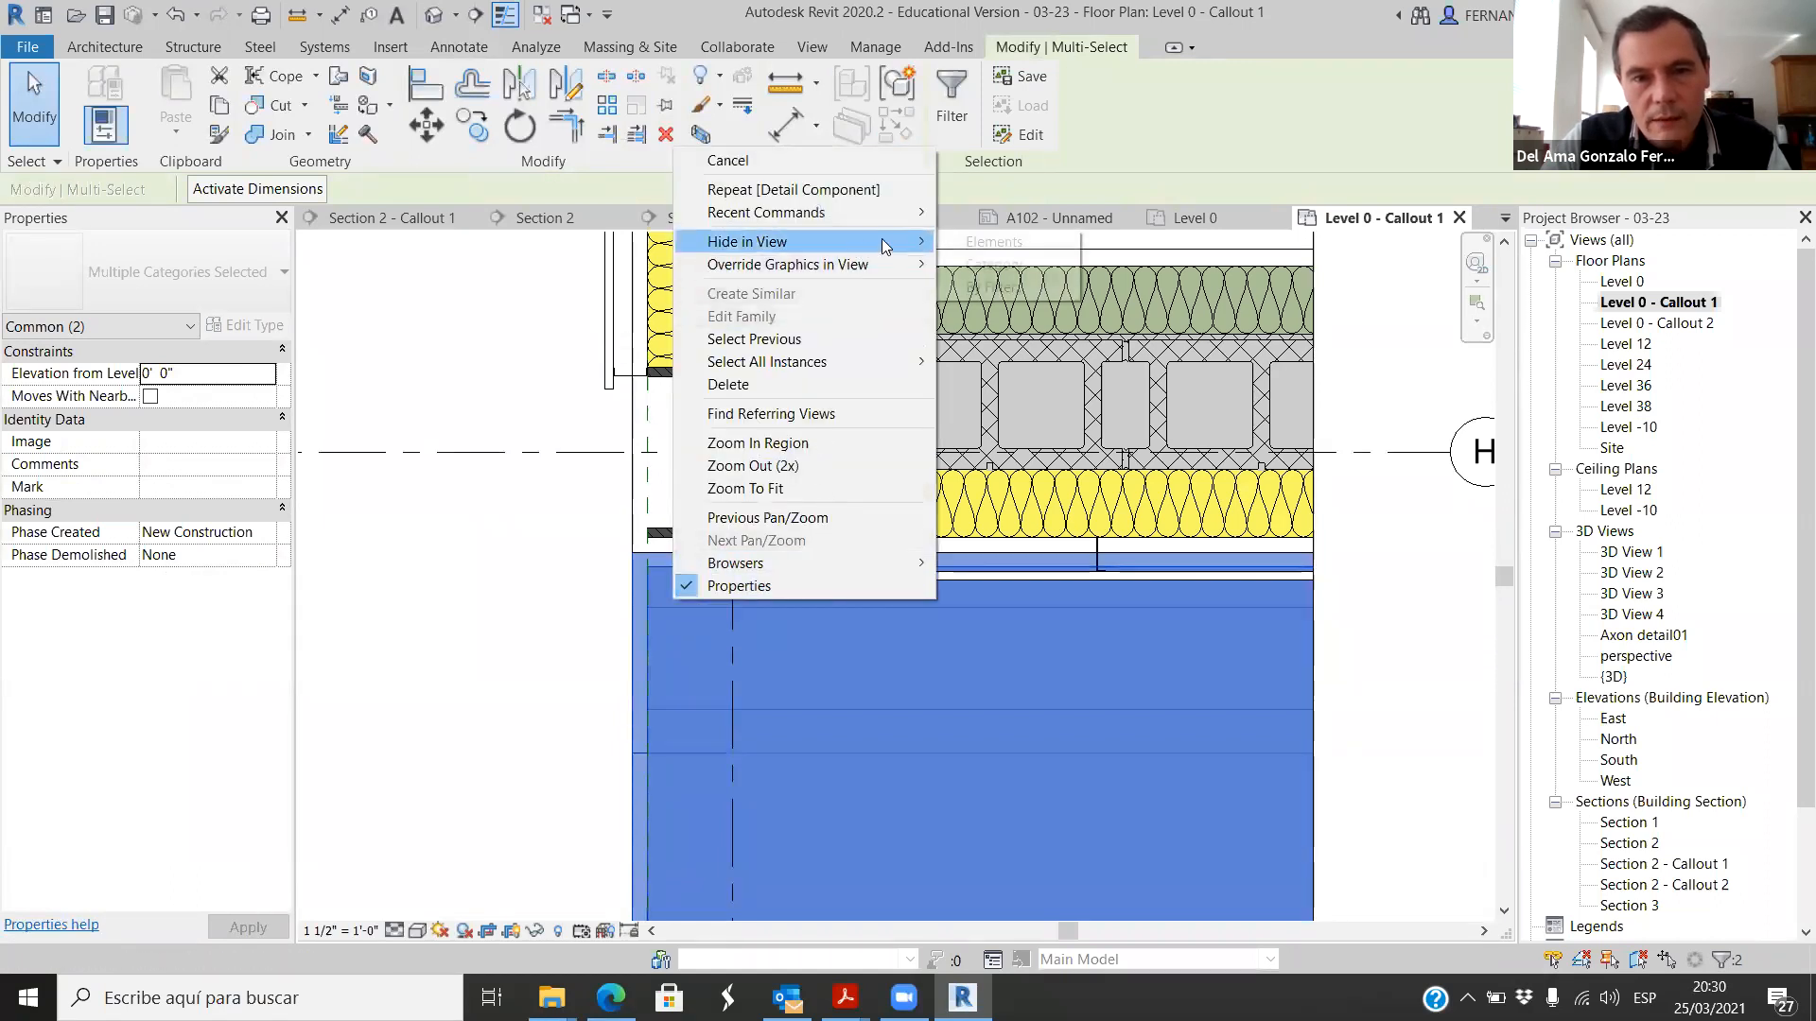
pyautogui.click(1015, 247)
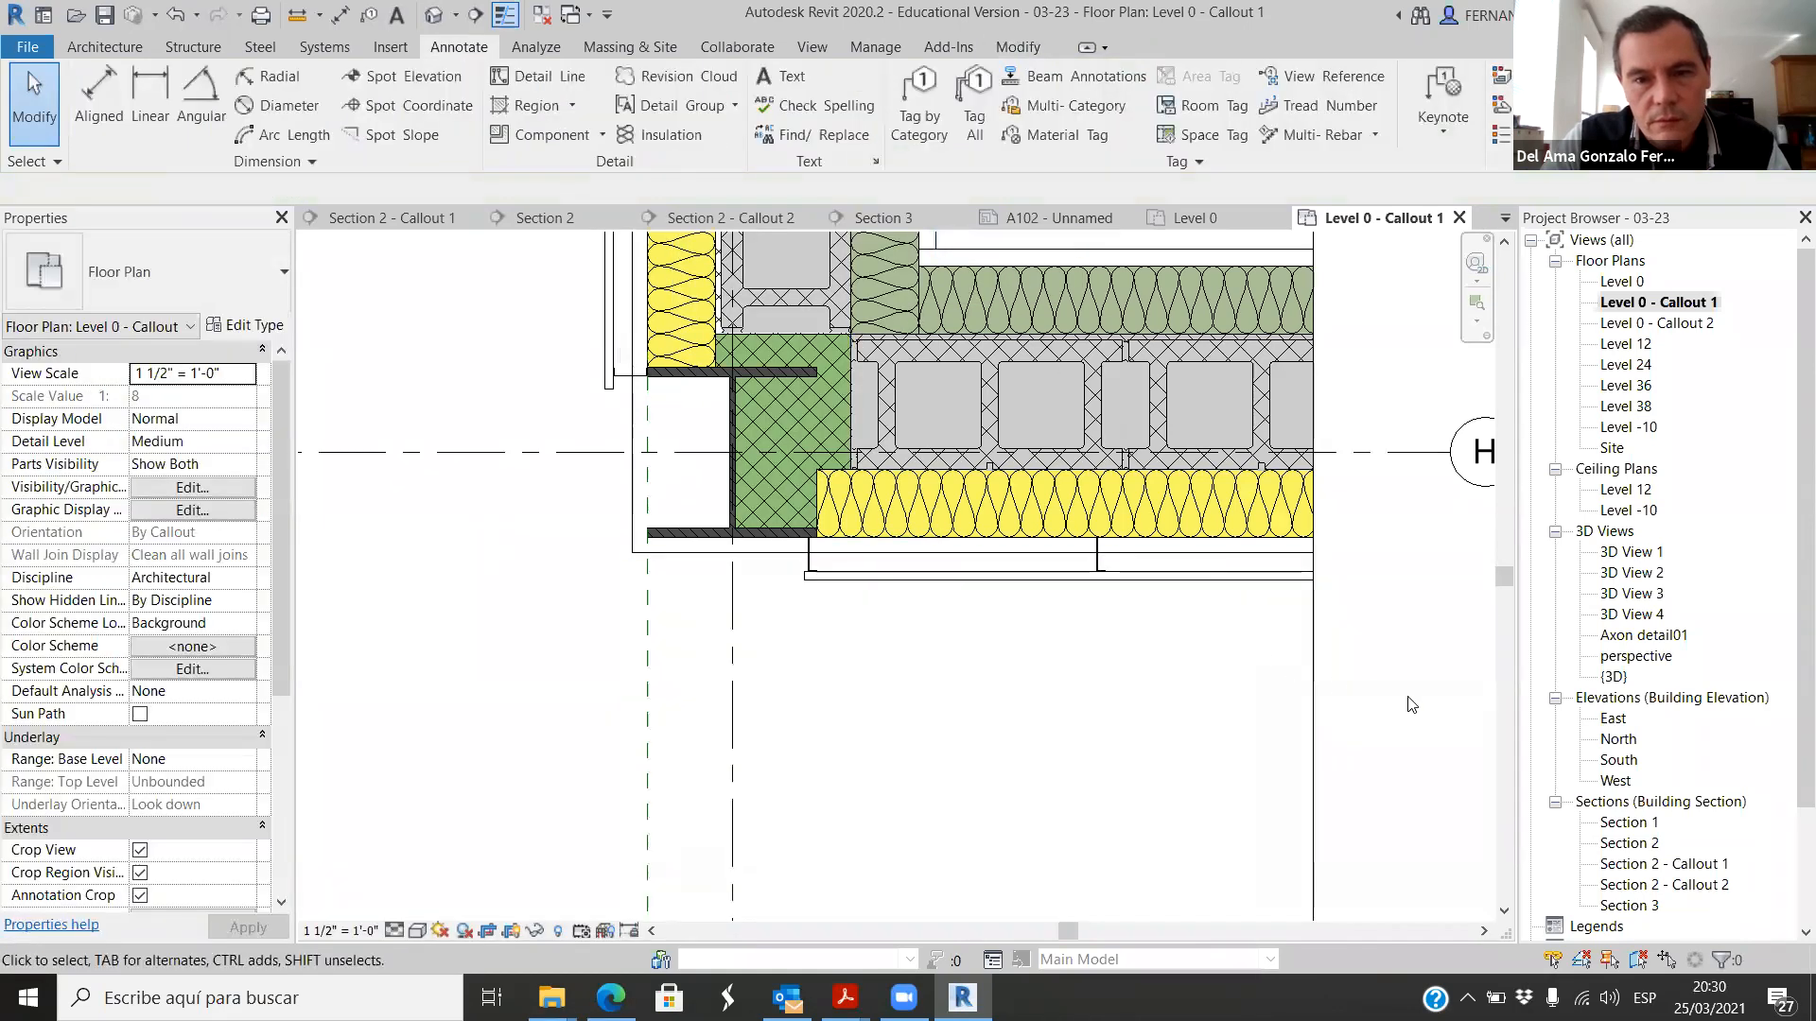
# Step: Tighten the callout's crop region by bringing its left and bottom edges closer to the wall corner
pyautogui.scroll(-4, 850, 576)
pyautogui.scroll(-2, 729, 771)
pyautogui.scroll(1, 949, 417)
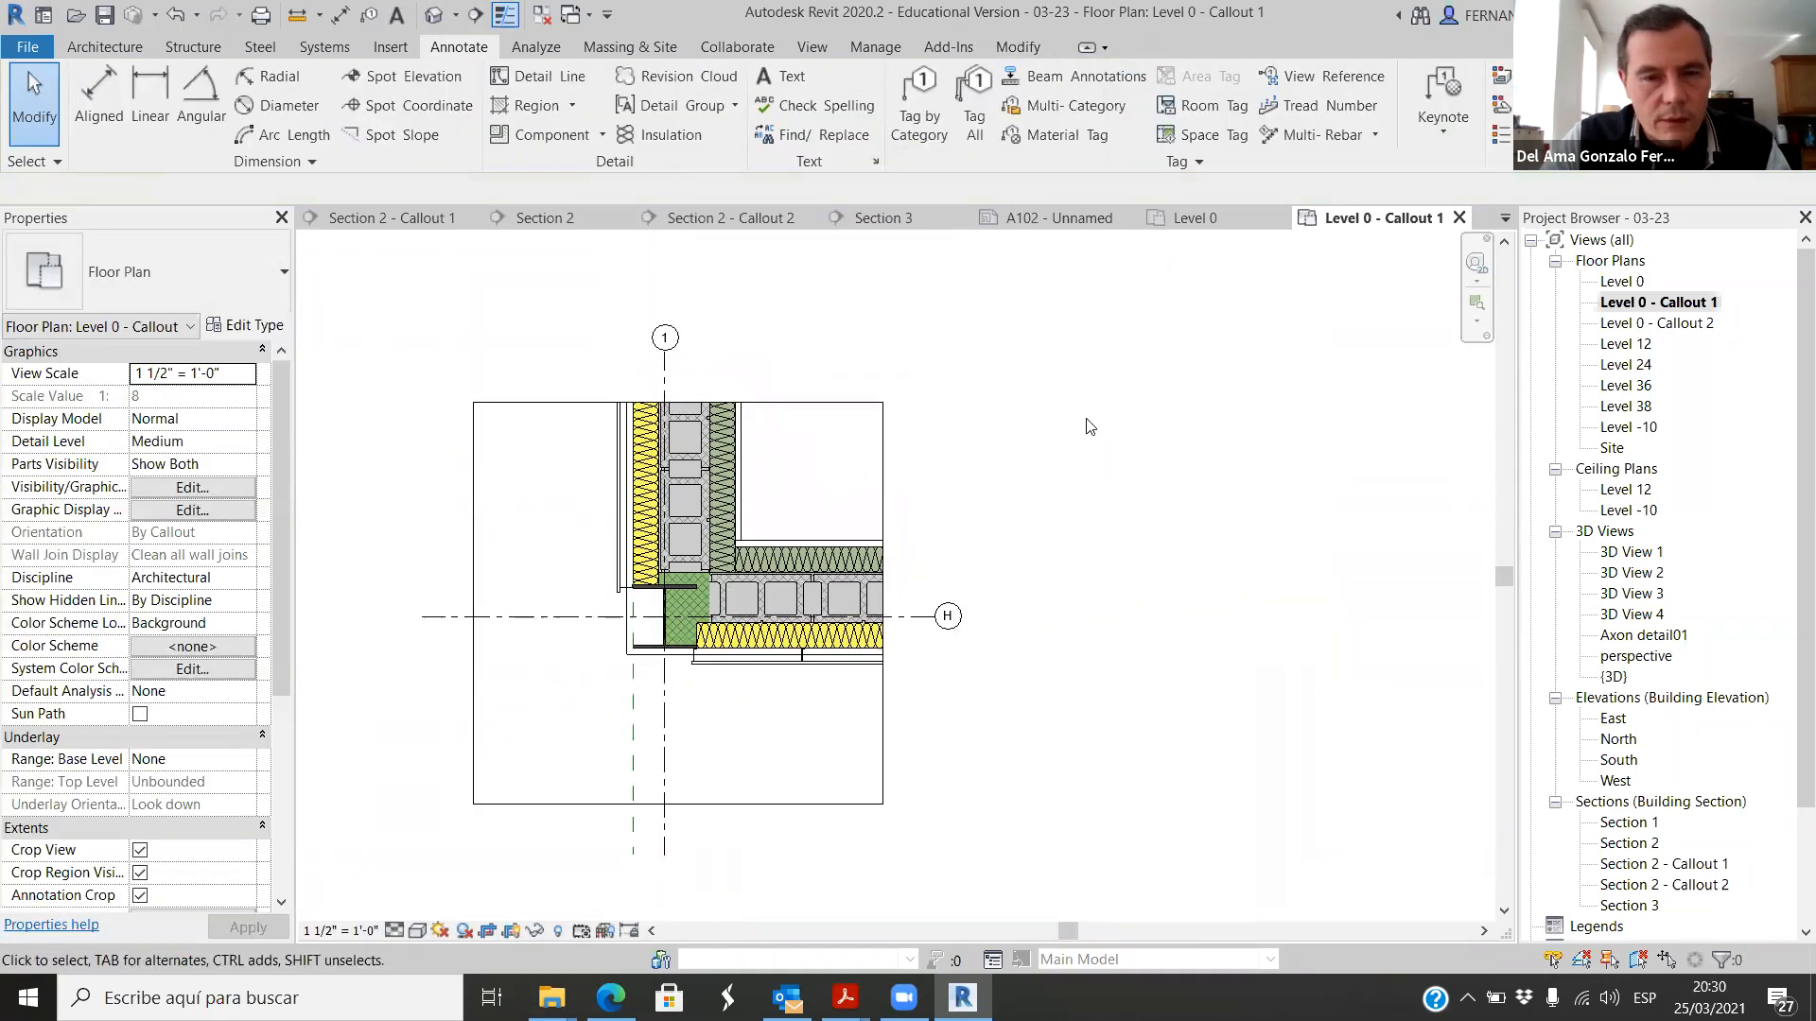
pyautogui.click(471, 693)
pyautogui.moveTo(473, 603); pyautogui.dragTo(602, 669)
pyautogui.moveTo(731, 805); pyautogui.dragTo(731, 703)
pyautogui.click(1011, 808)
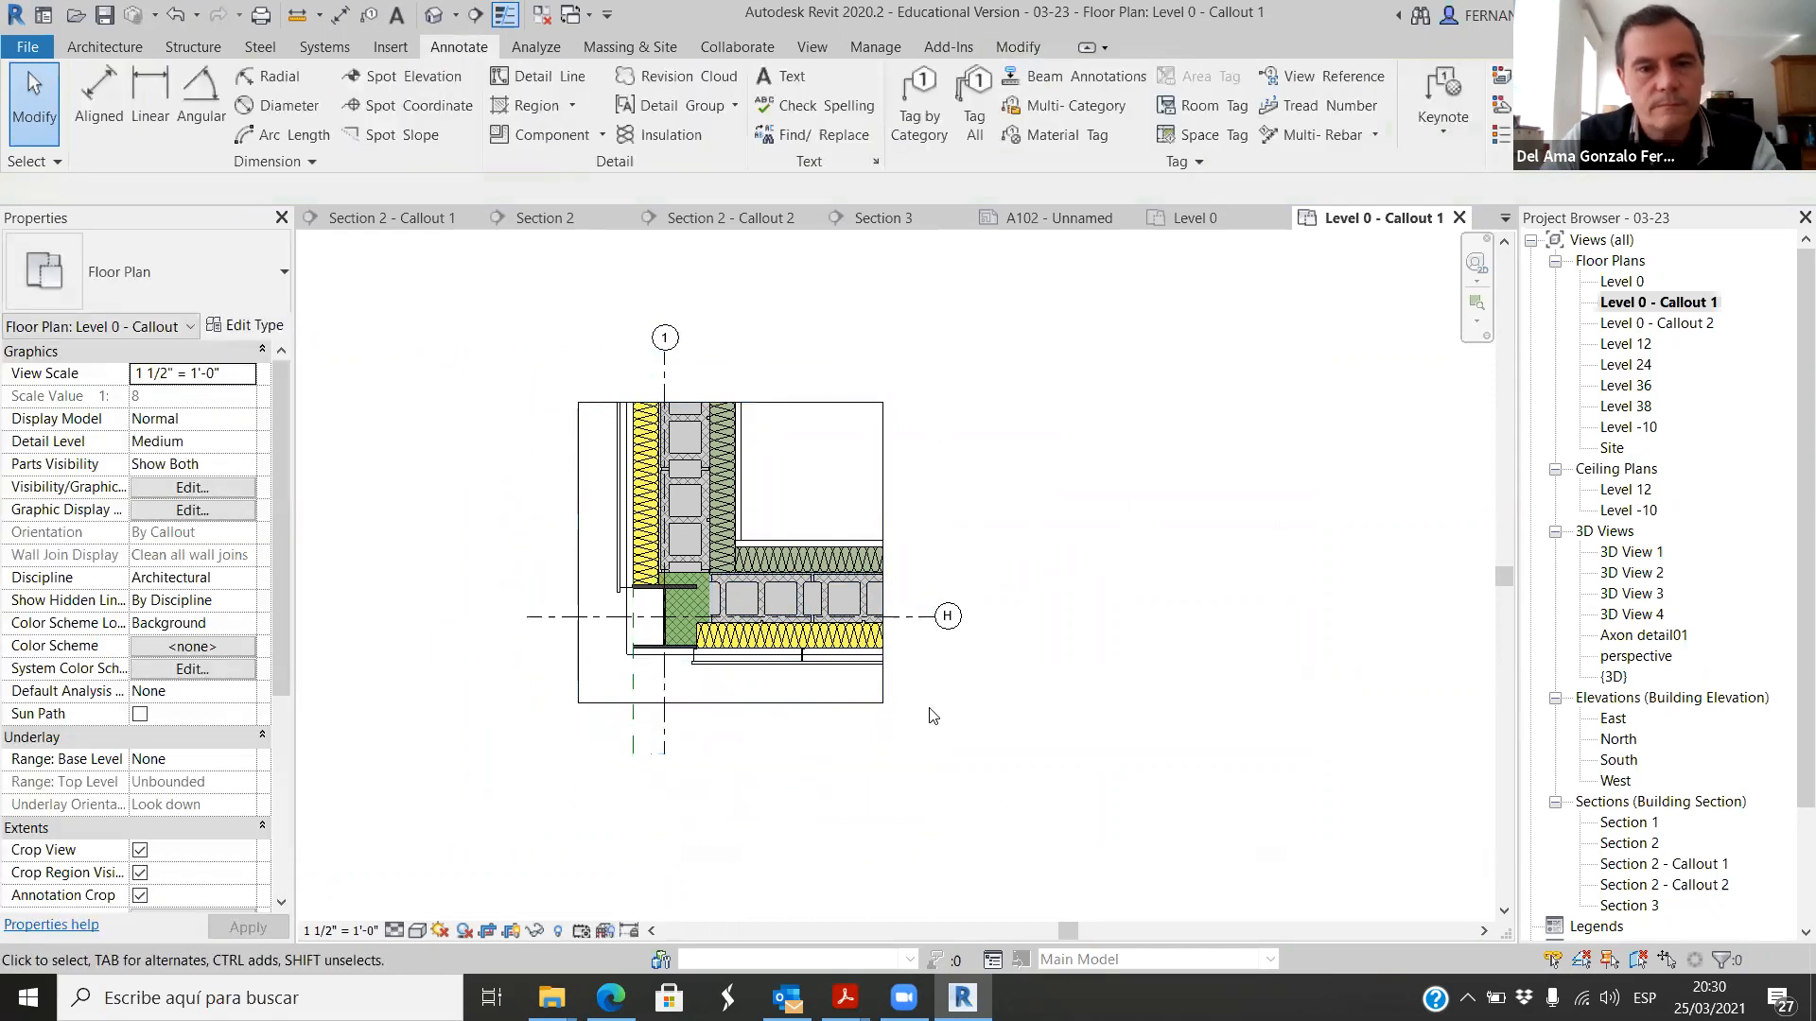
# Step: Add a 2.5mm Arial text note reading "gypsum board" with a bent leader pointing to the vertical wall's interior board
pyautogui.scroll(4, 651, 478)
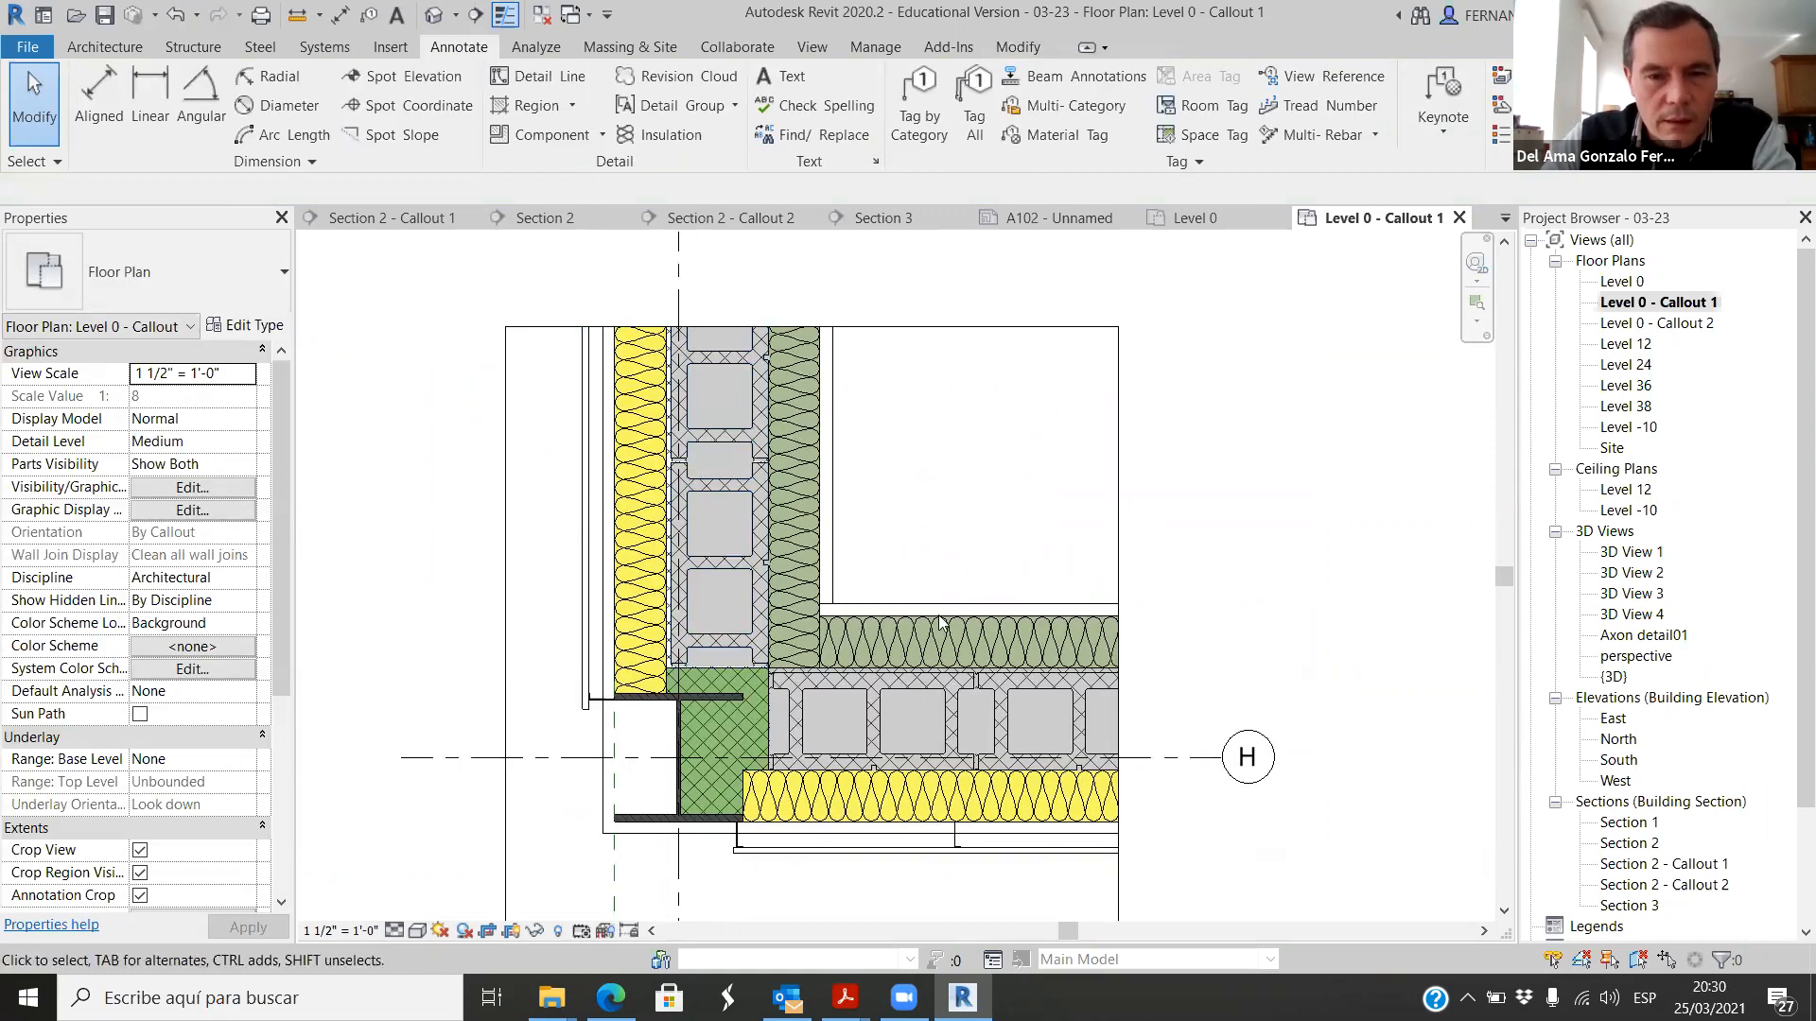
pyautogui.click(781, 78)
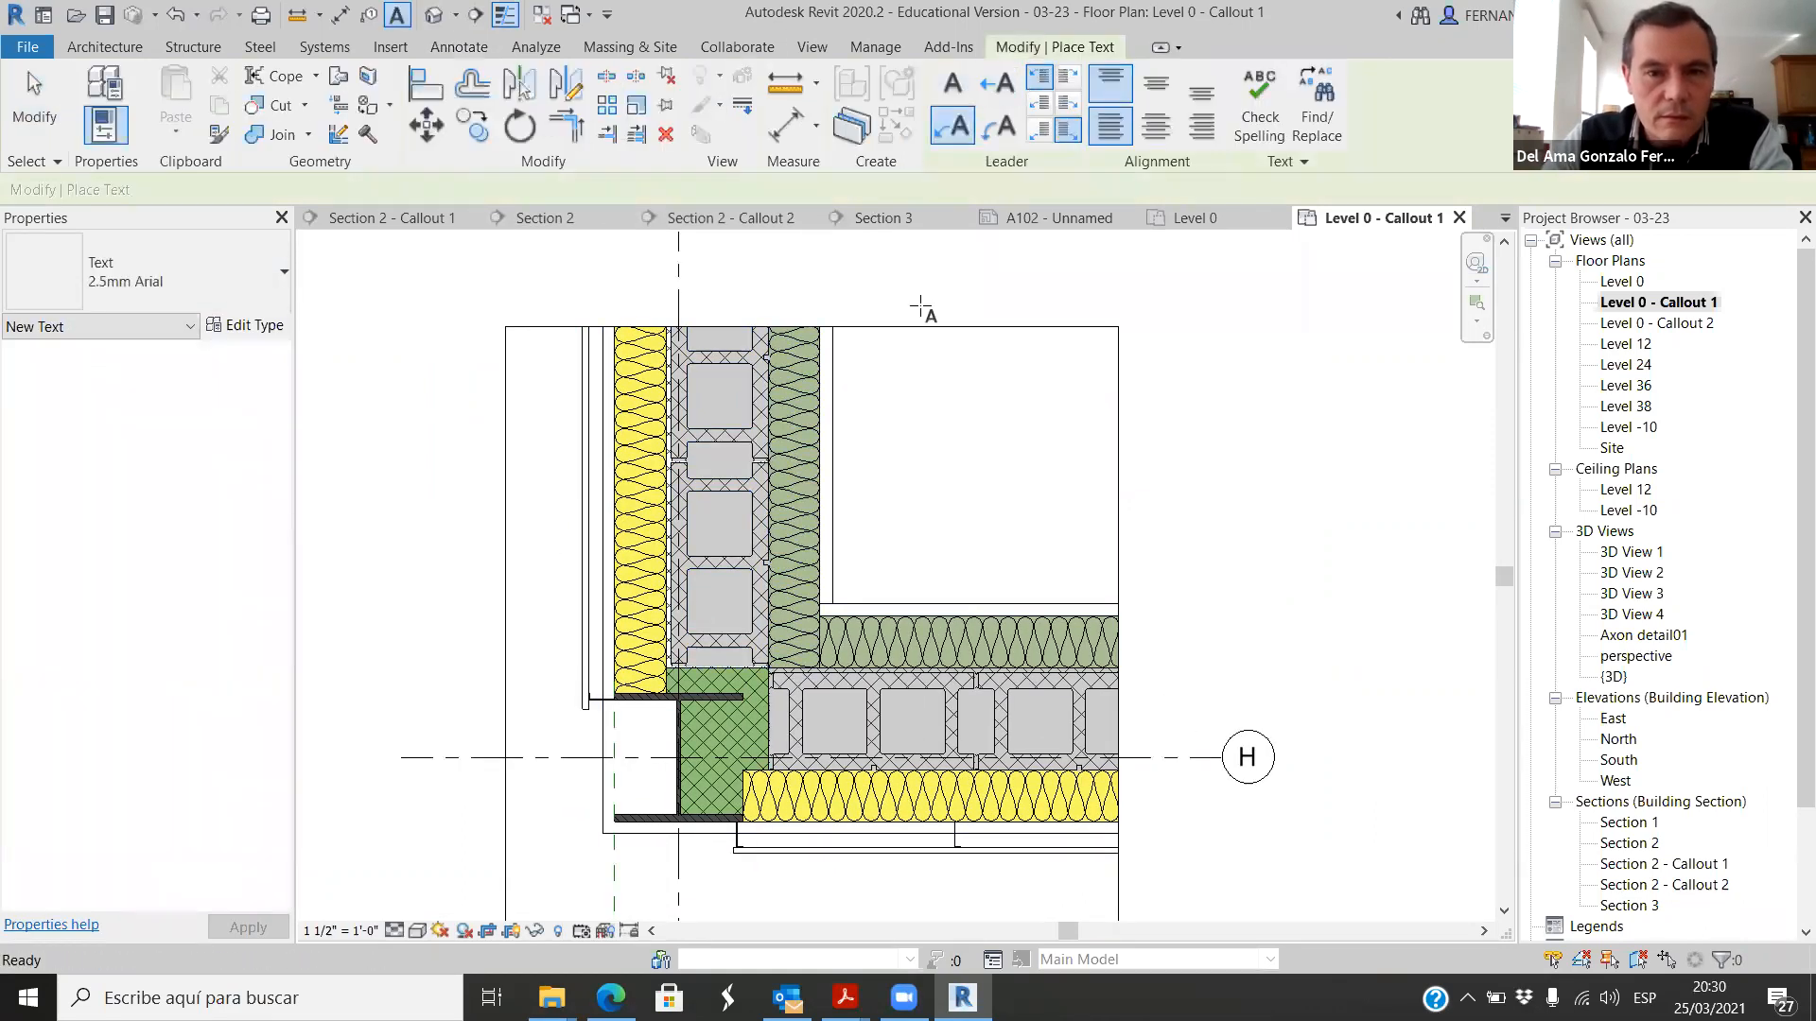
pyautogui.scroll(2, 851, 483)
pyautogui.click(820, 608)
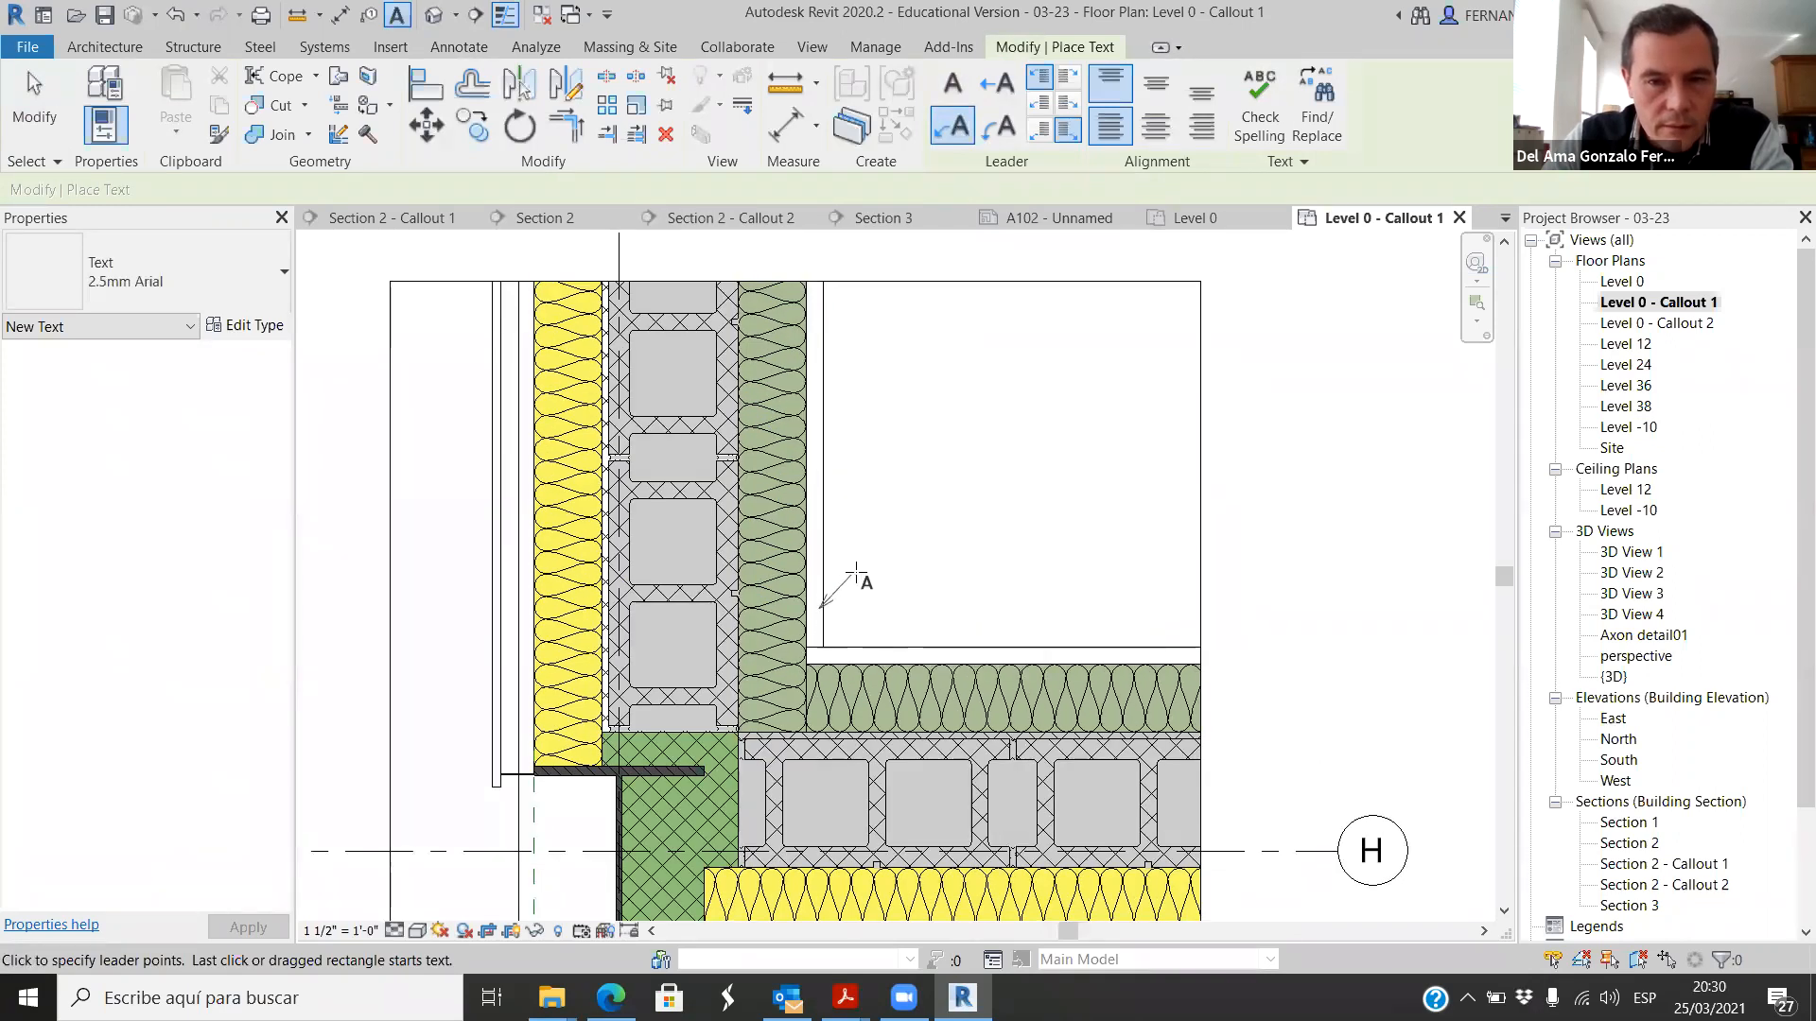
pyautogui.click(863, 571)
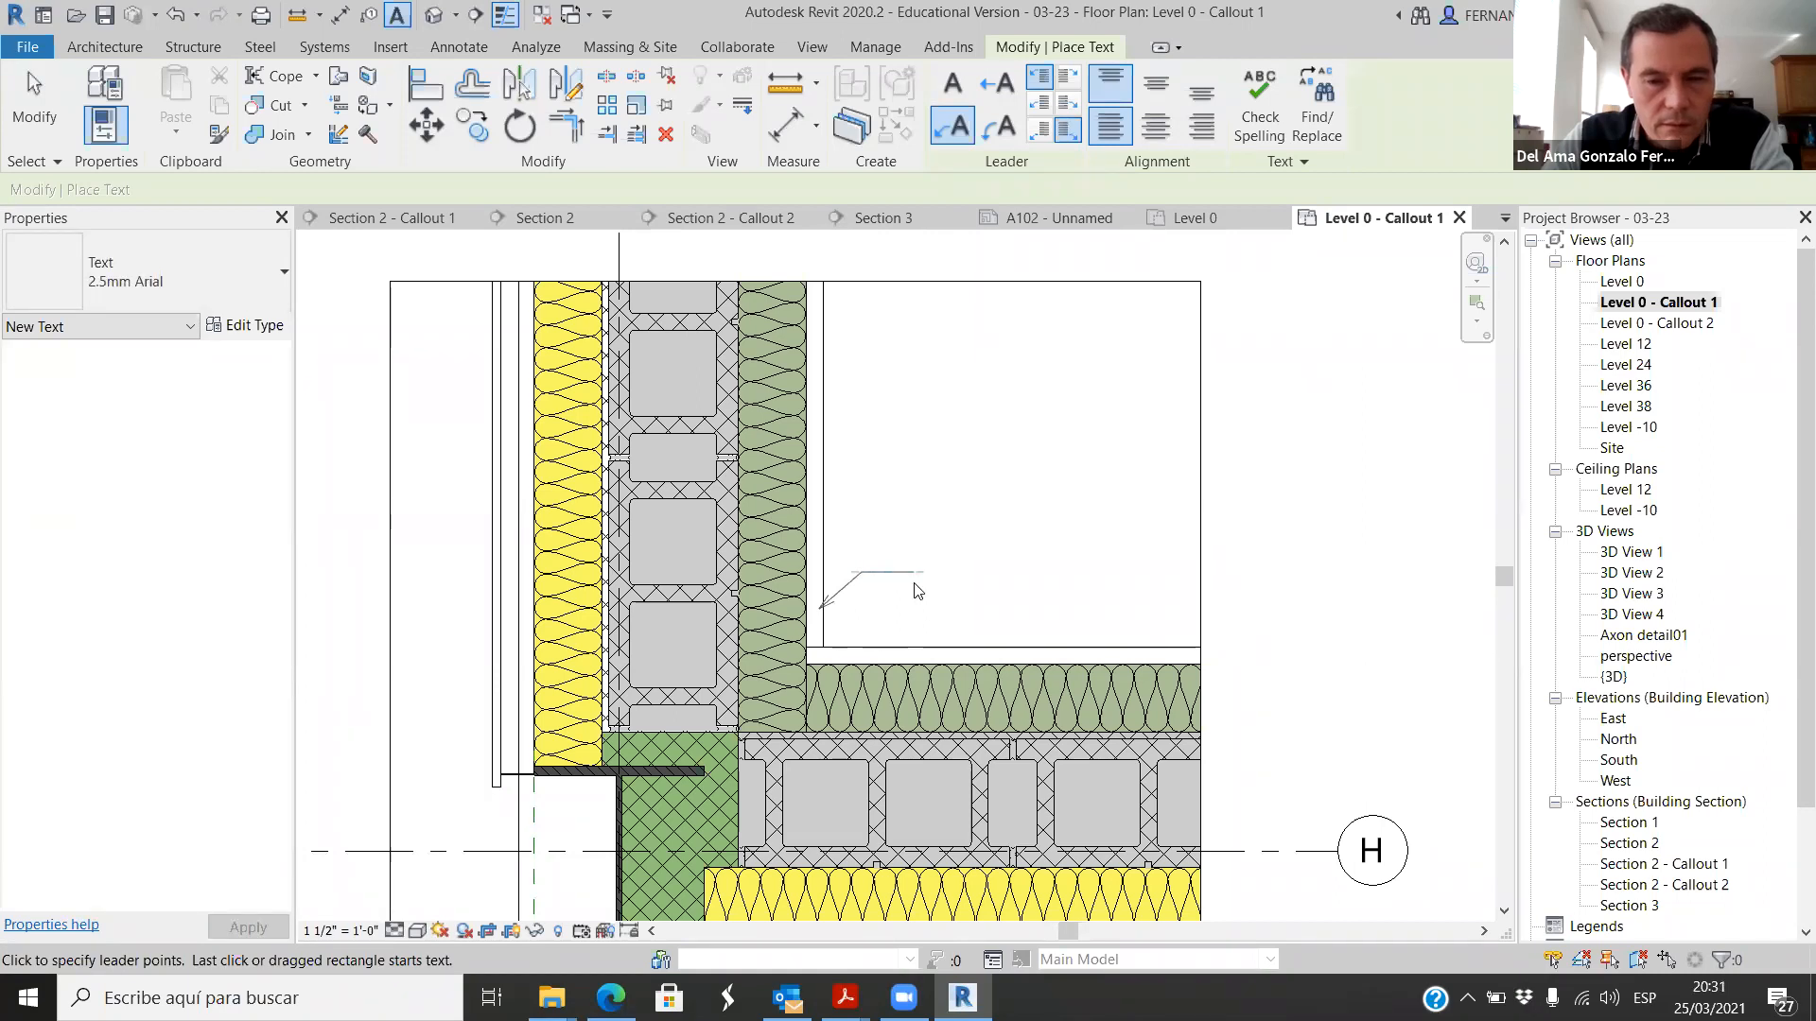
pyautogui.click(916, 590)
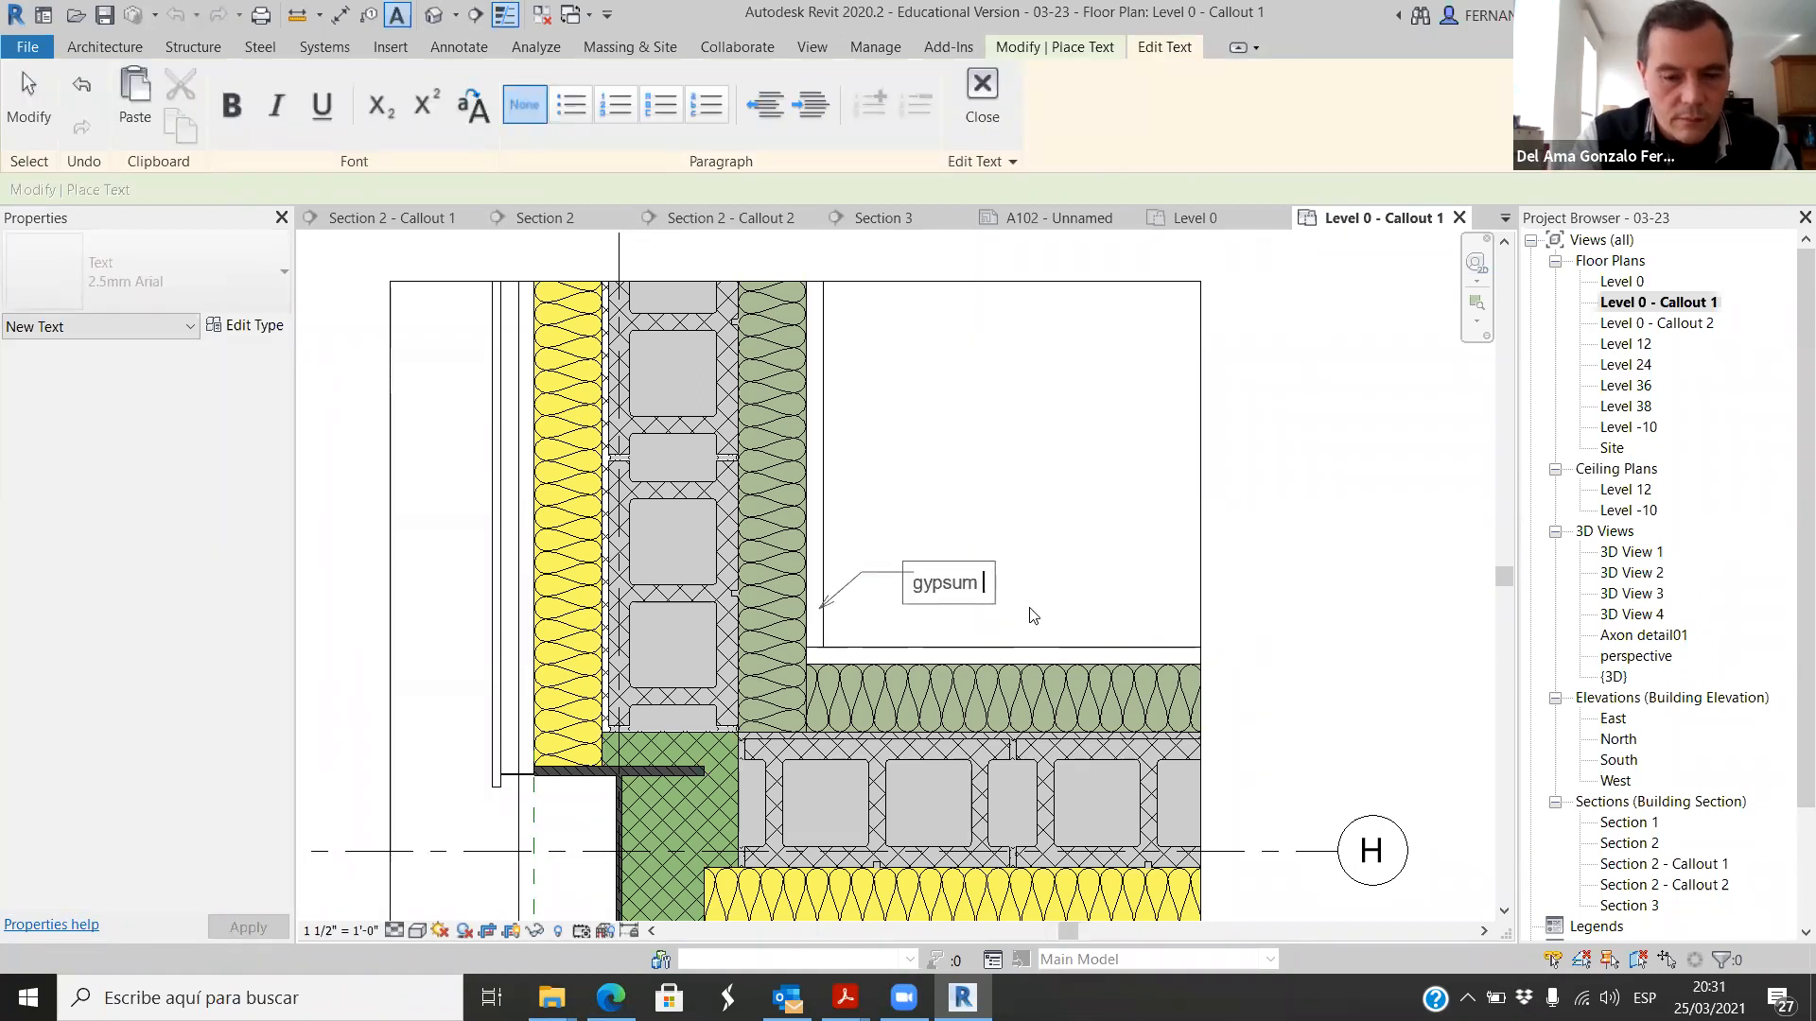
pyautogui.write('gypsum board')
pyautogui.click(1274, 565)
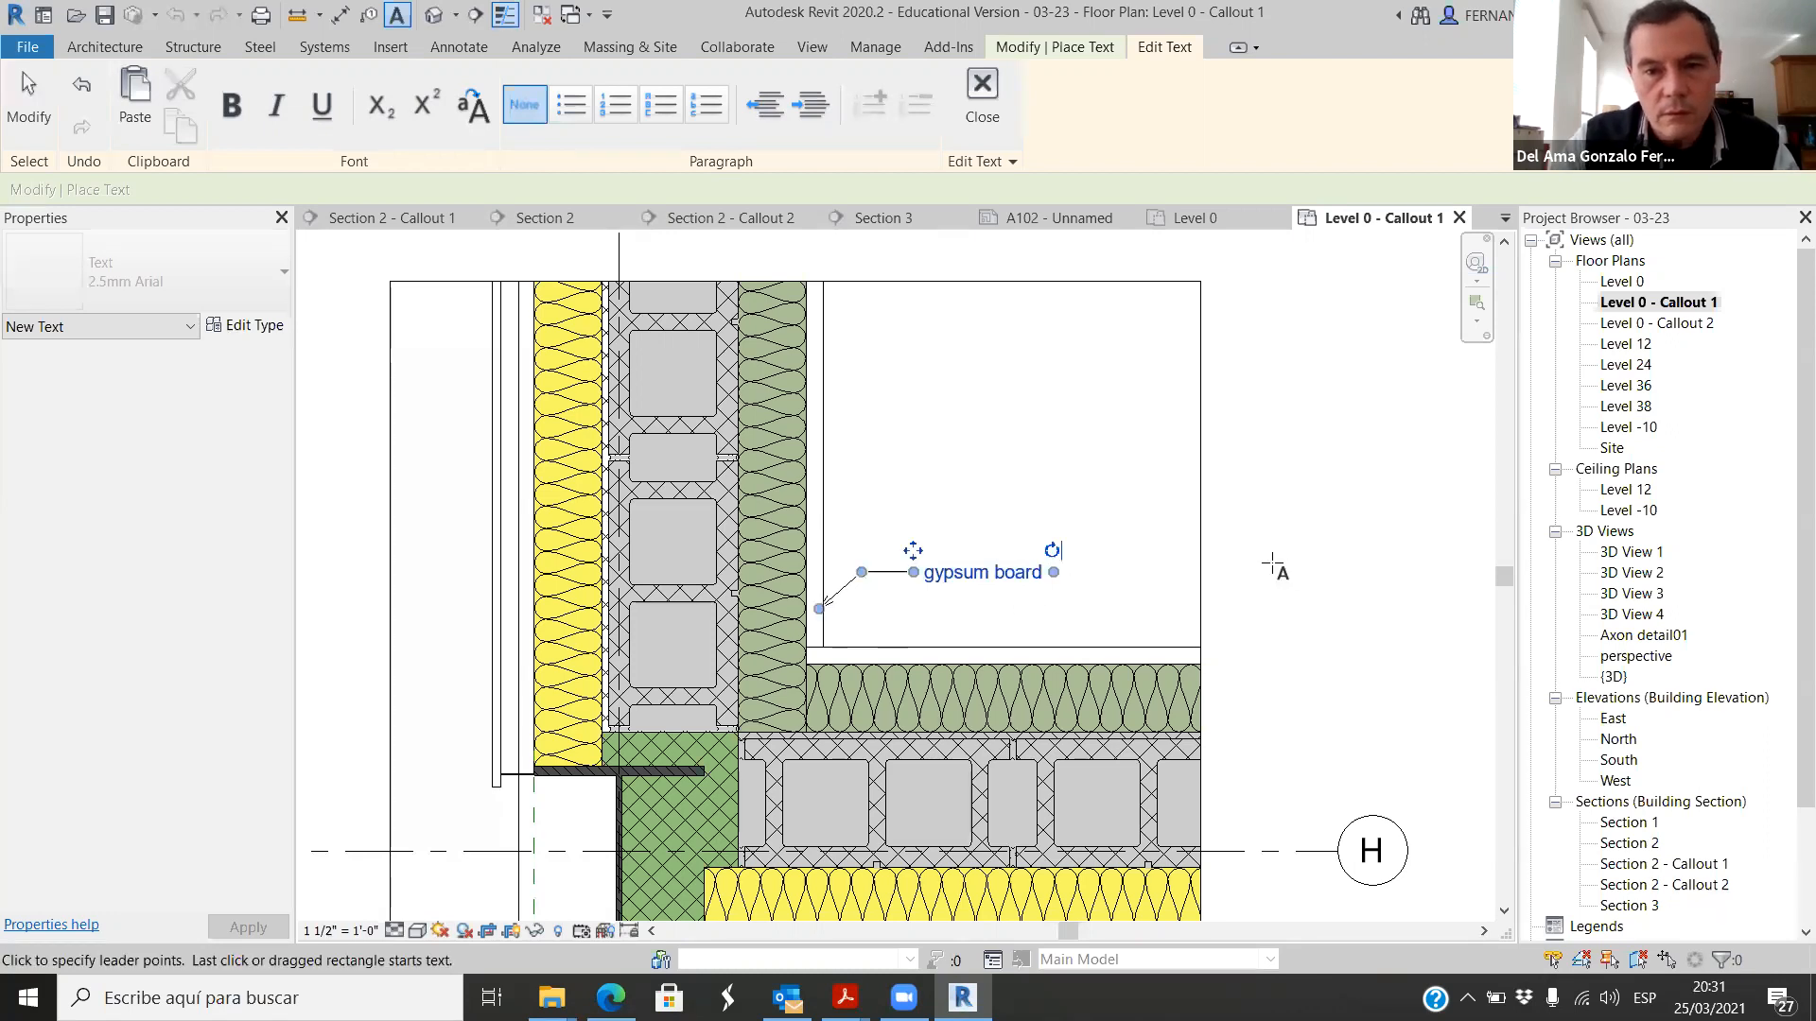
pyautogui.click(40, 102)
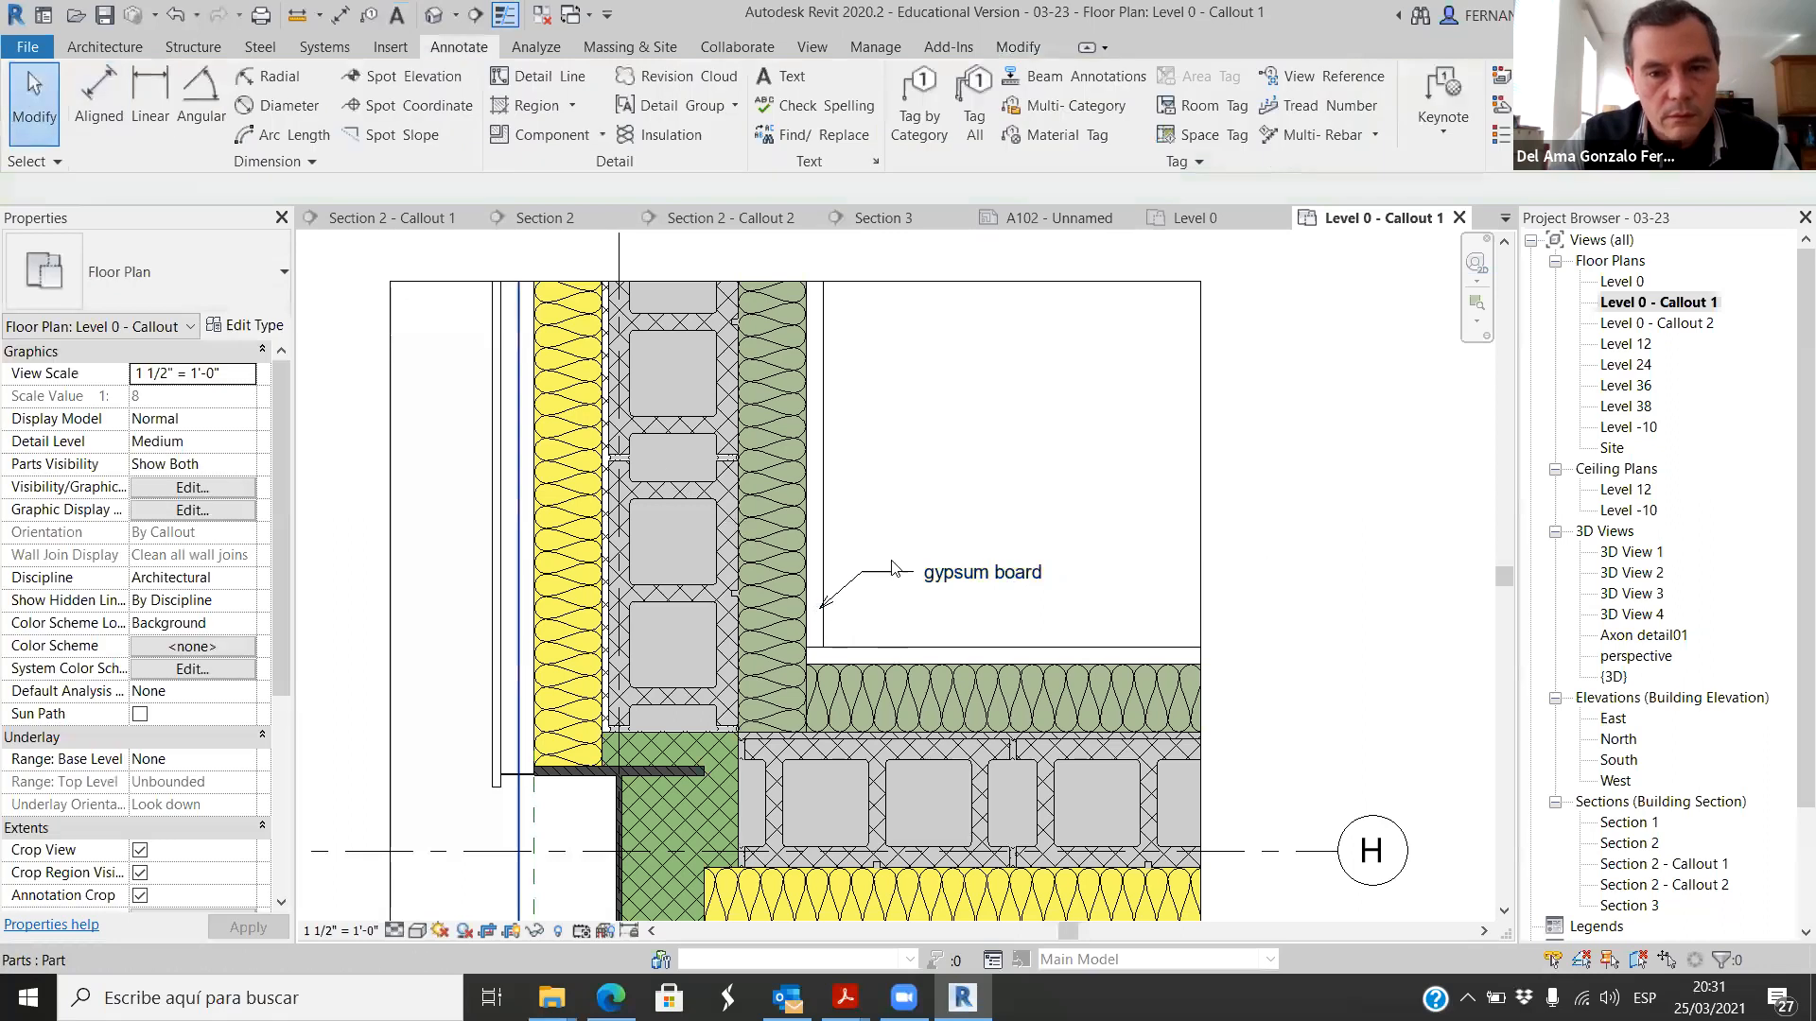
# Step: Copy the gypsum board note with its leader straight up, above the original
pyautogui.click(893, 568)
pyautogui.click(478, 125)
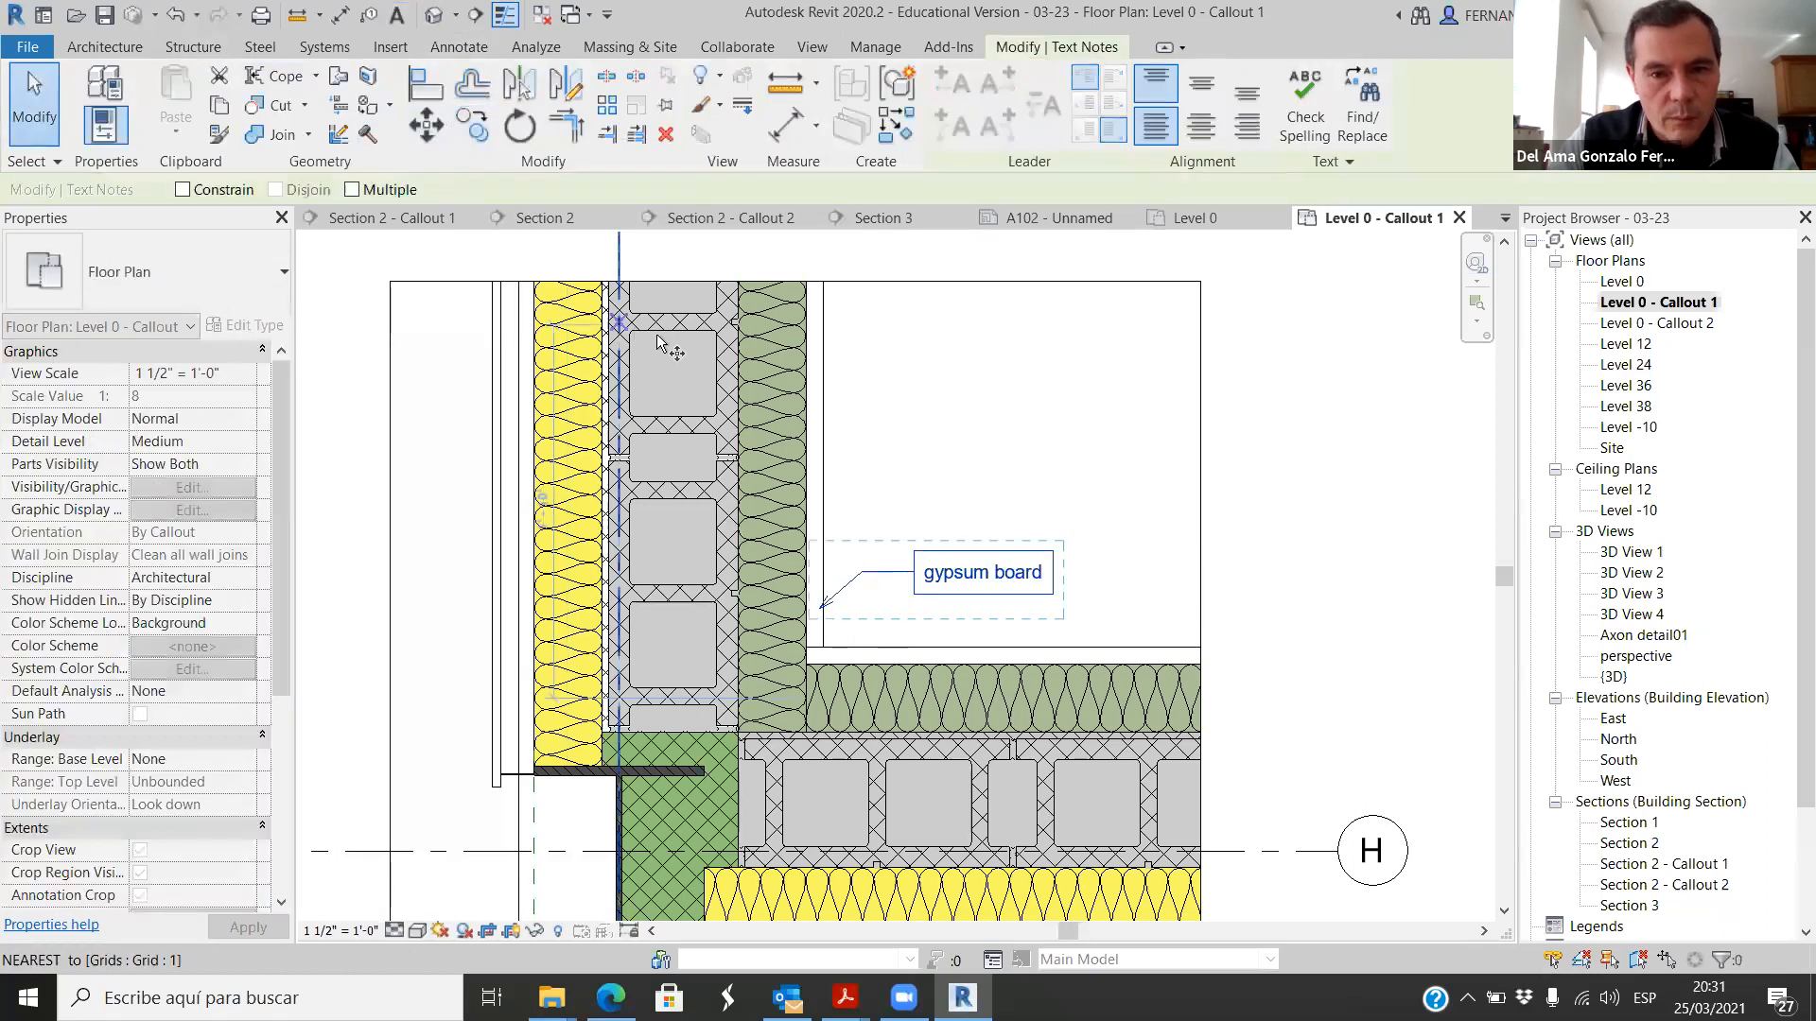
pyautogui.click(959, 502)
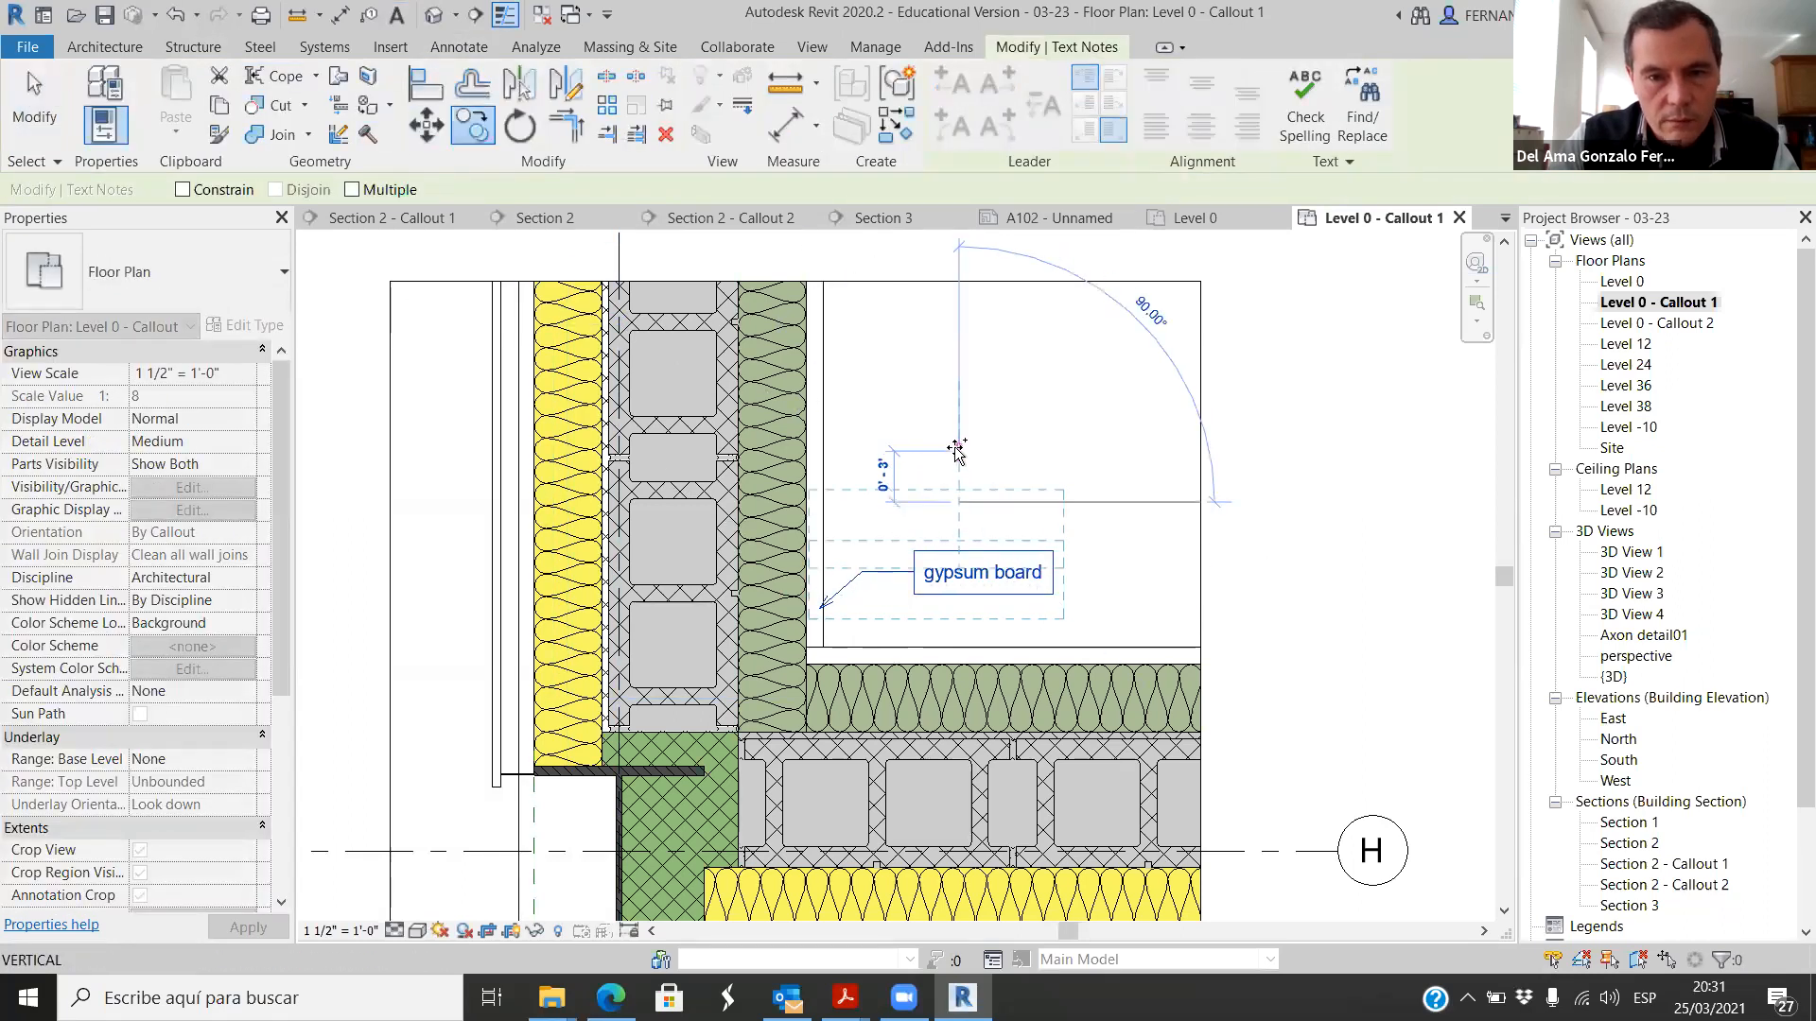
pyautogui.click(960, 435)
pyautogui.press('Escape')
pyautogui.scroll(1, 852, 558)
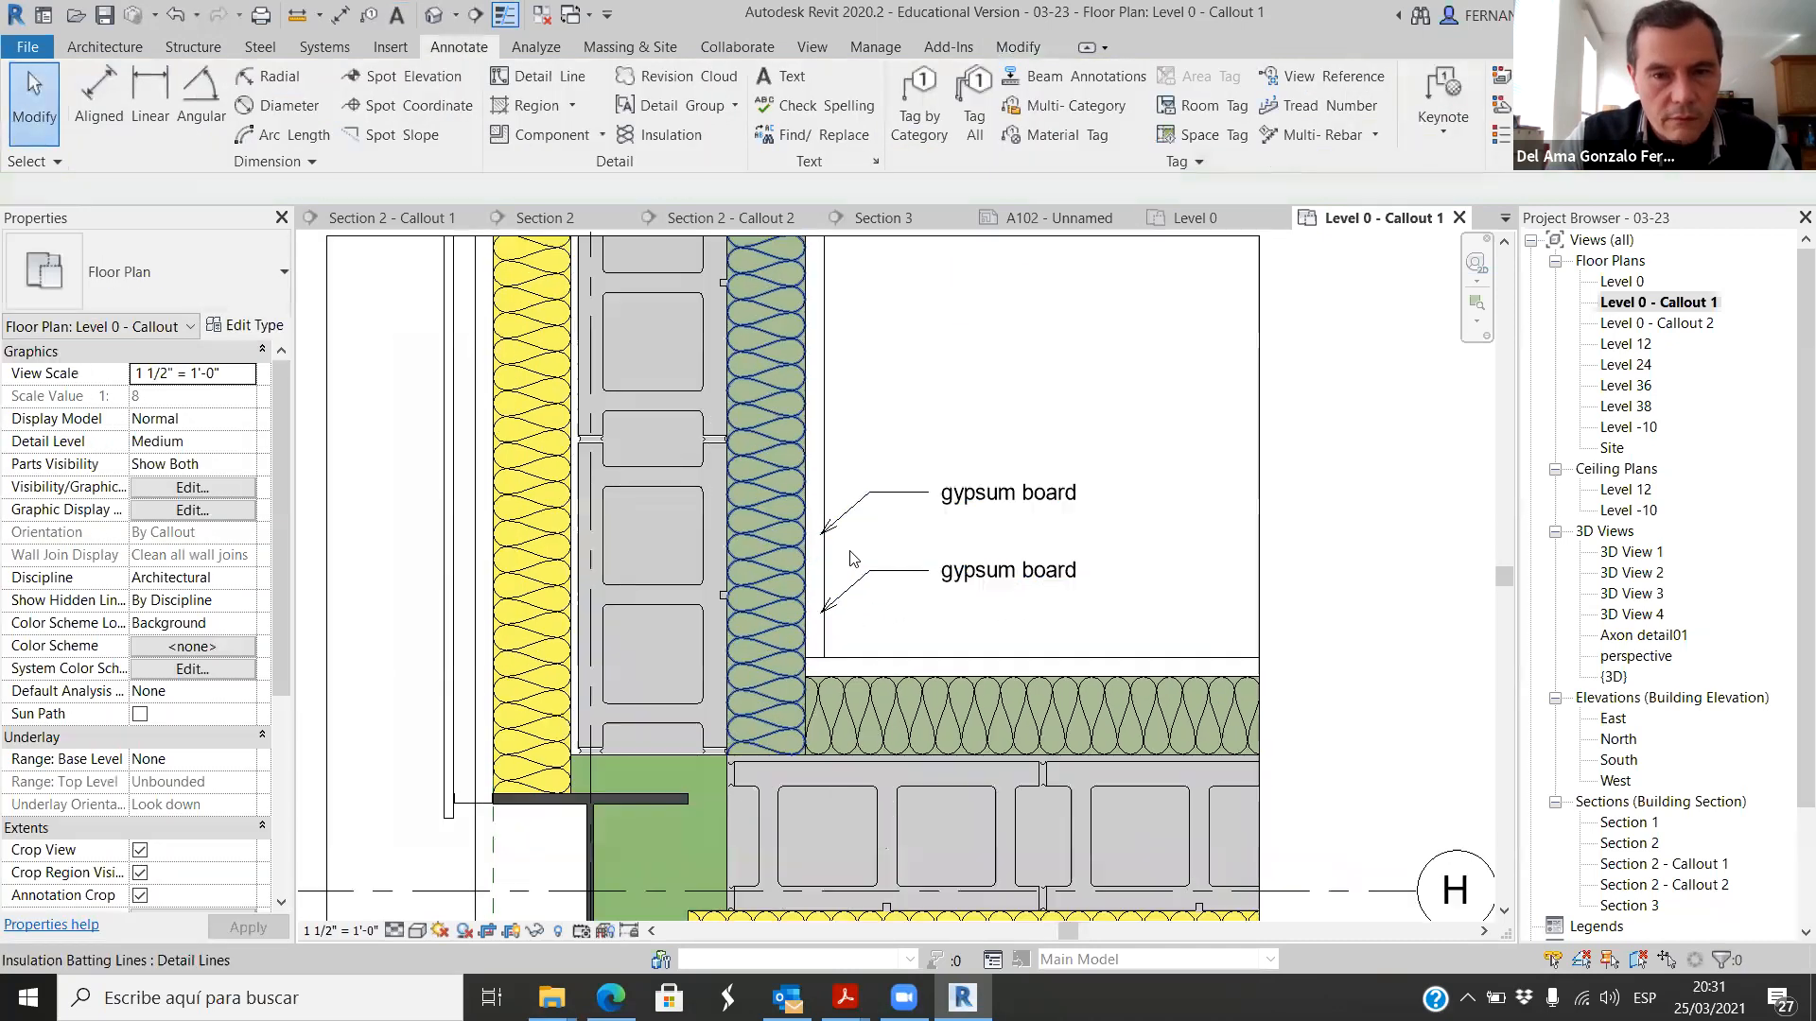
# Step: Move the upper note's leader arrowhead onto the green insulation of the vertical wall
pyautogui.scroll(1, 837, 562)
pyautogui.click(855, 505)
pyautogui.scroll(3, 840, 537)
pyautogui.moveTo(806, 523); pyautogui.dragTo(718, 595)
pyautogui.click(1089, 449)
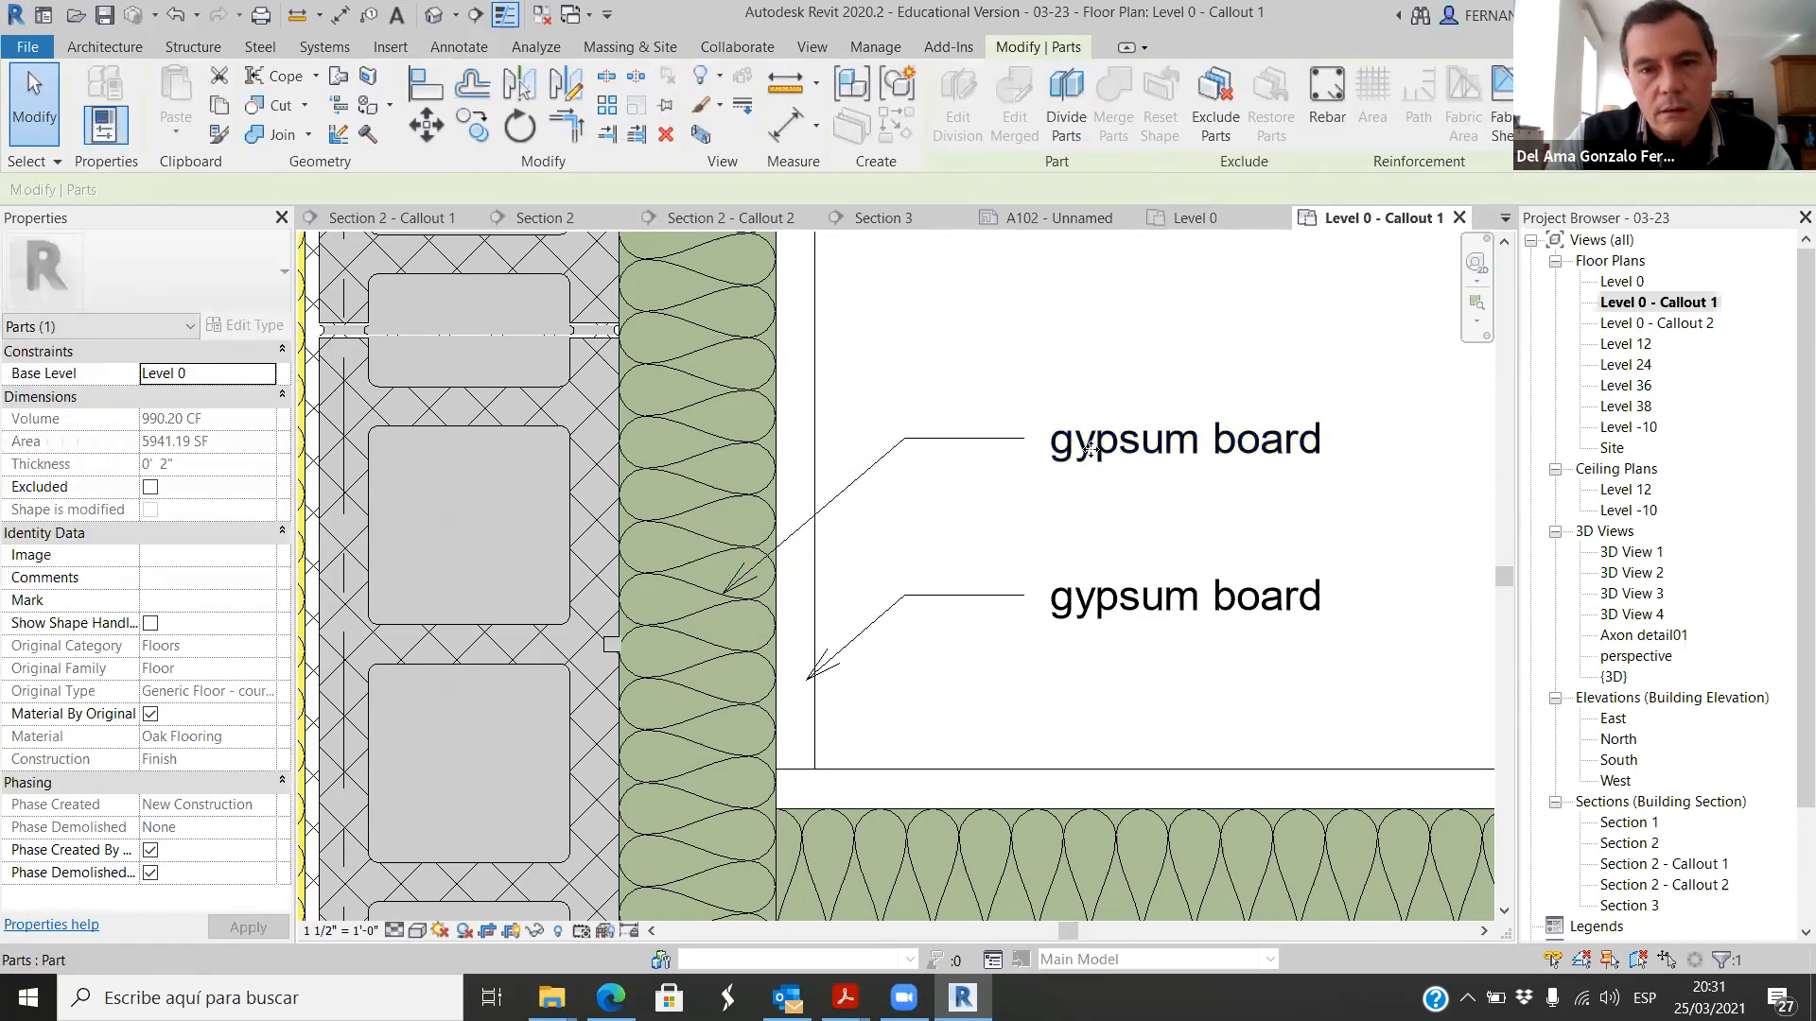
pyautogui.click(1169, 466)
pyautogui.doubleClick(1140, 449)
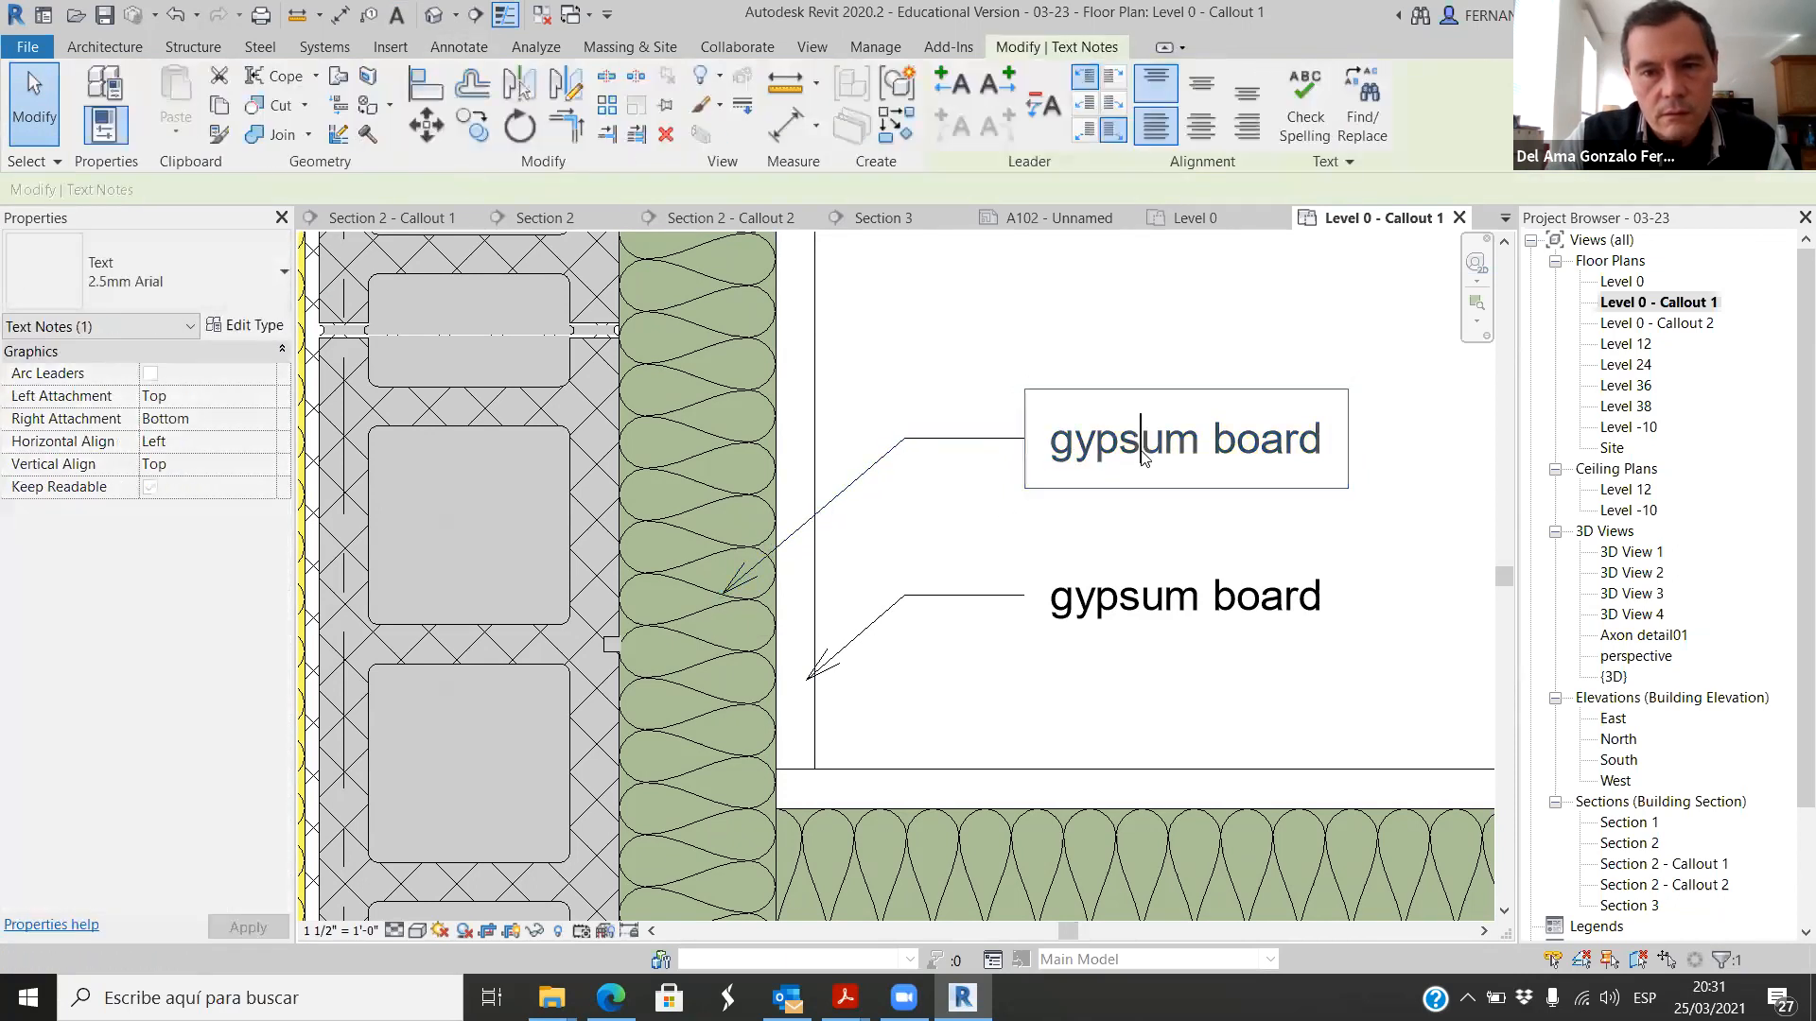
pyautogui.moveTo(1169, 449); pyautogui.dragTo(1041, 429)
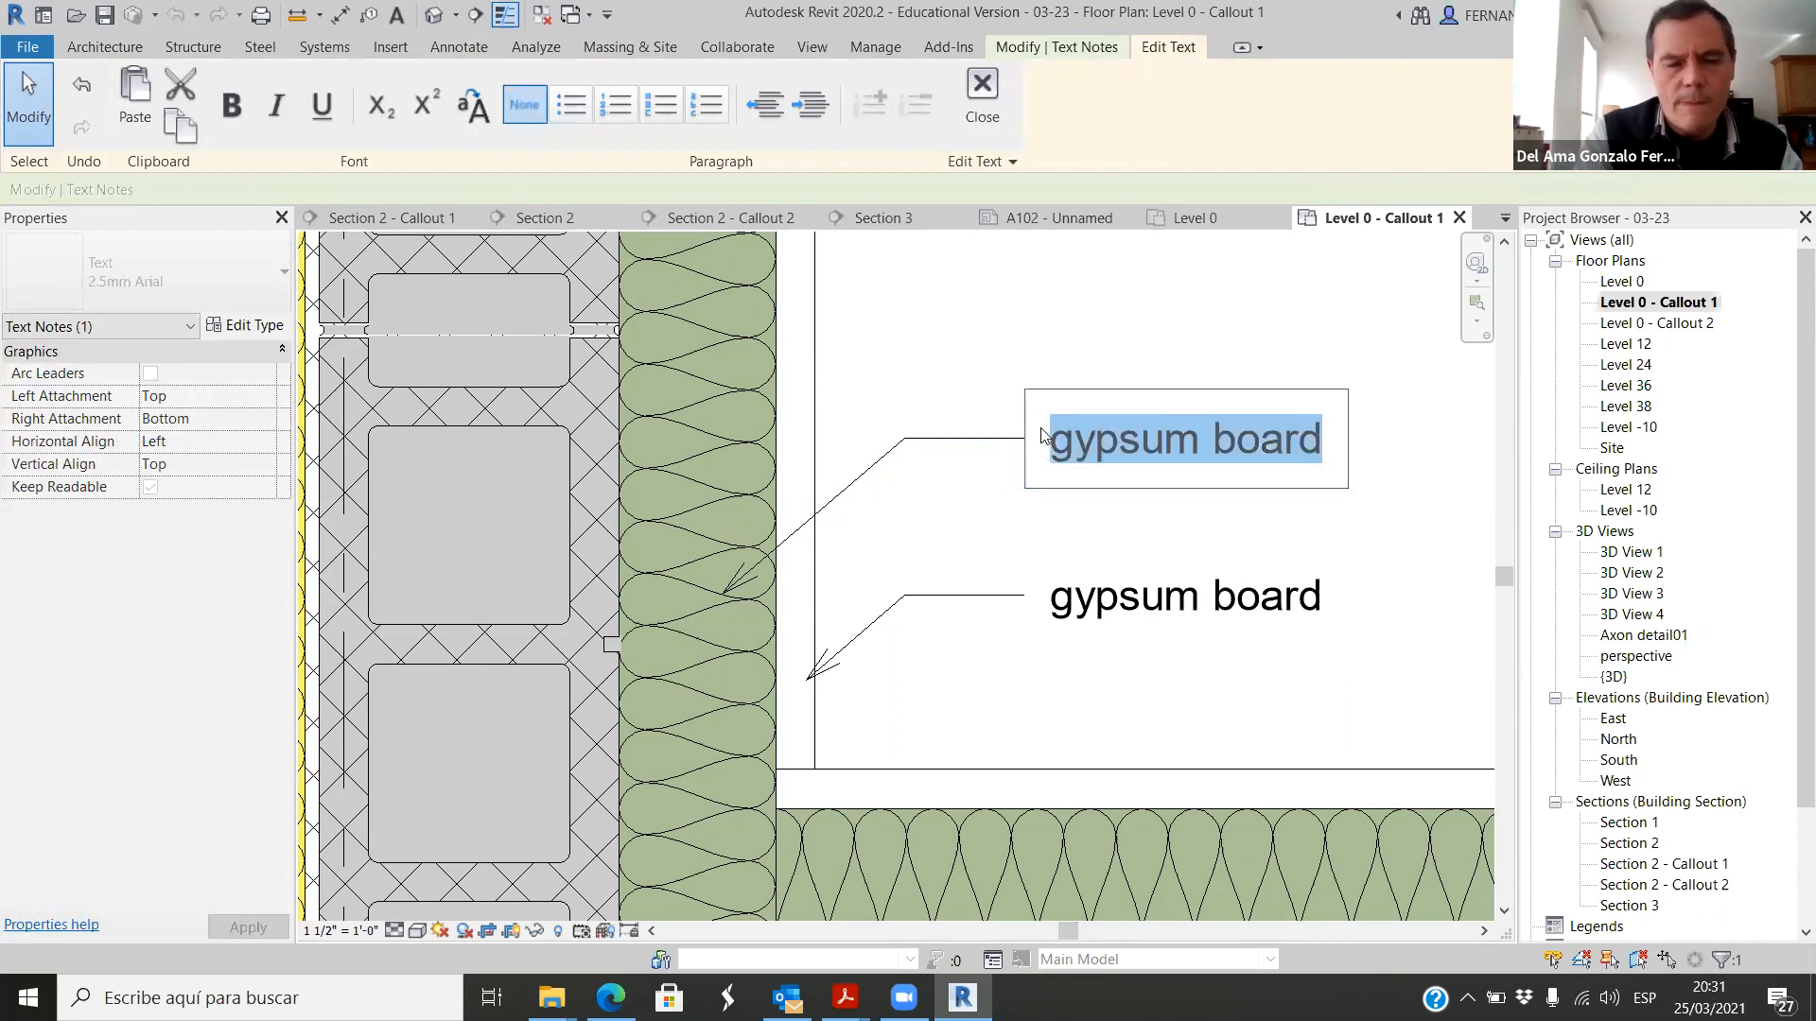
pyautogui.press('Escape')
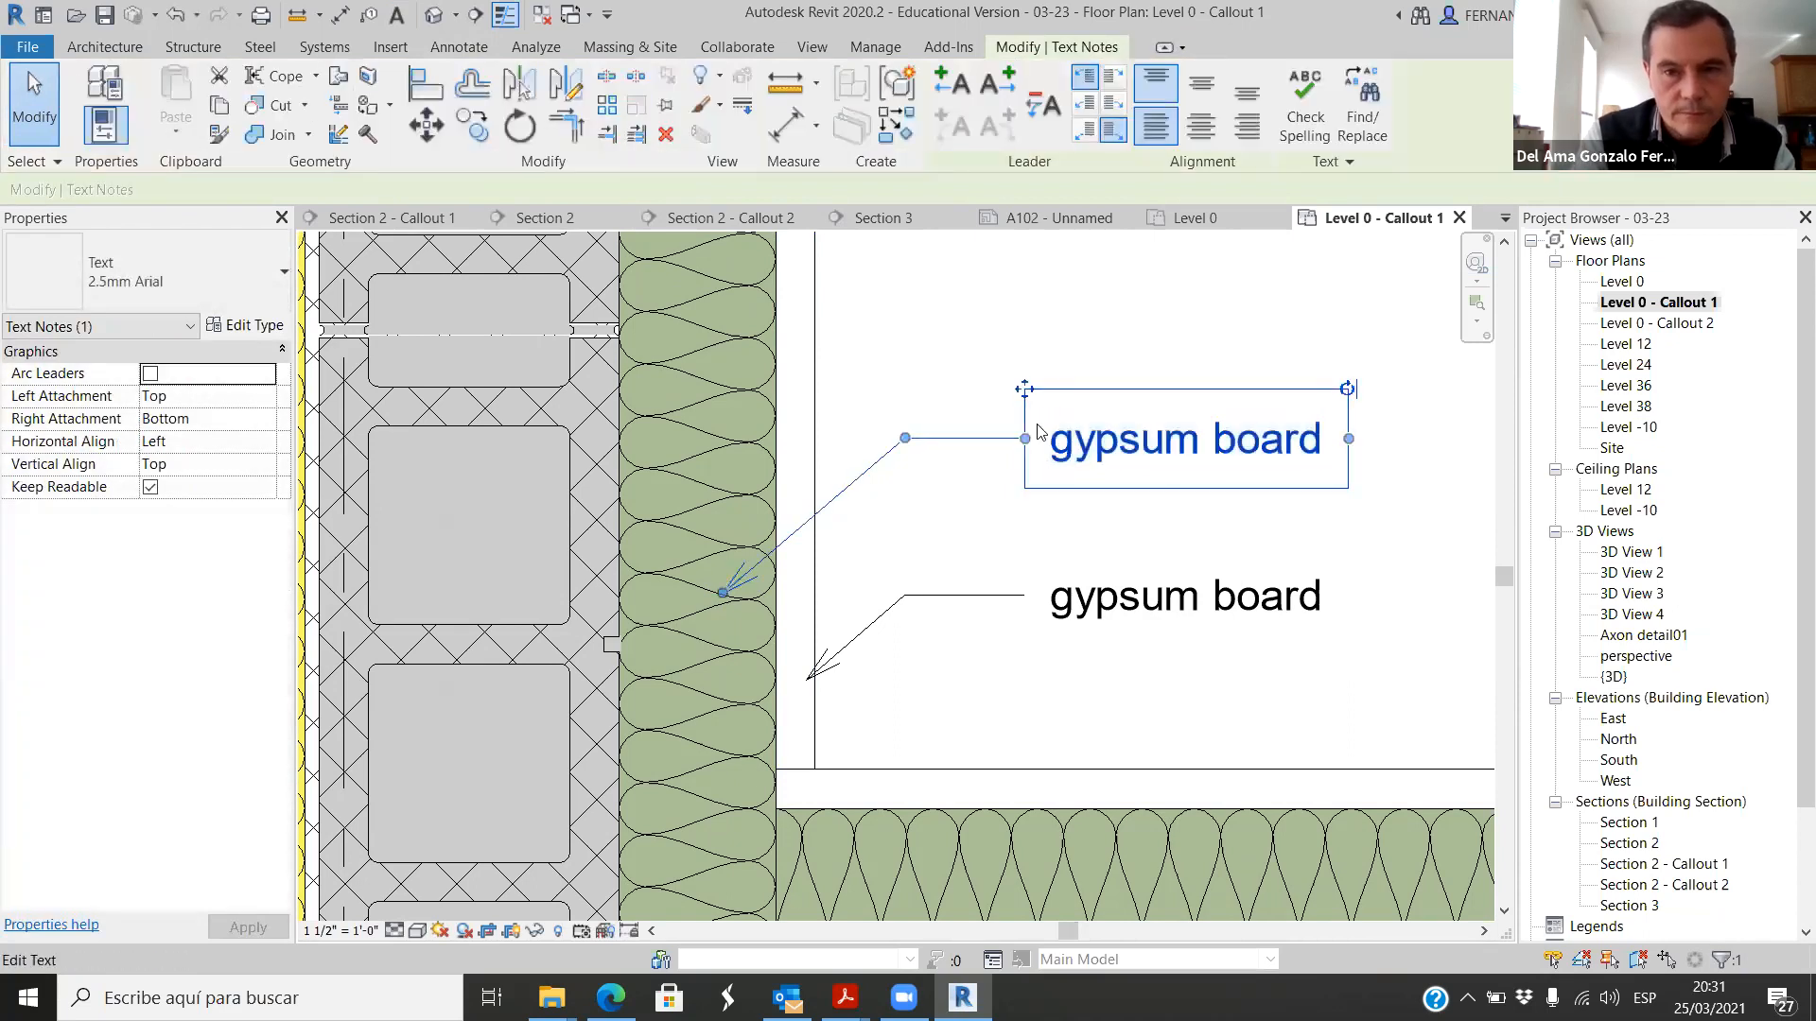
# Step: Replace the text of the upper gypsum board note, which points to the green insulation, with 4" rockwool
pyautogui.click(1102, 452)
pyautogui.moveTo(1345, 440); pyautogui.dragTo(1050, 458)
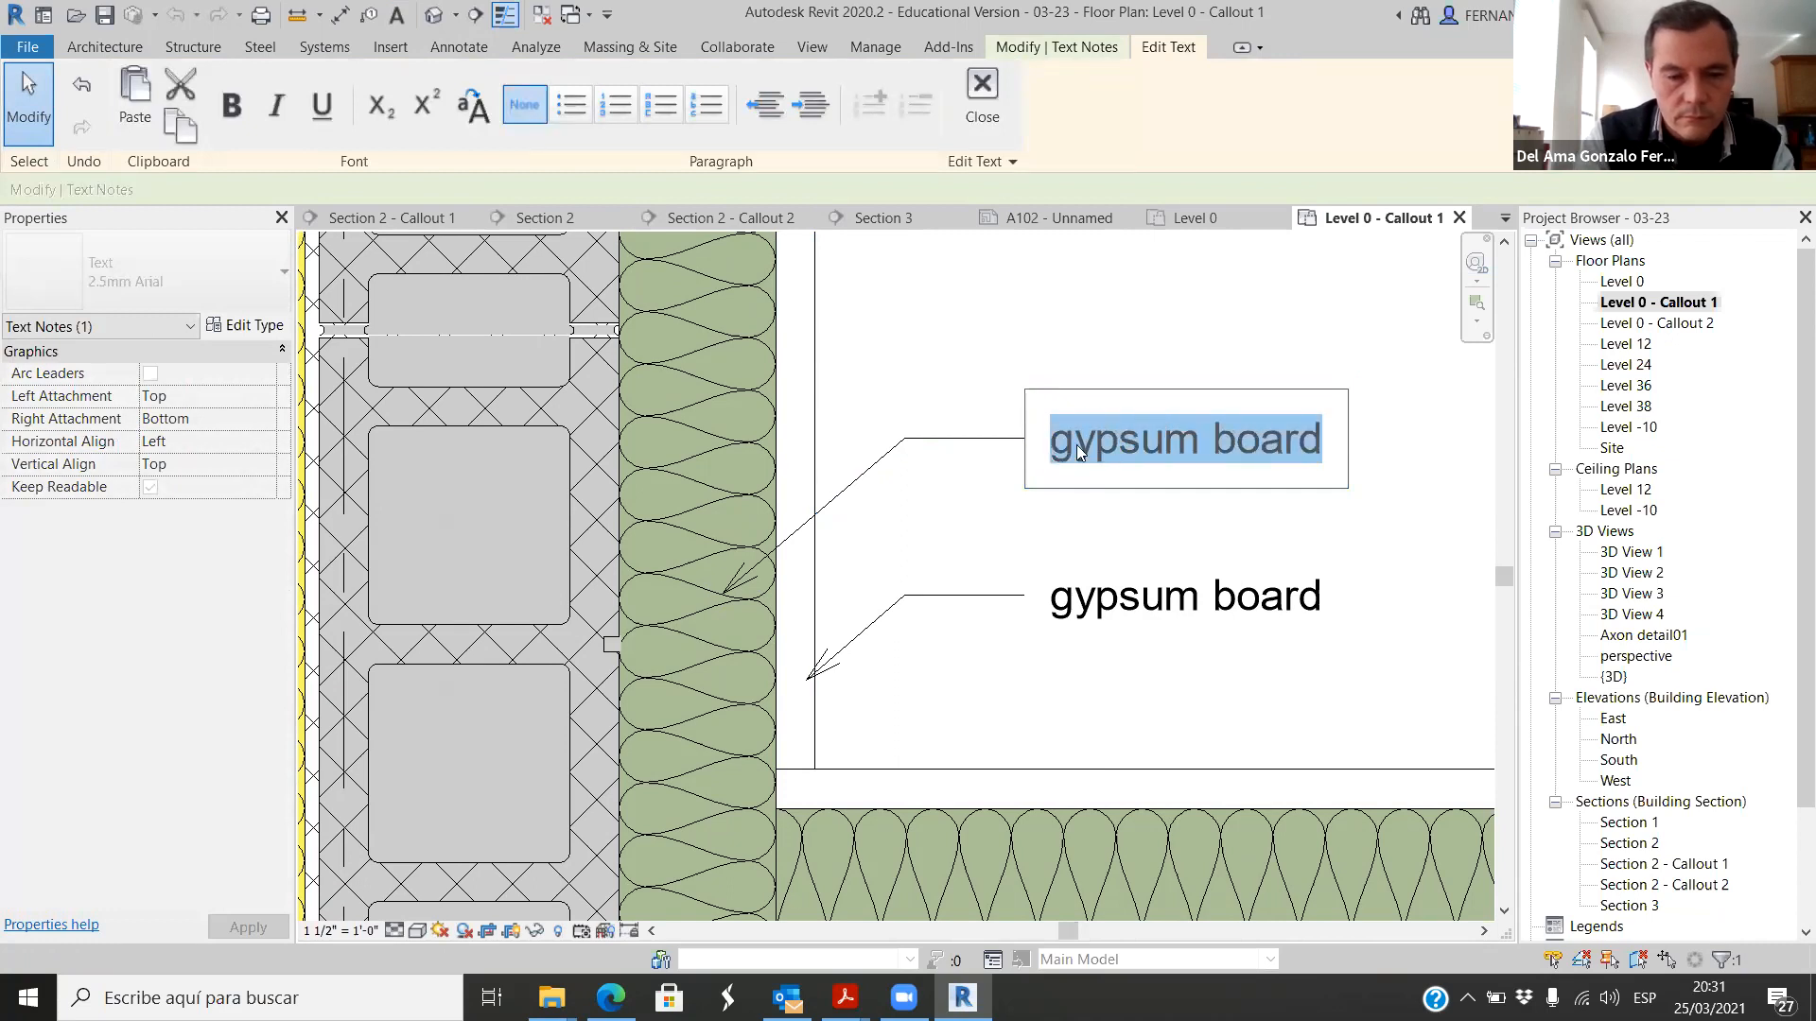
pyautogui.write('4"')
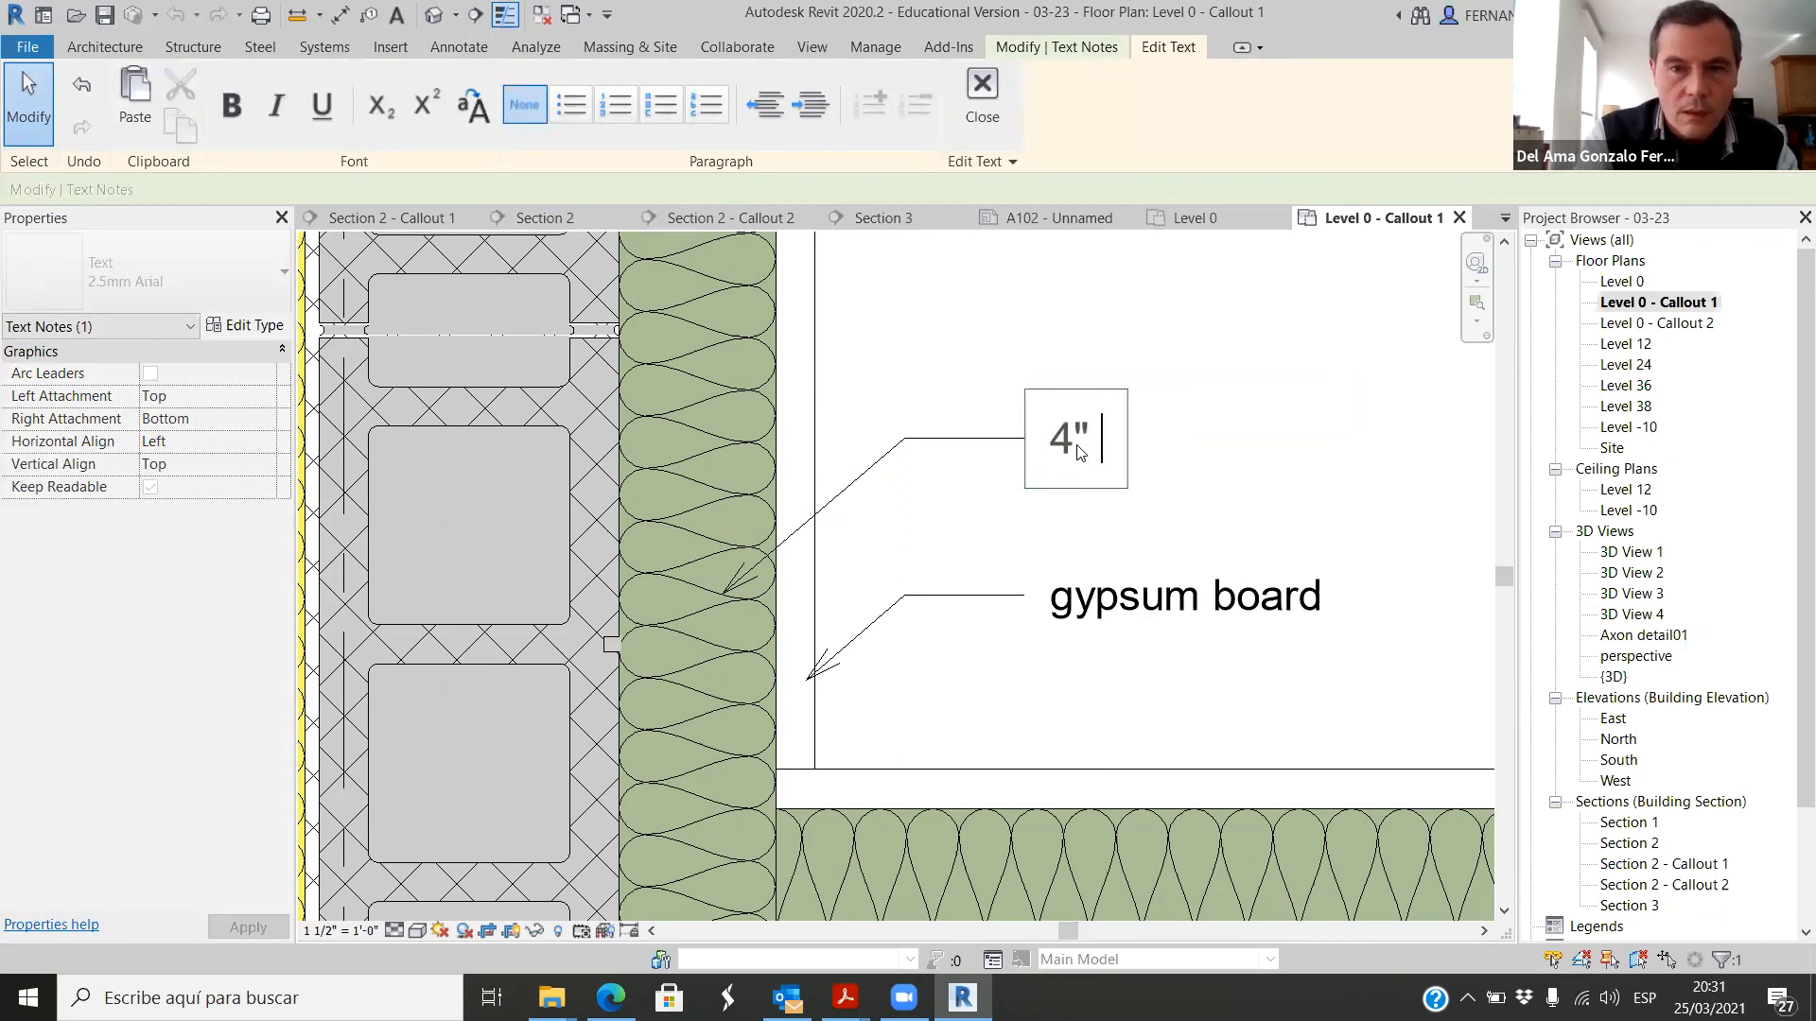
pyautogui.write(' glass')
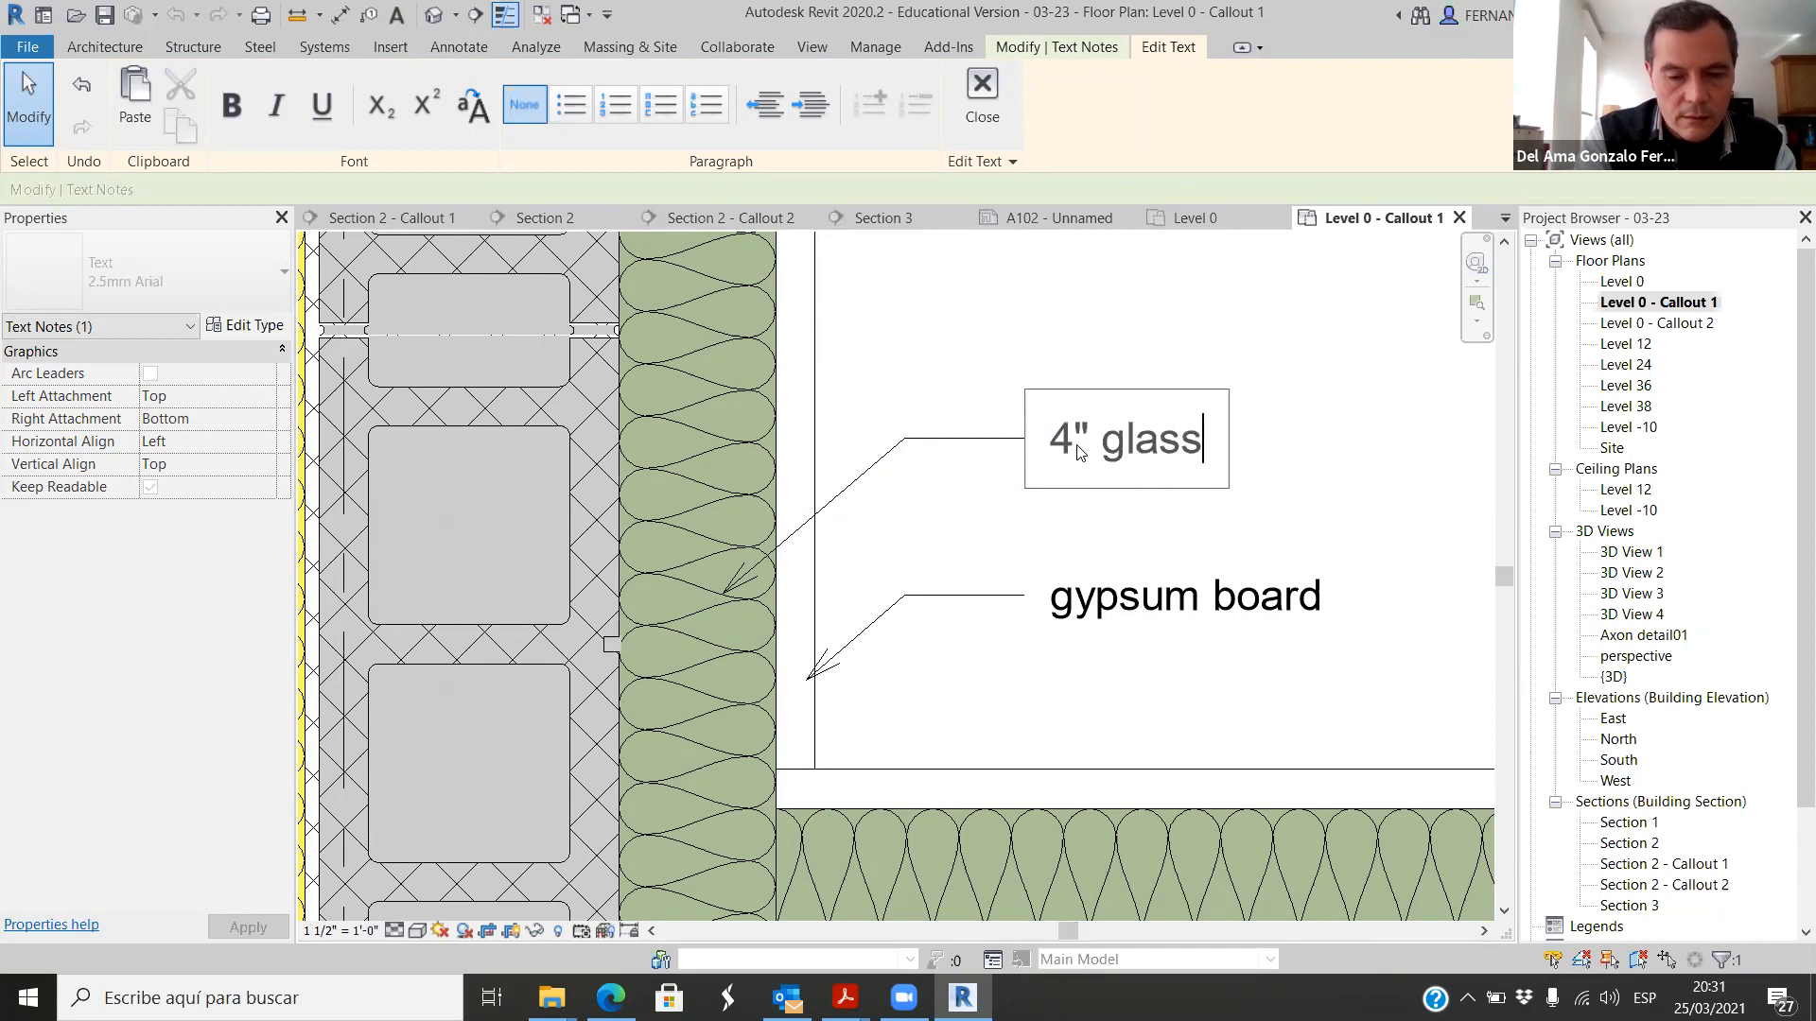
pyautogui.press('BackSpace')
pyautogui.press('BackSpace')
pyautogui.press('BackSpace')
pyautogui.press('BackSpace')
pyautogui.press('BackSpace')
pyautogui.press('BackSpace')
pyautogui.write('rockwool')
pyautogui.scroll(-2, 781, 557)
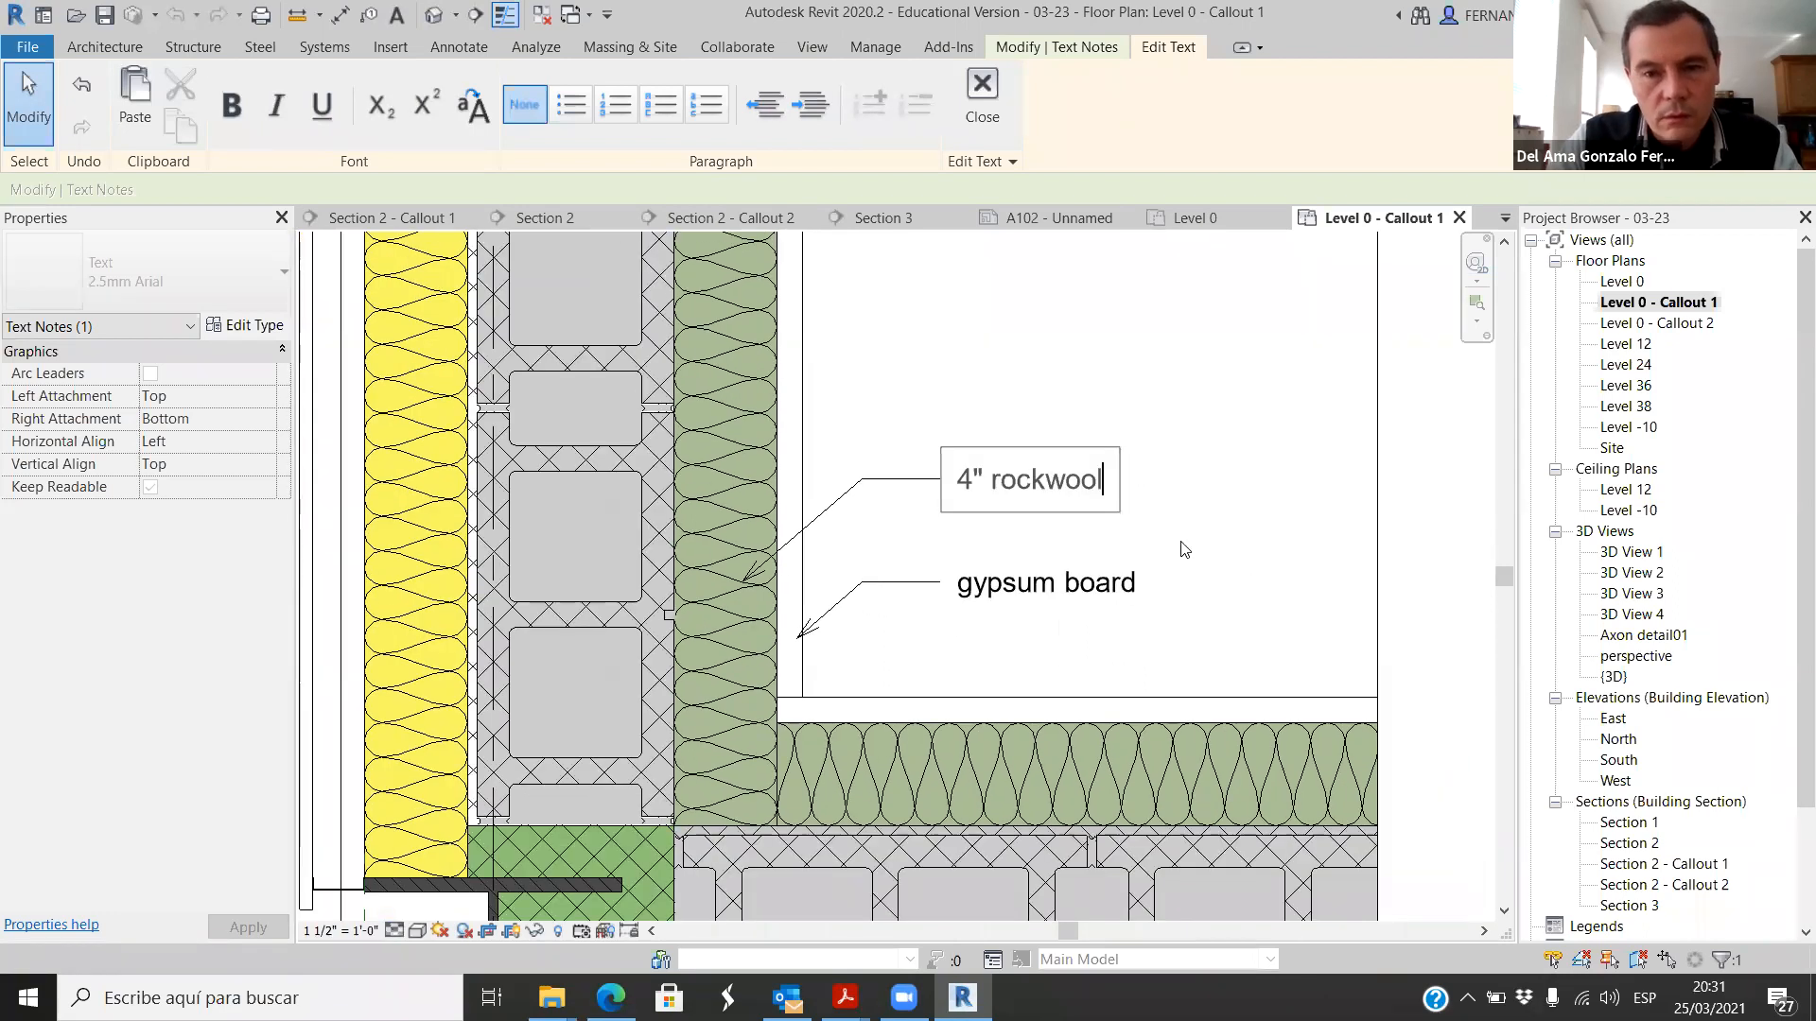
pyautogui.click(1250, 513)
# Step: Copy the 4" rockwool note straight up and move the copy's leader arrowhead onto the vertical wall's concrete block
pyautogui.scroll(-2, 851, 492)
pyautogui.scroll(1, 757, 445)
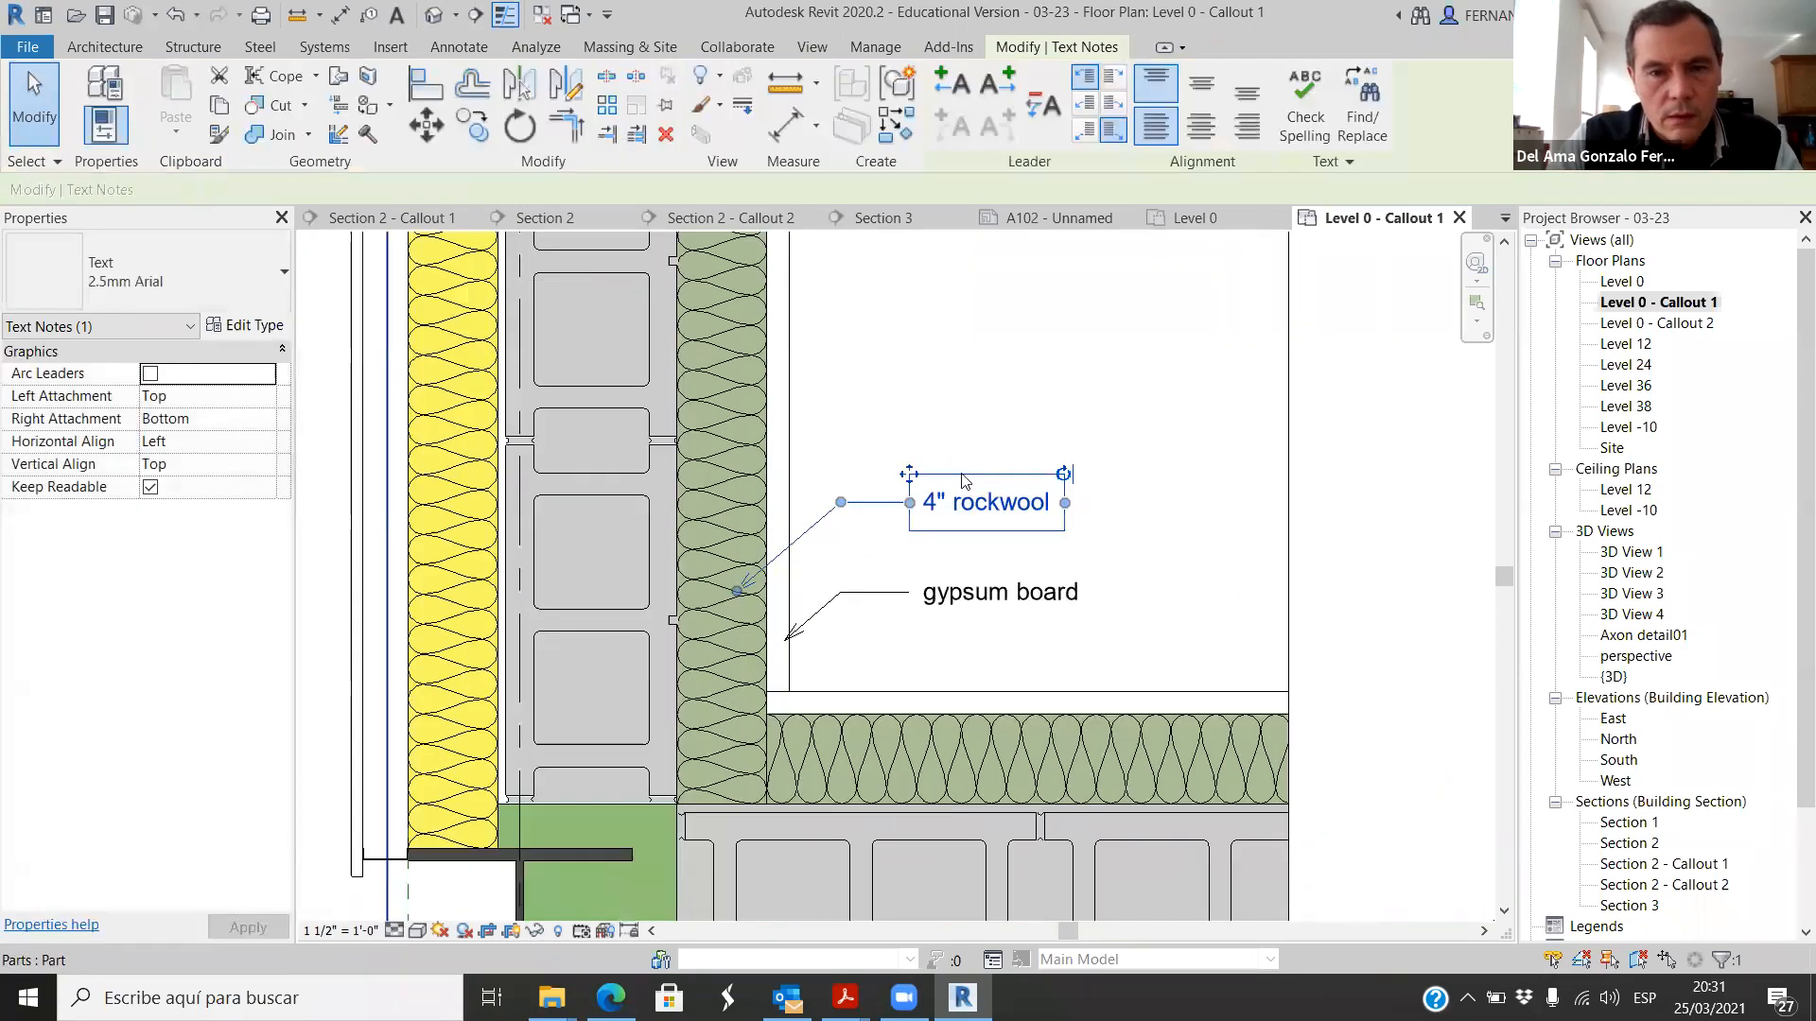
pyautogui.click(472, 127)
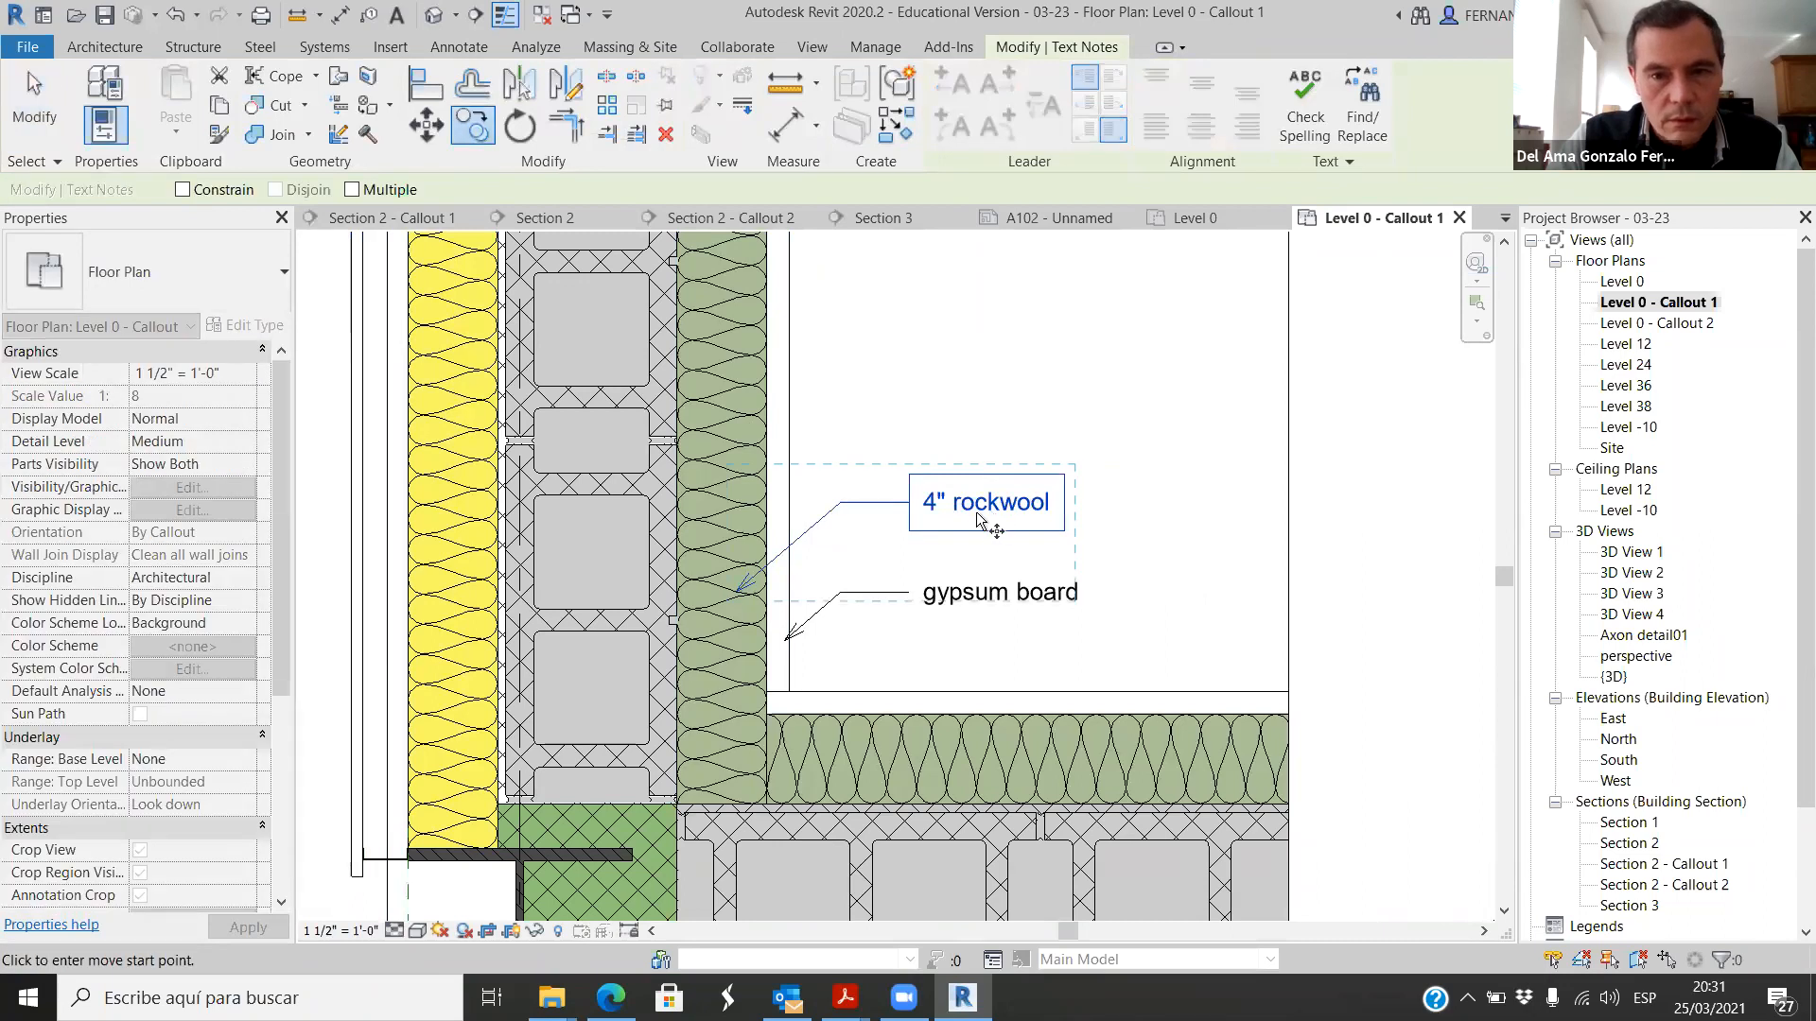
pyautogui.click(966, 499)
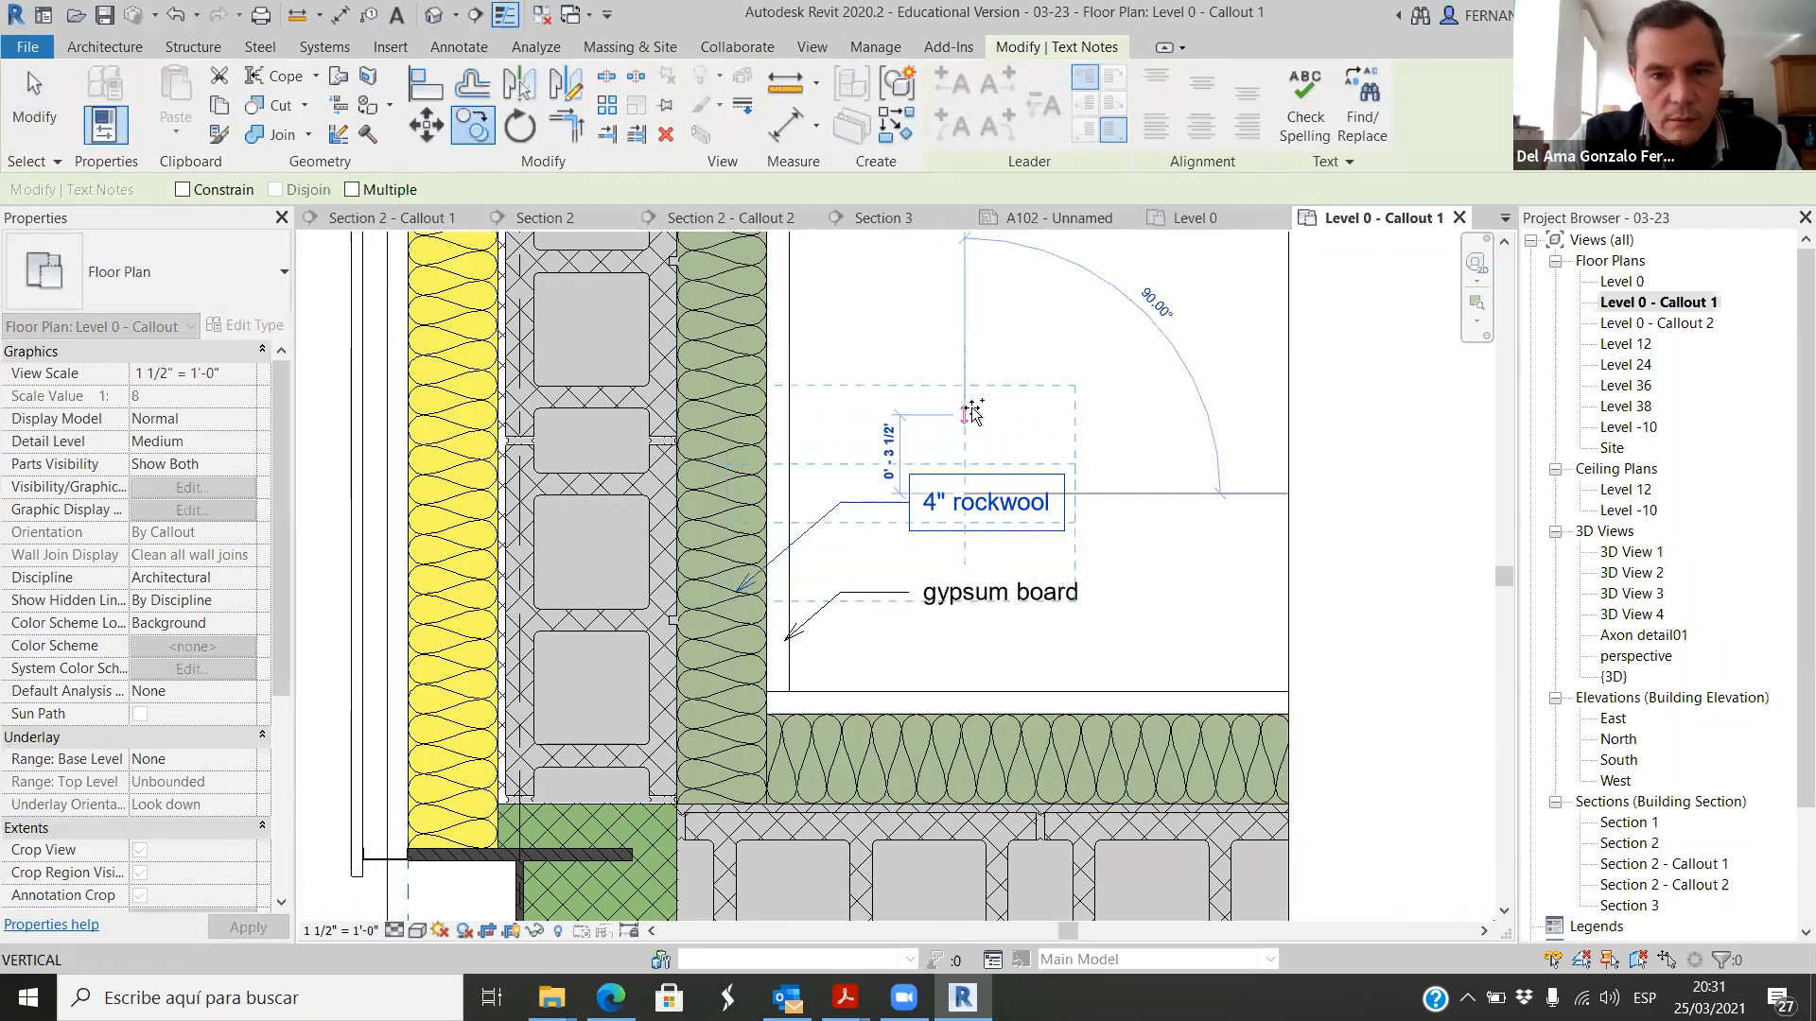
pyautogui.click(966, 348)
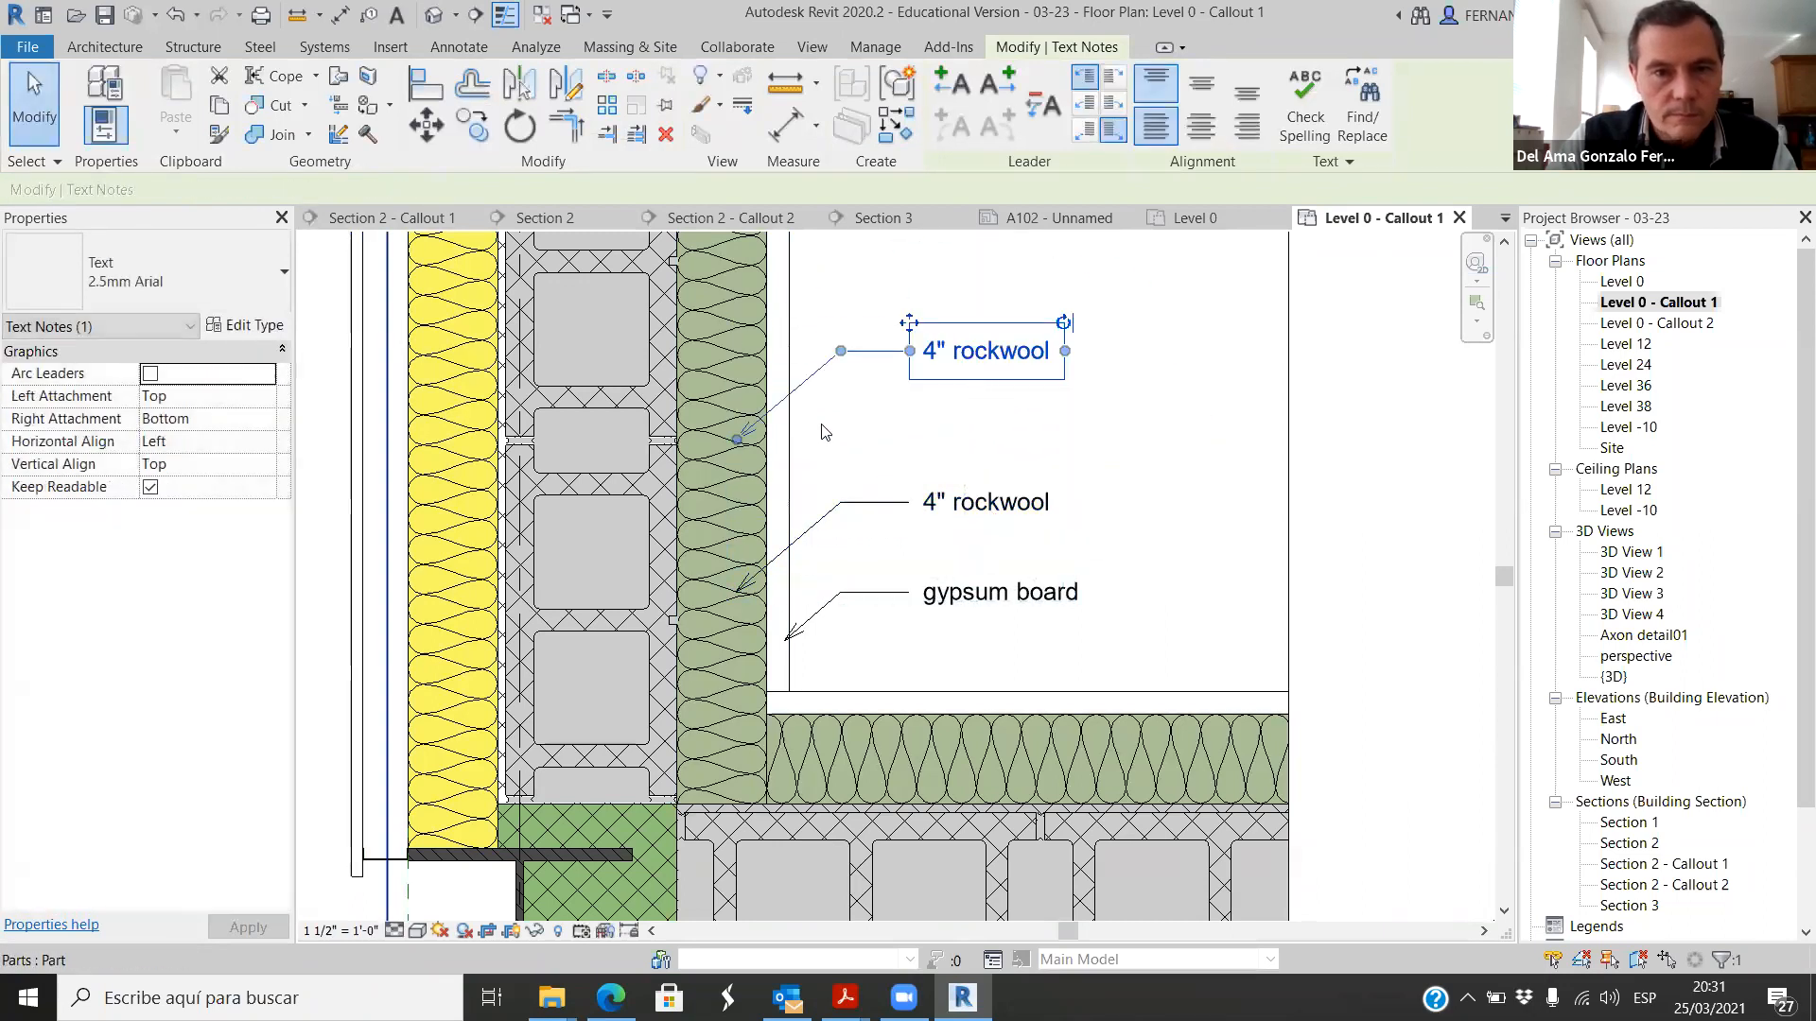
pyautogui.moveTo(738, 442); pyautogui.dragTo(636, 521)
pyautogui.click(973, 420)
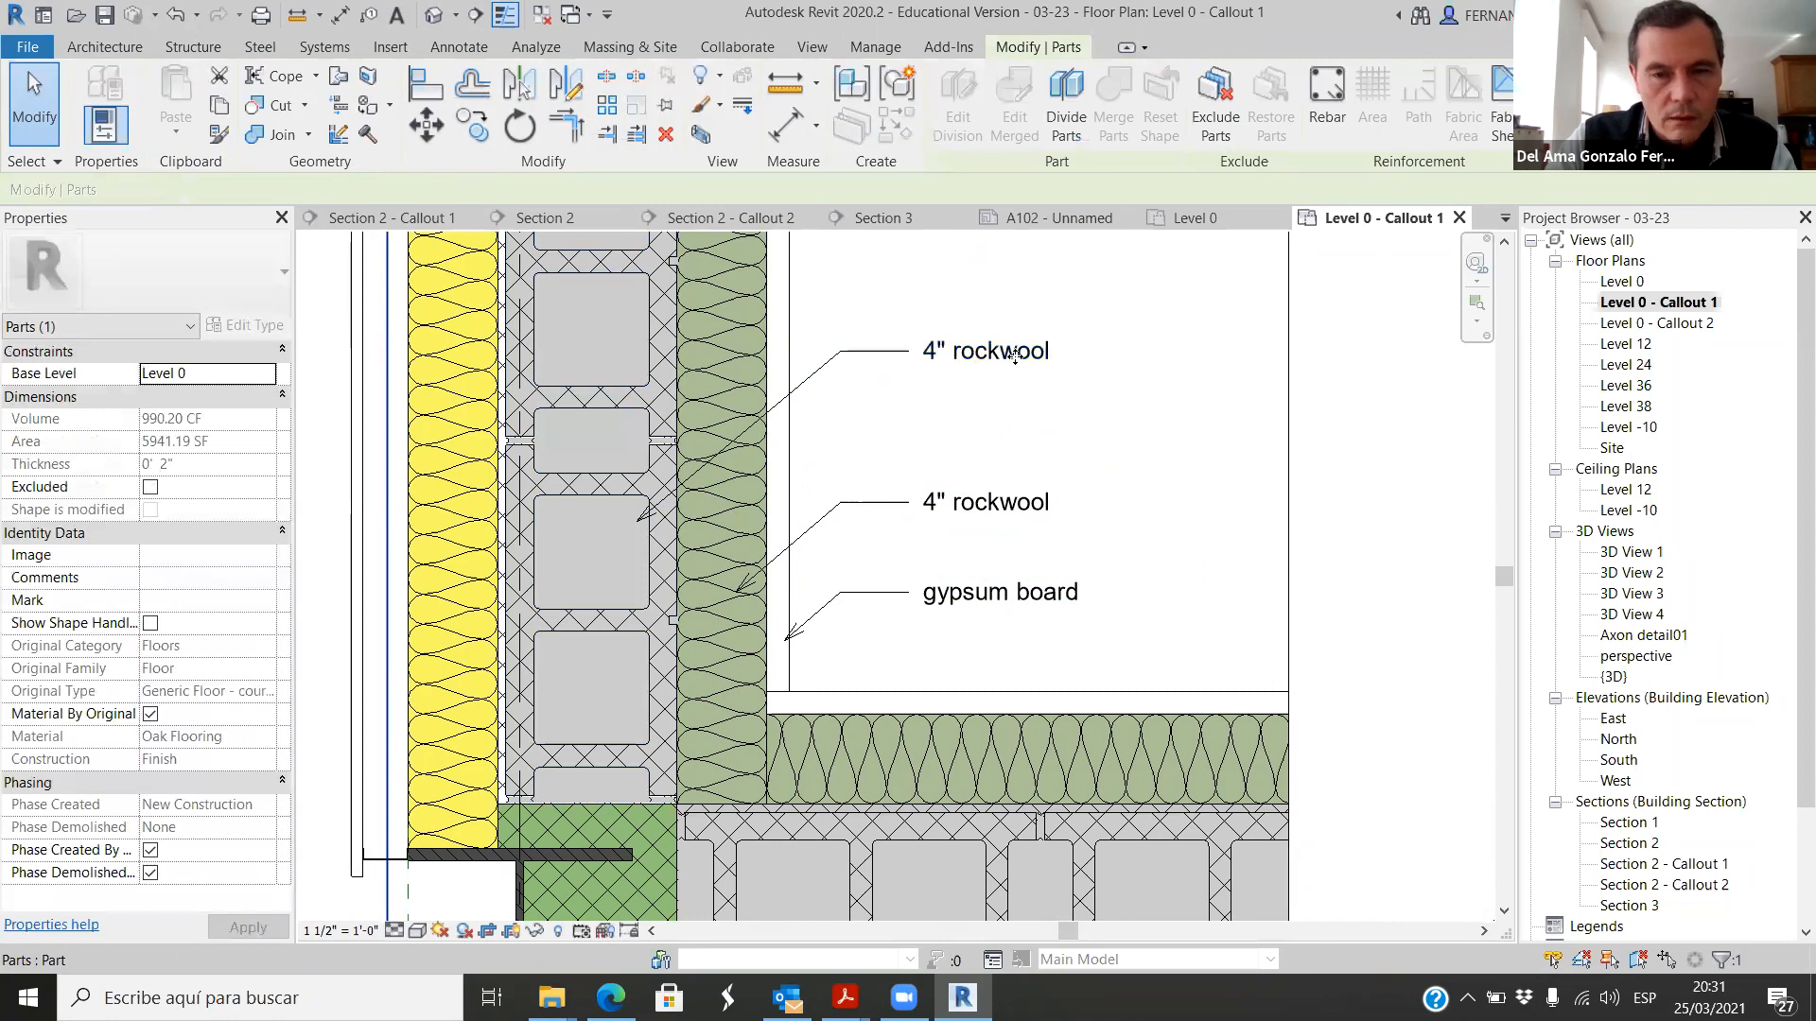
# Step: Change the text of the note pointing to the concrete block to 8" CMU
pyautogui.doubleClick(957, 352)
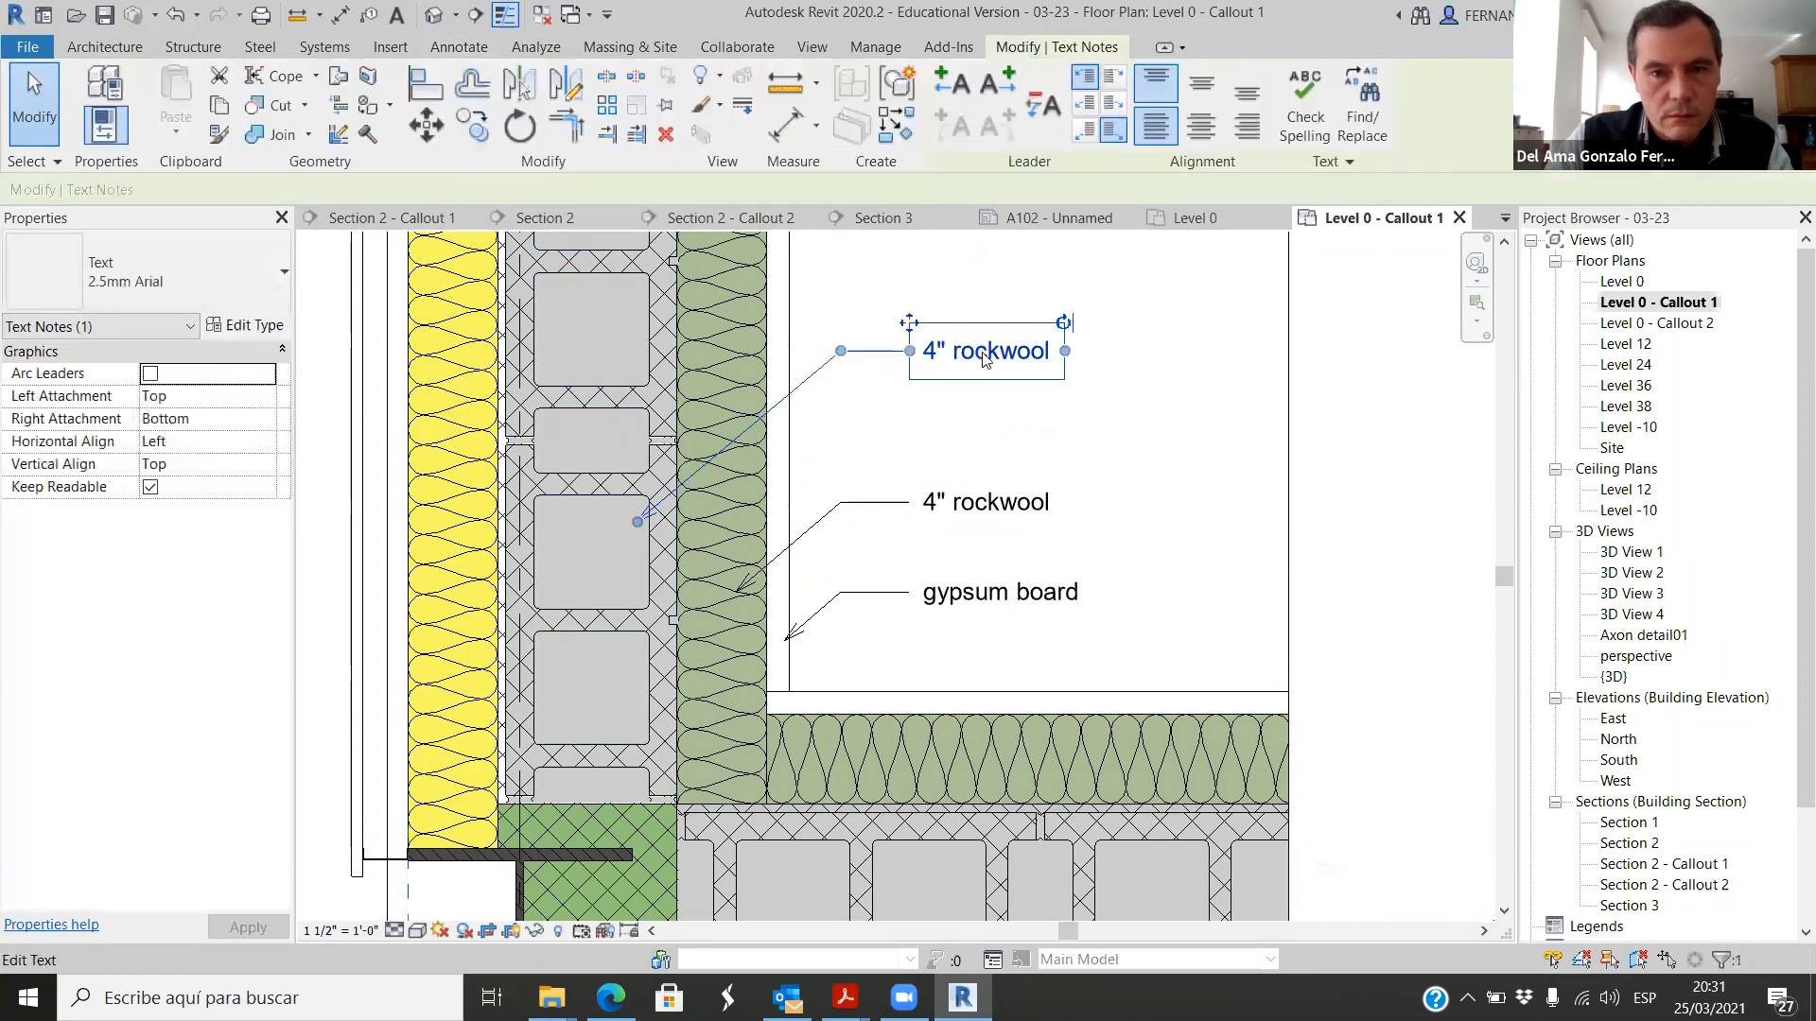
pyautogui.doubleClick(936, 349)
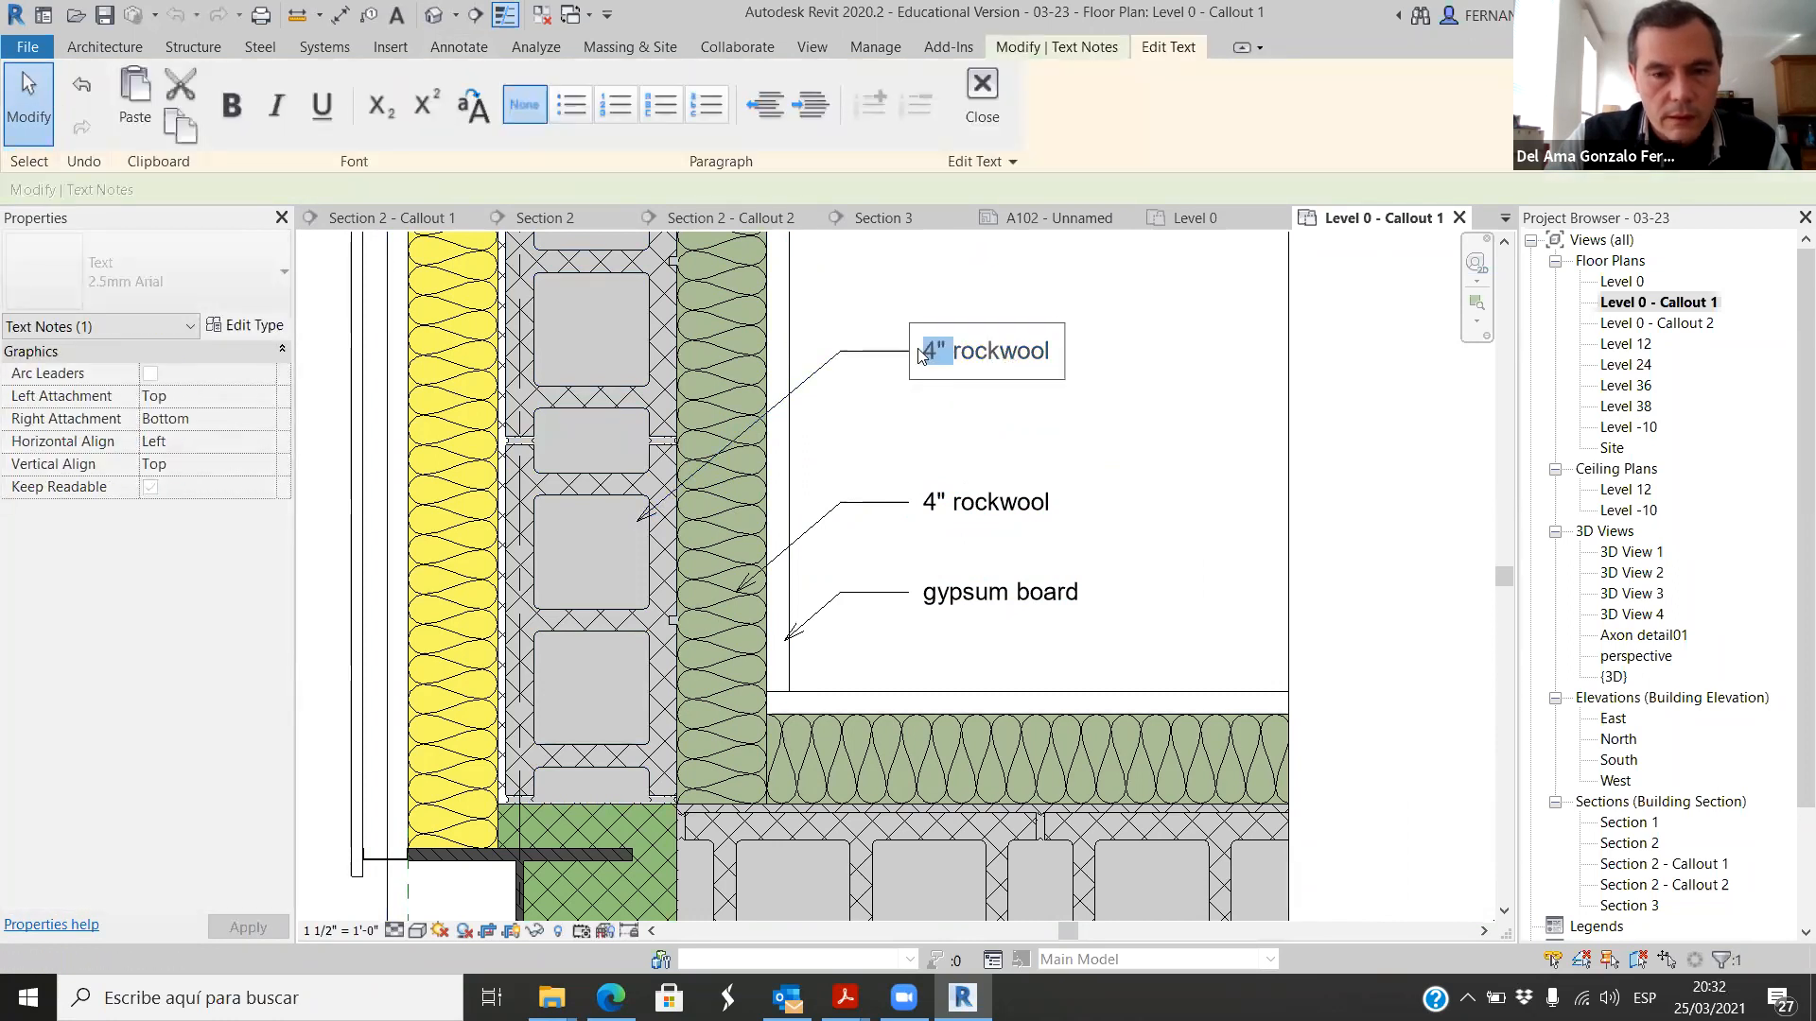
pyautogui.write('8')
pyautogui.moveTo(953, 352); pyautogui.dragTo(1042, 363)
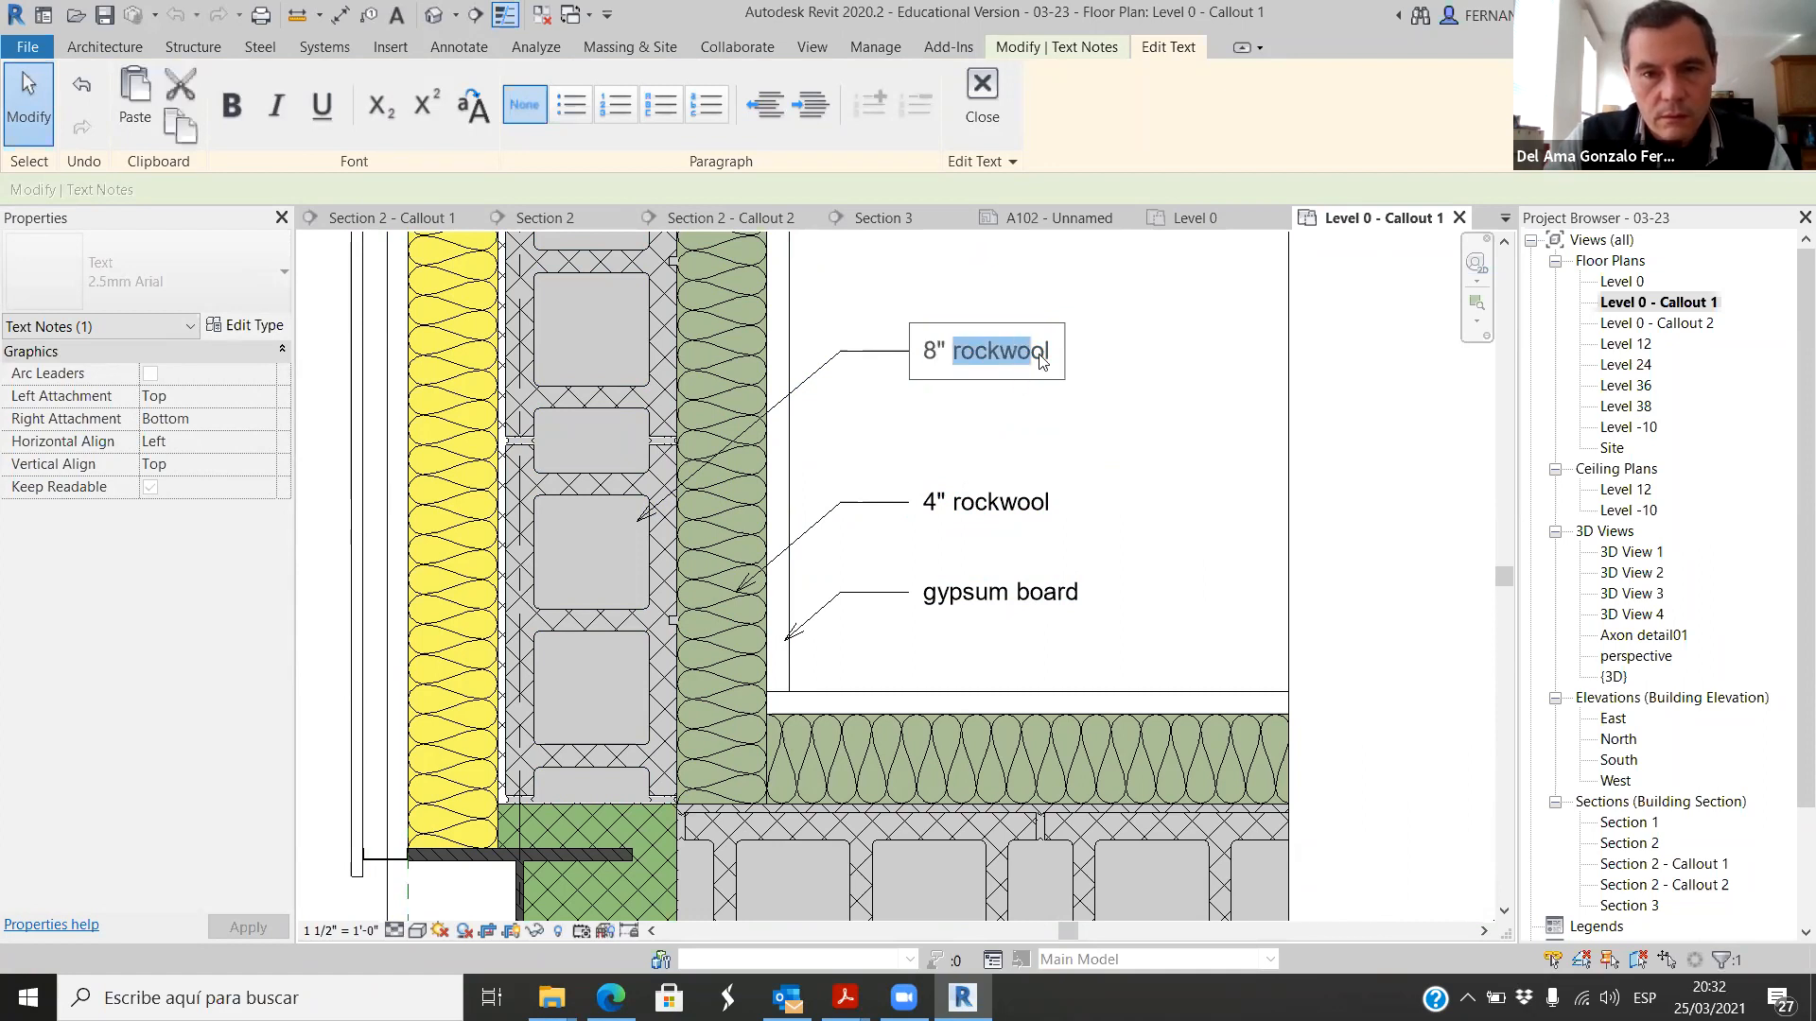
pyautogui.click(1082, 362)
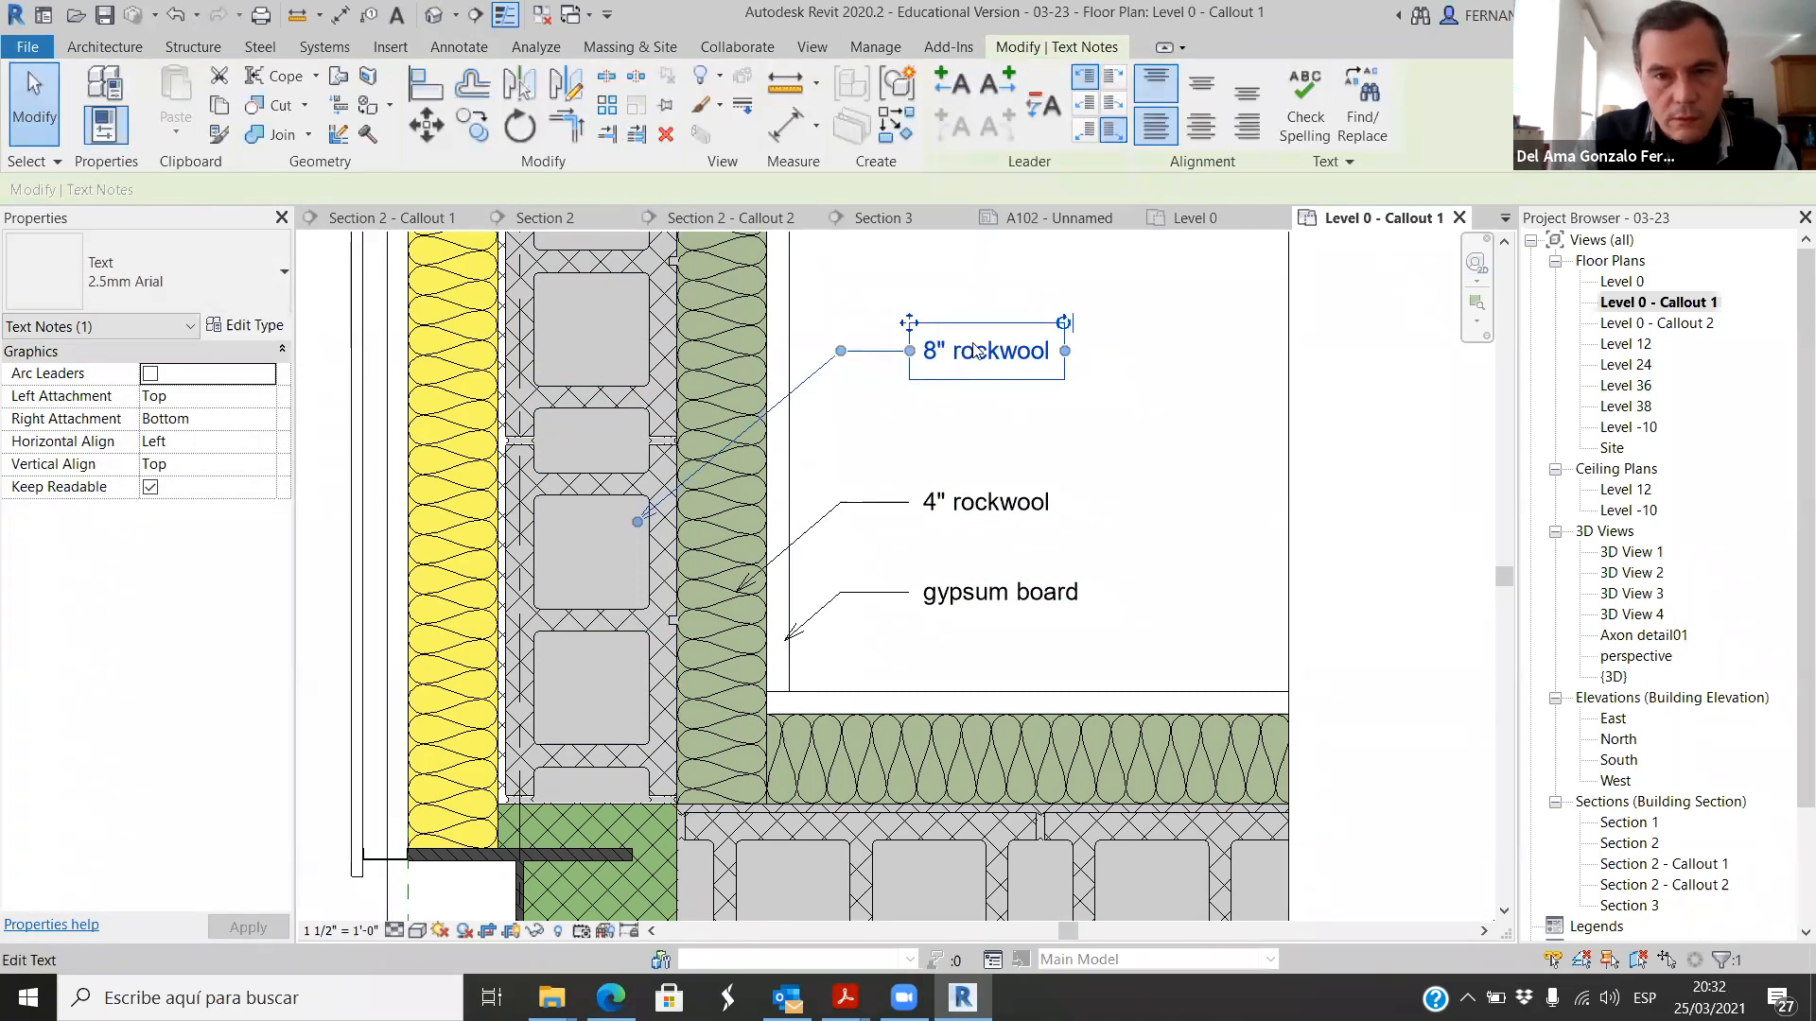
pyautogui.click(1000, 360)
pyautogui.moveTo(953, 352); pyautogui.dragTo(1044, 362)
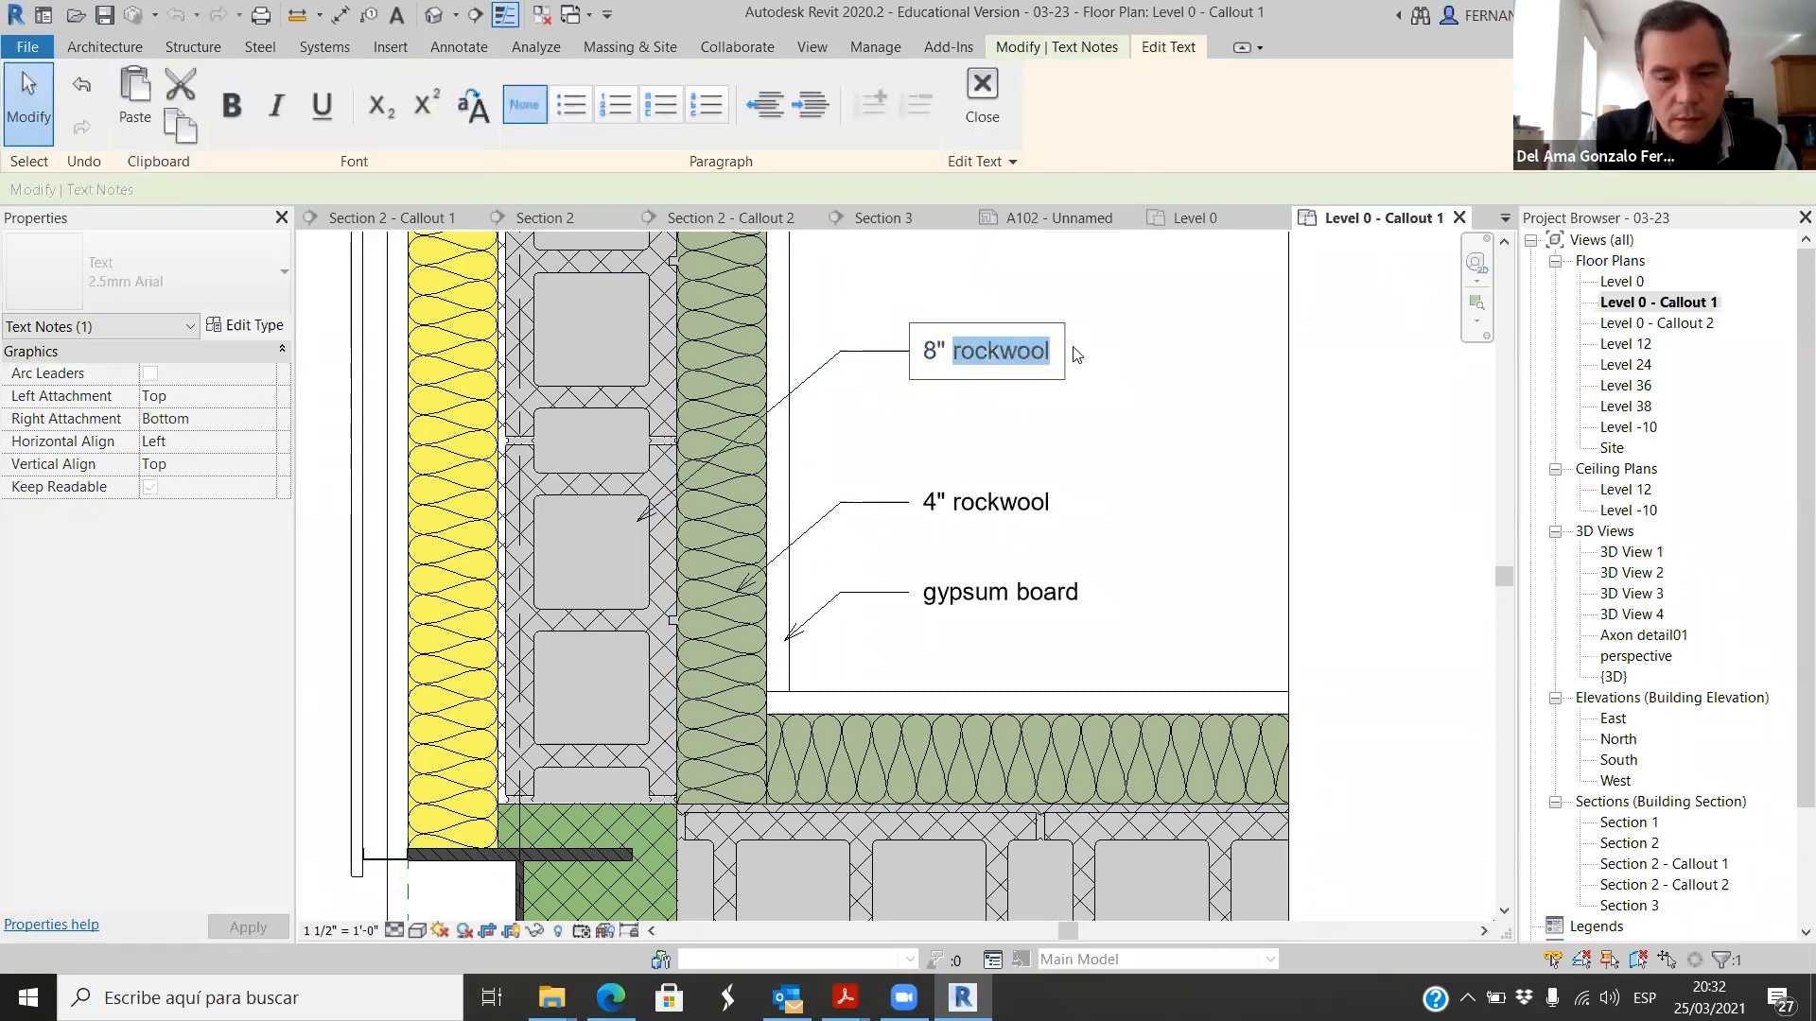
pyautogui.write('cm')
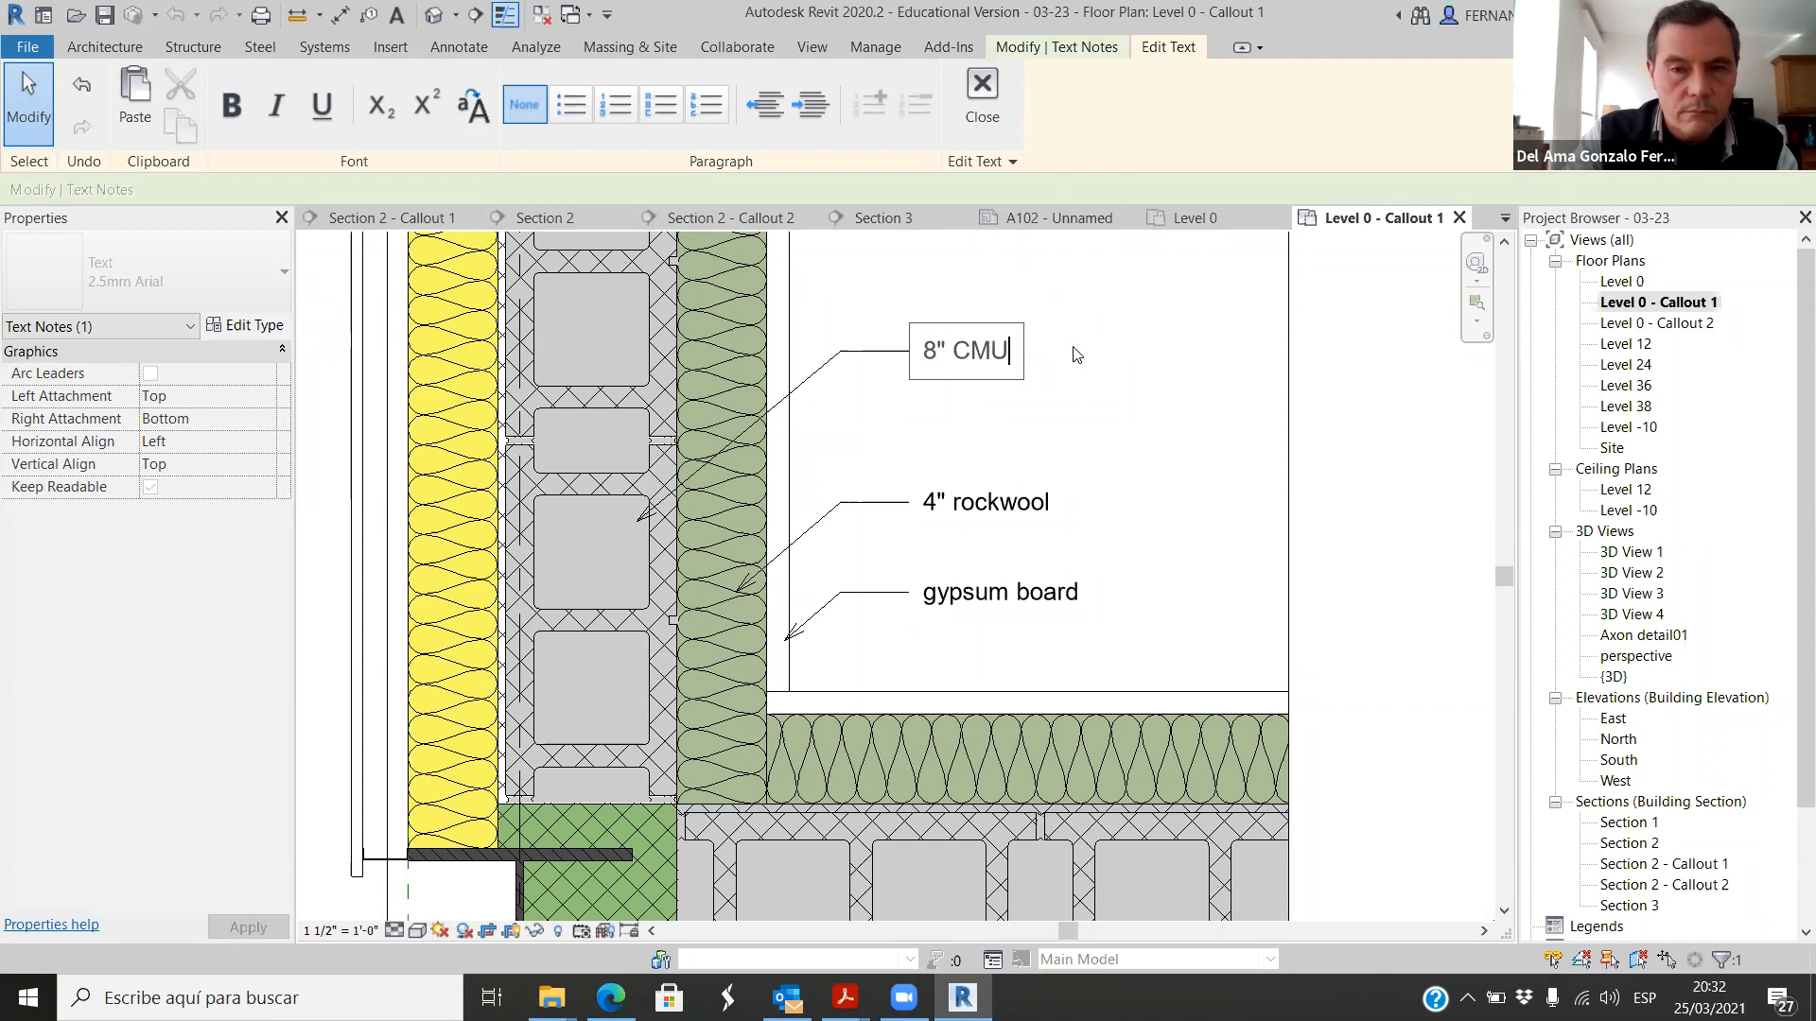
pyautogui.click(1406, 462)
pyautogui.scroll(-2, 1062, 436)
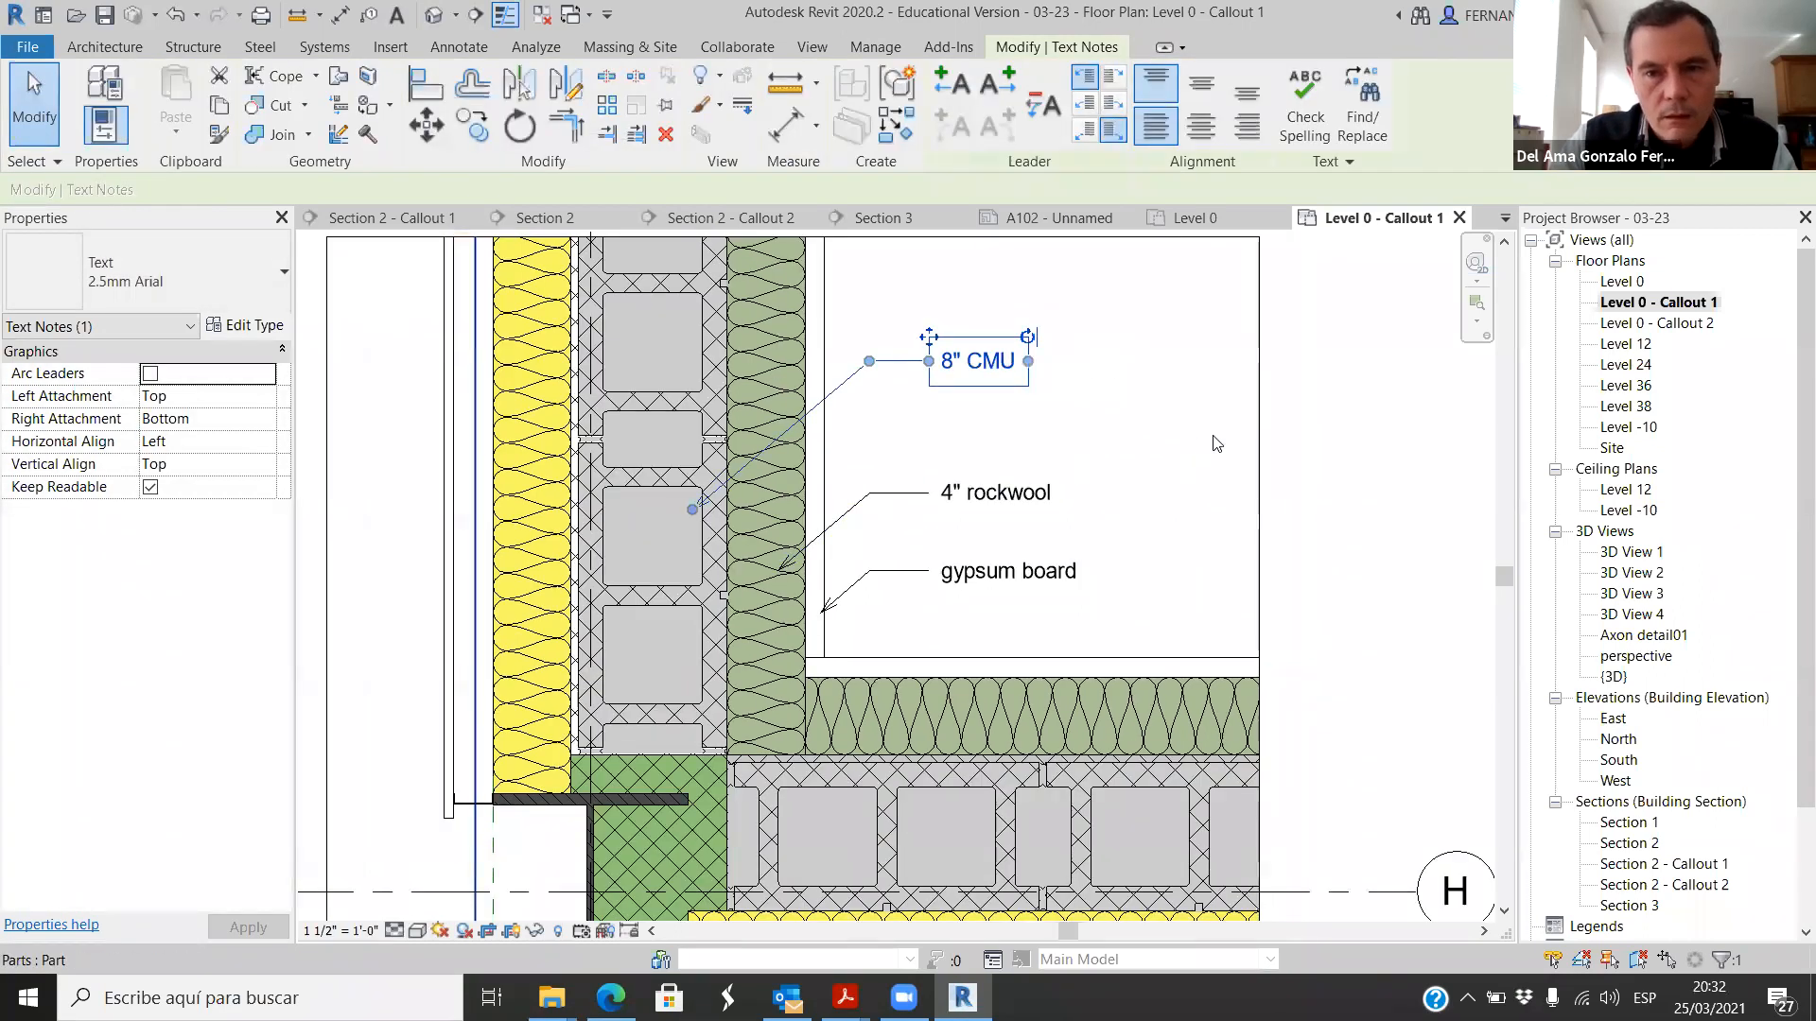
pyautogui.click(1297, 468)
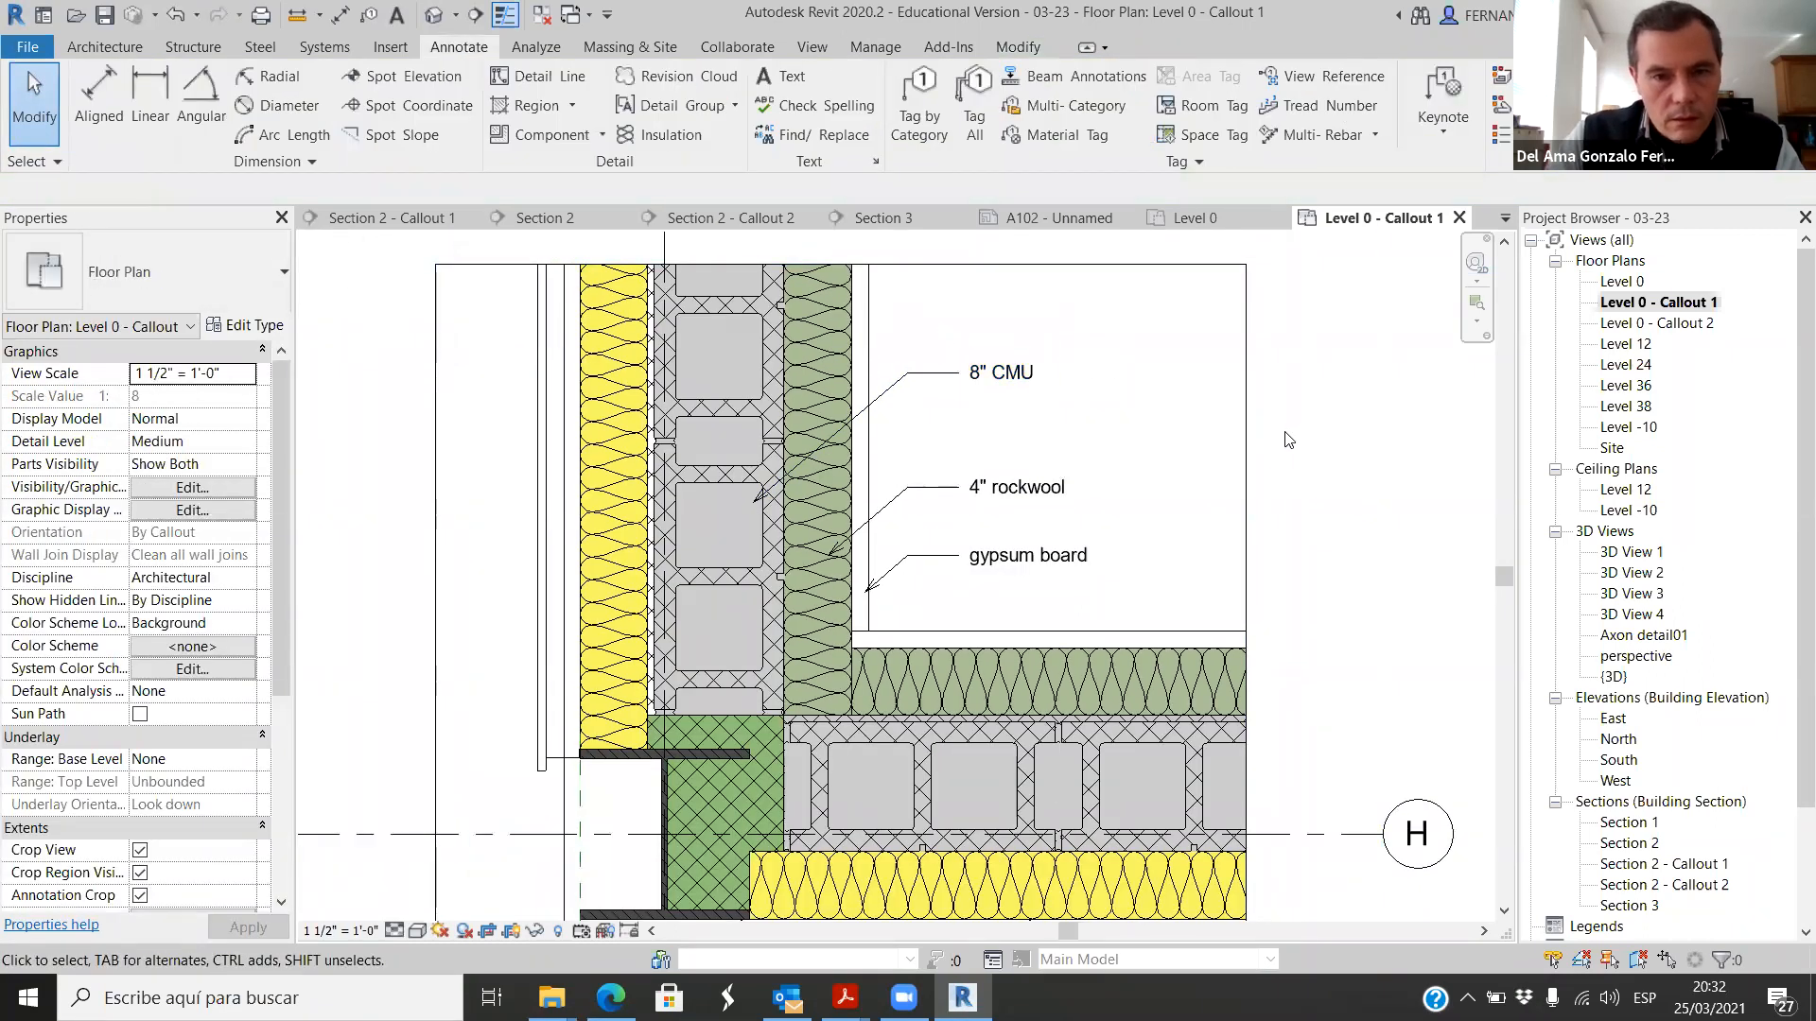
# Step: Copy the gypsum board note just below the original and move the copy's leader arrowhead onto the bright green corner fill
pyautogui.scroll(-1, 1286, 439)
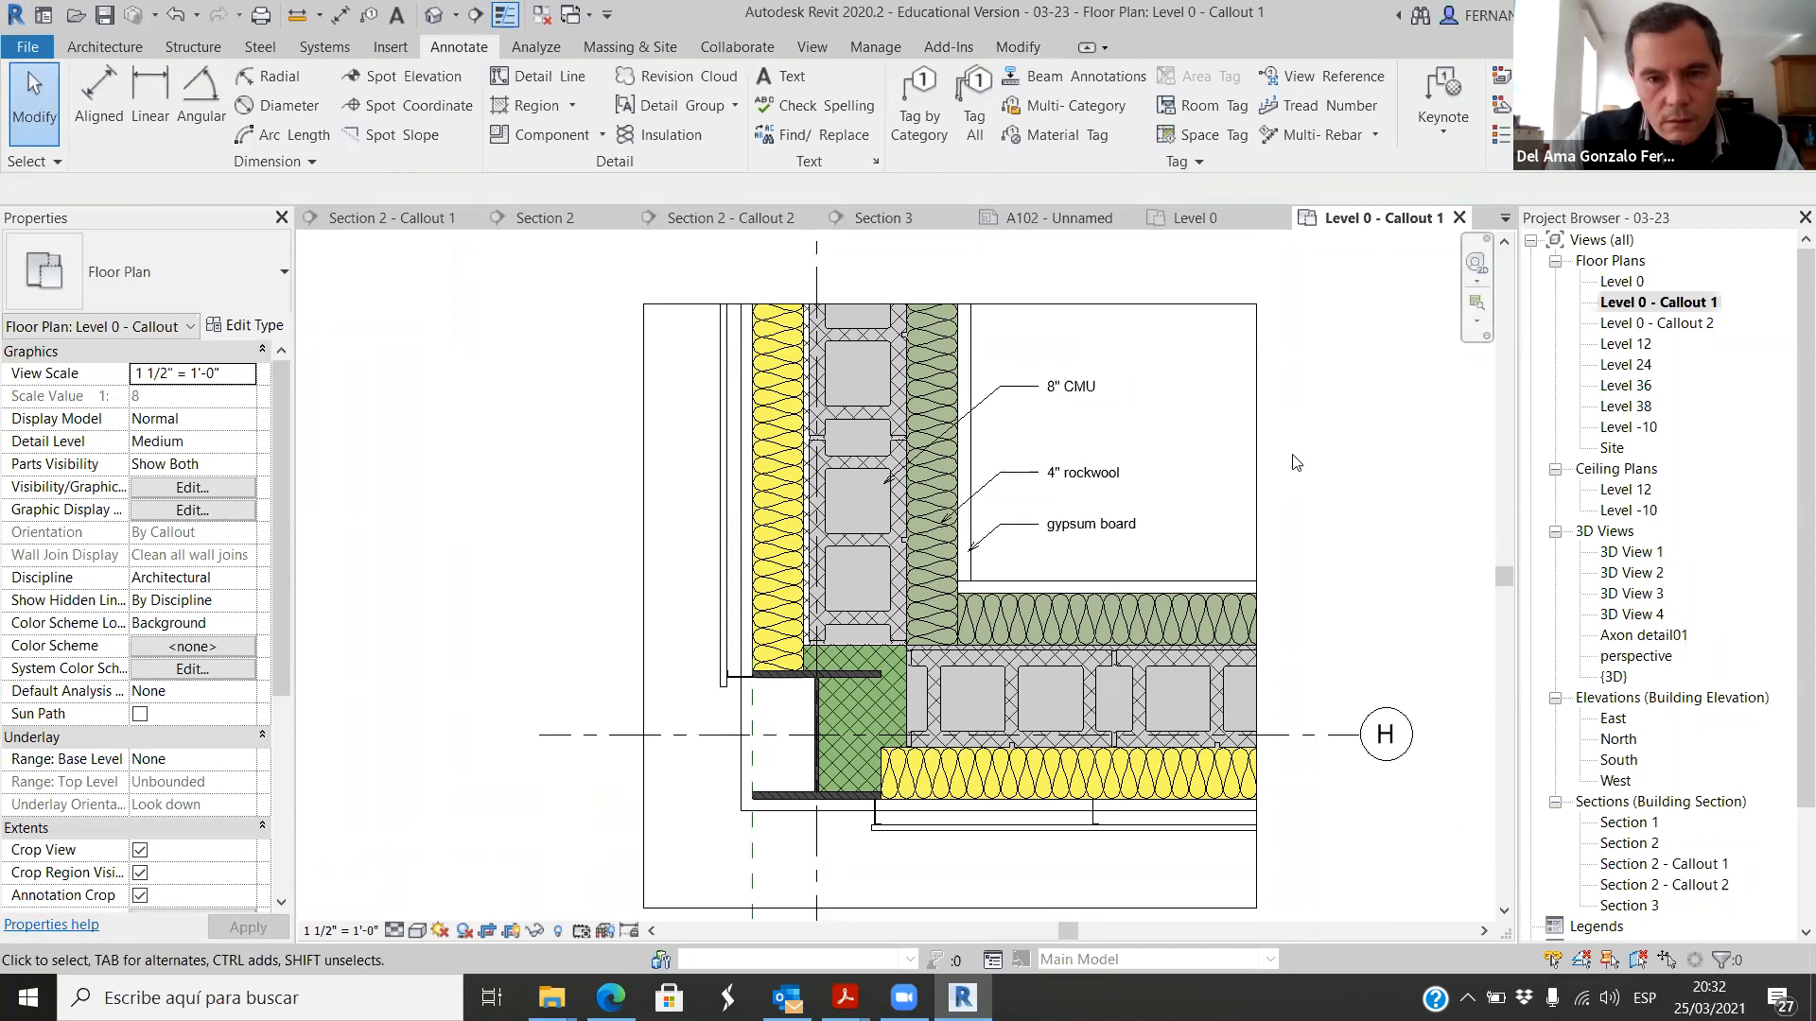
pyautogui.scroll(1, 1036, 626)
pyautogui.scroll(-2, 1032, 556)
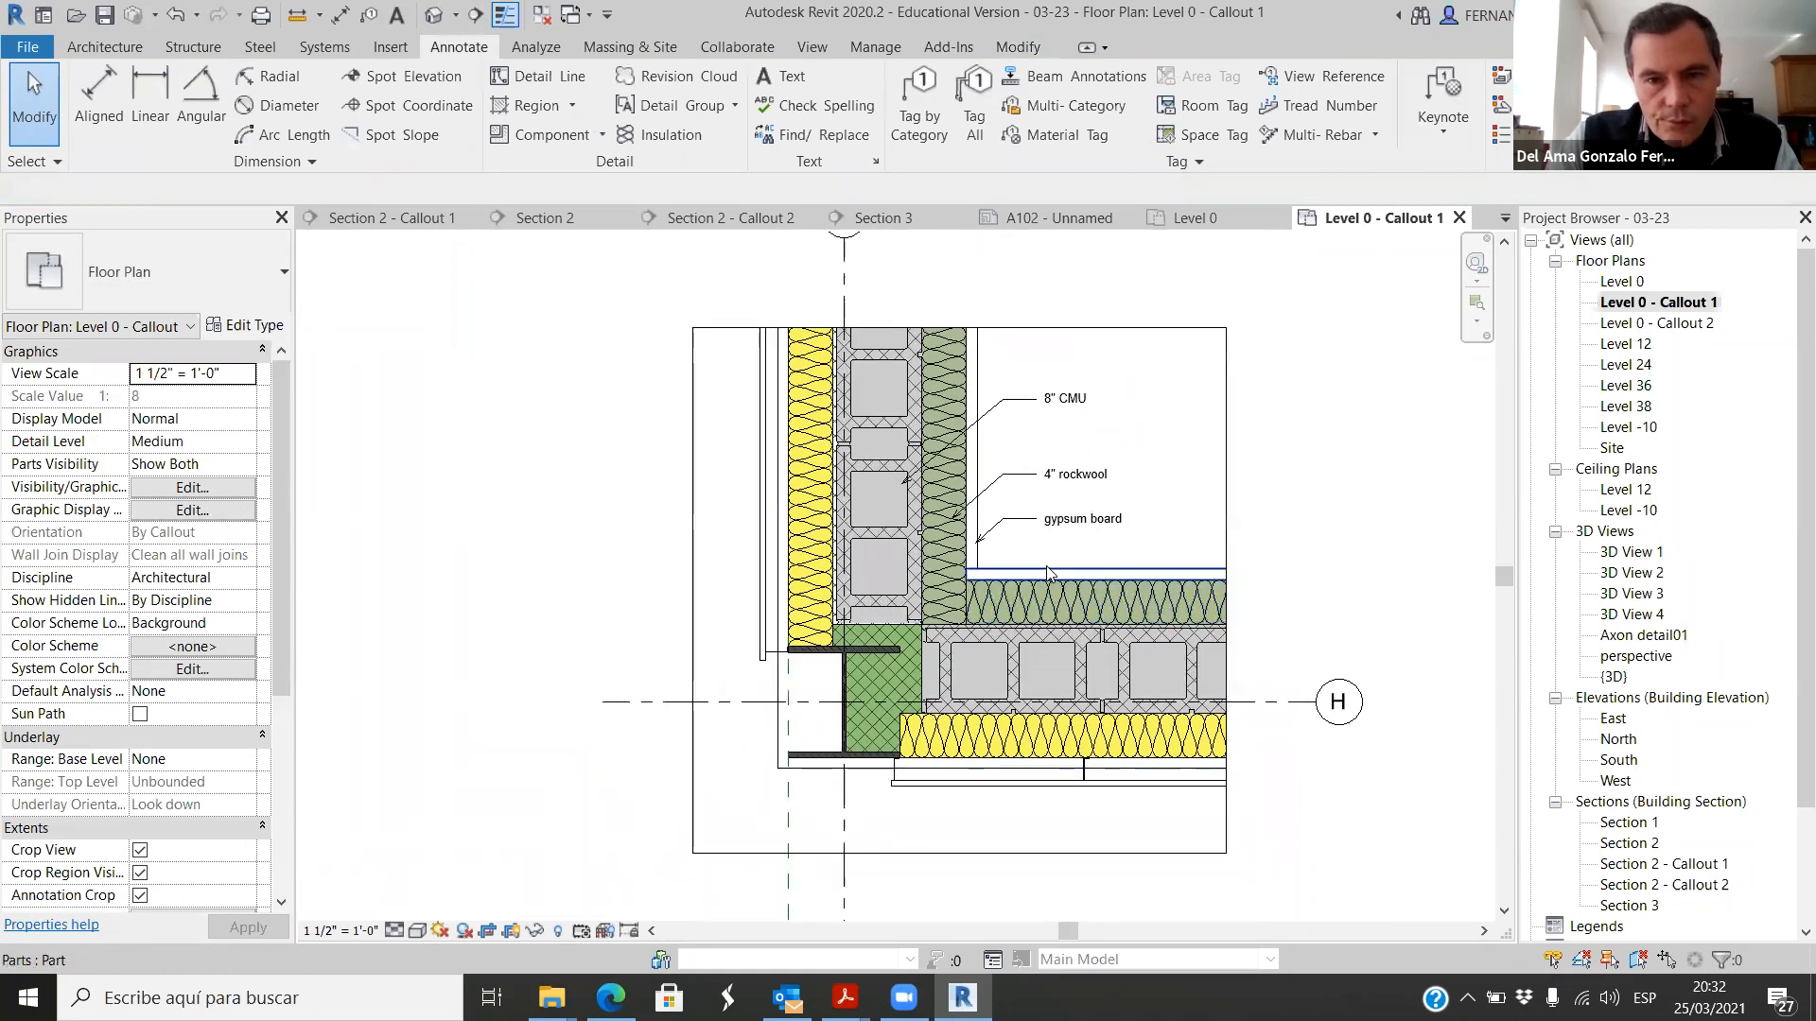
pyautogui.scroll(1, 1048, 572)
pyautogui.scroll(-1, 1045, 567)
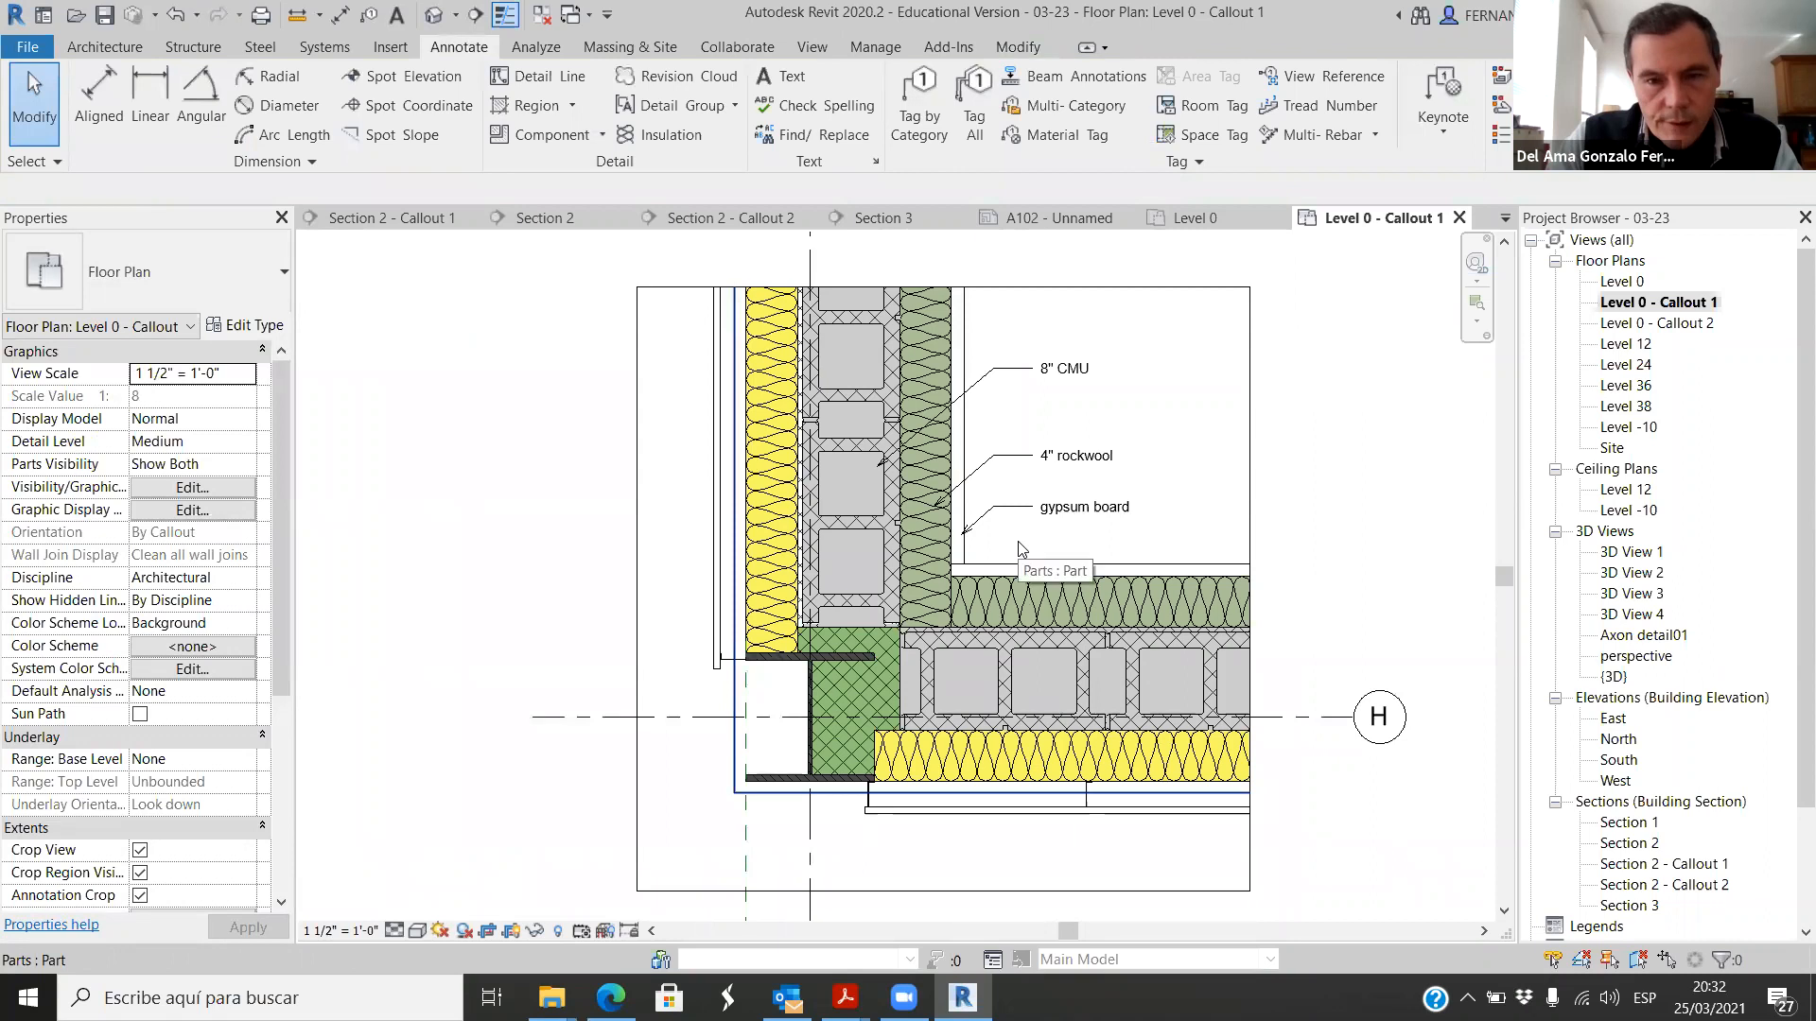
pyautogui.scroll(1, 1027, 548)
pyautogui.click(1088, 495)
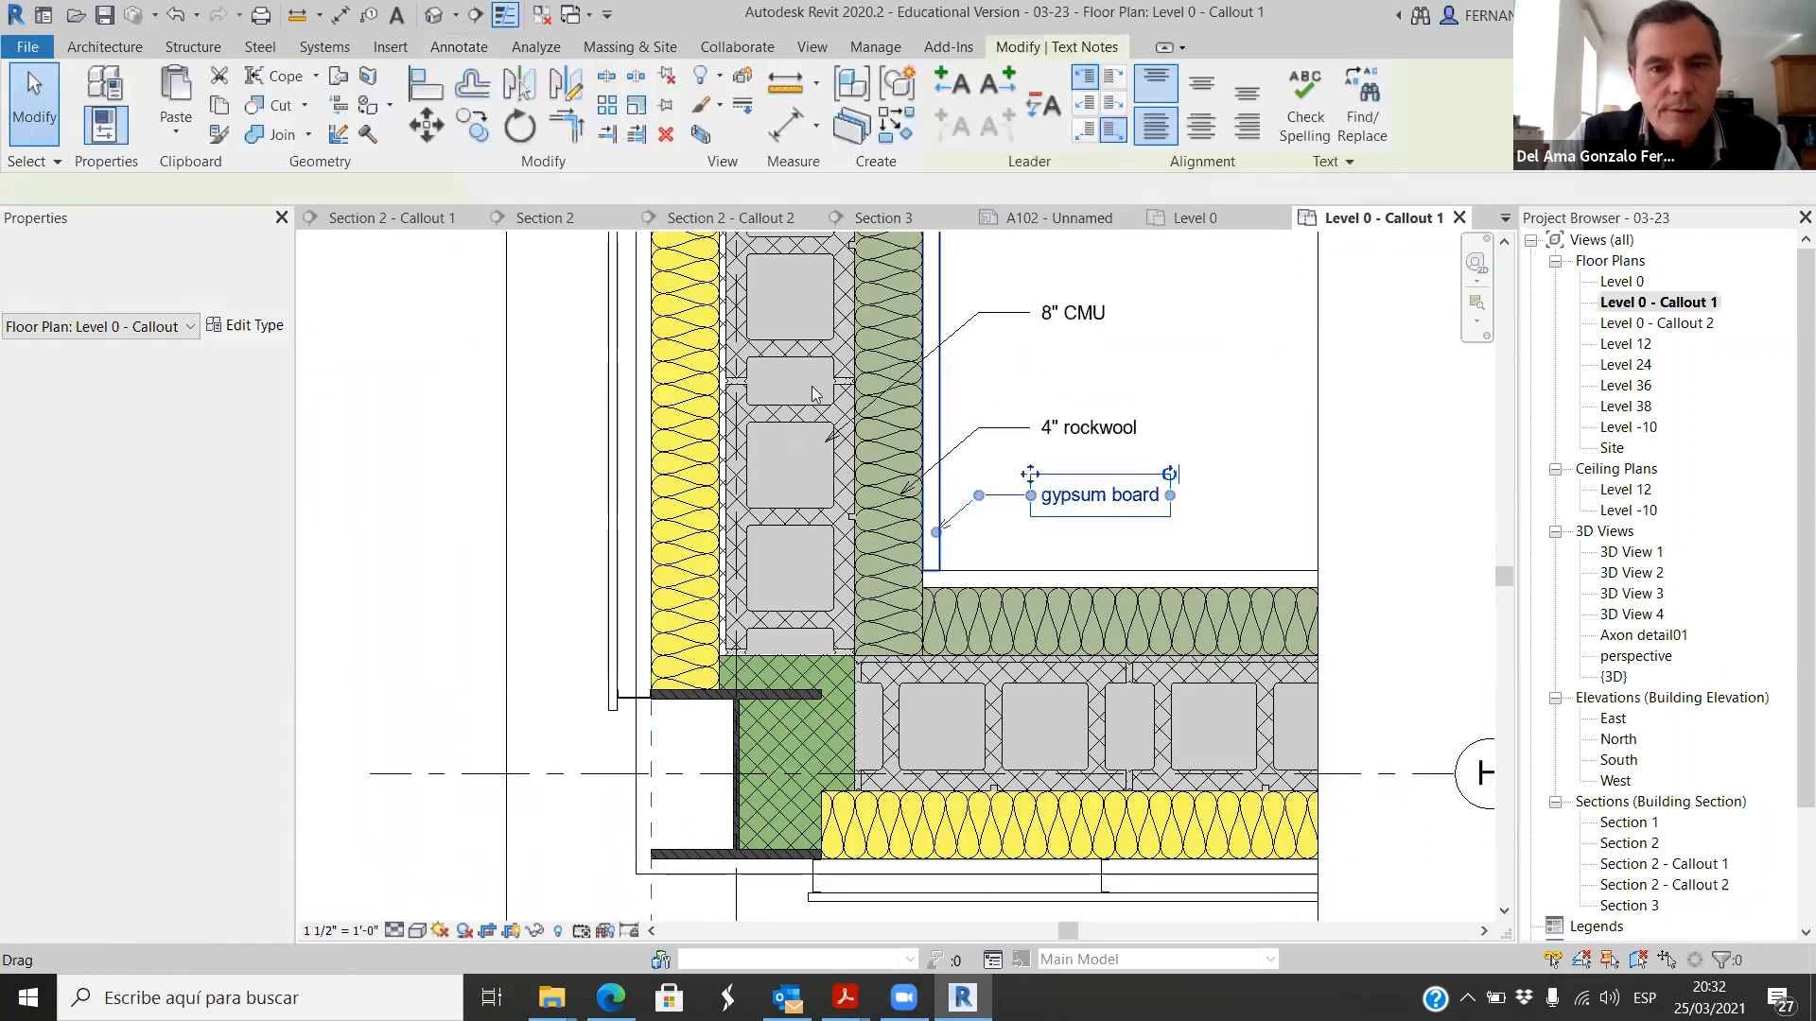
pyautogui.click(475, 126)
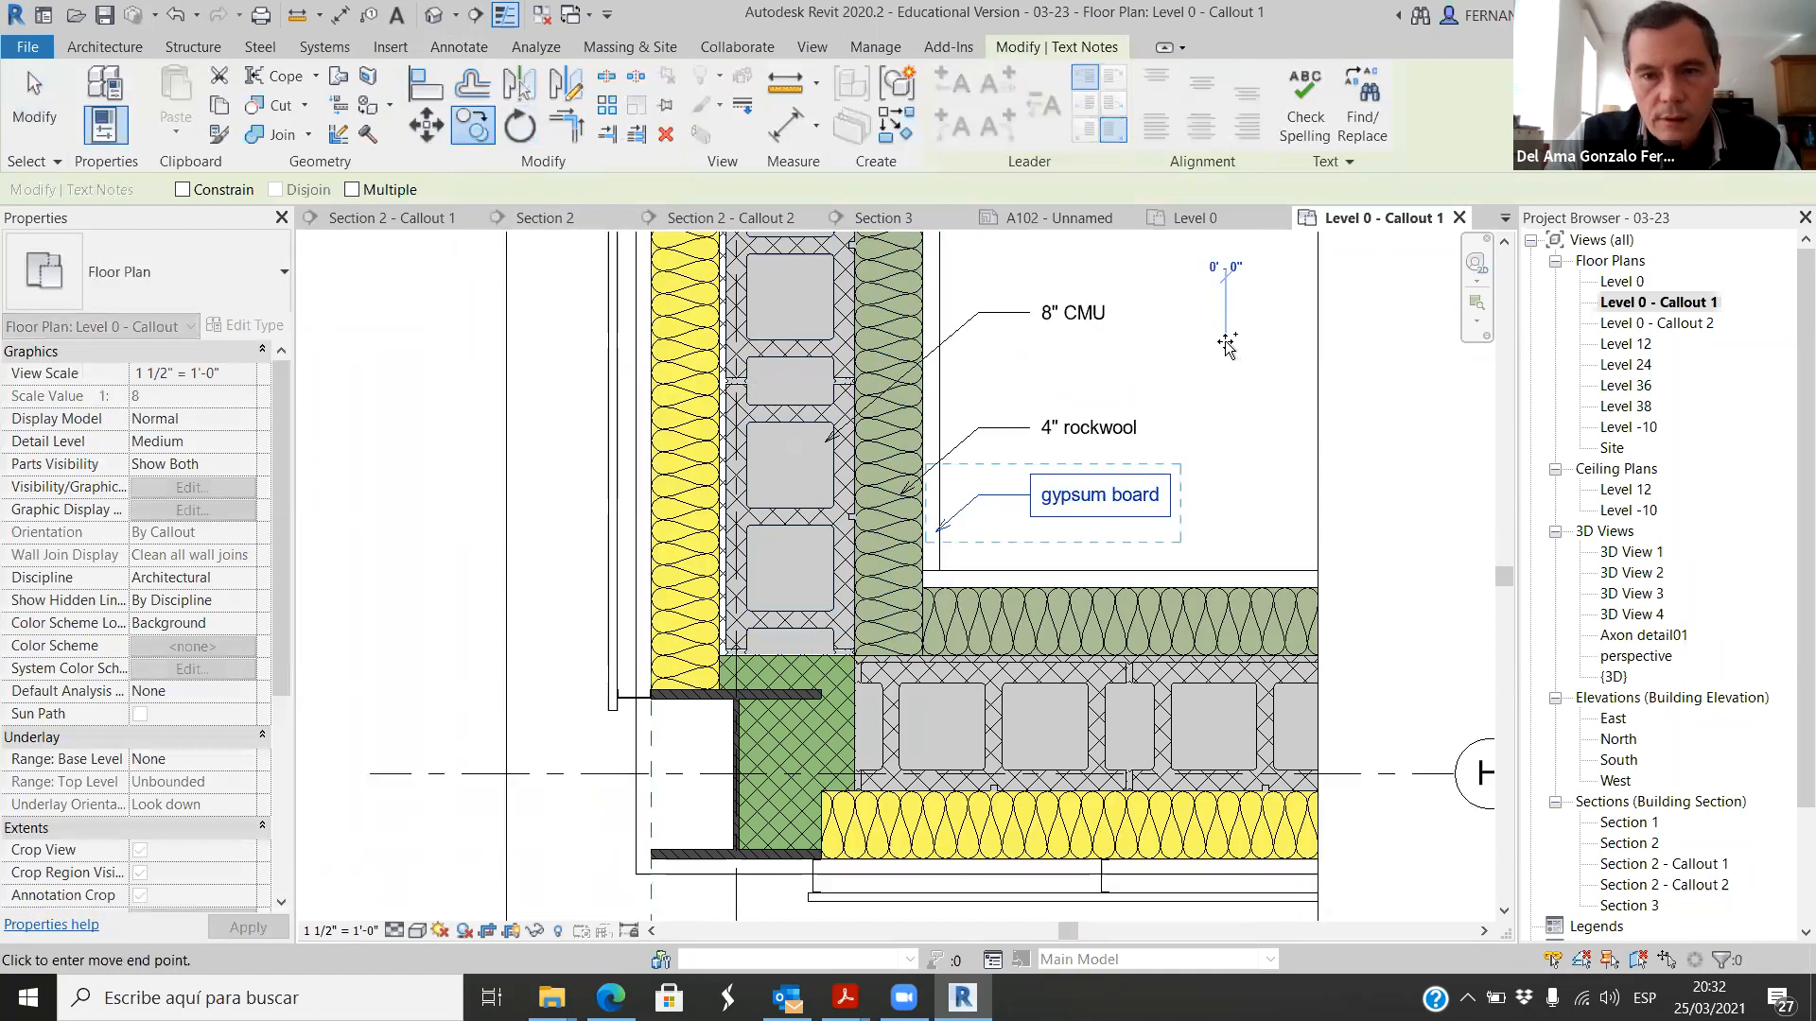
pyautogui.click(1227, 382)
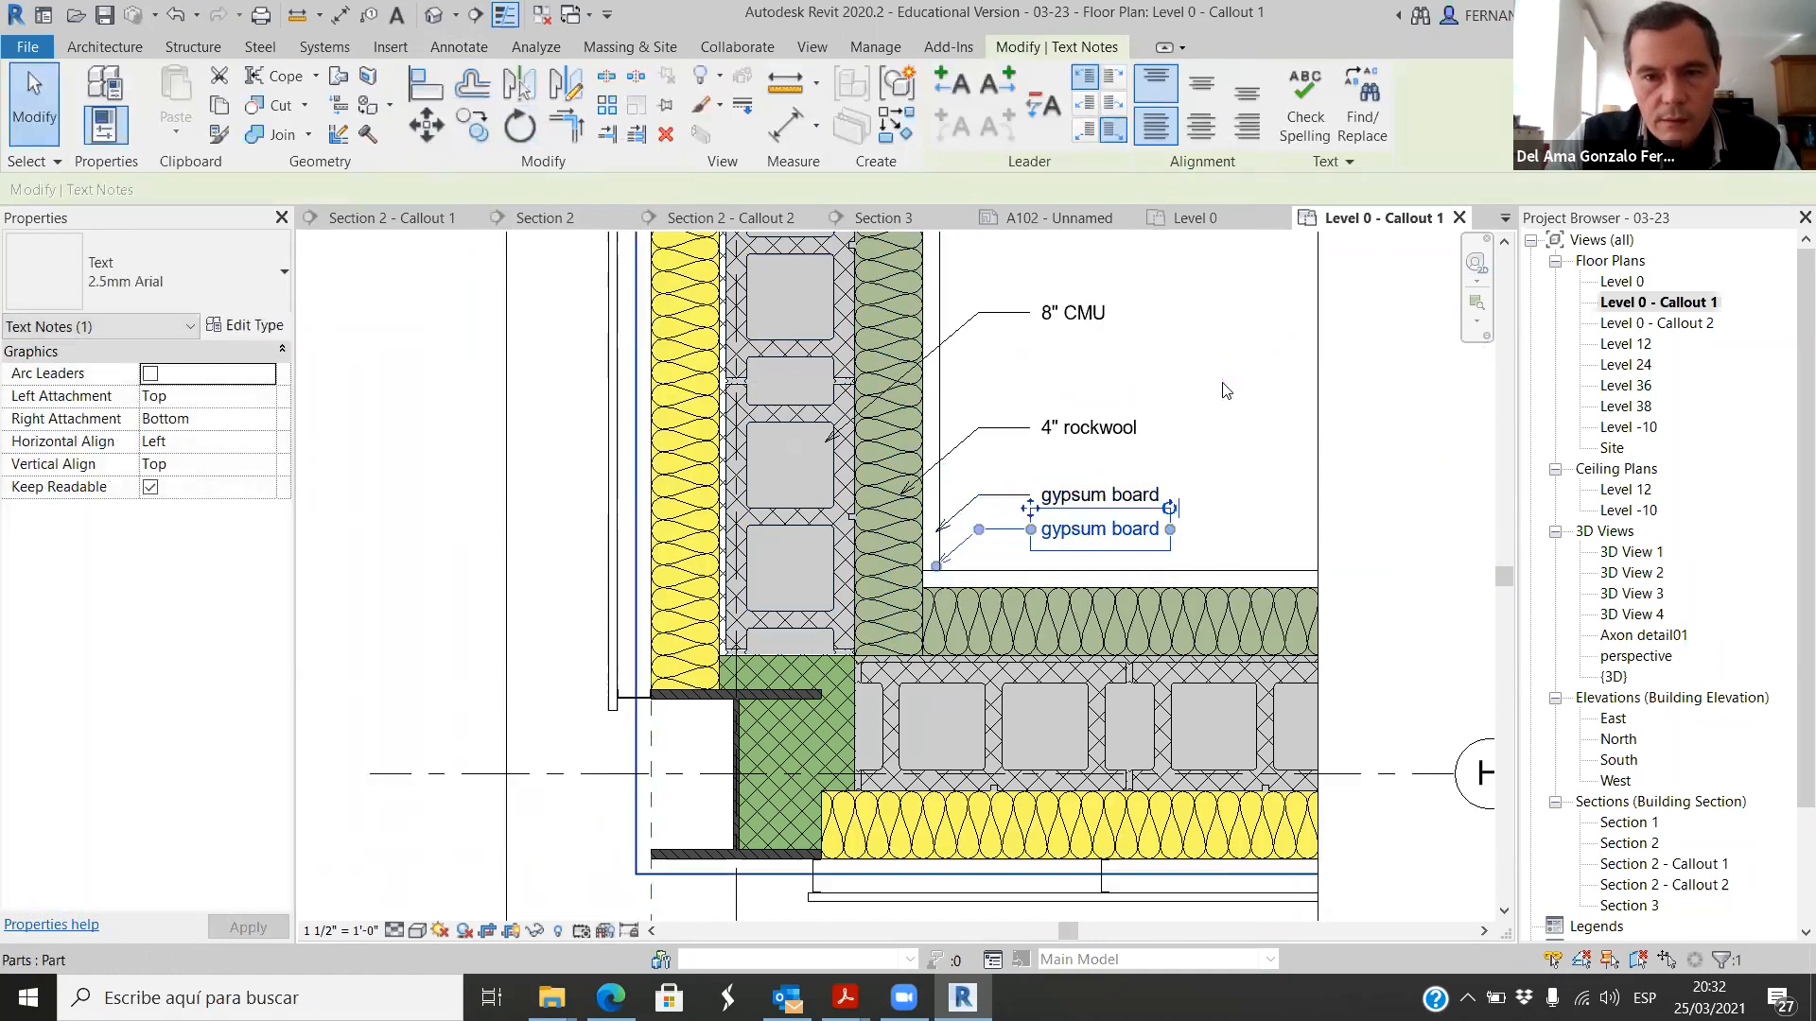
pyautogui.scroll(1, 936, 565)
pyautogui.moveTo(937, 566); pyautogui.dragTo(770, 698)
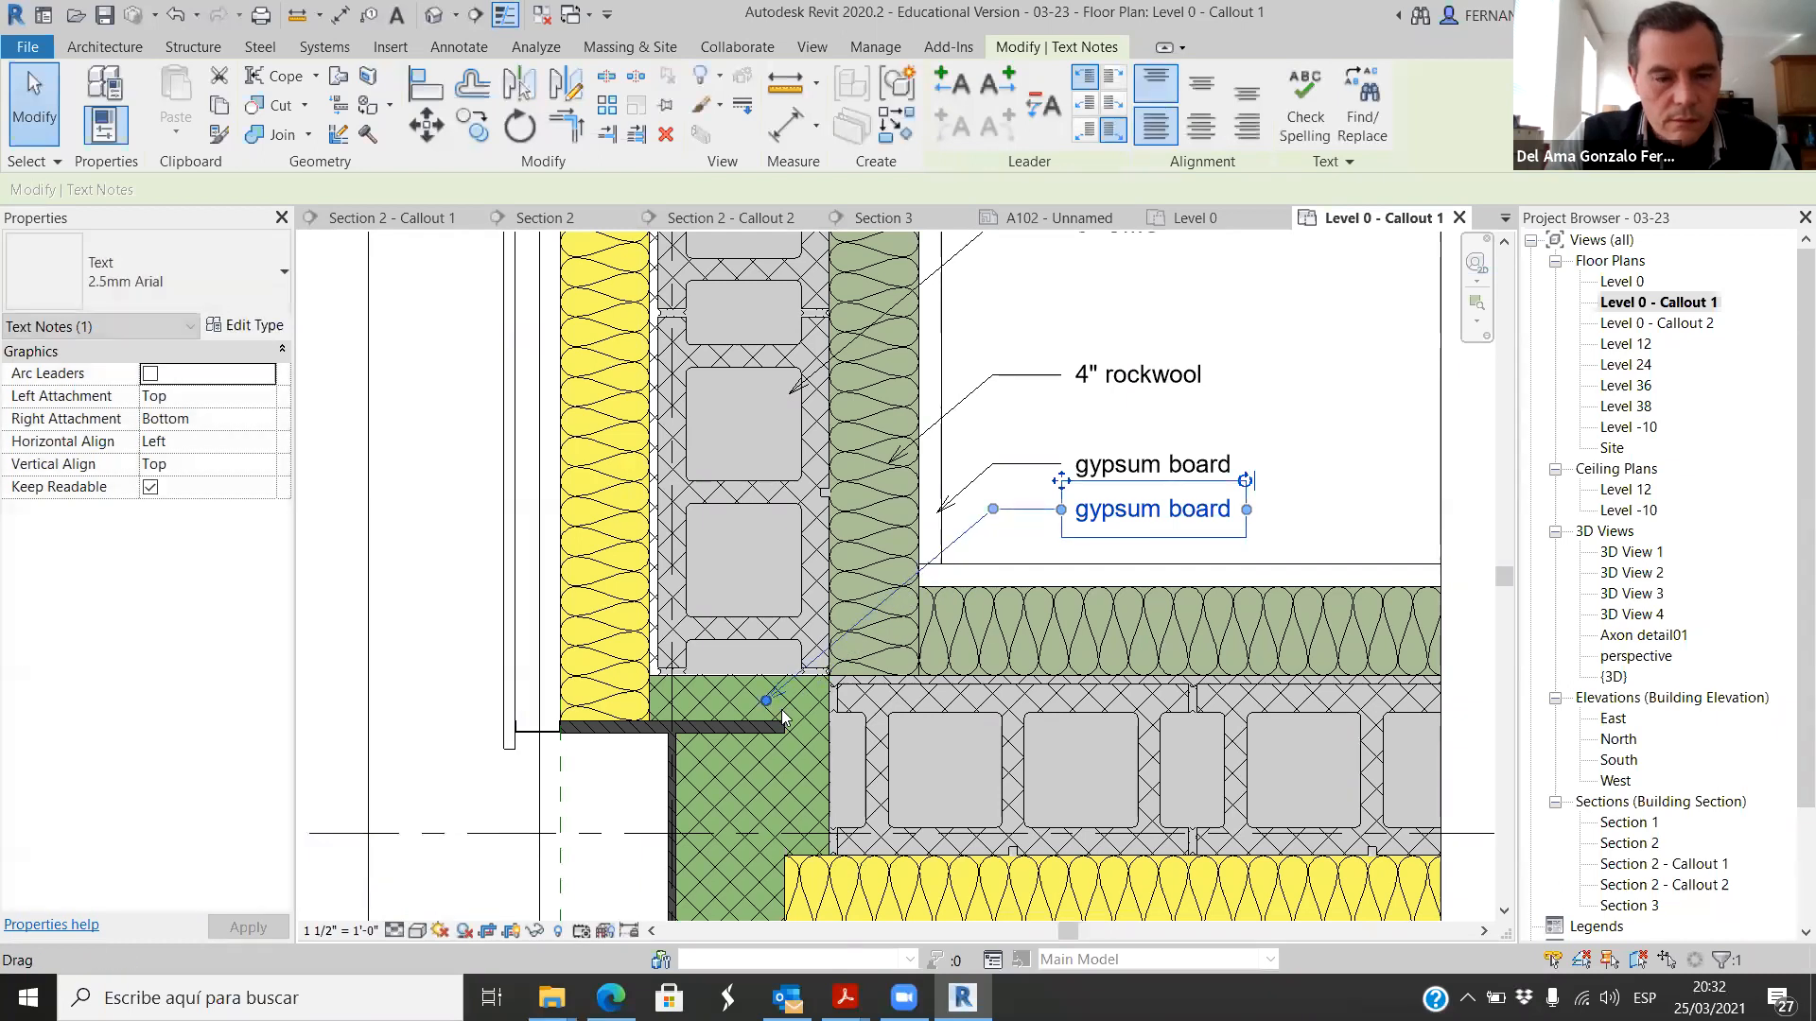
# Step: Replace the text of the note pointing to the corner fill with "fire retardant"
pyautogui.click(1152, 464)
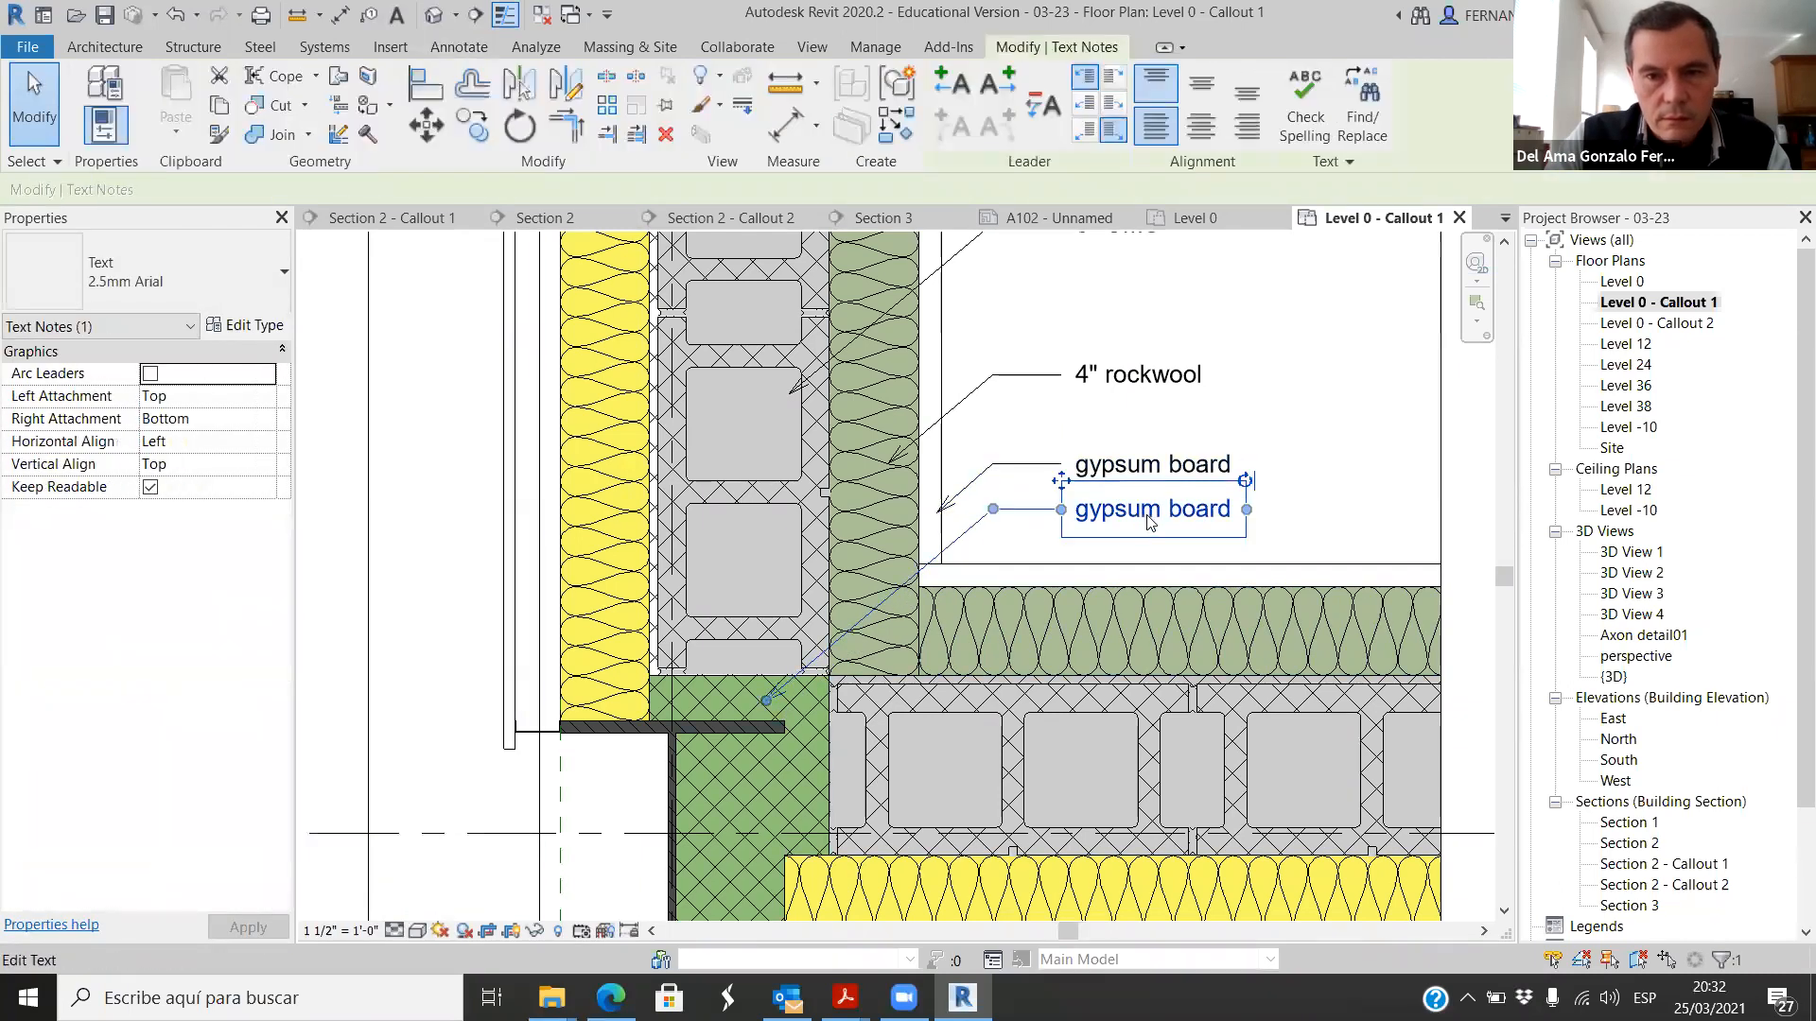
pyautogui.doubleClick(1142, 513)
pyautogui.hotkey('ctrl', 'a')
pyautogui.write('f')
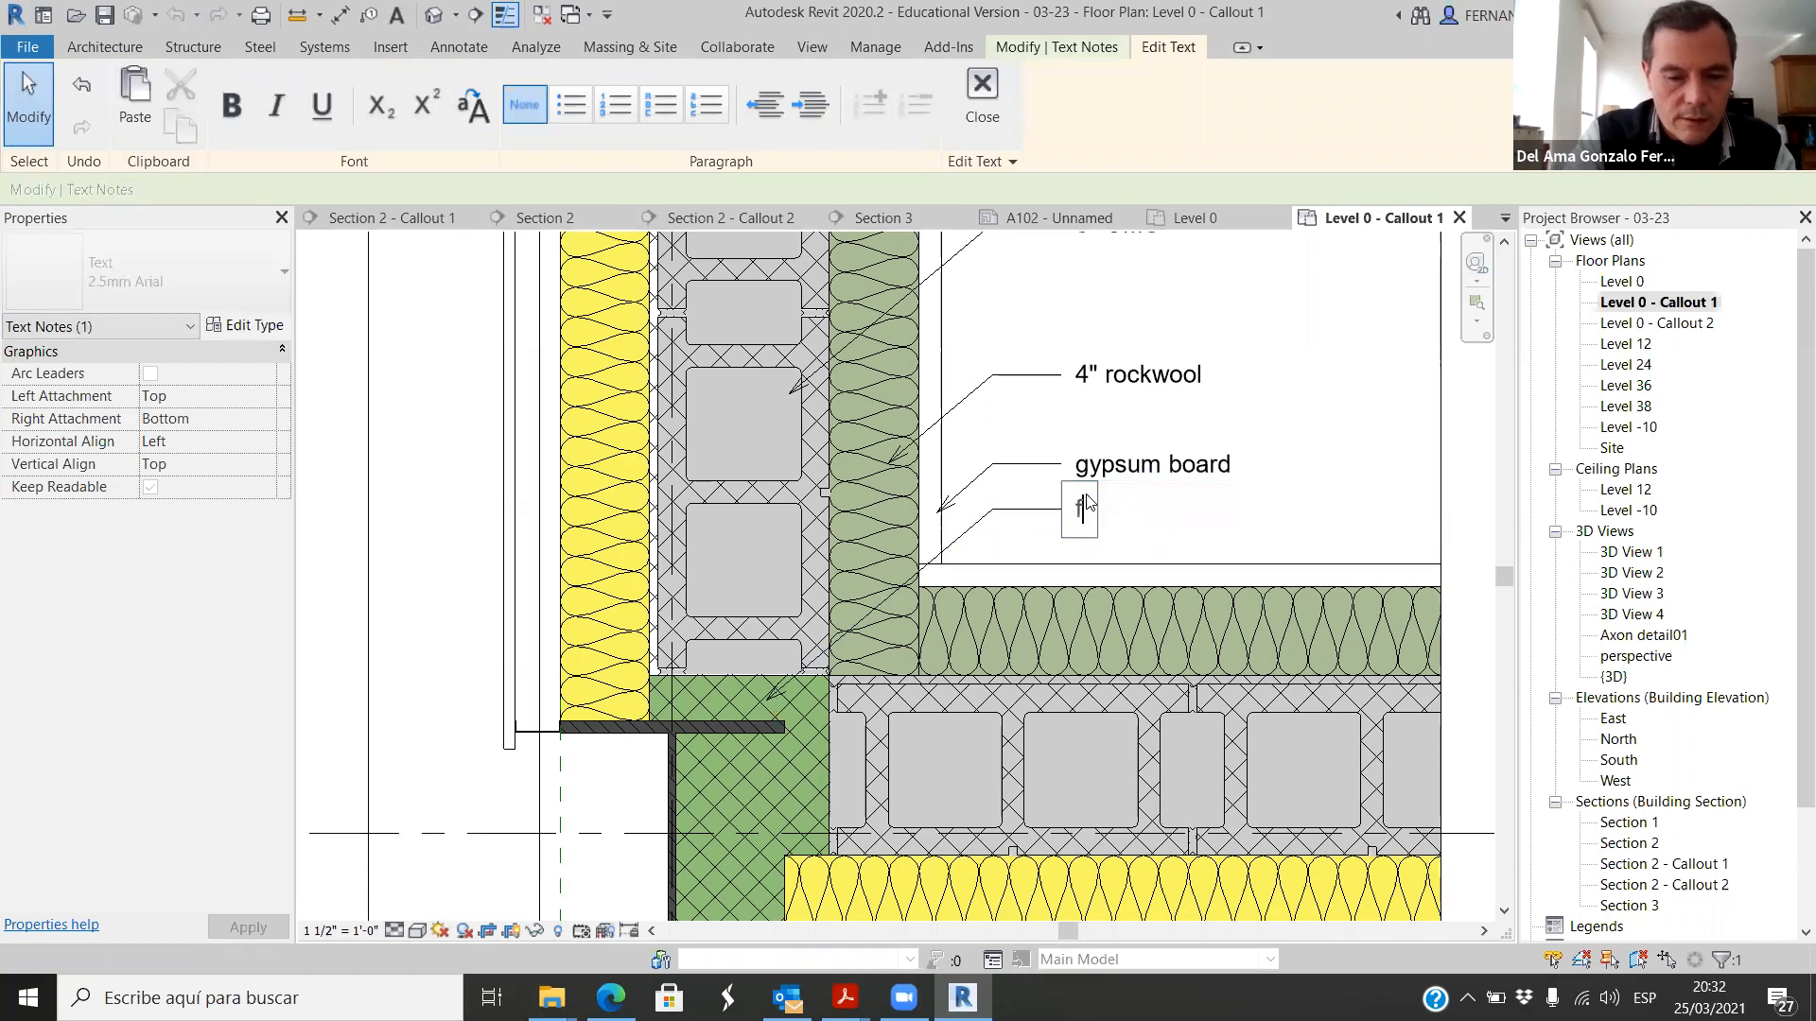
pyautogui.write('ire retardant')
pyautogui.click(1371, 498)
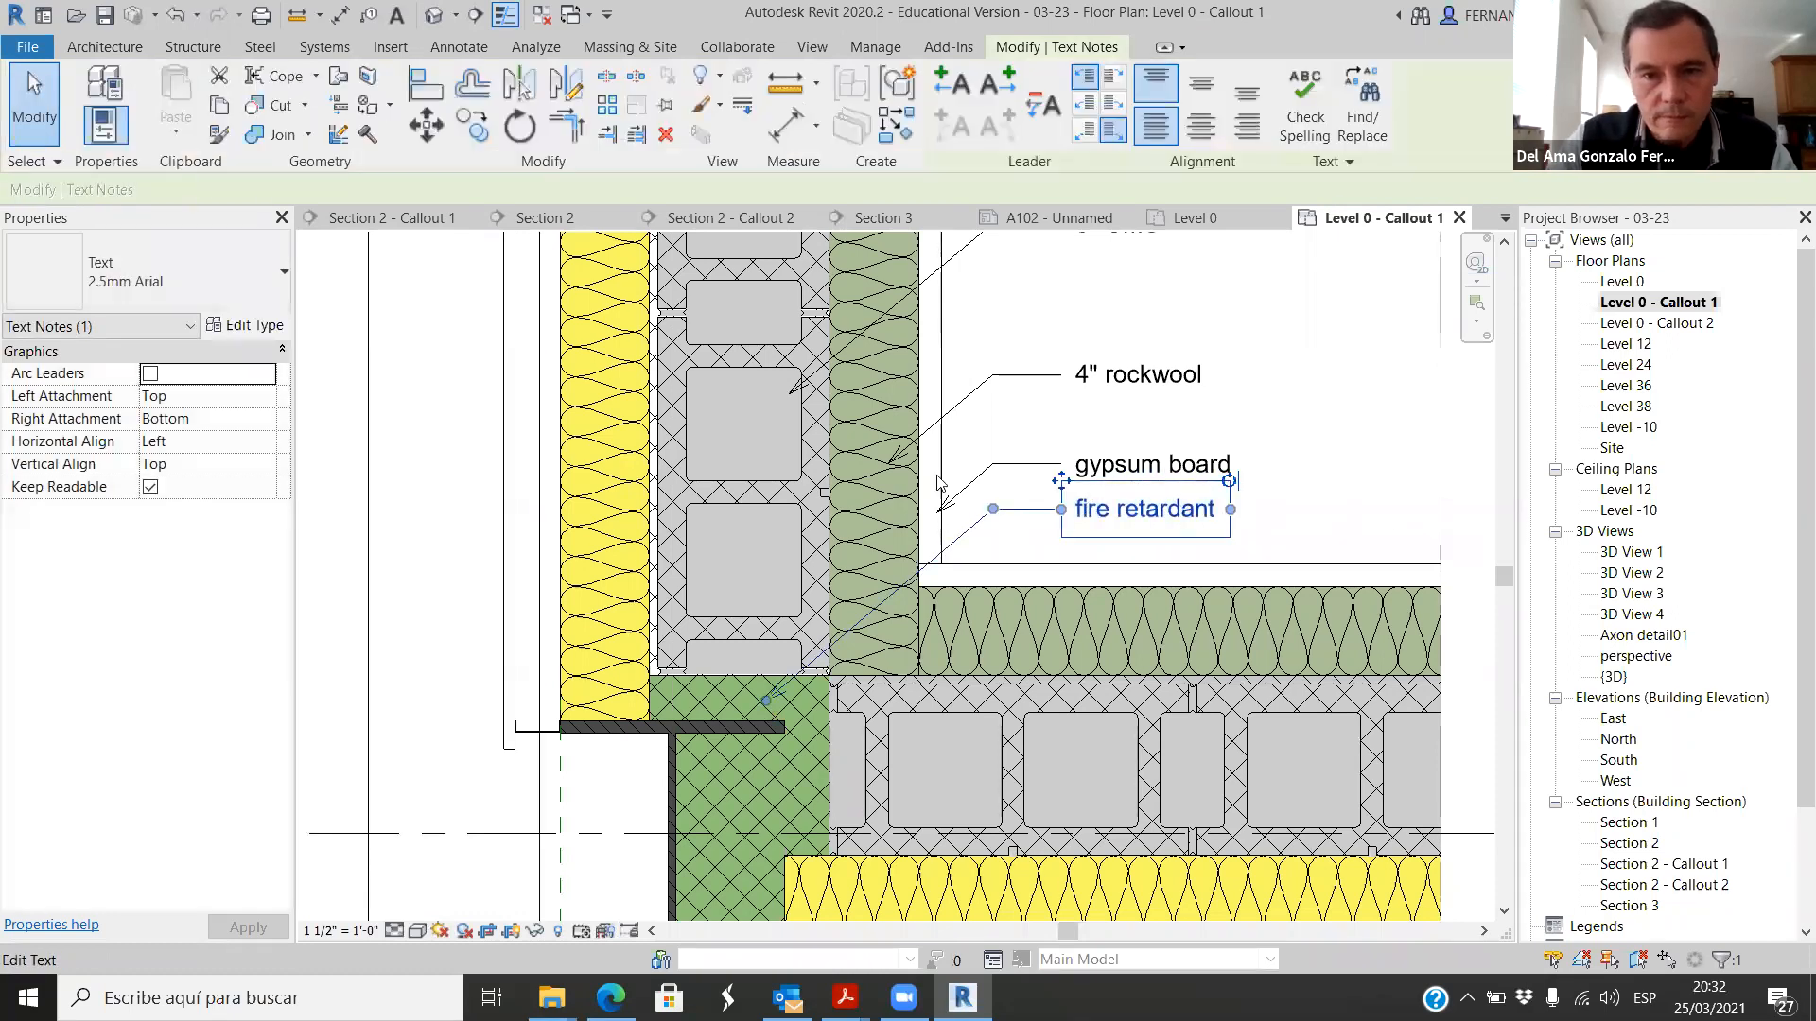
pyautogui.scroll(-3, 1324, 482)
pyautogui.click(1242, 468)
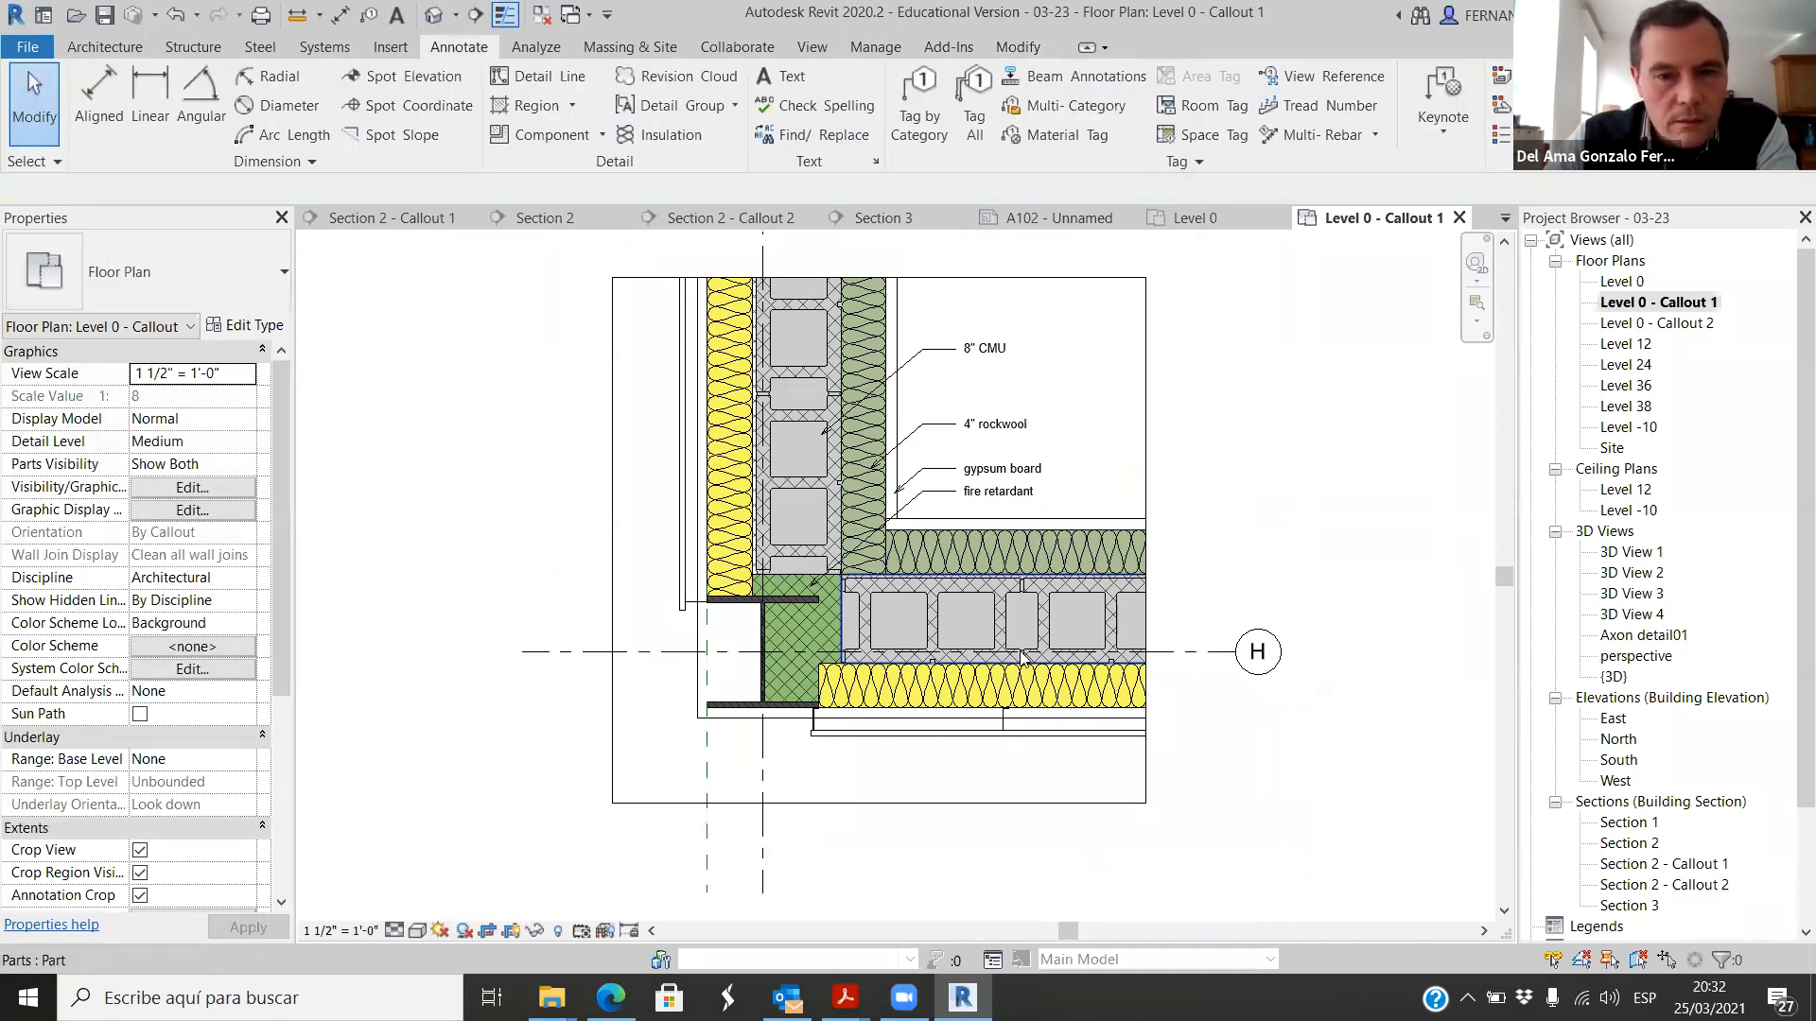
pyautogui.scroll(3, 728, 723)
pyautogui.scroll(-1, 728, 723)
pyautogui.scroll(-2, 728, 723)
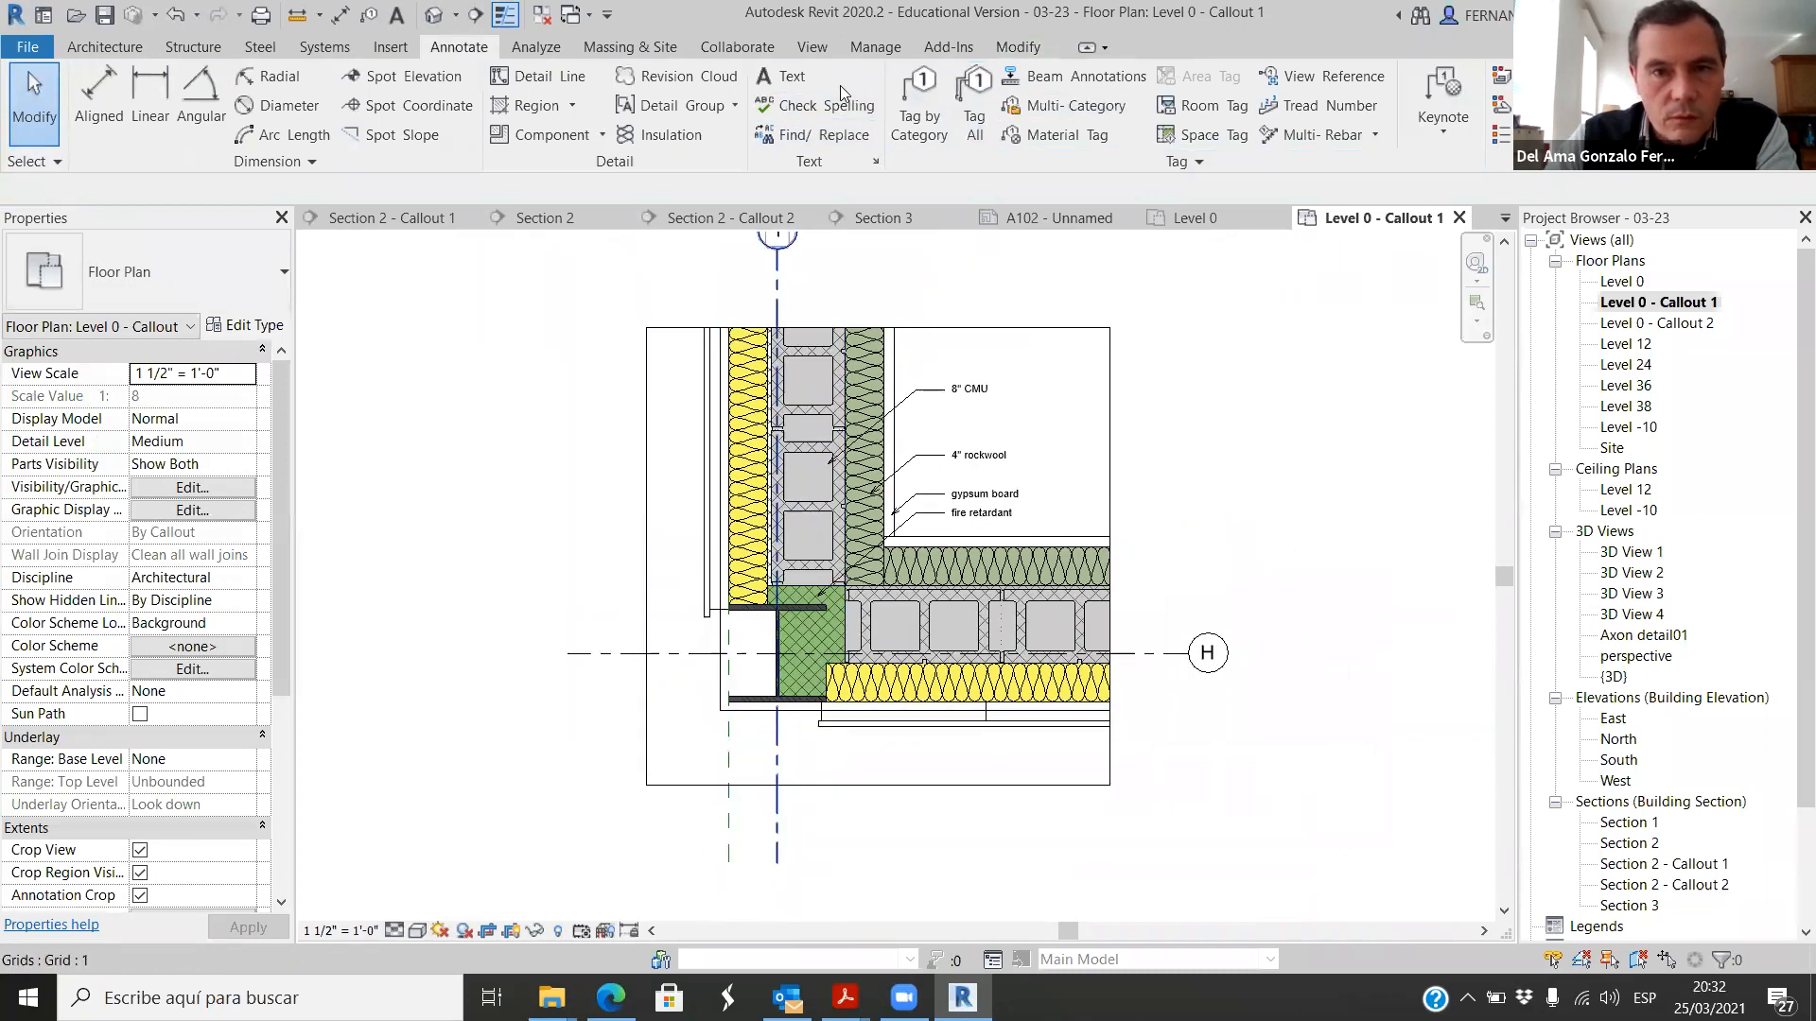
pyautogui.click(783, 78)
pyautogui.click(960, 137)
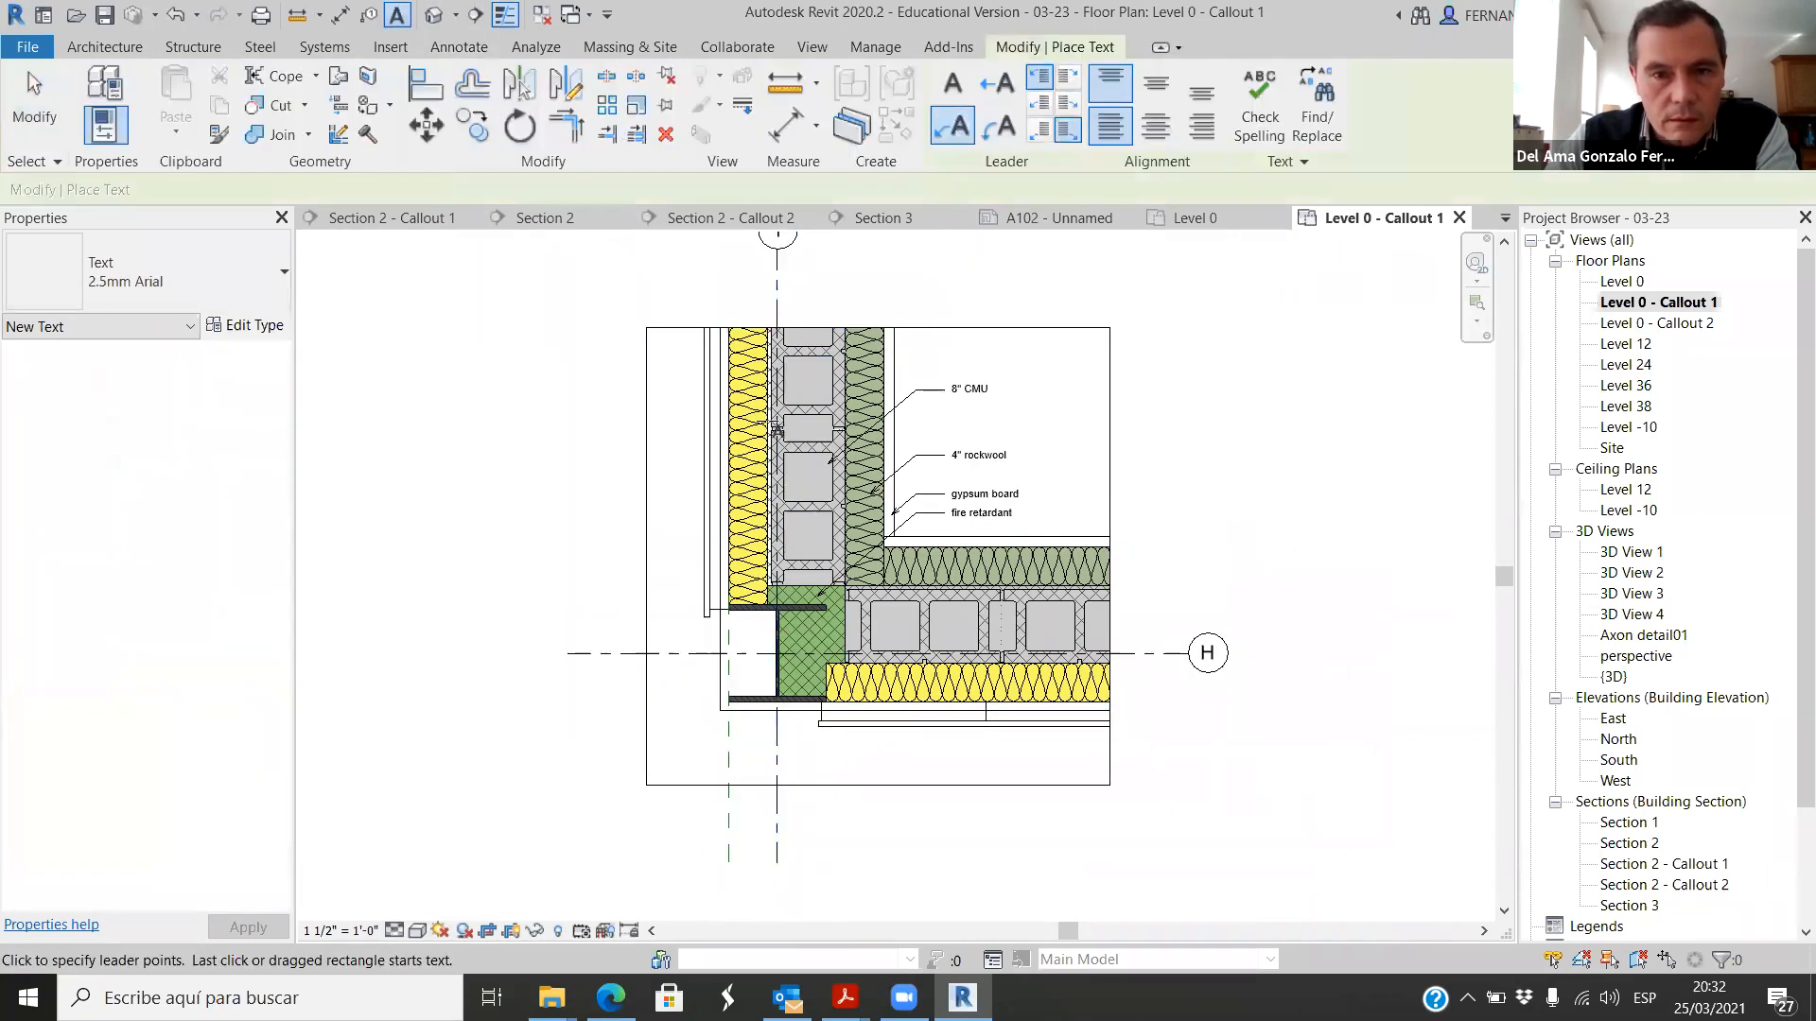
pyautogui.scroll(4, 662, 631)
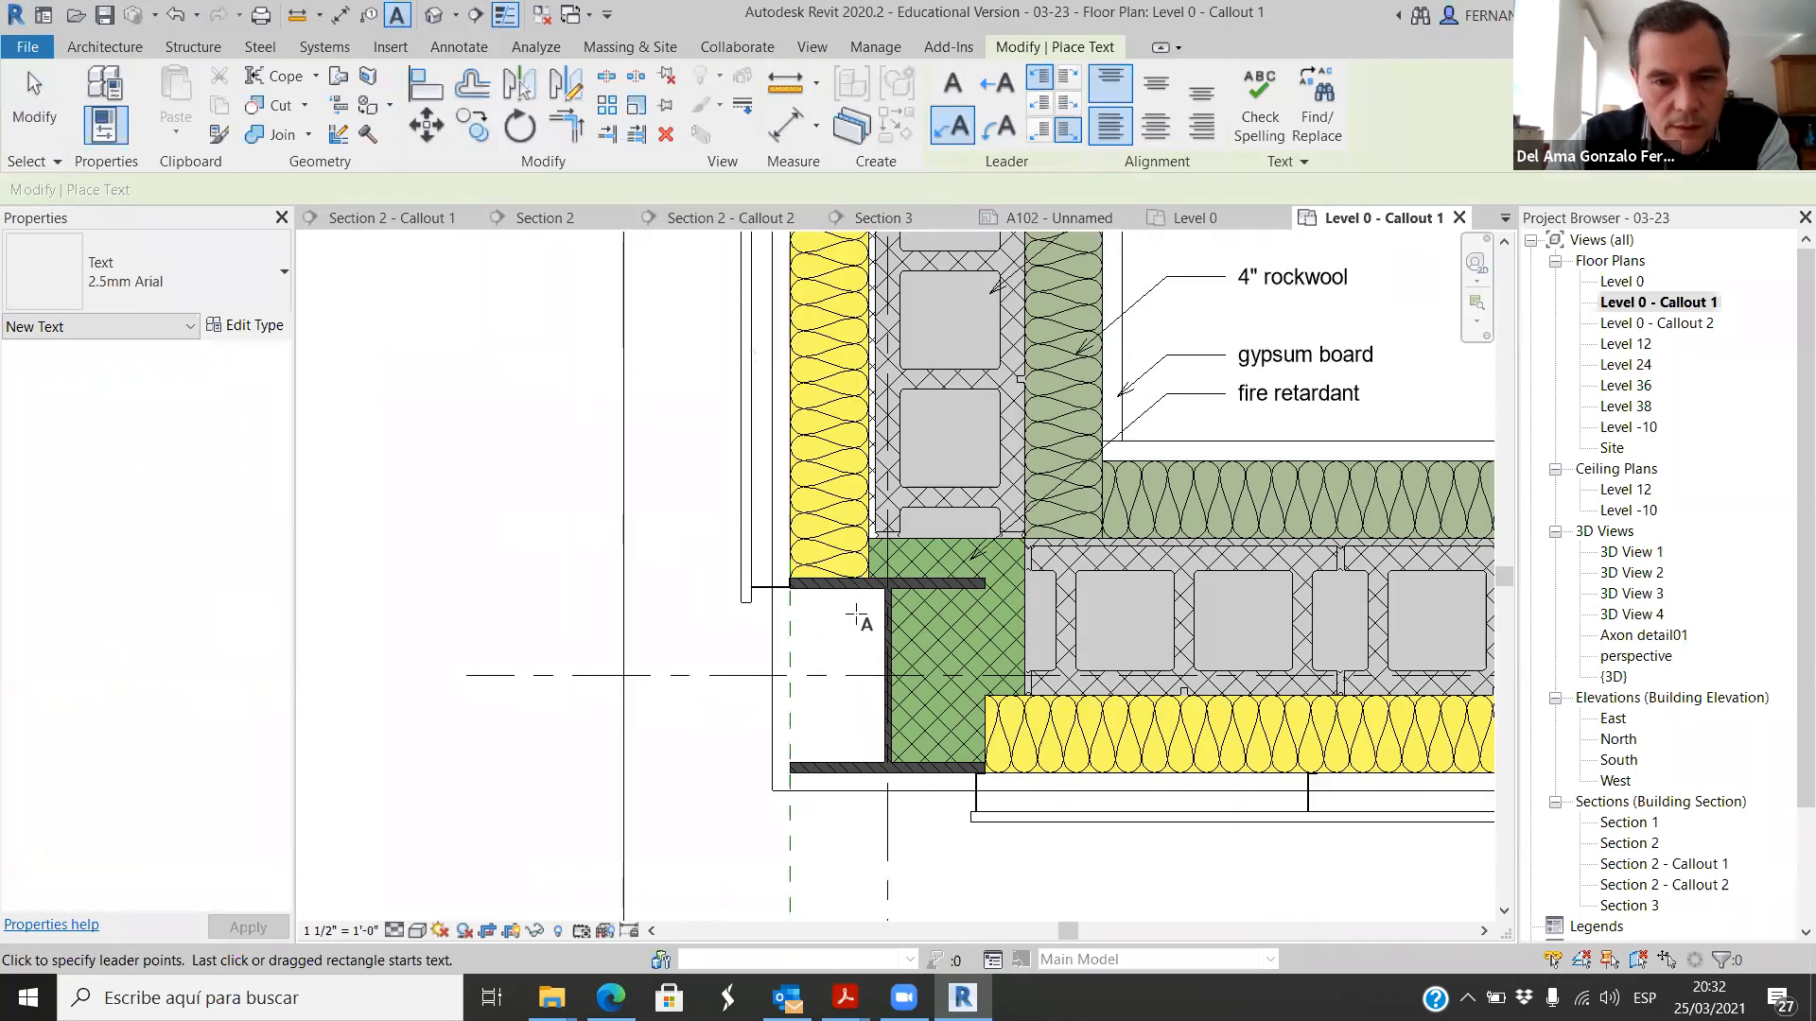
pyautogui.click(847, 594)
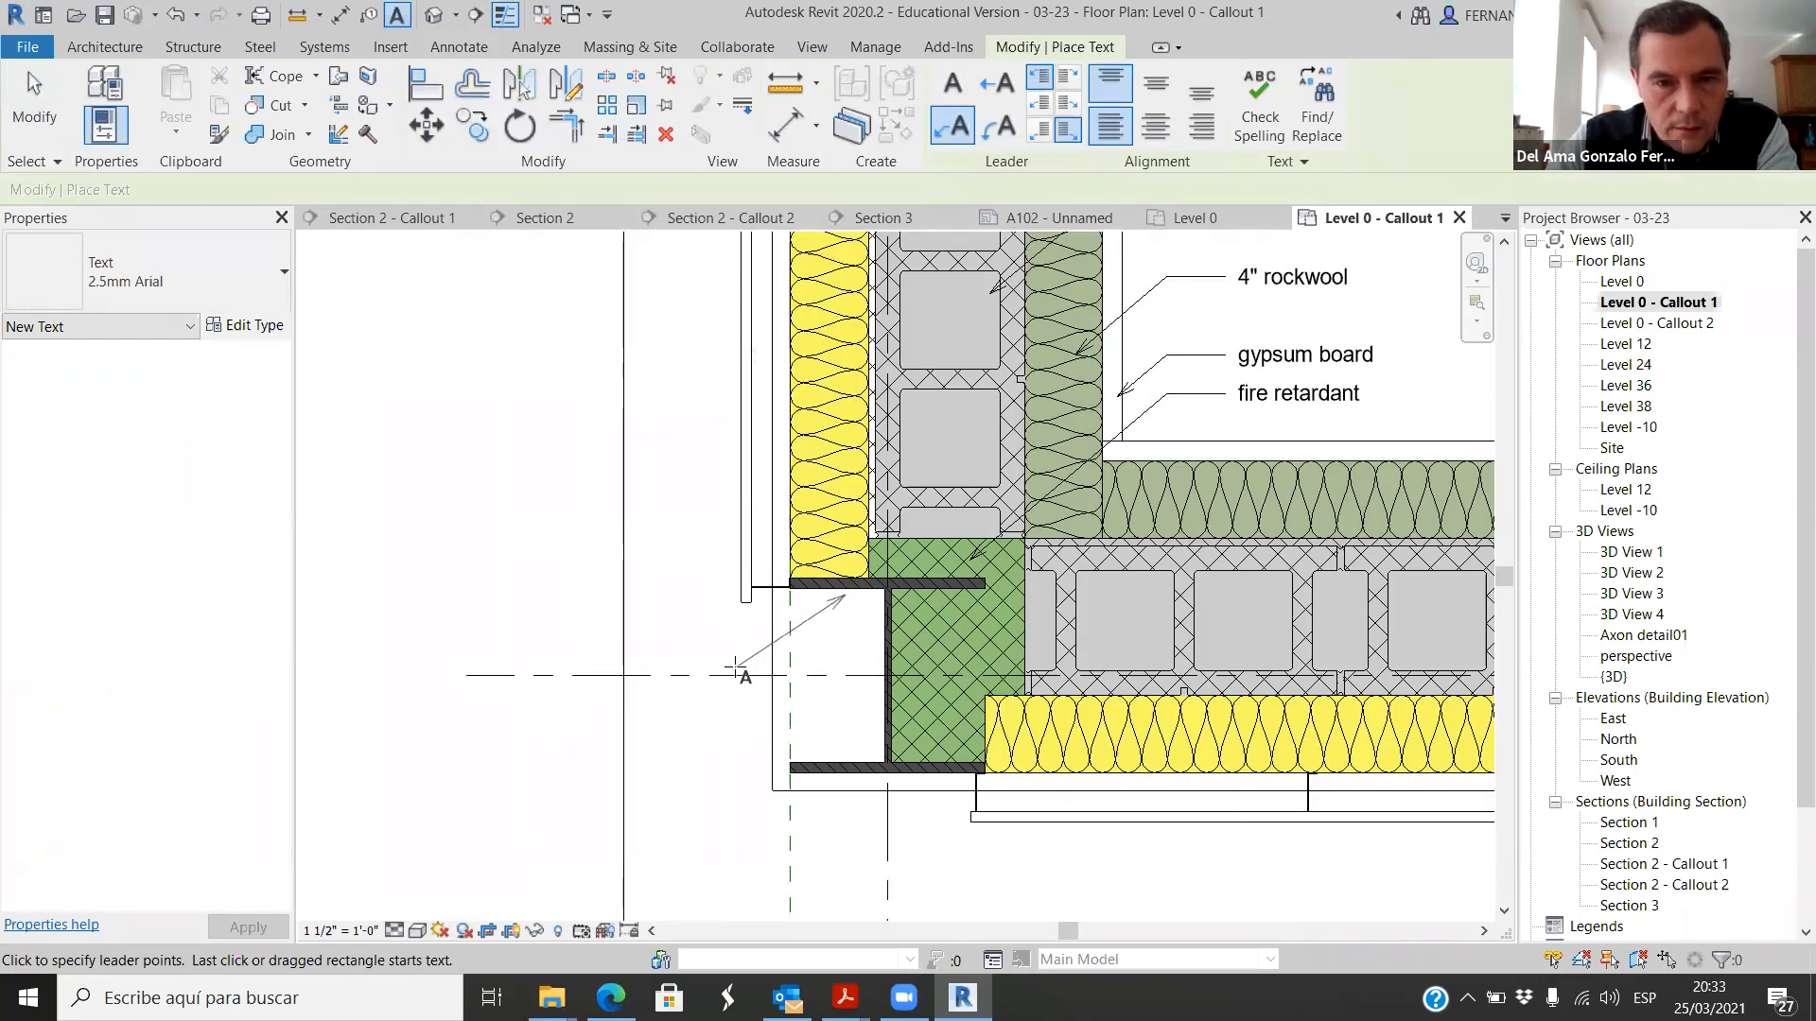
pyautogui.click(683, 674)
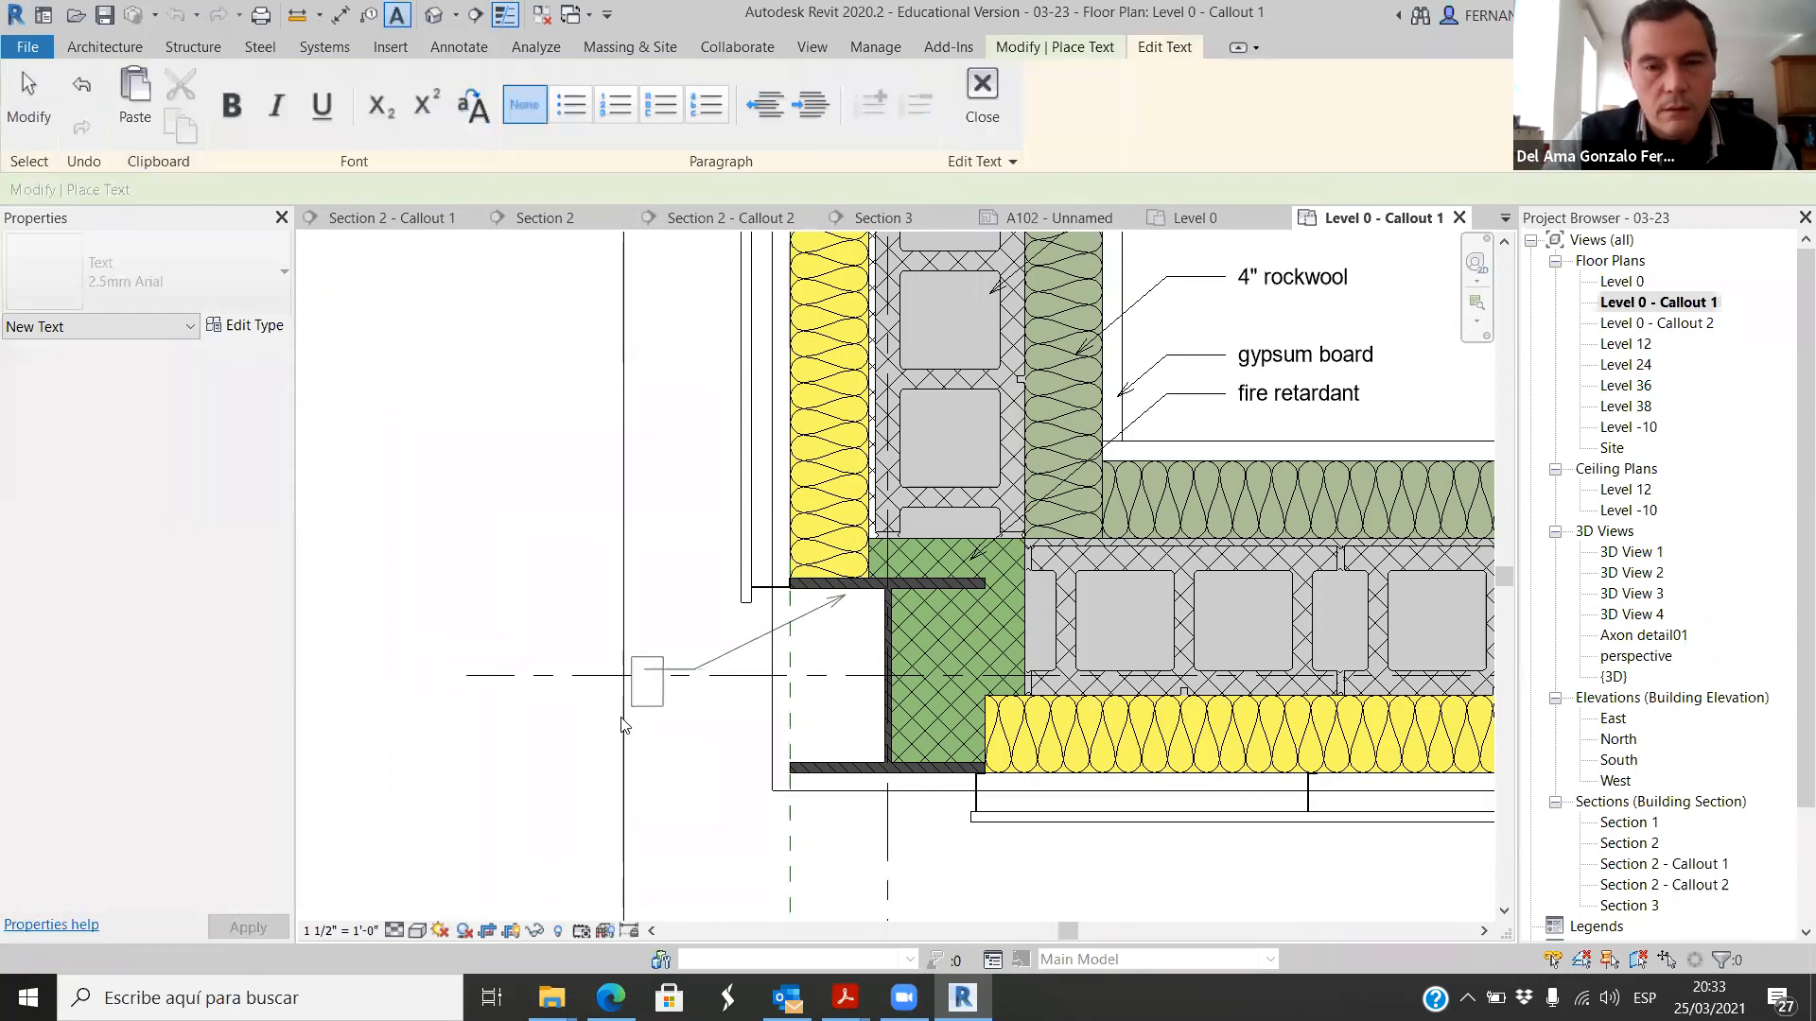
pyautogui.click(27, 90)
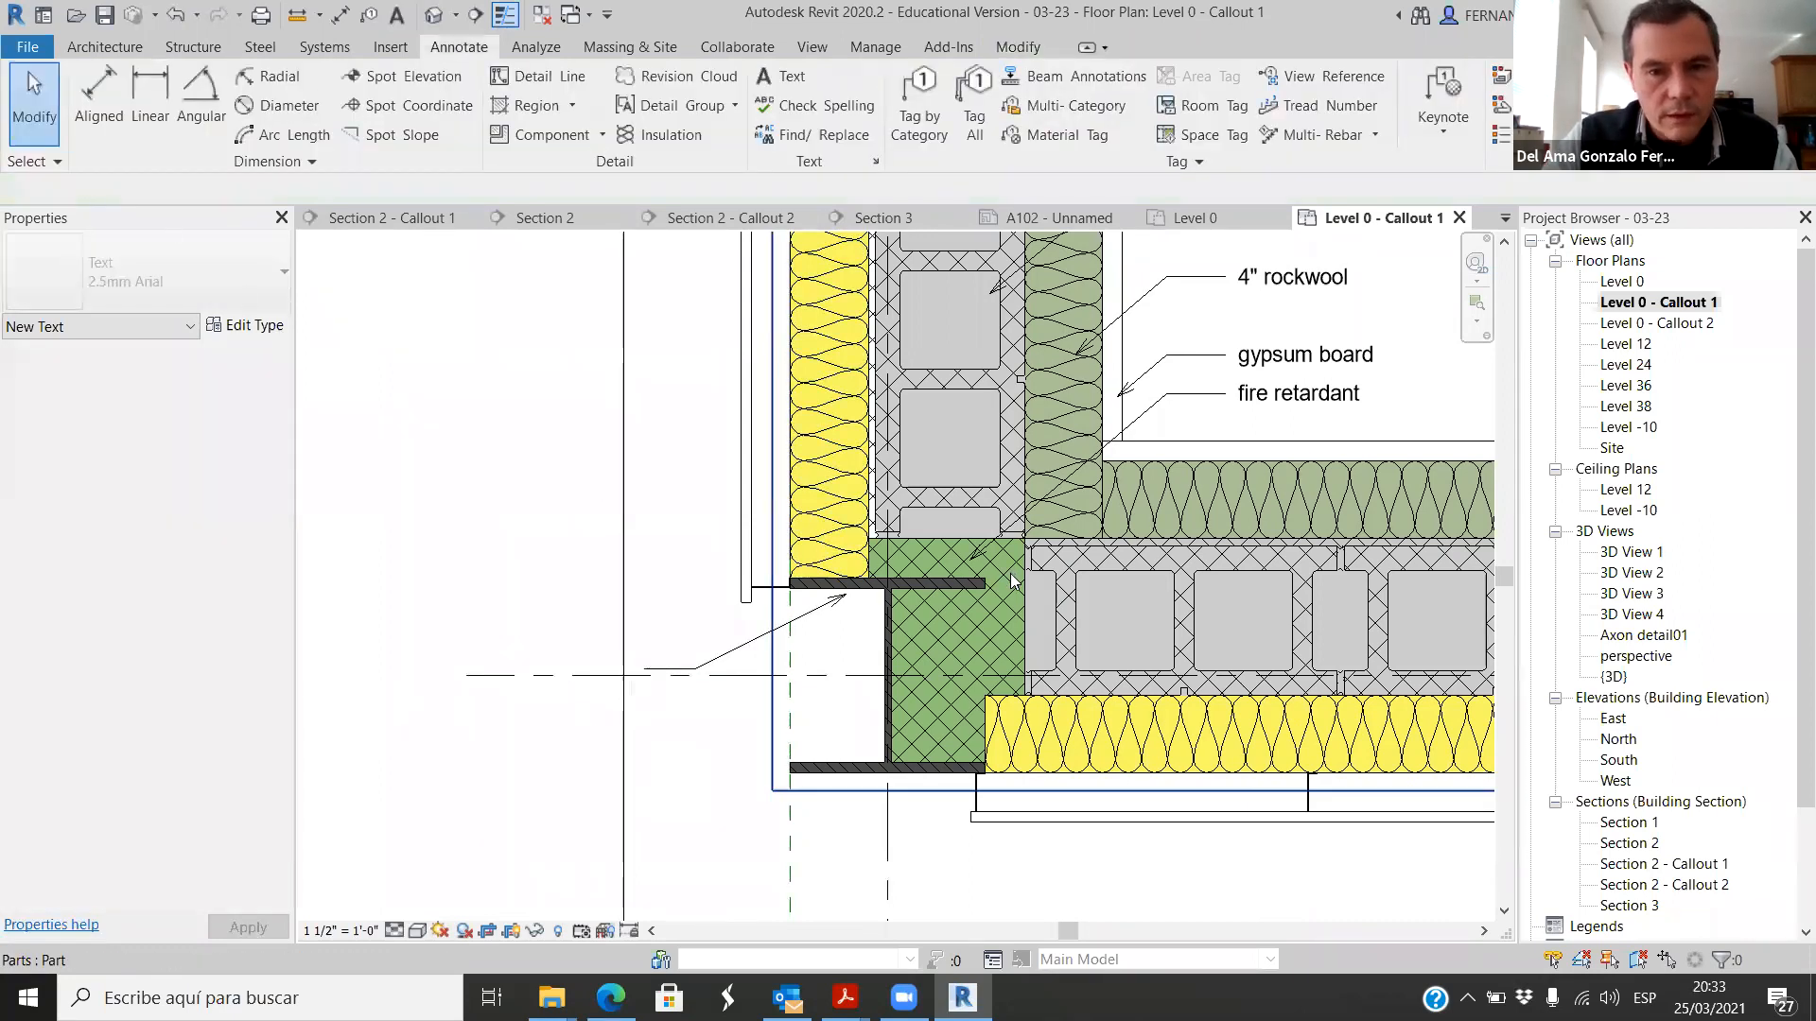
# Step: Select the steel column at the wall corner to check its shape type and size
pyautogui.click(872, 594)
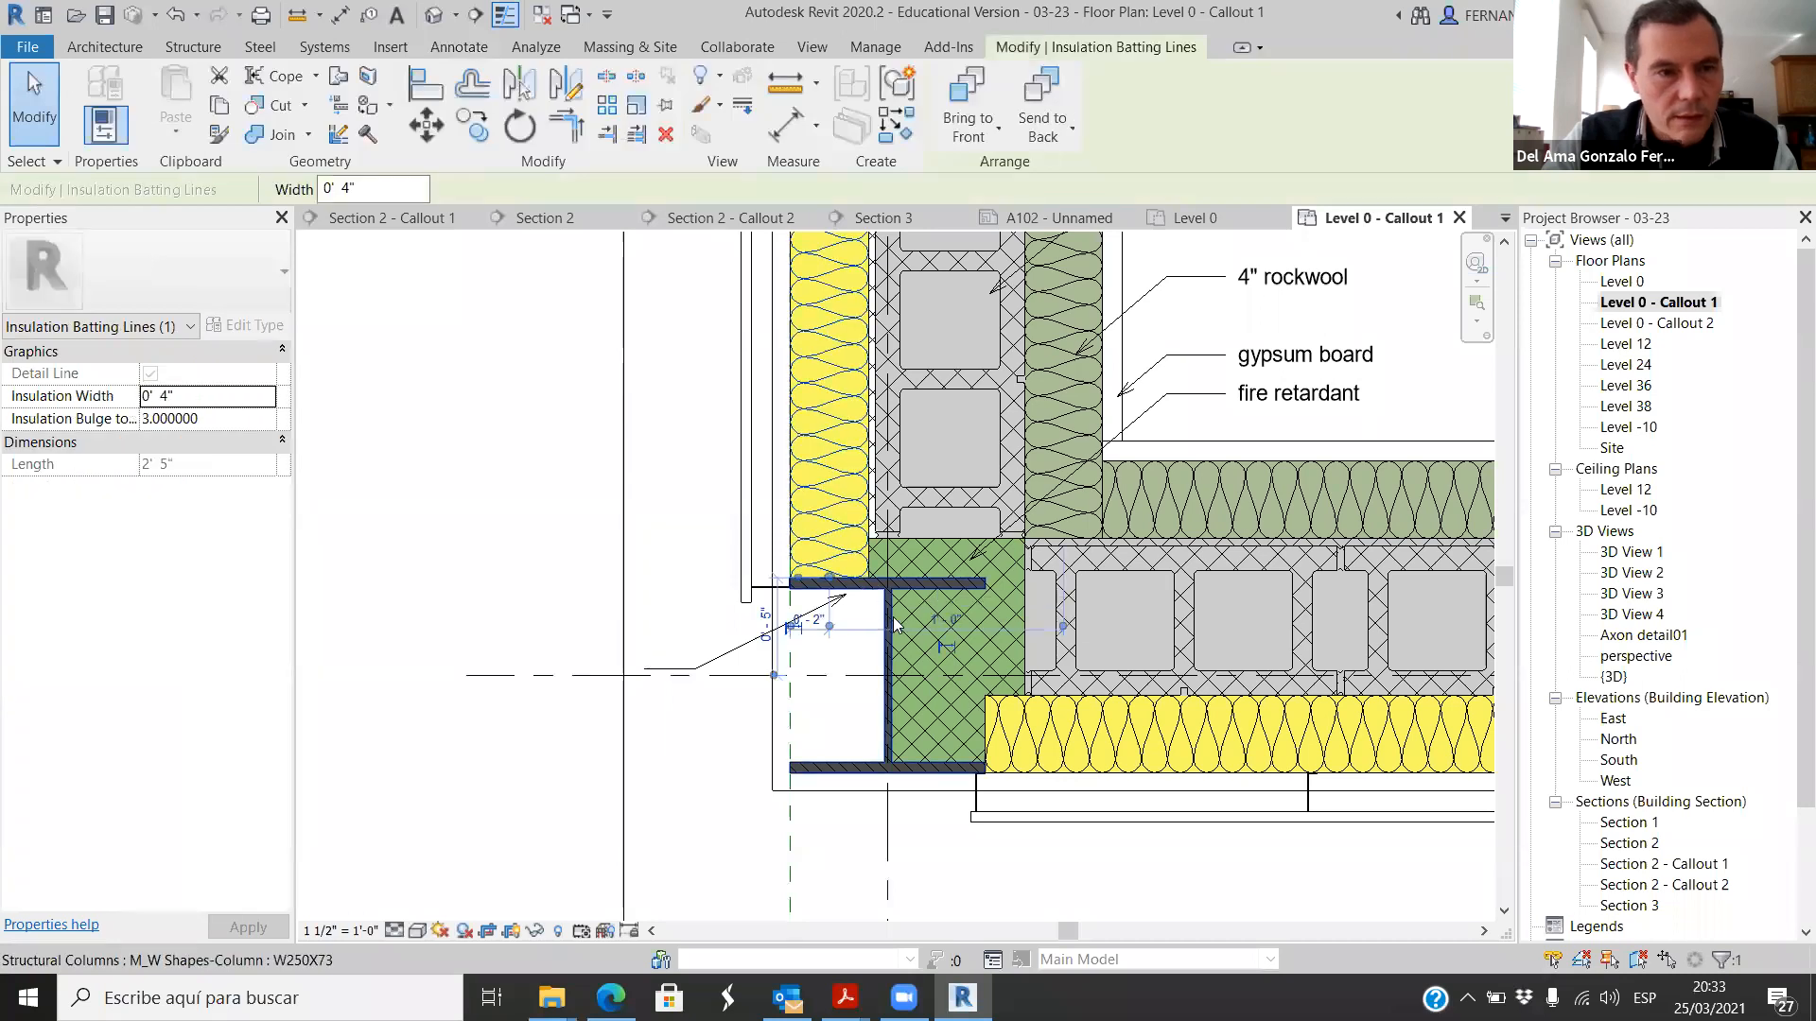
pyautogui.press('Escape')
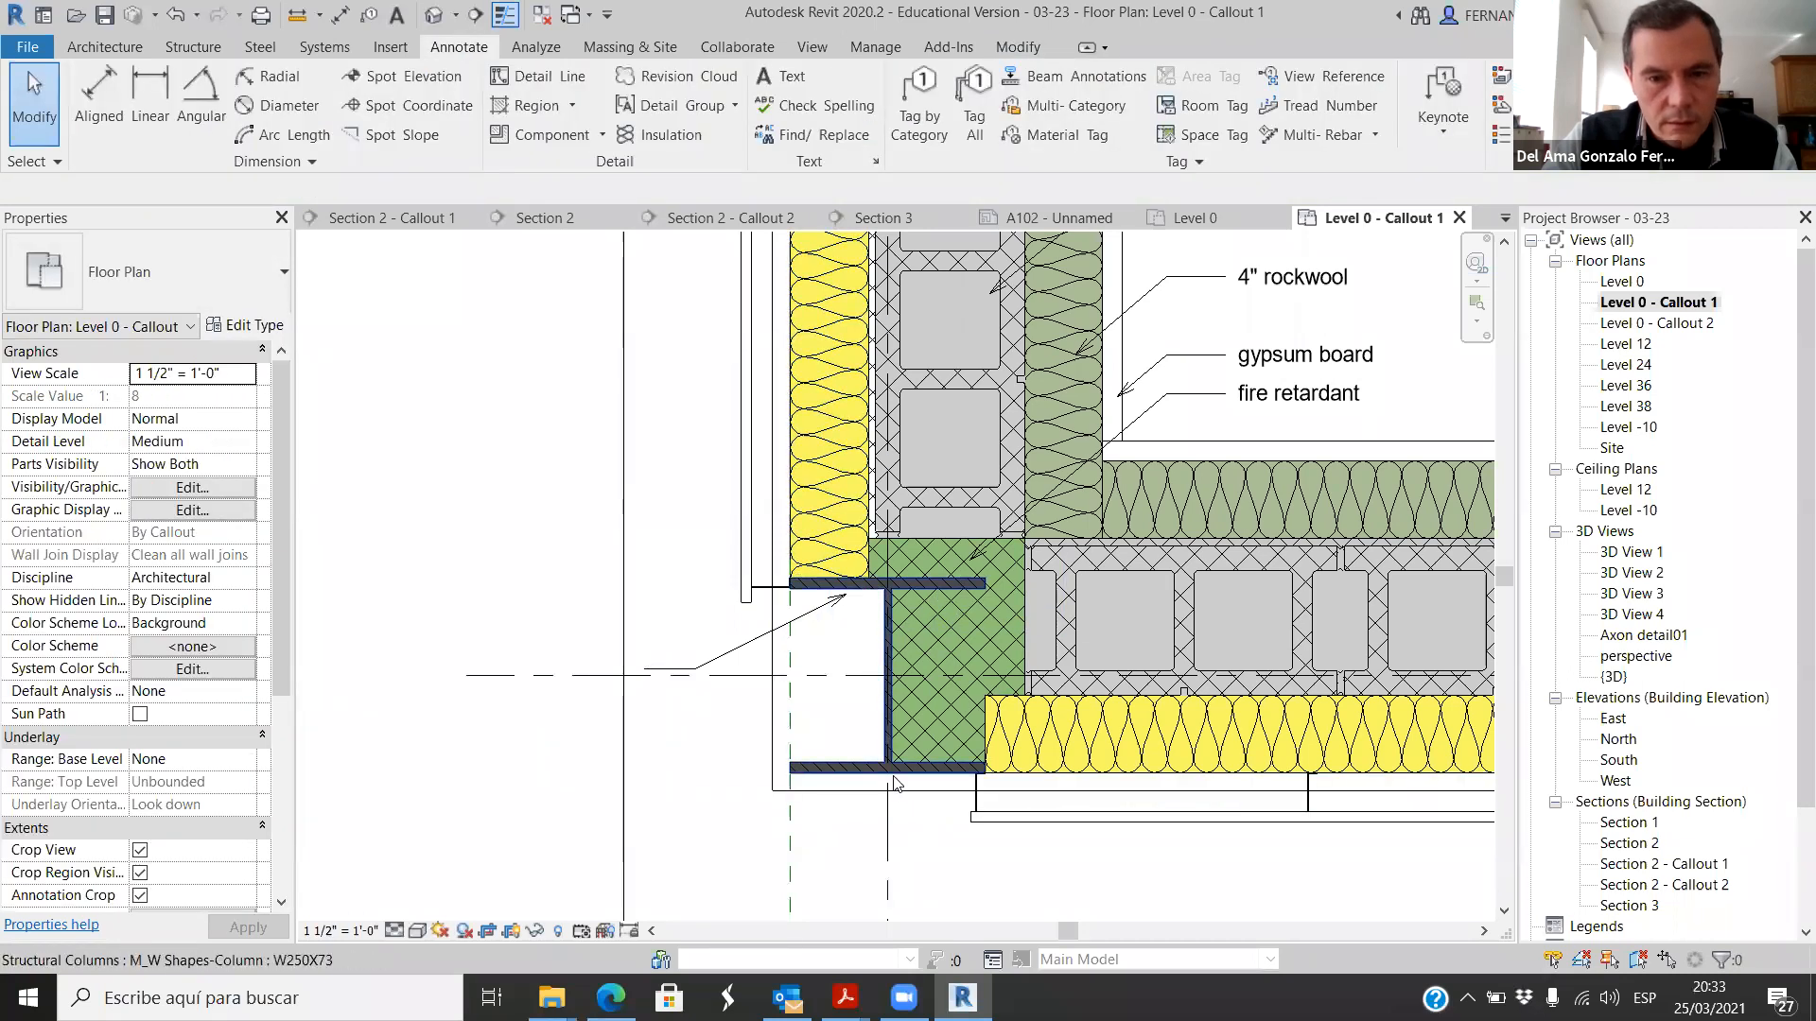
pyautogui.click(895, 784)
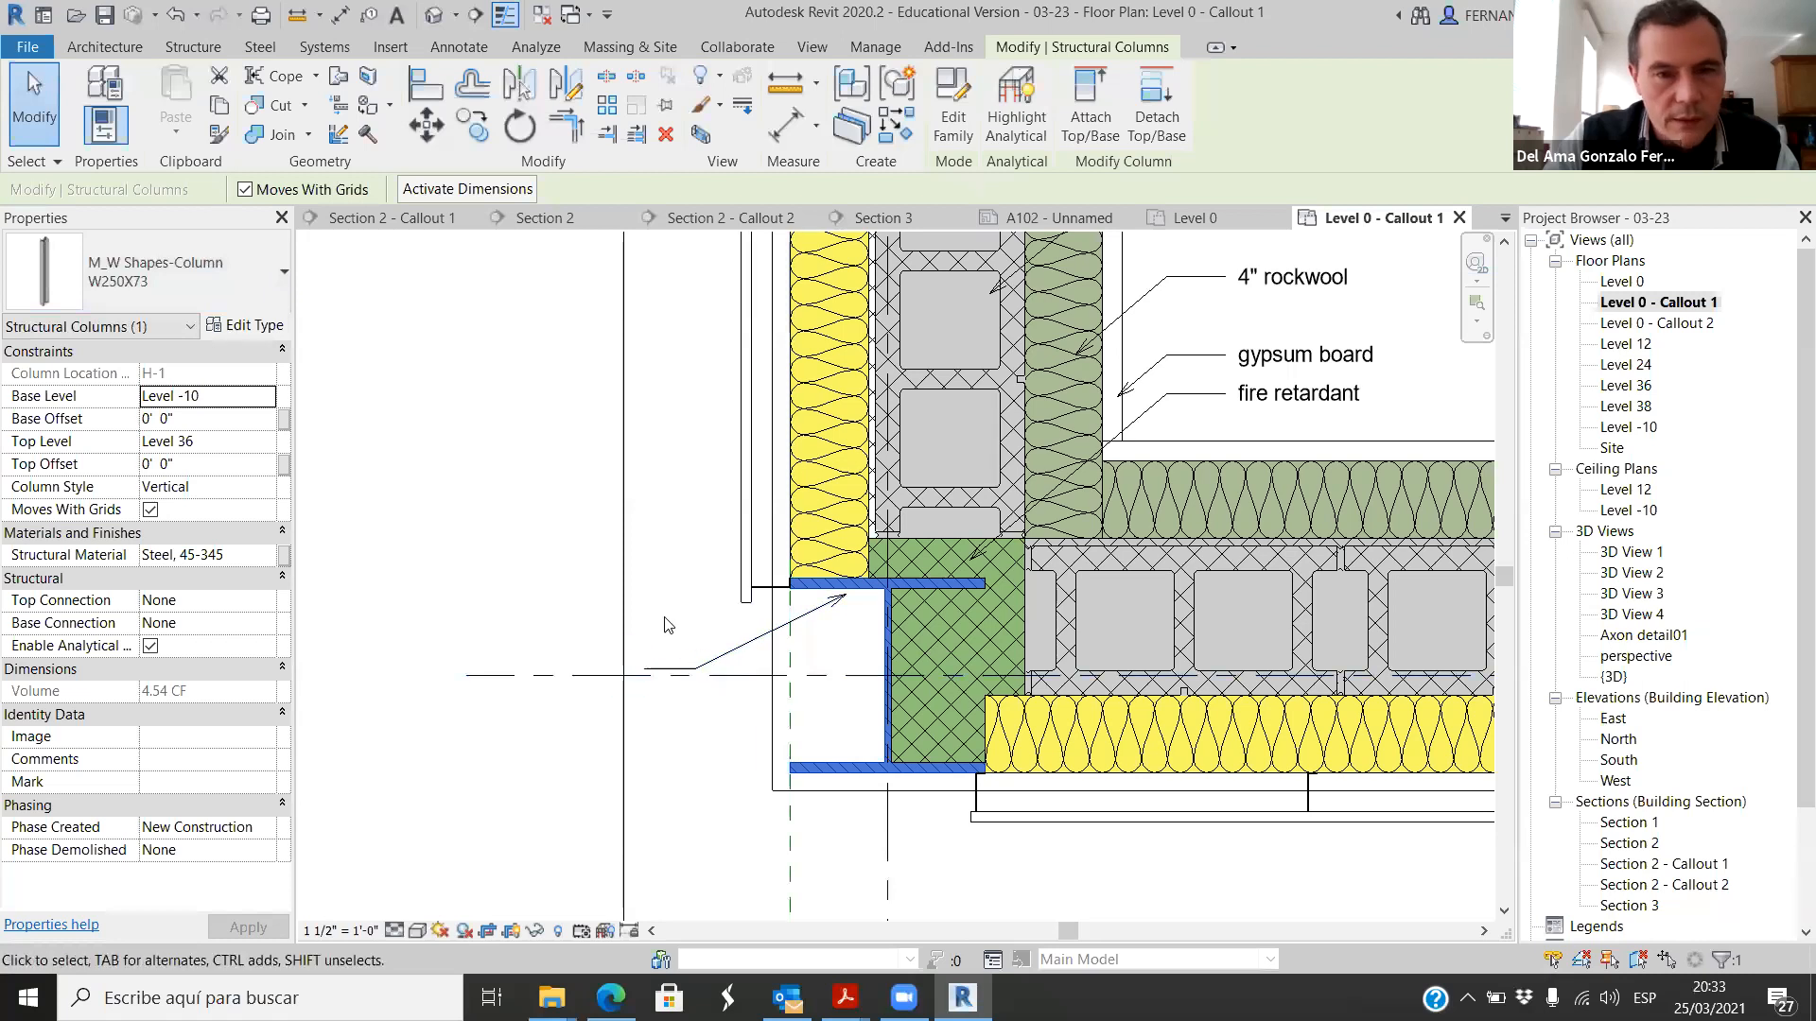
# Step: Remove the empty leader note pointing to the steel column's upper flange
pyautogui.click(646, 669)
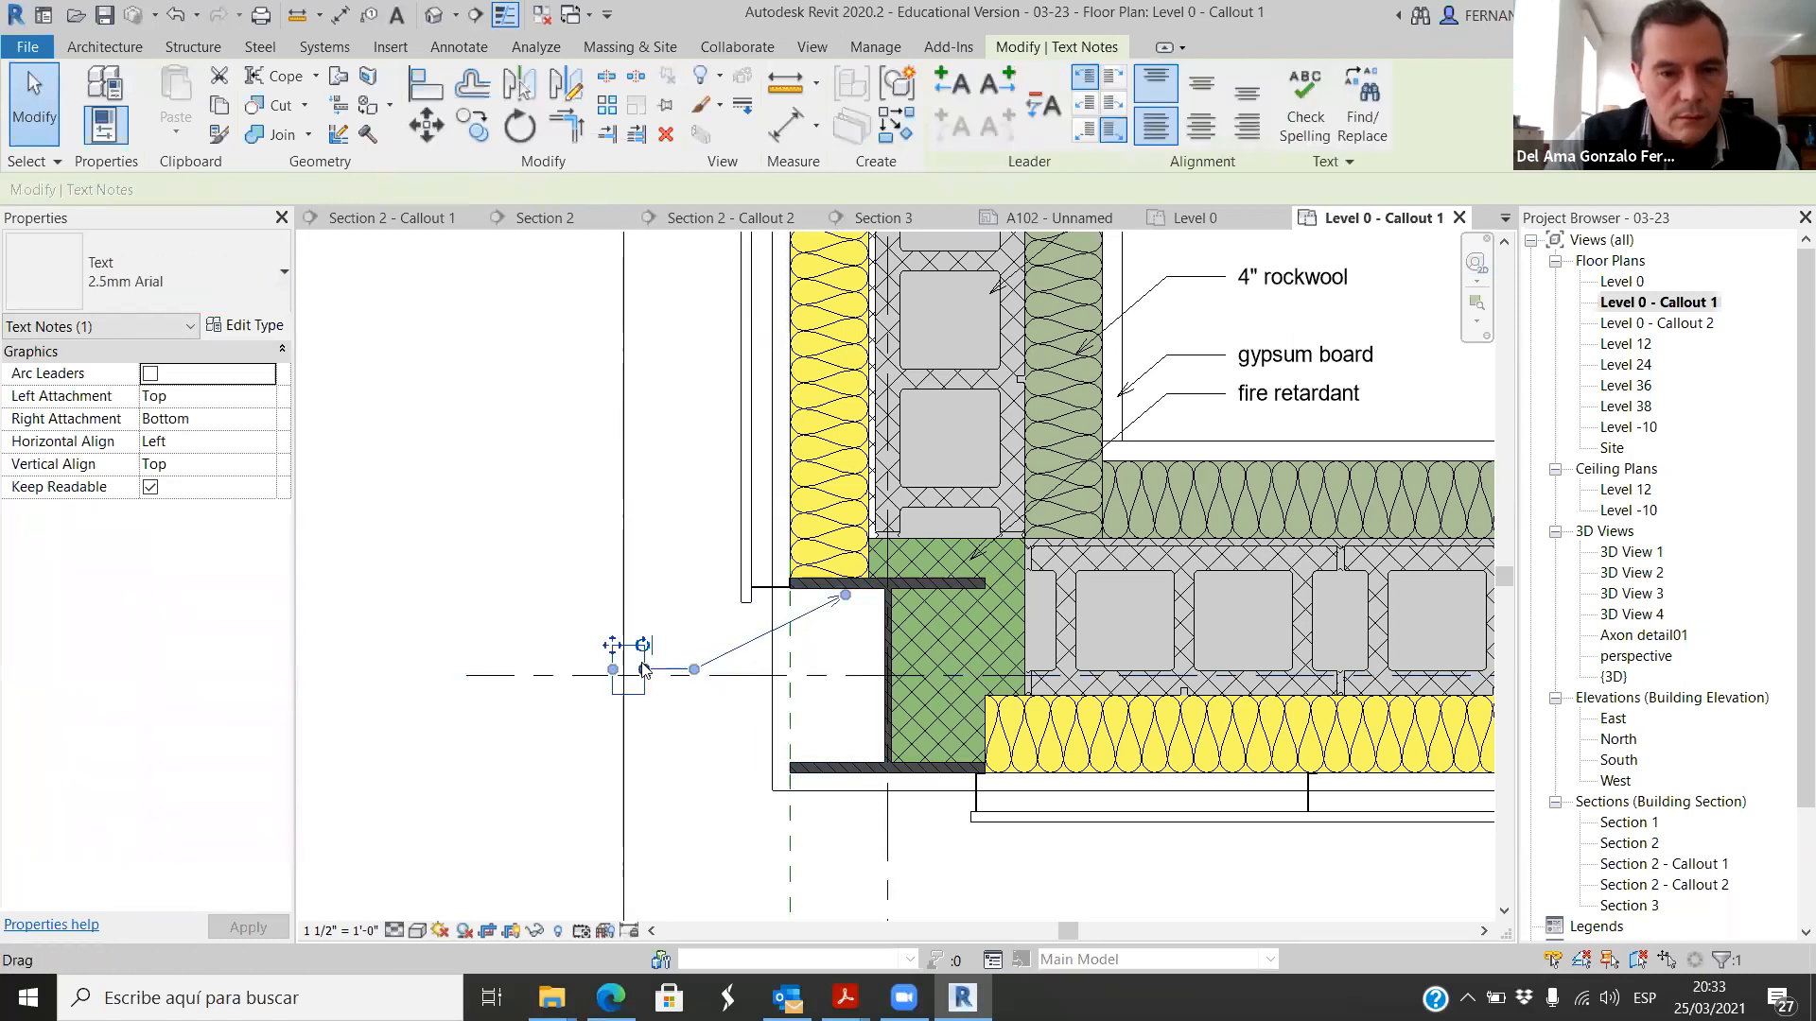
pyautogui.hotkey('shift', 'w')
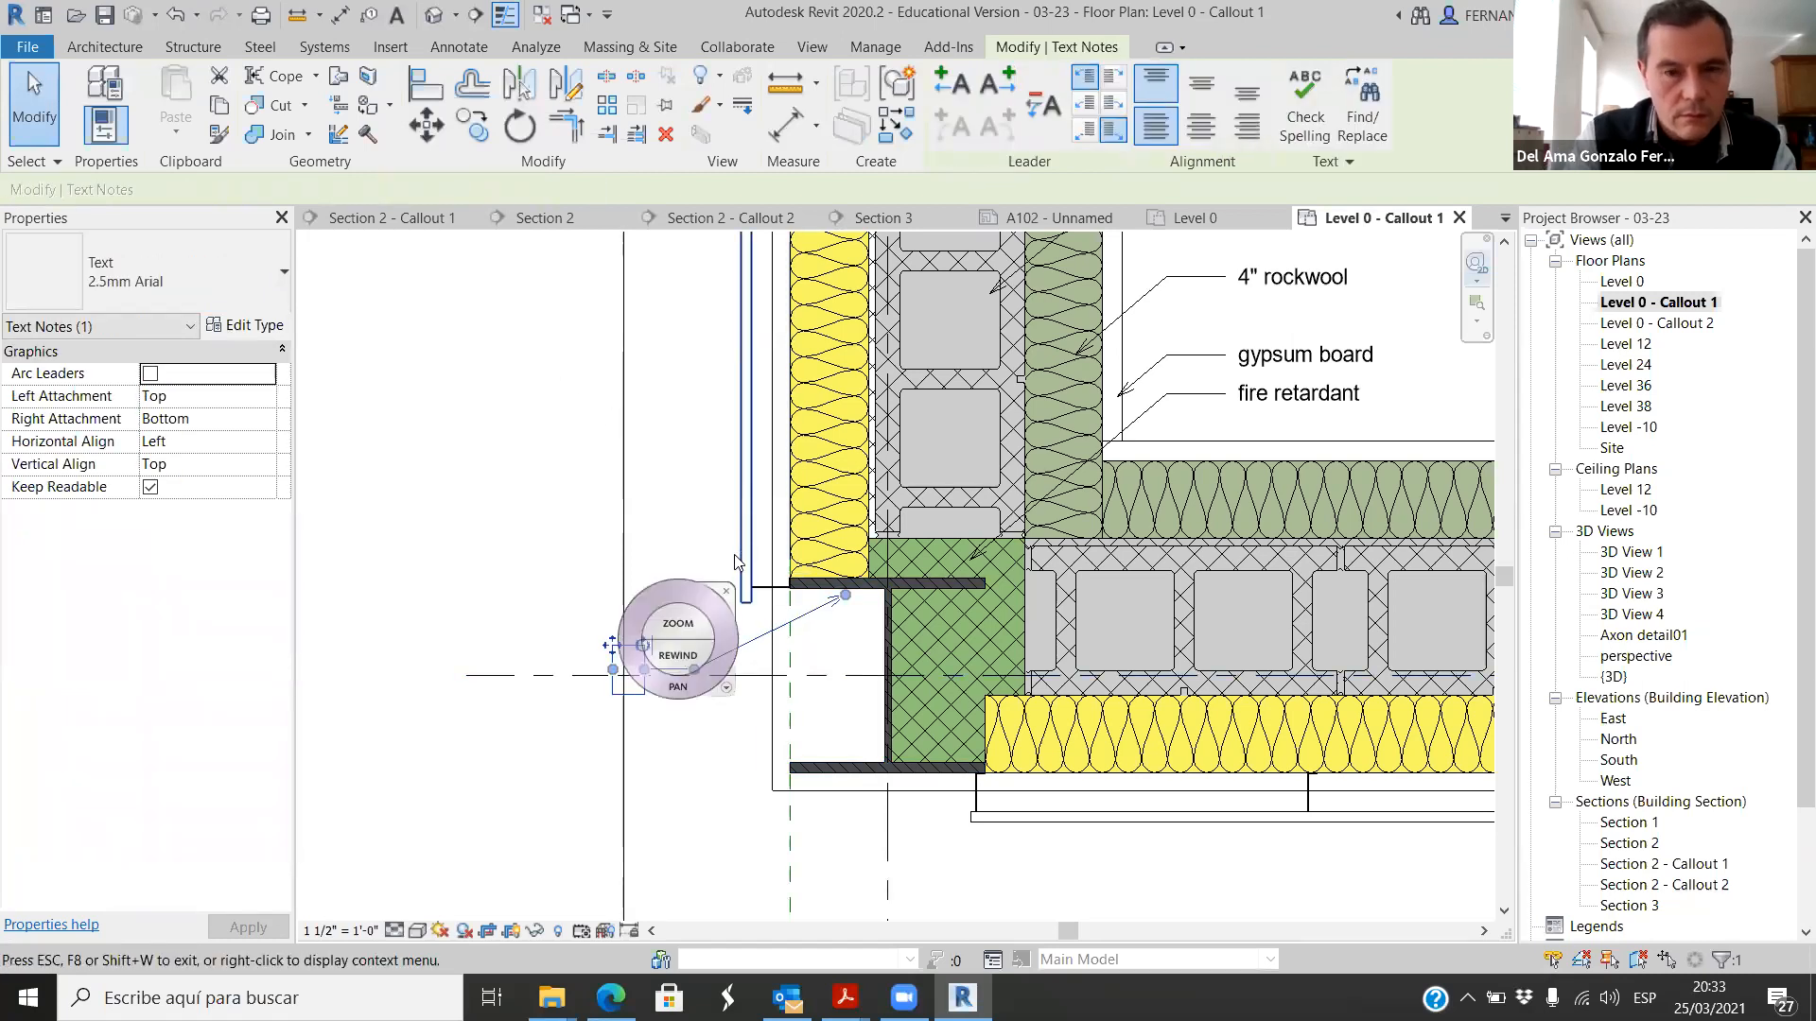
pyautogui.press('Escape')
pyautogui.press('Escape')
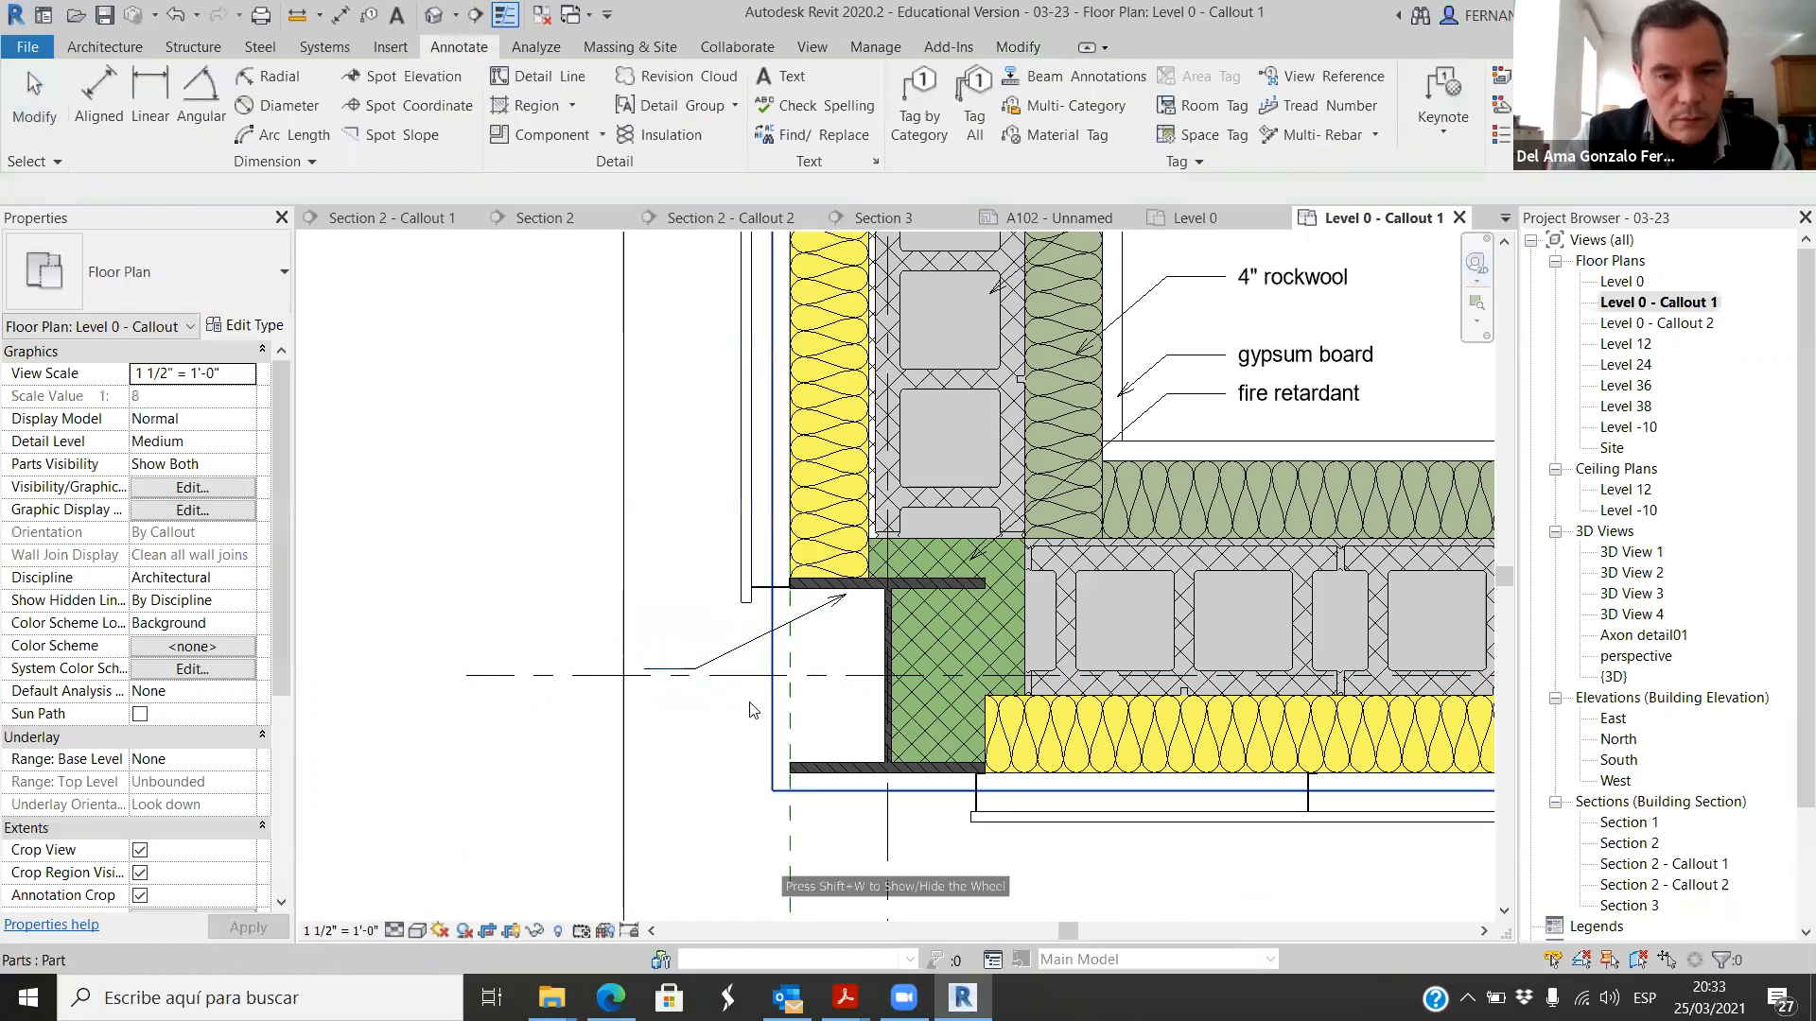
pyautogui.click(627, 669)
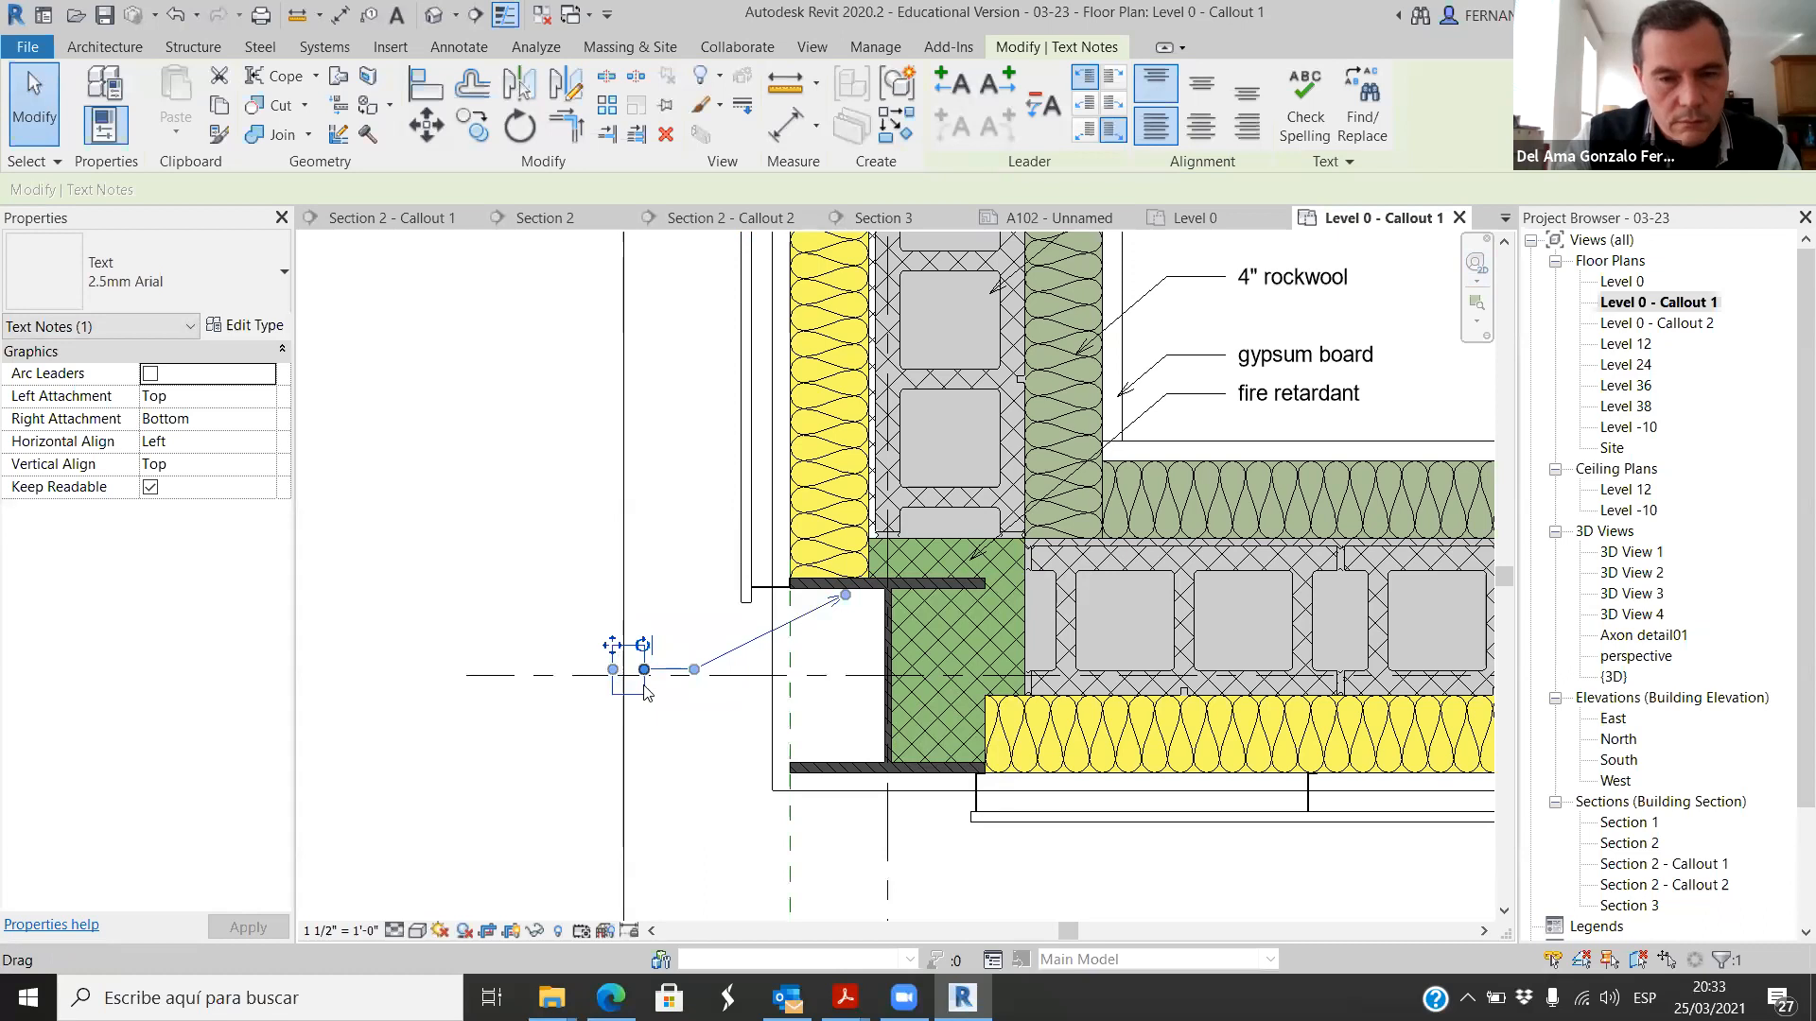
pyautogui.click(677, 709)
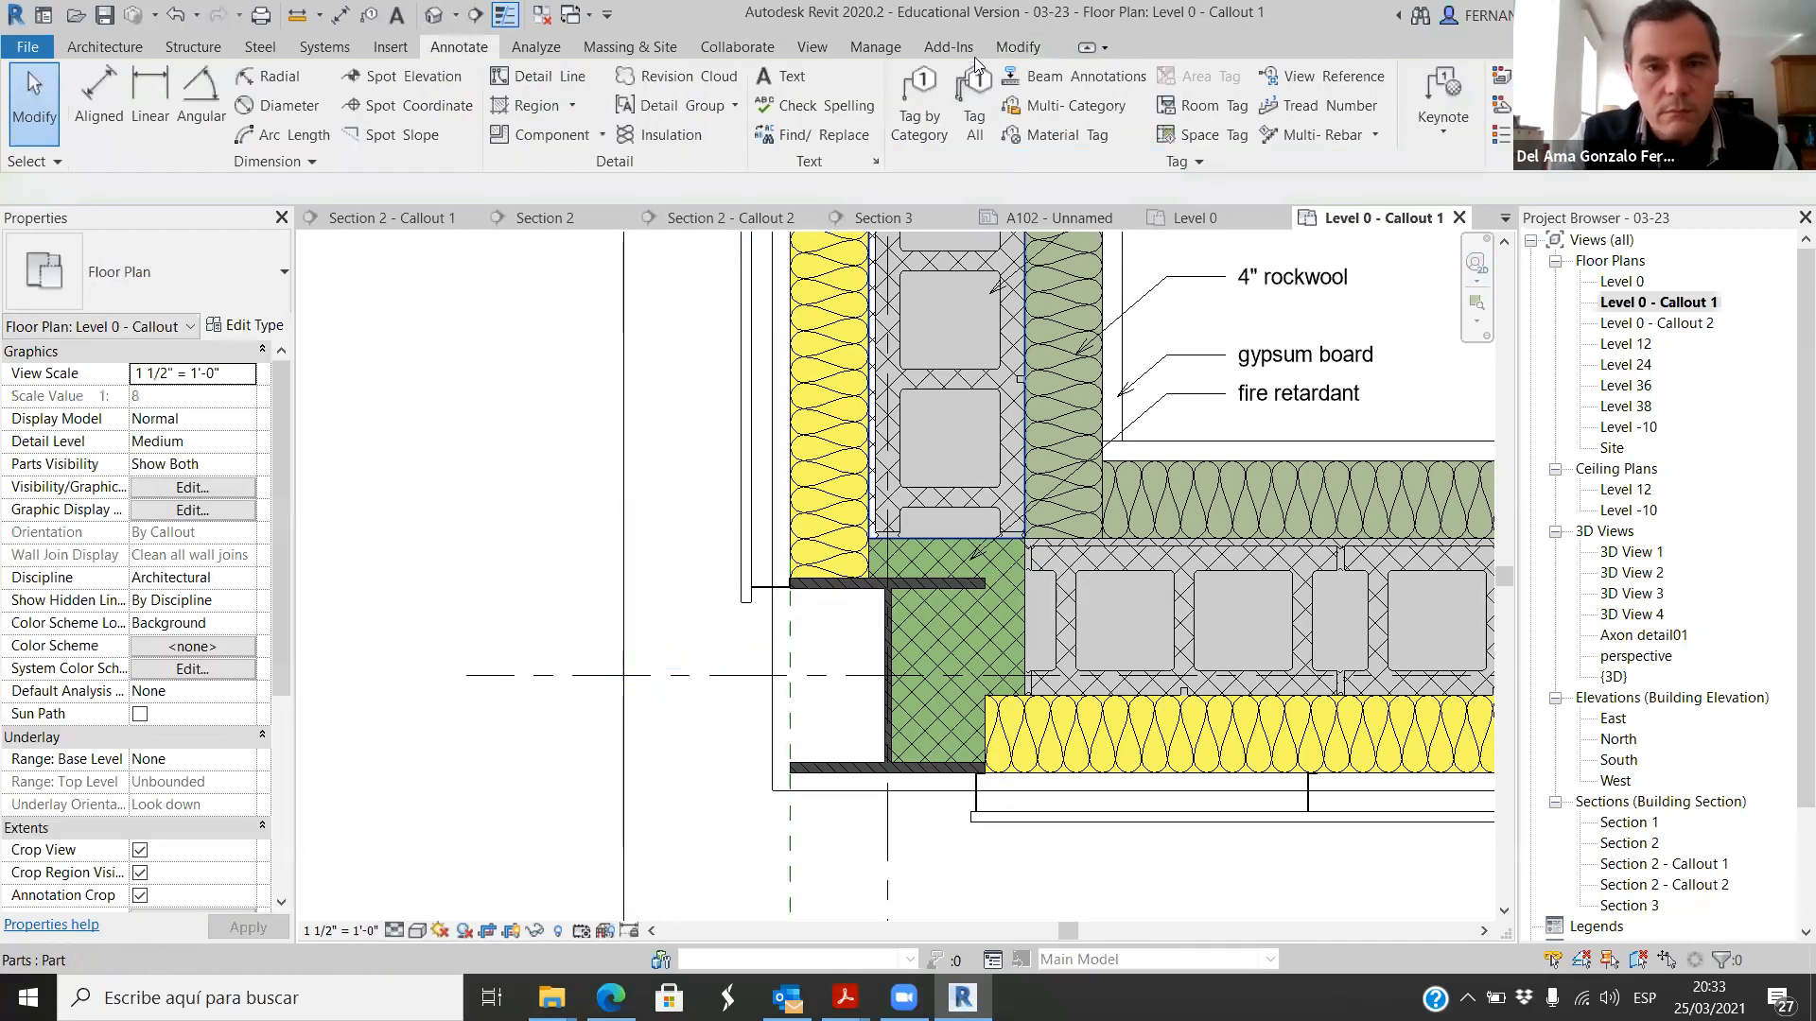
# Step: Add a leader note pointing to the steel column's web, reading "W shape column" with "230x73" on a second line
pyautogui.click(785, 85)
pyautogui.click(959, 130)
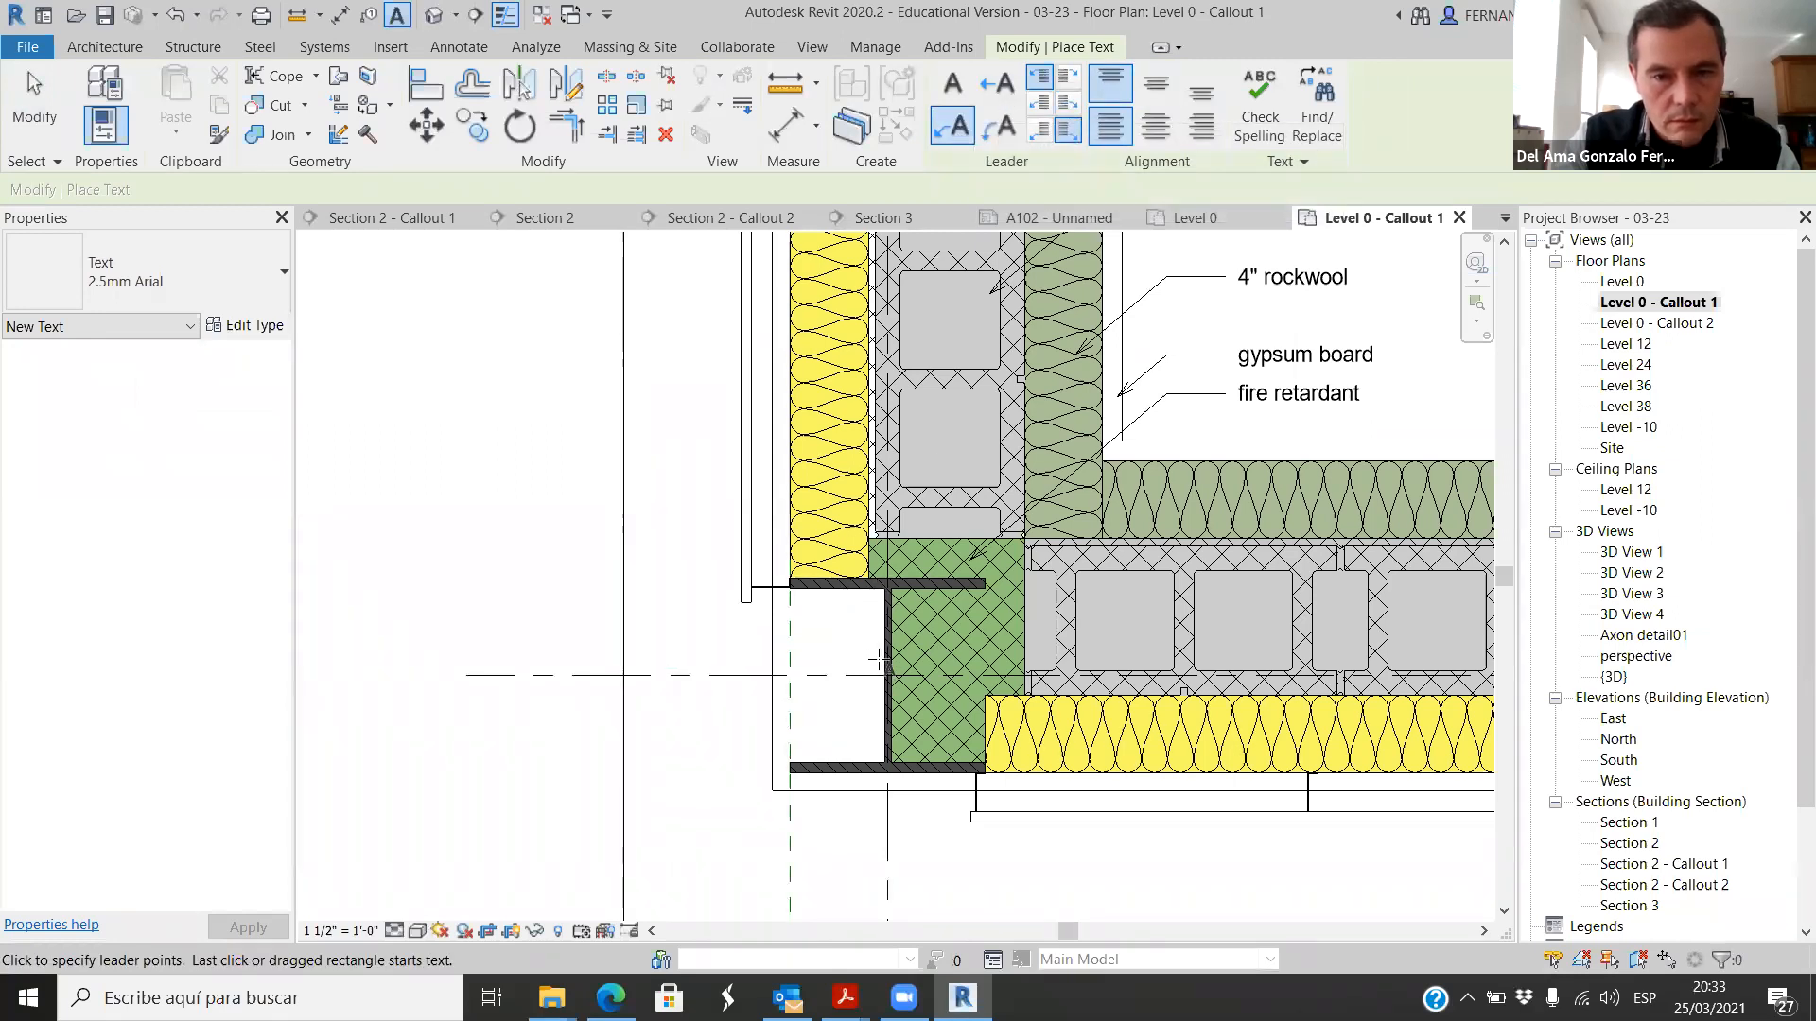
pyautogui.click(885, 651)
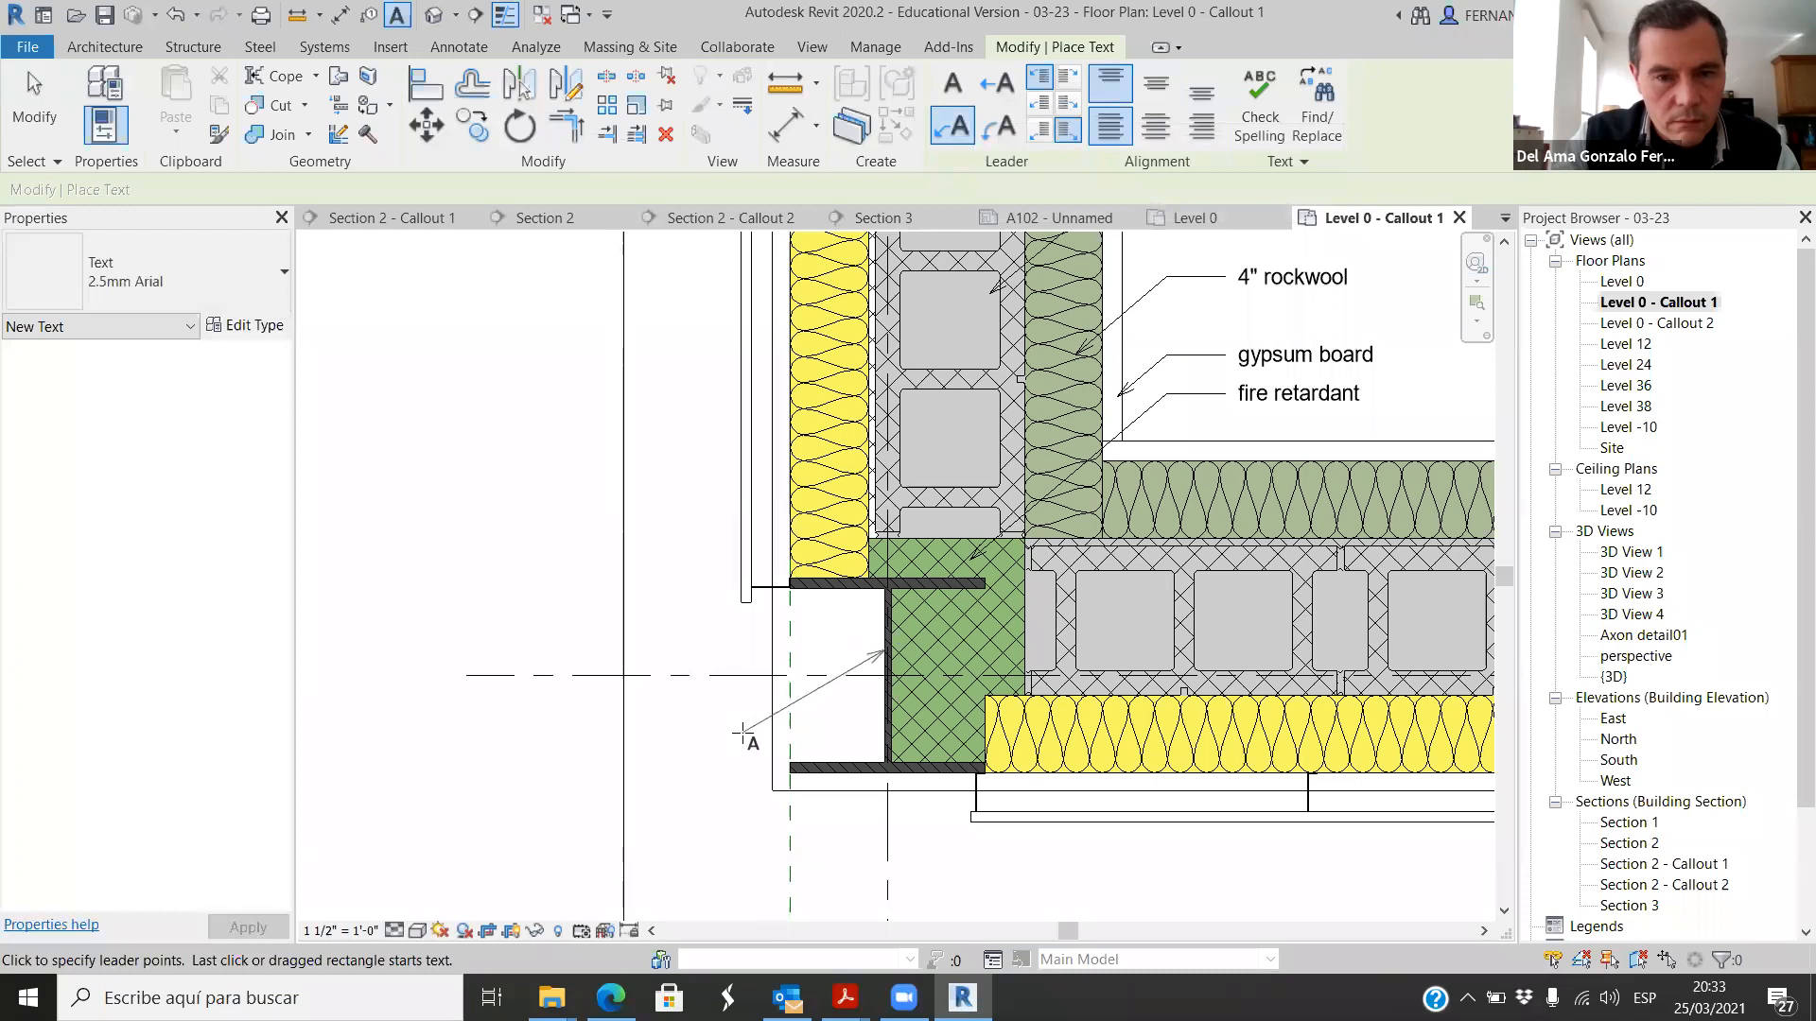
pyautogui.click(586, 747)
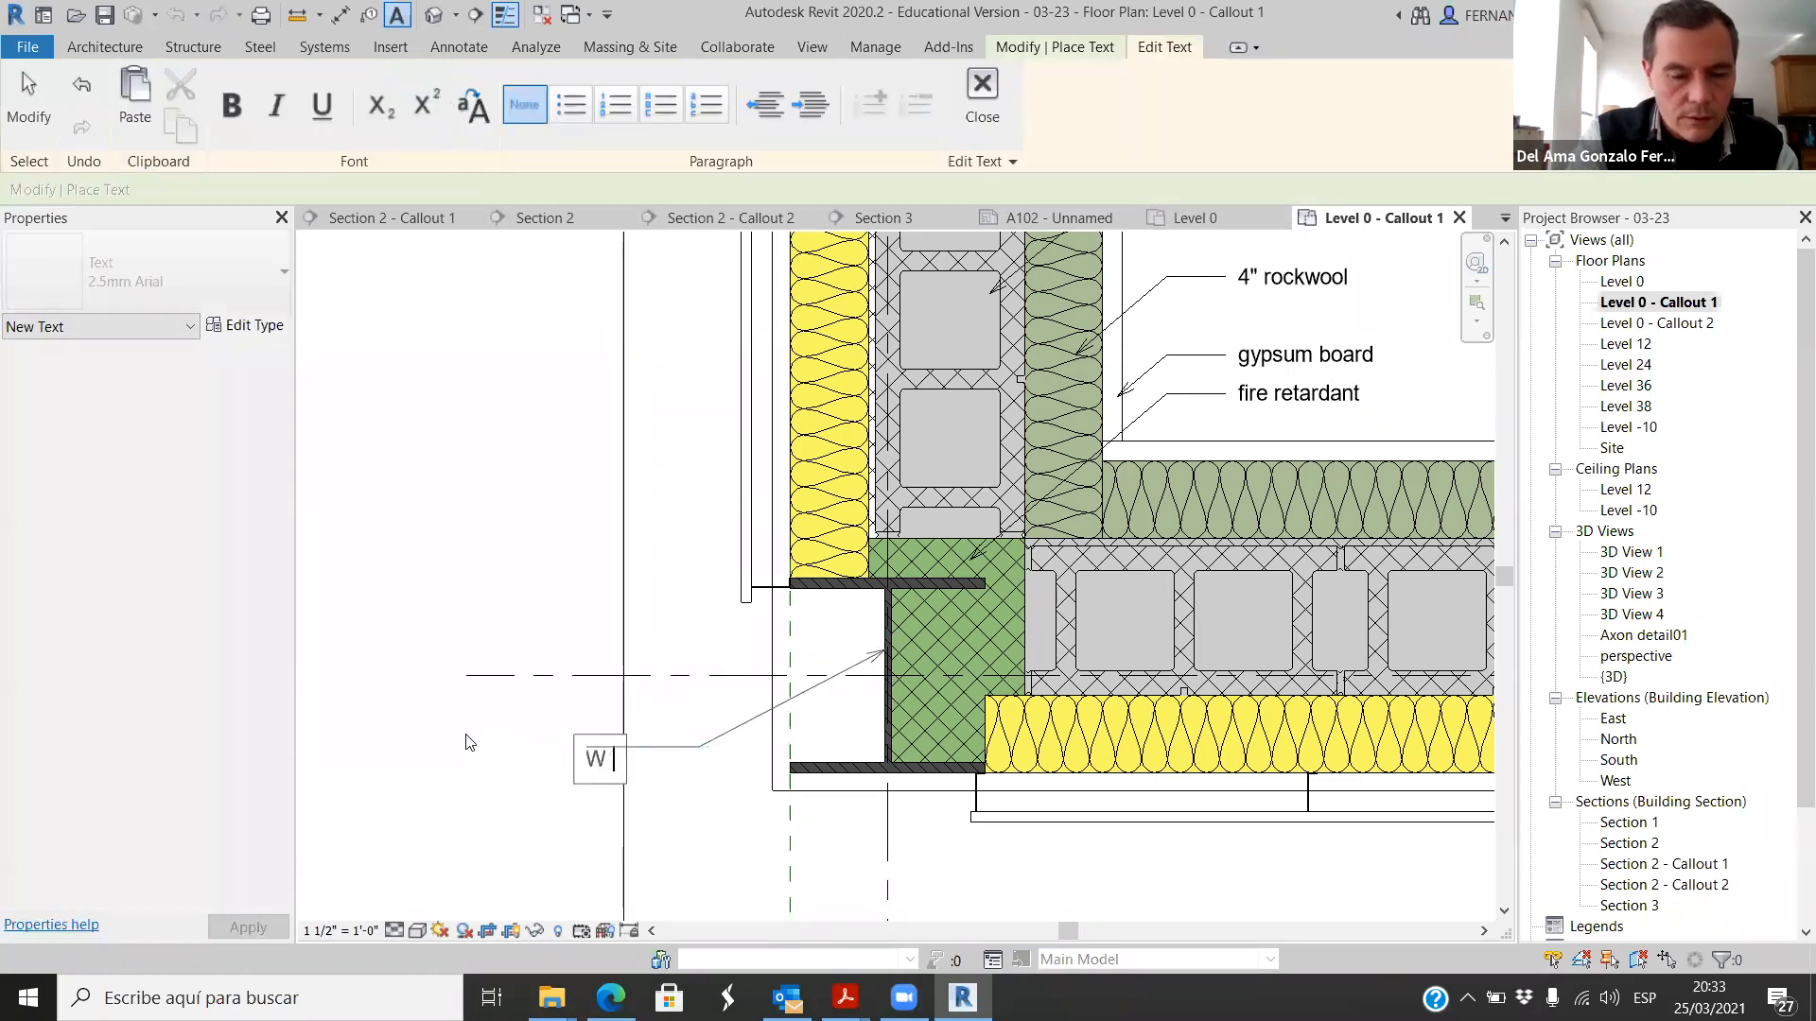
pyautogui.write('W shape col')
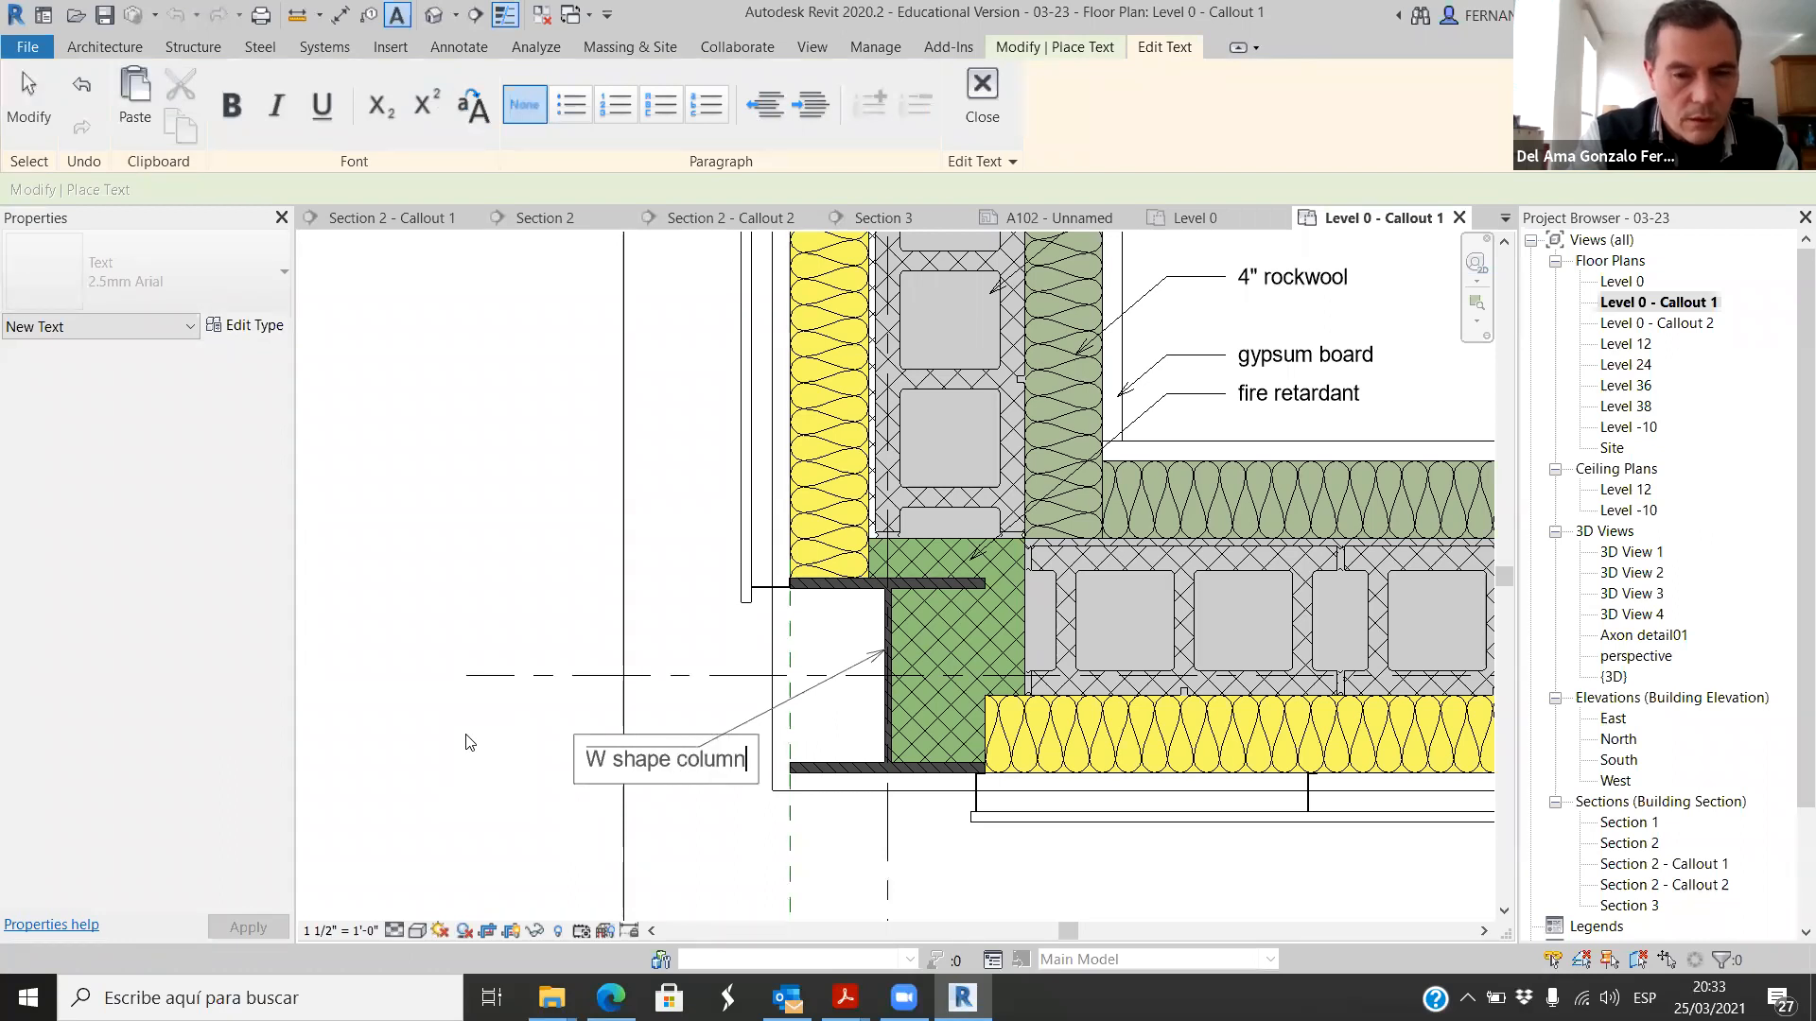
pyautogui.write('umn')
pyautogui.press('Return')
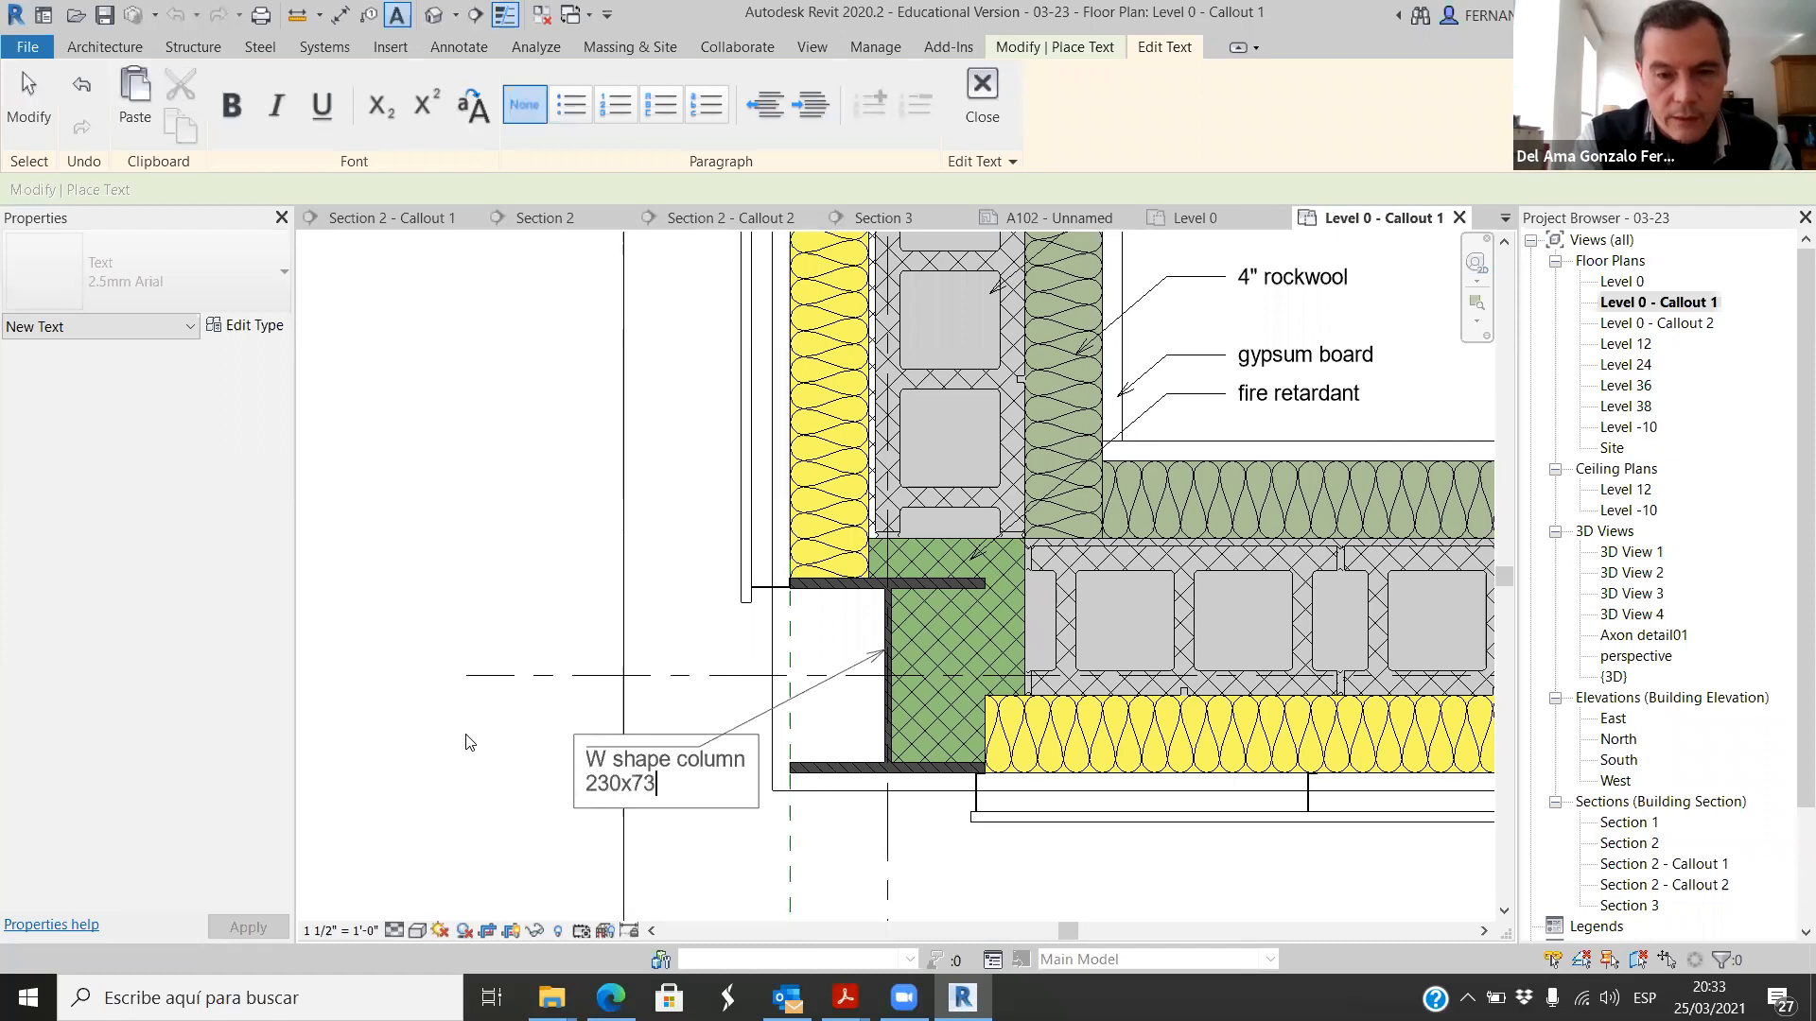
pyautogui.click(503, 836)
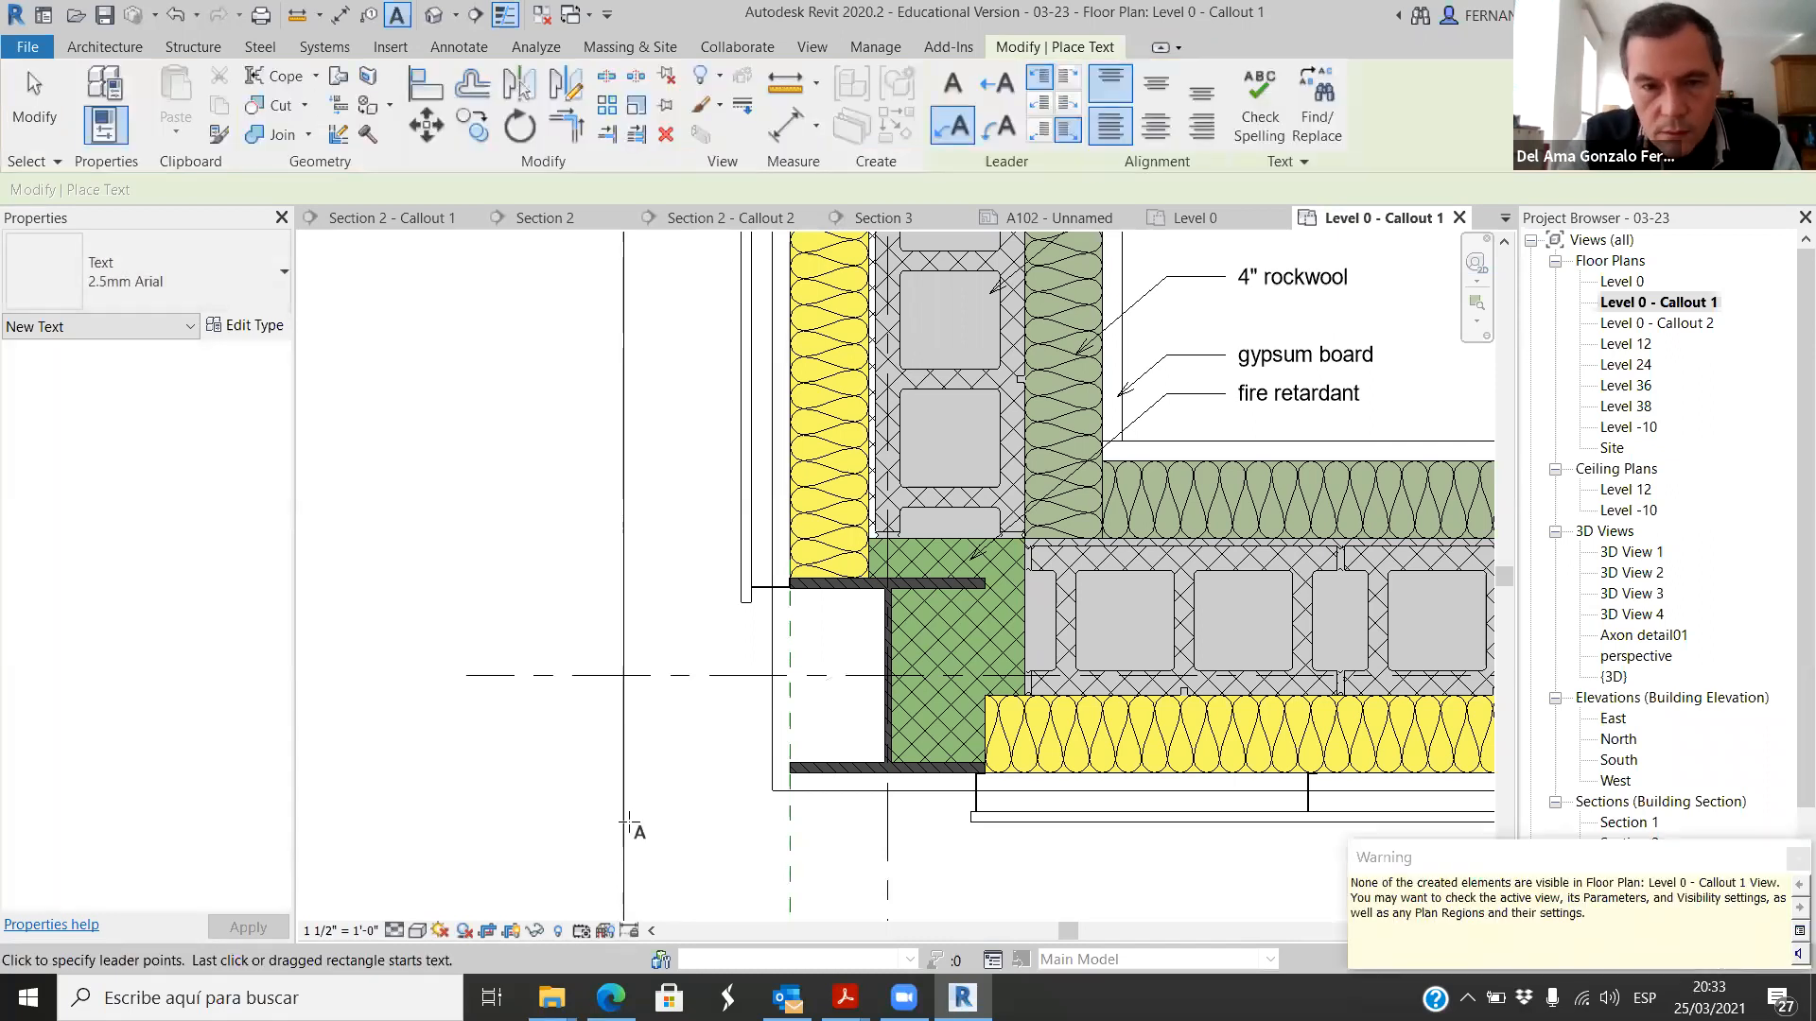
# Step: Extend the callout's crop region outward on the column note's side until it encloses the whole note
pyautogui.scroll(-2, 719, 710)
pyautogui.press('Escape')
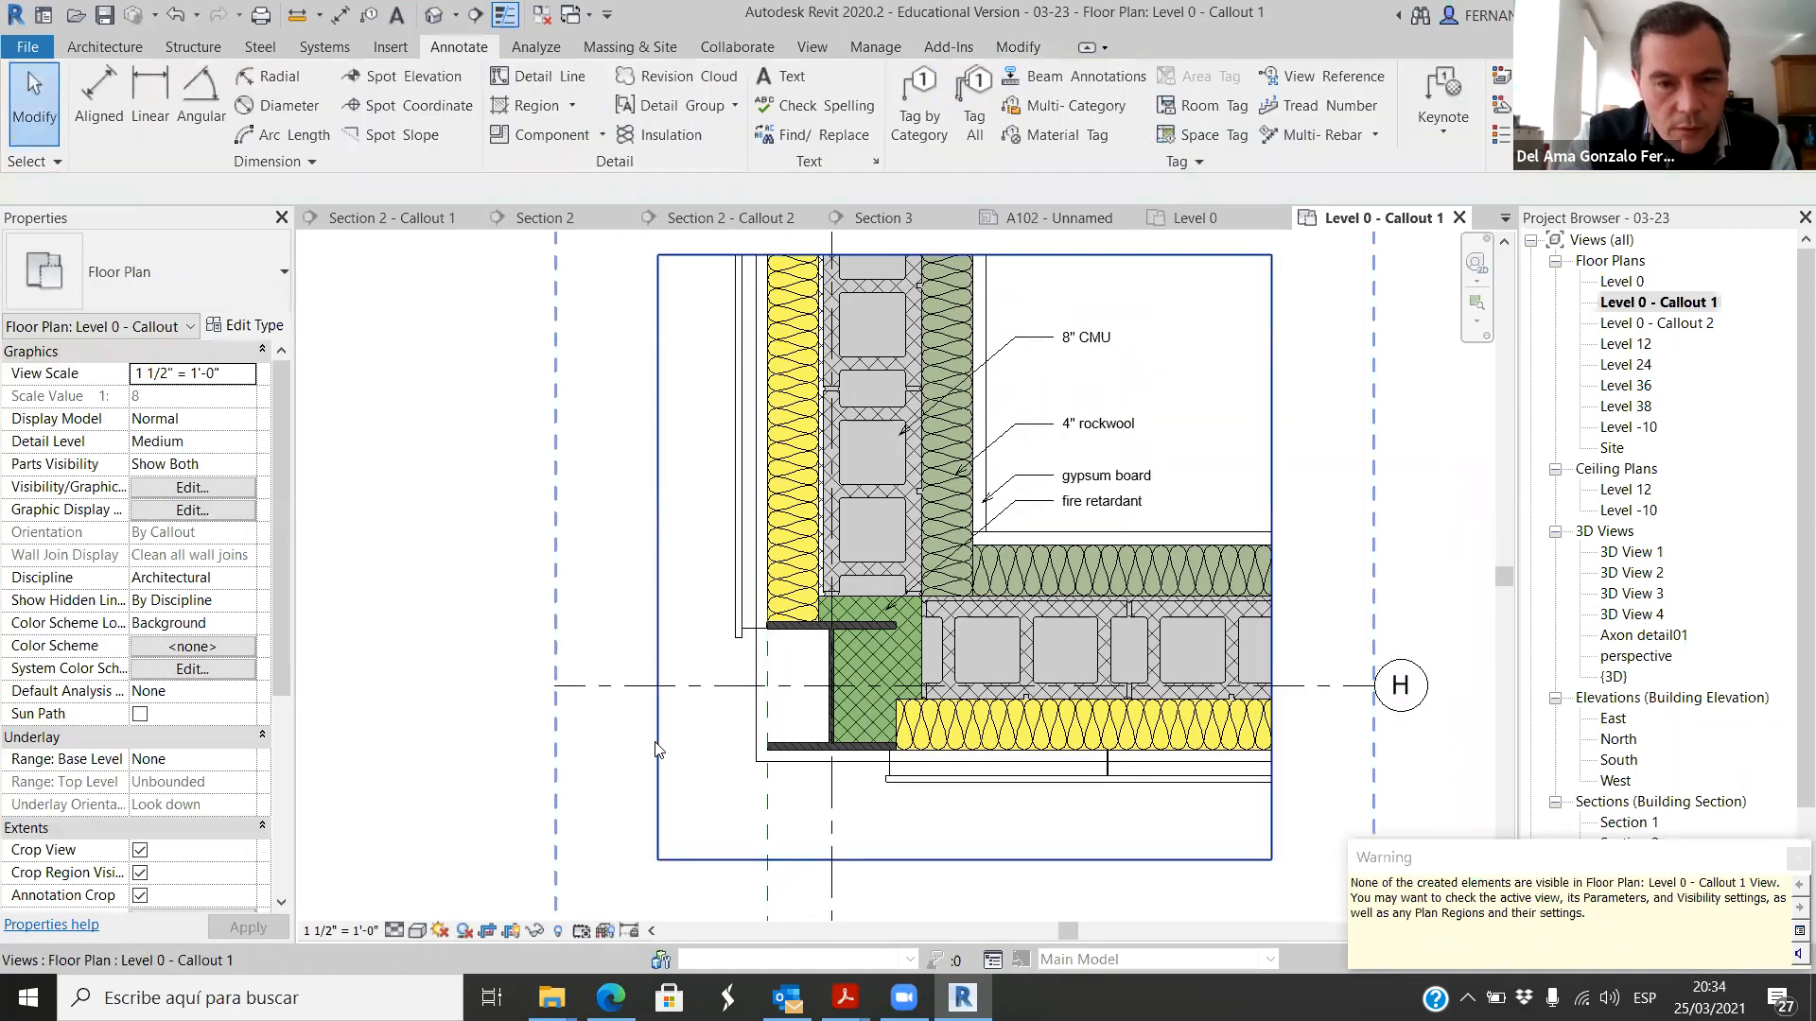
pyautogui.click(660, 750)
pyautogui.moveTo(659, 559); pyautogui.dragTo(561, 655)
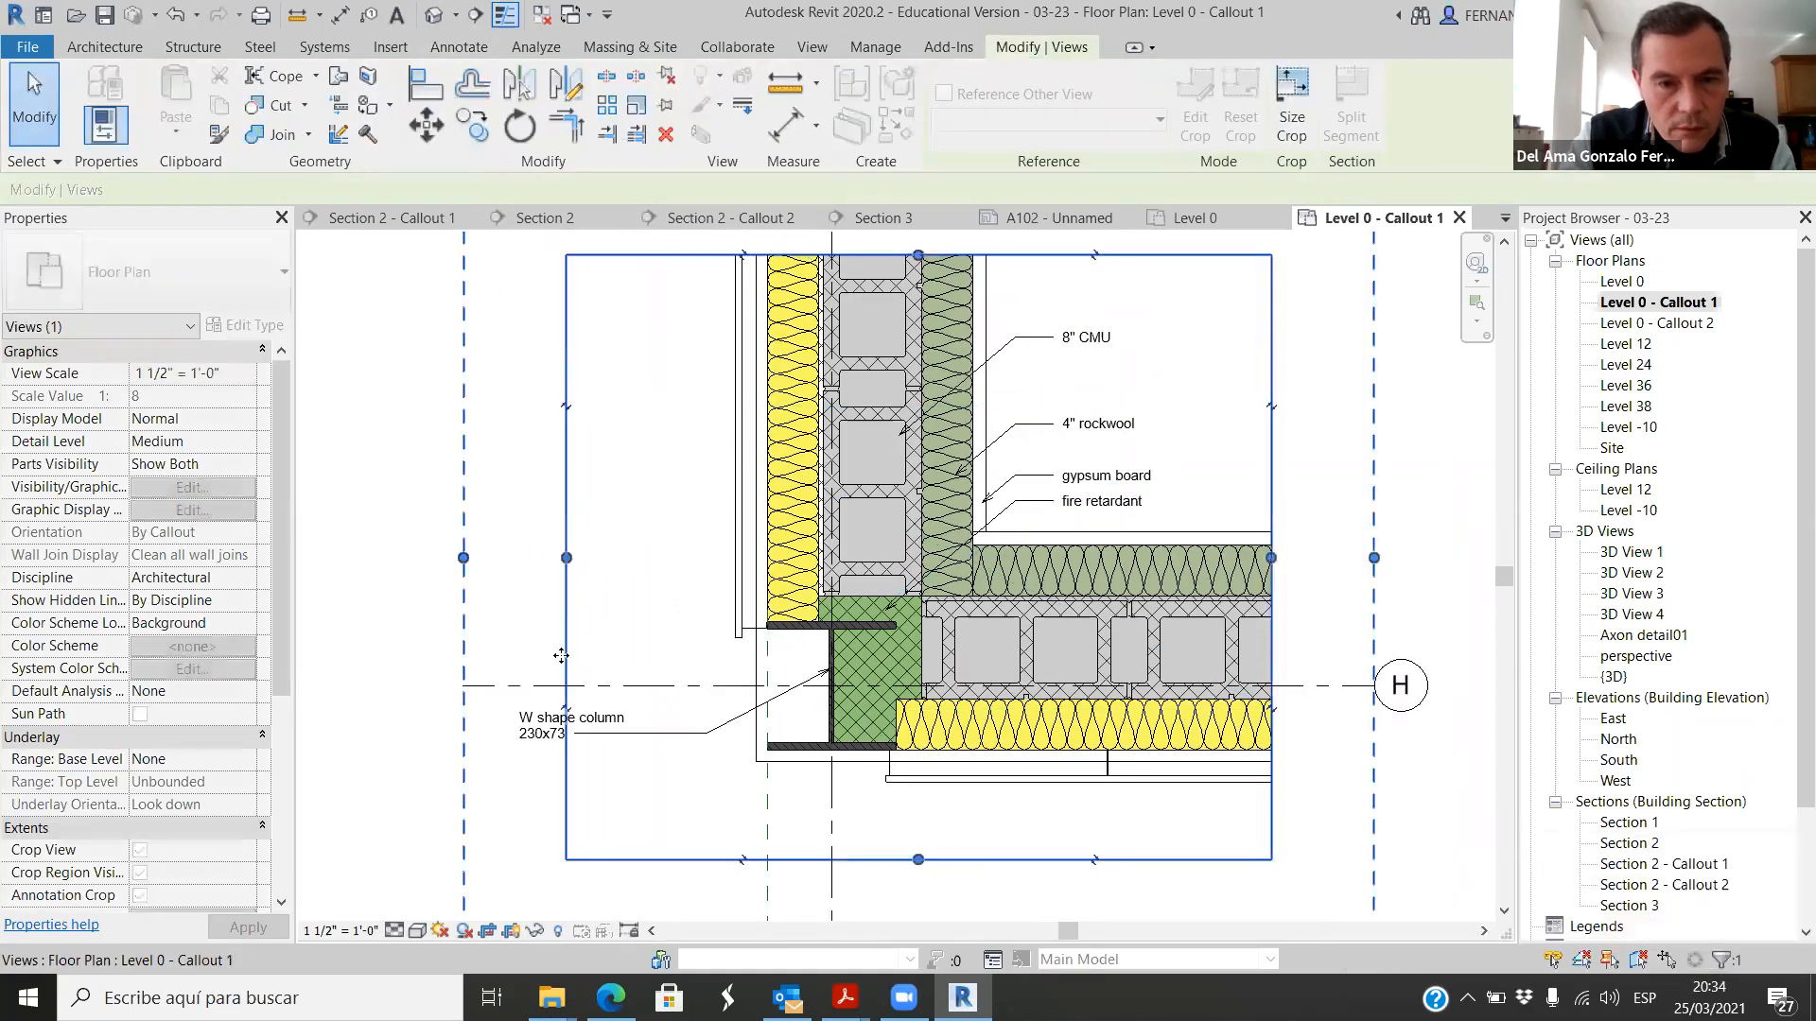
pyautogui.moveTo(566, 558); pyautogui.dragTo(503, 559)
pyautogui.click(537, 772)
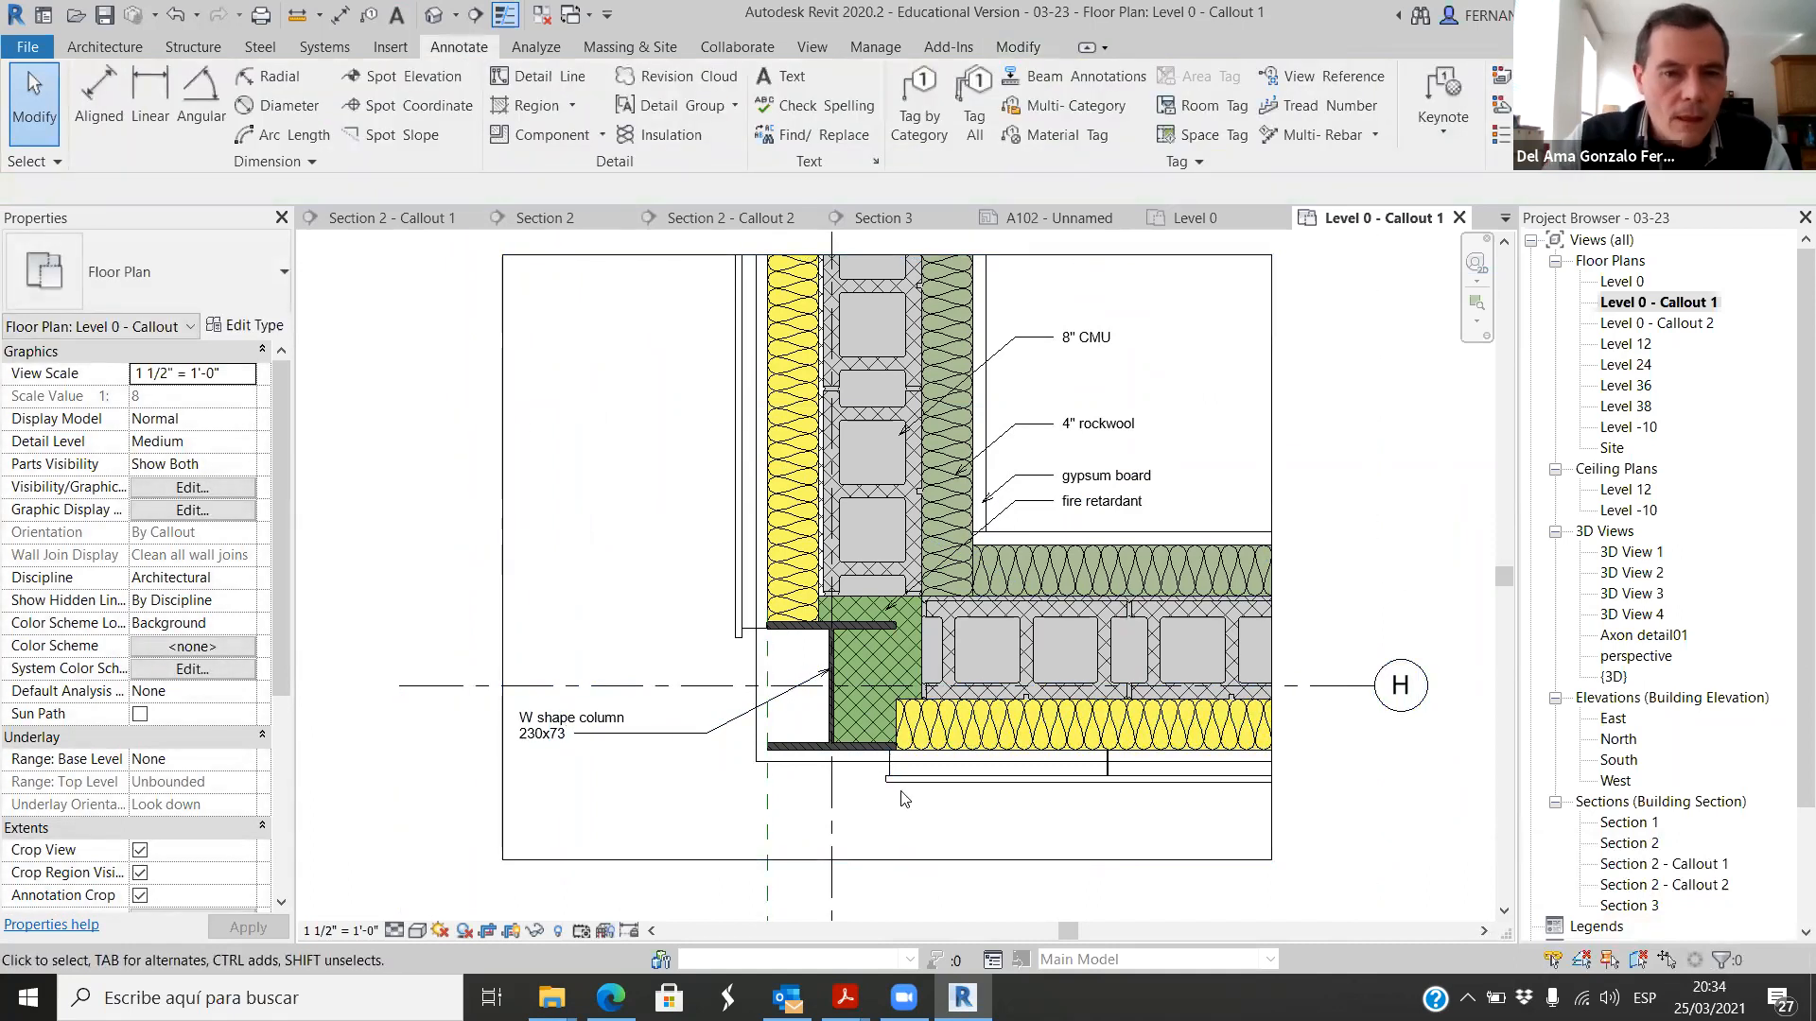
# Step: Adjust both side edges of the column note's text box to bring it closer to the wall
pyautogui.scroll(2, 815, 725)
pyautogui.click(527, 741)
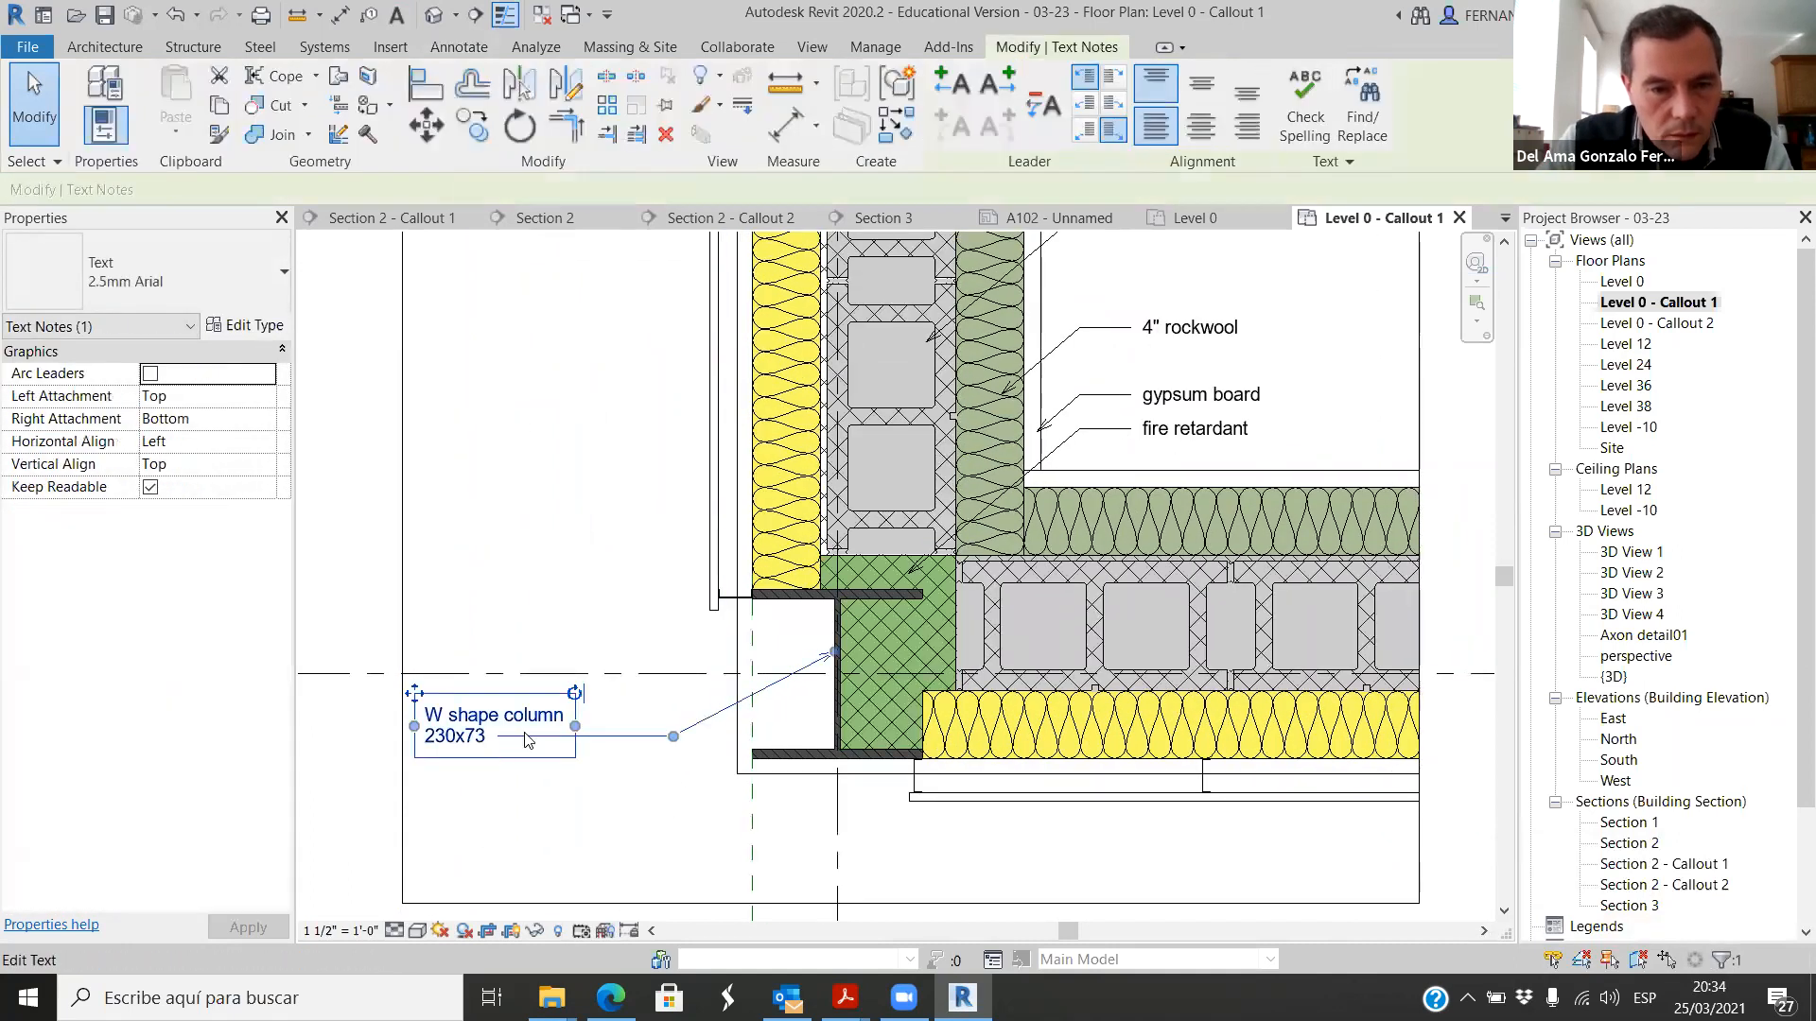
pyautogui.moveTo(577, 728); pyautogui.dragTo(644, 728)
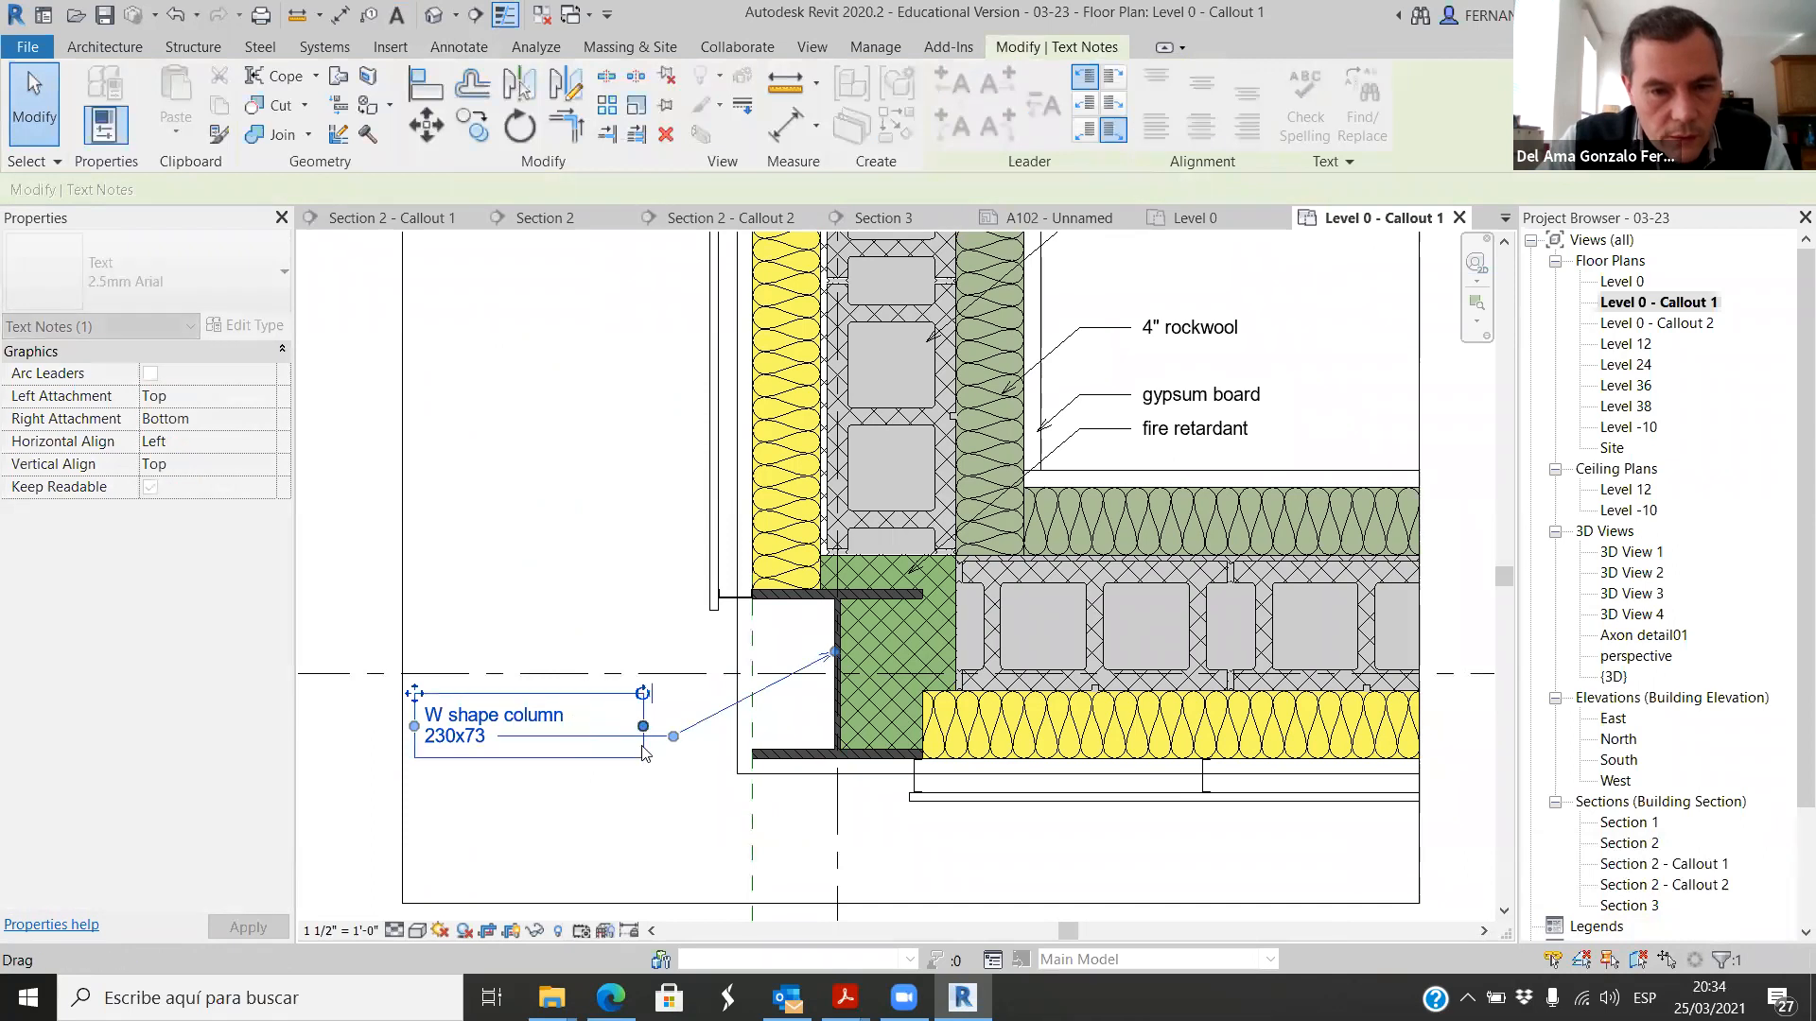
pyautogui.moveTo(414, 726); pyautogui.dragTo(484, 728)
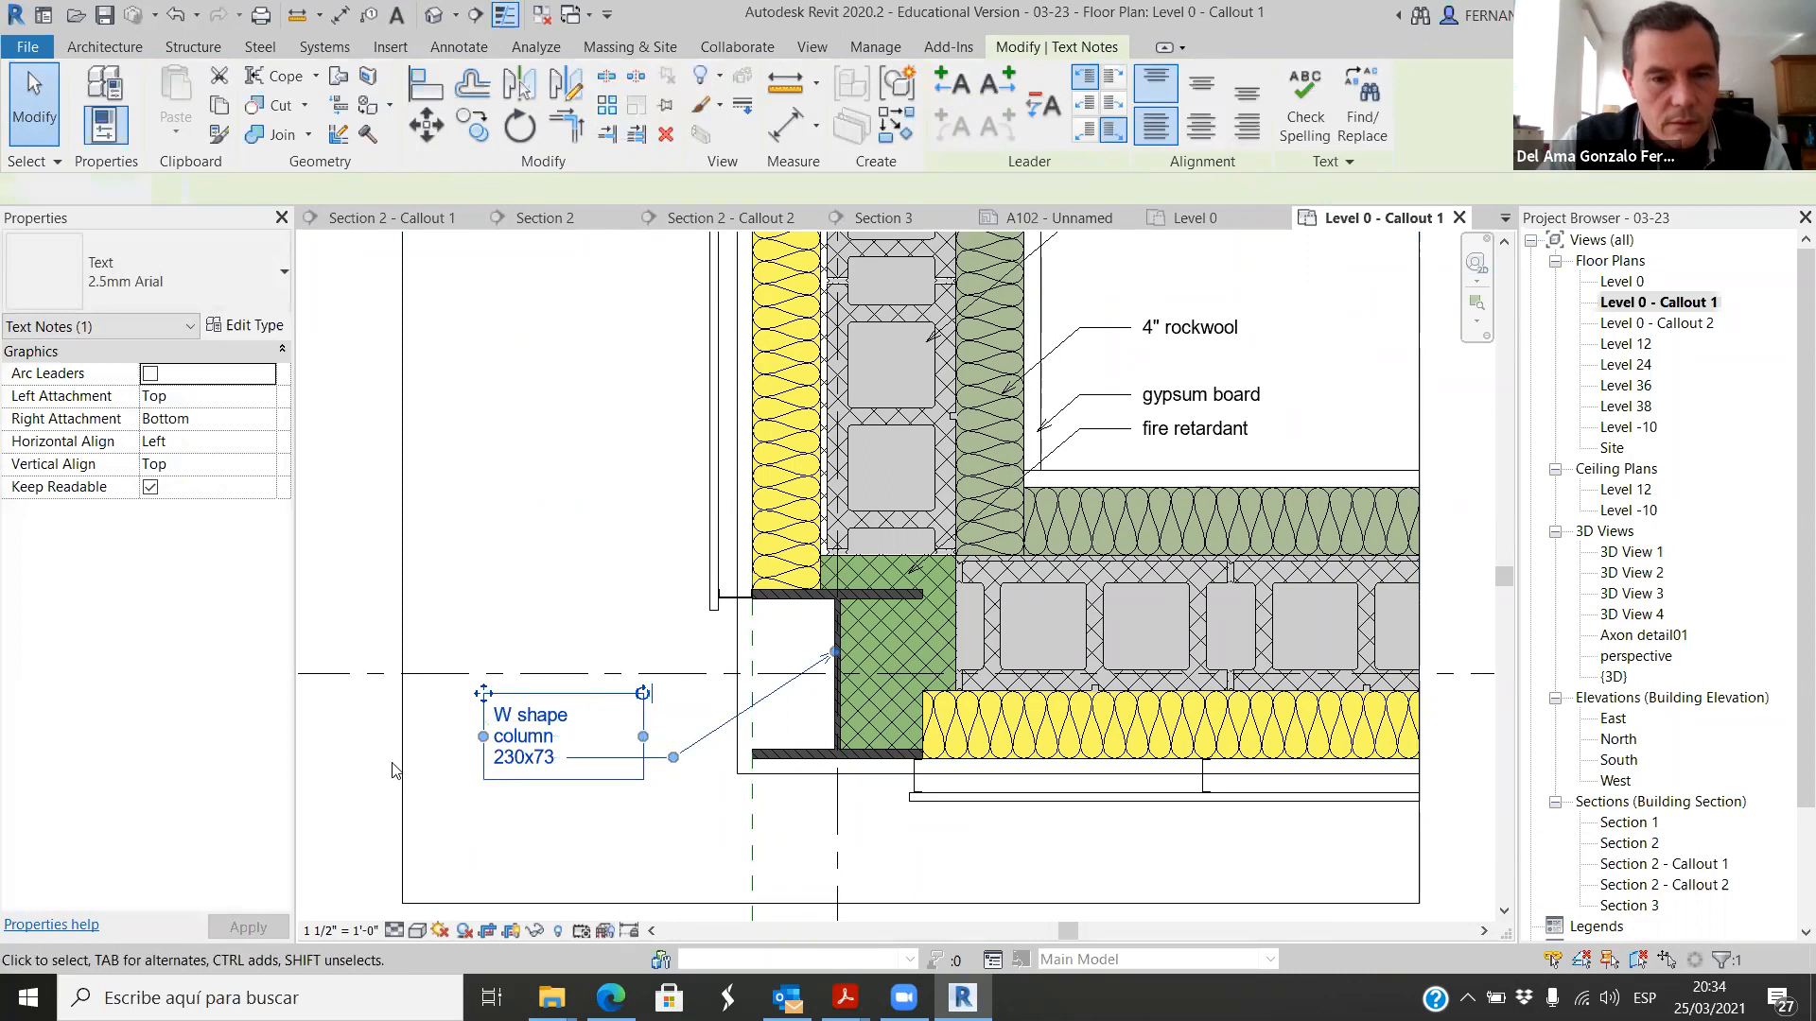
pyautogui.click(394, 770)
# Step: Copy the W shape column note straight up and move the copy's leader arrowhead onto the vertical wall's yellow insulation
pyautogui.click(701, 748)
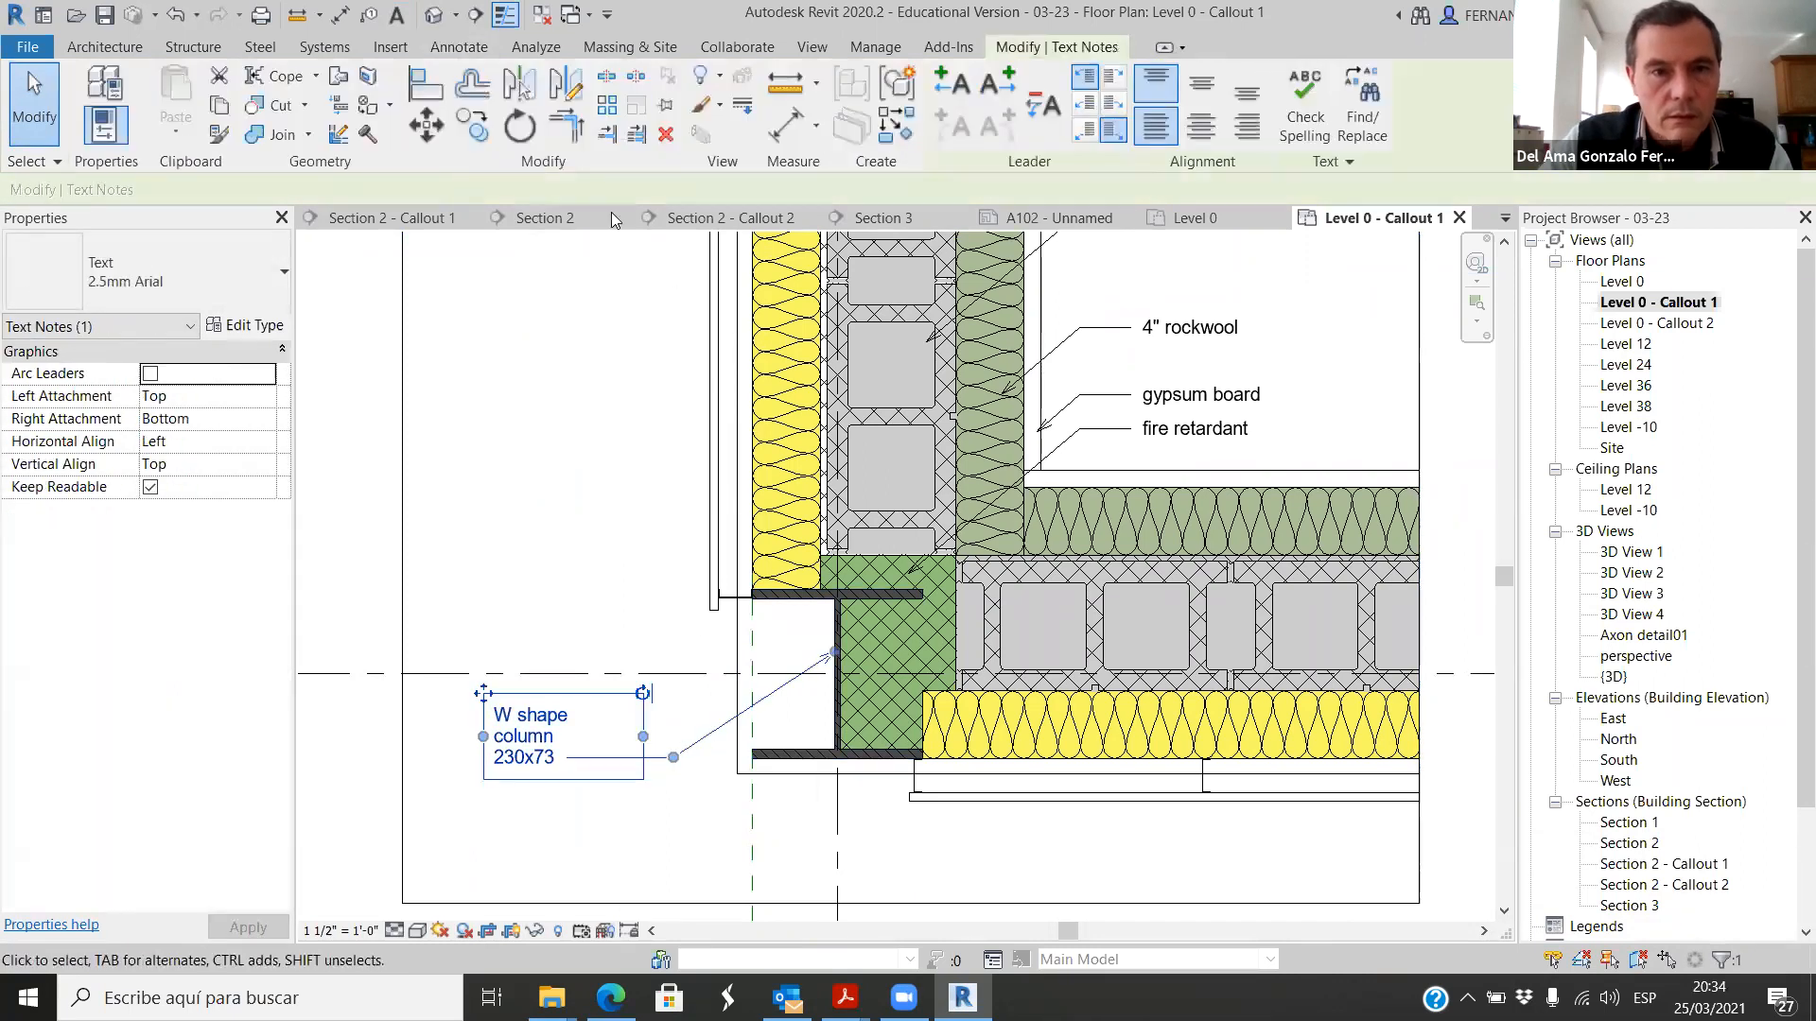
pyautogui.click(484, 137)
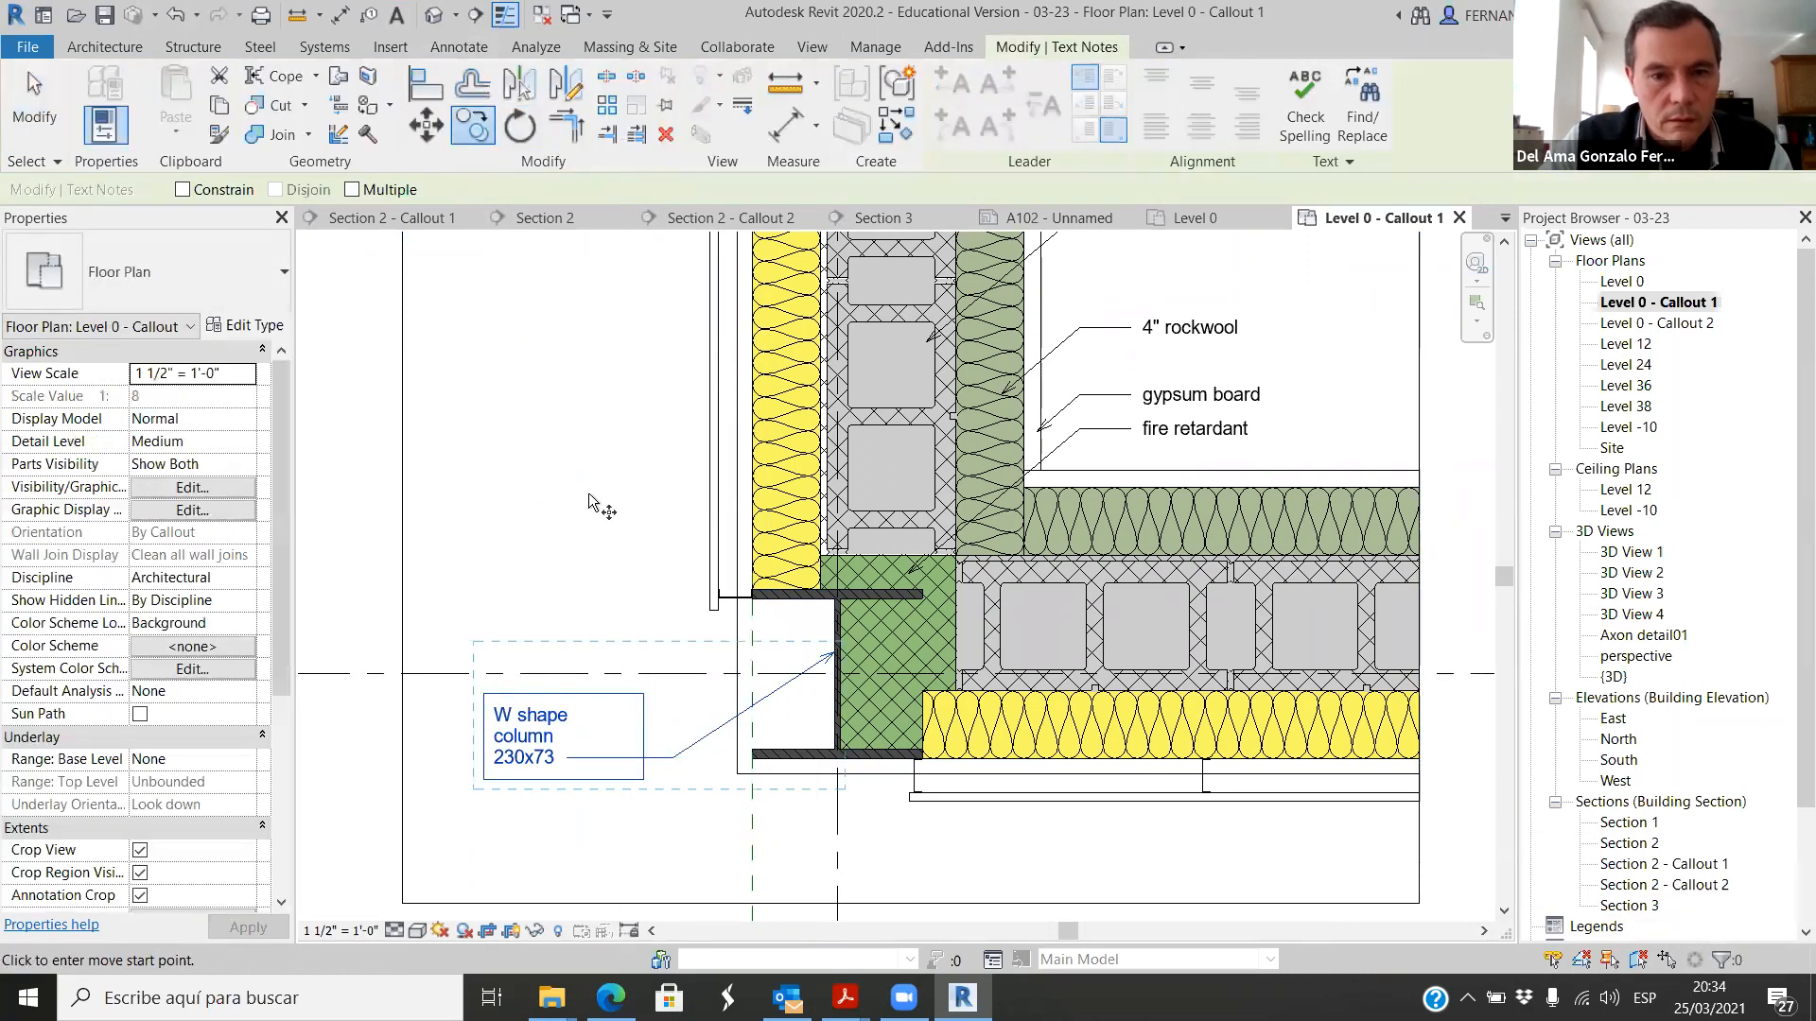
pyautogui.click(618, 617)
pyautogui.click(610, 416)
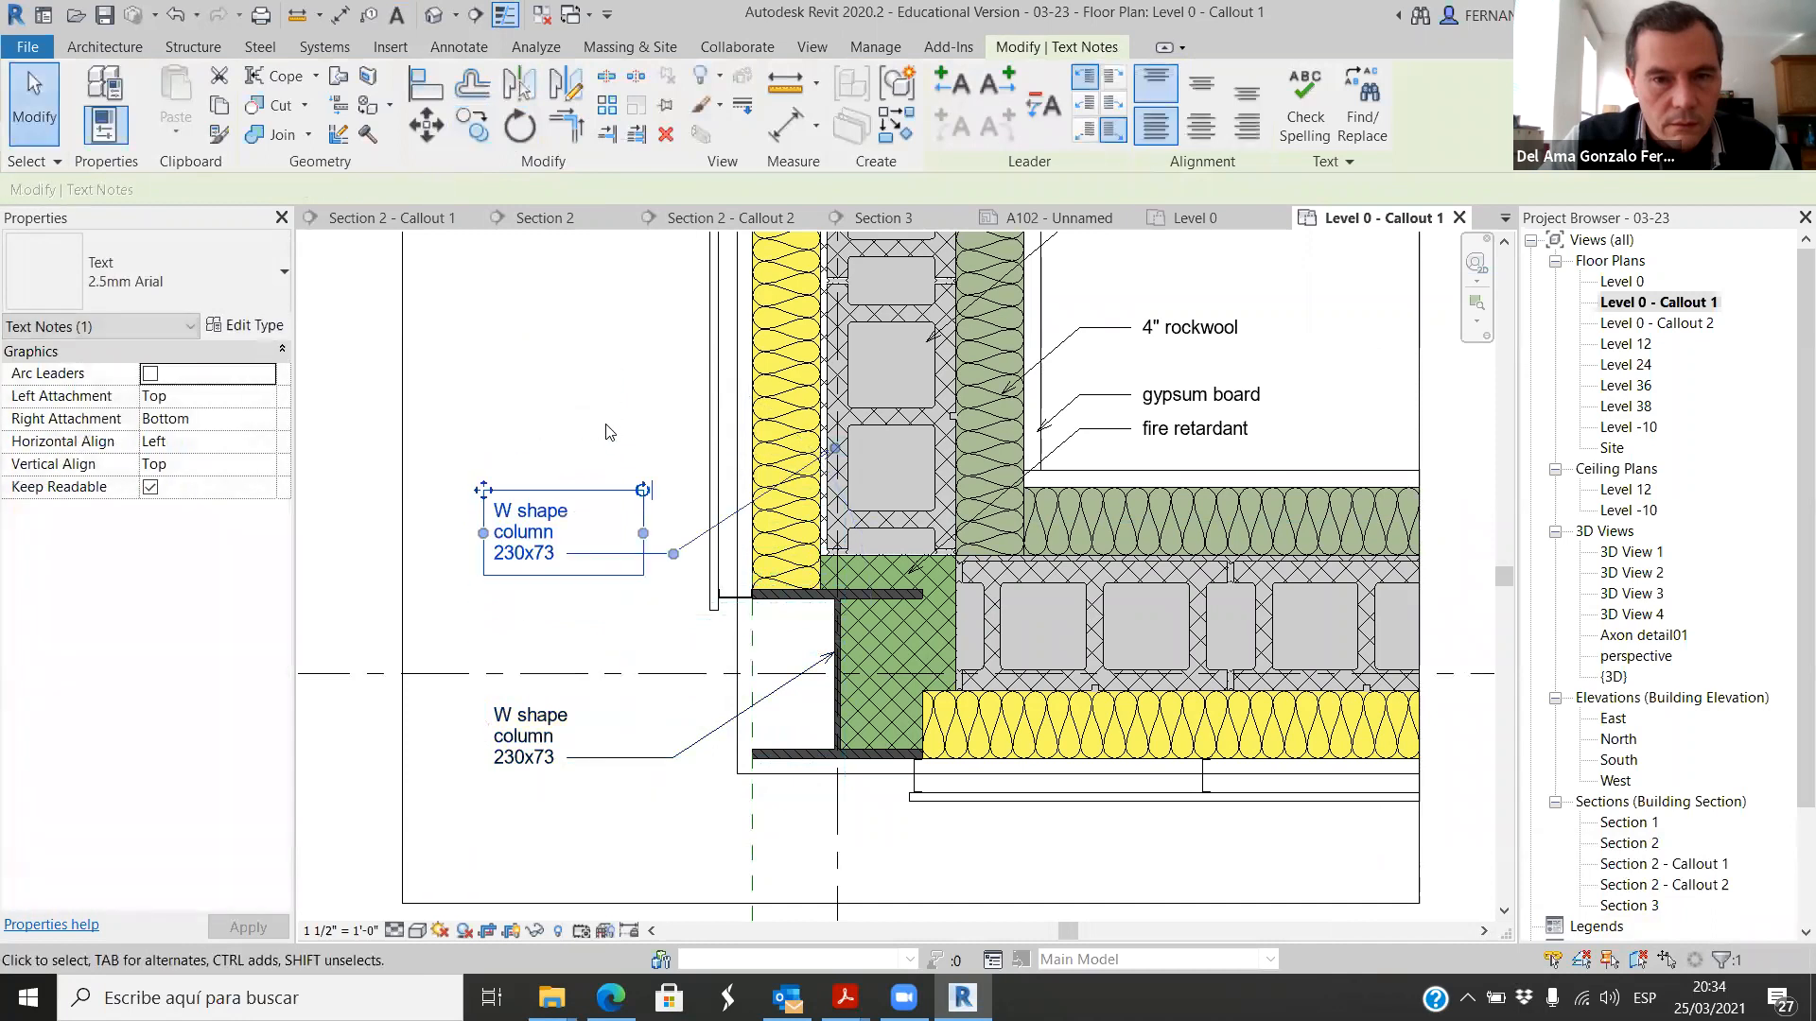
pyautogui.press('Escape')
pyautogui.scroll(2, 691, 499)
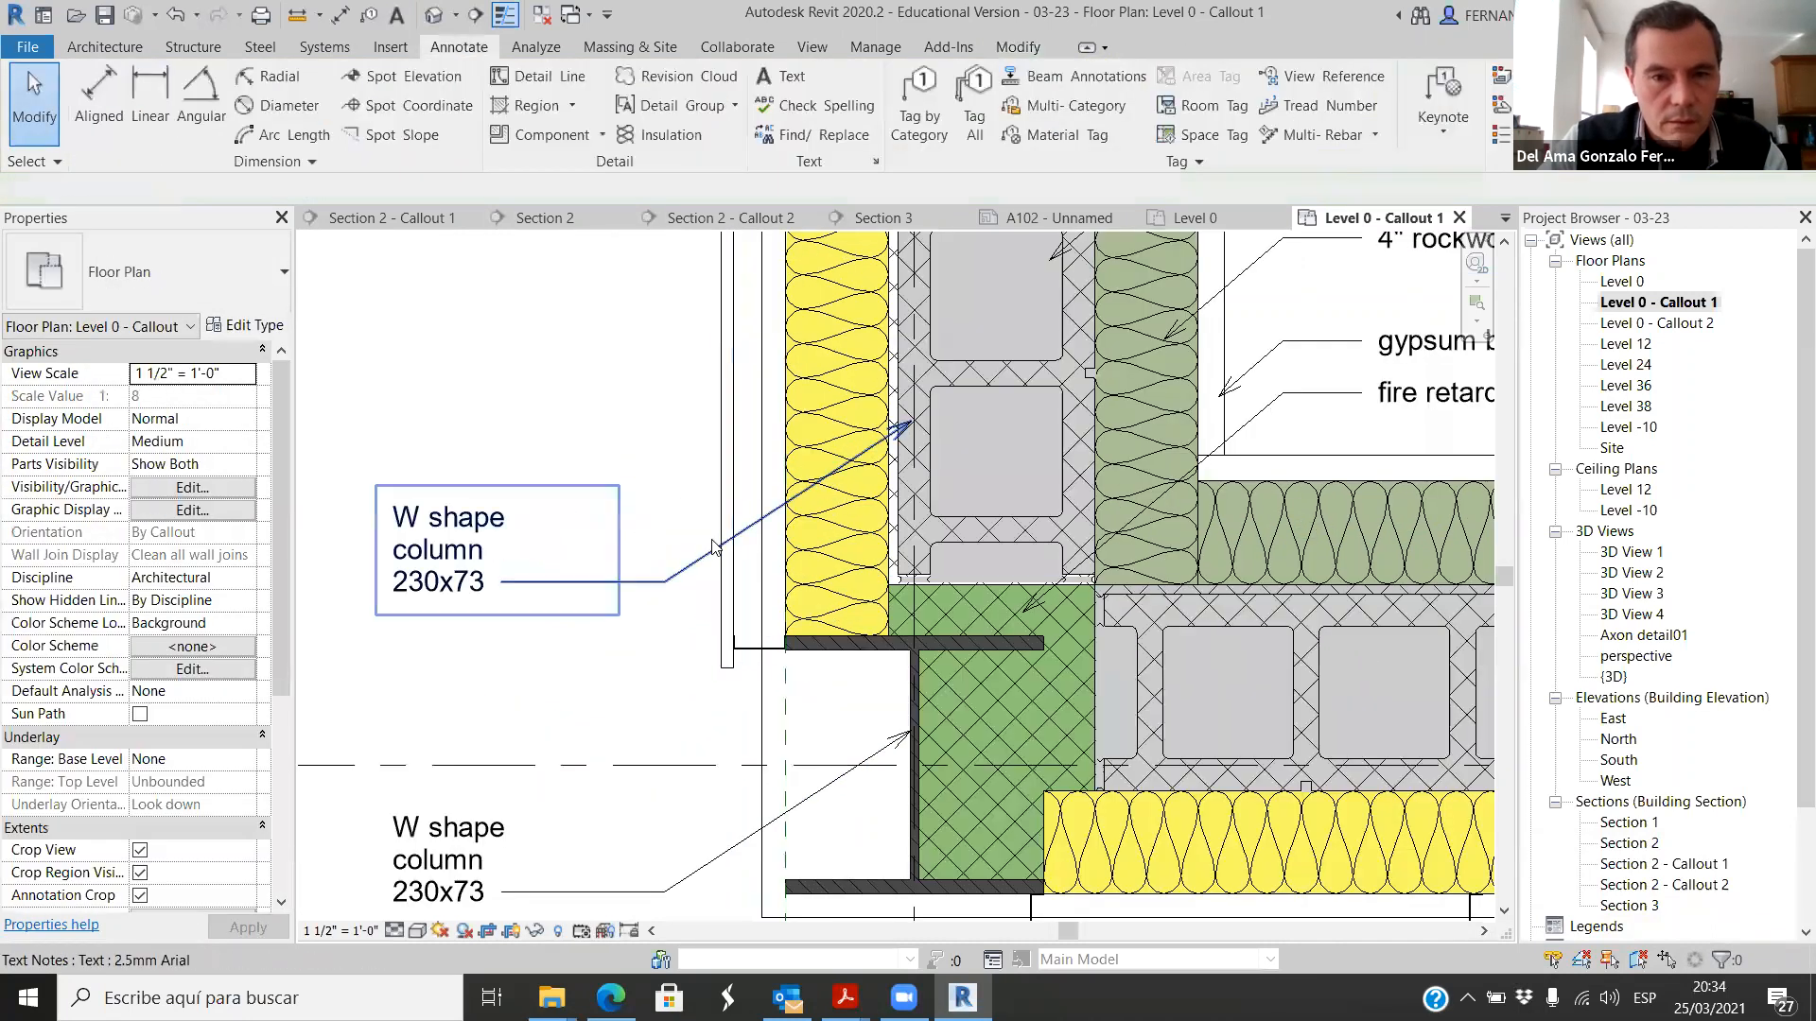
pyautogui.click(762, 524)
pyautogui.moveTo(914, 423); pyautogui.dragTo(837, 470)
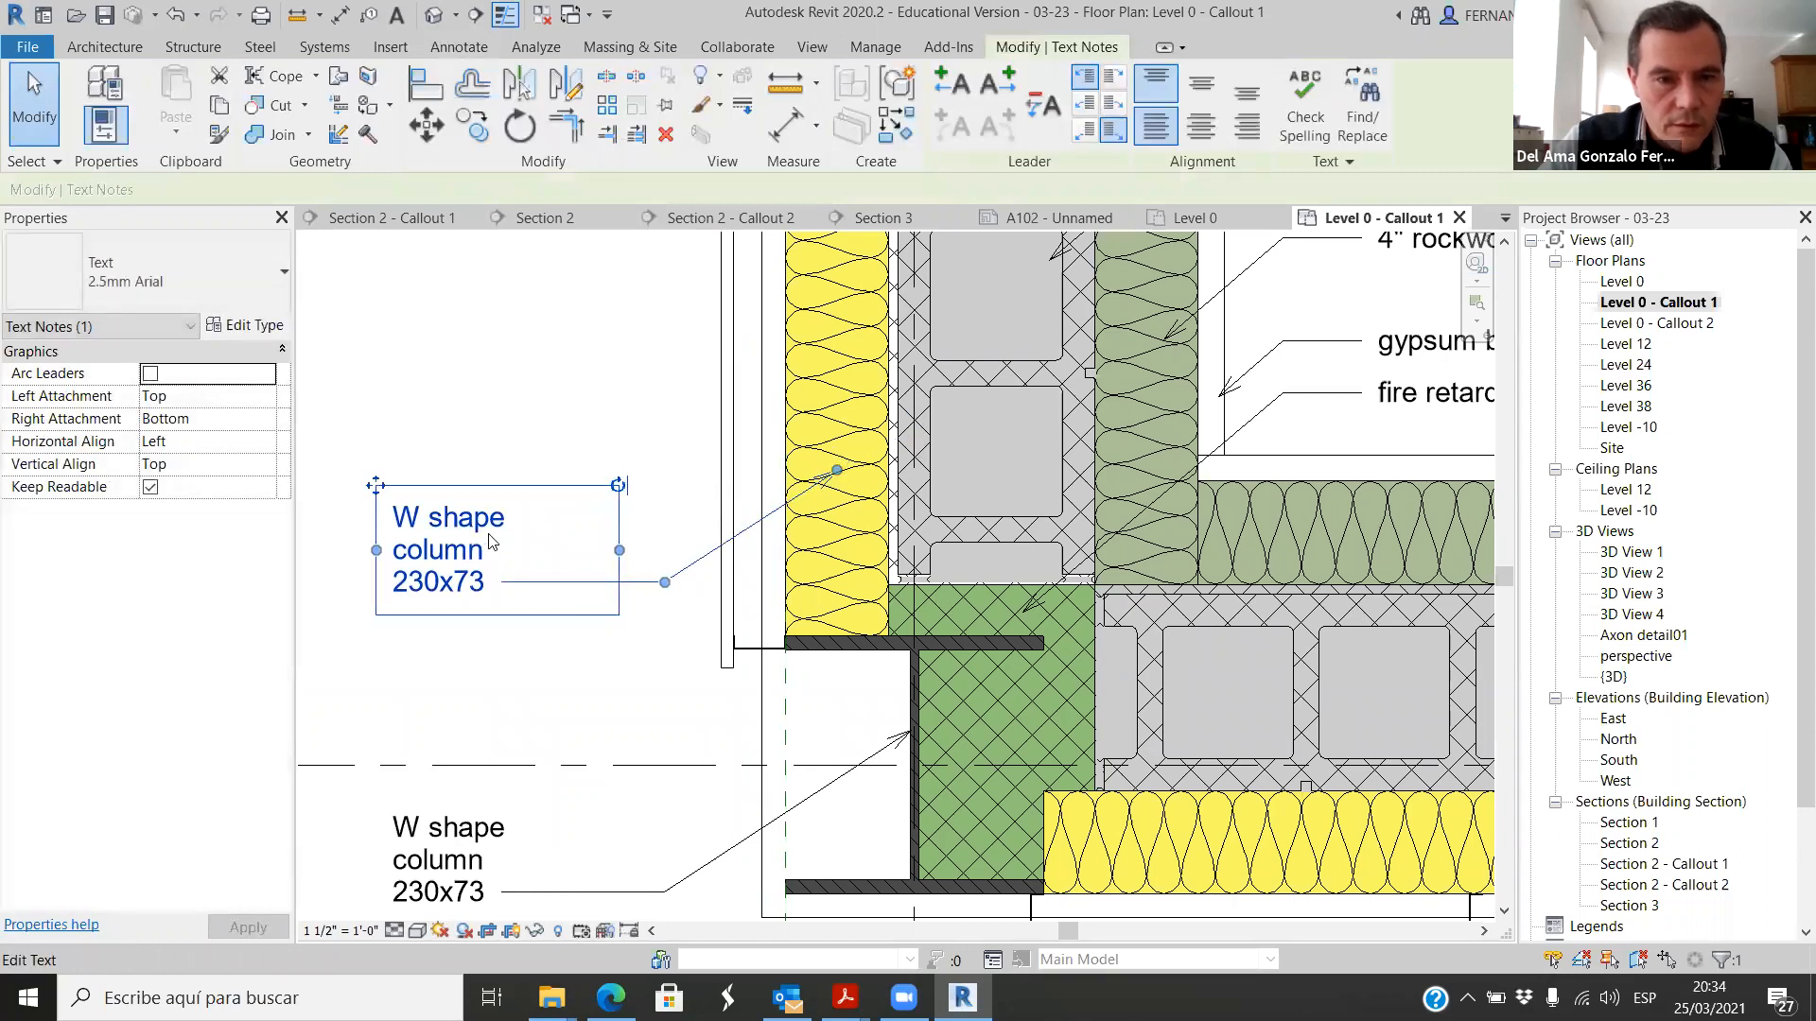
# Step: Replace the text of the note pointing to the yellow insulation with 4" rigid insulation
pyautogui.click(490, 589)
pyautogui.moveTo(490, 588); pyautogui.dragTo(427, 547)
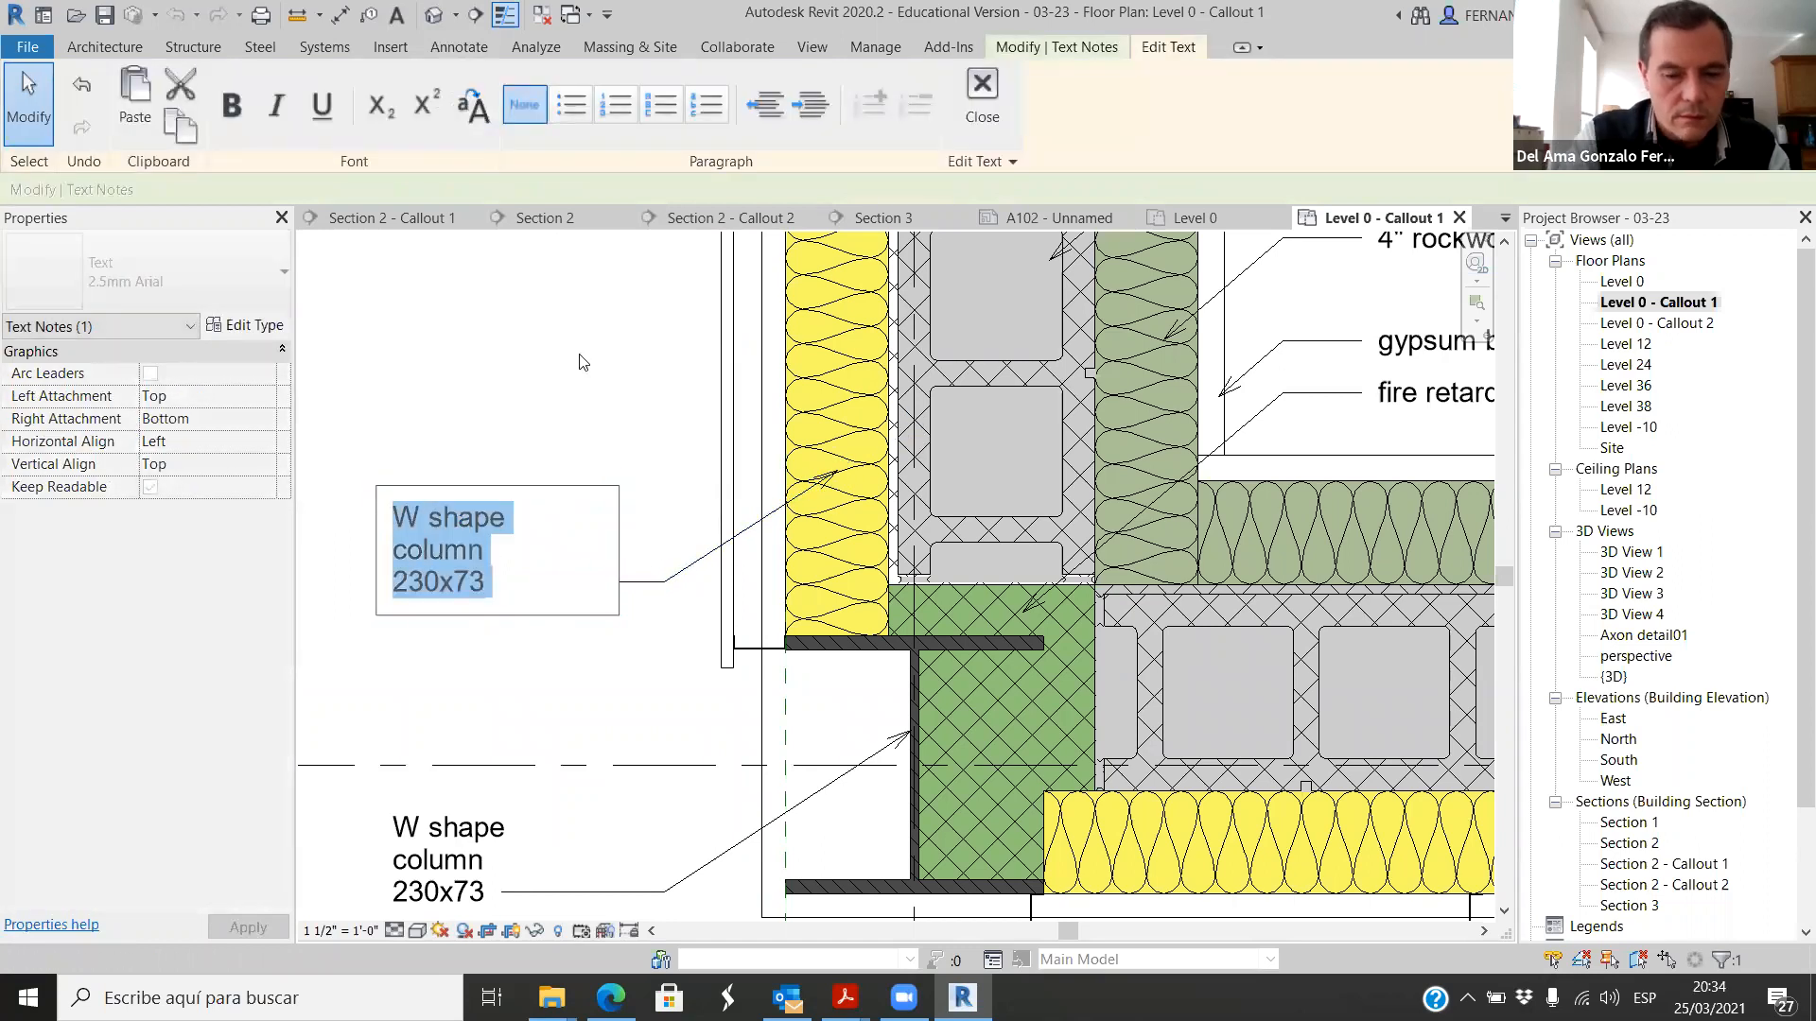
pyautogui.write('rigid insulation')
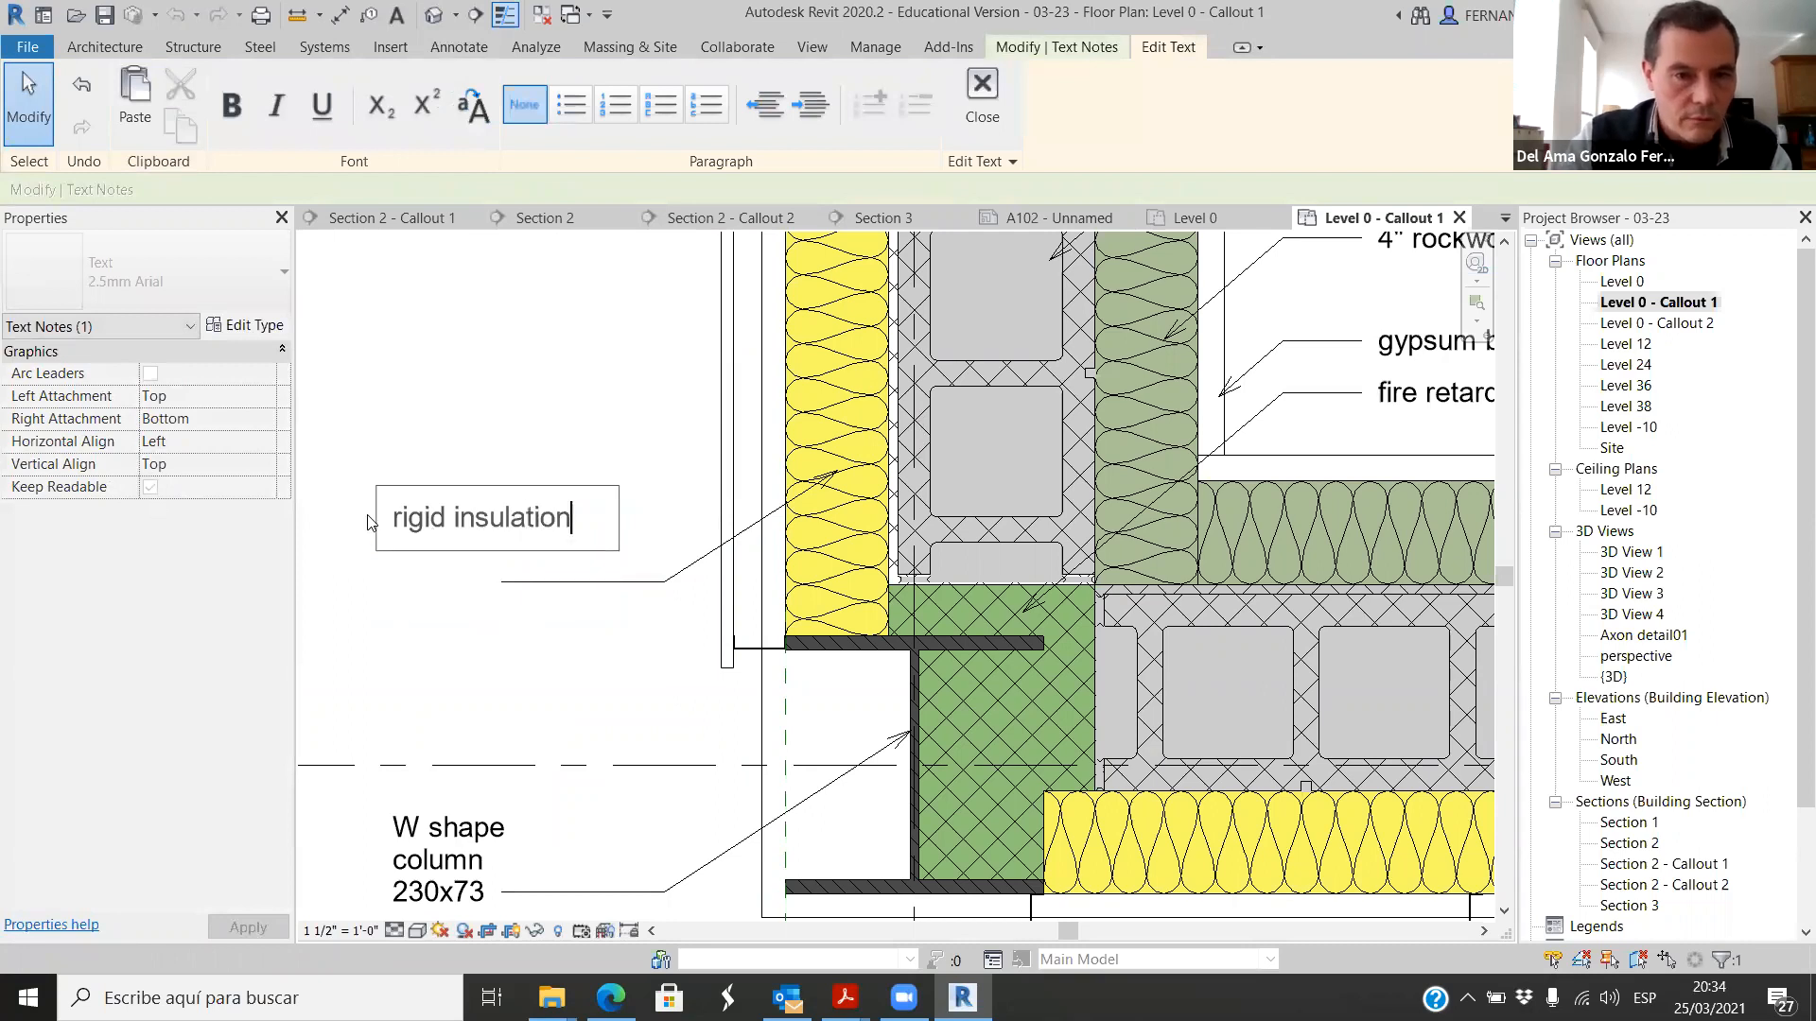
pyautogui.press('Home')
pyautogui.write('4"')
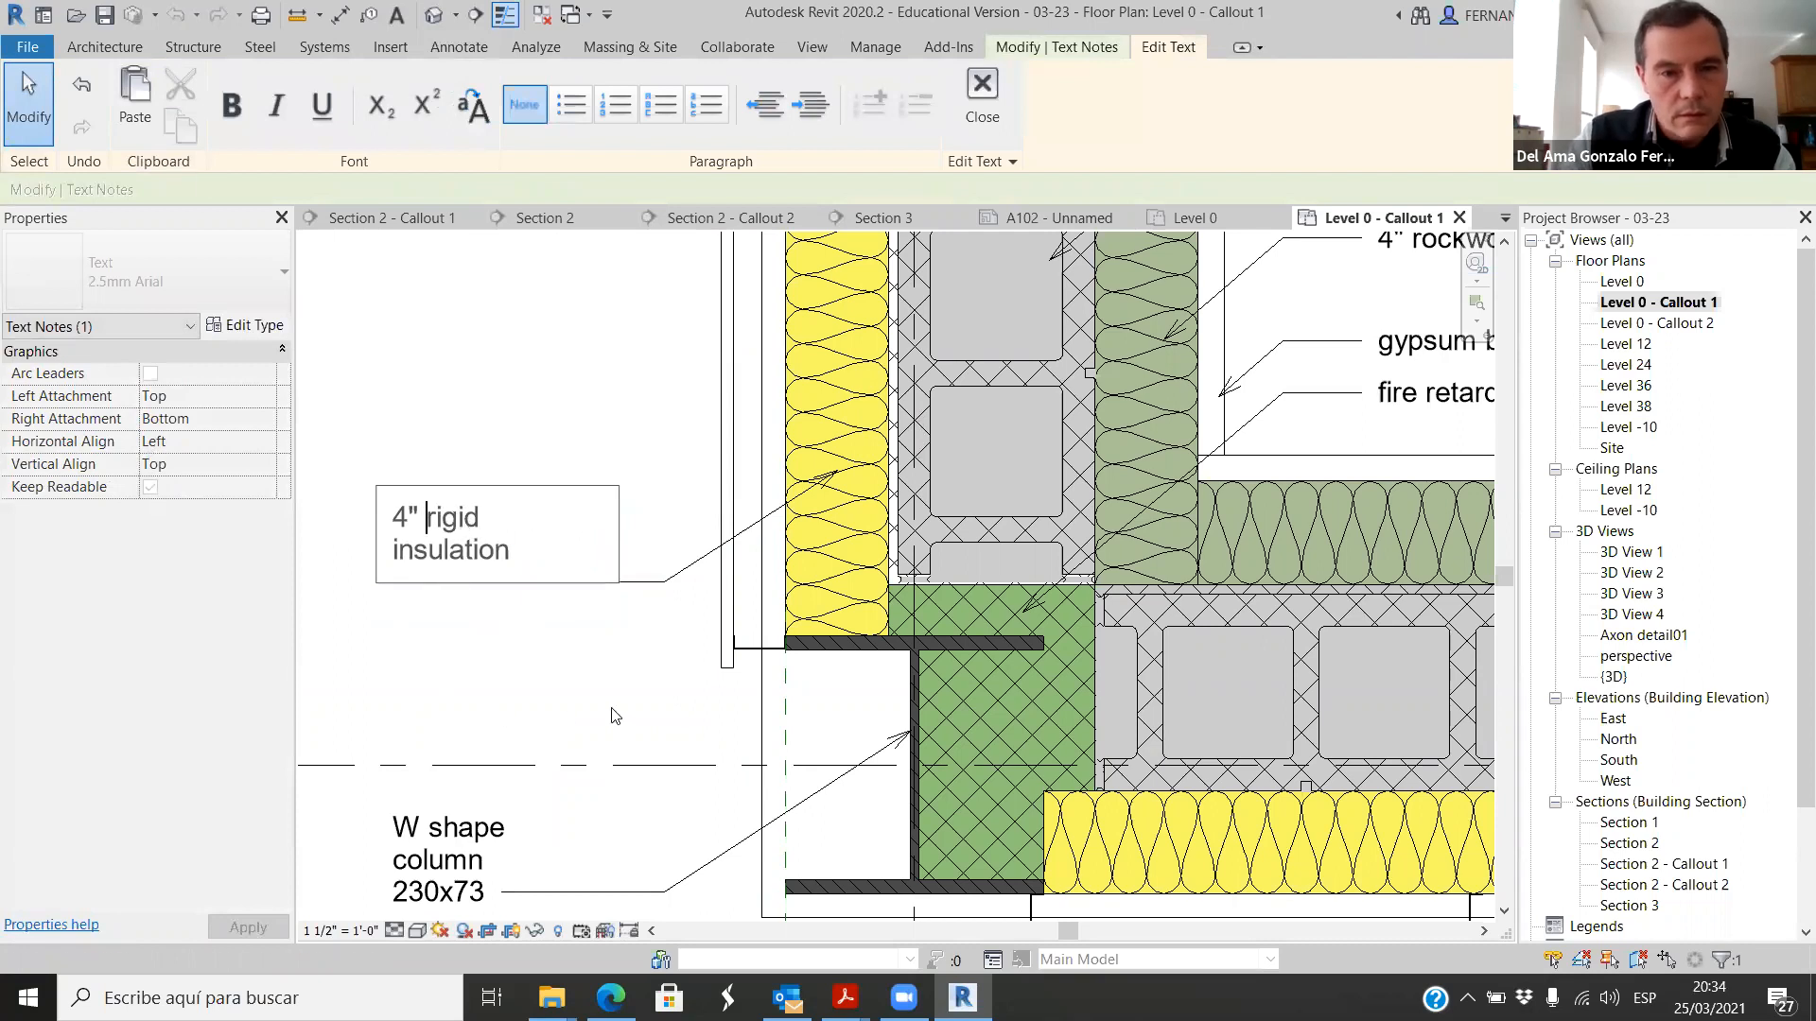
pyautogui.click(615, 716)
pyautogui.scroll(-2, 728, 596)
pyautogui.click(706, 639)
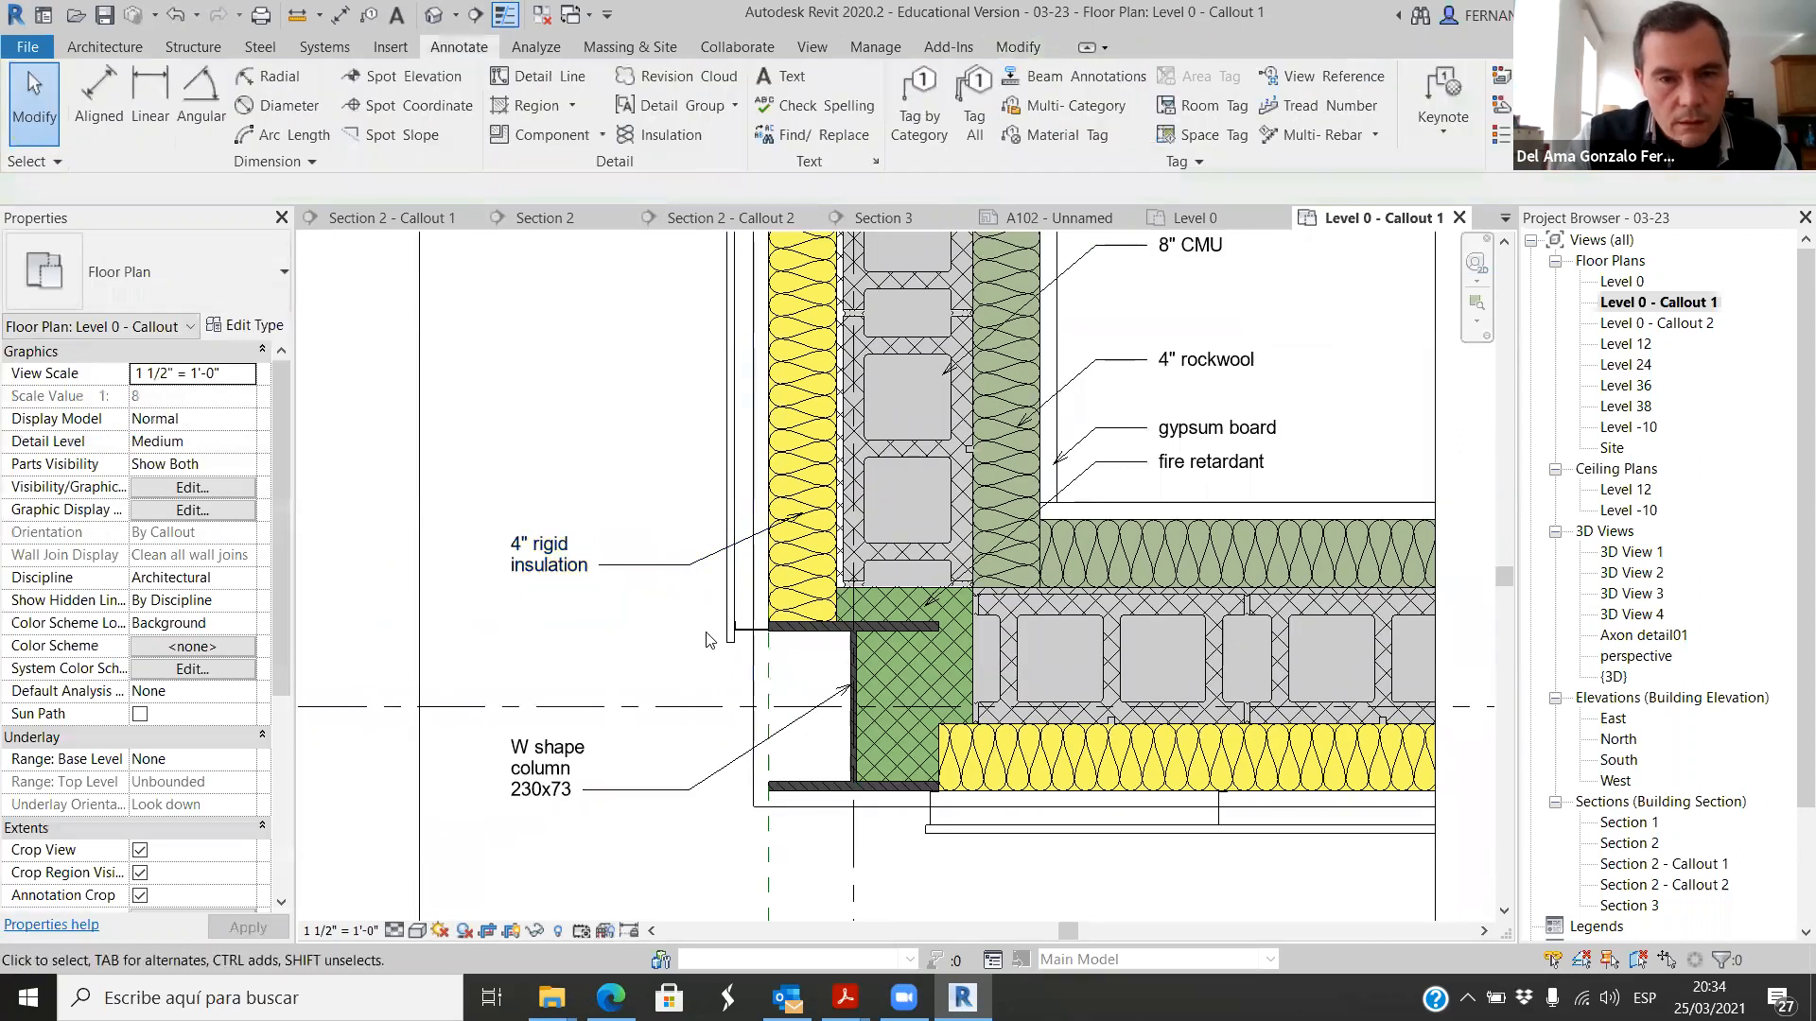
# Step: Copy the 4" rigid insulation note with its leader straight down, above the W shape column note
pyautogui.click(750, 639)
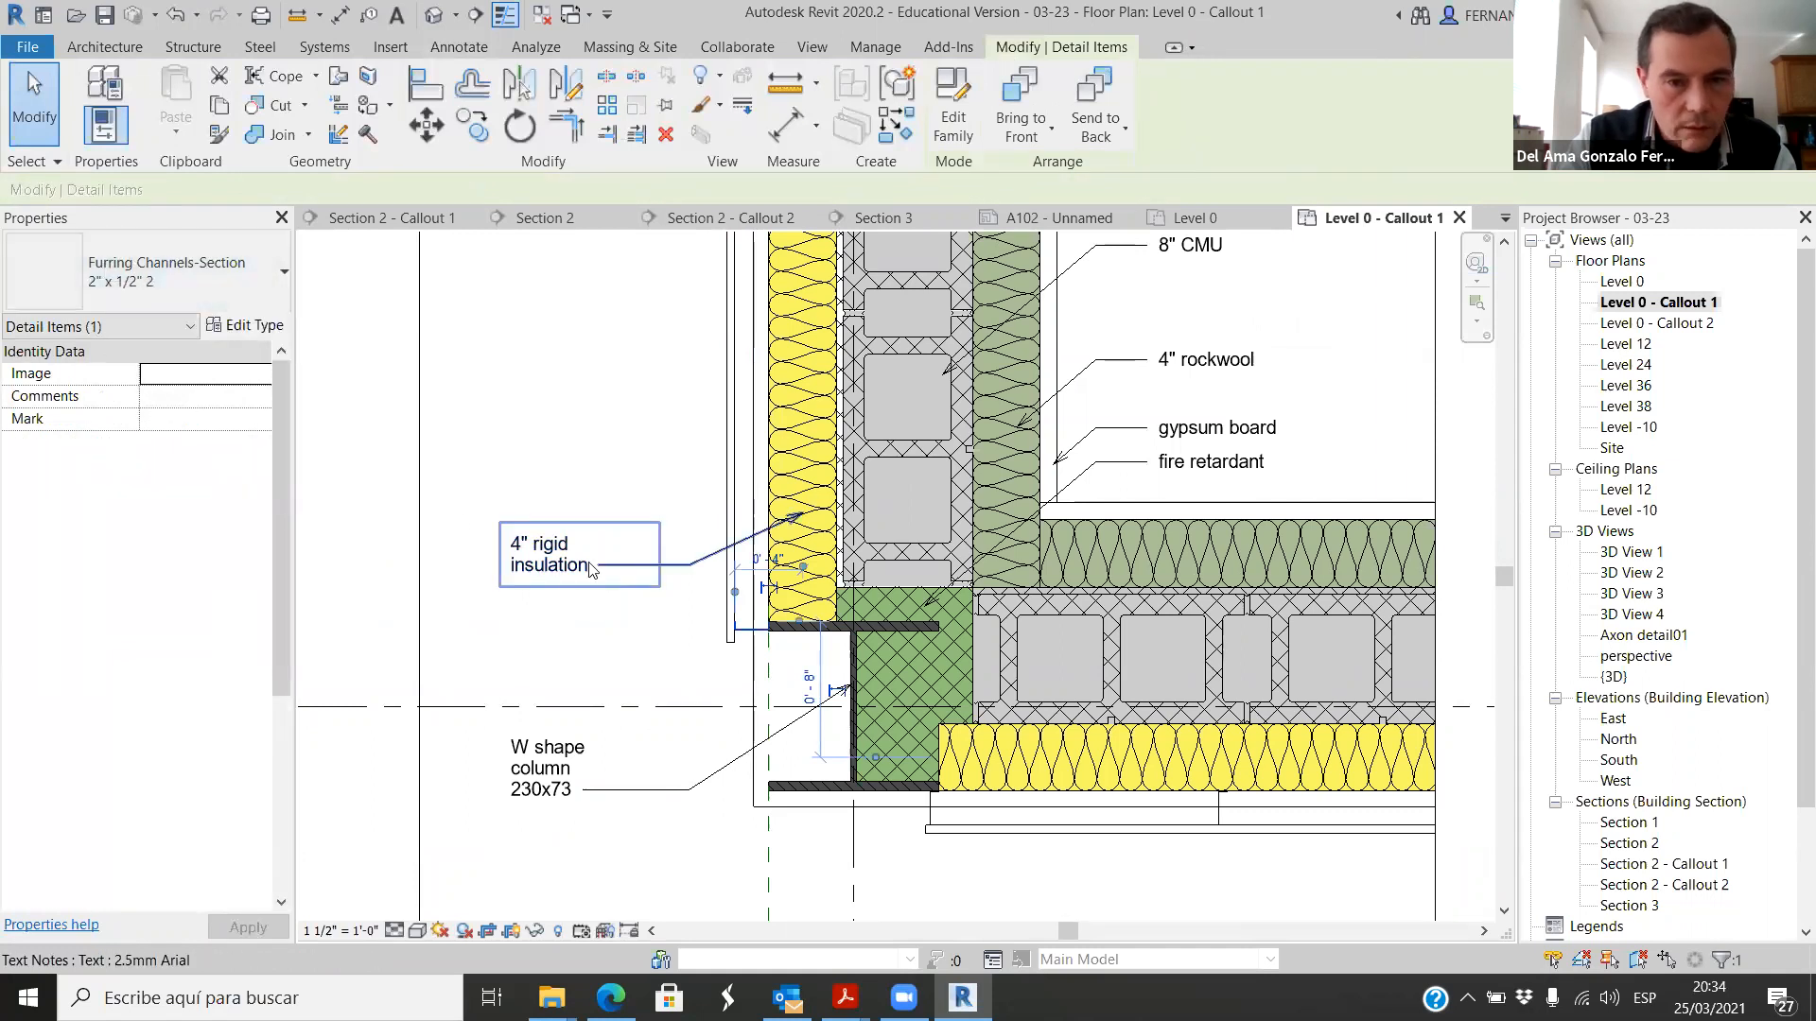
pyautogui.click(589, 568)
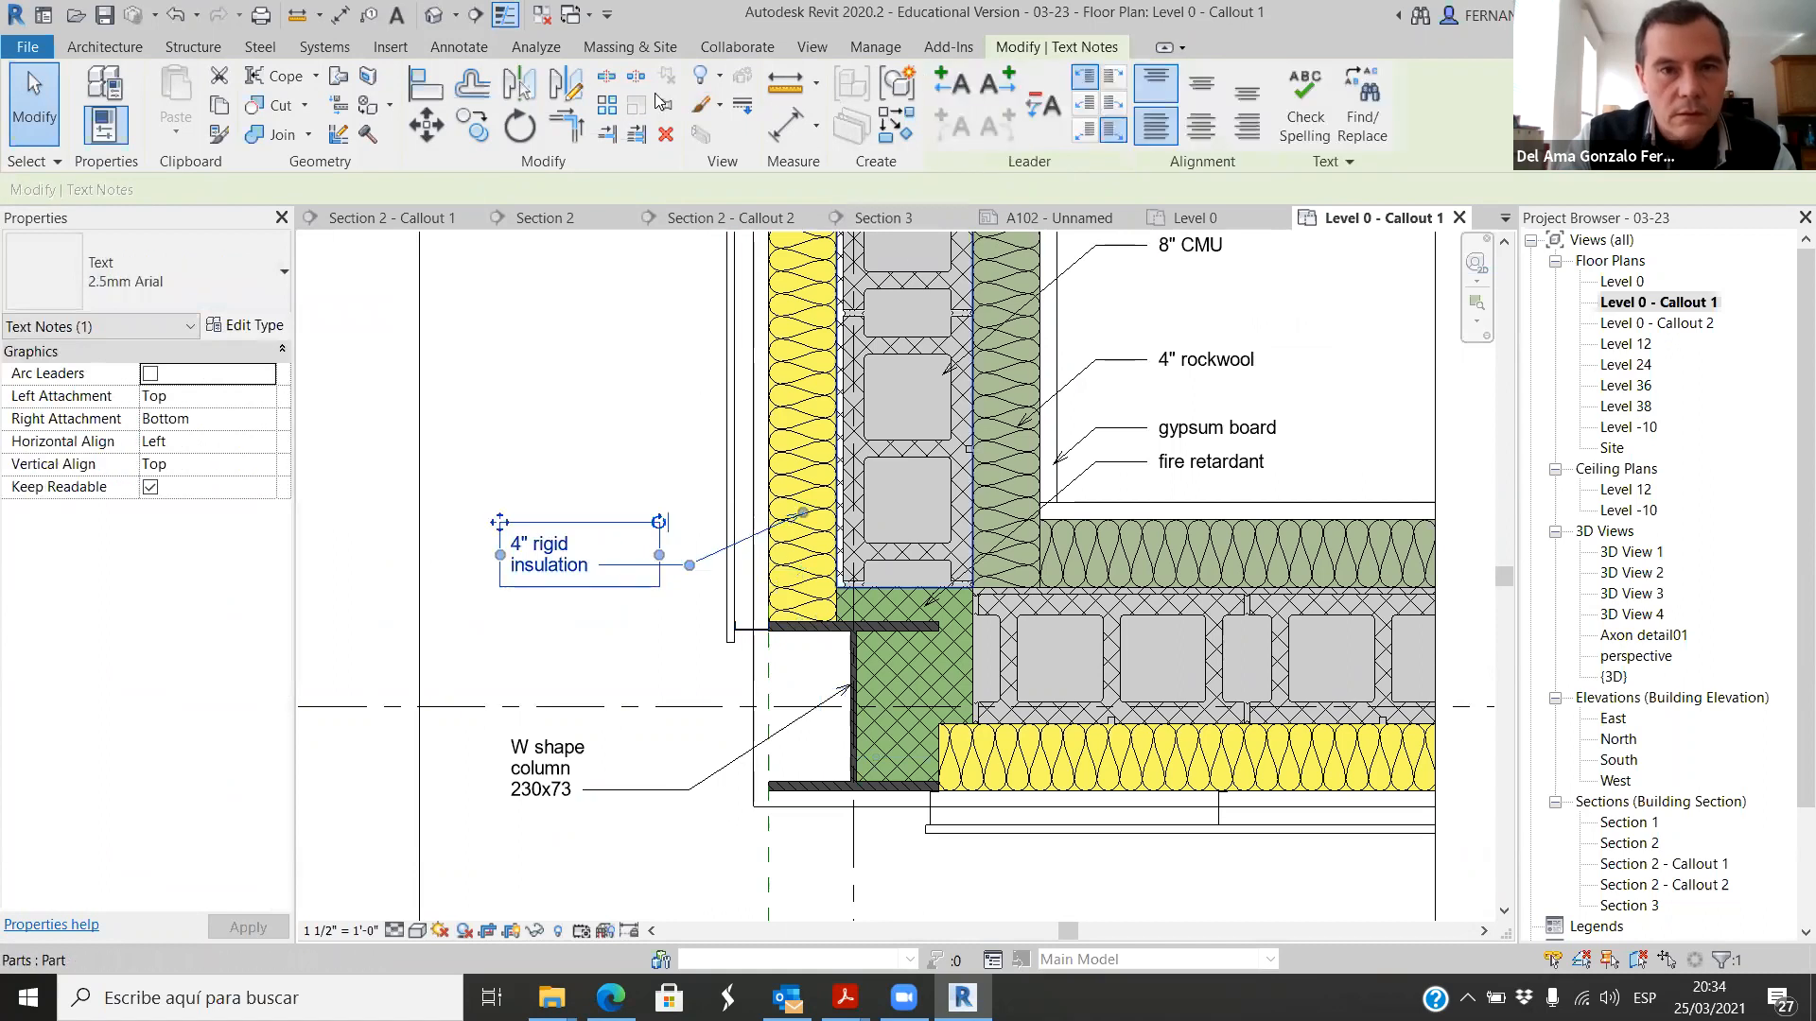
pyautogui.click(473, 123)
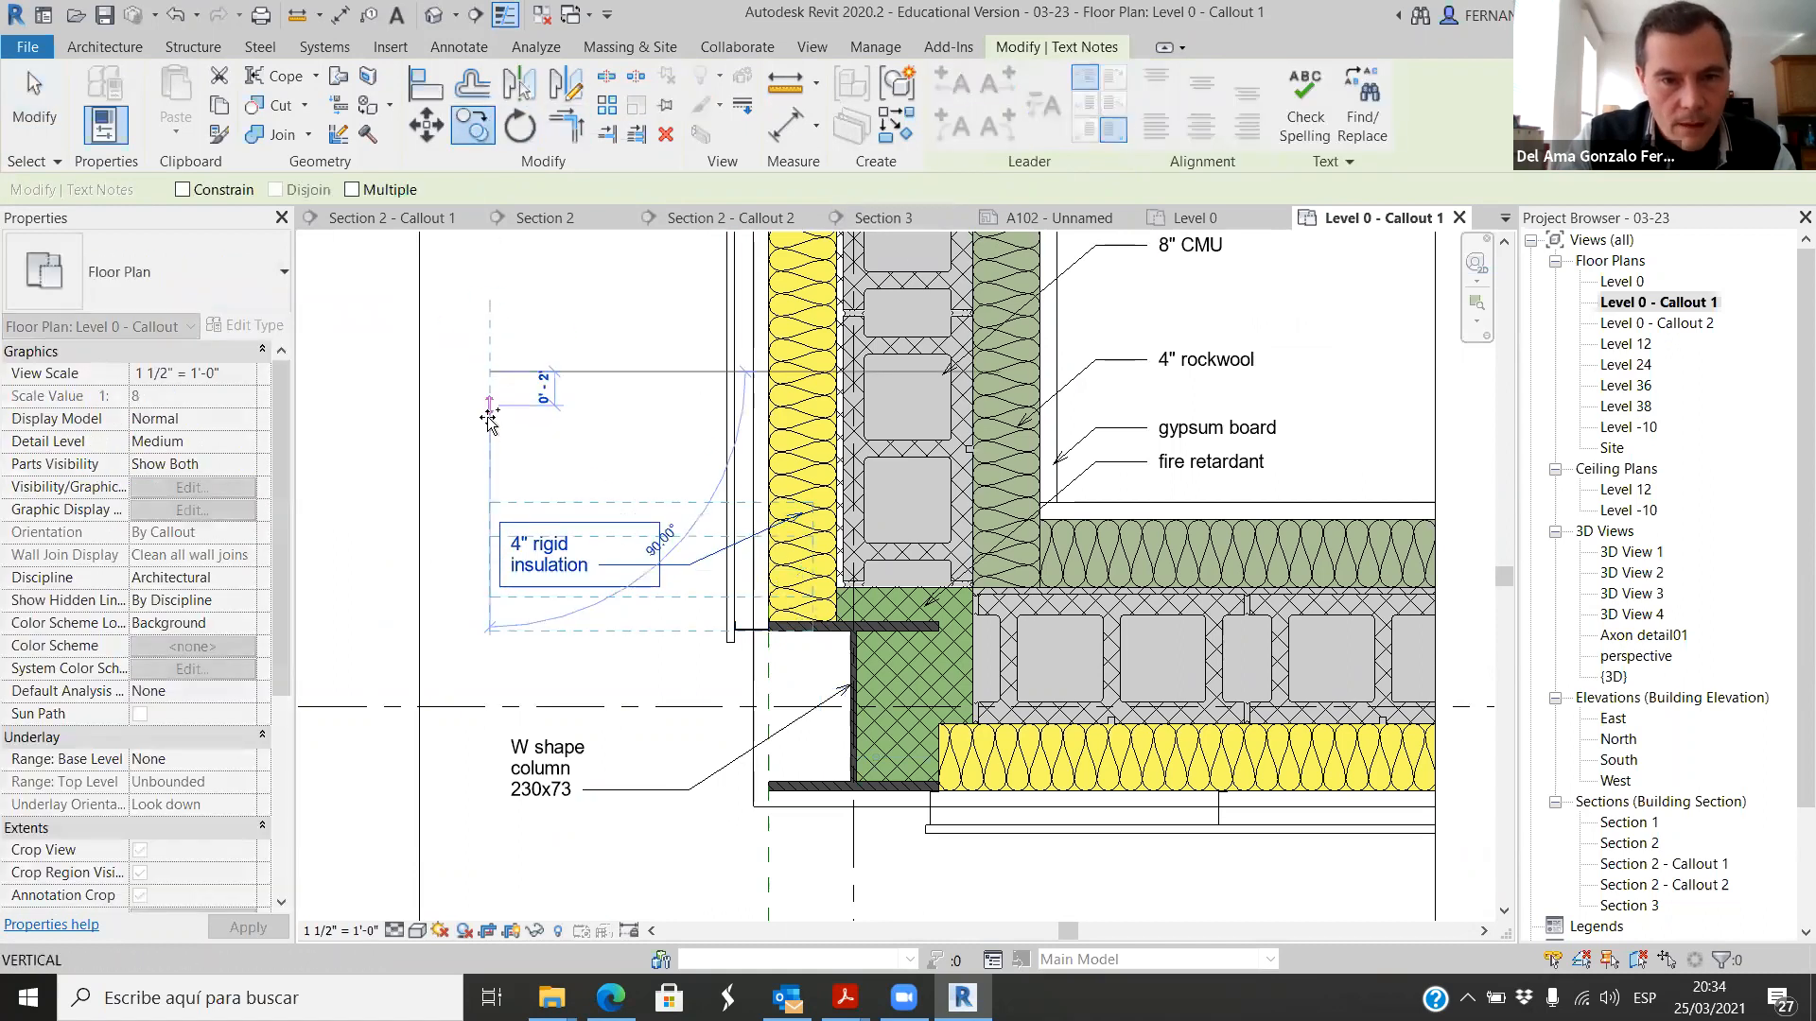
pyautogui.click(491, 490)
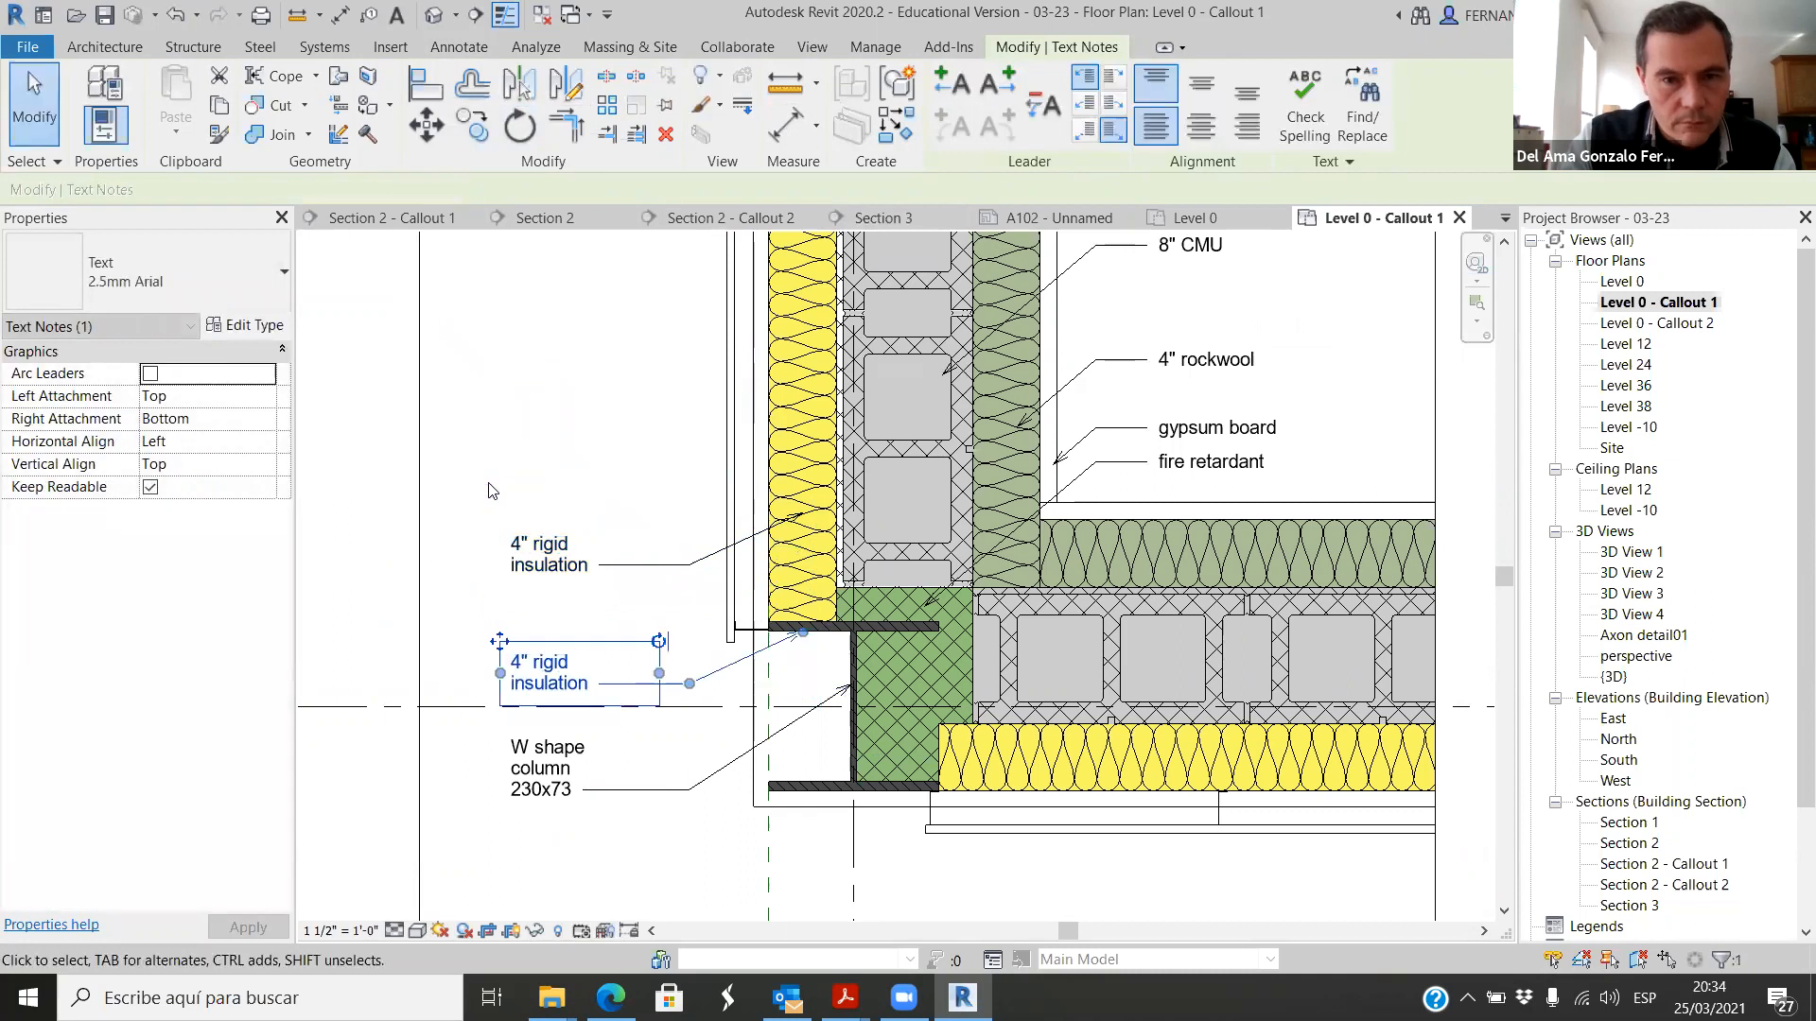
# Step: Move the copied rigid insulation note up about 1 3/4" and place its leader arrowhead on the furring channel beside the column flange
pyautogui.scroll(3, 666, 700)
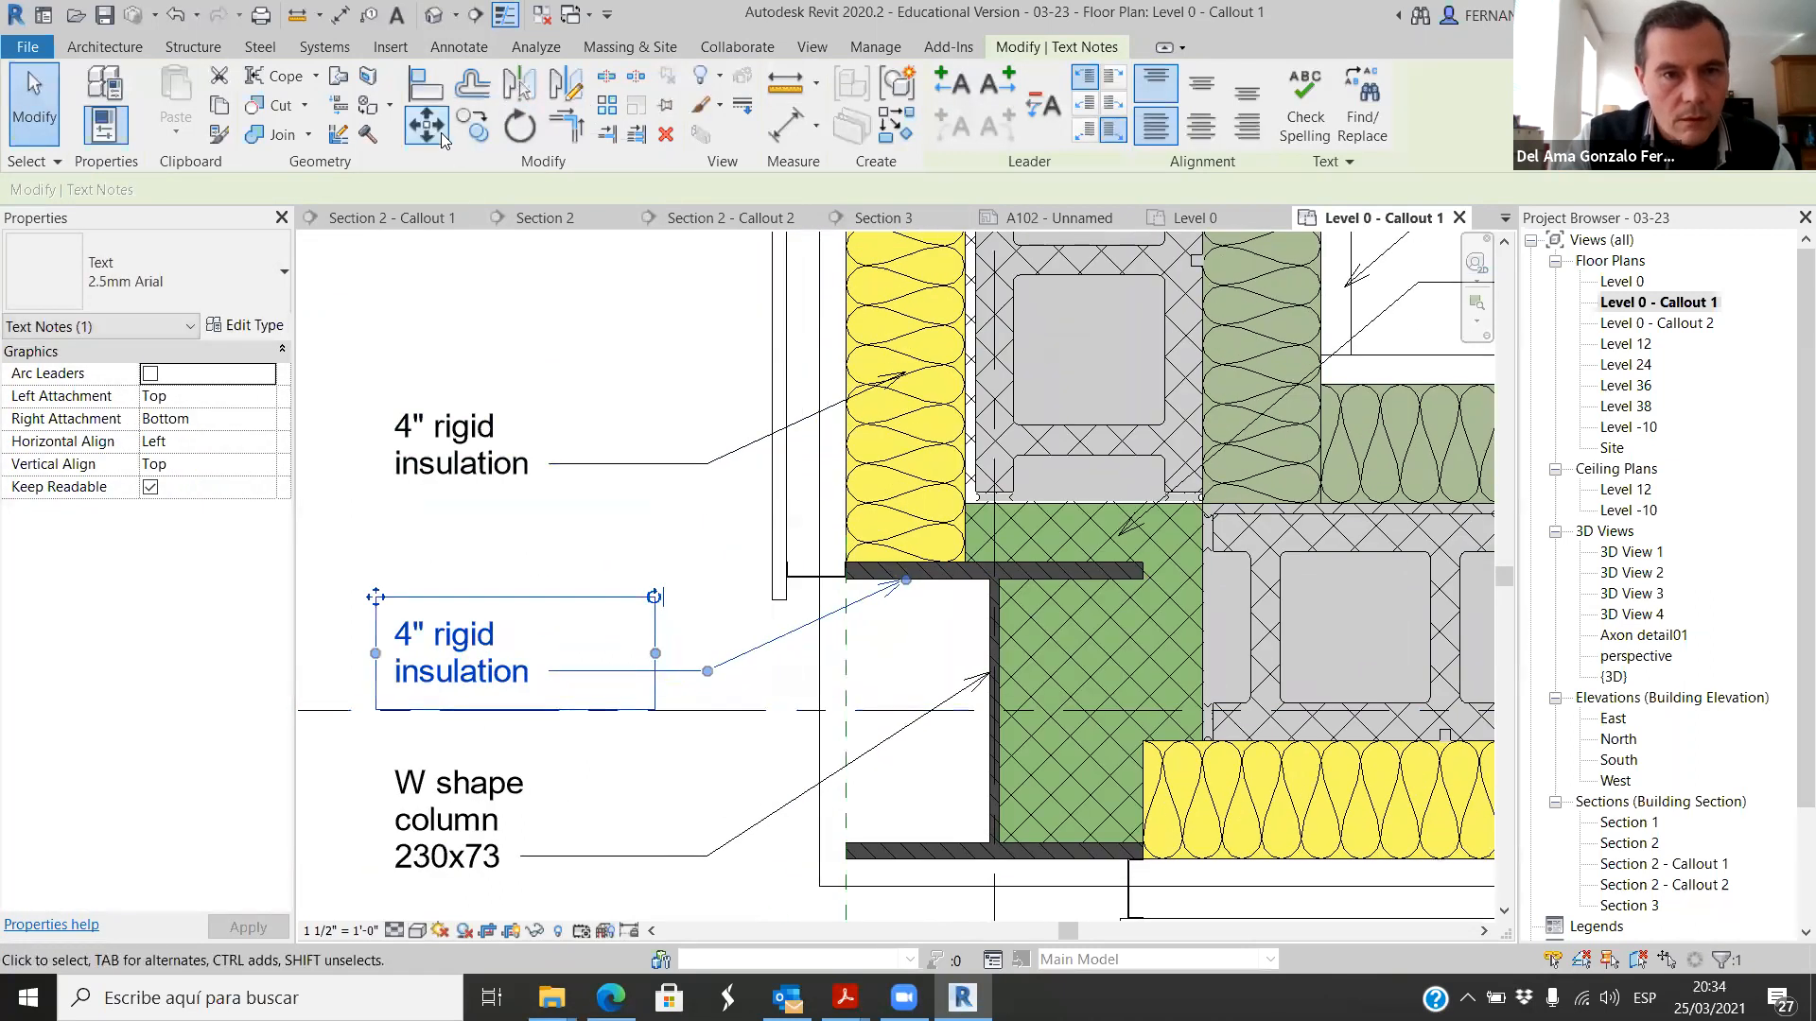
pyautogui.click(428, 123)
pyautogui.click(561, 596)
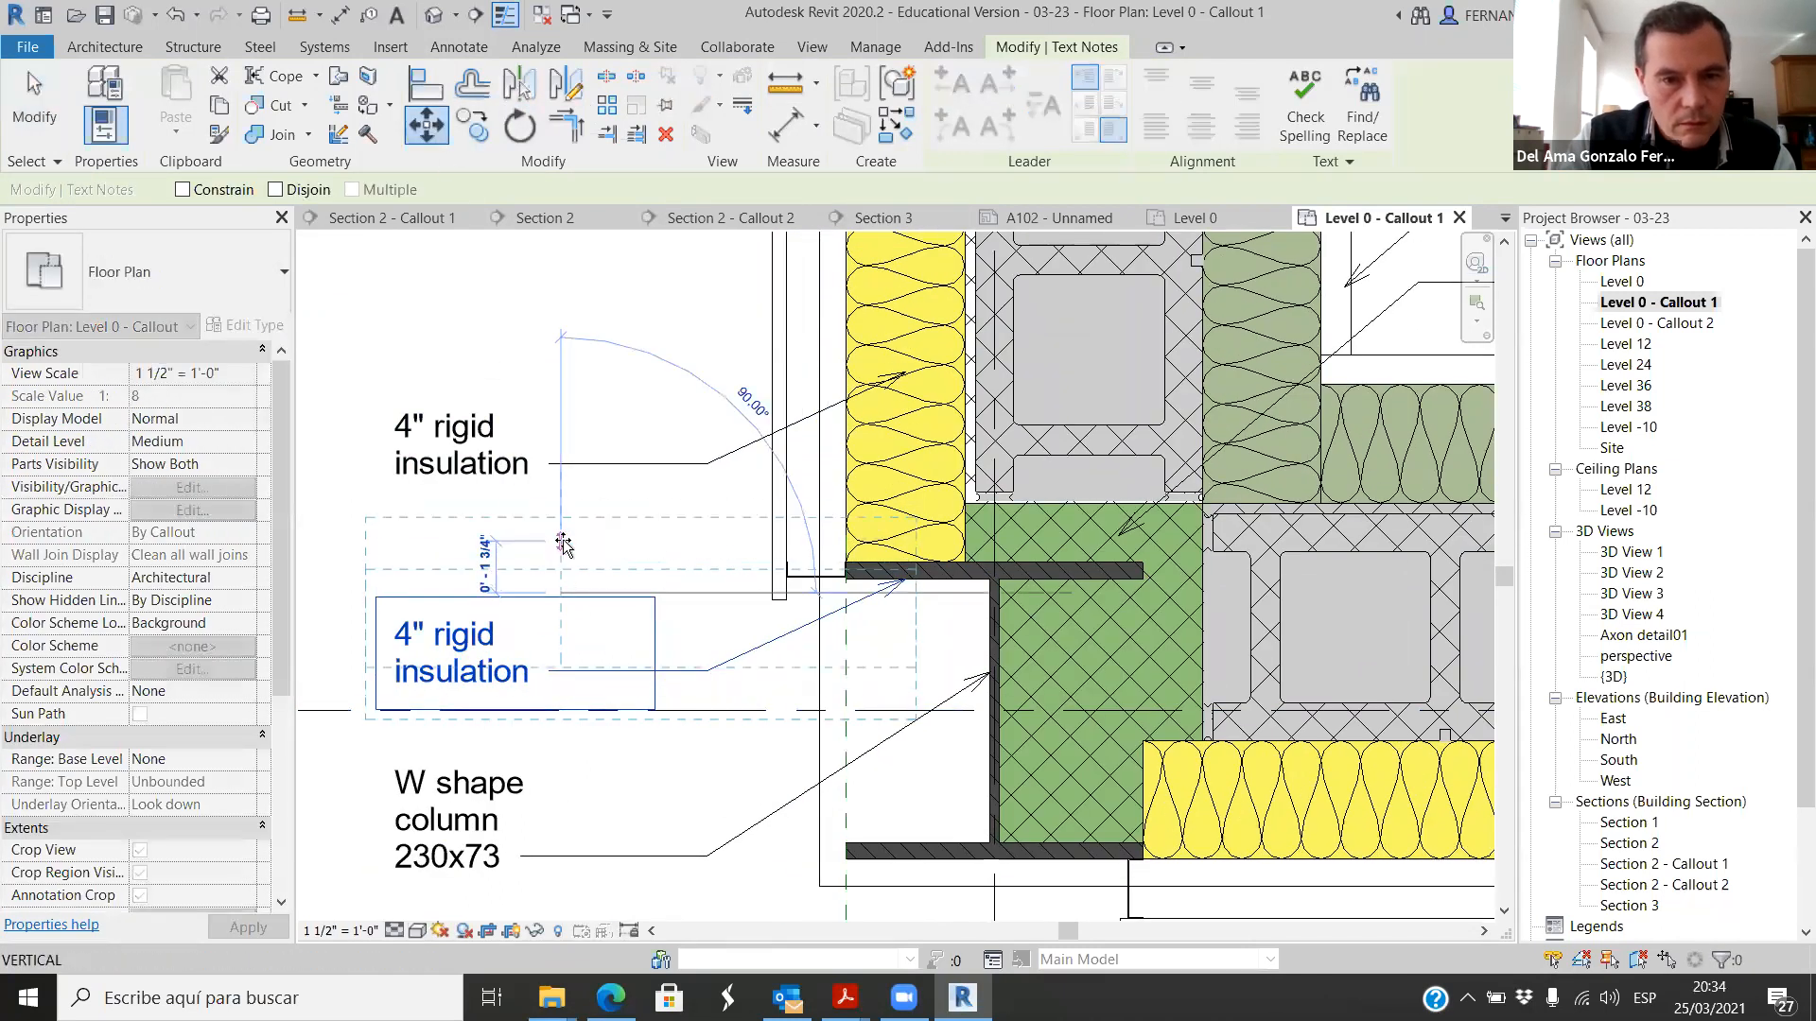
pyautogui.click(563, 544)
pyautogui.moveTo(830, 568); pyautogui.dragTo(807, 574)
# Step: Replace the text of the note pointing to the furring channel with "furring channel section"
pyautogui.click(567, 679)
pyautogui.click(531, 622)
pyautogui.click(531, 627)
pyautogui.moveTo(531, 626); pyautogui.dragTo(394, 585)
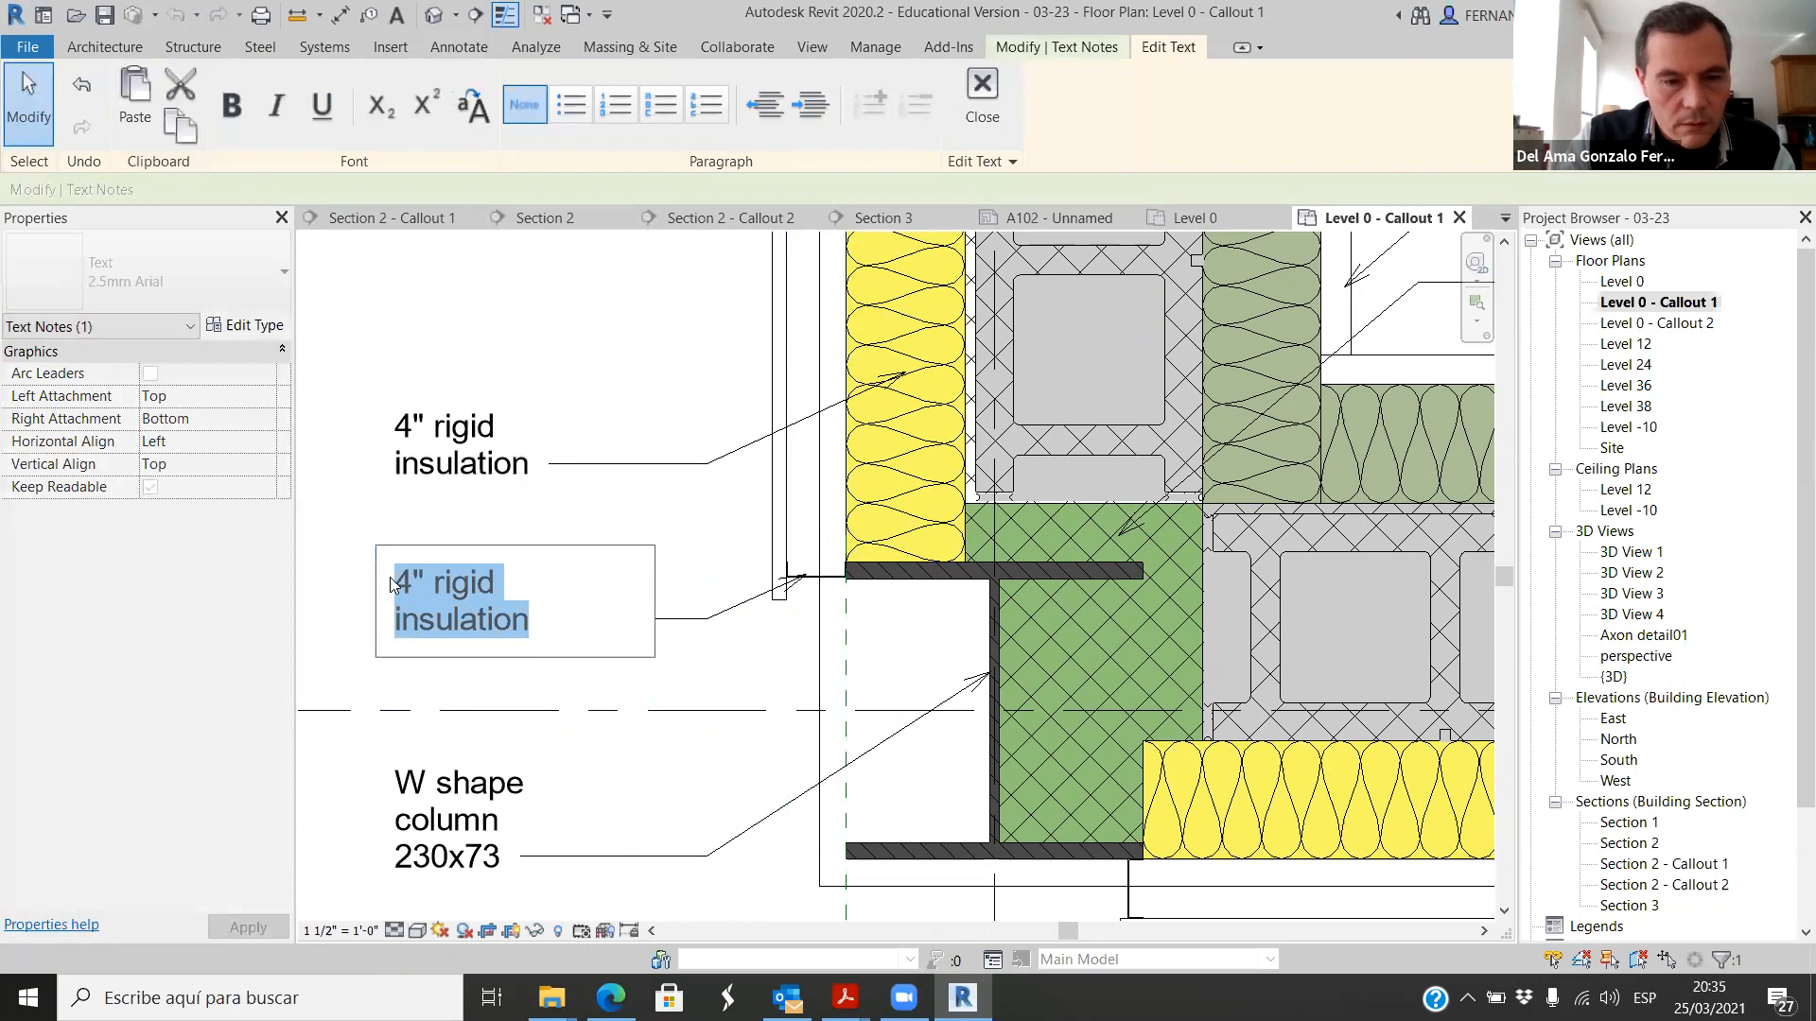
pyautogui.write('furring')
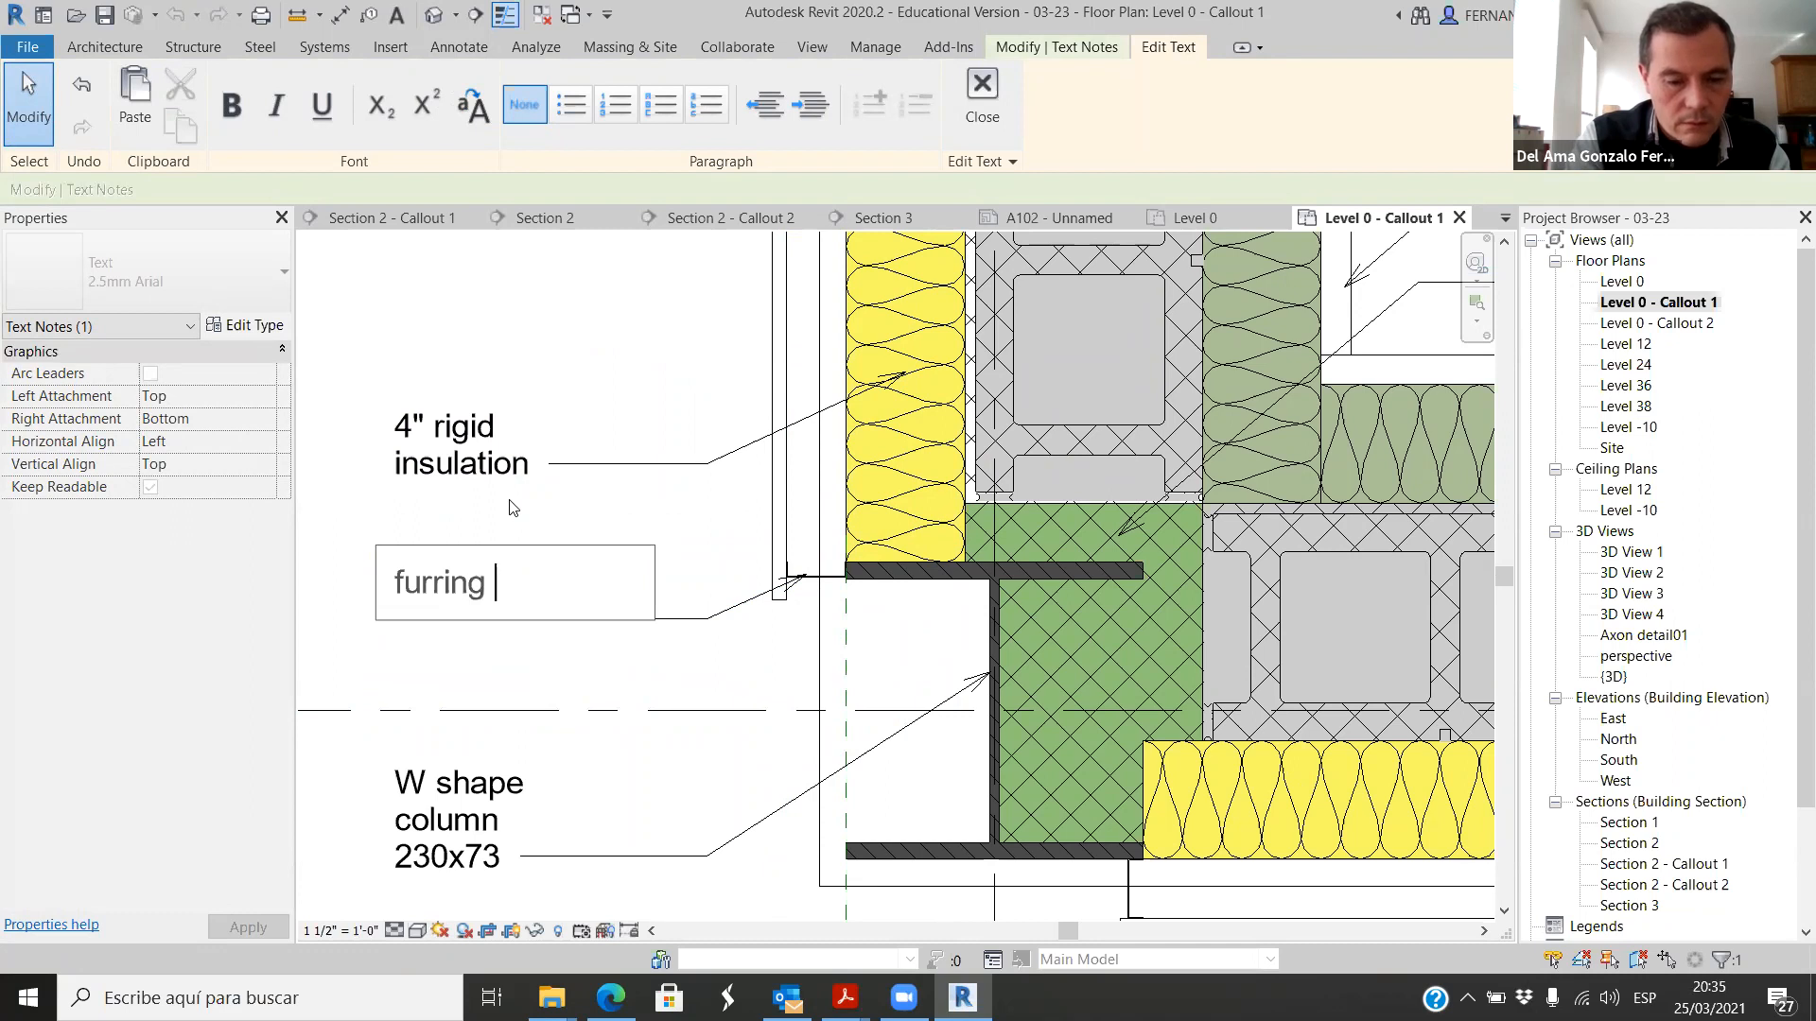
pyautogui.write('channel')
pyautogui.press('Return')
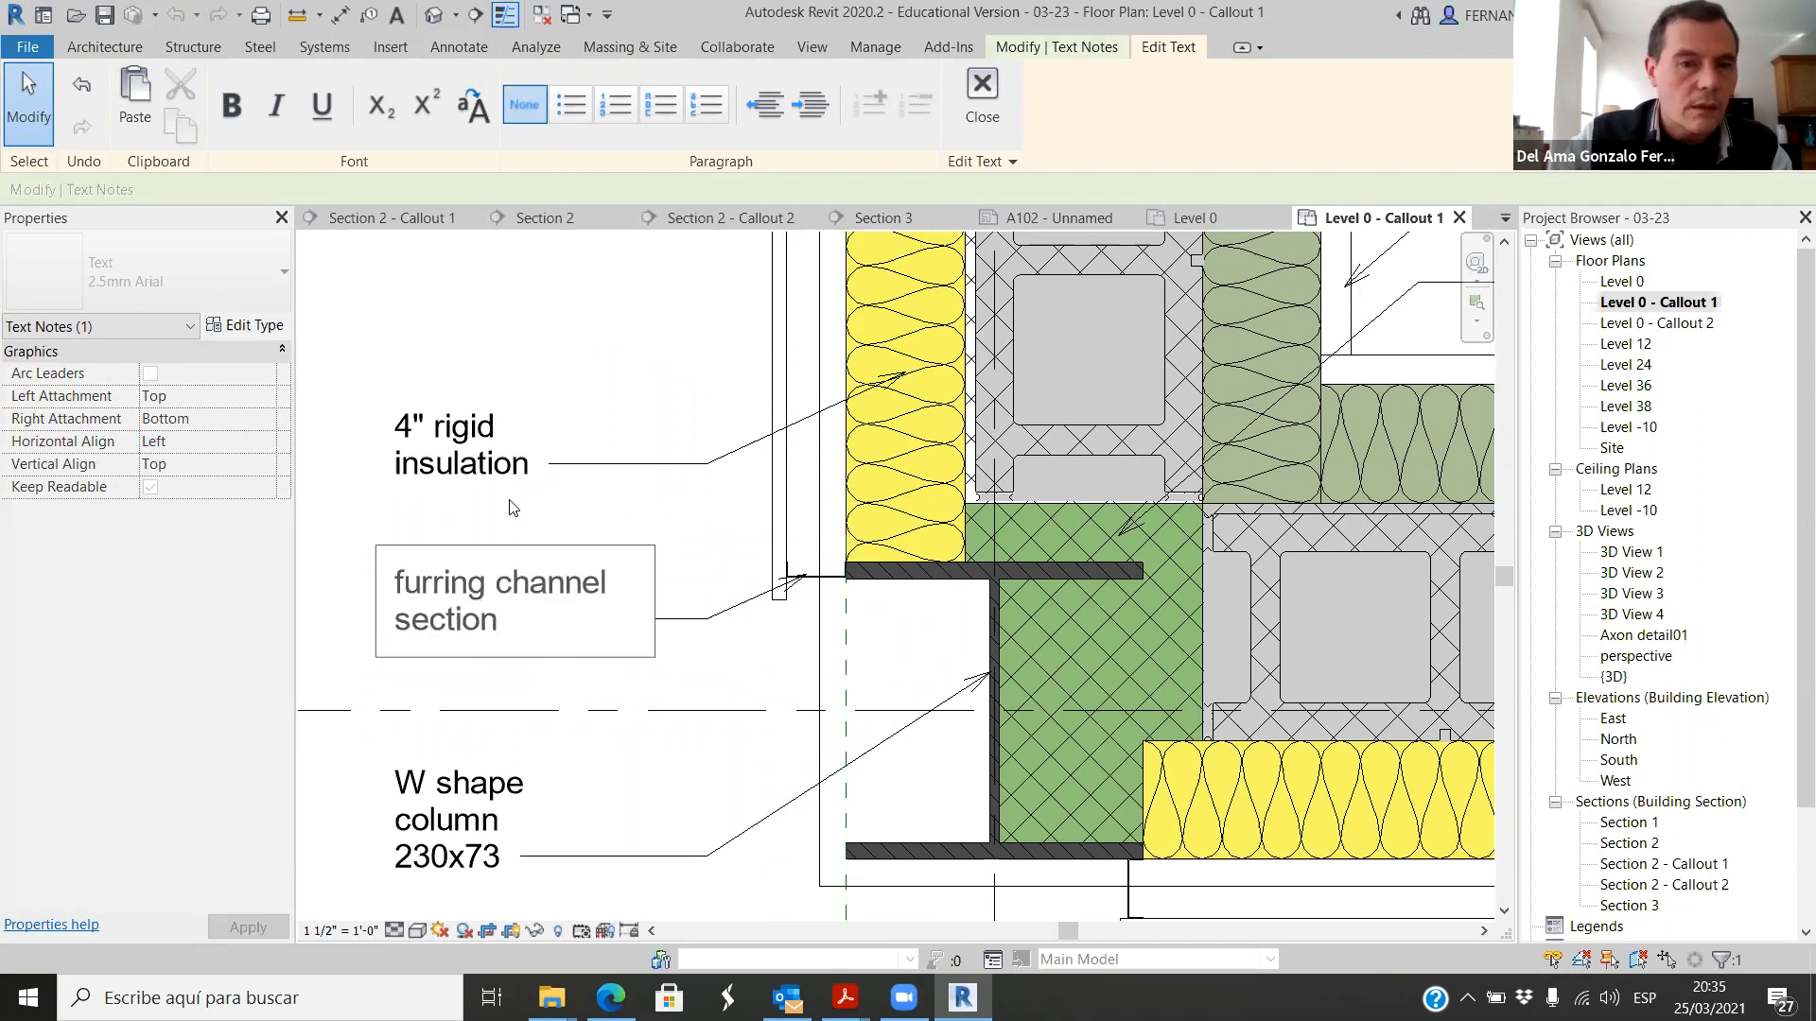
pyautogui.click(552, 365)
pyautogui.scroll(-8, 559, 506)
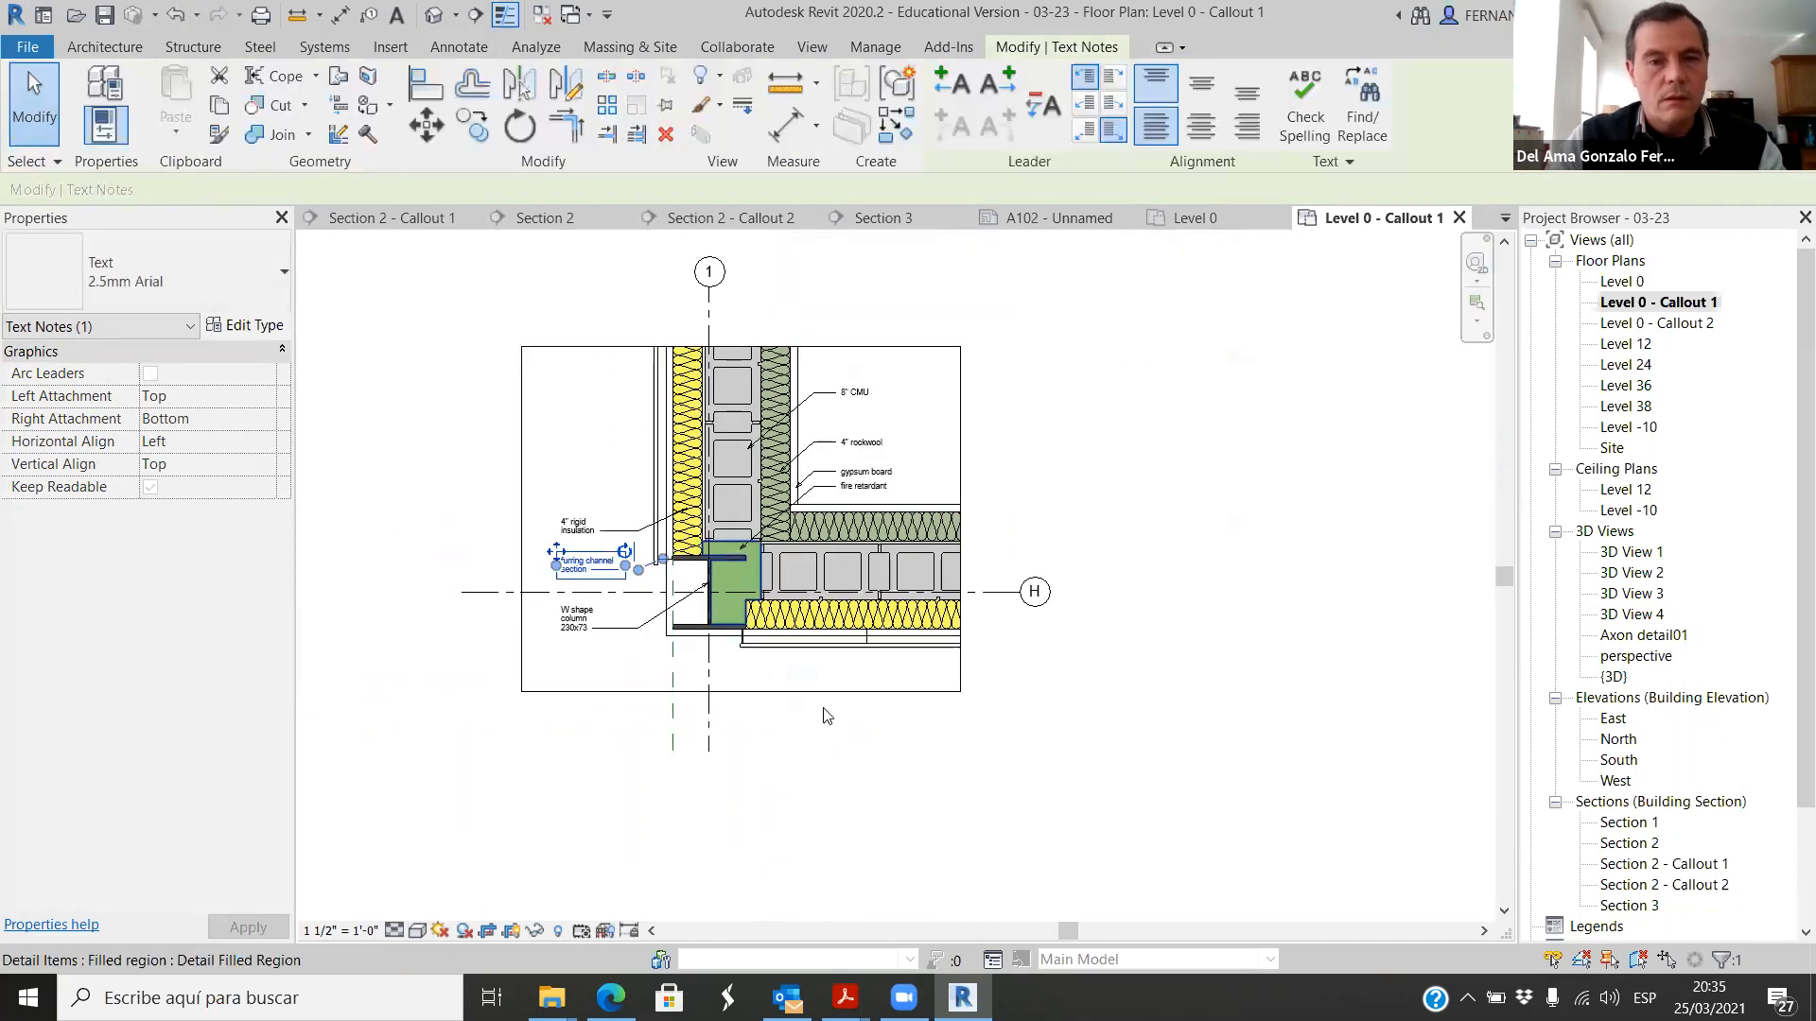
pyautogui.click(1031, 776)
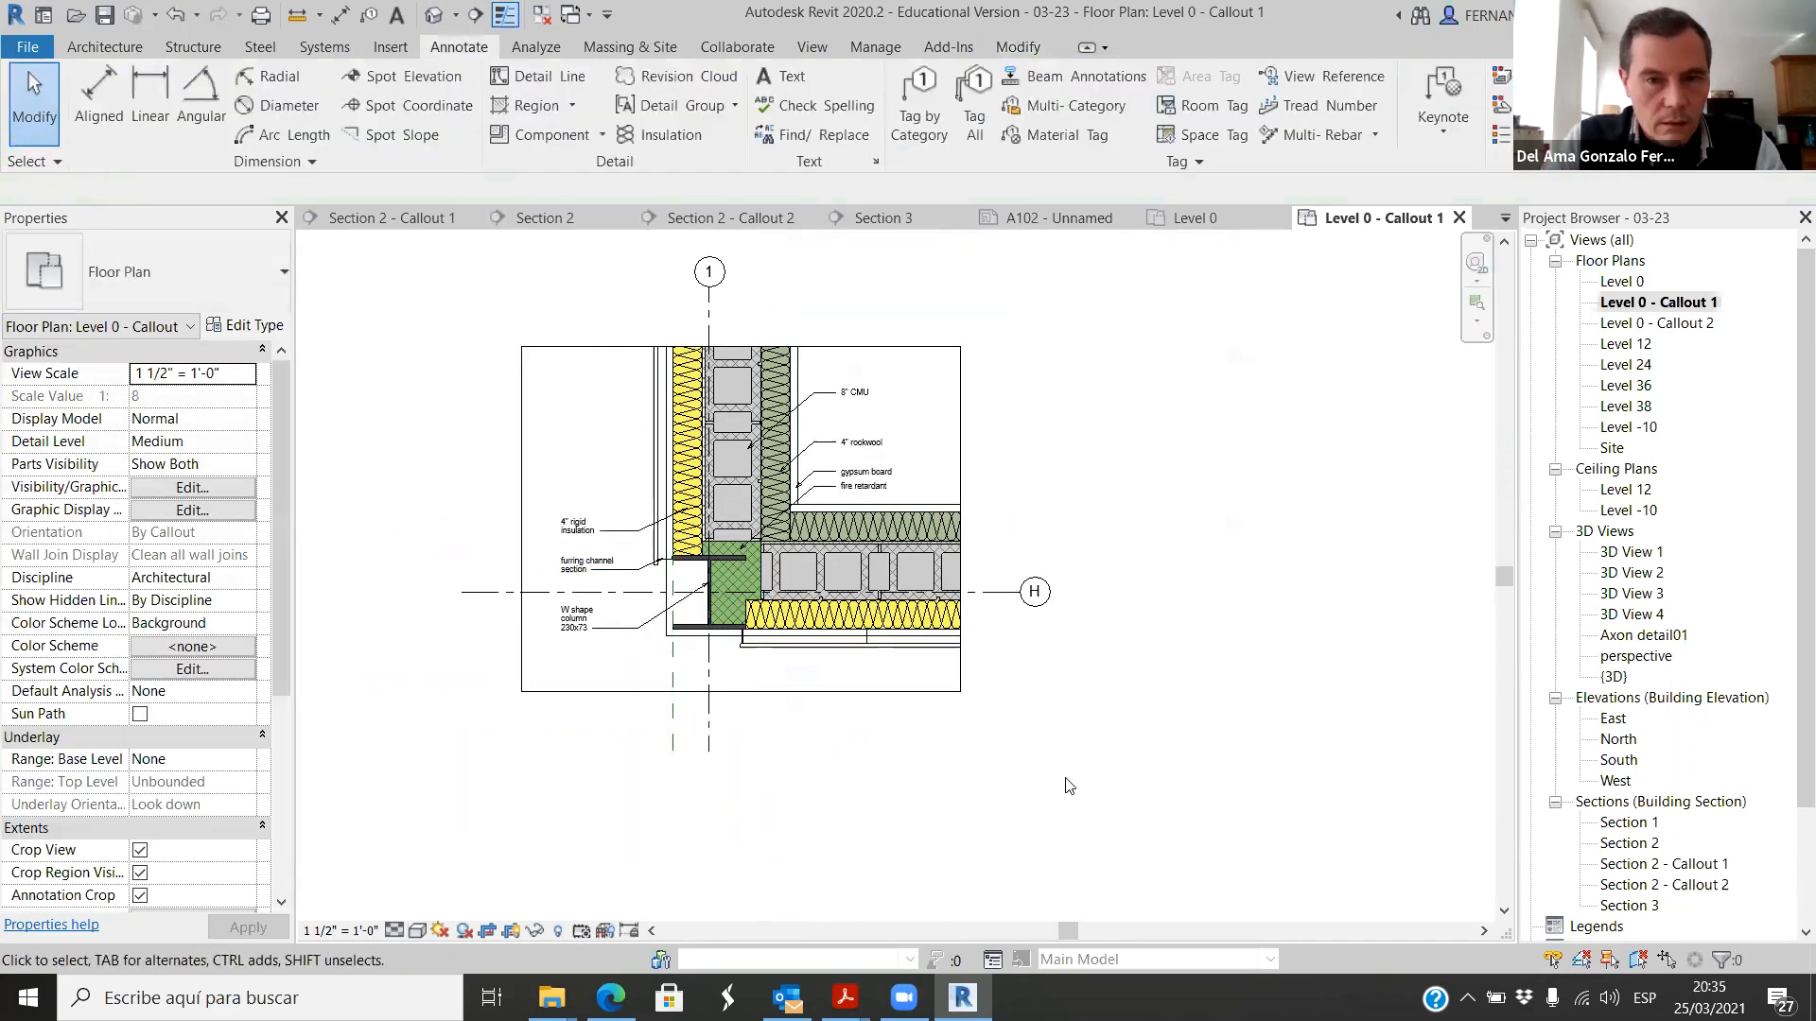
# Step: Review the annotated wall corner callout and bring up sheet A102 of the 03-25 project
pyautogui.scroll(4, 747, 539)
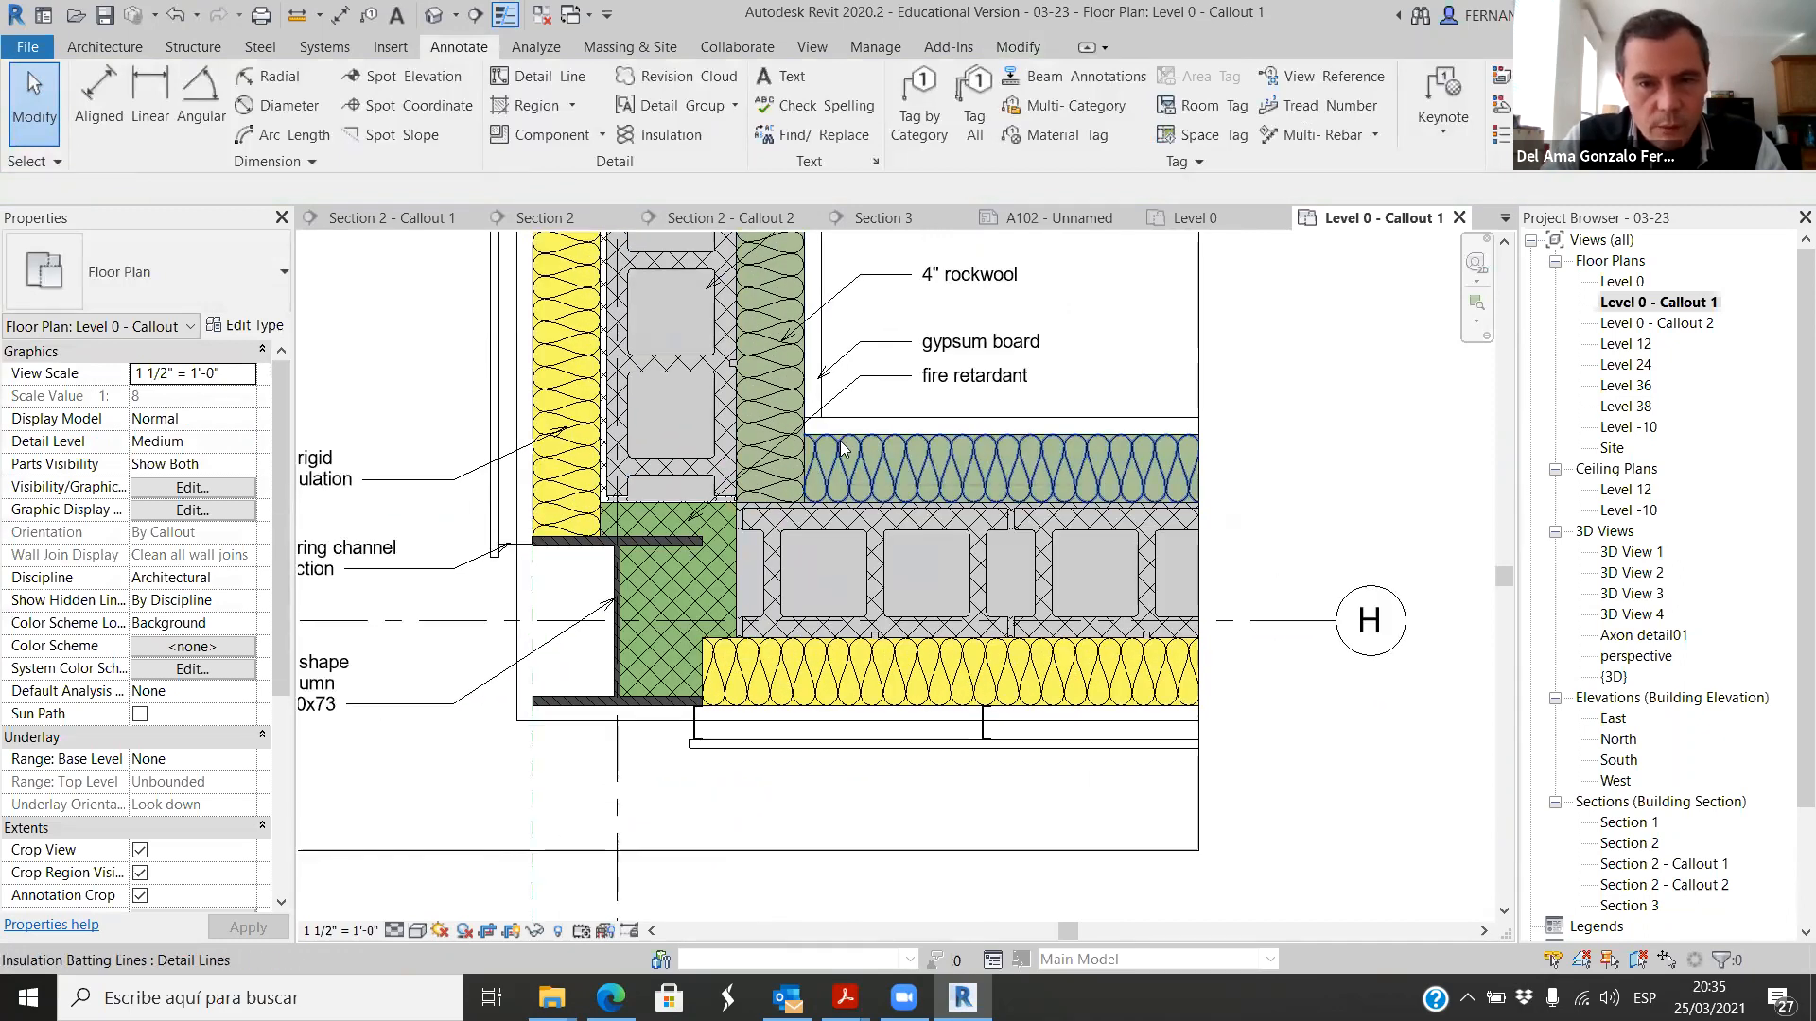
pyautogui.scroll(-4, 832, 818)
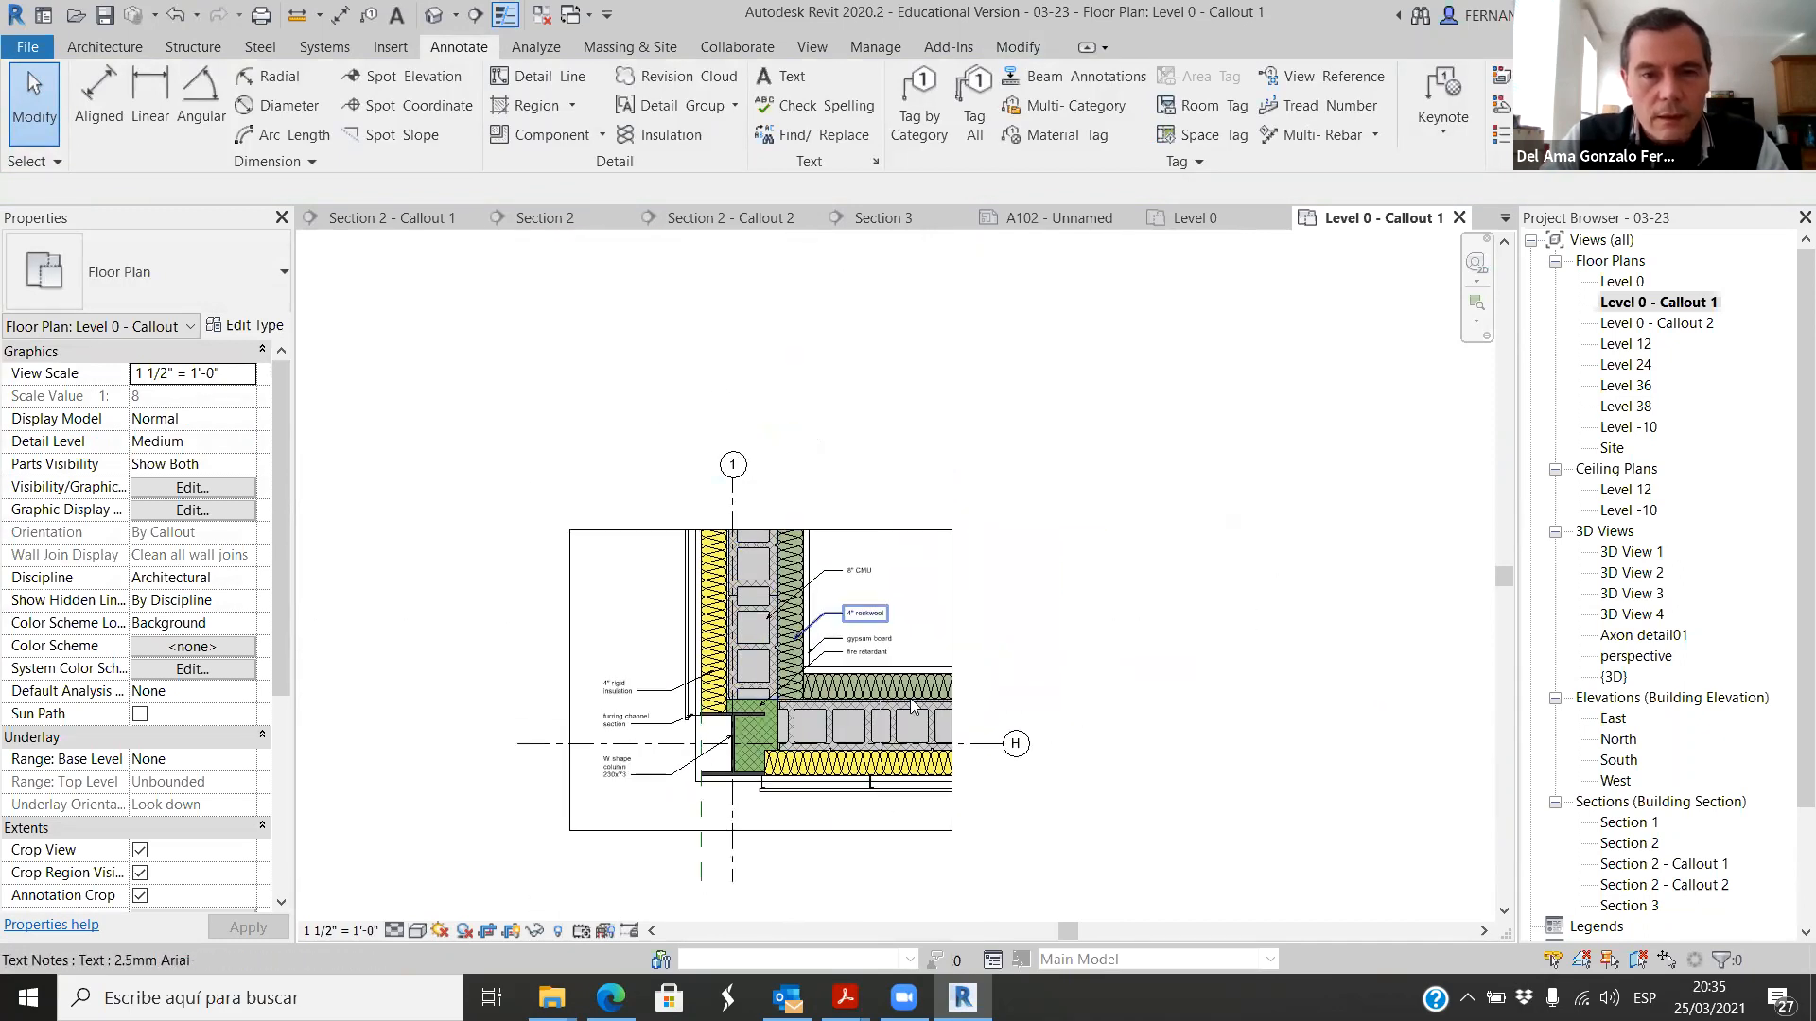
pyautogui.scroll(1, 921, 709)
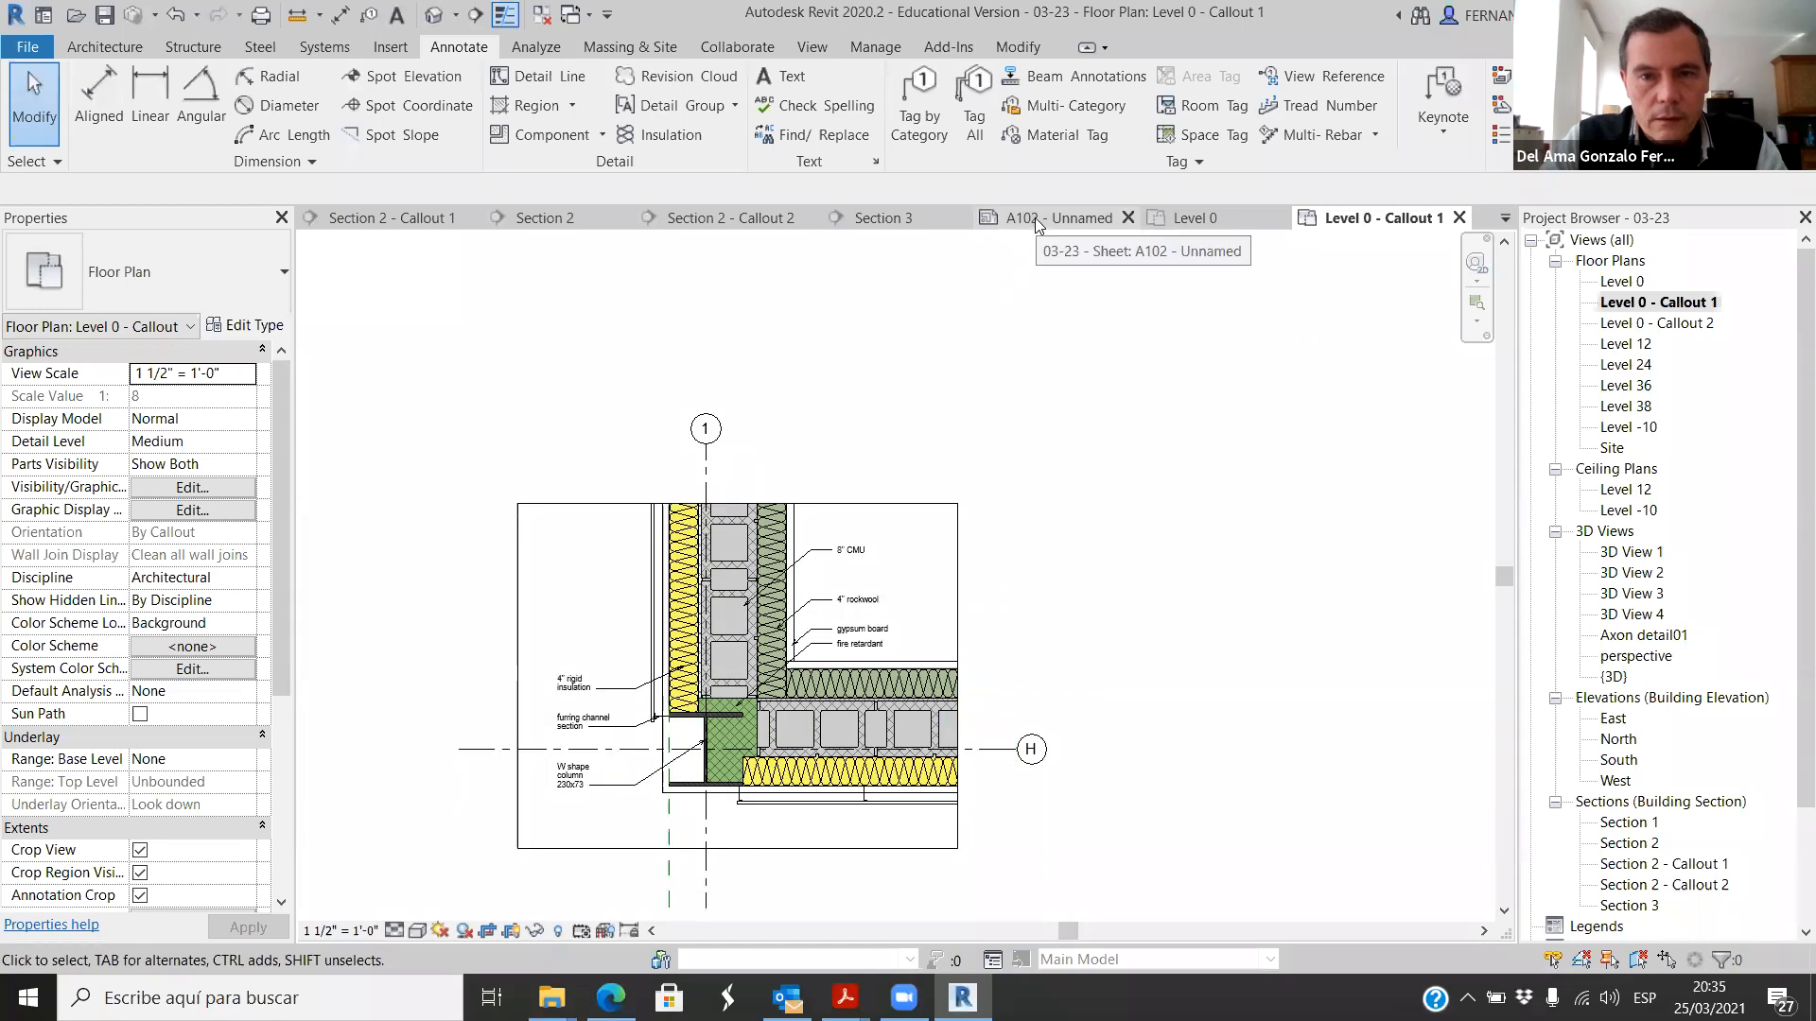
pyautogui.click(389, 216)
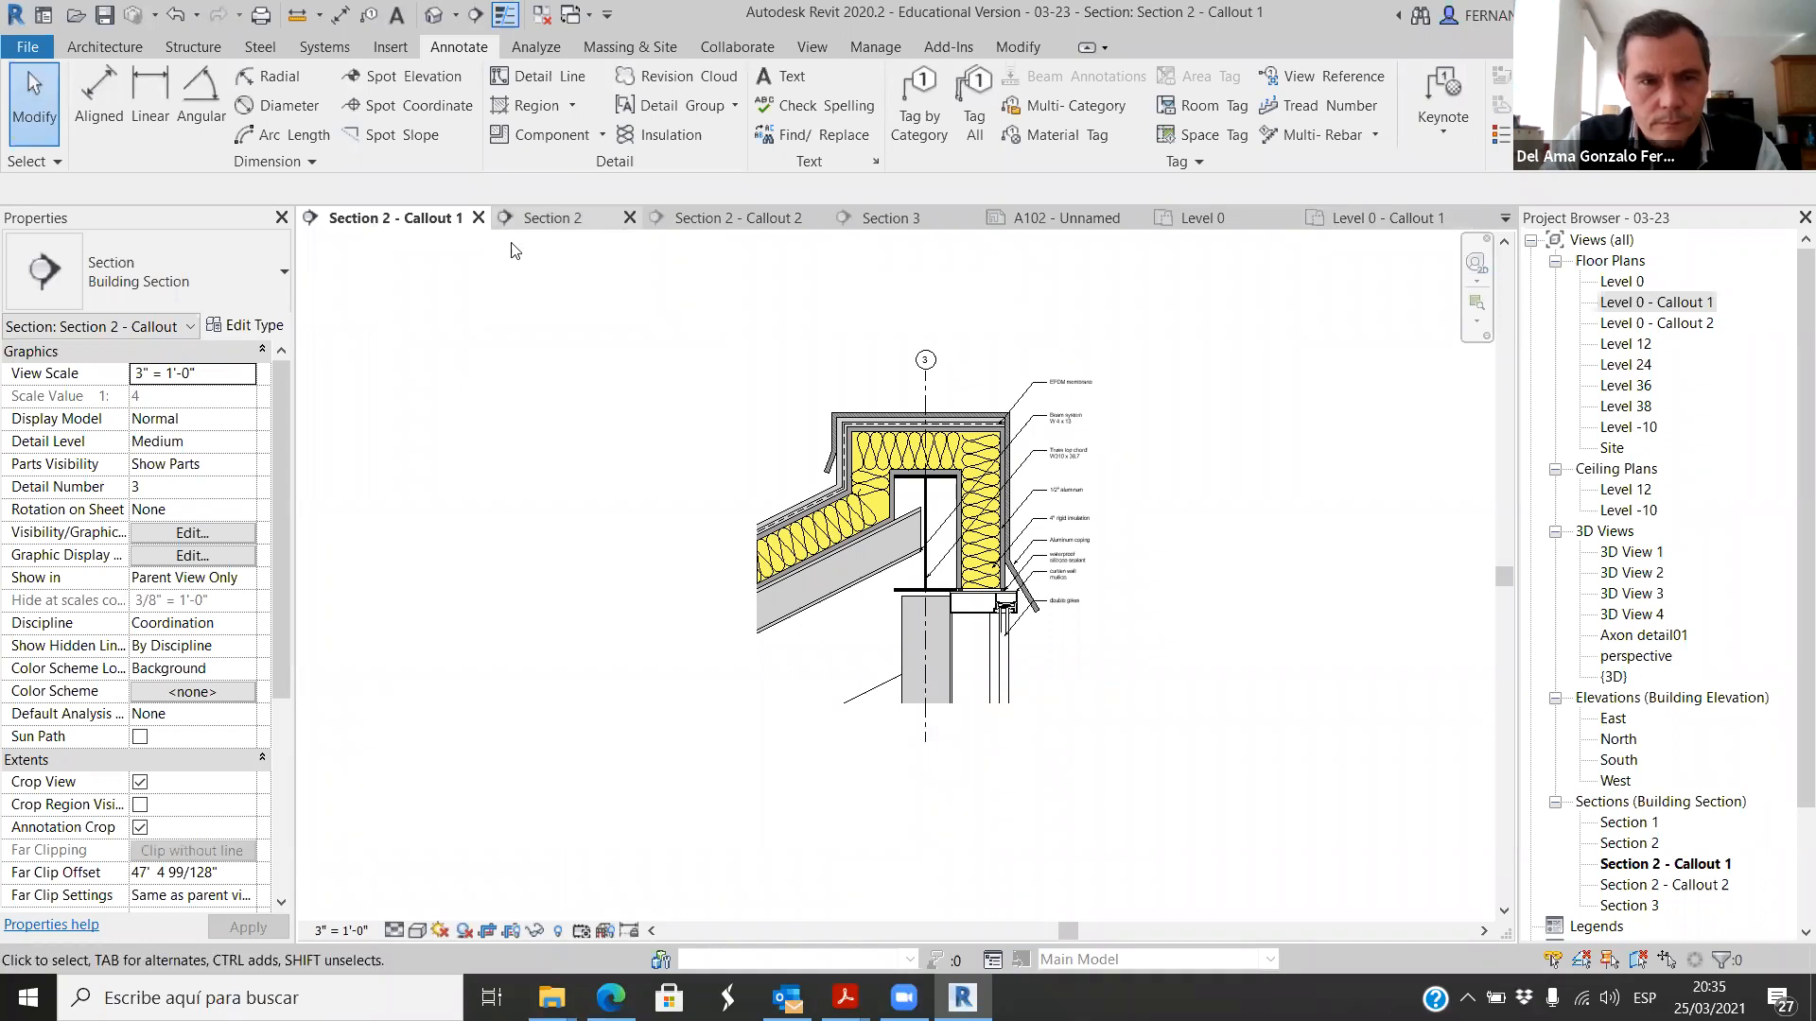
pyautogui.click(1201, 220)
pyautogui.click(1279, 218)
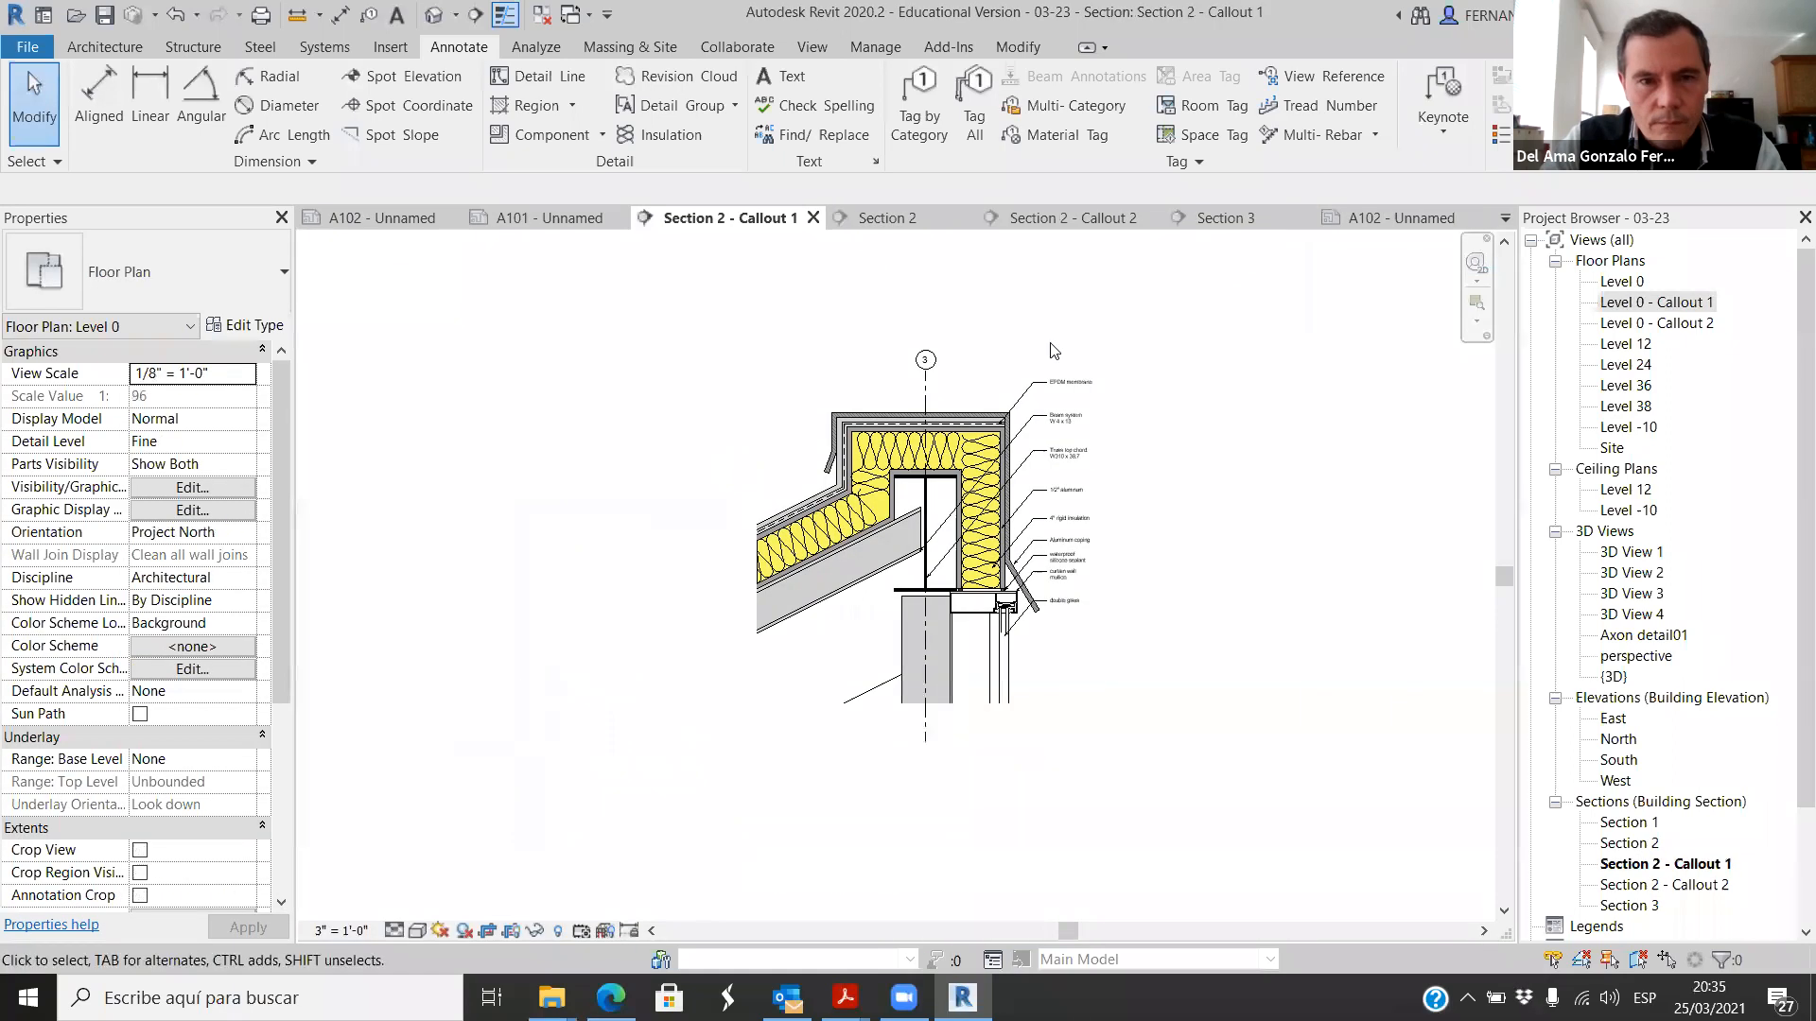
pyautogui.click(393, 219)
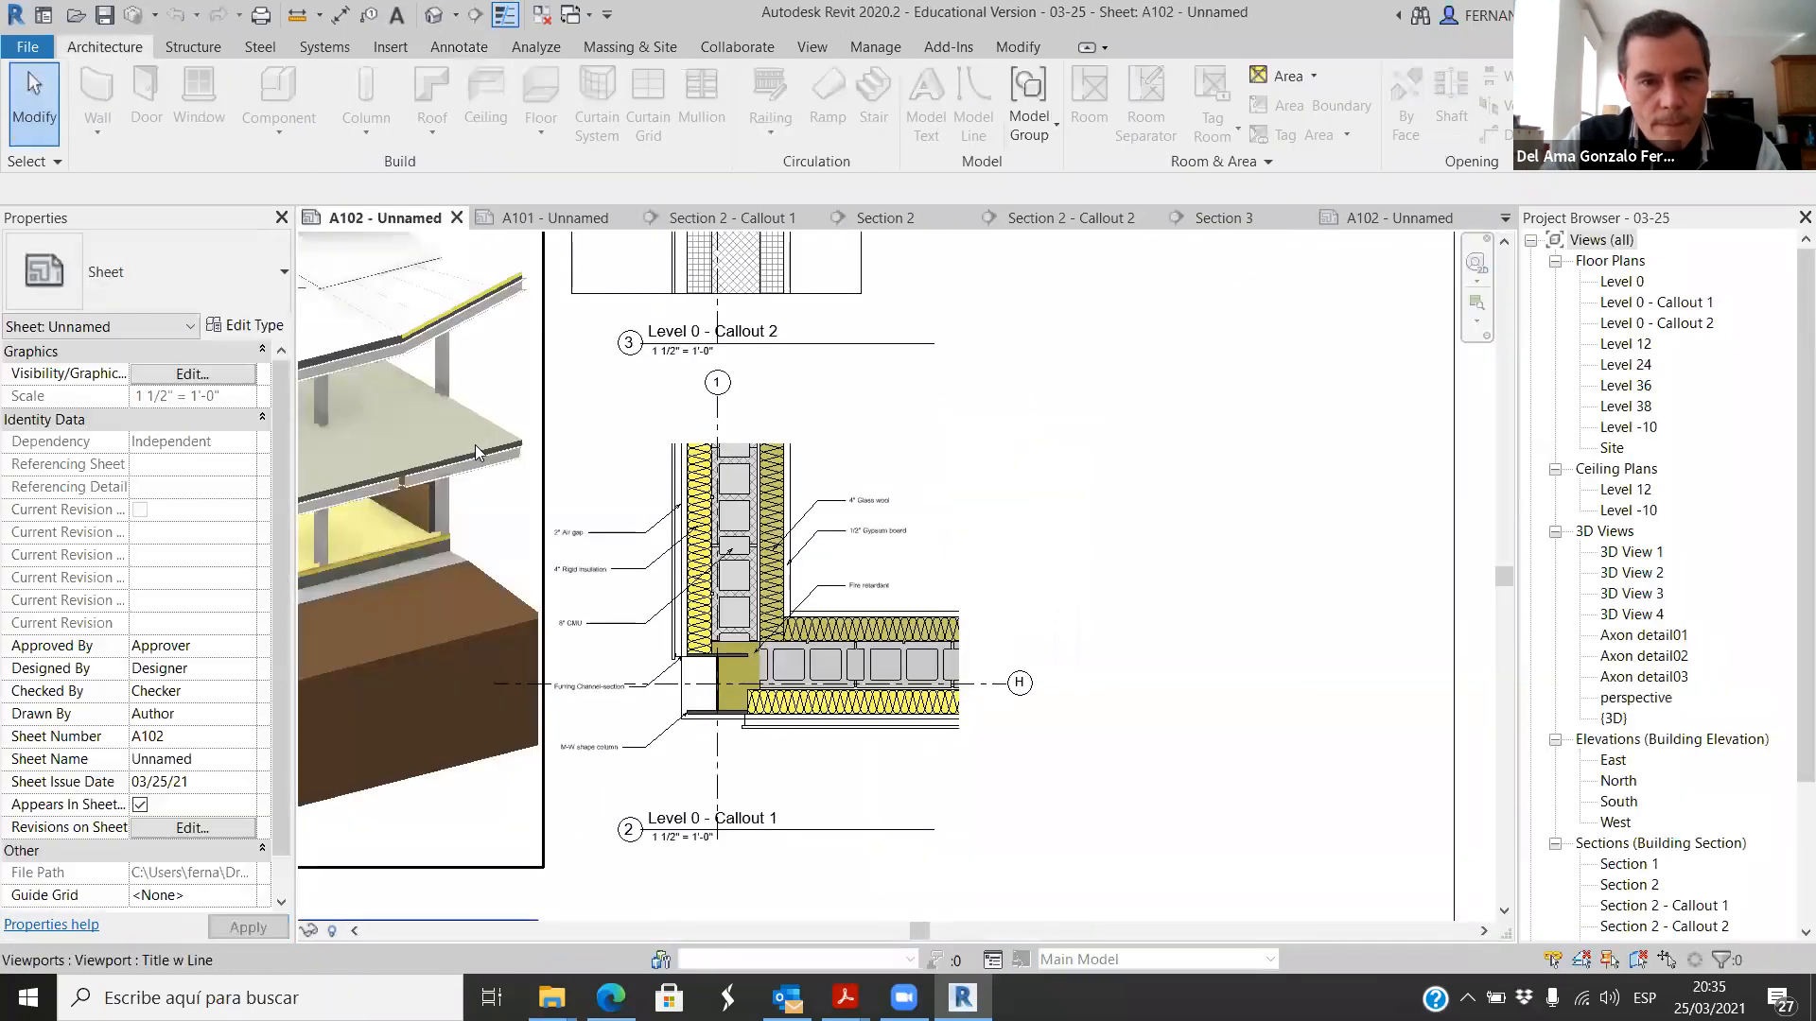
# Step: Examine the axonometric detail on sheet A102, including its roof trusses, walls, floor framing and slabs
pyautogui.scroll(-5, 1098, 563)
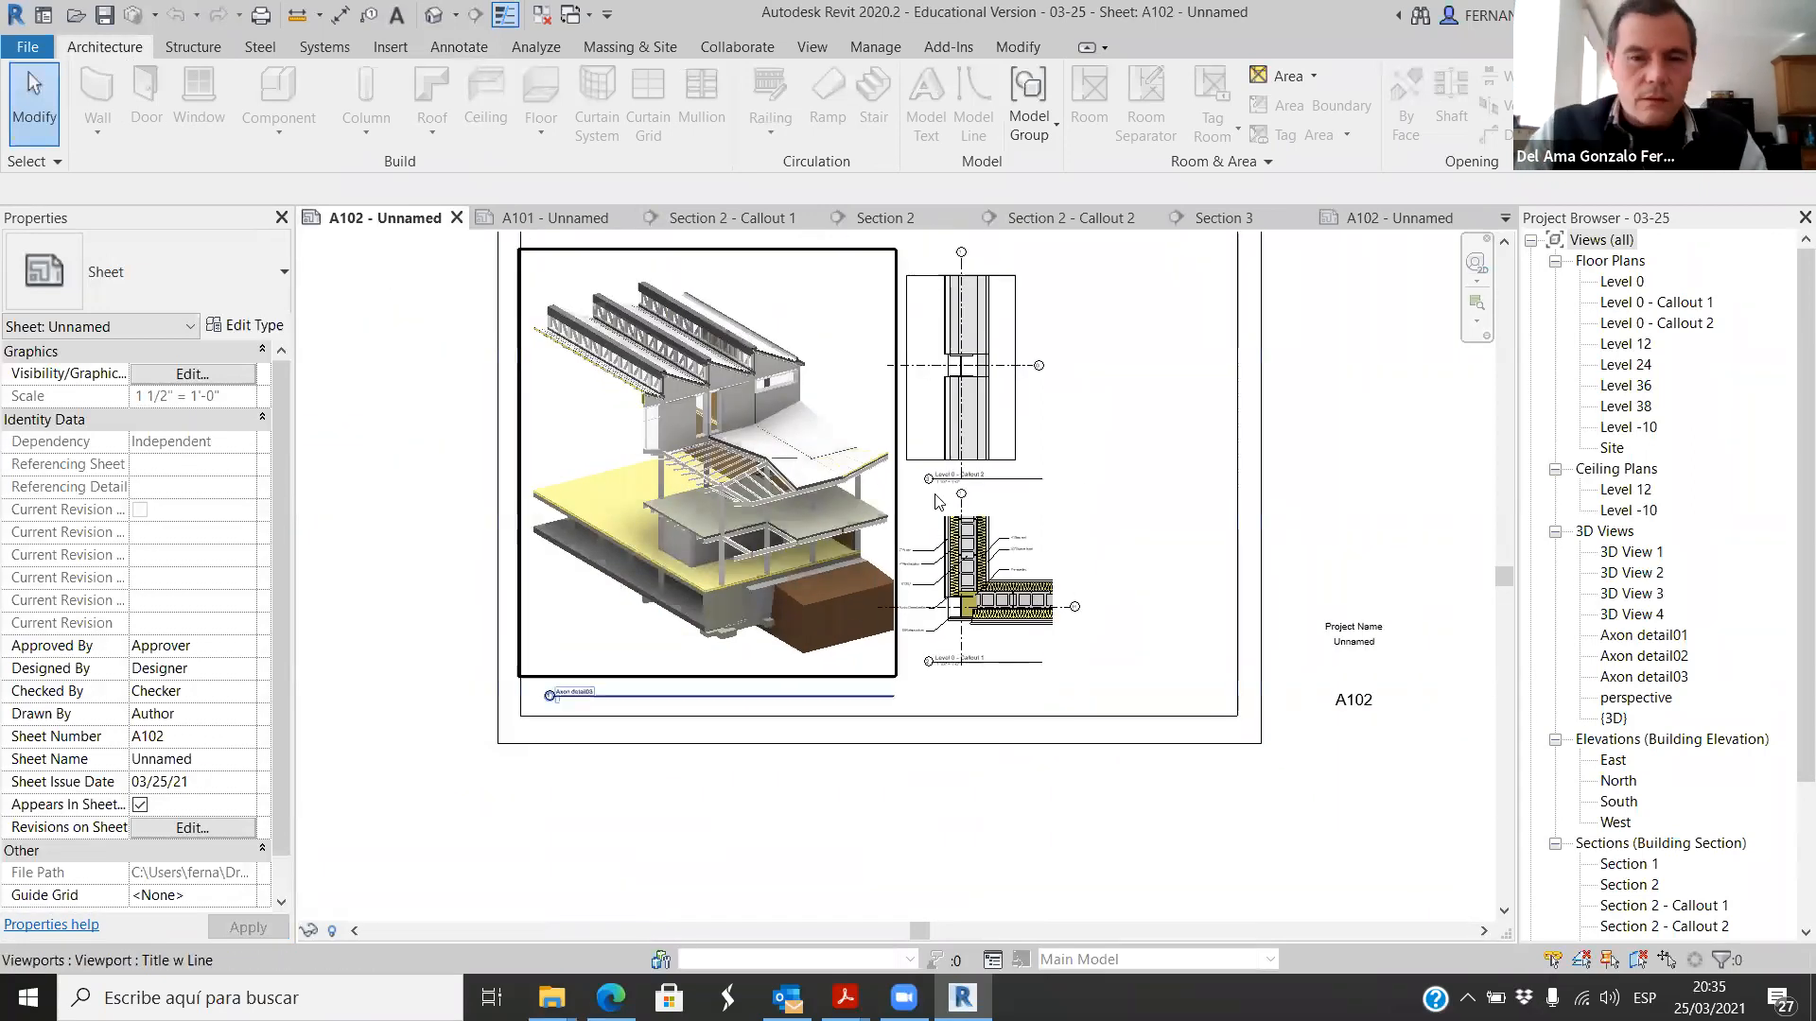
pyautogui.scroll(4, 932, 507)
pyautogui.scroll(-3, 1050, 661)
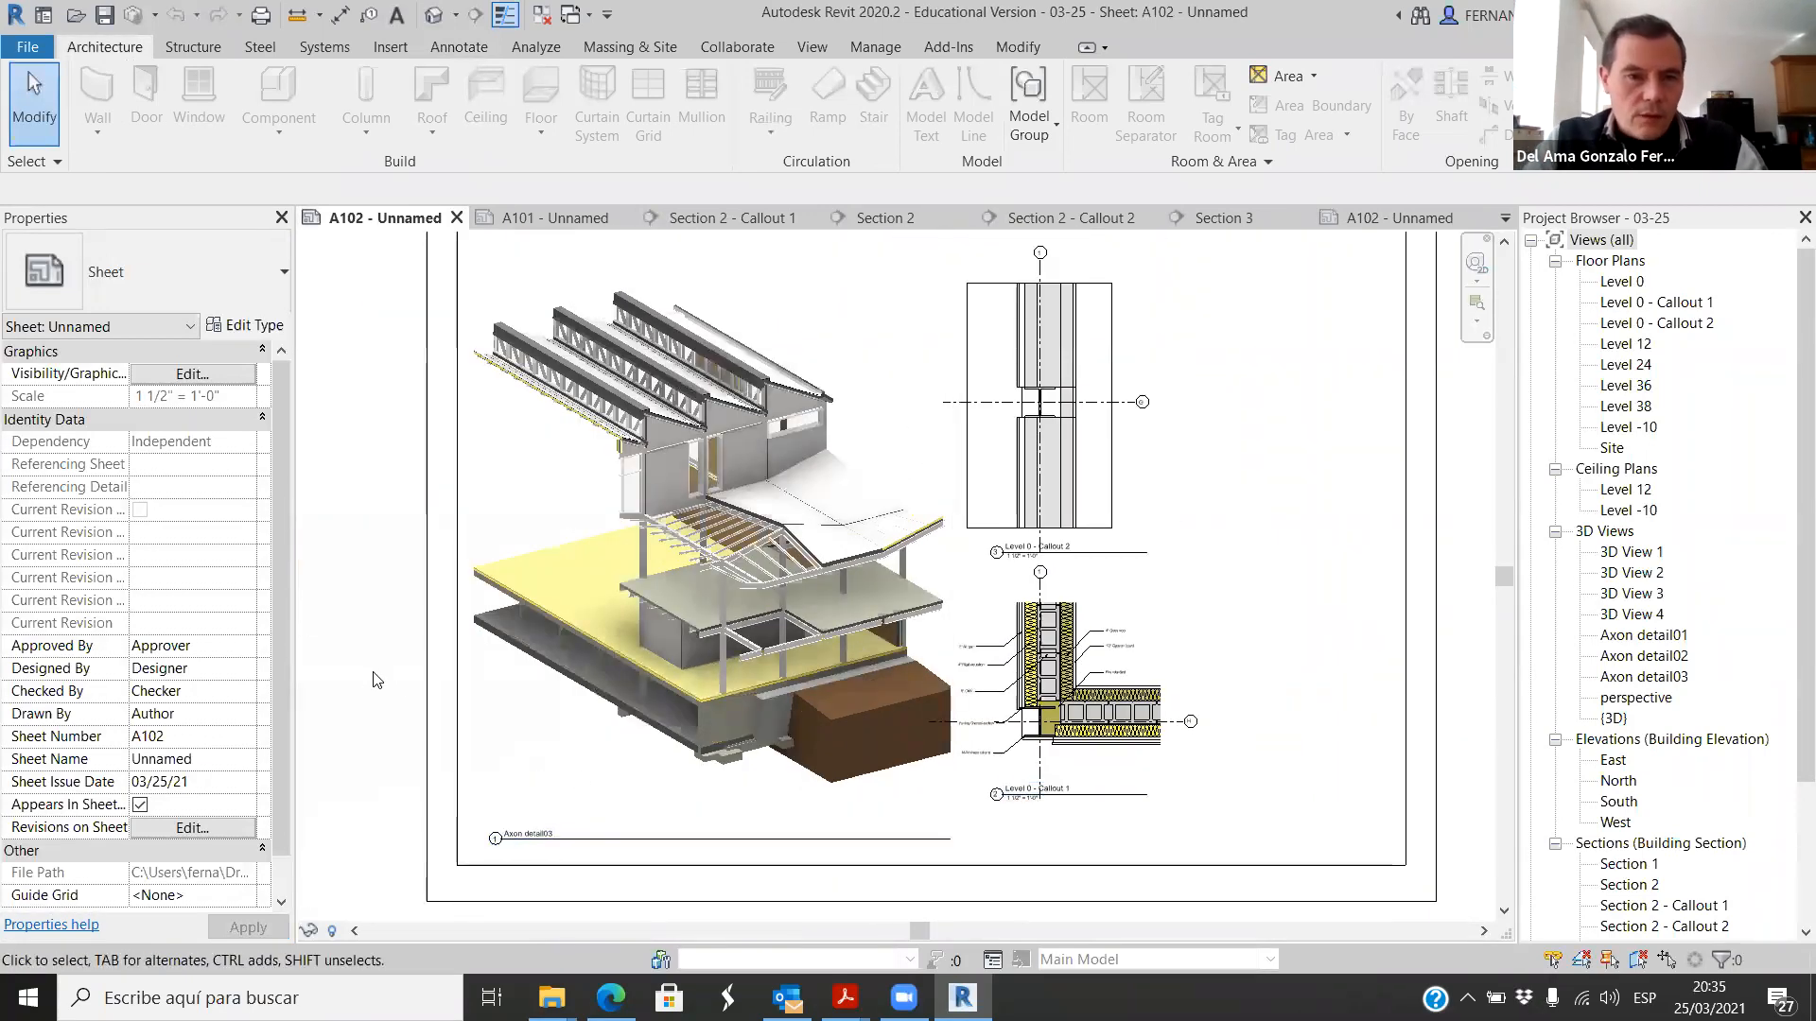
pyautogui.scroll(3, 811, 482)
pyautogui.scroll(-1, 936, 523)
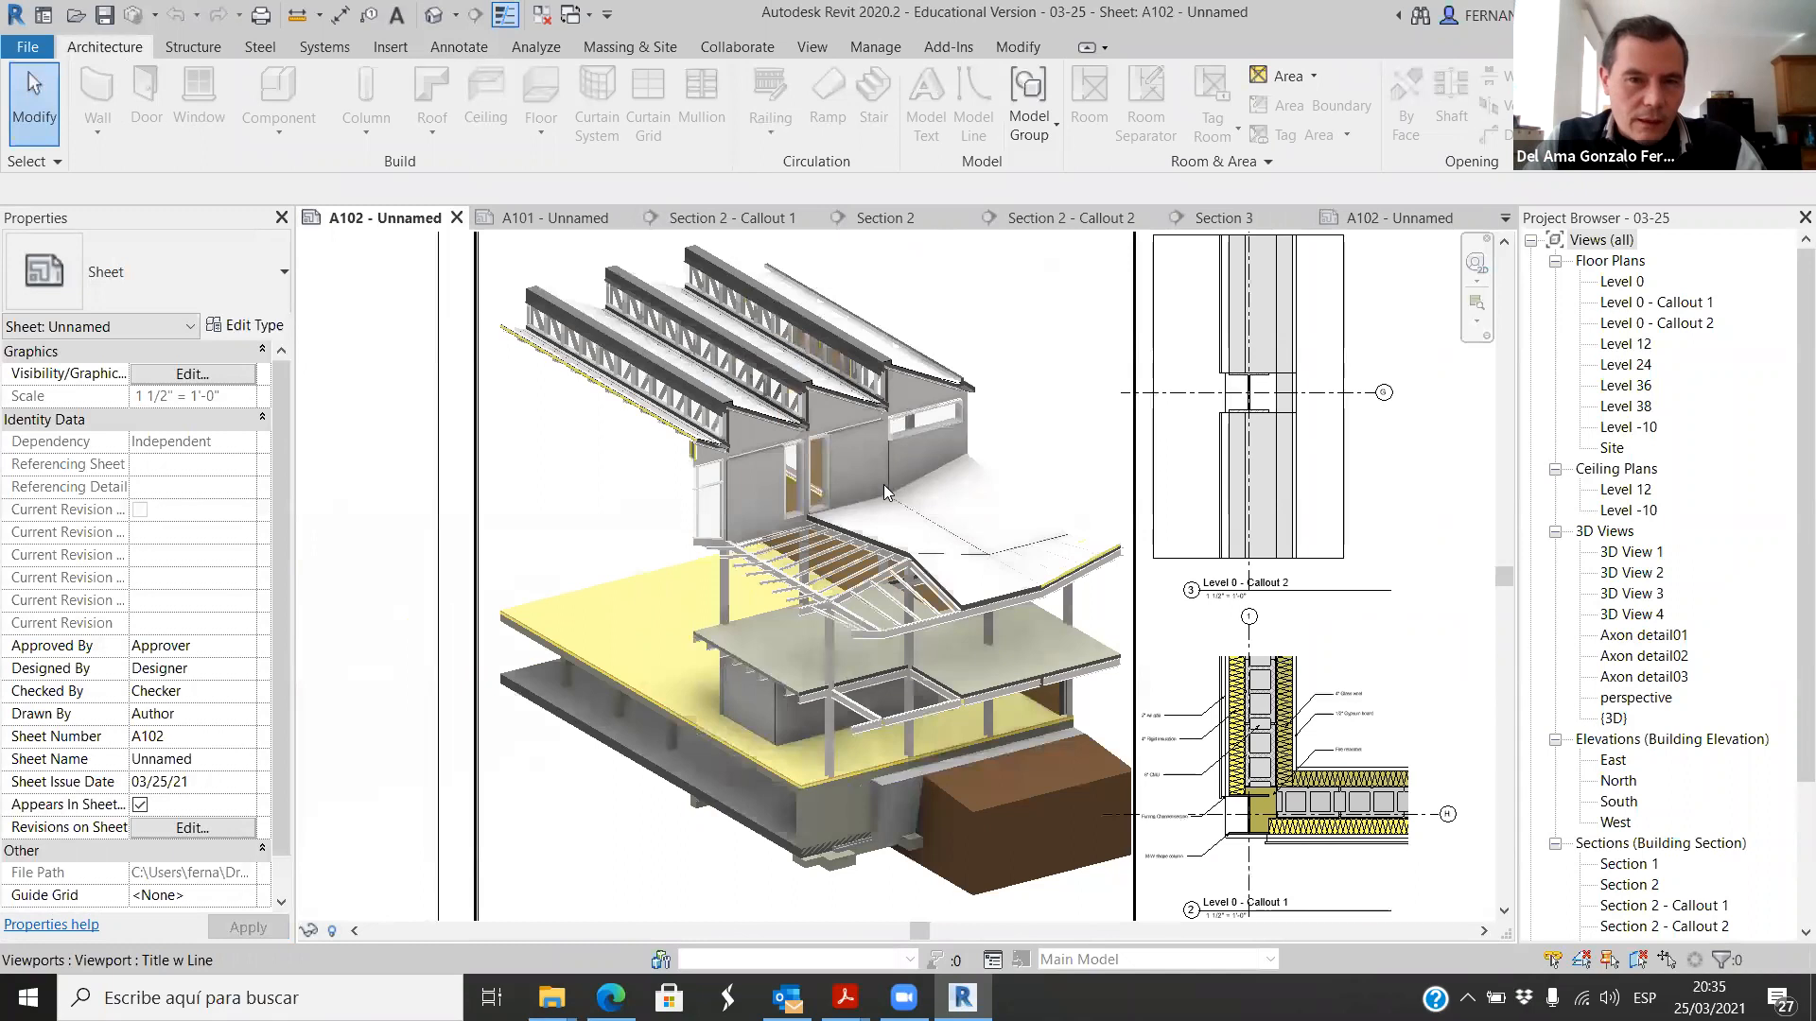
pyautogui.scroll(5, 792, 449)
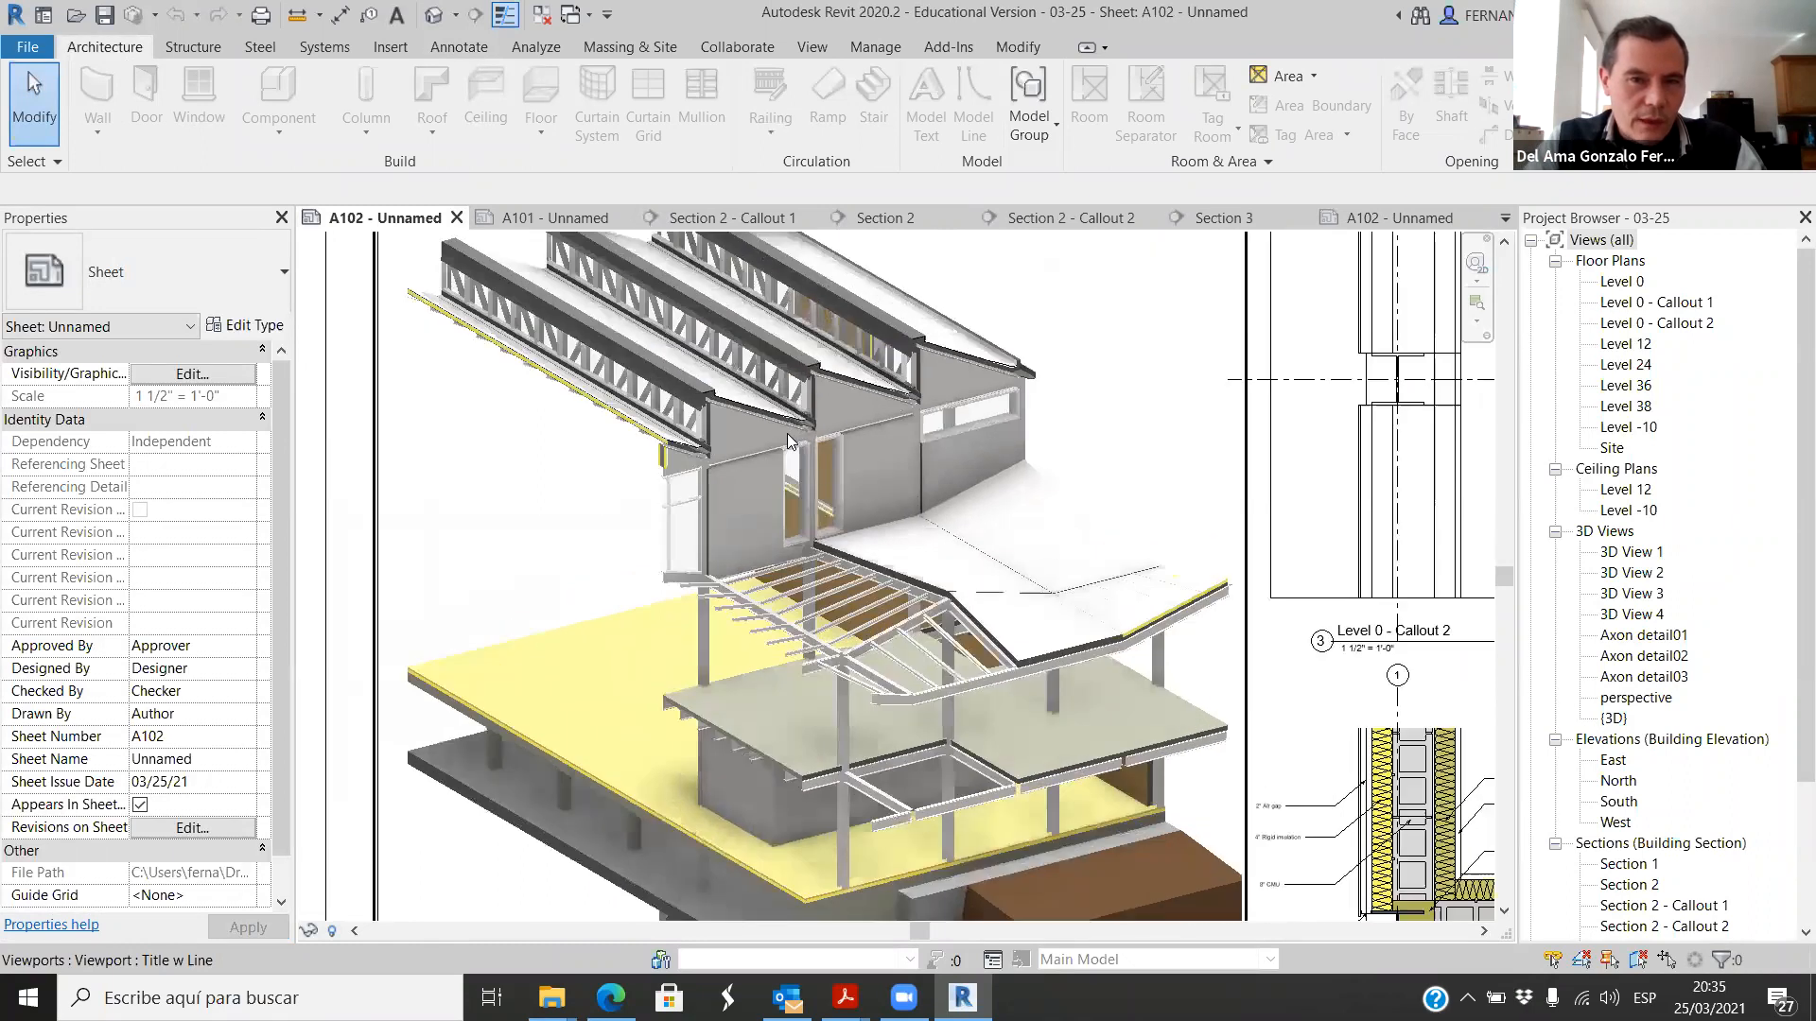
pyautogui.scroll(-6, 827, 473)
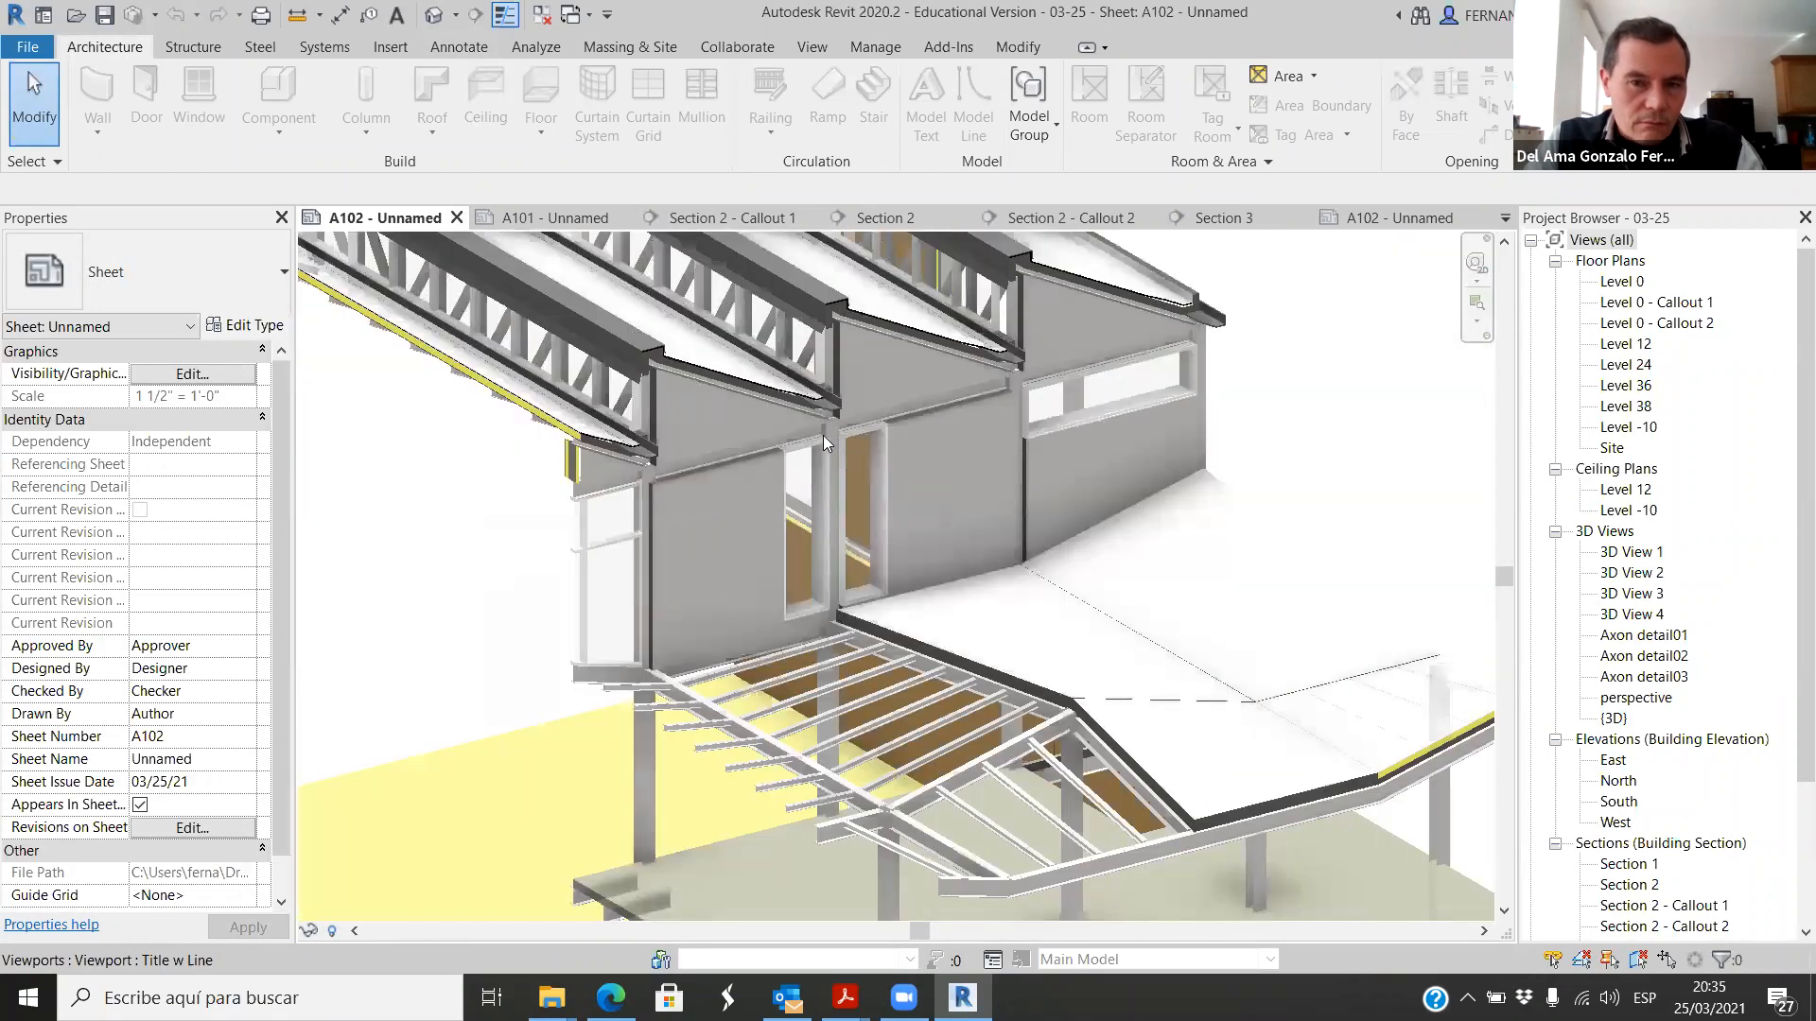
pyautogui.scroll(2, 923, 719)
pyautogui.scroll(-1, 900, 647)
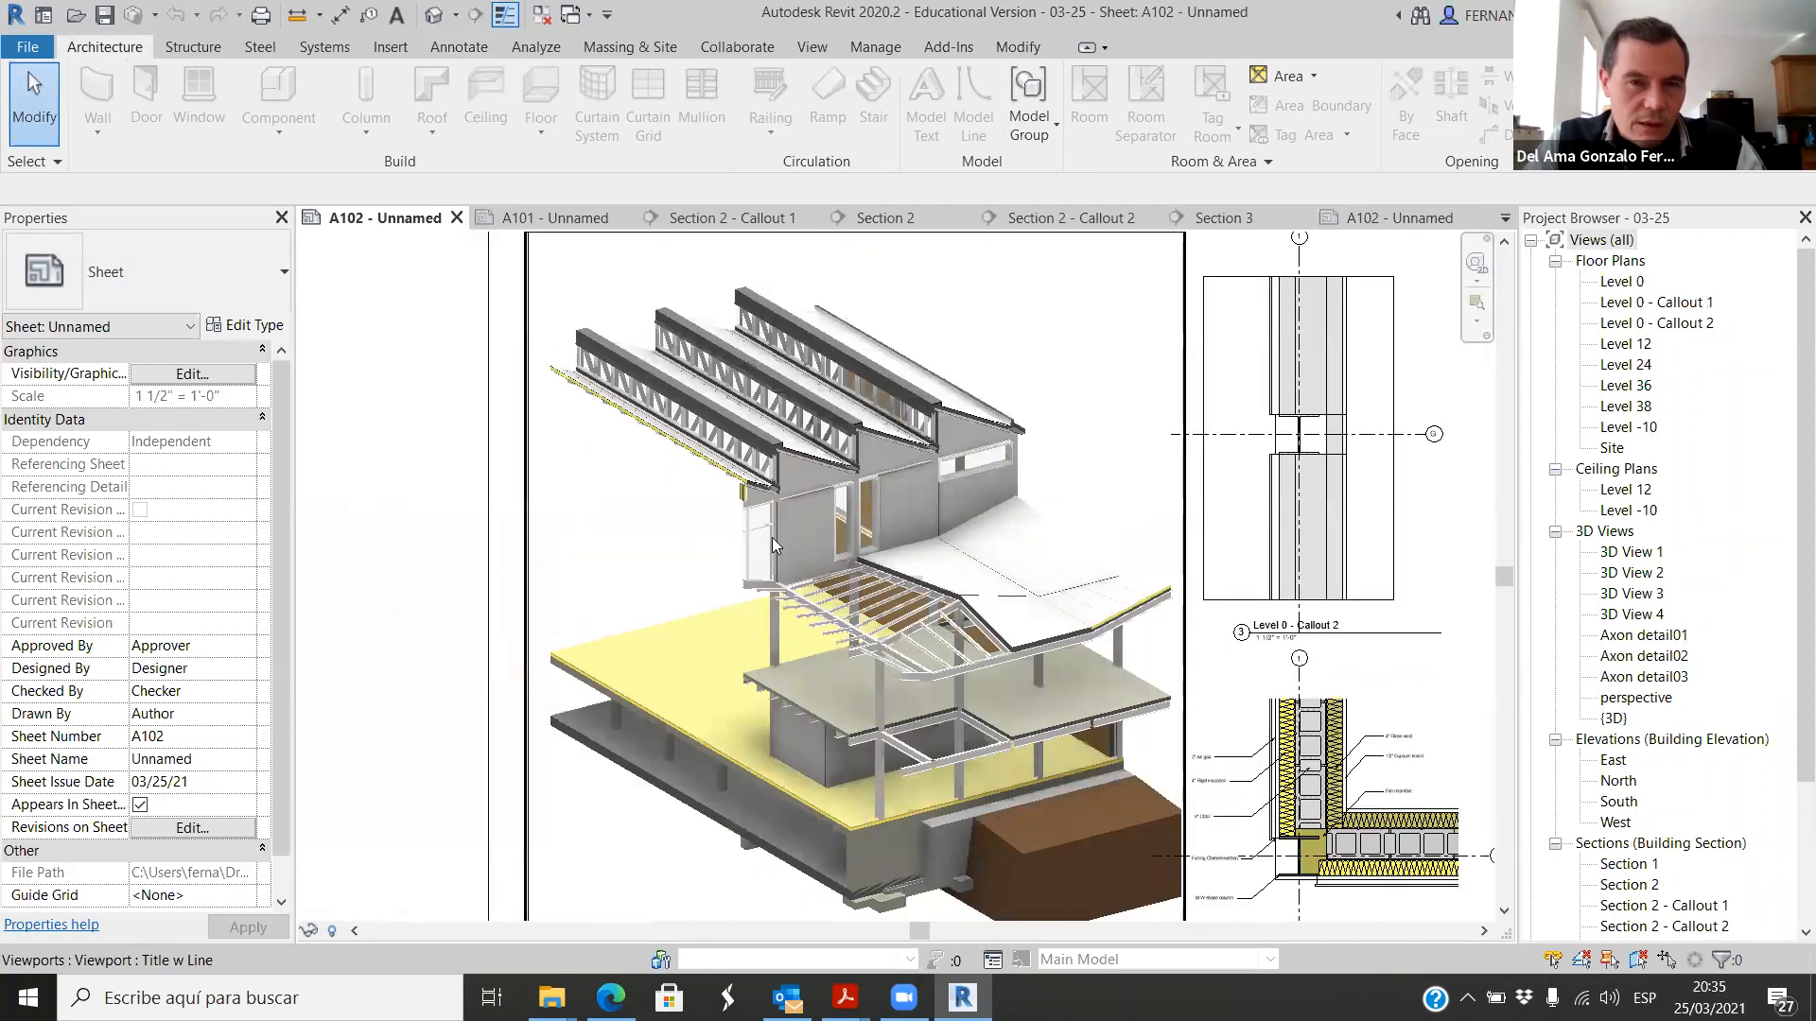
pyautogui.scroll(3, 772, 537)
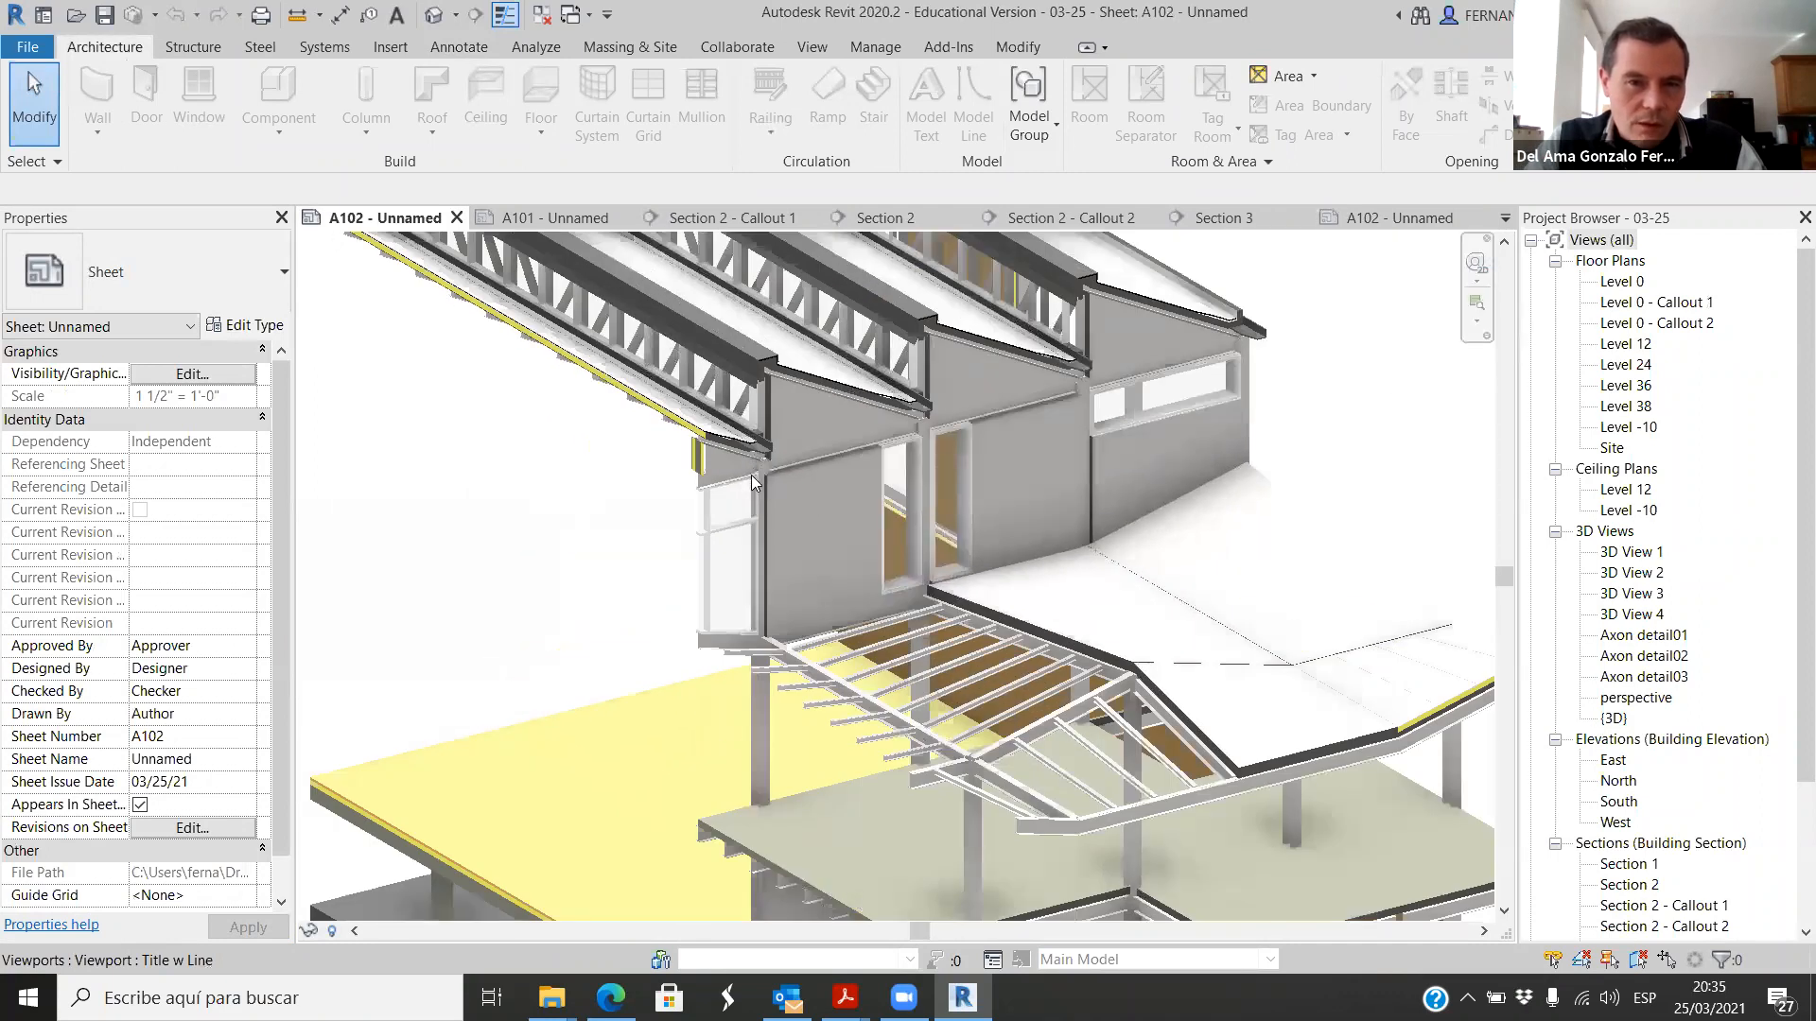
pyautogui.scroll(-1, 754, 482)
pyautogui.scroll(-3, 960, 662)
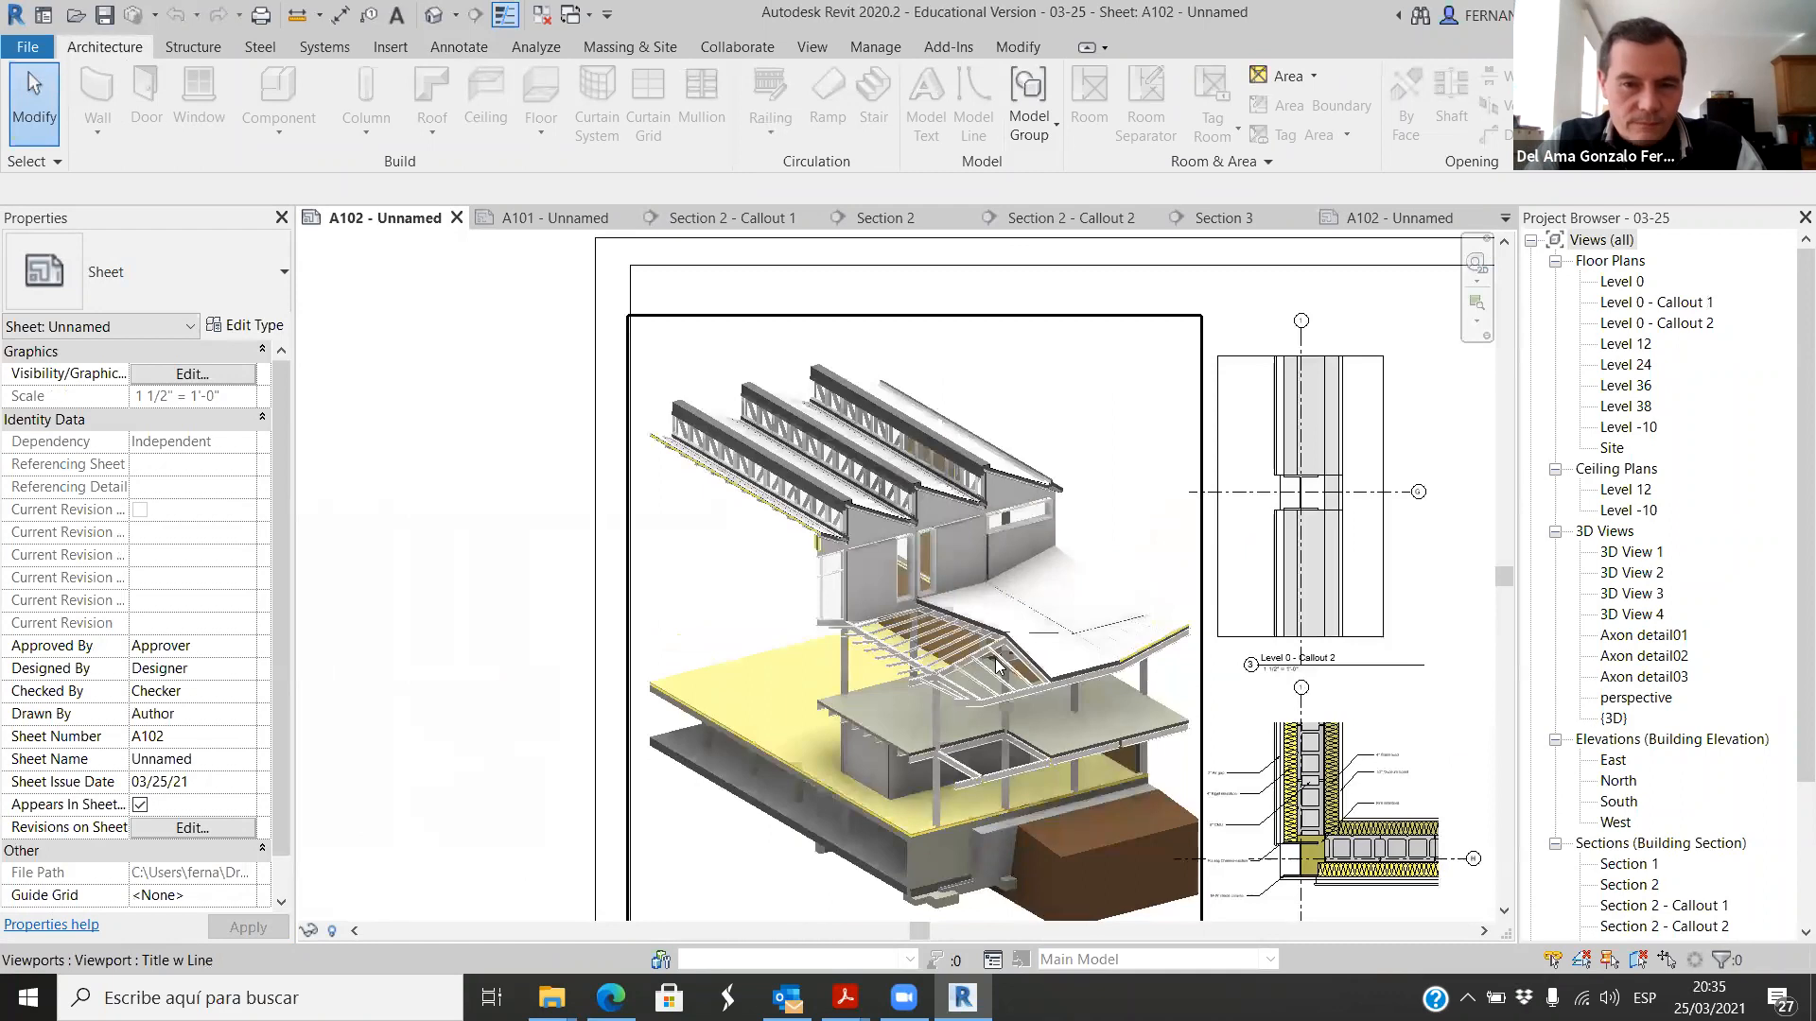
pyautogui.scroll(1, 1016, 730)
pyautogui.scroll(-1, 772, 640)
# Step: Look over the axonometric and section on sheet A101 and compare them with the axonometric on sheet A102 of the 03-25 project
pyautogui.click(605, 219)
pyautogui.scroll(4, 619, 444)
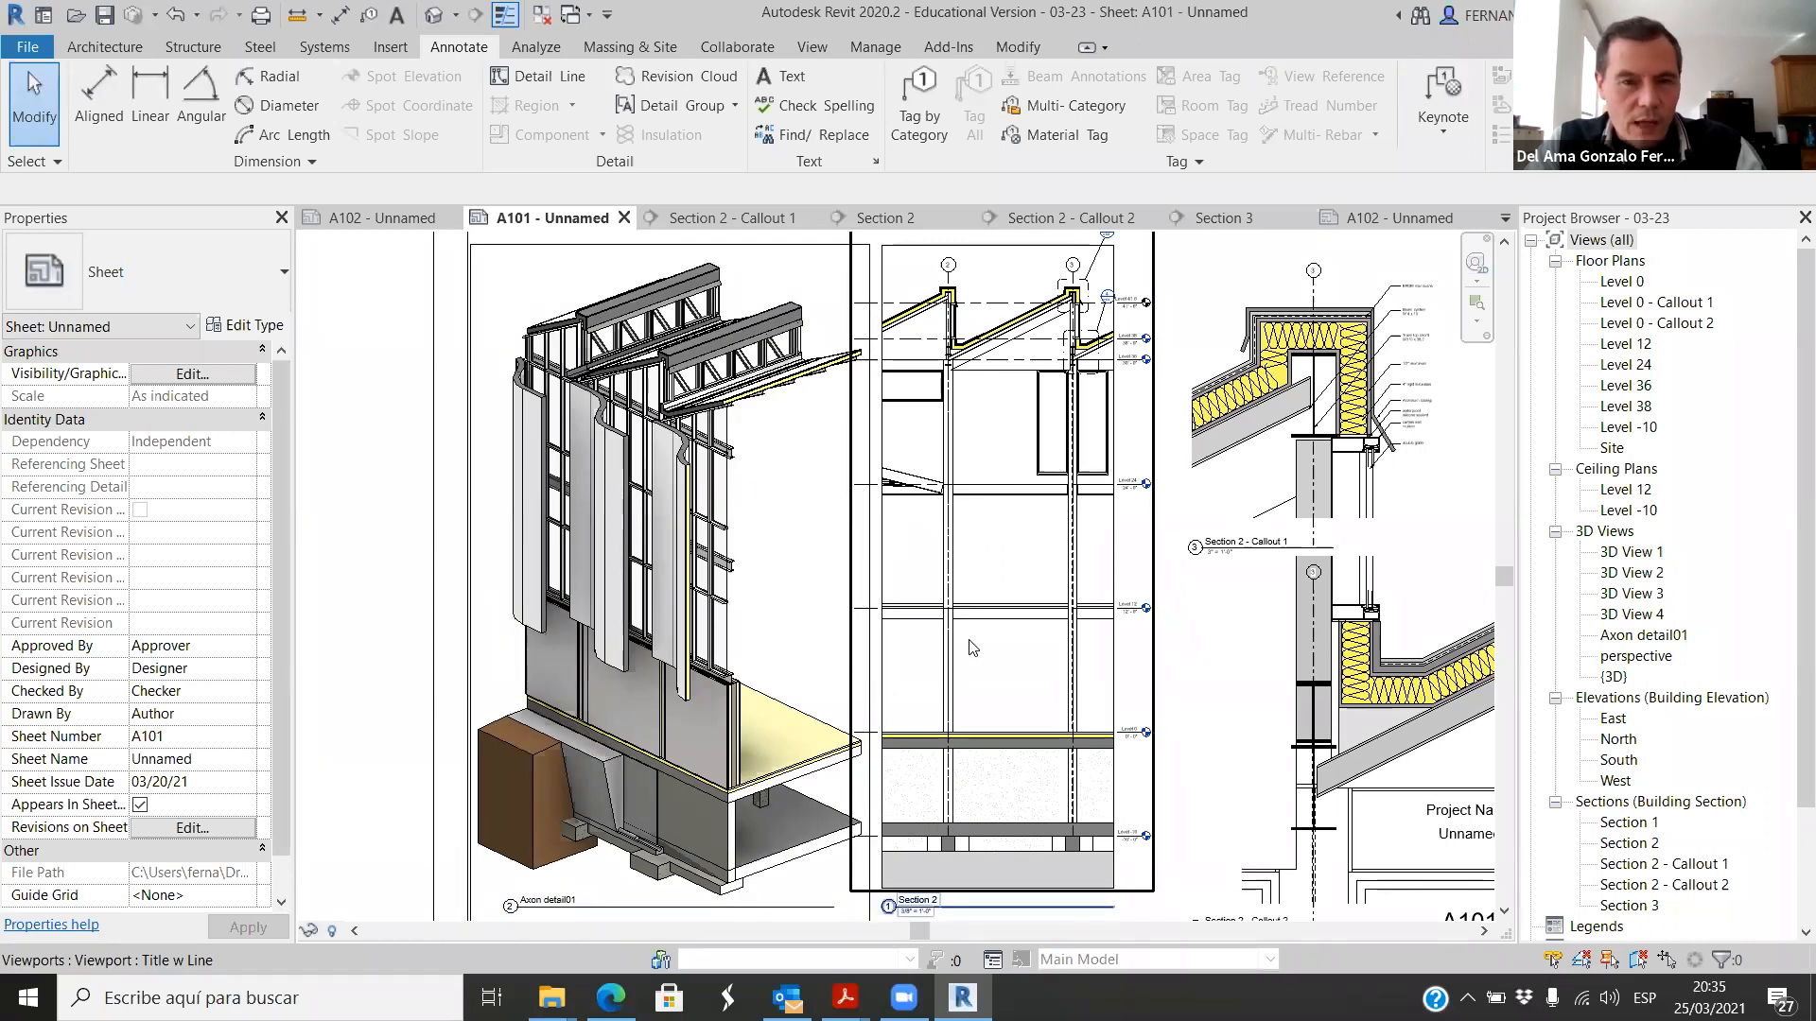
pyautogui.scroll(3, 972, 648)
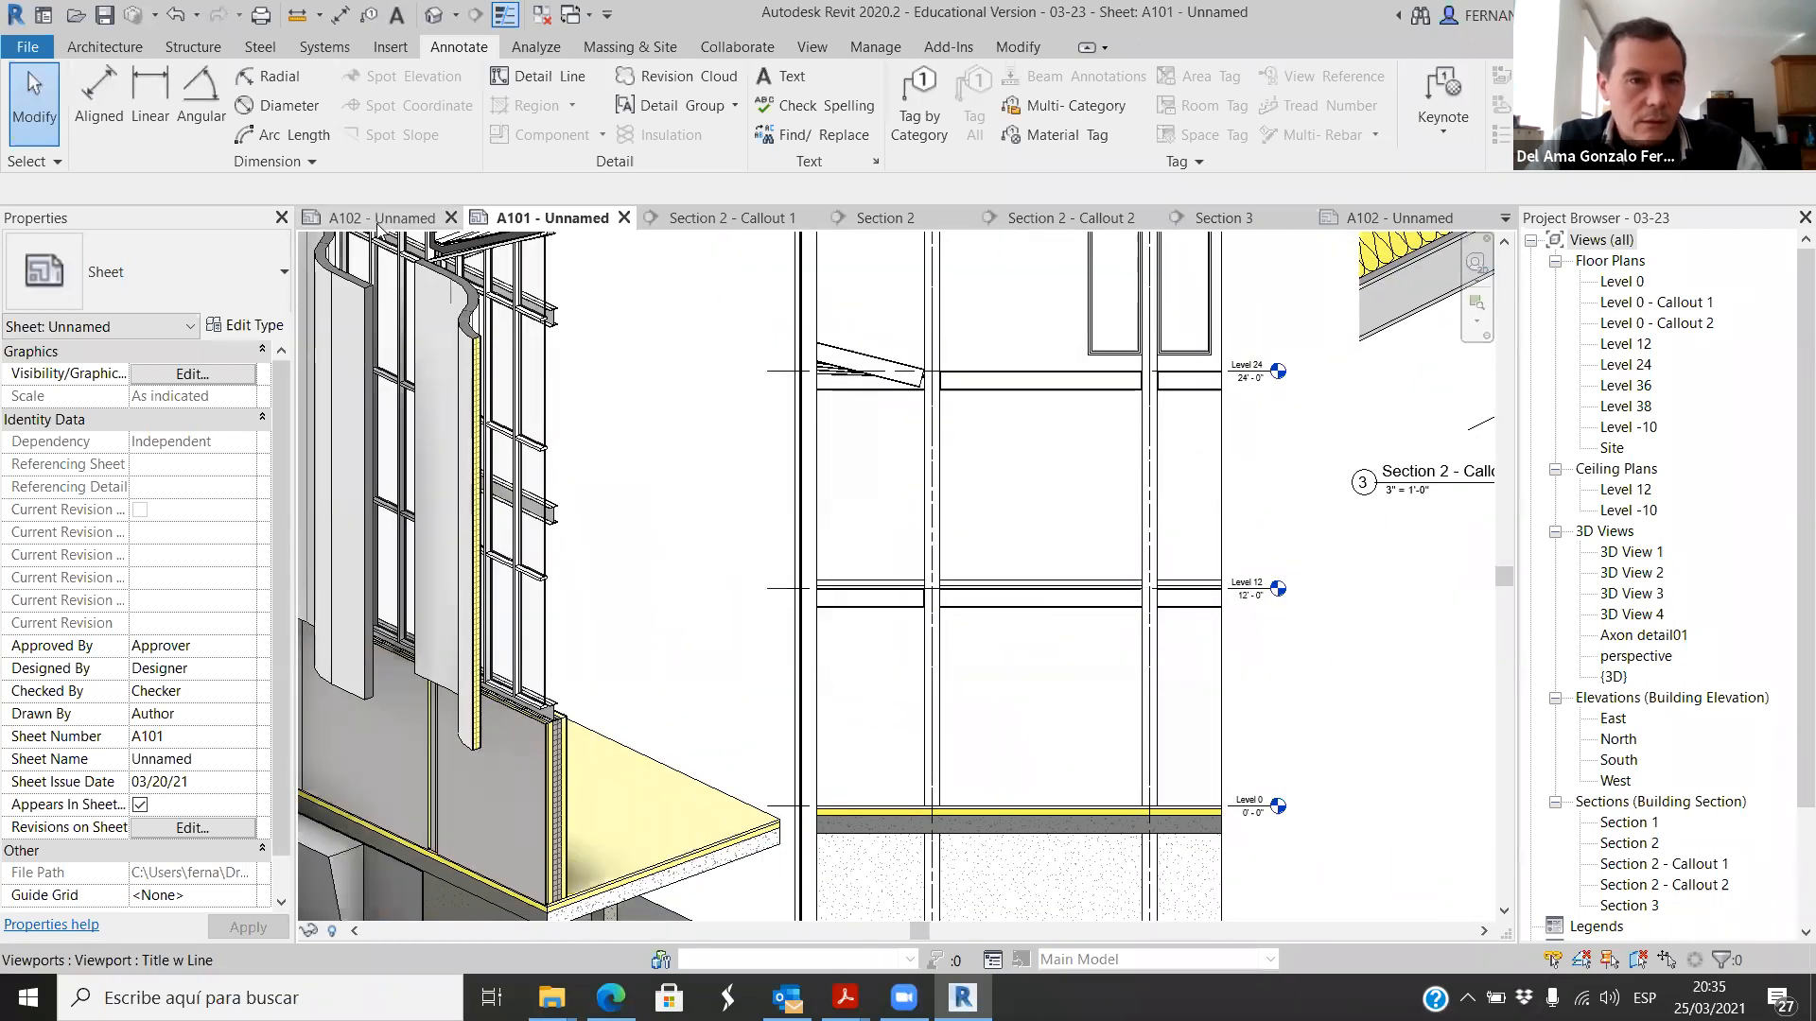
pyautogui.click(378, 219)
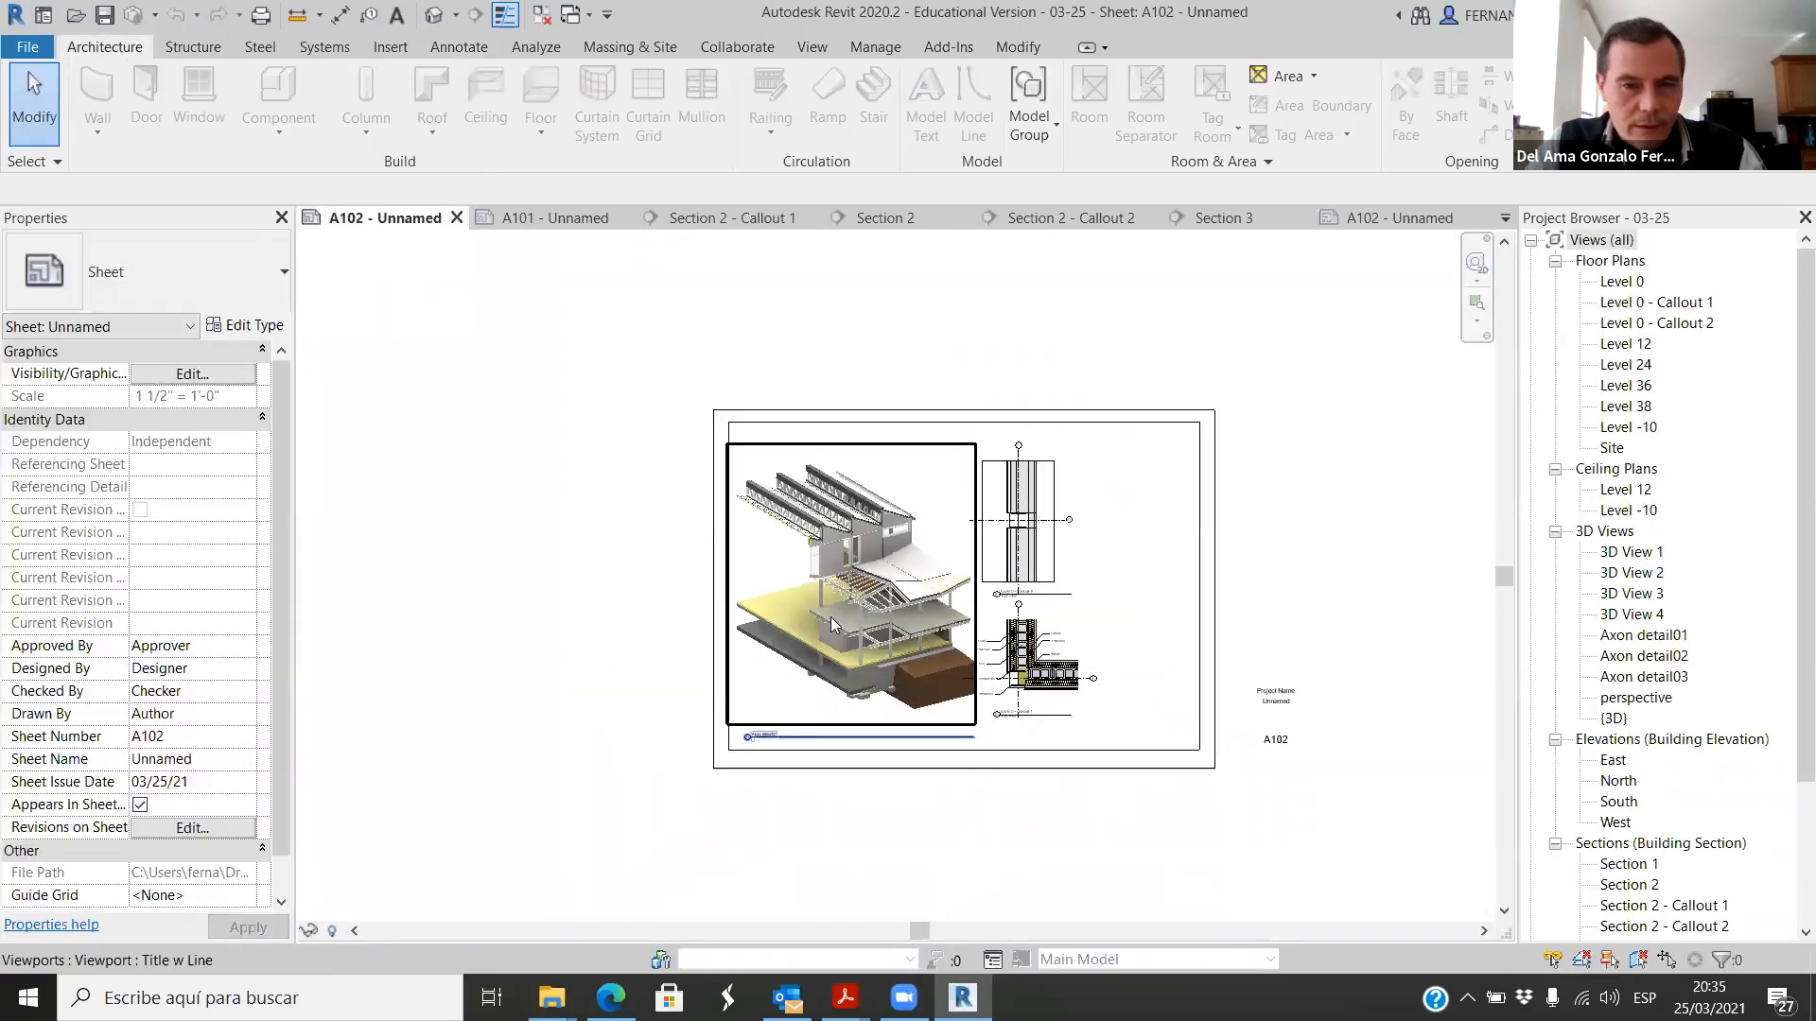
pyautogui.scroll(5, 831, 616)
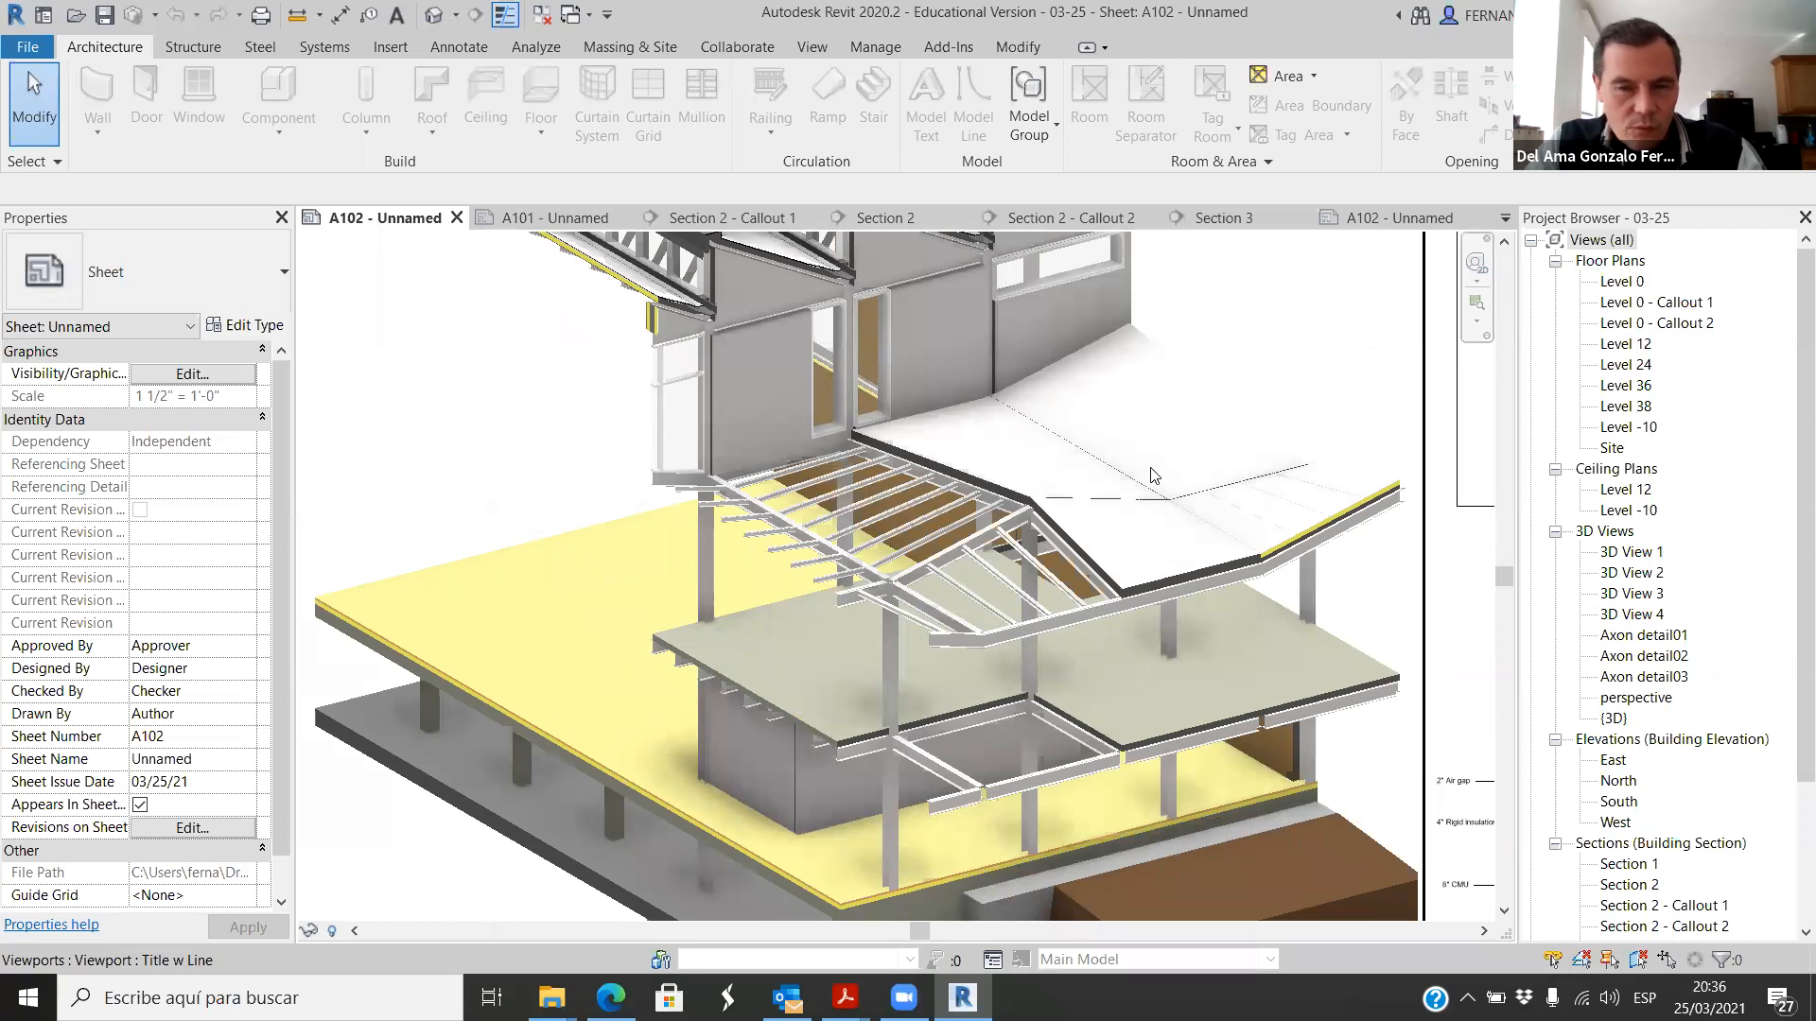
pyautogui.scroll(2, 1319, 504)
pyautogui.scroll(-6, 1050, 527)
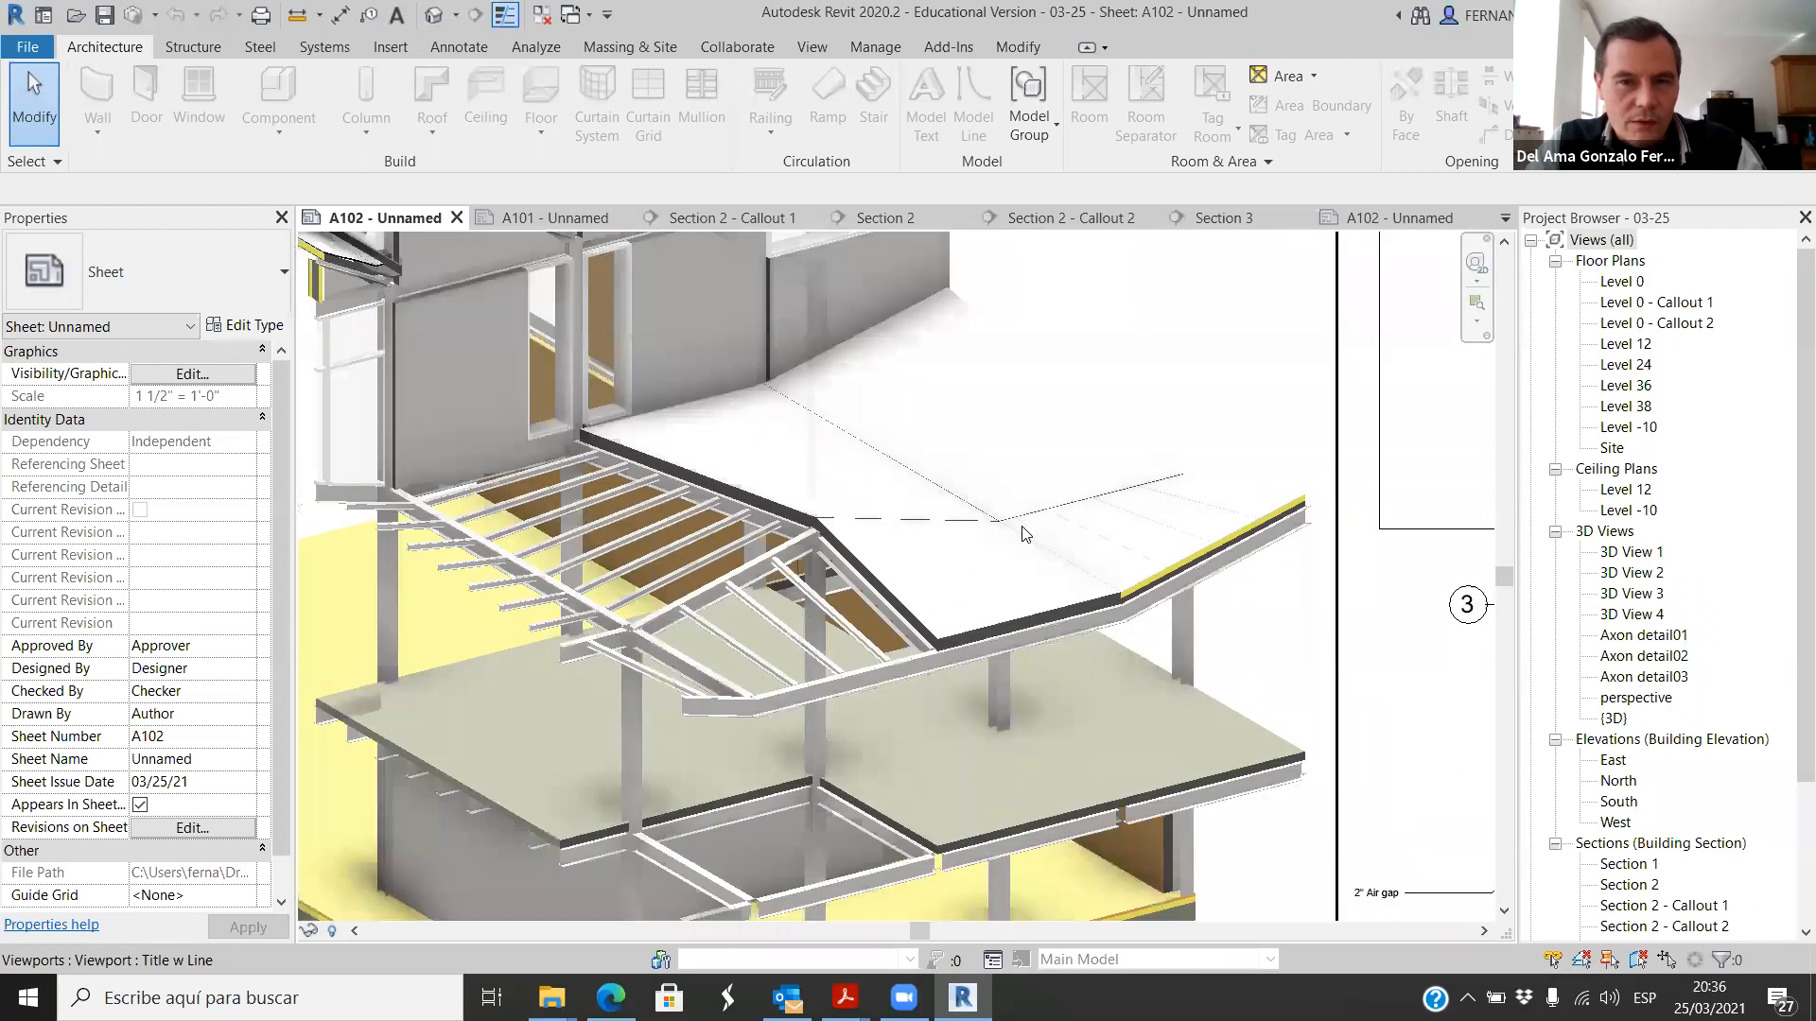
pyautogui.scroll(-1, 740, 532)
# Step: Examine the Level 0 - Callout 1 and Callout 2 wall details on sheet A102, including their notes and column connection
pyautogui.scroll(6, 941, 839)
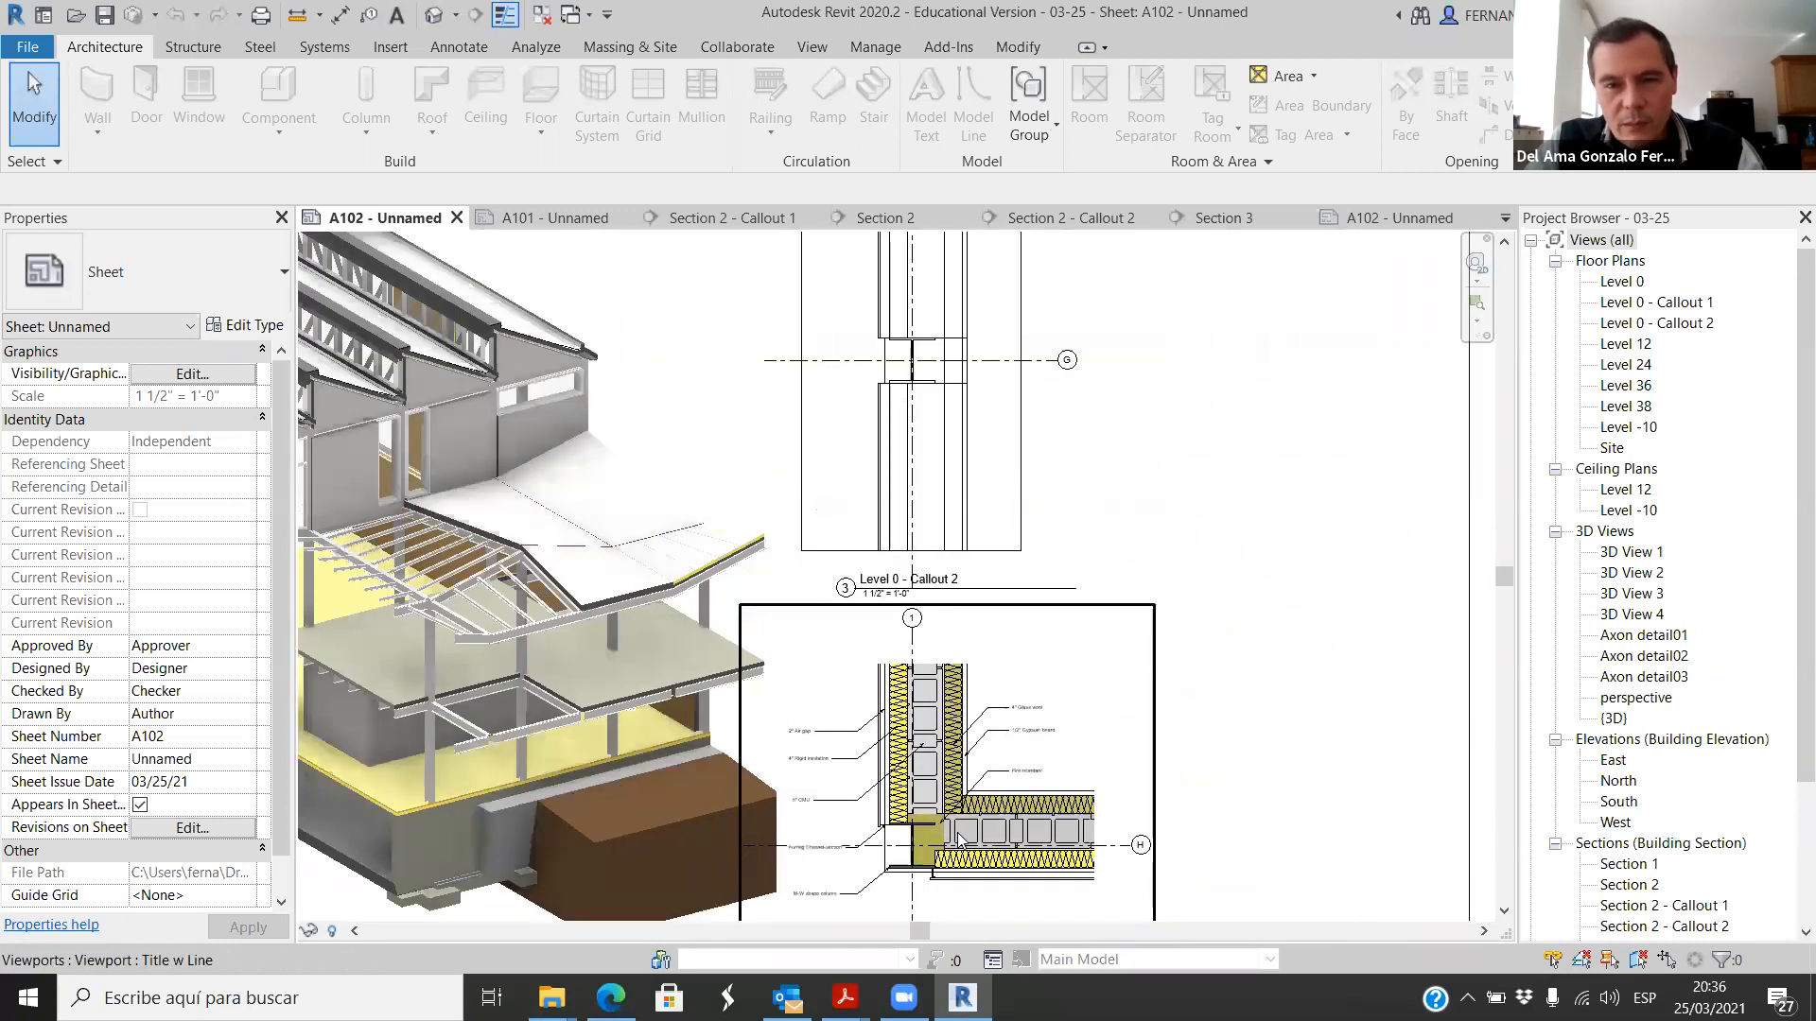
pyautogui.scroll(1, 942, 839)
pyautogui.scroll(-4, 889, 537)
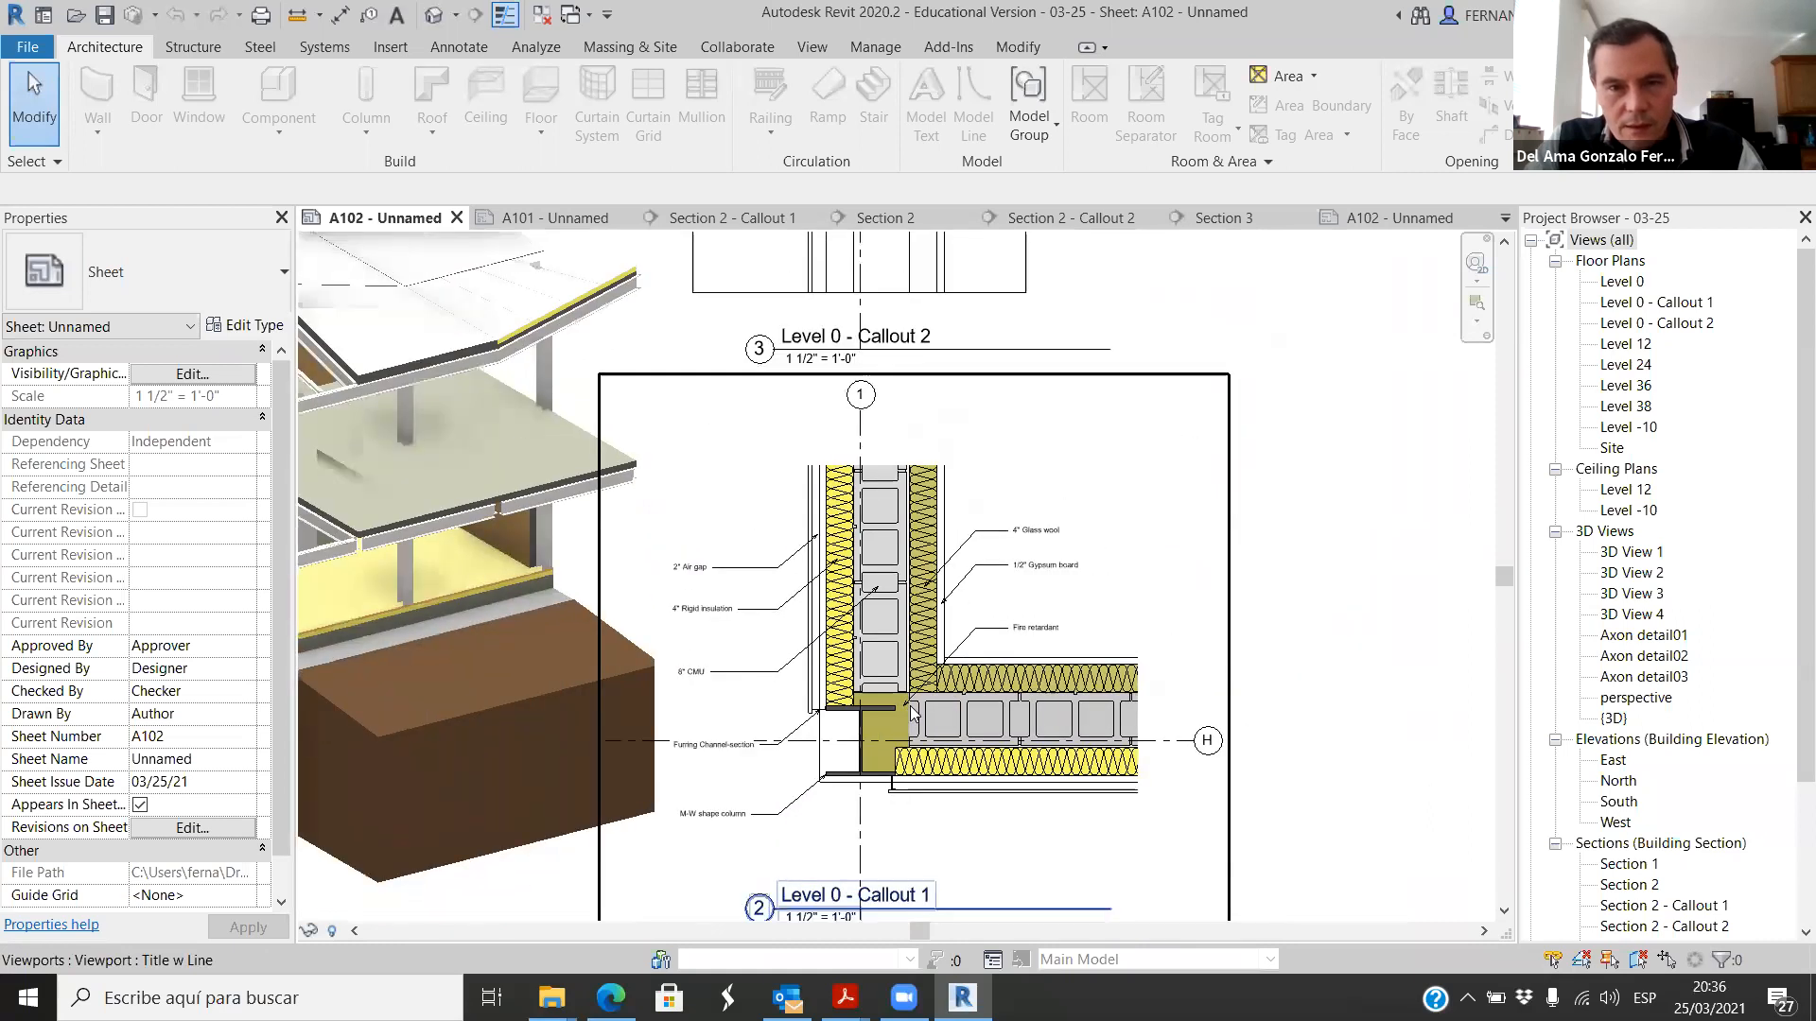
pyautogui.scroll(-2, 889, 538)
pyautogui.scroll(5, 878, 506)
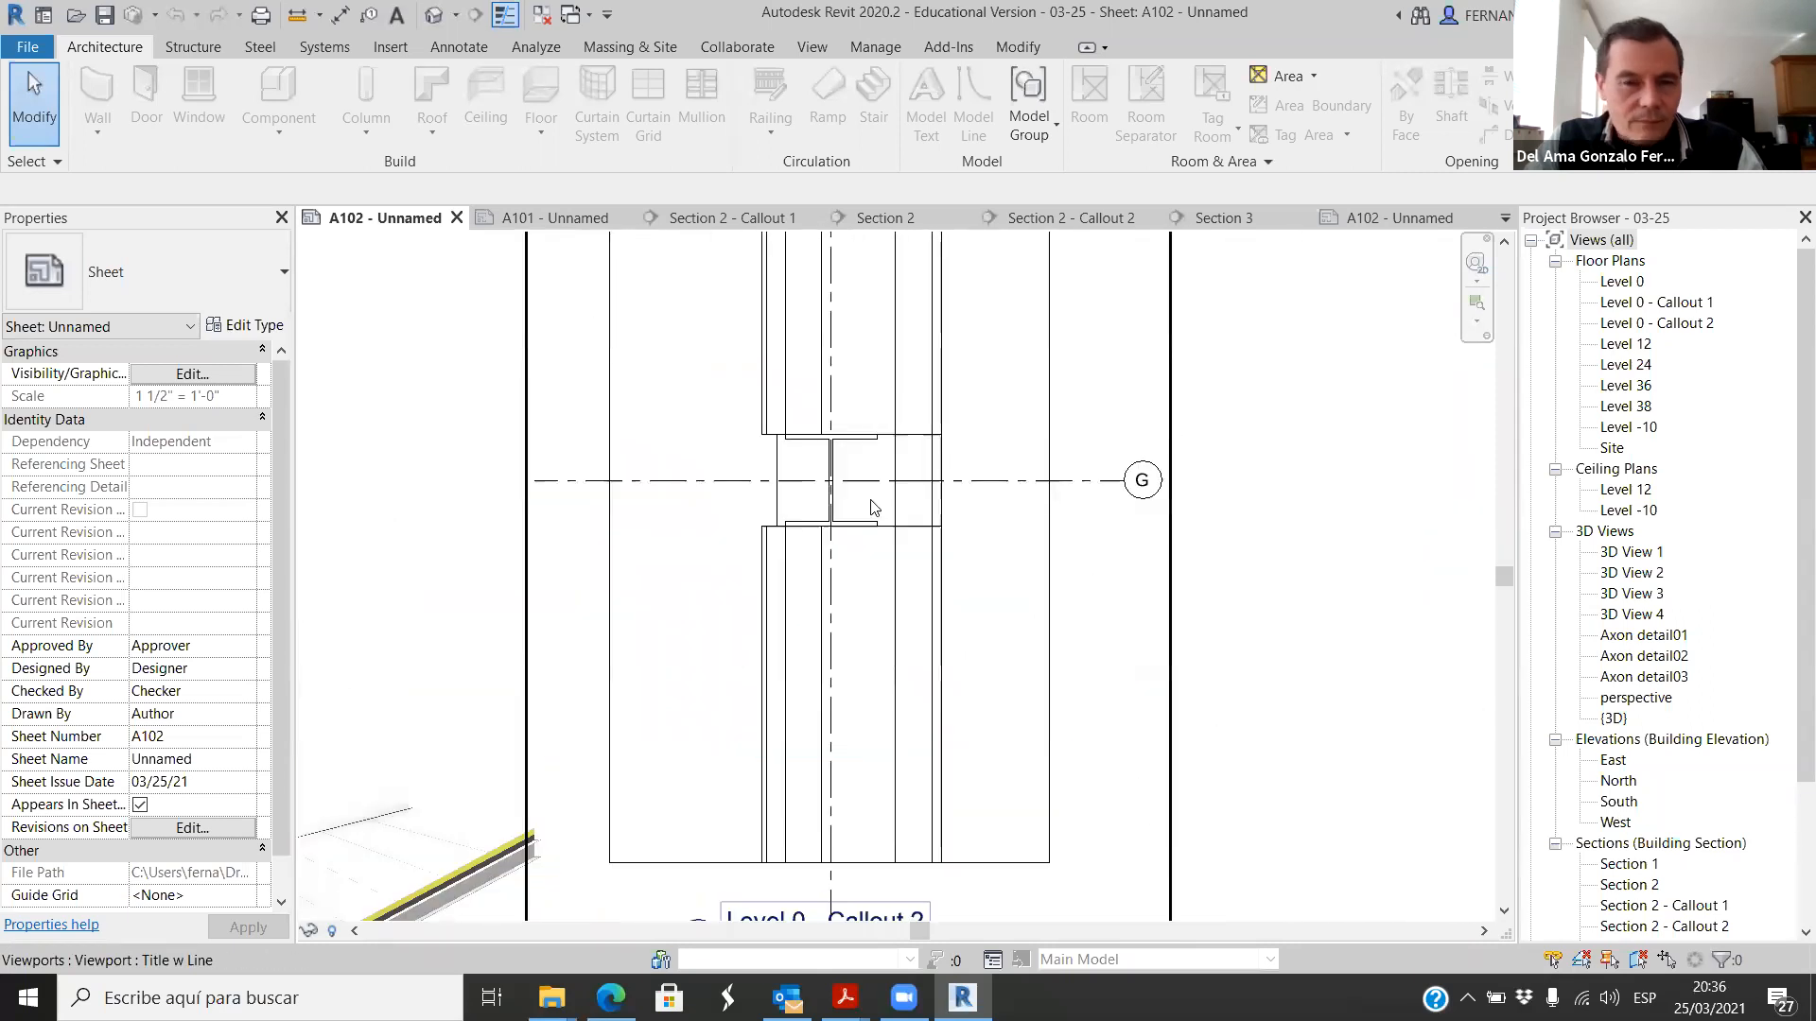
pyautogui.scroll(2, 893, 428)
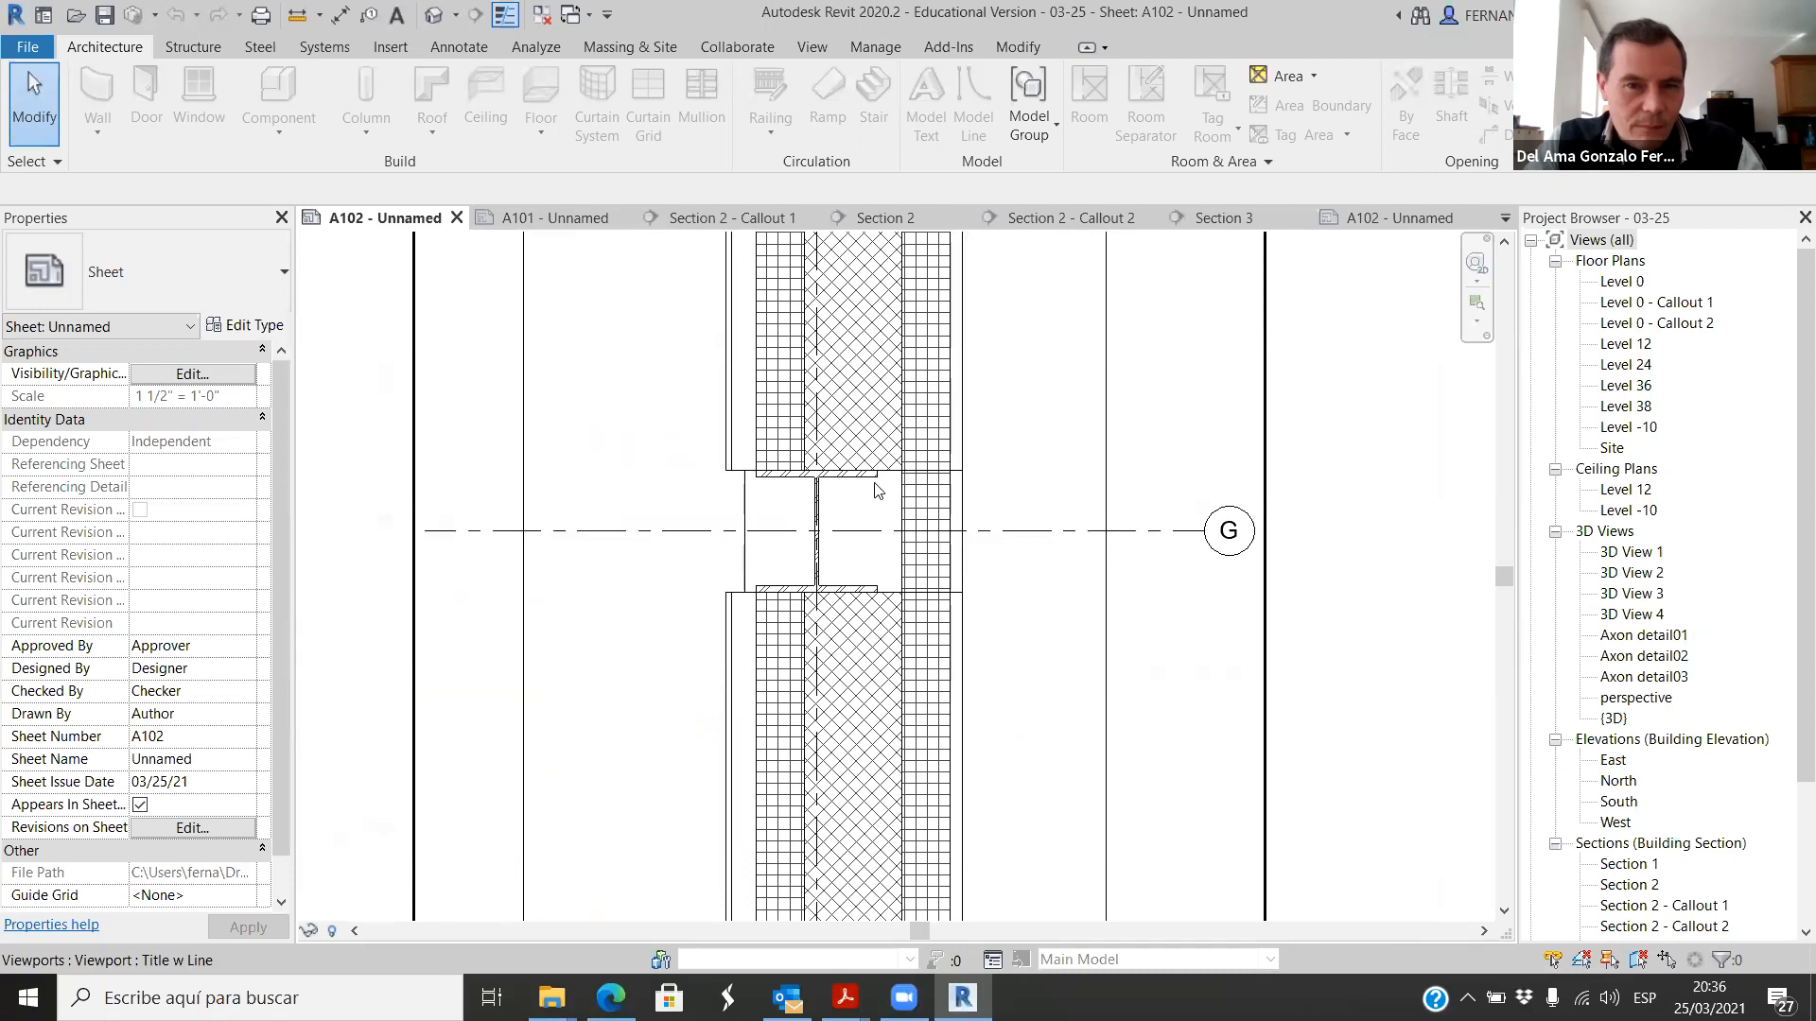
pyautogui.scroll(-3, 876, 479)
pyautogui.scroll(3, 864, 530)
pyautogui.scroll(-3, 860, 492)
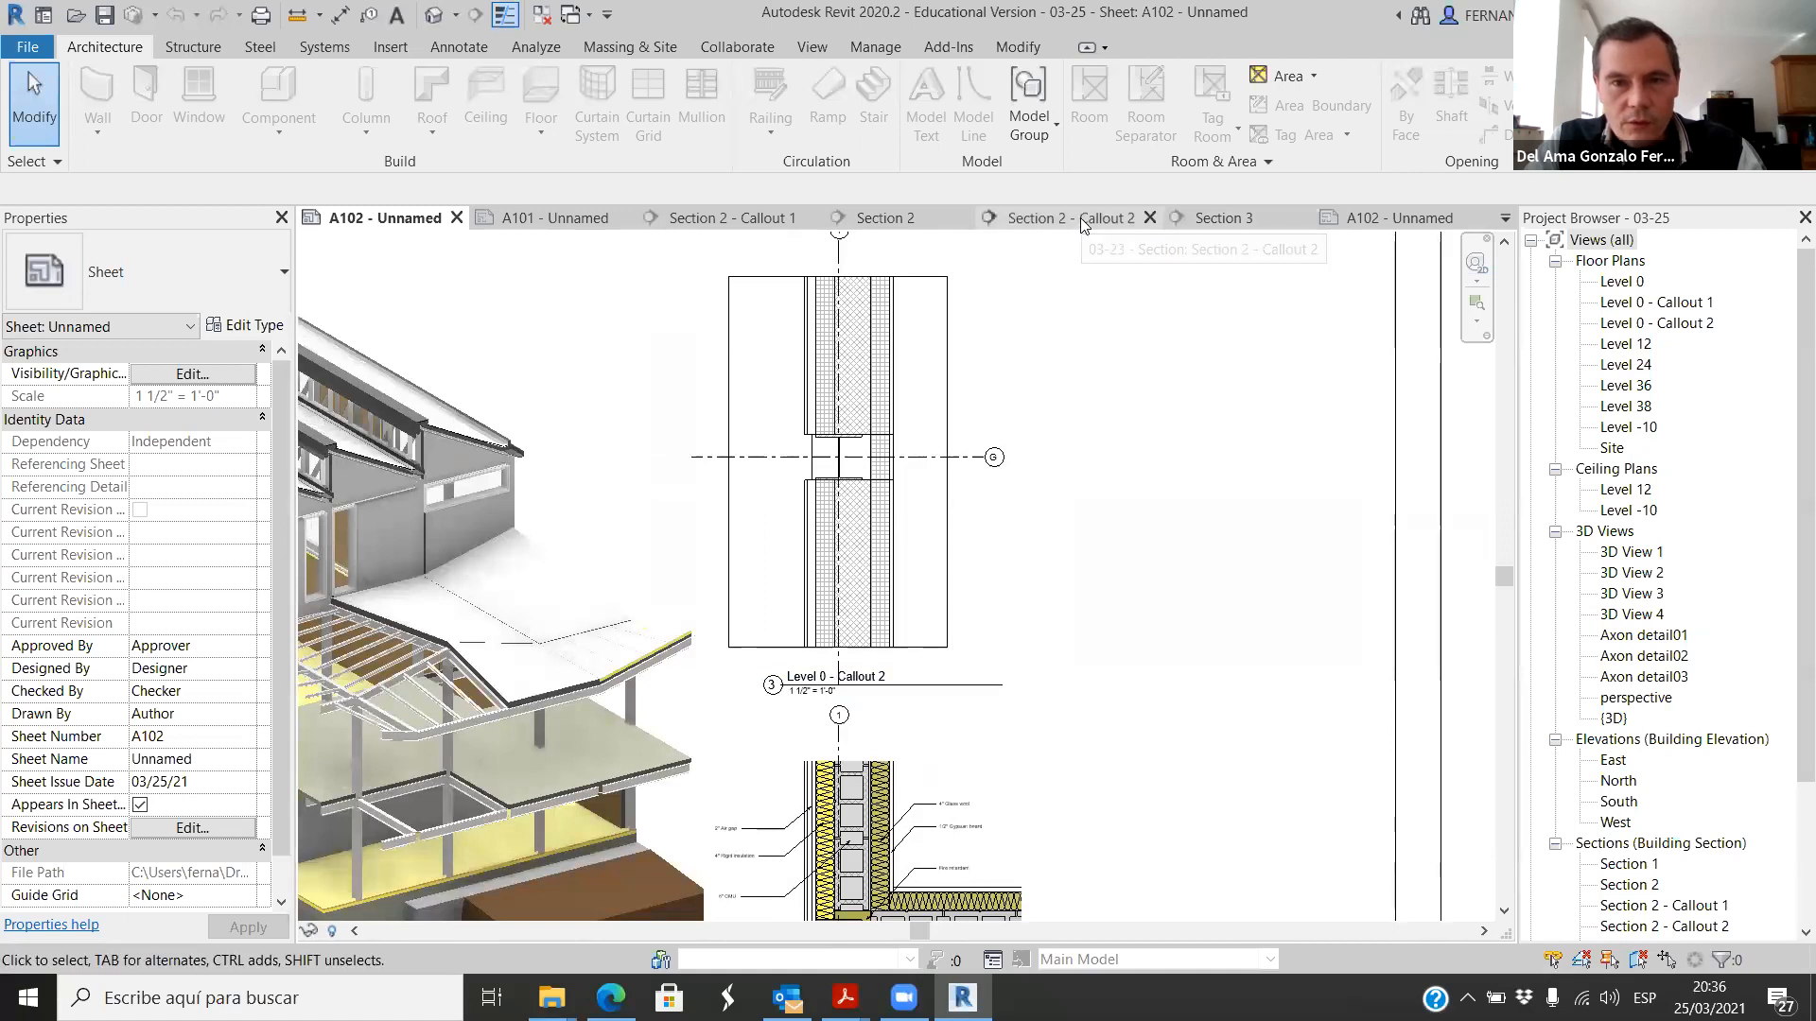
# Step: Open the Level 0 - Callout 2 plan and hide the basketball court WALL 01 wall beside the column in this view
pyautogui.doubleClick(1670, 323)
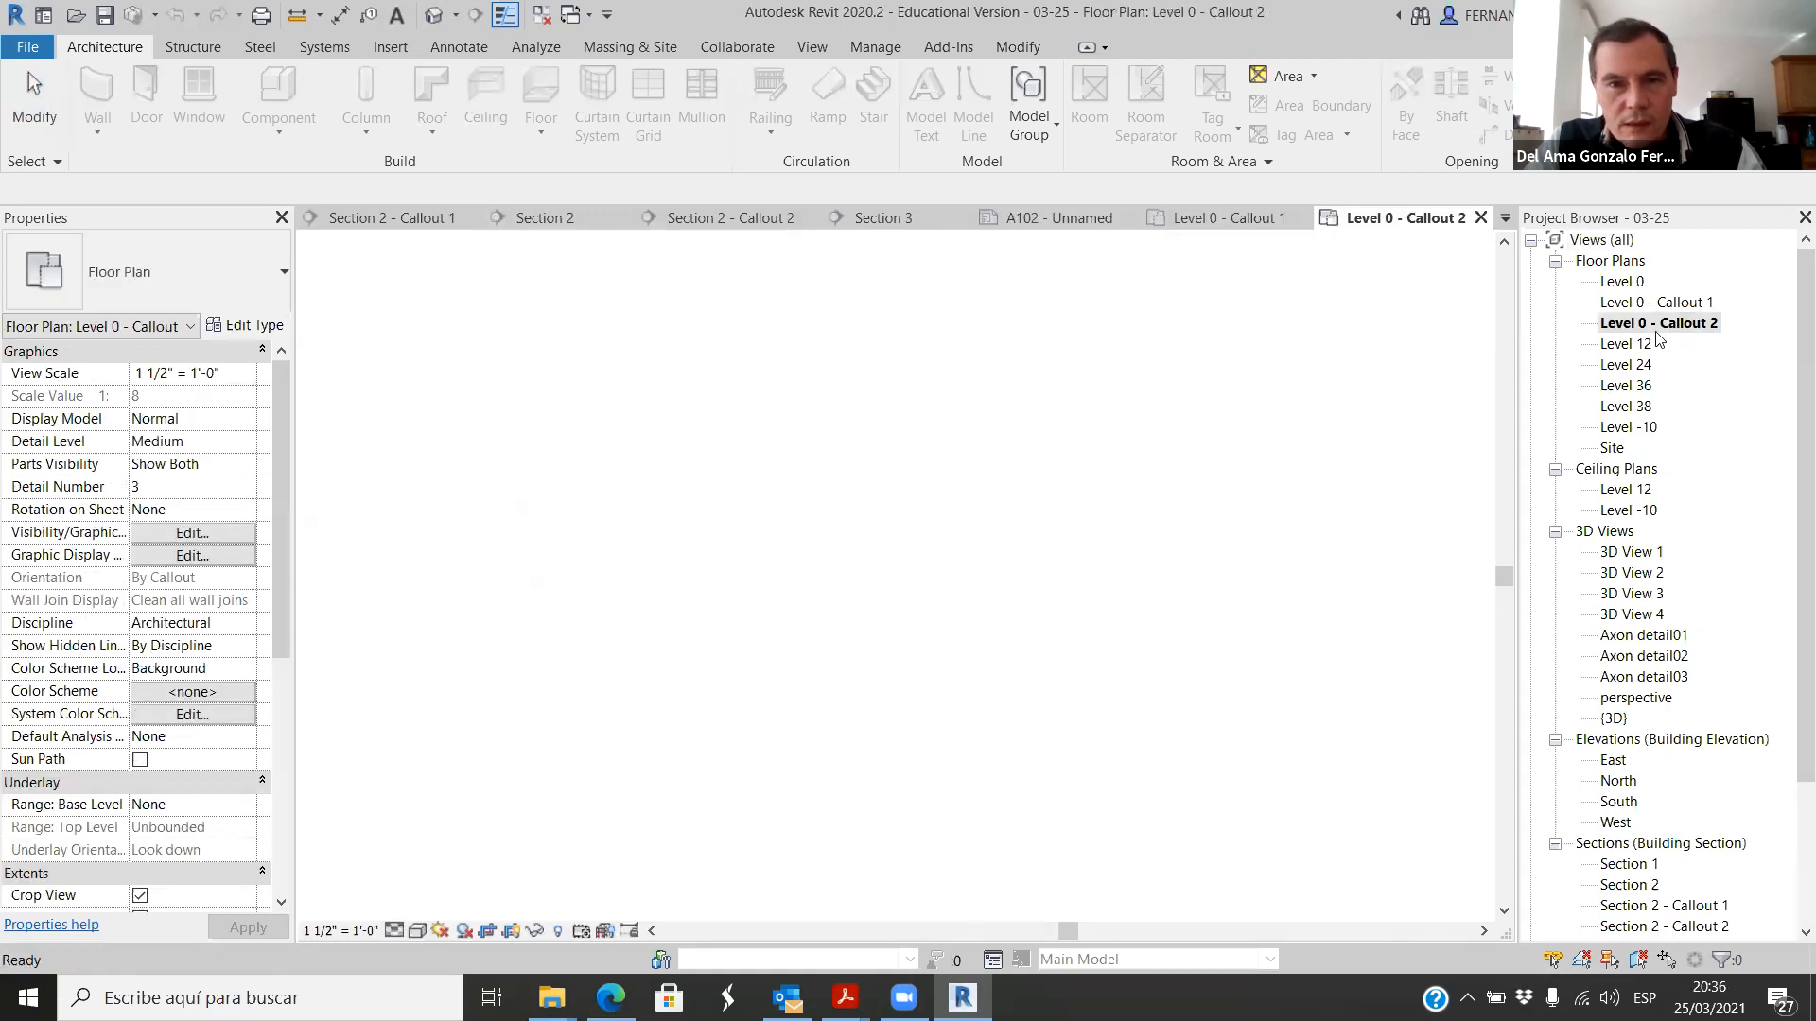
pyautogui.scroll(3, 901, 548)
pyautogui.scroll(2, 902, 549)
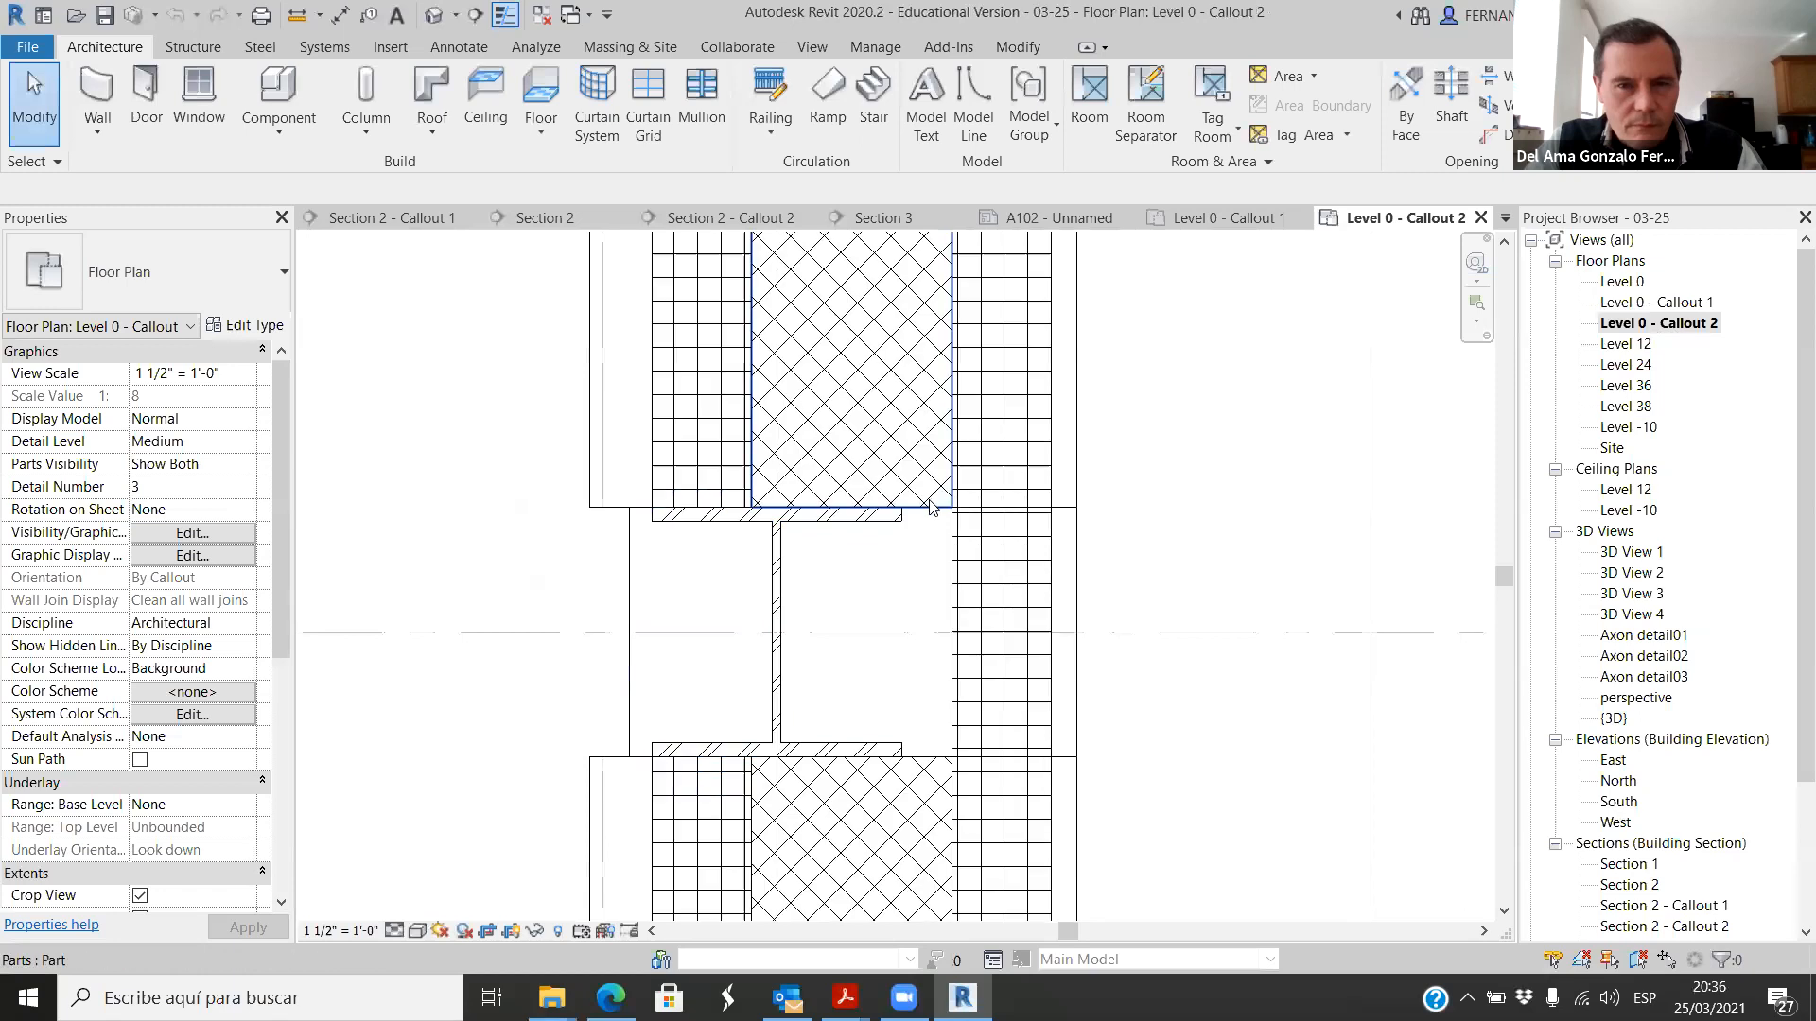
pyautogui.click(910, 534)
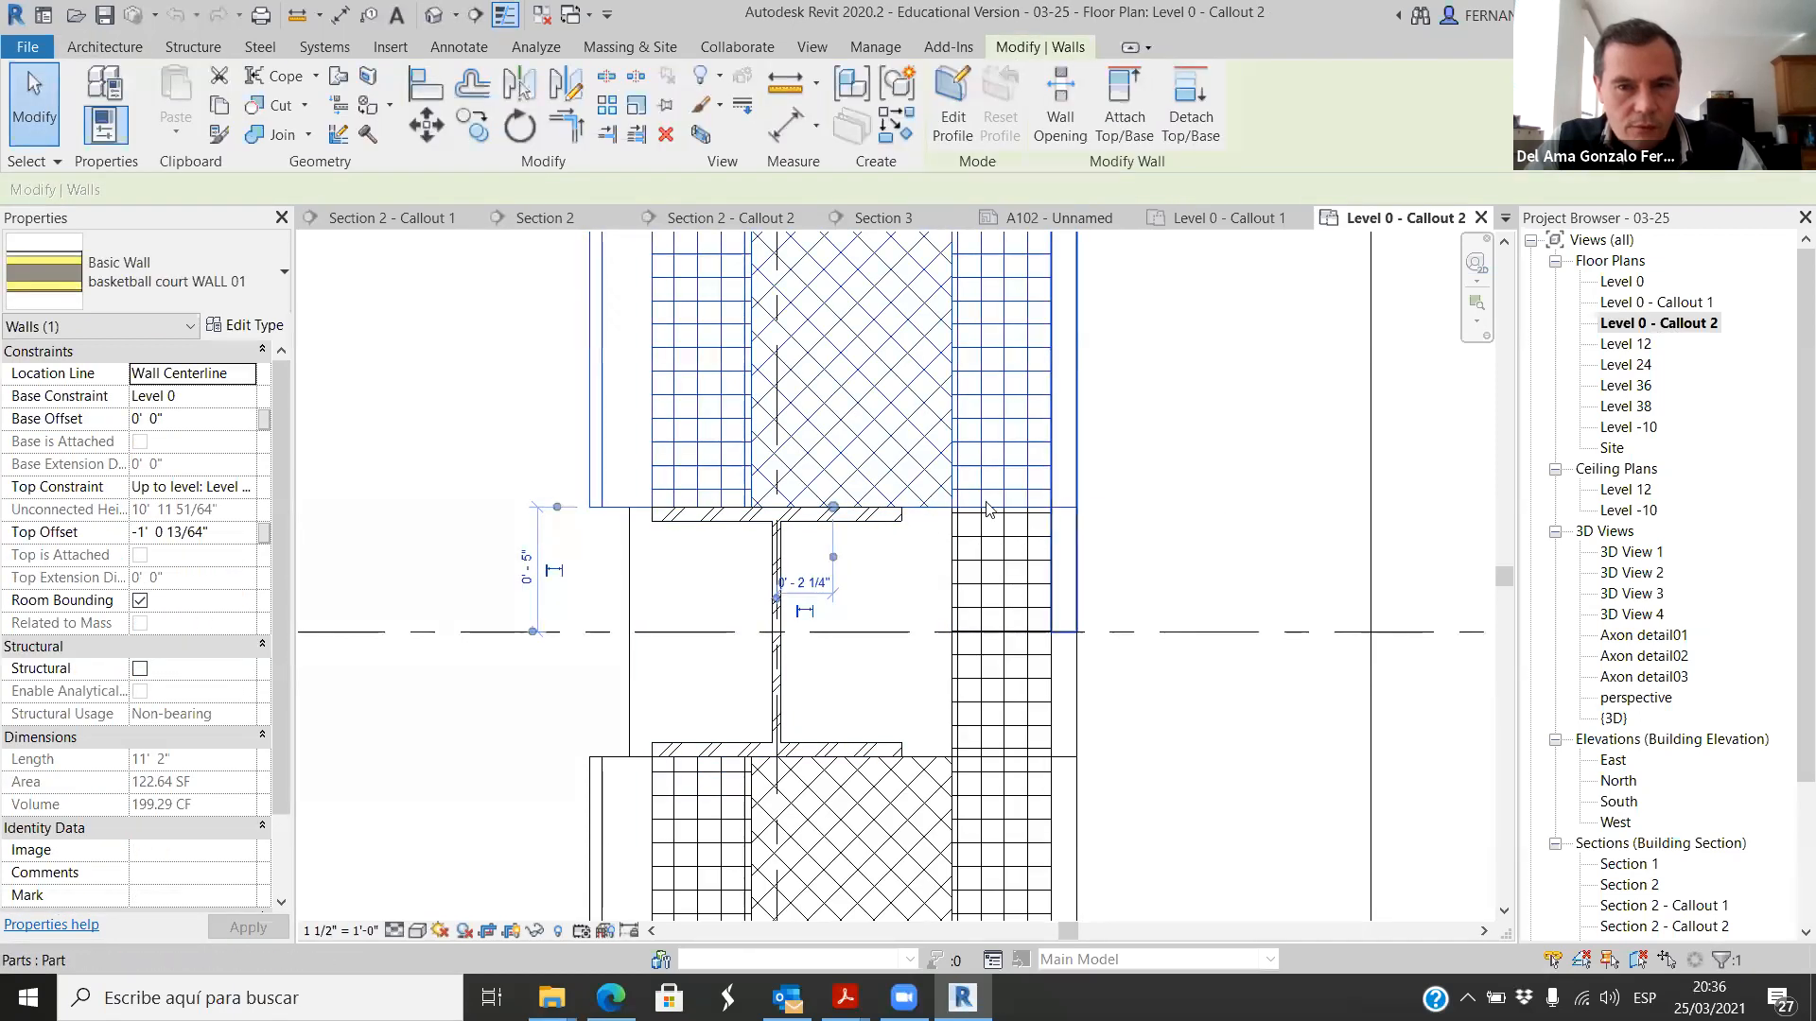
pyautogui.rightClick(926, 500)
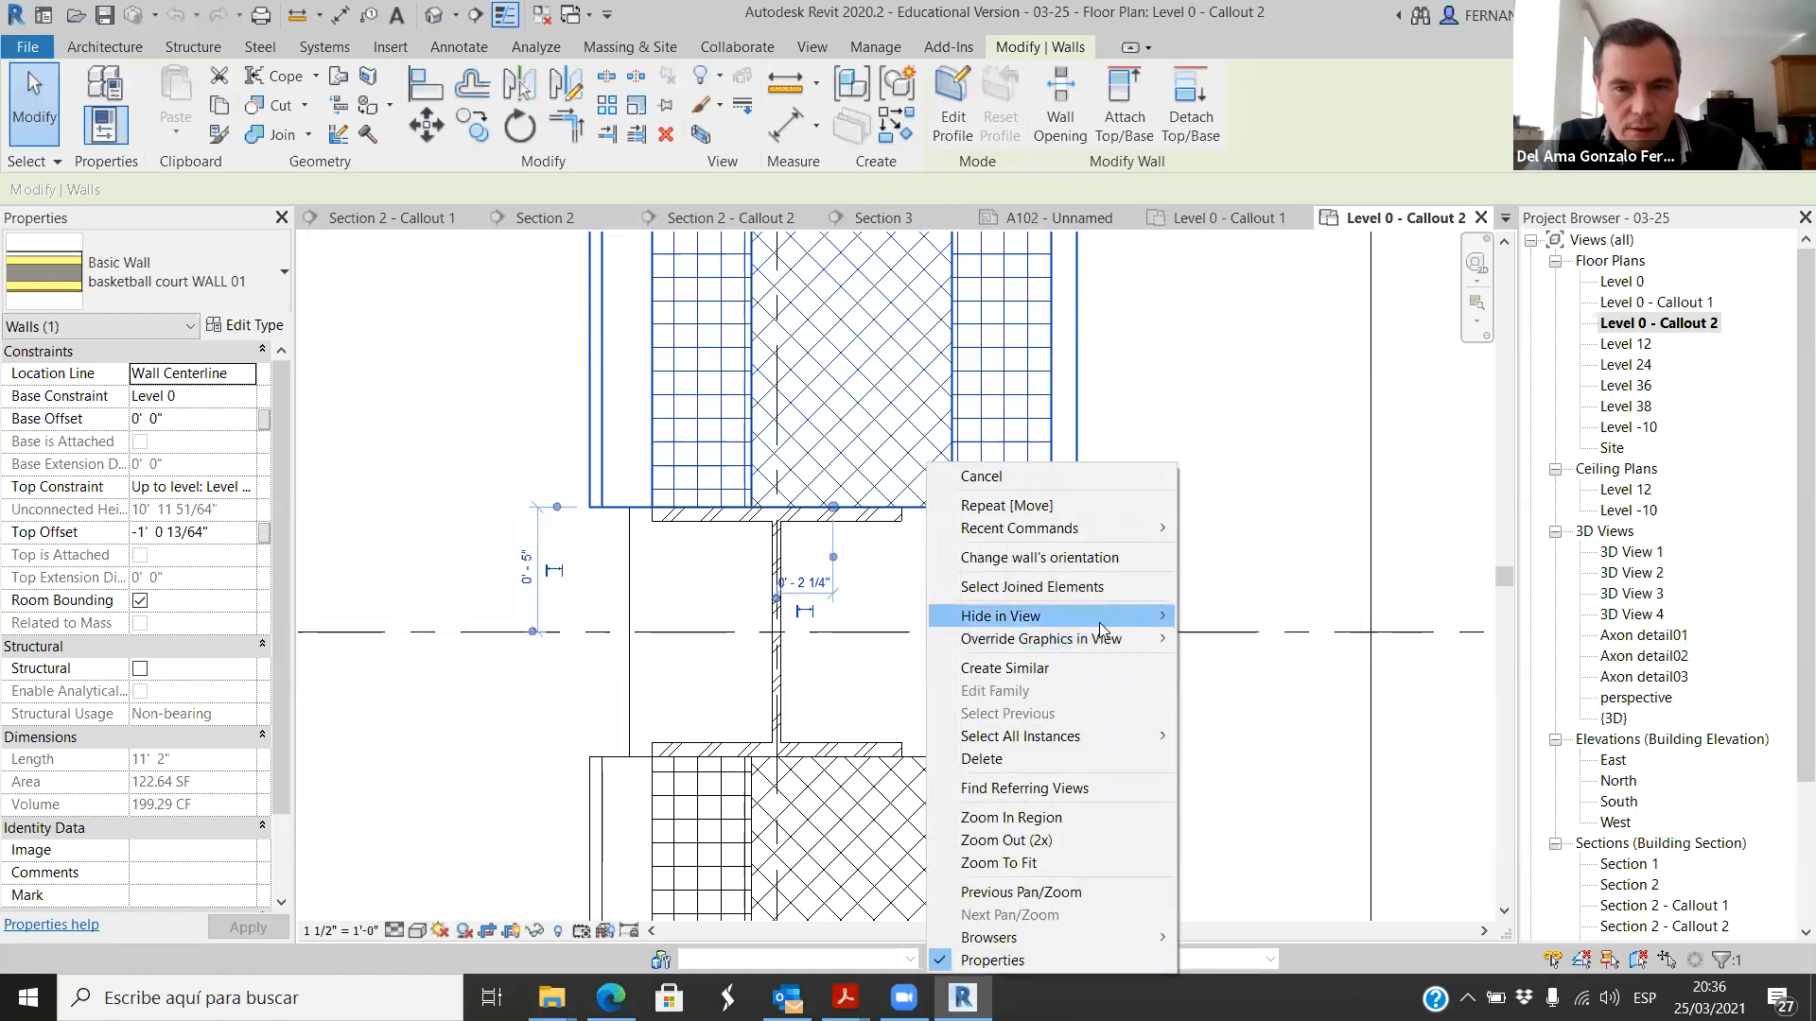
pyautogui.moveTo(1087, 616)
pyautogui.click(1220, 617)
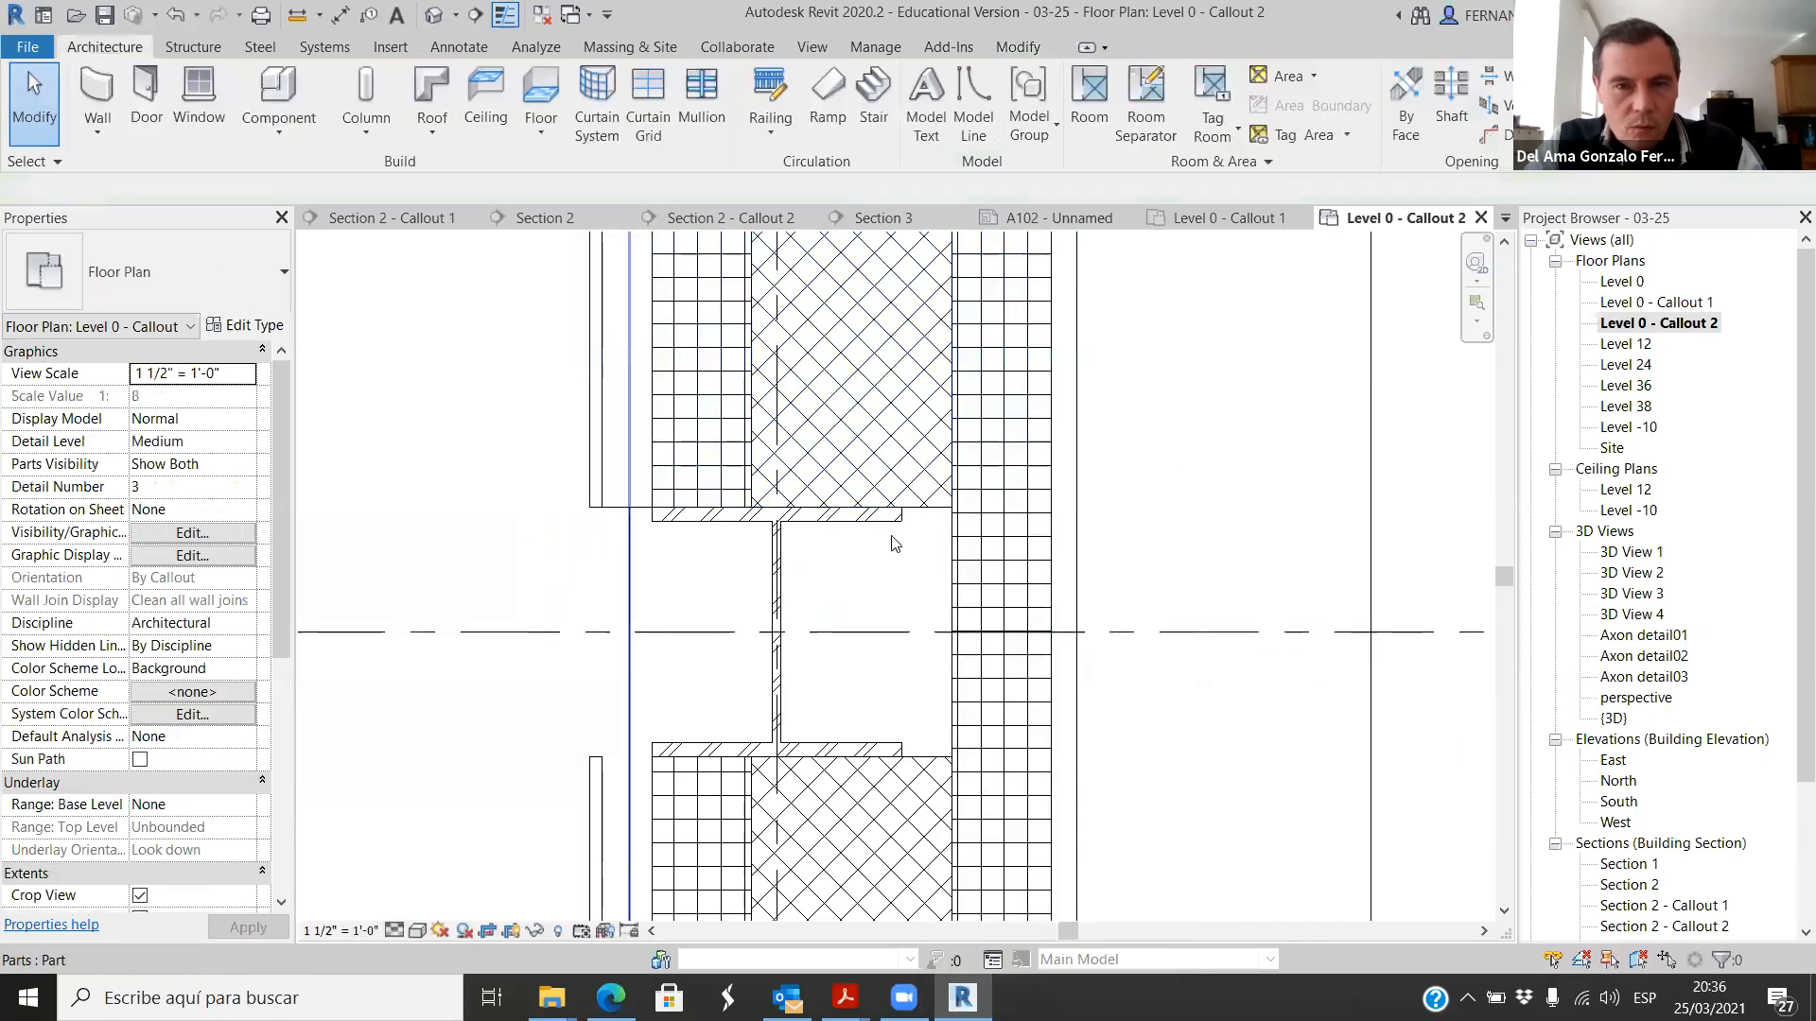
# Step: Enable shape handles on the two concrete masonry parts and pull their ends back from the column flanges, about 1" above and 1 1/2" below
pyautogui.click(924, 512)
pyautogui.scroll(2, 924, 512)
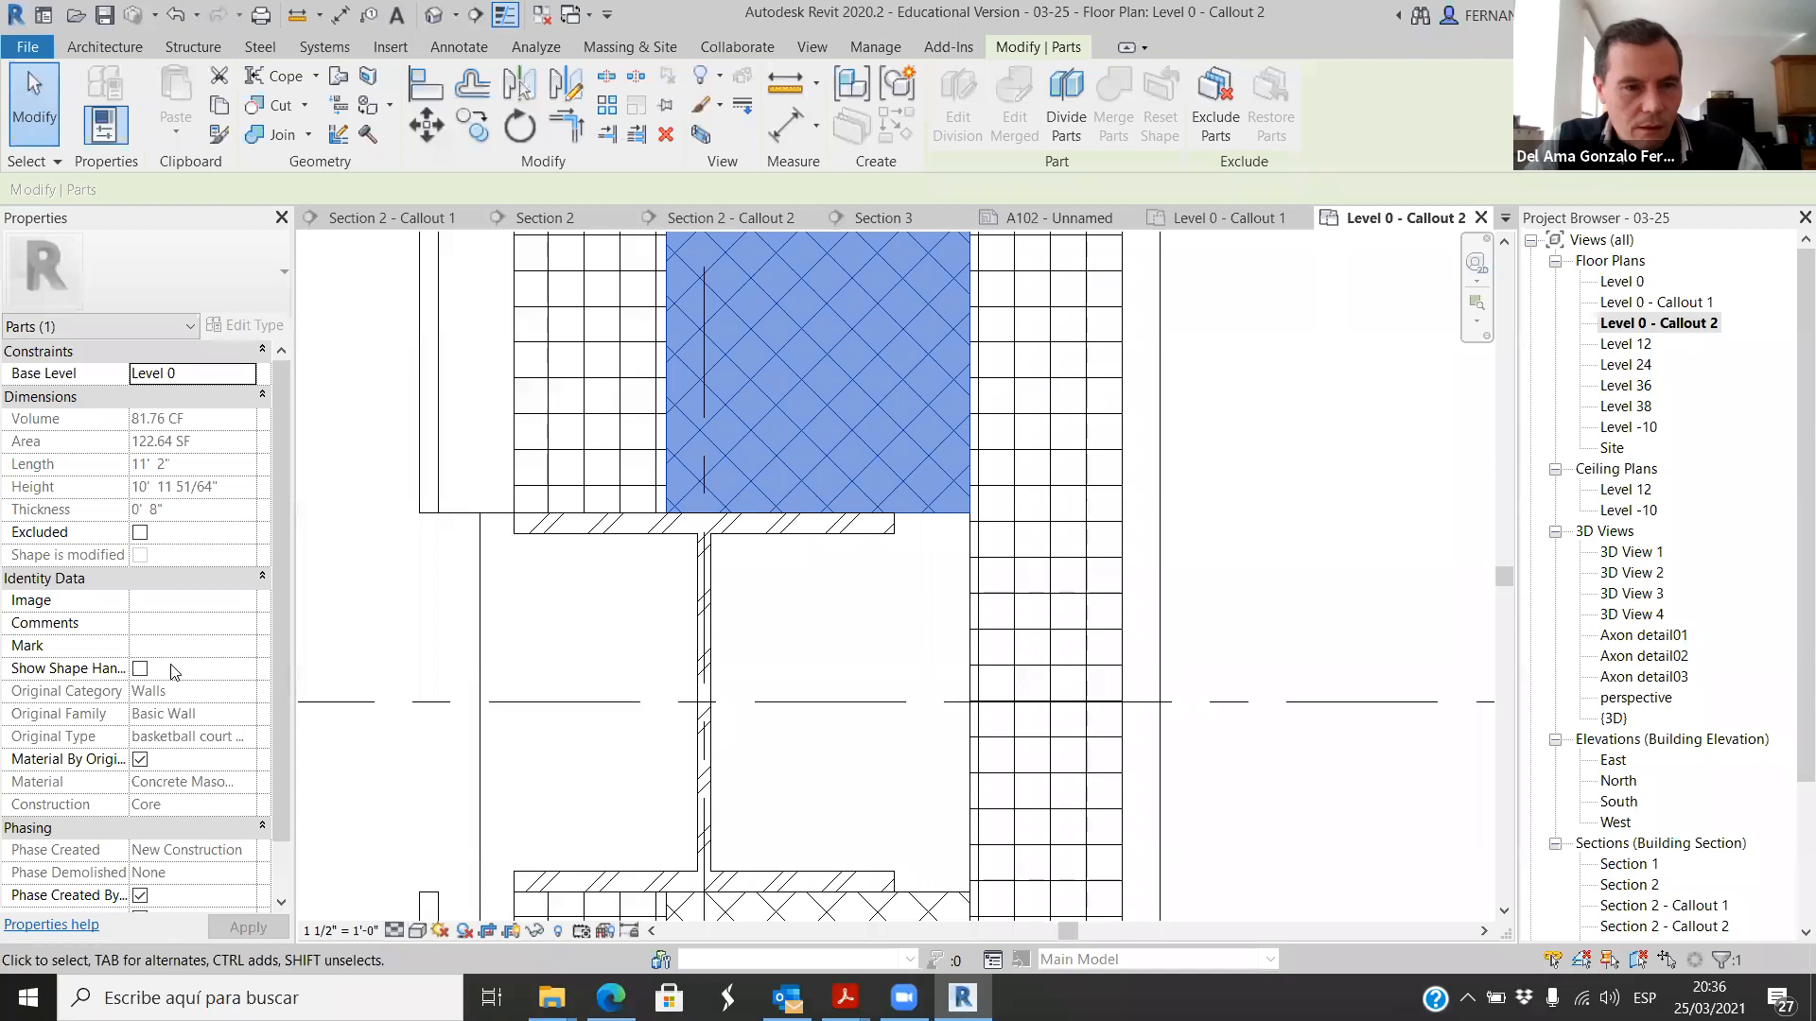
pyautogui.moveTo(819, 520); pyautogui.dragTo(820, 473)
pyautogui.scroll(-2, 813, 445)
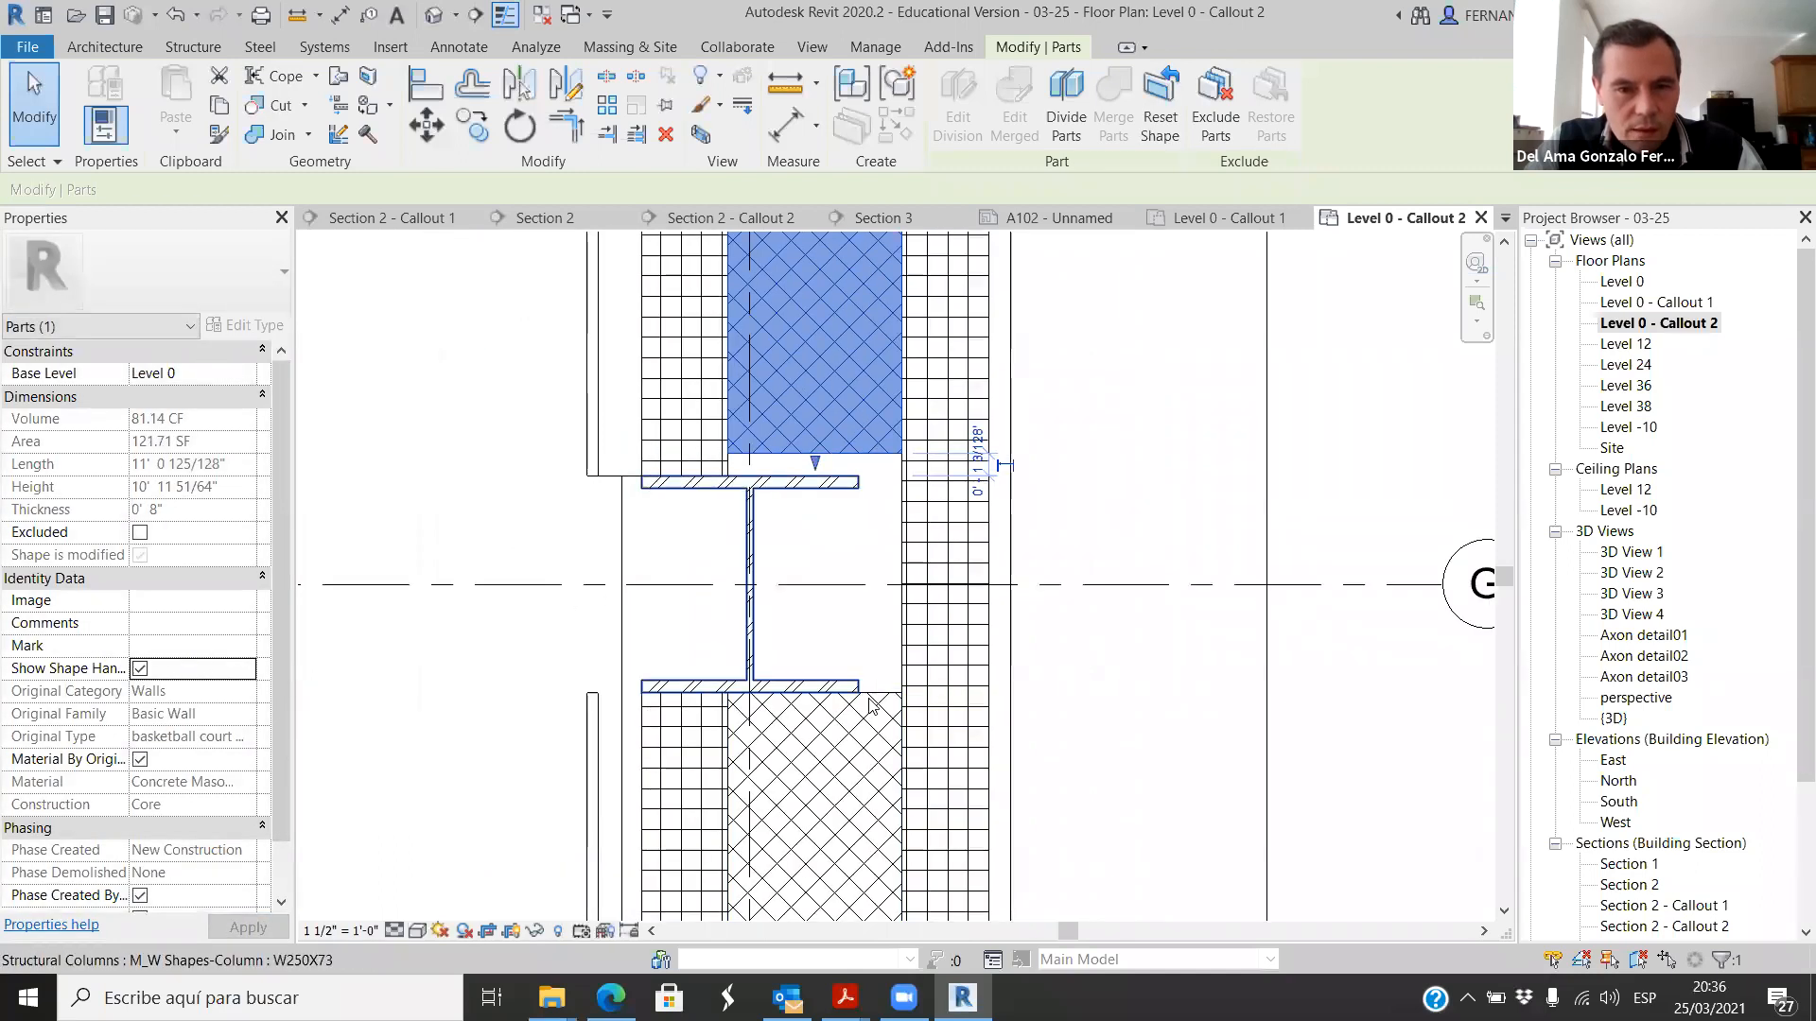
pyautogui.click(861, 710)
pyautogui.moveTo(815, 685); pyautogui.dragTo(815, 724)
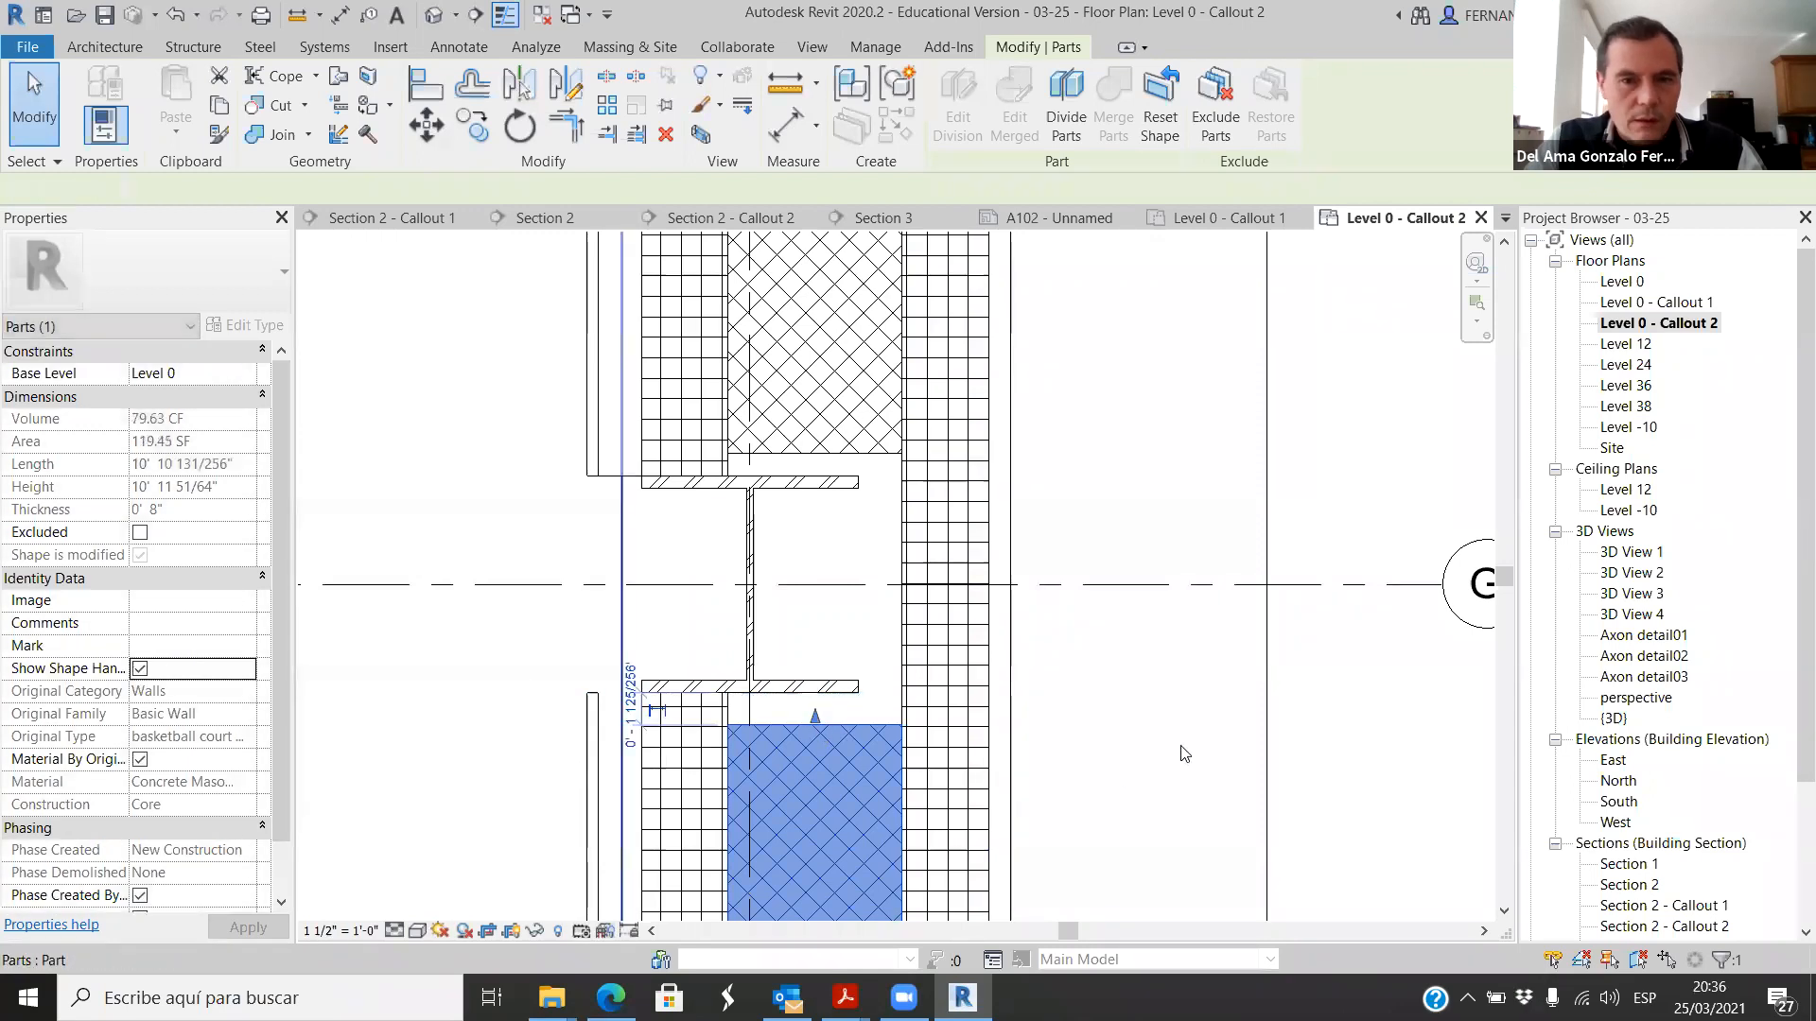
# Step: Inspect the individual wall parts above the column, checking the insulation, masonry and plywood layers and where each ends
pyautogui.scroll(-2, 842, 502)
pyautogui.click(844, 499)
pyautogui.scroll(2, 845, 499)
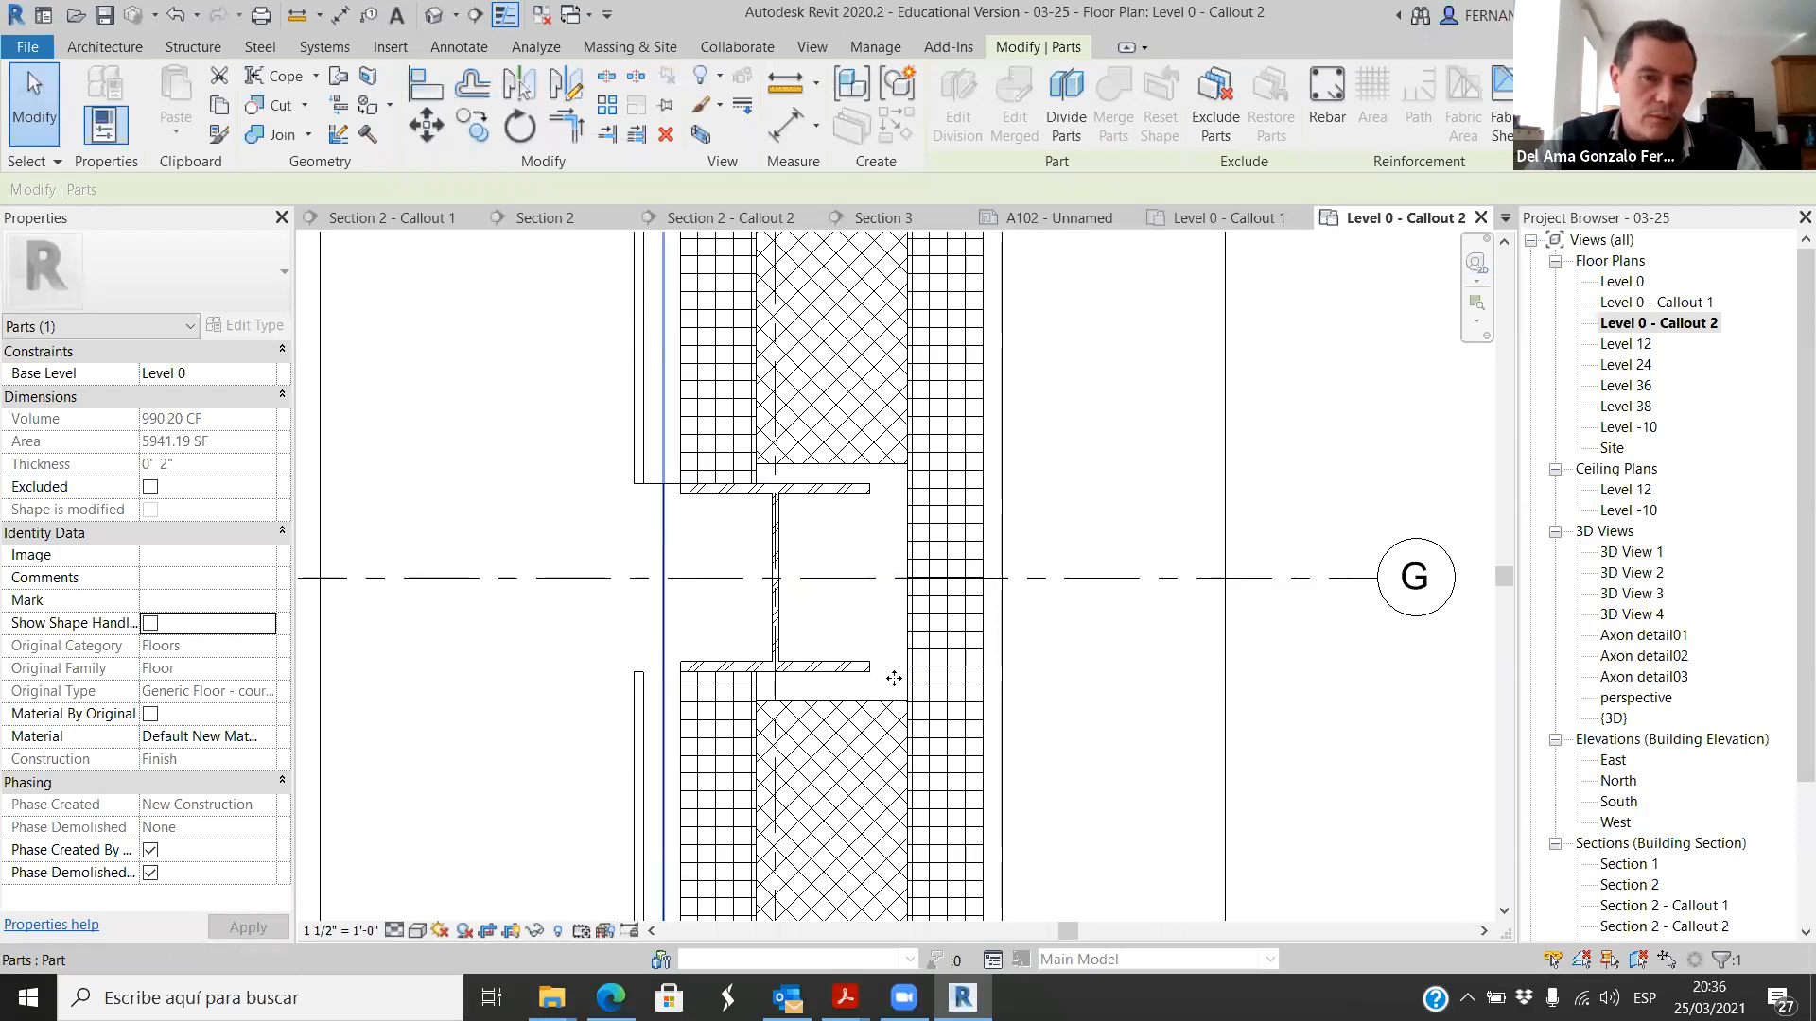
pyautogui.scroll(-3, 812, 534)
pyautogui.scroll(2, 775, 473)
pyautogui.click(771, 483)
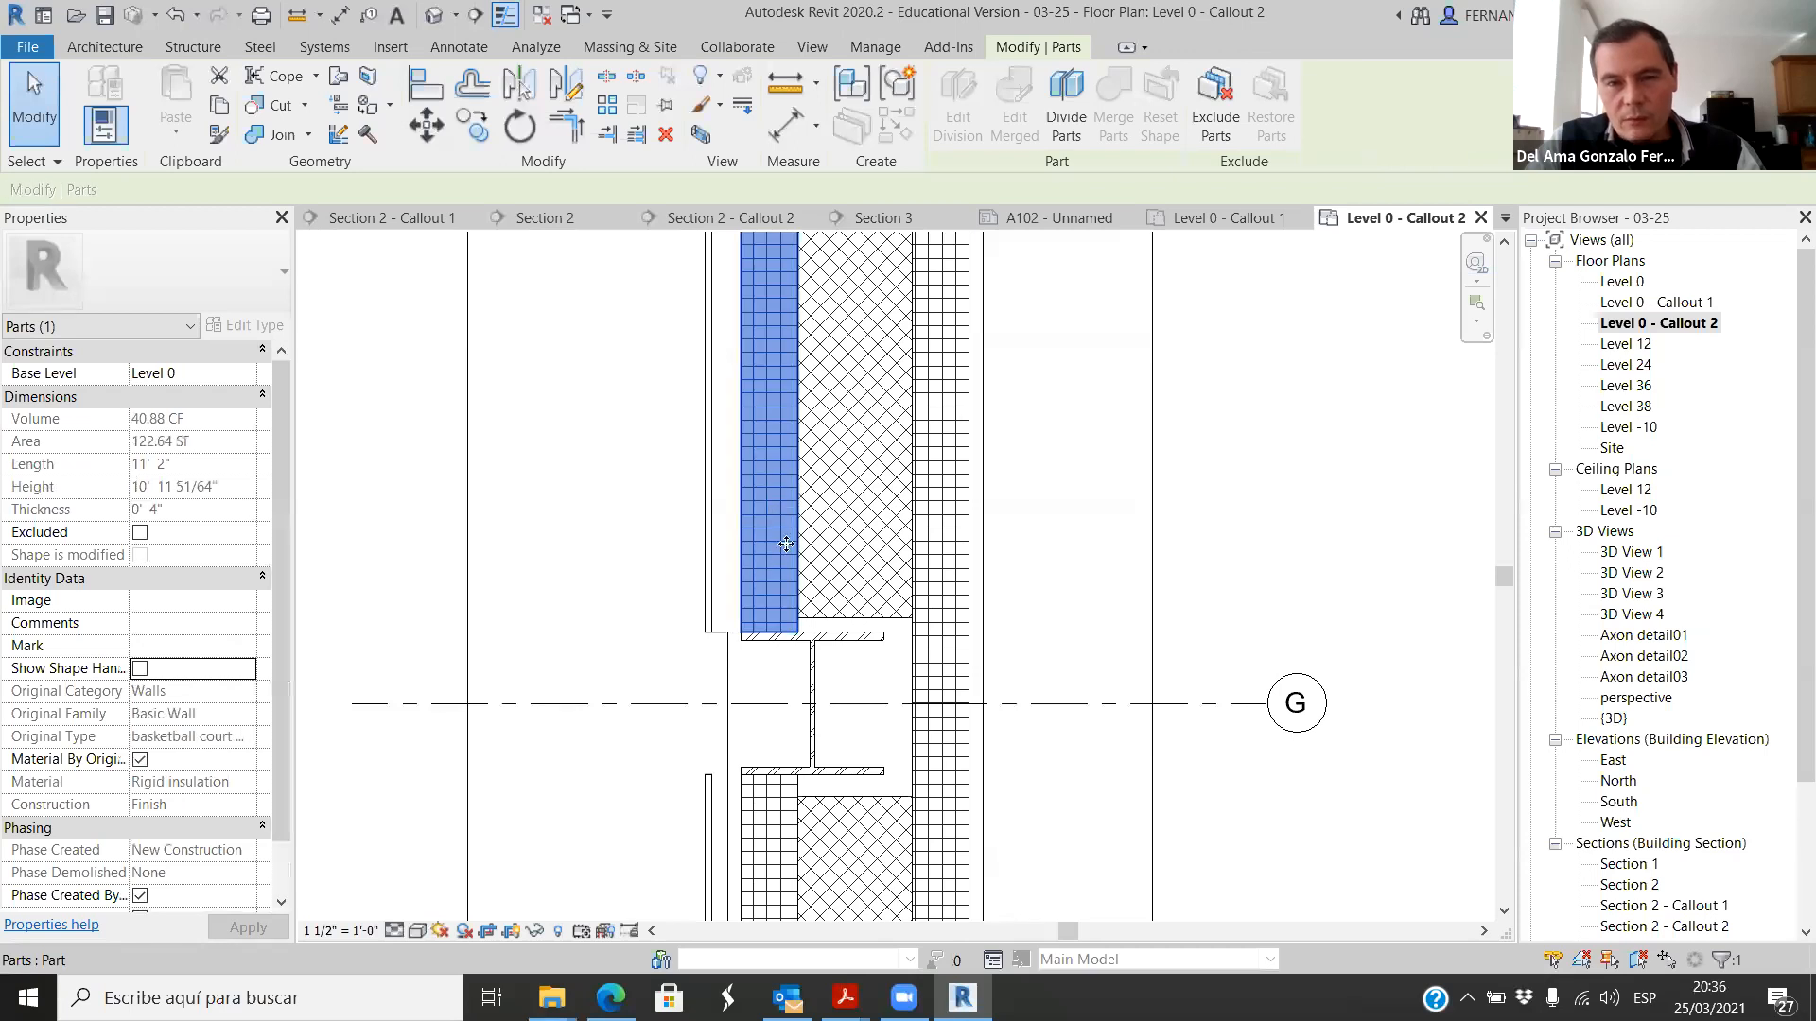
pyautogui.click(879, 493)
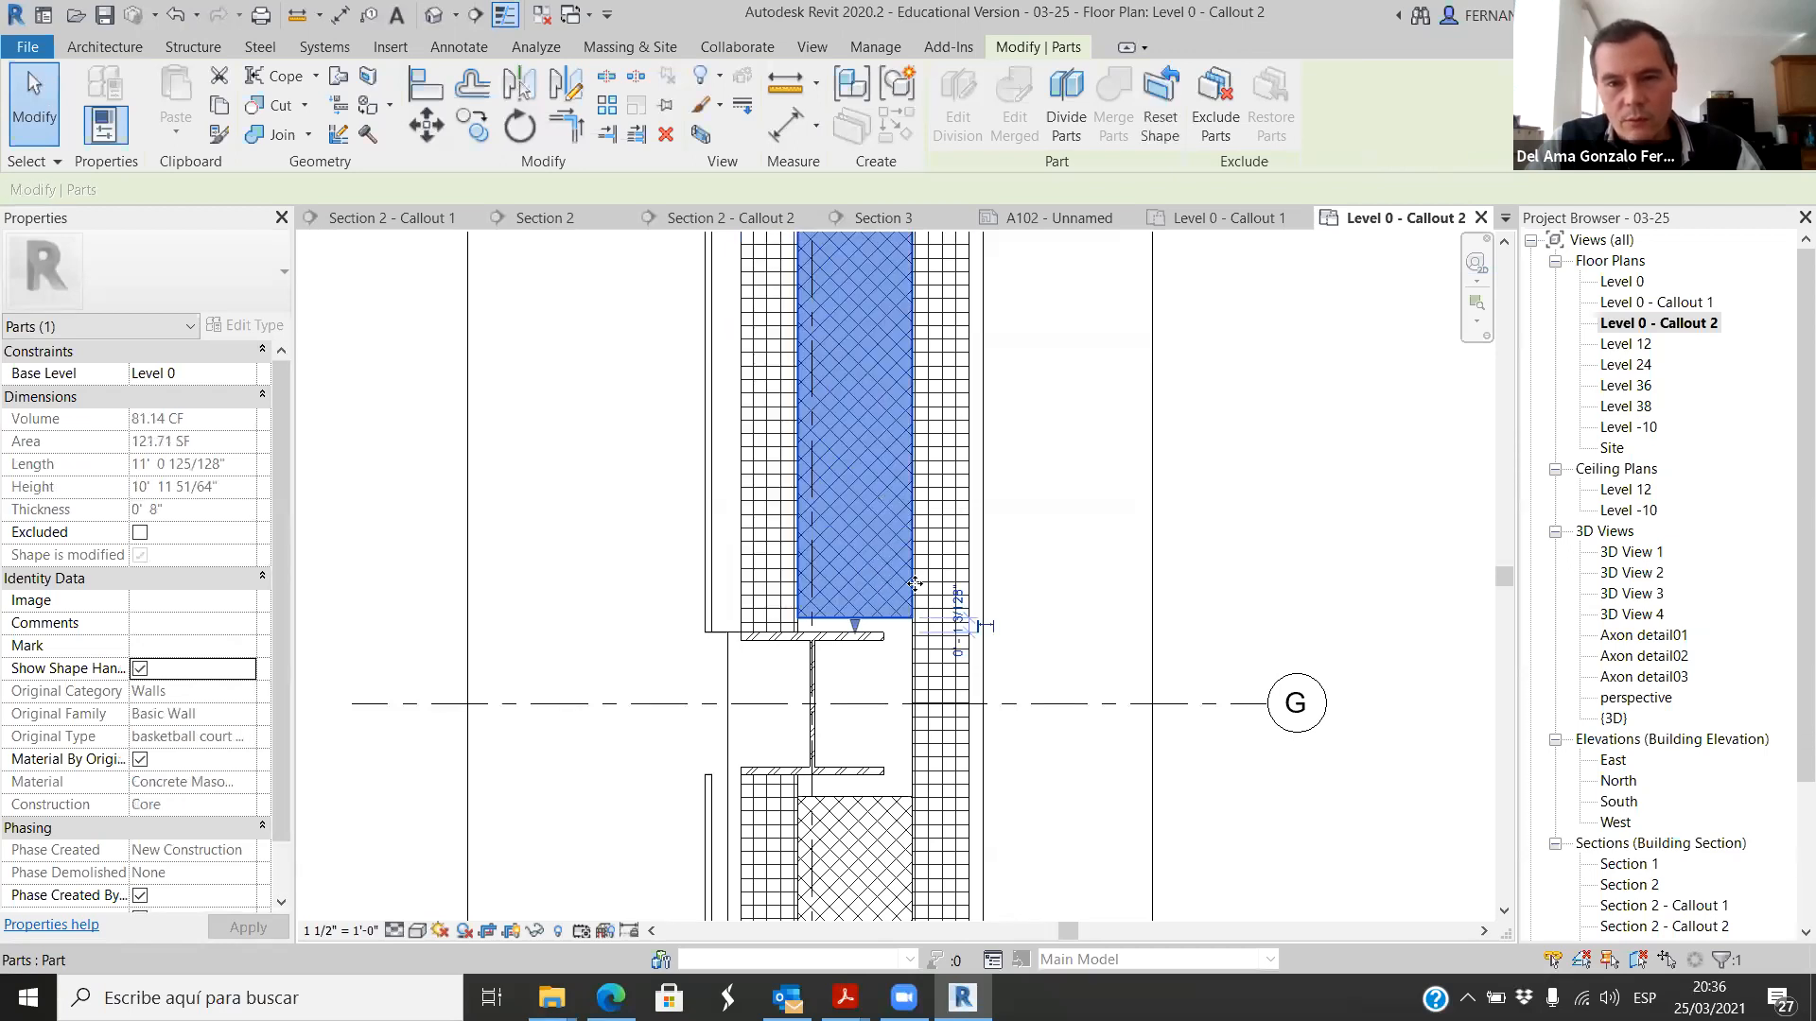
pyautogui.click(945, 514)
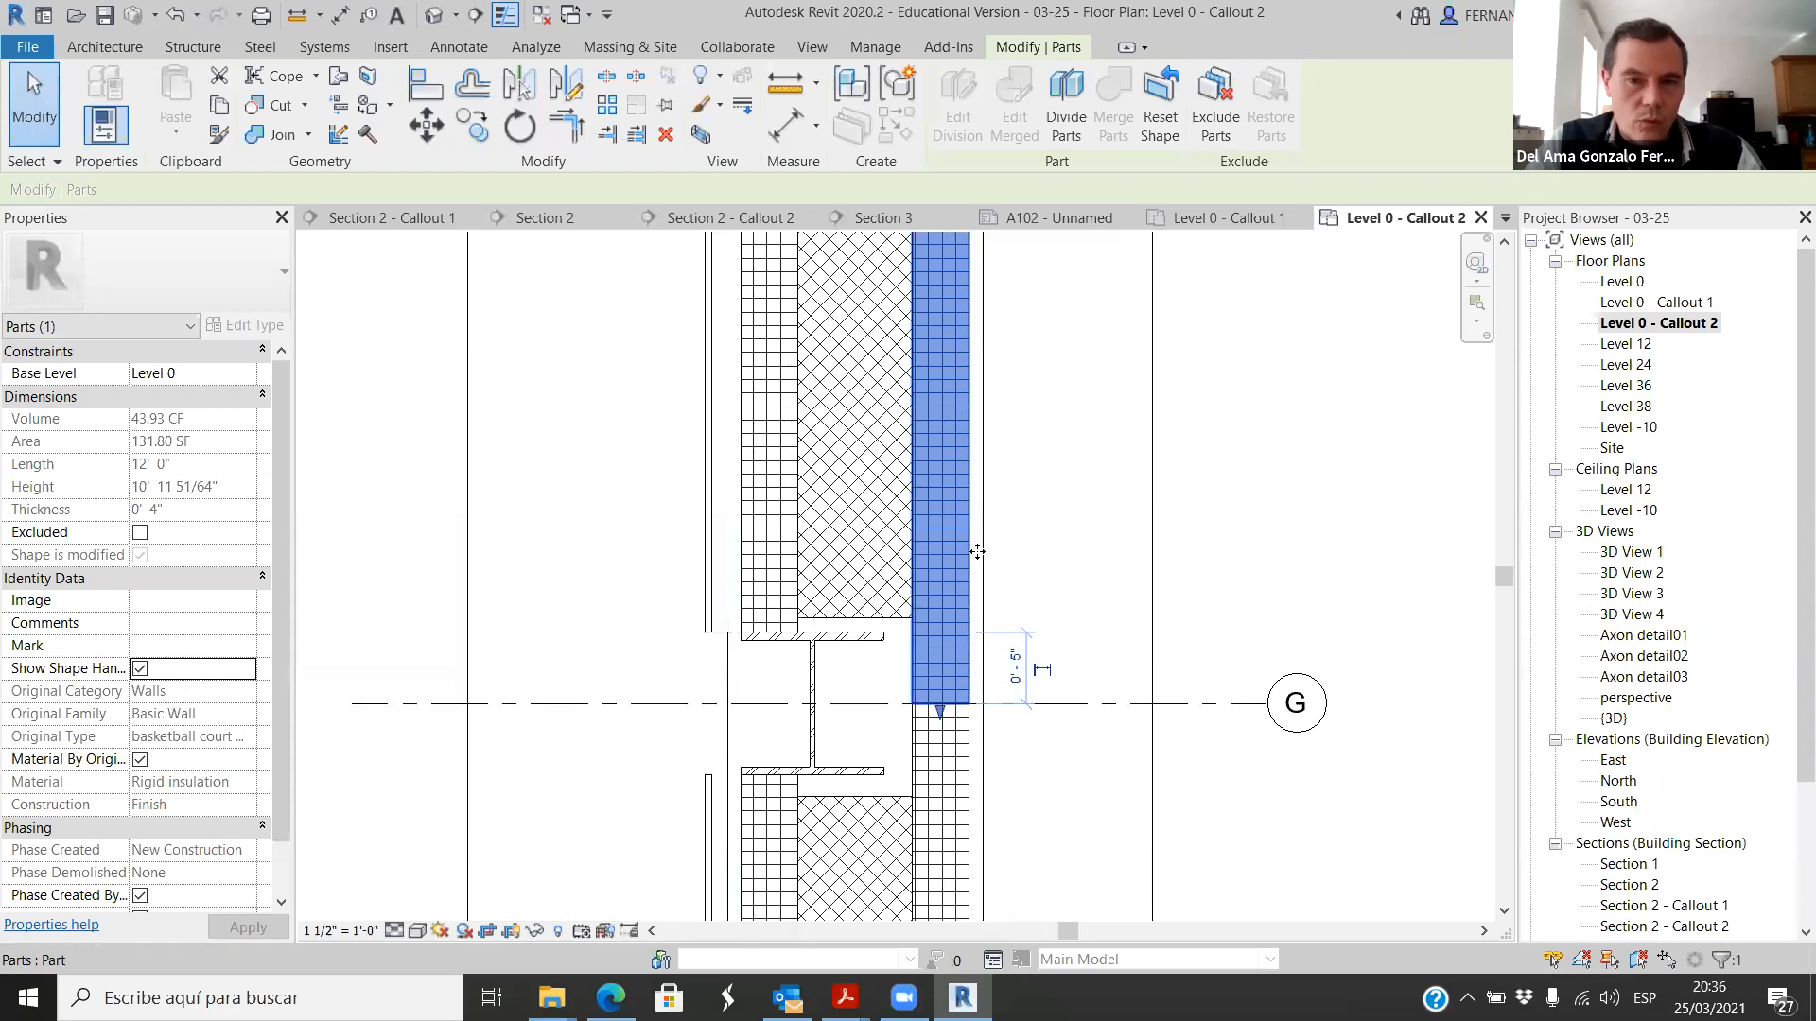
pyautogui.click(974, 600)
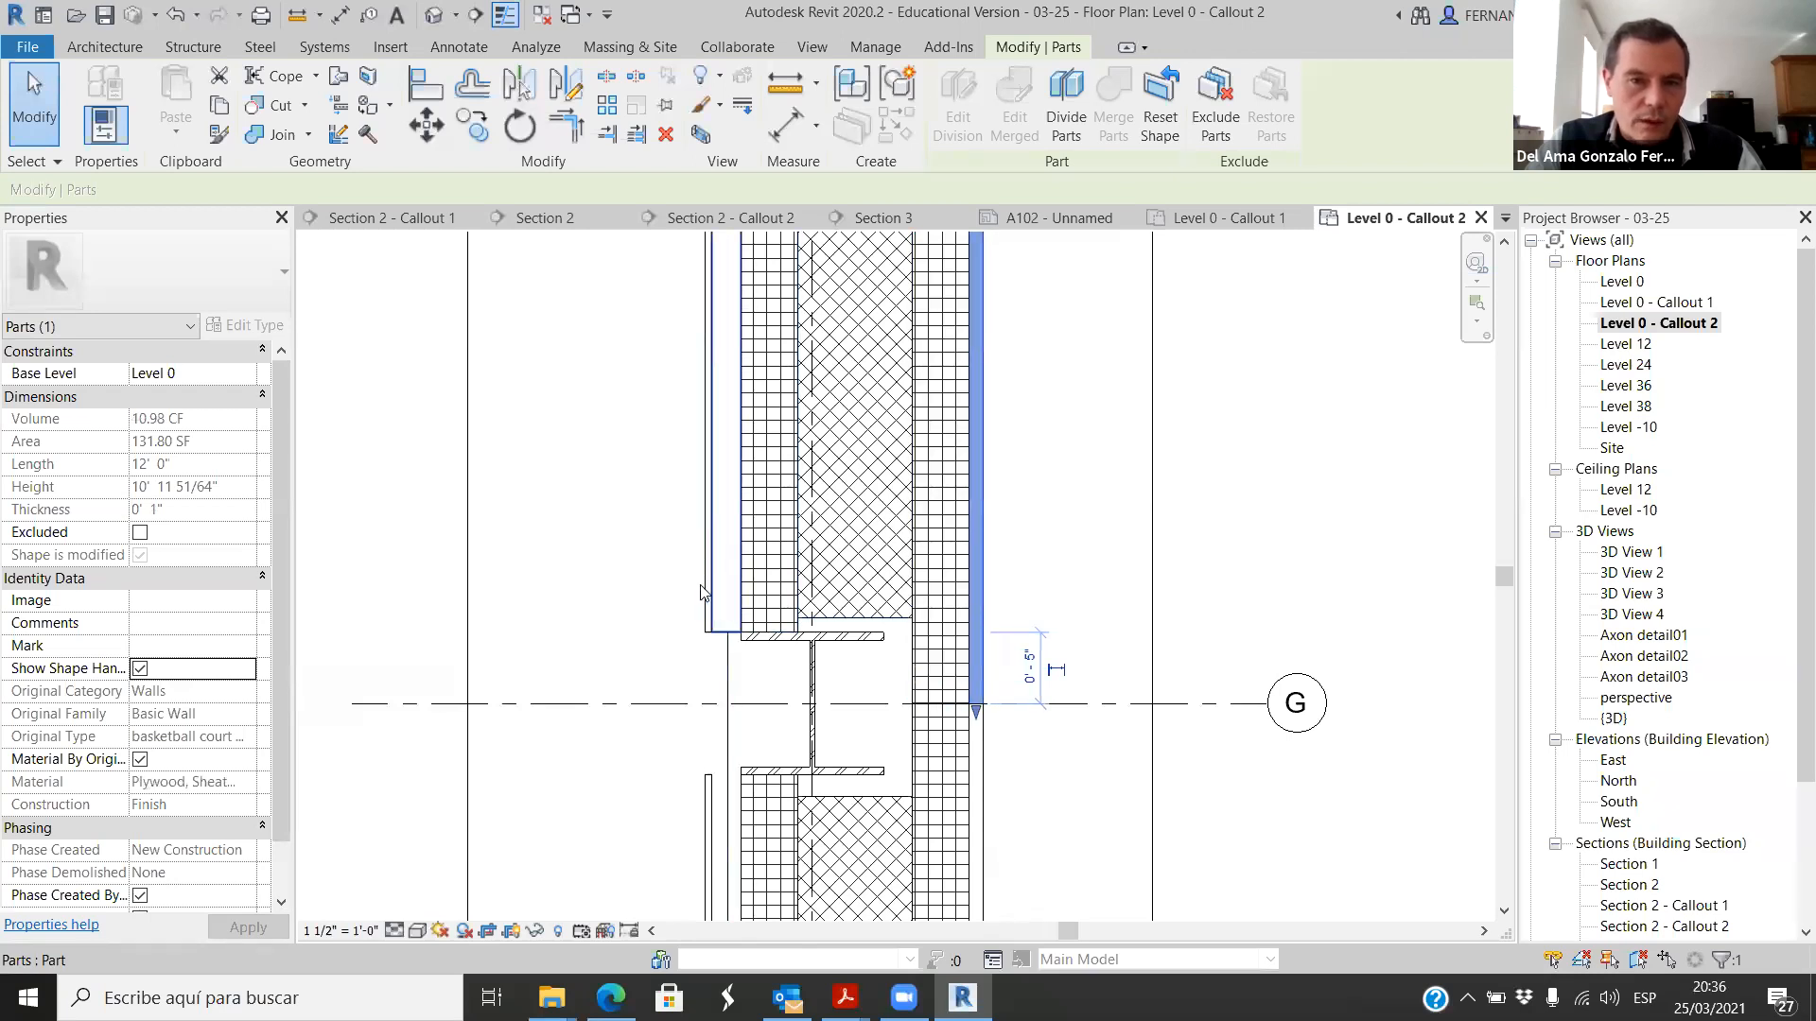
# Step: Examine the thin stainless steel finish part beside the column flange and review the whole callout
pyautogui.scroll(3, 701, 592)
pyautogui.scroll(2, 771, 629)
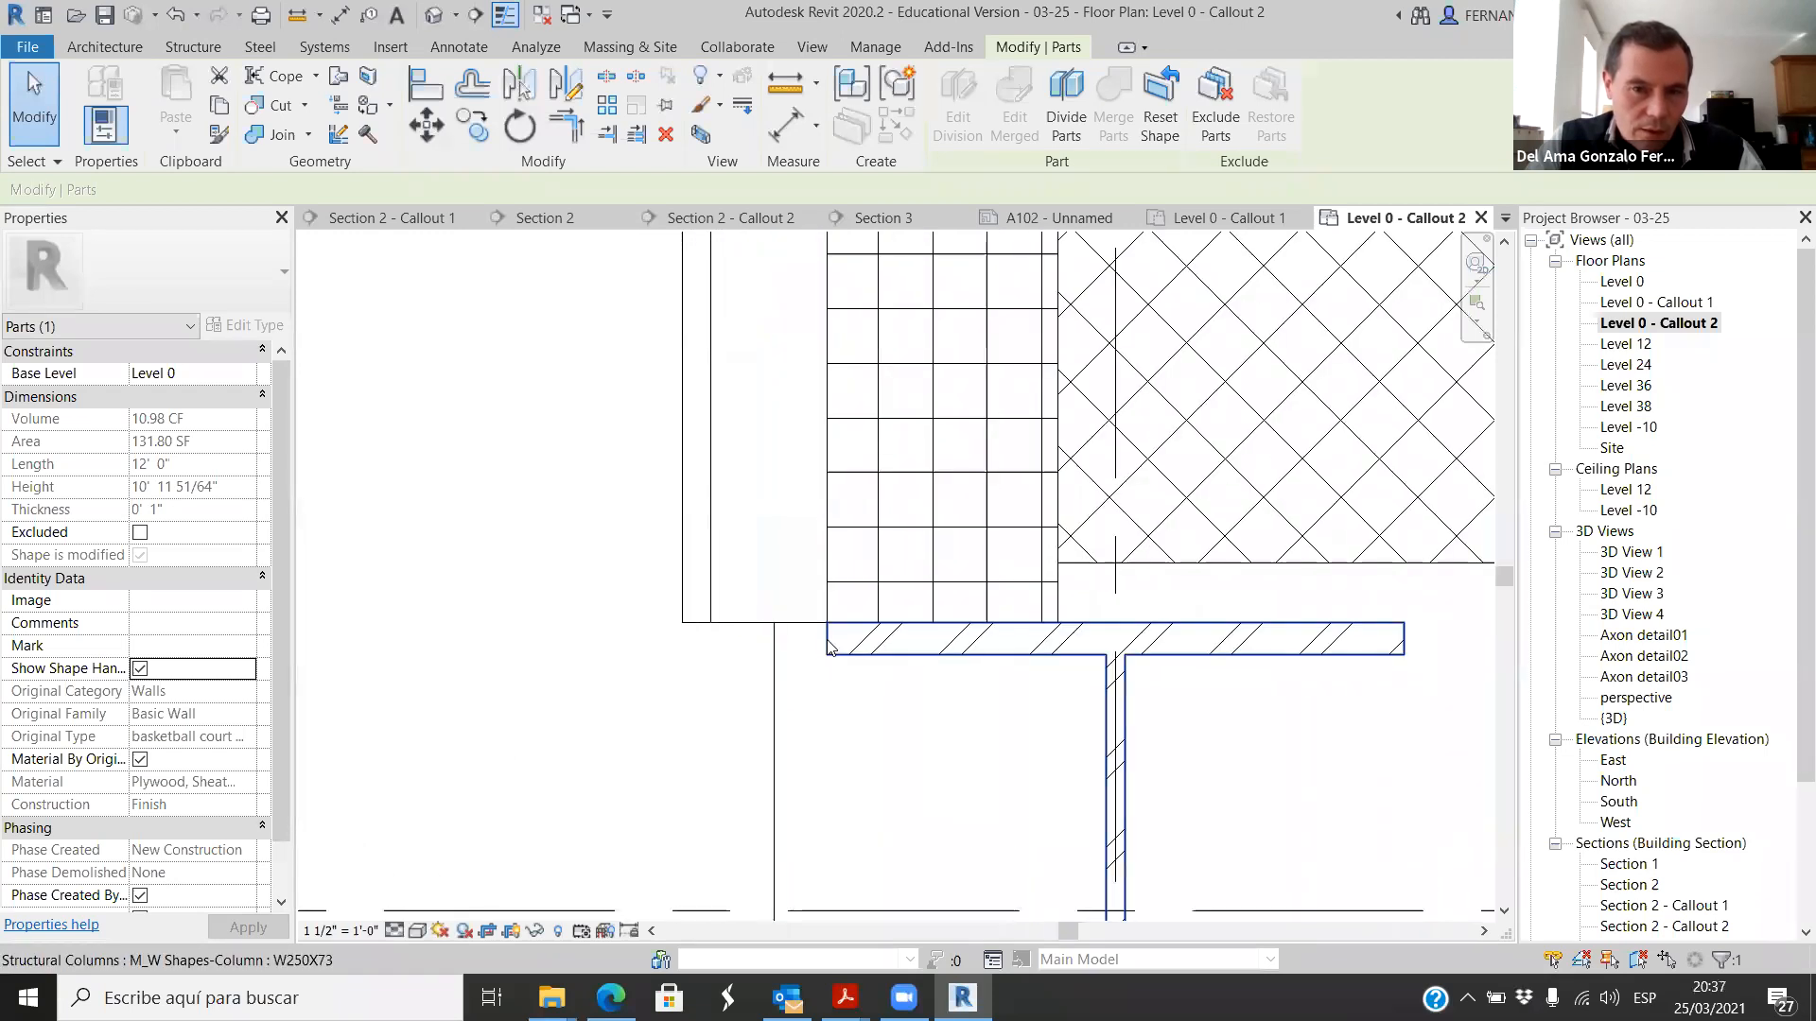
pyautogui.click(696, 564)
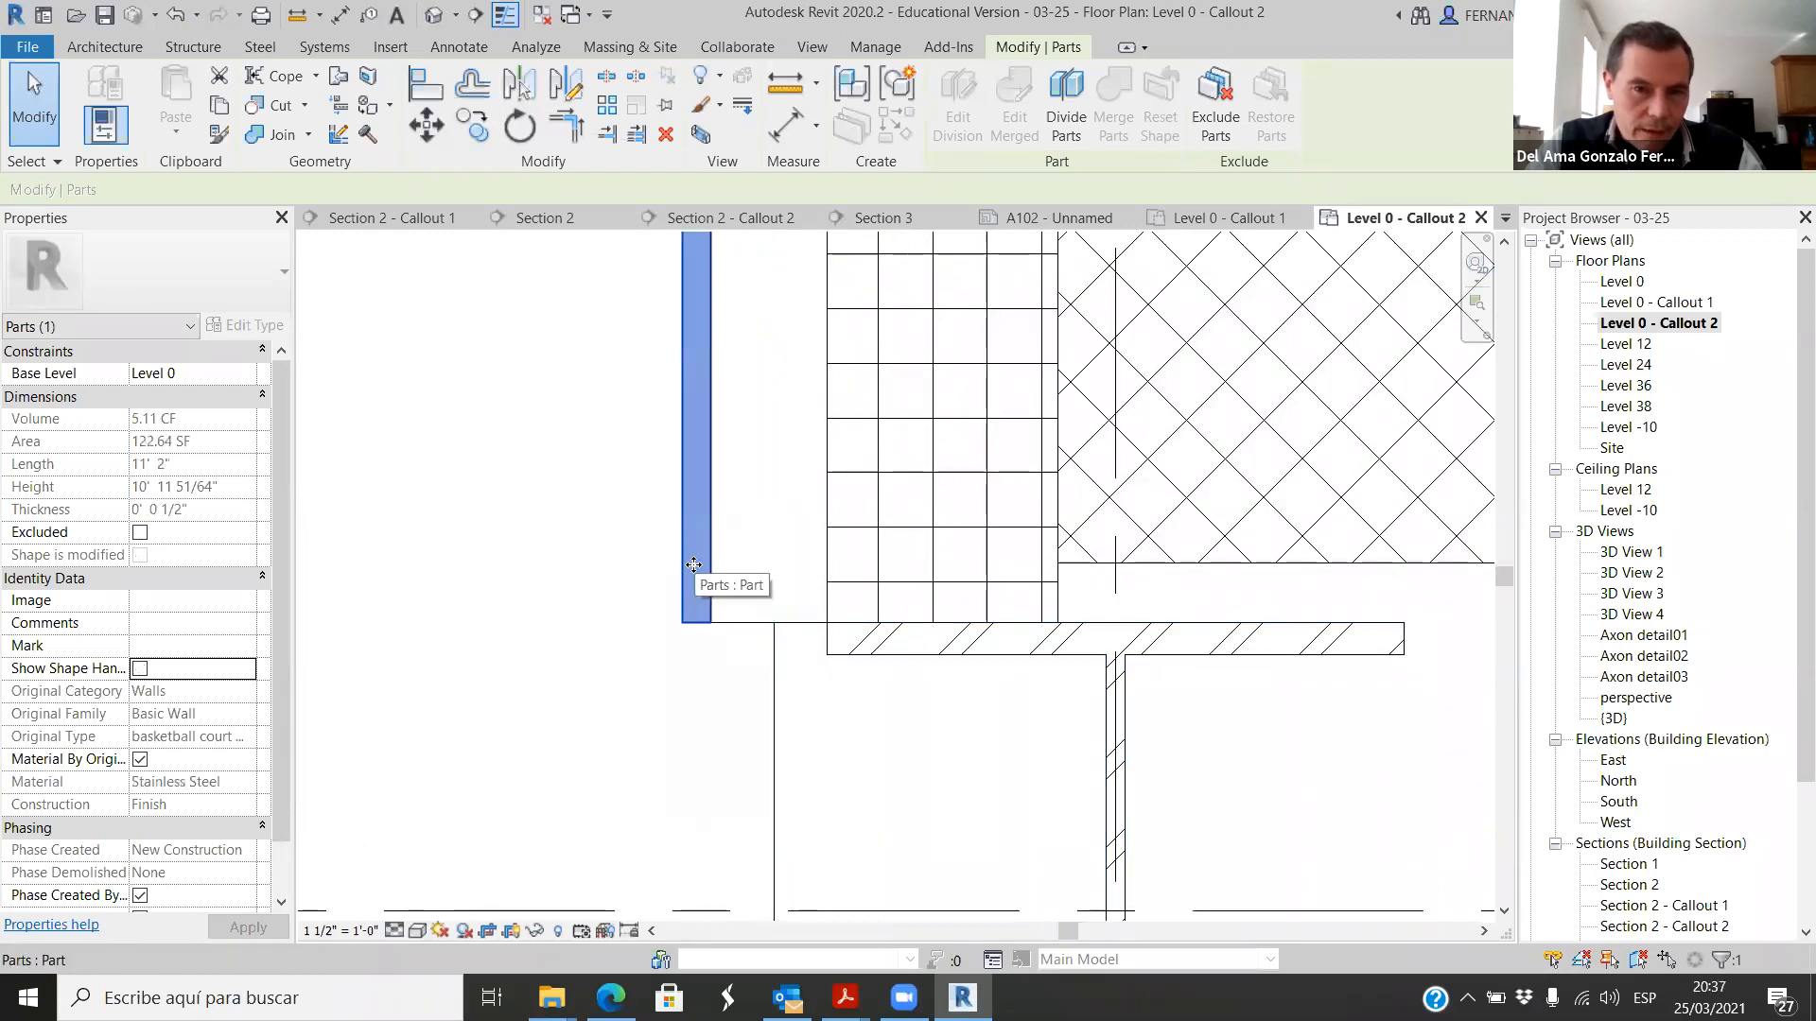
pyautogui.scroll(-5, 686, 540)
pyautogui.click(934, 640)
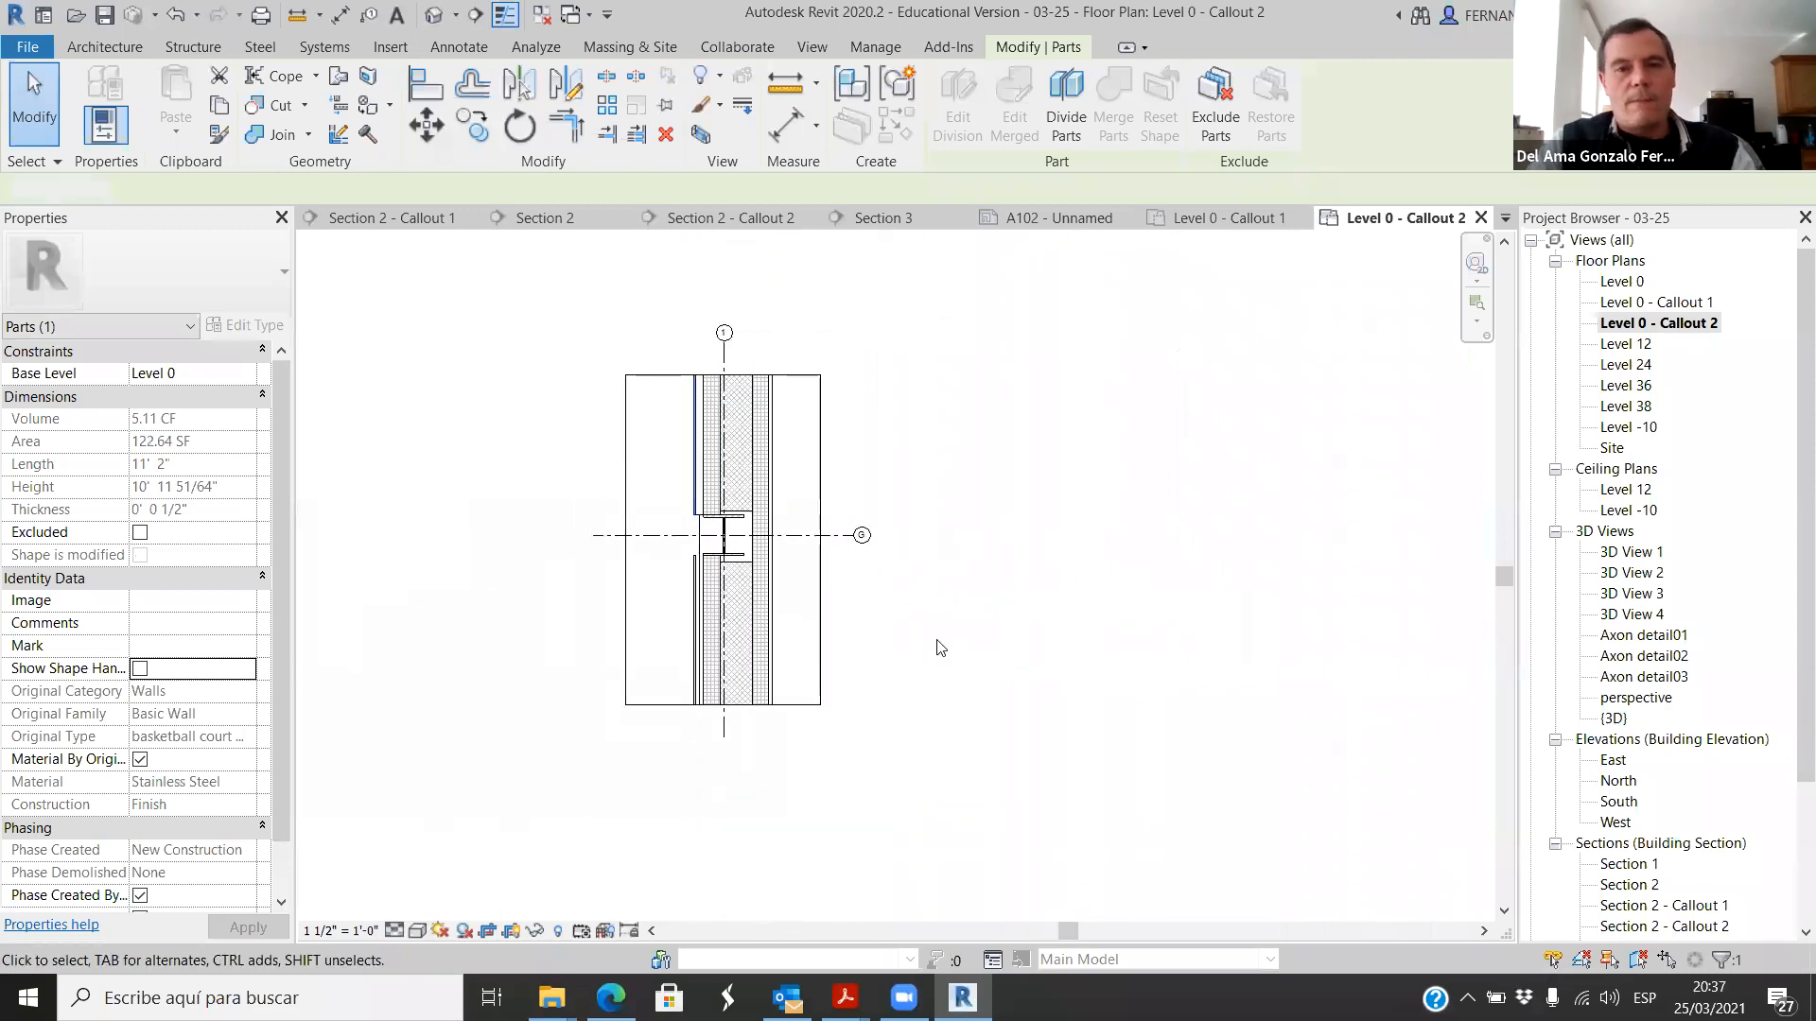